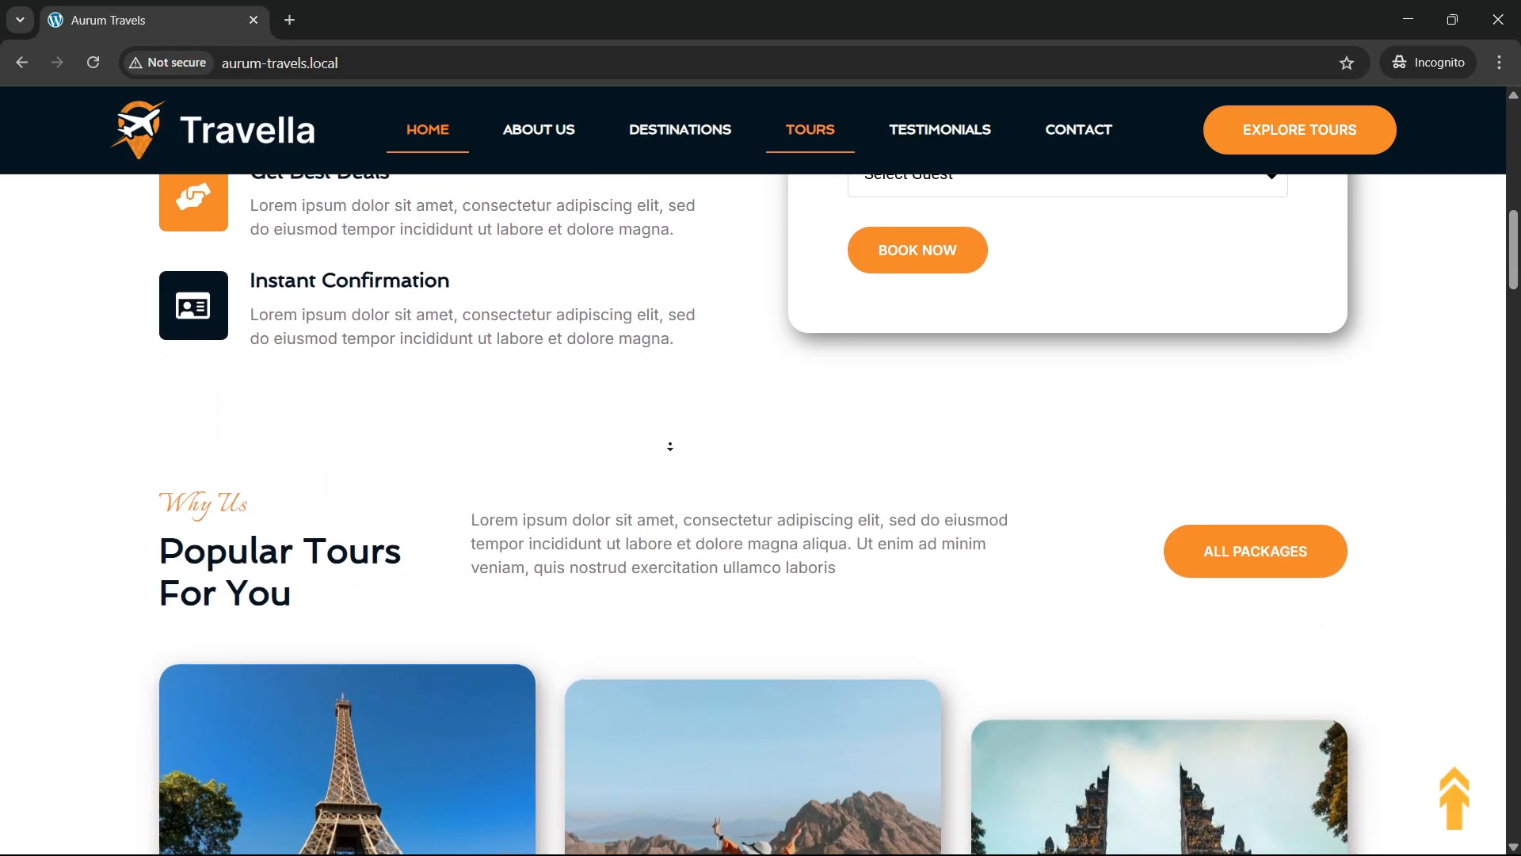
- Scroll the live Travella homepage from the Popular Tours cards down to the footer
{"action": "scroll", "coordinate": [670, 448], "scroll_direction": "down", "scroll_amount": 2}
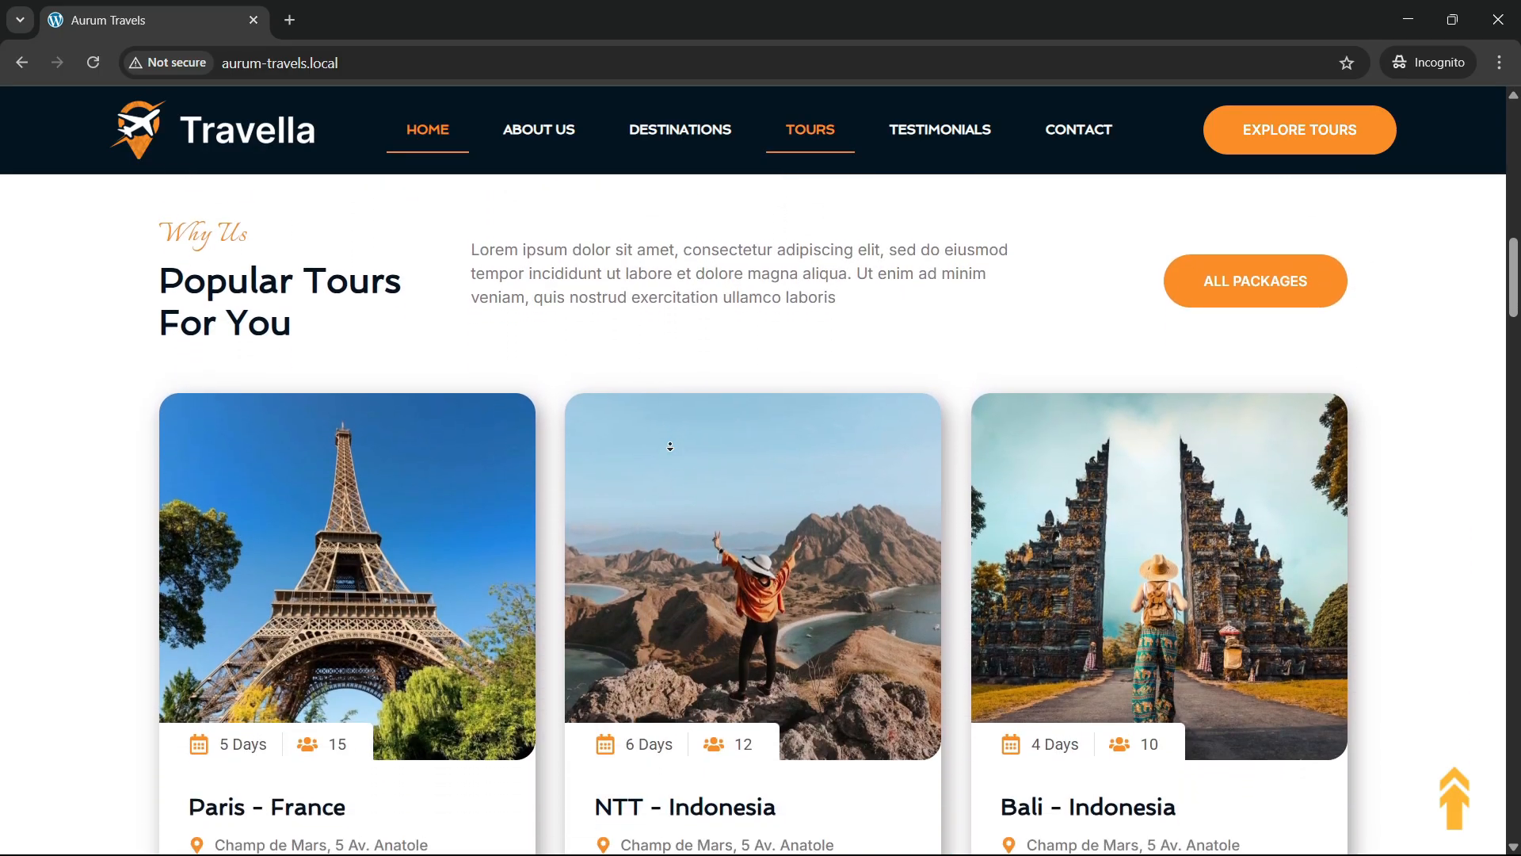
{"action": "scroll", "coordinate": [670, 447], "scroll_direction": "down", "scroll_amount": 4}
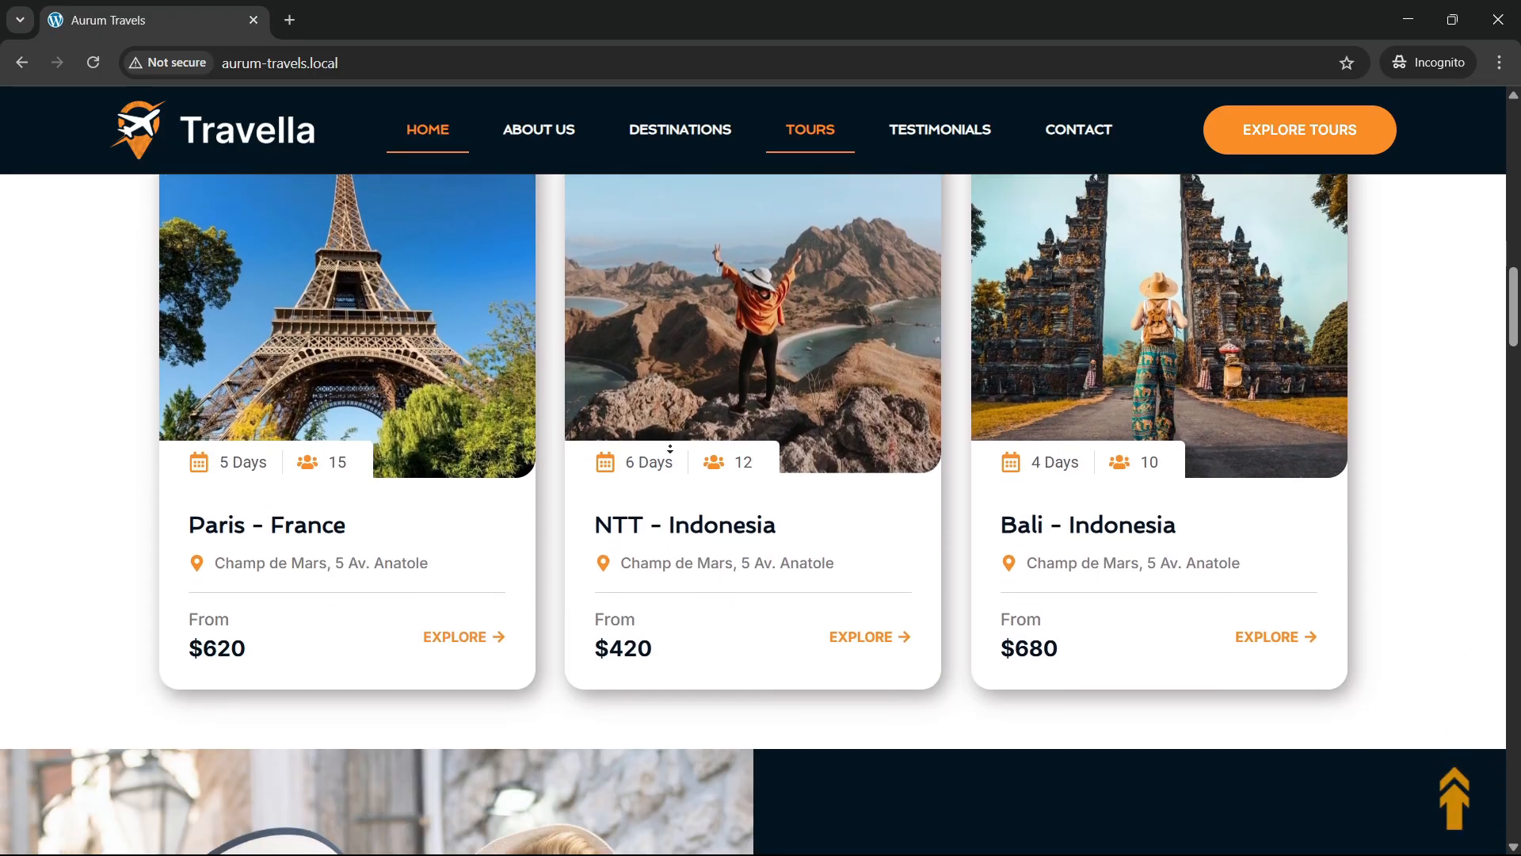
{"action": "scroll", "coordinate": [670, 448], "scroll_direction": "down", "scroll_amount": 4}
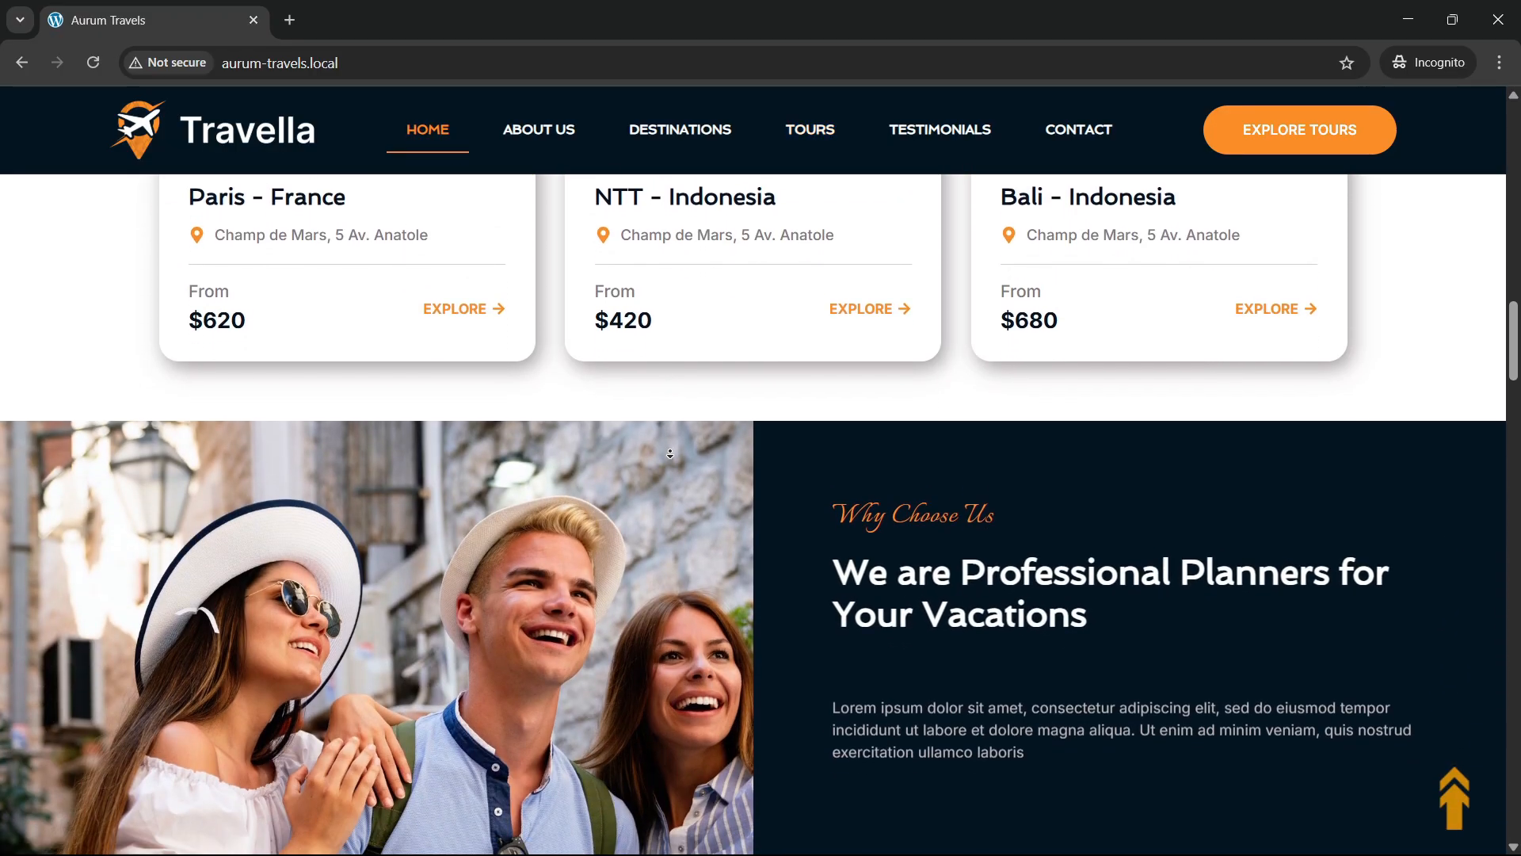
{"action": "scroll", "coordinate": [670, 454], "scroll_direction": "down", "scroll_amount": 4}
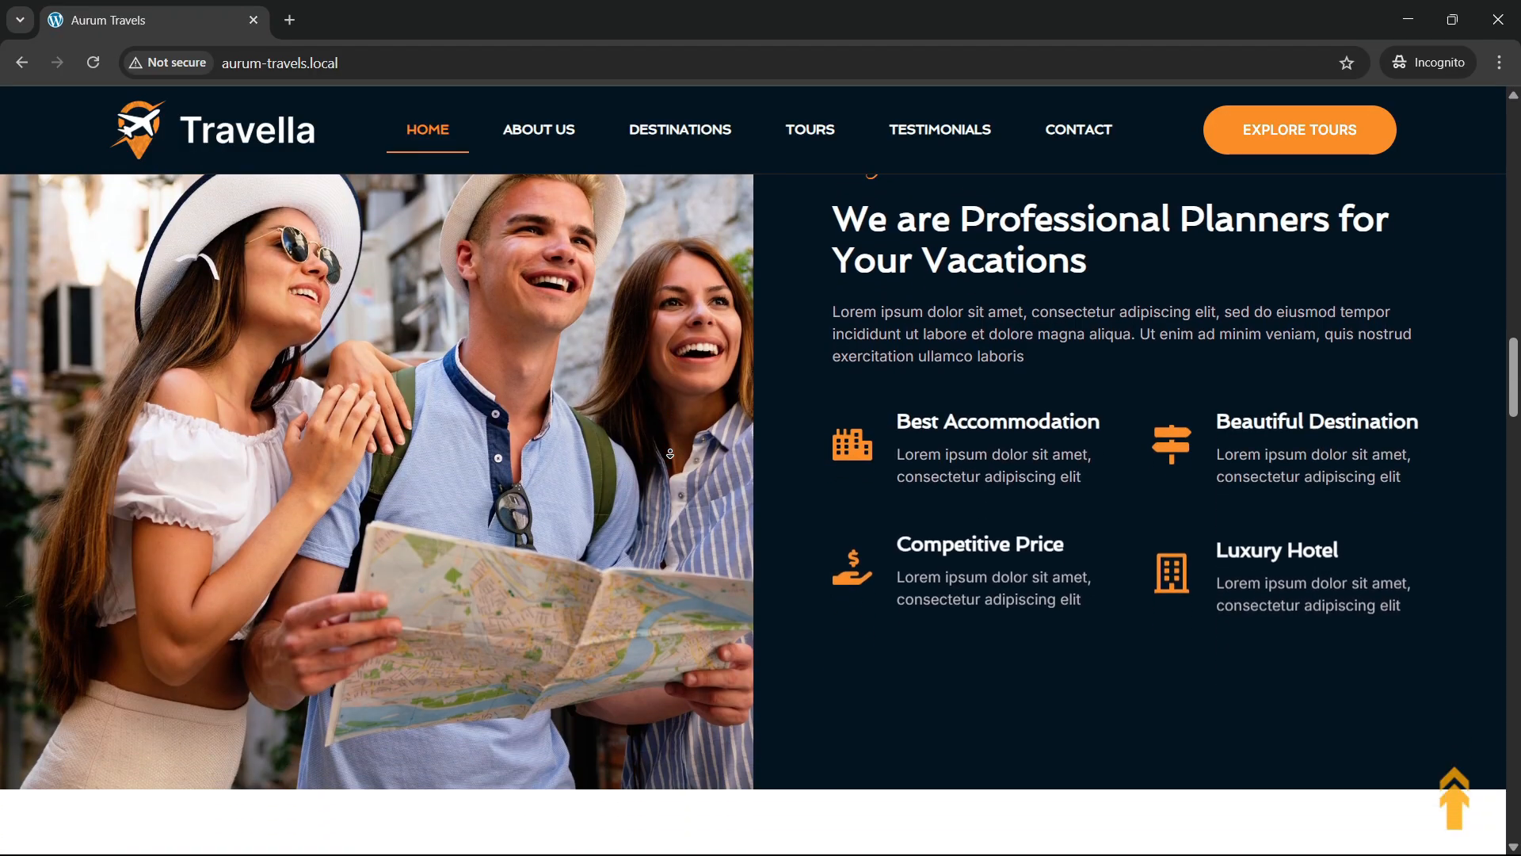
{"action": "scroll", "coordinate": [670, 454], "scroll_direction": "down", "scroll_amount": 4}
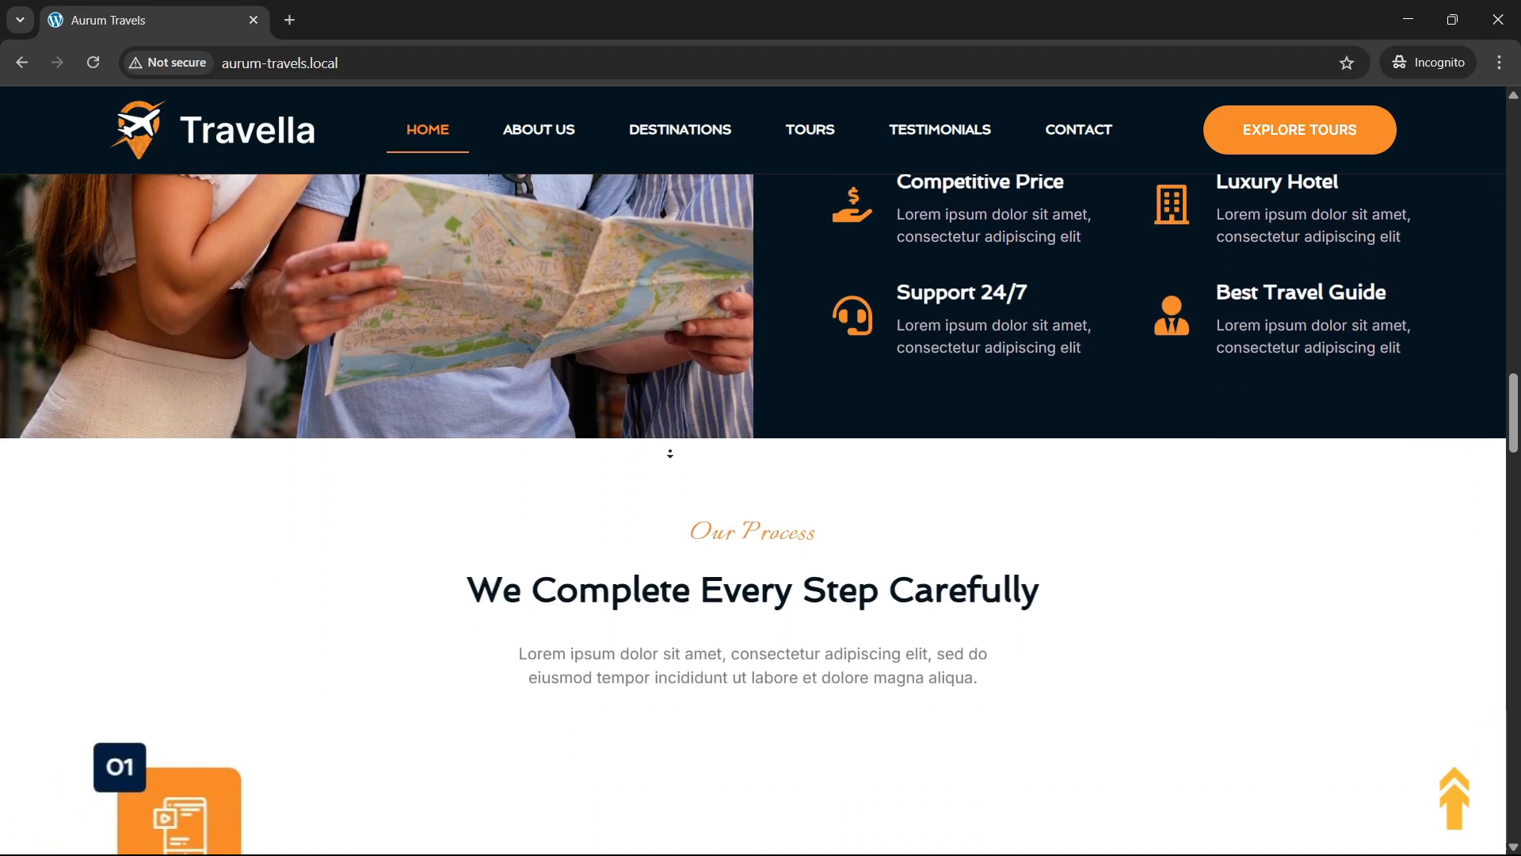
{"action": "scroll", "coordinate": [670, 454], "scroll_direction": "down", "scroll_amount": 3}
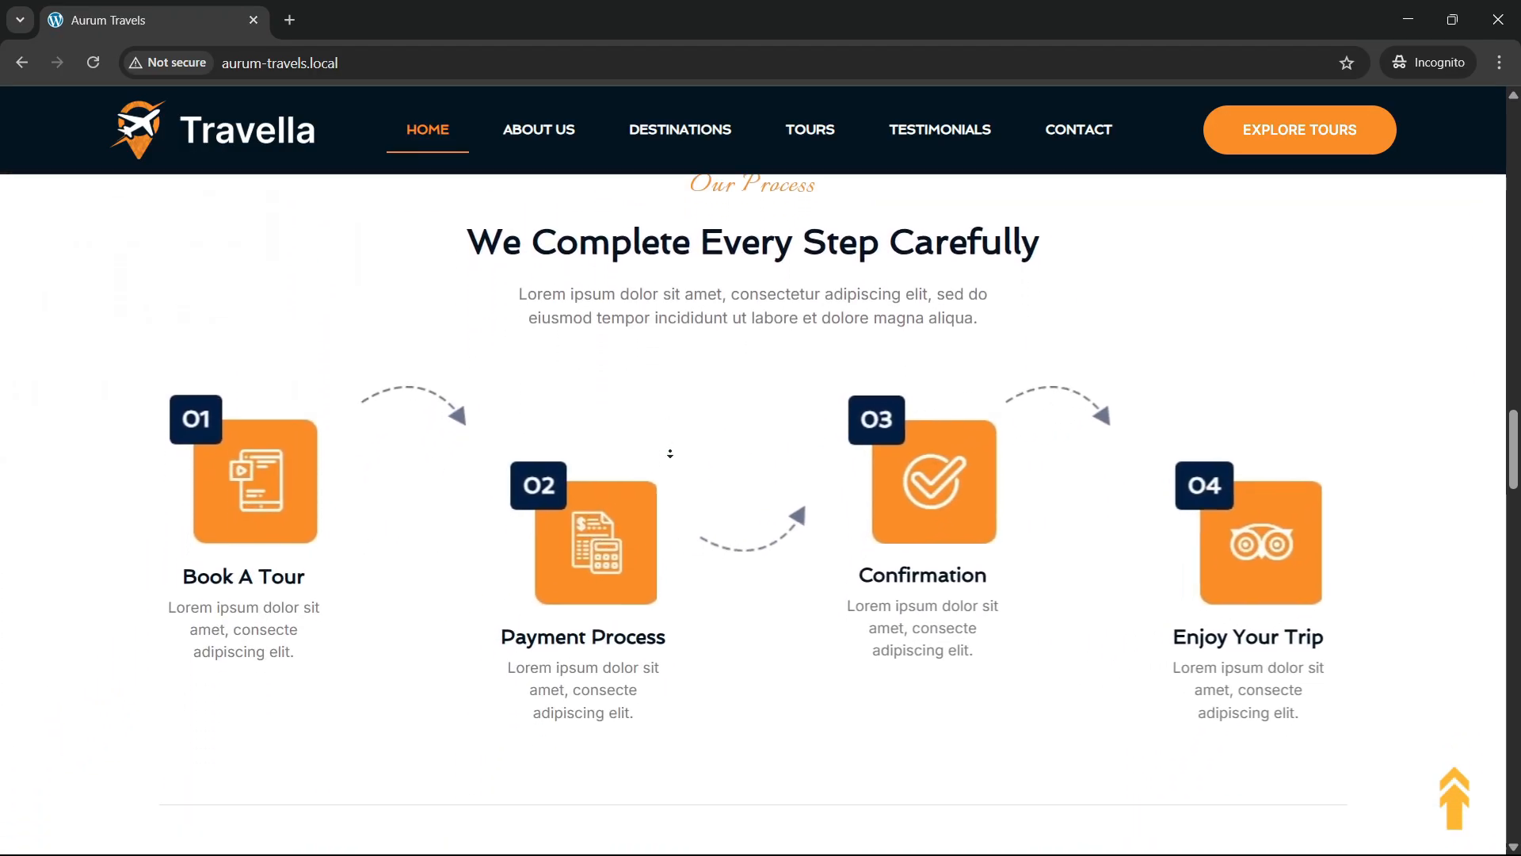
{"action": "scroll", "coordinate": [670, 454], "scroll_direction": "down", "scroll_amount": 1}
{"action": "scroll", "coordinate": [670, 454], "scroll_direction": "down", "scroll_amount": 4}
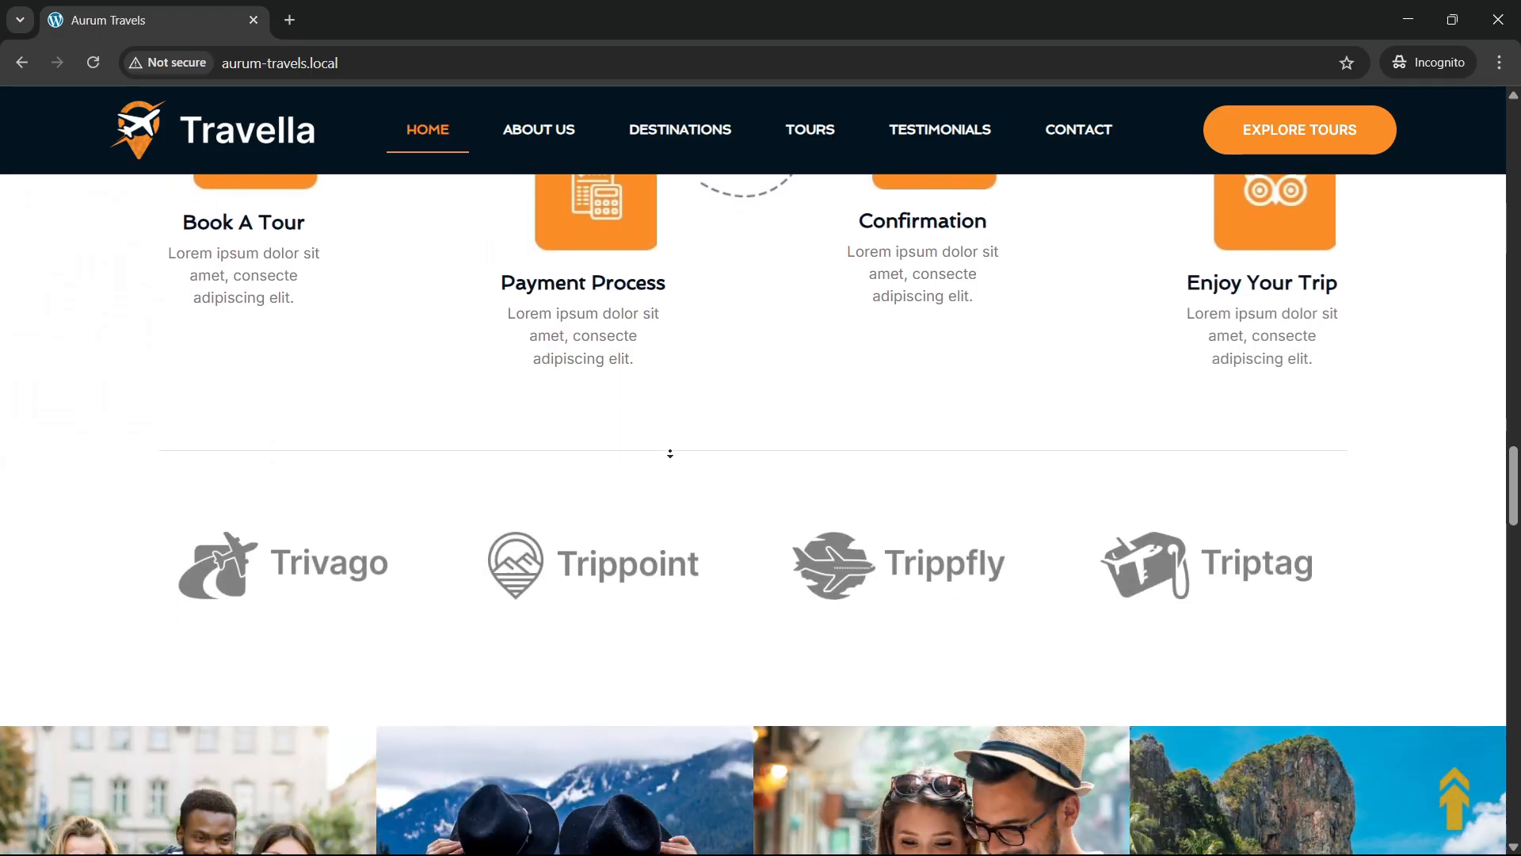
{"action": "scroll", "coordinate": [670, 454], "scroll_direction": "down", "scroll_amount": 3}
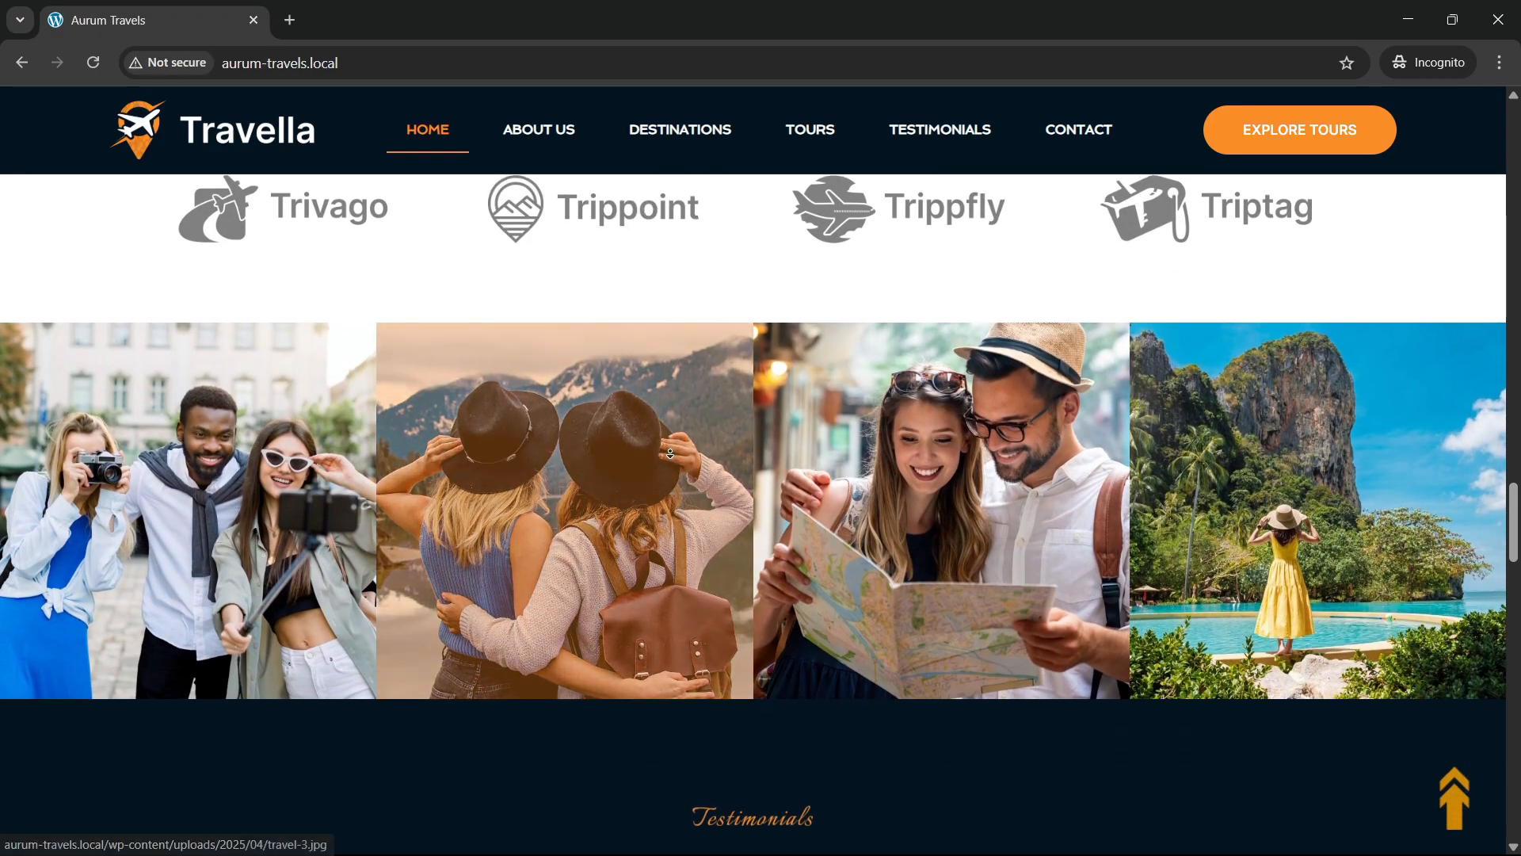
{"action": "scroll", "coordinate": [671, 455], "scroll_direction": "down", "scroll_amount": 4}
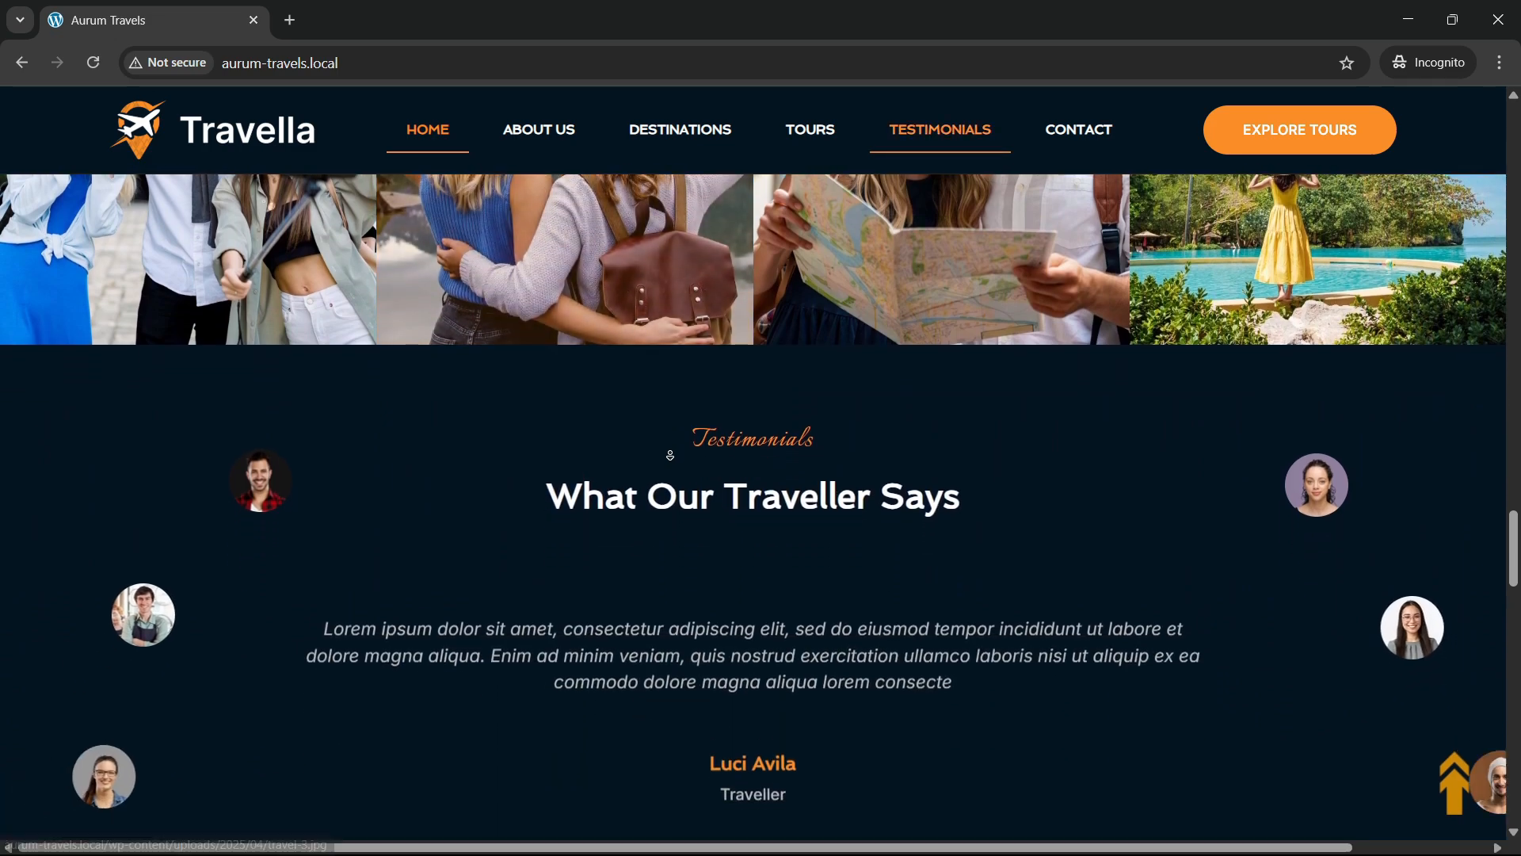
{"action": "scroll", "coordinate": [670, 455], "scroll_direction": "down", "scroll_amount": 4}
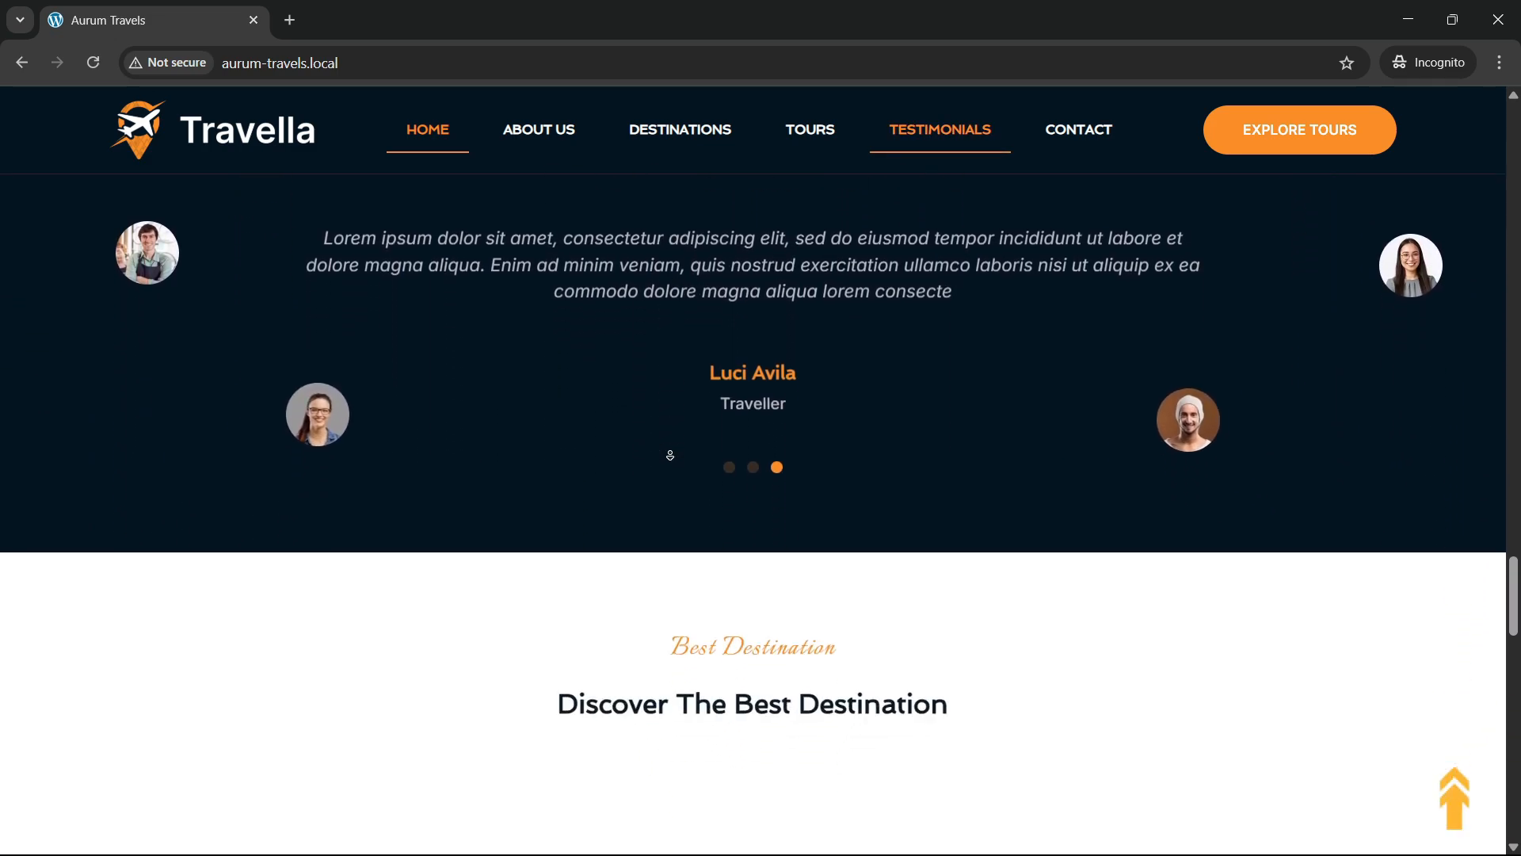
{"action": "scroll", "coordinate": [671, 454], "scroll_direction": "down", "scroll_amount": 5}
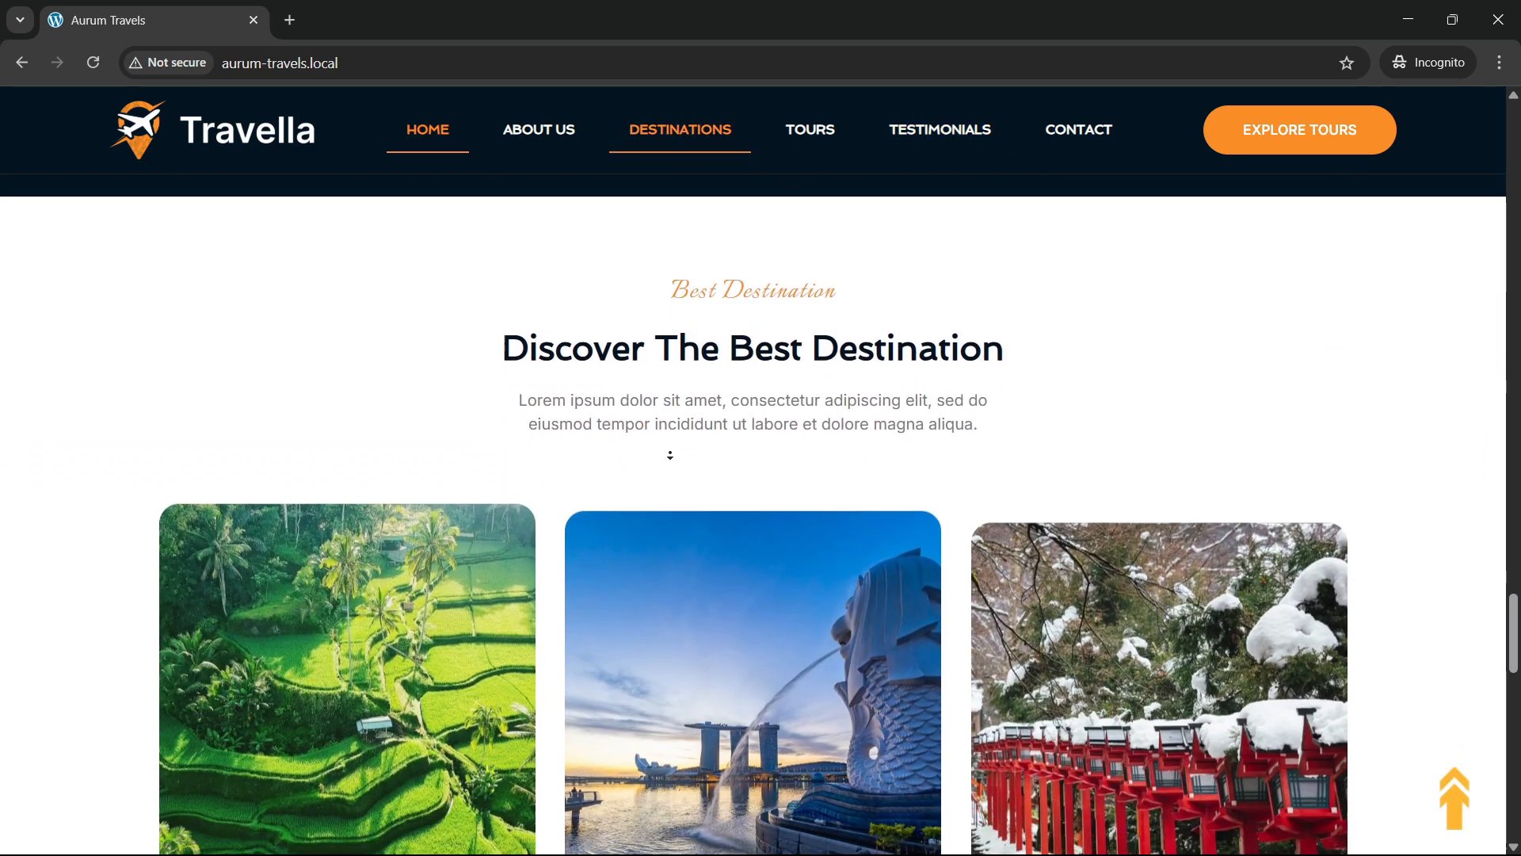
{"action": "scroll", "coordinate": [671, 454], "scroll_direction": "down", "scroll_amount": 4}
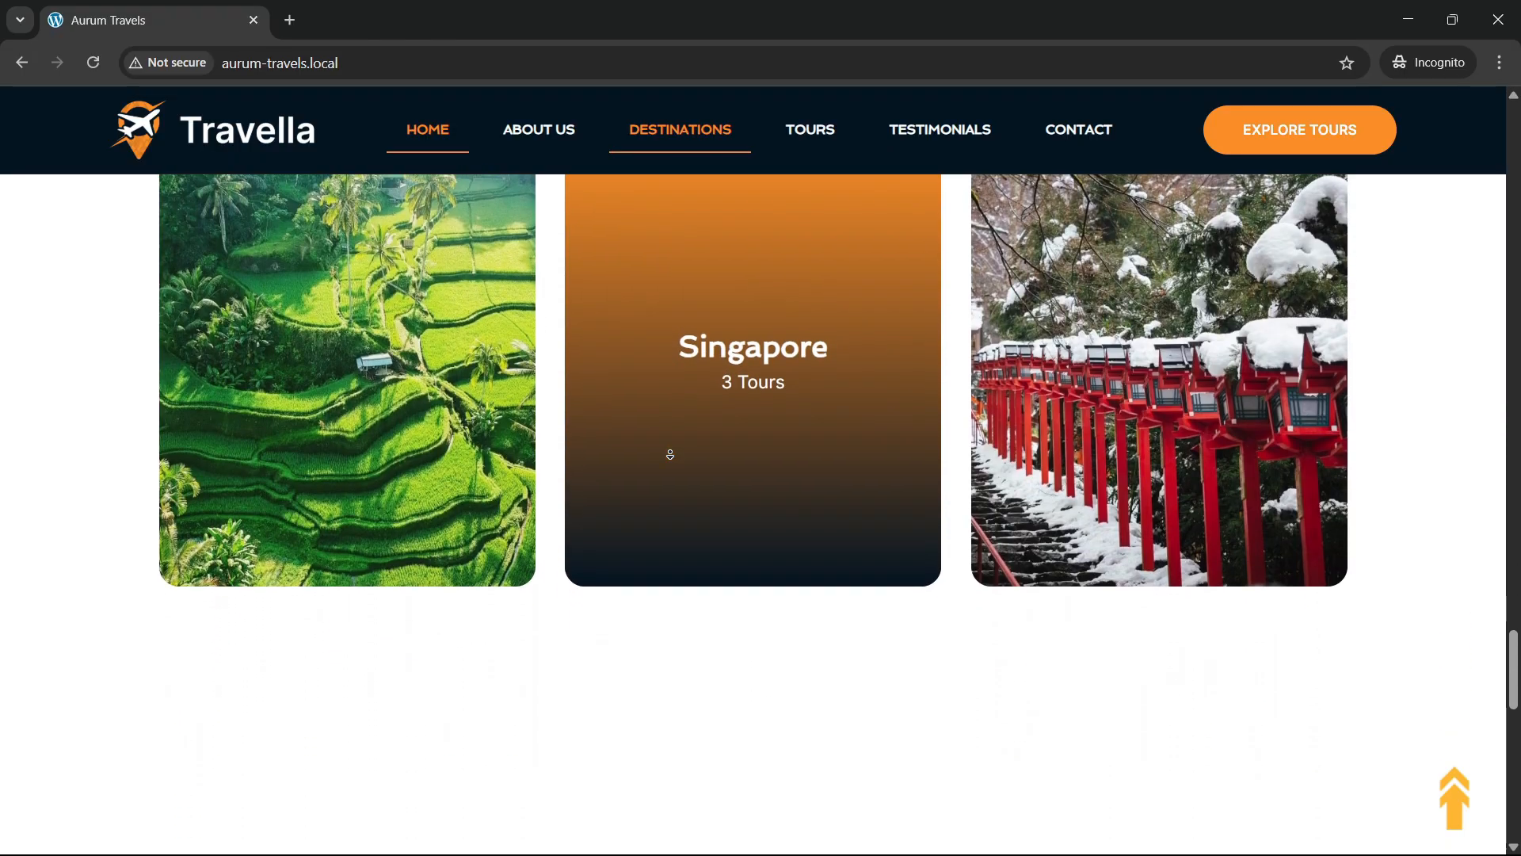
{"action": "scroll", "coordinate": [670, 455], "scroll_direction": "down", "scroll_amount": 5}
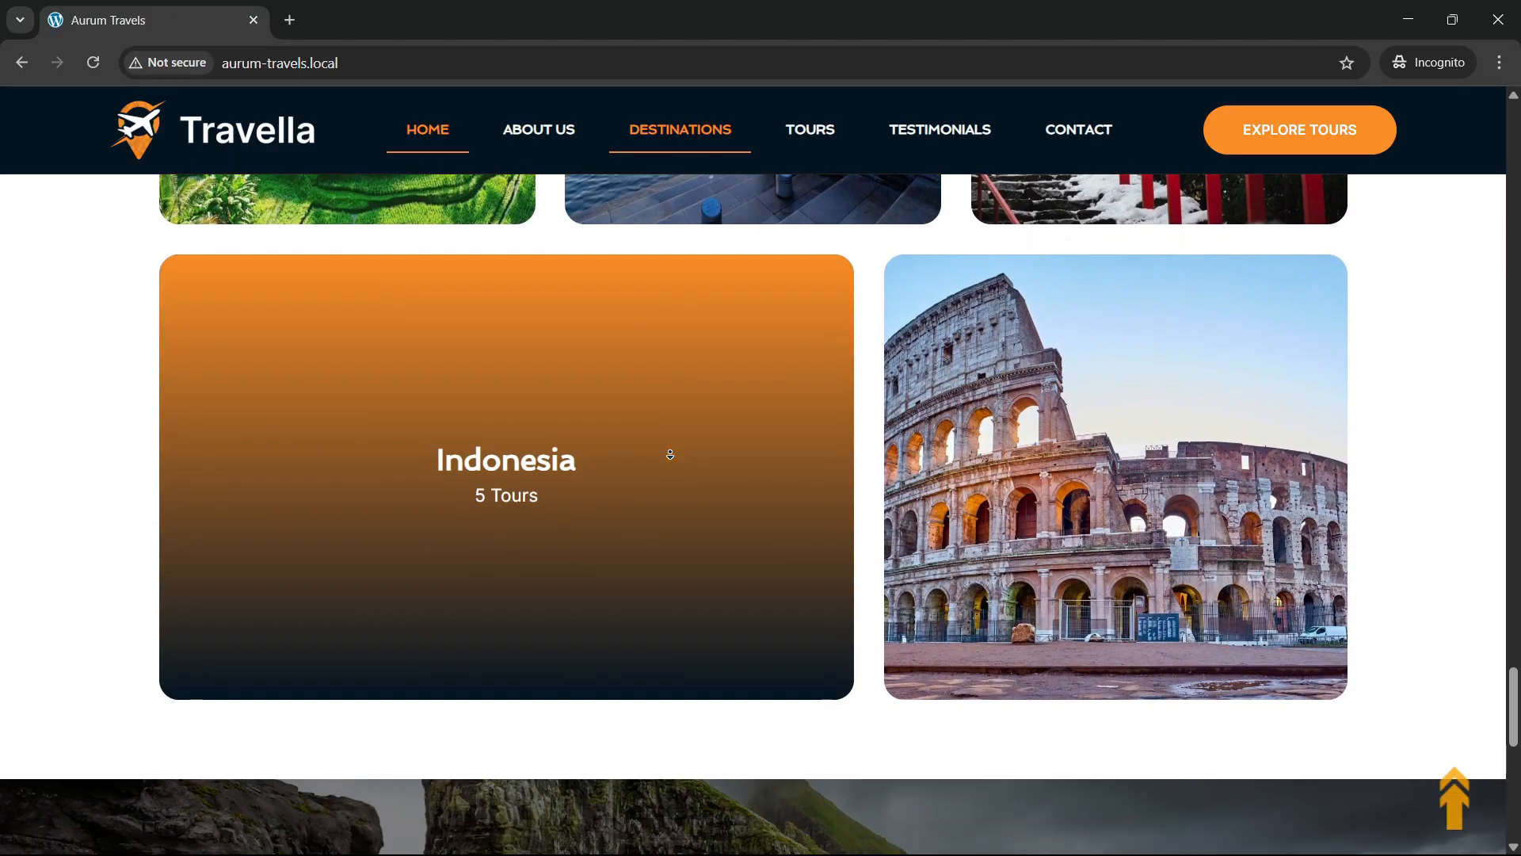
{"action": "scroll", "coordinate": [670, 455], "scroll_direction": "down", "scroll_amount": 4}
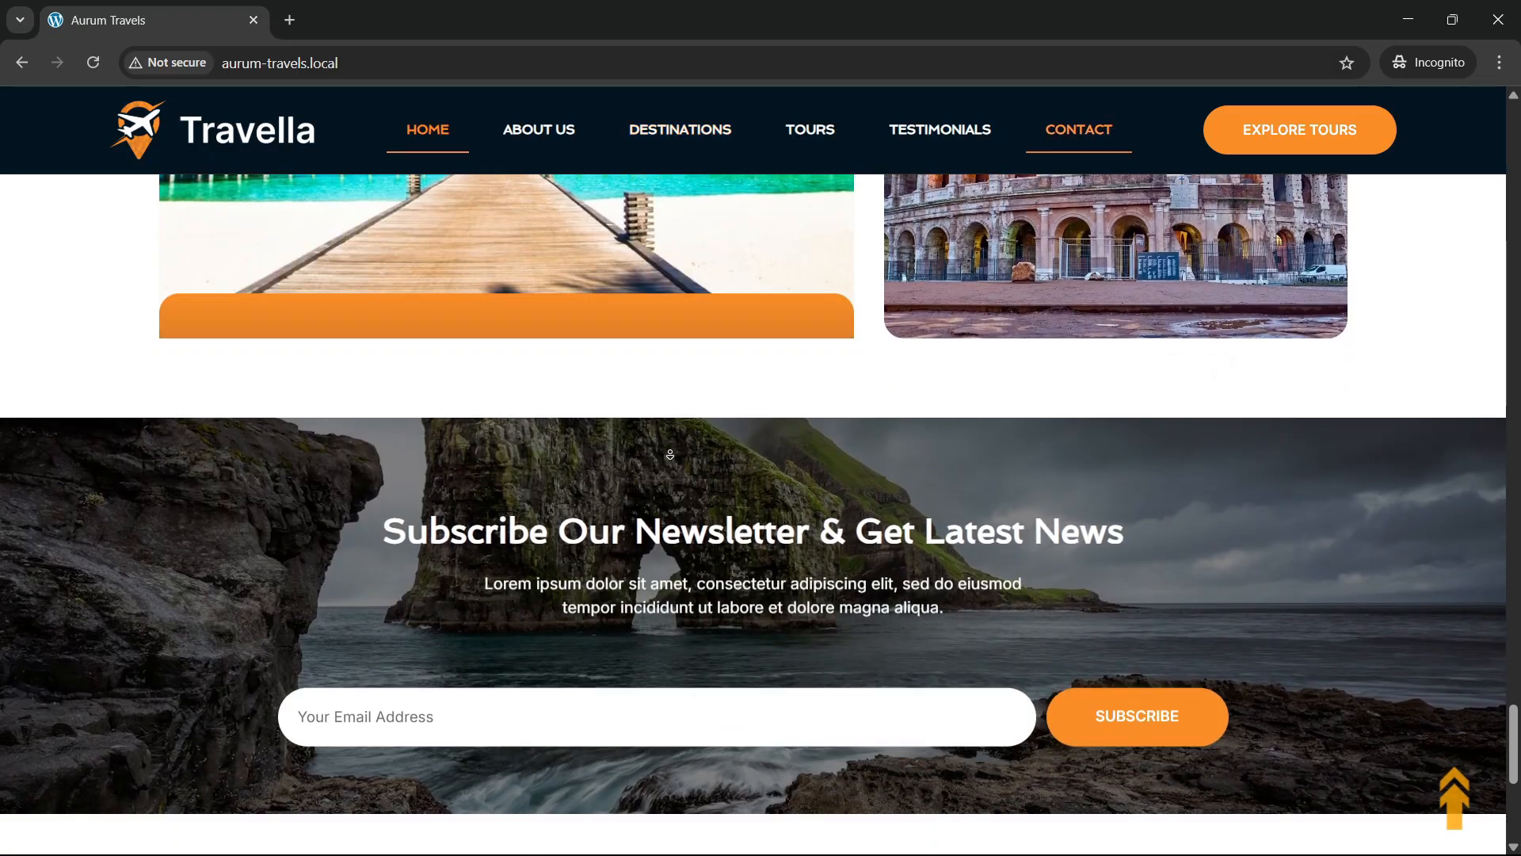
{"action": "scroll", "coordinate": [670, 455], "scroll_direction": "down", "scroll_amount": 3}
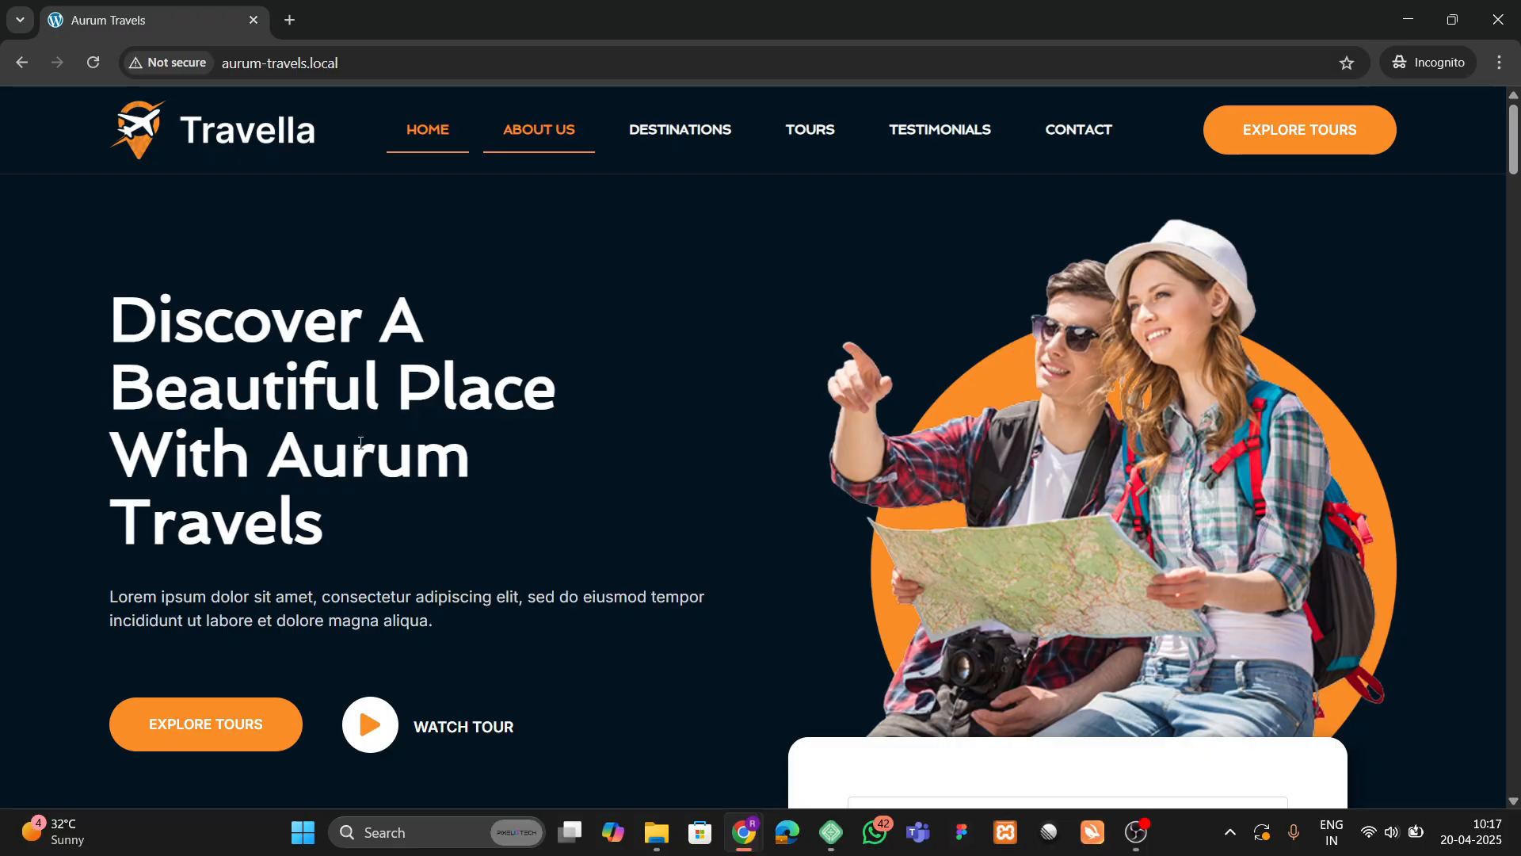
- Review the hero at the top, then scroll to the About Us section's booking form
{"action": "scroll", "coordinate": [246, 415], "scroll_direction": "down", "scroll_amount": 2}
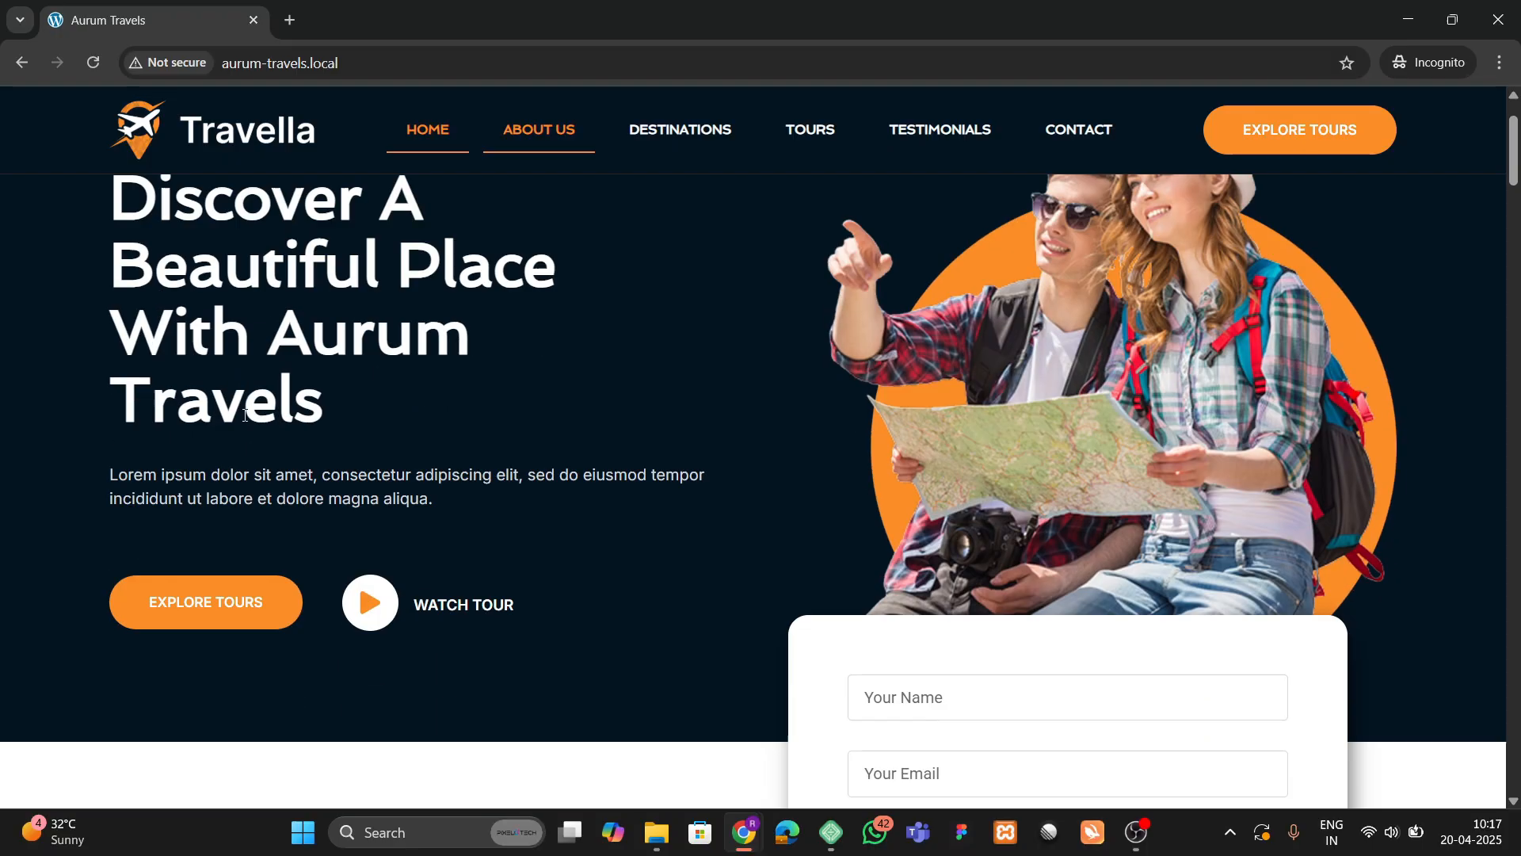
{"action": "scroll", "coordinate": [237, 404], "scroll_direction": "up", "scroll_amount": 2}
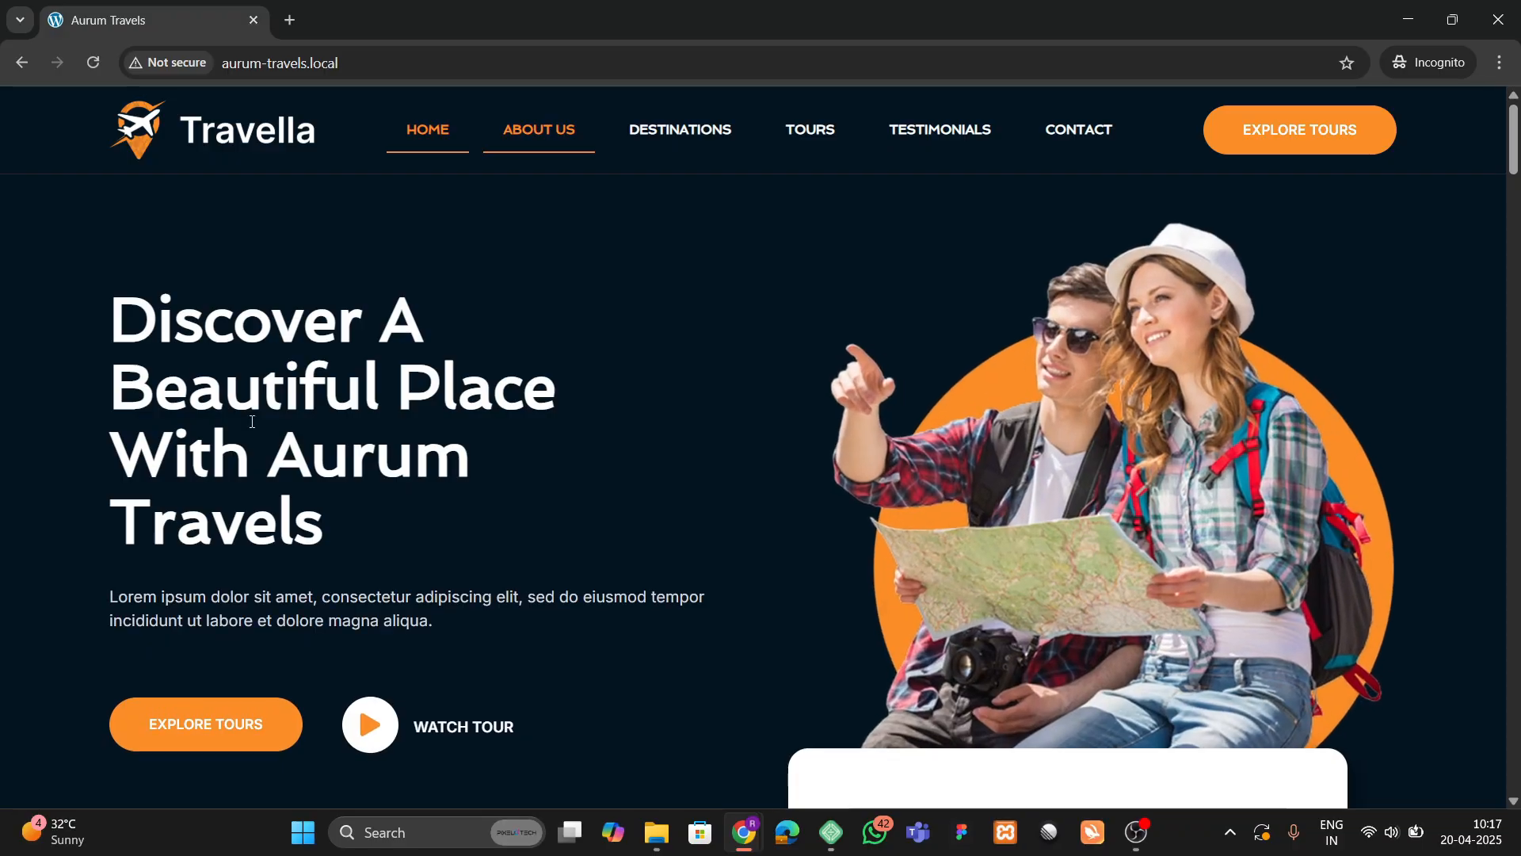
{"action": "scroll", "coordinate": [357, 445], "scroll_direction": "down", "scroll_amount": 2}
{"action": "scroll", "coordinate": [380, 476], "scroll_direction": "up", "scroll_amount": 2}
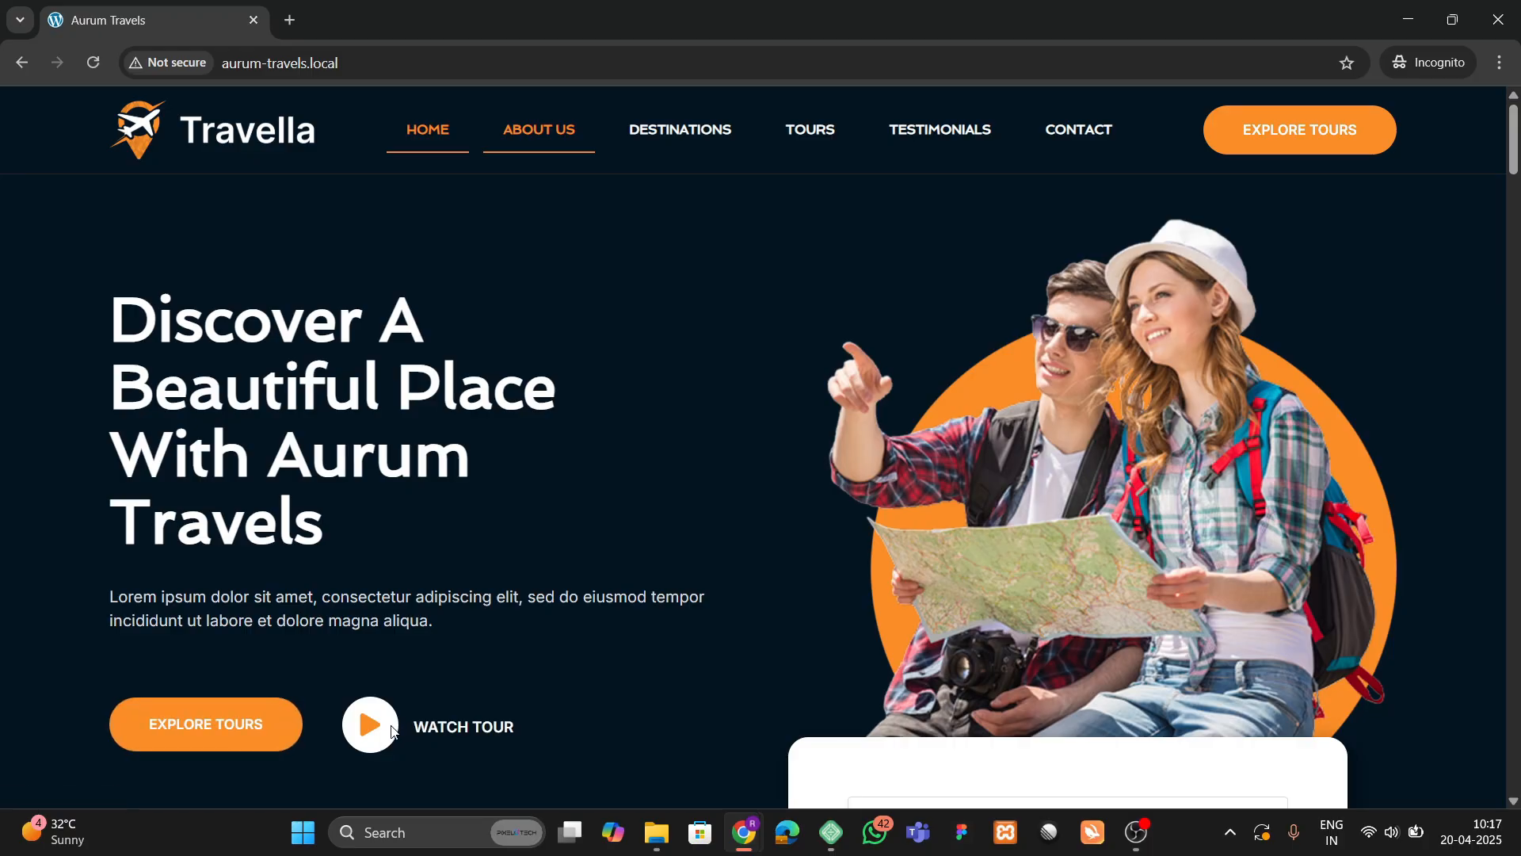
{"action": "scroll", "coordinate": [365, 747], "scroll_direction": "down", "scroll_amount": 2}
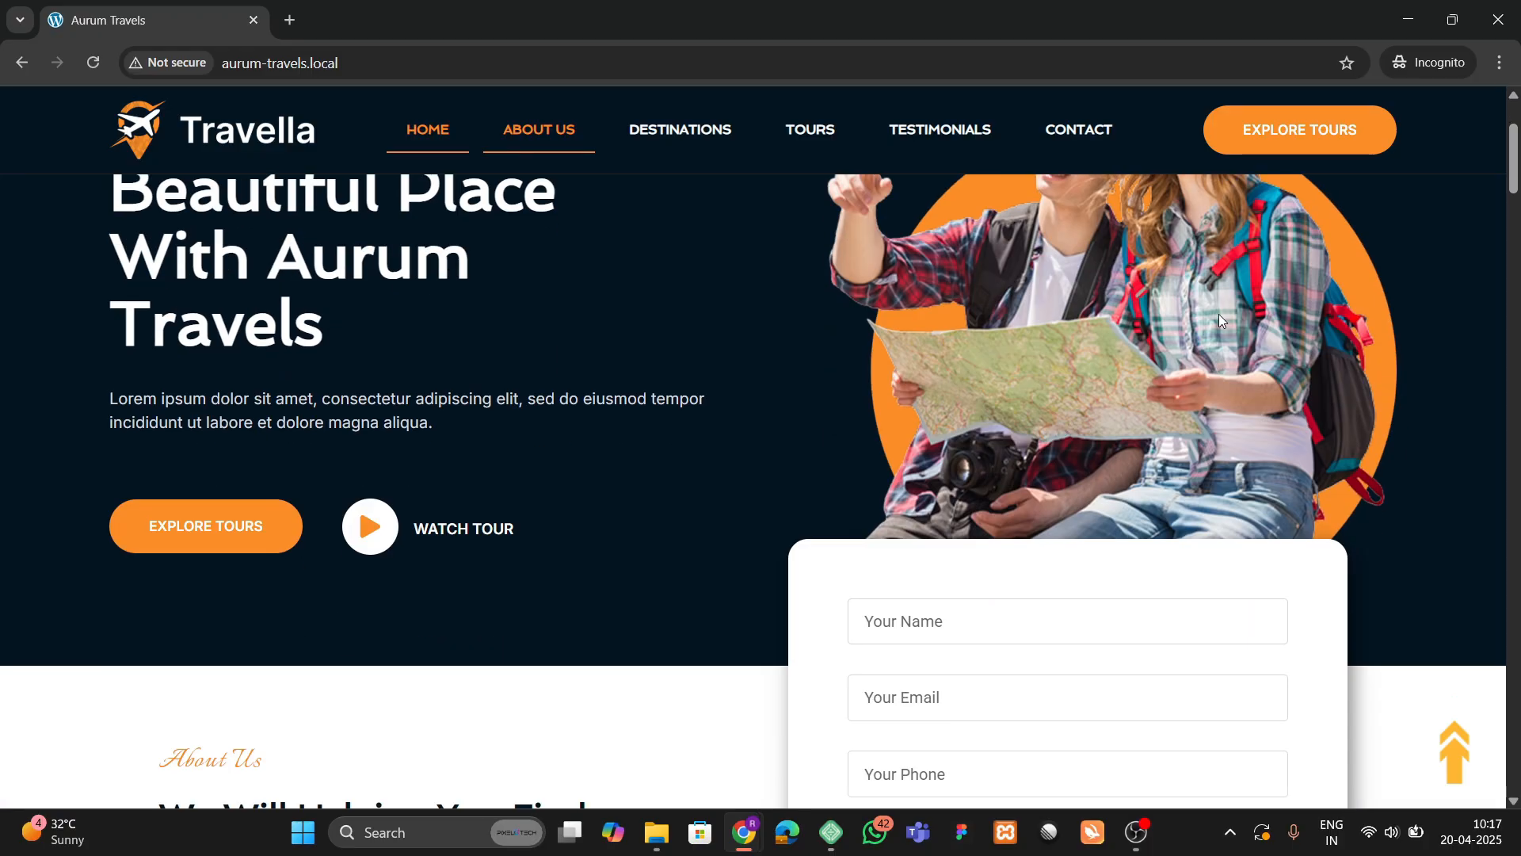
{"action": "scroll", "coordinate": [1078, 371], "scroll_direction": "up", "scroll_amount": 2}
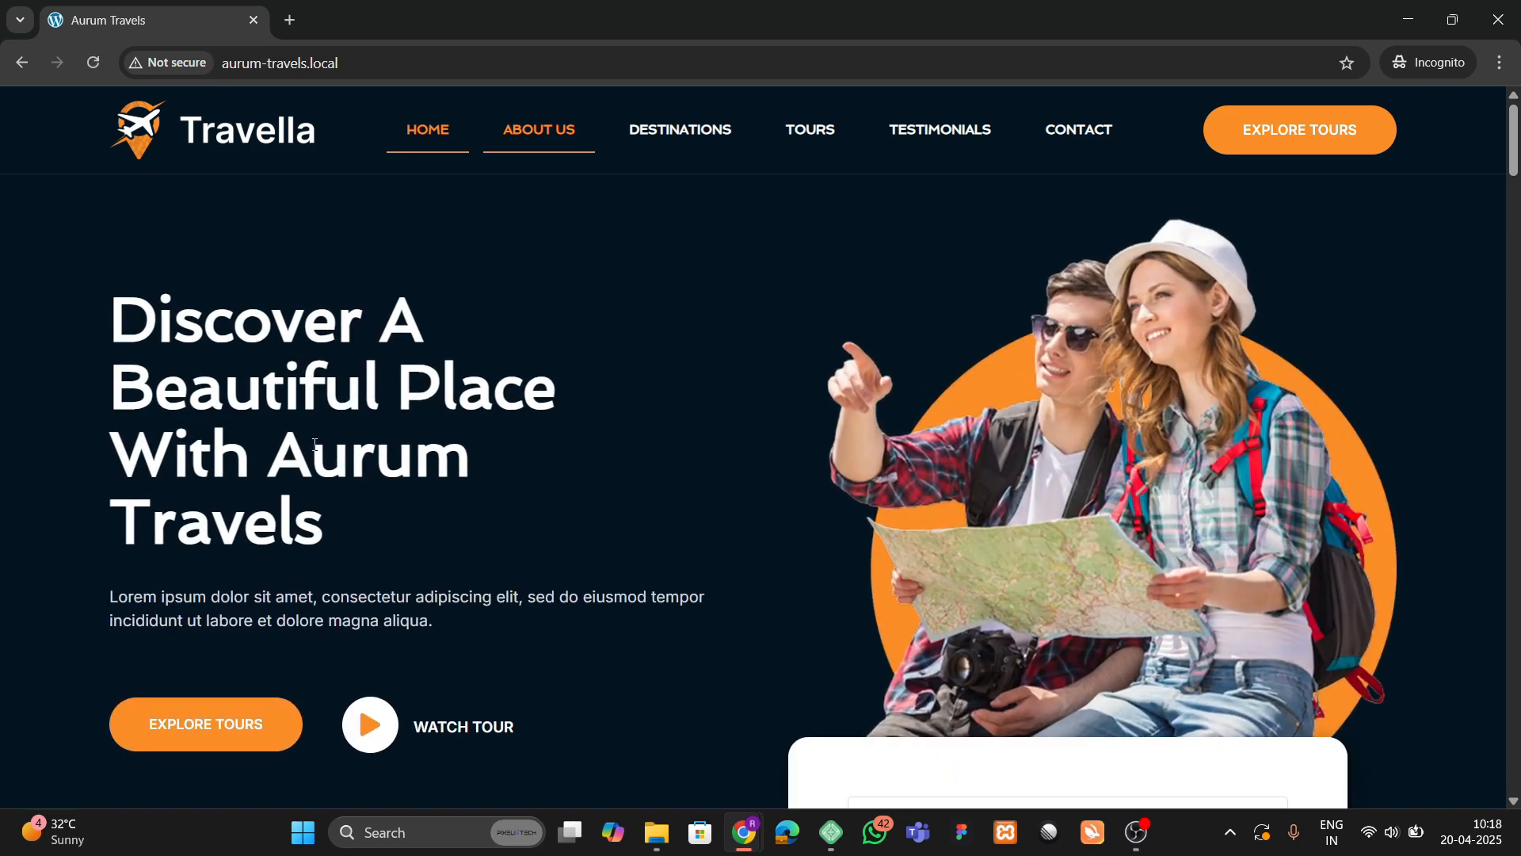
{"action": "scroll", "coordinate": [315, 448], "scroll_direction": "down", "scroll_amount": 2}
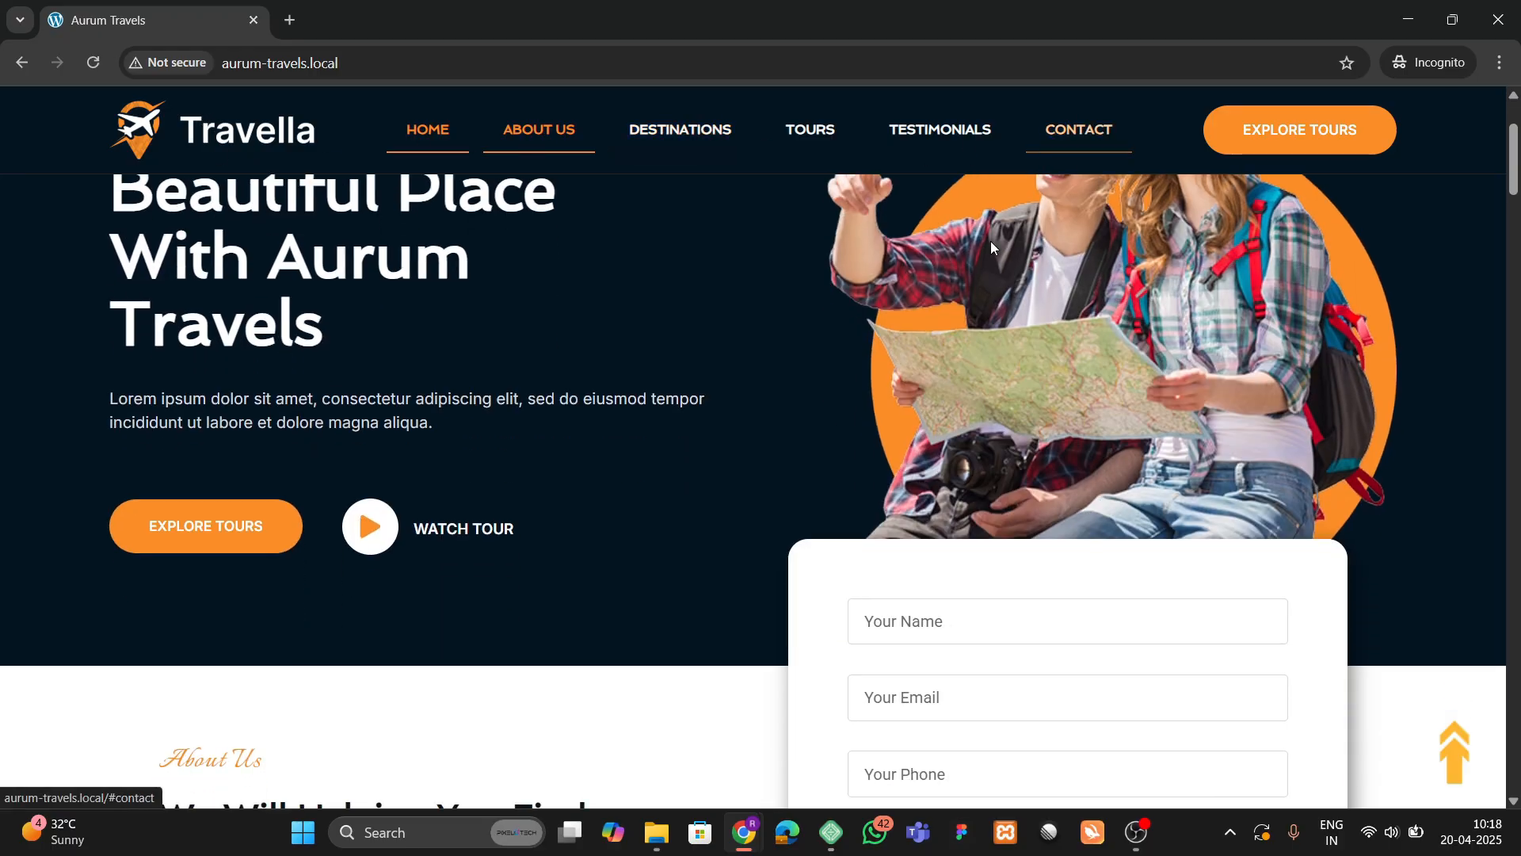
{"action": "scroll", "coordinate": [564, 349], "scroll_direction": "up", "scroll_amount": 2}
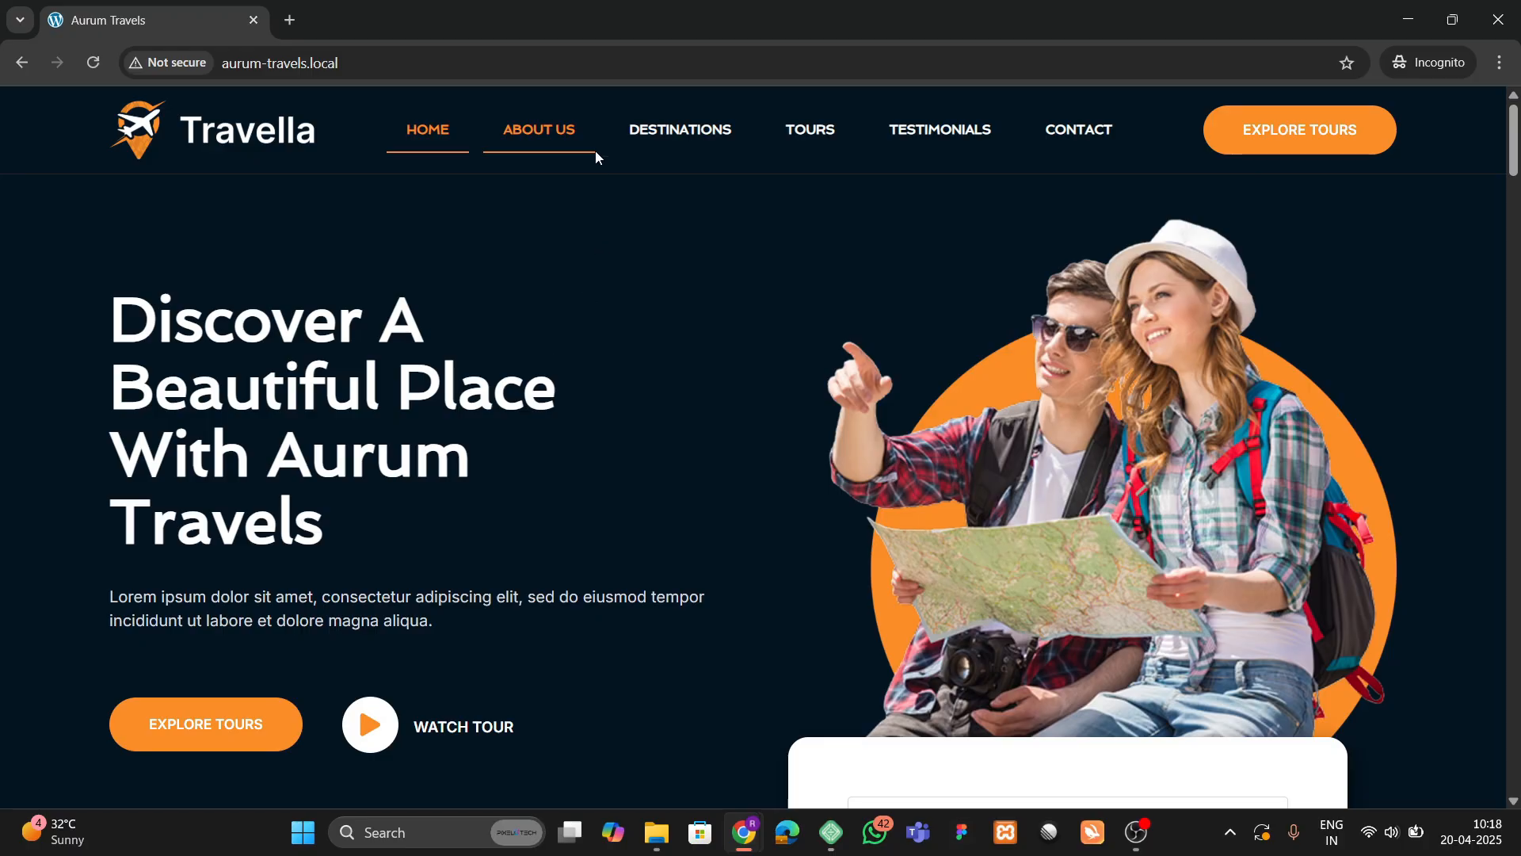
{"action": "scroll", "coordinate": [561, 364], "scroll_direction": "down", "scroll_amount": 6}
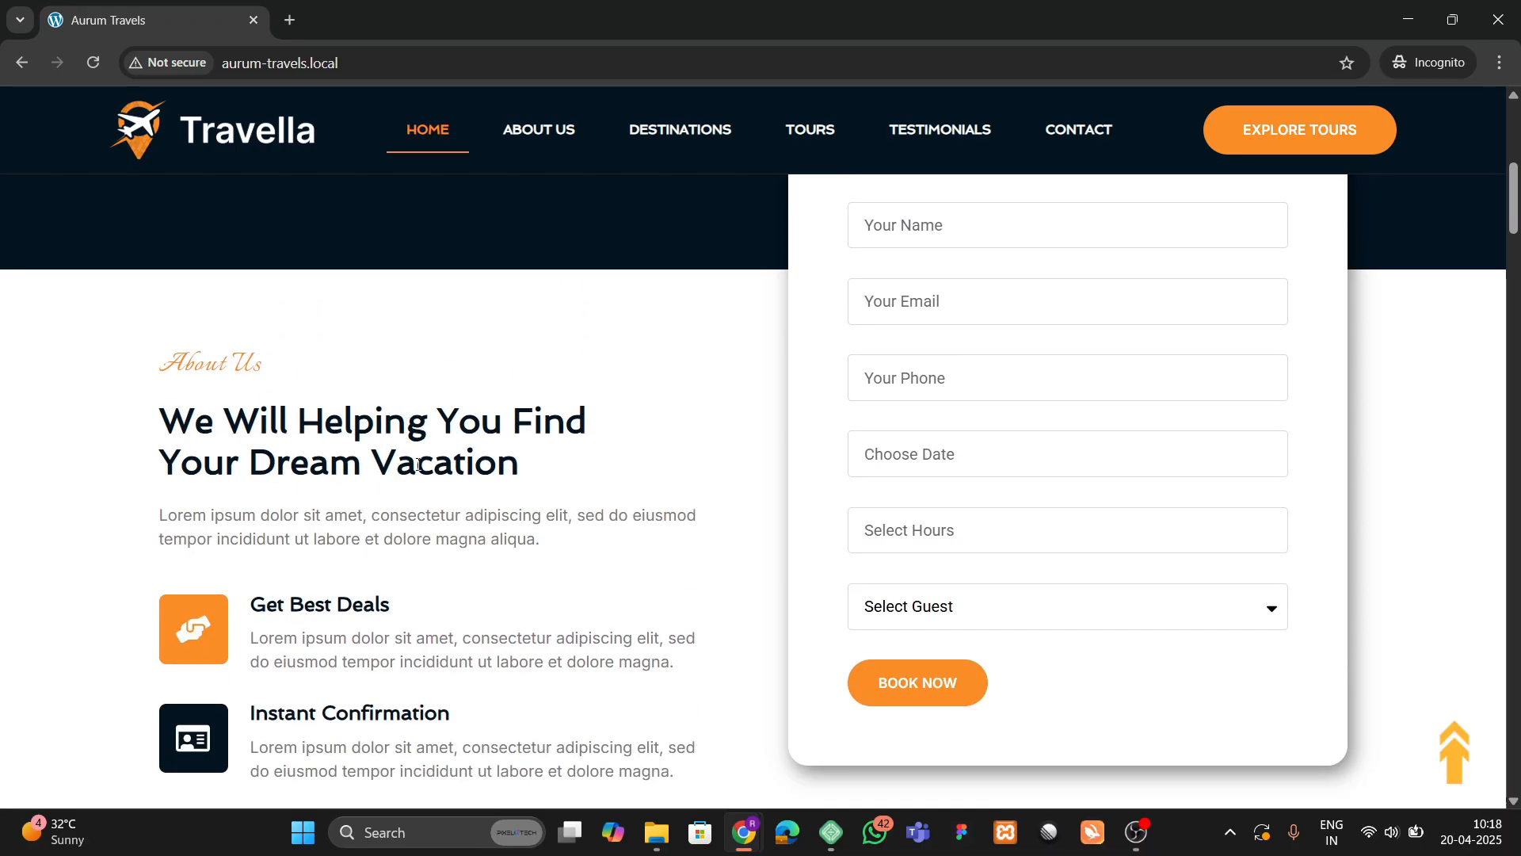
{"action": "scroll", "coordinate": [419, 464], "scroll_direction": "down", "scroll_amount": 2}
{"action": "scroll", "coordinate": [414, 467], "scroll_direction": "up", "scroll_amount": 2}
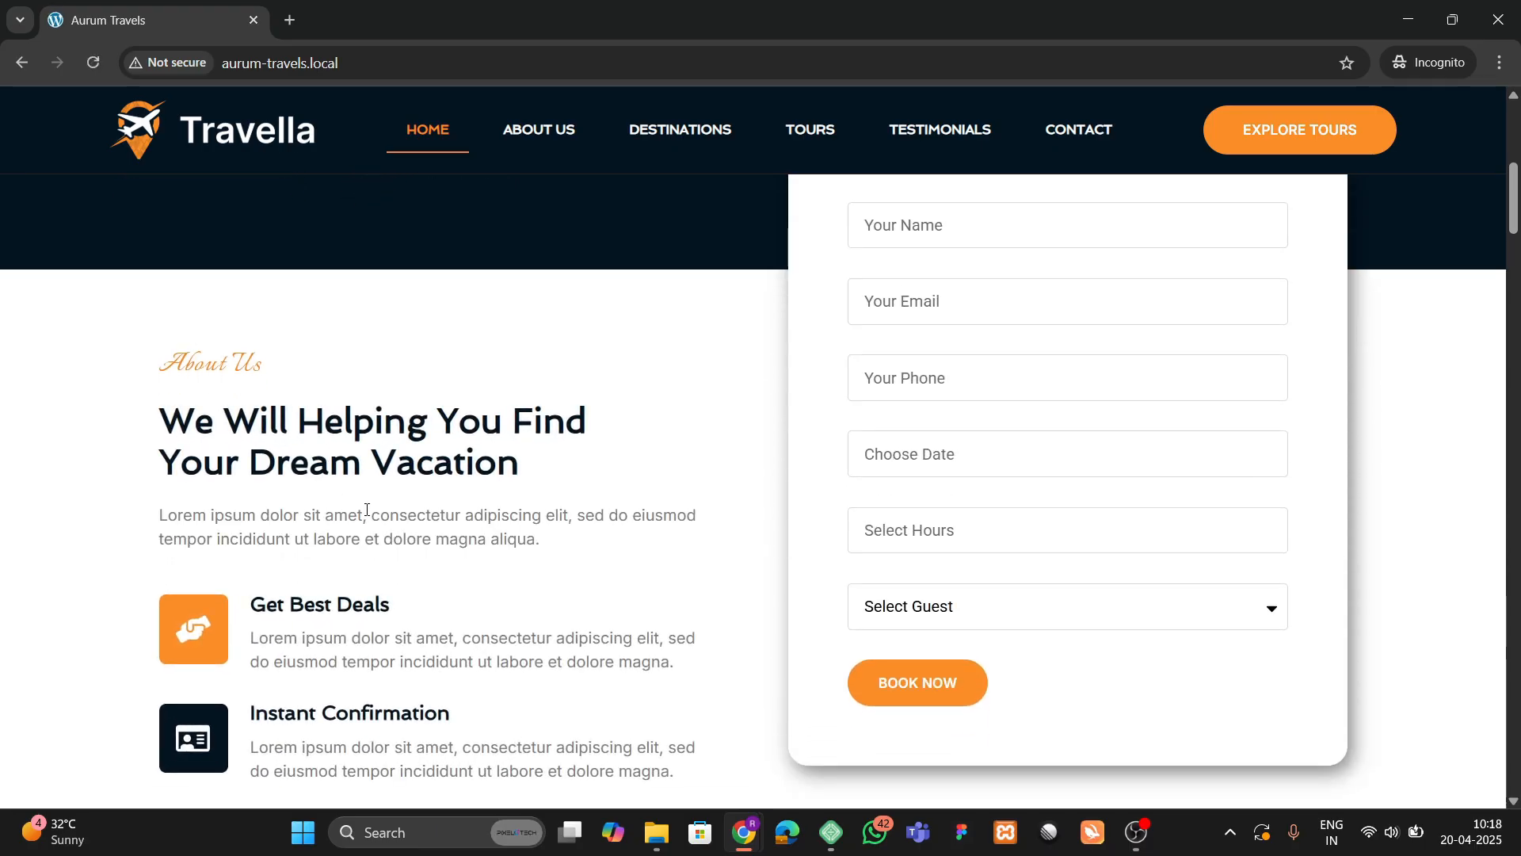
{"action": "scroll", "coordinate": [367, 510], "scroll_direction": "up", "scroll_amount": 1}
{"action": "scroll", "coordinate": [400, 539], "scroll_direction": "down", "scroll_amount": 3}
{"action": "scroll", "coordinate": [752, 489], "scroll_direction": "up", "scroll_amount": 4}
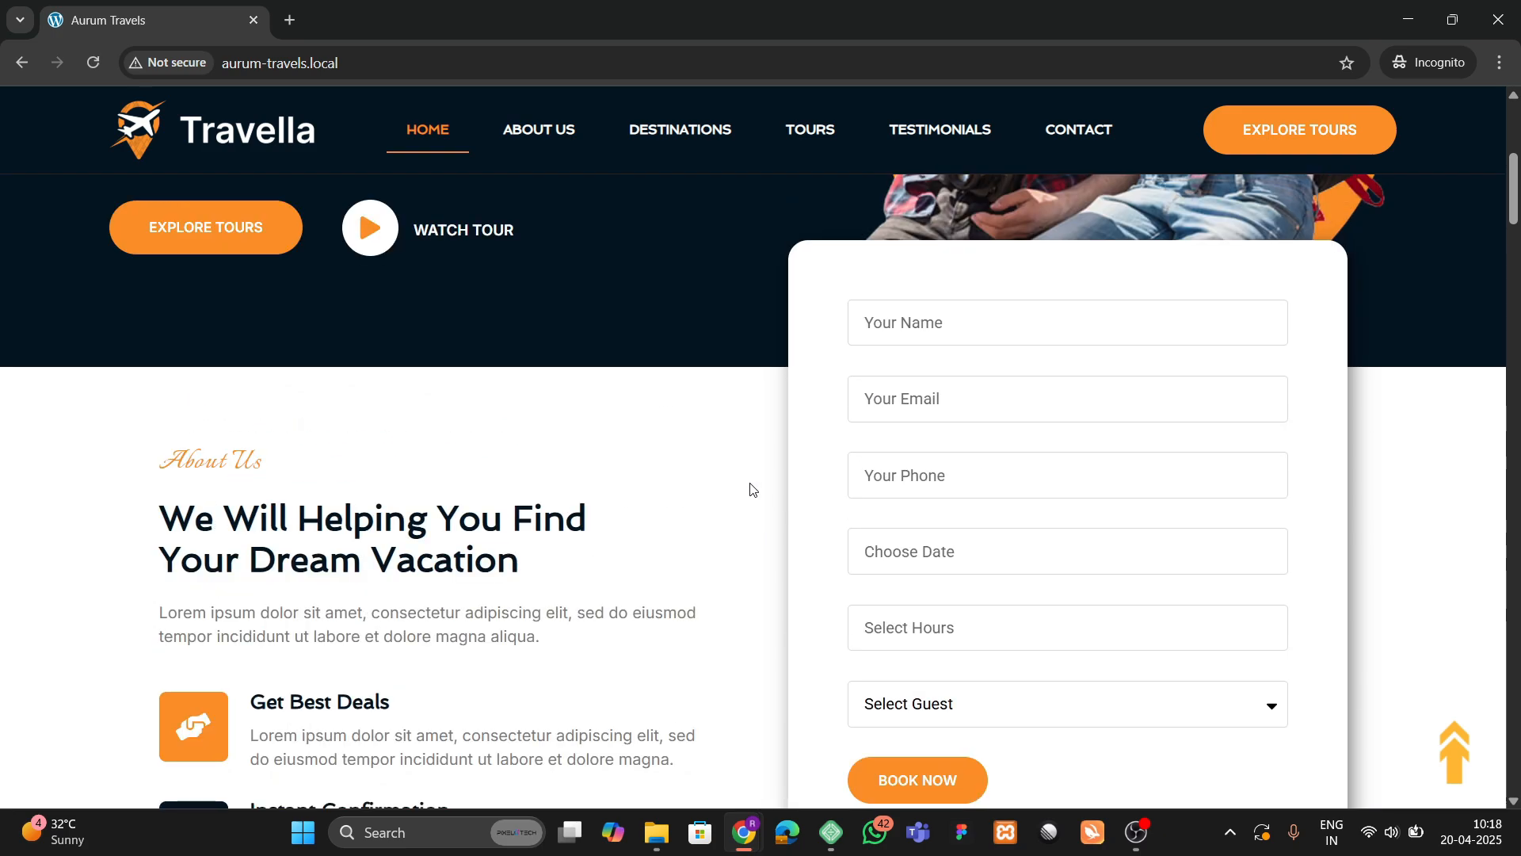
{"action": "scroll", "coordinate": [754, 507], "scroll_direction": "down", "scroll_amount": 1}
{"action": "scroll", "coordinate": [792, 475], "scroll_direction": "up", "scroll_amount": 1}
{"action": "left_click", "coordinate": [967, 316]}
{"action": "scroll", "coordinate": [885, 560], "scroll_direction": "down", "scroll_amount": 2}
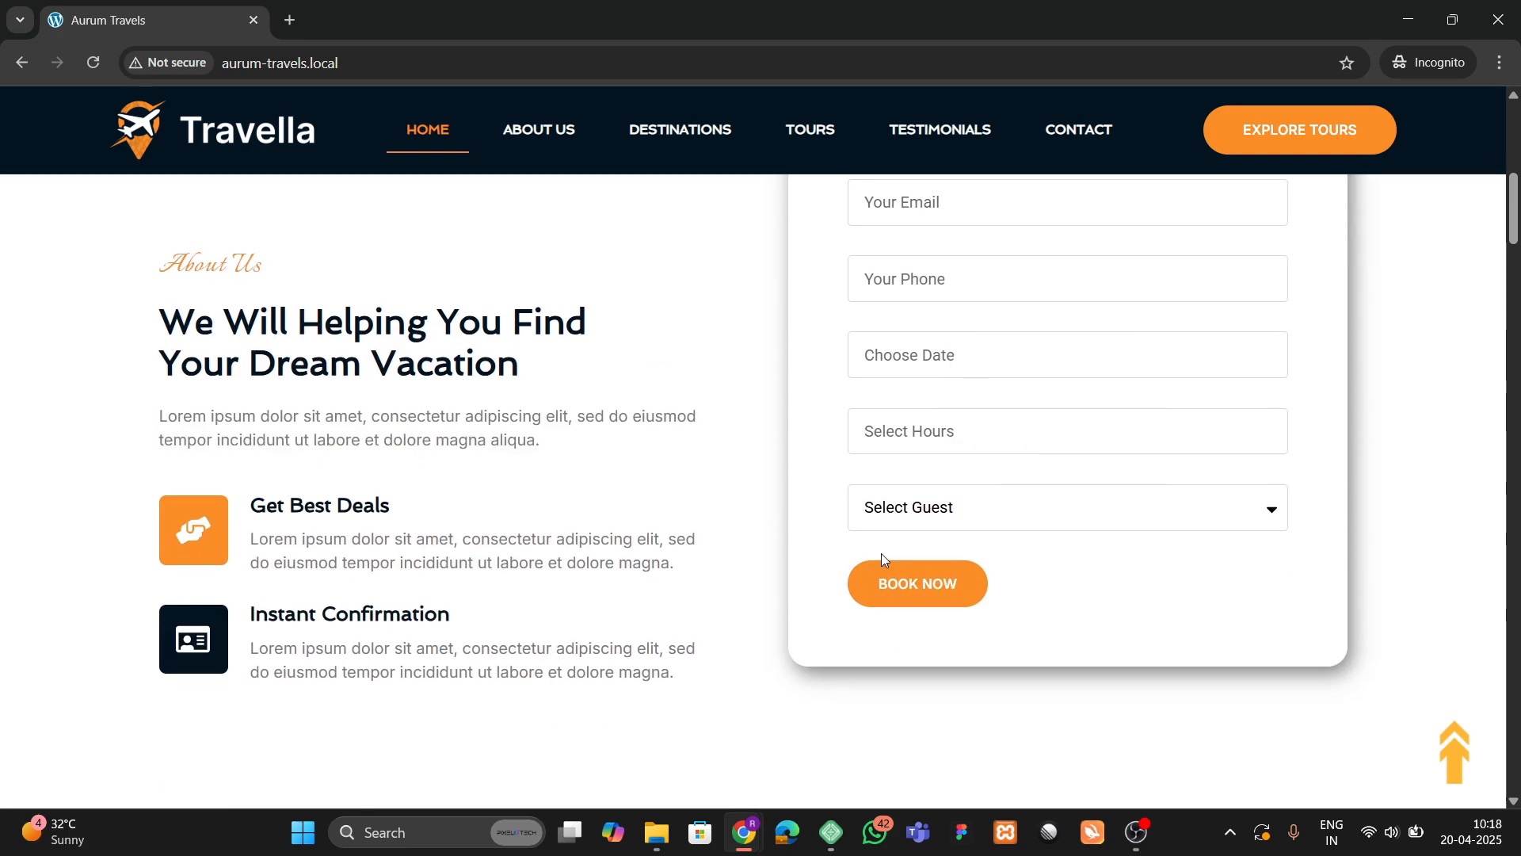
{"action": "left_click", "coordinate": [936, 507]}
{"action": "left_click", "coordinate": [821, 567]}
{"action": "scroll", "coordinate": [357, 480], "scroll_direction": "down", "scroll_amount": 6}
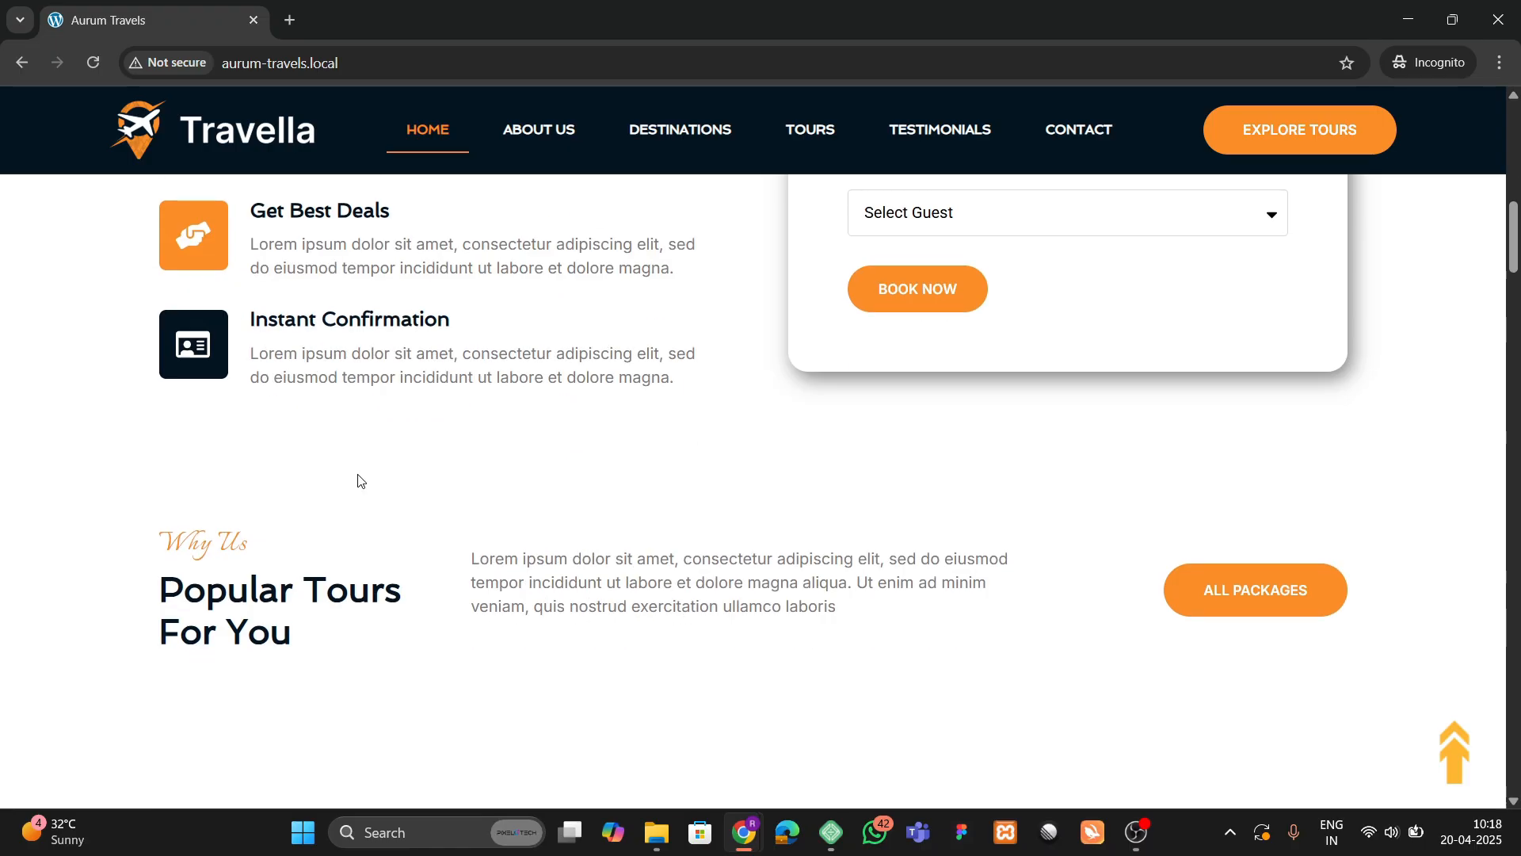
{"action": "scroll", "coordinate": [354, 481], "scroll_direction": "down", "scroll_amount": 1}
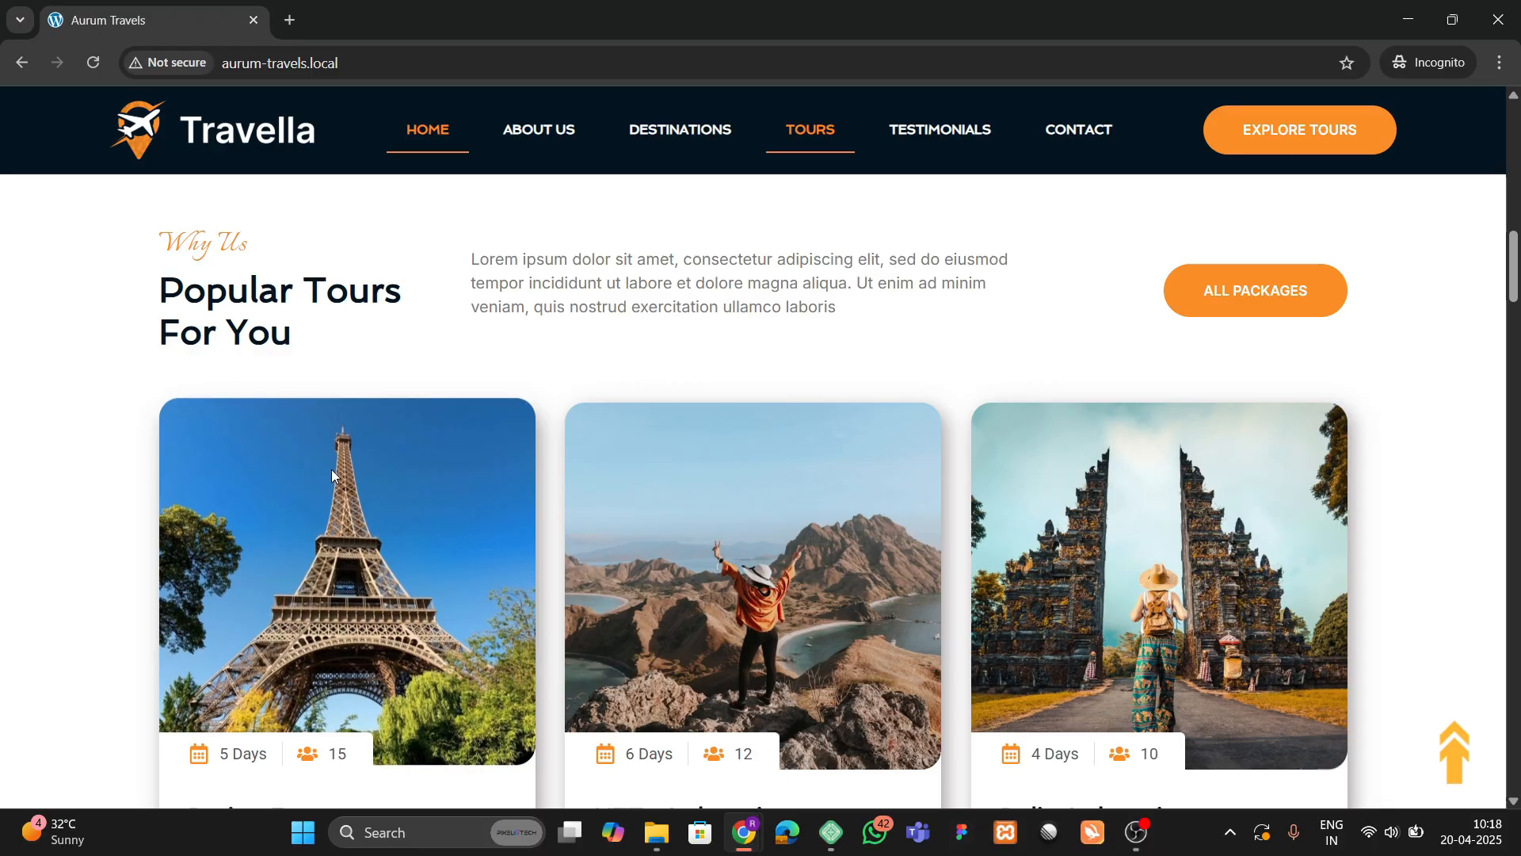
{"action": "scroll", "coordinate": [331, 469], "scroll_direction": "down", "scroll_amount": 3}
{"action": "scroll", "coordinate": [325, 462], "scroll_direction": "up", "scroll_amount": 2}
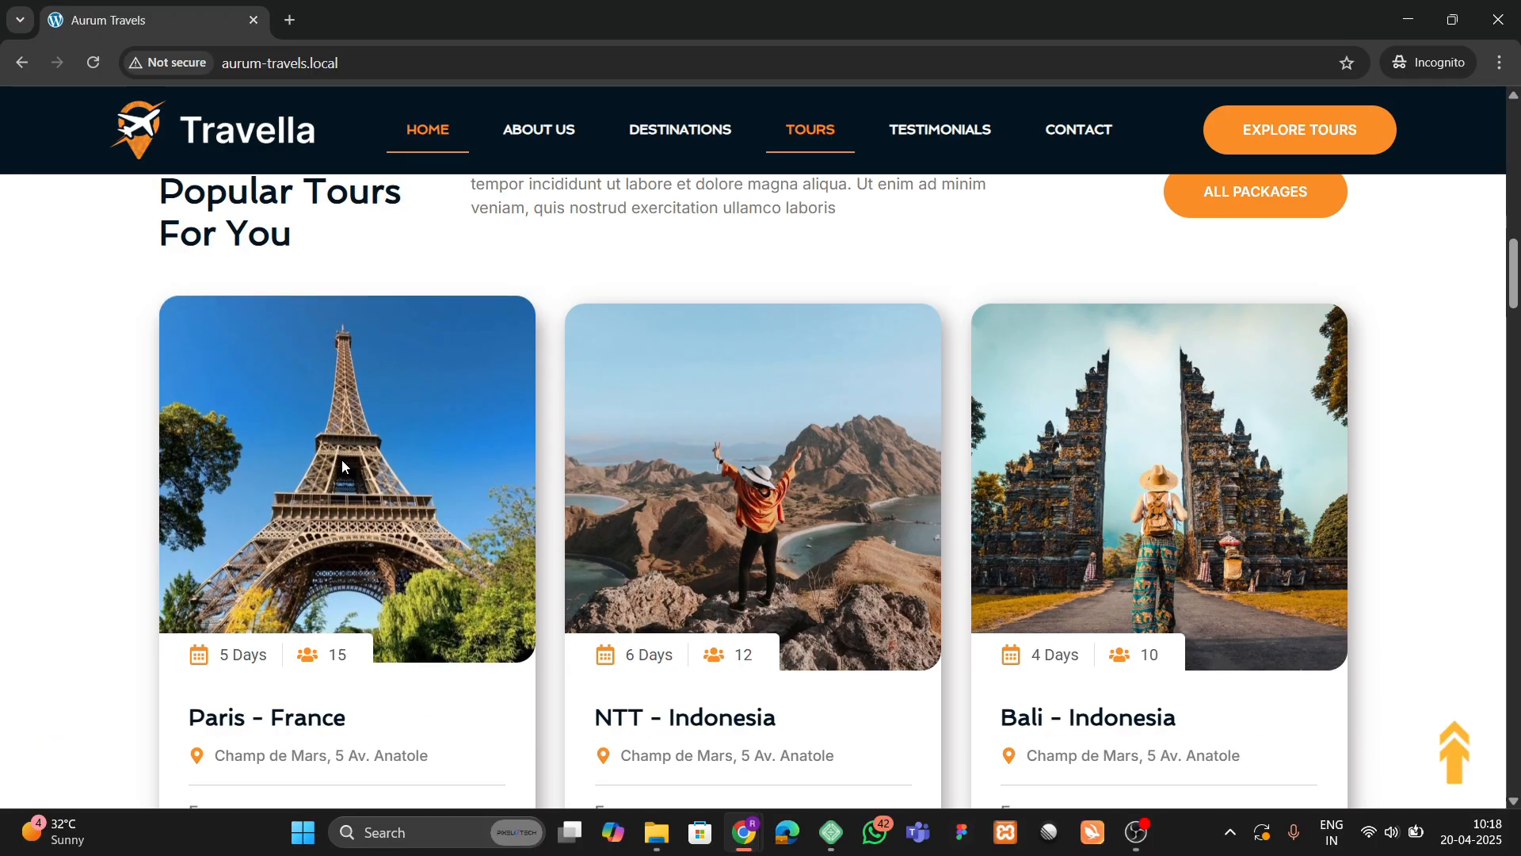
{"action": "scroll", "coordinate": [358, 432], "scroll_direction": "up", "scroll_amount": 3}
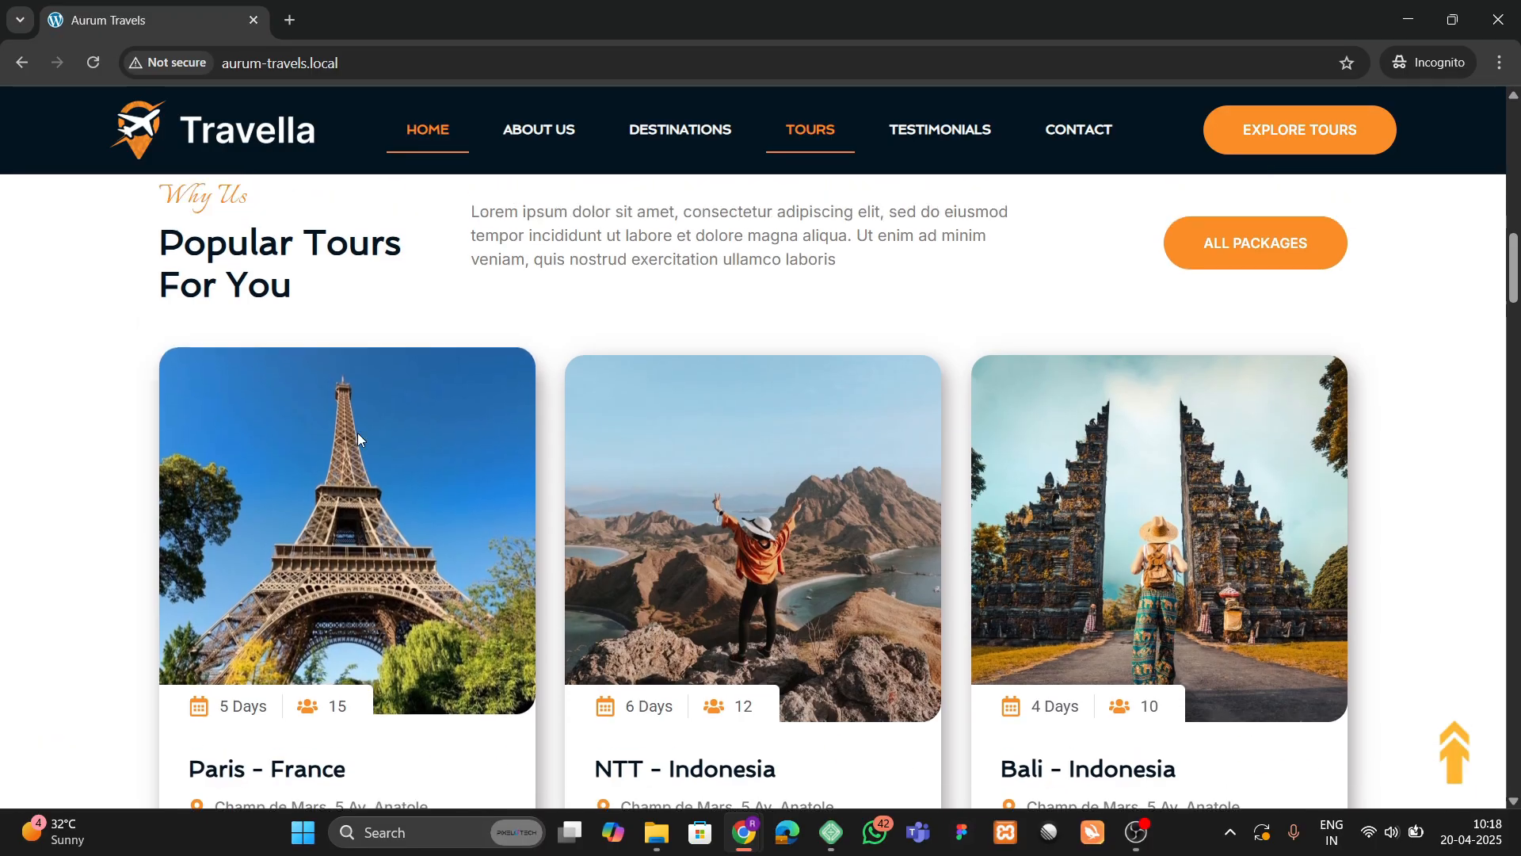
{"action": "scroll", "coordinate": [412, 455], "scroll_direction": "down", "scroll_amount": 4}
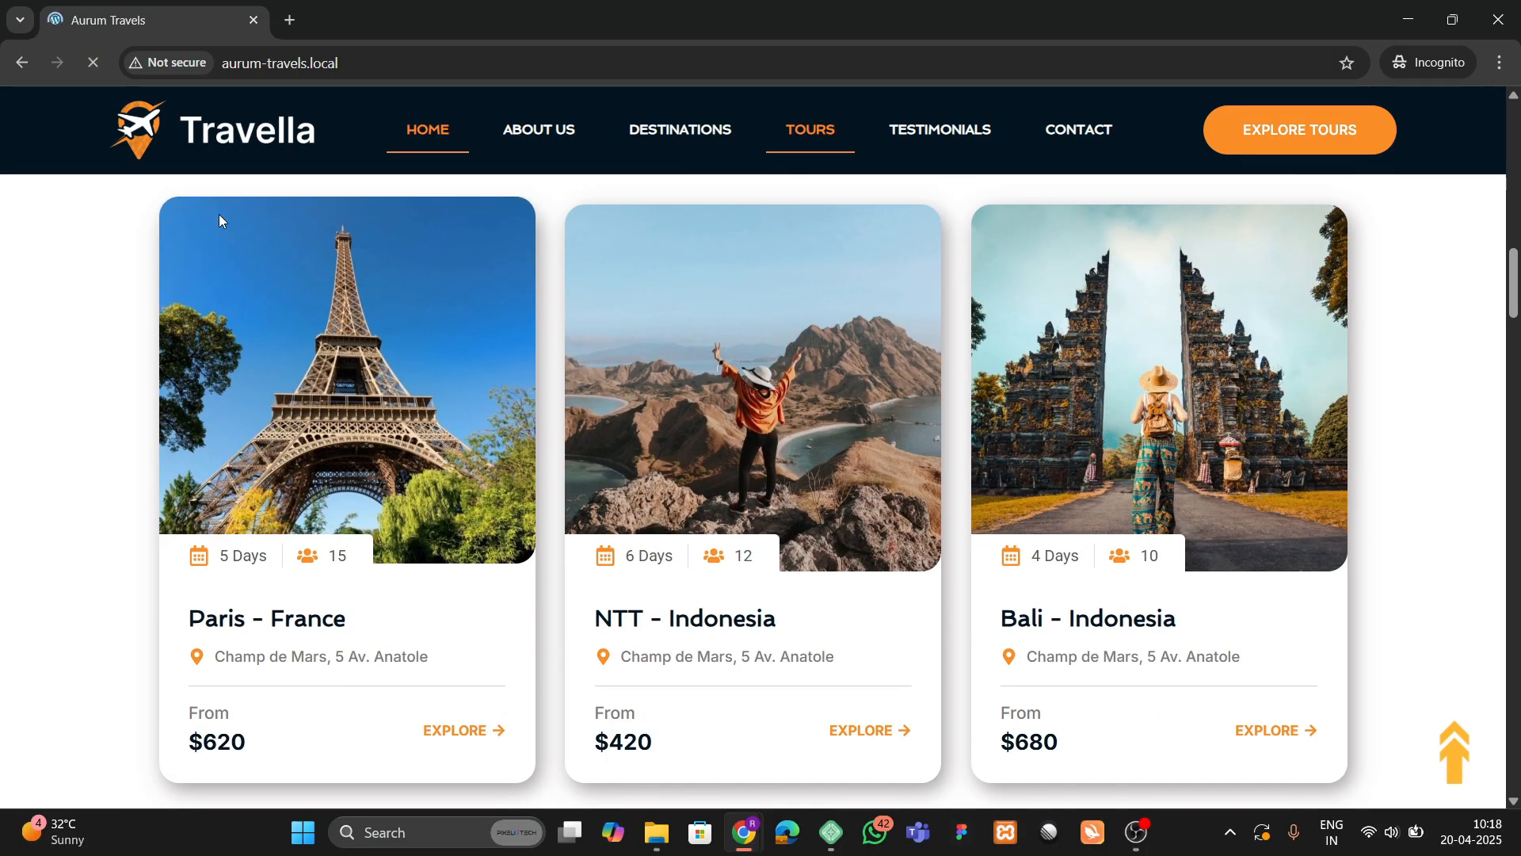
{"action": "scroll", "coordinate": [258, 317], "scroll_direction": "up", "scroll_amount": 4}
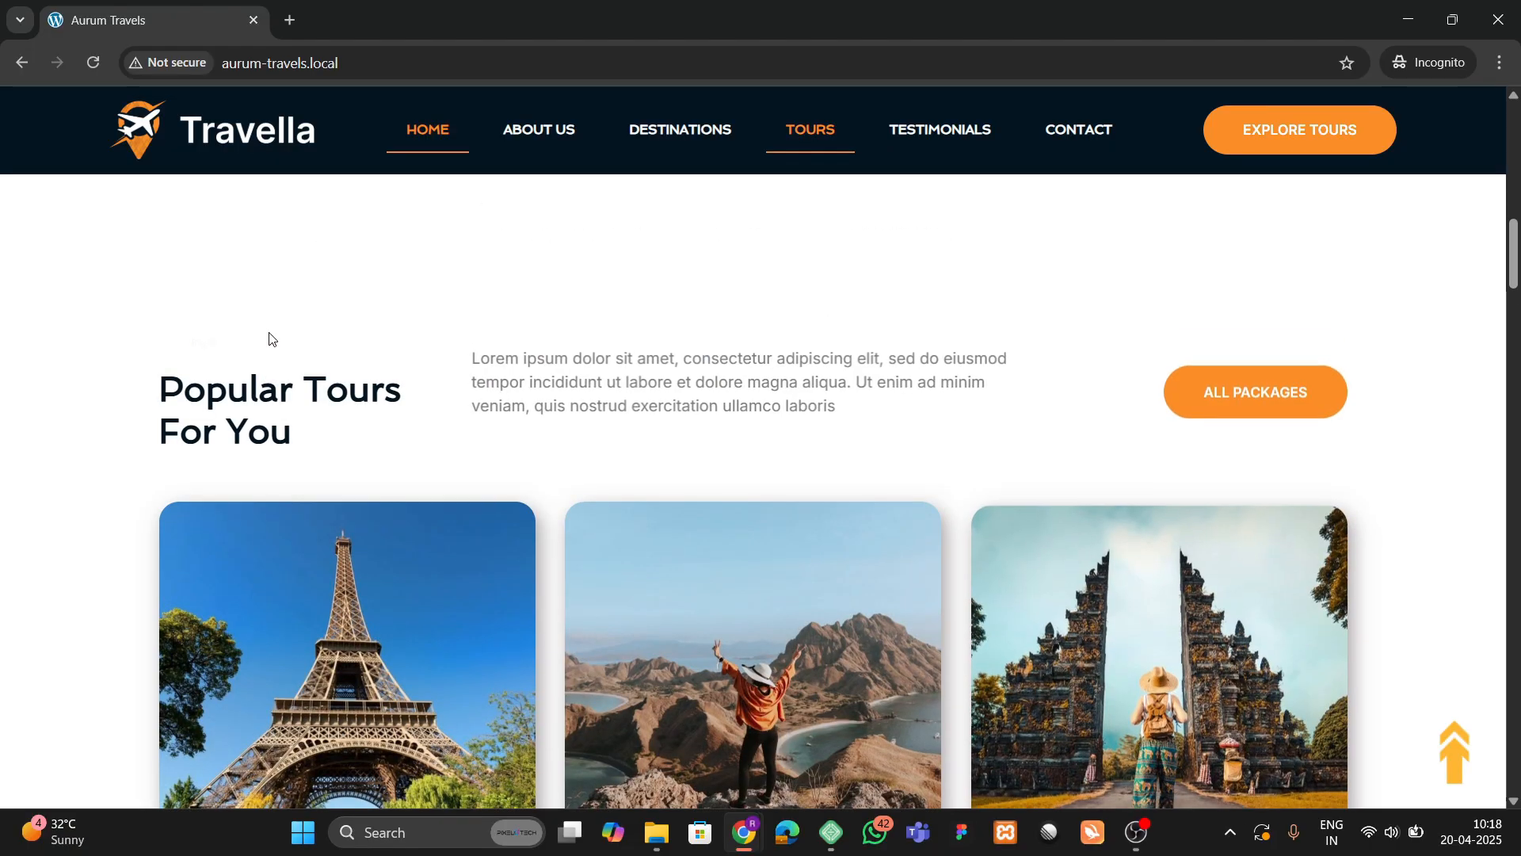
{"action": "scroll", "coordinate": [388, 471], "scroll_direction": "down", "scroll_amount": 3}
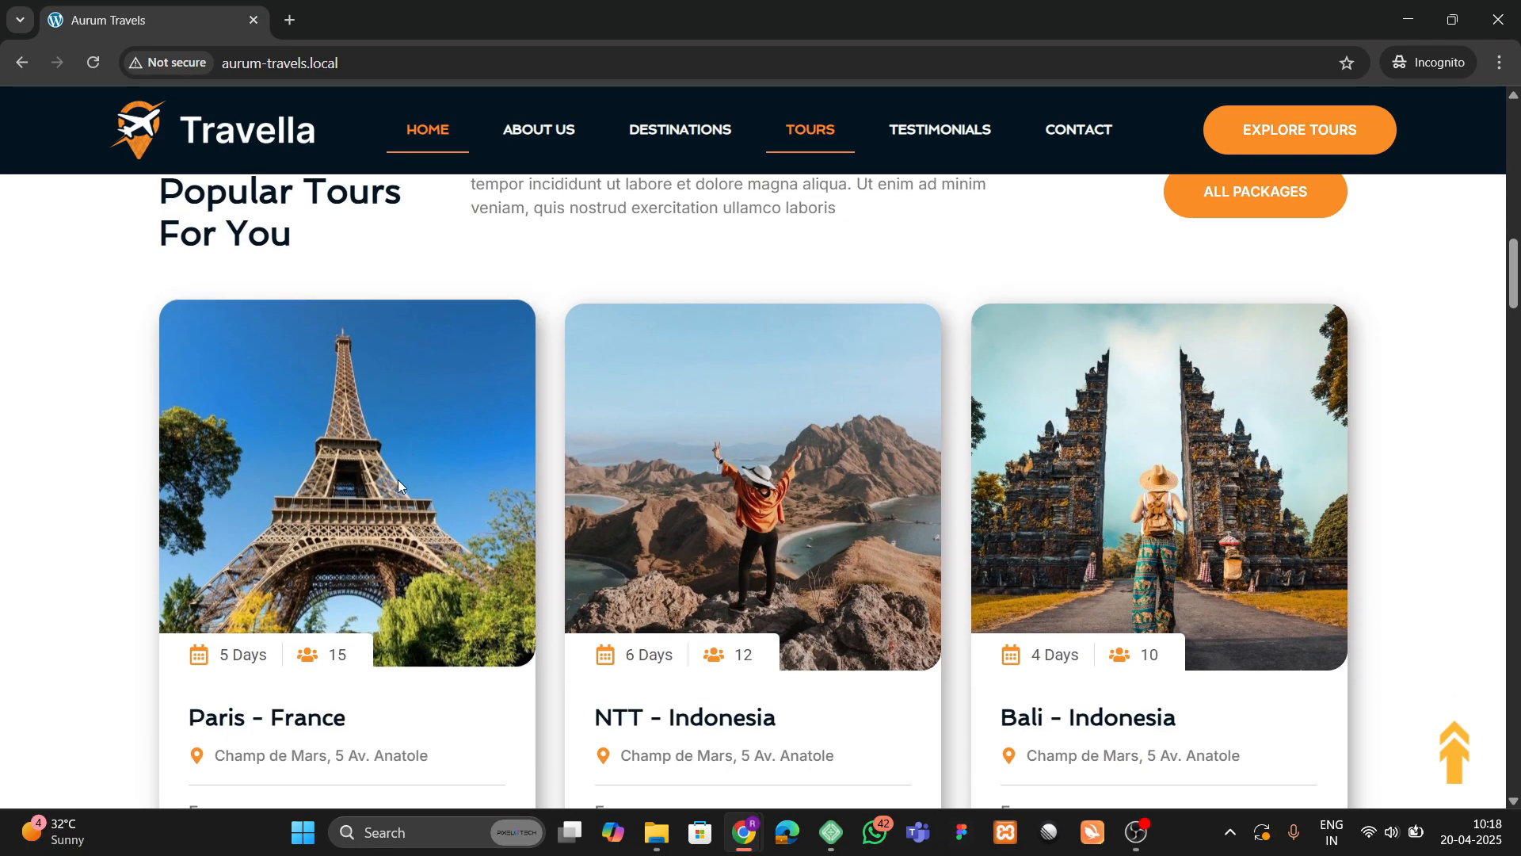
{"action": "scroll", "coordinate": [911, 481], "scroll_direction": "down", "scroll_amount": 3}
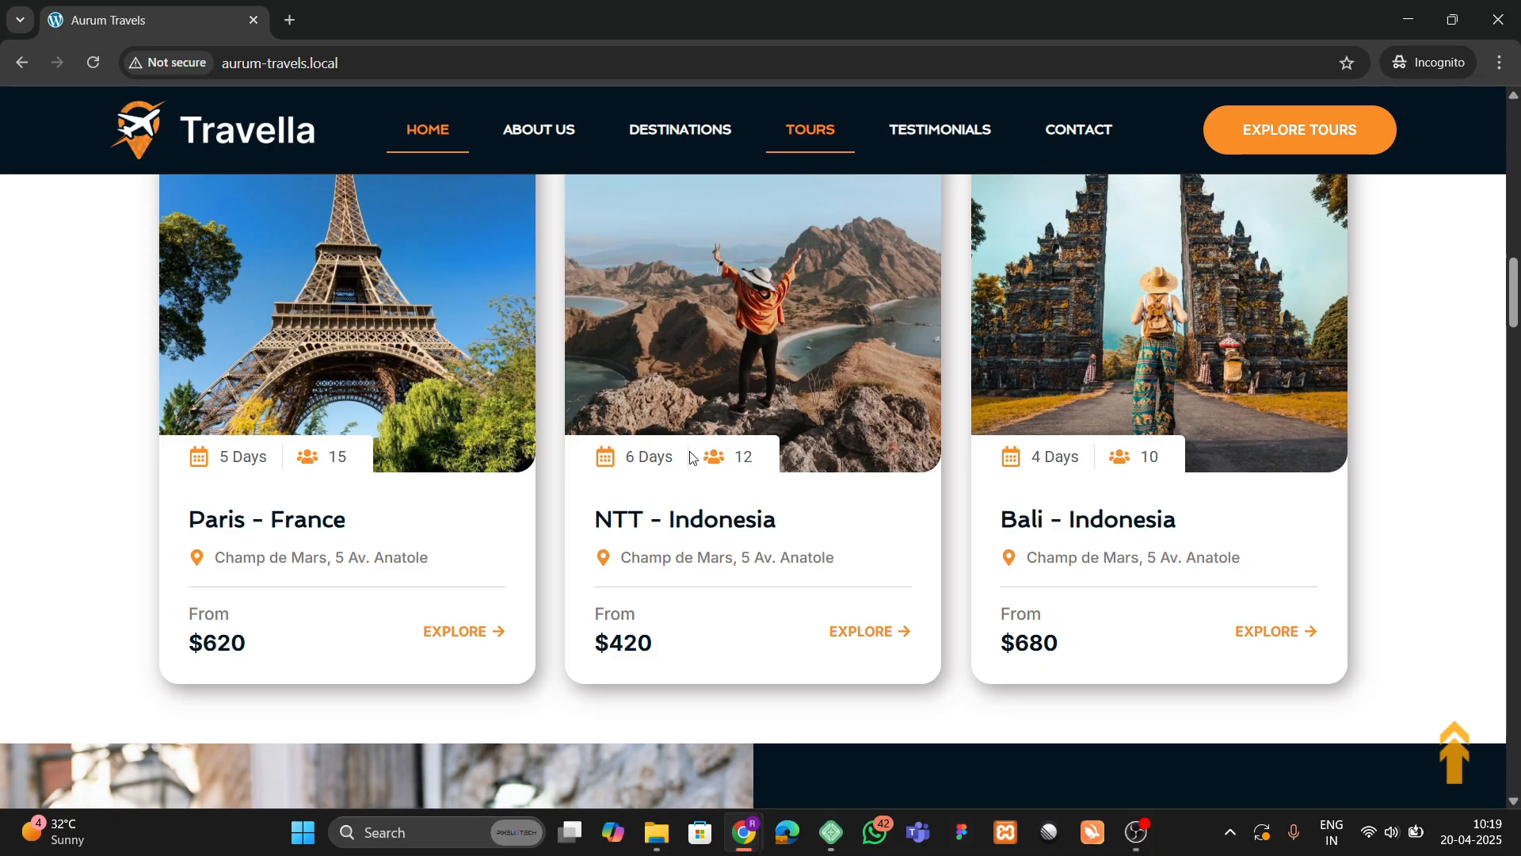
{"action": "scroll", "coordinate": [474, 484], "scroll_direction": "up", "scroll_amount": 4}
{"action": "scroll", "coordinate": [473, 486], "scroll_direction": "down", "scroll_amount": 3}
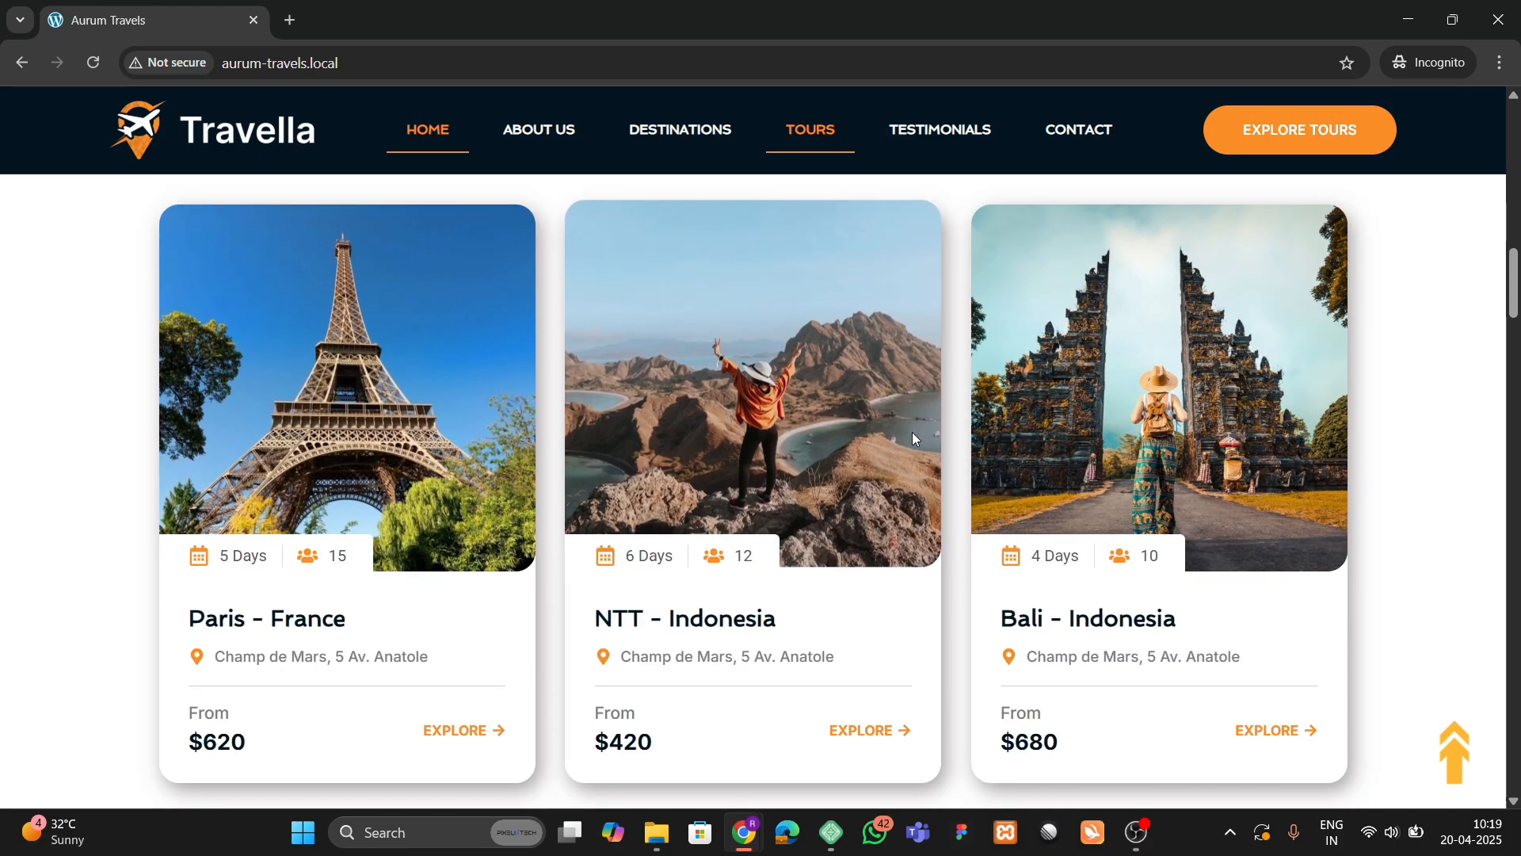
{"action": "scroll", "coordinate": [404, 408], "scroll_direction": "down", "scroll_amount": 2}
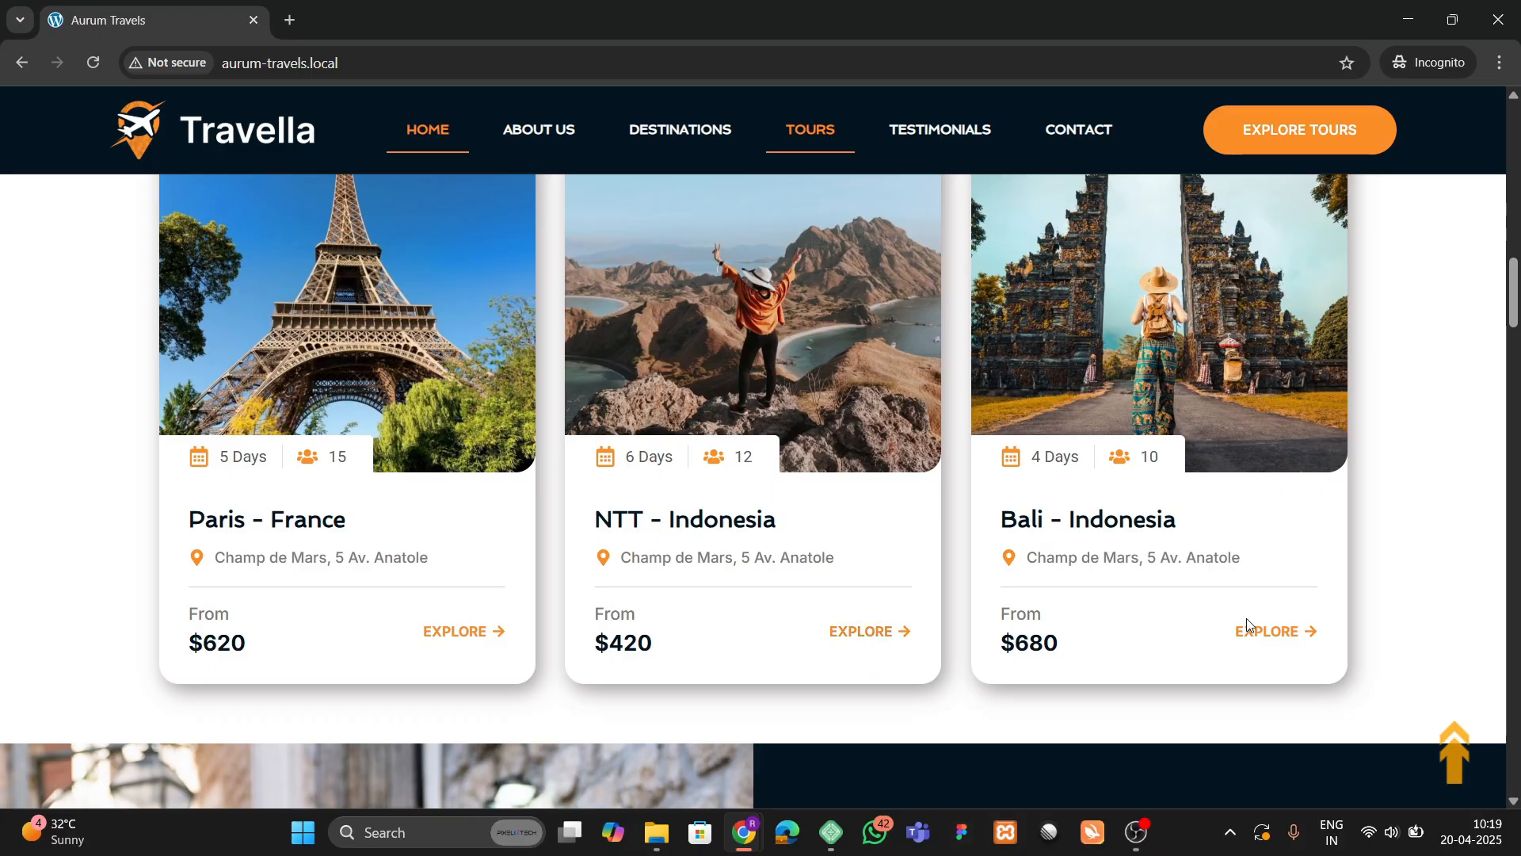
{"action": "scroll", "coordinate": [499, 424], "scroll_direction": "up", "scroll_amount": 3}
{"action": "scroll", "coordinate": [465, 402], "scroll_direction": "down", "scroll_amount": 1}
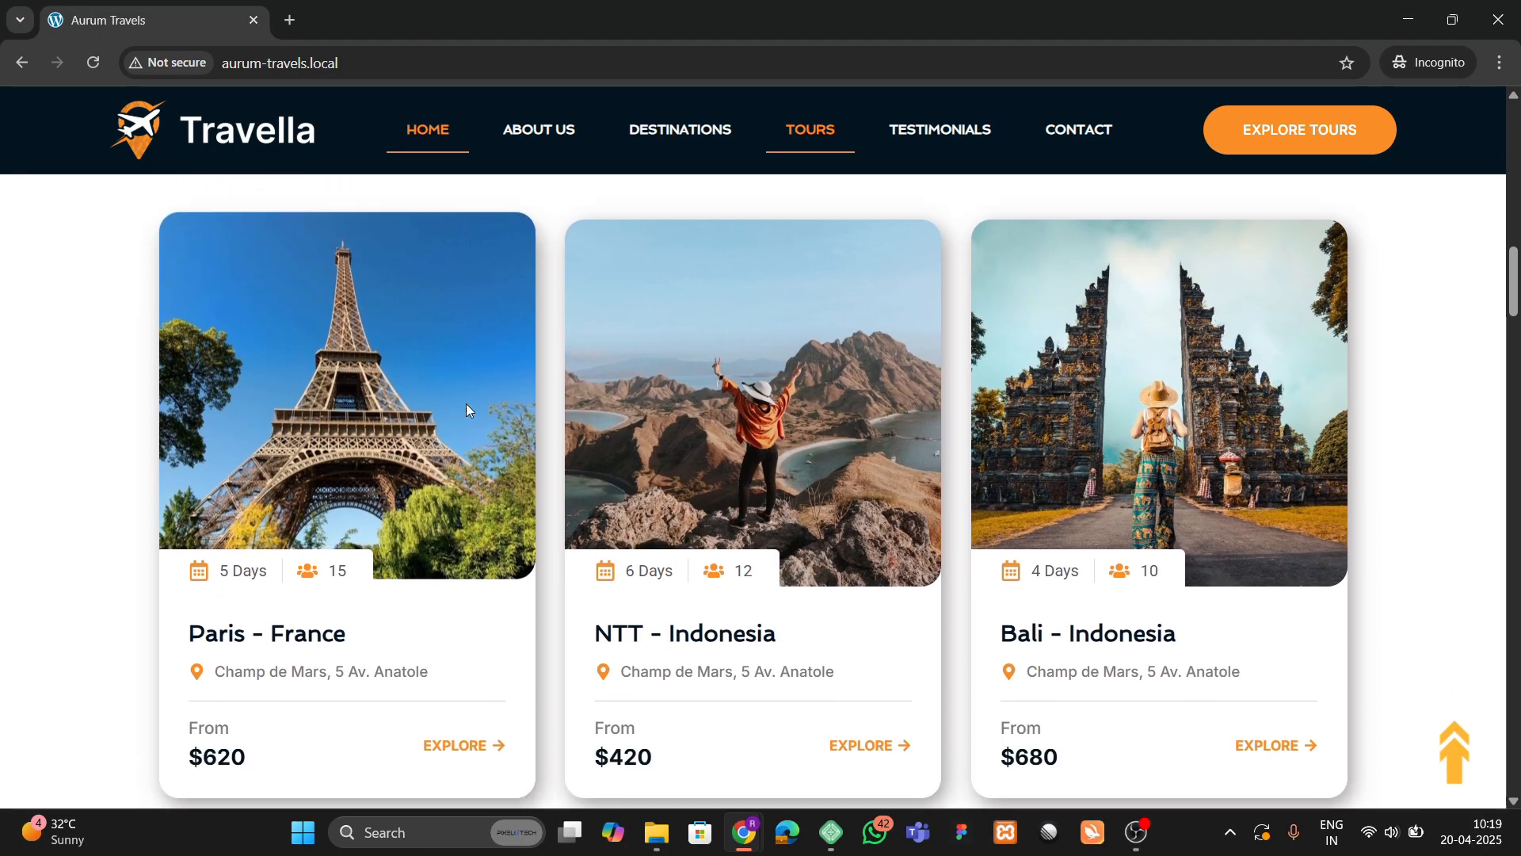
{"action": "scroll", "coordinate": [466, 403], "scroll_direction": "up", "scroll_amount": 3}
{"action": "left_click", "coordinate": [94, 70]}
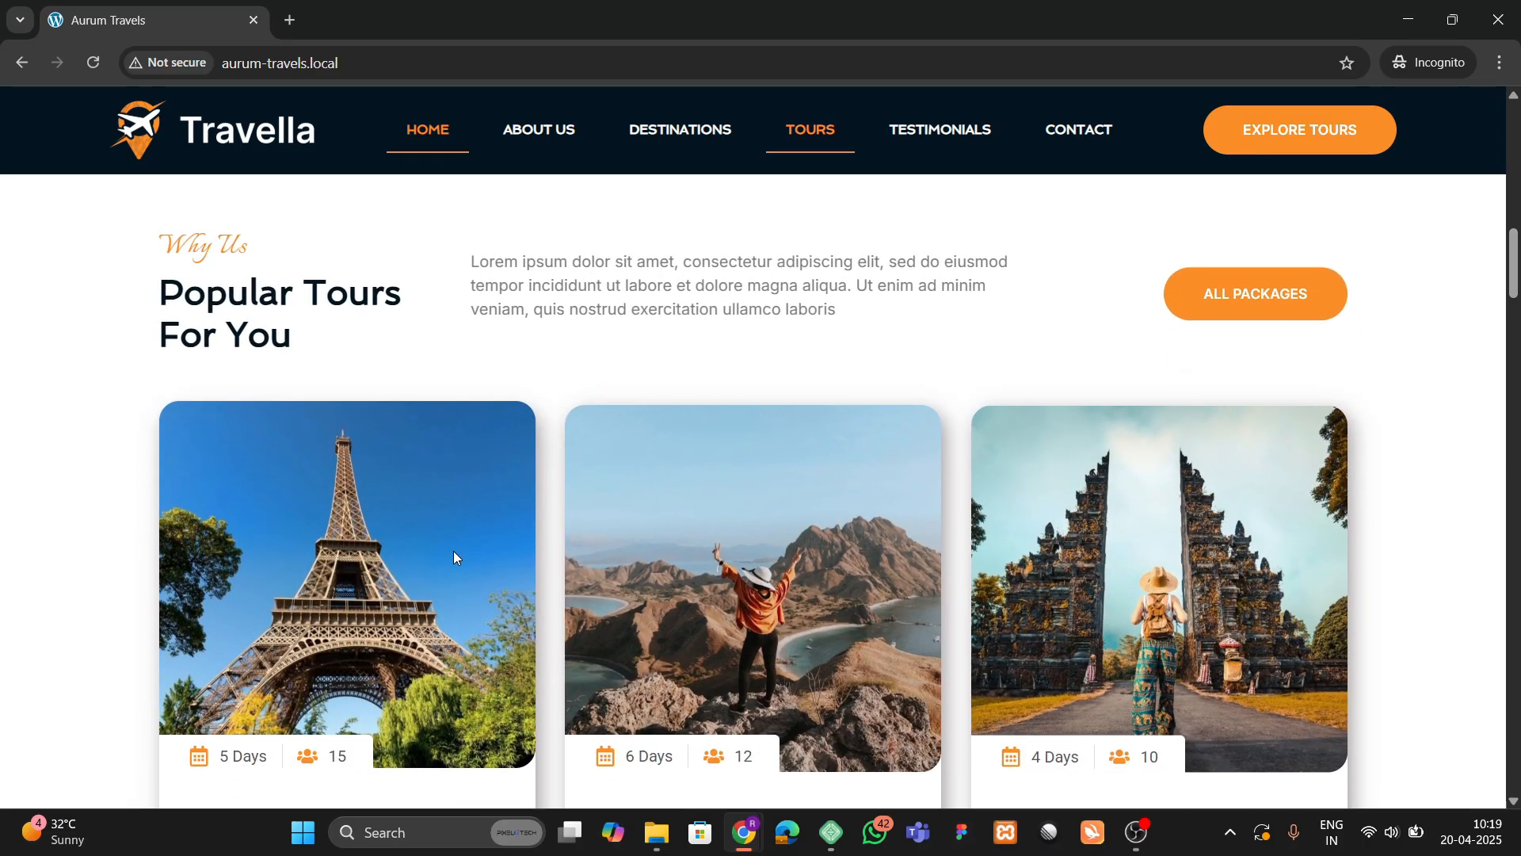
{"action": "scroll", "coordinate": [453, 552], "scroll_direction": "down", "scroll_amount": 1}
{"action": "scroll", "coordinate": [648, 526], "scroll_direction": "down", "scroll_amount": 8}
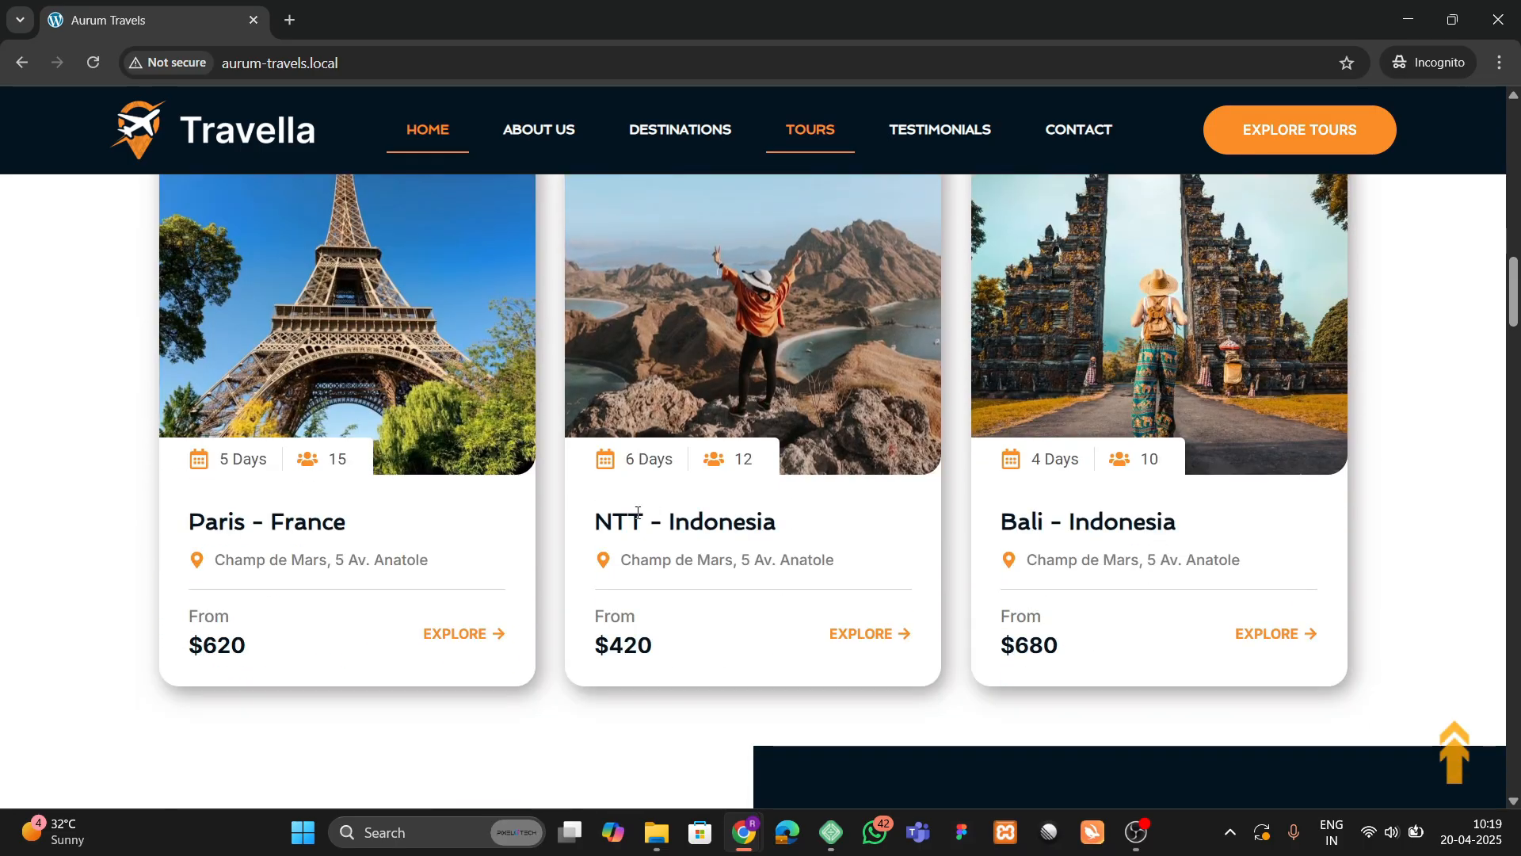
{"action": "scroll", "coordinate": [621, 504], "scroll_direction": "down", "scroll_amount": 2}
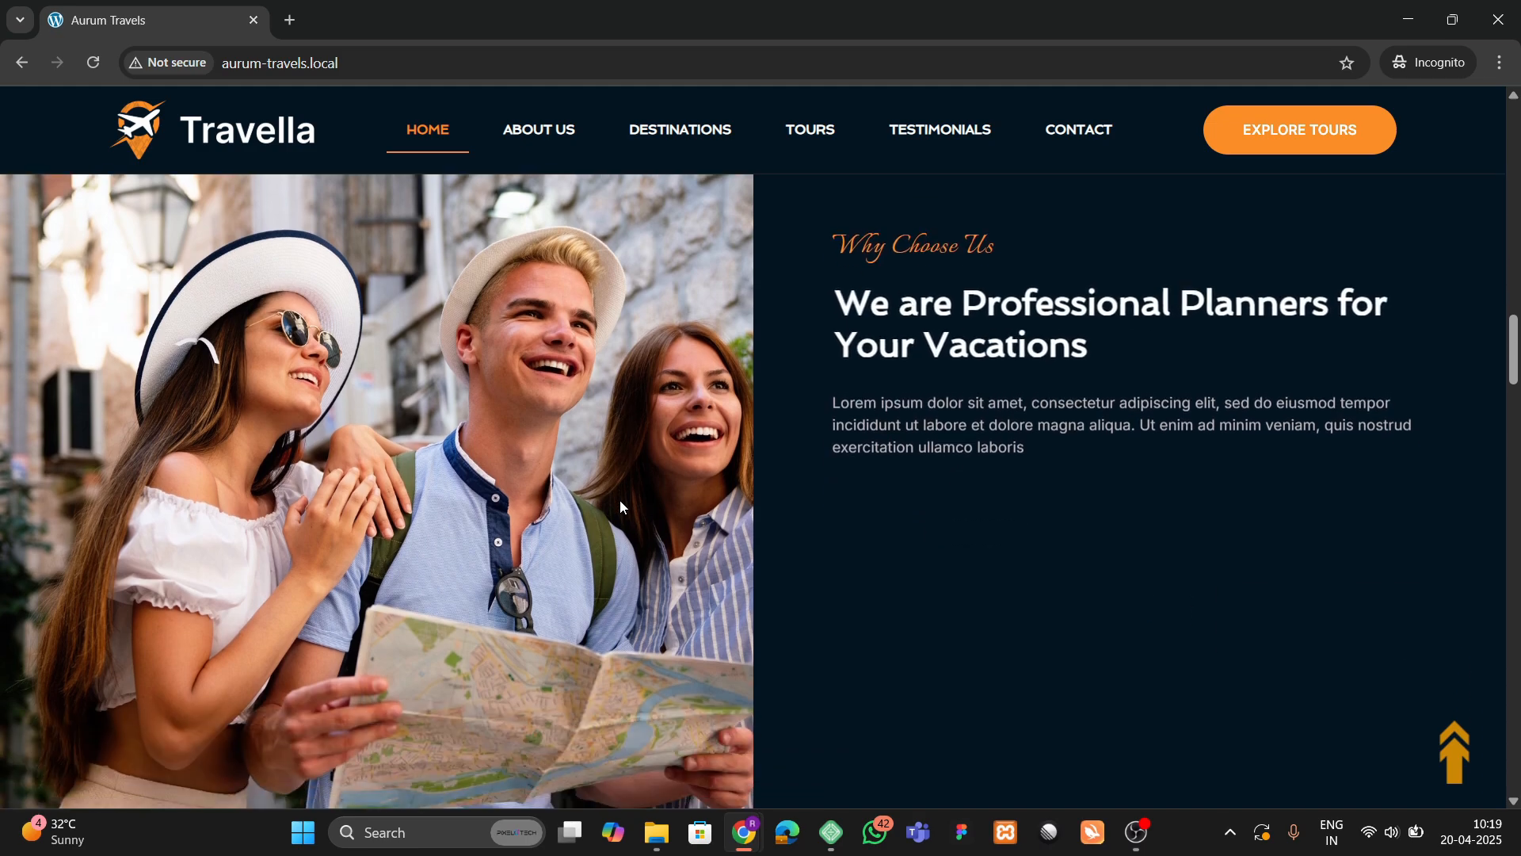
{"action": "left_click", "coordinate": [93, 63]}
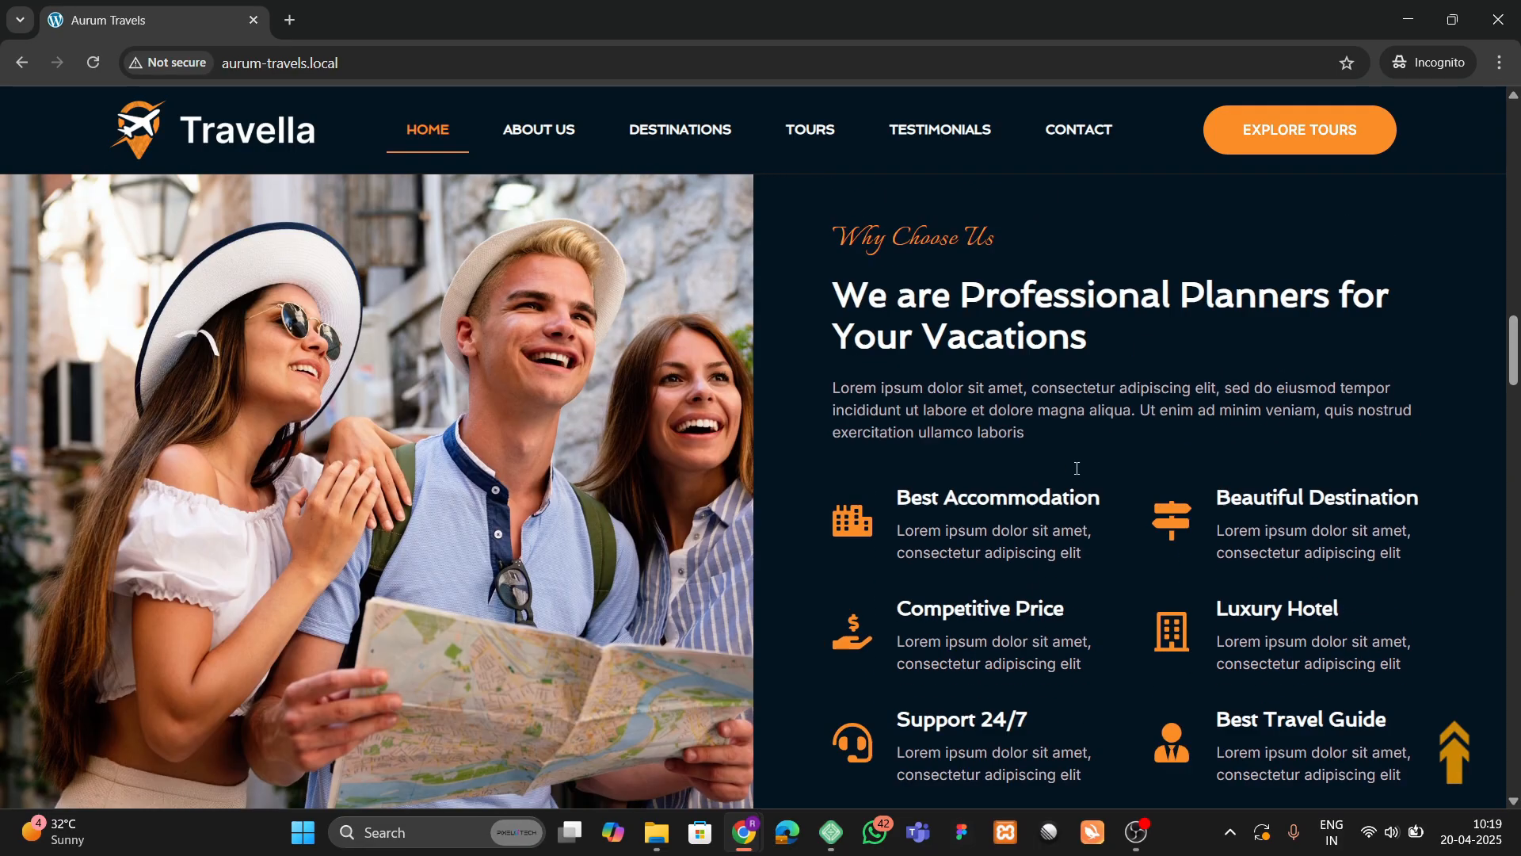
{"action": "scroll", "coordinate": [301, 308], "scroll_direction": "down", "scroll_amount": 1}
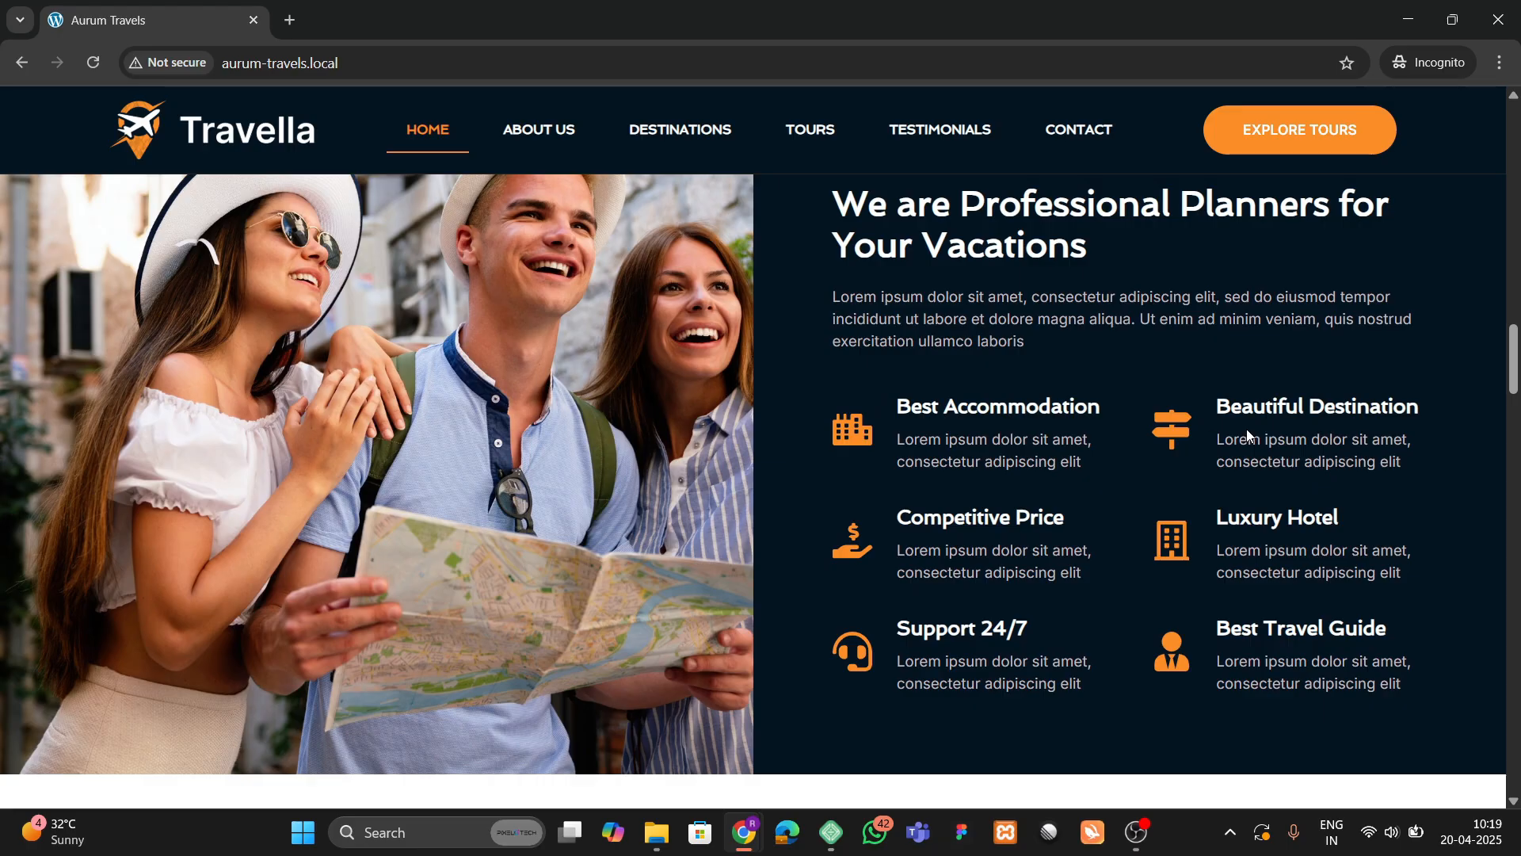
{"action": "scroll", "coordinate": [666, 428], "scroll_direction": "down", "scroll_amount": 6}
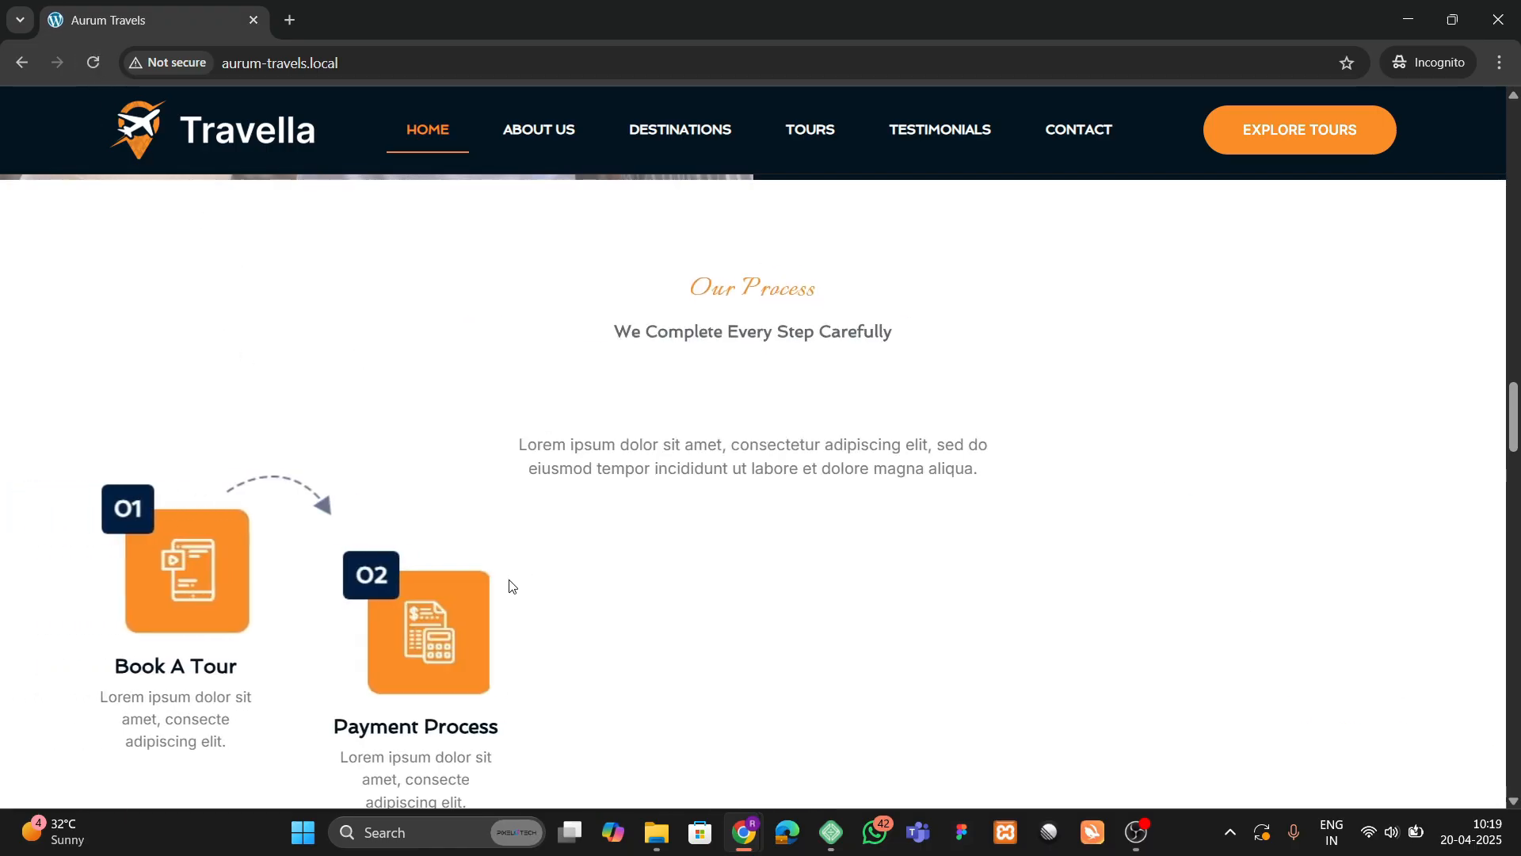
{"action": "scroll", "coordinate": [677, 563], "scroll_direction": "down", "scroll_amount": 1}
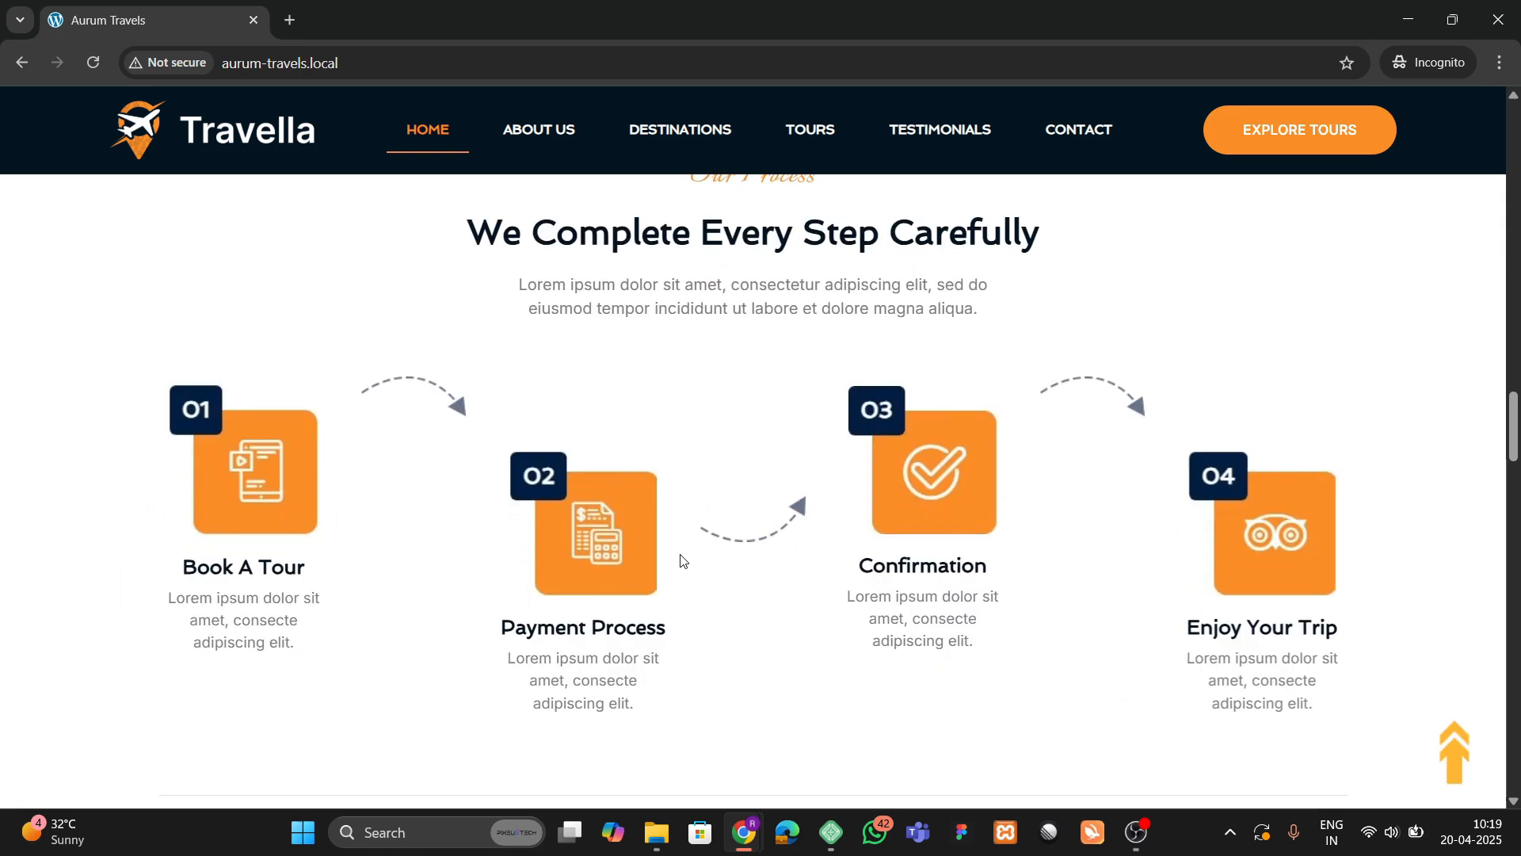
{"action": "scroll", "coordinate": [683, 556], "scroll_direction": "up", "scroll_amount": 1}
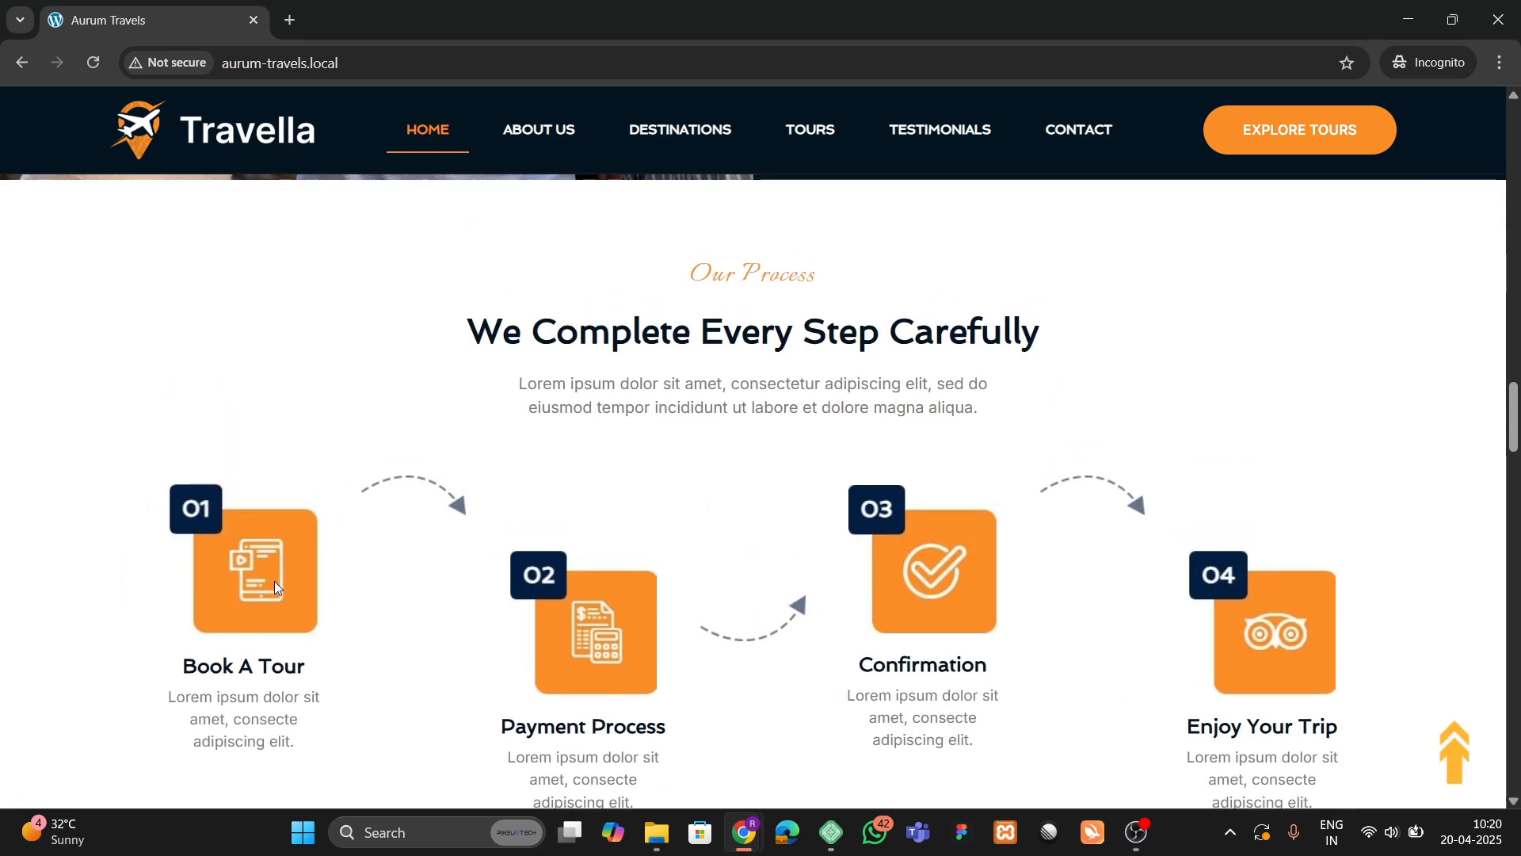
{"action": "scroll", "coordinate": [260, 516], "scroll_direction": "down", "scroll_amount": 1}
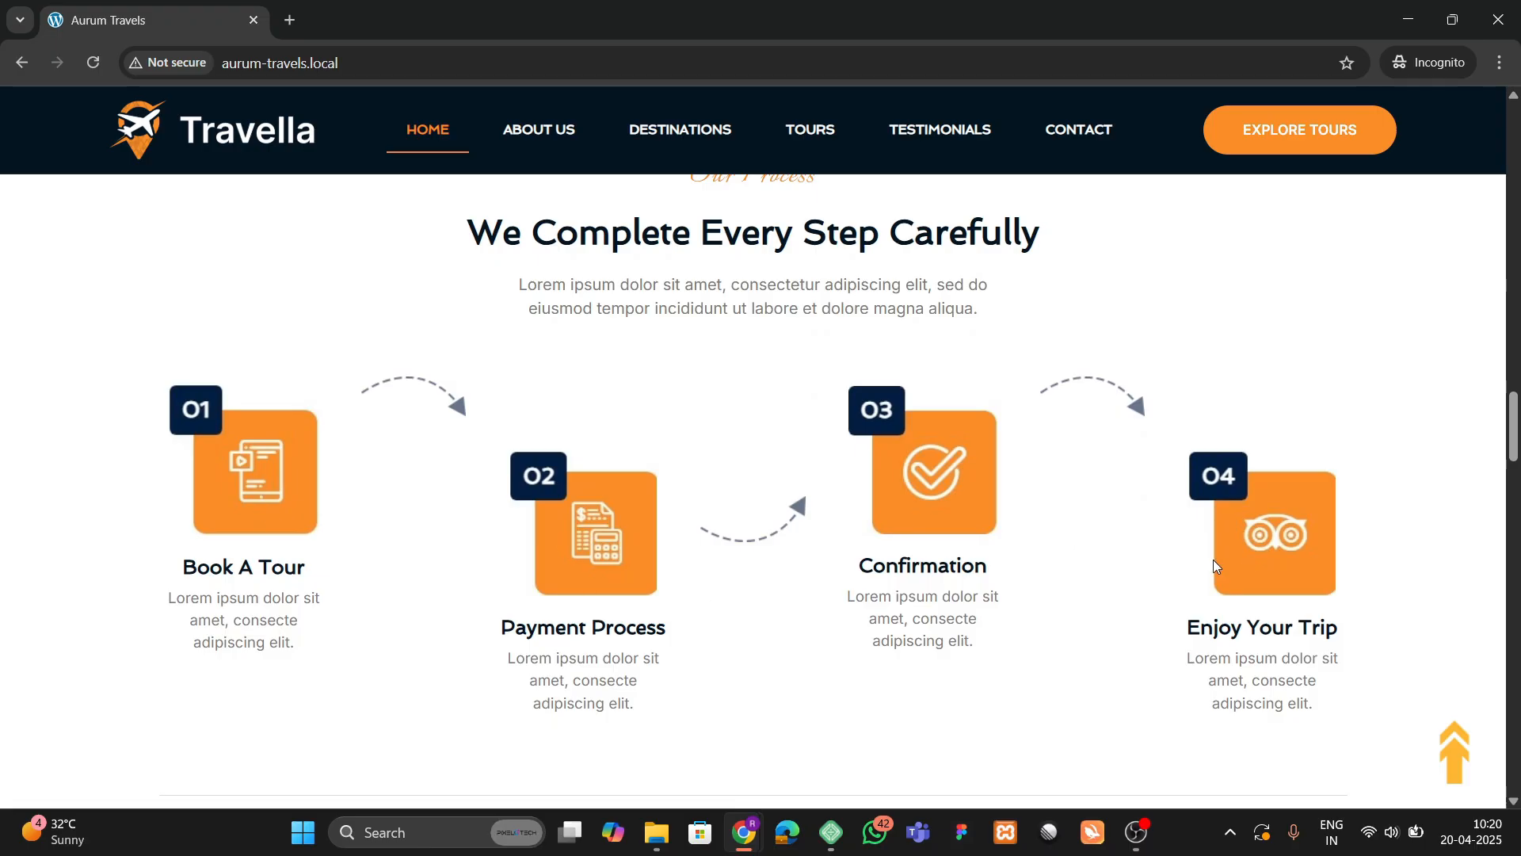
{"action": "scroll", "coordinate": [642, 448], "scroll_direction": "down", "scroll_amount": 5}
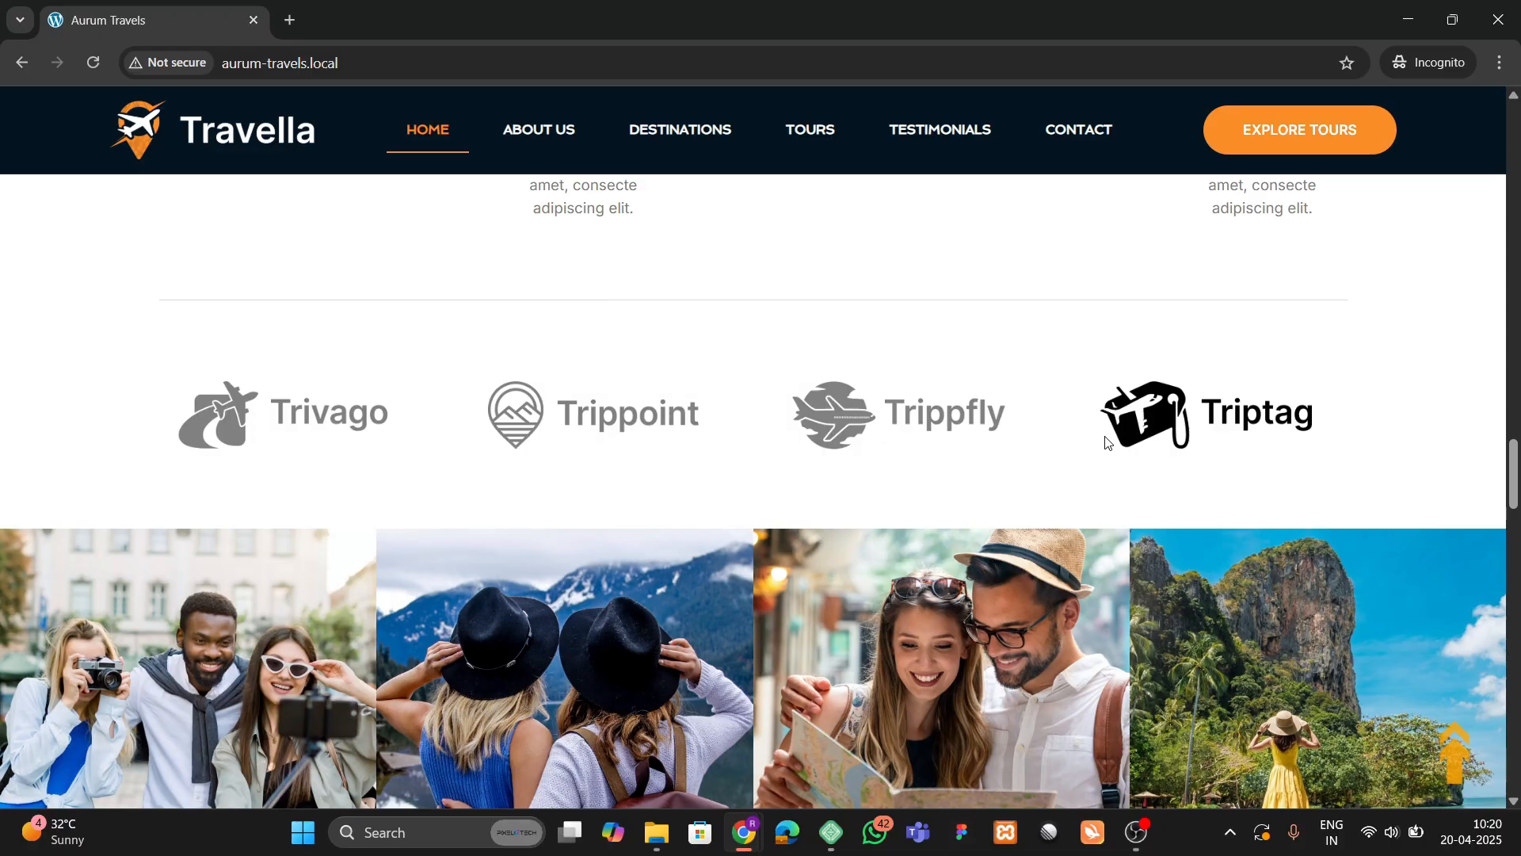
{"action": "scroll", "coordinate": [603, 412], "scroll_direction": "down", "scroll_amount": 4}
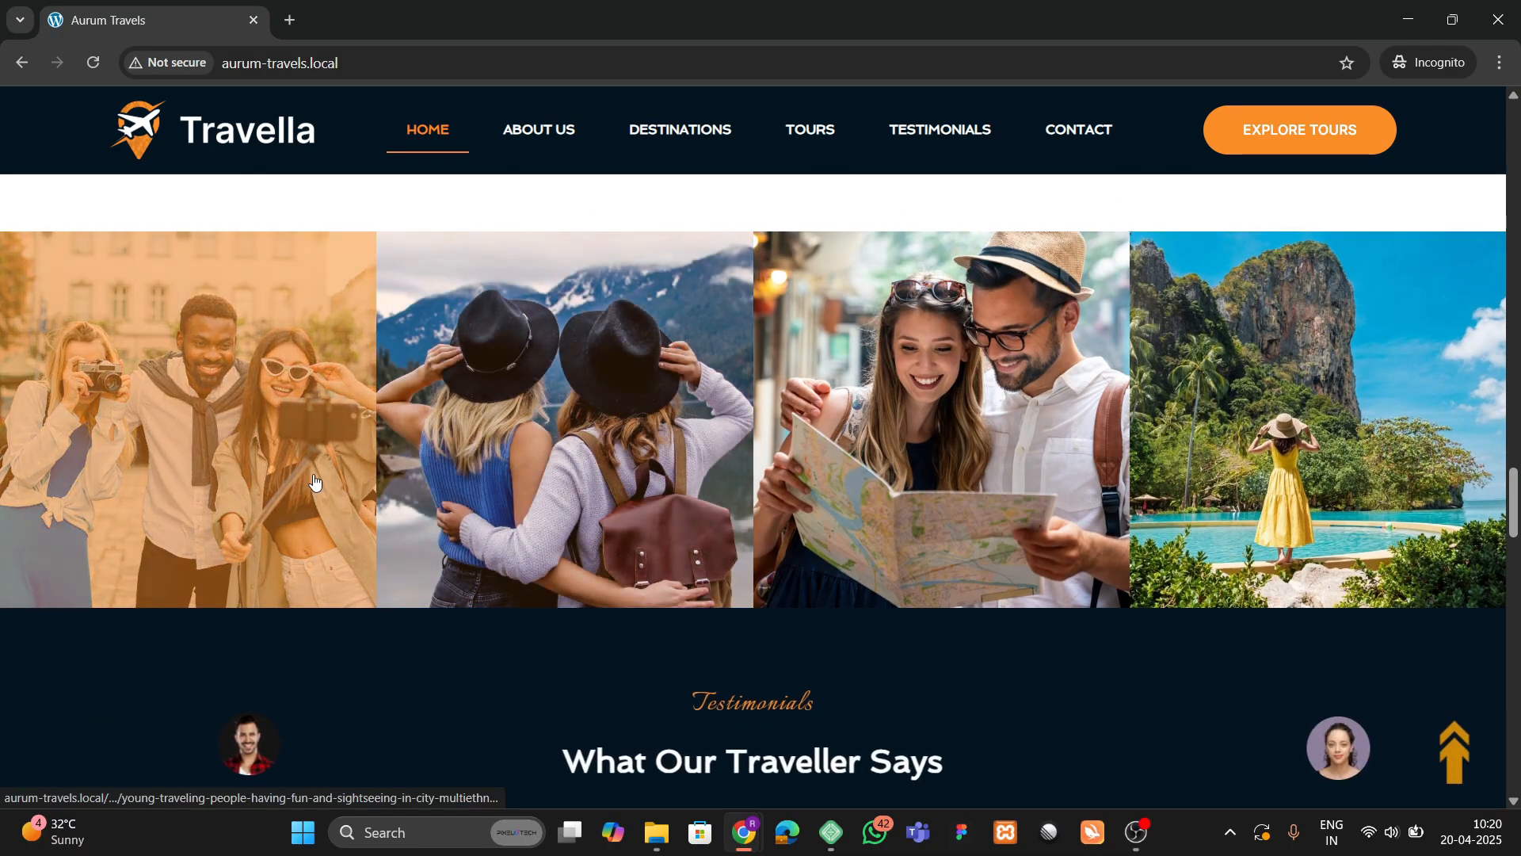
{"action": "left_click", "coordinate": [334, 435]}
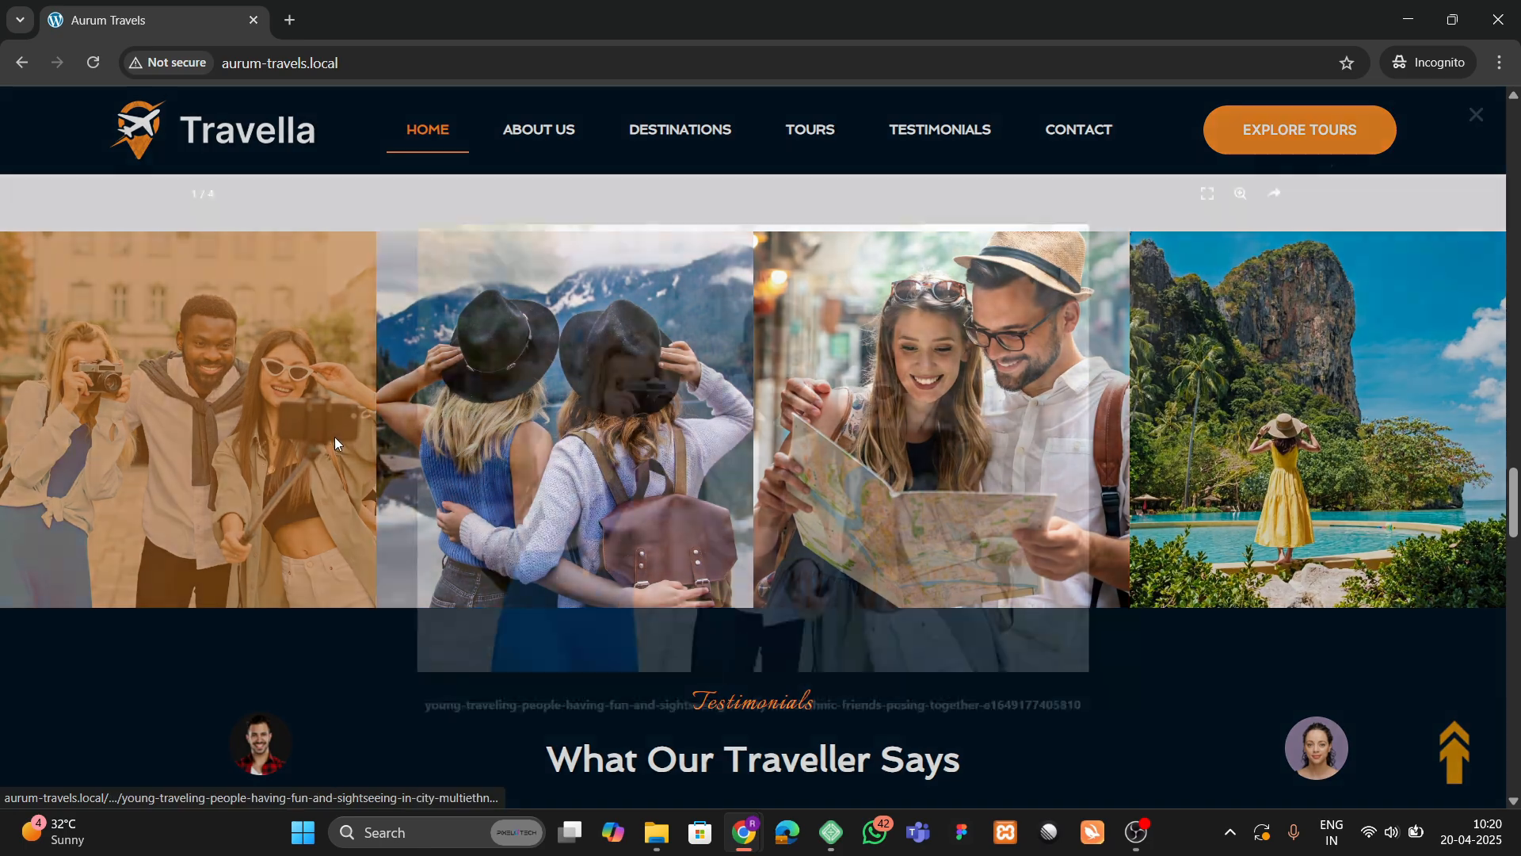
{"action": "left_click", "coordinate": [1392, 448]}
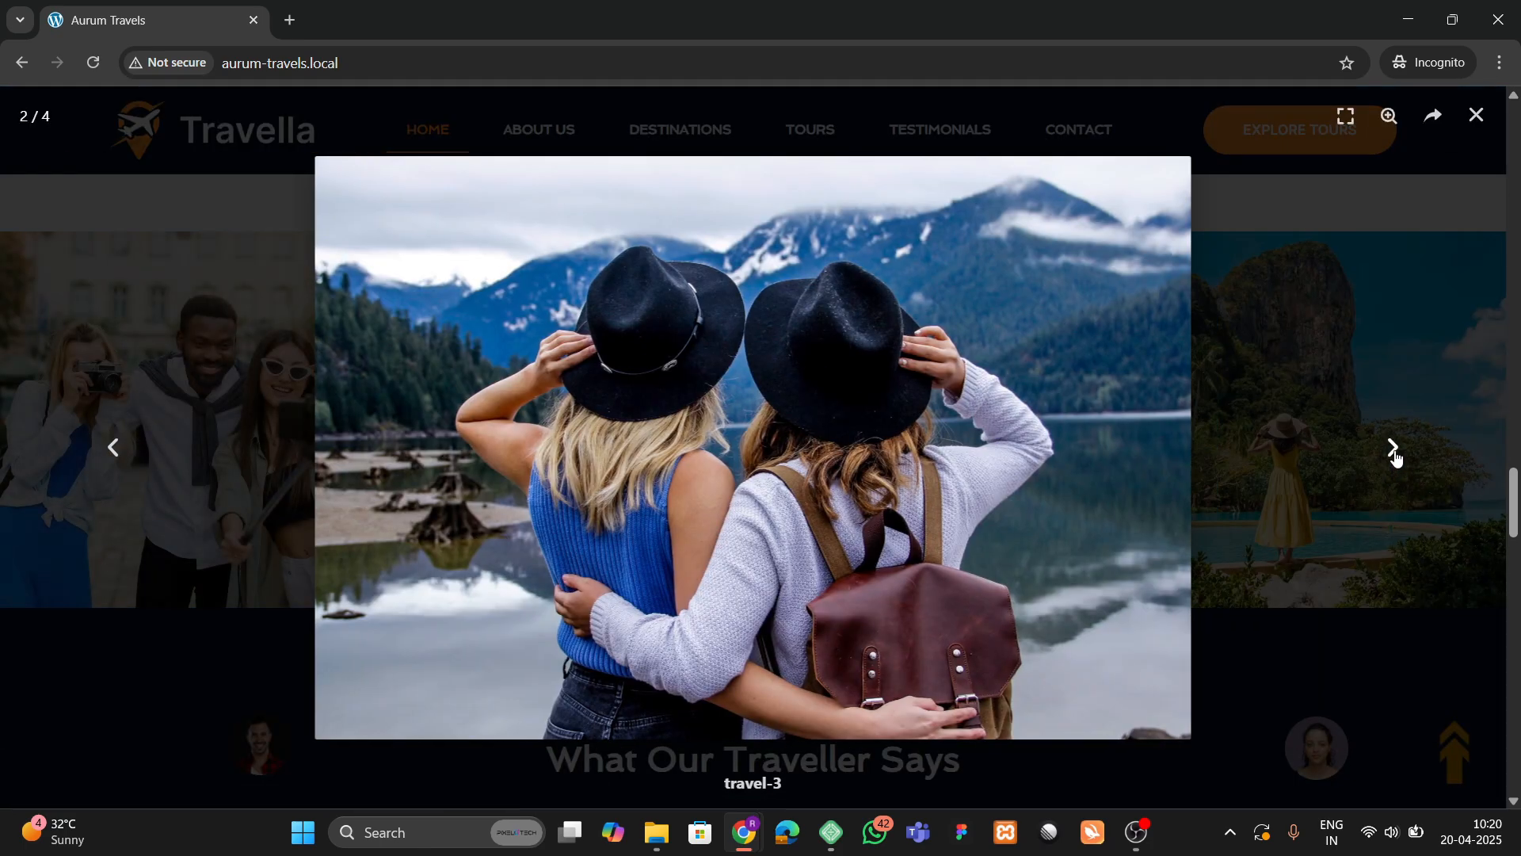
{"action": "left_click", "coordinate": [1392, 446]}
{"action": "left_click", "coordinate": [1391, 446]}
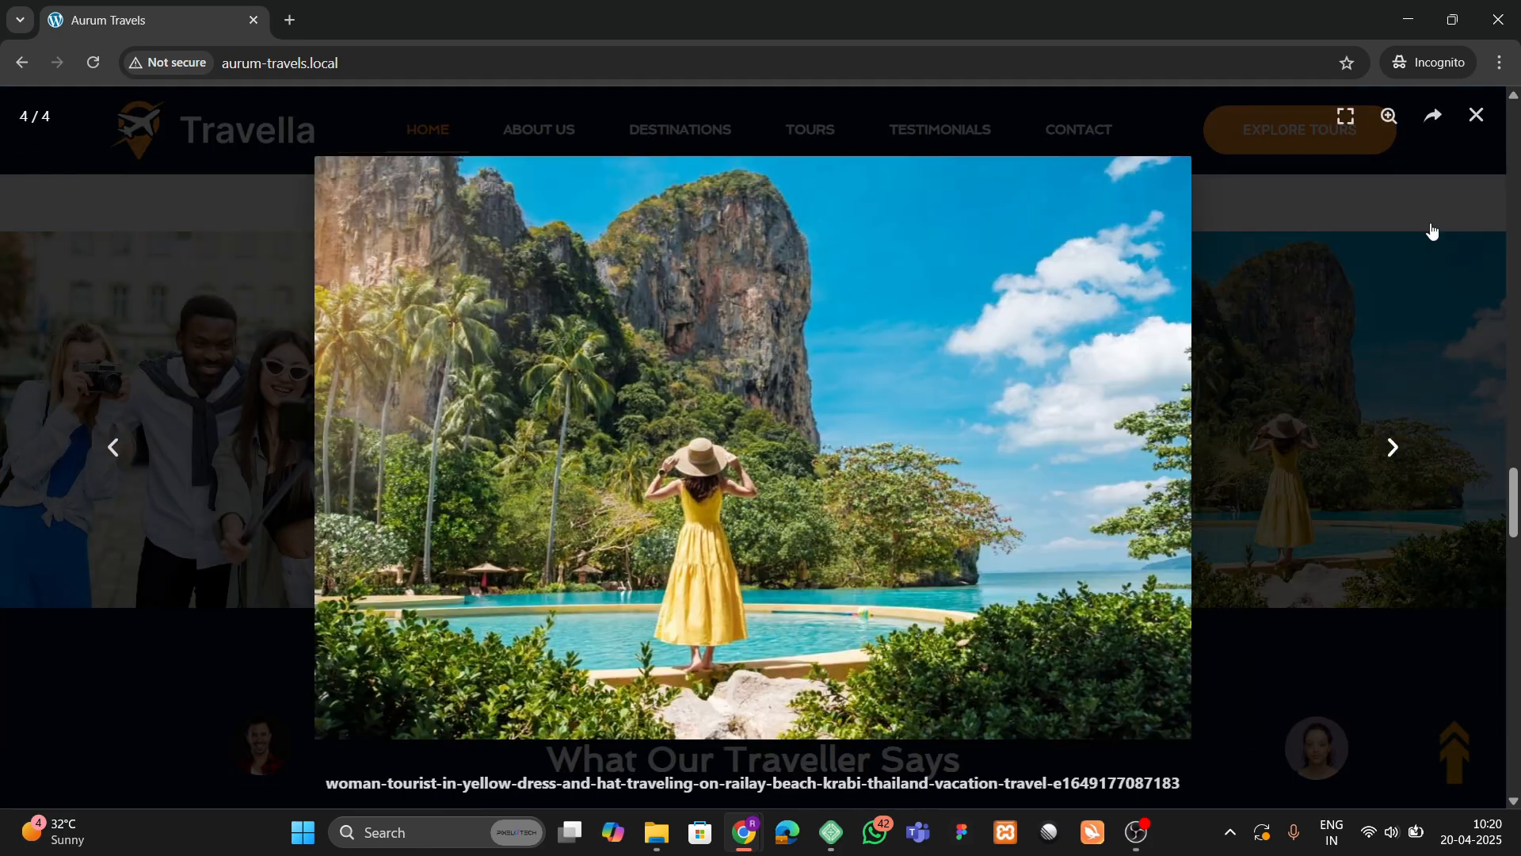
{"action": "left_click", "coordinate": [1477, 117]}
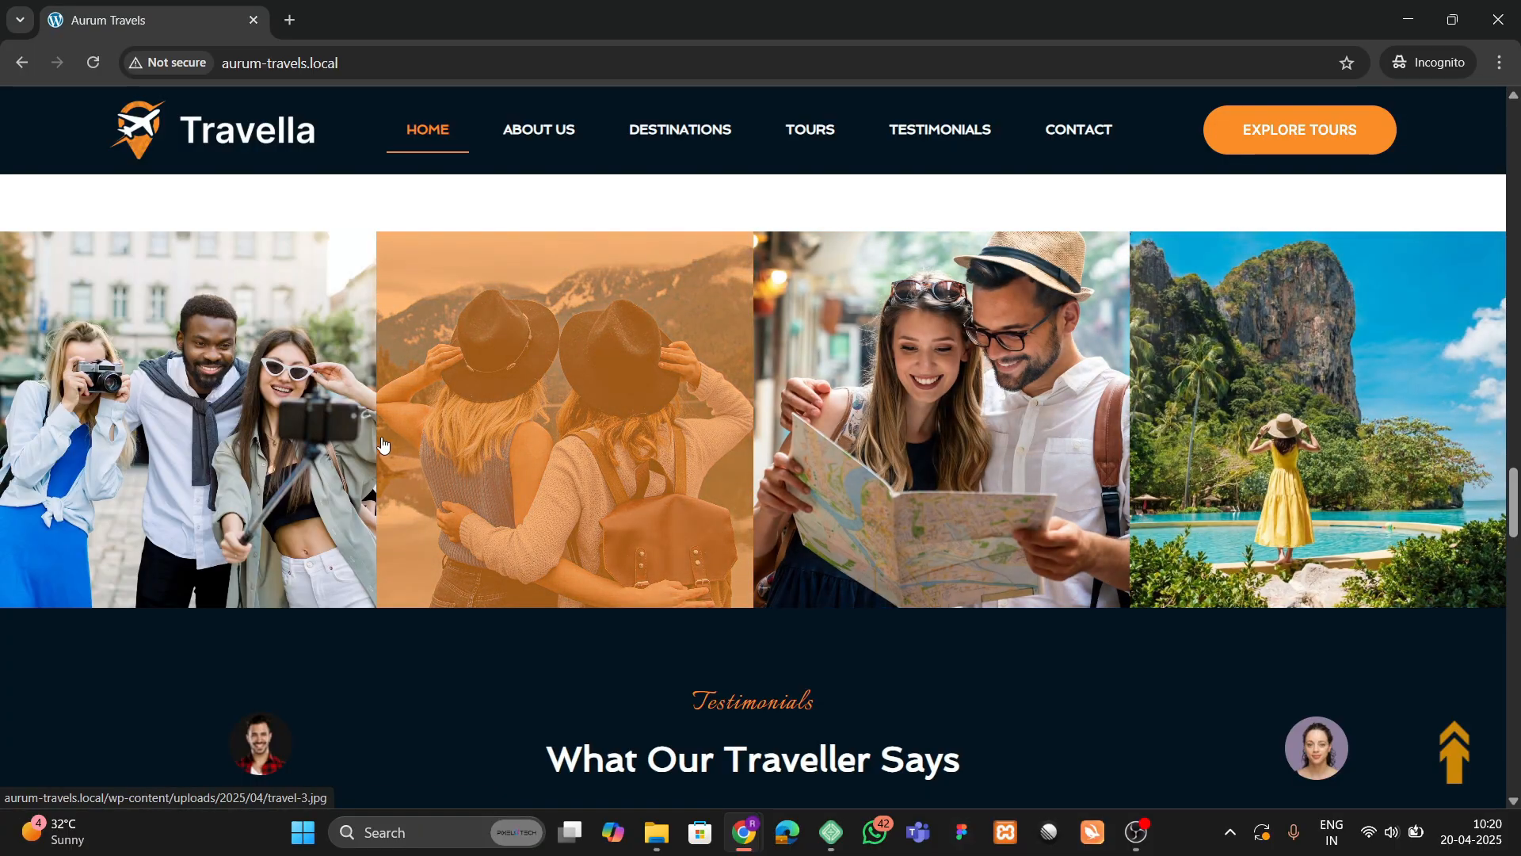
- Reach the third What Our Traveller Says testimonial using the pagination dots, then try swiping onward
{"action": "scroll", "coordinate": [377, 453], "scroll_direction": "down", "scroll_amount": 5}
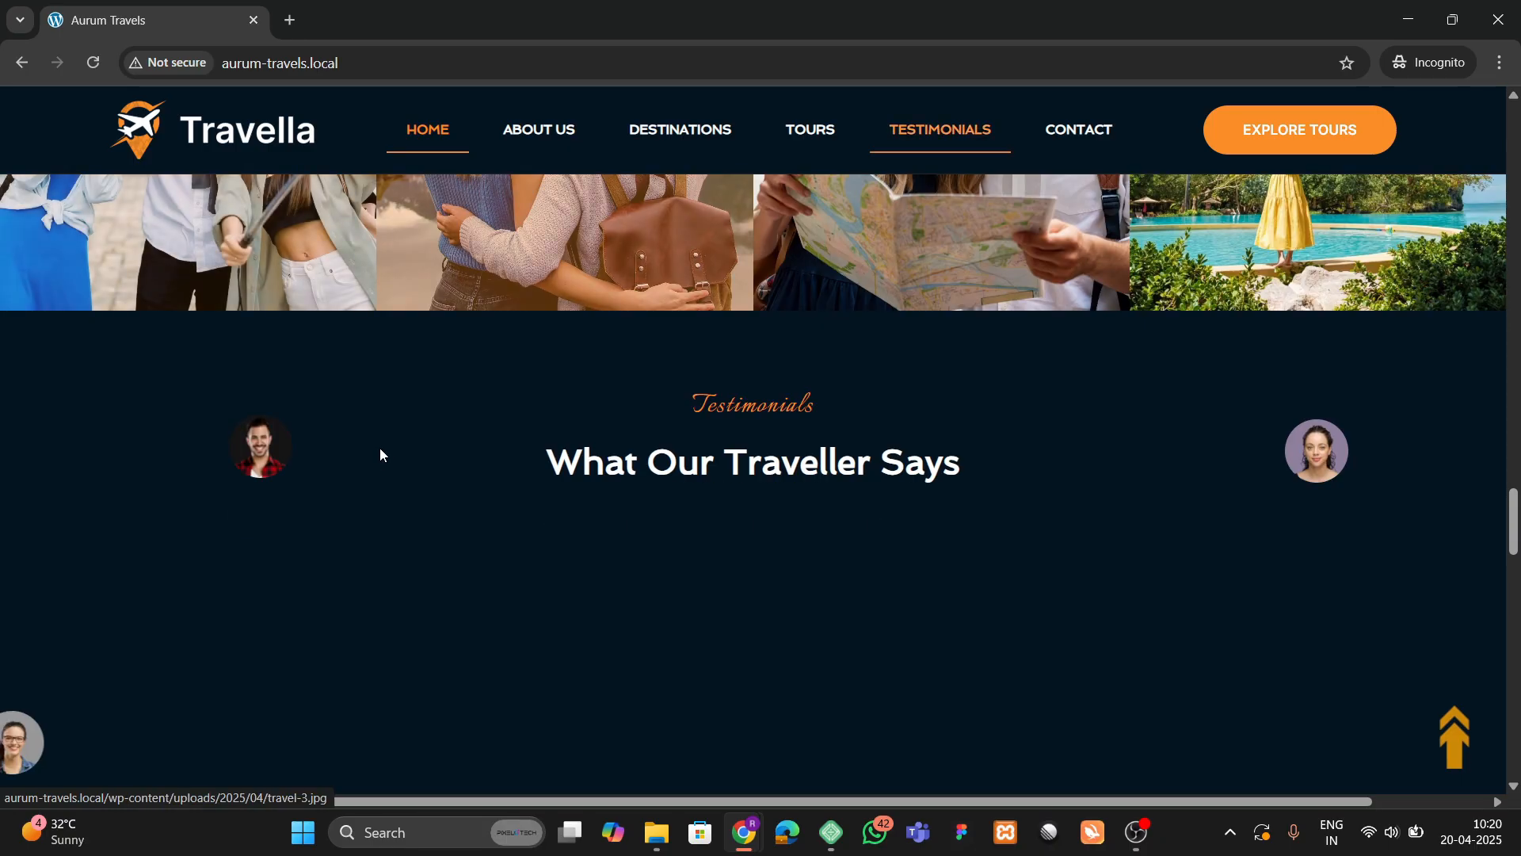
{"action": "scroll", "coordinate": [378, 448], "scroll_direction": "down", "scroll_amount": 2}
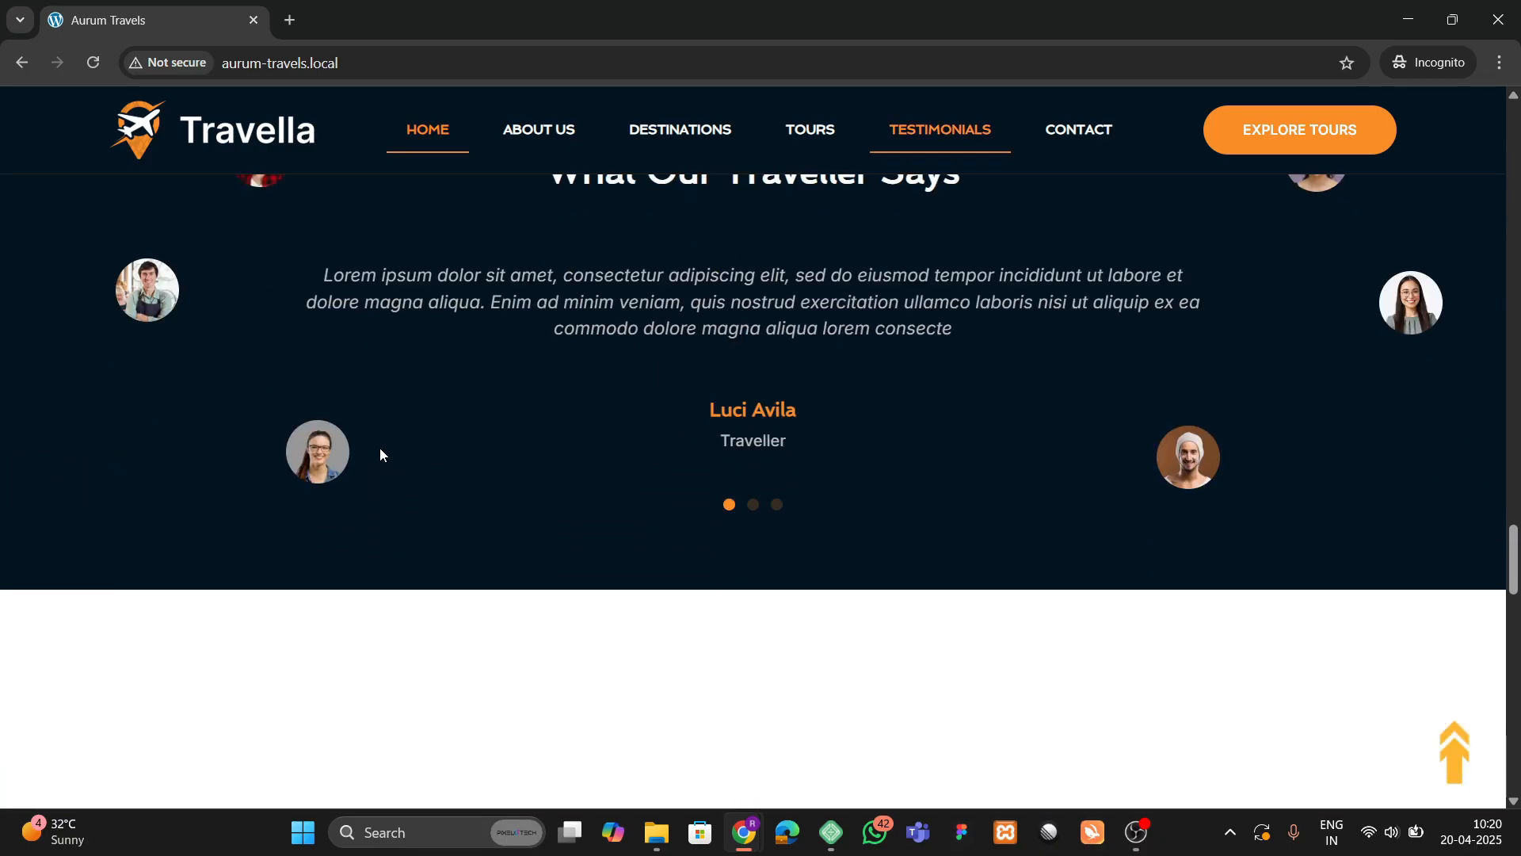
{"action": "scroll", "coordinate": [379, 449], "scroll_direction": "up", "scroll_amount": 2}
{"action": "scroll", "coordinate": [707, 619], "scroll_direction": "down", "scroll_amount": 1}
{"action": "left_click", "coordinate": [776, 598]}
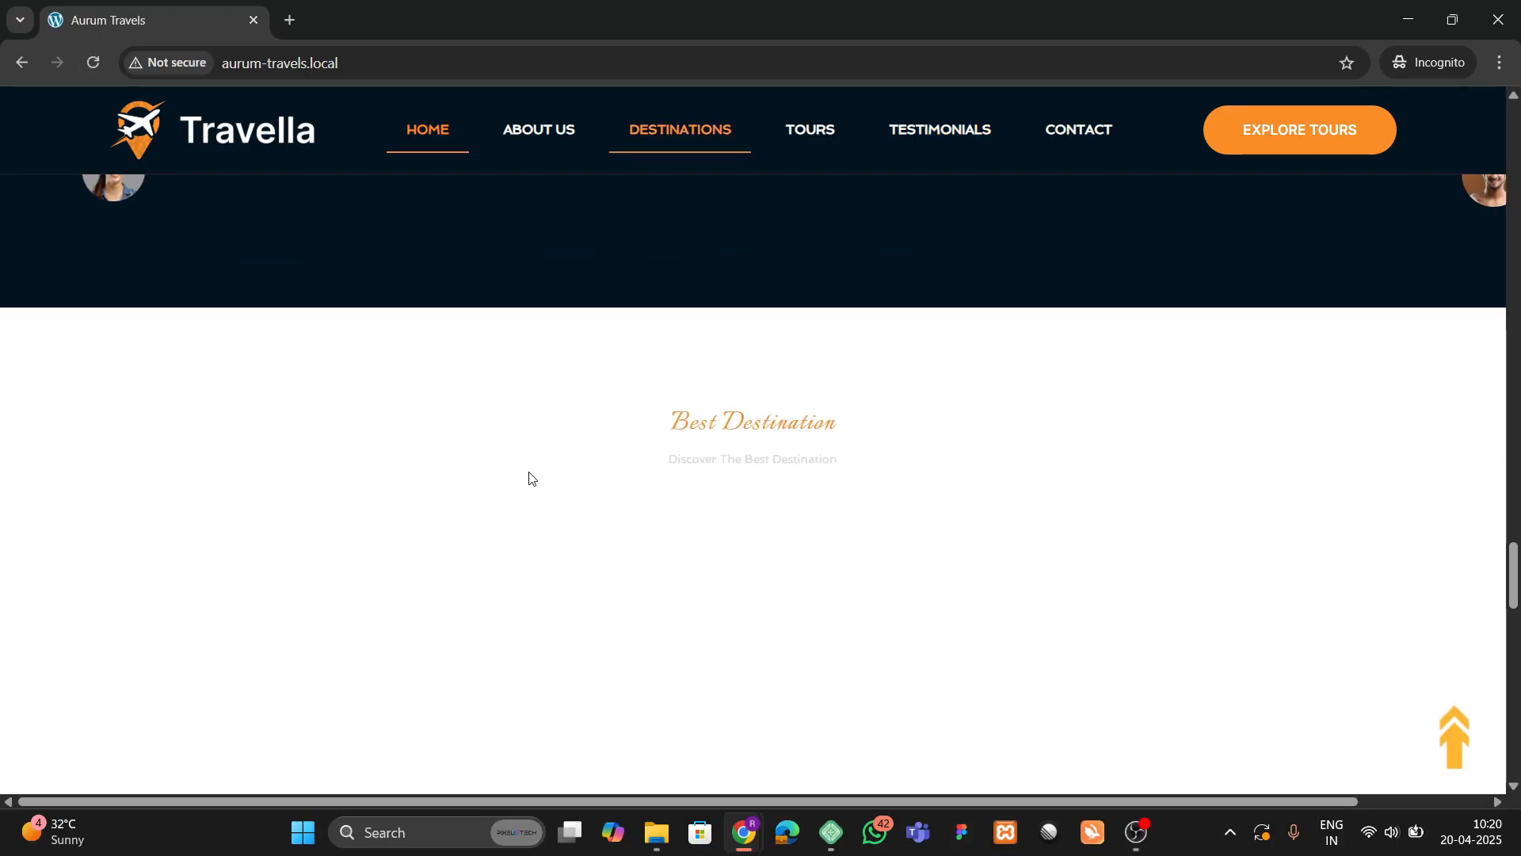
{"action": "scroll", "coordinate": [619, 555], "scroll_direction": "up", "scroll_amount": 2}
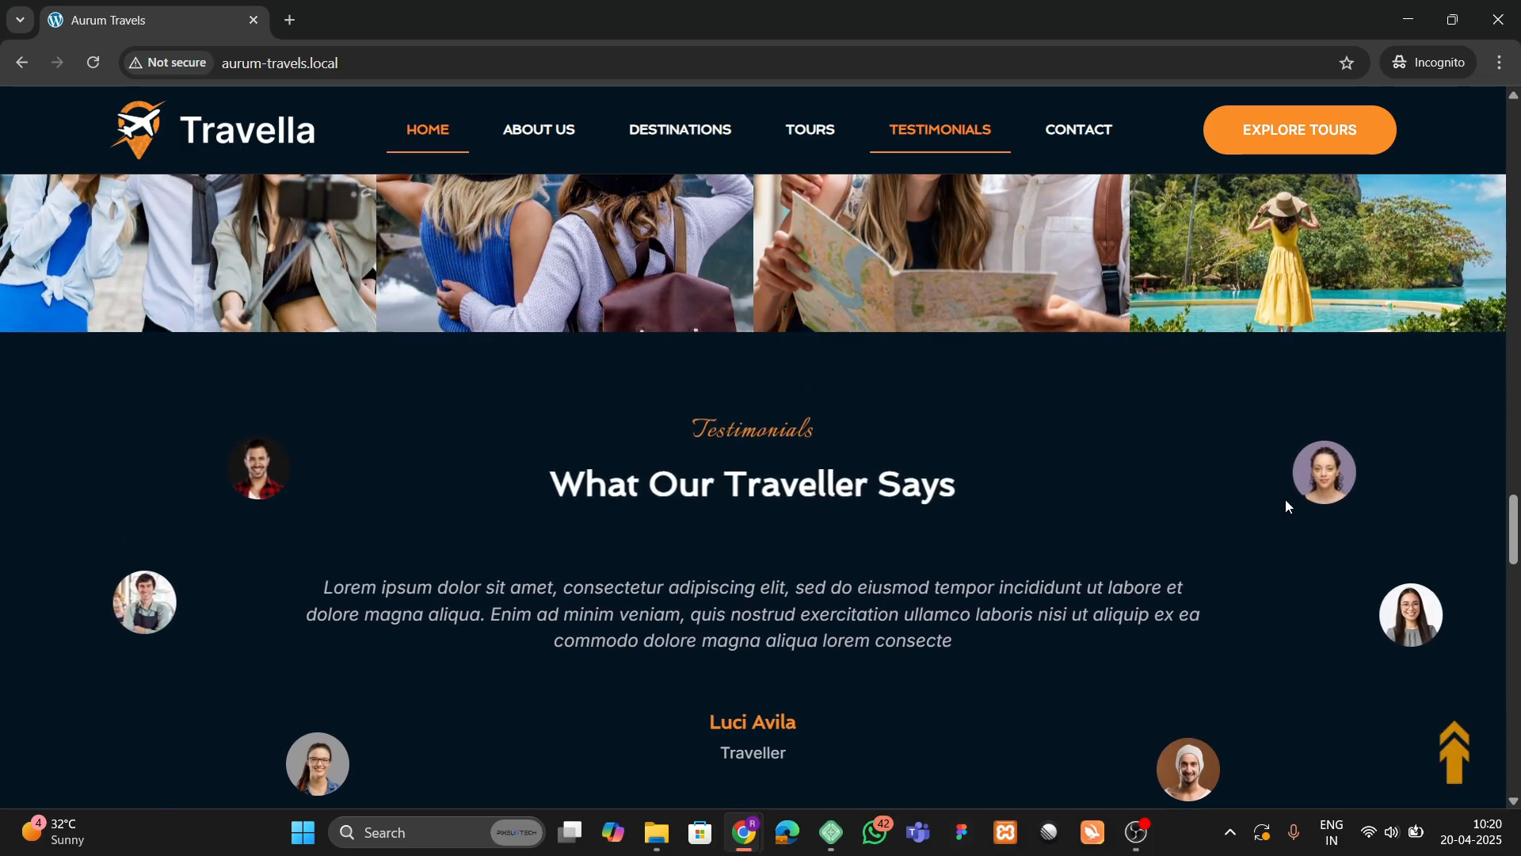
{"action": "scroll", "coordinate": [1033, 565], "scroll_direction": "down", "scroll_amount": 2}
{"action": "left_click", "coordinate": [753, 618]}
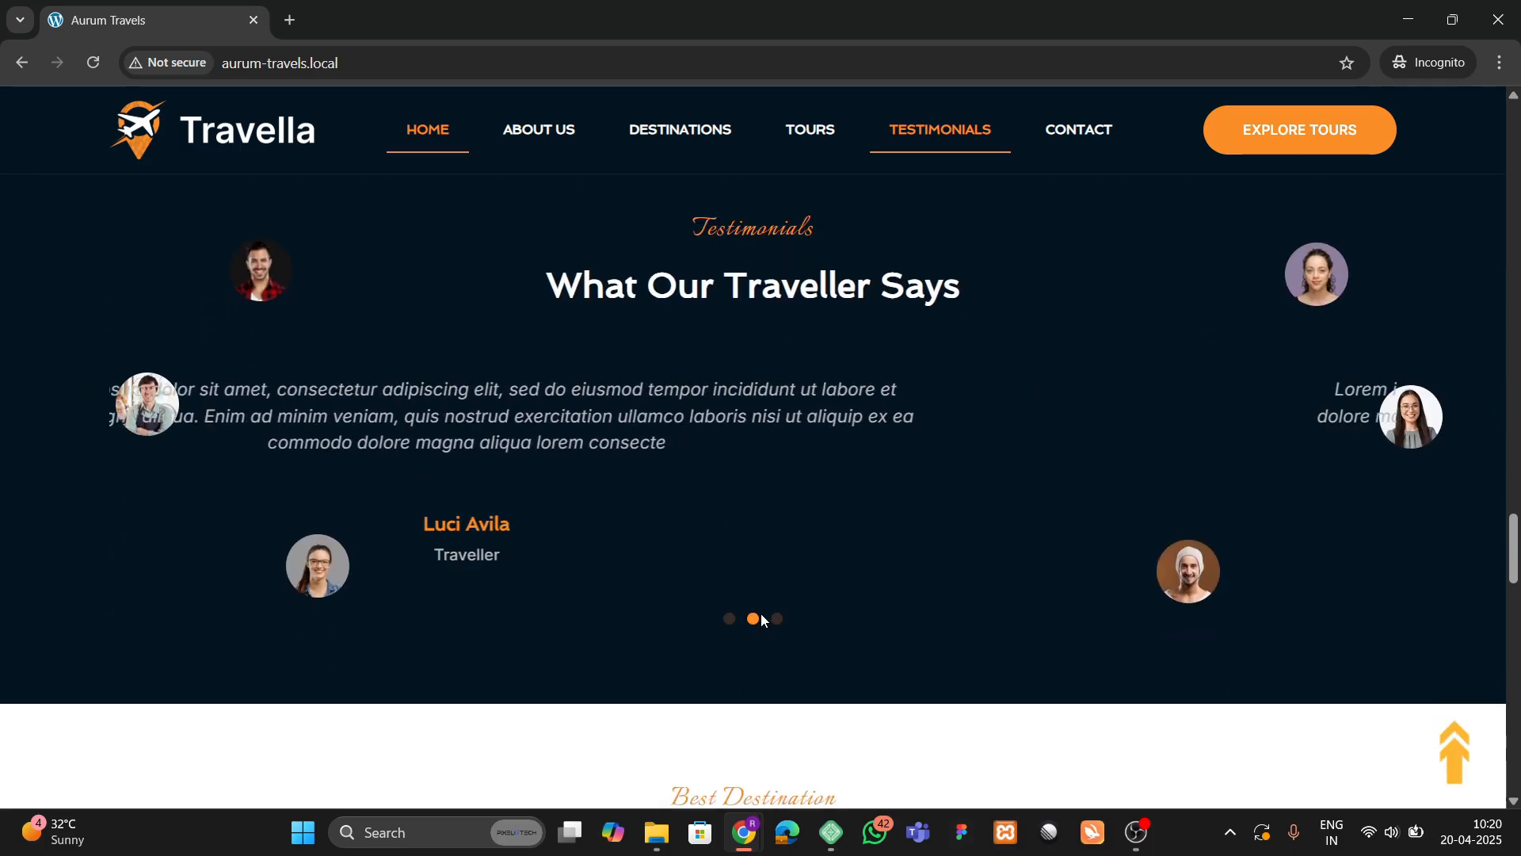
{"action": "left_click", "coordinate": [777, 618]}
{"action": "left_click_drag", "start_coordinate": [670, 408], "coordinate": [366, 449]}
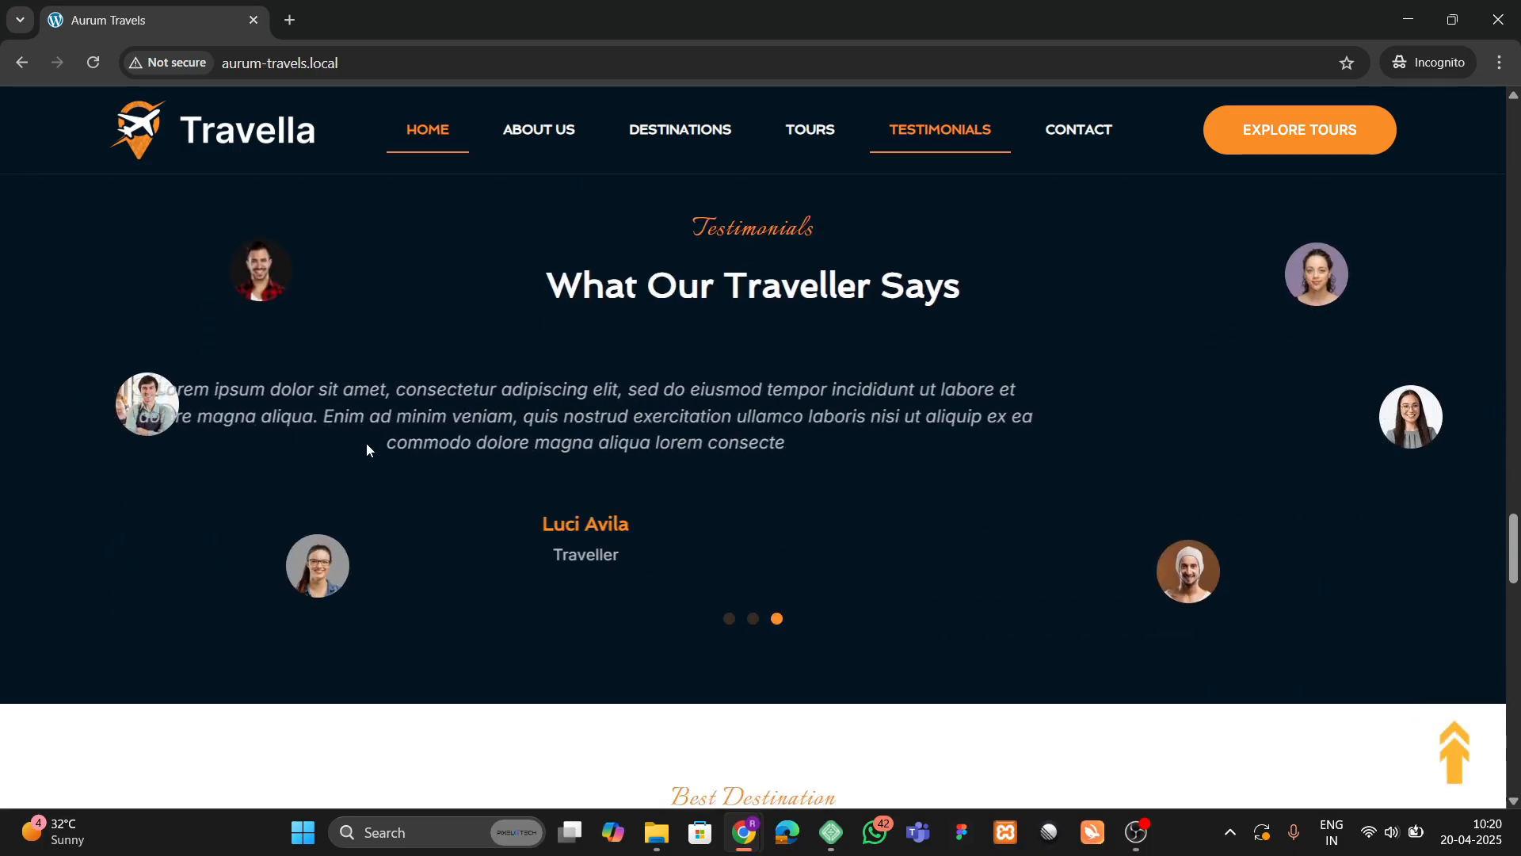
{"action": "left_click_drag", "start_coordinate": [732, 432], "coordinate": [417, 475]}
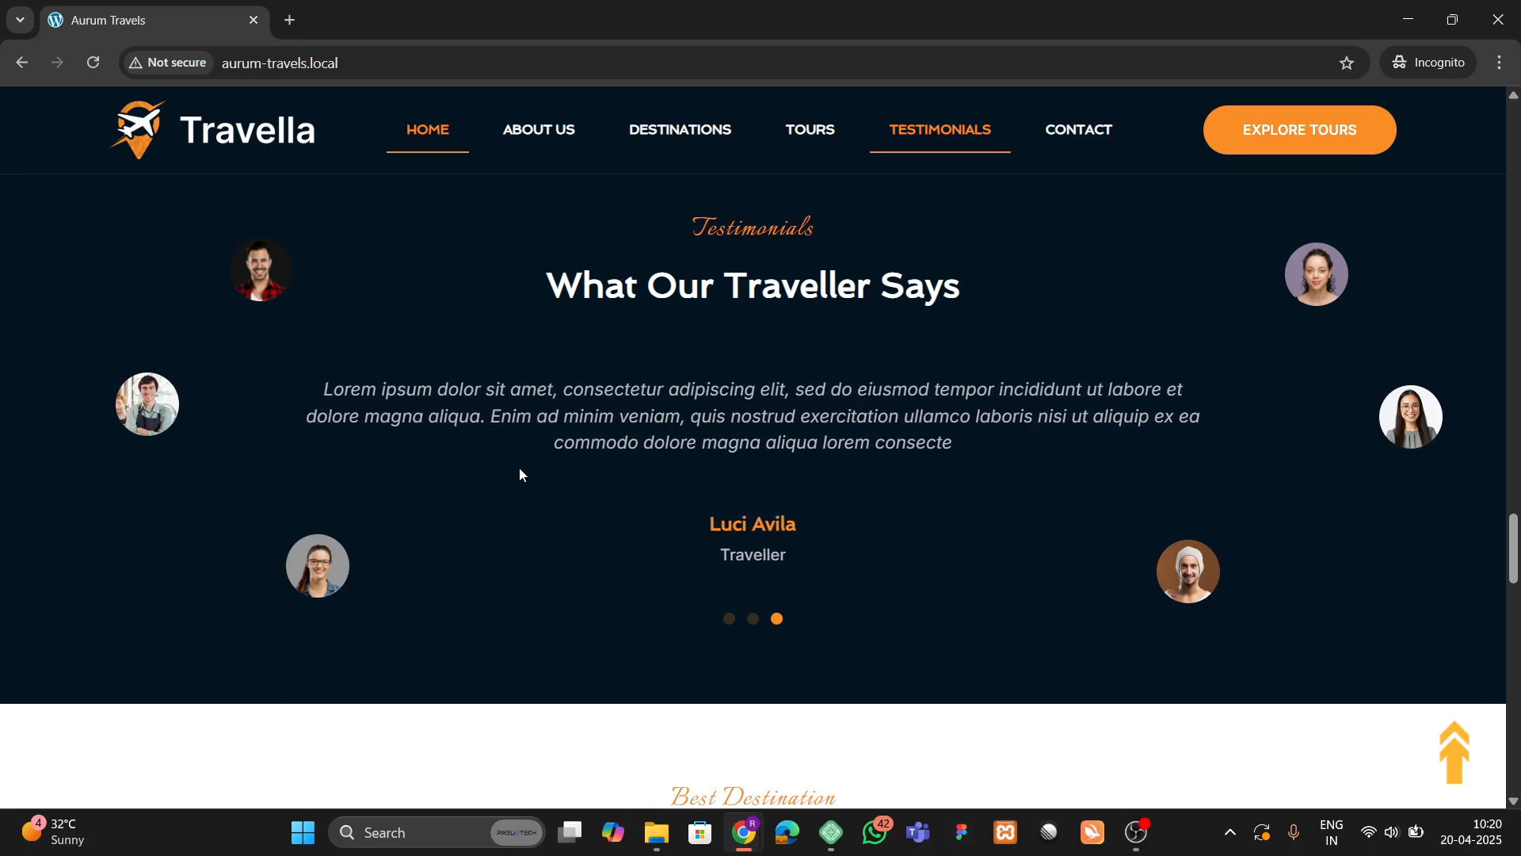
{"action": "scroll", "coordinate": [521, 470], "scroll_direction": "down", "scroll_amount": 8}
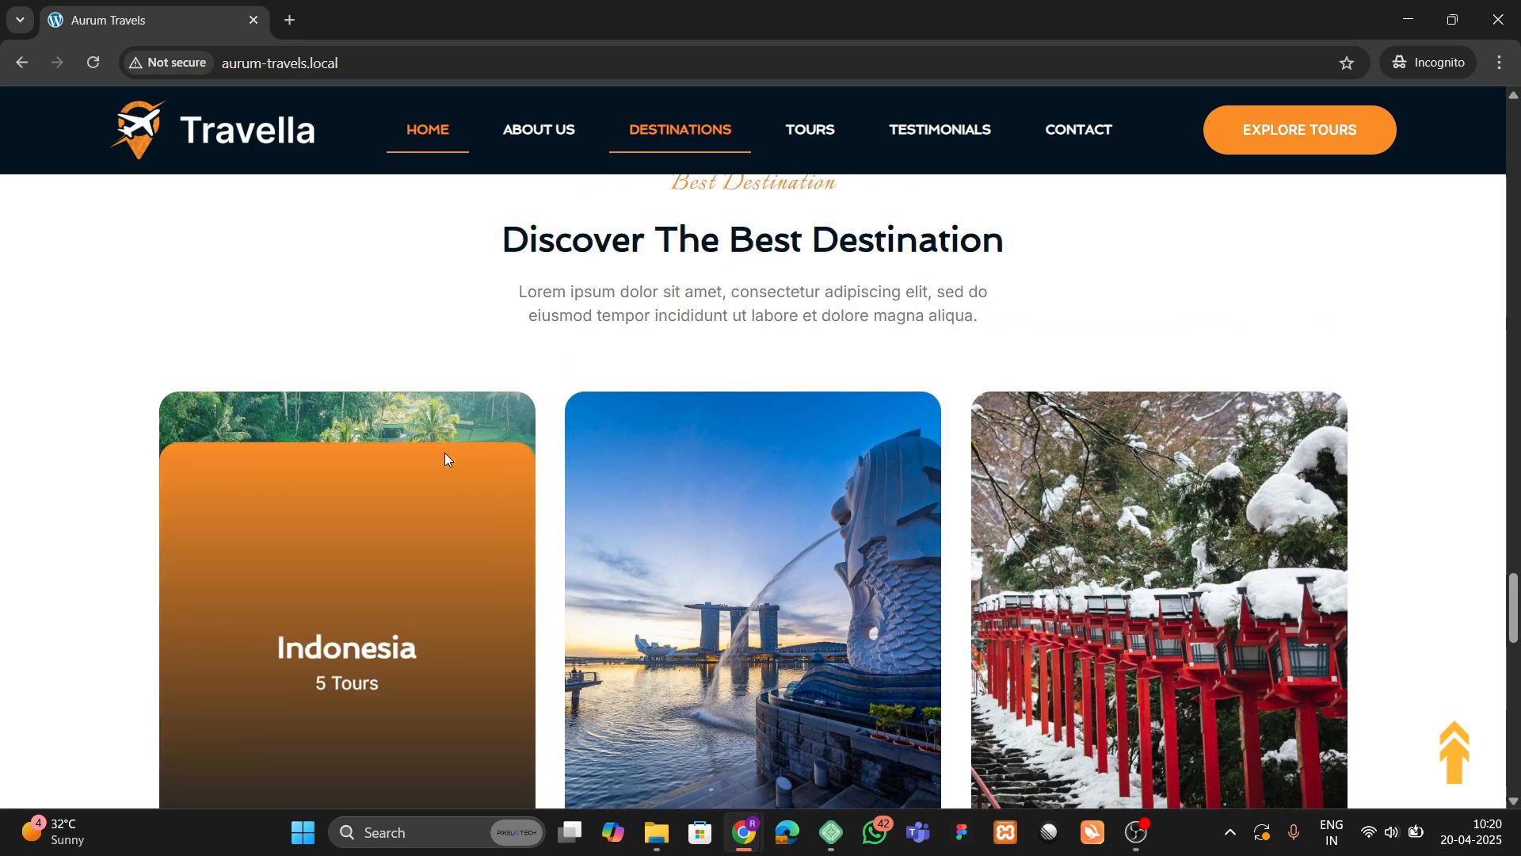
{"action": "scroll", "coordinate": [445, 453], "scroll_direction": "down", "scroll_amount": 1}
{"action": "scroll", "coordinate": [445, 453], "scroll_direction": "up", "scroll_amount": 2}
{"action": "scroll", "coordinate": [444, 453], "scroll_direction": "down", "scroll_amount": 1}
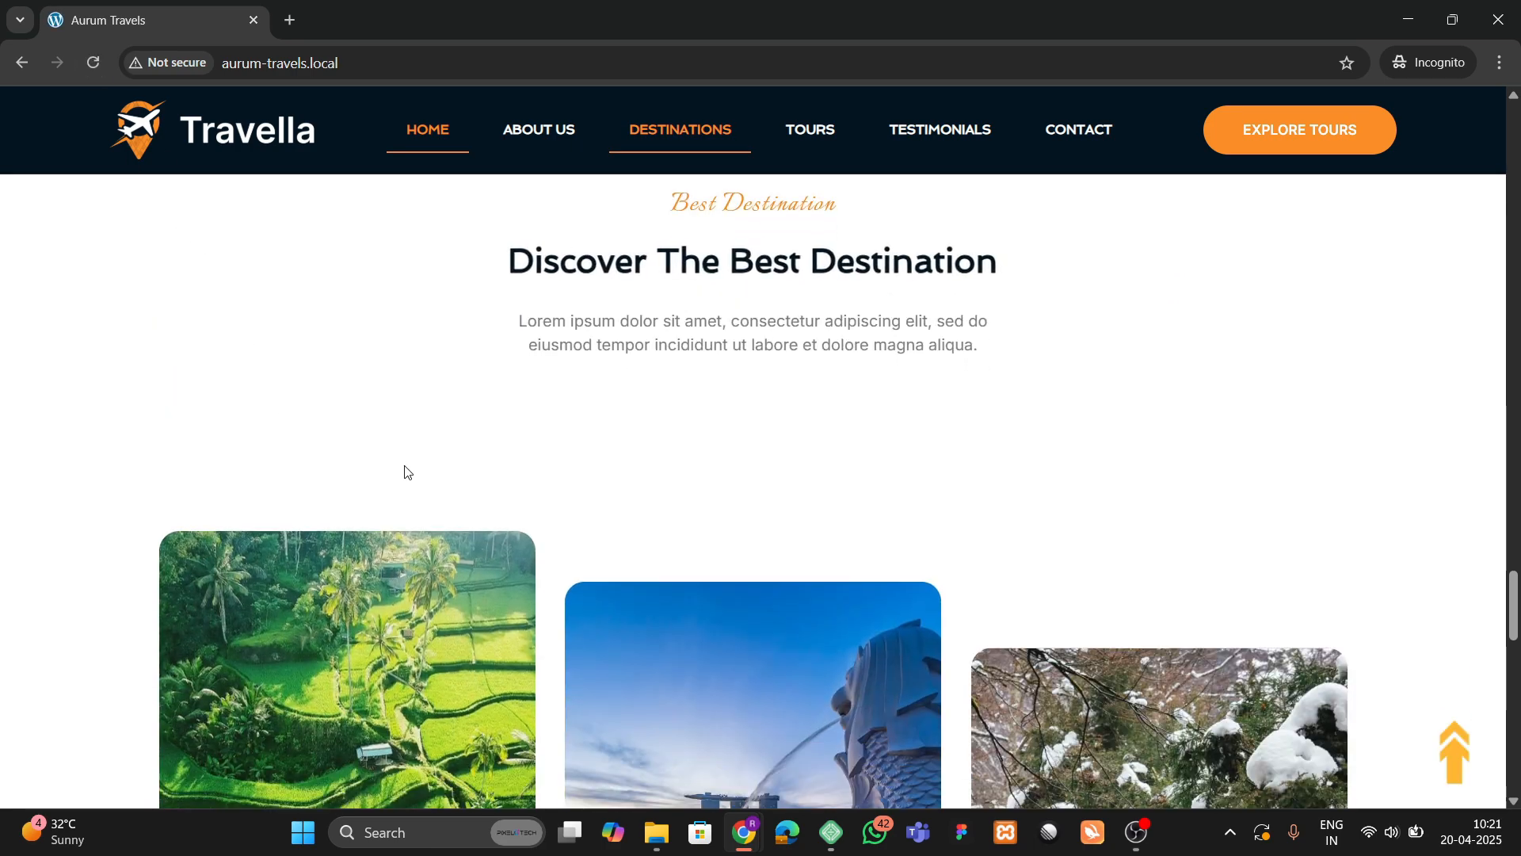
{"action": "scroll", "coordinate": [404, 469], "scroll_direction": "down", "scroll_amount": 2}
{"action": "scroll", "coordinate": [404, 467], "scroll_direction": "down", "scroll_amount": 3}
{"action": "scroll", "coordinate": [406, 469], "scroll_direction": "down", "scroll_amount": 6}
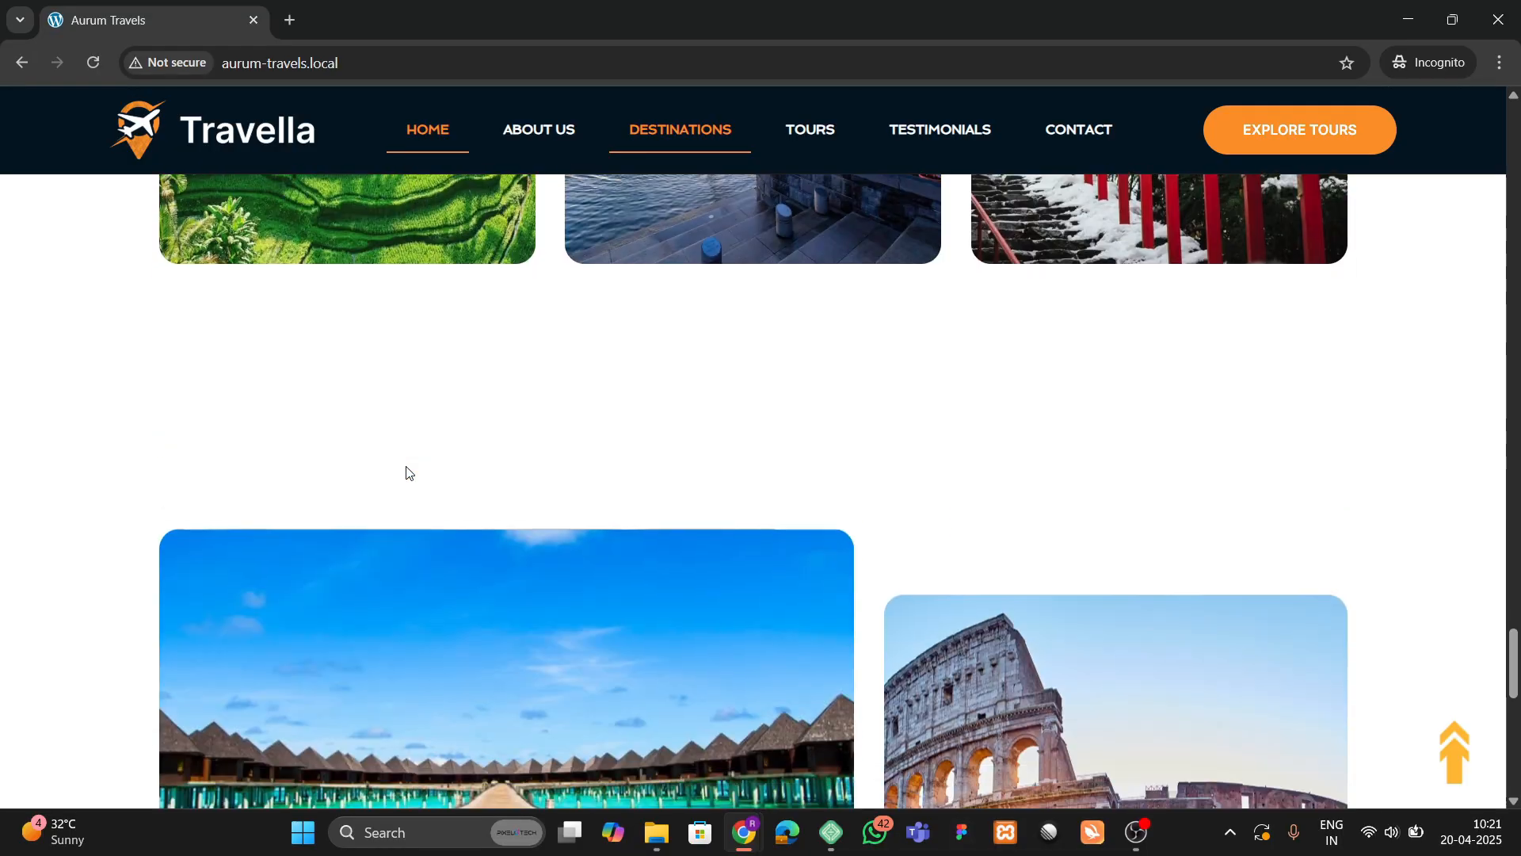
{"action": "scroll", "coordinate": [408, 473], "scroll_direction": "up", "scroll_amount": 12}
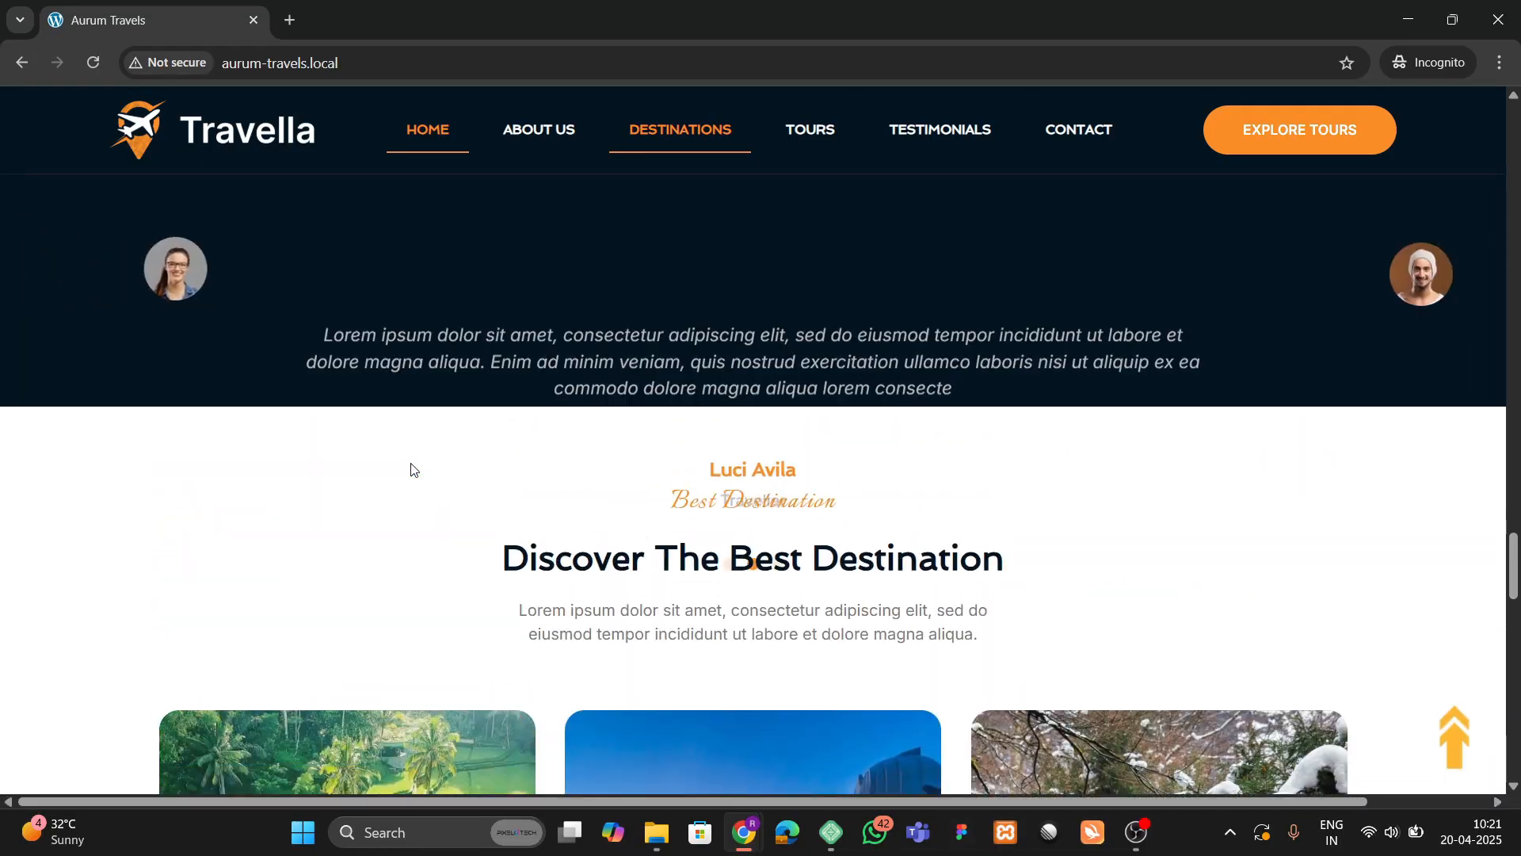
{"action": "scroll", "coordinate": [411, 468], "scroll_direction": "down", "scroll_amount": 3}
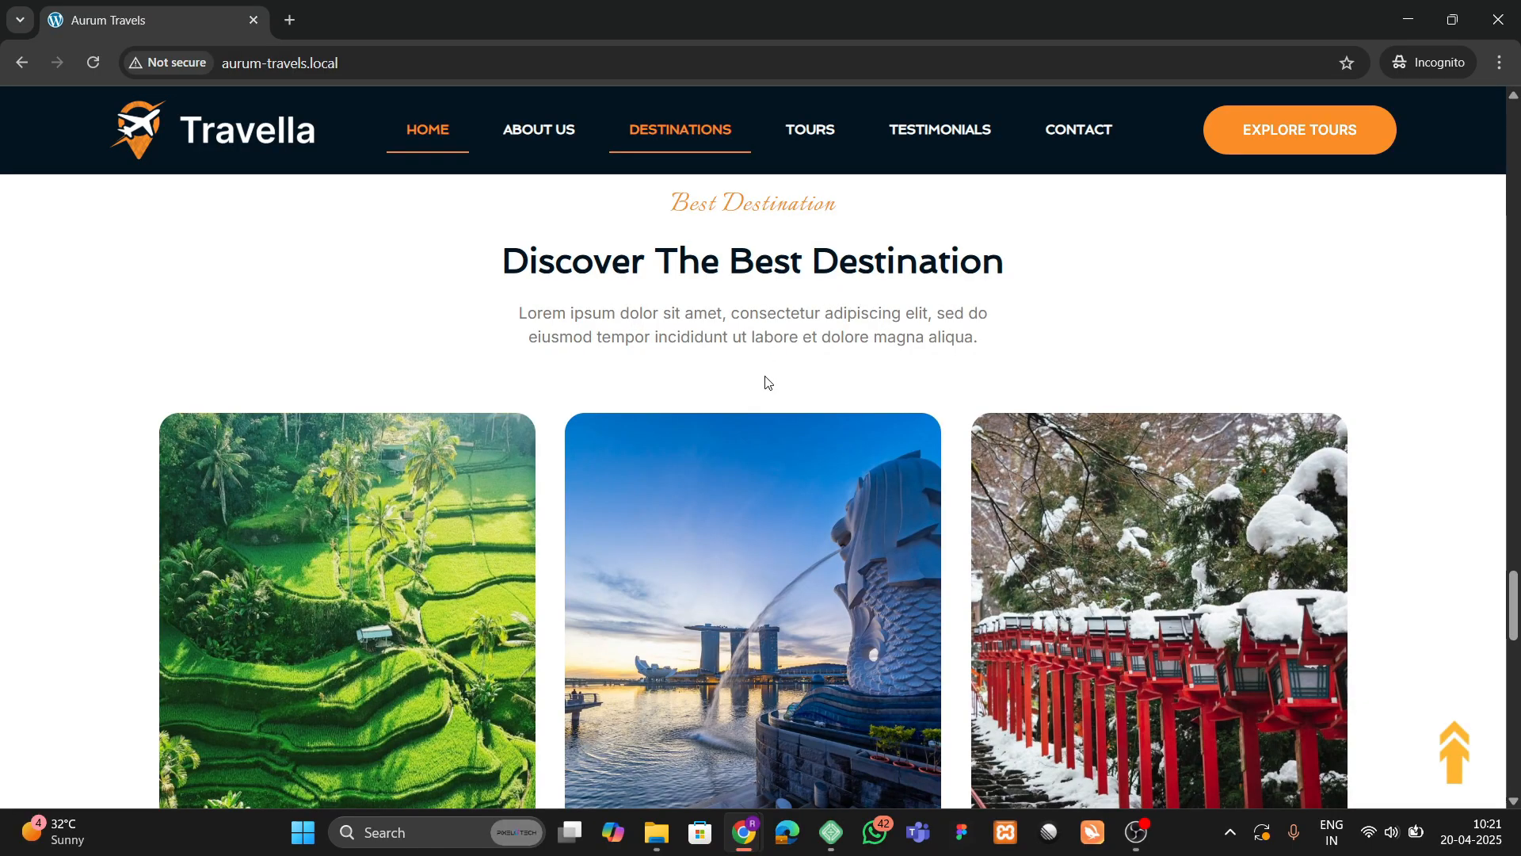
{"action": "scroll", "coordinate": [760, 386], "scroll_direction": "down", "scroll_amount": 2}
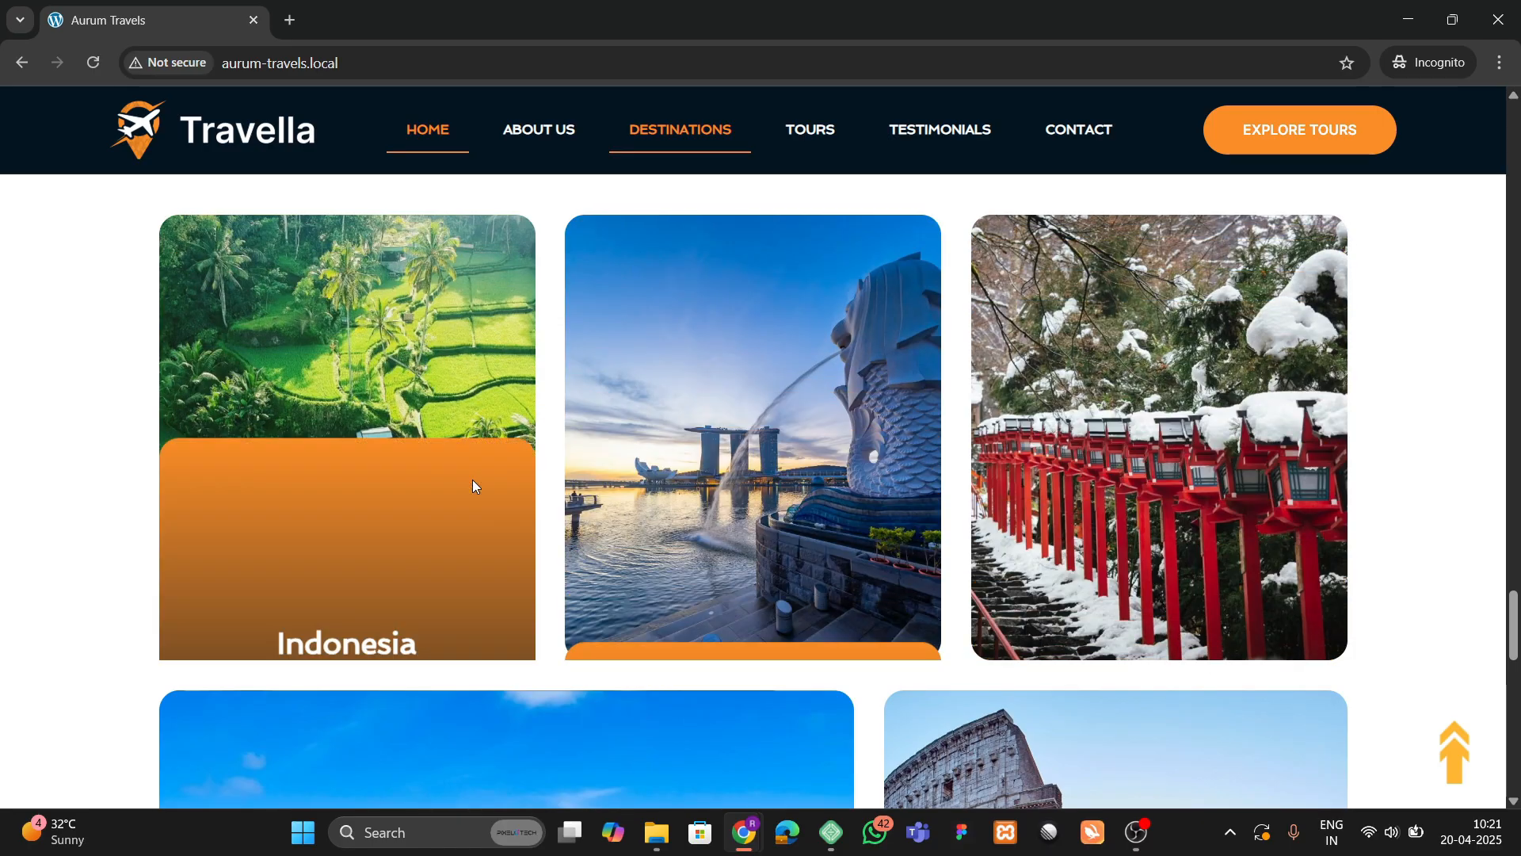
{"action": "scroll", "coordinate": [1109, 507], "scroll_direction": "down", "scroll_amount": 5}
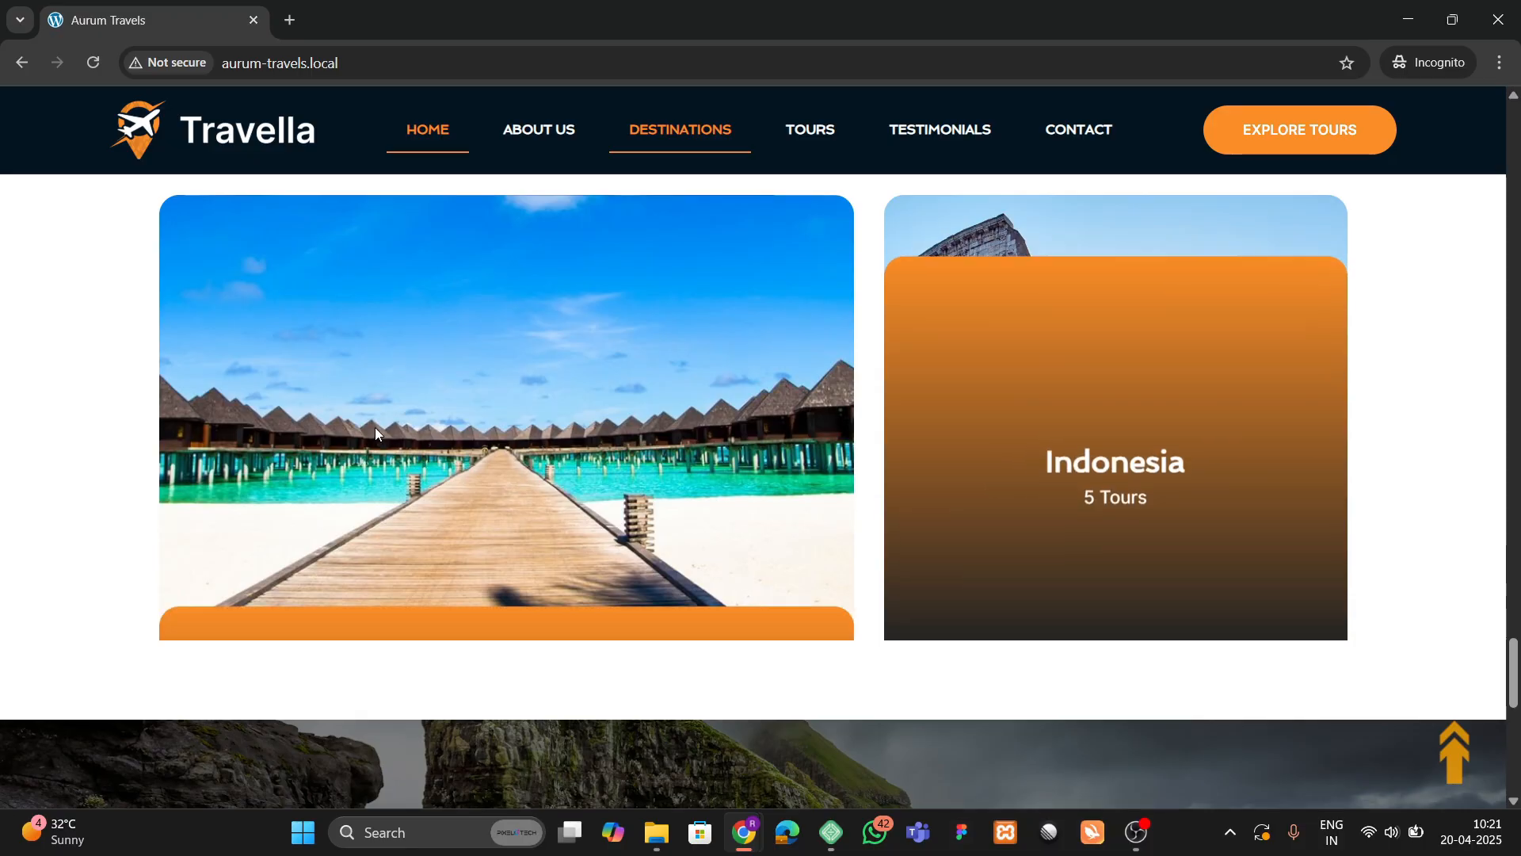
{"action": "scroll", "coordinate": [556, 439], "scroll_direction": "up", "scroll_amount": 2}
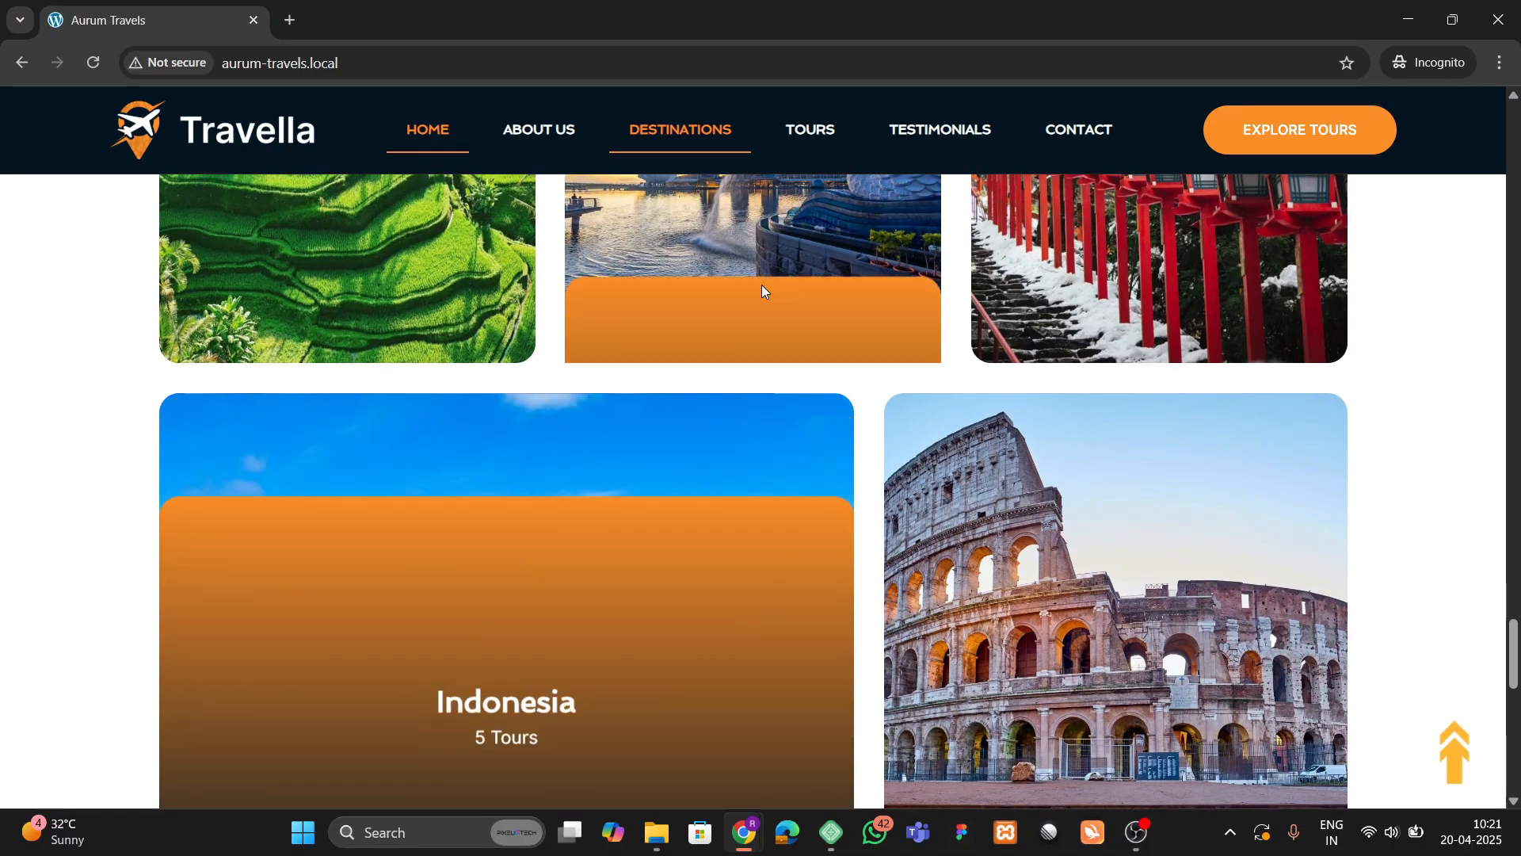
{"action": "scroll", "coordinate": [720, 400], "scroll_direction": "down", "scroll_amount": 7}
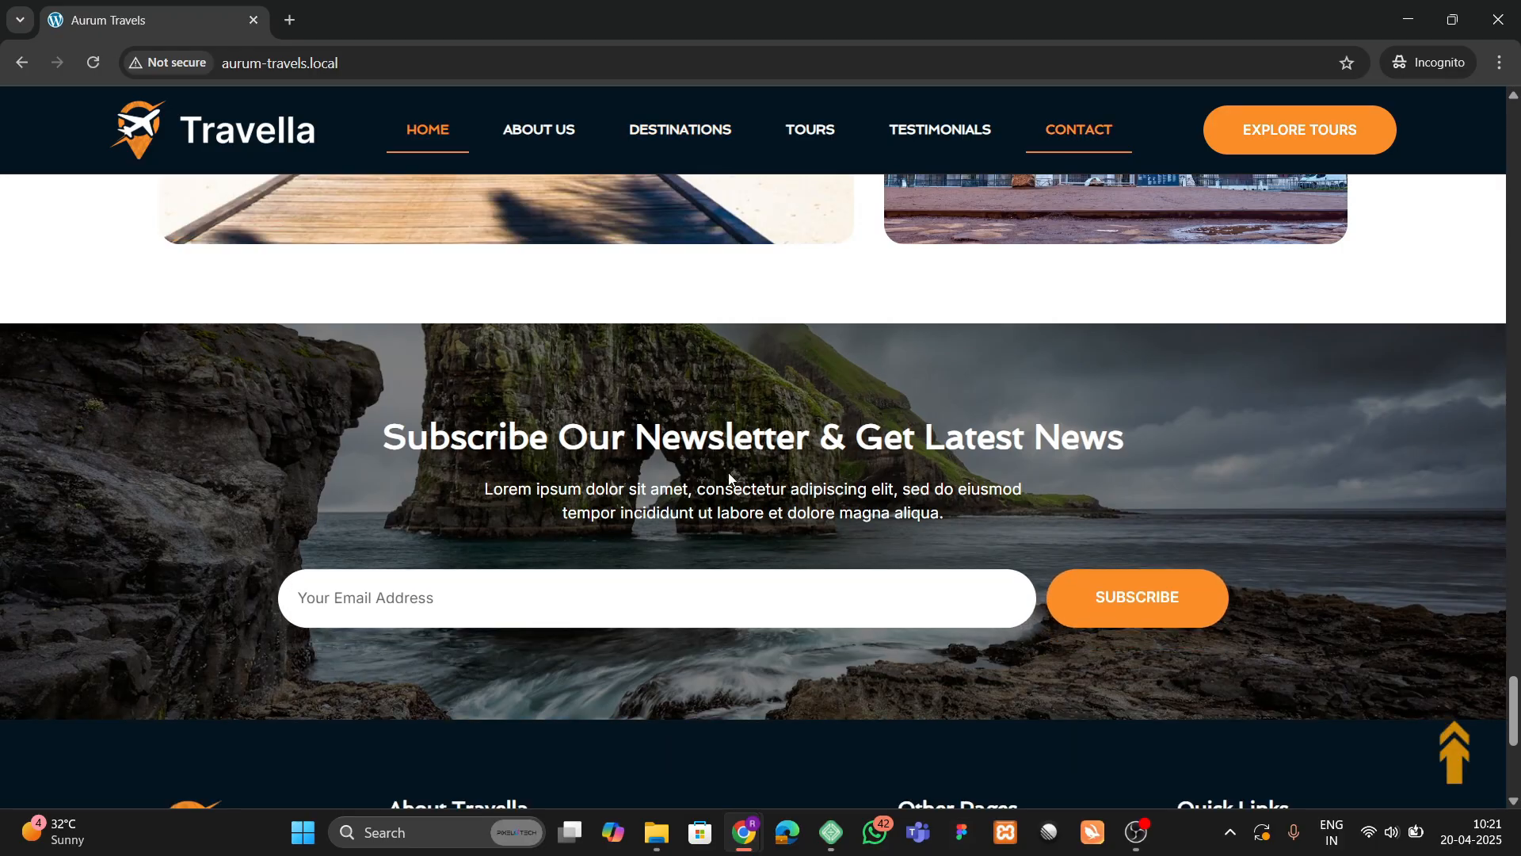
{"action": "left_click", "coordinate": [540, 607]}
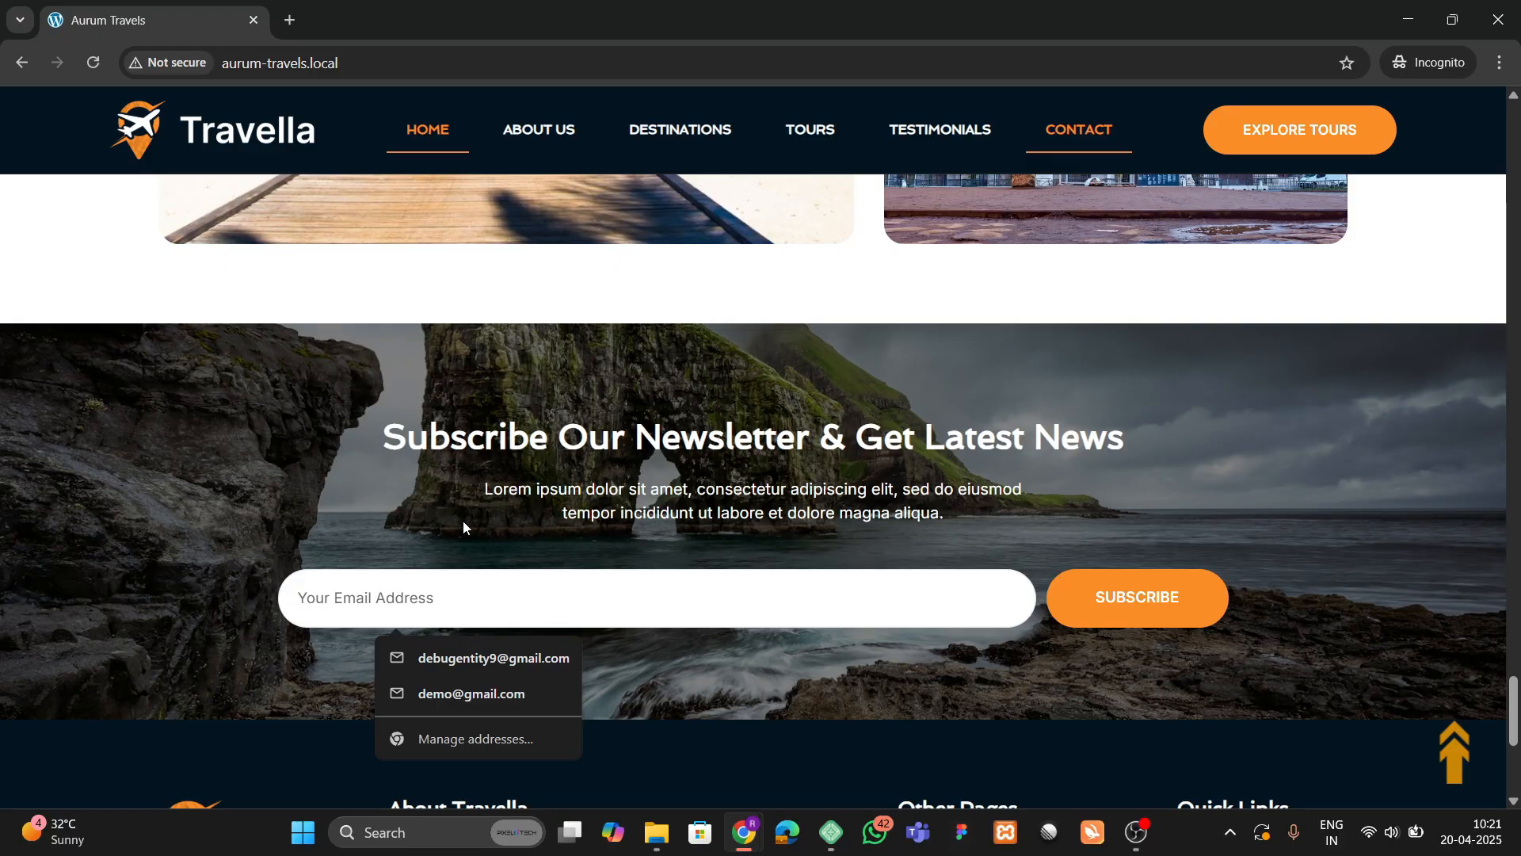
{"action": "scroll", "coordinate": [463, 521], "scroll_direction": "down", "scroll_amount": 6}
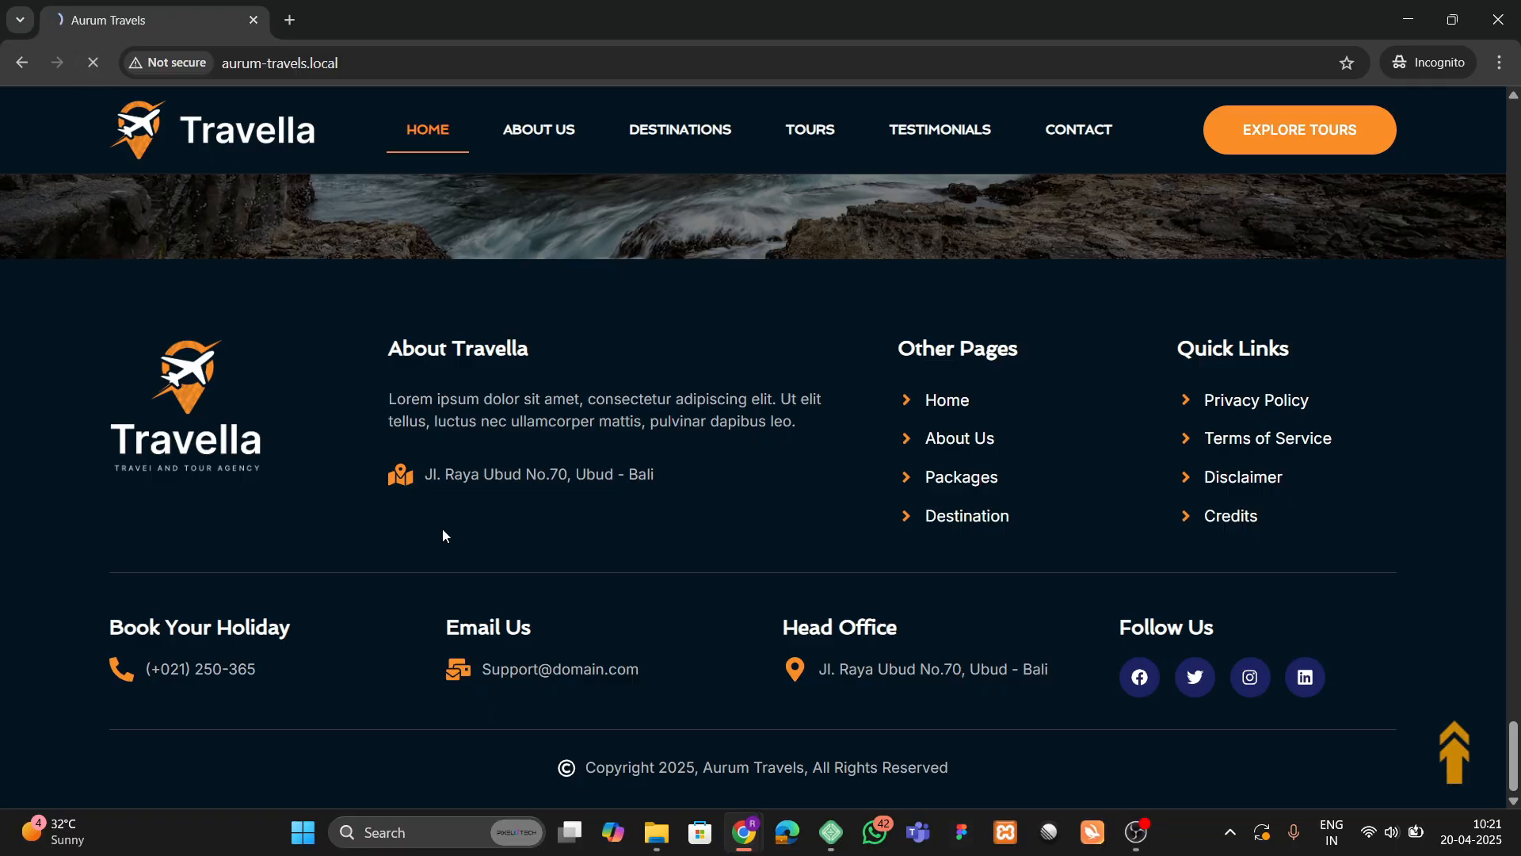
{"action": "scroll", "coordinate": [676, 556], "scroll_direction": "down", "scroll_amount": 2}
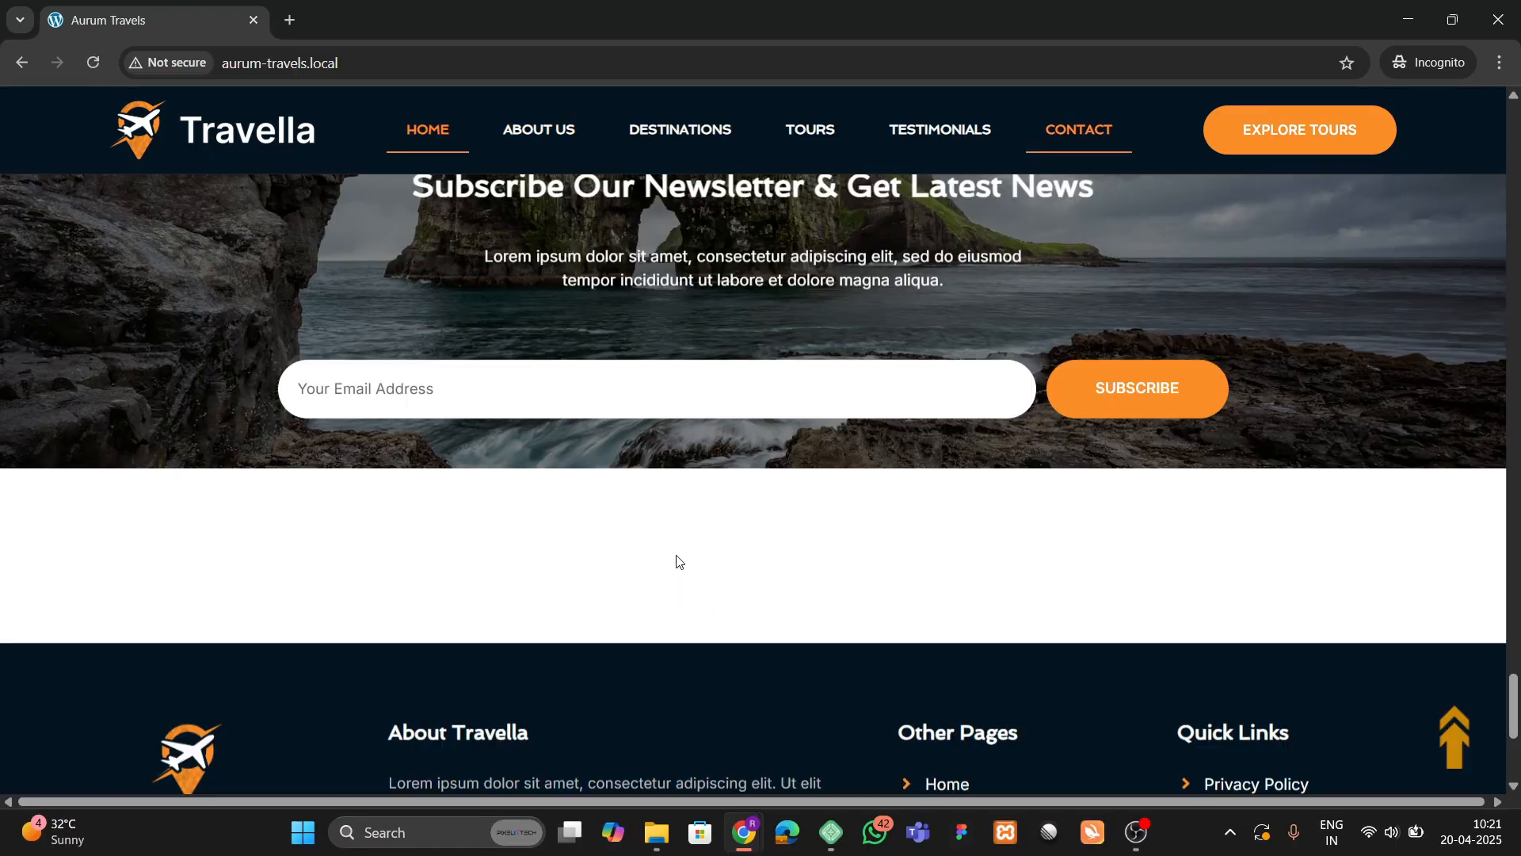
{"action": "scroll", "coordinate": [677, 555], "scroll_direction": "down", "scroll_amount": 6}
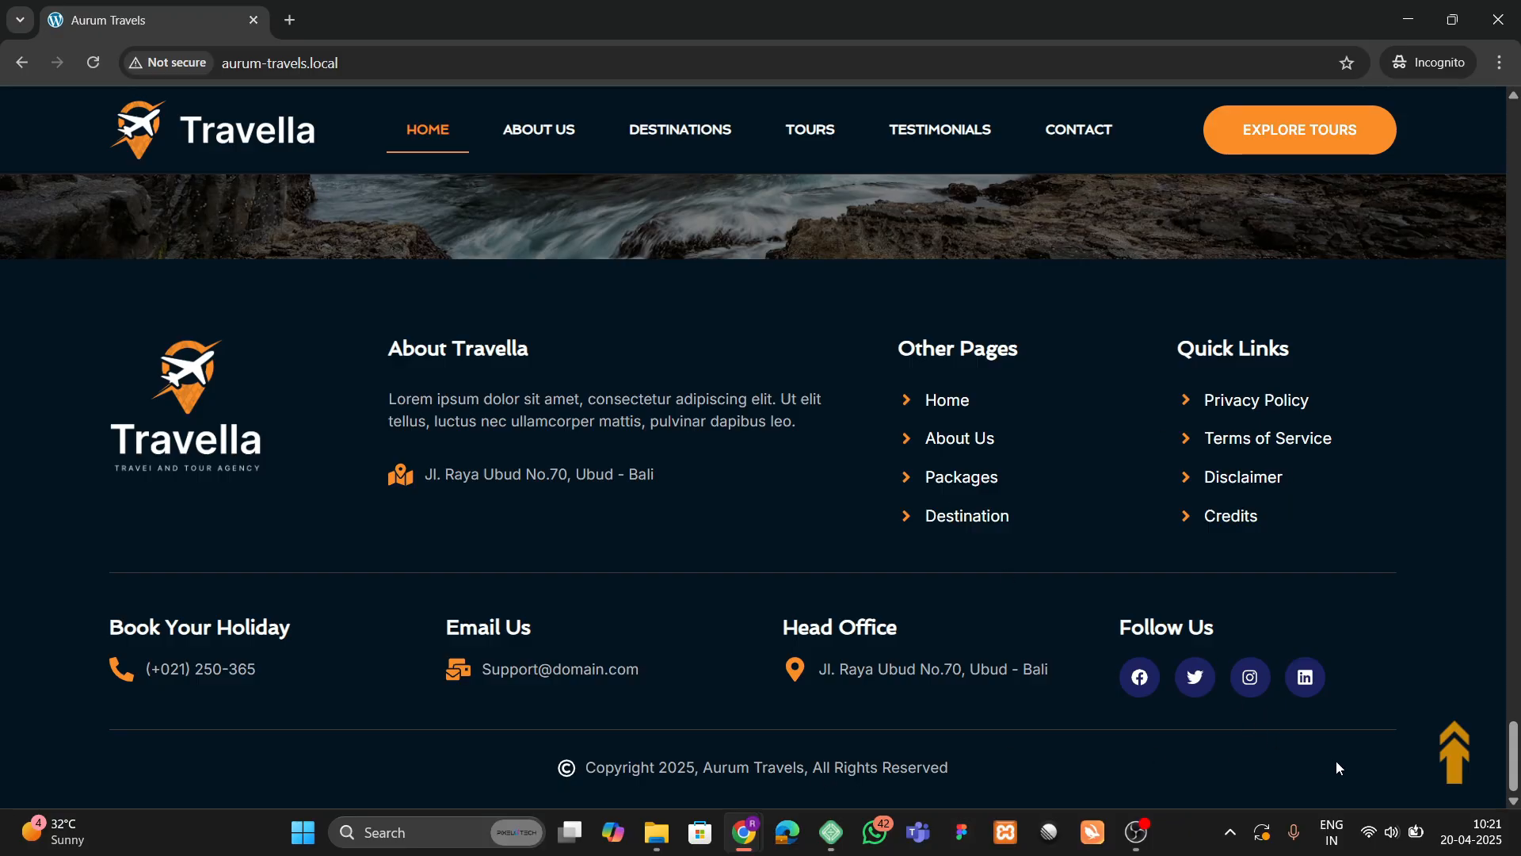
- Test the back-to-top arrow and the ABOUT US, DESTINATIONS, TOURS, TESTIMONIALS and CONTACT header links
{"action": "left_click", "coordinate": [1457, 767]}
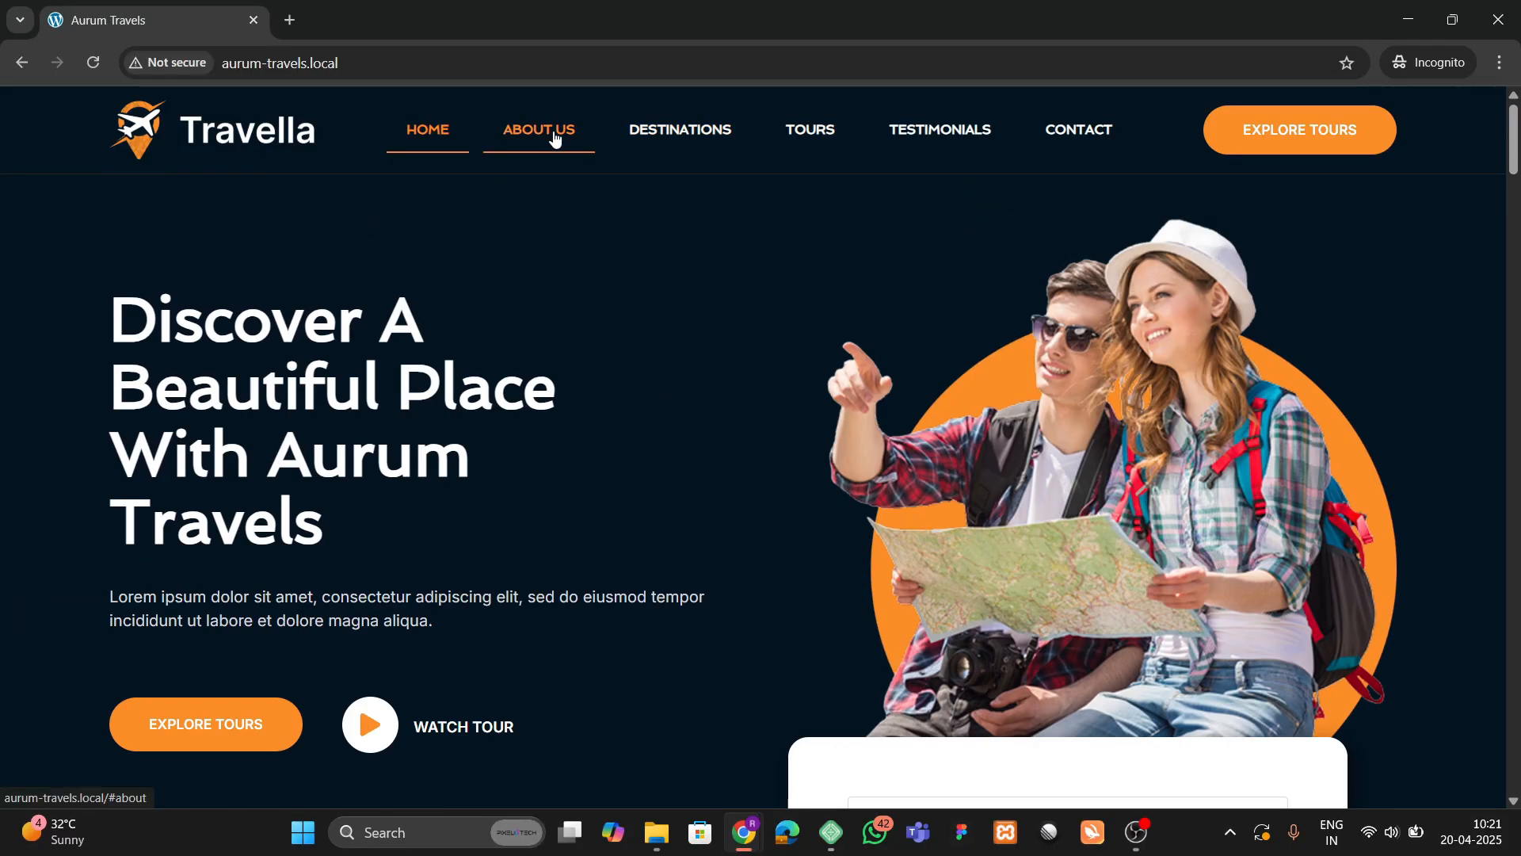
{"action": "left_click", "coordinate": [553, 139]}
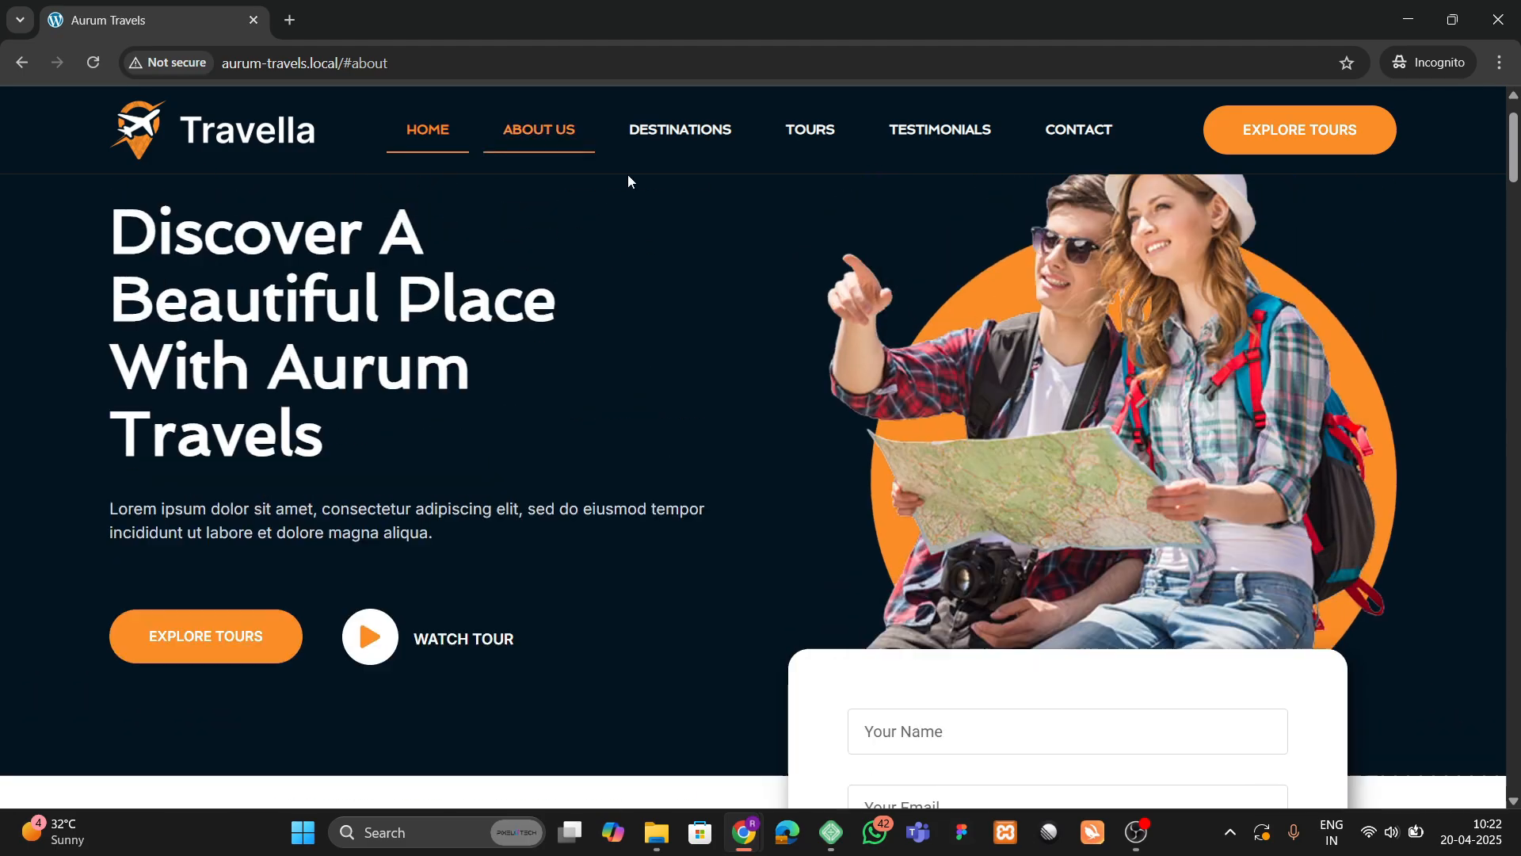
{"action": "left_click", "coordinate": [680, 131]}
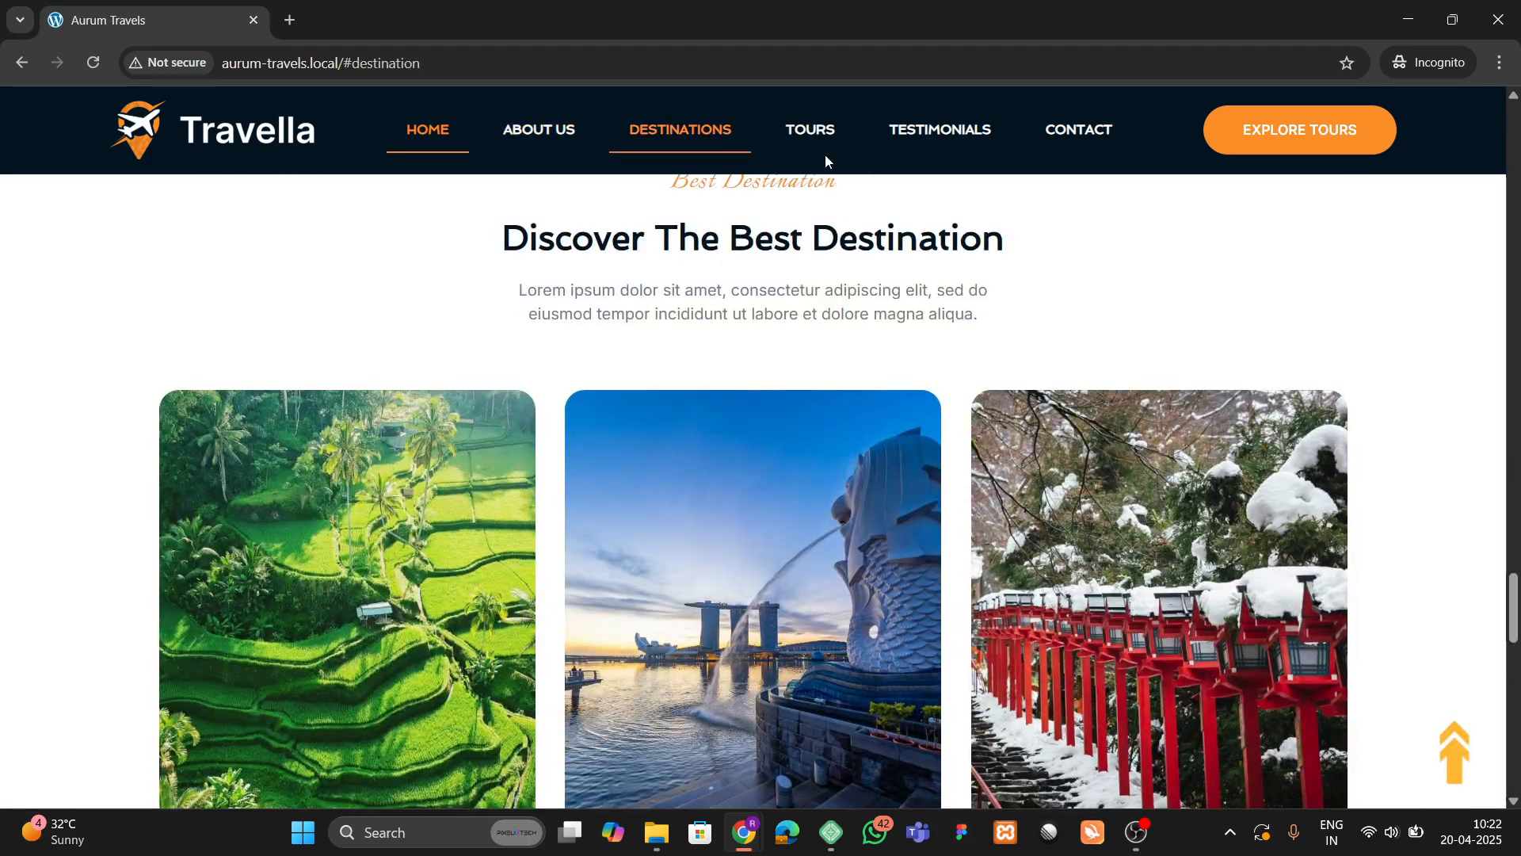
{"action": "left_click", "coordinate": [810, 133]}
{"action": "left_click", "coordinate": [943, 148]}
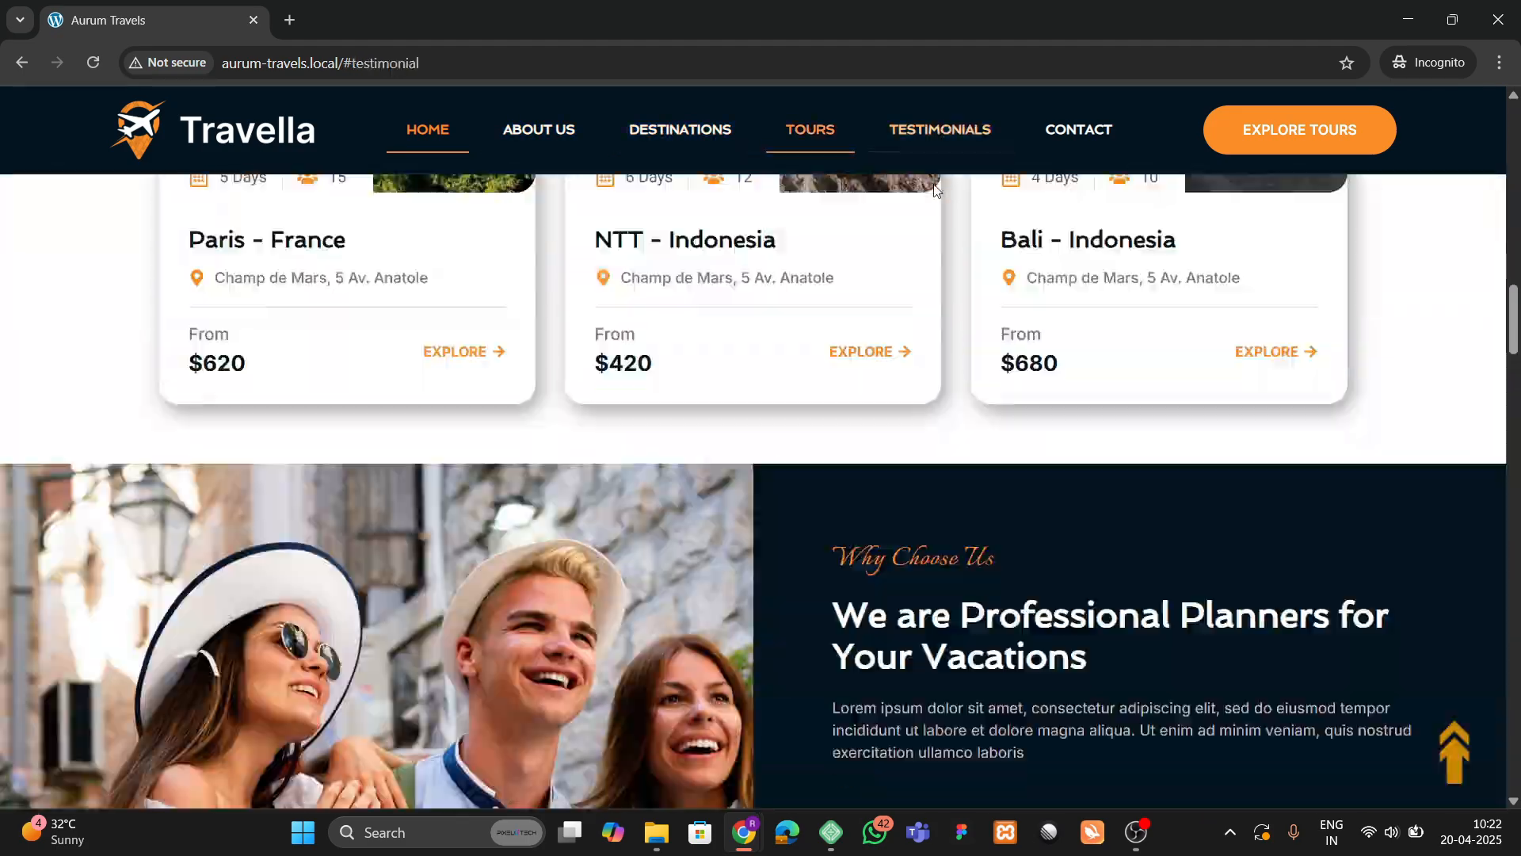
{"action": "left_click", "coordinate": [1076, 135]}
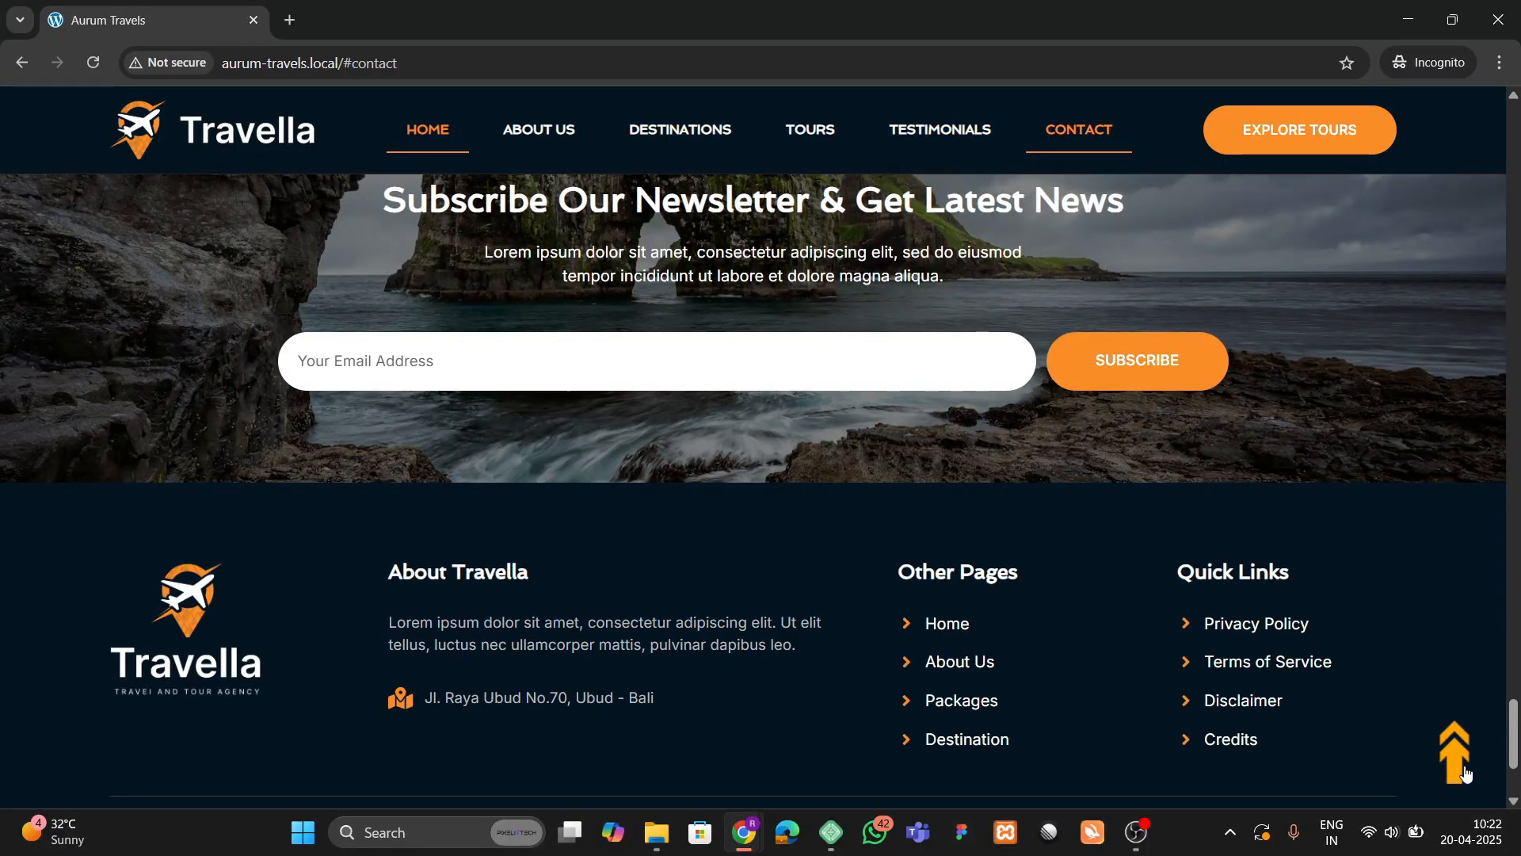
{"action": "left_click", "coordinate": [1465, 771]}
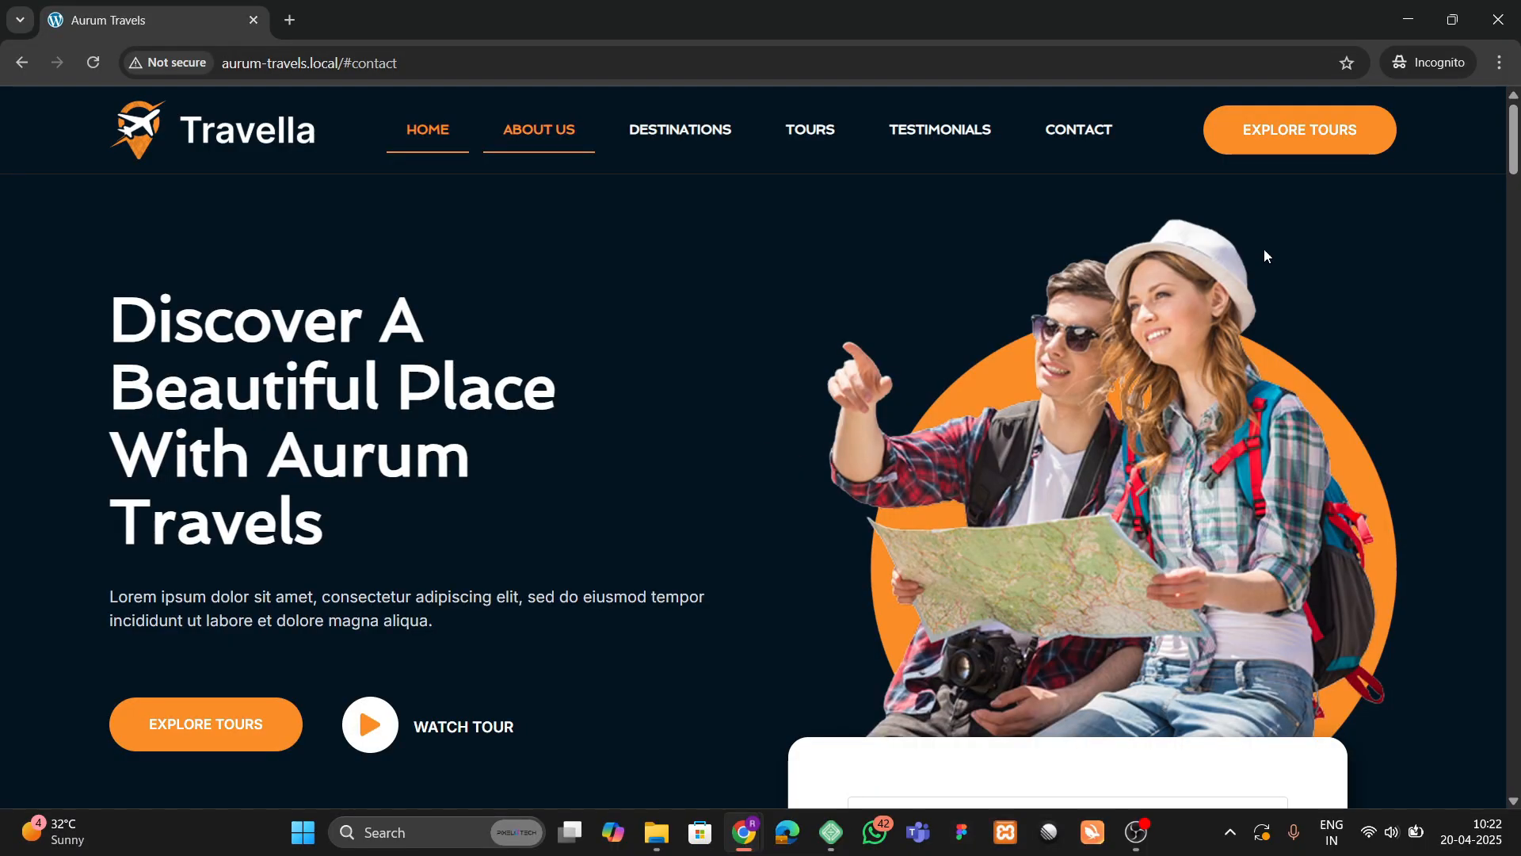
- Scroll around the hero and bring up the page's context menu to inspect it
{"action": "scroll", "coordinate": [720, 412], "scroll_direction": "down", "scroll_amount": 13}
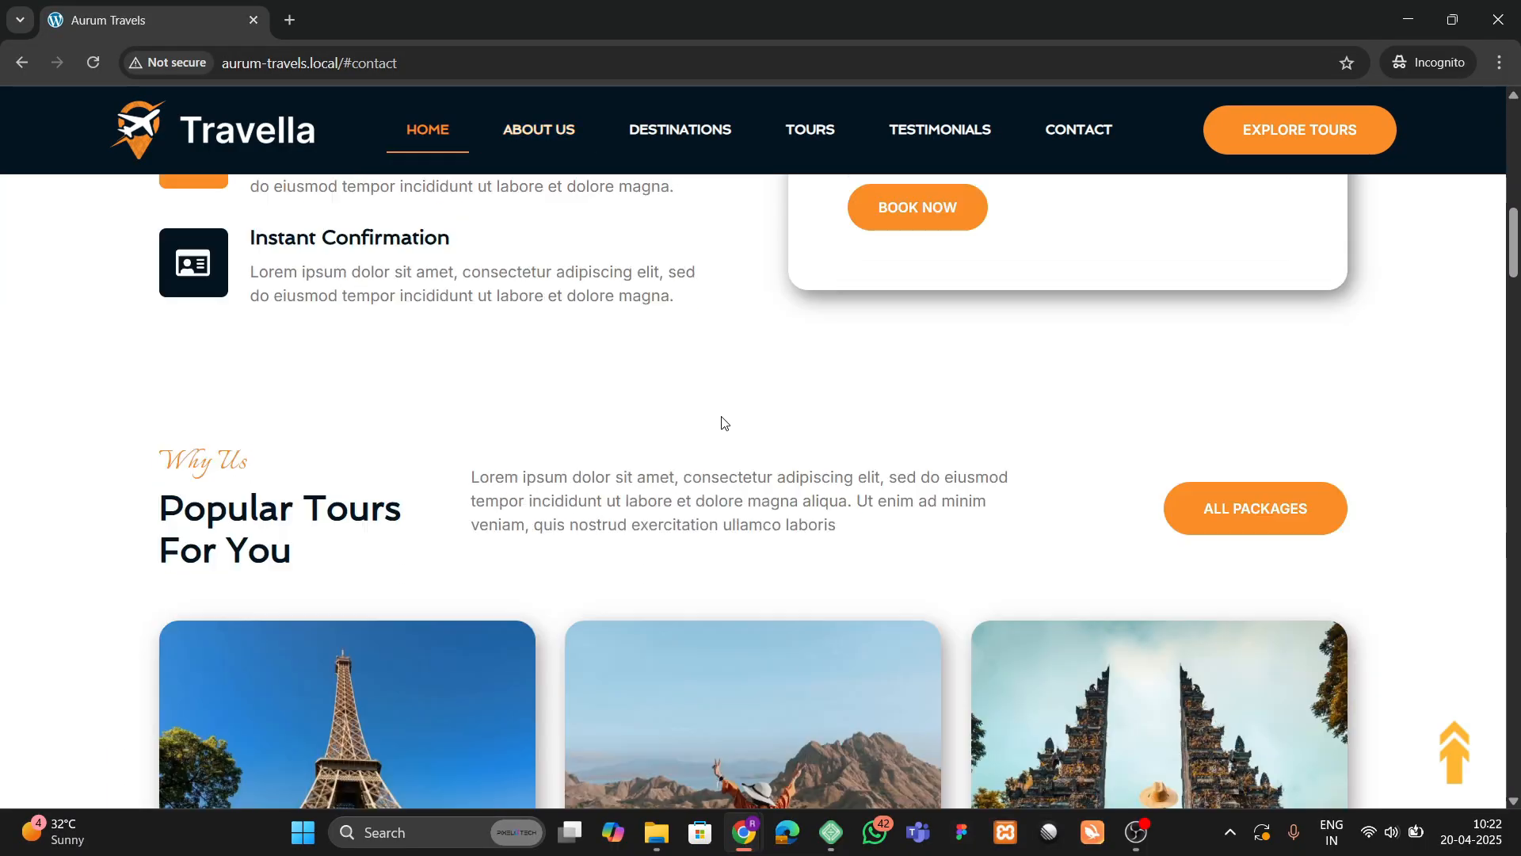
{"action": "scroll", "coordinate": [717, 404], "scroll_direction": "up", "scroll_amount": 12}
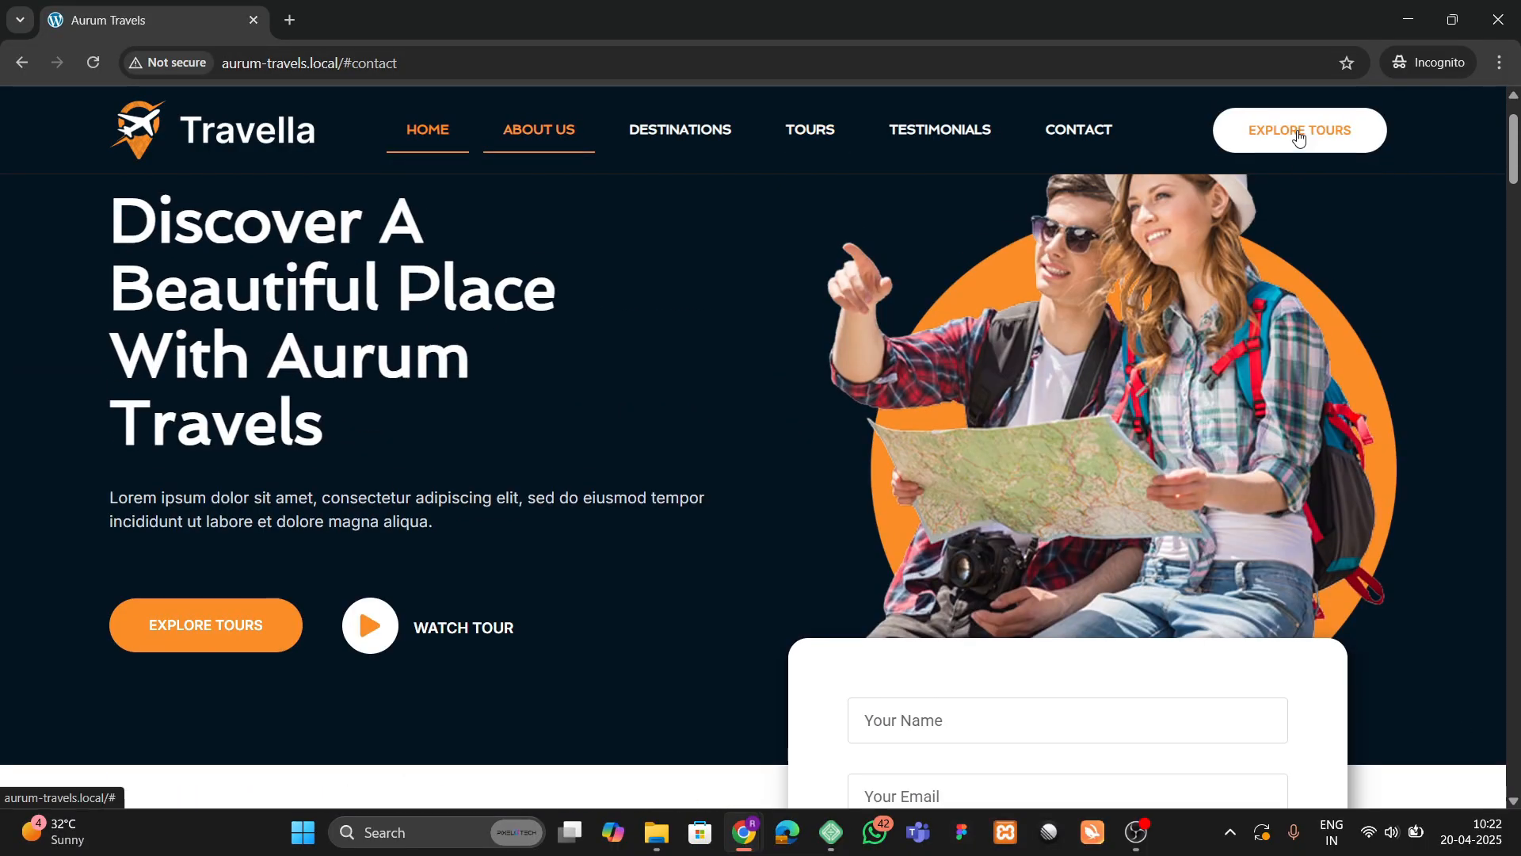
{"action": "scroll", "coordinate": [491, 388], "scroll_direction": "down", "scroll_amount": 1}
{"action": "scroll", "coordinate": [301, 420], "scroll_direction": "up", "scroll_amount": 2}
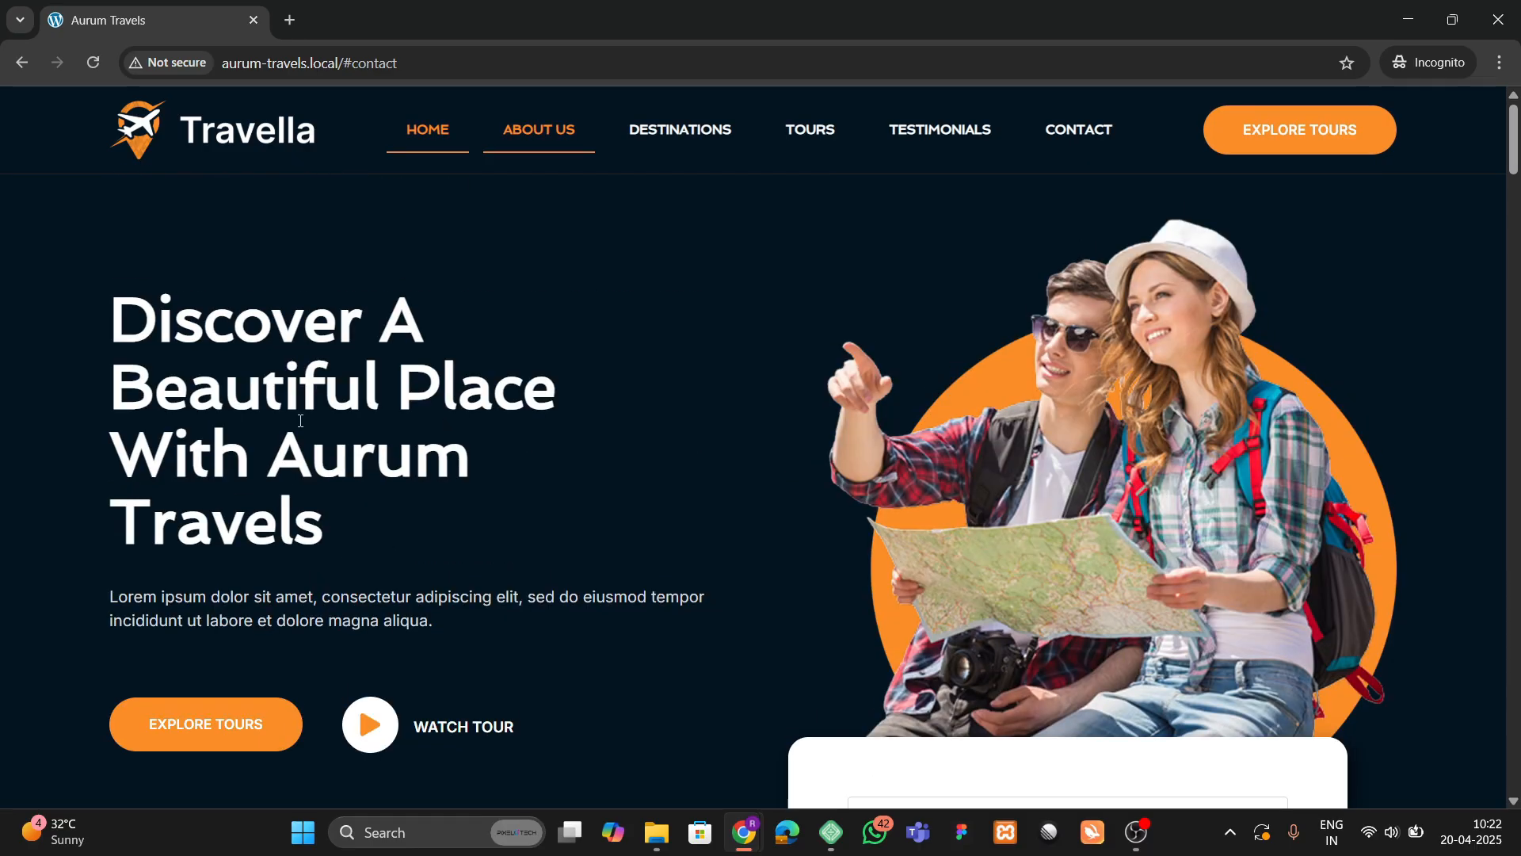
{"action": "right_click", "coordinate": [138, 279]}
{"action": "left_click", "coordinate": [204, 638]}
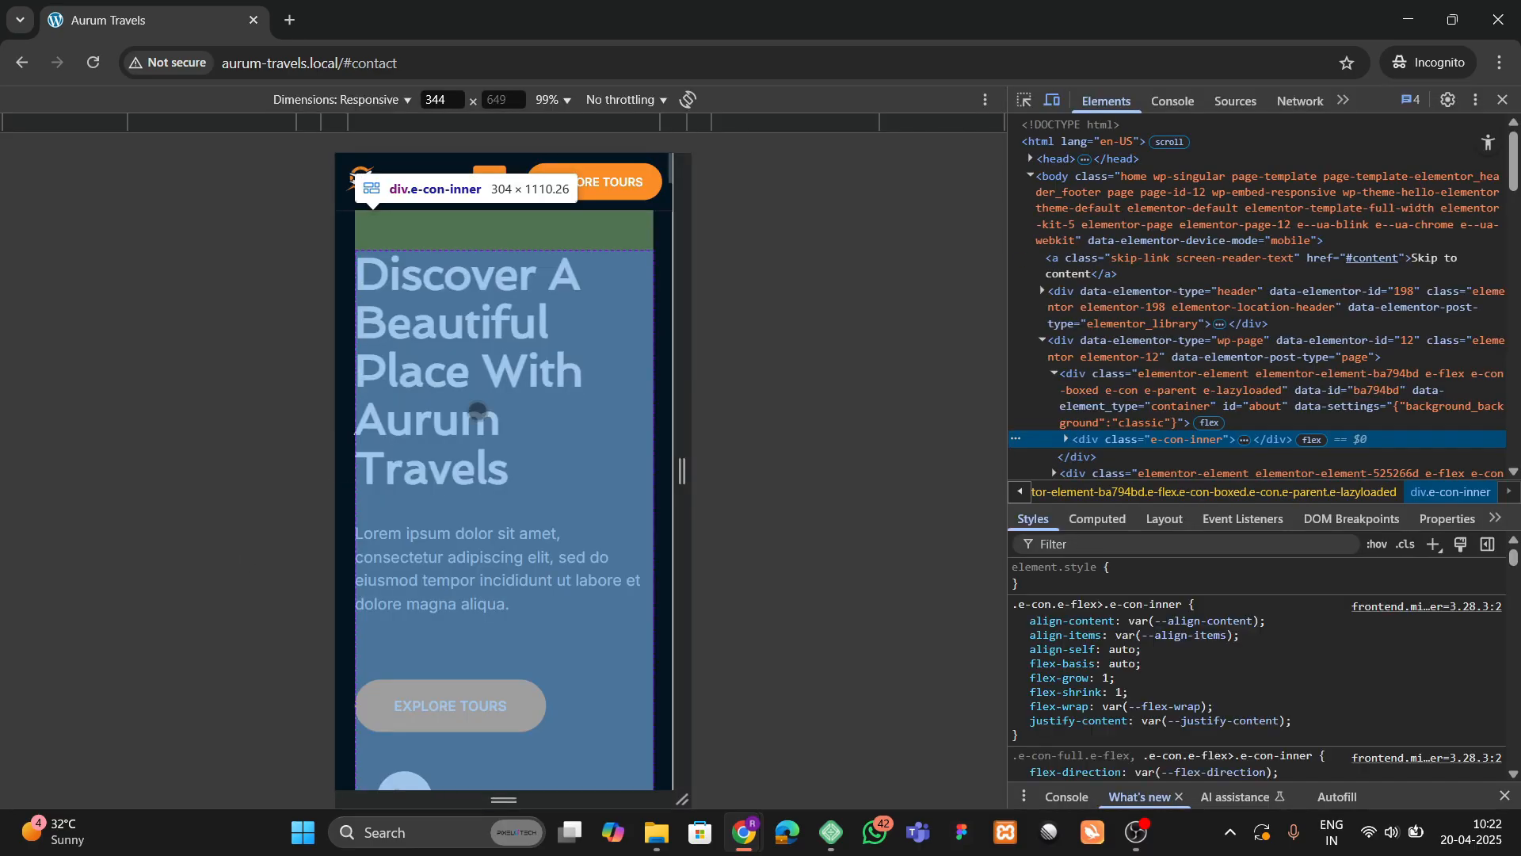
{"action": "left_click_drag", "start_coordinate": [678, 466], "coordinate": [700, 469]}
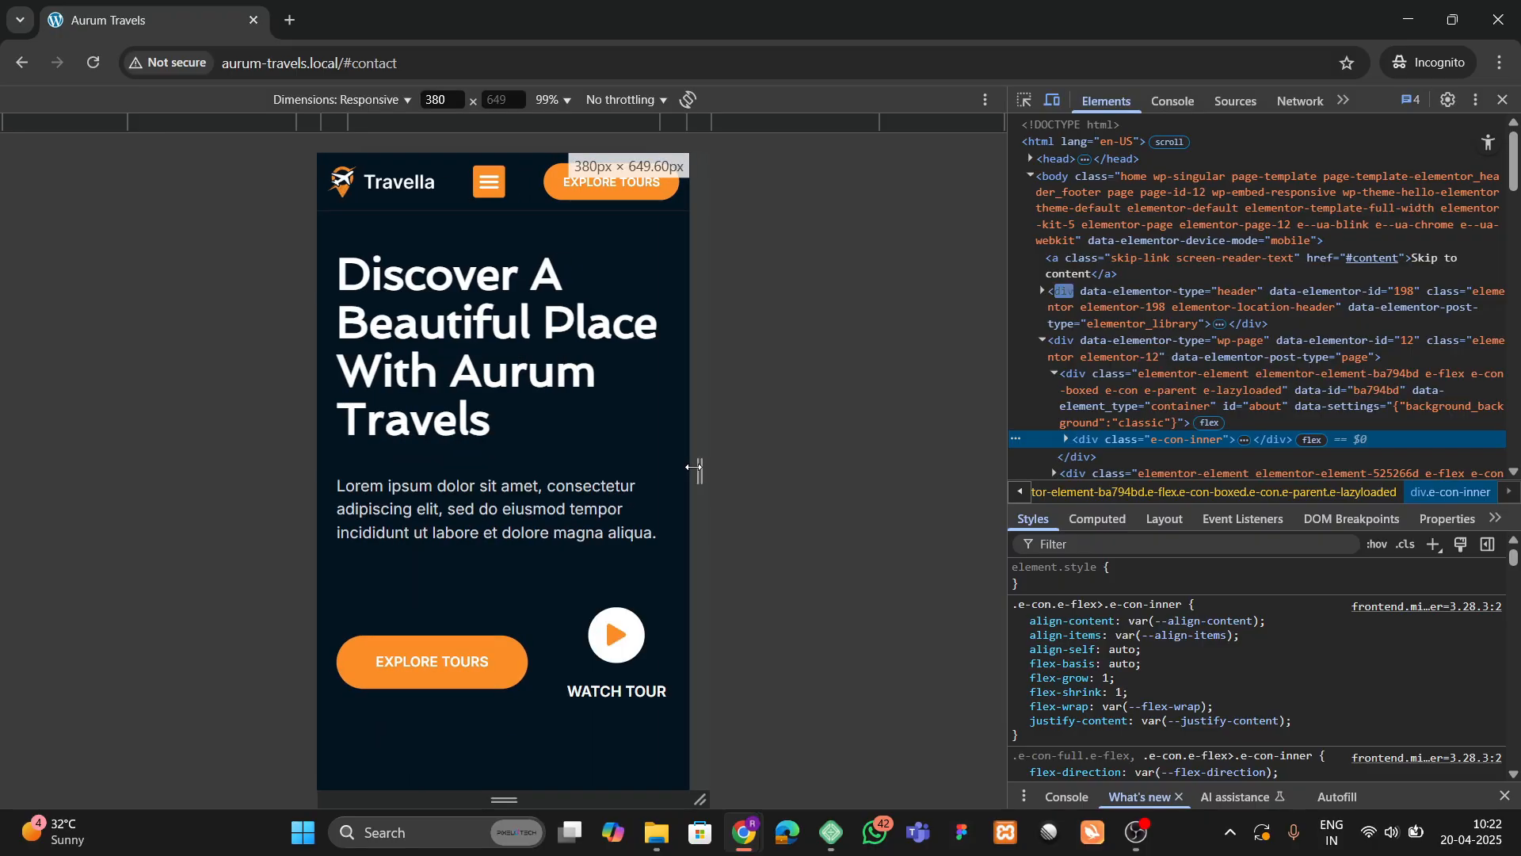
{"action": "scroll", "coordinate": [451, 475], "scroll_direction": "down", "scroll_amount": 5}
{"action": "scroll", "coordinate": [458, 482], "scroll_direction": "up", "scroll_amount": 5}
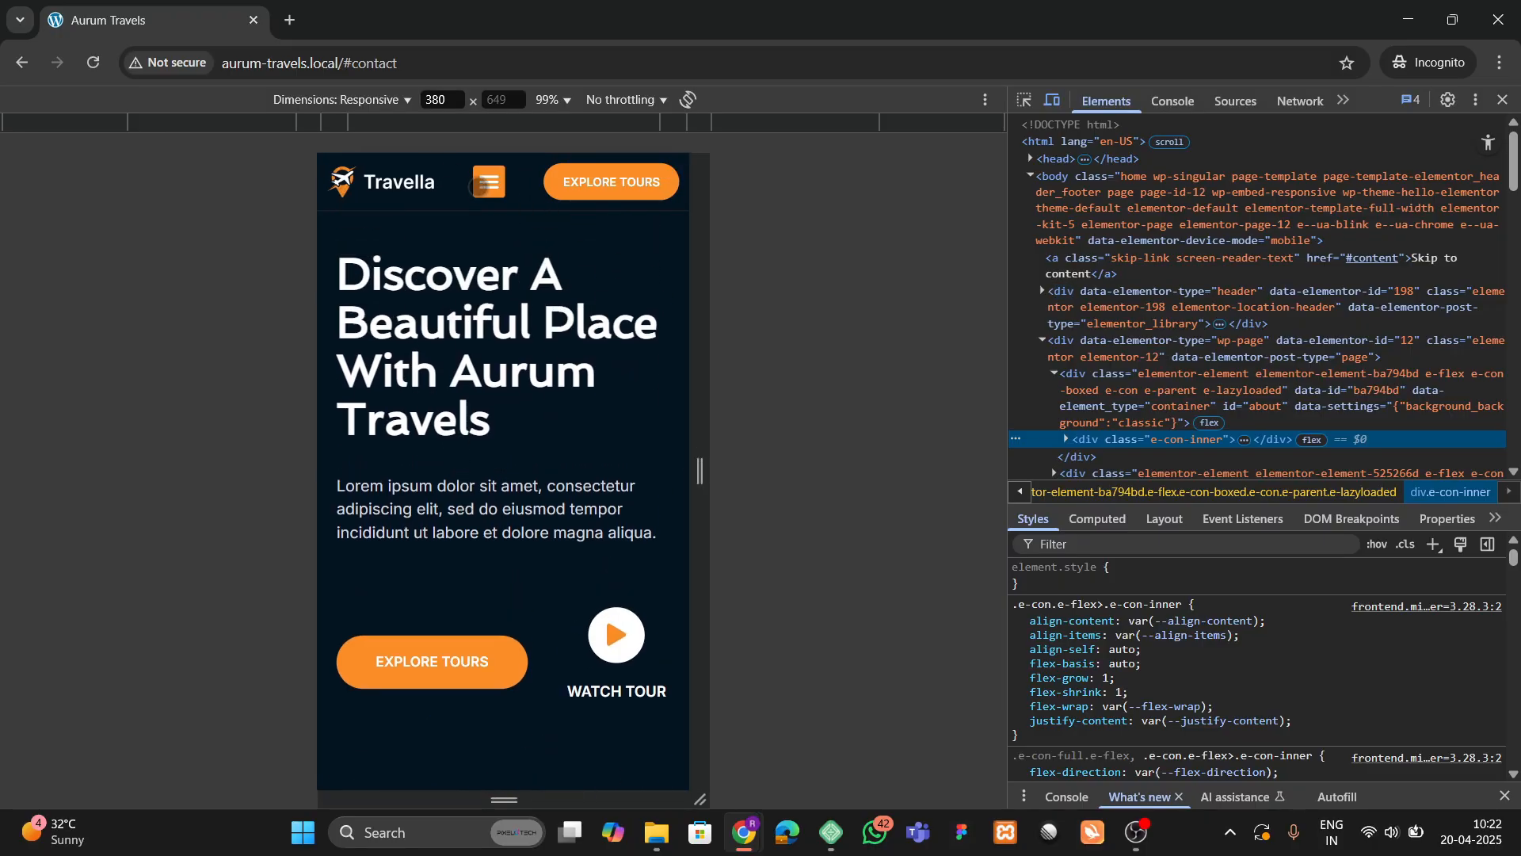
{"action": "left_click", "coordinate": [478, 186]}
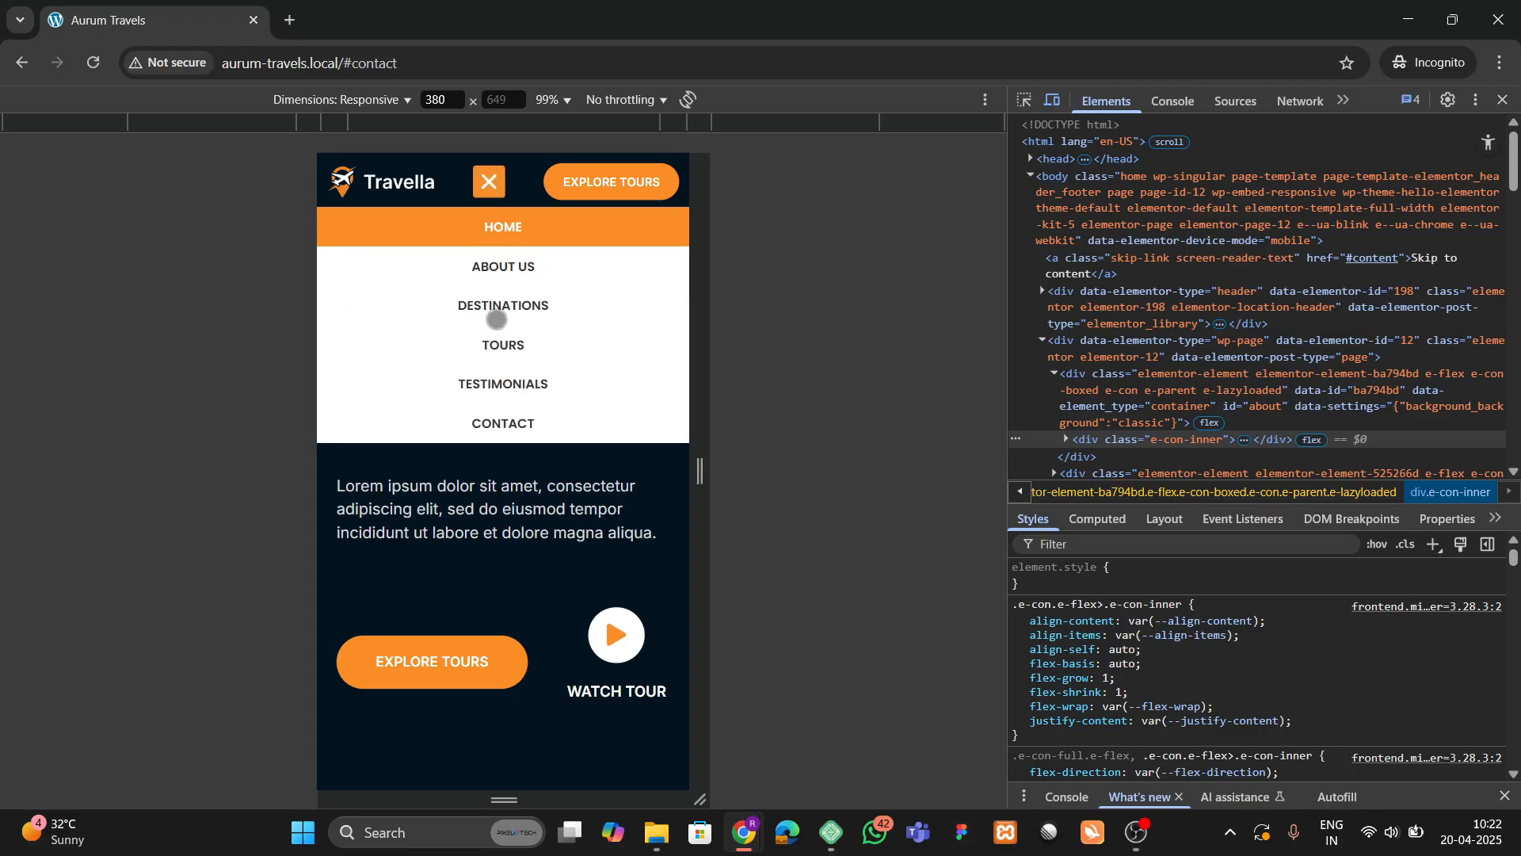
{"action": "left_click", "coordinate": [490, 183]}
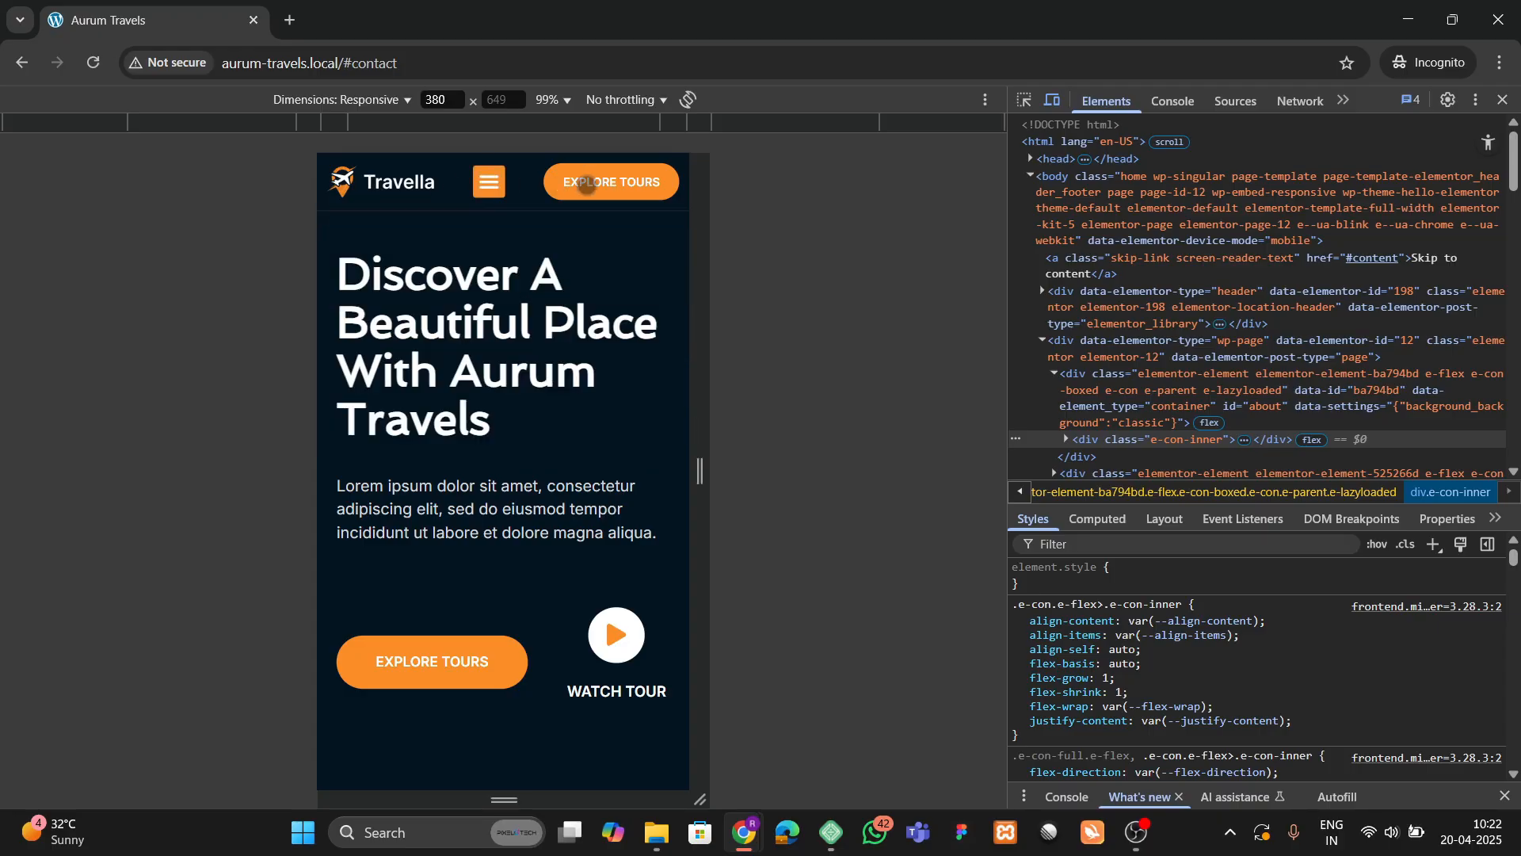
{"action": "left_click", "coordinate": [94, 63]}
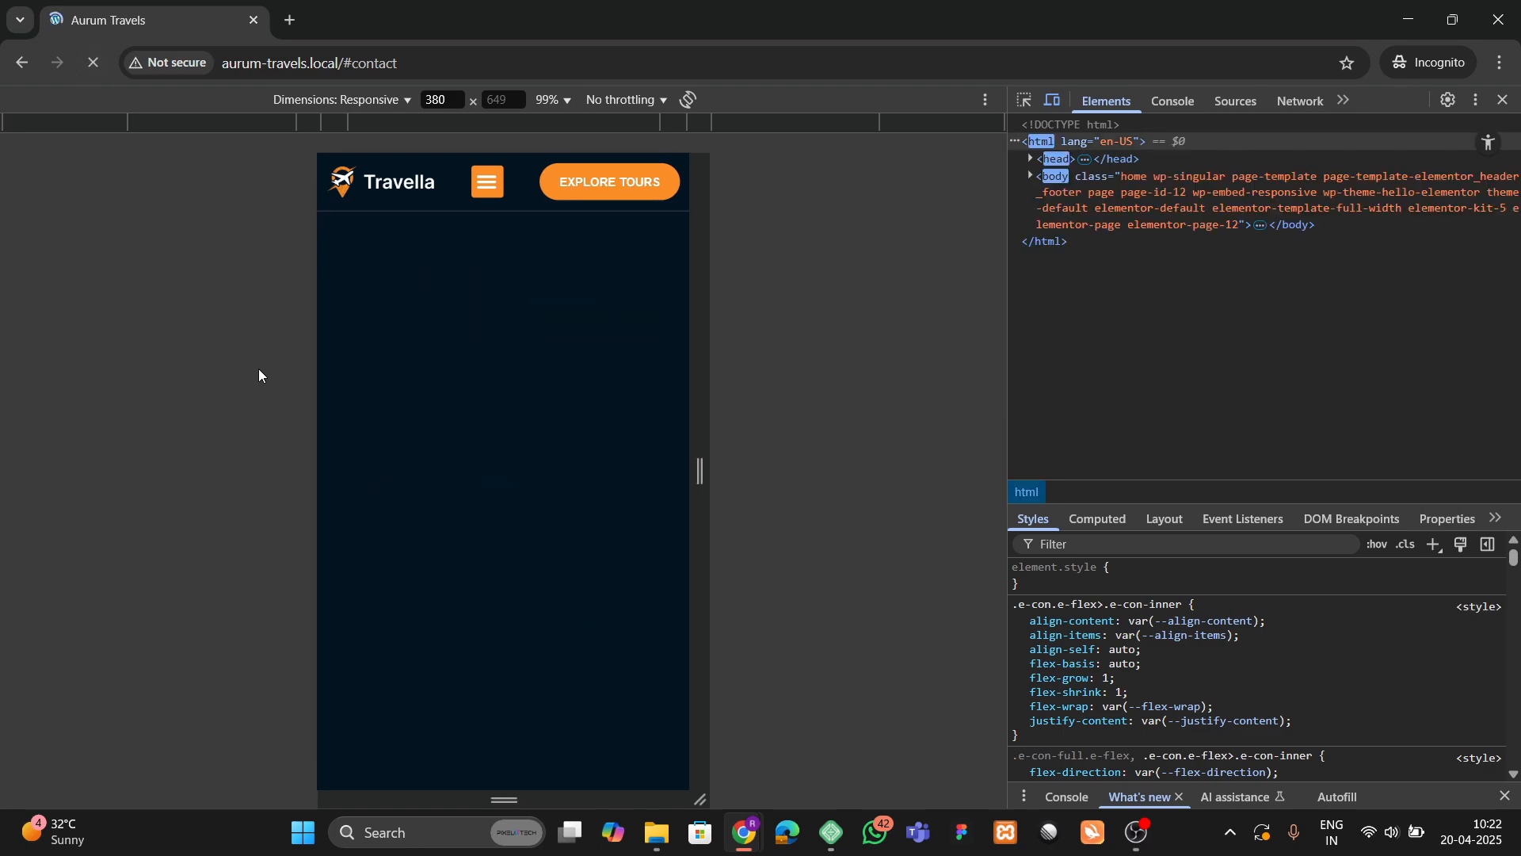
{"action": "scroll", "coordinate": [486, 546], "scroll_direction": "down", "scroll_amount": 6}
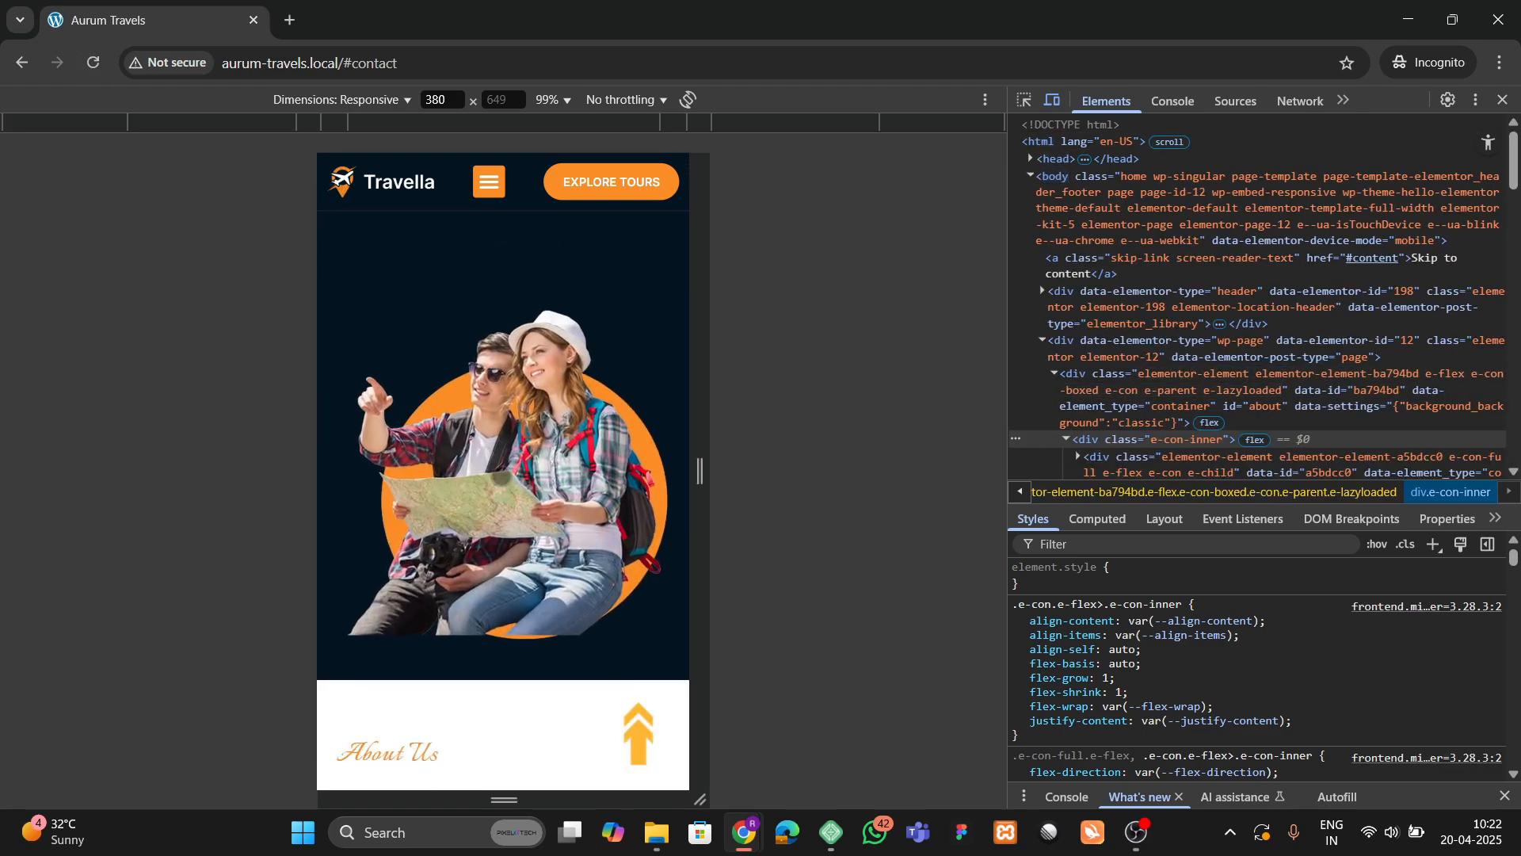
{"action": "scroll", "coordinate": [487, 547], "scroll_direction": "up", "scroll_amount": 1}
{"action": "scroll", "coordinate": [502, 483], "scroll_direction": "down", "scroll_amount": 6}
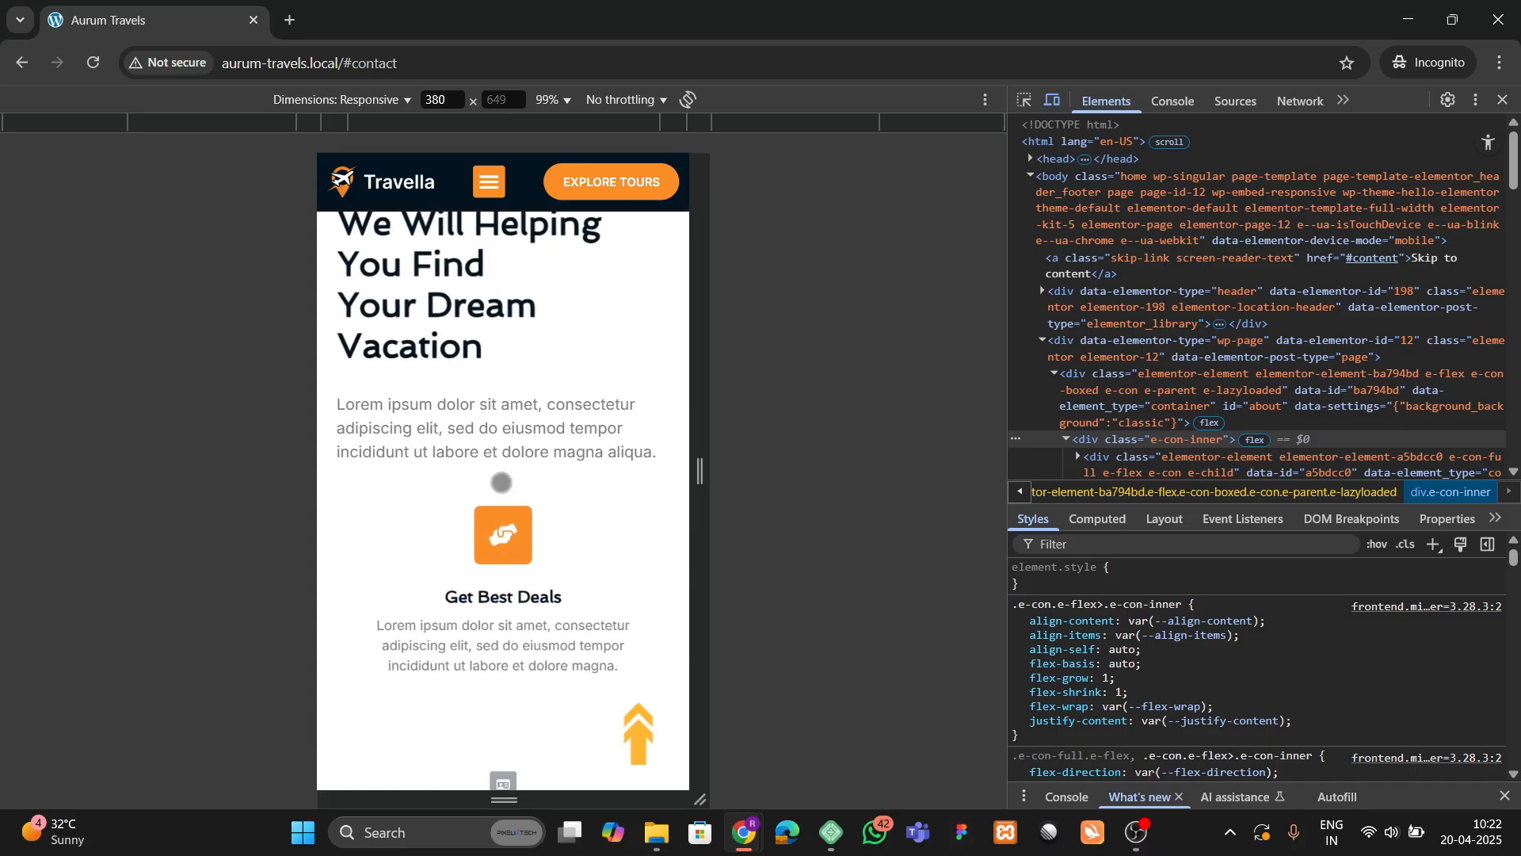
{"action": "scroll", "coordinate": [501, 482], "scroll_direction": "down", "scroll_amount": 6}
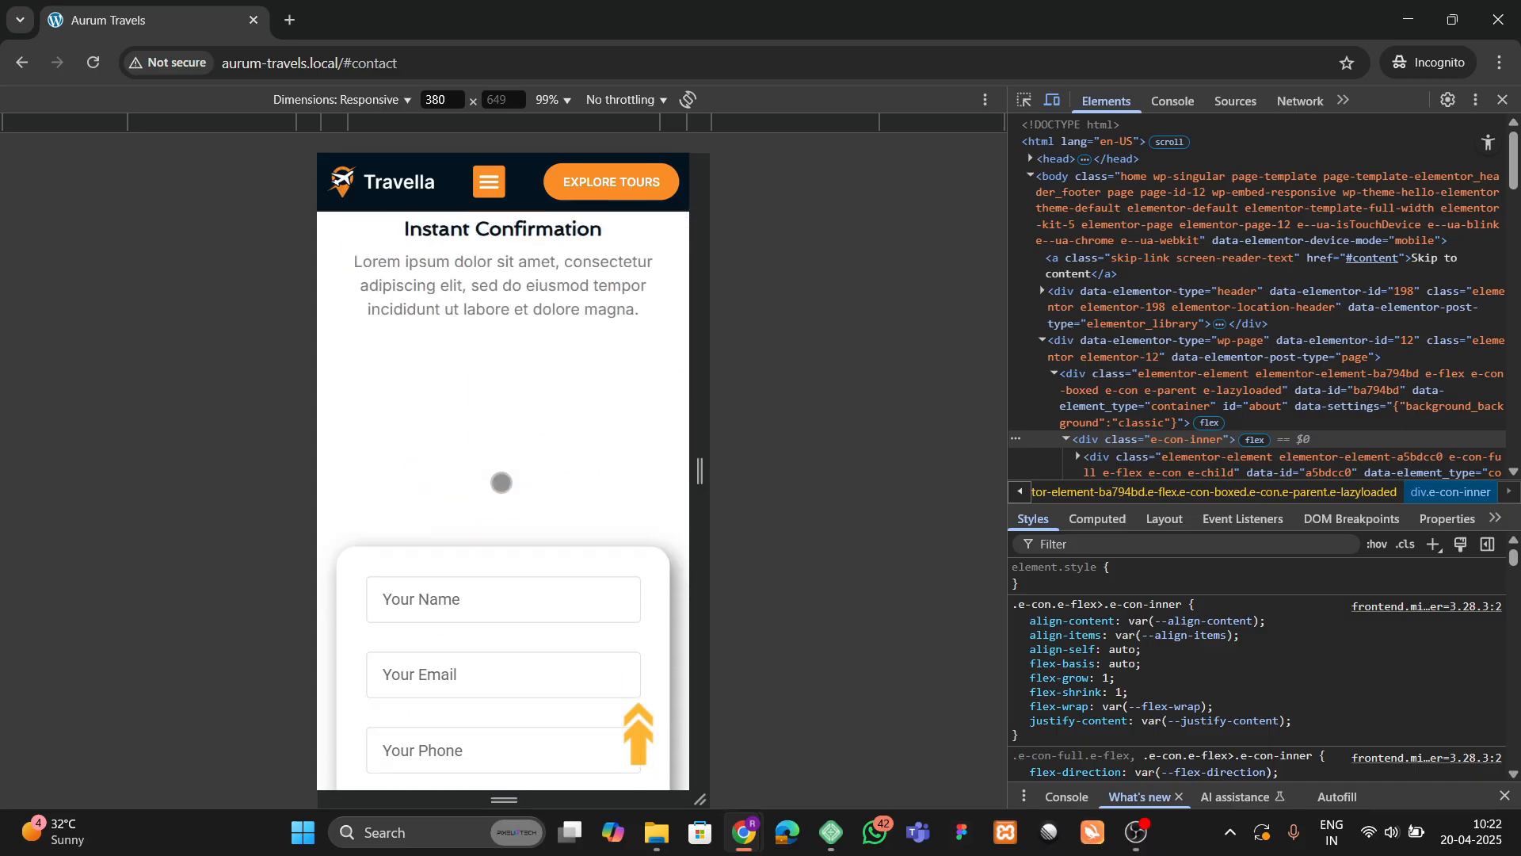
{"action": "scroll", "coordinate": [501, 482], "scroll_direction": "down", "scroll_amount": 3}
{"action": "scroll", "coordinate": [502, 484], "scroll_direction": "down", "scroll_amount": 3}
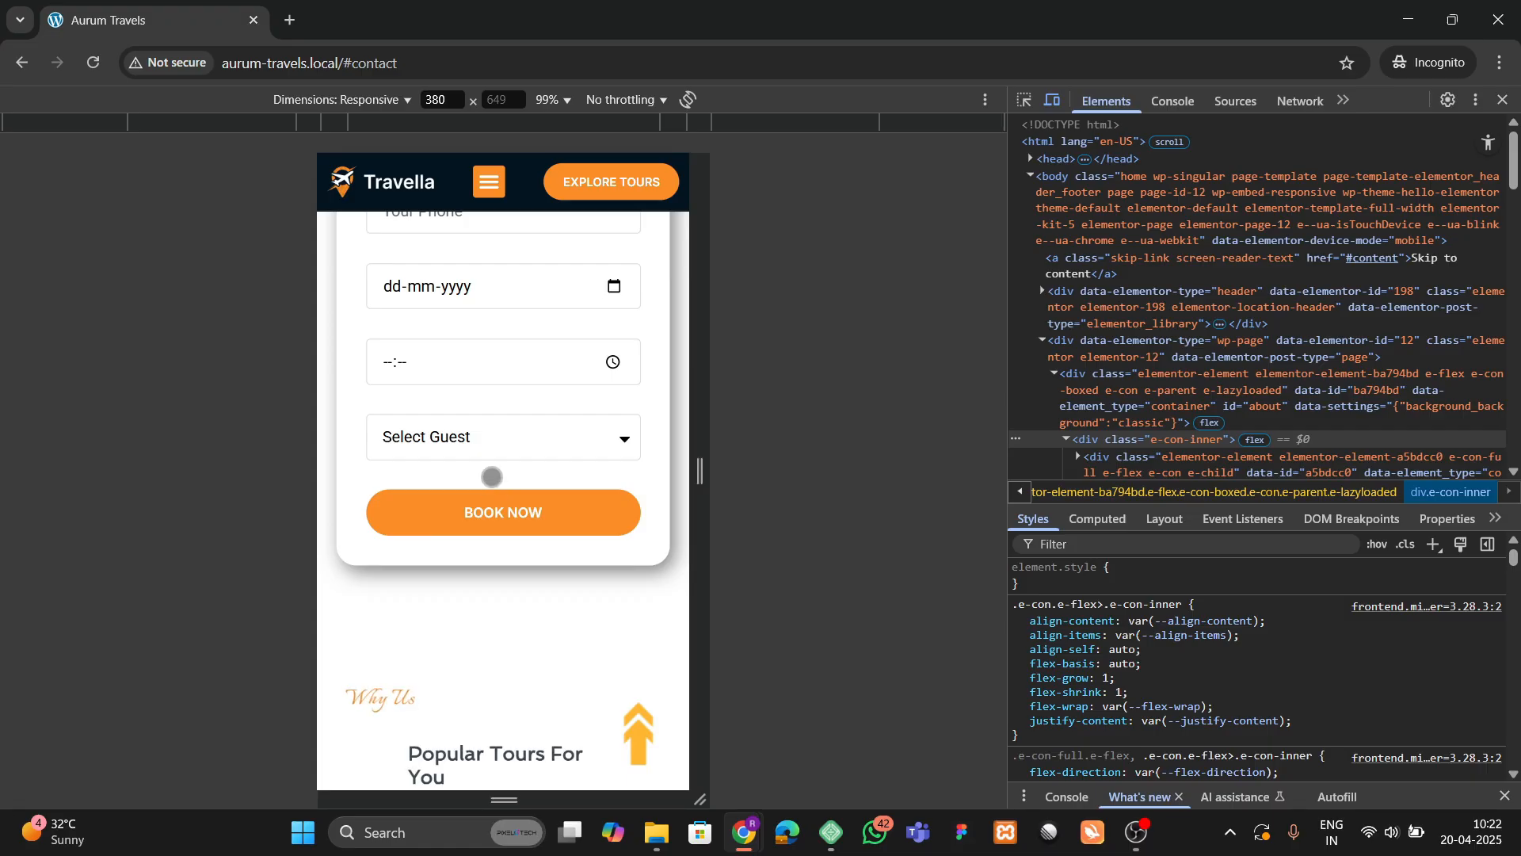
{"action": "left_click", "coordinate": [604, 363]}
{"action": "left_click", "coordinate": [613, 362]}
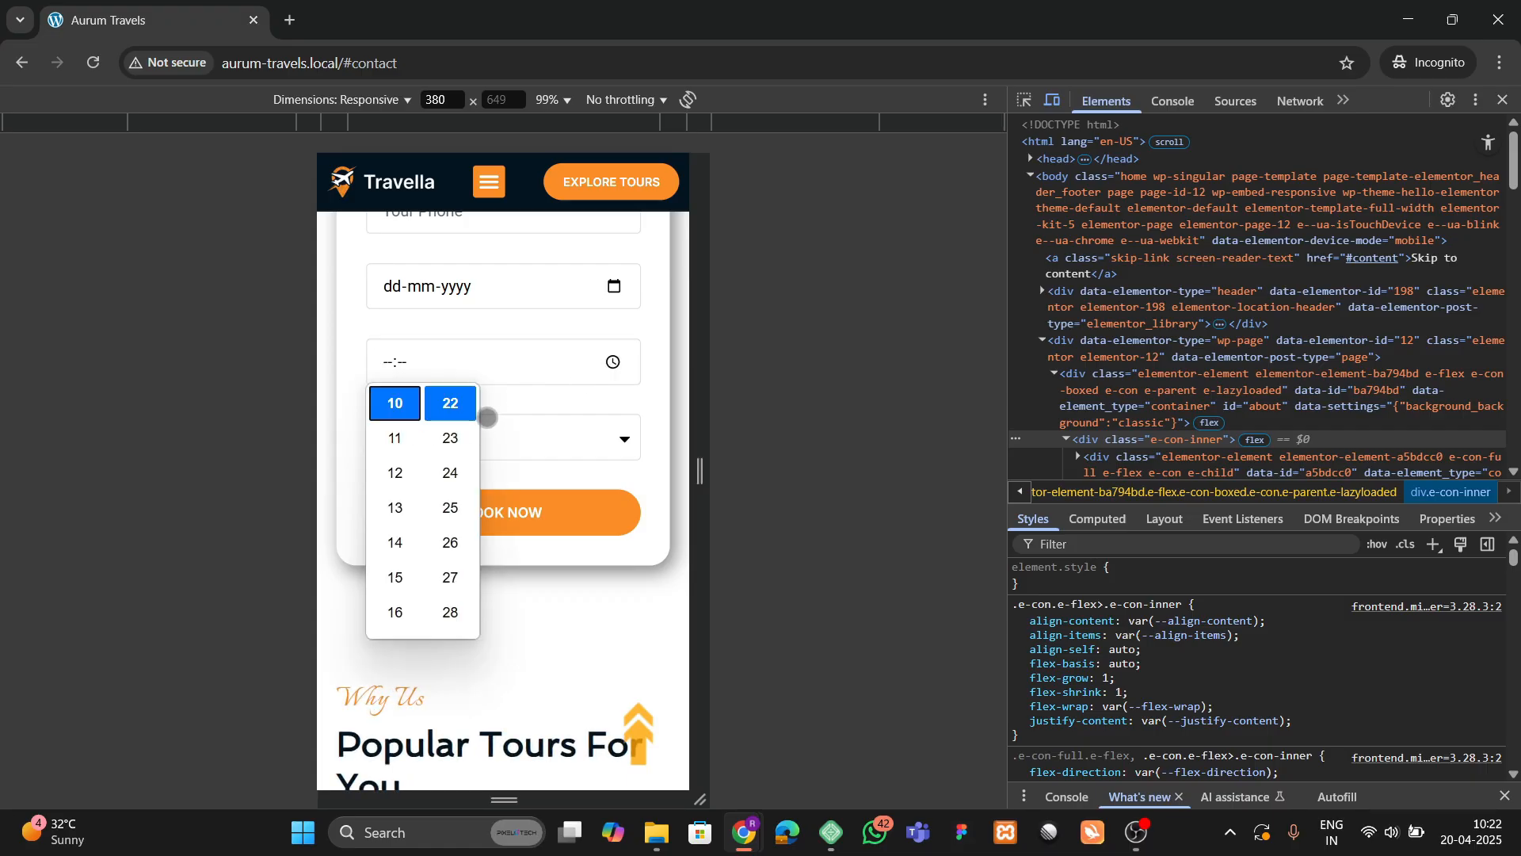
{"action": "left_click", "coordinate": [512, 421]}
{"action": "left_click", "coordinate": [420, 382]}
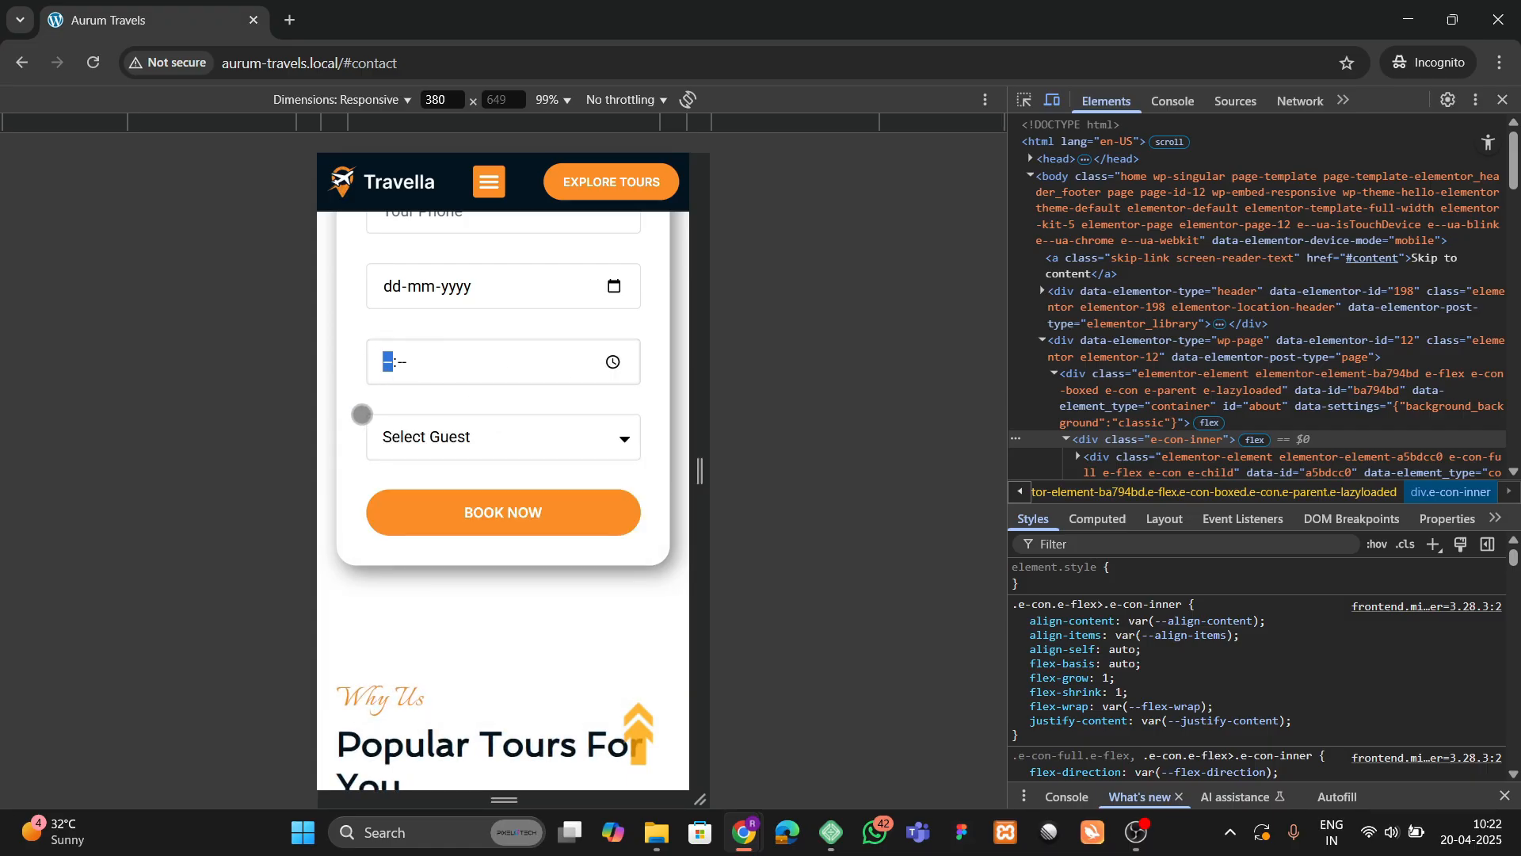
{"action": "left_click", "coordinate": [508, 437]}
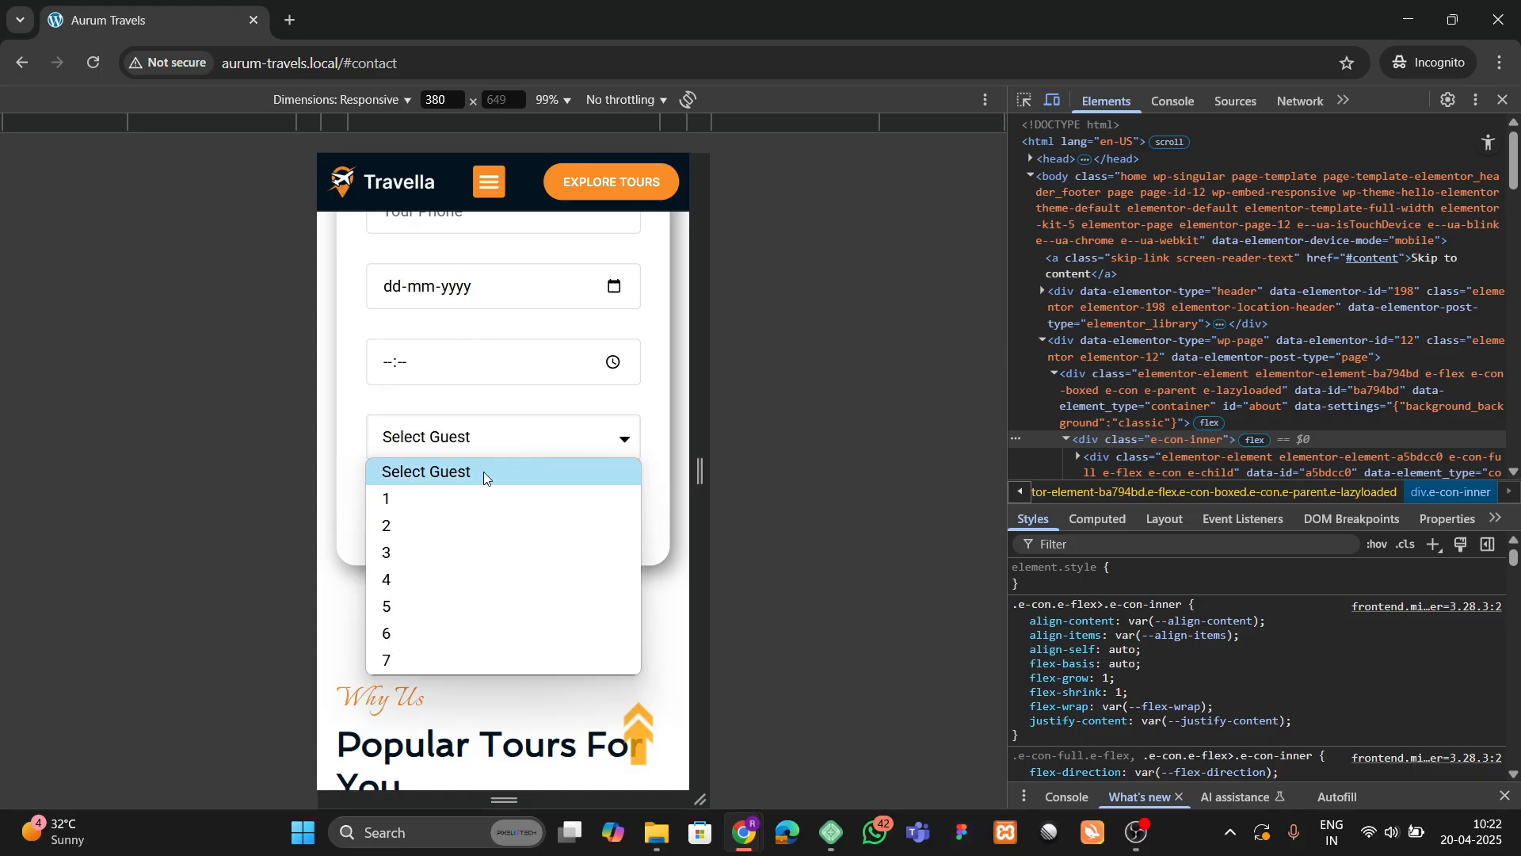
{"action": "left_click", "coordinate": [357, 440]}
{"action": "scroll", "coordinate": [389, 491], "scroll_direction": "down", "scroll_amount": 4}
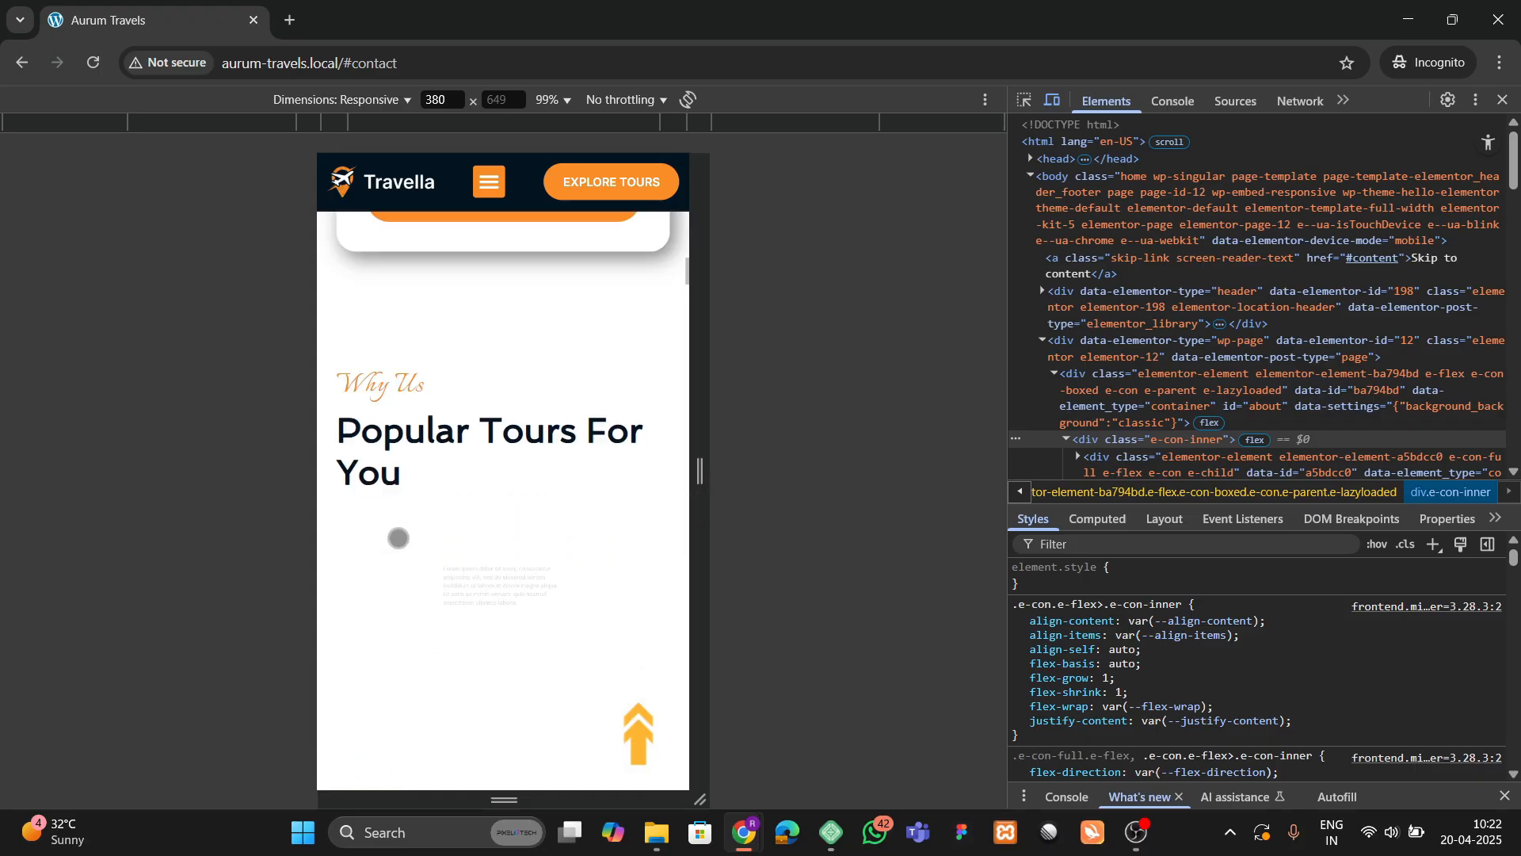
{"action": "scroll", "coordinate": [420, 564], "scroll_direction": "down", "scroll_amount": 4}
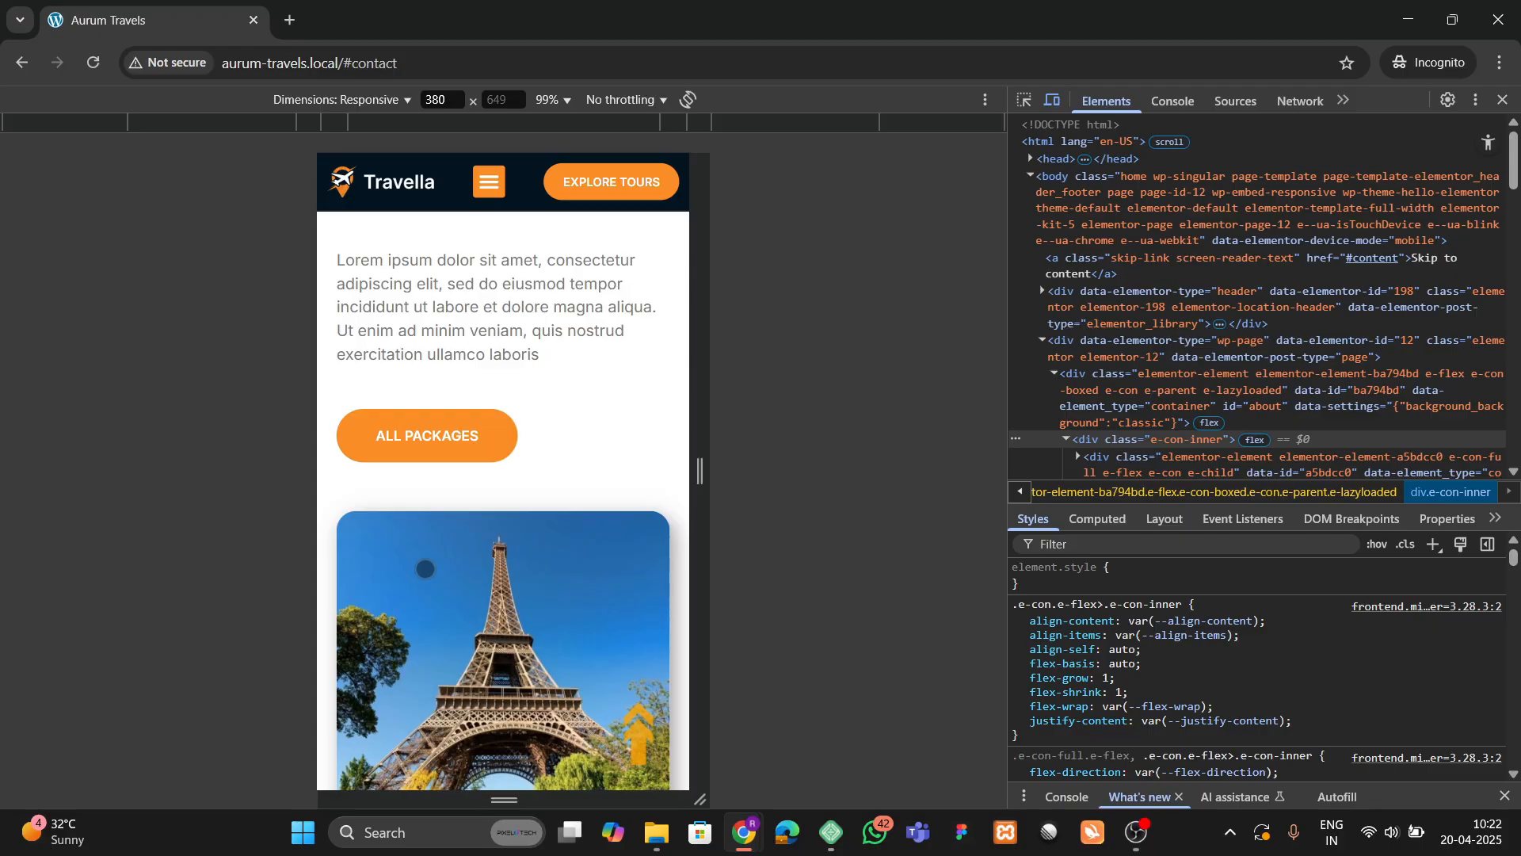
{"action": "scroll", "coordinate": [425, 569], "scroll_direction": "up", "scroll_amount": 4}
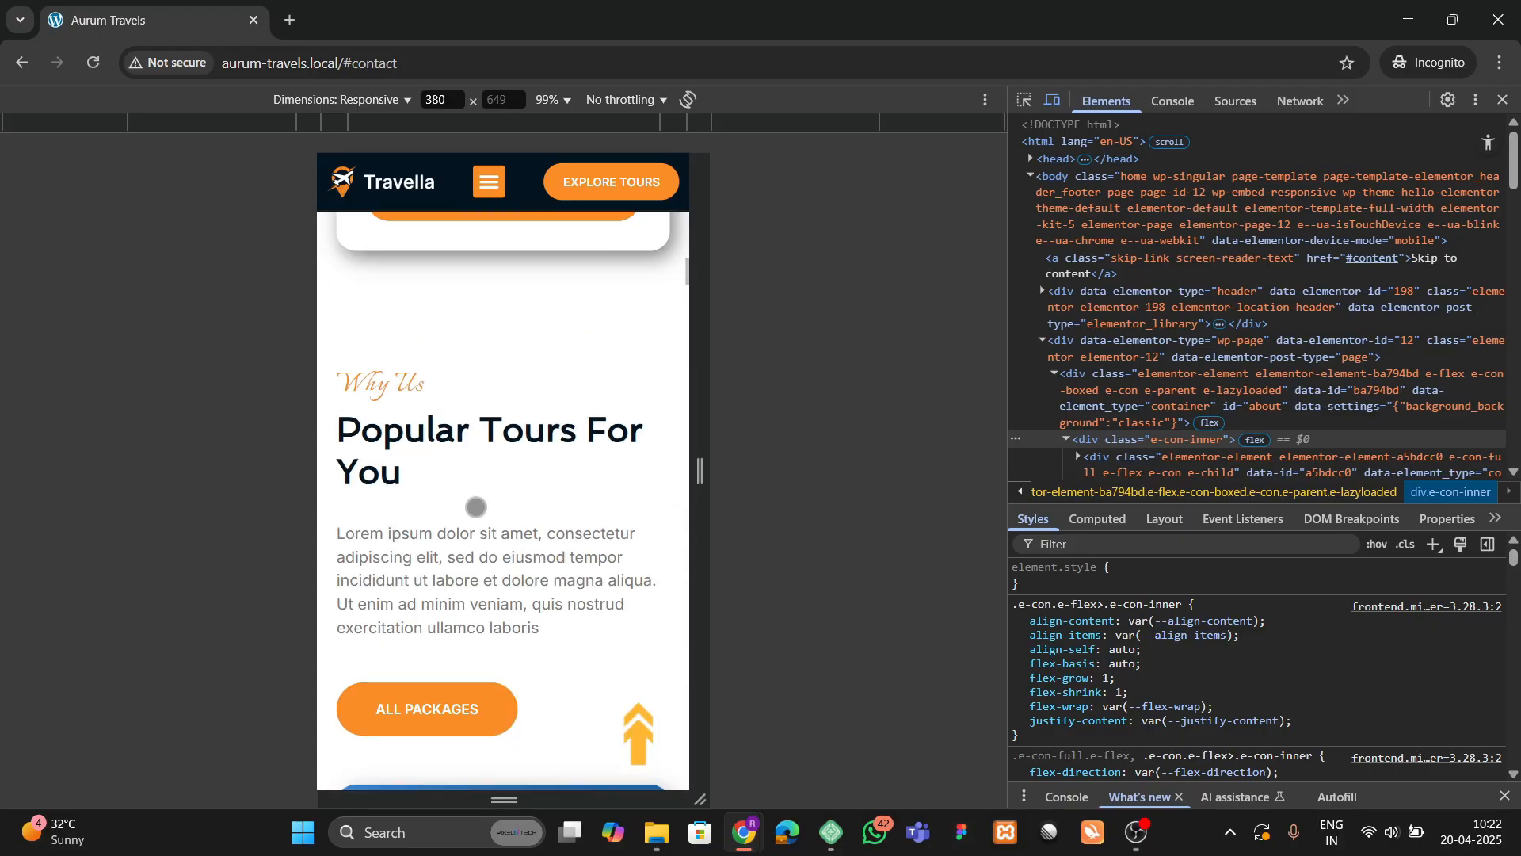
{"action": "scroll", "coordinate": [478, 522], "scroll_direction": "down", "scroll_amount": 8}
{"action": "scroll", "coordinate": [502, 473], "scroll_direction": "down", "scroll_amount": 4}
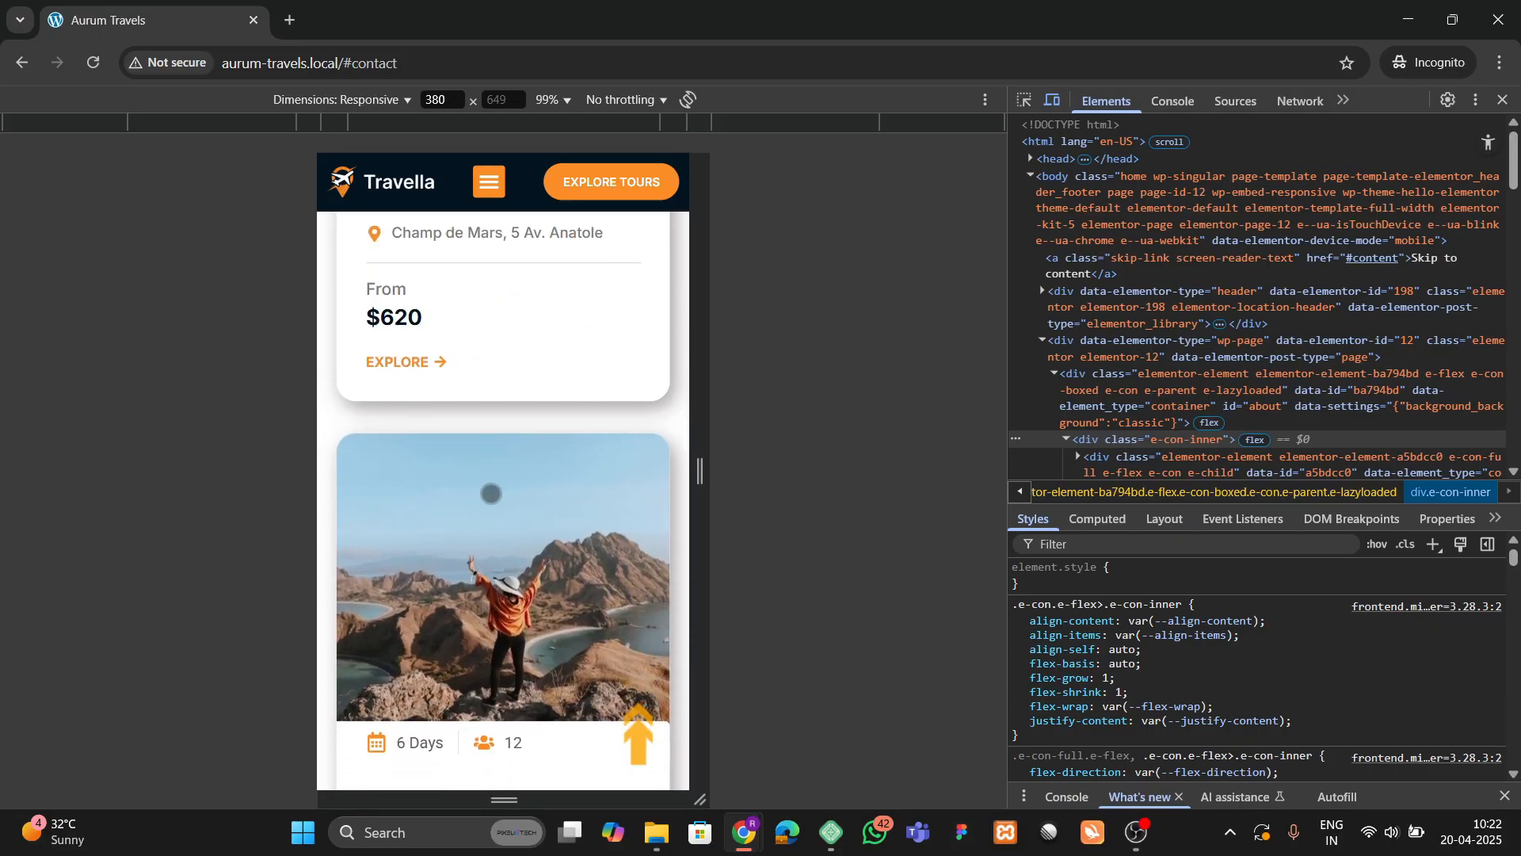
{"action": "scroll", "coordinate": [423, 421], "scroll_direction": "up", "scroll_amount": 3}
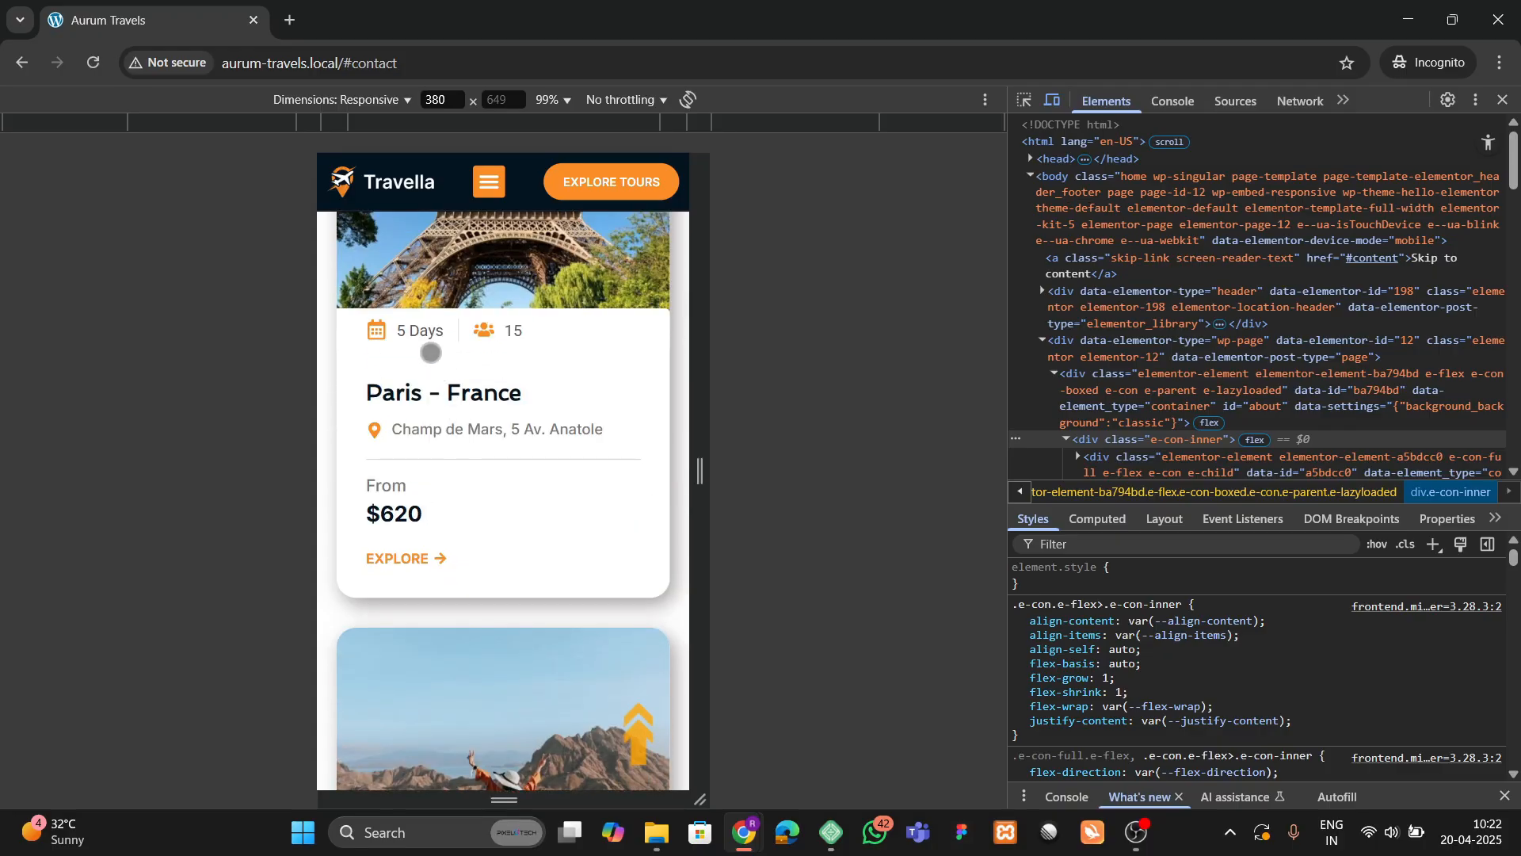
{"action": "scroll", "coordinate": [409, 579], "scroll_direction": "down", "scroll_amount": 4}
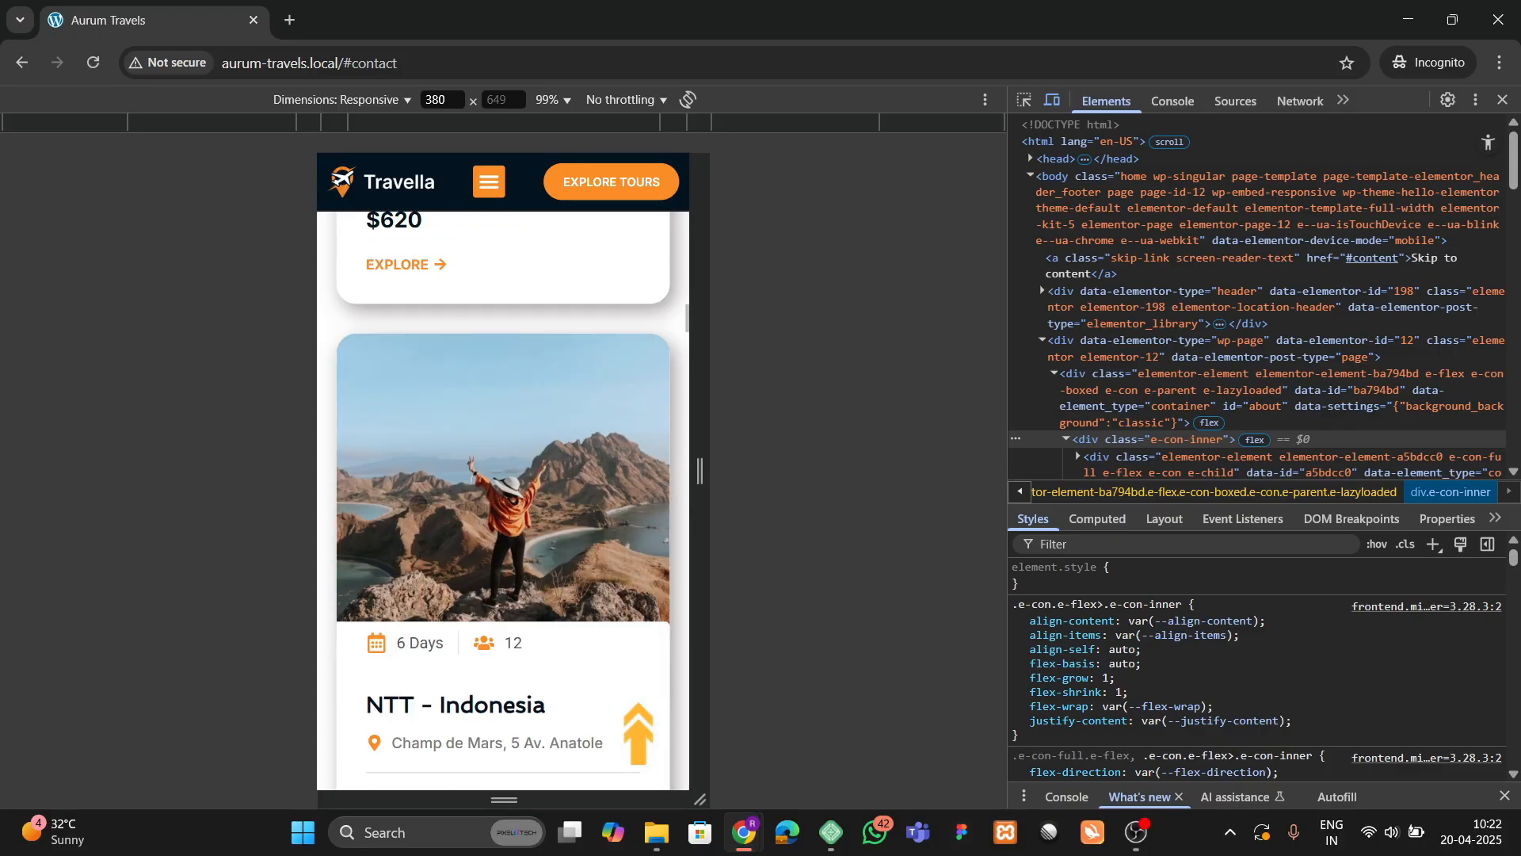
{"action": "scroll", "coordinate": [399, 414], "scroll_direction": "up", "scroll_amount": 1}
{"action": "scroll", "coordinate": [420, 523], "scroll_direction": "down", "scroll_amount": 4}
{"action": "scroll", "coordinate": [460, 618], "scroll_direction": "down", "scroll_amount": 8}
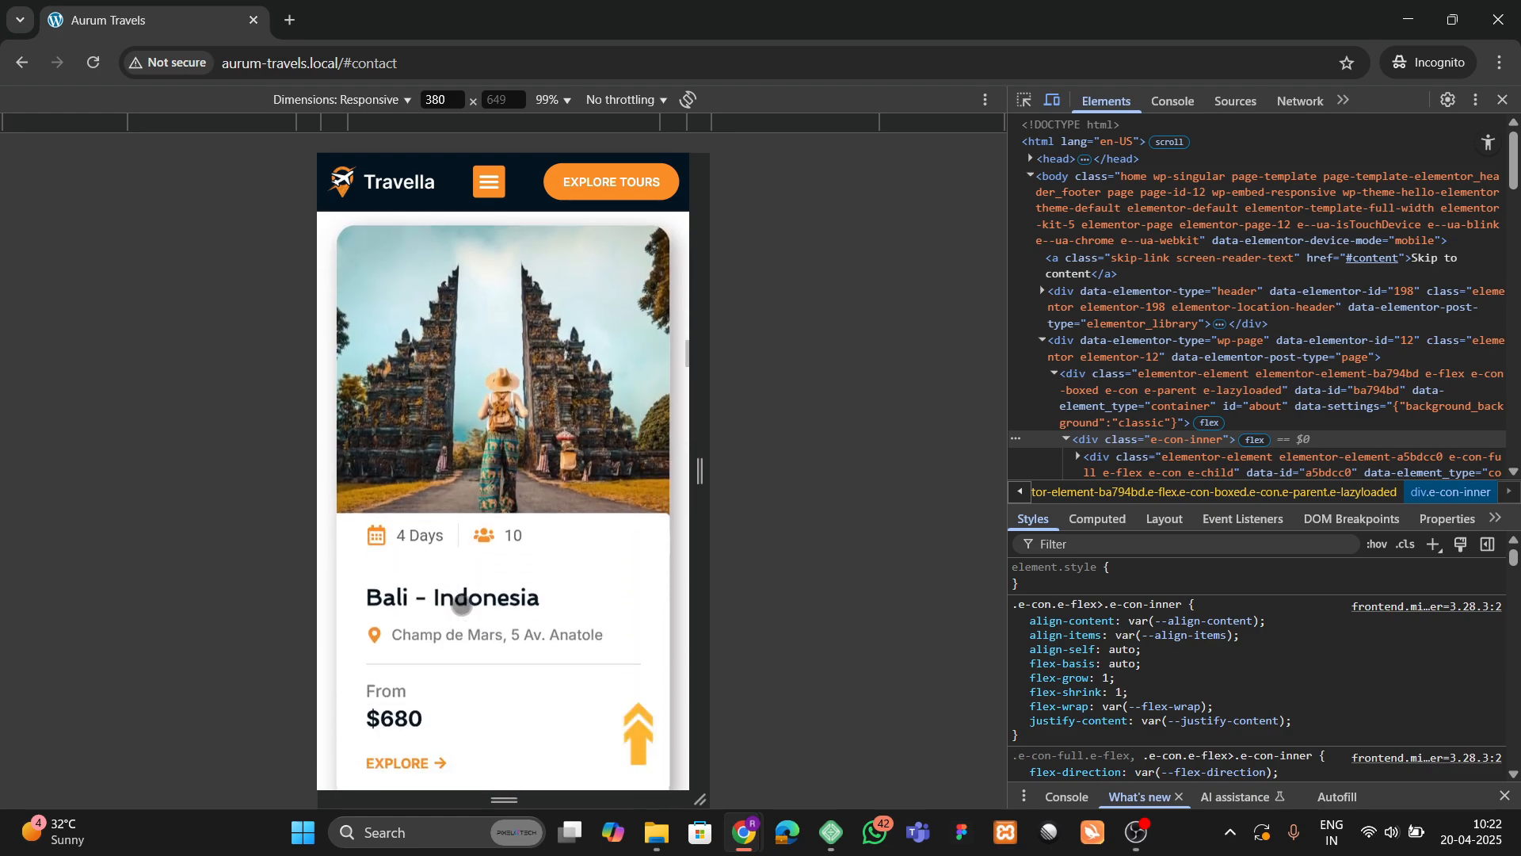
{"action": "scroll", "coordinate": [458, 600], "scroll_direction": "up", "scroll_amount": 7}
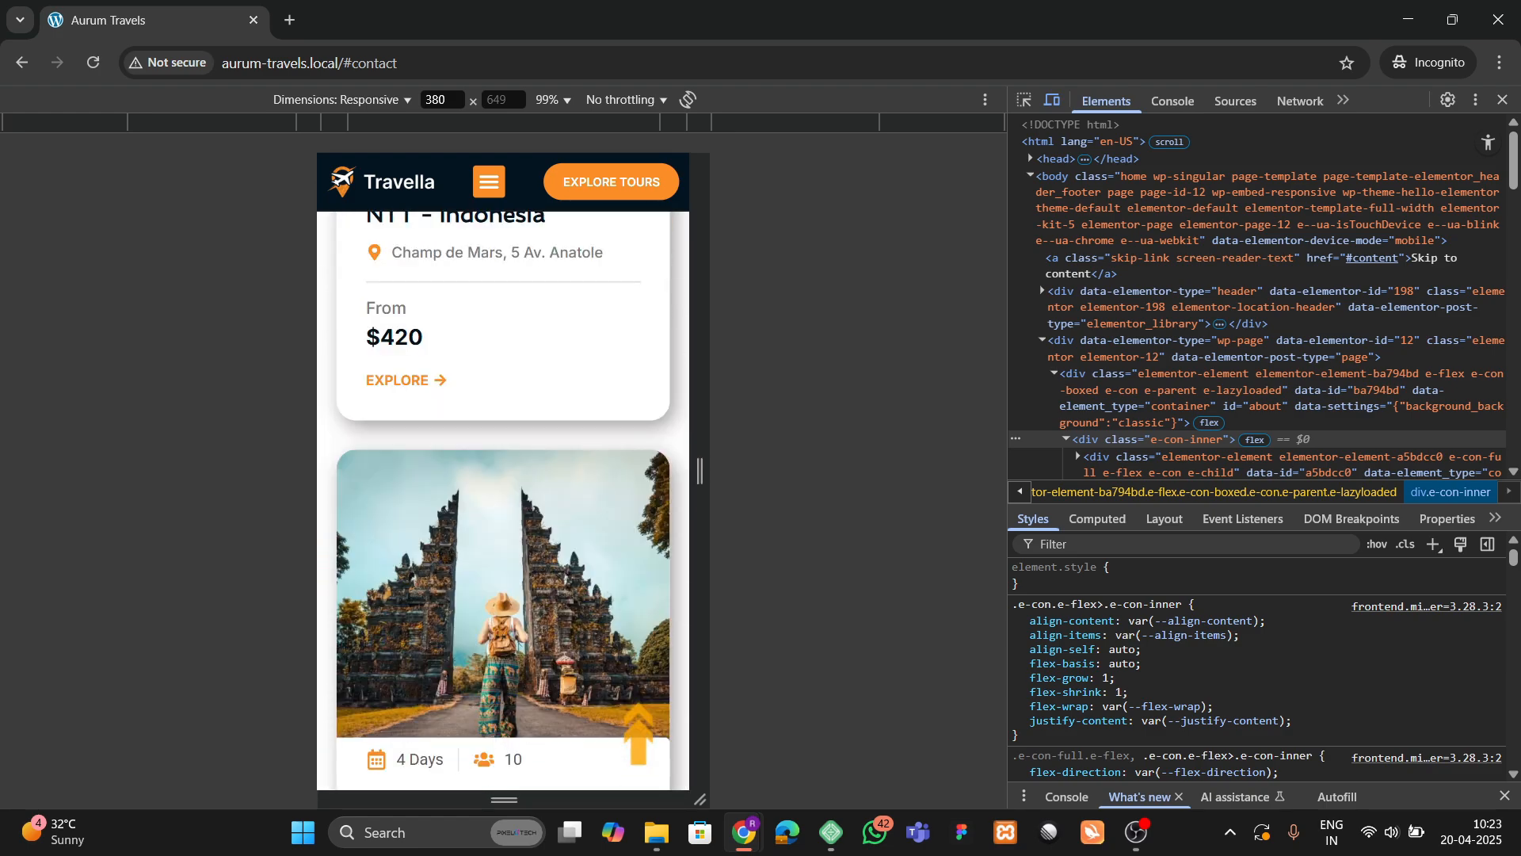
{"action": "scroll", "coordinate": [512, 588], "scroll_direction": "down", "scroll_amount": 11}
{"action": "scroll", "coordinate": [513, 589], "scroll_direction": "up", "scroll_amount": 3}
{"action": "scroll", "coordinate": [513, 588], "scroll_direction": "down", "scroll_amount": 3}
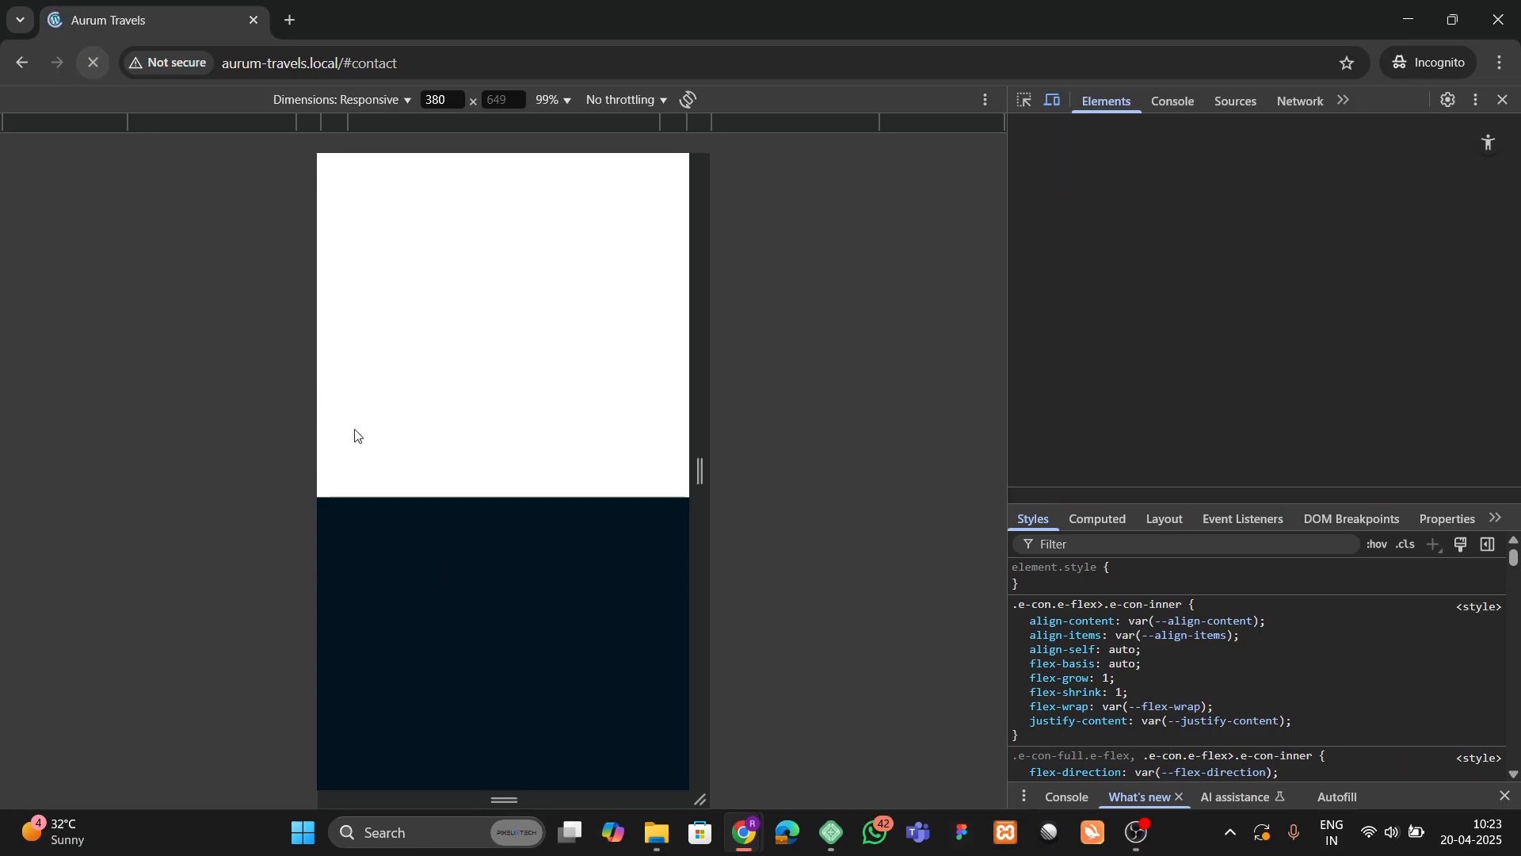
{"action": "scroll", "coordinate": [486, 514], "scroll_direction": "down", "scroll_amount": 5}
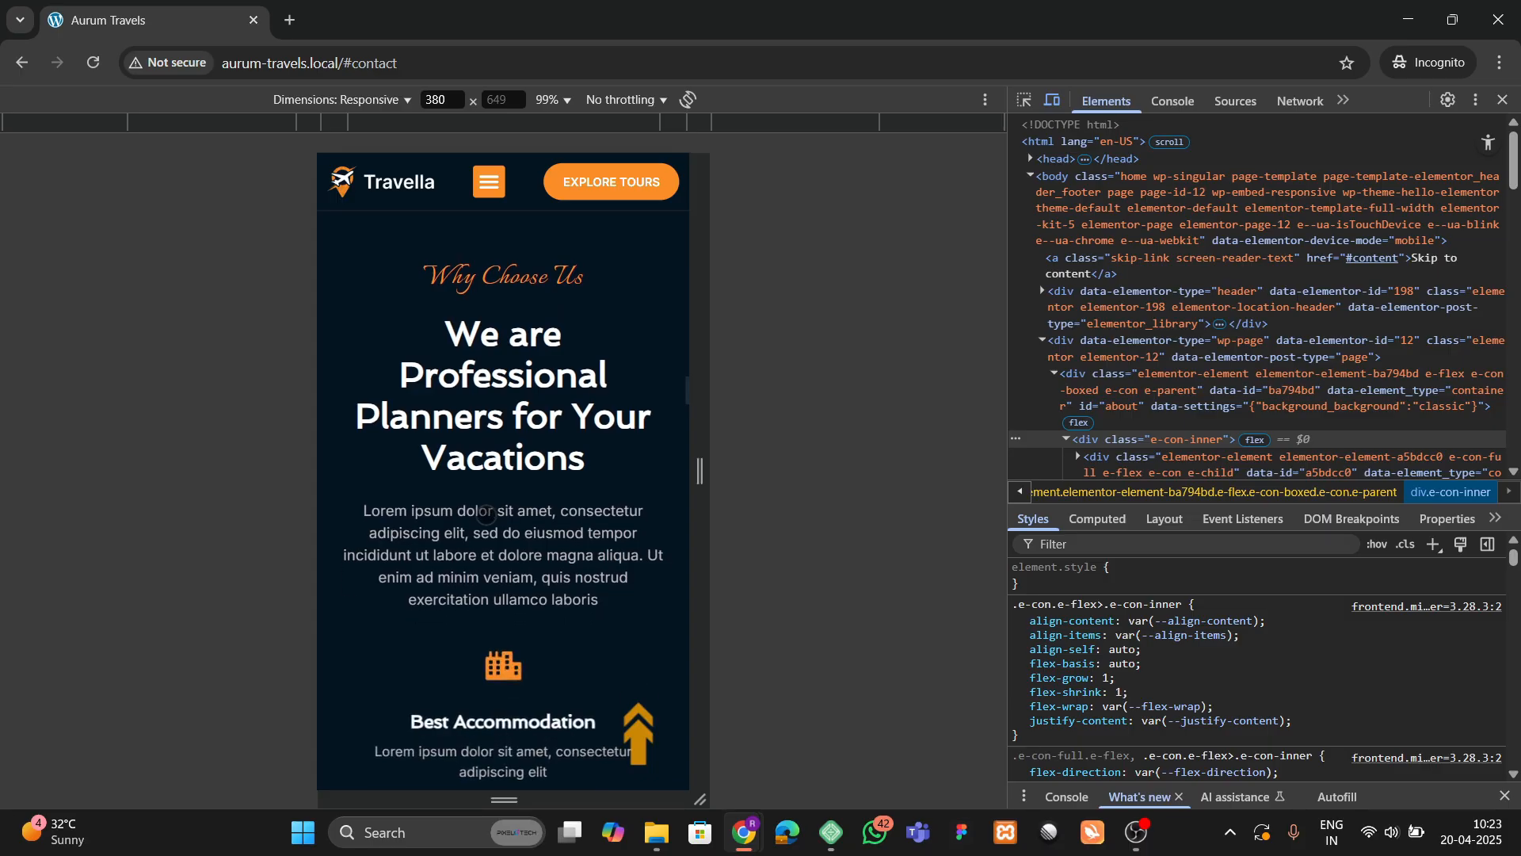
{"action": "scroll", "coordinate": [487, 515], "scroll_direction": "down", "scroll_amount": 6}
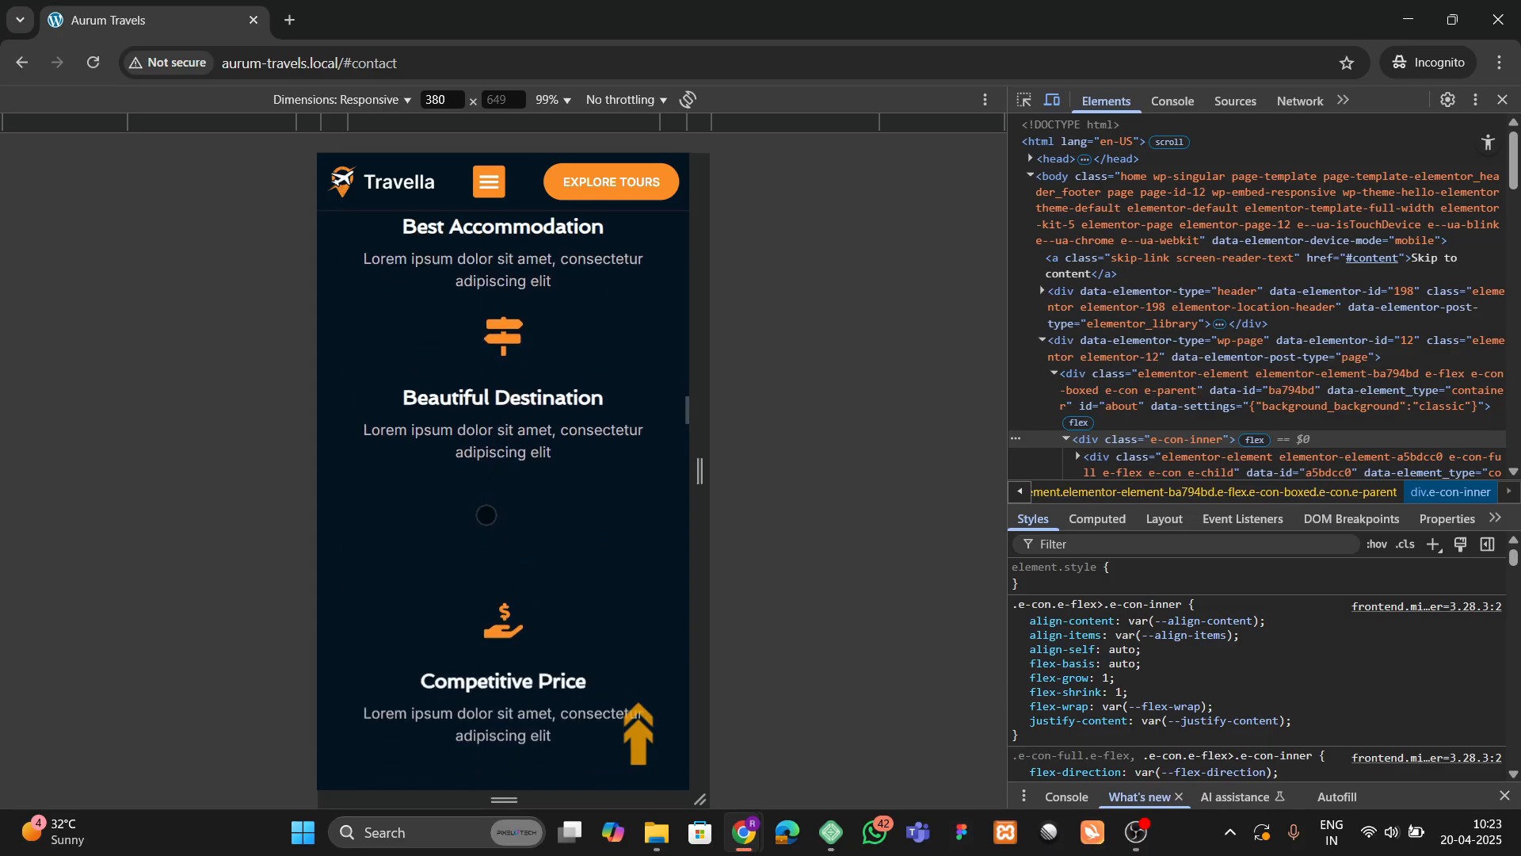
{"action": "scroll", "coordinate": [486, 514], "scroll_direction": "down", "scroll_amount": 4}
{"action": "scroll", "coordinate": [488, 519], "scroll_direction": "down", "scroll_amount": 4}
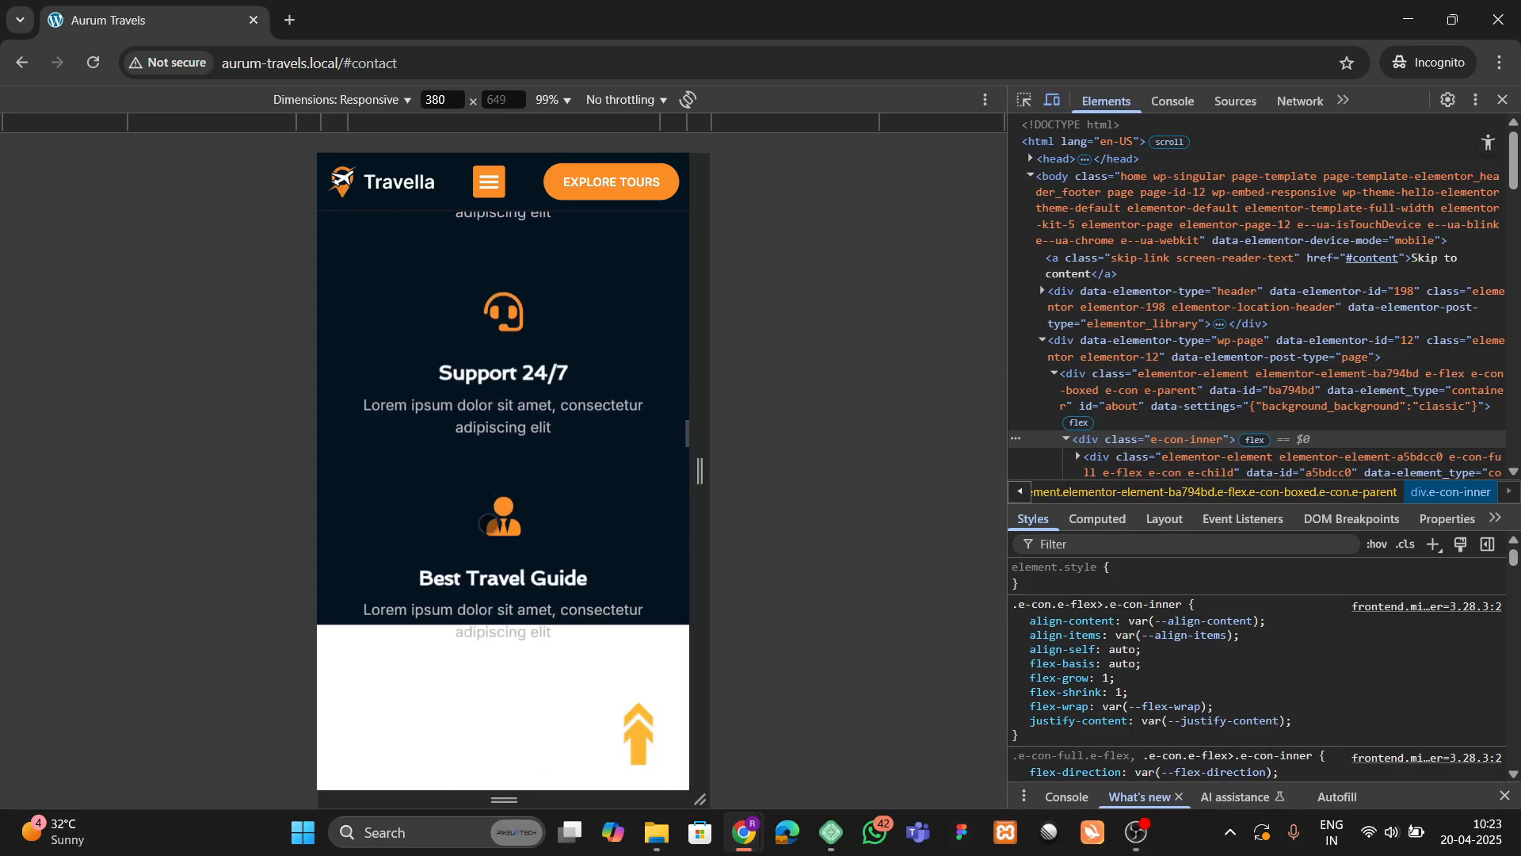
{"action": "scroll", "coordinate": [488, 524], "scroll_direction": "down", "scroll_amount": 5}
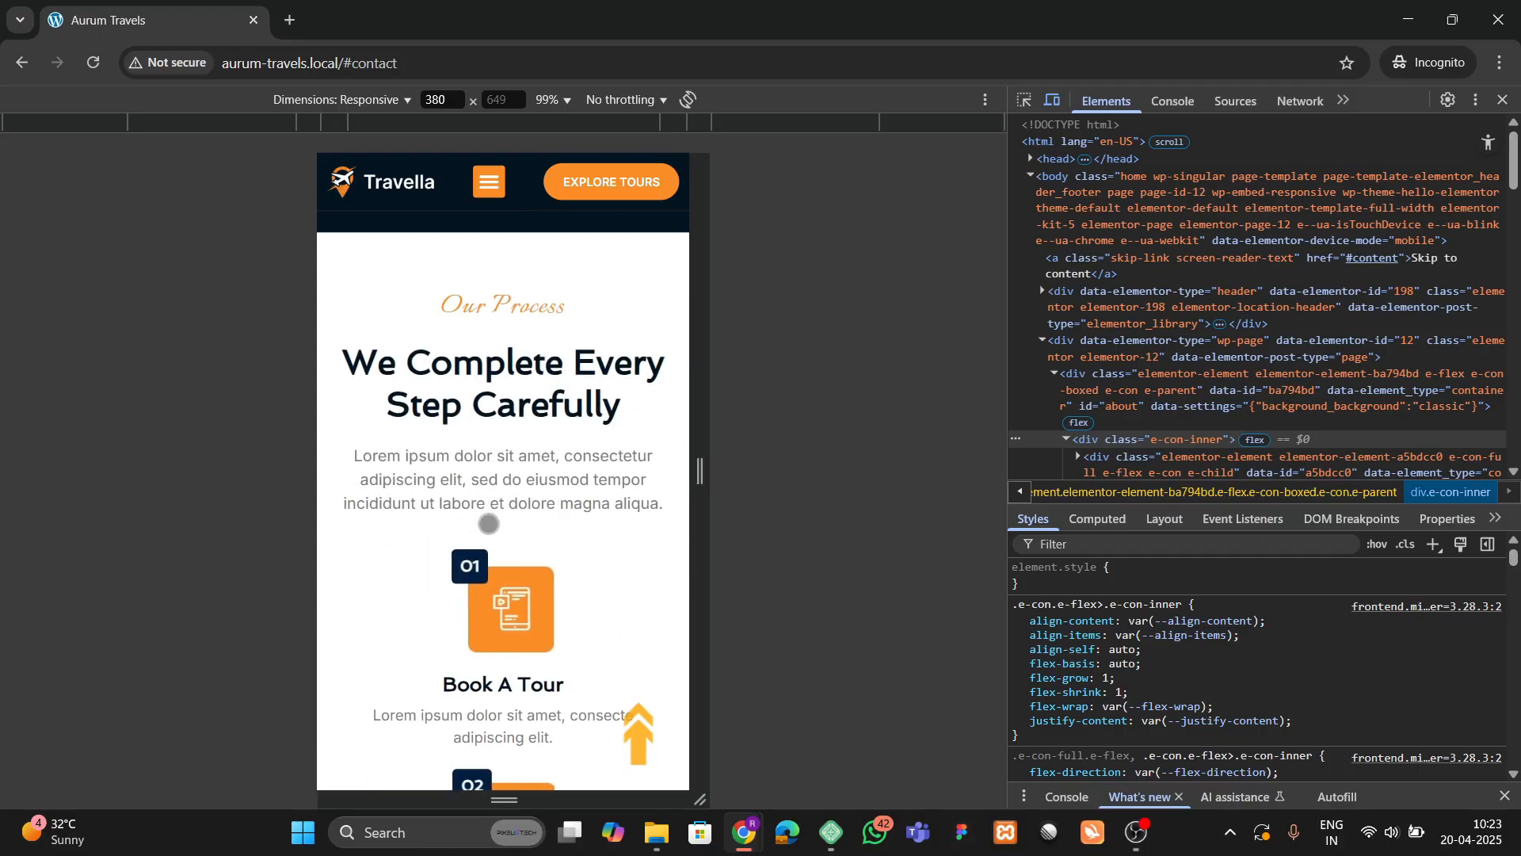
{"action": "scroll", "coordinate": [488, 523], "scroll_direction": "down", "scroll_amount": 3}
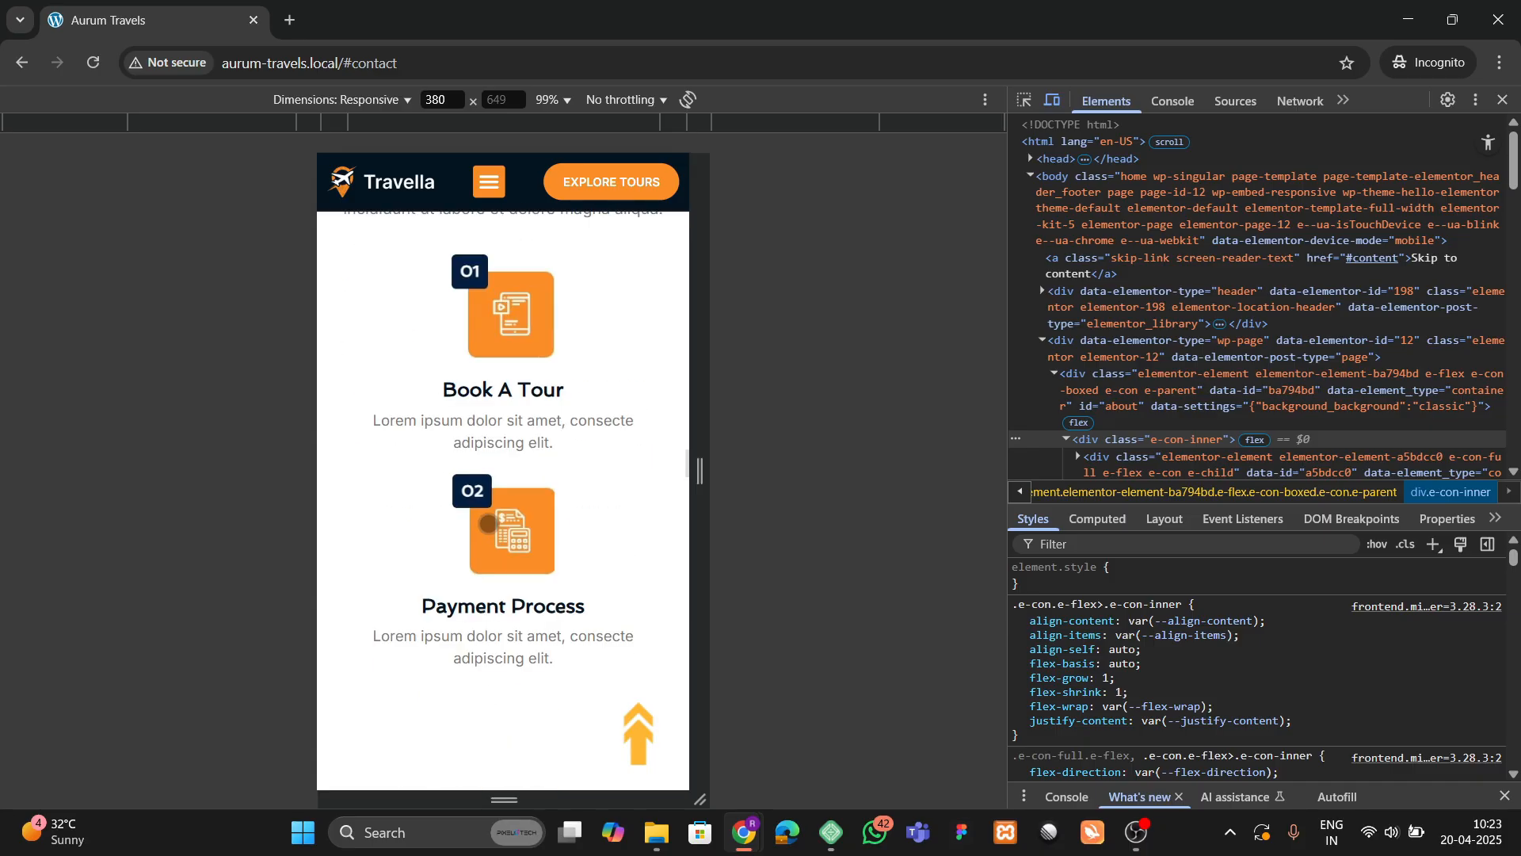
{"action": "scroll", "coordinate": [488, 523], "scroll_direction": "down", "scroll_amount": 3}
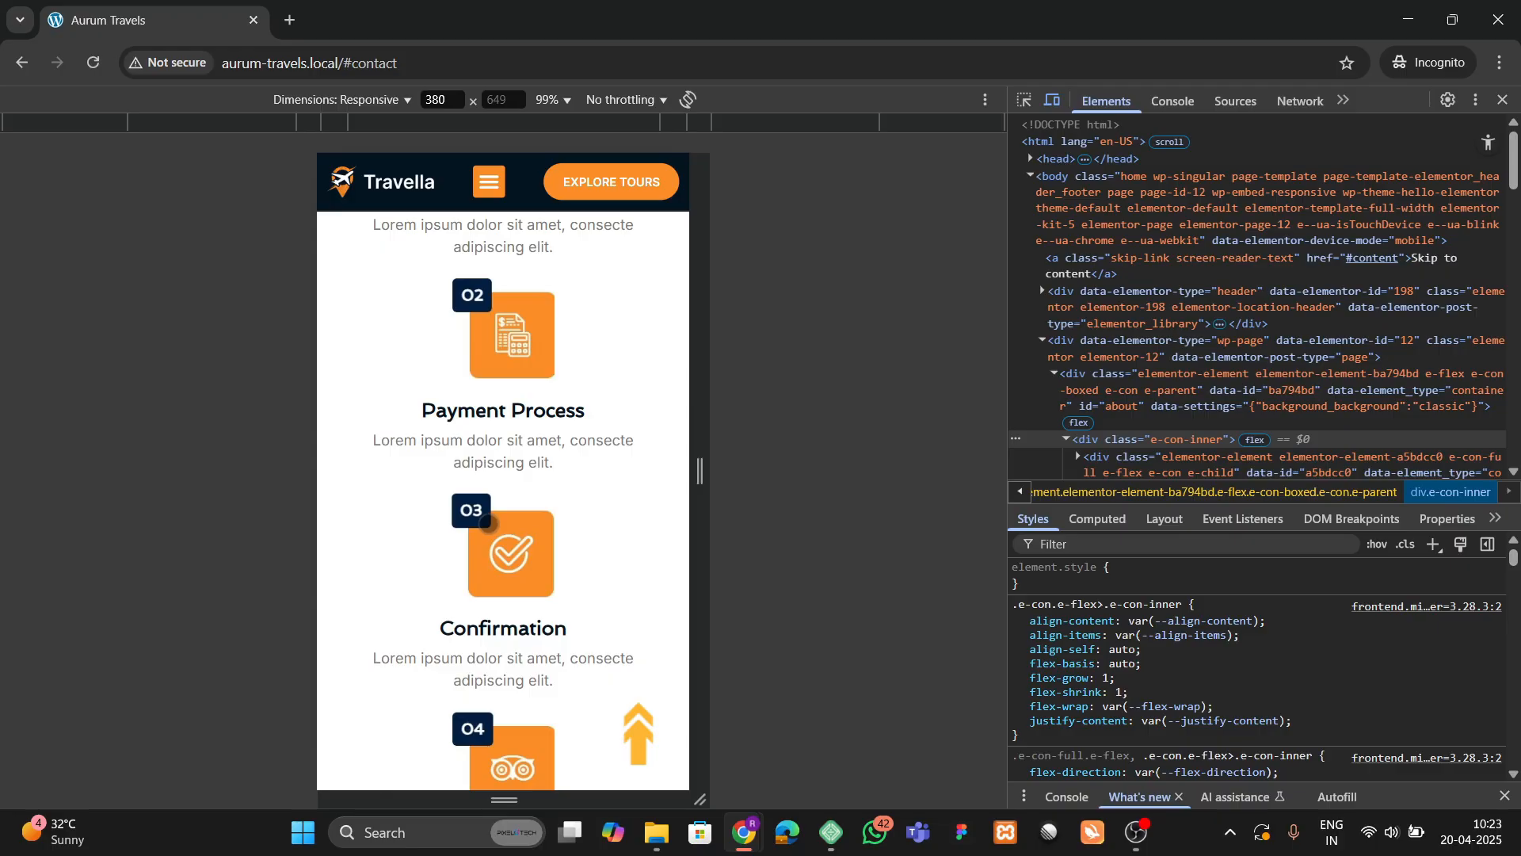
{"action": "scroll", "coordinate": [488, 522], "scroll_direction": "up", "scroll_amount": 3}
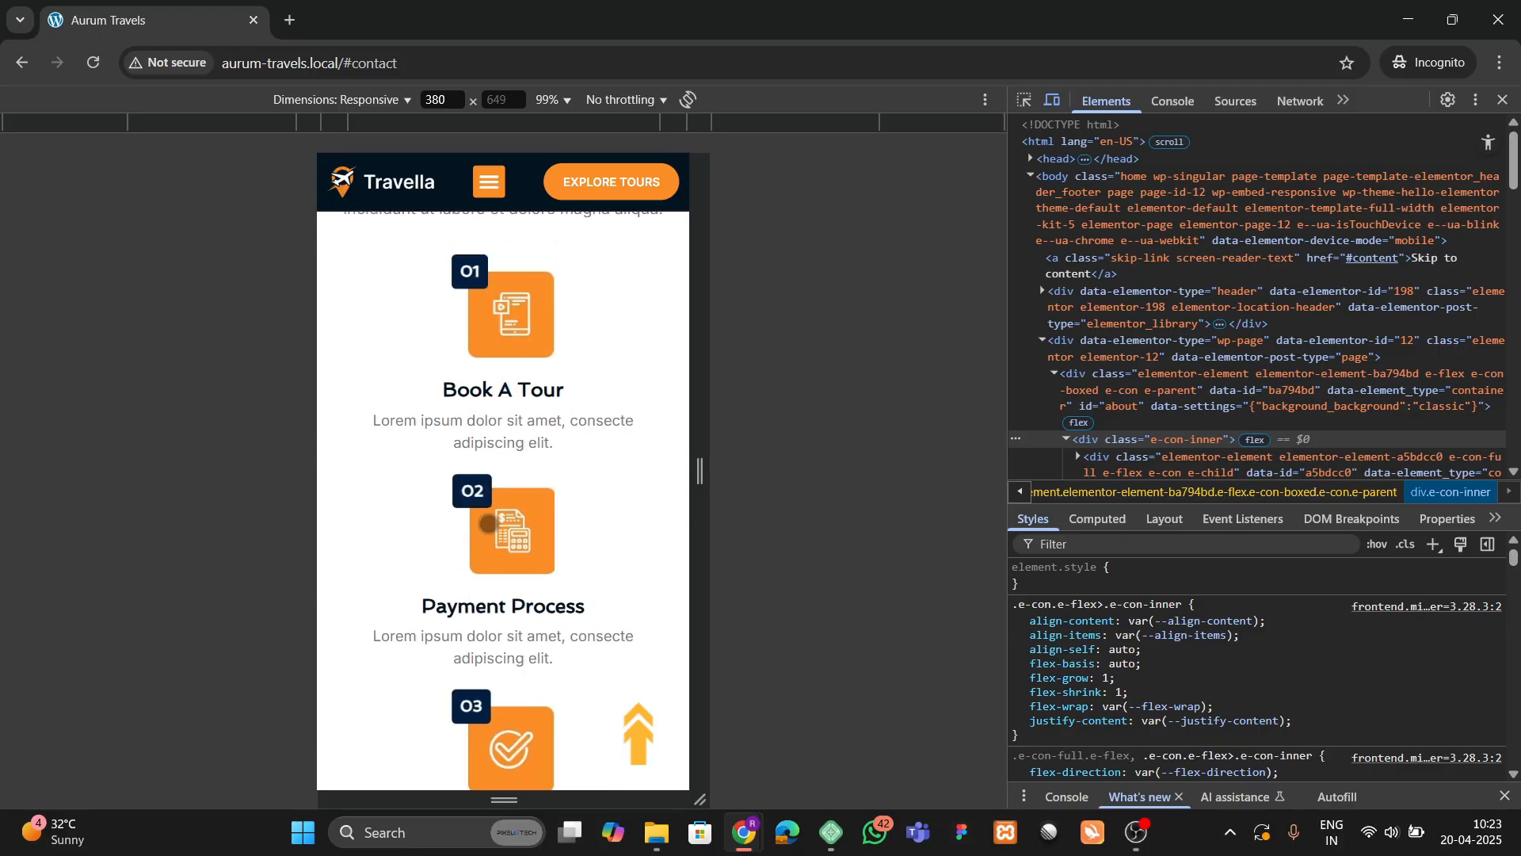
{"action": "scroll", "coordinate": [488, 523], "scroll_direction": "down", "scroll_amount": 3}
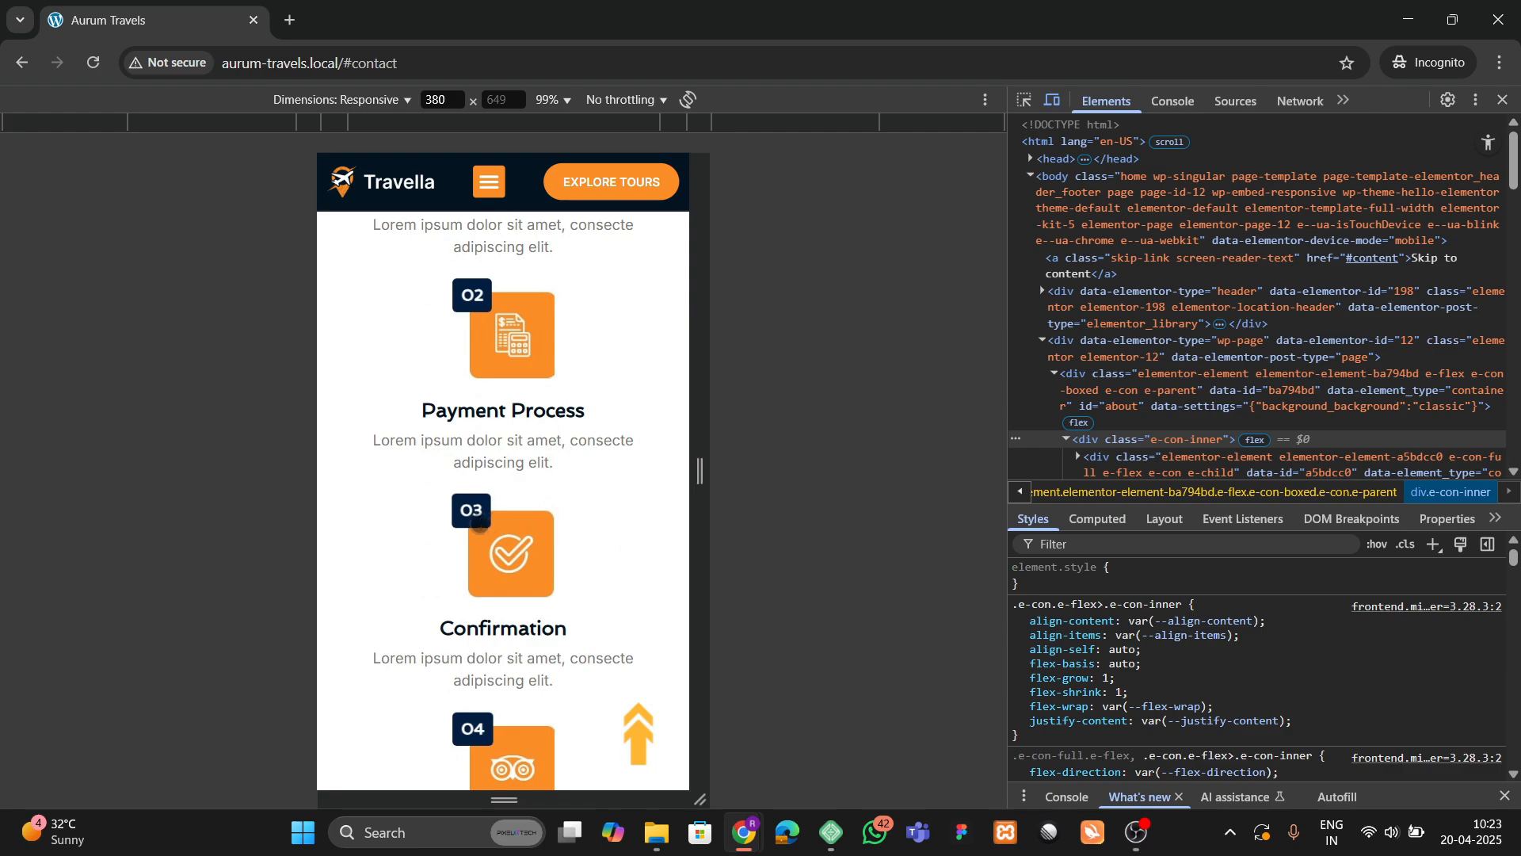
{"action": "scroll", "coordinate": [473, 527], "scroll_direction": "down", "scroll_amount": 8}
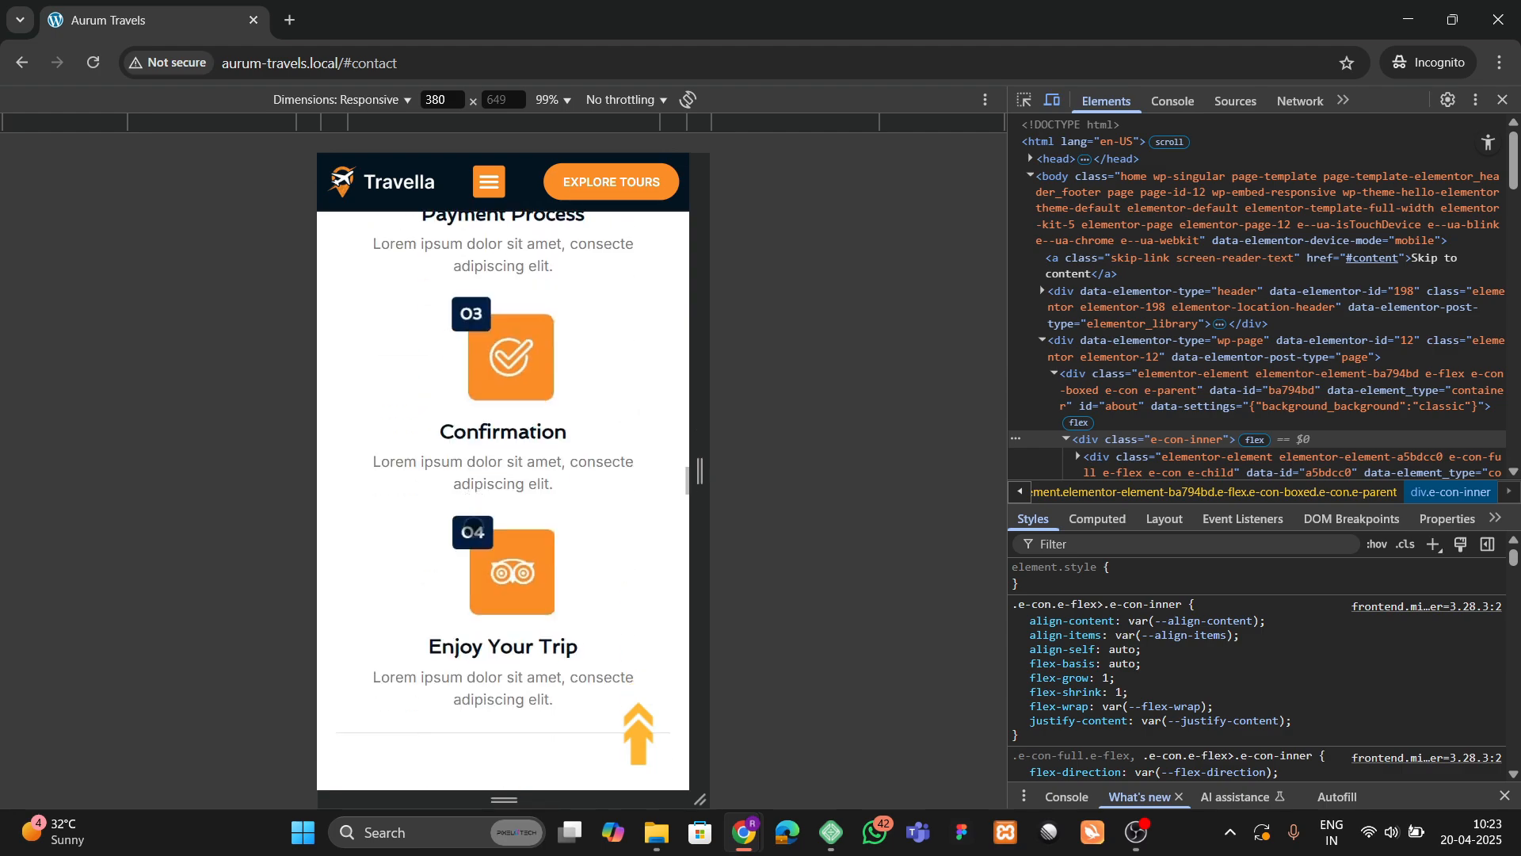
{"action": "scroll", "coordinate": [473, 528], "scroll_direction": "down", "scroll_amount": 4}
{"action": "scroll", "coordinate": [380, 495], "scroll_direction": "up", "scroll_amount": 3}
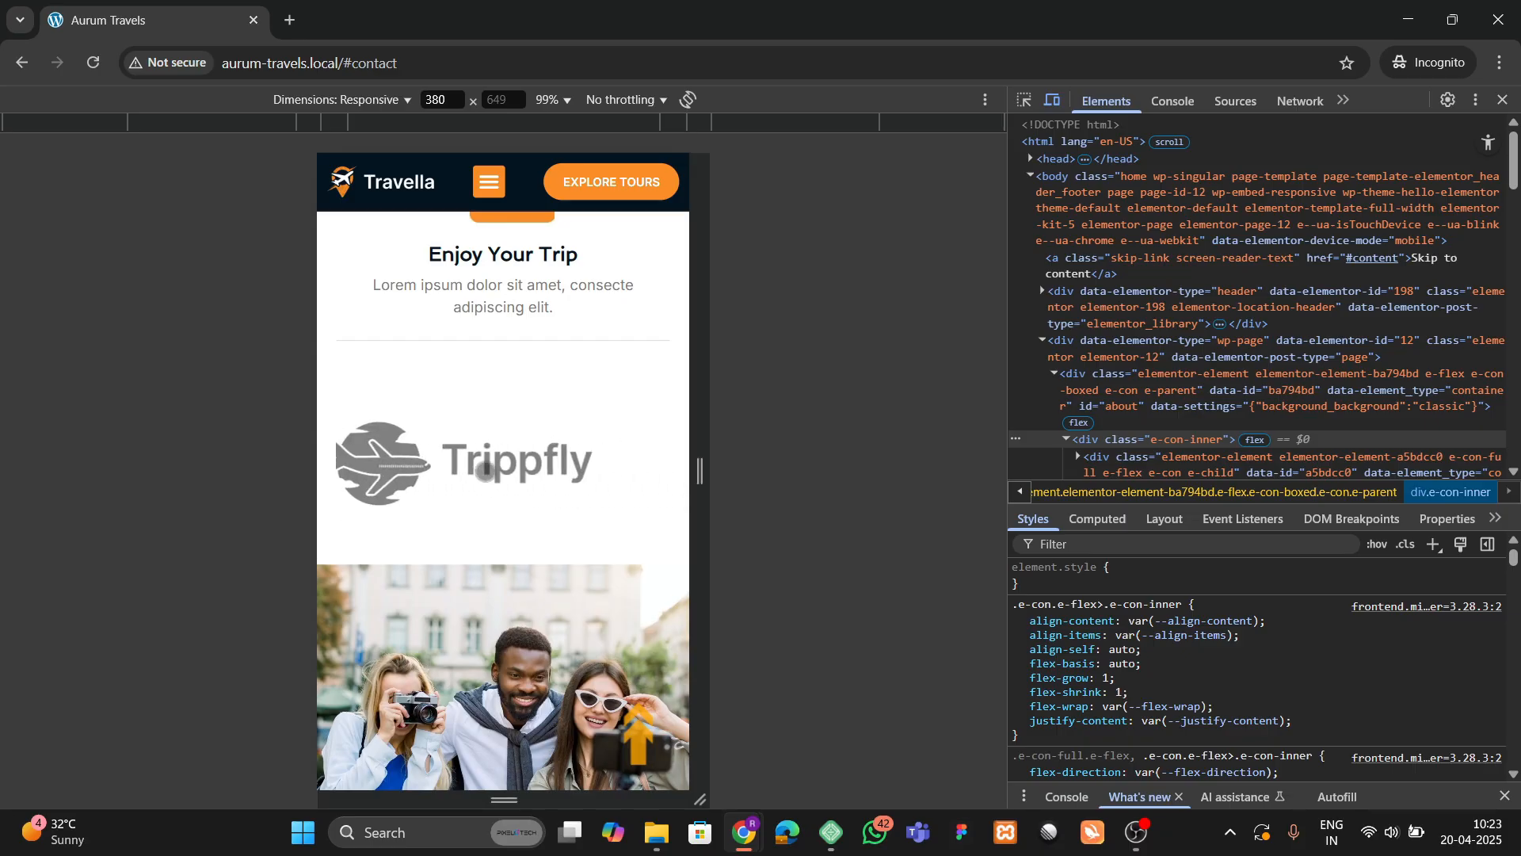
{"action": "scroll", "coordinate": [545, 470], "scroll_direction": "down", "scroll_amount": 12}
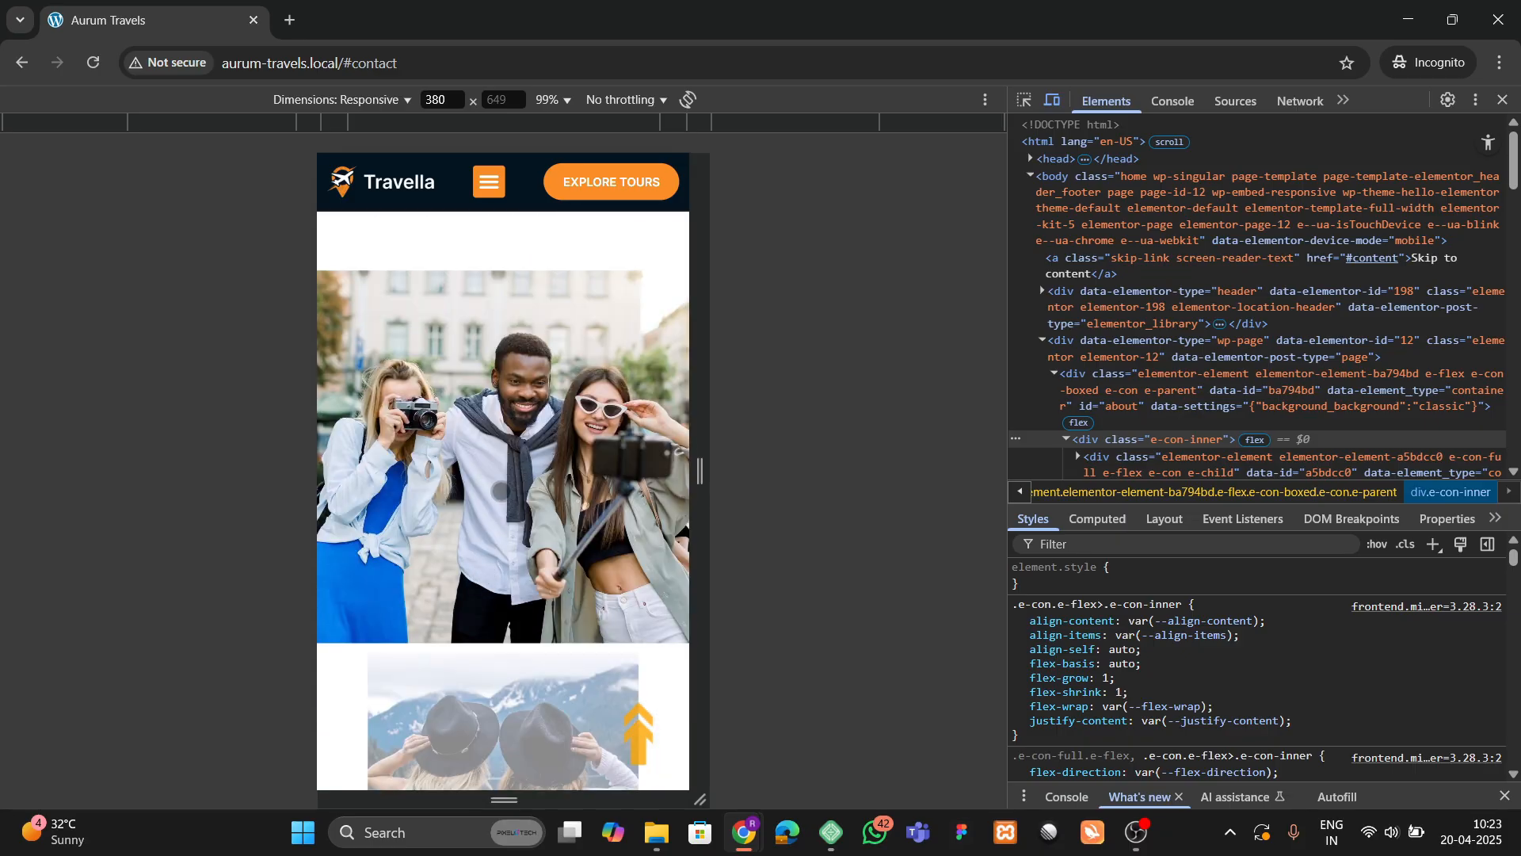
{"action": "scroll", "coordinate": [501, 489], "scroll_direction": "down", "scroll_amount": 5}
{"action": "scroll", "coordinate": [523, 507], "scroll_direction": "up", "scroll_amount": 11}
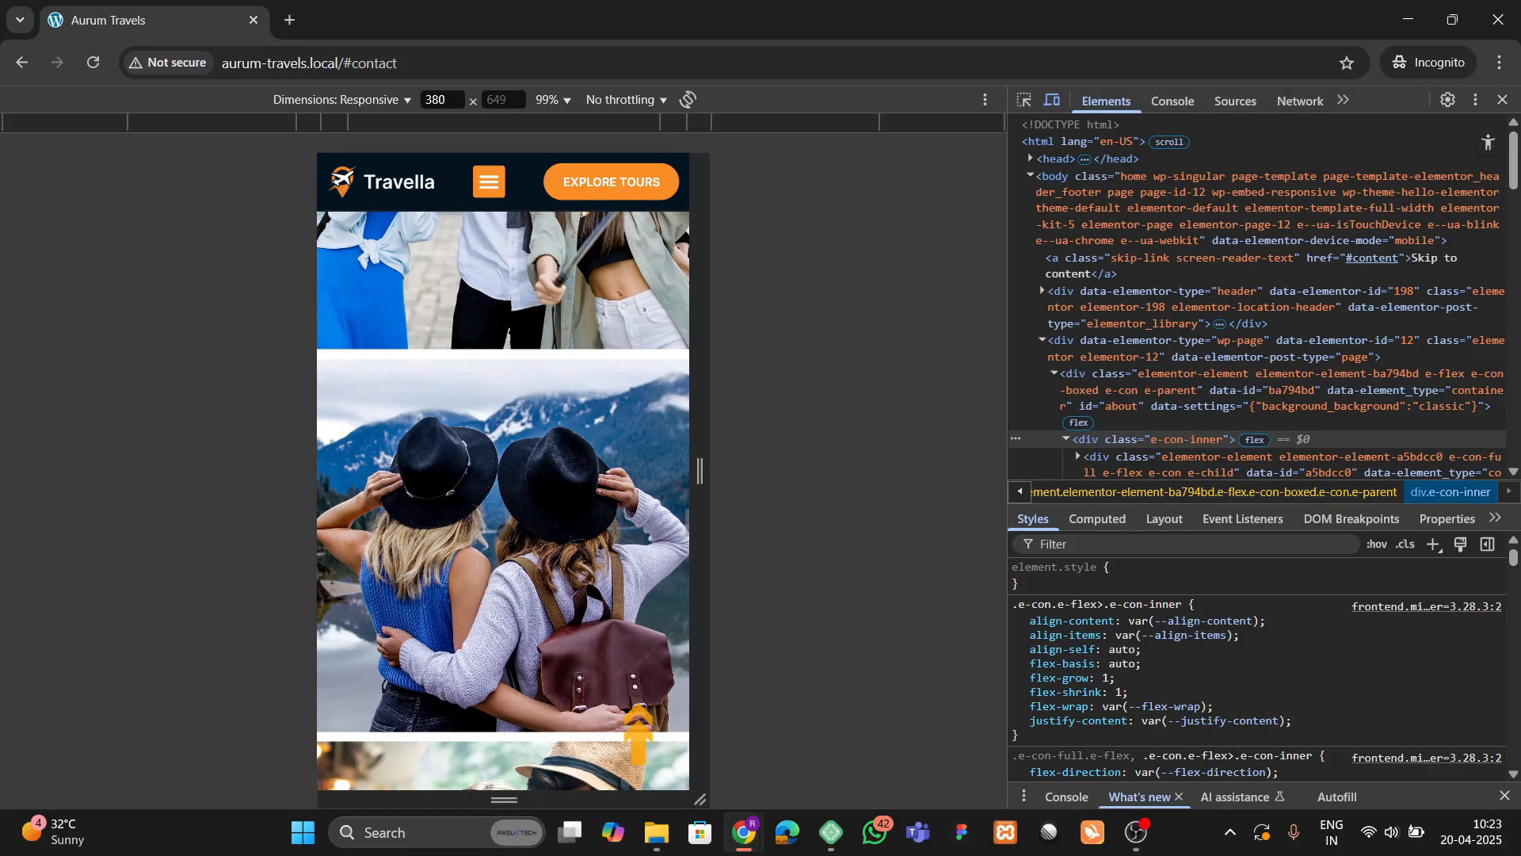
{"action": "left_click", "coordinate": [534, 517]}
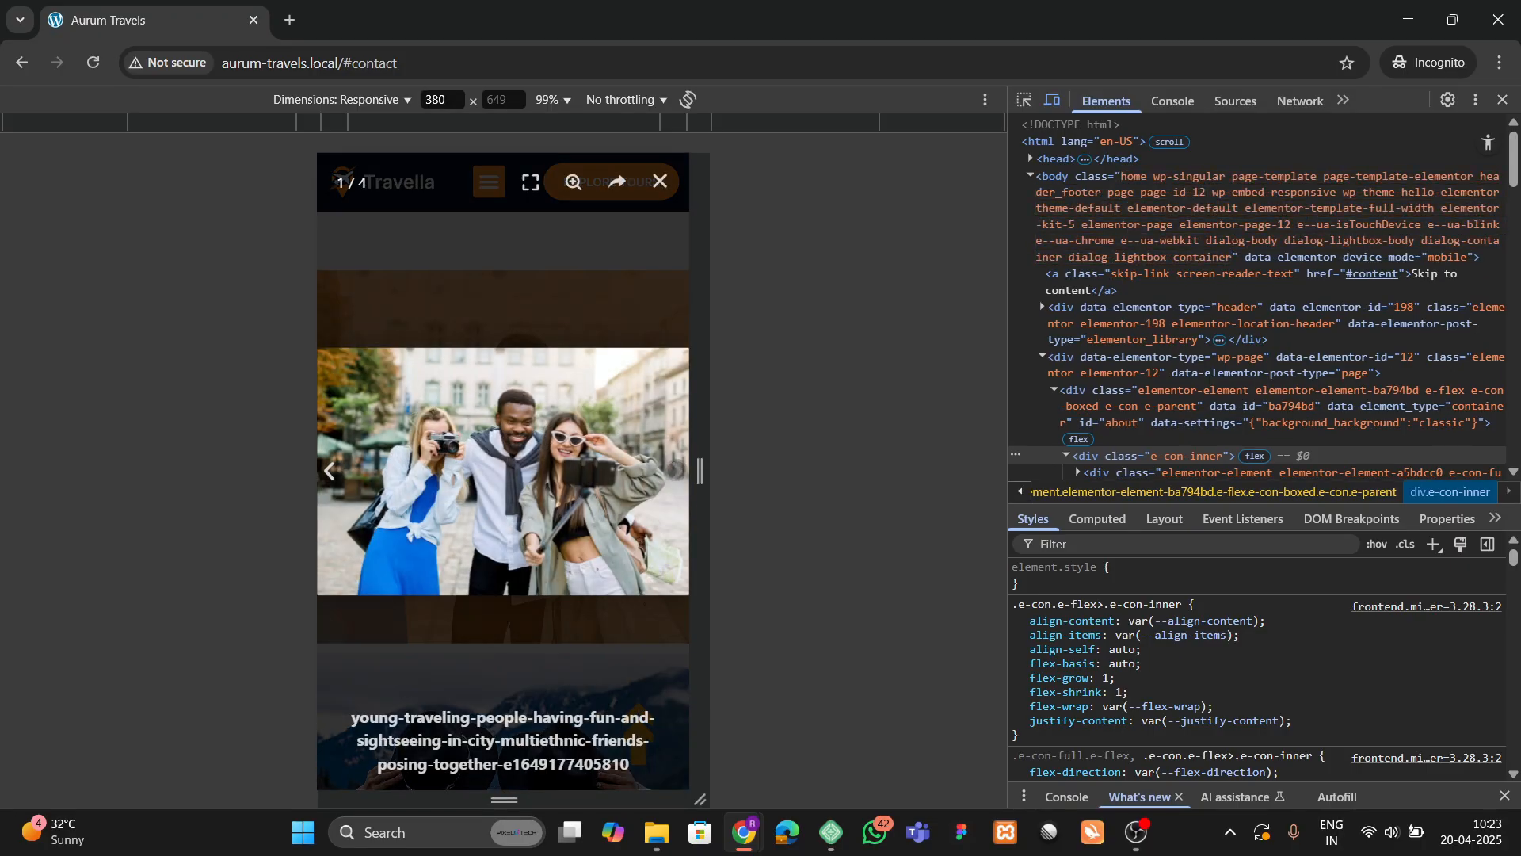
{"action": "left_click", "coordinate": [675, 470]}
{"action": "left_click", "coordinate": [663, 191]}
{"action": "scroll", "coordinate": [503, 476], "scroll_direction": "down", "scroll_amount": 8}
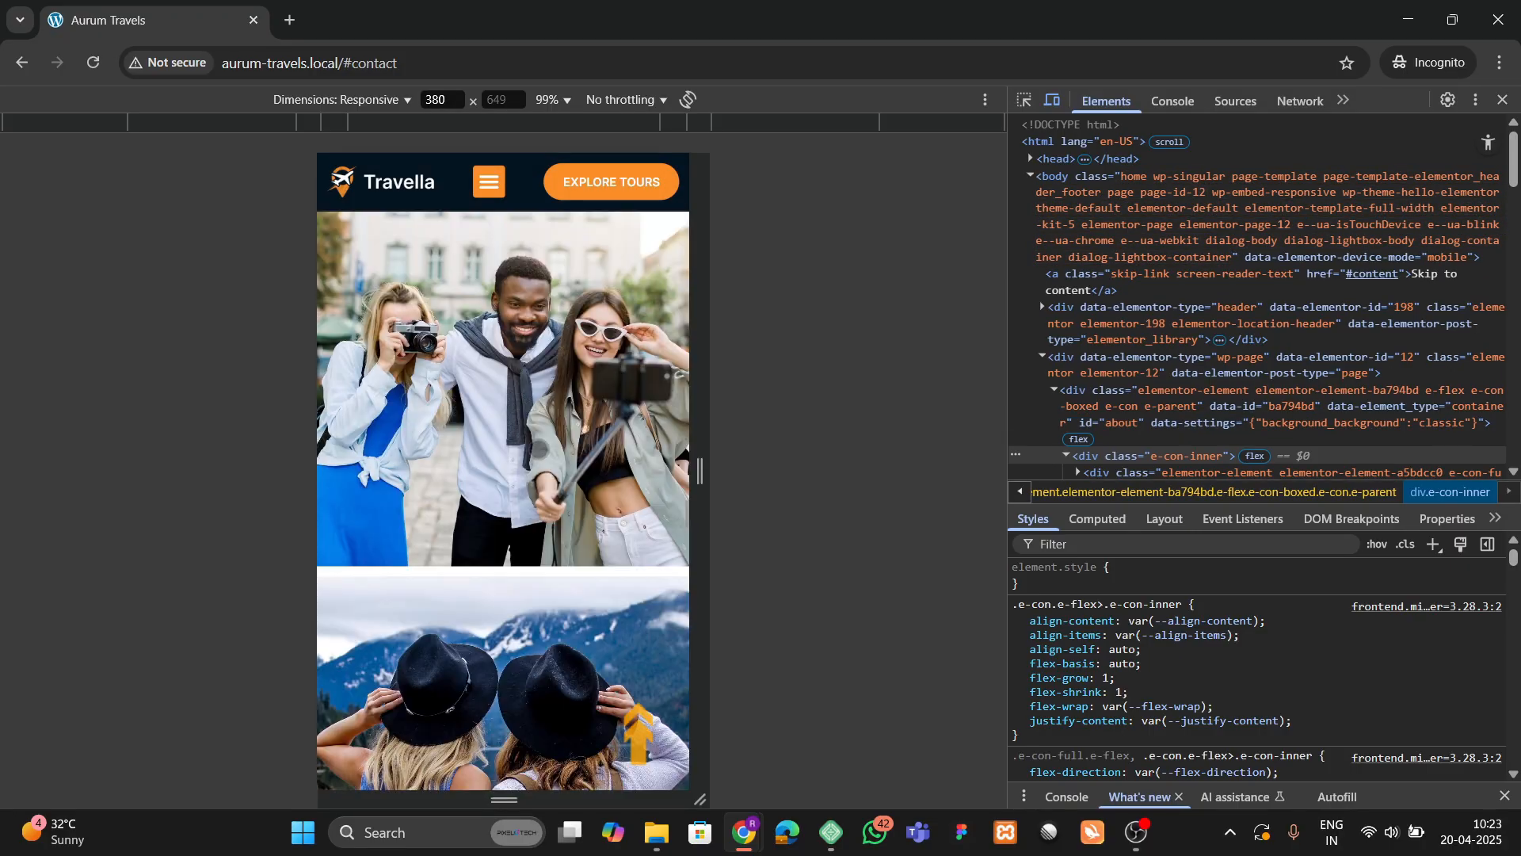
{"action": "scroll", "coordinate": [523, 490], "scroll_direction": "down", "scroll_amount": 12}
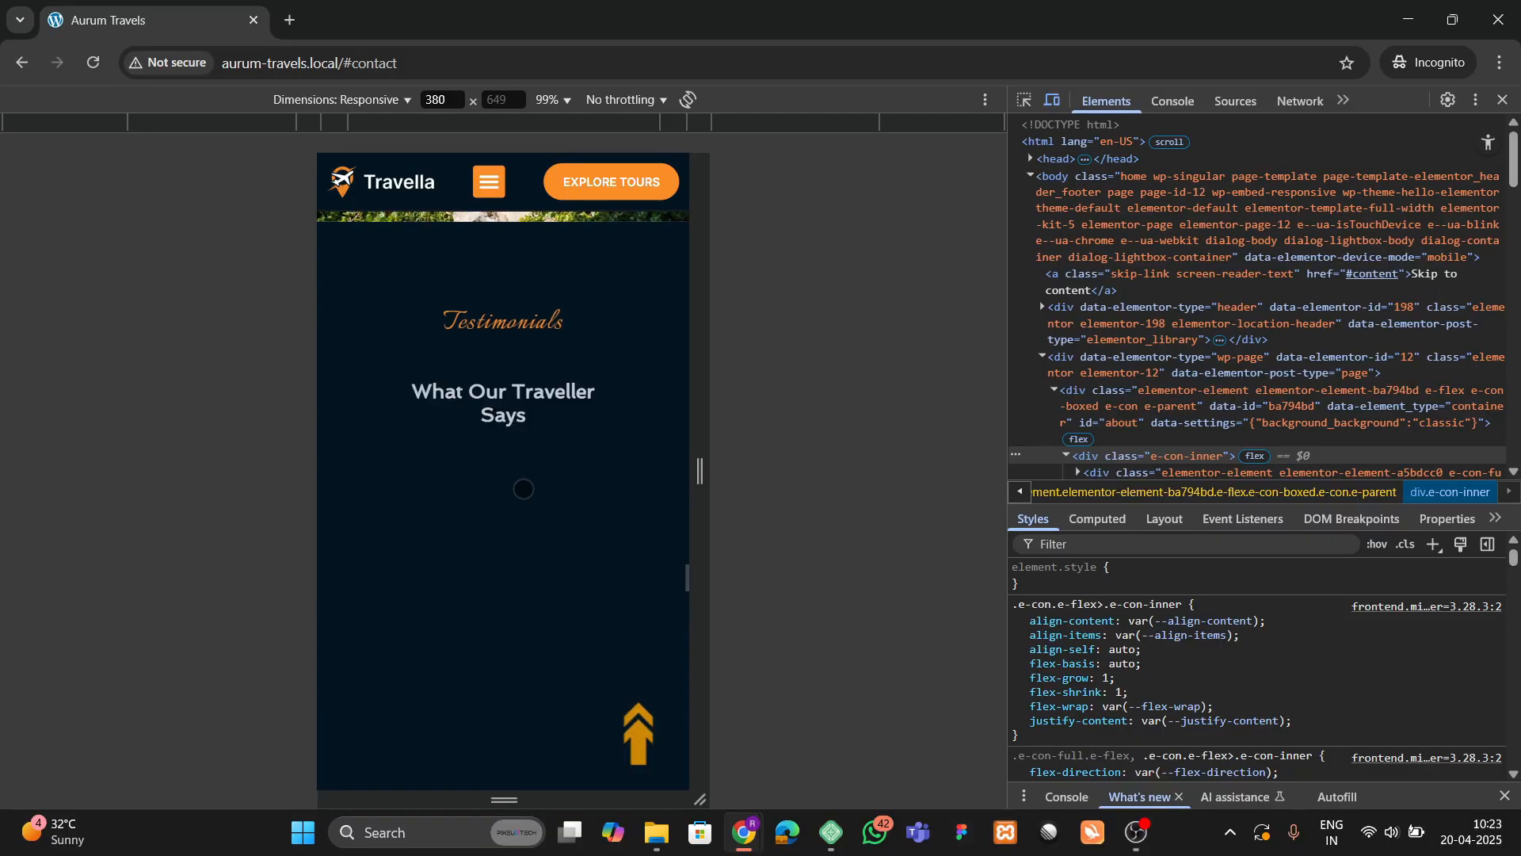
{"action": "scroll", "coordinate": [523, 491], "scroll_direction": "down", "scroll_amount": 1}
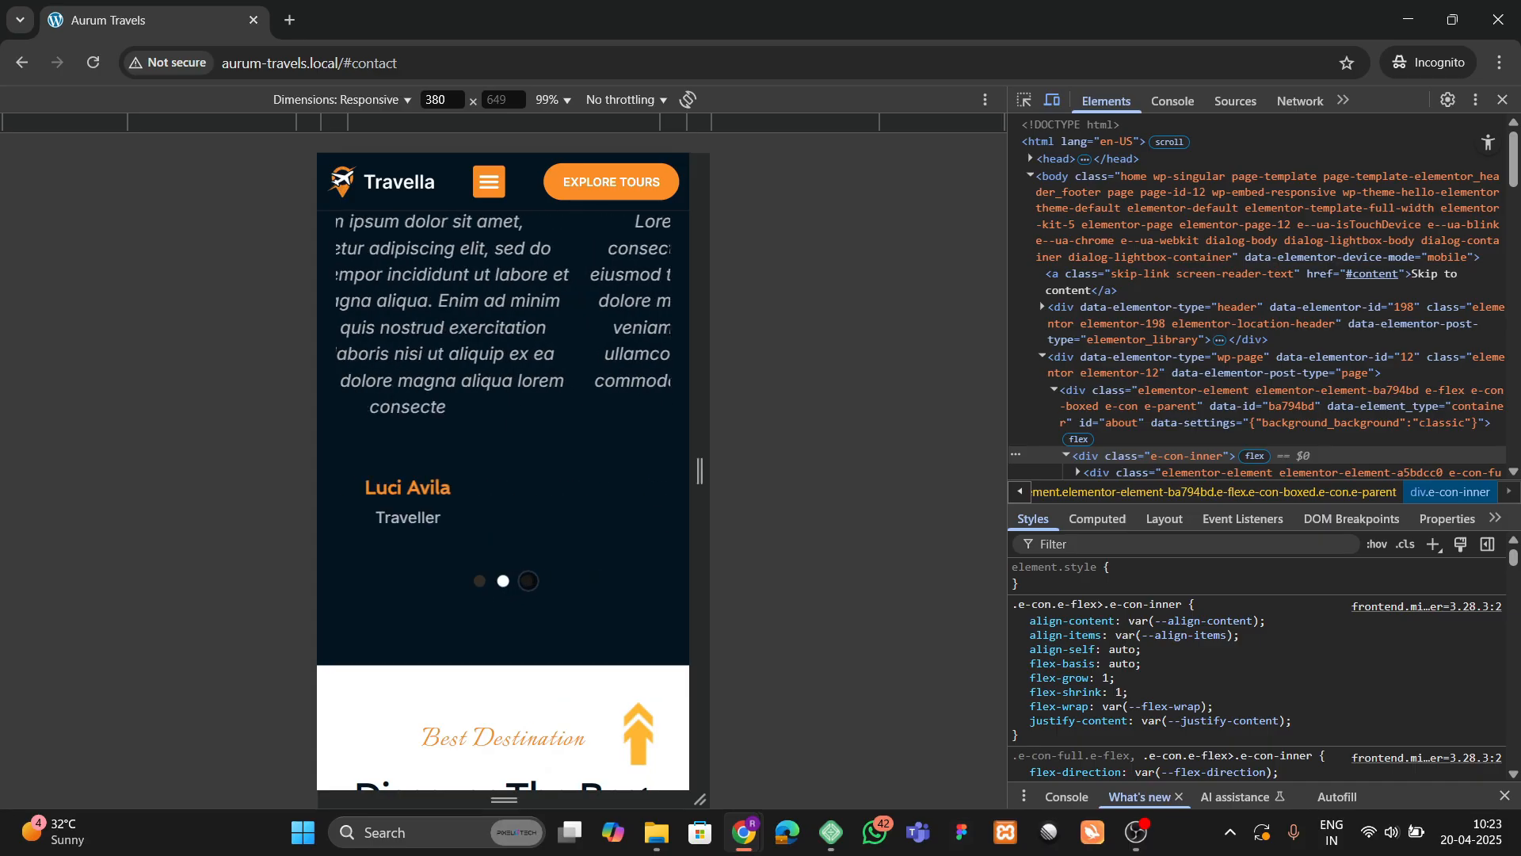
{"action": "scroll", "coordinate": [479, 488], "scroll_direction": "down", "scroll_amount": 5}
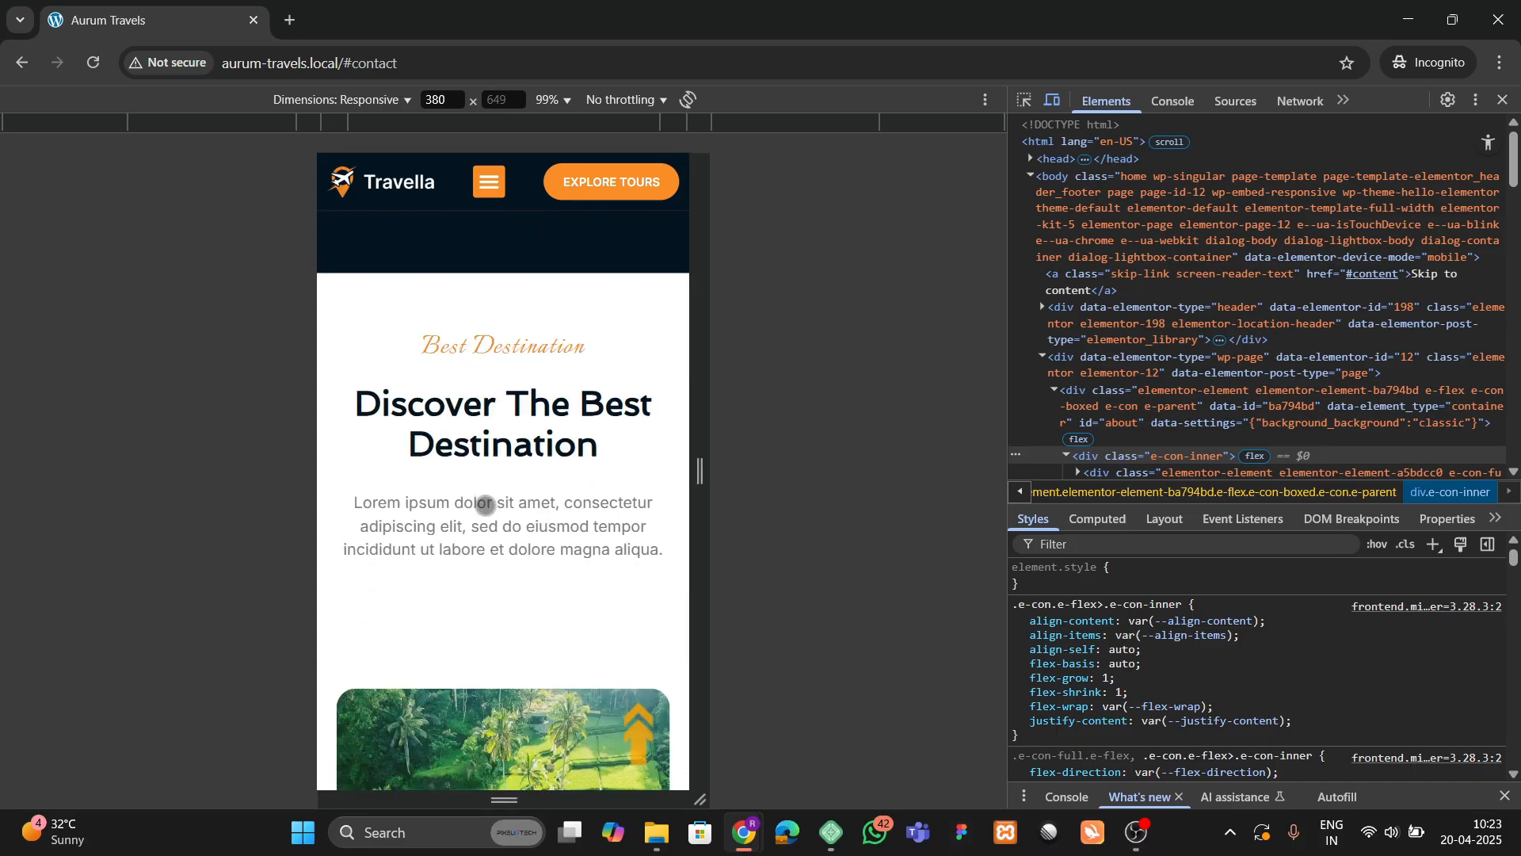
{"action": "scroll", "coordinate": [479, 487], "scroll_direction": "down", "scroll_amount": 5}
{"action": "scroll", "coordinate": [509, 429], "scroll_direction": "down", "scroll_amount": 10}
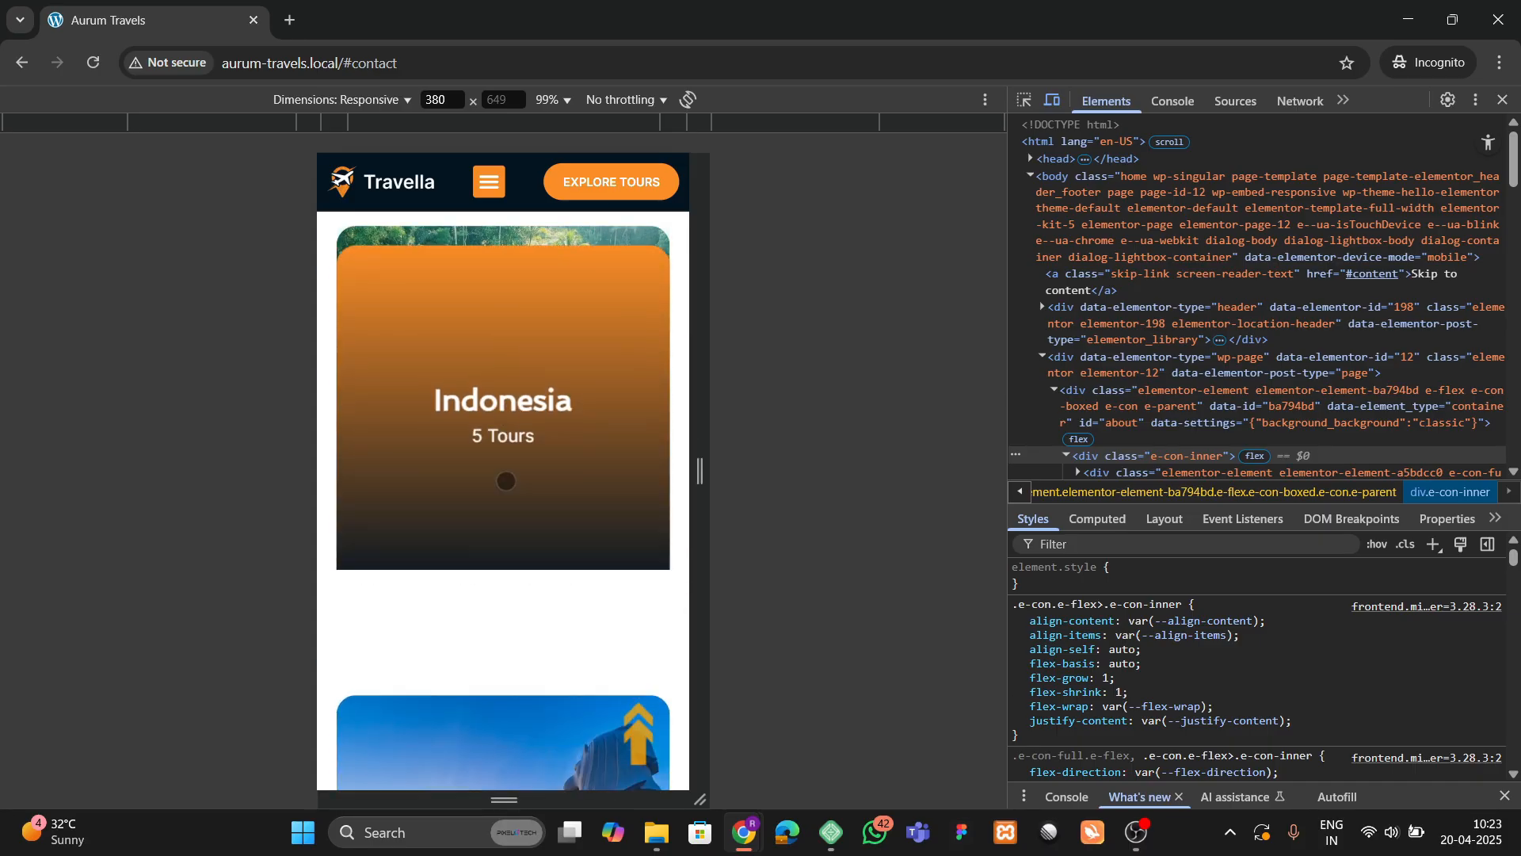
{"action": "scroll", "coordinate": [531, 546], "scroll_direction": "down", "scroll_amount": 10}
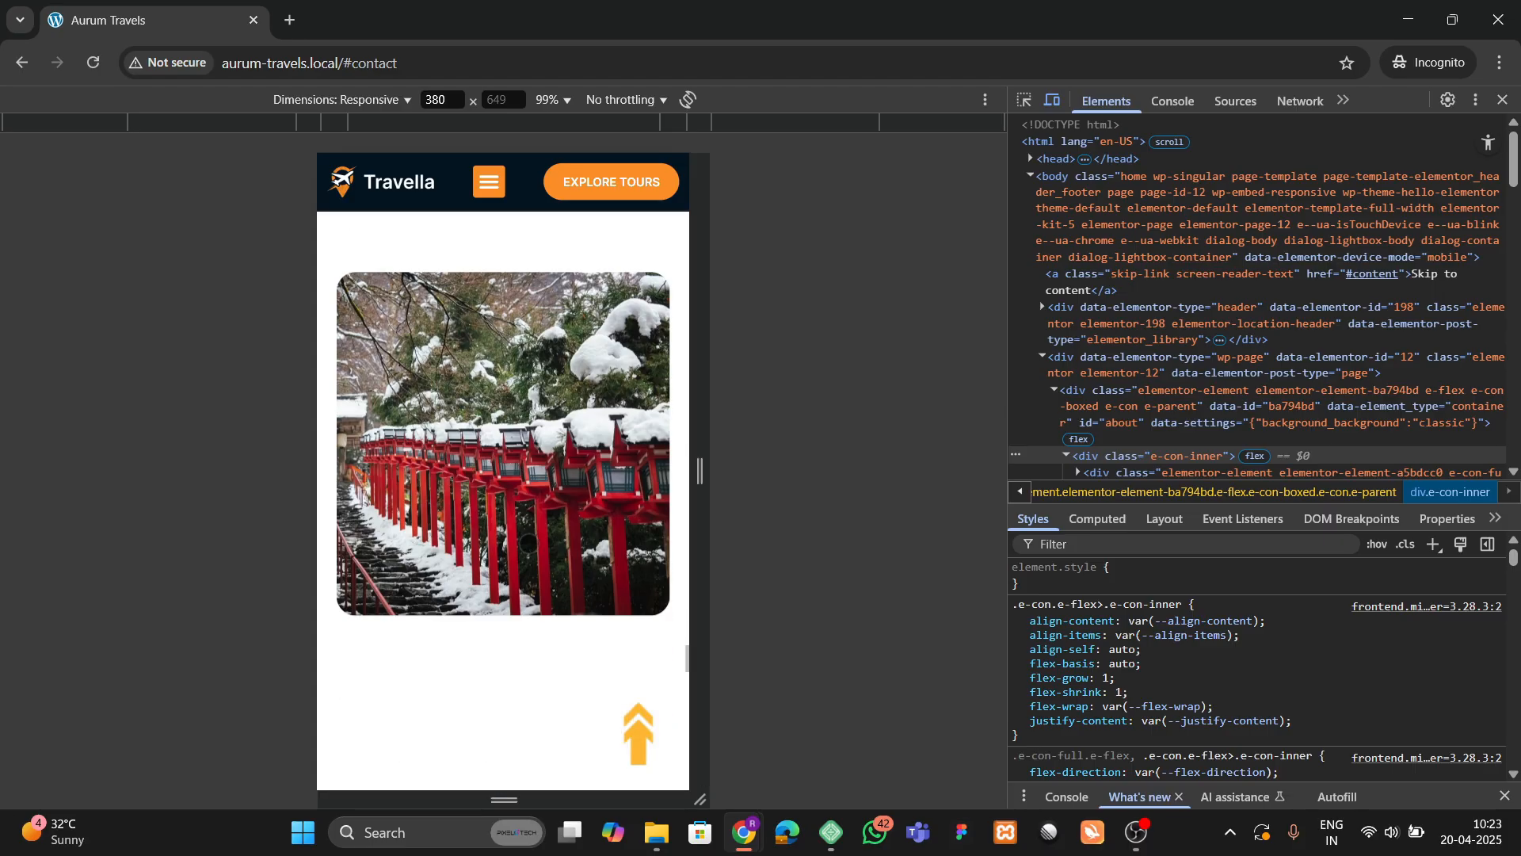
{"action": "scroll", "coordinate": [512, 515], "scroll_direction": "down", "scroll_amount": 10}
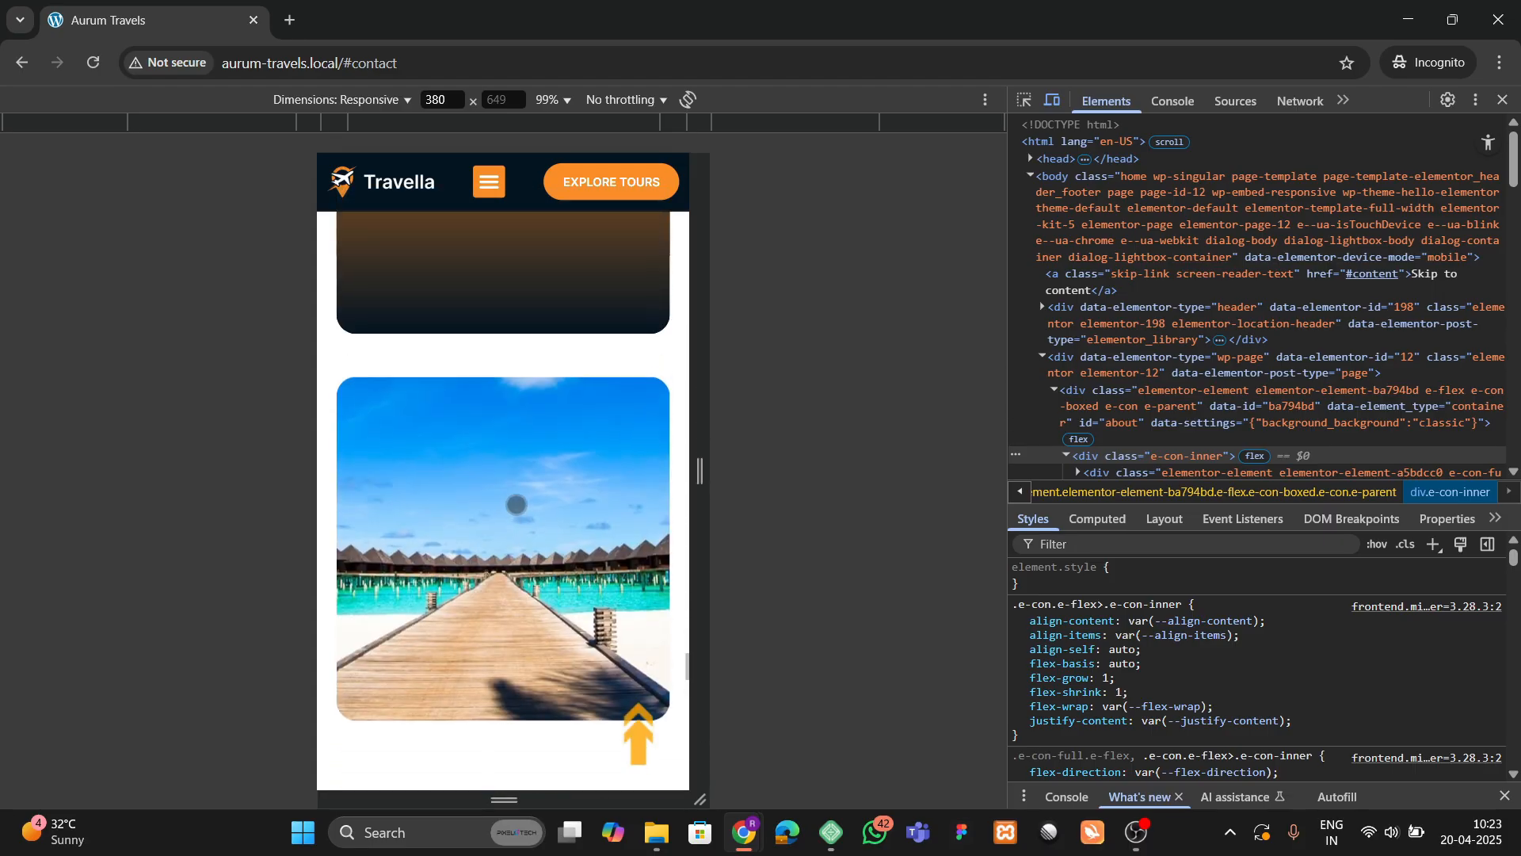
{"action": "scroll", "coordinate": [513, 515], "scroll_direction": "down", "scroll_amount": 10}
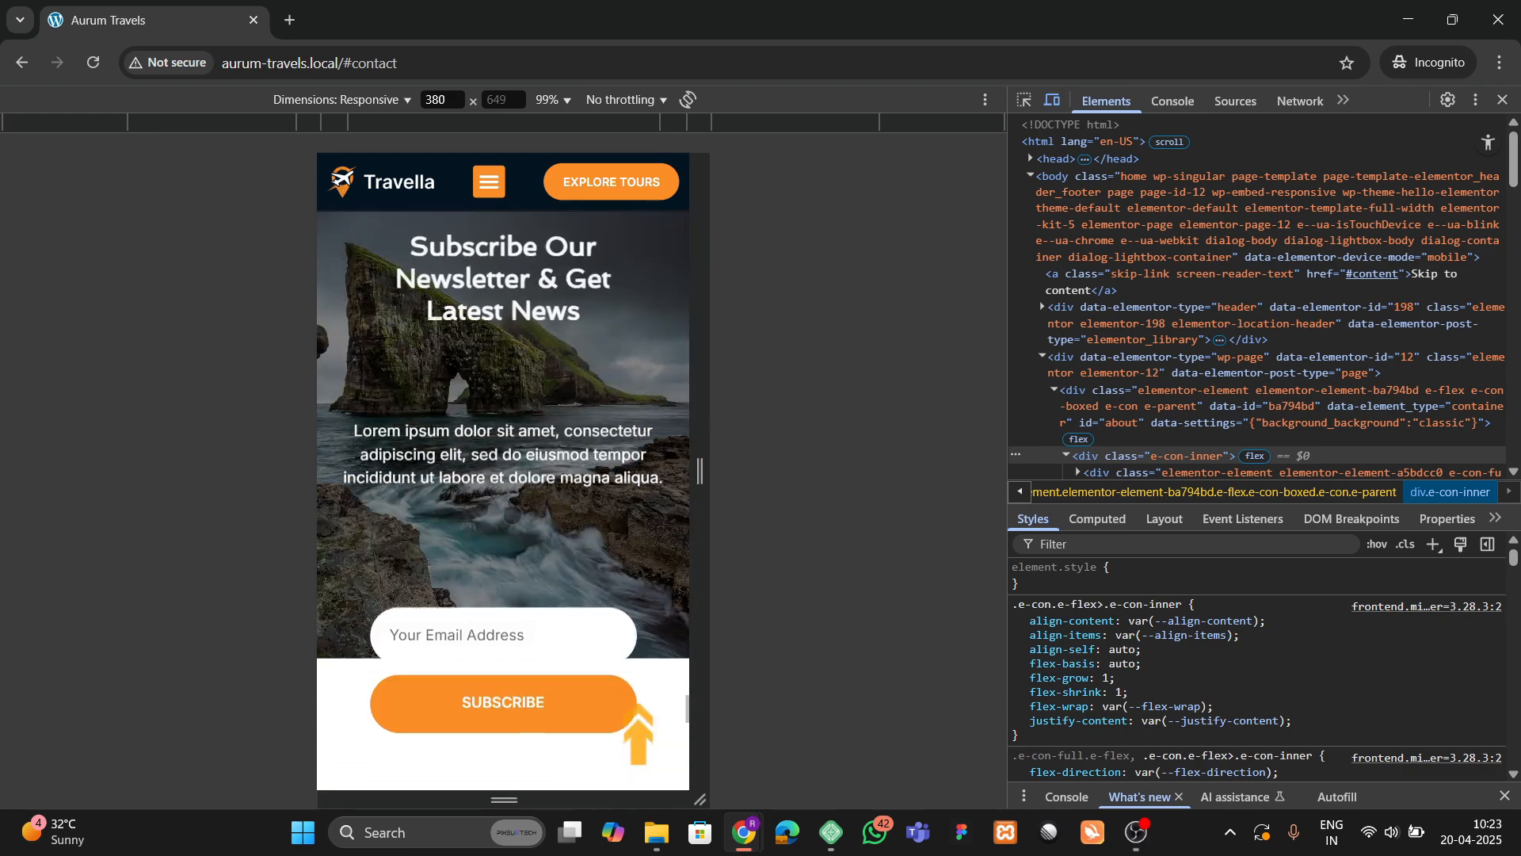
{"action": "scroll", "coordinate": [513, 532], "scroll_direction": "down", "scroll_amount": 10}
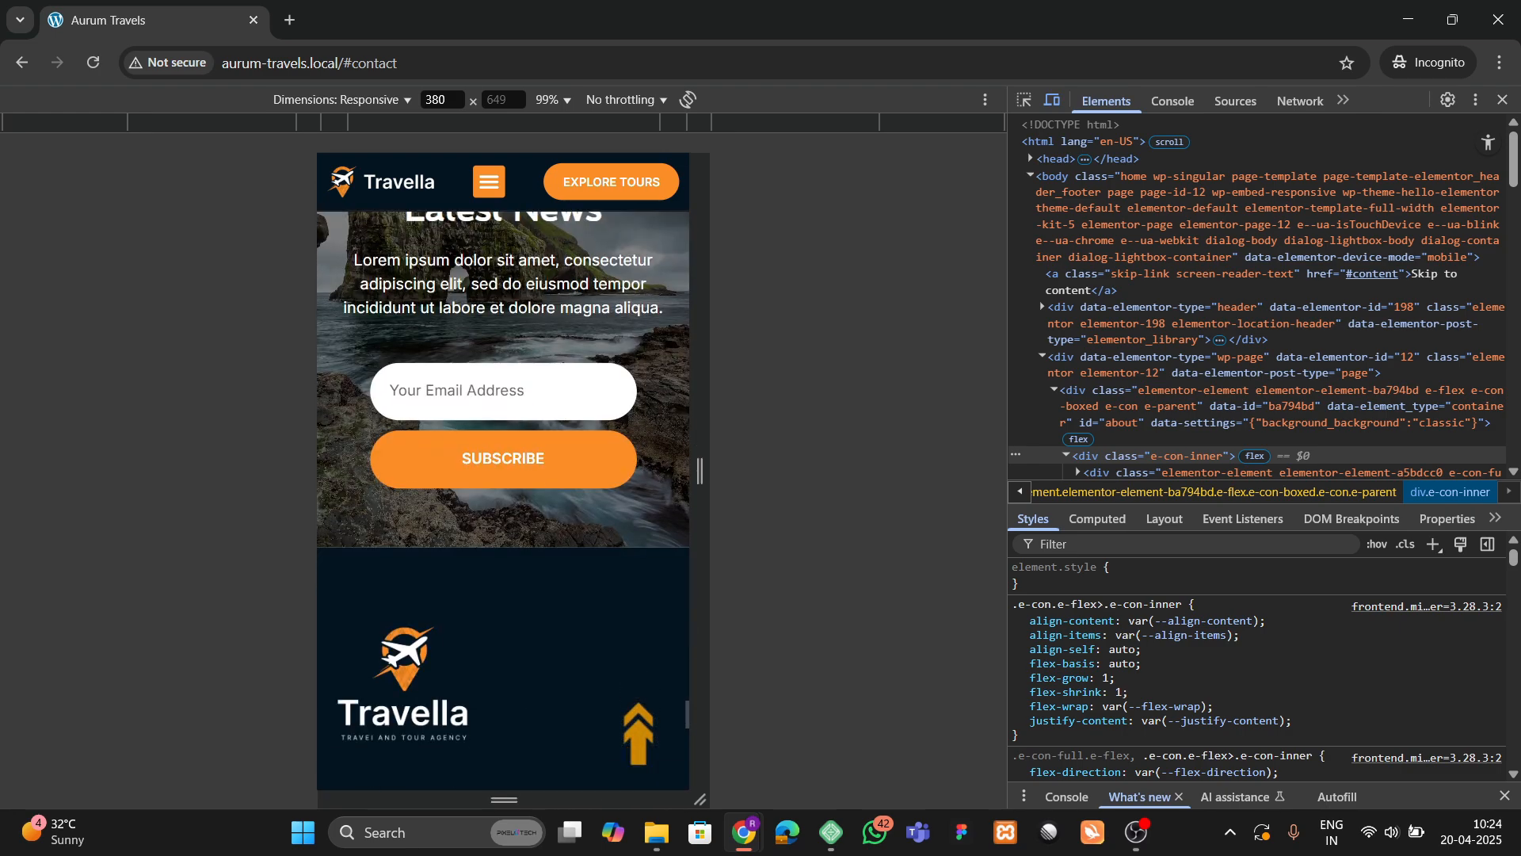
- Return to the top and use the mobile hamburger menu to reach About Us and Destinations
{"action": "scroll", "coordinate": [514, 532], "scroll_direction": "down", "scroll_amount": 8}
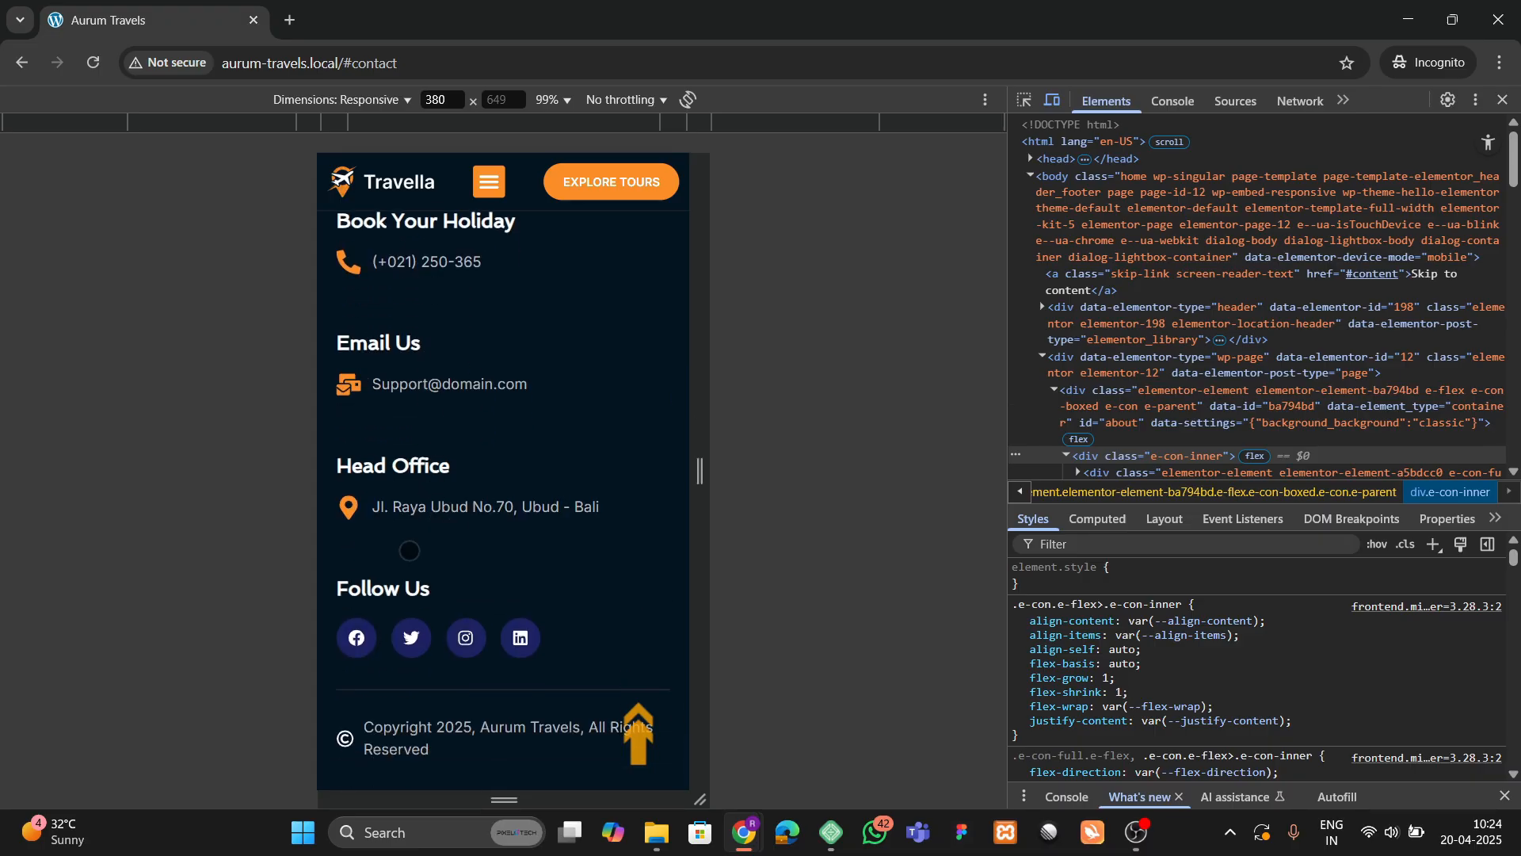
{"action": "scroll", "coordinate": [409, 550], "scroll_direction": "up", "scroll_amount": 7}
{"action": "left_click", "coordinate": [626, 746]}
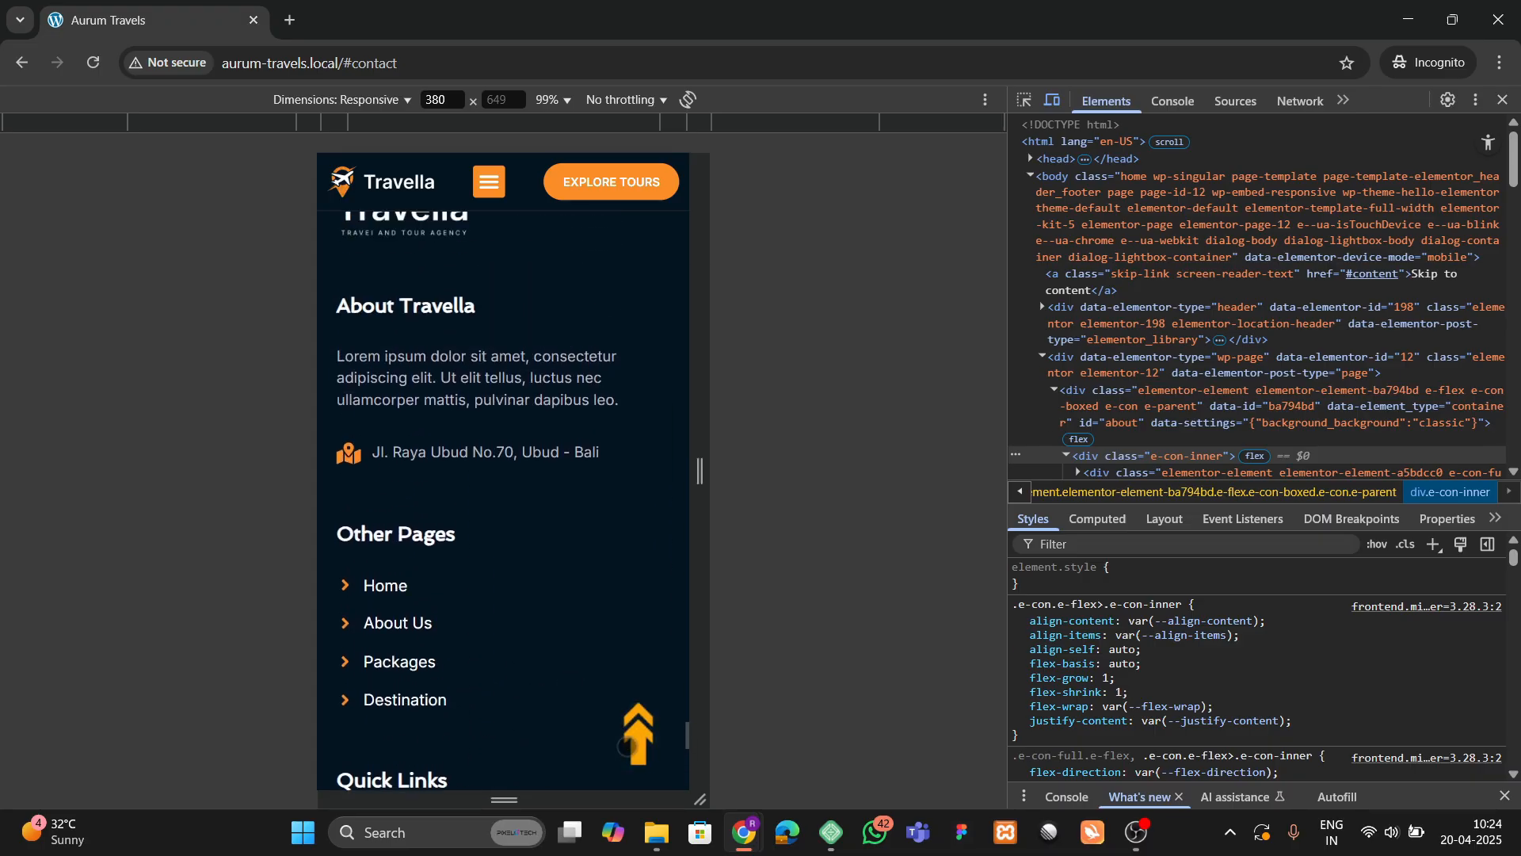
{"action": "left_click", "coordinate": [489, 182]}
{"action": "left_click", "coordinate": [502, 260]}
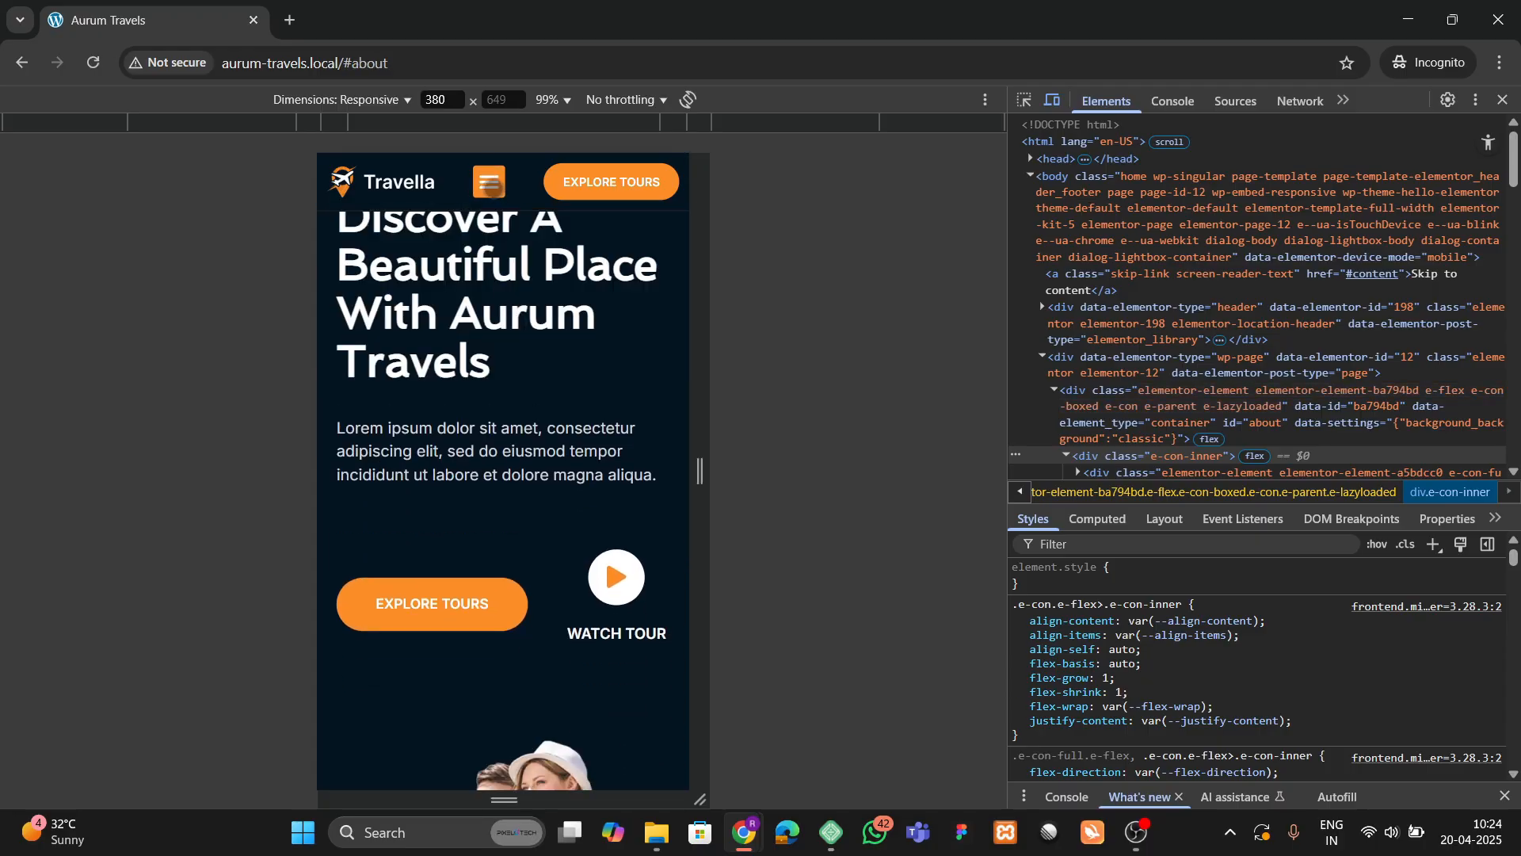
{"action": "left_click", "coordinate": [490, 182]}
{"action": "left_click", "coordinate": [488, 303]}
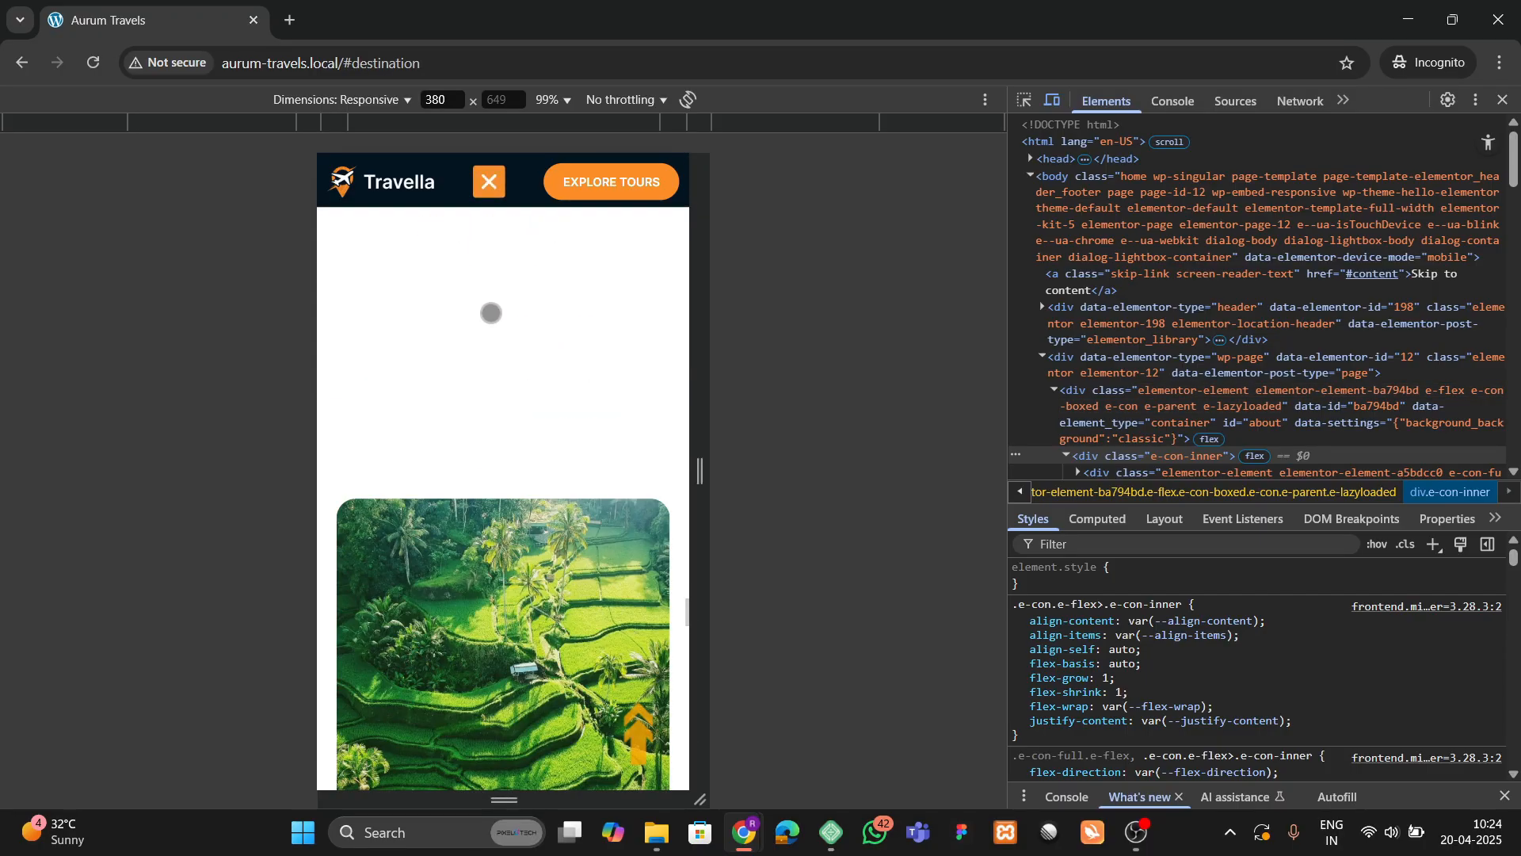
- Jump via the mobile menu to Tours, Testimonials and Contact, then bring up the DevTools options
{"action": "left_click", "coordinate": [500, 344]}
{"action": "left_click", "coordinate": [489, 182]}
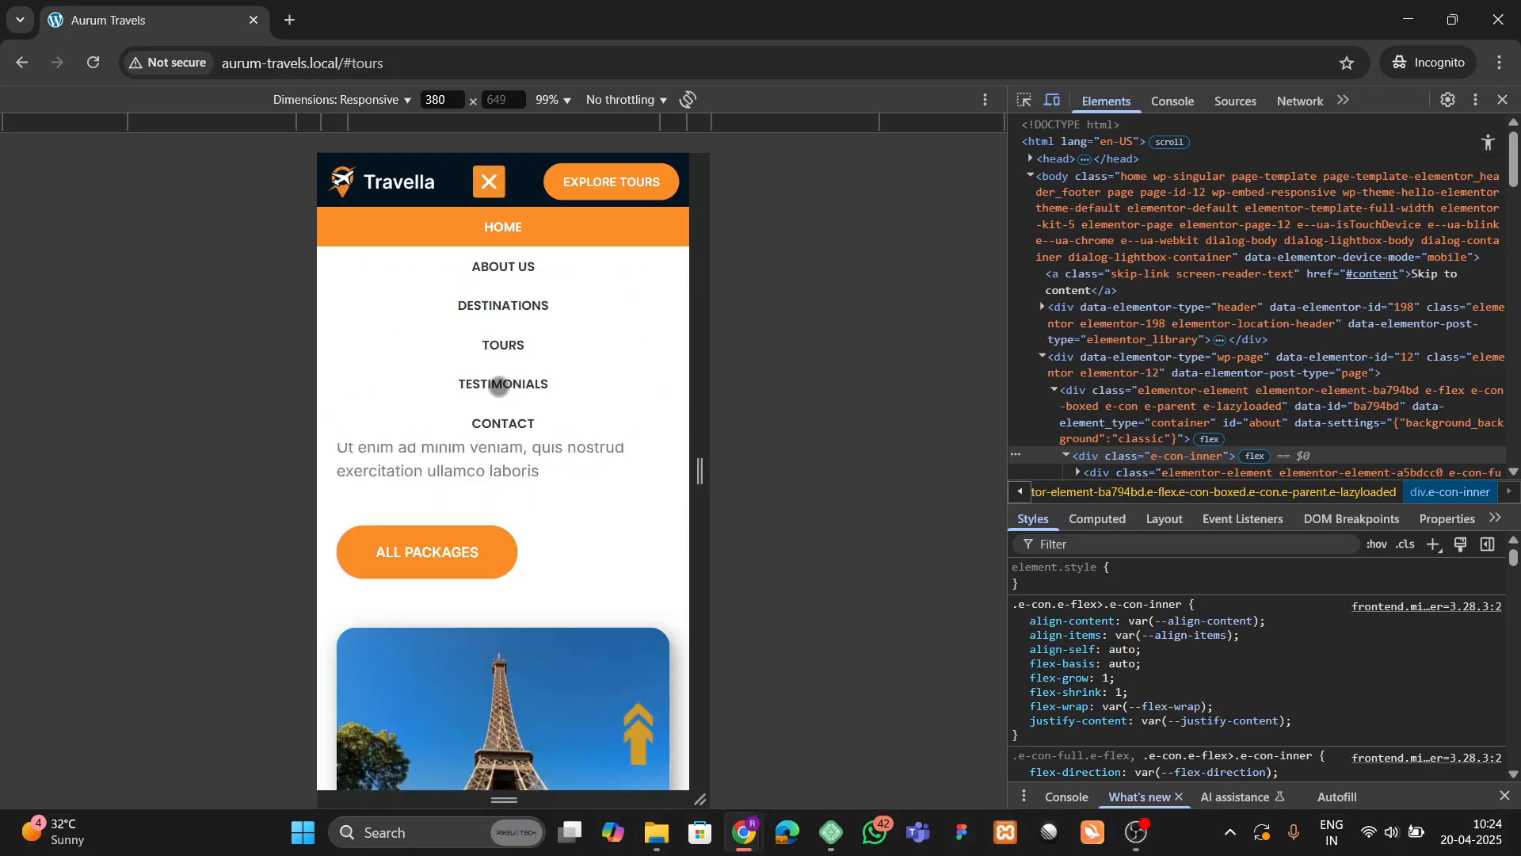
{"action": "left_click", "coordinate": [503, 383]}
{"action": "left_click", "coordinate": [489, 181]}
{"action": "left_click", "coordinate": [503, 422]}
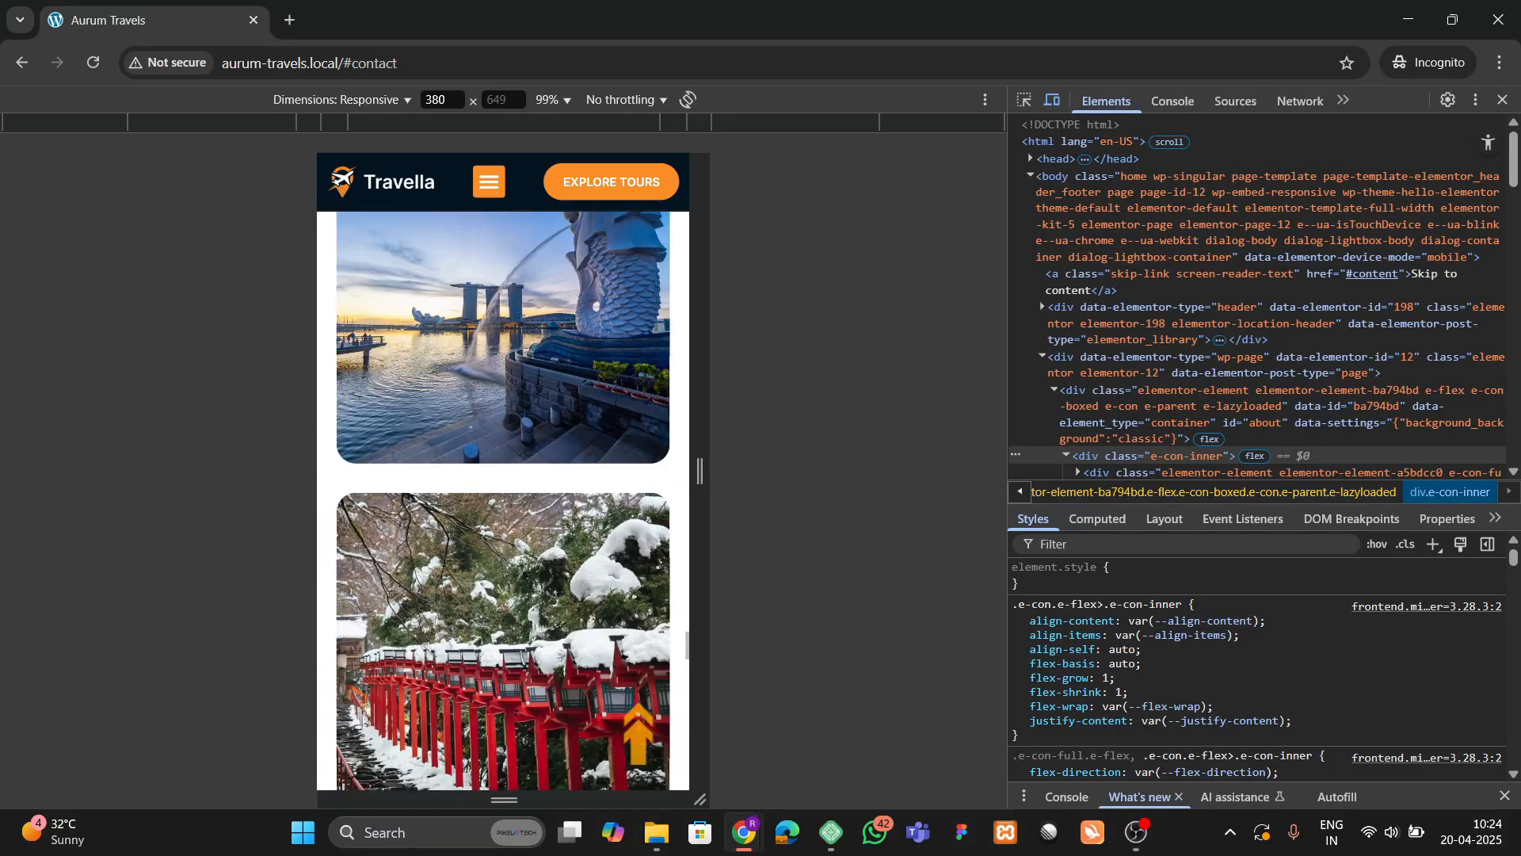
{"action": "left_click", "coordinate": [1473, 100]}
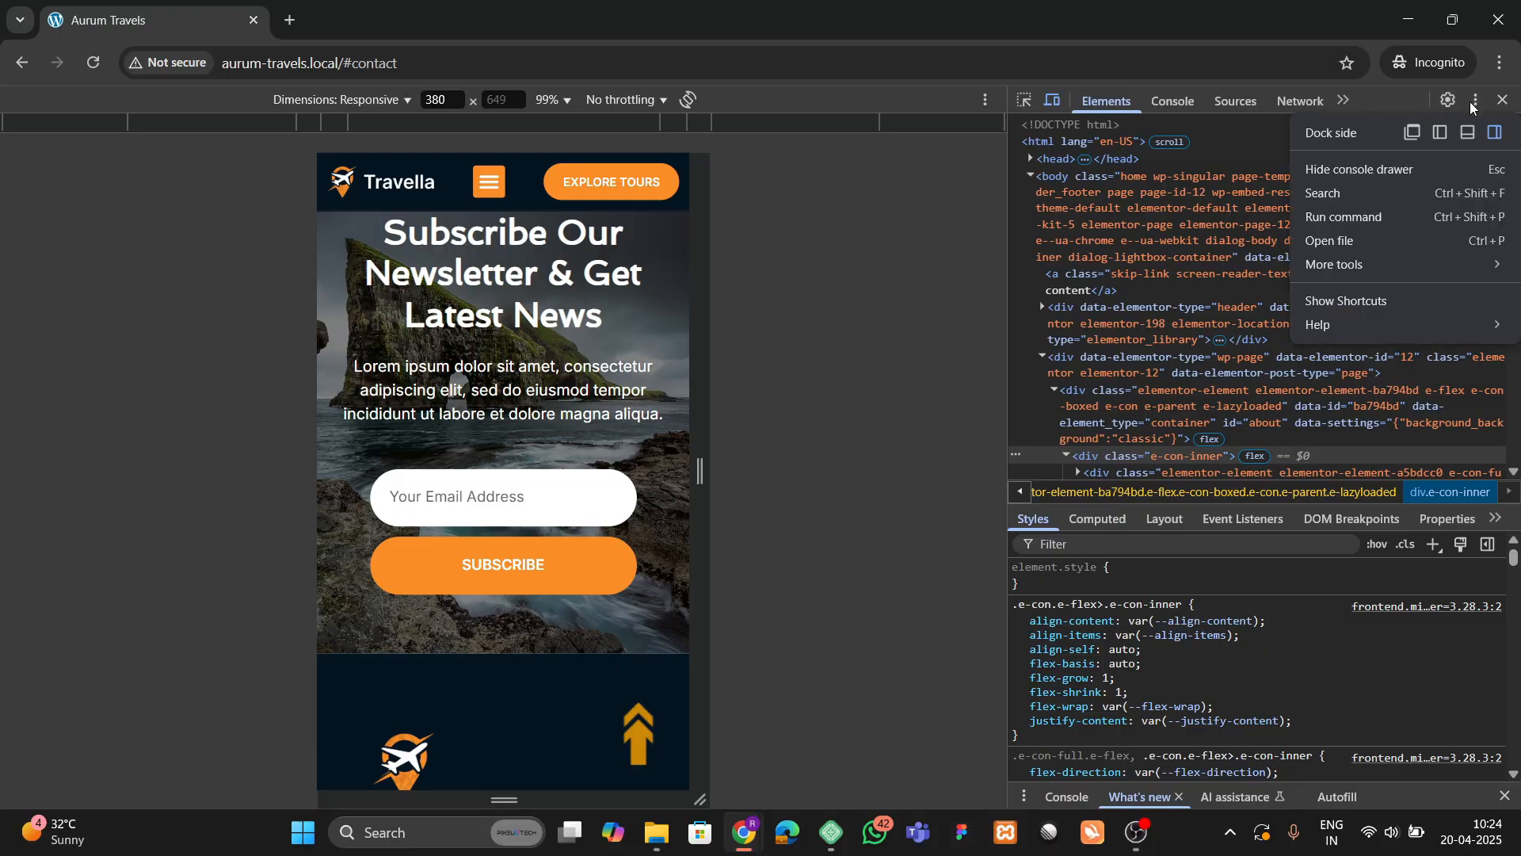
- Dock DevTools to the bottom and resize the mobile preview to 427×471
{"action": "left_click", "coordinate": [1467, 137]}
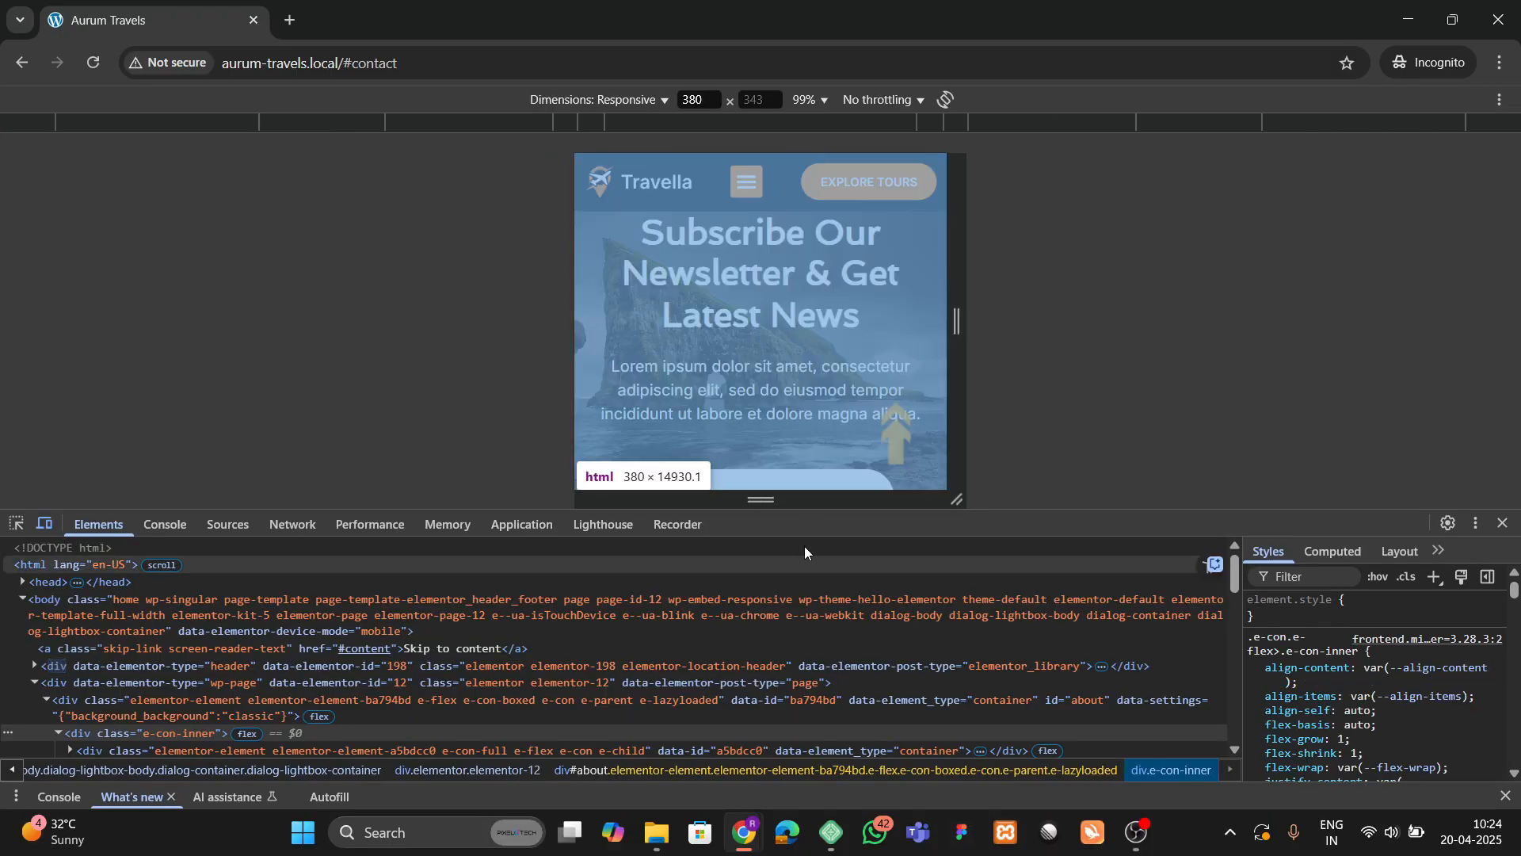
{"action": "left_click_drag", "start_coordinate": [817, 533], "coordinate": [818, 657]}
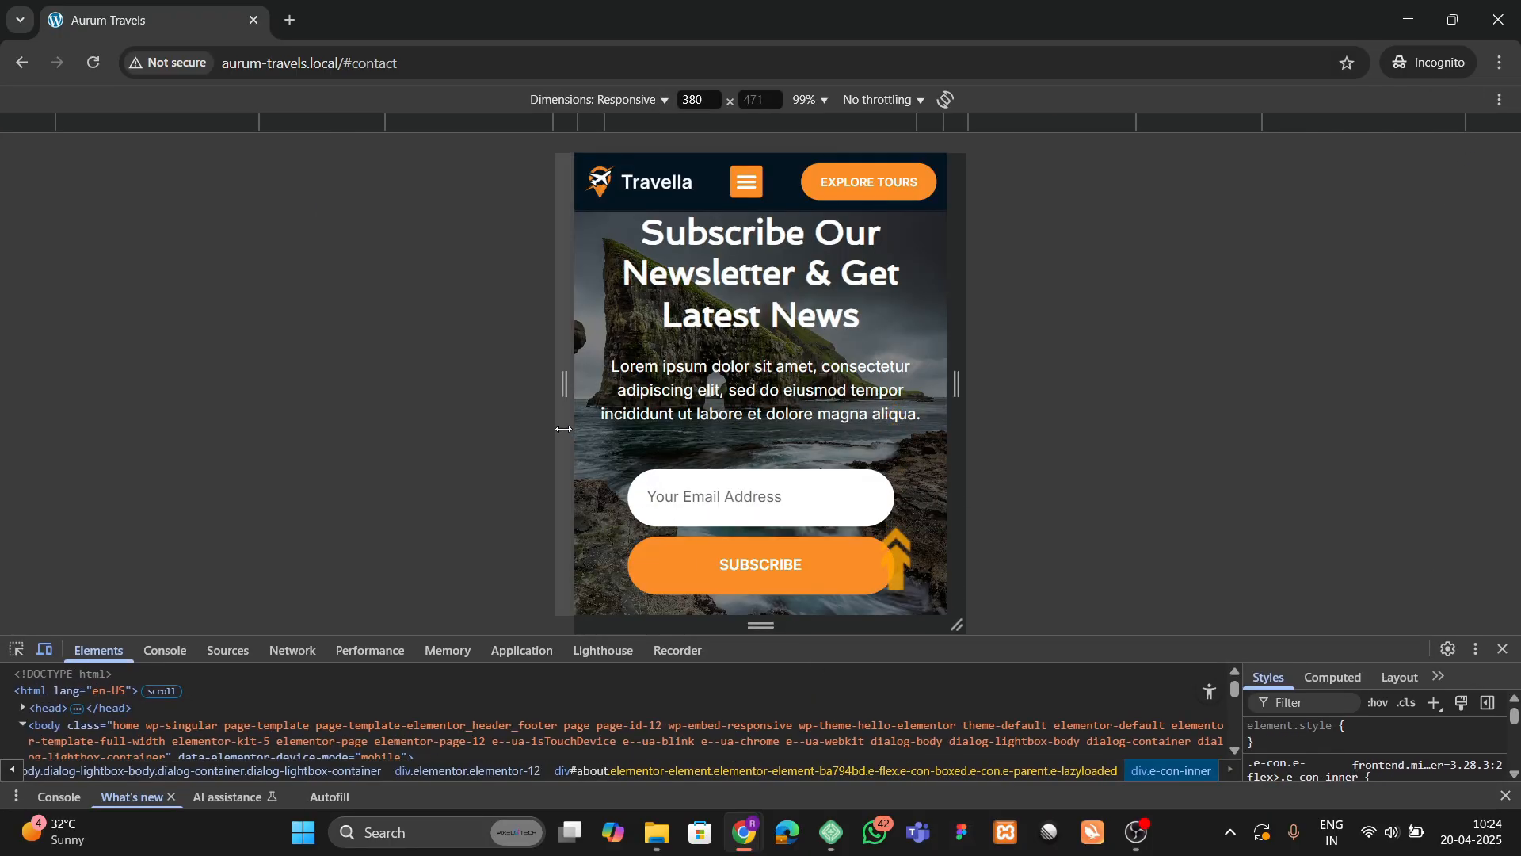
{"action": "left_click_drag", "start_coordinate": [572, 443], "coordinate": [545, 428]}
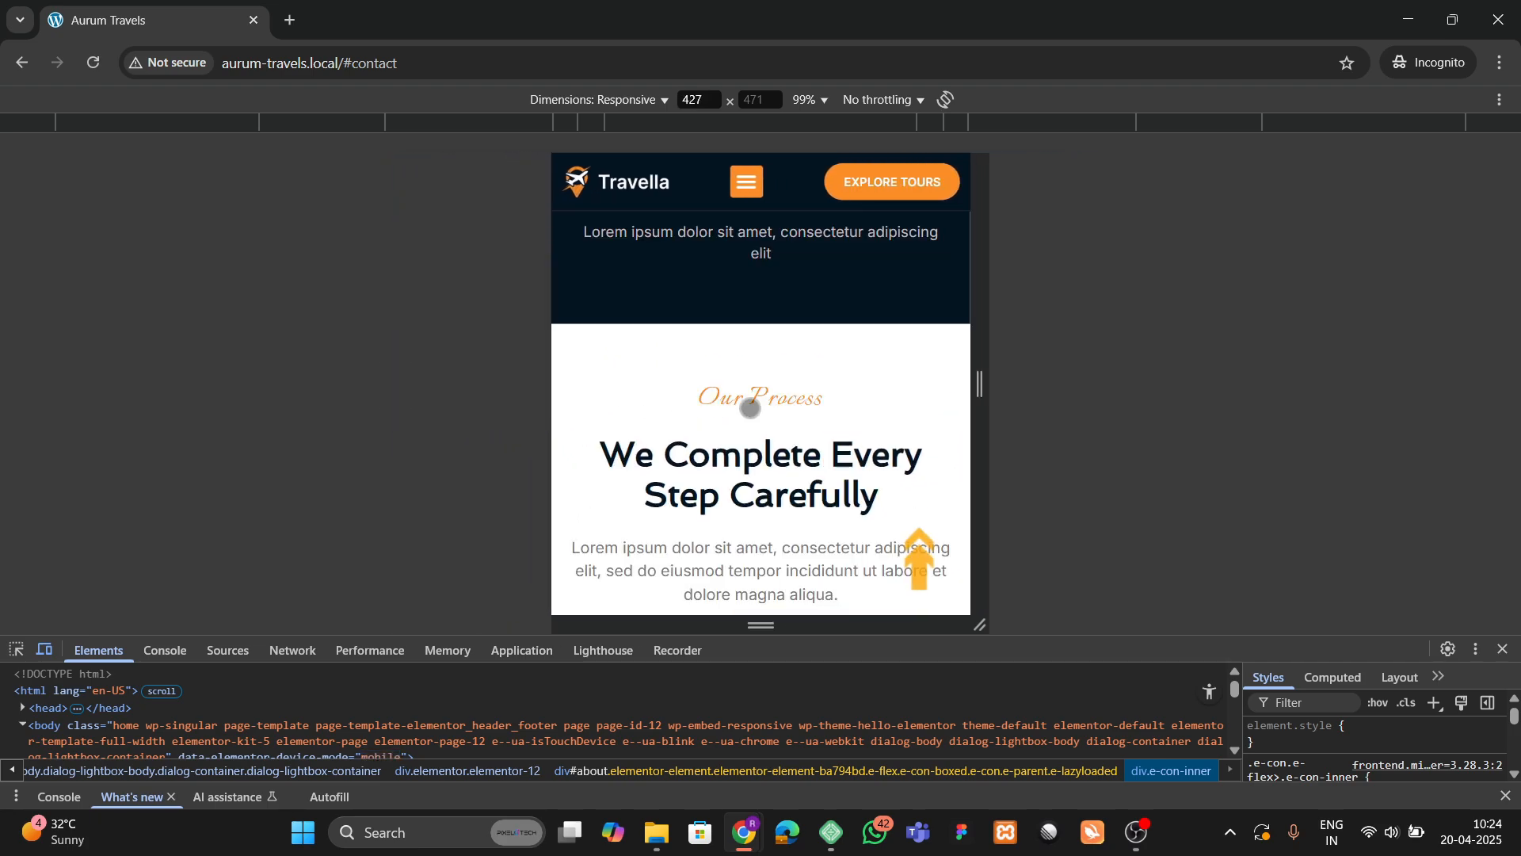
- Scroll the 427-pixel preview back up to the hero and close DevTools
{"action": "scroll", "coordinate": [787, 378], "scroll_direction": "up", "scroll_amount": 5}
{"action": "scroll", "coordinate": [787, 377], "scroll_direction": "up", "scroll_amount": 15}
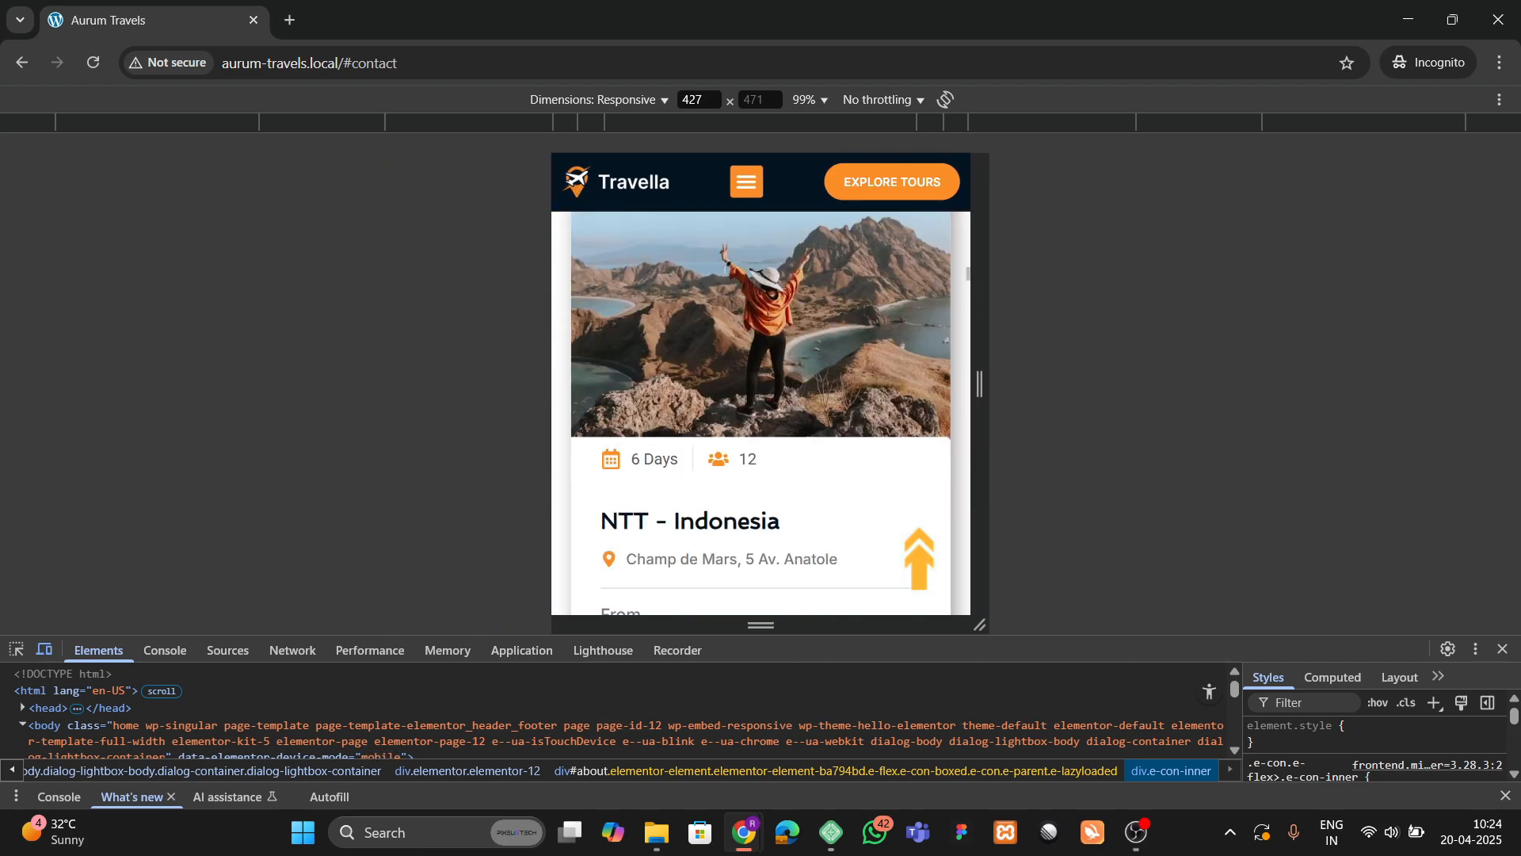
{"action": "scroll", "coordinate": [794, 380], "scroll_direction": "up", "scroll_amount": 15}
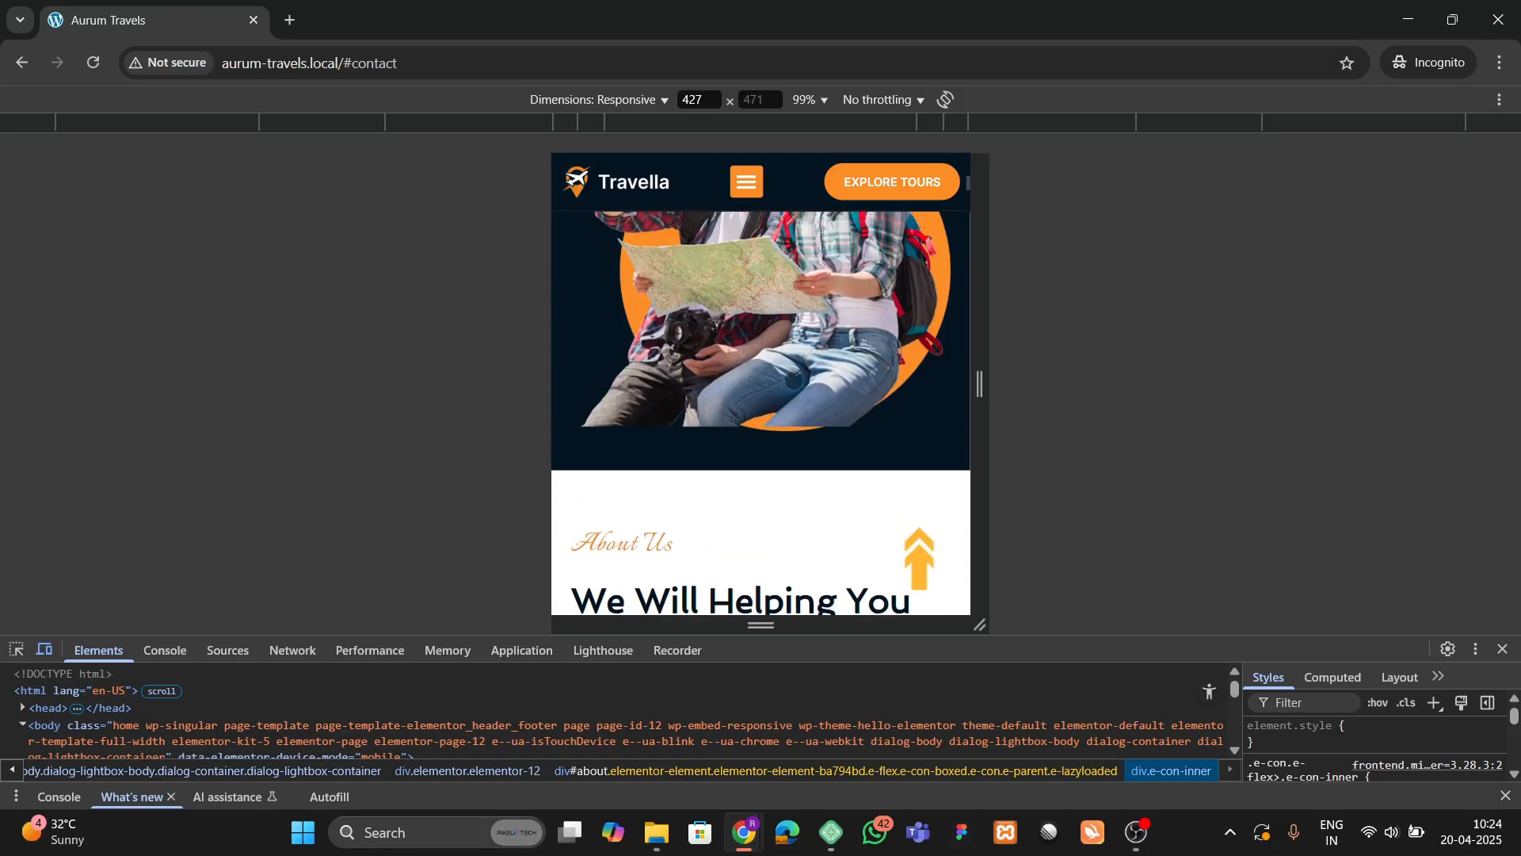
{"action": "scroll", "coordinate": [793, 381], "scroll_direction": "up", "scroll_amount": 2}
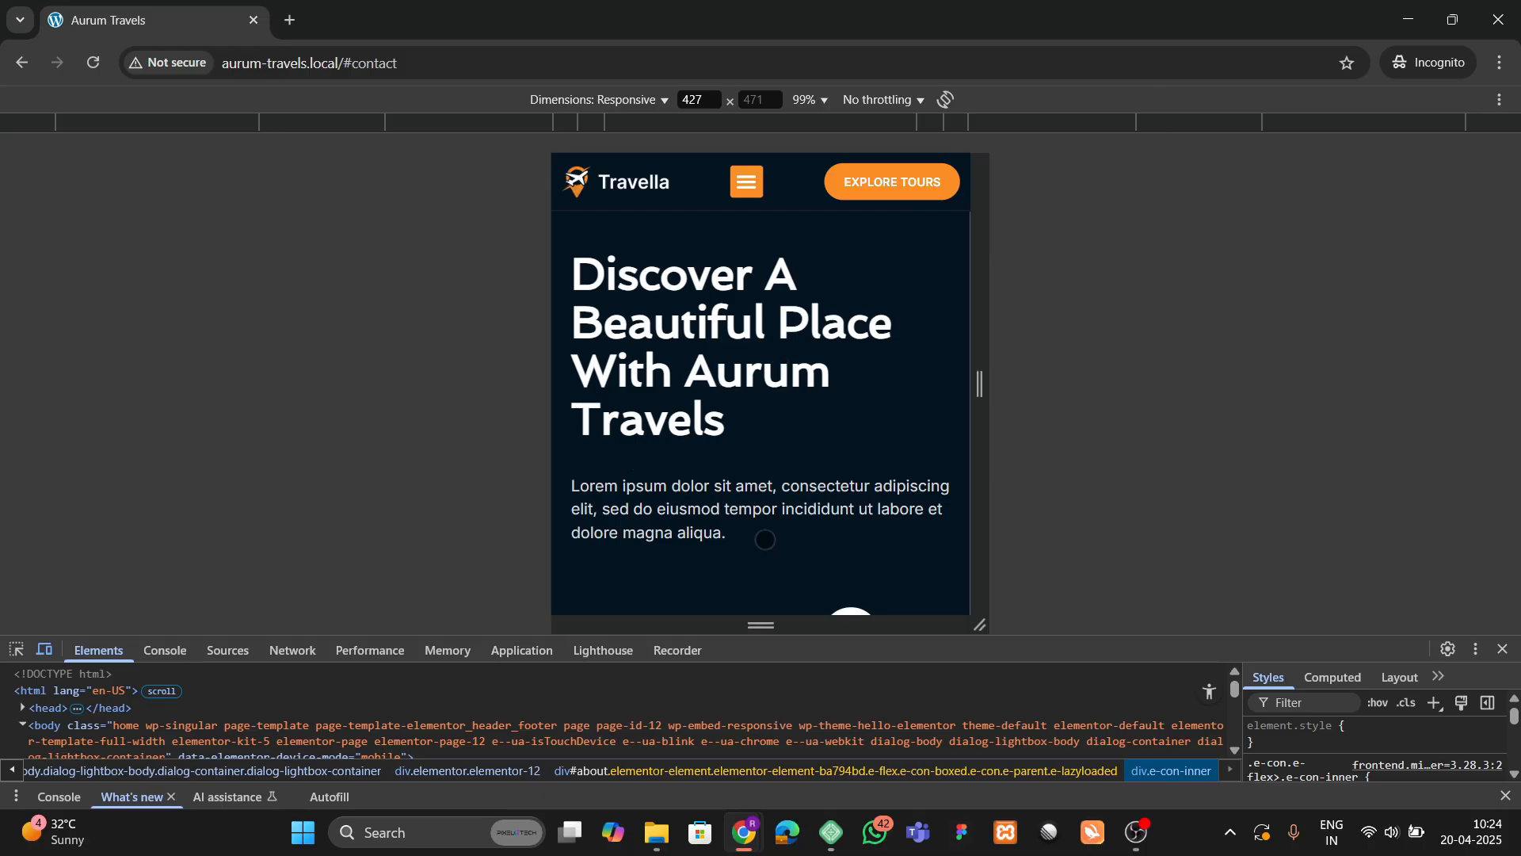
{"action": "left_click", "coordinate": [1503, 648]}
- Switch to the aurum travels 2 admin and show Installed Plugins with Elementor and Elementor Pro
{"action": "scroll", "coordinate": [459, 482], "scroll_direction": "down", "scroll_amount": 5}
{"action": "key", "text": "alt+Tab"}
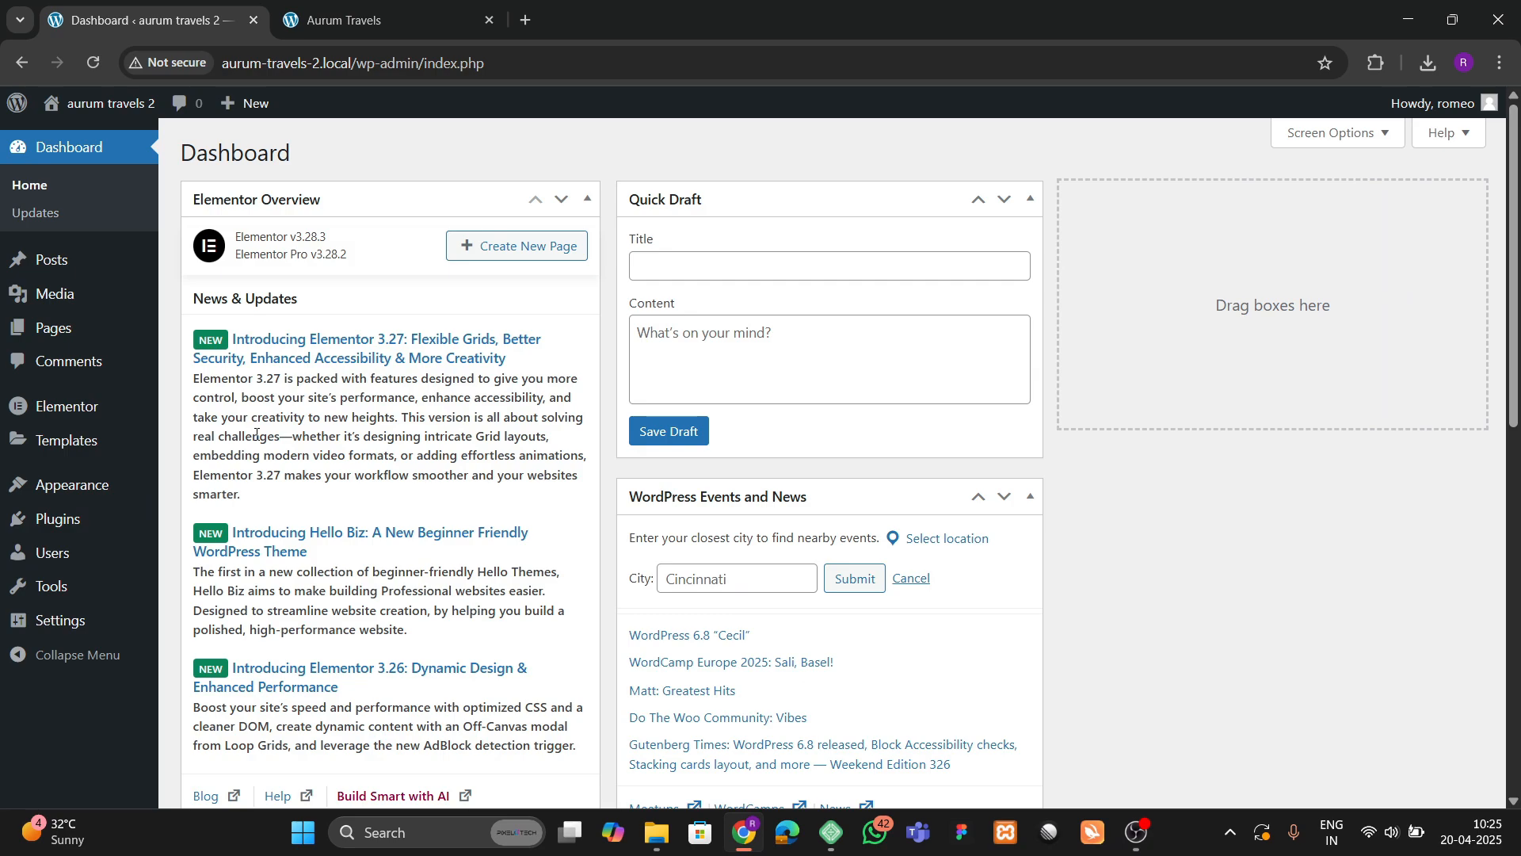
{"action": "mouse_move", "coordinate": [70, 495]}
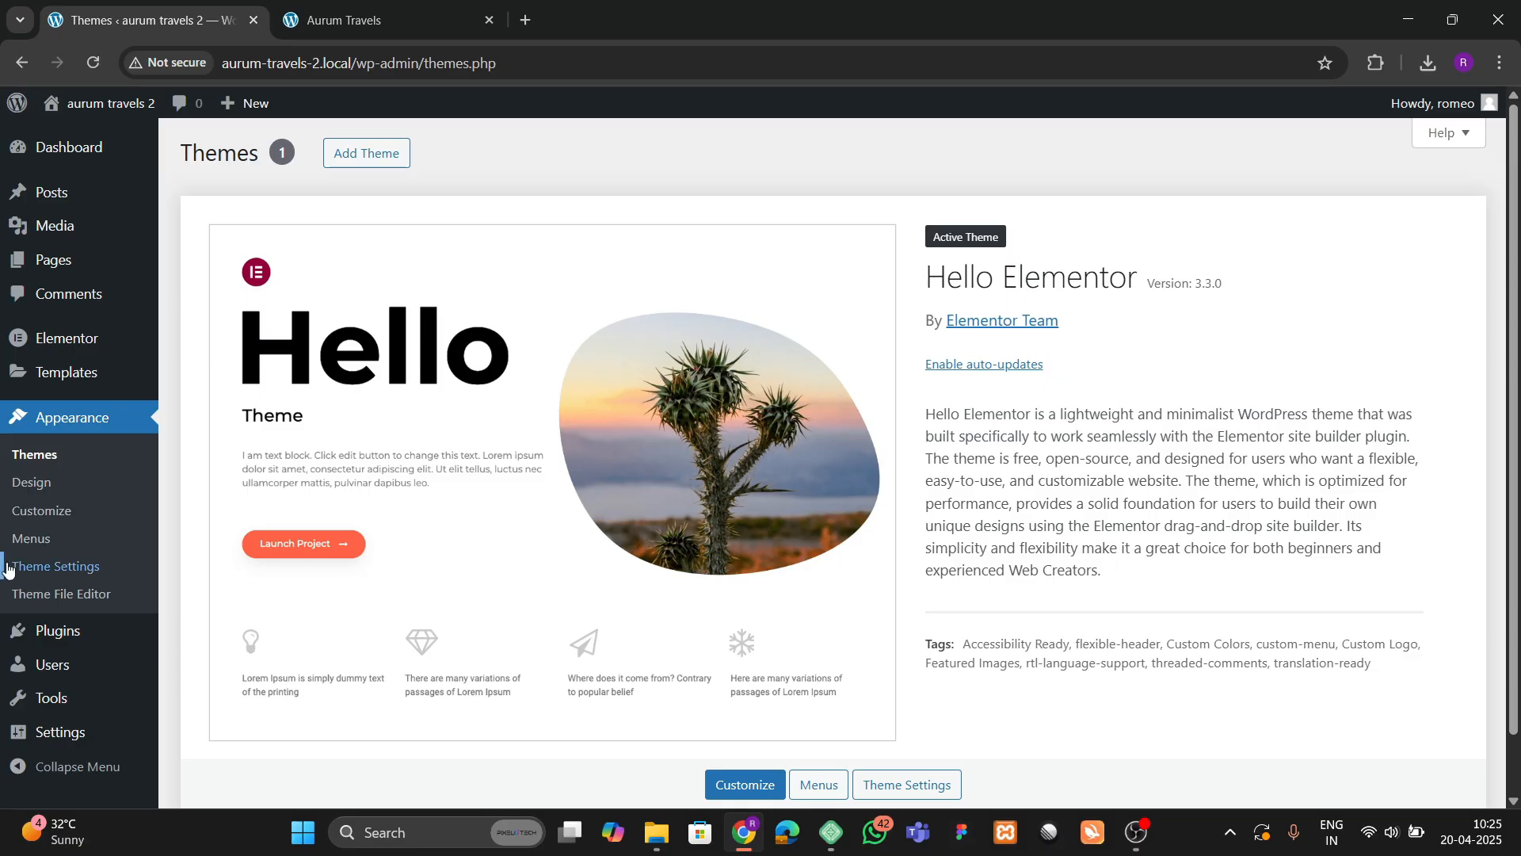
{"action": "scroll", "coordinate": [32, 565], "scroll_direction": "down", "scroll_amount": 1}
{"action": "mouse_move", "coordinate": [92, 639]}
{"action": "left_click", "coordinate": [184, 638]}
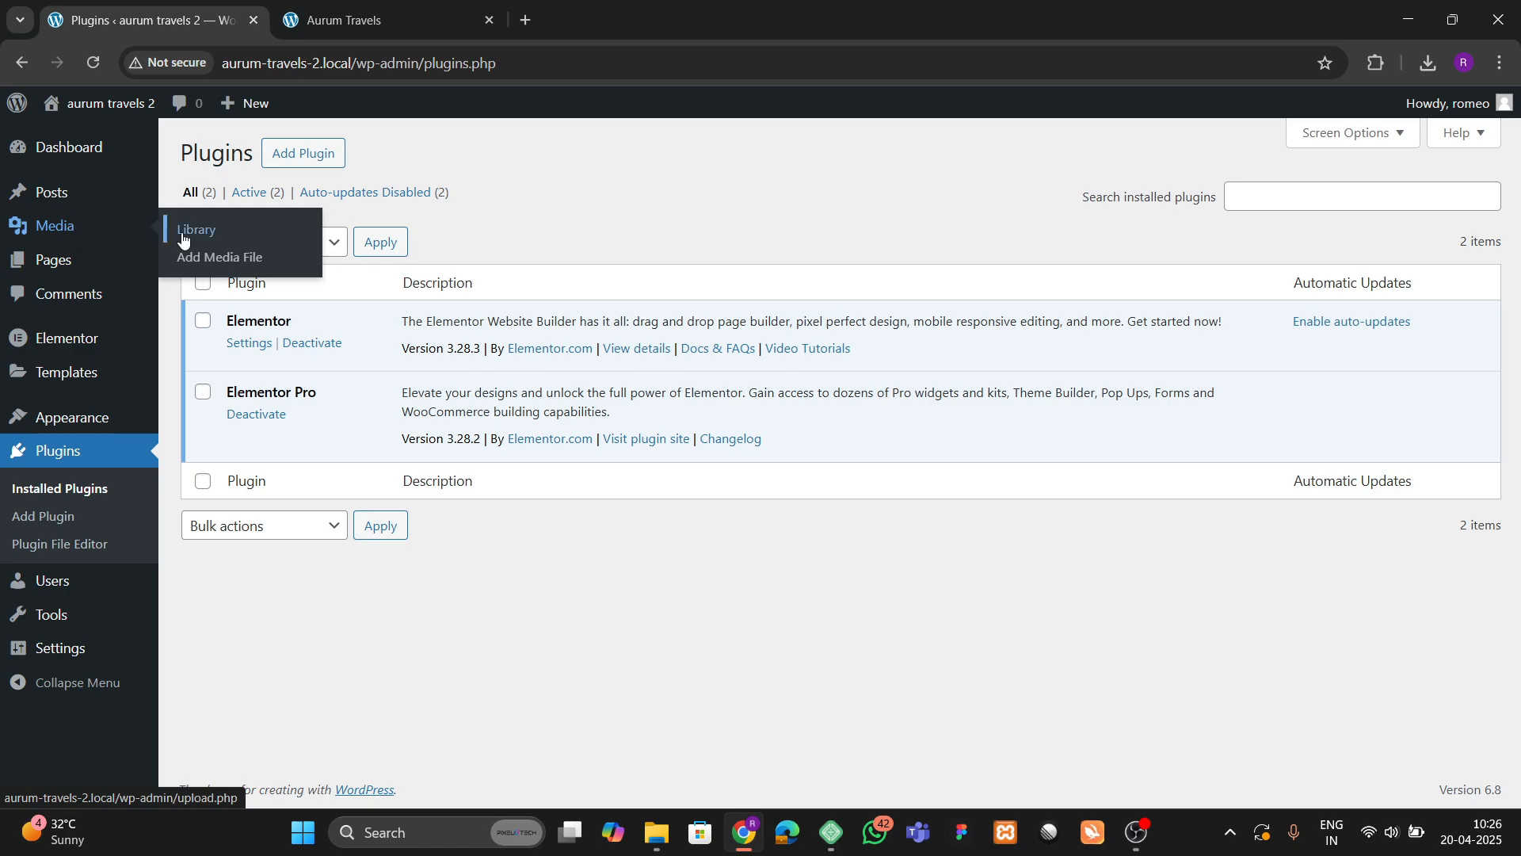
- In the Media Library, add new media and begin selecting files from the computer
{"action": "left_click", "coordinate": [186, 227]}
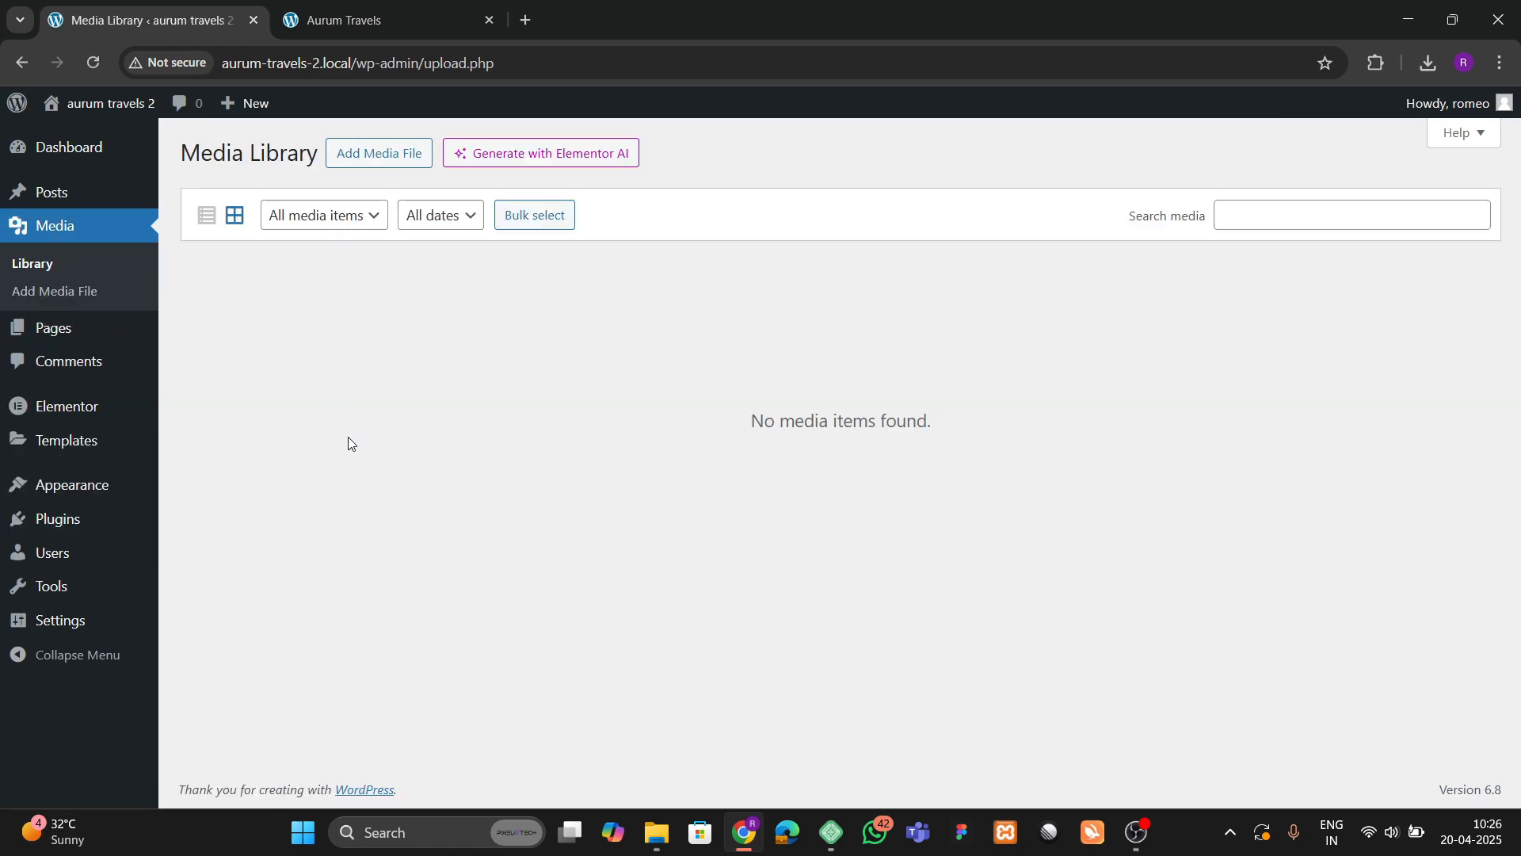
{"action": "left_click", "coordinate": [398, 166]}
{"action": "left_click", "coordinate": [858, 311]}
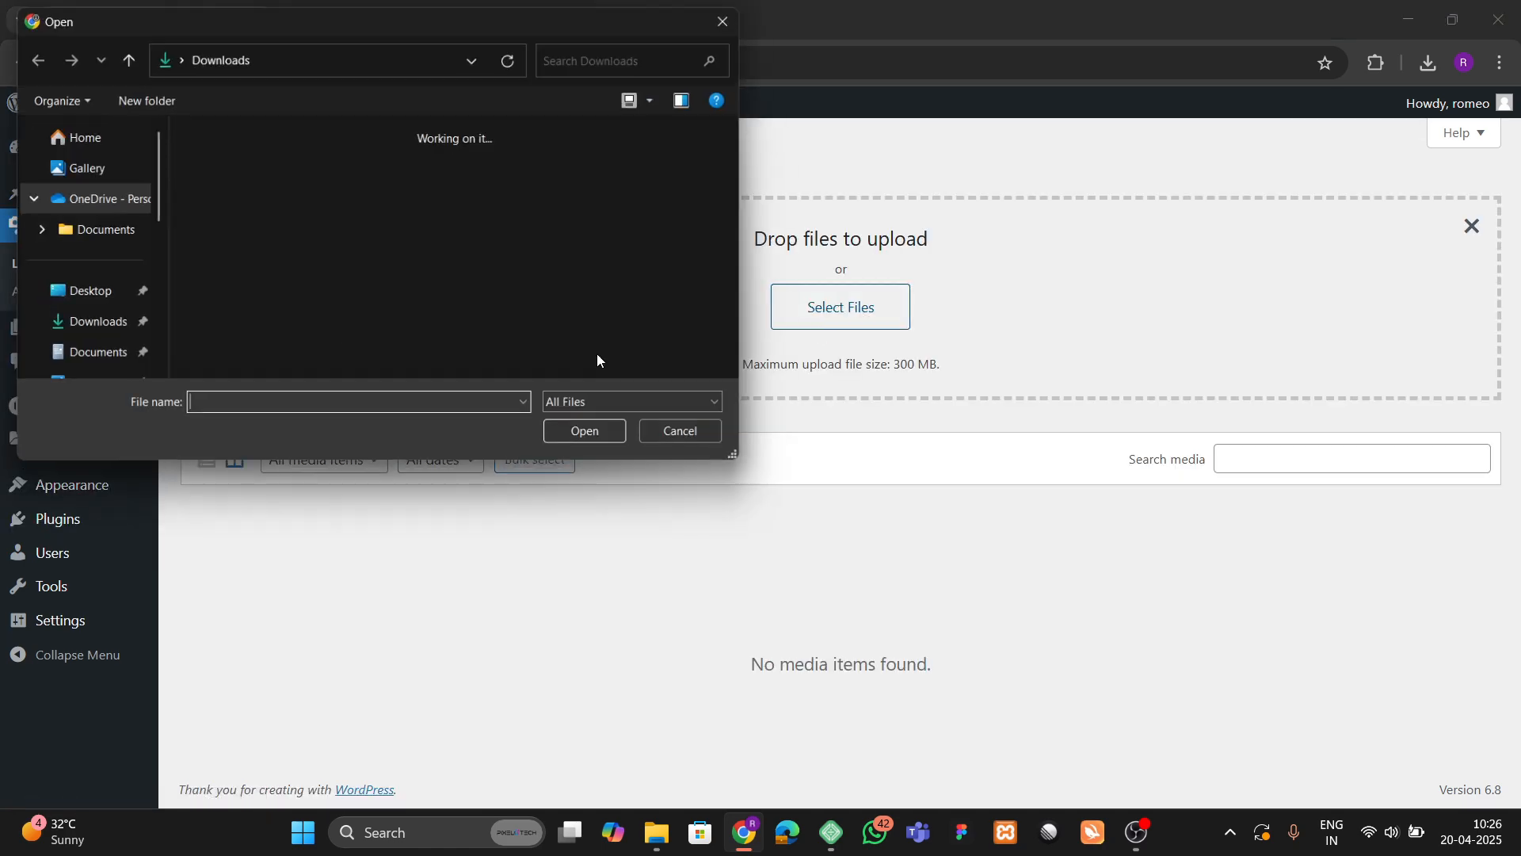
{"action": "scroll", "coordinate": [322, 318], "scroll_direction": "down", "scroll_amount": 8}
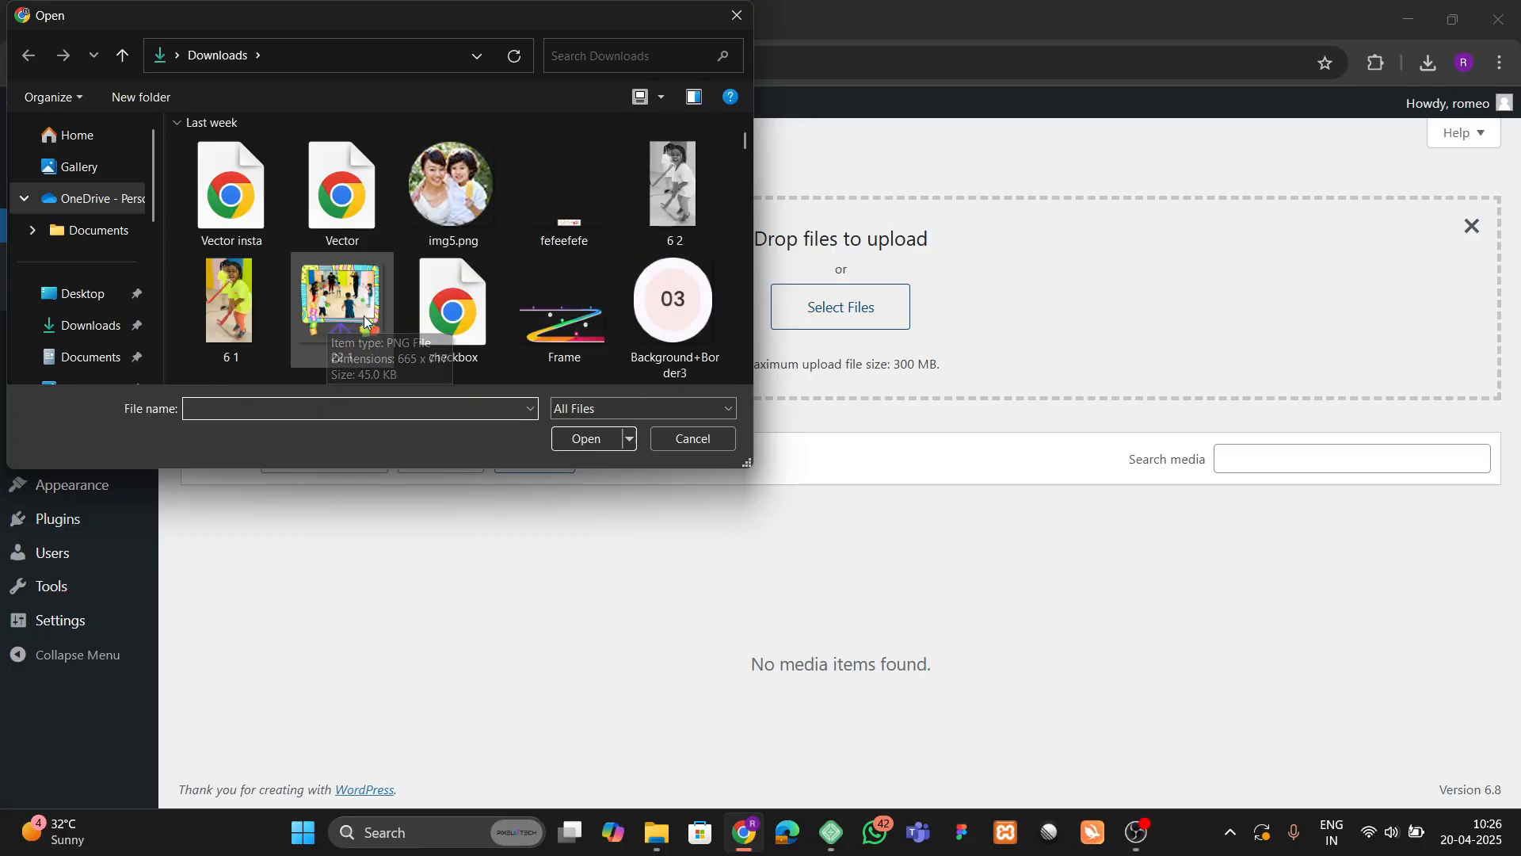
{"action": "scroll", "coordinate": [414, 298], "scroll_direction": "down", "scroll_amount": 10}
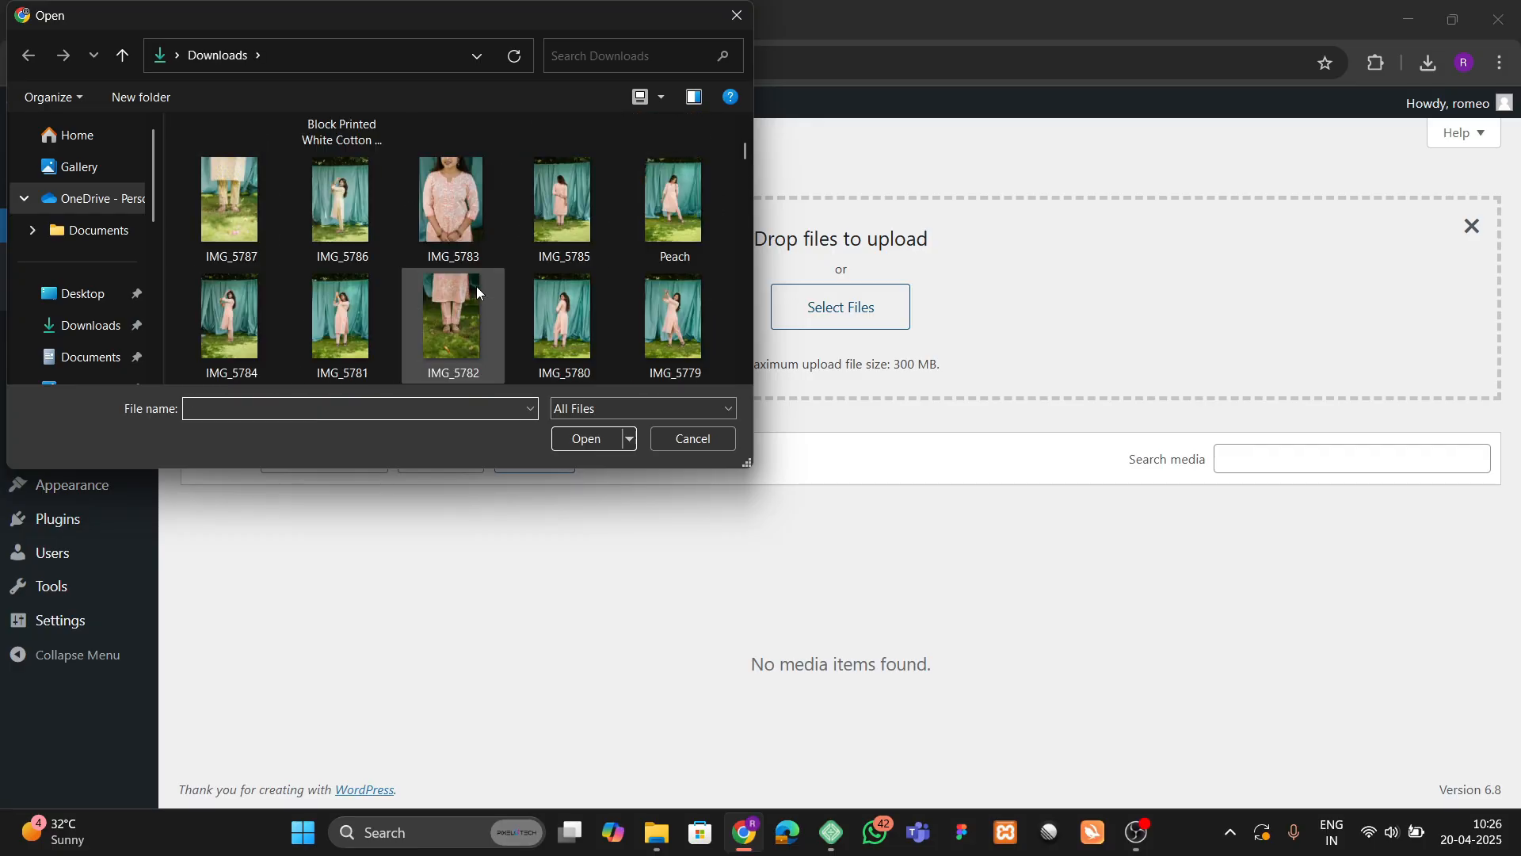
{"action": "scroll", "coordinate": [503, 295], "scroll_direction": "down", "scroll_amount": 8}
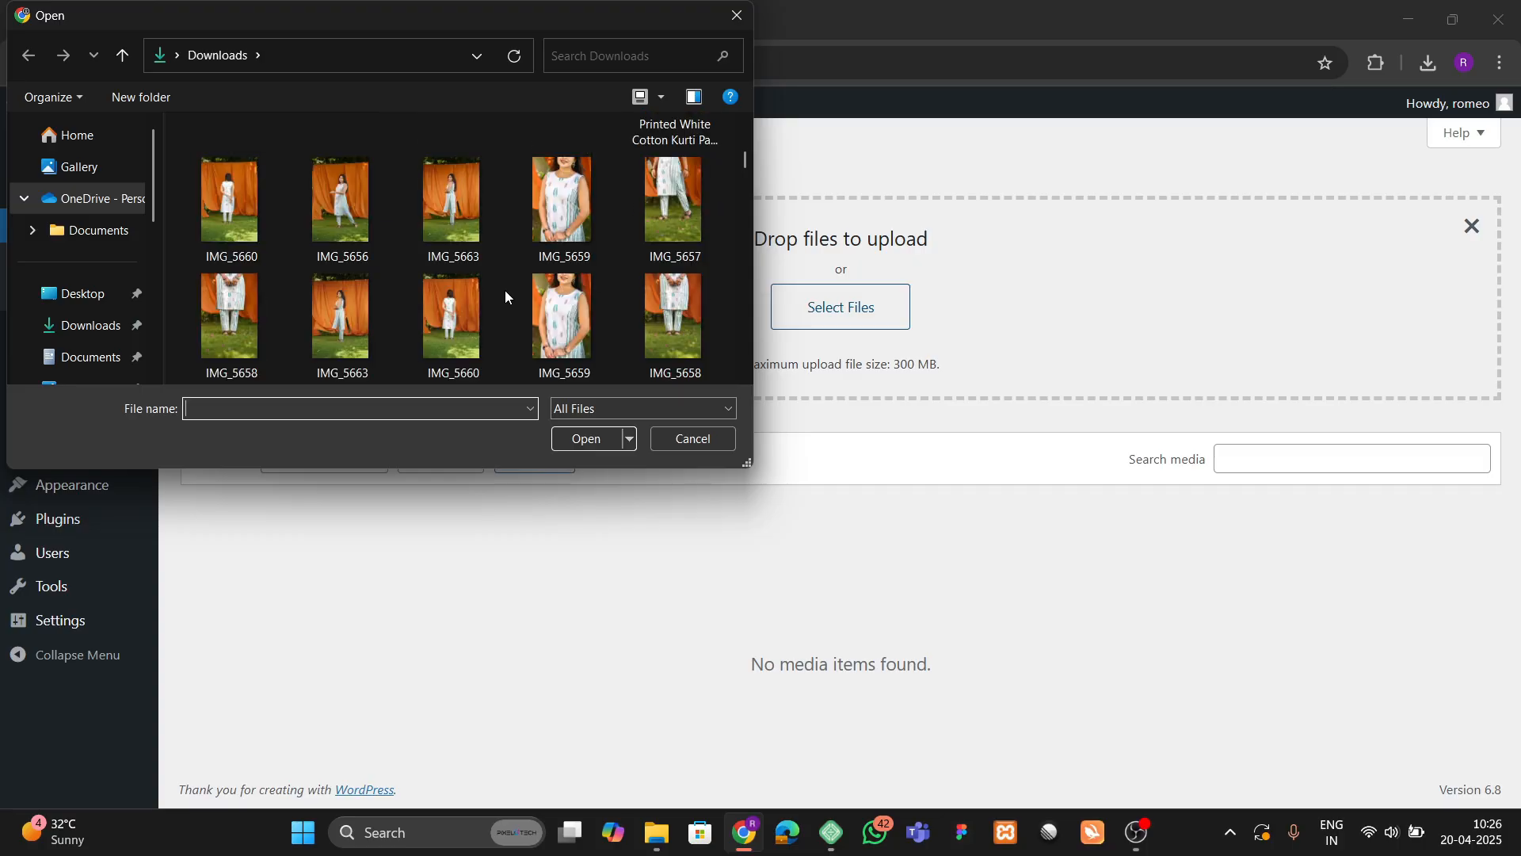
{"action": "scroll", "coordinate": [505, 297], "scroll_direction": "down", "scroll_amount": 5}
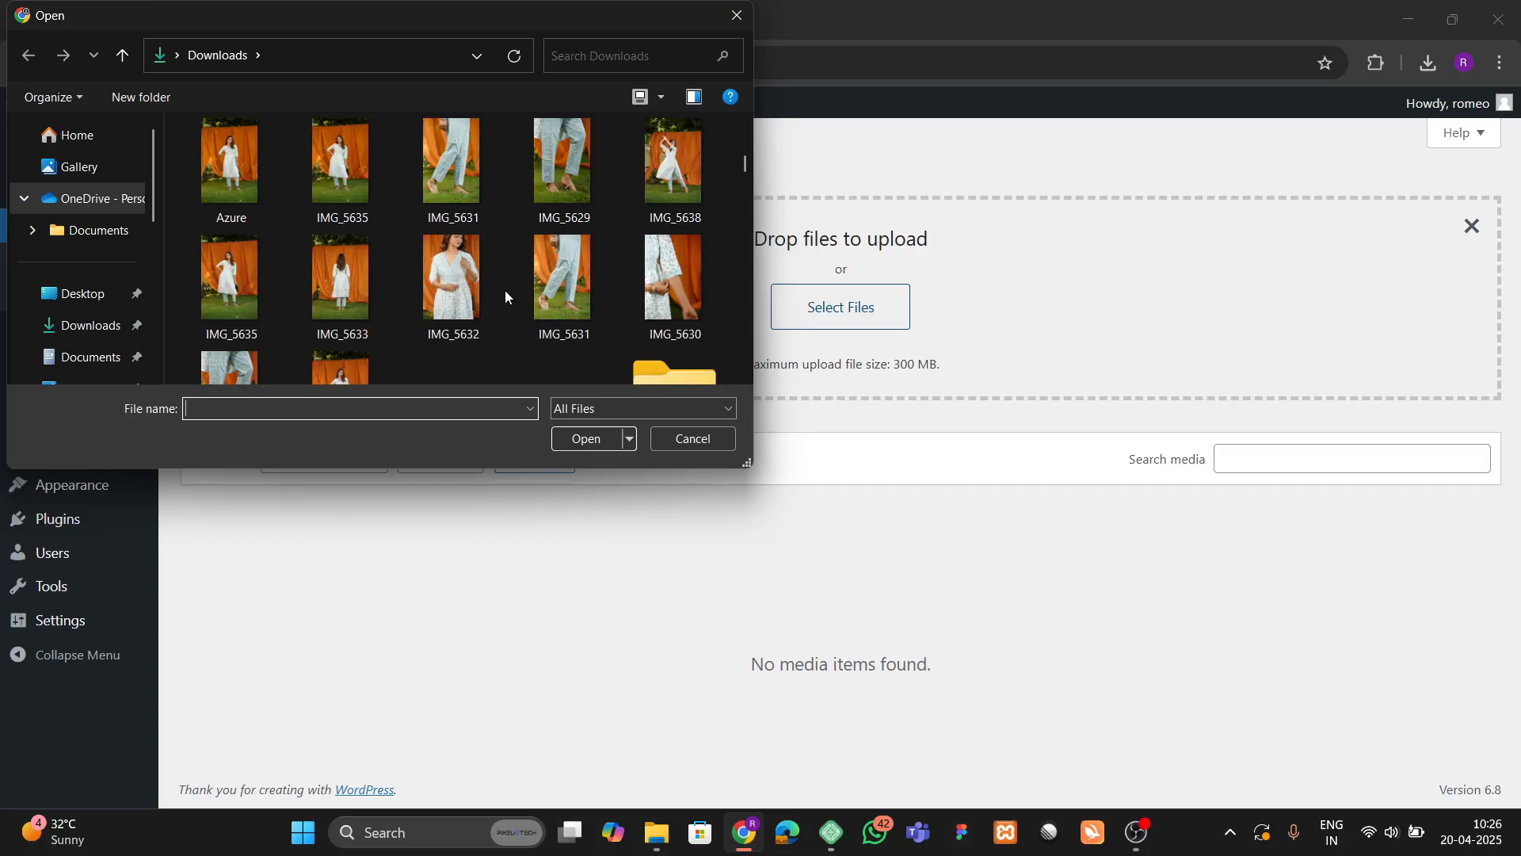
{"action": "scroll", "coordinate": [507, 301], "scroll_direction": "down", "scroll_amount": 5}
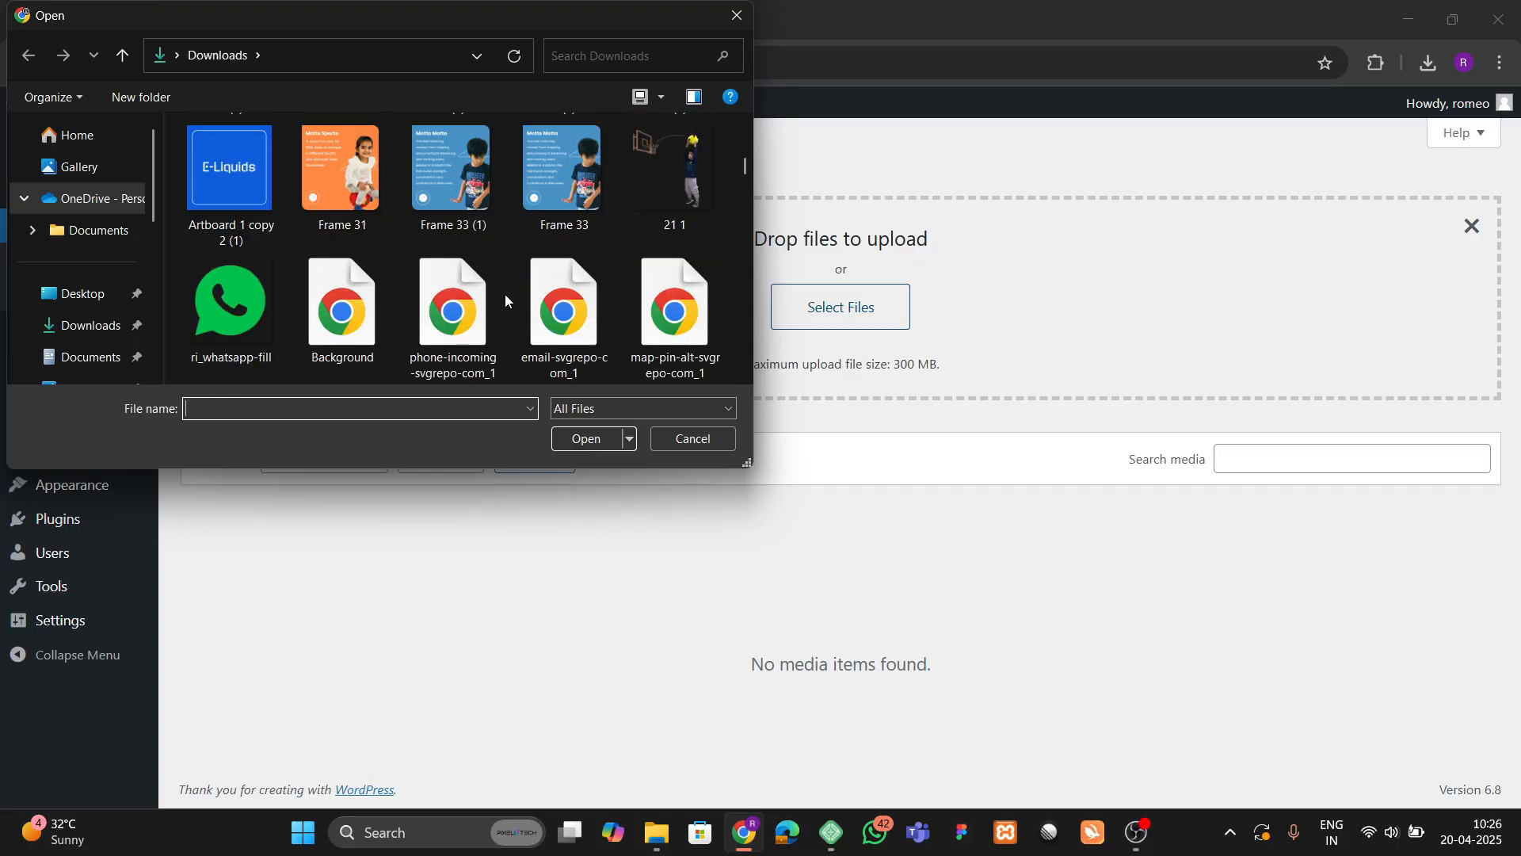
{"action": "scroll", "coordinate": [507, 301], "scroll_direction": "down", "scroll_amount": 3}
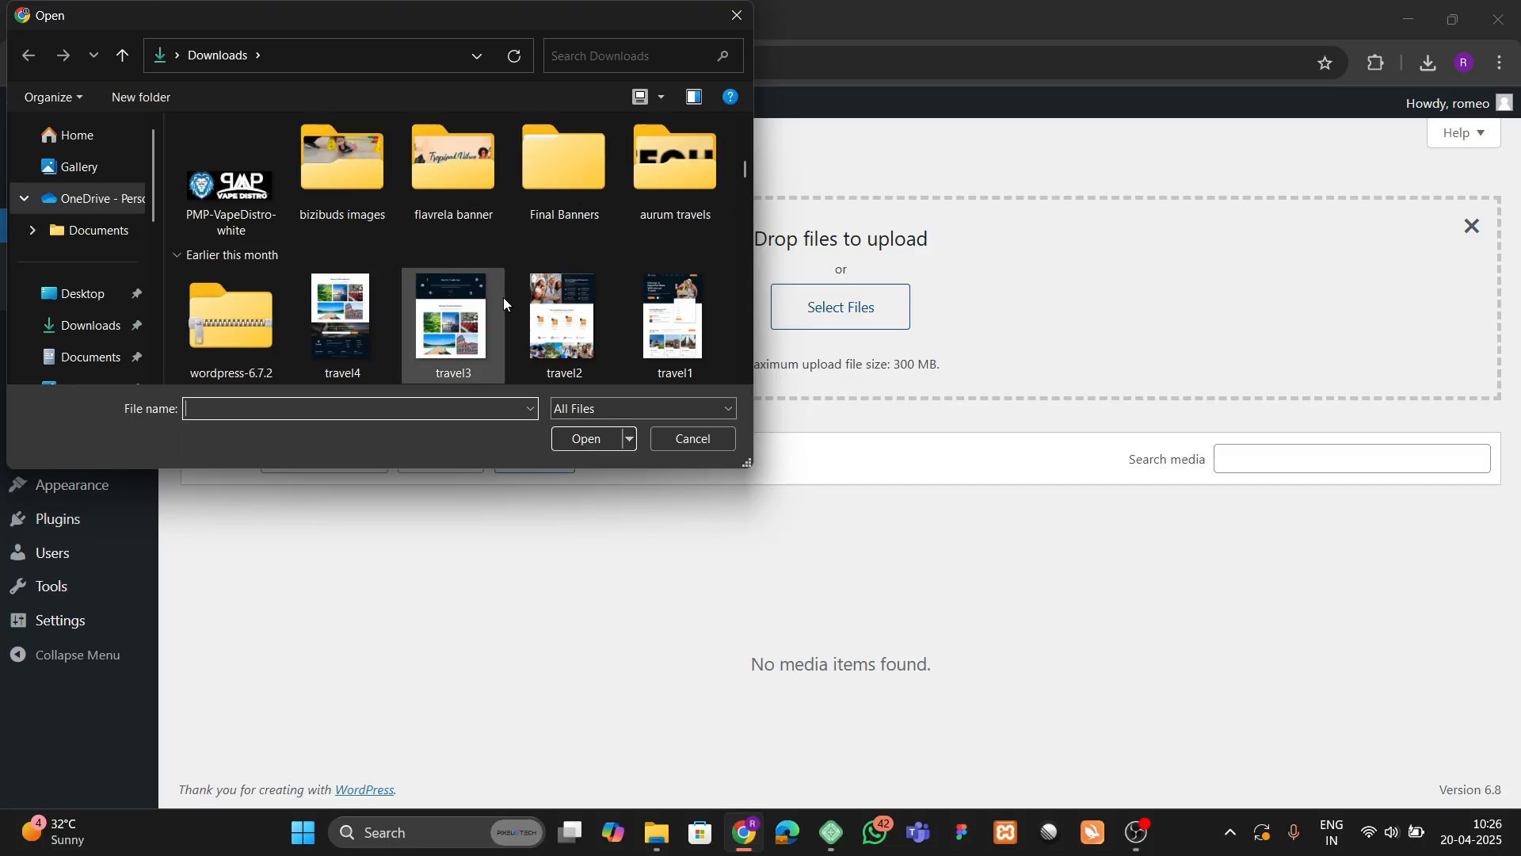
- Upload every image in the aurum travels folder, the logo and five portraits
{"action": "double_click", "coordinate": [657, 182]}
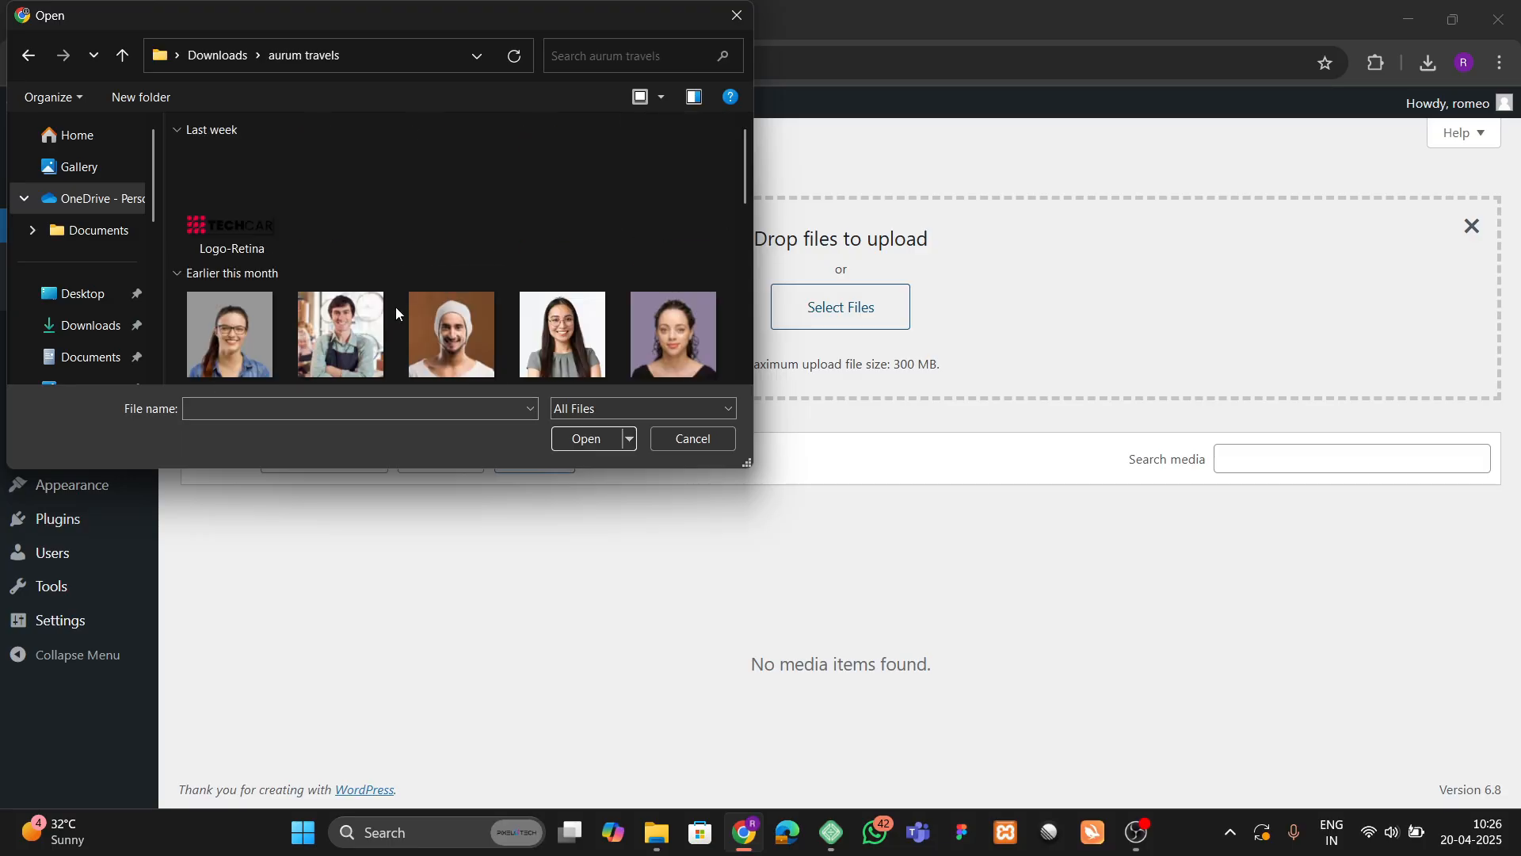
{"action": "key", "text": "ctrl+a"}
{"action": "left_click", "coordinate": [594, 438]}
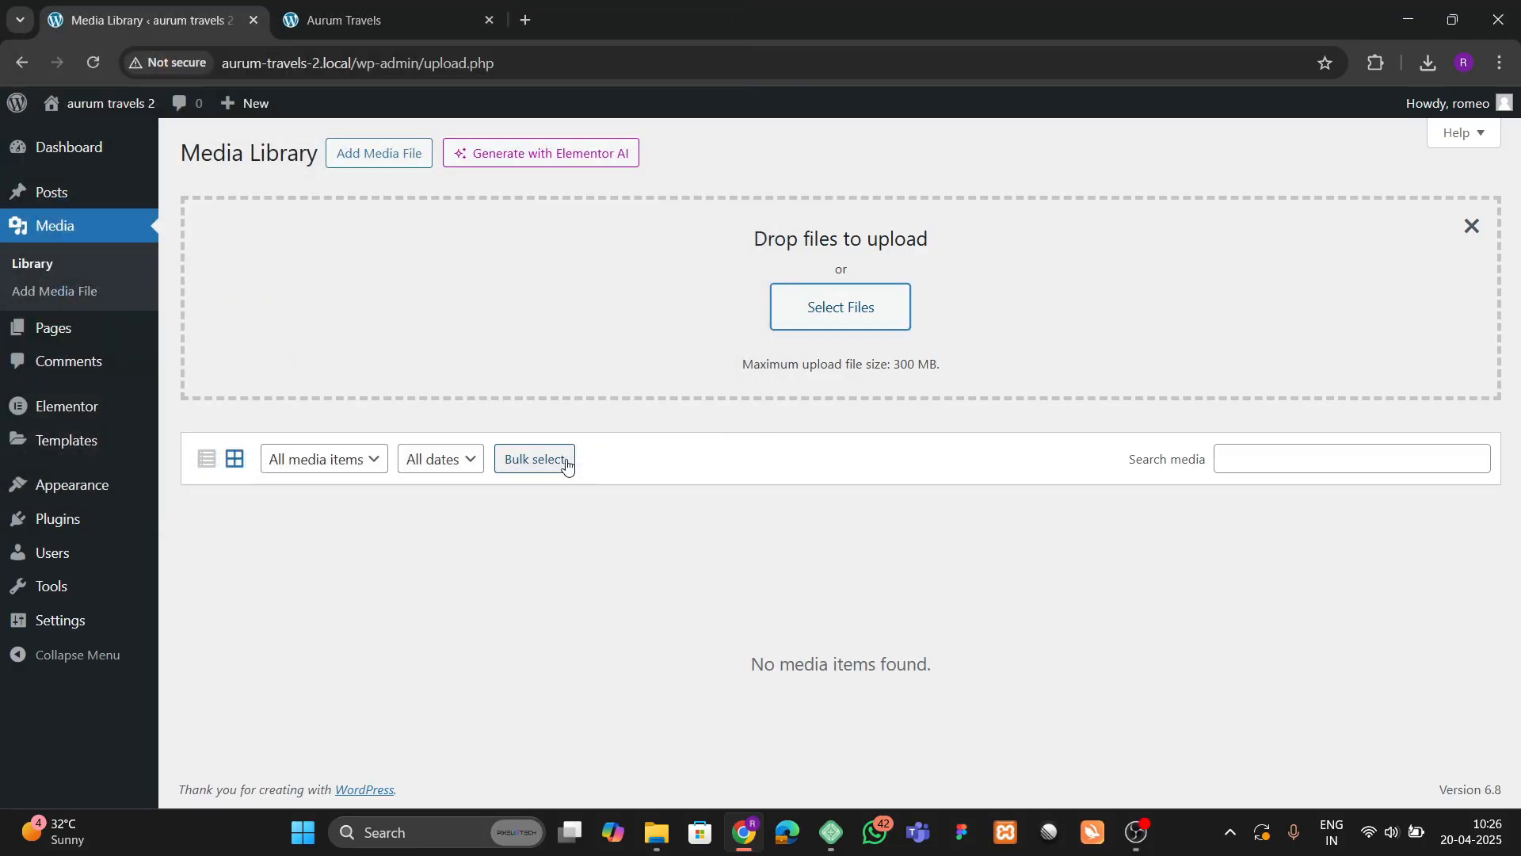
{"action": "scroll", "coordinate": [530, 583], "scroll_direction": "down", "scroll_amount": 4}
{"action": "scroll", "coordinate": [577, 564], "scroll_direction": "down", "scroll_amount": 3}
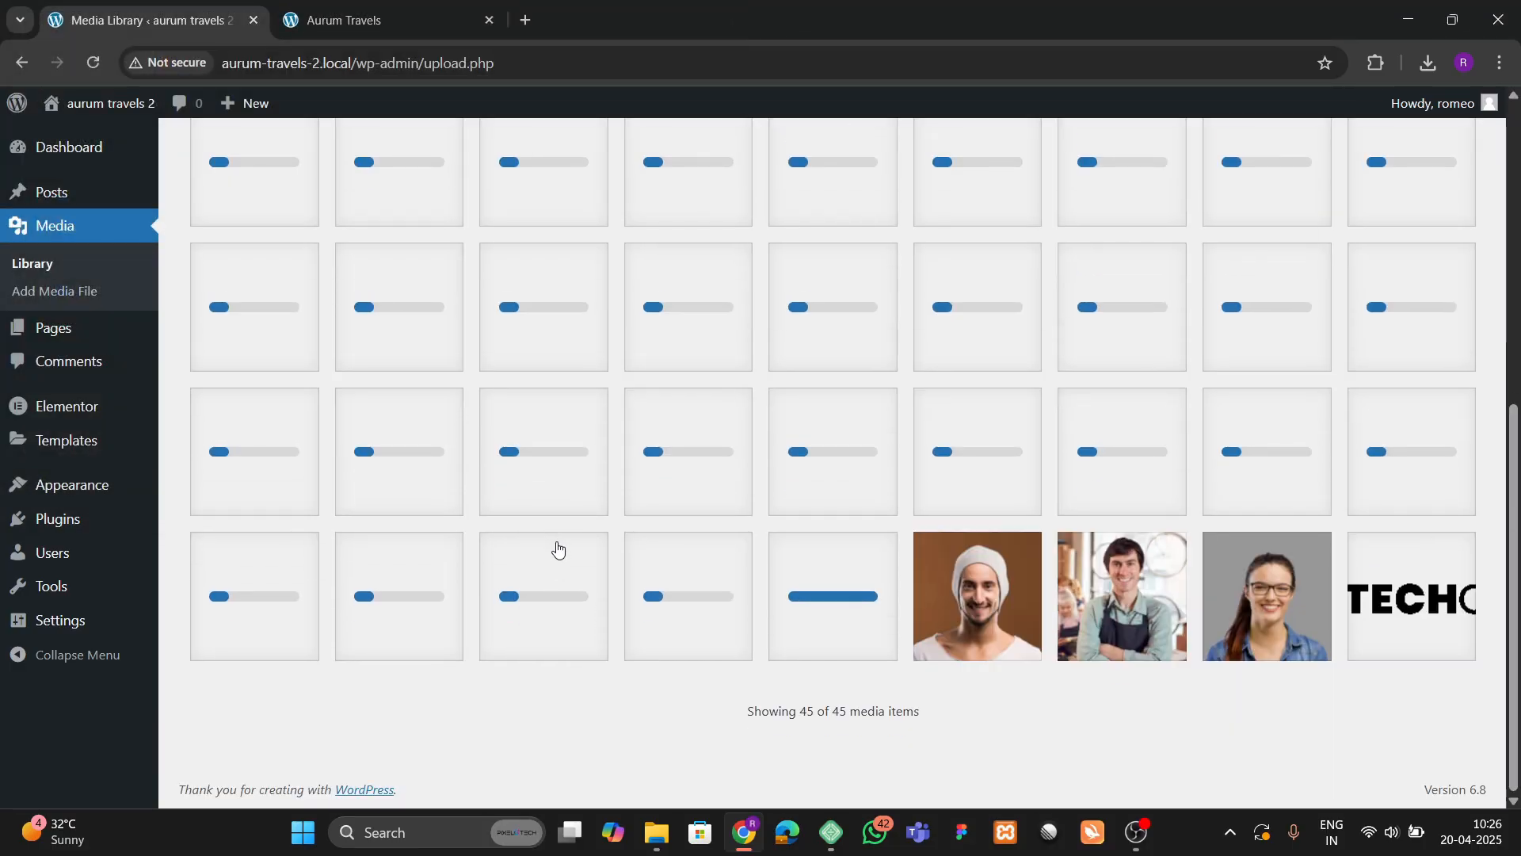
{"action": "scroll", "coordinate": [572, 572], "scroll_direction": "up", "scroll_amount": 5}
{"action": "scroll", "coordinate": [571, 572], "scroll_direction": "down", "scroll_amount": 4}
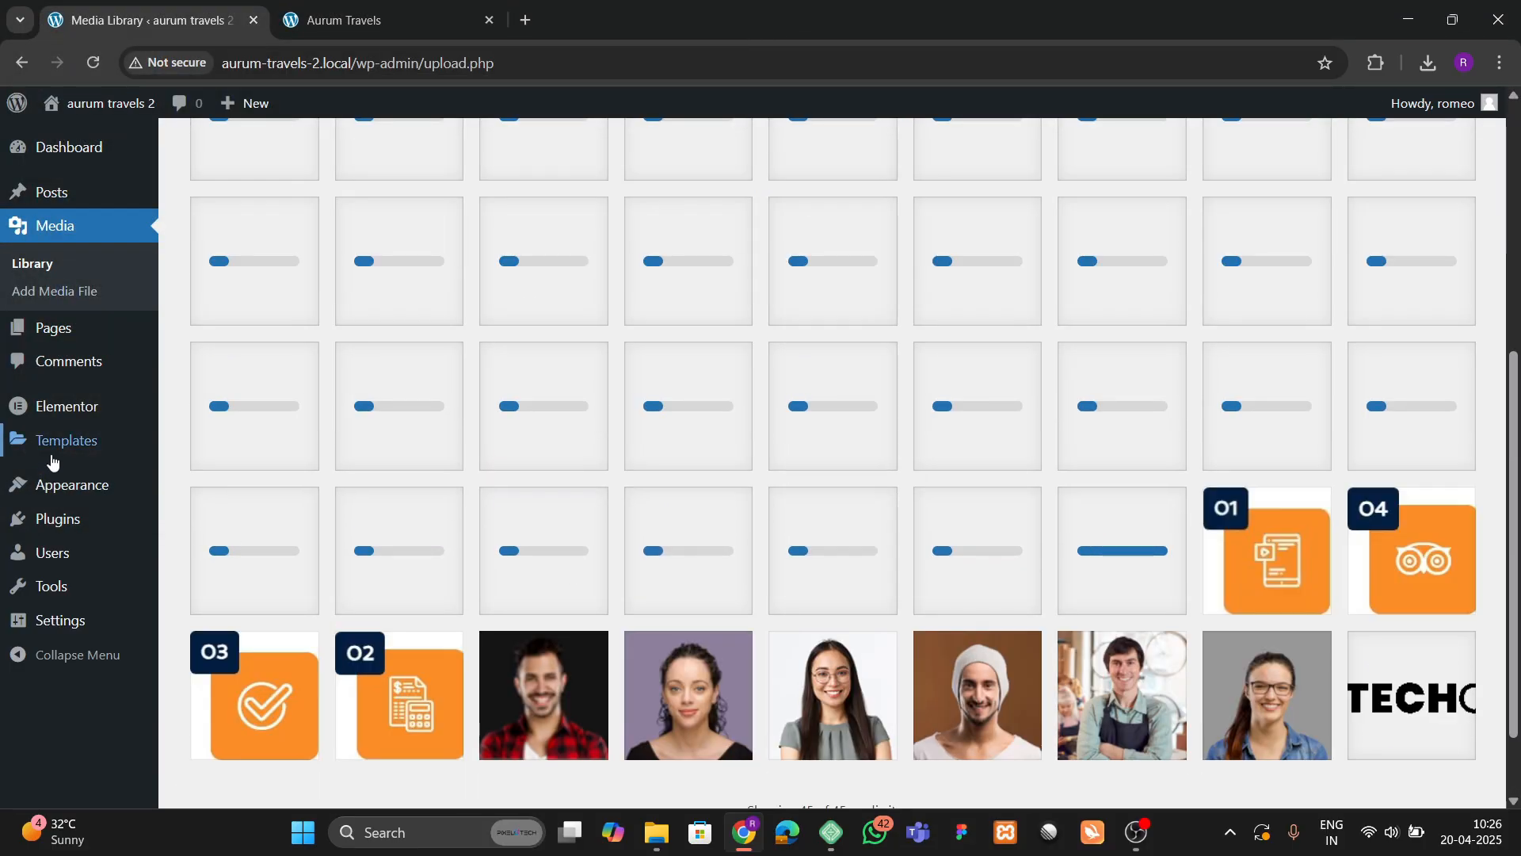
{"action": "scroll", "coordinate": [571, 554], "scroll_direction": "up", "scroll_amount": 4}
- Bulk-trash both Privacy Policy and Sample Page from the All Pages list
{"action": "mouse_move", "coordinate": [54, 336]}
{"action": "left_click", "coordinate": [202, 339]}
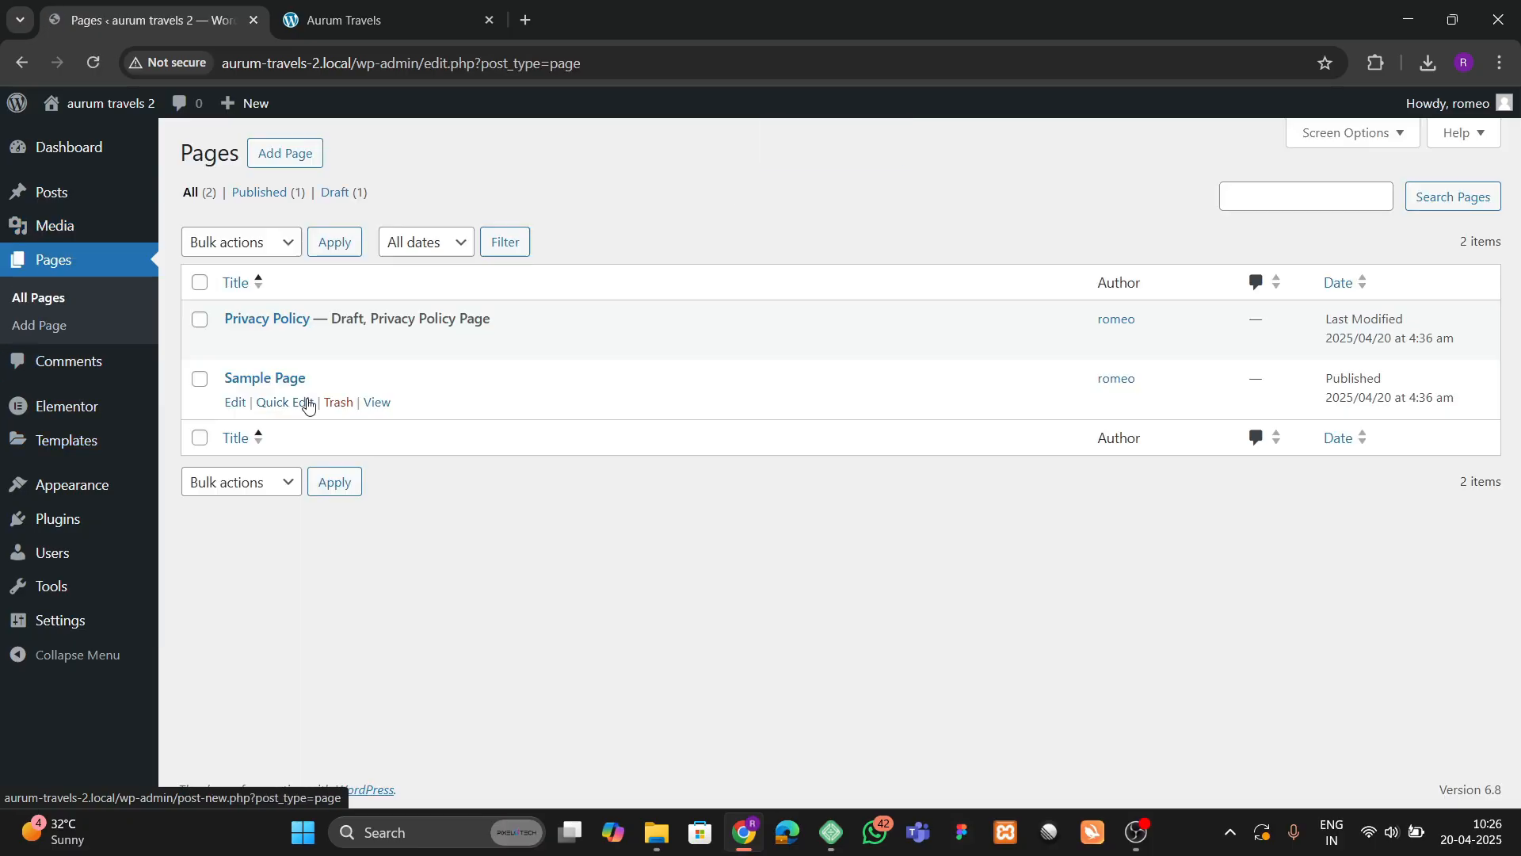
{"action": "left_click", "coordinate": [201, 284]}
{"action": "left_click", "coordinate": [245, 243]}
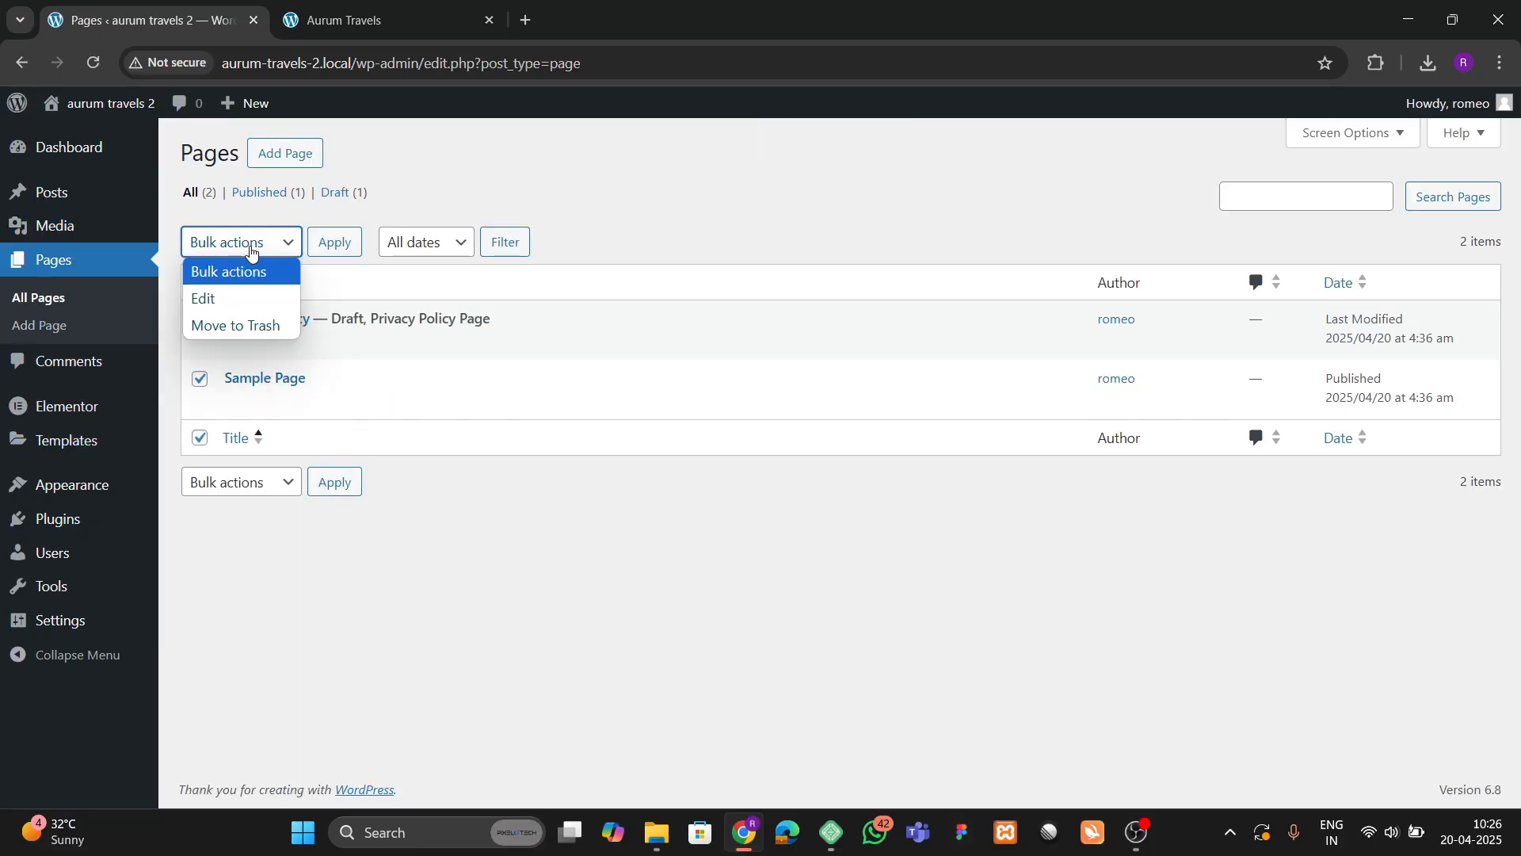
{"action": "left_click", "coordinate": [249, 325]}
{"action": "left_click", "coordinate": [340, 252]}
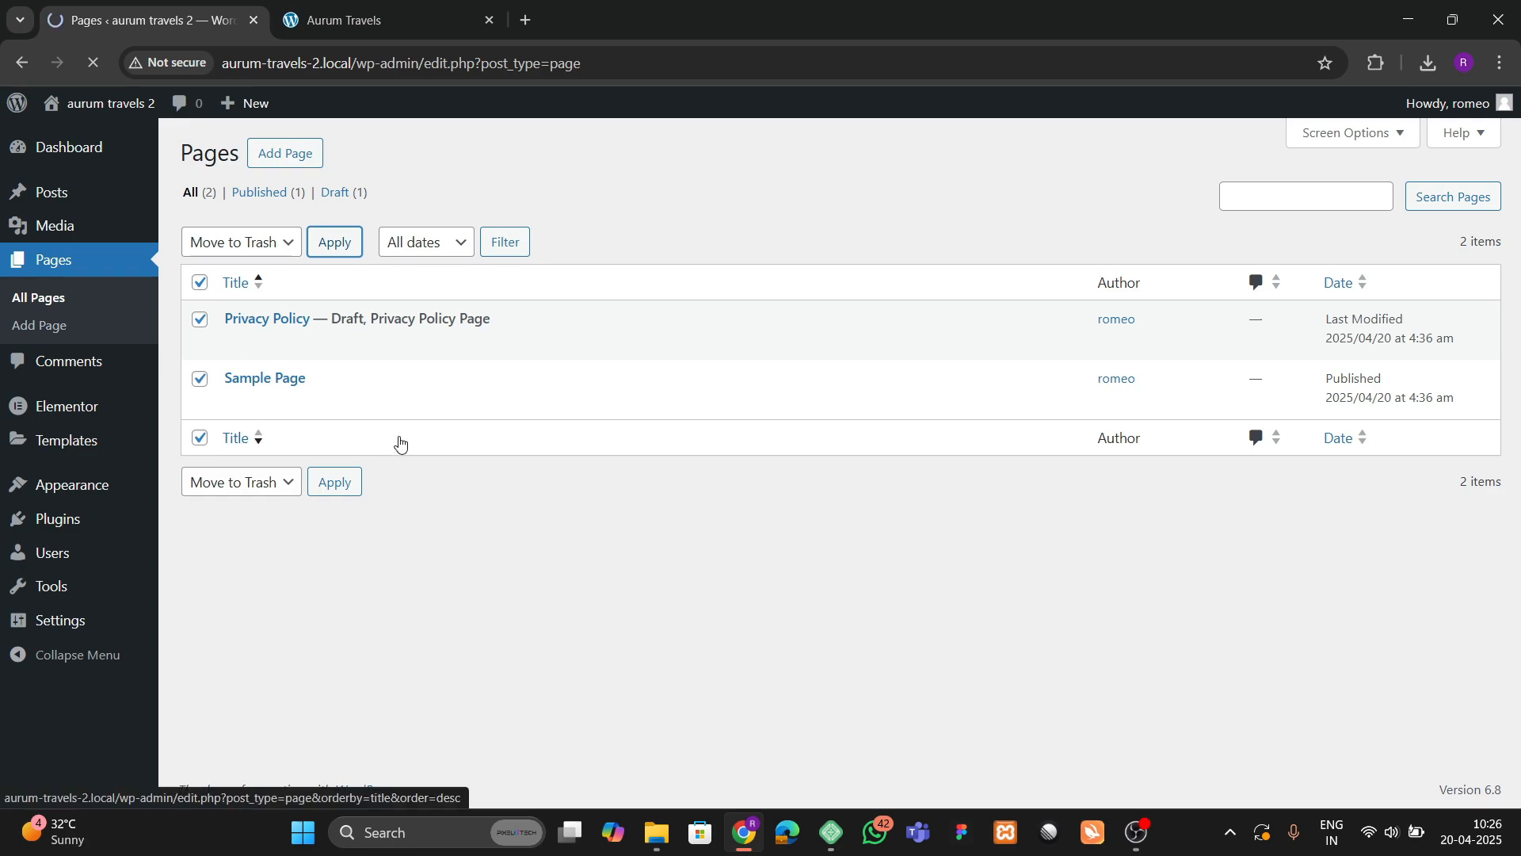
- Switch between the Travella homepage tab and the emptied WordPress pages list
{"action": "left_click", "coordinate": [366, 7]}
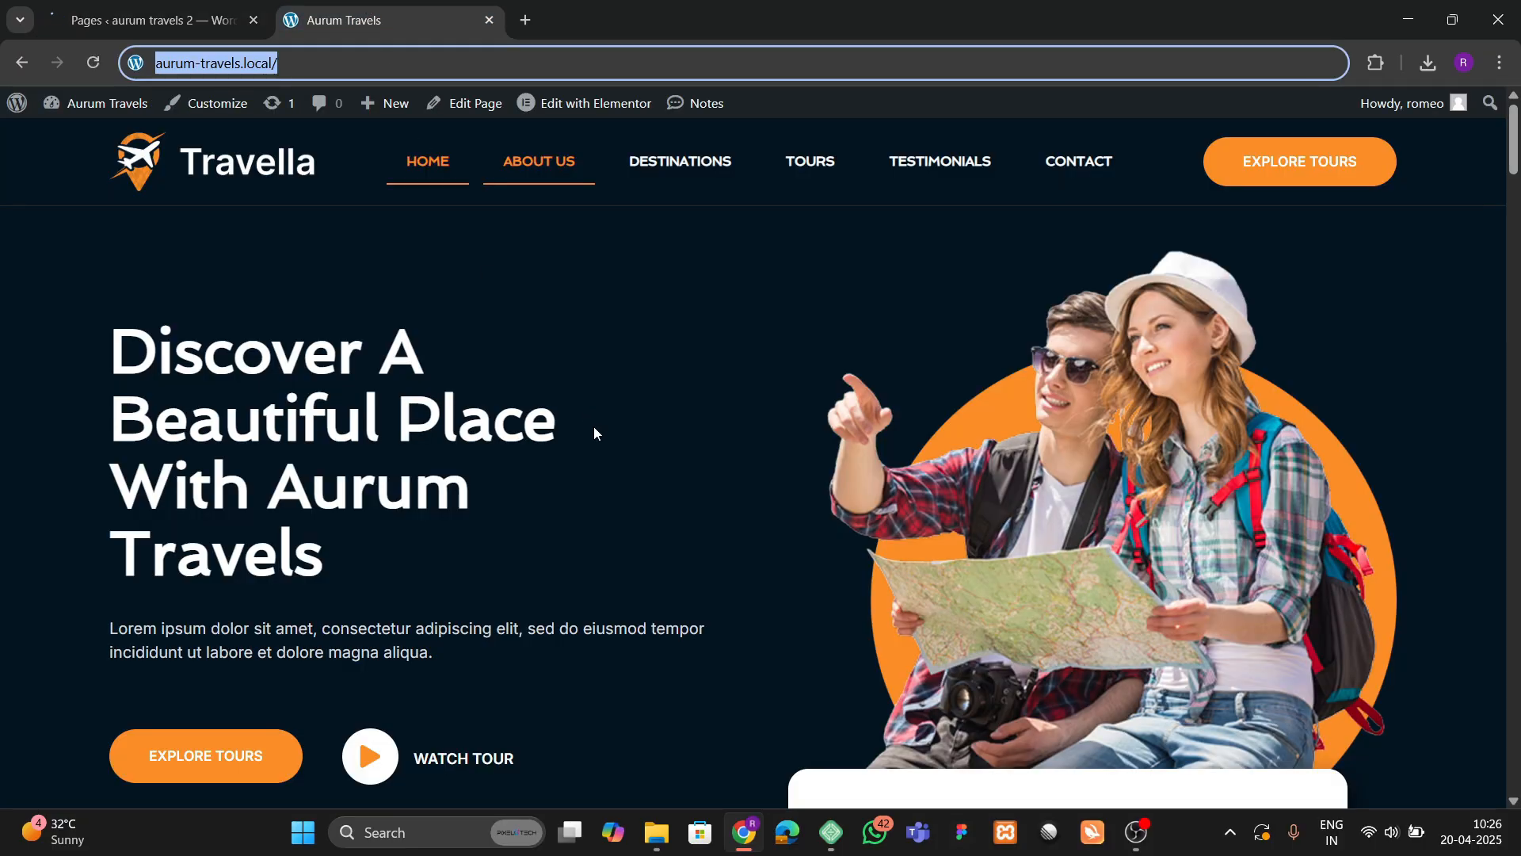
{"action": "left_click", "coordinate": [642, 453]}
{"action": "left_click", "coordinate": [171, 4]}
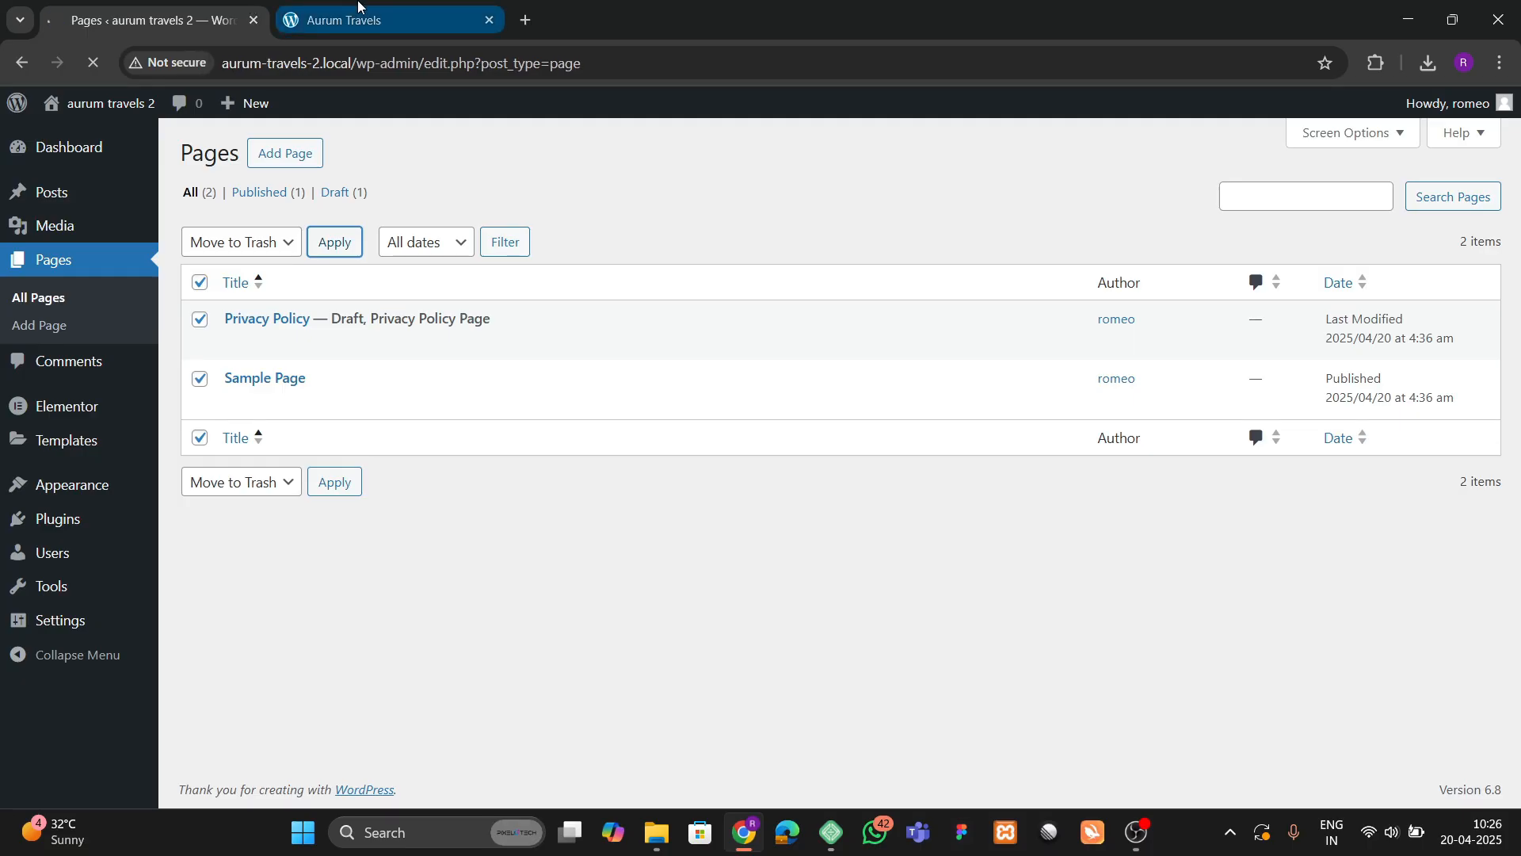
{"action": "left_click", "coordinate": [324, 10]}
{"action": "left_click", "coordinate": [200, 7]}
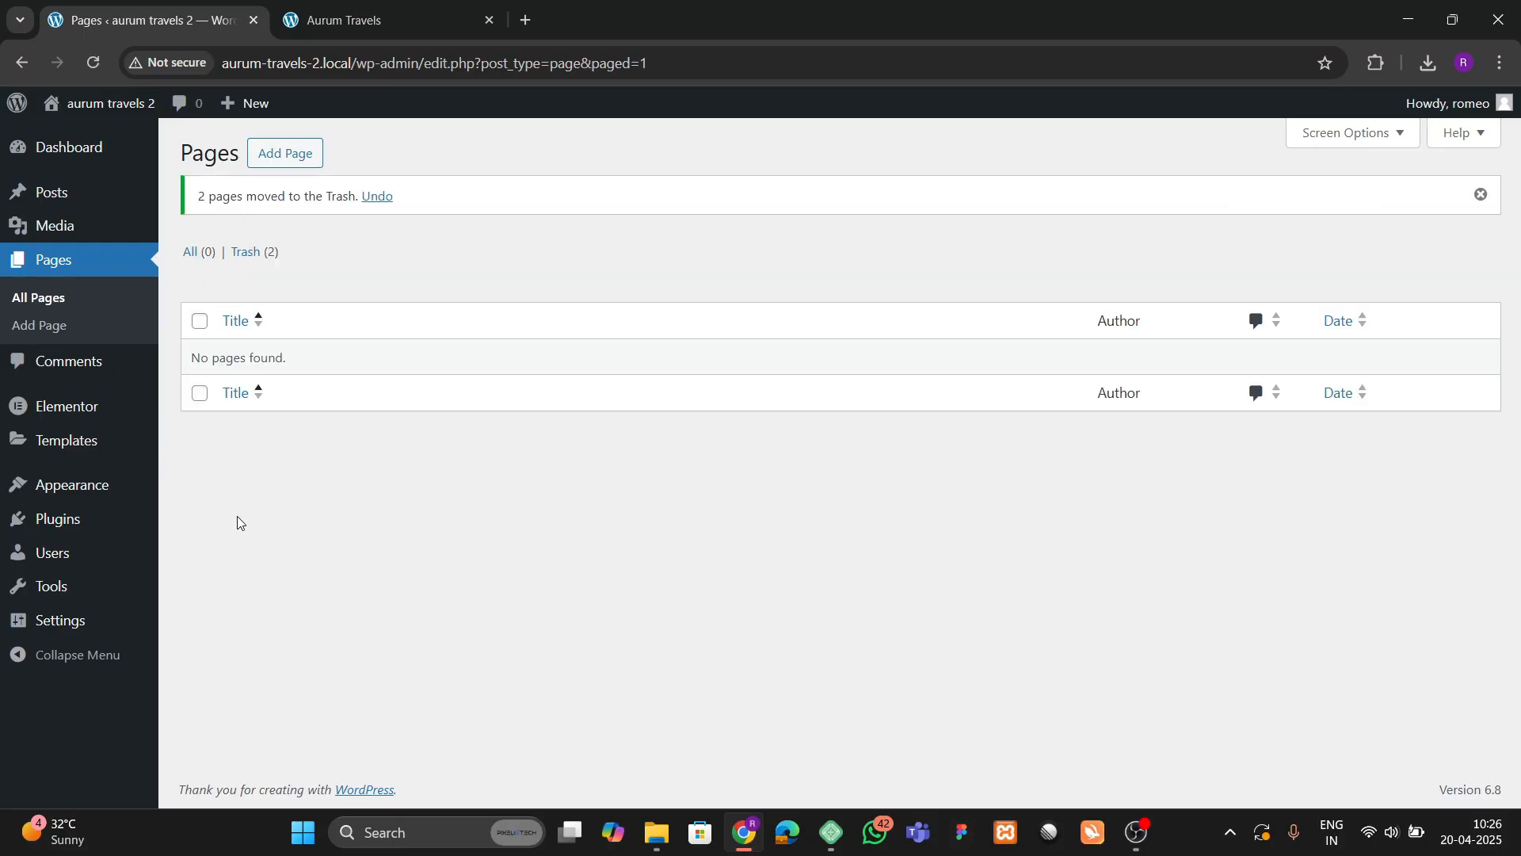
- Show Media > Library with its 12 items, including the TECH logo and portraits
{"action": "mouse_move", "coordinate": [63, 231]}
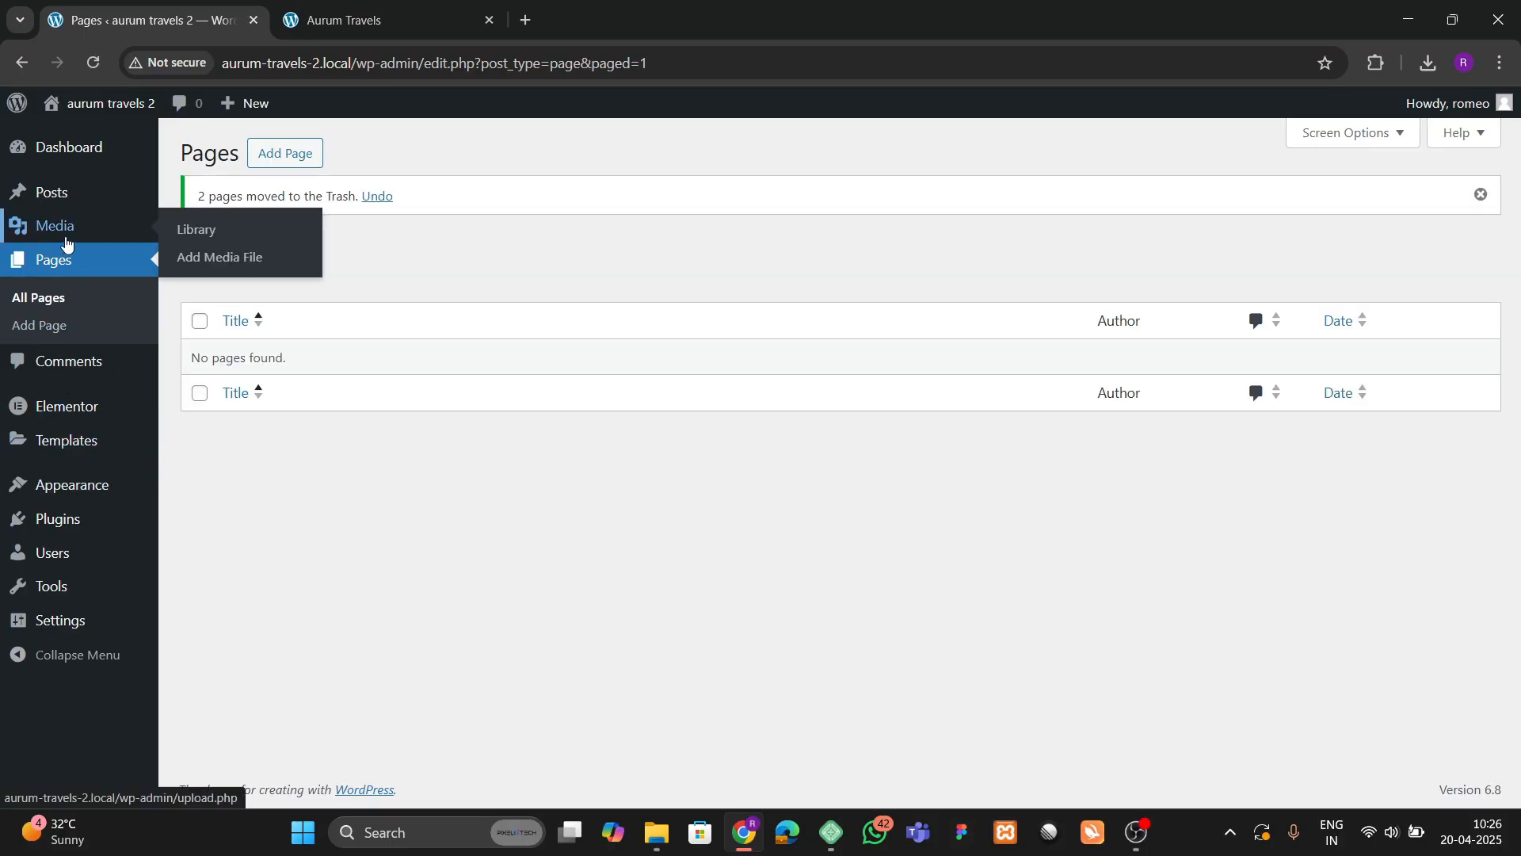
{"action": "left_click", "coordinate": [186, 228]}
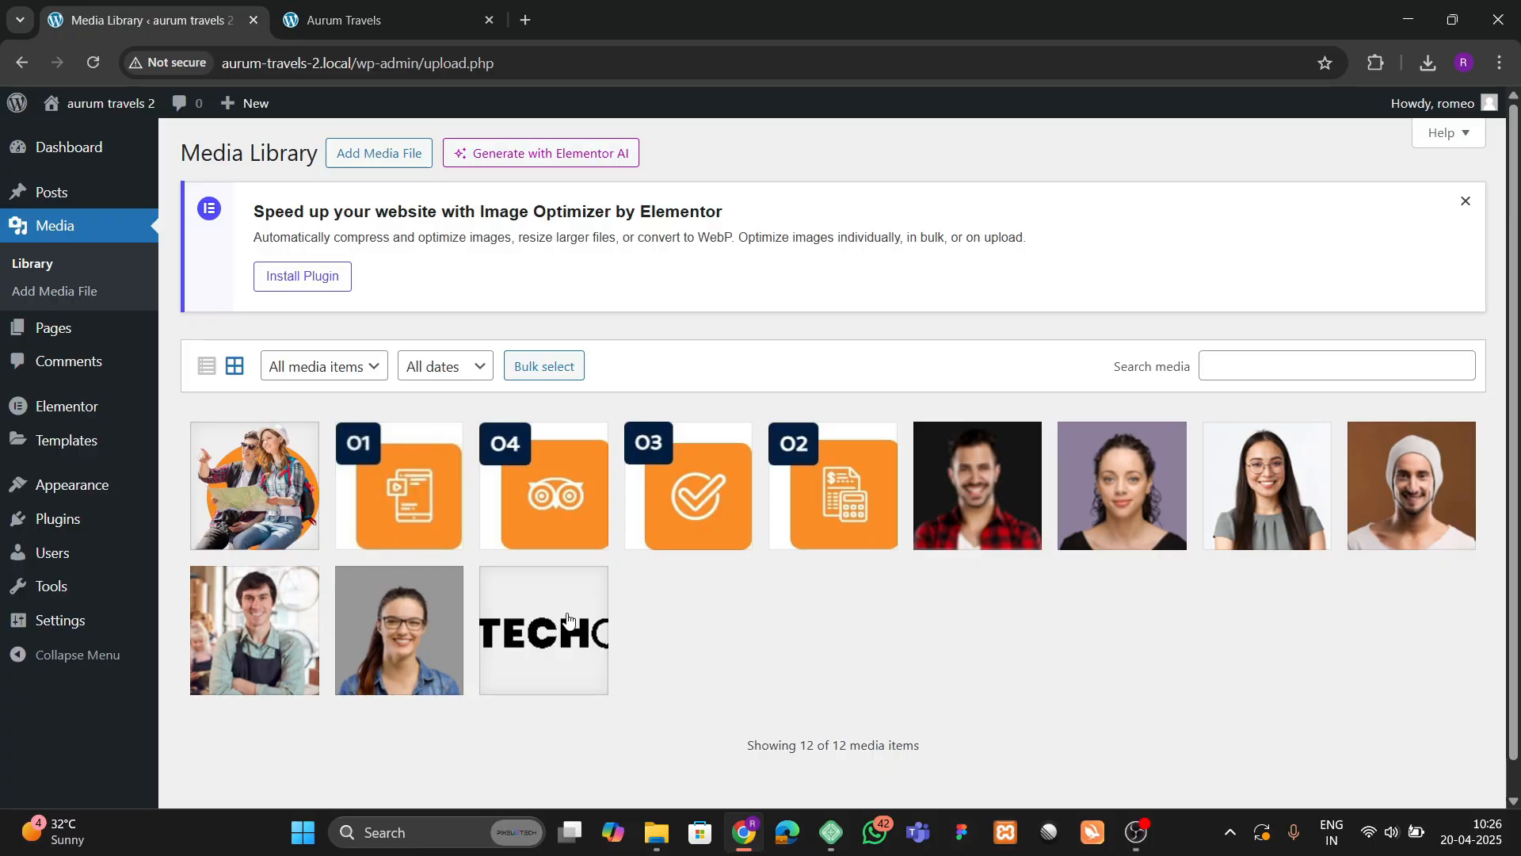
{"action": "scroll", "coordinate": [567, 618], "scroll_direction": "down", "scroll_amount": 1}
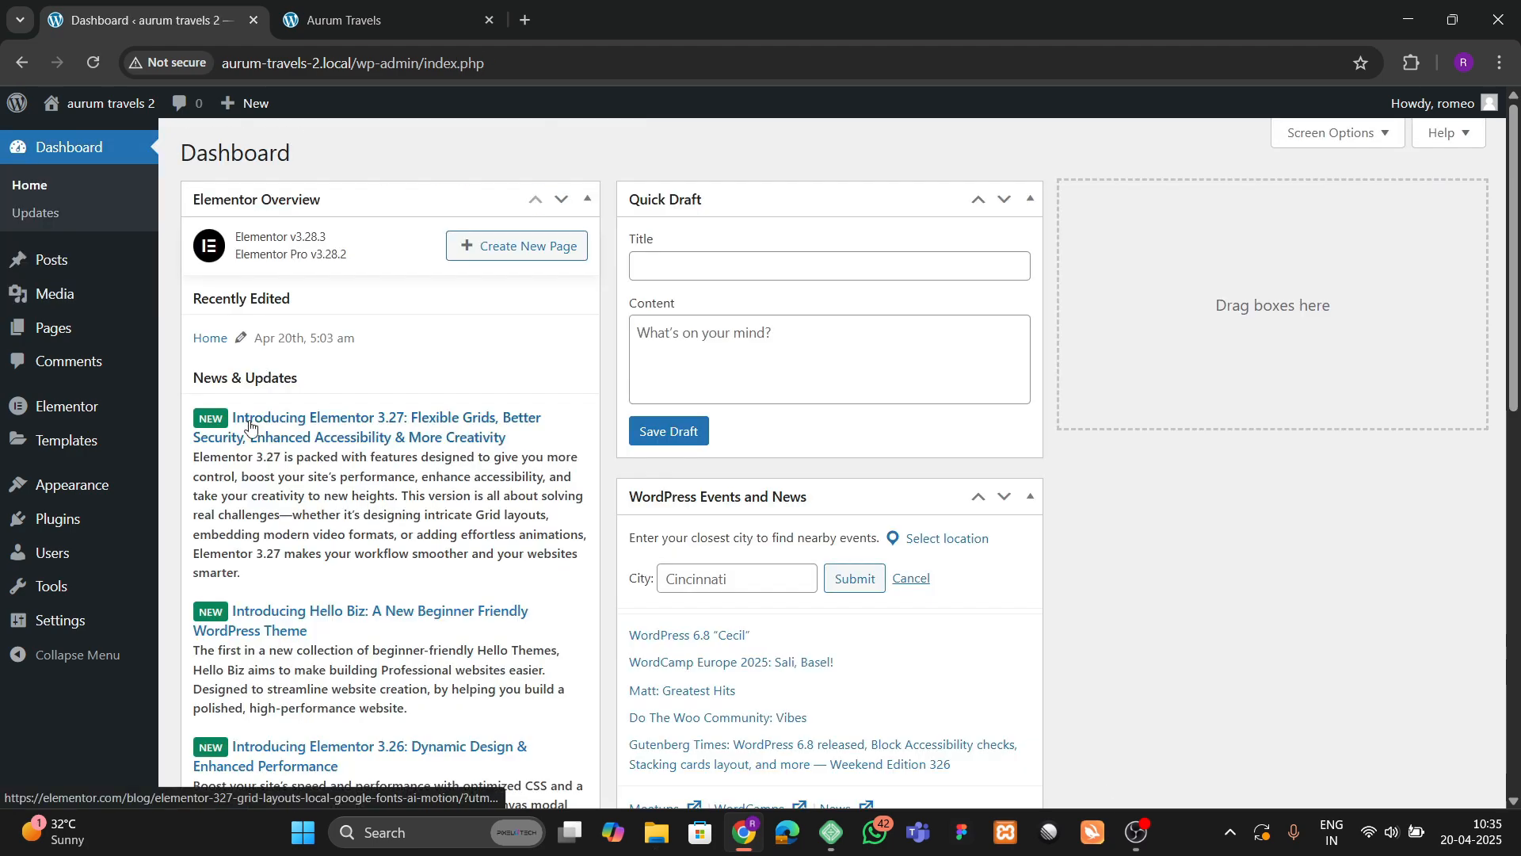
- Browse the Media Library, then go to the Pages list holding only the published Home page
{"action": "mouse_move", "coordinate": [19, 449]}
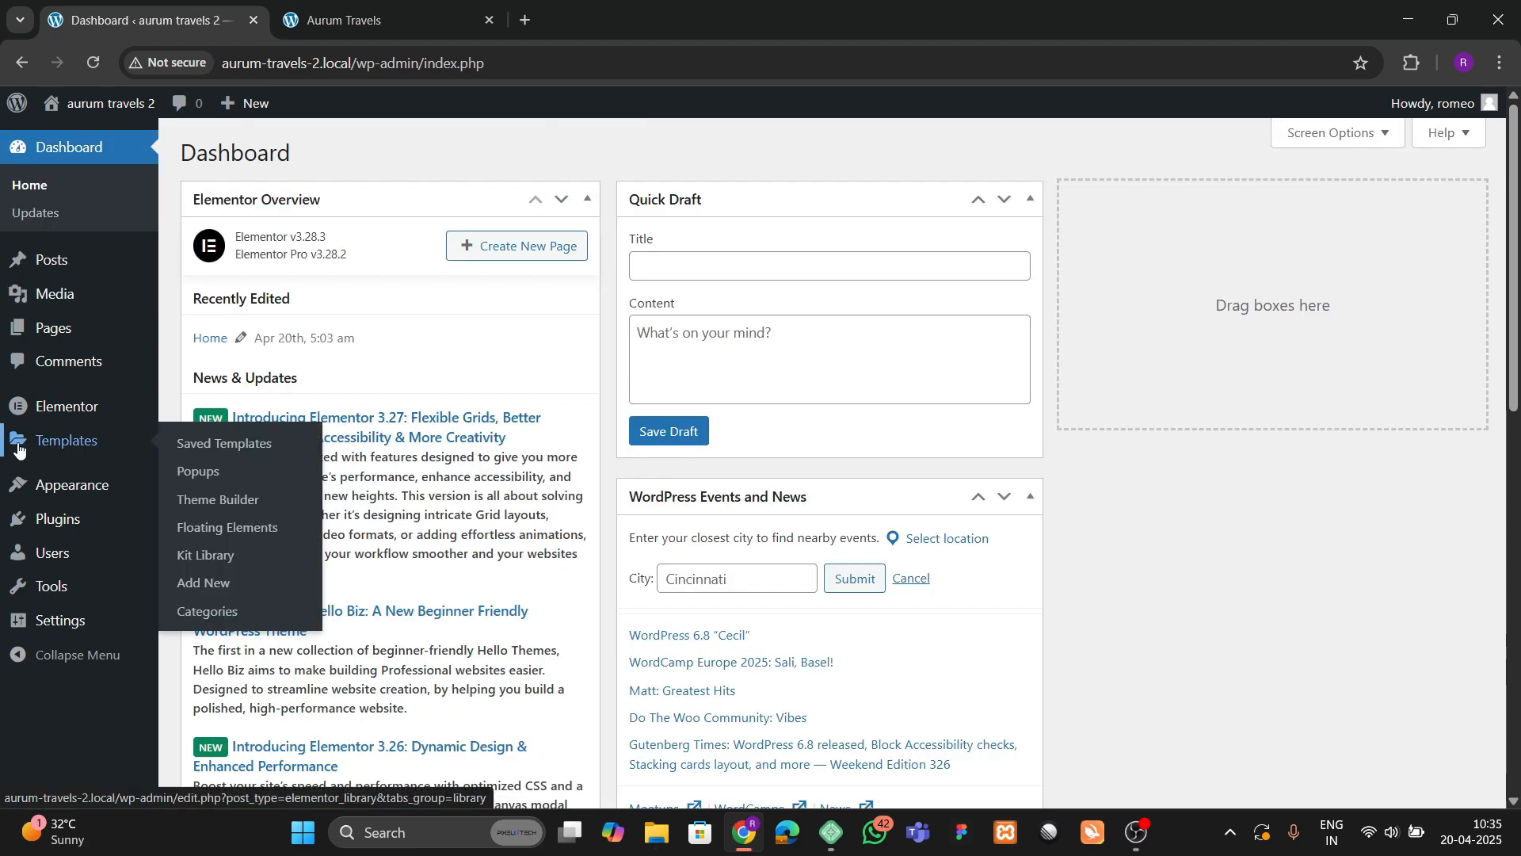
{"action": "left_click", "coordinate": [187, 295]}
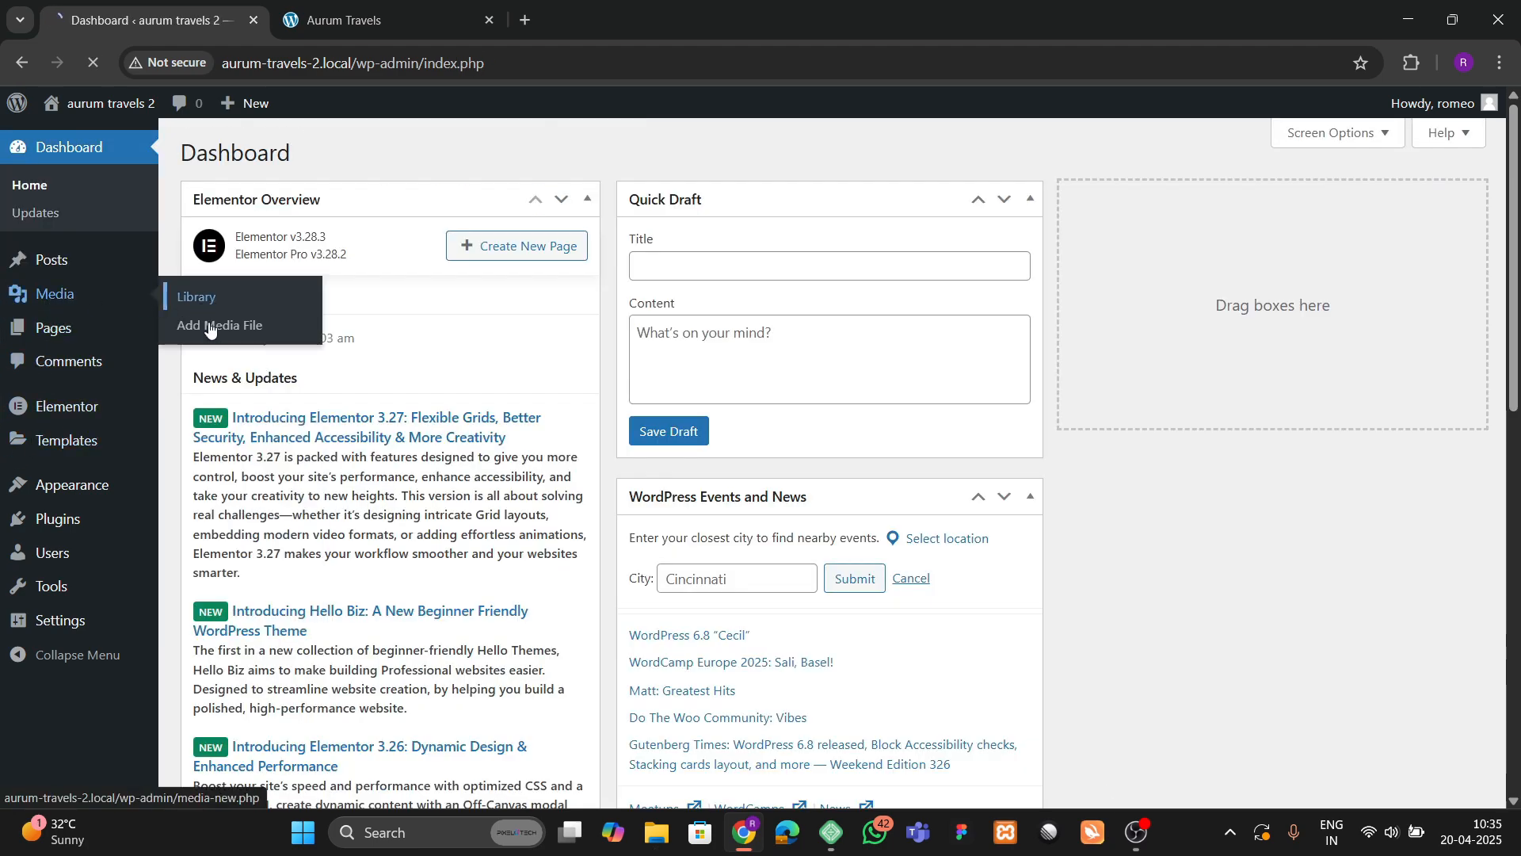
{"action": "scroll", "coordinate": [489, 547], "scroll_direction": "down", "scroll_amount": 3}
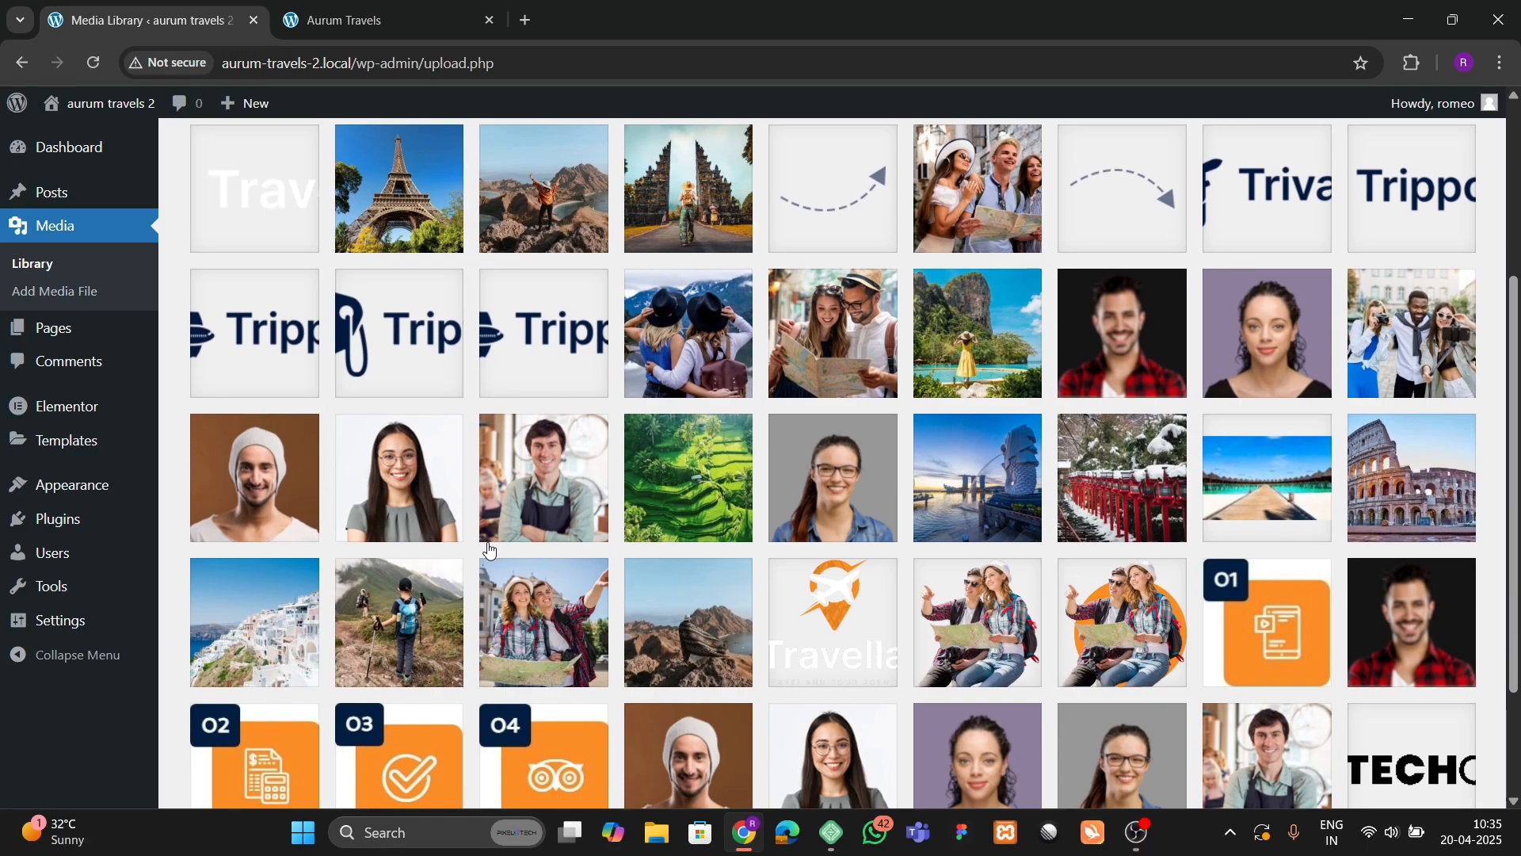
{"action": "scroll", "coordinate": [492, 544], "scroll_direction": "up", "scroll_amount": 2}
{"action": "scroll", "coordinate": [48, 428], "scroll_direction": "up", "scroll_amount": 2}
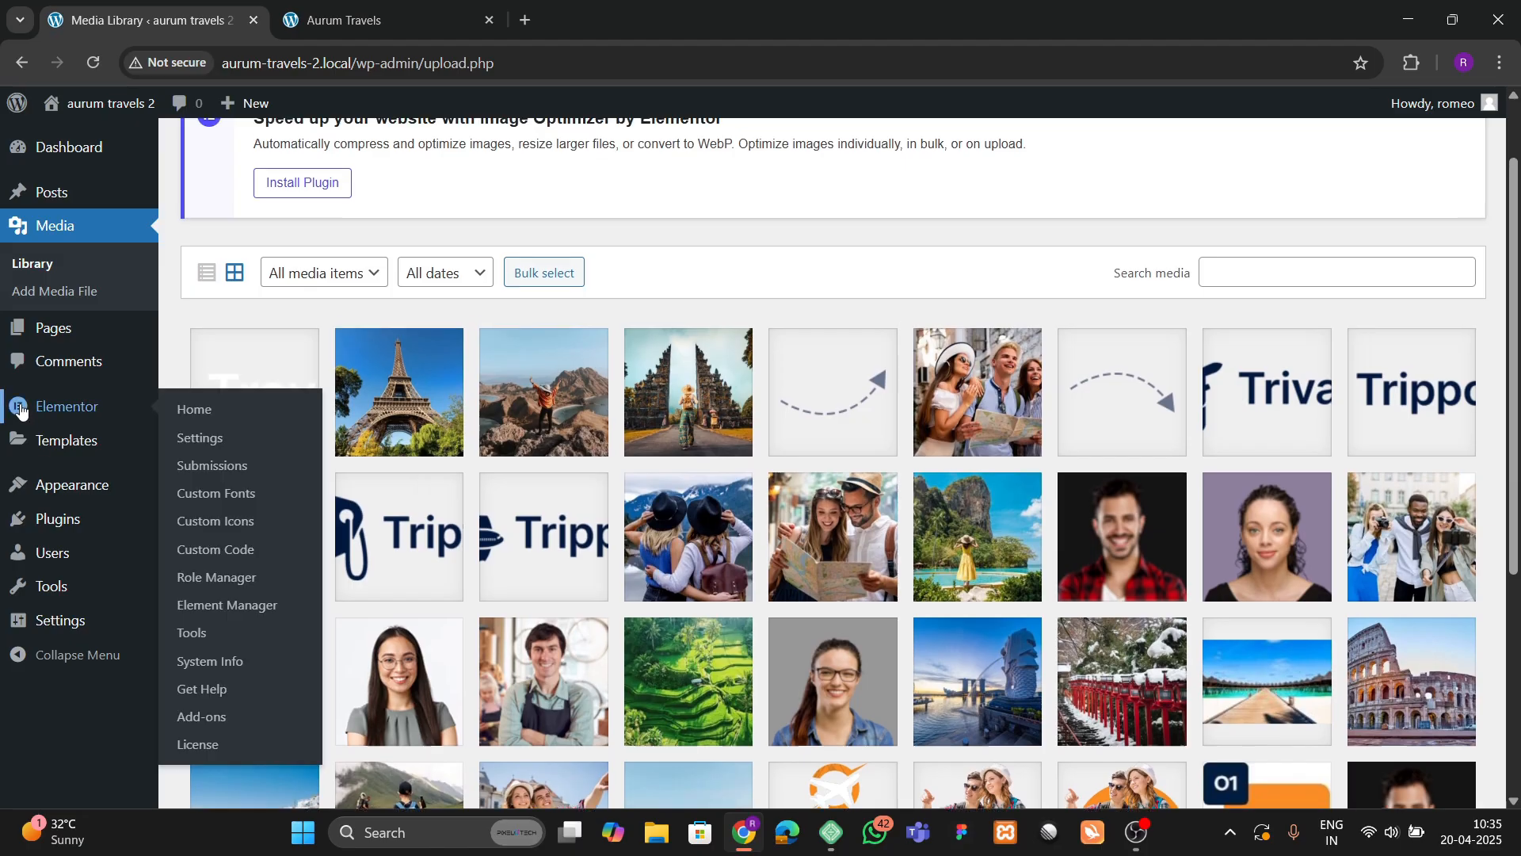
{"action": "mouse_move", "coordinate": [115, 336]}
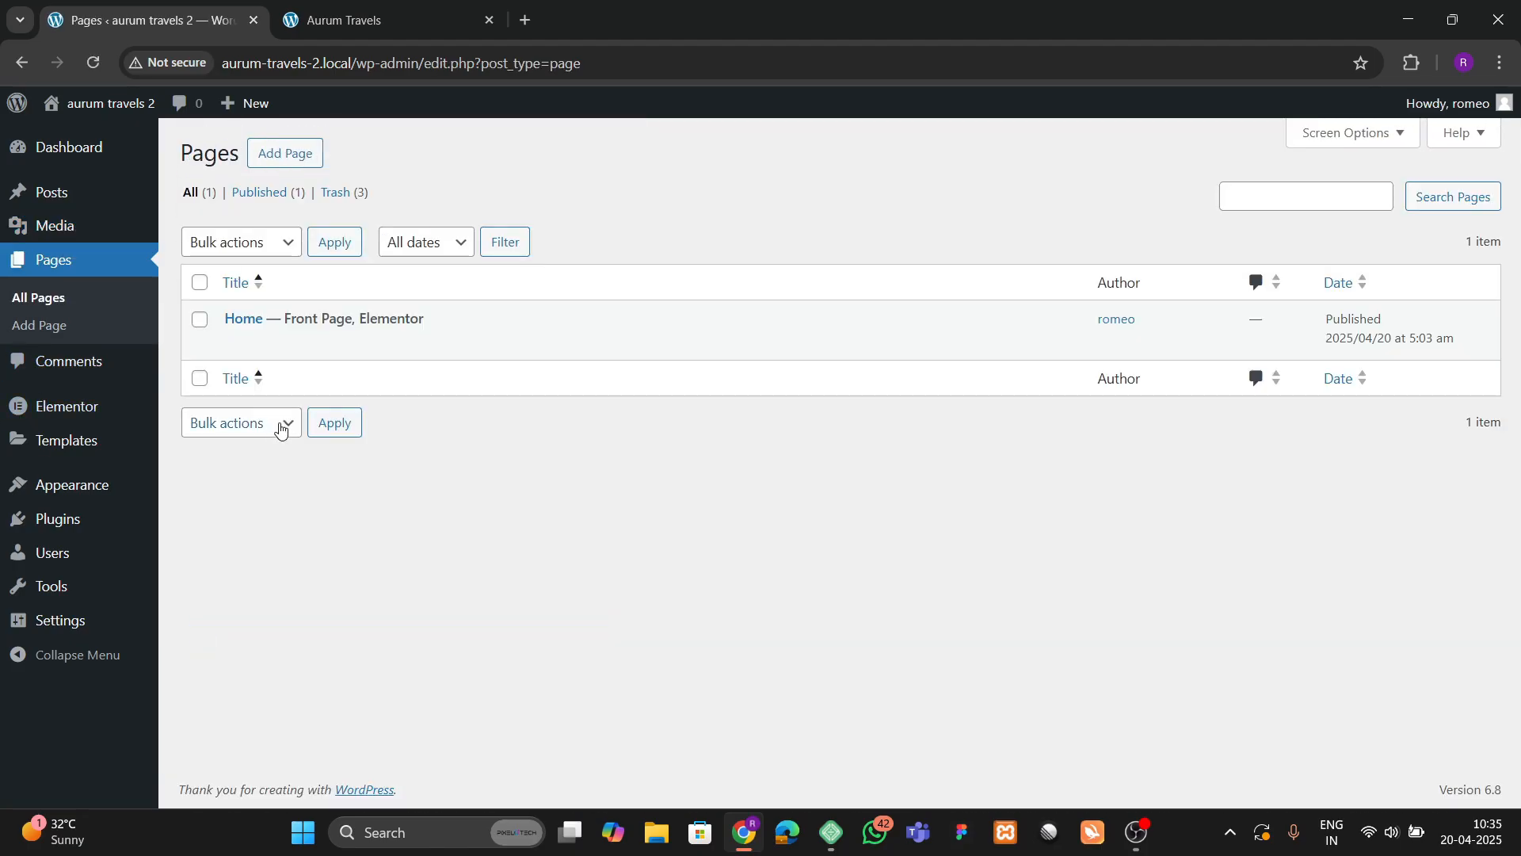
{"action": "mouse_move", "coordinate": [52, 631]}
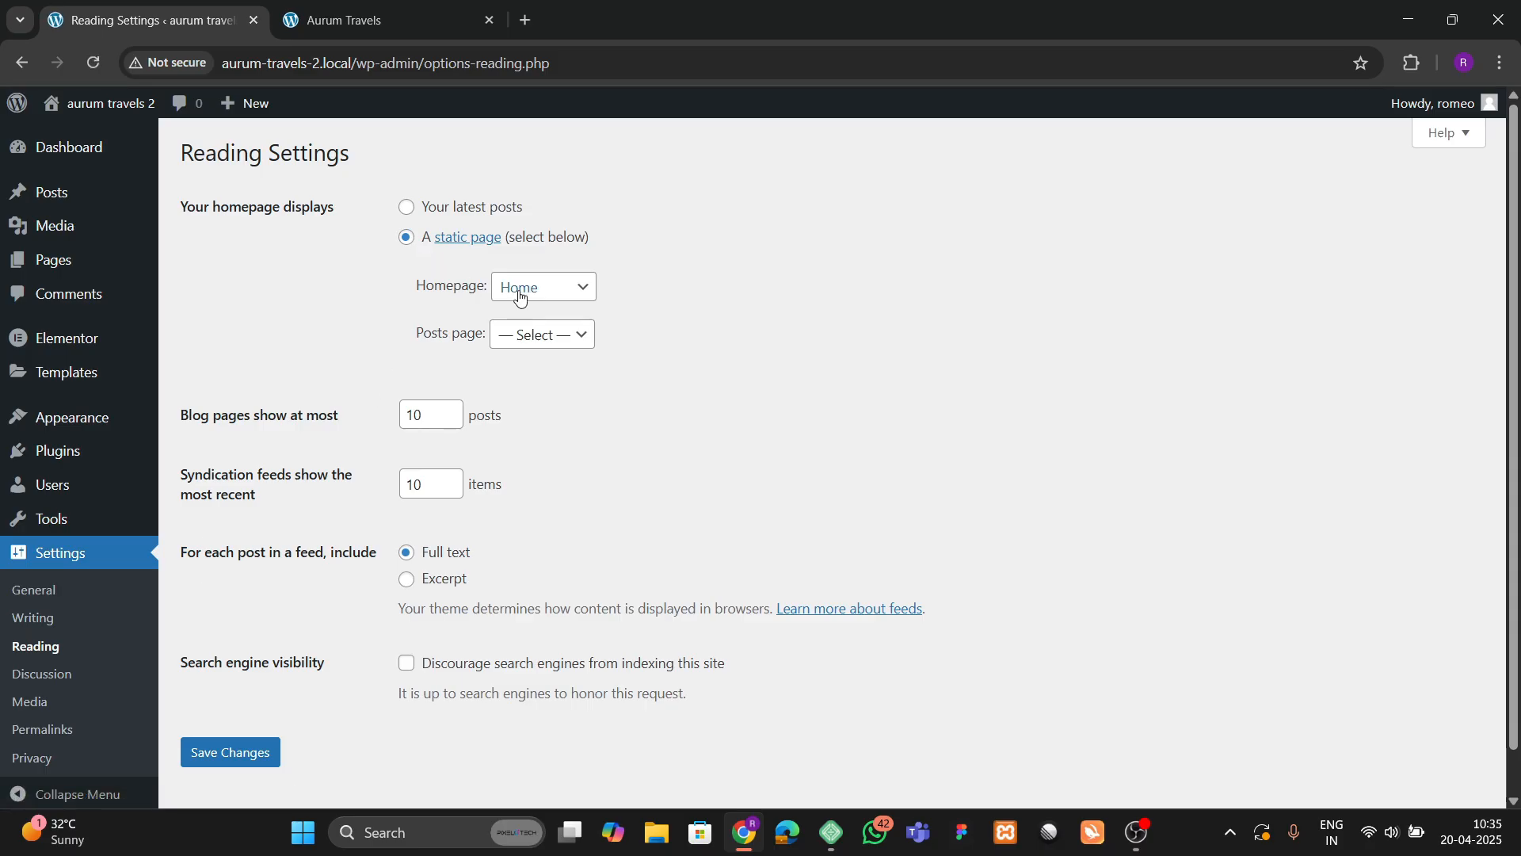
- Open the live site from Visit Site in a new browser tab
{"action": "mouse_move", "coordinate": [105, 117]}
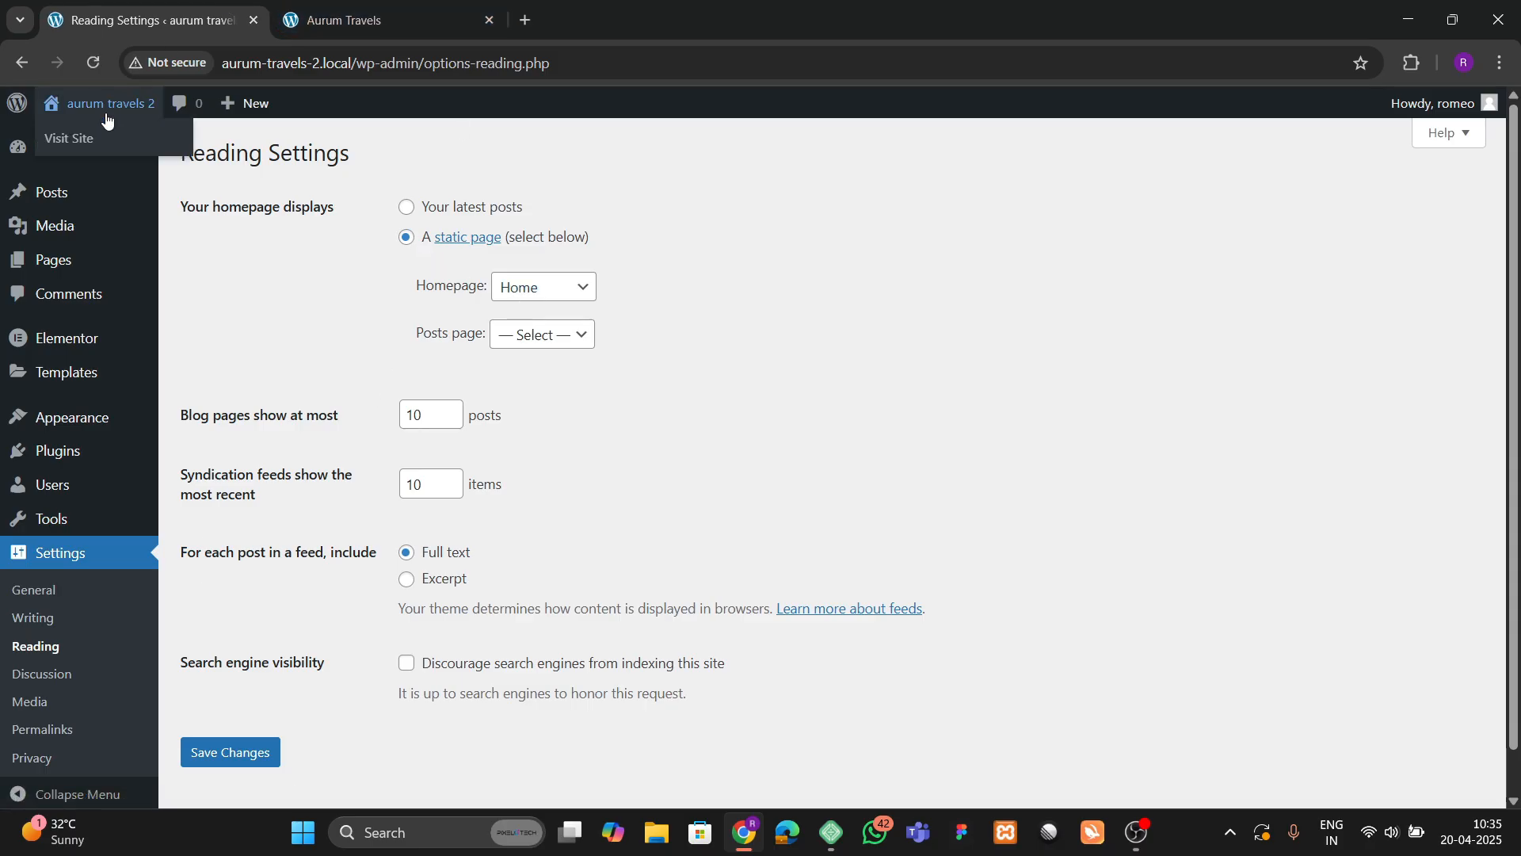
{"action": "right_click", "coordinate": [80, 148]}
{"action": "left_click", "coordinate": [112, 168]}
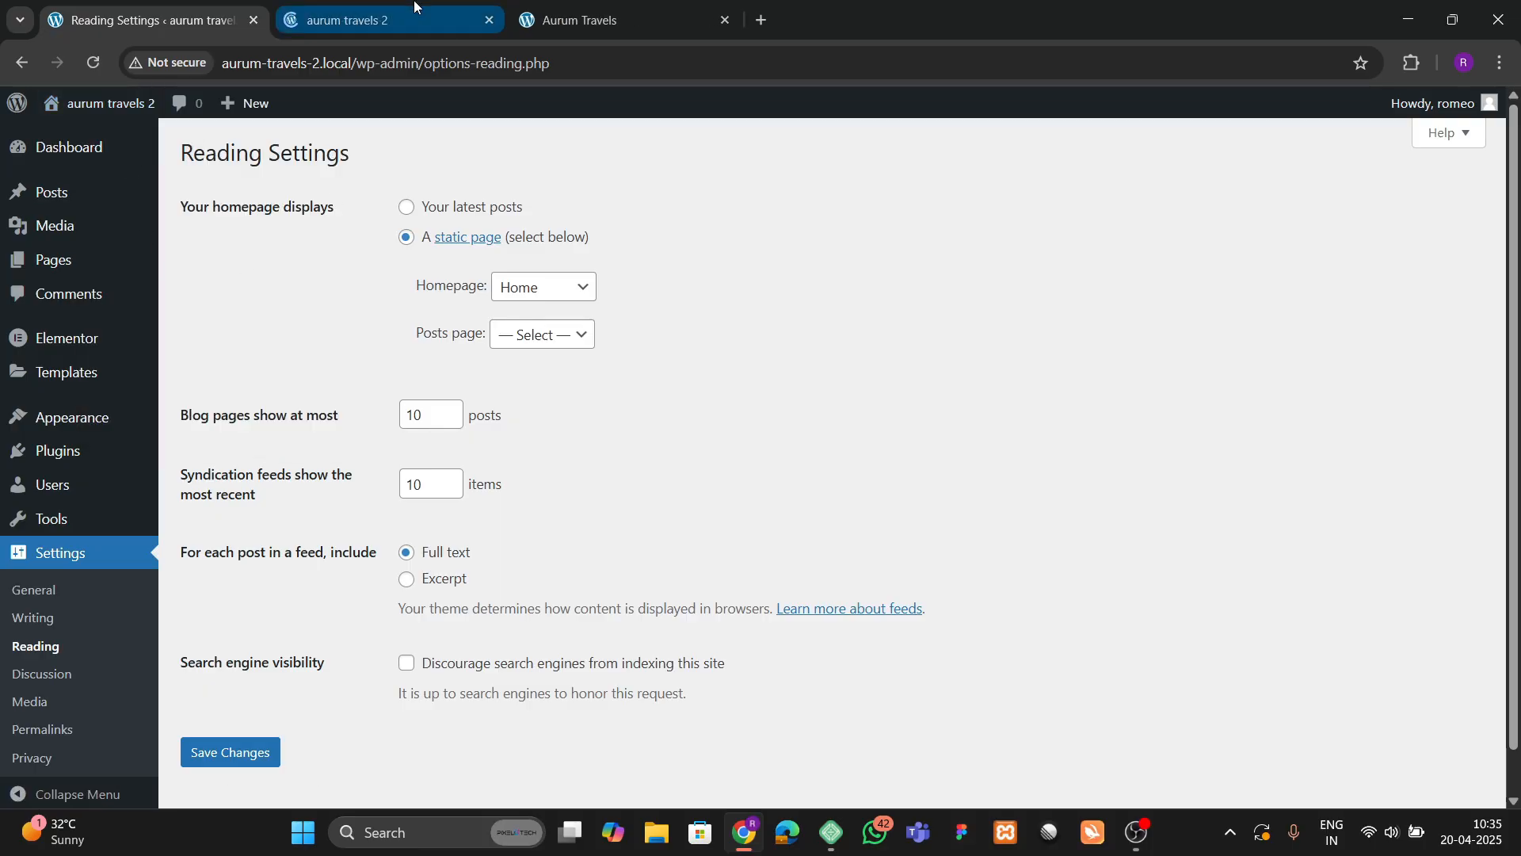
{"action": "left_click", "coordinate": [349, 20]}
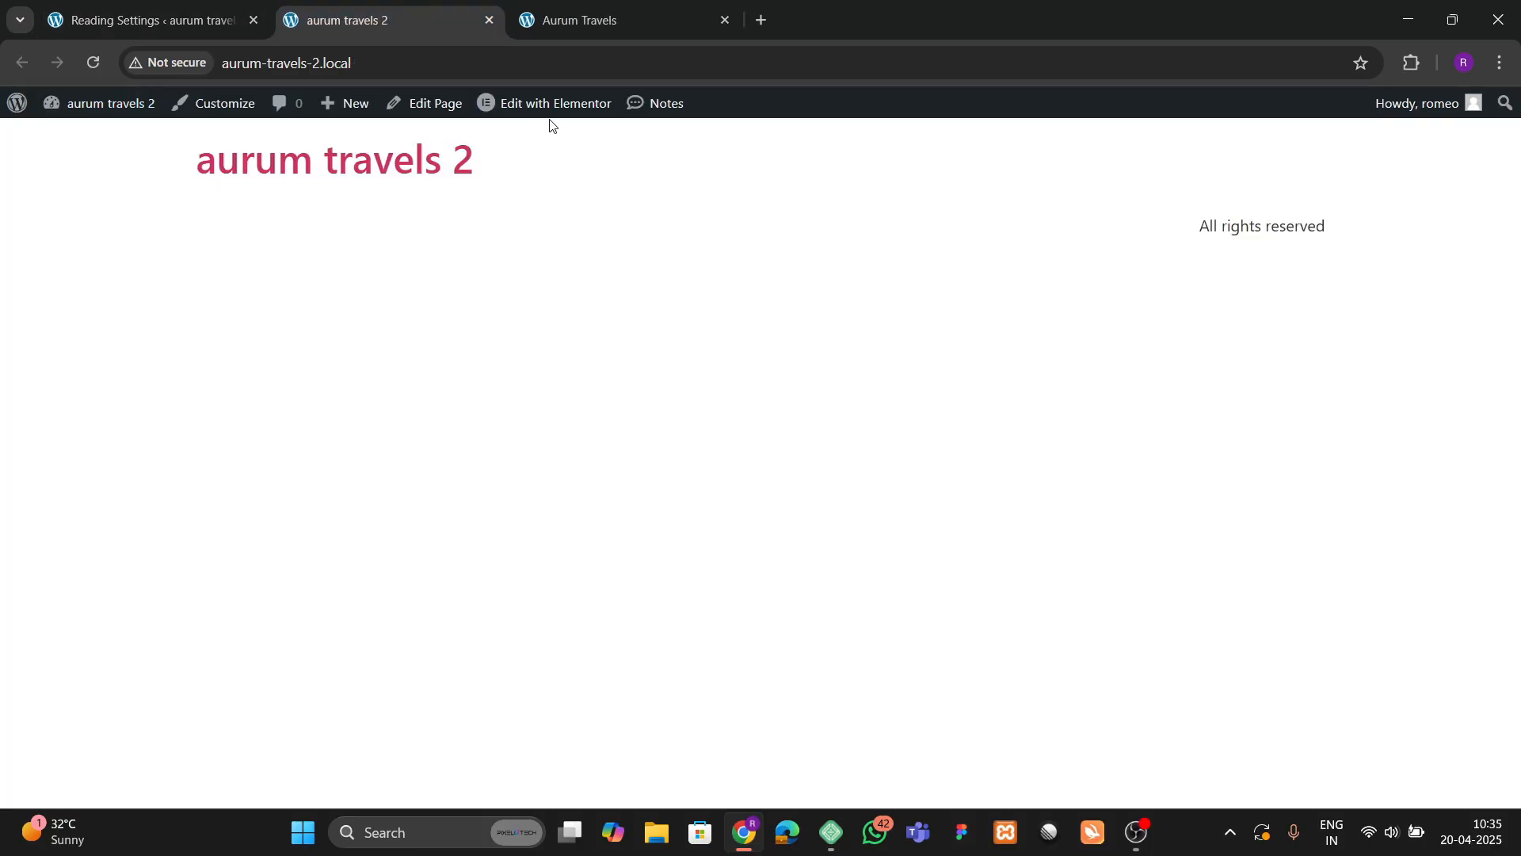
- Move the Travella reference tab in front of the Elementor editor tab for Home
{"action": "mouse_move", "coordinate": [557, 115]}
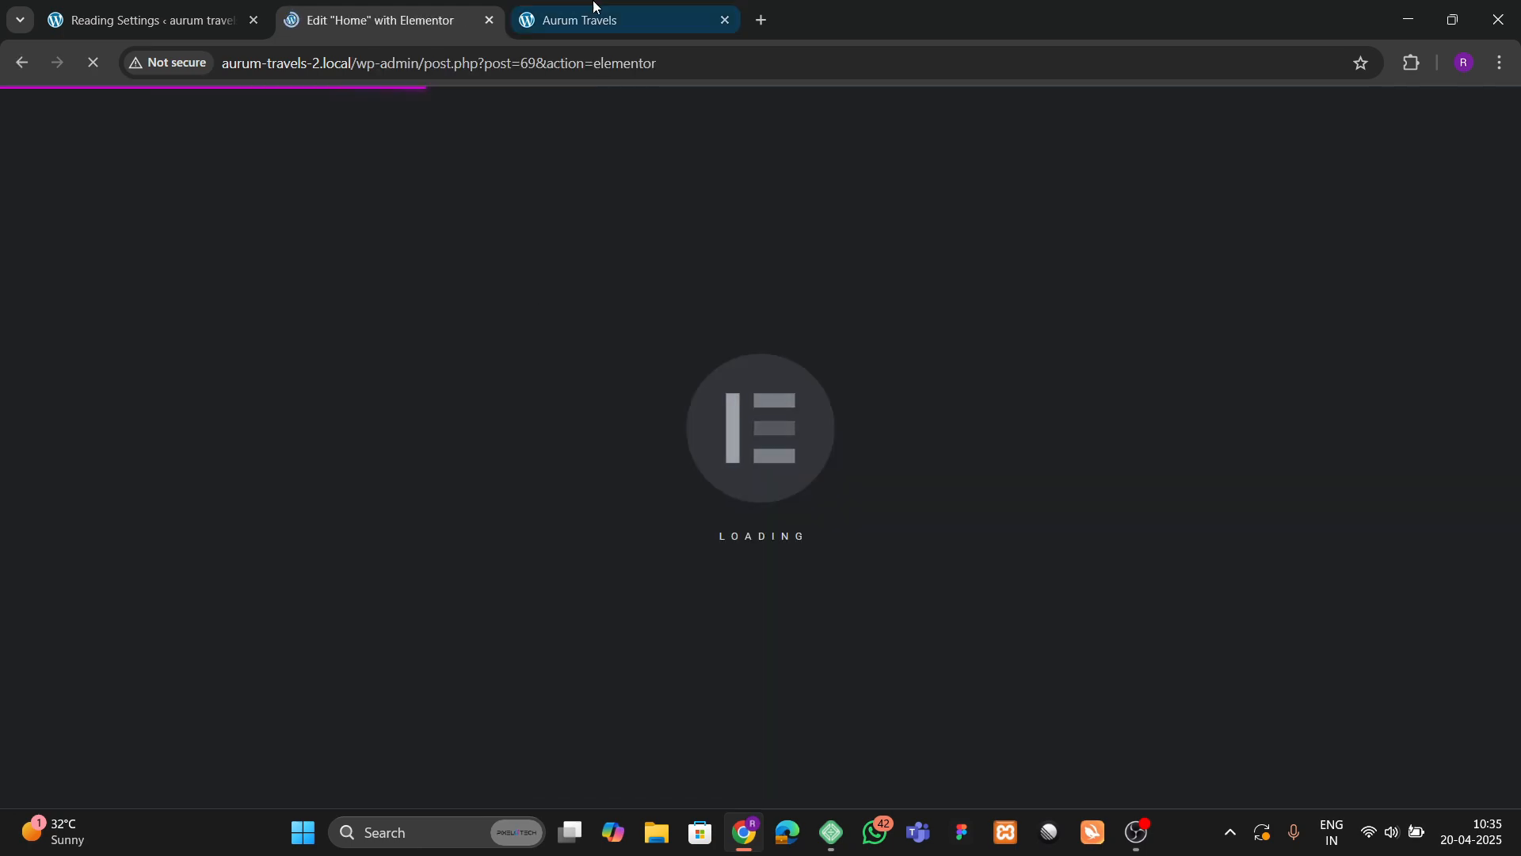
{"action": "left_click", "coordinate": [614, 7]}
{"action": "left_click_drag", "start_coordinate": [614, 8], "coordinate": [380, 16]}
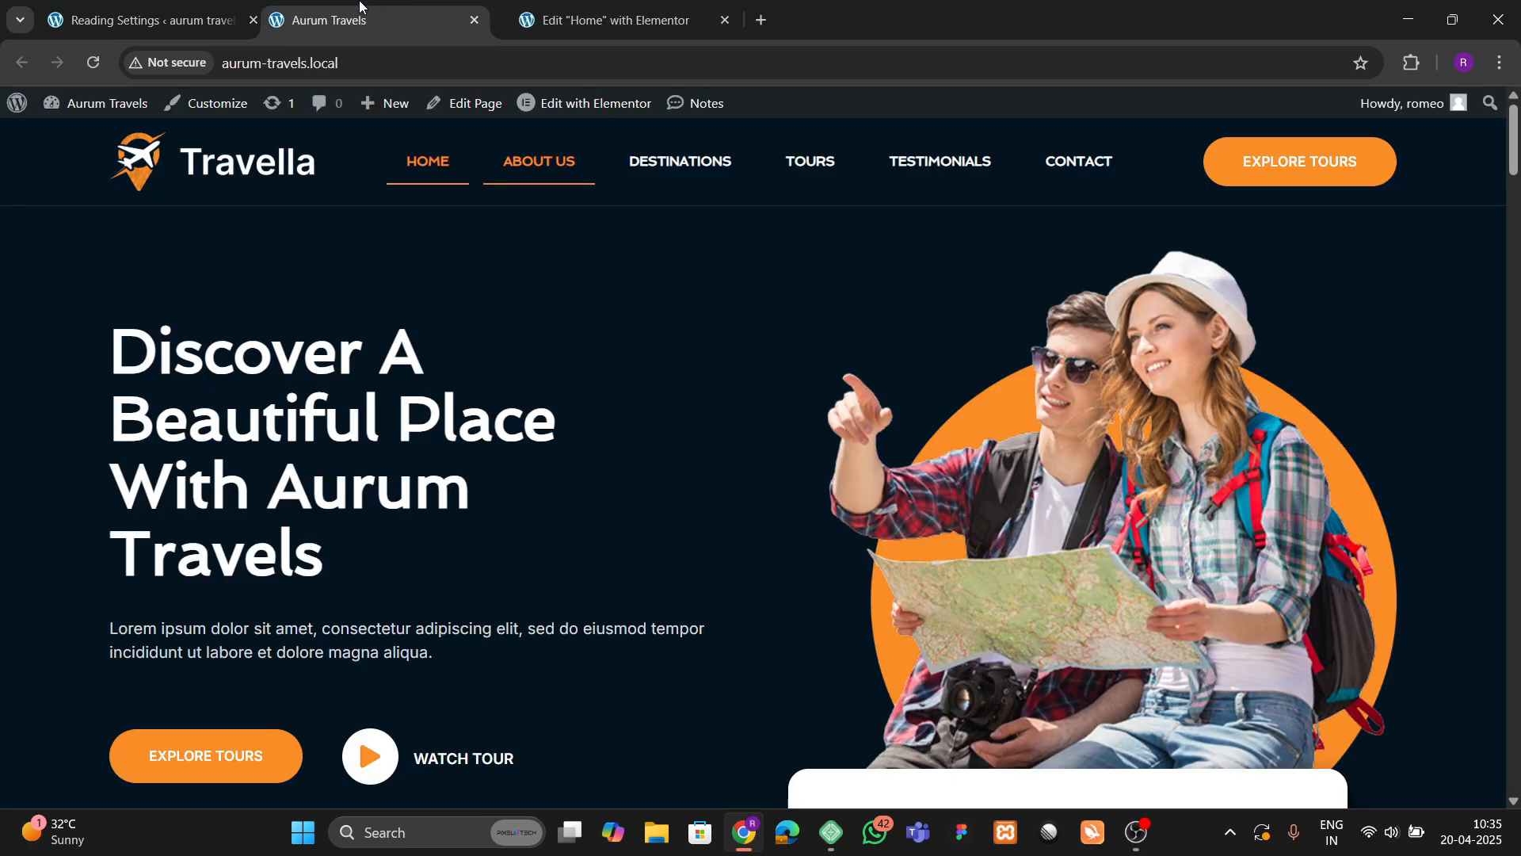
{"action": "left_click", "coordinate": [570, 20]}
{"action": "left_click", "coordinate": [380, 20]}
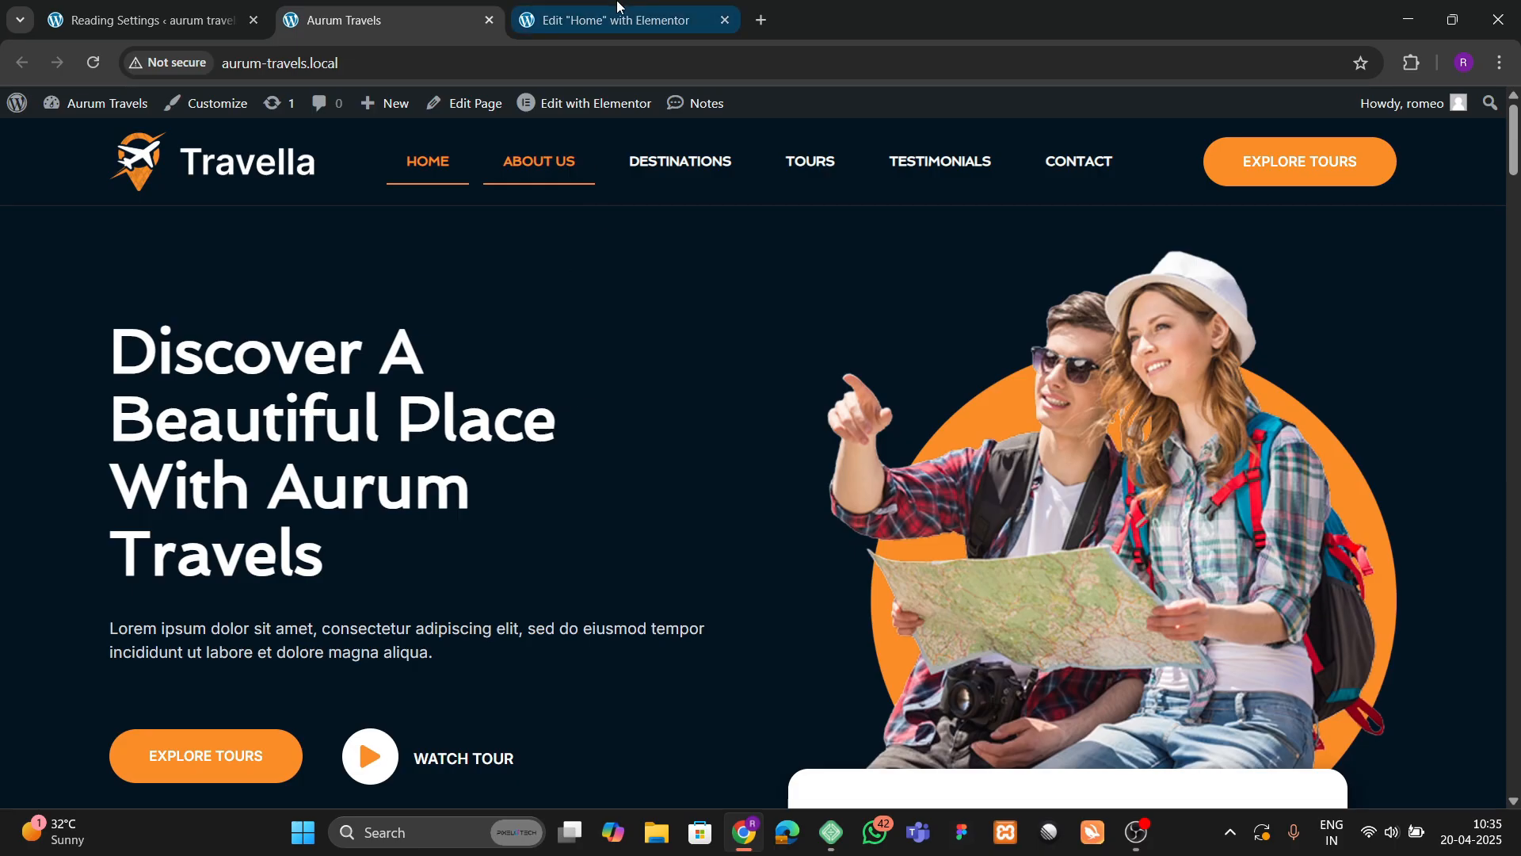
- Open Global Colors in Site Settings and copy orange #FA8D26 from the Travella site
{"action": "left_click", "coordinate": [619, 7]}
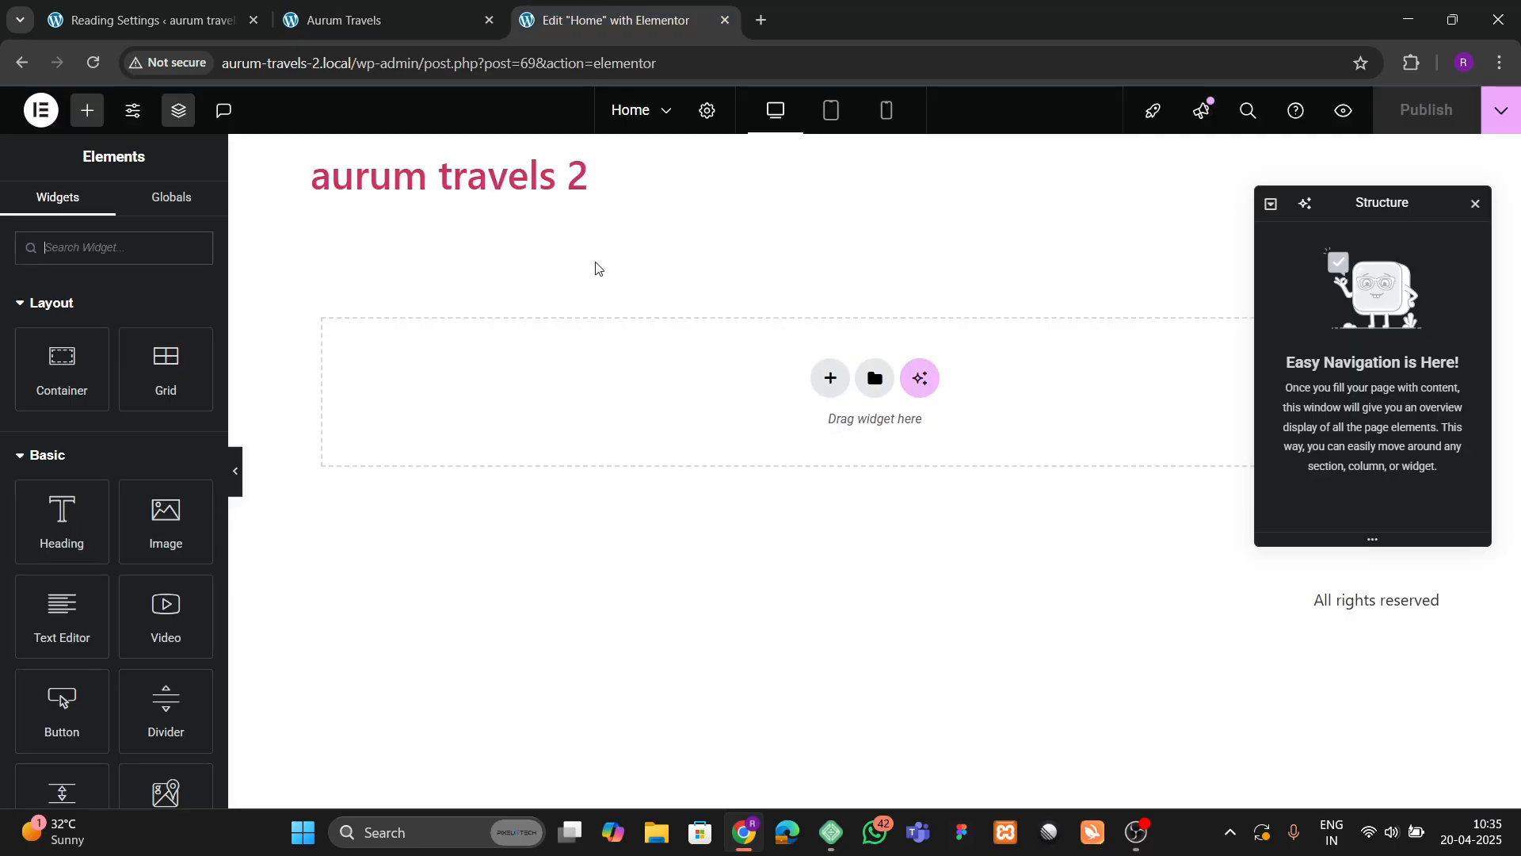
{"action": "left_click", "coordinate": [133, 110]}
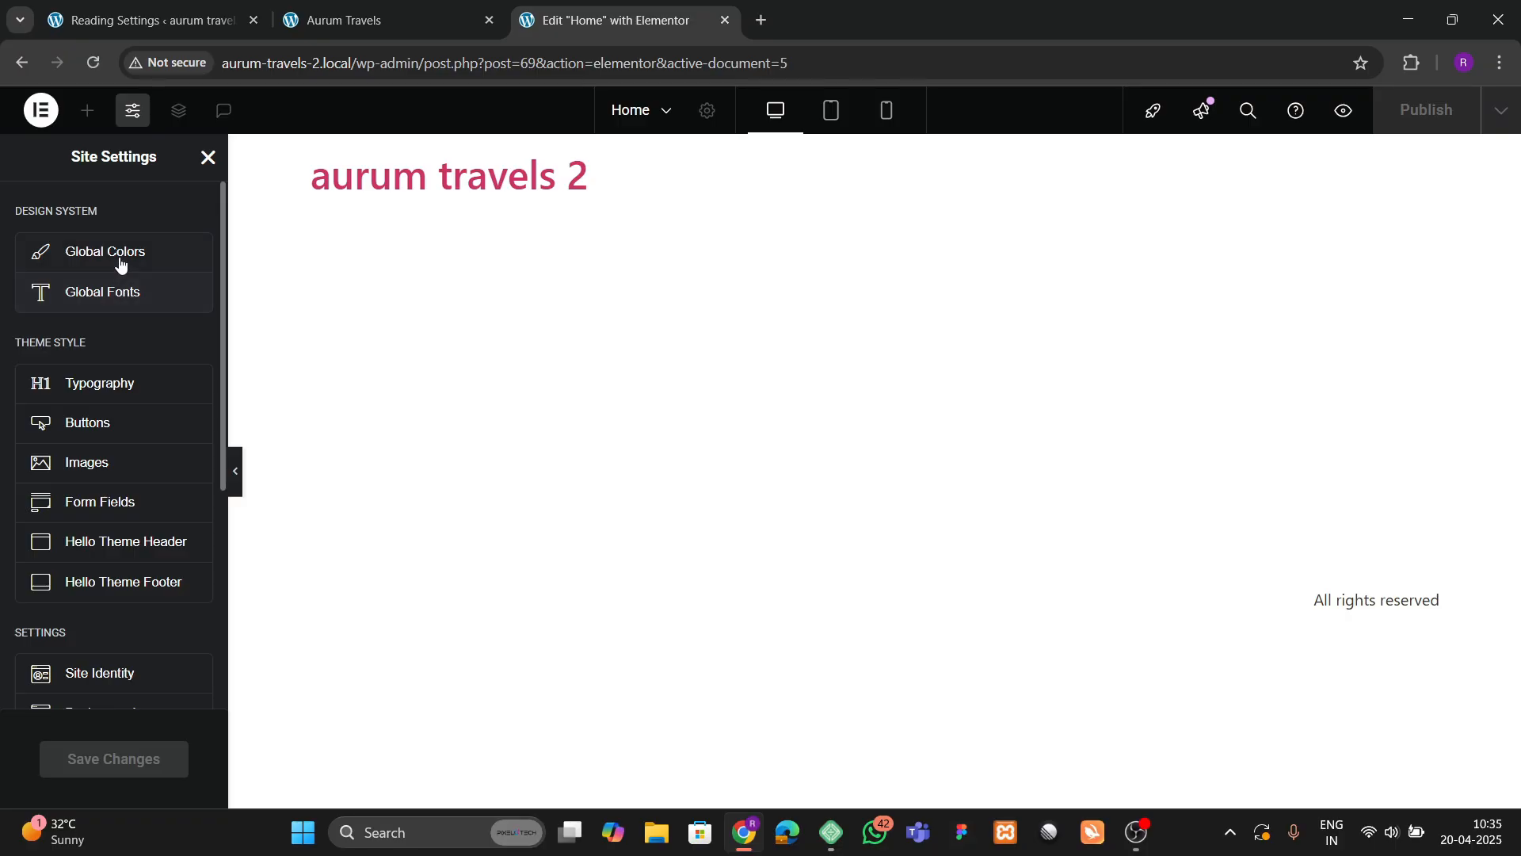
{"action": "left_click", "coordinate": [120, 261]}
{"action": "left_click", "coordinate": [394, 9]}
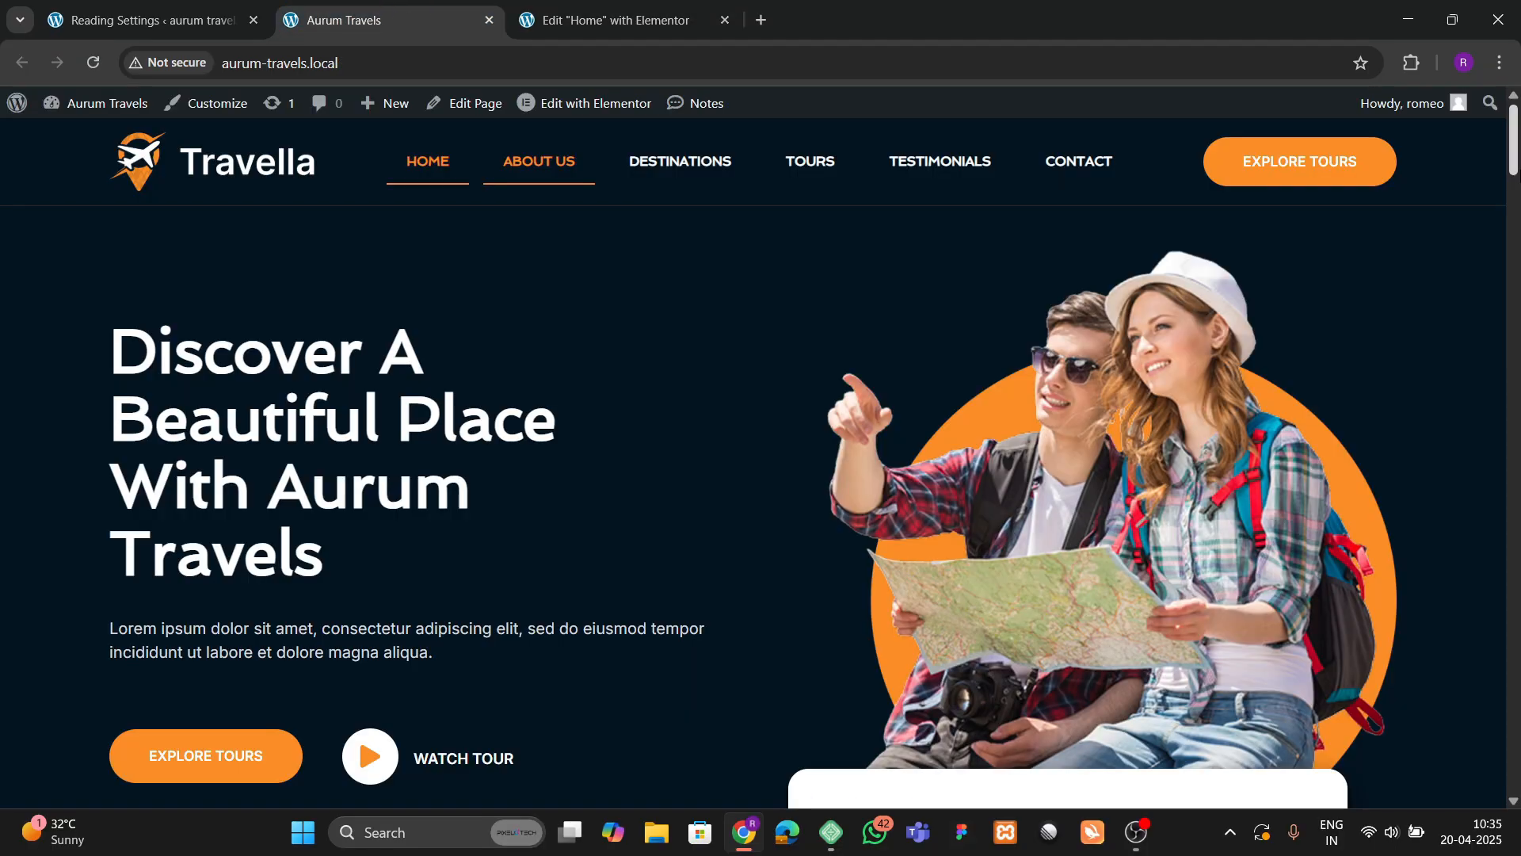
{"action": "left_click", "coordinate": [1411, 62]}
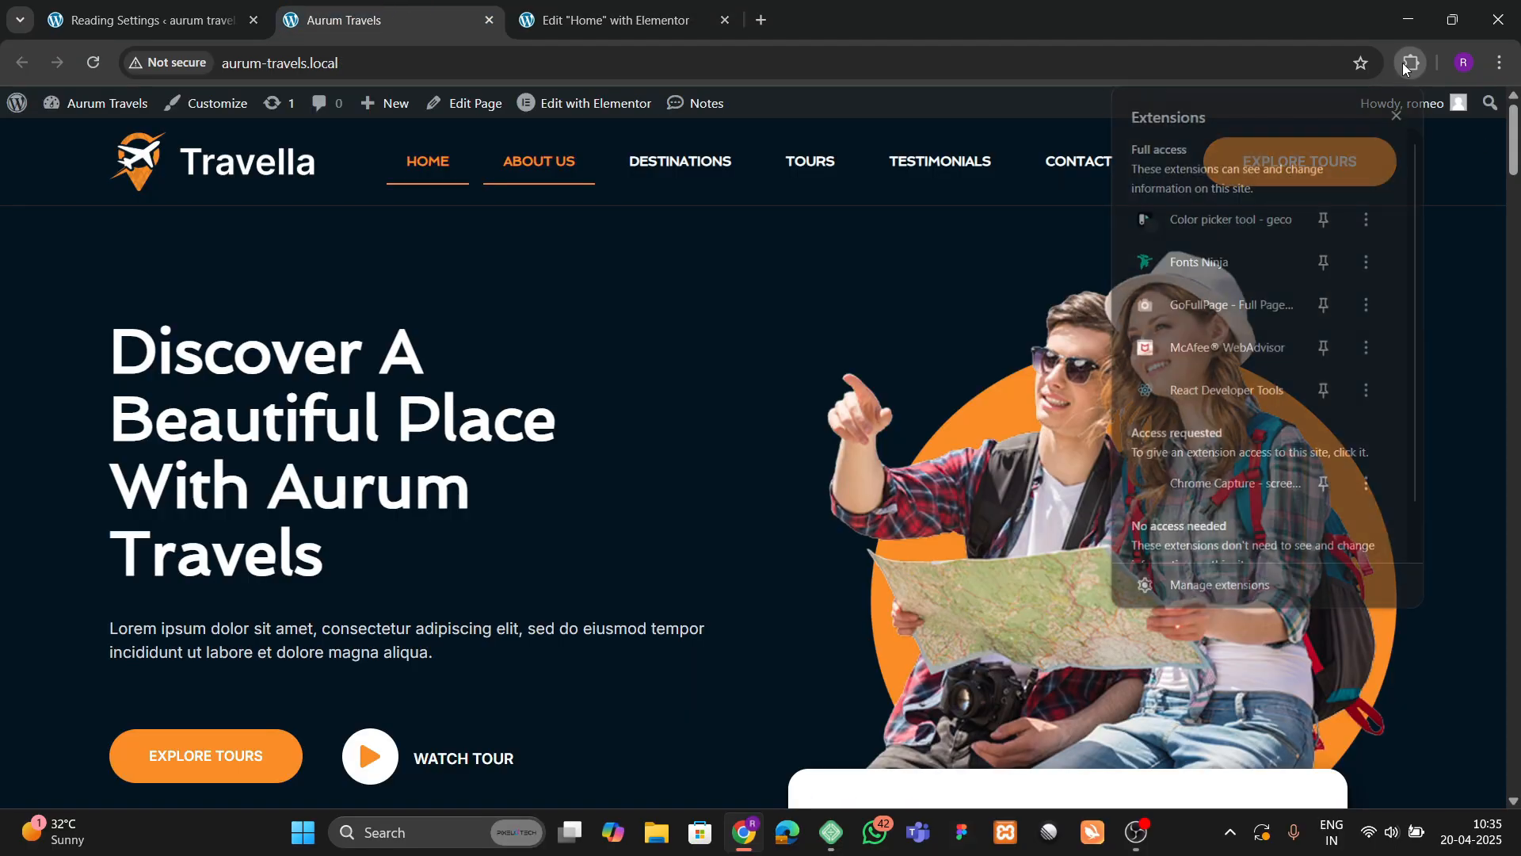
{"action": "left_click", "coordinate": [1201, 230]}
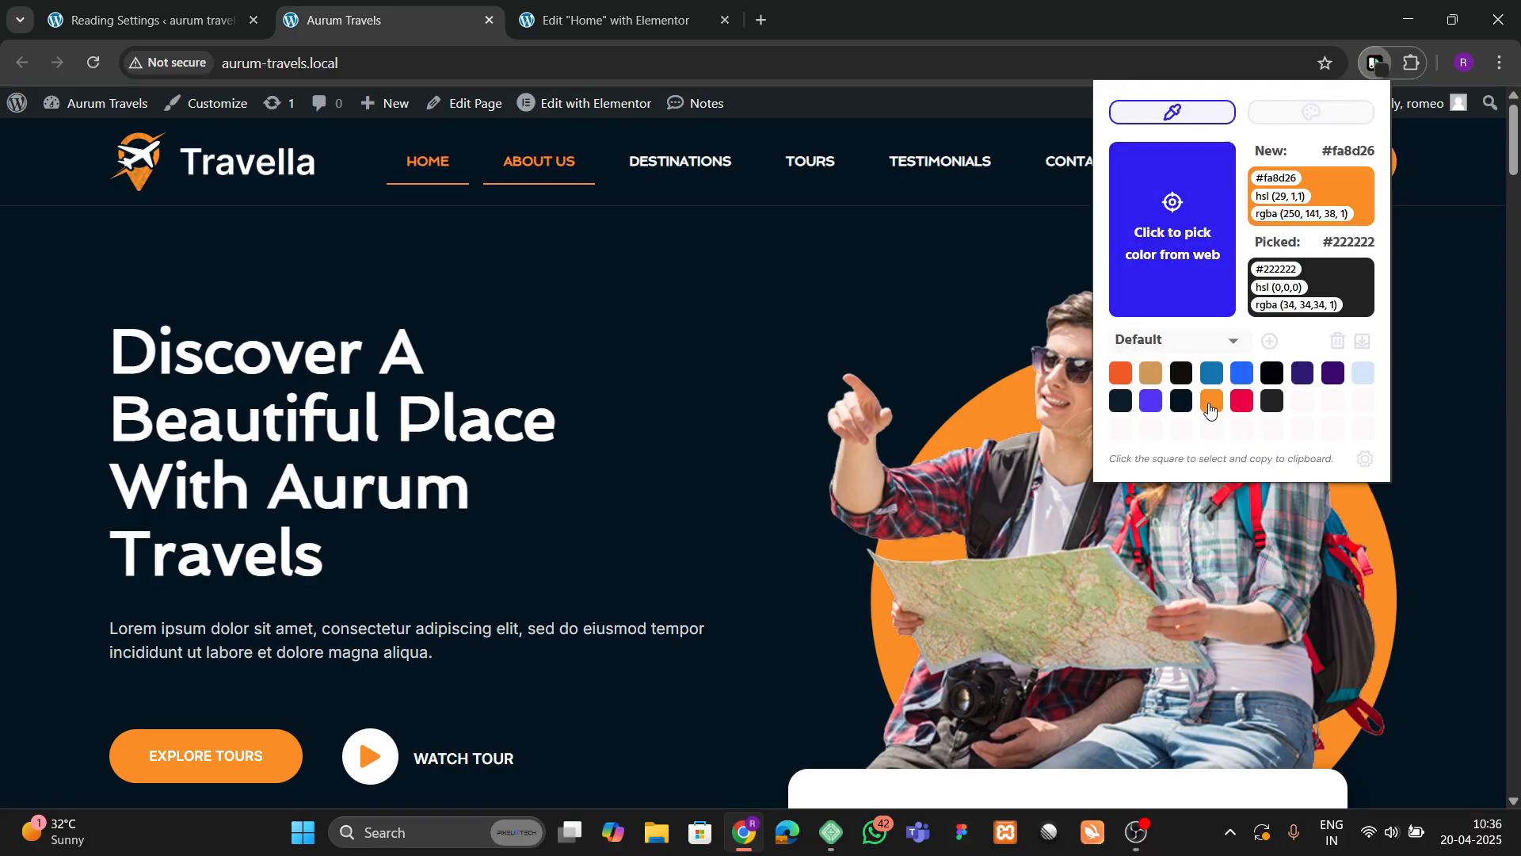
{"action": "left_click", "coordinate": [1209, 404]}
- Add a custom global colour named 'orange' with value #FA8D26
{"action": "left_click", "coordinate": [660, 9]}
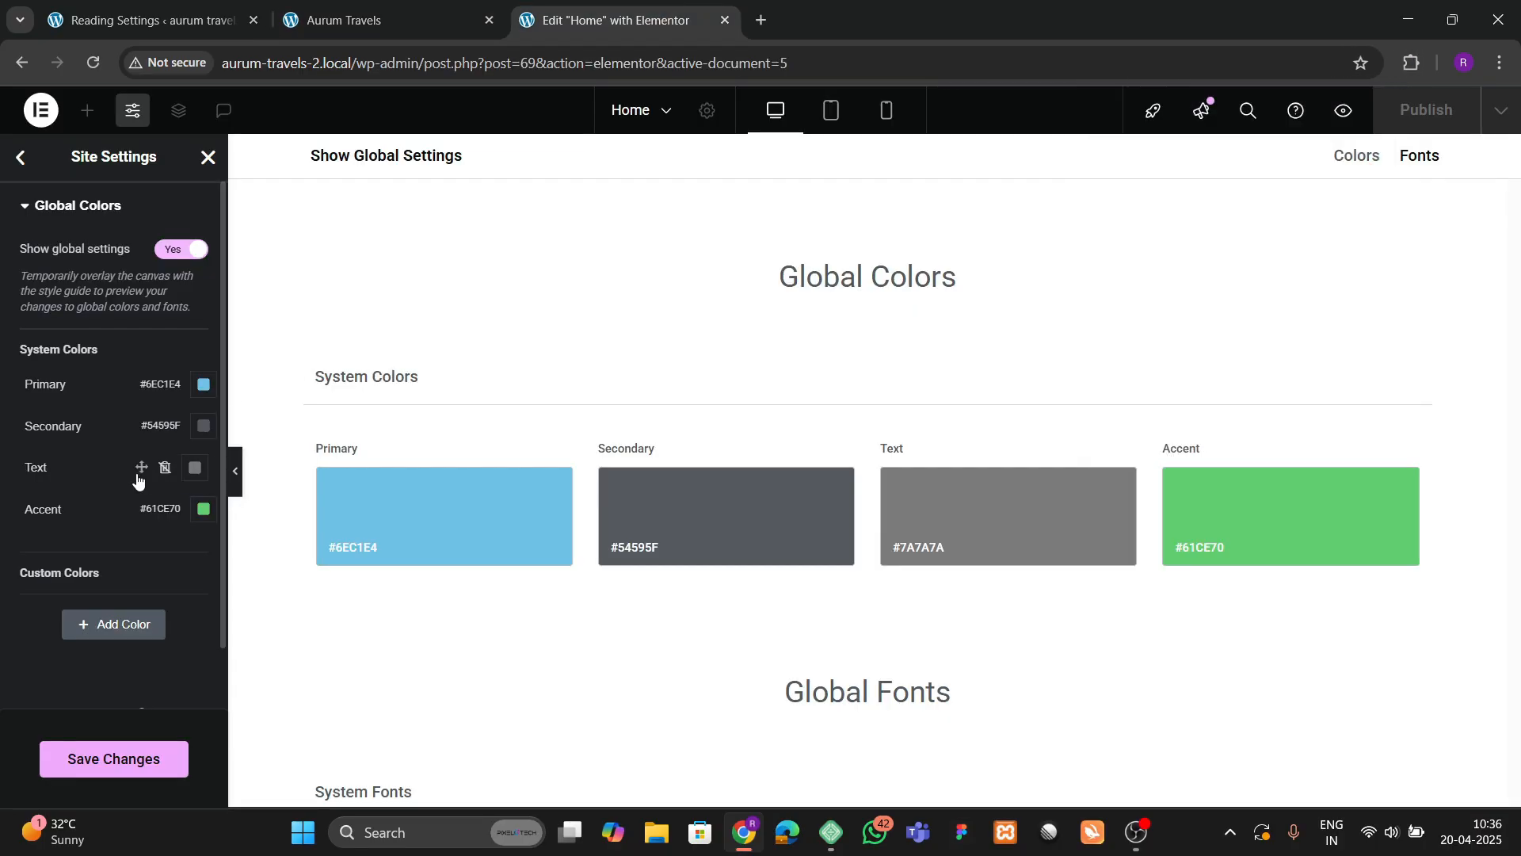
{"action": "left_click", "coordinate": [103, 624]}
{"action": "double_click", "coordinate": [63, 608]}
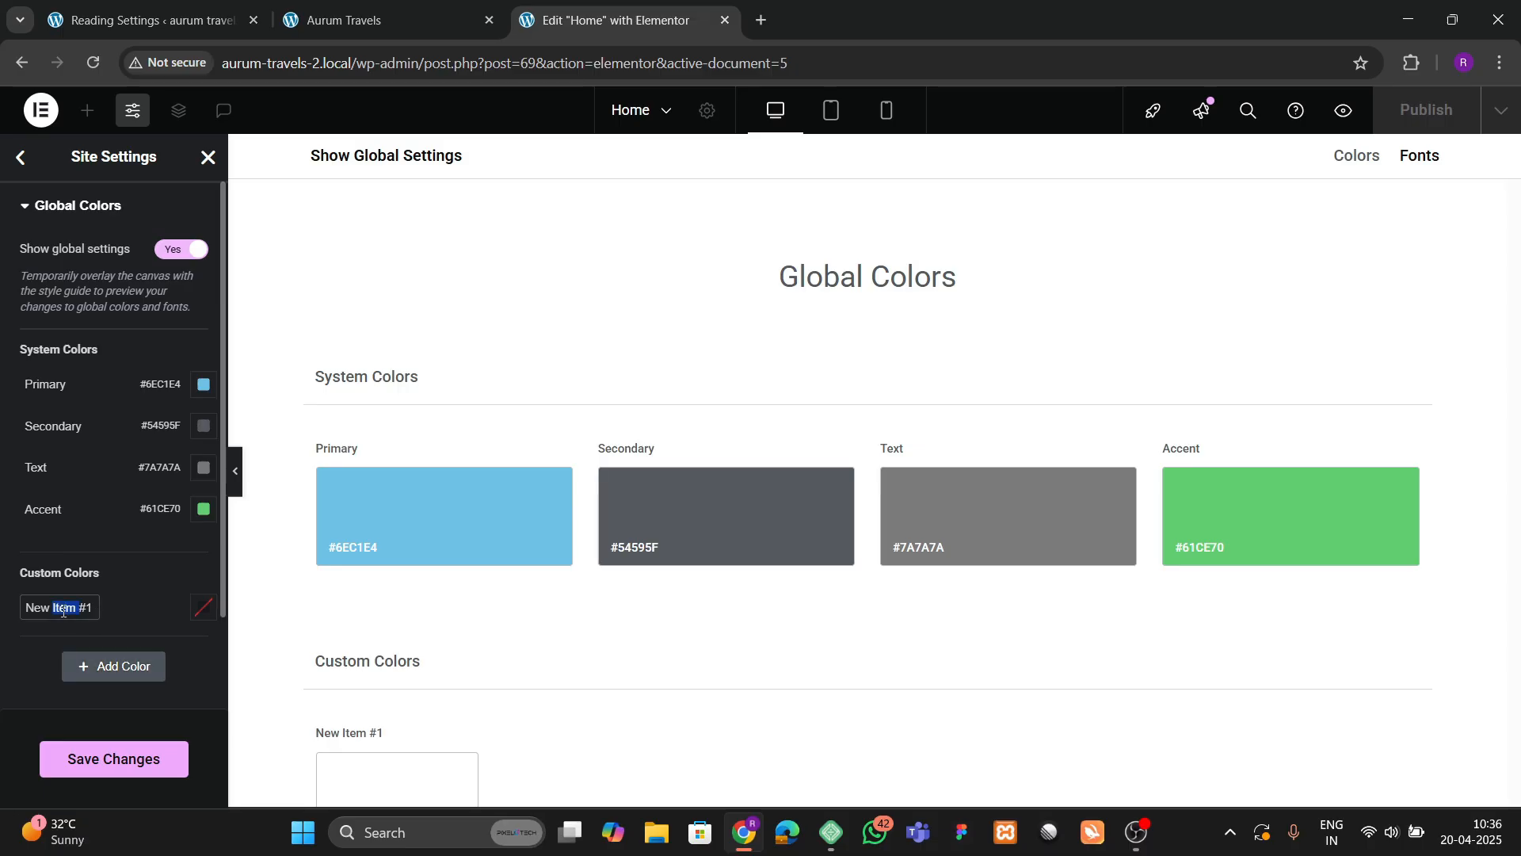
{"action": "key", "text": "ctrl+a"}
{"action": "key", "text": "BackSpace"}
{"action": "type", "text": "orange"}
{"action": "left_click", "coordinate": [195, 608]}
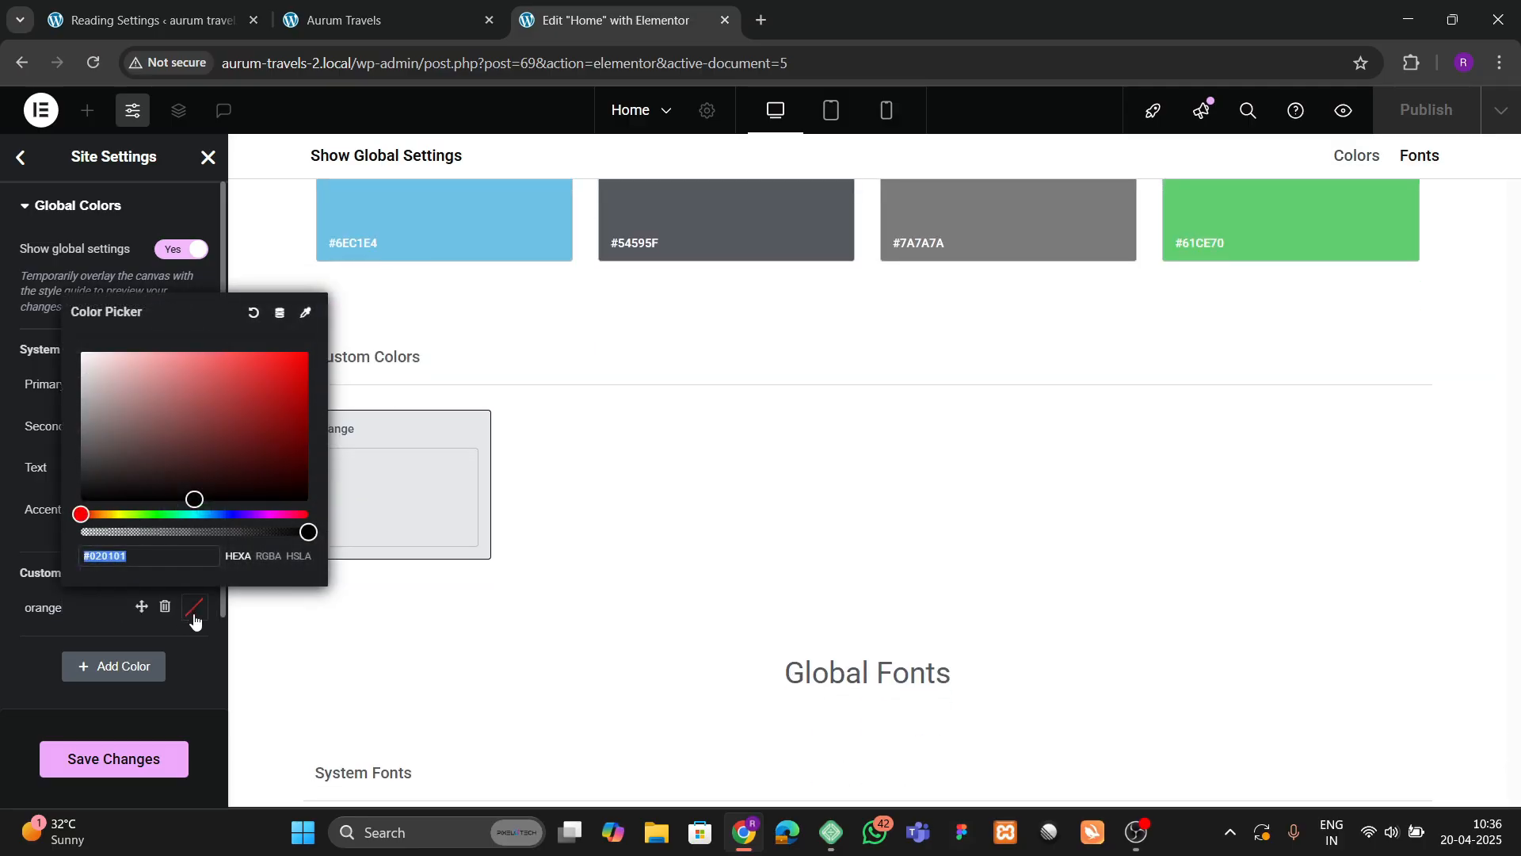
{"action": "key", "text": "ctrl+v"}
{"action": "left_click", "coordinate": [74, 645]}
- Add a second custom colour named 'black' and sample the live site's dark colour
{"action": "left_click", "coordinate": [92, 666]}
{"action": "double_click", "coordinate": [53, 649]}
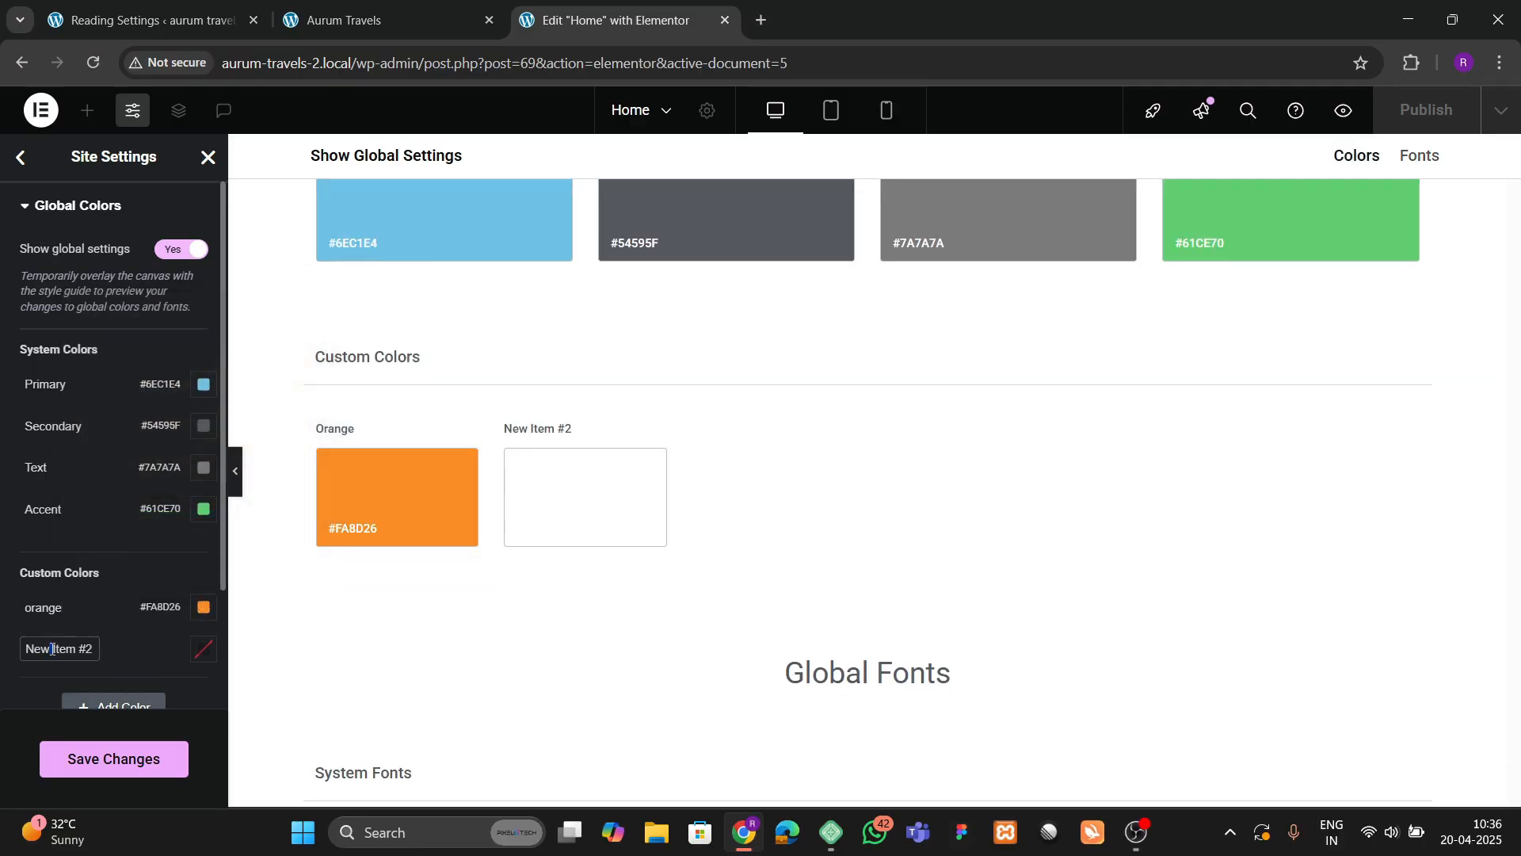
{"action": "type", "text": "black"}
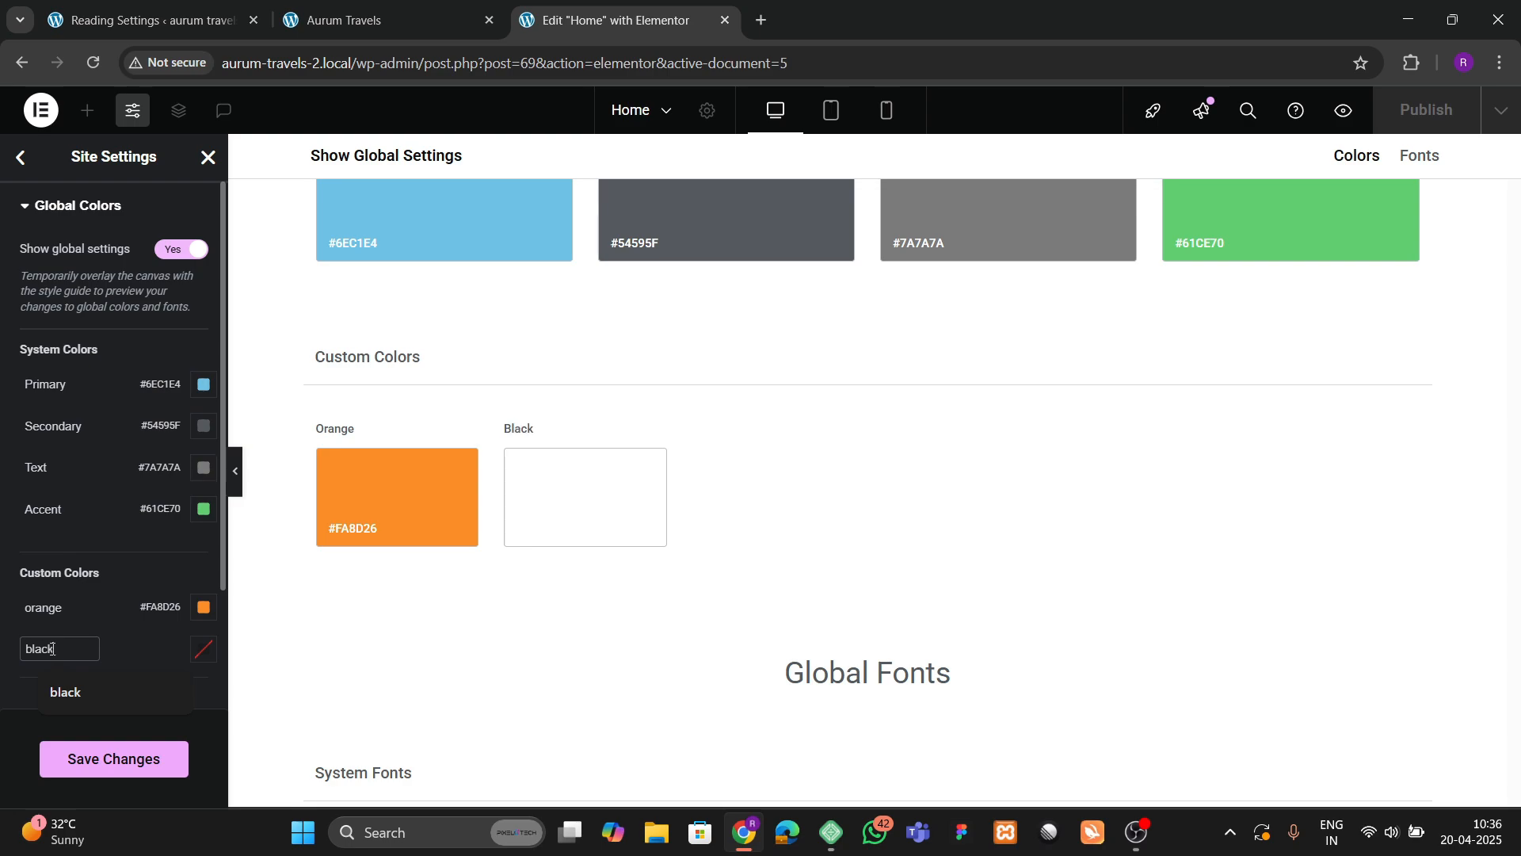
{"action": "left_click", "coordinate": [380, 20]}
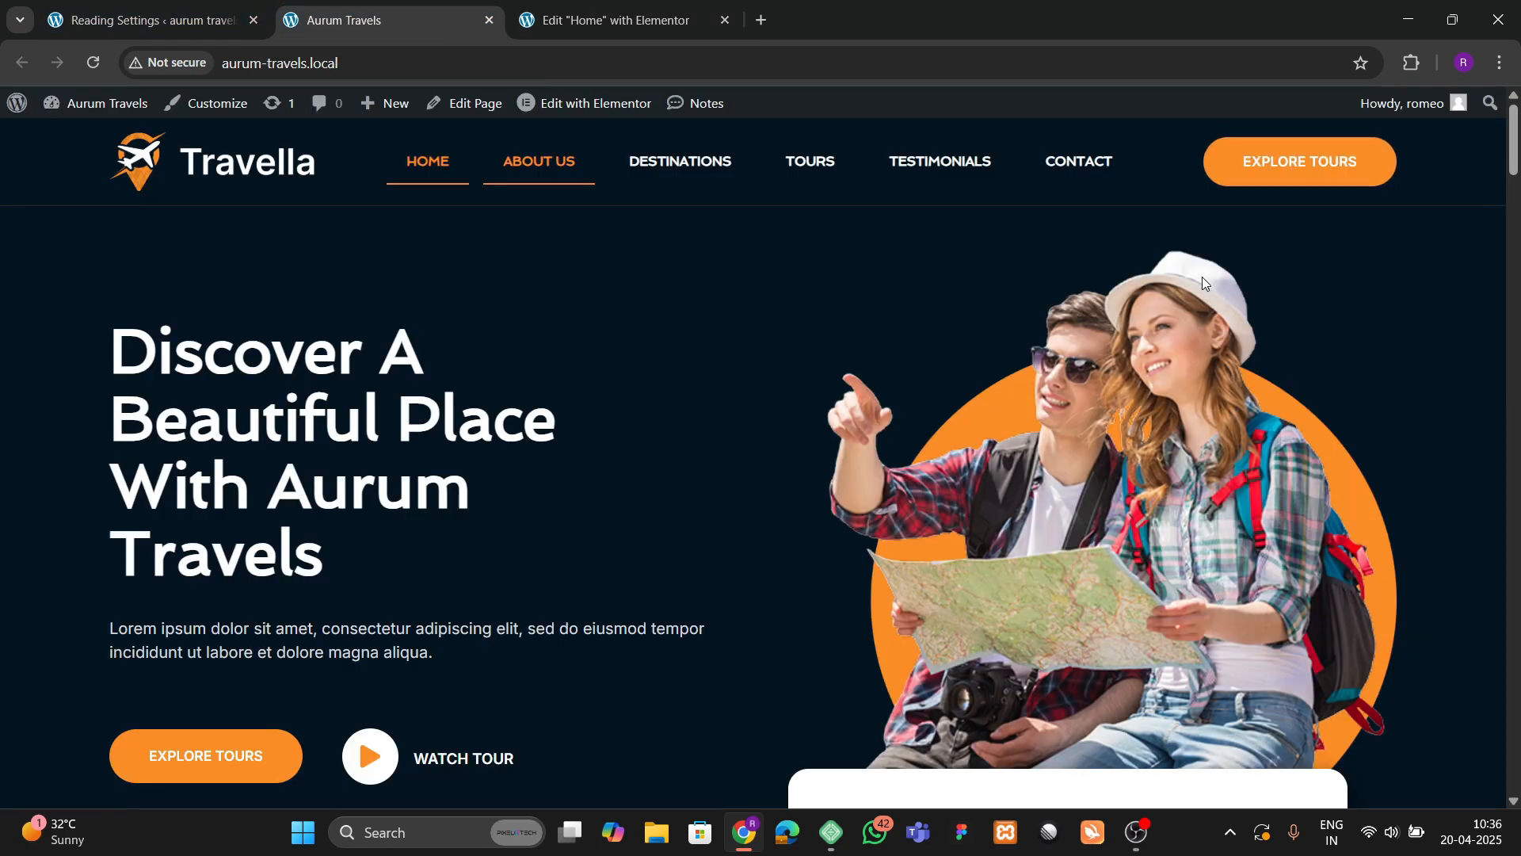
{"action": "left_click", "coordinate": [1411, 63]}
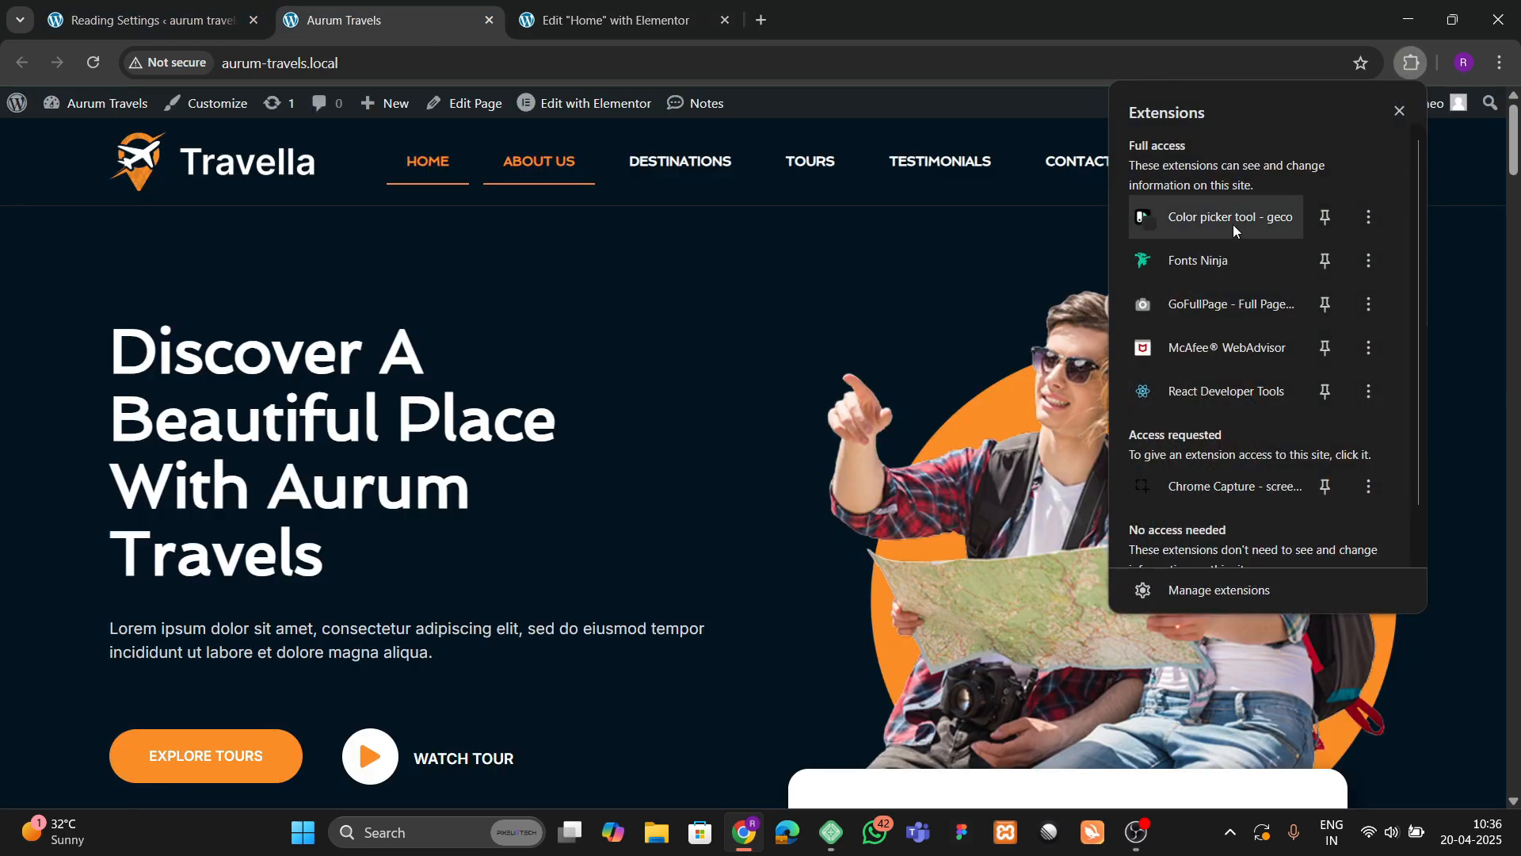
{"action": "left_click", "coordinate": [1148, 214]}
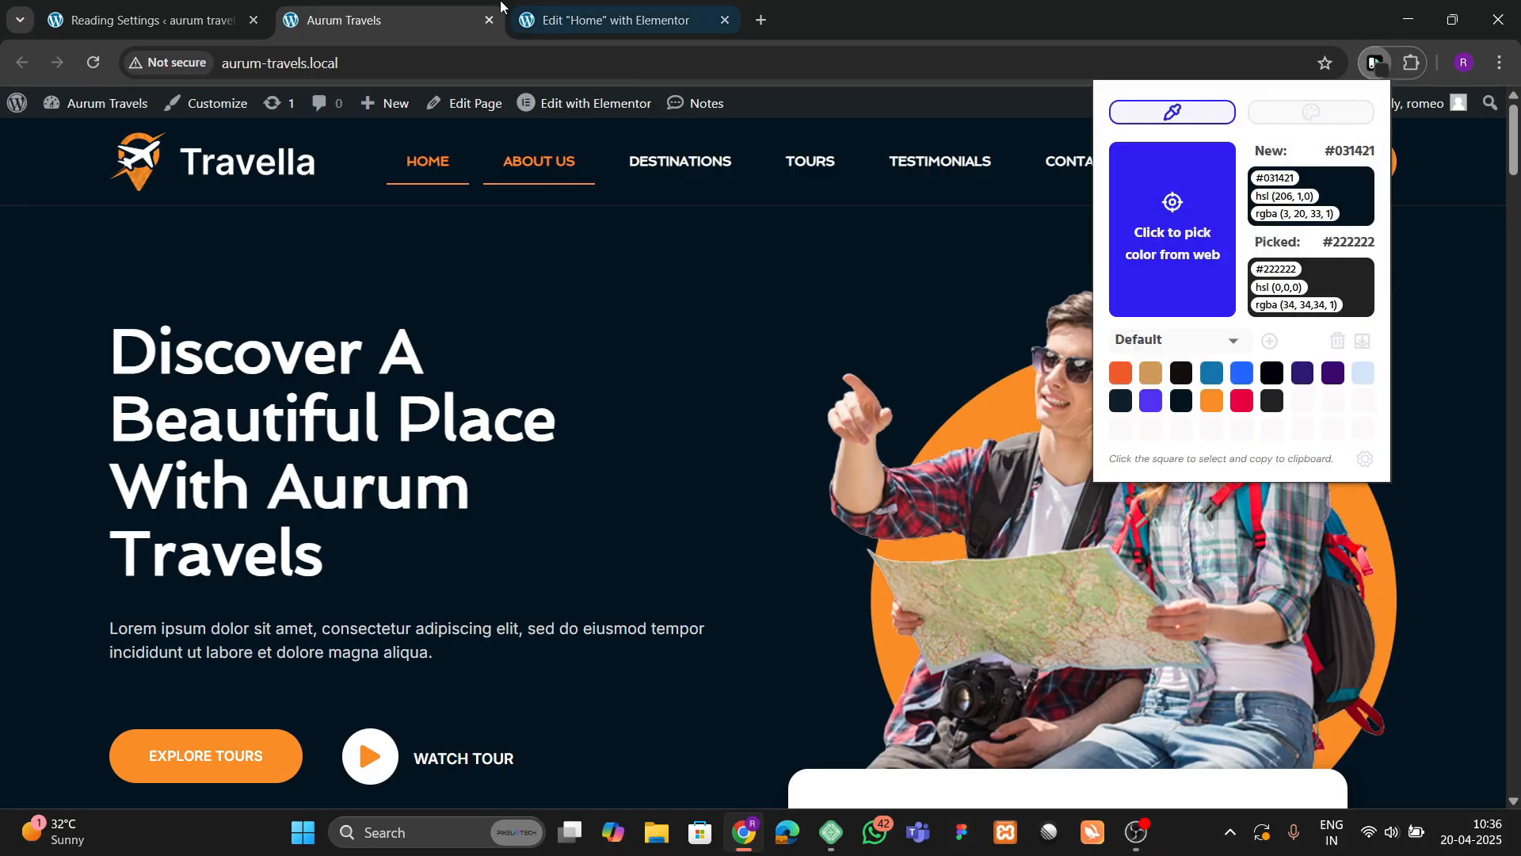
{"action": "left_click", "coordinate": [618, 20]}
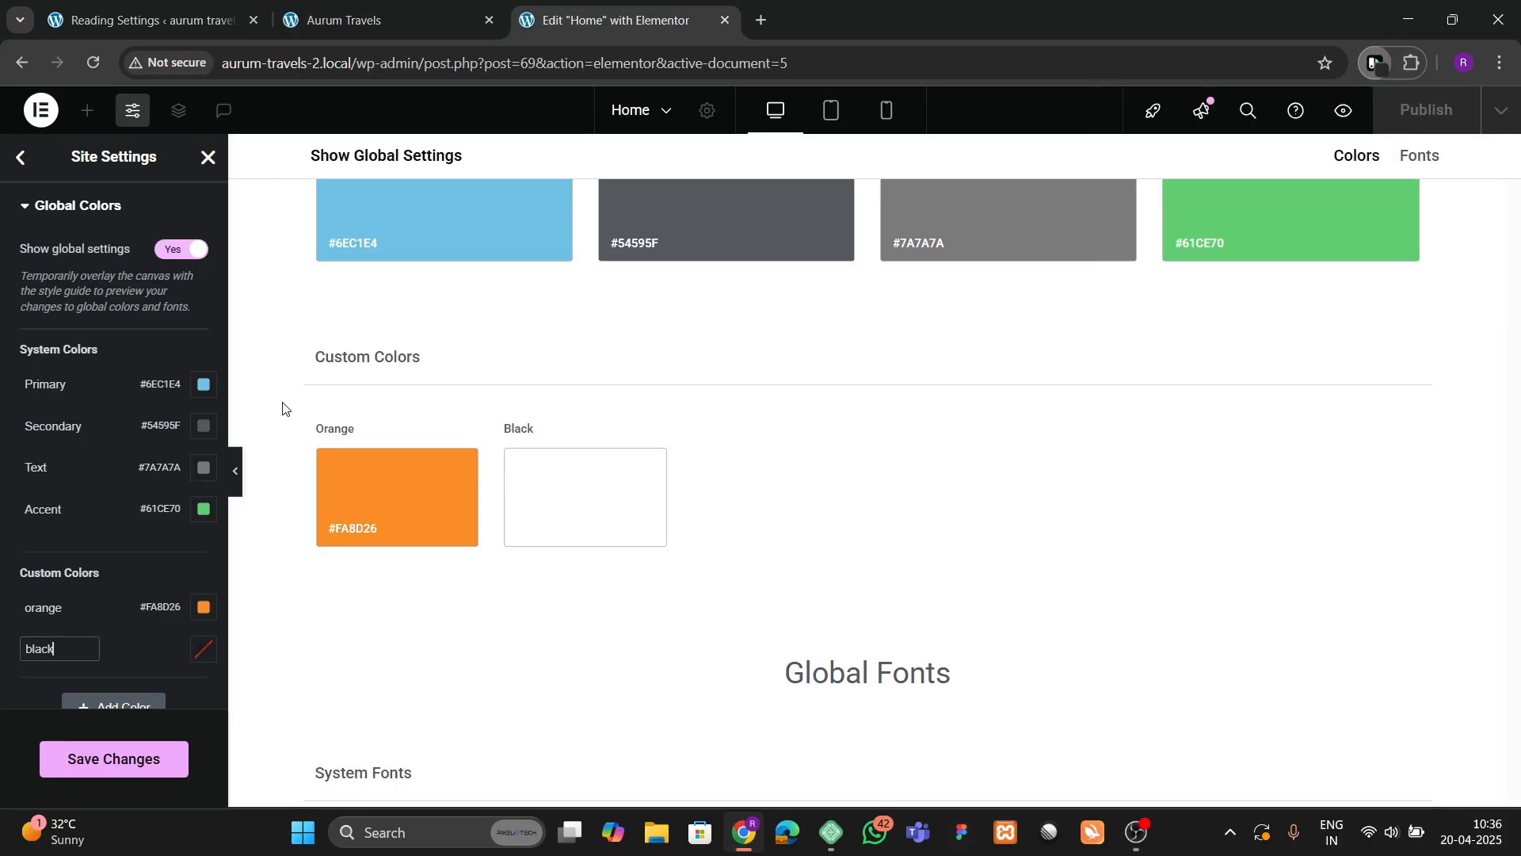
- Give 'black' the value #031421, save the global colours and close Site Settings
{"action": "left_click", "coordinate": [196, 652]}
{"action": "key", "text": "ctrl+v"}
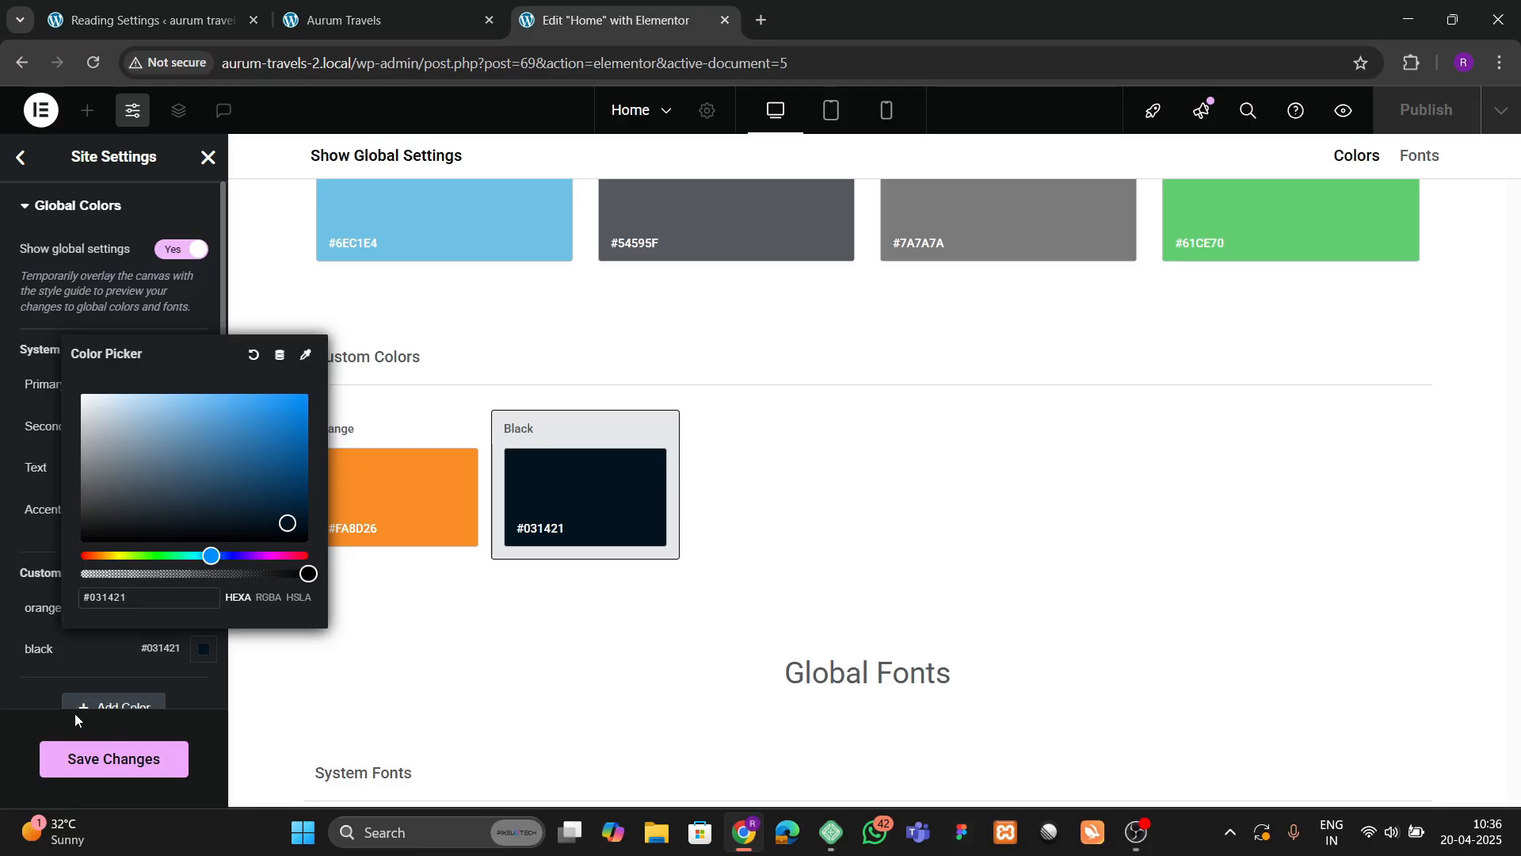
{"action": "left_click", "coordinate": [78, 752]}
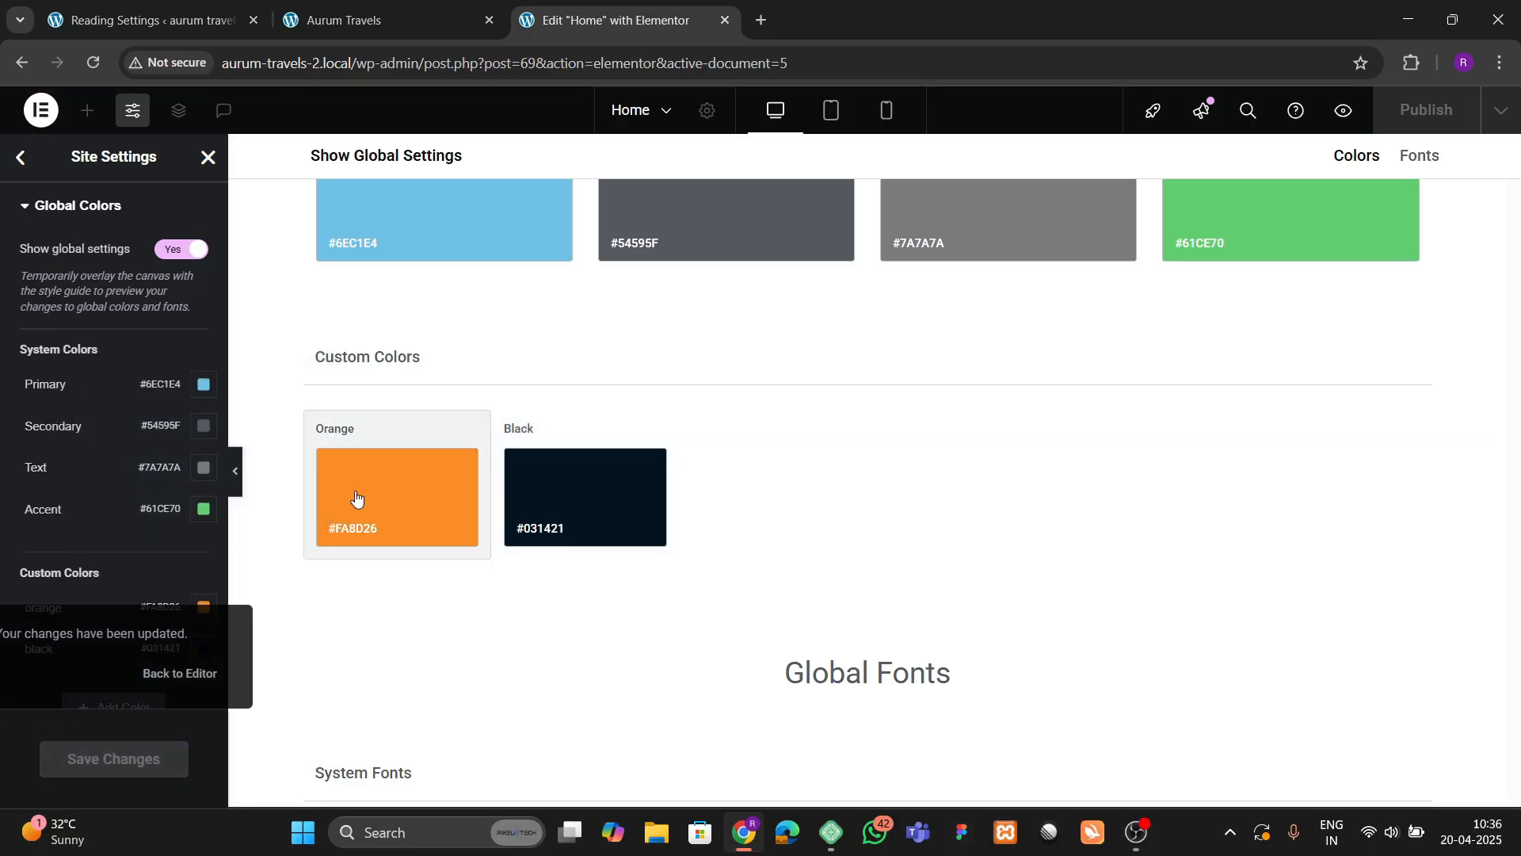
{"action": "left_click", "coordinate": [209, 158]}
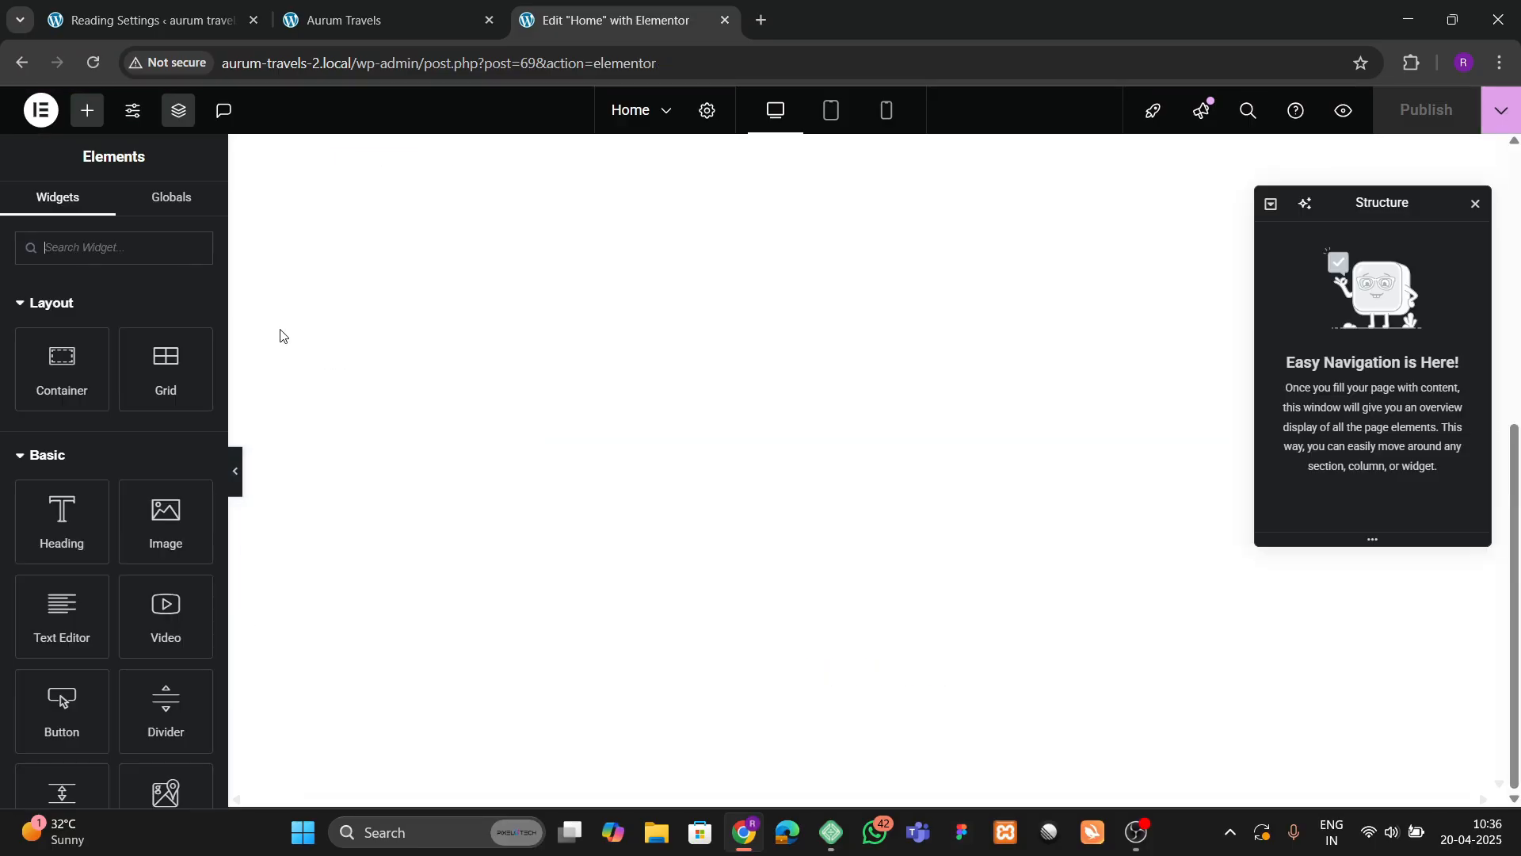
- Reload the Elementor editor and review the live Travella homepage for reference
{"action": "left_click", "coordinate": [92, 65]}
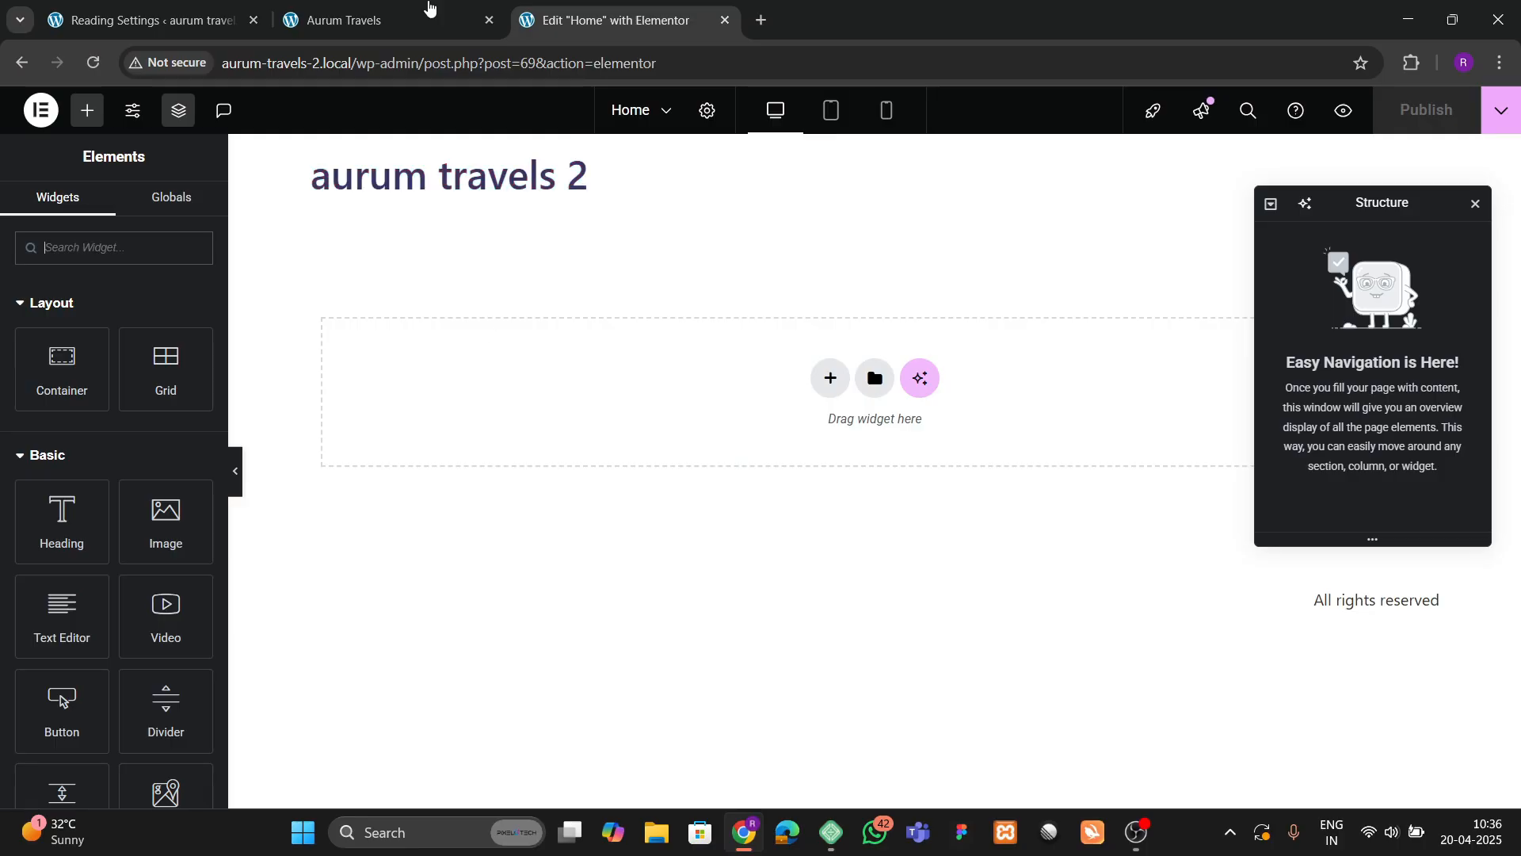
{"action": "left_click", "coordinate": [239, 7]}
{"action": "left_click", "coordinate": [445, 8]}
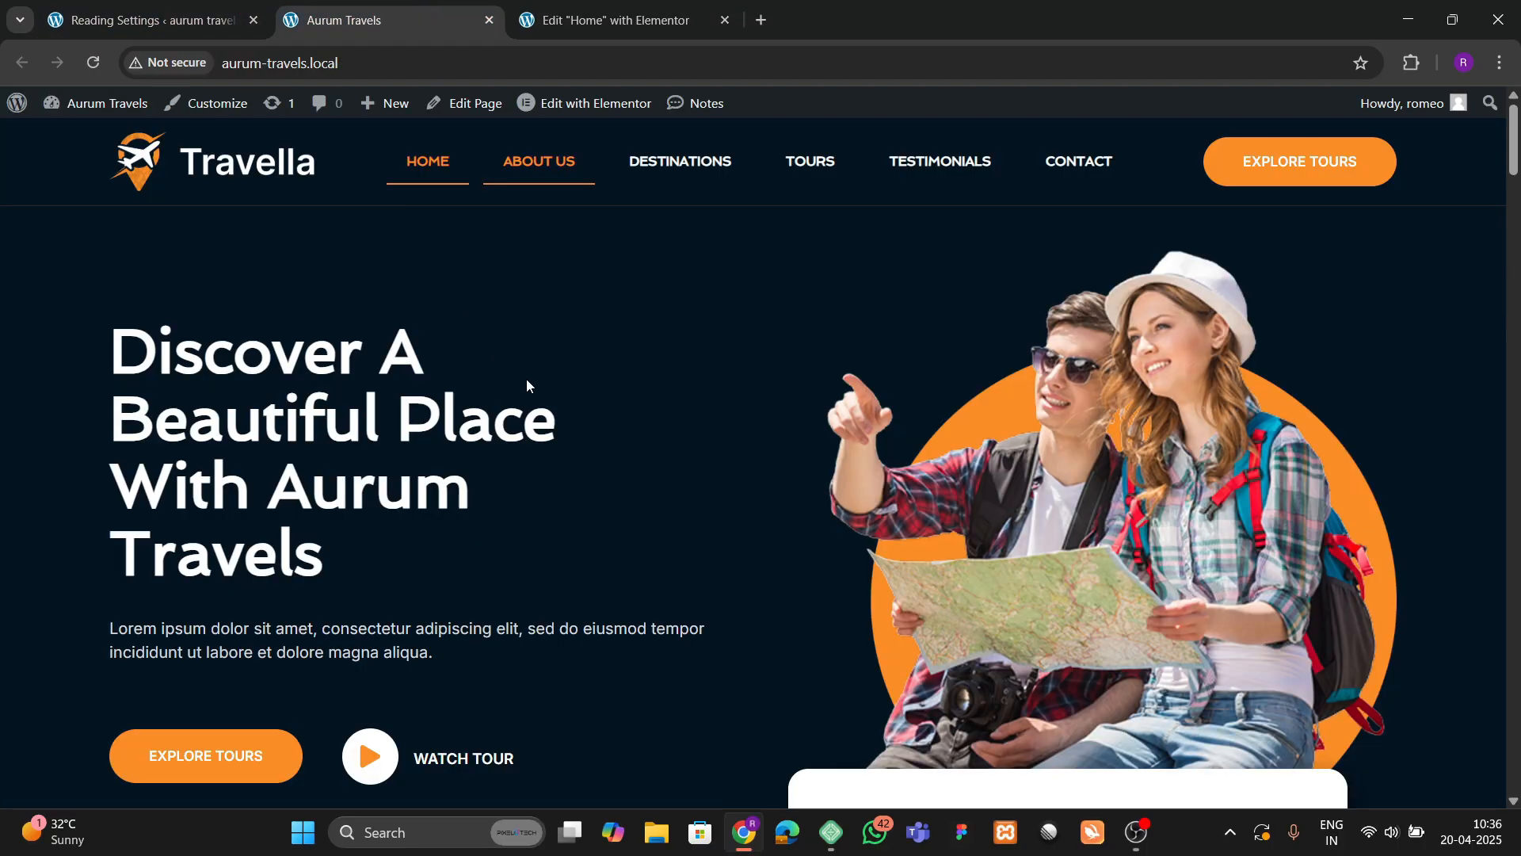
{"action": "scroll", "coordinate": [565, 482], "scroll_direction": "down", "scroll_amount": 1}
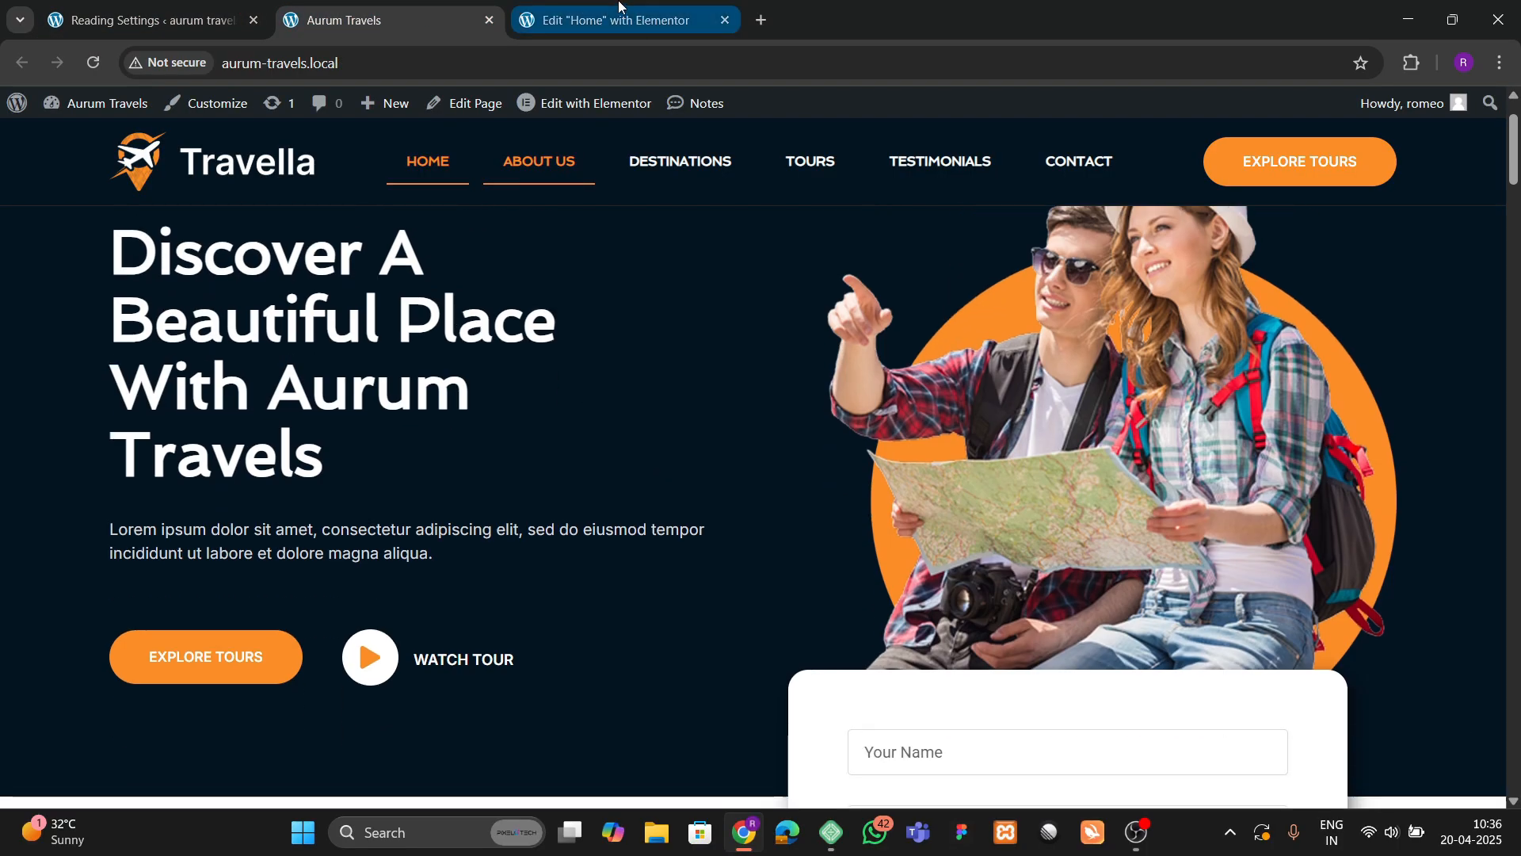
{"action": "left_click", "coordinate": [616, 7]}
- Add a flexbox container with a two-column structure to the Home page
{"action": "left_click", "coordinate": [834, 383]}
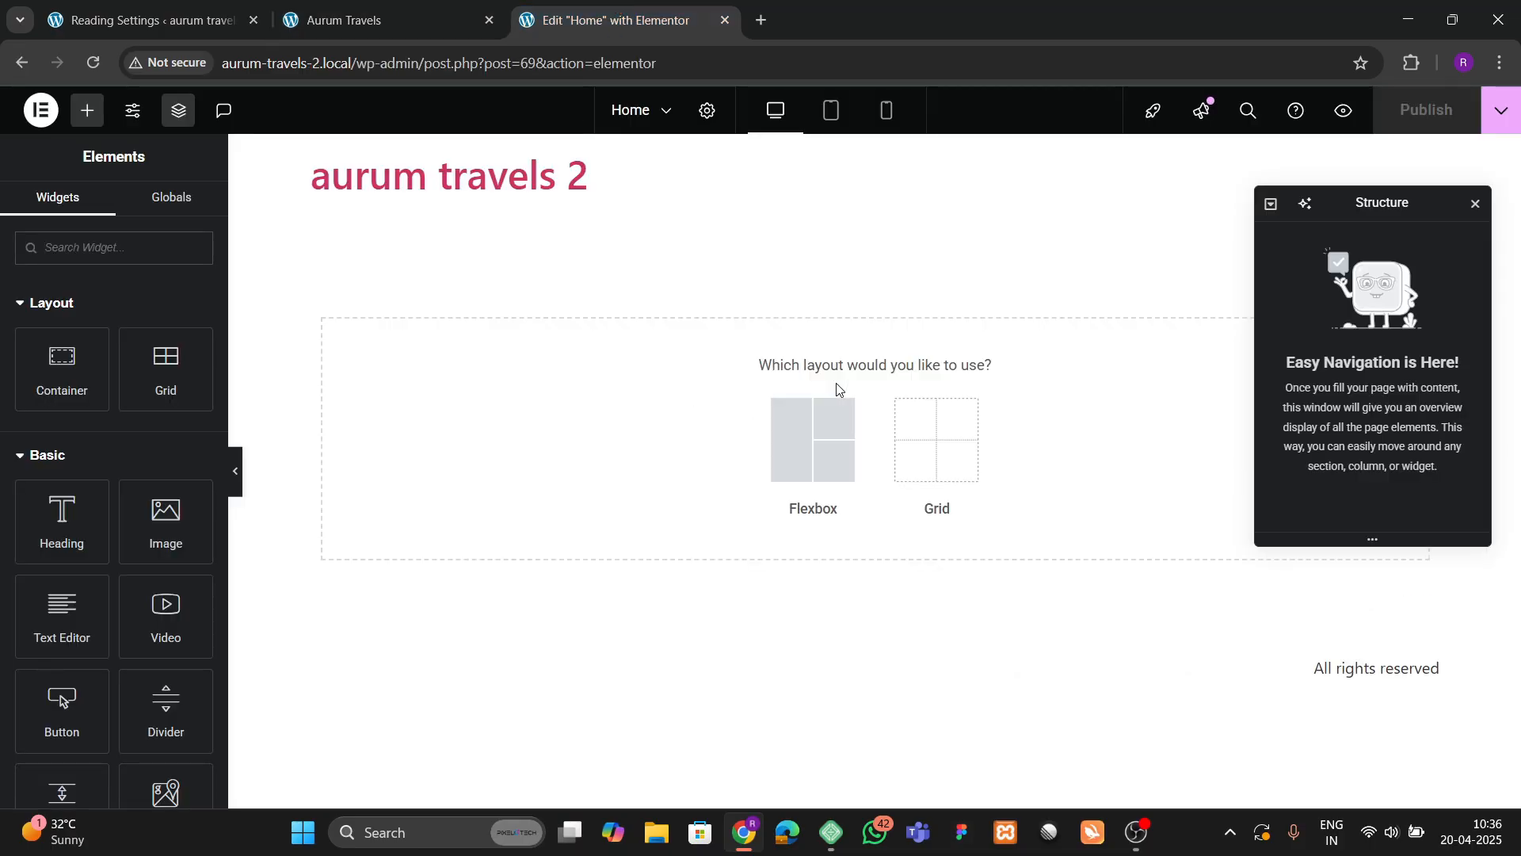
{"action": "left_click", "coordinate": [816, 436]}
{"action": "left_click", "coordinate": [813, 429]}
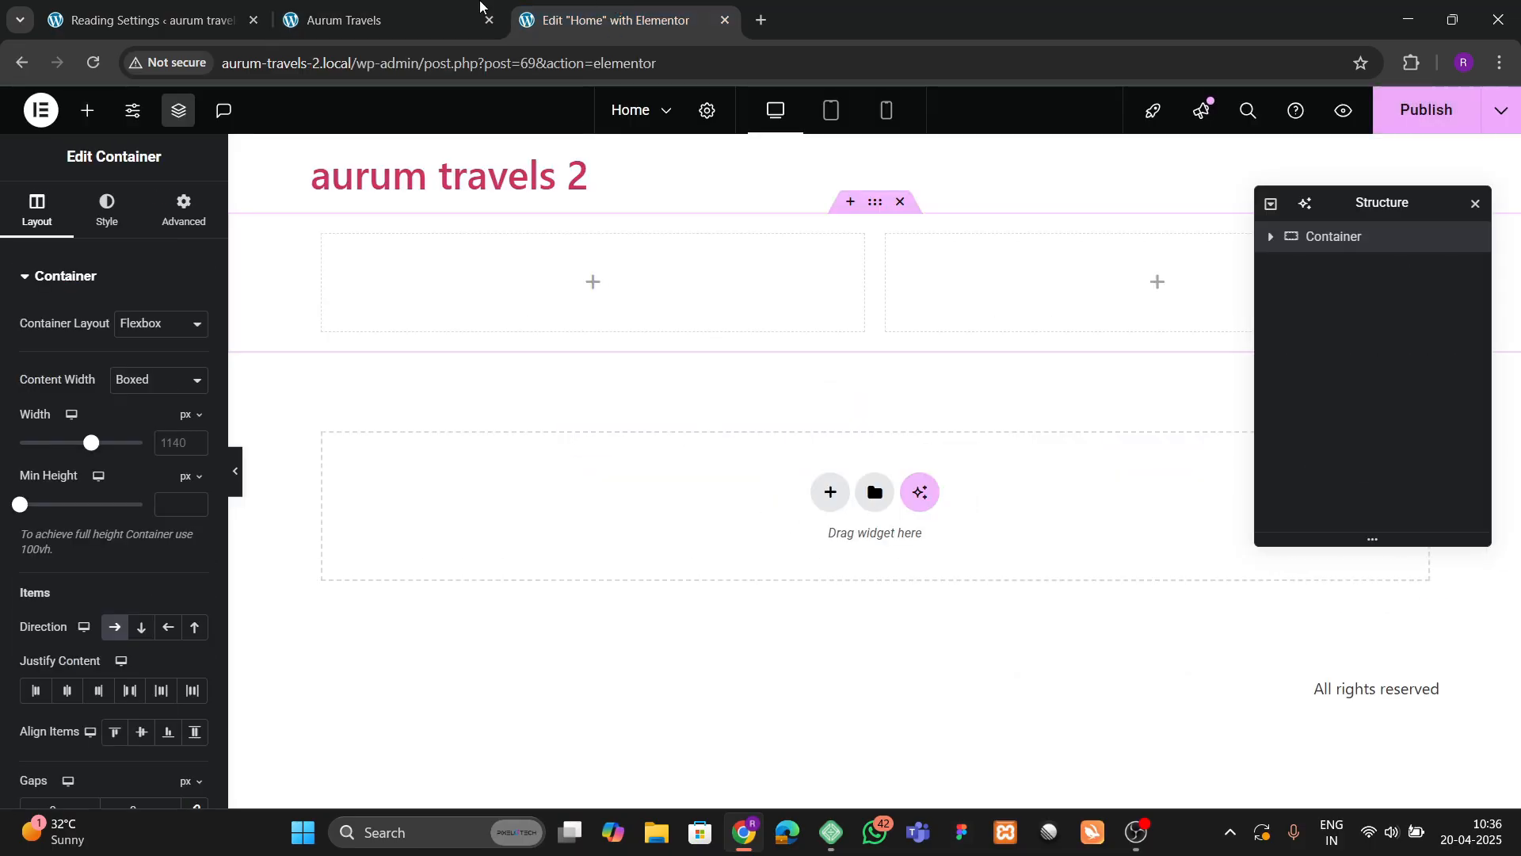
{"action": "left_click", "coordinate": [372, 17]}
{"action": "left_click", "coordinate": [618, 7]}
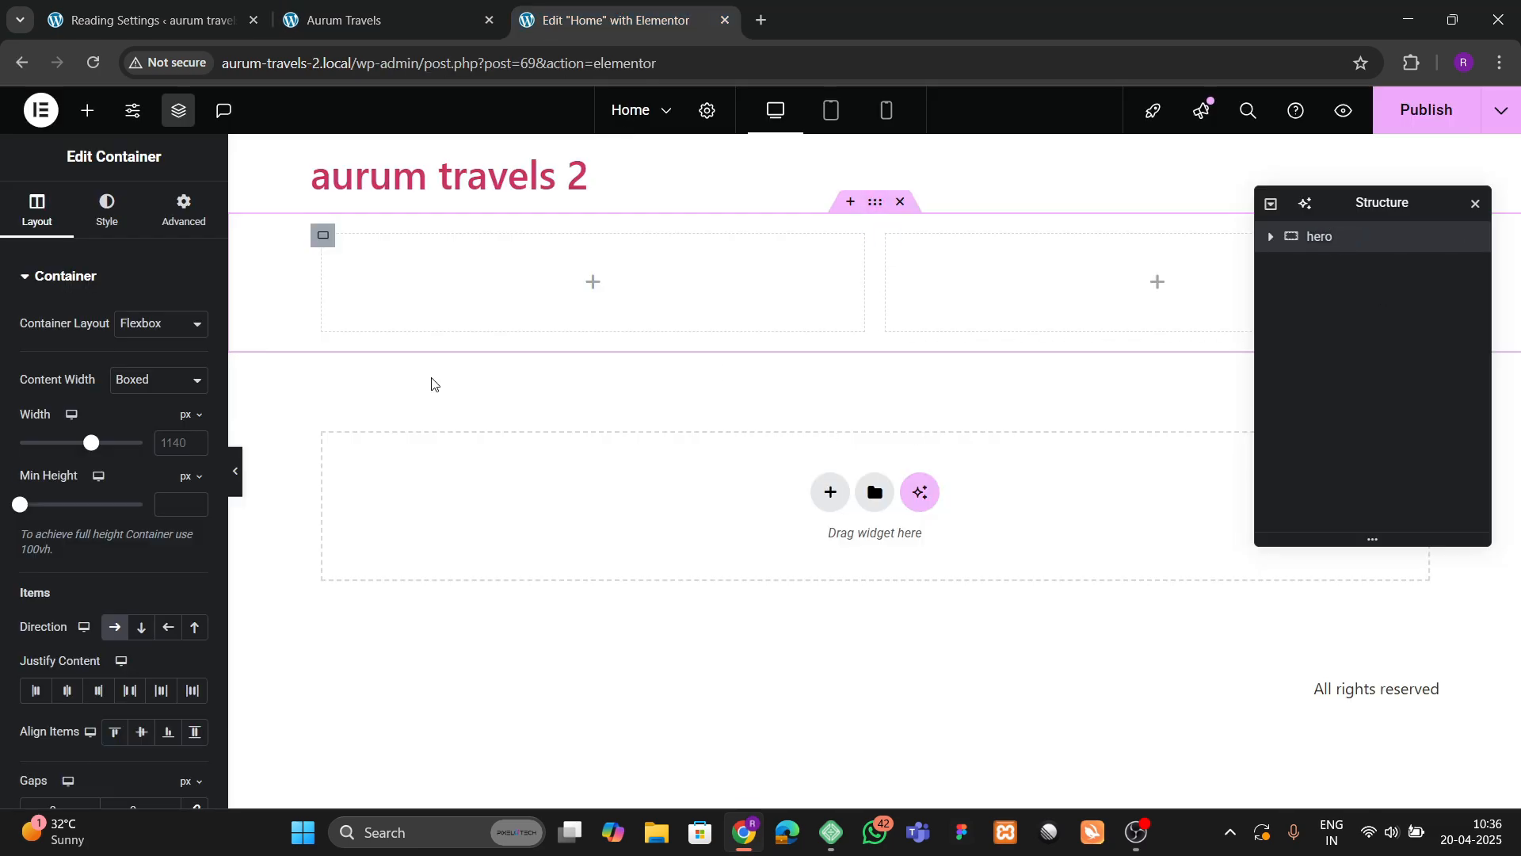
- Give the hero container 80 px padding at top and bottom
{"action": "left_click", "coordinate": [176, 436]}
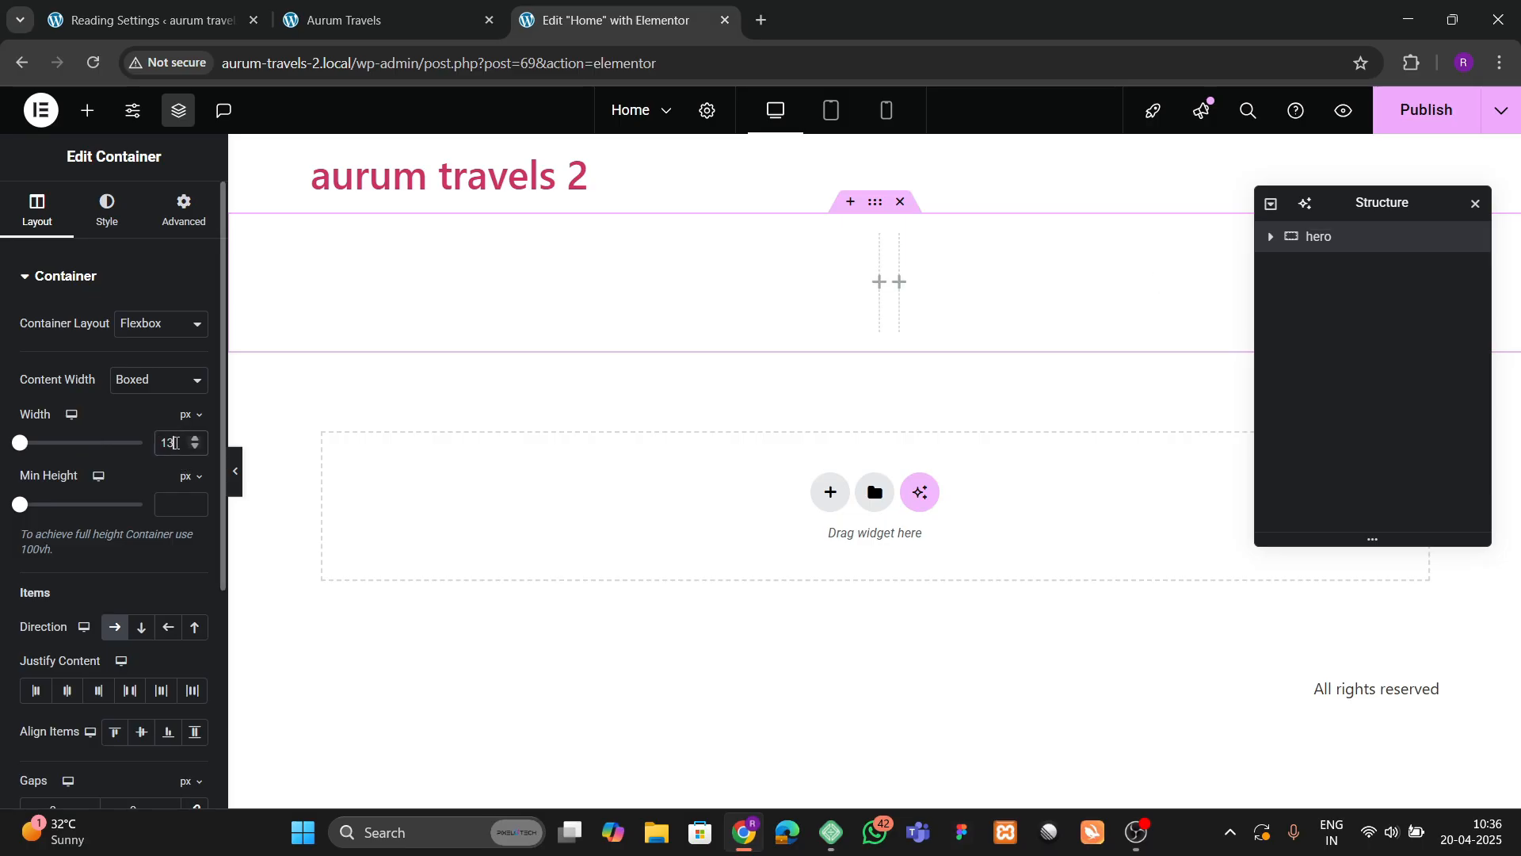
{"action": "left_click", "coordinate": [178, 216]}
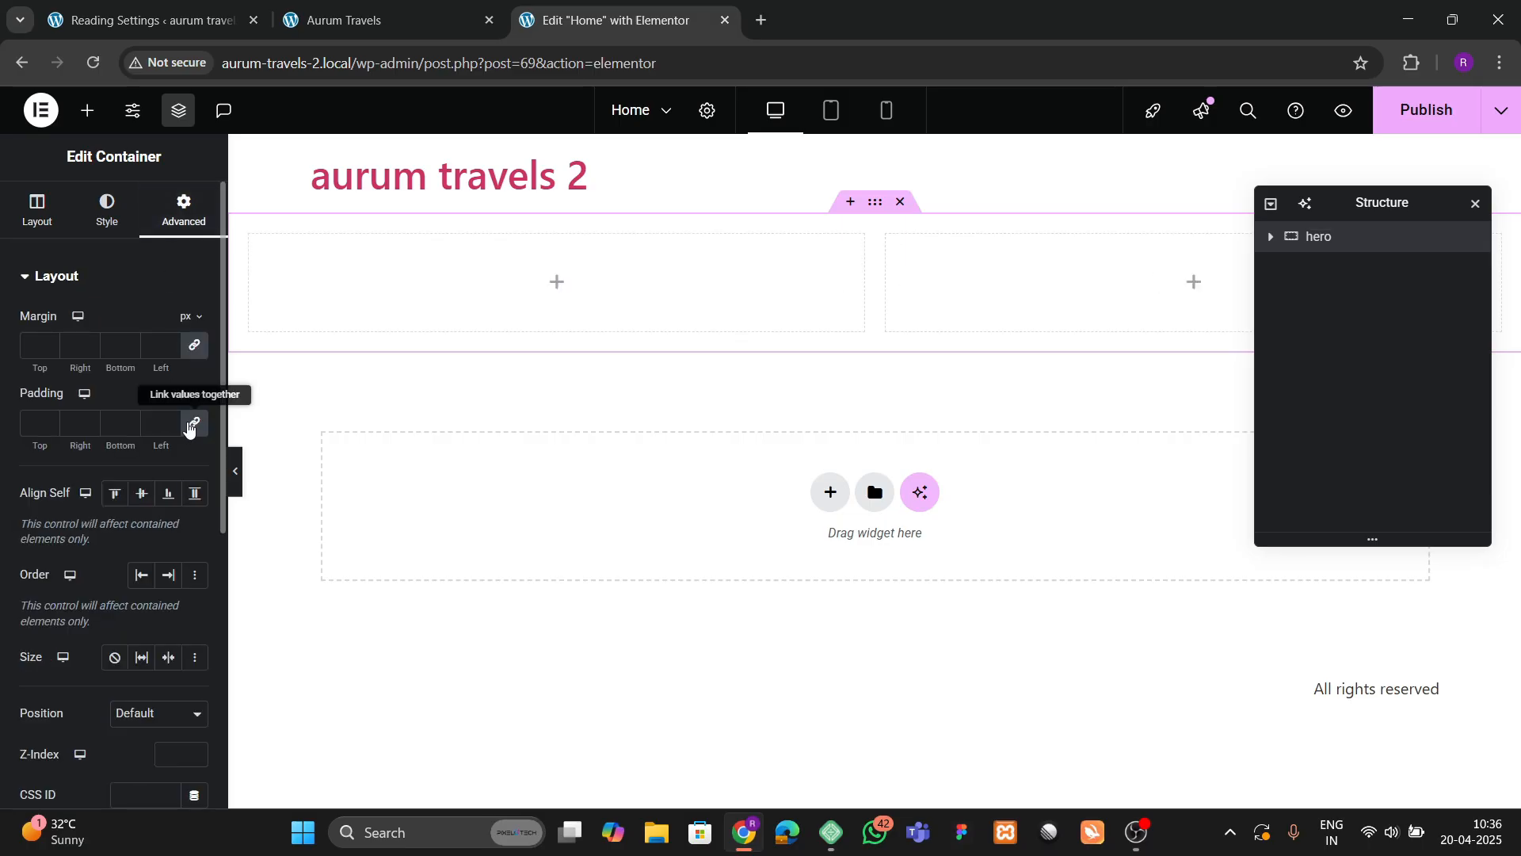
{"action": "type", "text": "80"}
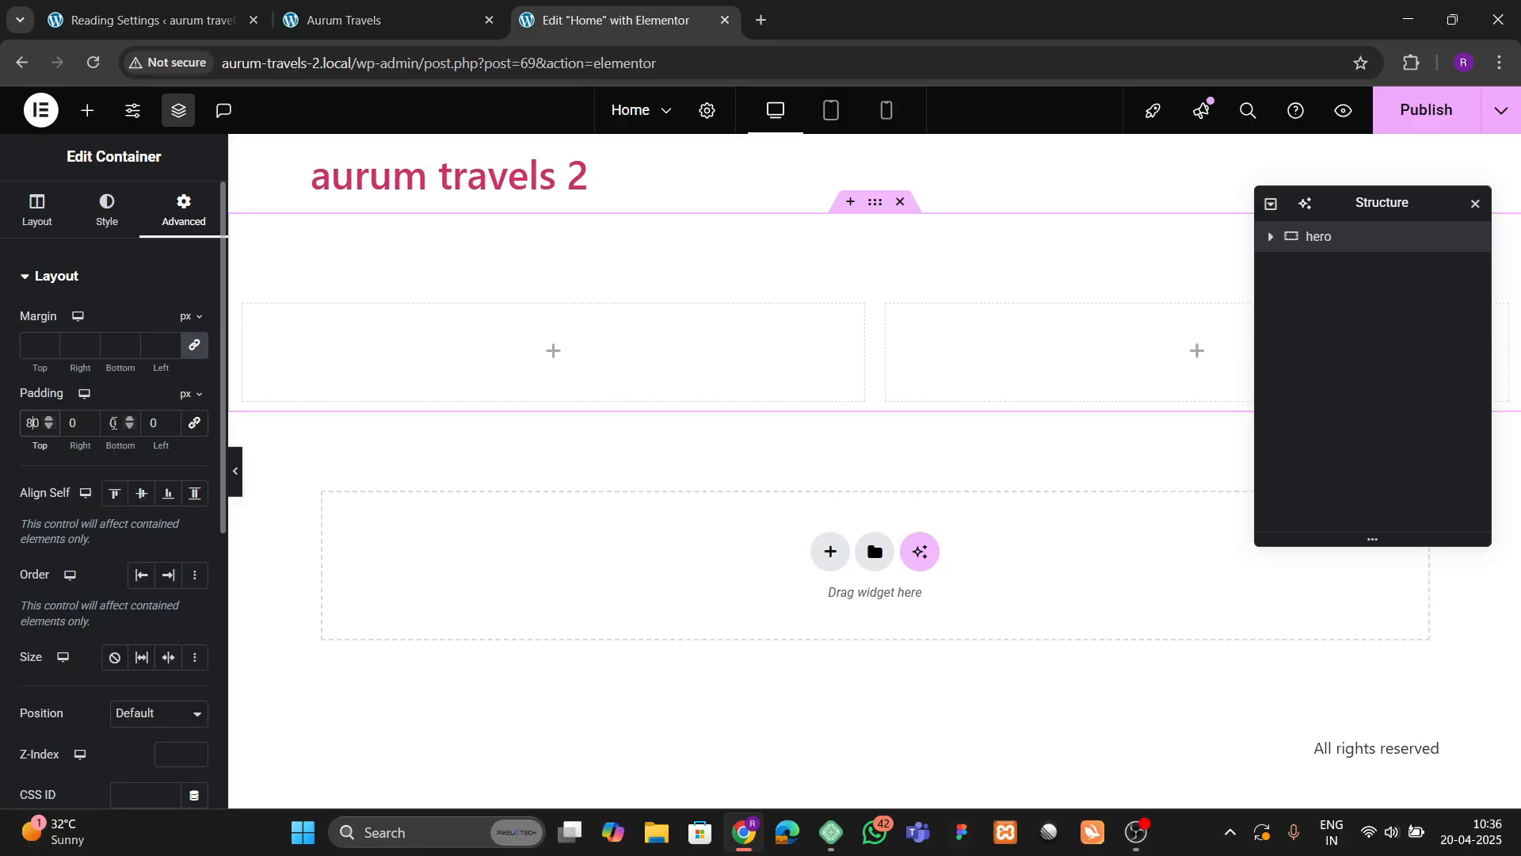
{"action": "left_click", "coordinate": [349, 21]}
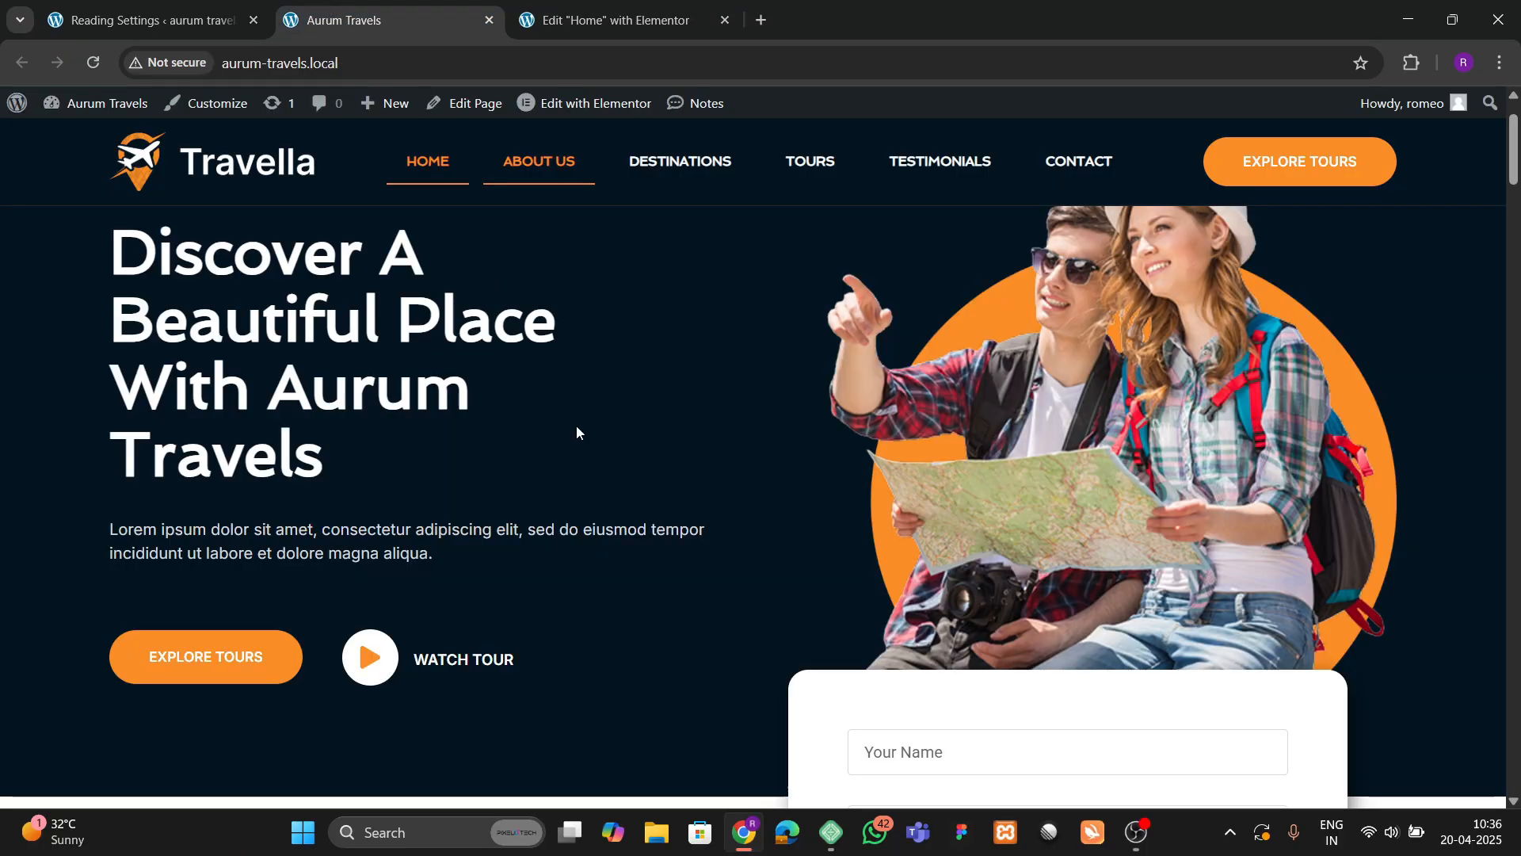
{"action": "left_click", "coordinate": [610, 20]}
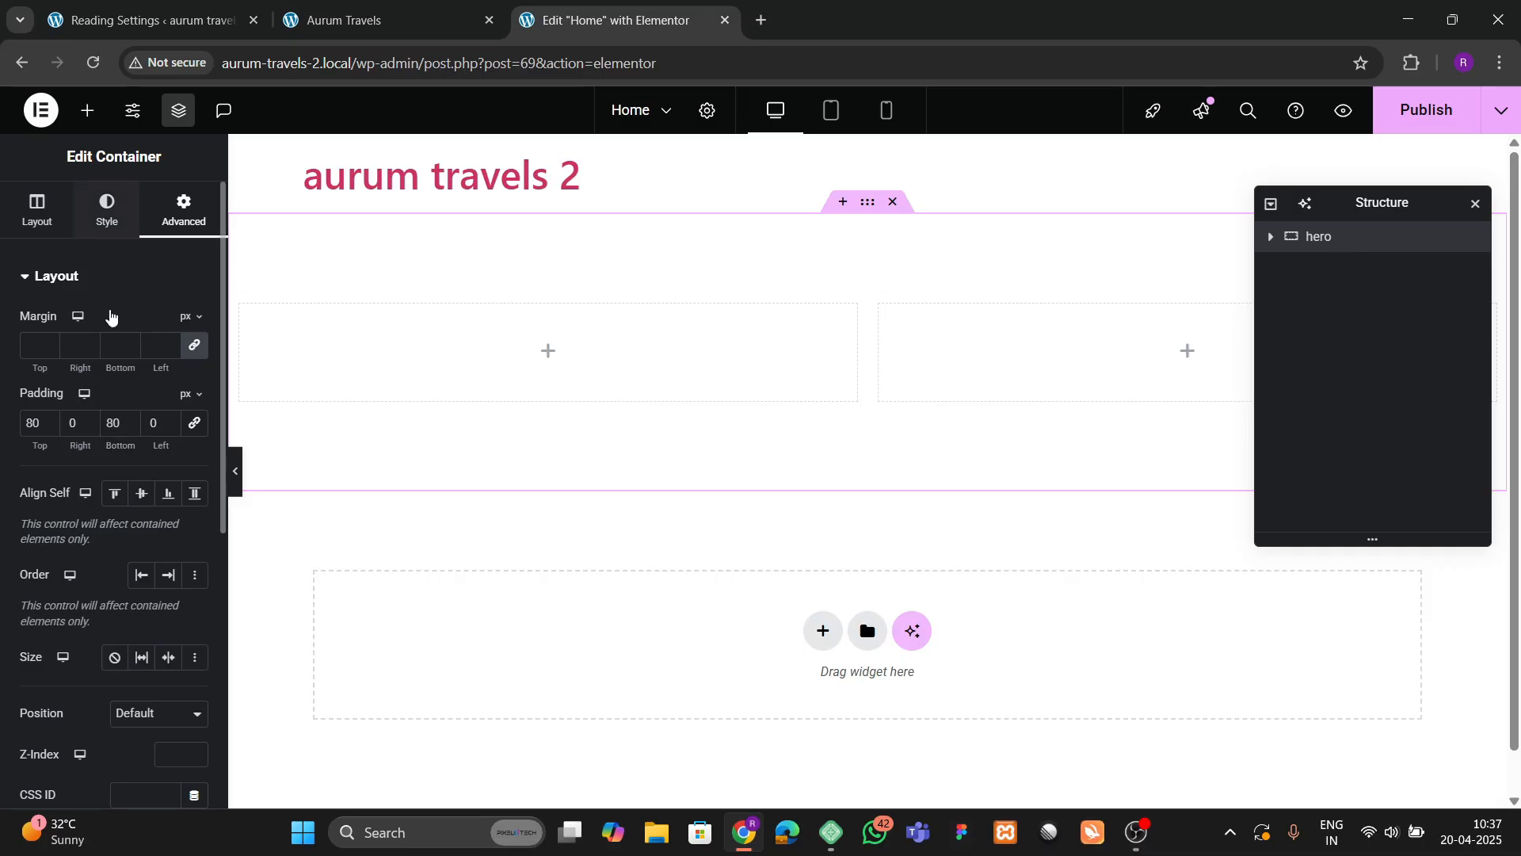
{"action": "left_click", "coordinate": [107, 210]}
- Fill the hero with the global black background and remove both inner containers' padding
{"action": "left_click", "coordinate": [168, 406]}
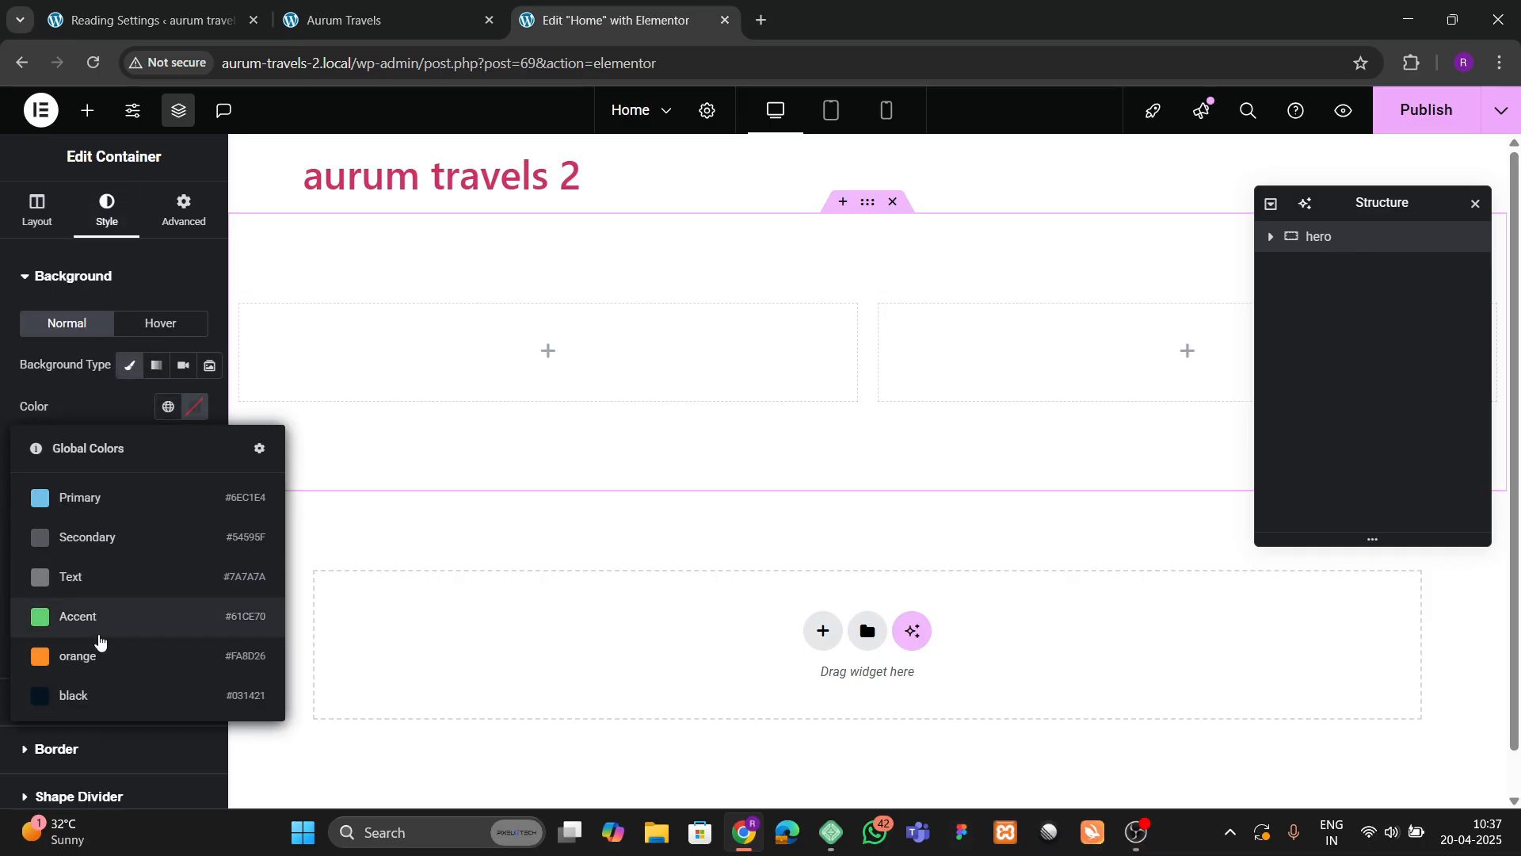
{"action": "left_click", "coordinate": [101, 700]}
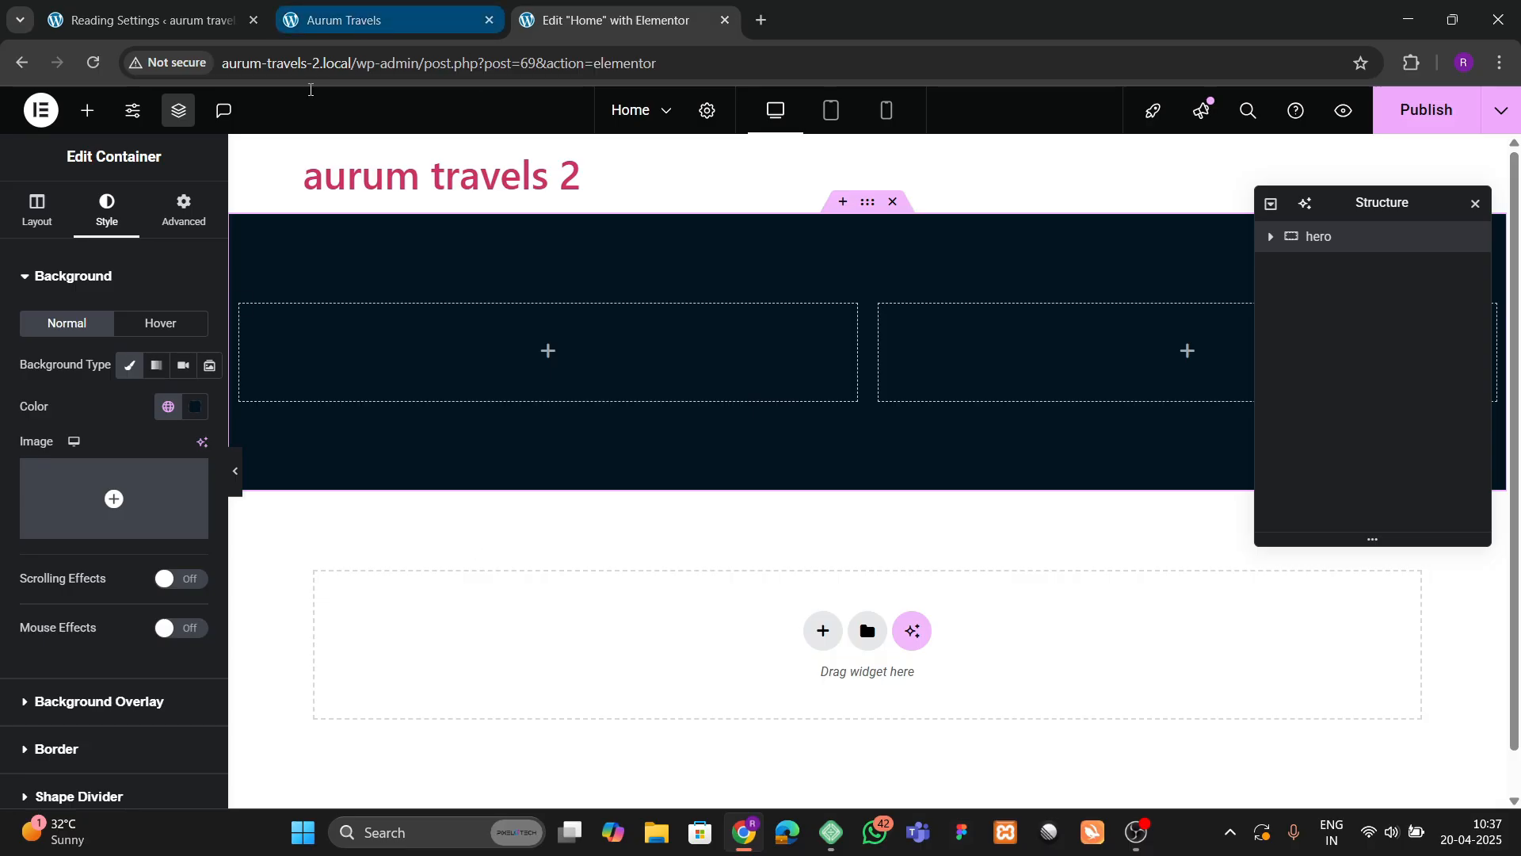
{"action": "left_click", "coordinate": [1270, 238]}
{"action": "left_click", "coordinate": [1299, 268]}
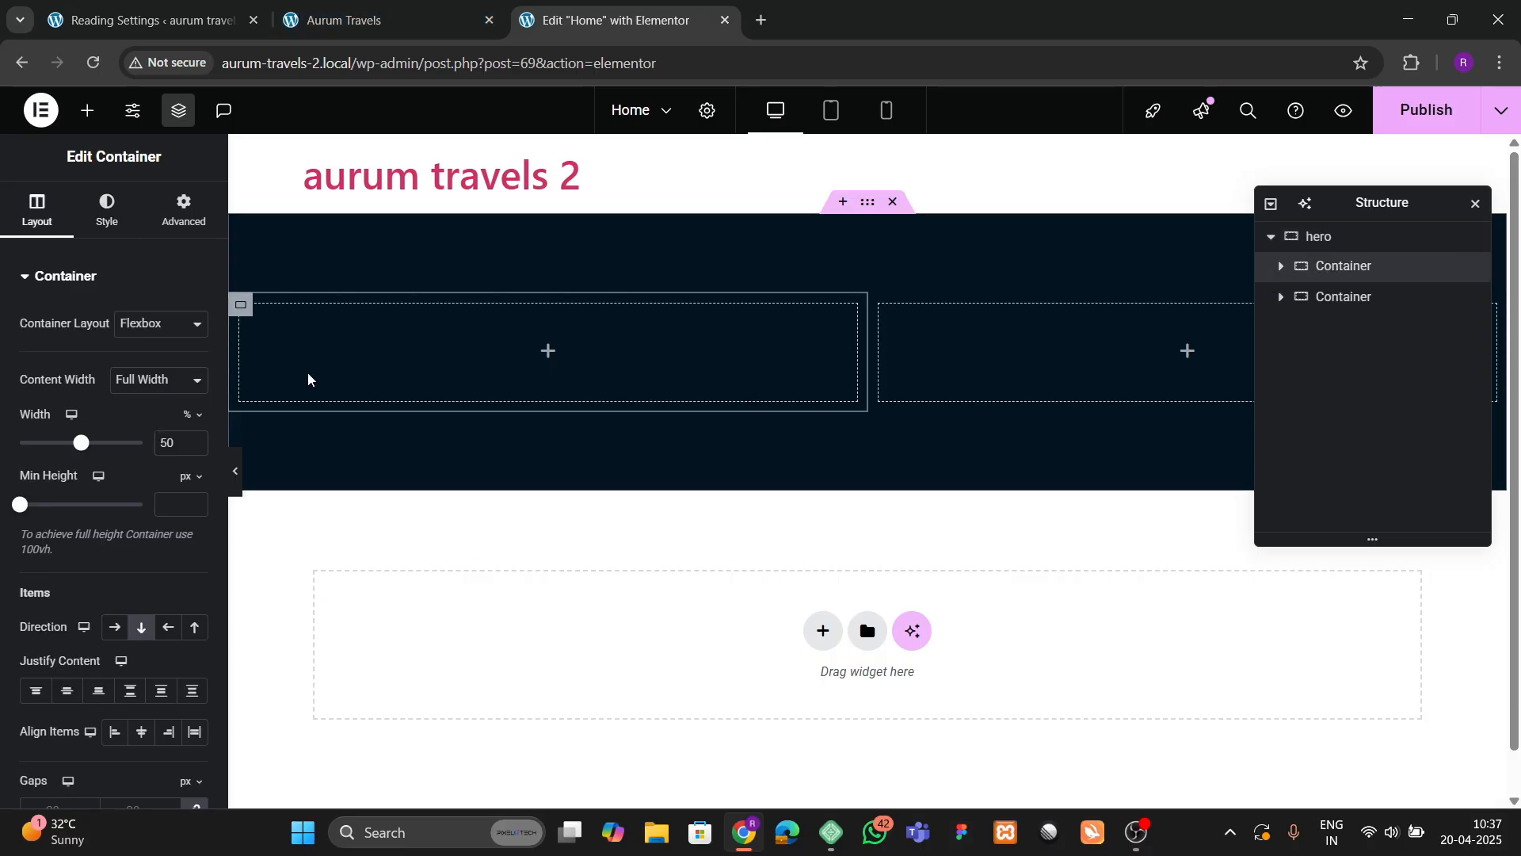
{"action": "left_click", "coordinate": [178, 213]}
{"action": "left_click", "coordinate": [193, 422]}
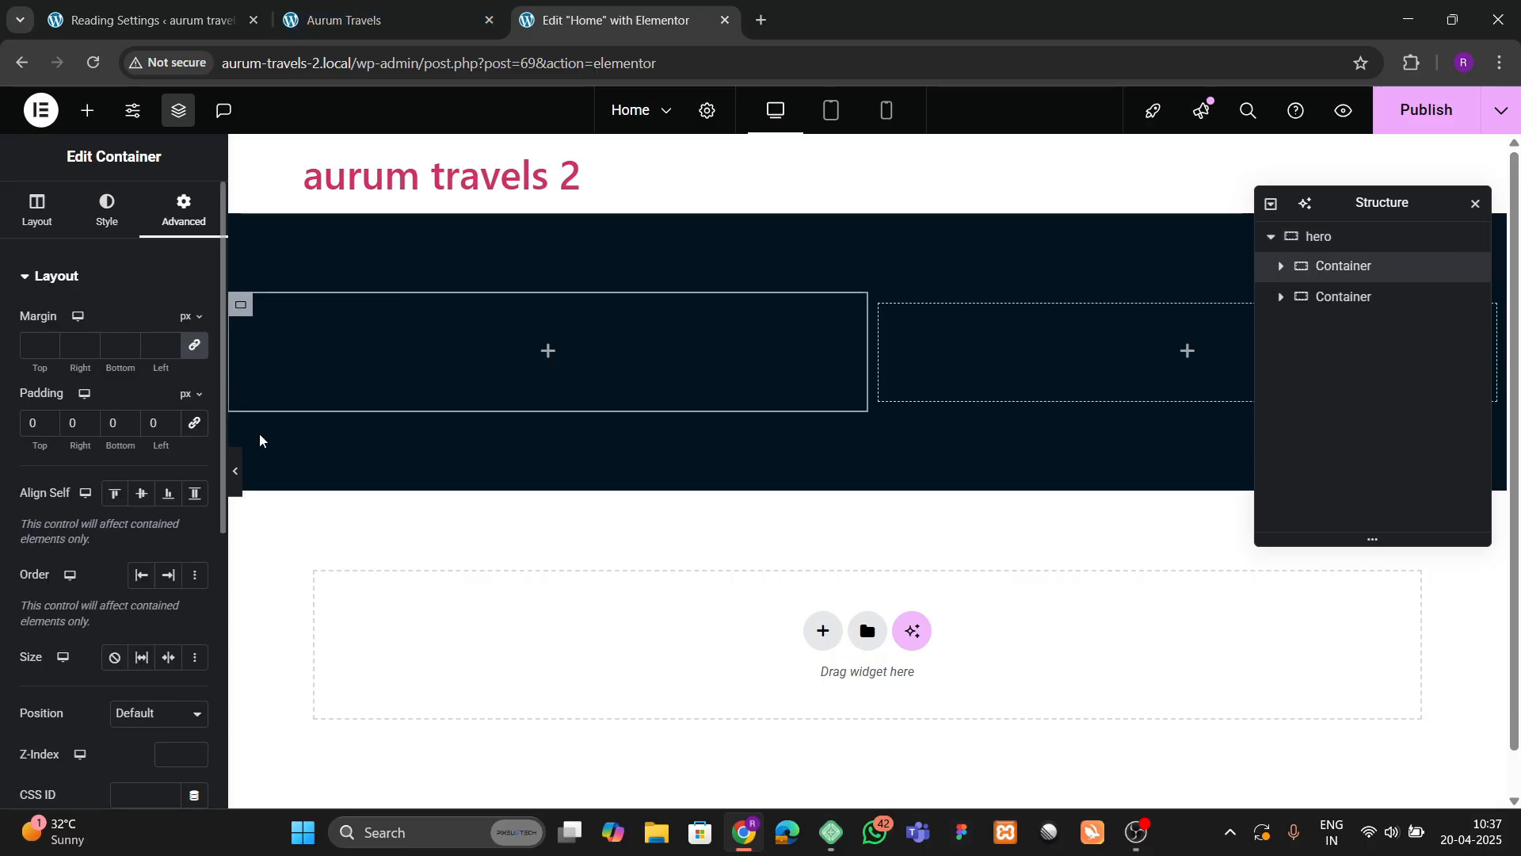
{"action": "left_click", "coordinate": [1344, 297]}
{"action": "left_click", "coordinate": [183, 213]}
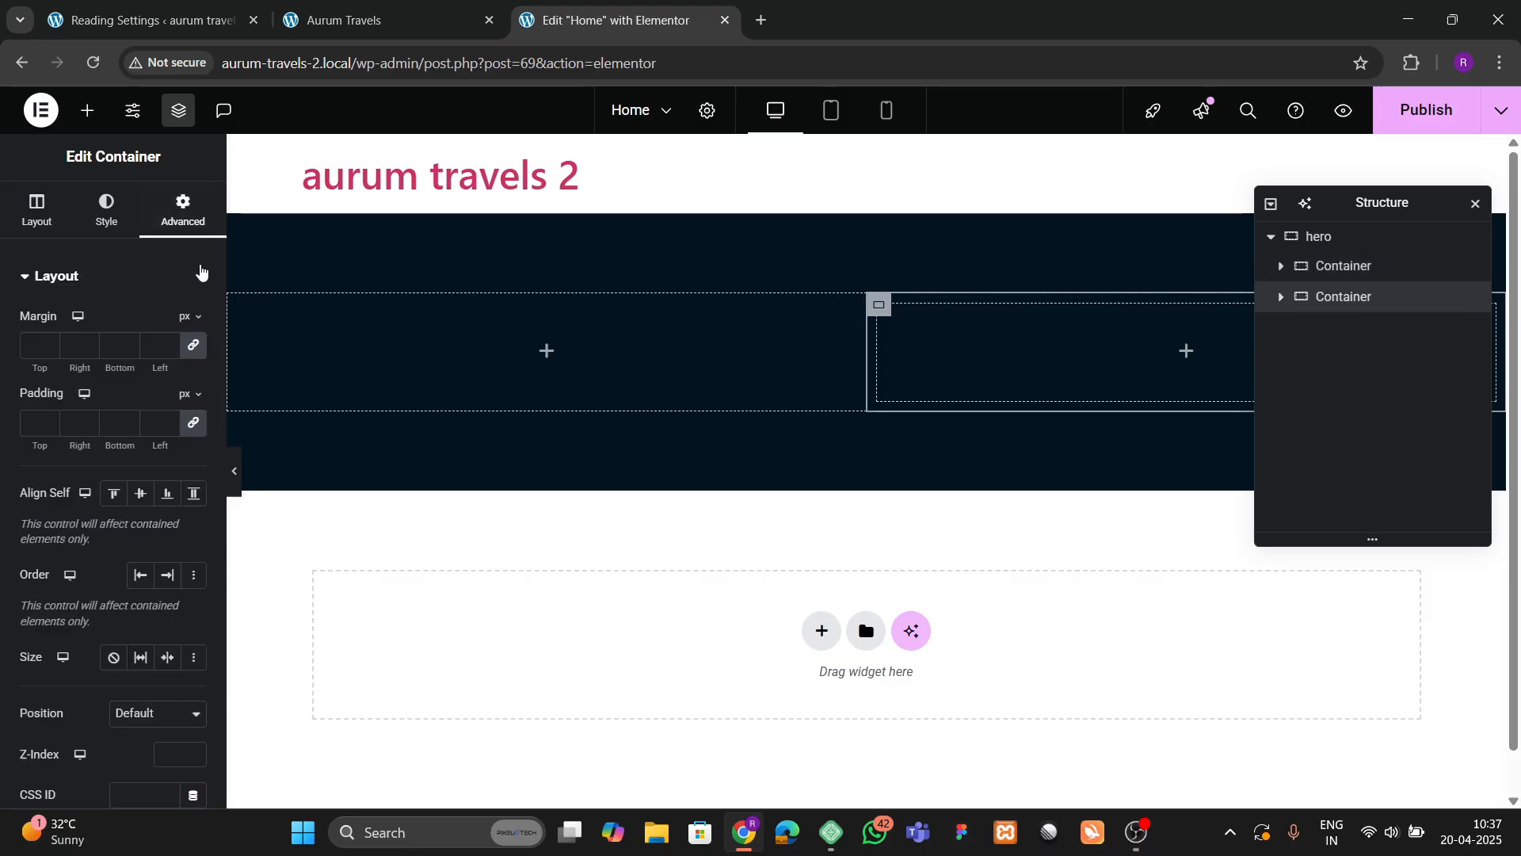
{"action": "left_click", "coordinate": [194, 422]}
- Place an Image widget in the right column showing Group-1.png from the Media Library
{"action": "left_click", "coordinate": [87, 110]}
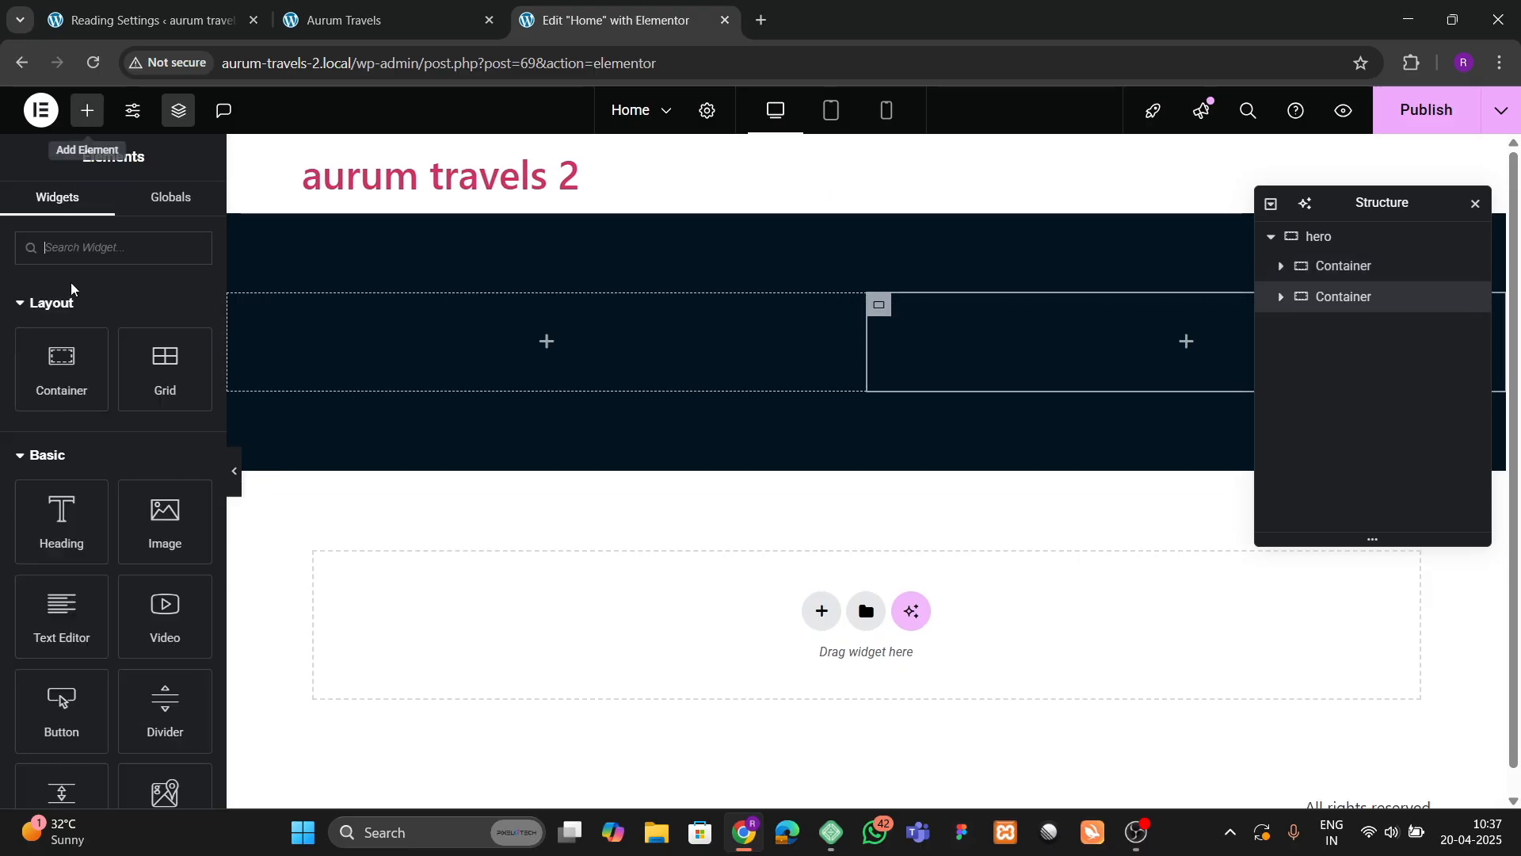
{"action": "left_click_drag", "start_coordinate": [165, 515], "coordinate": [1056, 374]}
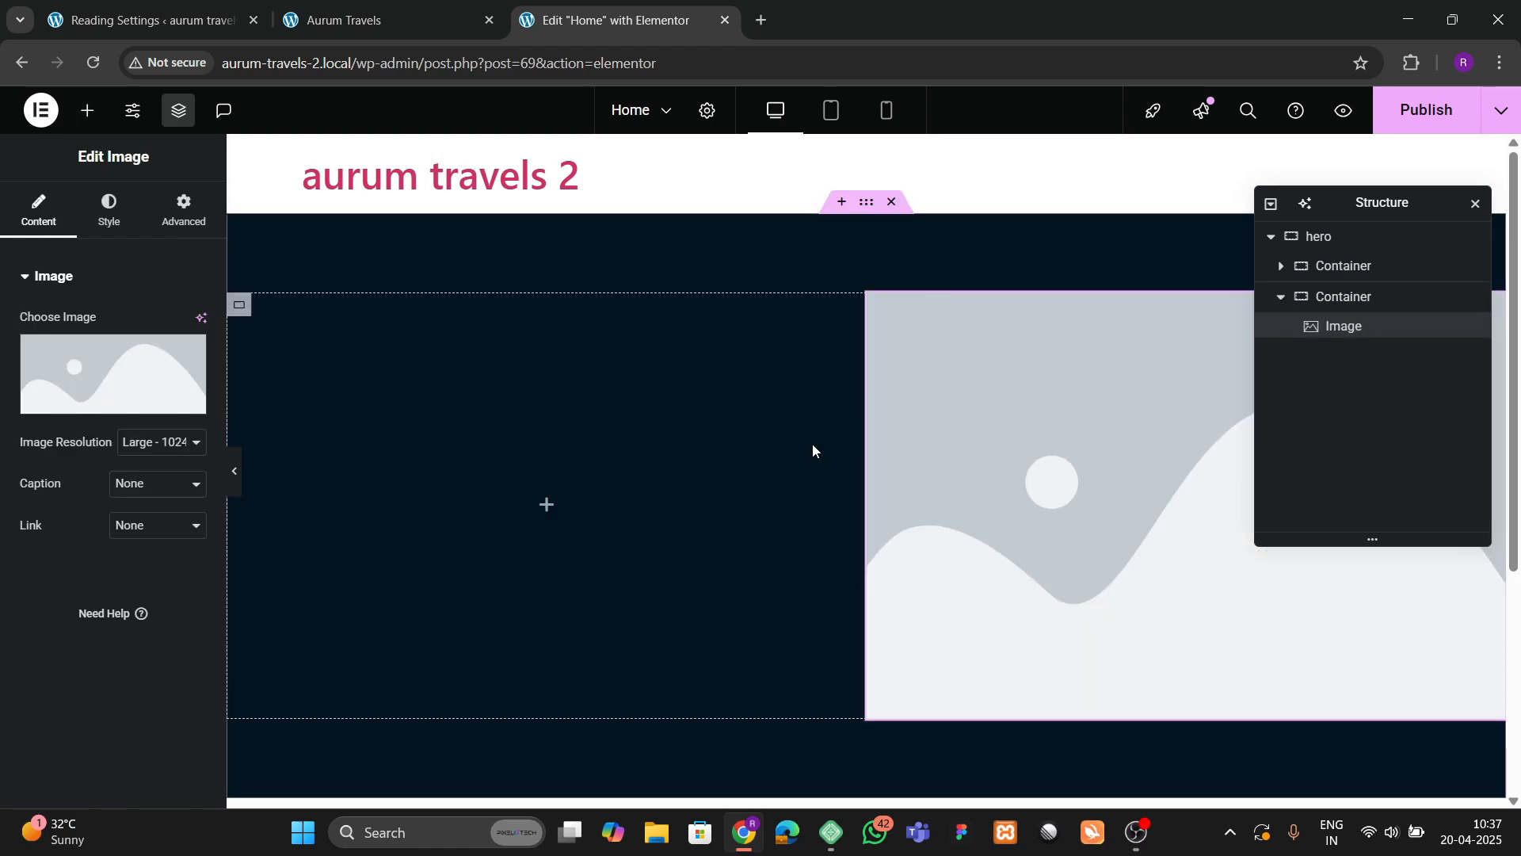
{"action": "left_click", "coordinate": [159, 388]}
{"action": "left_click", "coordinate": [378, 184]}
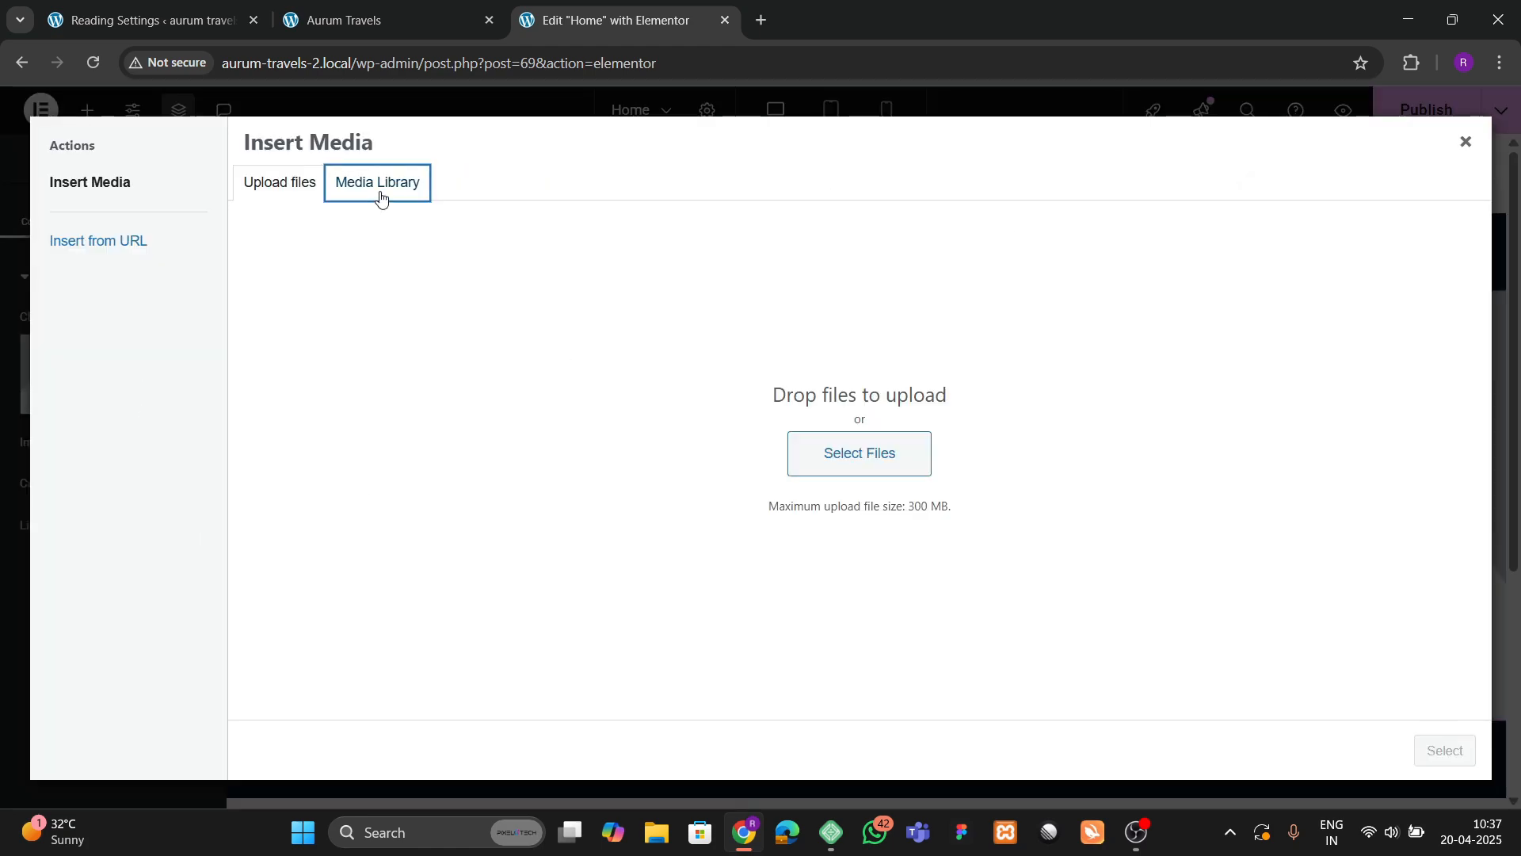
{"action": "scroll", "coordinate": [582, 527], "scroll_direction": "down", "scroll_amount": 5}
{"action": "scroll", "coordinate": [590, 529], "scroll_direction": "down", "scroll_amount": 5}
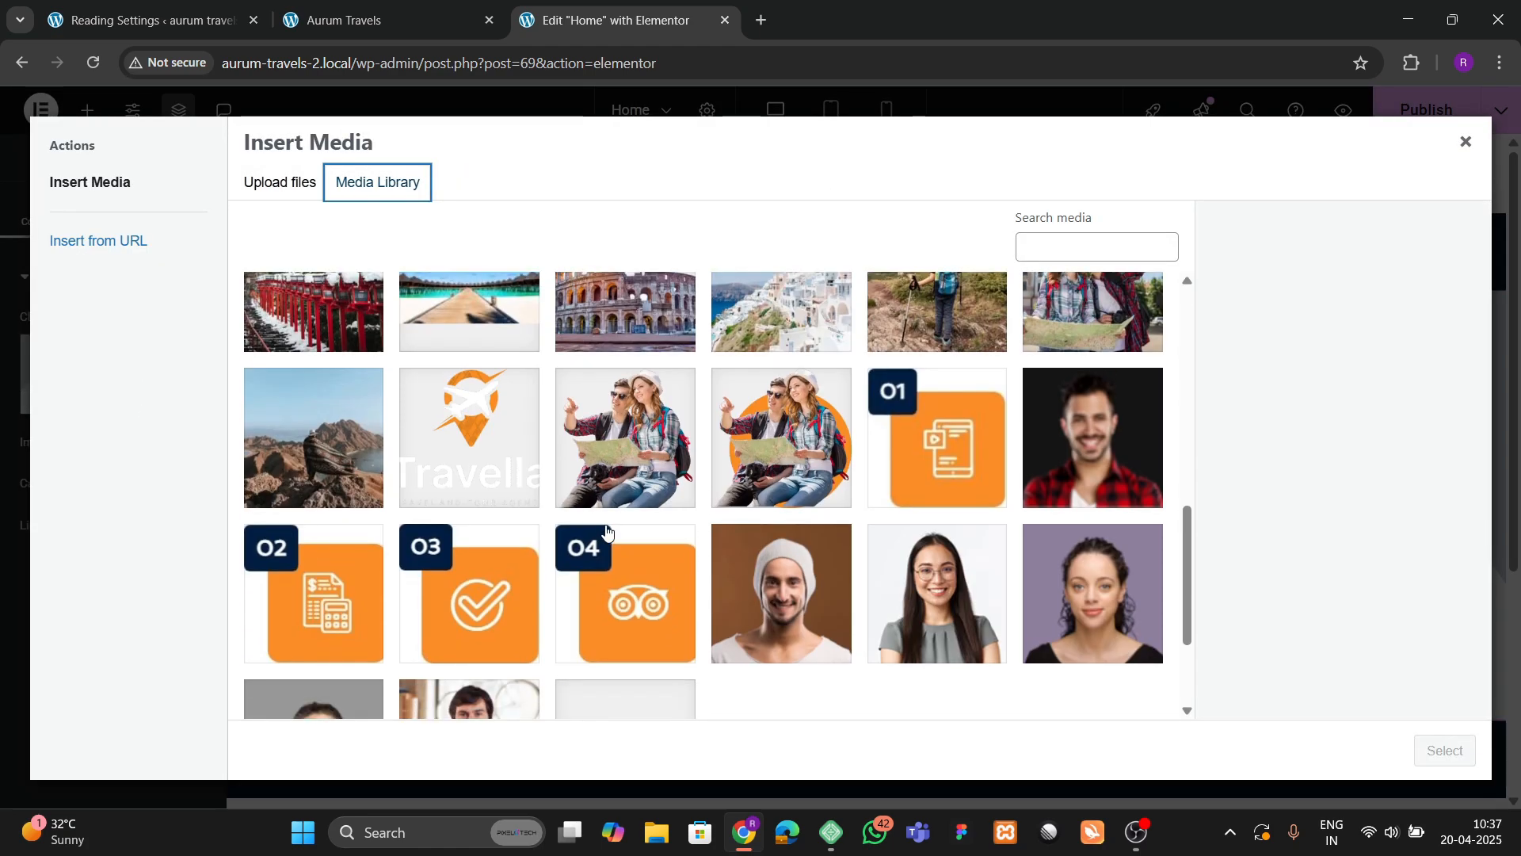
{"action": "scroll", "coordinate": [614, 534], "scroll_direction": "up", "scroll_amount": 2}
{"action": "left_click", "coordinate": [626, 476]}
{"action": "left_click", "coordinate": [773, 491]}
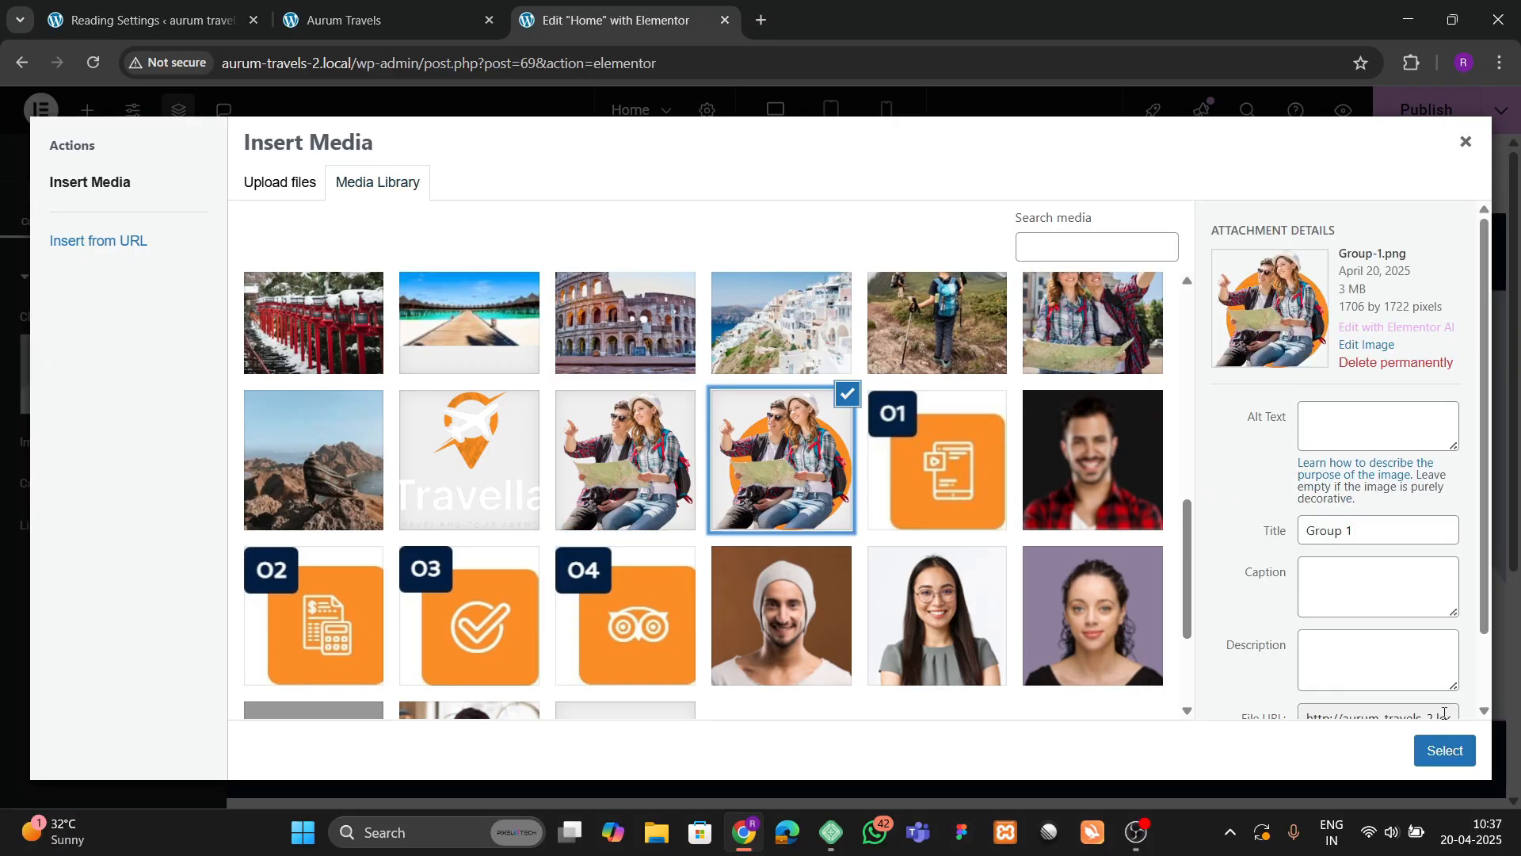
{"action": "left_click", "coordinate": [1445, 750]}
- Bring up the Reading Settings page in its browser tab
{"action": "scroll", "coordinate": [935, 559], "scroll_direction": "down", "scroll_amount": 3}
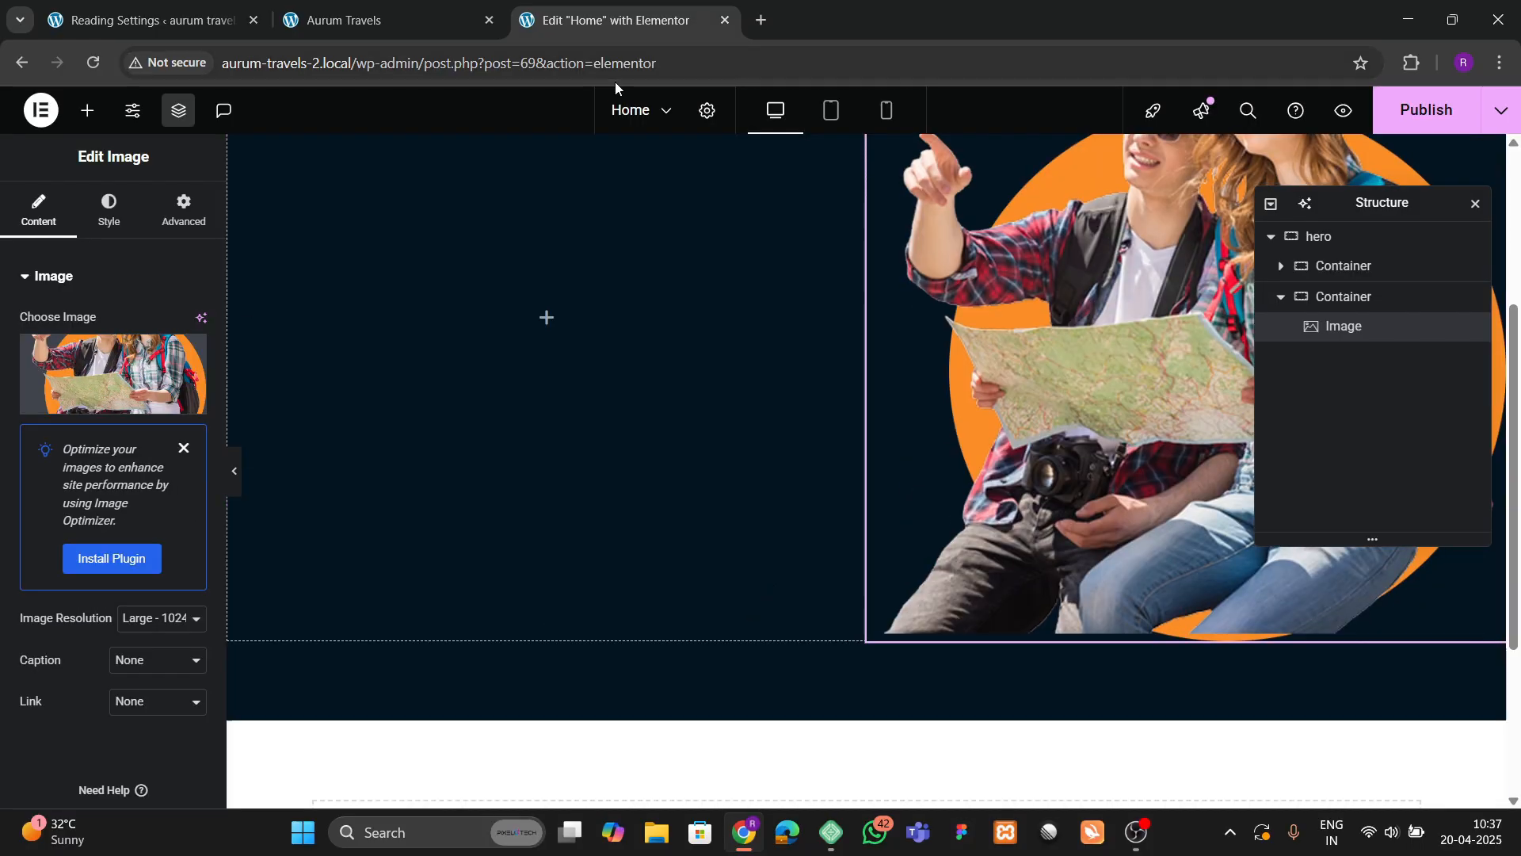
{"action": "left_click", "coordinate": [449, 8]}
{"action": "left_click", "coordinate": [150, 20]}
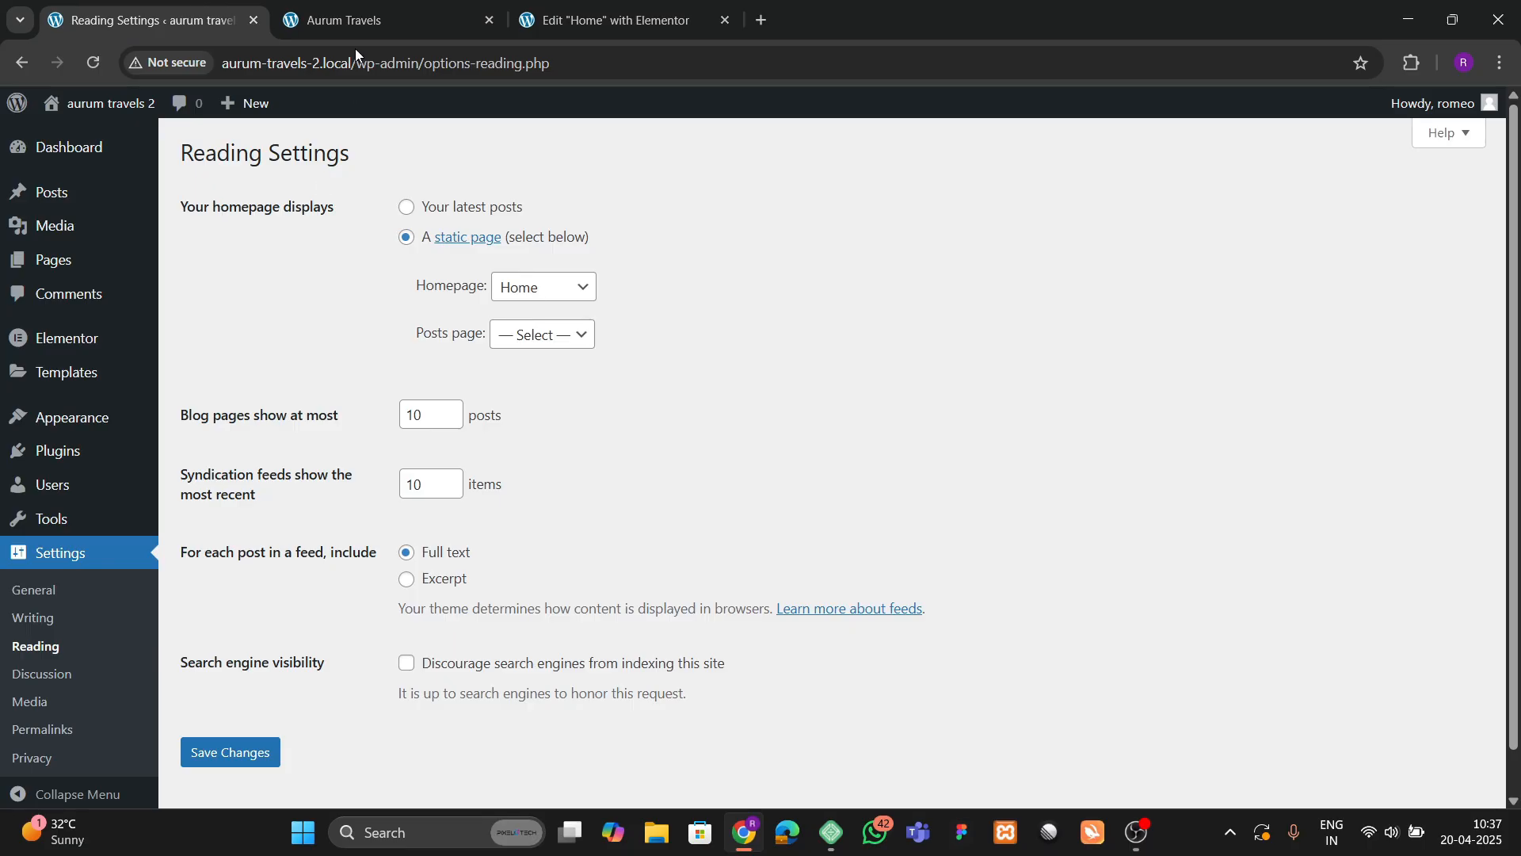
- Identify the live homepage fonts Spinnaker, Roboto and Inter with the Fonts Ninja extension
{"action": "left_click", "coordinate": [353, 21]}
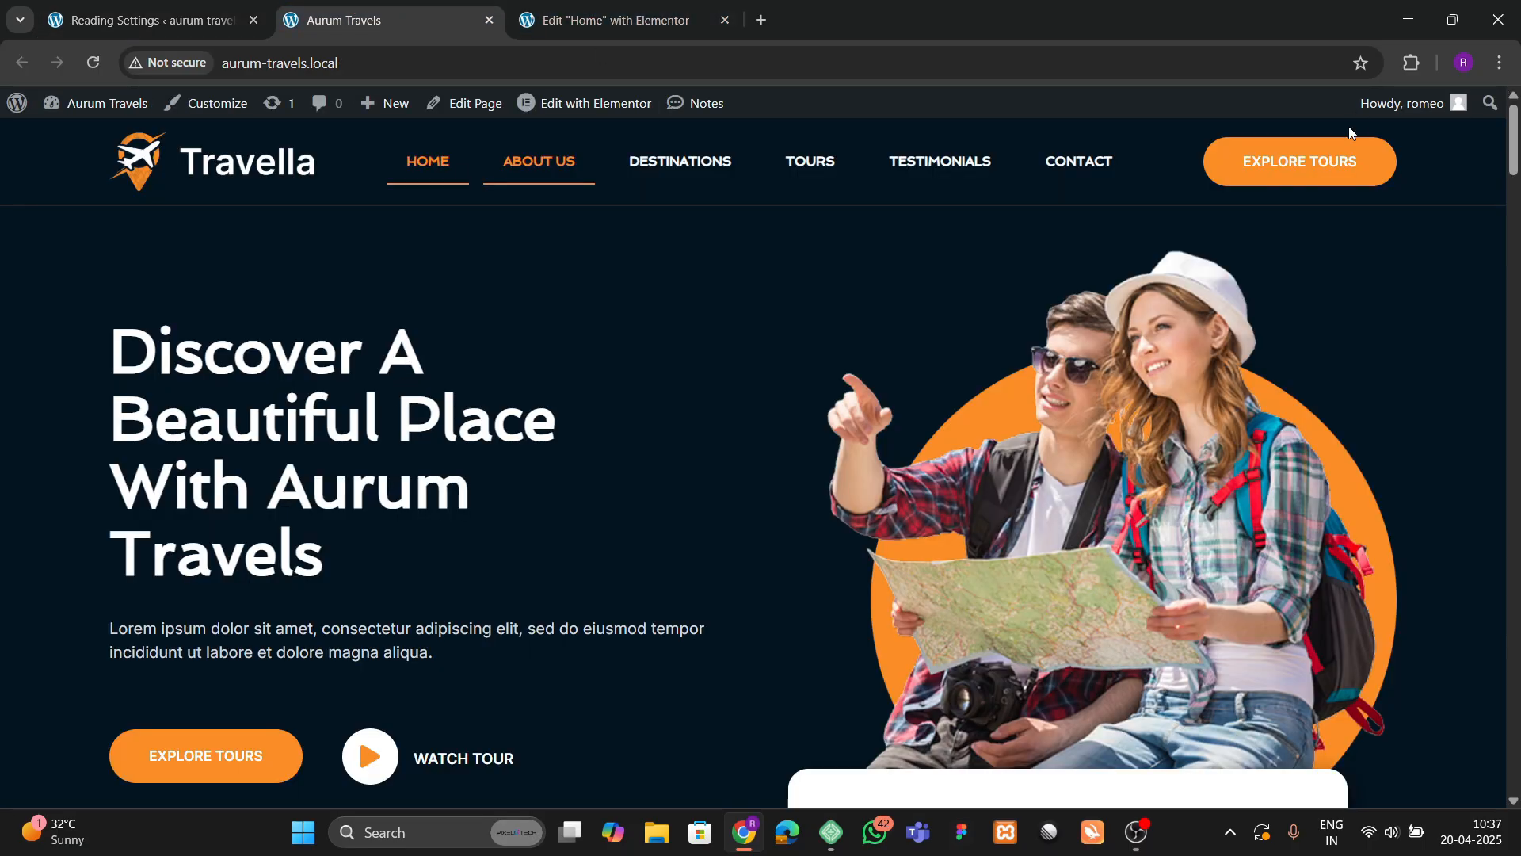
{"action": "left_click", "coordinate": [1410, 63]}
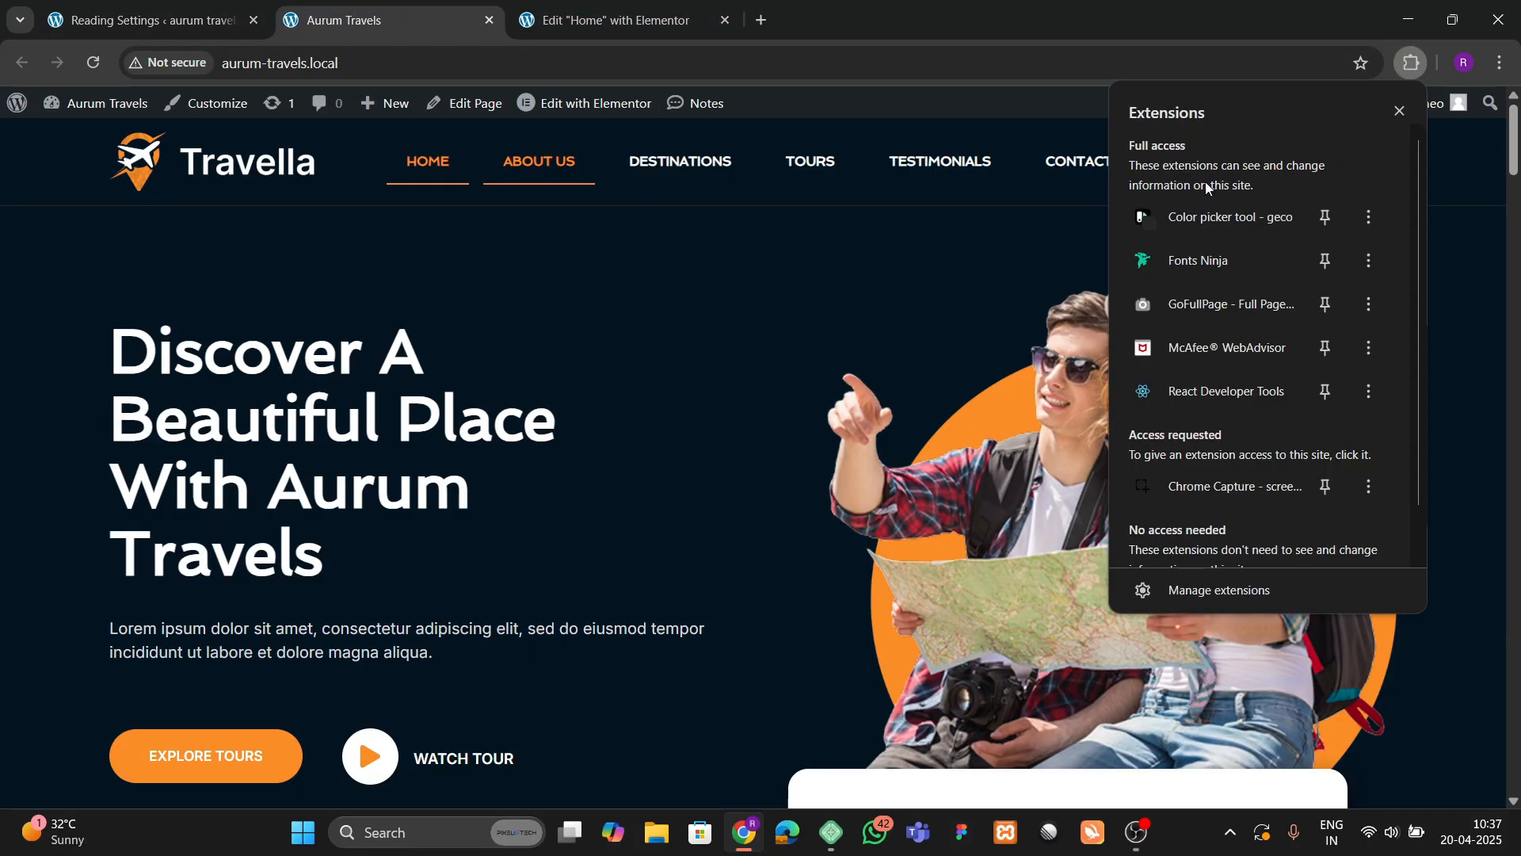
{"action": "left_click", "coordinate": [1197, 264]}
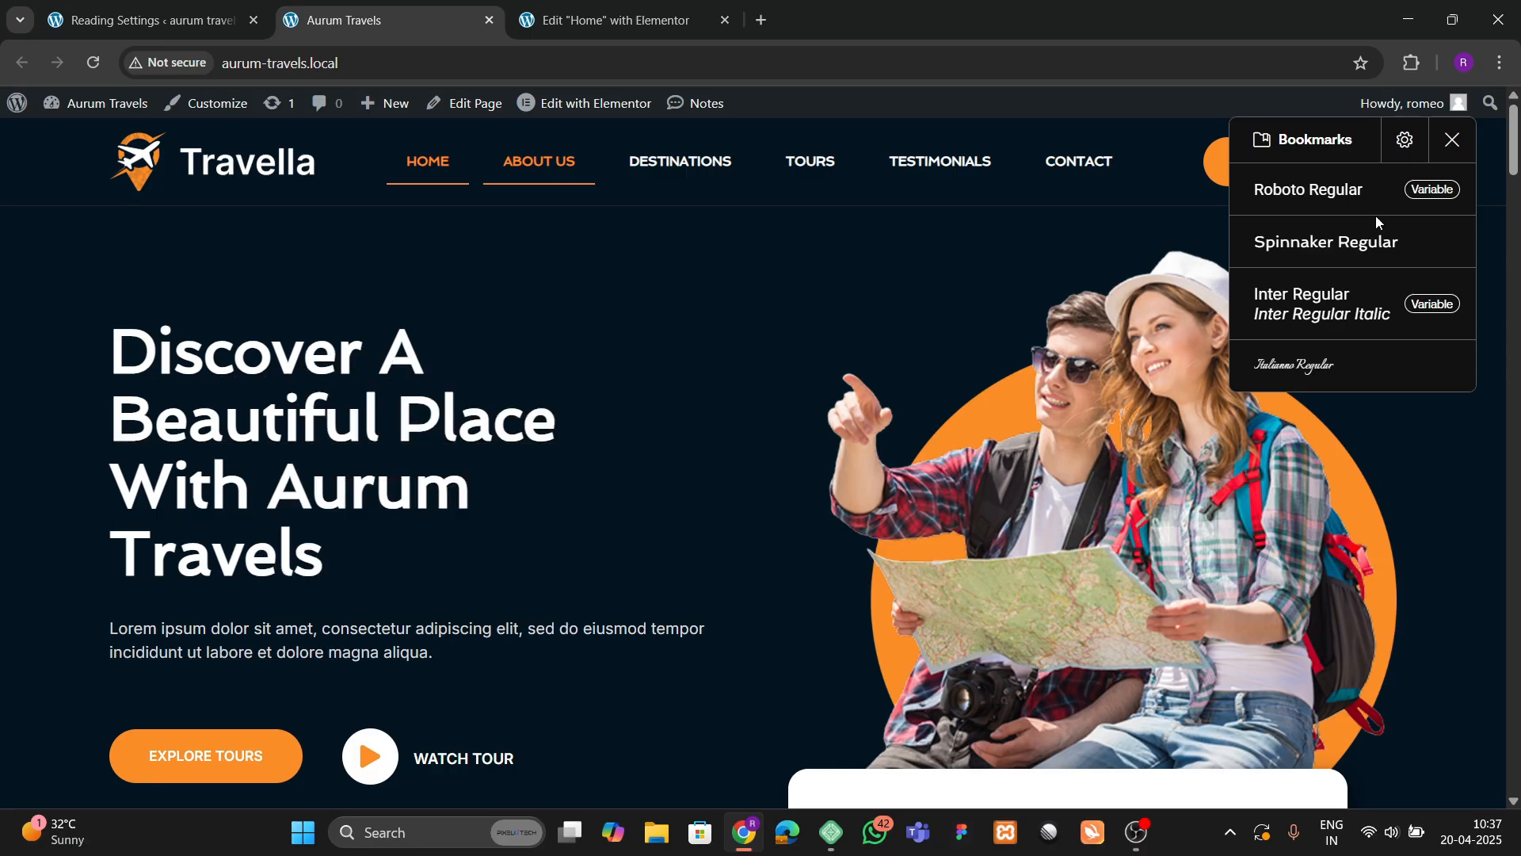
{"action": "left_click", "coordinate": [1452, 141]}
{"action": "left_click", "coordinate": [614, 20]}
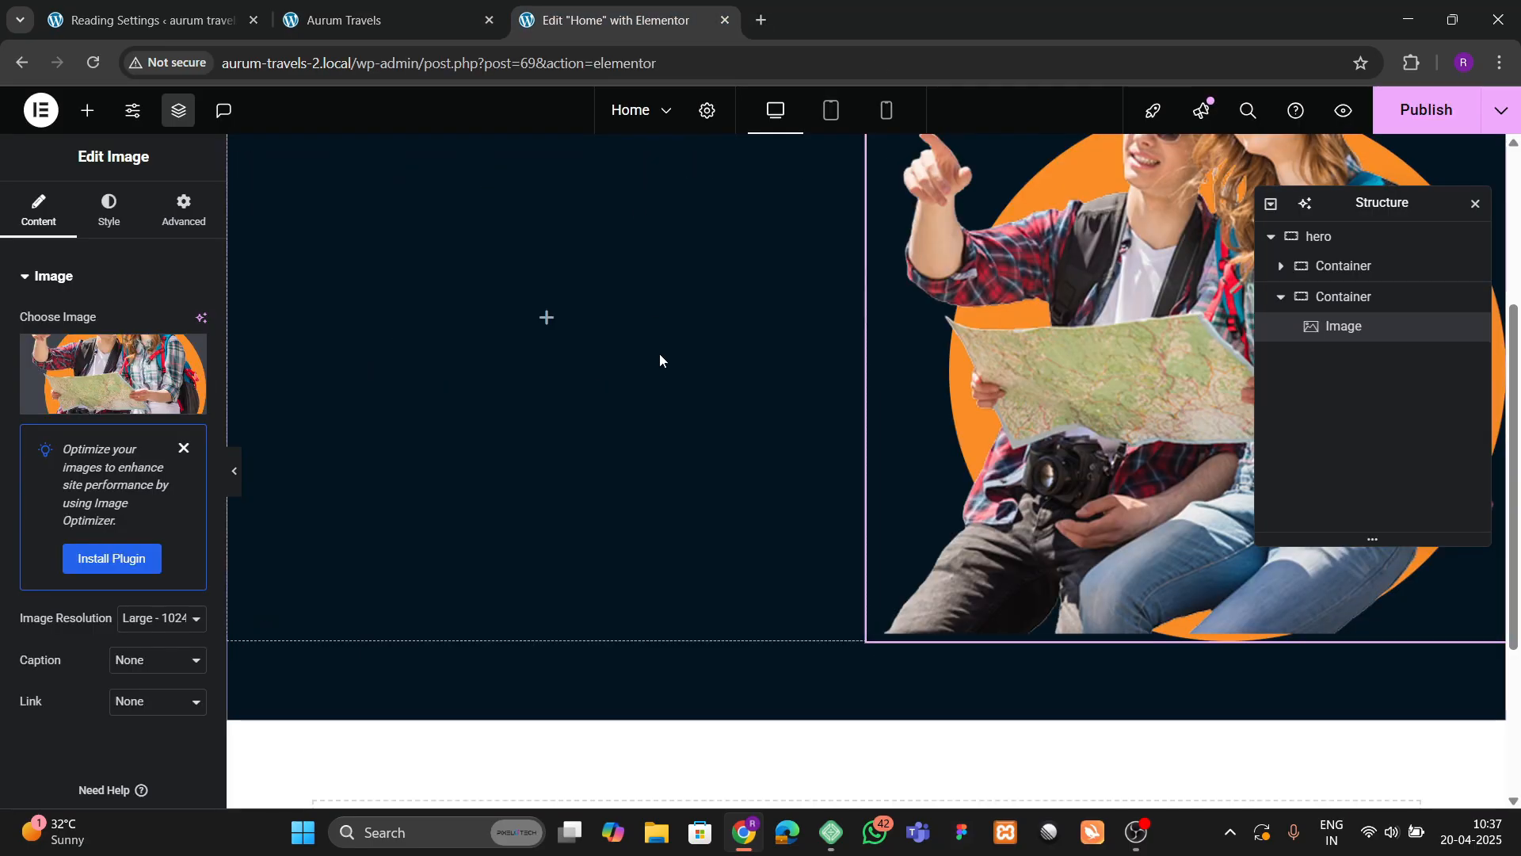
{"action": "left_click", "coordinate": [365, 20]}
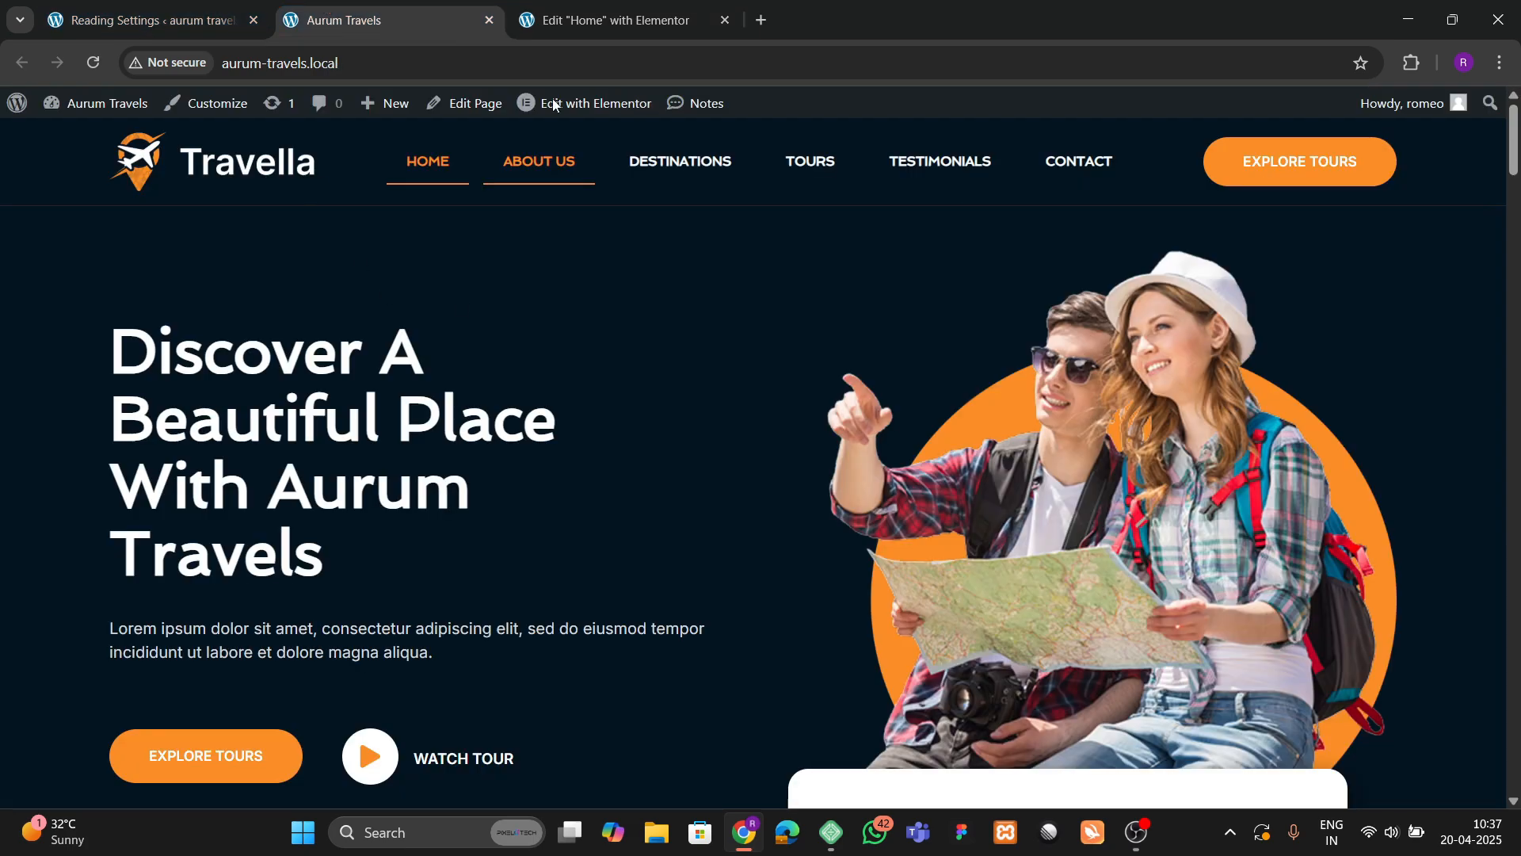
{"action": "left_click", "coordinate": [610, 30]}
- Add a Heading to the left column reading 'Discover A Beautiful Place With Aurum Travels'
{"action": "left_click", "coordinate": [87, 110]}
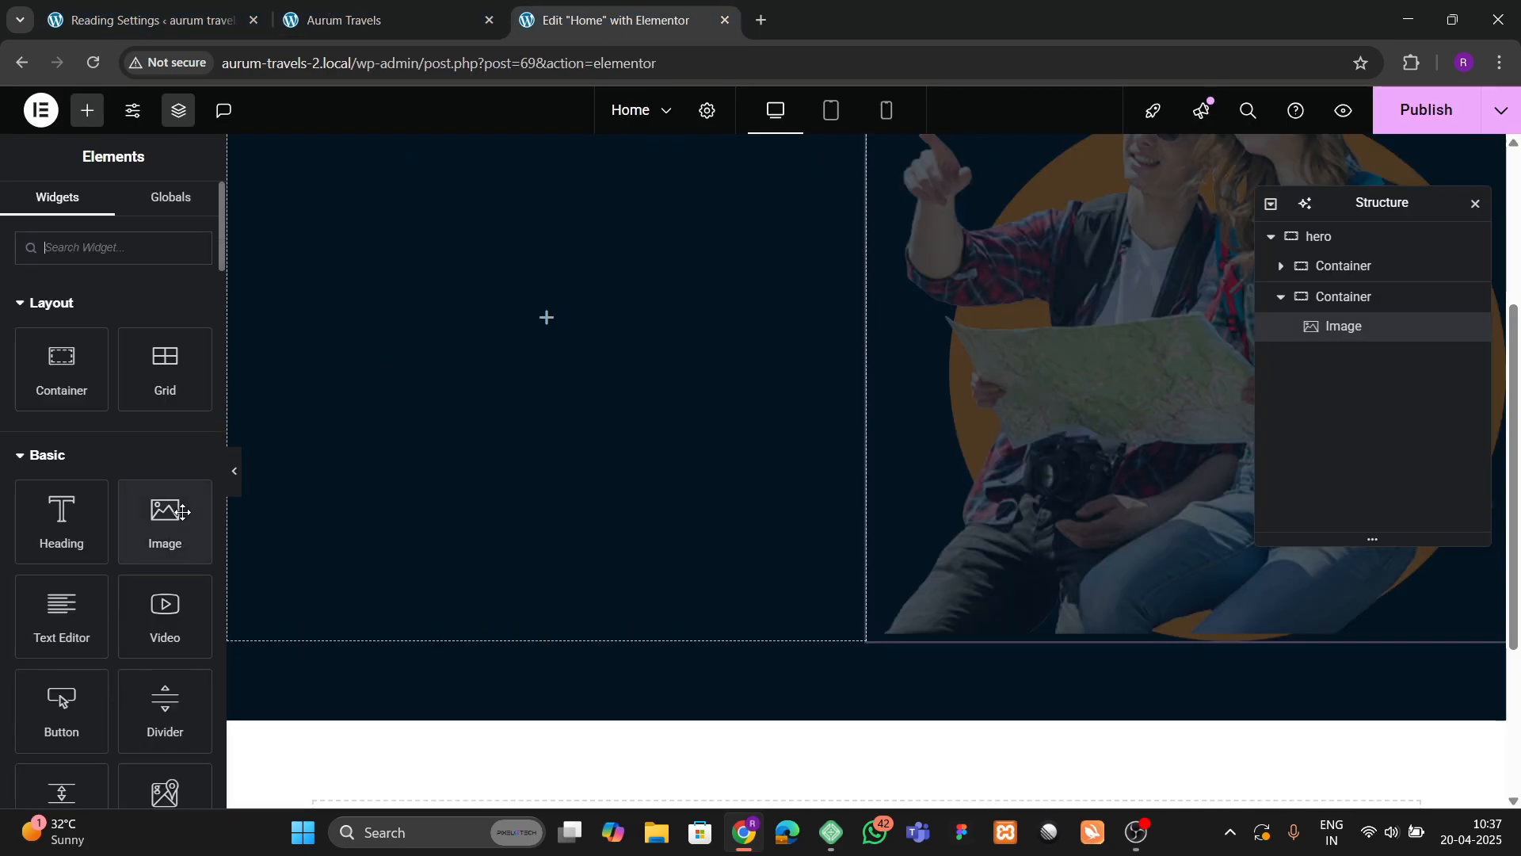
{"action": "left_click_drag", "start_coordinate": [61, 515], "coordinate": [453, 444]}
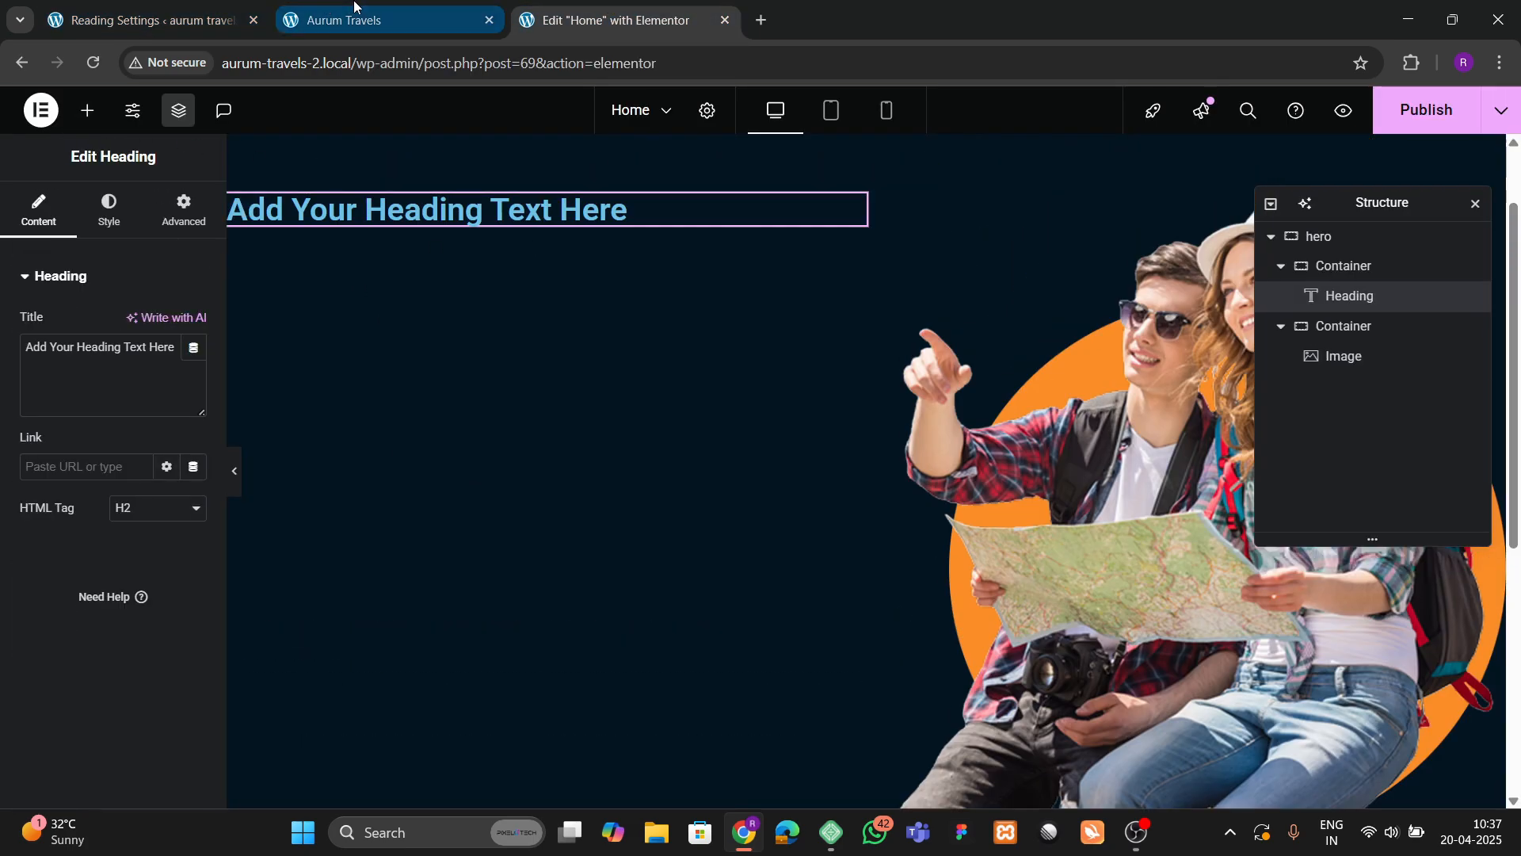
{"action": "left_click", "coordinate": [356, 16]}
{"action": "left_click_drag", "start_coordinate": [111, 360], "coordinate": [316, 541]}
{"action": "key", "text": "ctrl+c"}
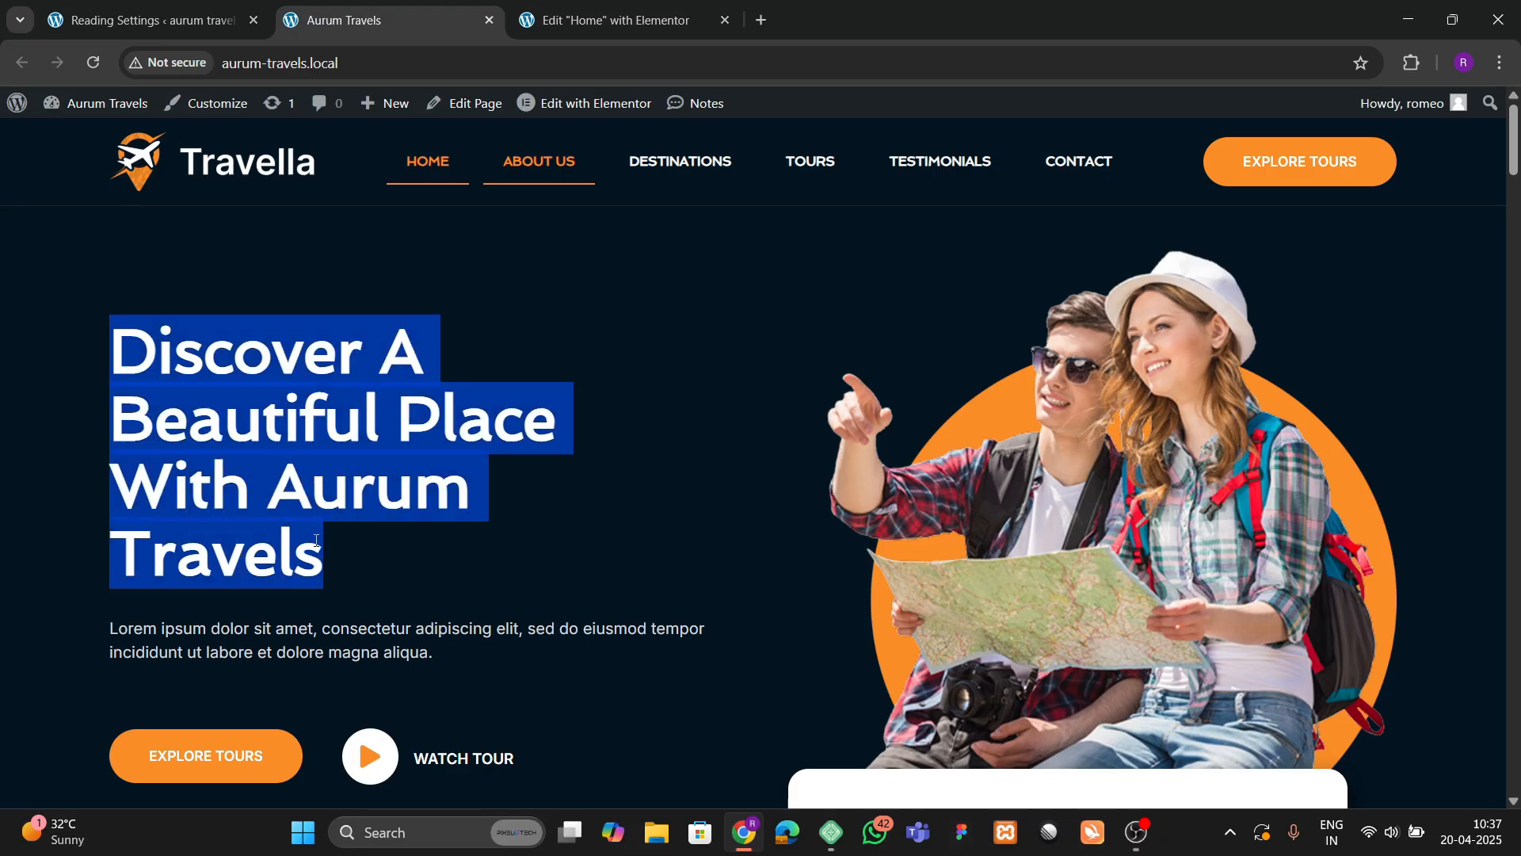
{"action": "left_click", "coordinate": [610, 20]}
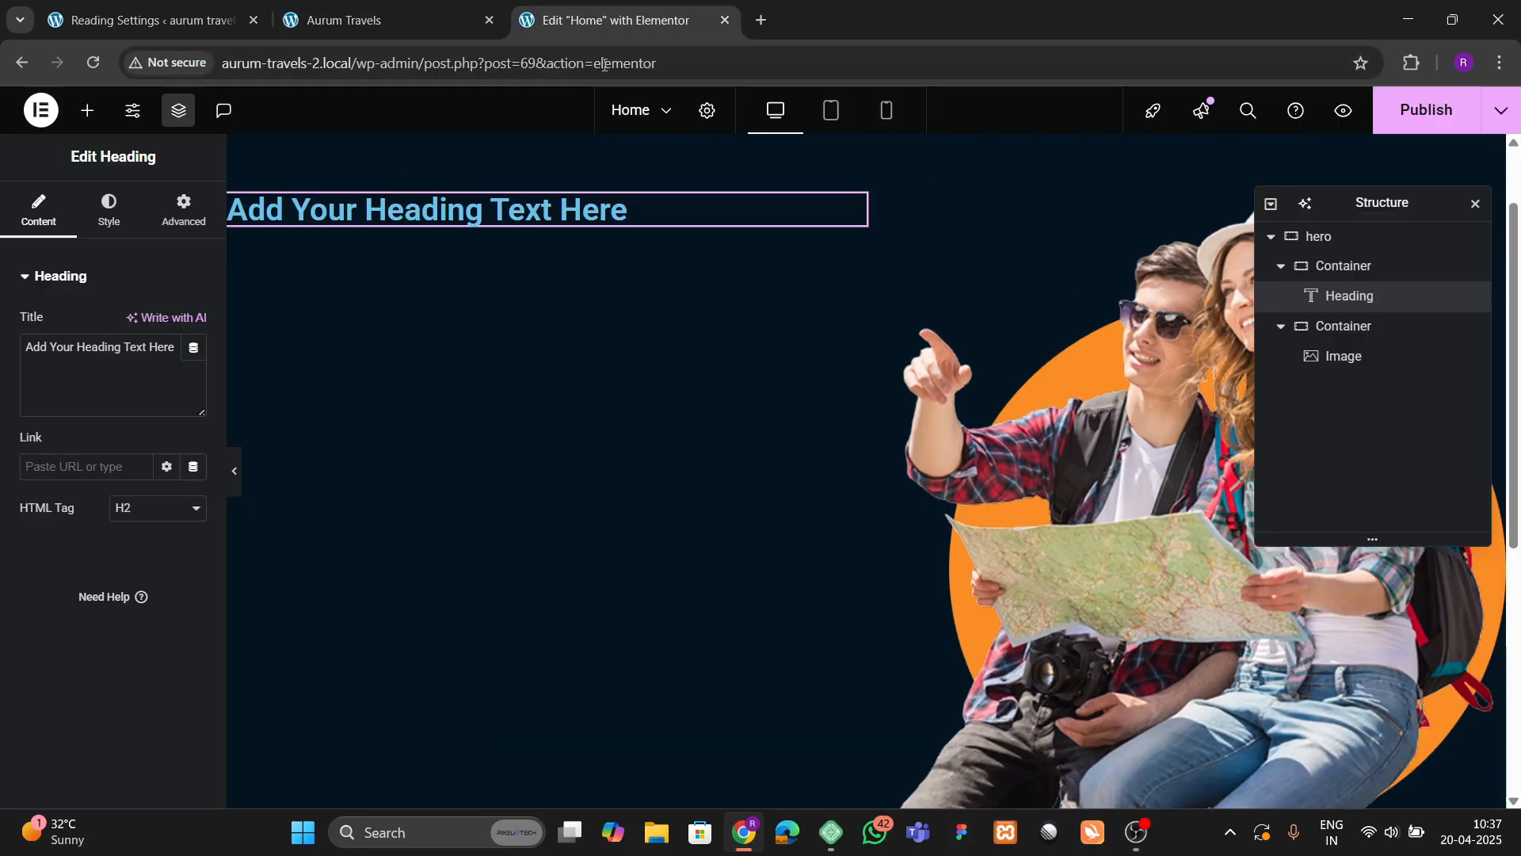
{"action": "triple_click", "coordinate": [151, 353]}
{"action": "key", "text": "ctrl+v"}
- Set the heading font to Spinnaker at size 56
{"action": "left_click", "coordinate": [108, 210]}
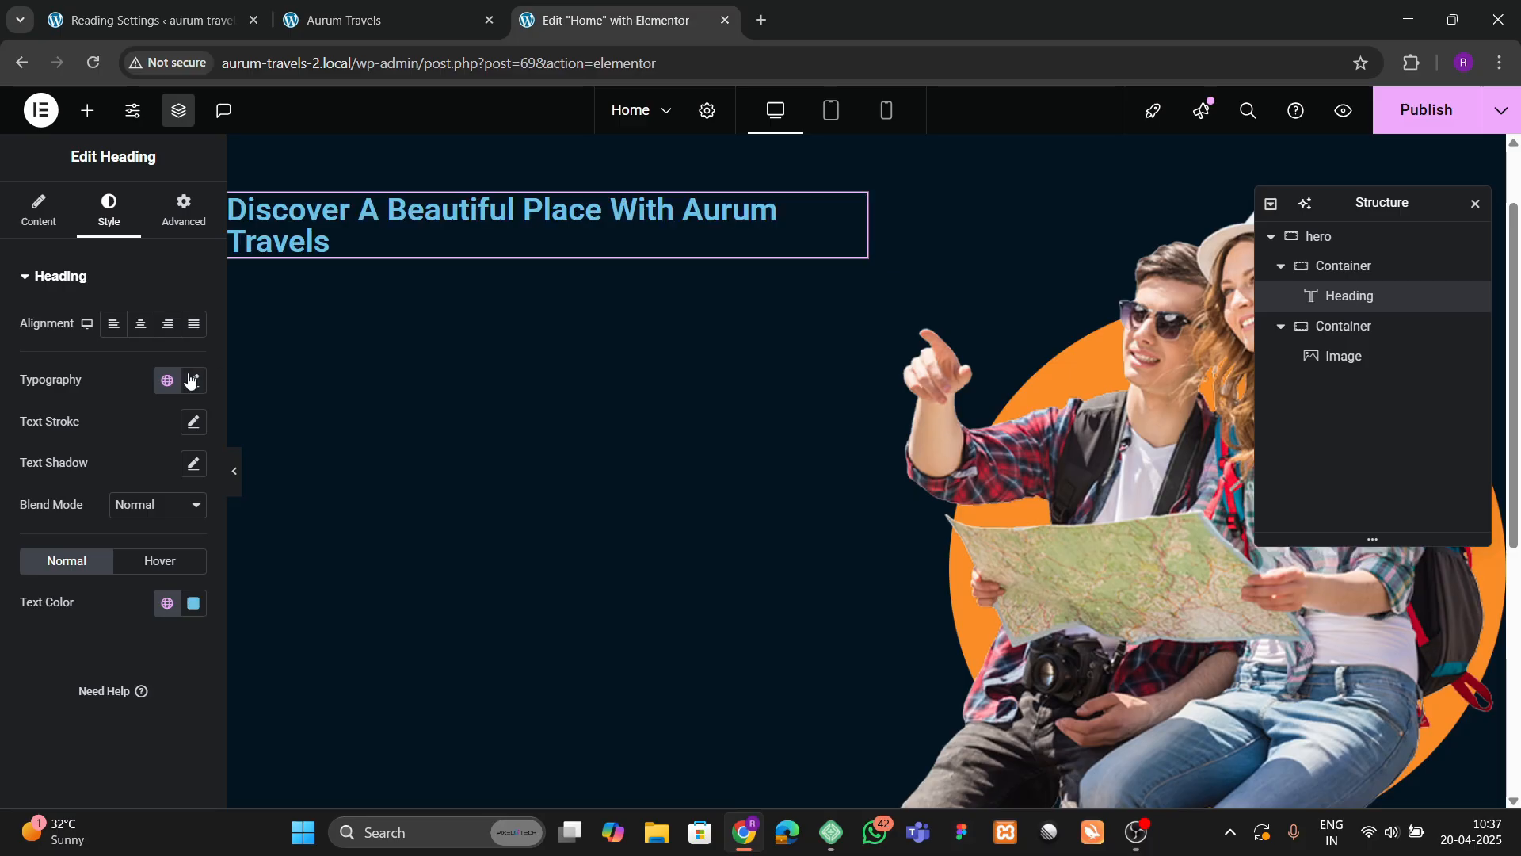
{"action": "left_click", "coordinate": [193, 380]}
{"action": "left_click", "coordinate": [156, 475]}
{"action": "type", "text": "spi"}
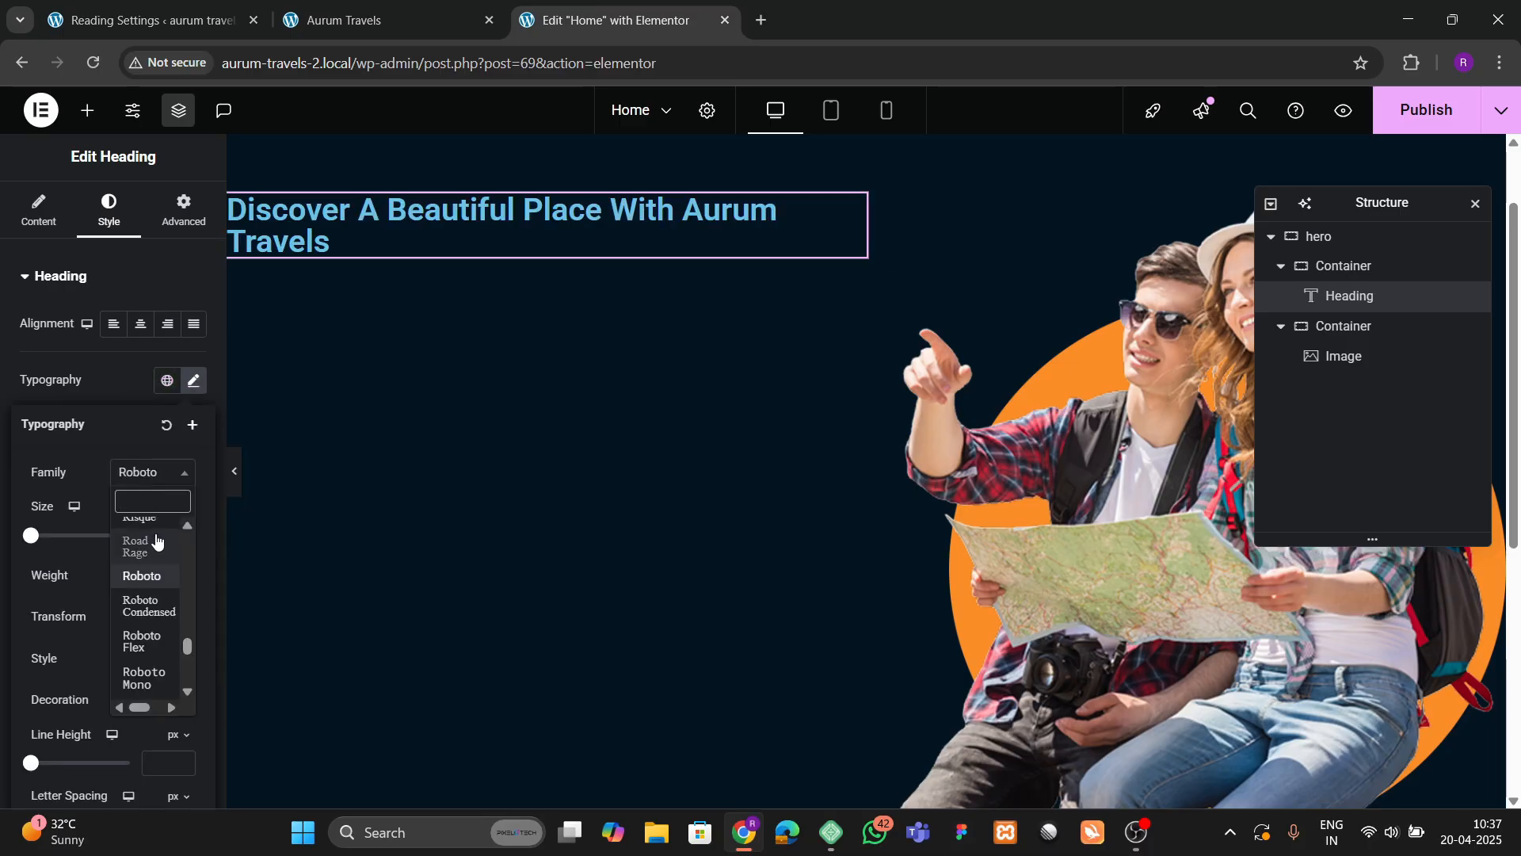
{"action": "type", "text": "nn"}
{"action": "key", "text": "Return"}
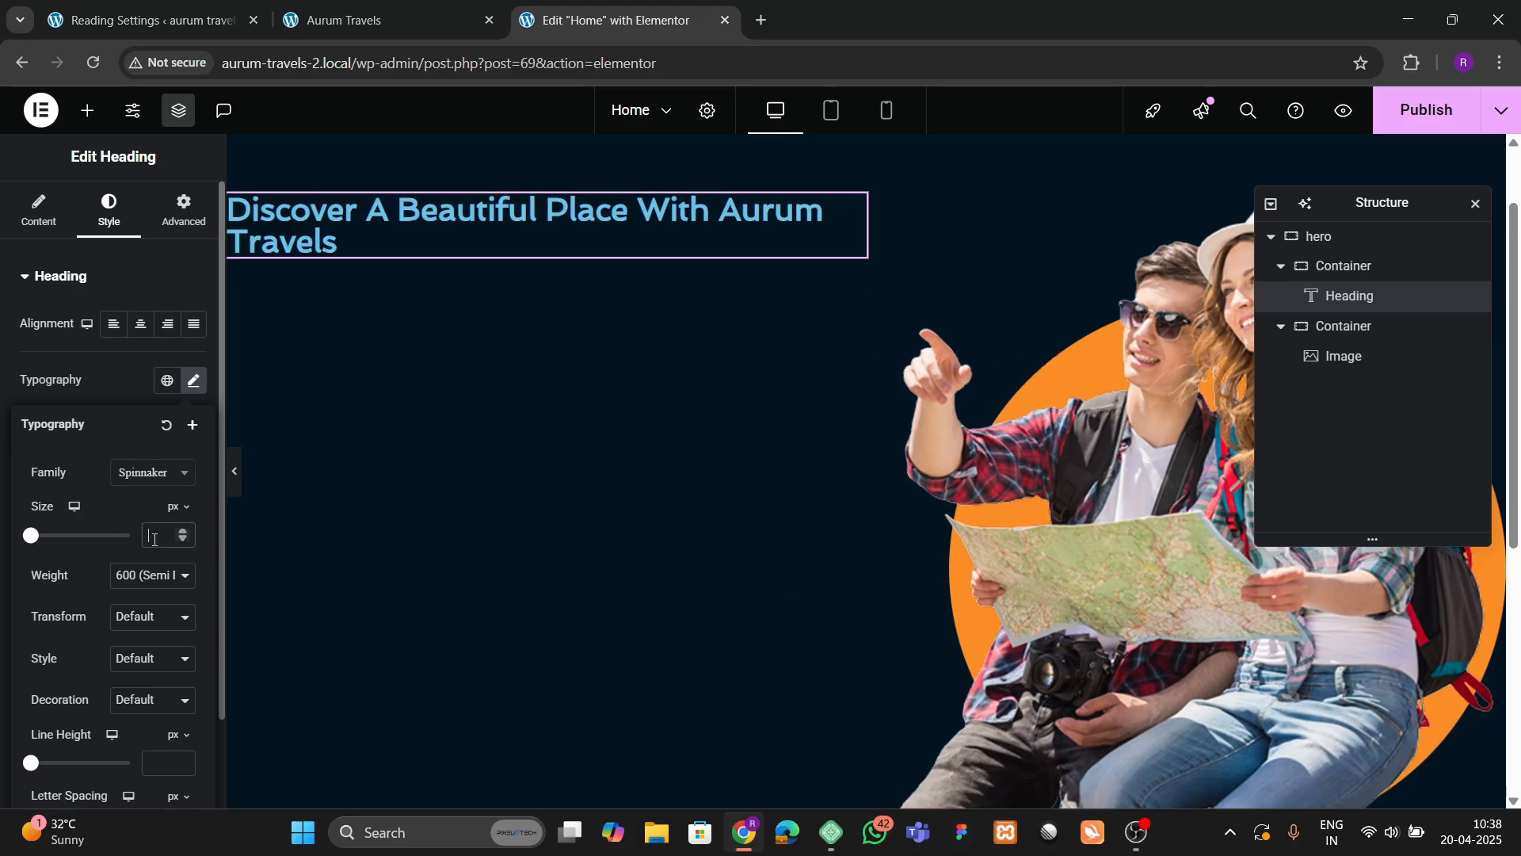
{"action": "type", "text": "45"}
{"action": "key", "text": "BackSpace"}
{"action": "key", "text": "BackSpace"}
{"action": "type", "text": "56"}
- Make the heading bold with font weight 700
{"action": "left_click", "coordinate": [424, 12]}
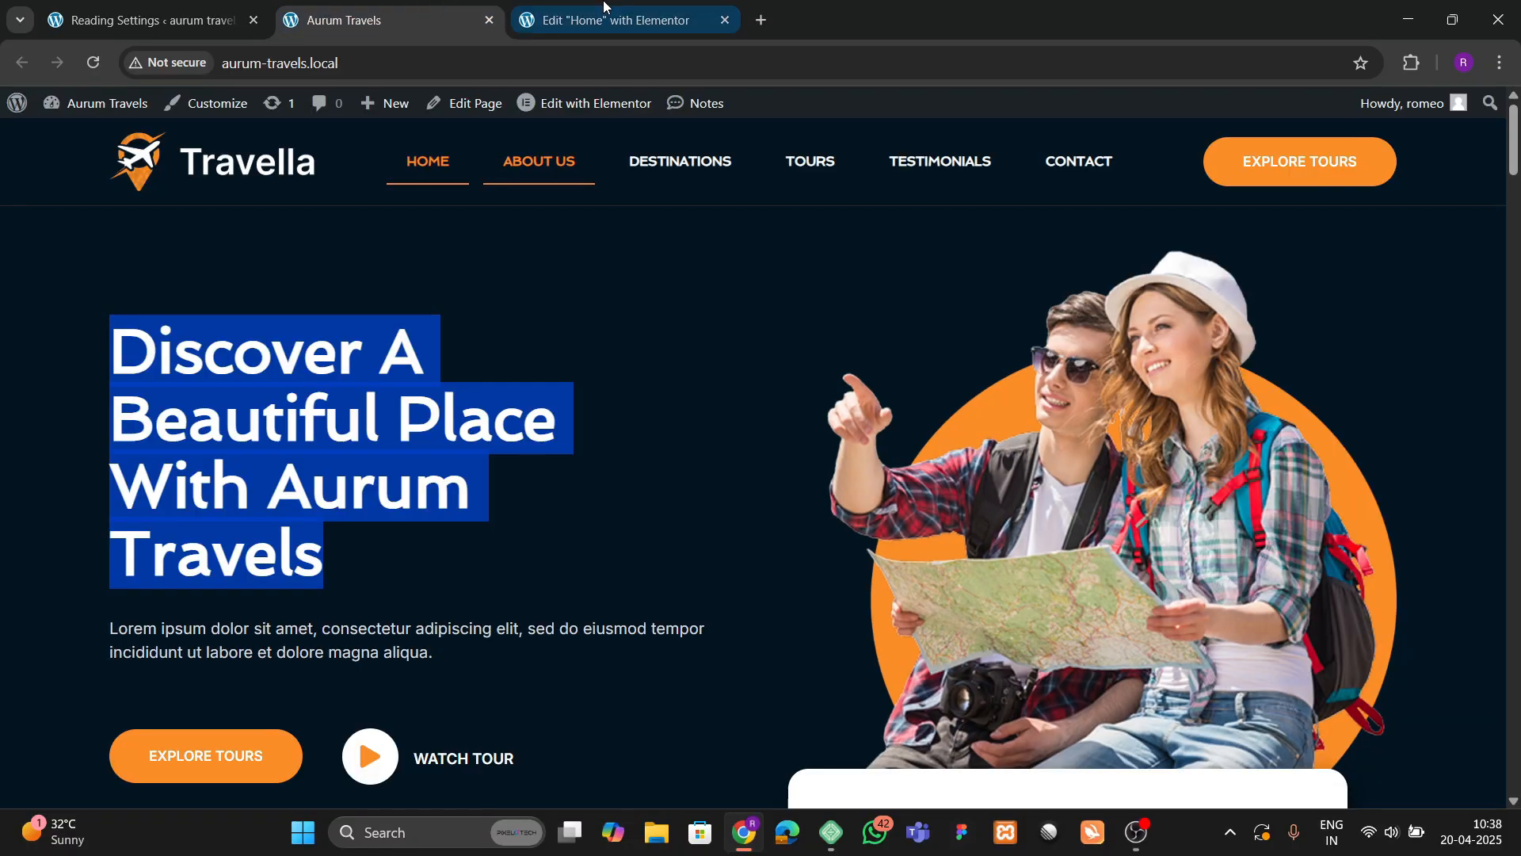
{"action": "left_click", "coordinate": [606, 12]}
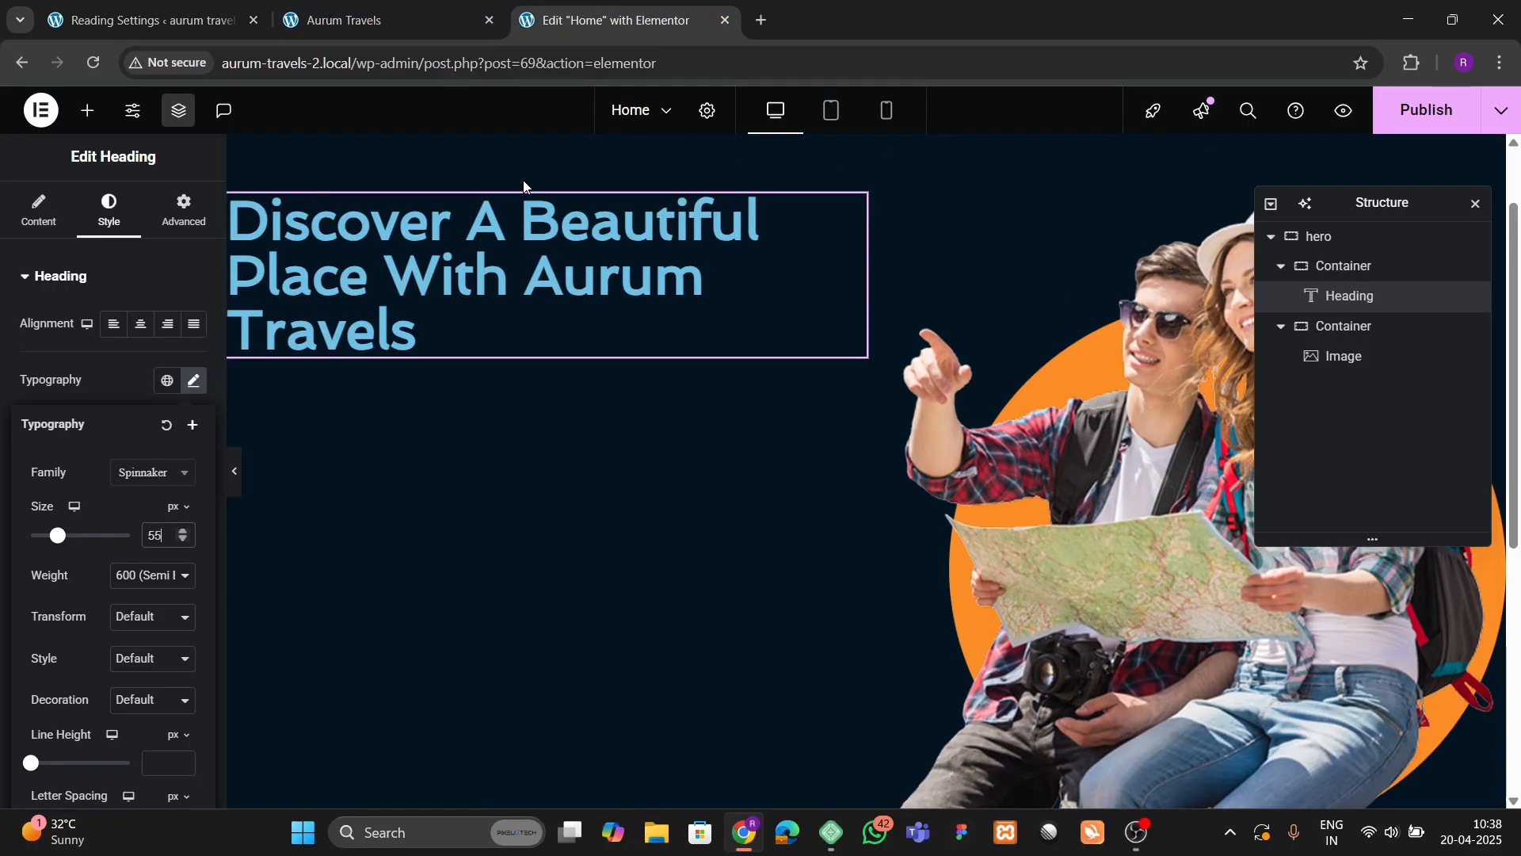
{"action": "left_click", "coordinate": [143, 585]}
{"action": "left_click", "coordinate": [155, 448]}
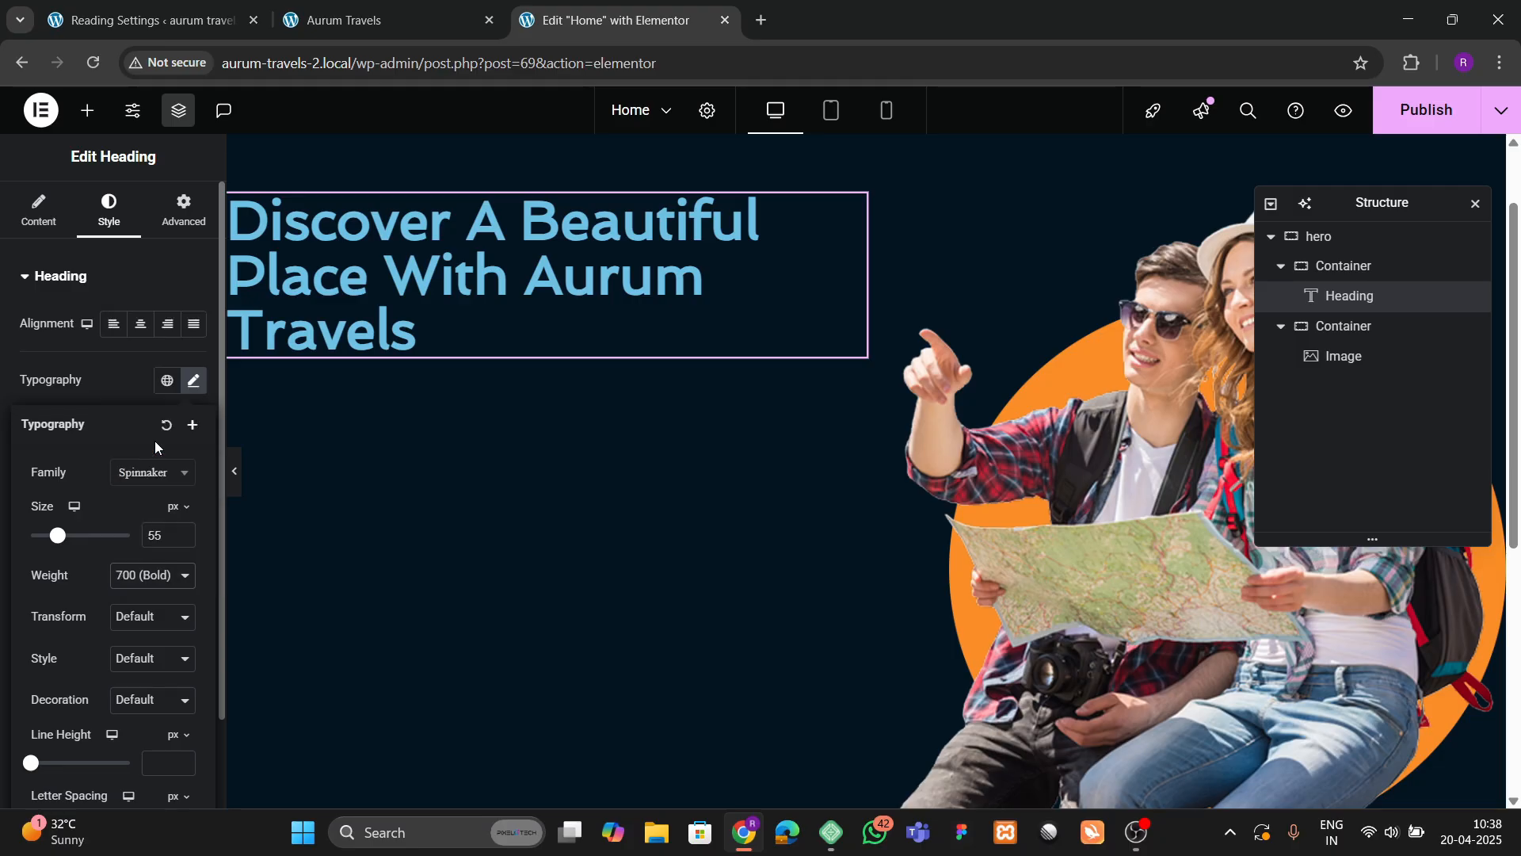
{"action": "left_click", "coordinate": [122, 398]}
- Make the heading text colour white
{"action": "left_click", "coordinate": [193, 602]}
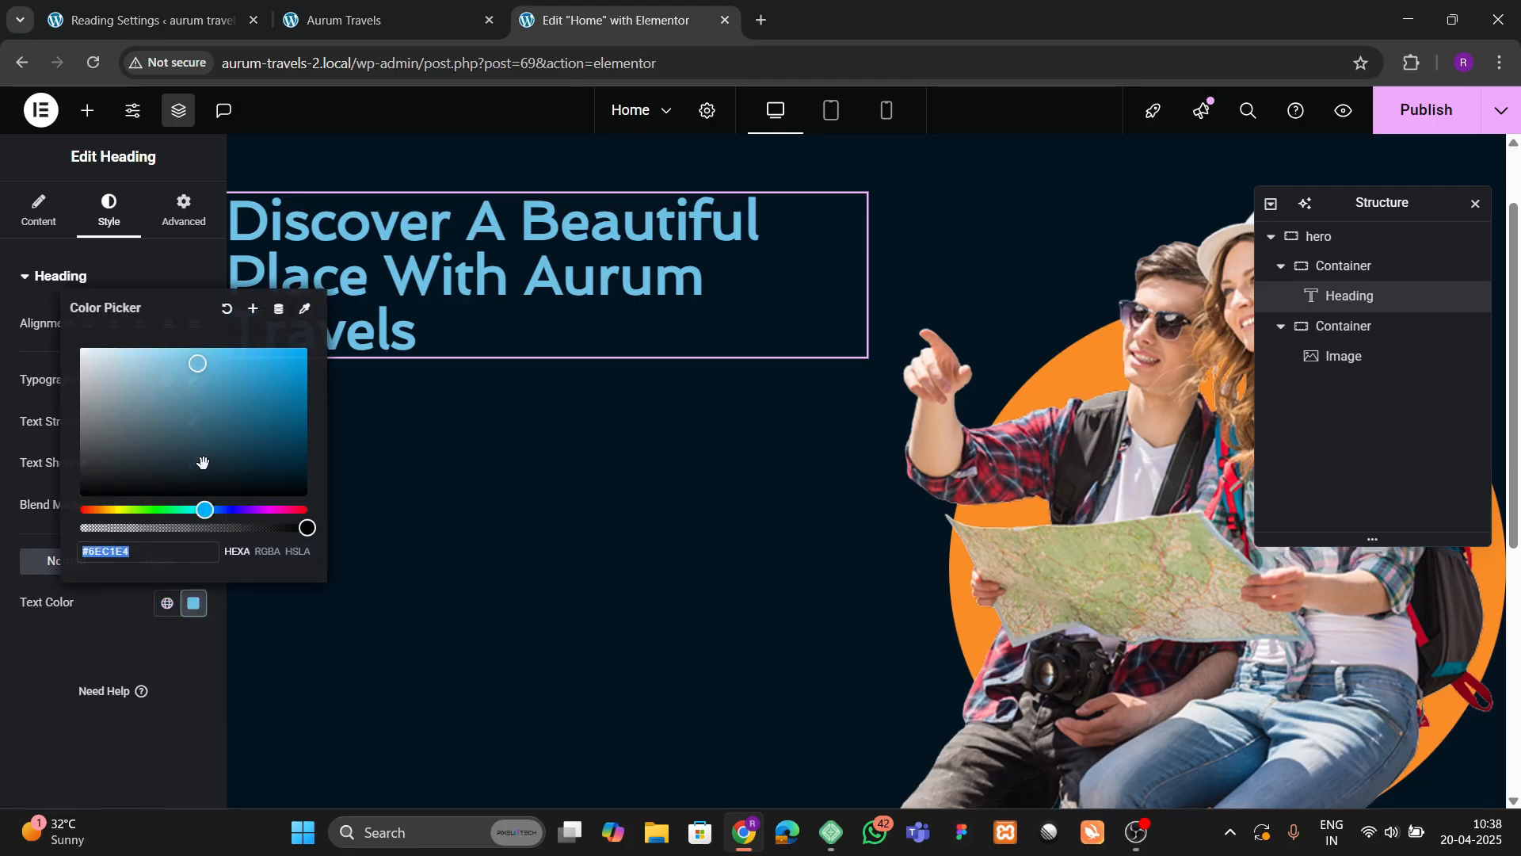
{"action": "left_click_drag", "start_coordinate": [197, 362], "coordinate": [60, 342]}
{"action": "left_click", "coordinate": [27, 635]}
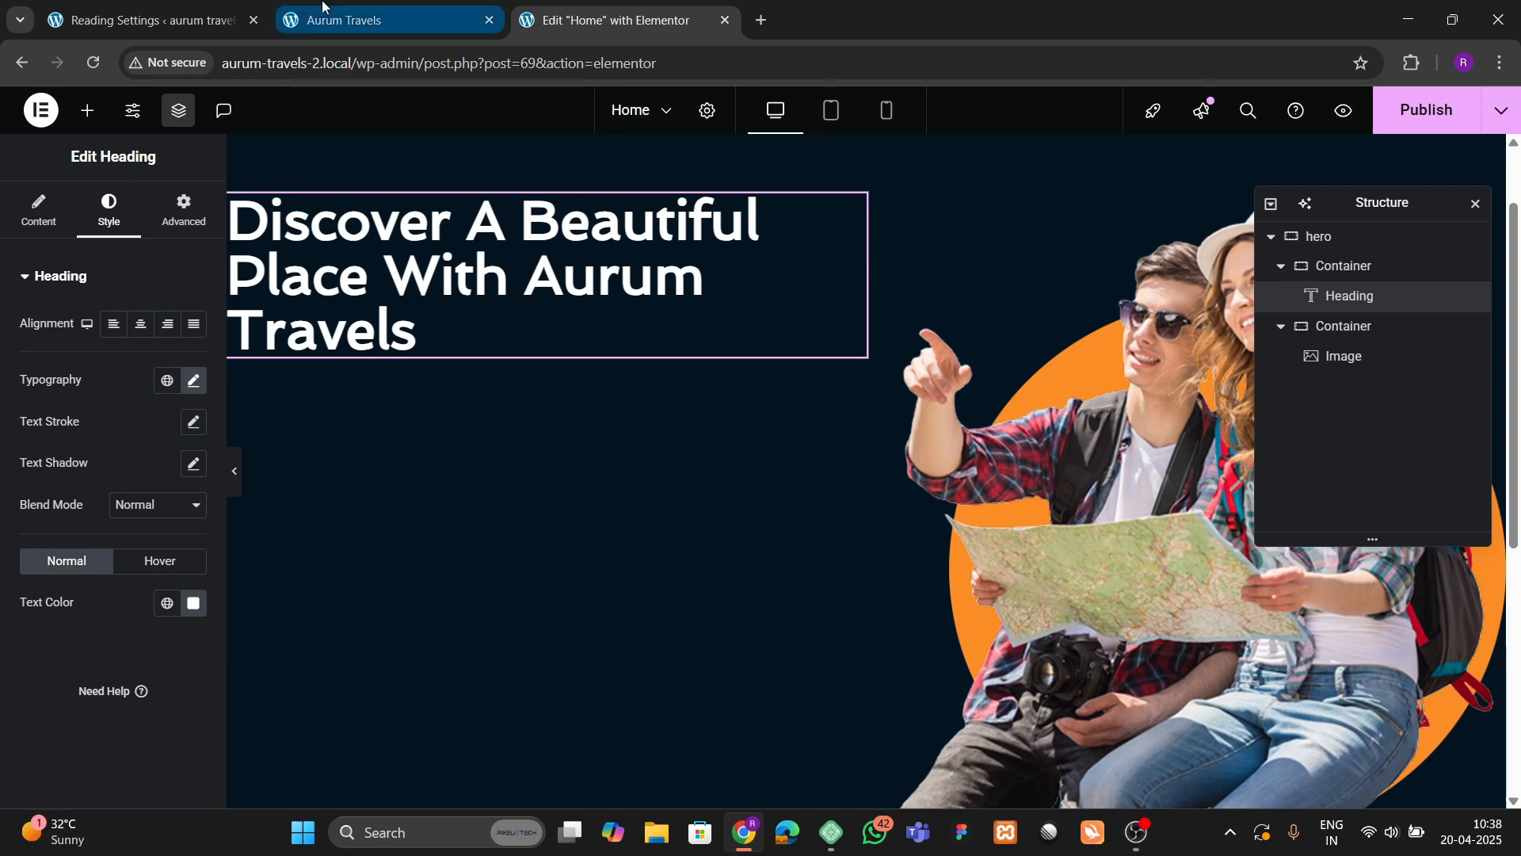
{"action": "left_click", "coordinate": [380, 20]}
{"action": "left_click", "coordinate": [656, 8]}
- Give the heading a custom width of about 63%
{"action": "left_click", "coordinate": [189, 218]}
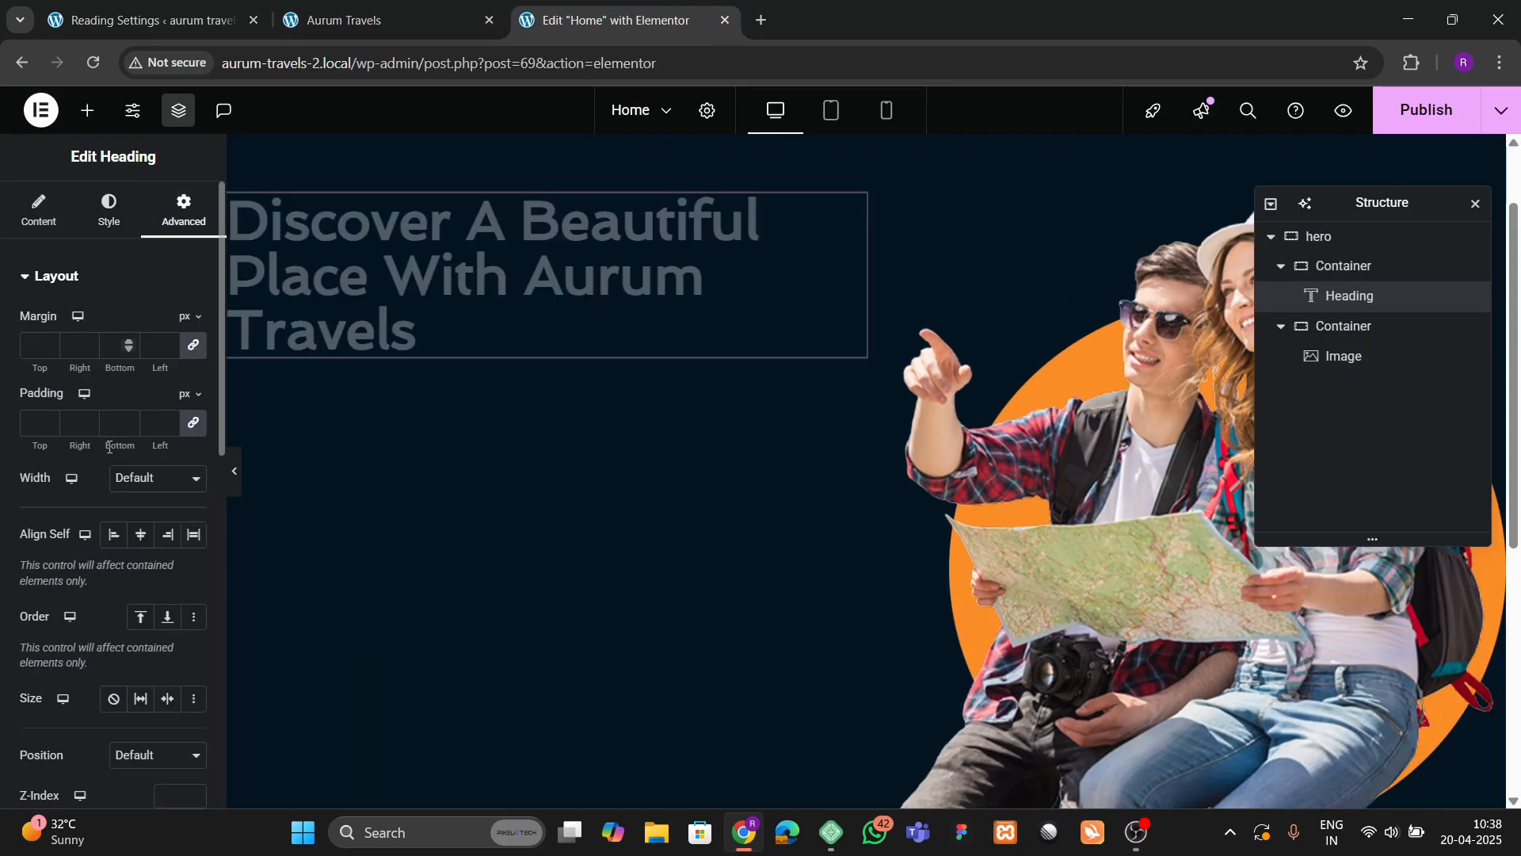
{"action": "left_click", "coordinate": [142, 487]}
{"action": "left_click", "coordinate": [139, 571]}
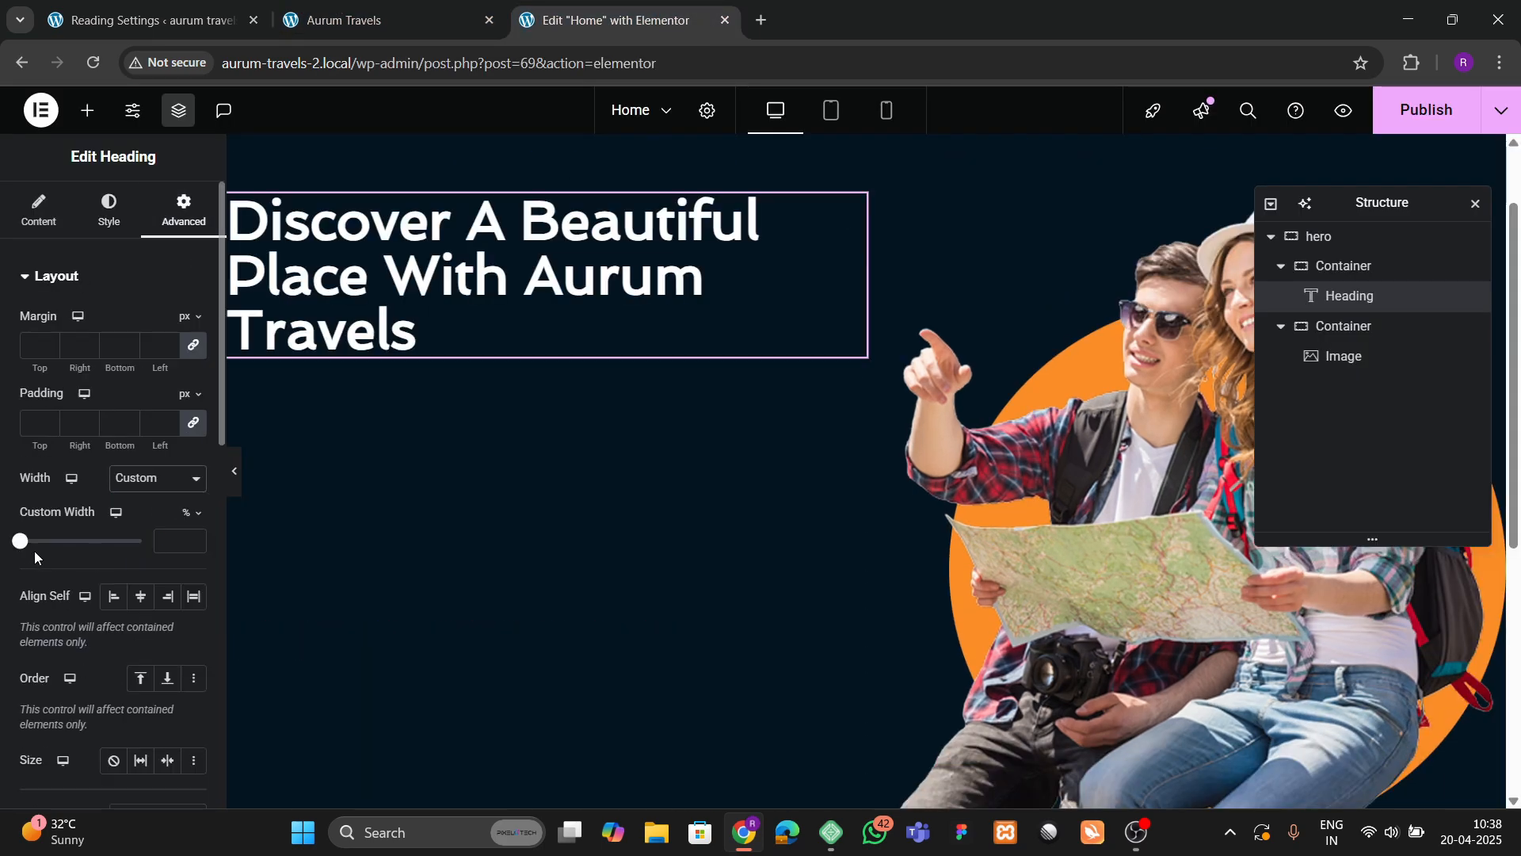
{"action": "left_click_drag", "start_coordinate": [20, 548], "coordinate": [94, 578]}
{"action": "left_click", "coordinate": [348, 20]}
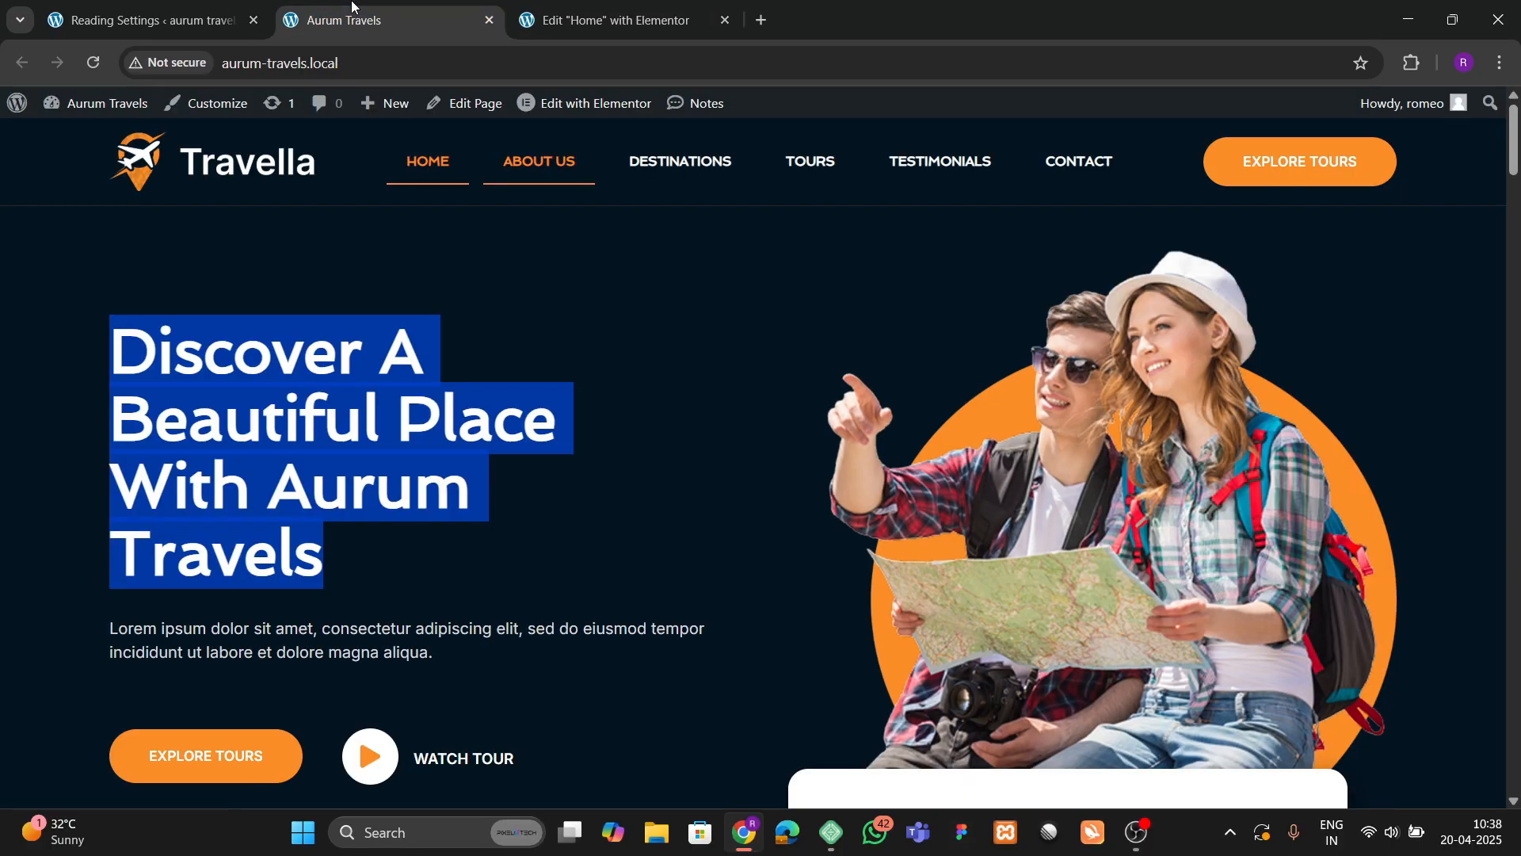
{"action": "left_click", "coordinate": [602, 20]}
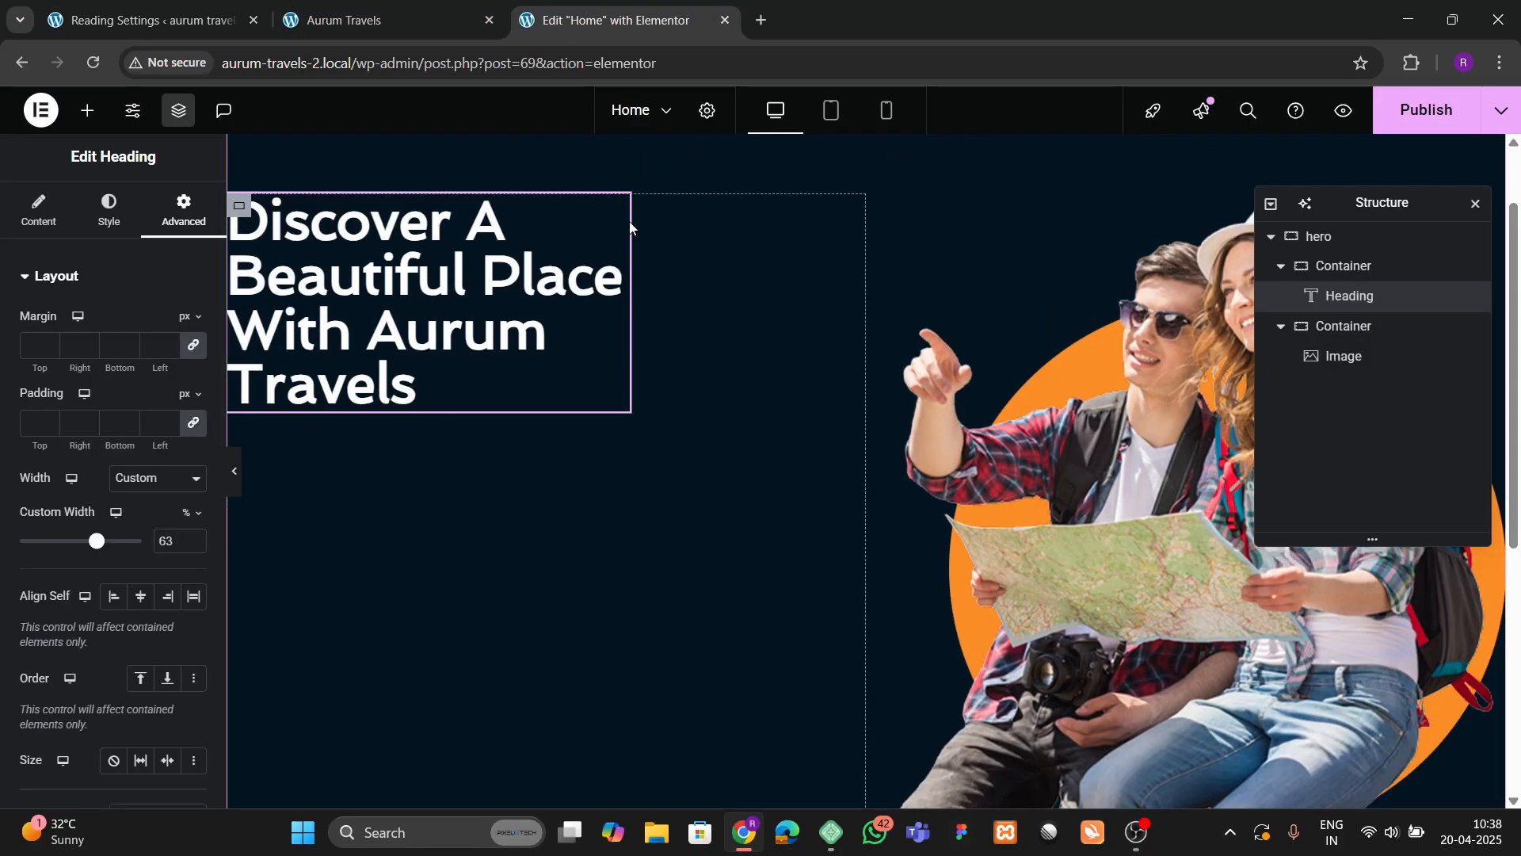
- Raise the heading font size to 60
{"action": "left_click", "coordinate": [109, 210]}
{"action": "left_click", "coordinate": [193, 380]}
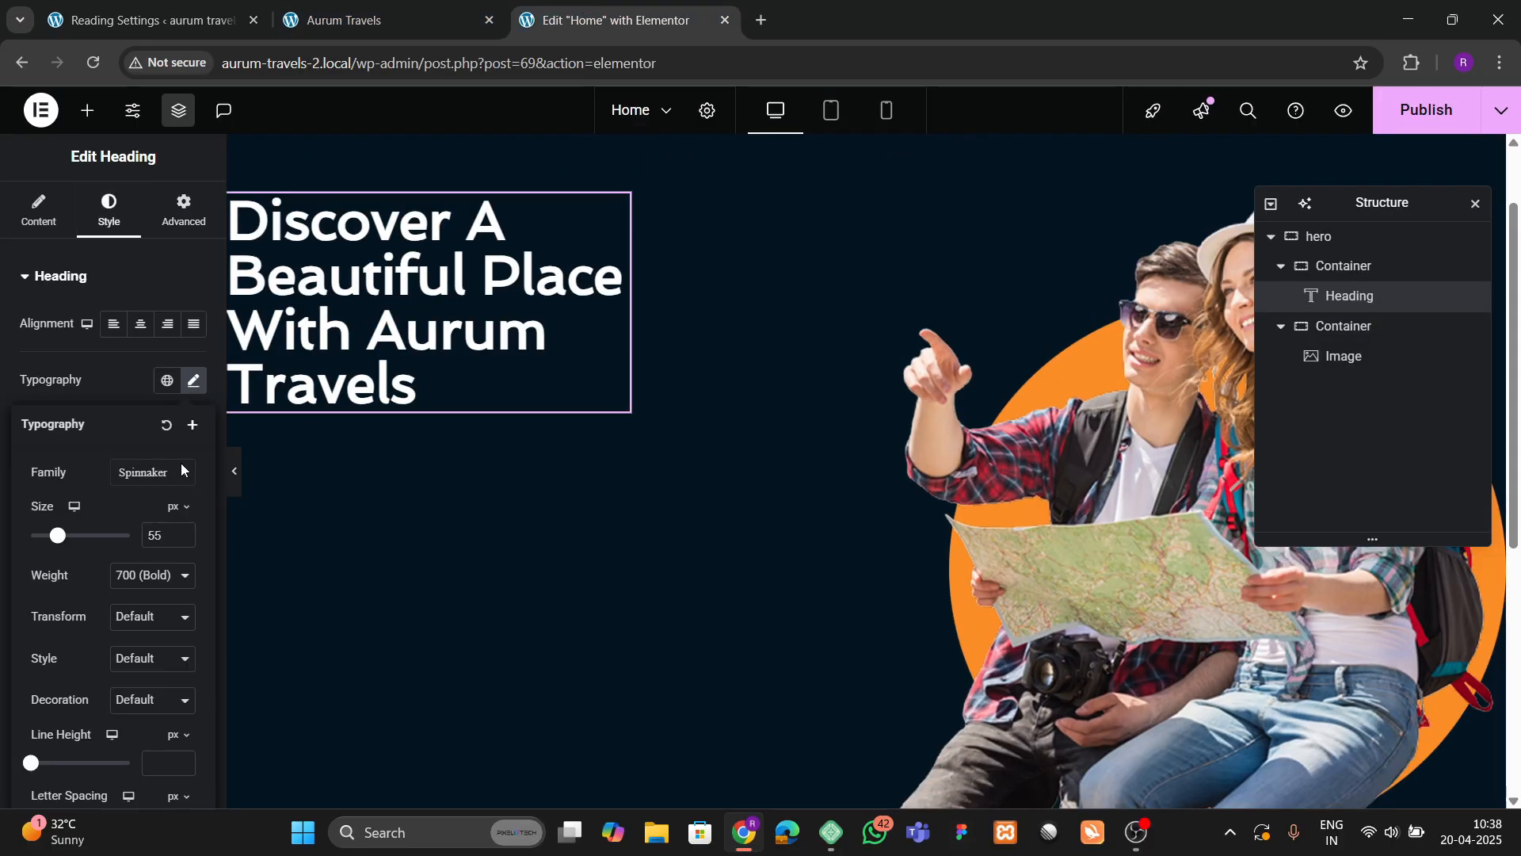
{"action": "left_click", "coordinate": [181, 531]}
{"action": "double_click", "coordinate": [167, 545]}
{"action": "key", "text": "BackSpace"}
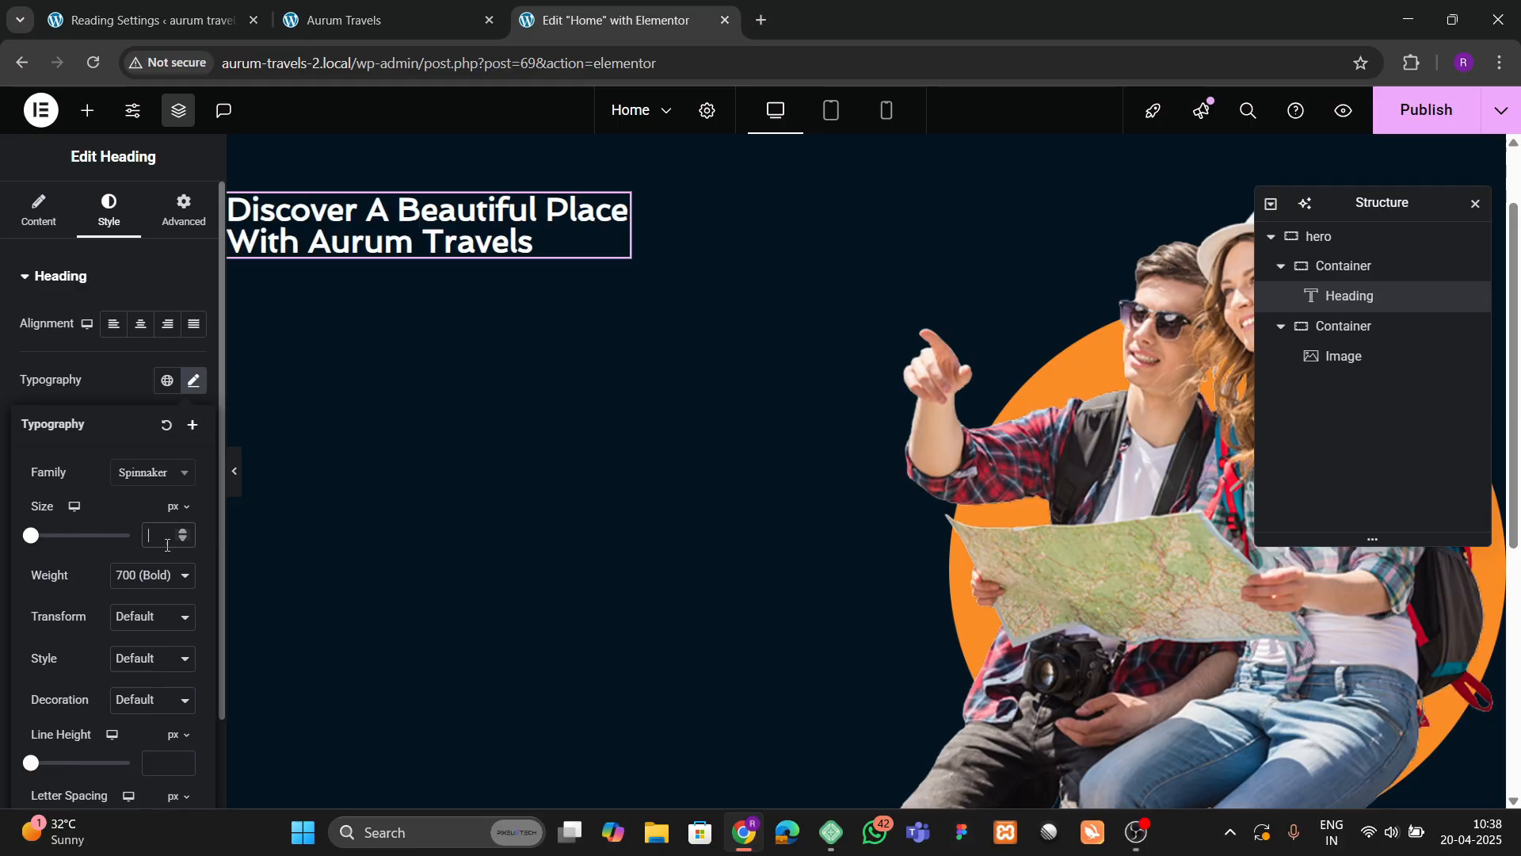
{"action": "type", "text": "60"}
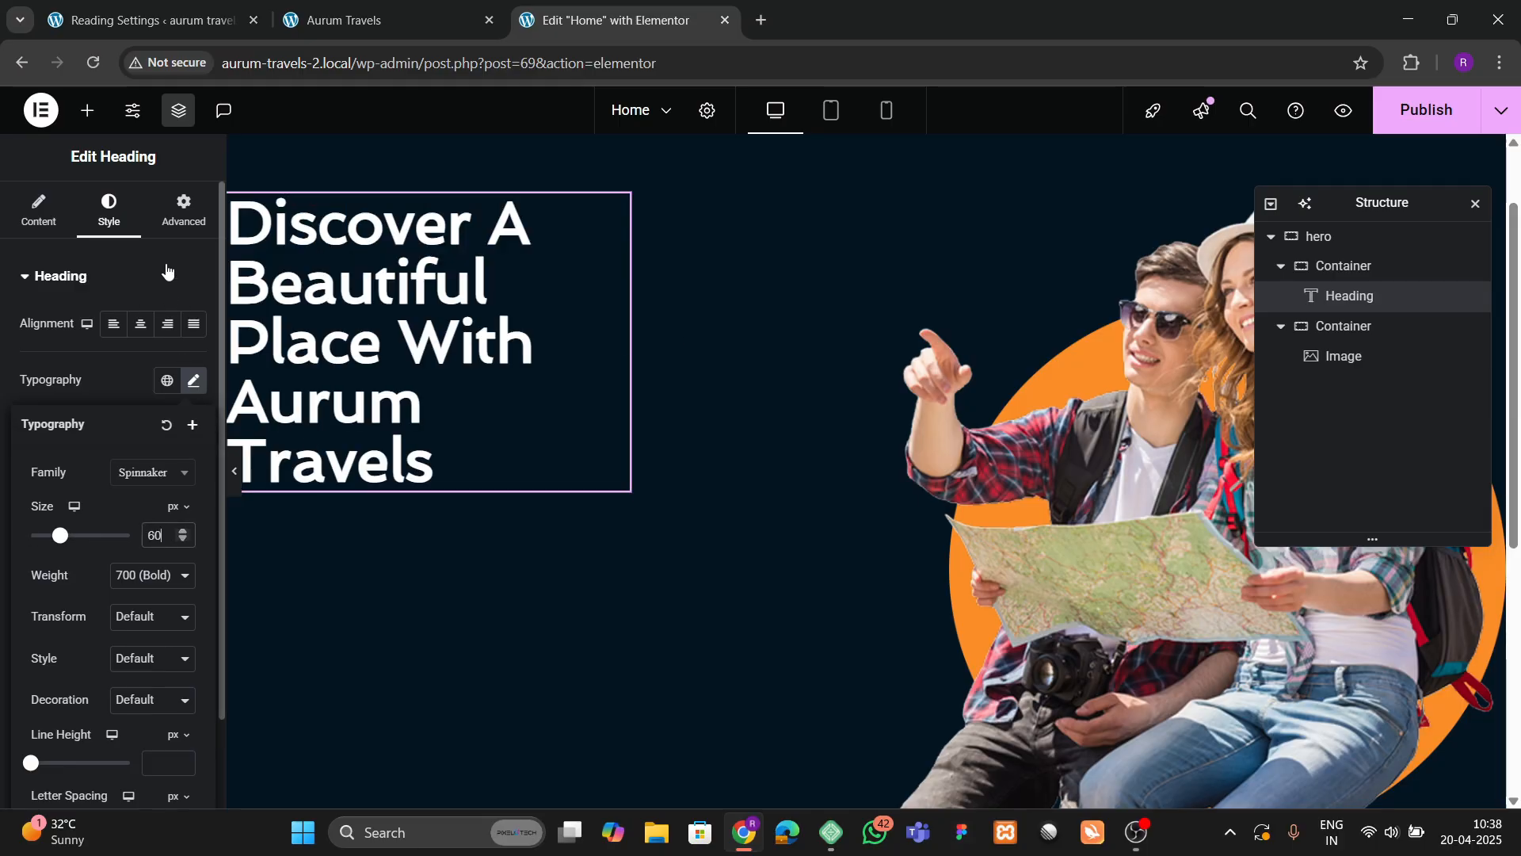
- Widen the heading's custom width to 70%
{"action": "left_click", "coordinate": [184, 210]}
{"action": "left_click", "coordinate": [192, 536]}
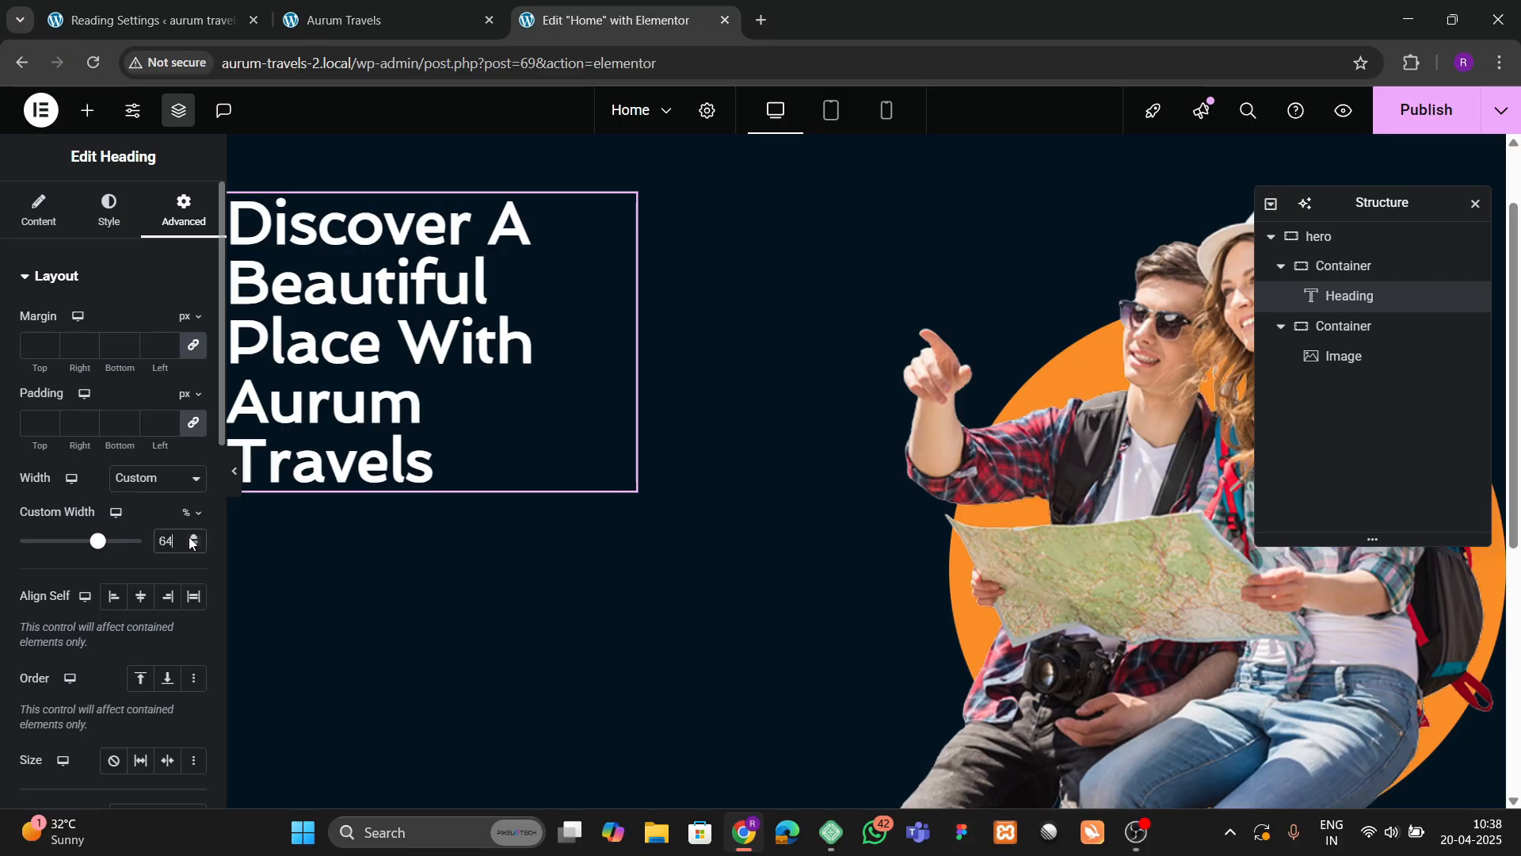
{"action": "left_click", "coordinate": [193, 536]}
{"action": "left_click", "coordinate": [192, 536]}
{"action": "left_click", "coordinate": [192, 536]}
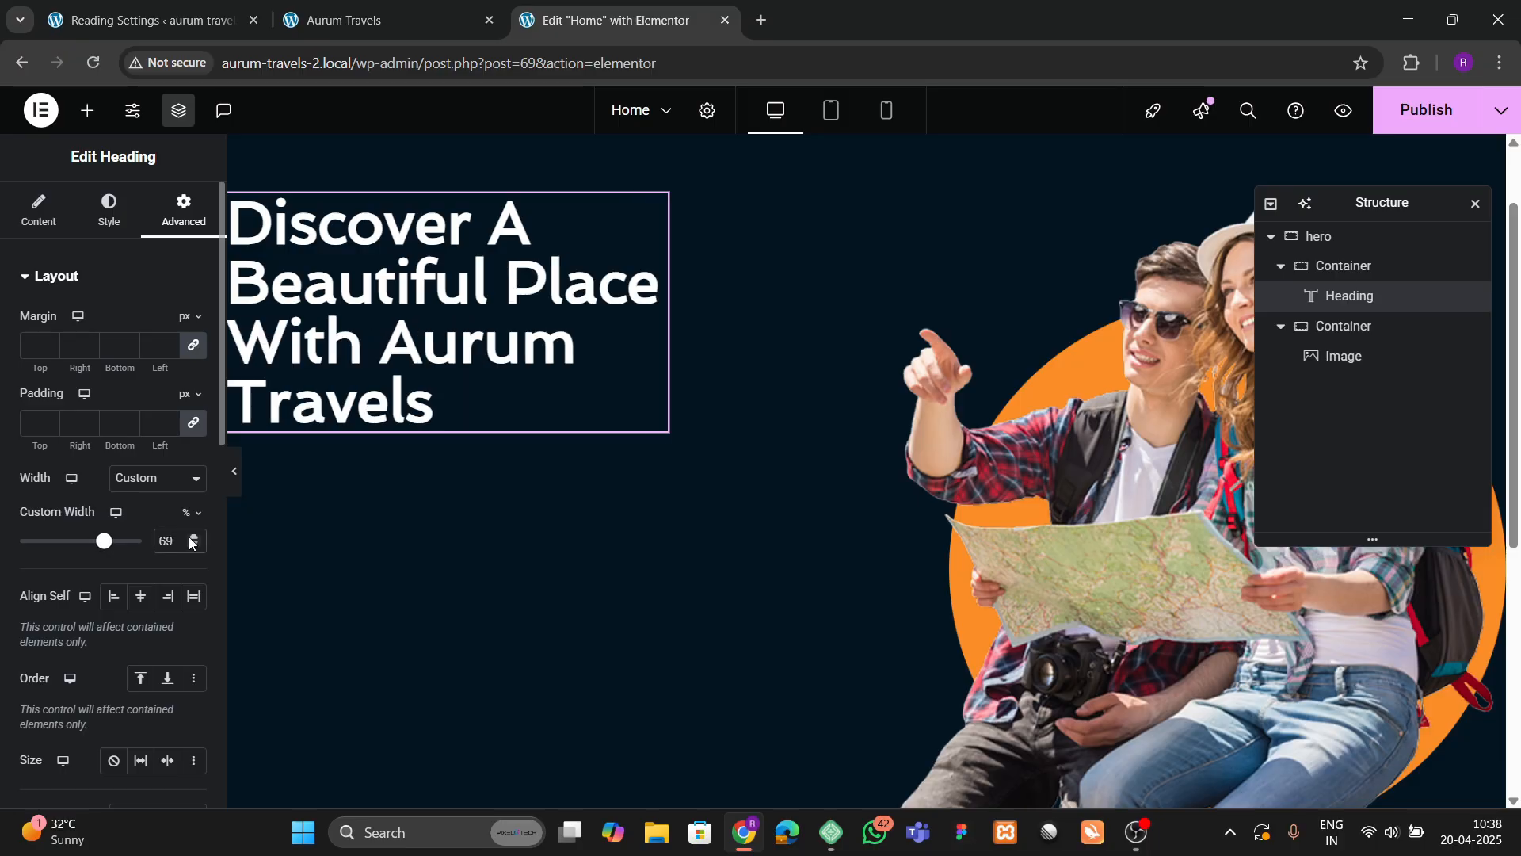
{"action": "left_click", "coordinate": [193, 537]}
- Enter a 1.5 line height in the heading's Typography settings
{"action": "left_click", "coordinate": [129, 229]}
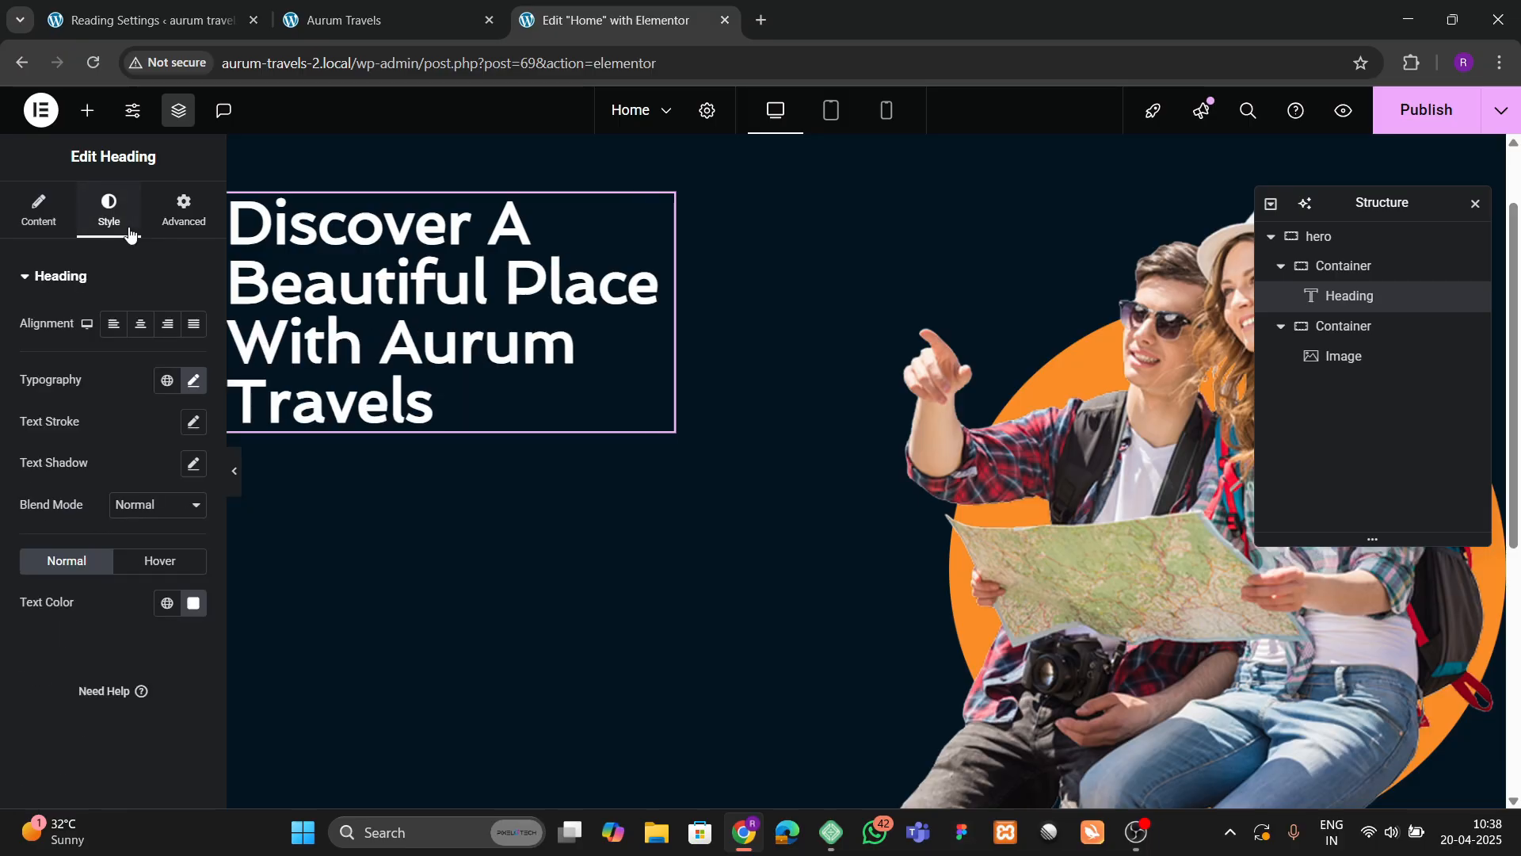
{"action": "left_click", "coordinate": [193, 388]}
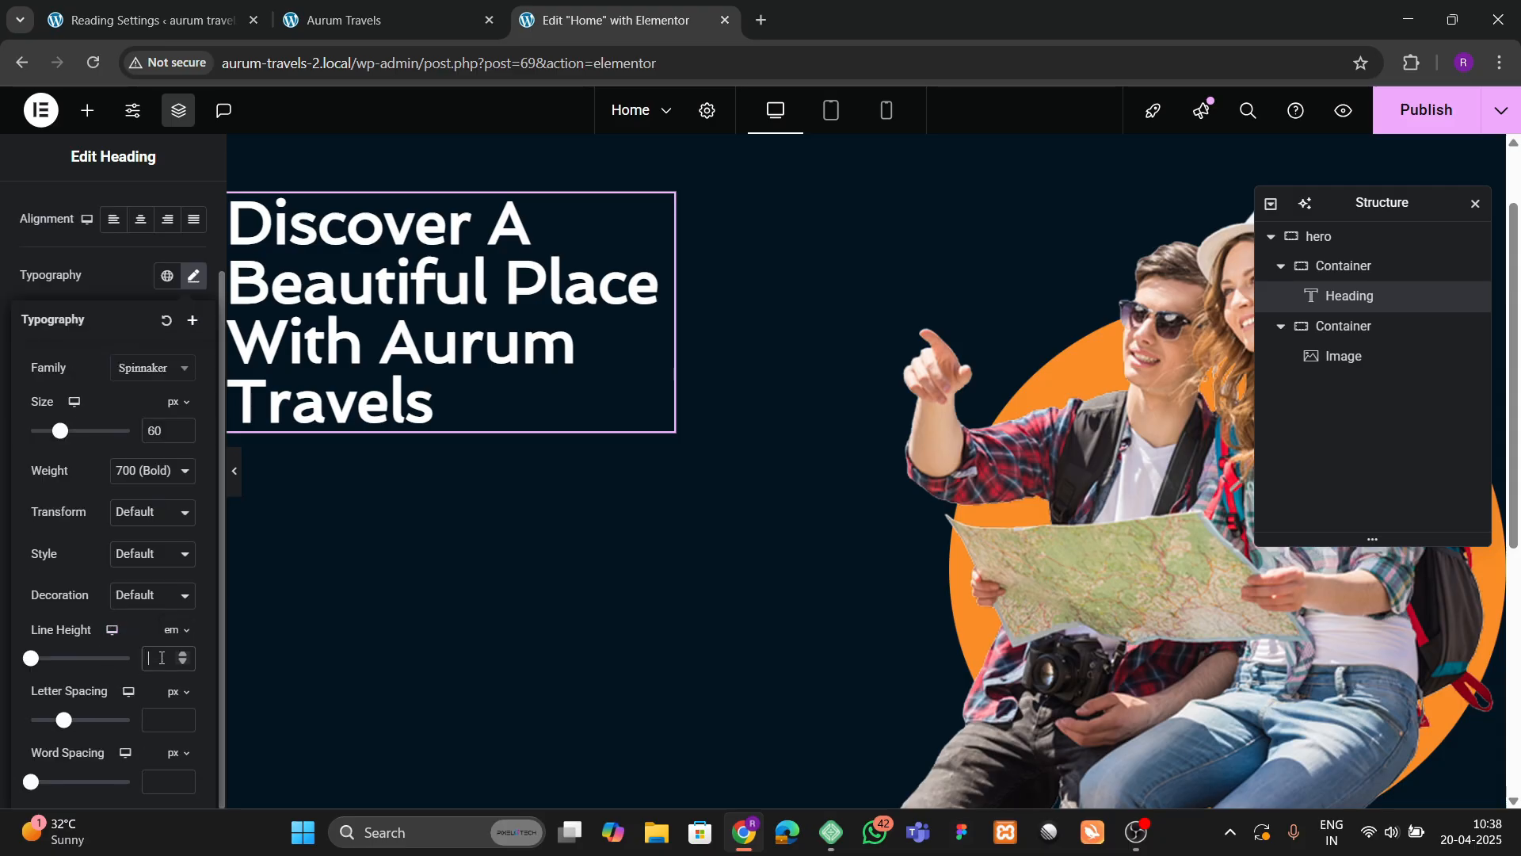
{"action": "type", "text": "1.5"}
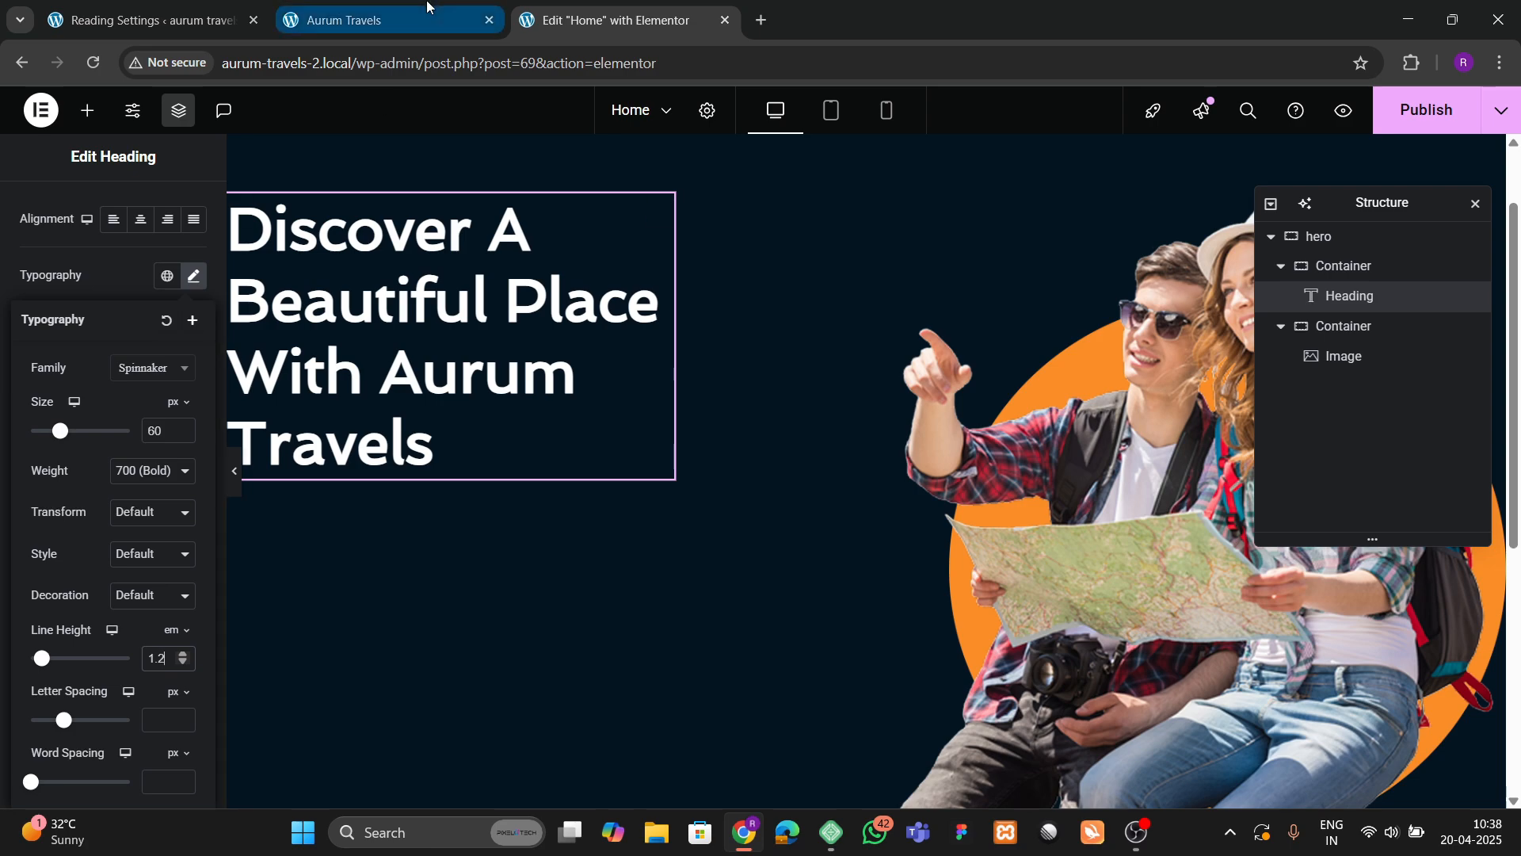
{"action": "left_click", "coordinate": [429, 10]}
{"action": "left_click", "coordinate": [548, 20]}
- Add a Text Editor widget below the hero heading, checking the live site's paragraph for reference
{"action": "left_click", "coordinate": [87, 110]}
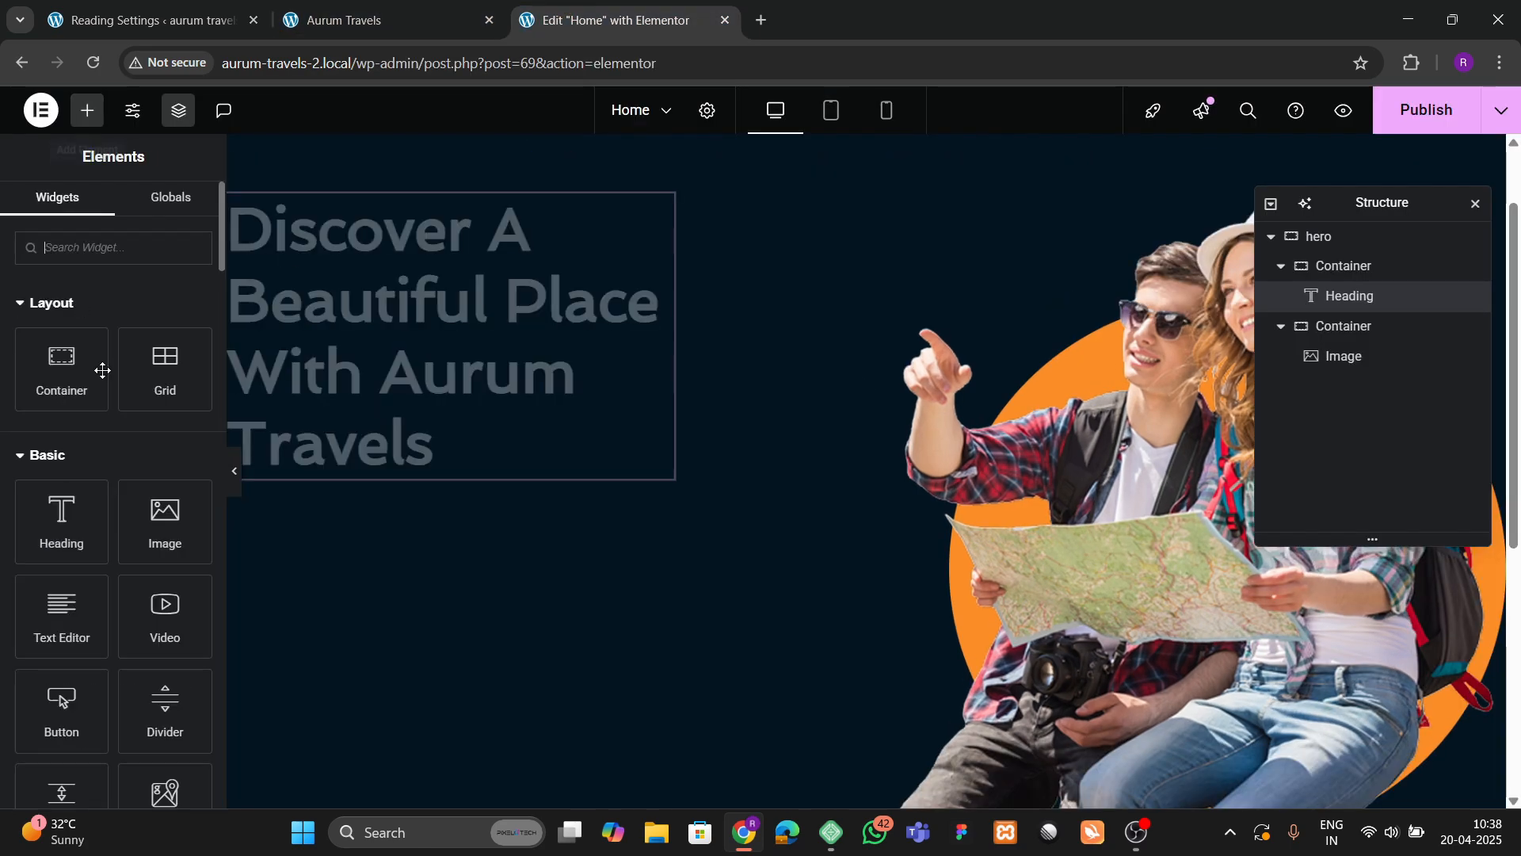
{"action": "scroll", "coordinate": [111, 475], "scroll_direction": "down", "scroll_amount": 1}
{"action": "left_click_drag", "start_coordinate": [86, 507], "coordinate": [482, 448]}
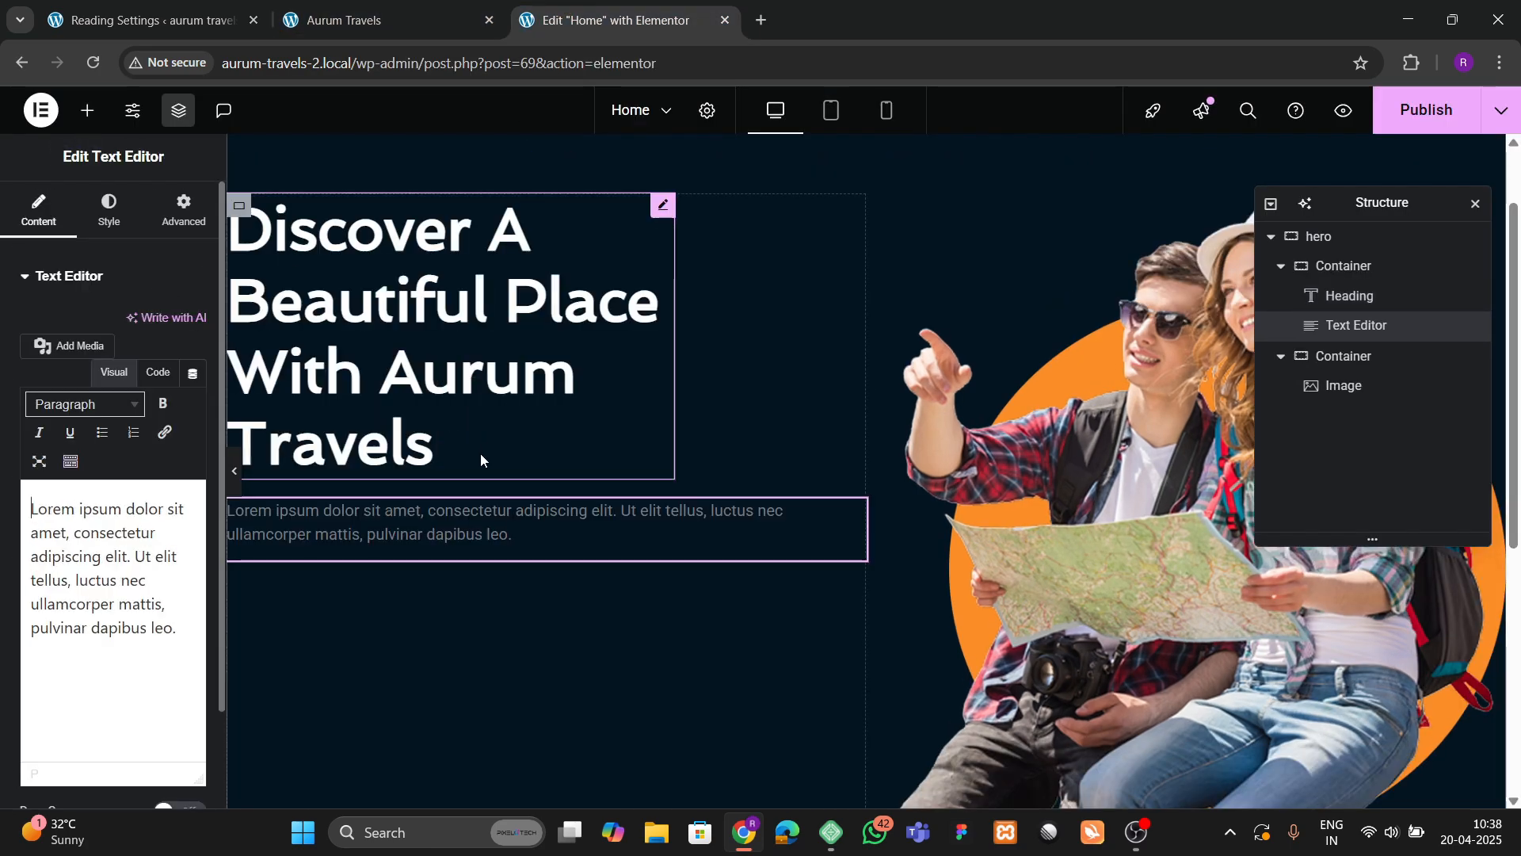
{"action": "left_click", "coordinate": [434, 9]}
{"action": "scroll", "coordinate": [359, 735], "scroll_direction": "down", "scroll_amount": 3}
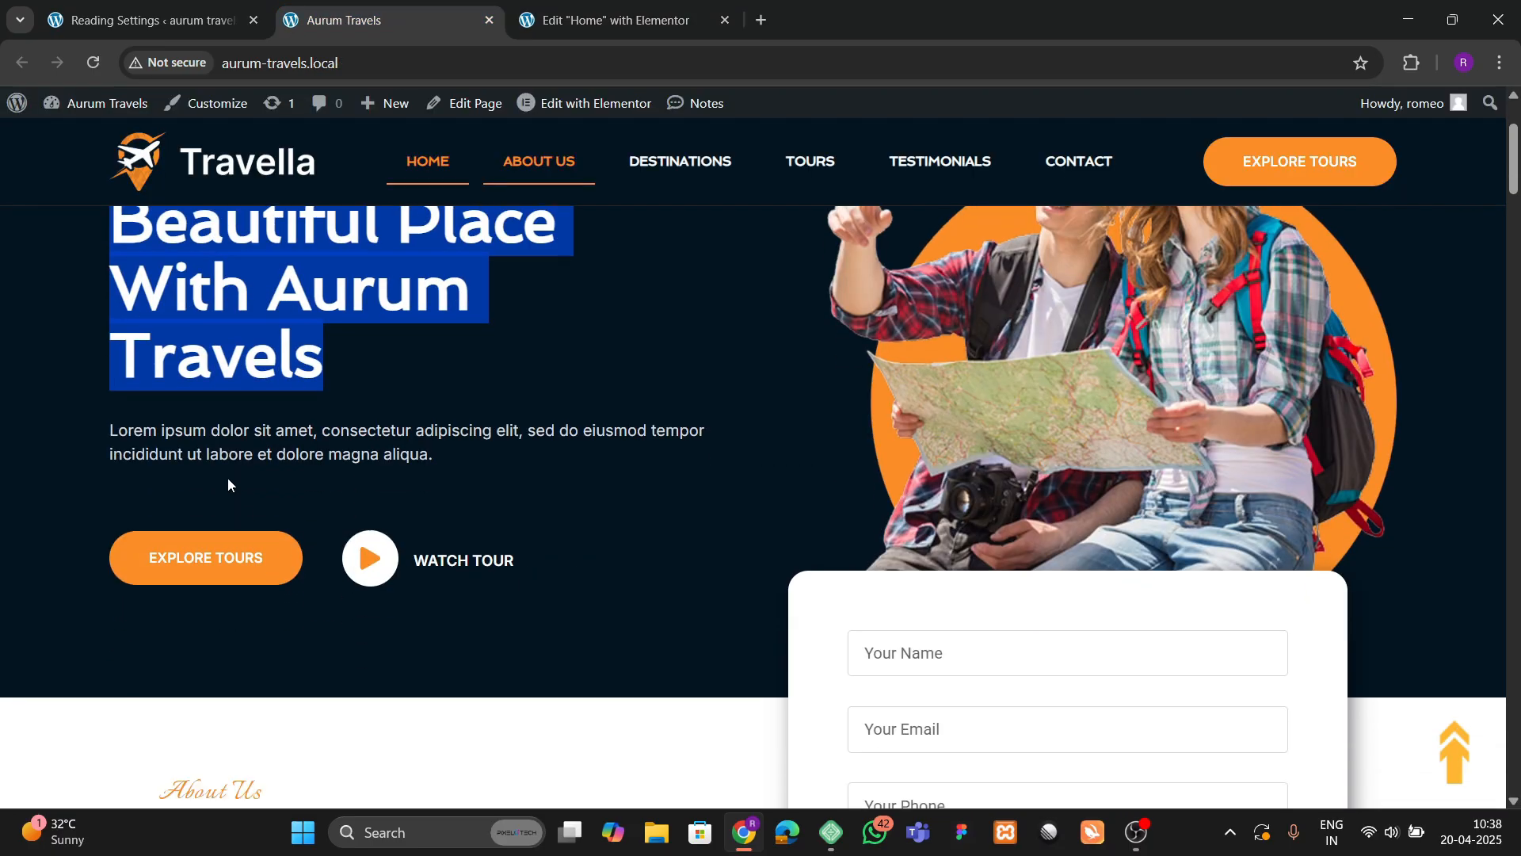
{"action": "left_click", "coordinate": [202, 399]}
{"action": "left_click", "coordinate": [558, 12]}
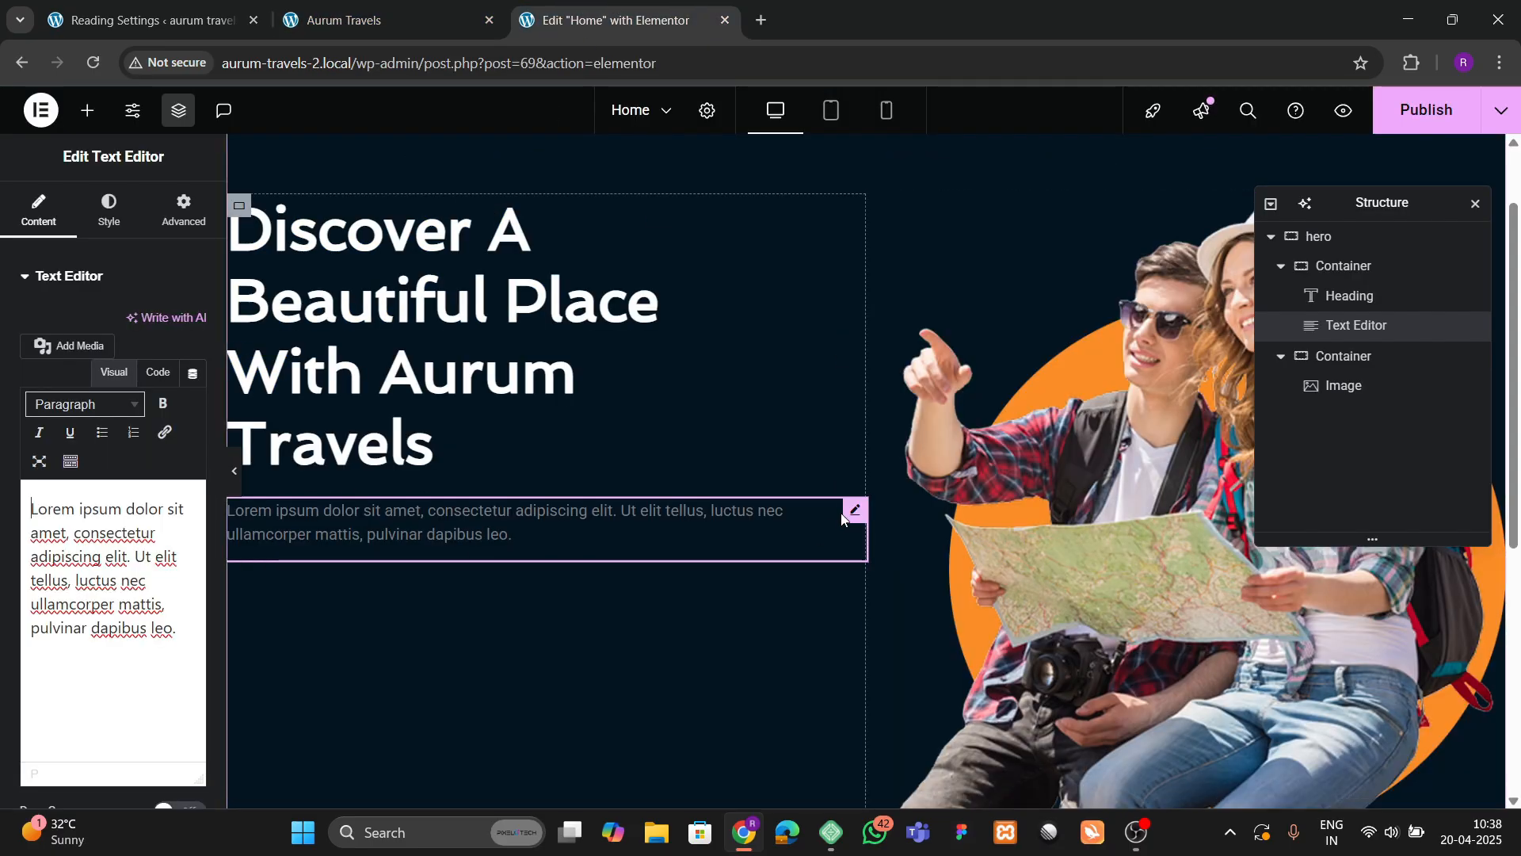
- Set the paragraph's typography font family to Inter
{"action": "left_click", "coordinate": [108, 211]}
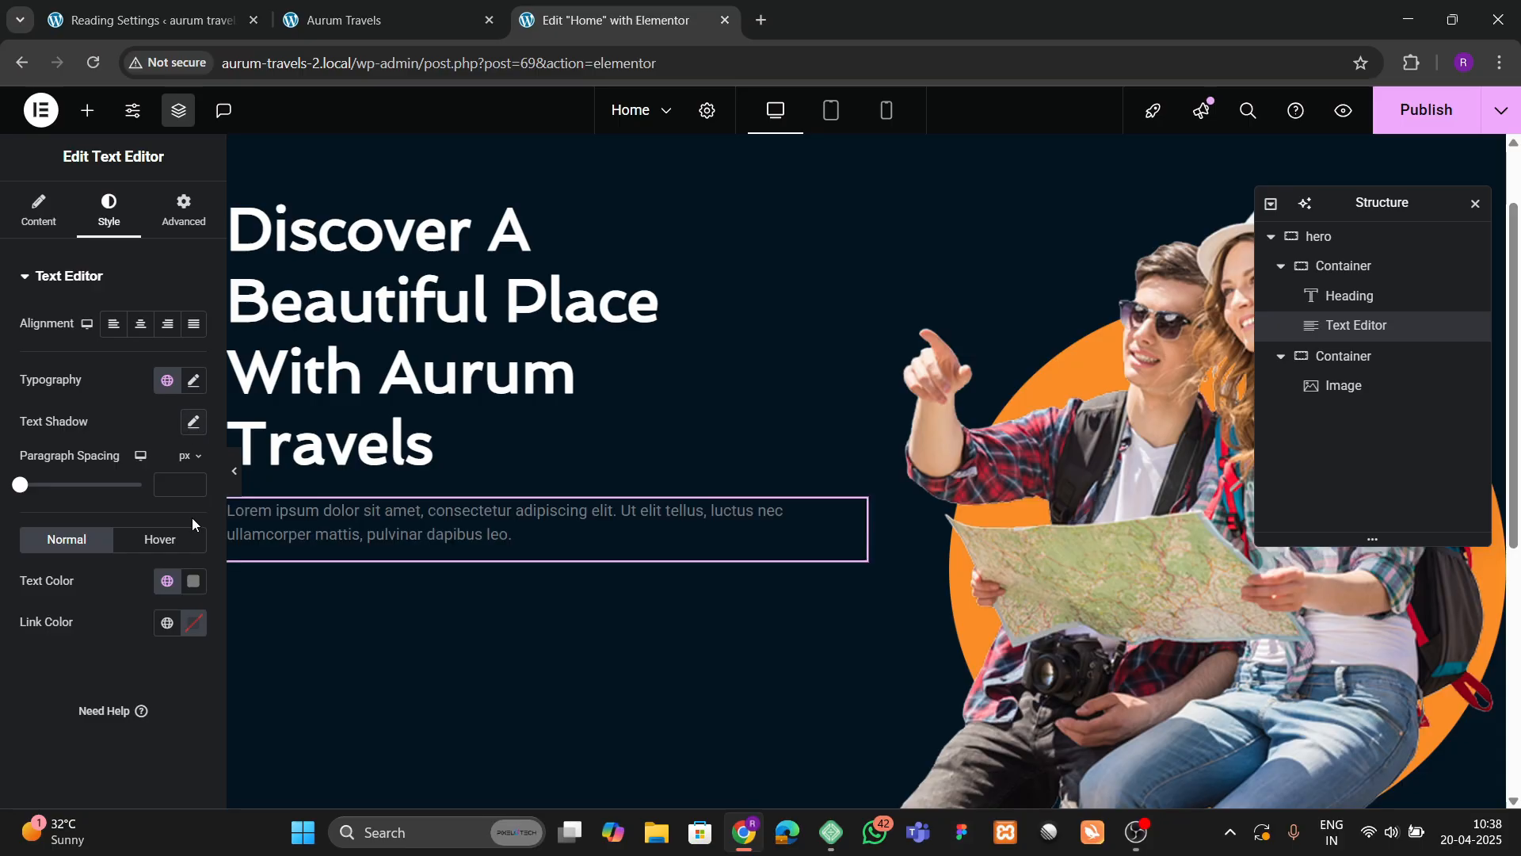
{"action": "left_click", "coordinate": [194, 380]}
{"action": "left_click", "coordinate": [151, 472]}
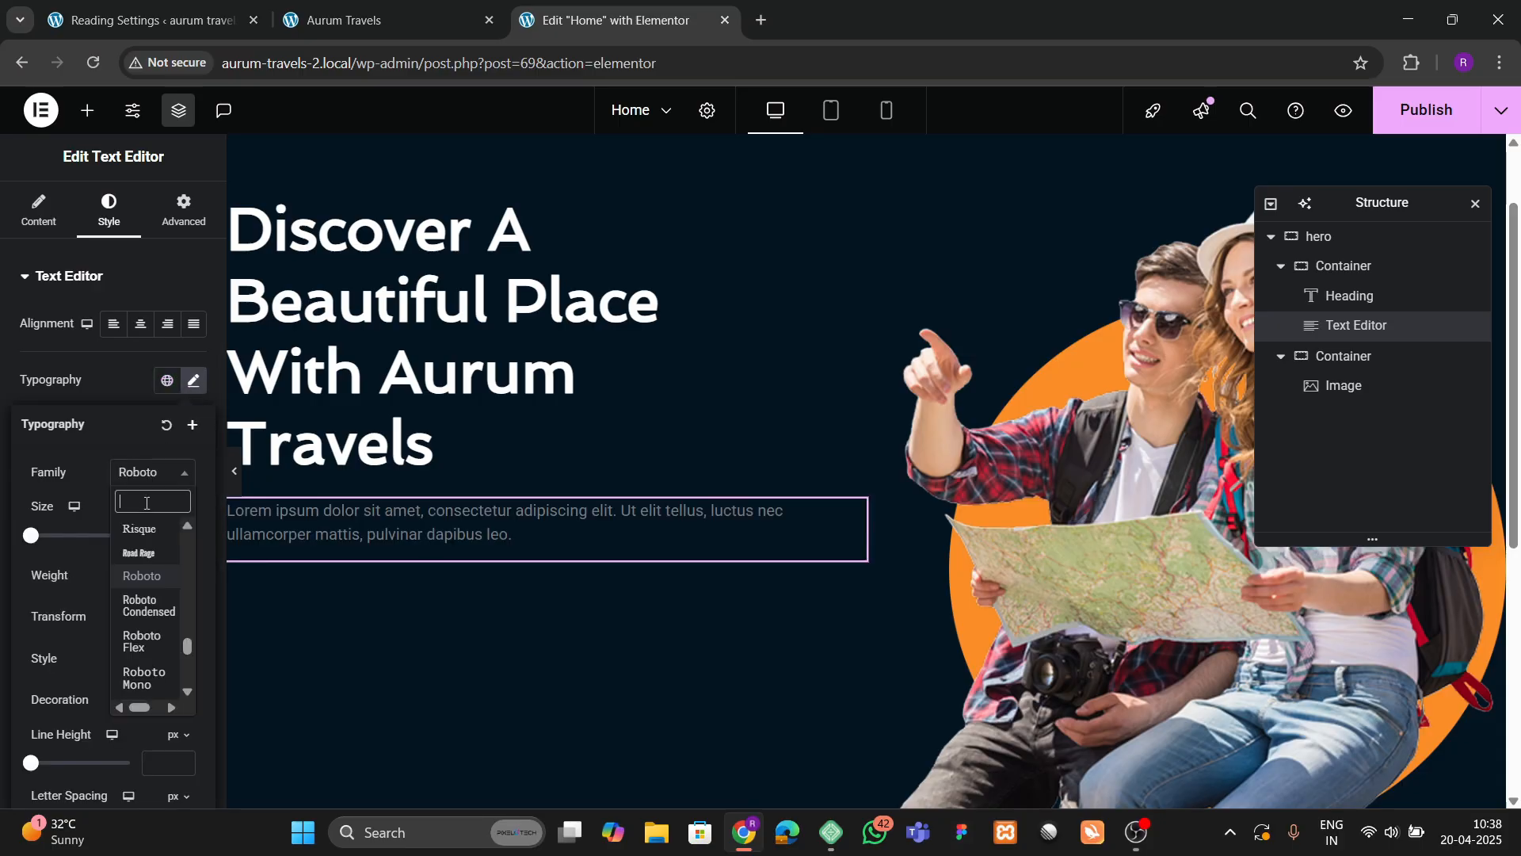
{"action": "type", "text": "inter"}
{"action": "key", "text": "Return"}
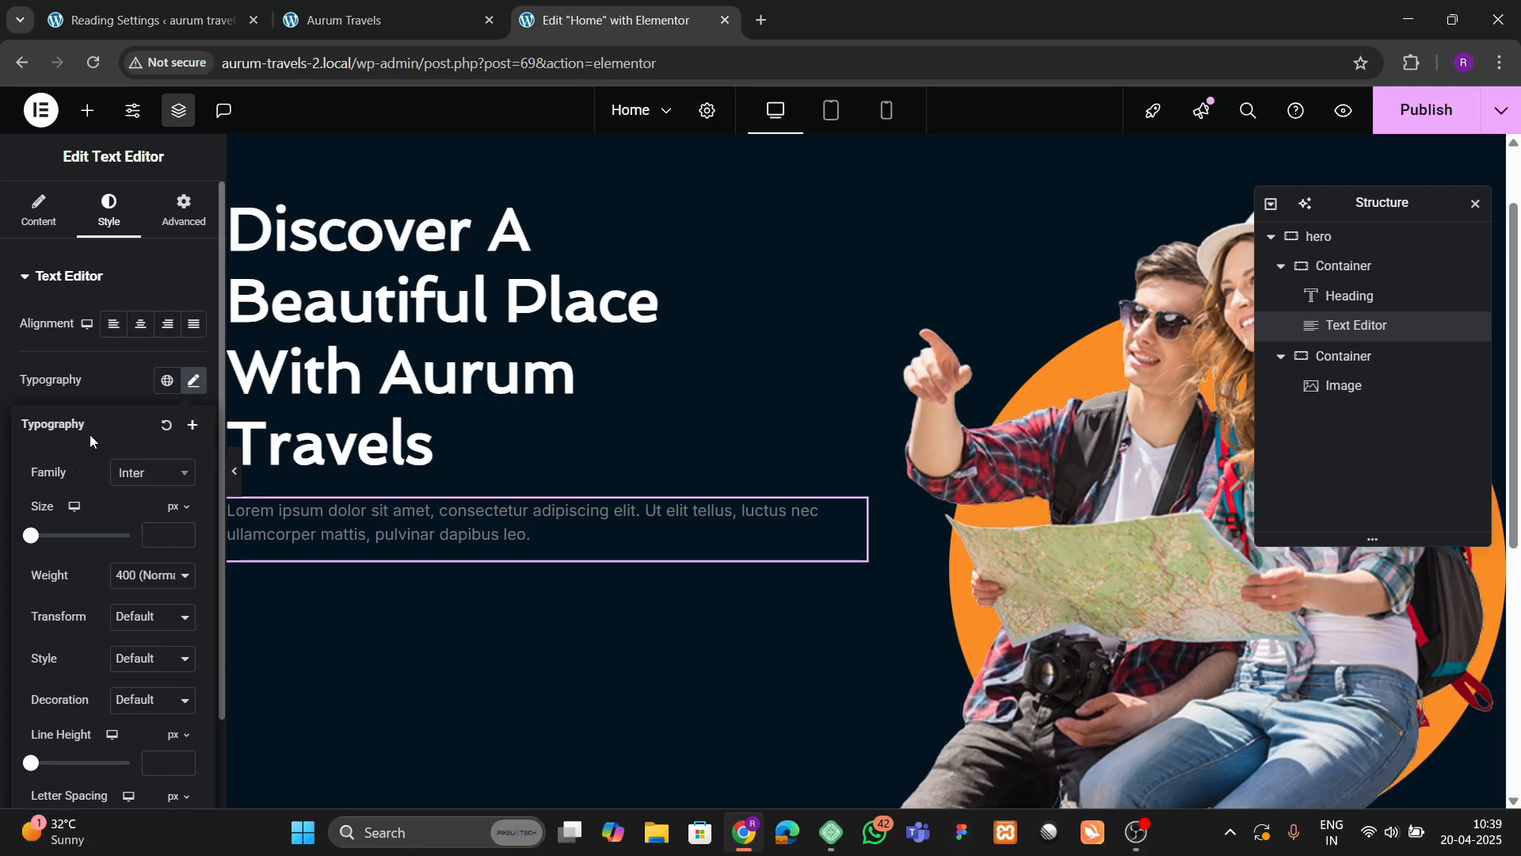
{"action": "scroll", "coordinate": [103, 396], "scroll_direction": "down", "scroll_amount": 1}
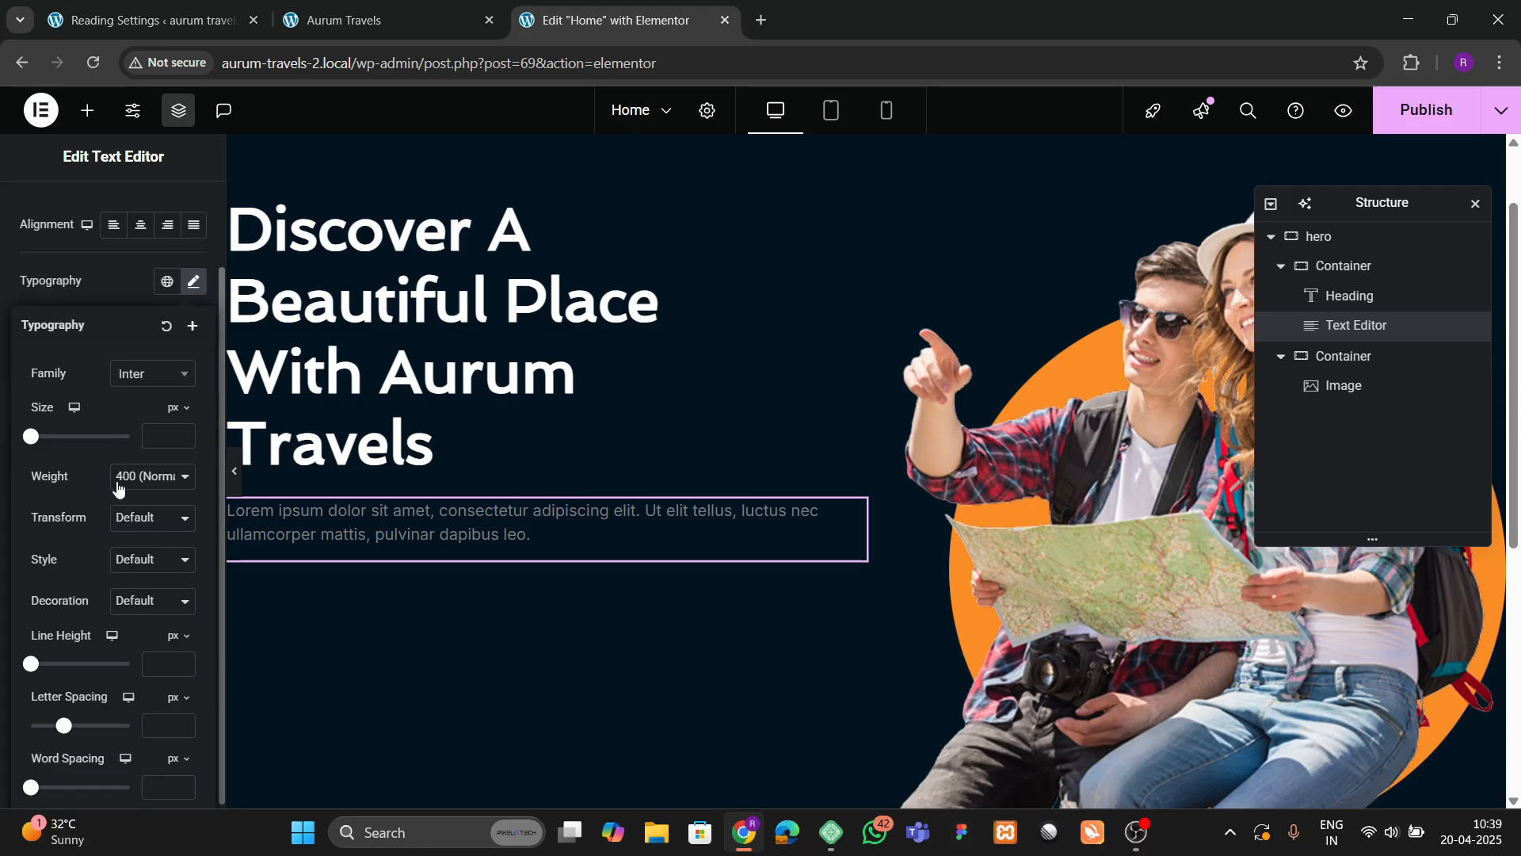
{"action": "left_click", "coordinate": [130, 282]}
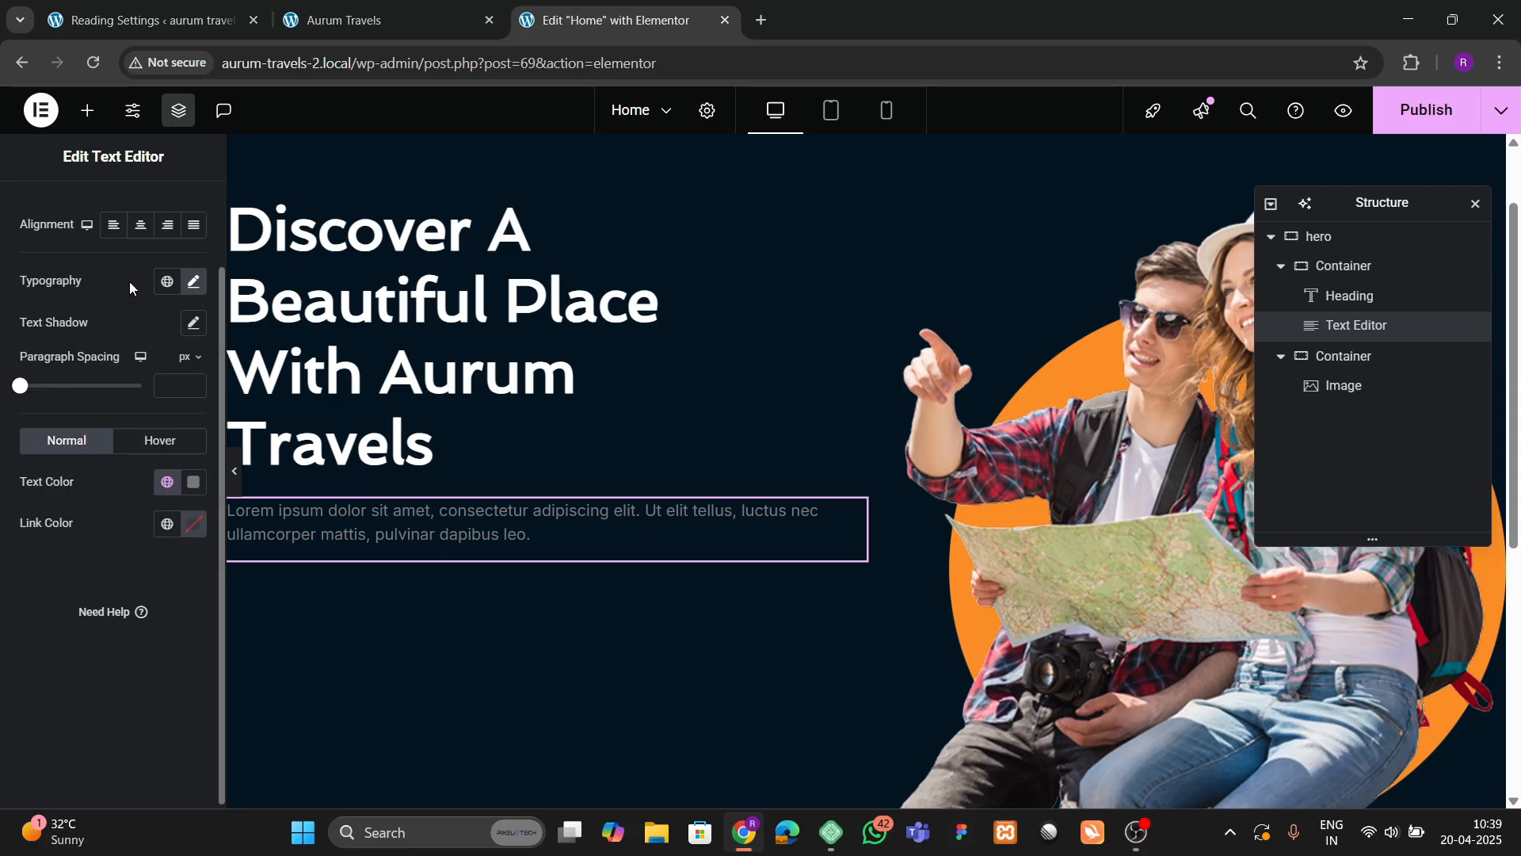
- Colour the paragraph text light grey #DFDFDF and save it as global colour 'para color'
{"action": "left_click", "coordinate": [190, 493]}
{"action": "left_click_drag", "start_coordinate": [131, 412], "coordinate": [72, 359]}
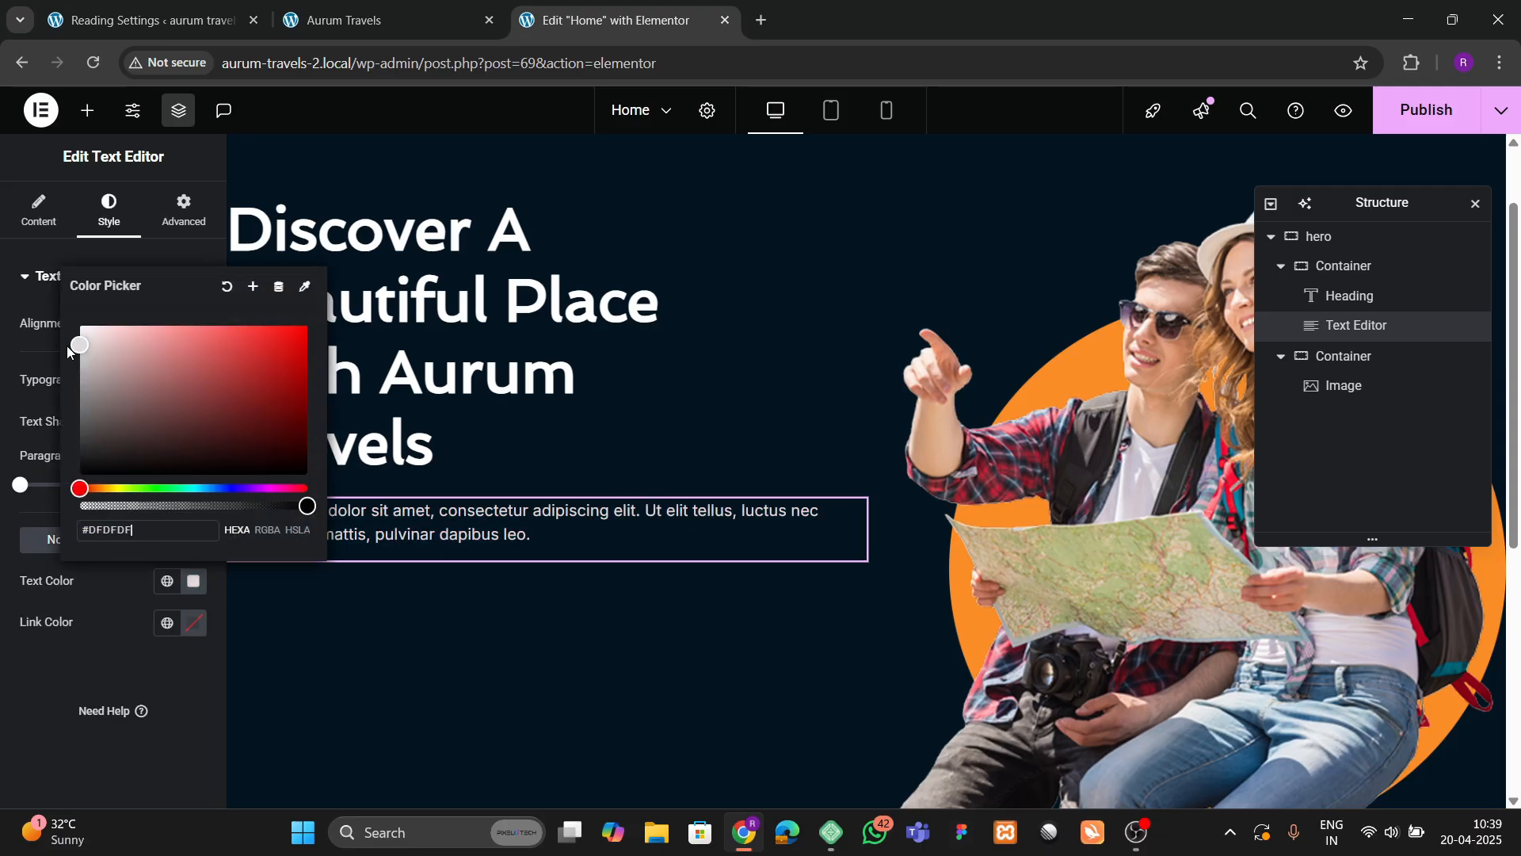
{"action": "left_click", "coordinate": [97, 628]}
{"action": "left_click", "coordinate": [193, 581]}
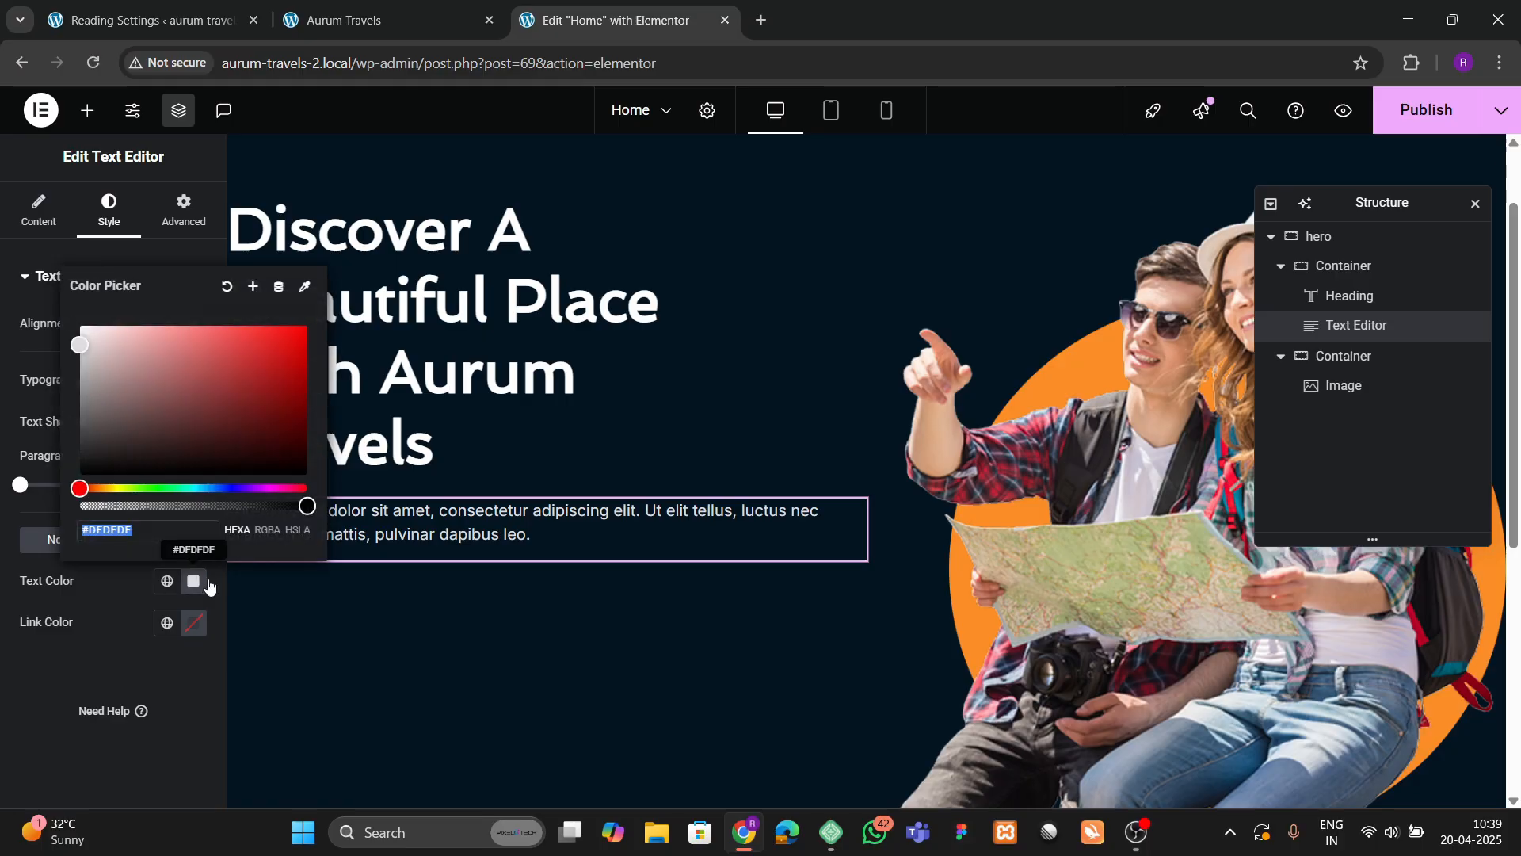
{"action": "left_click", "coordinate": [253, 286]}
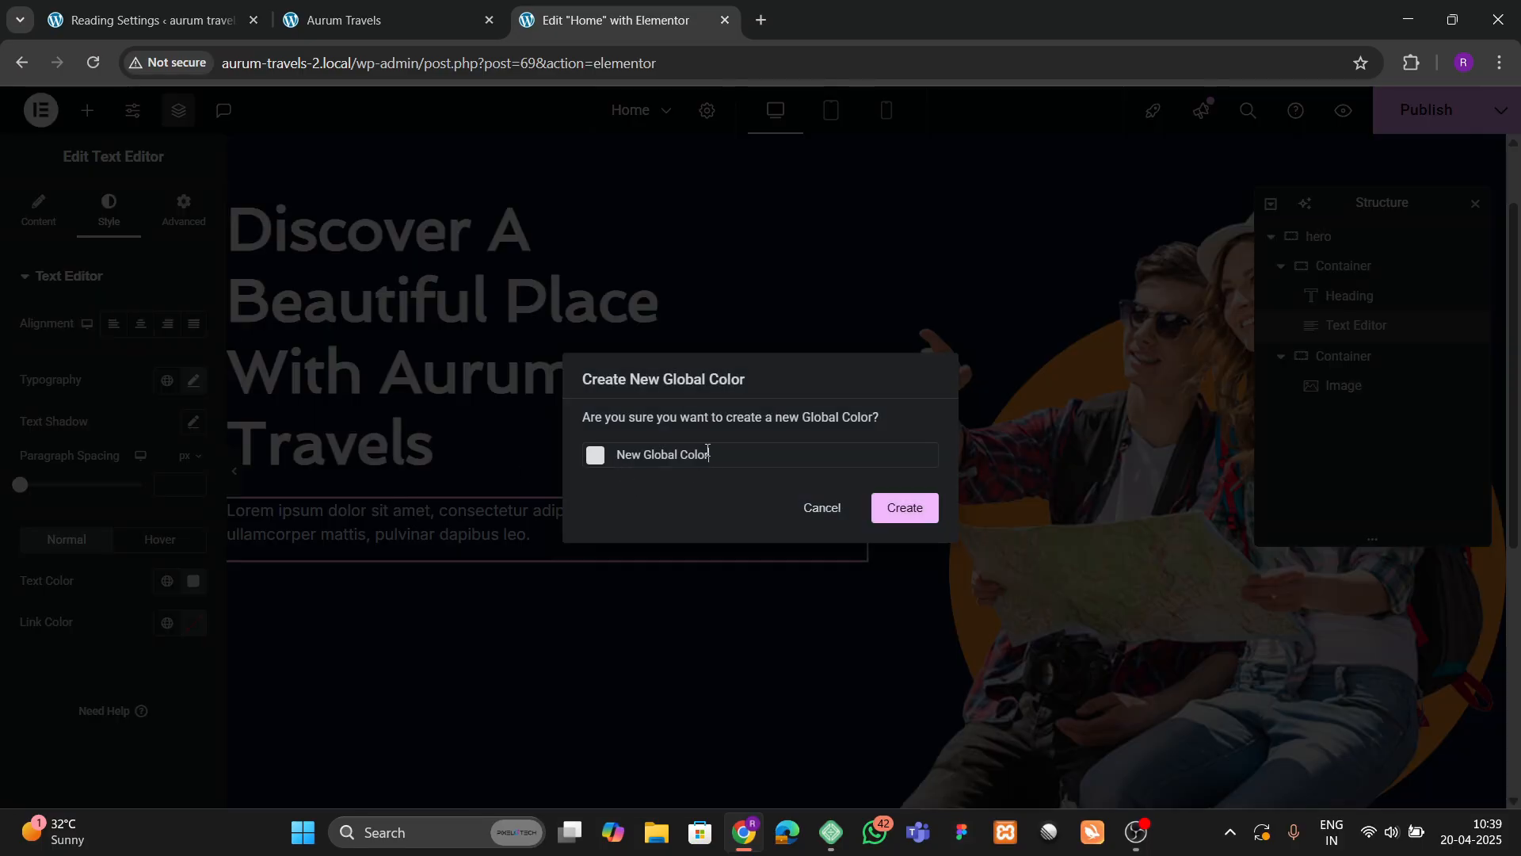
{"action": "triple_click", "coordinate": [706, 454]}
{"action": "type", "text": "para colo0r"}
{"action": "key", "text": "BackSpace"}
{"action": "key", "text": "BackSpace"}
{"action": "key", "text": "BackSpace"}
{"action": "type", "text": "or"}
{"action": "left_click", "coordinate": [909, 515]}
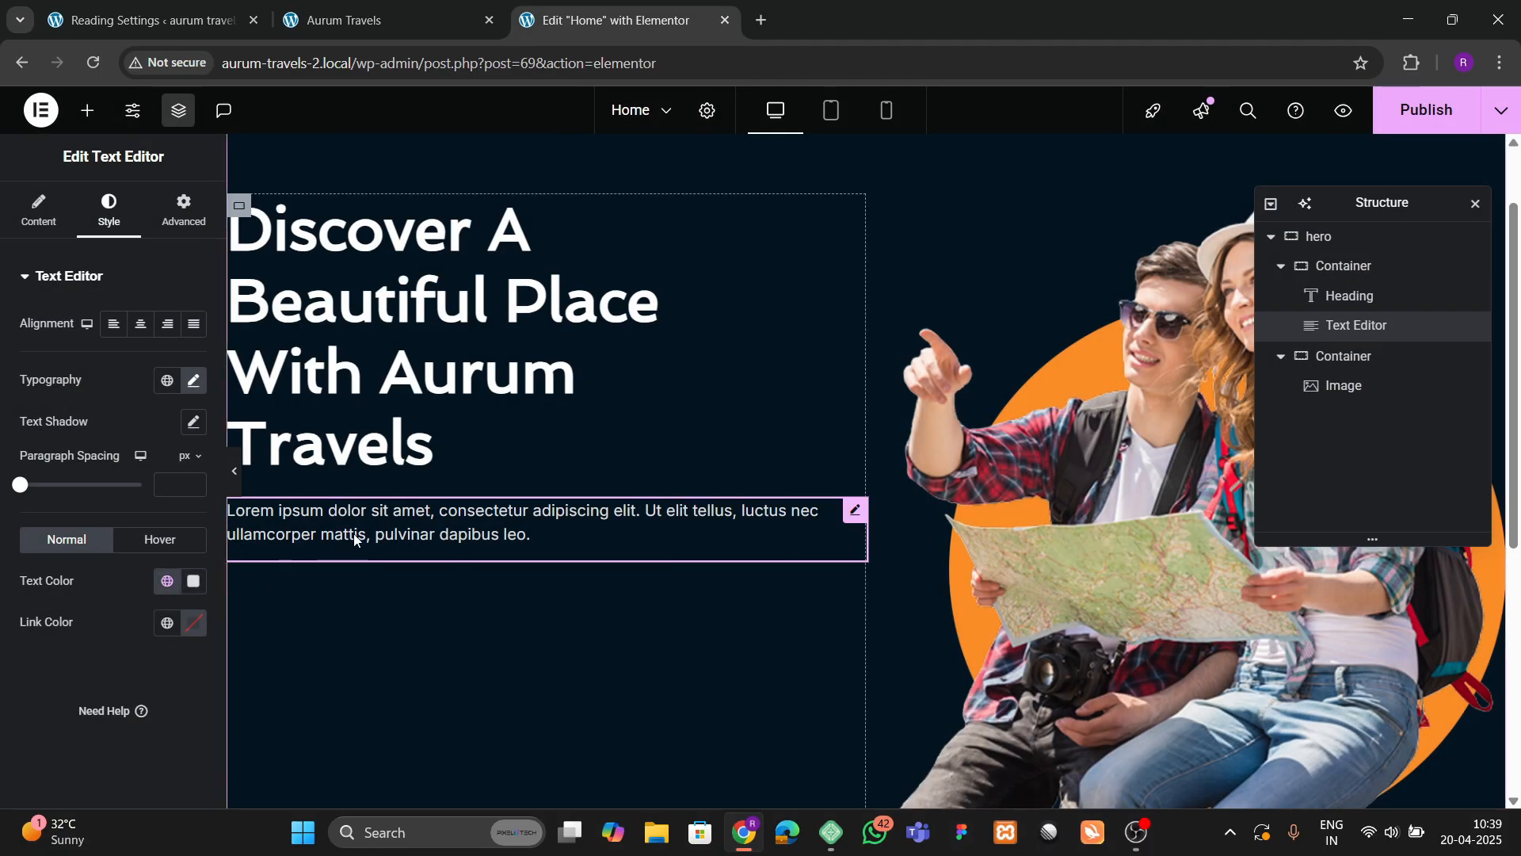
{"action": "left_click", "coordinate": [358, 21]}
{"action": "left_click", "coordinate": [614, 20]}
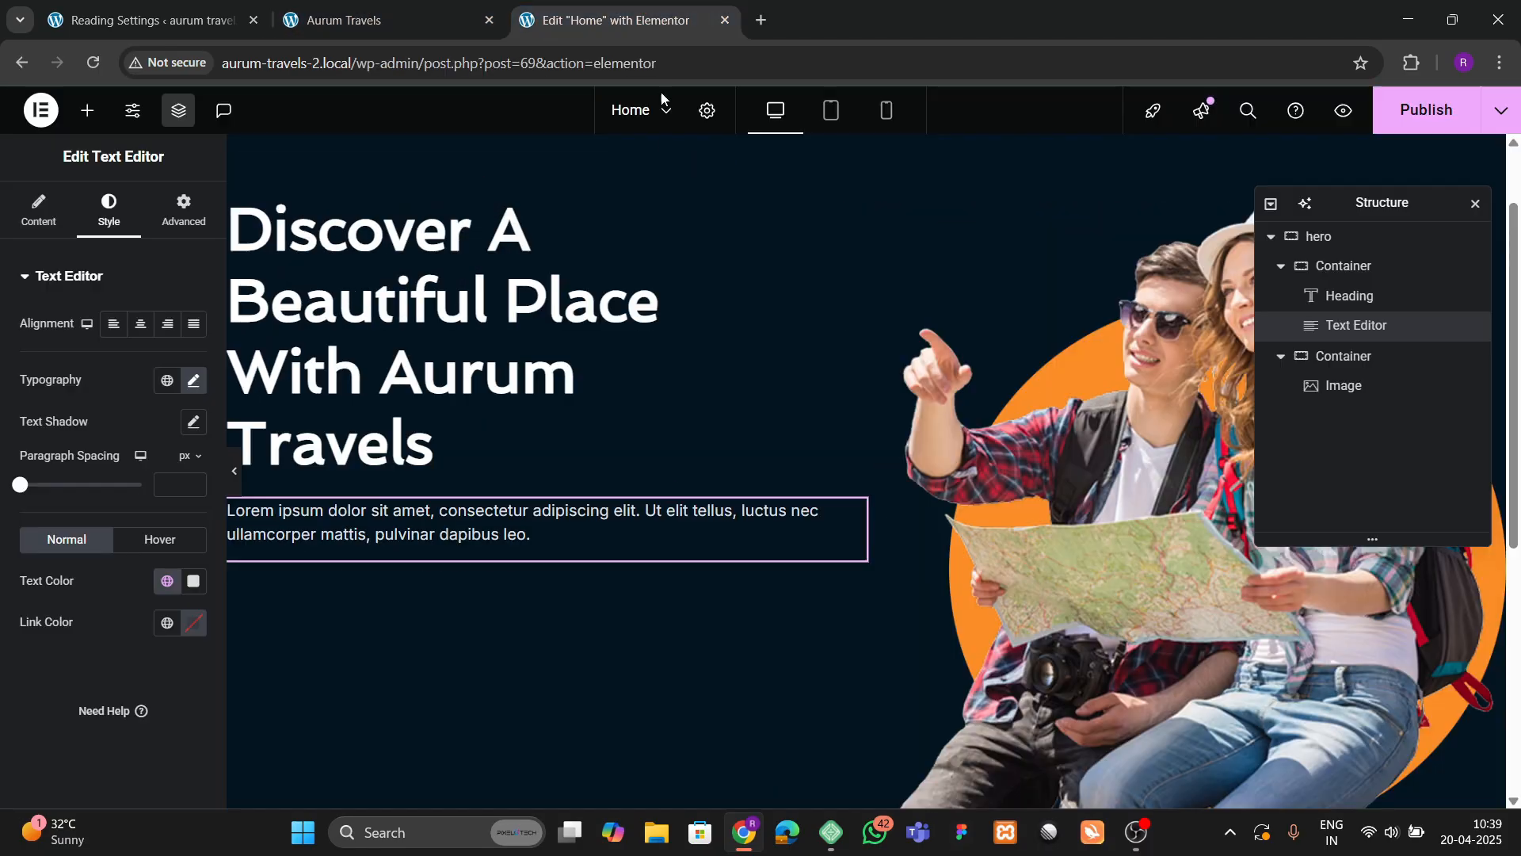
- Add a new container below the paragraph and set its padding to 0
{"action": "left_click", "coordinate": [87, 109]}
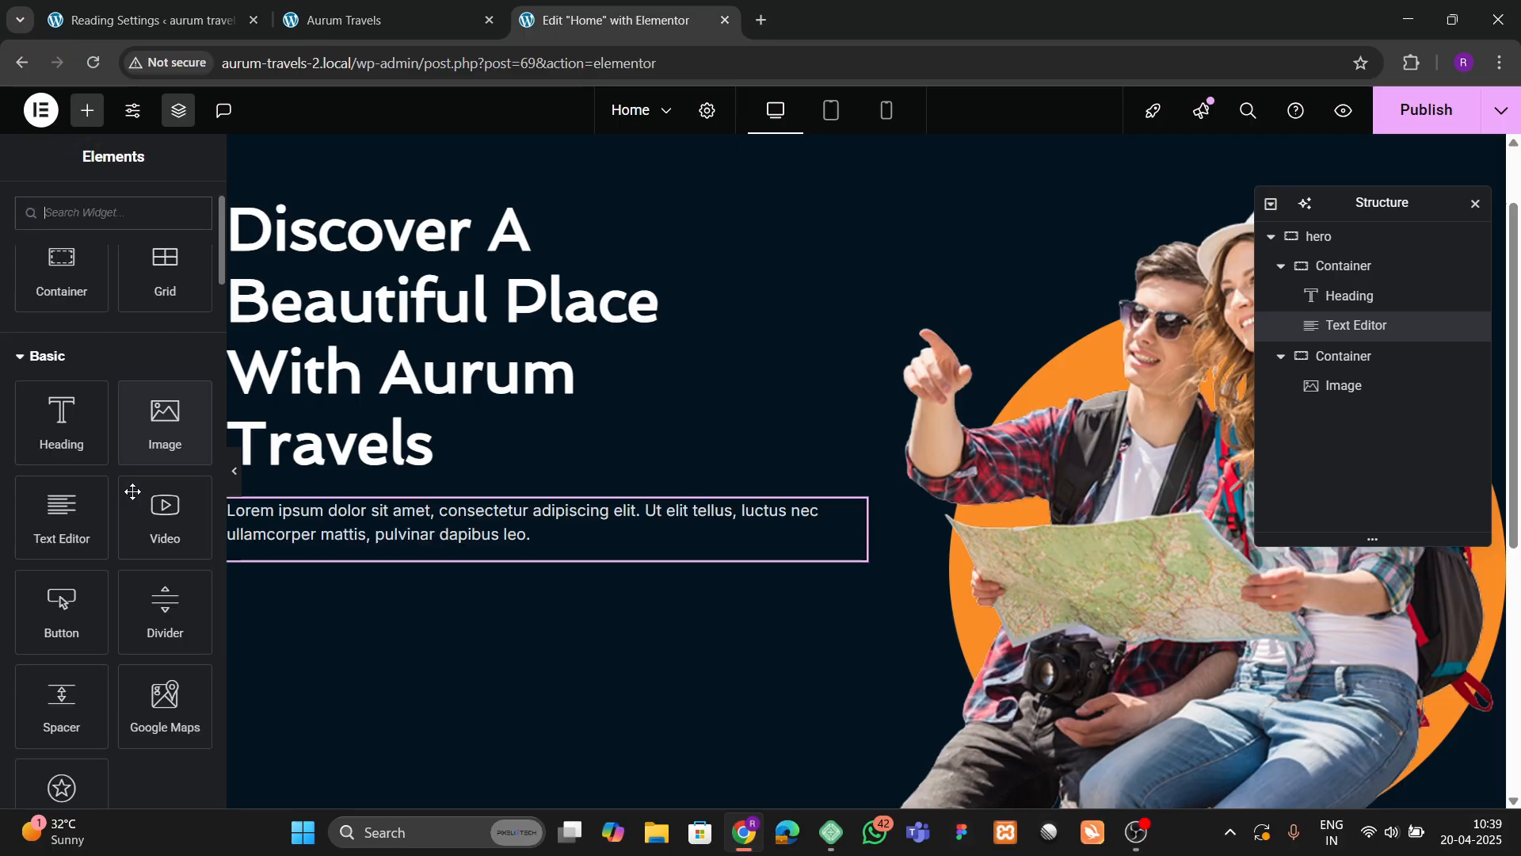
{"action": "scroll", "coordinate": [127, 483], "scroll_direction": "up", "scroll_amount": 1}
{"action": "left_click_drag", "start_coordinate": [79, 394], "coordinate": [477, 540]}
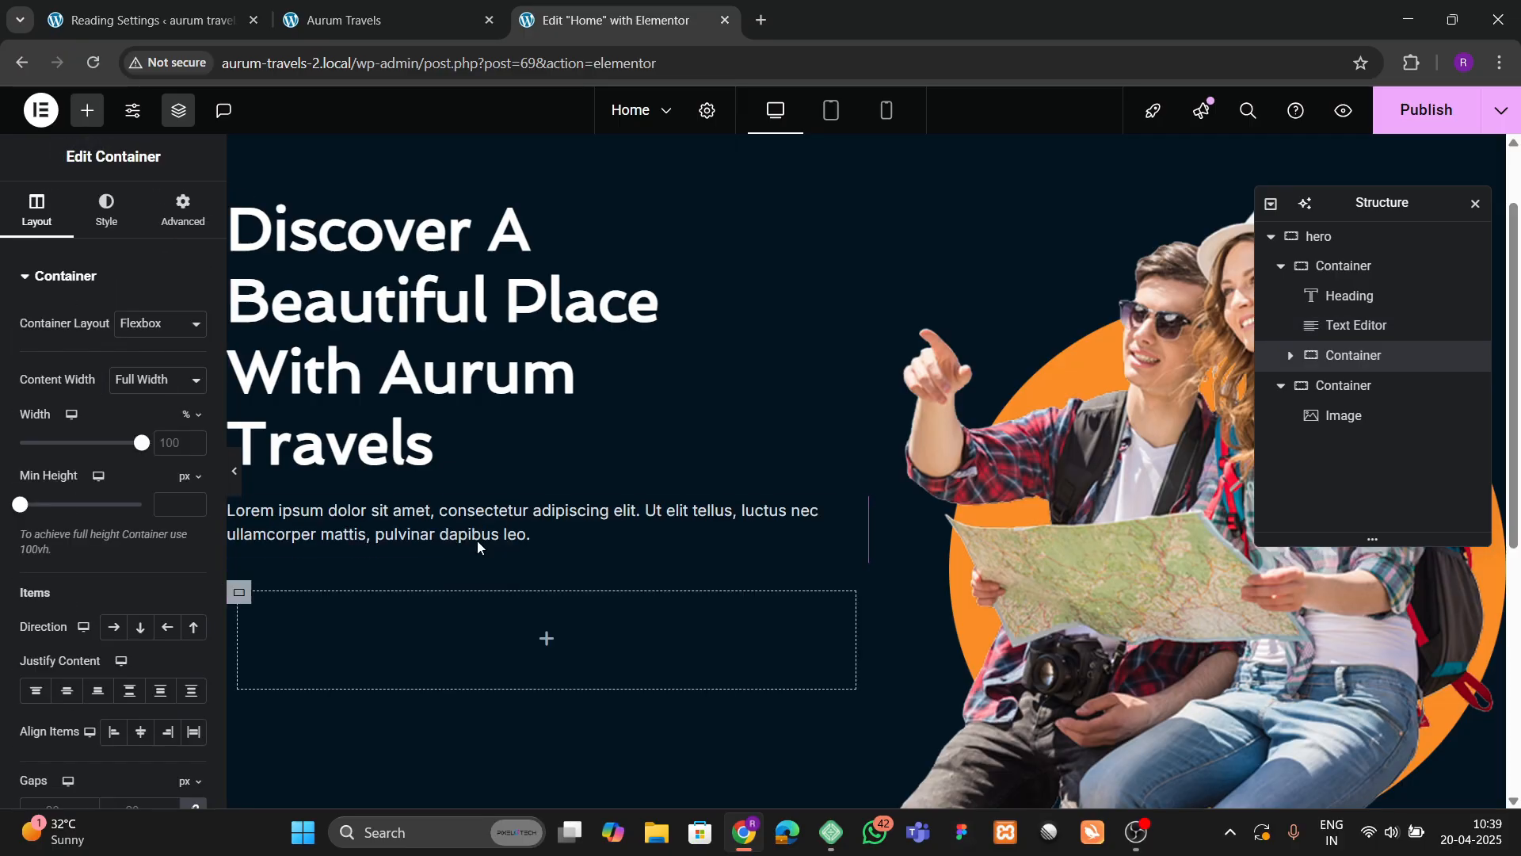
{"action": "left_click", "coordinate": [183, 209]}
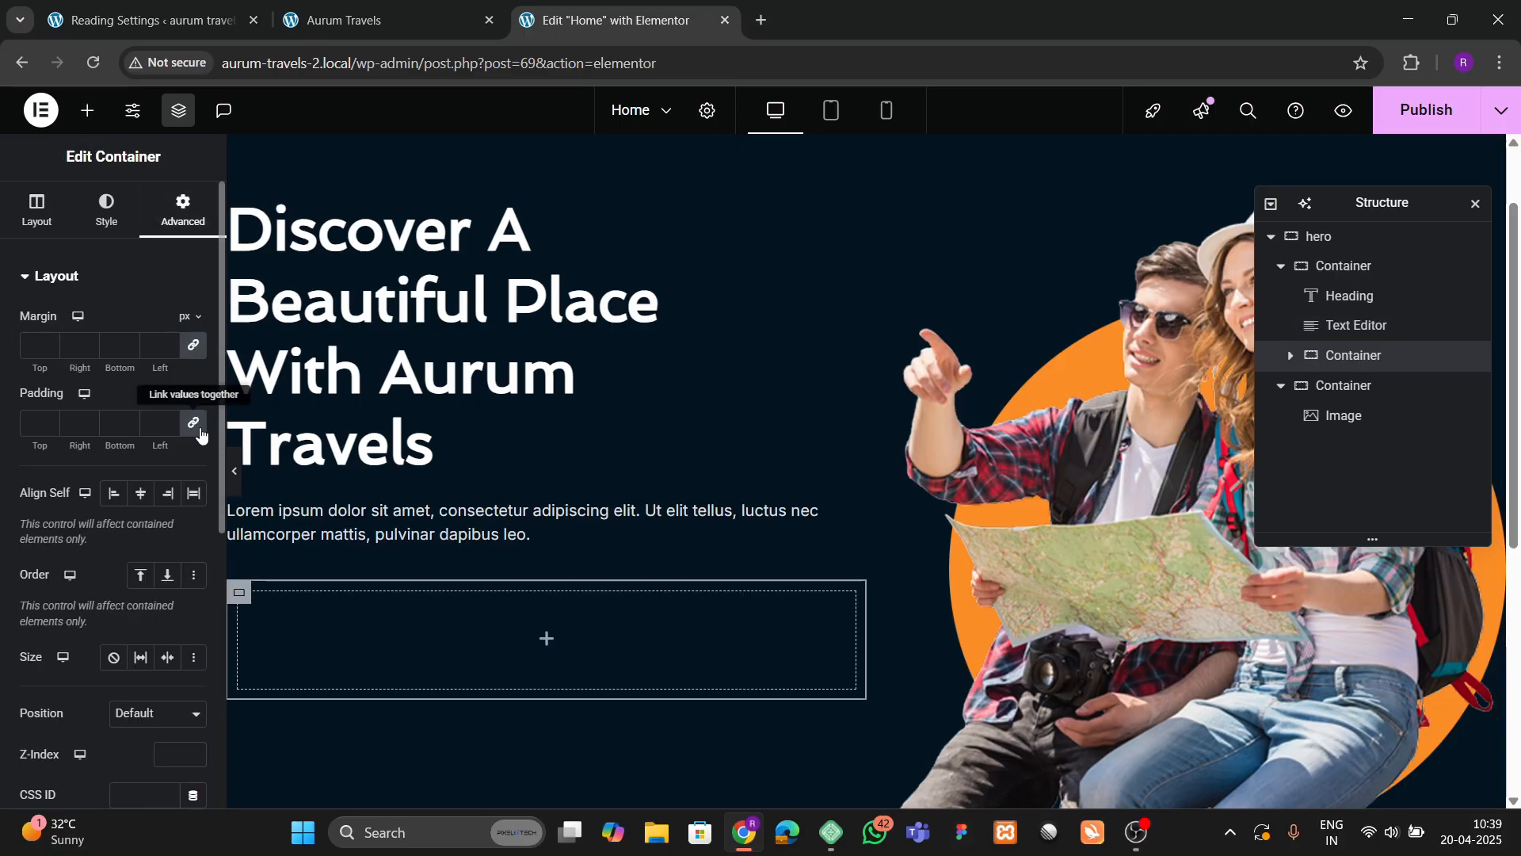
{"action": "left_click", "coordinate": [499, 11]}
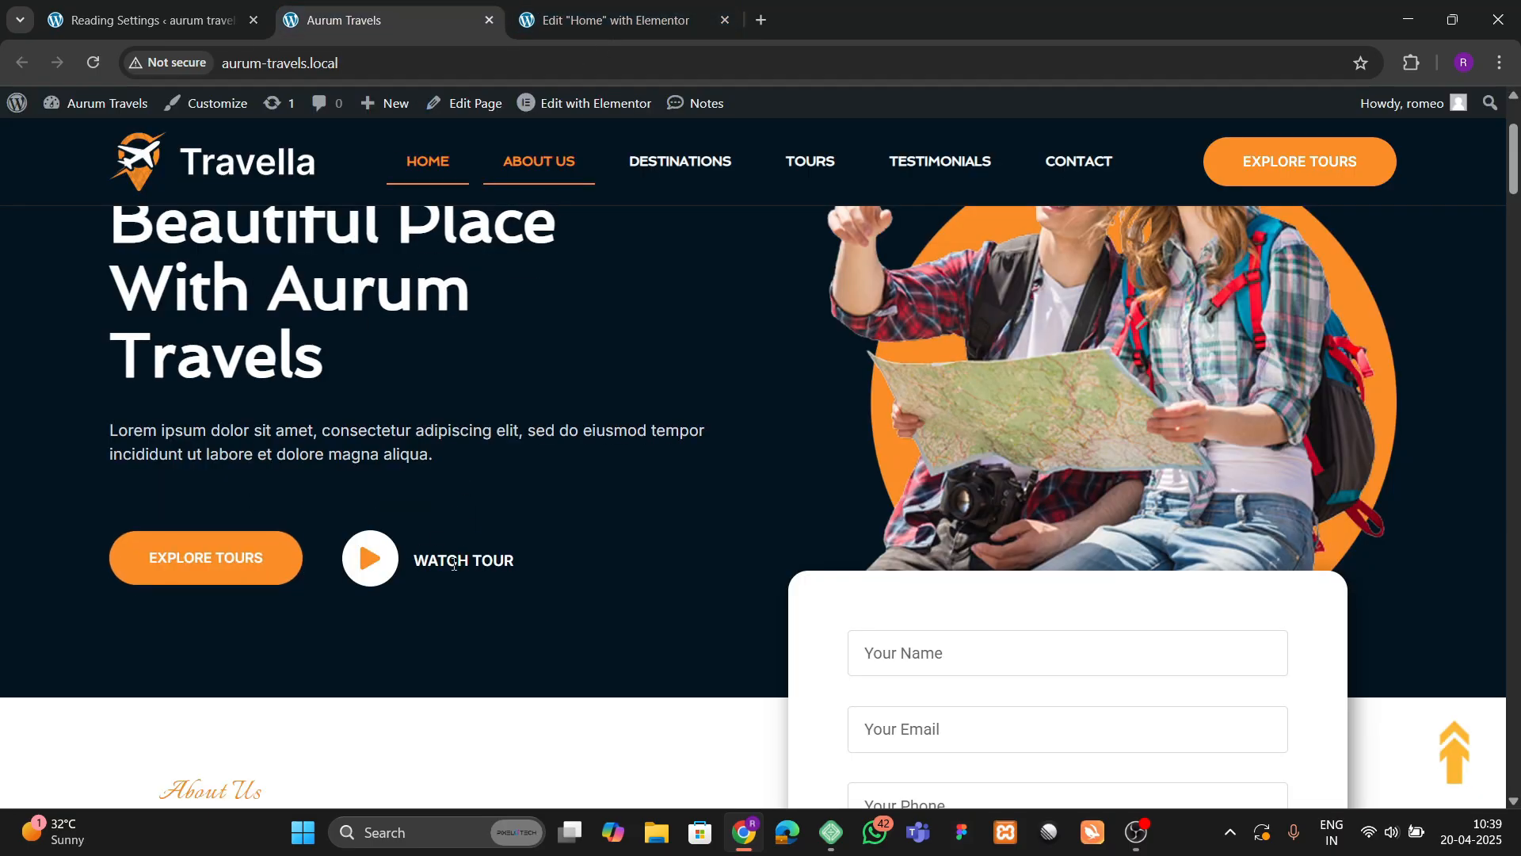
{"action": "left_click", "coordinate": [610, 20]}
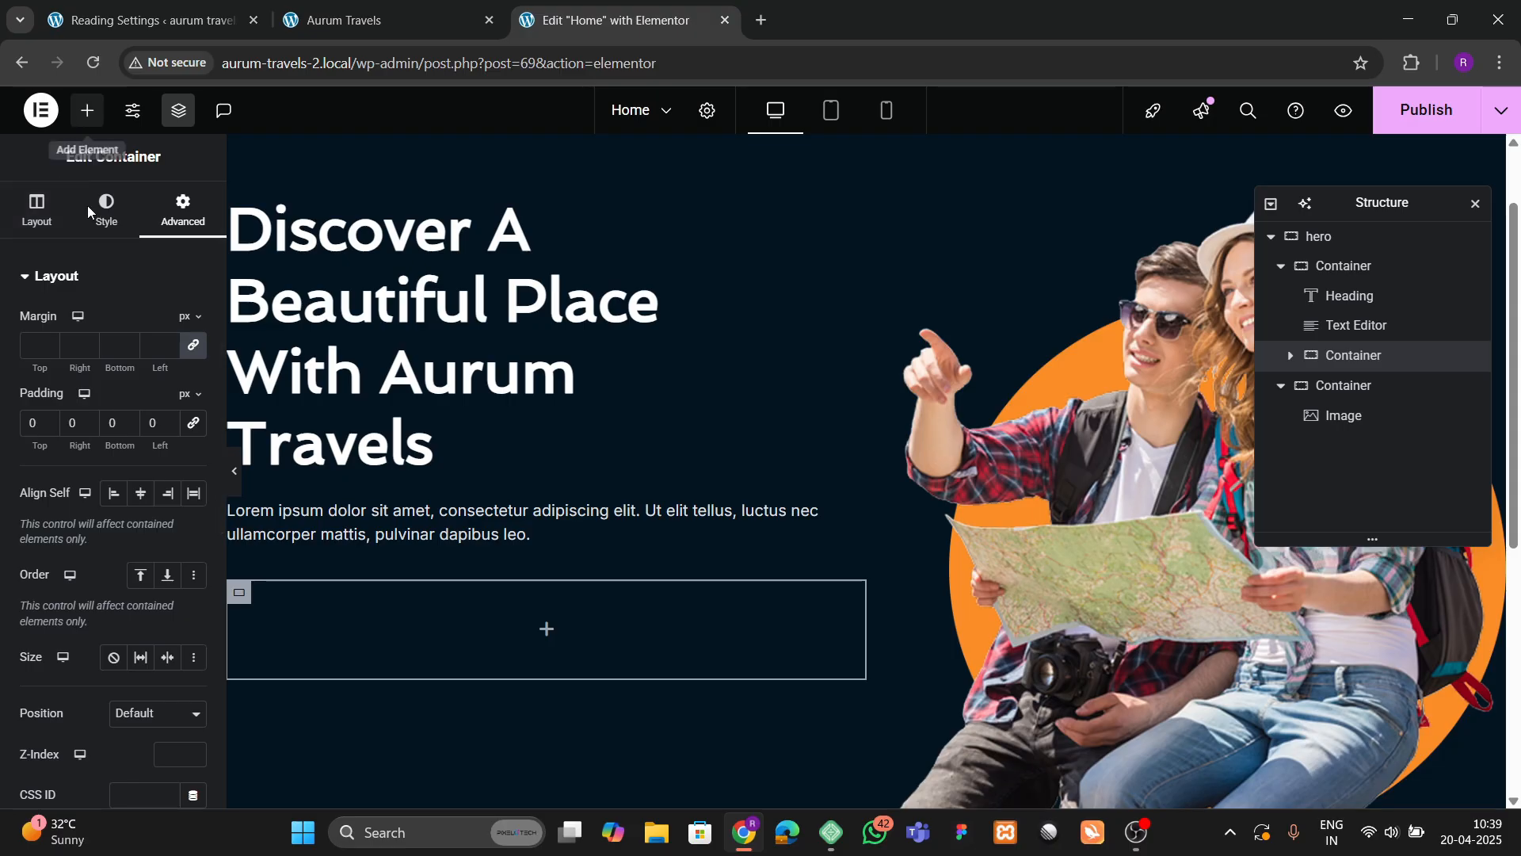
- Place a Button widget inside the container and label it 'EXPLORE TOURS'
{"action": "left_click", "coordinate": [87, 109]}
{"action": "scroll", "coordinate": [79, 475], "scroll_direction": "down", "scroll_amount": 3}
{"action": "left_click_drag", "start_coordinate": [75, 533], "coordinate": [420, 667]}
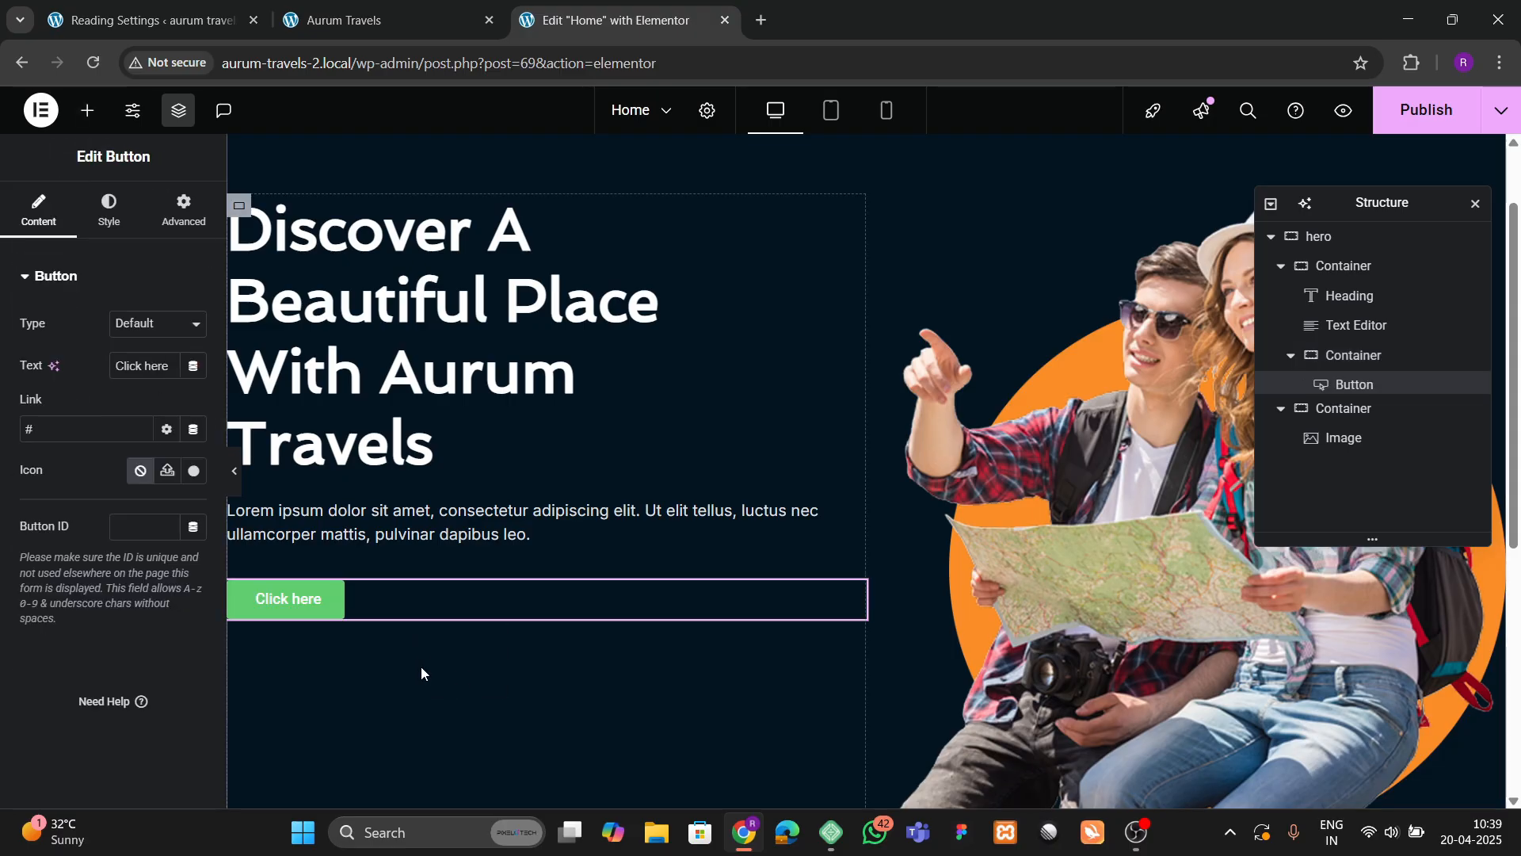
{"action": "left_click", "coordinate": [435, 9]}
{"action": "left_click", "coordinate": [603, 9]}
{"action": "left_click", "coordinate": [470, 7]}
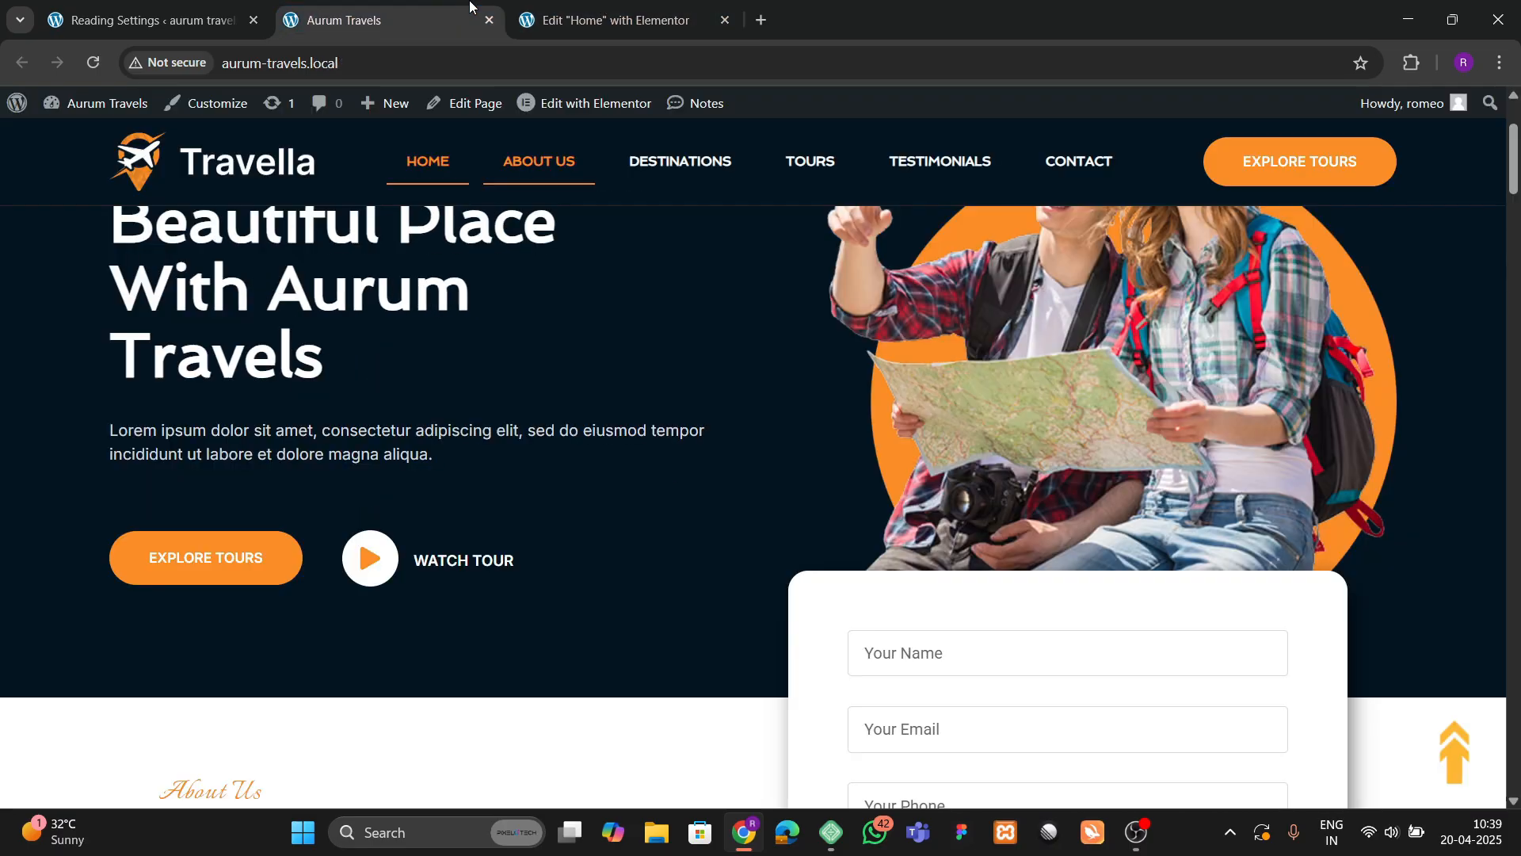
{"action": "left_click", "coordinate": [610, 20]}
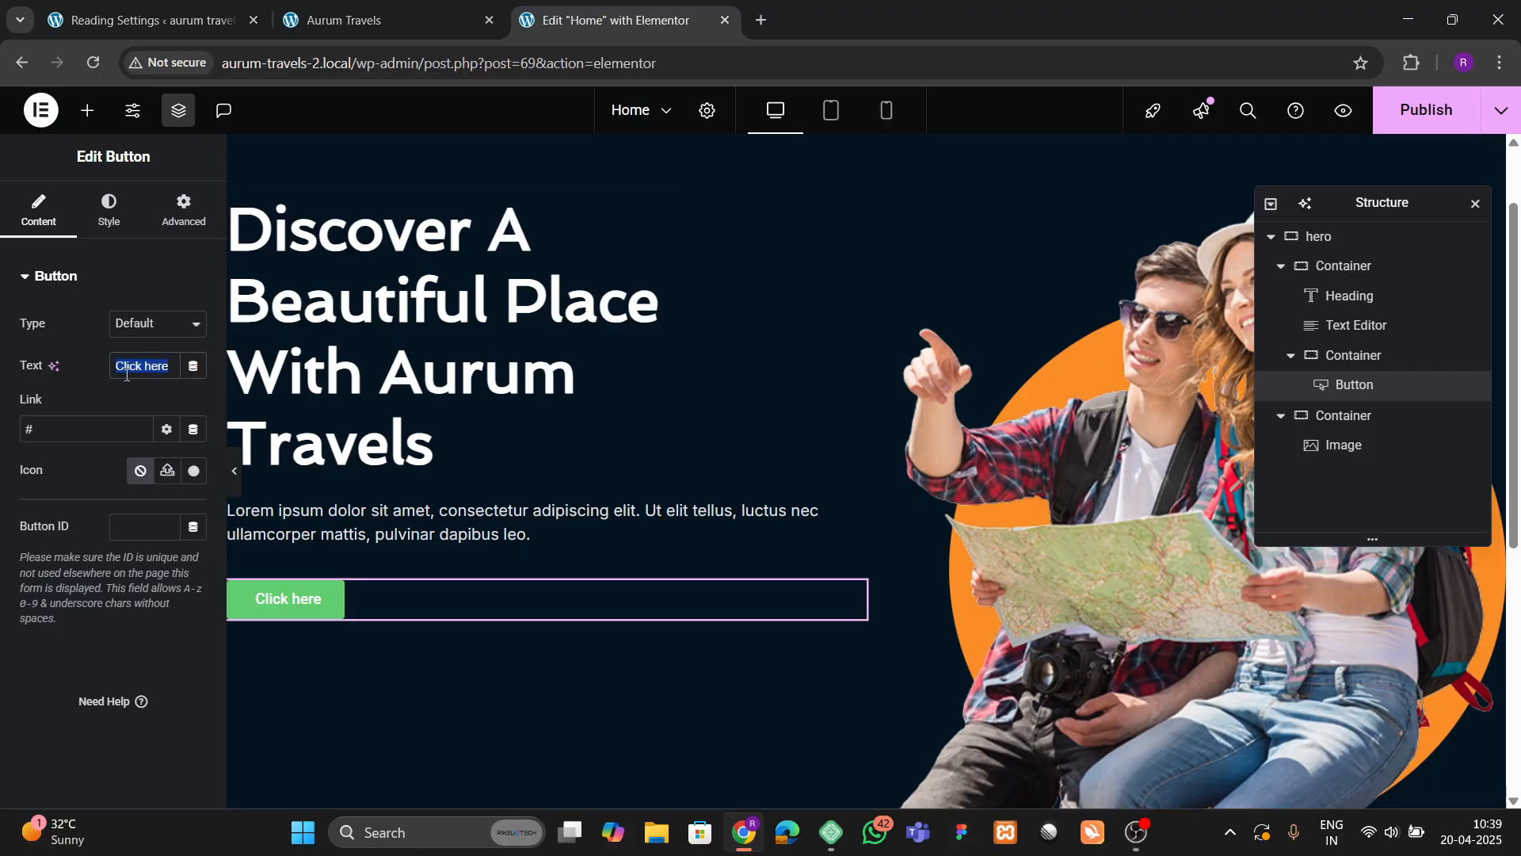
{"action": "key", "text": "BackSpace"}
{"action": "type", "text": "EXPLORE TOURS"}
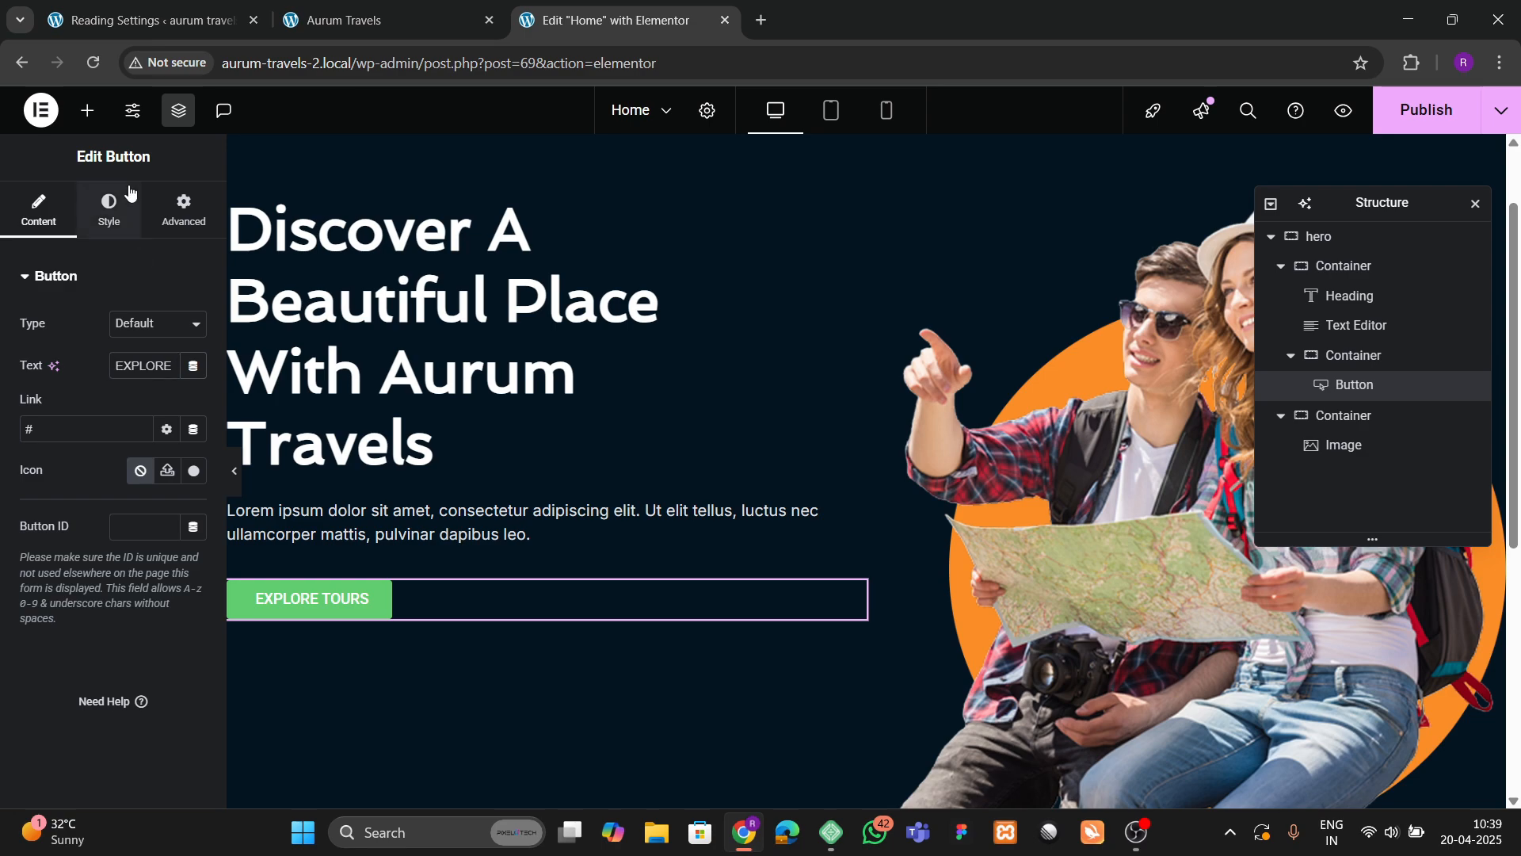
- Set the button text font to Inter at 13 px
{"action": "left_click", "coordinate": [108, 210]}
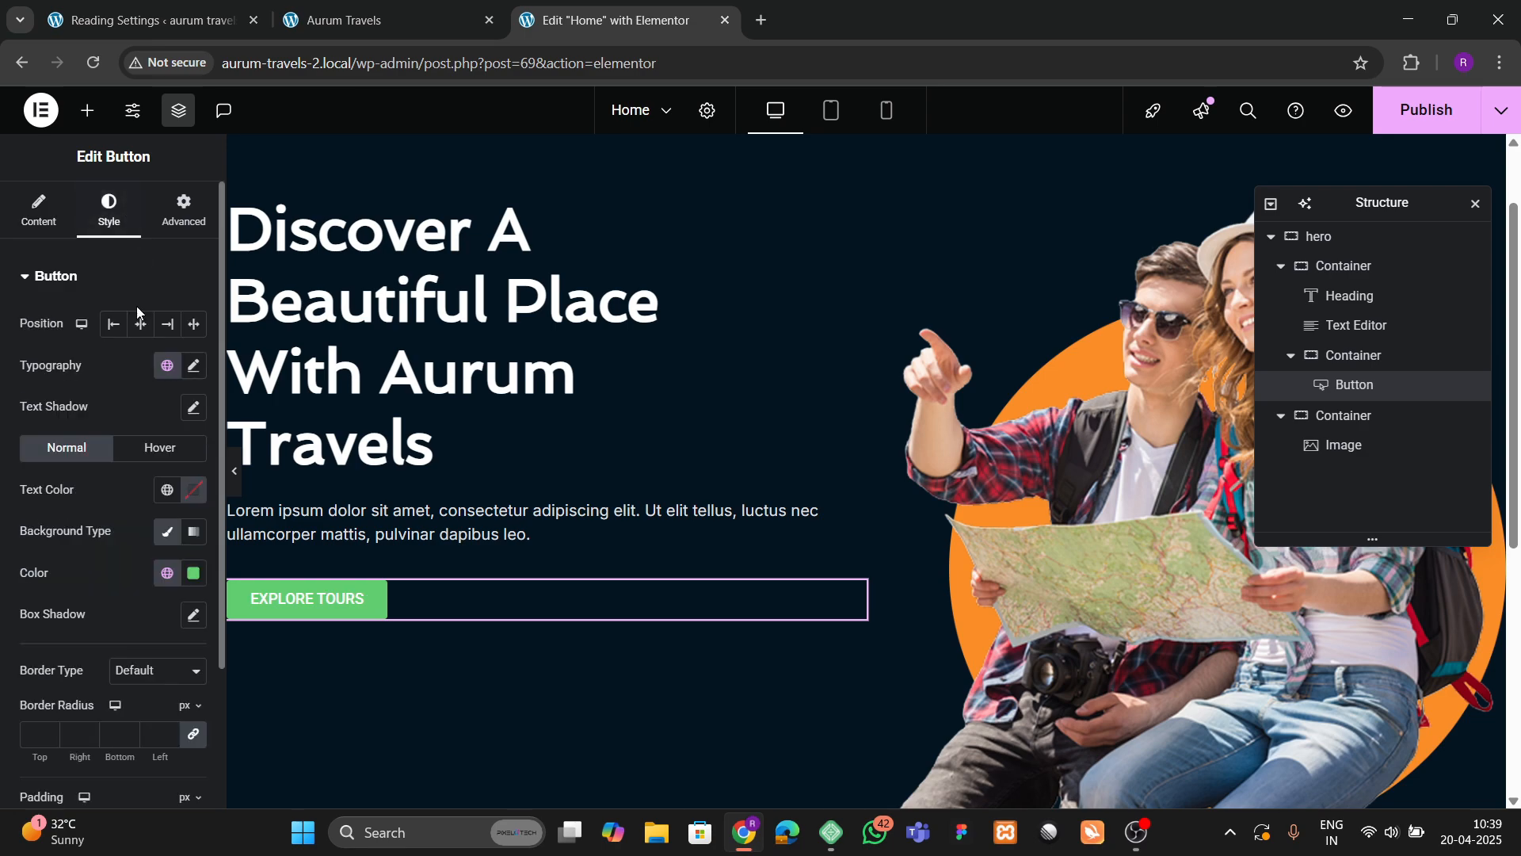
{"action": "left_click", "coordinate": [193, 371]}
{"action": "left_click", "coordinate": [154, 463]}
{"action": "type", "text": "inter"}
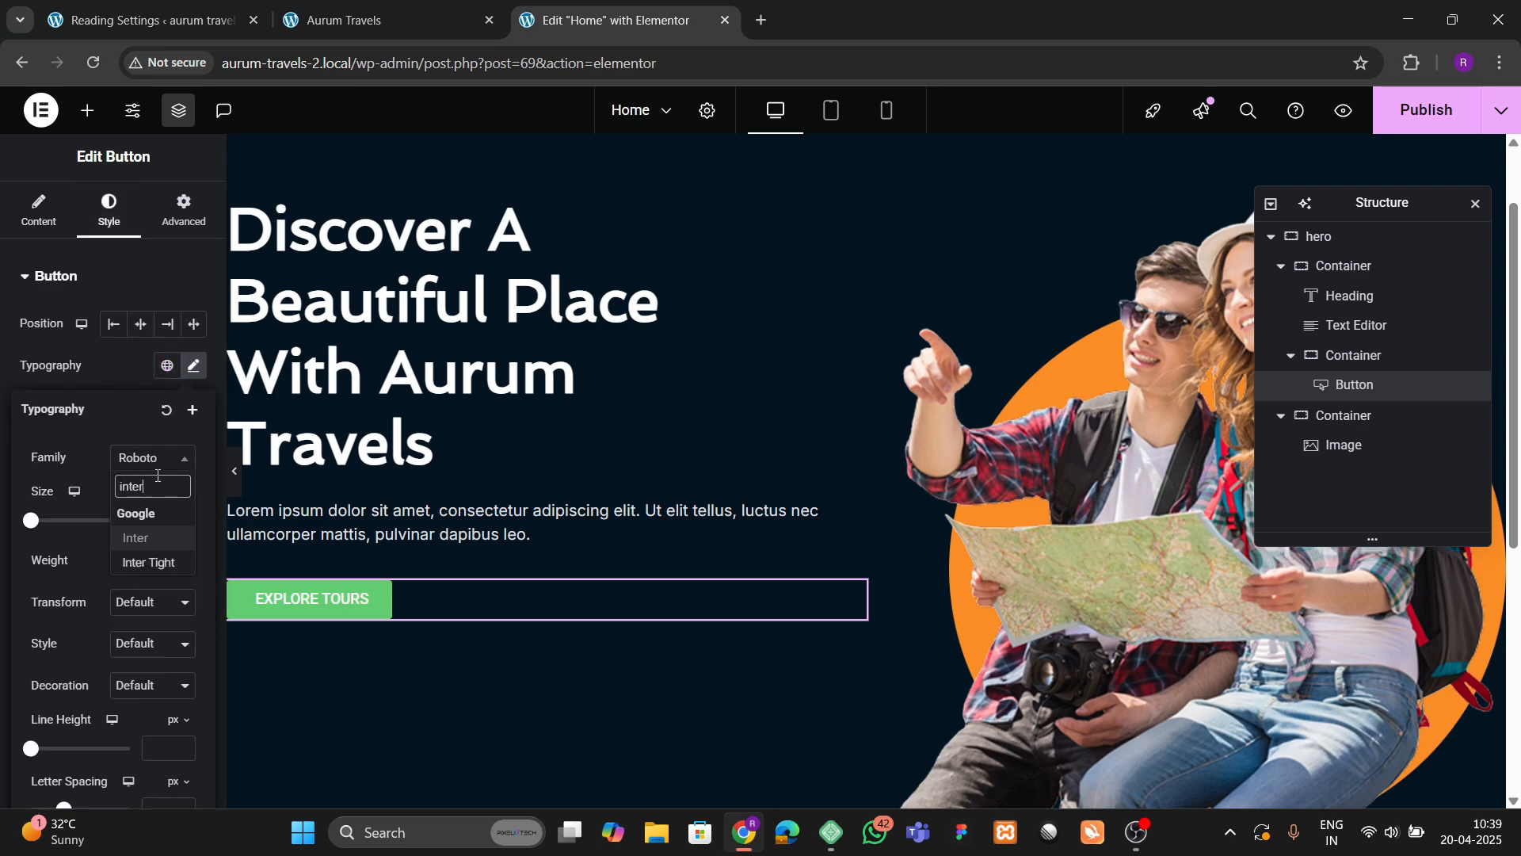
{"action": "key", "text": "Return"}
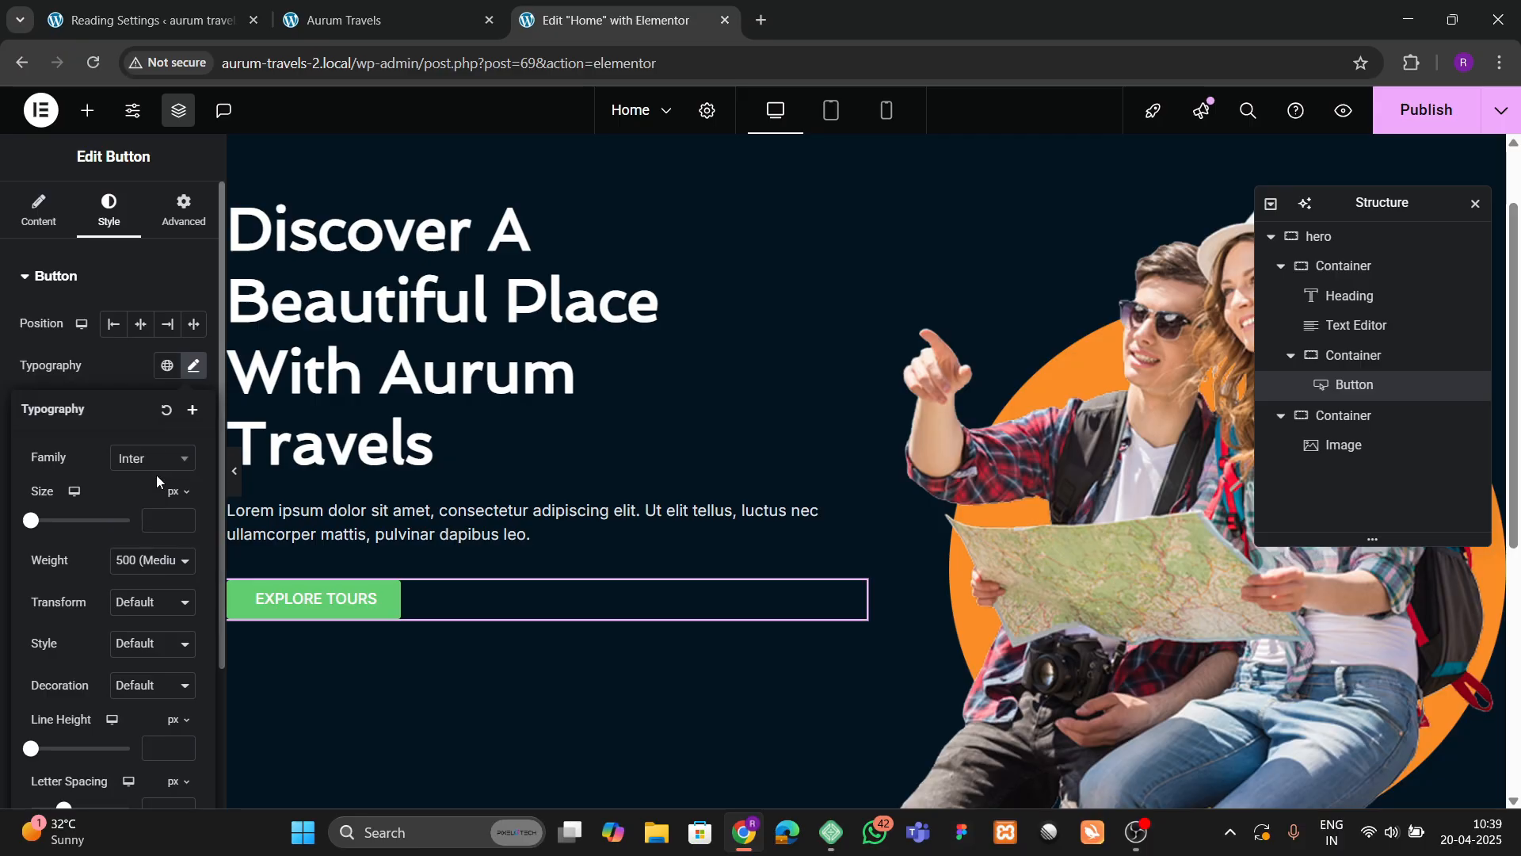
{"action": "left_click", "coordinate": [183, 517]}
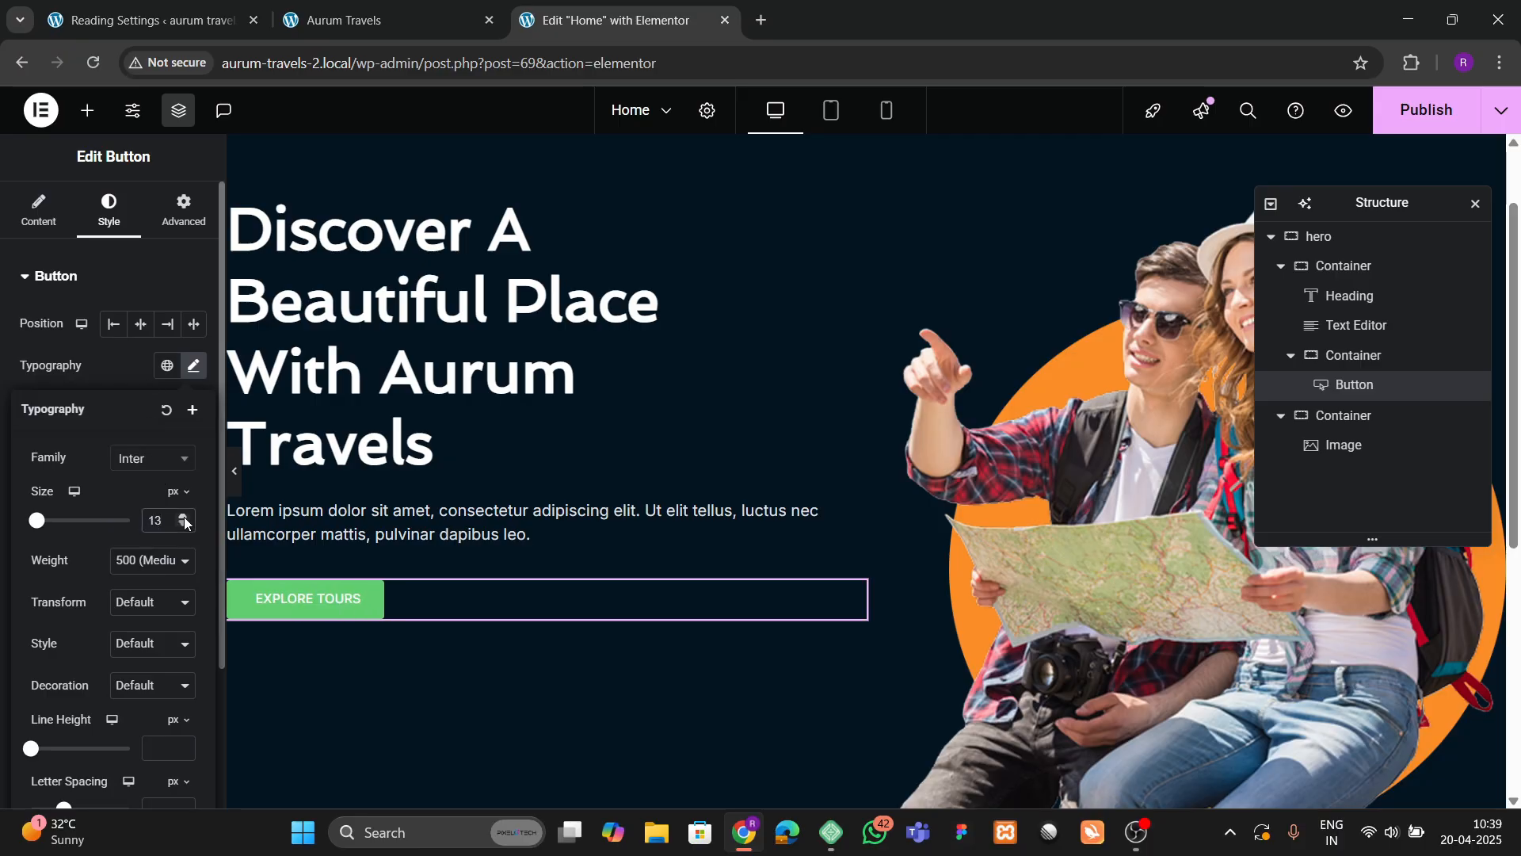
{"action": "left_click", "coordinate": [116, 369]}
- Give the button the global orange background, 100 border radius and 18/30 px padding
{"action": "scroll", "coordinate": [137, 519], "scroll_direction": "down", "scroll_amount": 3}
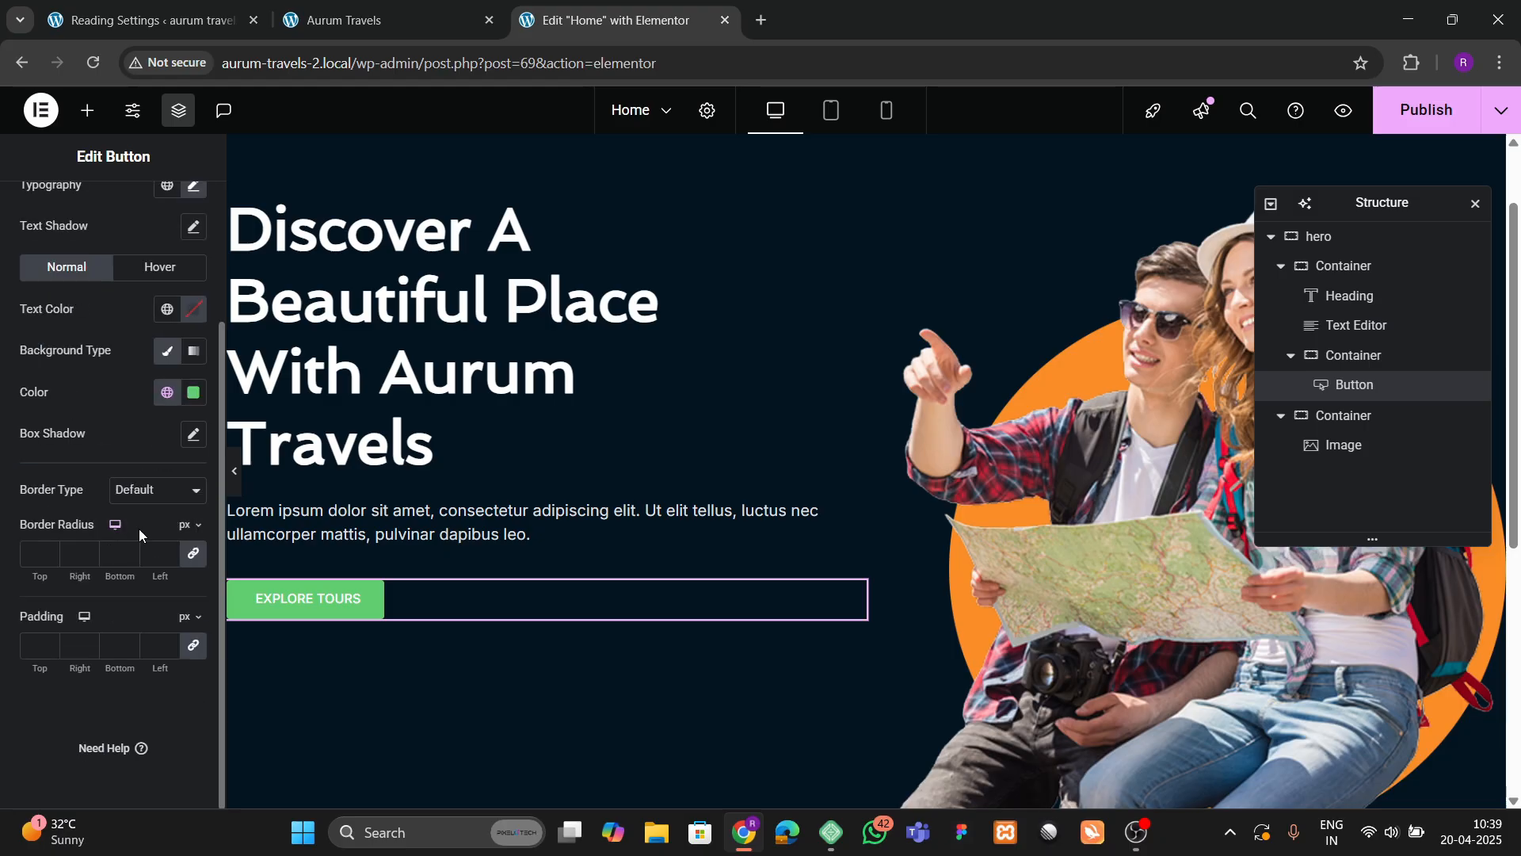
{"action": "left_click", "coordinate": [166, 392]}
{"action": "left_click", "coordinate": [105, 639]}
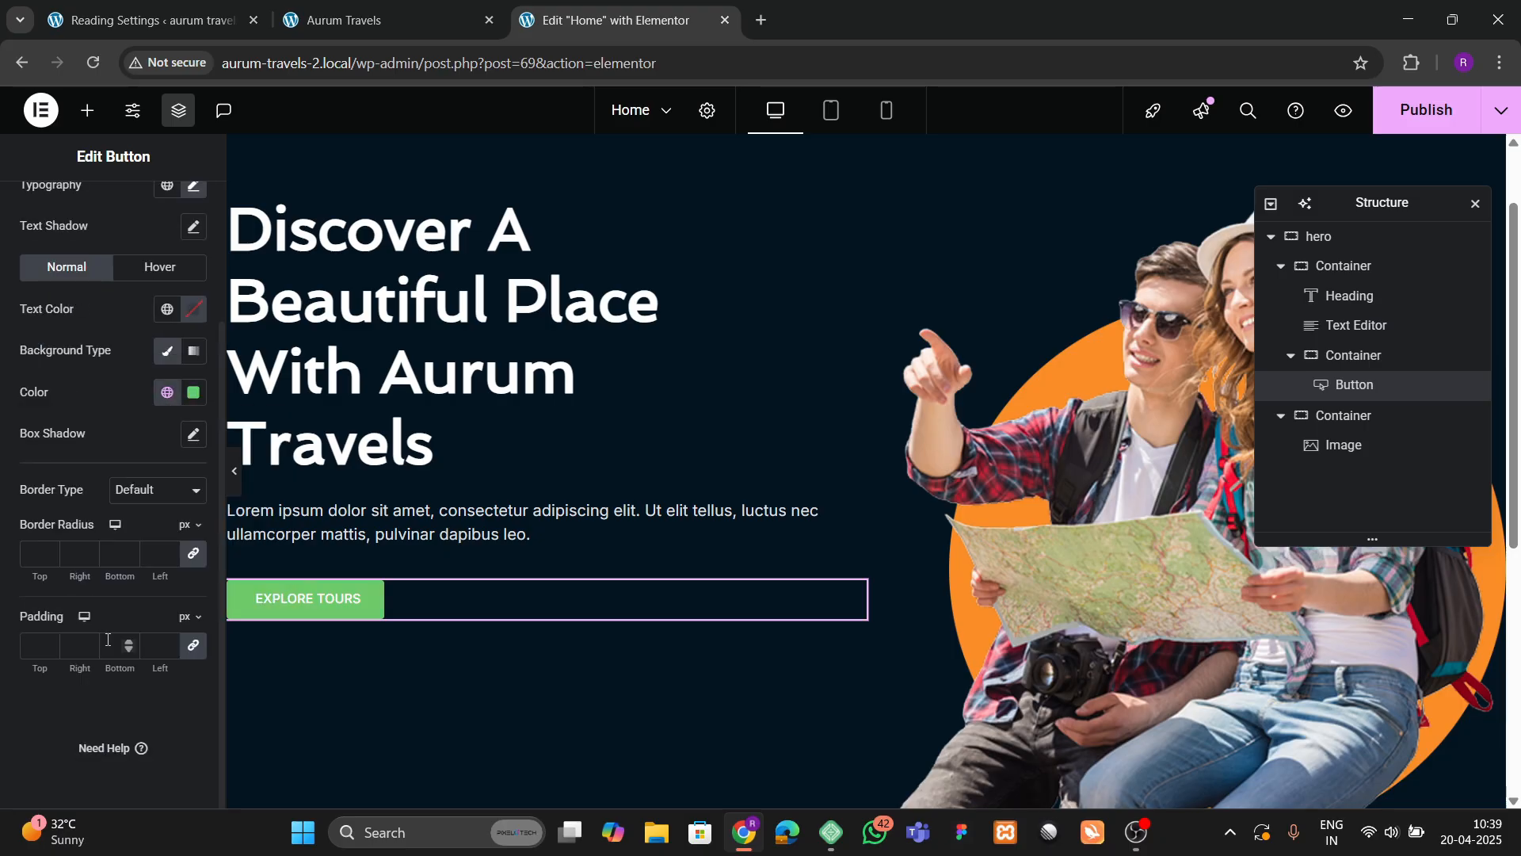
{"action": "left_click", "coordinate": [33, 553]}
{"action": "type", "text": "100"}
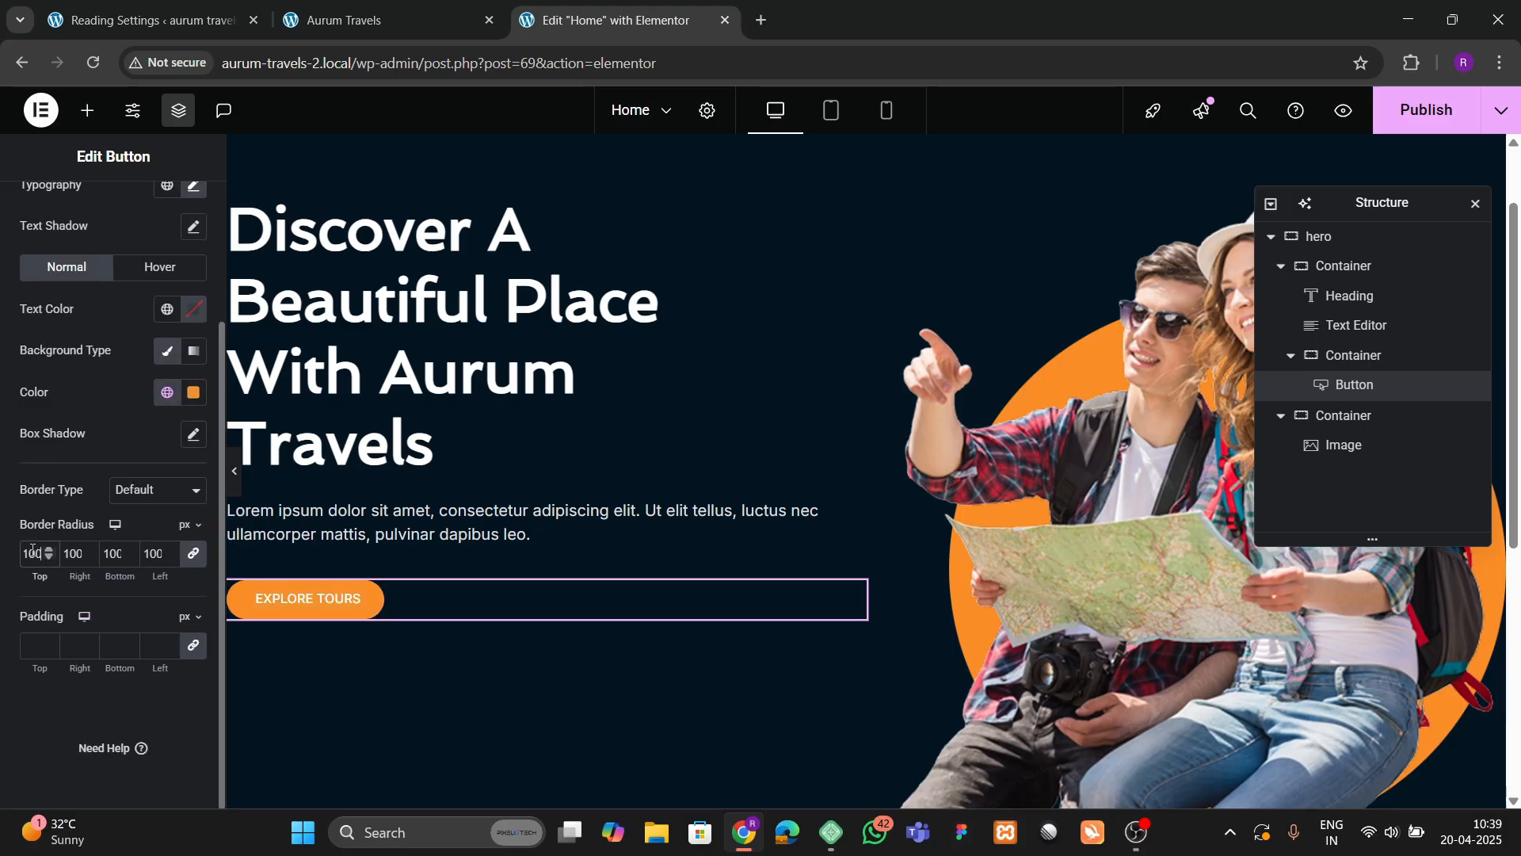
{"action": "left_click", "coordinate": [26, 649]}
{"action": "type", "text": "15"}
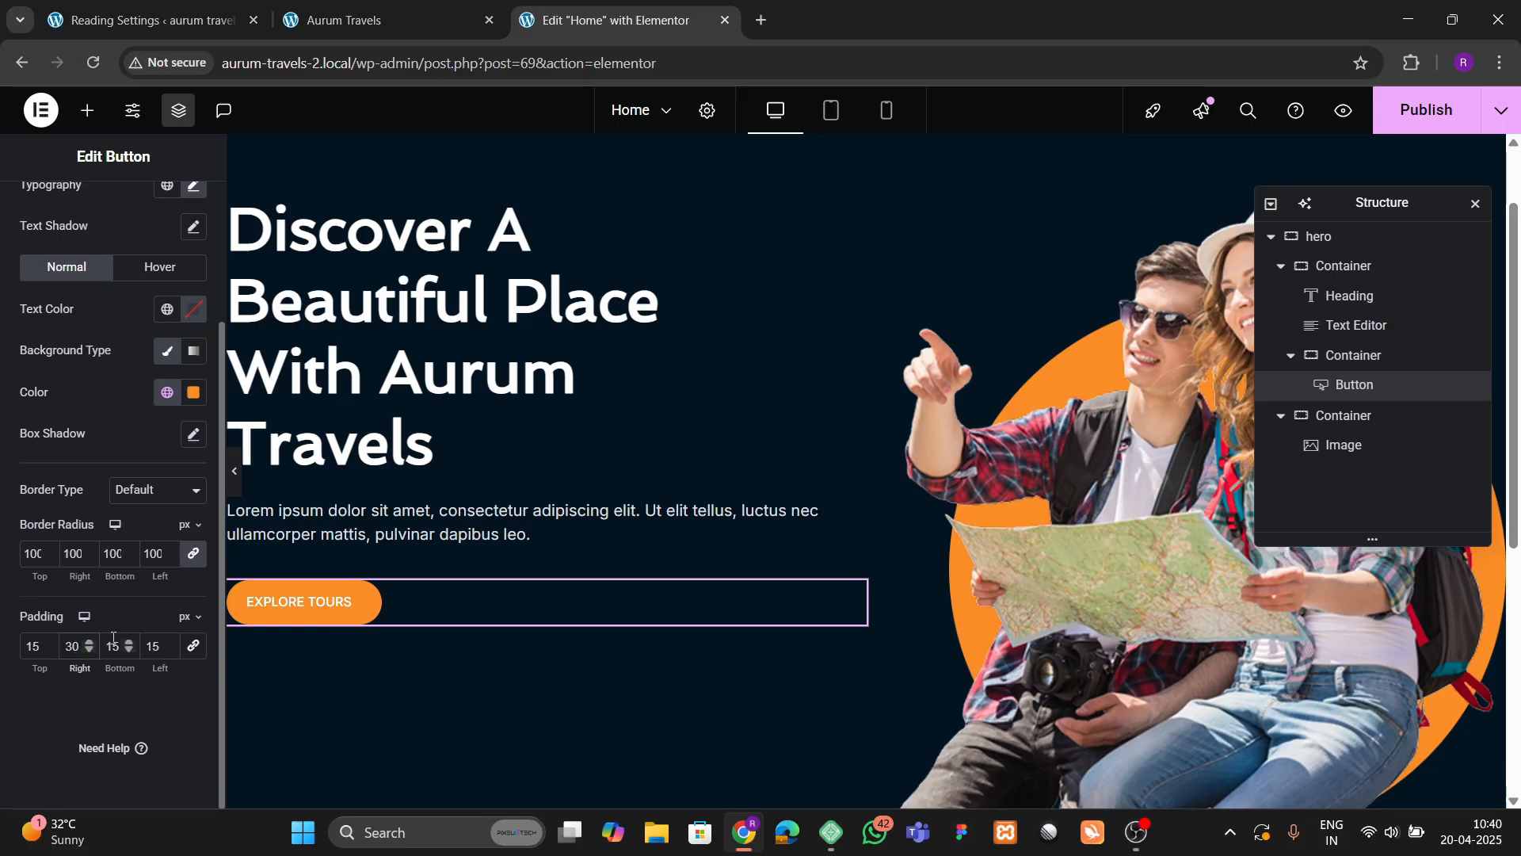
{"action": "type", "text": "30"}
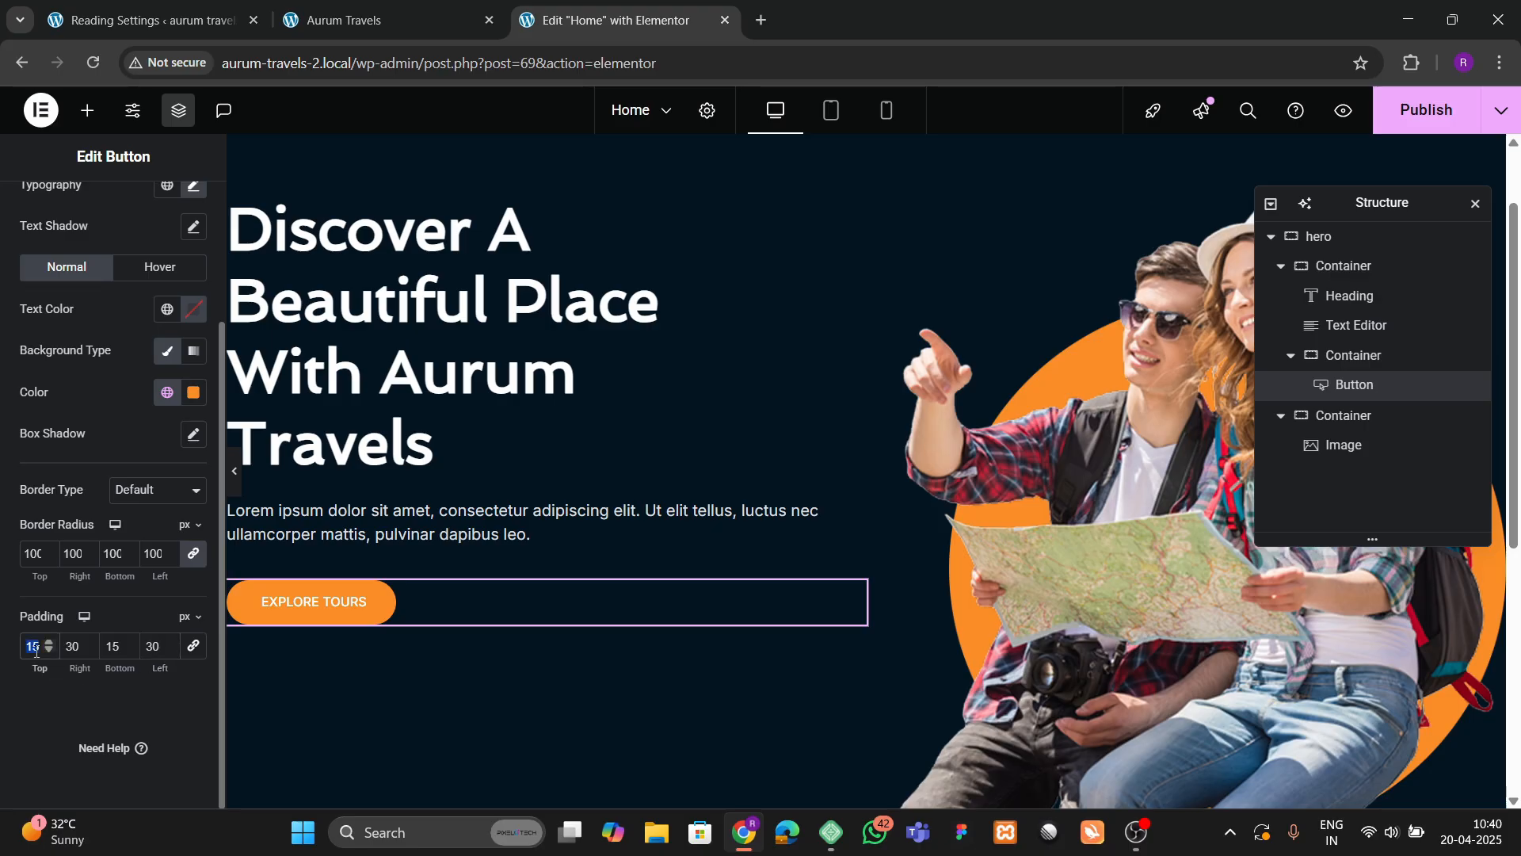
{"action": "type", "text": "18"}
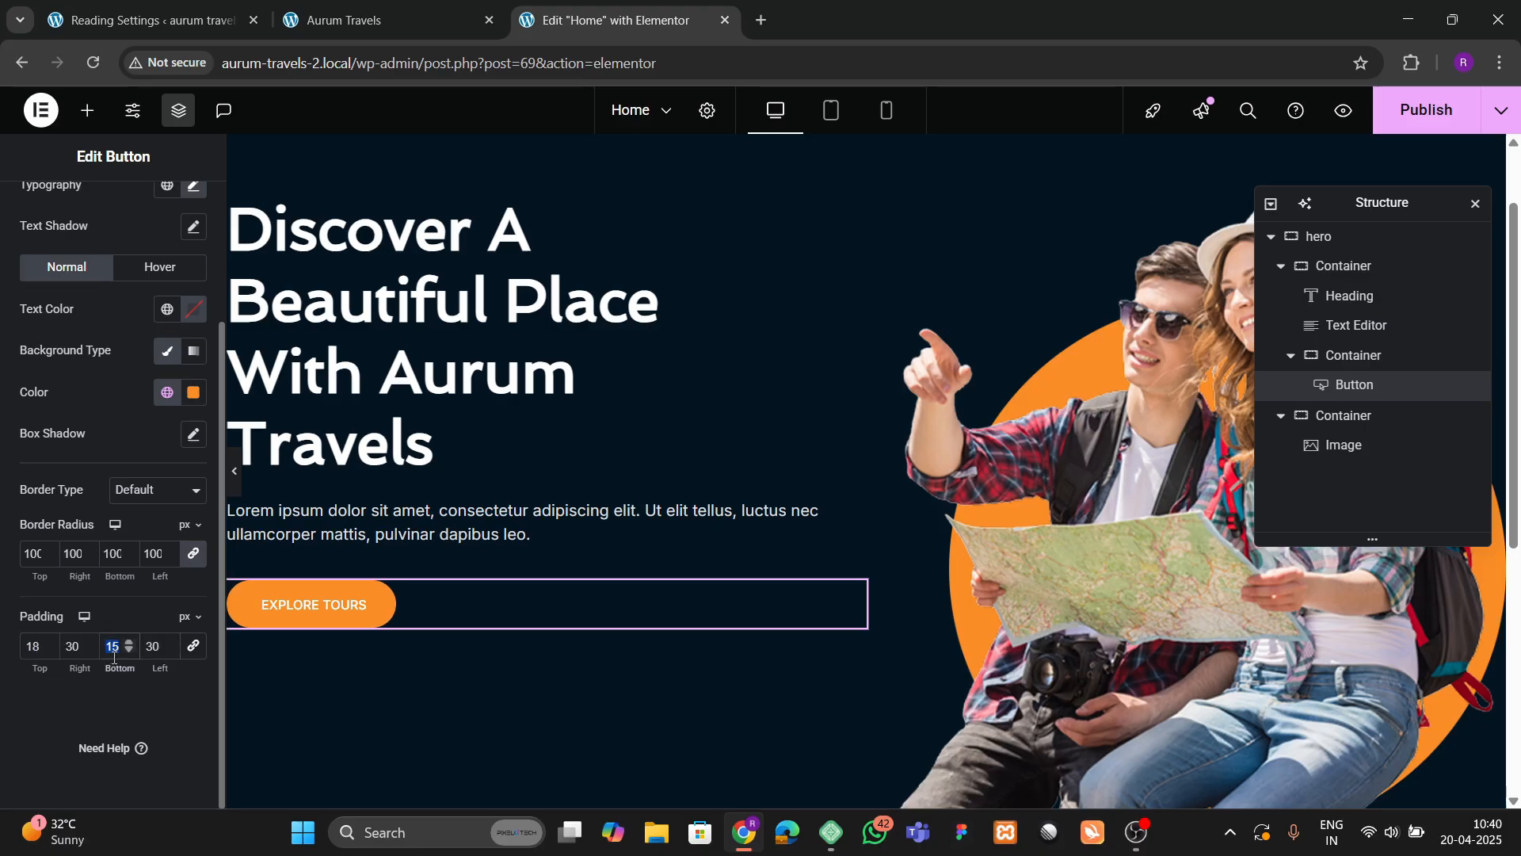
{"action": "type", "text": "18"}
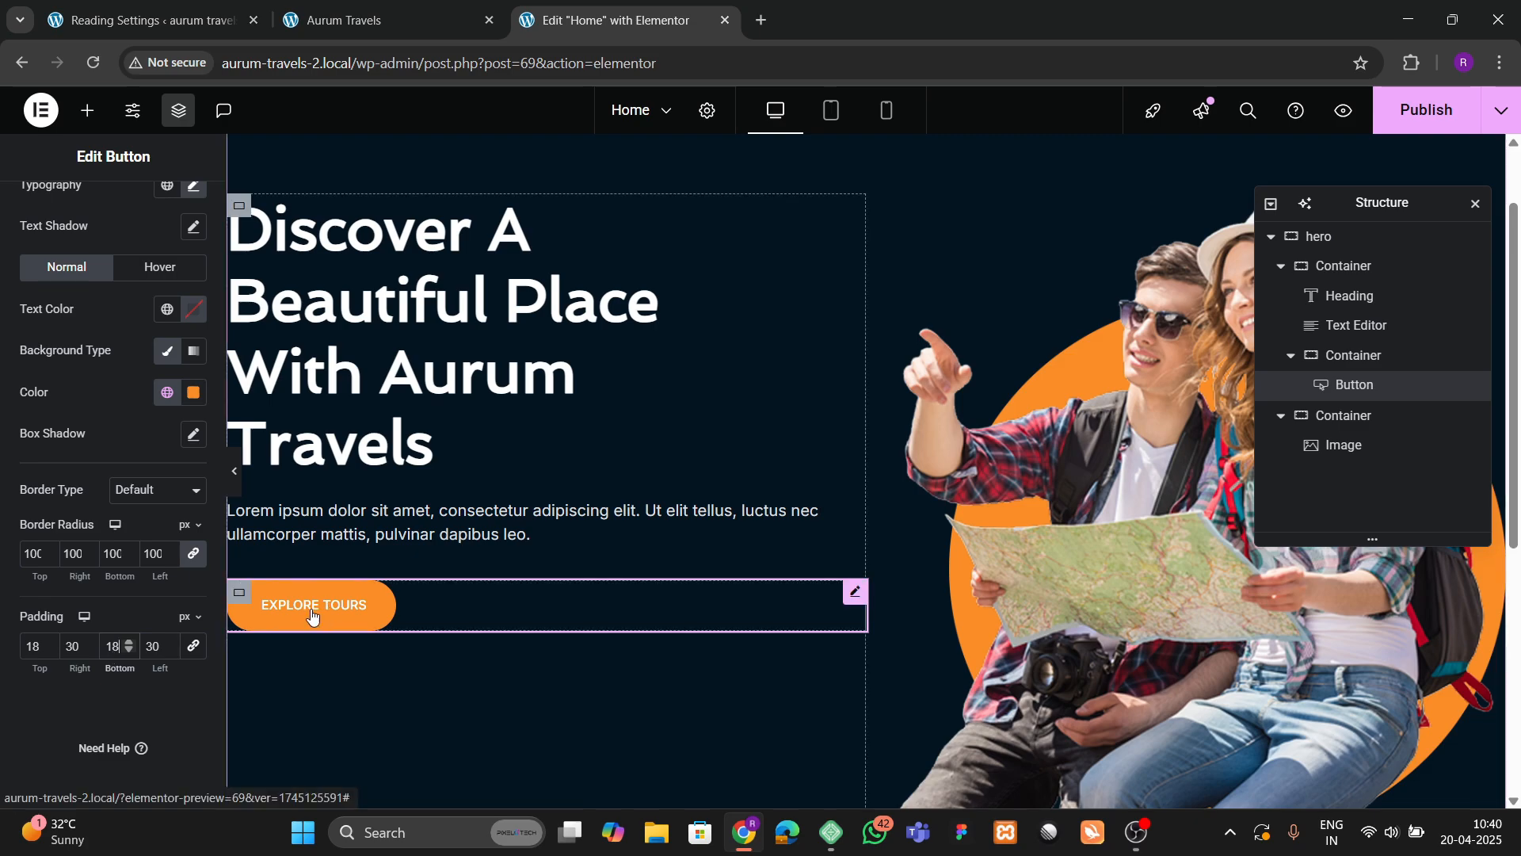
{"action": "left_click", "coordinate": [314, 5]}
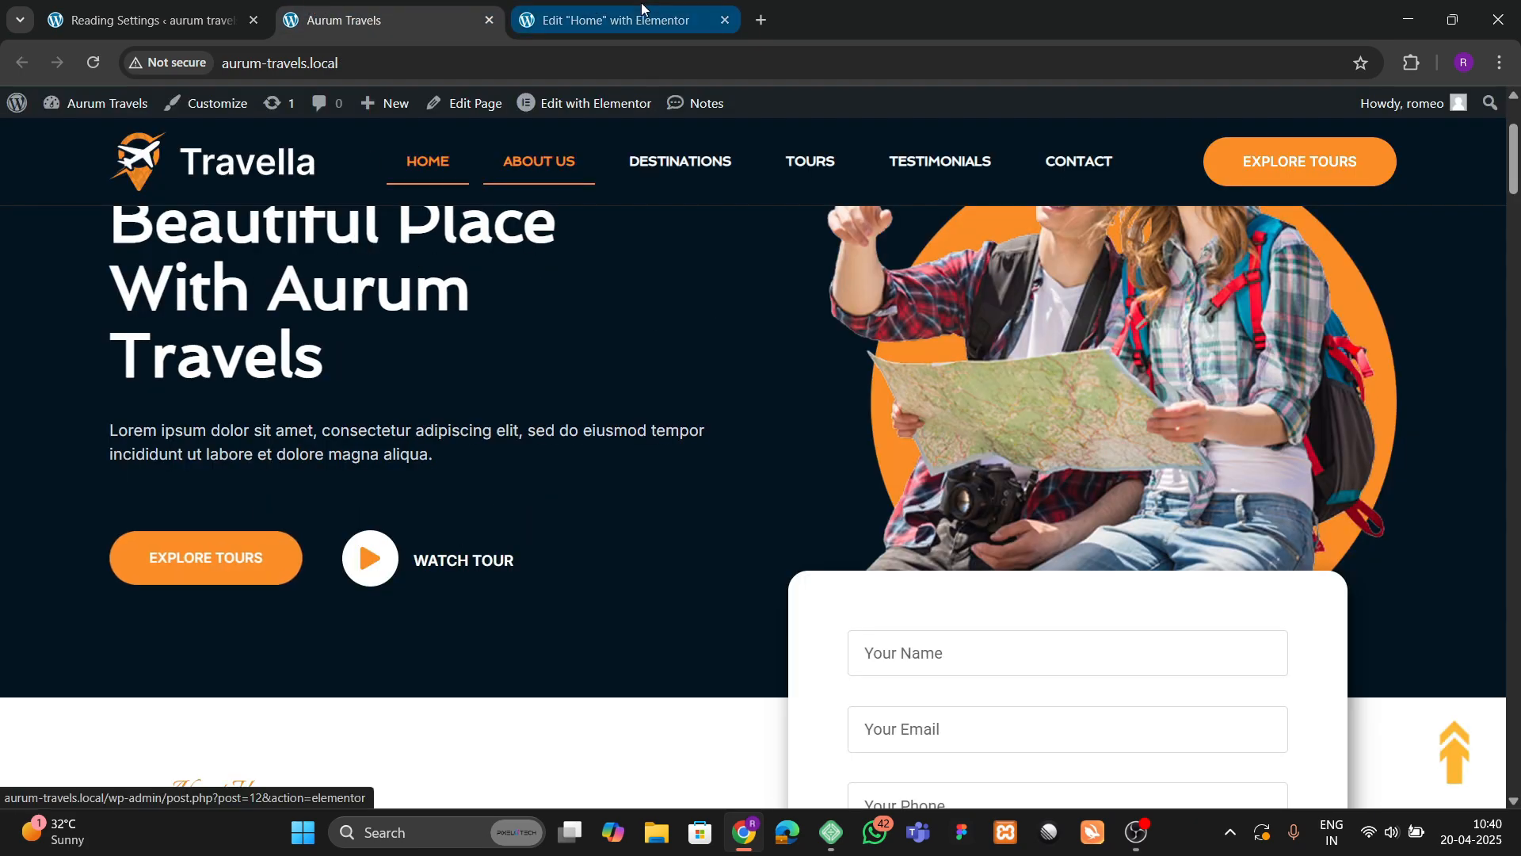
{"action": "left_click", "coordinate": [515, 8]}
{"action": "left_click", "coordinate": [434, 9]}
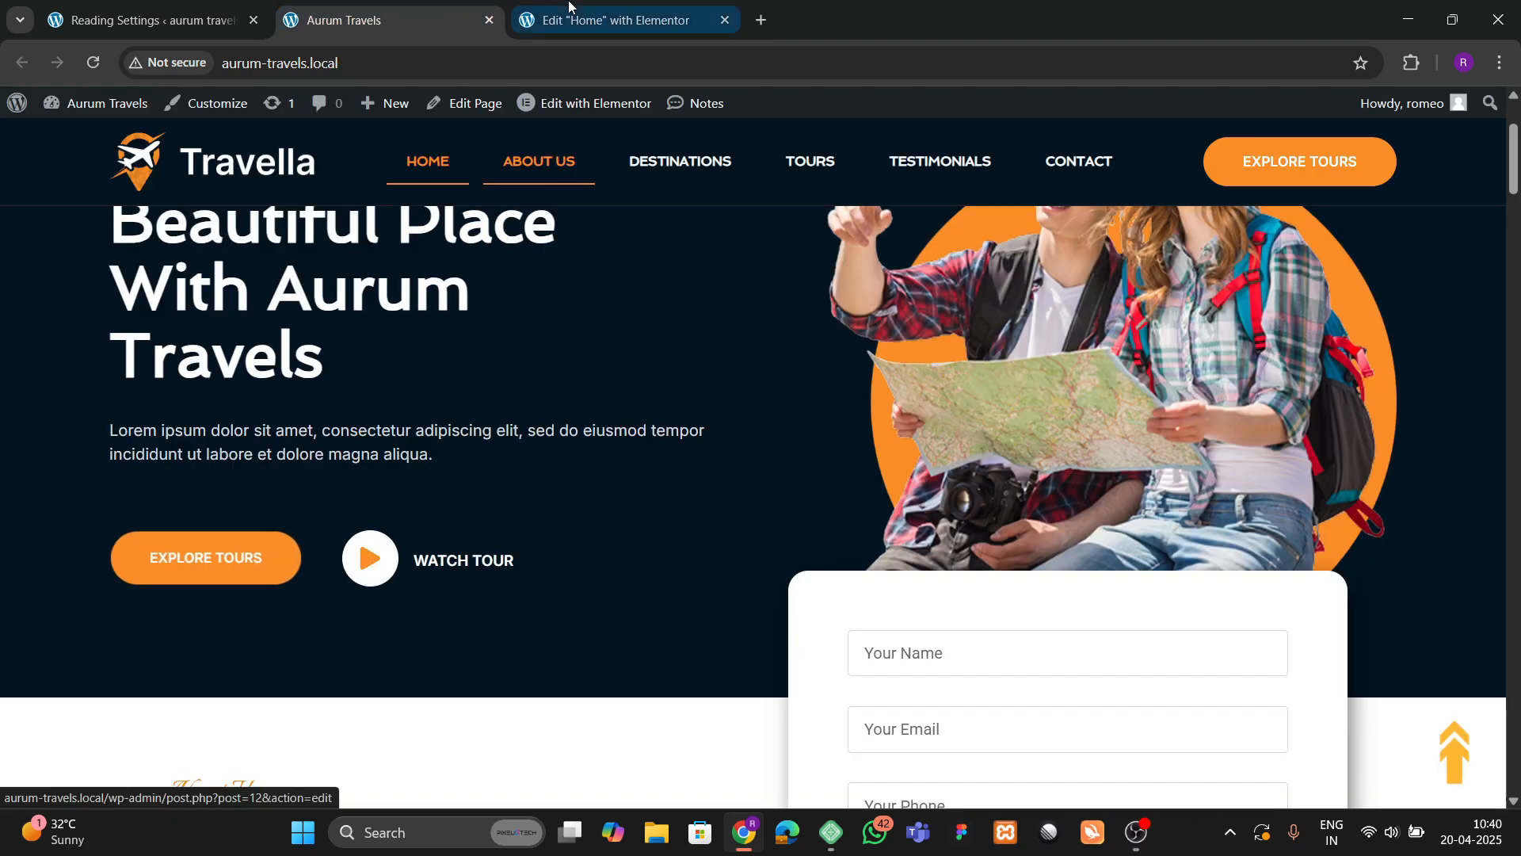
{"action": "left_click", "coordinate": [569, 6]}
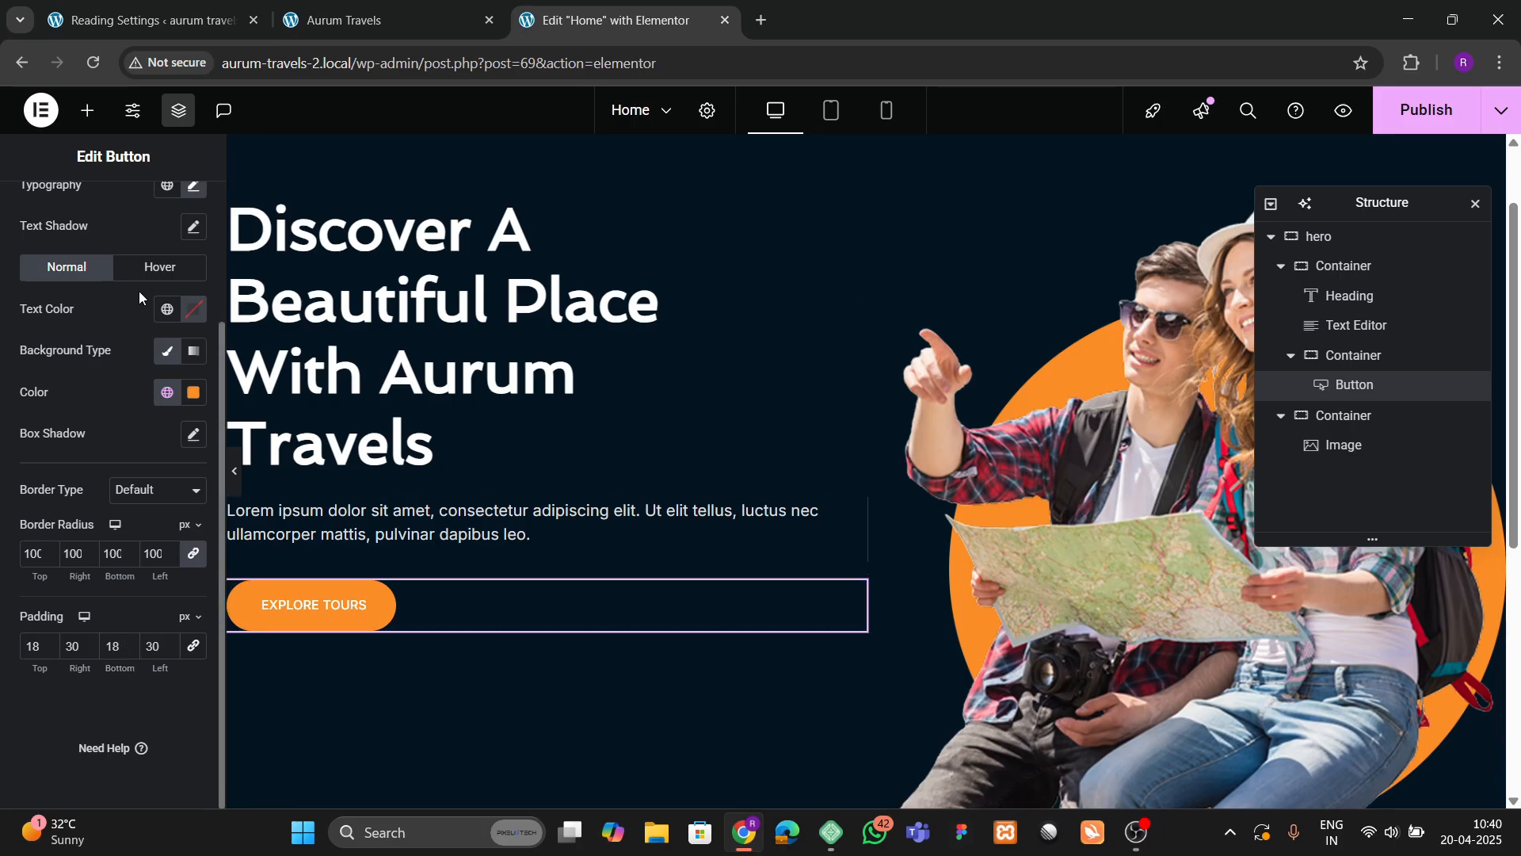
- Make the button's hover state a white background with global orange text
{"action": "left_click", "coordinate": [150, 269]}
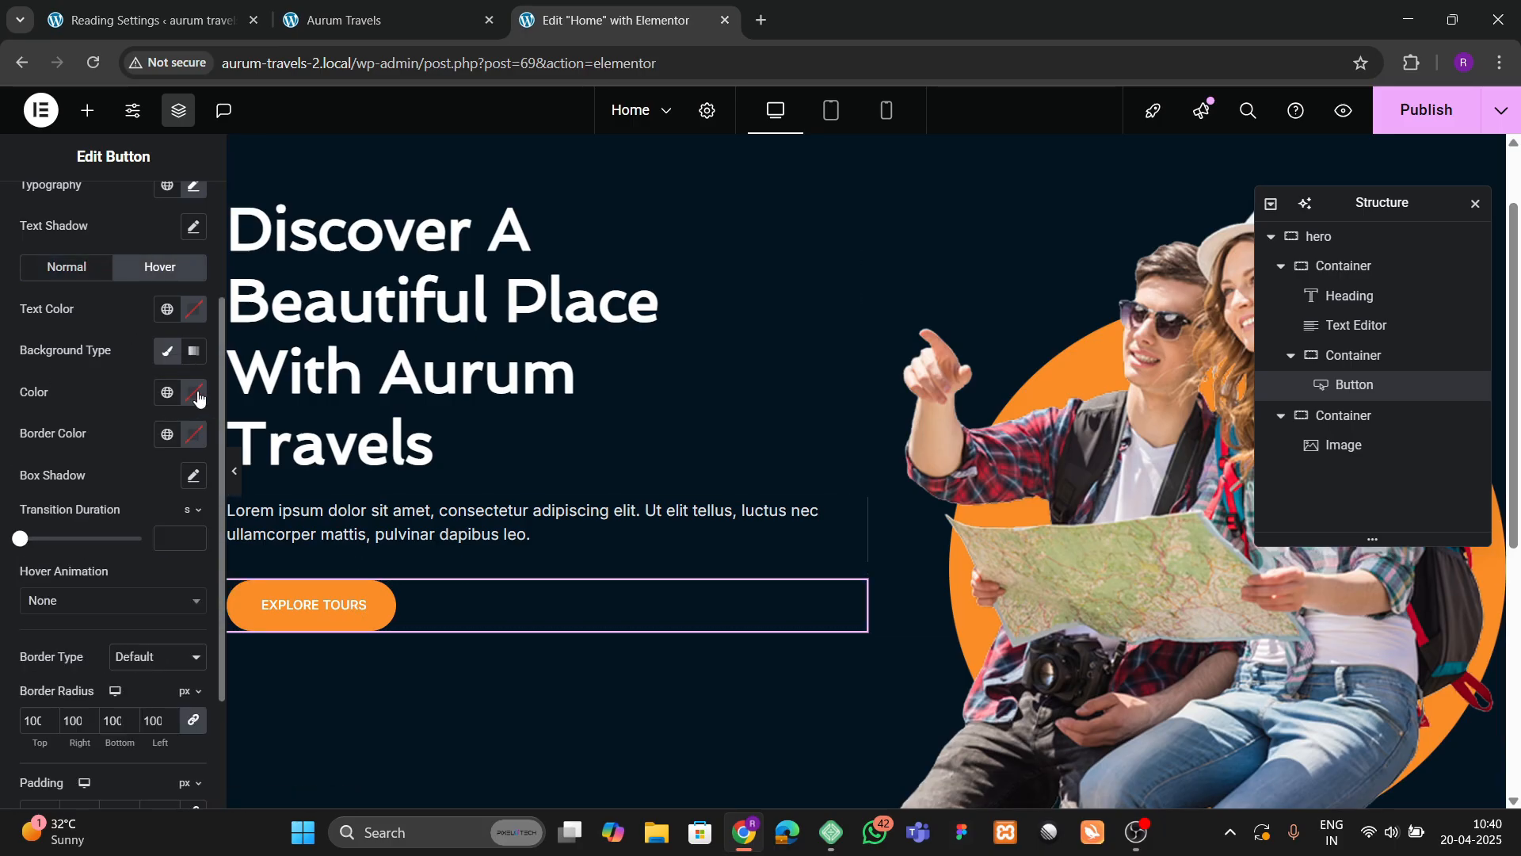
{"action": "left_click", "coordinate": [193, 391]}
{"action": "left_click_drag", "start_coordinate": [181, 554], "coordinate": [78, 466]}
{"action": "left_click", "coordinate": [100, 403]}
{"action": "left_click", "coordinate": [166, 309]}
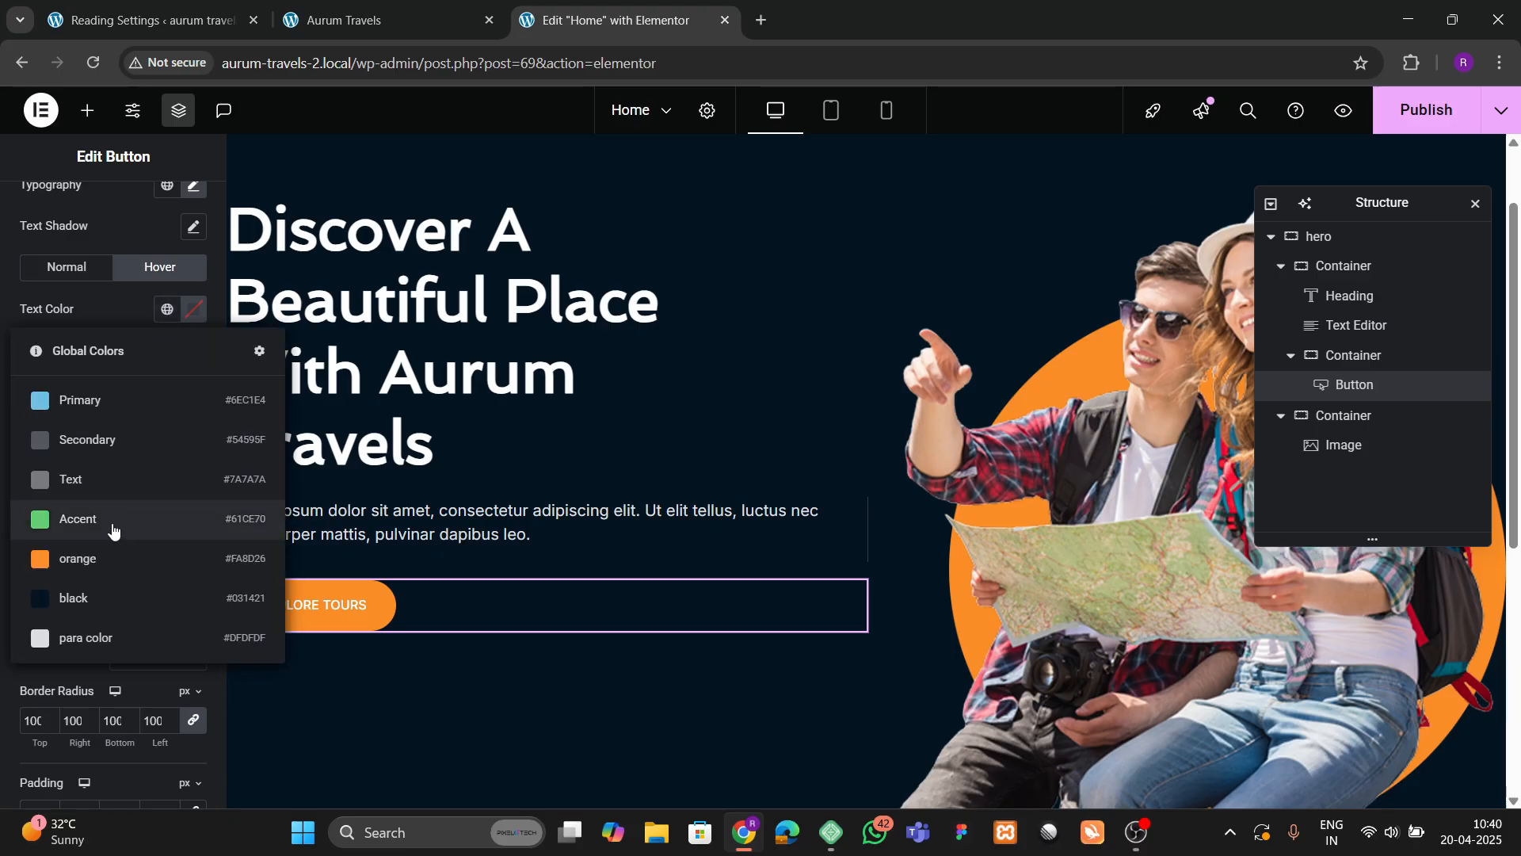
{"action": "left_click", "coordinate": [114, 558]}
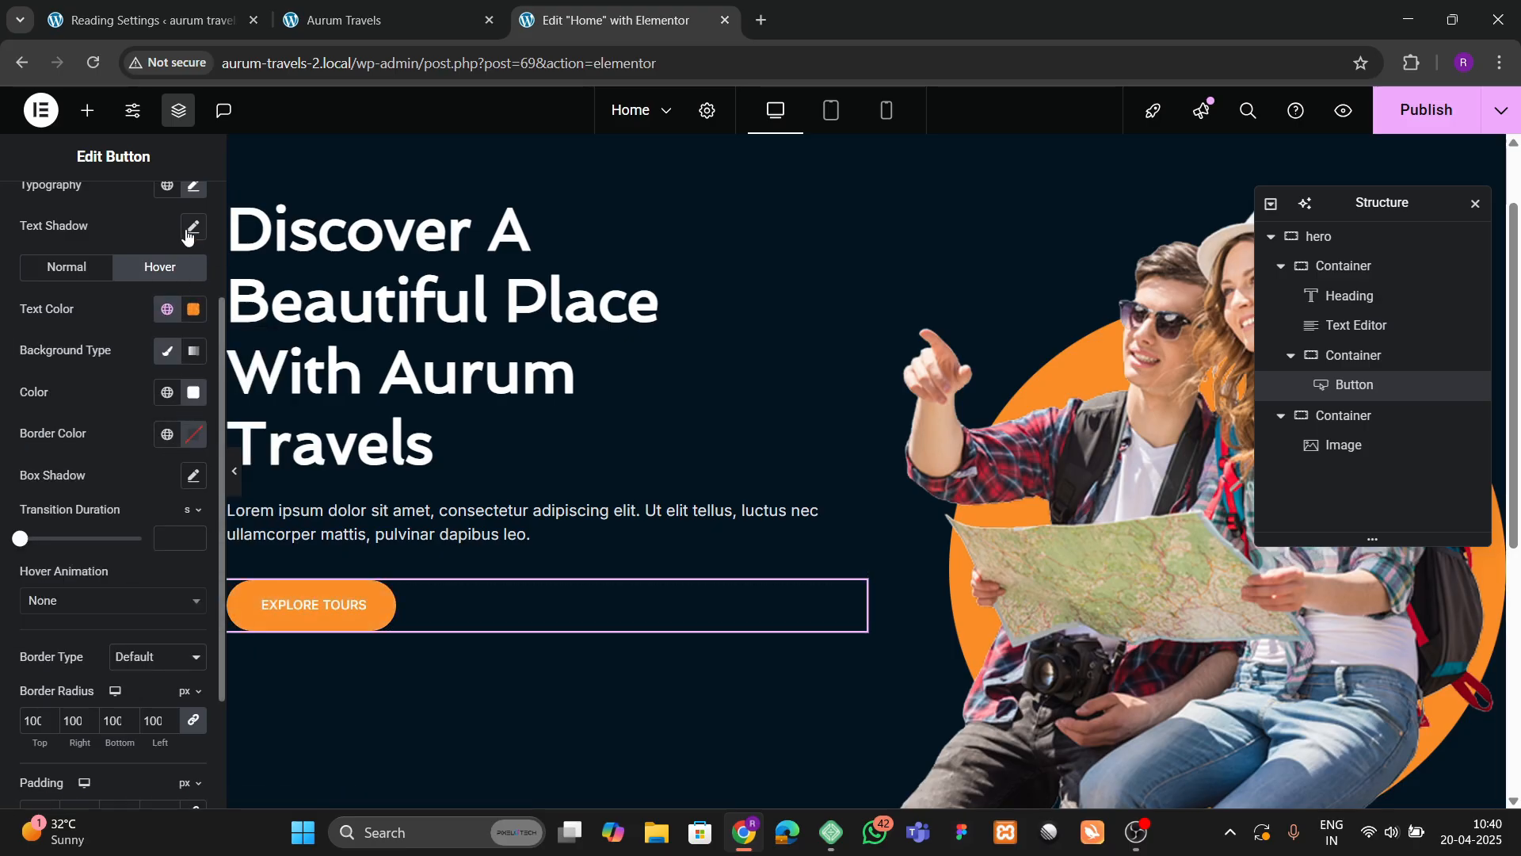
- Raise the button text size to 14 px and apply the Shrink hover animation
{"action": "scroll", "coordinate": [174, 298], "scroll_direction": "up", "scroll_amount": 1}
{"action": "left_click", "coordinate": [193, 284]}
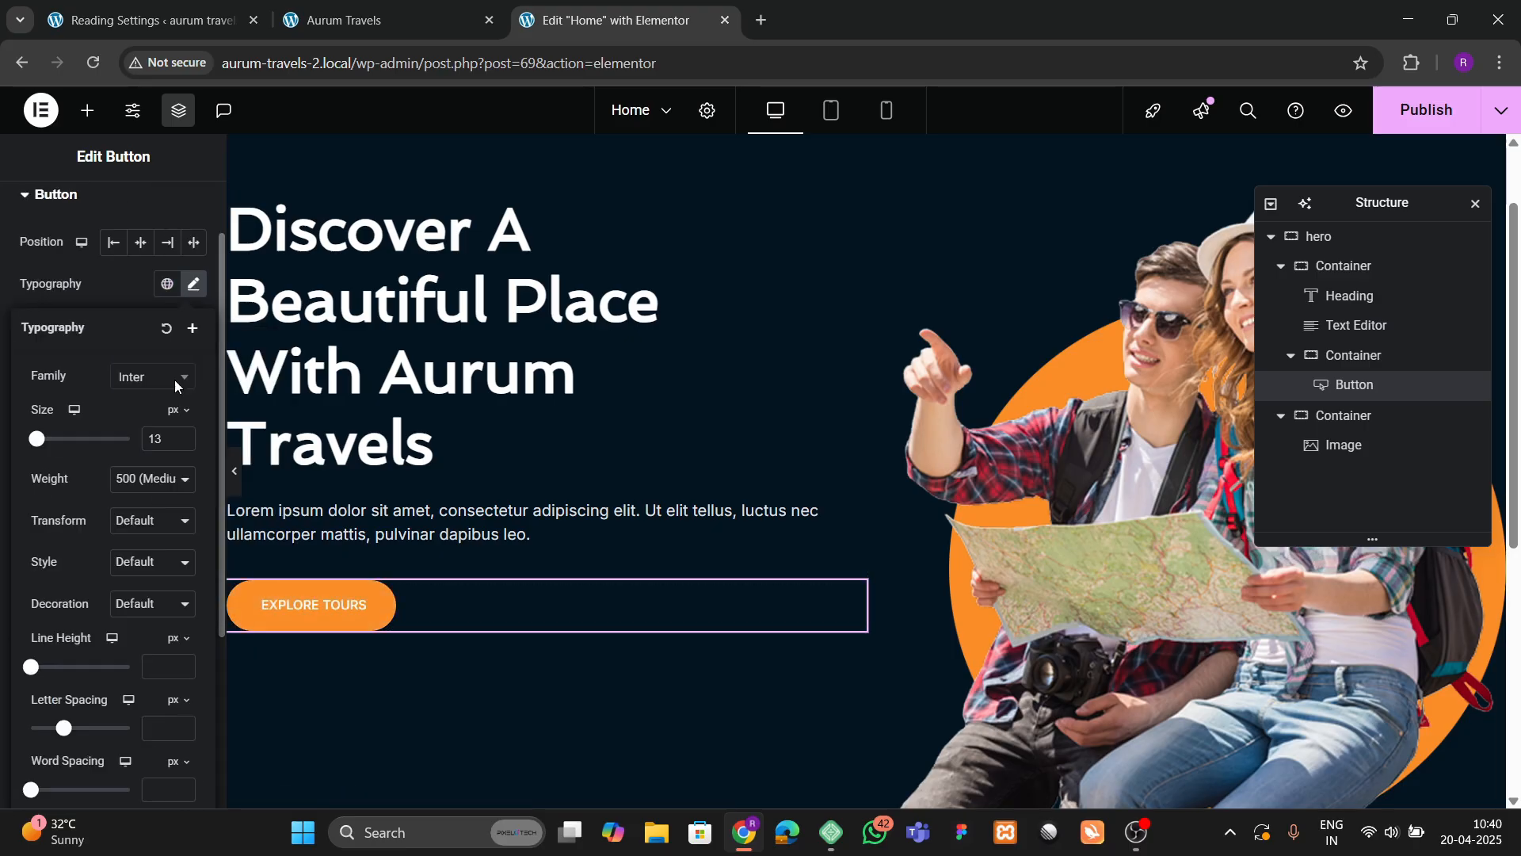
{"action": "left_click", "coordinate": [179, 436]}
{"action": "left_click", "coordinate": [180, 438]}
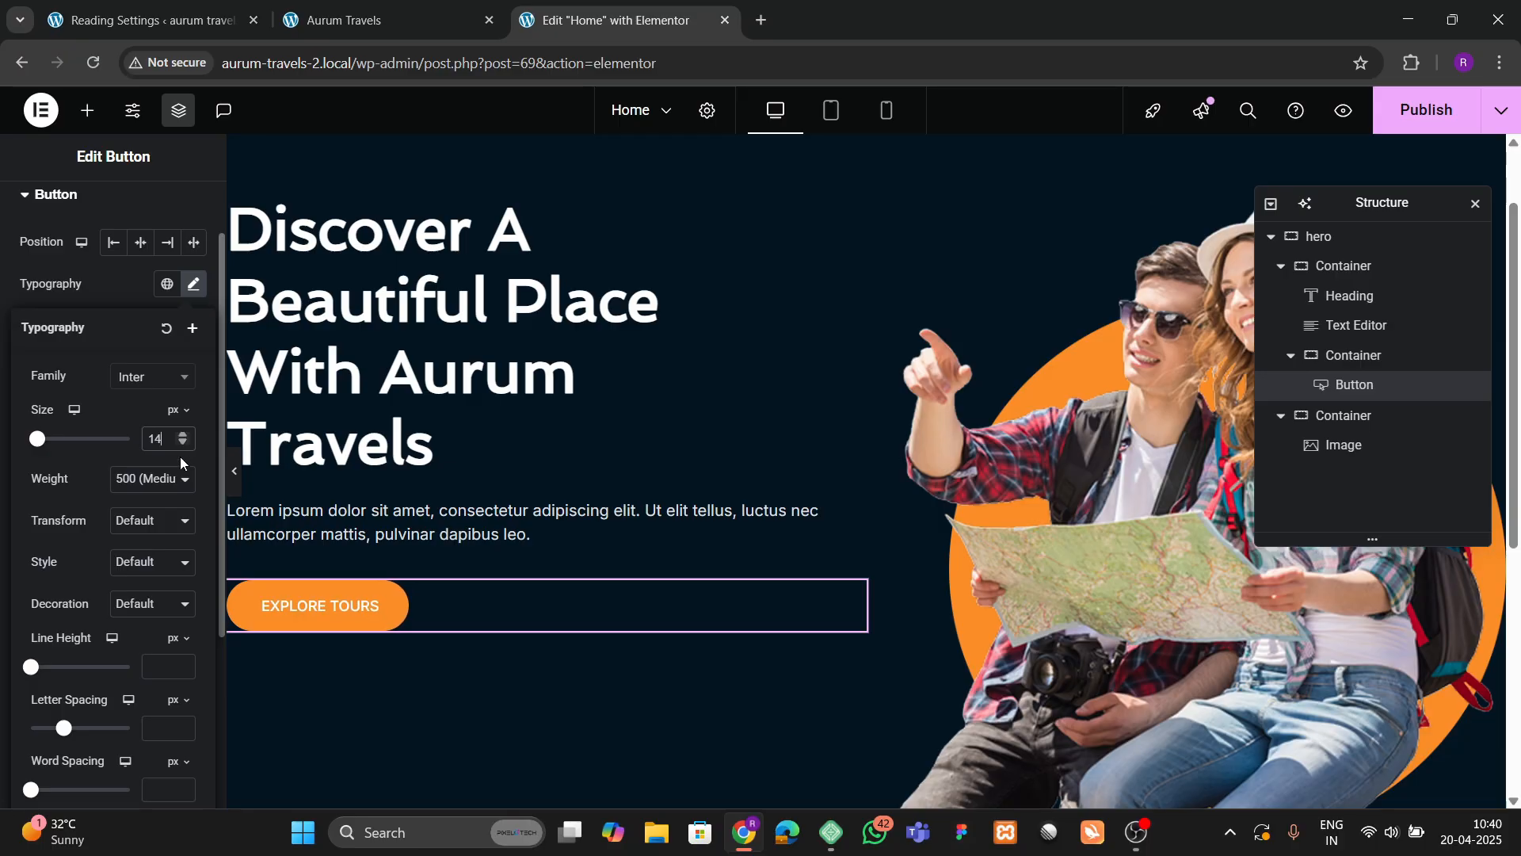
{"action": "left_click", "coordinate": [131, 292]}
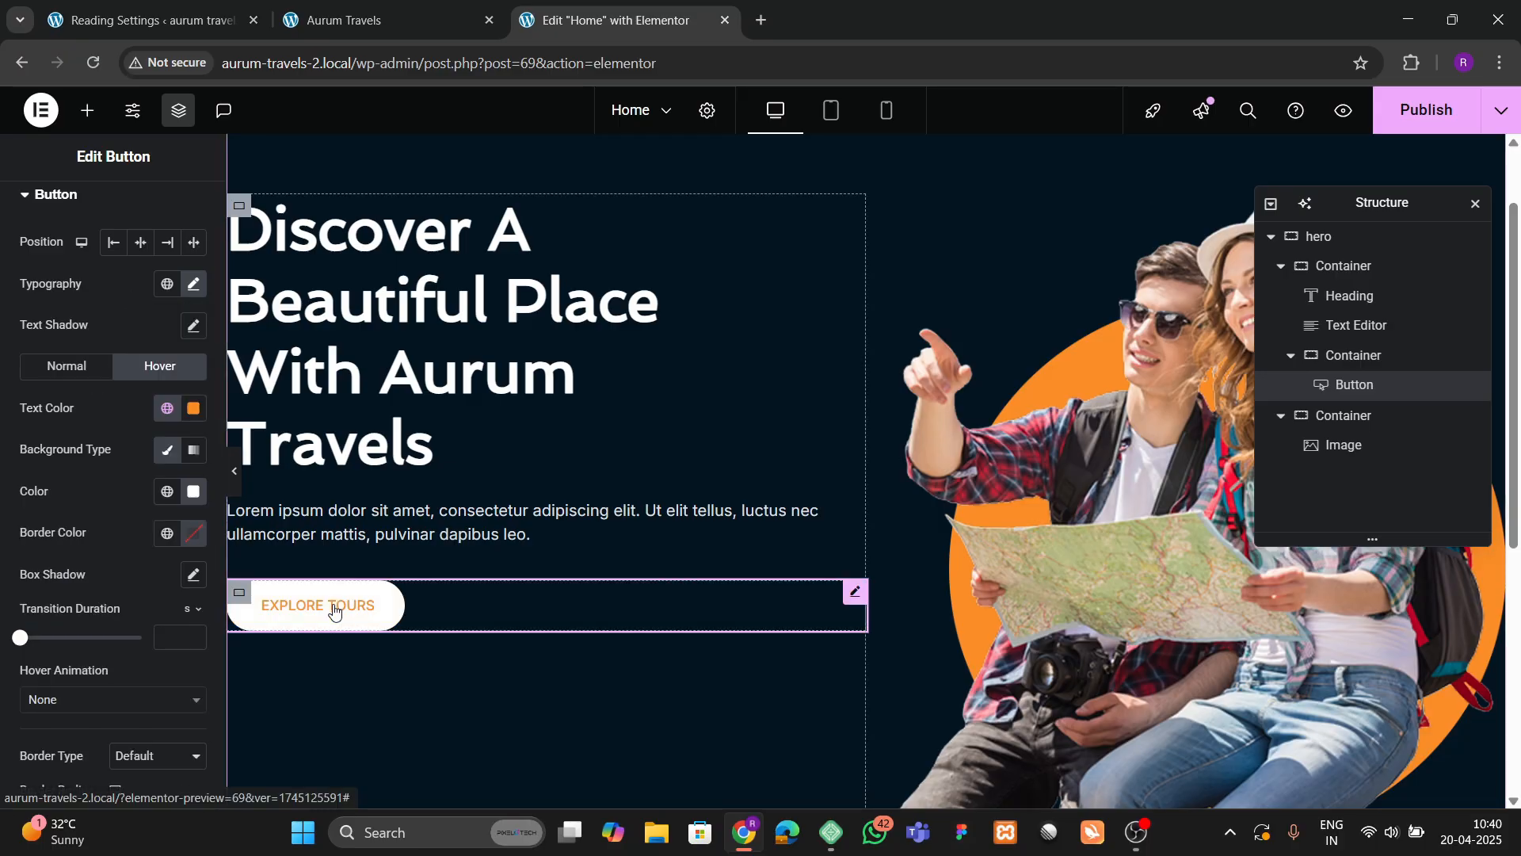
{"action": "scroll", "coordinate": [112, 573], "scroll_direction": "down", "scroll_amount": 3}
{"action": "left_click", "coordinate": [69, 503]}
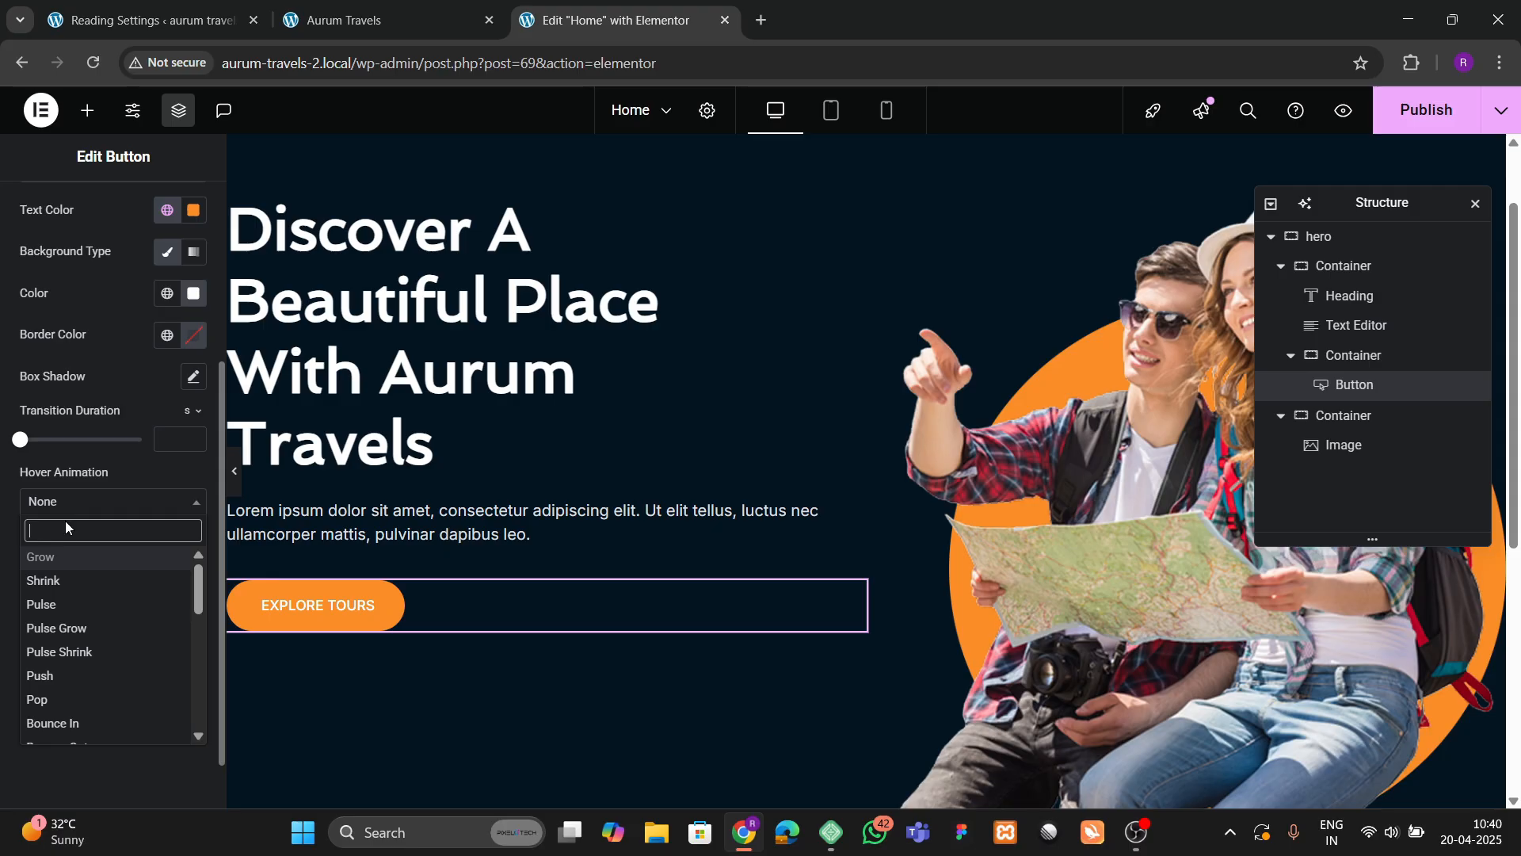
{"action": "left_click", "coordinate": [70, 579]}
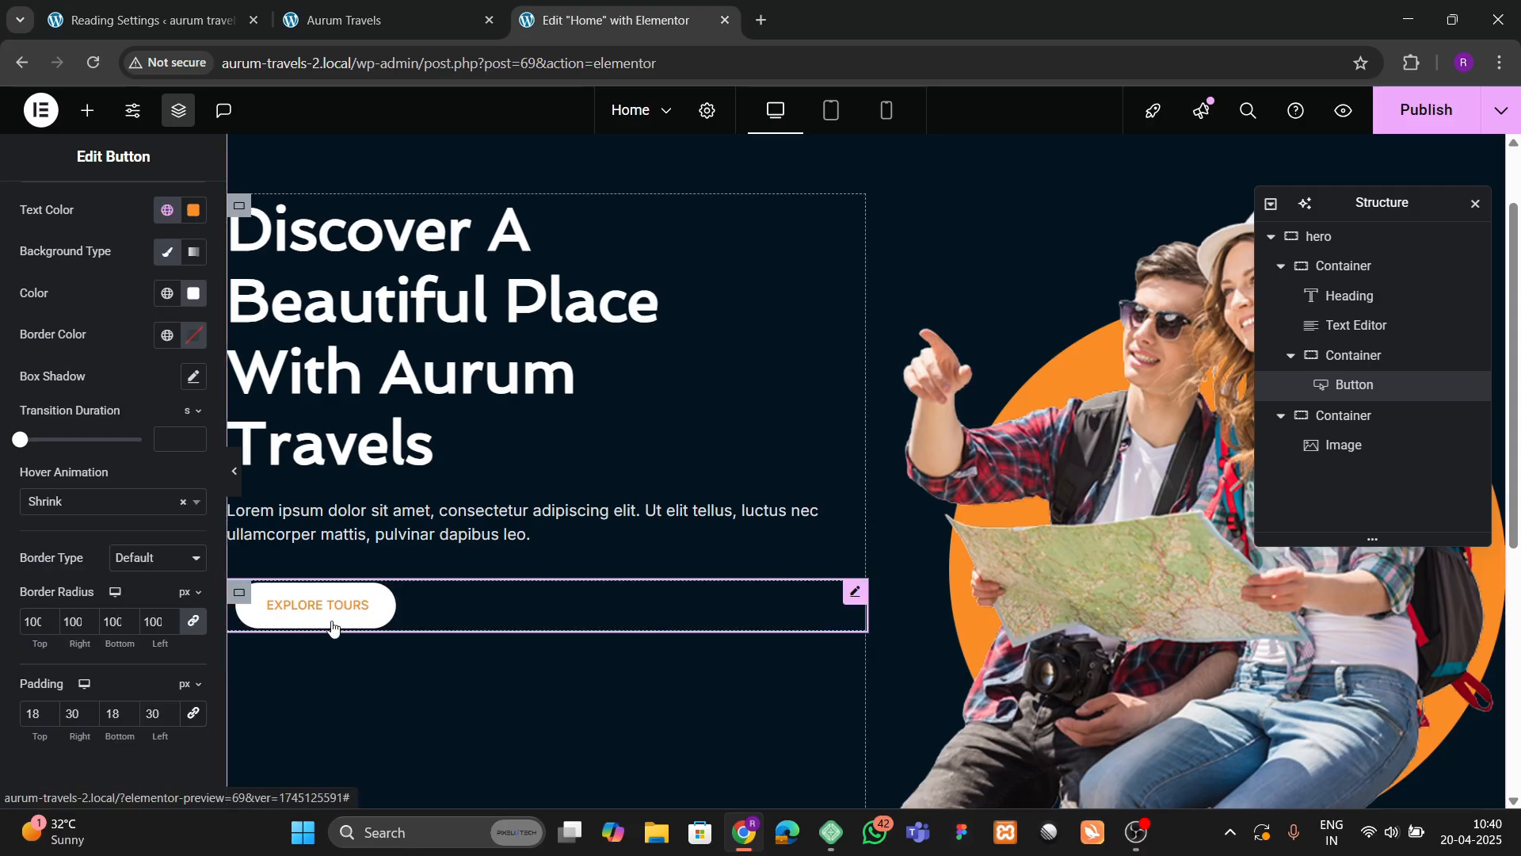
- Publish the Home page changes and view the live page in a new tab
{"action": "left_click", "coordinate": [1426, 109]}
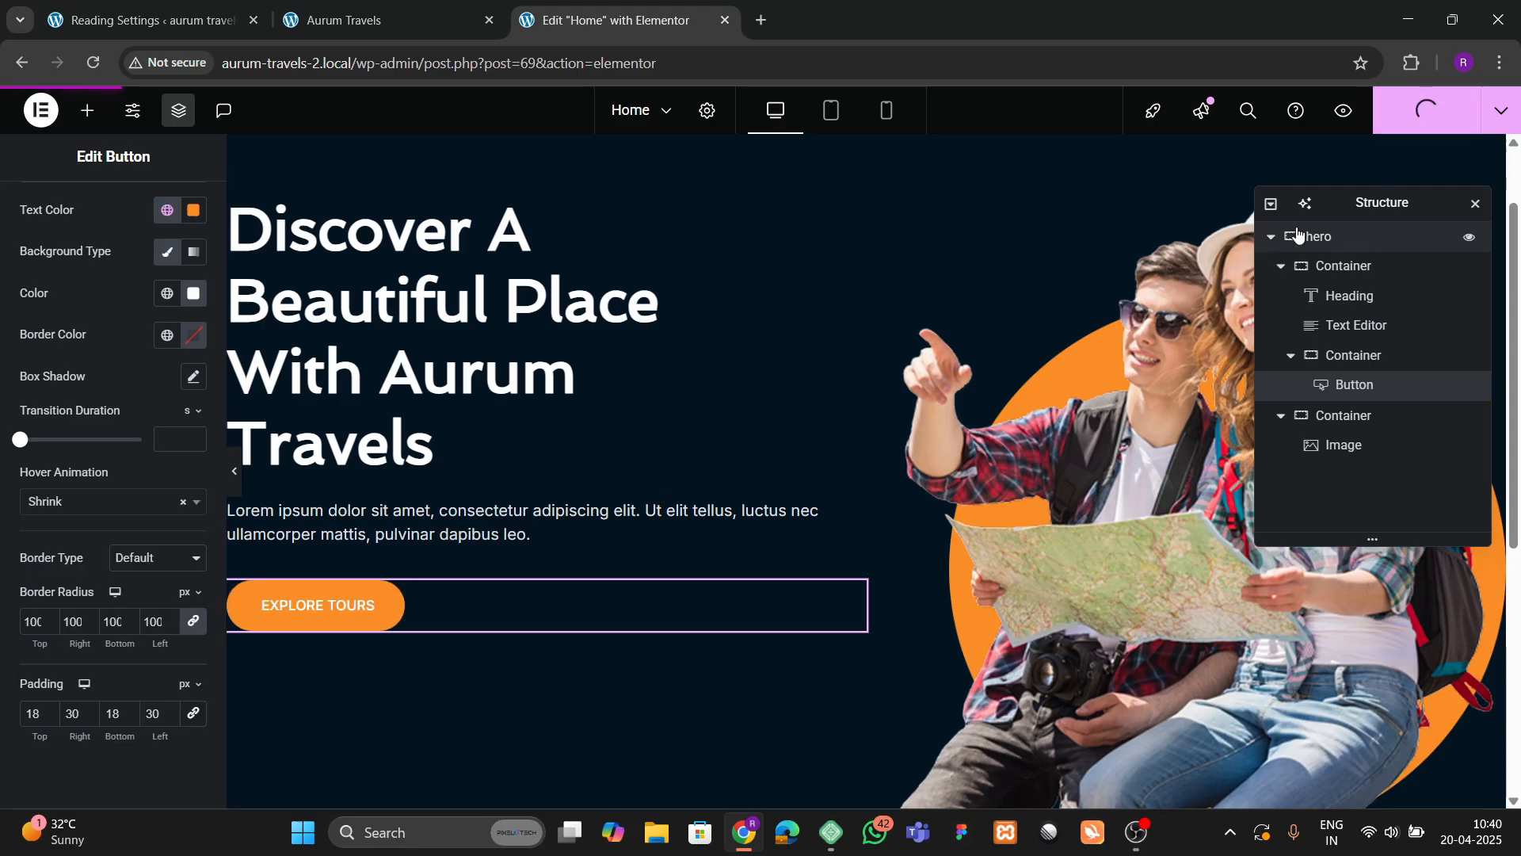
{"action": "left_click", "coordinate": [1500, 111]}
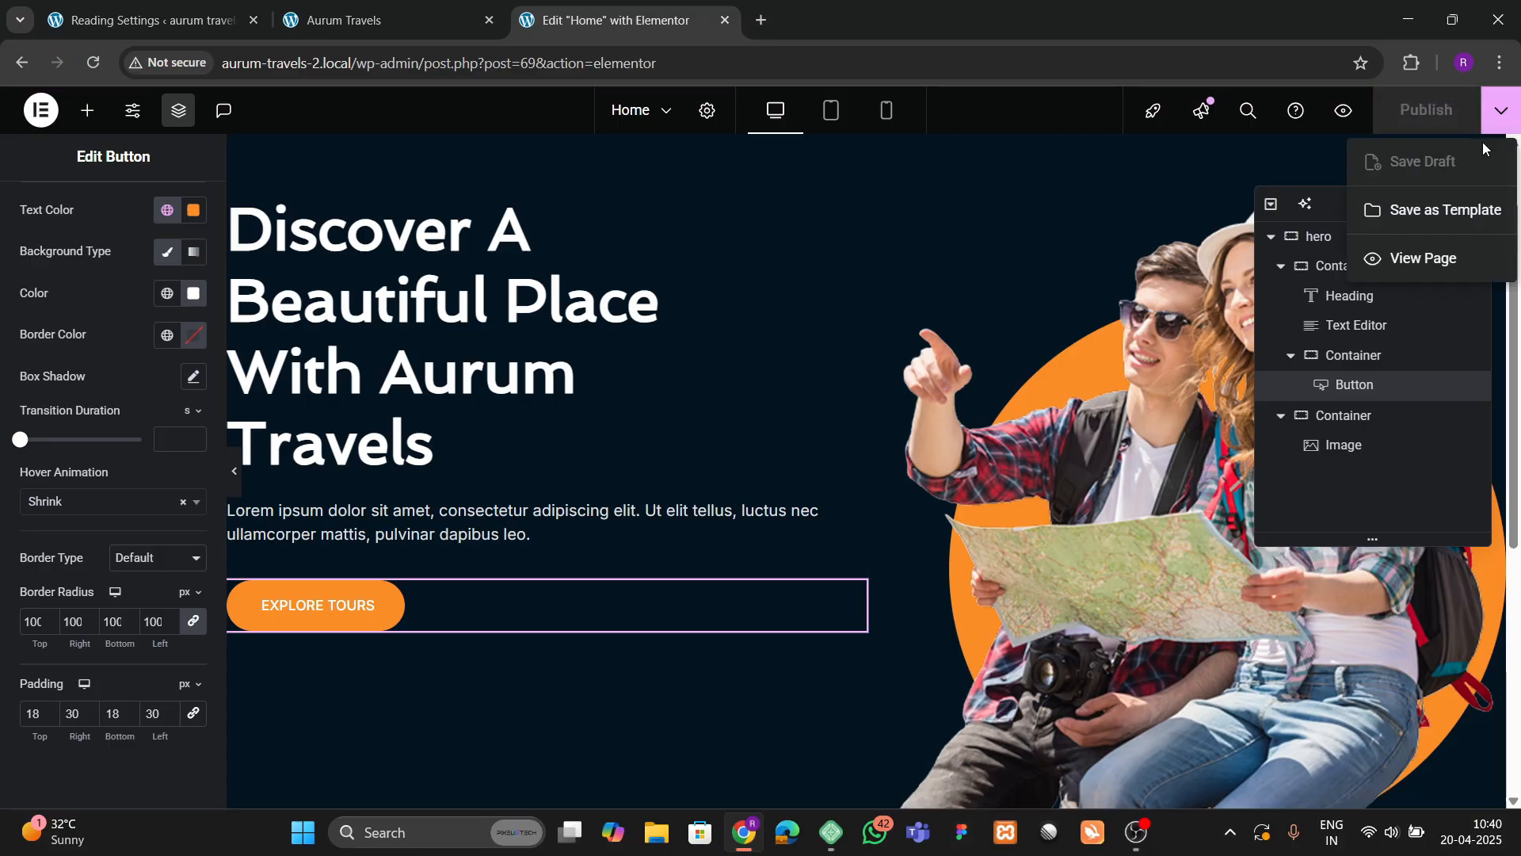
{"action": "left_click", "coordinate": [1354, 257]}
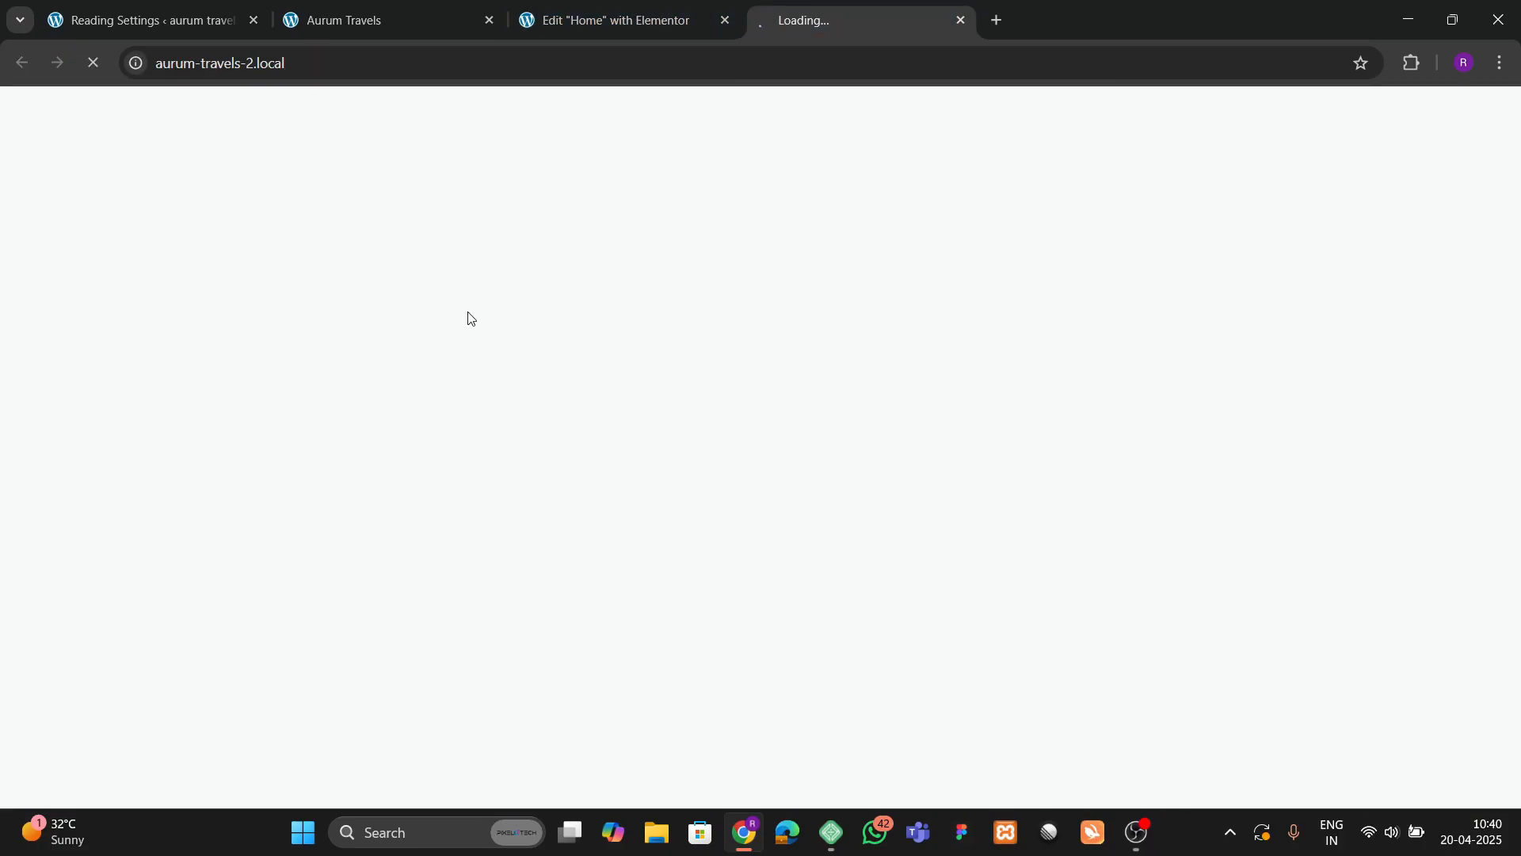
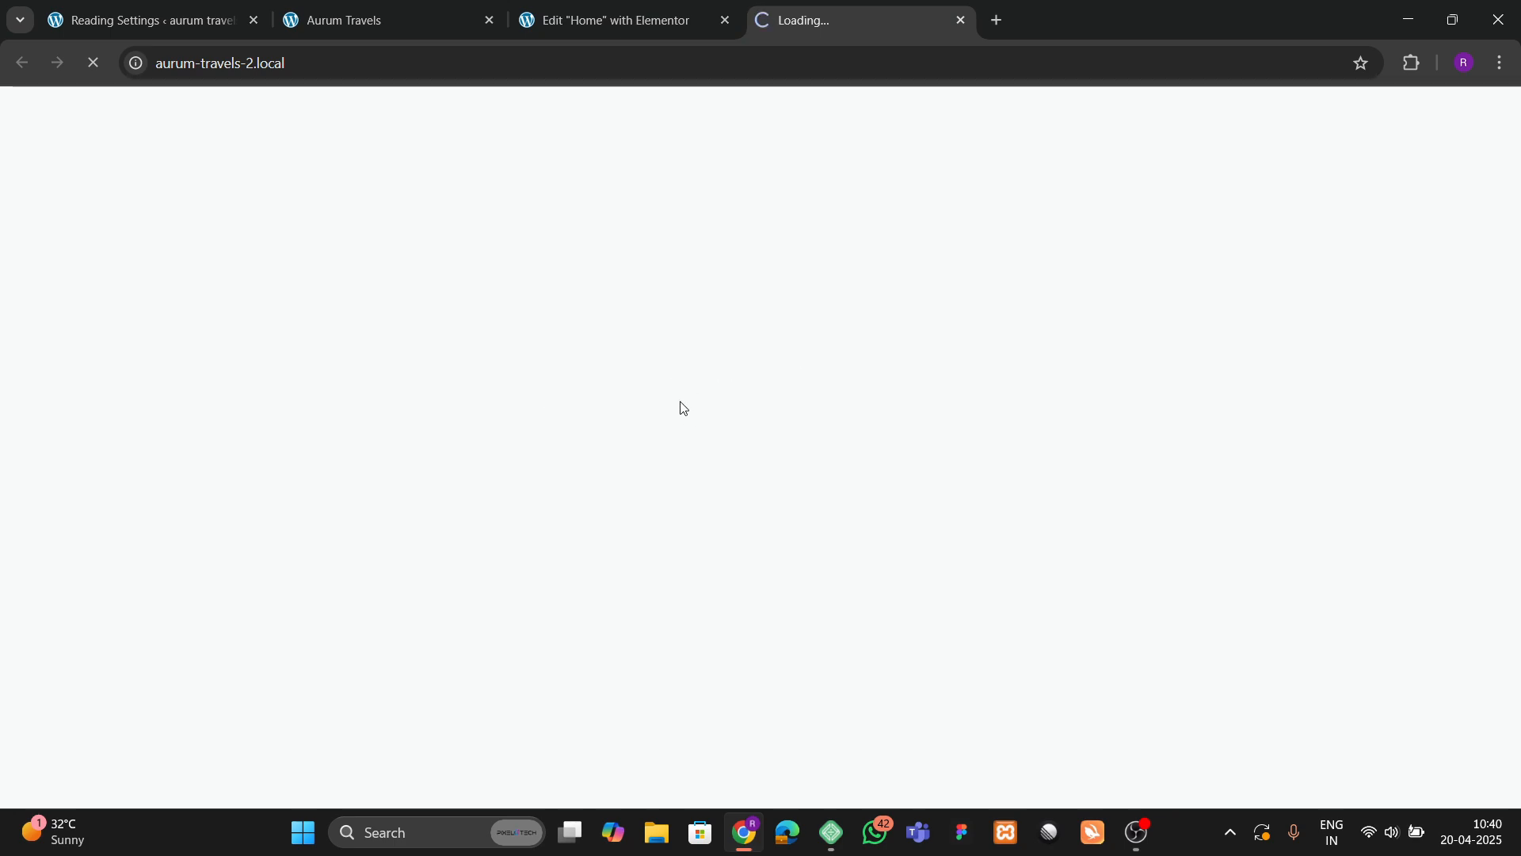
- Check the still-loading site tab against the Elementor editor, then open the Windows Taskbar settings
{"action": "left_click", "coordinate": [548, 4]}
{"action": "left_click", "coordinate": [758, 5]}
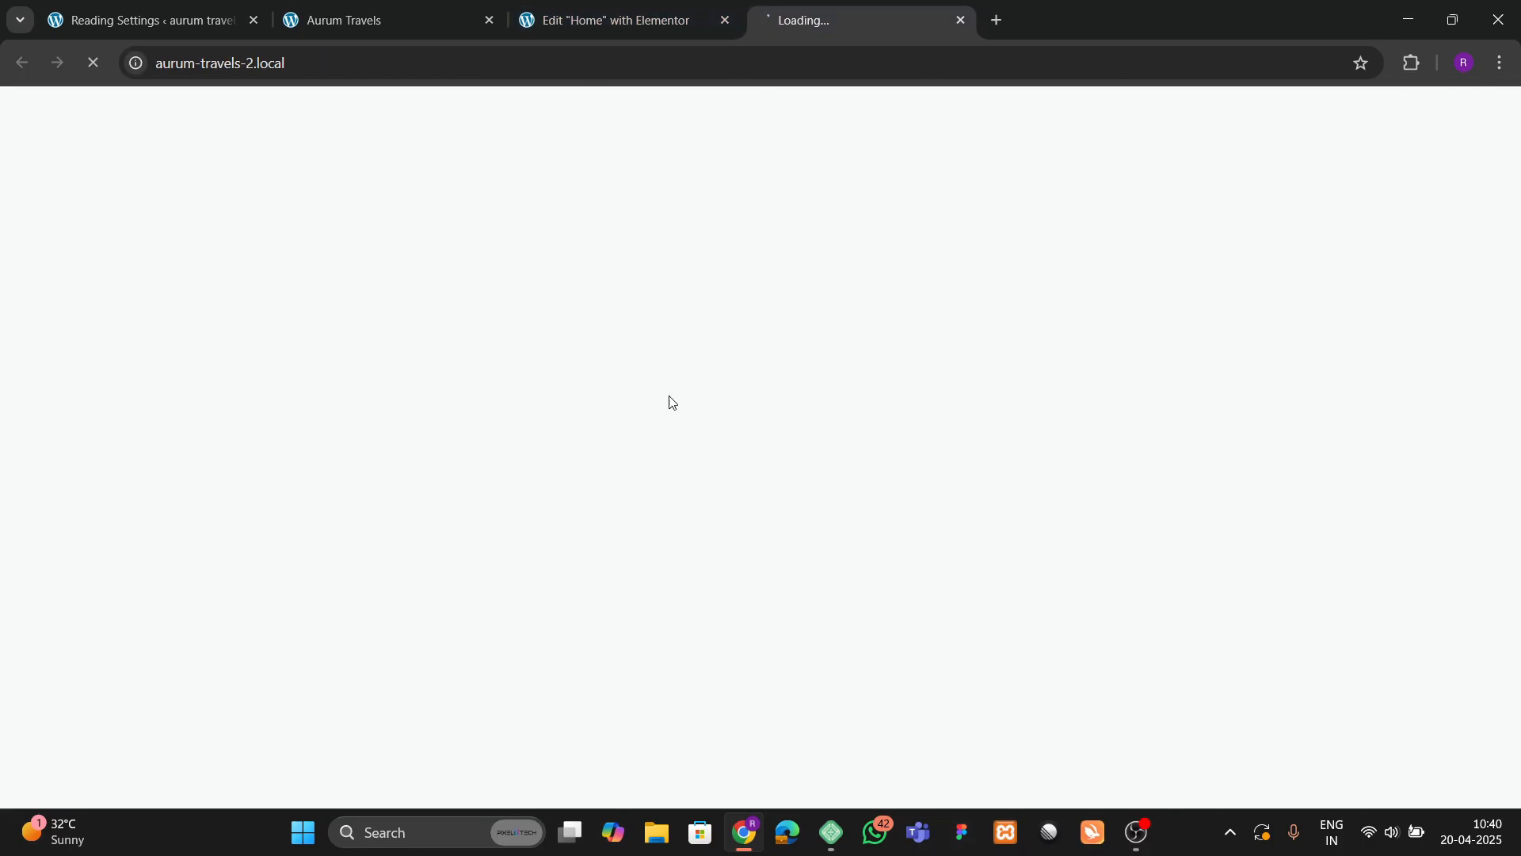
{"action": "left_click", "coordinate": [563, 20]}
{"action": "left_click", "coordinate": [801, 20]}
{"action": "left_click", "coordinate": [606, 4]}
{"action": "left_click", "coordinate": [796, 10]}
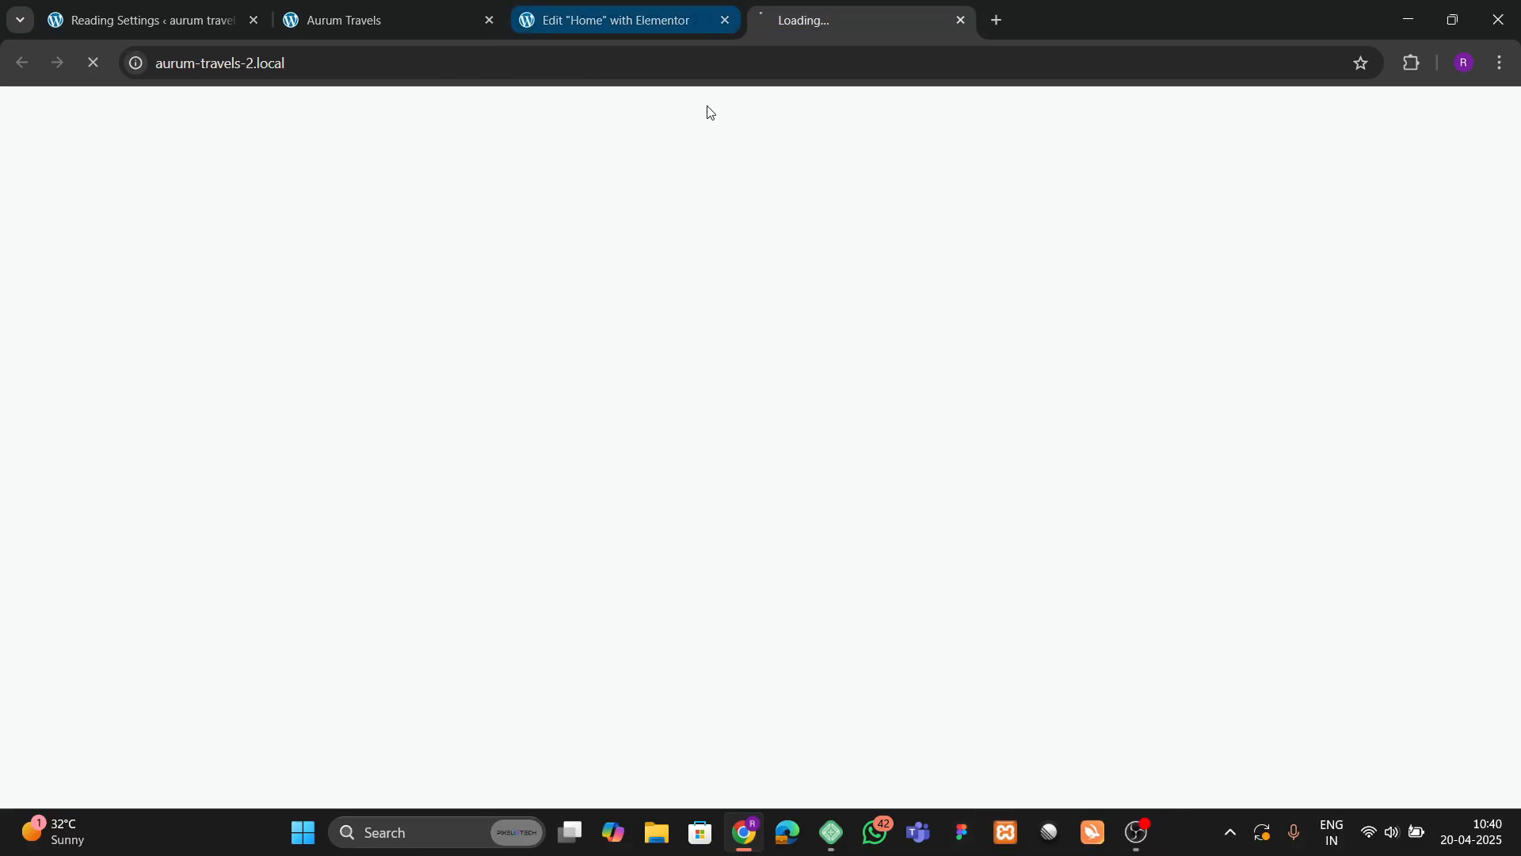
{"action": "right_click", "coordinate": [223, 833]}
{"action": "left_click", "coordinate": [310, 787]}
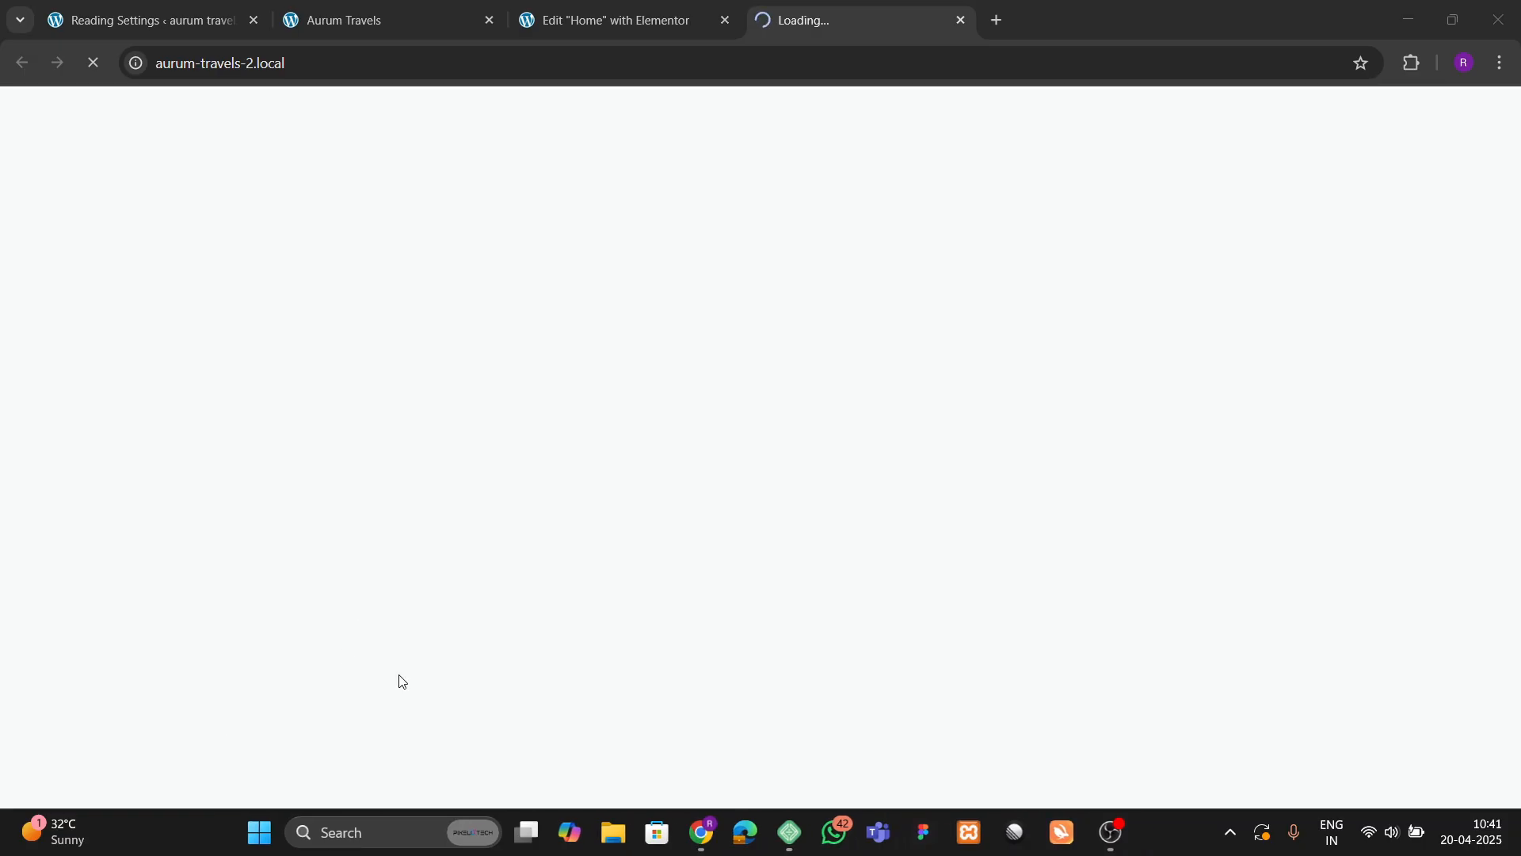
- Enable 'Automatically hide the taskbar' under Taskbar behaviors, close Settings, and return to the Elementor editor
{"action": "scroll", "coordinate": [542, 588], "scroll_direction": "down", "scroll_amount": 5}
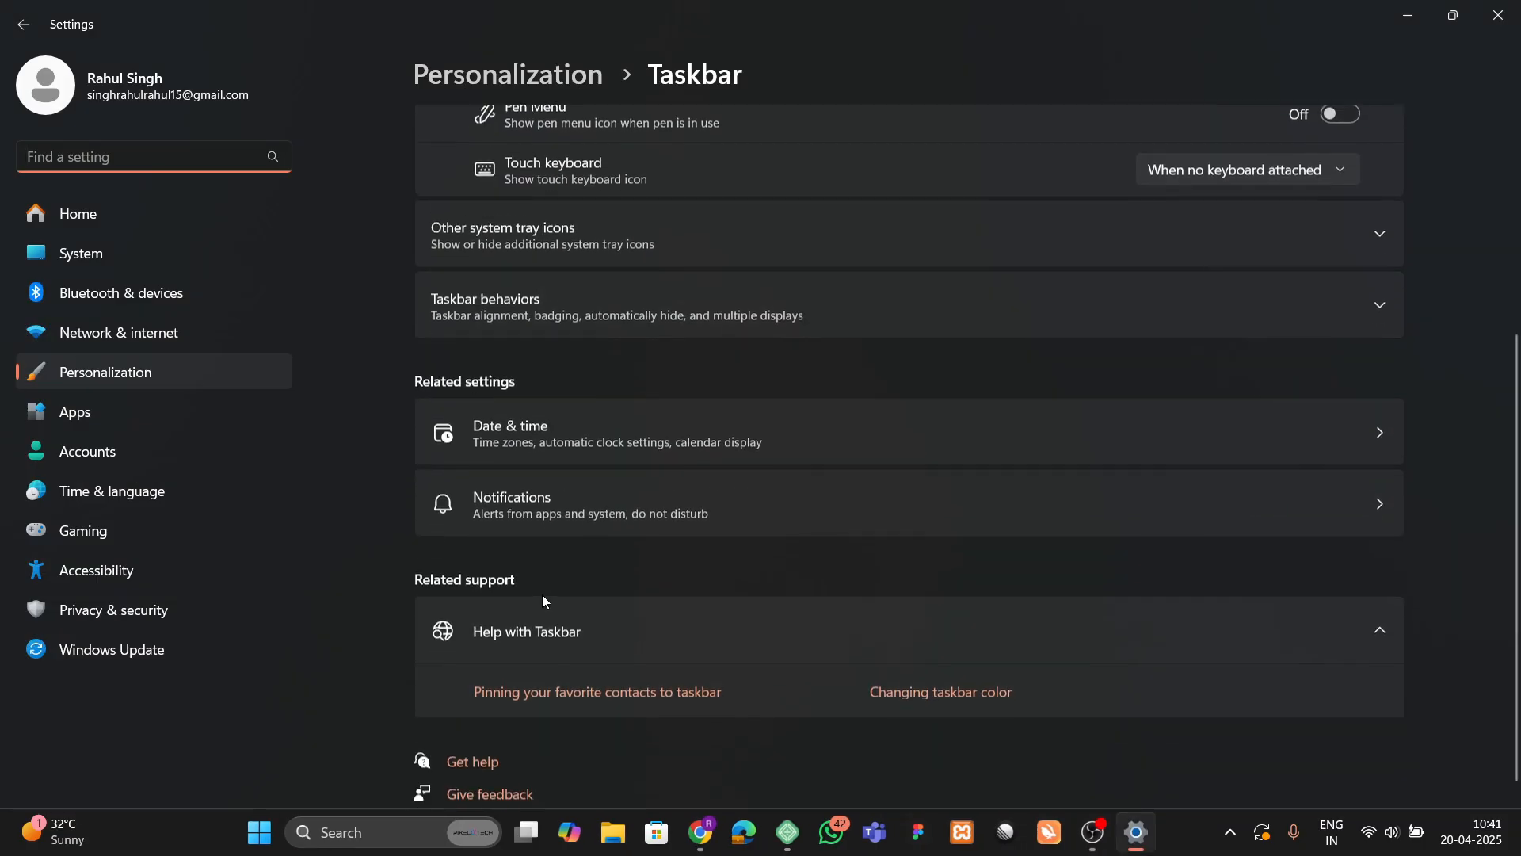
{"action": "scroll", "coordinate": [542, 594], "scroll_direction": "up", "scroll_amount": 2}
{"action": "left_click", "coordinate": [559, 411]}
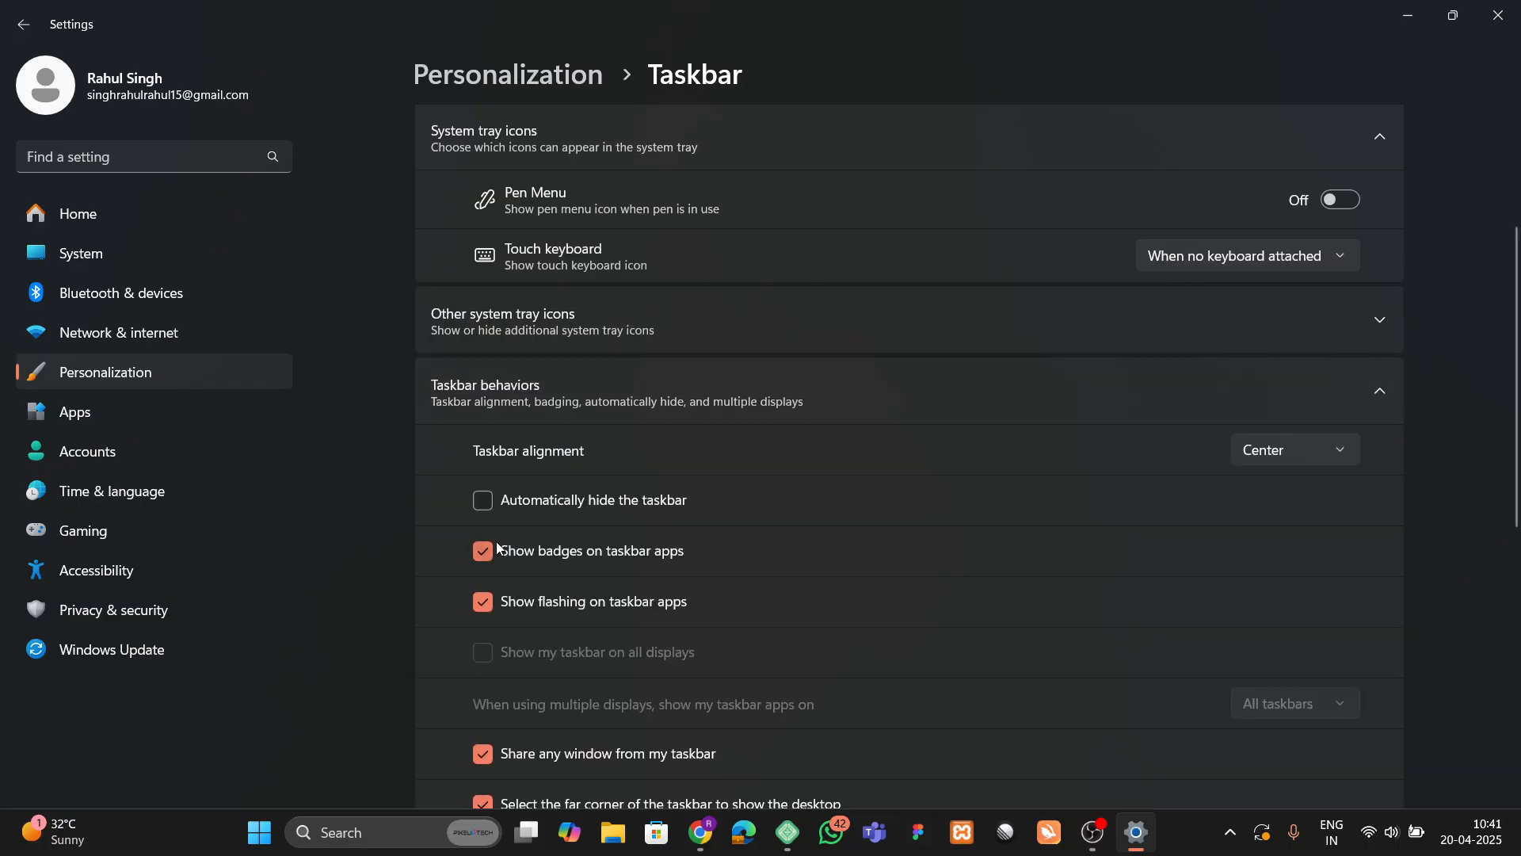
{"action": "left_click", "coordinate": [482, 500]}
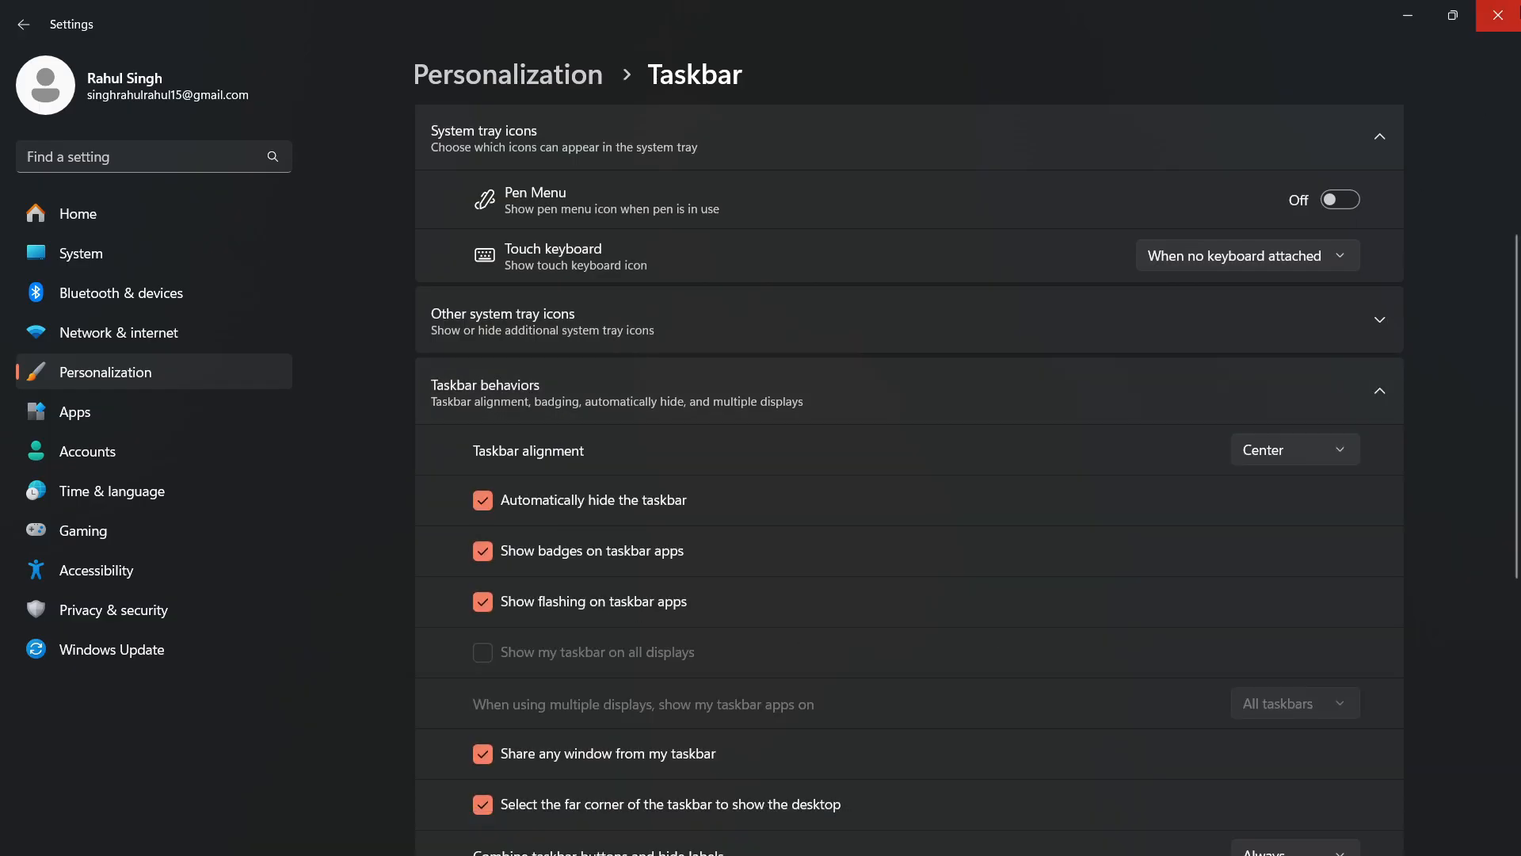
{"action": "left_click", "coordinate": [1497, 15]}
{"action": "left_click", "coordinate": [691, 10]}
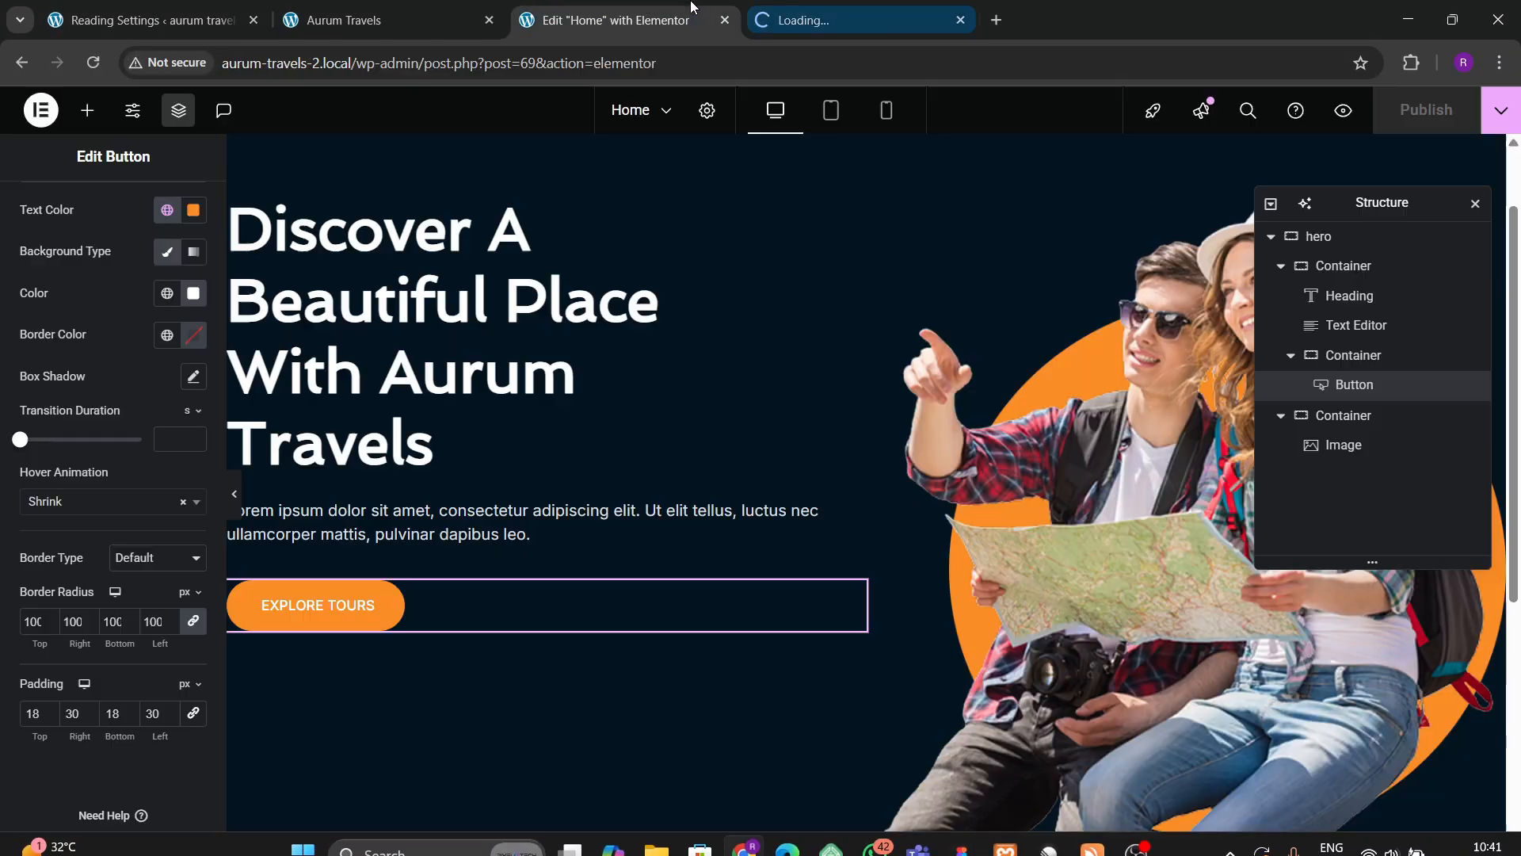
- Close the stalled tab and open the published Home page in a new tab with View Page
{"action": "left_click", "coordinate": [792, 8]}
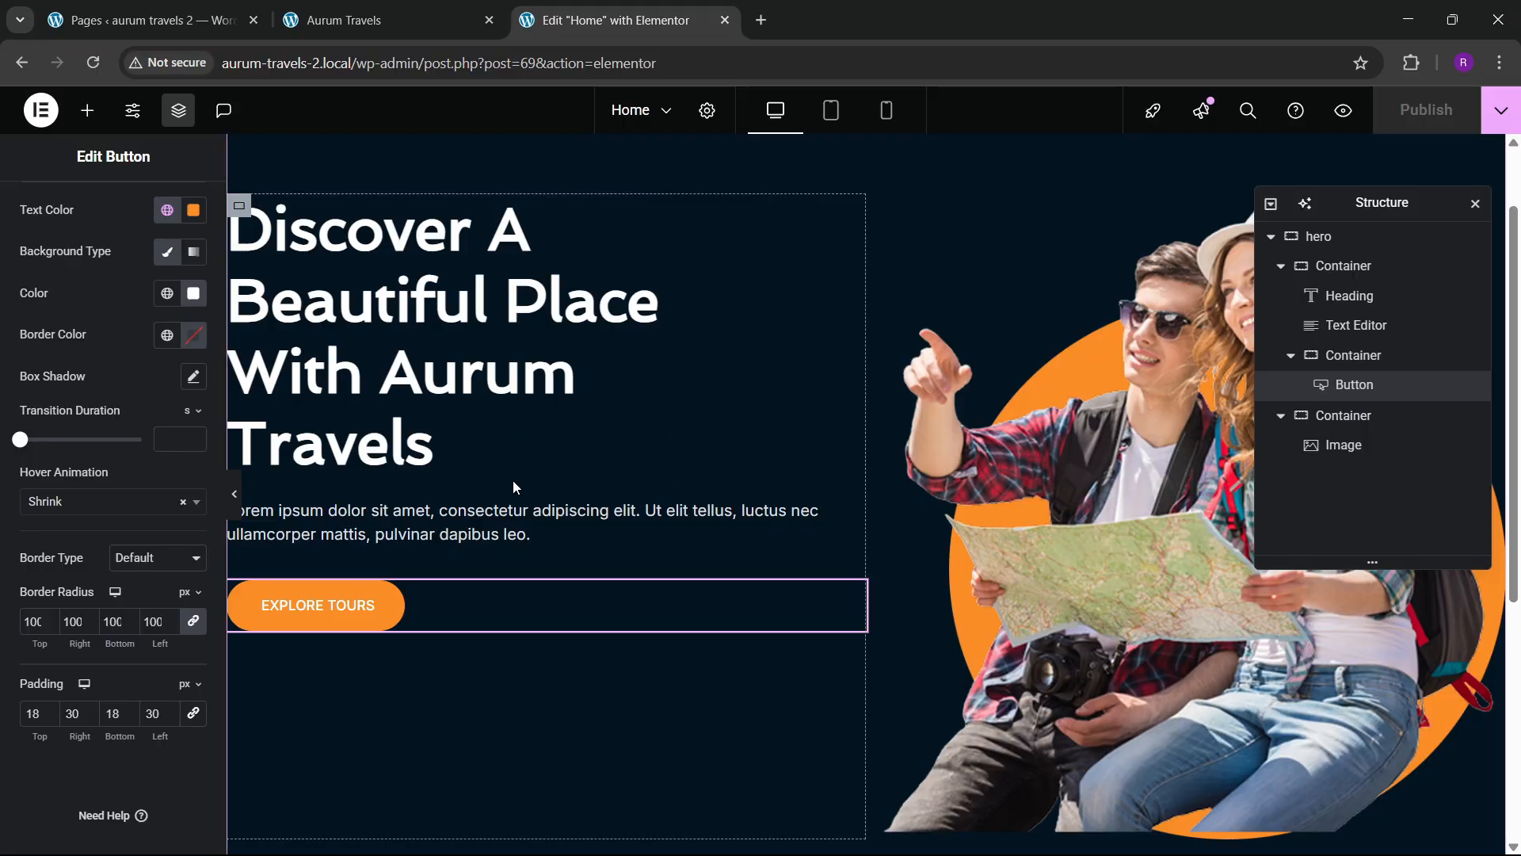
{"action": "left_click", "coordinate": [1501, 111]}
{"action": "left_click", "coordinate": [1410, 253]}
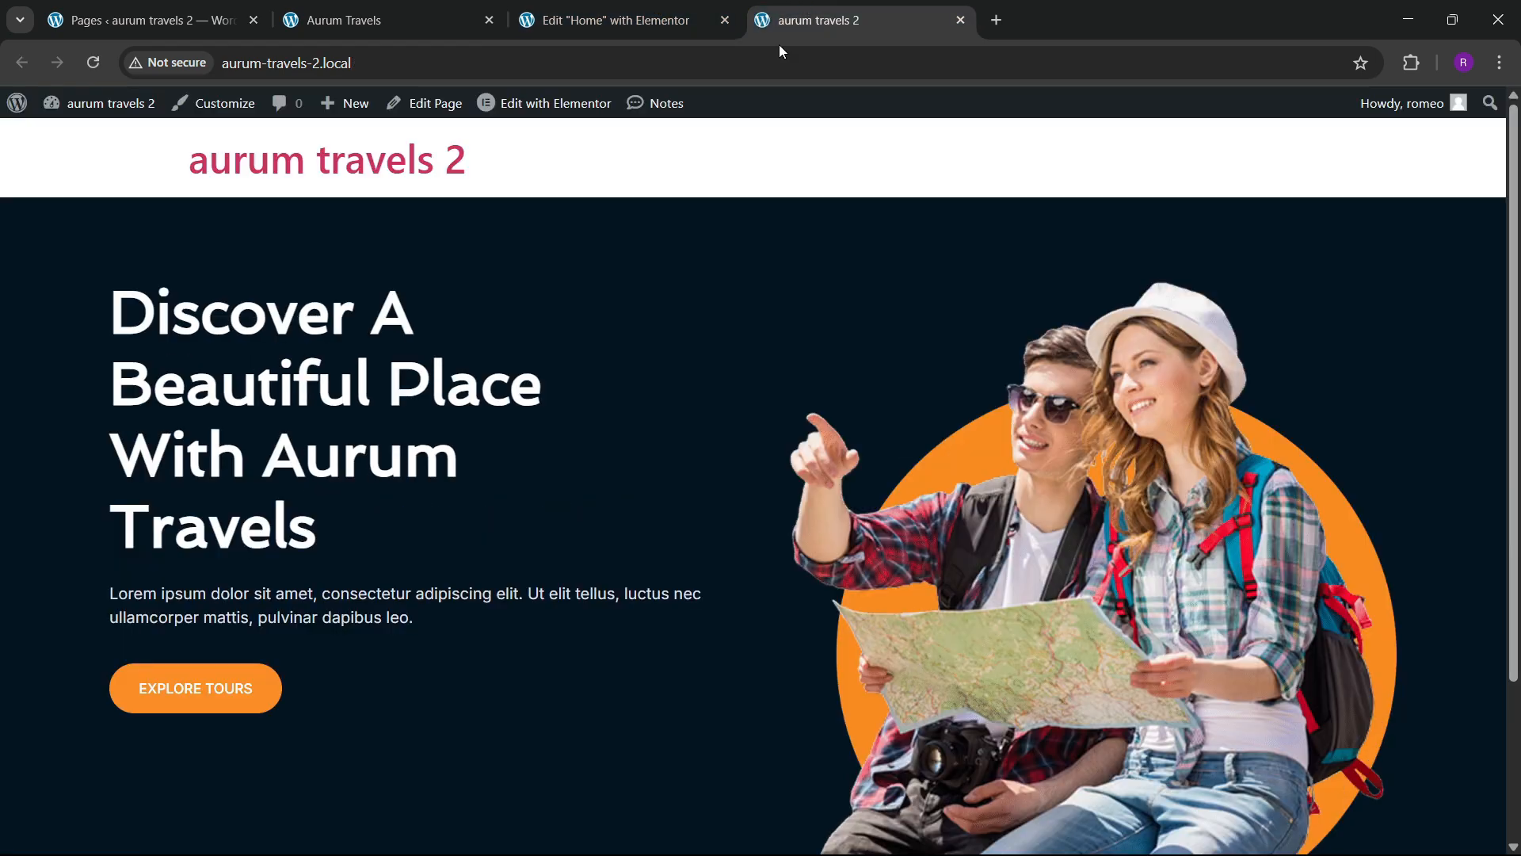
{"action": "scroll", "coordinate": [570, 515], "scroll_direction": "down", "scroll_amount": 4}
{"action": "scroll", "coordinate": [570, 515], "scroll_direction": "up", "scroll_amount": 4}
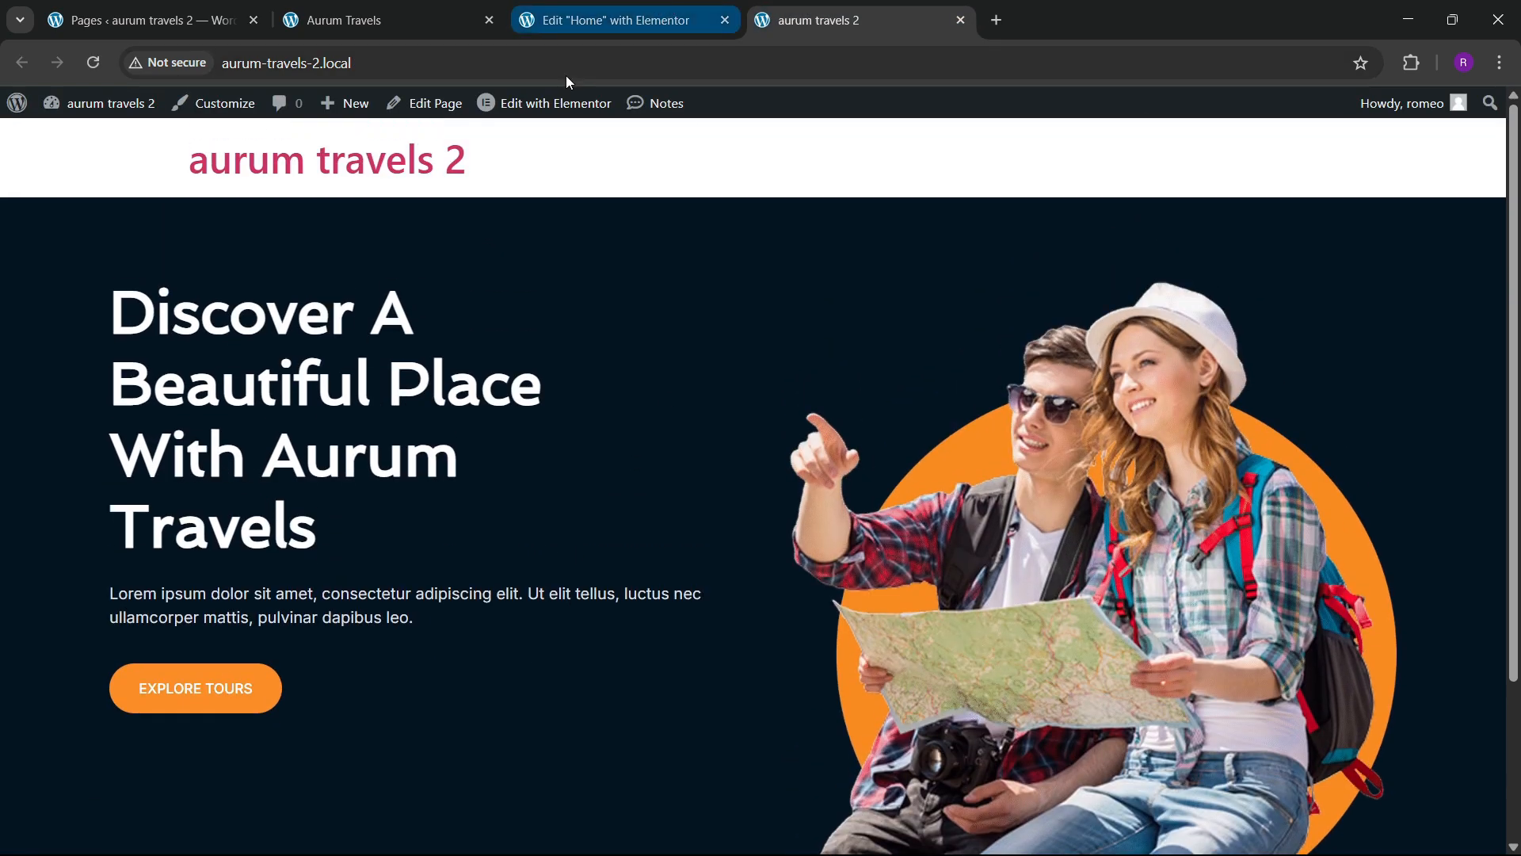
{"action": "left_click", "coordinate": [598, 16]}
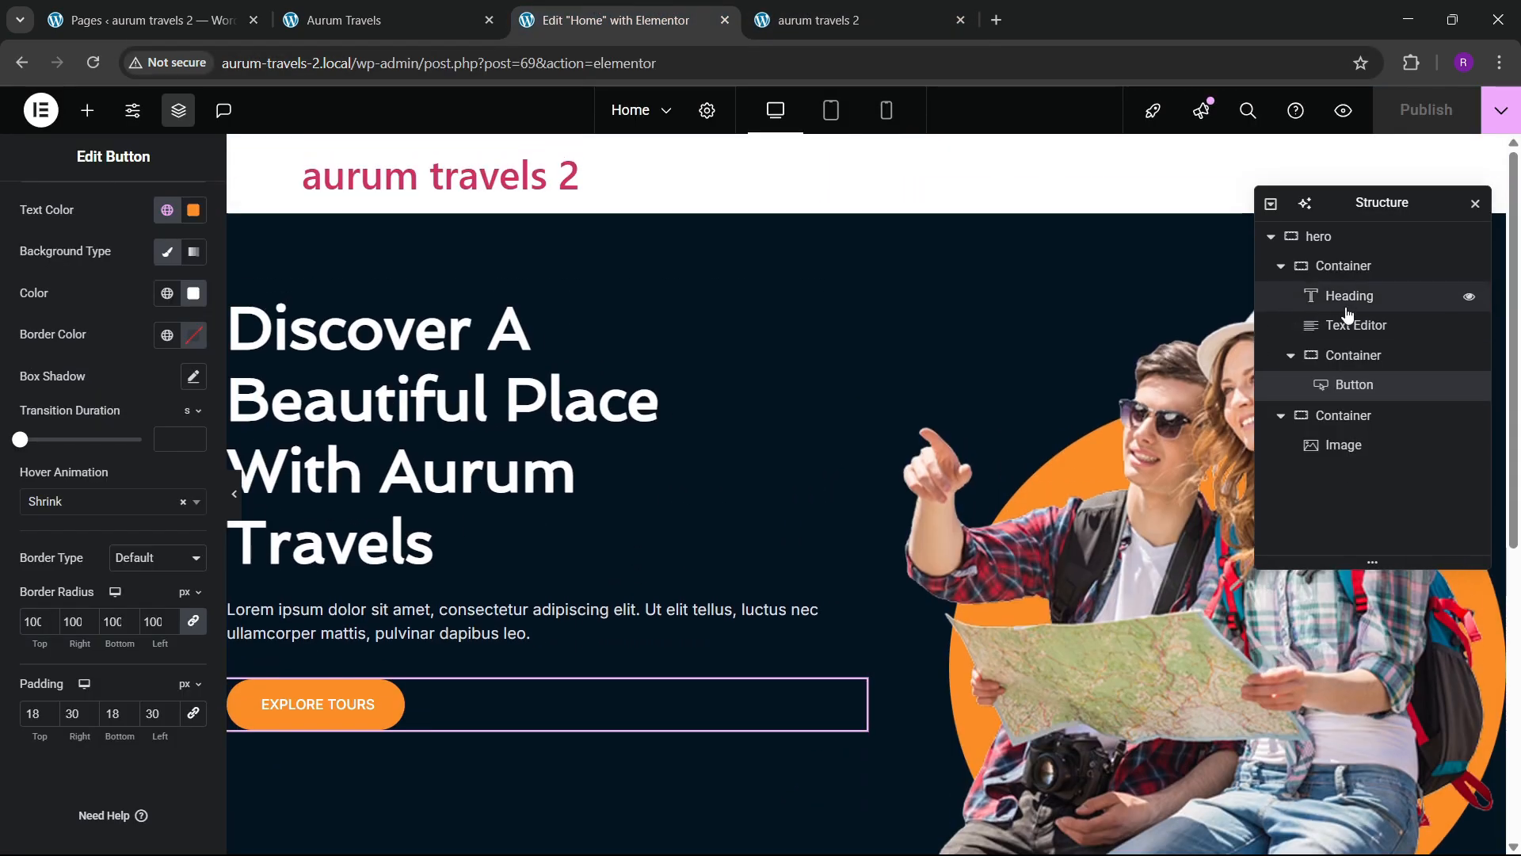
- Select the hero section container and set its top padding to 8
{"action": "left_click", "coordinate": [1344, 264]}
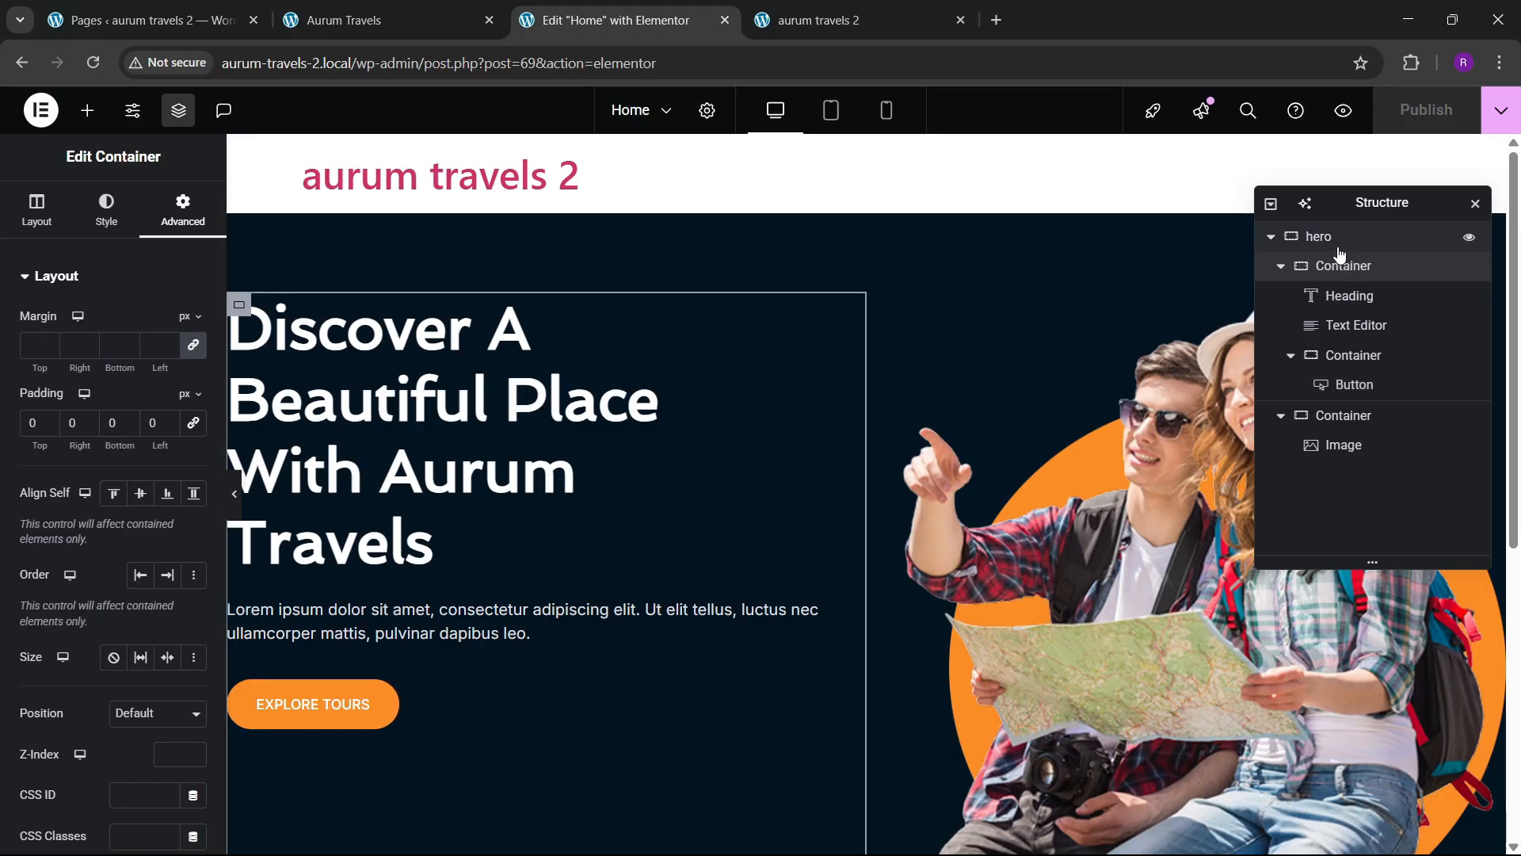
{"action": "left_click", "coordinate": [1318, 236]}
{"action": "left_click", "coordinate": [182, 209]}
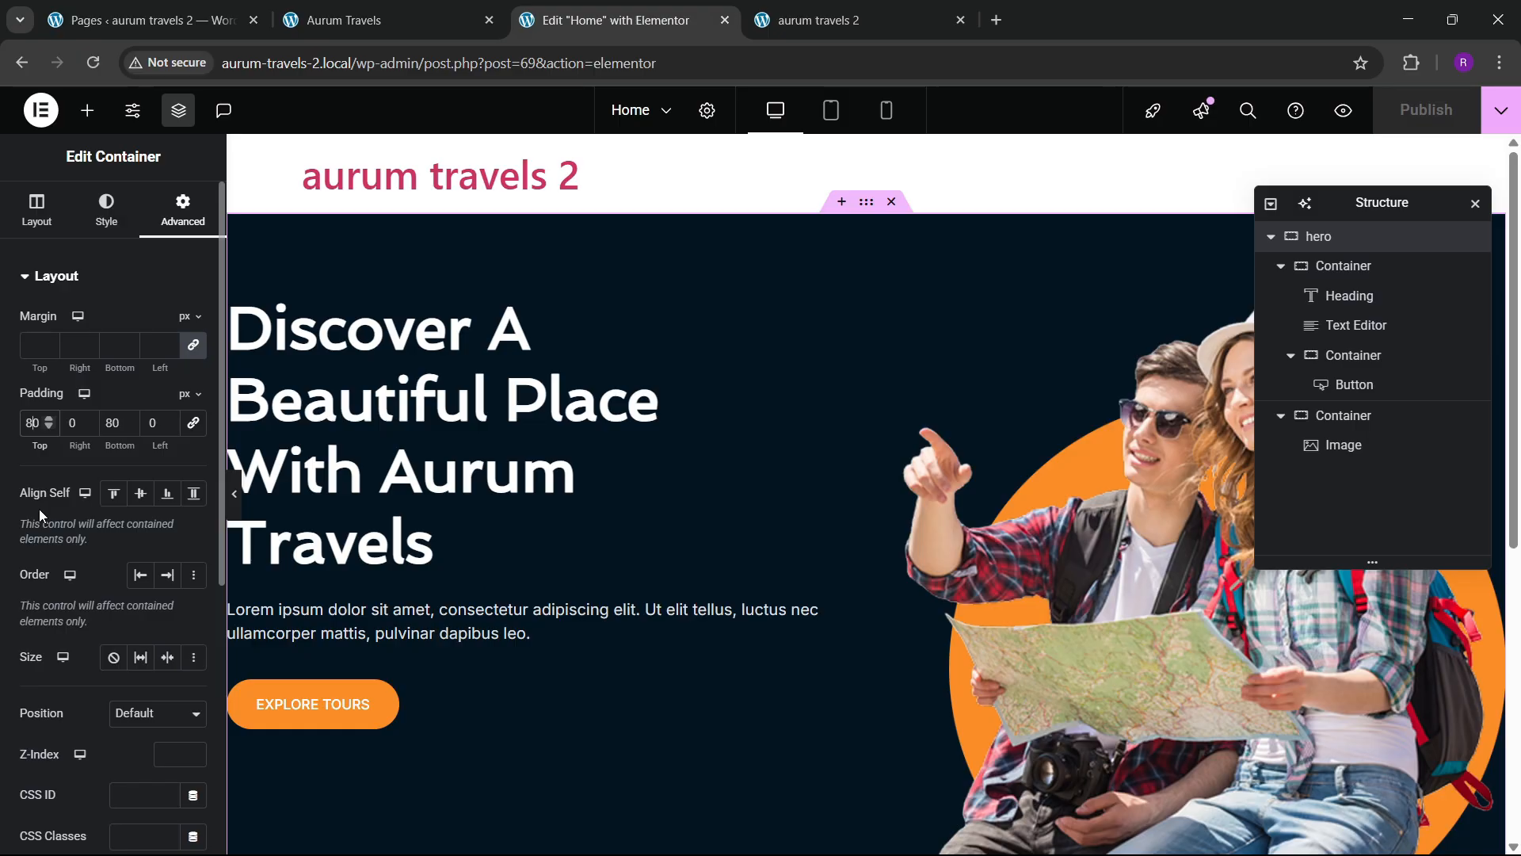
{"action": "key", "text": "BackSpace"}
{"action": "type", "text": "8"}
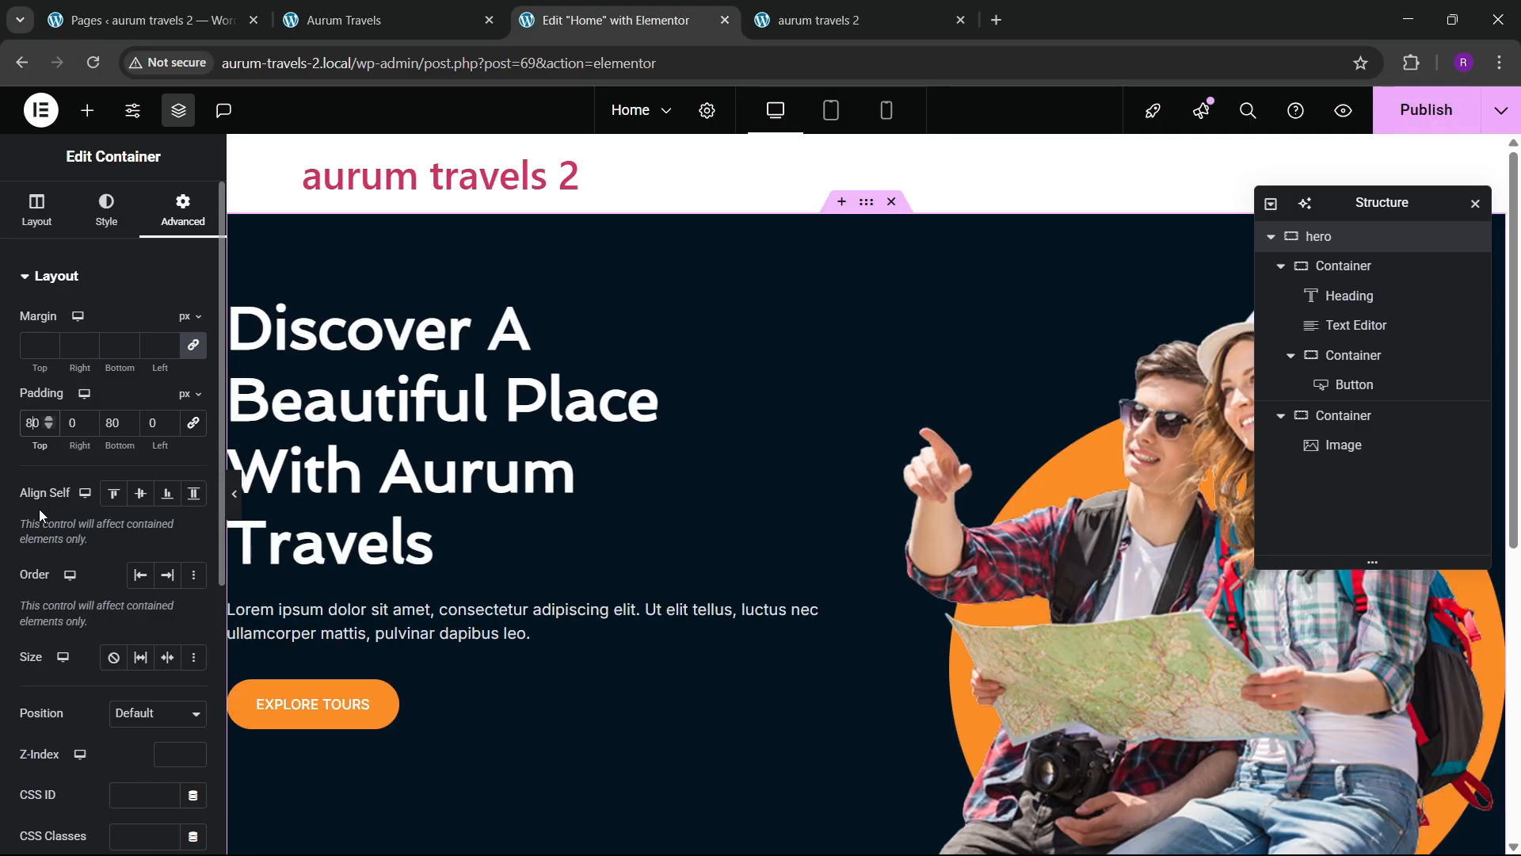
- Set the hero container's Justify Content to Space Between, keeping the gaps at 0
{"action": "left_click", "coordinate": [49, 224]}
{"action": "scroll", "coordinate": [70, 448], "scroll_direction": "down", "scroll_amount": 1}
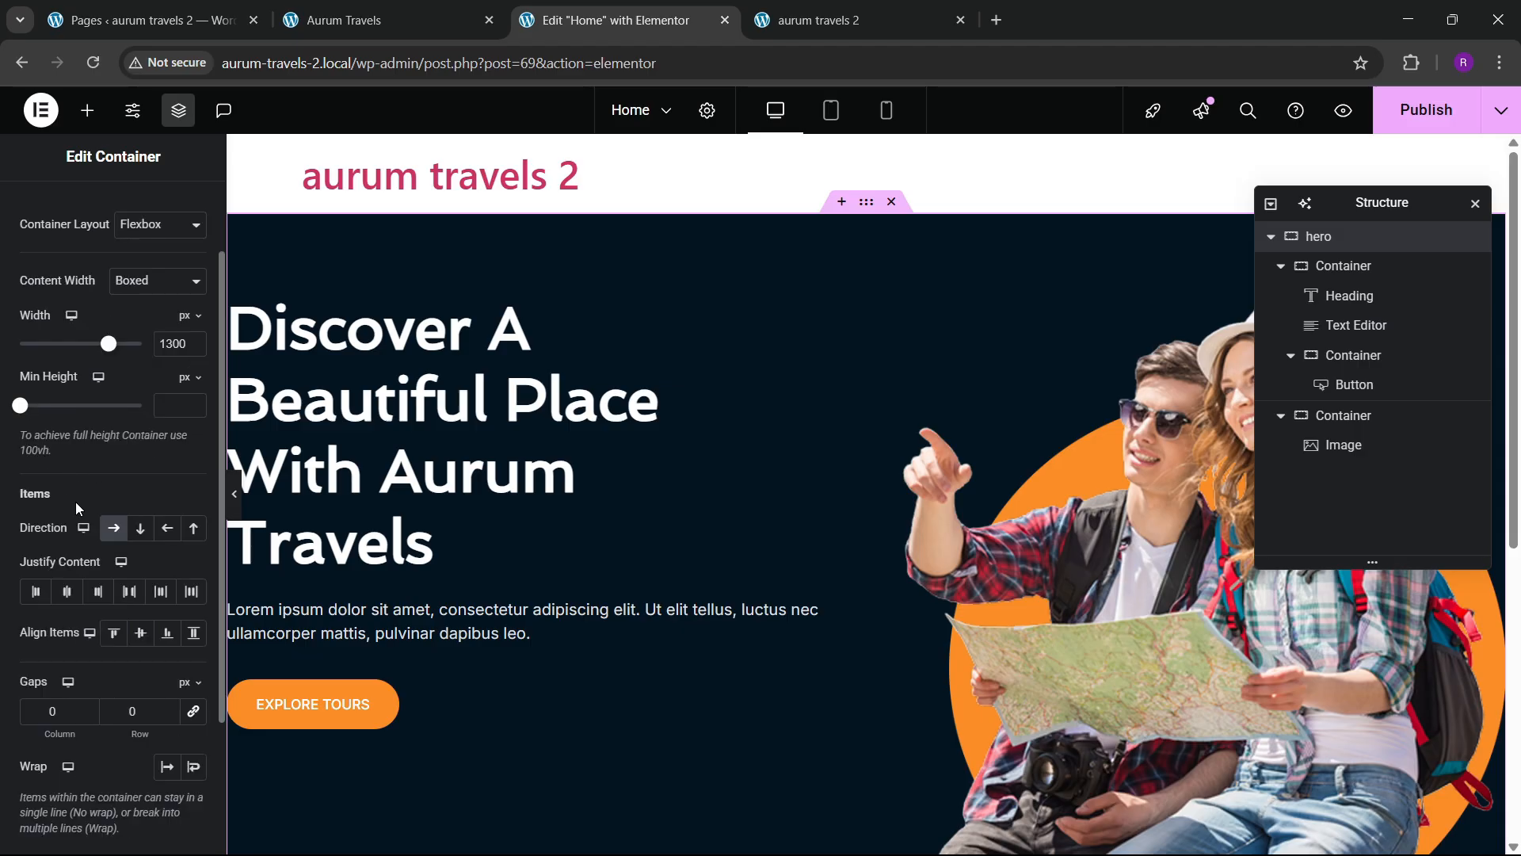
{"action": "left_click", "coordinate": [133, 592]}
{"action": "scroll", "coordinate": [877, 510], "scroll_direction": "down", "scroll_amount": 3}
{"action": "scroll", "coordinate": [872, 481], "scroll_direction": "up", "scroll_amount": 2}
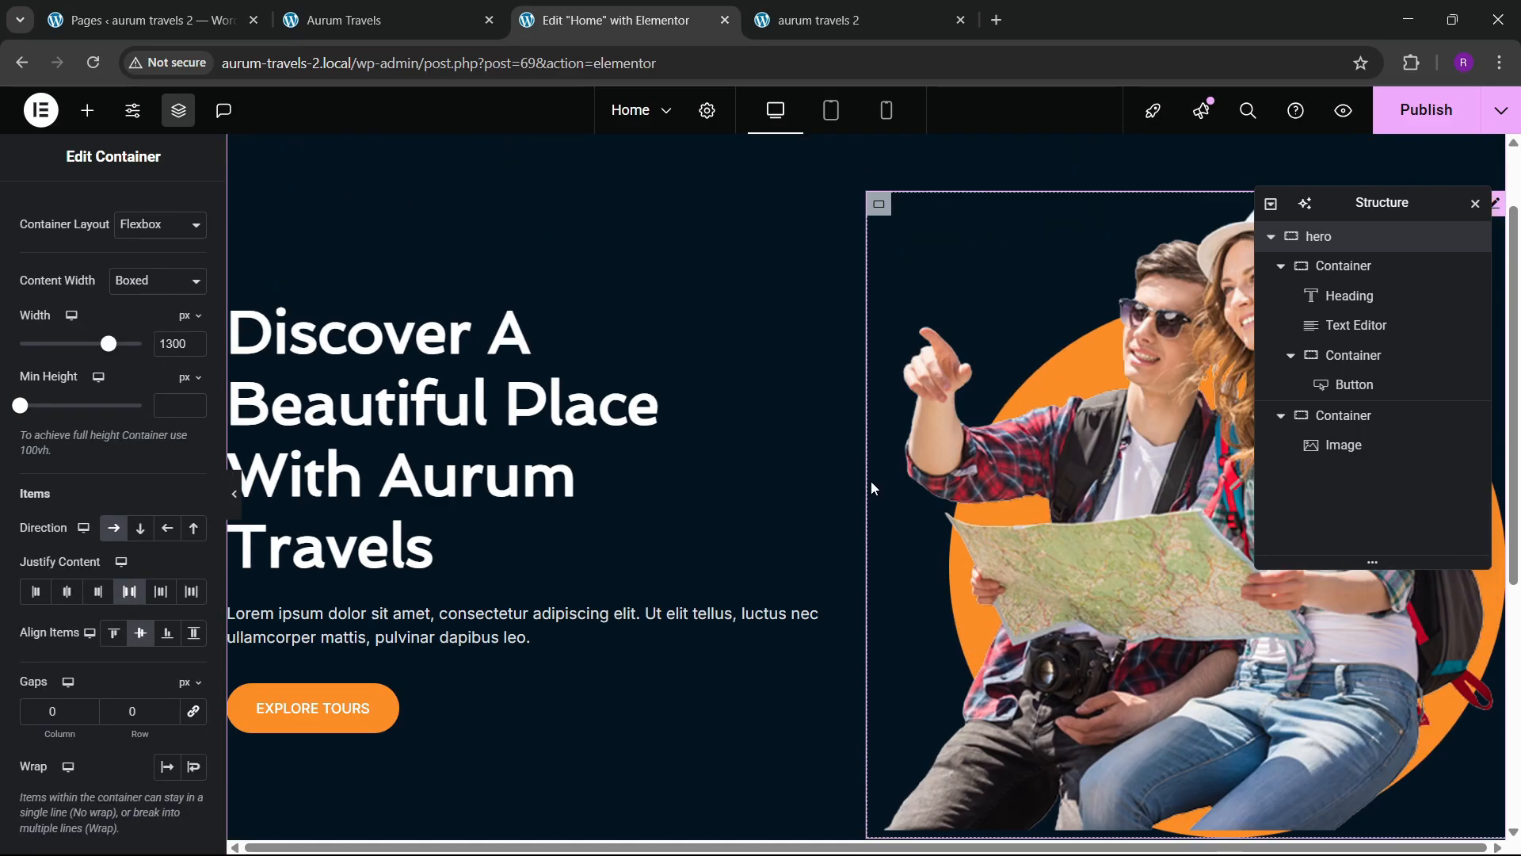
{"action": "scroll", "coordinate": [77, 526], "scroll_direction": "down", "scroll_amount": 2}
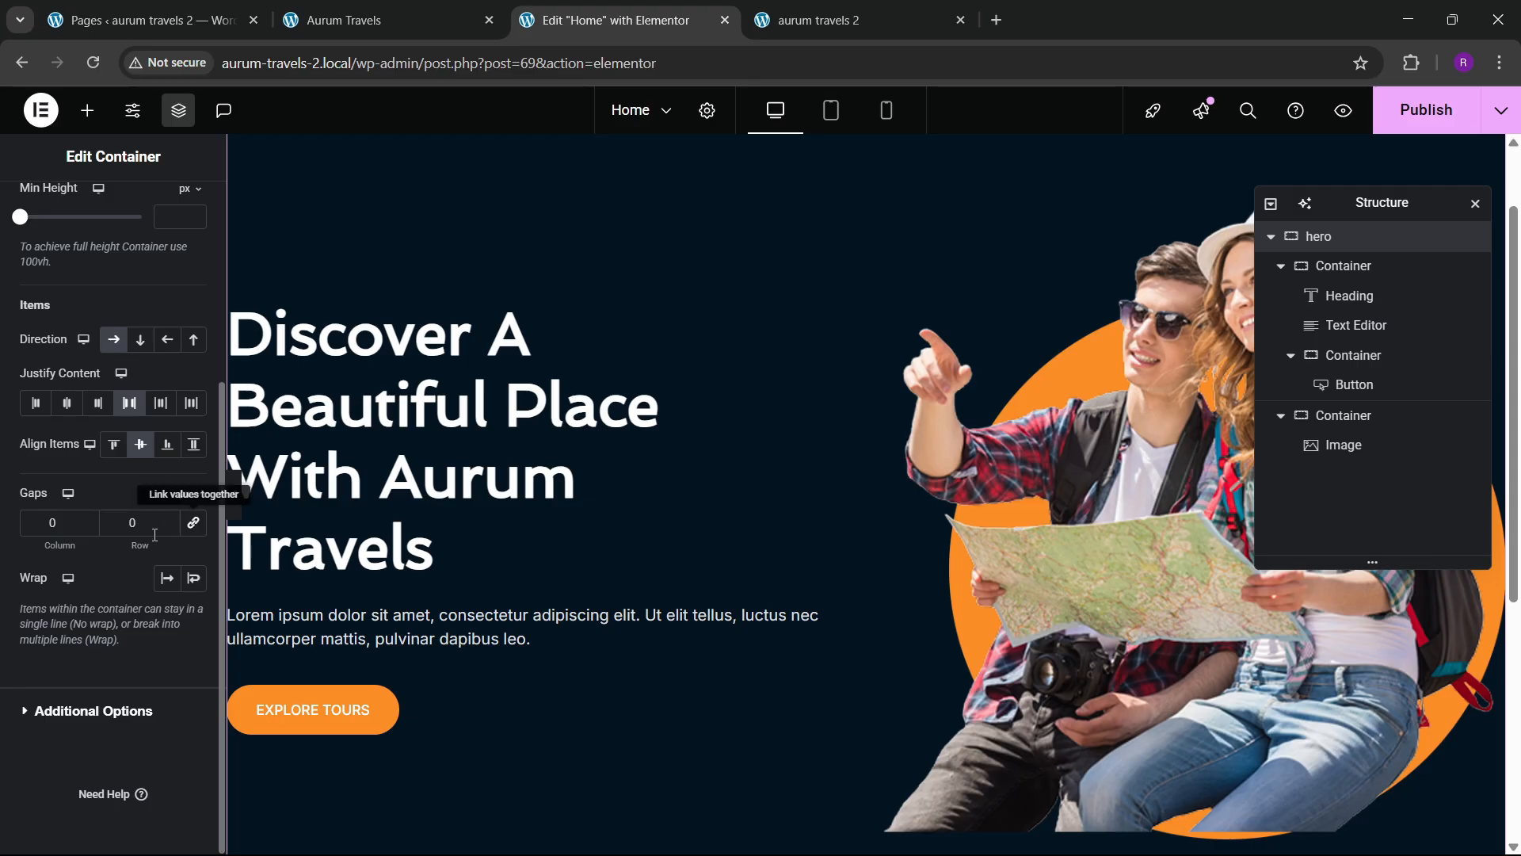
{"action": "left_click", "coordinate": [128, 522]}
{"action": "type", "text": "5"}
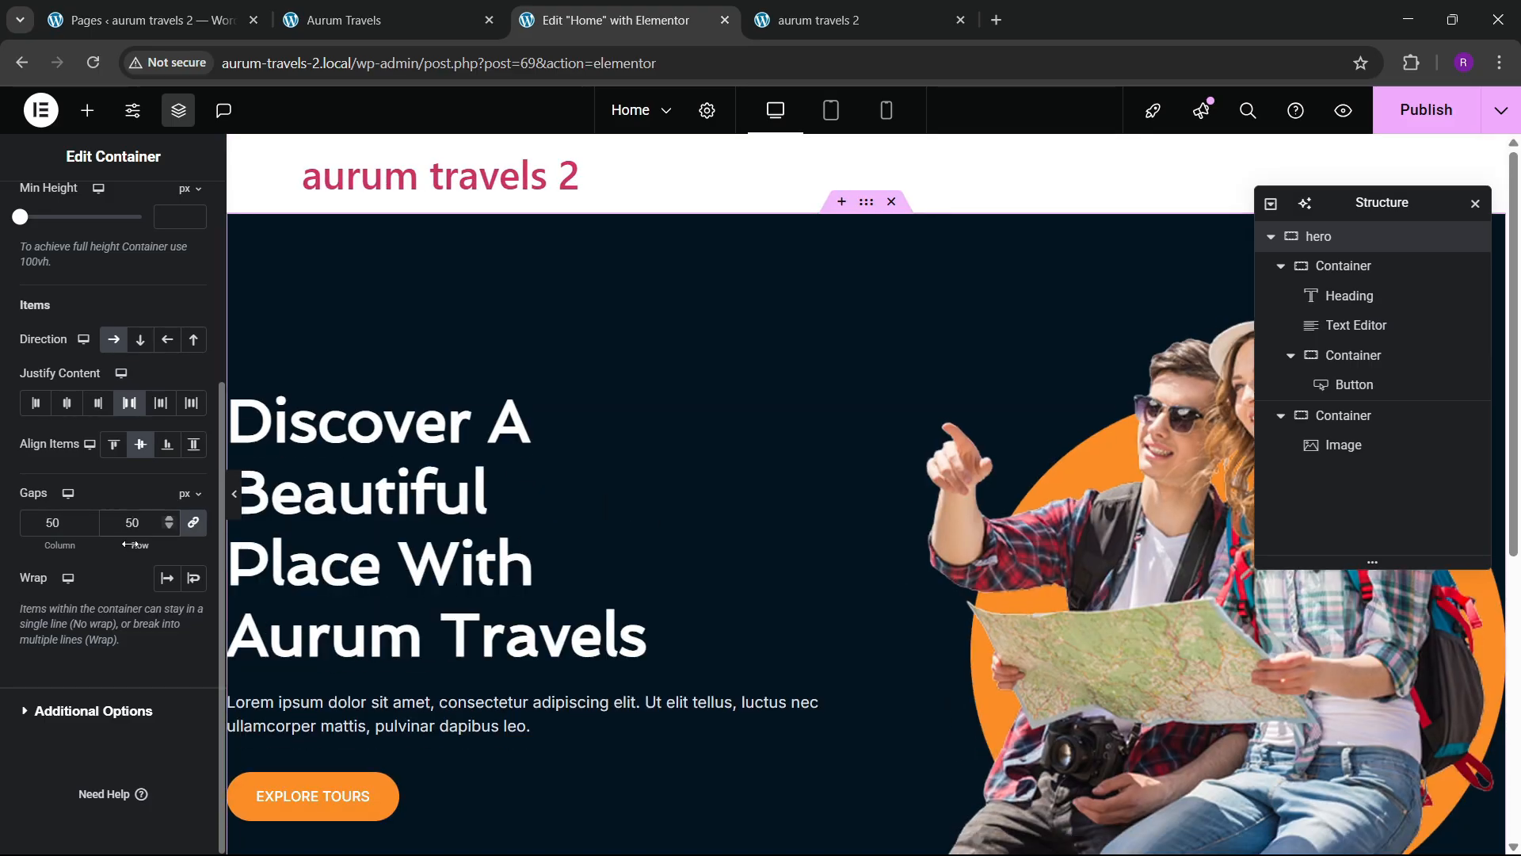
{"action": "key", "text": "BackSpace"}
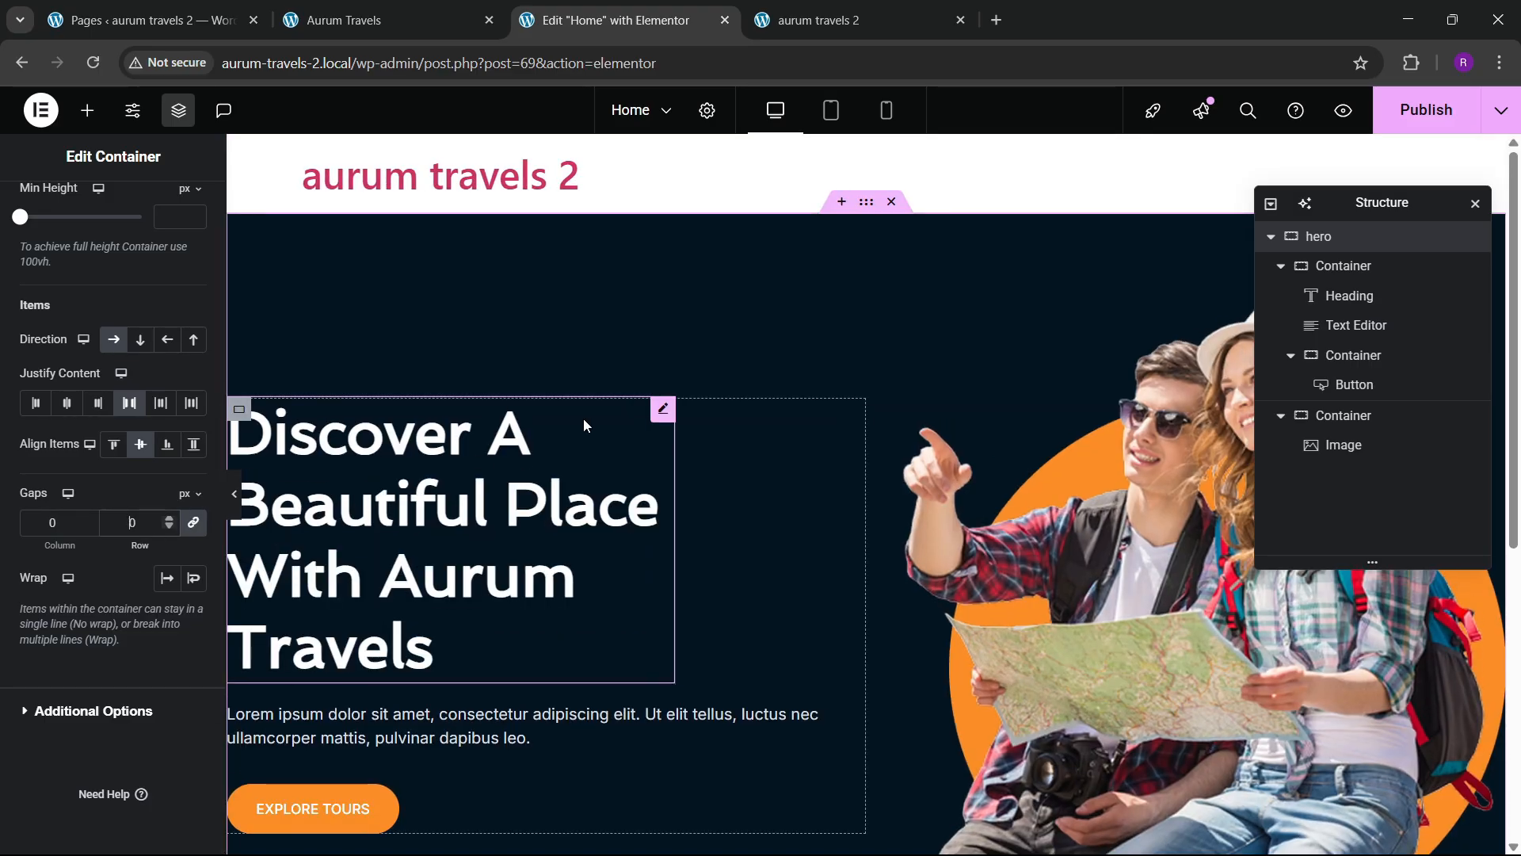
{"action": "scroll", "coordinate": [585, 426], "scroll_direction": "down", "scroll_amount": 3}
- Align the hero image to the right
{"action": "left_click", "coordinate": [1066, 445]}
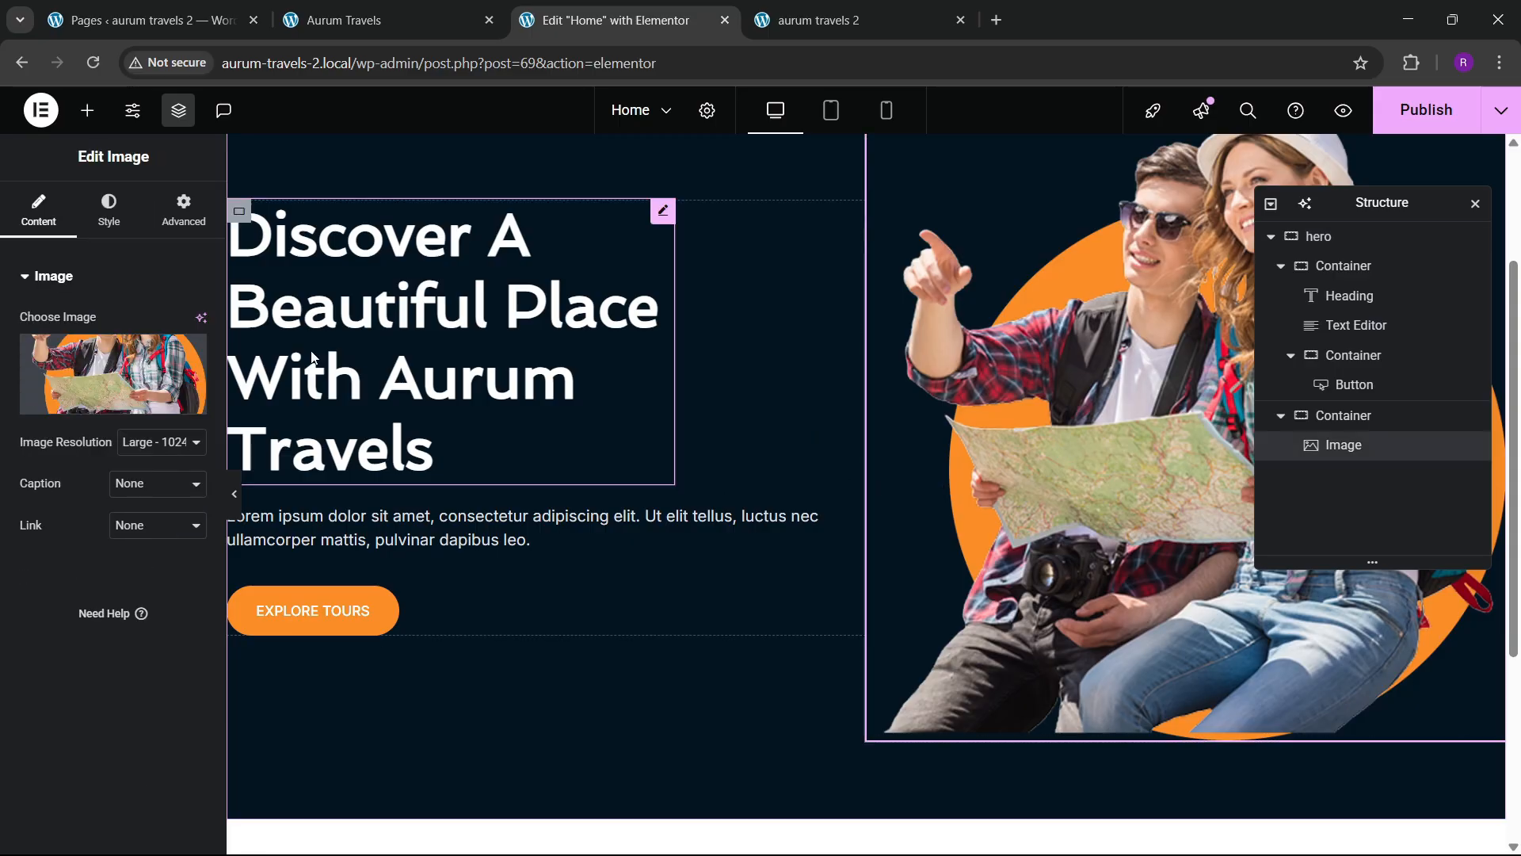
{"action": "left_click", "coordinate": [108, 209]}
{"action": "left_click", "coordinate": [194, 323]}
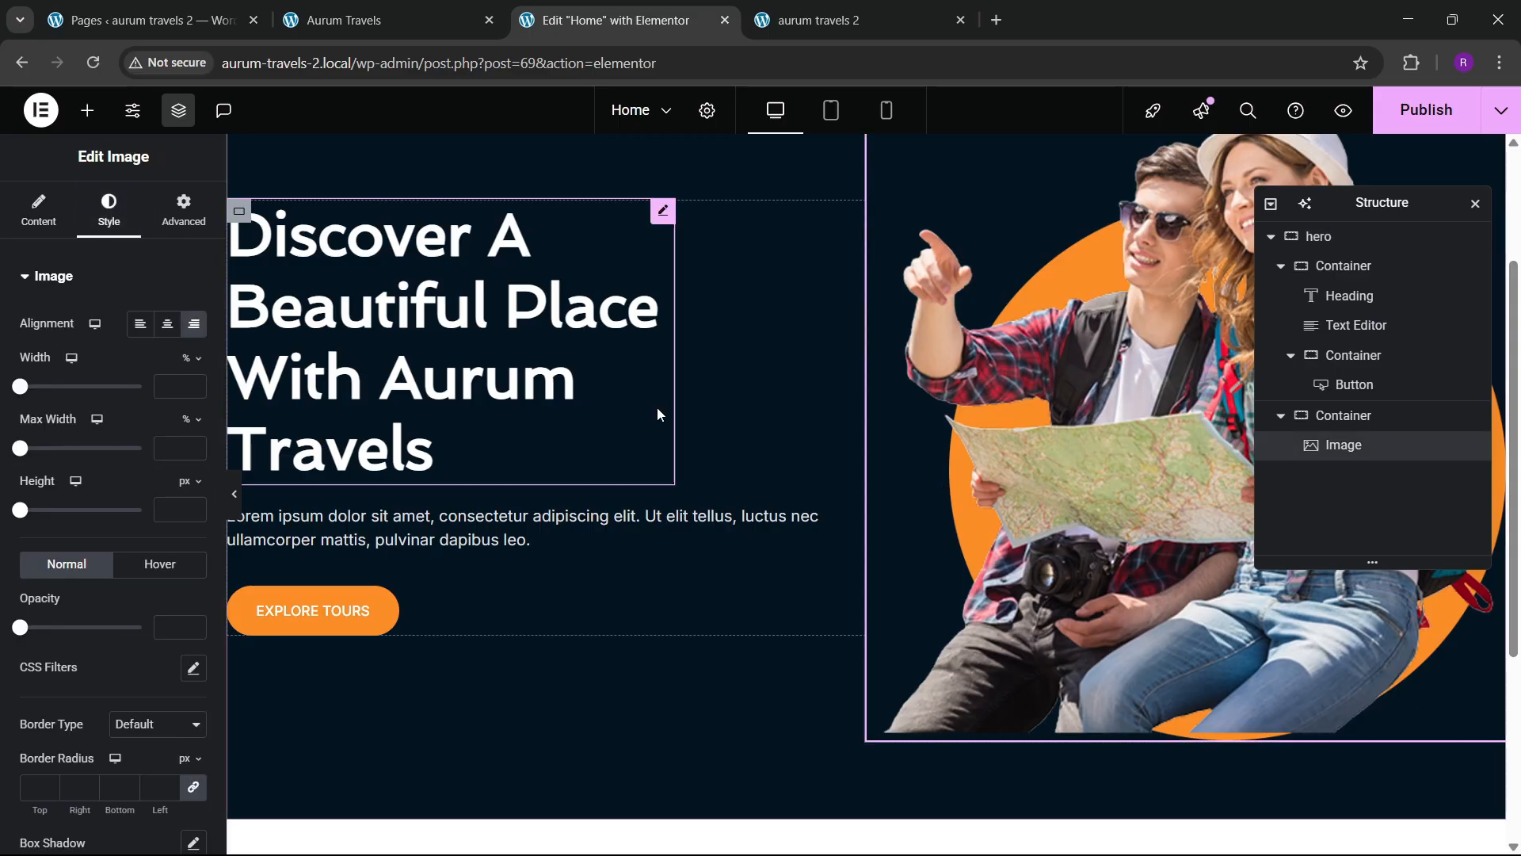
{"action": "scroll", "coordinate": [658, 414], "scroll_direction": "up", "scroll_amount": 3}
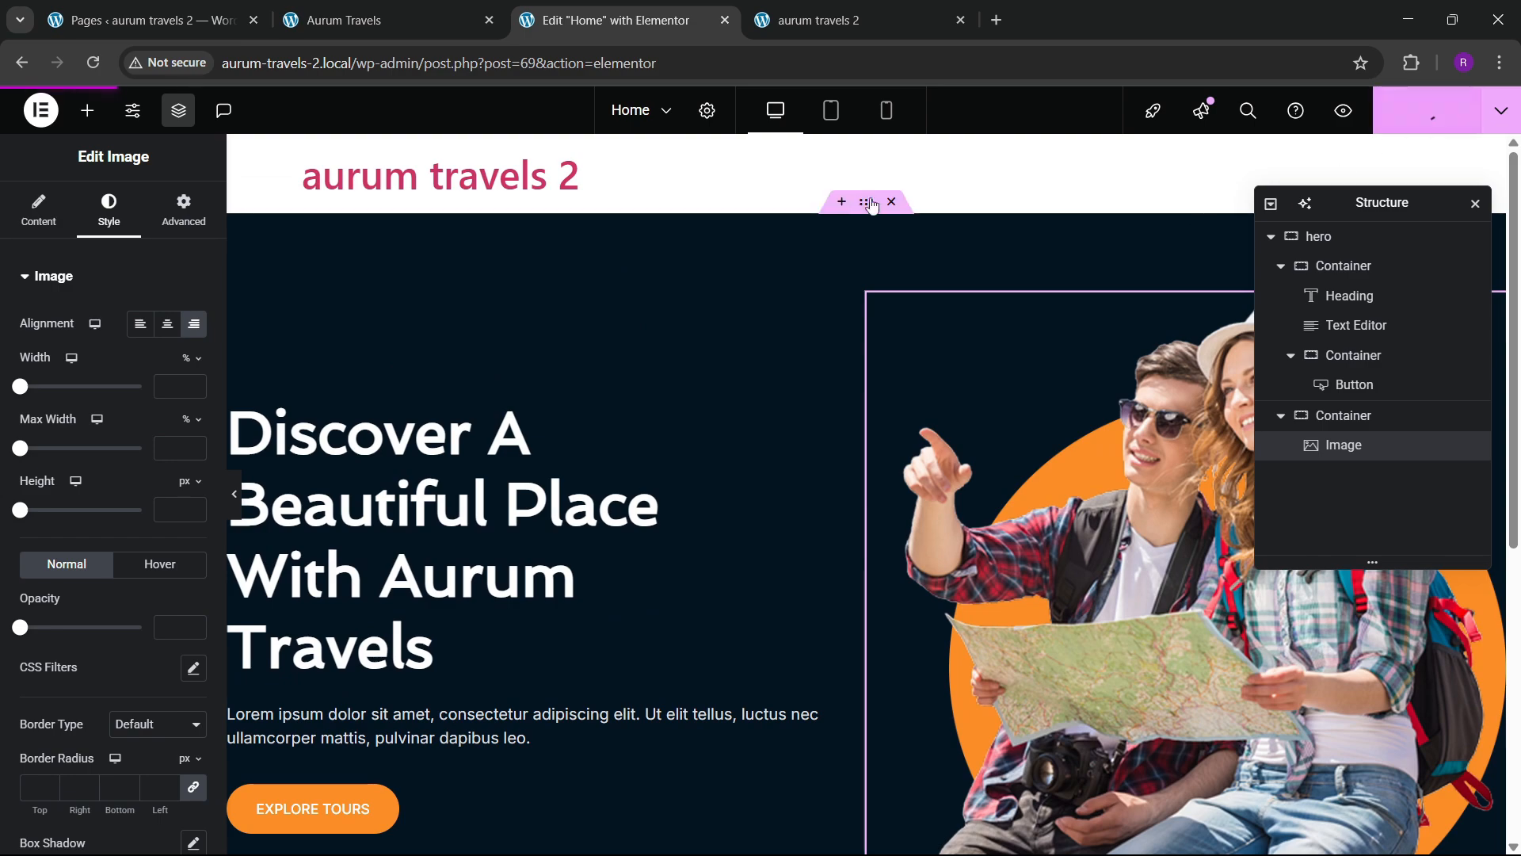
- Reload the live page to check the hero changes, then compare it with the Travella reference site
{"action": "left_click", "coordinate": [800, 20]}
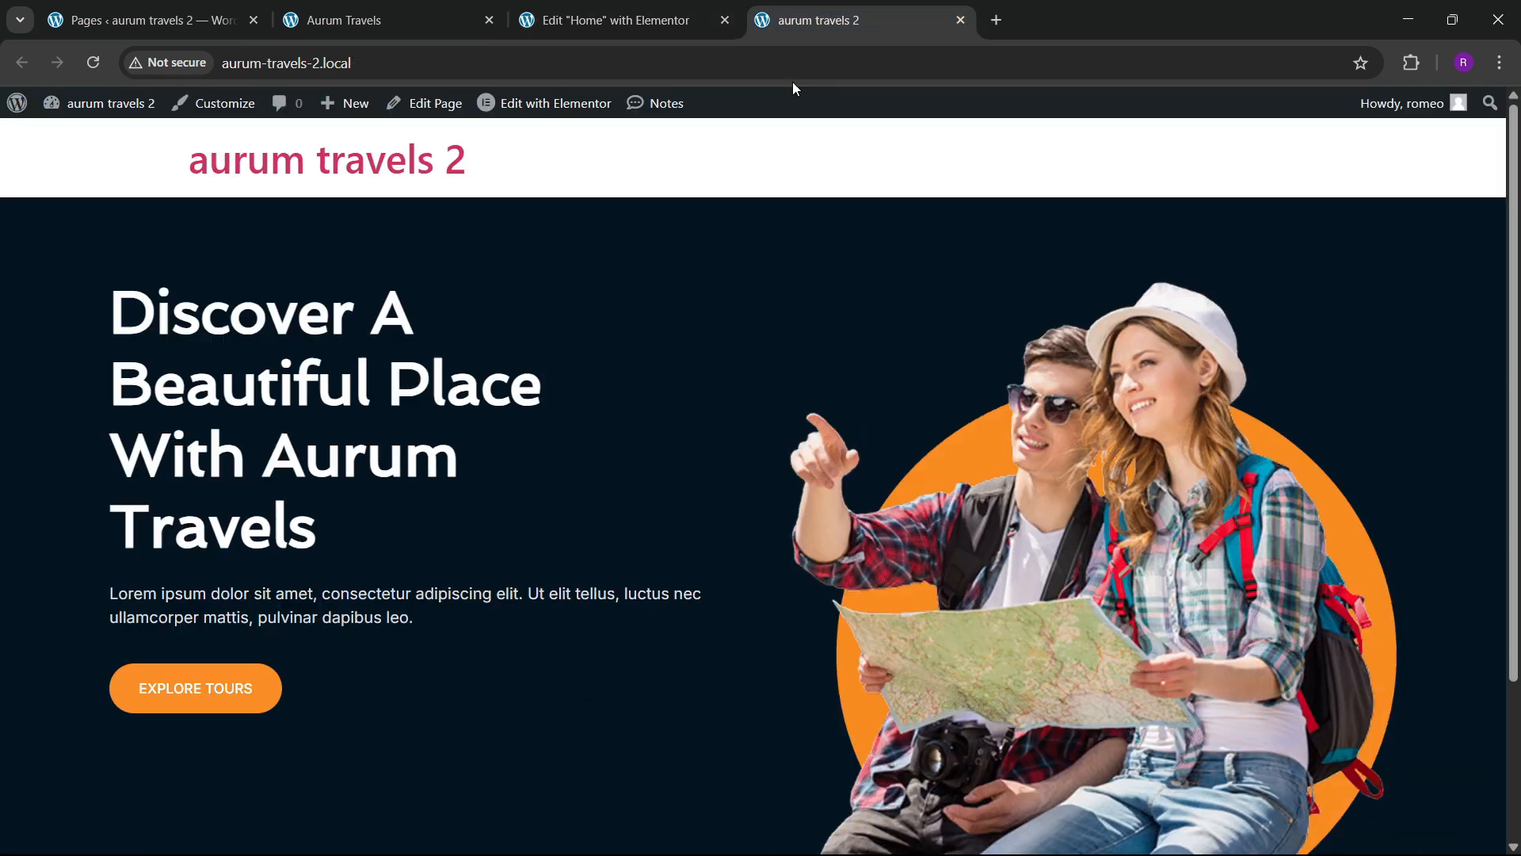
{"action": "left_click", "coordinate": [92, 63]}
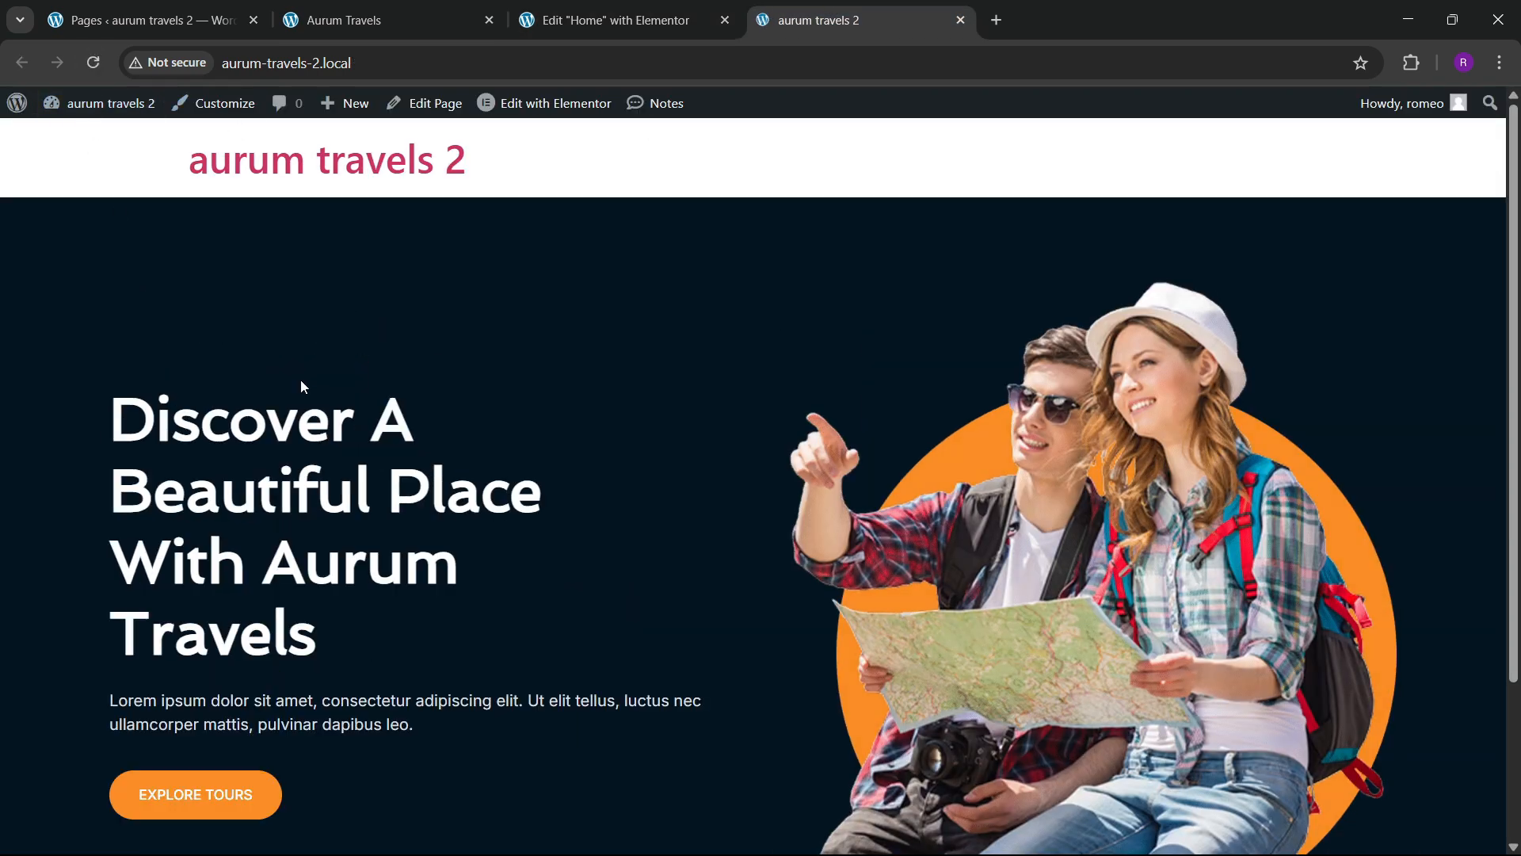
{"action": "scroll", "coordinate": [465, 523], "scroll_direction": "down", "scroll_amount": 3}
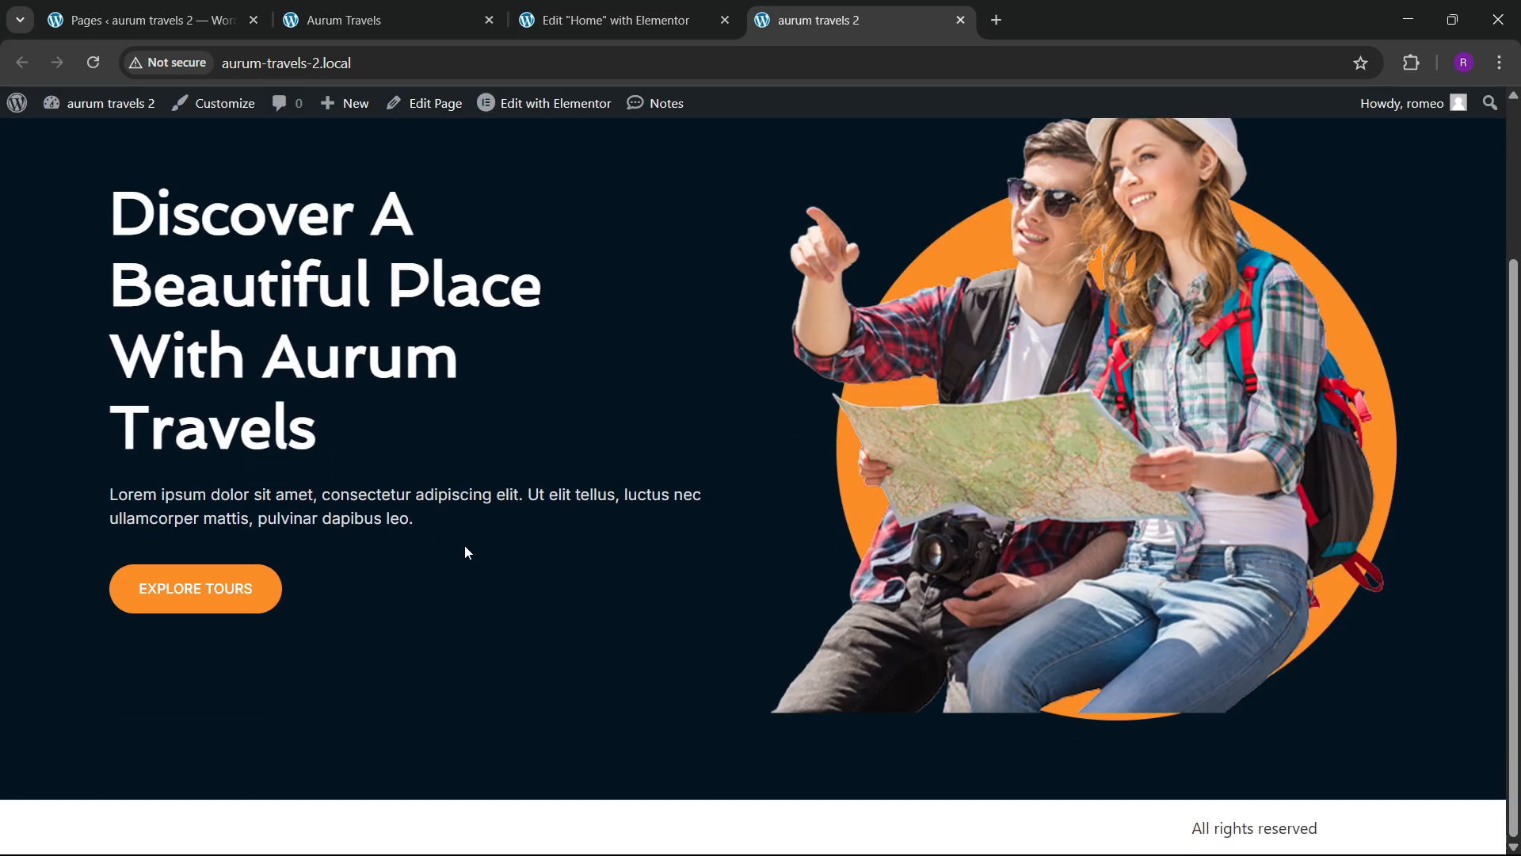
{"action": "left_click", "coordinate": [311, 8]}
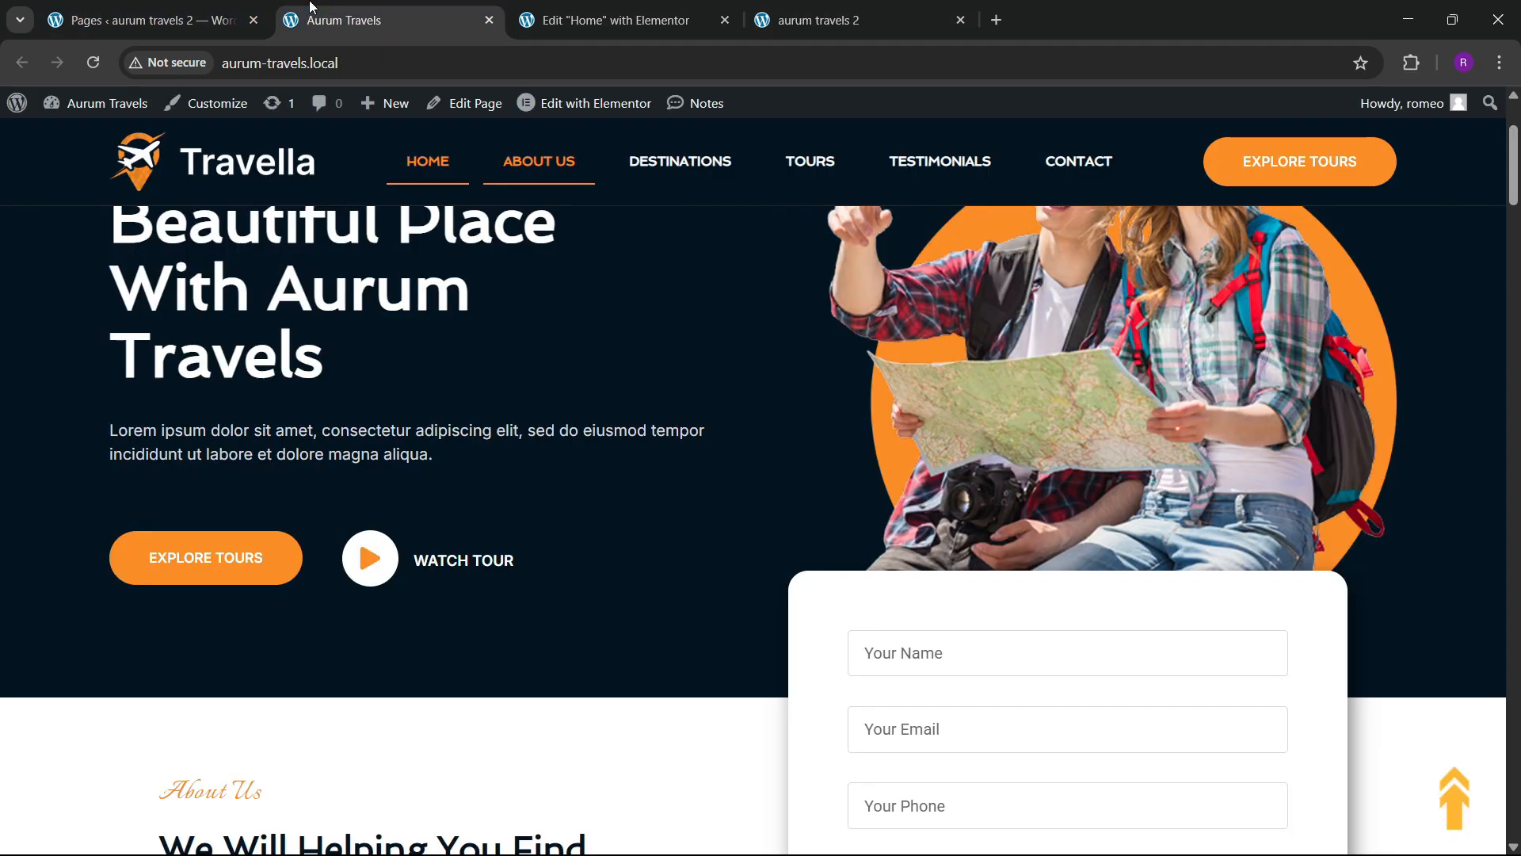
{"action": "left_click", "coordinate": [578, 36]}
- Drag an Icon Box widget into the hero next to the Explore Tours button
{"action": "left_click", "coordinate": [87, 110]}
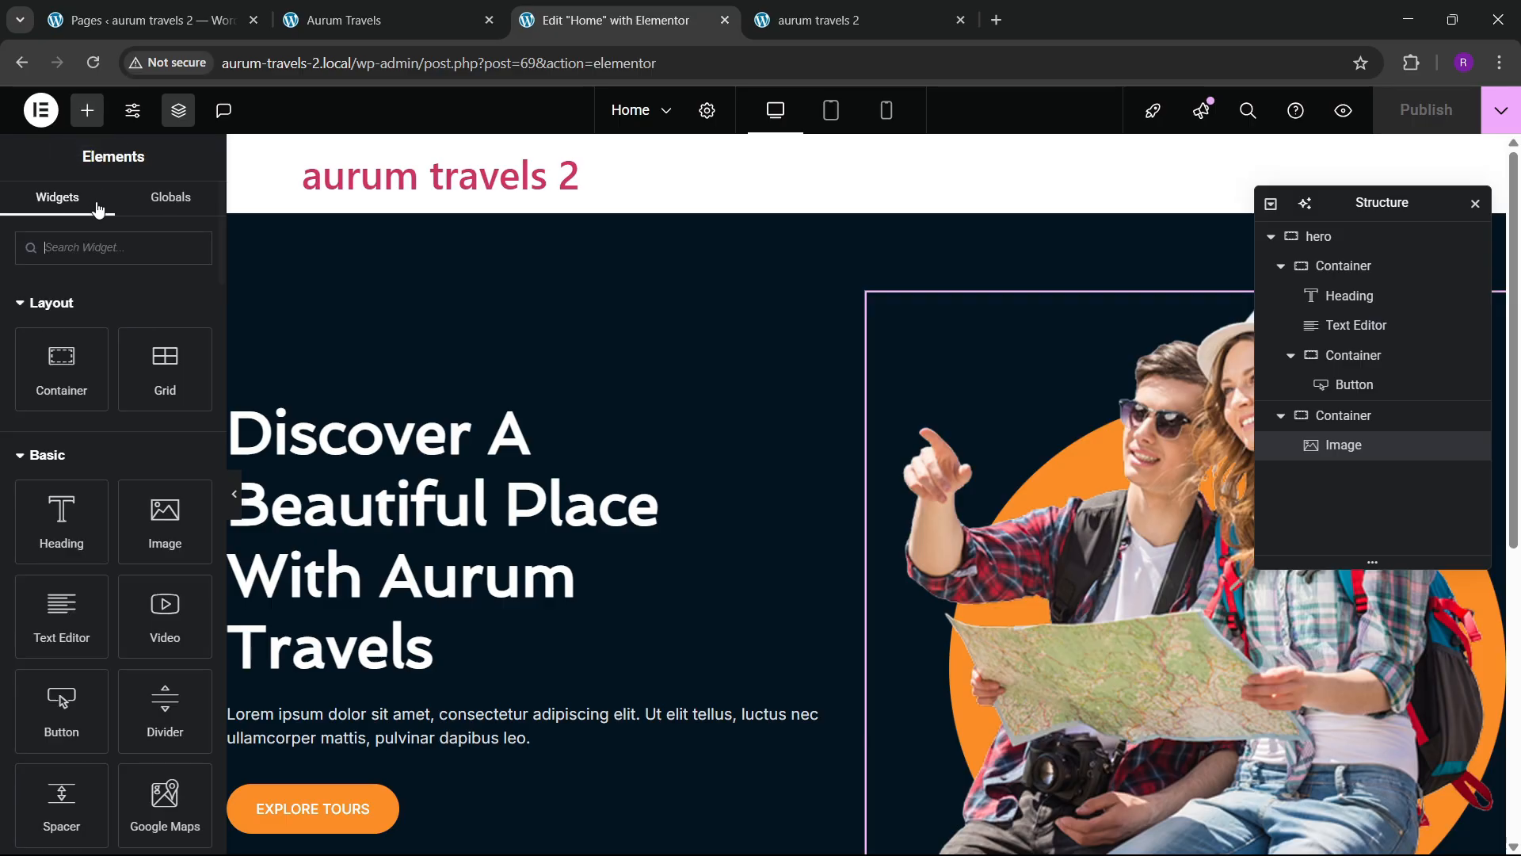
{"action": "type", "text": "icon"}
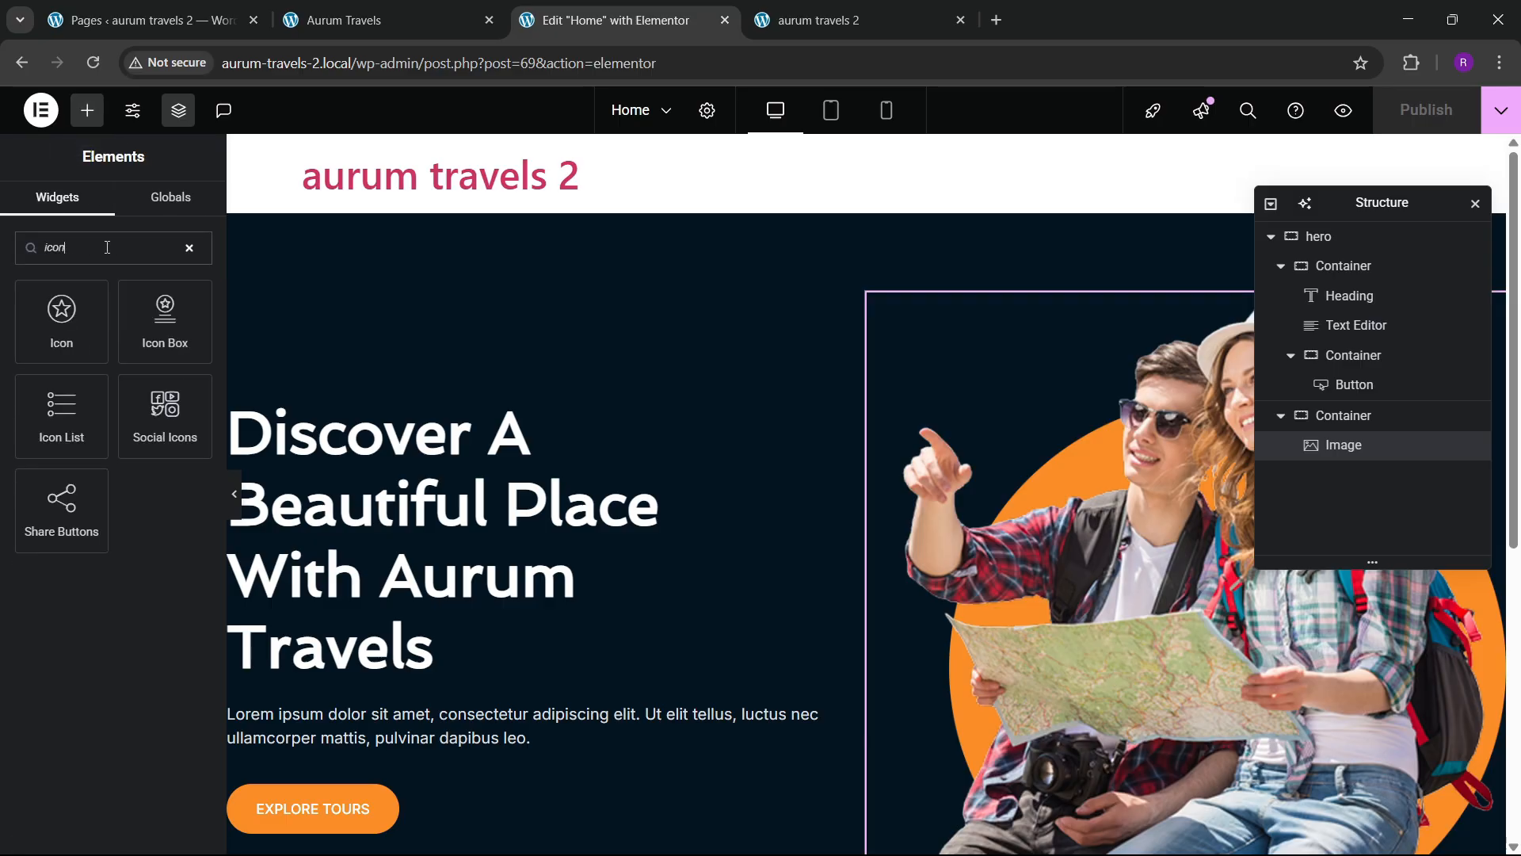
{"action": "scroll", "coordinate": [475, 333], "scroll_direction": "down", "scroll_amount": 3}
{"action": "left_click_drag", "start_coordinate": [165, 321], "coordinate": [406, 610]}
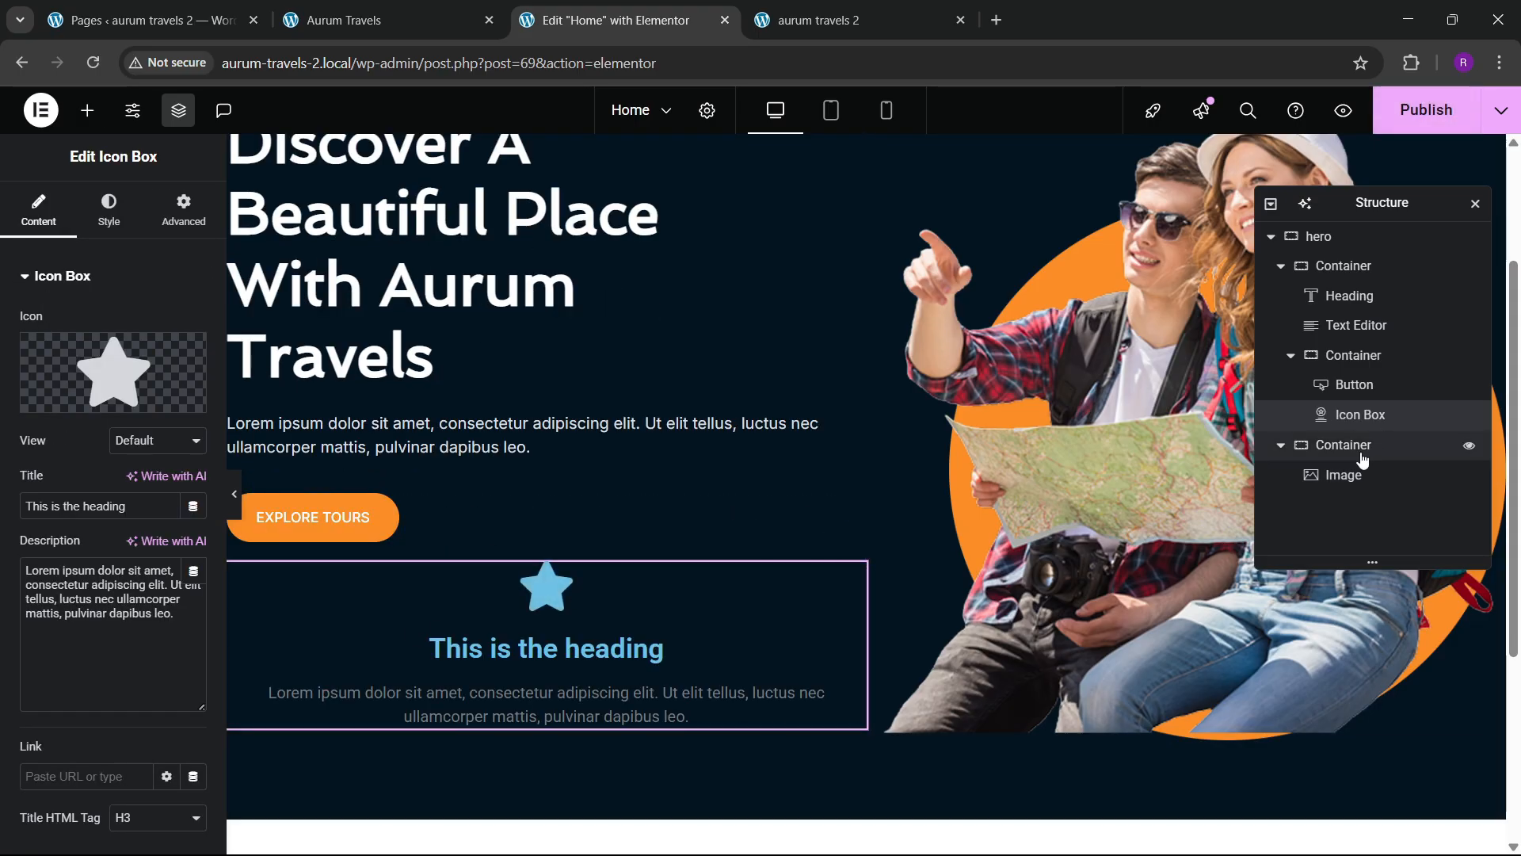
- Set the button and icon box container to Direction Row with items vertically centred
{"action": "left_click", "coordinate": [1318, 355]}
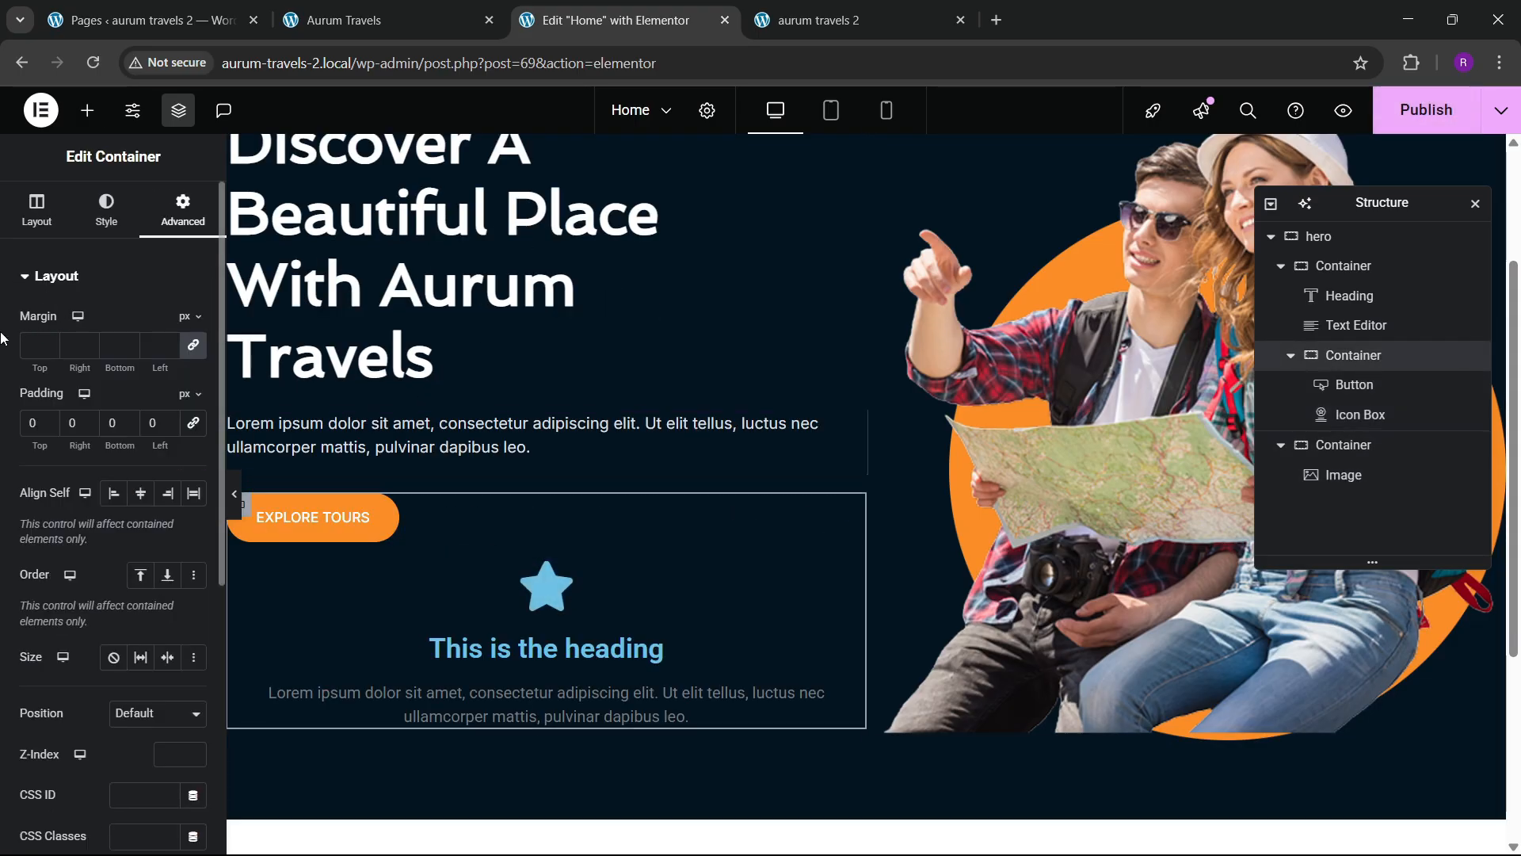
{"action": "left_click", "coordinate": [21, 214]}
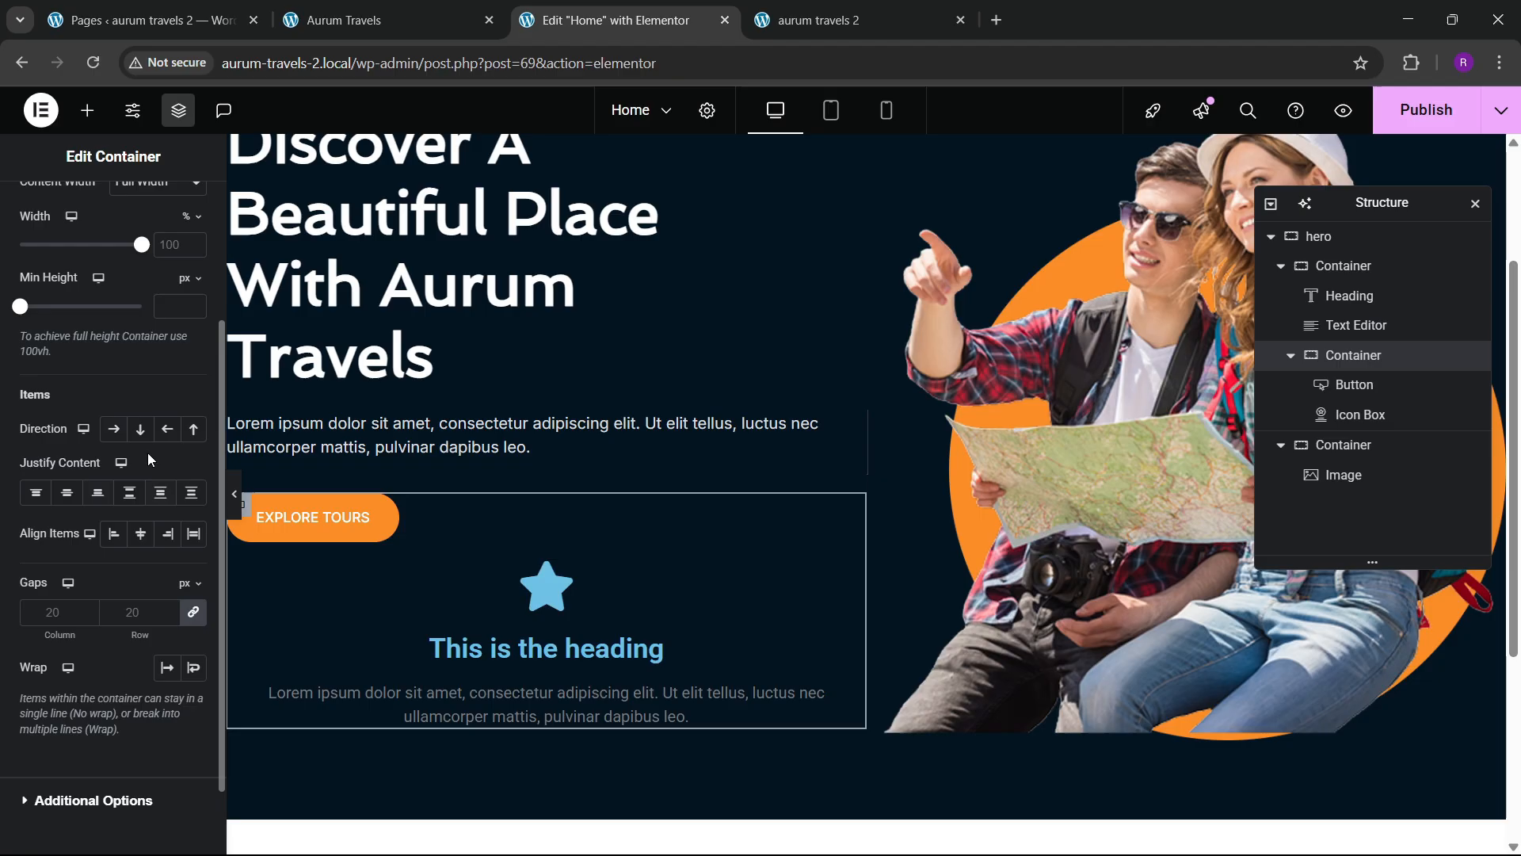
{"action": "left_click", "coordinate": [114, 428]}
{"action": "left_click", "coordinate": [139, 534]}
{"action": "left_click", "coordinate": [113, 534]}
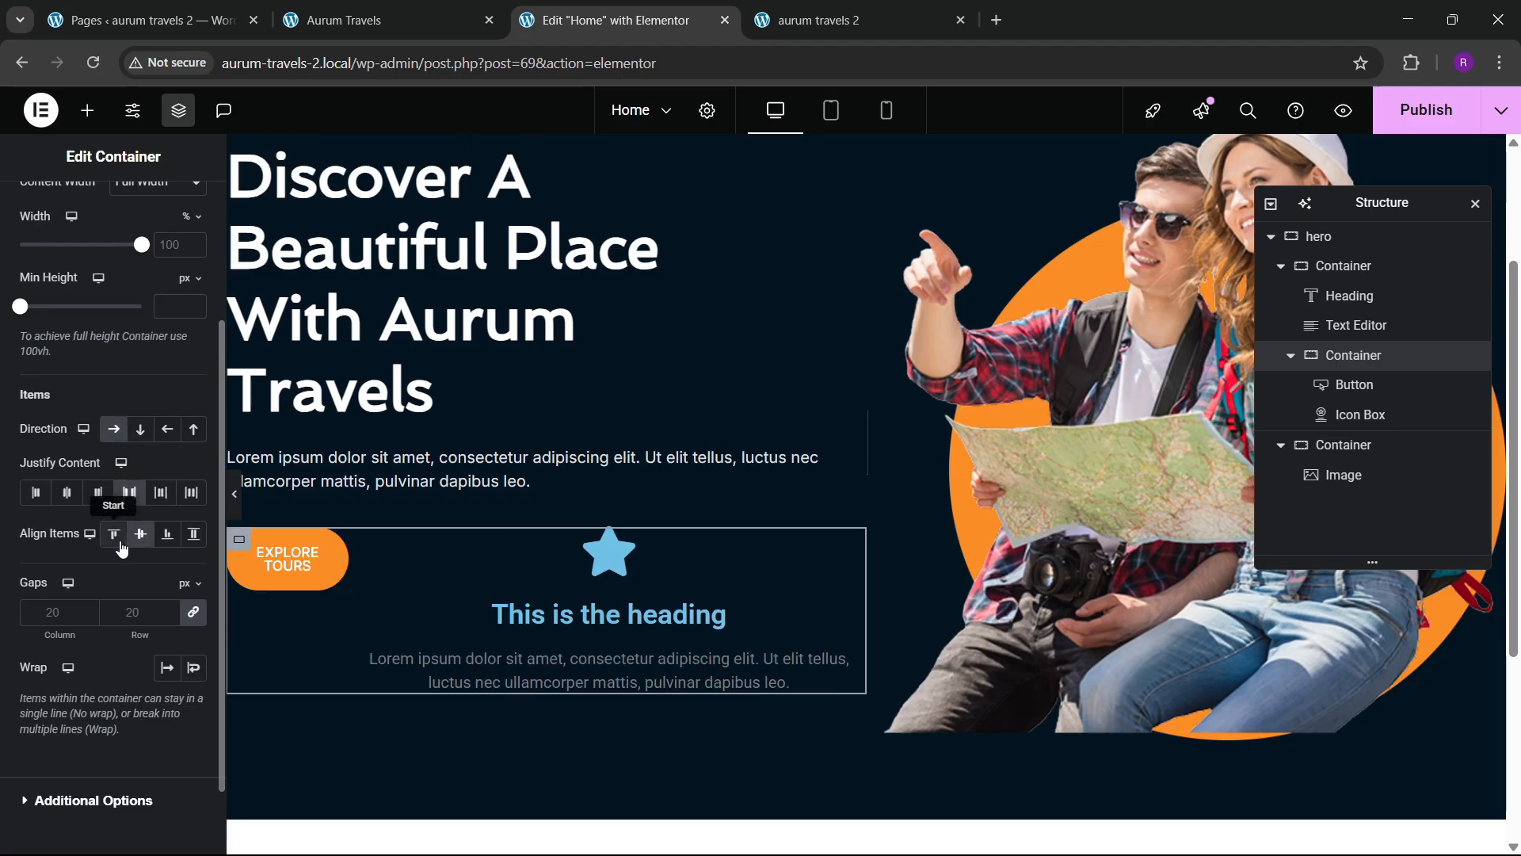
{"action": "left_click", "coordinate": [140, 534]}
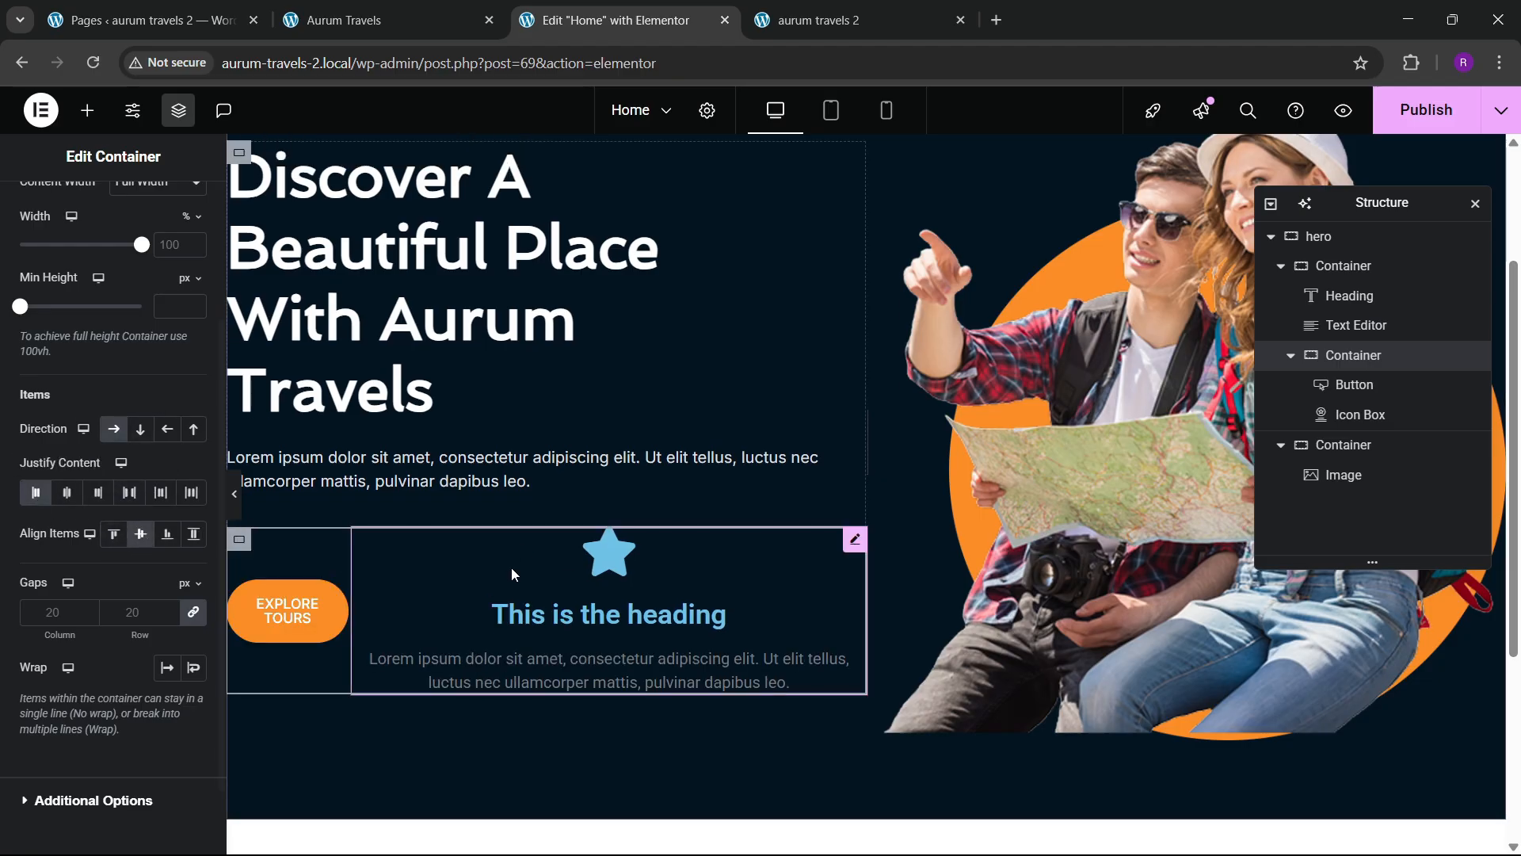
- Set the icon box's Icon Position to Left and the container gaps to 50
{"action": "left_click", "coordinate": [572, 570]}
{"action": "left_click", "coordinate": [109, 210]}
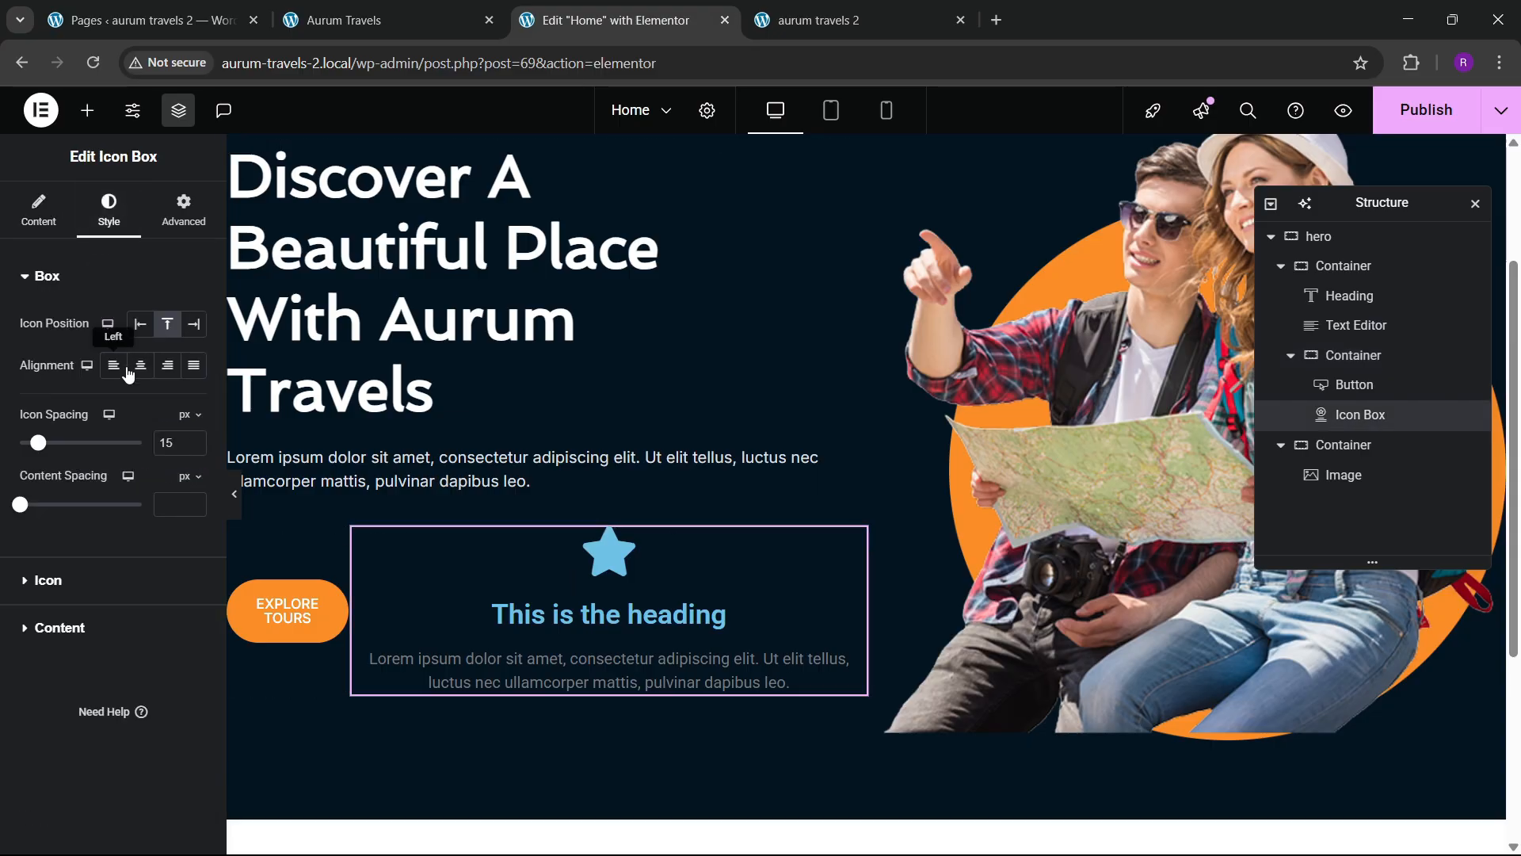
{"action": "left_click", "coordinate": [141, 323]}
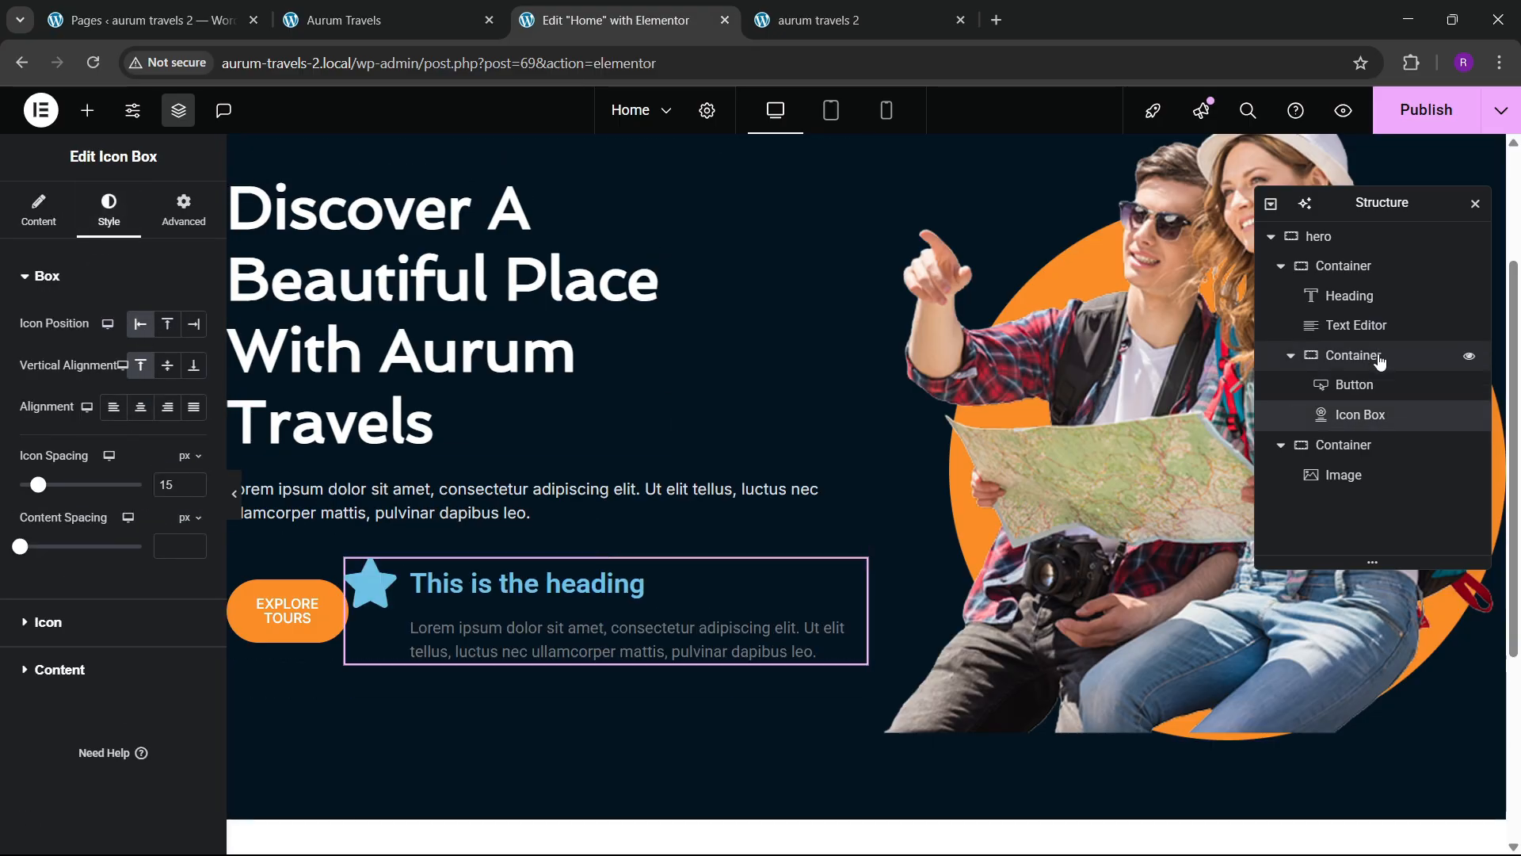
{"action": "left_click", "coordinate": [1377, 356]}
{"action": "scroll", "coordinate": [123, 554], "scroll_direction": "down", "scroll_amount": 2}
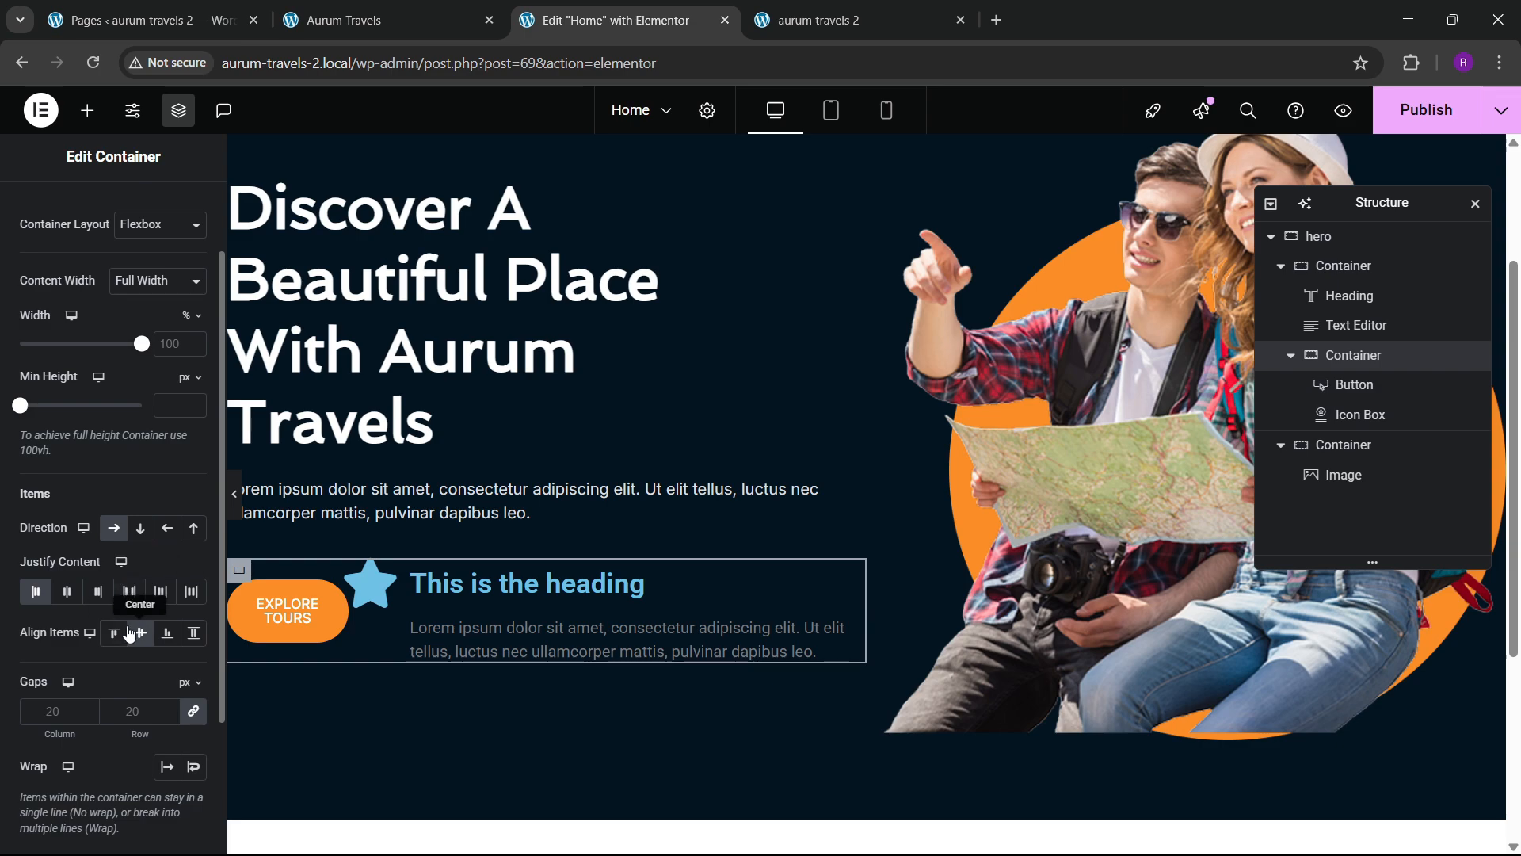
{"action": "left_click", "coordinate": [130, 711]}
{"action": "type", "text": "50"}
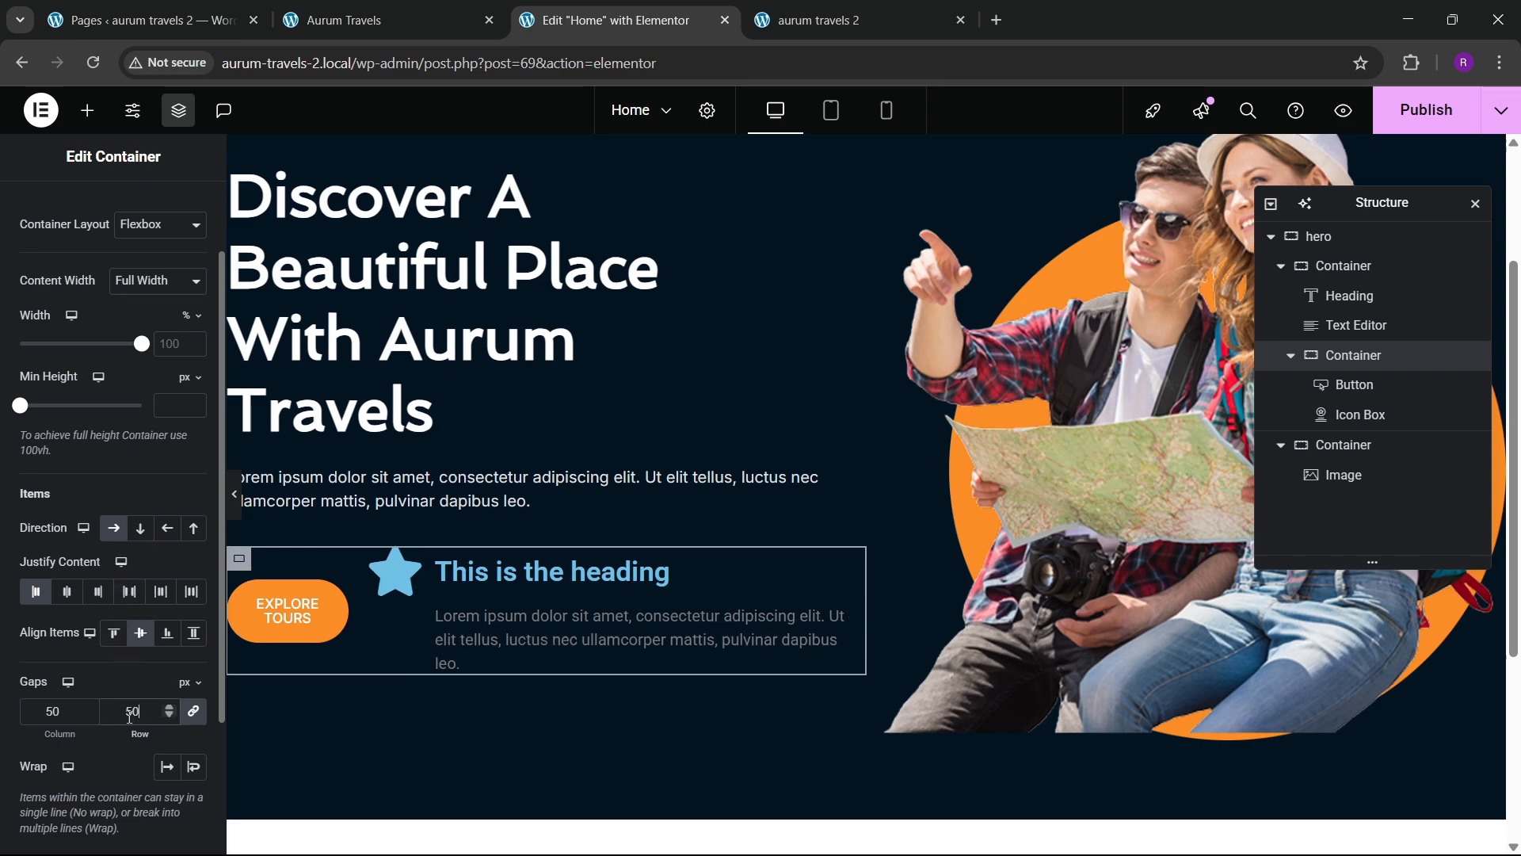
- Compare the layout with the Travella reference site and the local Aurum Travels site
{"action": "left_click", "coordinate": [396, 18]}
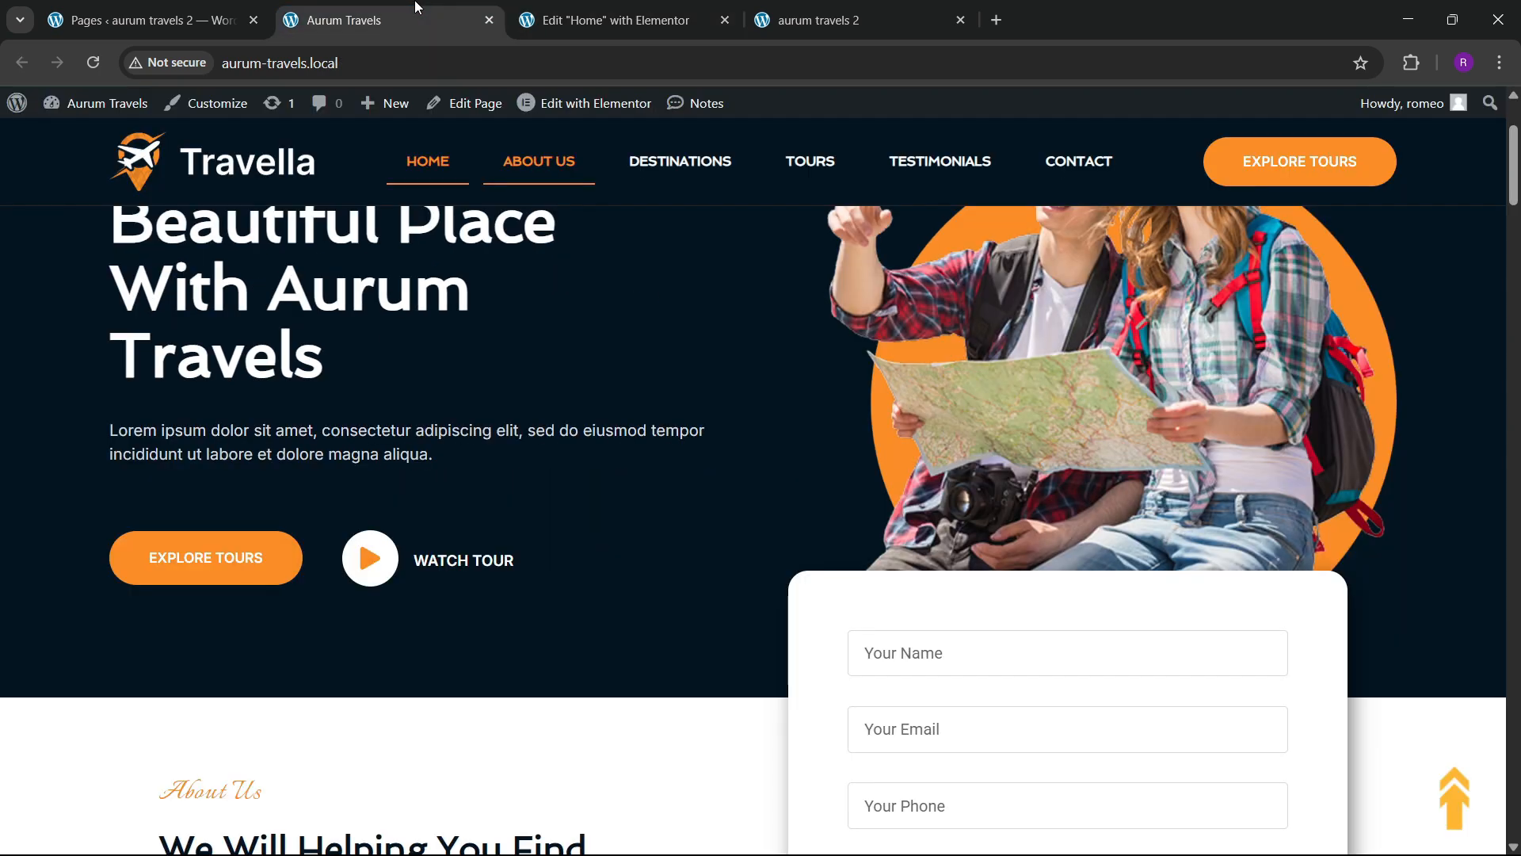
{"action": "left_click", "coordinate": [803, 9]}
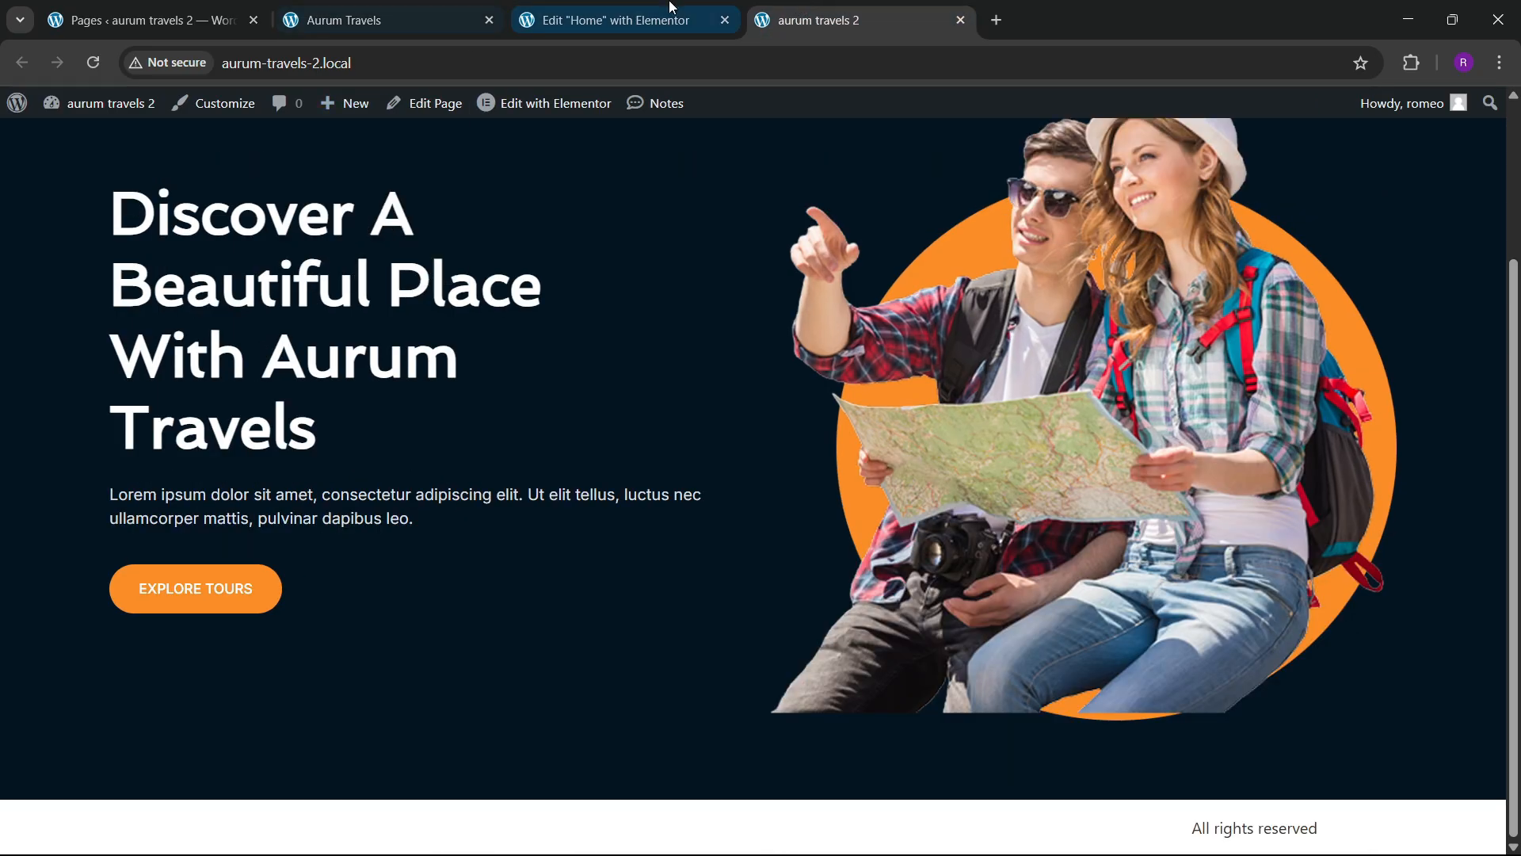
{"action": "left_click", "coordinate": [618, 19]}
{"action": "scroll", "coordinate": [119, 300], "scroll_direction": "up", "scroll_amount": 2}
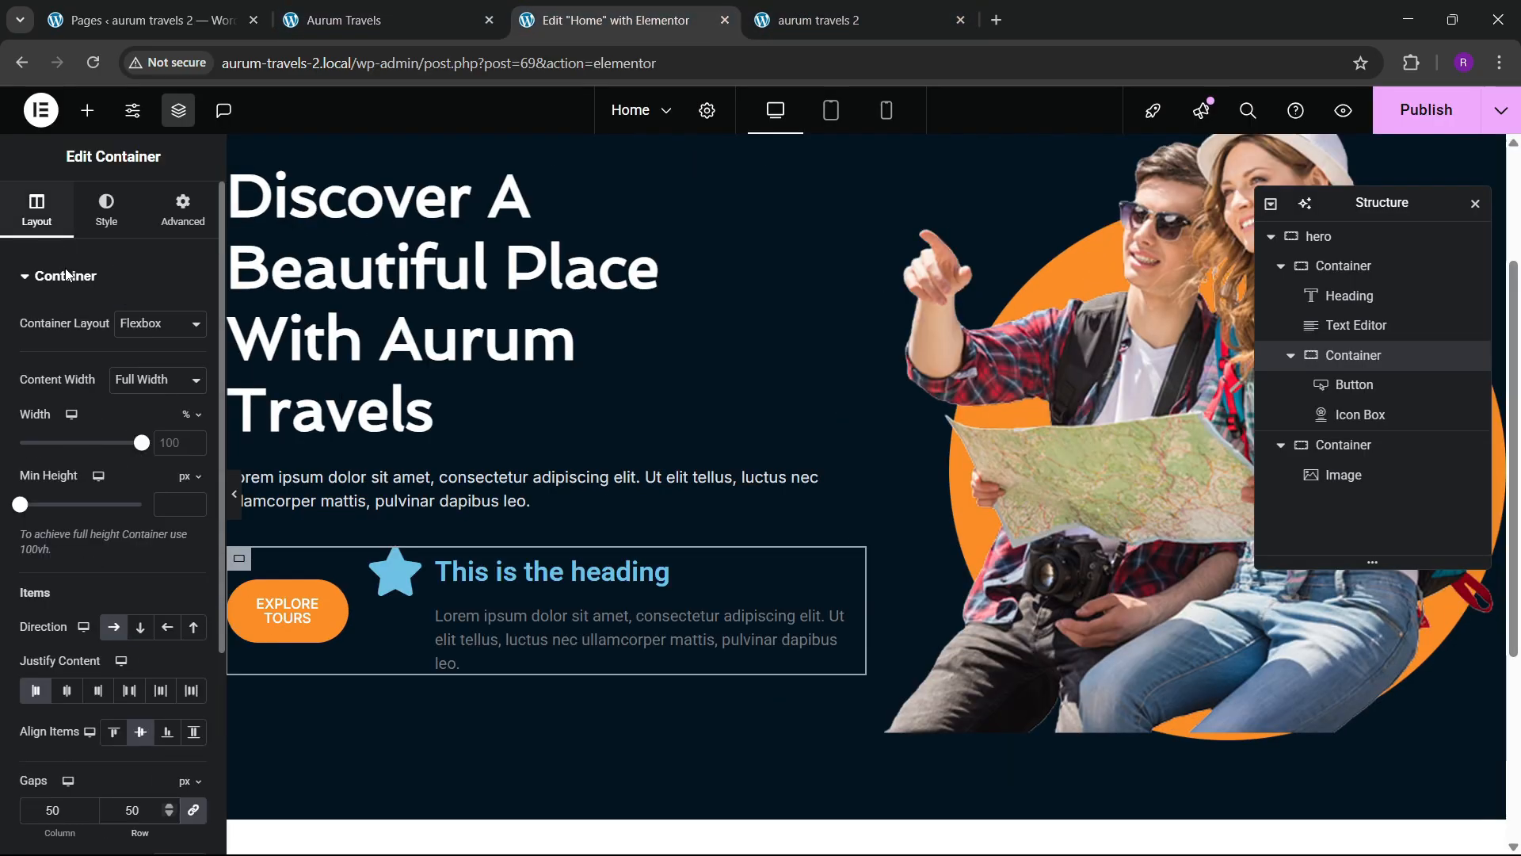
- Delete the icon box description and change its title to 'WATCH TOUR'
{"action": "left_click", "coordinate": [545, 605]}
{"action": "left_click", "coordinate": [38, 210]}
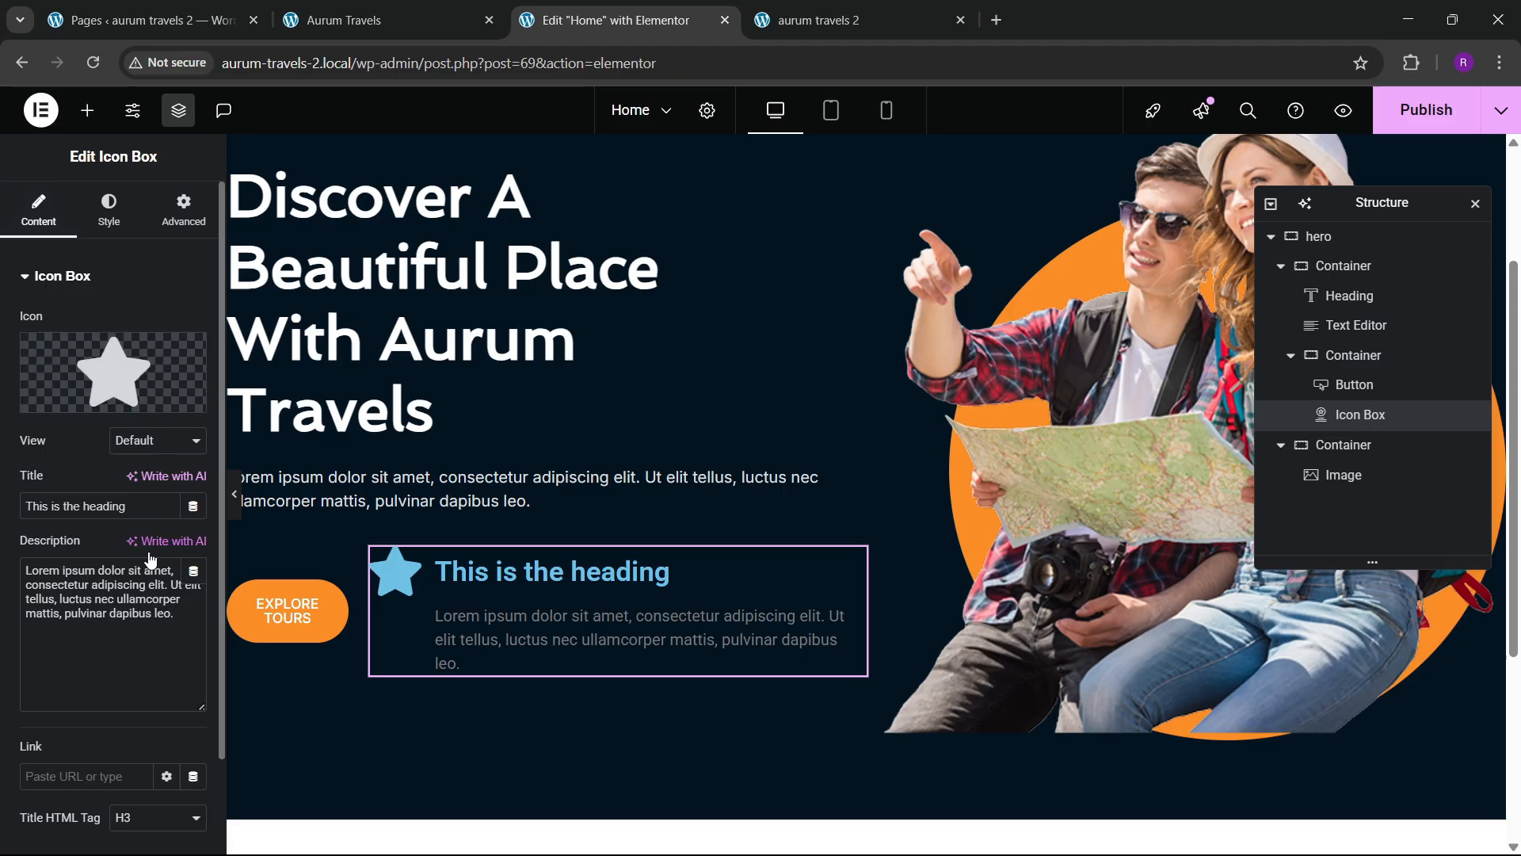
{"action": "left_click", "coordinate": [122, 615]}
{"action": "key", "text": "ctrl+a"}
{"action": "key", "text": "BackSpace"}
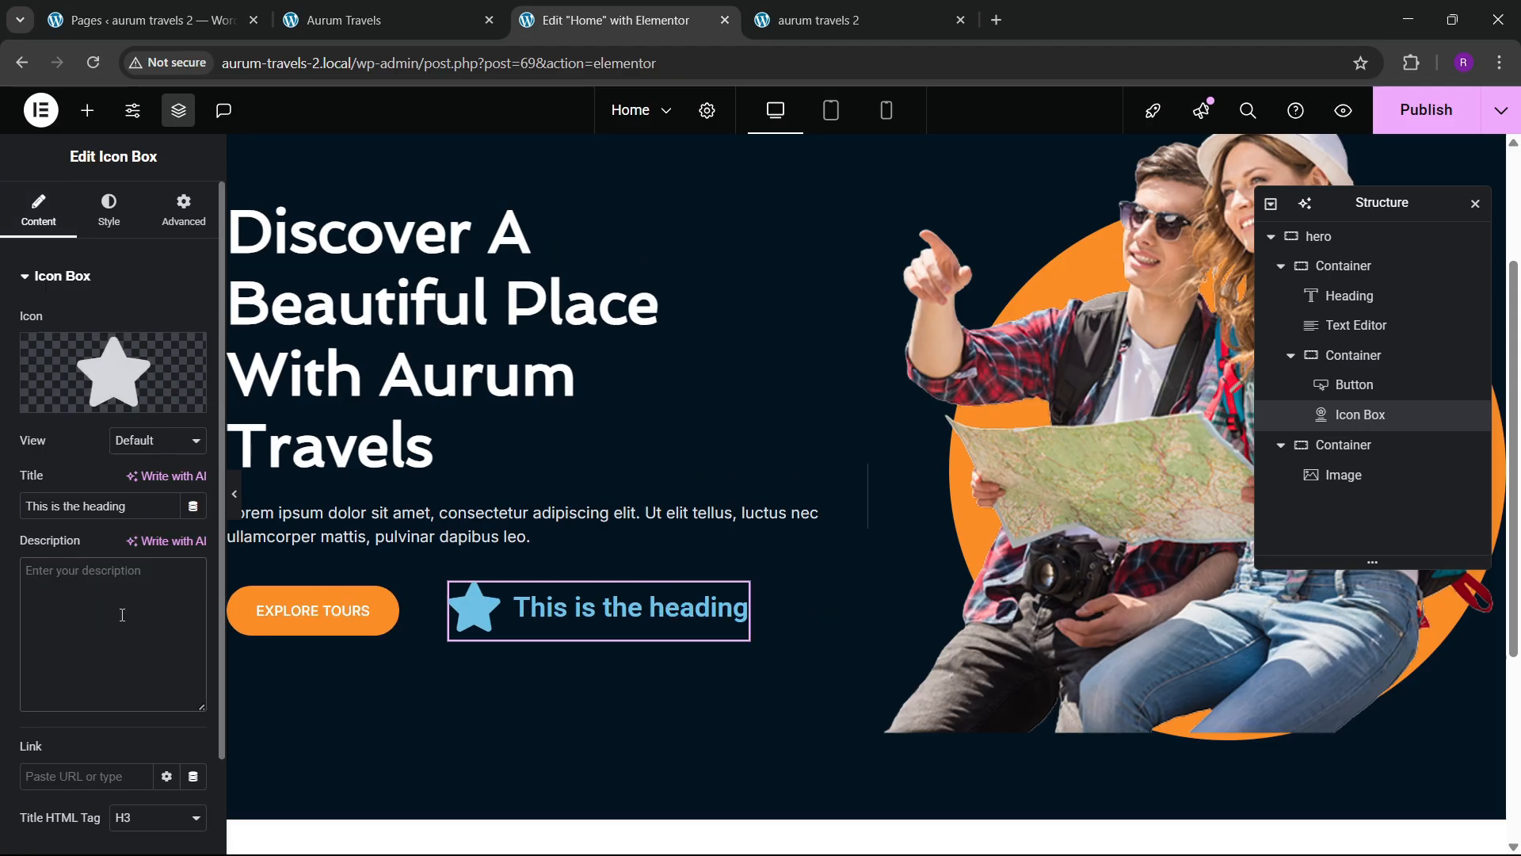
{"action": "left_click", "coordinate": [77, 506]}
{"action": "key", "text": "ctrl+a"}
{"action": "key", "text": "BackSpace"}
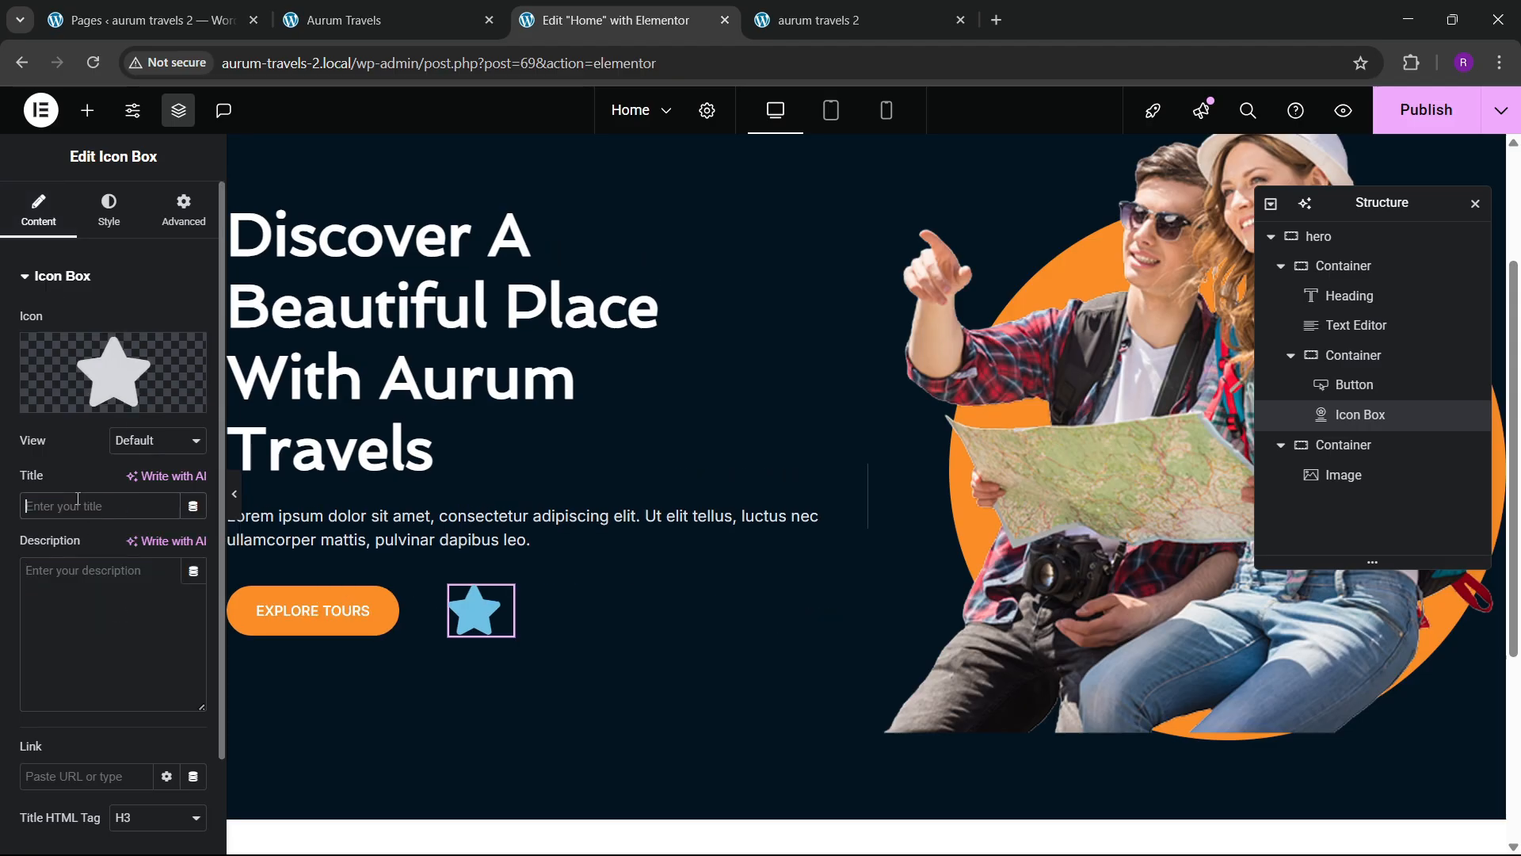
{"action": "type", "text": "WATCH TOUR"}
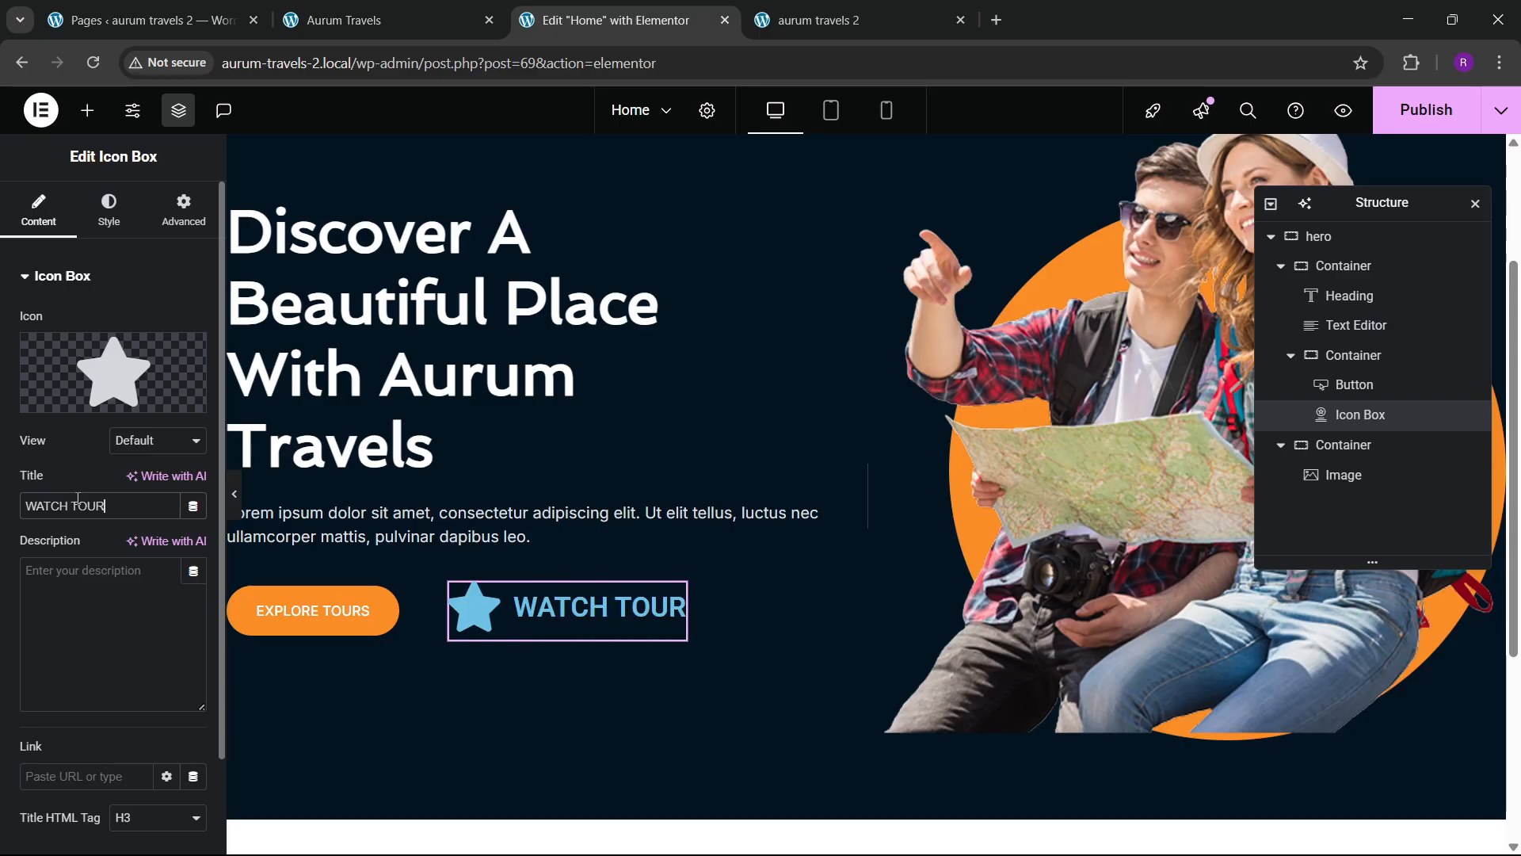
- Replace the star with the Play icon in Stacked view, then compare with the Travella site
{"action": "left_click", "coordinate": [113, 373]}
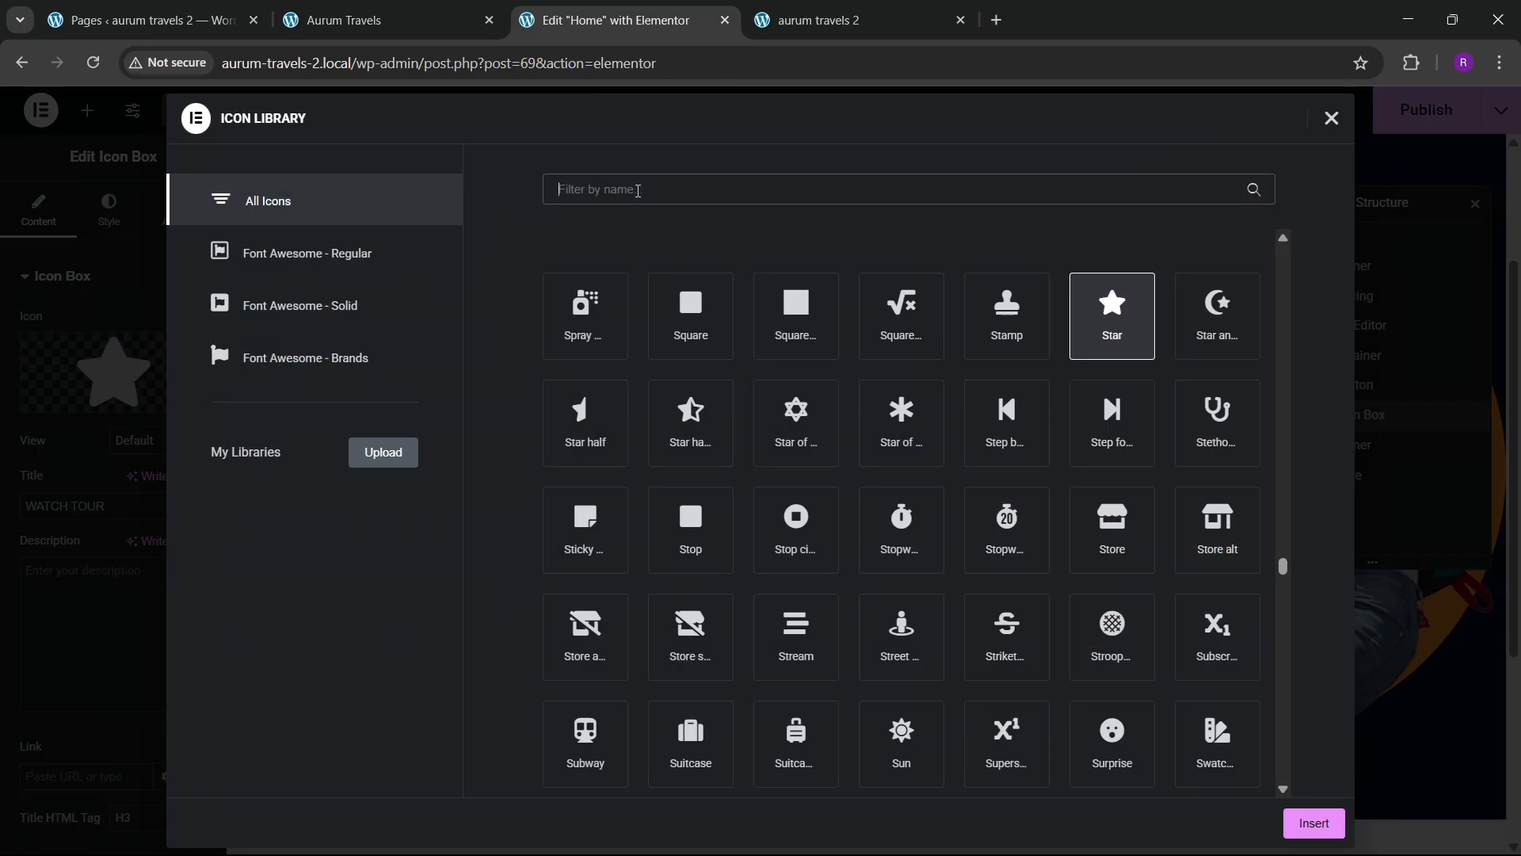
{"action": "left_click", "coordinate": [638, 191]}
{"action": "type", "text": "play"}
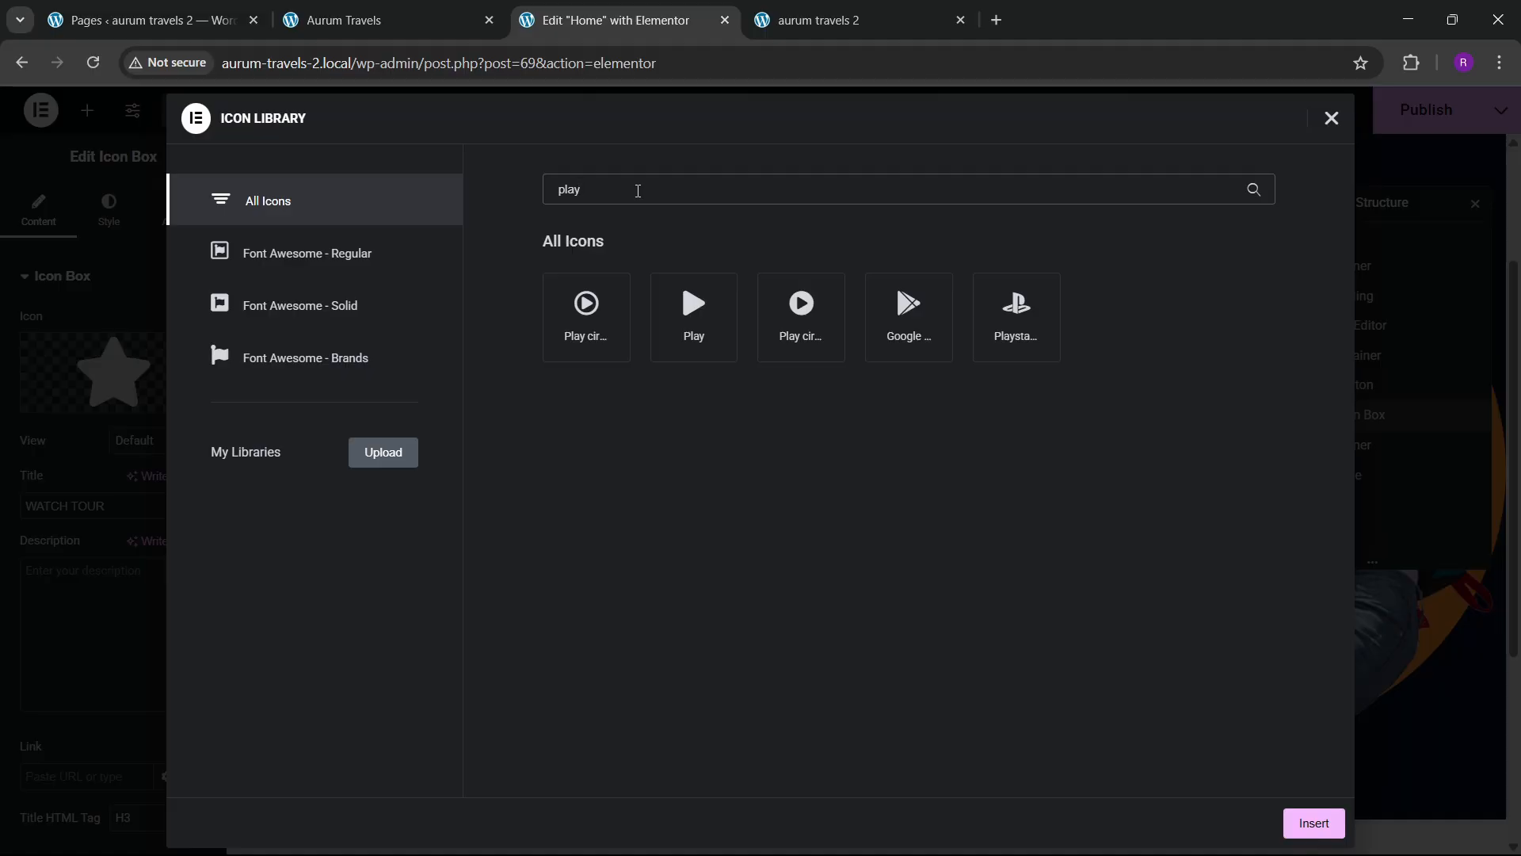
{"action": "left_click", "coordinate": [706, 294]}
{"action": "left_click", "coordinate": [1313, 823]}
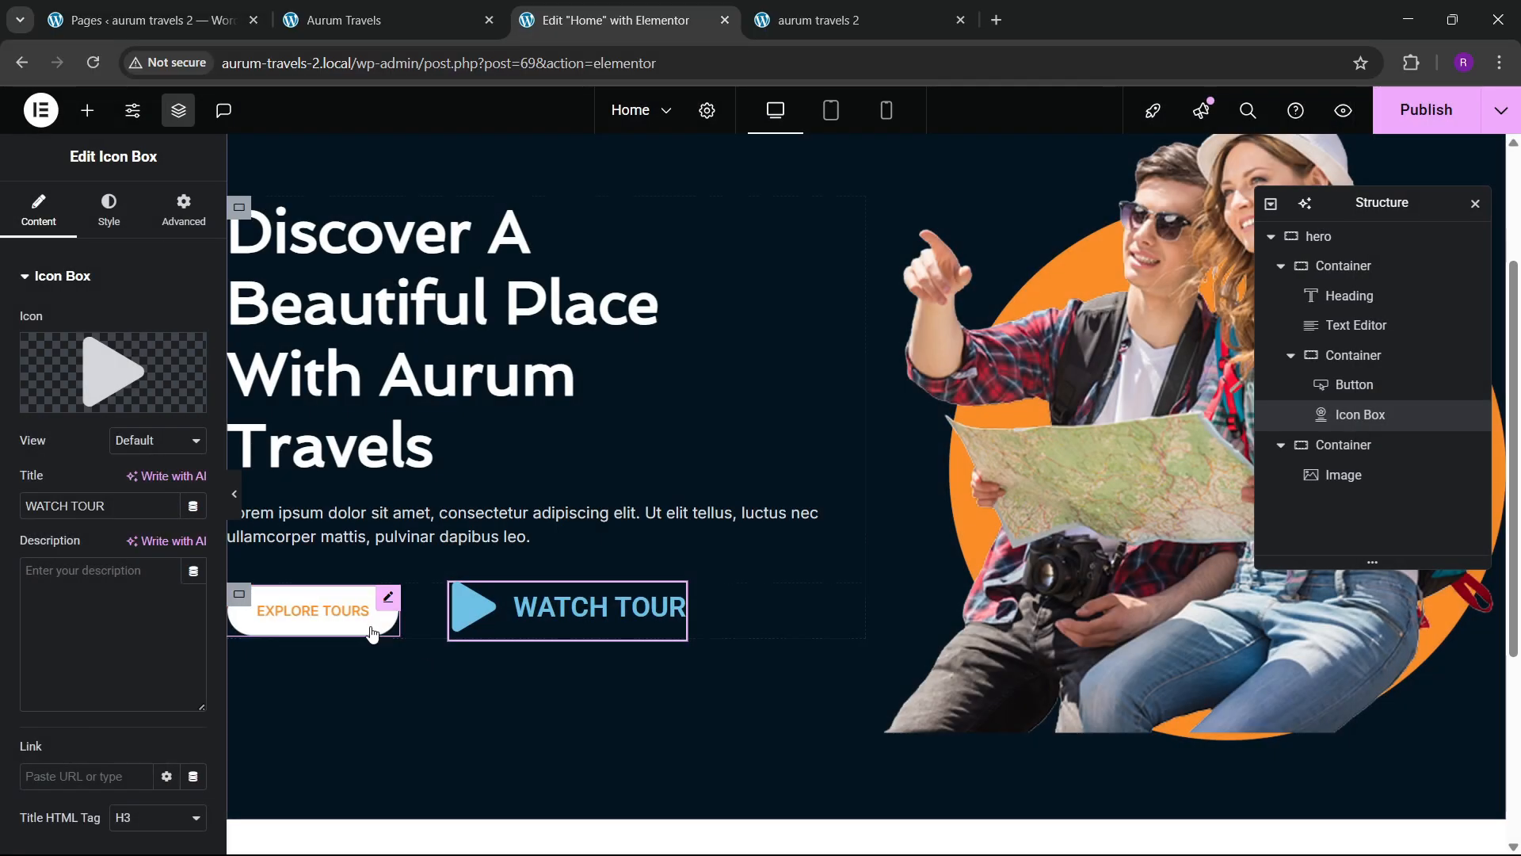
{"action": "left_click", "coordinate": [150, 441]}
{"action": "left_click", "coordinate": [135, 488]}
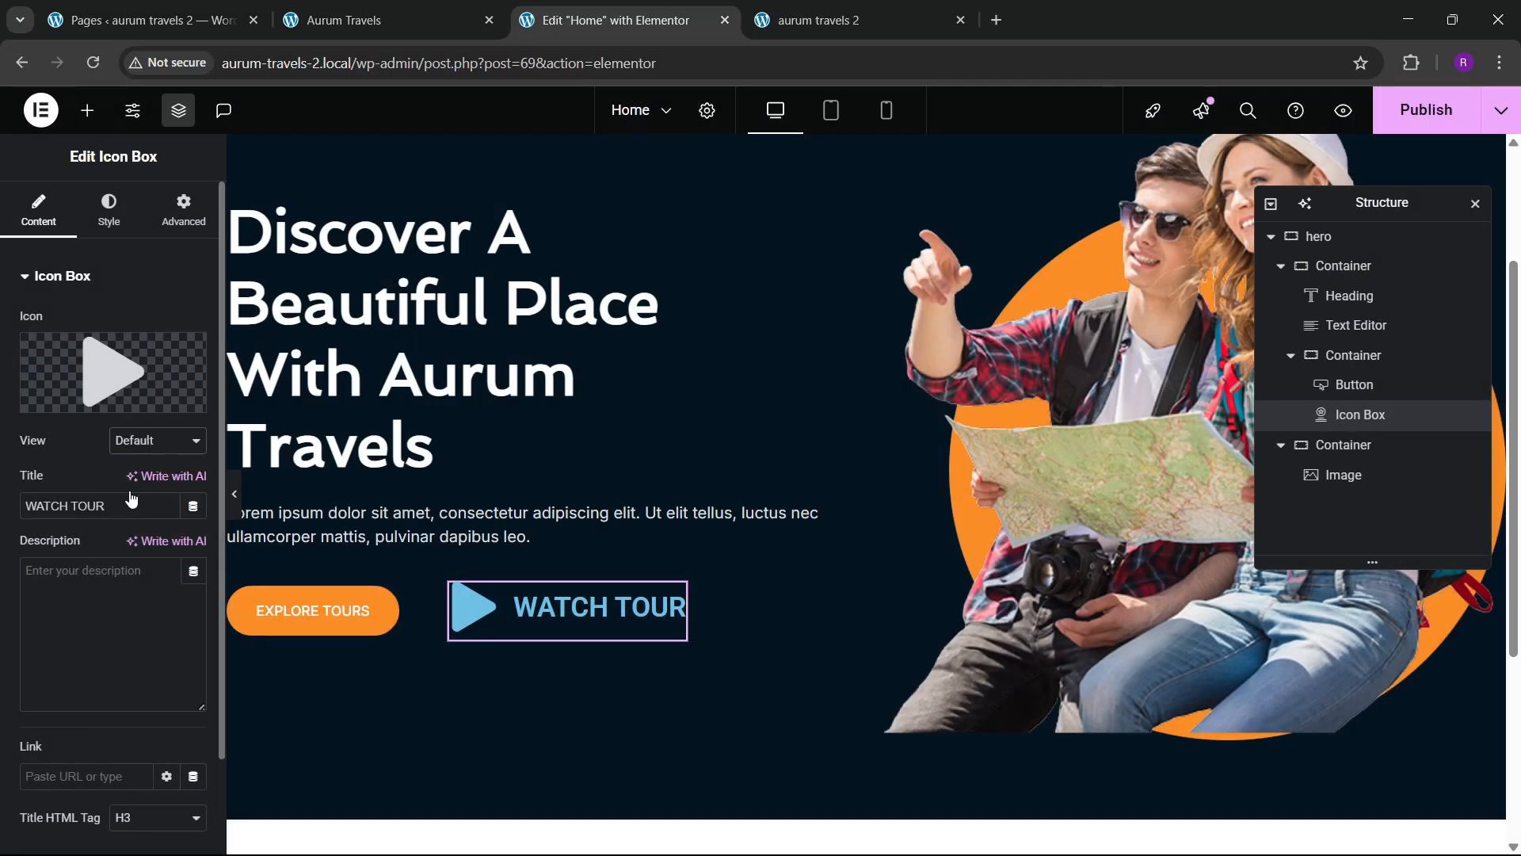
{"action": "left_click", "coordinate": [411, 8]}
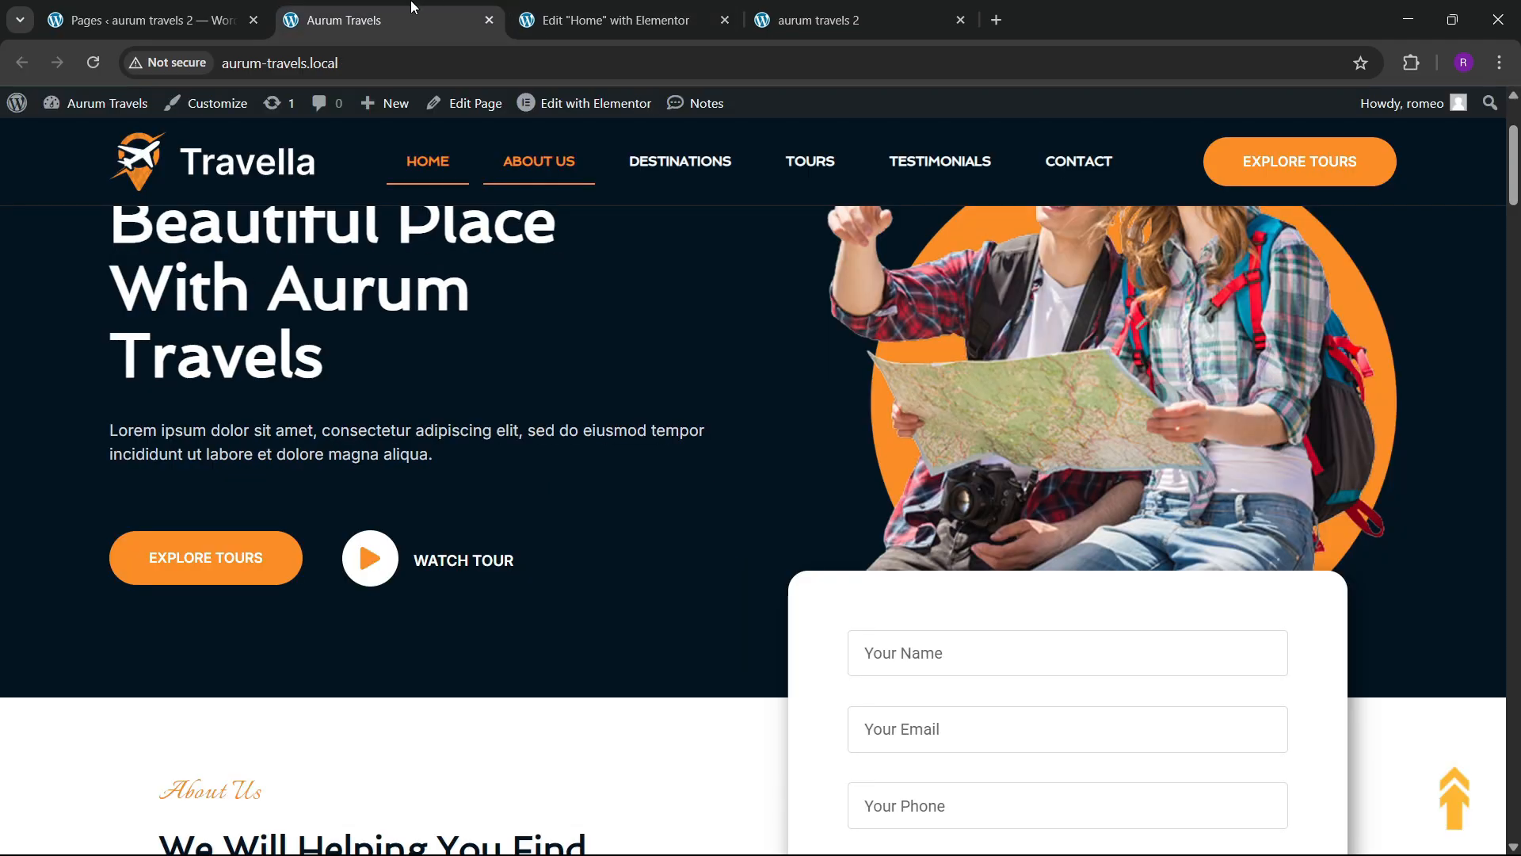
{"action": "left_click", "coordinate": [610, 20]}
- Set the icon's primary colour to white and its secondary colour to the global orange
{"action": "left_click", "coordinate": [108, 210]}
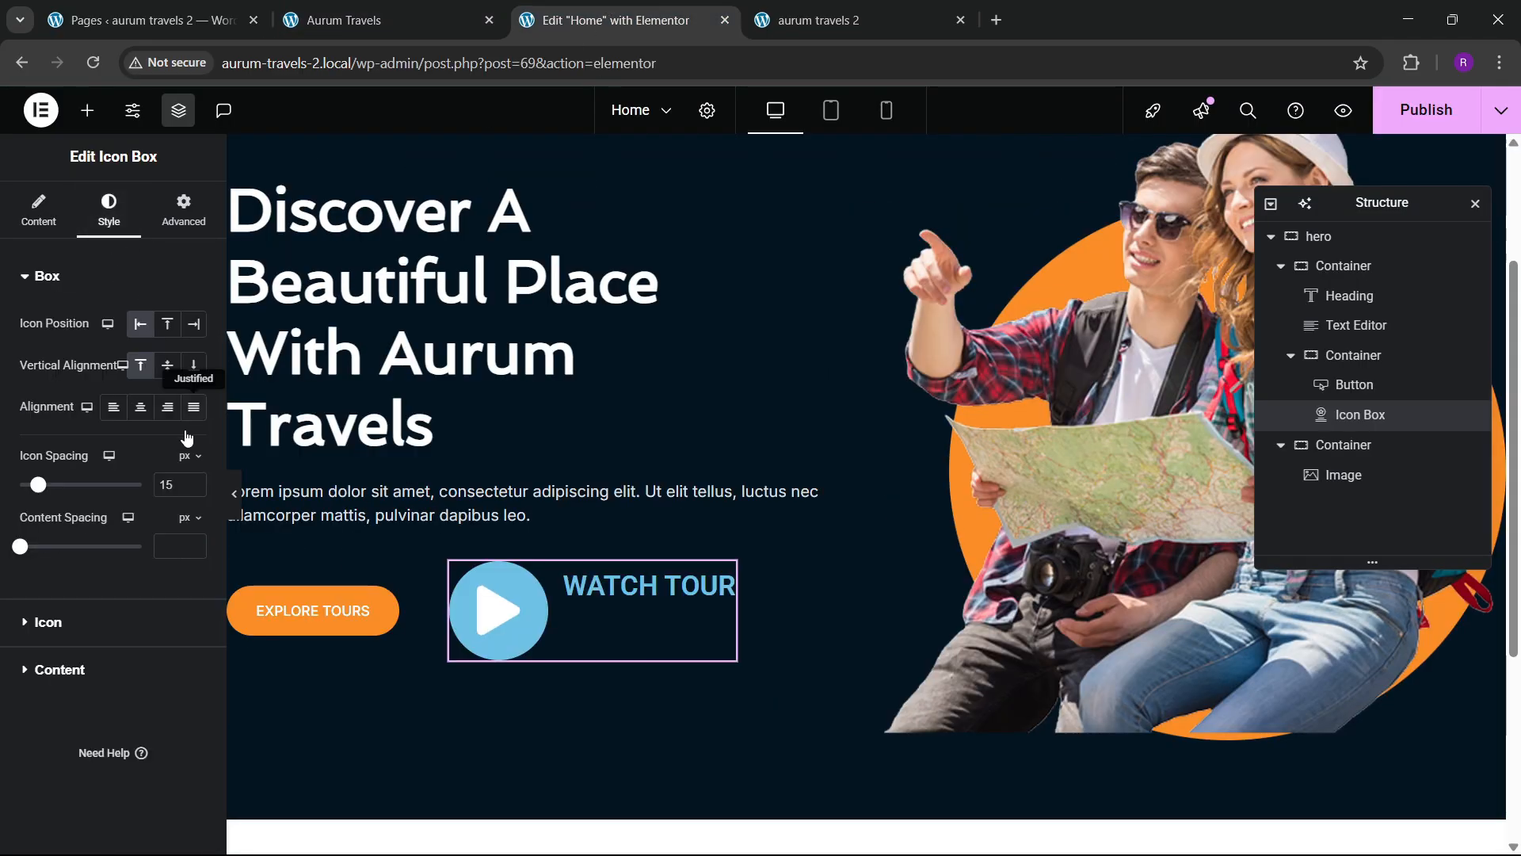
{"action": "left_click", "coordinate": [47, 622]}
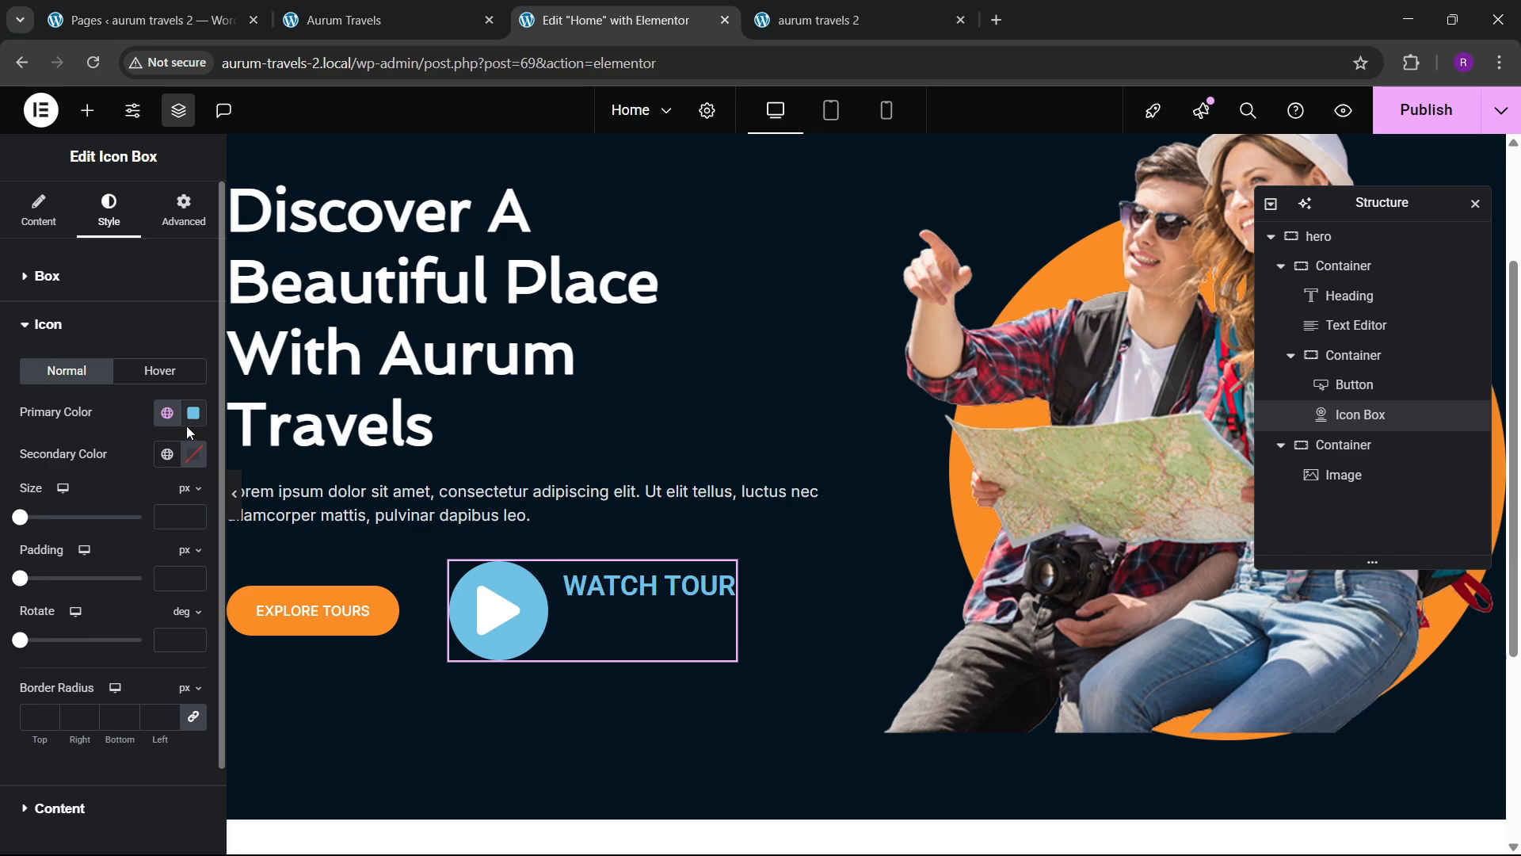
{"action": "left_click", "coordinate": [166, 413]}
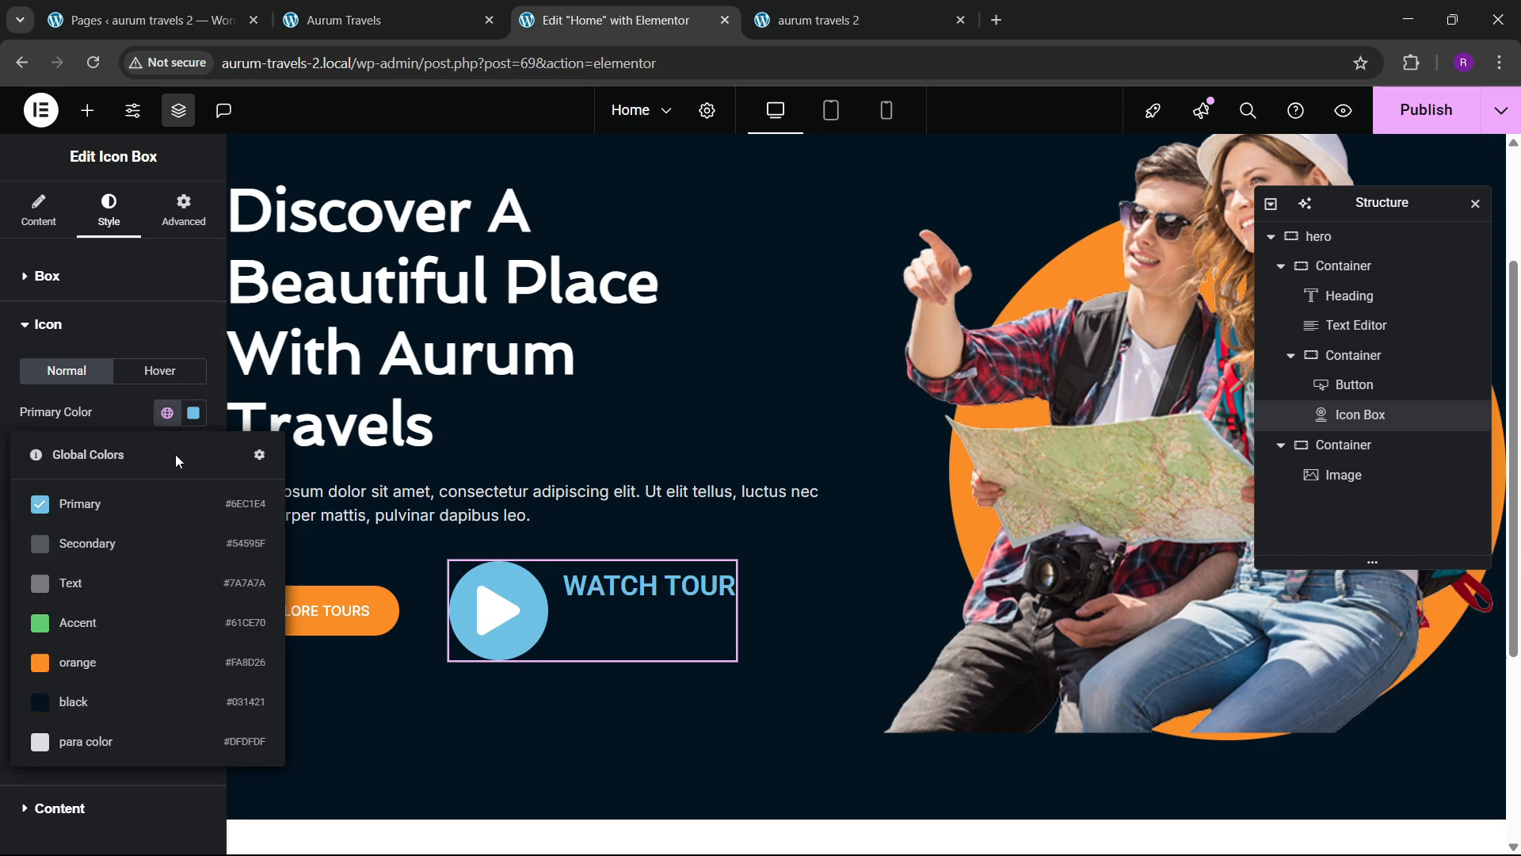
{"action": "left_click", "coordinate": [193, 415]}
{"action": "left_click", "coordinate": [84, 493]}
{"action": "left_click", "coordinate": [123, 412]}
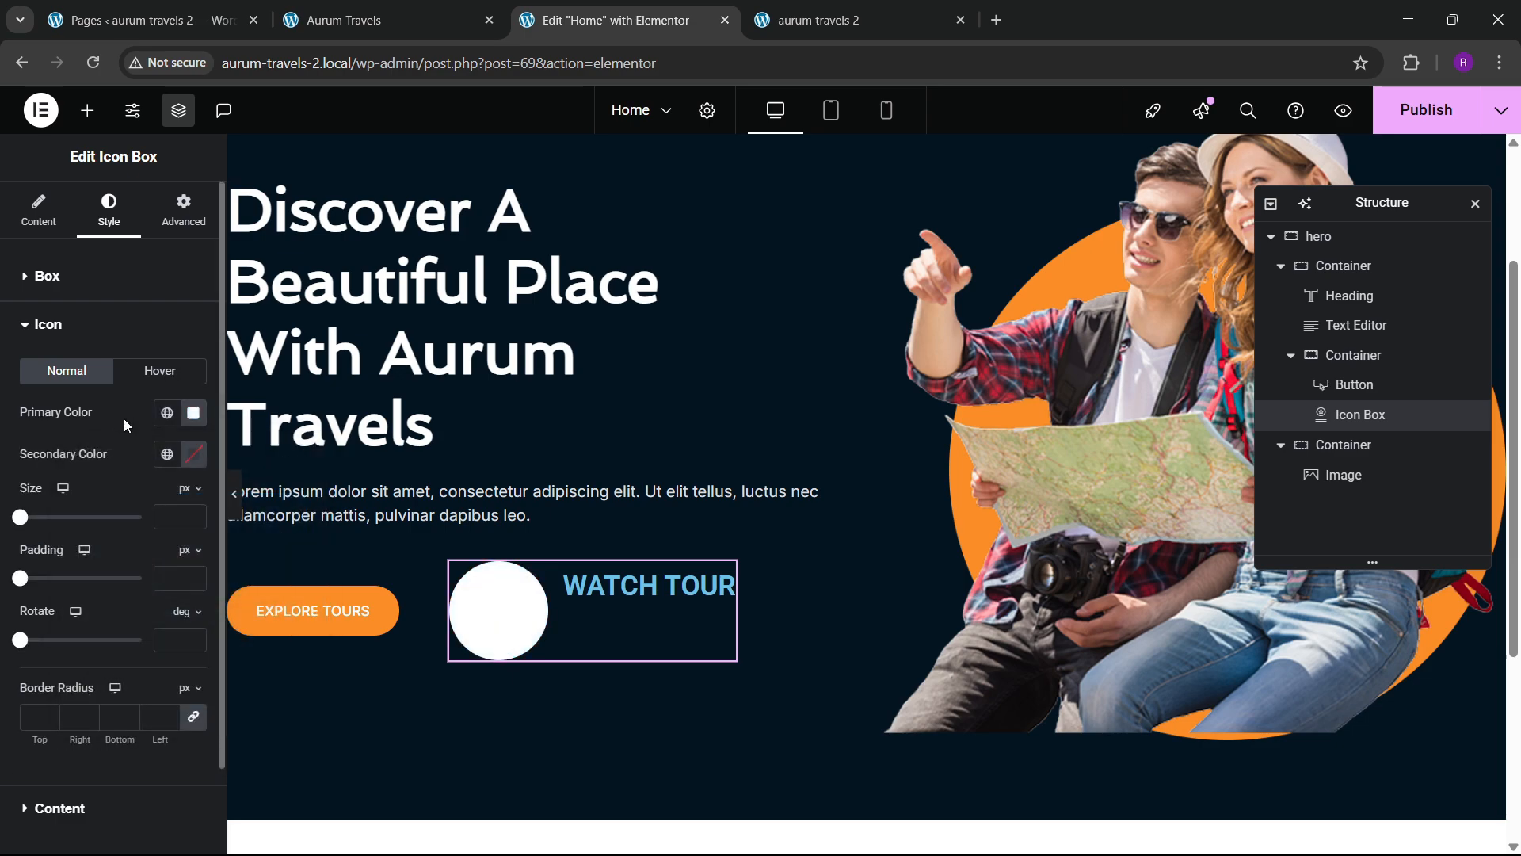
{"action": "left_click", "coordinate": [166, 453]}
{"action": "left_click", "coordinate": [106, 703]}
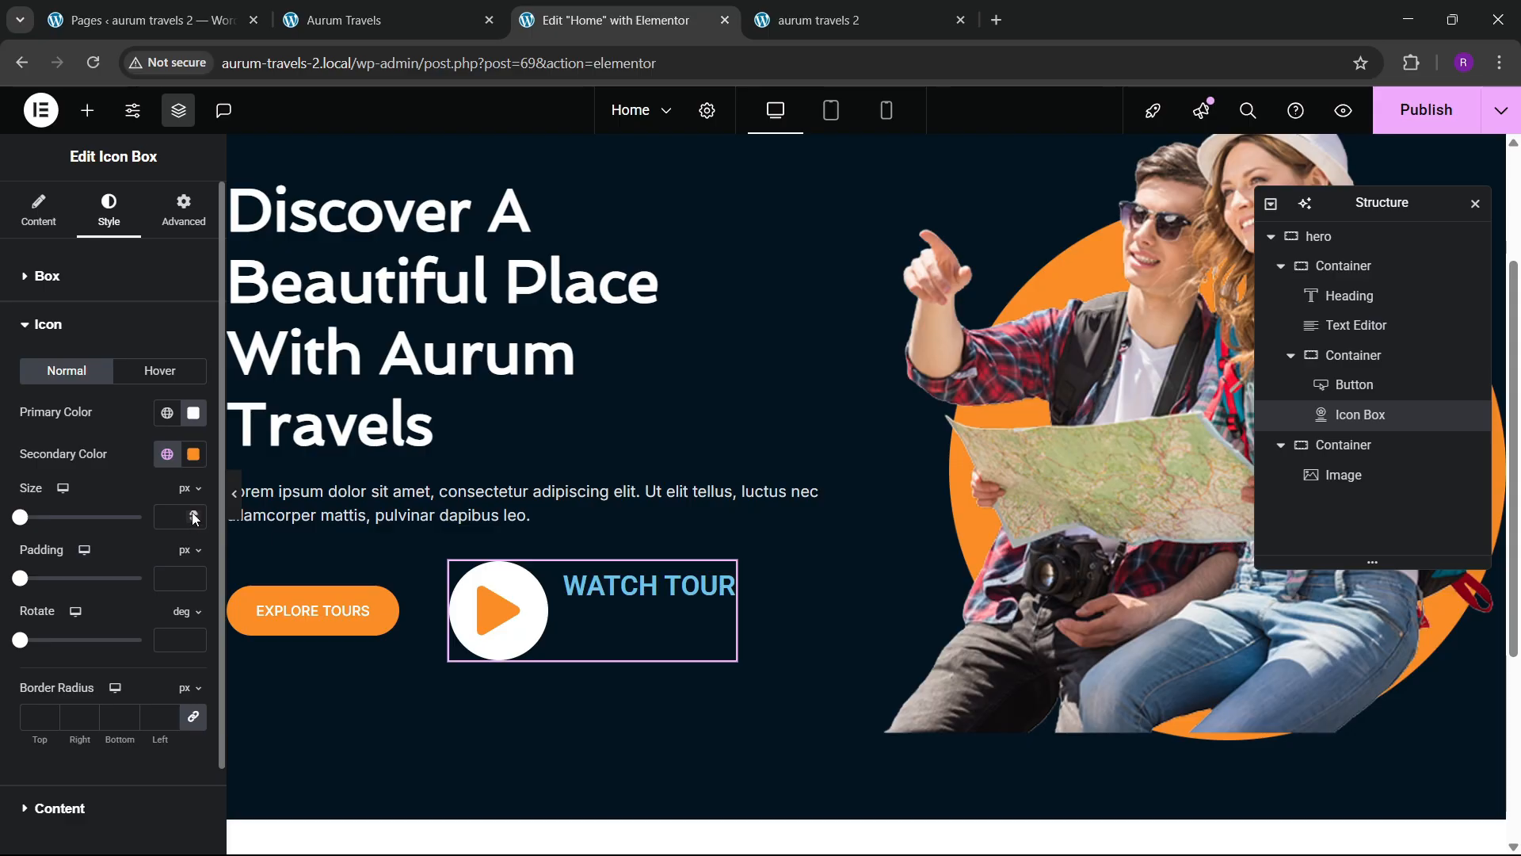
- Set the play icon size to 25
{"action": "left_click", "coordinate": [193, 515]}
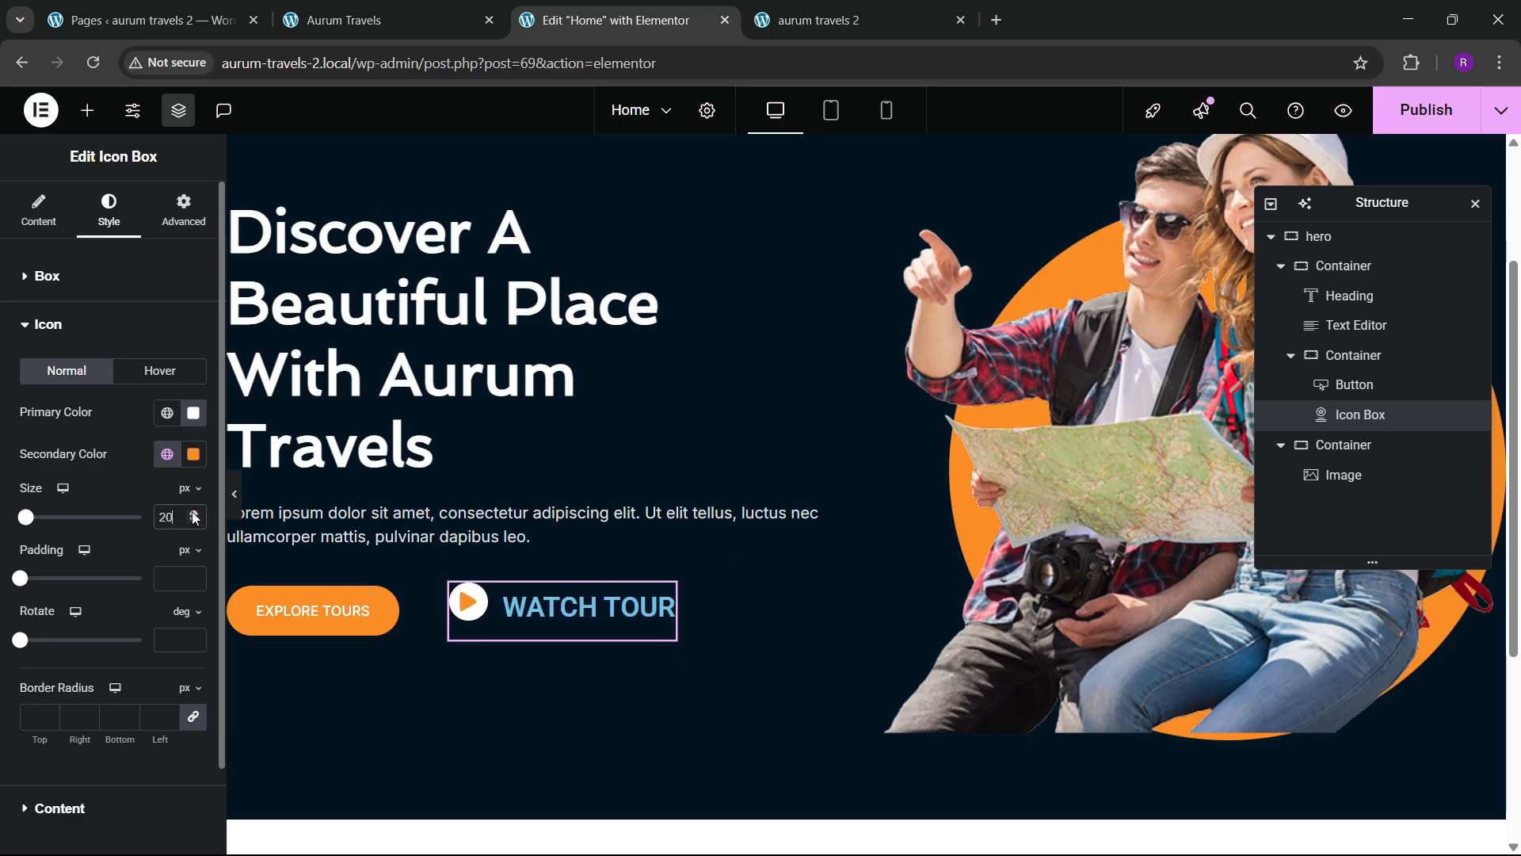
{"action": "left_click", "coordinate": [193, 515]}
{"action": "left_click", "coordinate": [193, 515]}
{"action": "left_click", "coordinate": [193, 513]}
{"action": "left_click", "coordinate": [193, 513]}
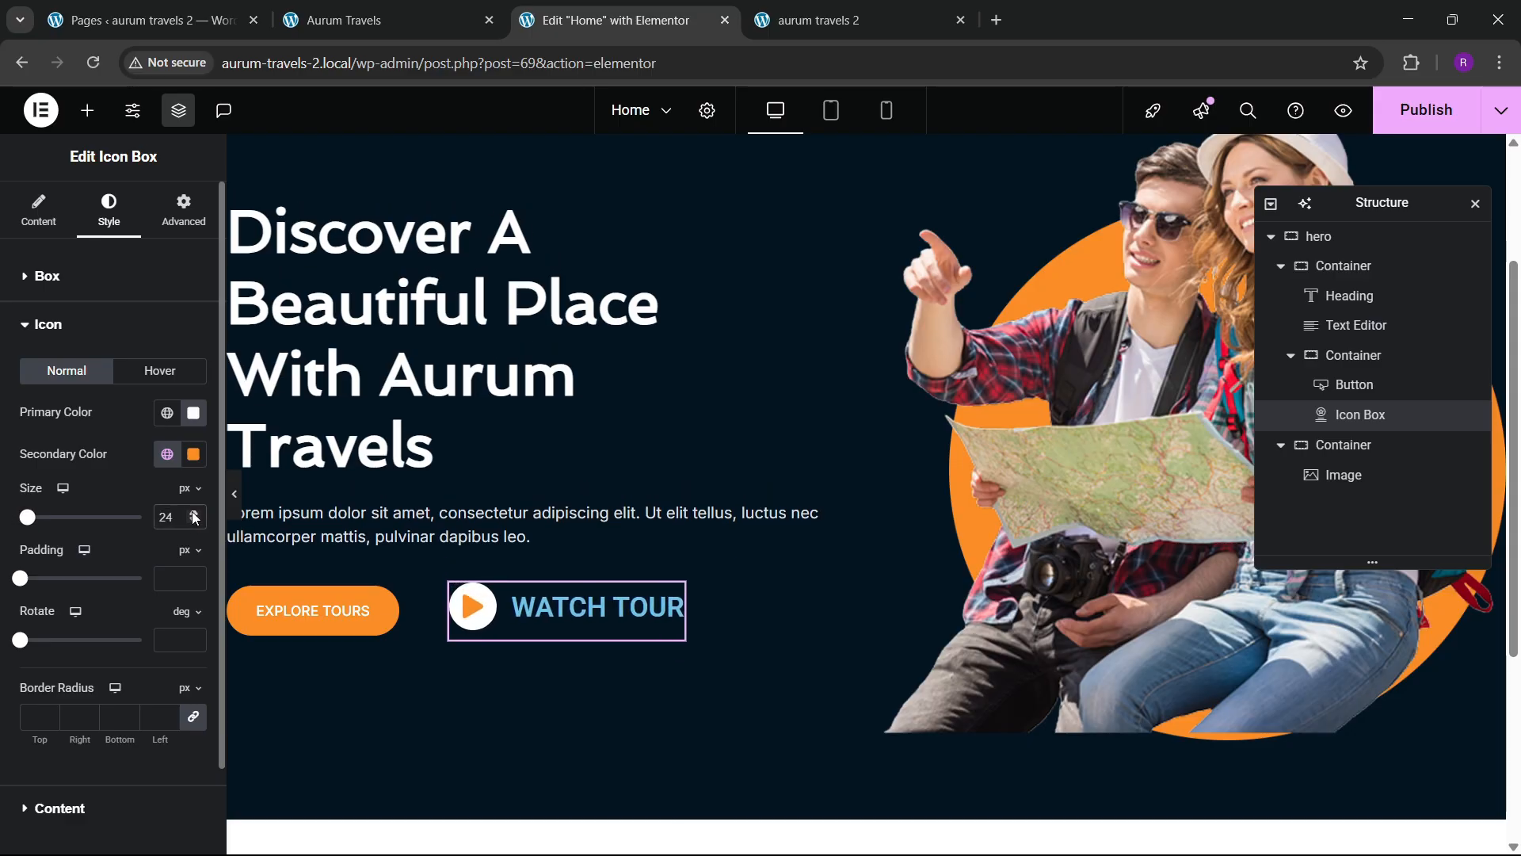
{"action": "left_click", "coordinate": [194, 514]}
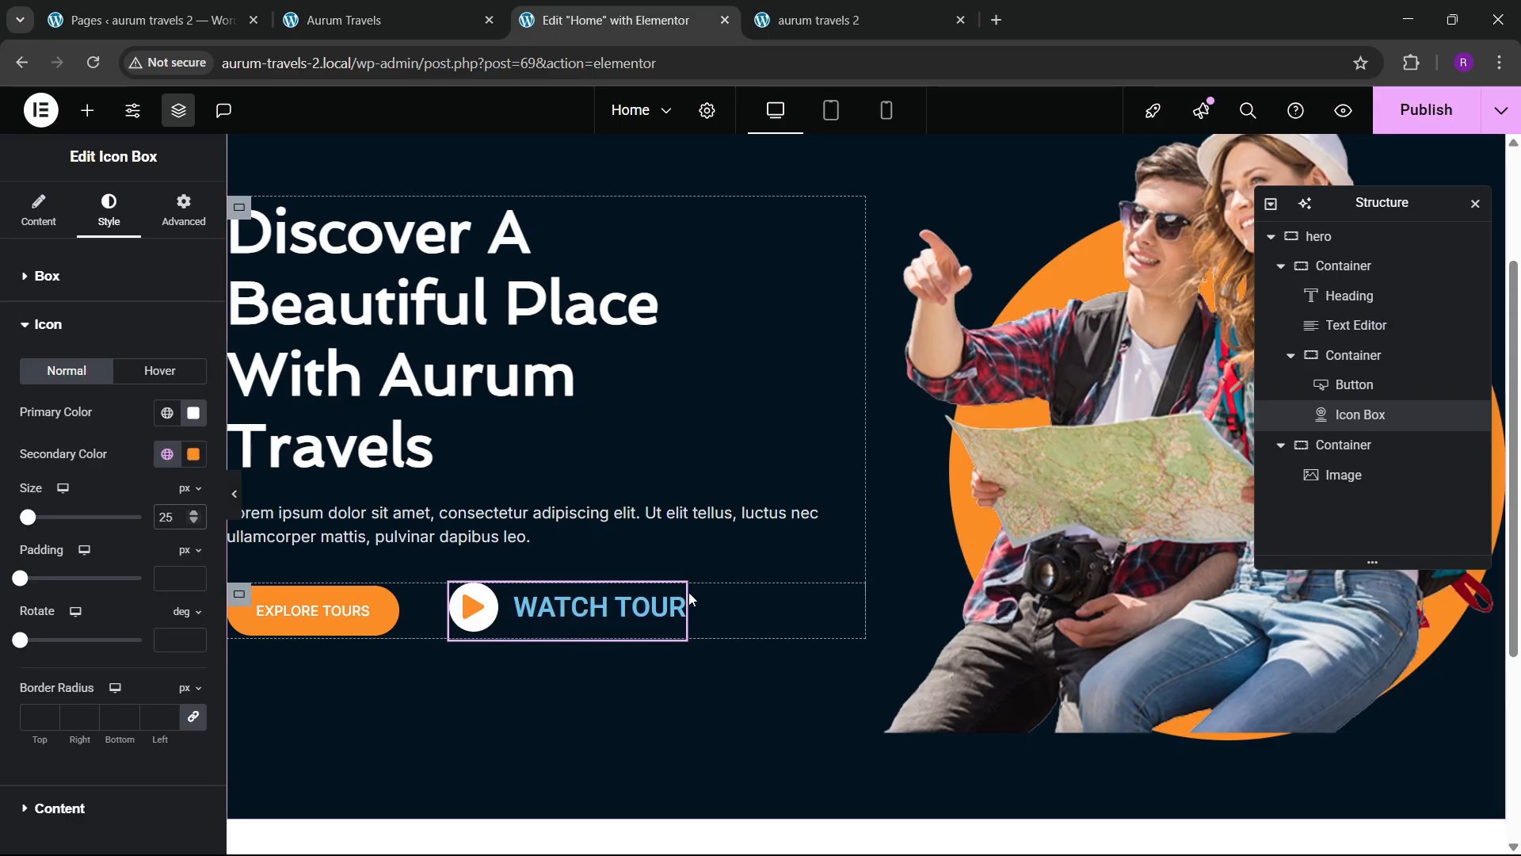
{"action": "scroll", "coordinate": [95, 515], "scroll_direction": "down", "scroll_amount": 1}
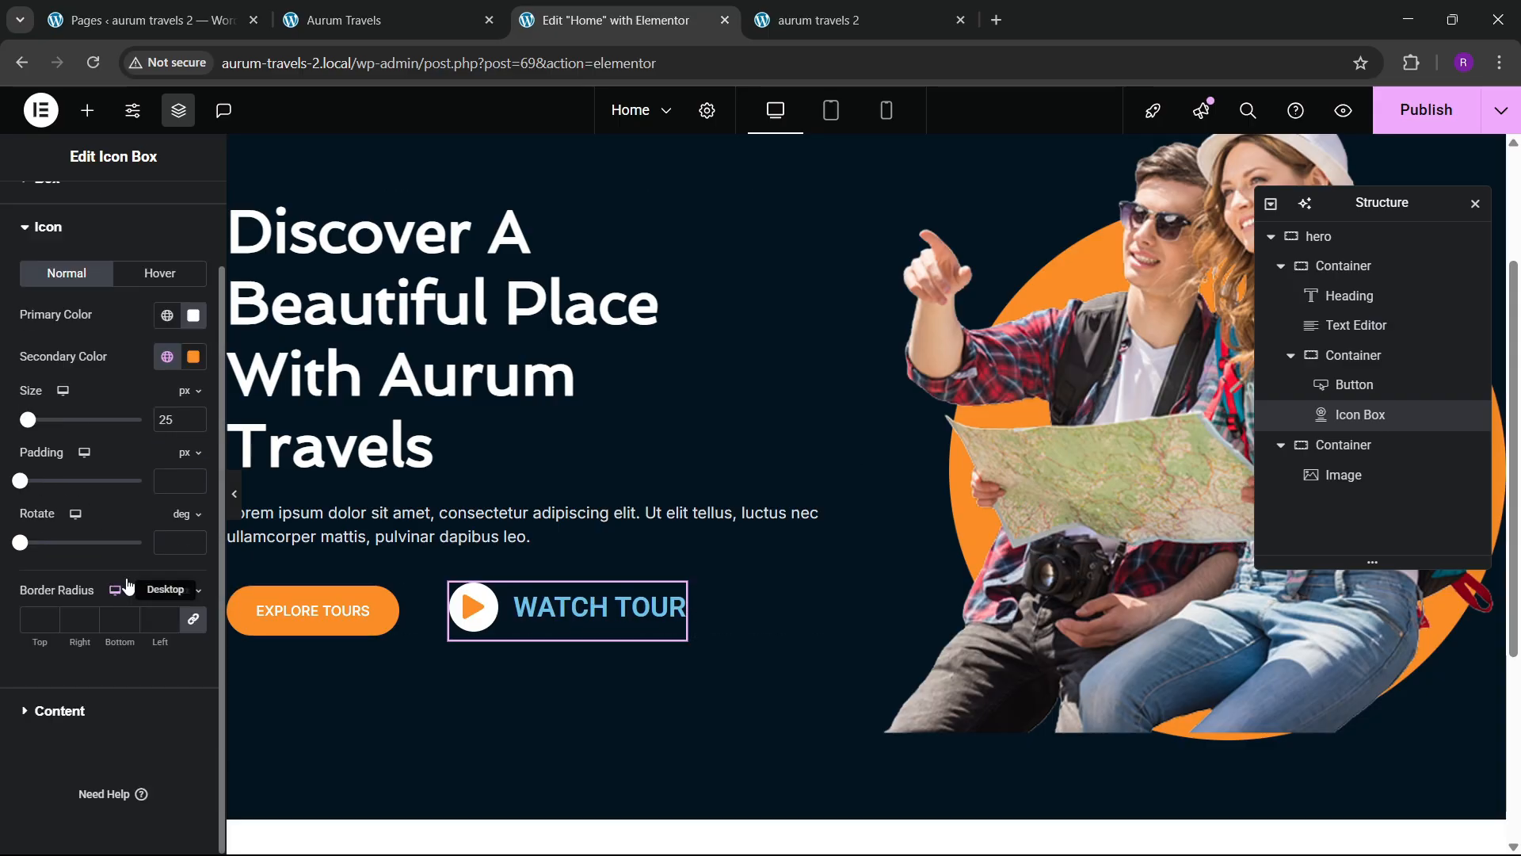
{"action": "left_click", "coordinate": [56, 710]}
- Style the WATCH TOUR title white, in the Inter font at 15 px
{"action": "left_click", "coordinate": [194, 460]}
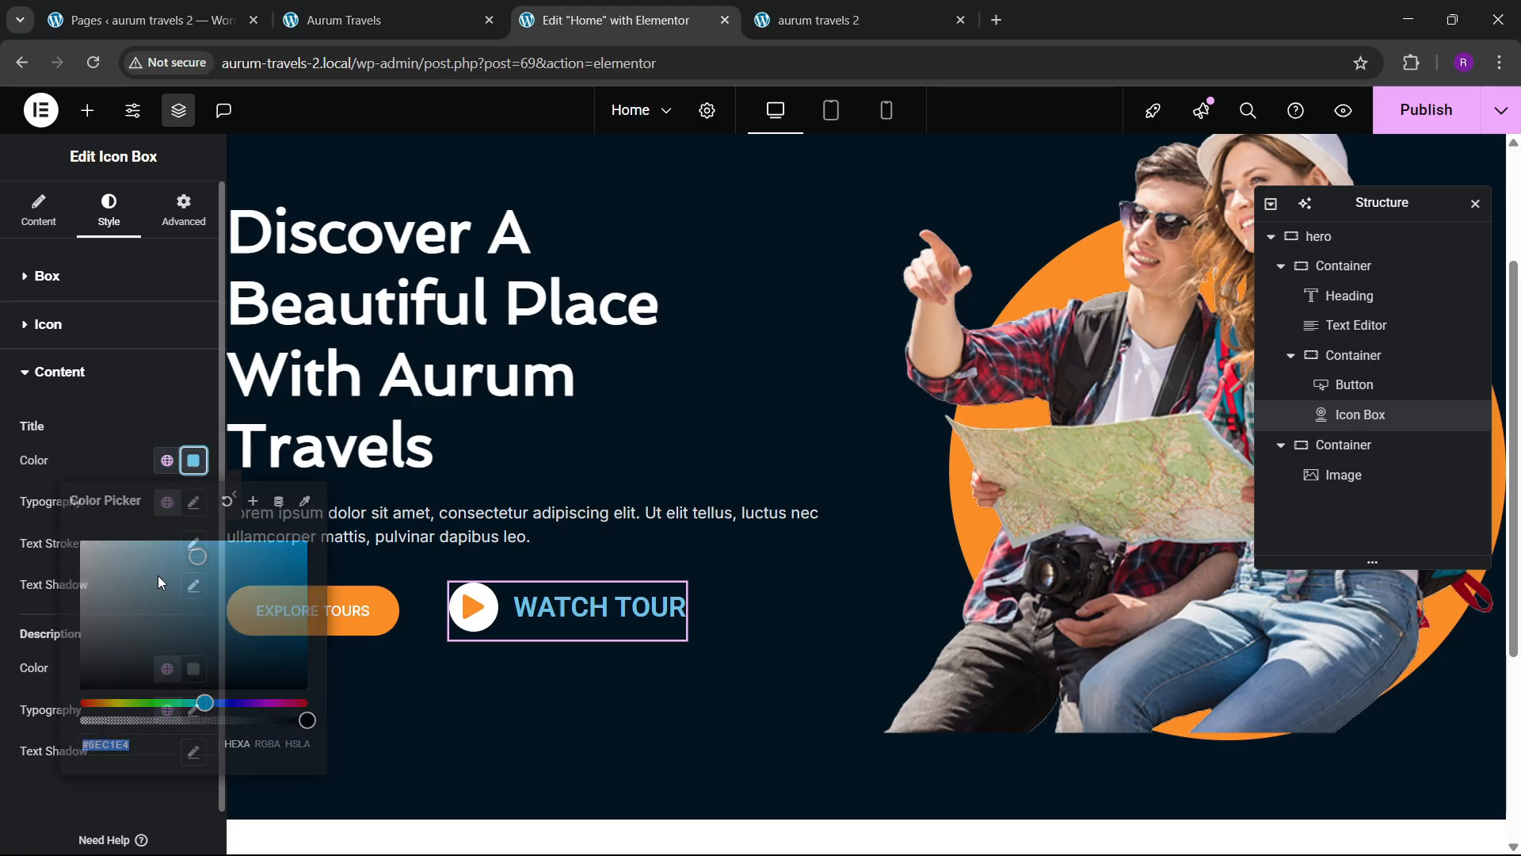
{"action": "left_click_drag", "start_coordinate": [158, 575], "coordinate": [58, 492]}
{"action": "left_click", "coordinate": [57, 467]}
{"action": "left_click", "coordinate": [193, 502]}
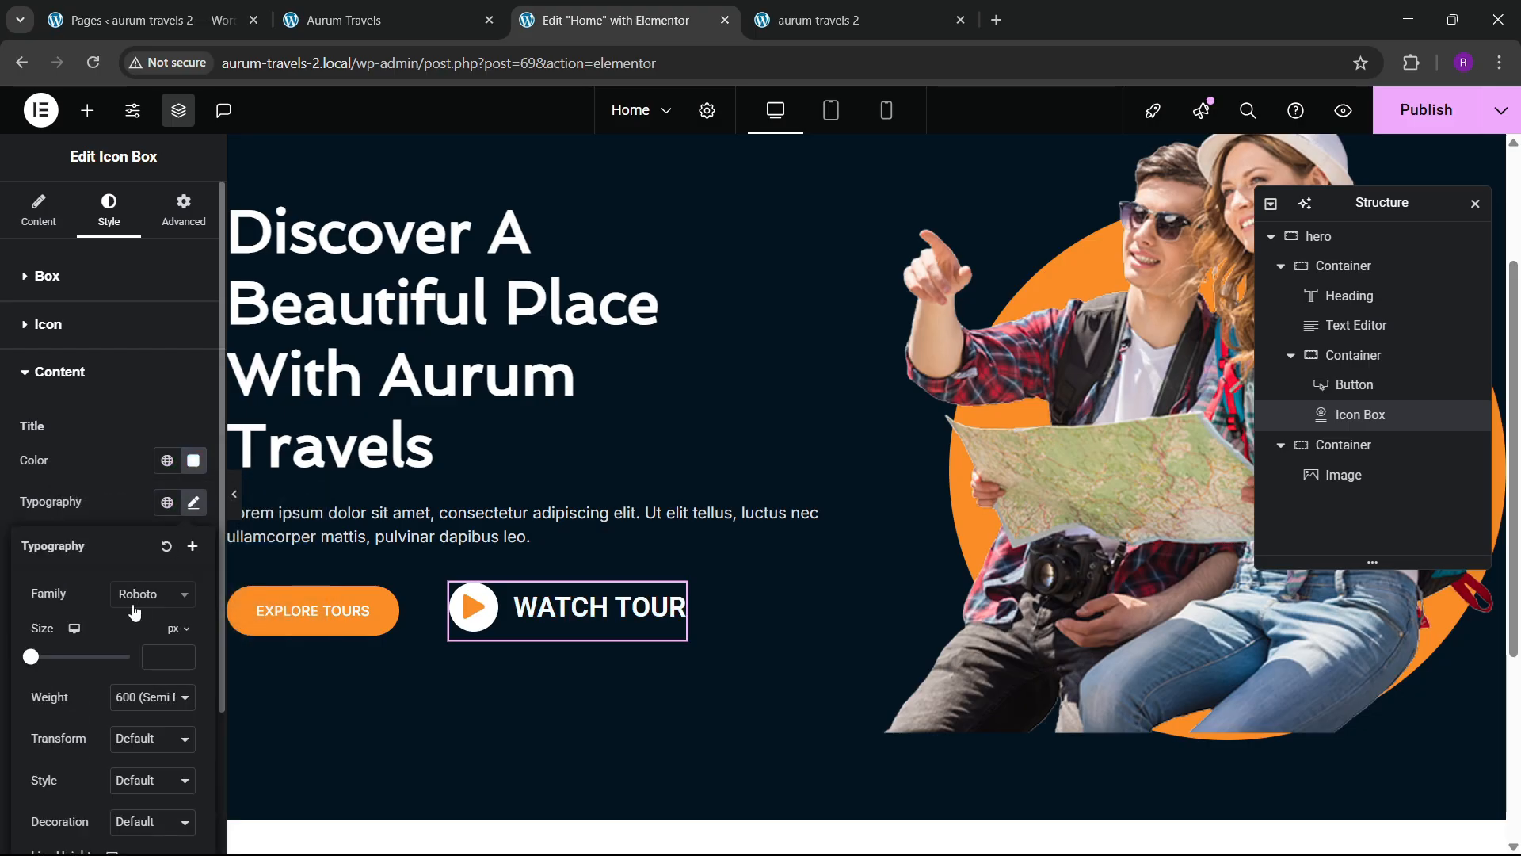
{"action": "left_click", "coordinate": [147, 594]}
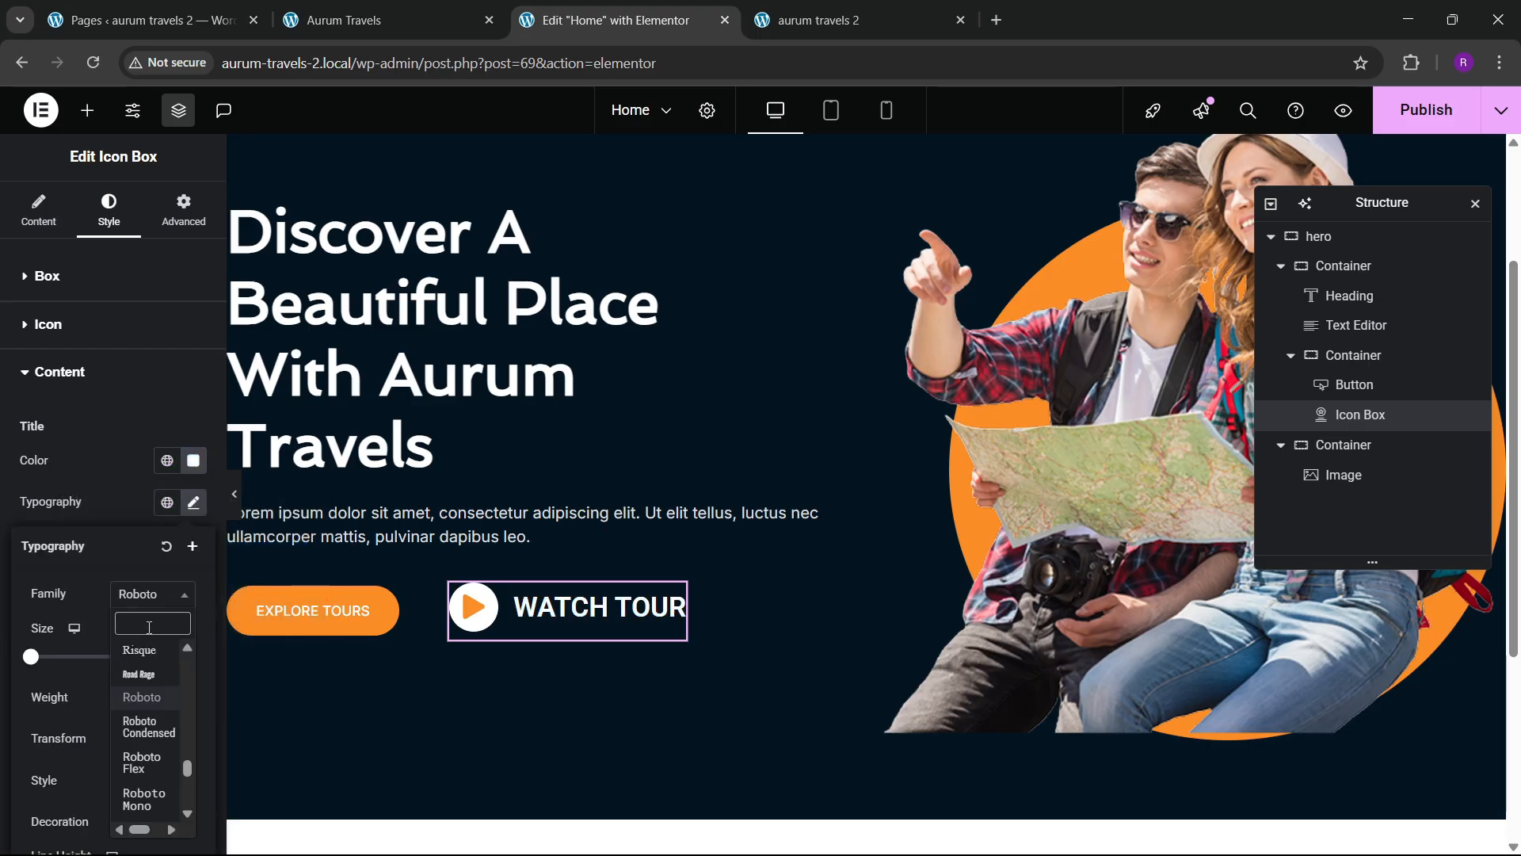
{"action": "type", "text": "inter"}
{"action": "key", "text": "Return"}
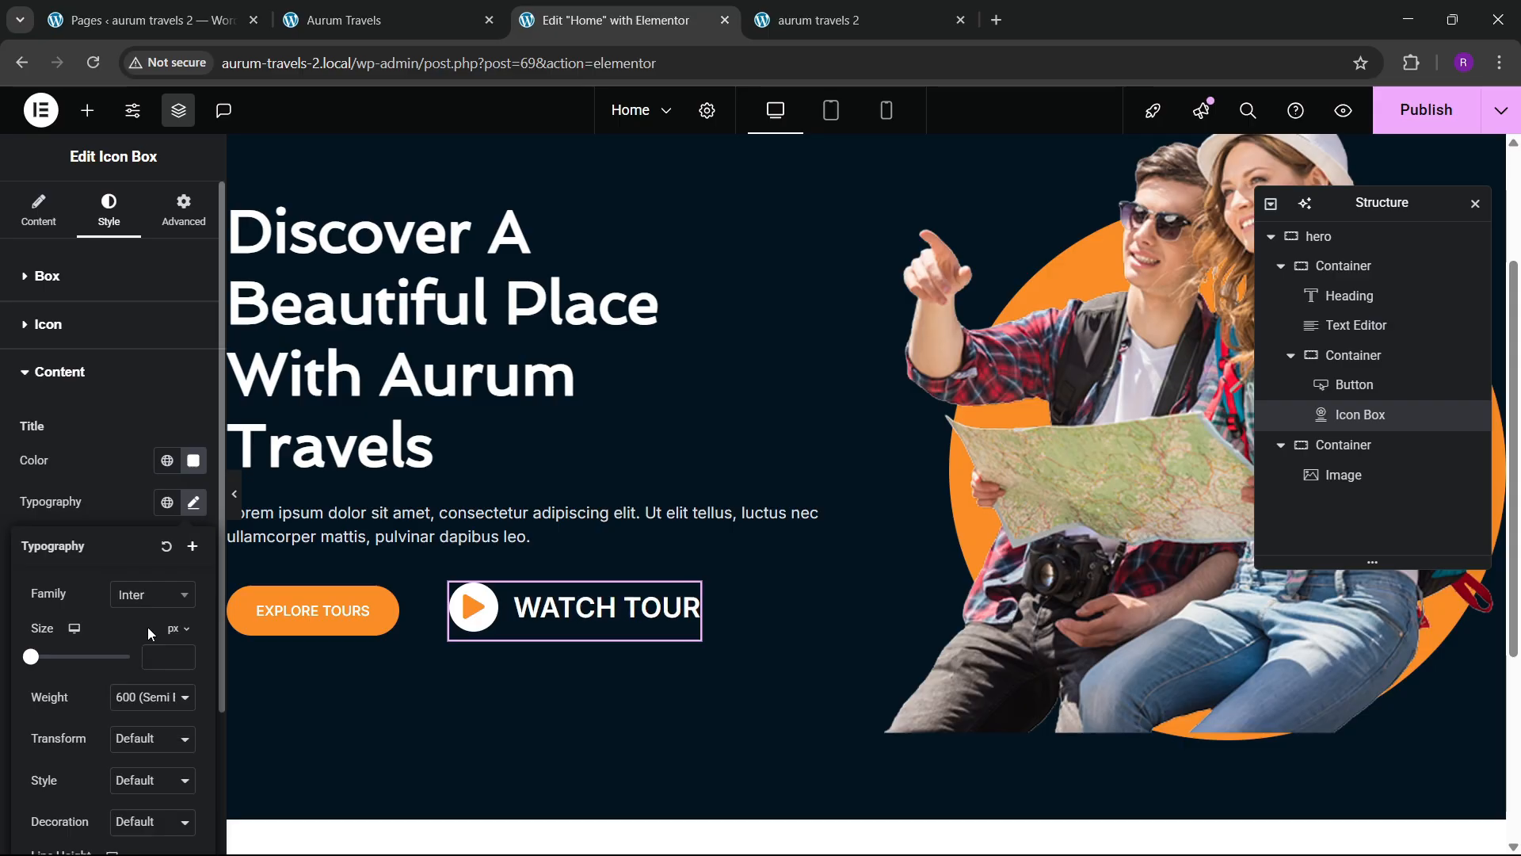
{"action": "left_click", "coordinate": [184, 653]}
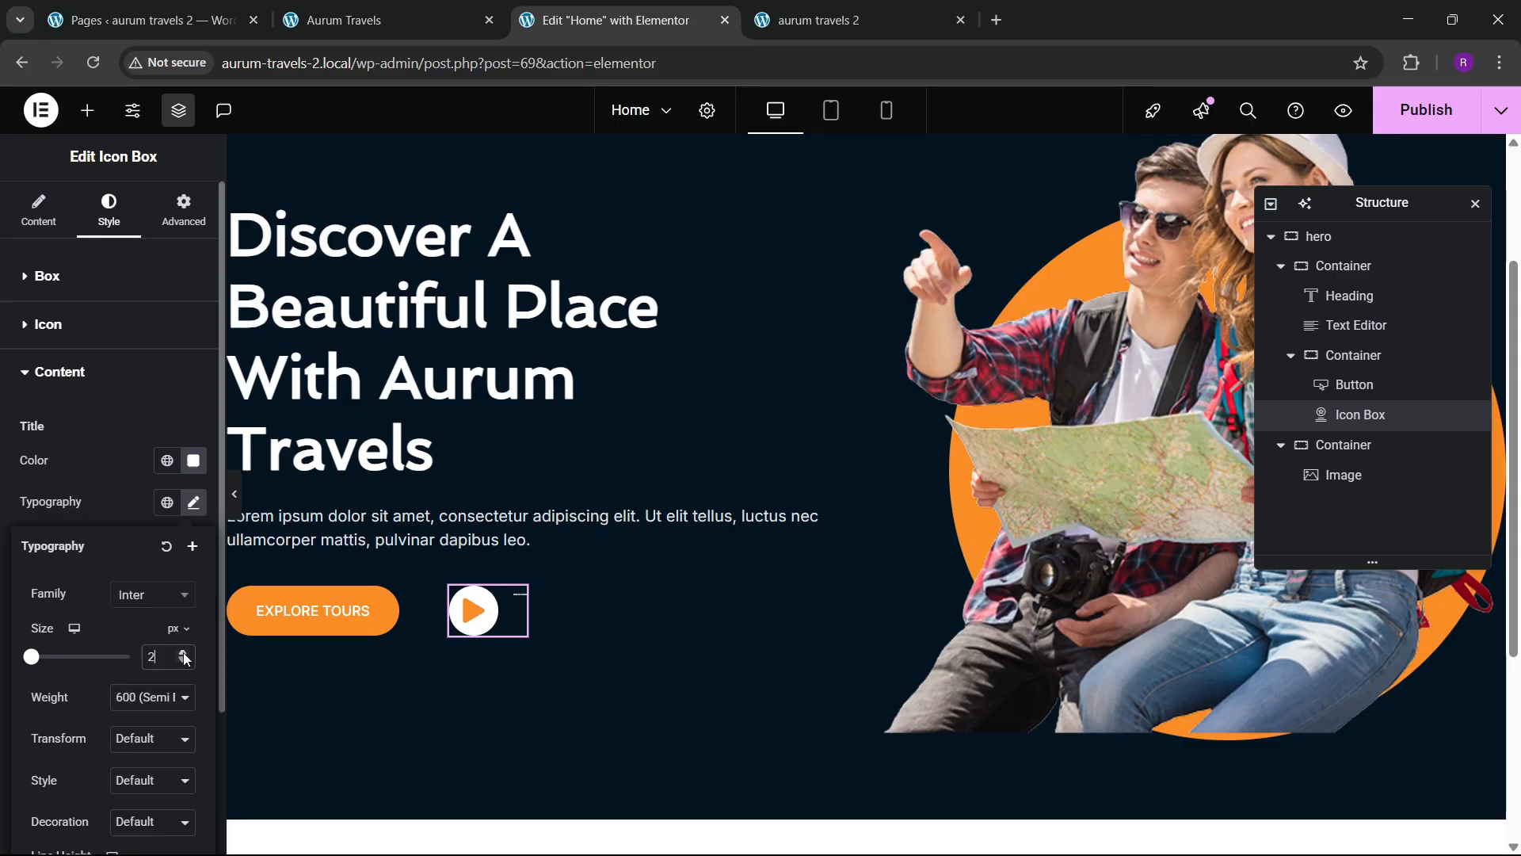
{"action": "left_click", "coordinate": [184, 654]}
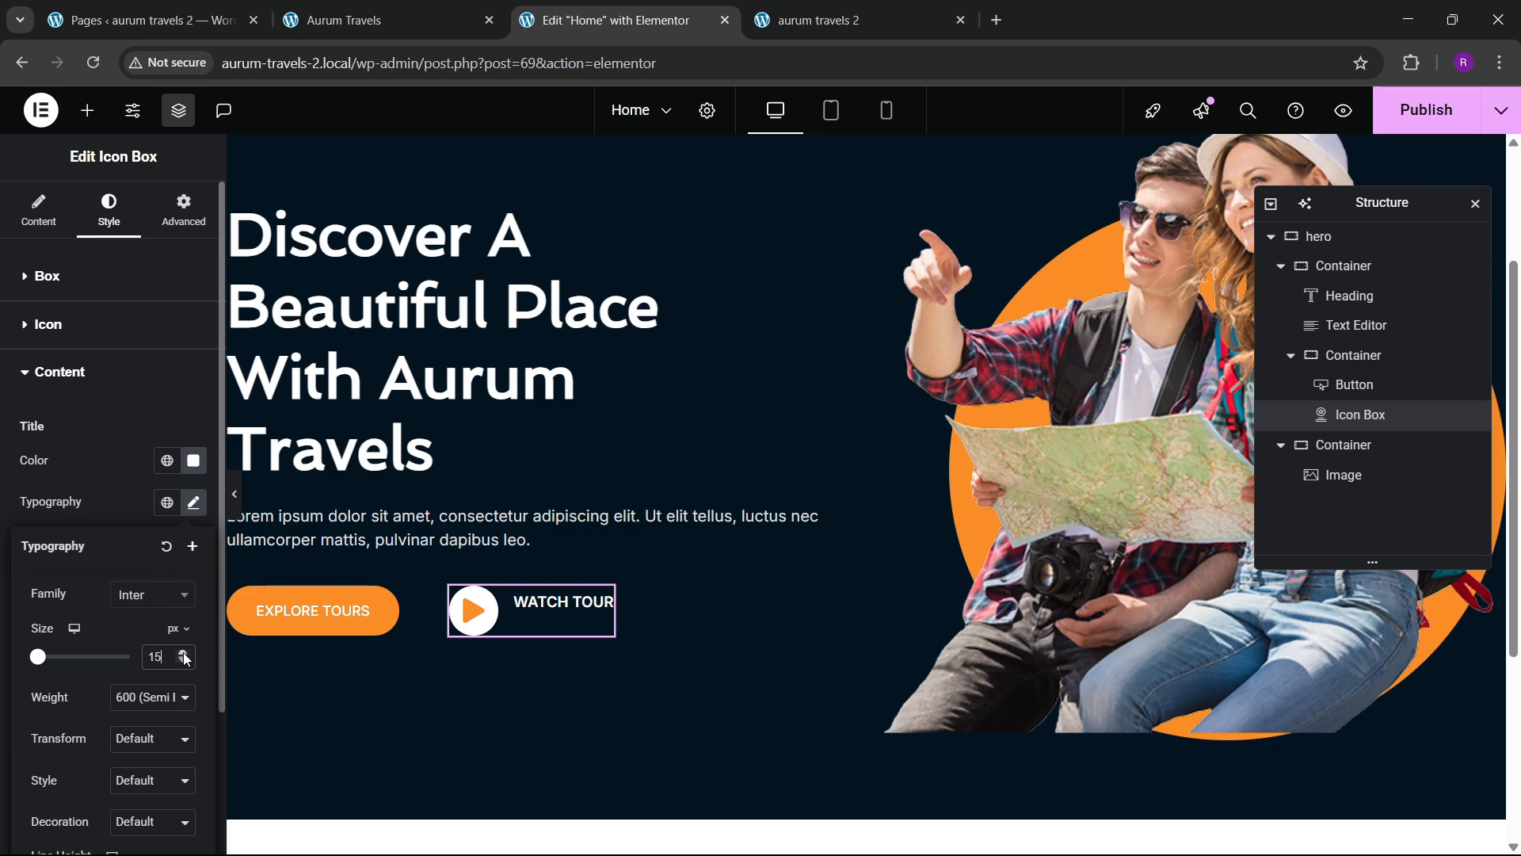
{"action": "left_click", "coordinate": [112, 483]}
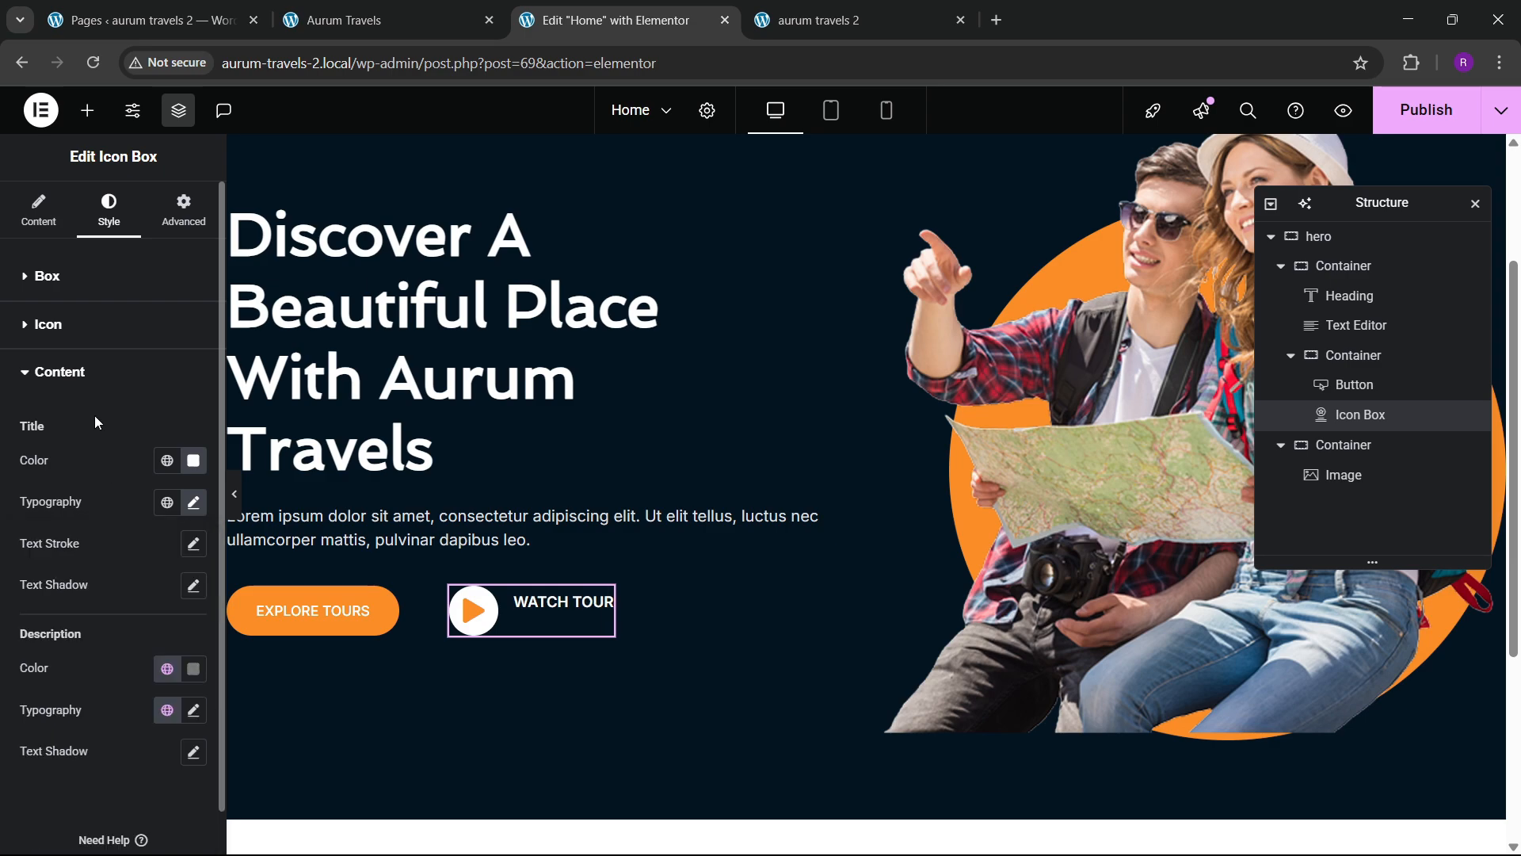
- Set the icon box vertical alignment to Bottom and compare with the Travella site
{"action": "left_click", "coordinate": [64, 282]}
{"action": "left_click", "coordinate": [167, 366]}
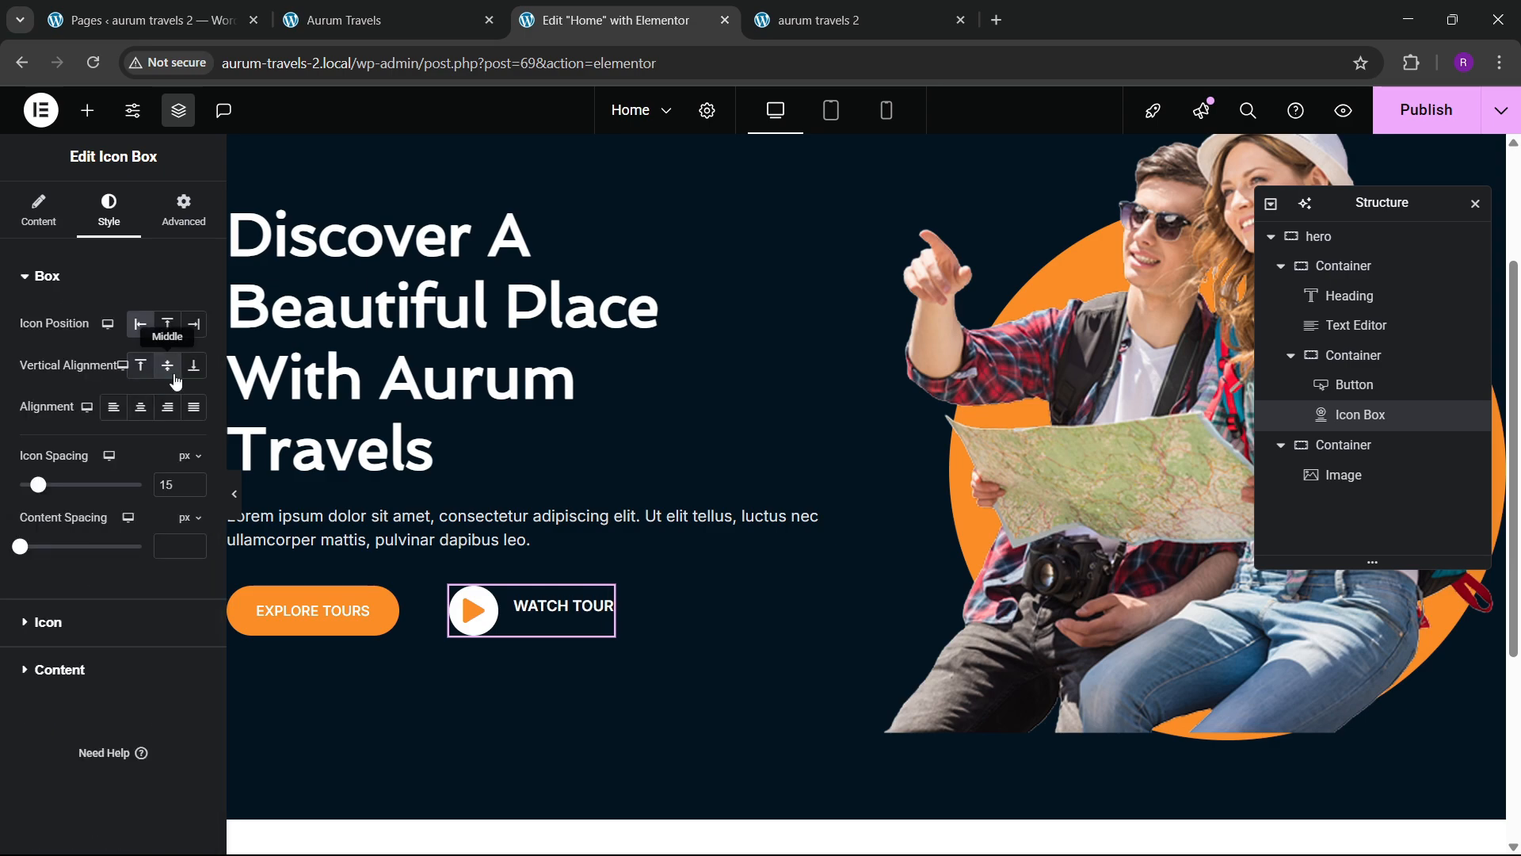
{"action": "left_click", "coordinate": [194, 366]}
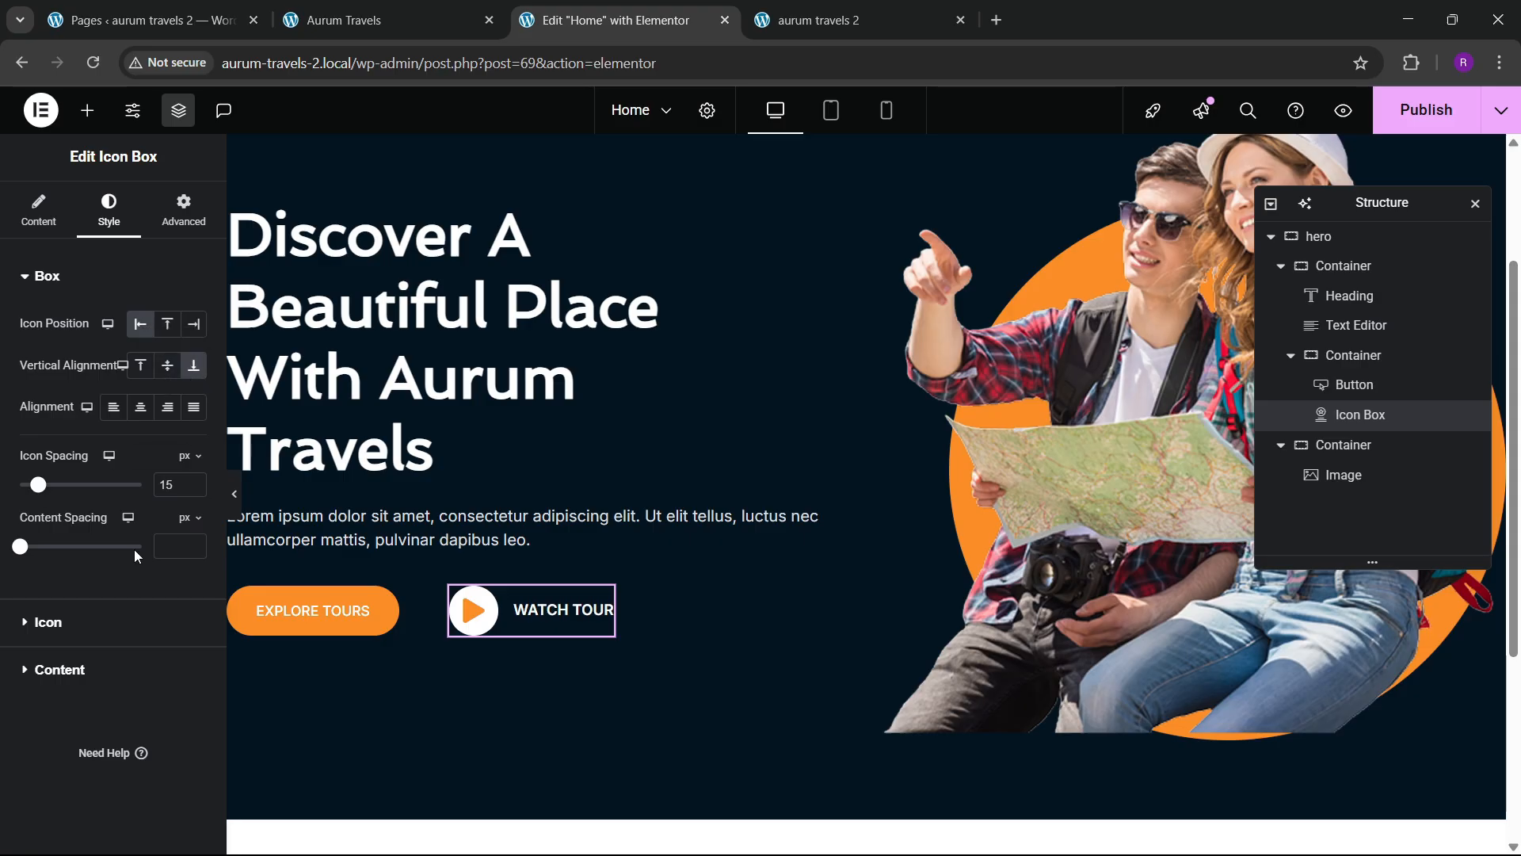
{"action": "left_click", "coordinate": [420, 10]}
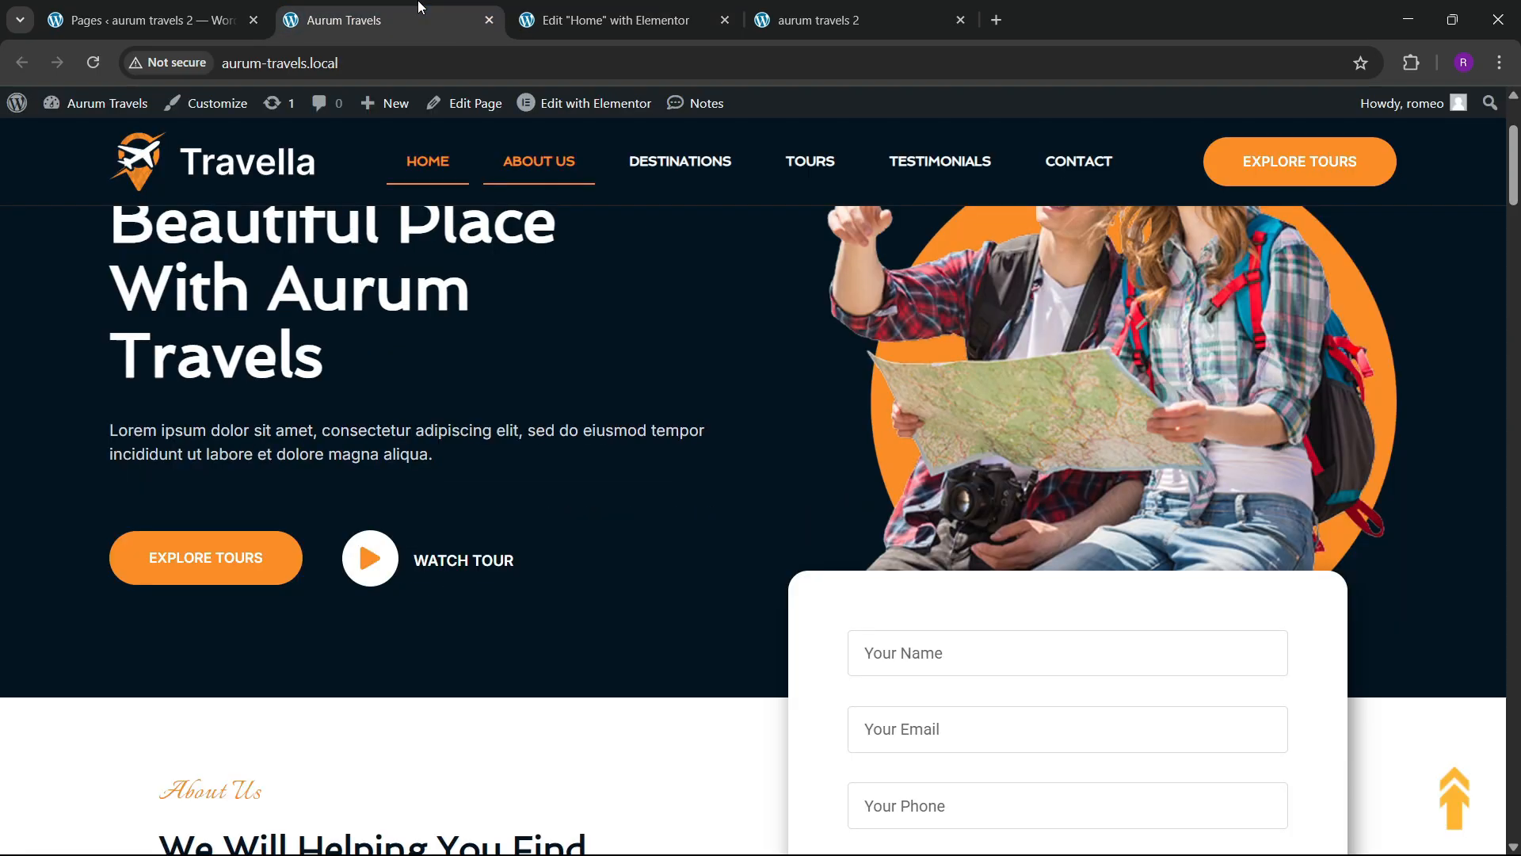
{"action": "left_click", "coordinate": [615, 20]}
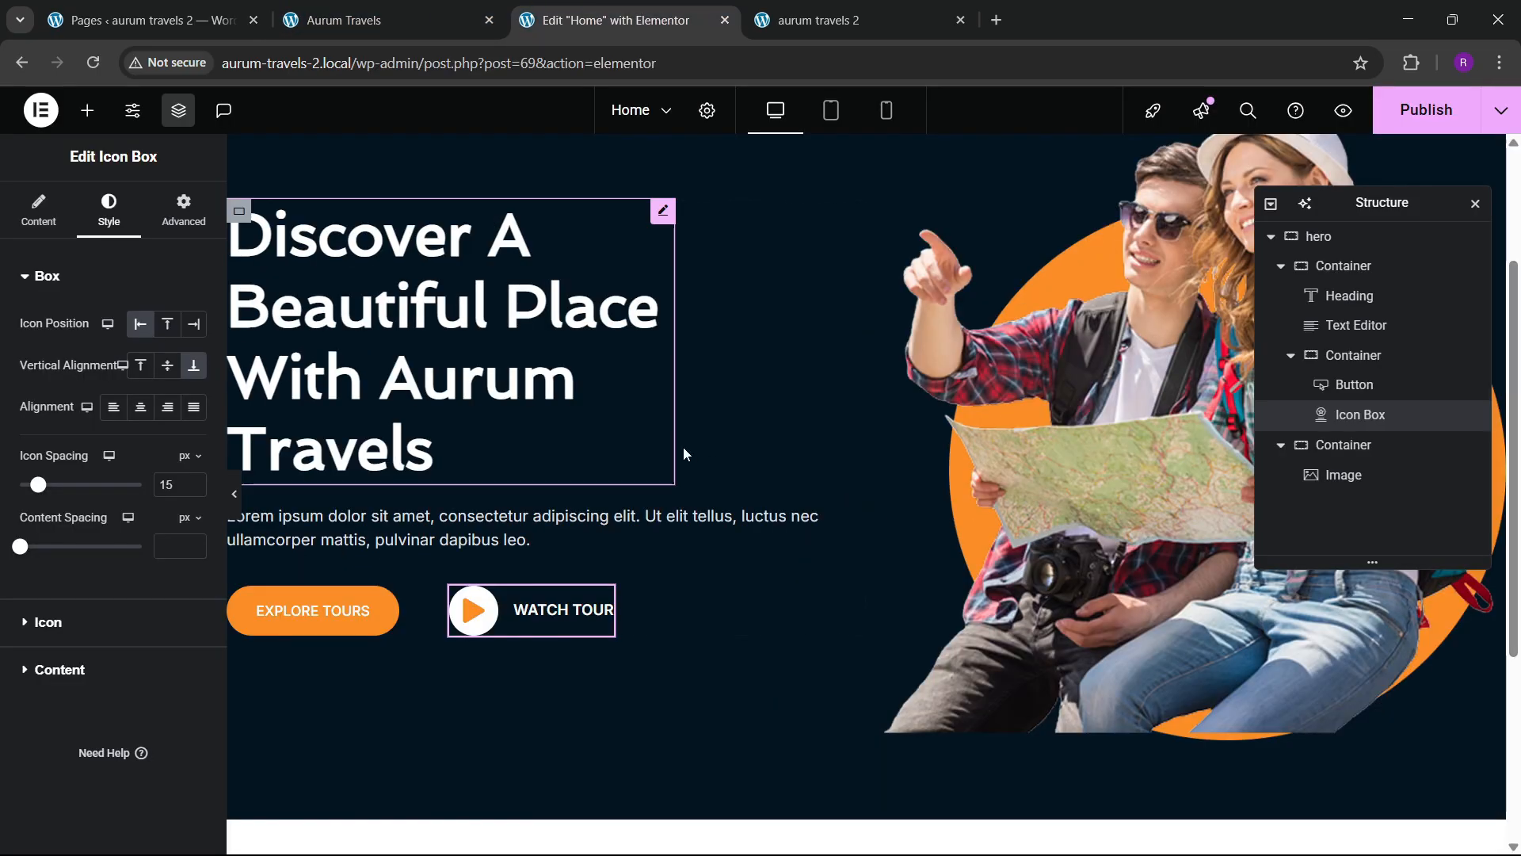
{"action": "left_click", "coordinate": [1353, 355]}
- Unlink the container's margins, set the top margin to 20, and save the page
{"action": "left_click", "coordinate": [183, 211]}
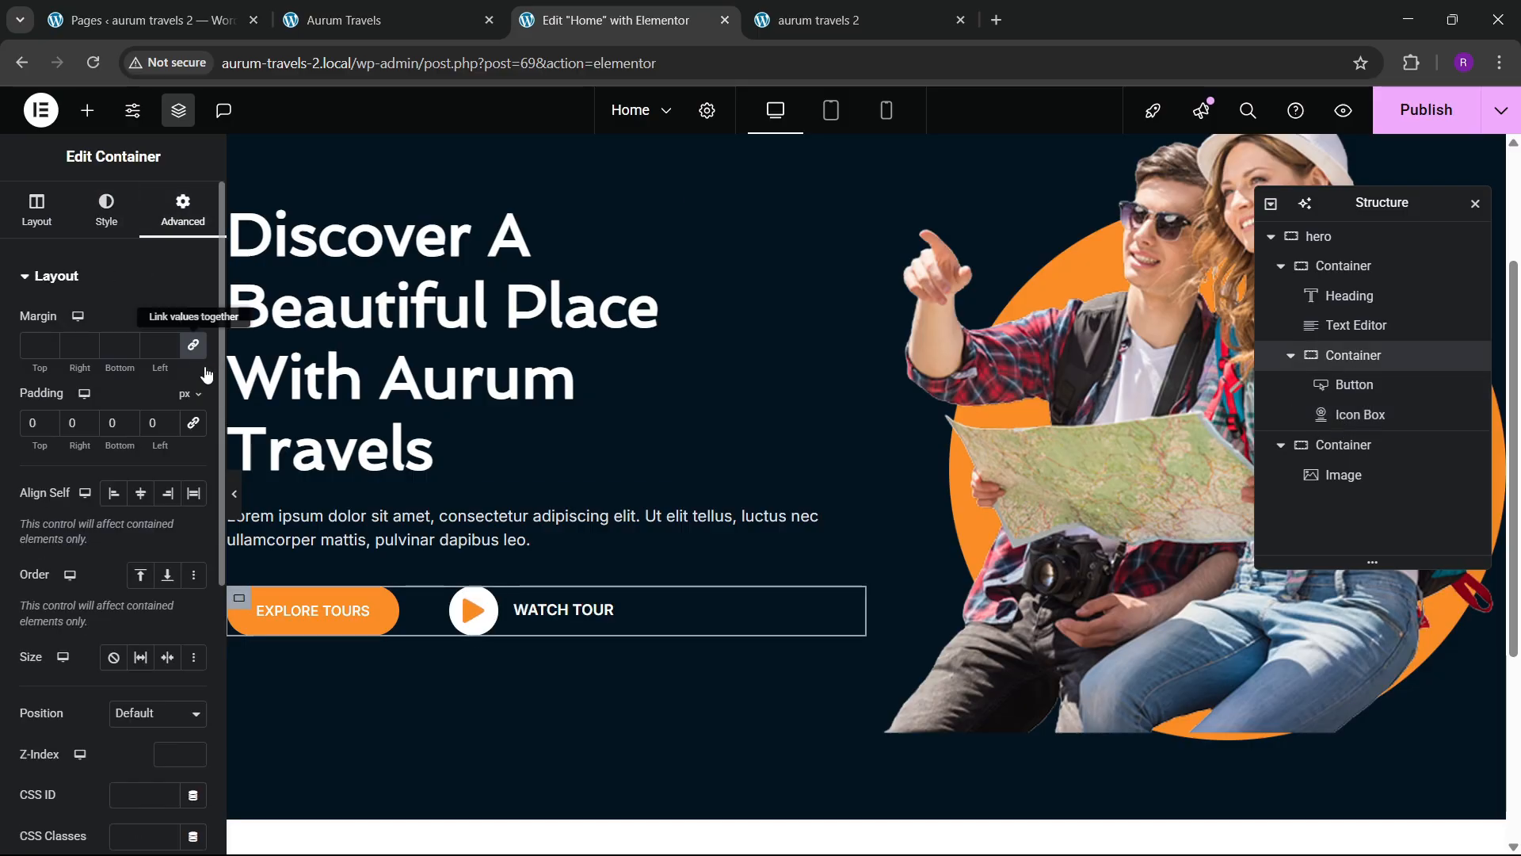
{"action": "left_click", "coordinate": [201, 353]}
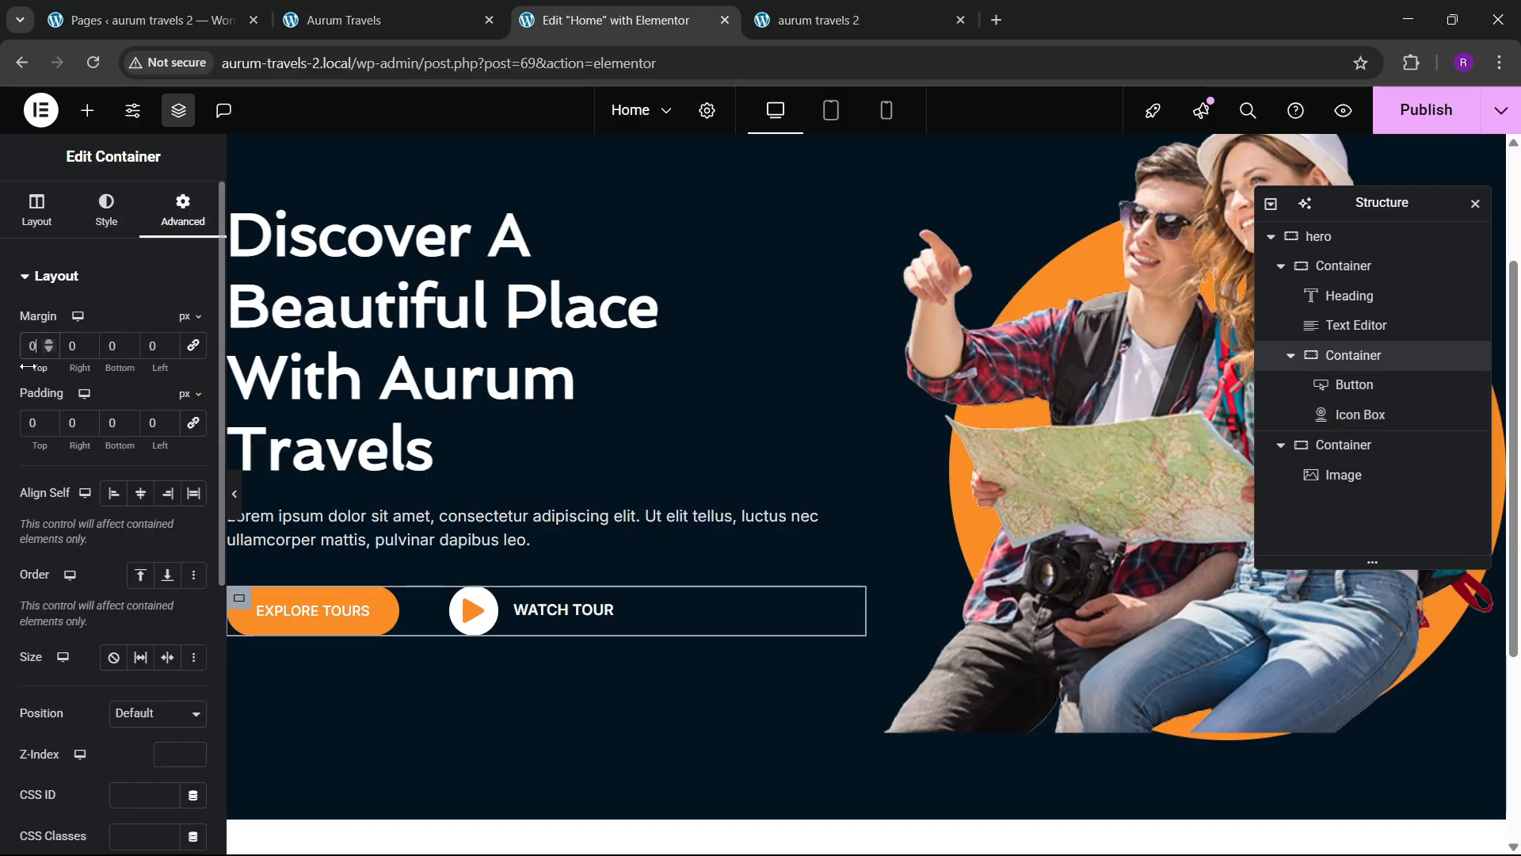
{"action": "type", "text": "2"}
{"action": "key", "text": "BackSpace"}
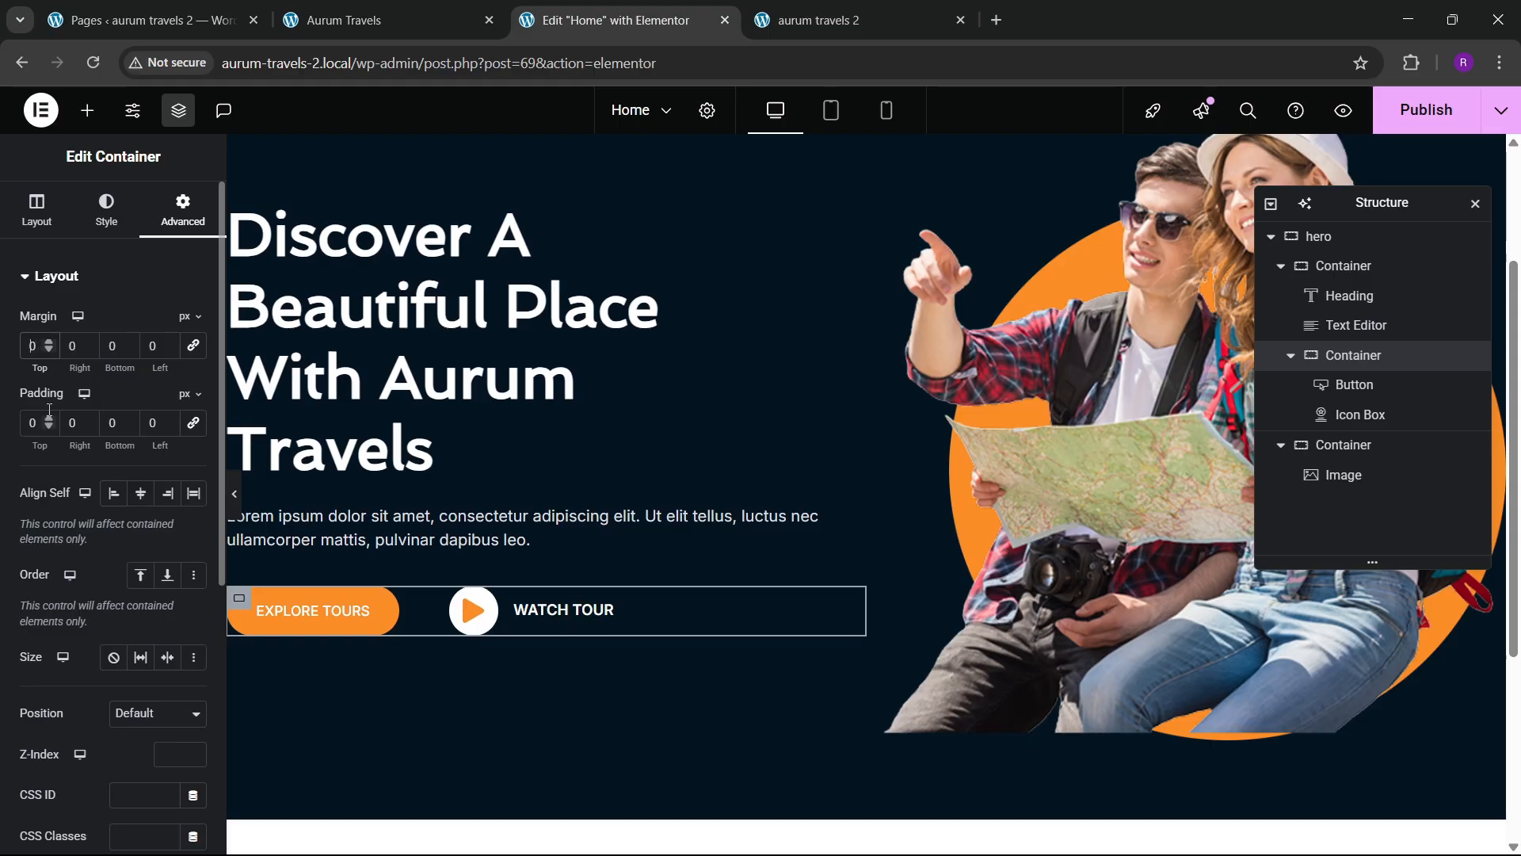
{"action": "type", "text": "2"}
{"action": "key", "text": "ctrl+s"}
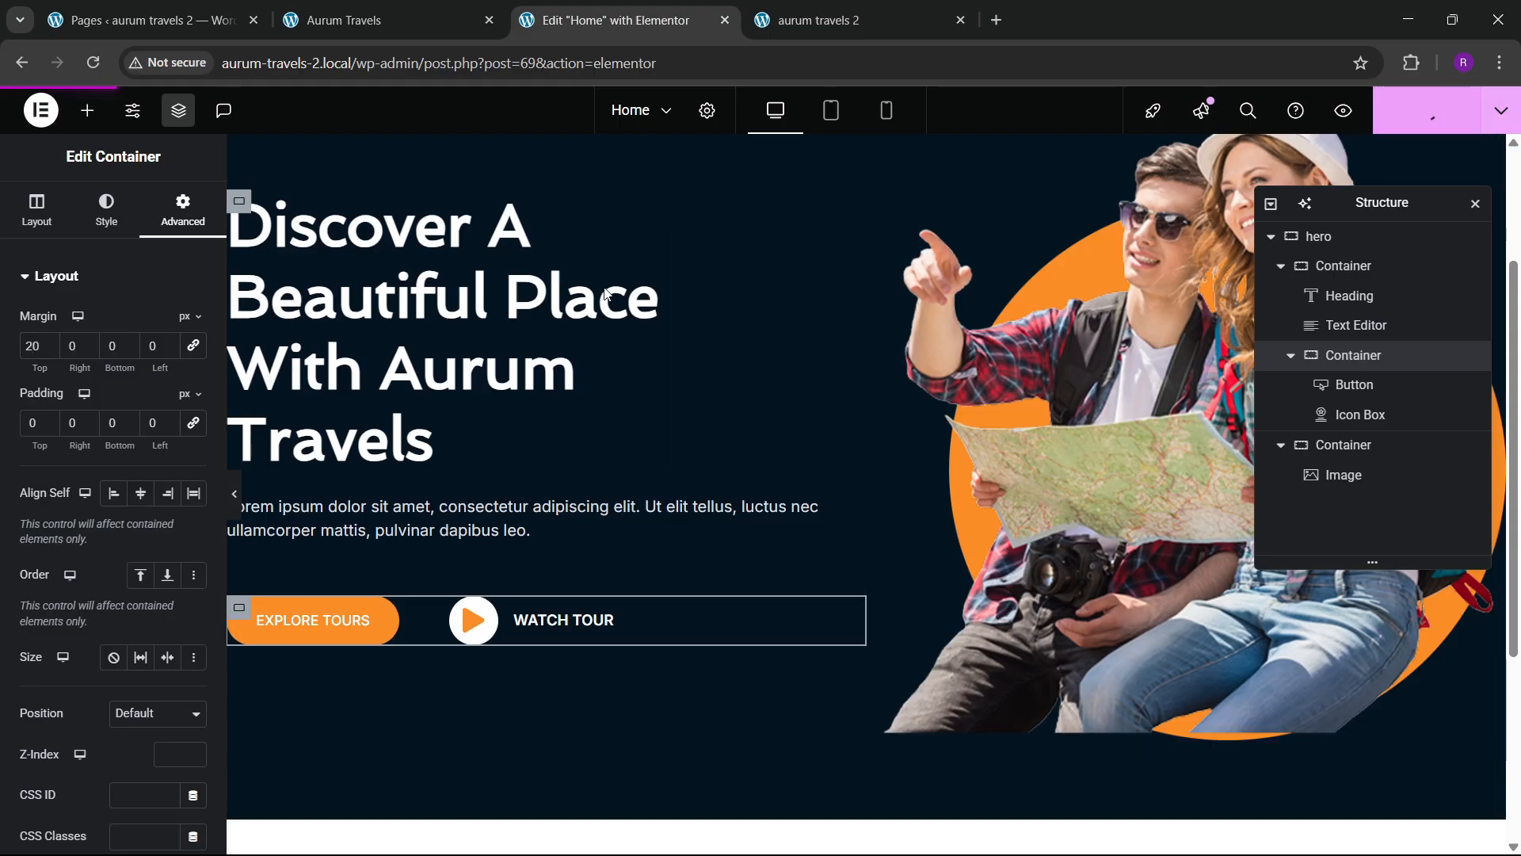
- Reload the live page and compare the hero row with the Travella reference site
{"action": "left_click", "coordinate": [840, 20]}
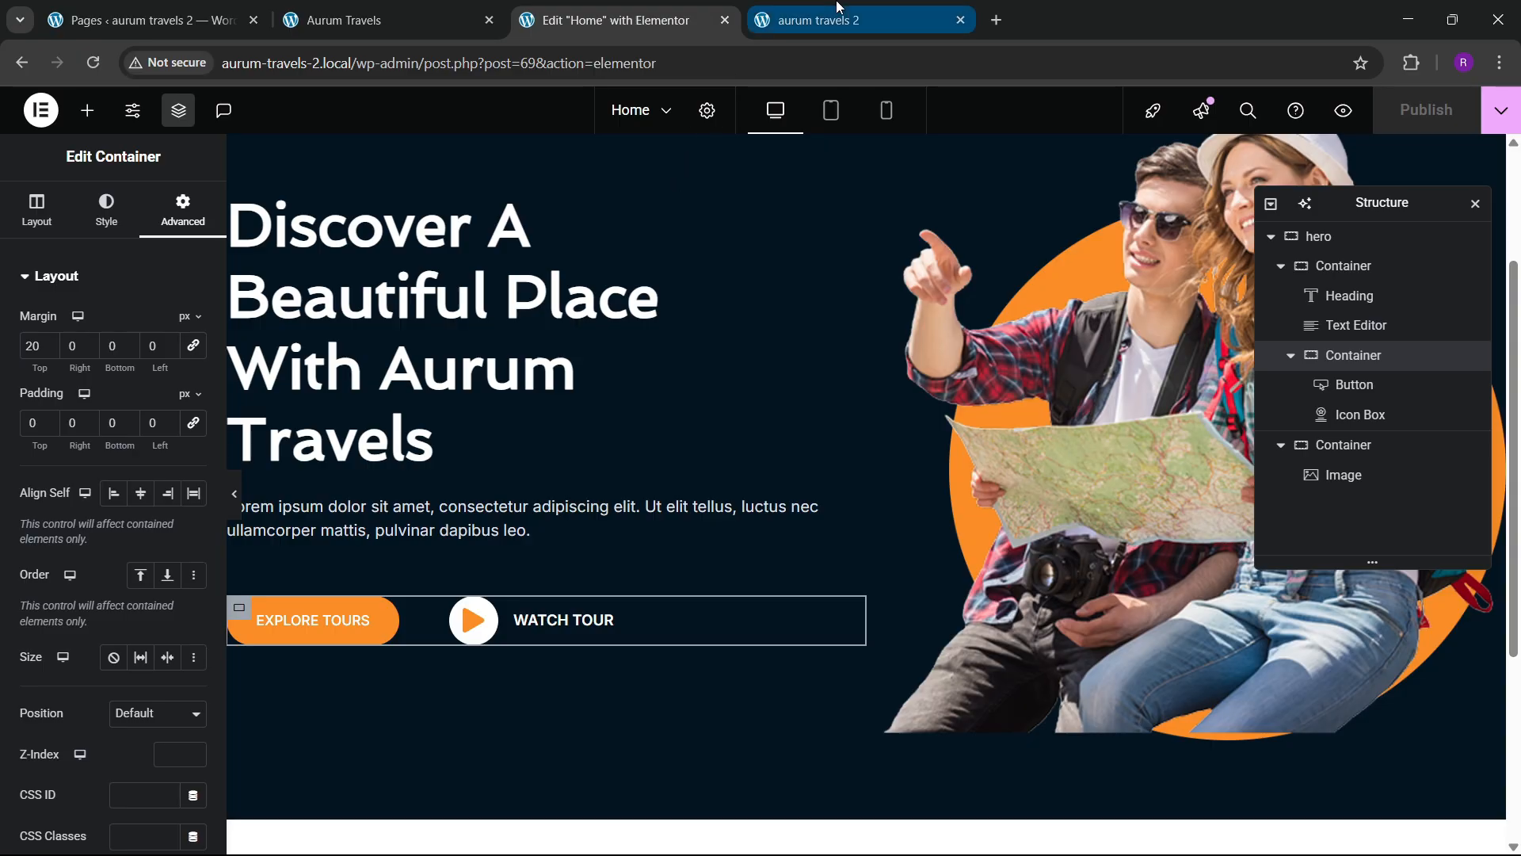
{"action": "left_click", "coordinate": [92, 64]}
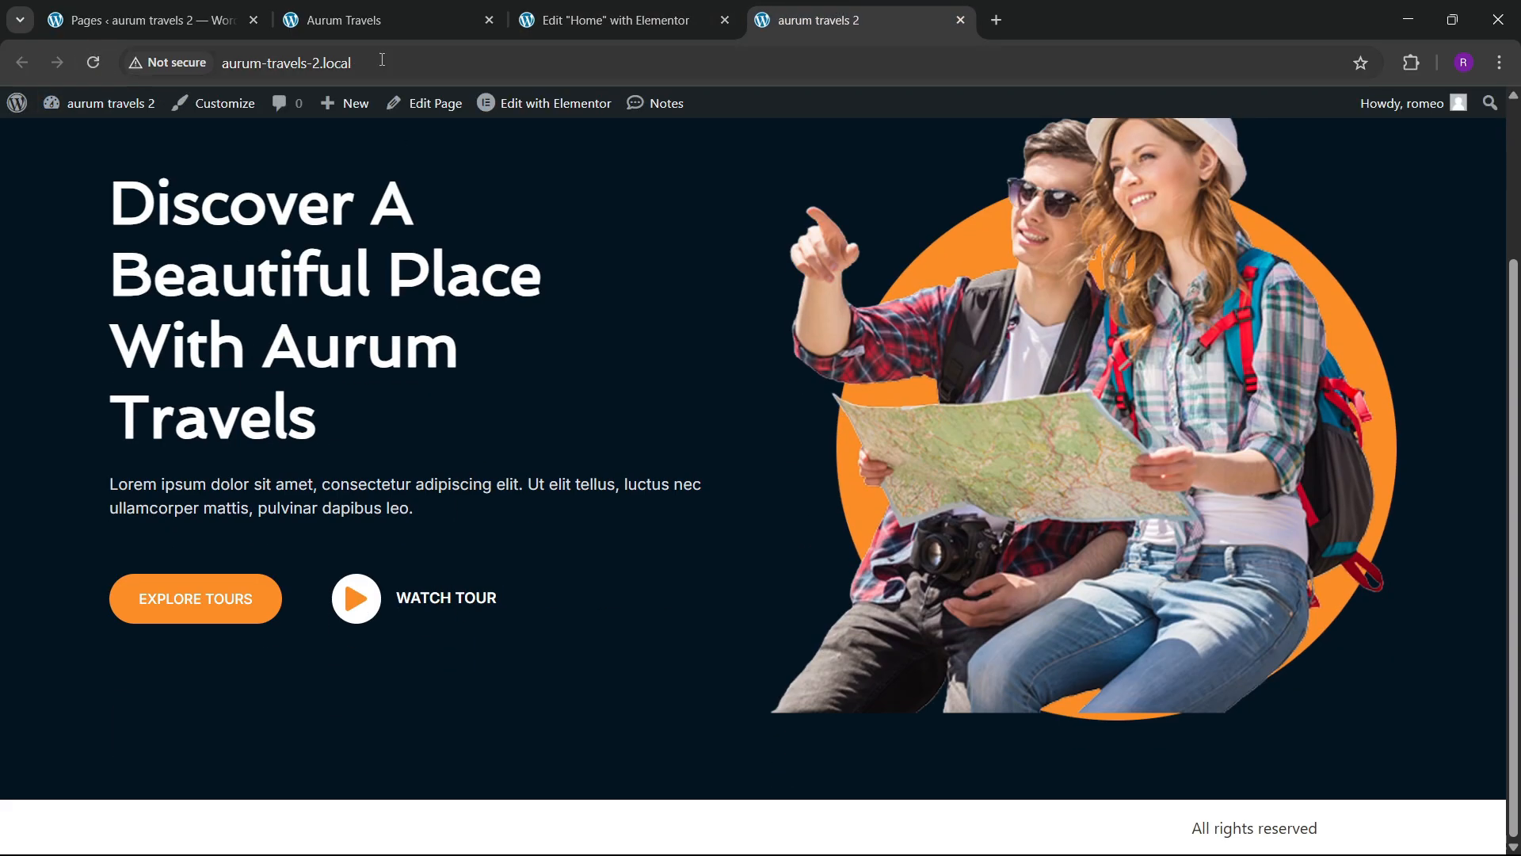
{"action": "left_click", "coordinate": [336, 8]}
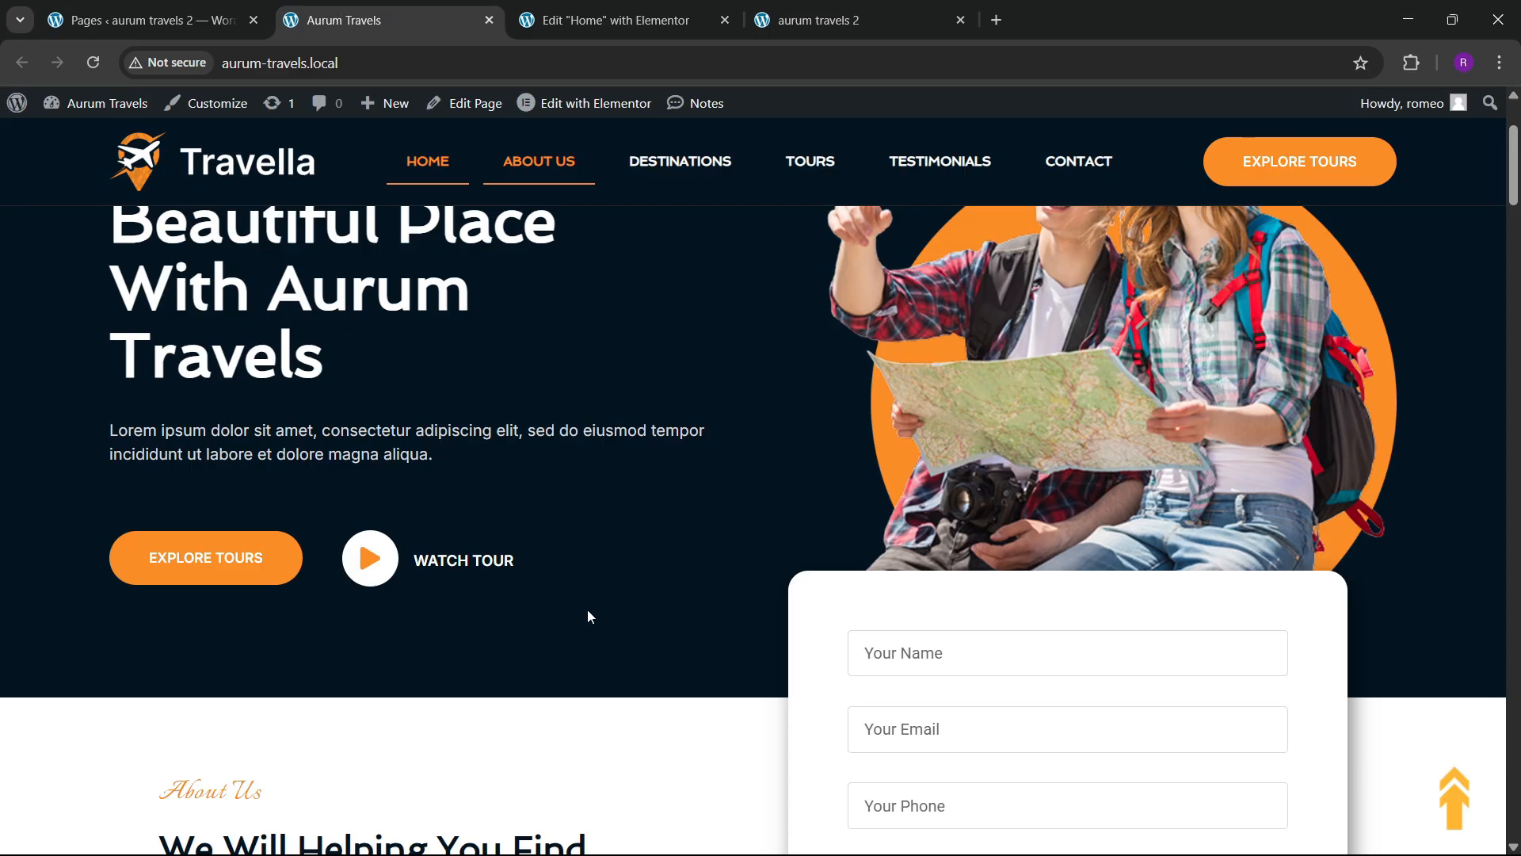
{"action": "scroll", "coordinate": [713, 448], "scroll_direction": "up", "scroll_amount": 3}
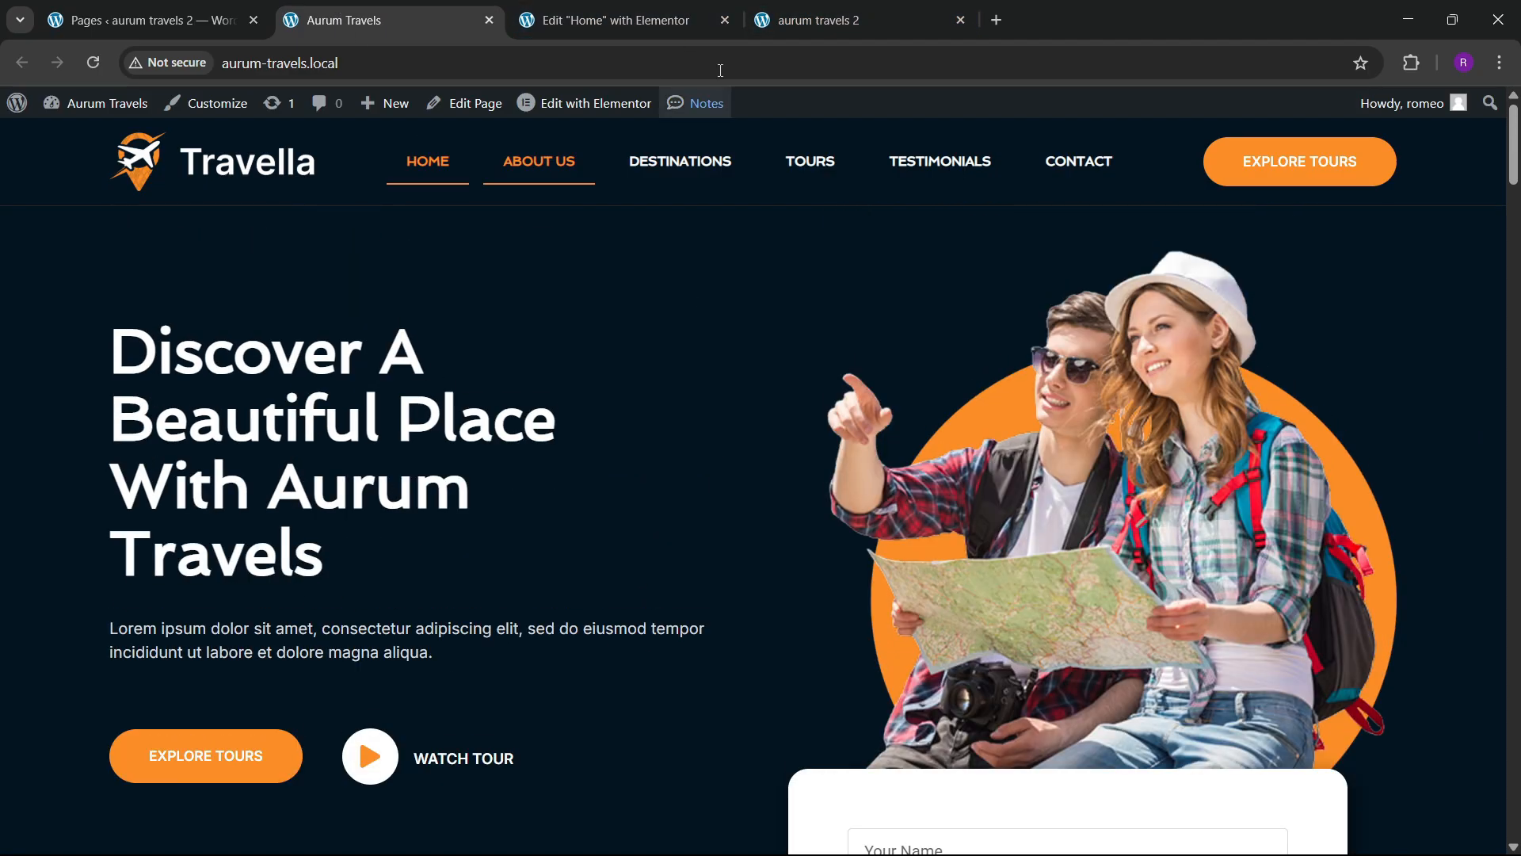
{"action": "left_click", "coordinate": [824, 19]}
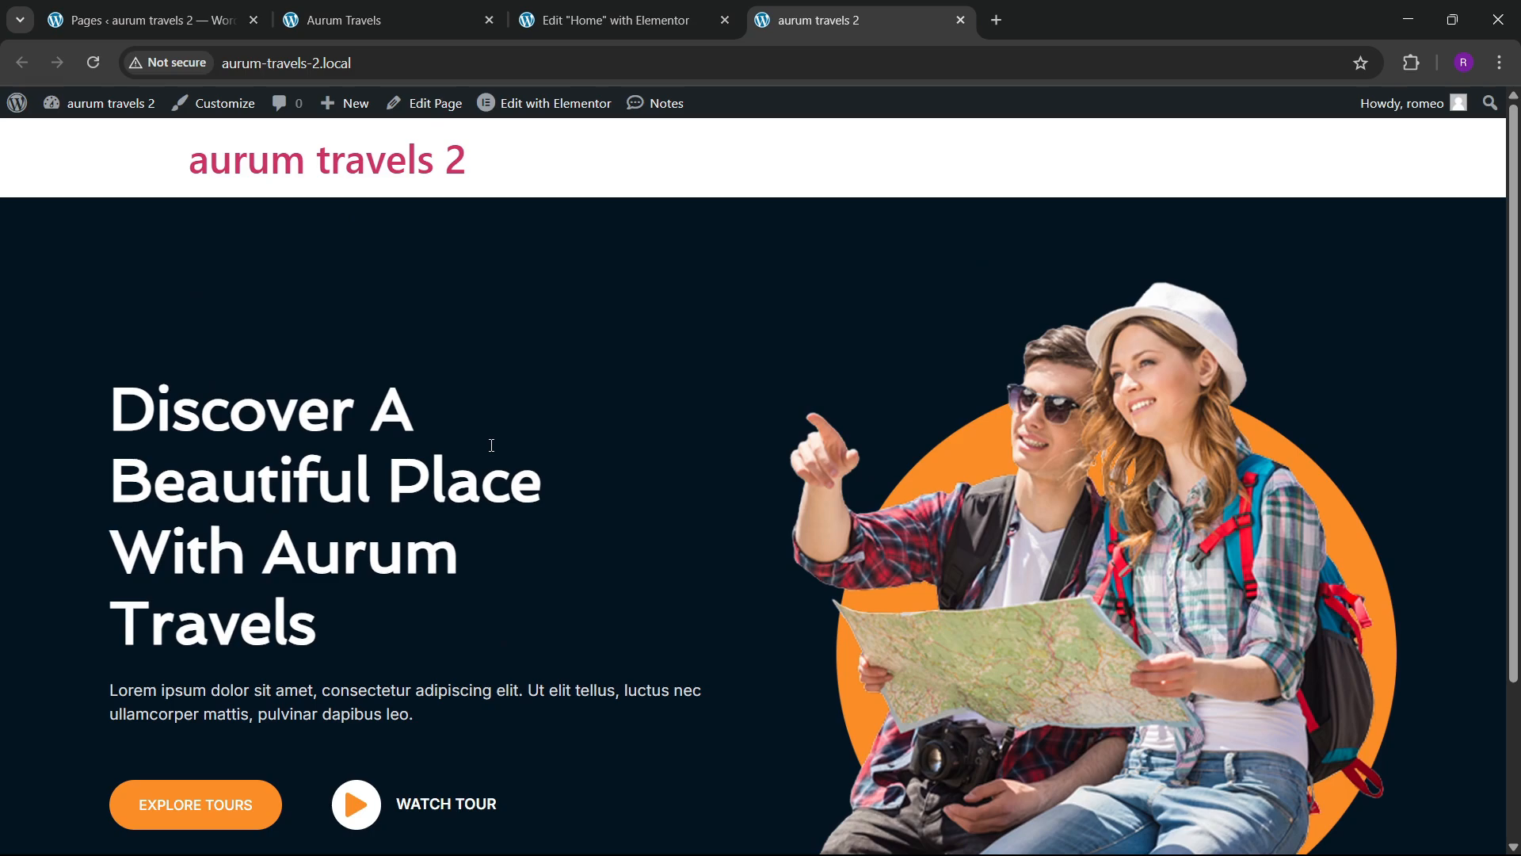
{"action": "left_click", "coordinate": [475, 10]}
{"action": "scroll", "coordinate": [634, 492], "scroll_direction": "down", "scroll_amount": 6}
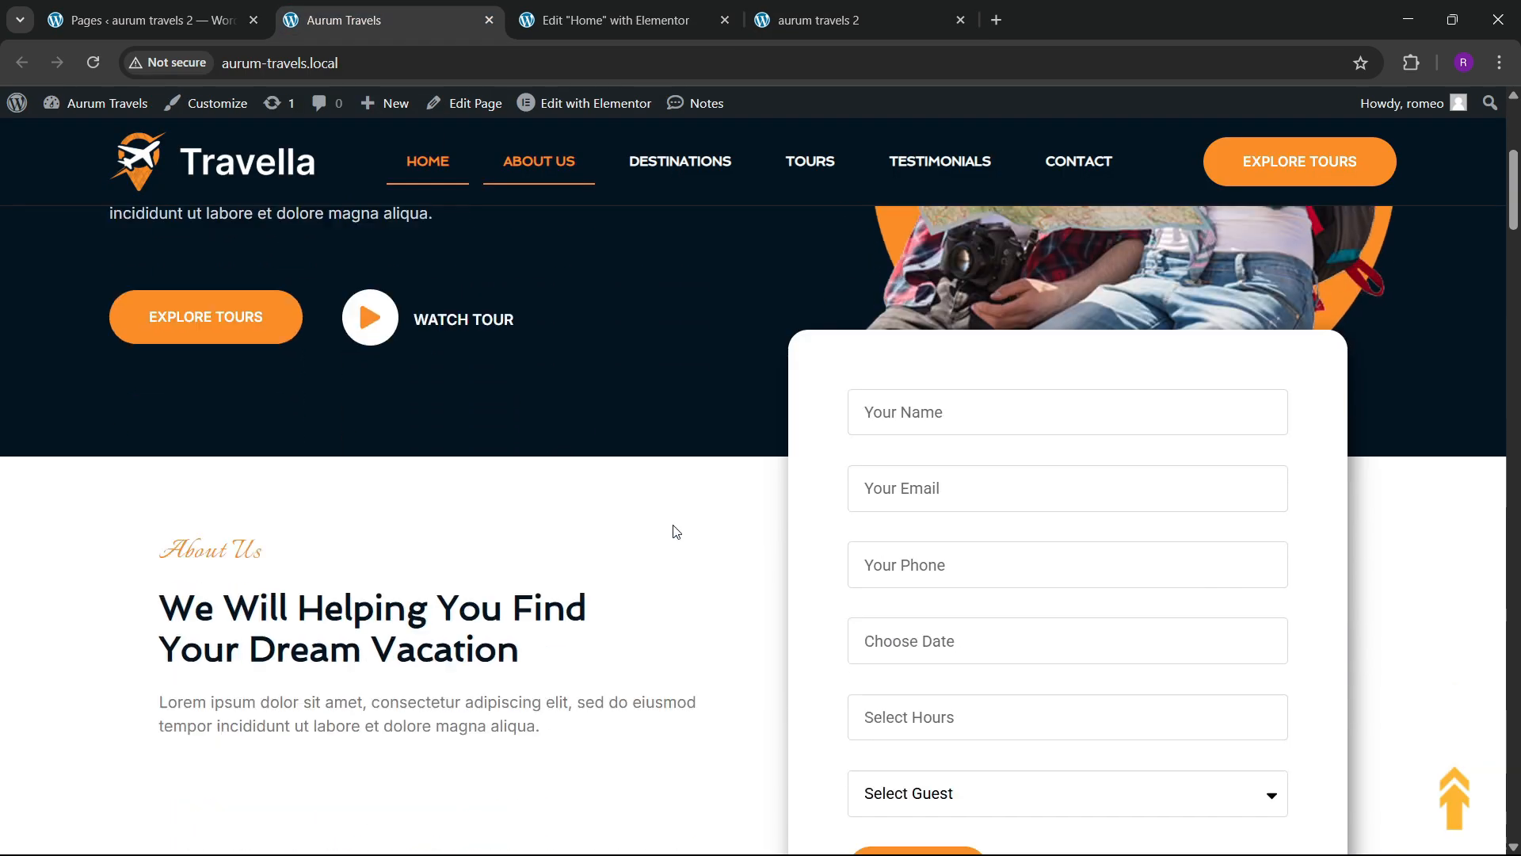
{"action": "scroll", "coordinate": [493, 486], "scroll_direction": "down", "scroll_amount": 1}
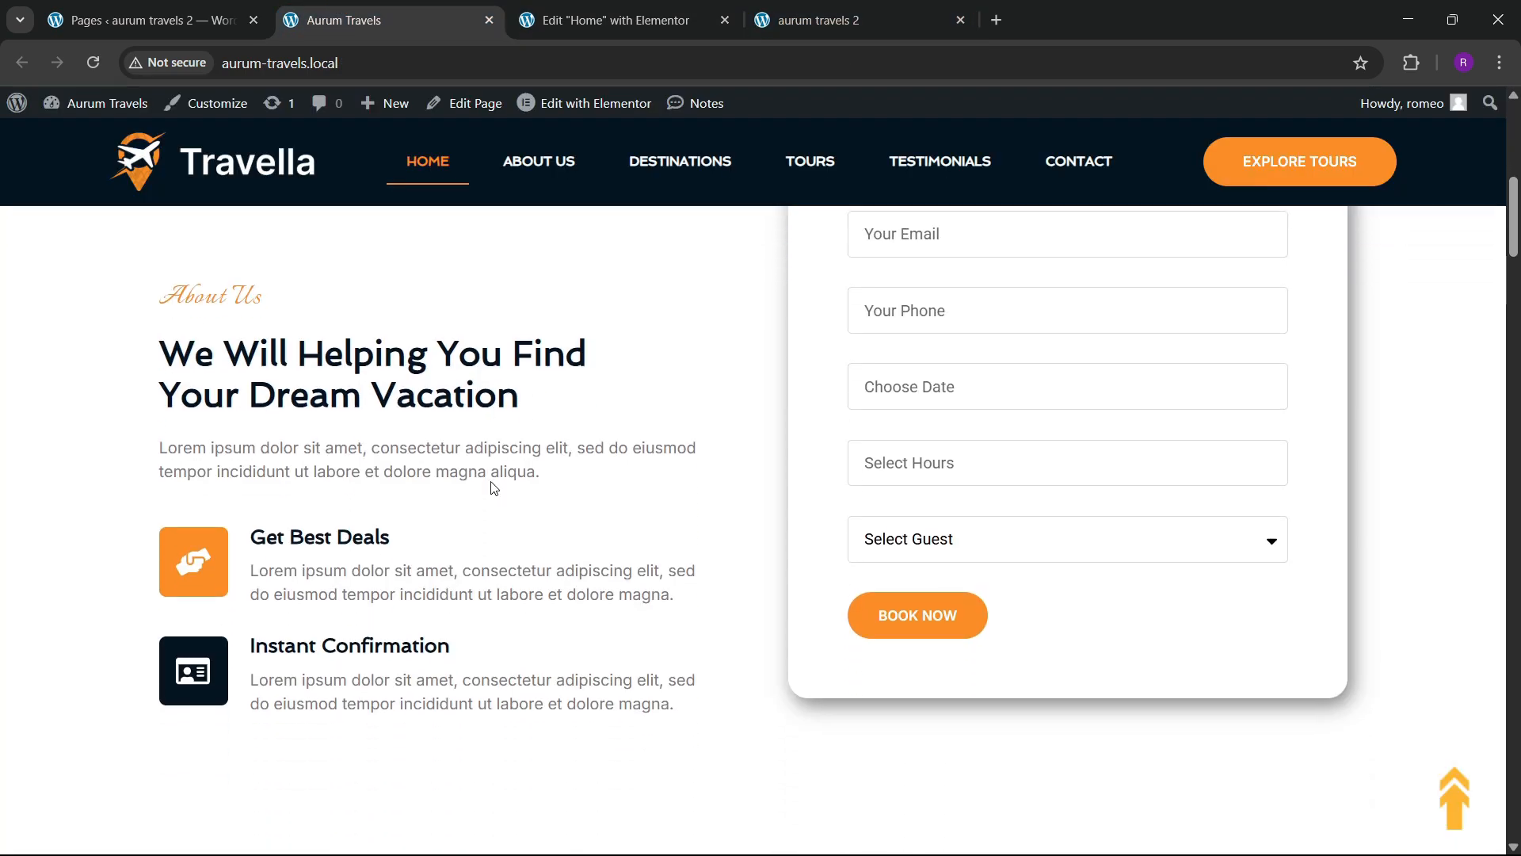
{"action": "left_click", "coordinate": [626, 16]}
{"action": "scroll", "coordinate": [687, 483], "scroll_direction": "down", "scroll_amount": 4}
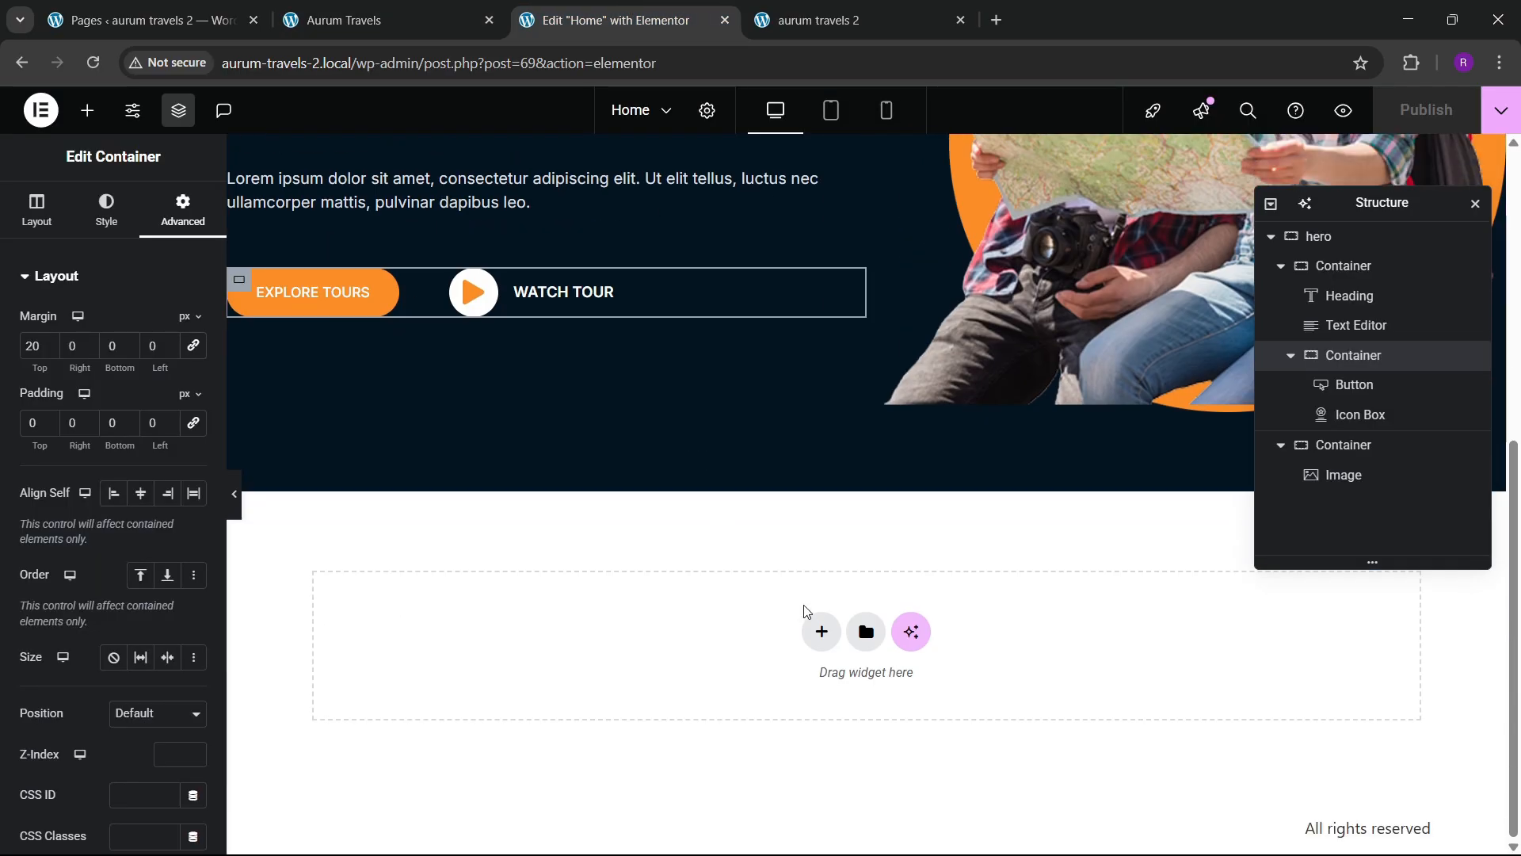
- Add a new two-column flexbox section below the hero and rename its container
{"action": "left_click", "coordinate": [815, 631]}
{"action": "left_click", "coordinate": [809, 681]}
{"action": "left_click", "coordinate": [821, 685]}
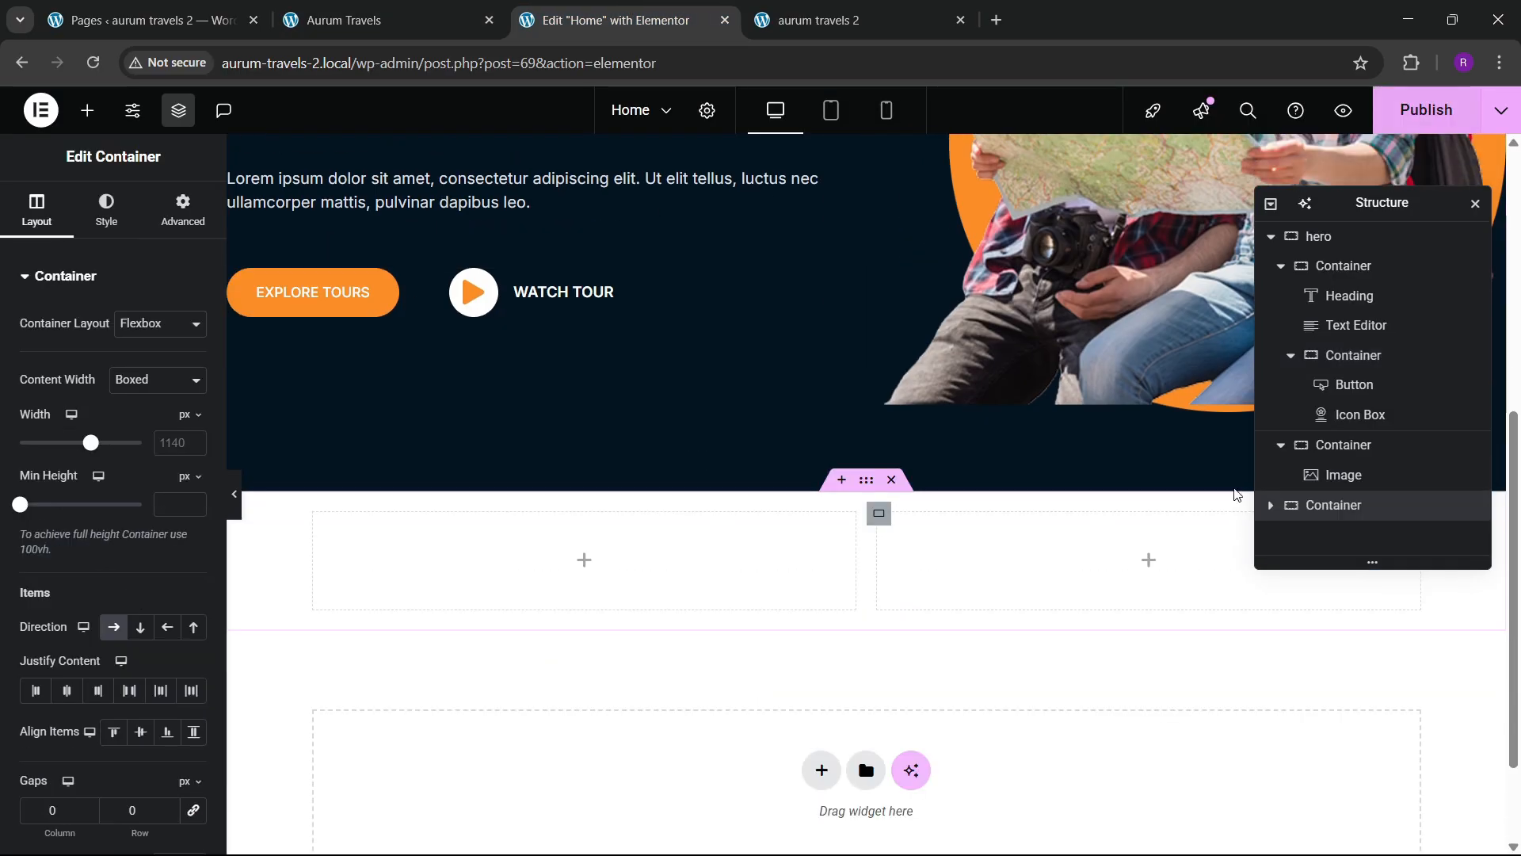
{"action": "left_click", "coordinate": [1271, 236]}
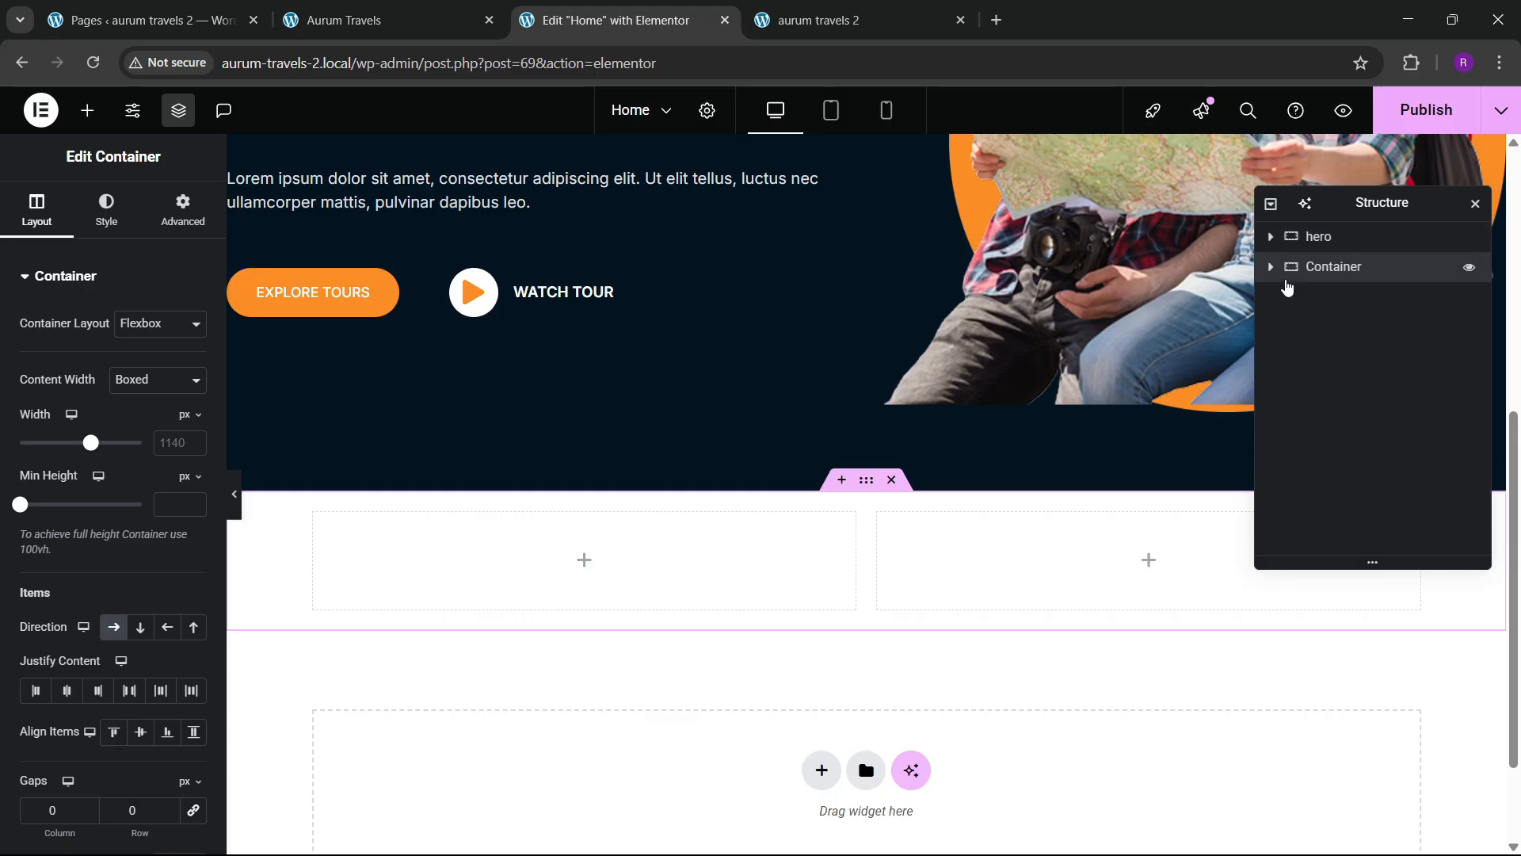
{"action": "double_click", "coordinate": [1330, 268]}
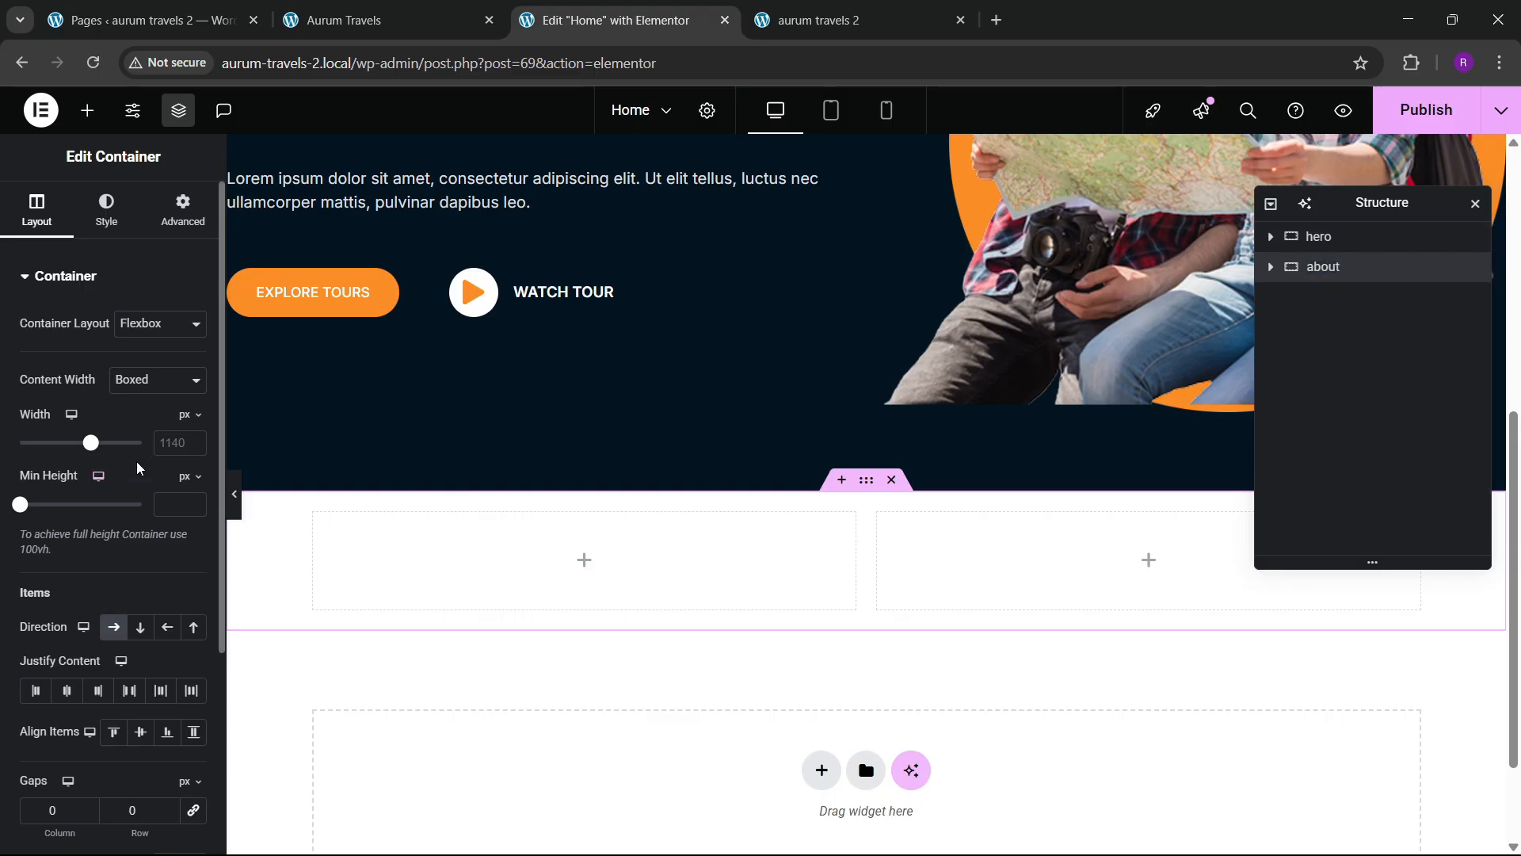
- Set the section's minimum height to 1300 after checking the reference About section
{"action": "left_click", "coordinate": [177, 499]}
{"action": "type", "text": "1300"}
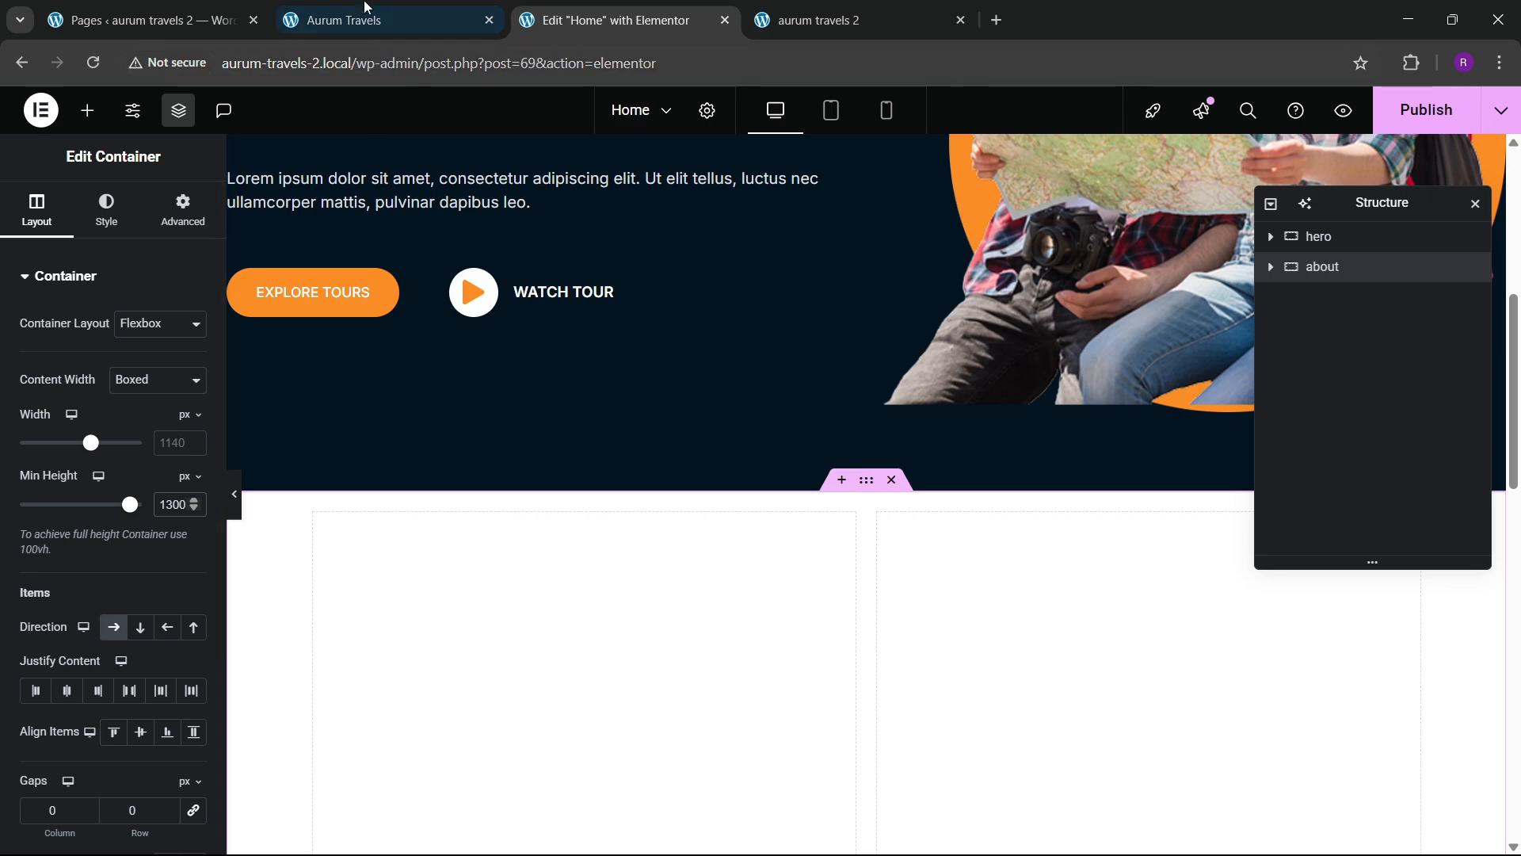
{"action": "left_click", "coordinate": [380, 19]}
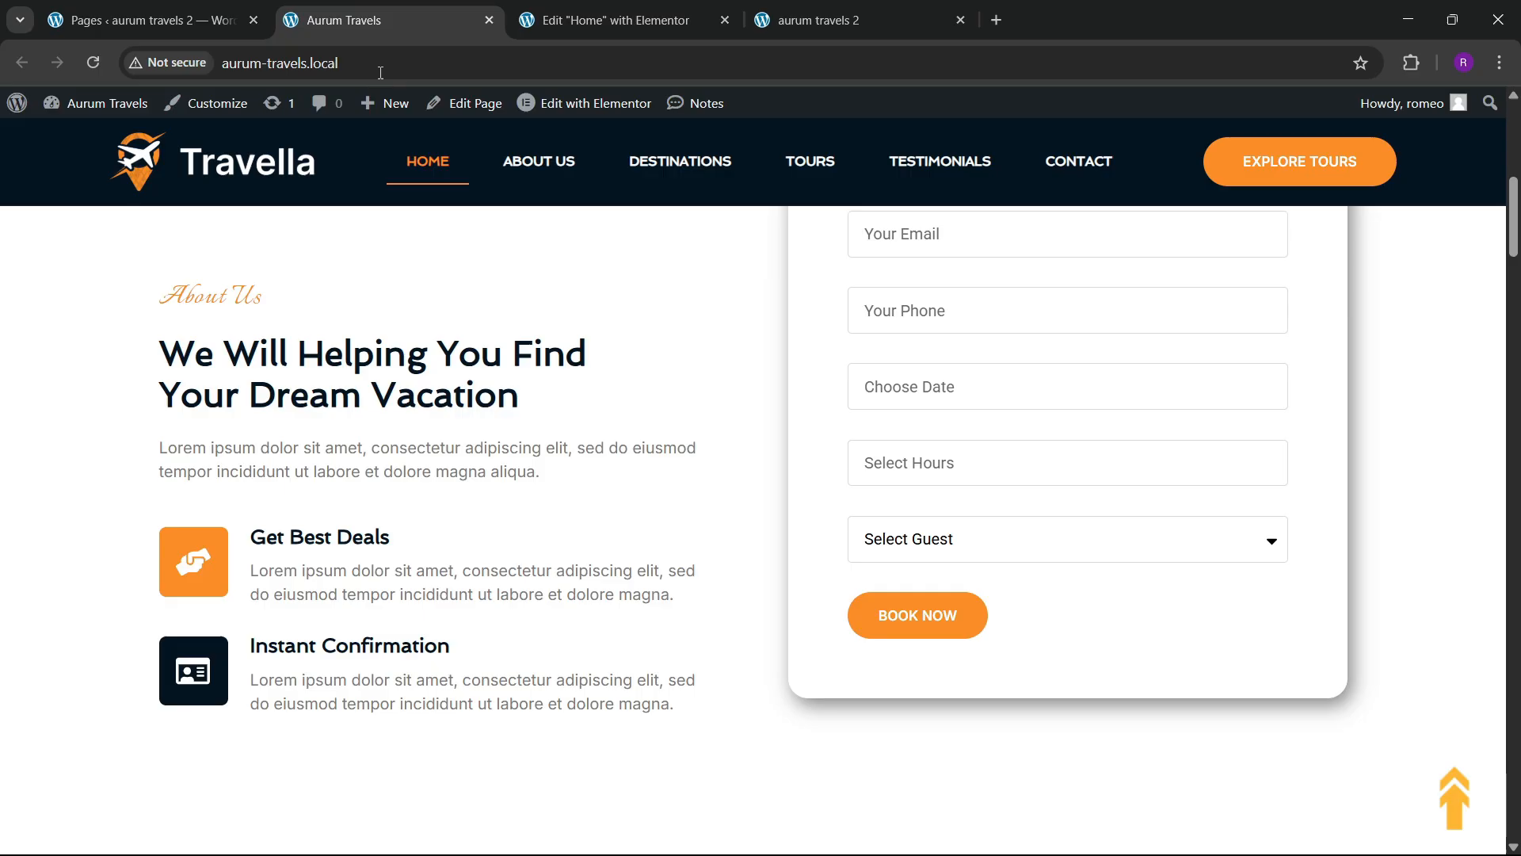
{"action": "left_click", "coordinate": [664, 16]}
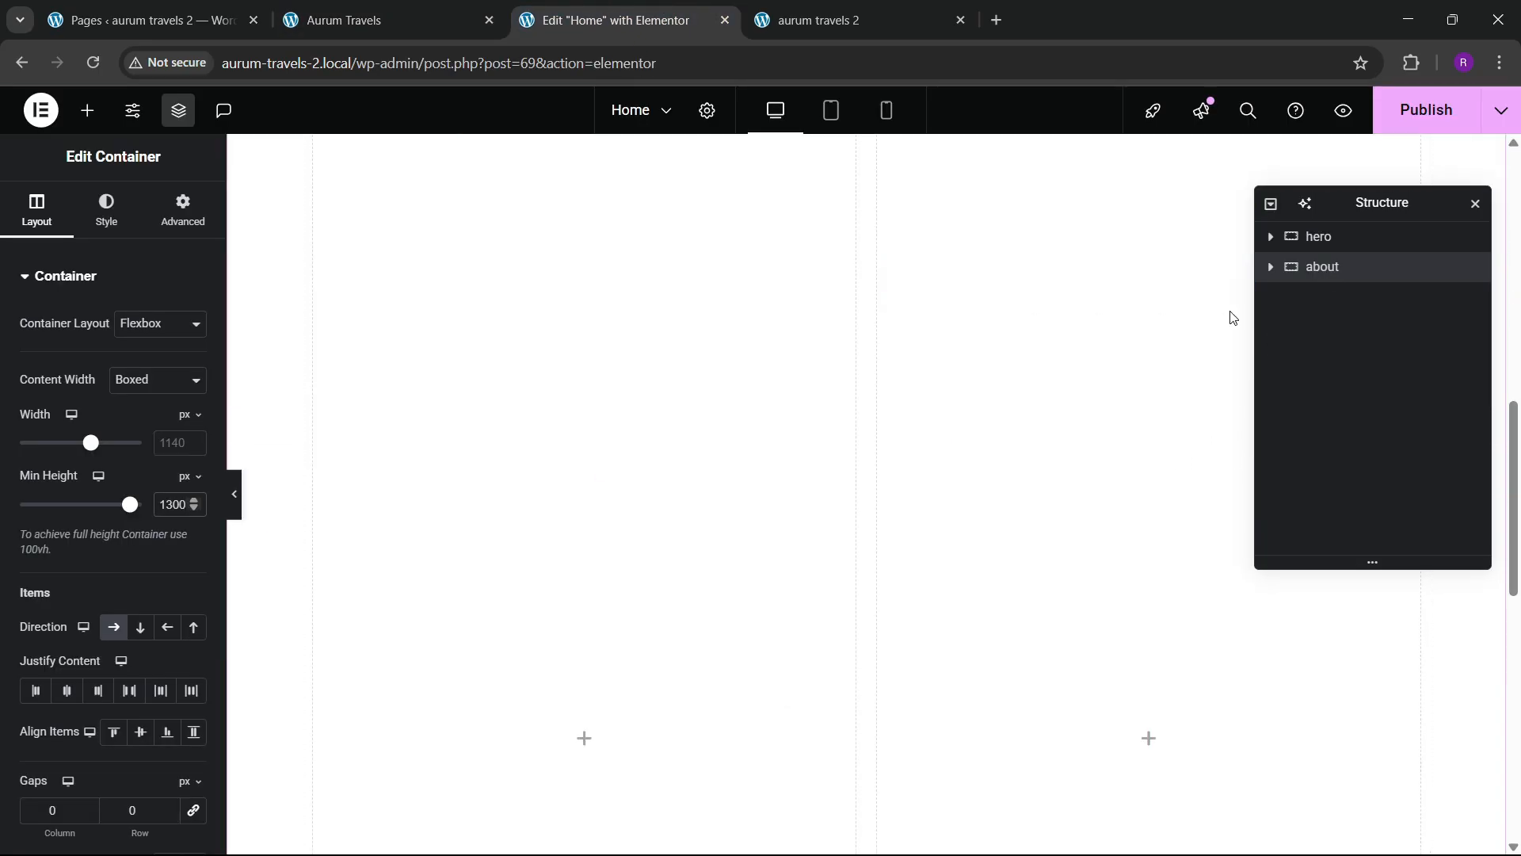
{"action": "key", "text": "BackSpace"}
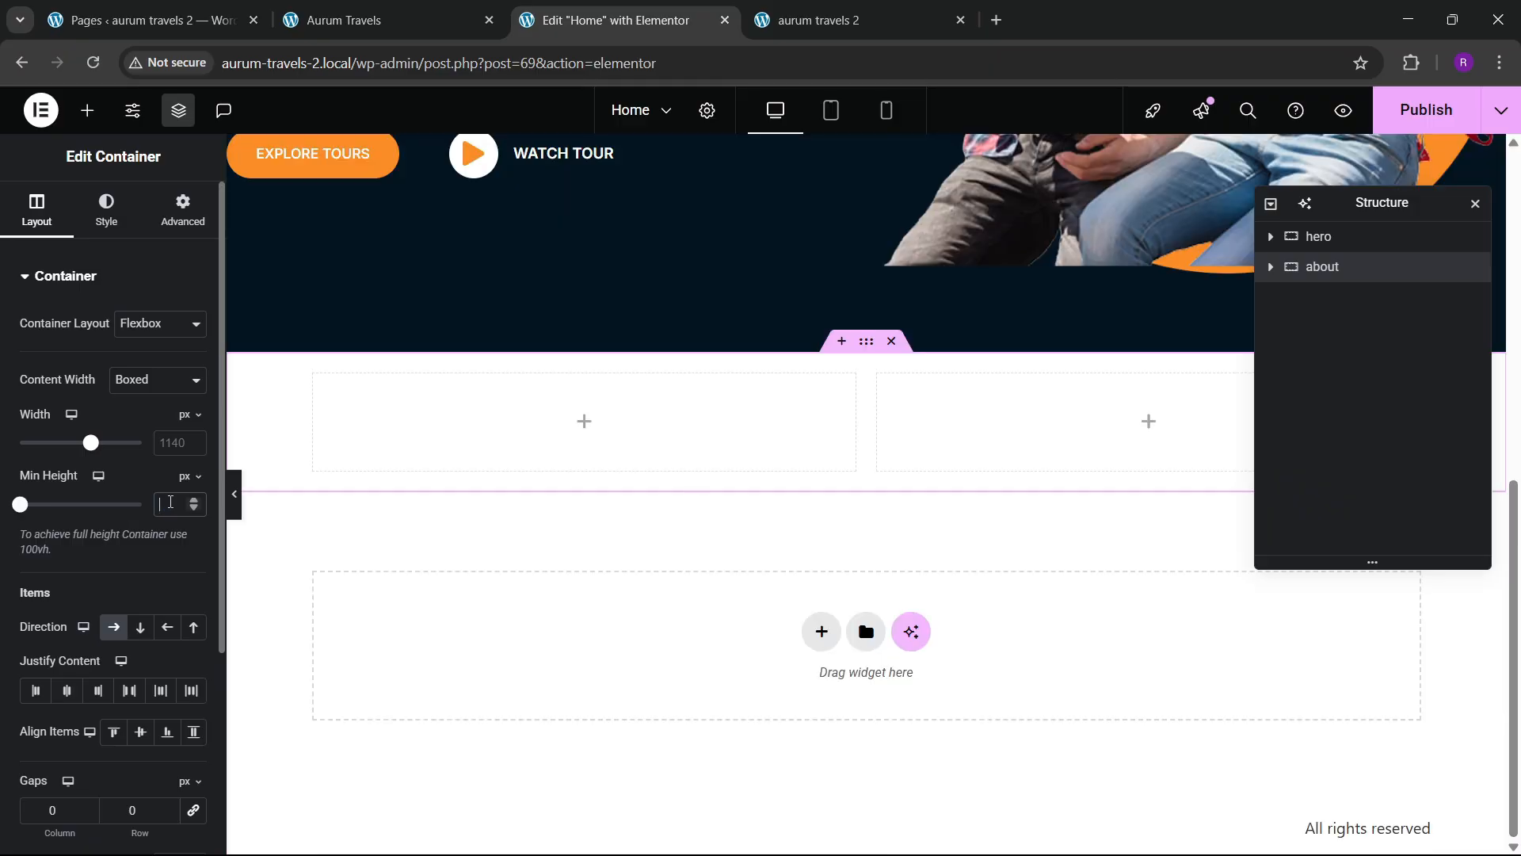
{"action": "type", "text": "1300"}
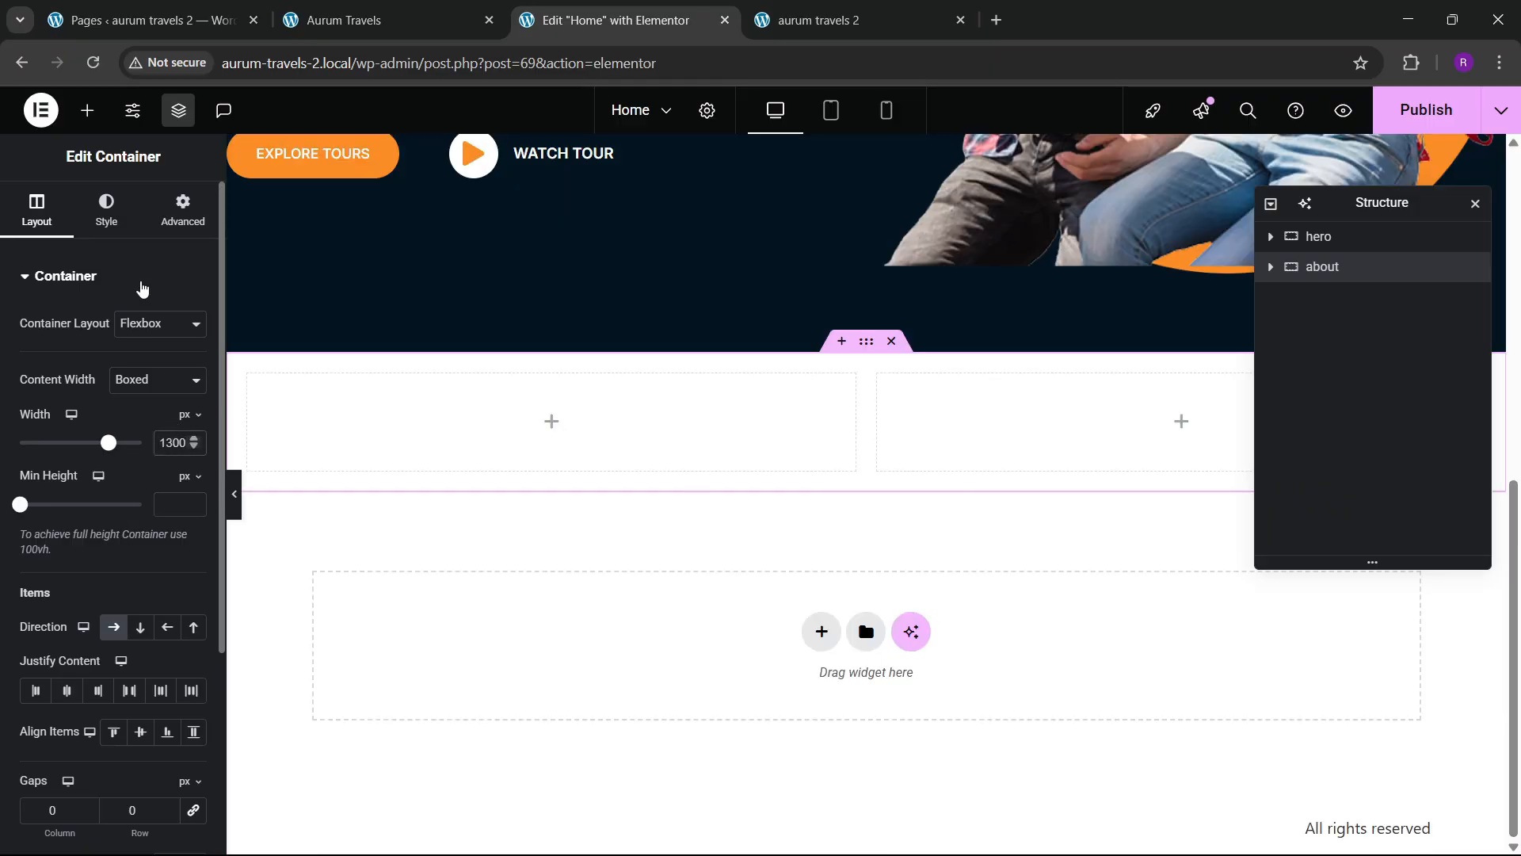
- Give the about section 80 px top and bottom padding
{"action": "left_click", "coordinate": [183, 208]}
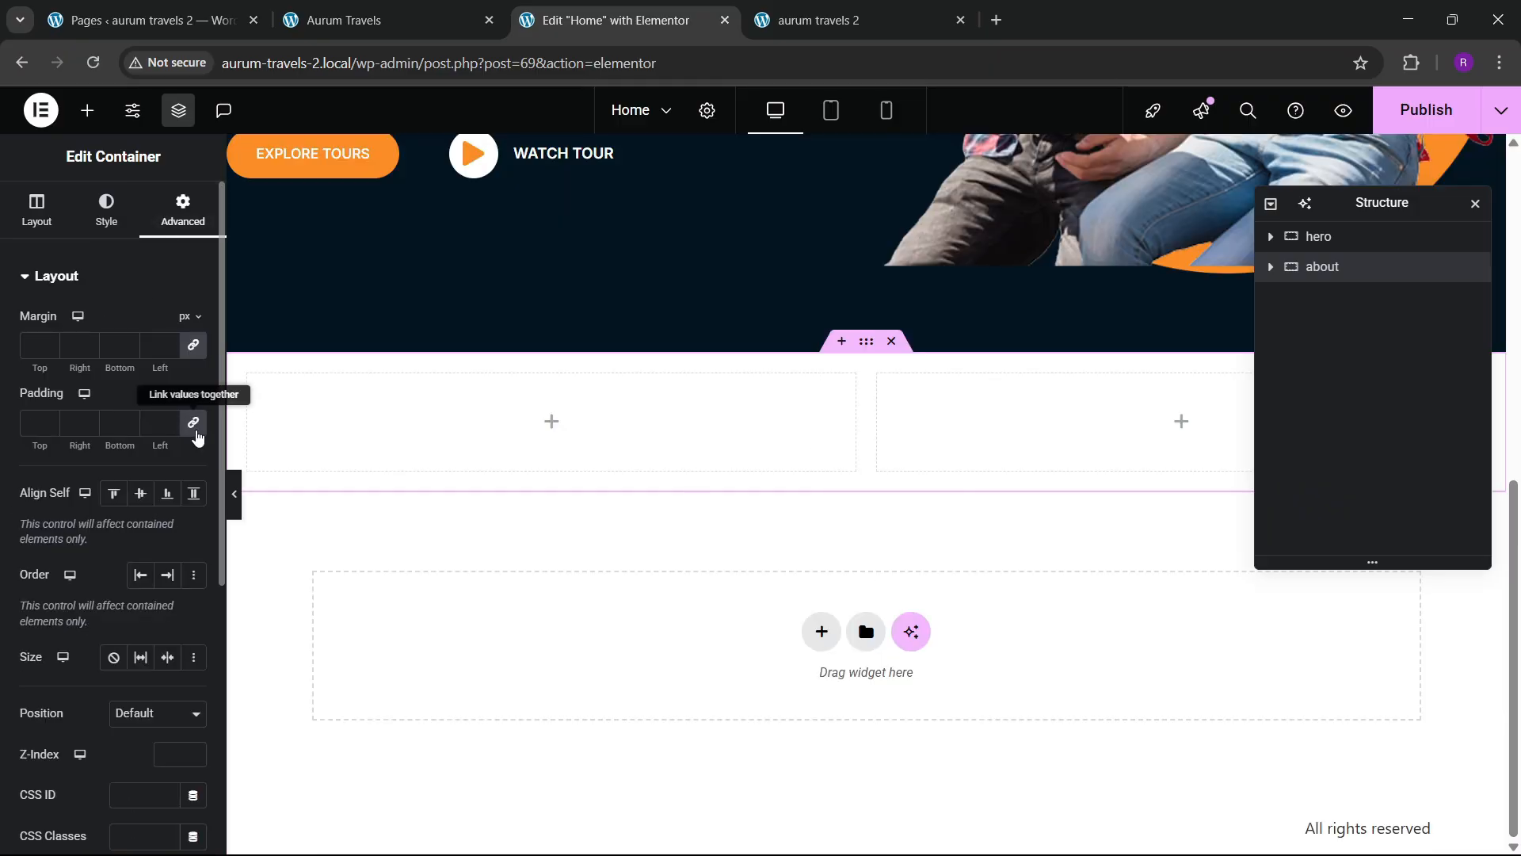
{"action": "left_click", "coordinate": [42, 428]}
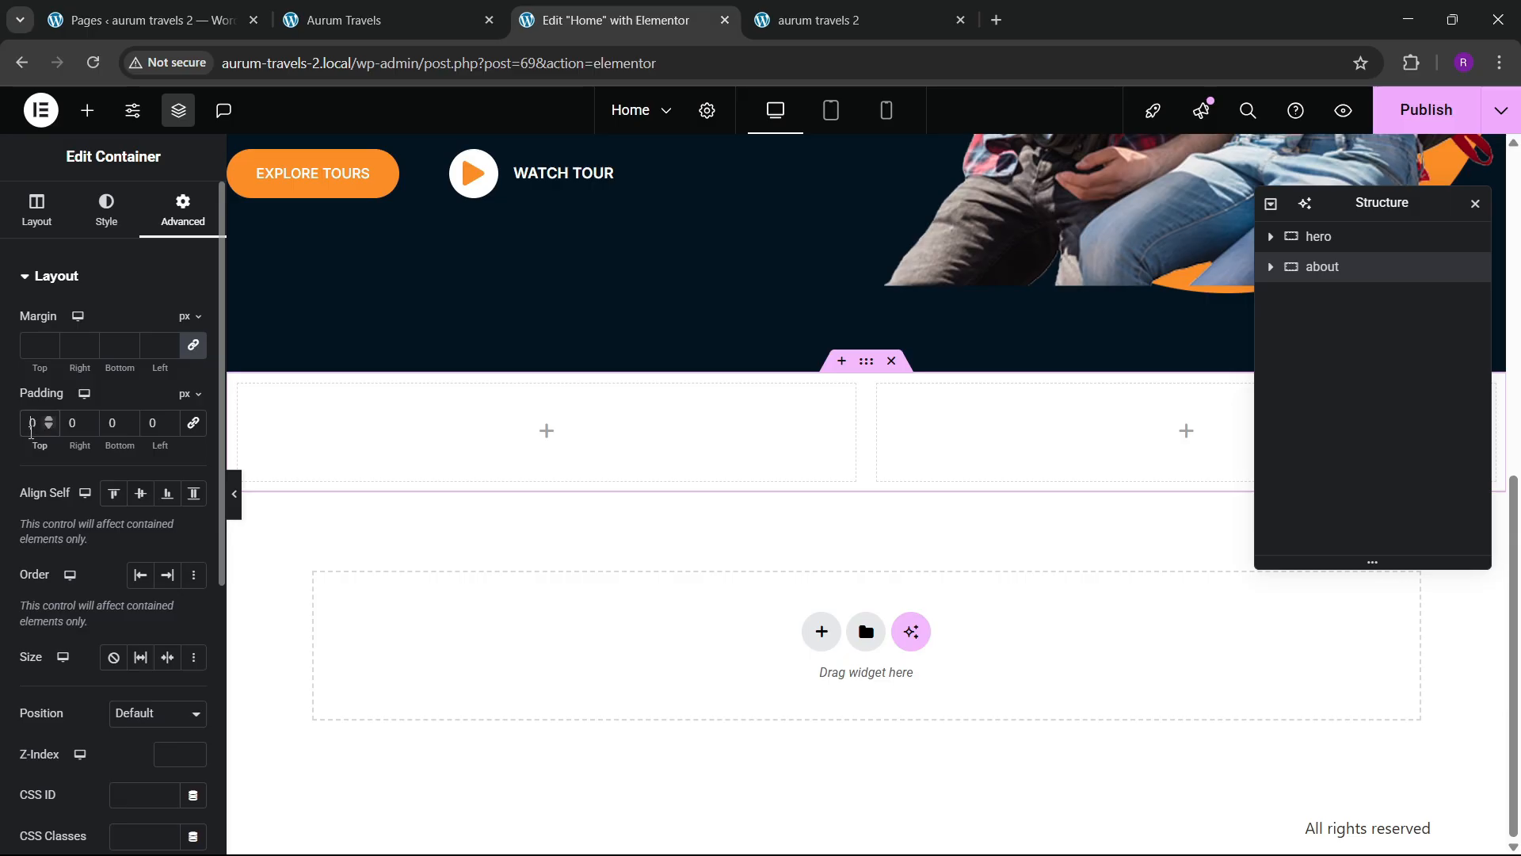
{"action": "type", "text": "80"}
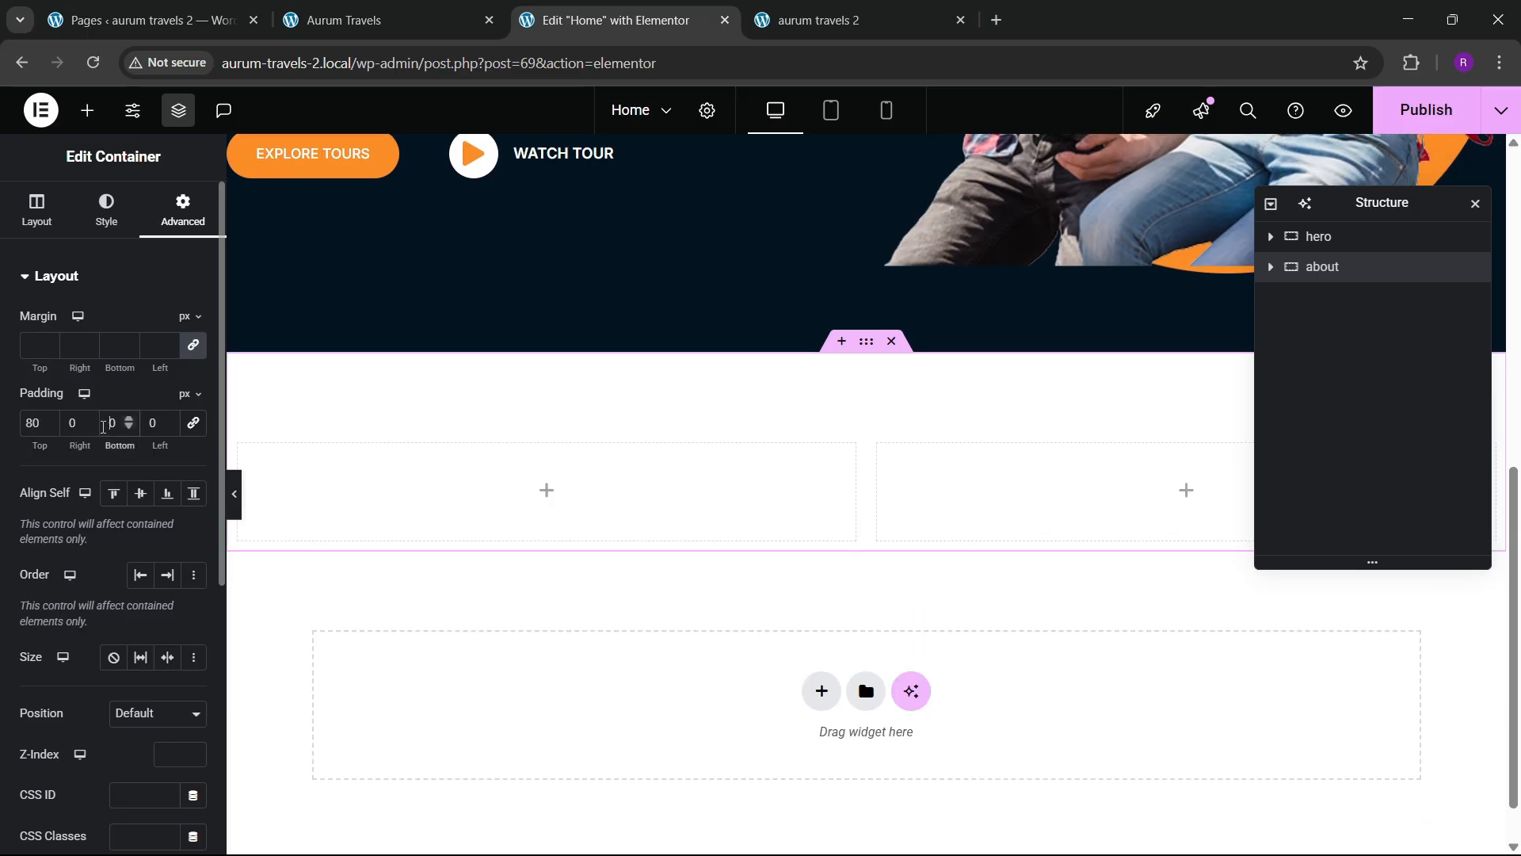
{"action": "type", "text": "80"}
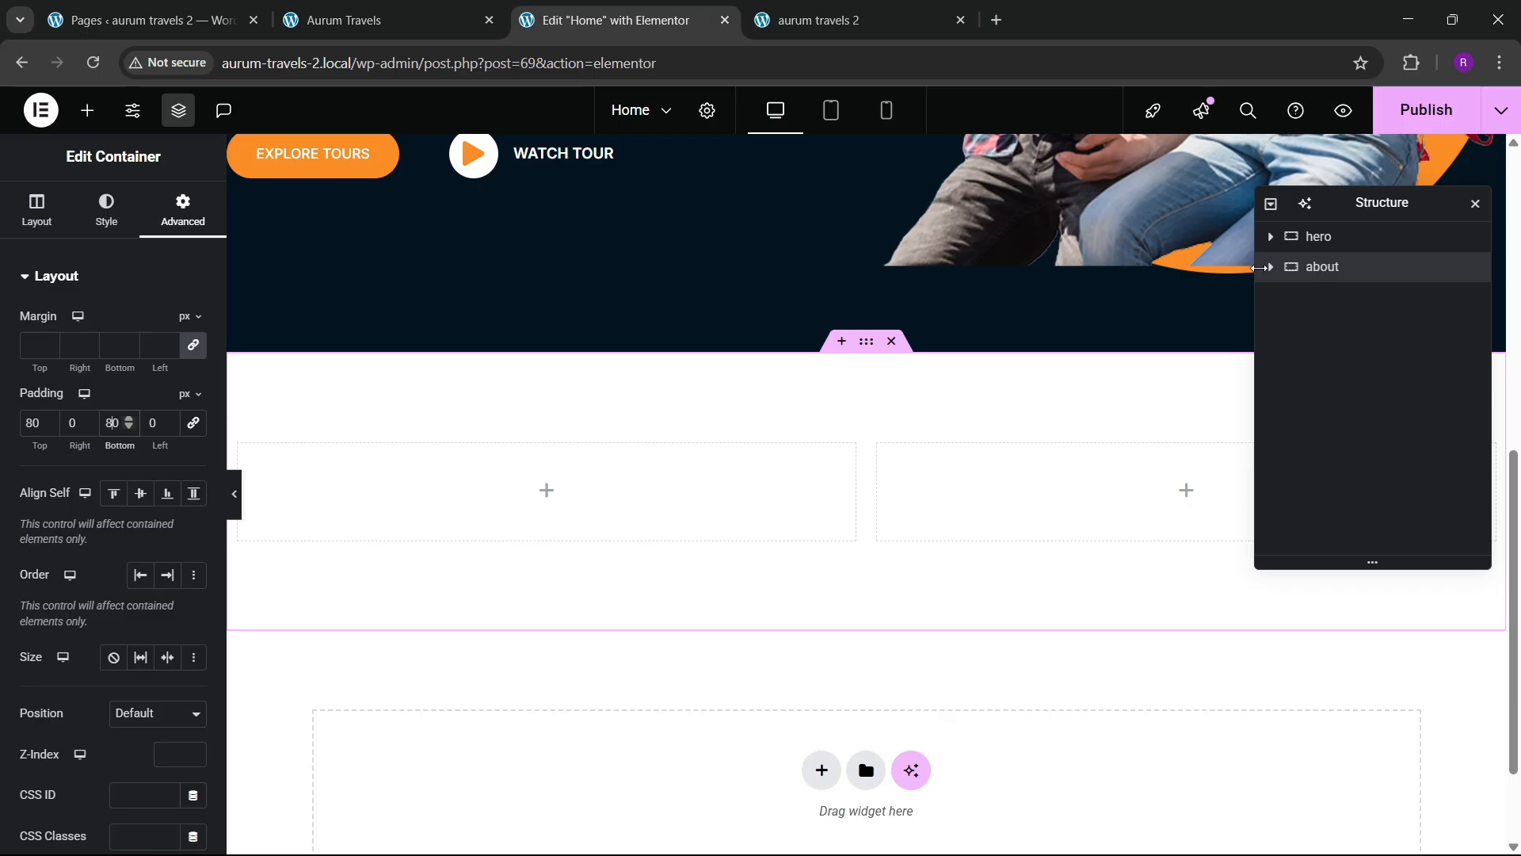
- Remove the padding from the right-hand inner container
{"action": "left_click", "coordinate": [1267, 297]}
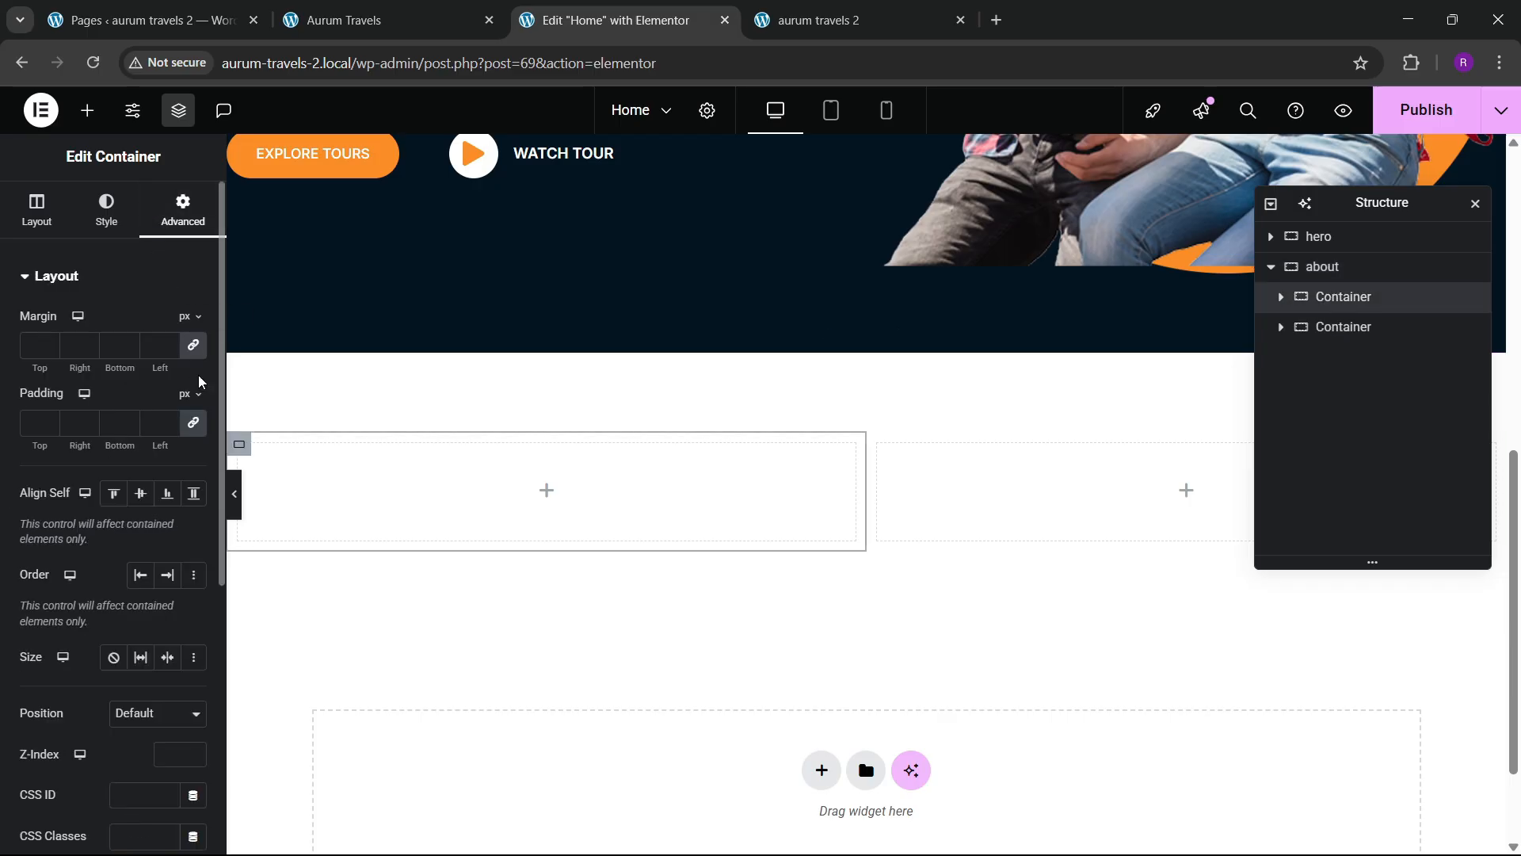
{"action": "left_click", "coordinate": [1299, 326]}
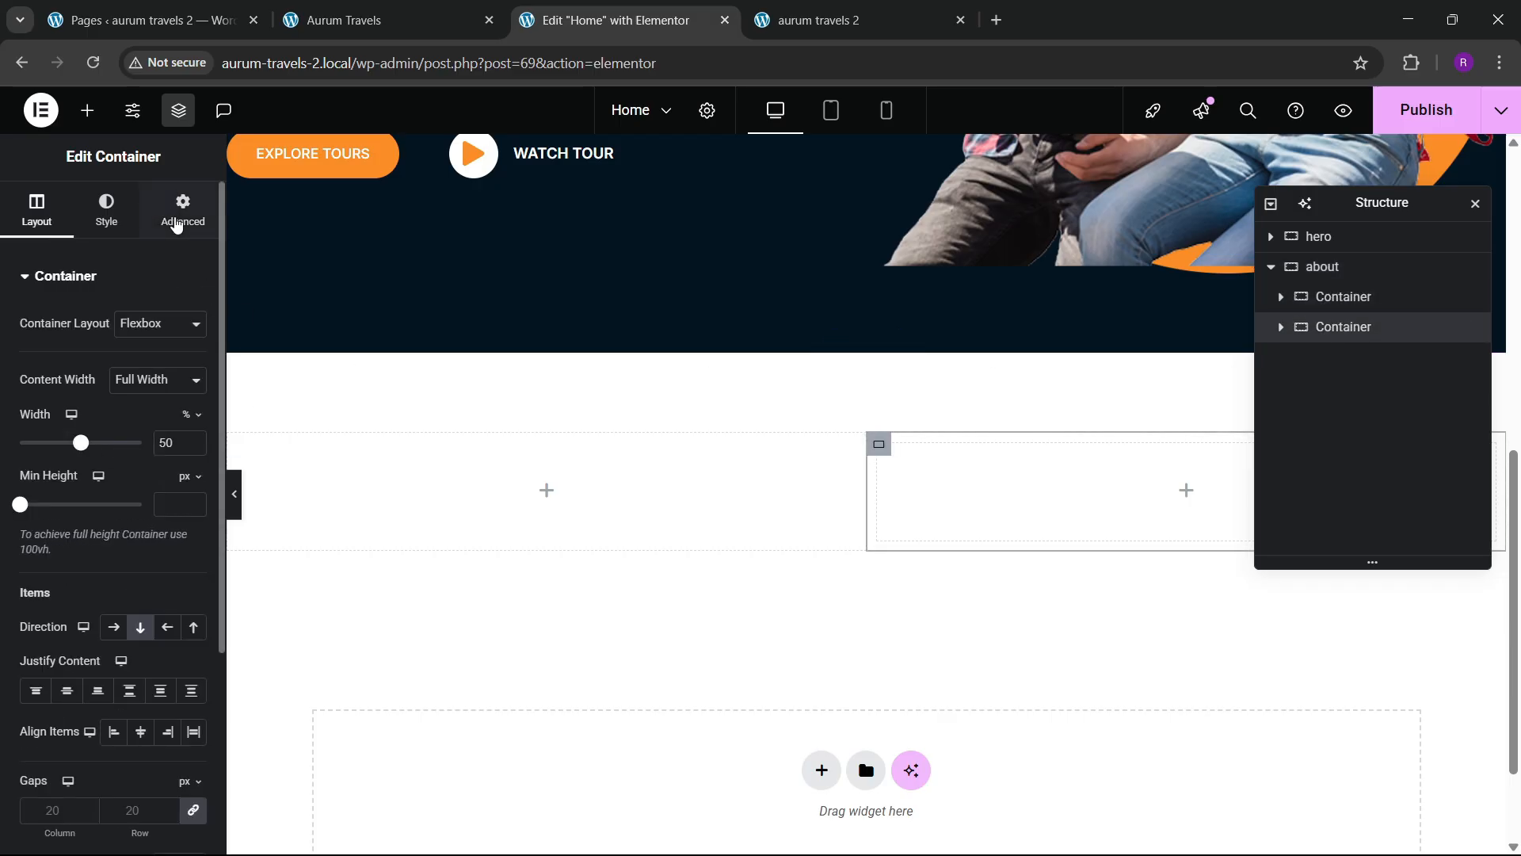
{"action": "left_click", "coordinate": [185, 208]}
{"action": "left_click", "coordinate": [198, 432]}
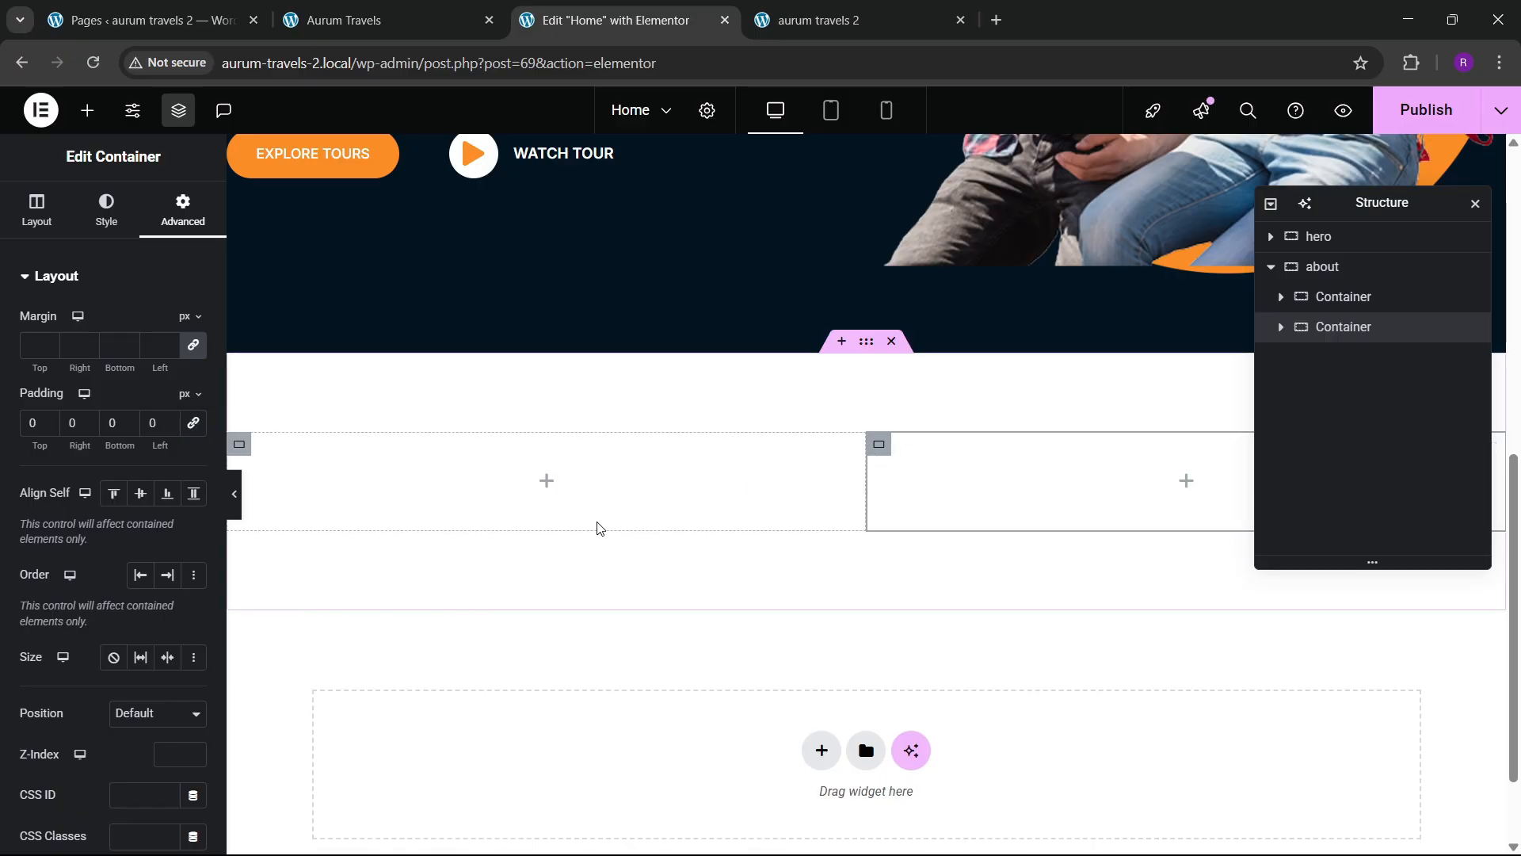
{"action": "left_click", "coordinate": [379, 7]}
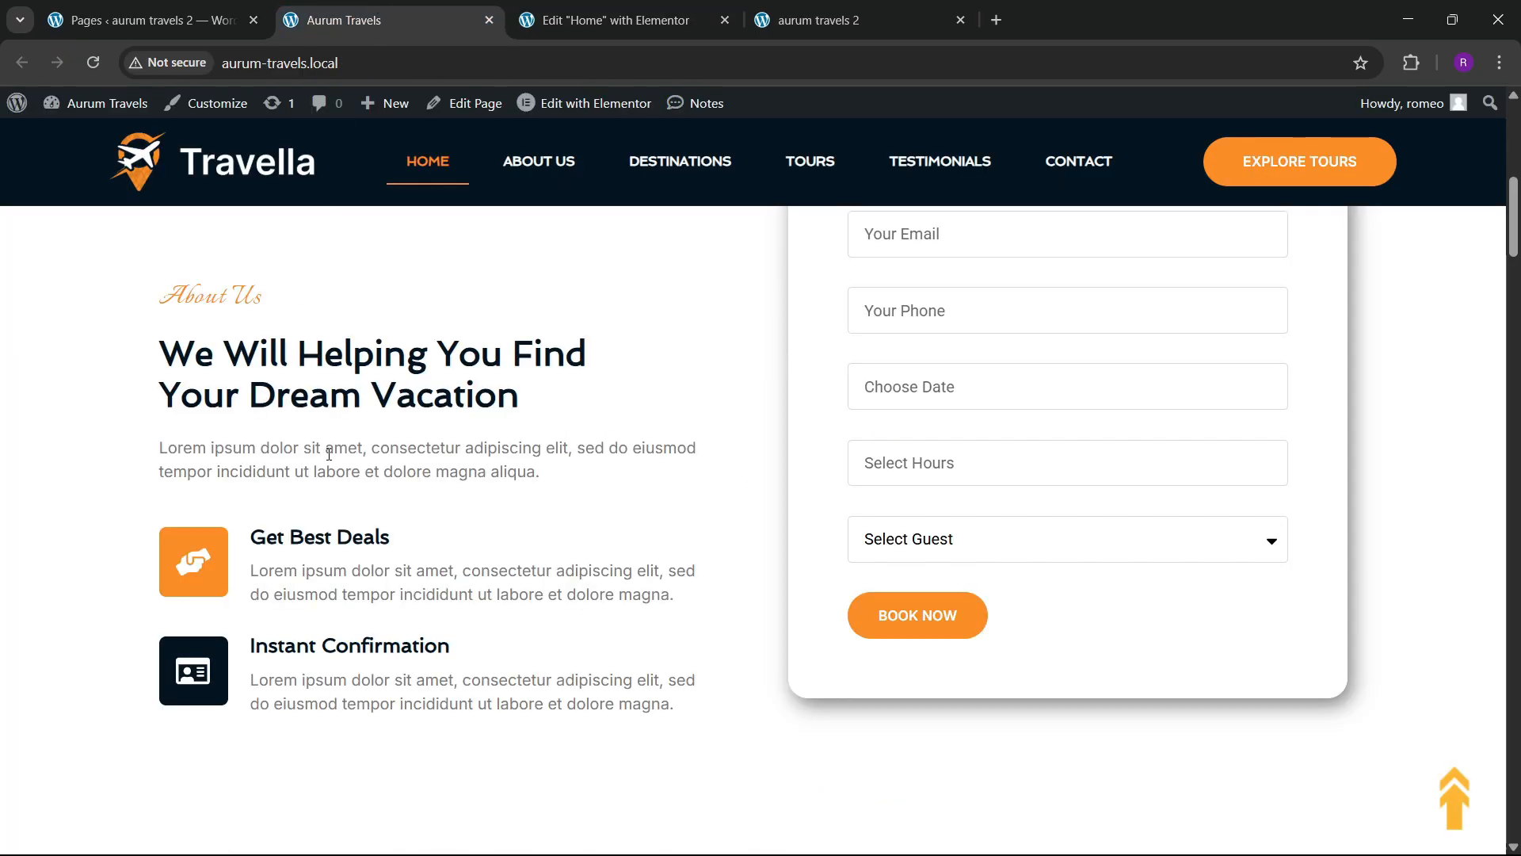
- Place a Heading widget in the about section's left column
{"action": "left_click", "coordinate": [683, 14]}
{"action": "left_click", "coordinate": [93, 111]}
{"action": "left_click_drag", "start_coordinate": [61, 516], "coordinate": [475, 499]}
- Inspect the live site's colours and fonts with the Color picker and Fonts Ninja extensions
{"action": "left_click", "coordinate": [365, 19]}
{"action": "left_click", "coordinate": [1411, 62]}
{"action": "left_click", "coordinate": [1181, 121]}
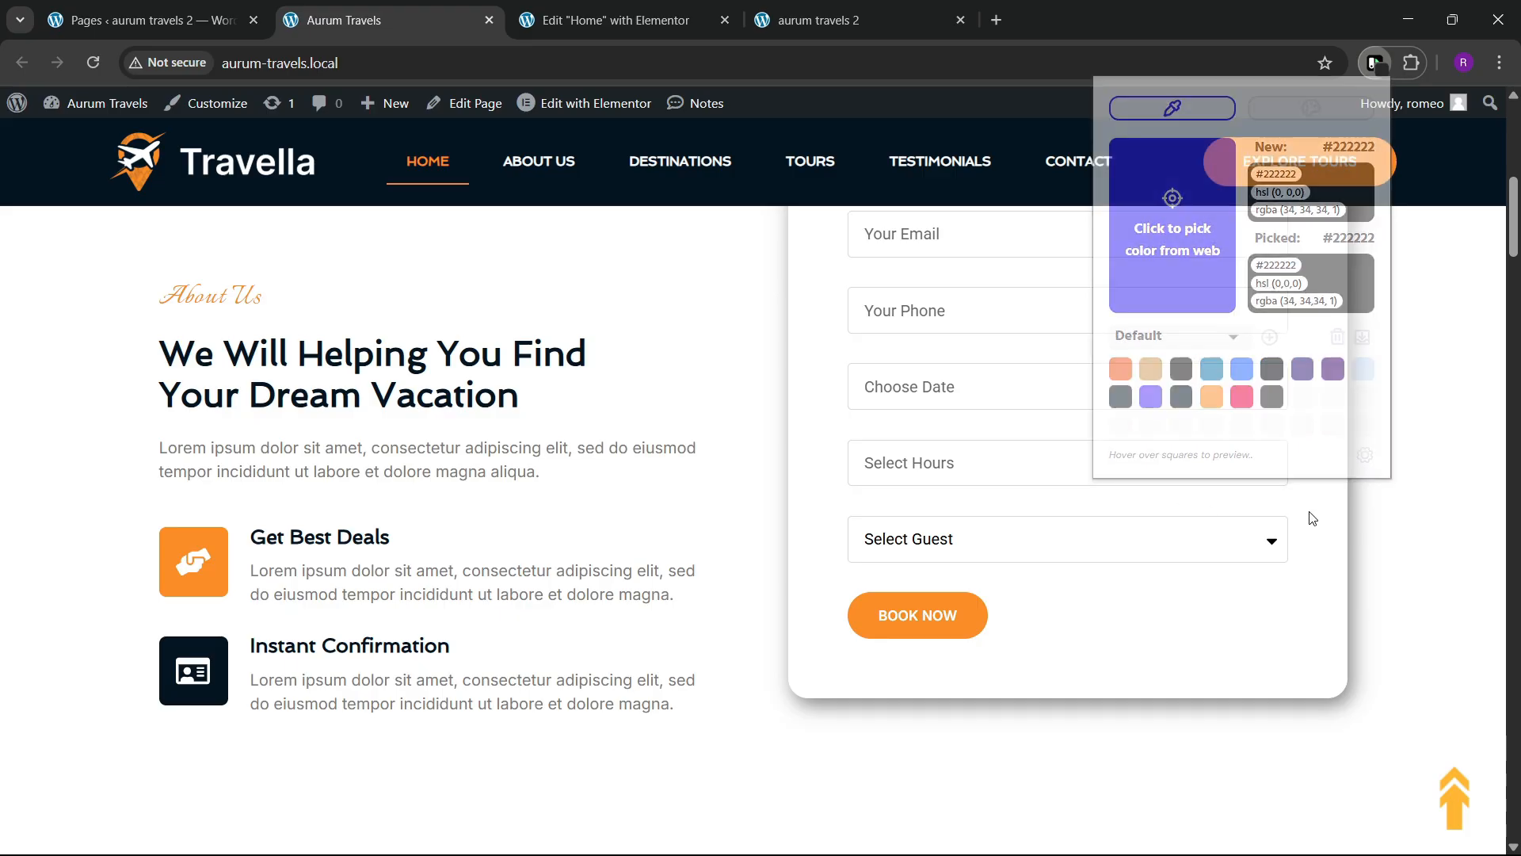
{"action": "left_click", "coordinate": [1411, 62]}
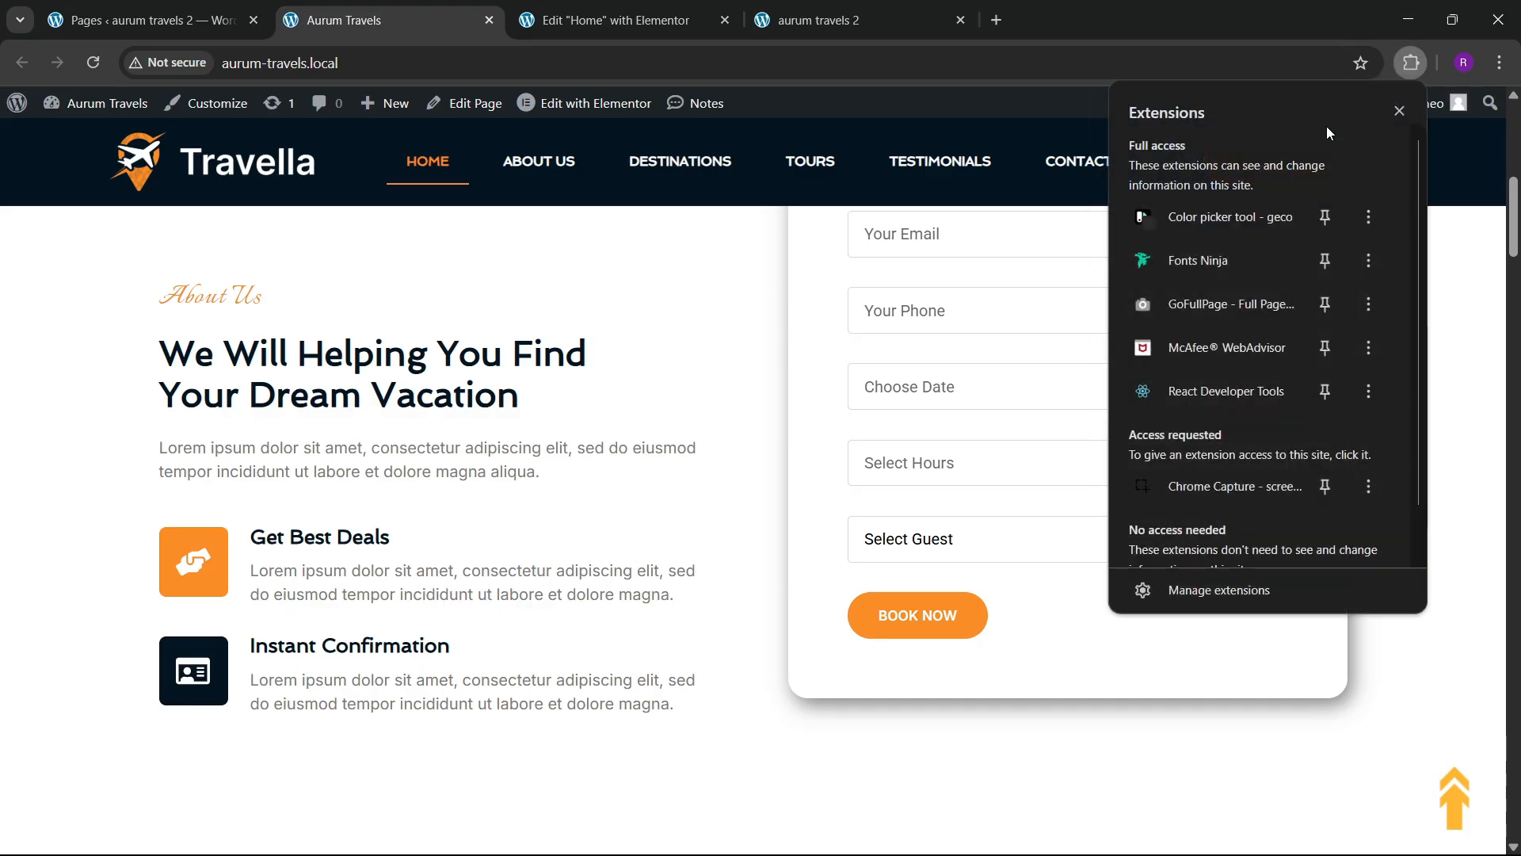
{"action": "left_click", "coordinate": [1239, 261]}
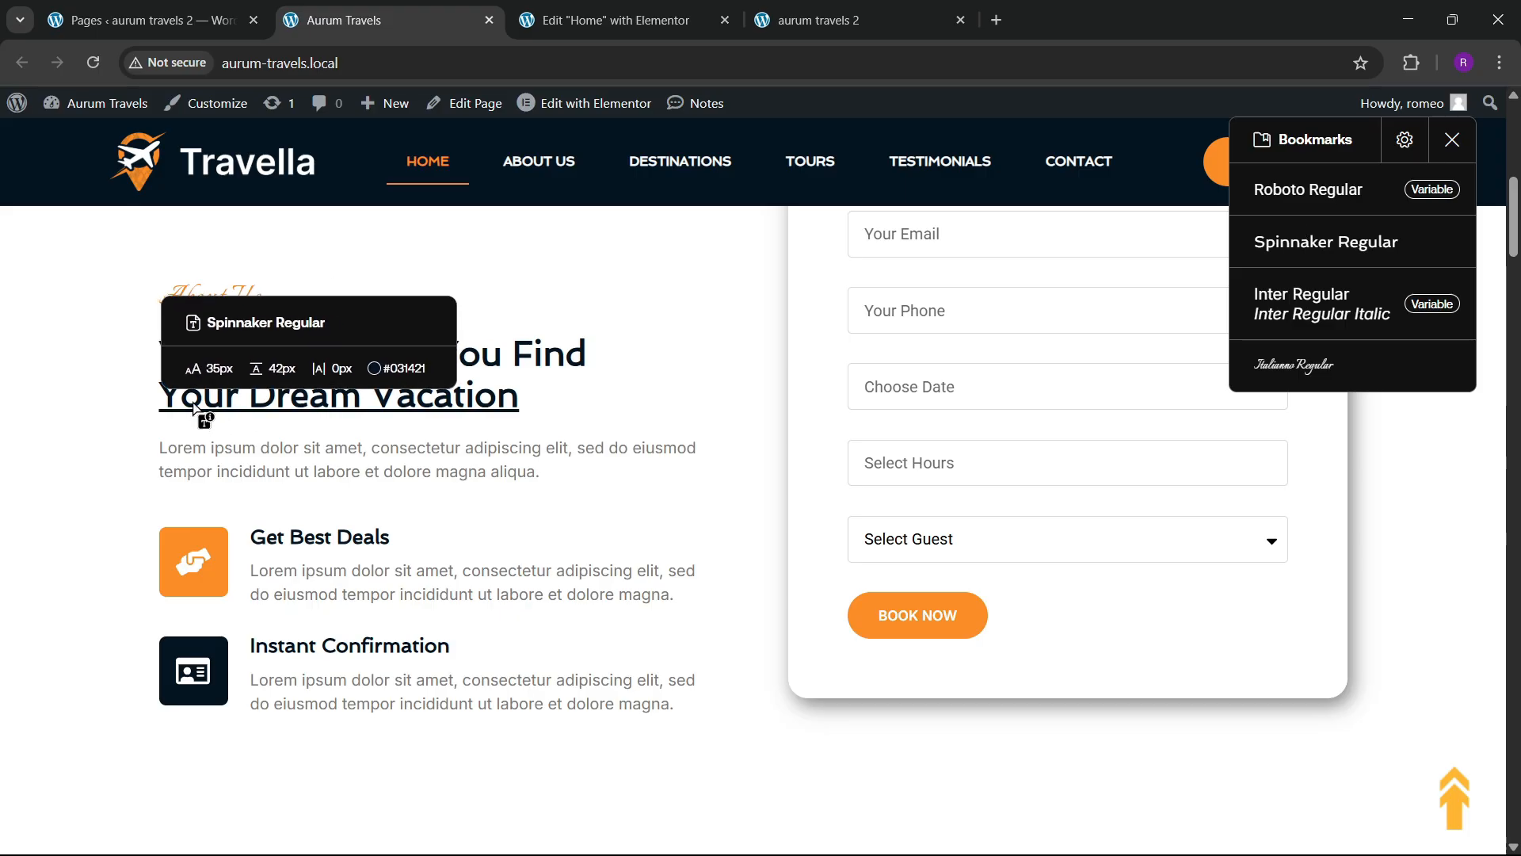
{"action": "mouse_move", "coordinate": [210, 292]}
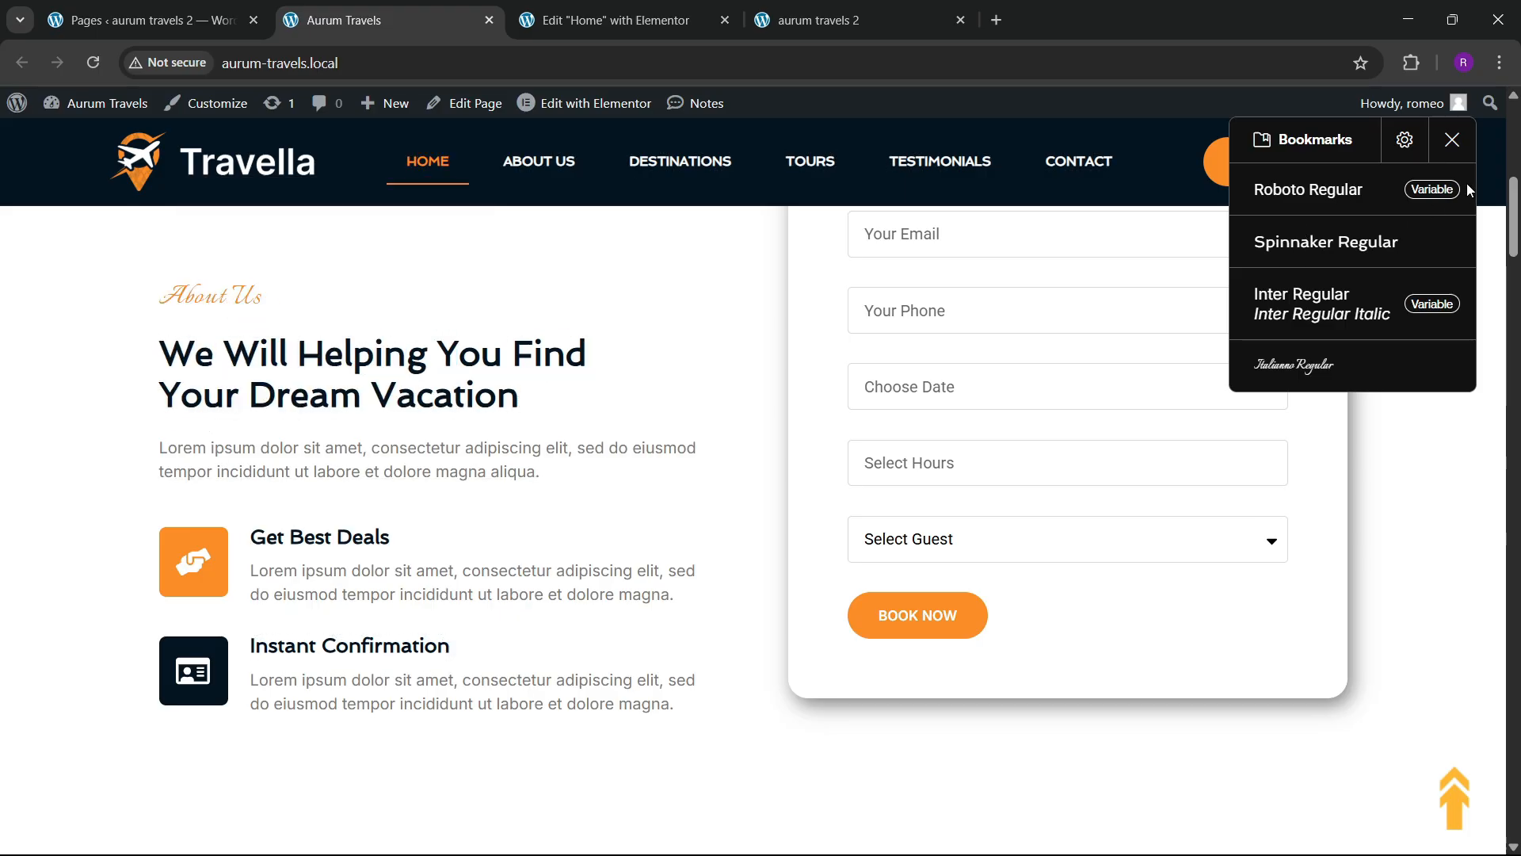
{"action": "left_click", "coordinate": [1453, 141]}
{"action": "left_click", "coordinate": [633, 19]}
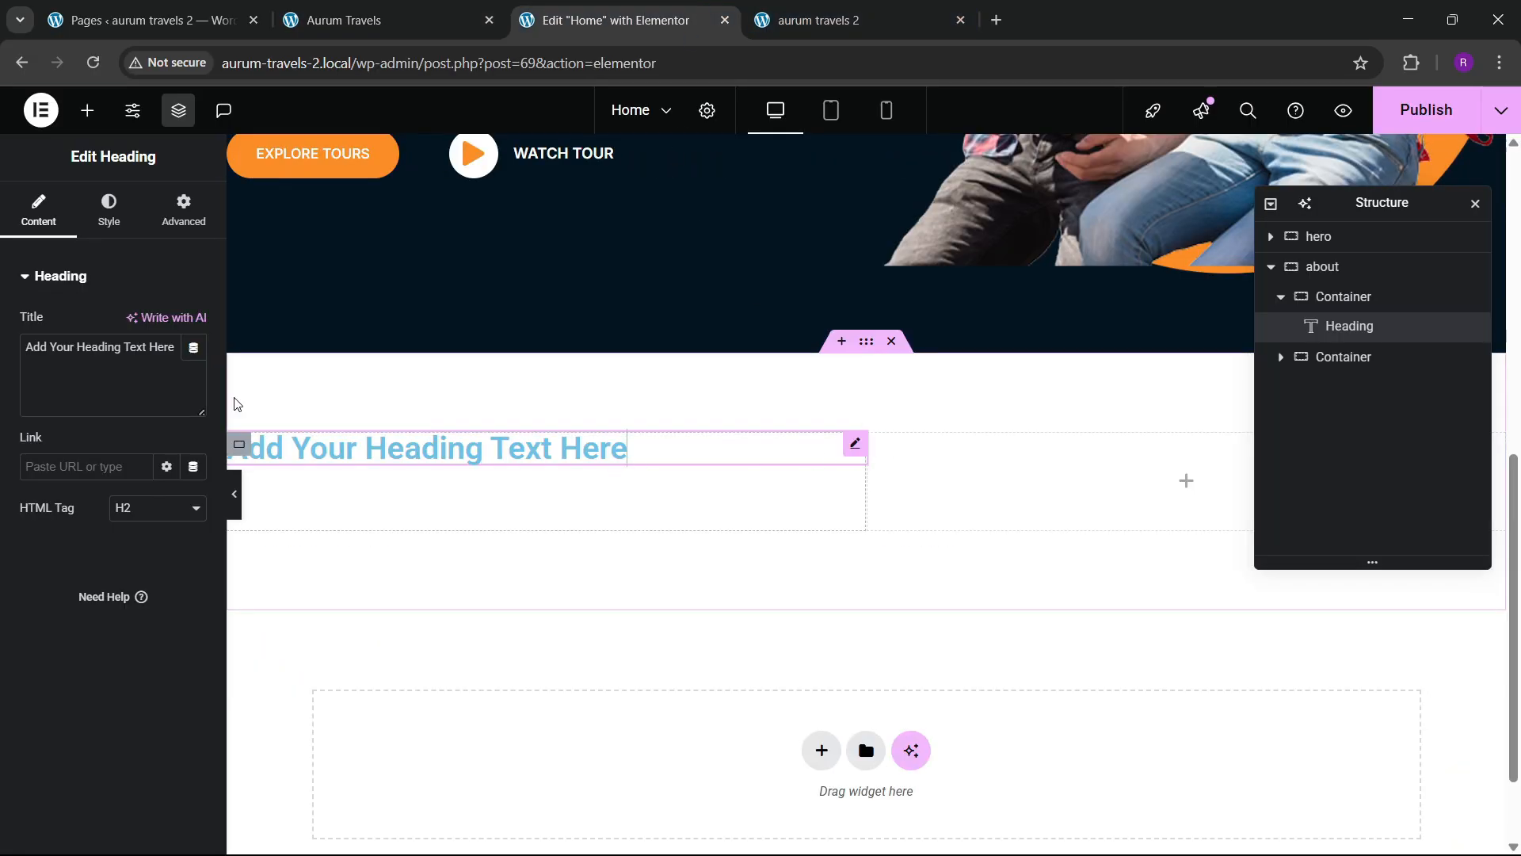
{"action": "left_click", "coordinate": [109, 210]}
{"action": "left_click", "coordinate": [194, 380]}
{"action": "left_click", "coordinate": [148, 479]}
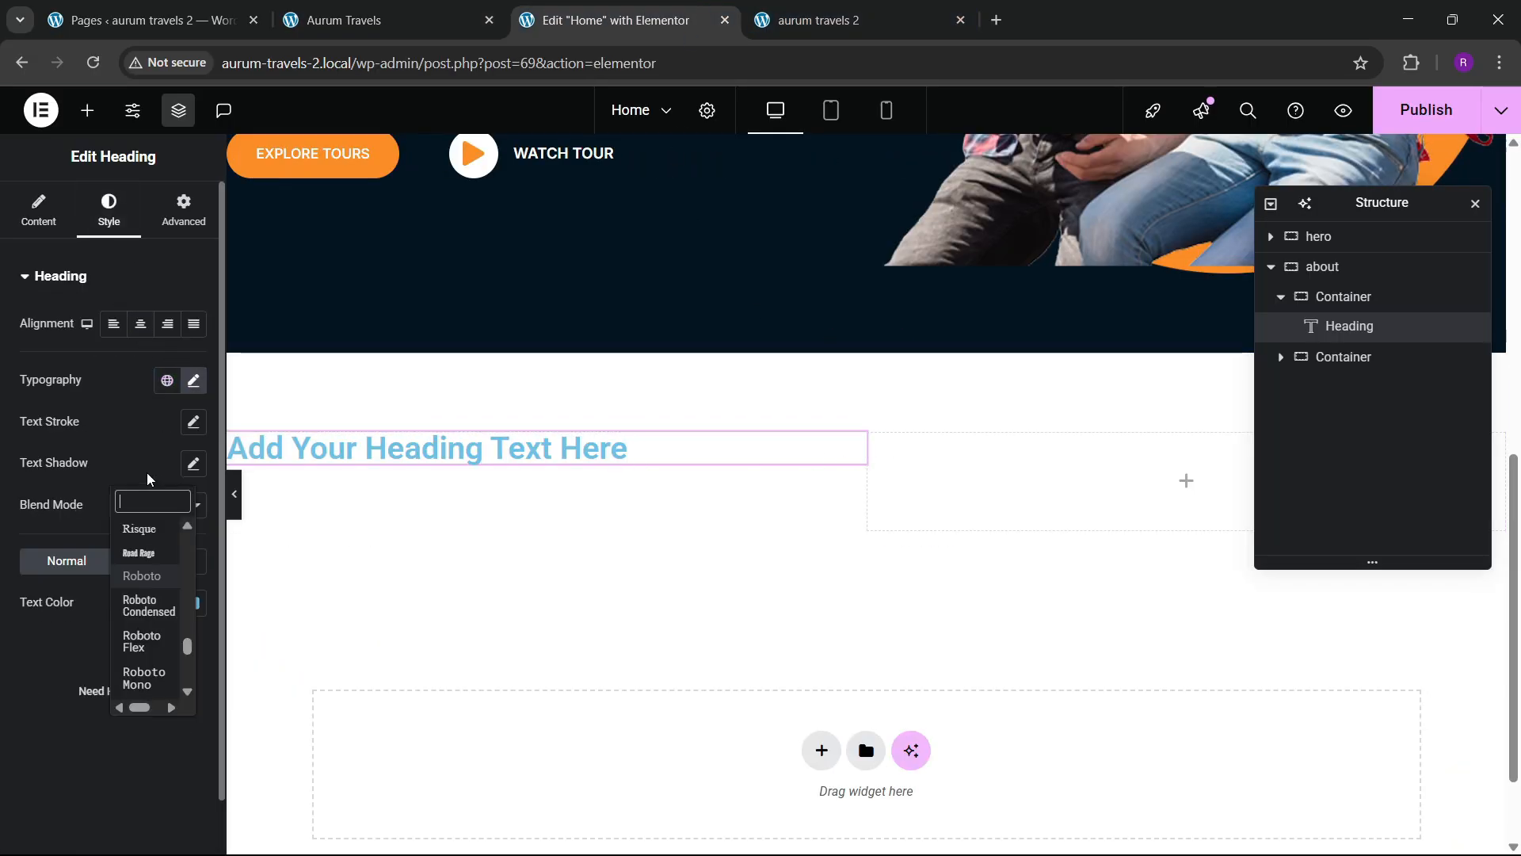
{"action": "left_click", "coordinate": [148, 475]}
{"action": "left_click", "coordinate": [192, 386]}
{"action": "left_click", "coordinate": [168, 425]}
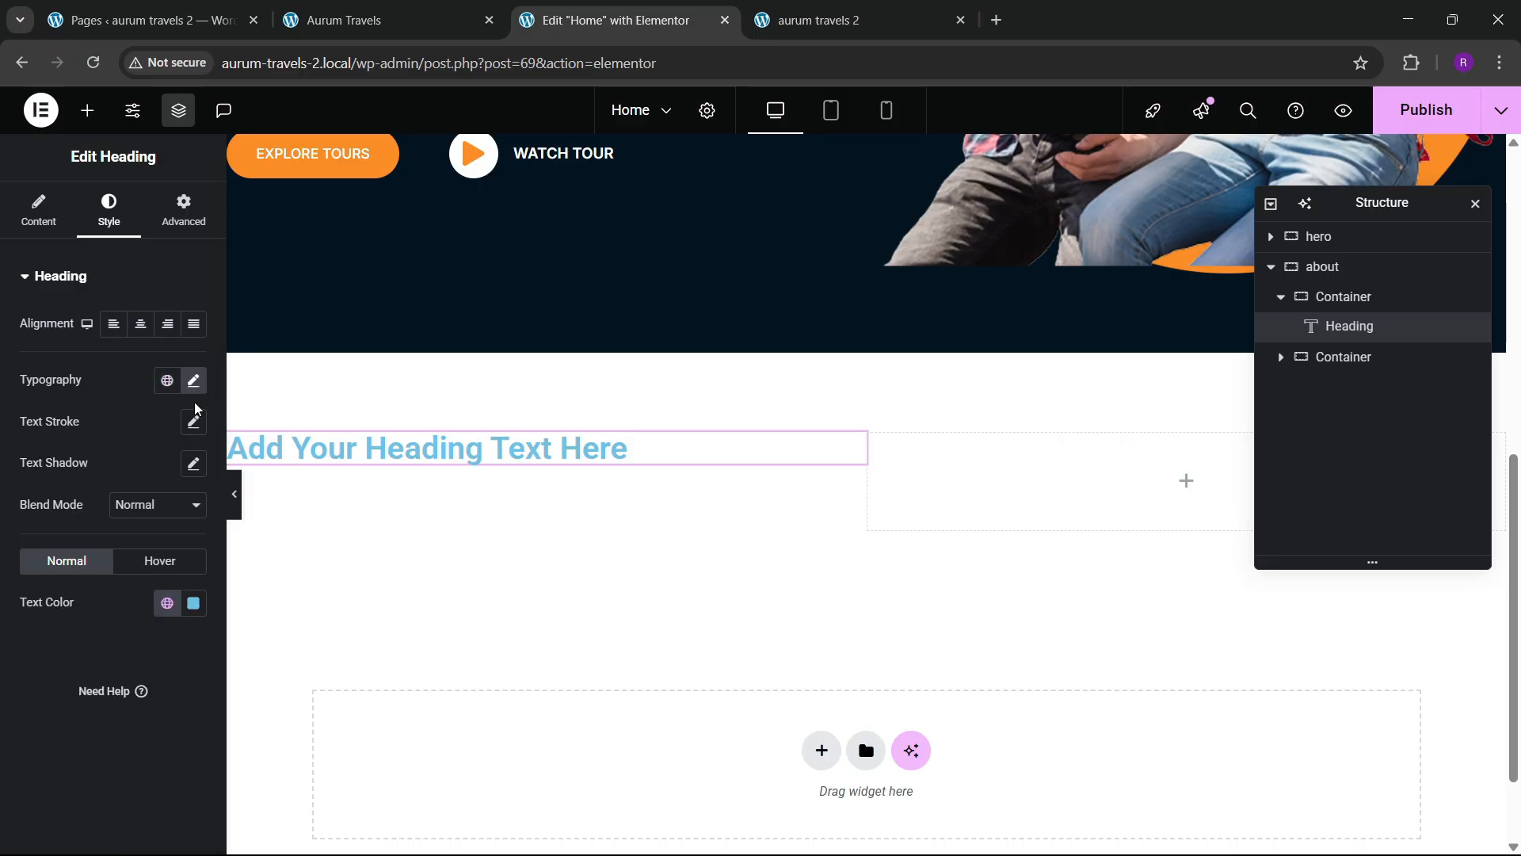
{"action": "scroll", "coordinate": [411, 516], "scroll_direction": "down", "scroll_amount": 2}
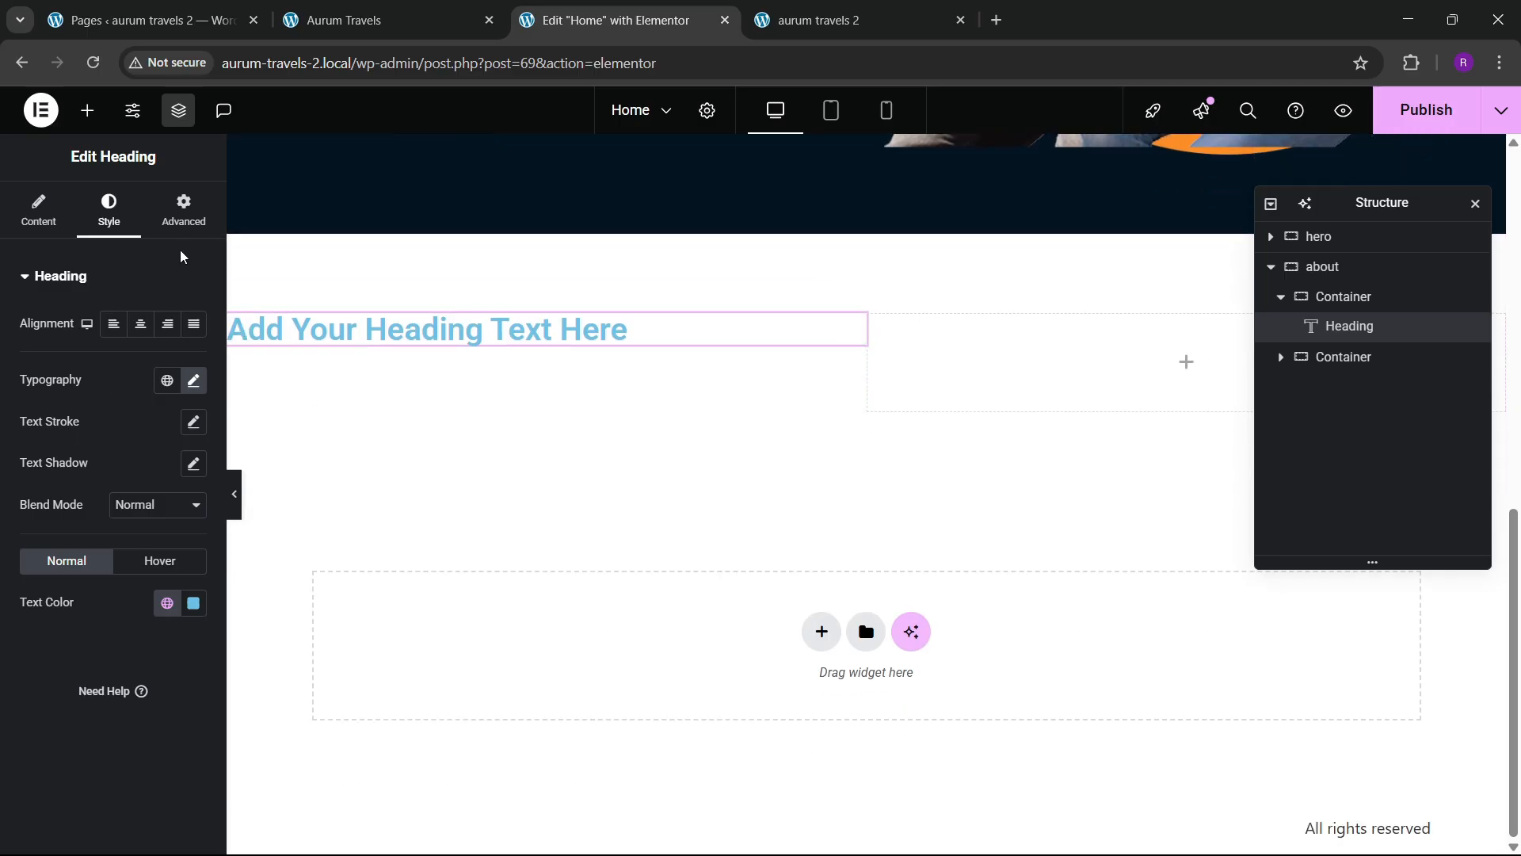
{"action": "left_click", "coordinate": [51, 224]}
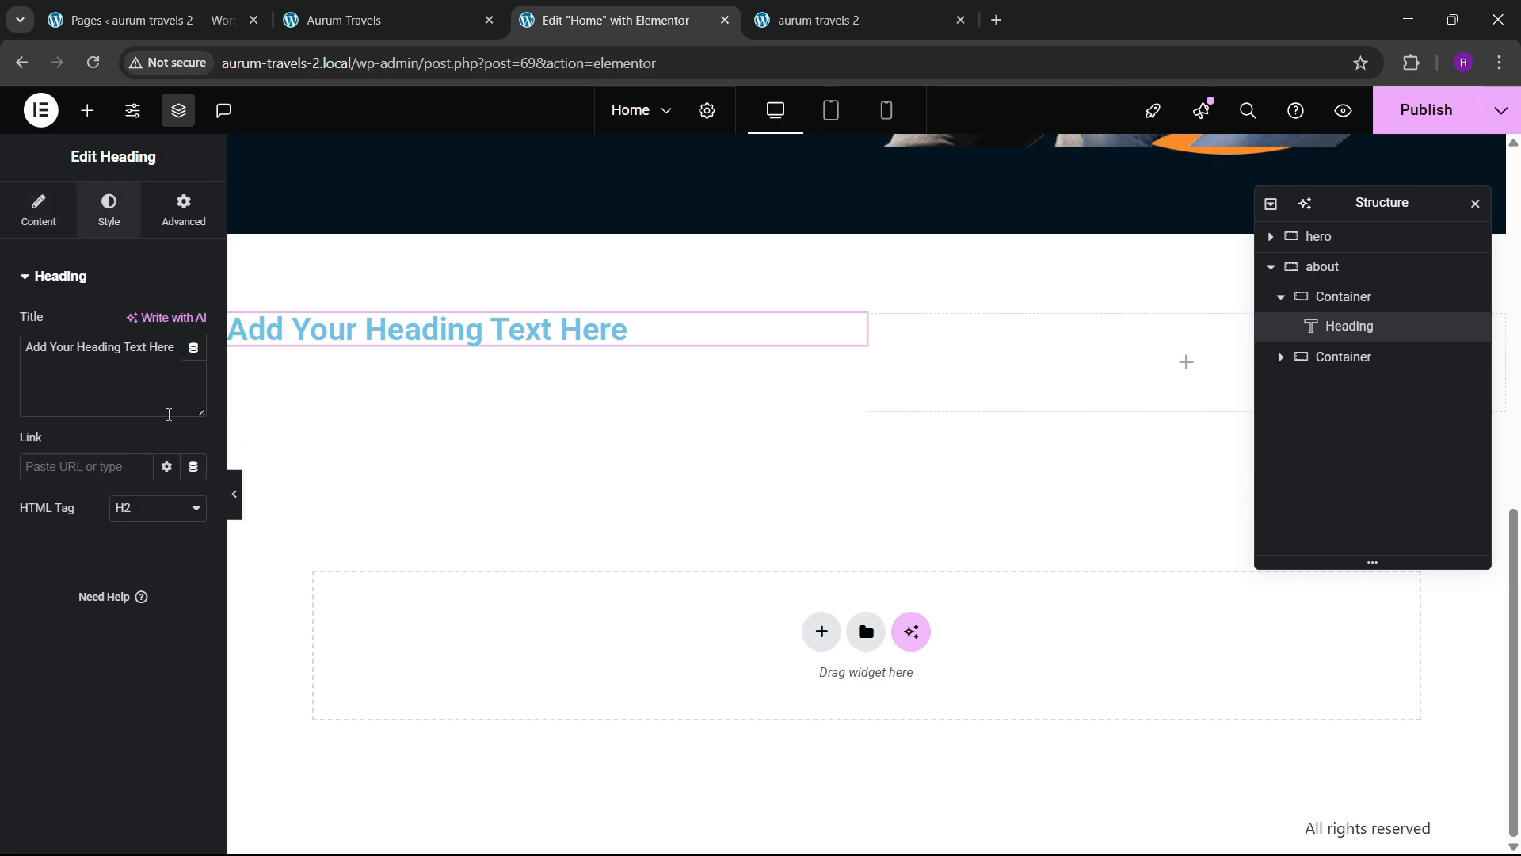
{"action": "scroll", "coordinate": [828, 374], "scroll_direction": "up", "scroll_amount": 3}
{"action": "scroll", "coordinate": [824, 396], "scroll_direction": "down", "scroll_amount": 2}
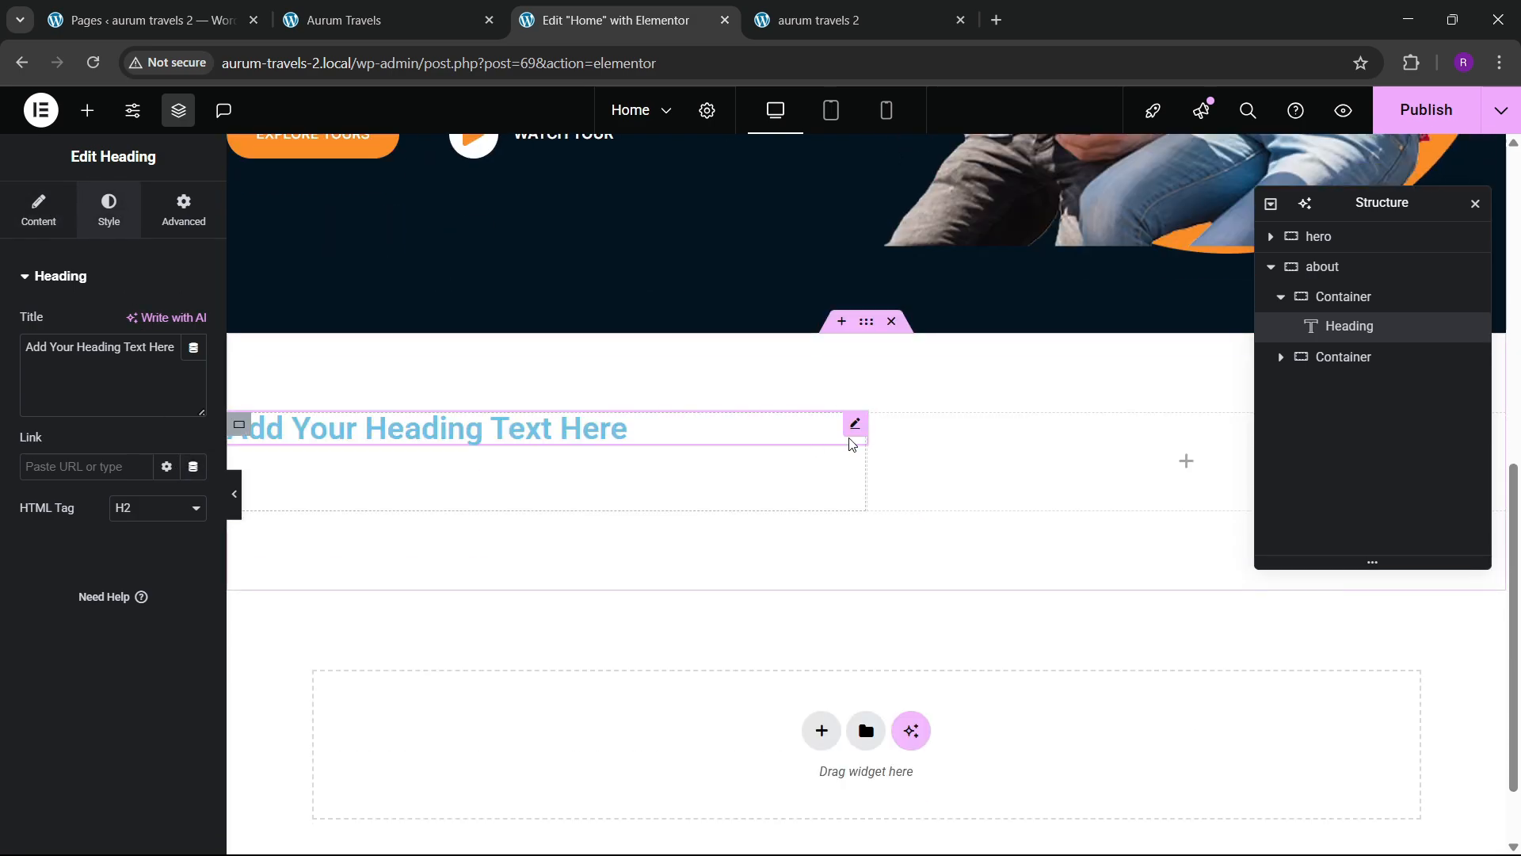
{"action": "right_click", "coordinate": [858, 437]}
{"action": "left_click", "coordinate": [939, 823]}
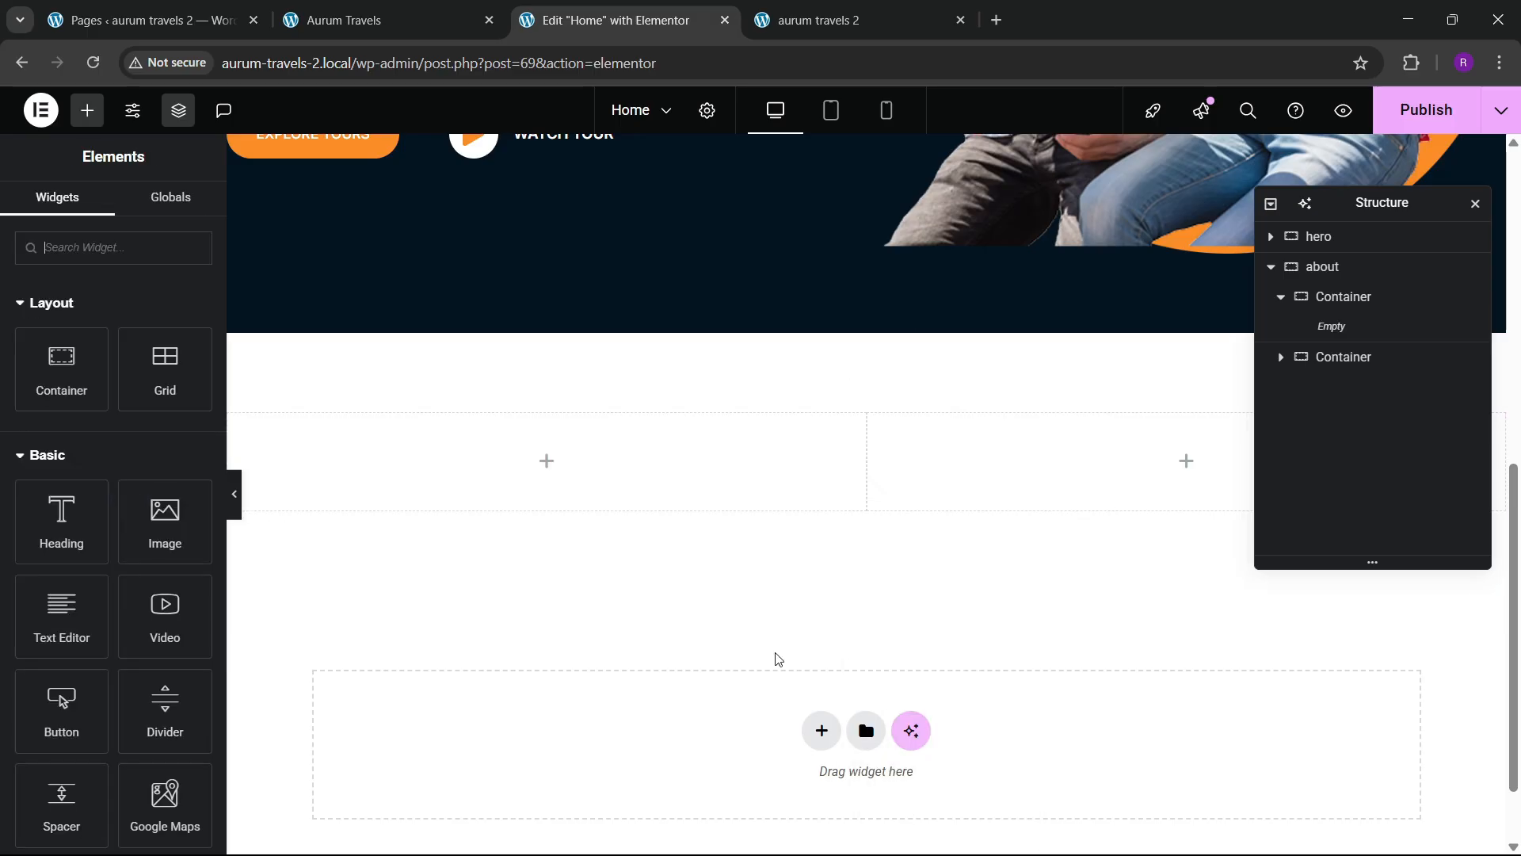
{"action": "left_click_drag", "start_coordinate": [61, 507], "coordinate": [306, 509]}
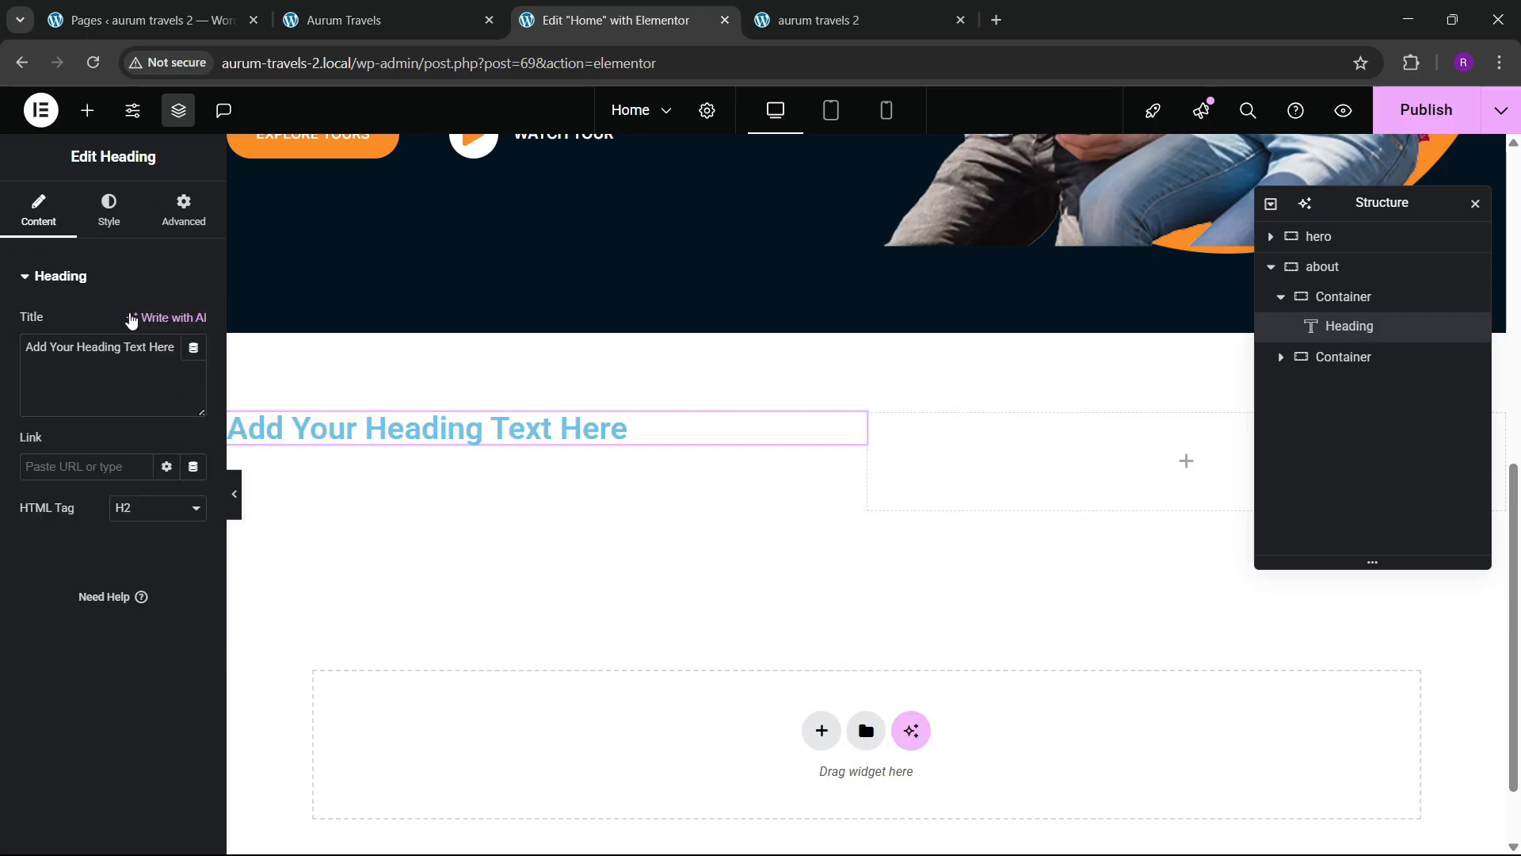
- Set the heading's typography font family to Italianno
{"action": "left_click", "coordinate": [108, 211]}
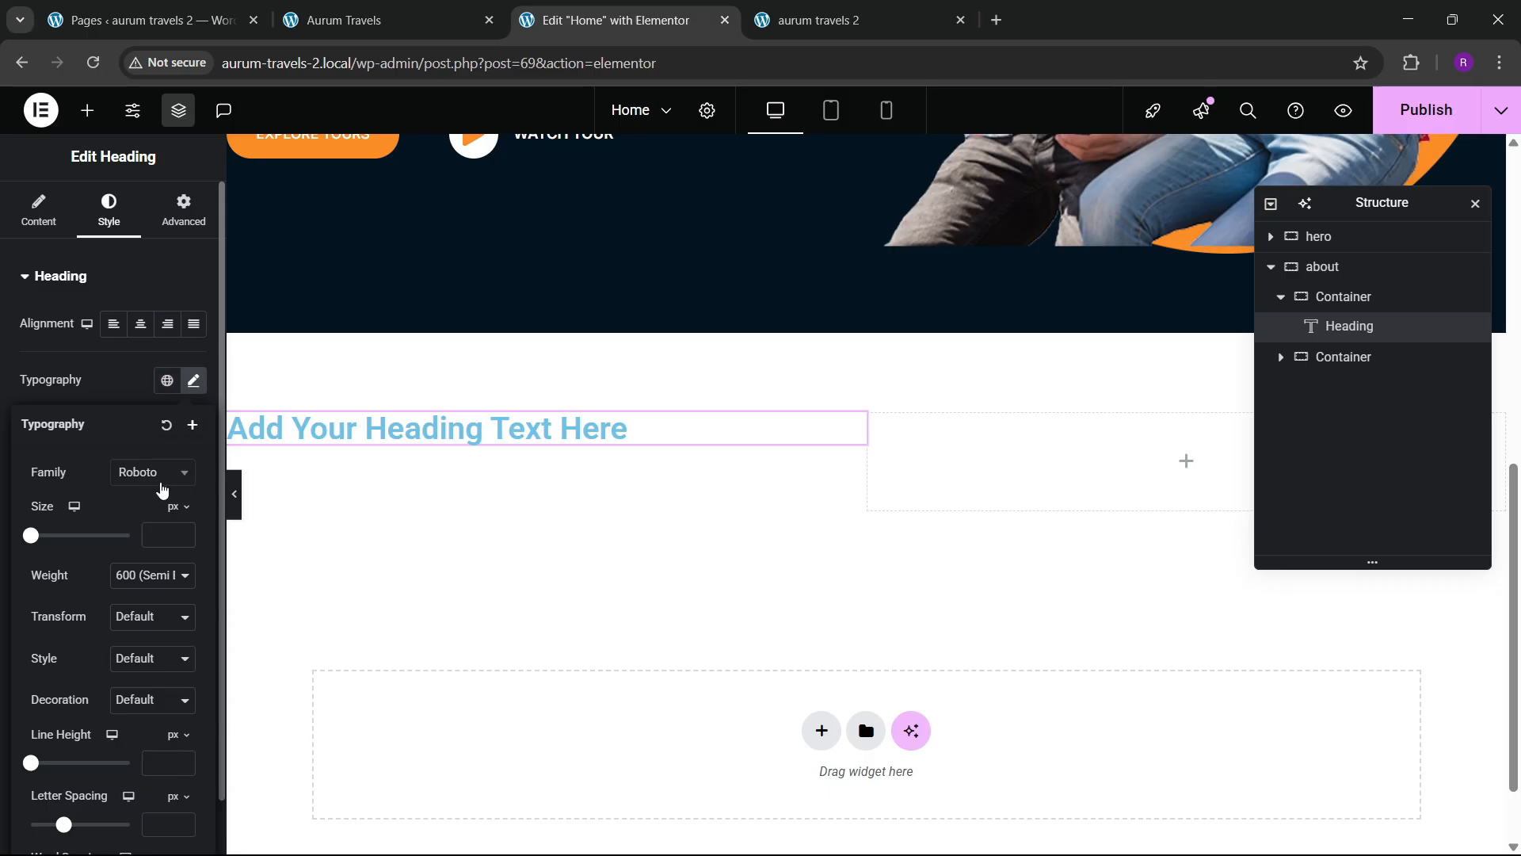
{"action": "left_click", "coordinate": [158, 475]}
{"action": "type", "text": "ital"}
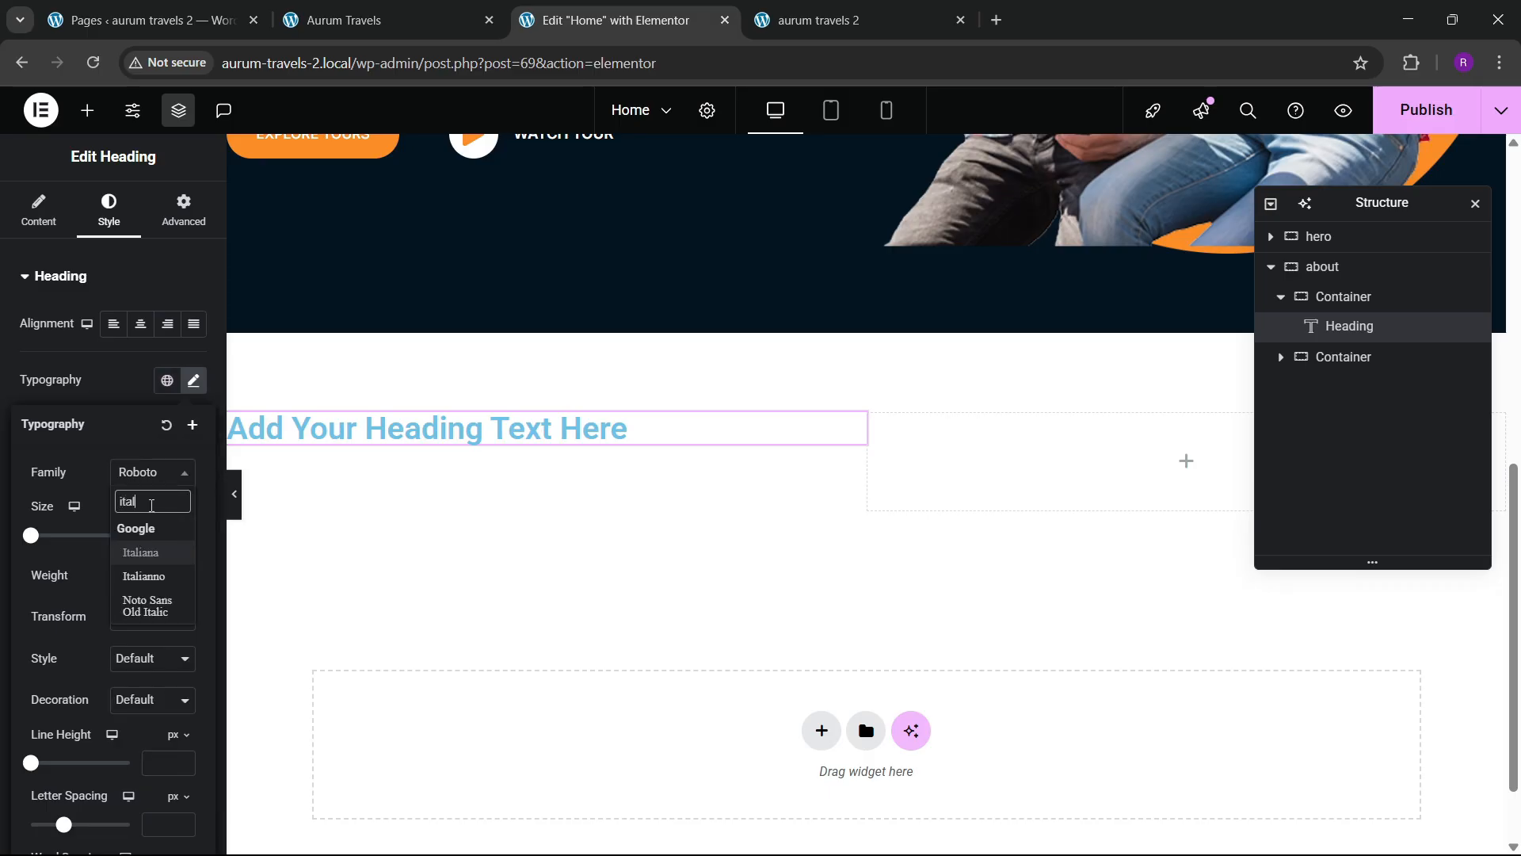
{"action": "key", "text": "Return"}
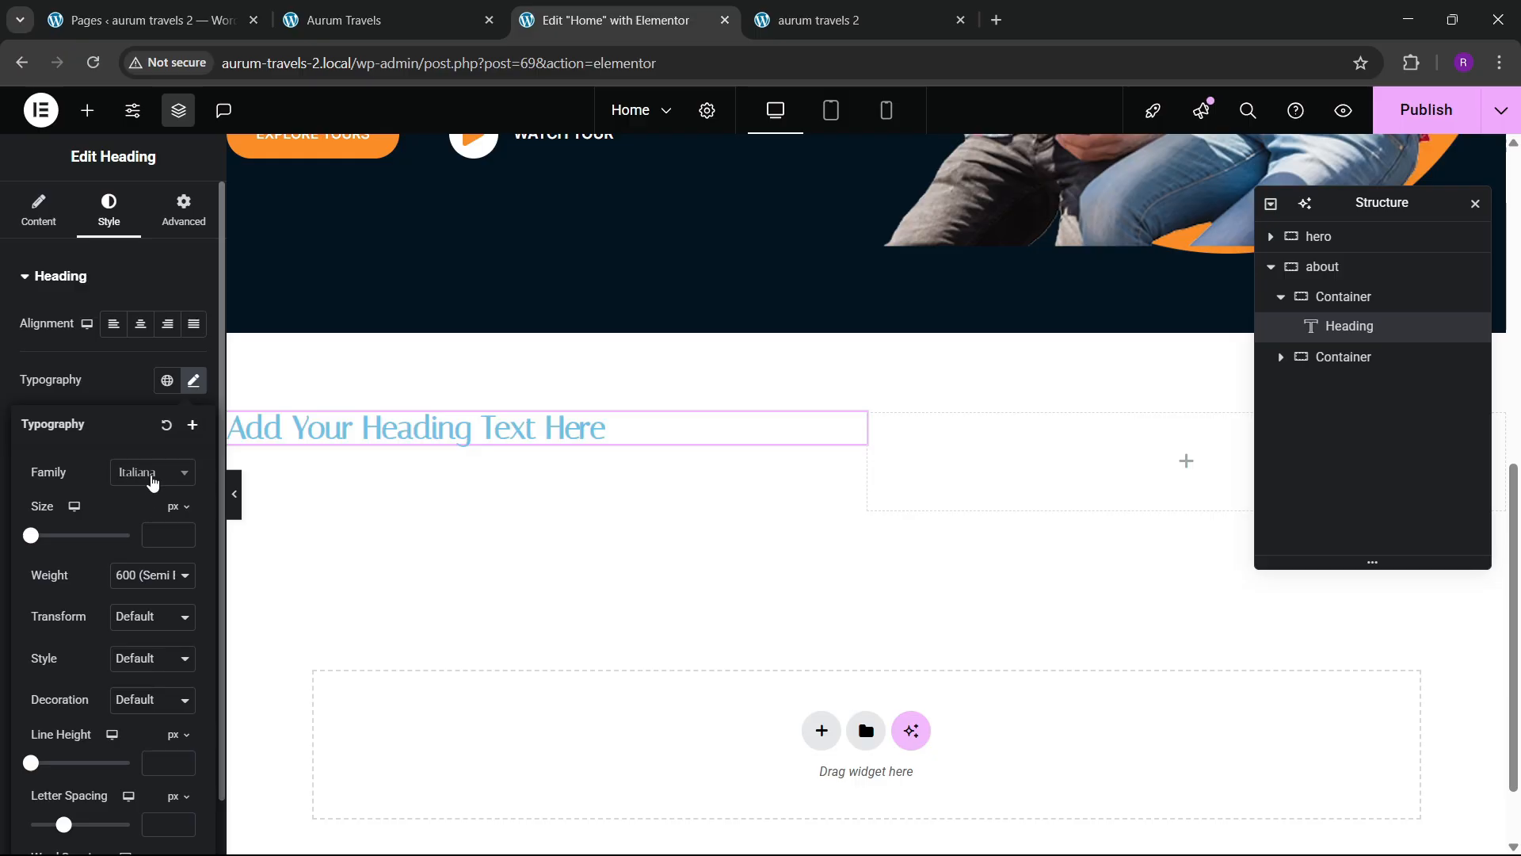
{"action": "left_click", "coordinate": [153, 482]}
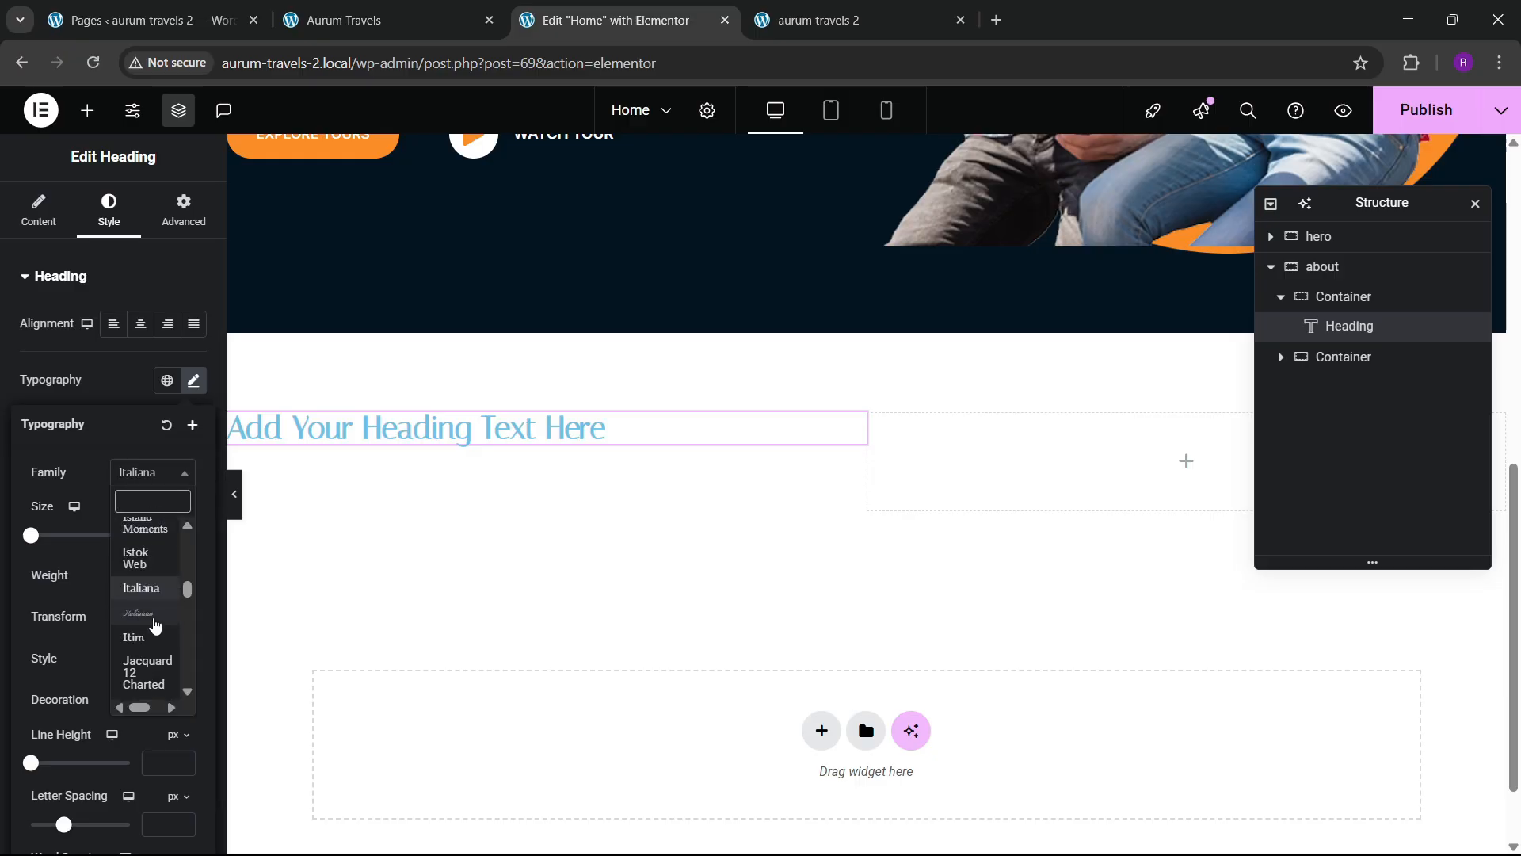
{"action": "left_click", "coordinate": [156, 615]}
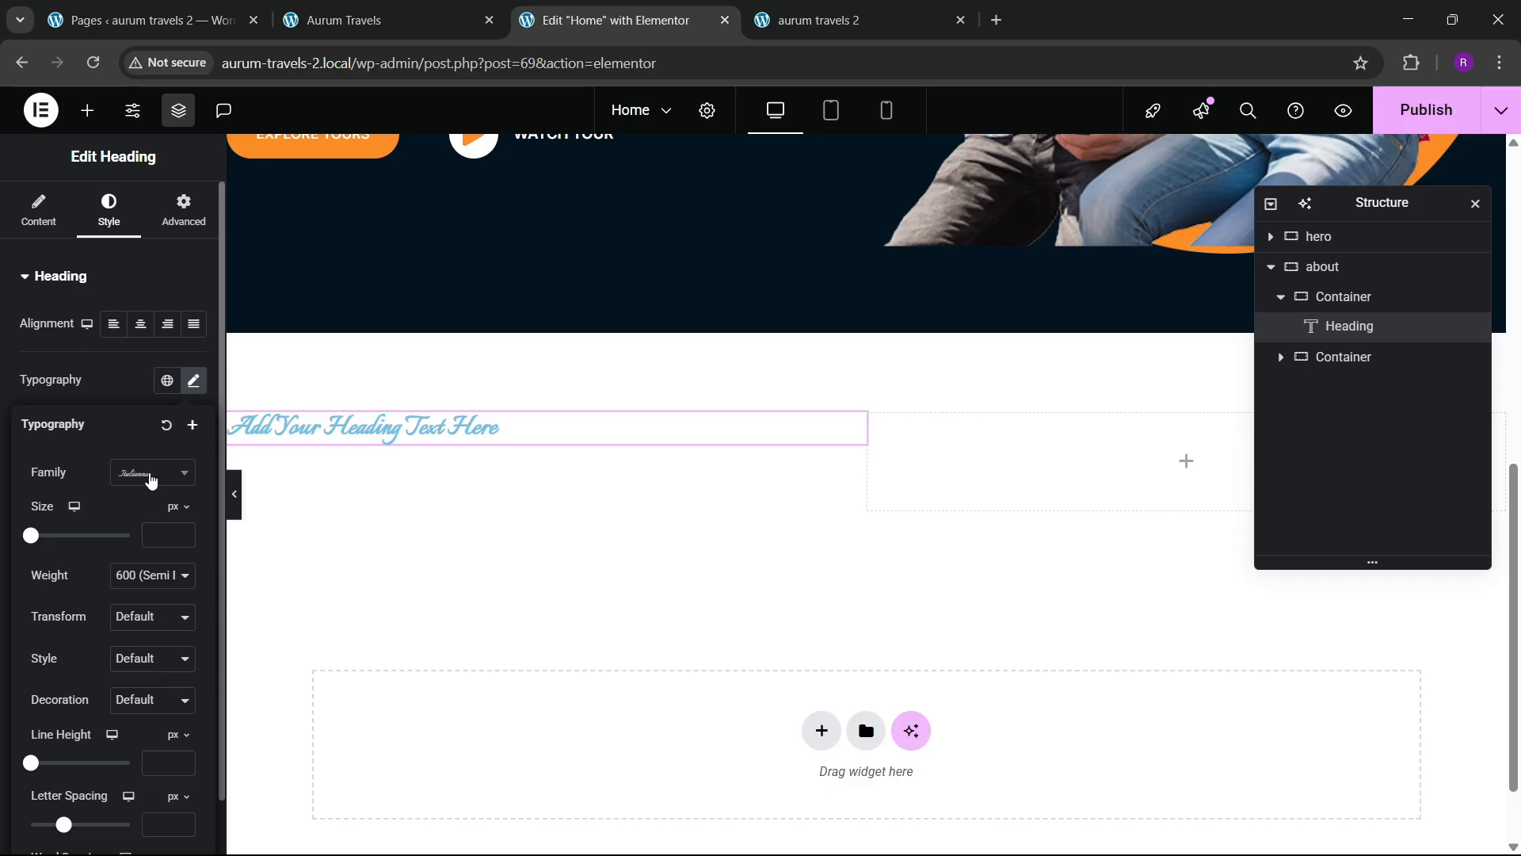
{"action": "left_click", "coordinate": [151, 480]}
{"action": "type", "text": "itali"}
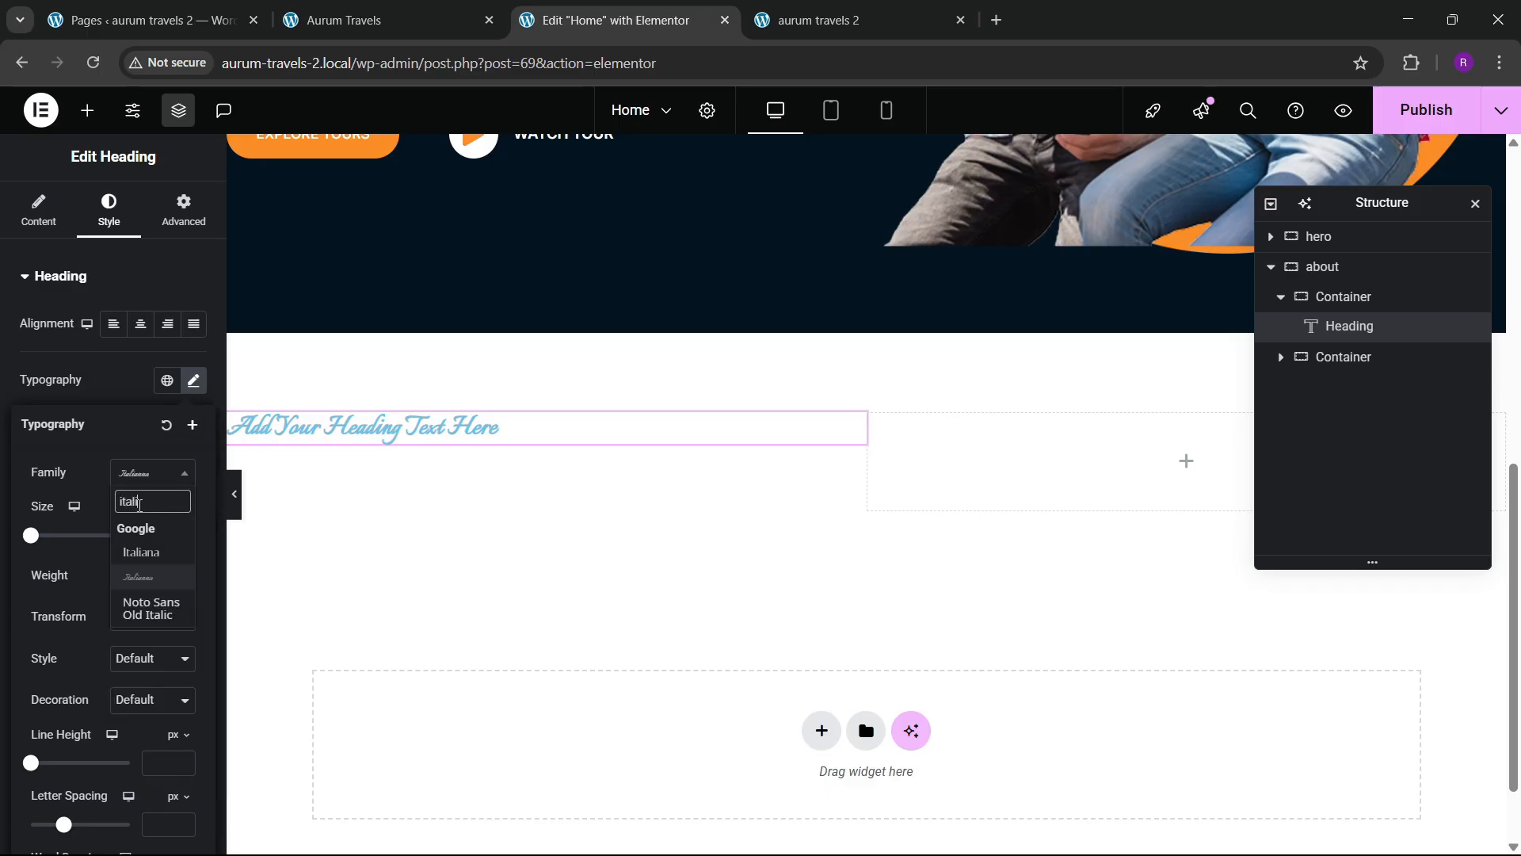
{"action": "type", "text": "ano"}
{"action": "key", "text": "BackSpace"}
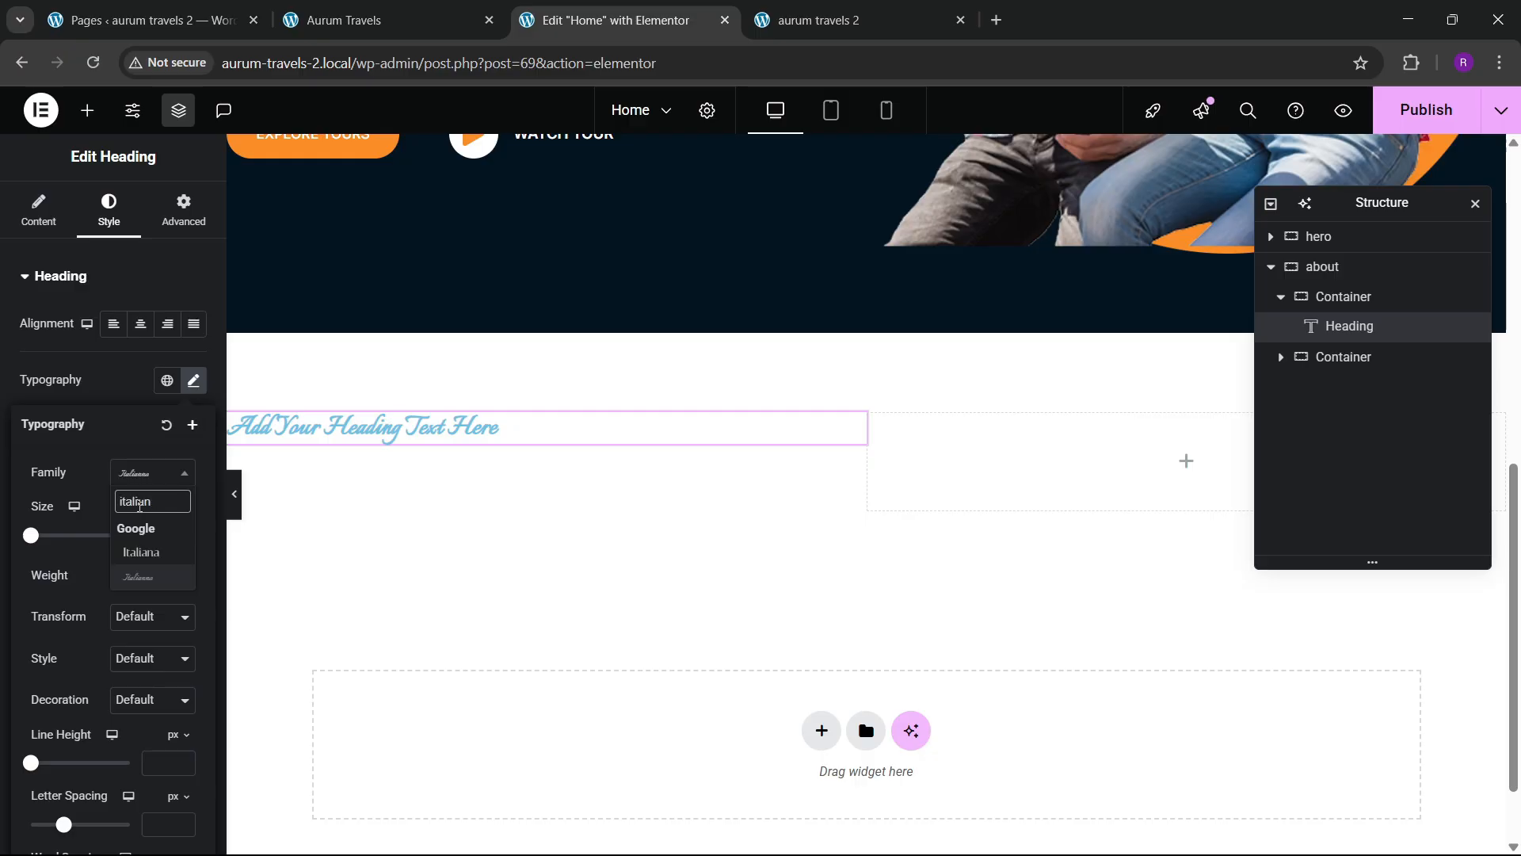
- Compare with the live page, then begin editing the heading's title text in Content
{"action": "left_click", "coordinate": [473, 7]}
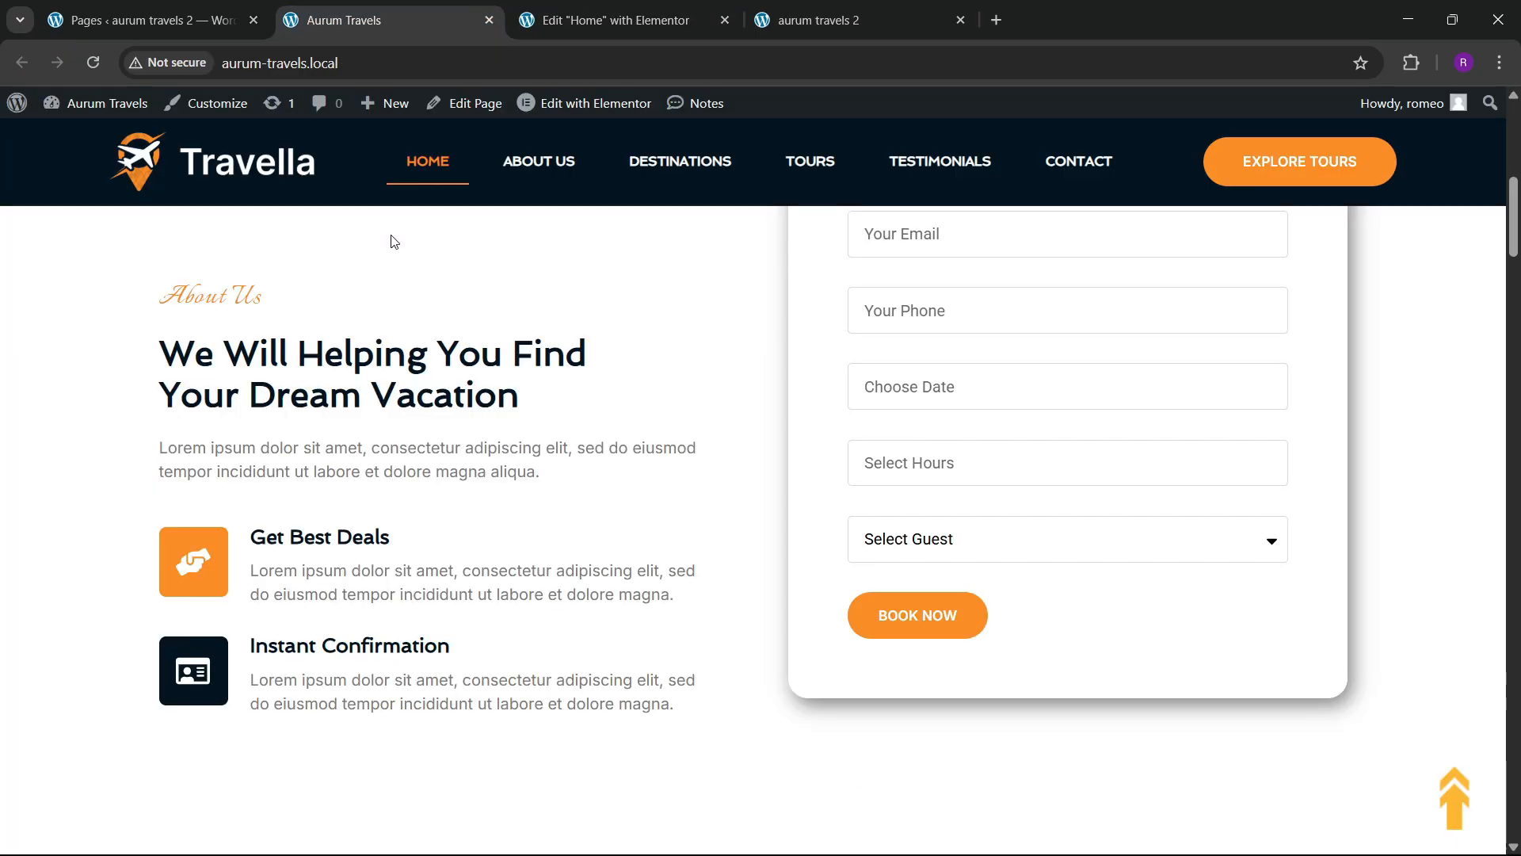
{"action": "left_click", "coordinate": [610, 19]}
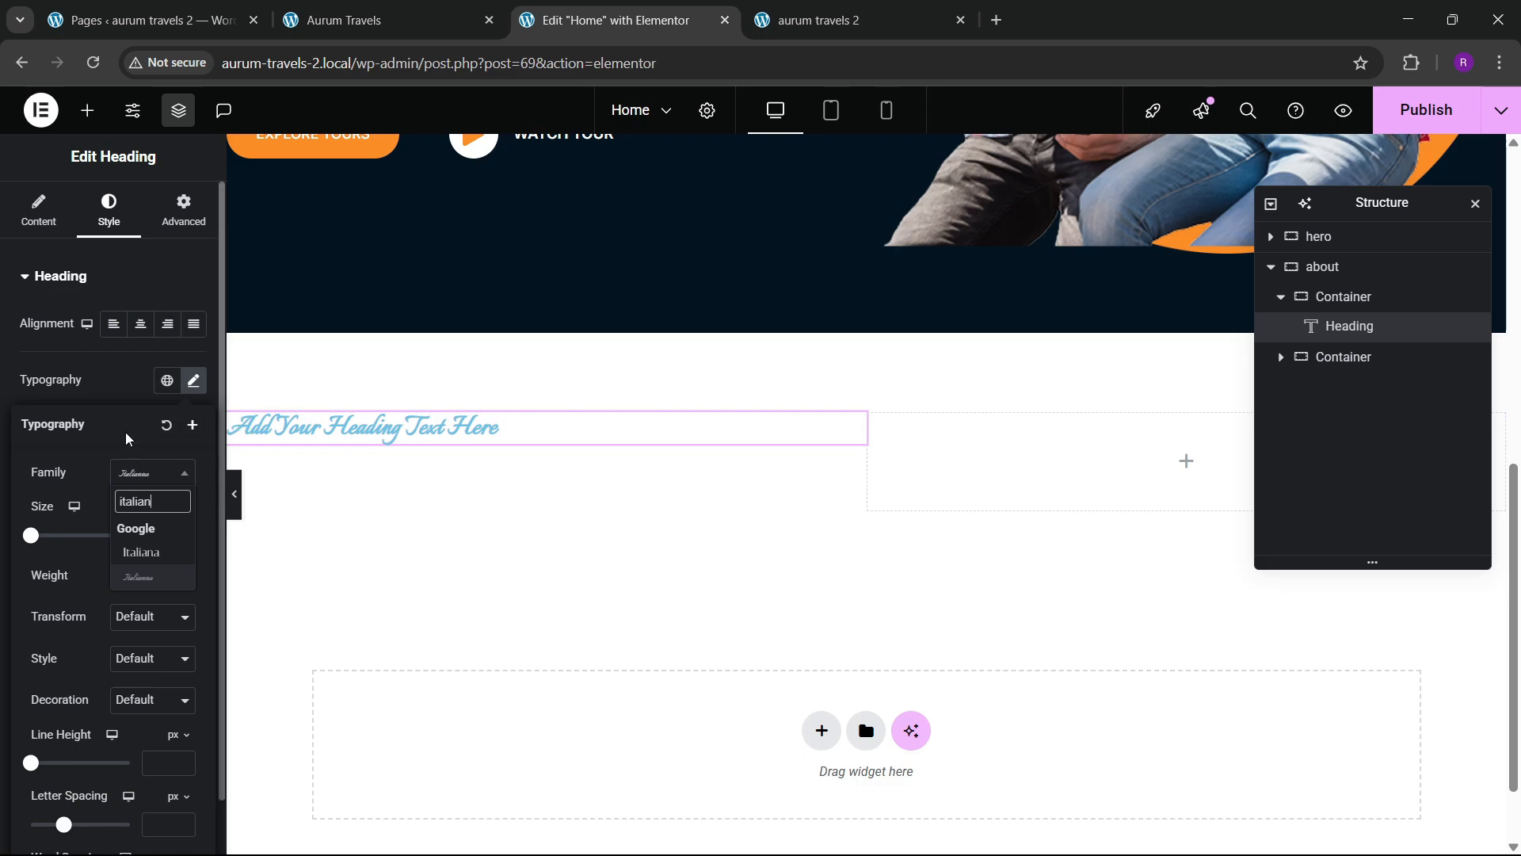
{"action": "left_click", "coordinate": [148, 421]}
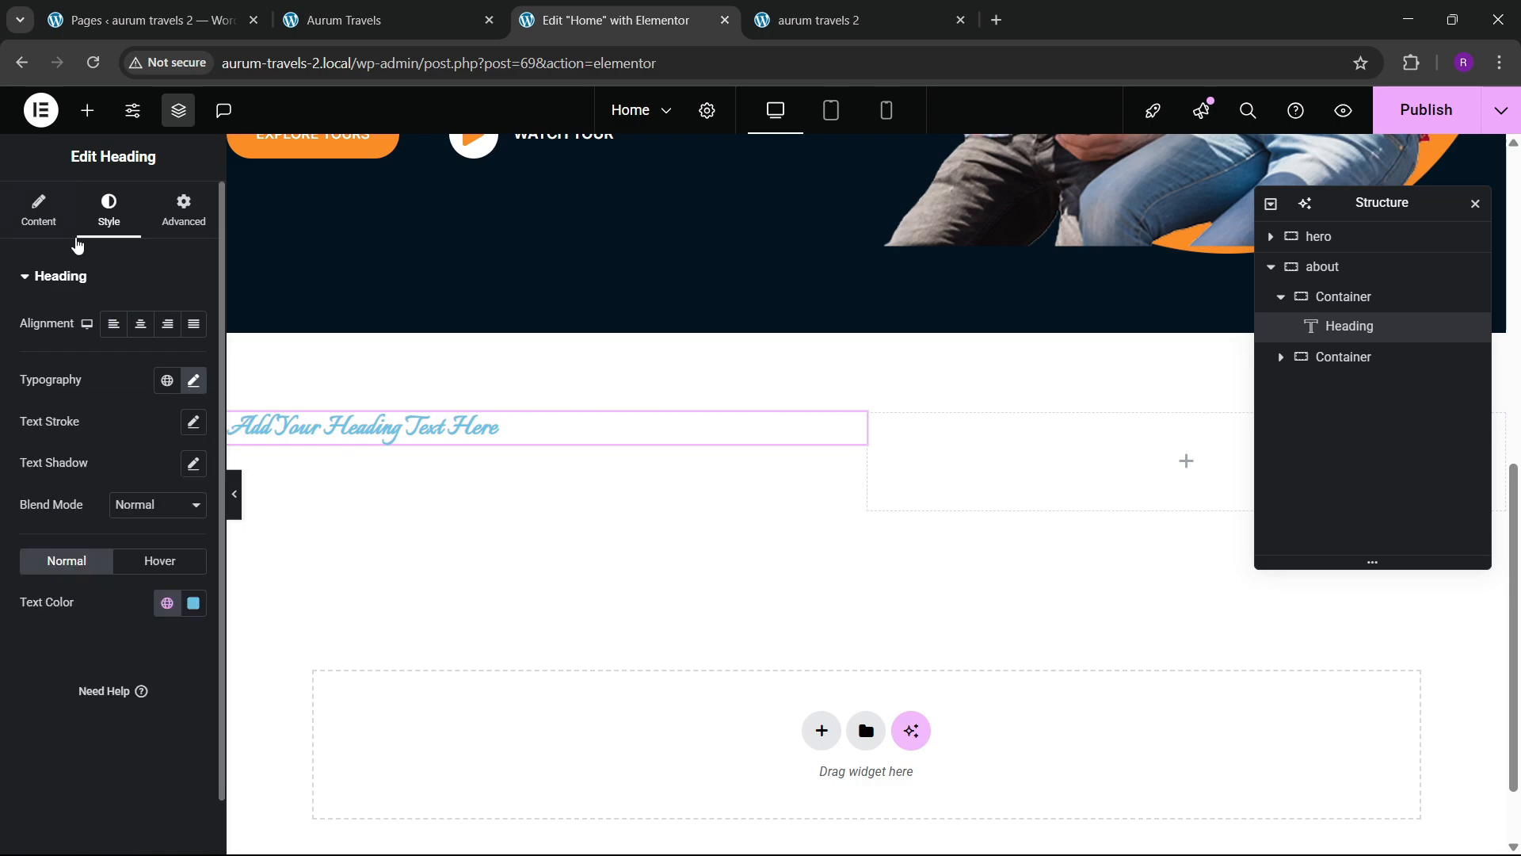
{"action": "left_click", "coordinate": [56, 222]}
{"action": "left_click", "coordinate": [127, 372]}
- Replace the placeholder heading text with 'About Us'
{"action": "key", "text": "ctrl+a"}
{"action": "key", "text": "BackSpace"}
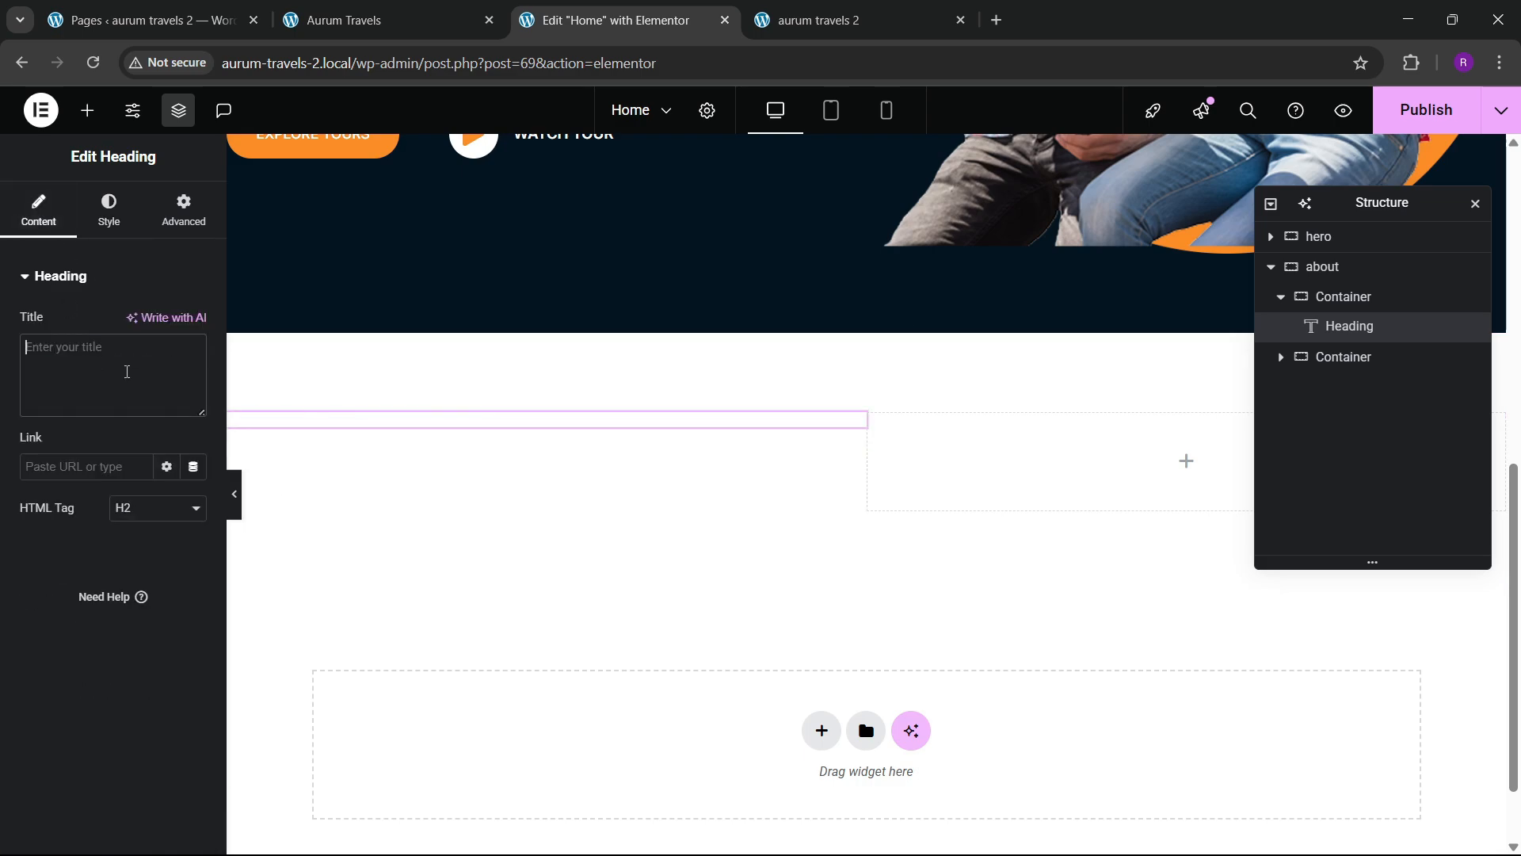
{"action": "type", "text": "About Us"}
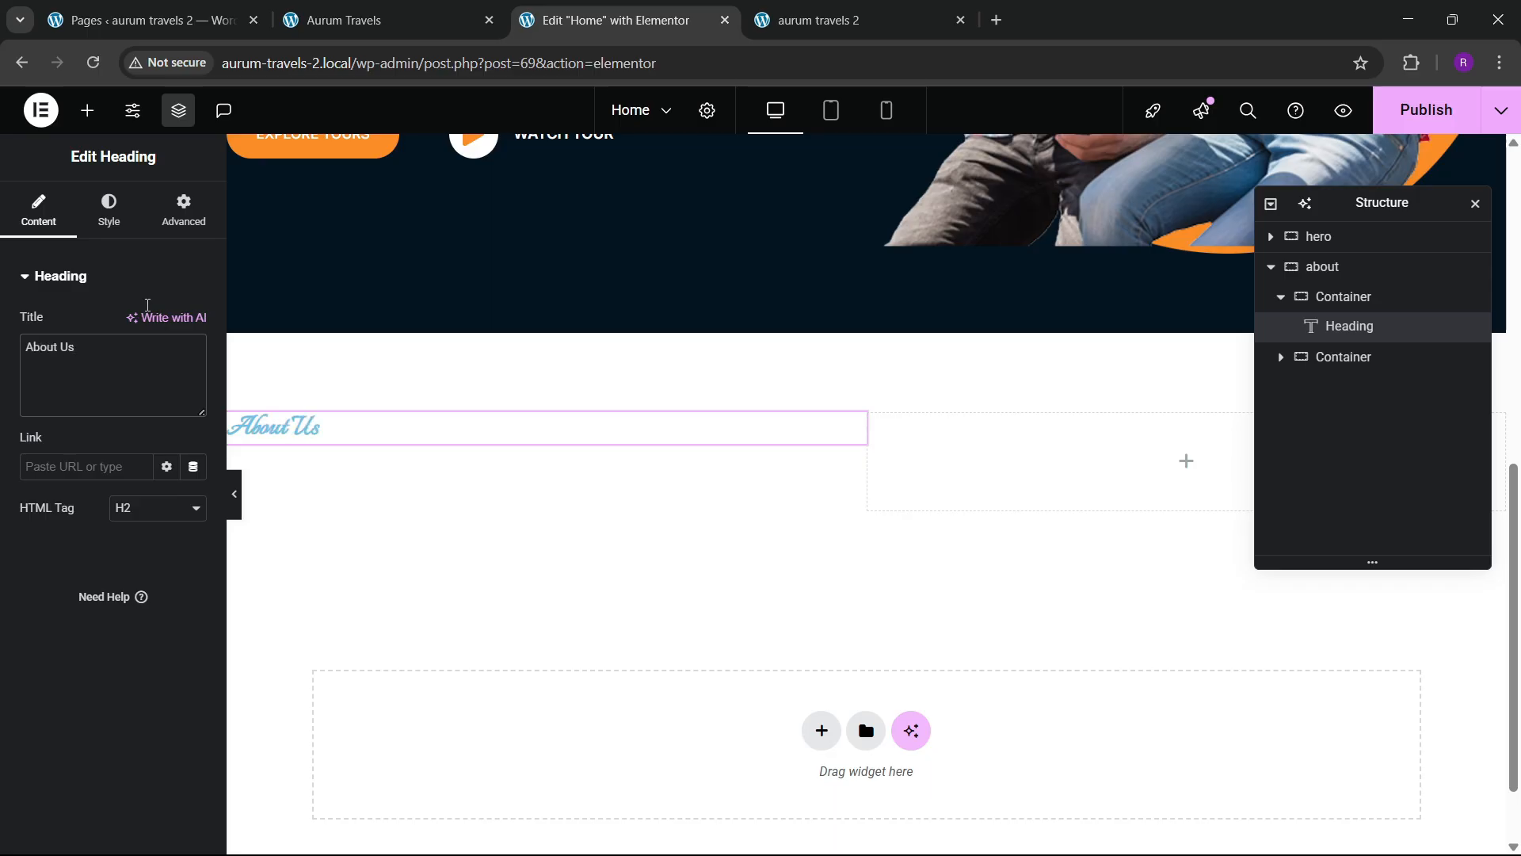
- Give the About Us heading medium weight, a larger size and the global orange colour
{"action": "left_click", "coordinate": [109, 210]}
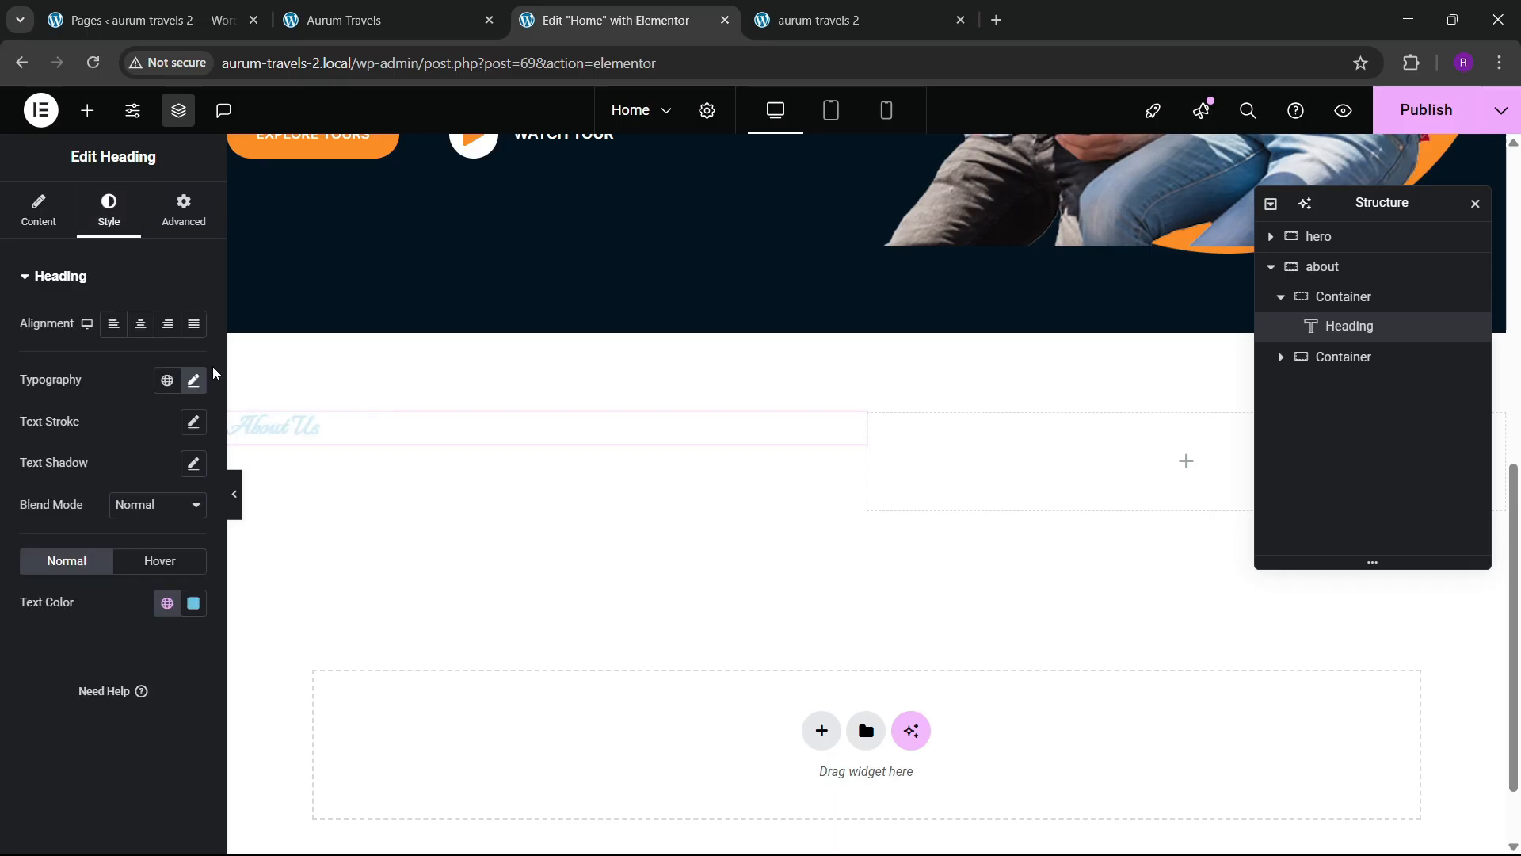
{"action": "left_click", "coordinate": [193, 380]}
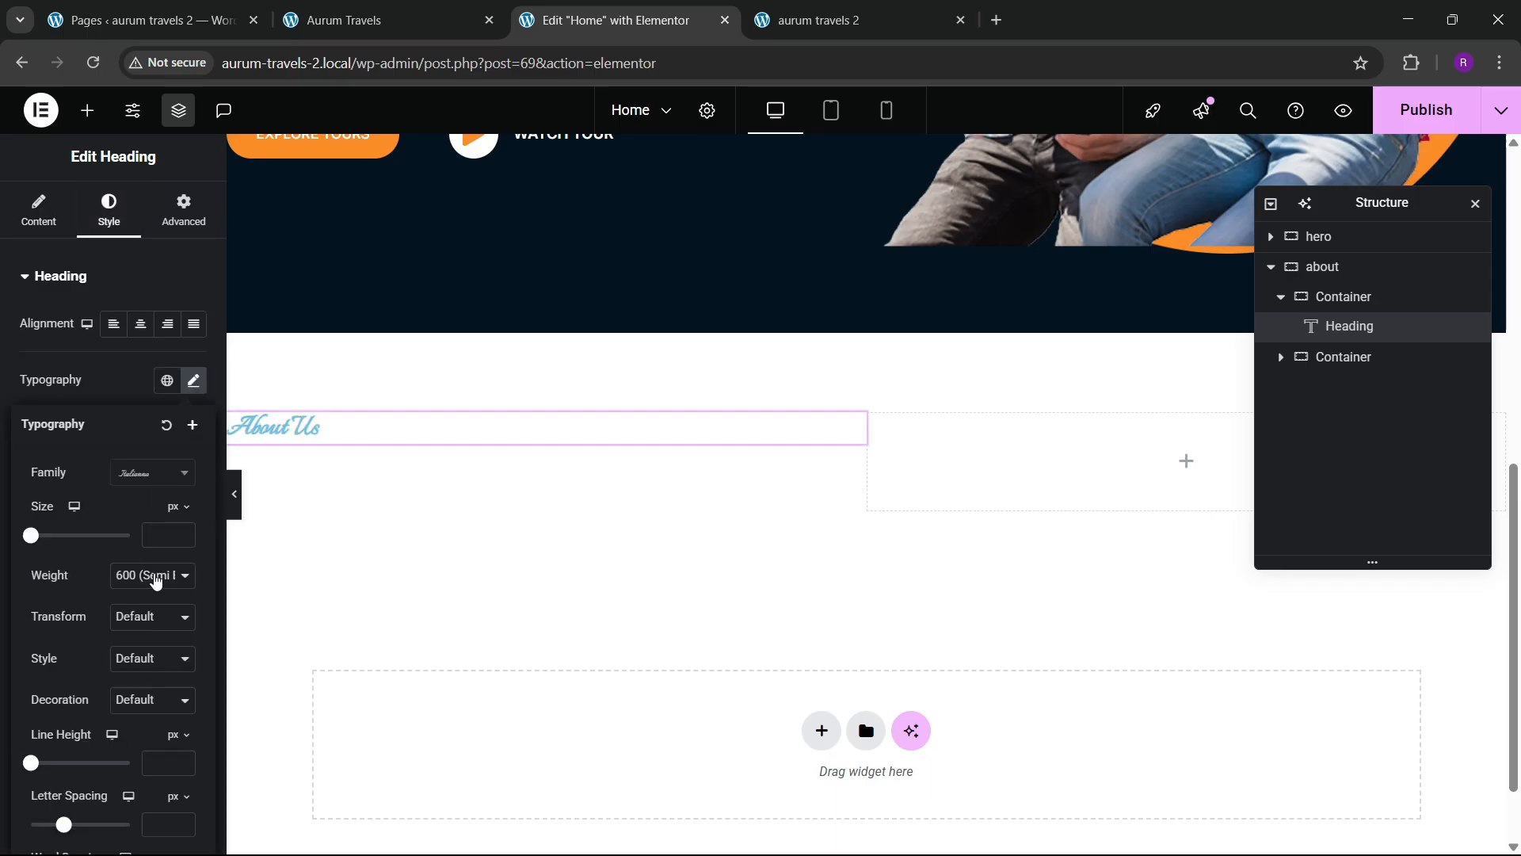
{"action": "left_click", "coordinate": [156, 581]}
{"action": "left_click", "coordinate": [143, 383]}
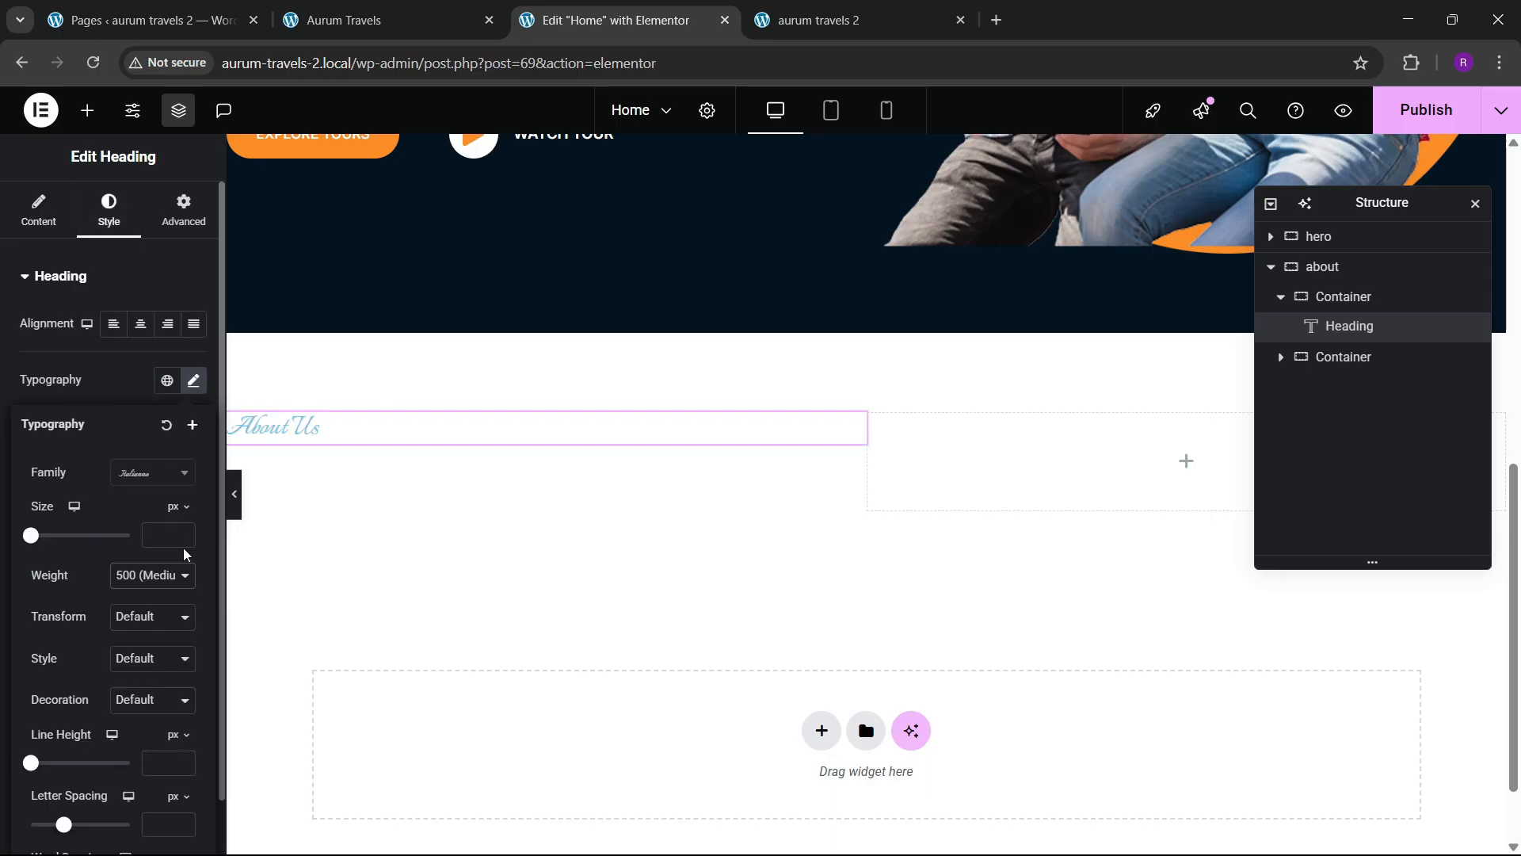
{"action": "type", "text": "4"}
{"action": "left_click_drag", "start_coordinate": [182, 534], "coordinate": [182, 534]}
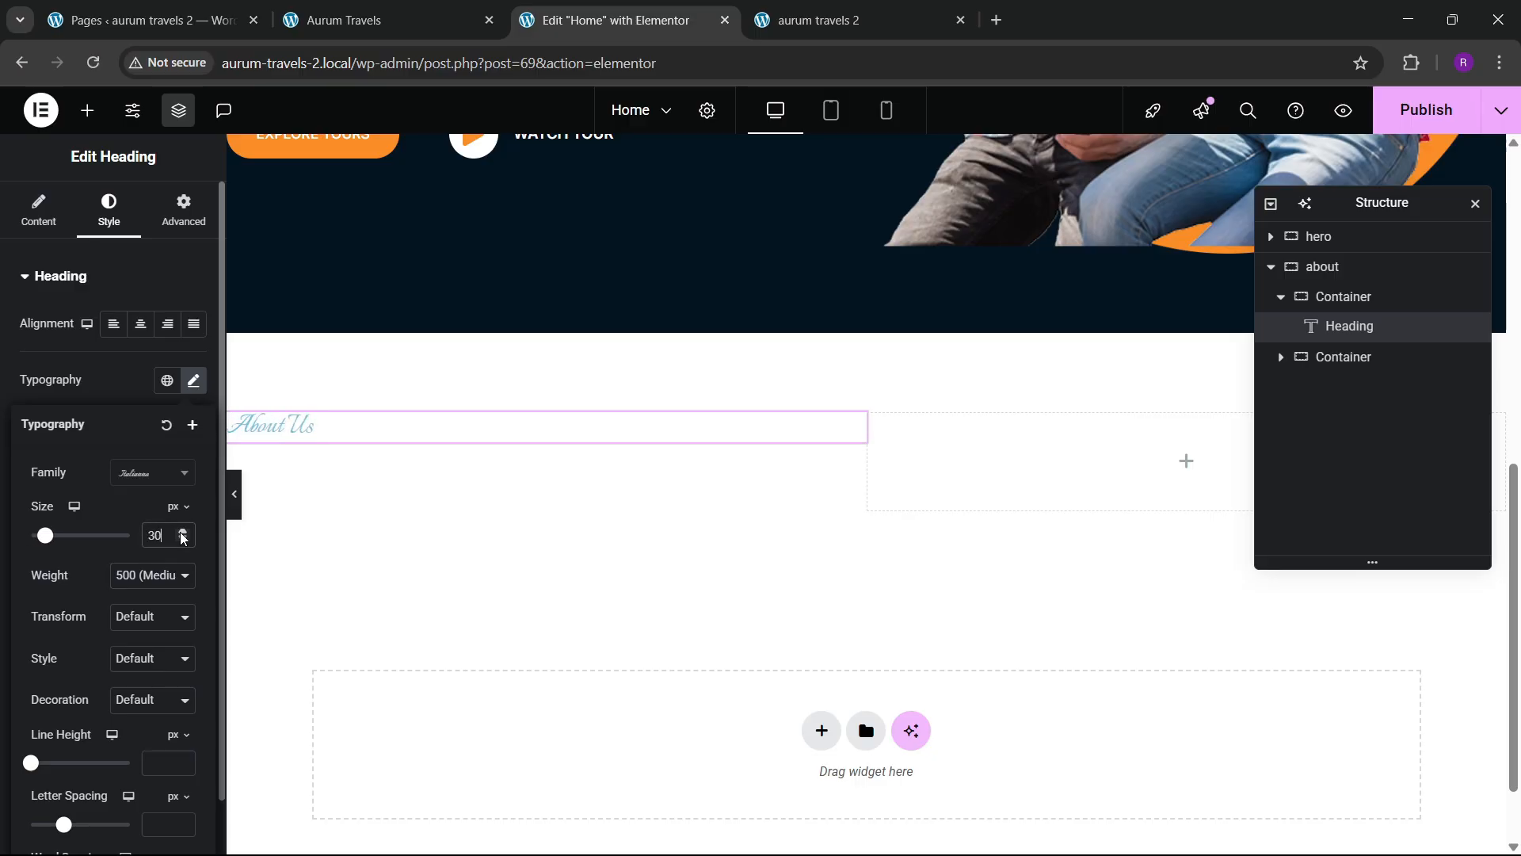
{"action": "left_click", "coordinate": [136, 399]}
{"action": "left_click", "coordinate": [168, 602]}
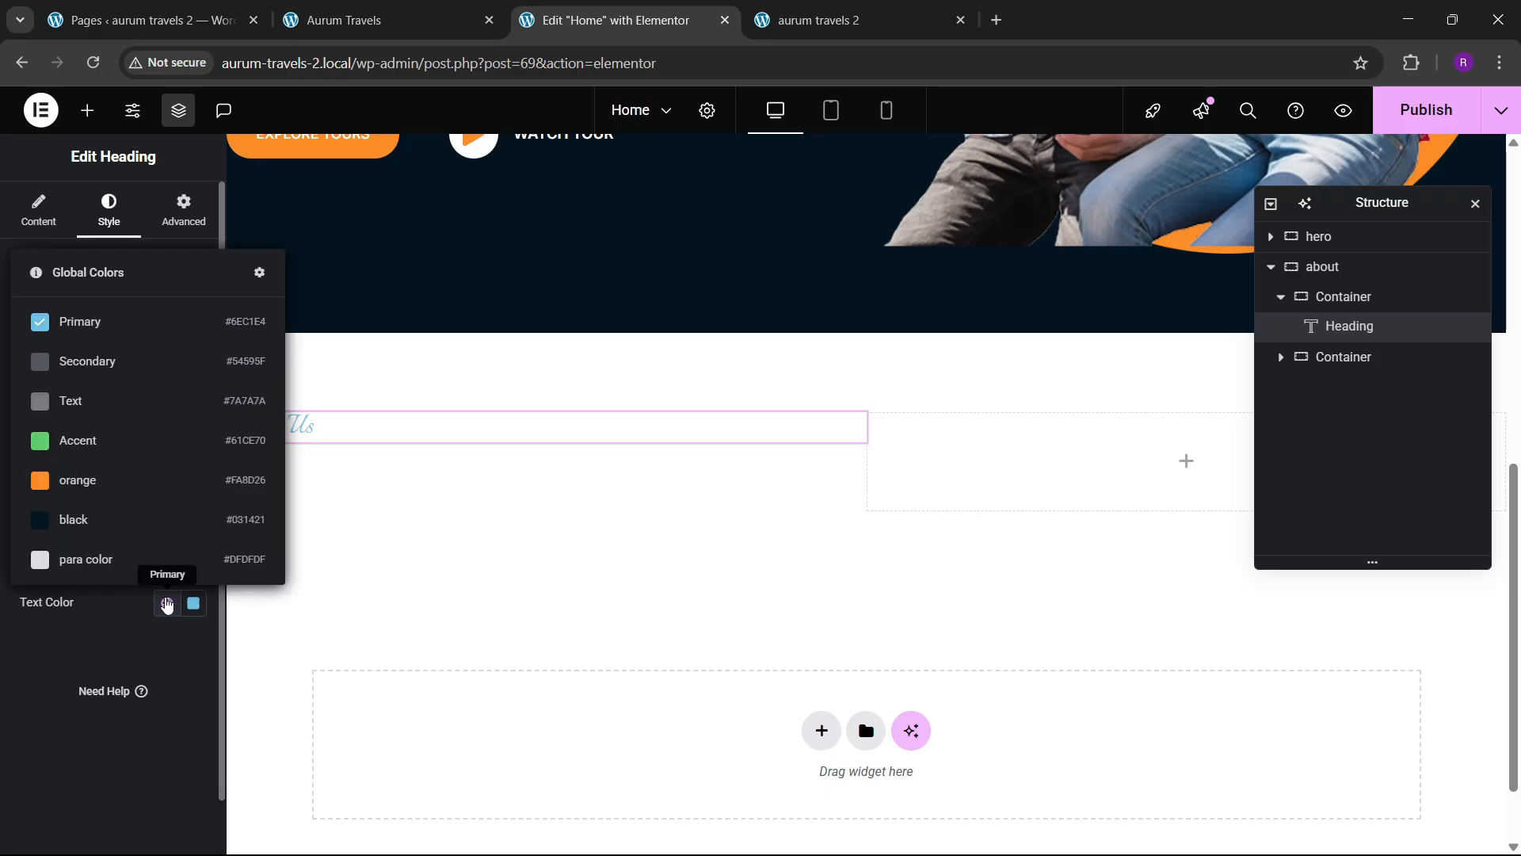
{"action": "left_click", "coordinate": [112, 480]}
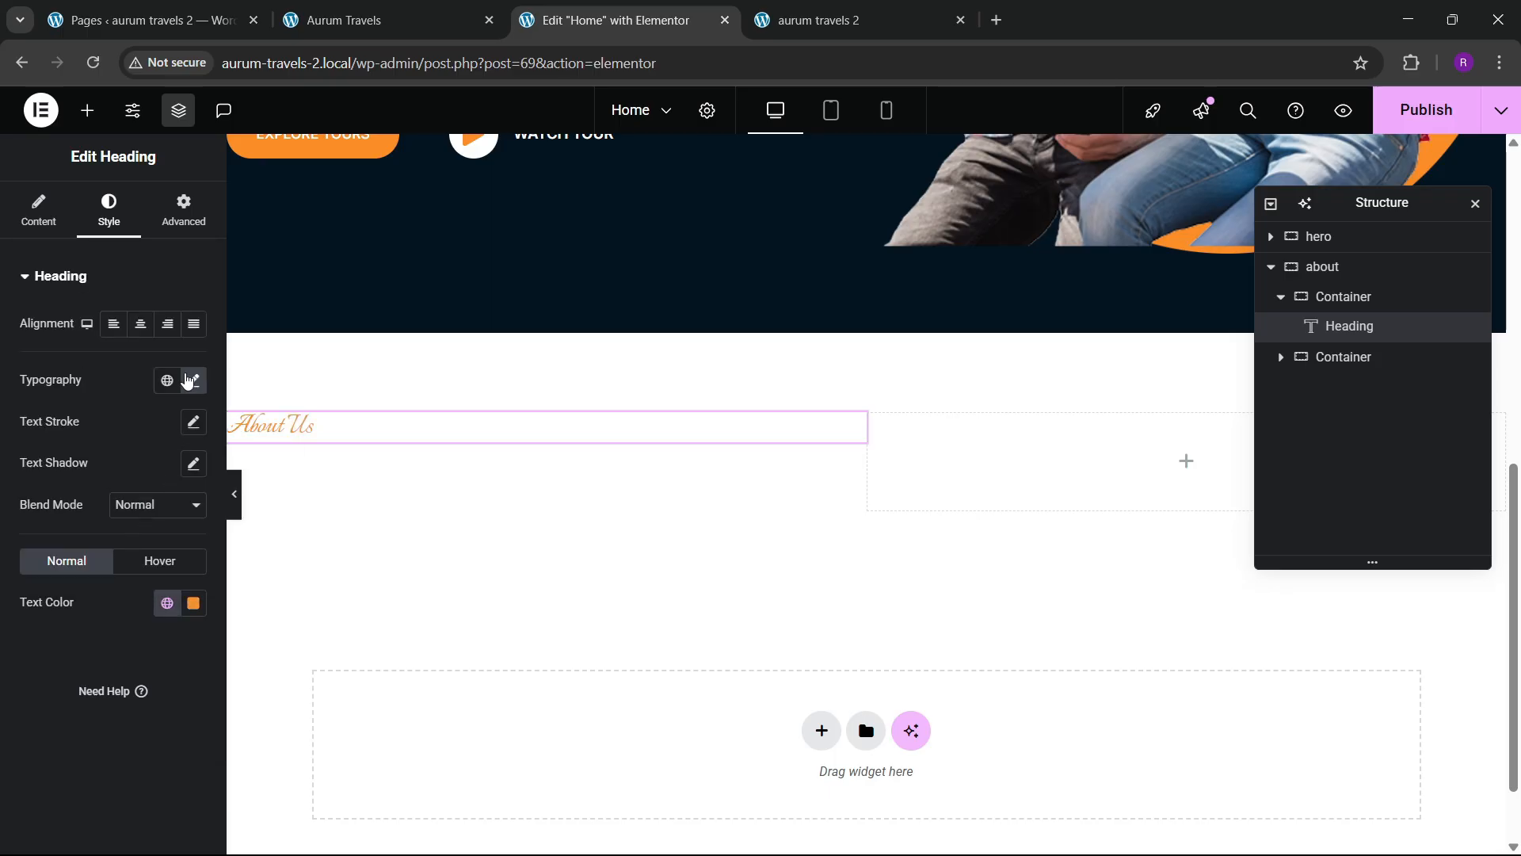
- Fine-tune the heading to 33 px with Medium (500) weight after comparing with the live site
{"action": "left_click", "coordinate": [191, 380]}
{"action": "left_click", "coordinate": [182, 531]}
{"action": "left_click", "coordinate": [182, 532]}
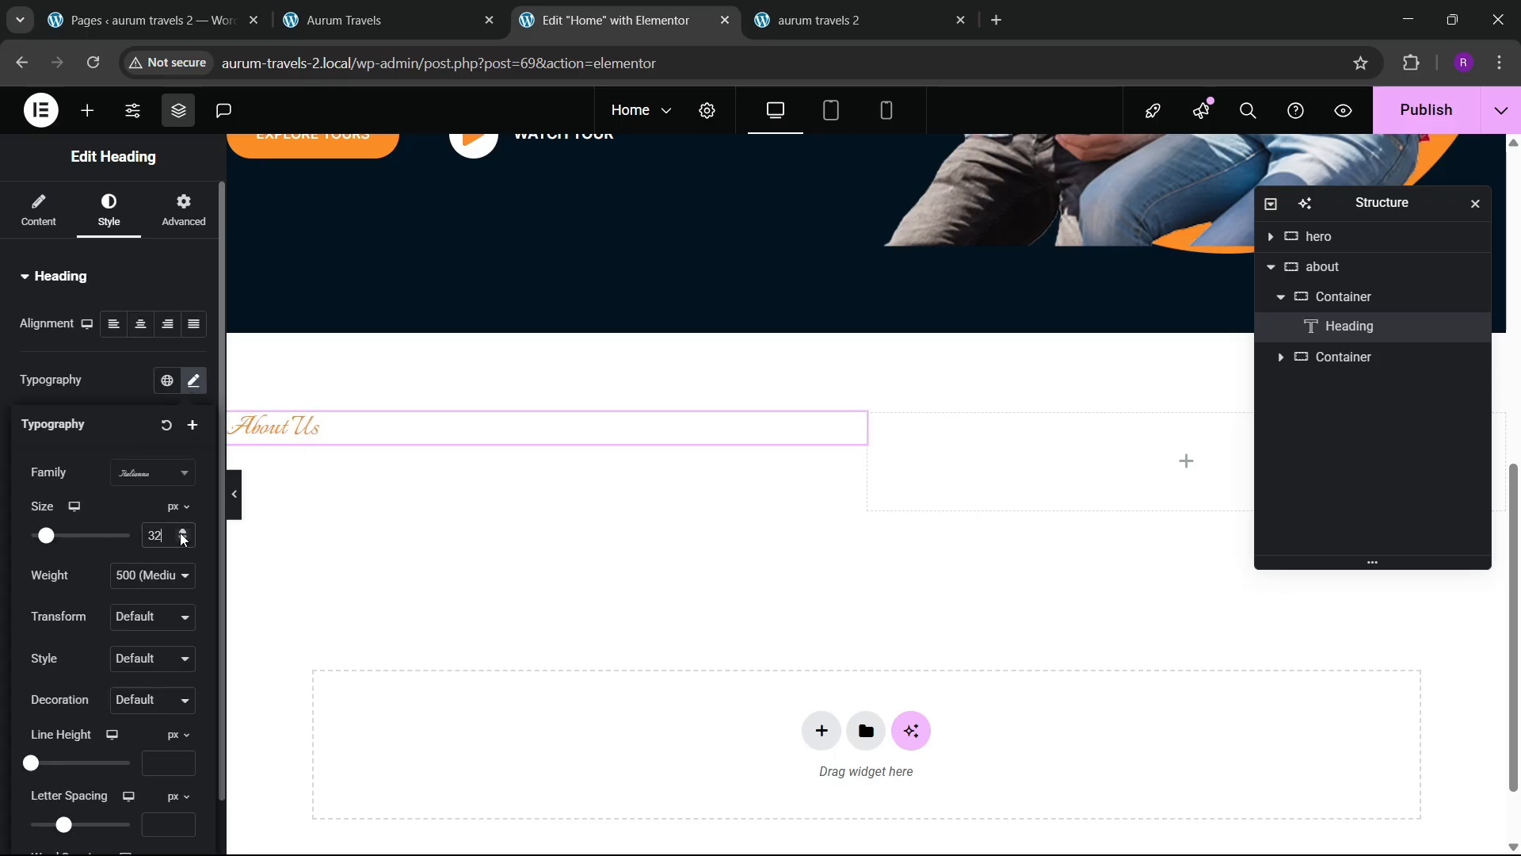
{"action": "left_click", "coordinate": [182, 532]}
{"action": "left_click", "coordinate": [166, 576]}
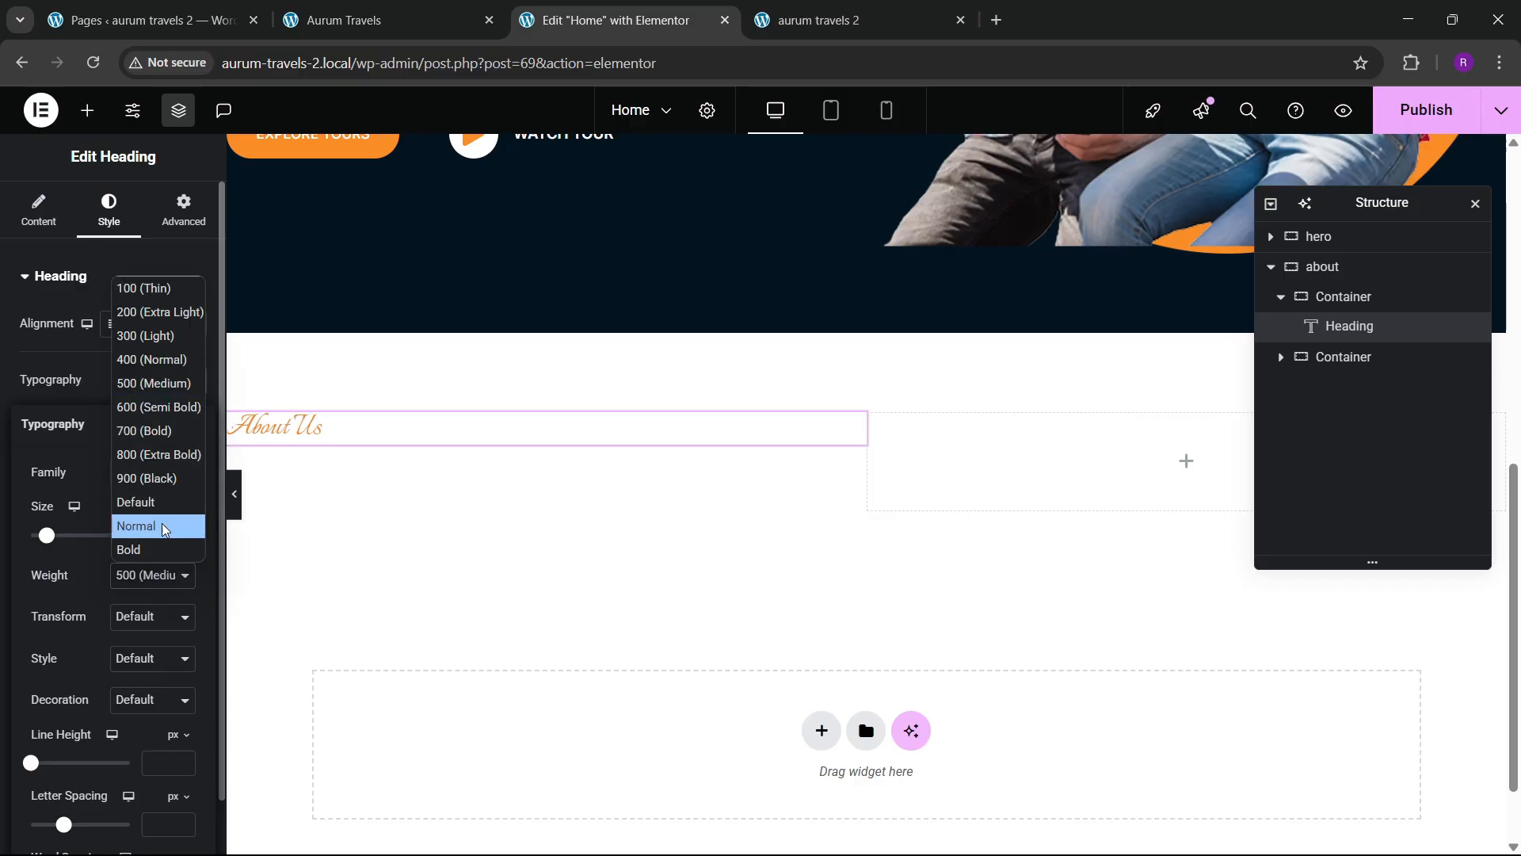
{"action": "left_click", "coordinate": [158, 404]}
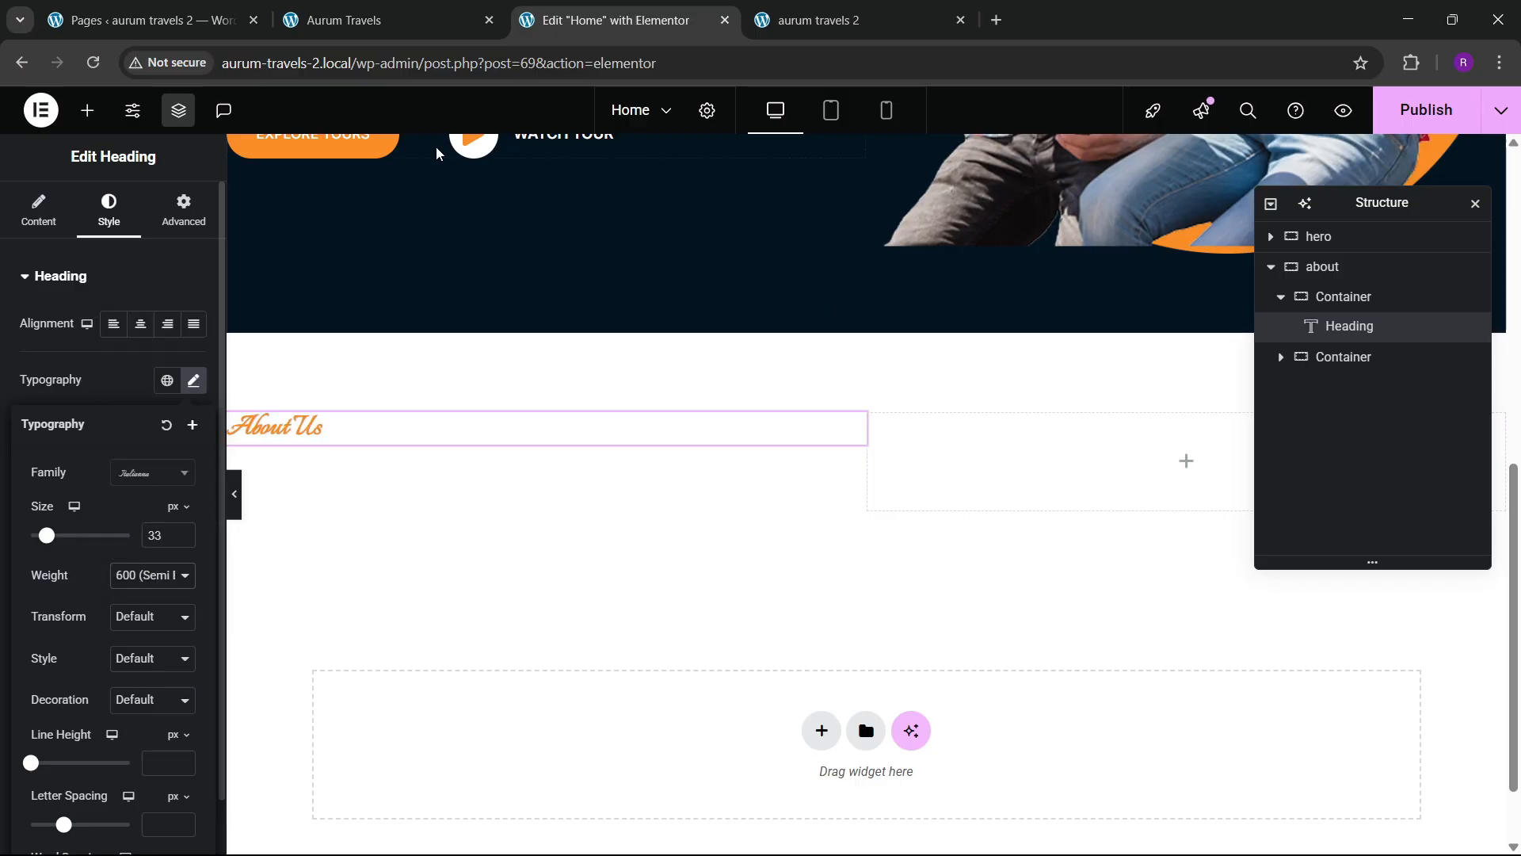
{"action": "key", "text": "ctrl+shift+Tab"}
{"action": "key", "text": "ctrl+Tab"}
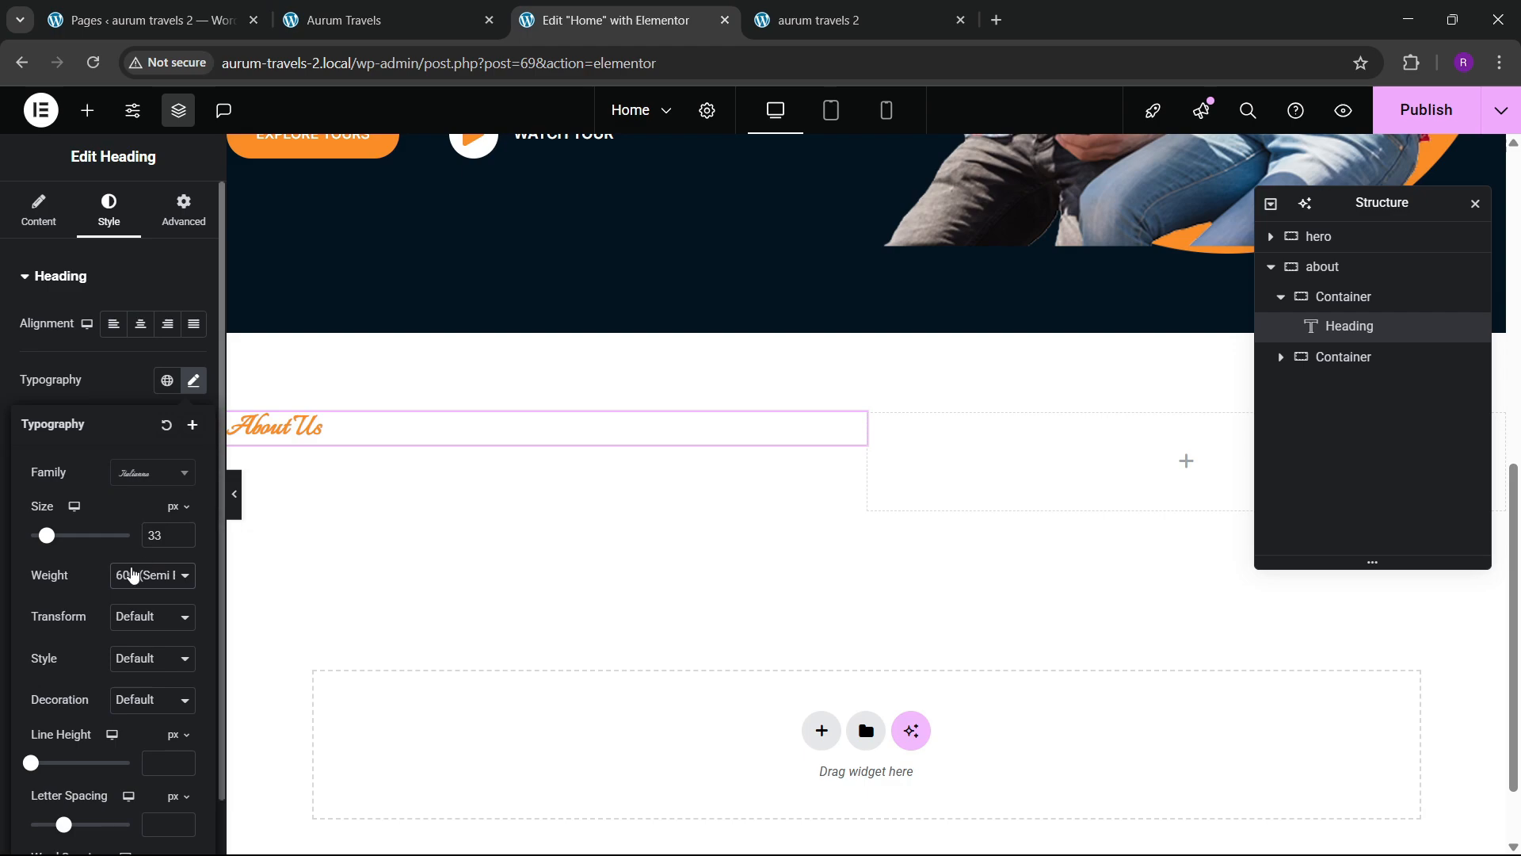
{"action": "left_click", "coordinate": [150, 575]}
{"action": "left_click", "coordinate": [154, 382]}
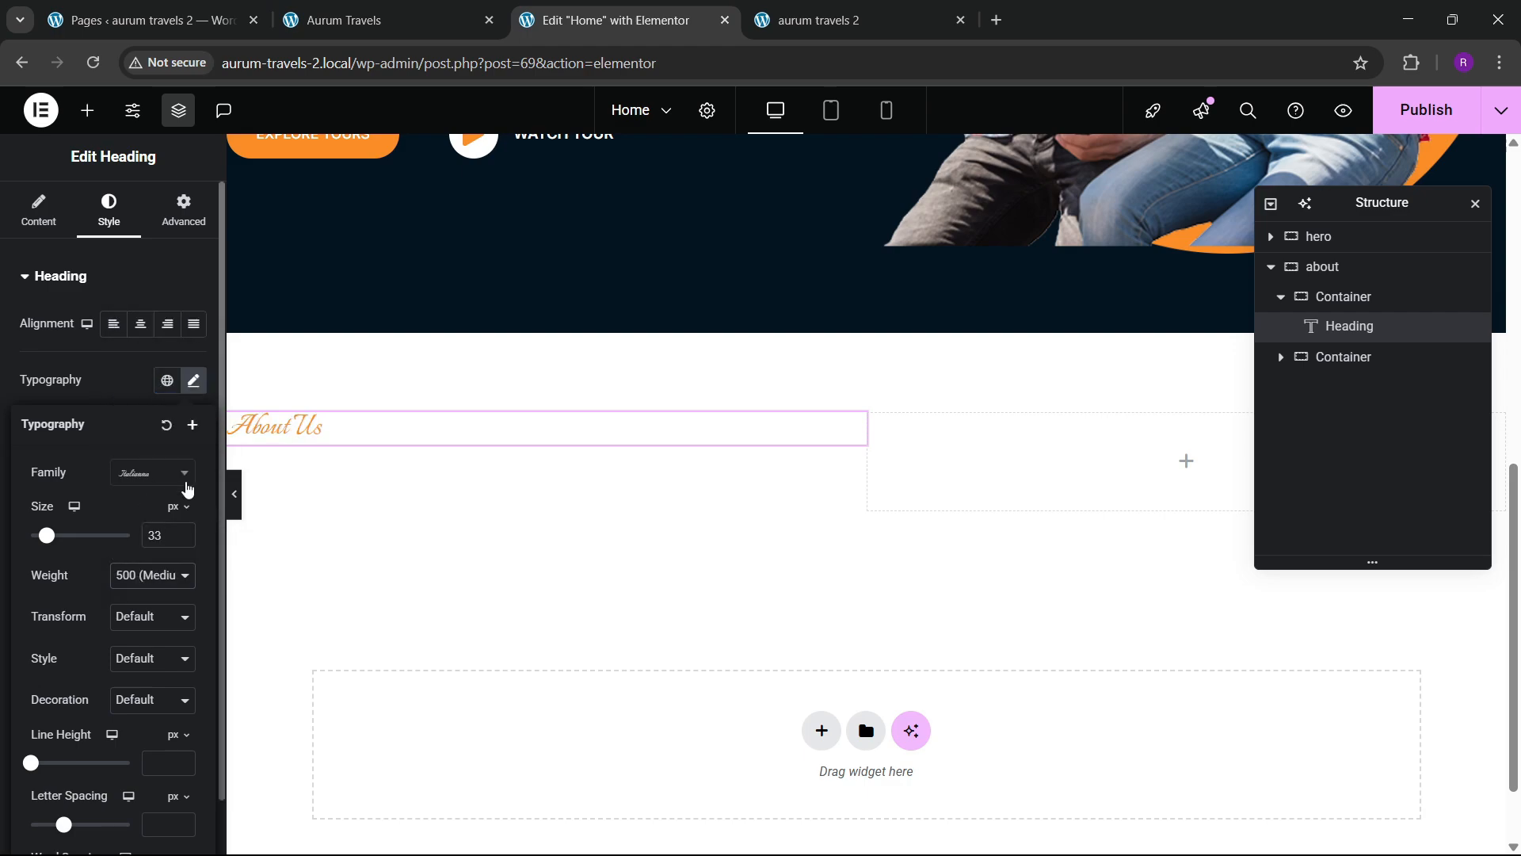
{"action": "left_click", "coordinate": [183, 531]}
{"action": "left_click", "coordinate": [183, 532]}
{"action": "left_click", "coordinate": [183, 532]}
{"action": "left_click", "coordinate": [183, 539]}
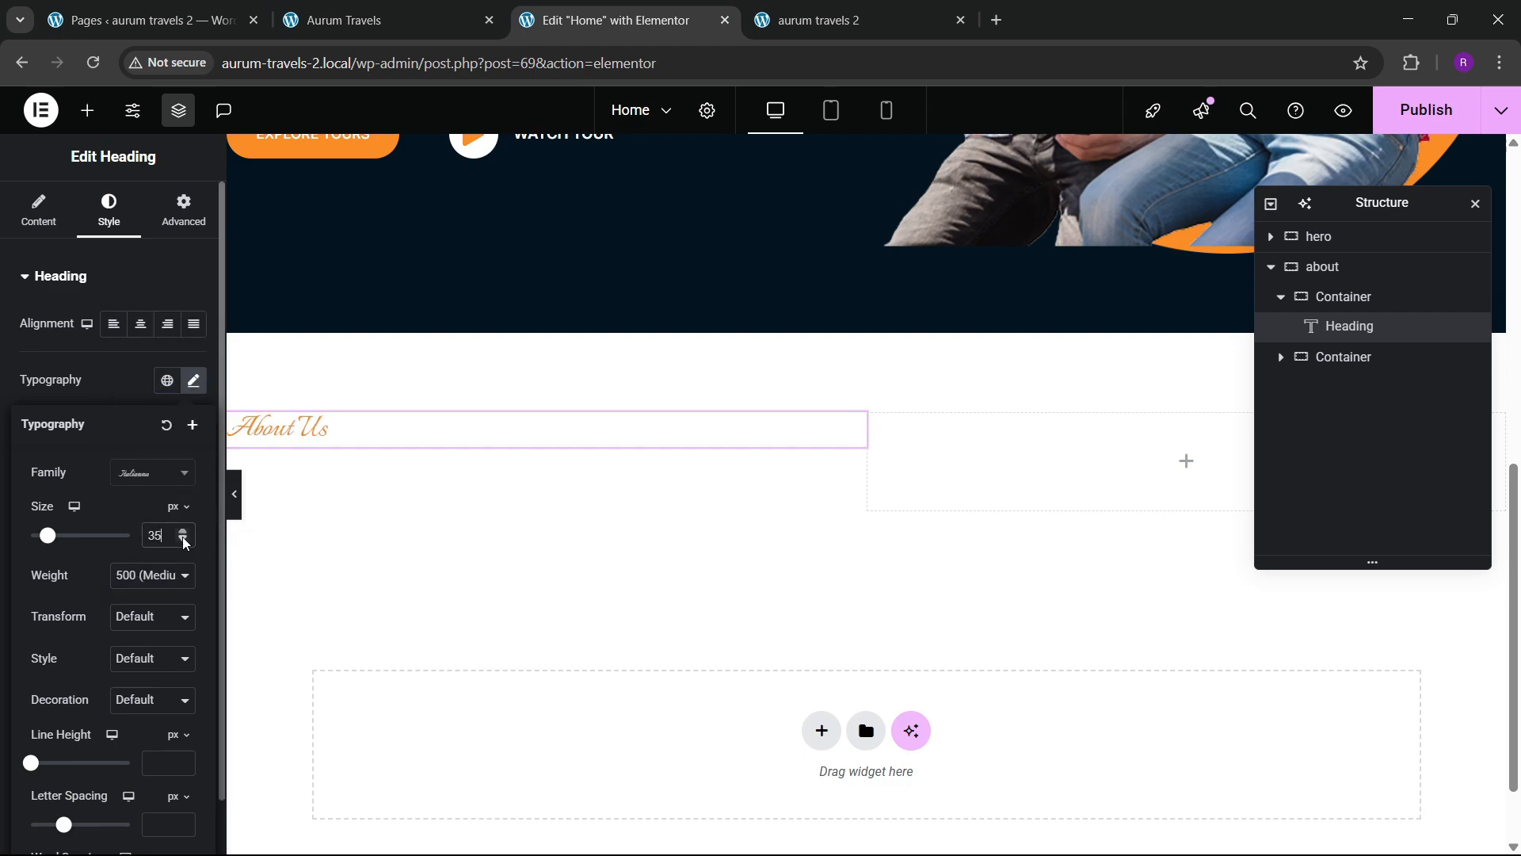
{"action": "left_click", "coordinate": [183, 539]}
{"action": "left_click", "coordinate": [183, 538]}
{"action": "left_click", "coordinate": [103, 400]}
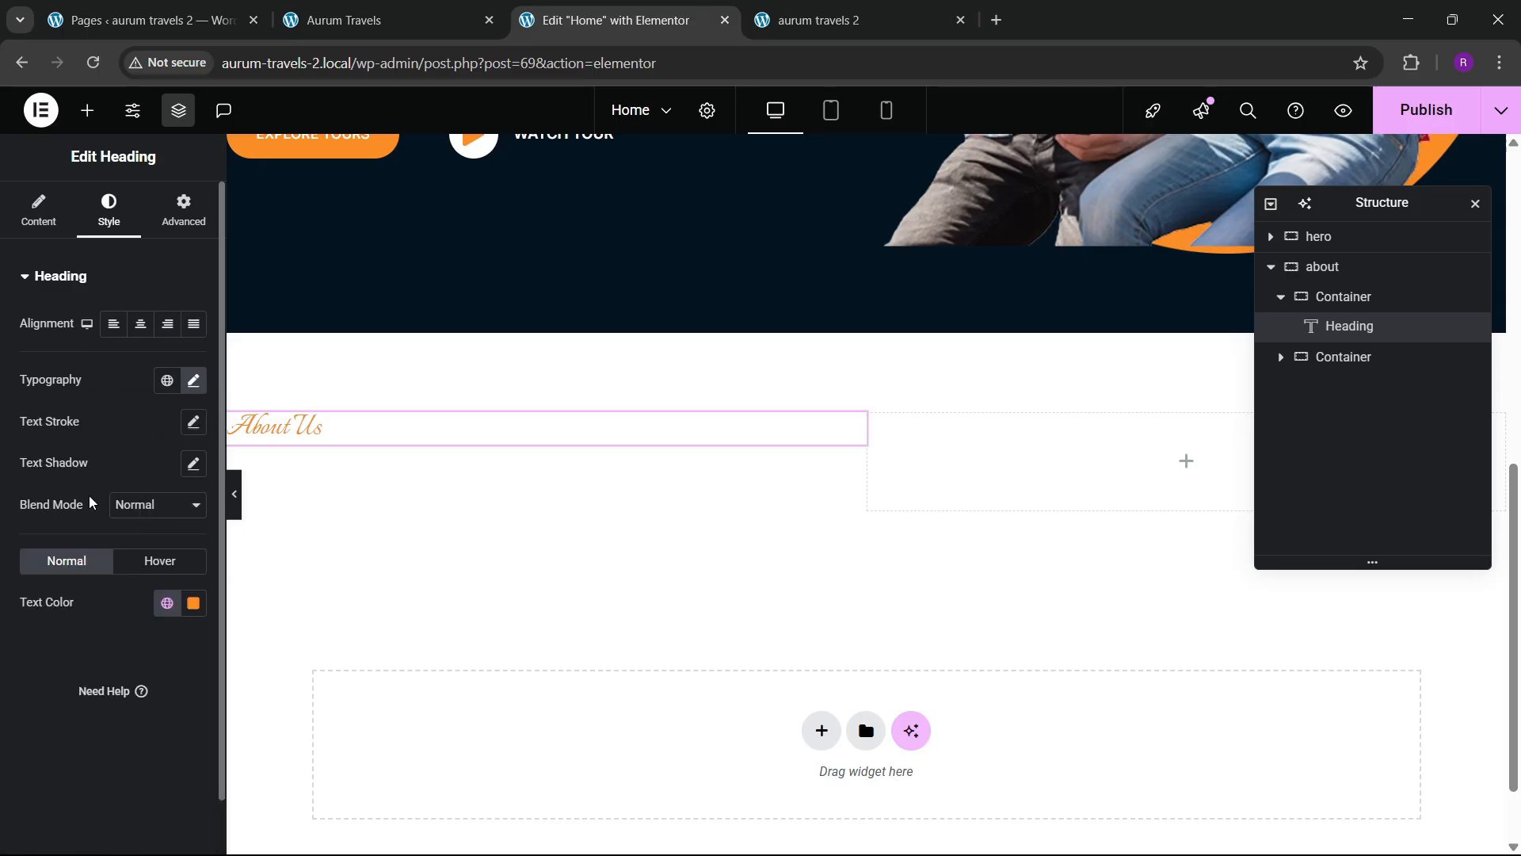
- Set the About Us heading's letter spacing to 1.2 and check it against the live site
{"action": "left_click", "coordinate": [193, 381]}
{"action": "scroll", "coordinate": [94, 581], "scroll_direction": "down", "scroll_amount": 1}
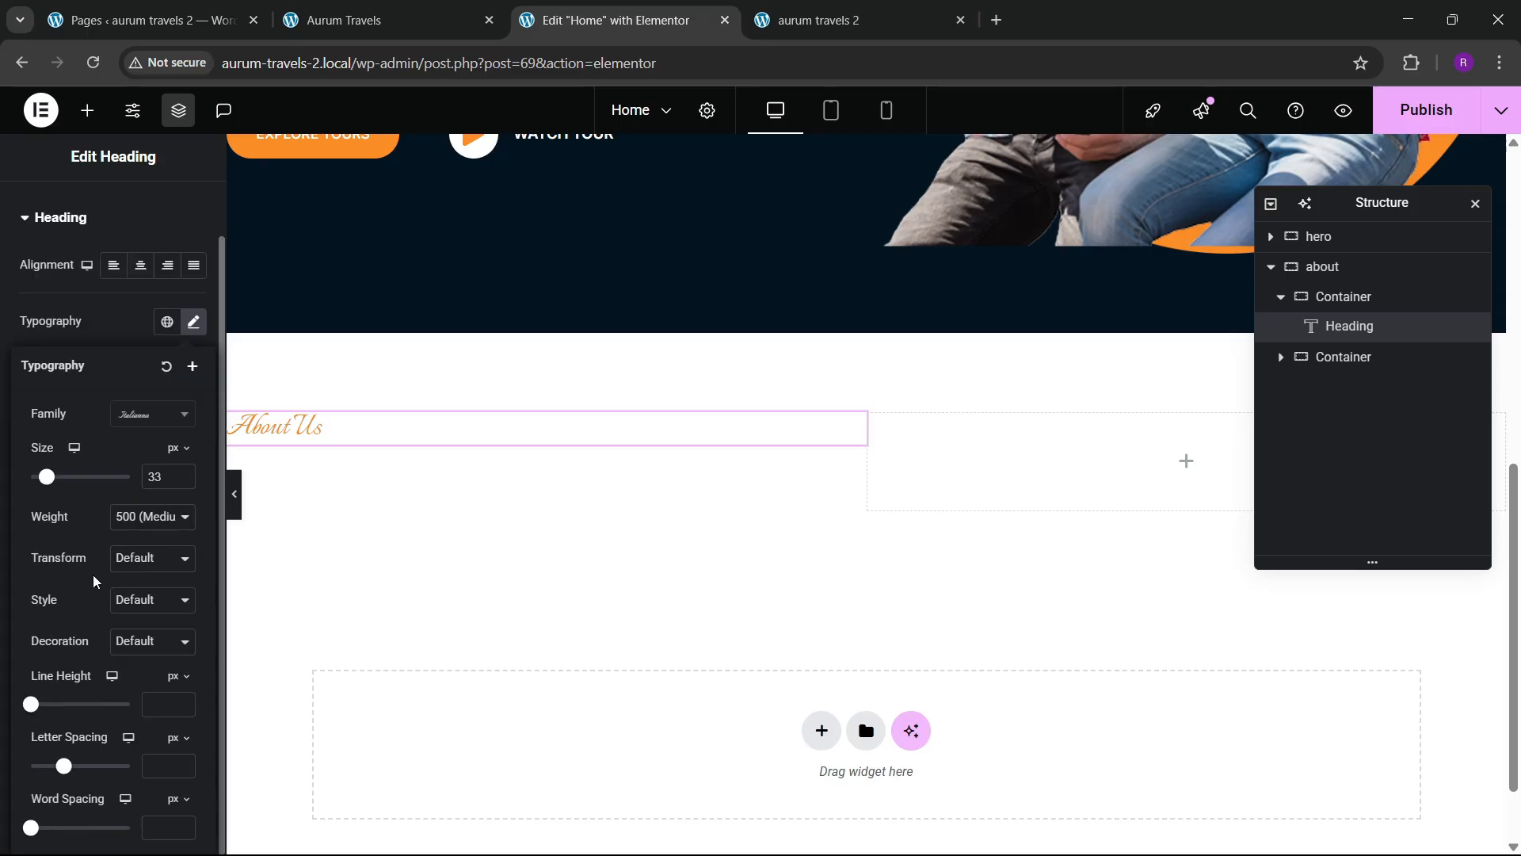
{"action": "left_click", "coordinate": [183, 760]}
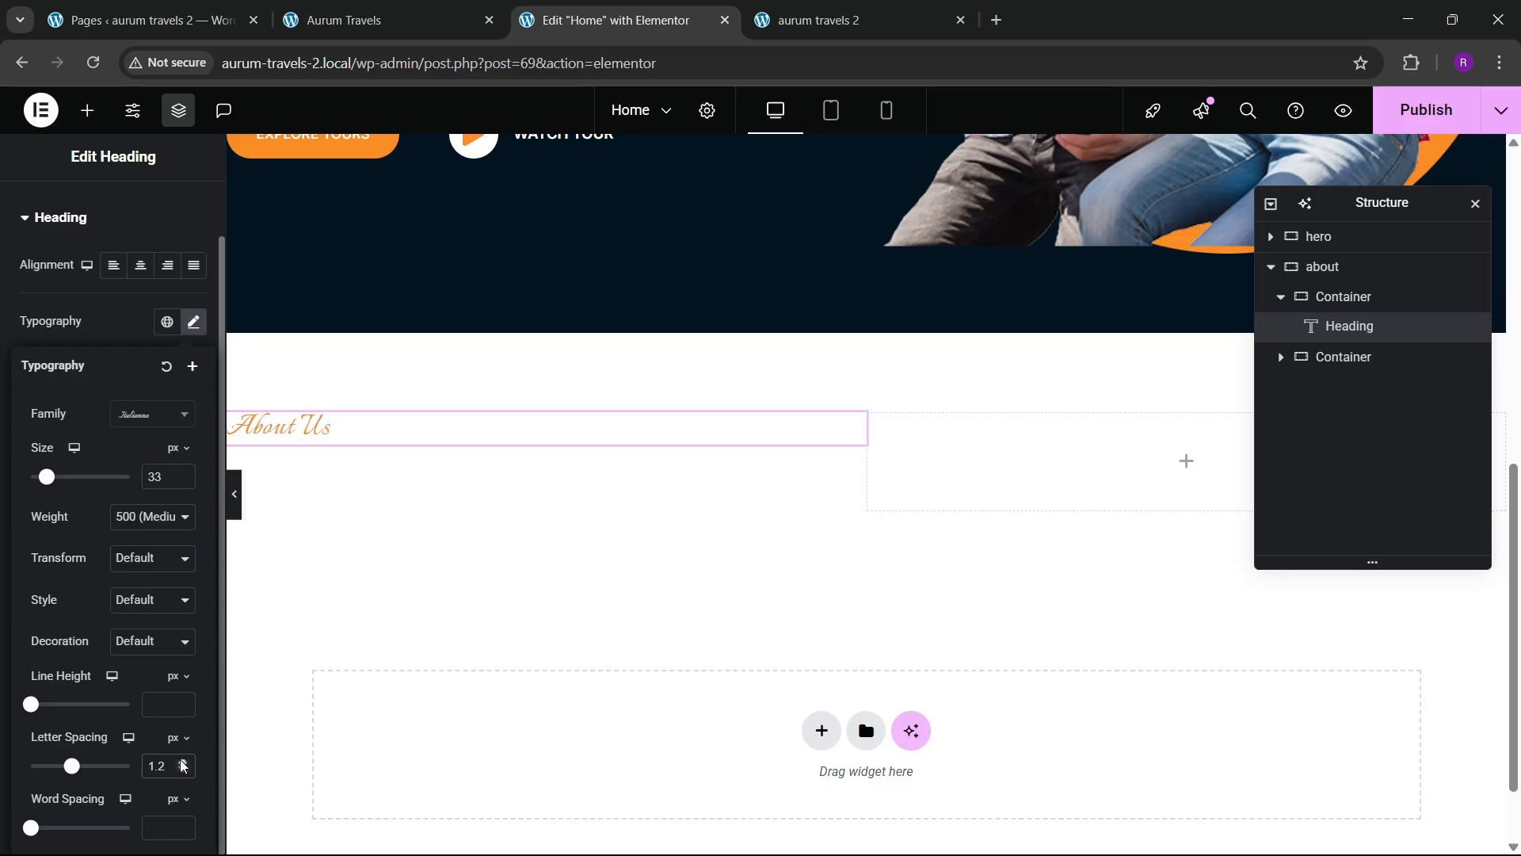
{"action": "left_click", "coordinate": [121, 342]}
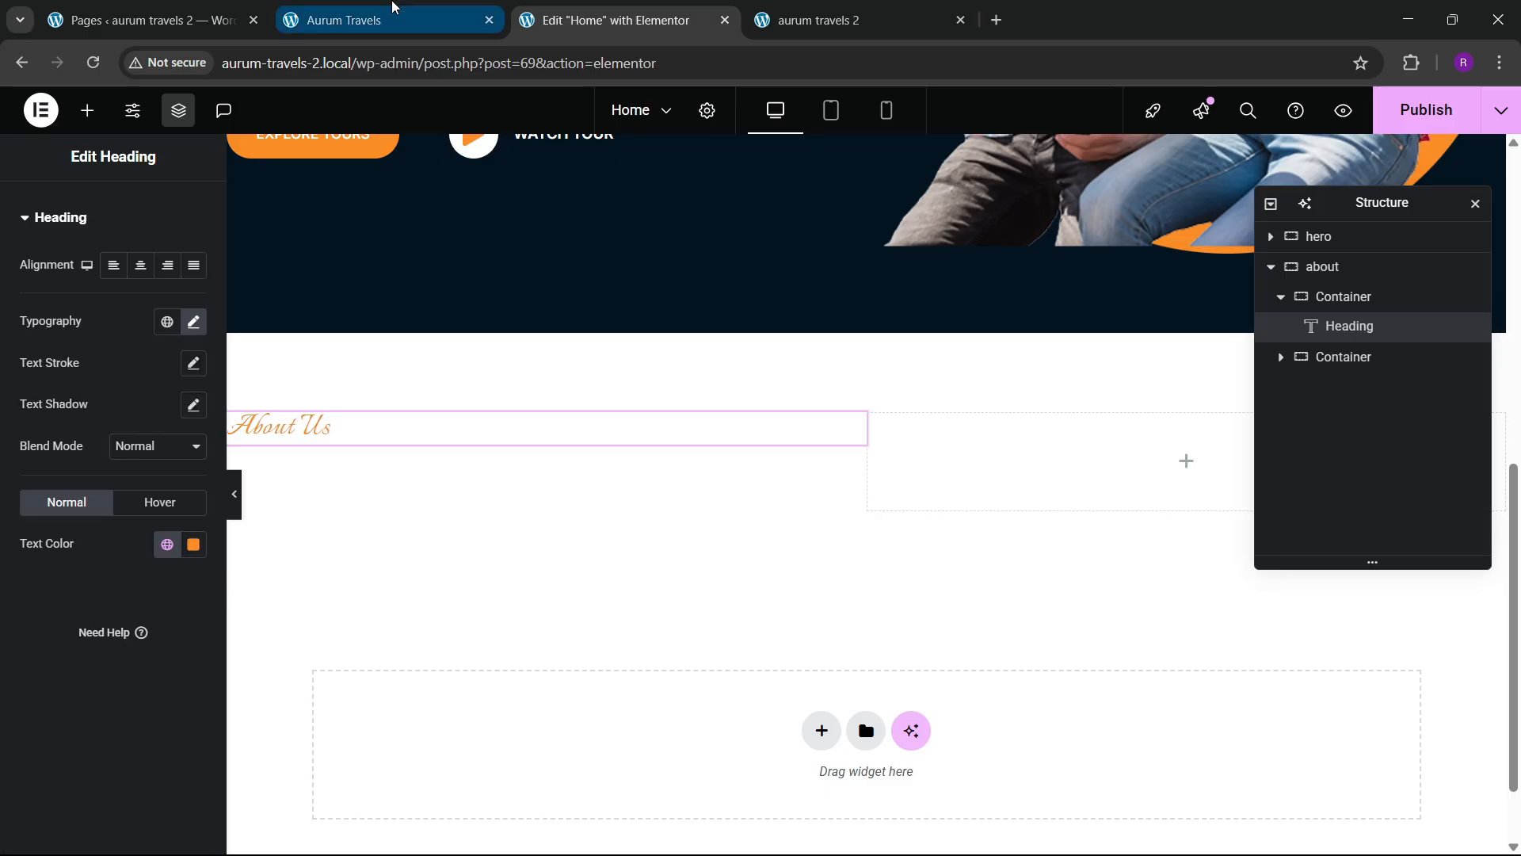
{"action": "left_click", "coordinate": [390, 10]}
{"action": "left_click", "coordinate": [622, 8]}
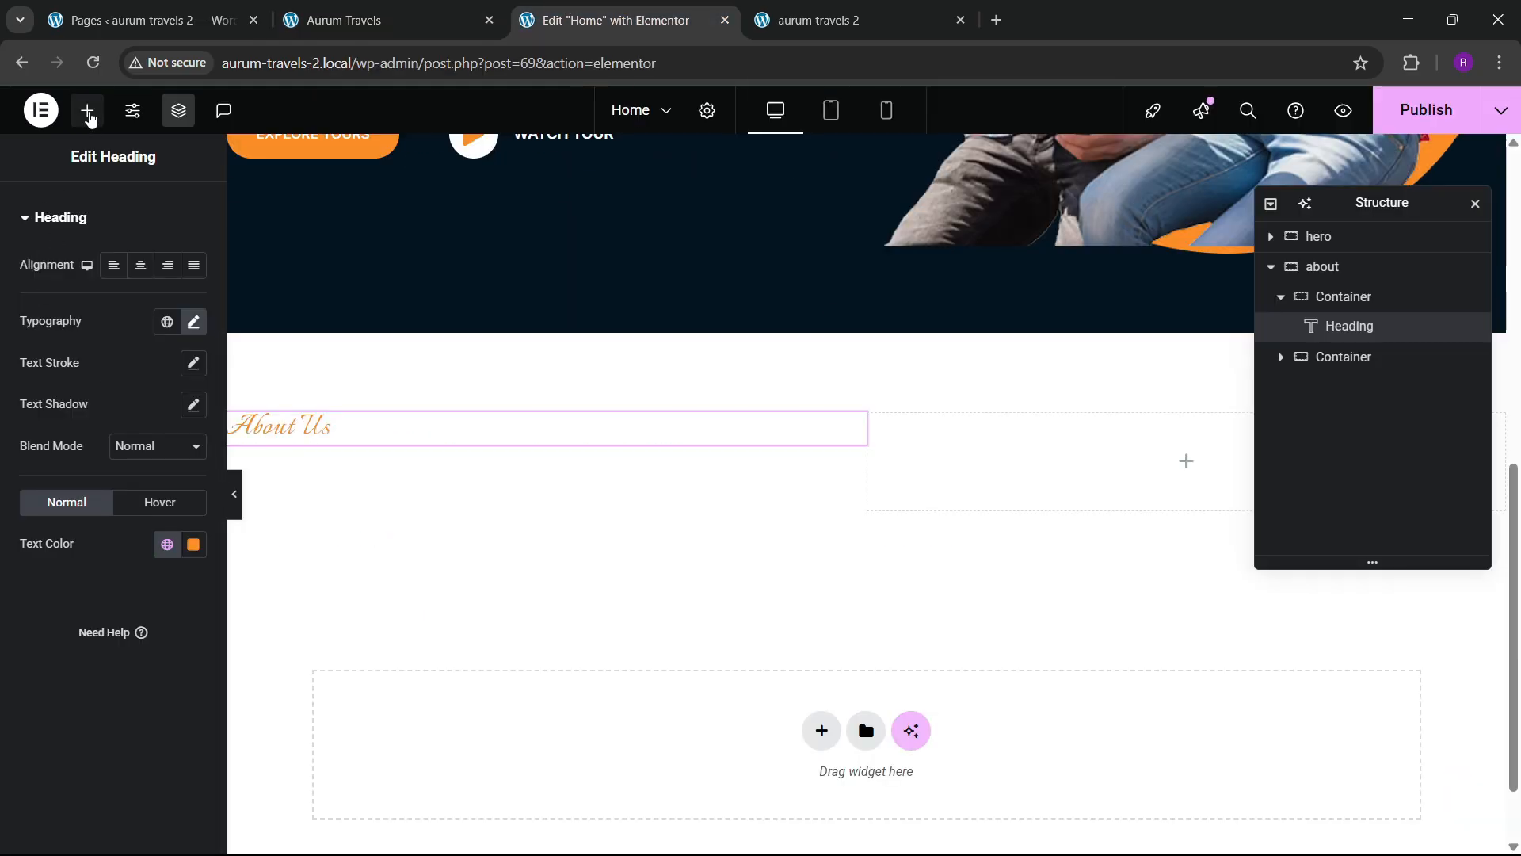
{"action": "left_click", "coordinate": [87, 110]}
- Add a second heading under About Us with a 30 px font size
{"action": "left_click_drag", "start_coordinate": [79, 531], "coordinate": [458, 438]}
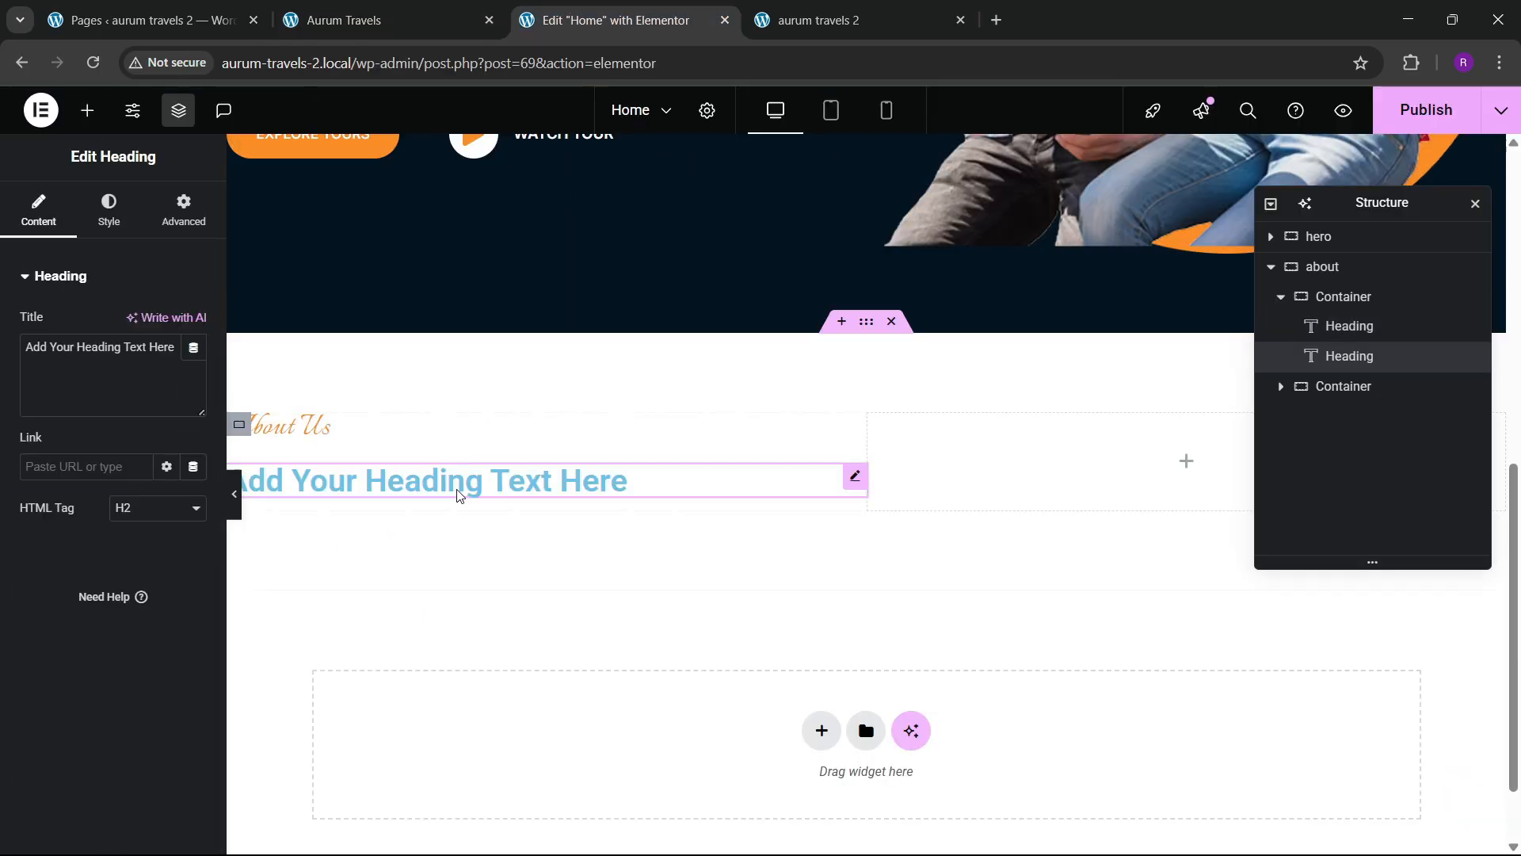
{"action": "left_click", "coordinate": [108, 210]}
{"action": "left_click", "coordinate": [193, 380]}
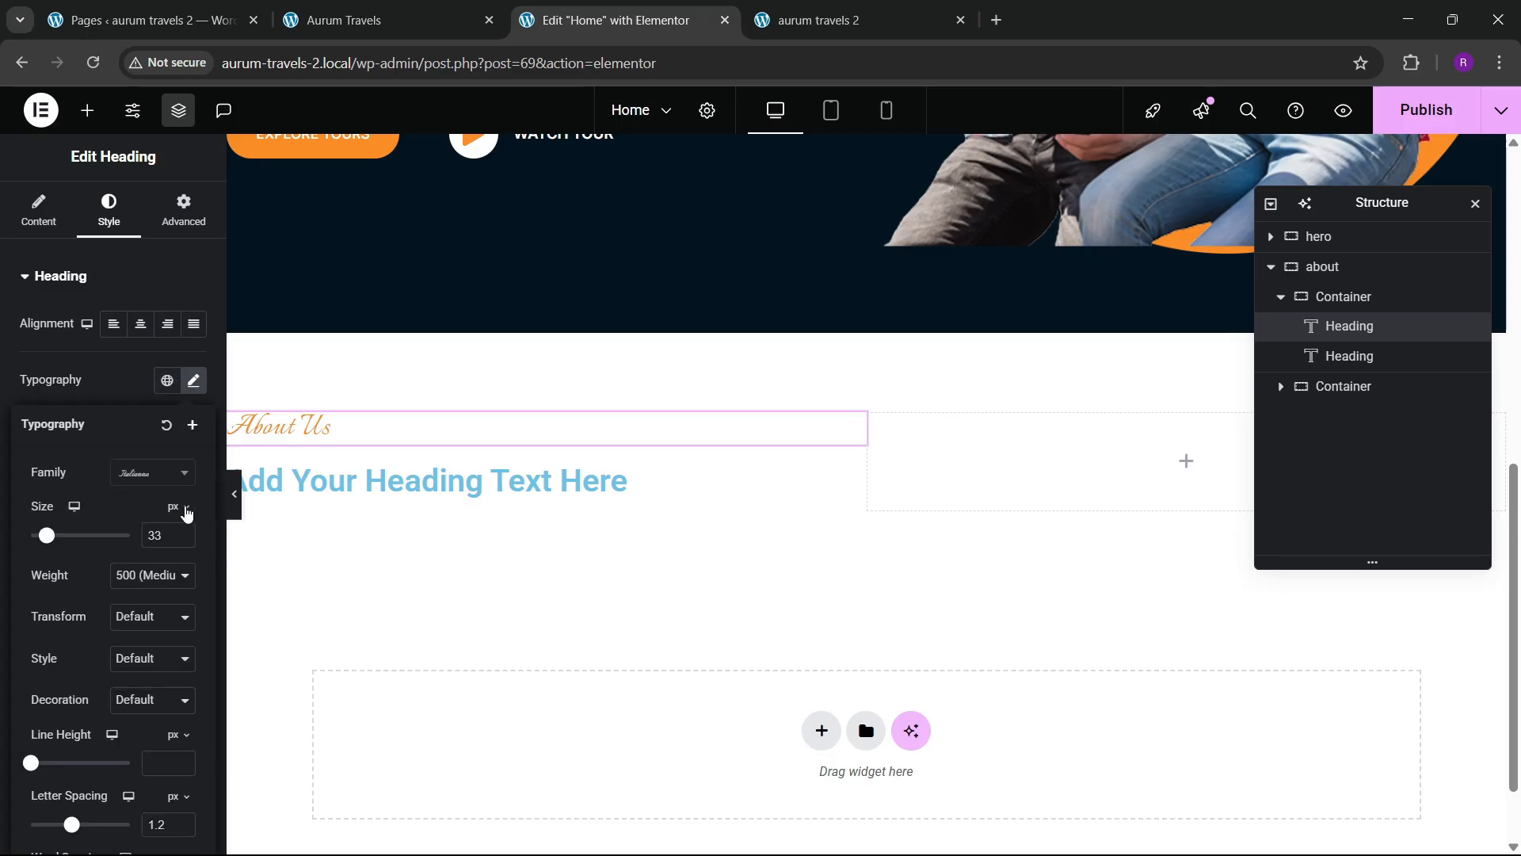
{"action": "type", "text": "30"}
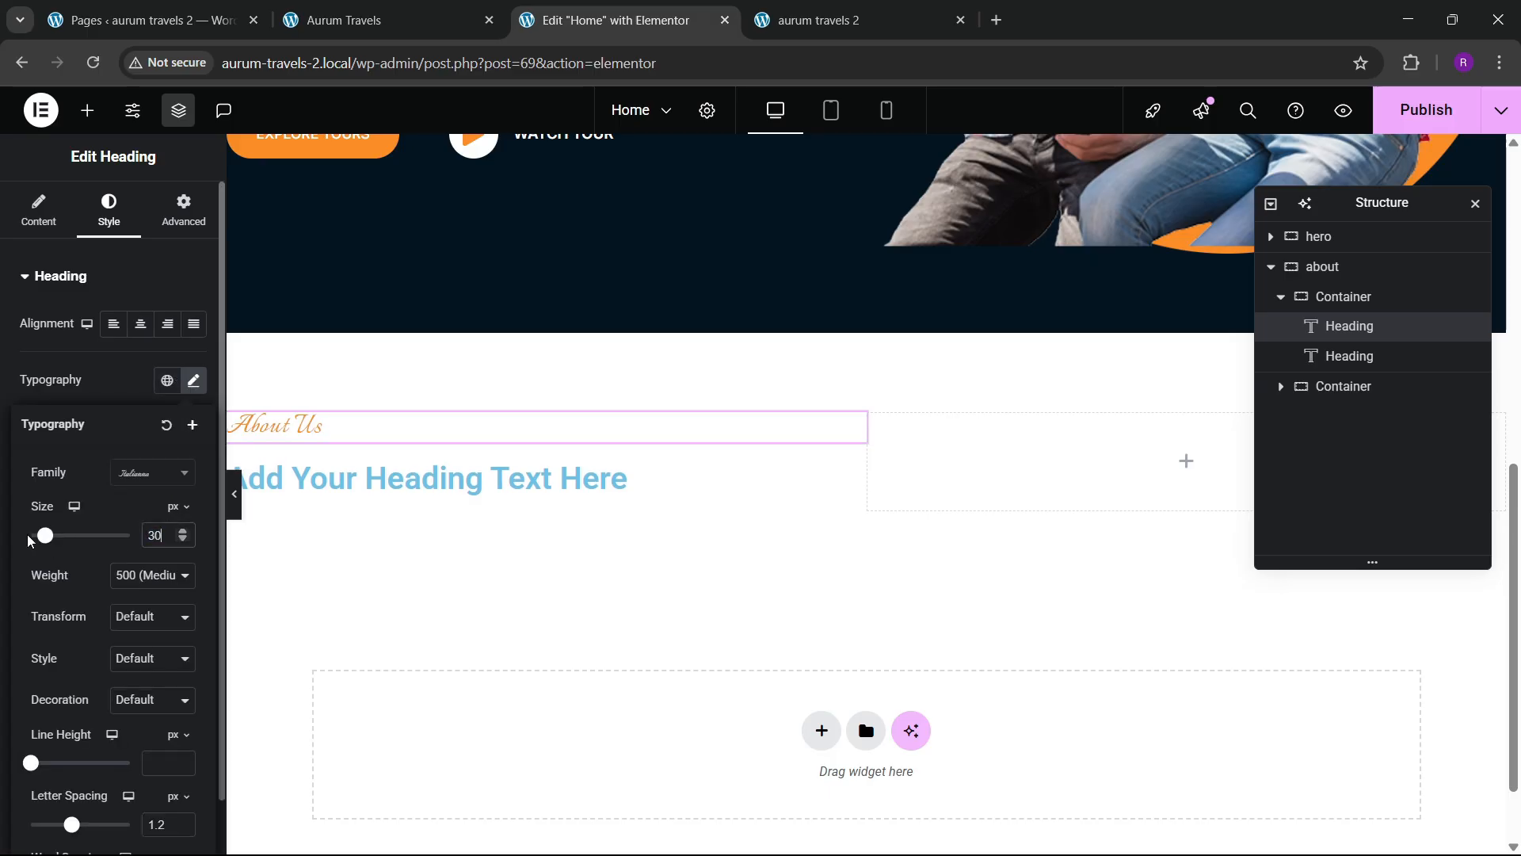
{"action": "left_click", "coordinate": [373, 20]}
{"action": "left_click", "coordinate": [618, 20]}
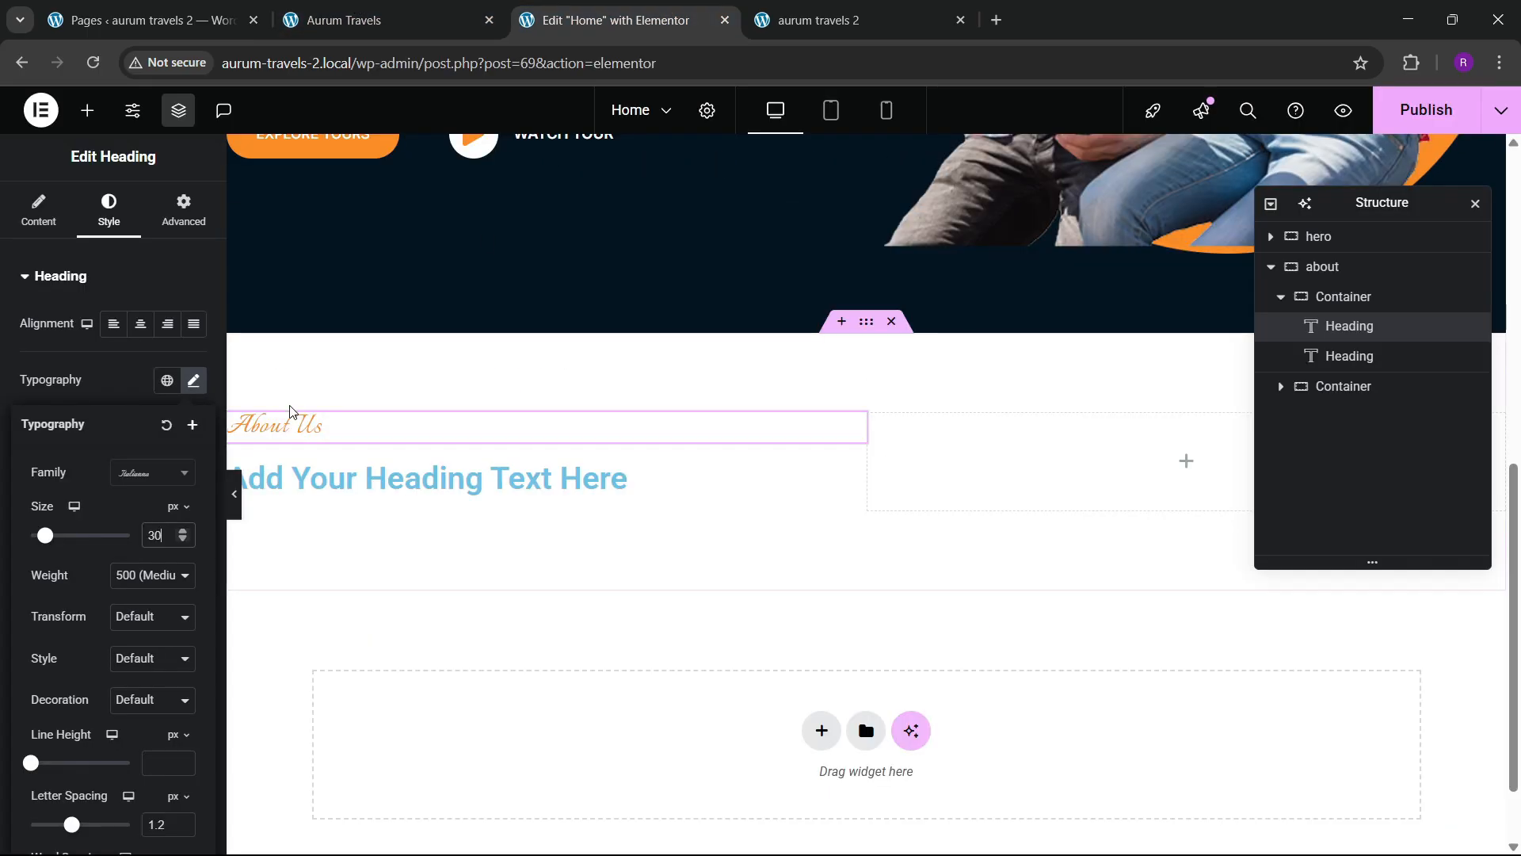
- Copy 'We Will Helping You Find Your Dream Vacation' from the live site into the new heading
{"action": "left_click", "coordinate": [456, 8]}
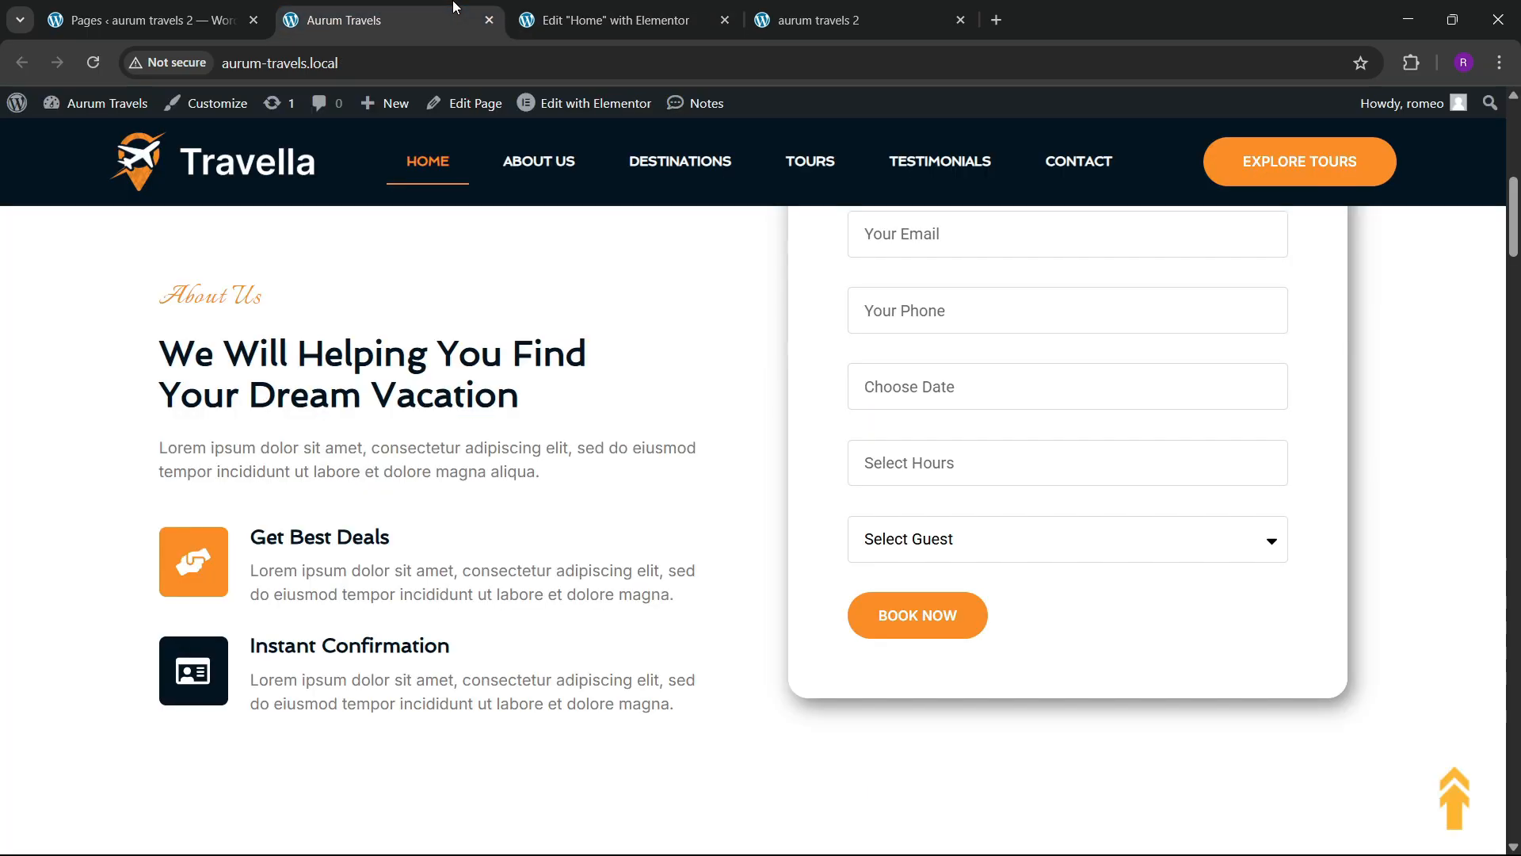
{"action": "left_click_drag", "start_coordinate": [161, 350], "coordinate": [536, 405]}
{"action": "key", "text": "ctrl+c"}
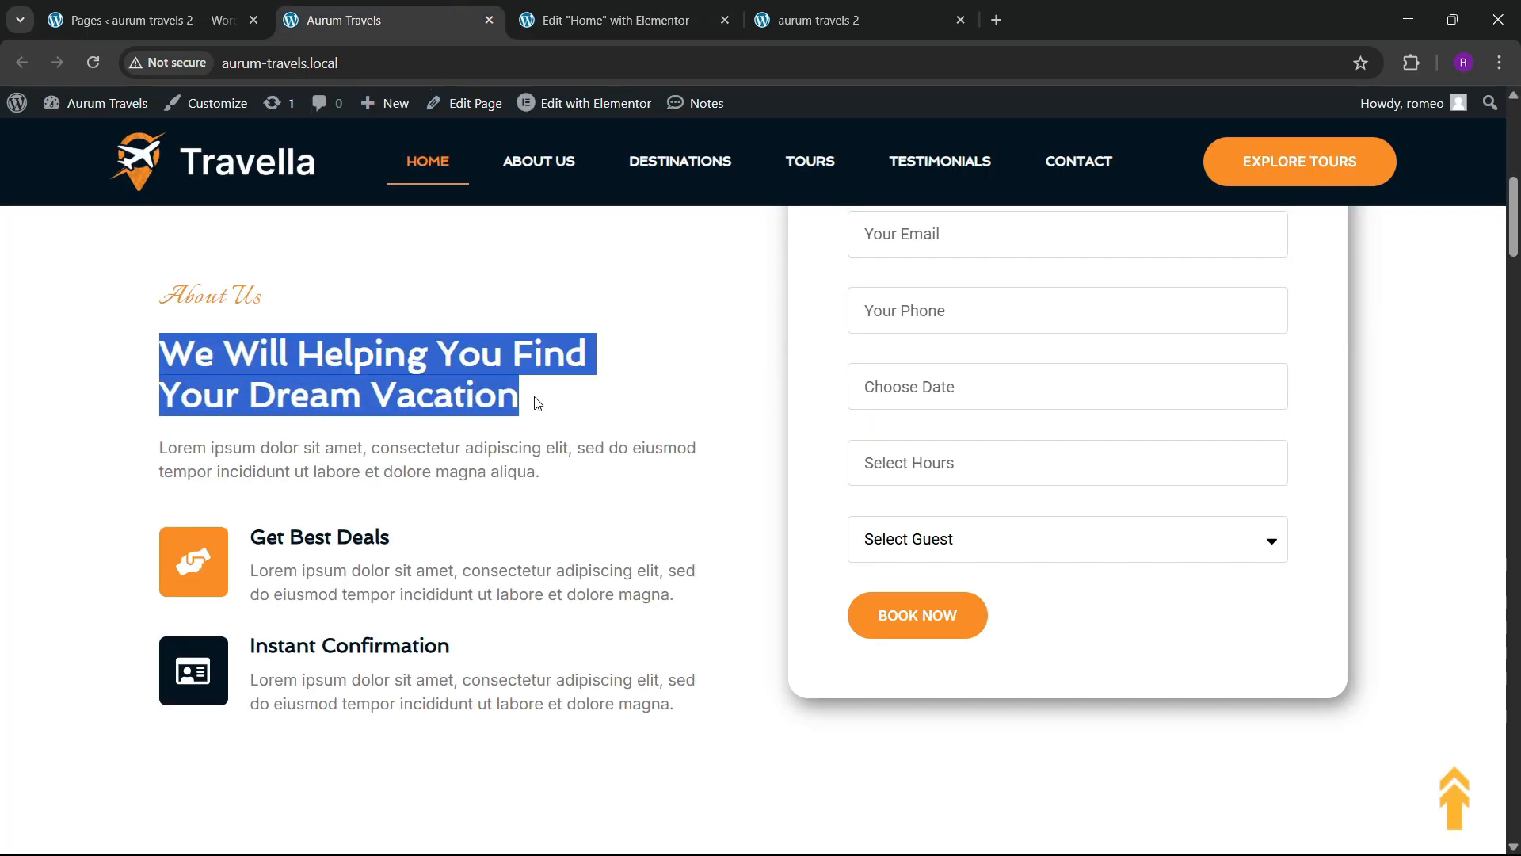
{"action": "left_click", "coordinate": [658, 25]}
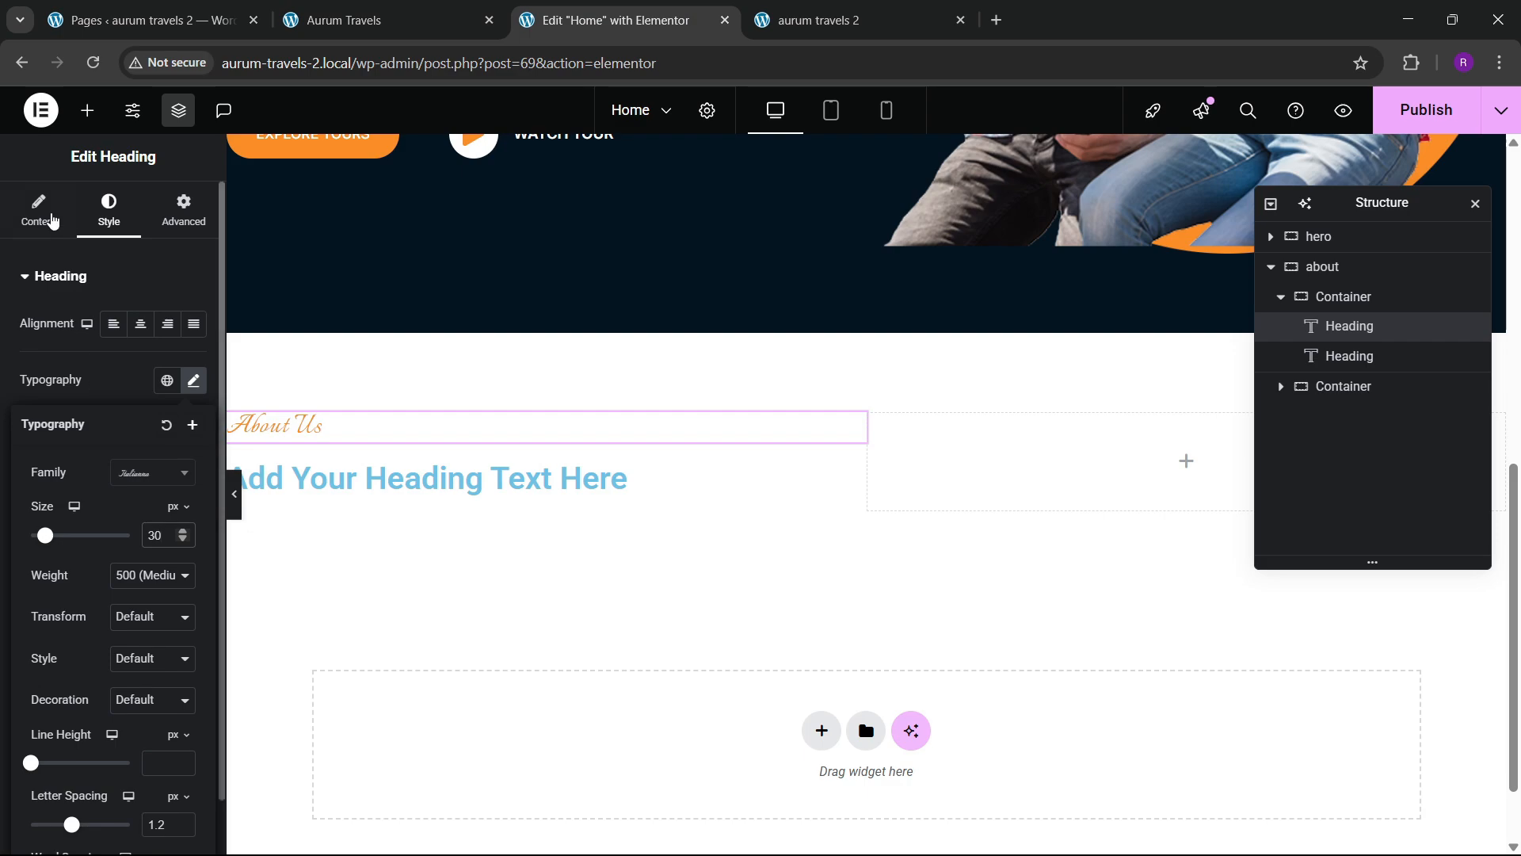
{"action": "left_click", "coordinate": [39, 210]}
{"action": "left_click", "coordinate": [87, 377]}
{"action": "key", "text": "ctrl+v"}
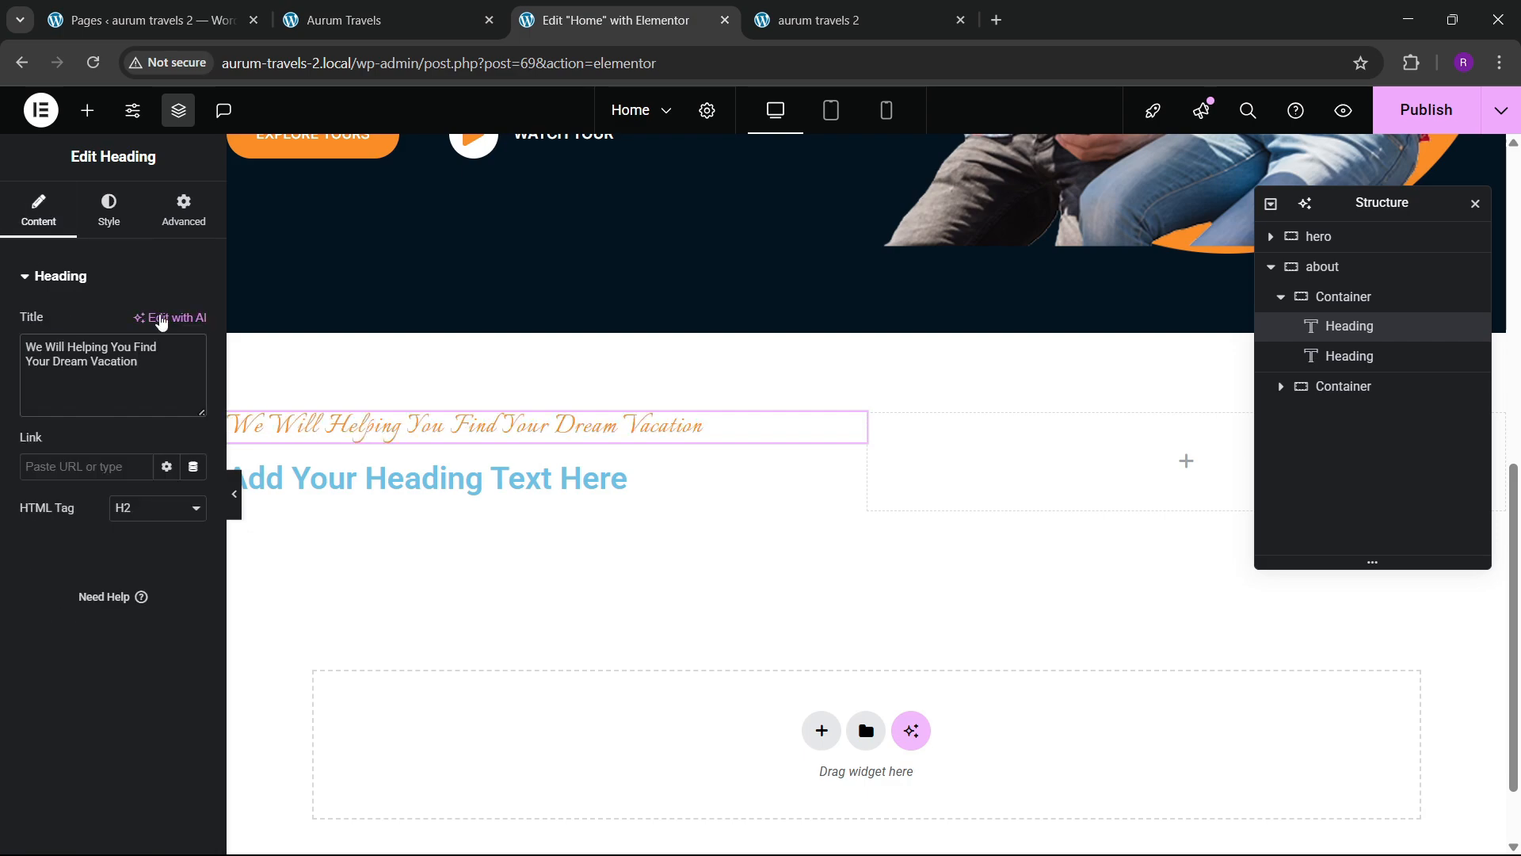
{"action": "key", "text": "ctrl+z"}
{"action": "left_click", "coordinate": [438, 479]}
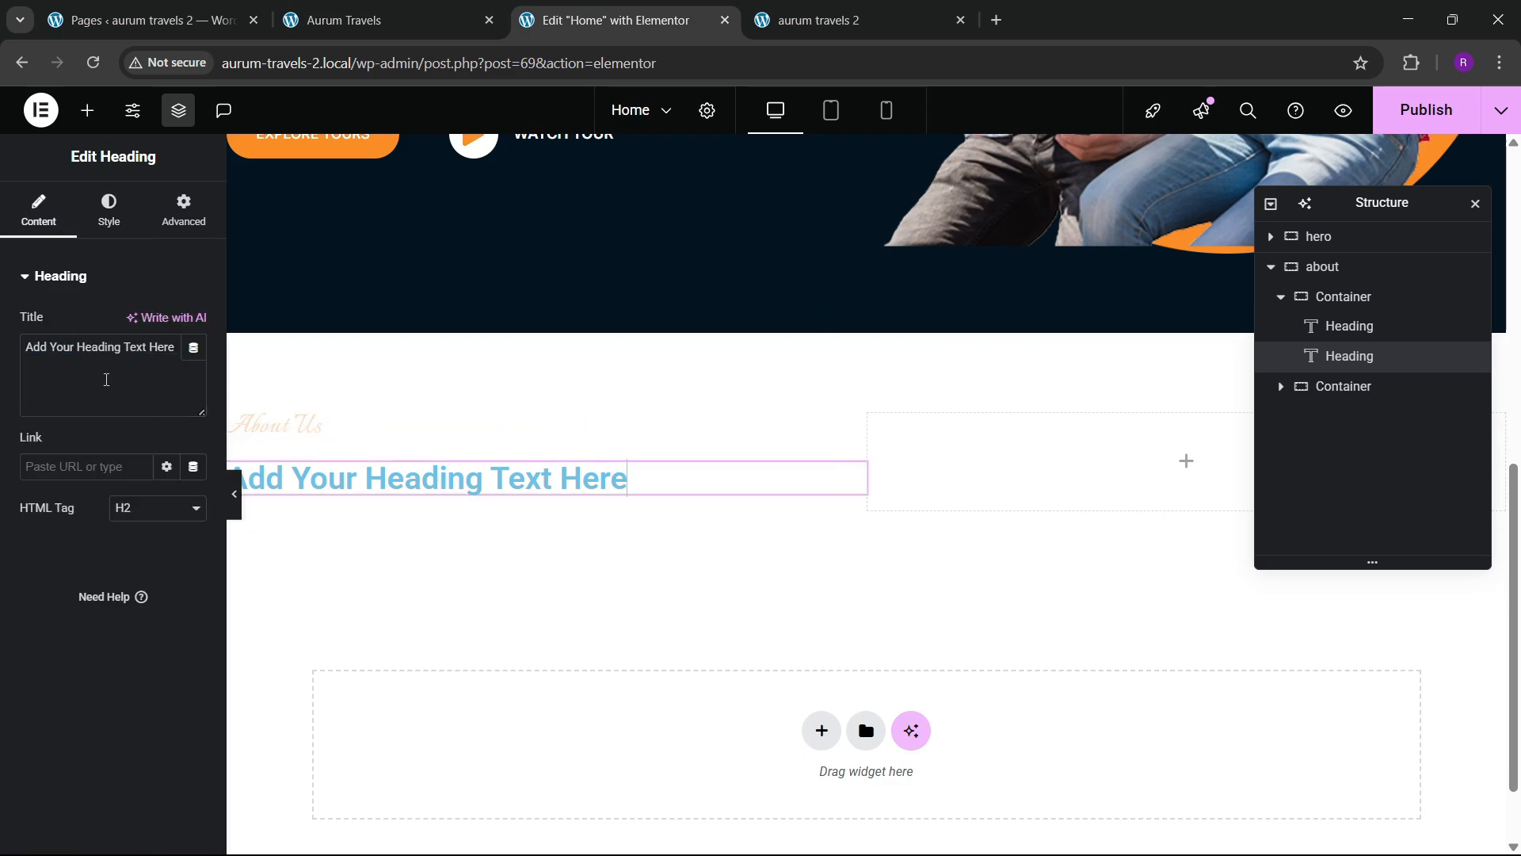
{"action": "left_click", "coordinate": [106, 380]}
{"action": "key", "text": "ctrl+a"}
{"action": "key", "text": "ctrl+v"}
- Set the new heading's font to Spinnaker and its colour to the global black
{"action": "left_click", "coordinate": [109, 210]}
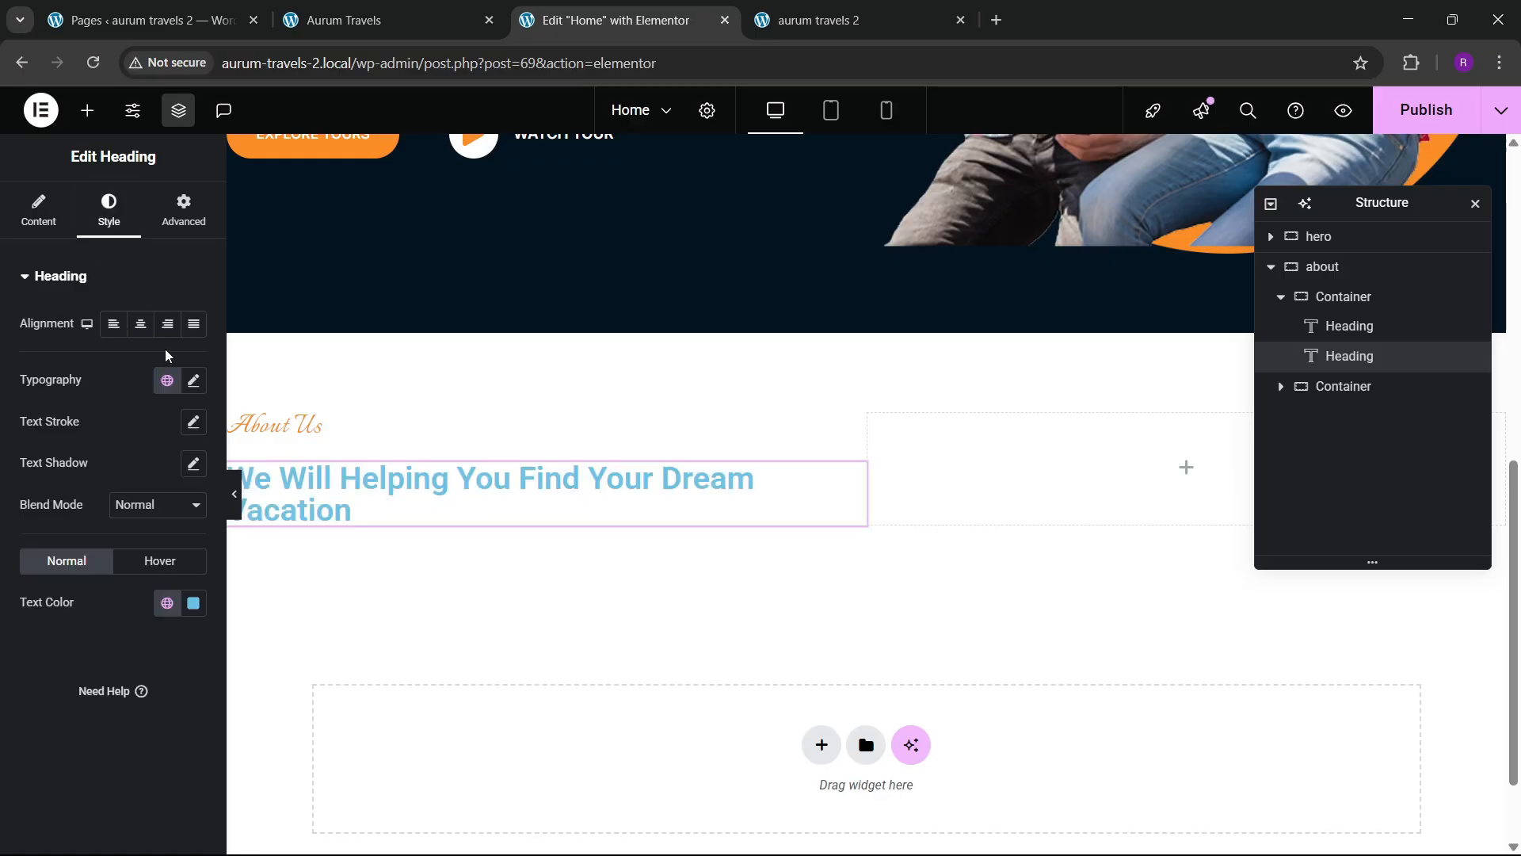
{"action": "left_click", "coordinate": [194, 380]}
{"action": "left_click", "coordinate": [150, 474]}
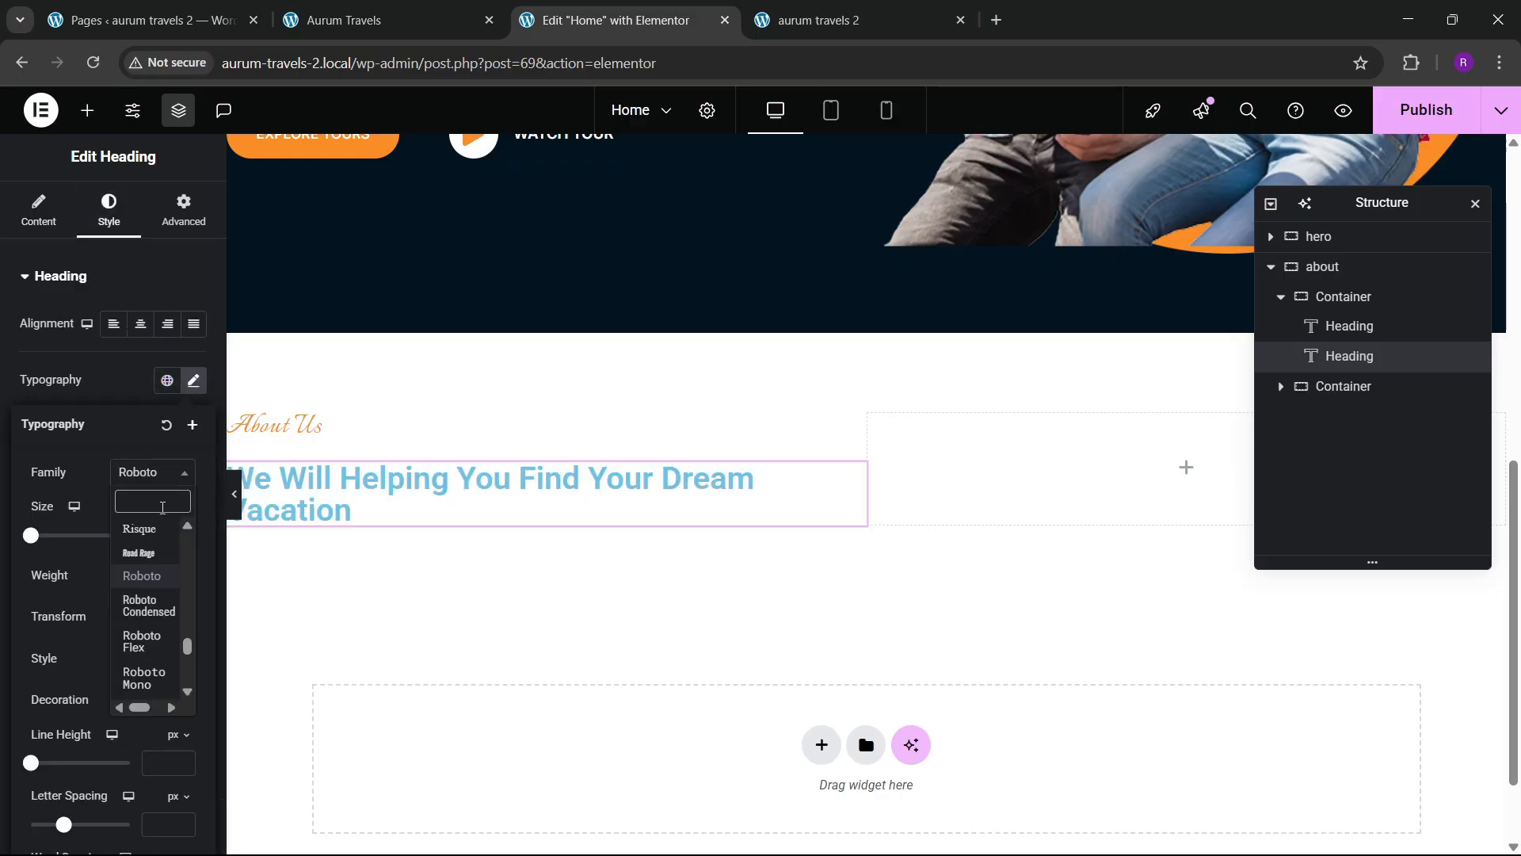
{"action": "type", "text": "spin"}
{"action": "key", "text": "Return"}
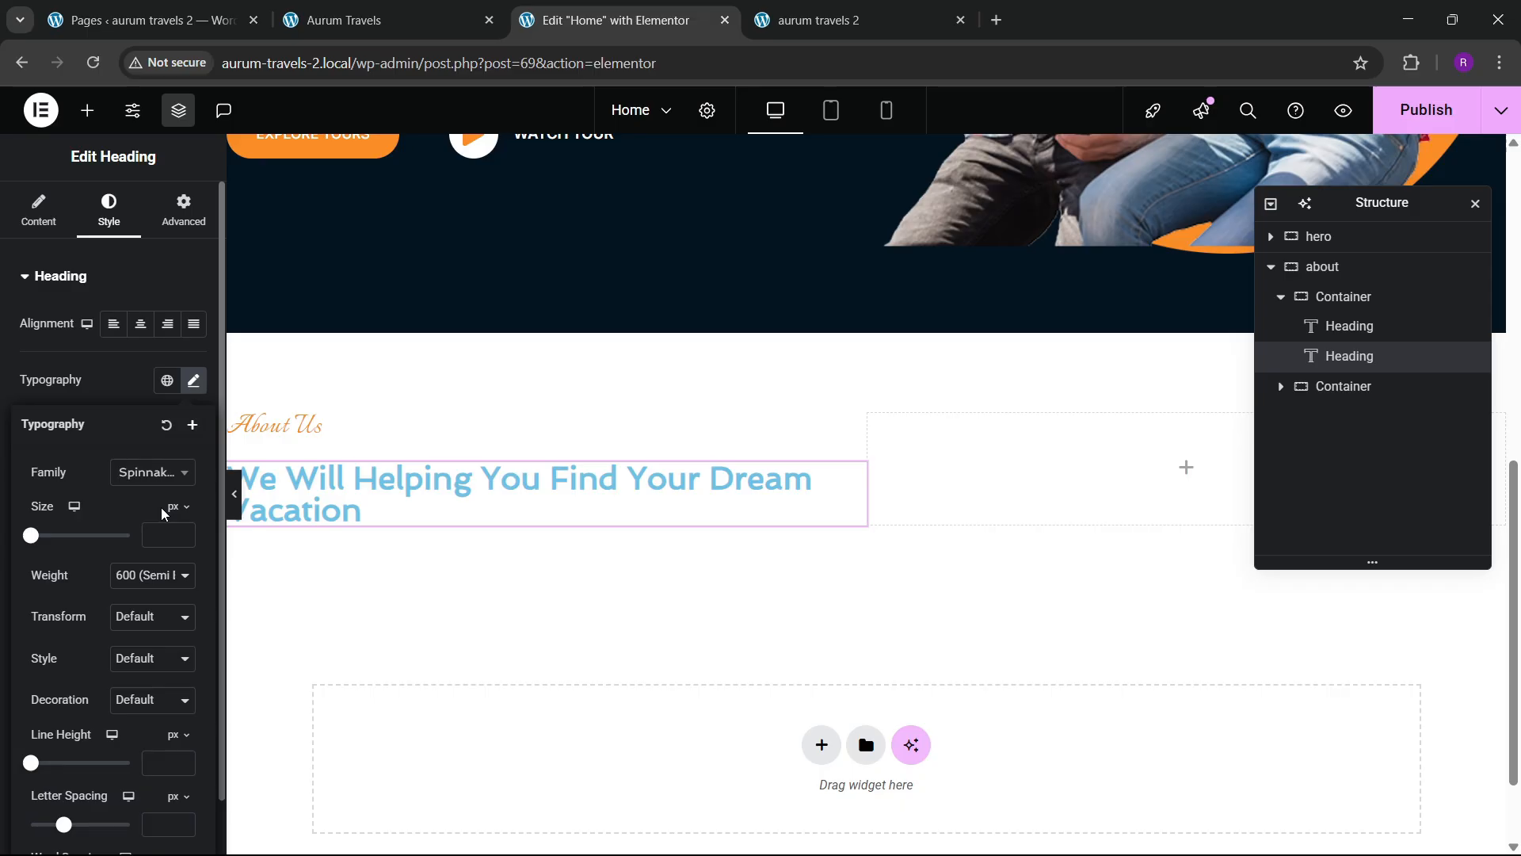
{"action": "left_click", "coordinate": [117, 384]}
{"action": "left_click", "coordinate": [192, 602]}
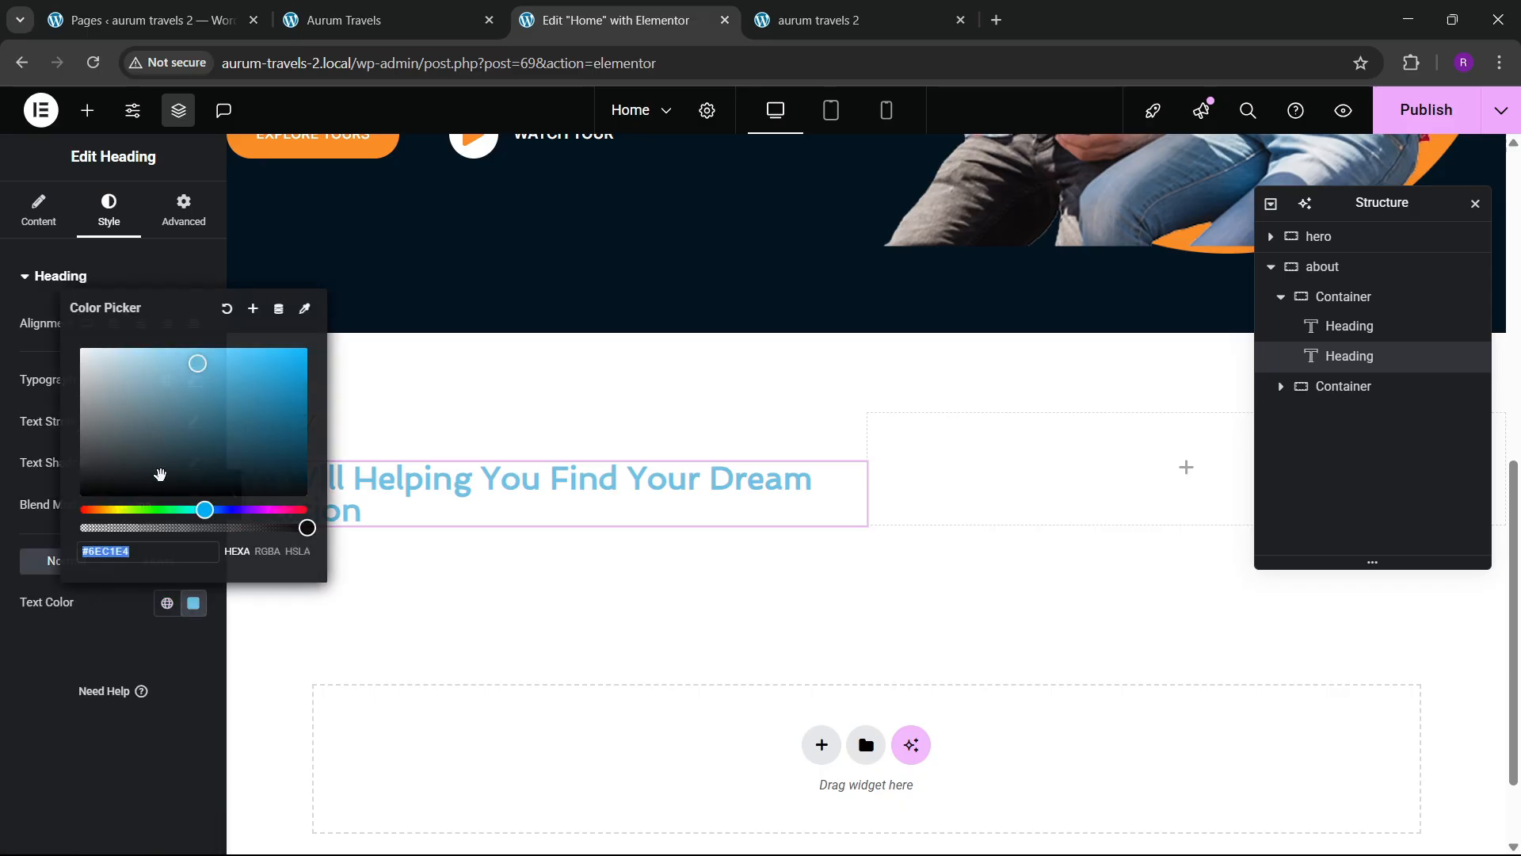
{"action": "left_click_drag", "start_coordinate": [151, 483], "coordinate": [22, 579]}
{"action": "left_click", "coordinate": [91, 713]}
{"action": "left_click", "coordinate": [167, 603]}
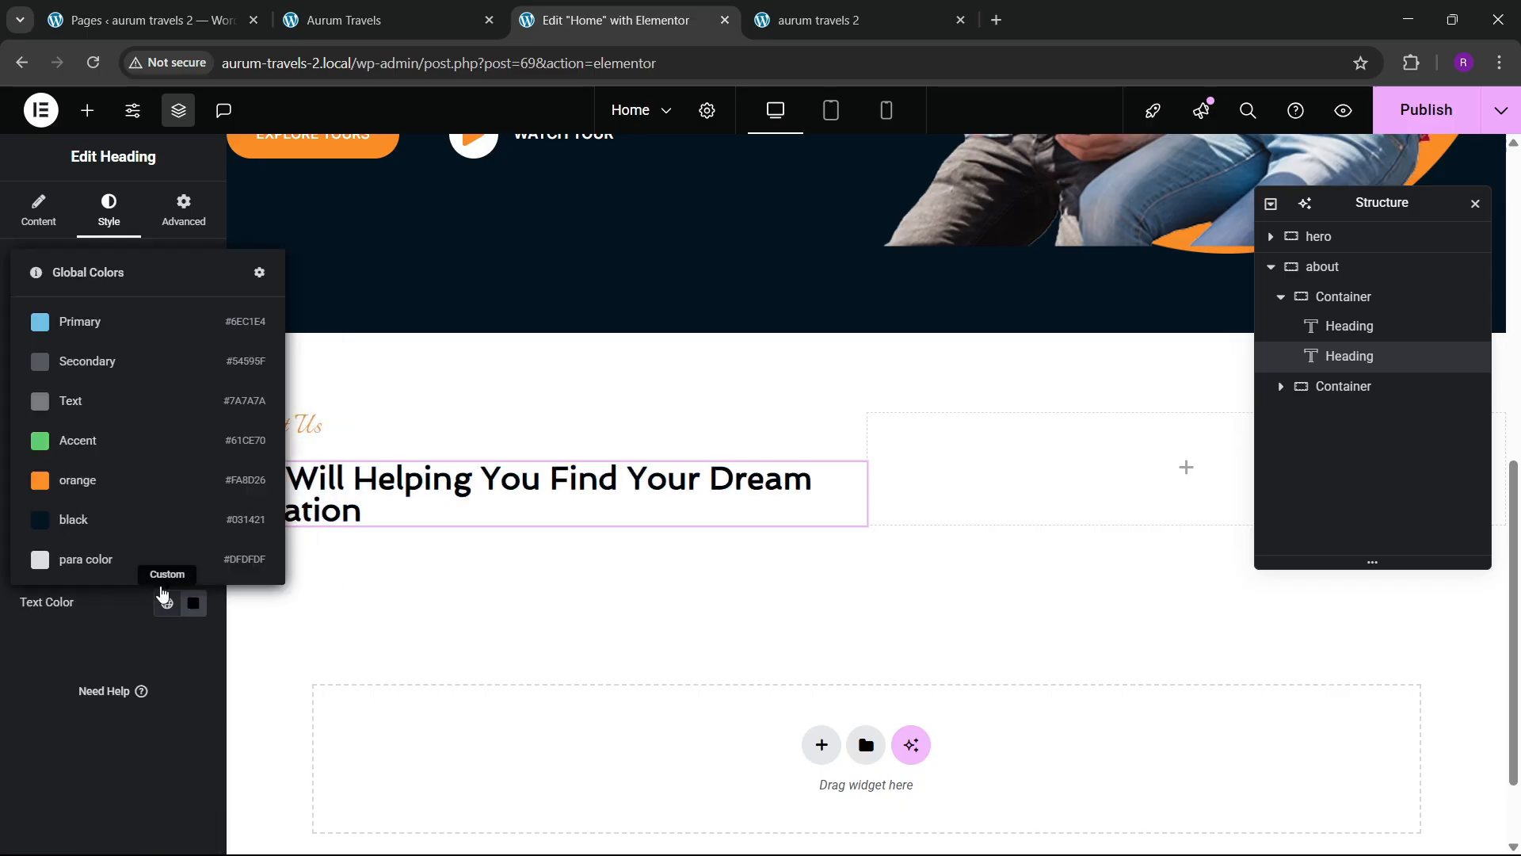
{"action": "left_click", "coordinate": [120, 525]}
- Adjust the heading's font size to 34 px after comparing with the live page
{"action": "left_click", "coordinate": [447, 4]}
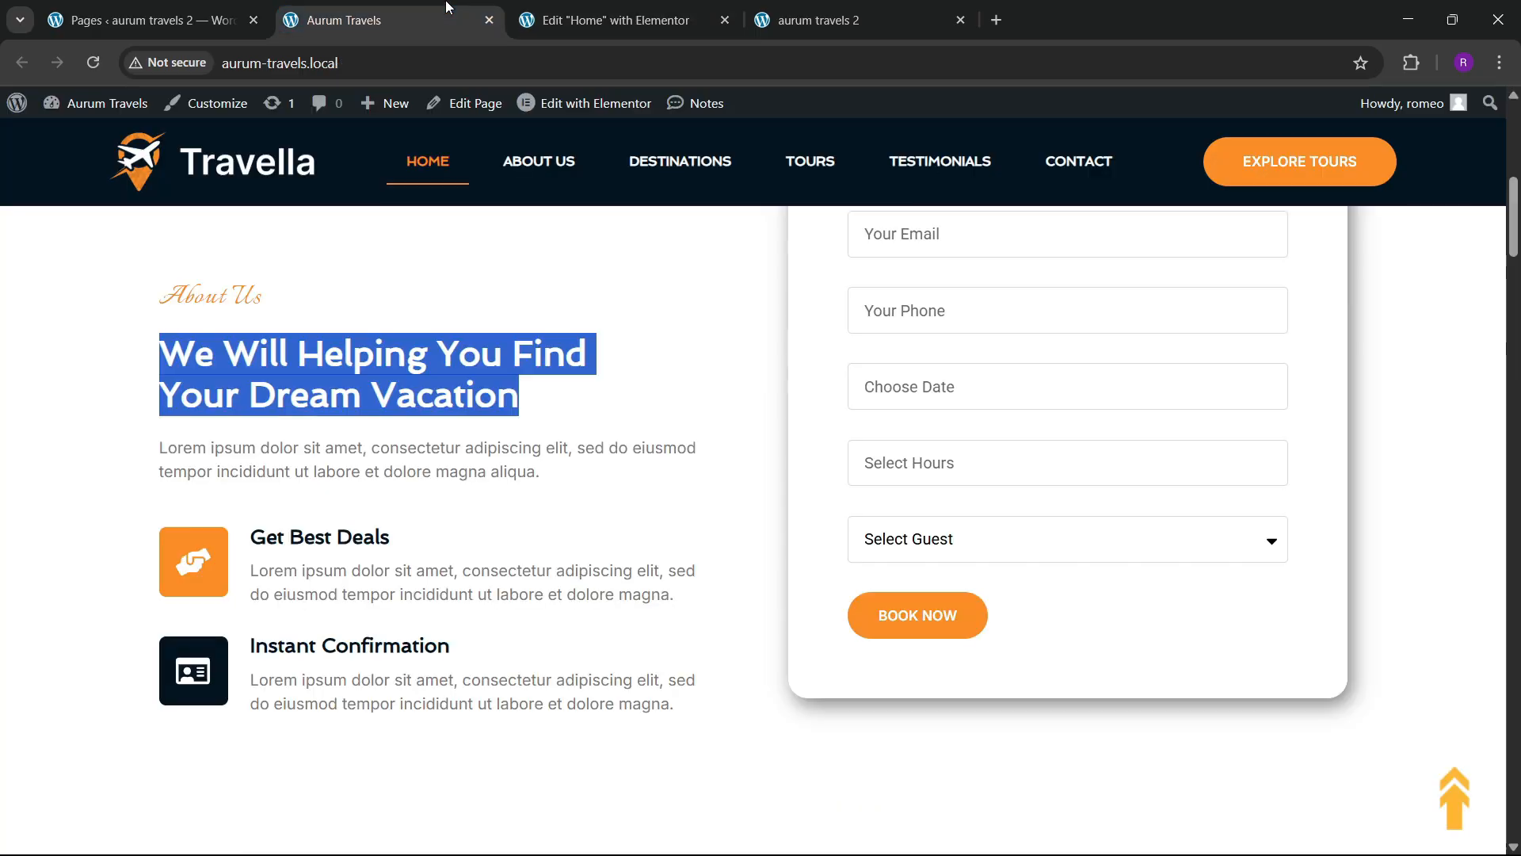
{"action": "left_click", "coordinate": [595, 3]}
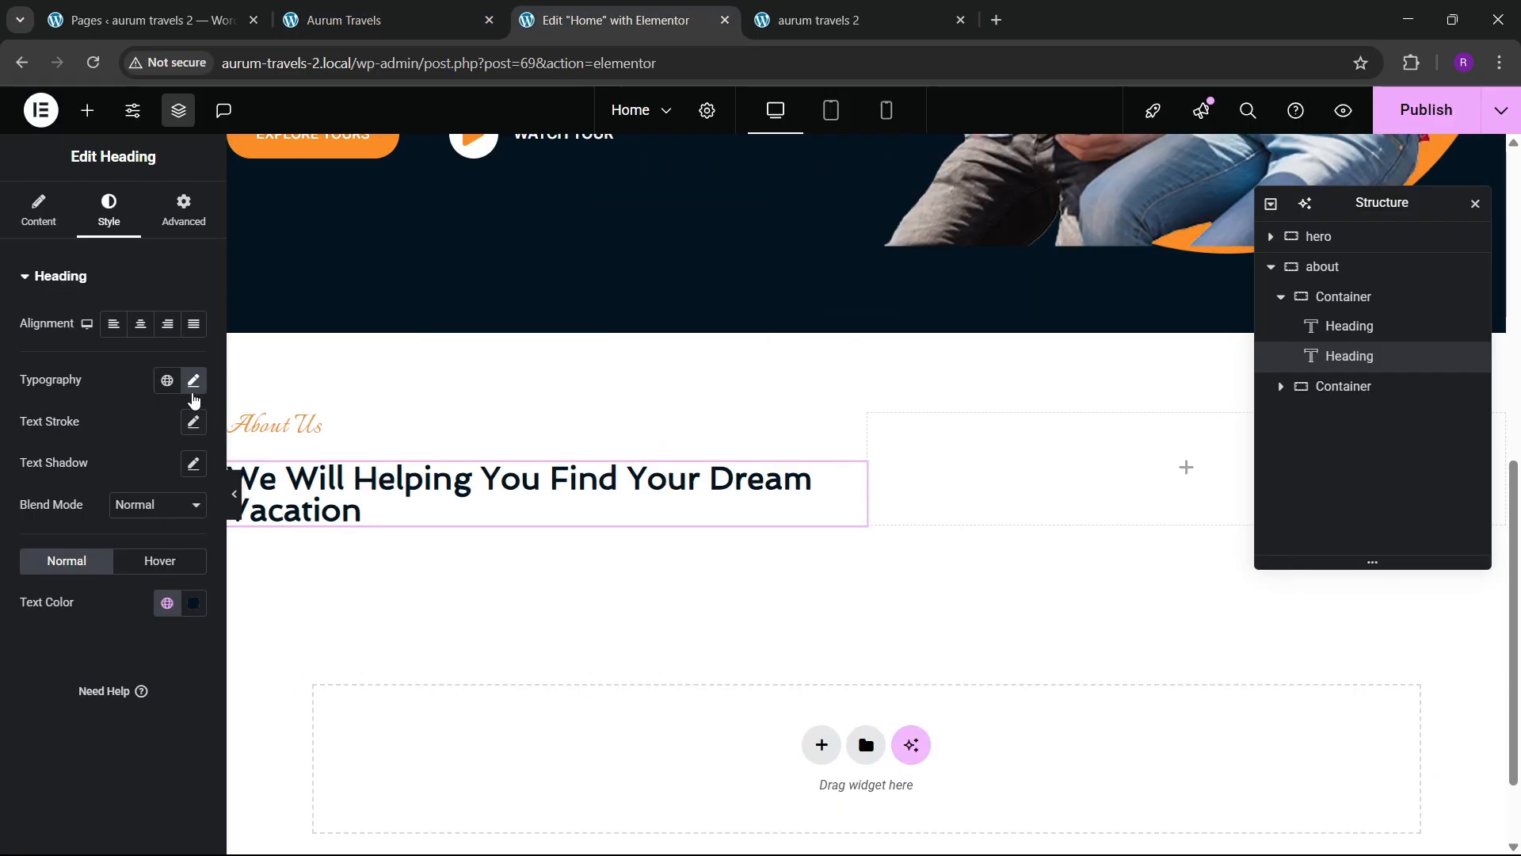
{"action": "left_click", "coordinate": [193, 382]}
{"action": "type", "text": "45"}
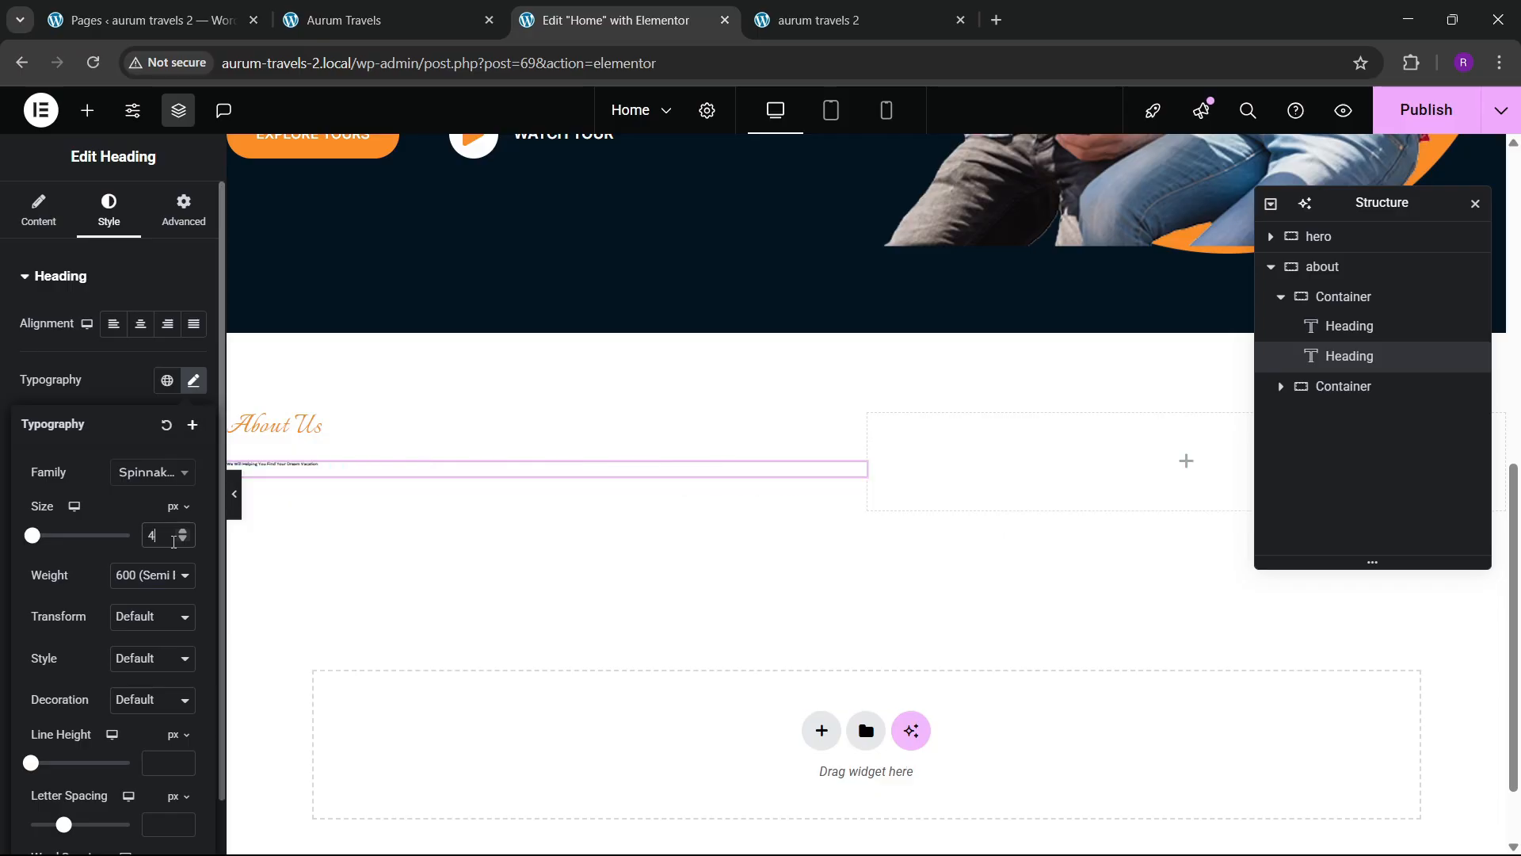
{"action": "key", "text": "BackSpace"}
{"action": "key", "text": "BackSpace"}
{"action": "type", "text": "35"}
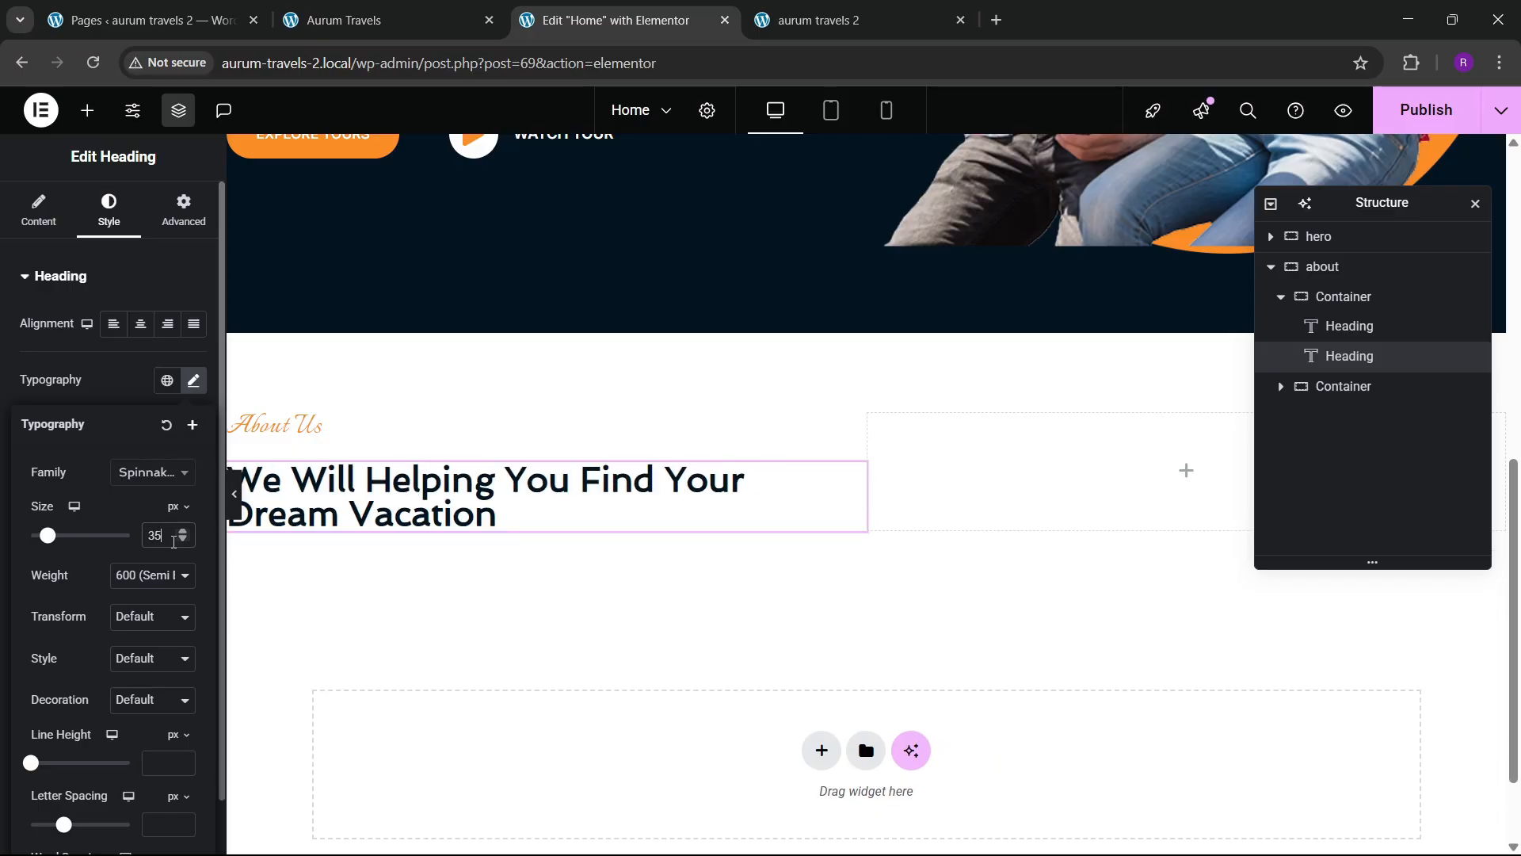
- Set the heading's line height to 1.2 em
{"action": "left_click", "coordinate": [332, 19]}
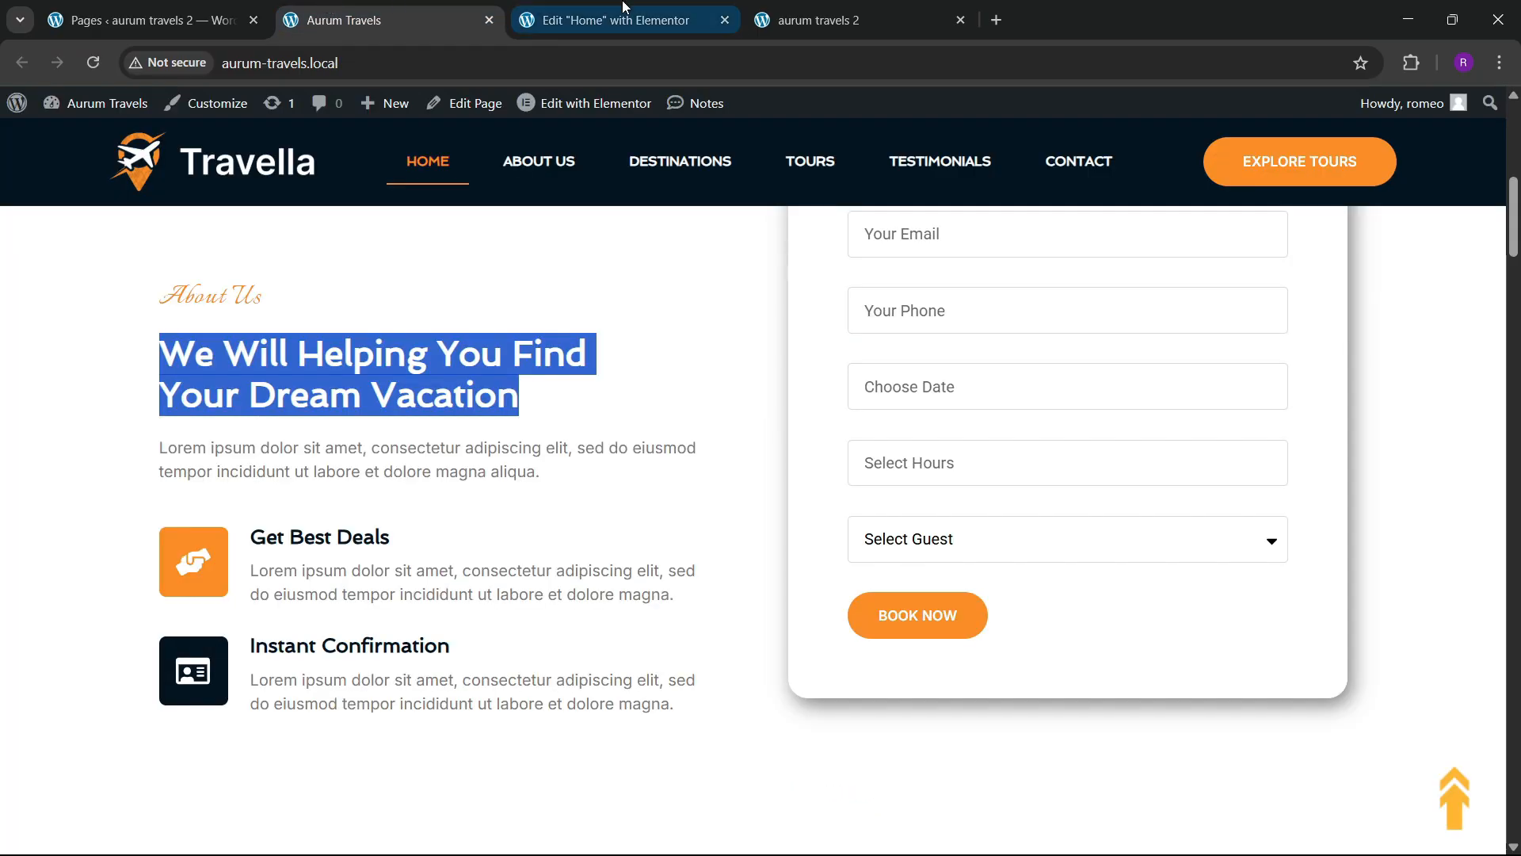
{"action": "left_click", "coordinate": [615, 20]}
{"action": "scroll", "coordinate": [175, 547], "scroll_direction": "down", "scroll_amount": 2}
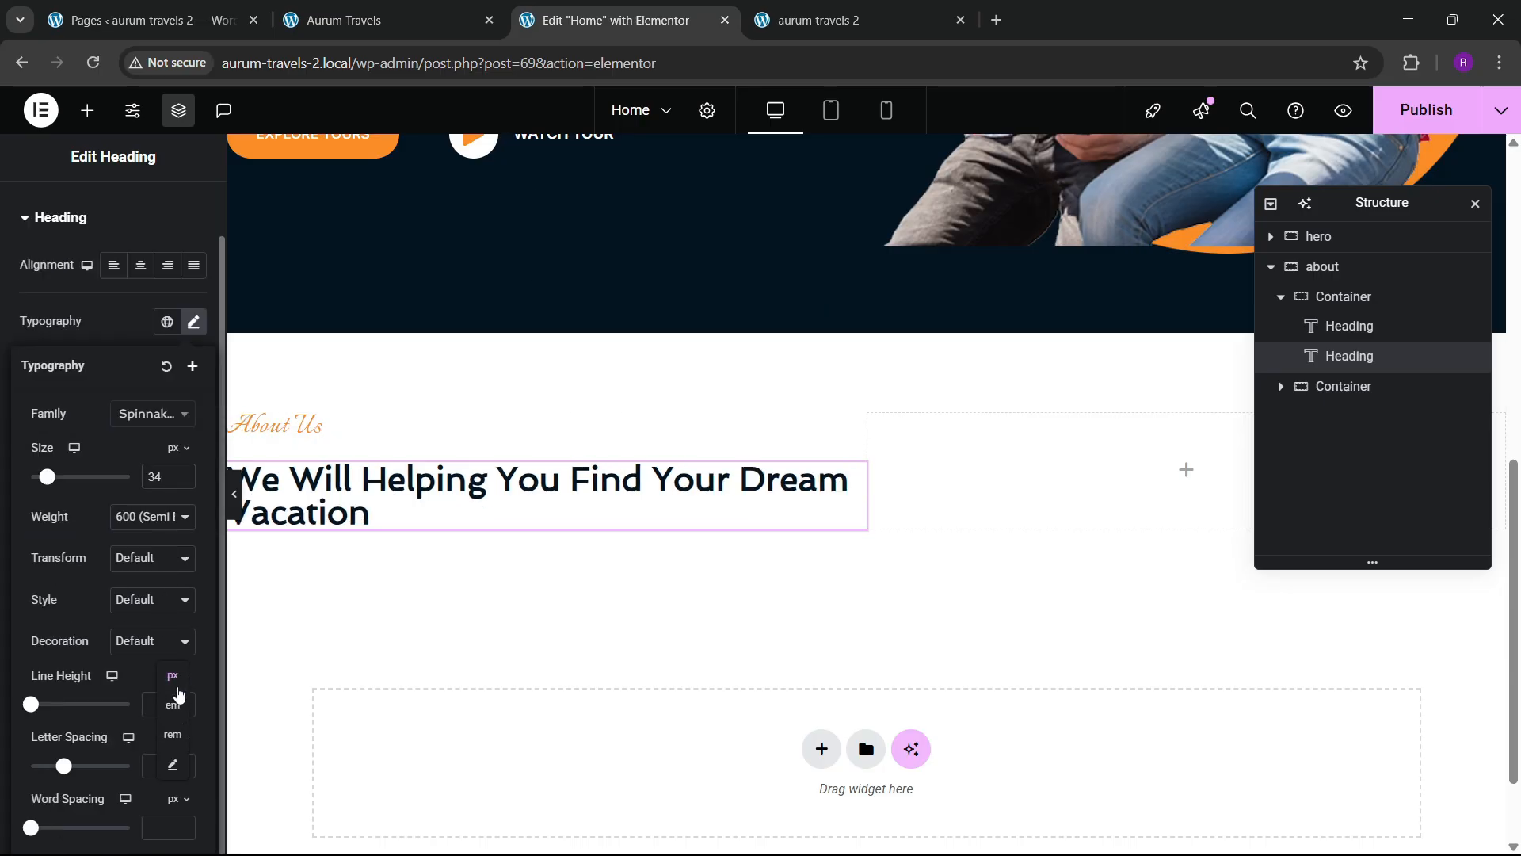
{"action": "left_click", "coordinate": [174, 697]}
{"action": "type", "text": "1.2"}
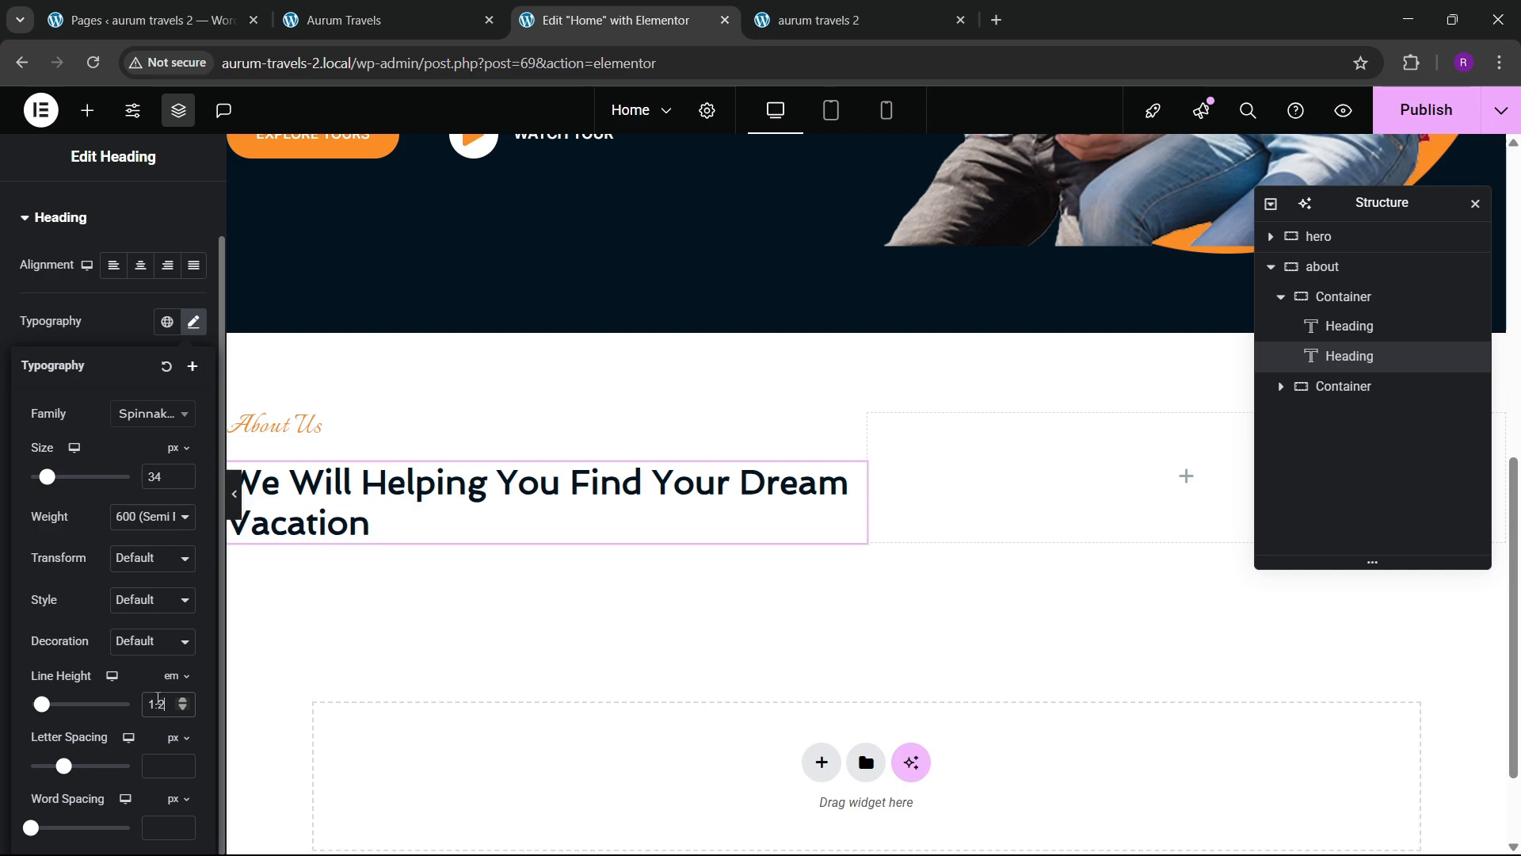
{"action": "left_click", "coordinate": [428, 8]}
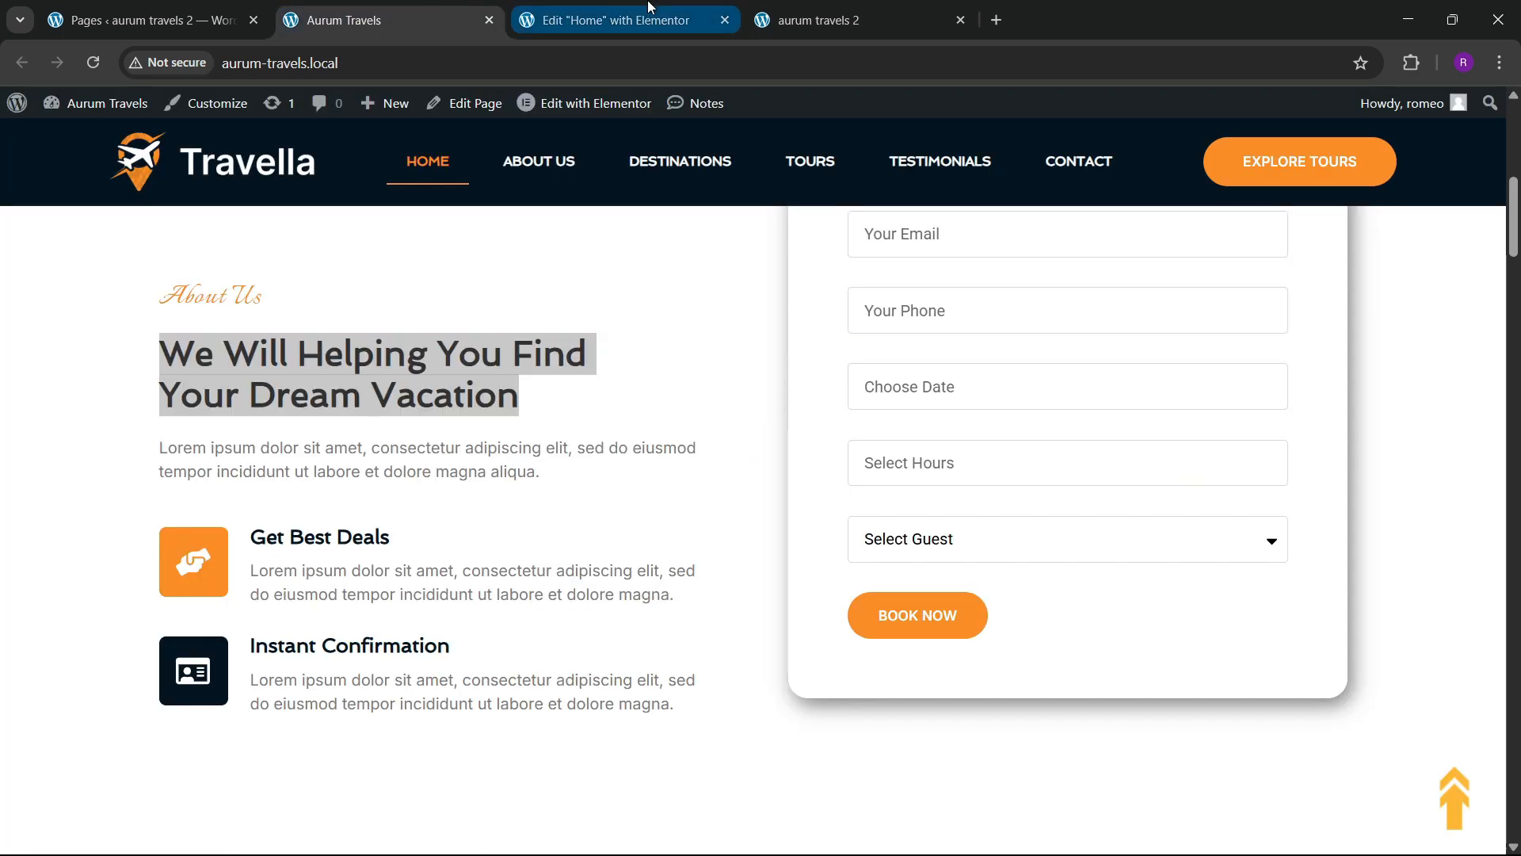
{"action": "left_click", "coordinate": [618, 20]}
{"action": "left_click", "coordinate": [325, 7]}
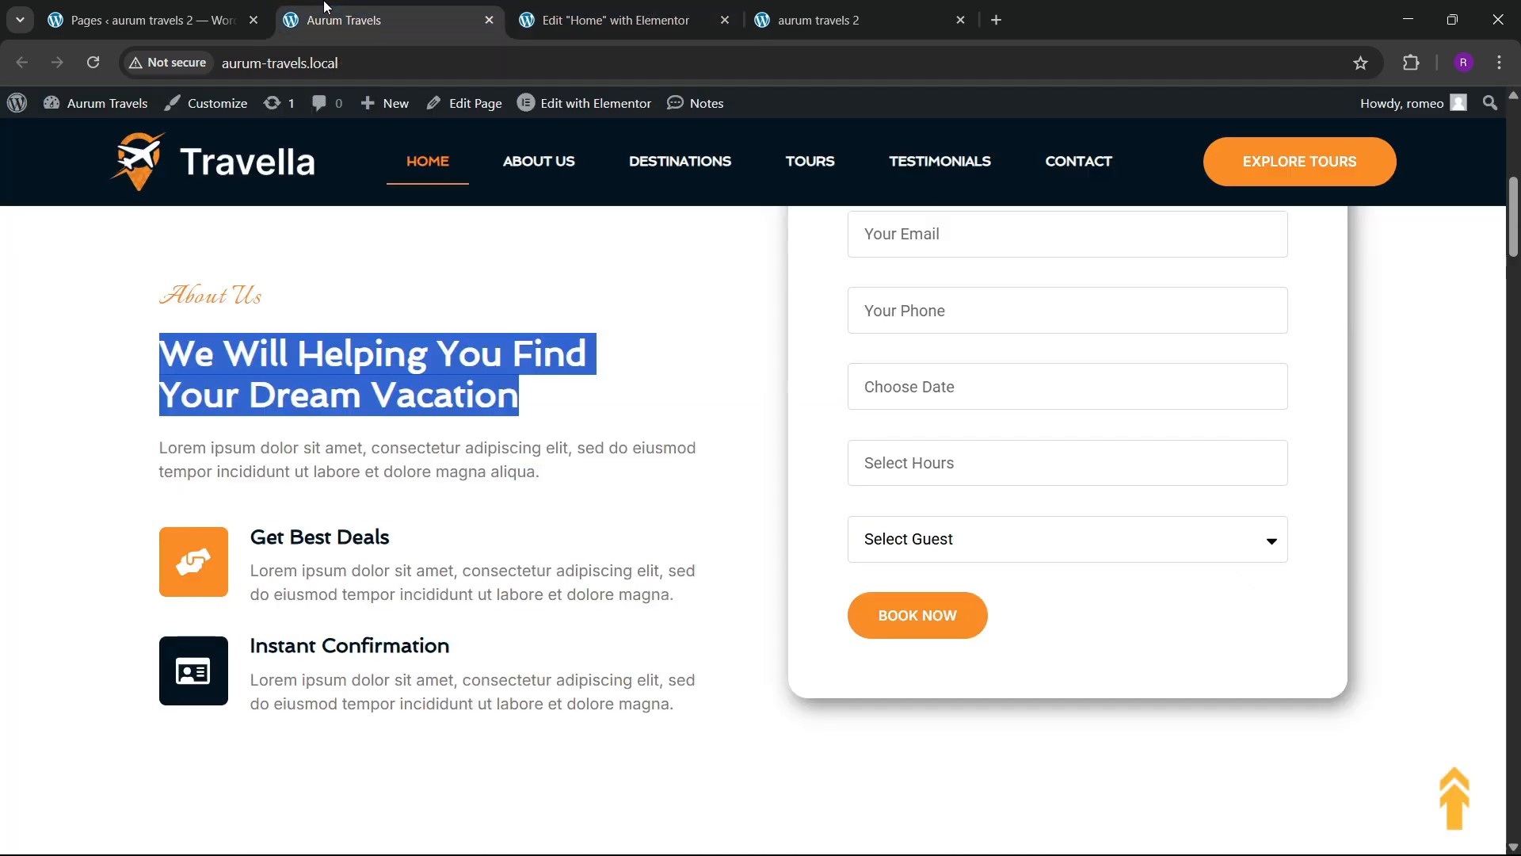
{"action": "left_click", "coordinate": [560, 6]}
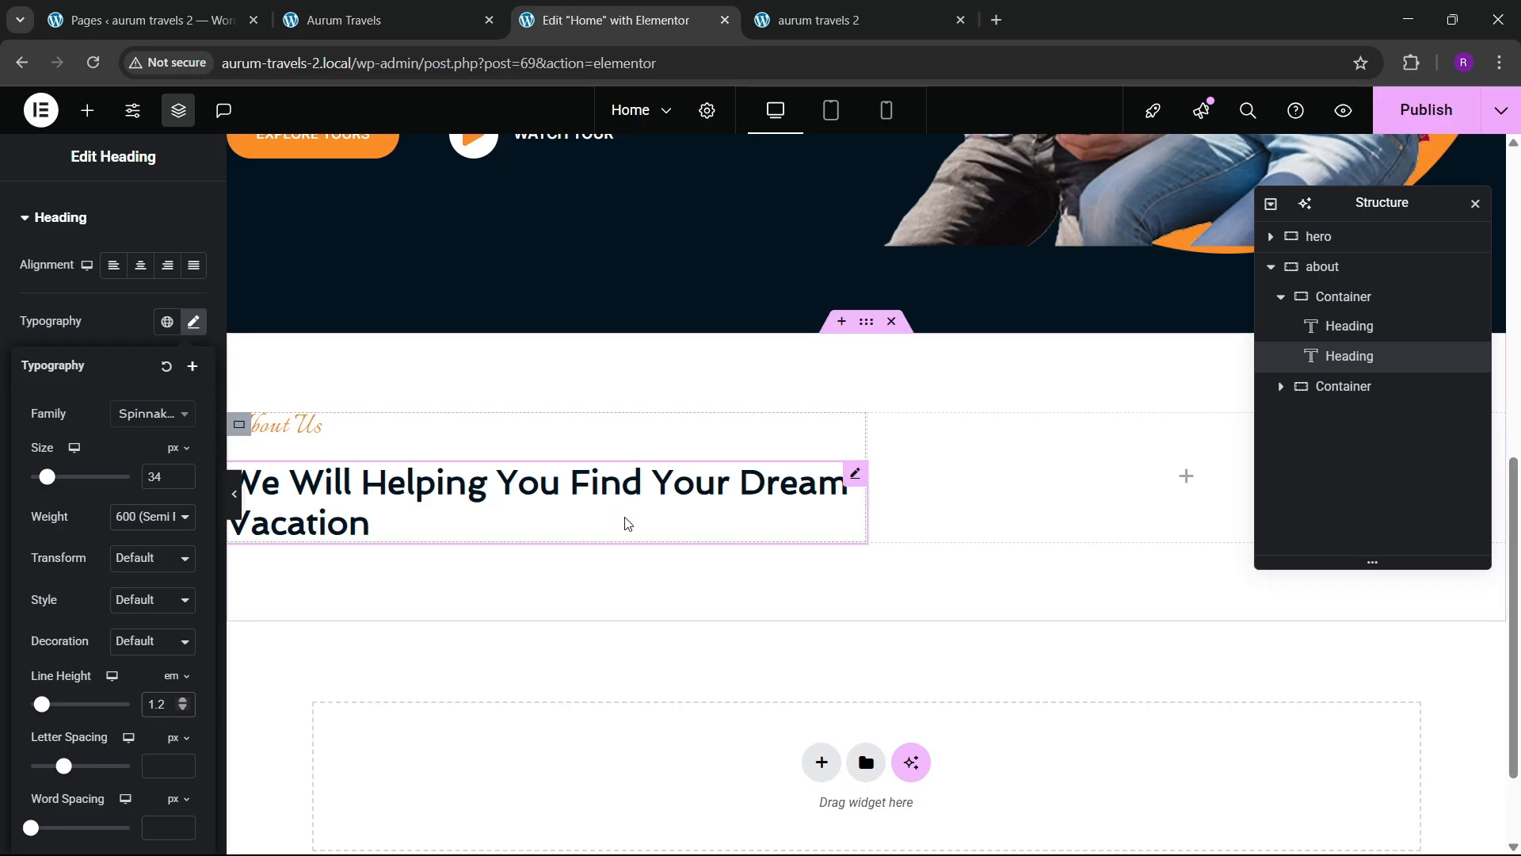
{"action": "left_click", "coordinate": [193, 321]}
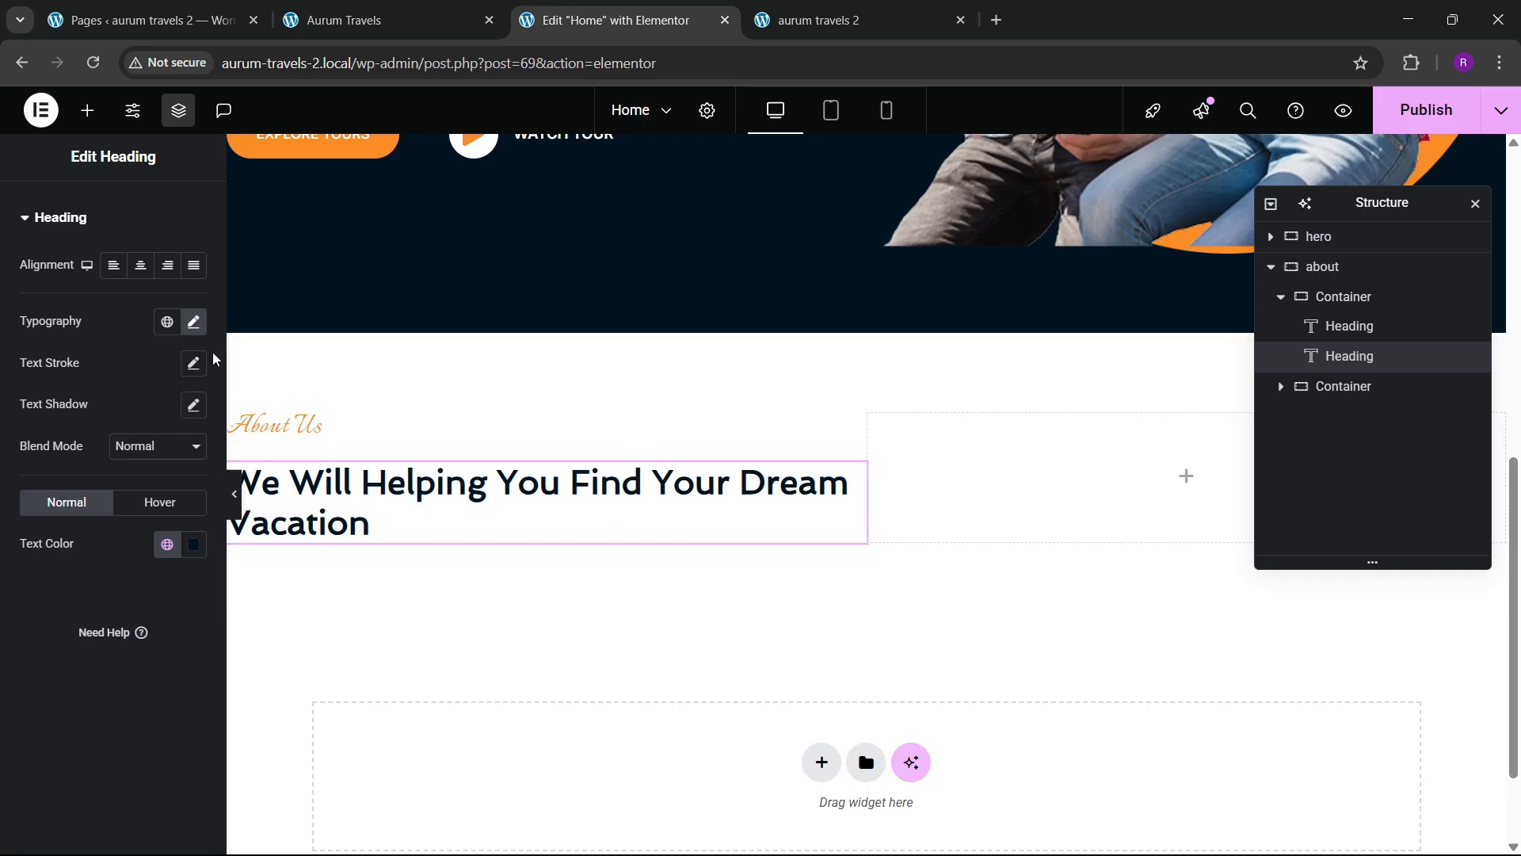
- Give the Dream Vacation heading a custom width of 66%
{"action": "scroll", "coordinate": [184, 262], "scroll_direction": "up", "scroll_amount": 1}
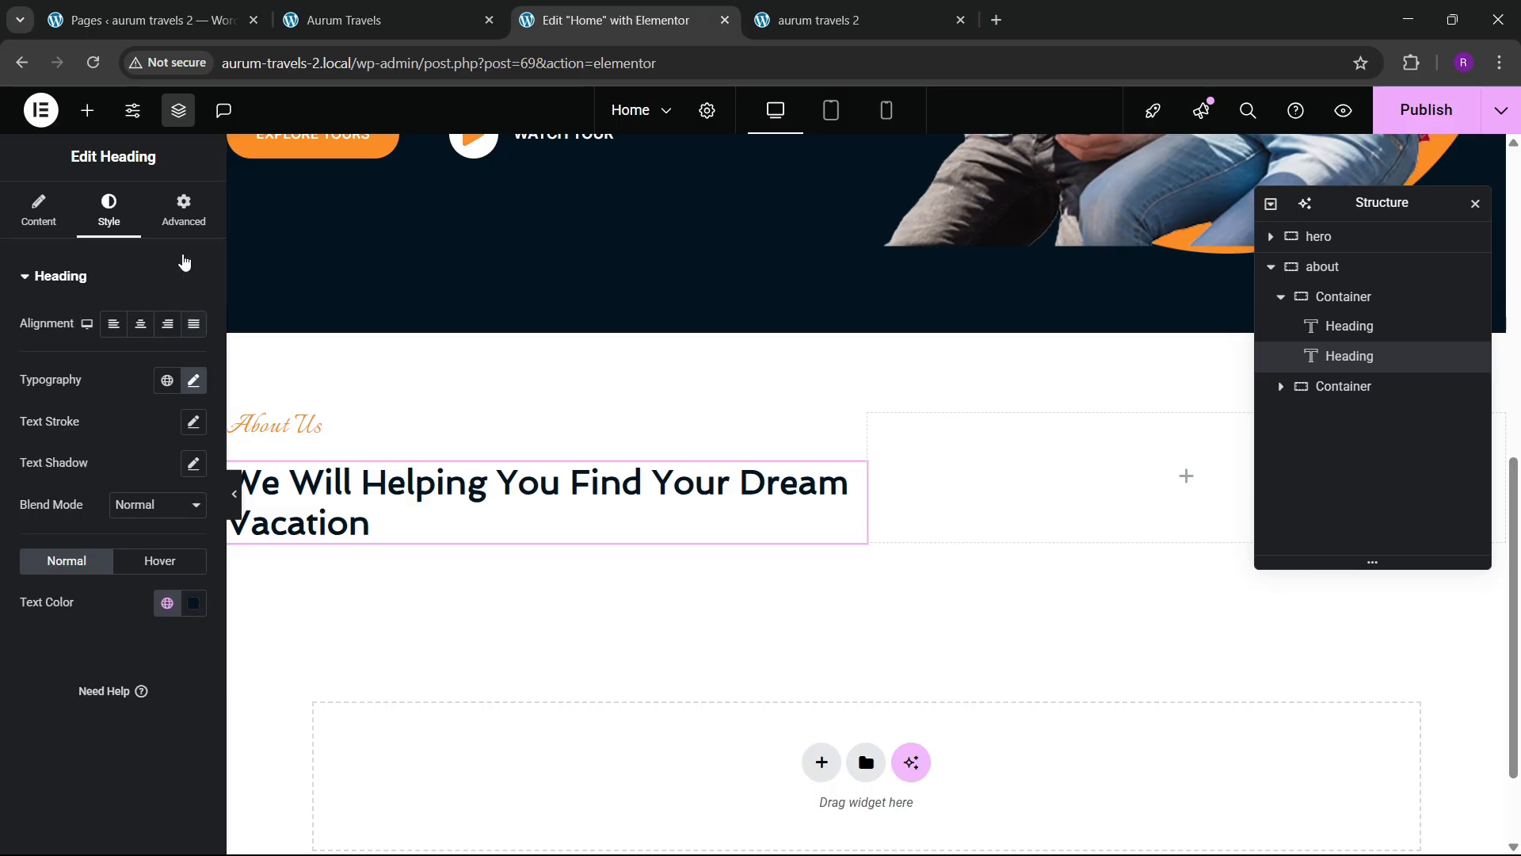
{"action": "left_click", "coordinate": [184, 209]}
{"action": "scroll", "coordinate": [127, 456], "scroll_direction": "down", "scroll_amount": 2}
{"action": "scroll", "coordinate": [122, 462], "scroll_direction": "up", "scroll_amount": 1}
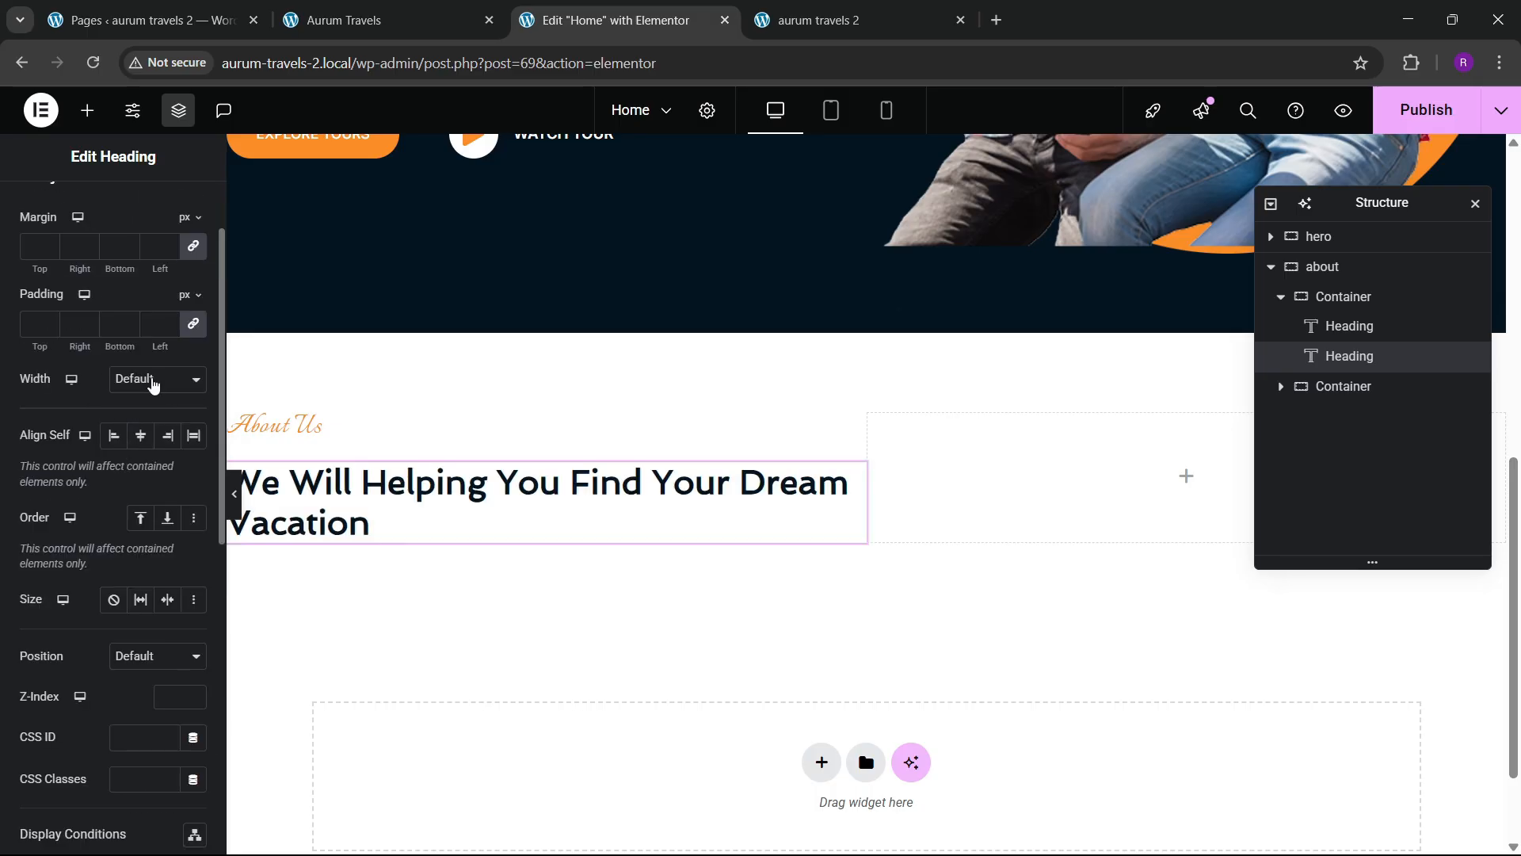
{"action": "left_click", "coordinate": [151, 382]}
{"action": "left_click", "coordinate": [151, 476]}
{"action": "left_click_drag", "start_coordinate": [20, 442], "coordinate": [125, 483]}
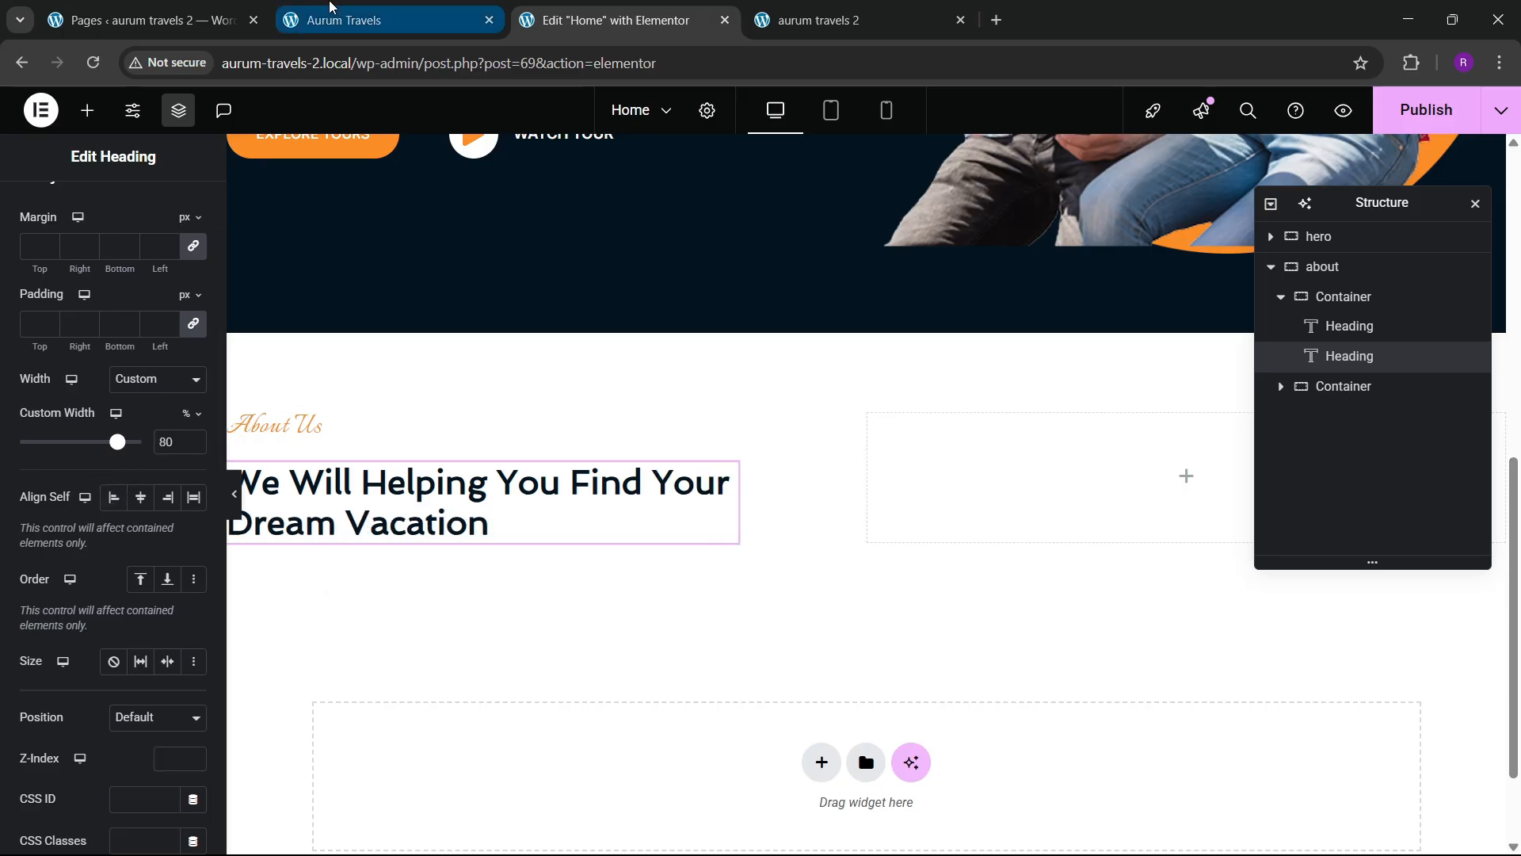
{"action": "left_click", "coordinate": [331, 10]}
{"action": "left_click", "coordinate": [606, 19]}
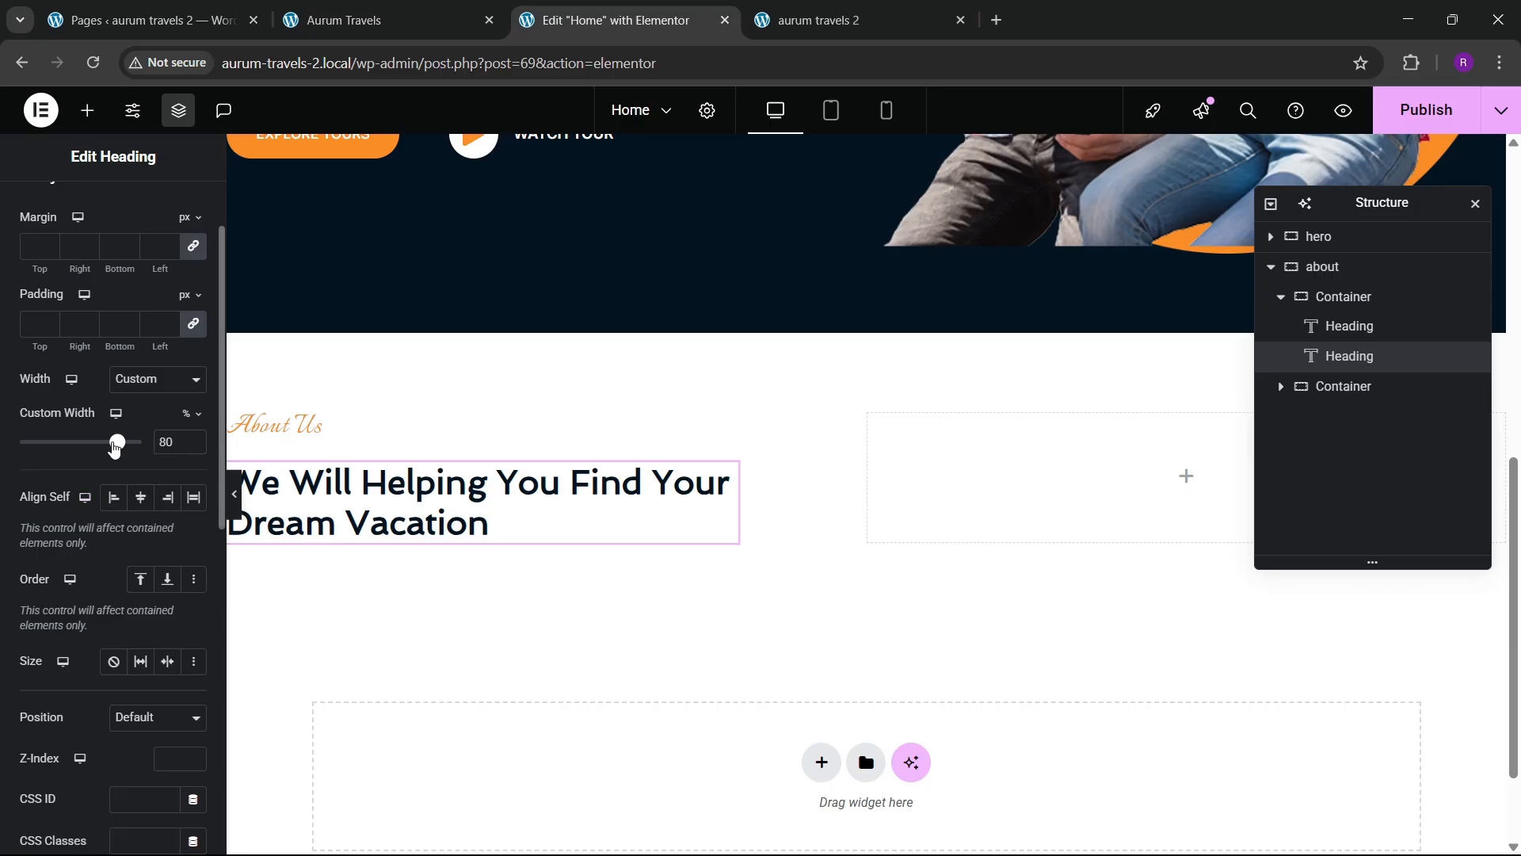
{"action": "left_click_drag", "start_coordinate": [119, 442], "coordinate": [96, 474]}
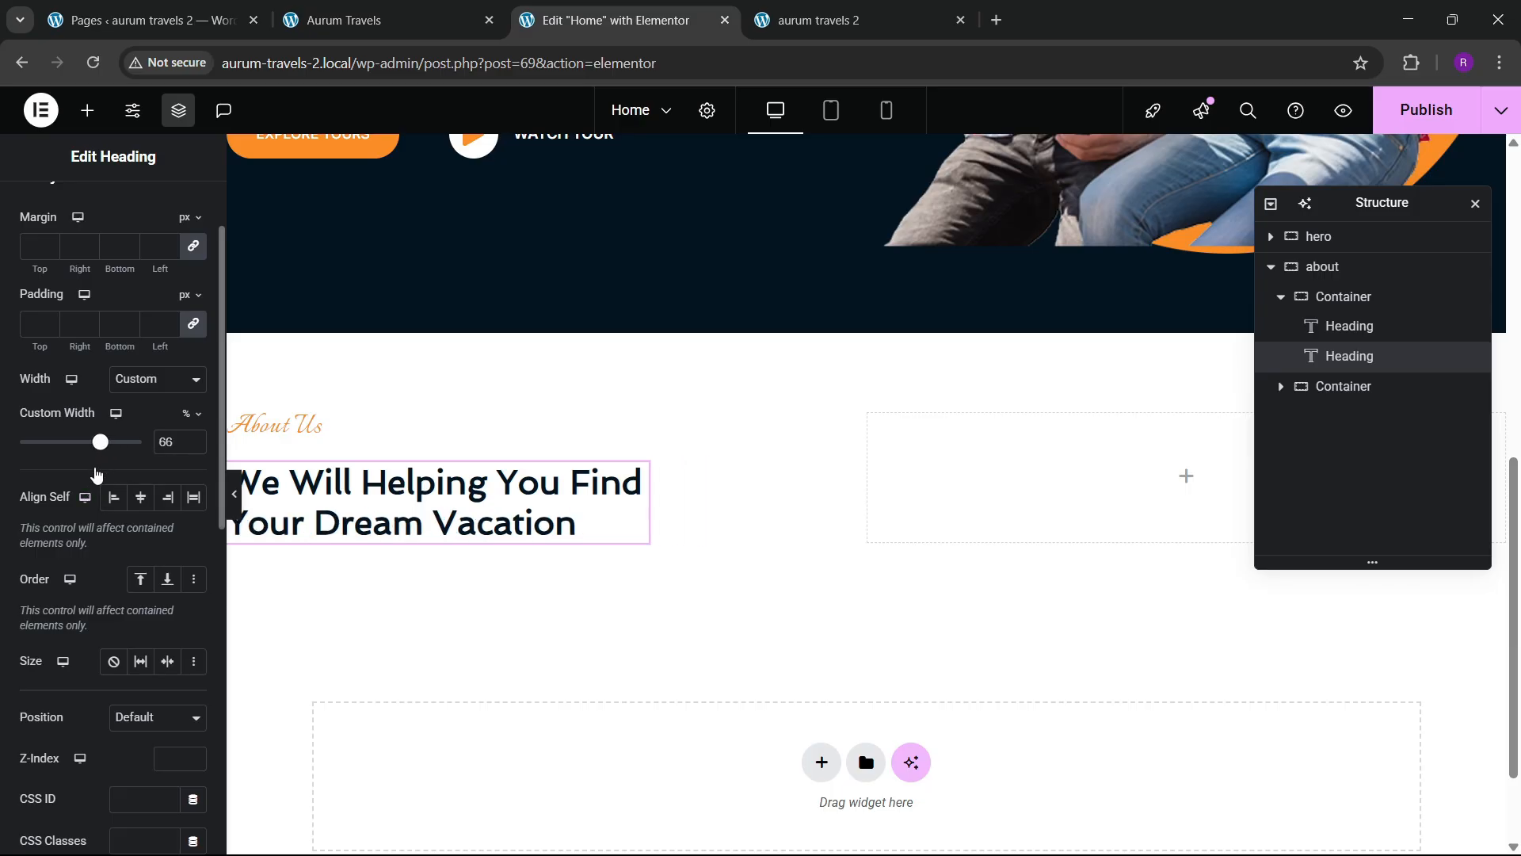
- Increase the heading's font size to 36 px and compare with the live site
{"action": "scroll", "coordinate": [206, 348], "scroll_direction": "up", "scroll_amount": 2}
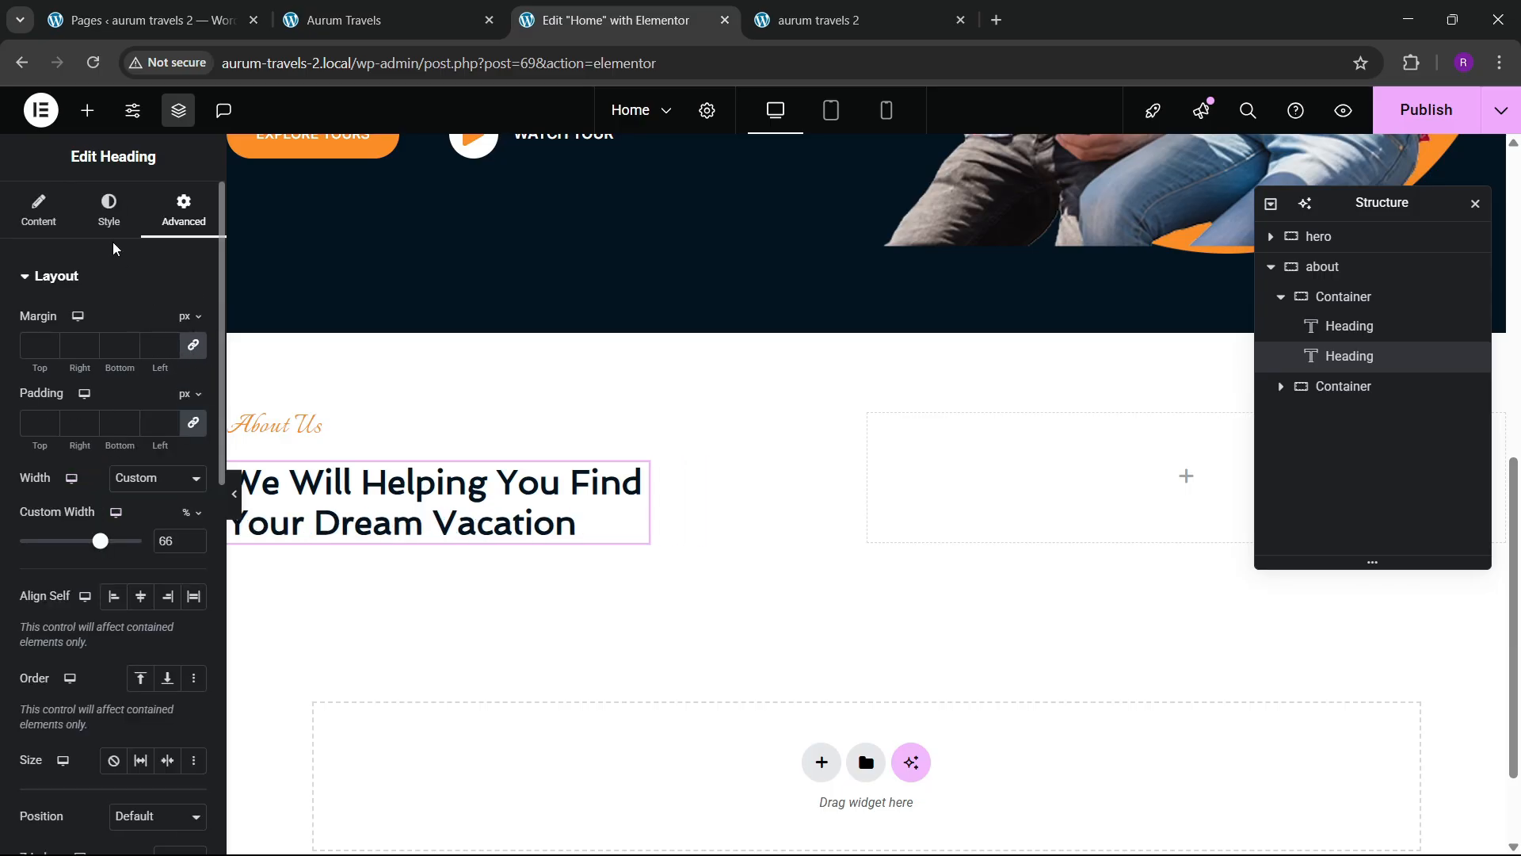
{"action": "left_click", "coordinate": [109, 210]}
{"action": "left_click", "coordinate": [193, 380]}
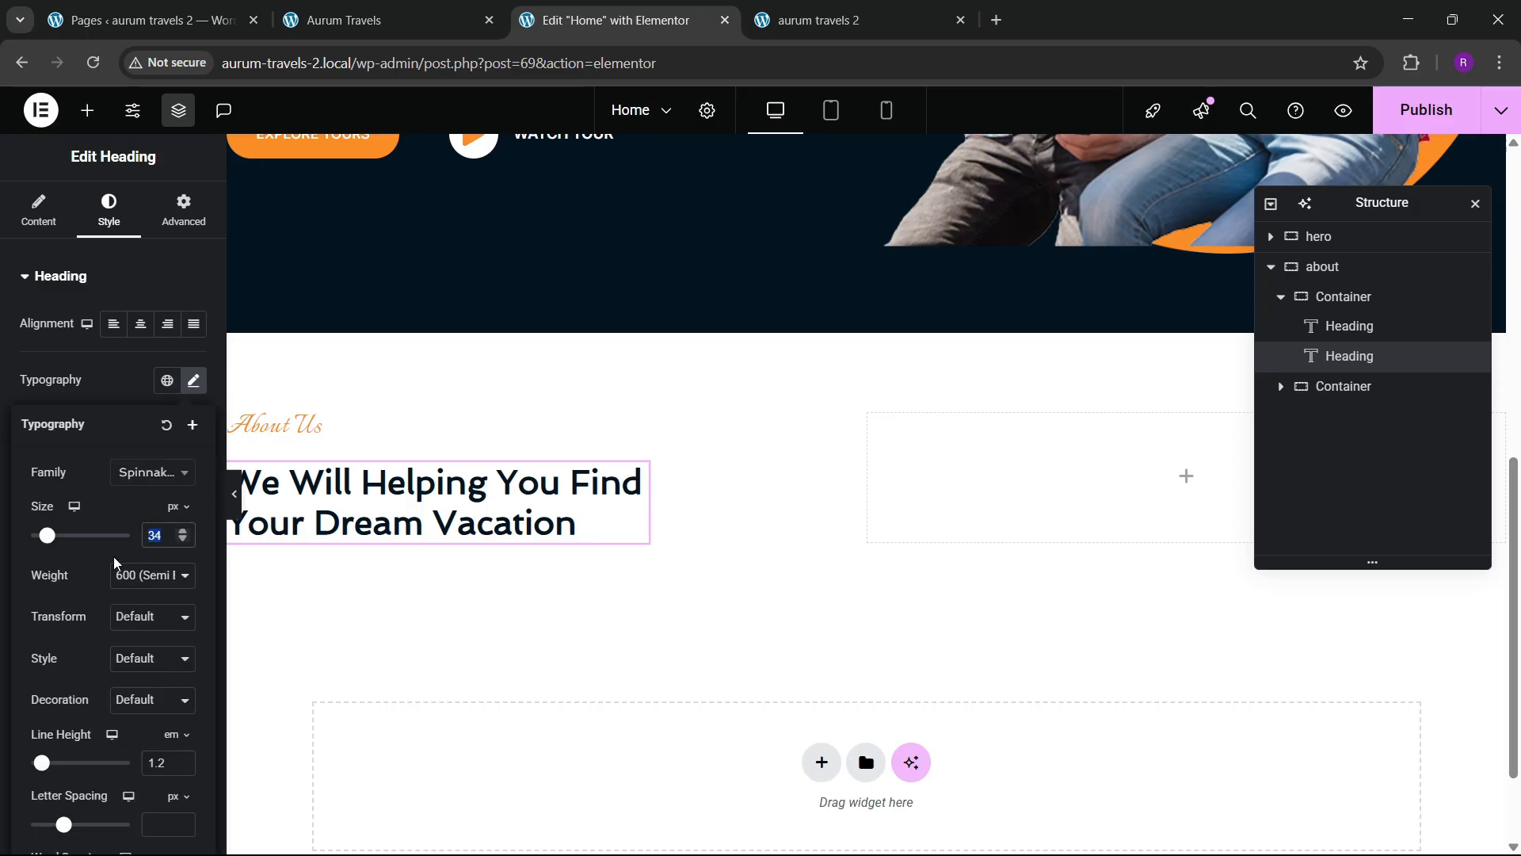
{"action": "type", "text": "36"}
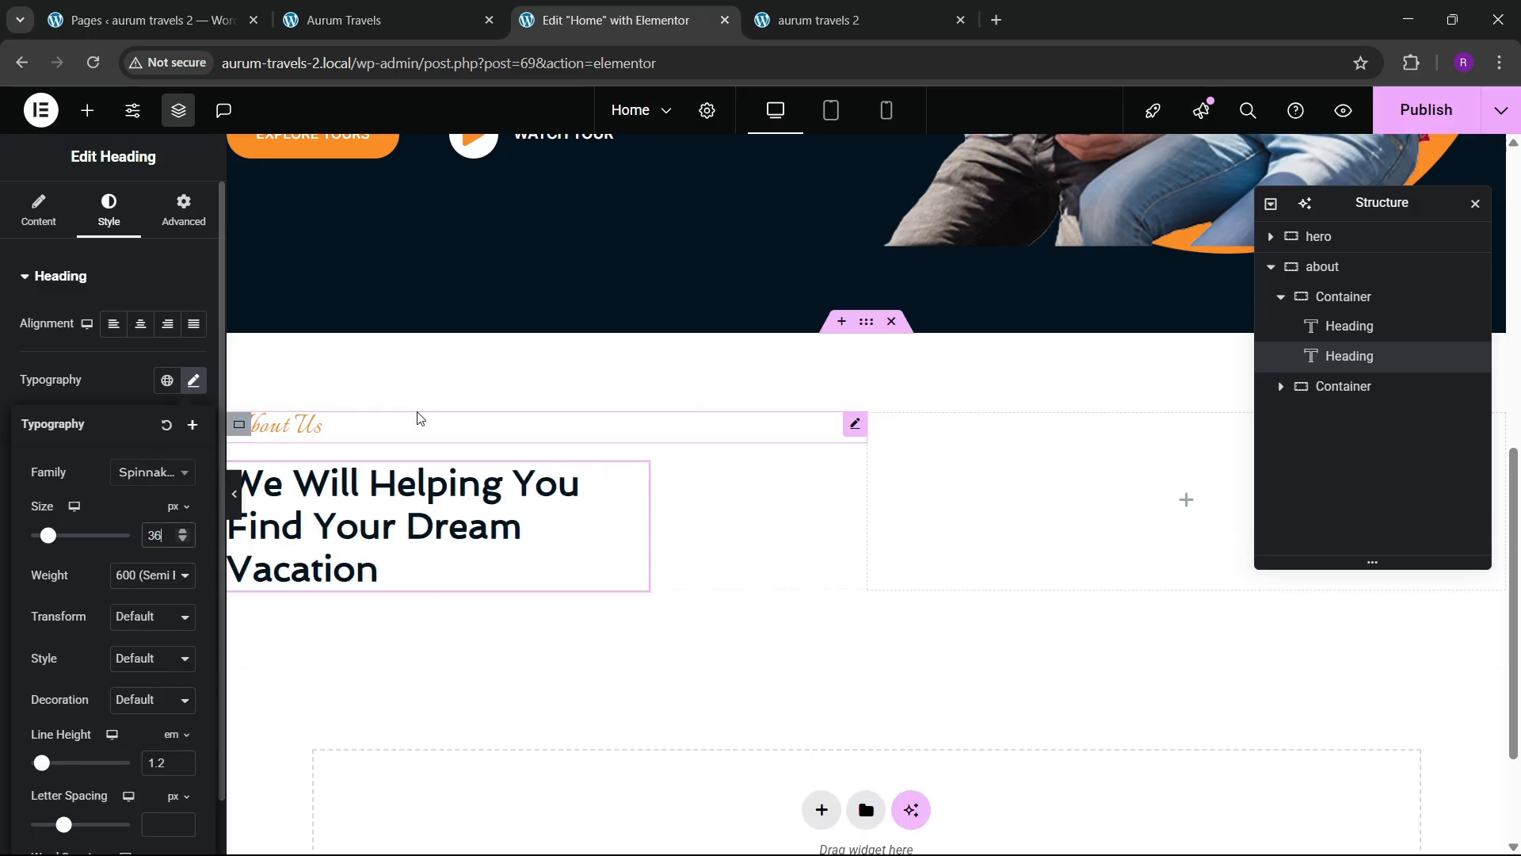
{"action": "left_click", "coordinate": [397, 12]}
{"action": "left_click", "coordinate": [618, 20]}
- Copy the hero paragraph widget and paste it under the About Us heading
{"action": "scroll", "coordinate": [446, 429], "scroll_direction": "up", "scroll_amount": 5}
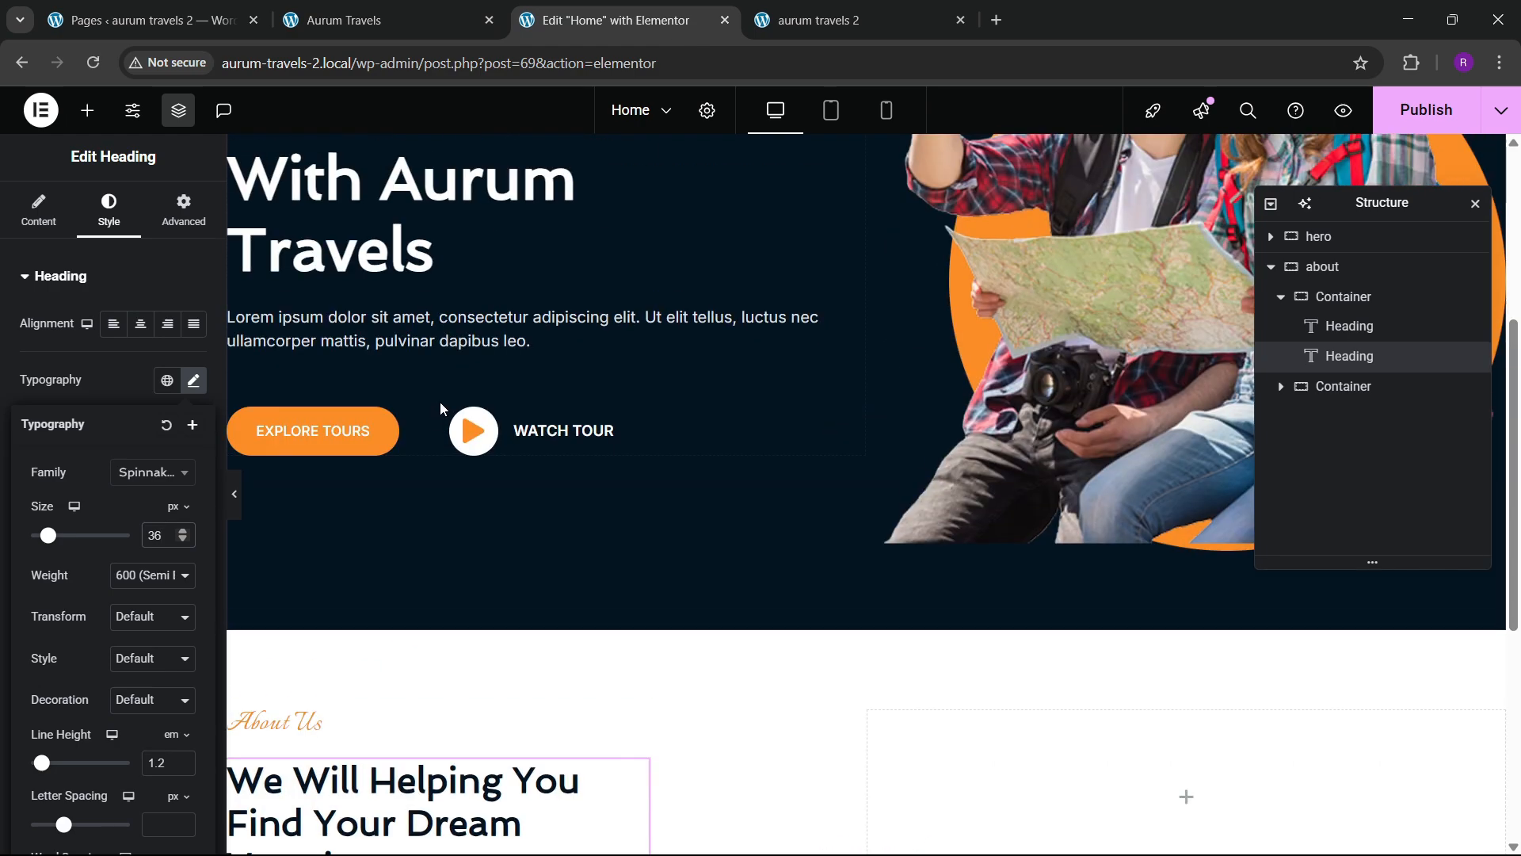
{"action": "right_click", "coordinate": [450, 438]}
{"action": "left_click", "coordinate": [495, 489]}
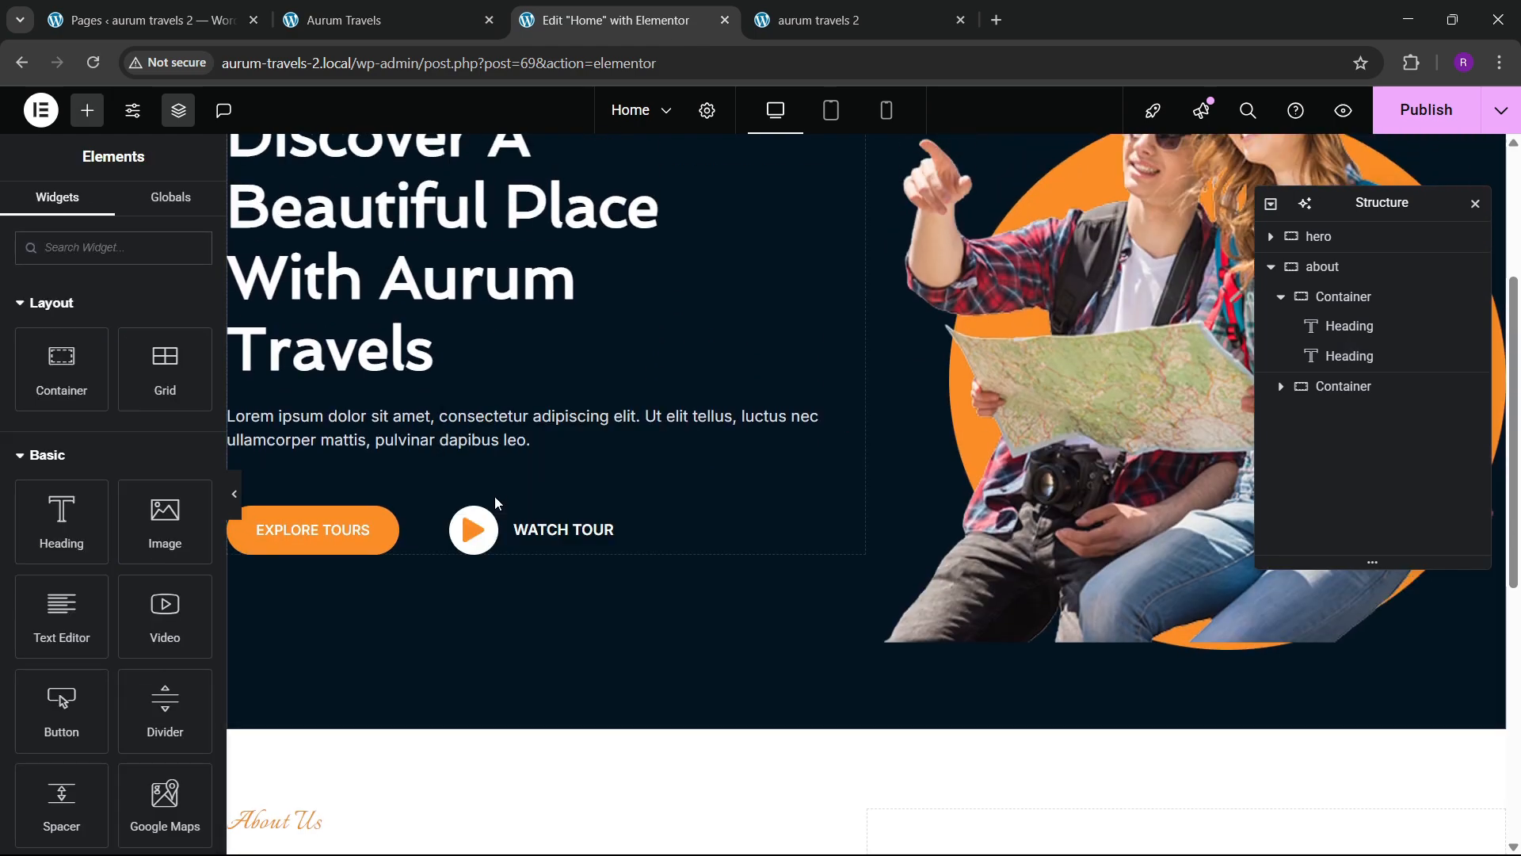
{"action": "scroll", "coordinate": [445, 469], "scroll_direction": "down", "scroll_amount": 7}
{"action": "right_click", "coordinate": [421, 362]}
{"action": "left_click", "coordinate": [460, 499]}
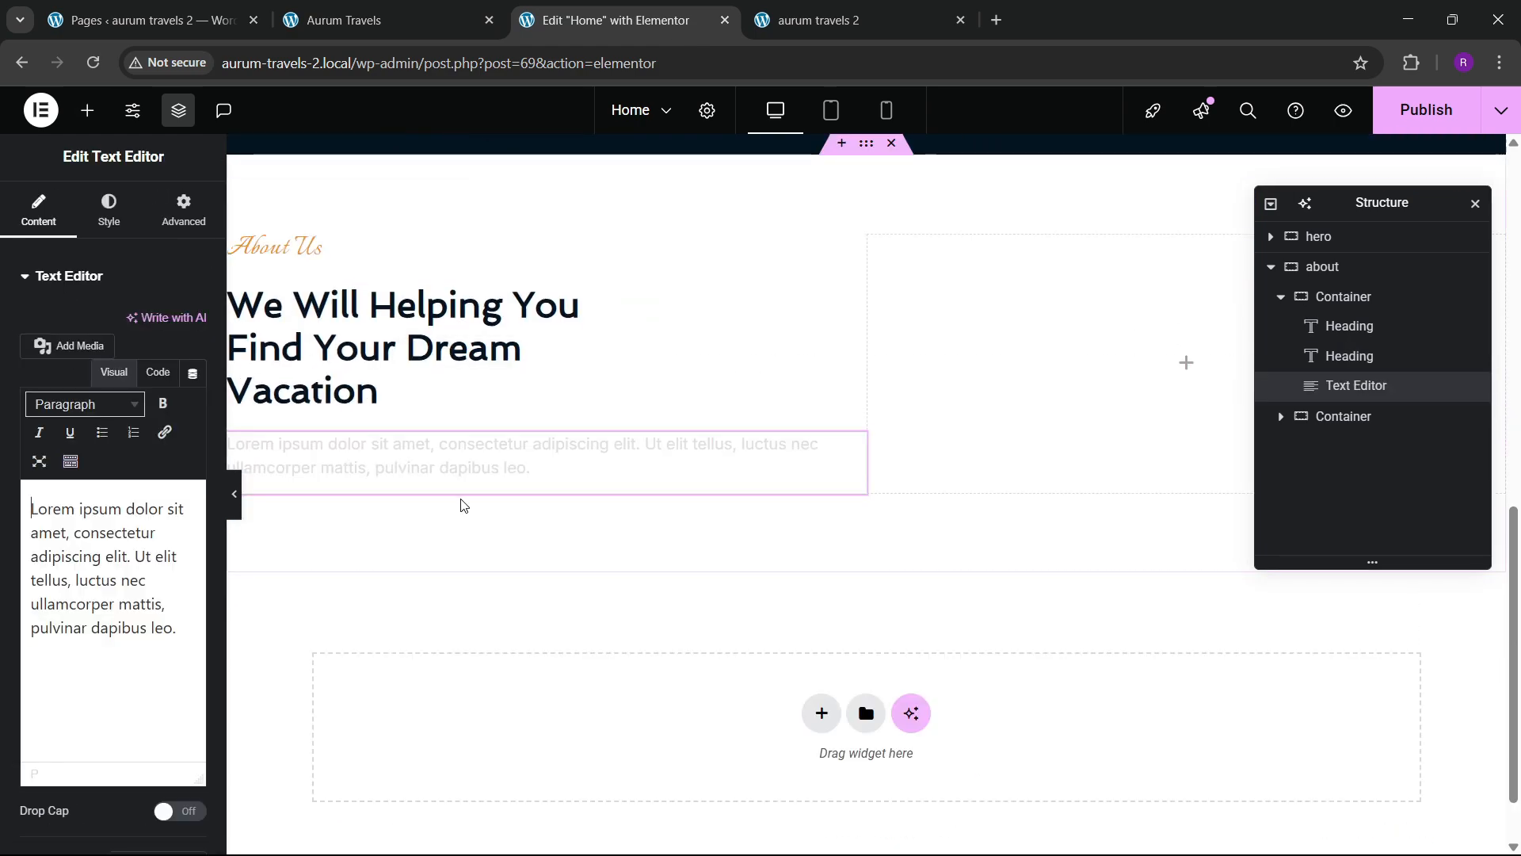
{"action": "left_click", "coordinate": [400, 11]}
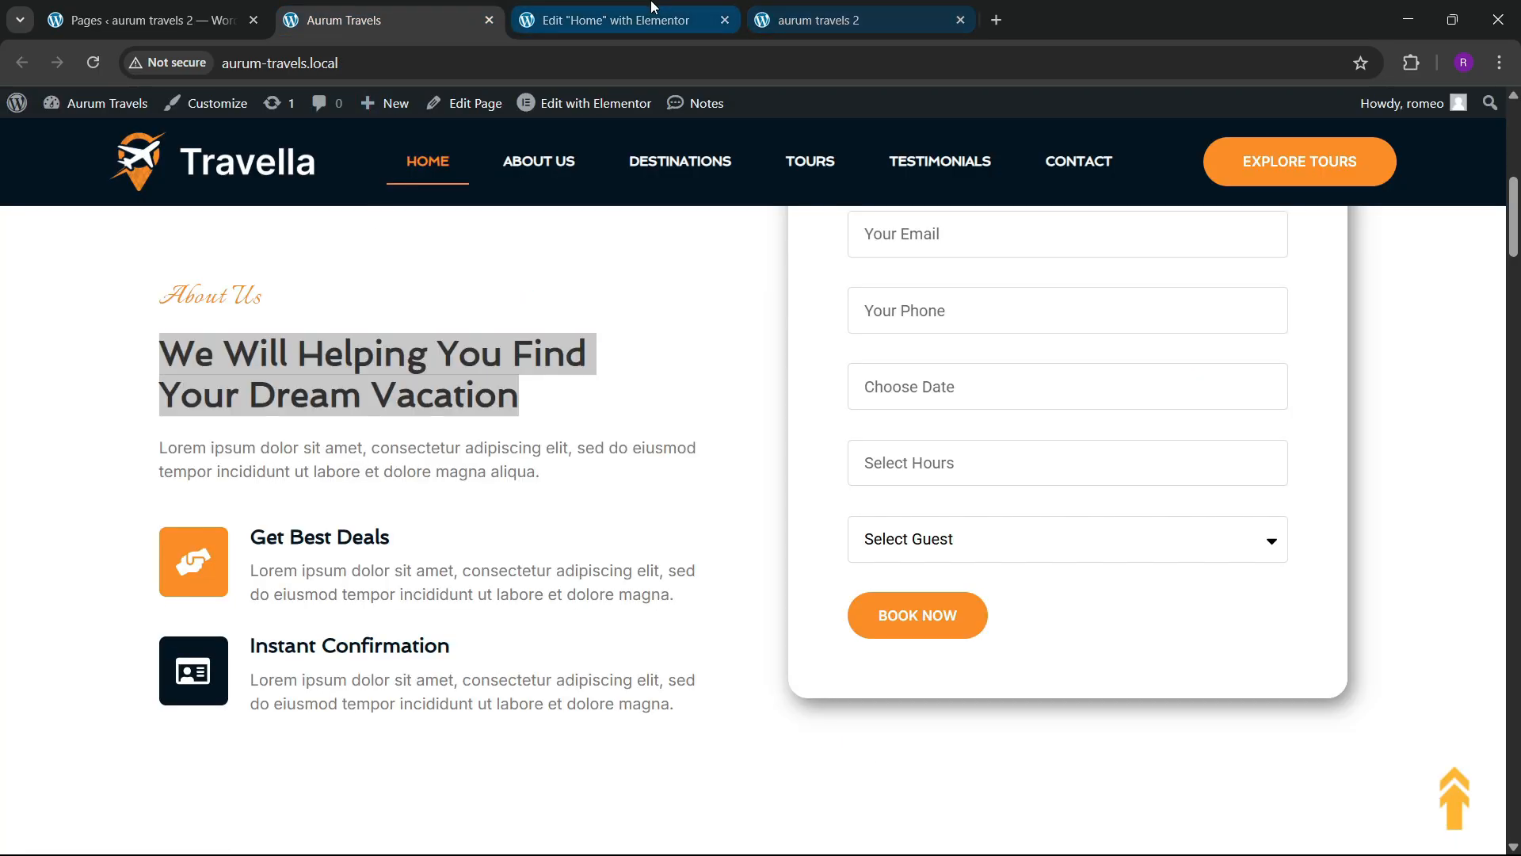
{"action": "left_click", "coordinate": [610, 20]}
- Set the pasted paragraph's text colour to the global Text grey, after trying Secondary and Accent
{"action": "left_click", "coordinate": [119, 229]}
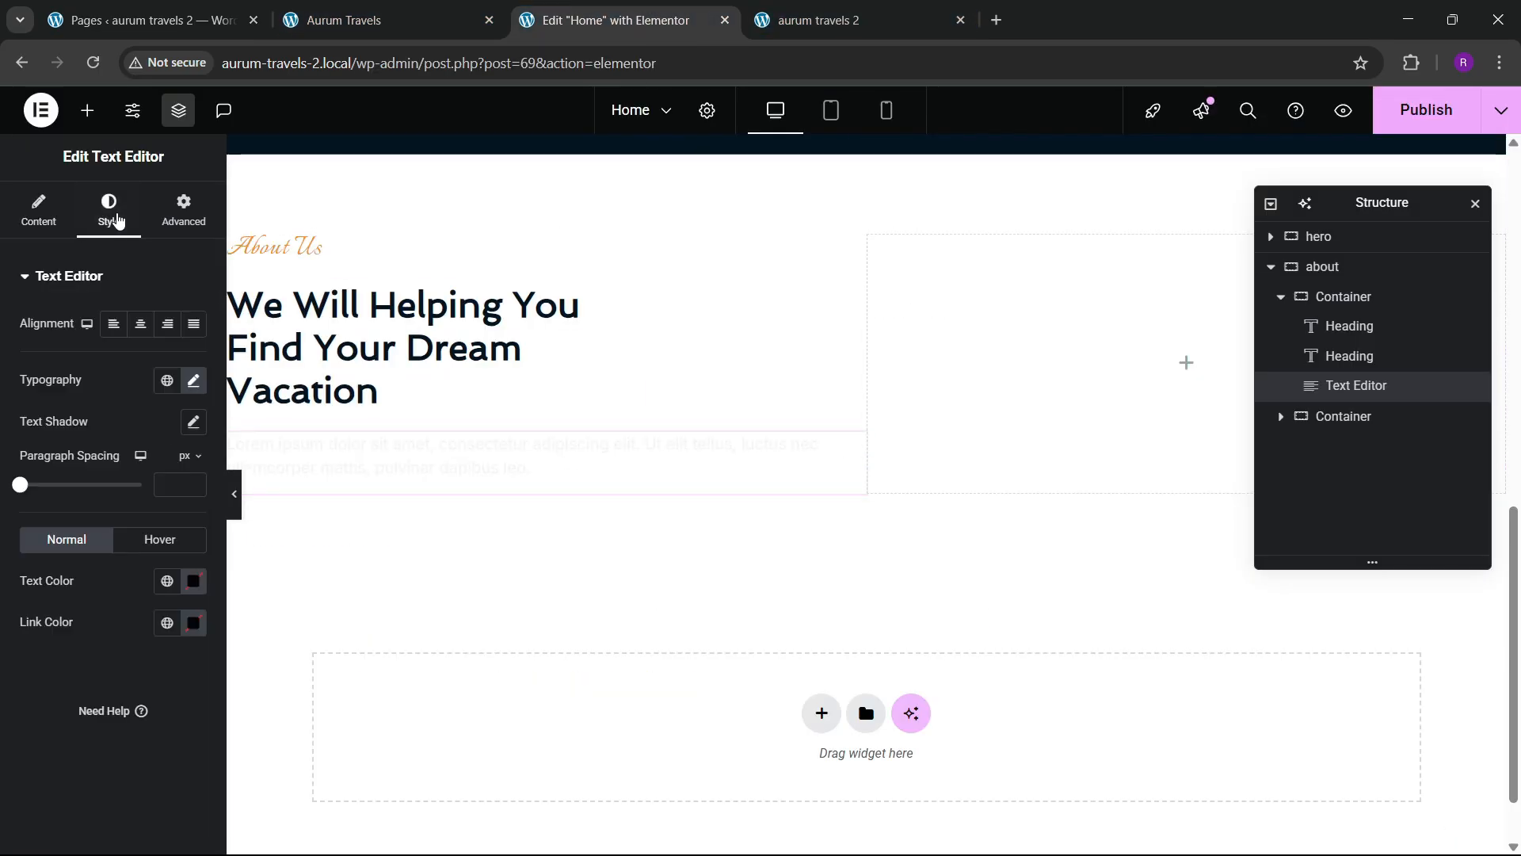
{"action": "left_click", "coordinate": [168, 582]}
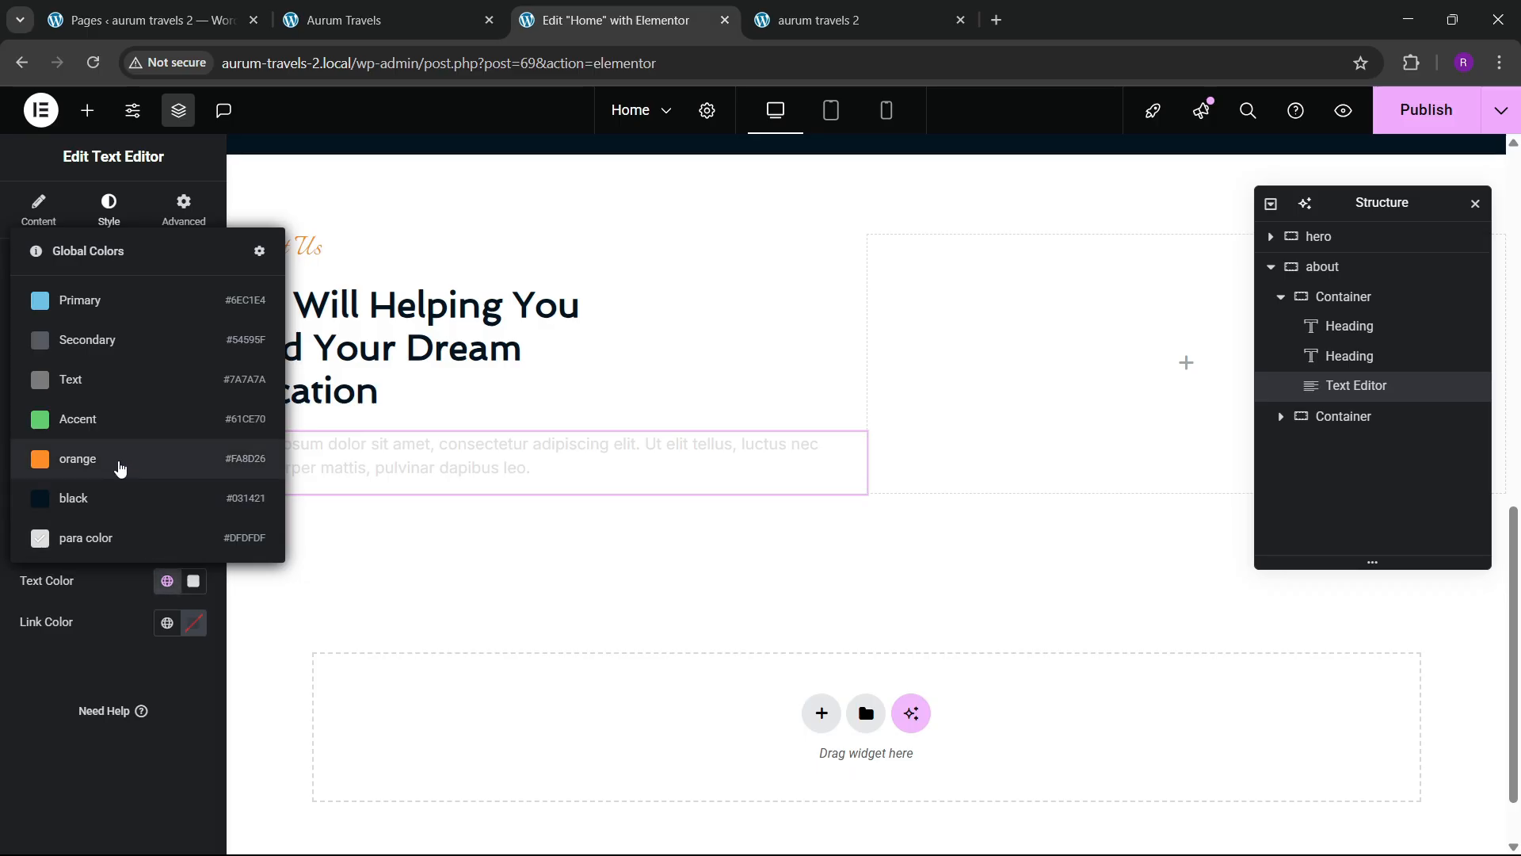
{"action": "left_click", "coordinate": [114, 347]}
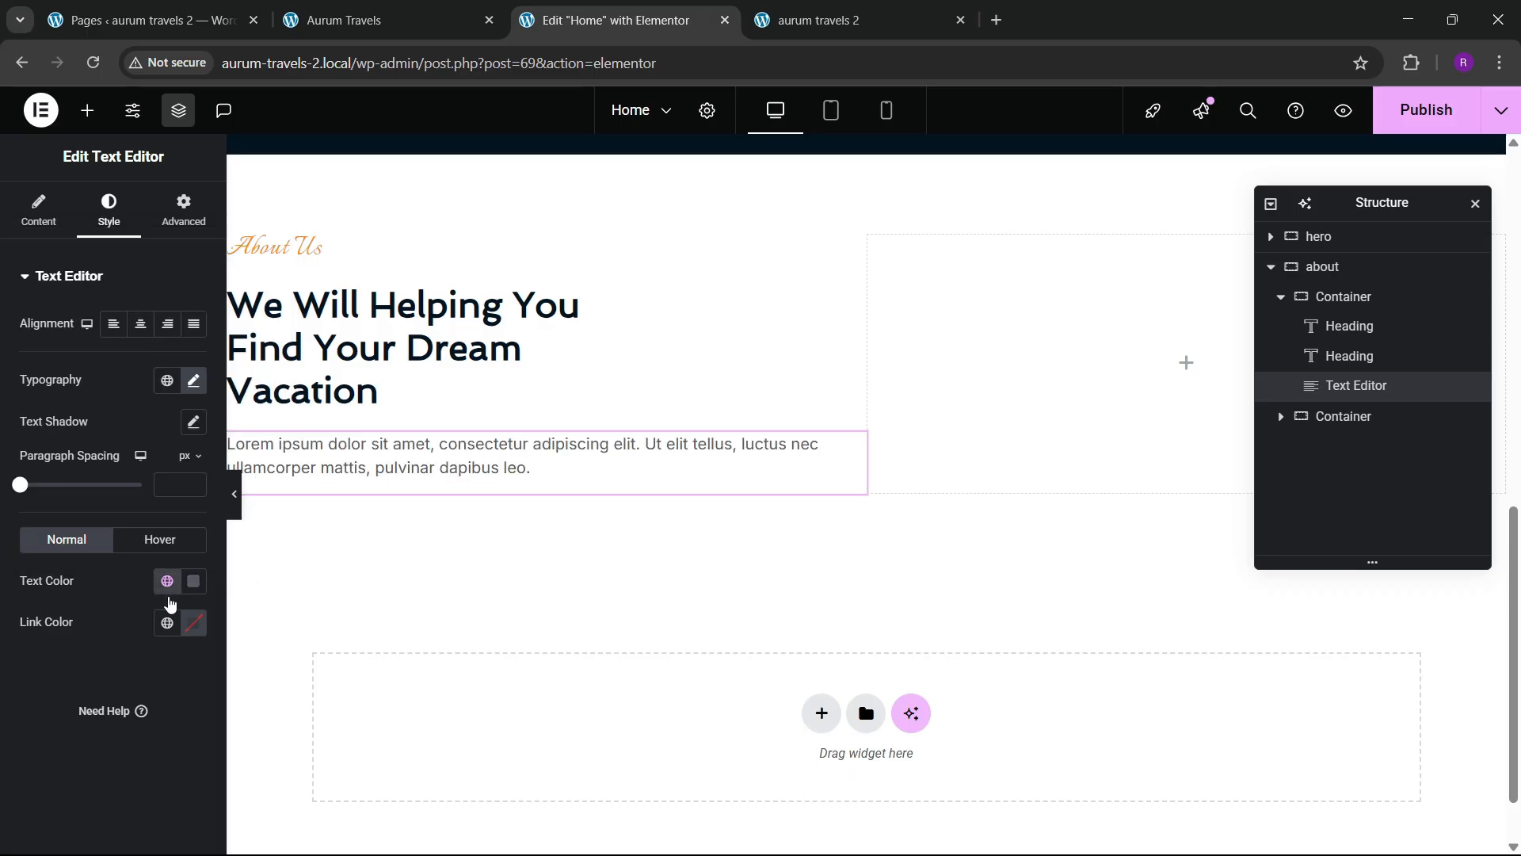
{"action": "left_click", "coordinate": [167, 585]}
{"action": "left_click", "coordinate": [92, 412]}
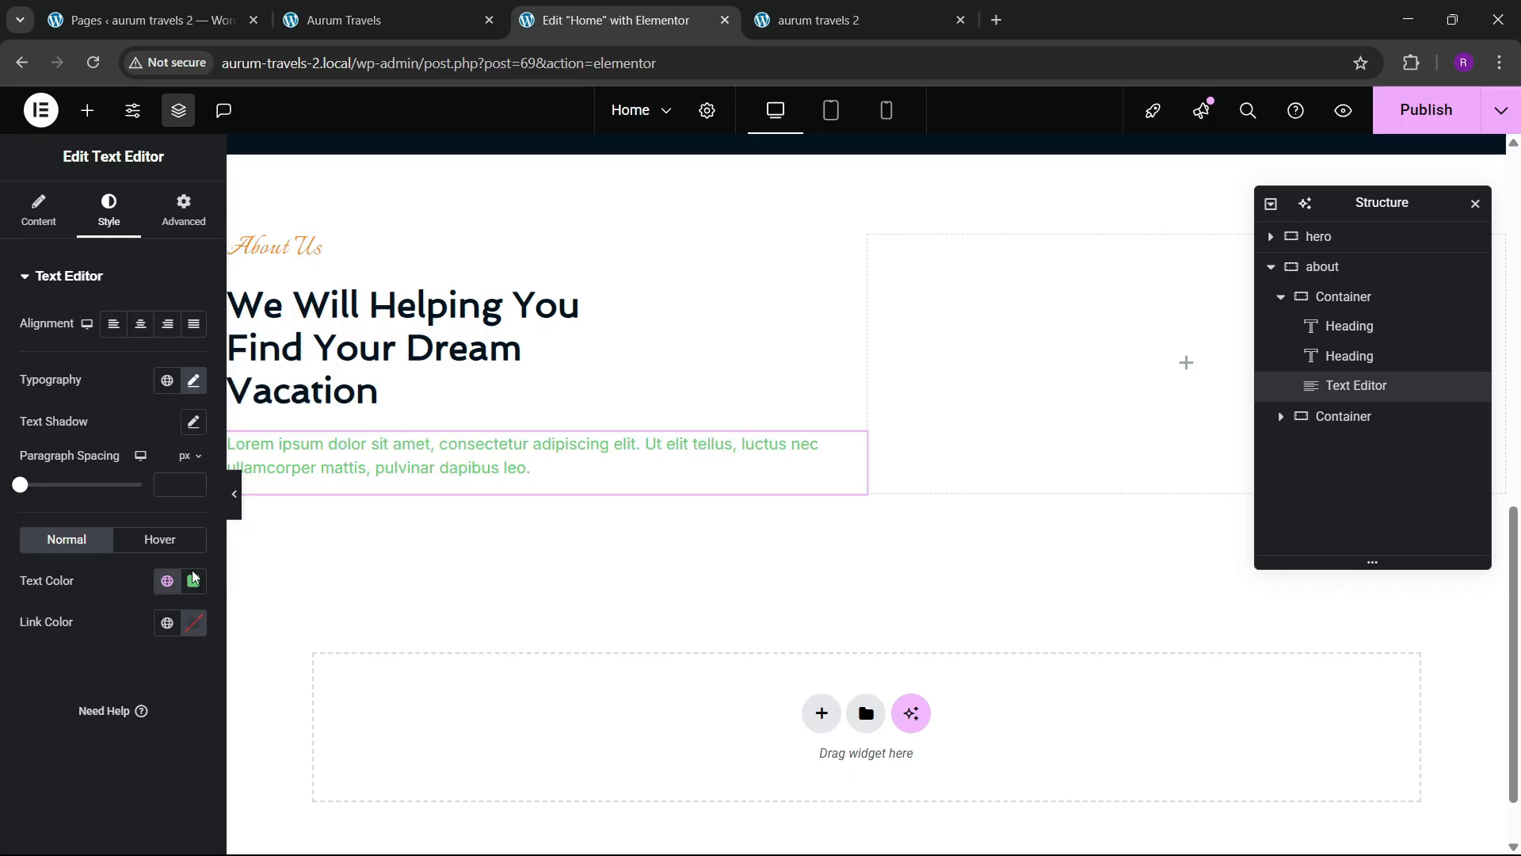
{"action": "left_click", "coordinate": [167, 582]}
{"action": "left_click", "coordinate": [80, 379]}
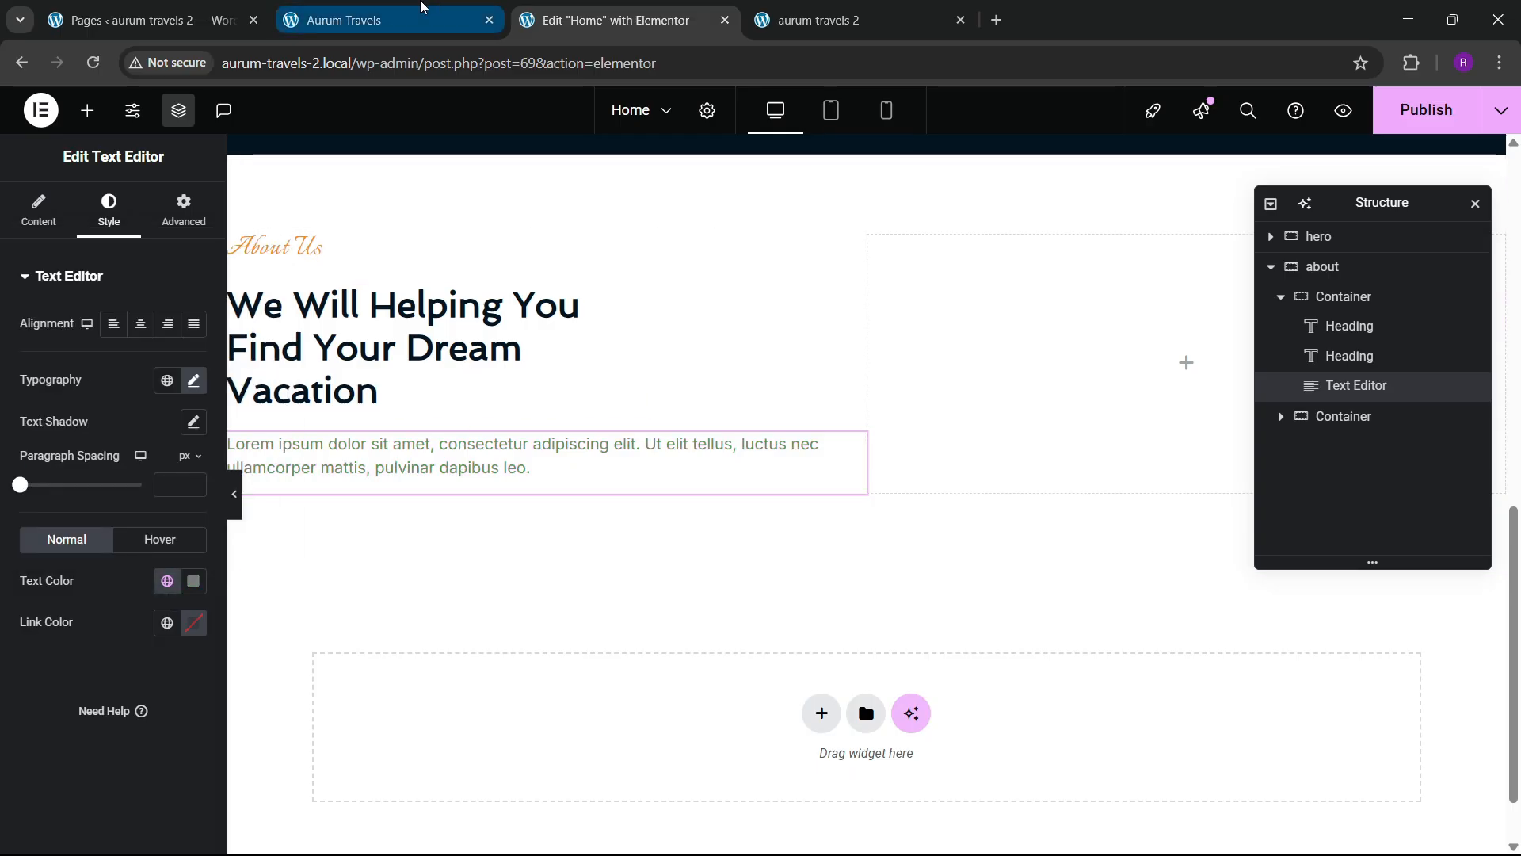
{"action": "left_click", "coordinate": [420, 9]}
{"action": "left_click", "coordinate": [672, 14]}
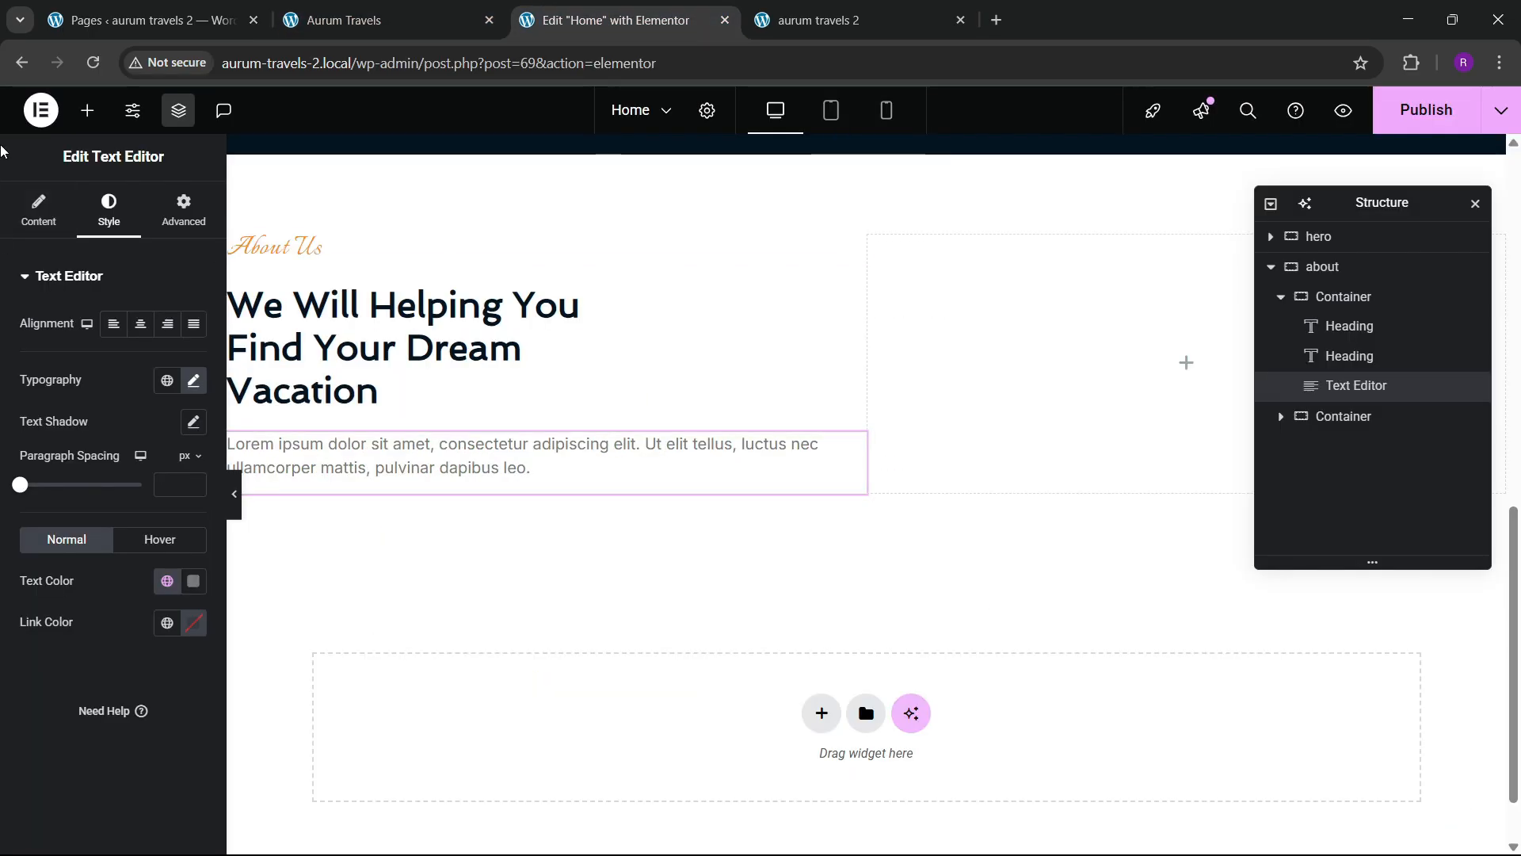
- Publish the page and check the result on the live site
{"action": "left_click", "coordinate": [1426, 110]}
{"action": "left_click", "coordinate": [464, 8]}
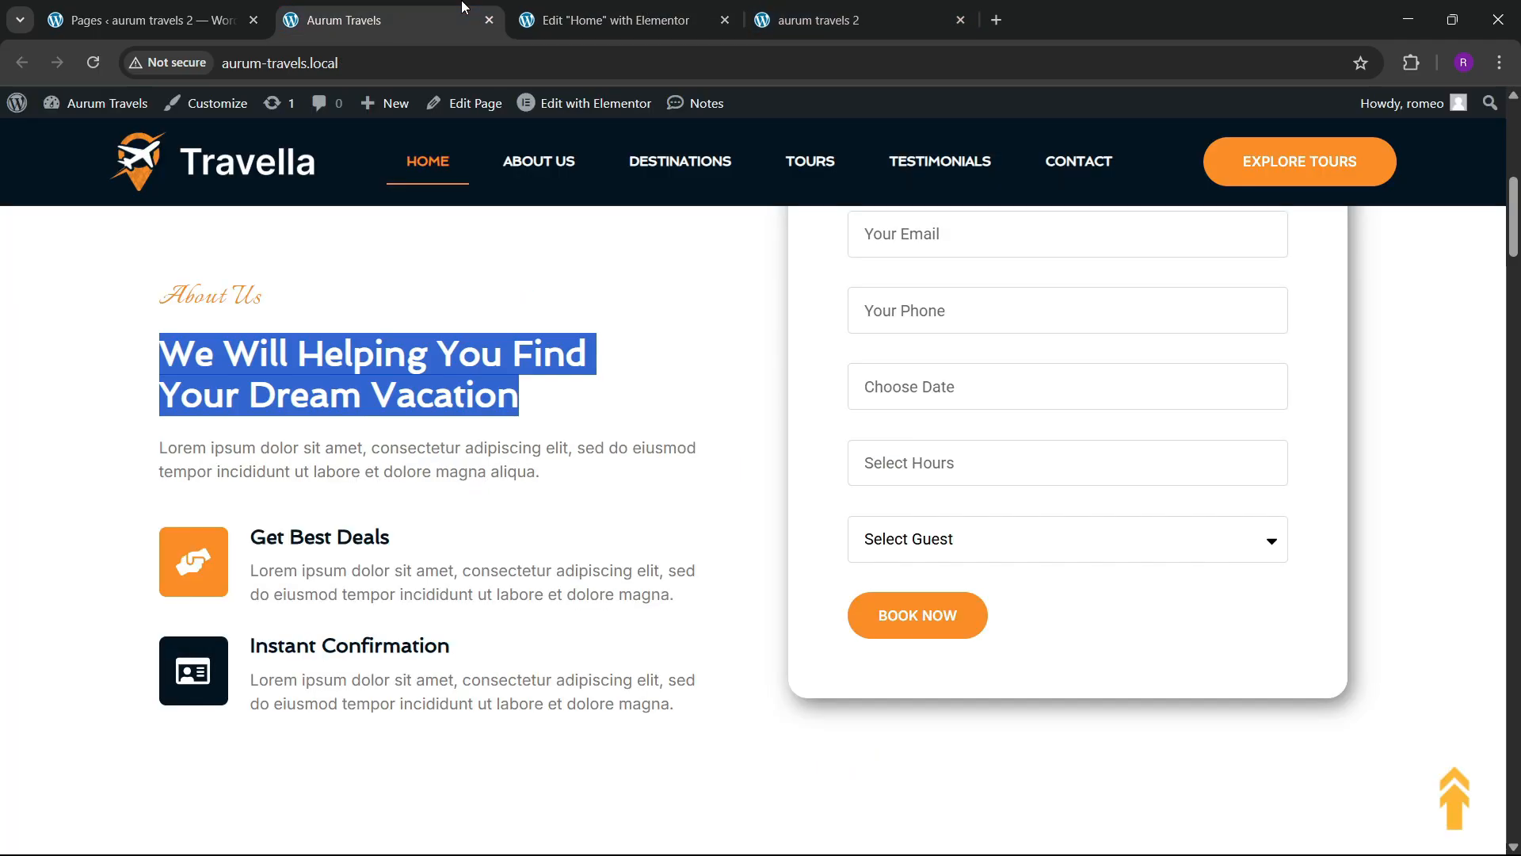
{"action": "left_click", "coordinate": [623, 5]}
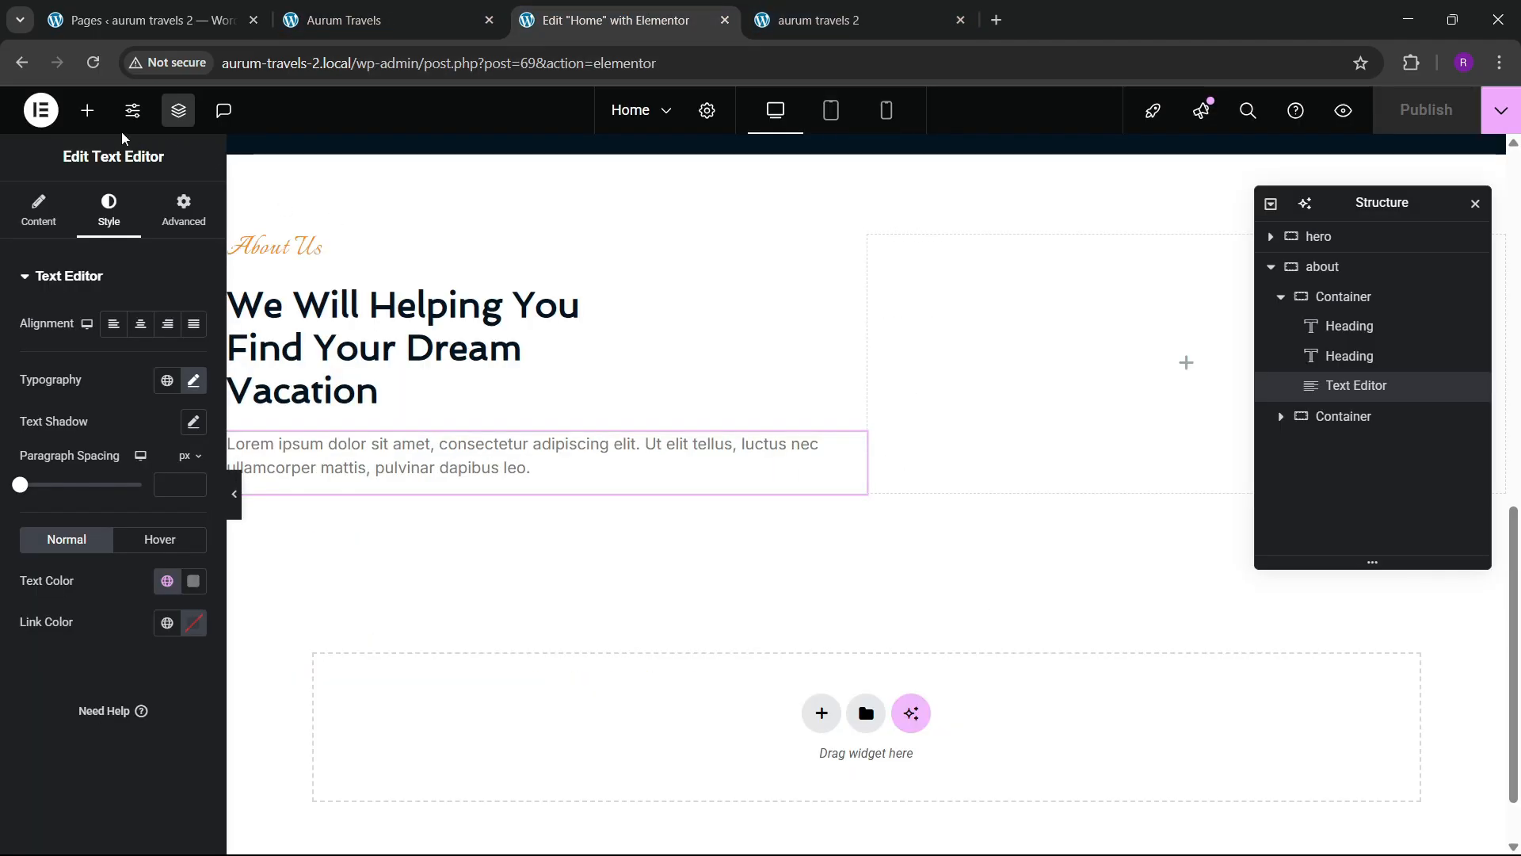
- Add an empty container below the paragraph and drop an Icon Box into it
{"action": "left_click", "coordinate": [87, 109]}
{"action": "left_click_drag", "start_coordinate": [87, 374], "coordinate": [407, 495]}
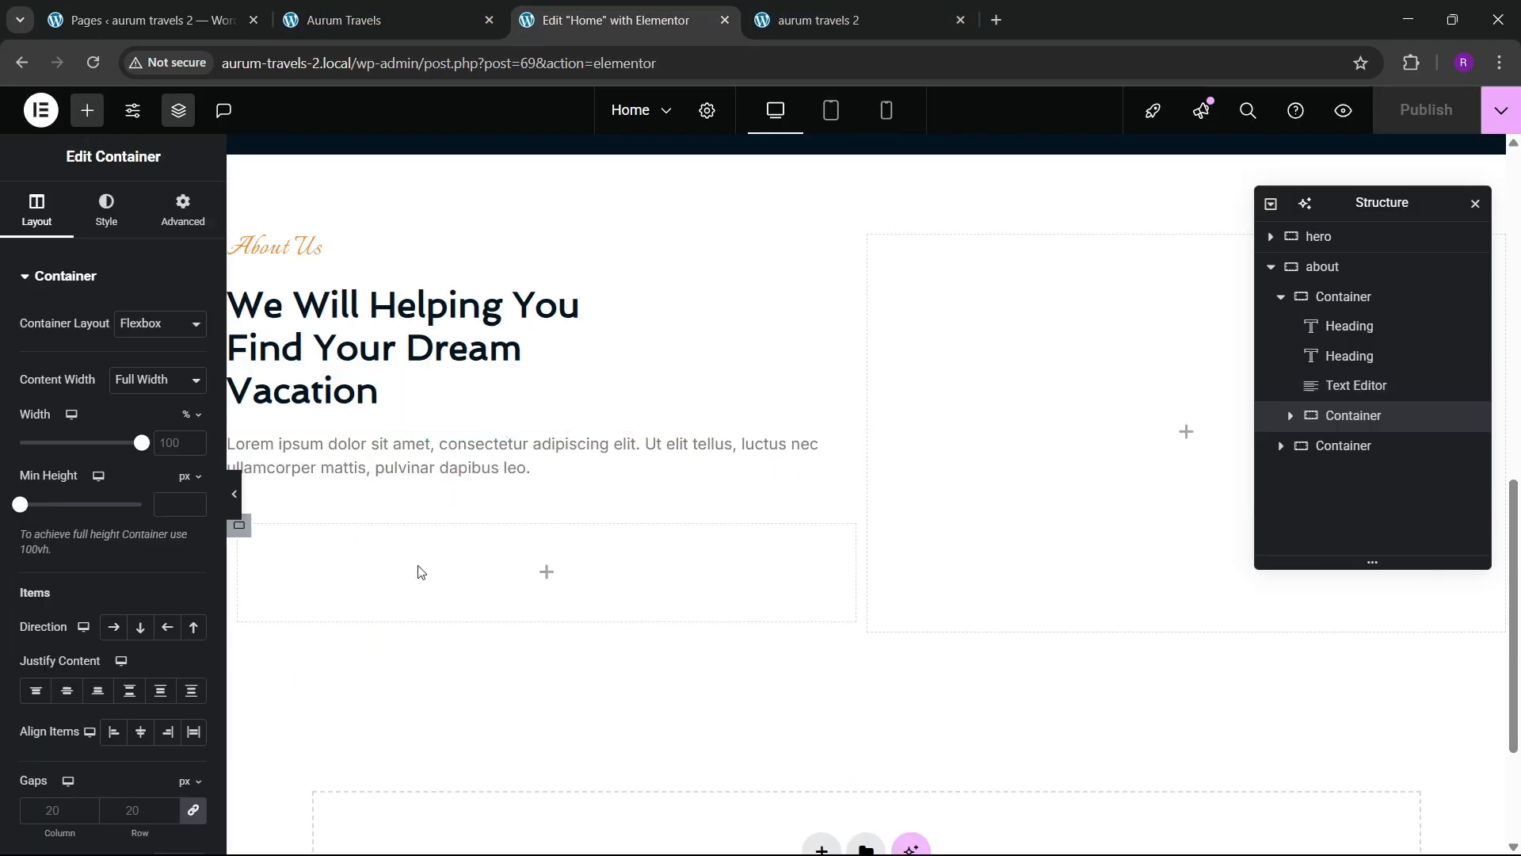
{"action": "left_click", "coordinate": [183, 210]}
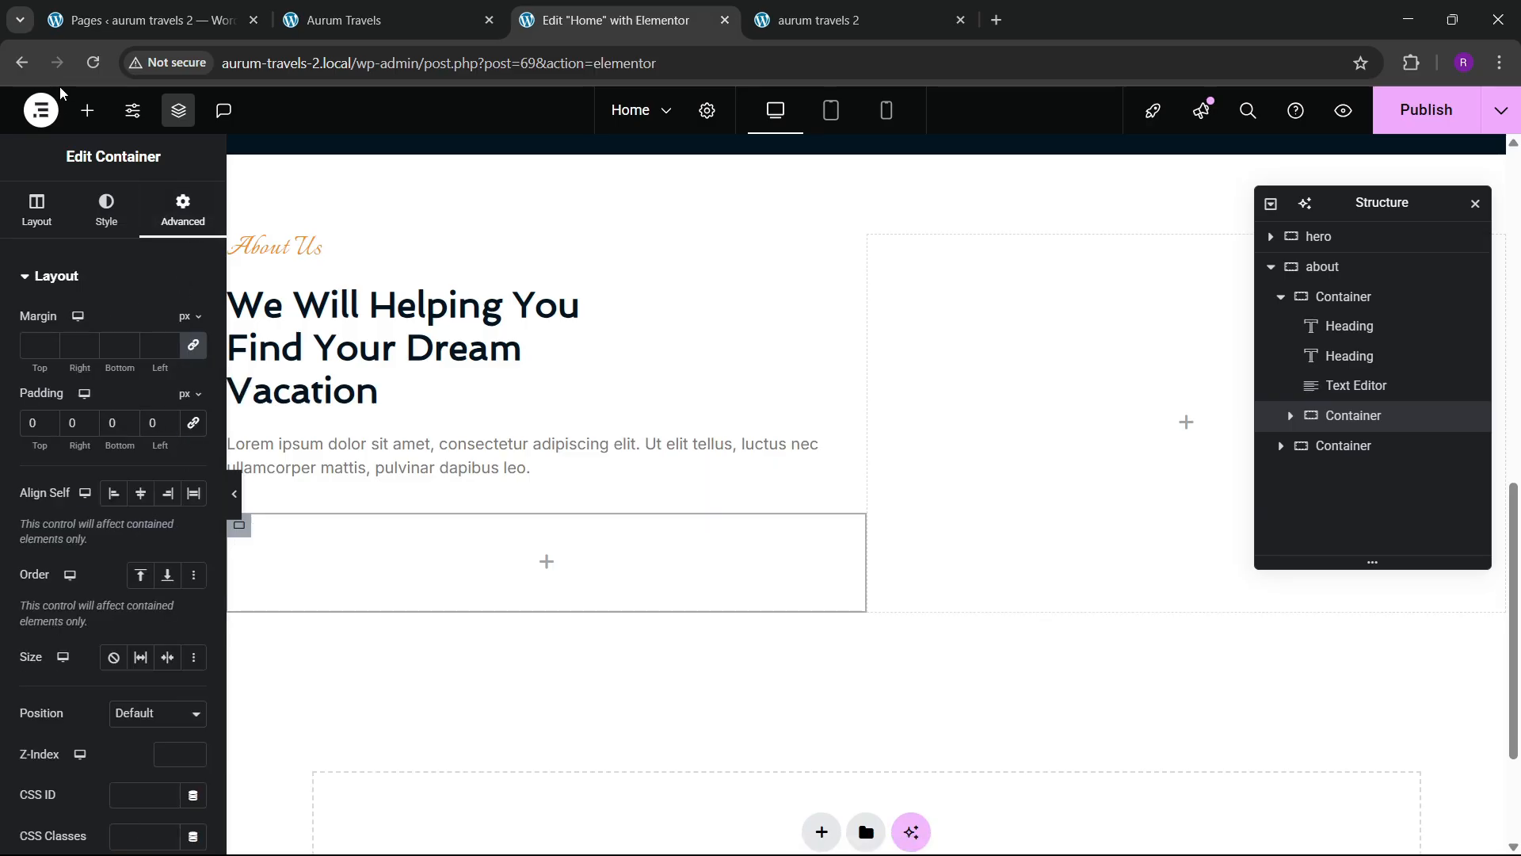
{"action": "left_click", "coordinate": [88, 109]}
{"action": "type", "text": "icon"}
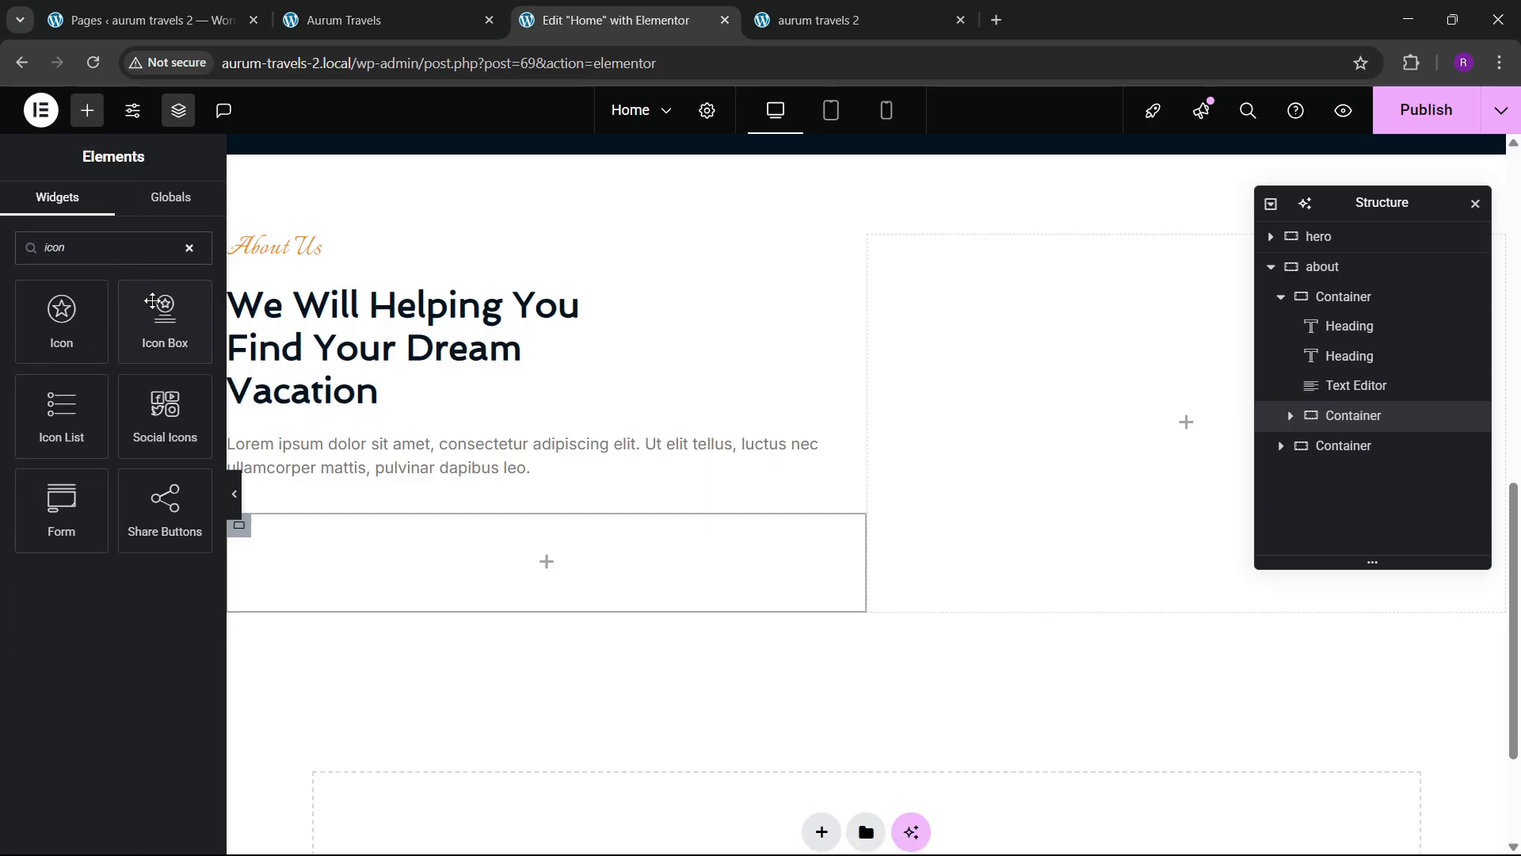
{"action": "left_click_drag", "start_coordinate": [153, 301], "coordinate": [427, 558]}
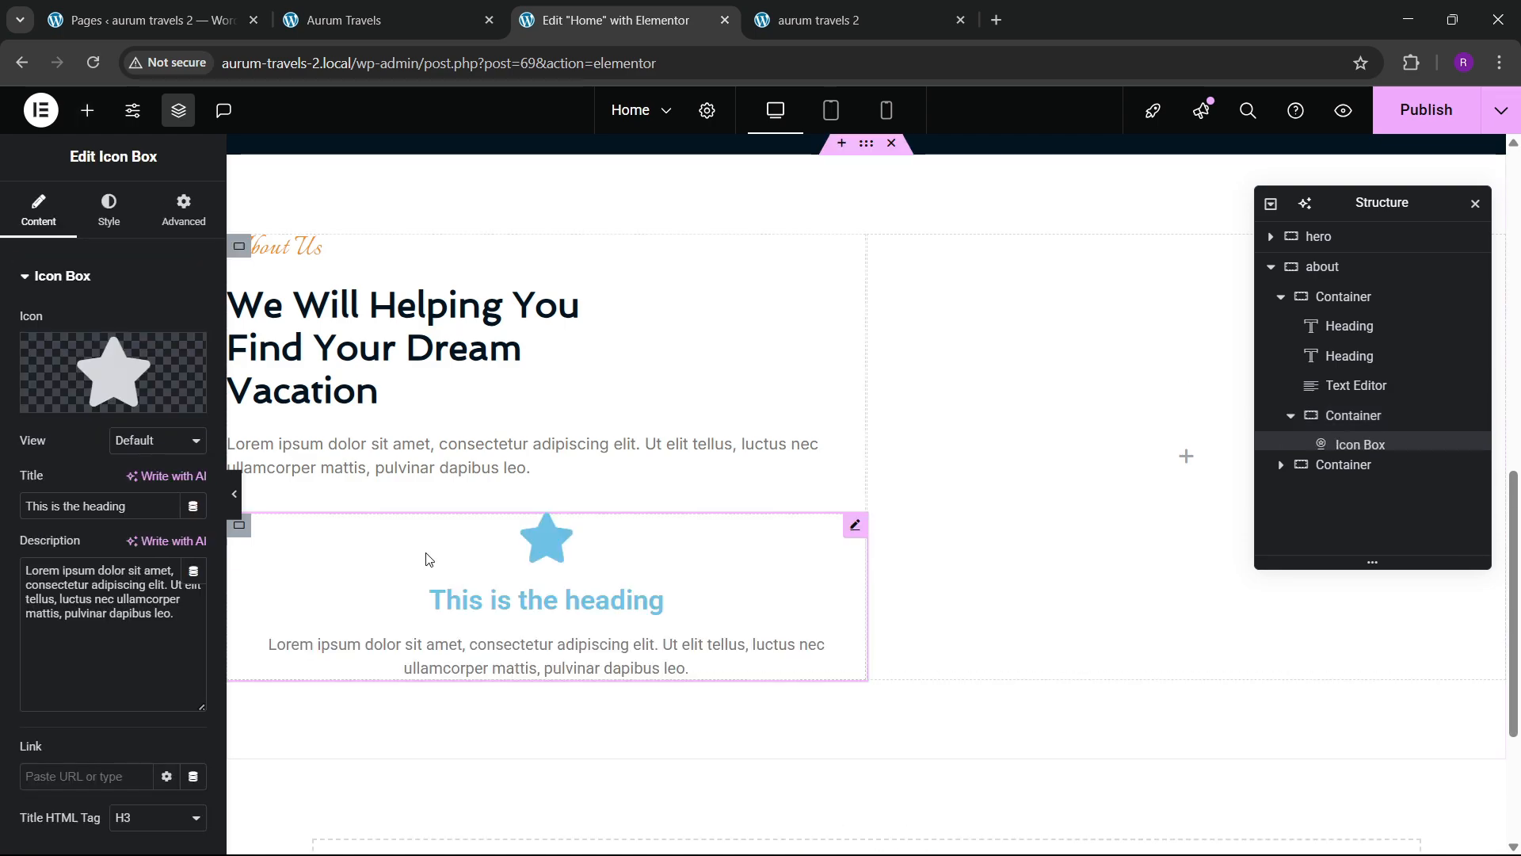
- Position the icon left of the title with middle vertical alignment, then open the icon library
{"action": "left_click", "coordinate": [109, 210]}
{"action": "left_click", "coordinate": [141, 323]}
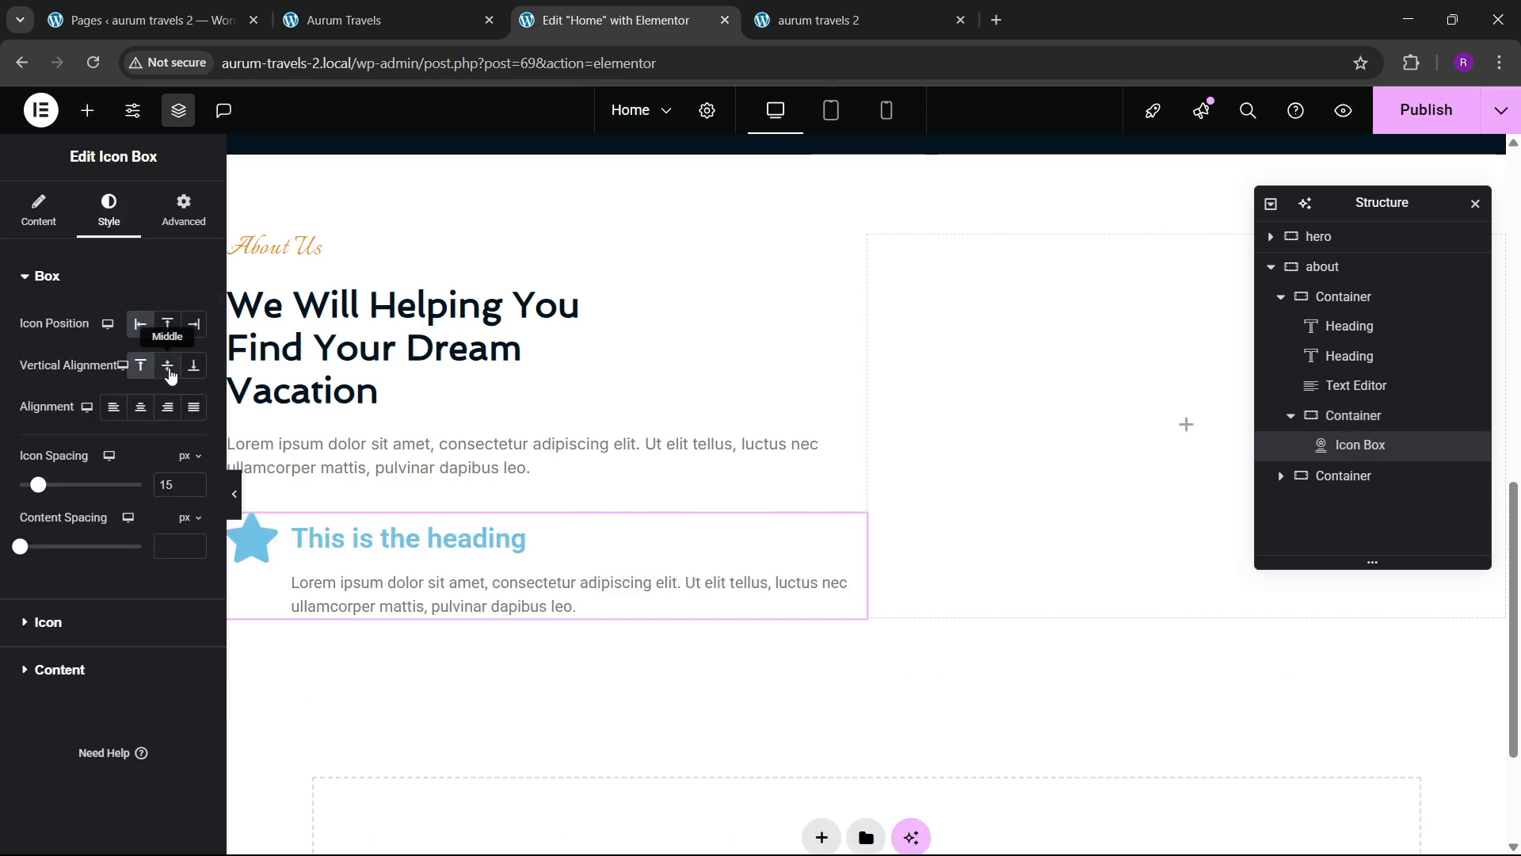
{"action": "left_click", "coordinate": [167, 365]}
{"action": "left_click", "coordinate": [38, 210]}
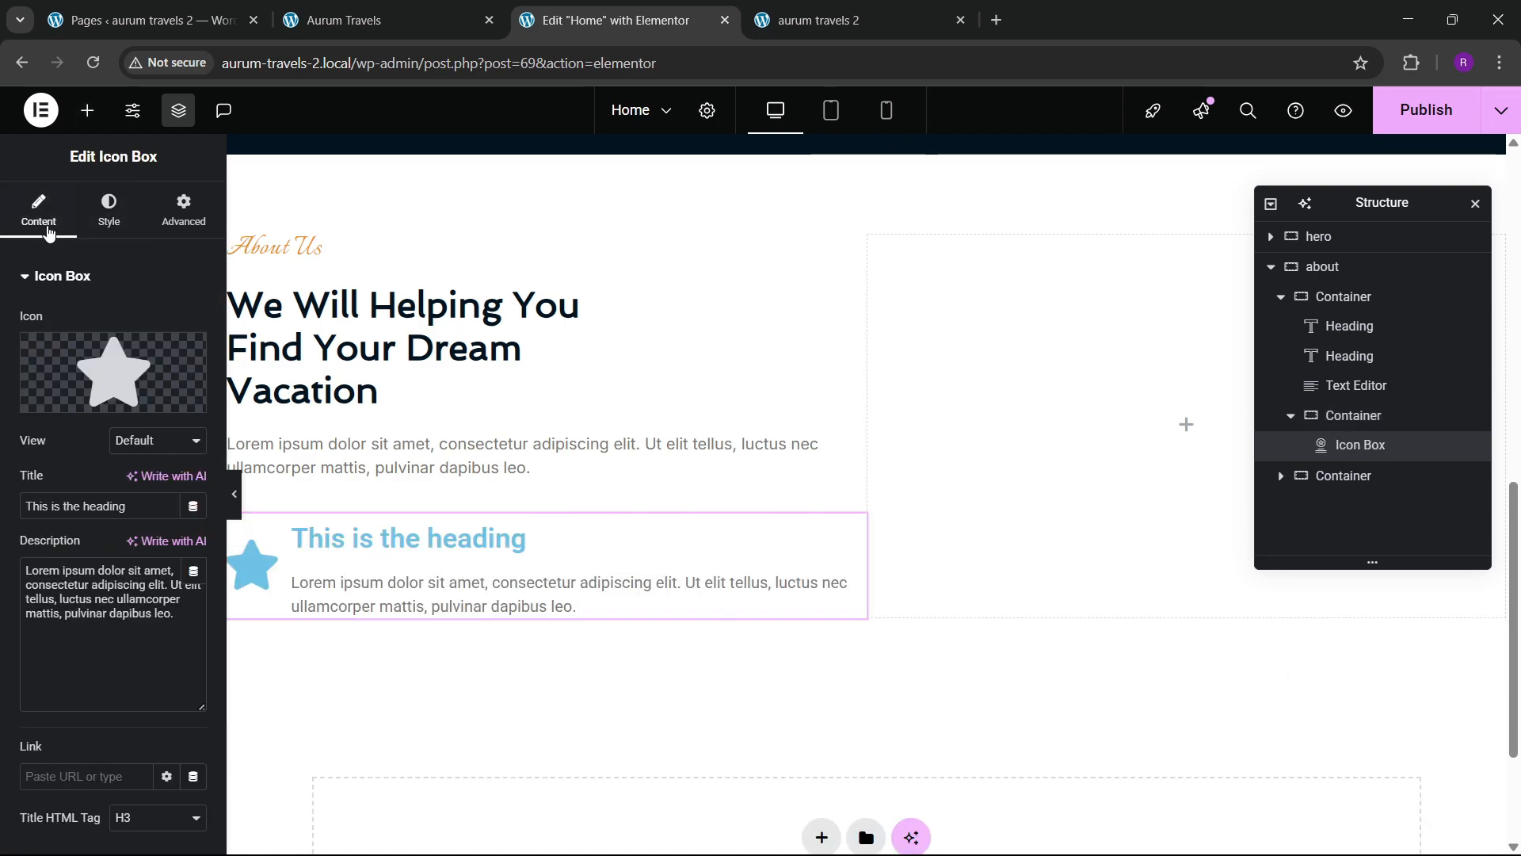
{"action": "left_click", "coordinate": [408, 7]}
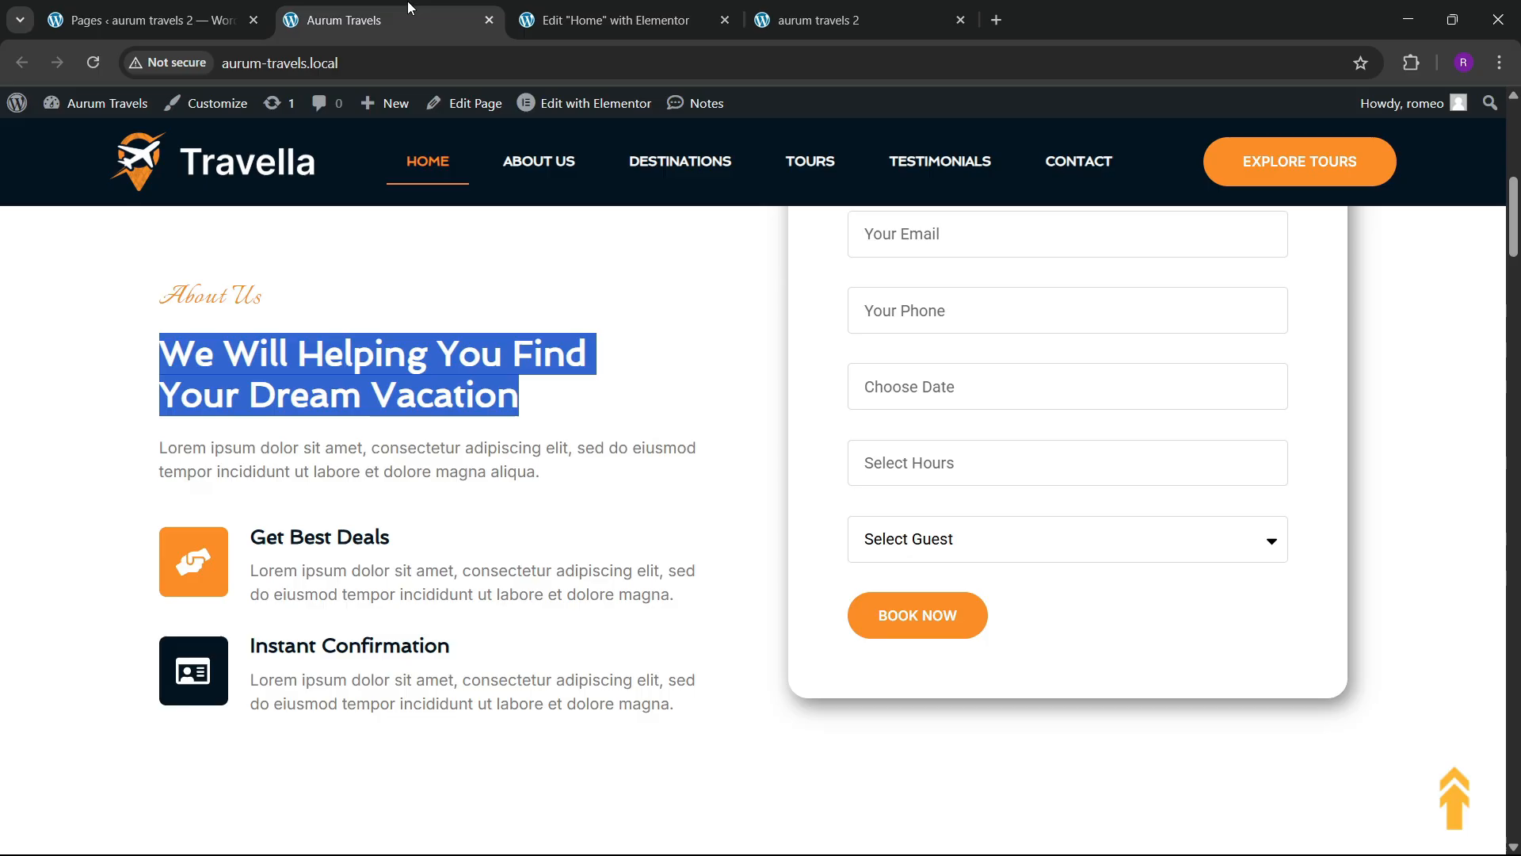
{"action": "left_click", "coordinate": [715, 7]}
{"action": "left_click", "coordinate": [113, 380]}
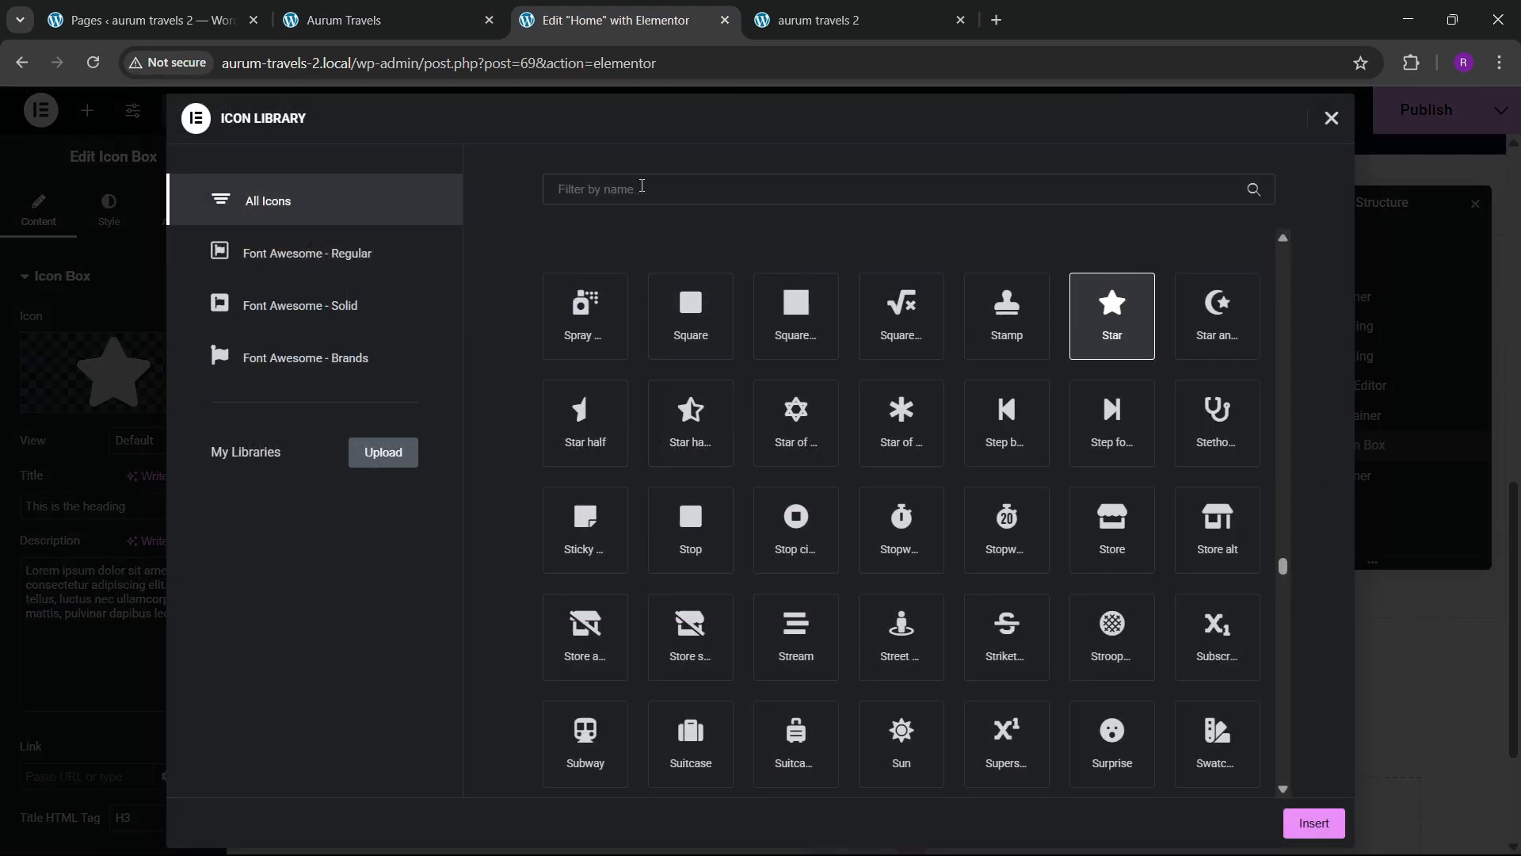
- Insert the handshake icon found by searching 'hand' in the icon library
{"action": "type", "text": "hand"}
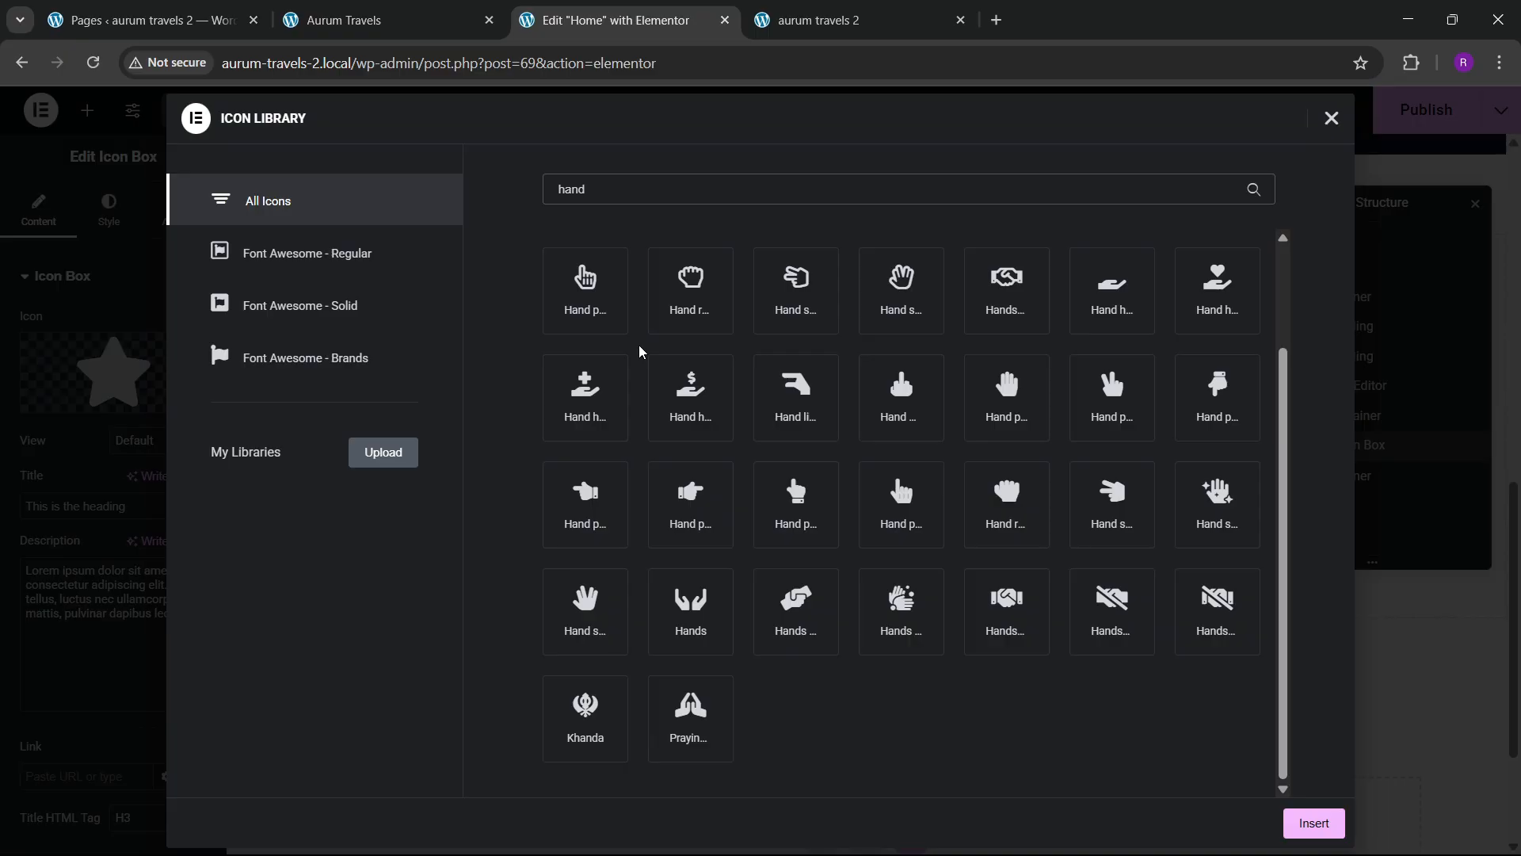
{"action": "left_click", "coordinate": [798, 600]}
{"action": "left_click", "coordinate": [1313, 822]}
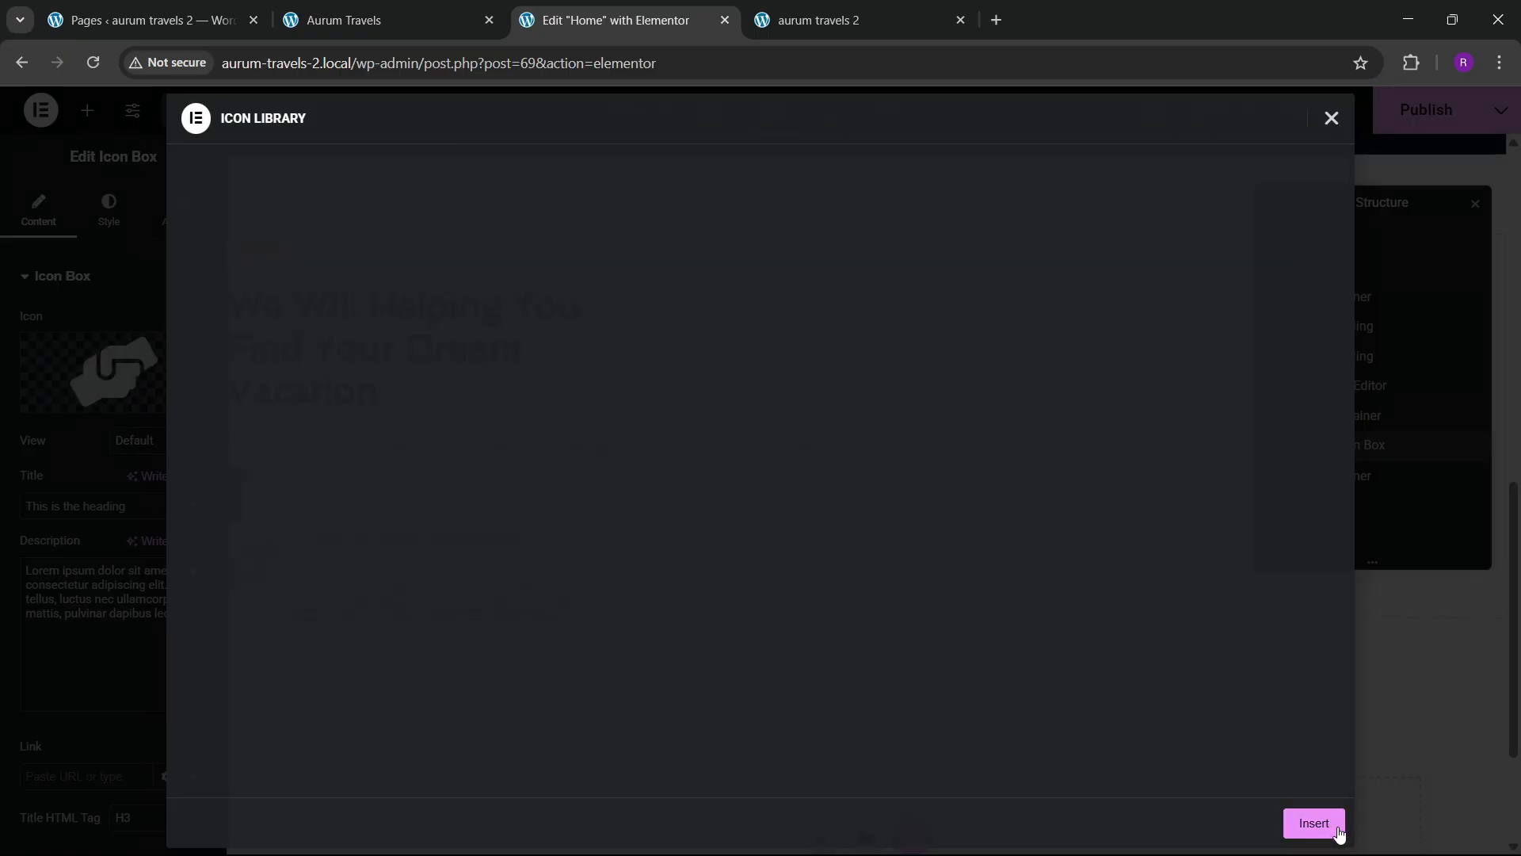
{"action": "left_click", "coordinate": [451, 12]}
{"action": "left_click", "coordinate": [592, 22]}
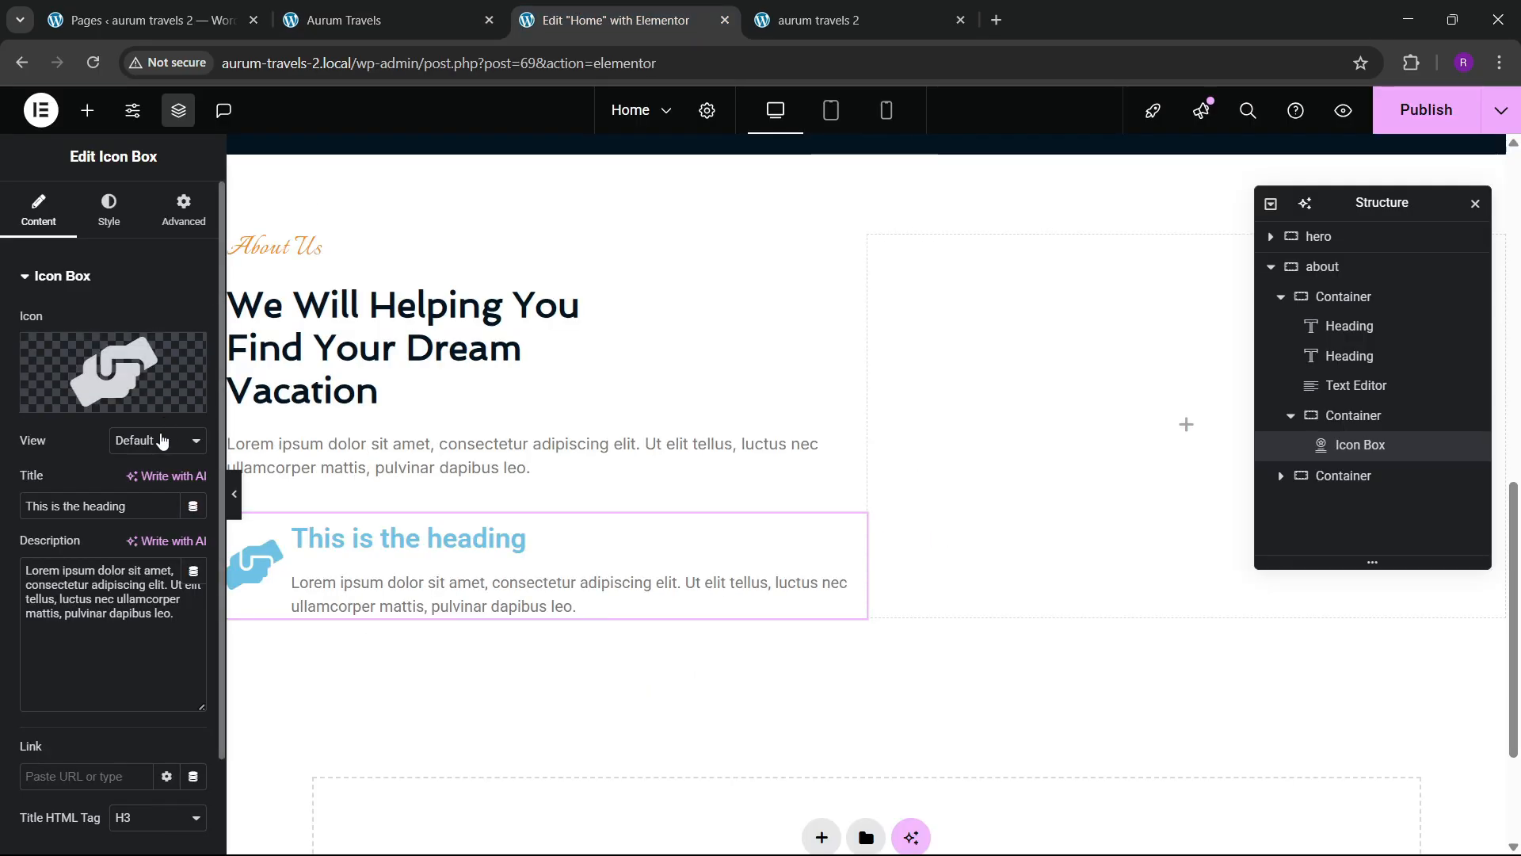
- Set the icon view to Stacked with a Rounded background shape
{"action": "left_click", "coordinate": [158, 440]}
{"action": "left_click", "coordinate": [152, 488]}
{"action": "left_click", "coordinate": [152, 483]}
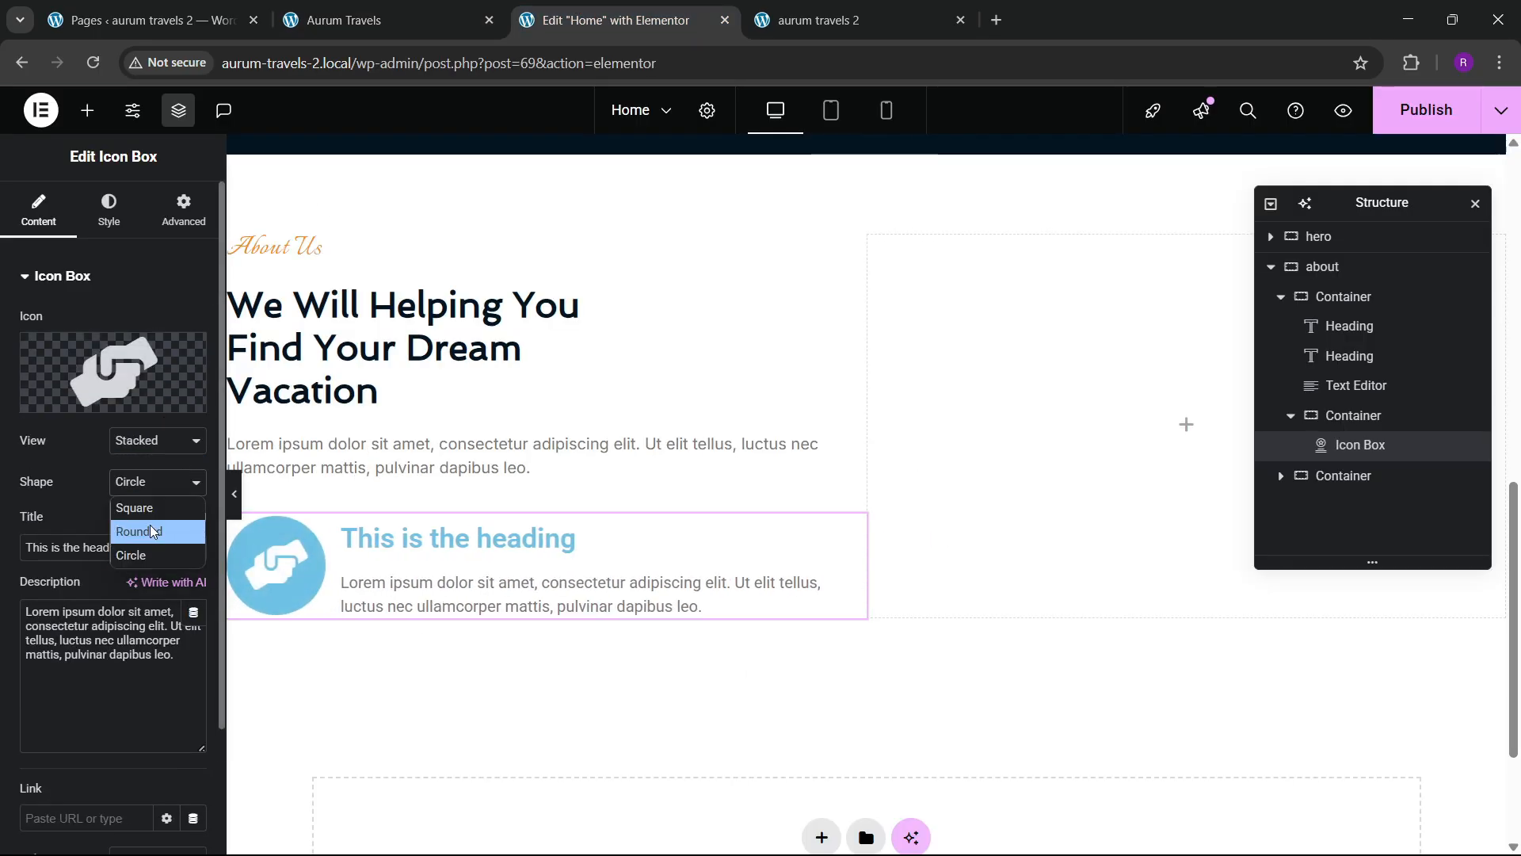
{"action": "left_click", "coordinate": [152, 531]}
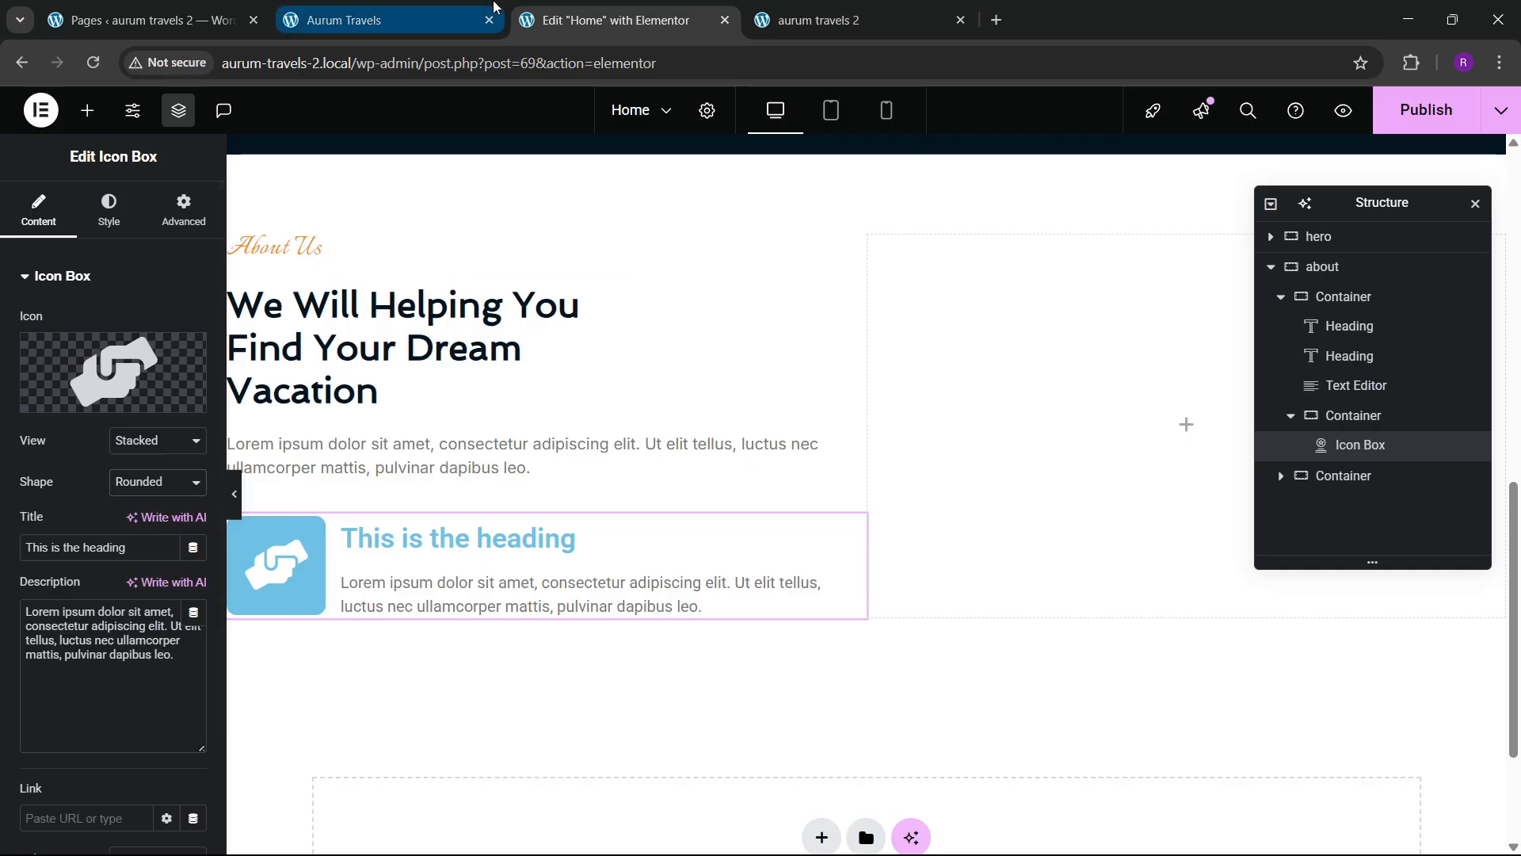
{"action": "left_click", "coordinate": [380, 20]}
{"action": "left_click", "coordinate": [555, 19]}
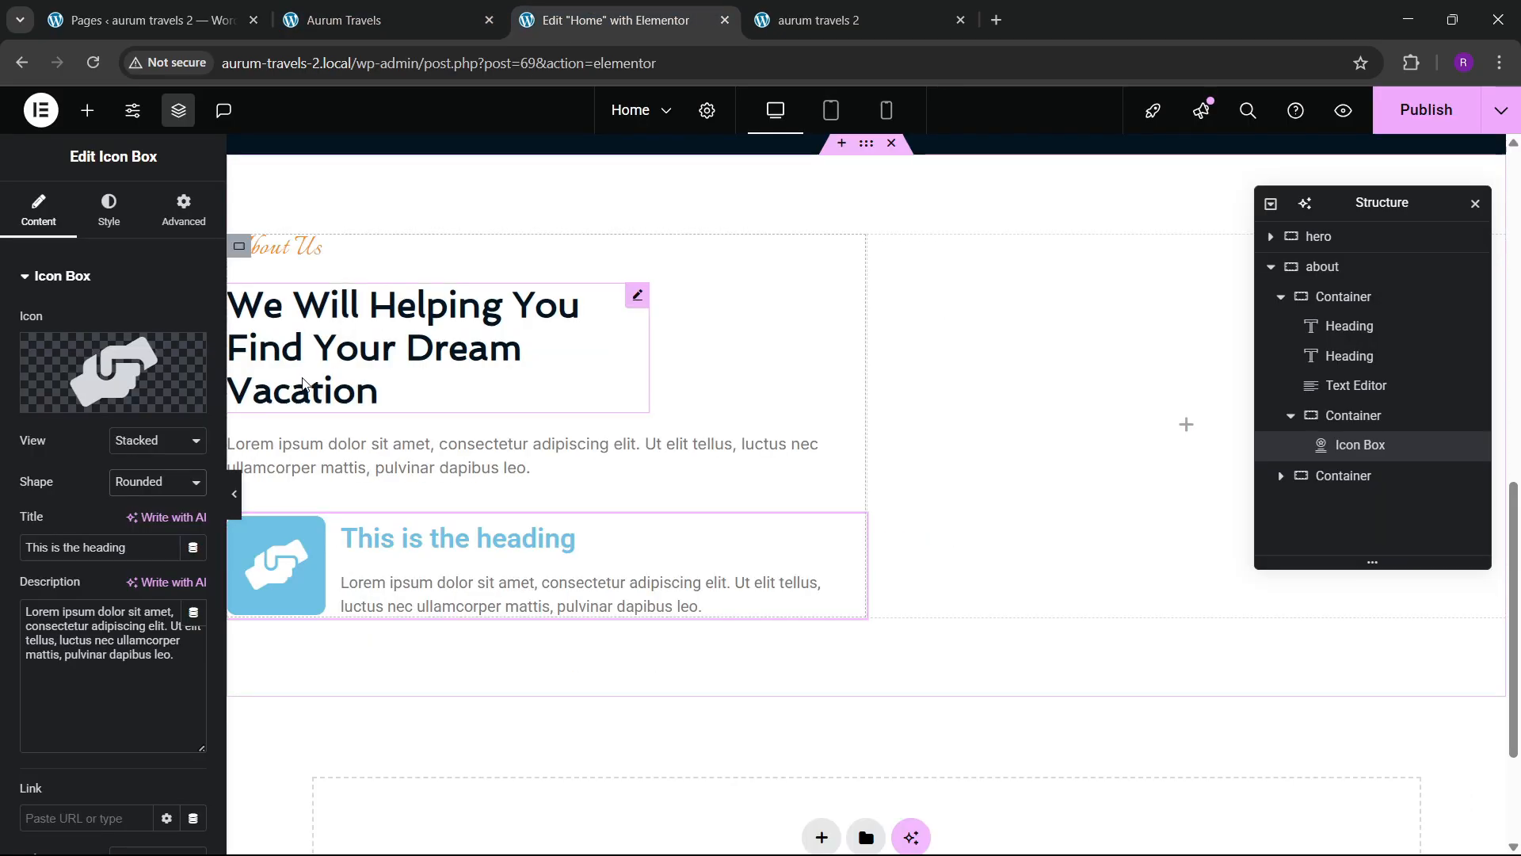
- Copy 'Get Best Deals' from the live site and paste it as the icon box title
{"action": "left_click", "coordinate": [438, 6]}
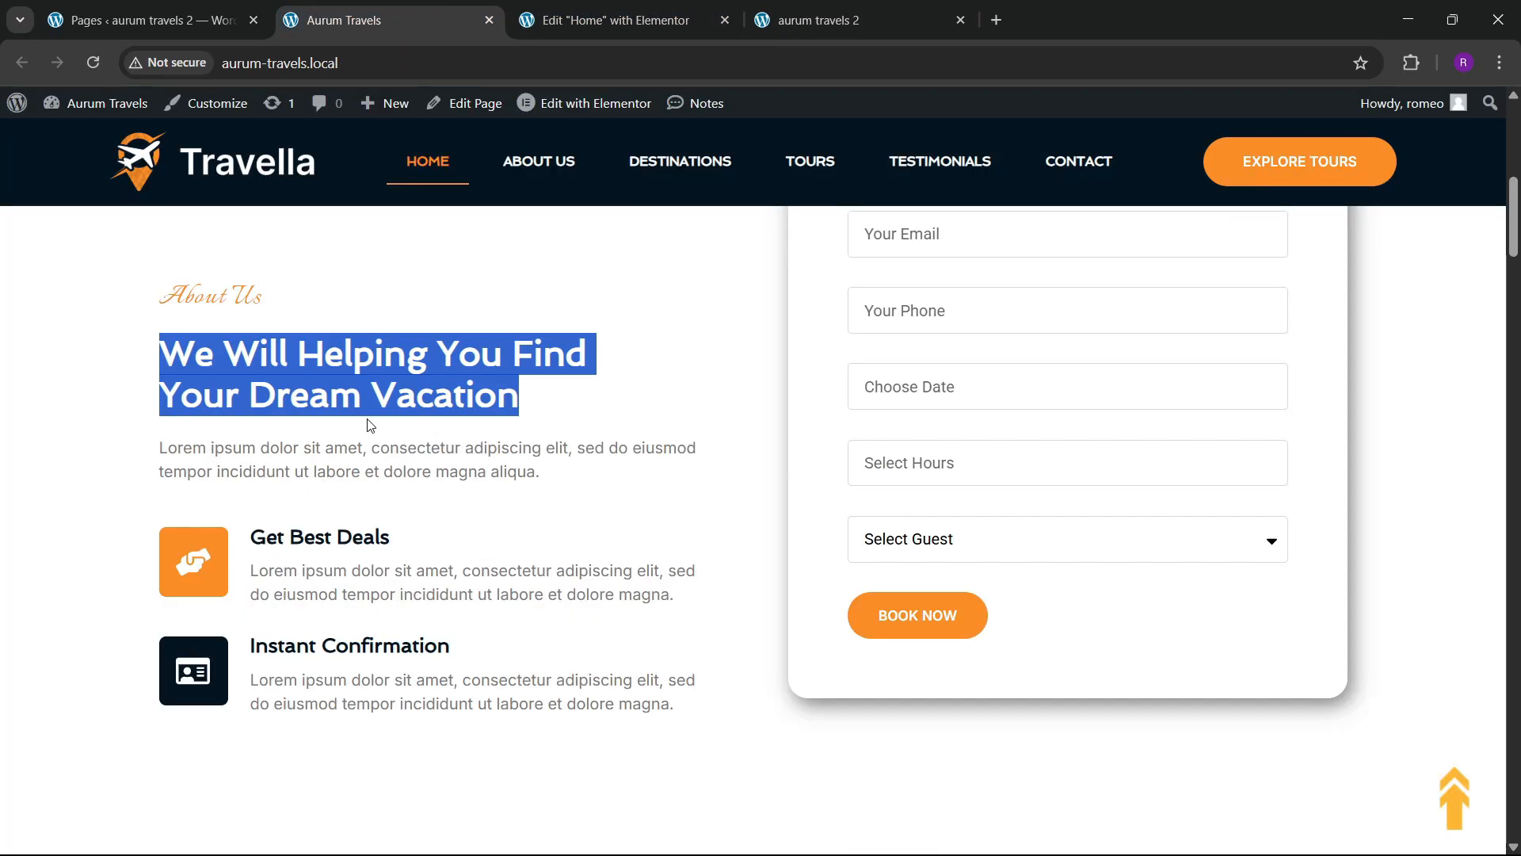
{"action": "left_click", "coordinate": [360, 523]}
{"action": "left_click_drag", "start_coordinate": [252, 543], "coordinate": [378, 541]}
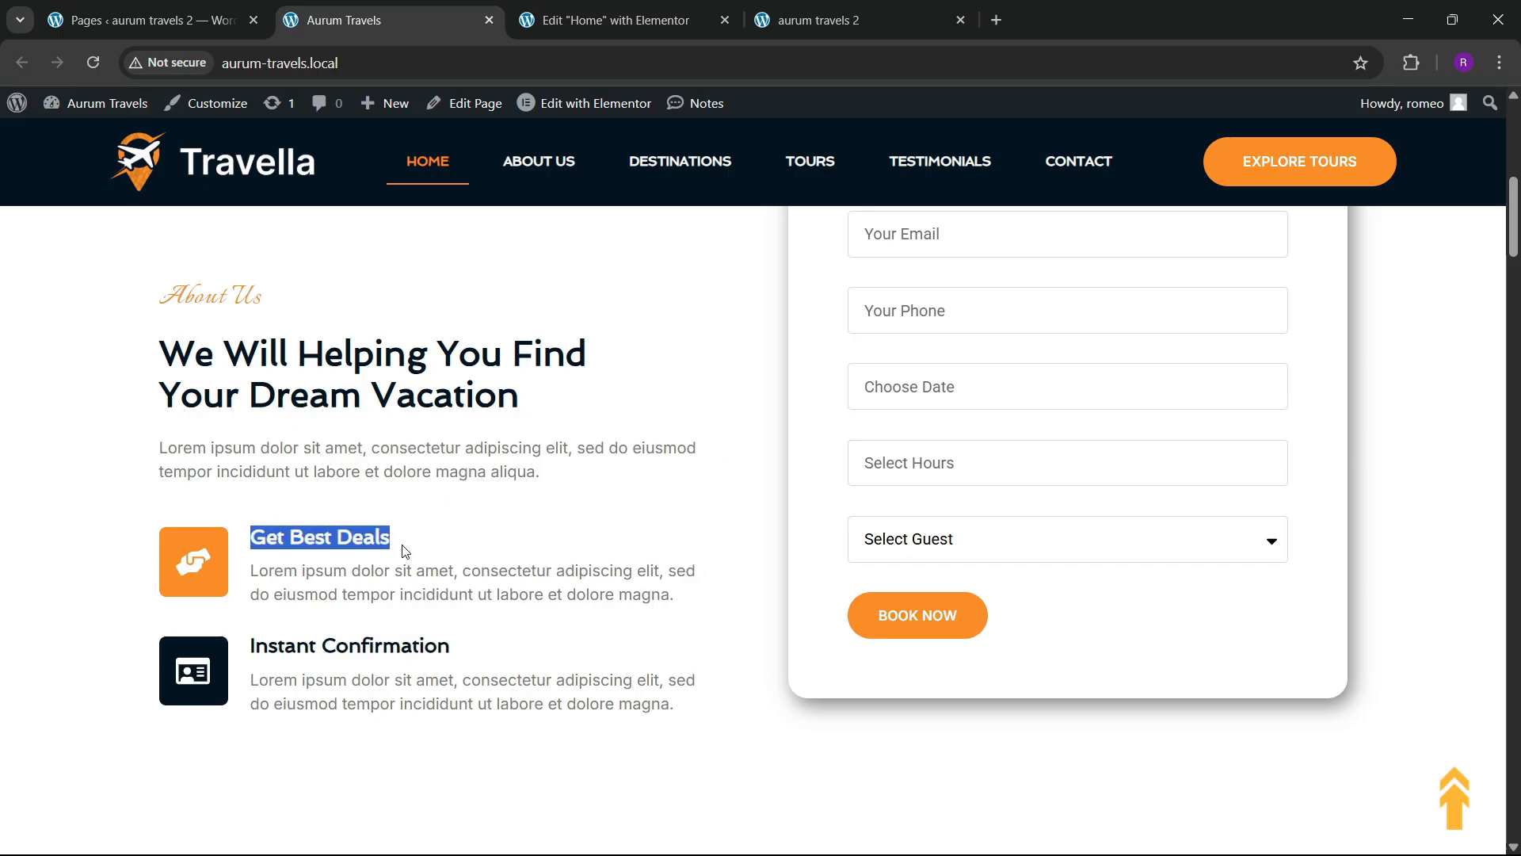
{"action": "left_click", "coordinate": [581, 6]}
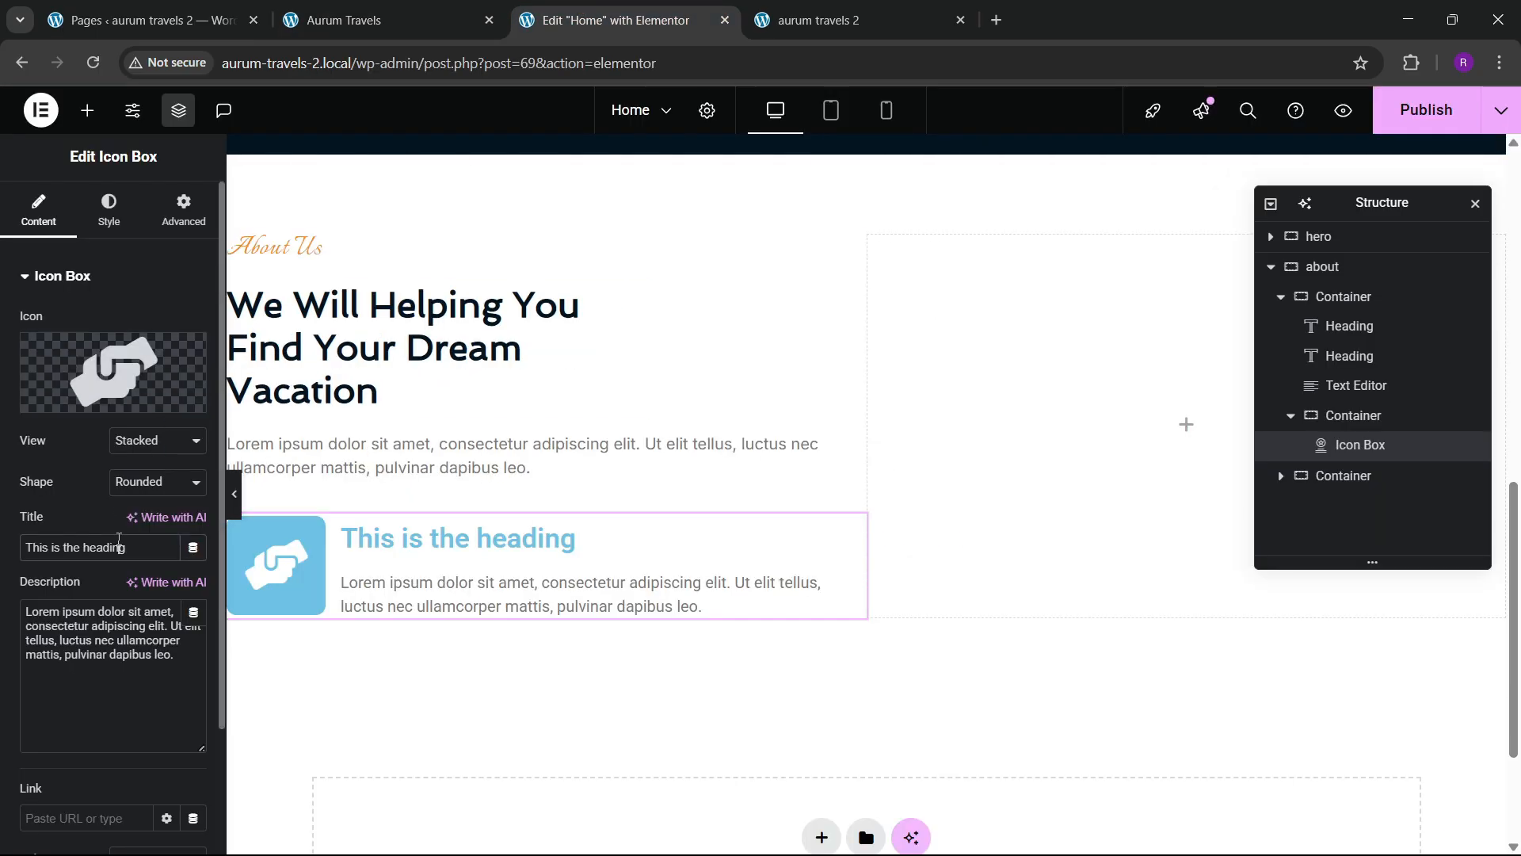
{"action": "triple_click", "coordinate": [119, 545]}
{"action": "type", "text": "Get Best Deals"}
{"action": "left_click", "coordinate": [291, 594]}
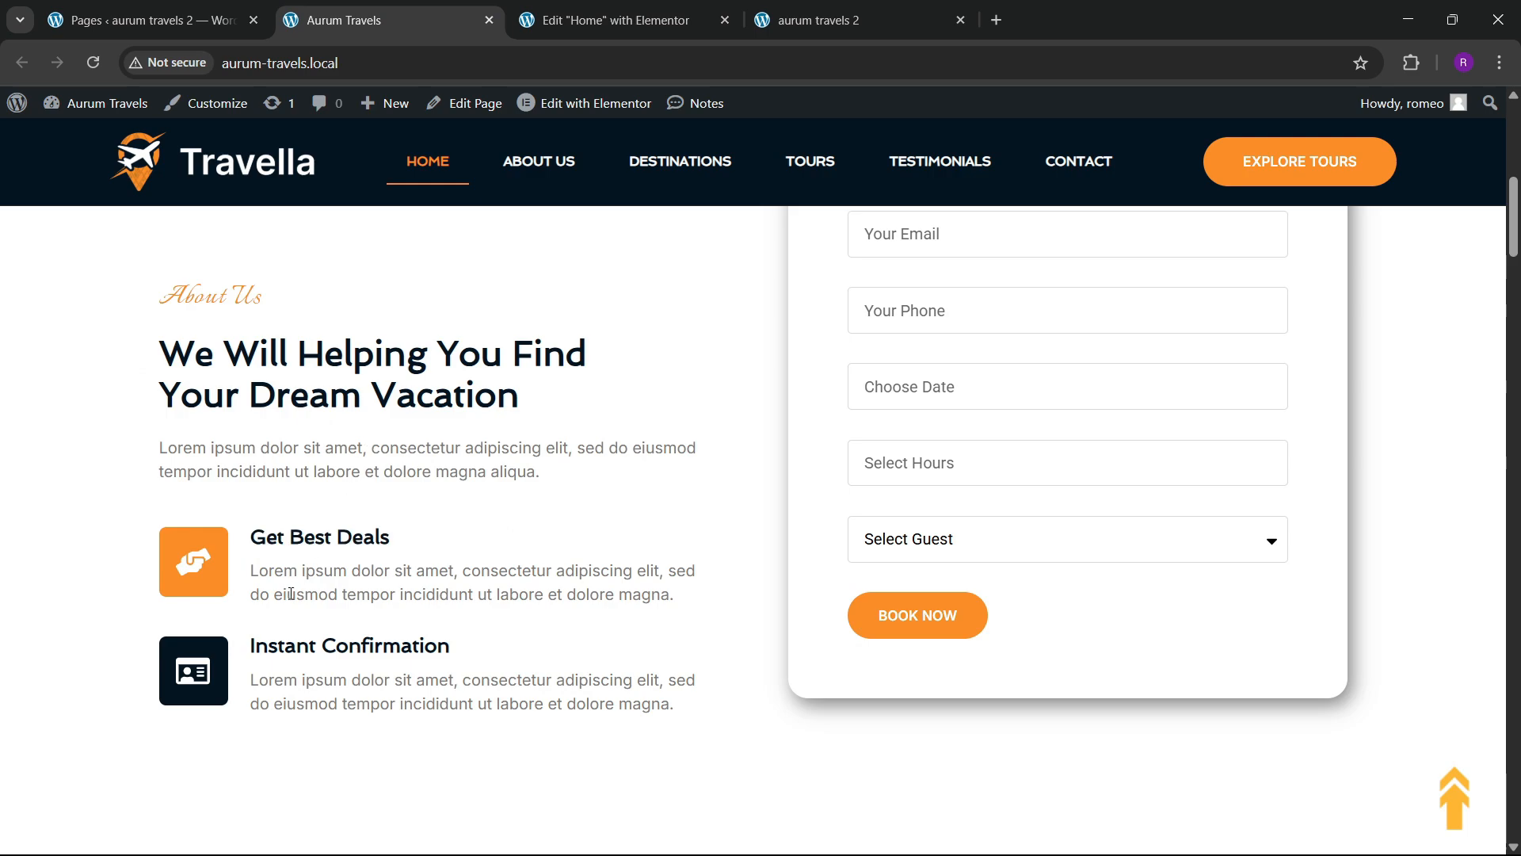
{"action": "left_click_drag", "start_coordinate": [251, 575], "coordinate": [689, 601]}
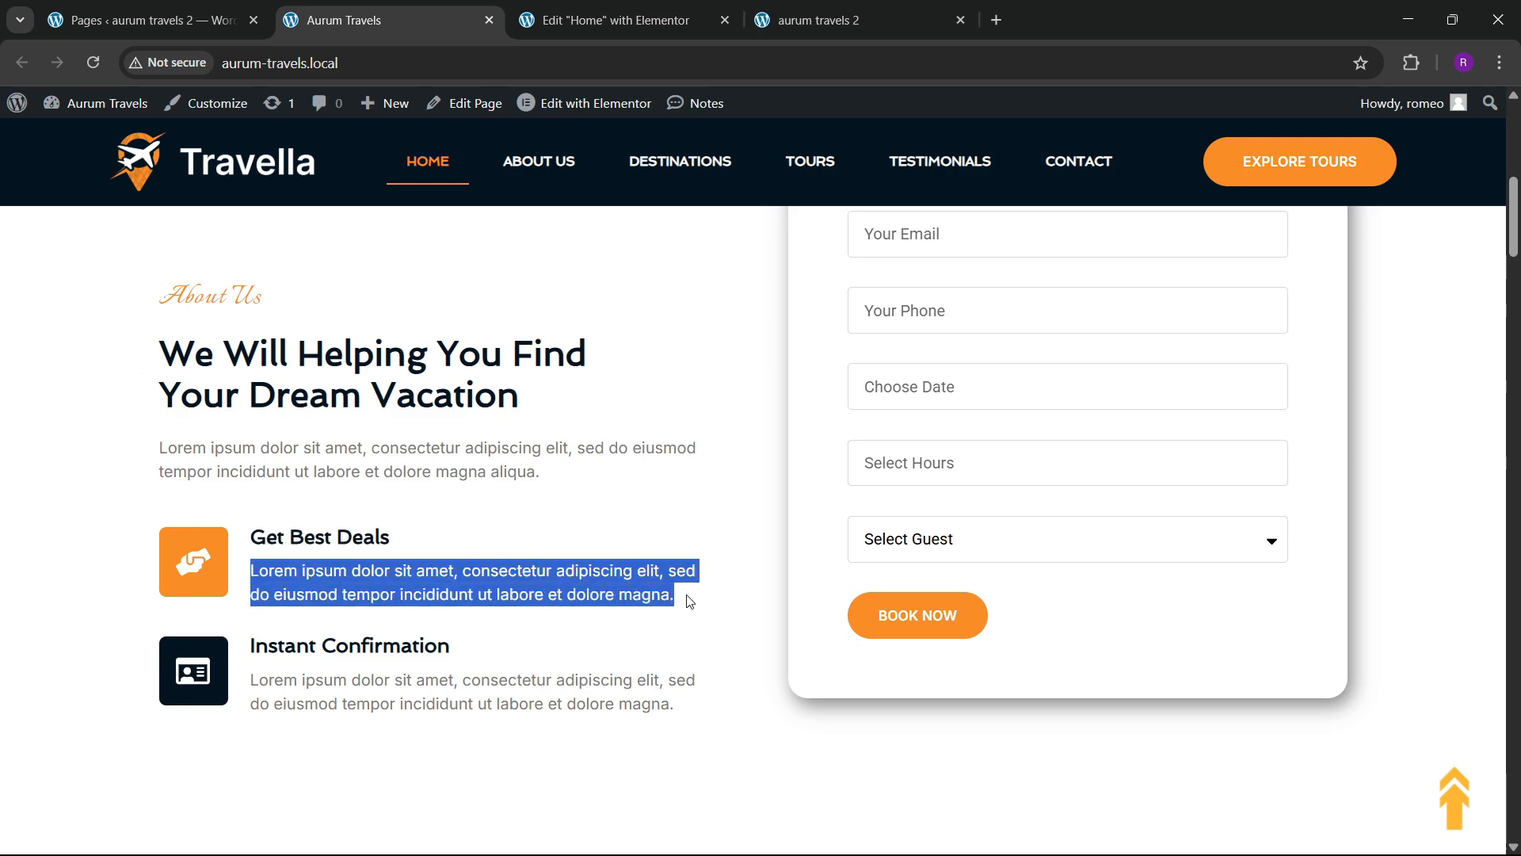
{"action": "left_click", "coordinate": [684, 10]}
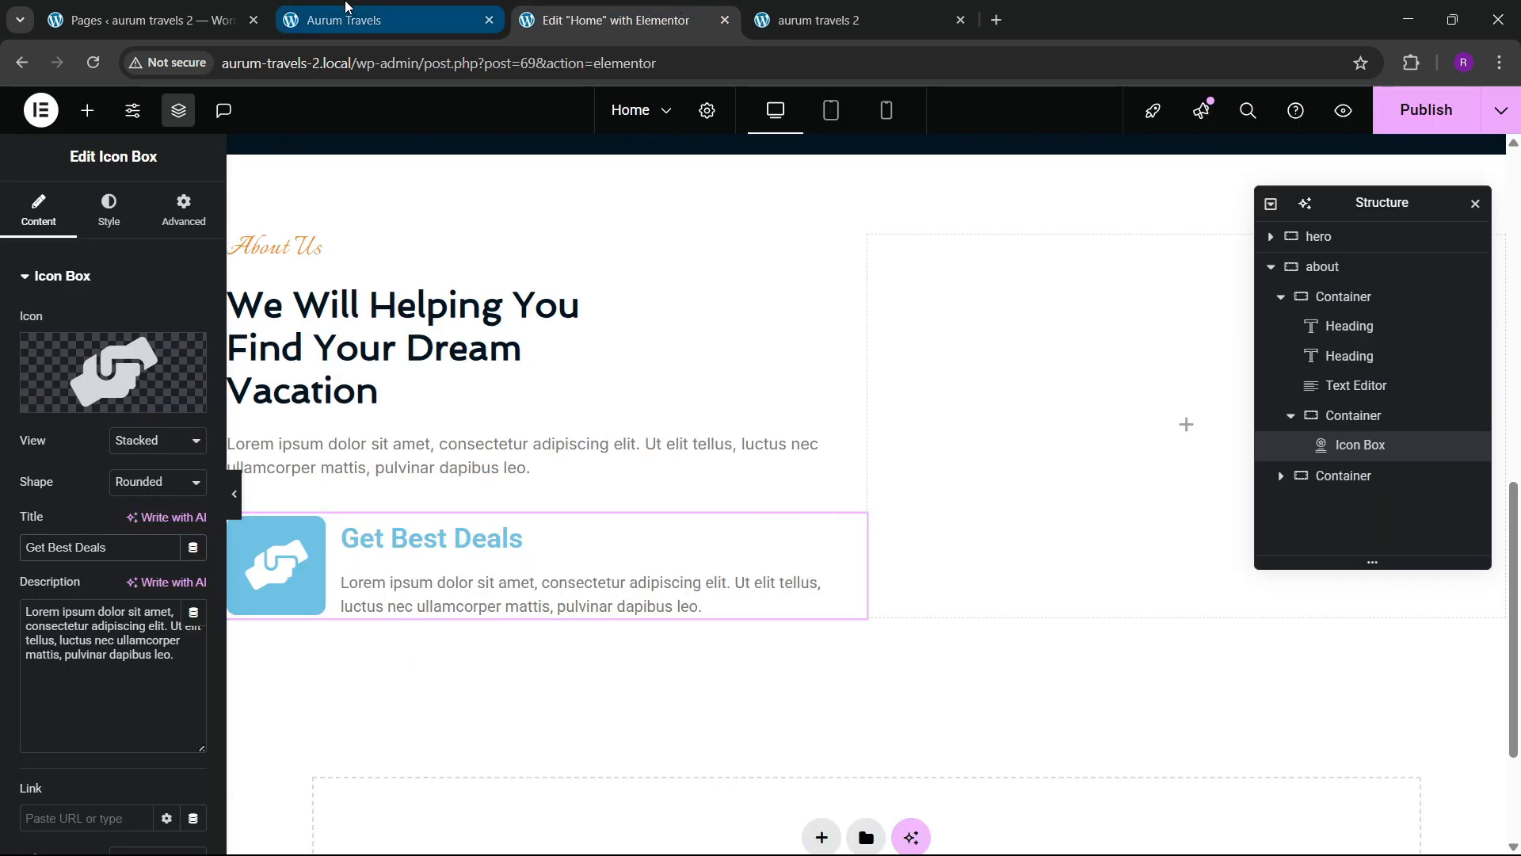
{"action": "left_click", "coordinate": [346, 8]}
{"action": "left_click", "coordinate": [610, 20]}
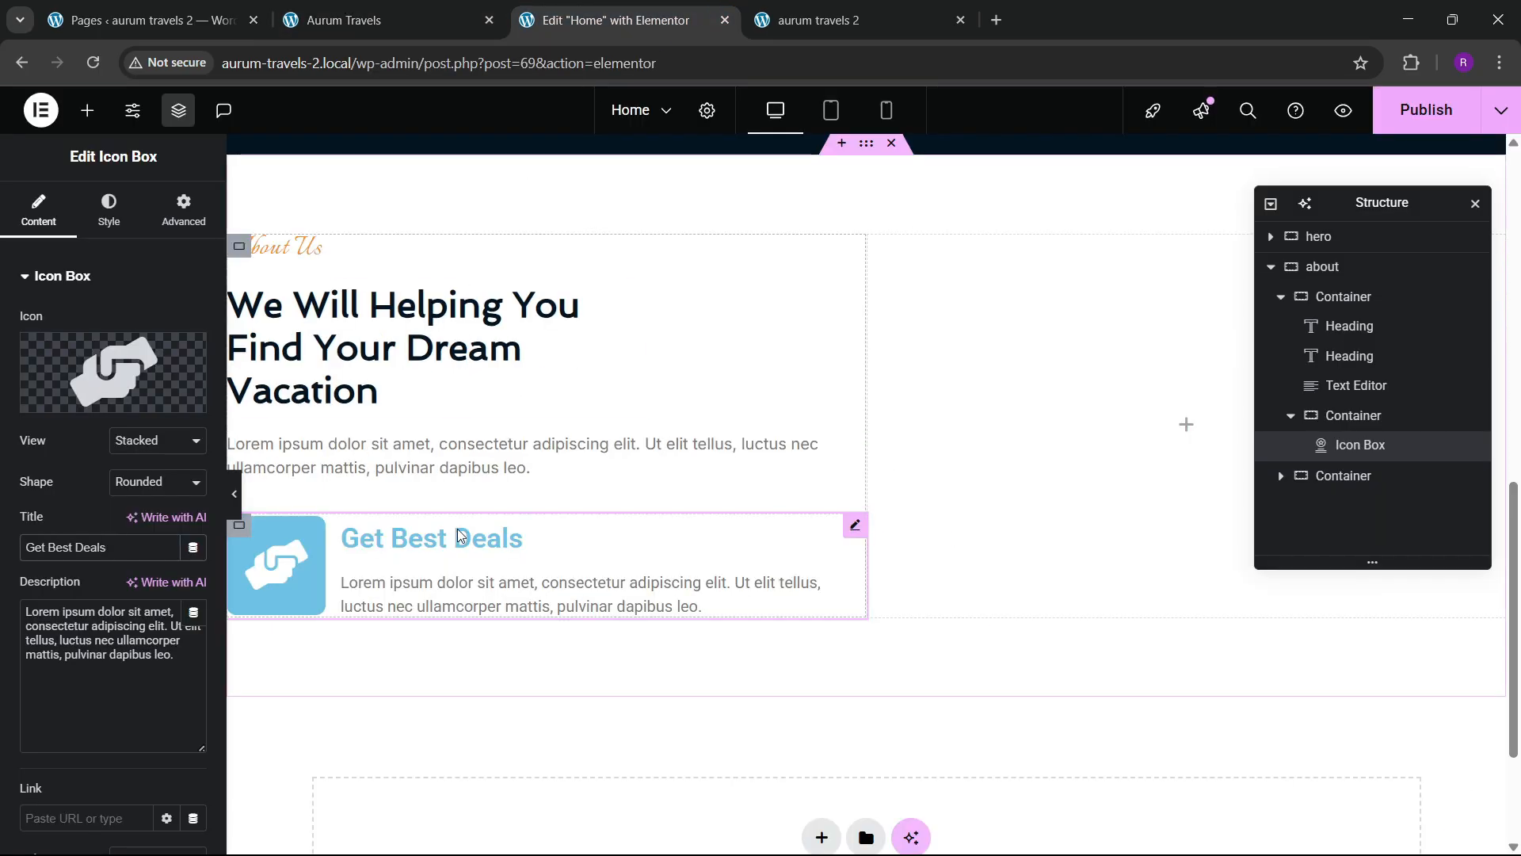
{"action": "left_click", "coordinate": [129, 228]}
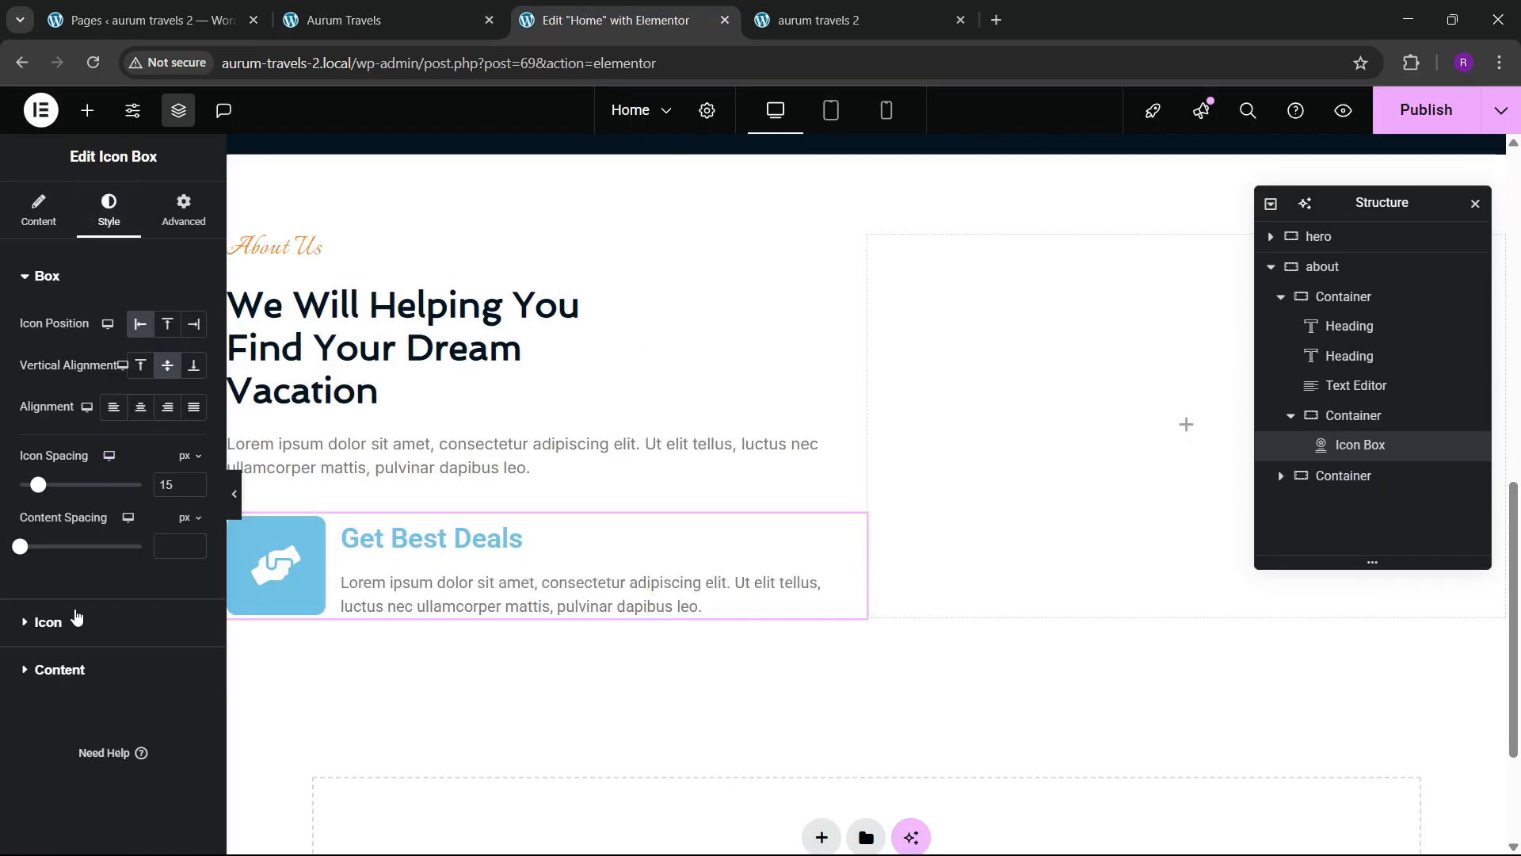
- Give the handshake icon a global orange background, white symbol, and 35 px size
{"action": "left_click", "coordinate": [79, 618]}
{"action": "left_click", "coordinate": [164, 412]}
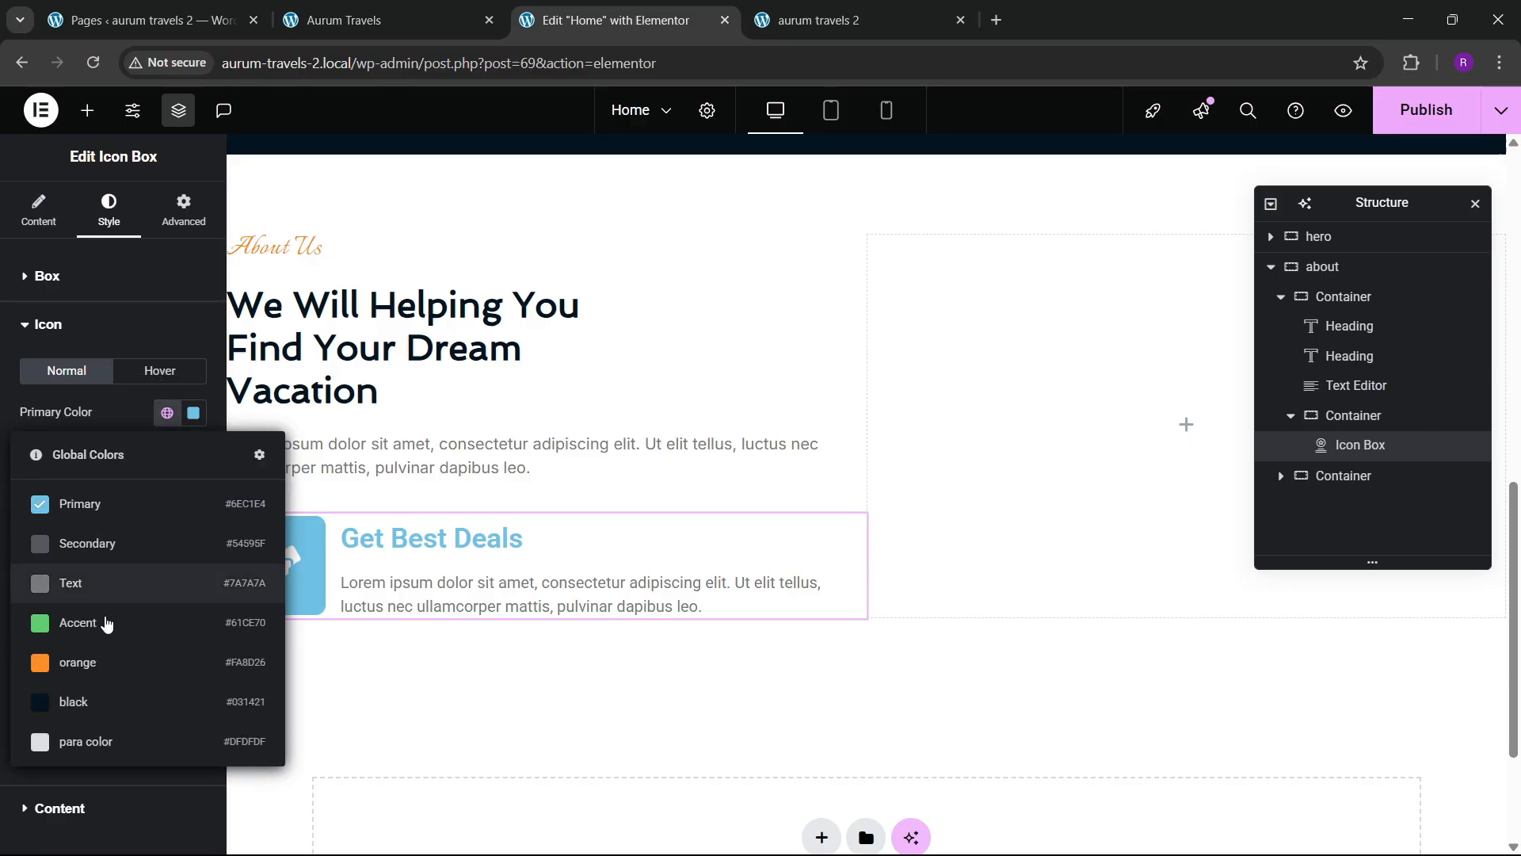
{"action": "left_click", "coordinate": [105, 662]}
{"action": "left_click", "coordinate": [193, 454]}
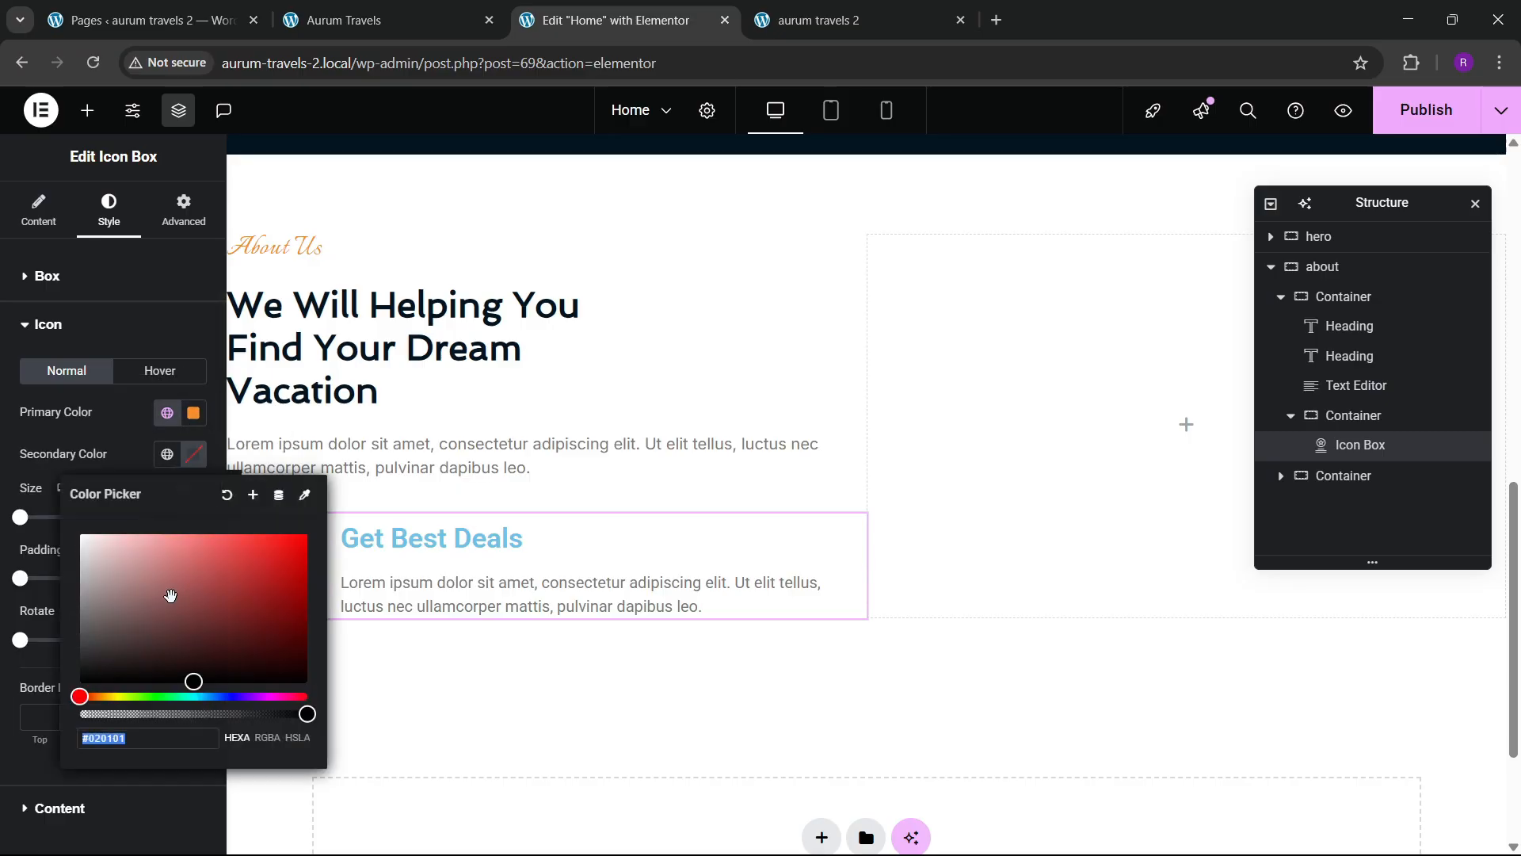
{"action": "left_click", "coordinate": [97, 455]}
{"action": "left_click", "coordinate": [193, 513]}
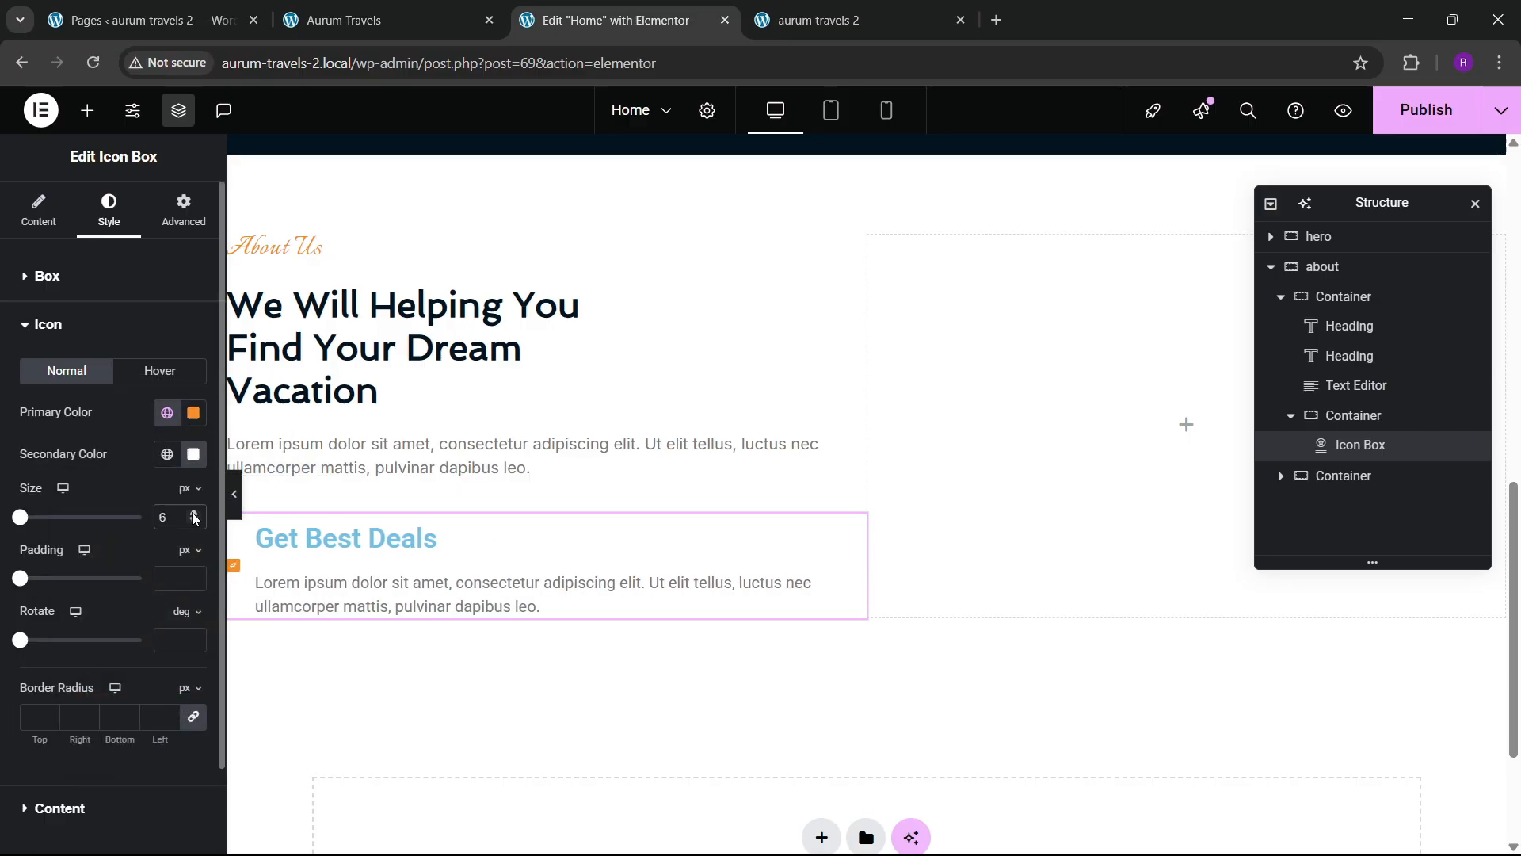
{"action": "left_click", "coordinate": [193, 513]}
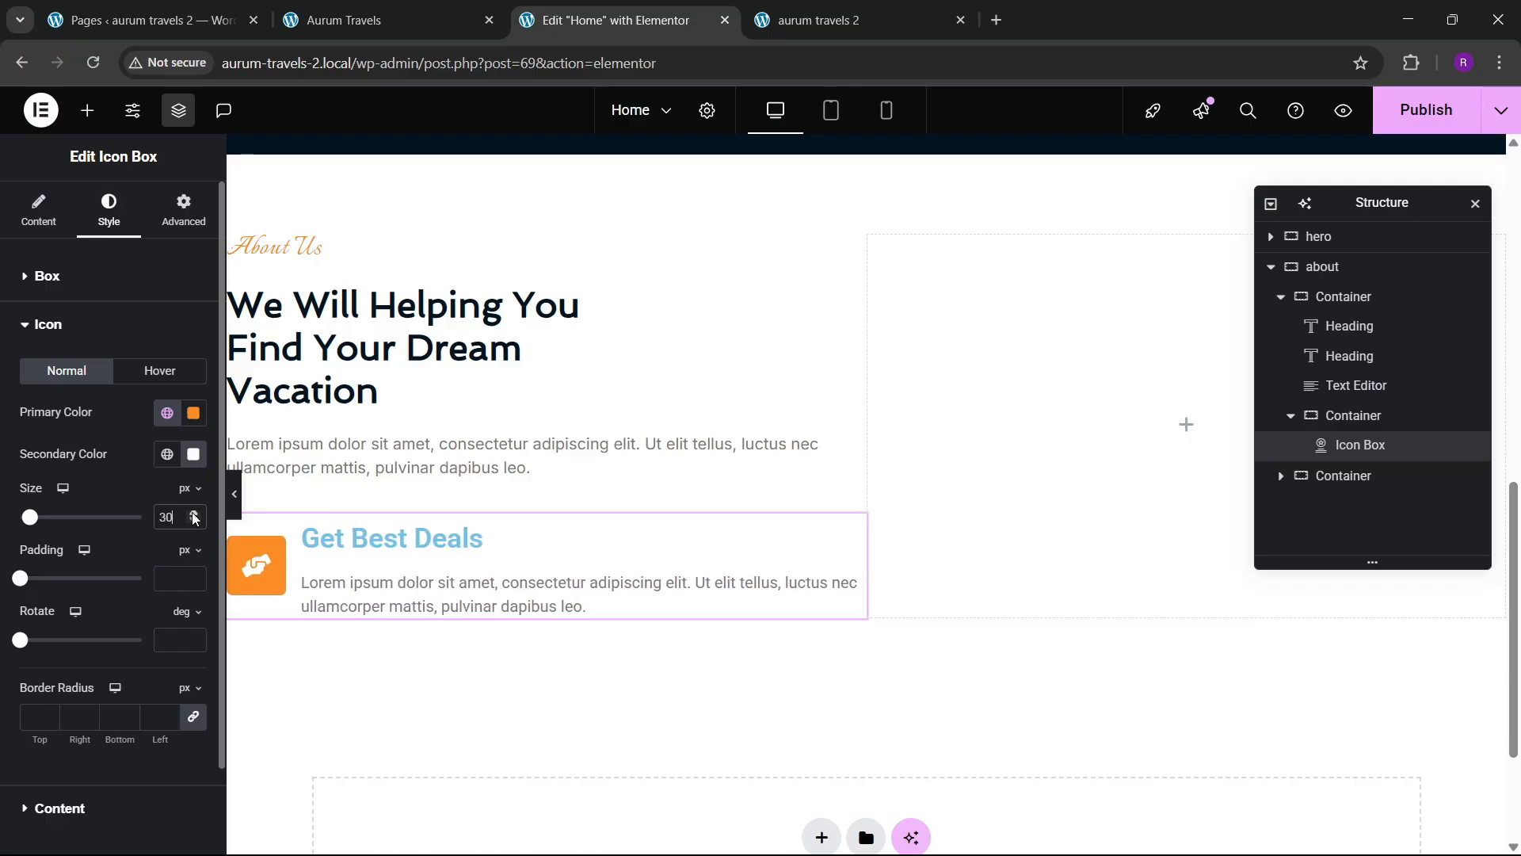
{"action": "left_click", "coordinate": [193, 514]}
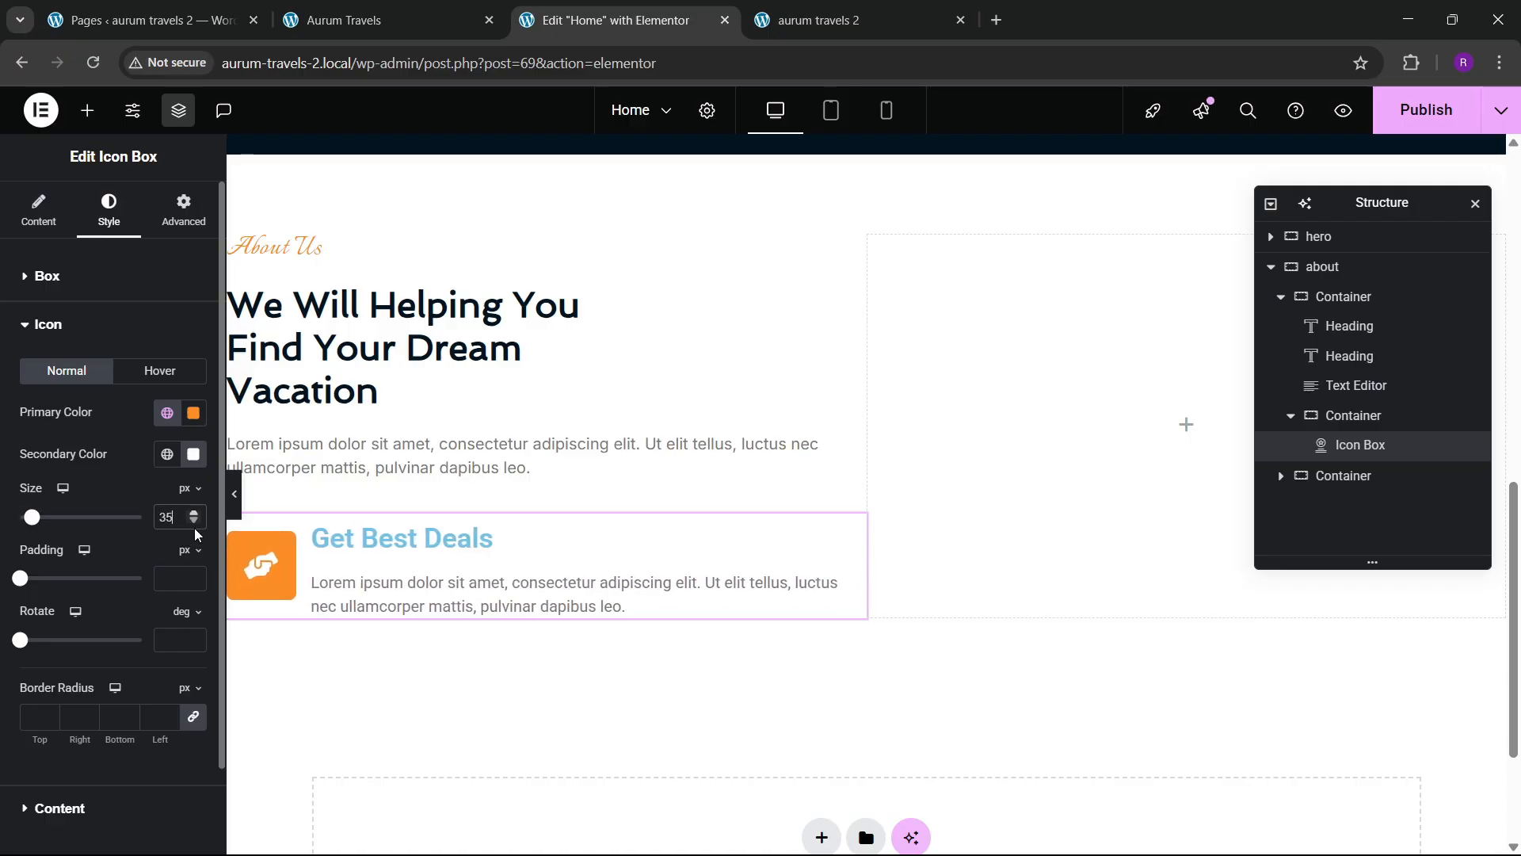
{"action": "left_click", "coordinate": [387, 11]}
{"action": "left_click", "coordinate": [610, 19]}
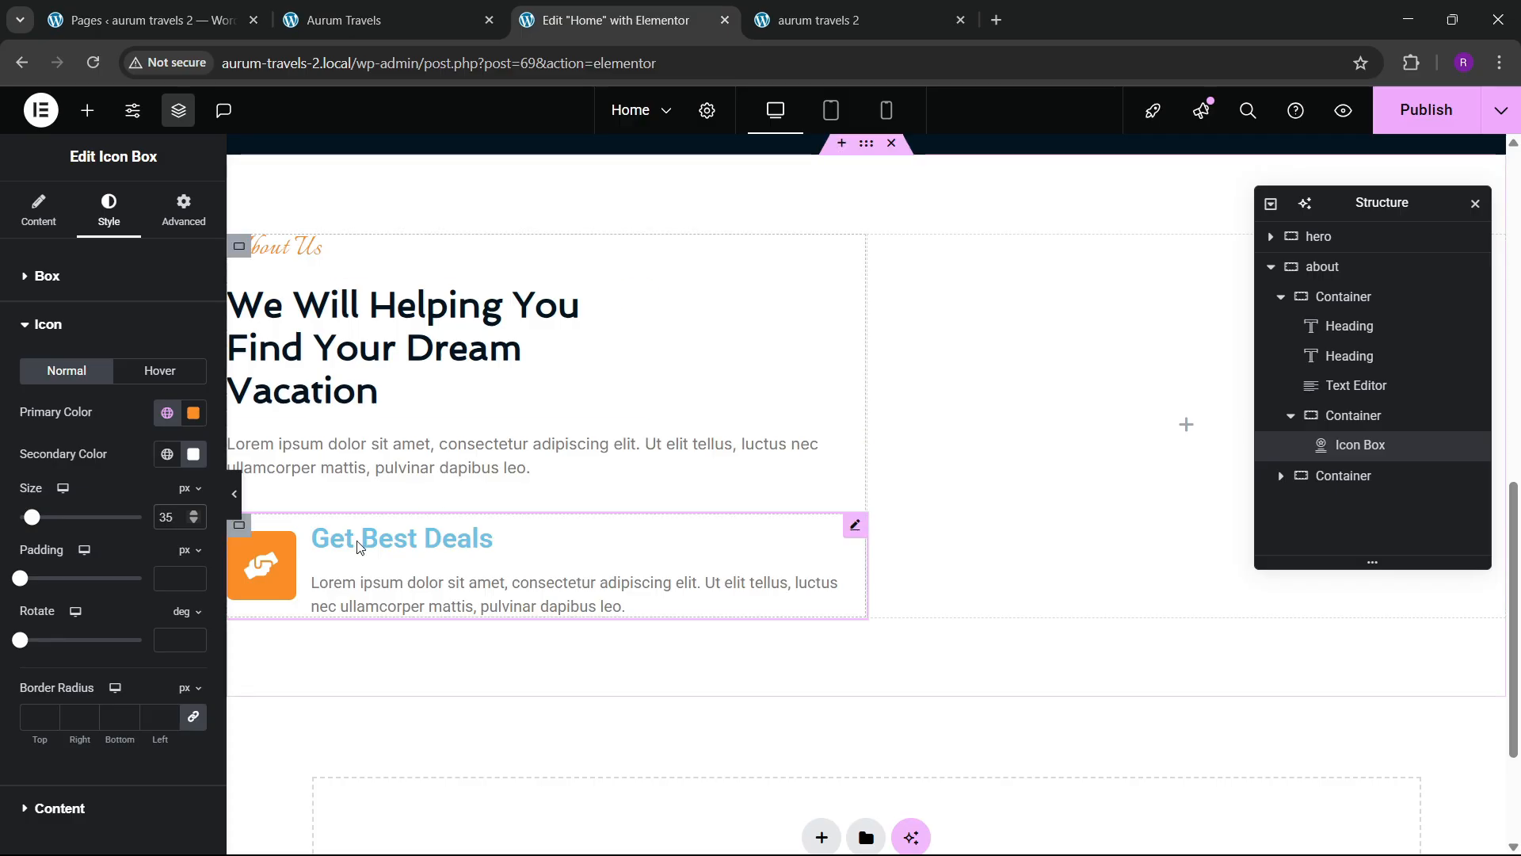
{"action": "scroll", "coordinate": [68, 605], "scroll_direction": "down", "scroll_amount": 1}
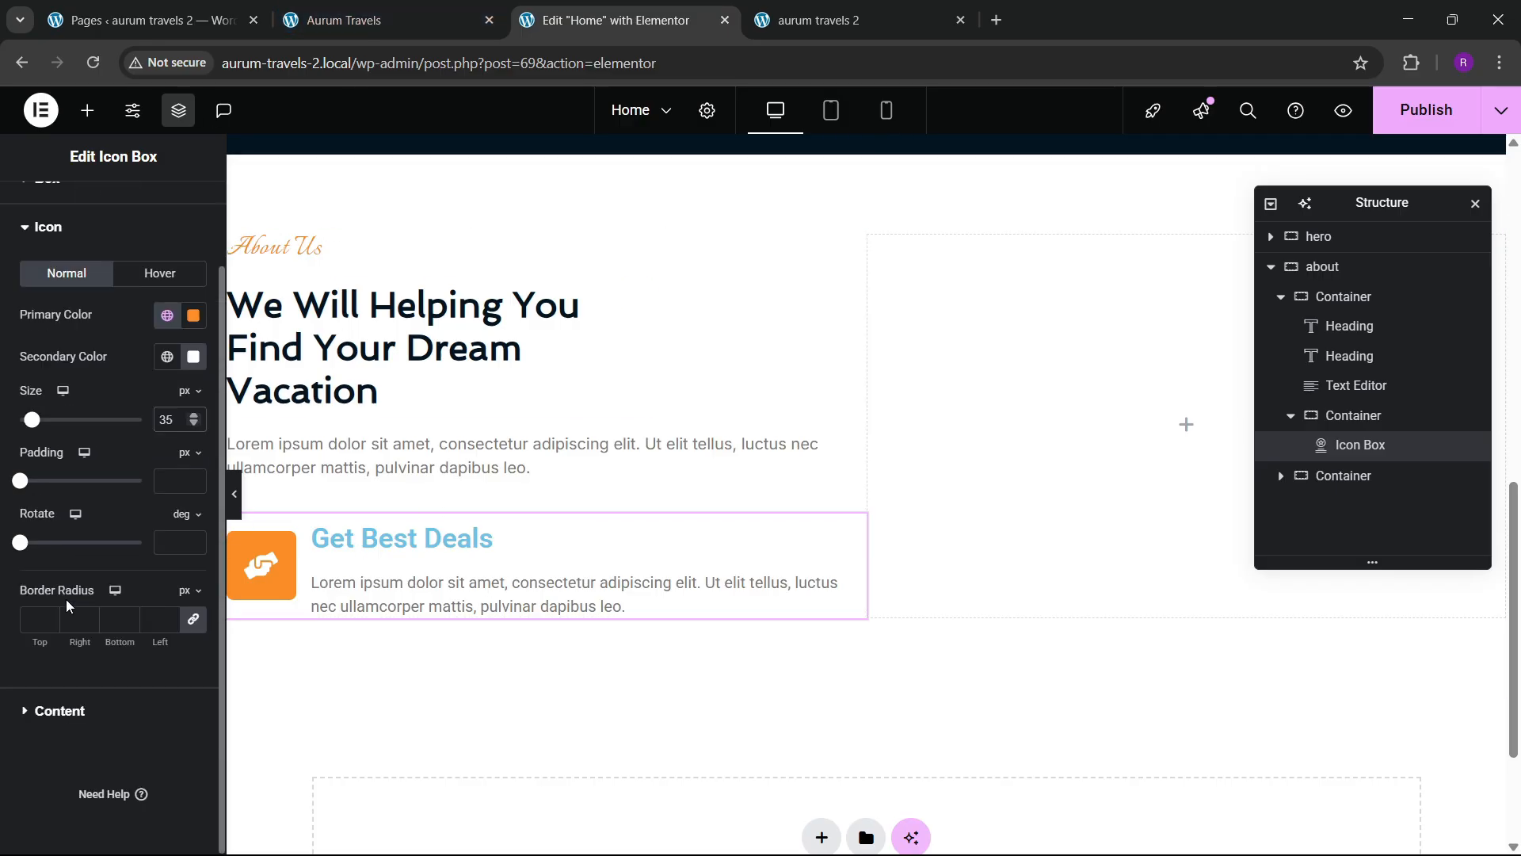
{"action": "left_click", "coordinate": [79, 717]}
- Make the title black and try the Inter font, adjusting its size from 18 to 20 px
{"action": "left_click", "coordinate": [167, 414]}
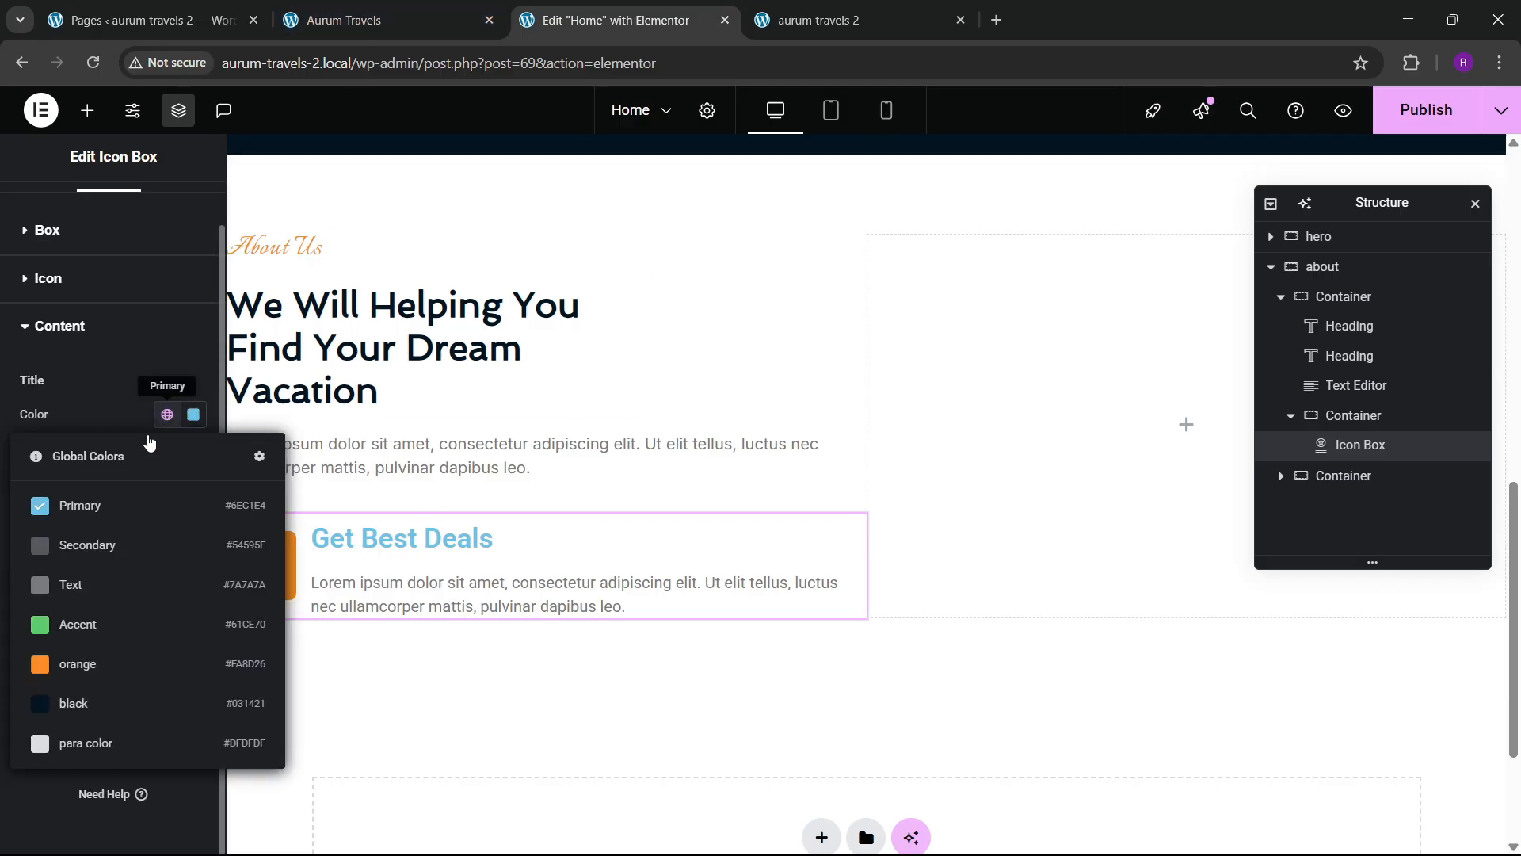
{"action": "left_click", "coordinate": [79, 703]}
{"action": "left_click", "coordinate": [194, 457]}
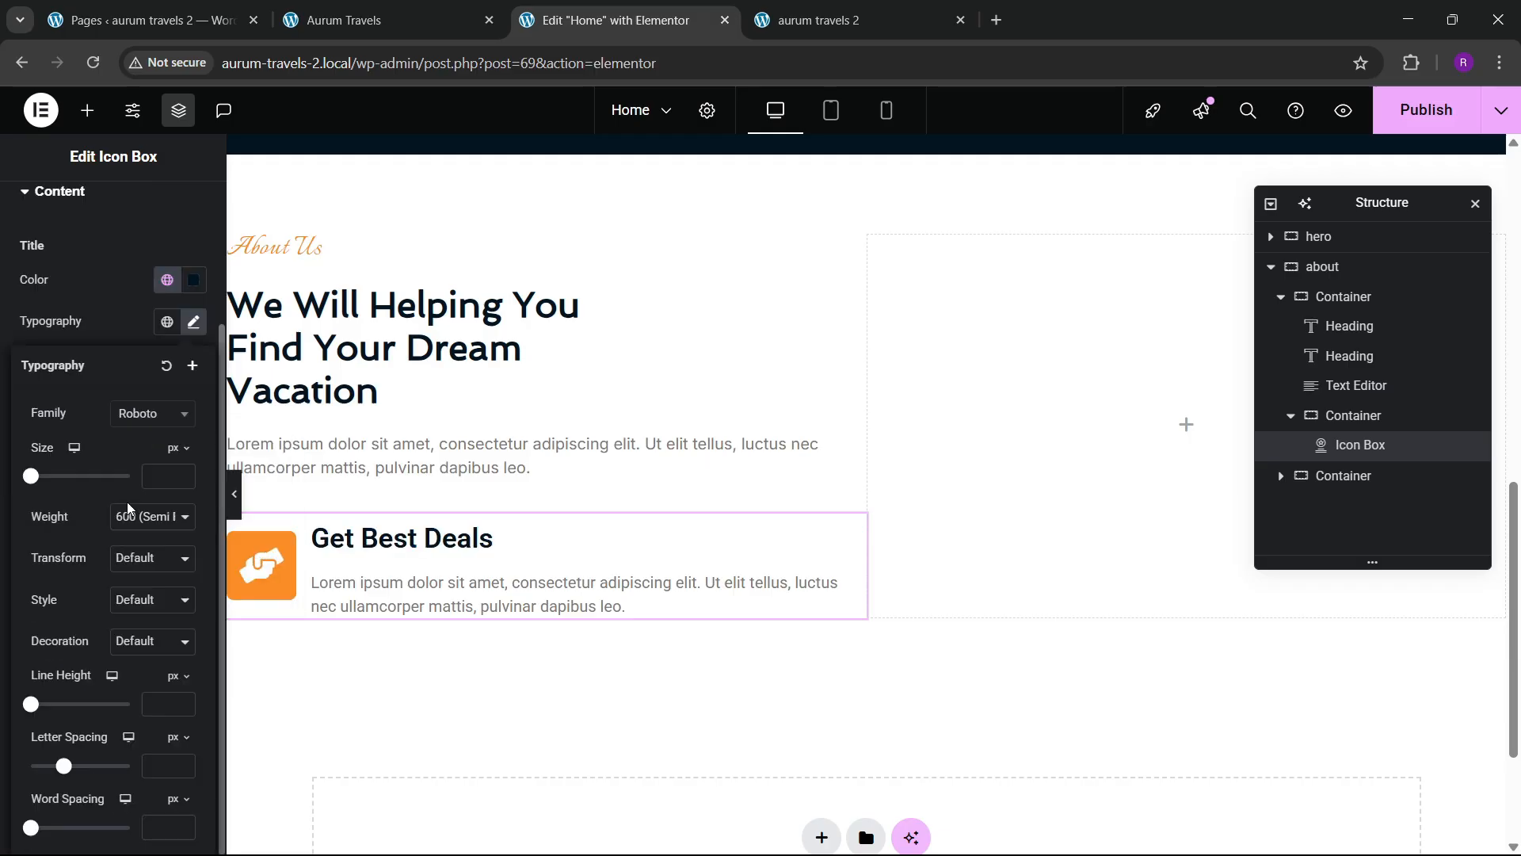
{"action": "left_click", "coordinate": [159, 420]}
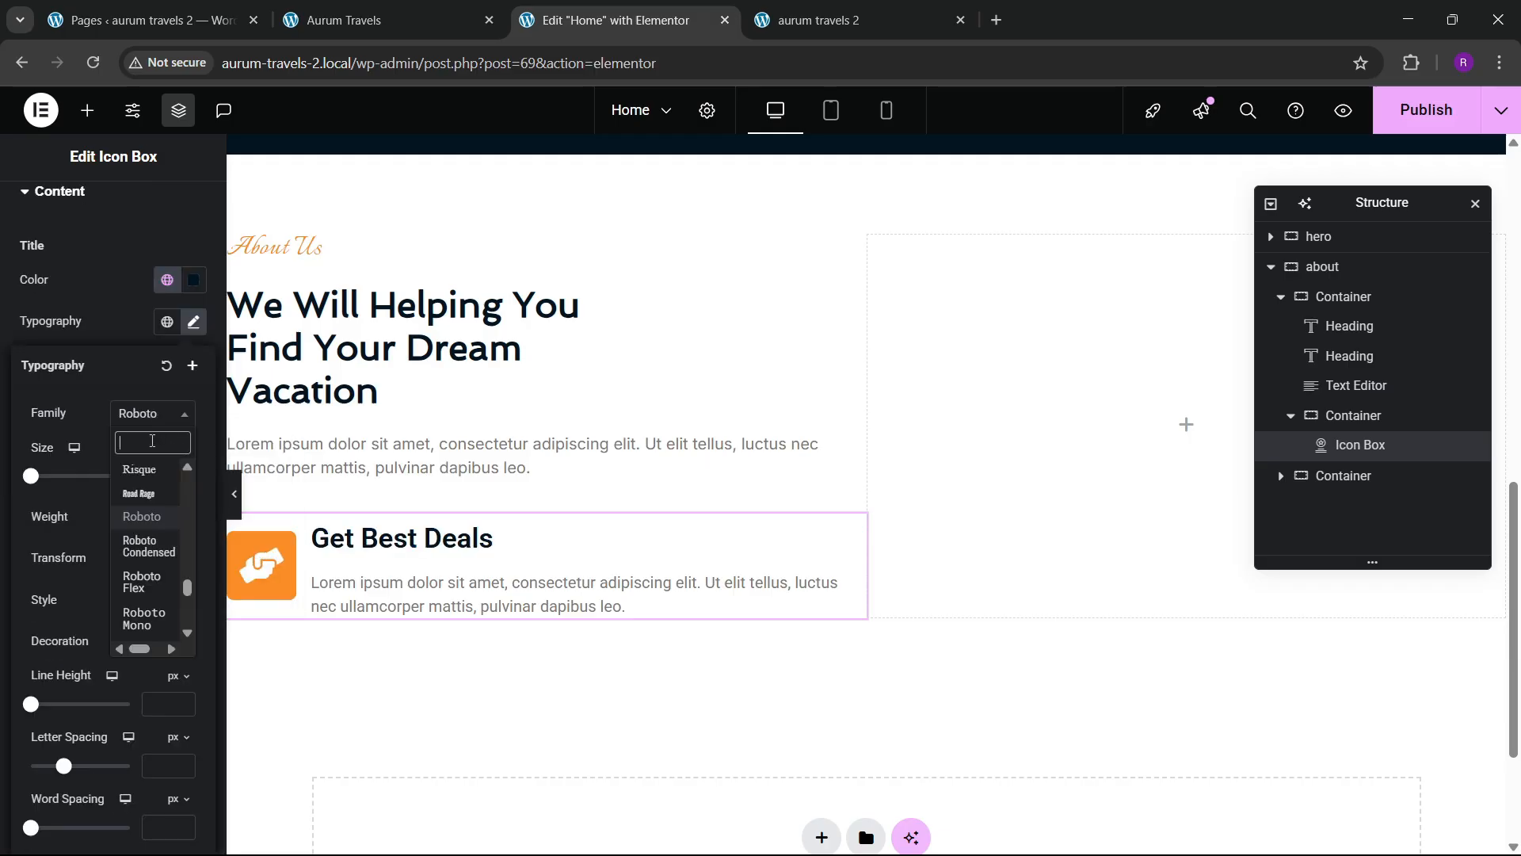
{"action": "type", "text": "inter"}
{"action": "key", "text": "Return"}
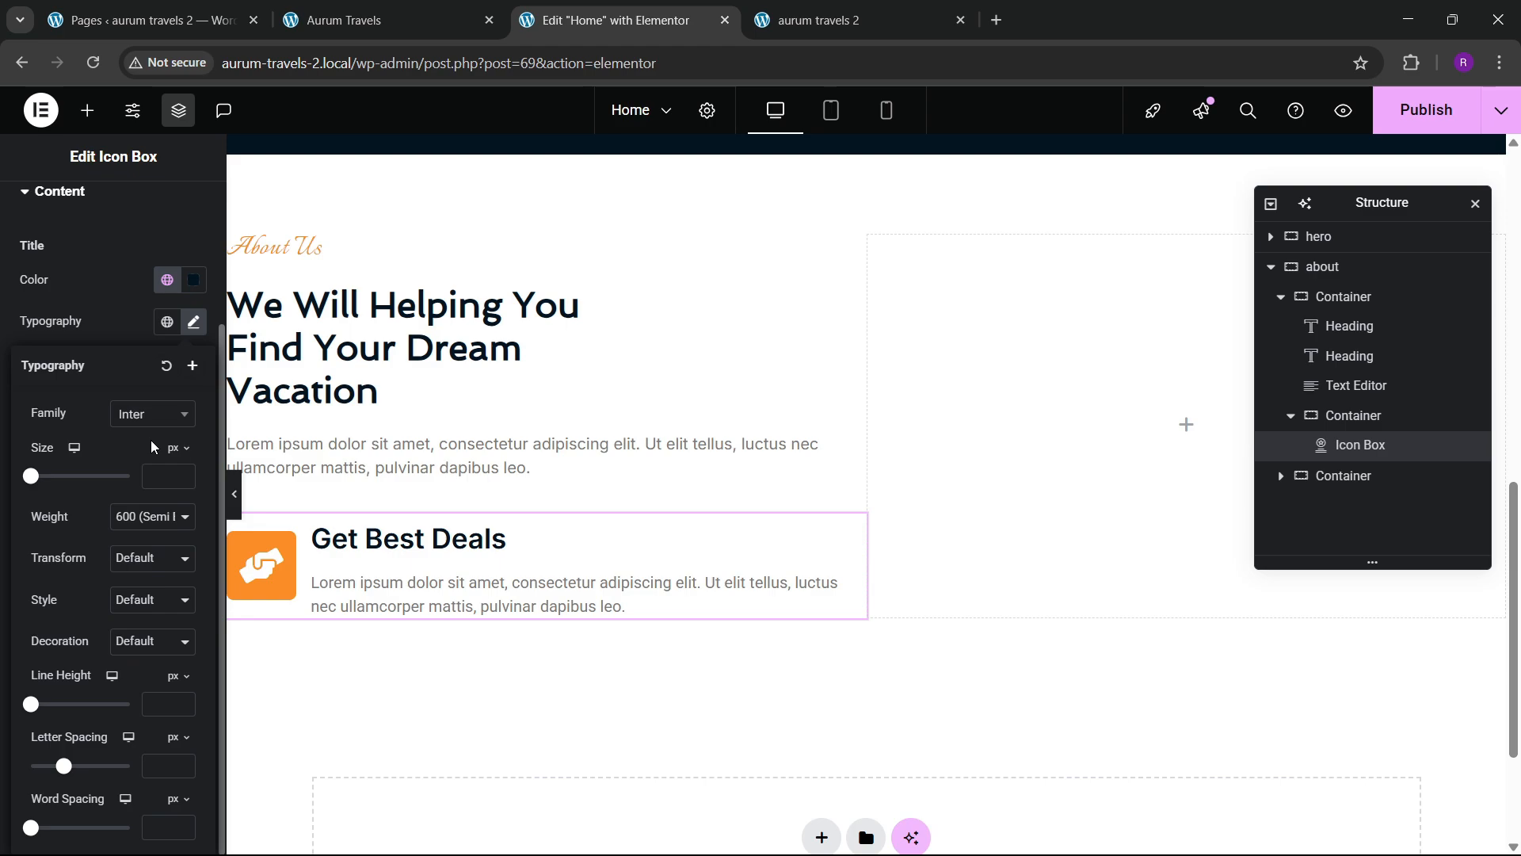
{"action": "type", "text": "18"}
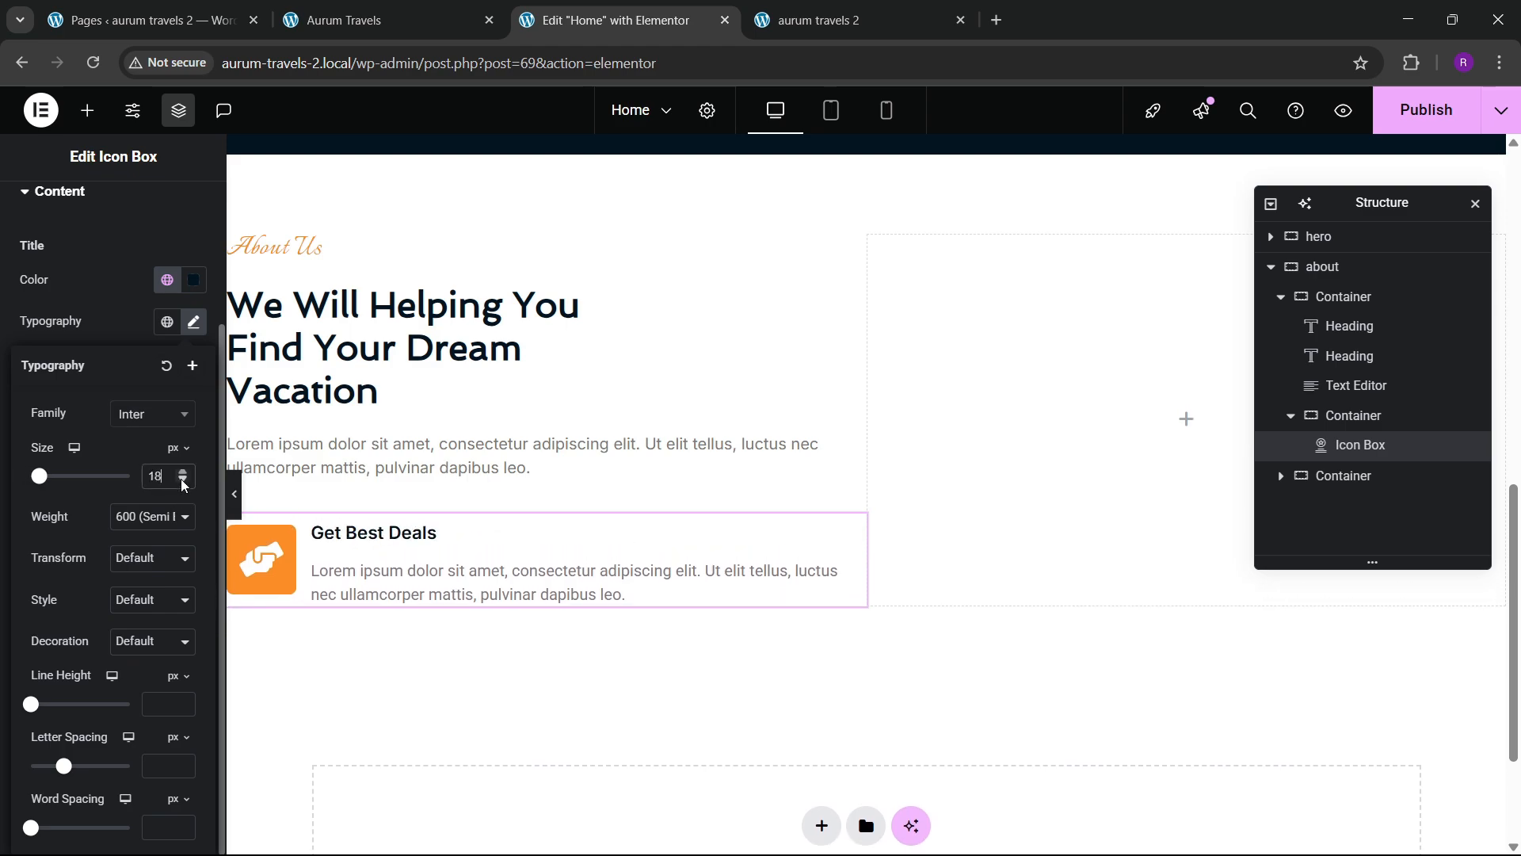
{"action": "left_click", "coordinate": [183, 480]}
{"action": "left_click", "coordinate": [380, 20]}
{"action": "left_click", "coordinate": [618, 20]}
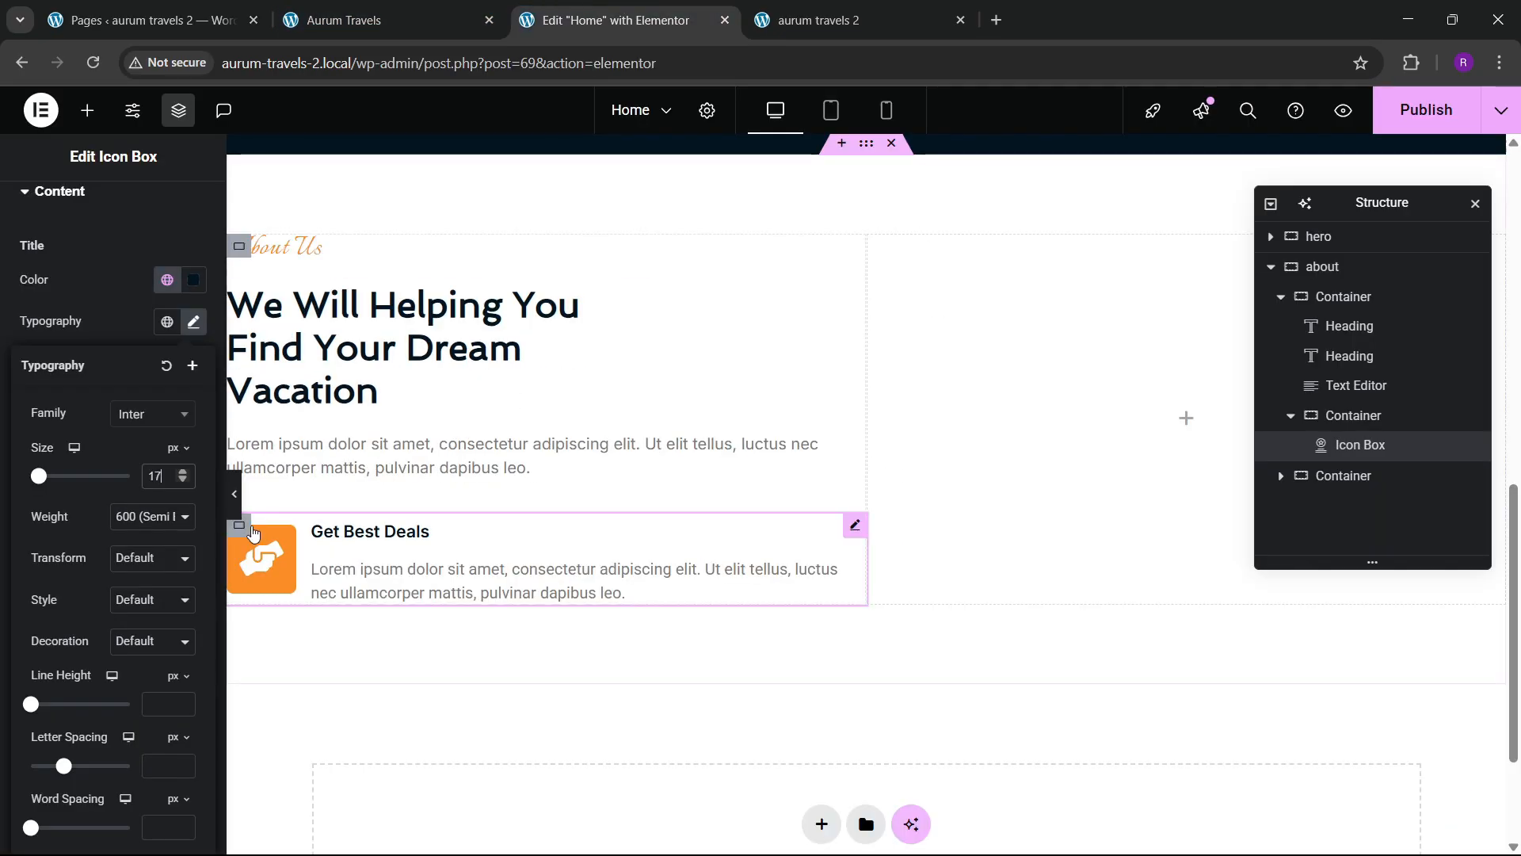
{"action": "left_click", "coordinate": [184, 473]}
{"action": "left_click", "coordinate": [184, 473]}
{"action": "left_click", "coordinate": [184, 472]}
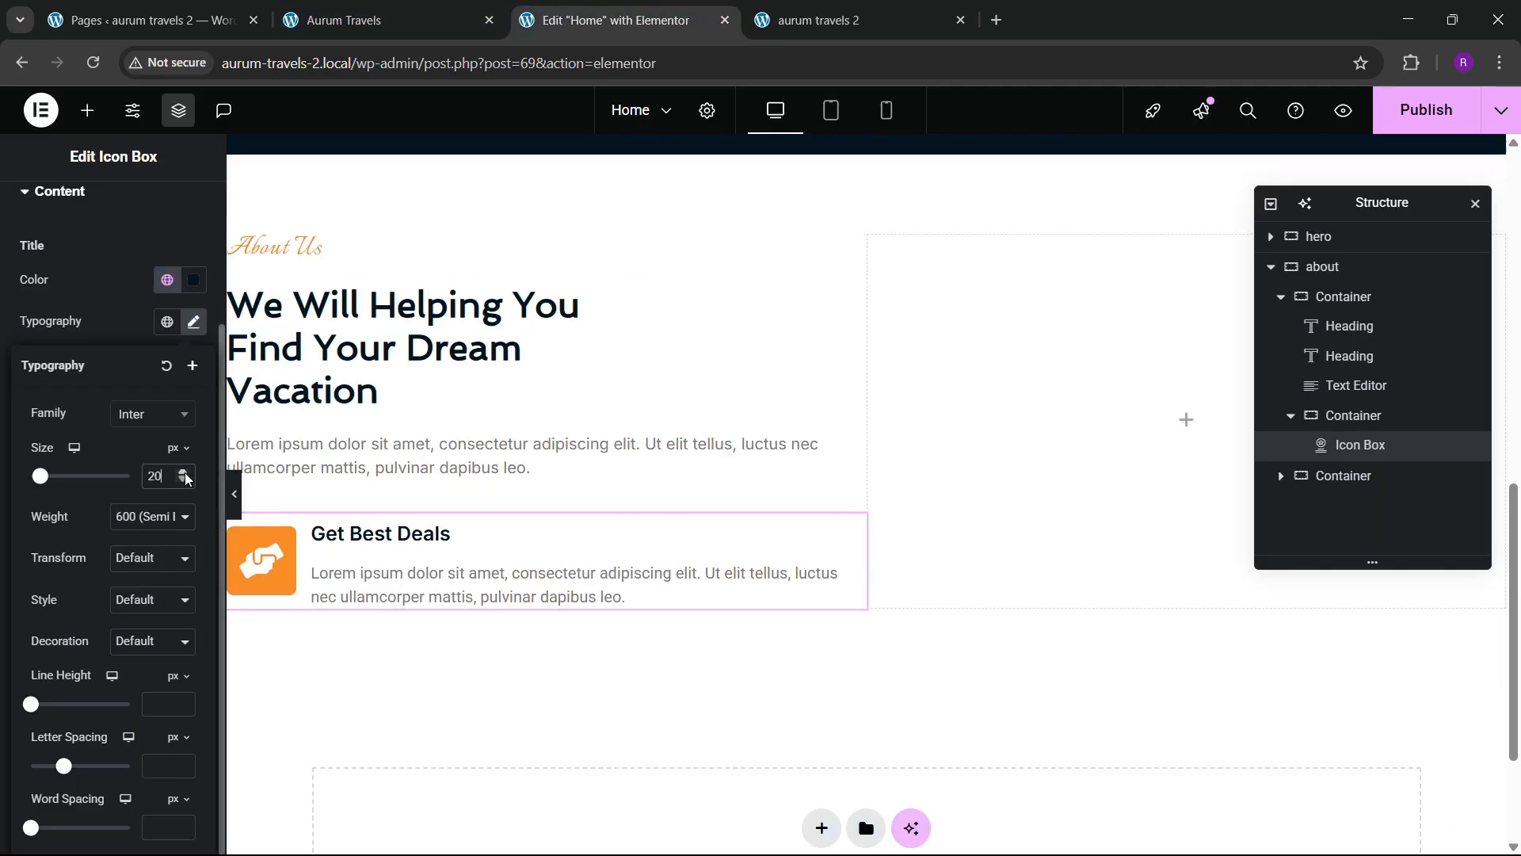
- Switch the title font to Spinnaker and nudge its size up slightly
{"action": "left_click", "coordinate": [140, 415]}
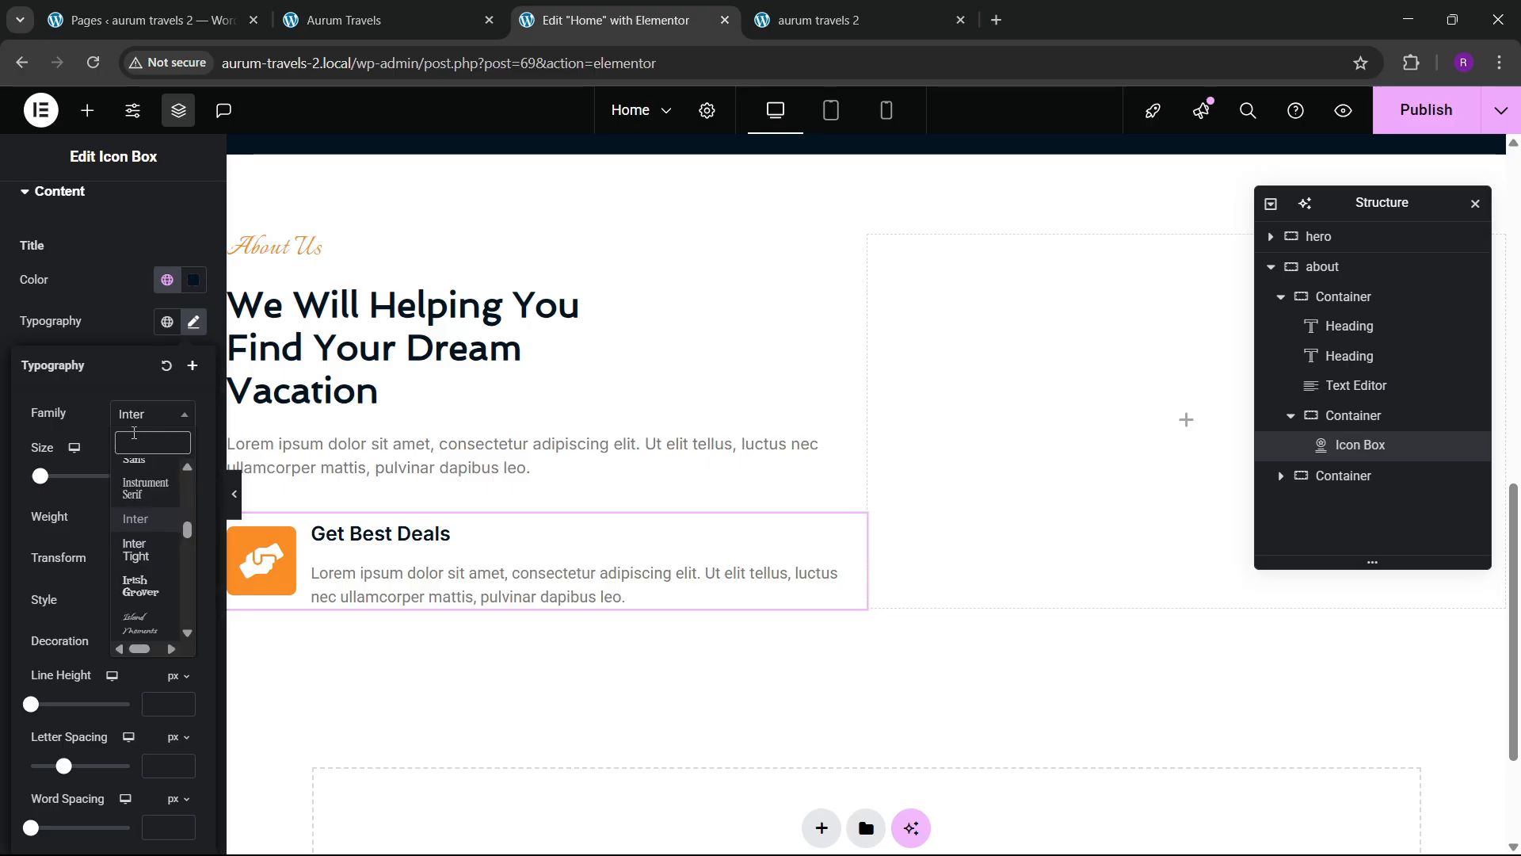
{"action": "type", "text": "spinn"}
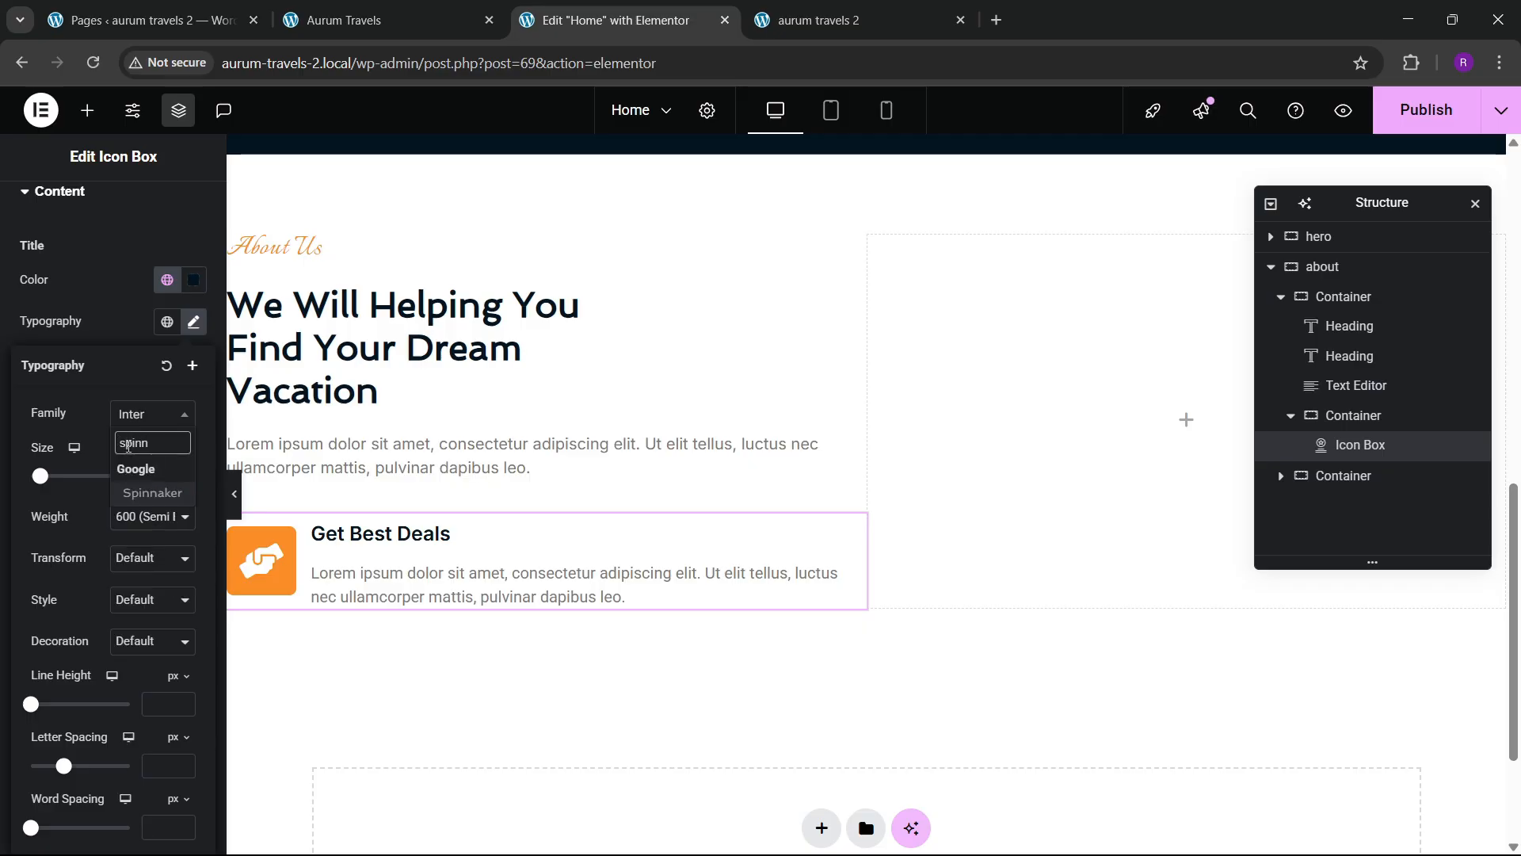
{"action": "key", "text": "Return"}
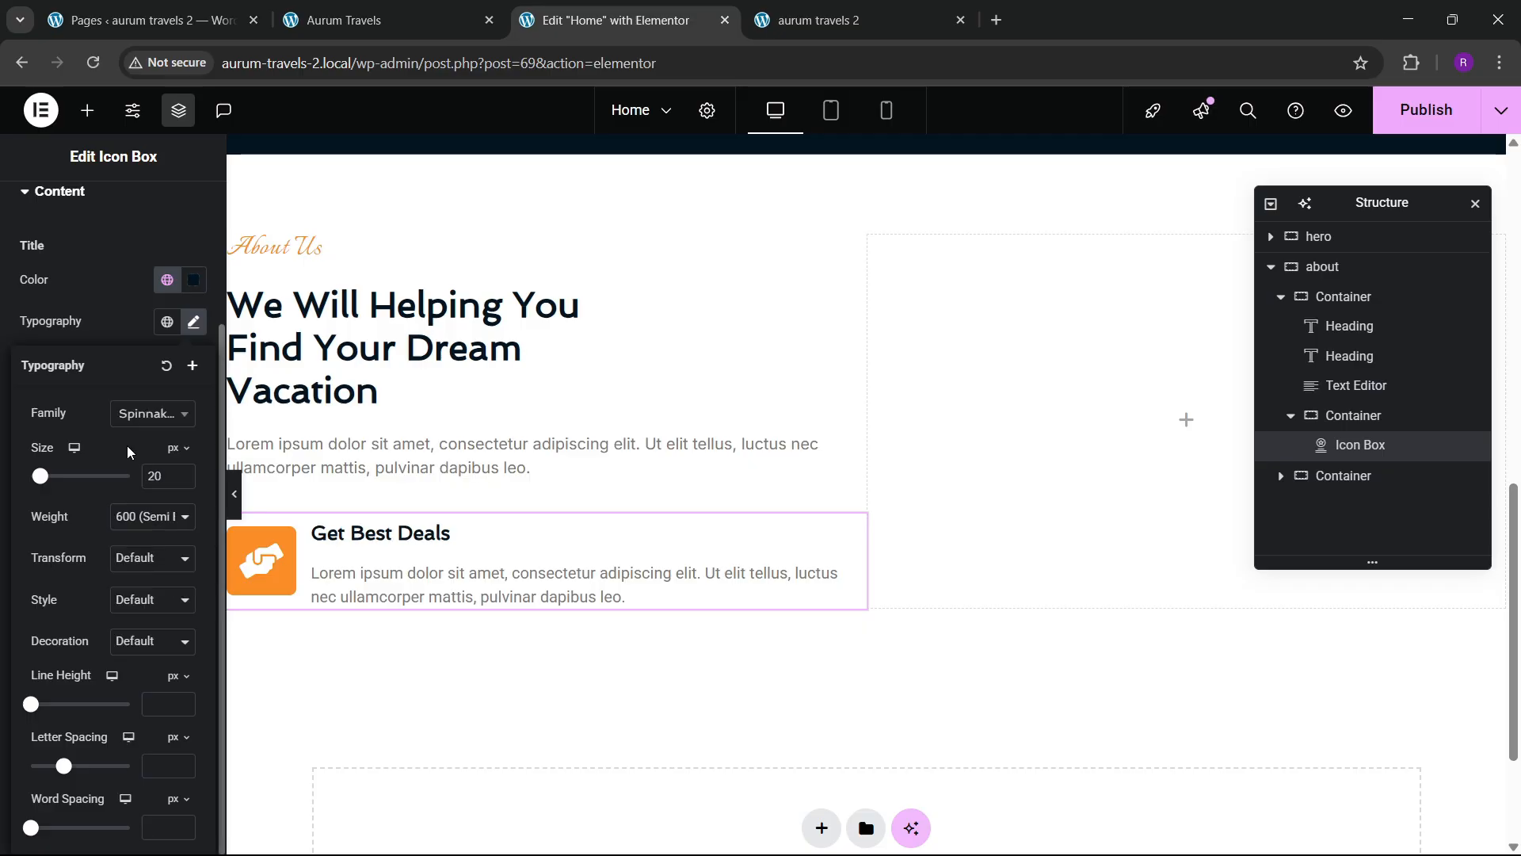
{"action": "left_click", "coordinate": [183, 474]}
{"action": "left_click", "coordinate": [99, 335]}
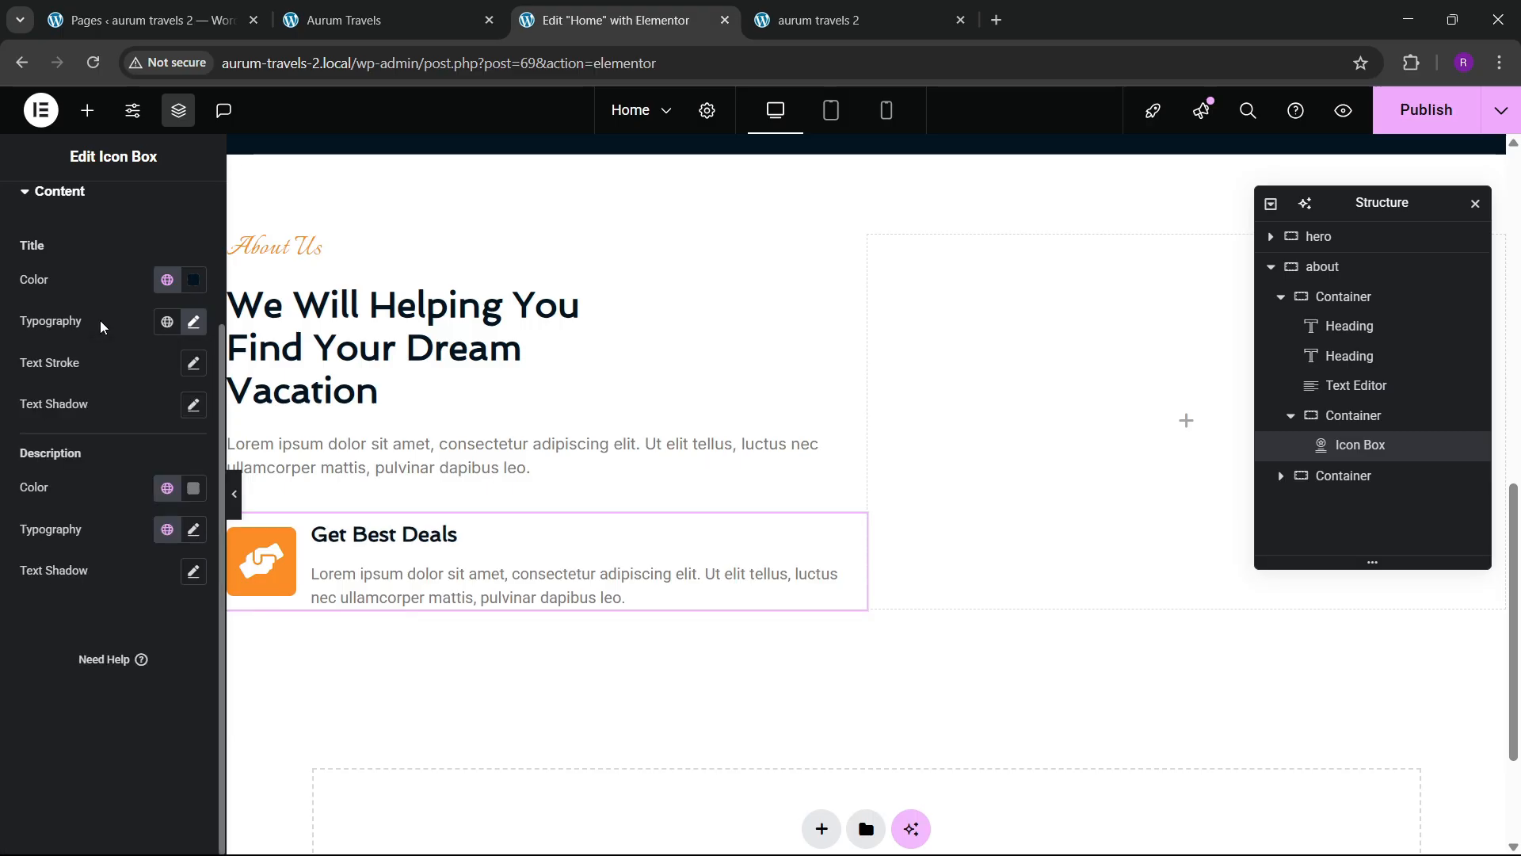
- Set the content spacing between title and description to 15 px
{"action": "scroll", "coordinate": [84, 321], "scroll_direction": "up", "scroll_amount": 3}
{"action": "left_click", "coordinate": [62, 293]}
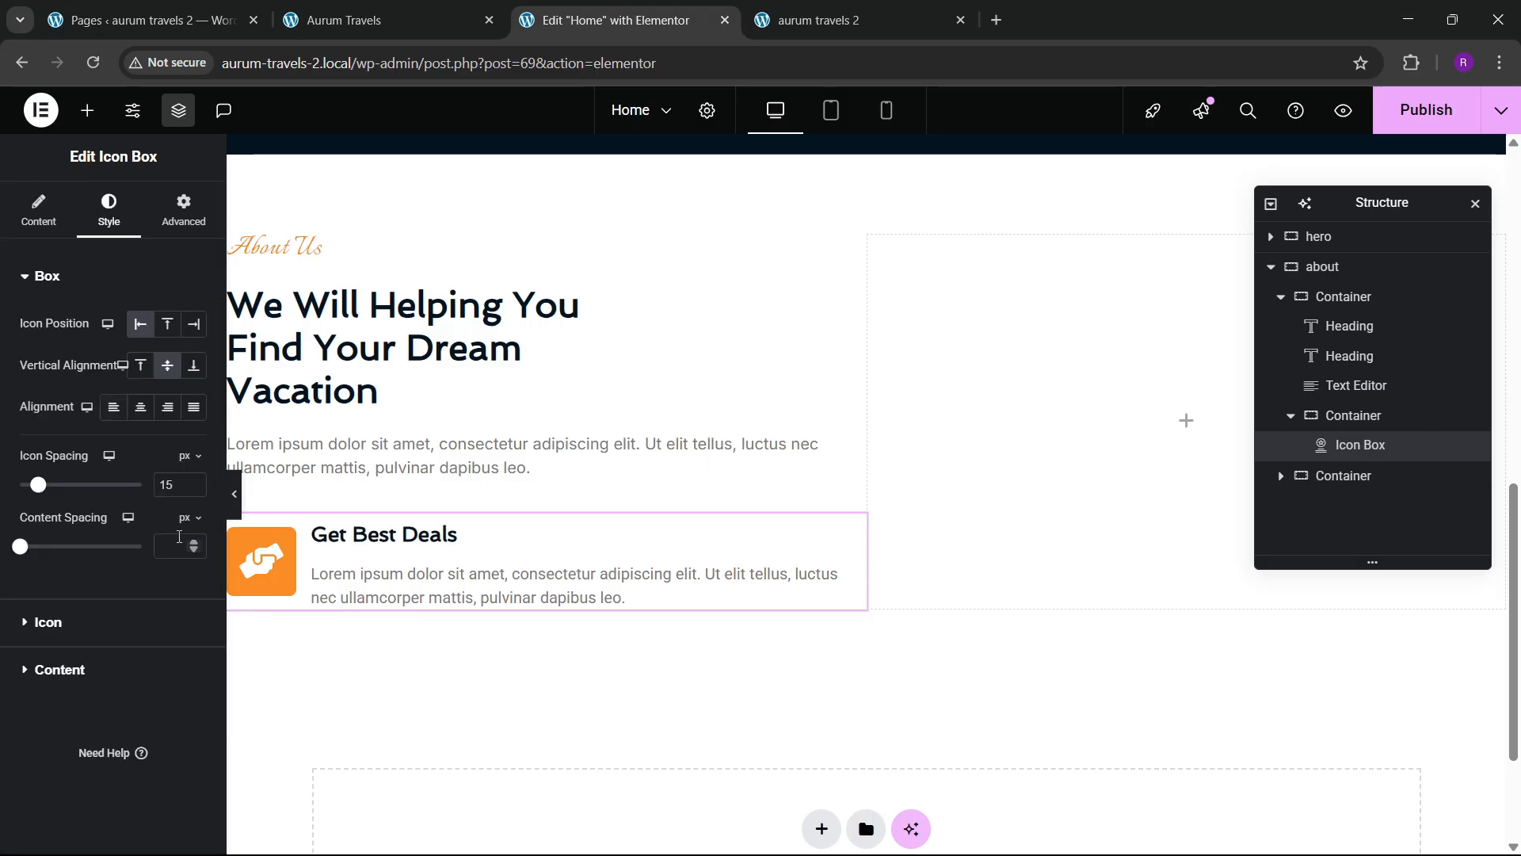
{"action": "left_click", "coordinate": [193, 541]}
{"action": "triple_click", "coordinate": [193, 541]}
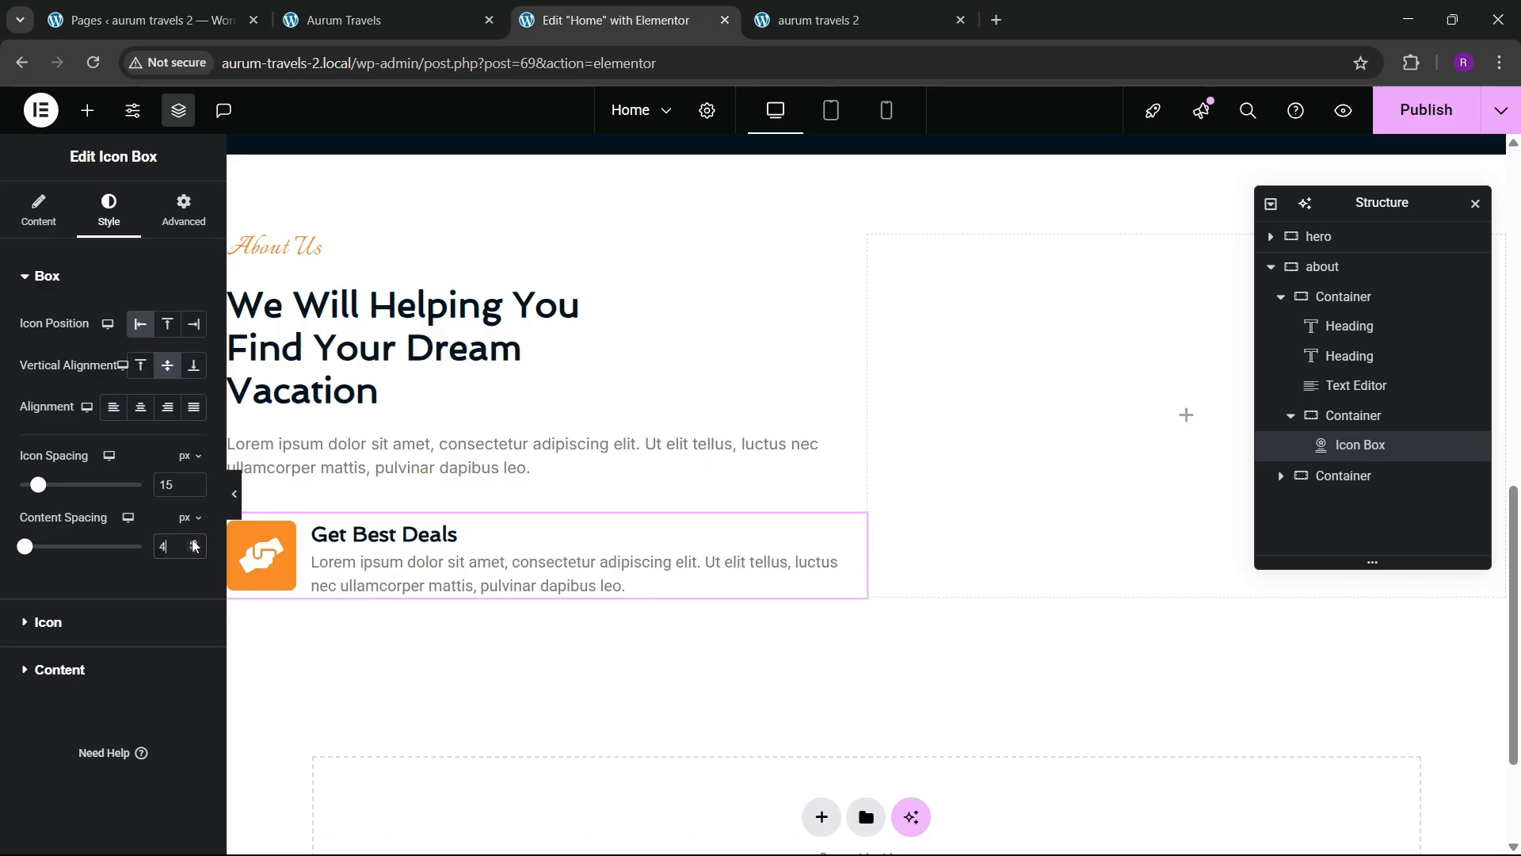
{"action": "triple_click", "coordinate": [193, 541]}
{"action": "triple_click", "coordinate": [193, 541]}
{"action": "left_click", "coordinate": [194, 542]}
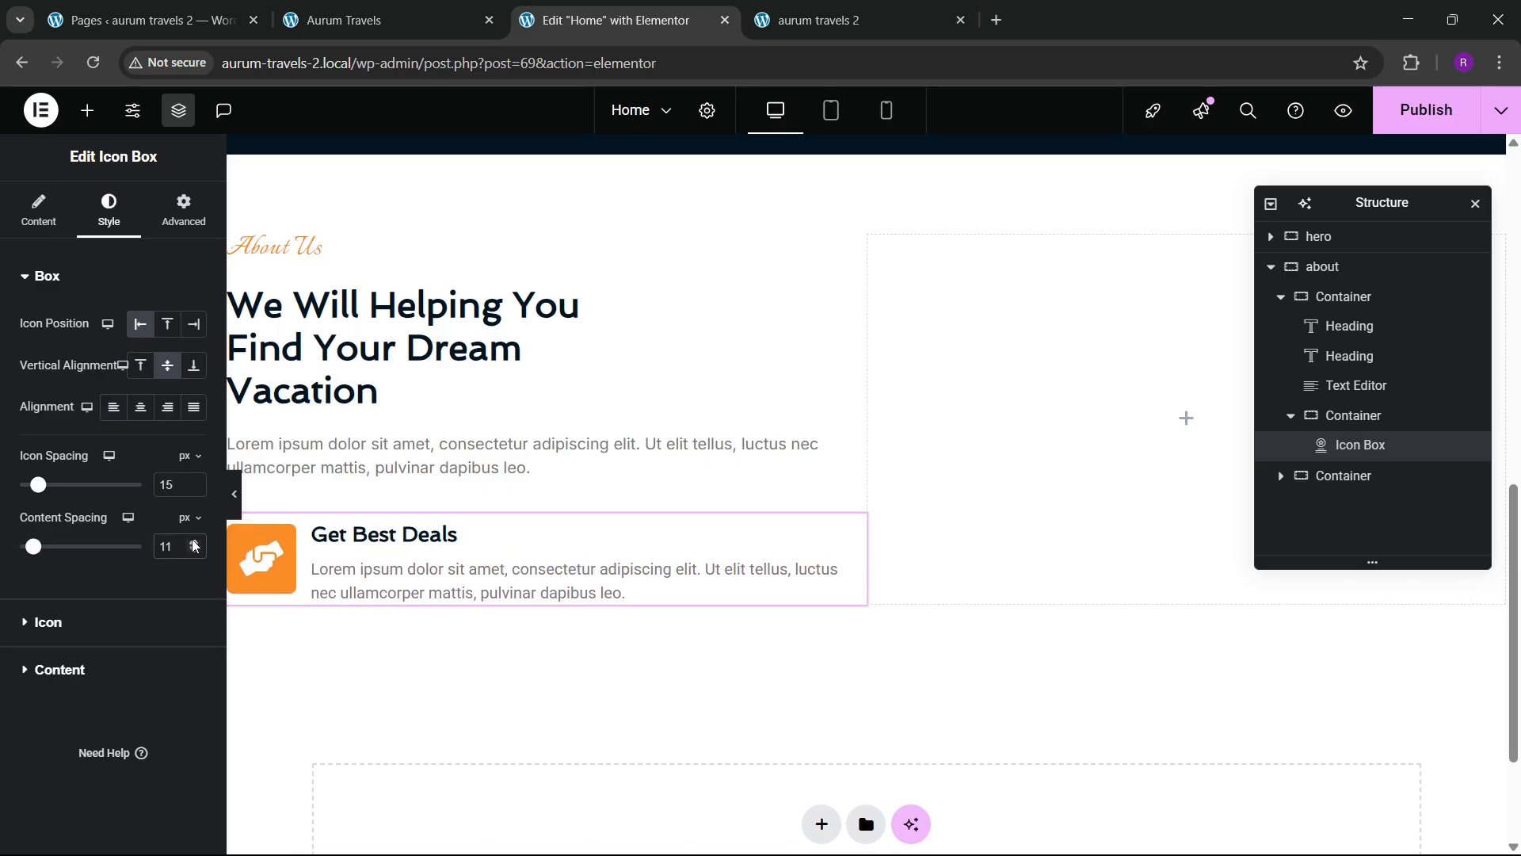
{"action": "double_click", "coordinate": [194, 543]}
{"action": "double_click", "coordinate": [194, 542]}
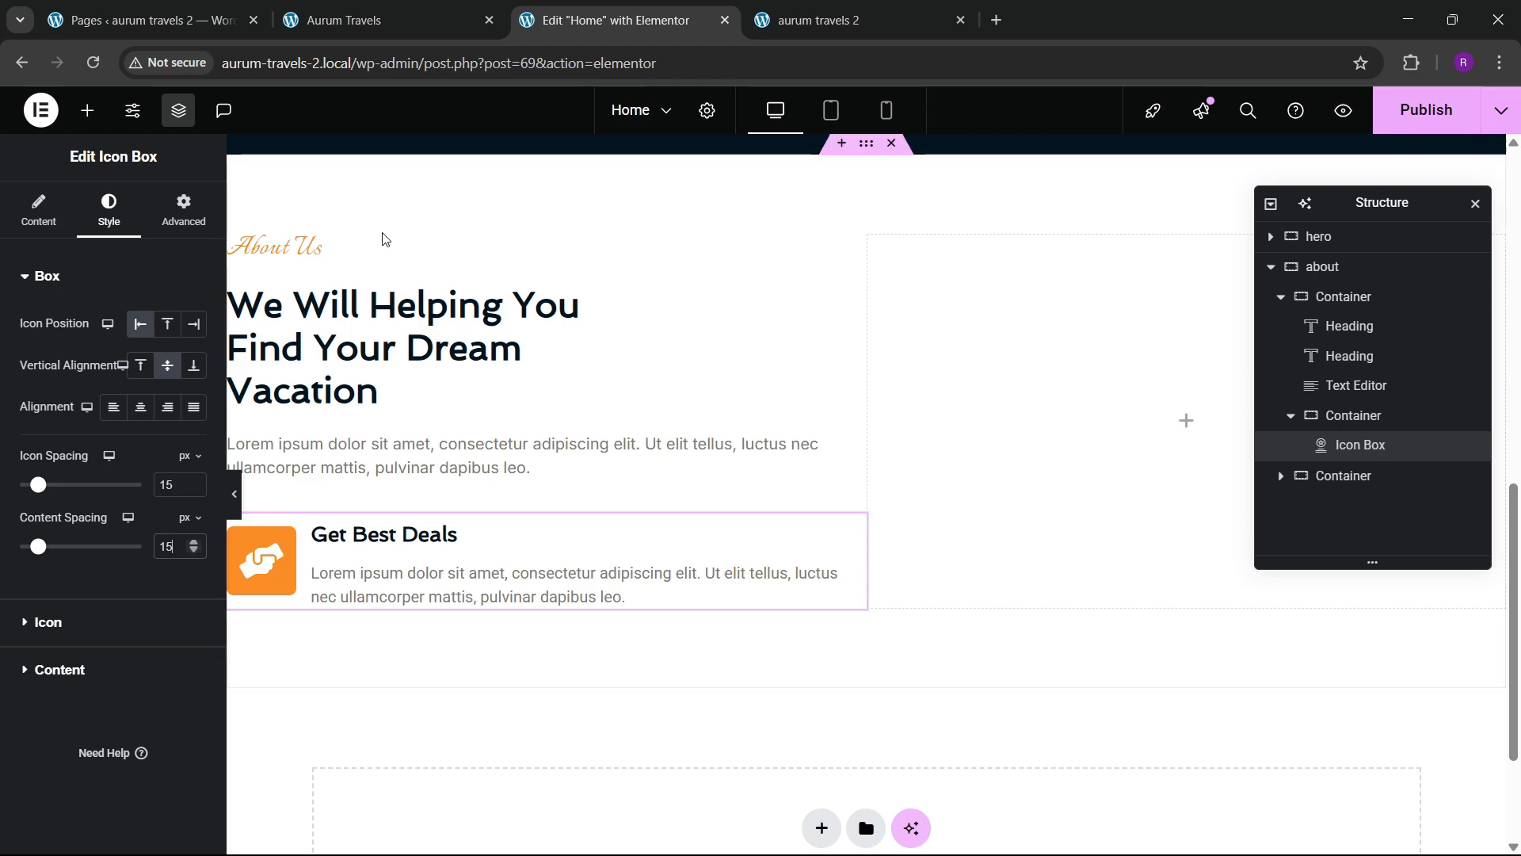
{"action": "left_click", "coordinate": [412, 17]}
{"action": "left_click", "coordinate": [539, 6]}
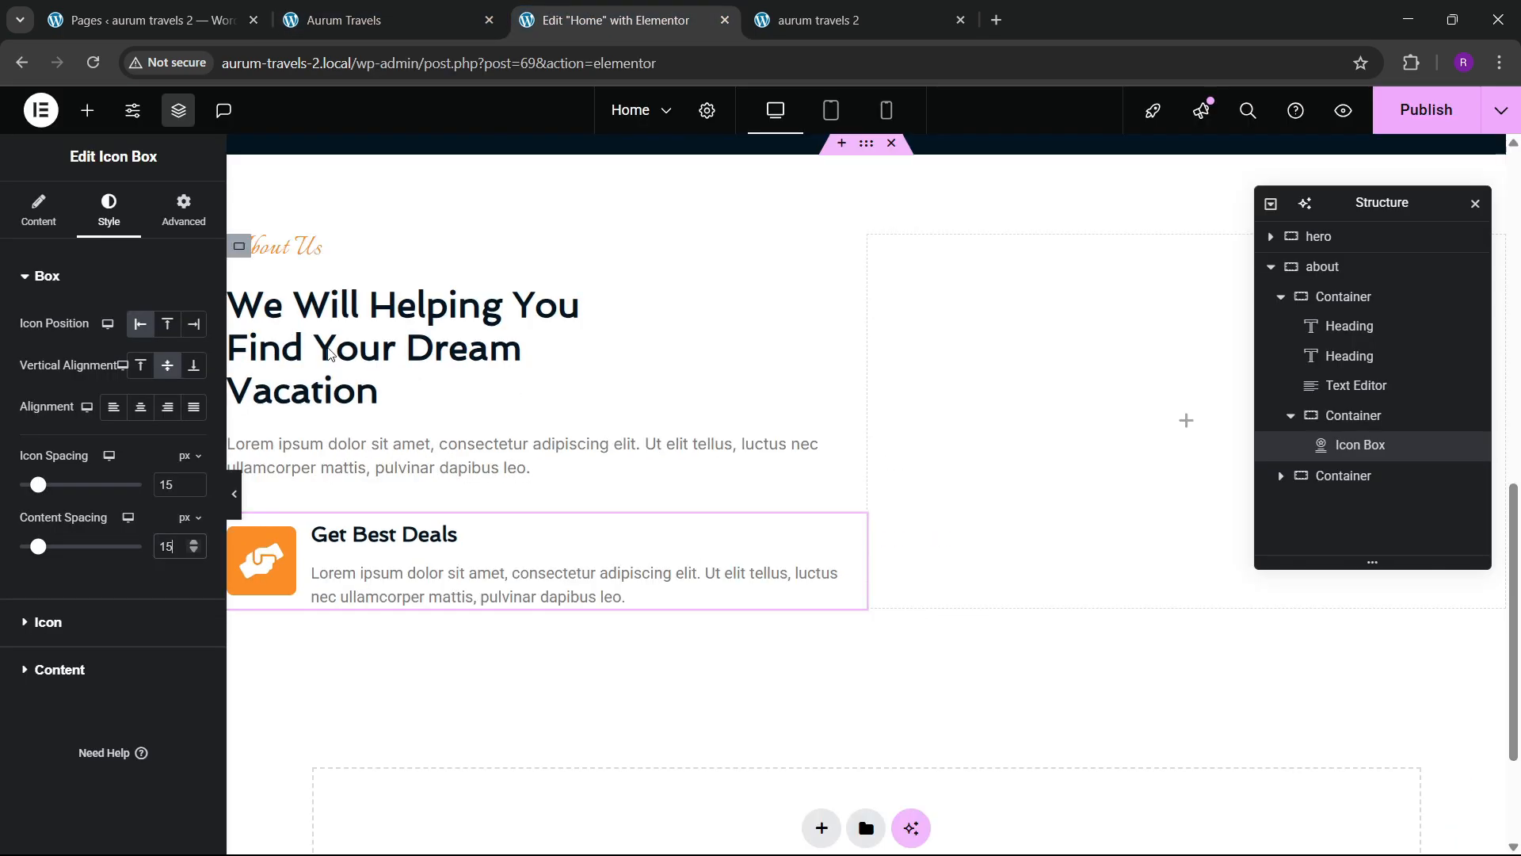
- Widen the icon spacing to 20 px and compare with the live site
{"action": "left_click", "coordinate": [195, 481]}
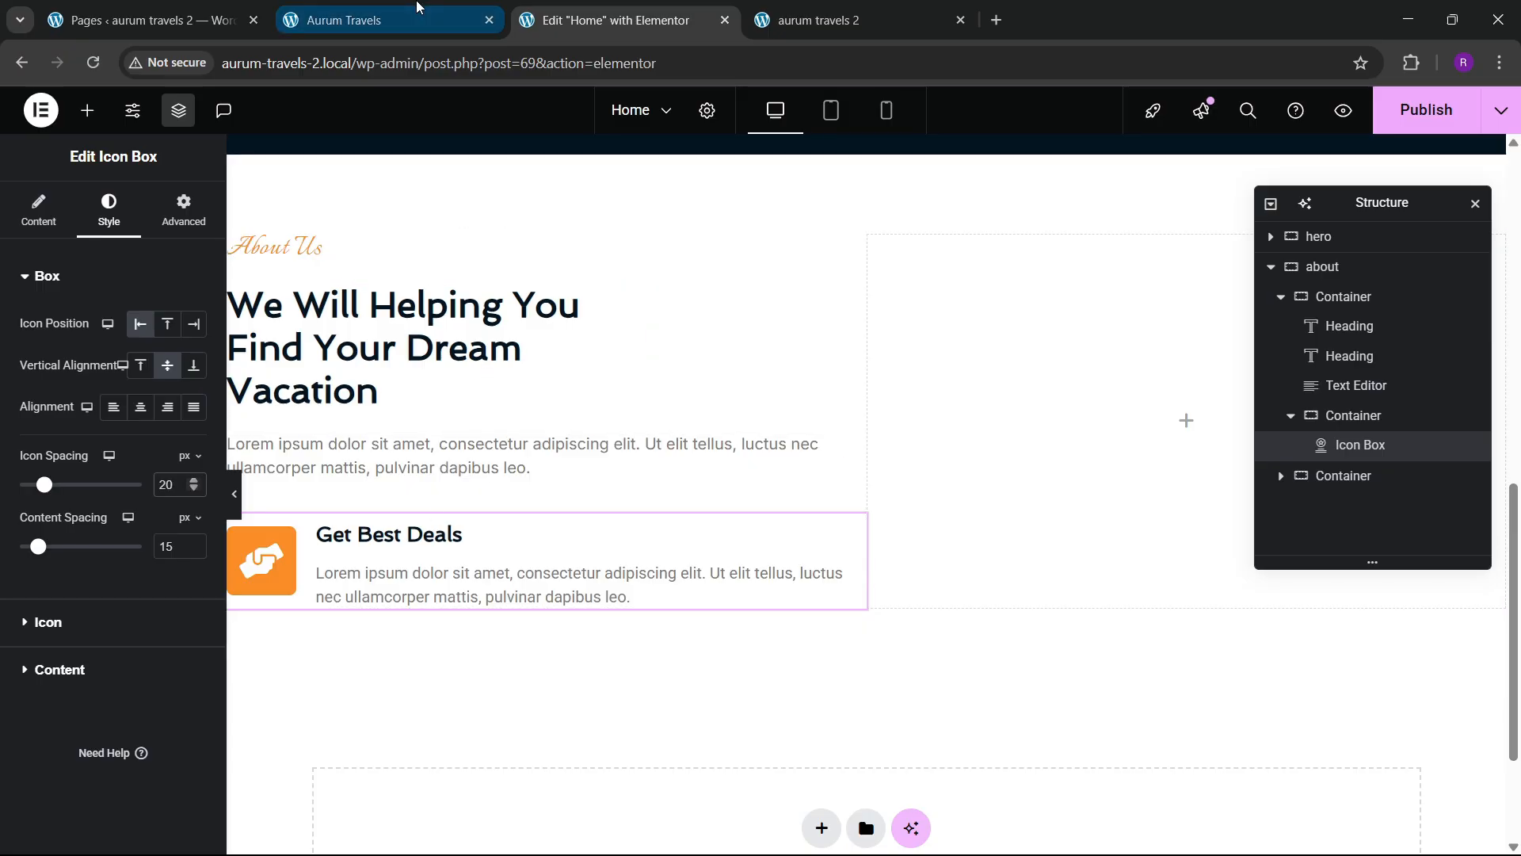
{"action": "left_click", "coordinate": [381, 19]}
{"action": "left_click", "coordinate": [610, 19]}
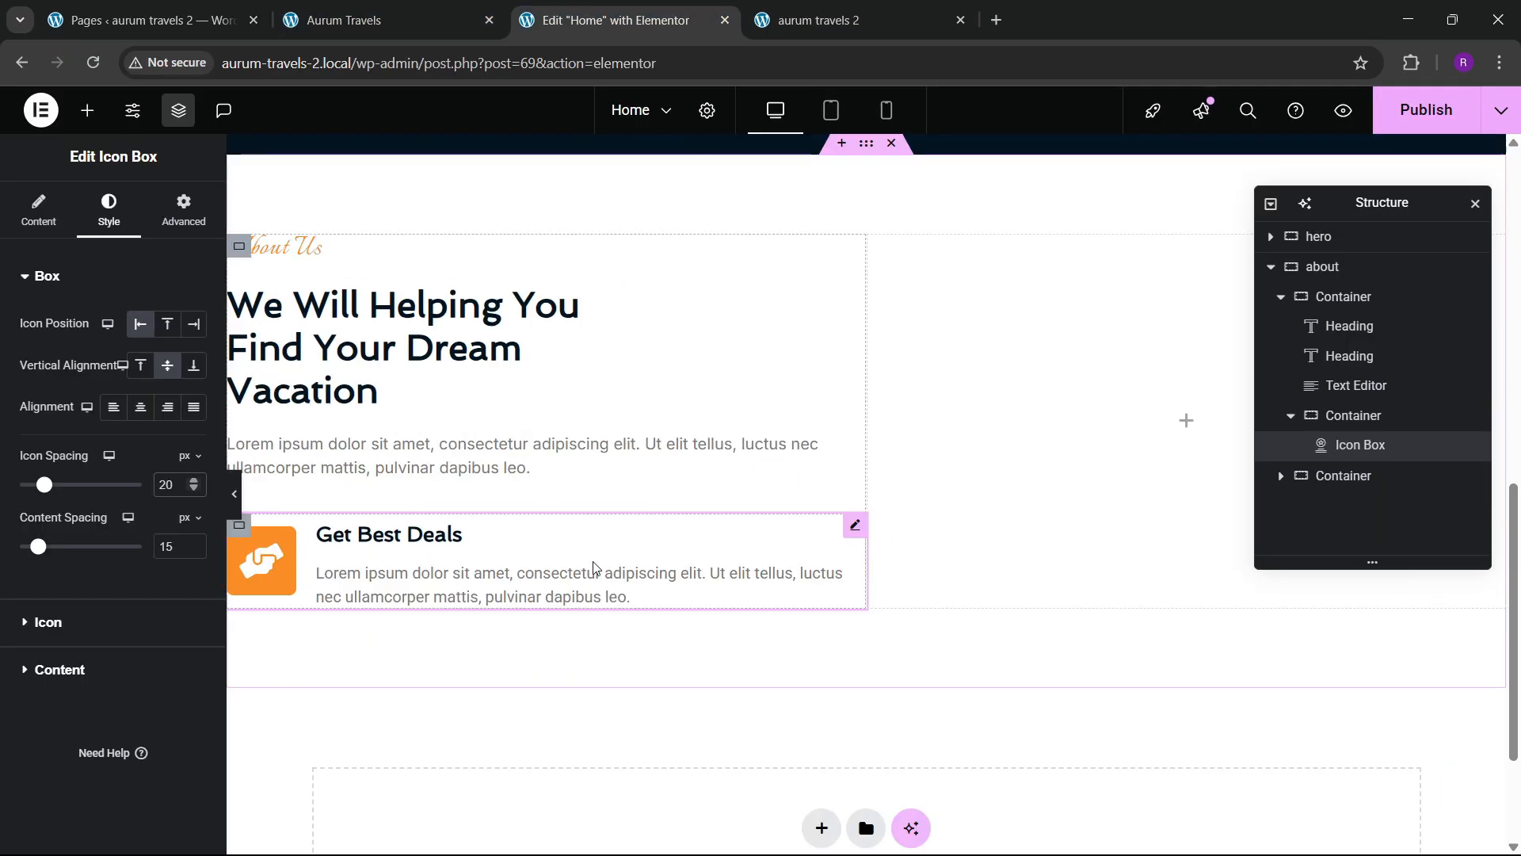
{"action": "left_click", "coordinate": [467, 19]}
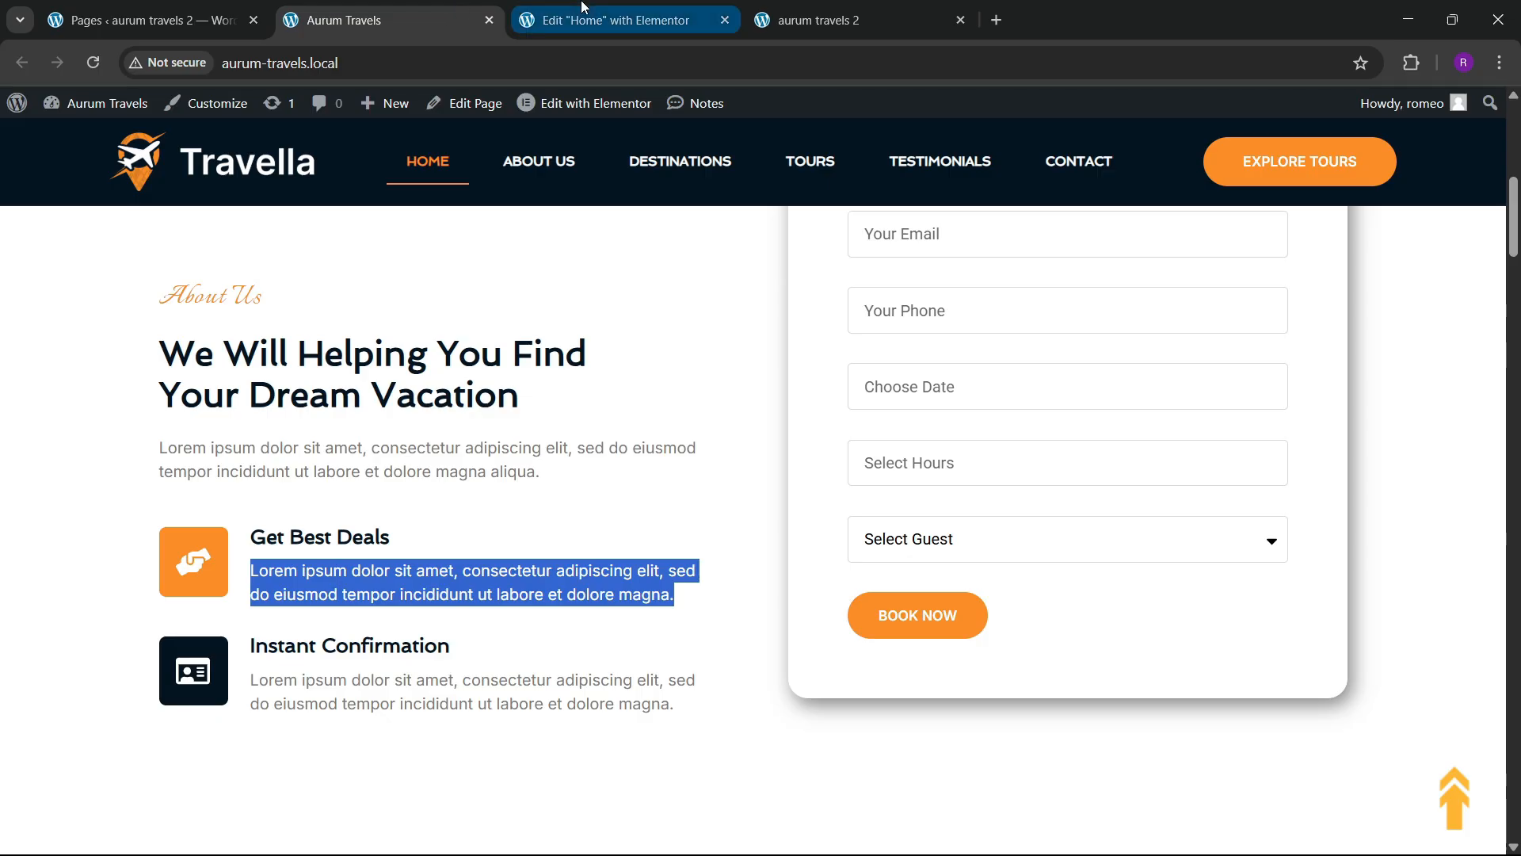
{"action": "left_click", "coordinate": [555, 19]}
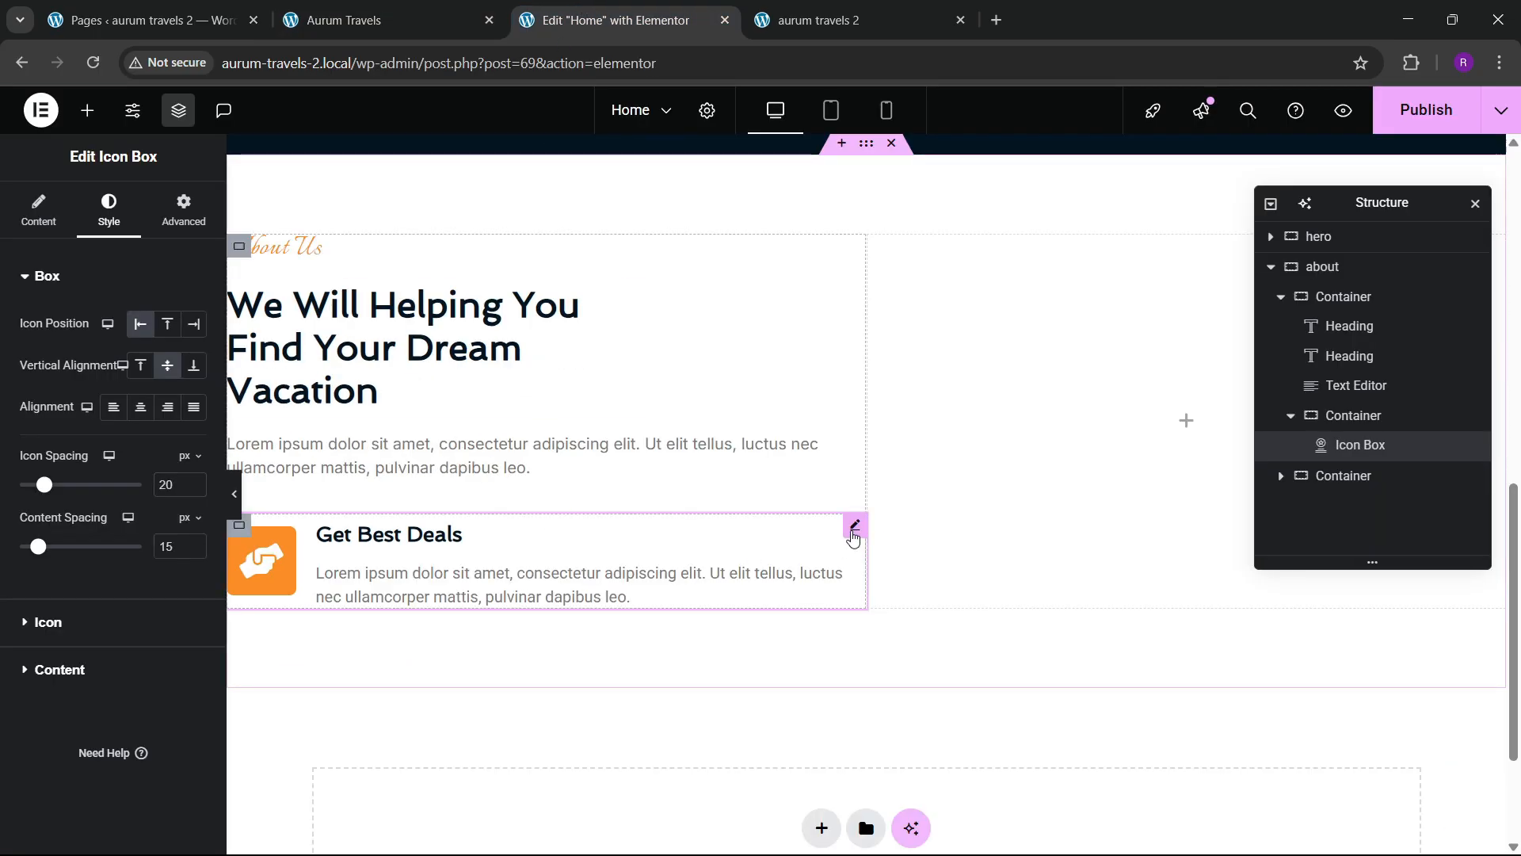
- Duplicate the Get Best Deals icon box and try black and orange icon colours on the copy
{"action": "right_click", "coordinate": [853, 536]}
{"action": "left_click", "coordinate": [908, 451]}
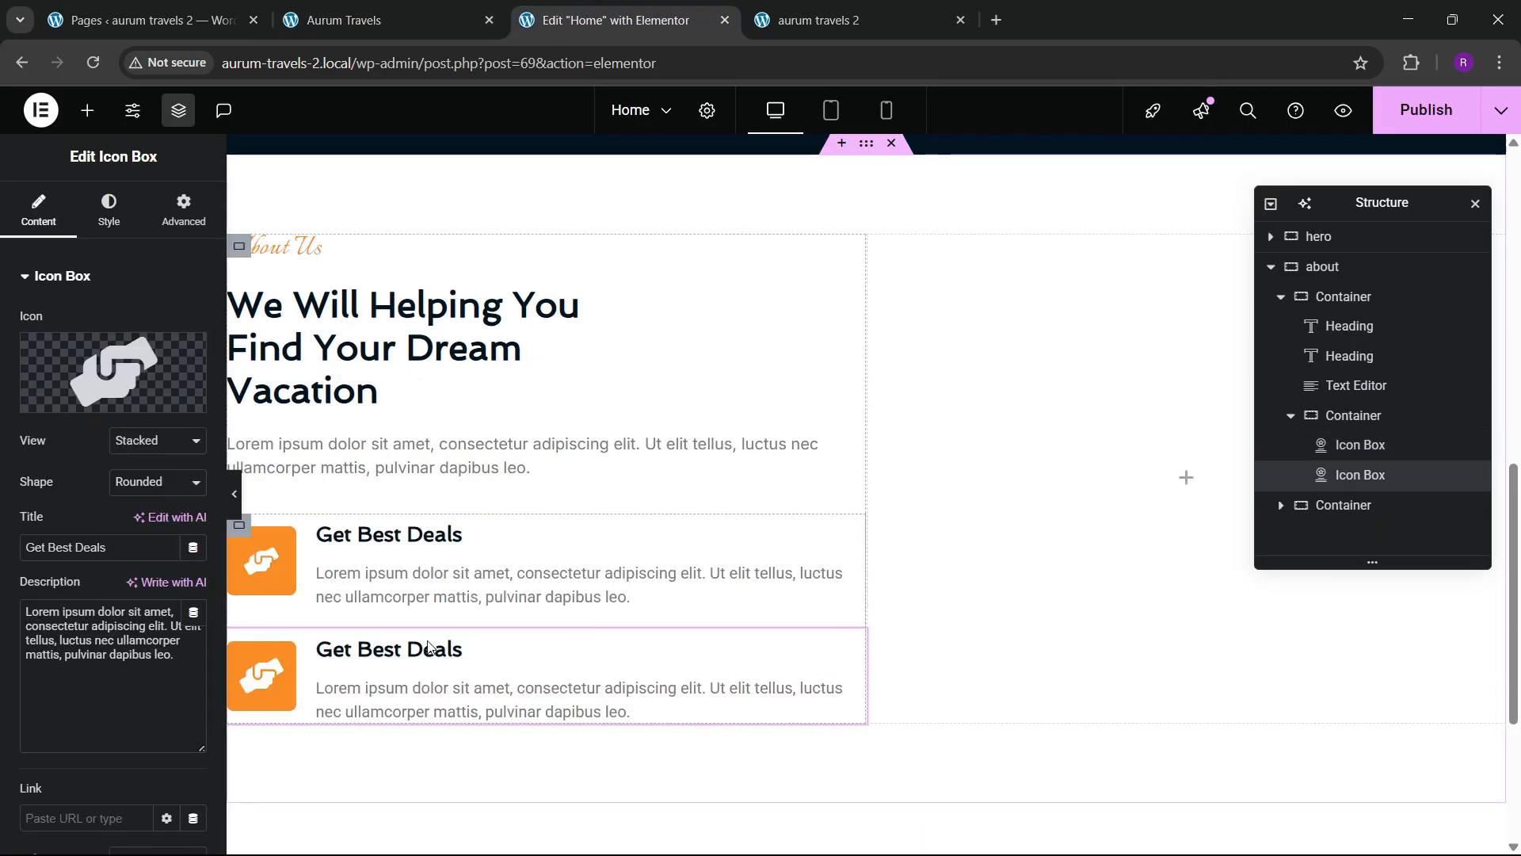
{"action": "left_click", "coordinate": [108, 210]}
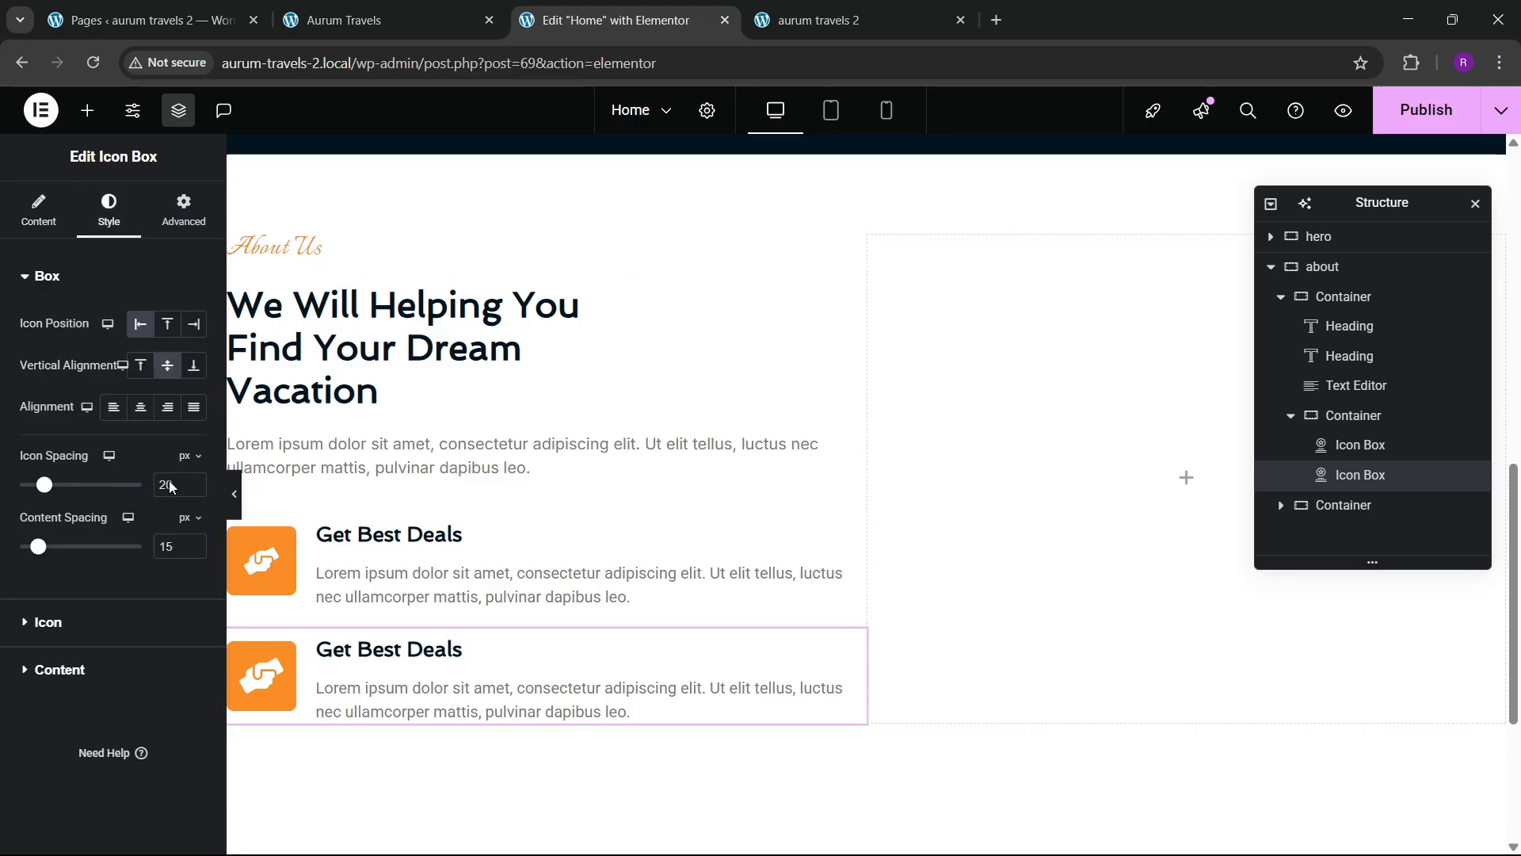
{"action": "left_click", "coordinate": [46, 622]}
{"action": "left_click", "coordinate": [166, 412]}
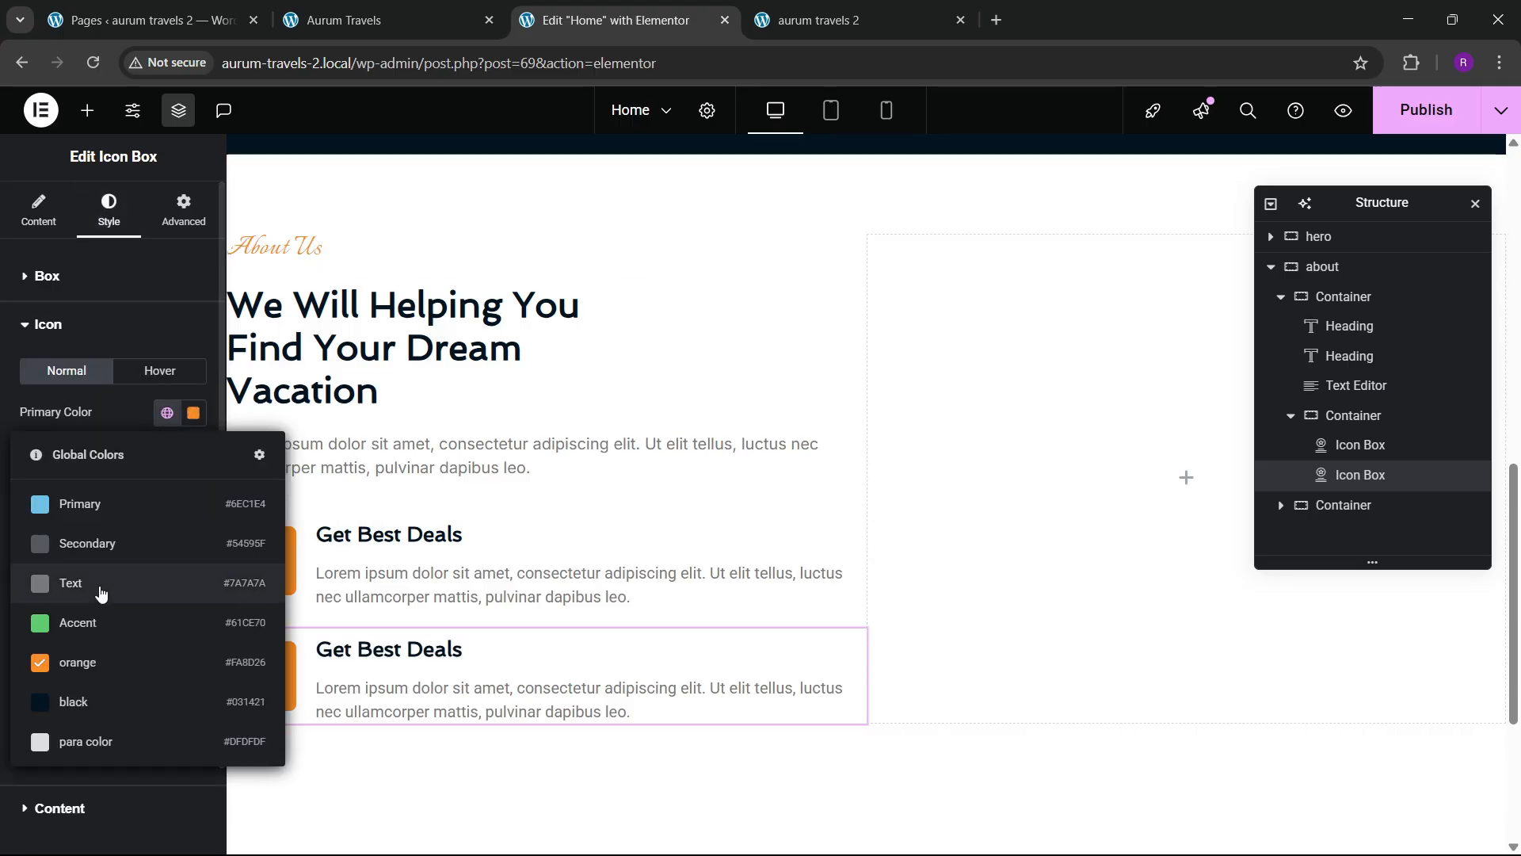
{"action": "left_click", "coordinate": [93, 702]}
{"action": "left_click", "coordinate": [167, 454]}
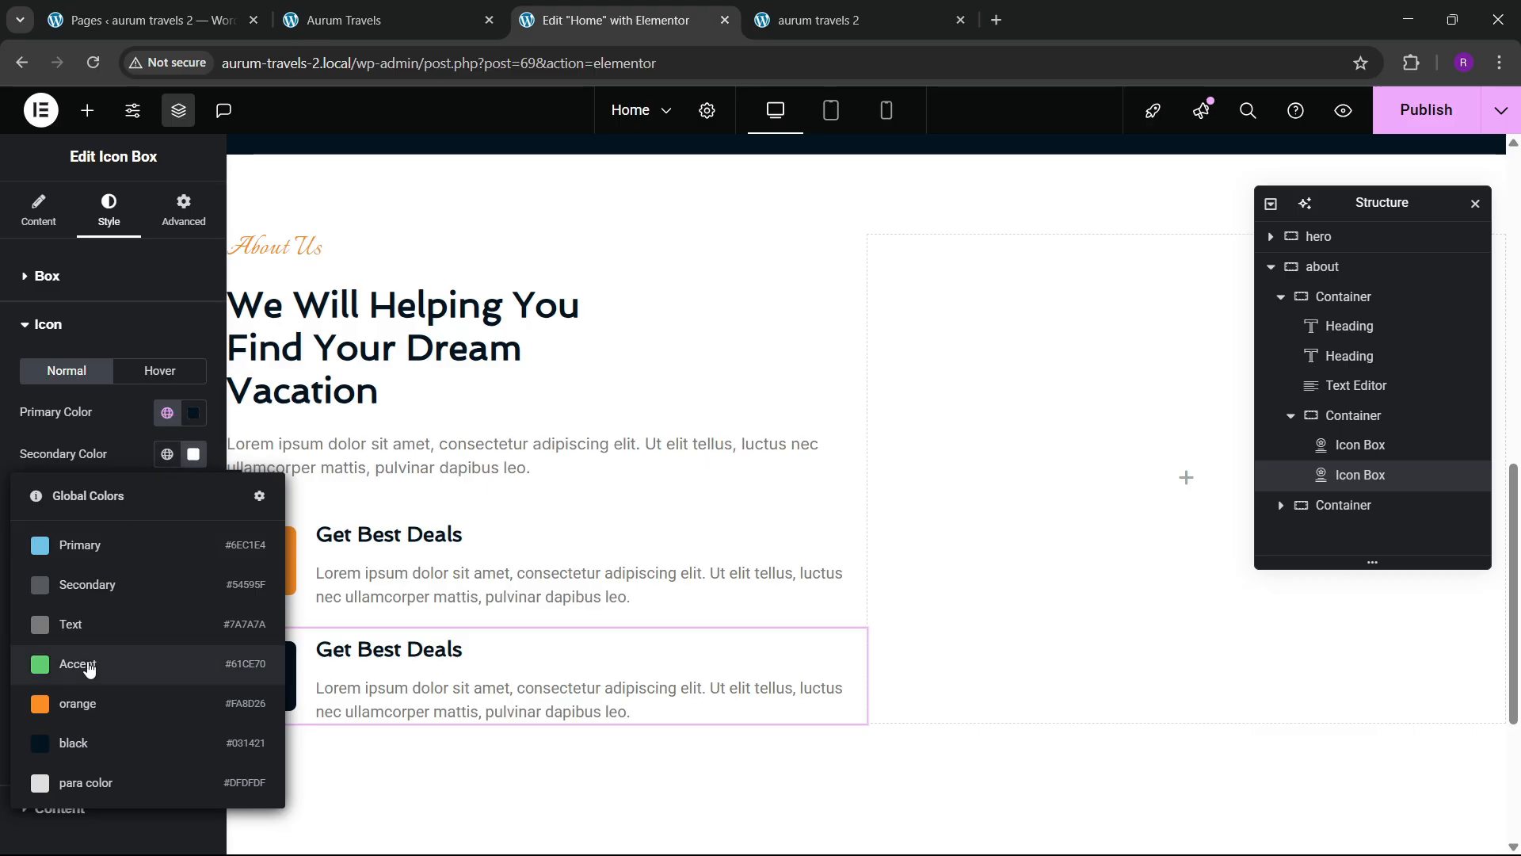
{"action": "left_click", "coordinate": [83, 702]}
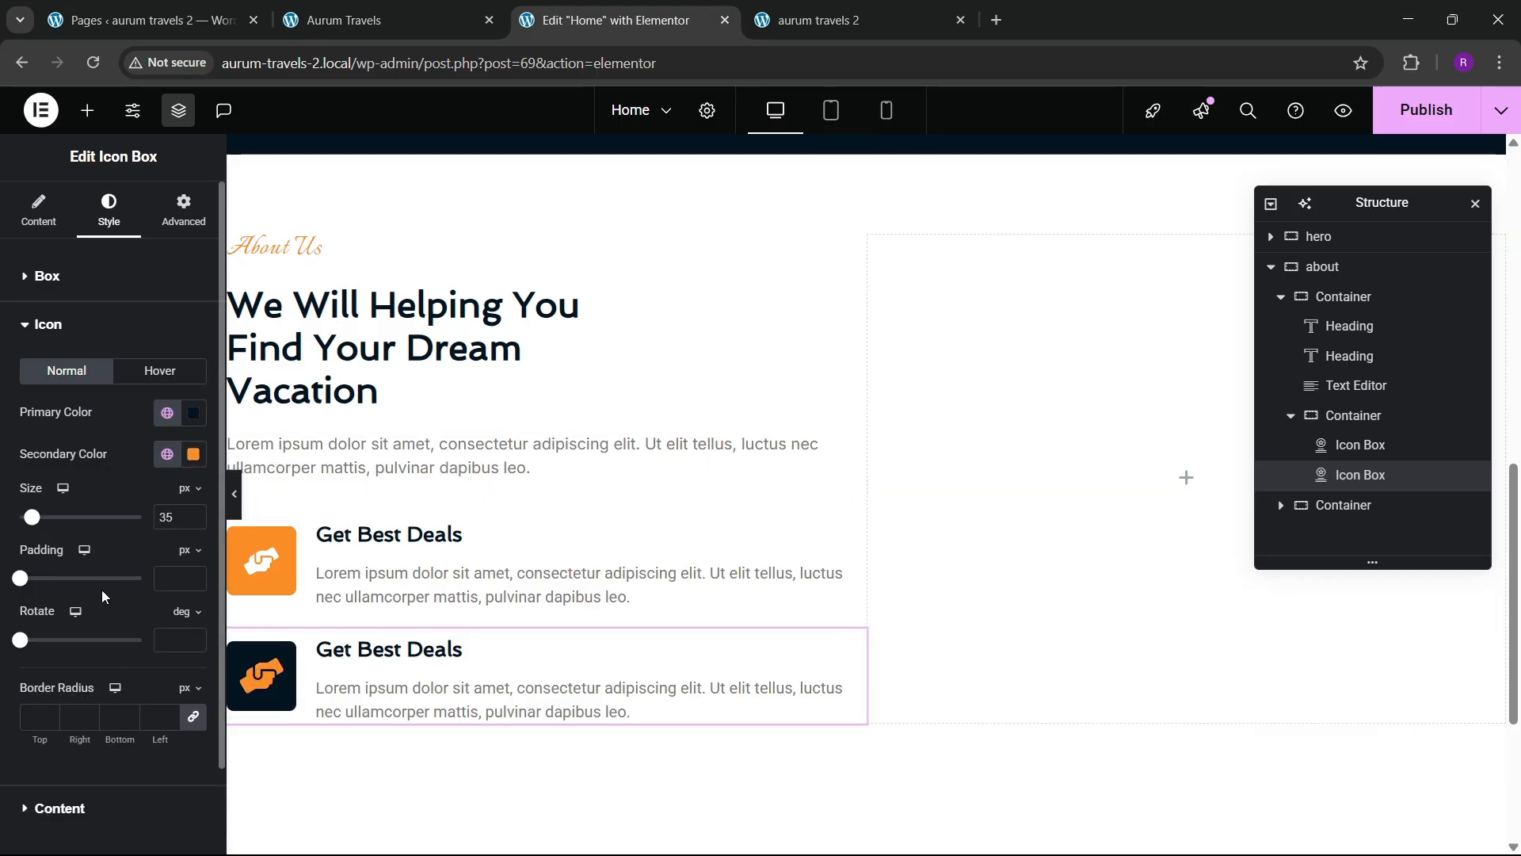
{"action": "left_click", "coordinate": [193, 413]}
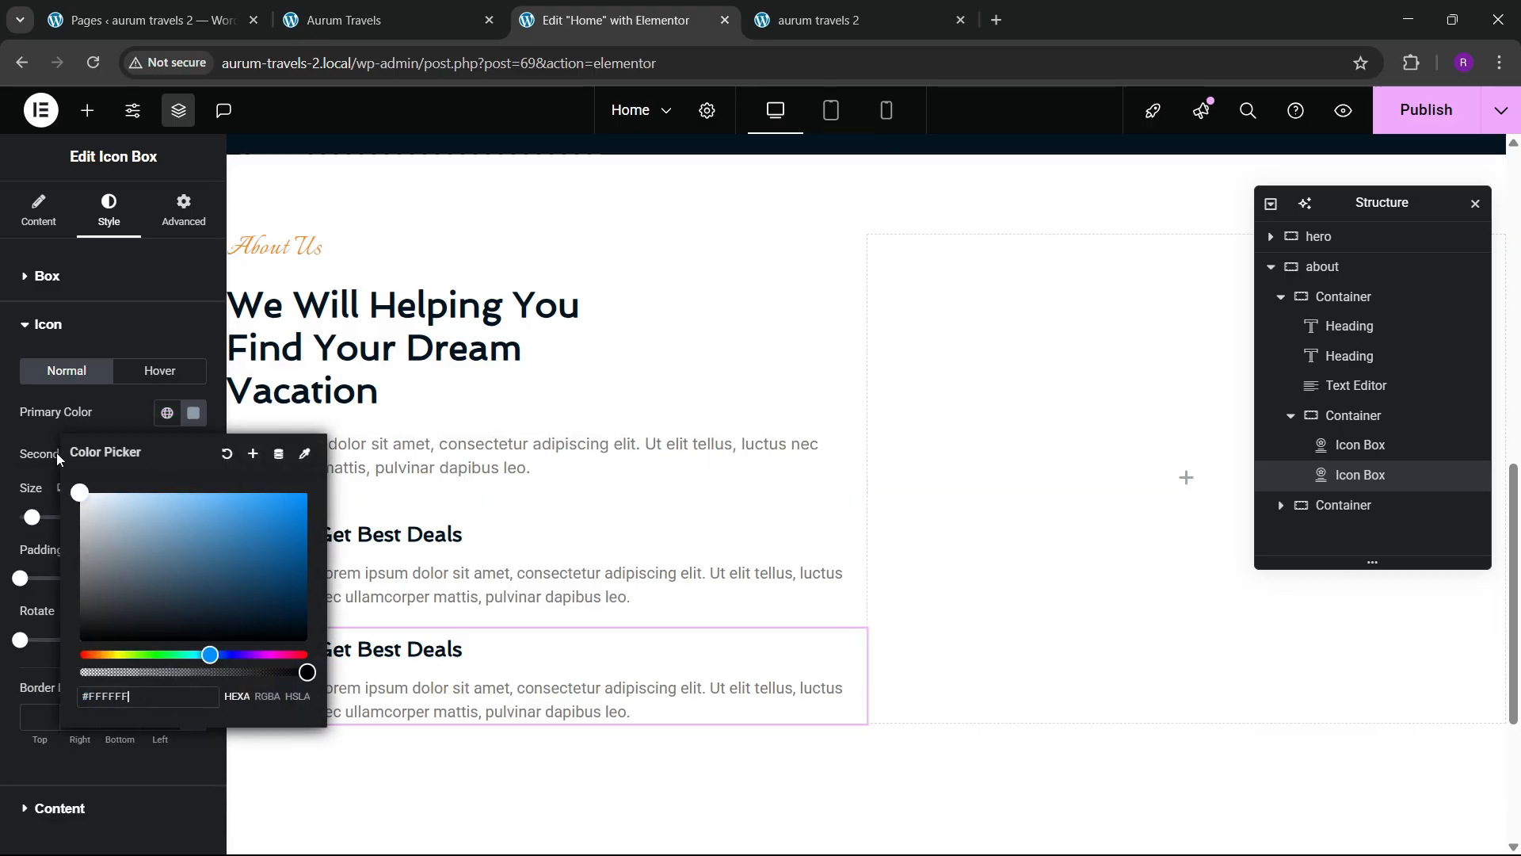
{"action": "left_click", "coordinate": [56, 453]}
{"action": "left_click", "coordinate": [368, 8]}
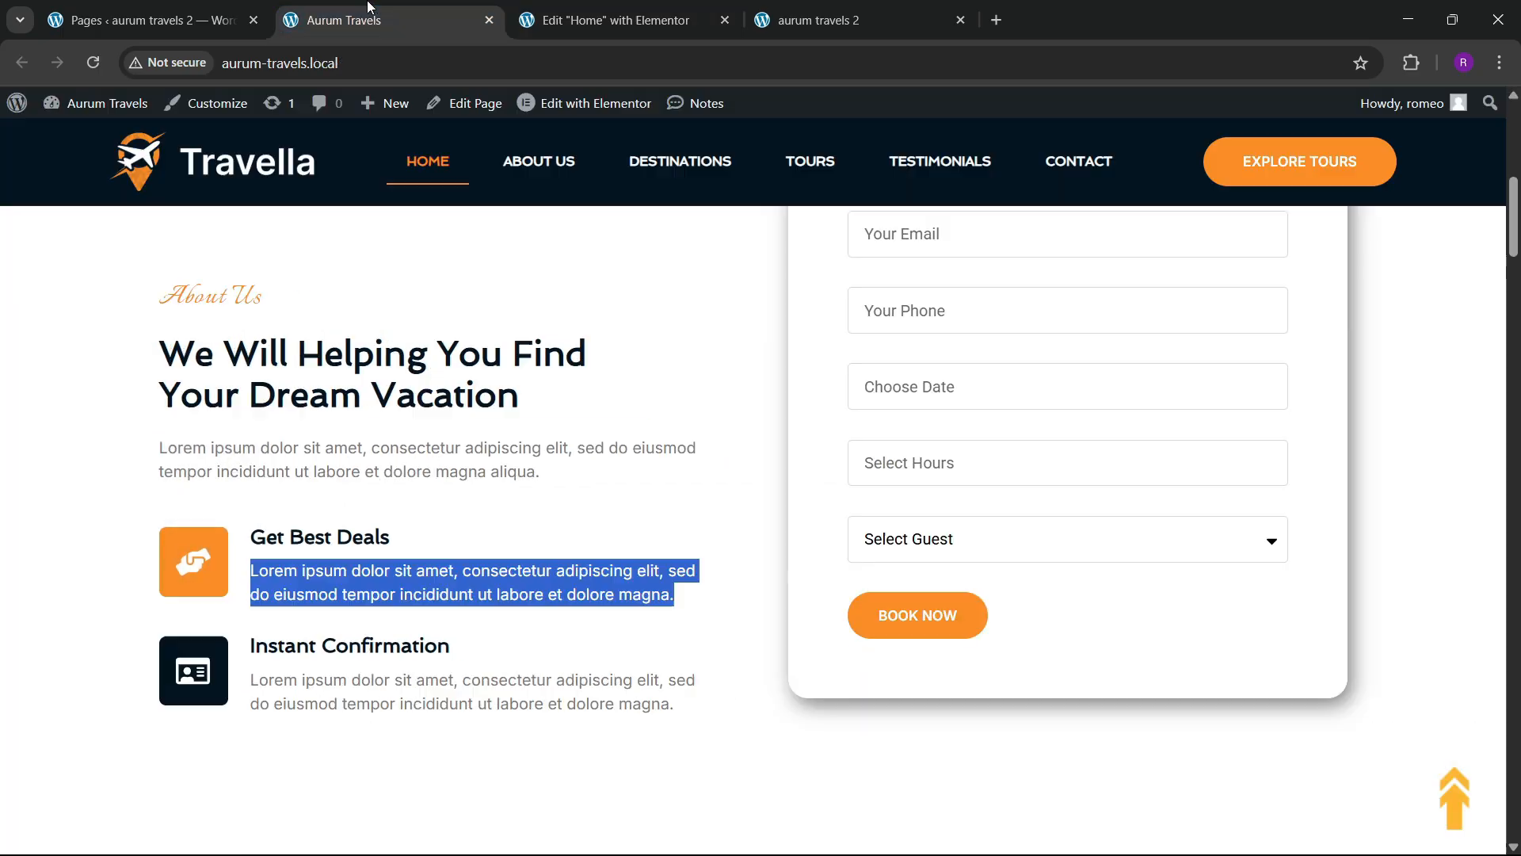
{"action": "left_click", "coordinate": [610, 20]}
- Set the copy's icon to black with a white symbol, save the page, and view the live site
{"action": "left_click", "coordinate": [166, 413]}
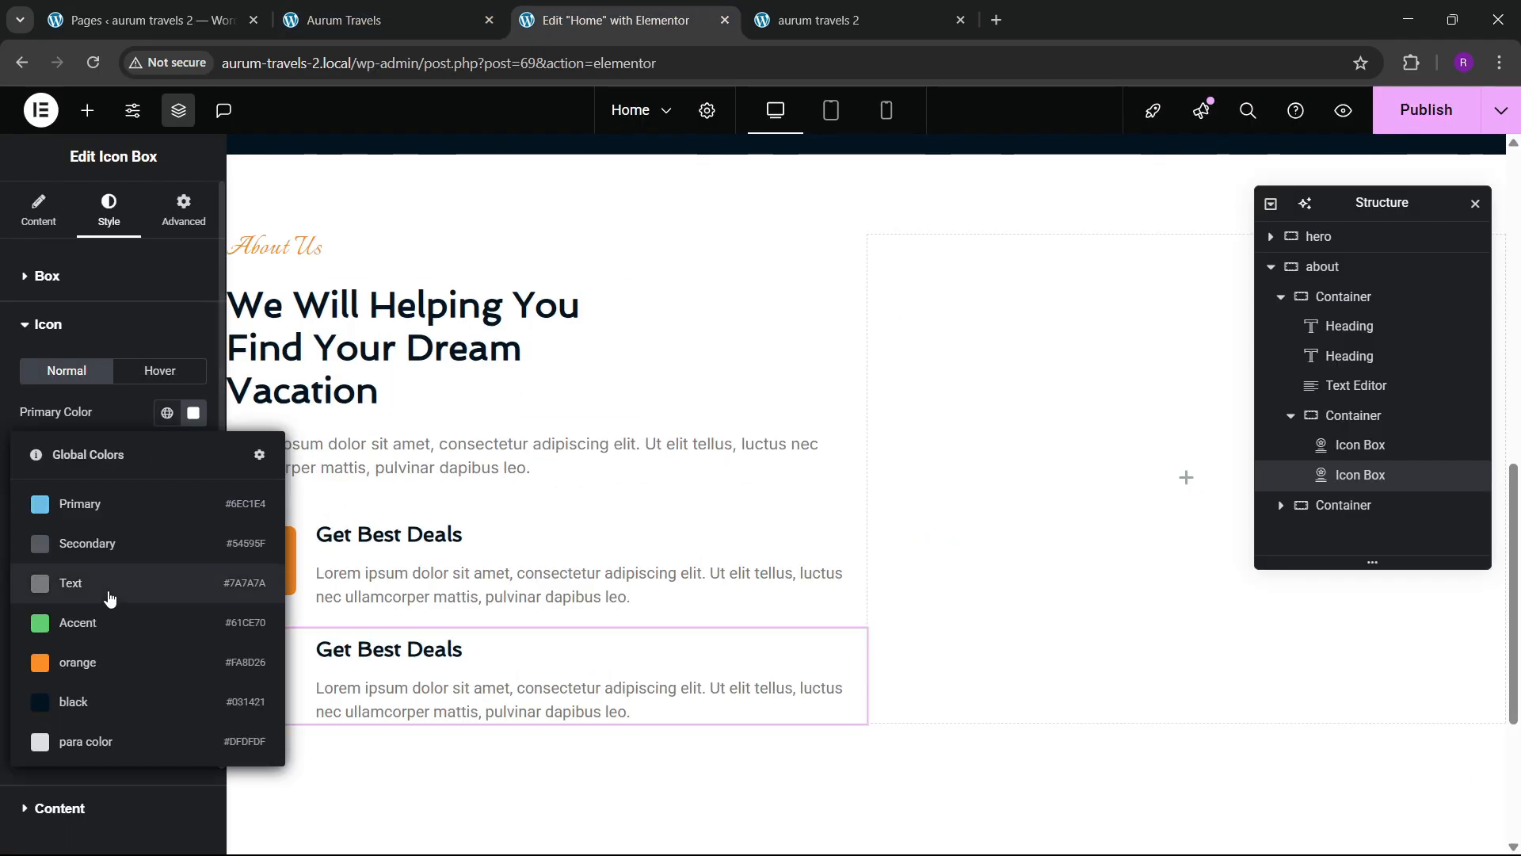
{"action": "left_click", "coordinate": [95, 701]}
{"action": "left_click", "coordinate": [167, 454]}
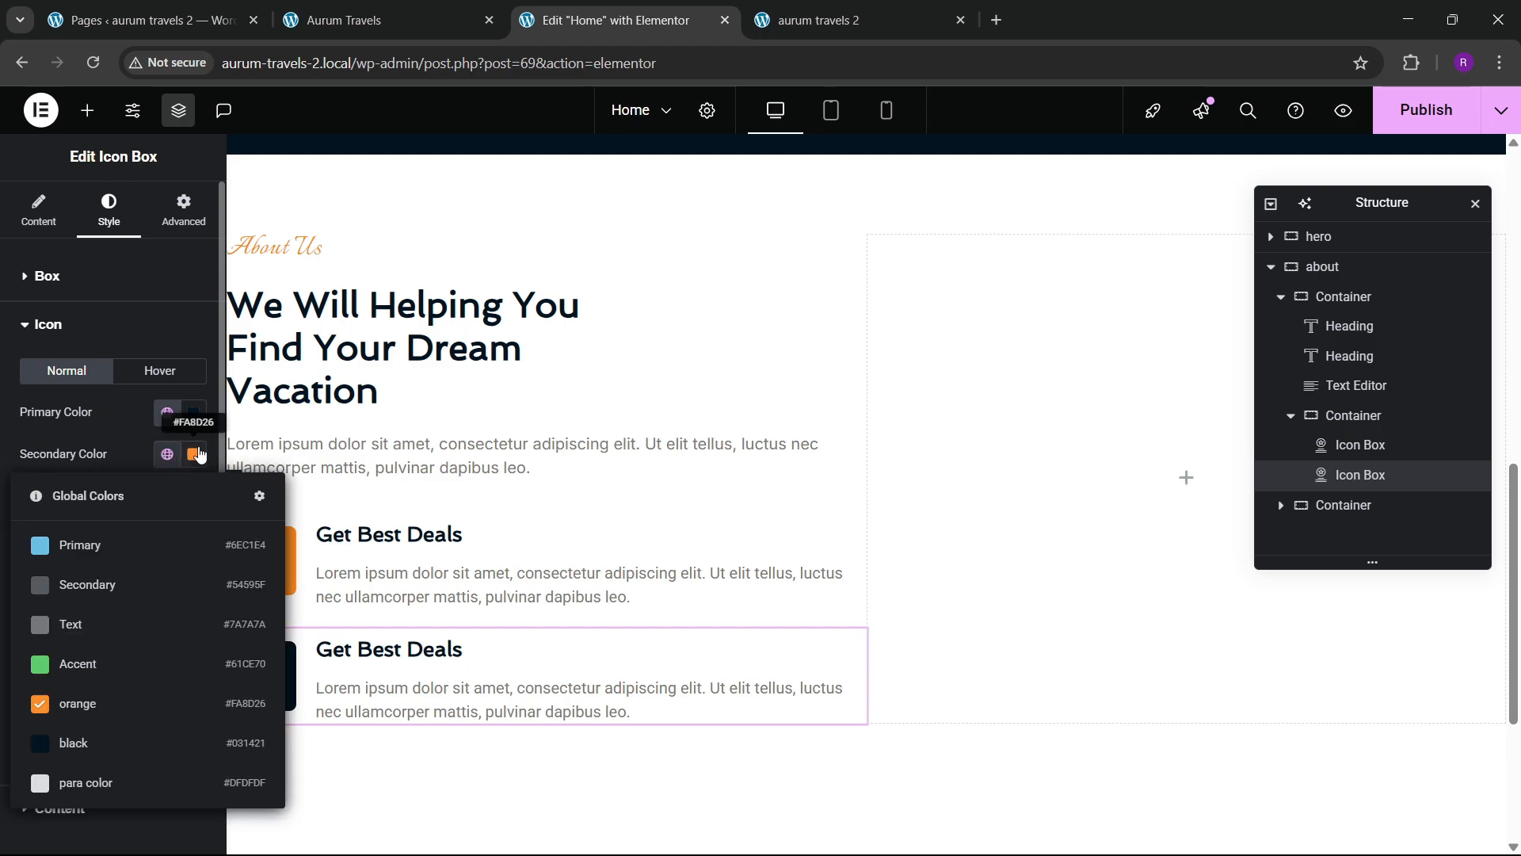
{"action": "left_click", "coordinate": [198, 454]}
{"action": "left_click", "coordinate": [81, 534]}
{"action": "left_click", "coordinate": [87, 426]}
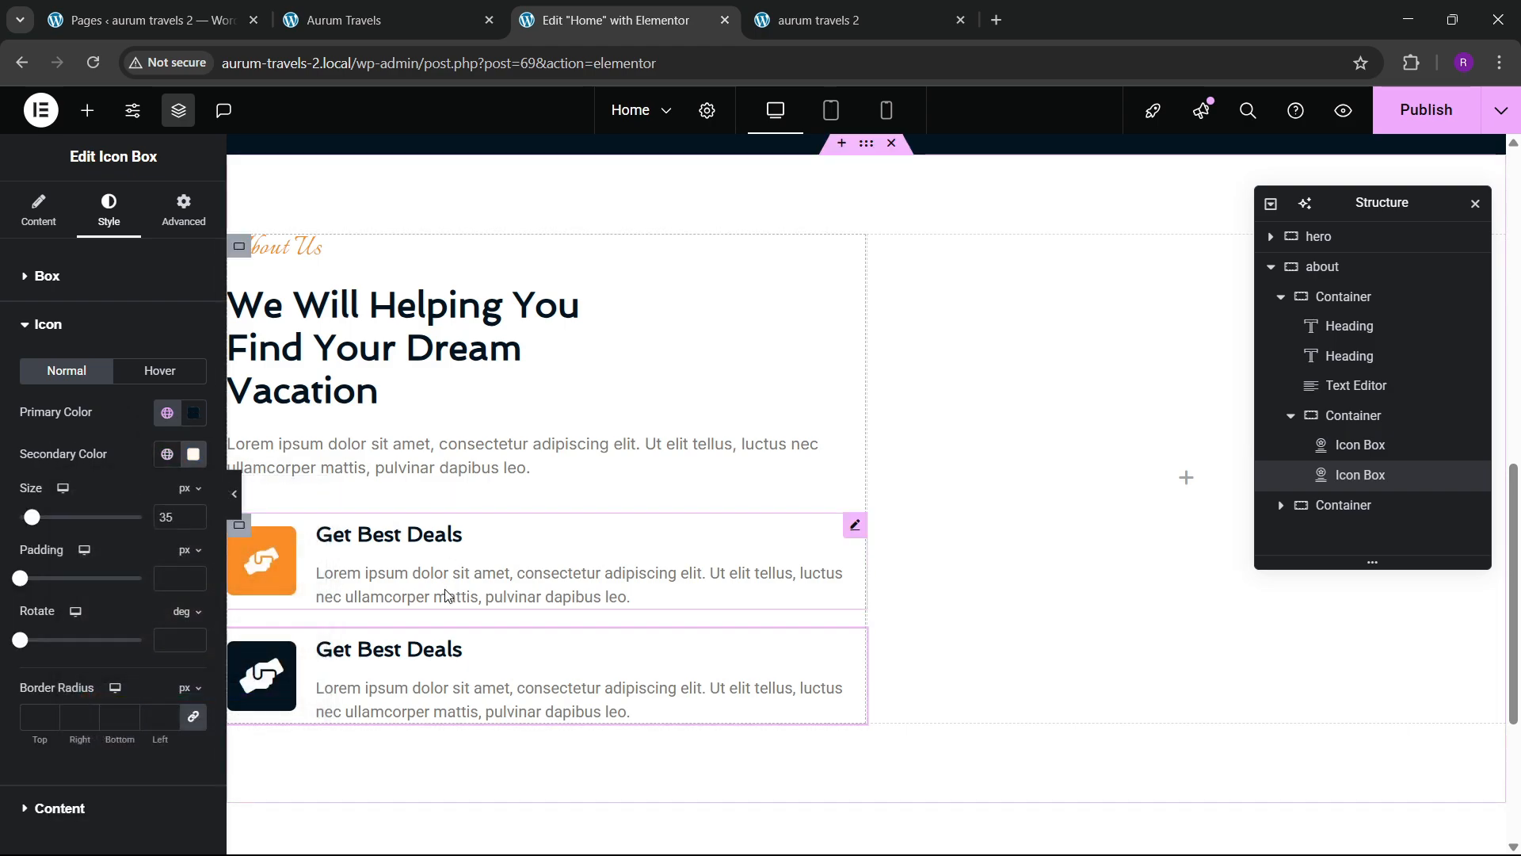
{"action": "left_click", "coordinate": [446, 8]}
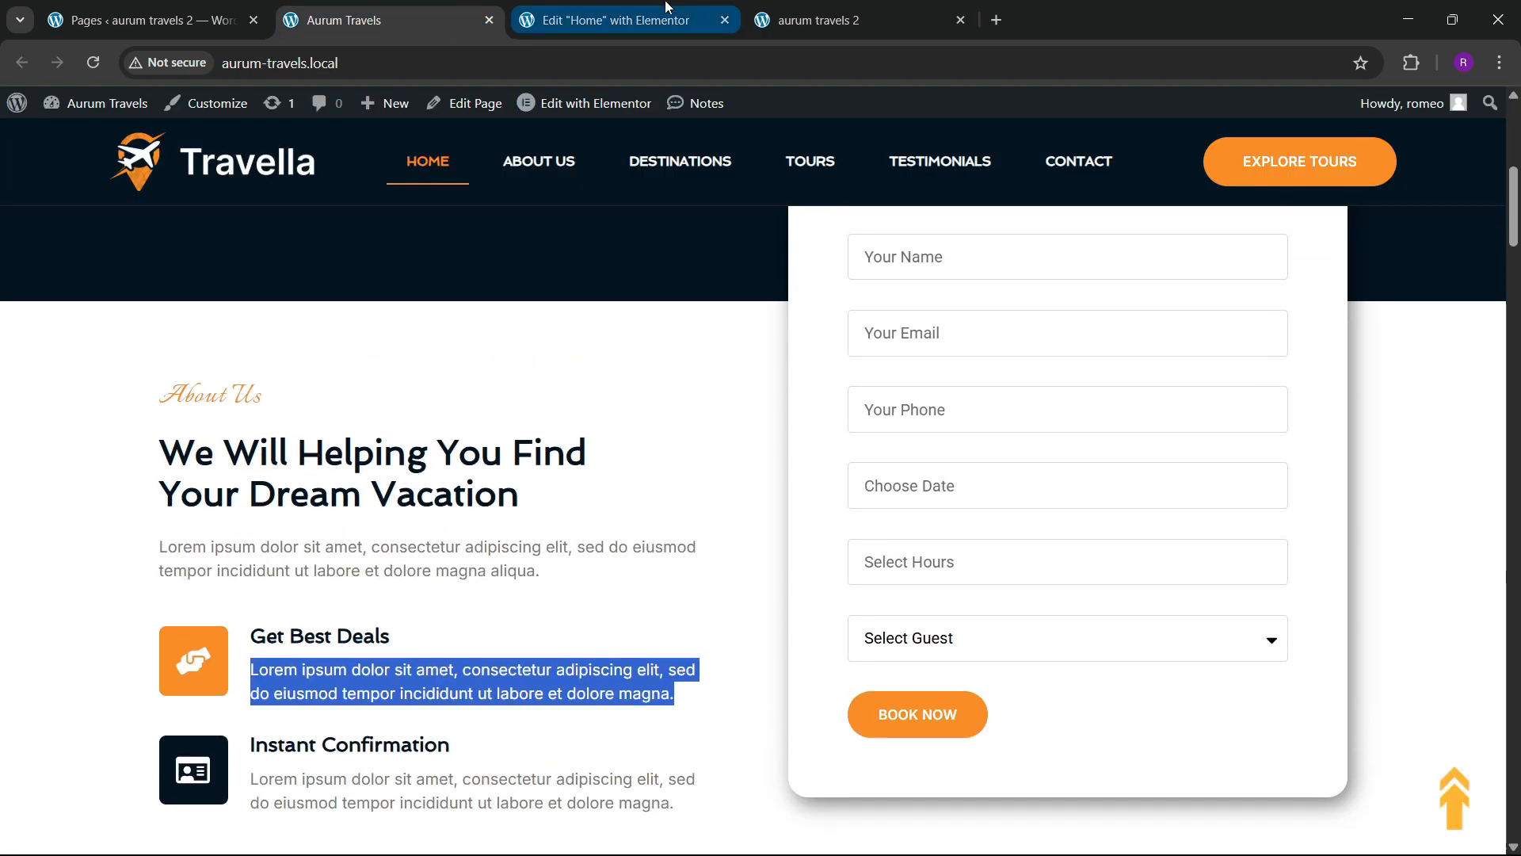
{"action": "left_click", "coordinate": [610, 20]}
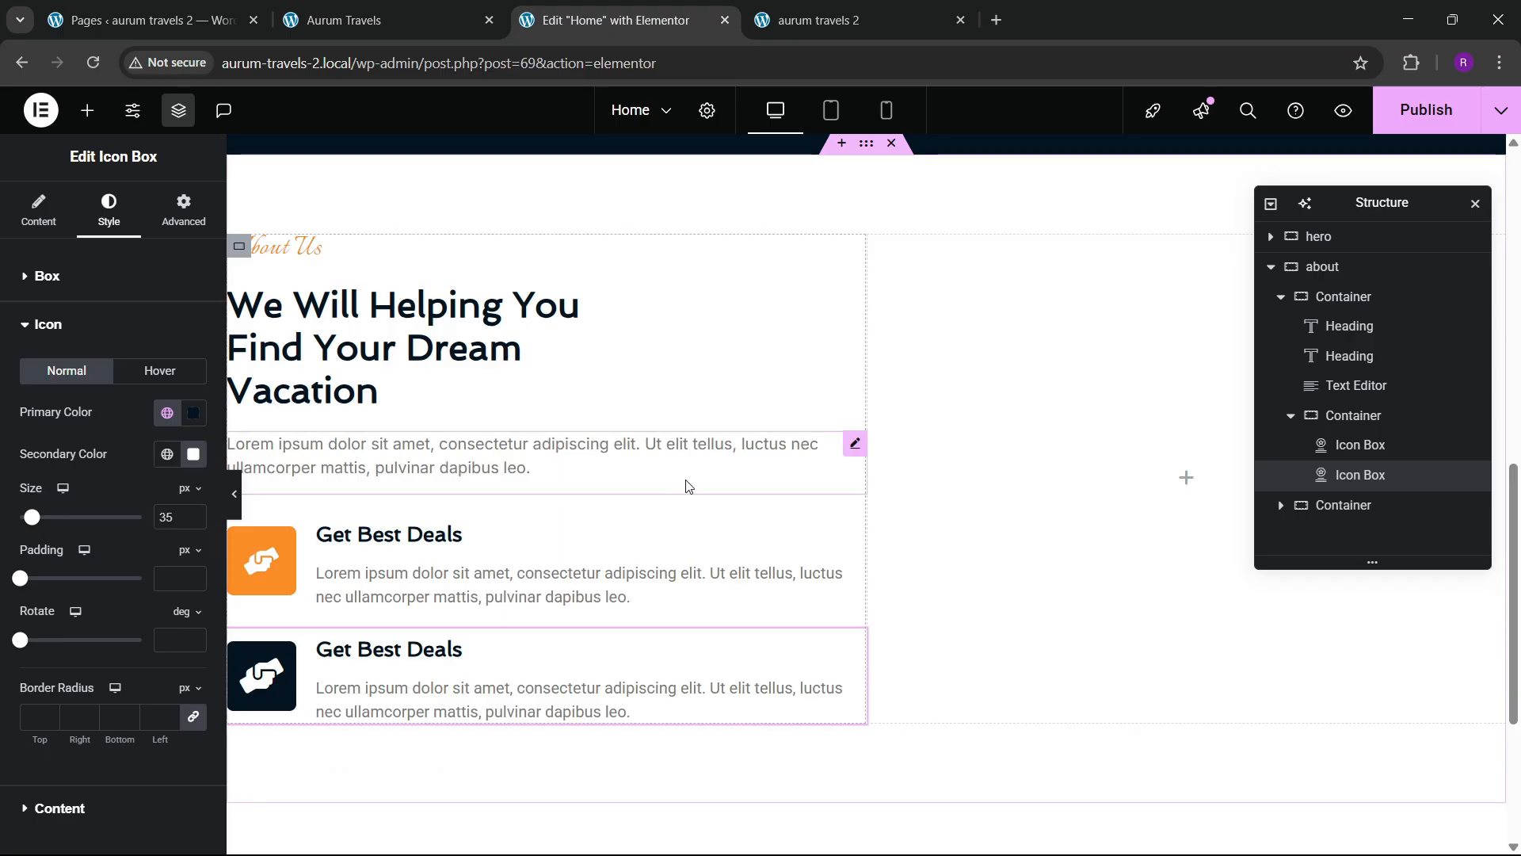
{"action": "key", "text": "ctrl+s"}
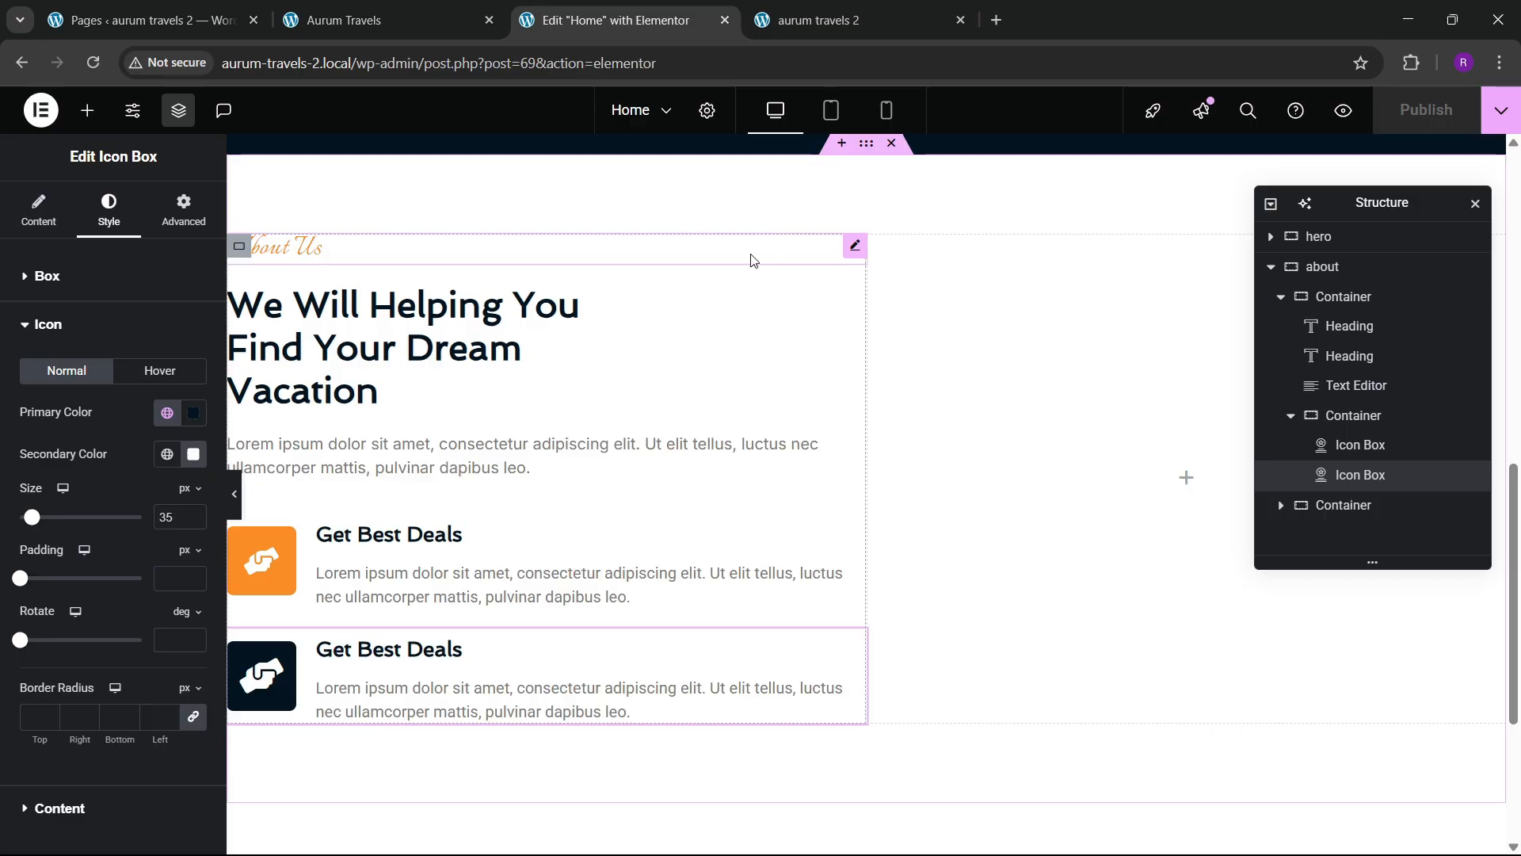
{"action": "left_click", "coordinate": [380, 20]}
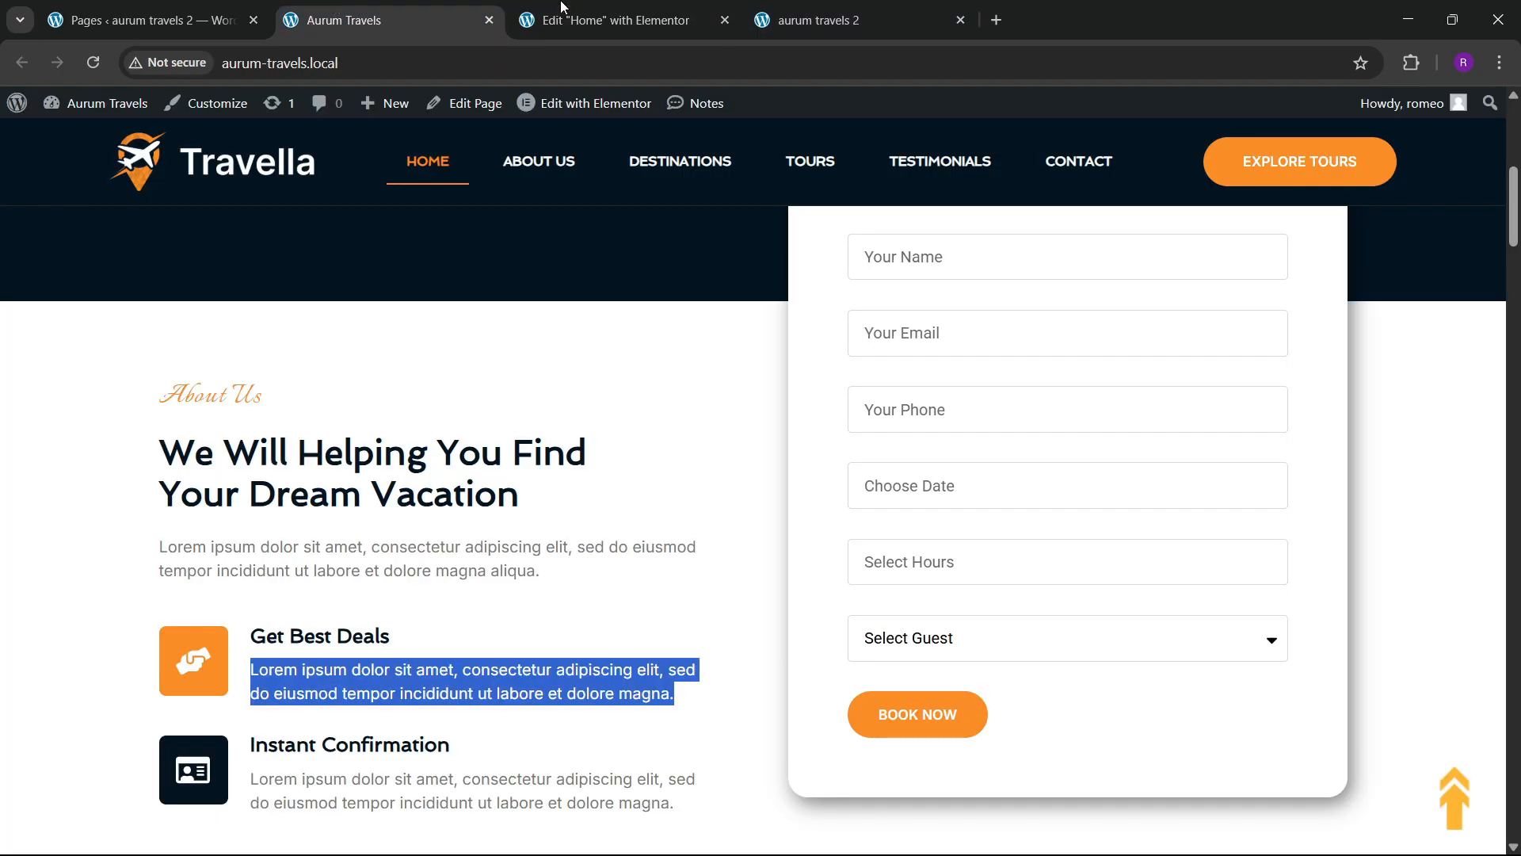
- Drag a Form widget into the empty right column of the about section
{"action": "left_click", "coordinate": [619, 6]}
{"action": "left_click", "coordinate": [87, 110]}
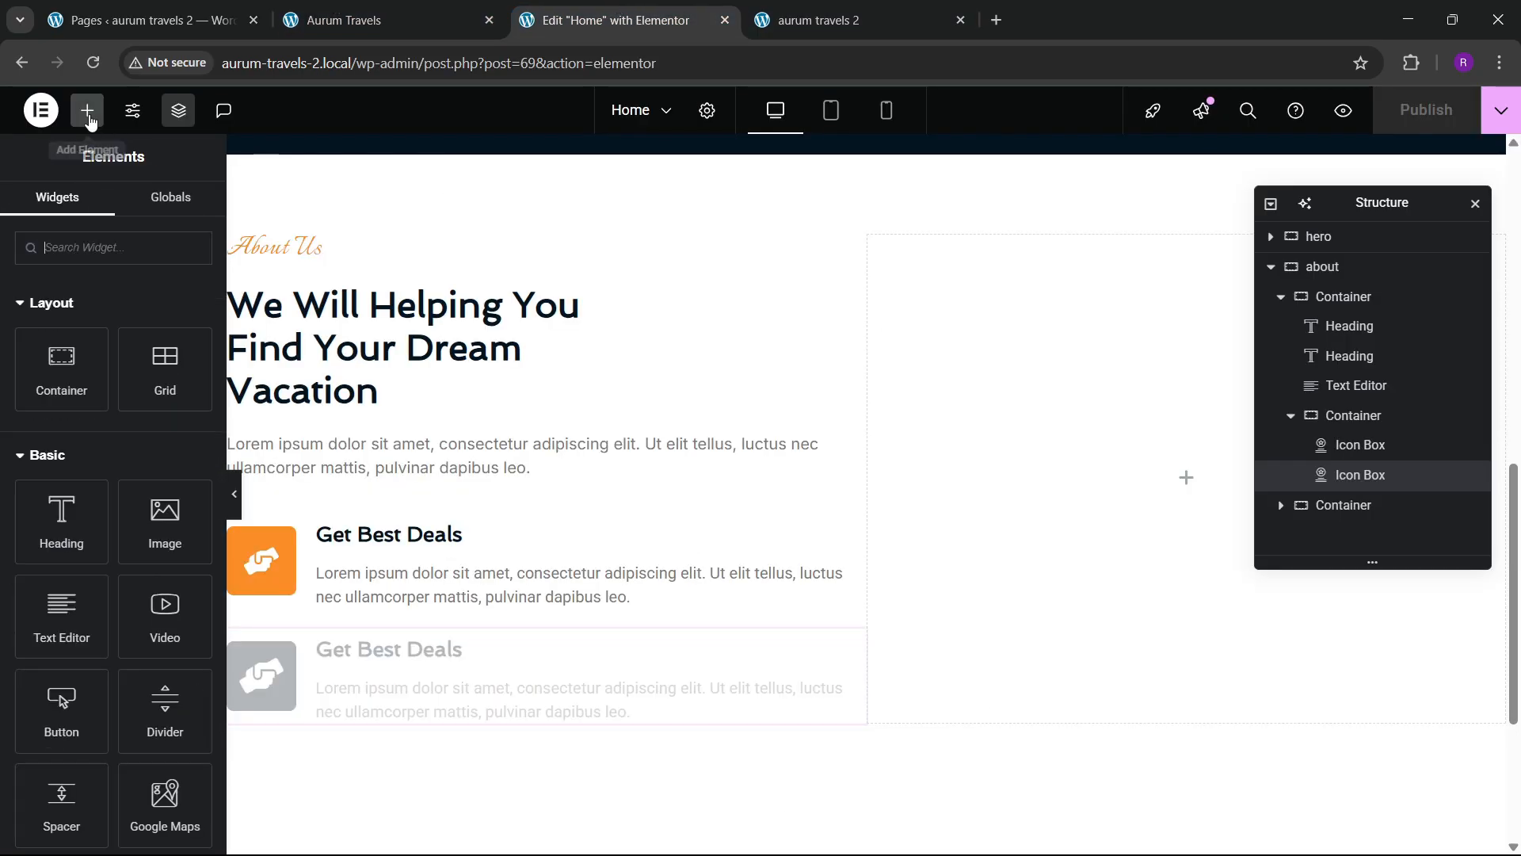
{"action": "type", "text": "form"}
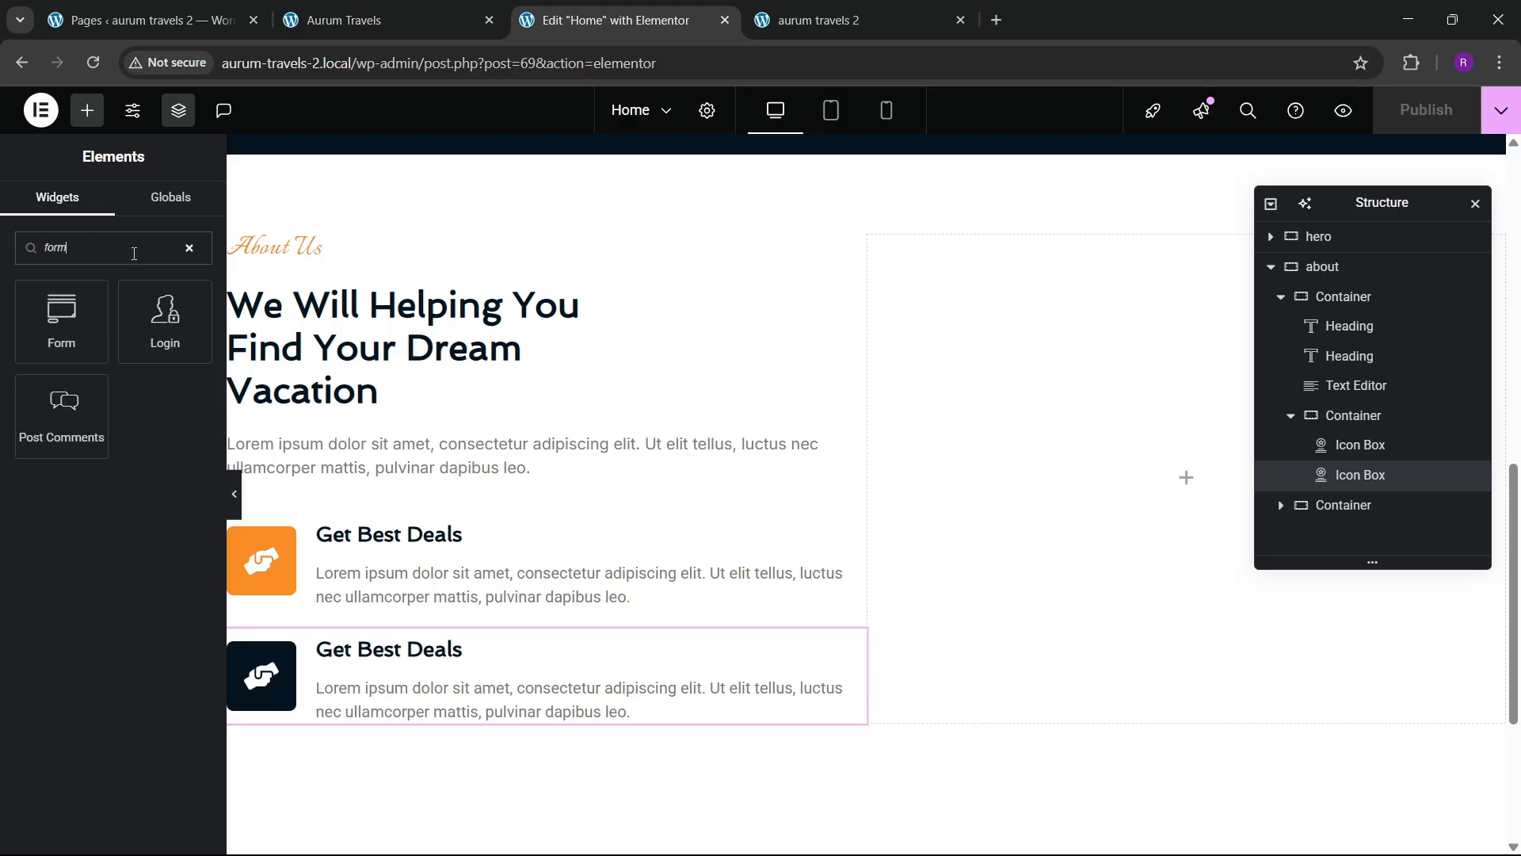
{"action": "left_click_drag", "start_coordinate": [102, 341], "coordinate": [1054, 503]}
{"action": "left_click", "coordinate": [464, 6]}
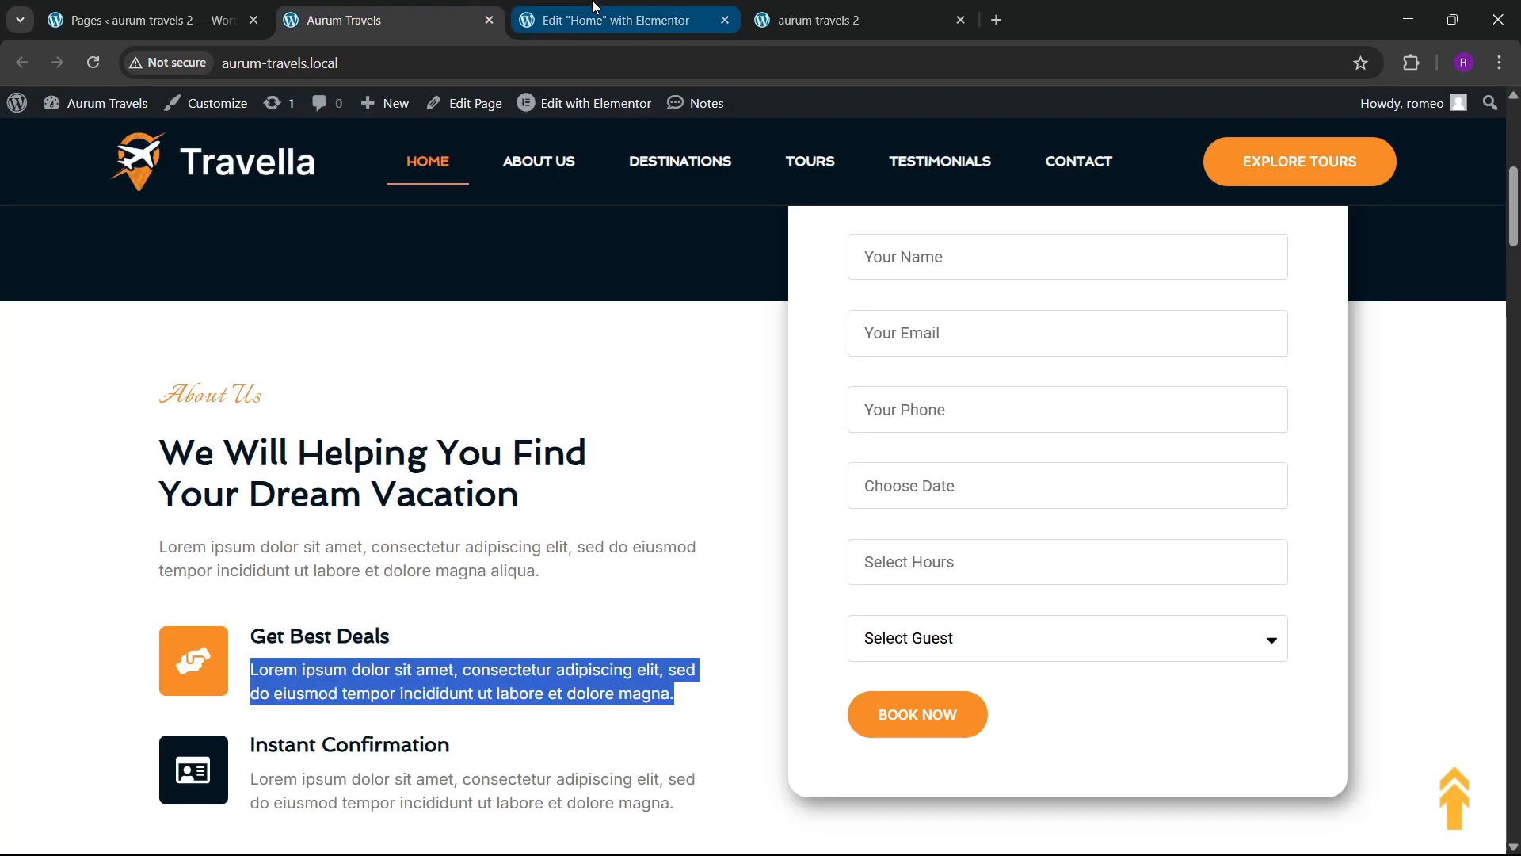
{"action": "left_click", "coordinate": [609, 19]}
- Change the Name field's placeholder to 'Your Name'
{"action": "left_click", "coordinate": [95, 397]}
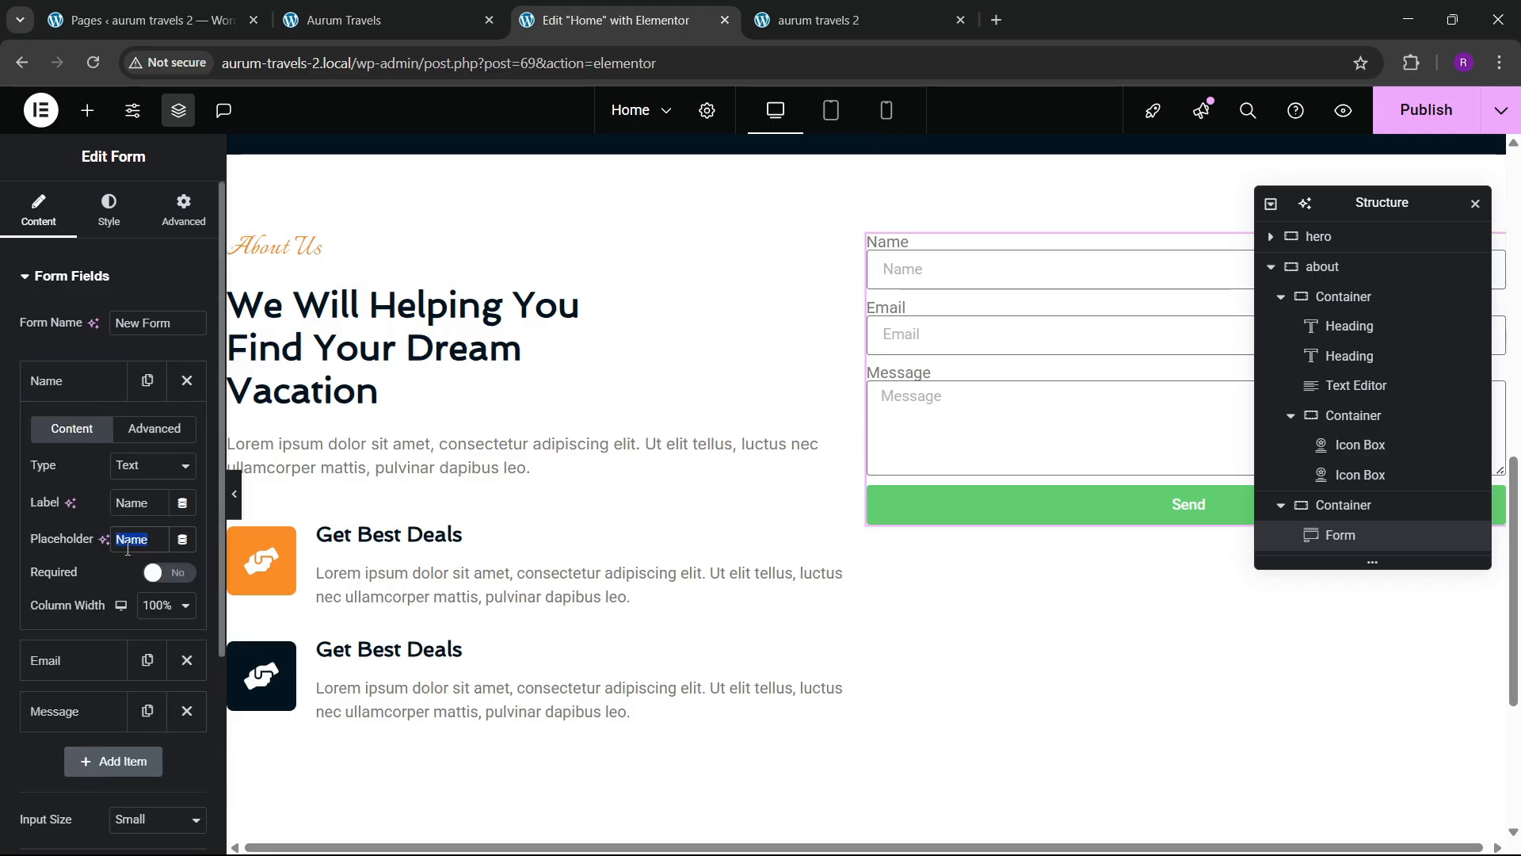
{"action": "key", "text": "BackSpace"}
{"action": "type", "text": "YOUR NAME"}
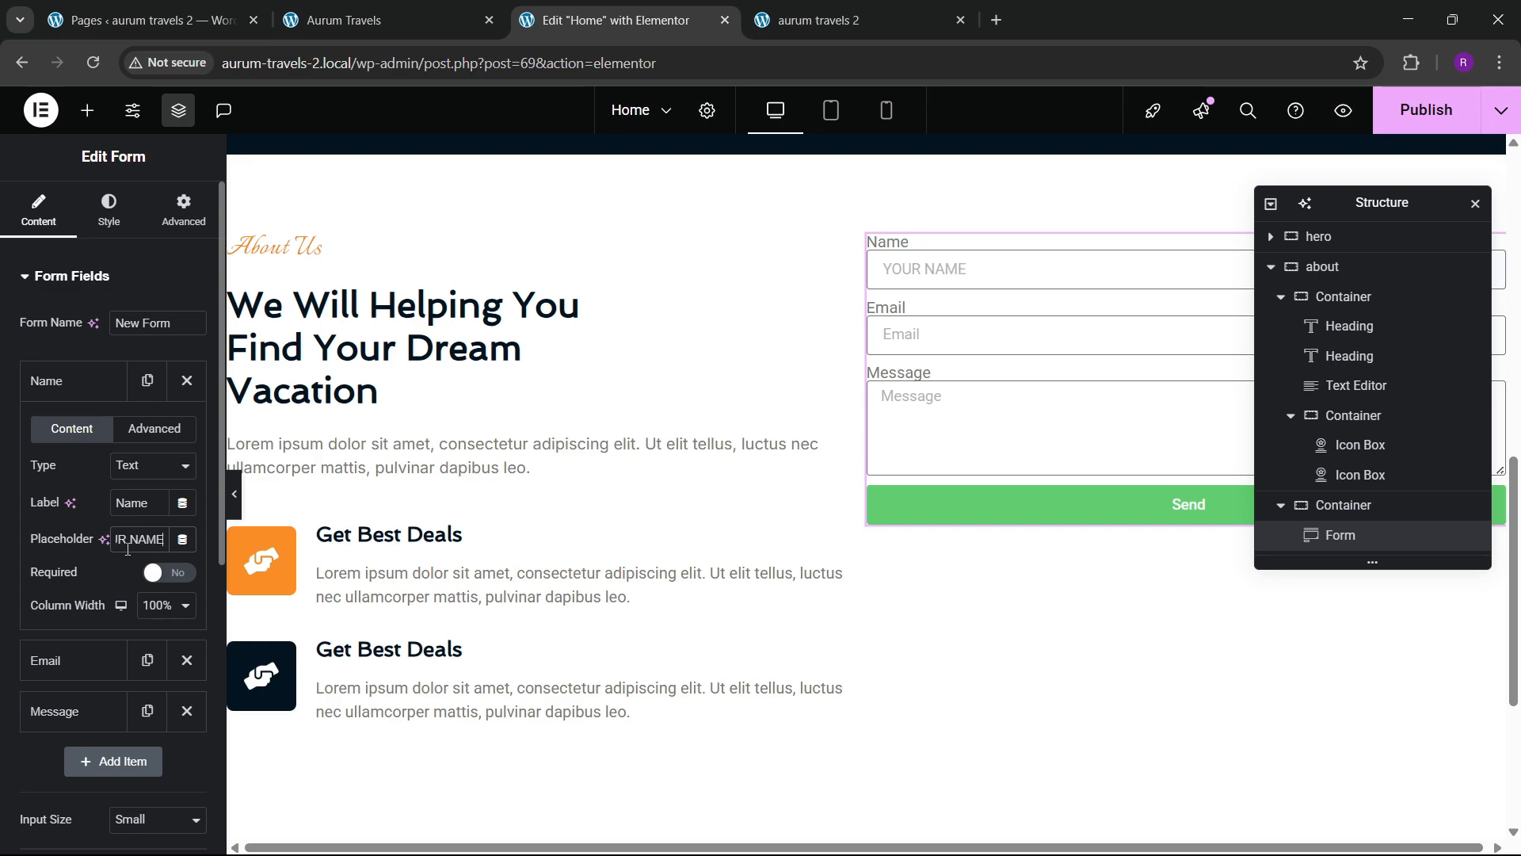
{"action": "left_click", "coordinate": [387, 20]}
{"action": "left_click", "coordinate": [614, 20]}
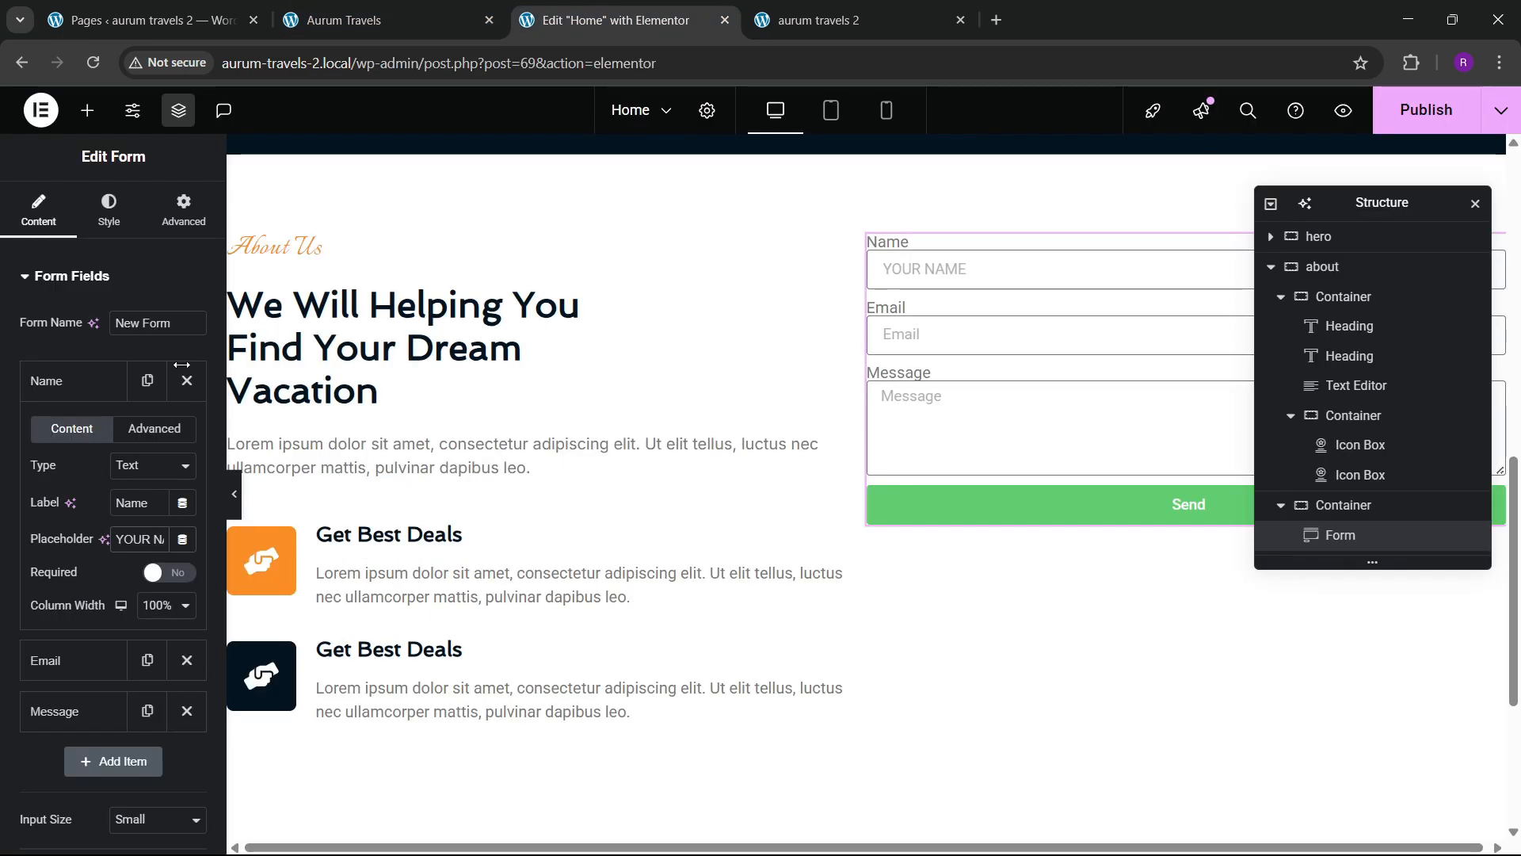
{"action": "type", "text": "Your Name"}
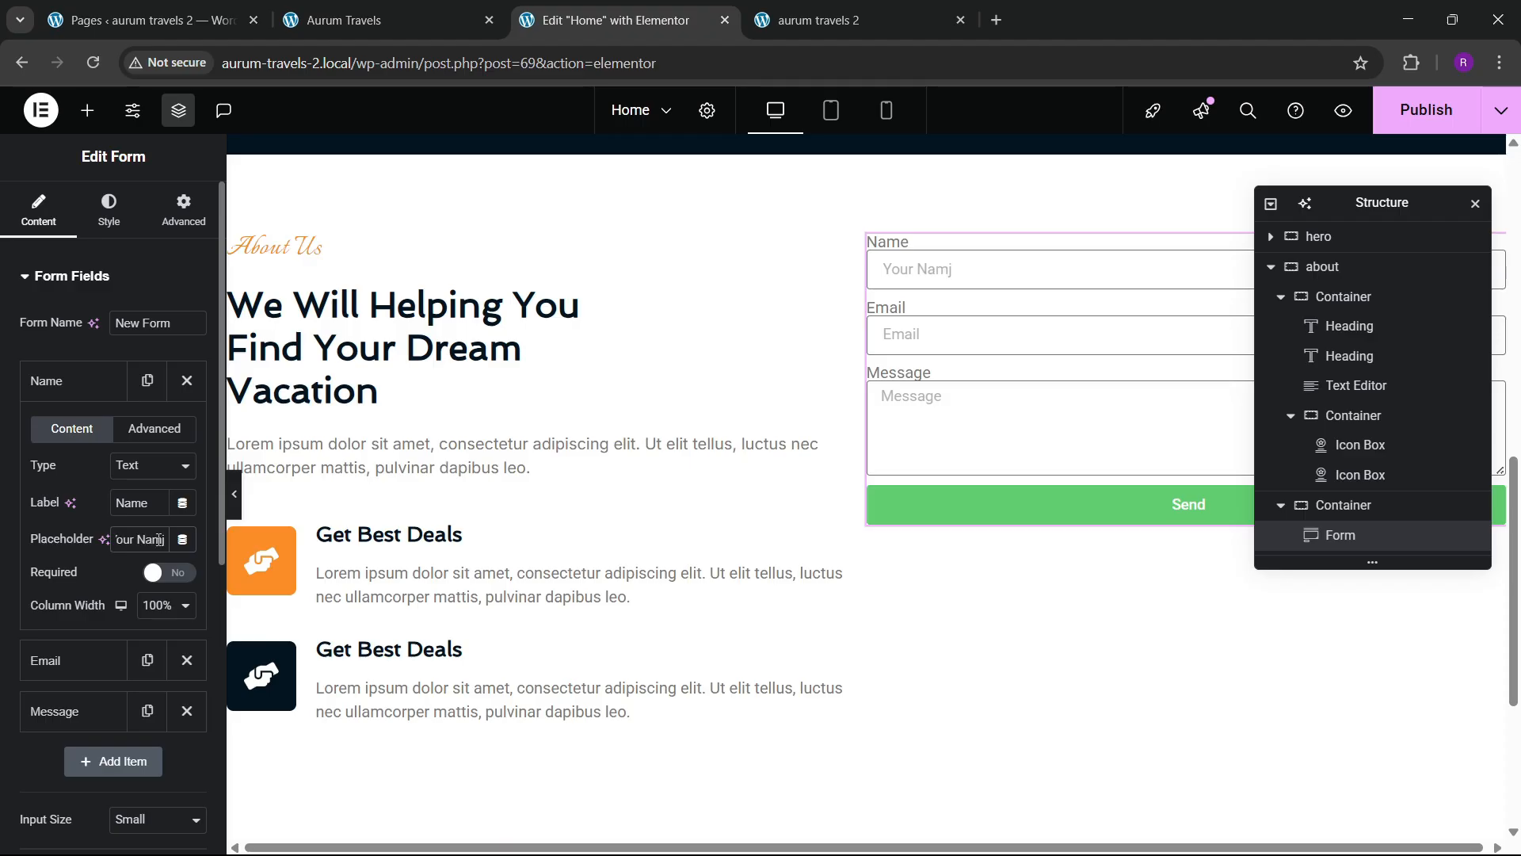
{"action": "left_click", "coordinate": [94, 383]}
- Hide the form field labels and set the input size to Medium
{"action": "left_click", "coordinate": [173, 640]}
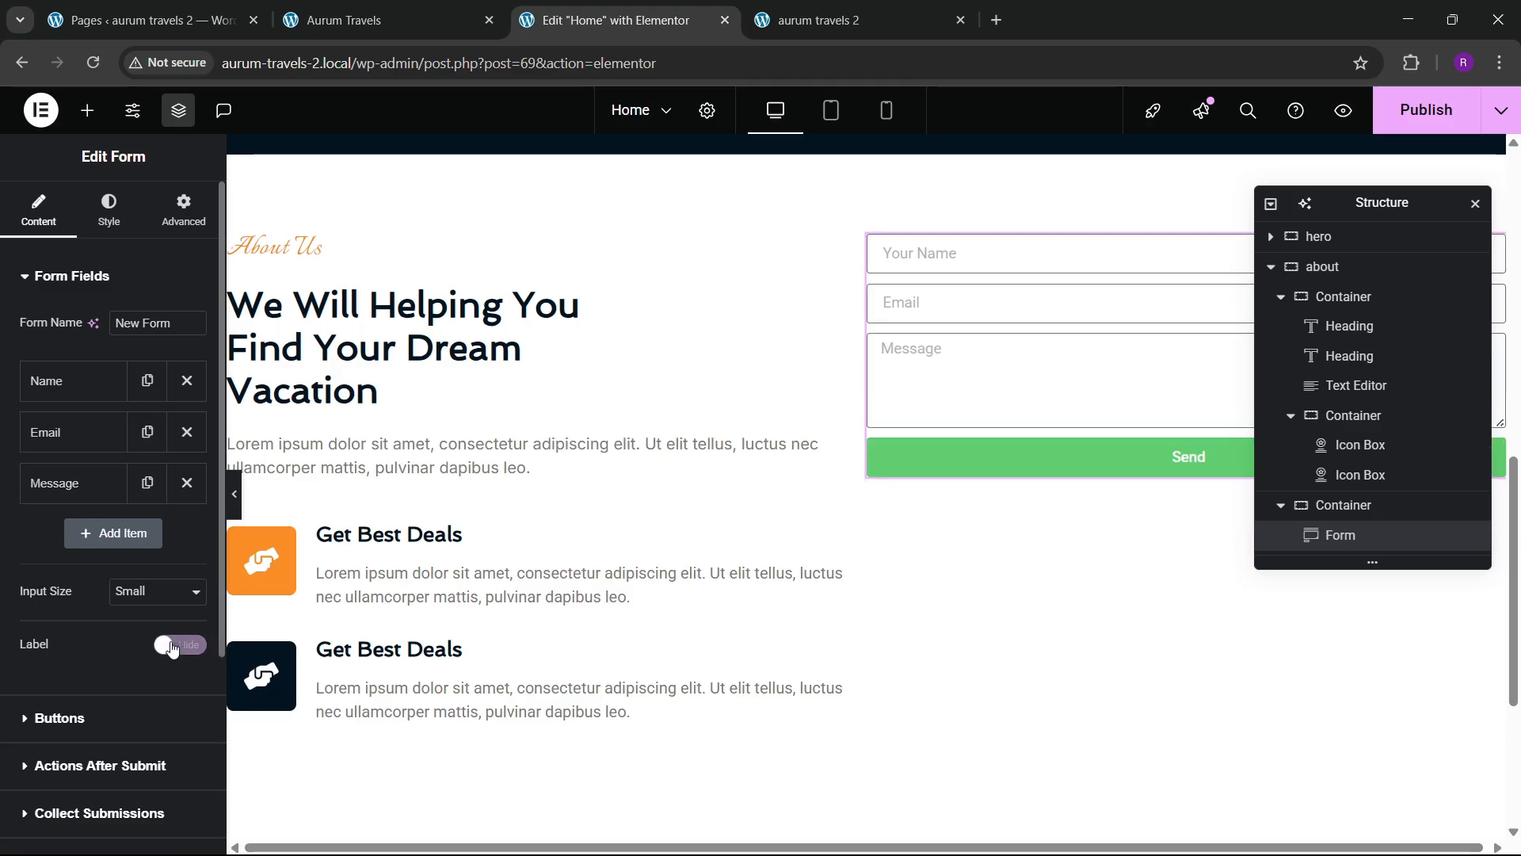
{"action": "left_click", "coordinate": [152, 596]}
{"action": "left_click", "coordinate": [137, 664]}
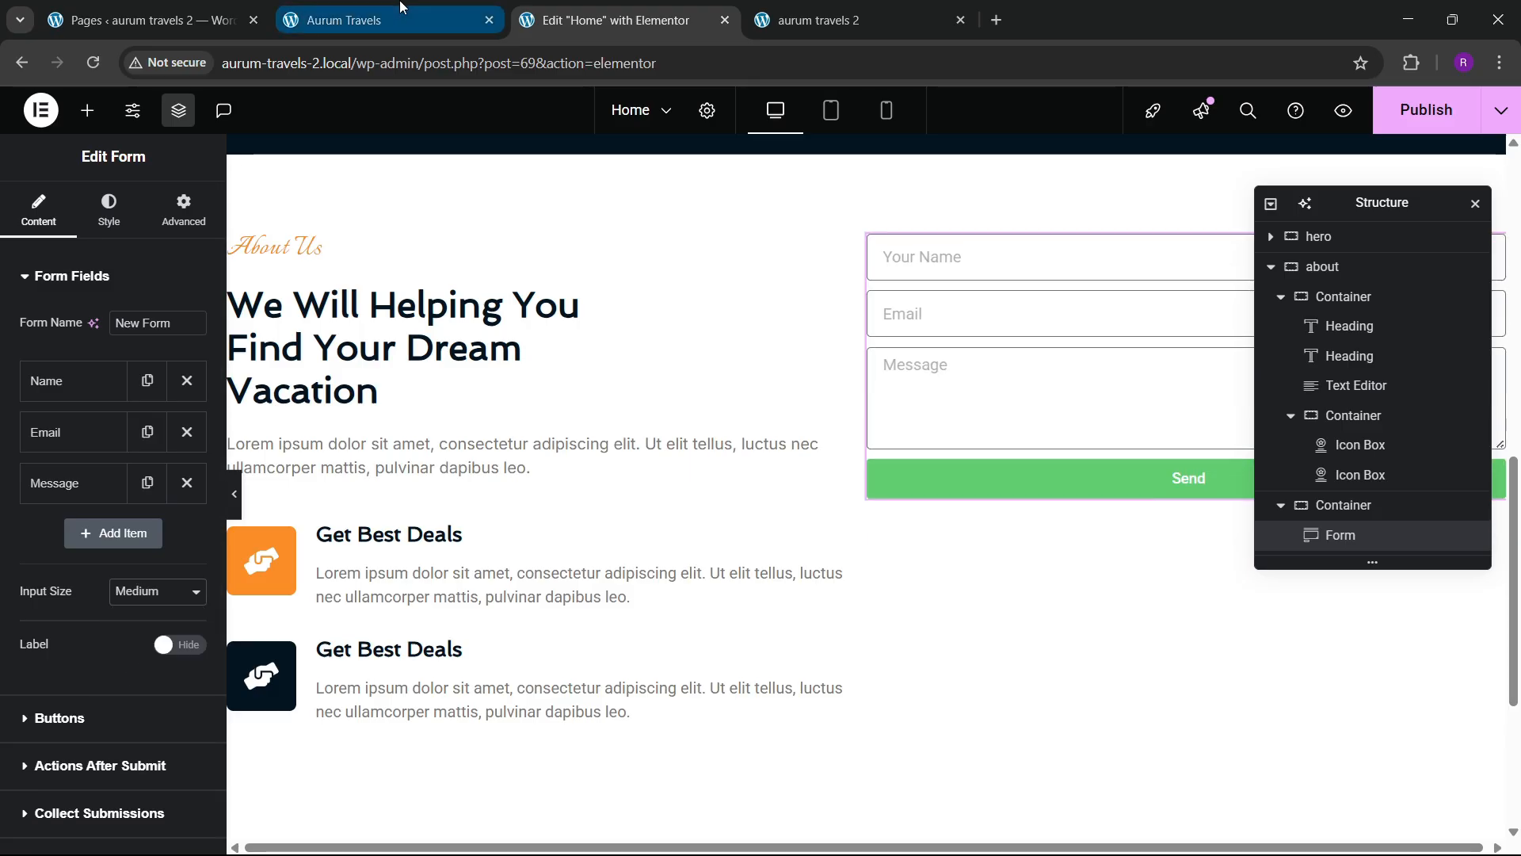
{"action": "left_click", "coordinate": [439, 15]}
{"action": "left_click", "coordinate": [575, 8]}
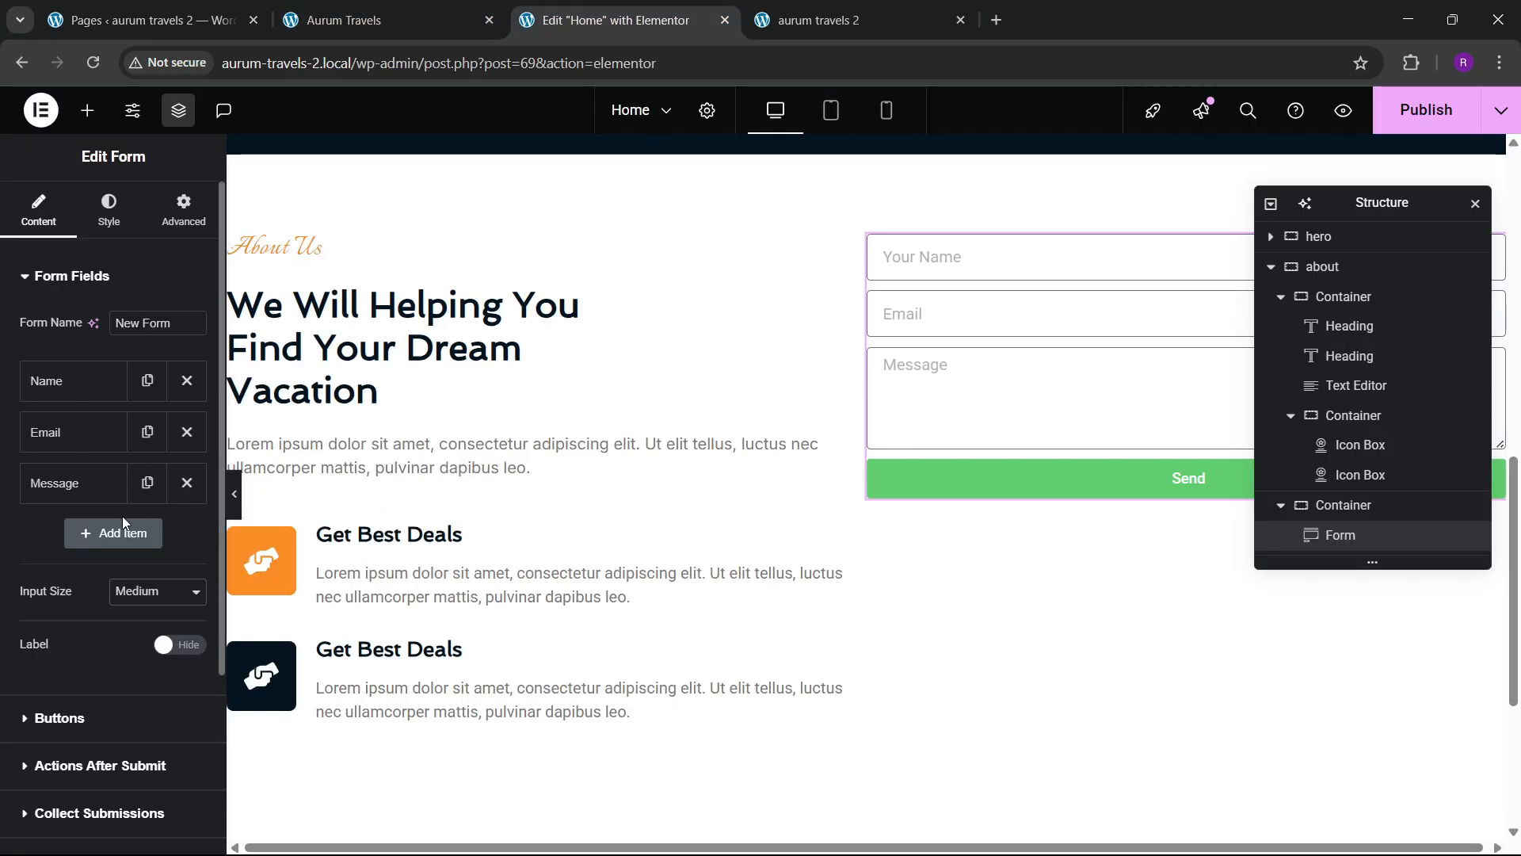
- Duplicate the Email field and turn the copy into a Number field labelled Phone
{"action": "left_click", "coordinate": [91, 432]}
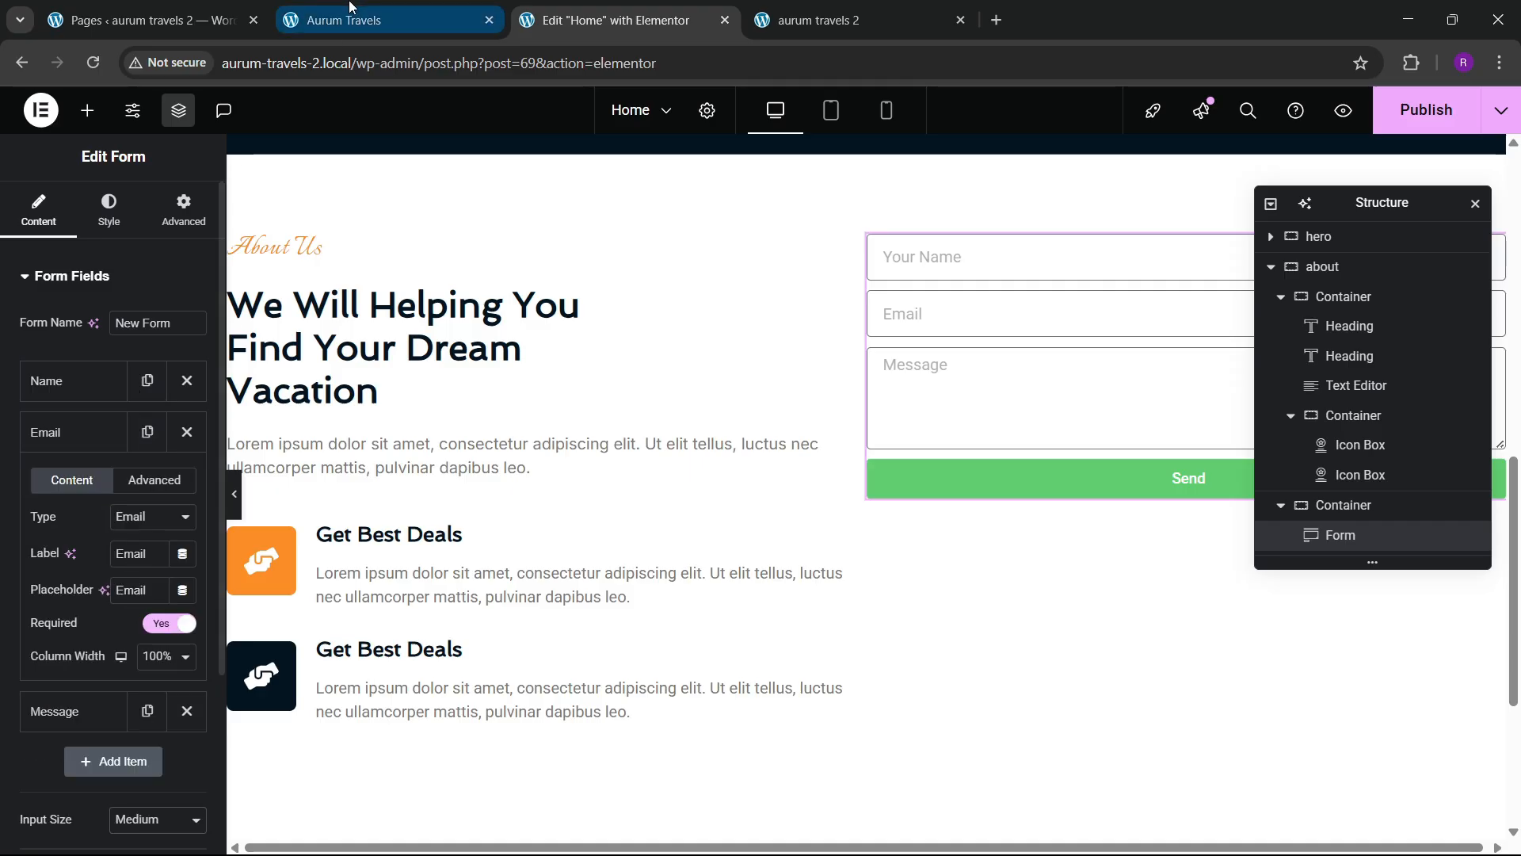
{"action": "left_click", "coordinate": [388, 20]}
{"action": "left_click", "coordinate": [584, 10]}
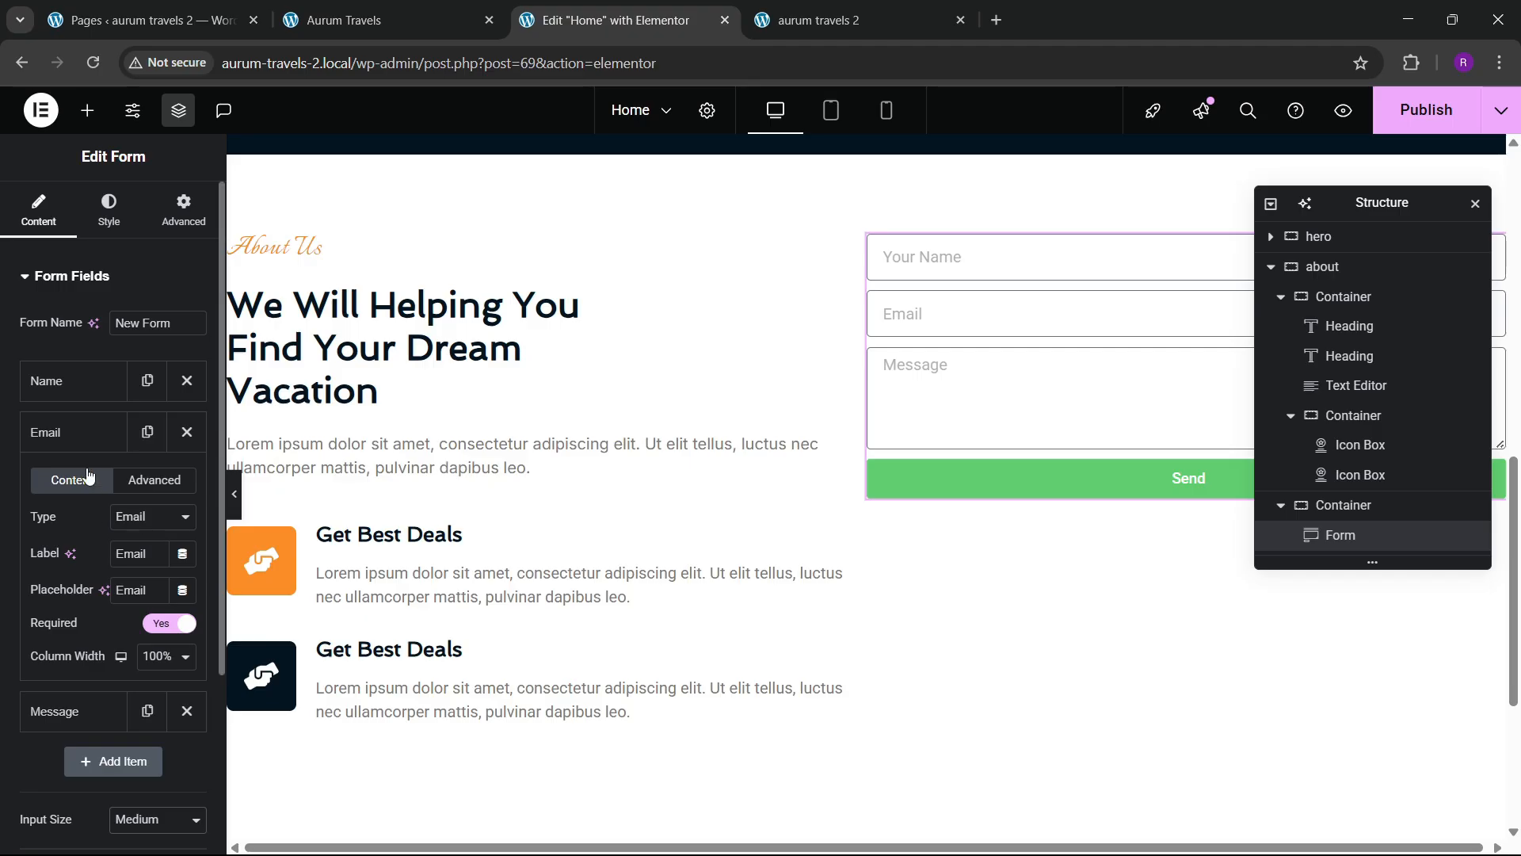
{"action": "left_click", "coordinate": [91, 436]}
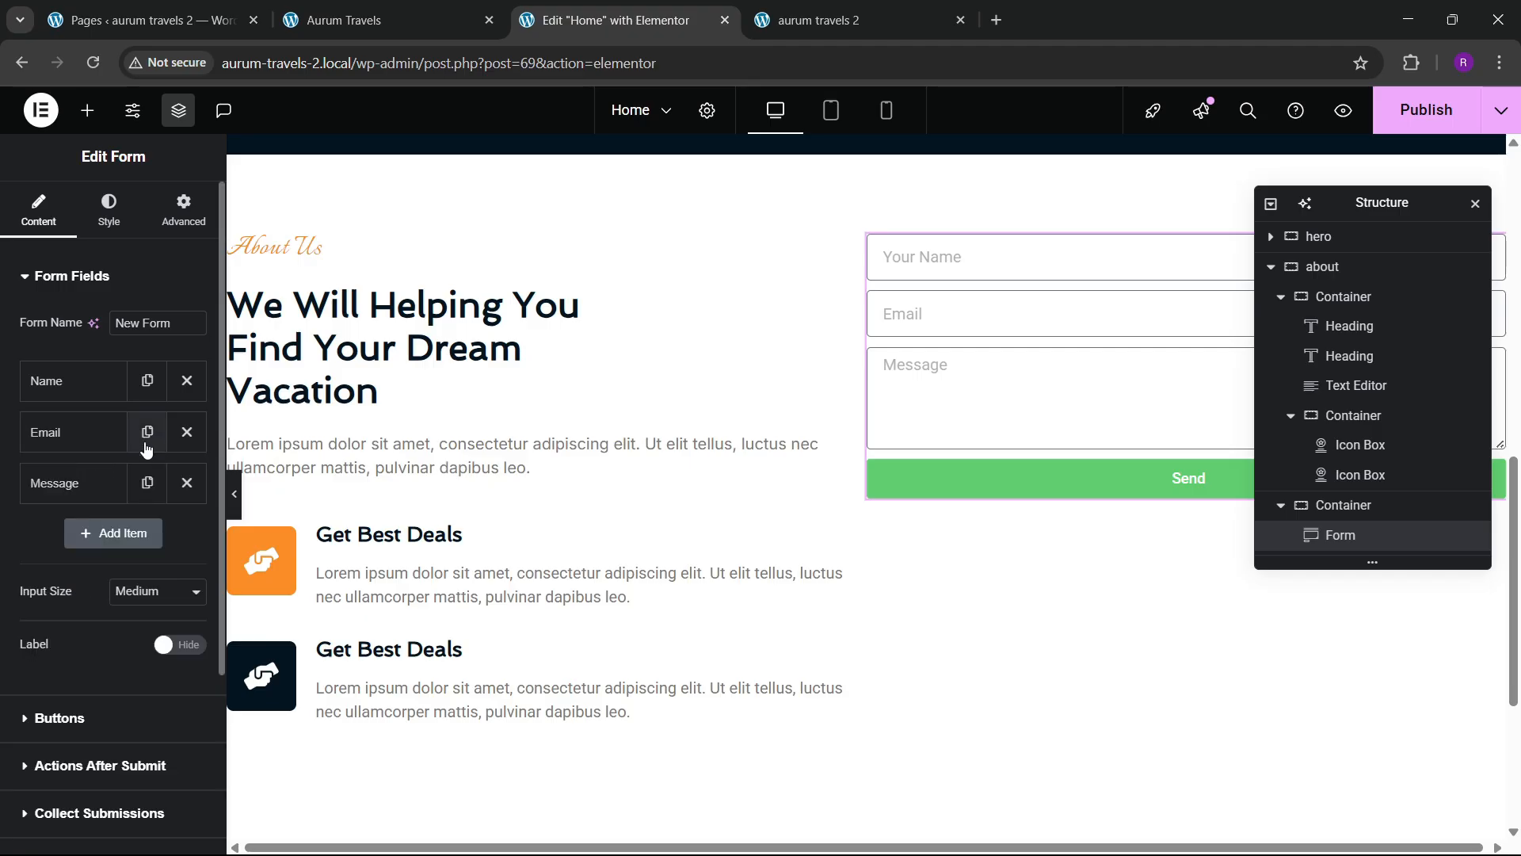
{"action": "left_click", "coordinate": [146, 431]}
{"action": "left_click", "coordinate": [103, 482]}
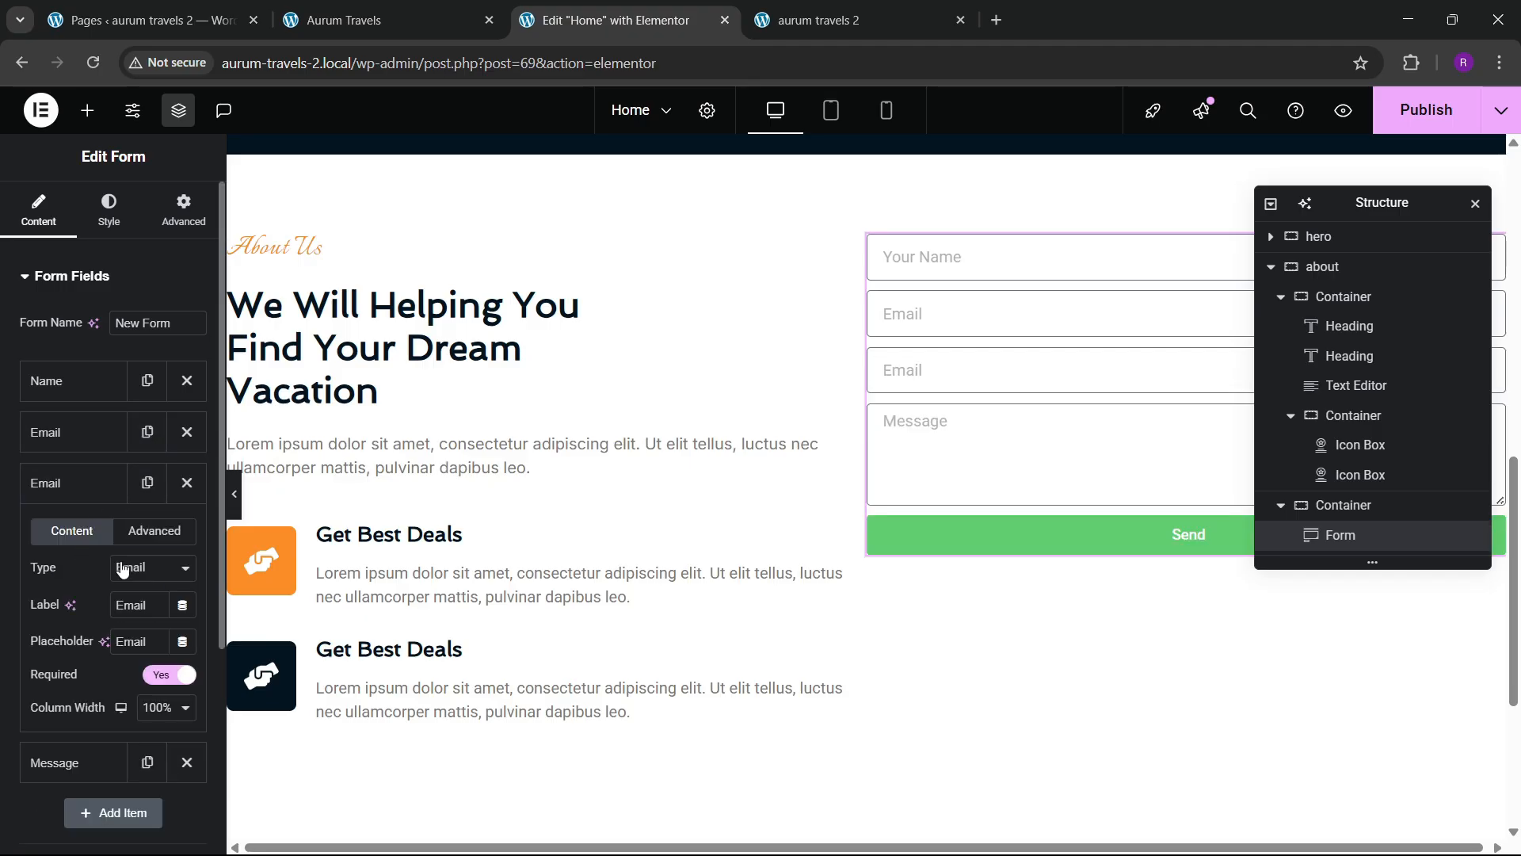
{"action": "left_click", "coordinate": [123, 569]}
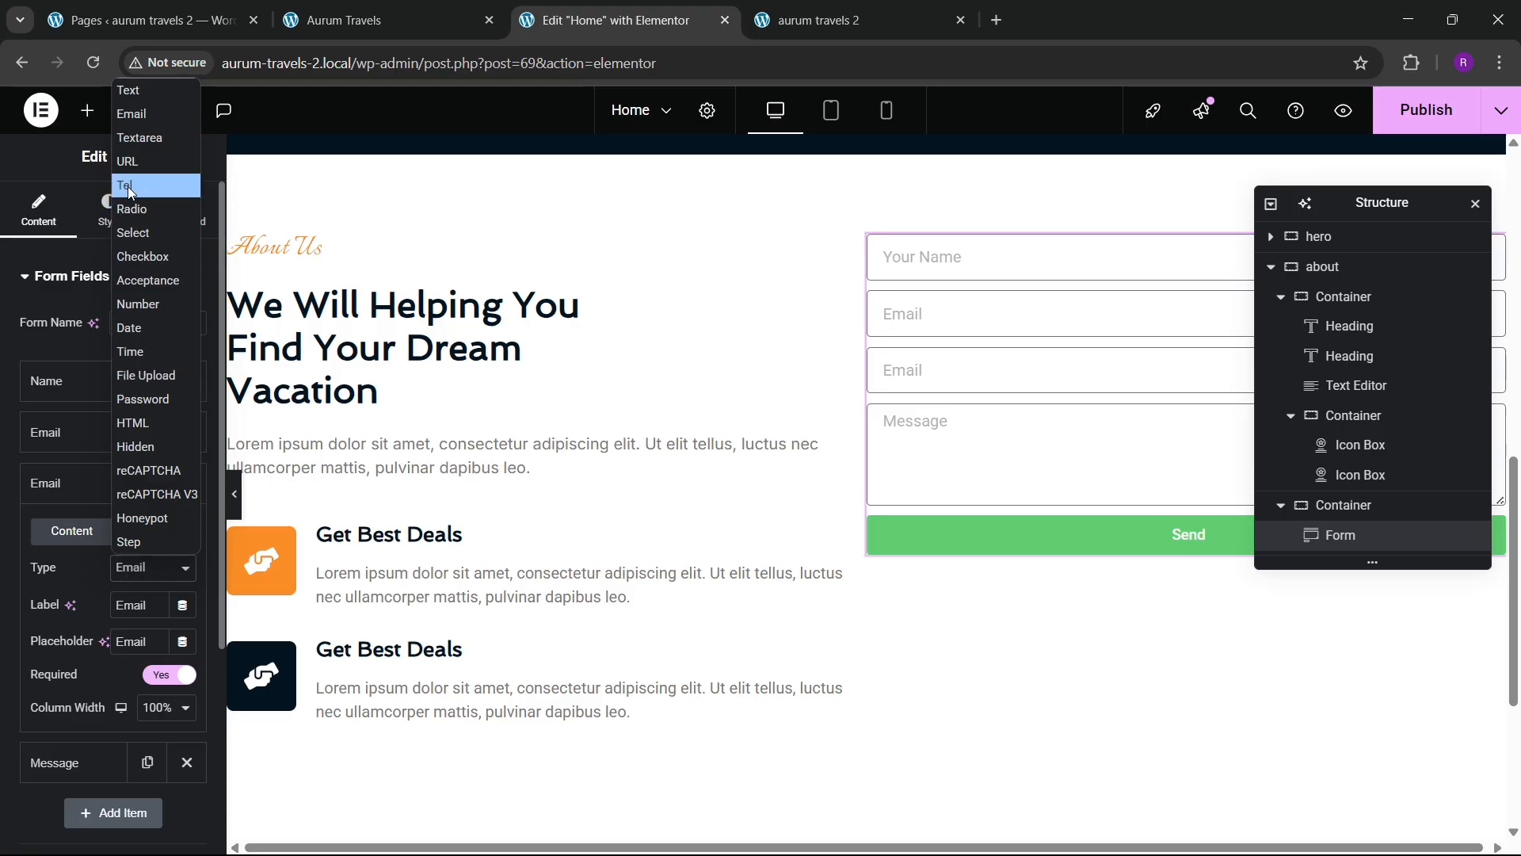
{"action": "left_click", "coordinate": [137, 308]}
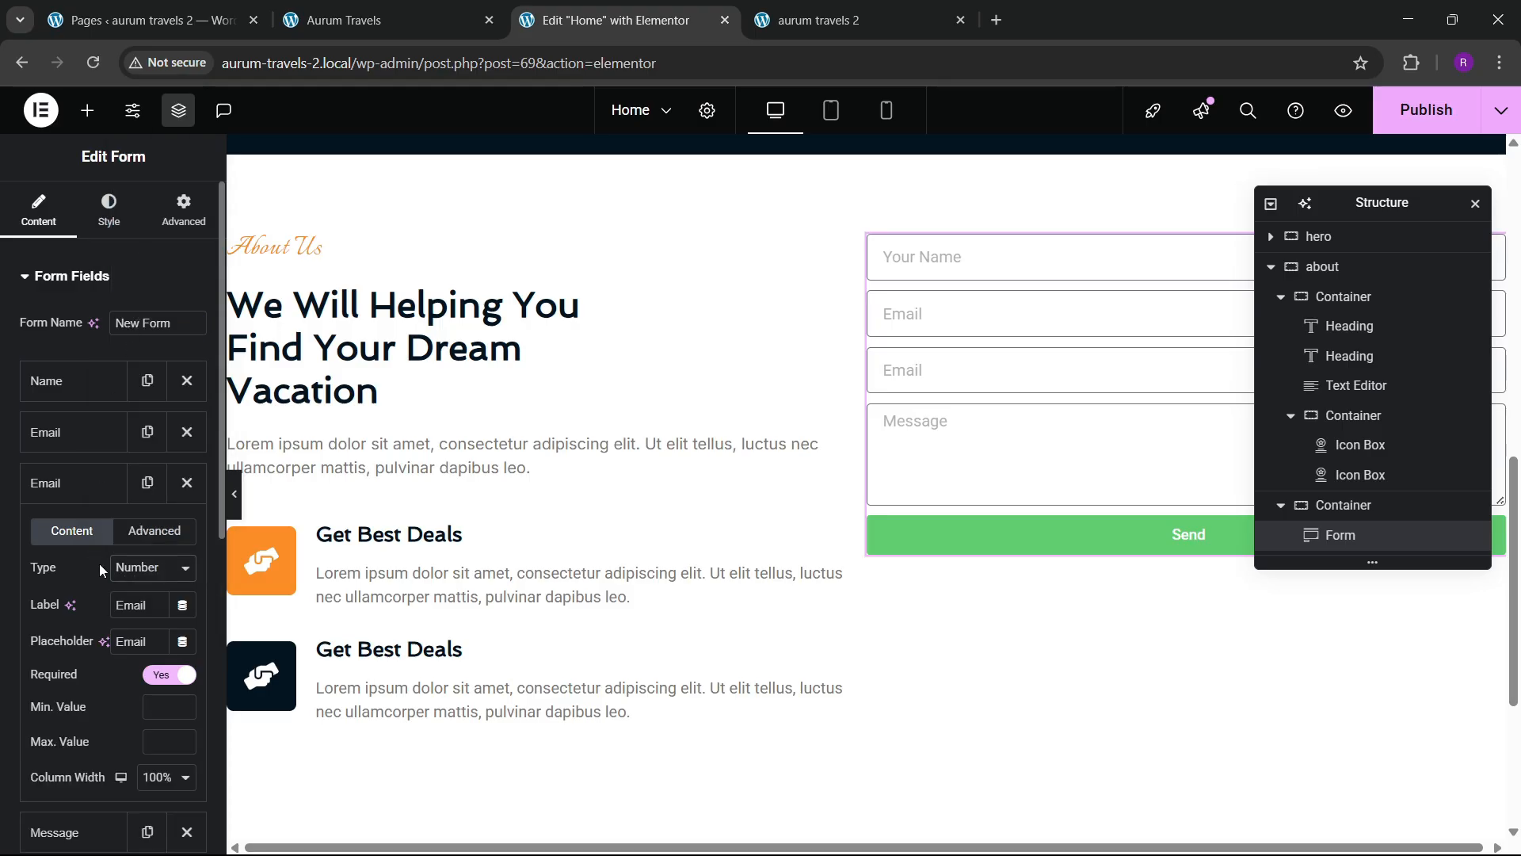
{"action": "scroll", "coordinate": [99, 563], "scroll_direction": "down", "scroll_amount": 1}
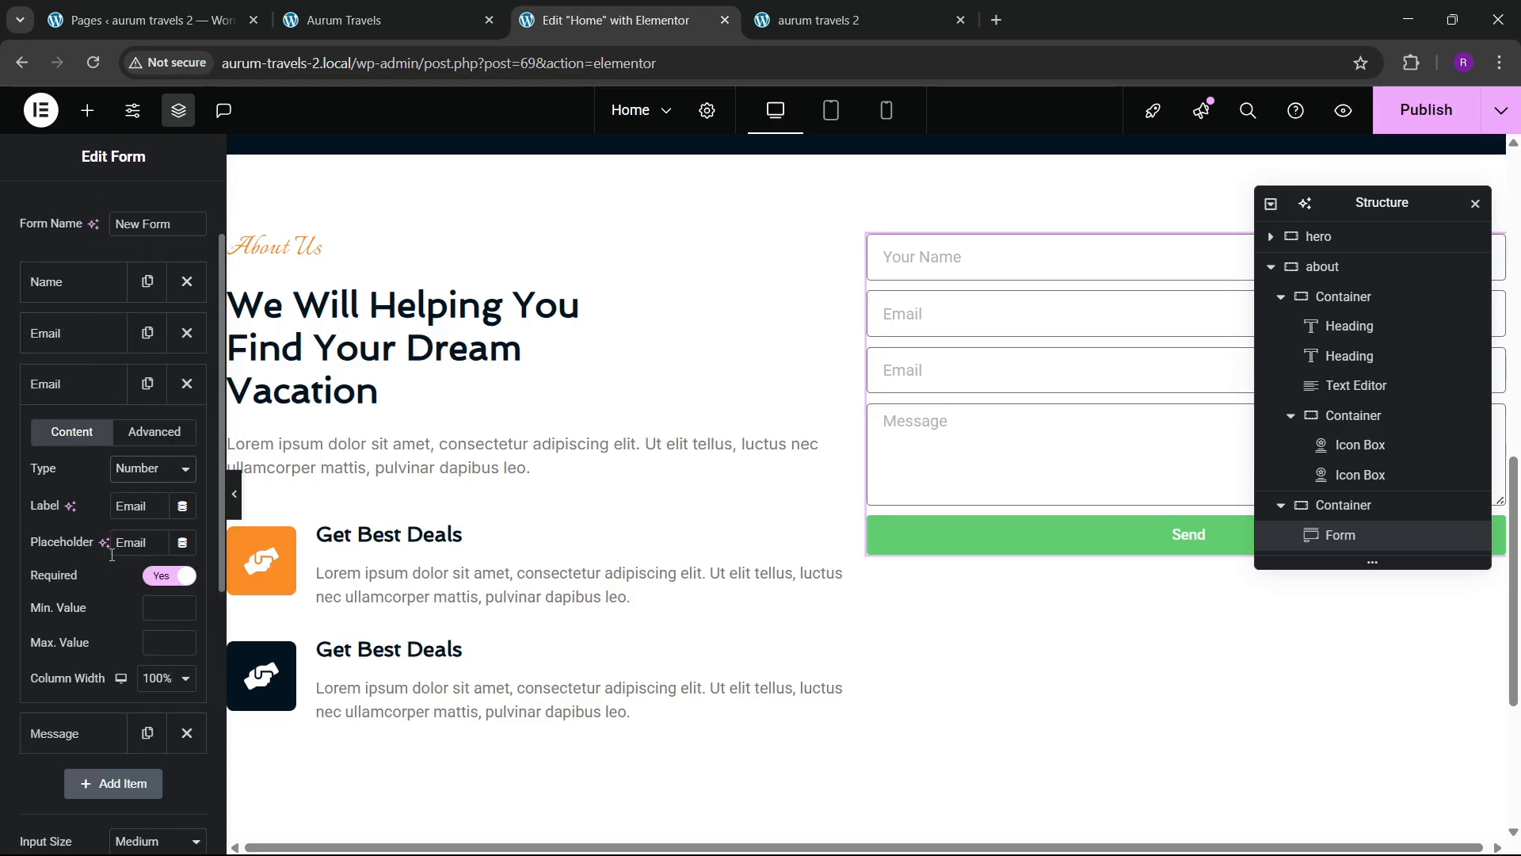
{"action": "double_click", "coordinate": [147, 507]}
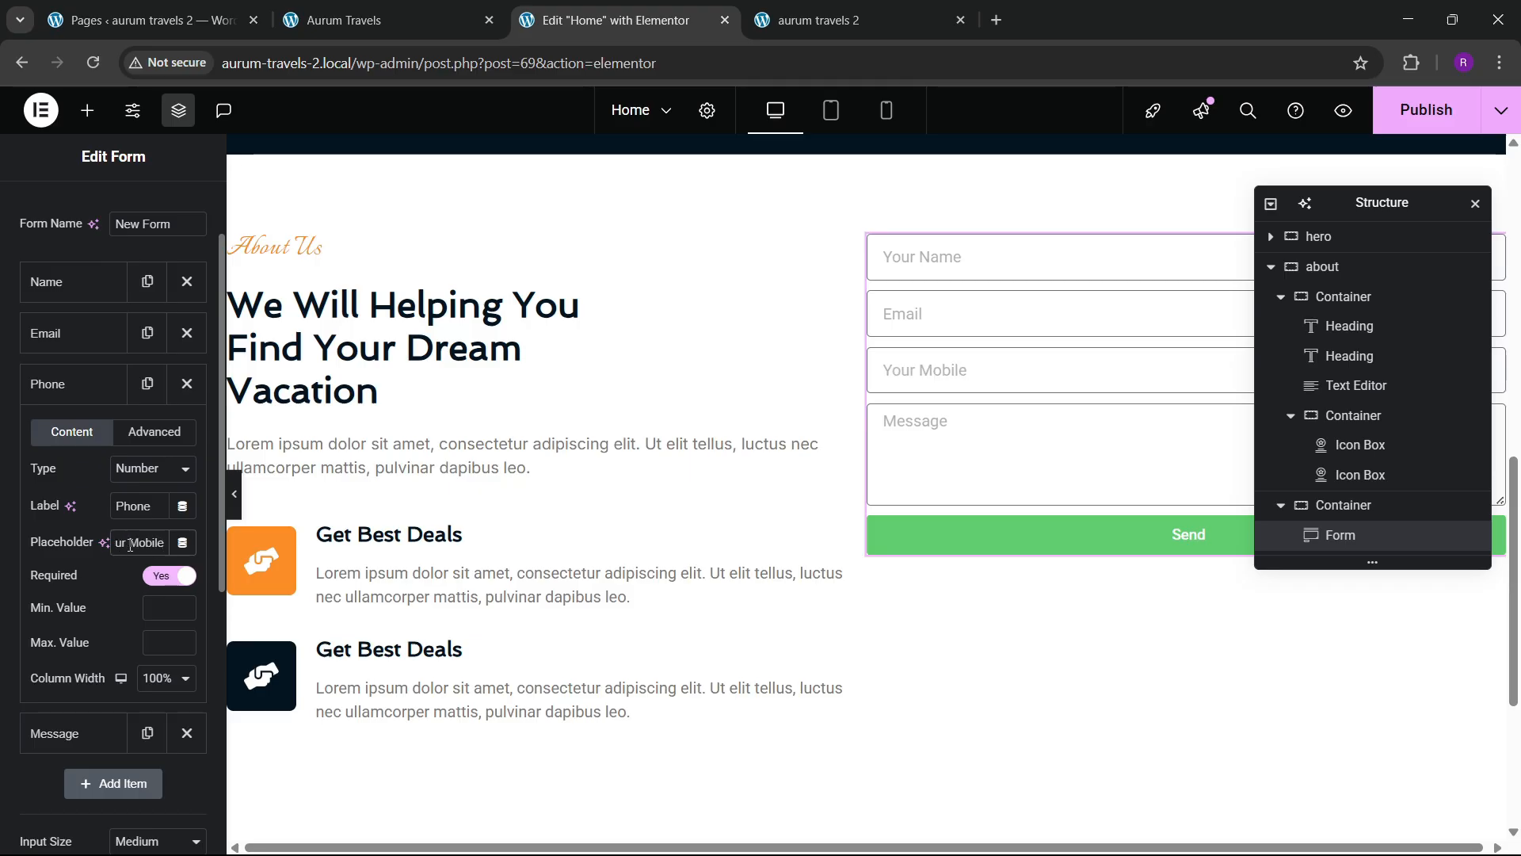
{"action": "left_click", "coordinate": [92, 396]}
- Remove the Message field from the form
{"action": "left_click", "coordinate": [361, 19]}
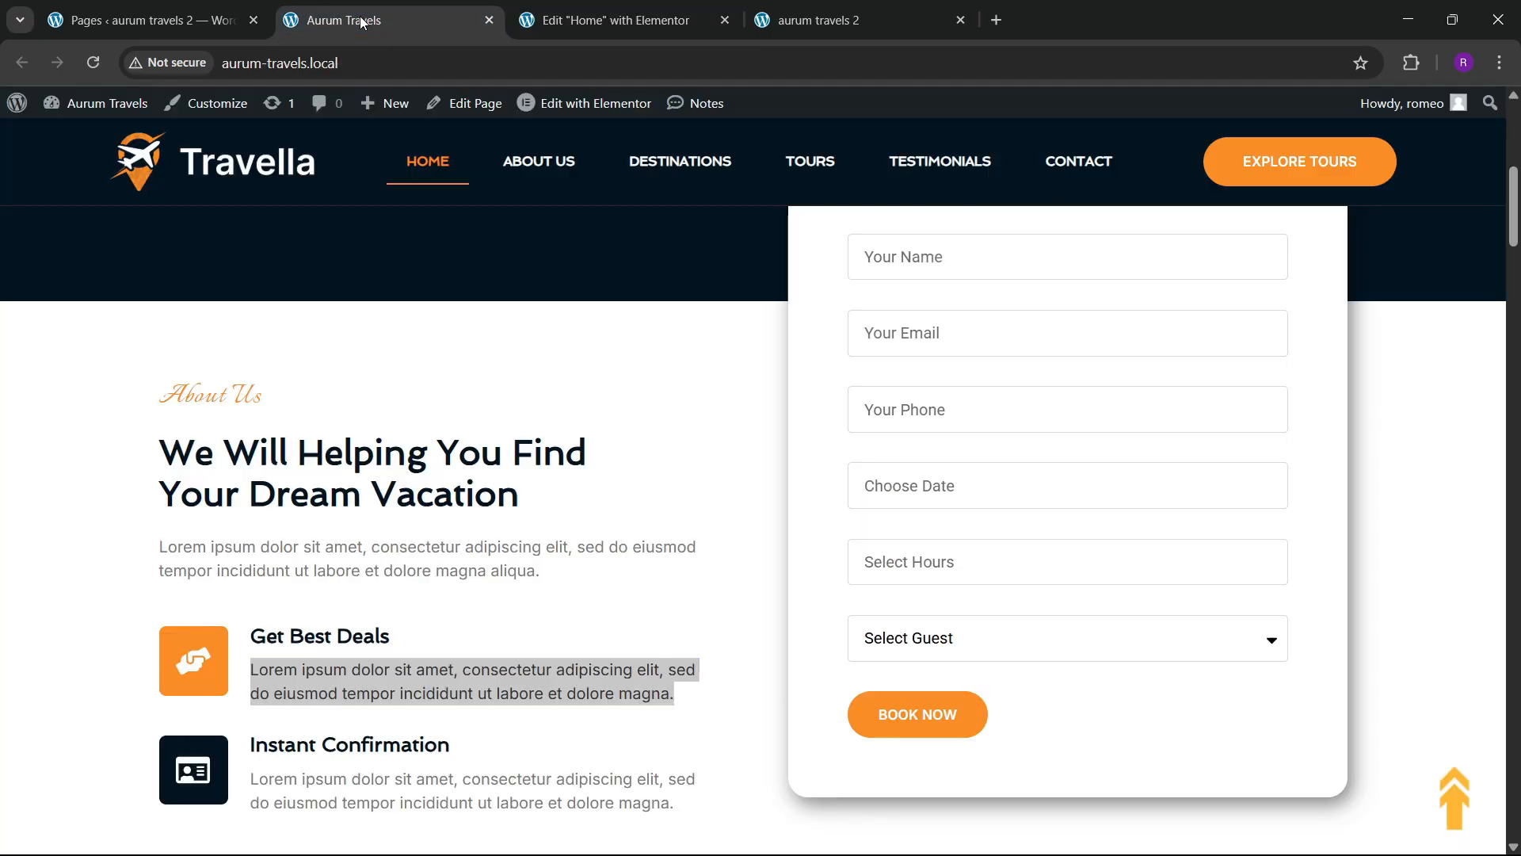
{"action": "left_click", "coordinate": [610, 20]}
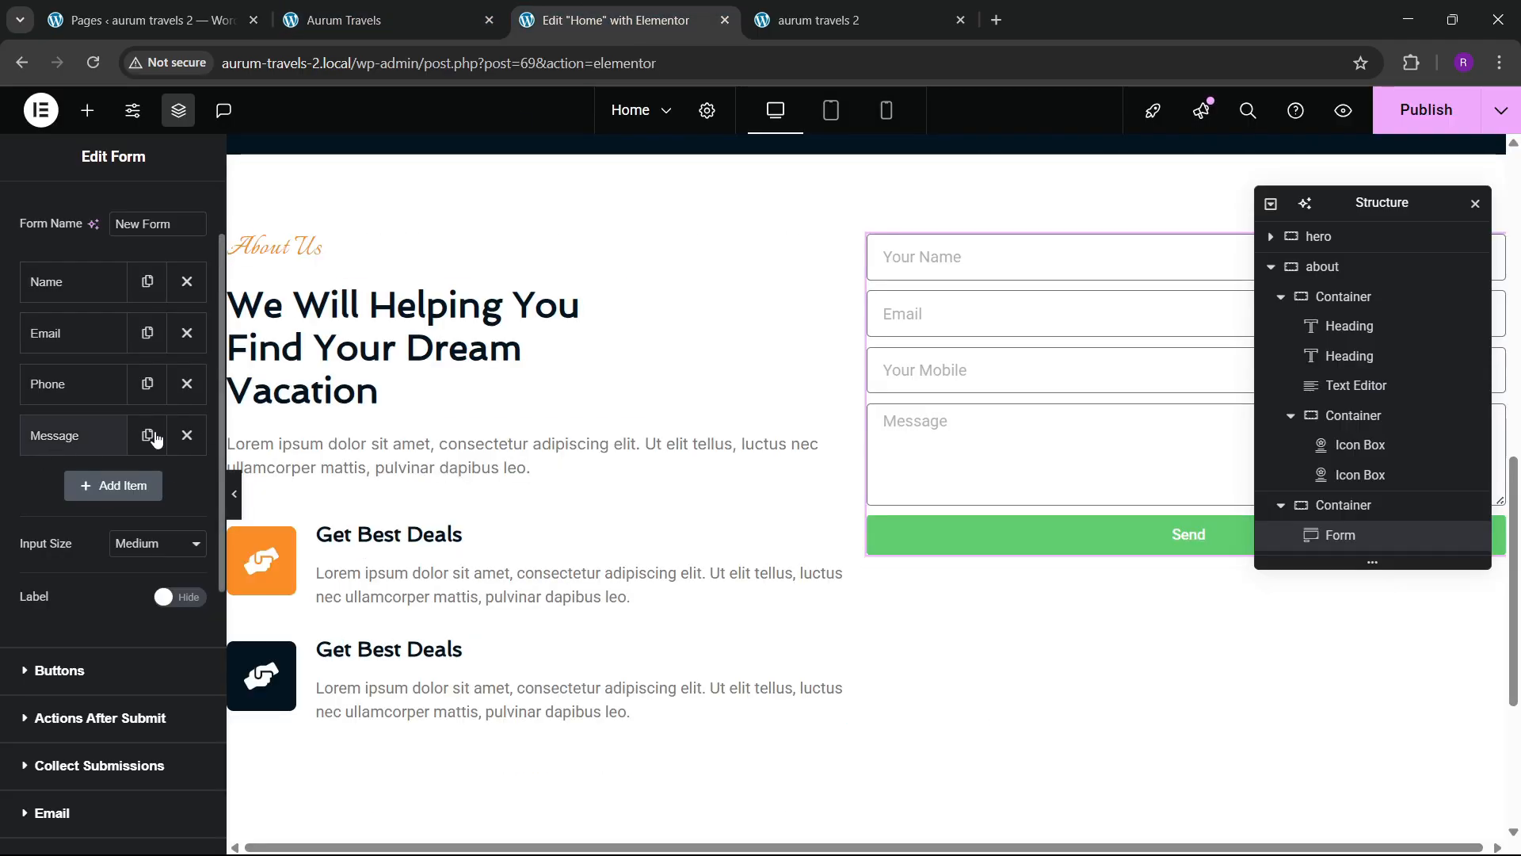
{"action": "left_click", "coordinate": [187, 435]}
- Duplicate the Phone field as a Date field with placeholder 'Choose Date'
{"action": "left_click", "coordinate": [147, 388]}
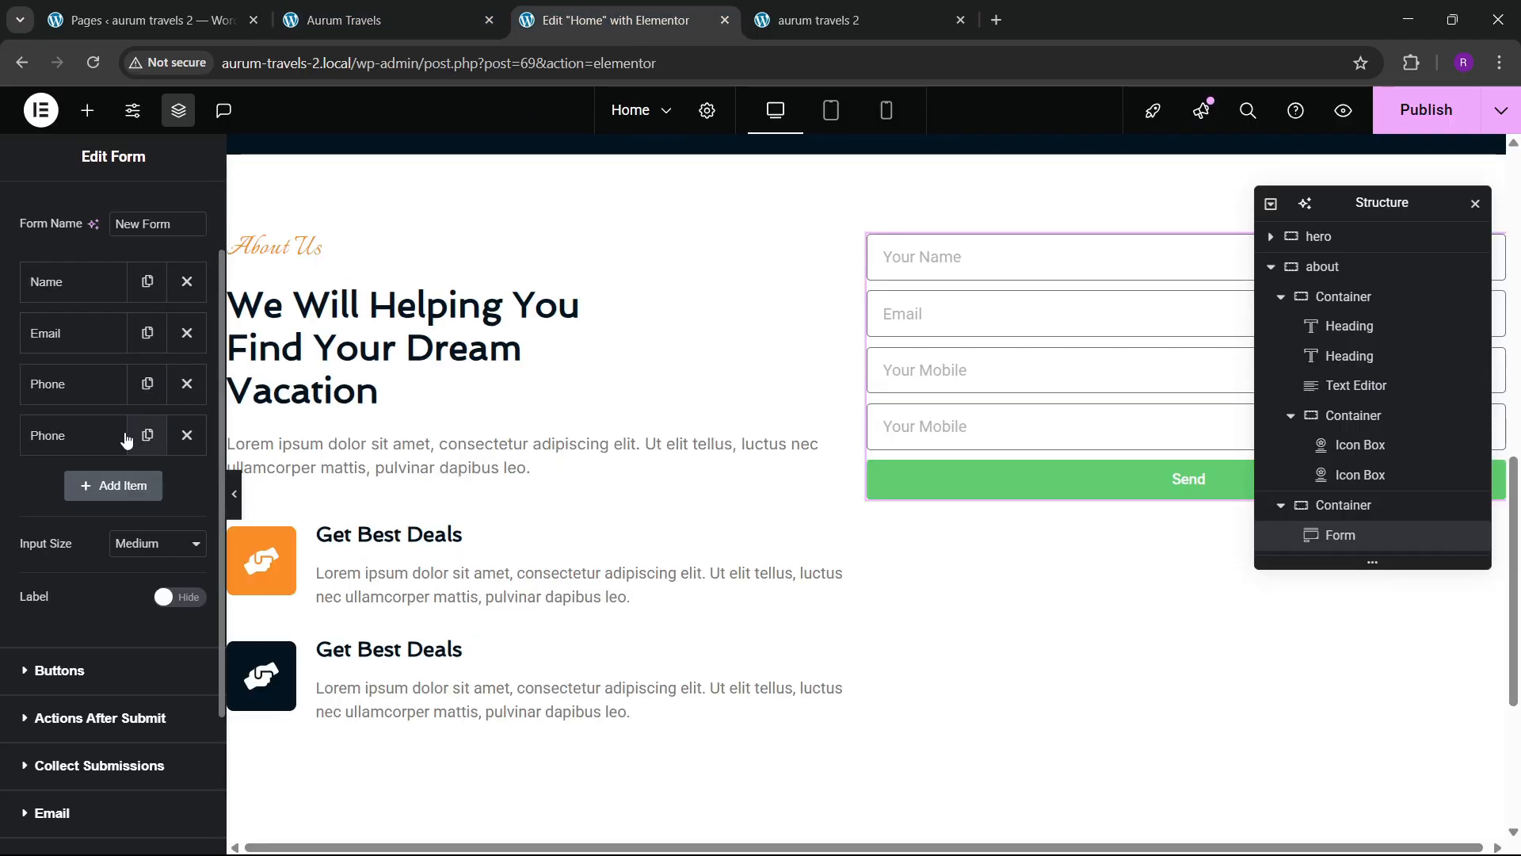
{"action": "left_click", "coordinate": [126, 437]}
{"action": "left_click", "coordinate": [138, 520]}
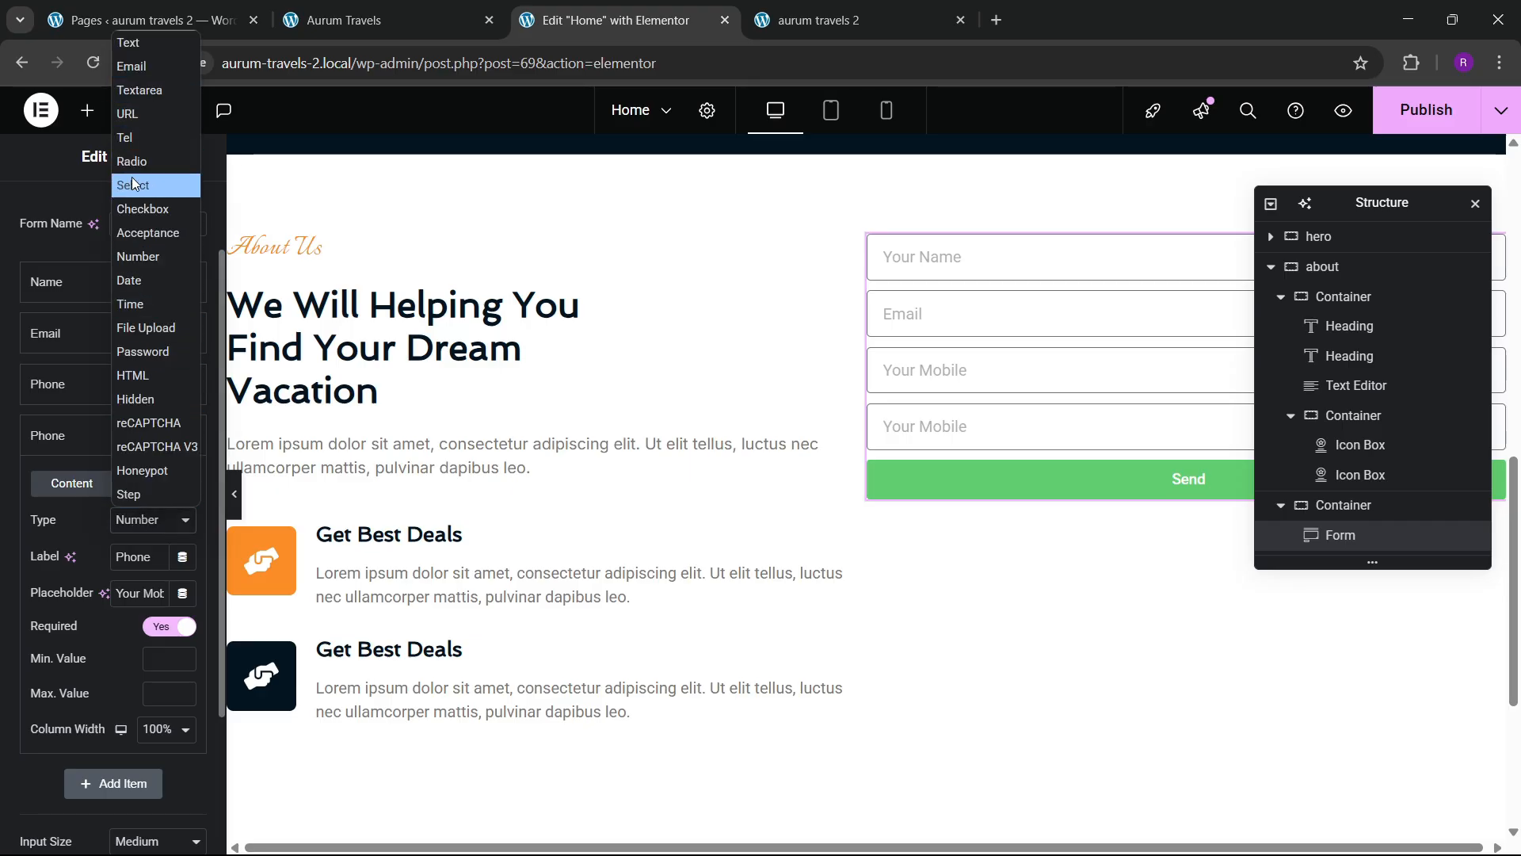
{"action": "left_click", "coordinate": [136, 279]}
{"action": "left_click", "coordinate": [385, 17]}
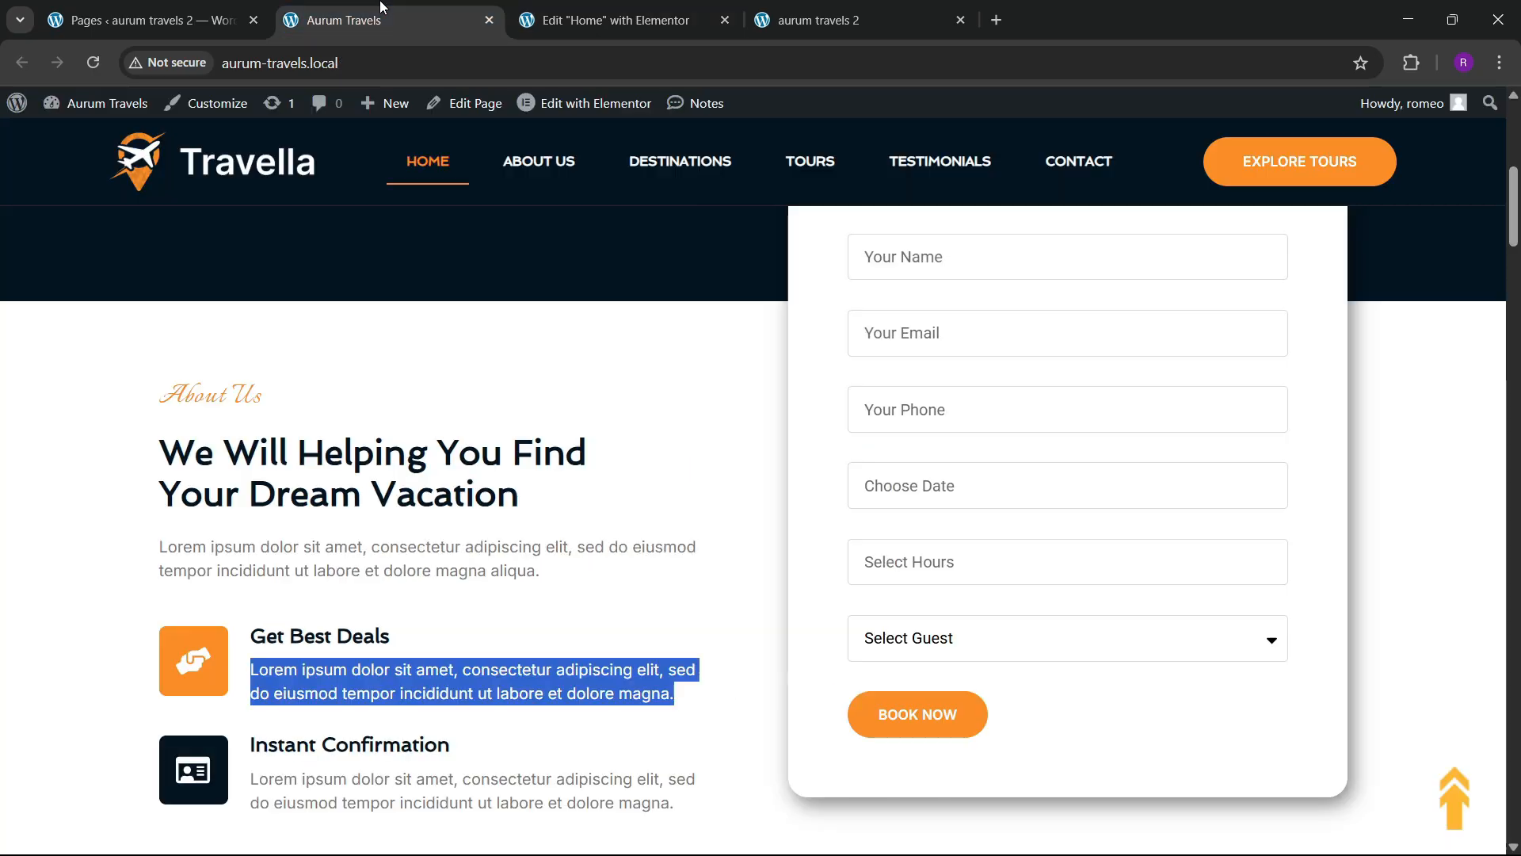
{"action": "left_click", "coordinate": [618, 10]}
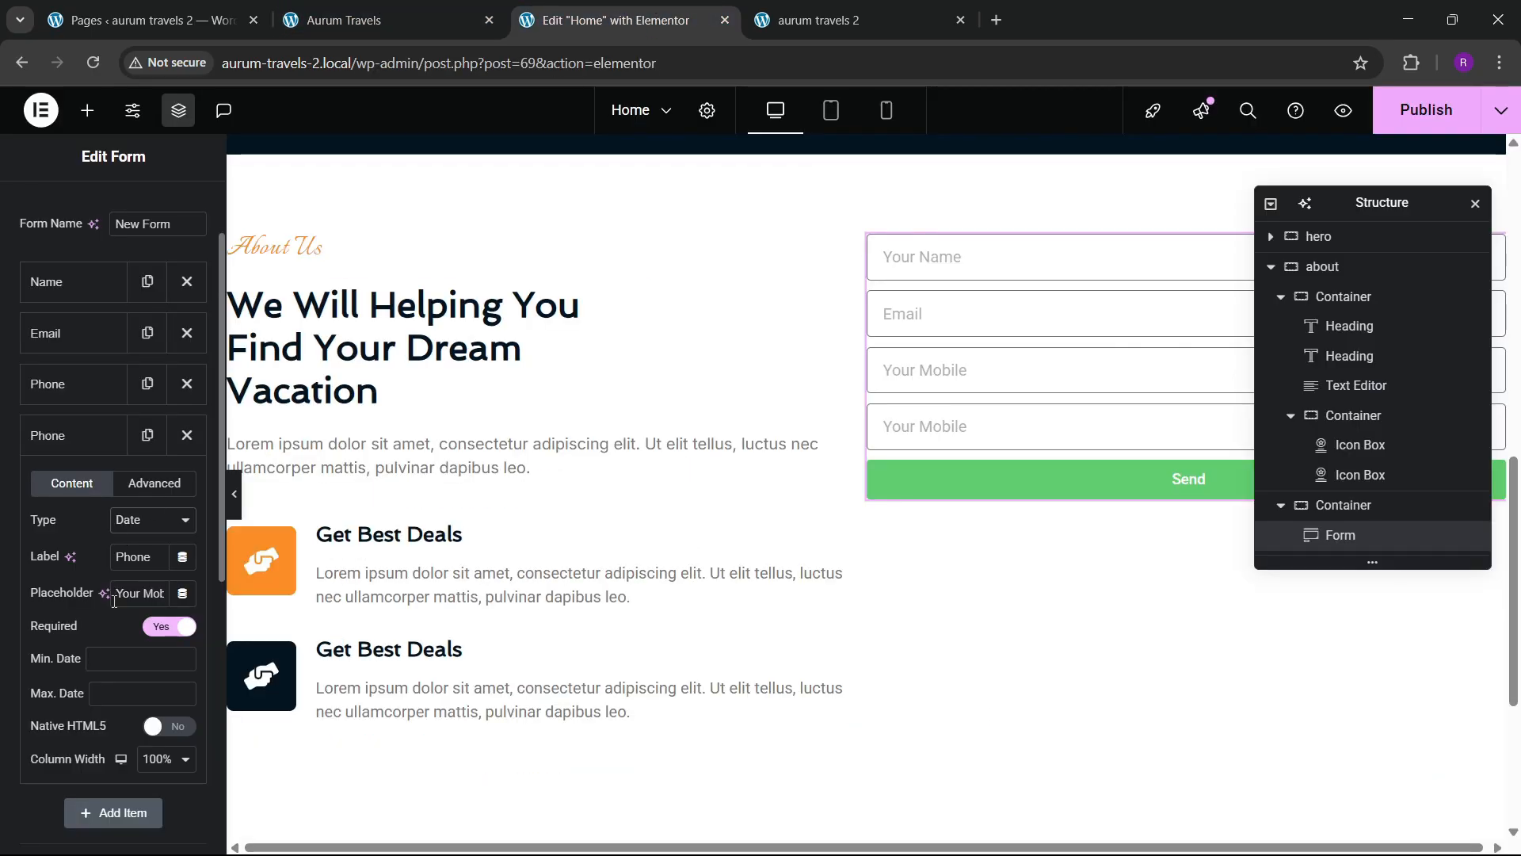
{"action": "type", "text": "Choose Date"}
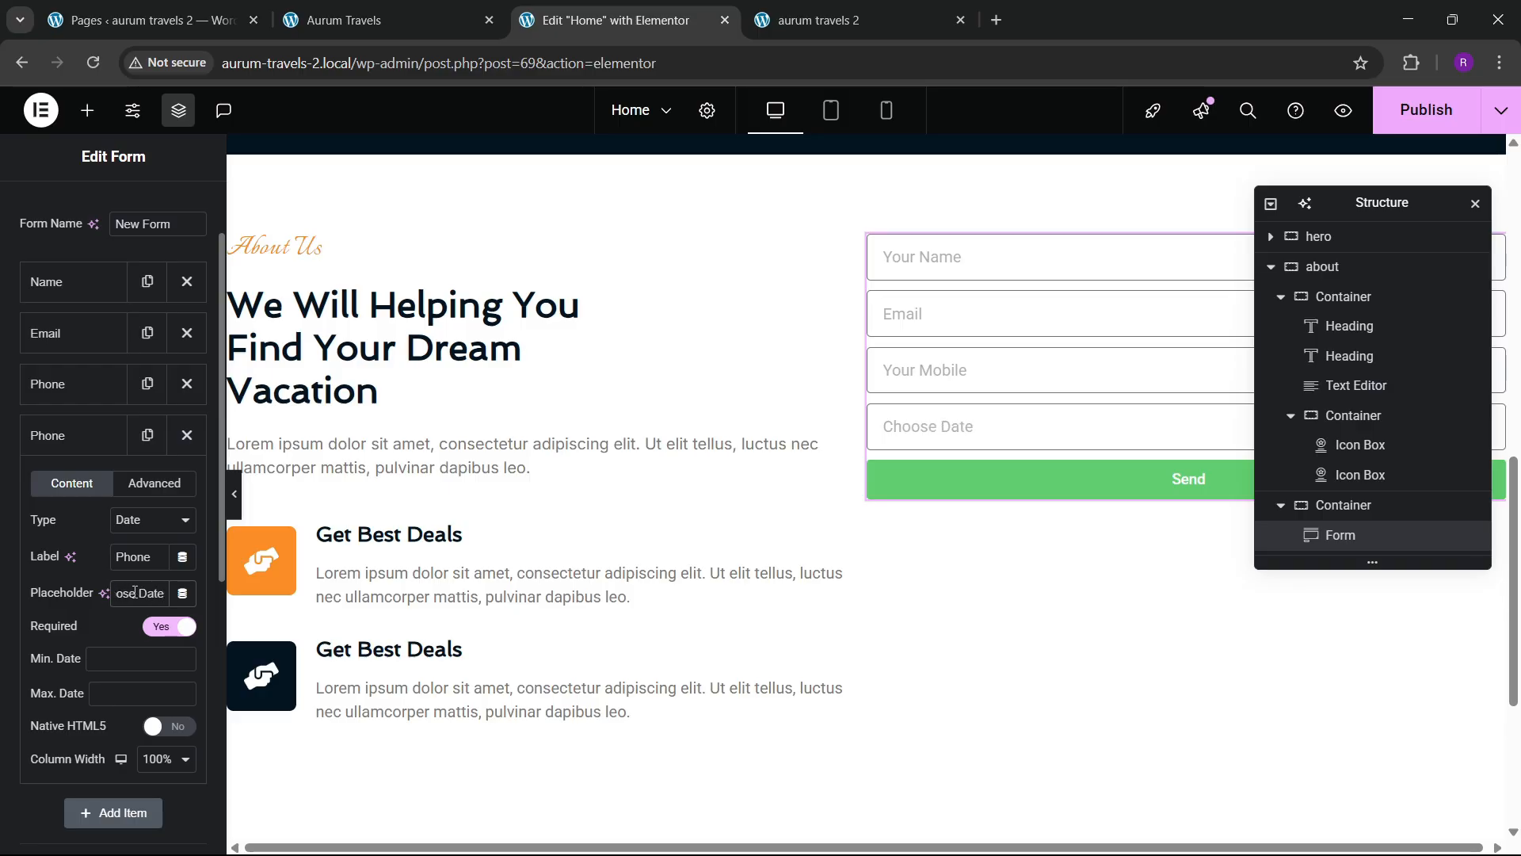
{"action": "key", "text": "BackSpace"}
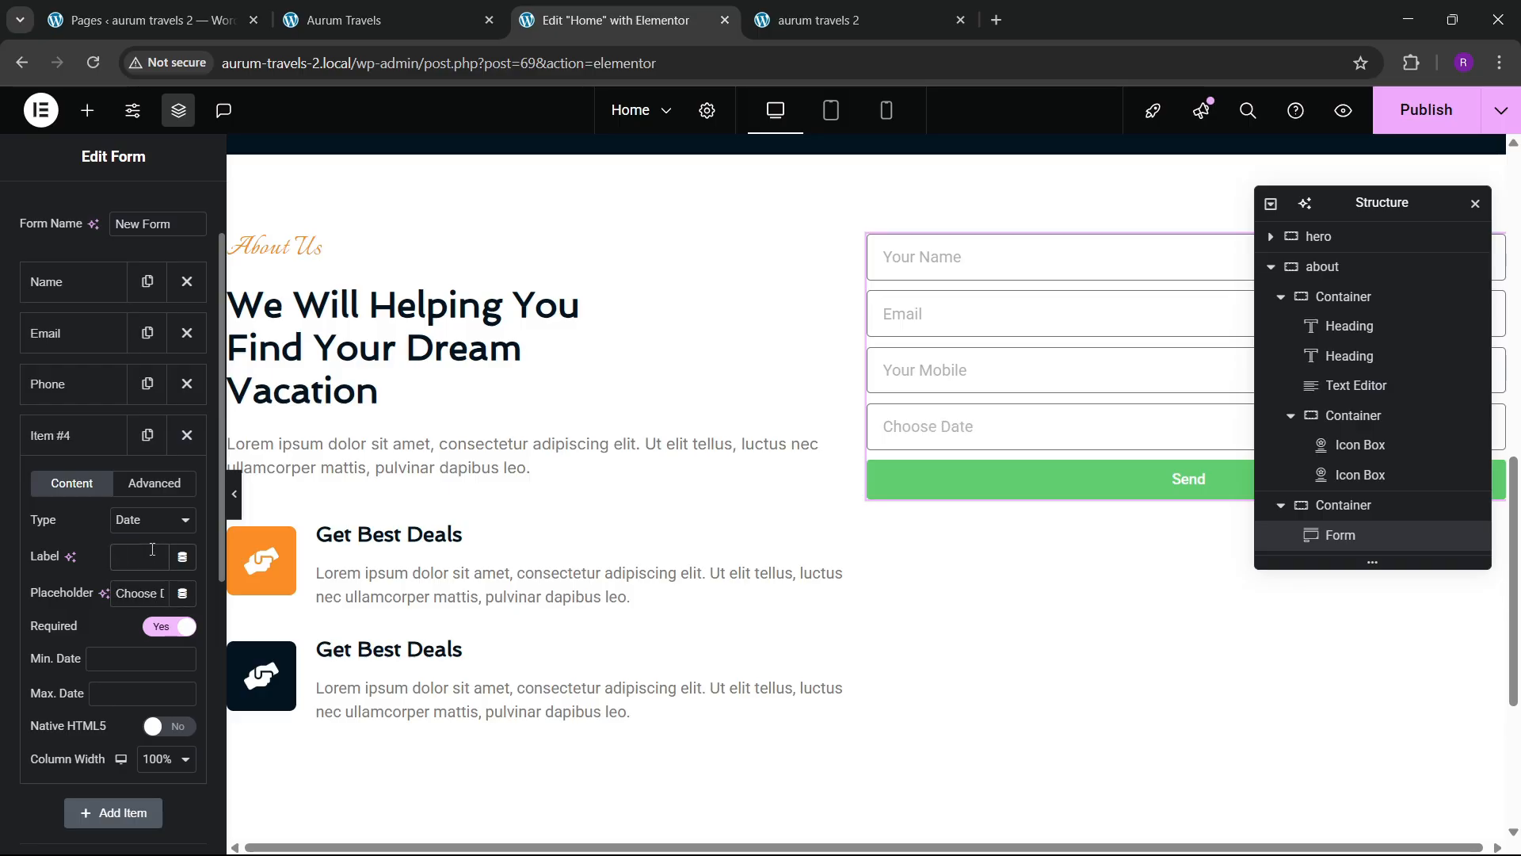
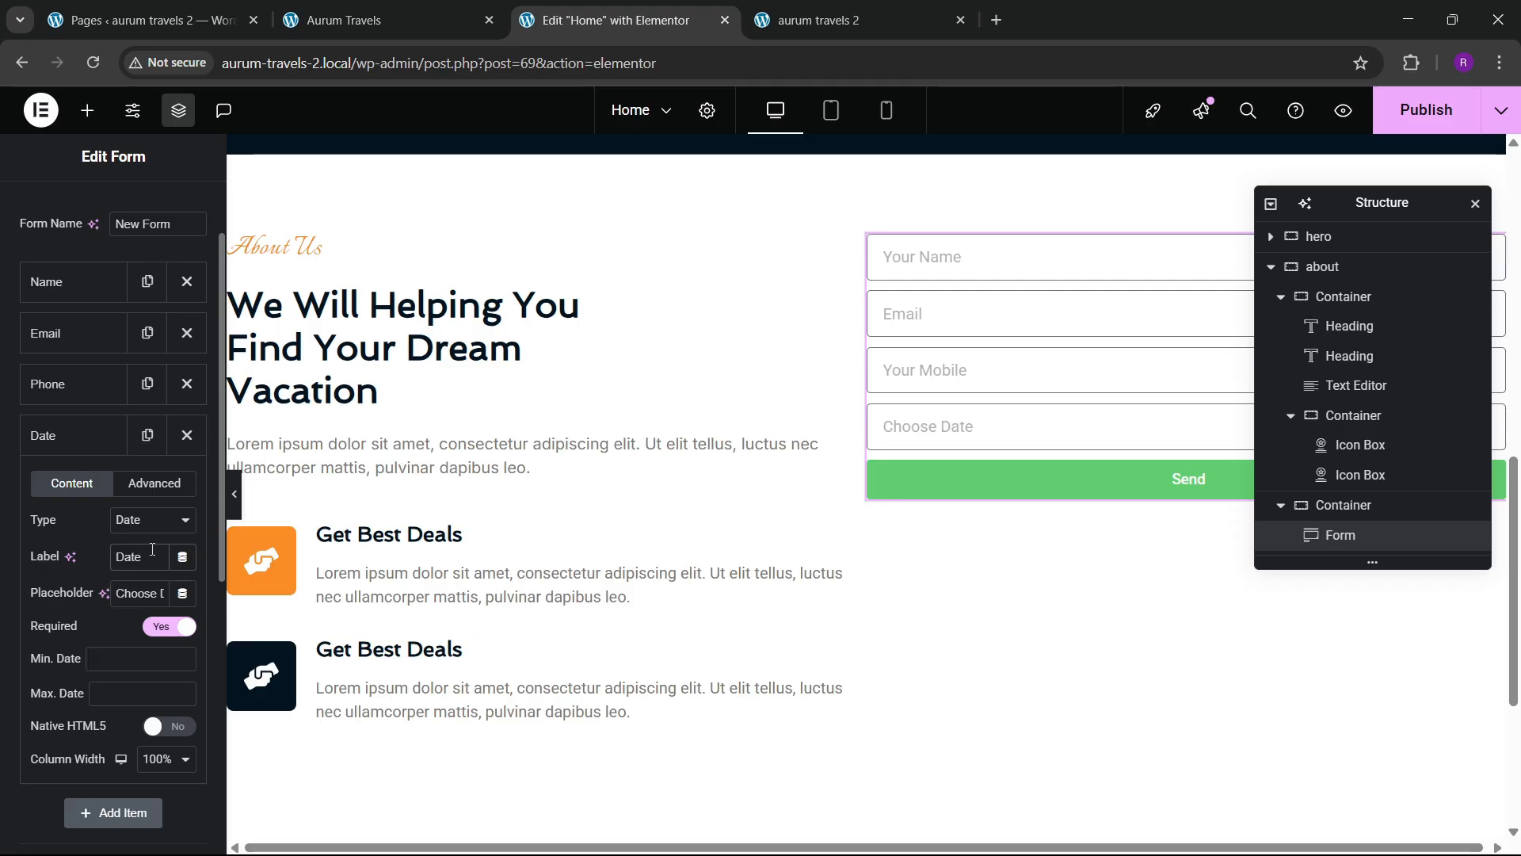
- Collapse the Date field and compare the booking form with the live Travella site
{"action": "left_click", "coordinate": [77, 435]}
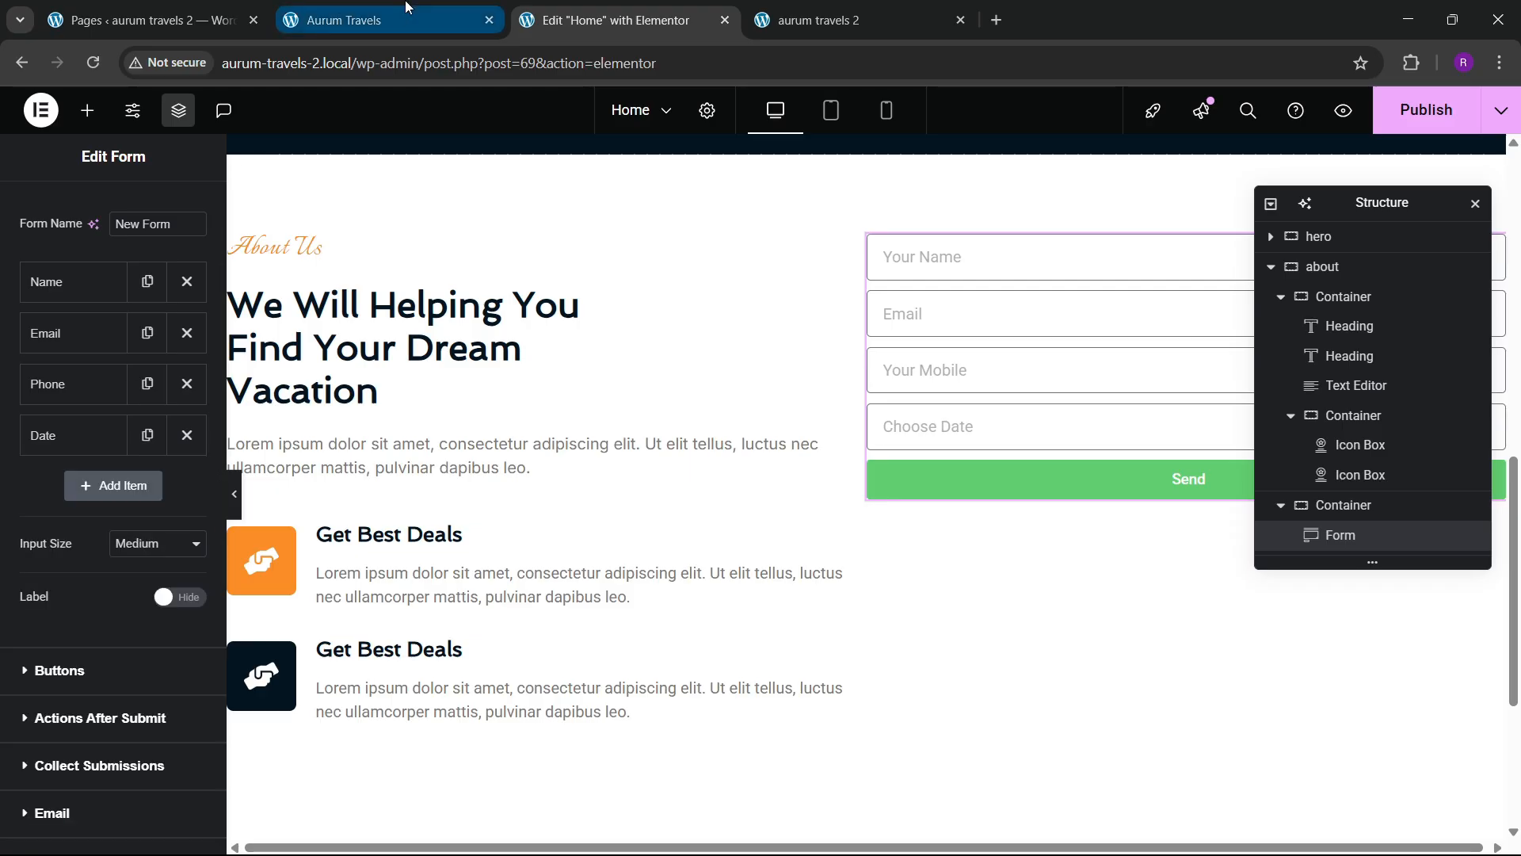
{"action": "left_click", "coordinate": [404, 6]}
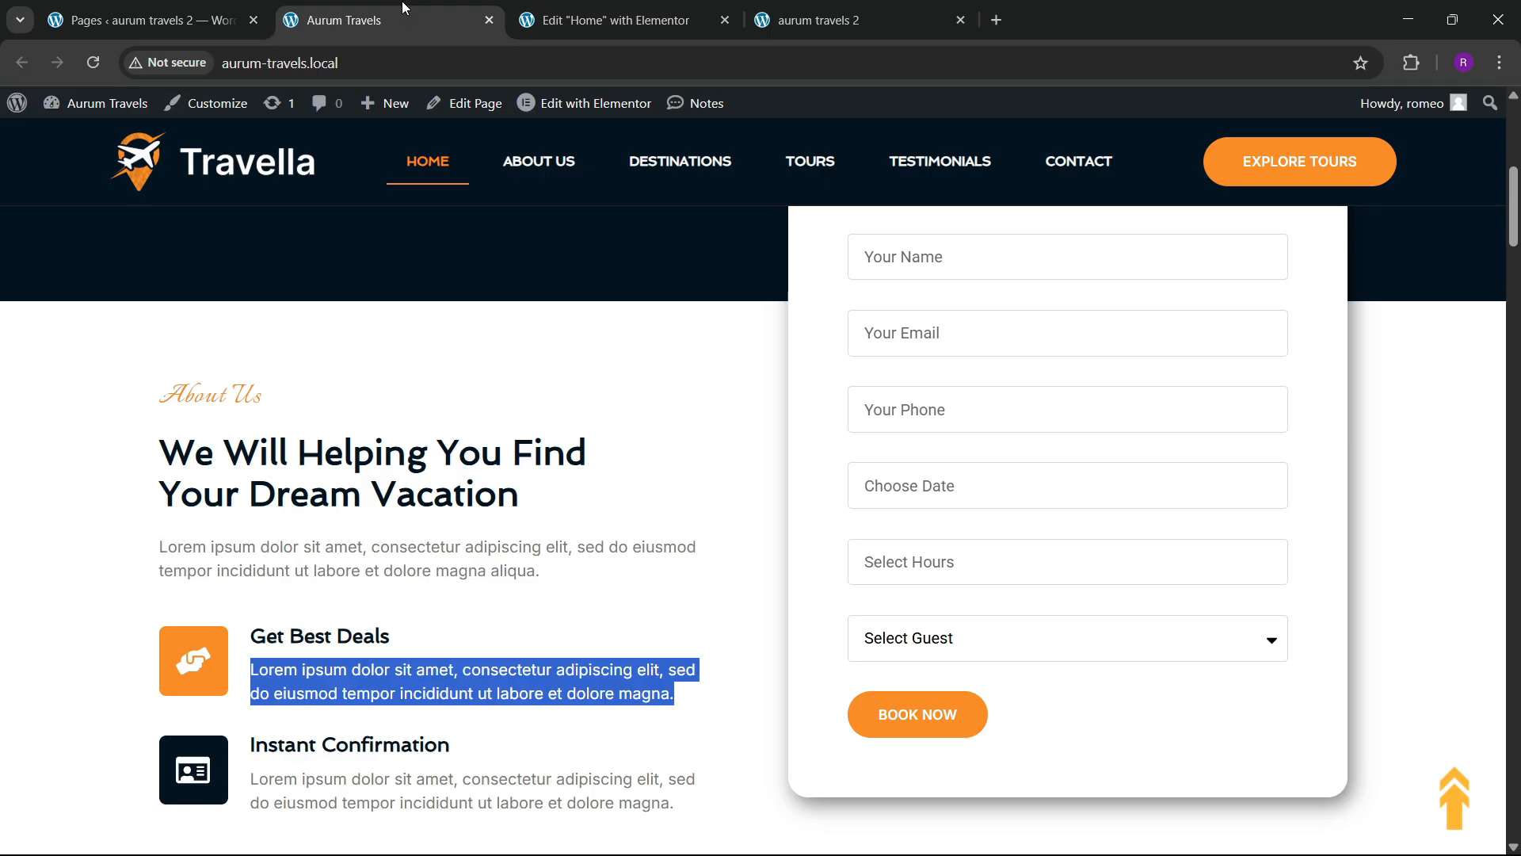
{"action": "left_click", "coordinate": [581, 10]}
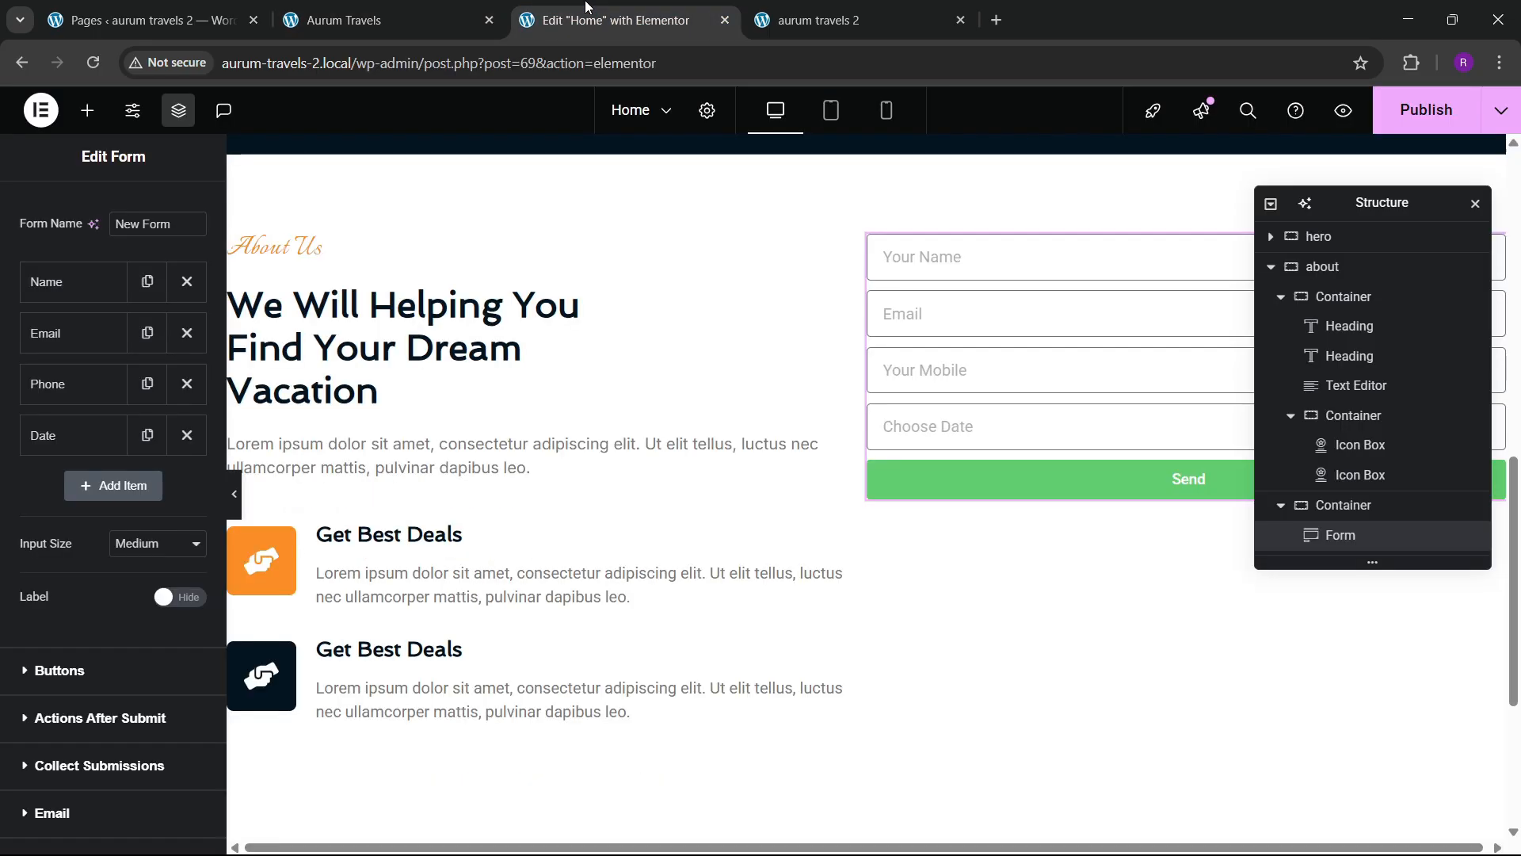
{"action": "left_click", "coordinate": [337, 8]}
{"action": "left_click", "coordinate": [652, 9]}
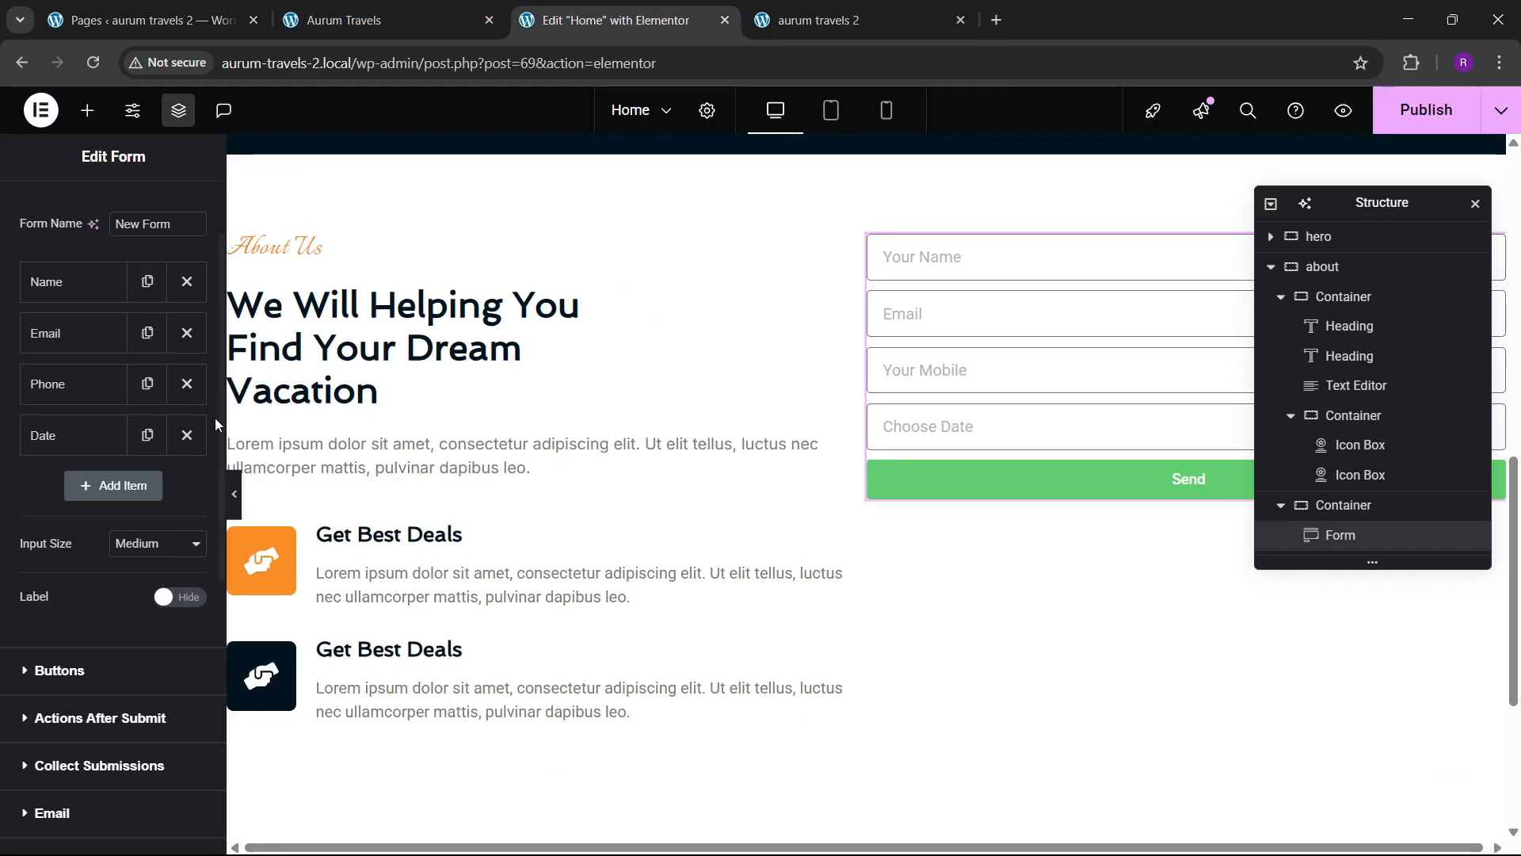
- Duplicate the Date field as a Time field labelled Time with placeholder 'Select Hours'
{"action": "left_click", "coordinate": [154, 443]}
{"action": "left_click", "coordinate": [103, 487]}
{"action": "left_click", "coordinate": [152, 570]}
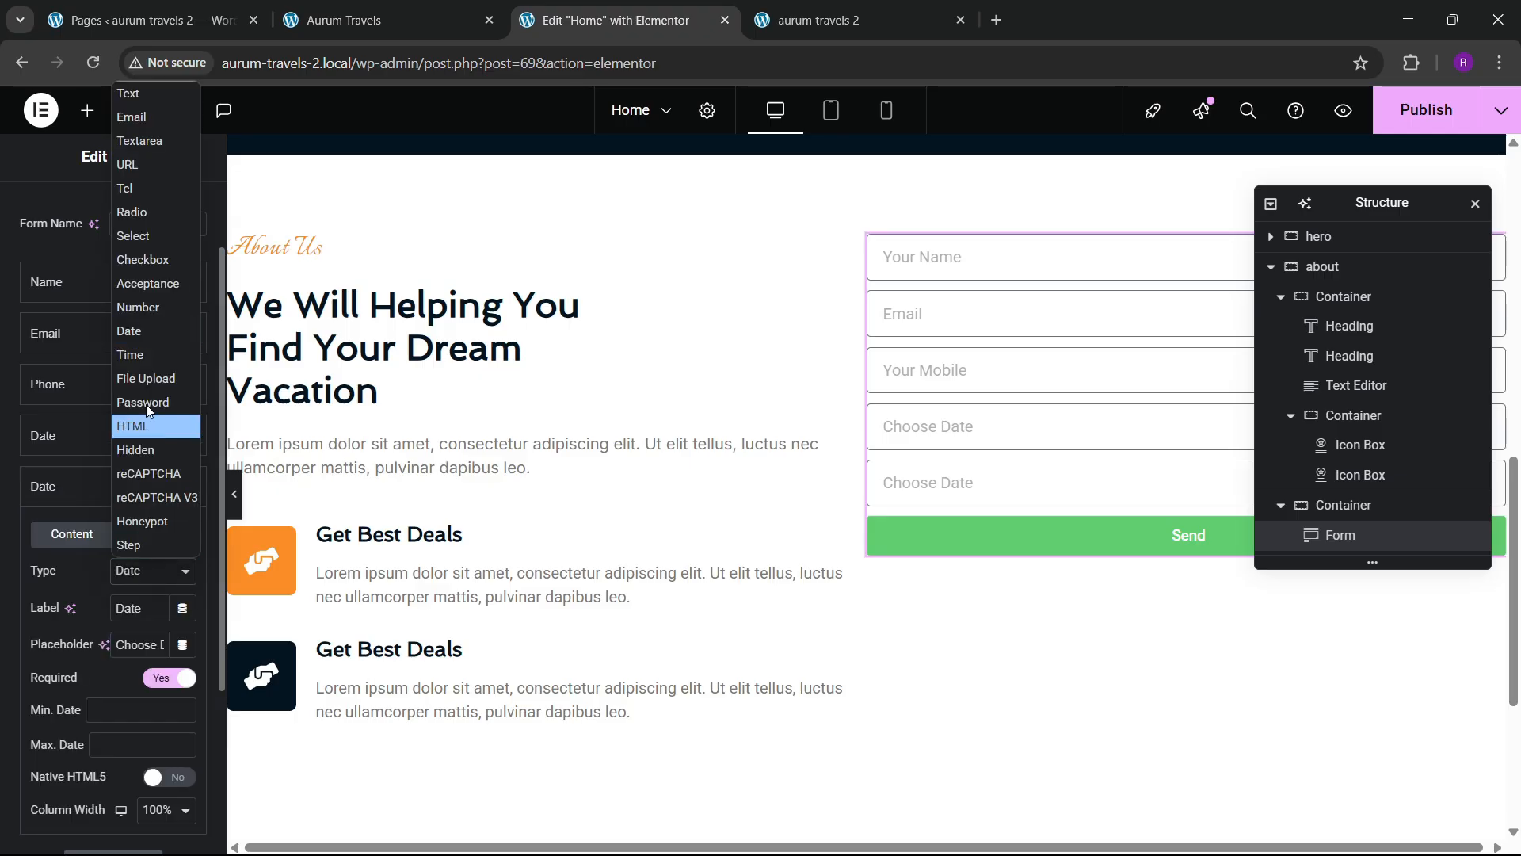
{"action": "left_click", "coordinate": [149, 357]}
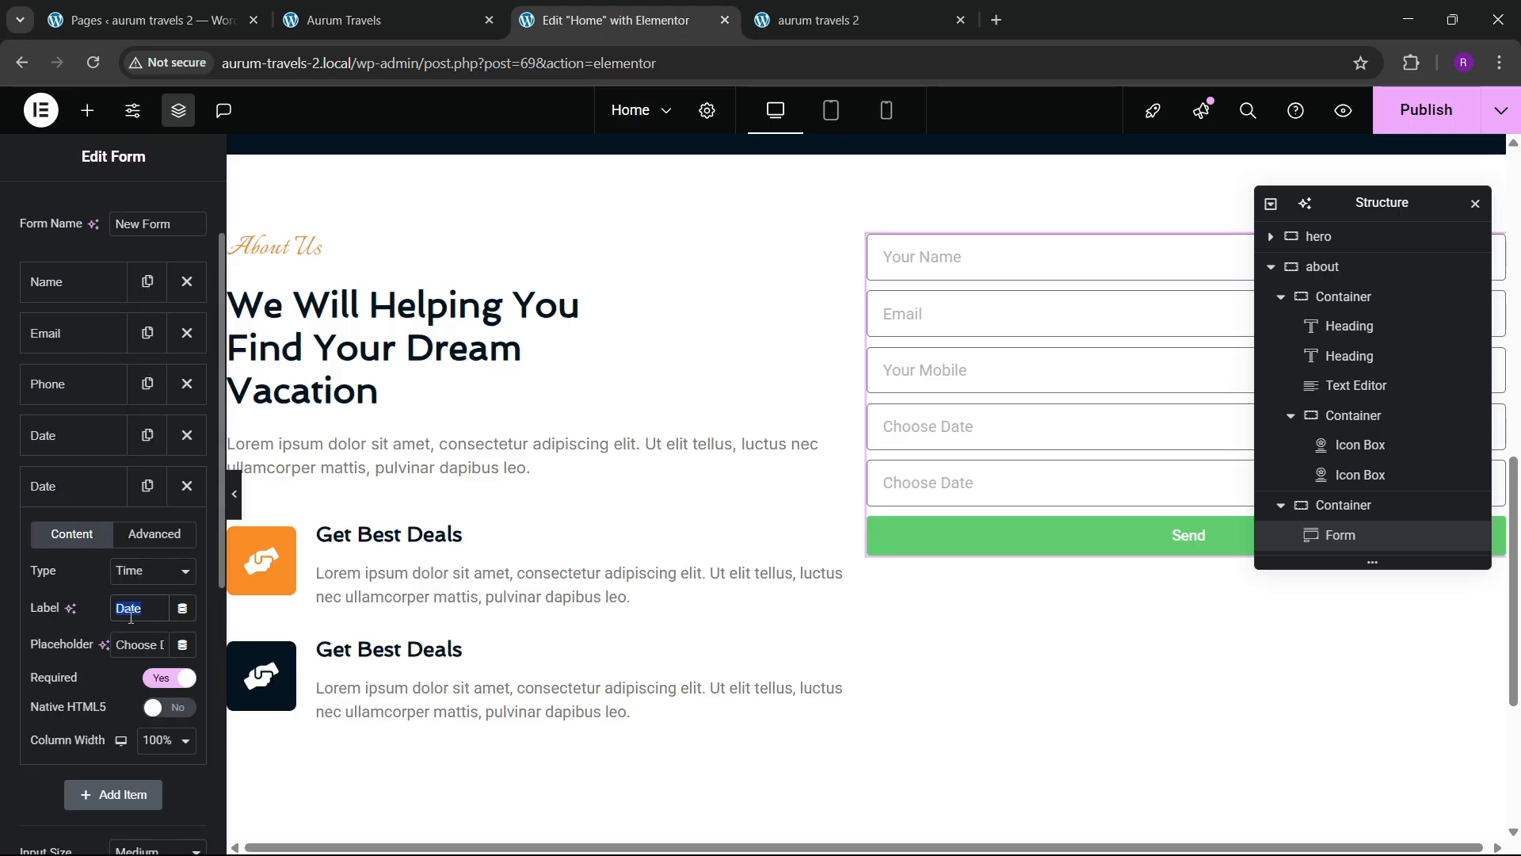
{"action": "type", "text": "Time"}
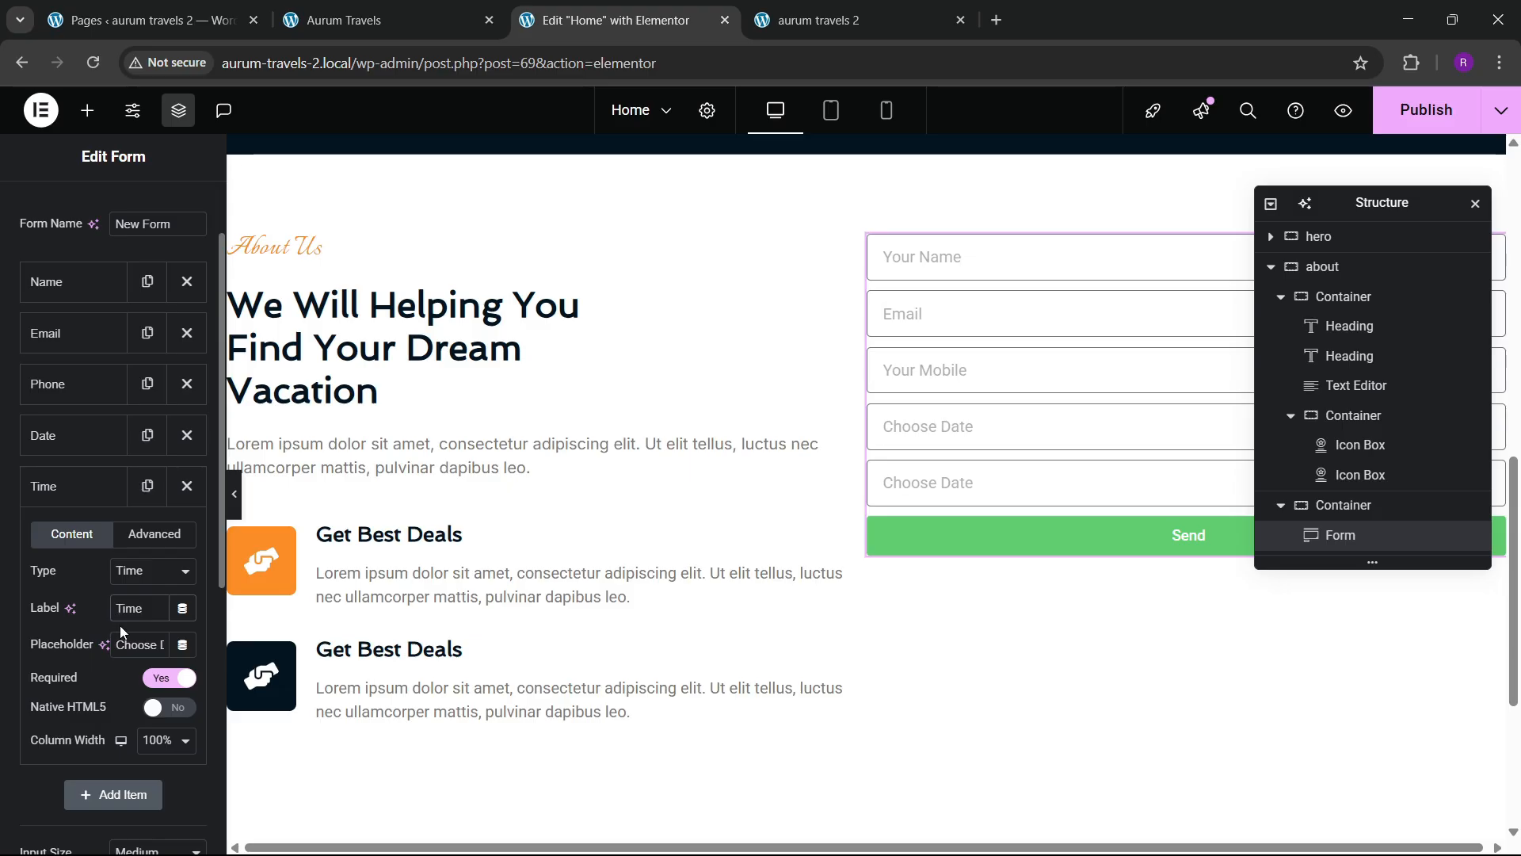
{"action": "triple_click", "coordinate": [132, 642]}
{"action": "key", "text": "BackSpace"}
{"action": "type", "text": "Select T"}
{"action": "type", "text": " Hour"}
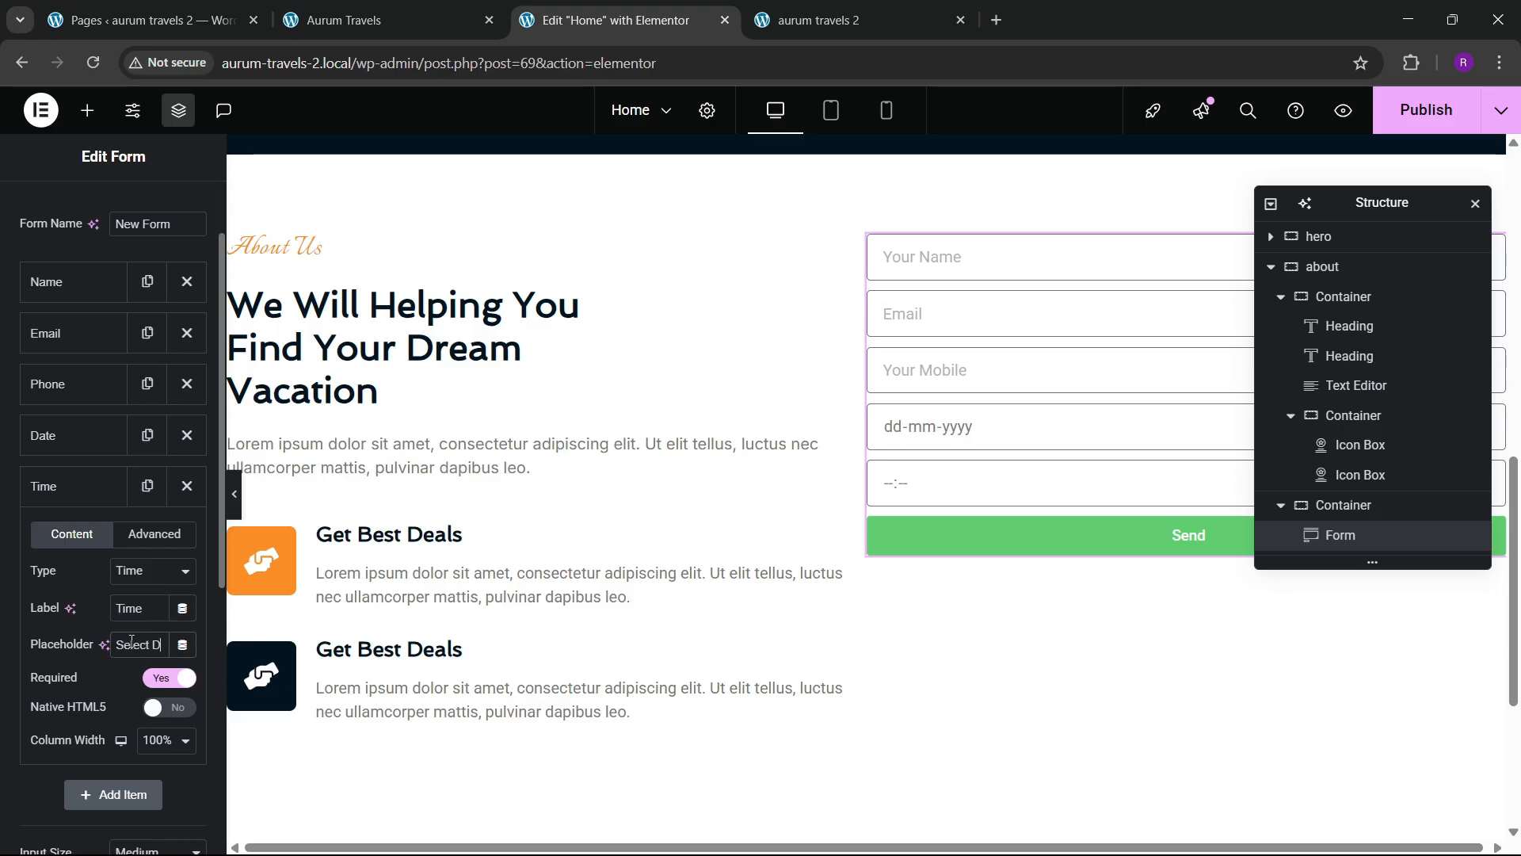
{"action": "type", "text": "s"}
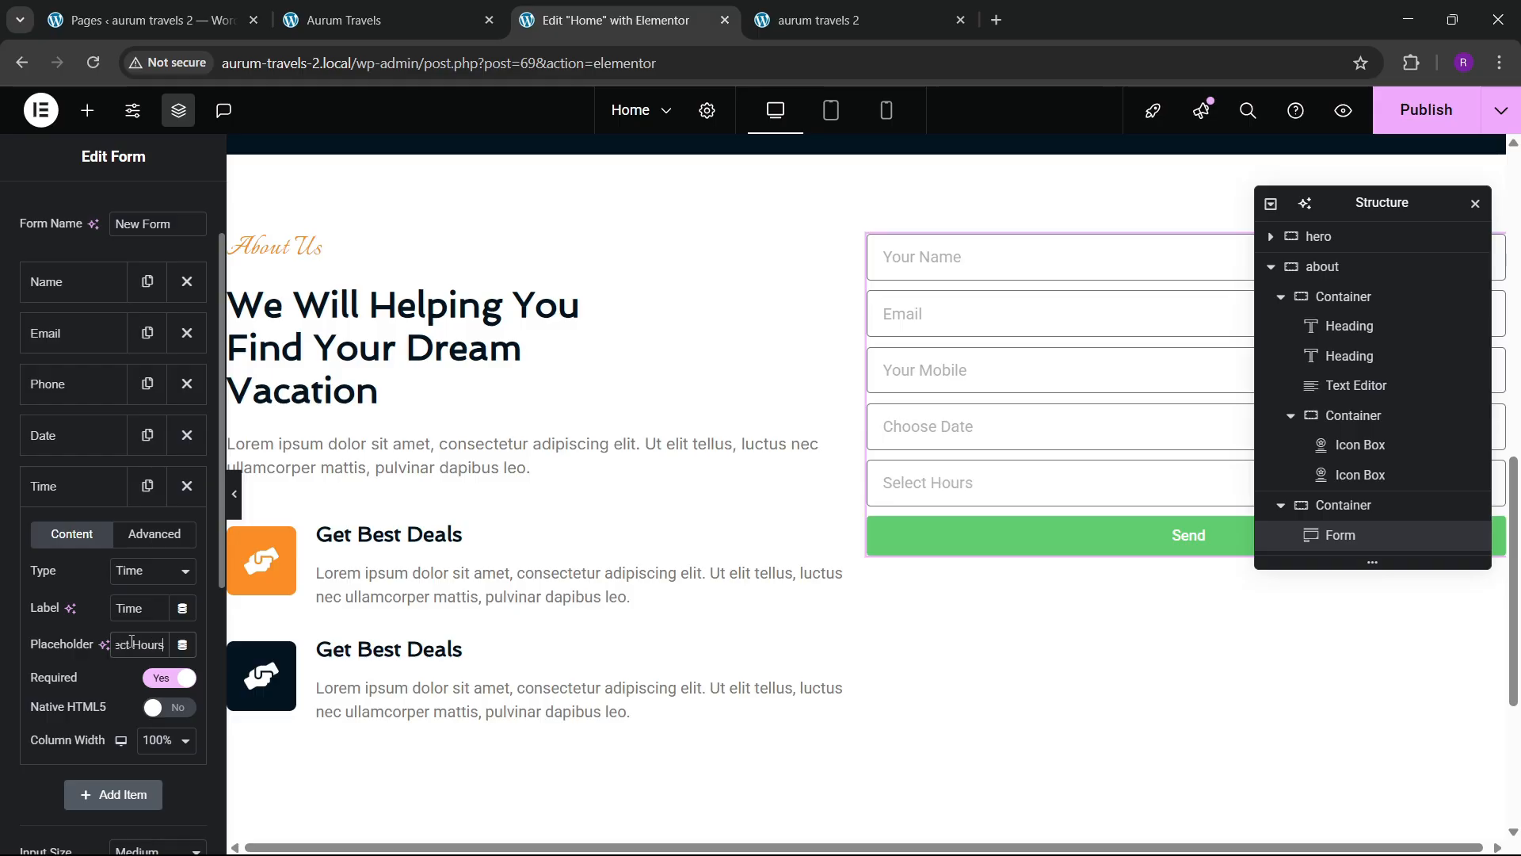
{"action": "left_click", "coordinate": [86, 500]}
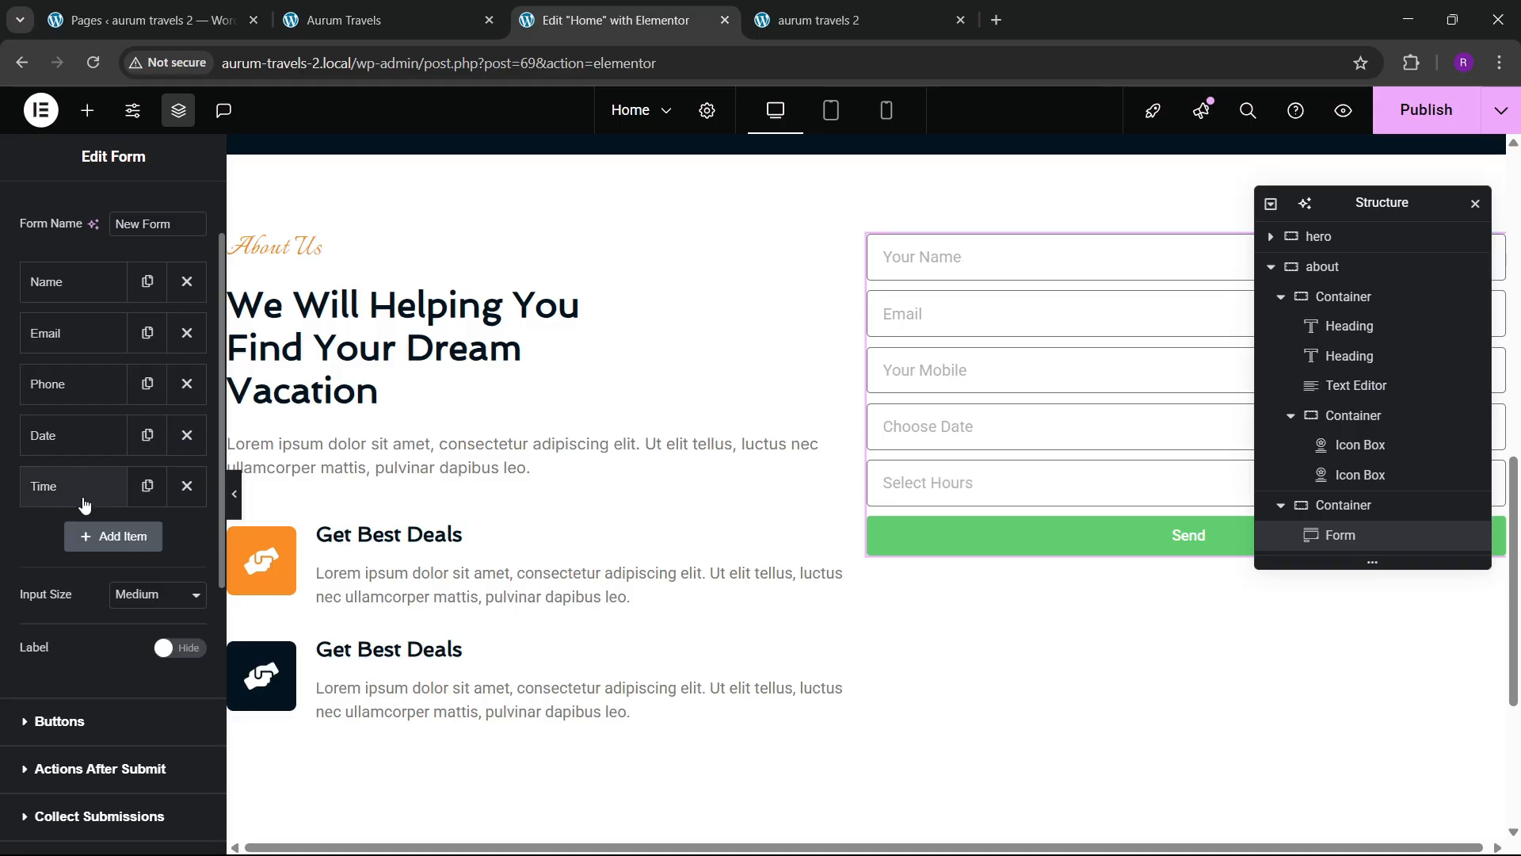
- Check the live Travella form's Select Guest options for reference
{"action": "left_click", "coordinate": [381, 20]}
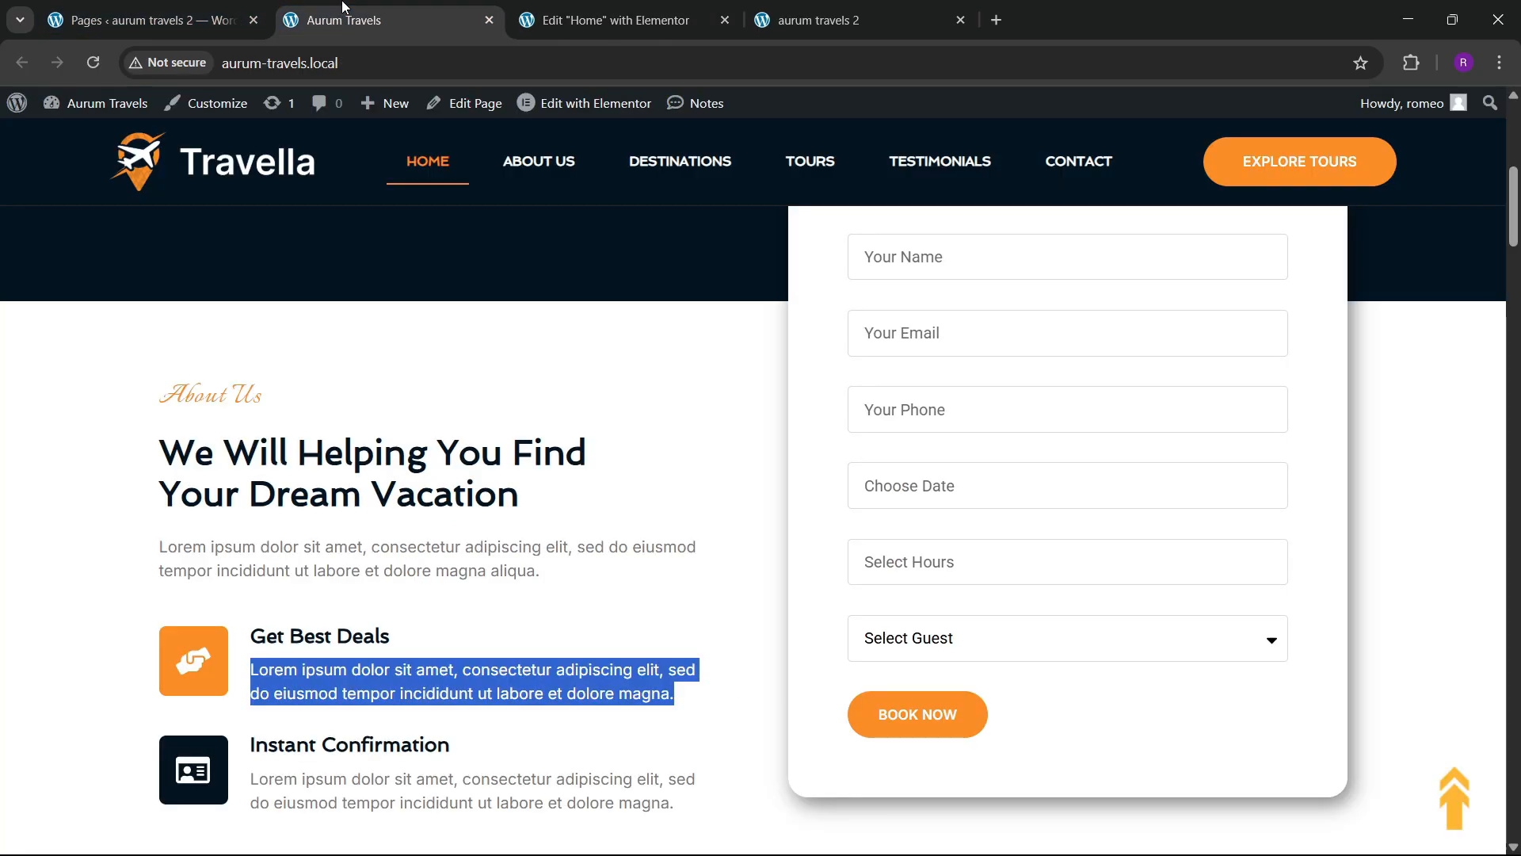
{"action": "left_click", "coordinate": [609, 8]}
{"action": "left_click", "coordinate": [434, 8]}
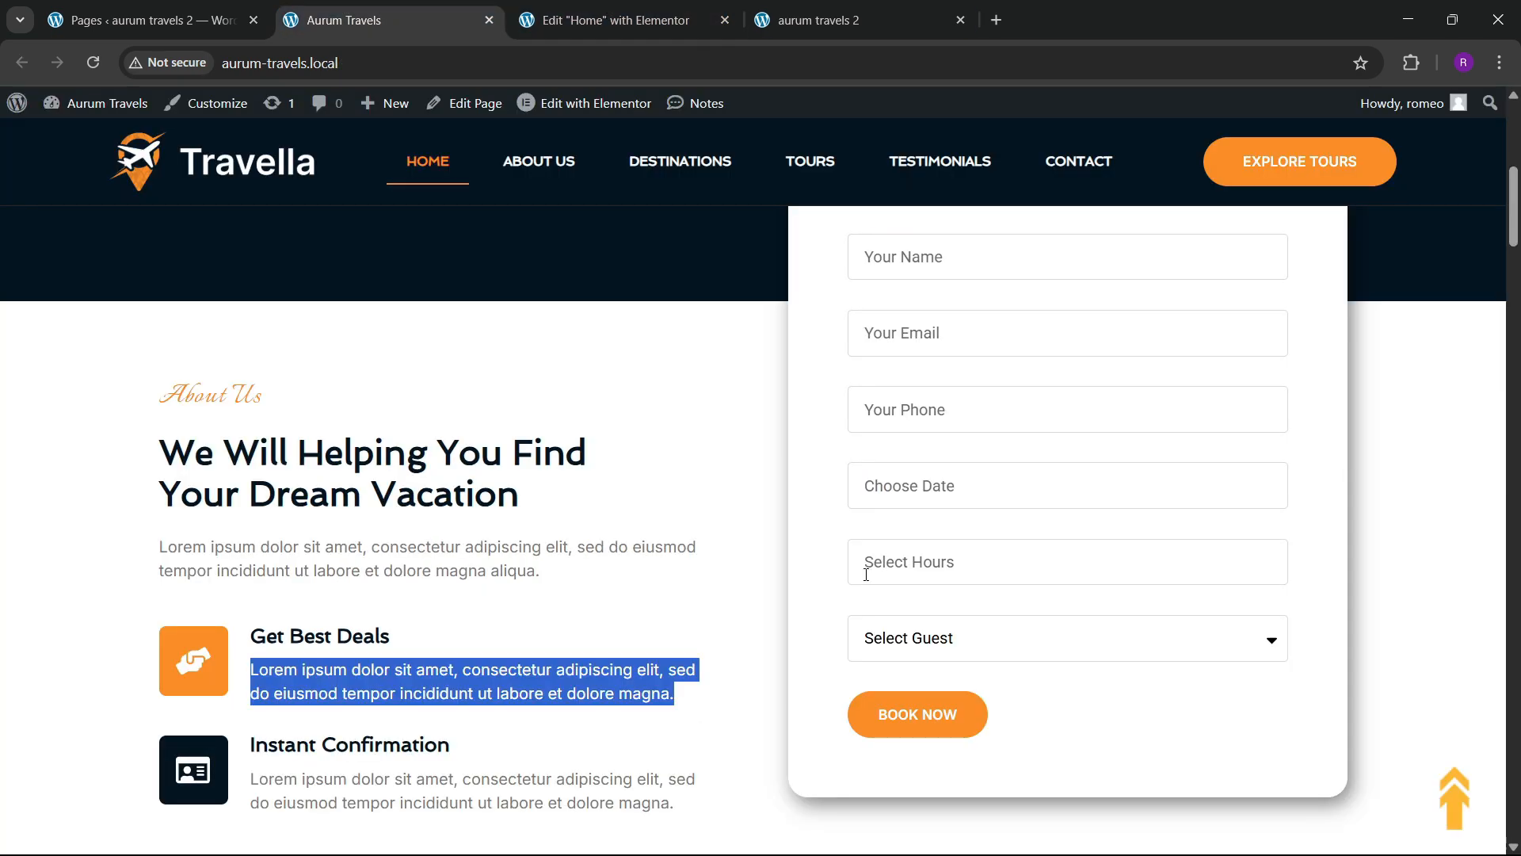
{"action": "left_click", "coordinate": [910, 648]}
{"action": "left_click", "coordinate": [909, 643]}
{"action": "left_click", "coordinate": [618, 20]}
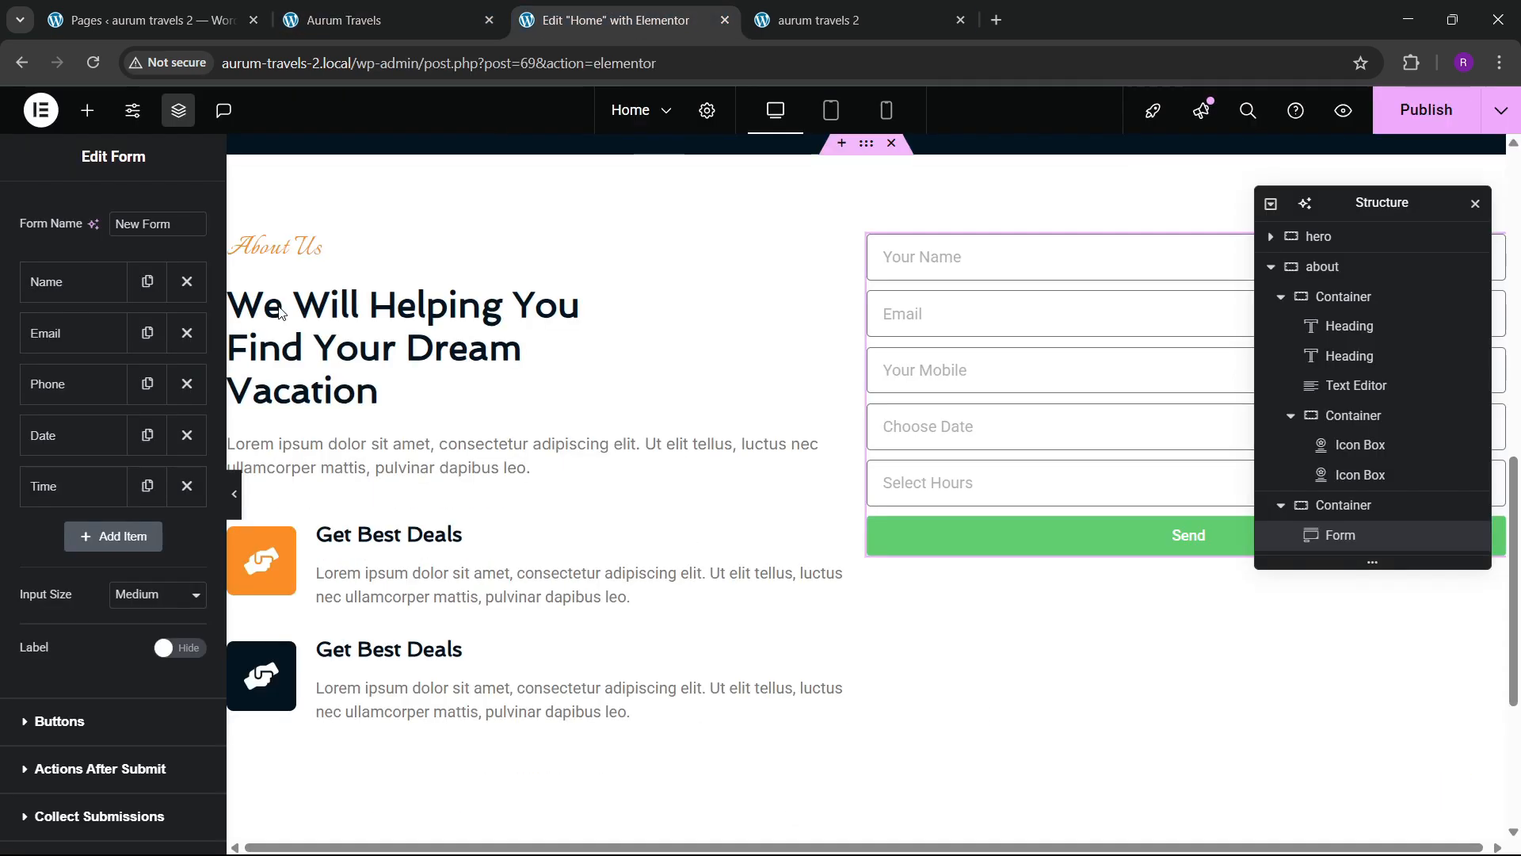
- Duplicate the Time field as a Select field labelled 'Select Guests'
{"action": "left_click", "coordinate": [145, 488]}
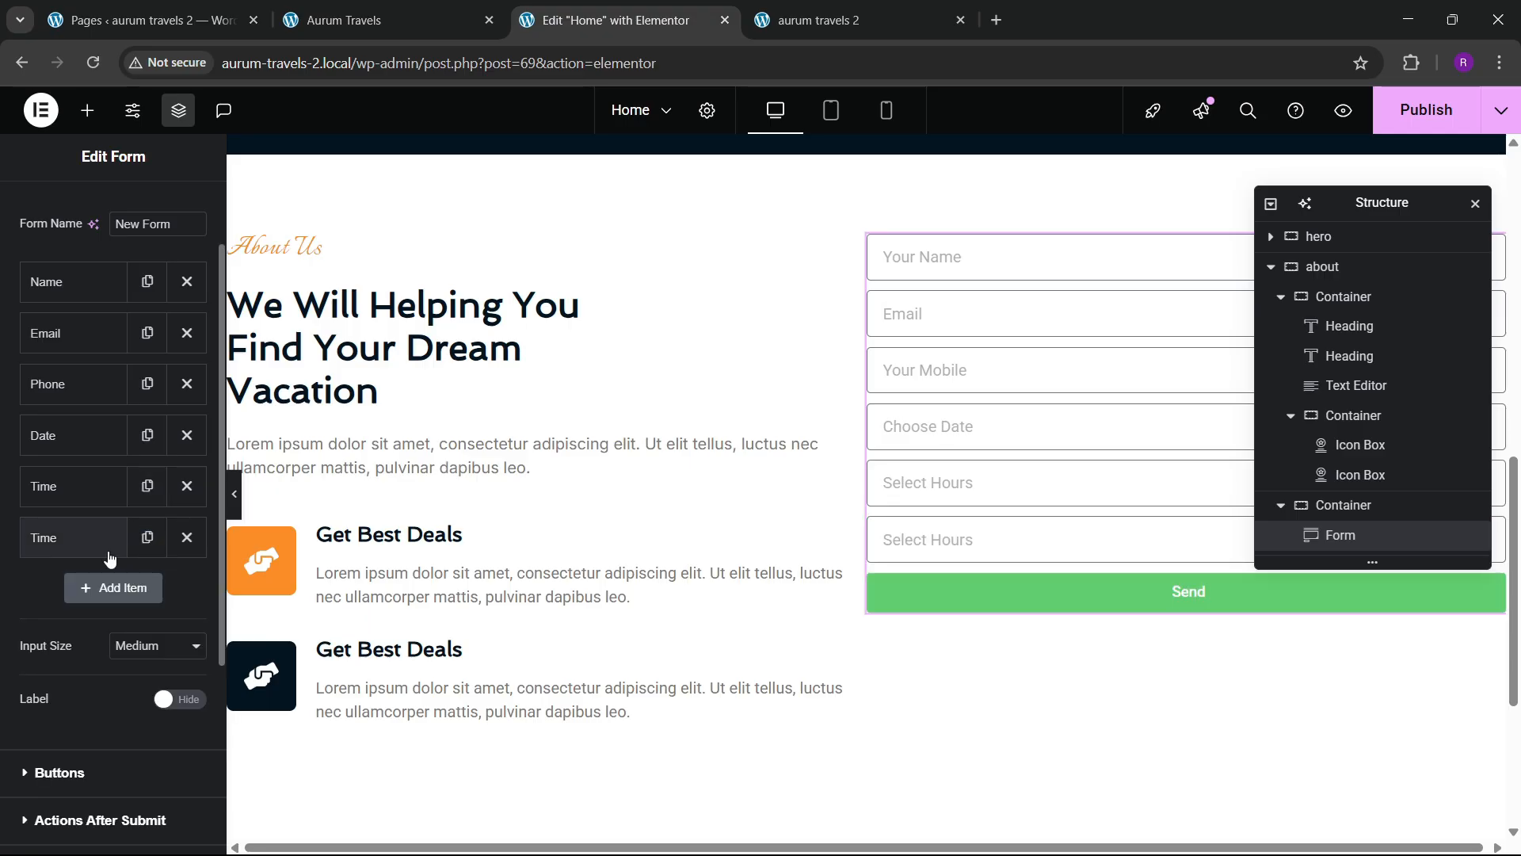
{"action": "left_click", "coordinate": [104, 545]}
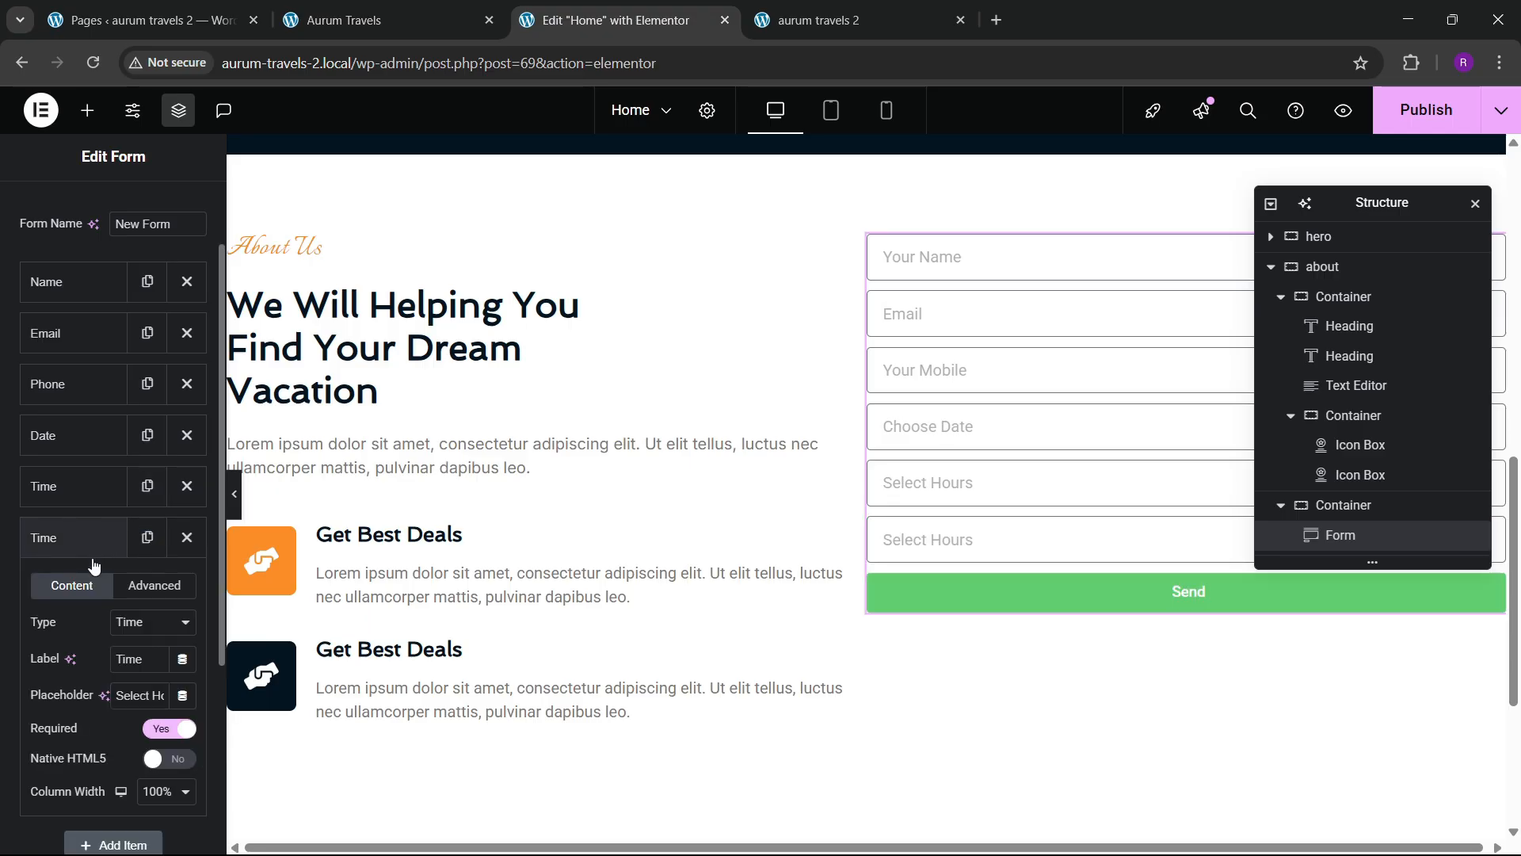
{"action": "left_click", "coordinate": [134, 621]}
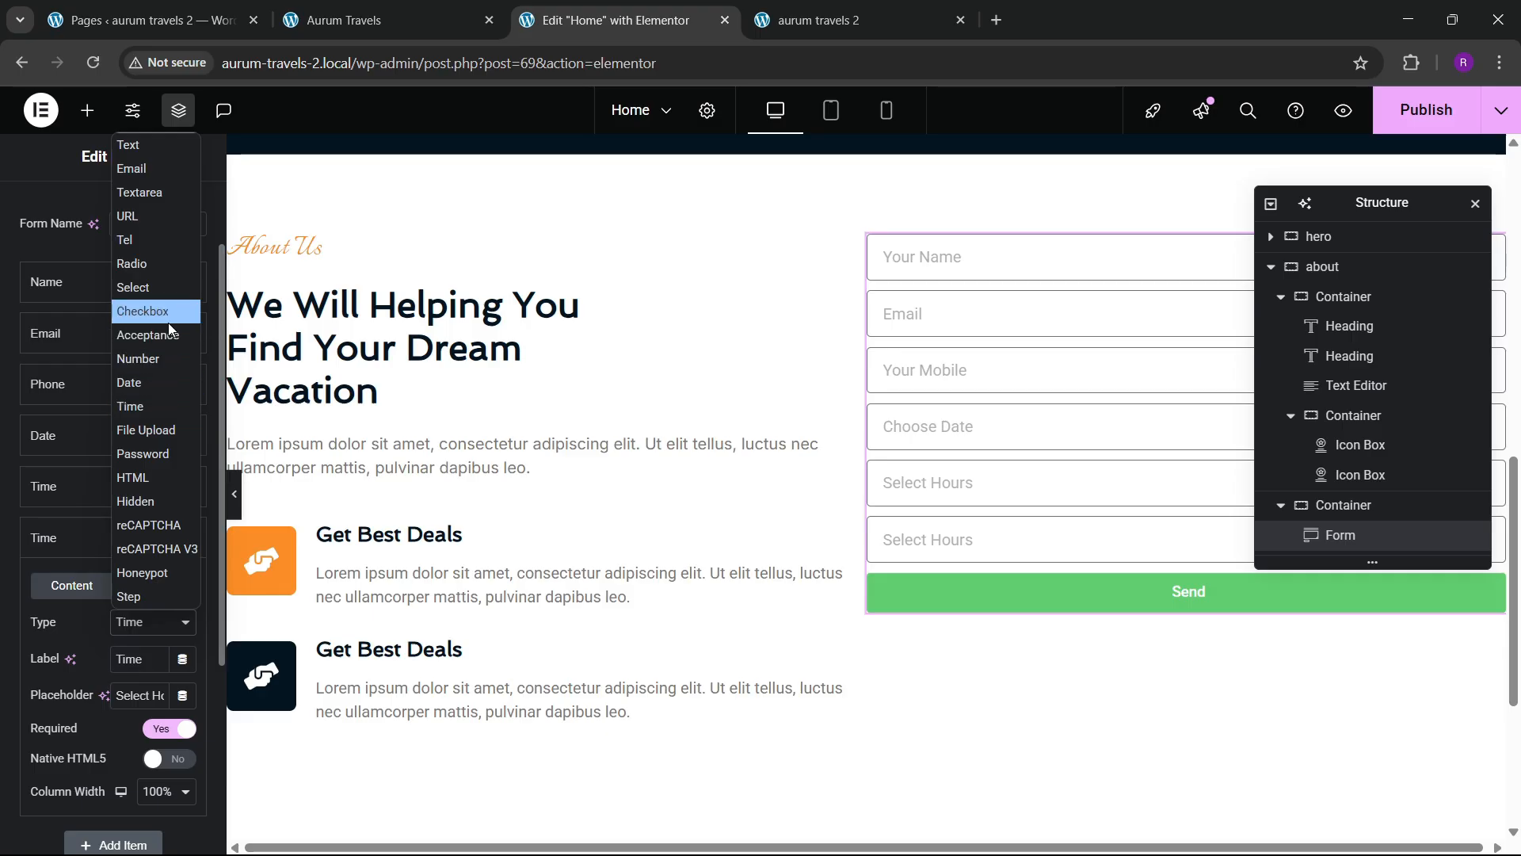
{"action": "left_click", "coordinate": [147, 283]}
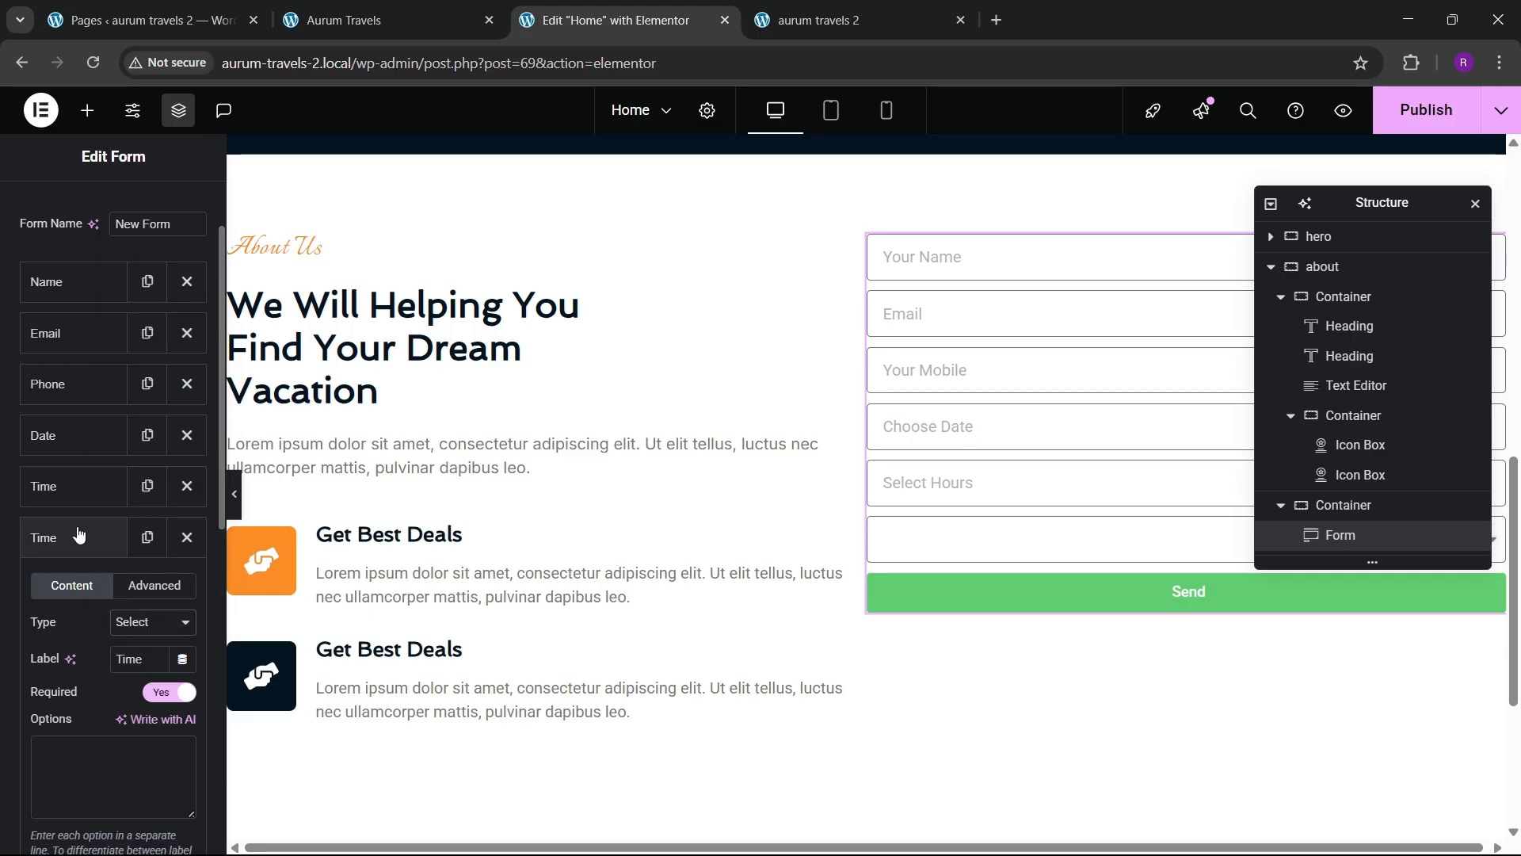
{"action": "scroll", "coordinate": [137, 584], "scroll_direction": "down", "scroll_amount": 1}
{"action": "double_click", "coordinate": [132, 562]}
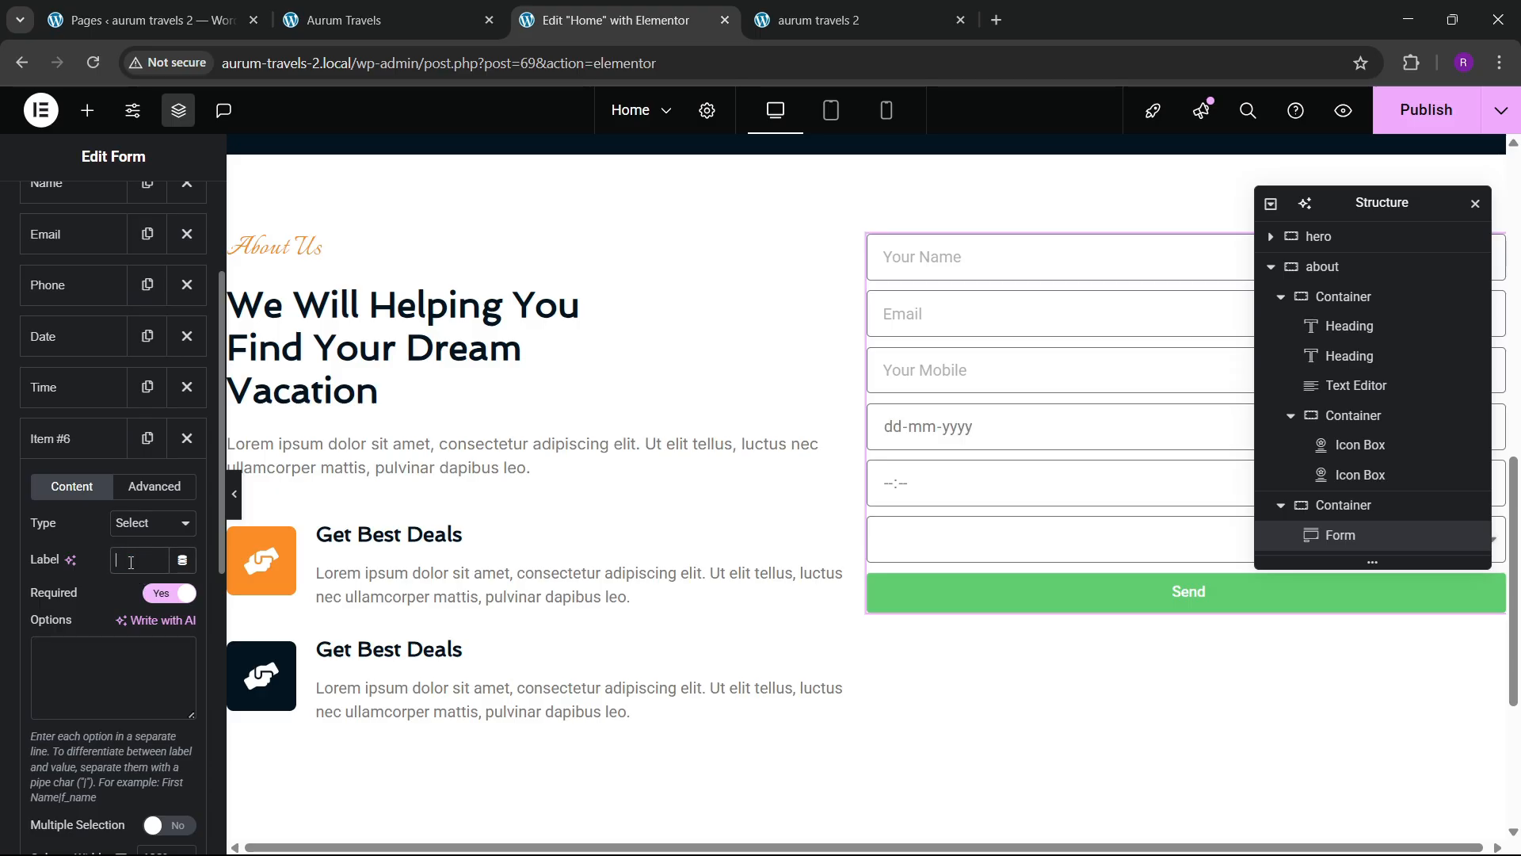
{"action": "type", "text": "Select"}
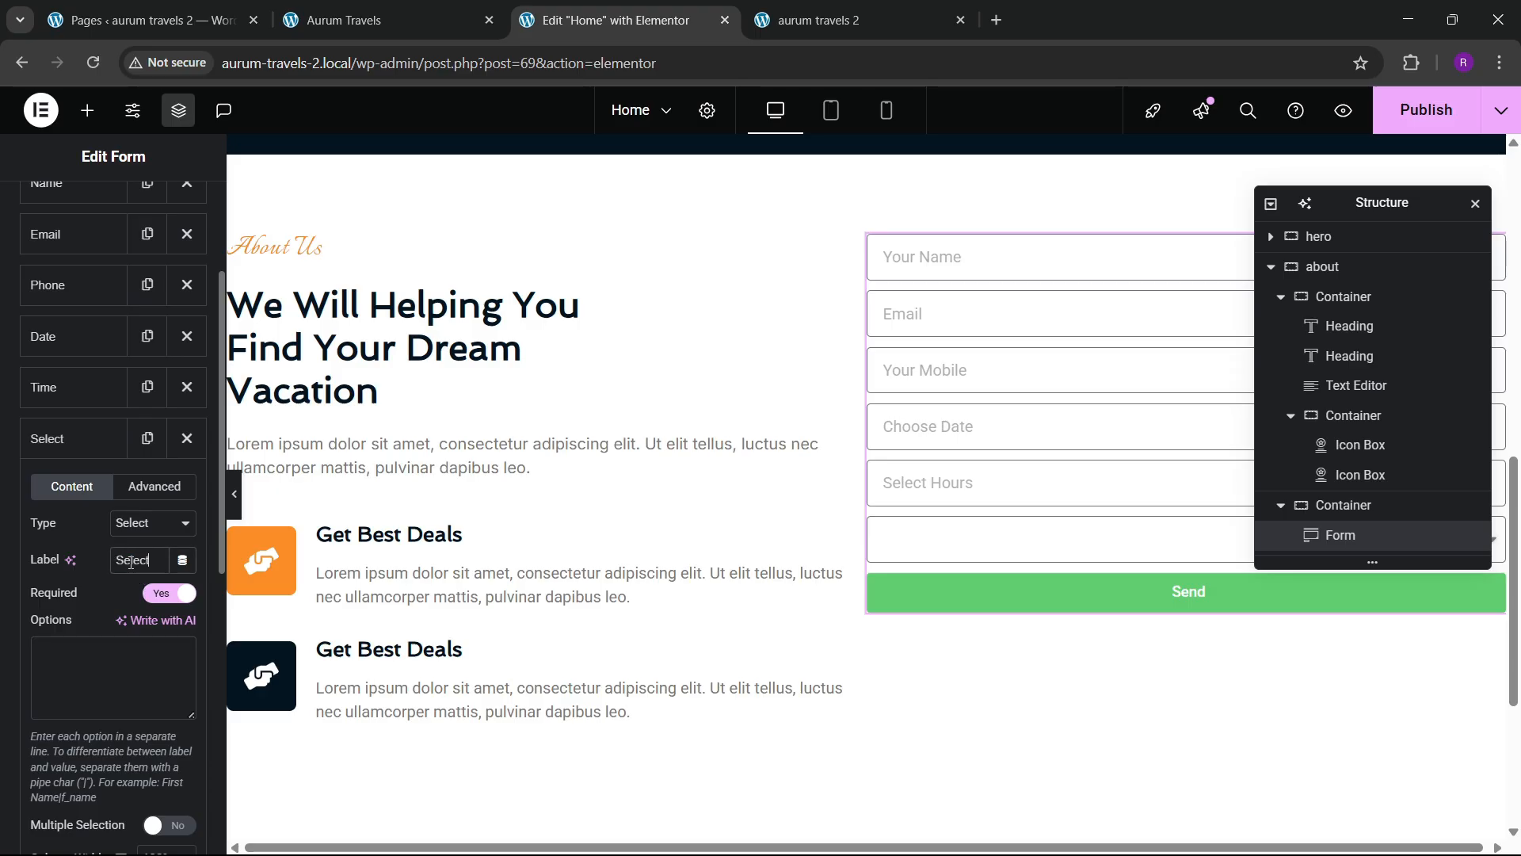
{"action": "type", "text": " Guests"}
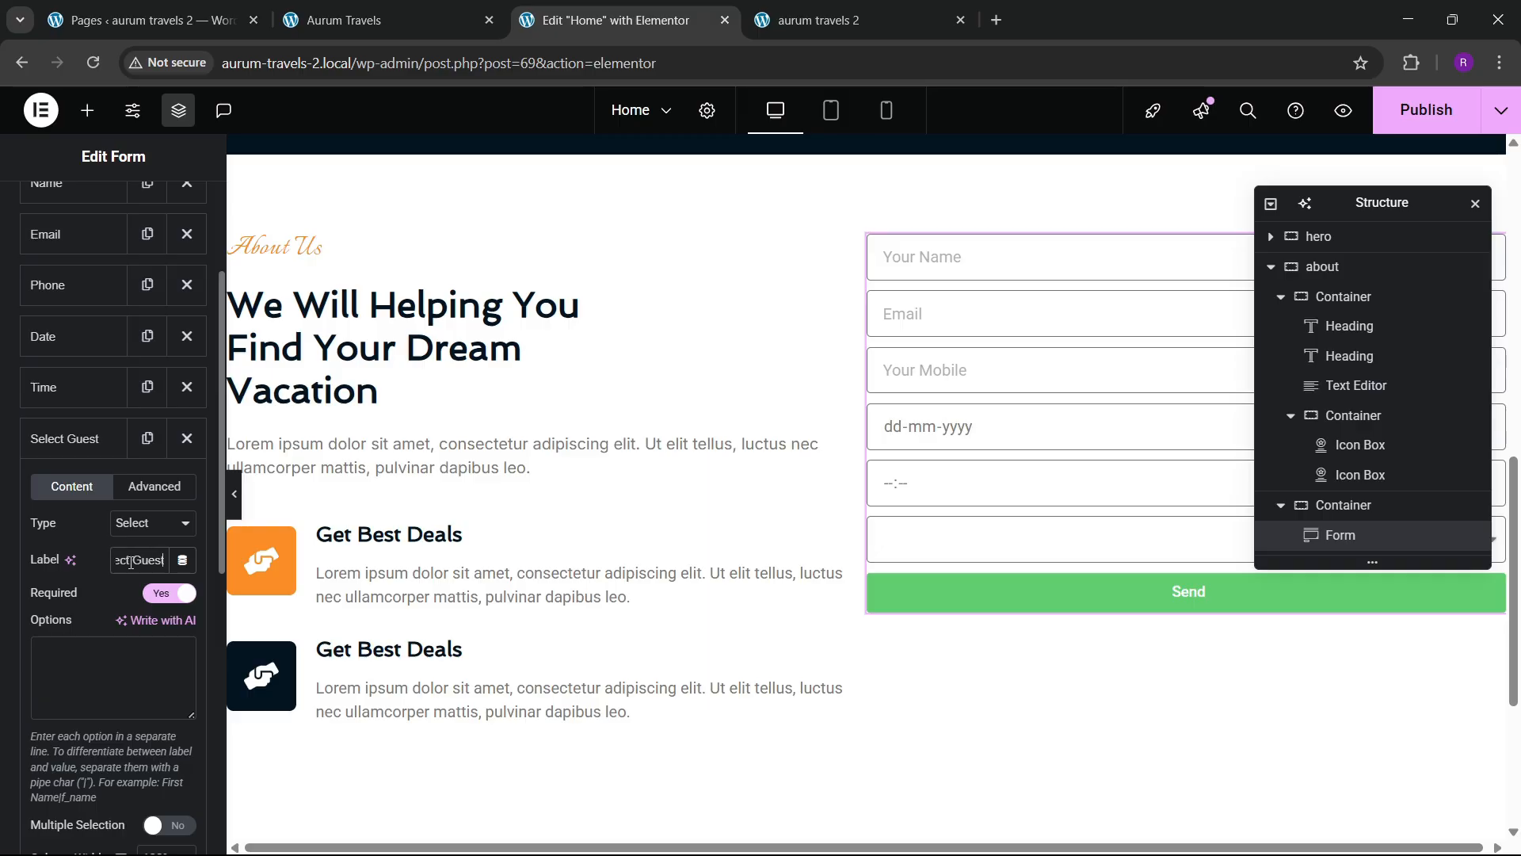
- Enter the dropdown options Choose, 1, 2, 3, 4
{"action": "left_click", "coordinate": [89, 643]}
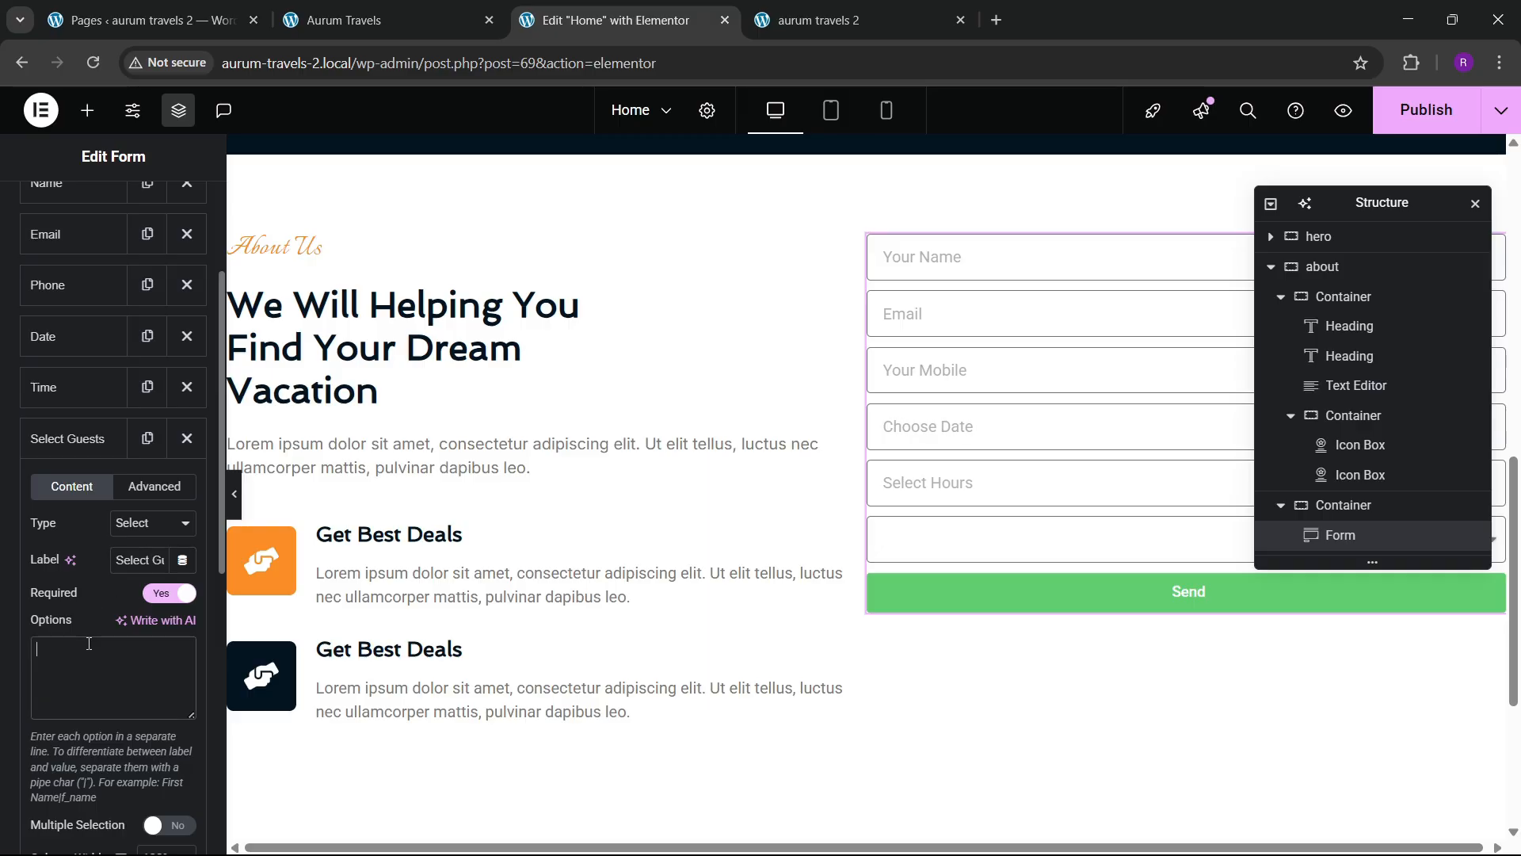
{"action": "type", "text": "Chos"}
{"action": "key", "text": "BackSpace"}
{"action": "type", "text": "ose 1 2 "}
{"action": "type", "text": "3 4"}
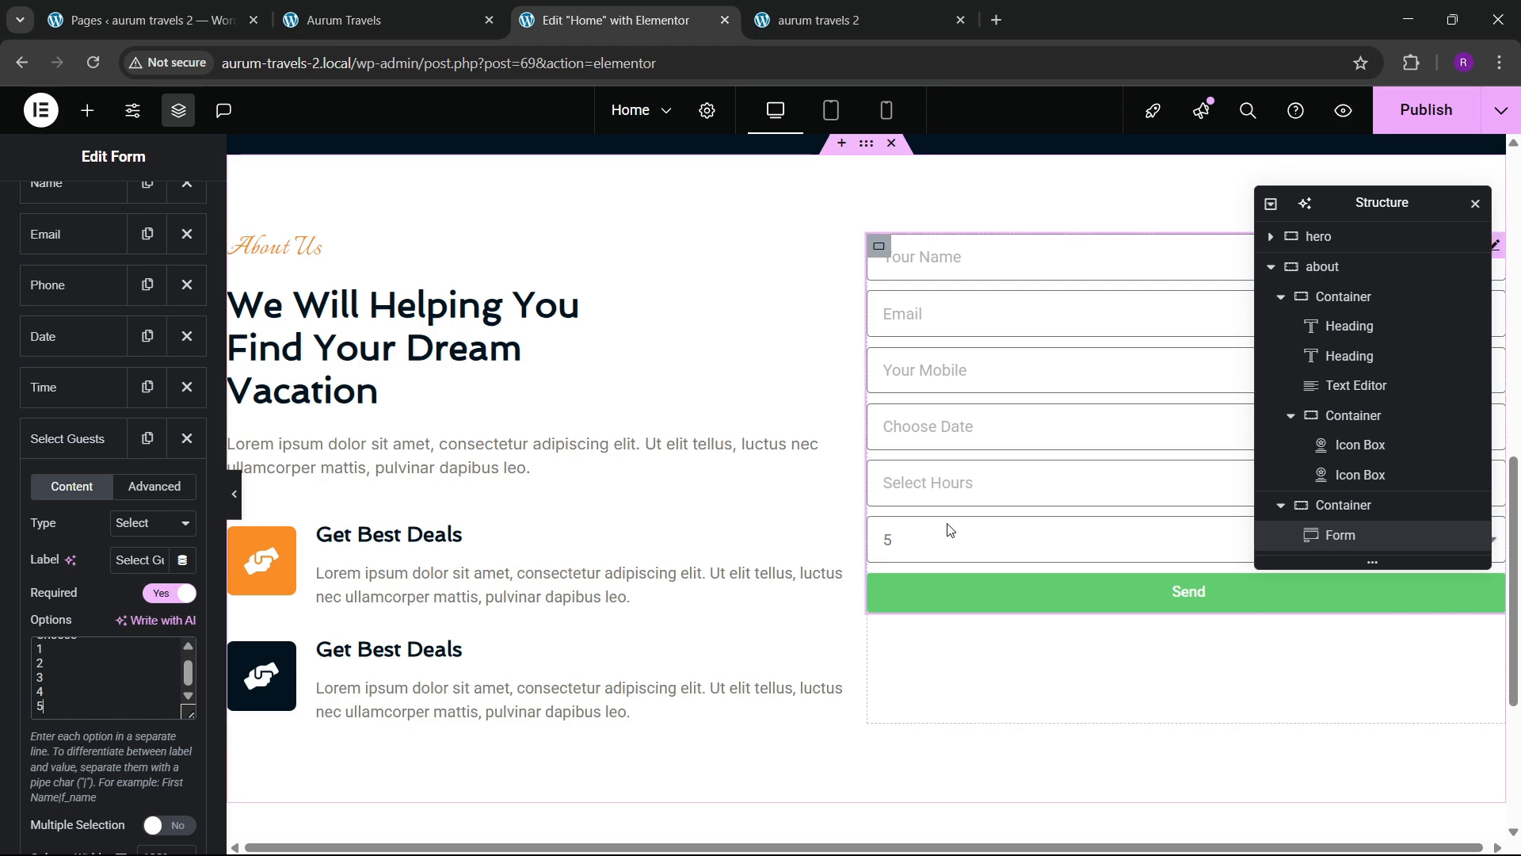
{"action": "left_click", "coordinate": [1408, 121]}
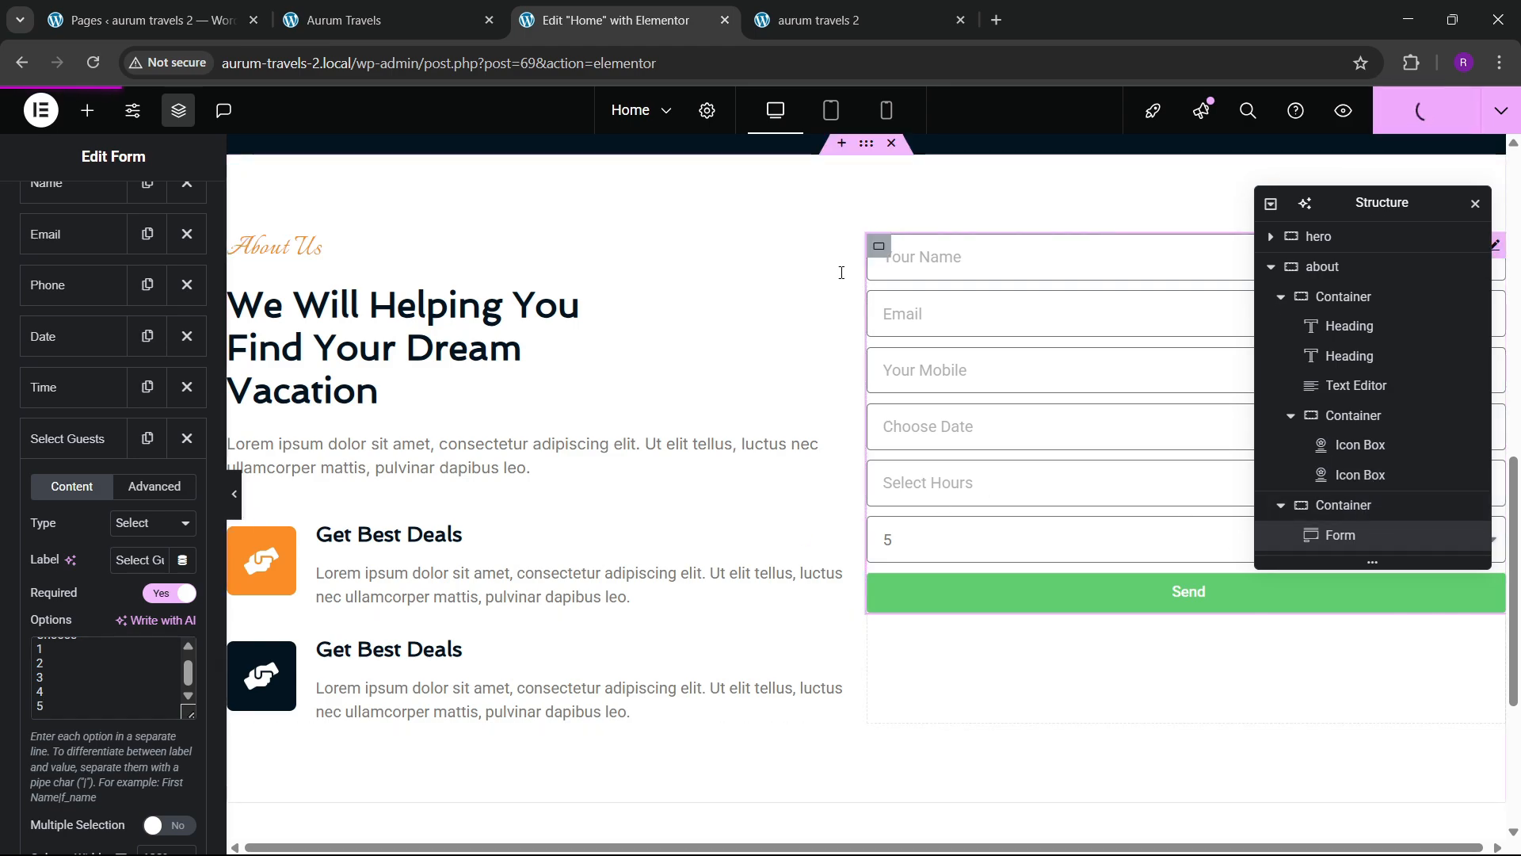
{"action": "left_click", "coordinate": [824, 20]}
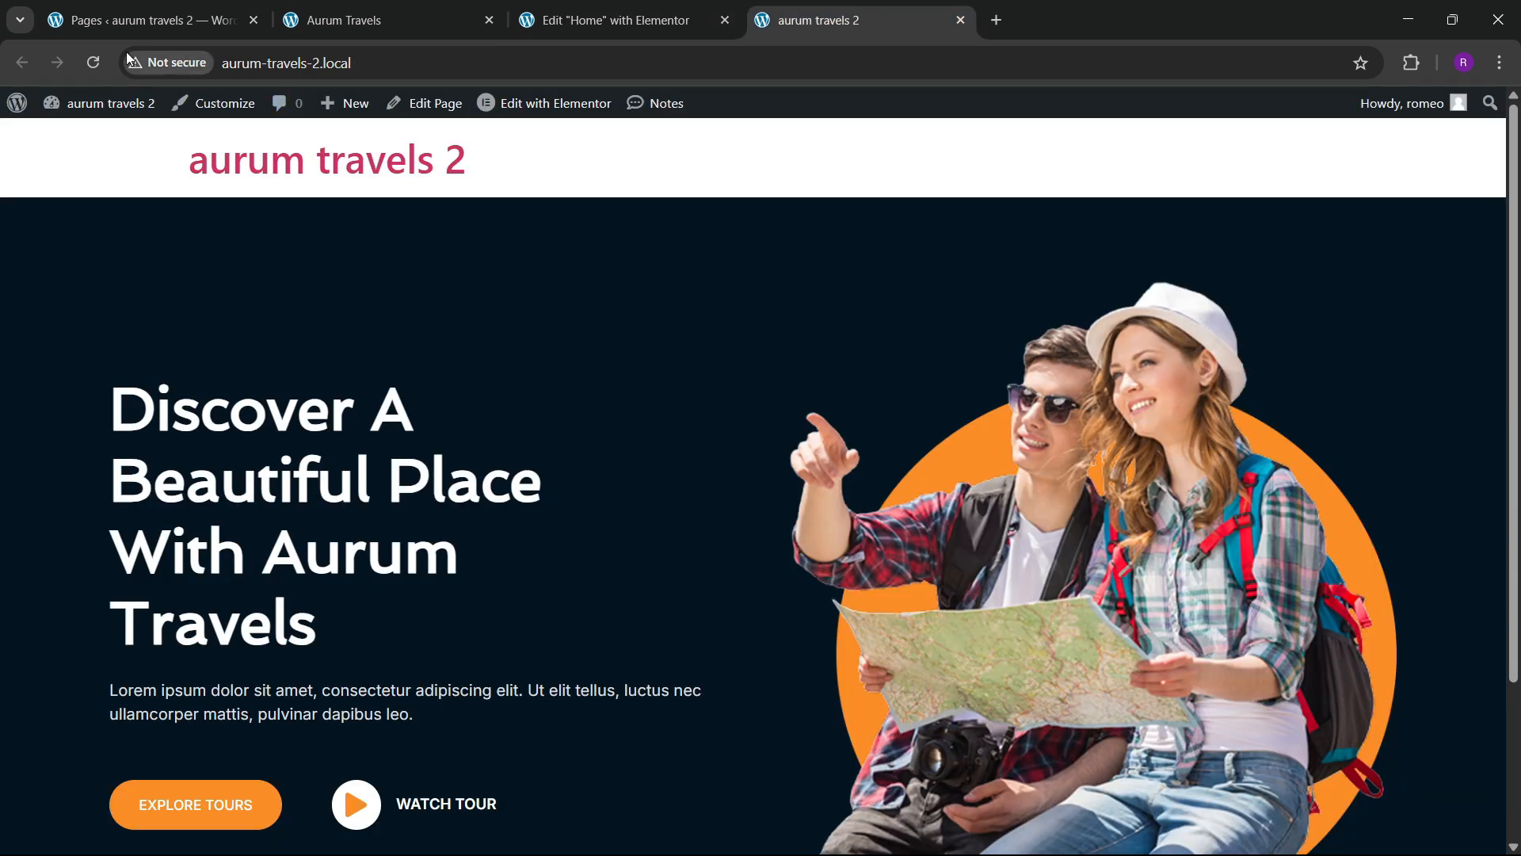
{"action": "left_click", "coordinate": [93, 63]}
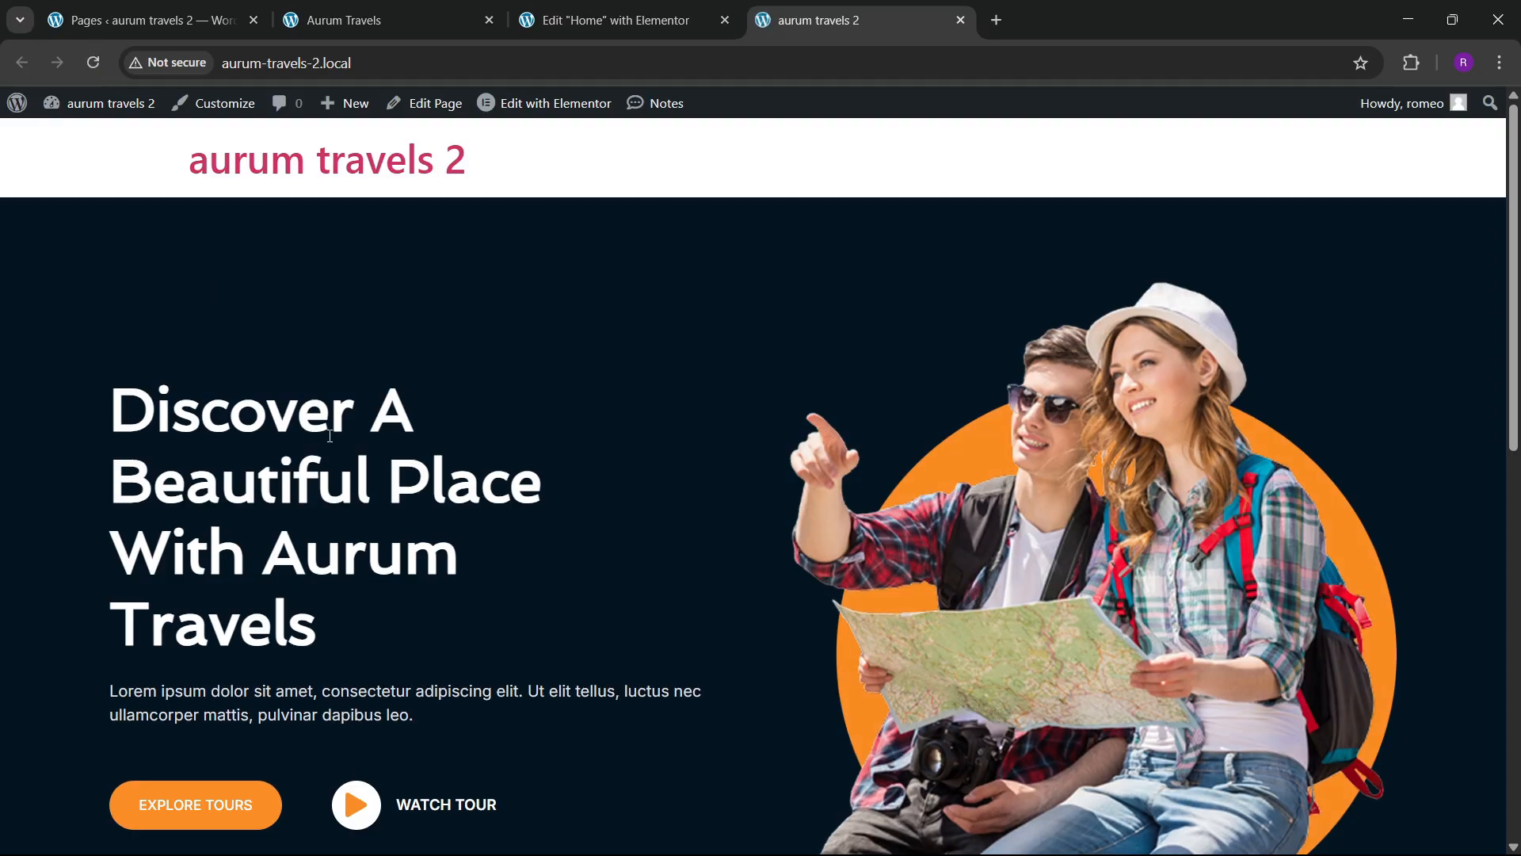
{"action": "scroll", "coordinate": [425, 434], "scroll_direction": "down", "scroll_amount": 10}
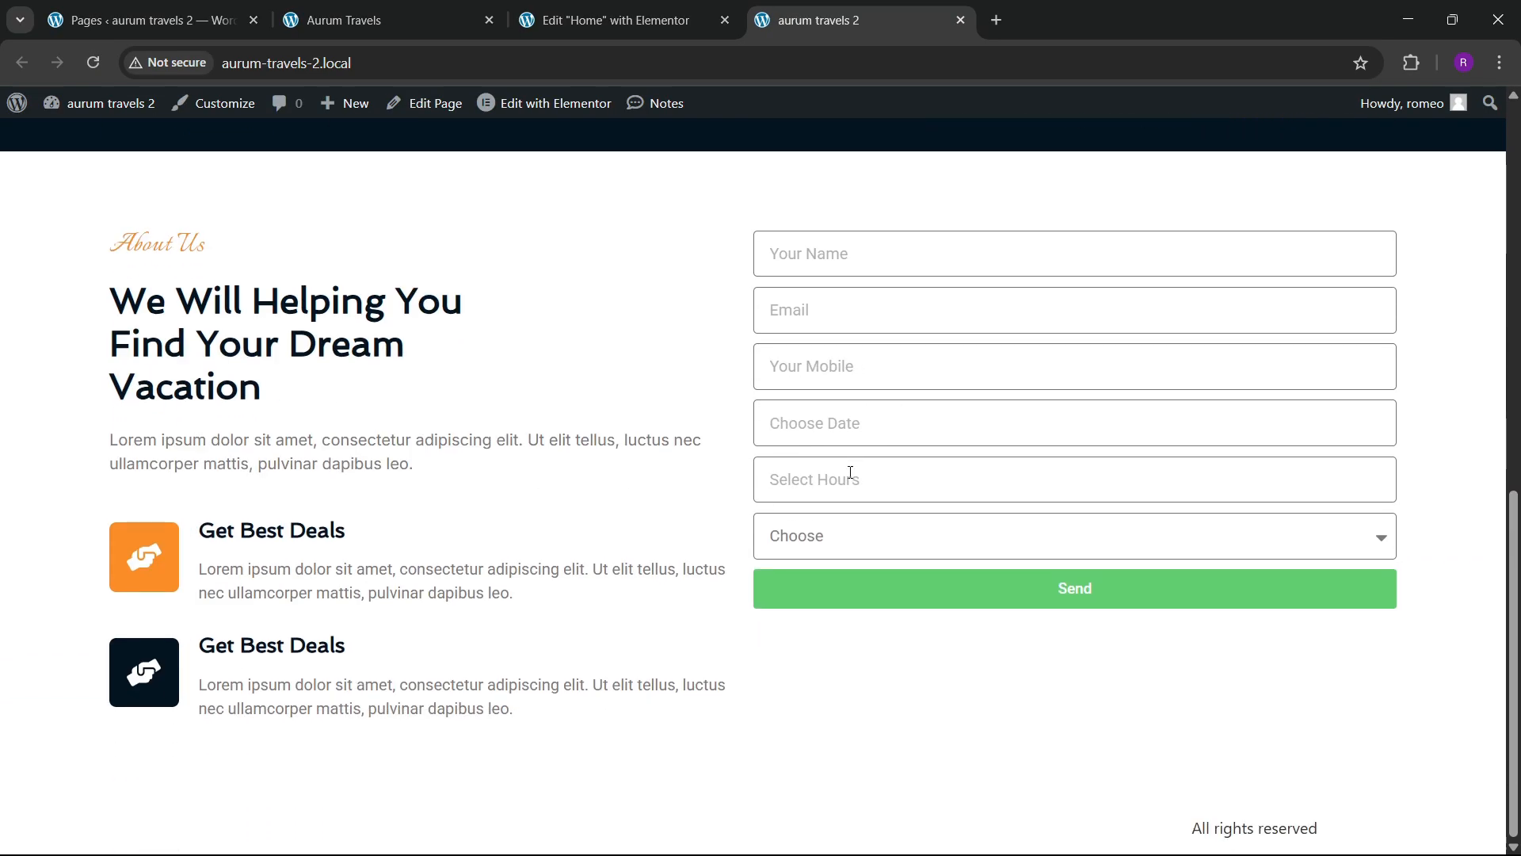
{"action": "left_click", "coordinate": [829, 531]}
{"action": "left_click", "coordinate": [845, 541]}
{"action": "left_click", "coordinate": [842, 510]}
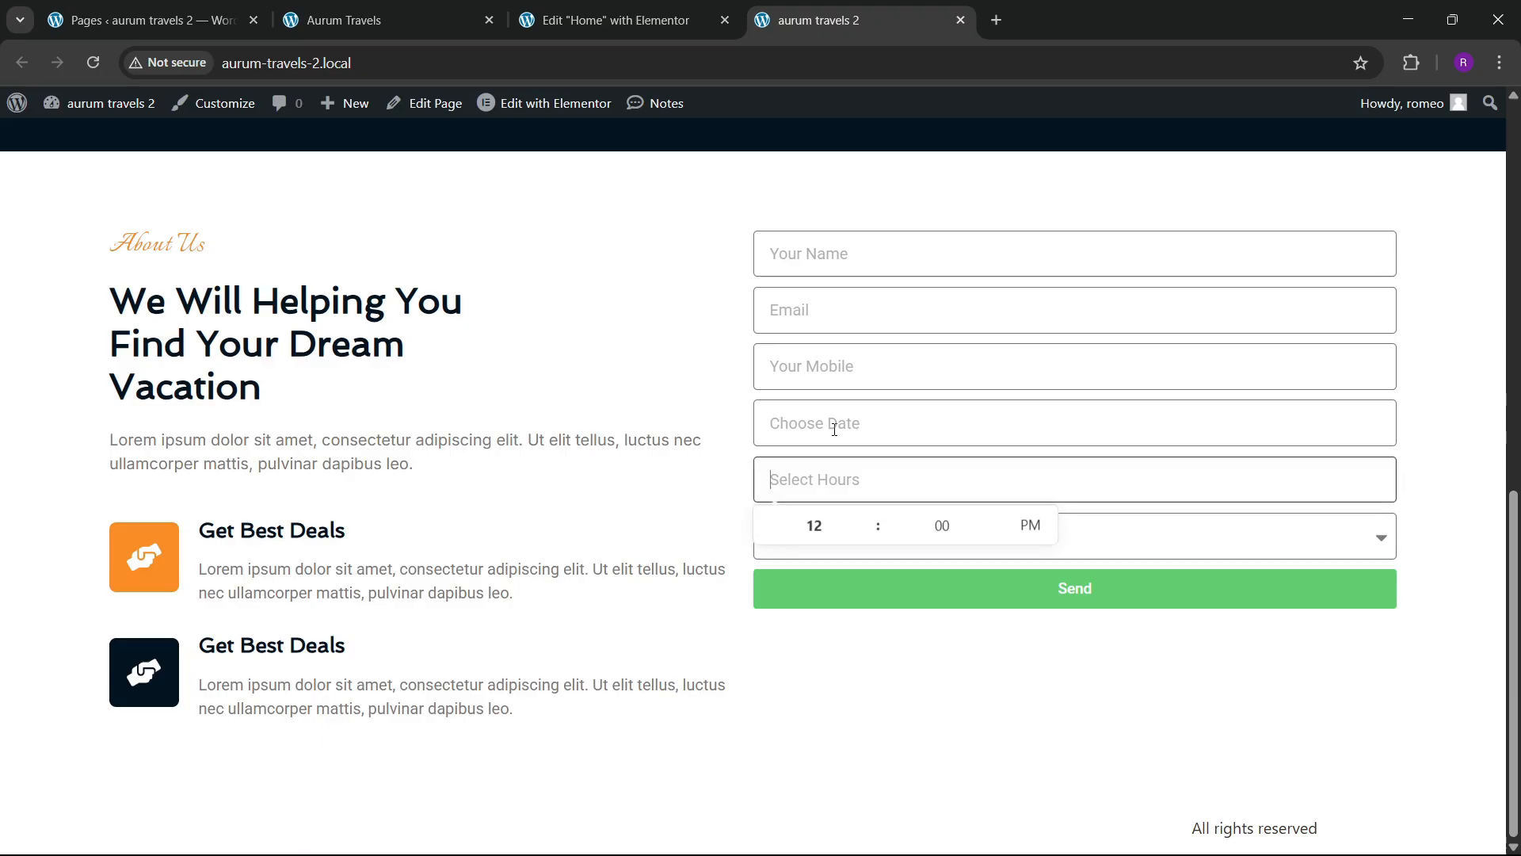
{"action": "left_click", "coordinate": [828, 366]}
{"action": "left_click", "coordinate": [818, 416]}
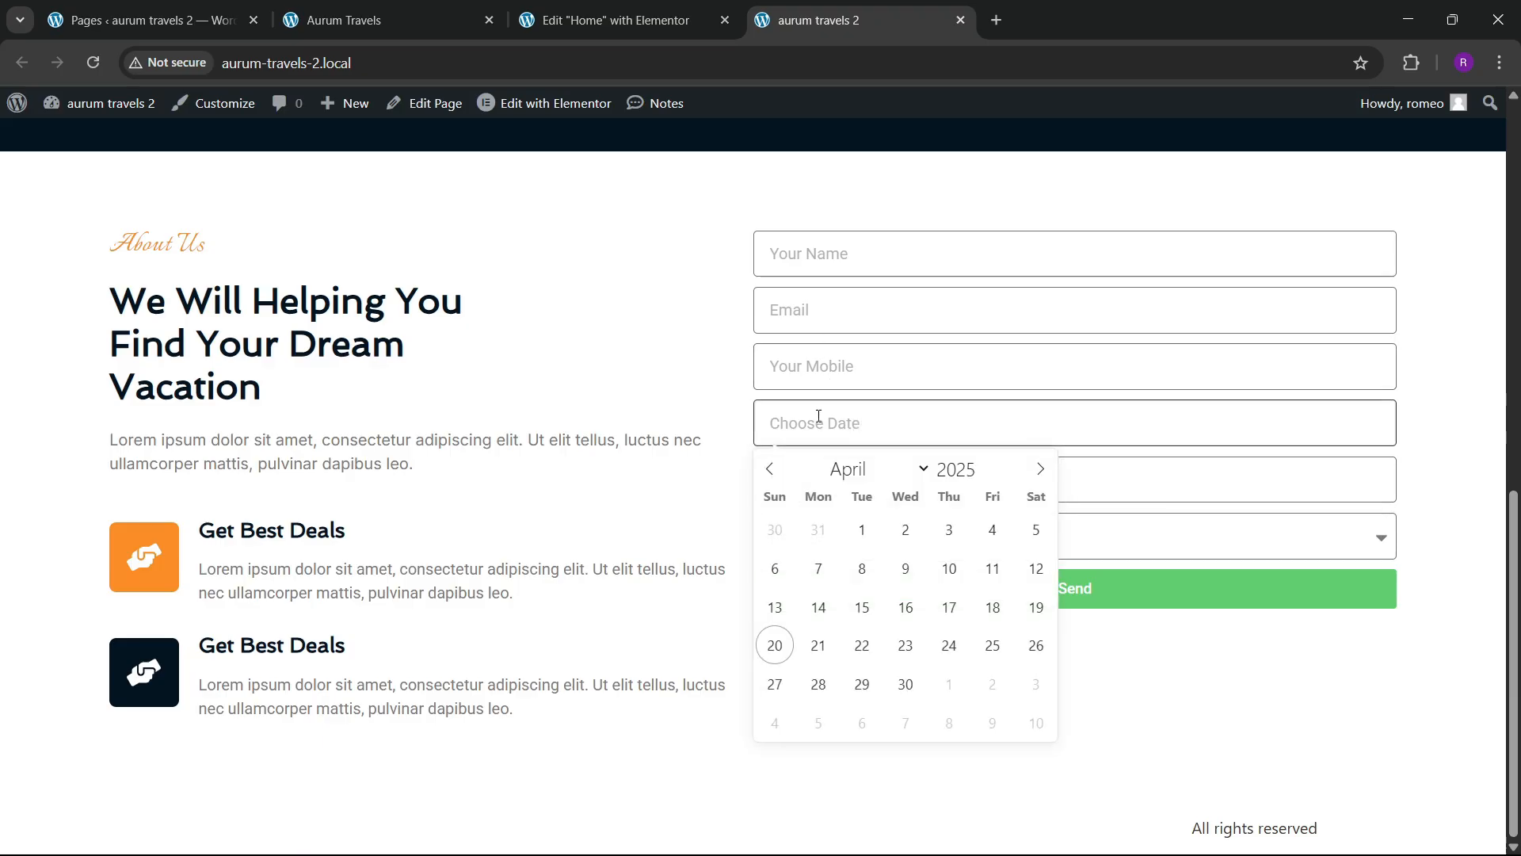
{"action": "left_click", "coordinate": [734, 424]}
{"action": "left_click", "coordinate": [831, 475]}
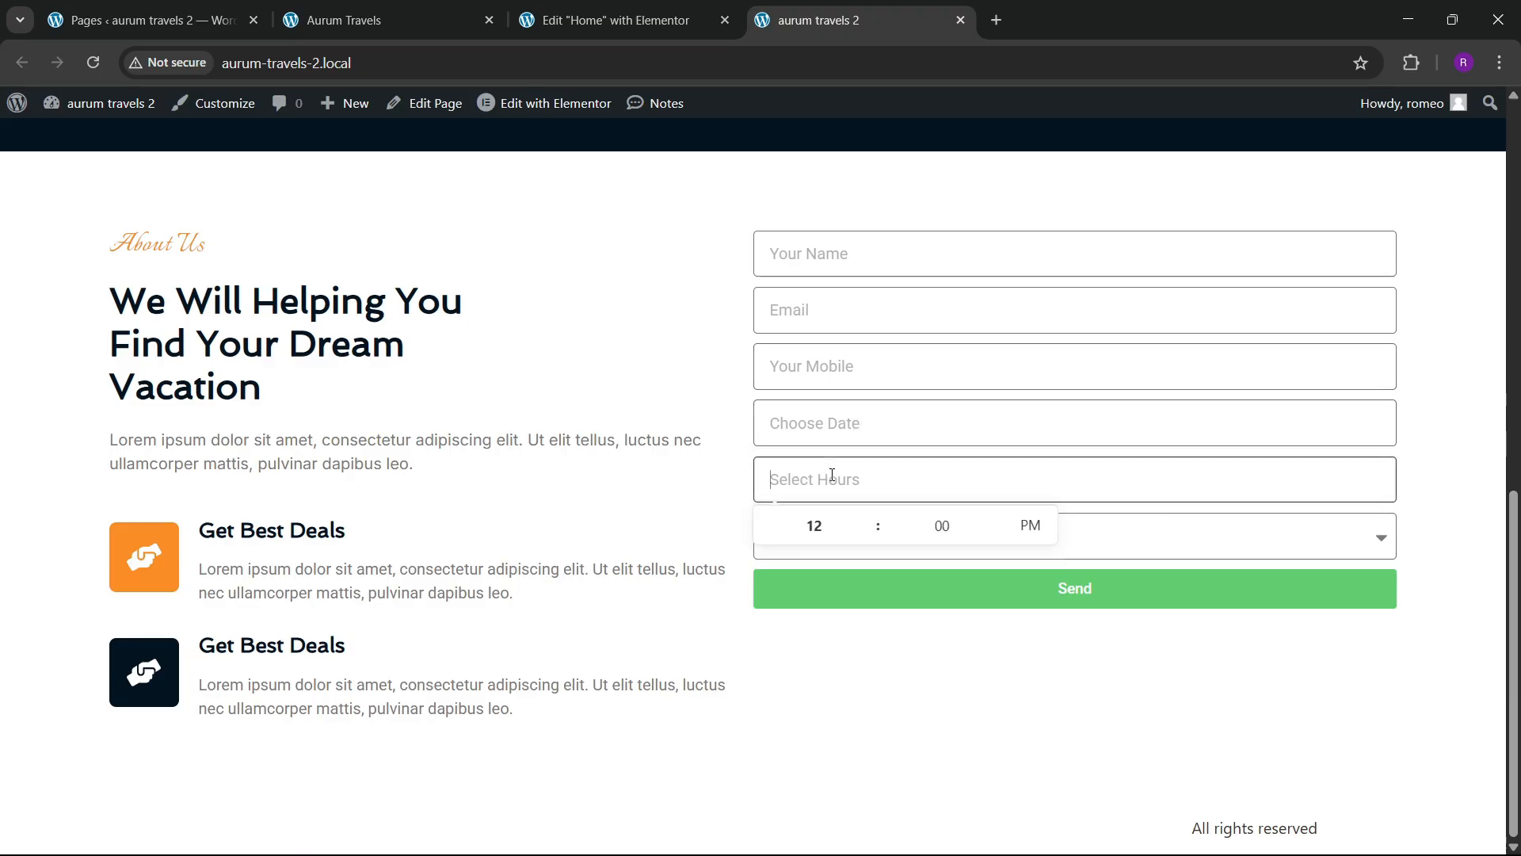
{"action": "left_click", "coordinate": [710, 478]}
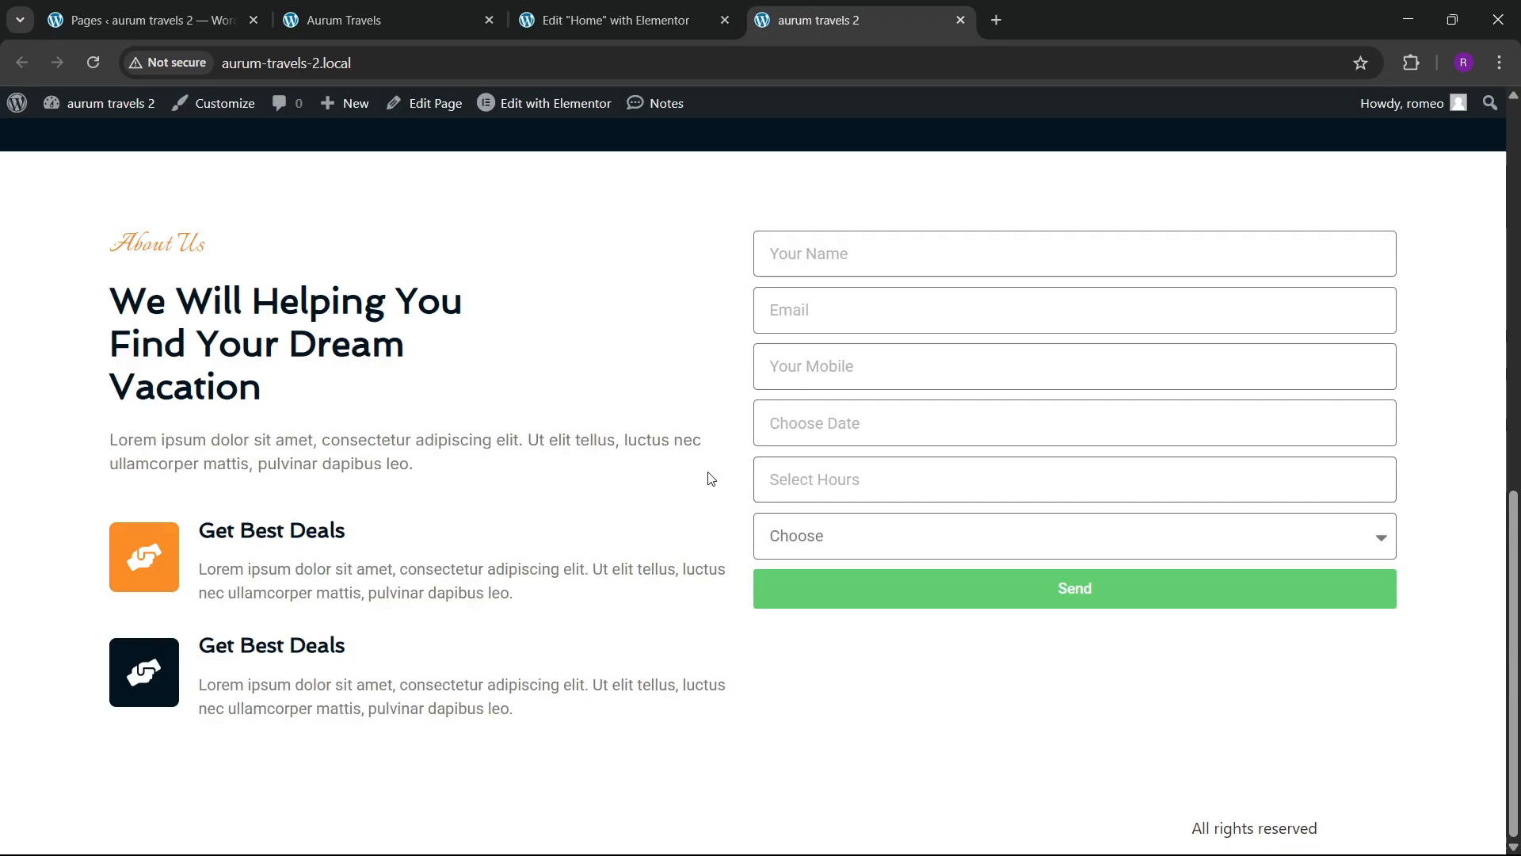
{"action": "left_click", "coordinate": [424, 15]}
{"action": "left_click", "coordinate": [619, 11]}
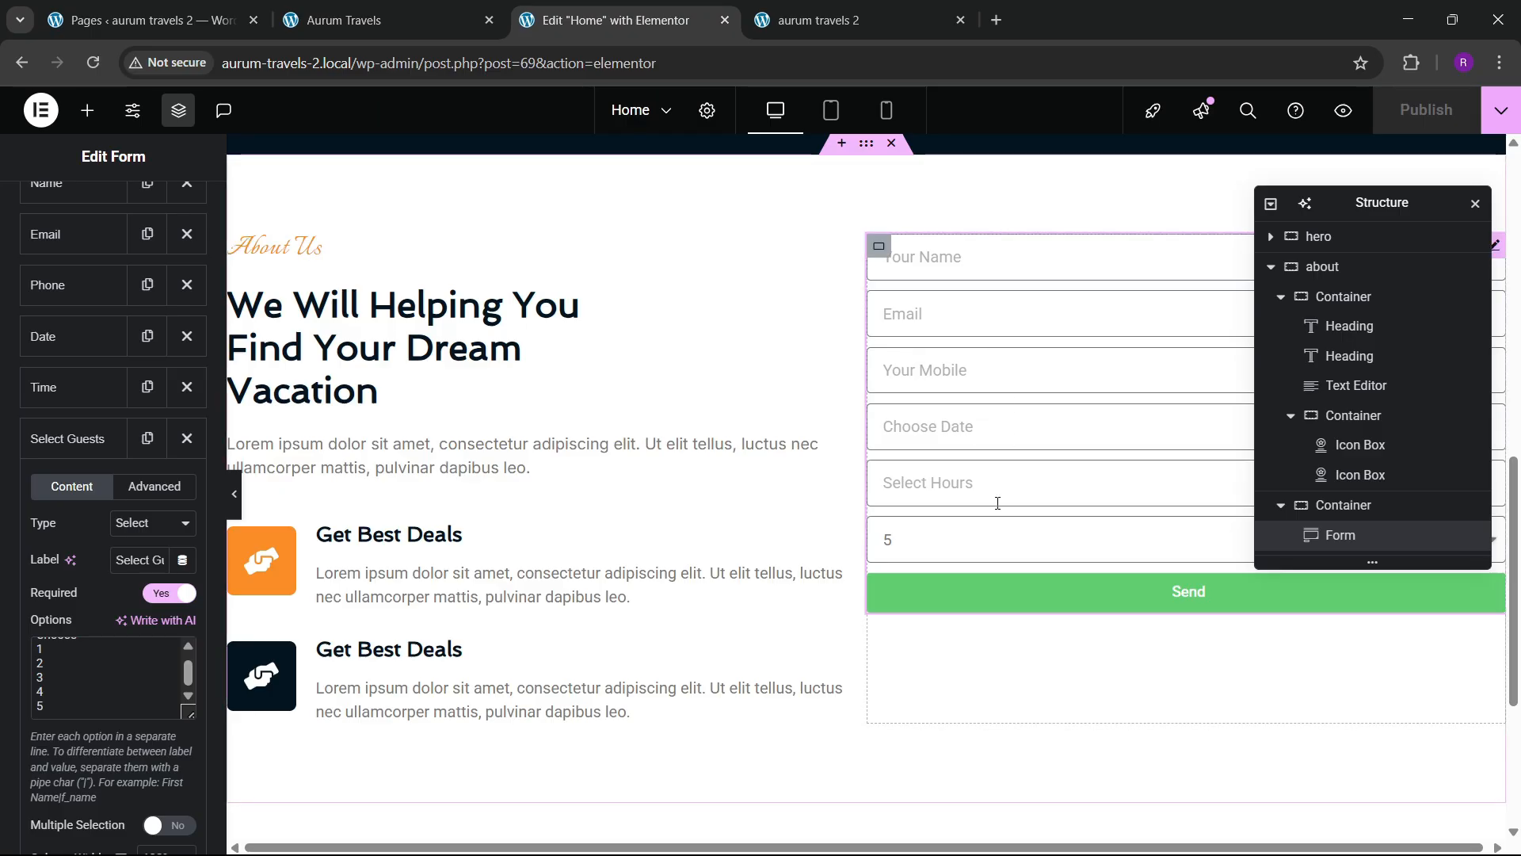
- Set the about section to Justify Content Space Between and Align Items Start
{"action": "left_click", "coordinate": [1345, 270]}
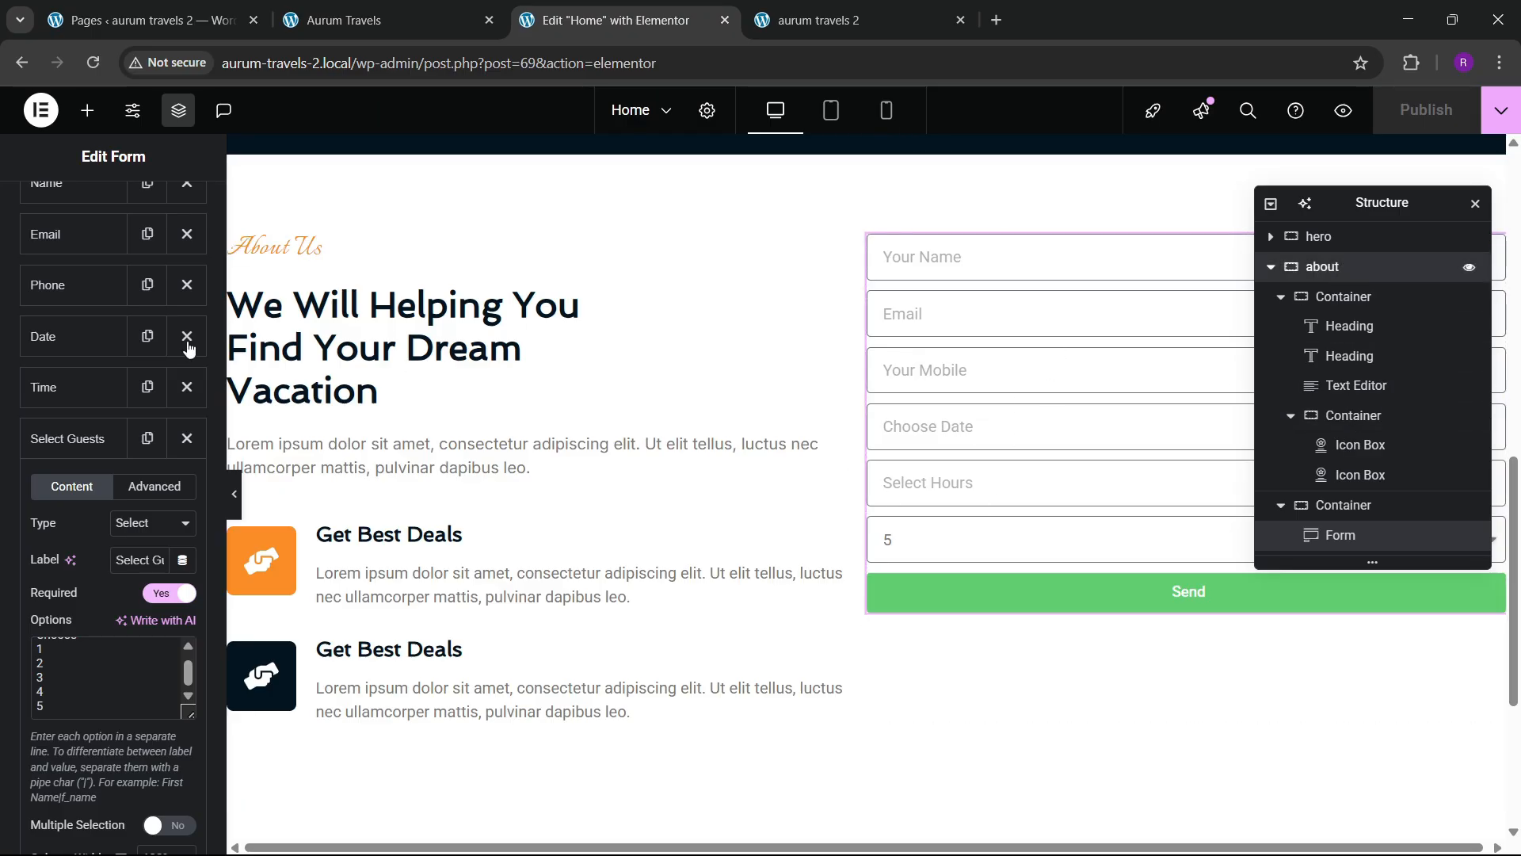
{"action": "left_click", "coordinate": [388, 17]}
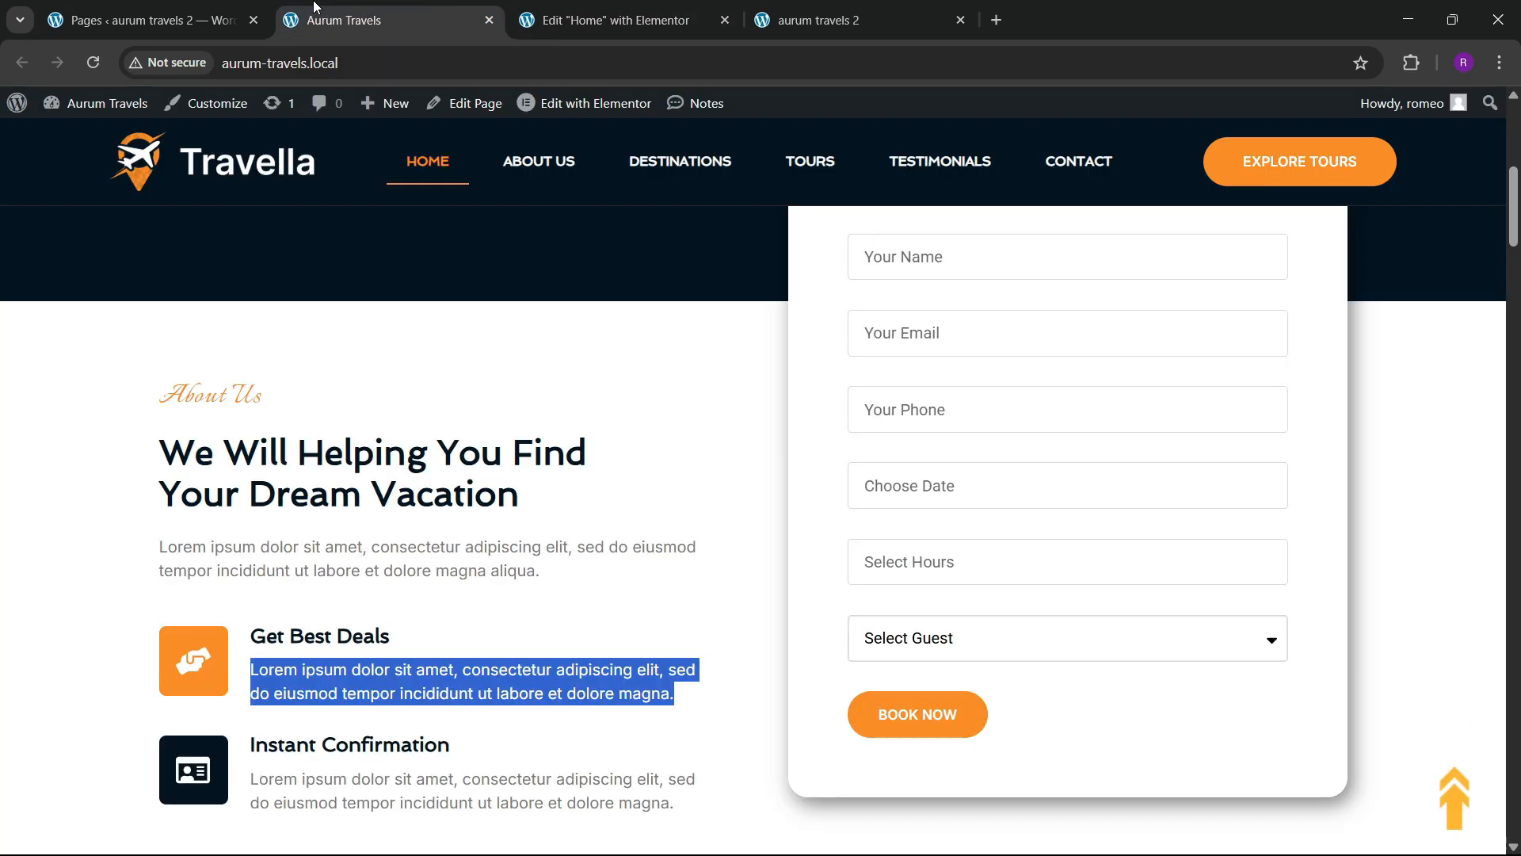
{"action": "left_click", "coordinate": [668, 7]}
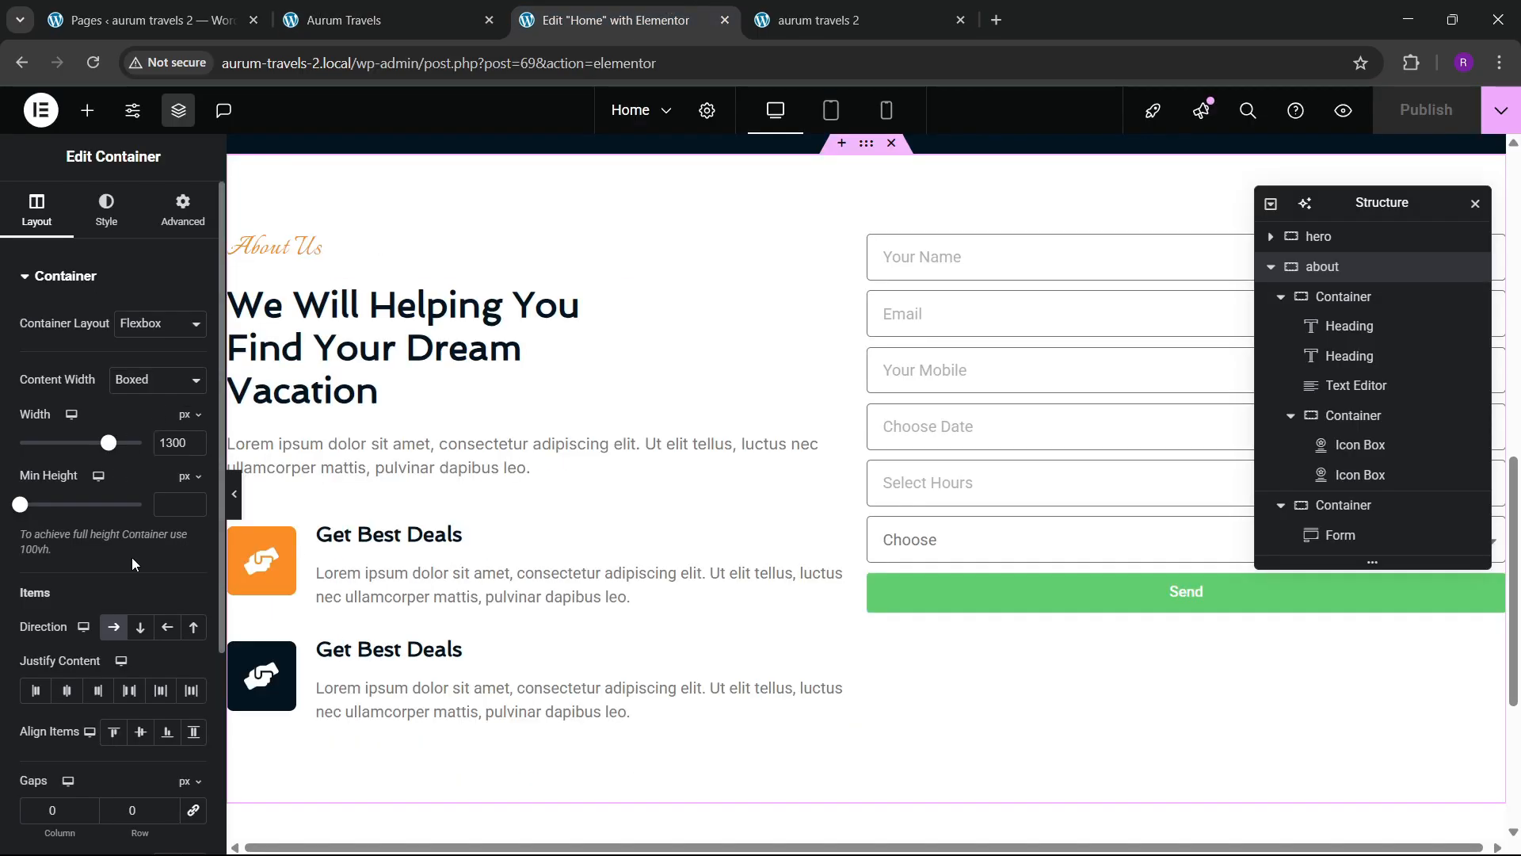
{"action": "scroll", "coordinate": [132, 558], "scroll_direction": "down", "scroll_amount": 3}
{"action": "left_click", "coordinate": [130, 498]}
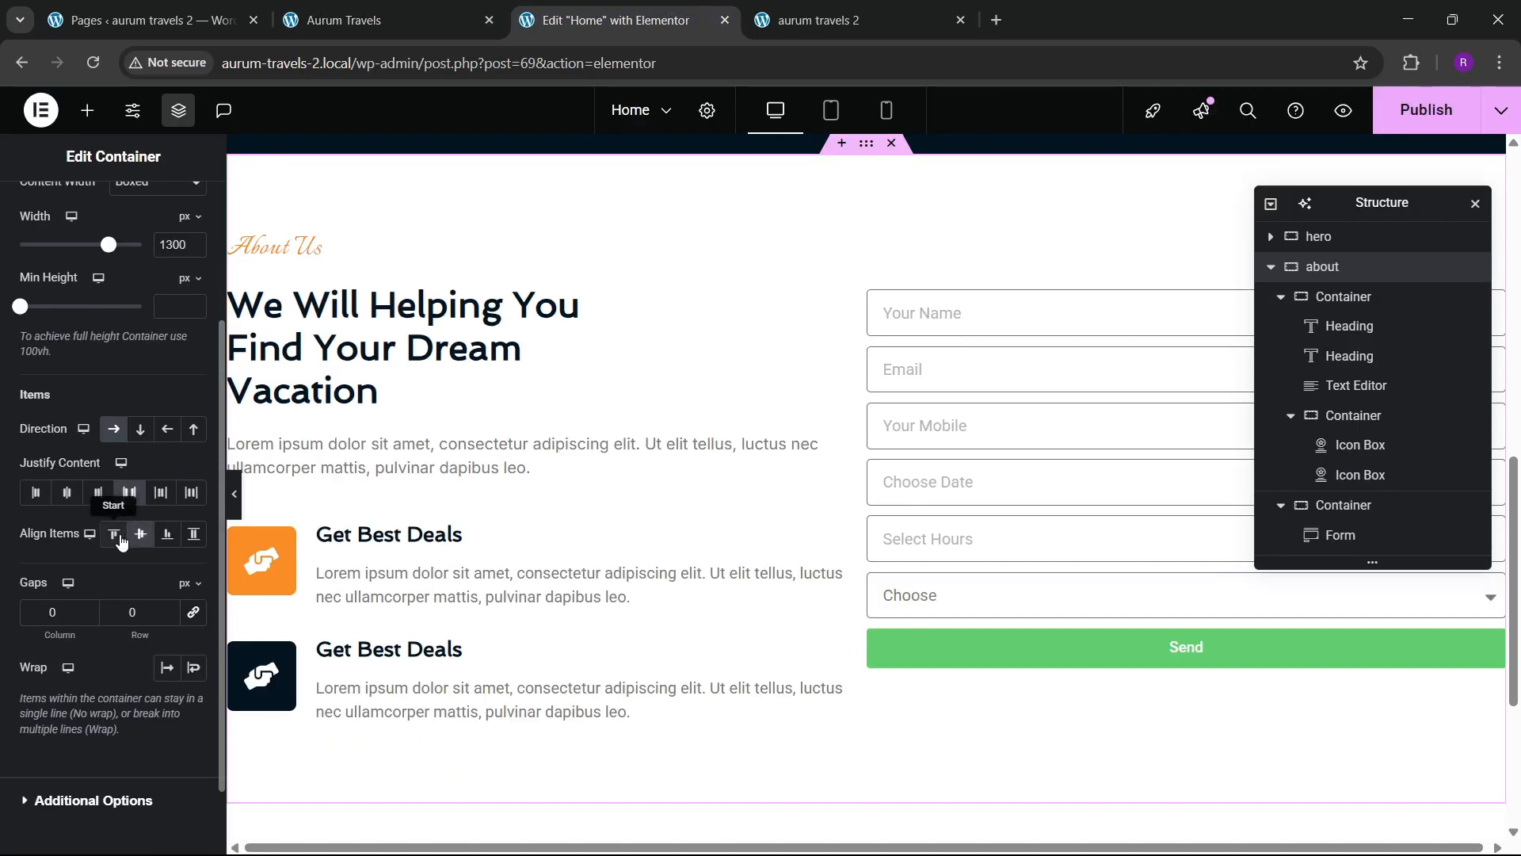
{"action": "left_click", "coordinate": [114, 535]}
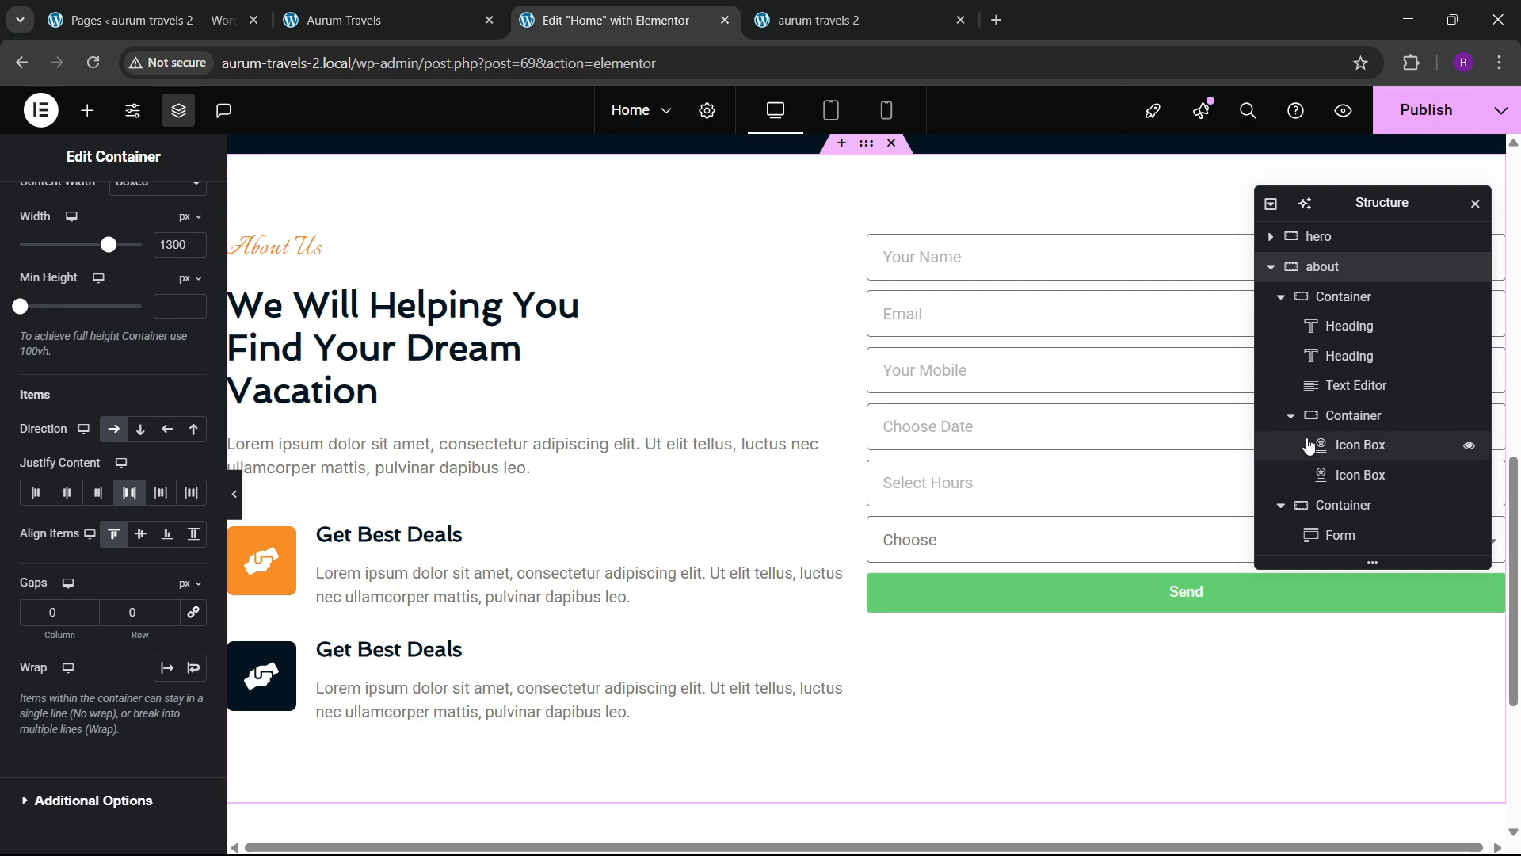
- Give the booking form's container 60px padding
{"action": "left_click", "coordinate": [1345, 513]}
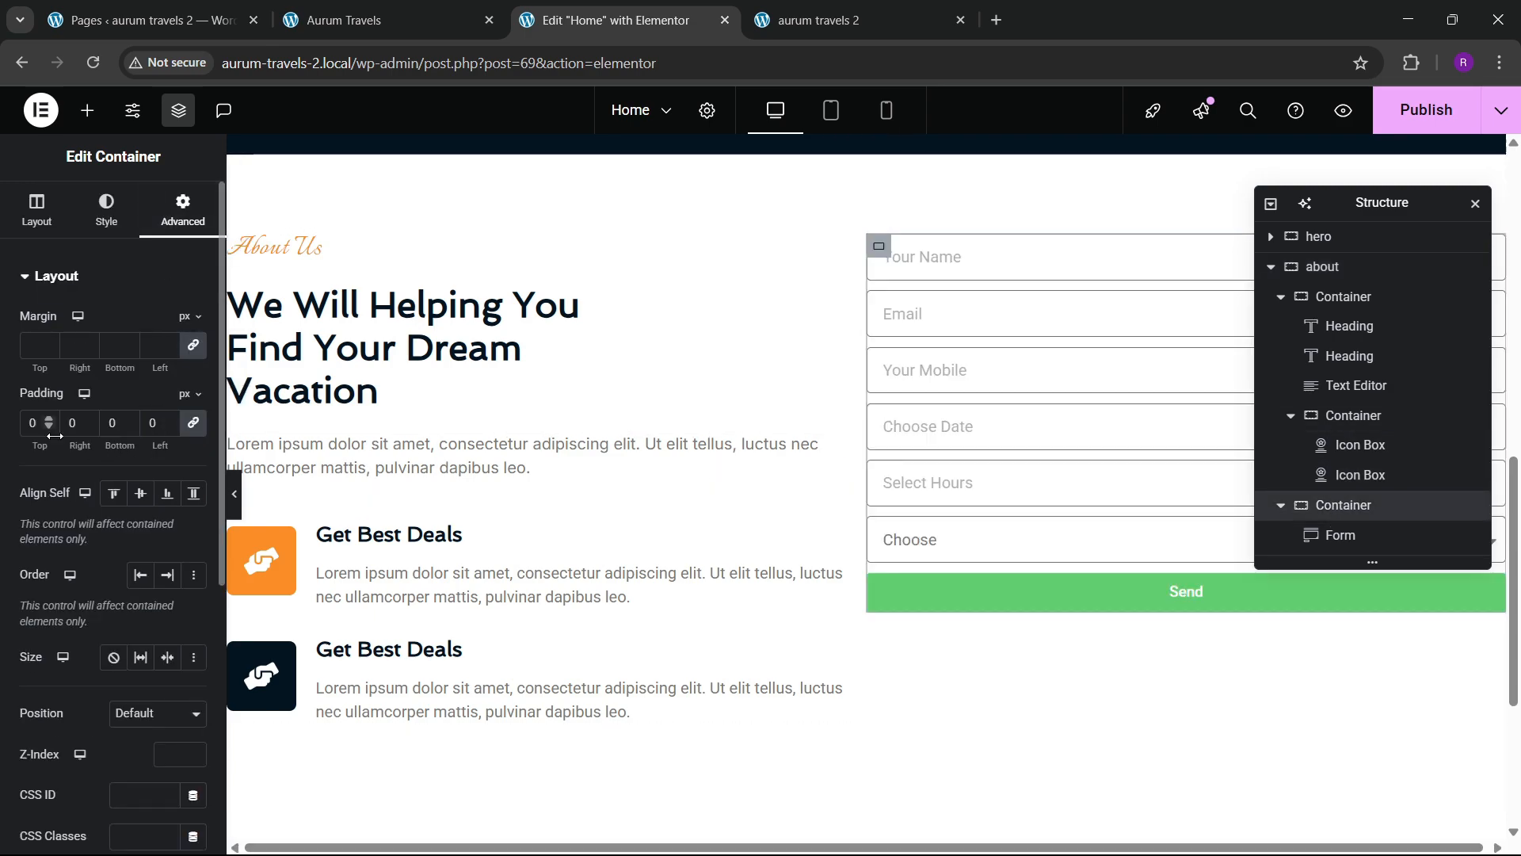
{"action": "left_click", "coordinate": [26, 433]}
{"action": "type", "text": "60"}
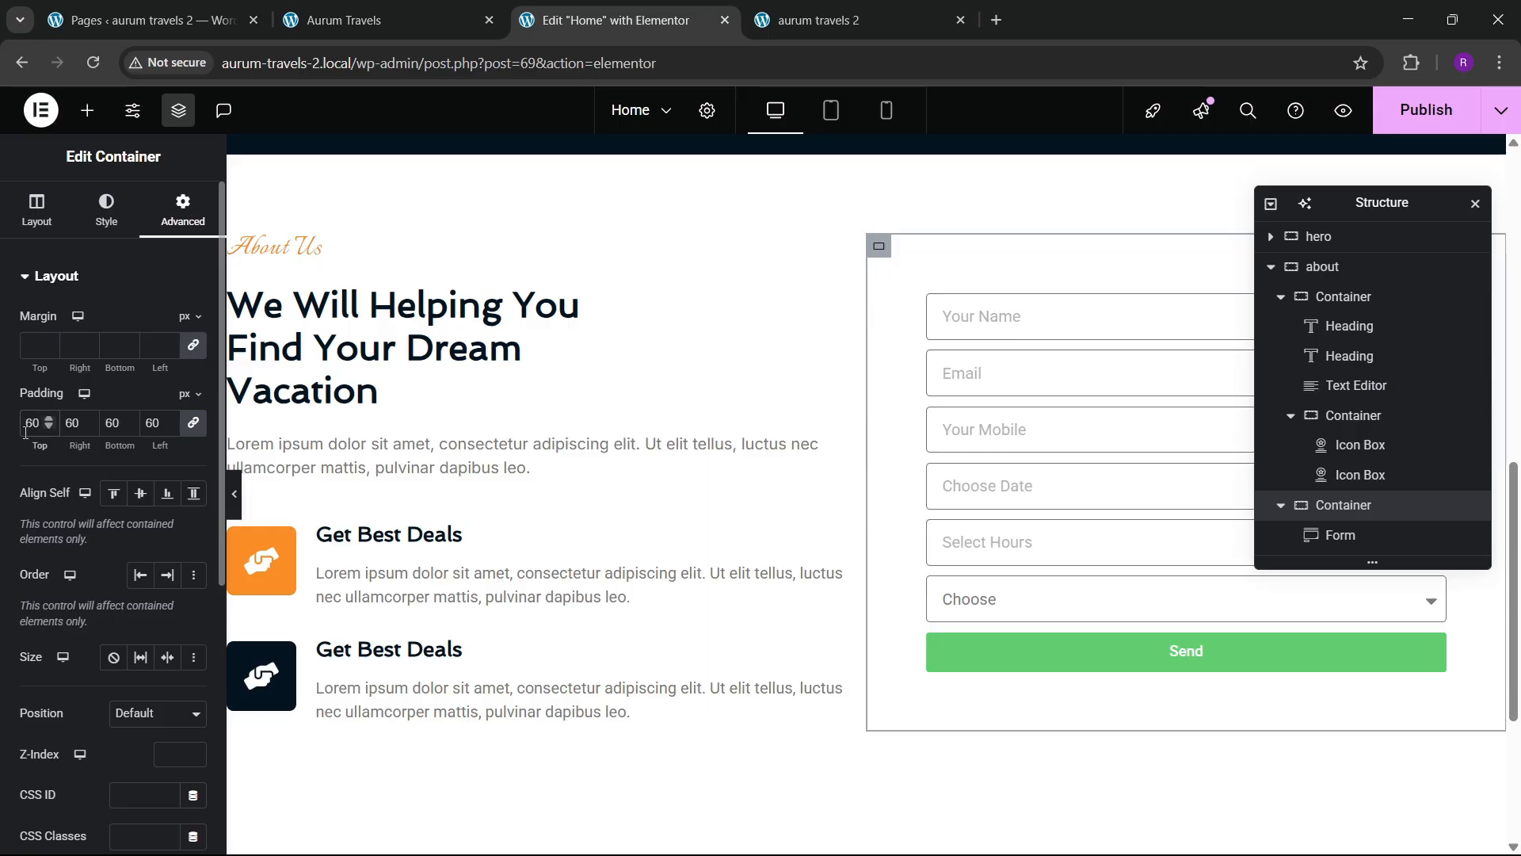
- Add a box shadow to the form container with offsets 5 and 7 and blur 20
{"action": "left_click", "coordinate": [106, 211]}
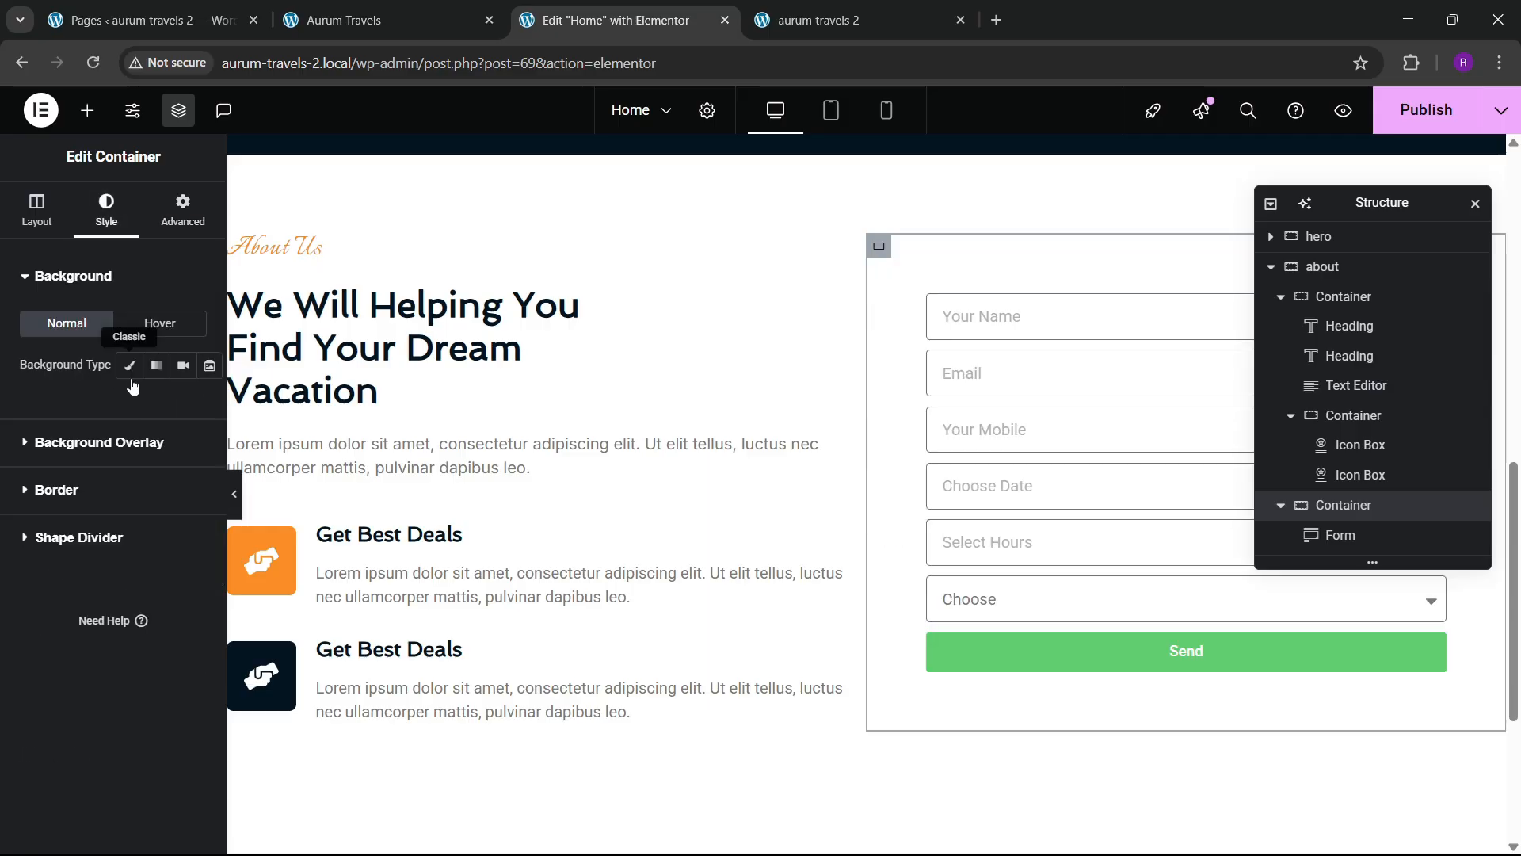
{"action": "left_click", "coordinate": [68, 495]}
{"action": "left_click", "coordinate": [191, 579]}
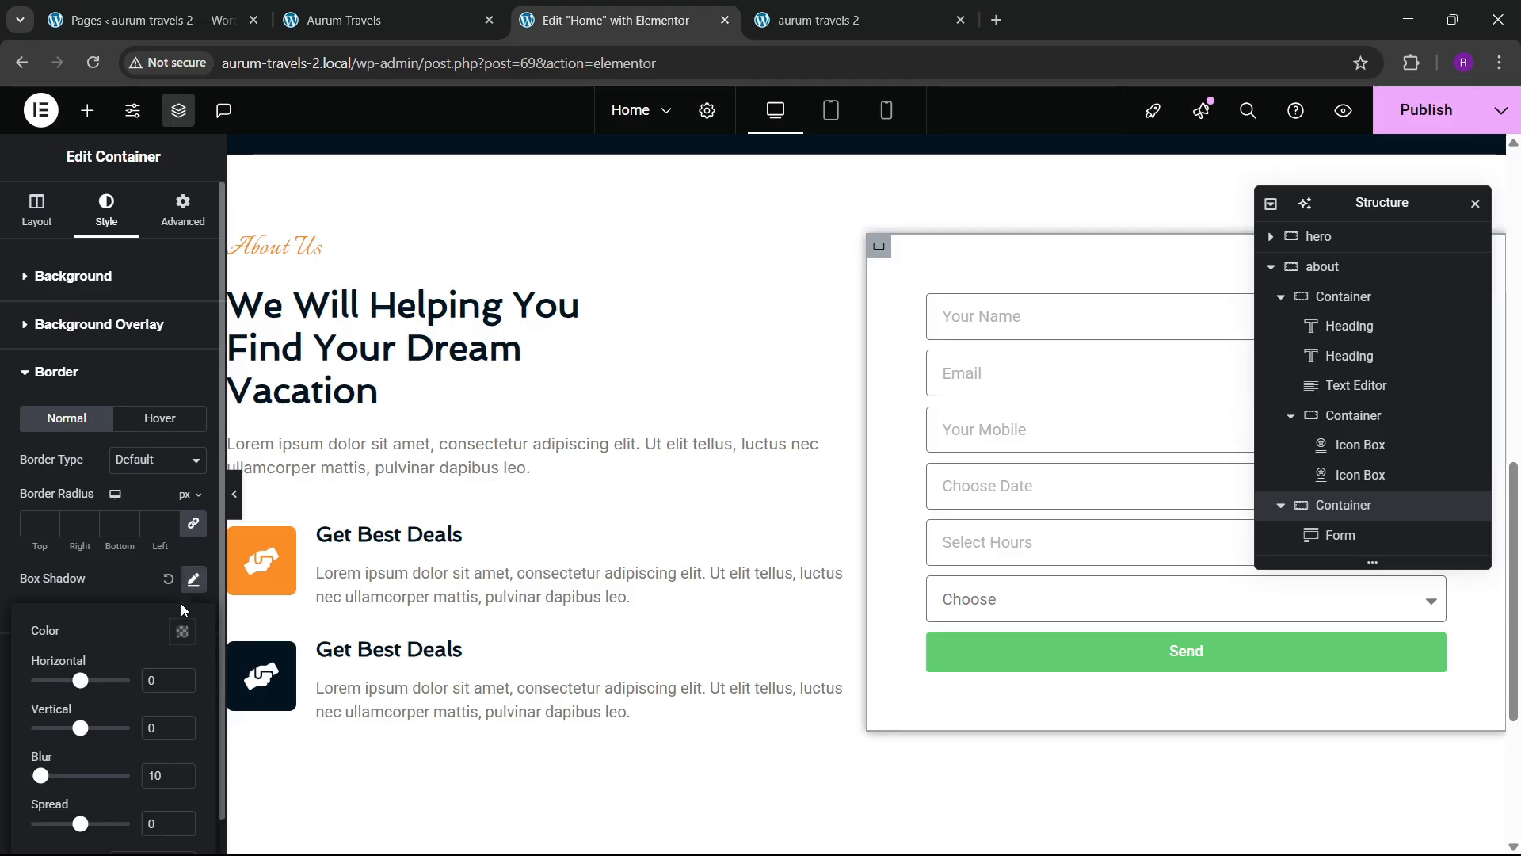
{"action": "type", "text": "5"}
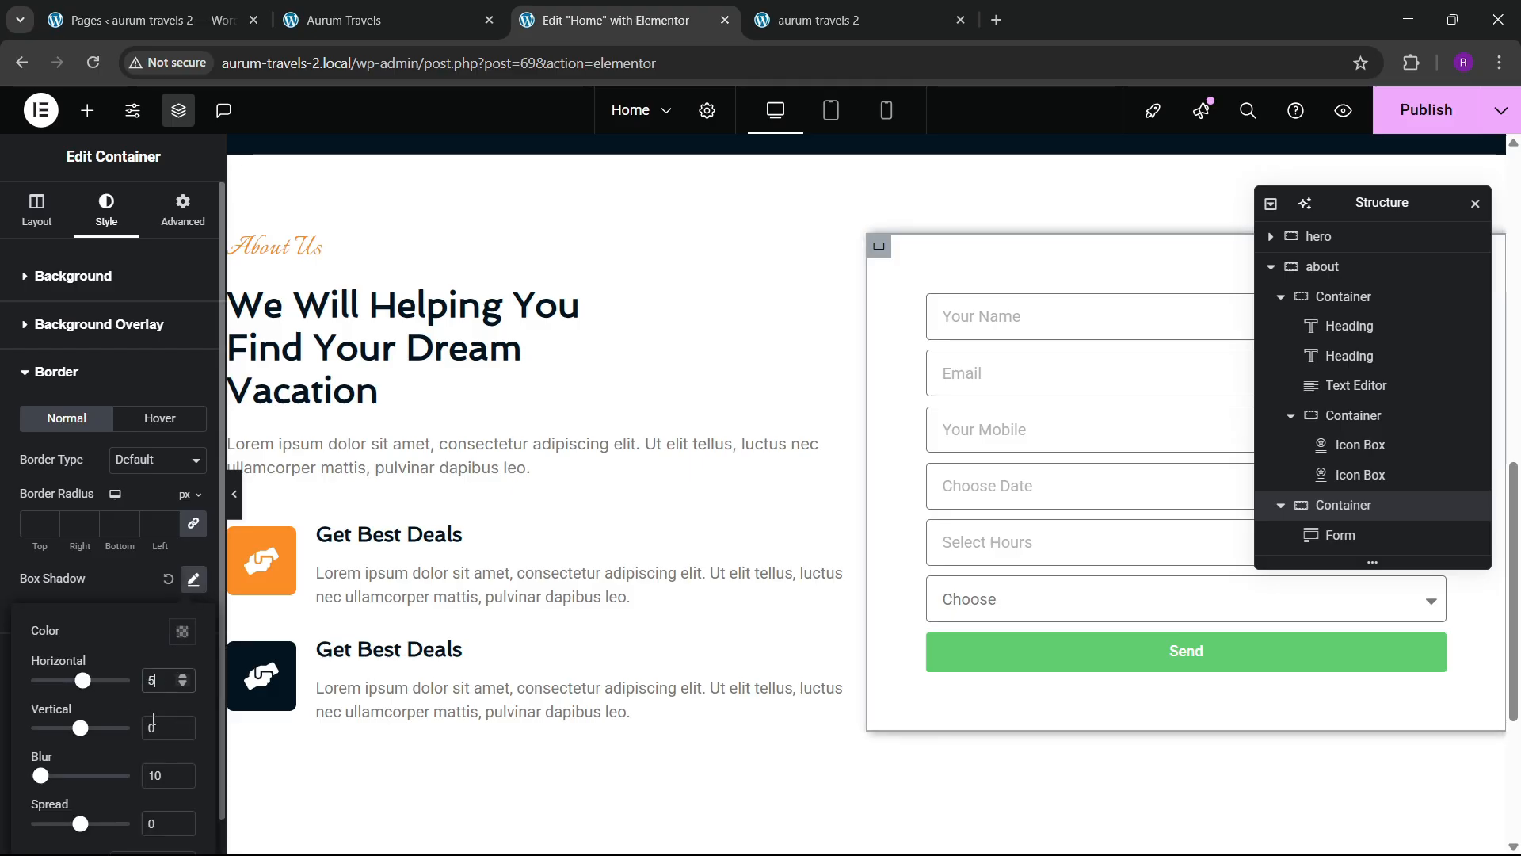
{"action": "type", "text": "7"}
{"action": "scroll", "coordinate": [131, 792], "scroll_direction": "down", "scroll_amount": 1}
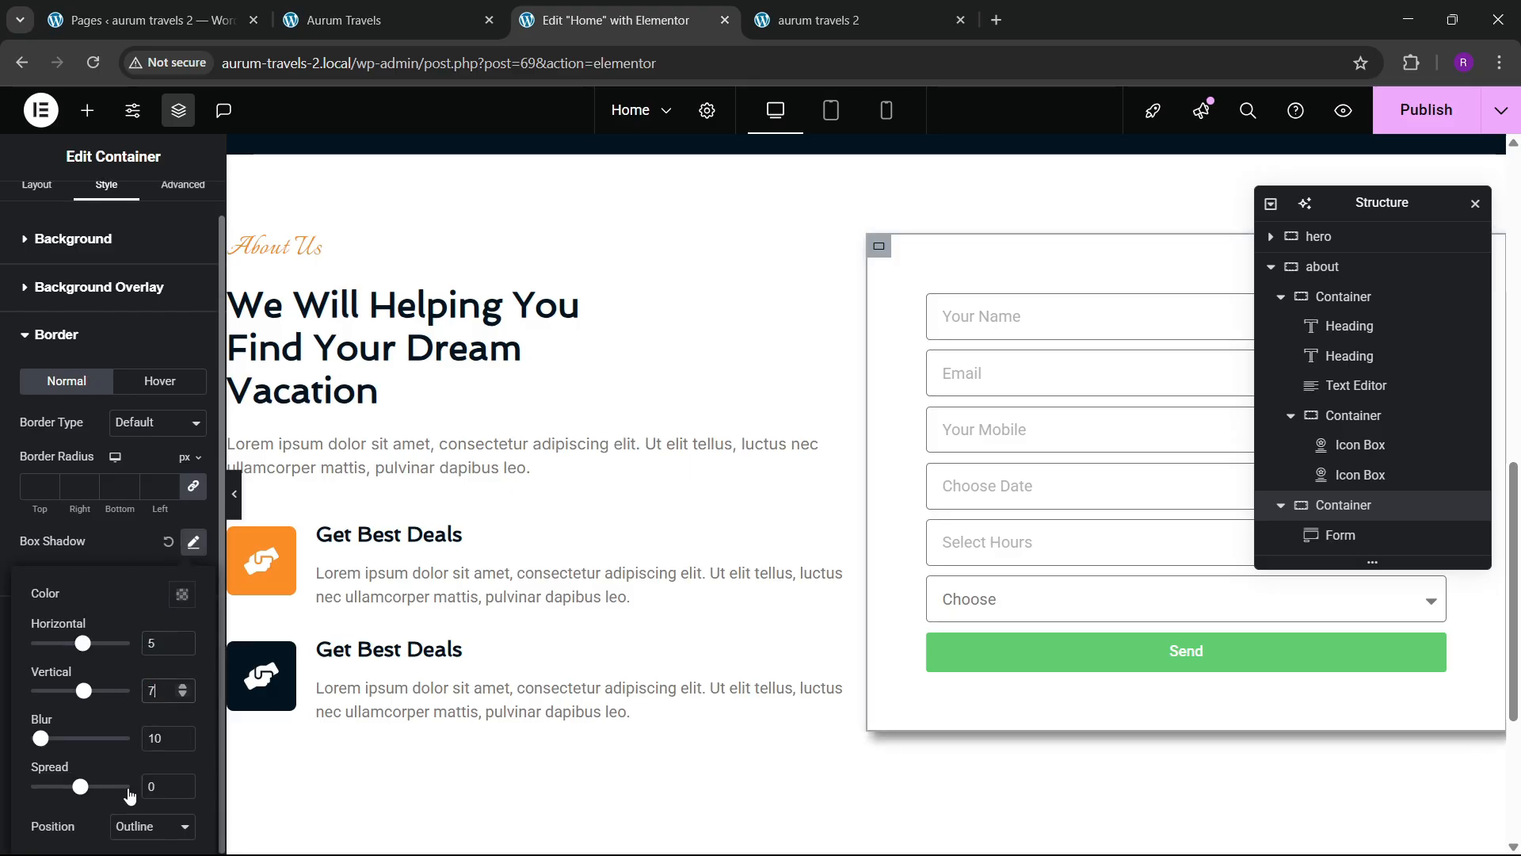
{"action": "double_click", "coordinate": [155, 737]}
{"action": "type", "text": "20"}
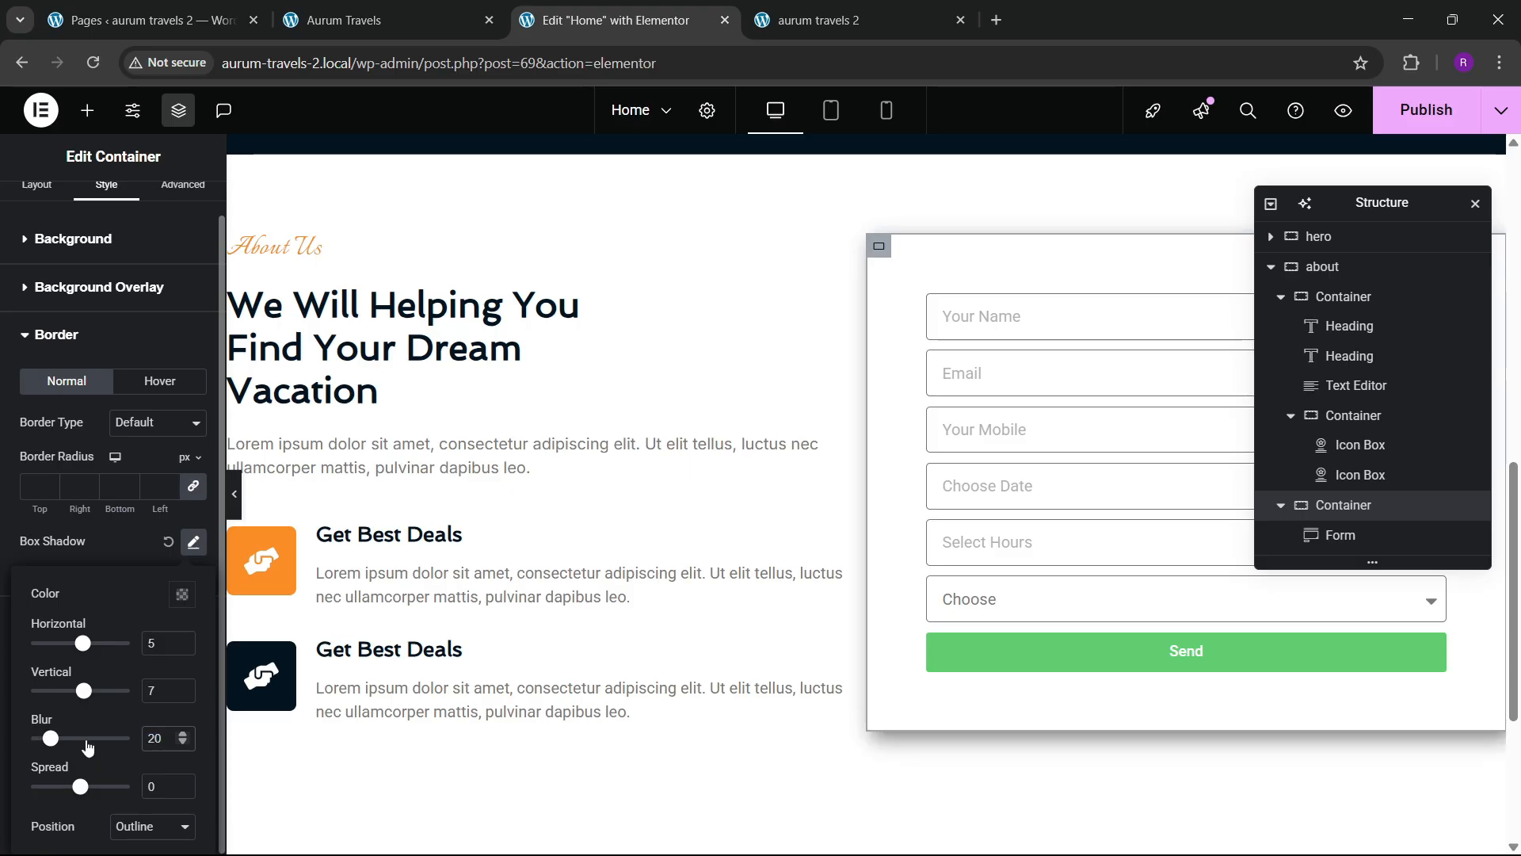
{"action": "left_click", "coordinate": [61, 559]}
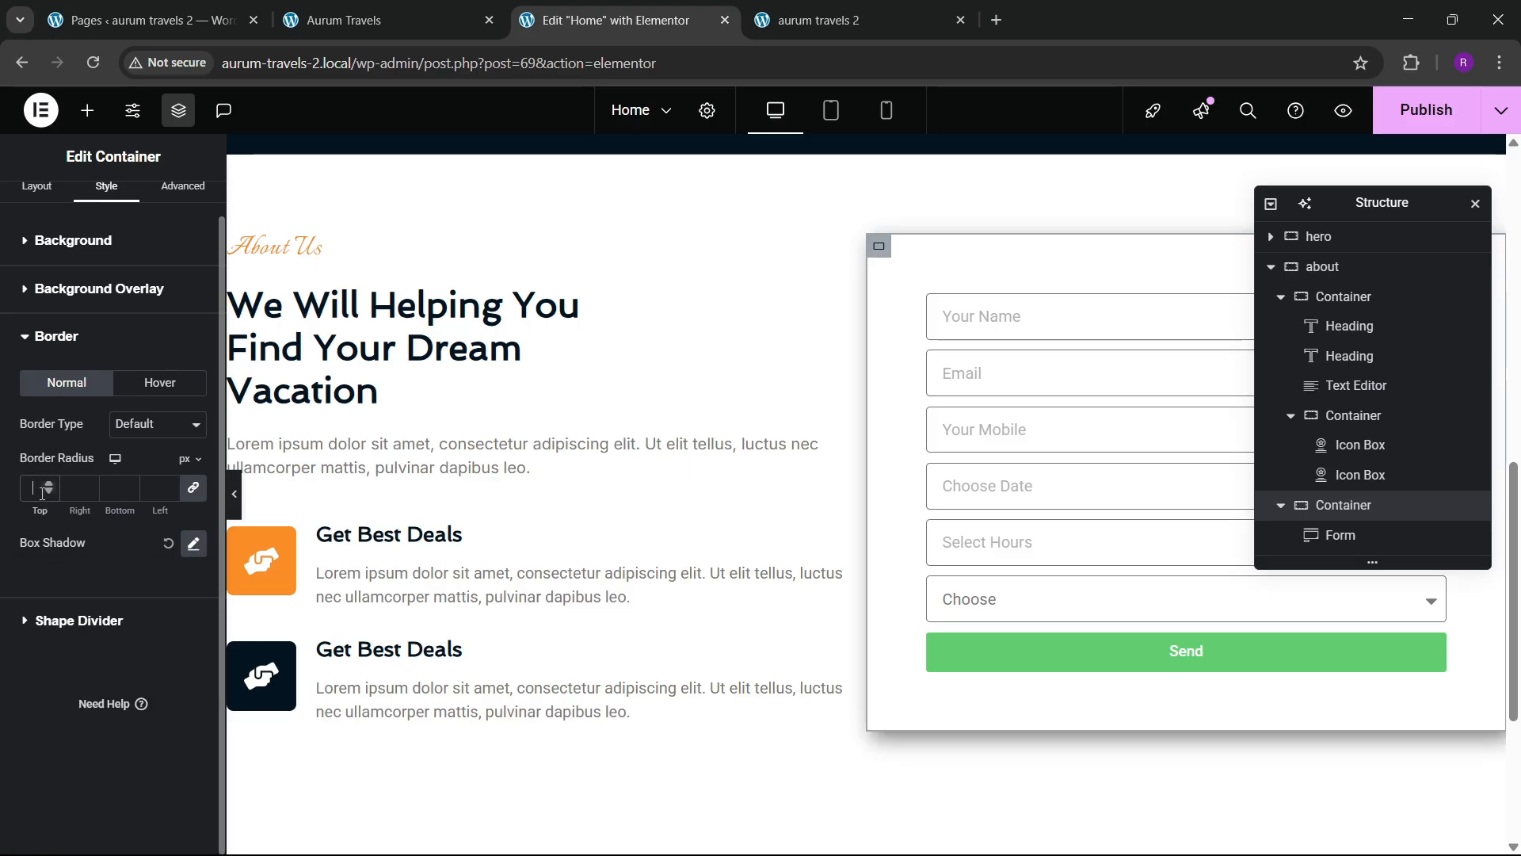
- Set the form container's border radius to 20 and compare with the live site
{"action": "type", "text": "20"}
{"action": "left_click", "coordinate": [386, 9]}
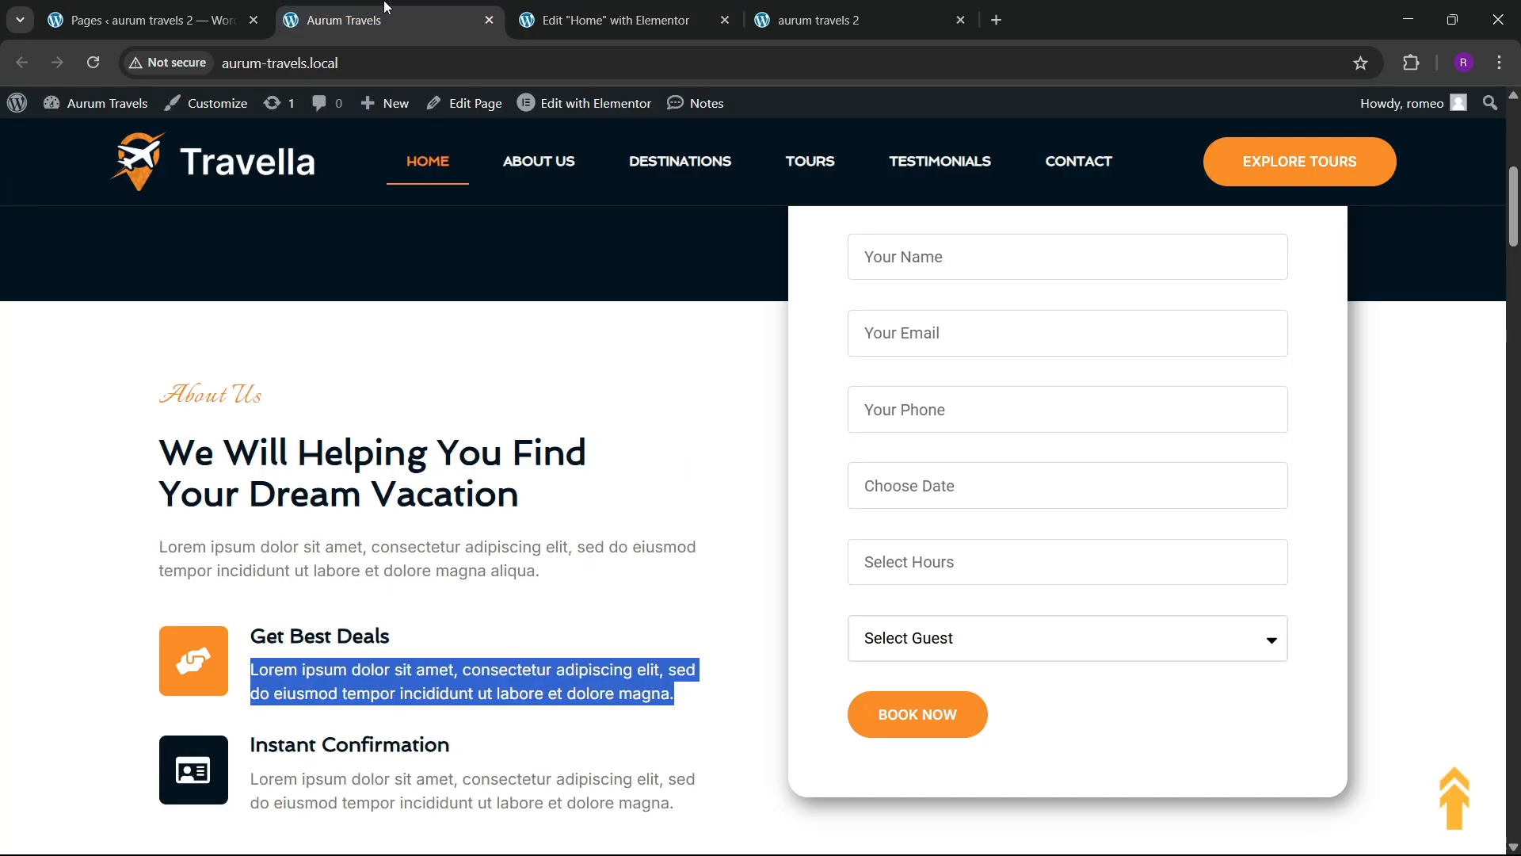
{"action": "left_click", "coordinate": [576, 11]}
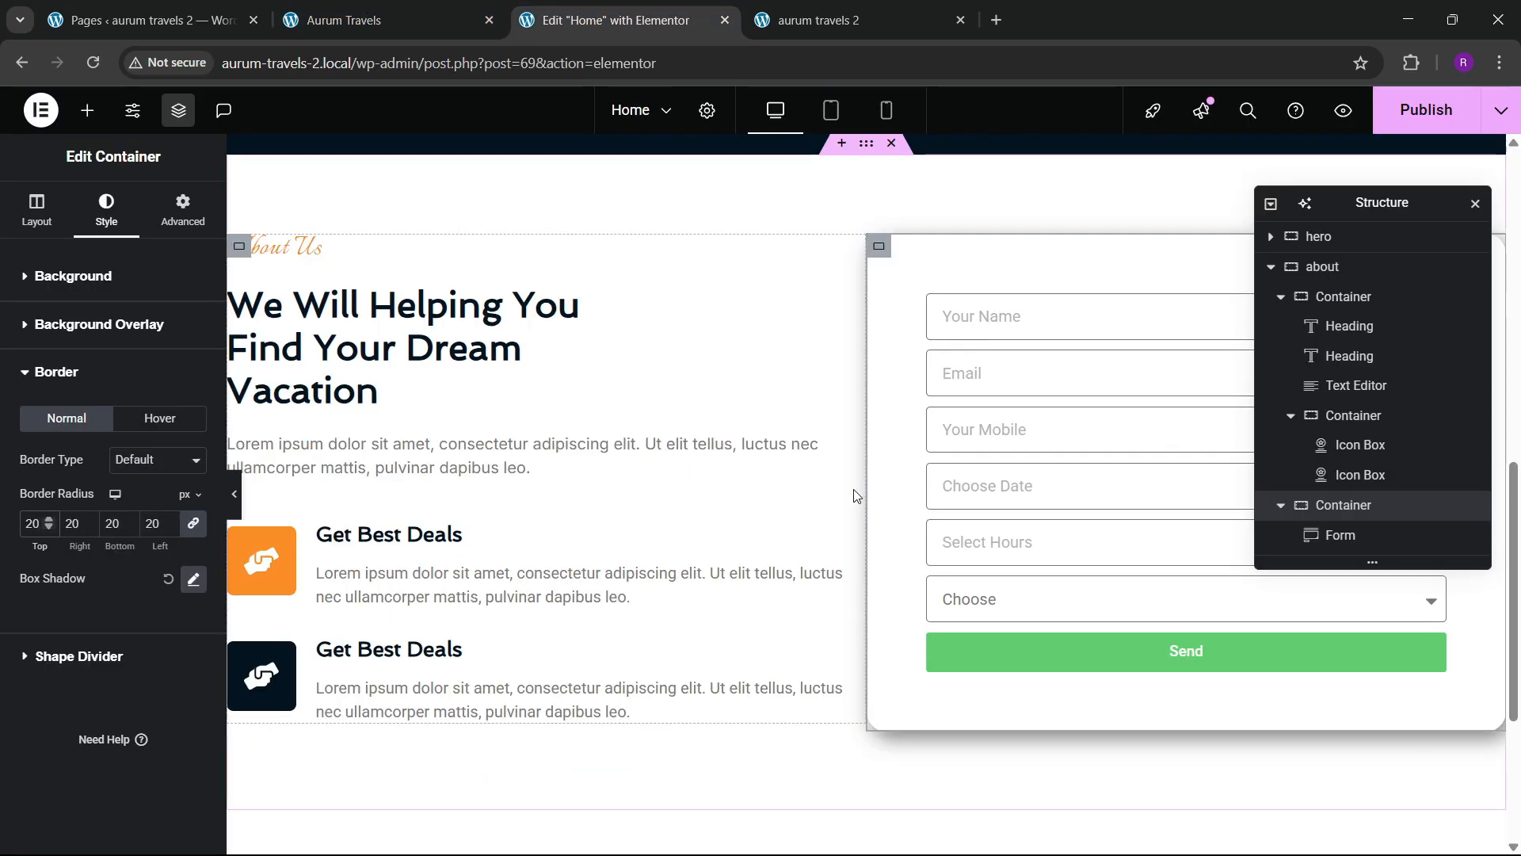
- Set the about section container's gap to 100
{"action": "left_click", "coordinate": [1322, 266]}
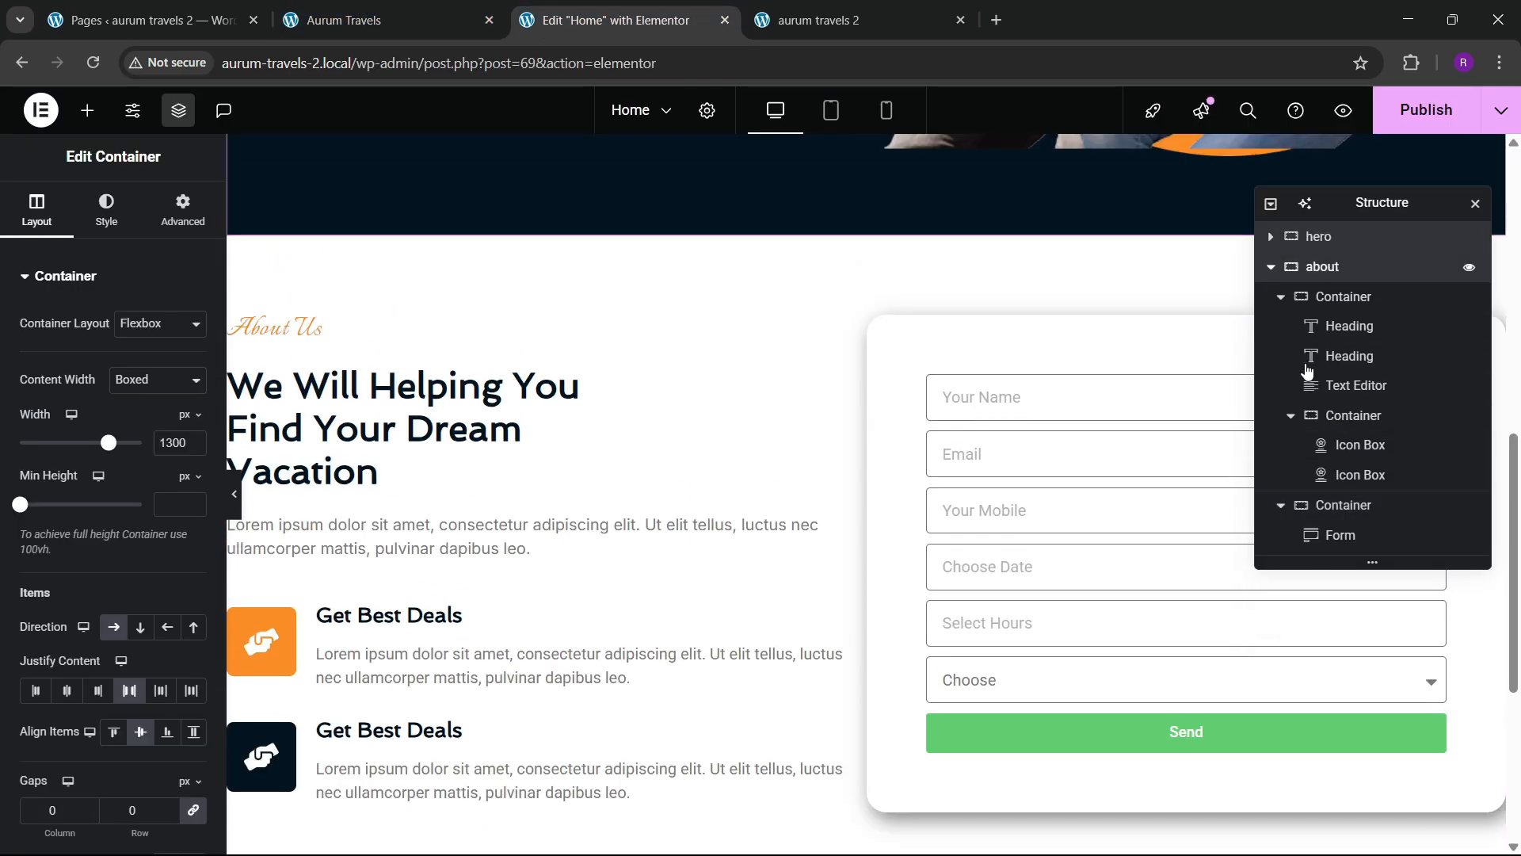
{"action": "scroll", "coordinate": [127, 484], "scroll_direction": "down", "scroll_amount": 2}
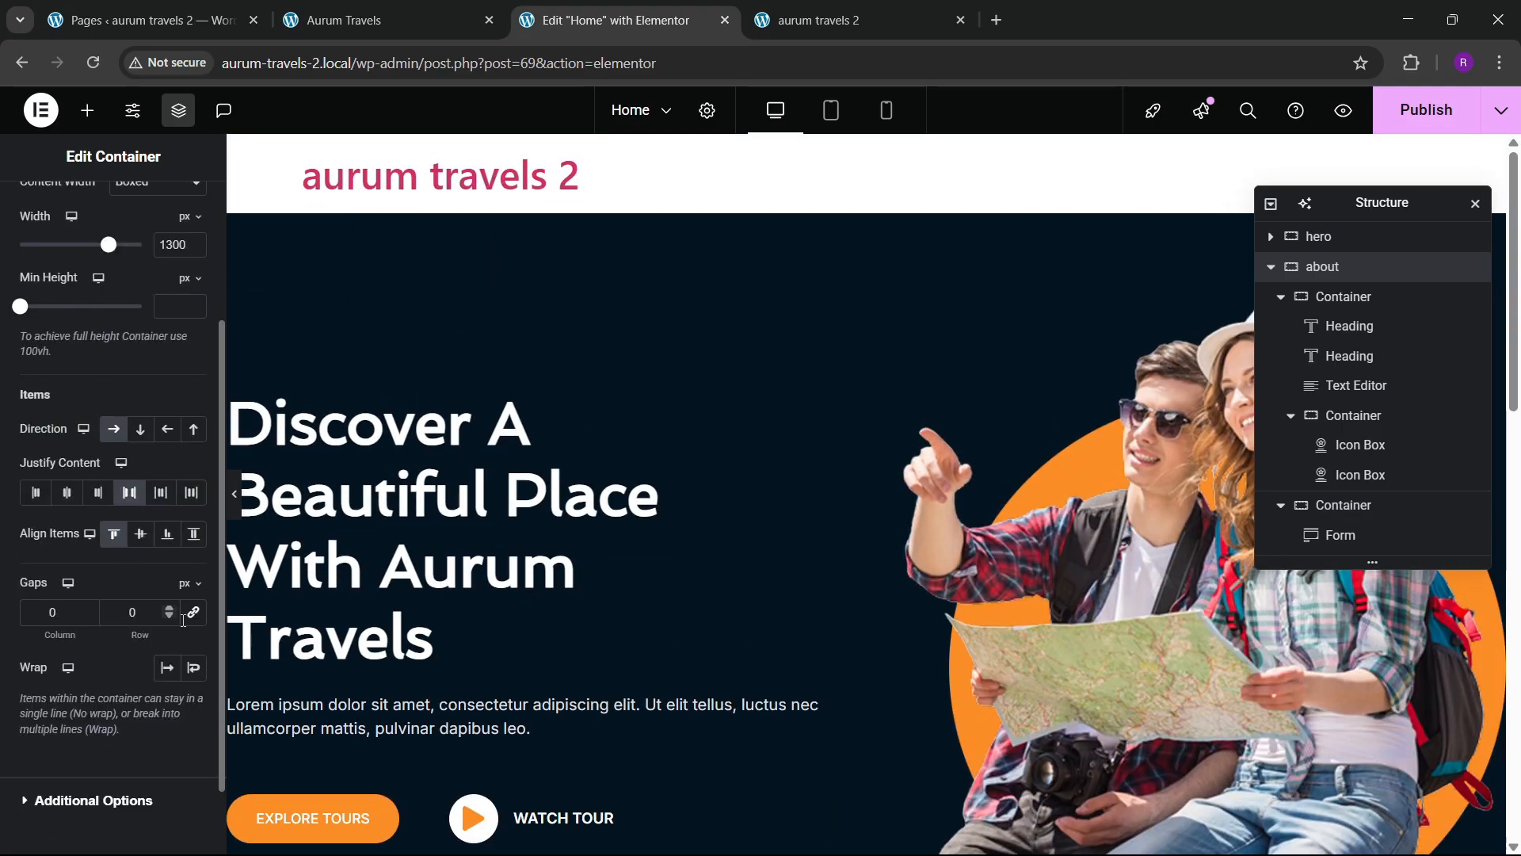
{"action": "left_click", "coordinate": [132, 622]}
{"action": "scroll", "coordinate": [629, 449], "scroll_direction": "down", "scroll_amount": 10}
{"action": "scroll", "coordinate": [640, 467], "scroll_direction": "up", "scroll_amount": 1}
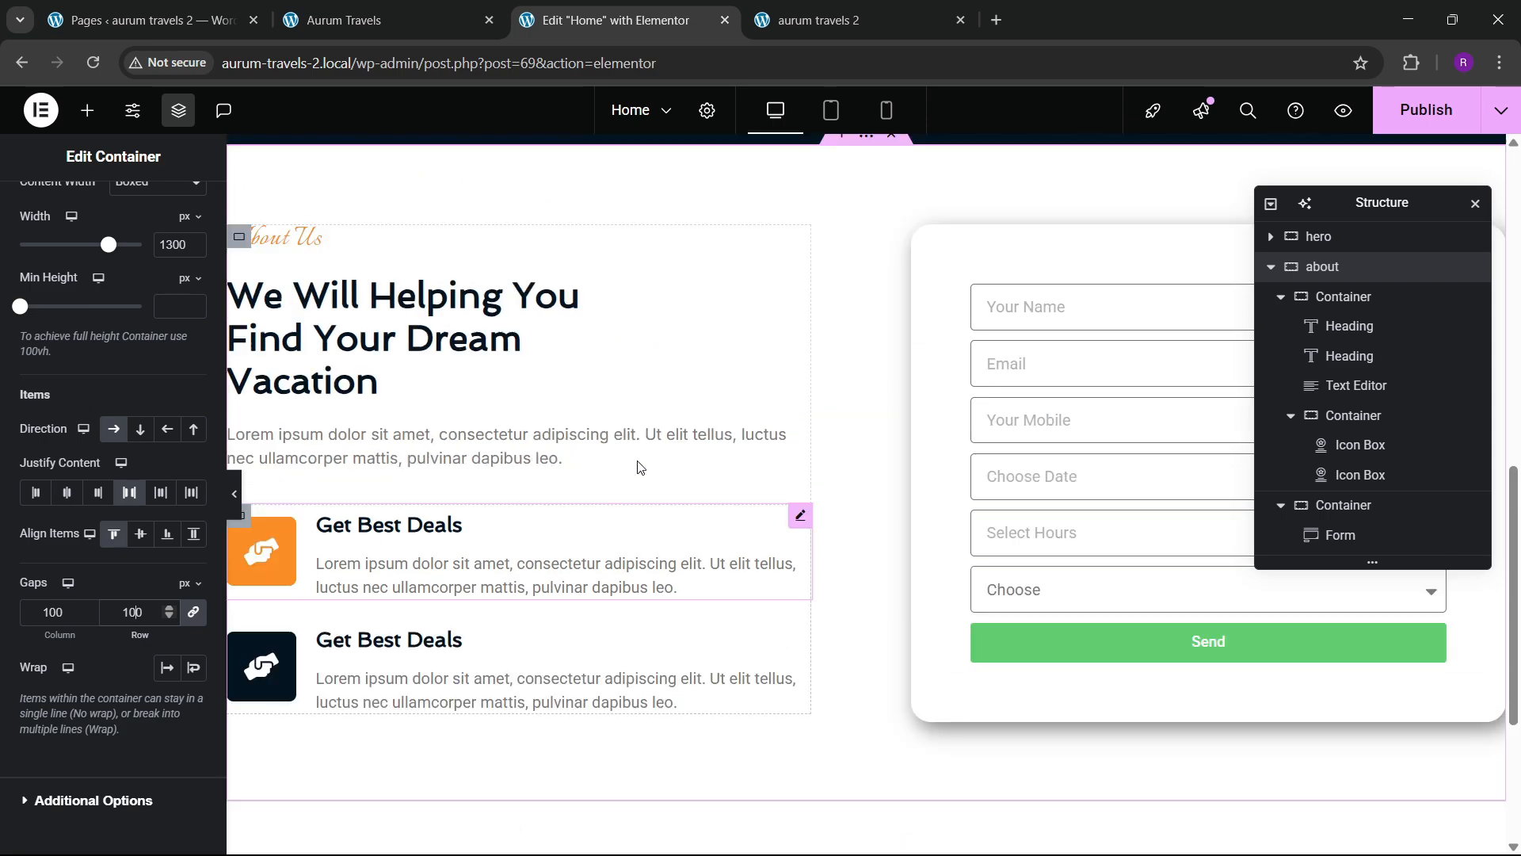
- Set the booking form's Rows Gap to 20 and compare with the live reference site
{"action": "left_click", "coordinate": [1181, 390]}
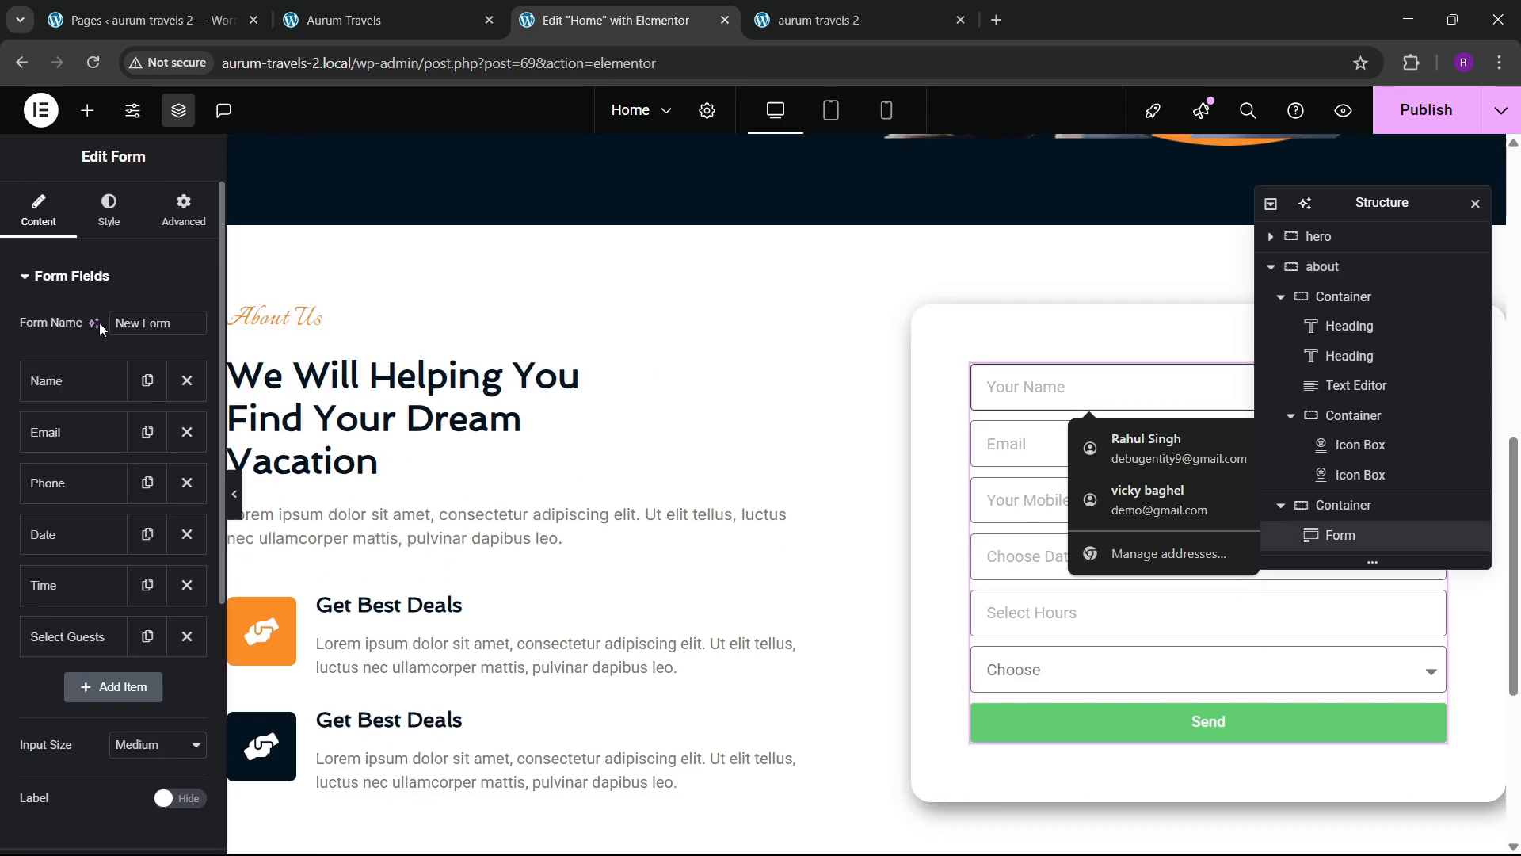
{"action": "left_click", "coordinate": [108, 210]}
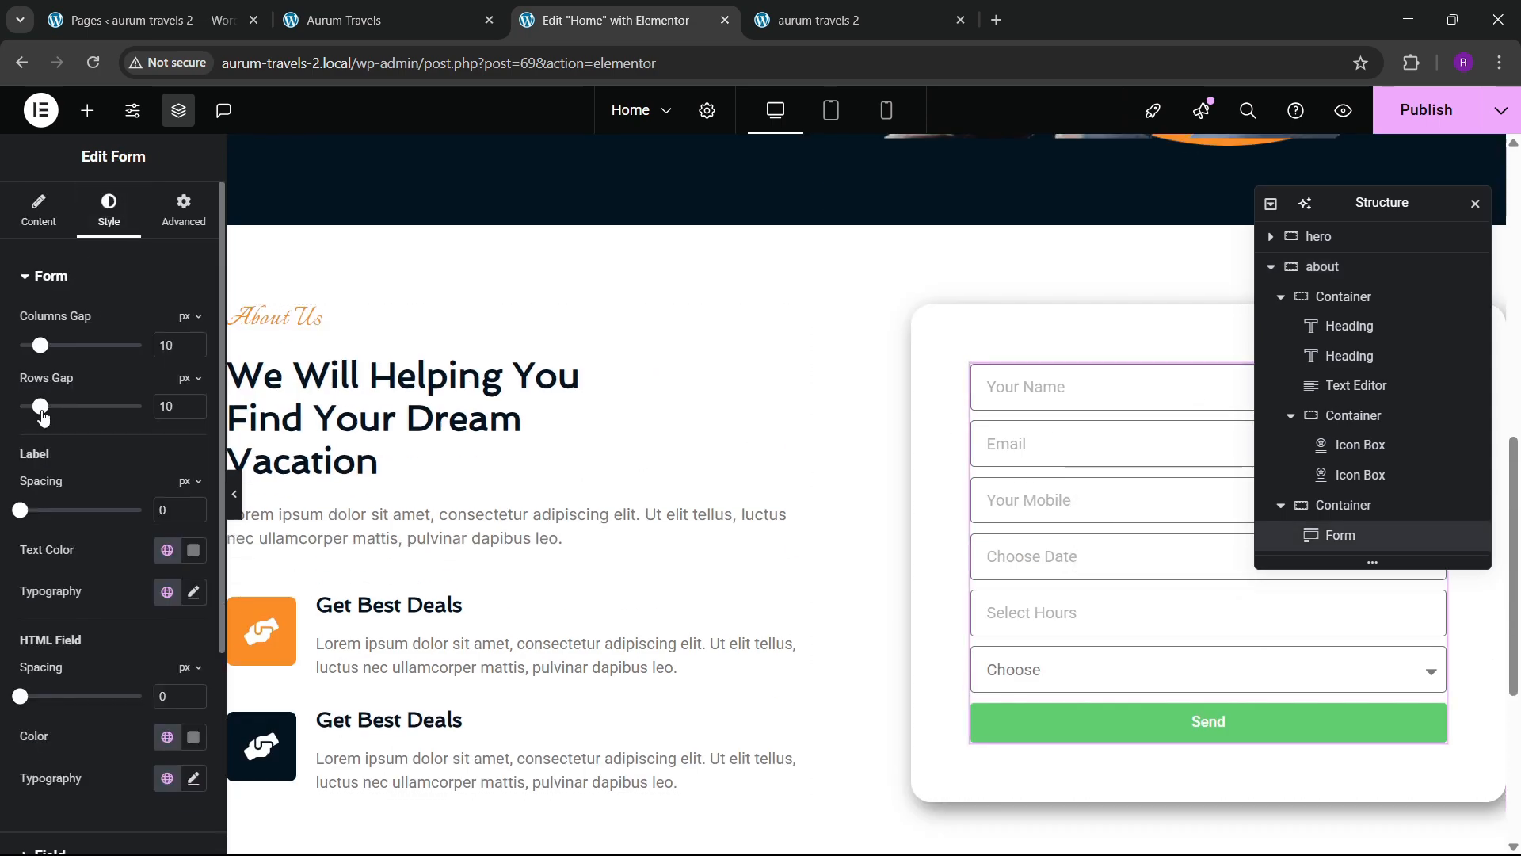
{"action": "left_click_drag", "start_coordinate": [43, 417], "coordinate": [51, 417]}
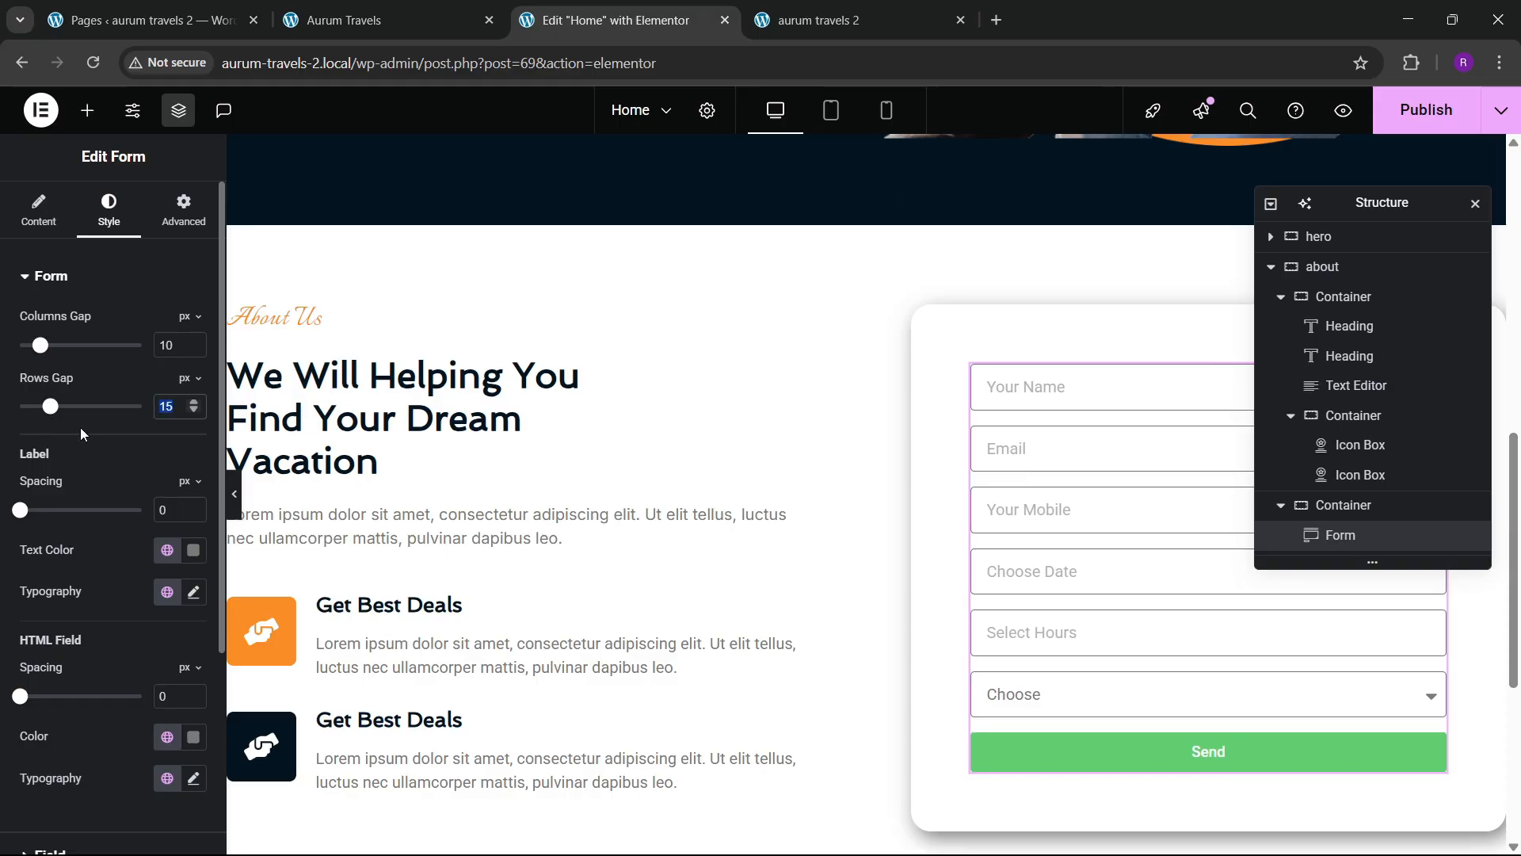
{"action": "type", "text": "20"}
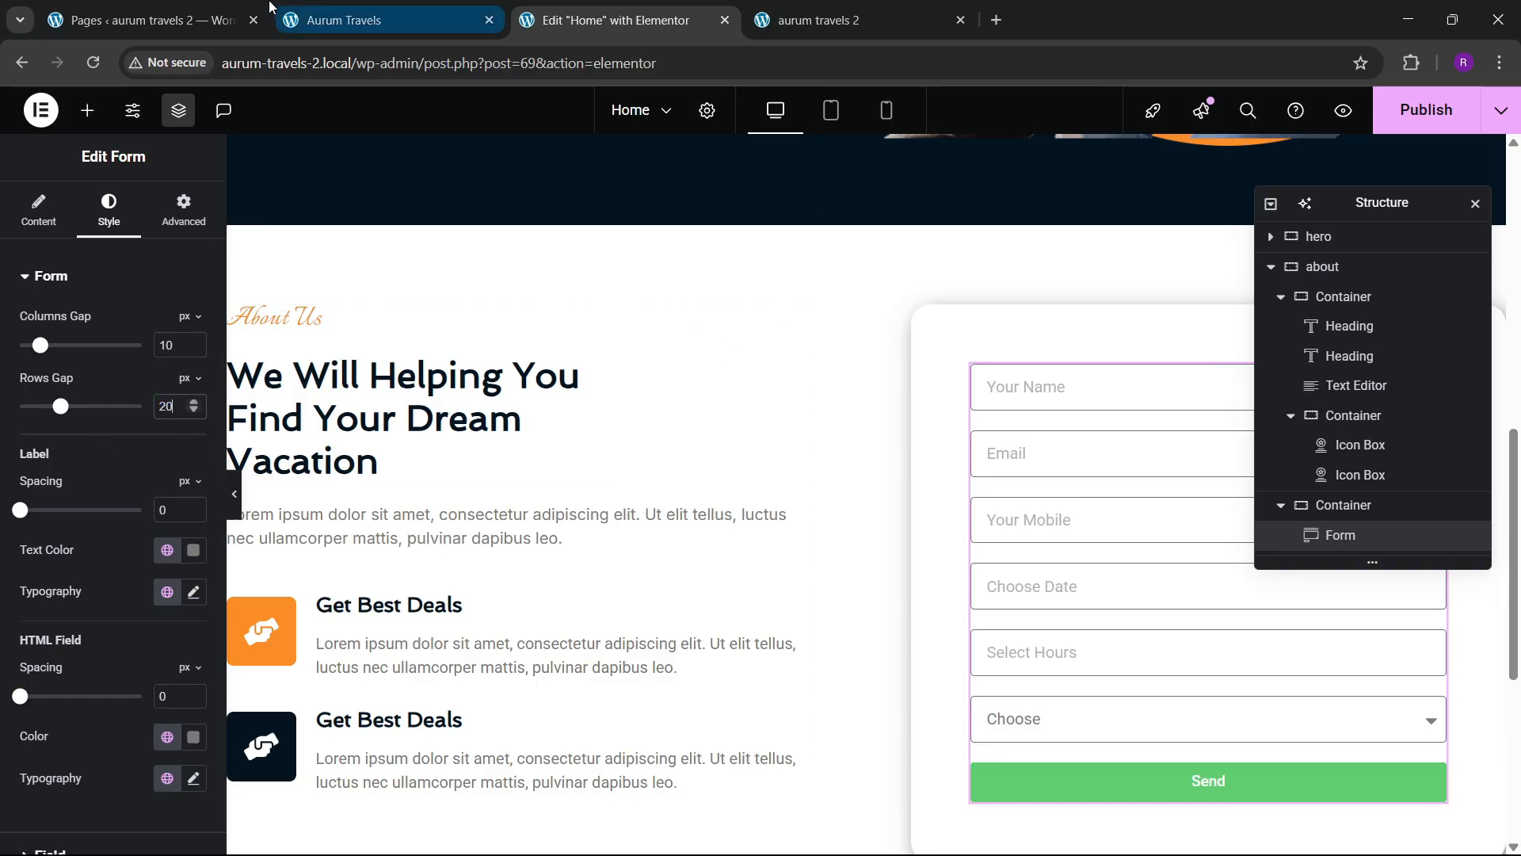
{"action": "left_click", "coordinate": [194, 6]}
{"action": "left_click", "coordinate": [323, 6]}
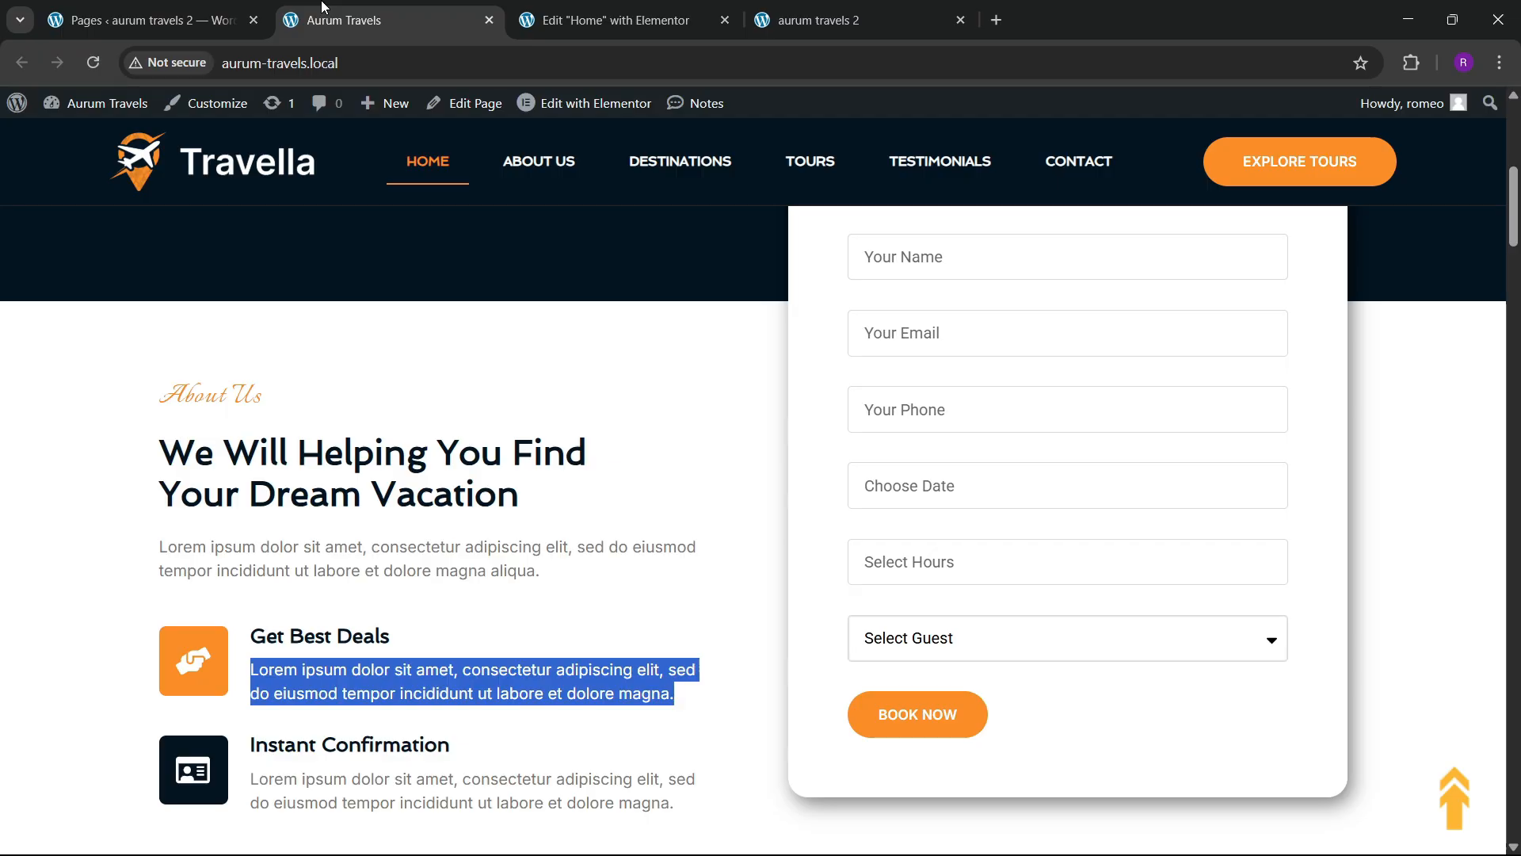
{"action": "left_click", "coordinate": [640, 10]}
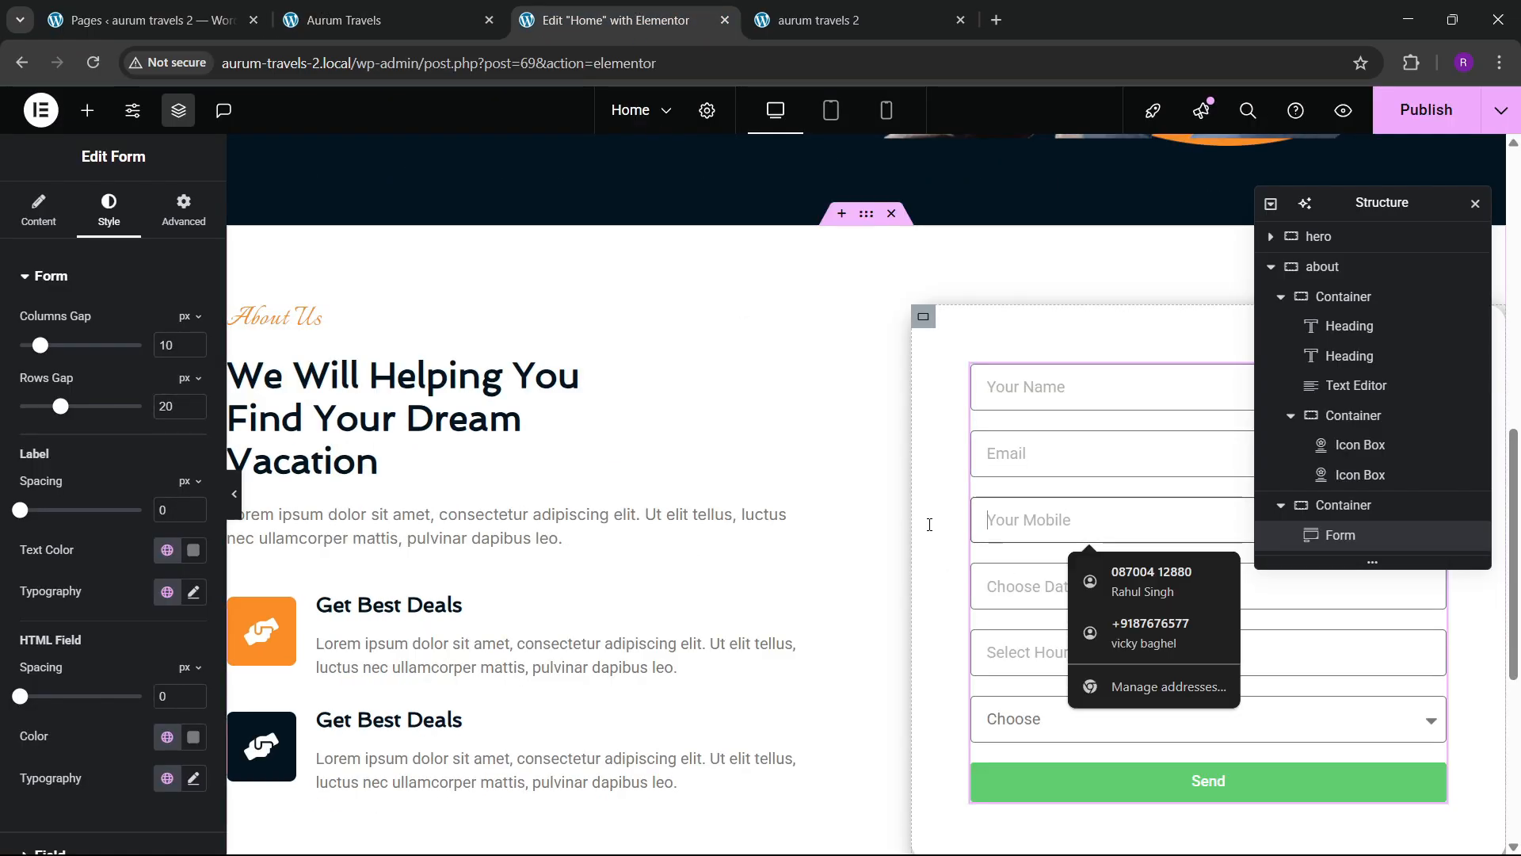
{"action": "scroll", "coordinate": [127, 356], "scroll_direction": "down", "scroll_amount": 4}
{"action": "left_click", "coordinate": [355, 8]}
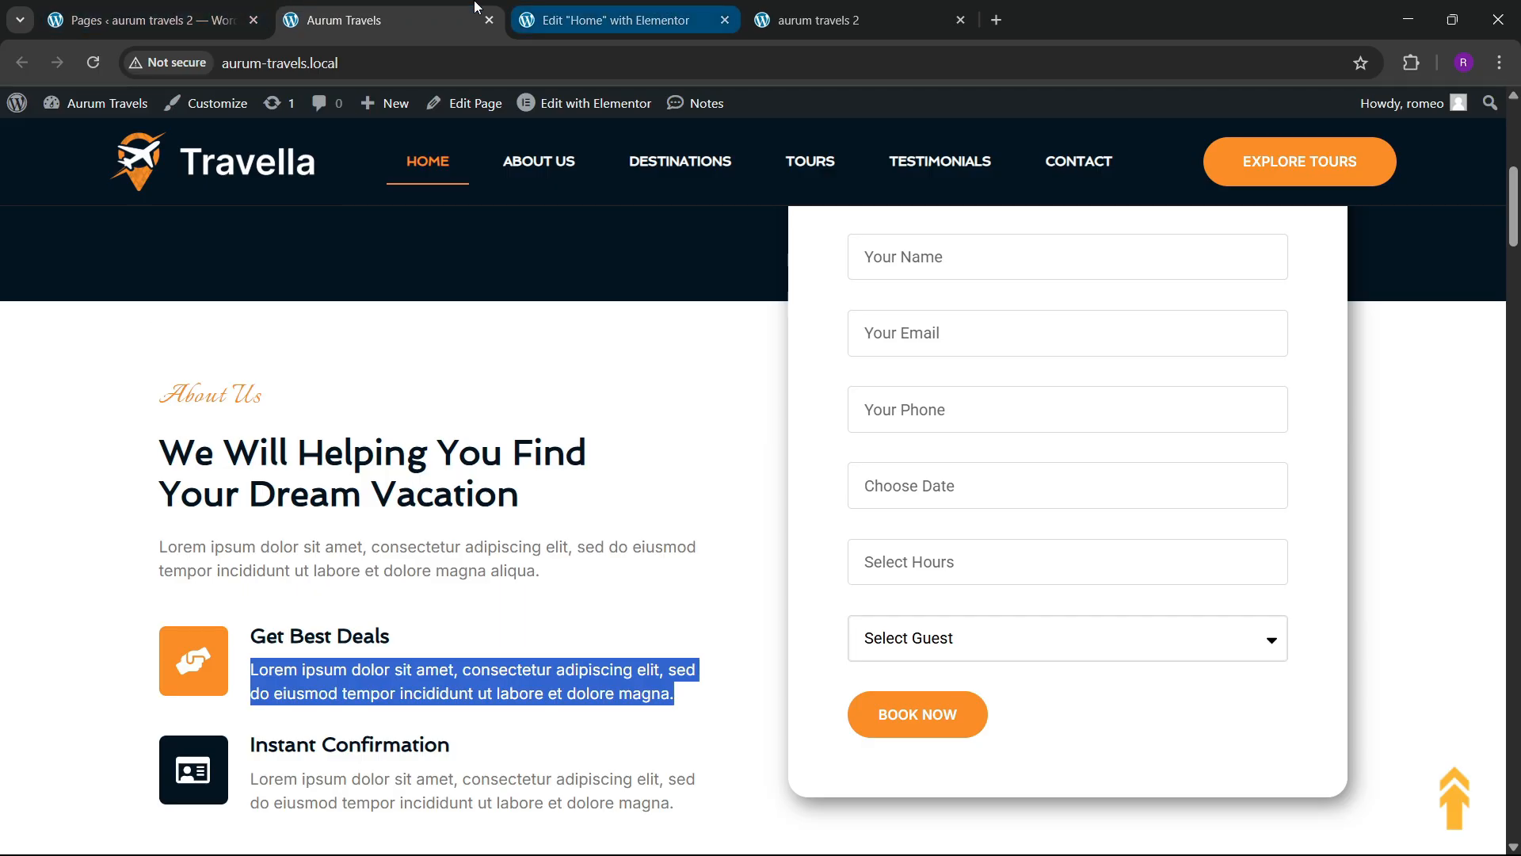
- Make the form's submit button 30% of the column width
{"action": "left_click", "coordinate": [151, 20]}
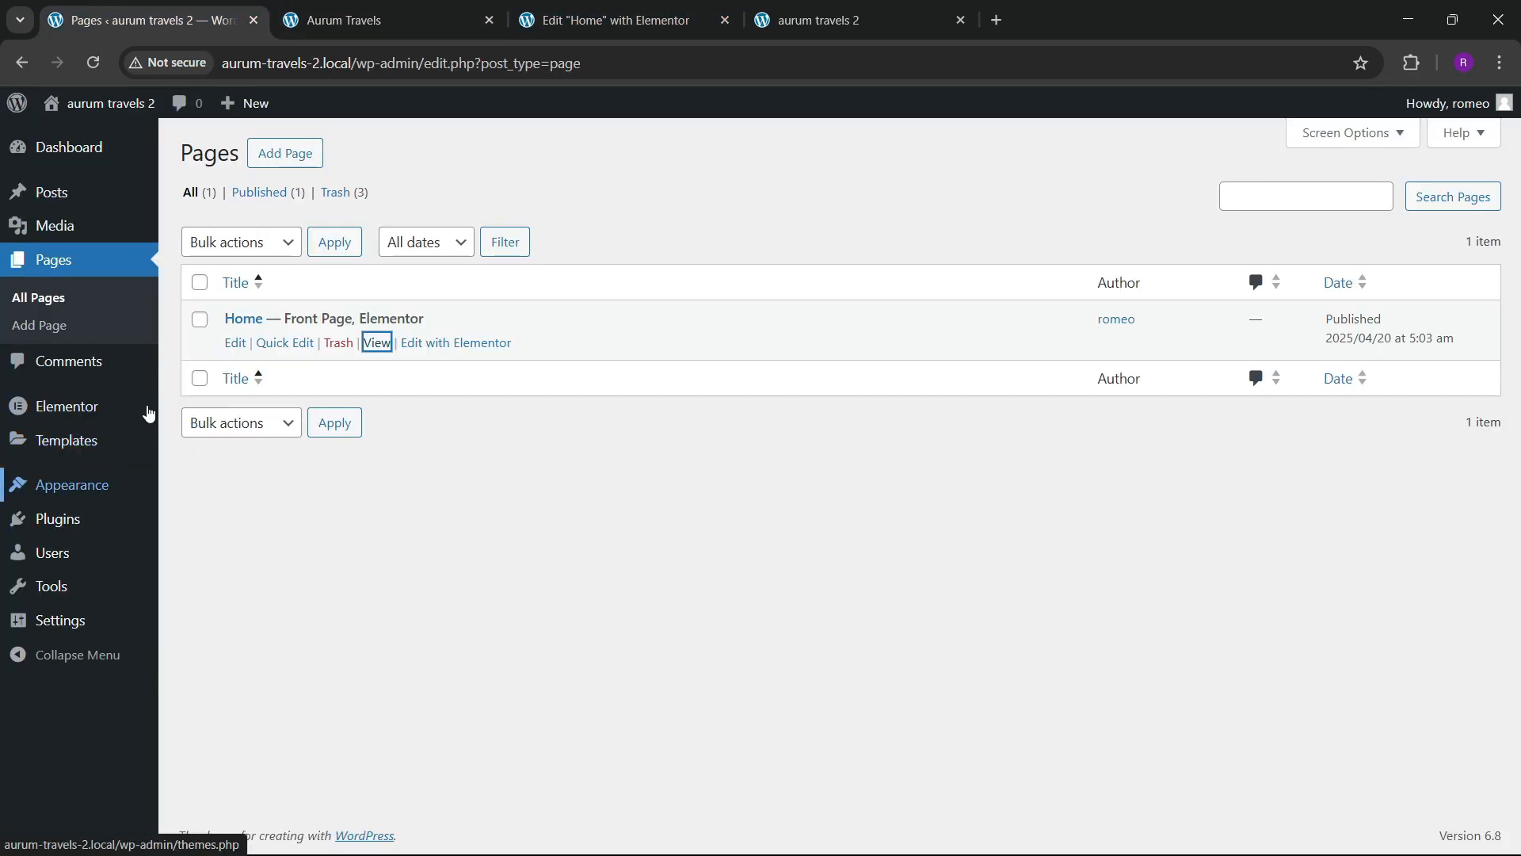
{"action": "left_click", "coordinate": [554, 20]}
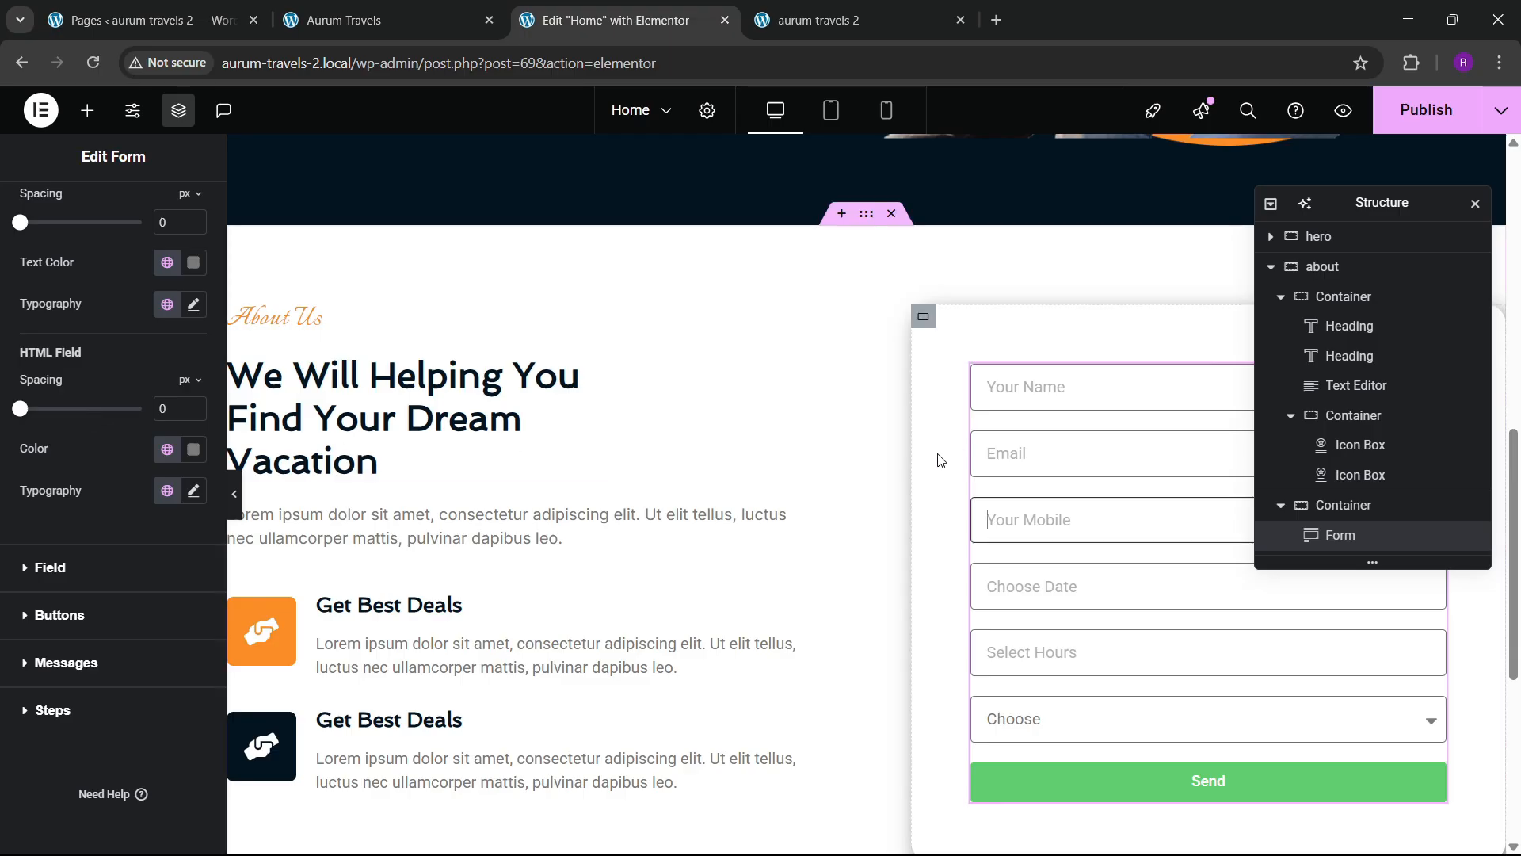
{"action": "scroll", "coordinate": [143, 404], "scroll_direction": "up", "scroll_amount": 5}
{"action": "left_click", "coordinate": [38, 209]}
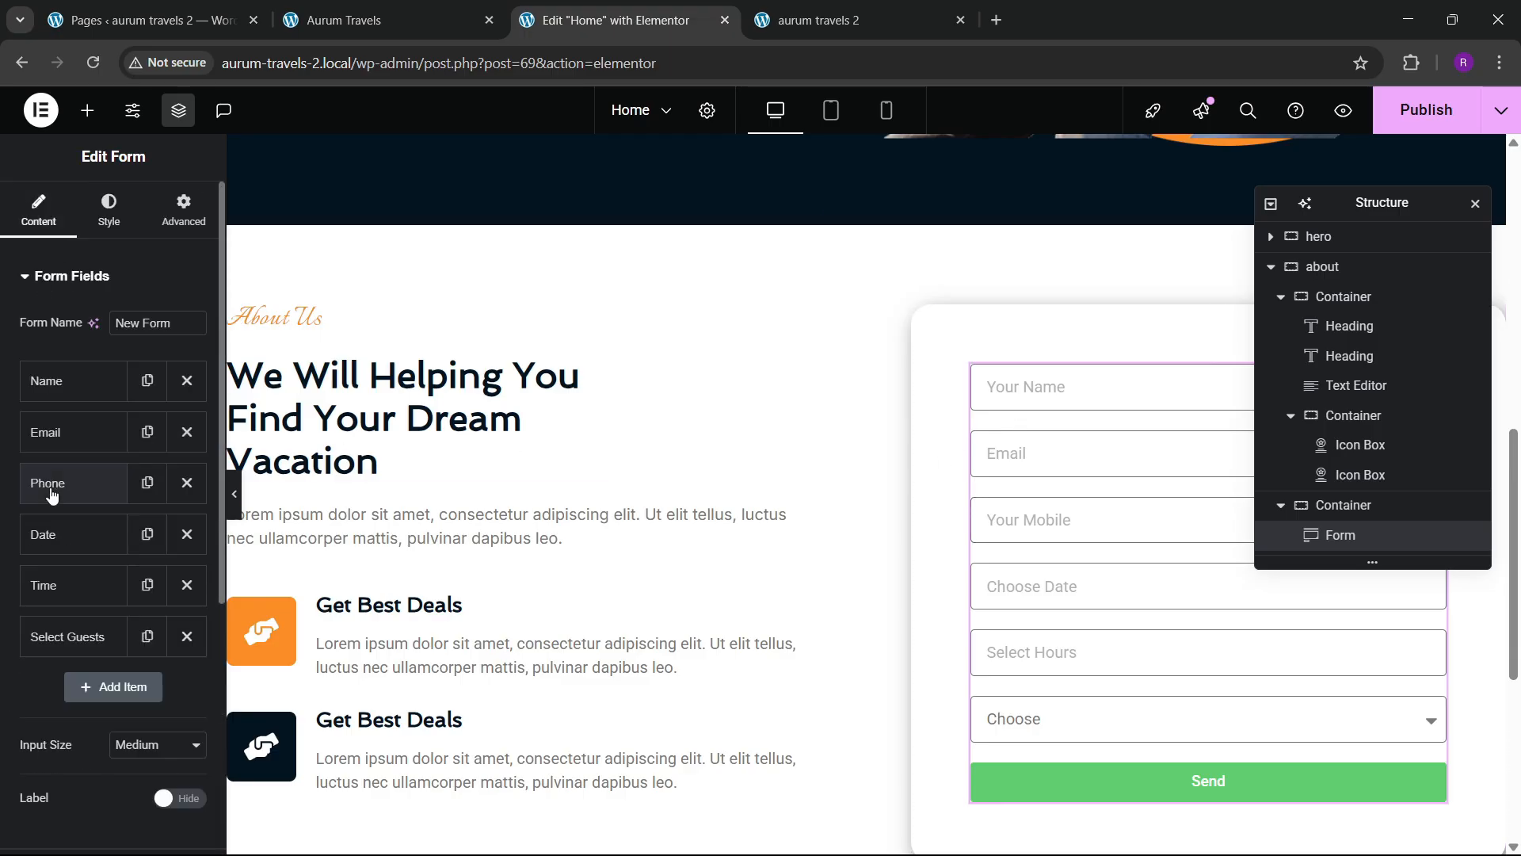
{"action": "scroll", "coordinate": [51, 494], "scroll_direction": "down", "scroll_amount": 5}
{"action": "left_click", "coordinate": [60, 476]}
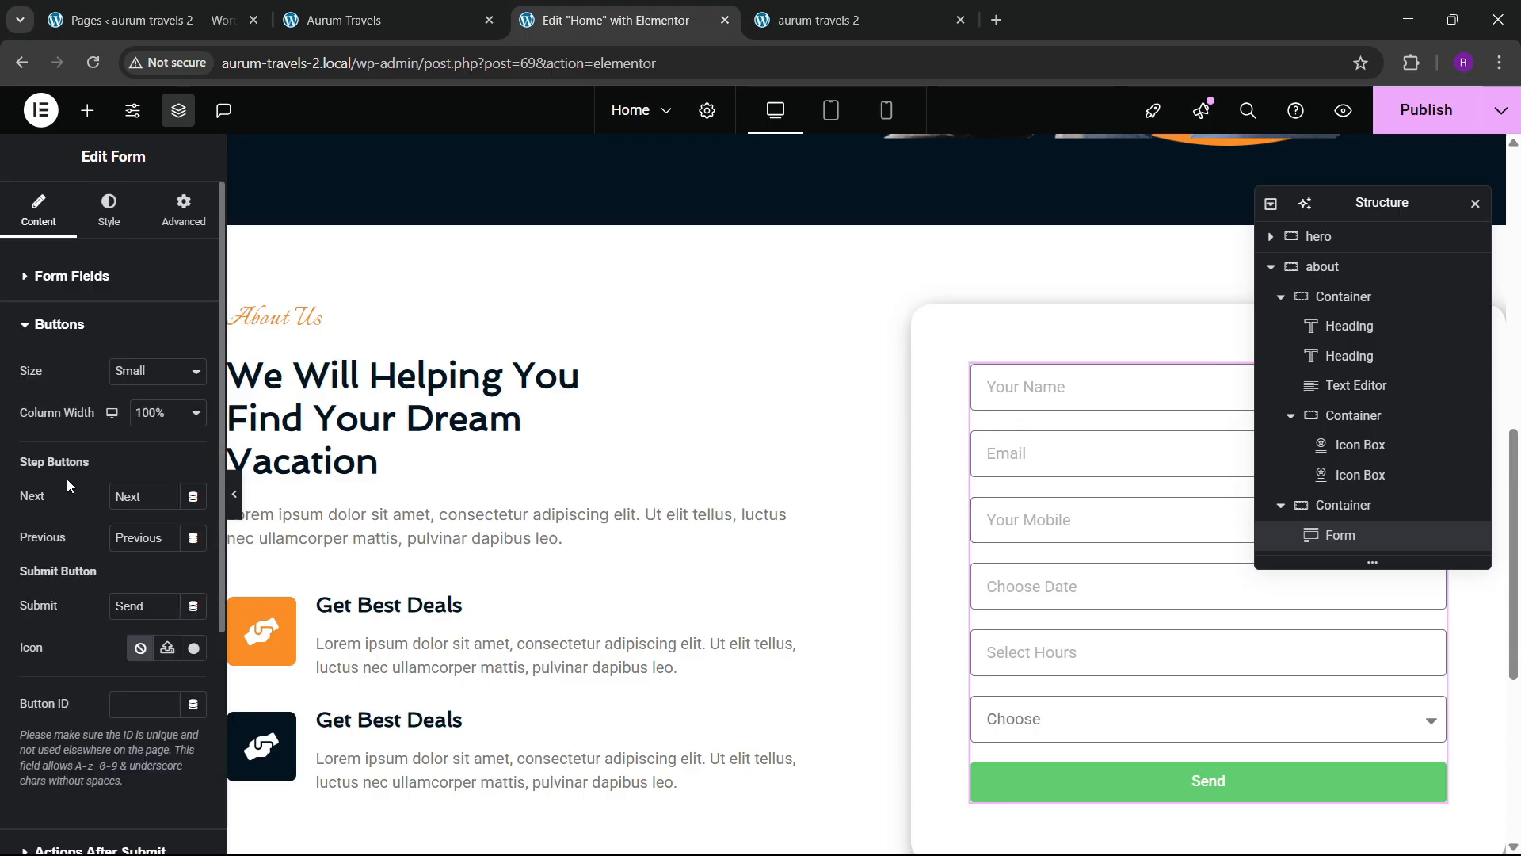
{"action": "left_click", "coordinate": [150, 413]}
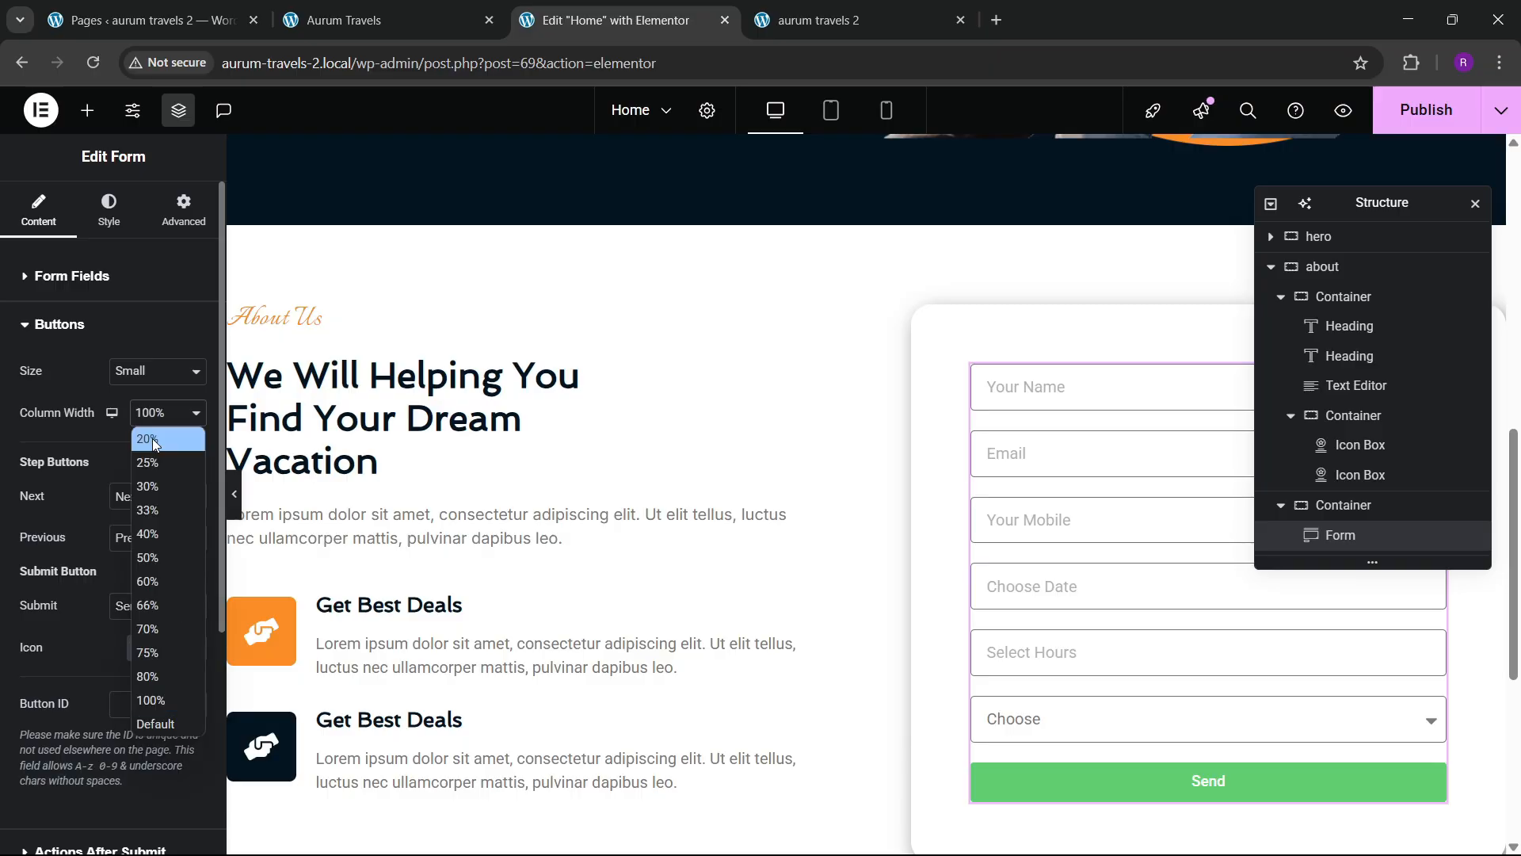
{"action": "left_click", "coordinate": [154, 487]}
- Change the submit button text to 'BOOK NOW'
{"action": "key", "text": "ctrl+shift+Tab"}
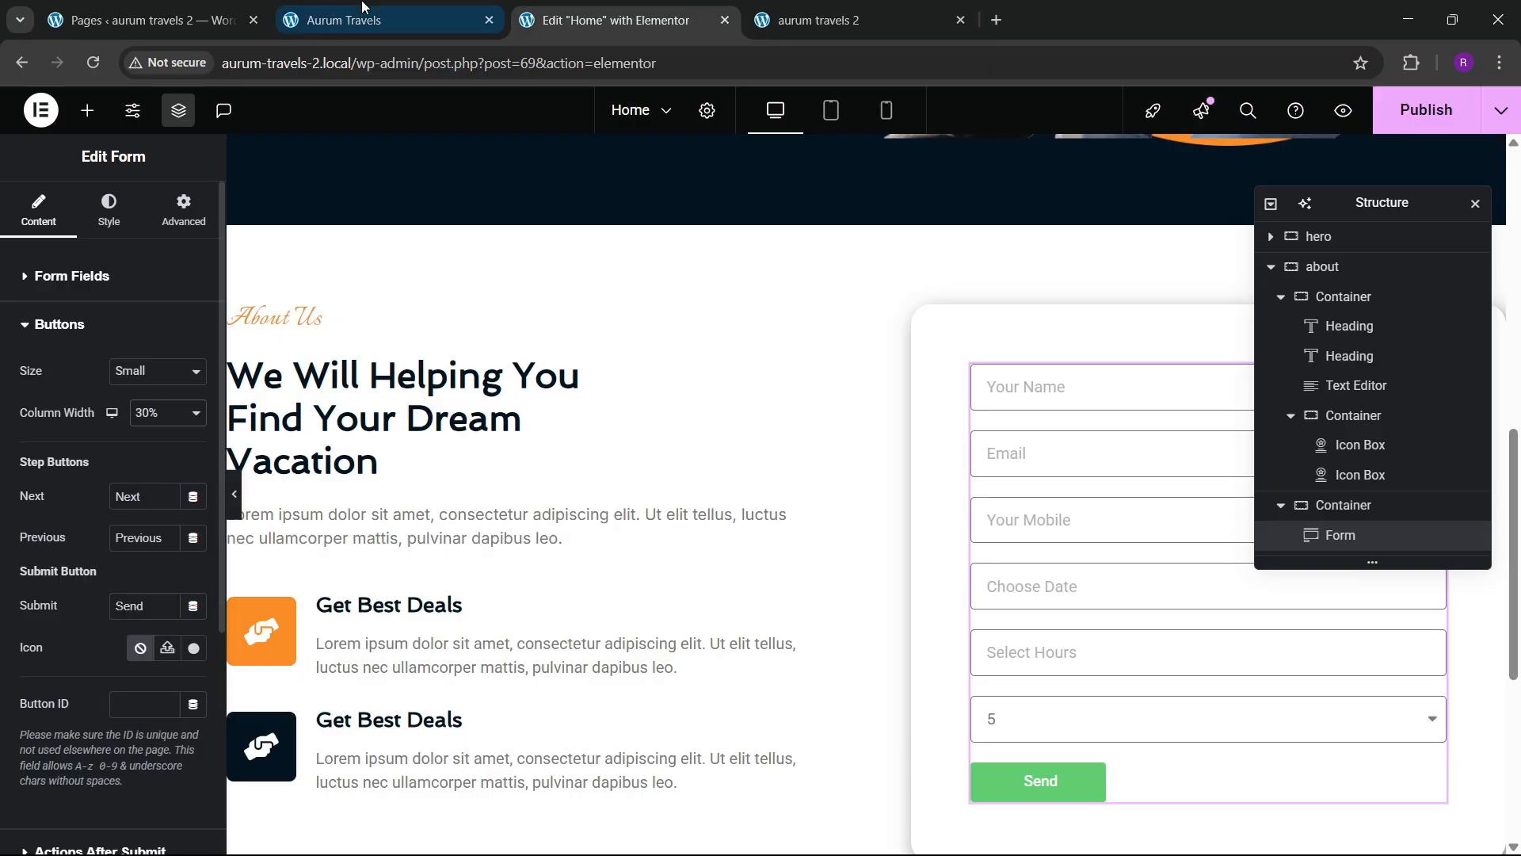
{"action": "key", "text": "ctrl+Tab"}
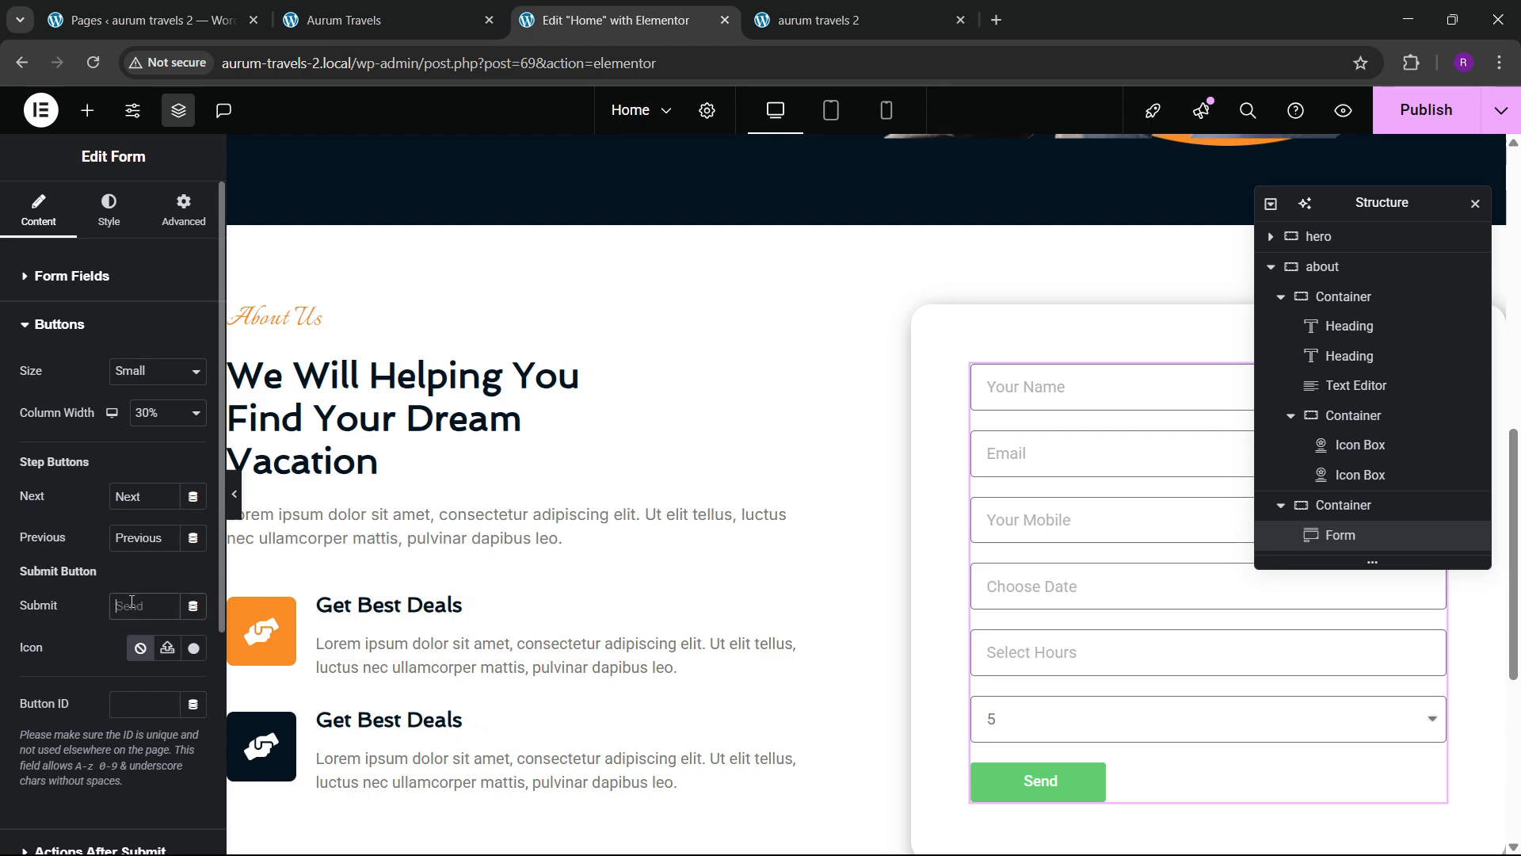
{"action": "type", "text": "NOW"}
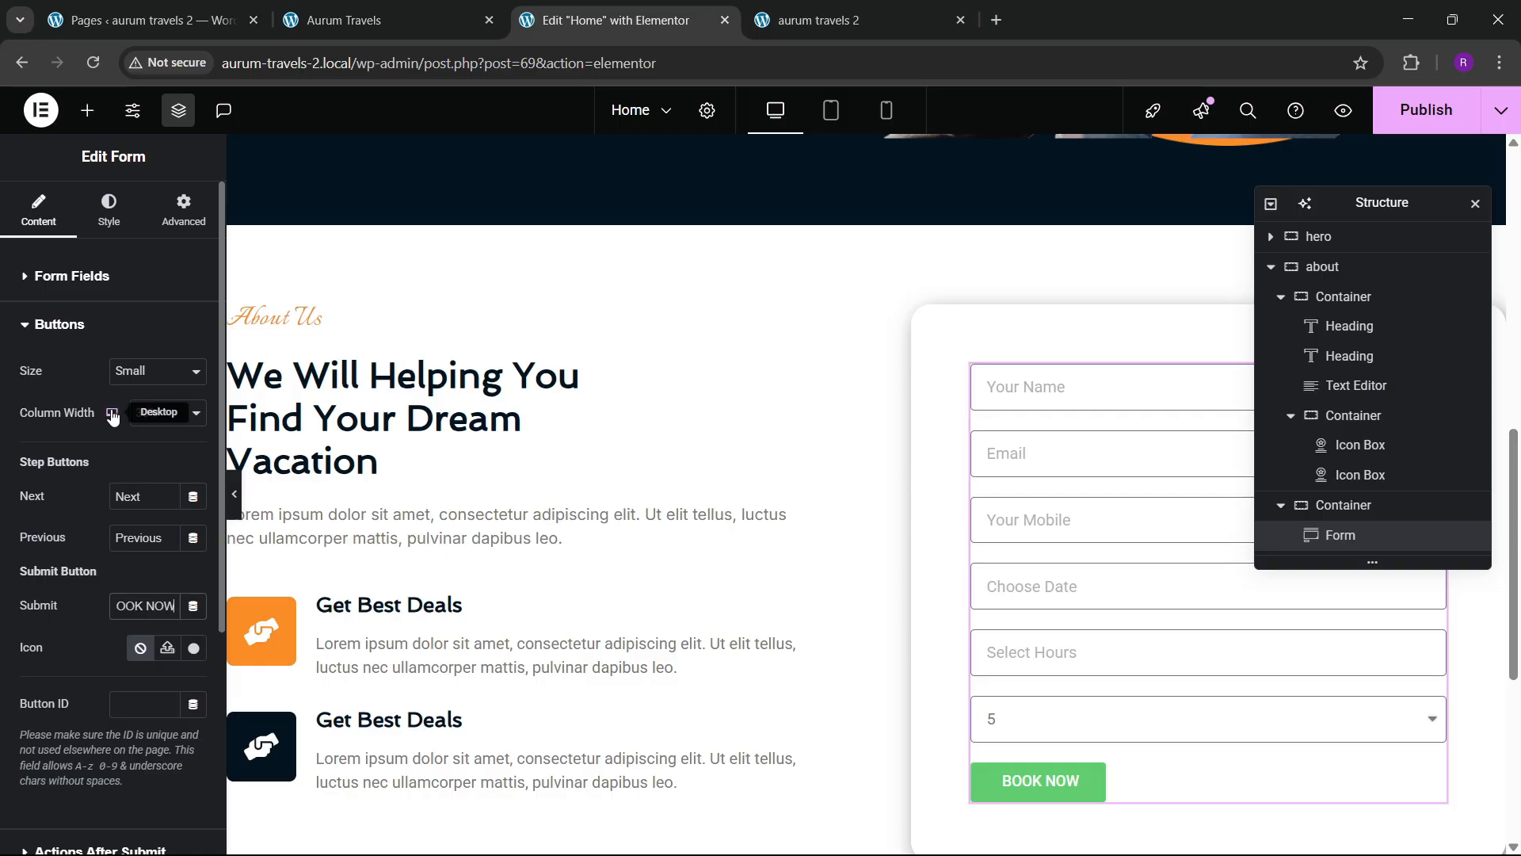
- Set the BOOK NOW button background to the global orange colour
{"action": "left_click", "coordinate": [111, 230]}
{"action": "scroll", "coordinate": [83, 584], "scroll_direction": "down", "scroll_amount": 4}
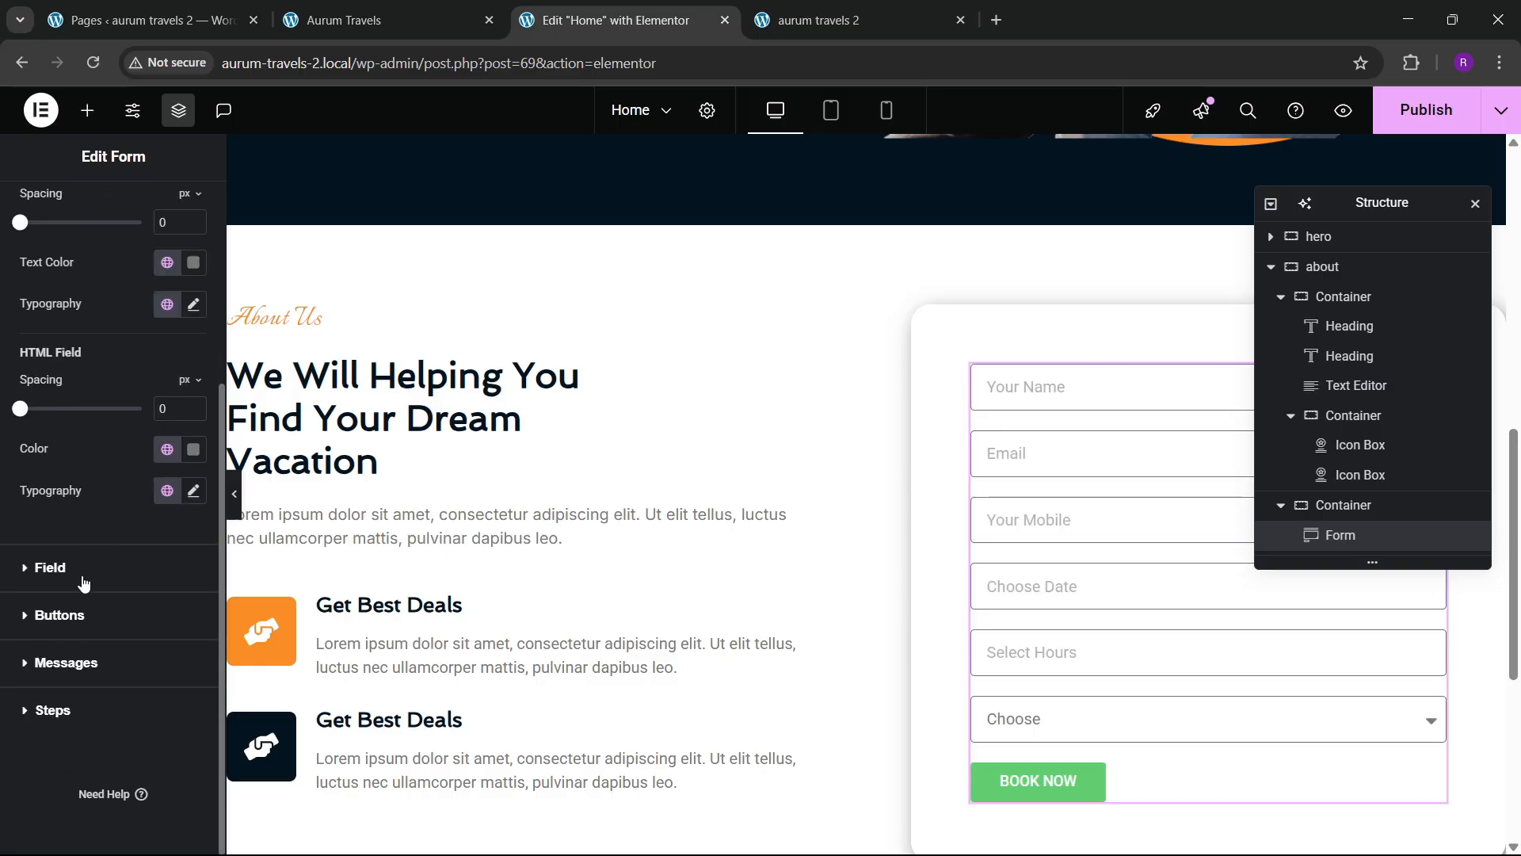
{"action": "left_click", "coordinate": [84, 615]}
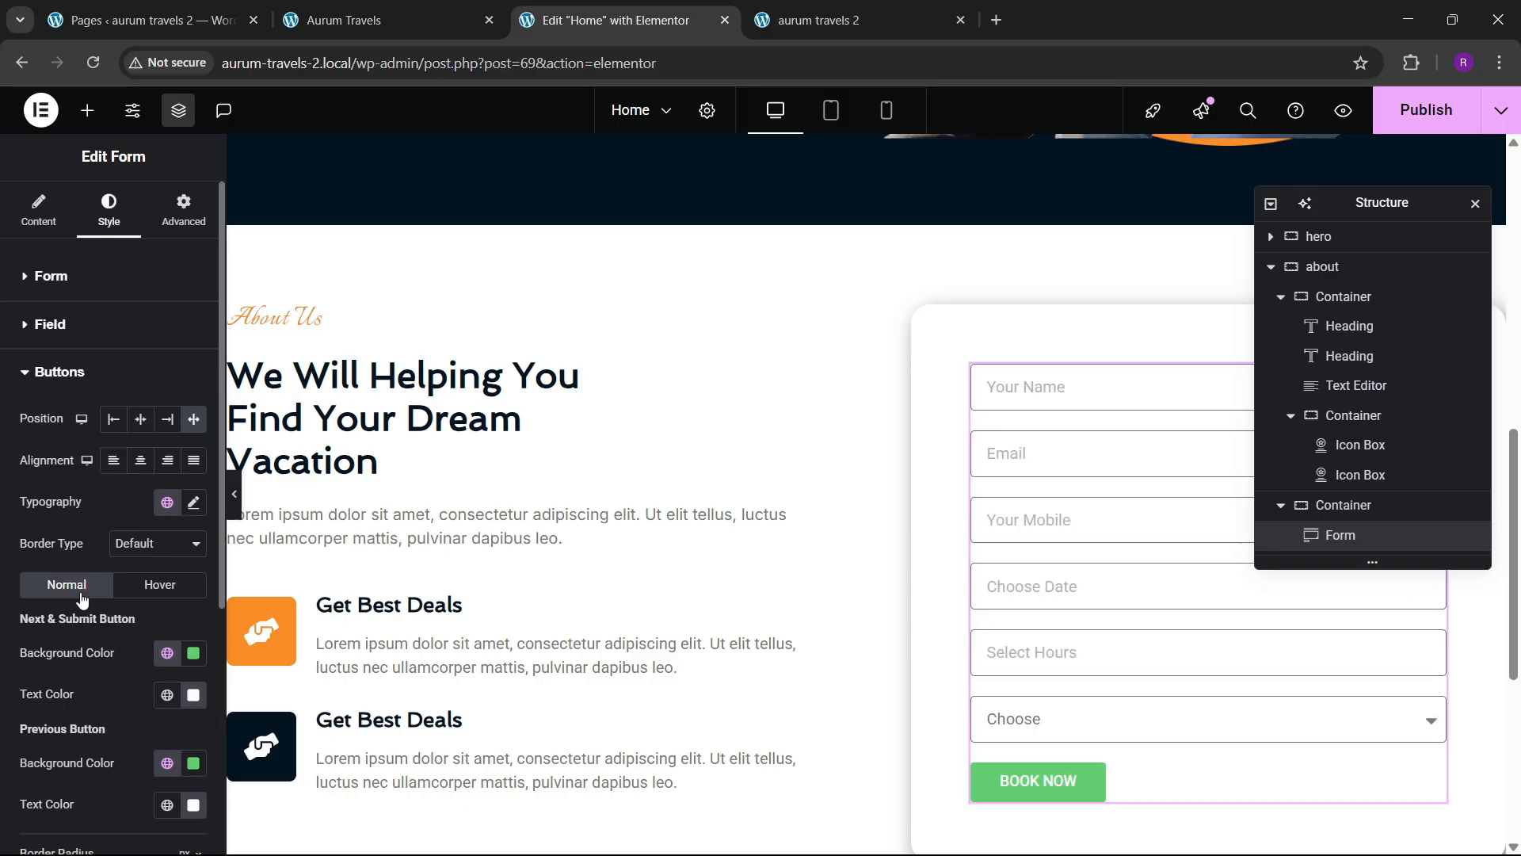
{"action": "scroll", "coordinate": [161, 610], "scroll_direction": "down", "scroll_amount": 1}
{"action": "left_click", "coordinate": [166, 553]}
{"action": "left_click", "coordinate": [111, 434]}
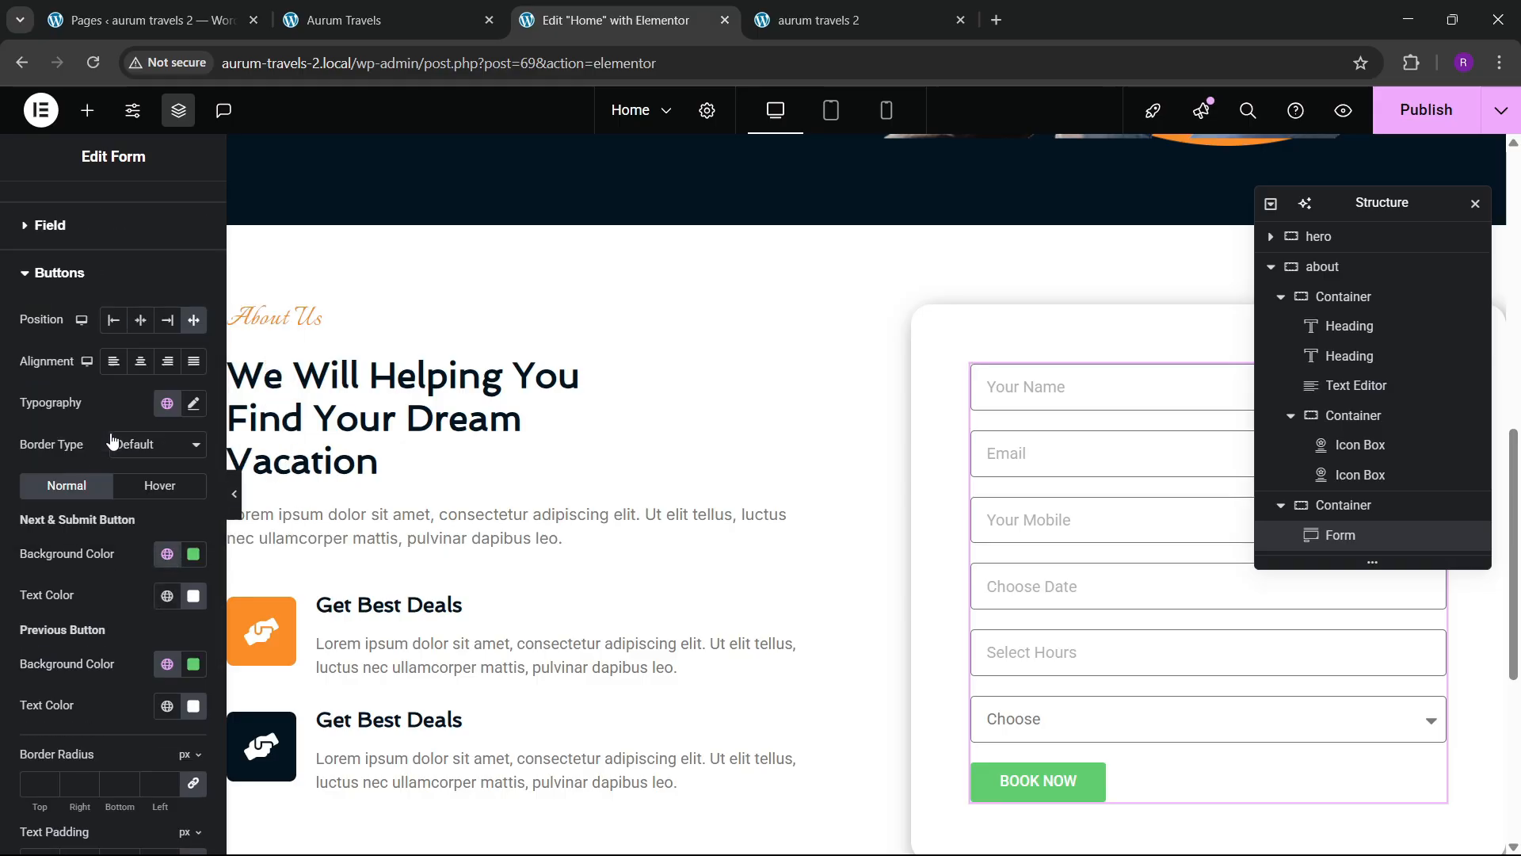
- Set the button typography to Inter at size 13
{"action": "scroll", "coordinate": [135, 495], "scroll_direction": "down", "scroll_amount": 1}
{"action": "scroll", "coordinate": [166, 459], "scroll_direction": "up", "scroll_amount": 1}
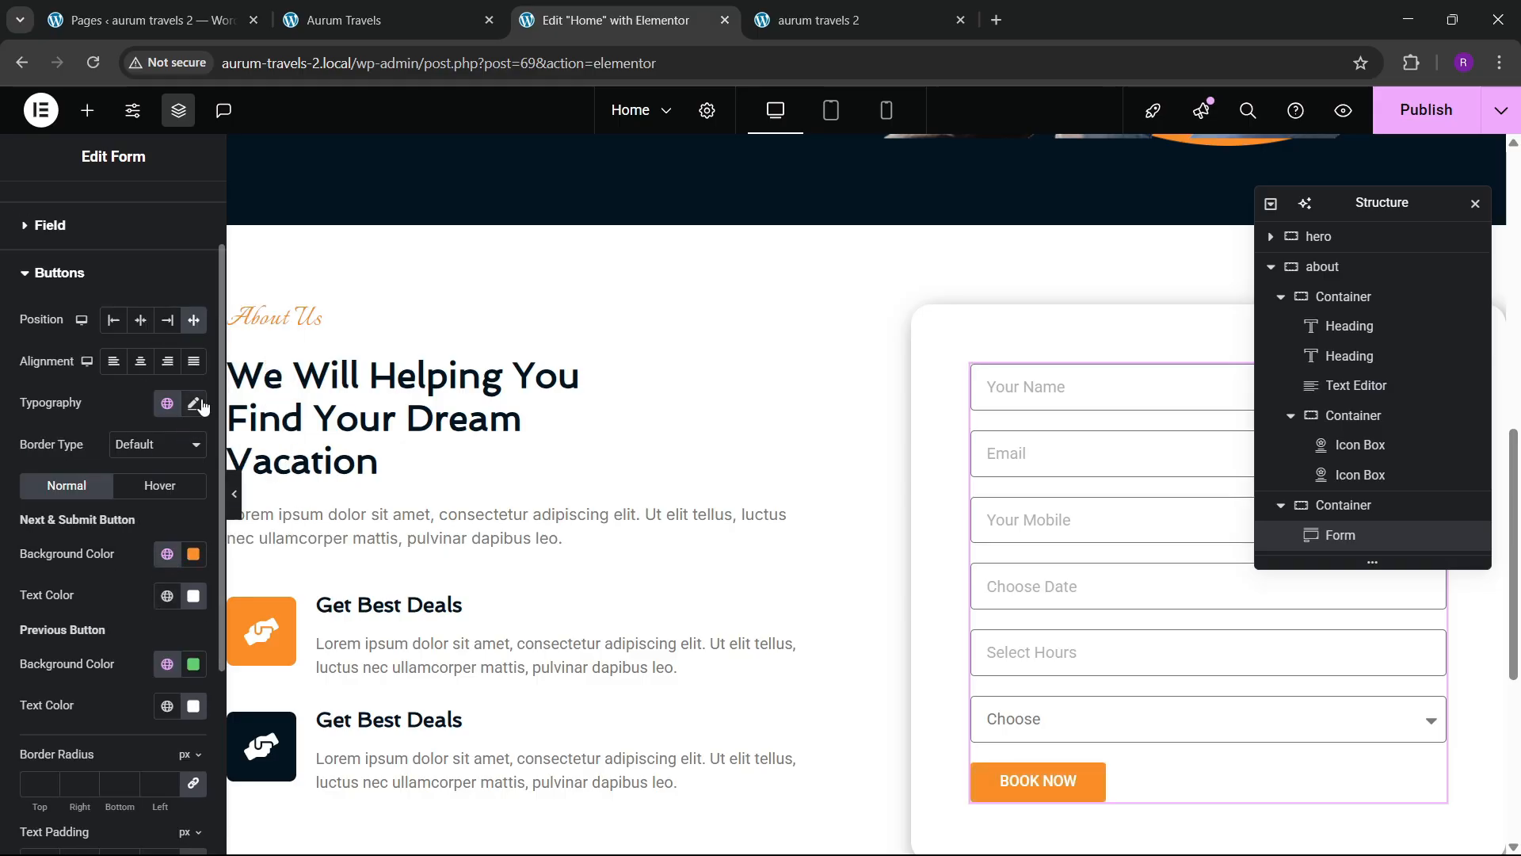
{"action": "left_click", "coordinate": [194, 402]}
{"action": "left_click", "coordinate": [161, 497]}
{"action": "type", "text": "inter"}
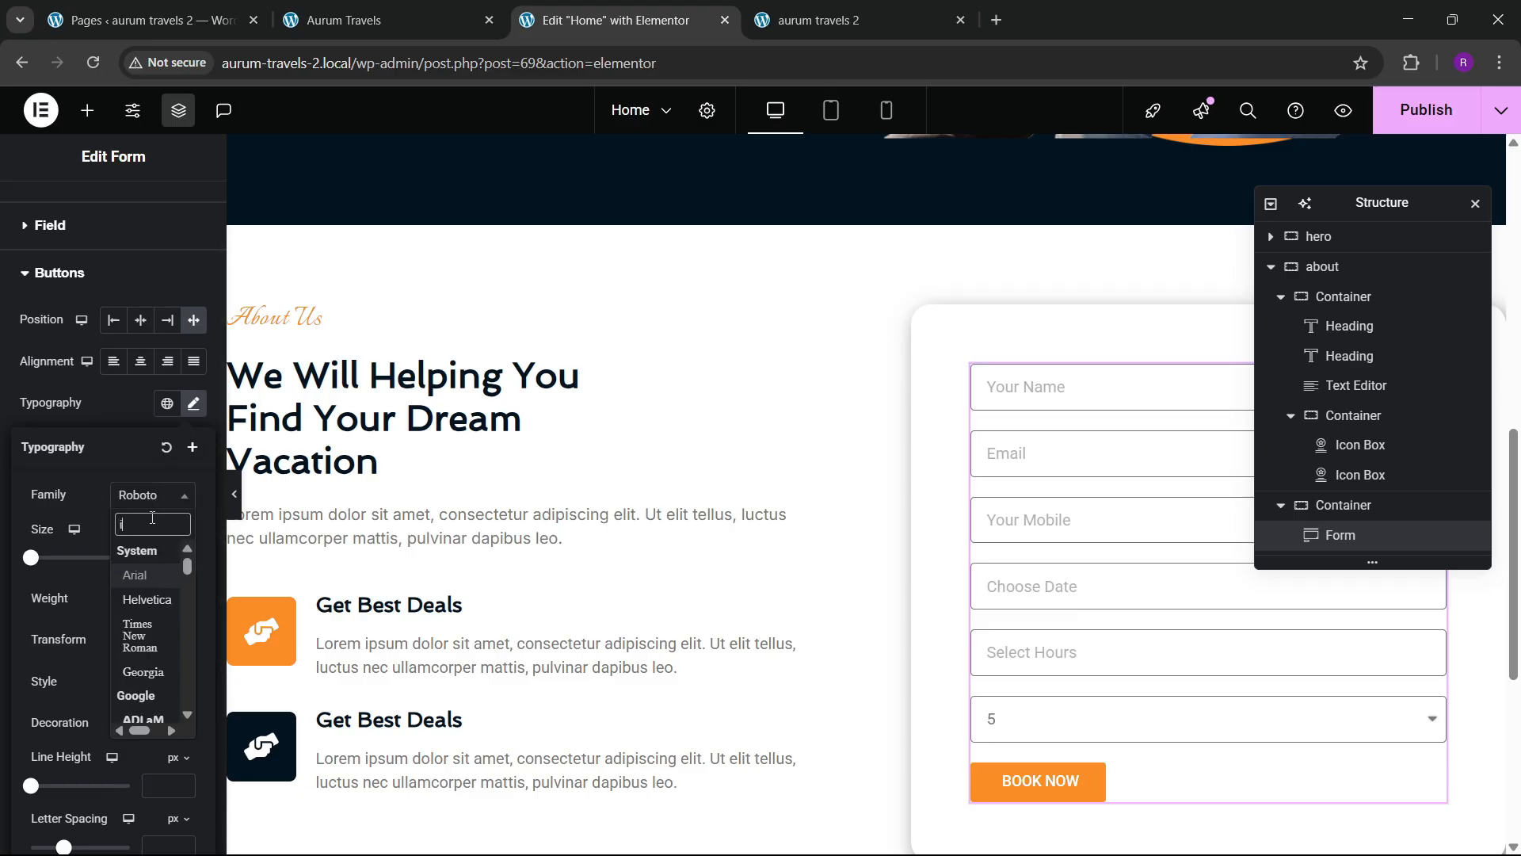
{"action": "key", "text": "Return"}
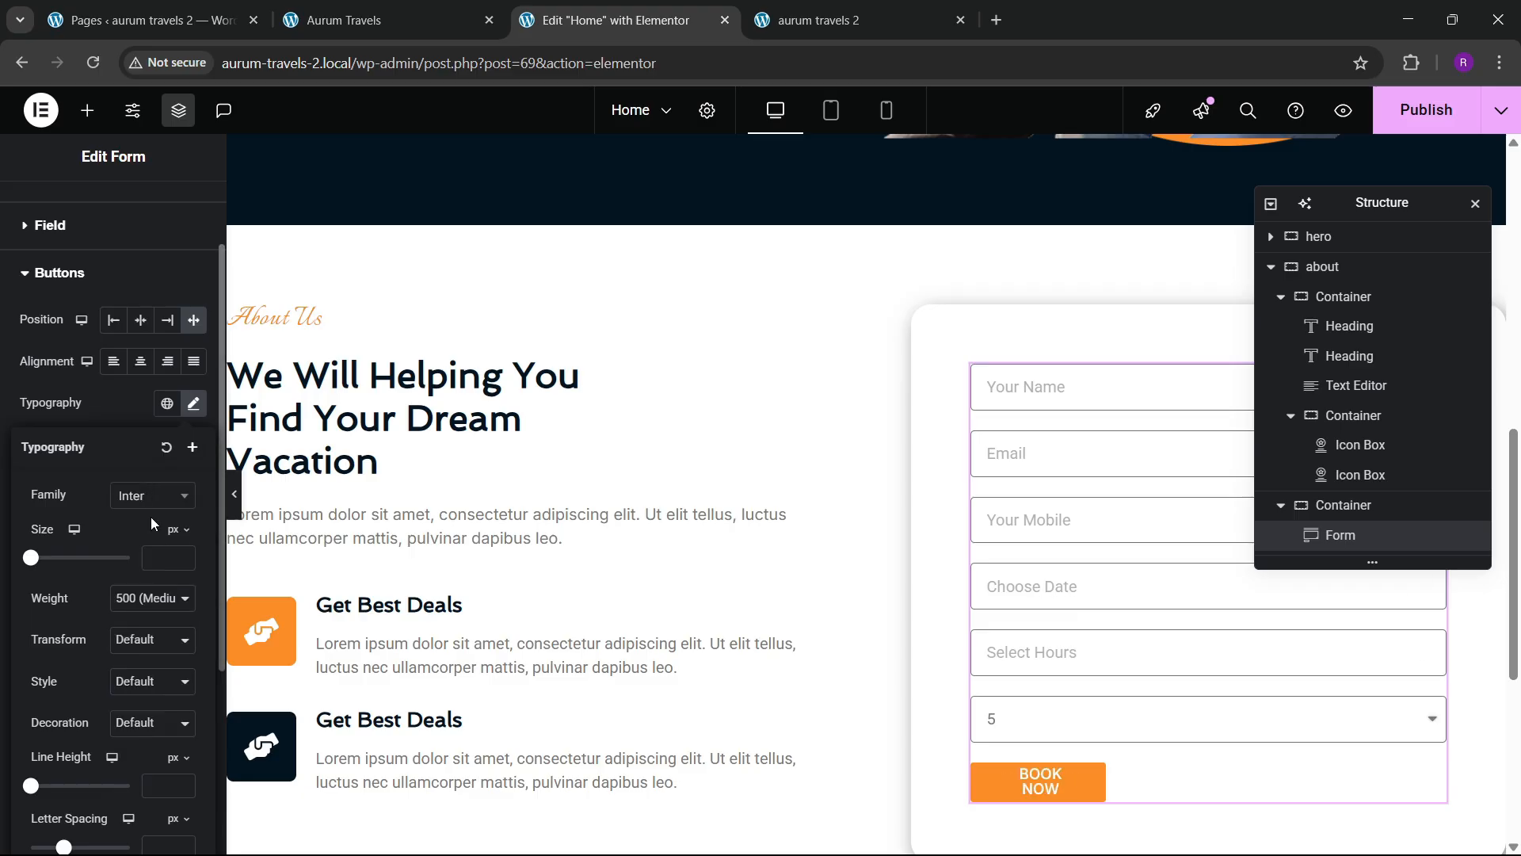
{"action": "left_click", "coordinate": [181, 557]}
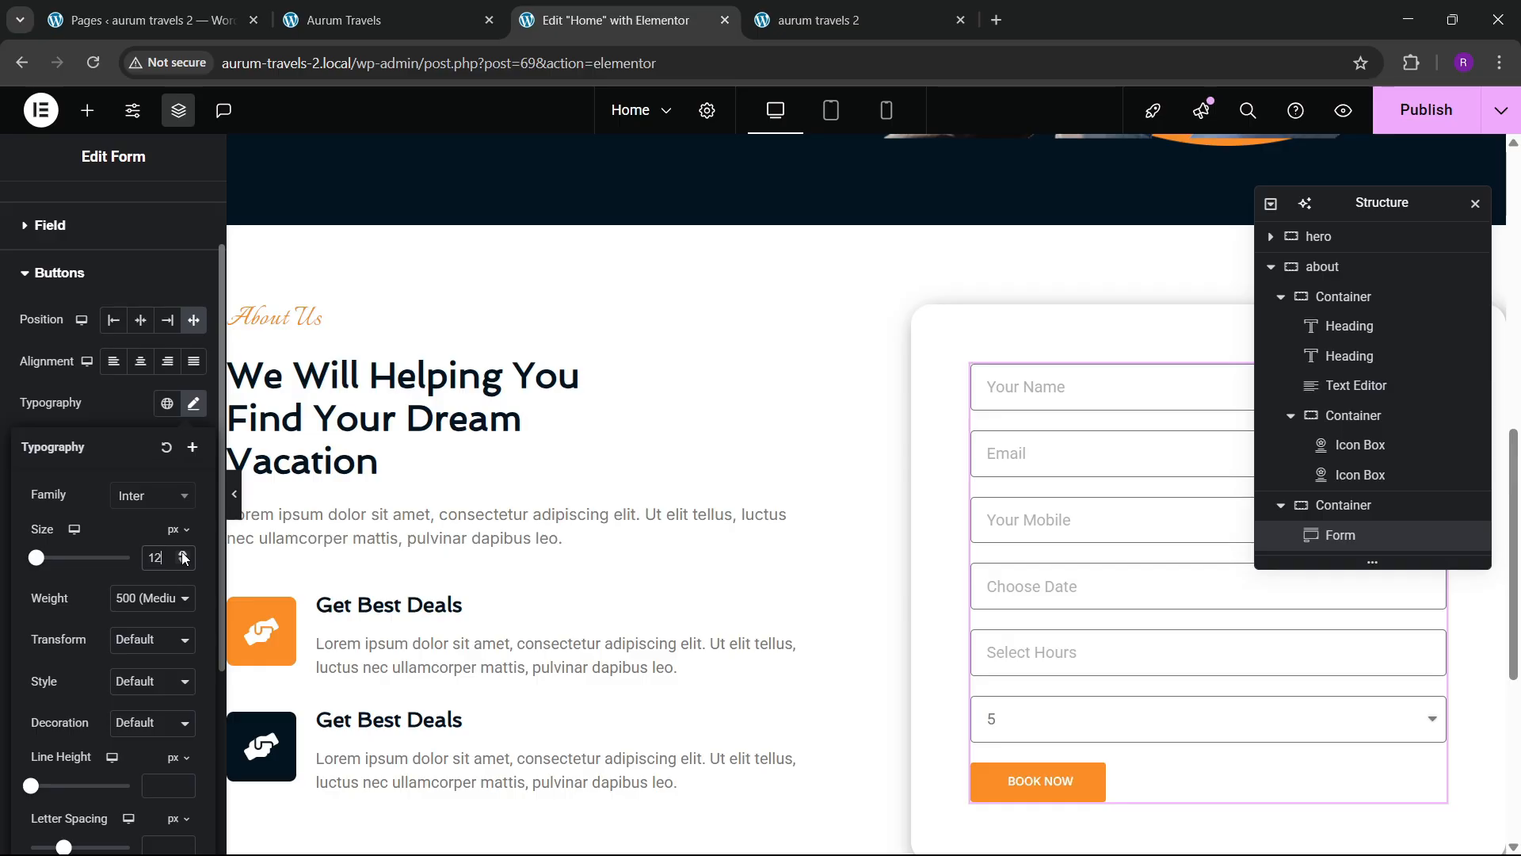
{"action": "left_click", "coordinate": [182, 562]}
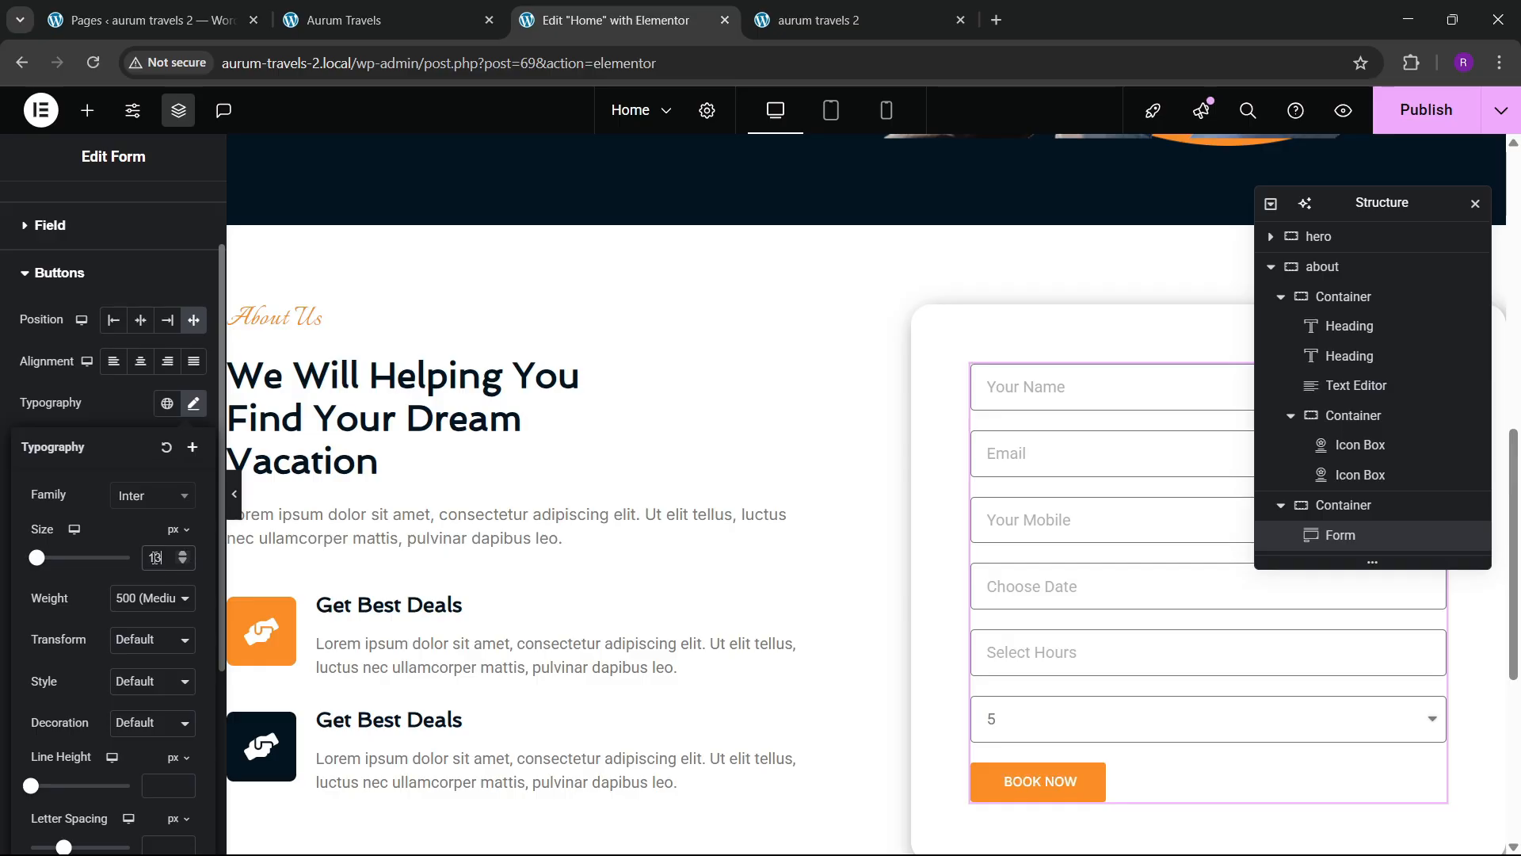
{"action": "left_click", "coordinate": [112, 421]}
- Give the button a border radius of 100 and compare with the live Aurum Travels site
{"action": "scroll", "coordinate": [111, 425], "scroll_direction": "down", "scroll_amount": 4}
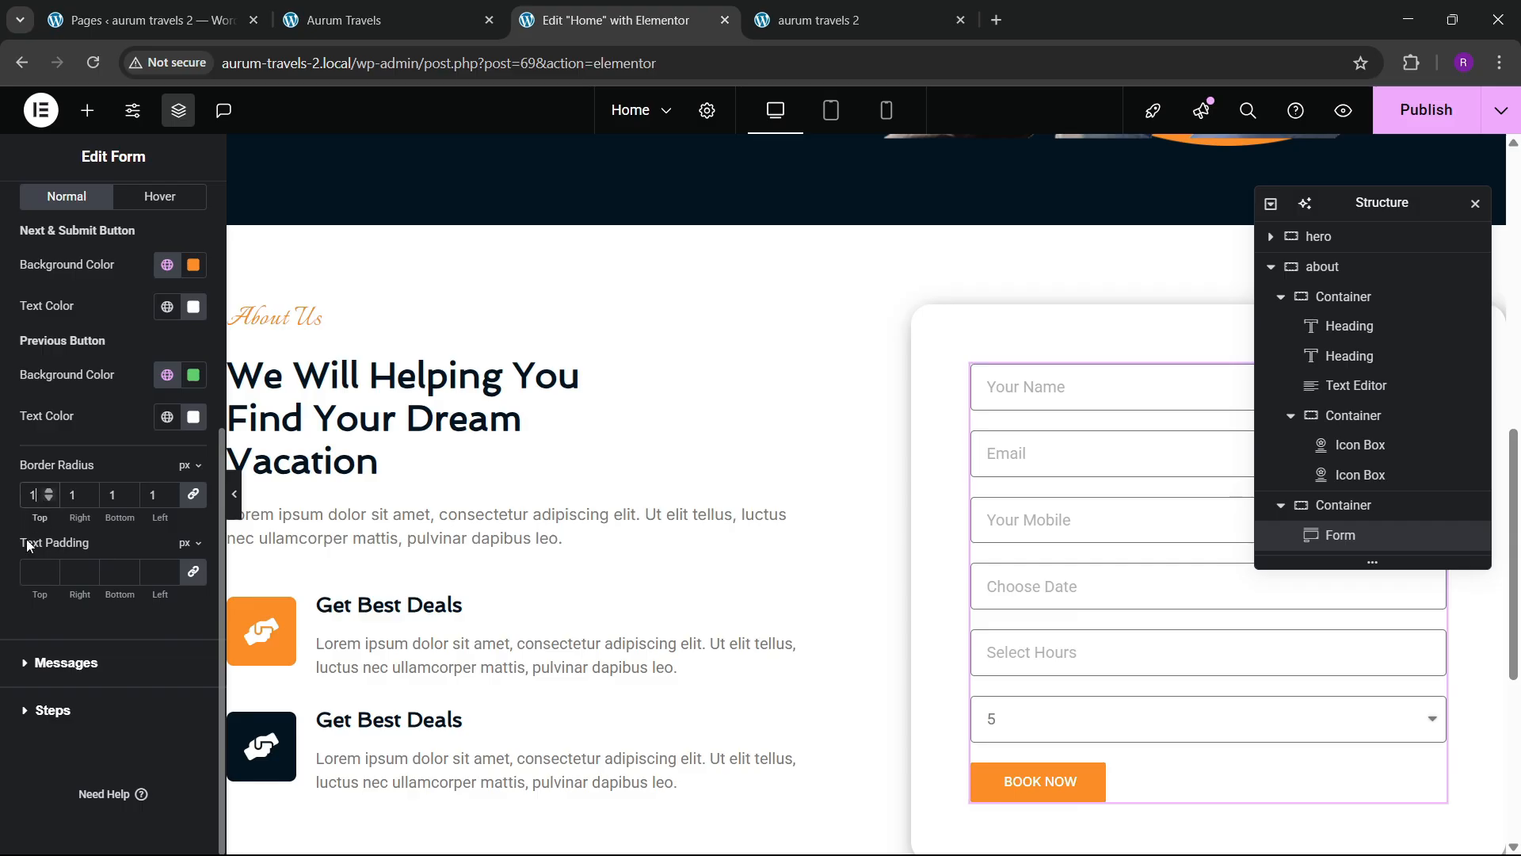
{"action": "type", "text": "100"}
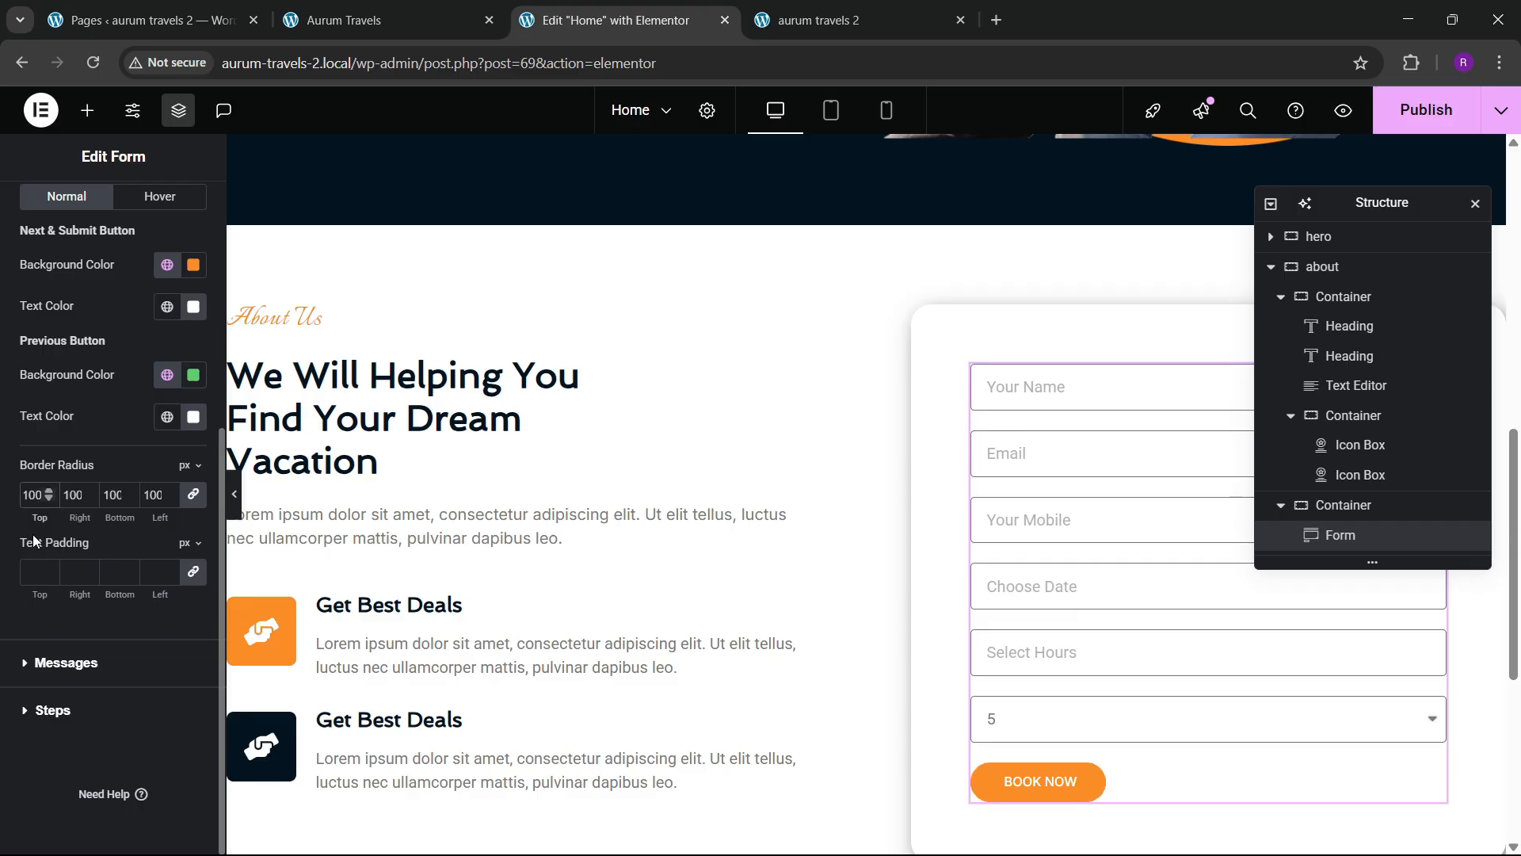
{"action": "left_click", "coordinate": [344, 20]}
{"action": "left_click", "coordinate": [605, 20]}
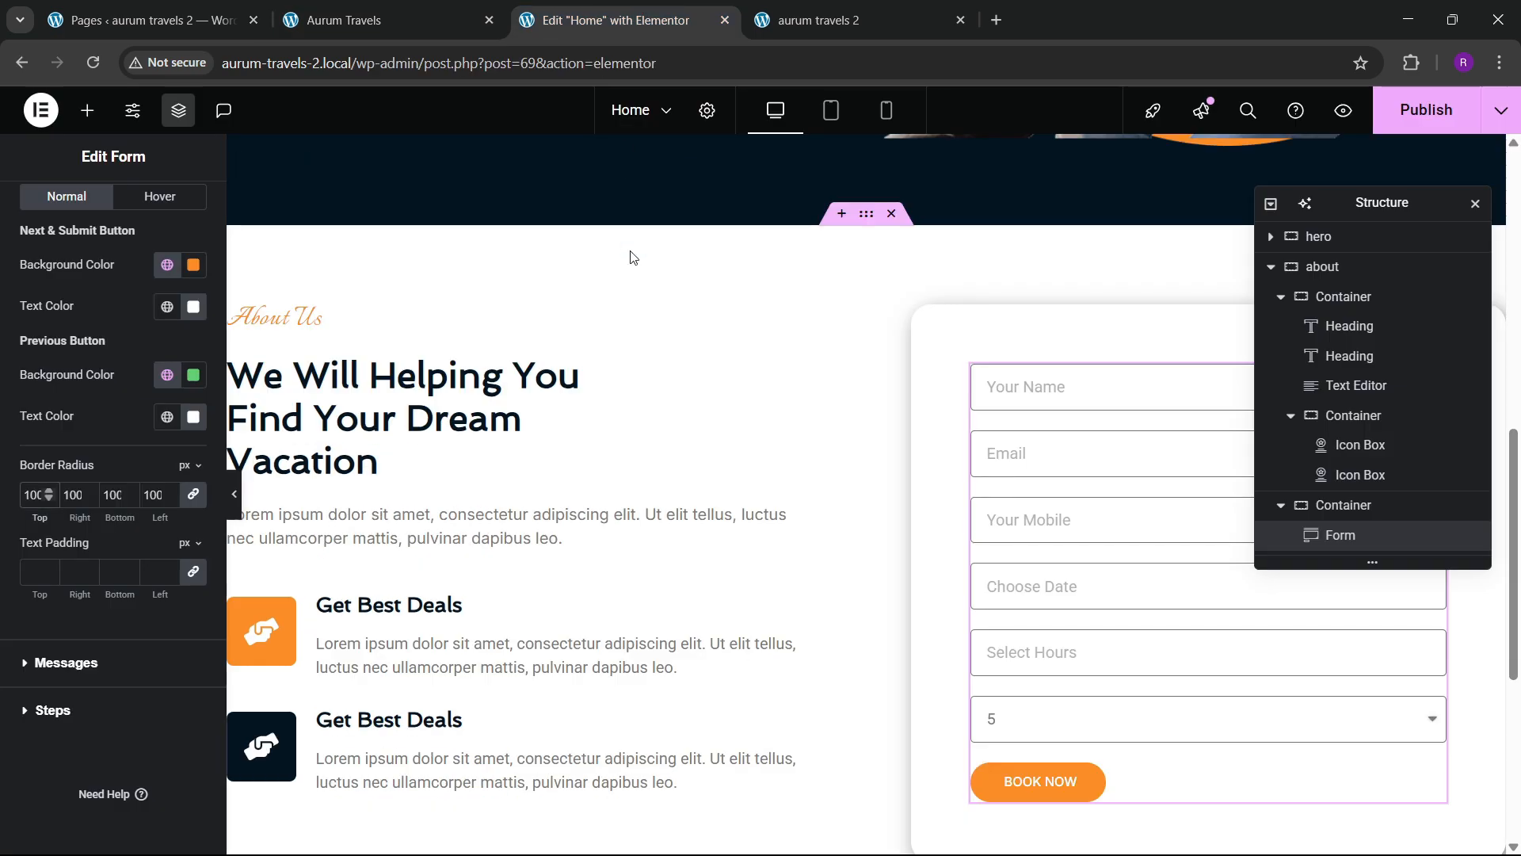
{"action": "left_click", "coordinate": [428, 20]}
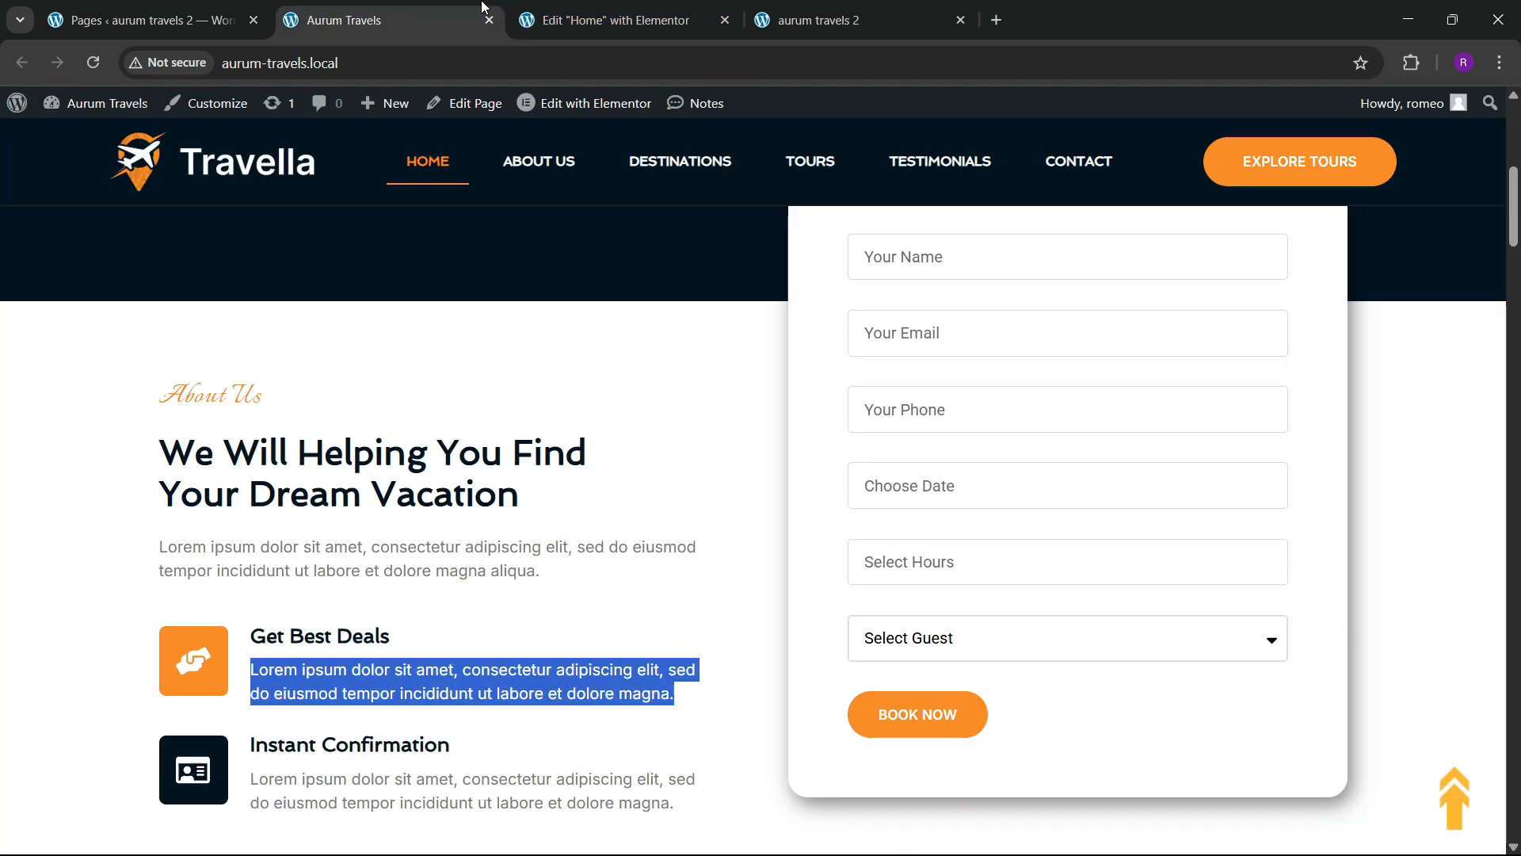
{"action": "left_click", "coordinate": [583, 8]}
{"action": "scroll", "coordinate": [54, 397], "scroll_direction": "up", "scroll_amount": 5}
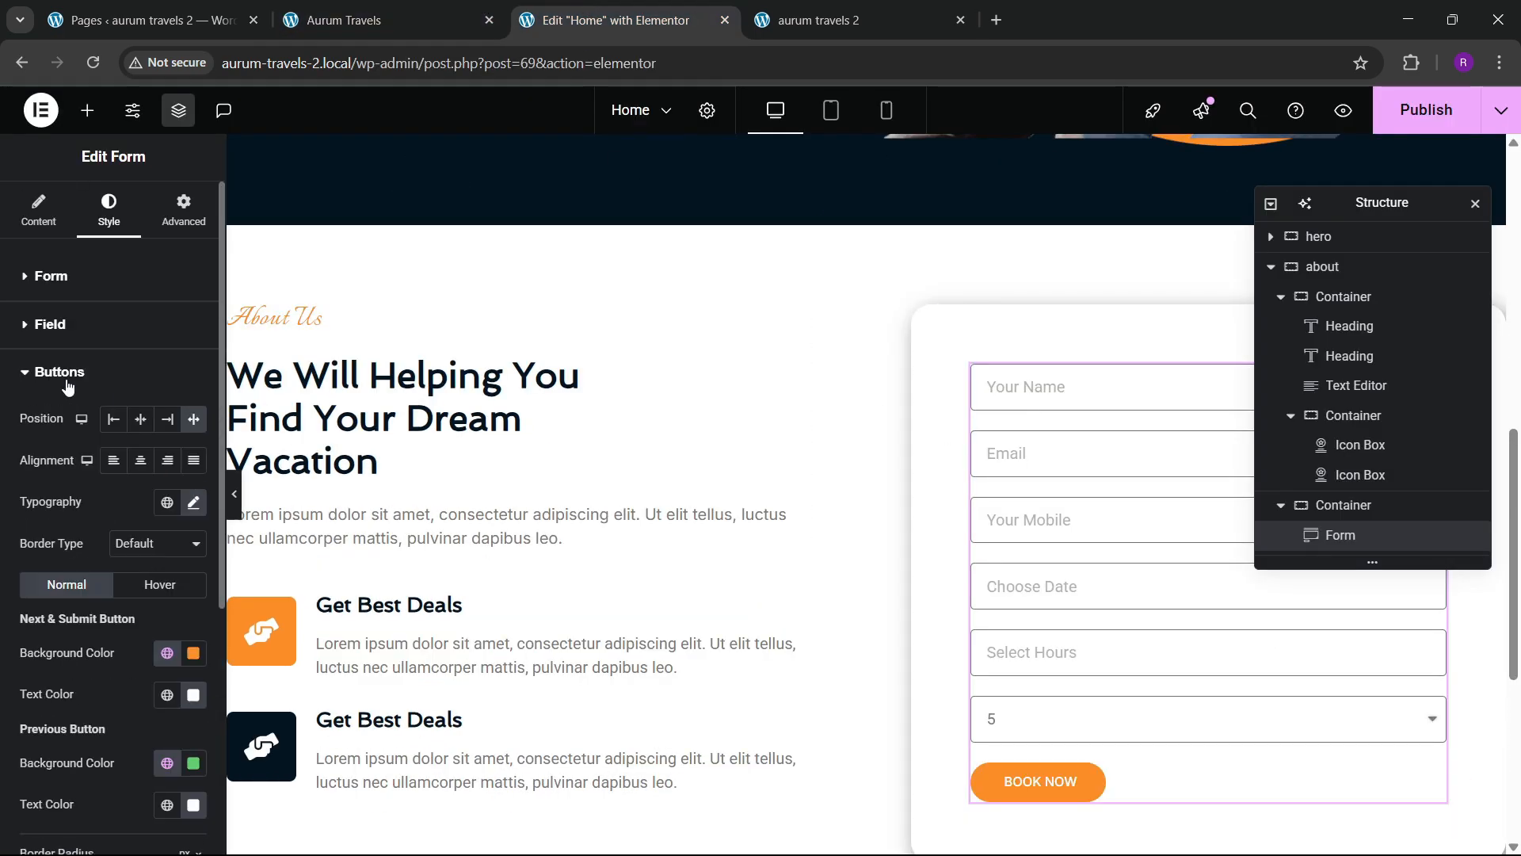
{"action": "left_click", "coordinate": [370, 8]}
{"action": "left_click", "coordinate": [618, 20]}
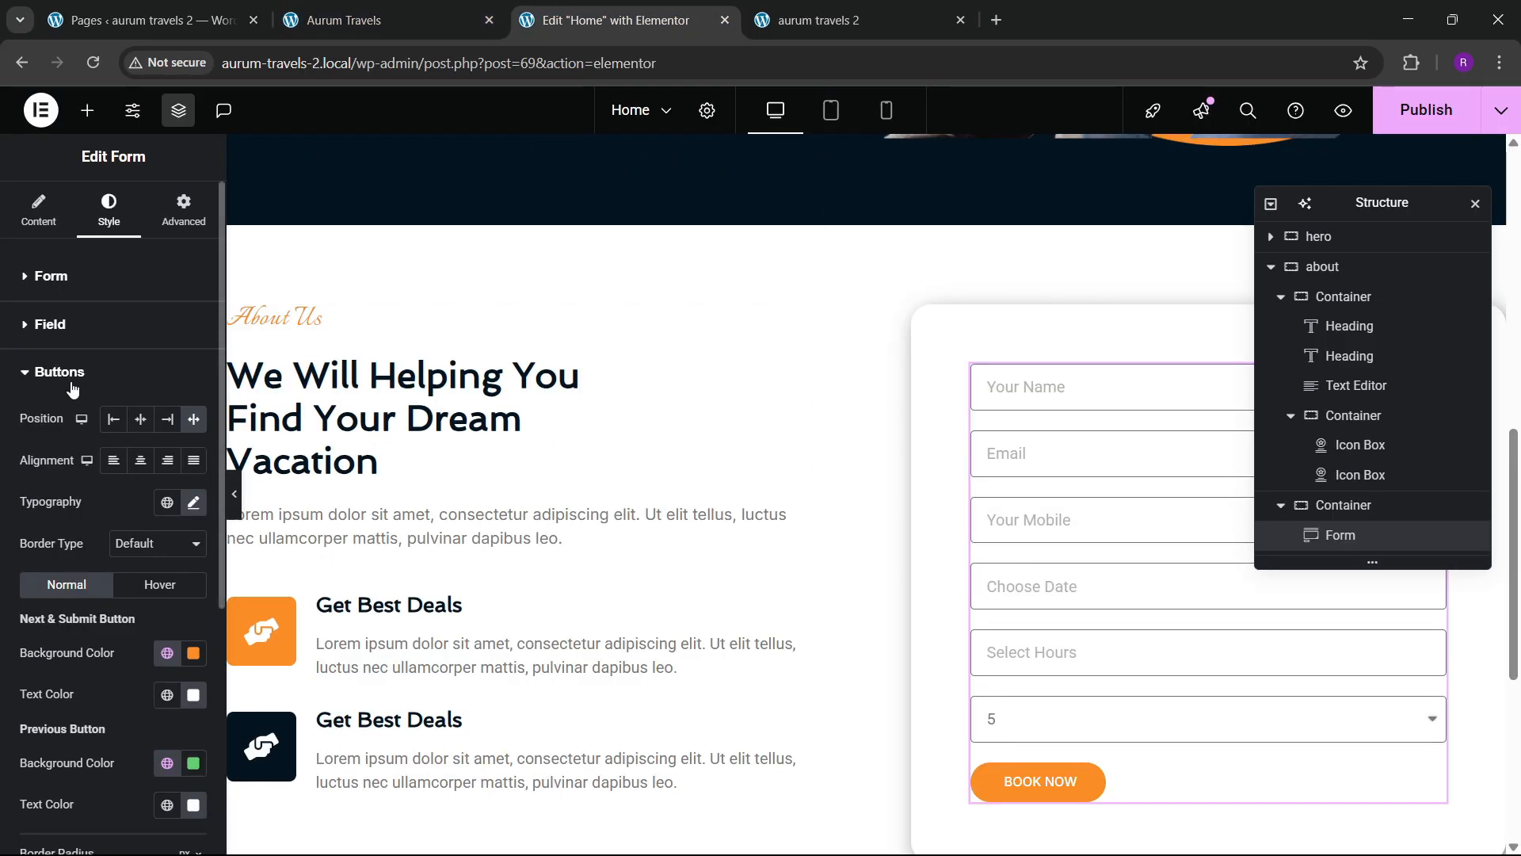
- Set the form fields' text colour to black
{"action": "left_click", "coordinate": [80, 285]}
{"action": "scroll", "coordinate": [91, 436], "scroll_direction": "down", "scroll_amount": 4}
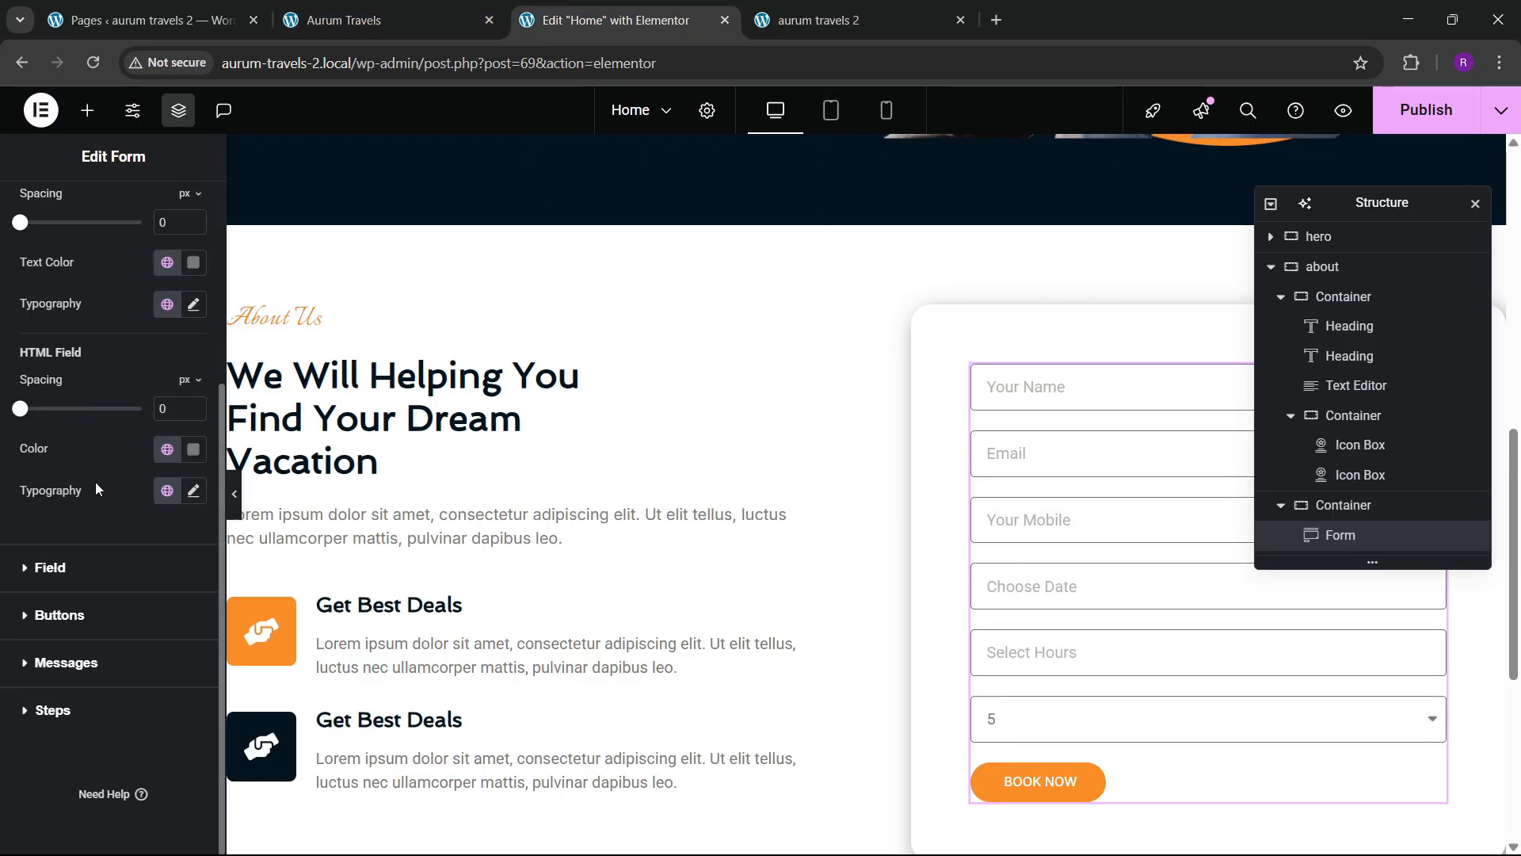
{"action": "left_click", "coordinate": [85, 587]}
{"action": "left_click", "coordinate": [194, 371]}
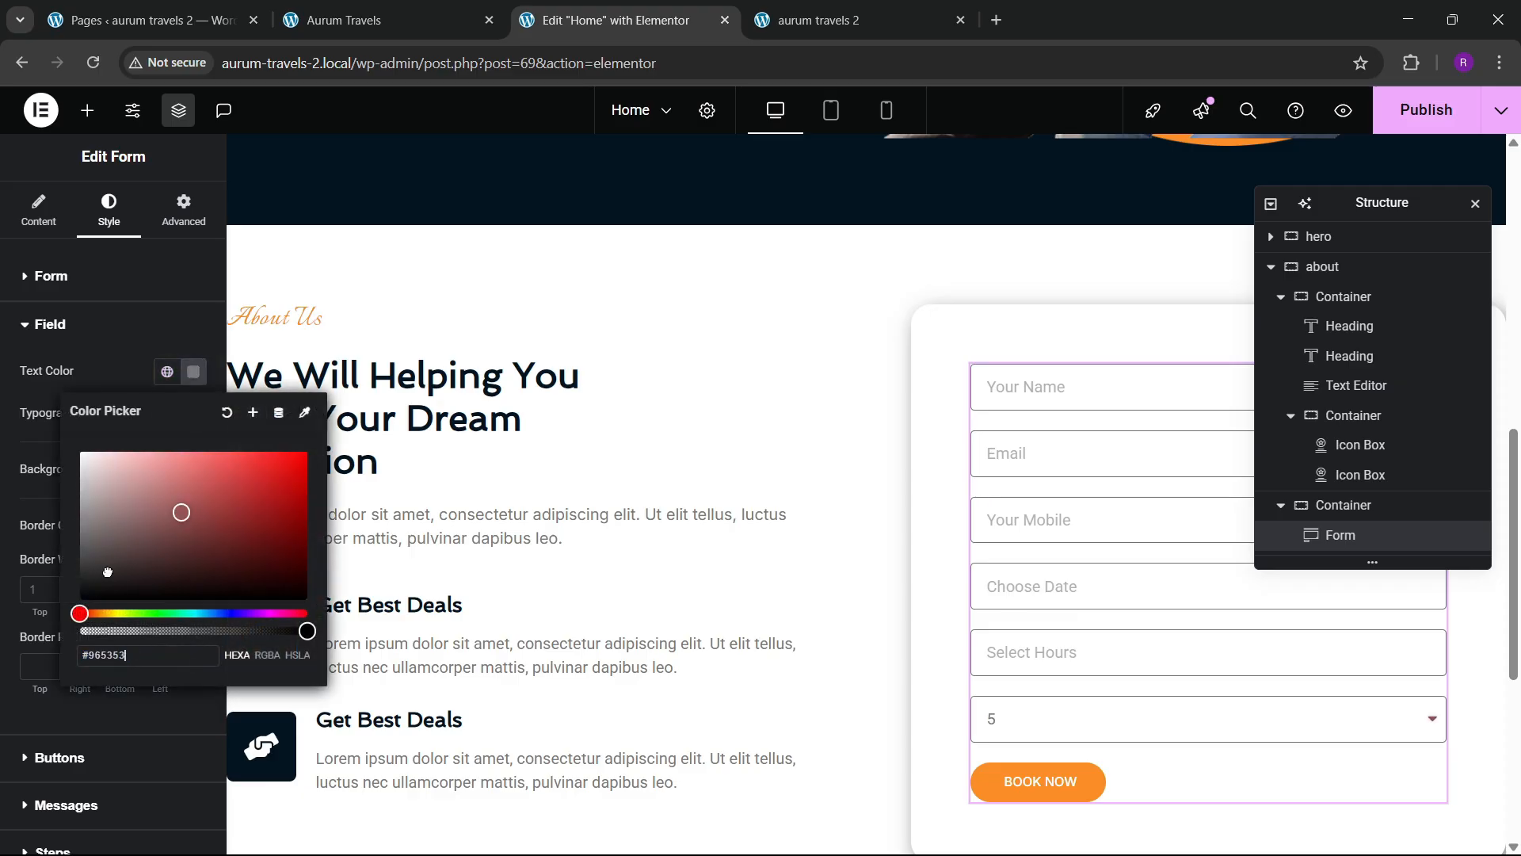
{"action": "left_click", "coordinate": [110, 386]}
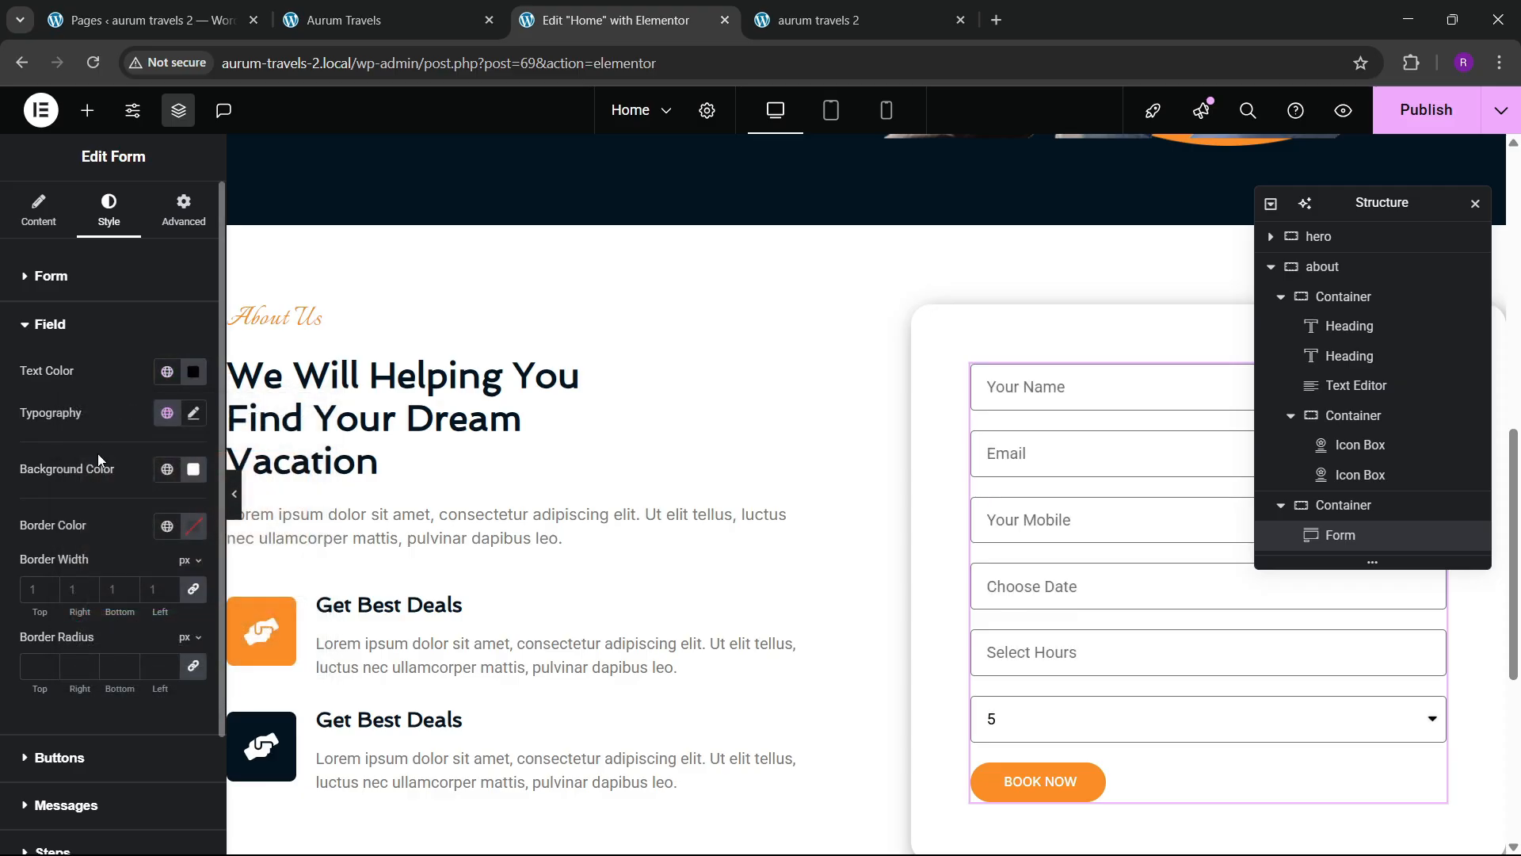
{"action": "scroll", "coordinate": [750, 442], "scroll_direction": "up", "scroll_amount": 3}
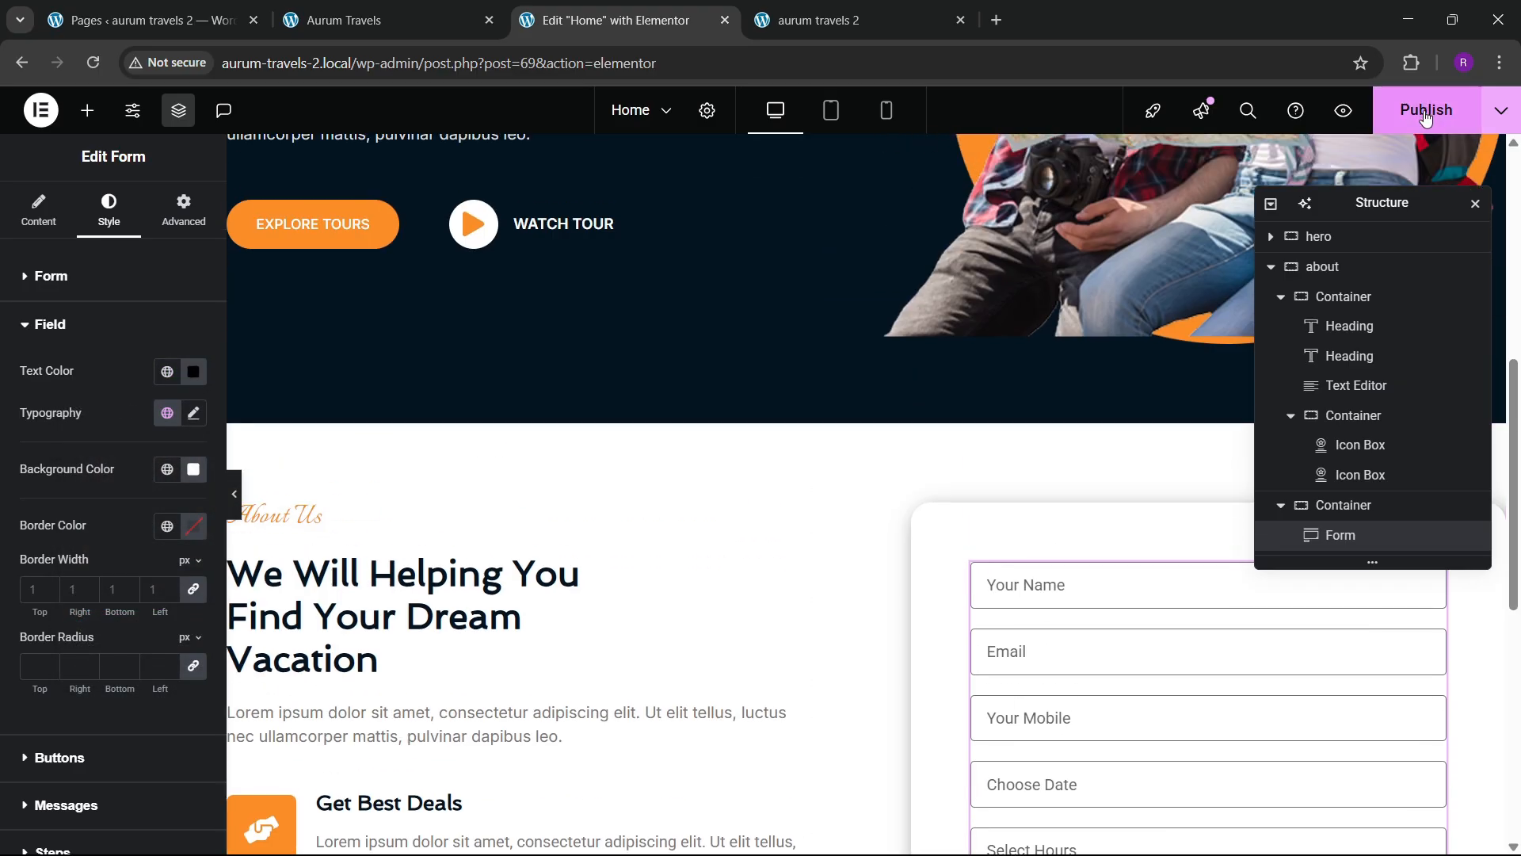
- Publish the page and reload the published aurum travels 2 page to check it
{"action": "left_click", "coordinate": [1426, 111]}
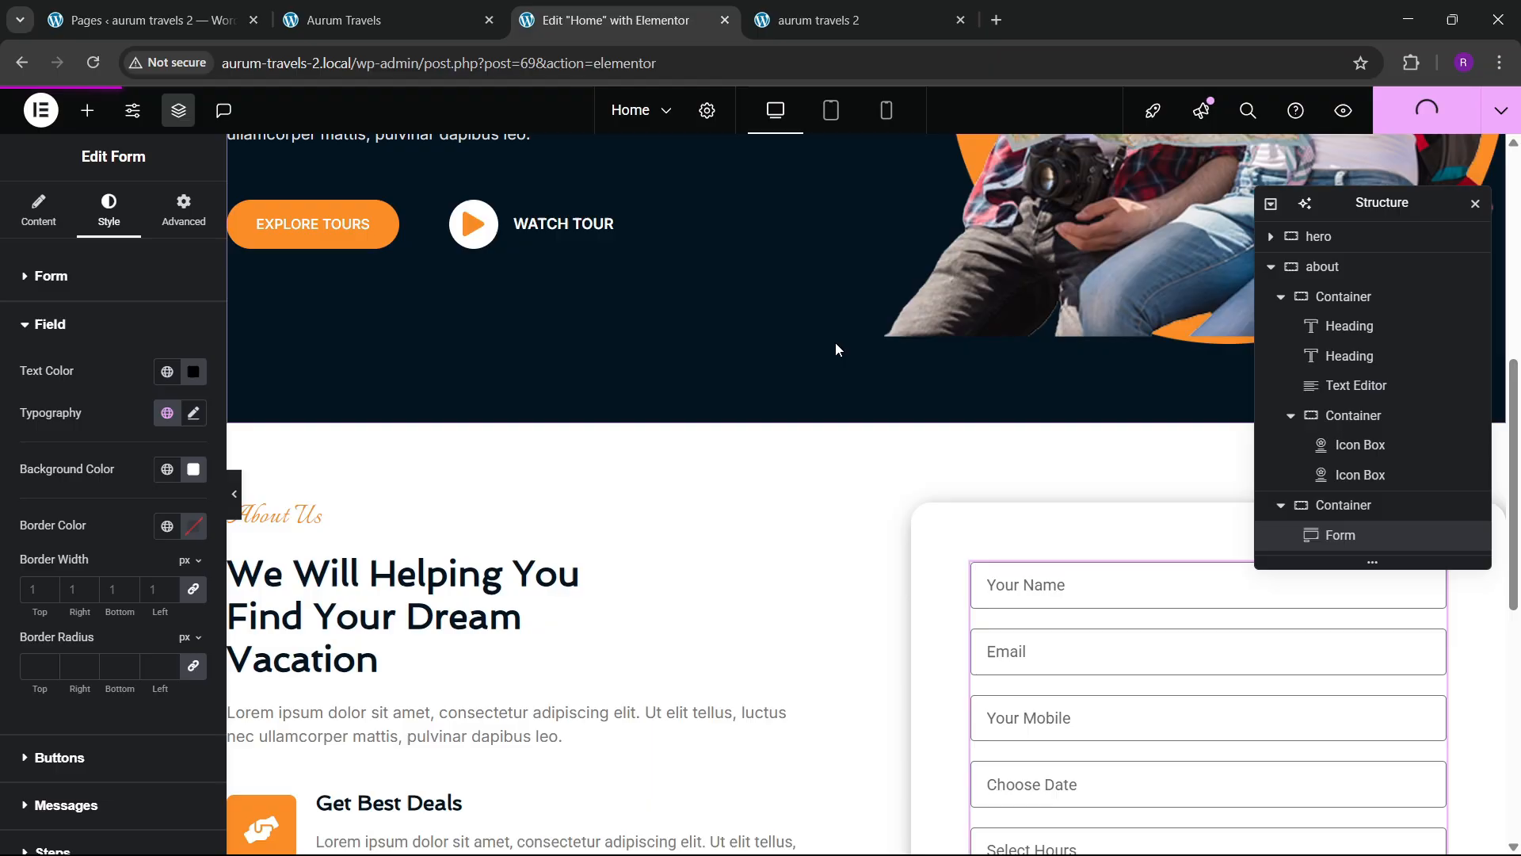
{"action": "left_click", "coordinate": [816, 17]}
{"action": "left_click", "coordinate": [555, 6]}
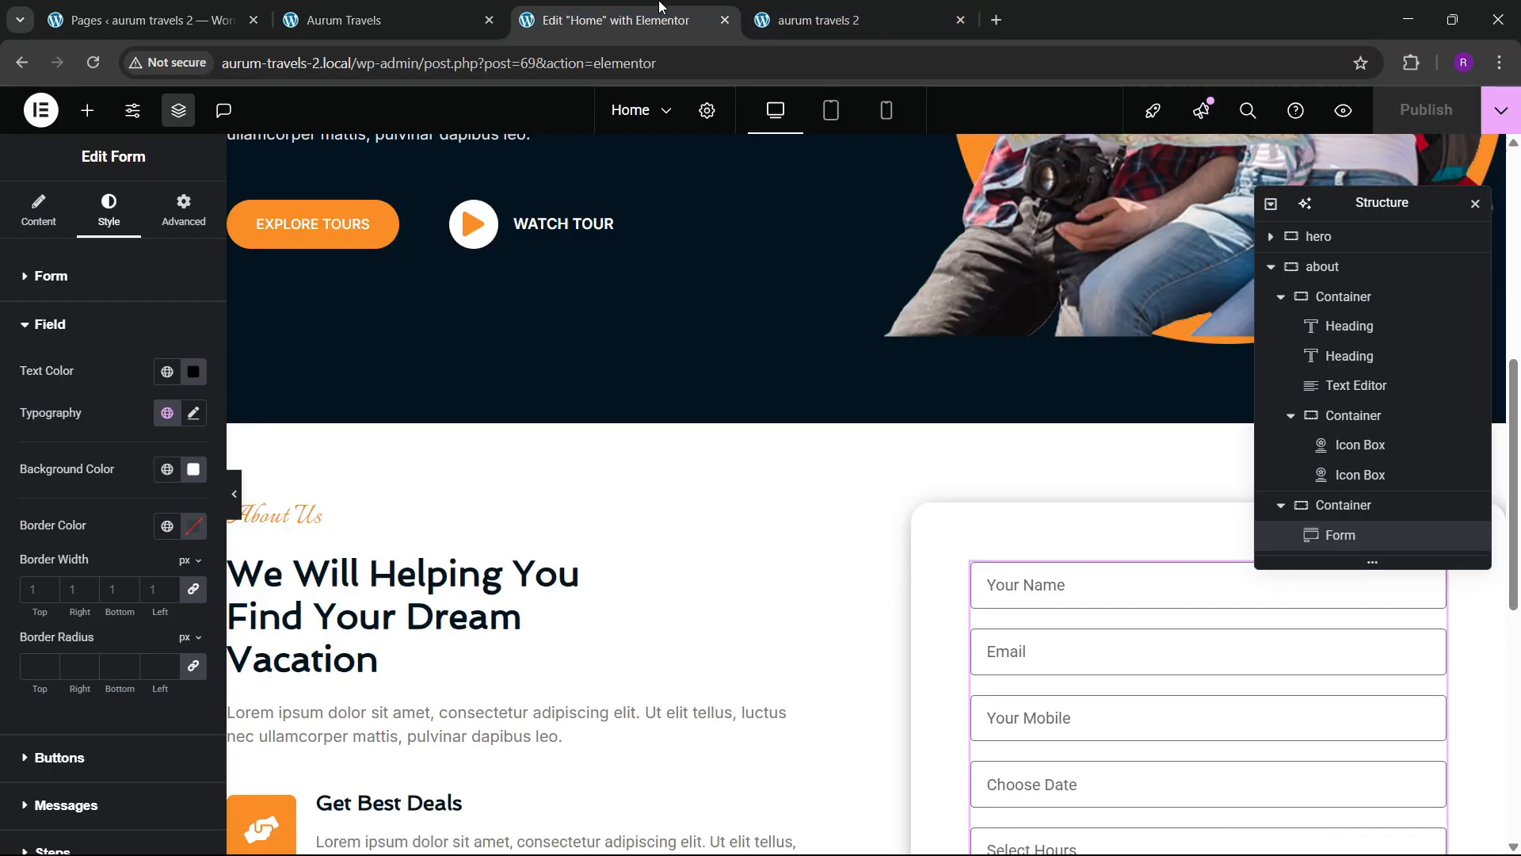
{"action": "left_click", "coordinate": [816, 19]}
{"action": "left_click", "coordinate": [92, 63]}
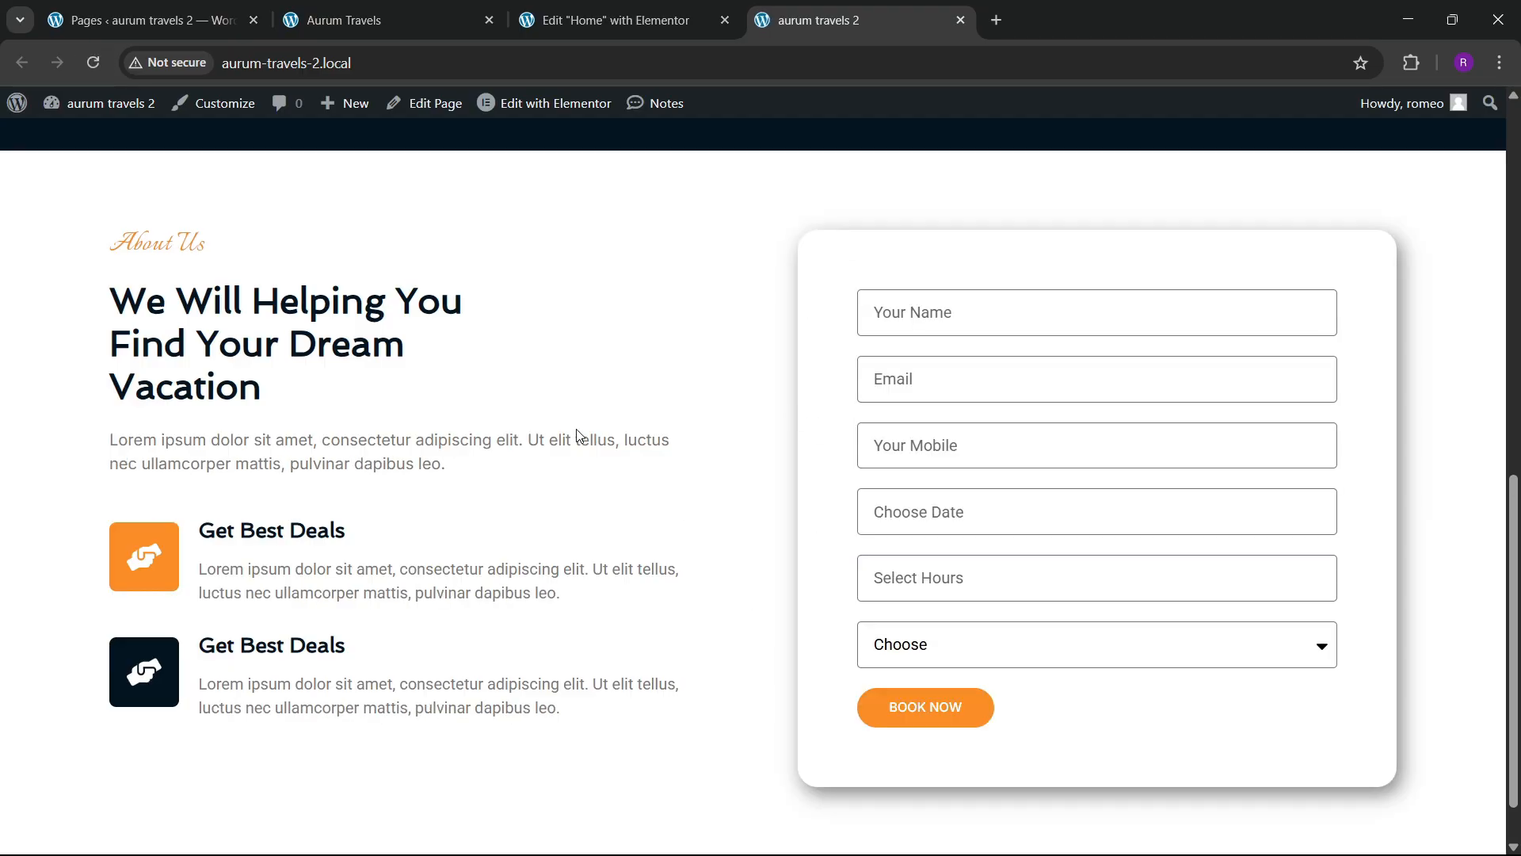
{"action": "left_click", "coordinate": [295, 10]}
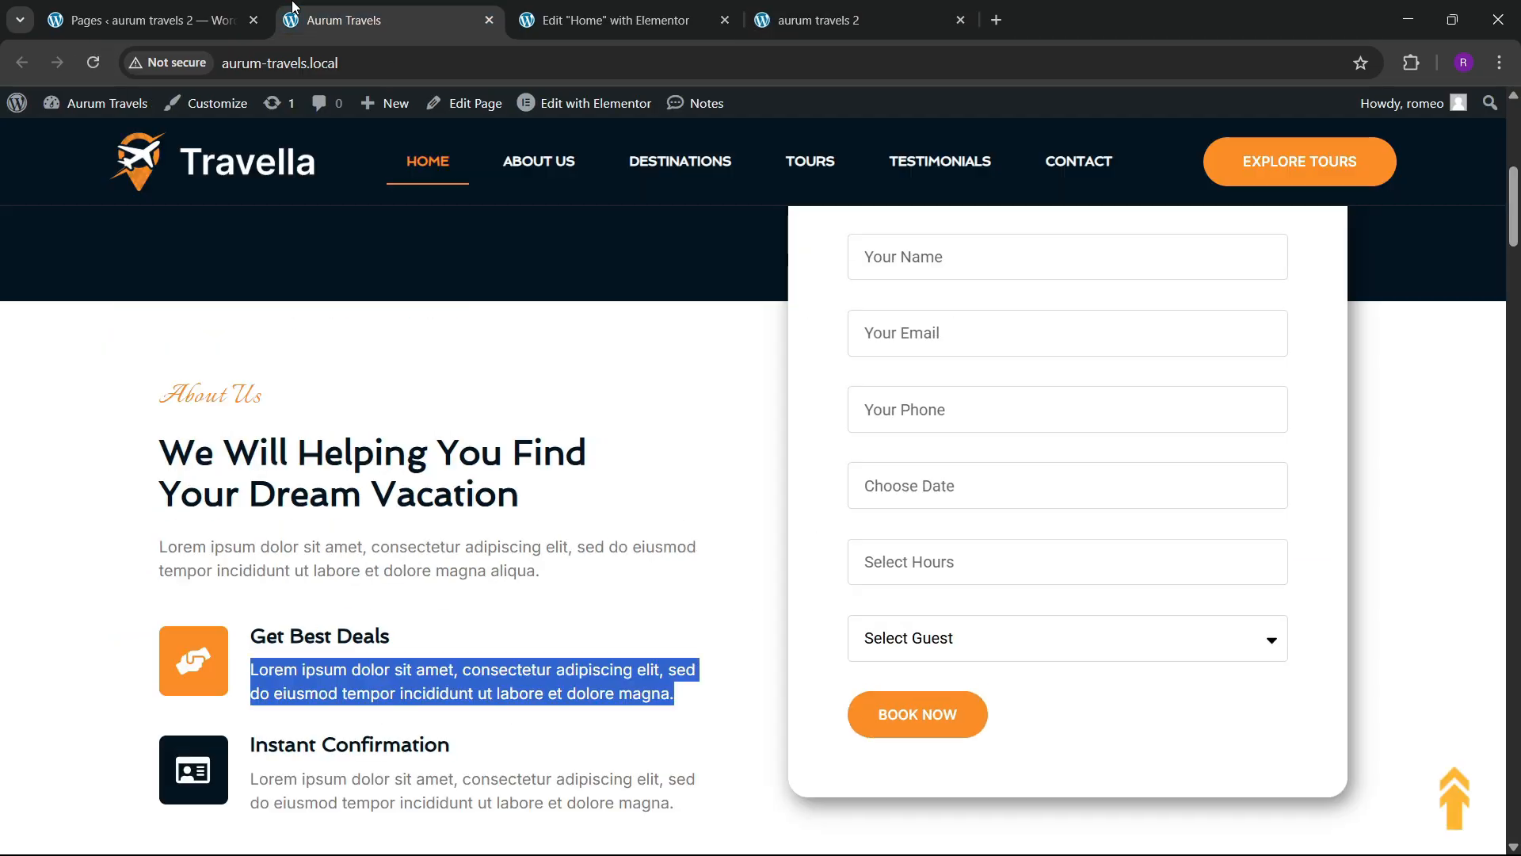
{"action": "left_click", "coordinate": [582, 9]}
{"action": "scroll", "coordinate": [824, 430], "scroll_direction": "up", "scroll_amount": 3}
{"action": "scroll", "coordinate": [824, 430], "scroll_direction": "down", "scroll_amount": 3}
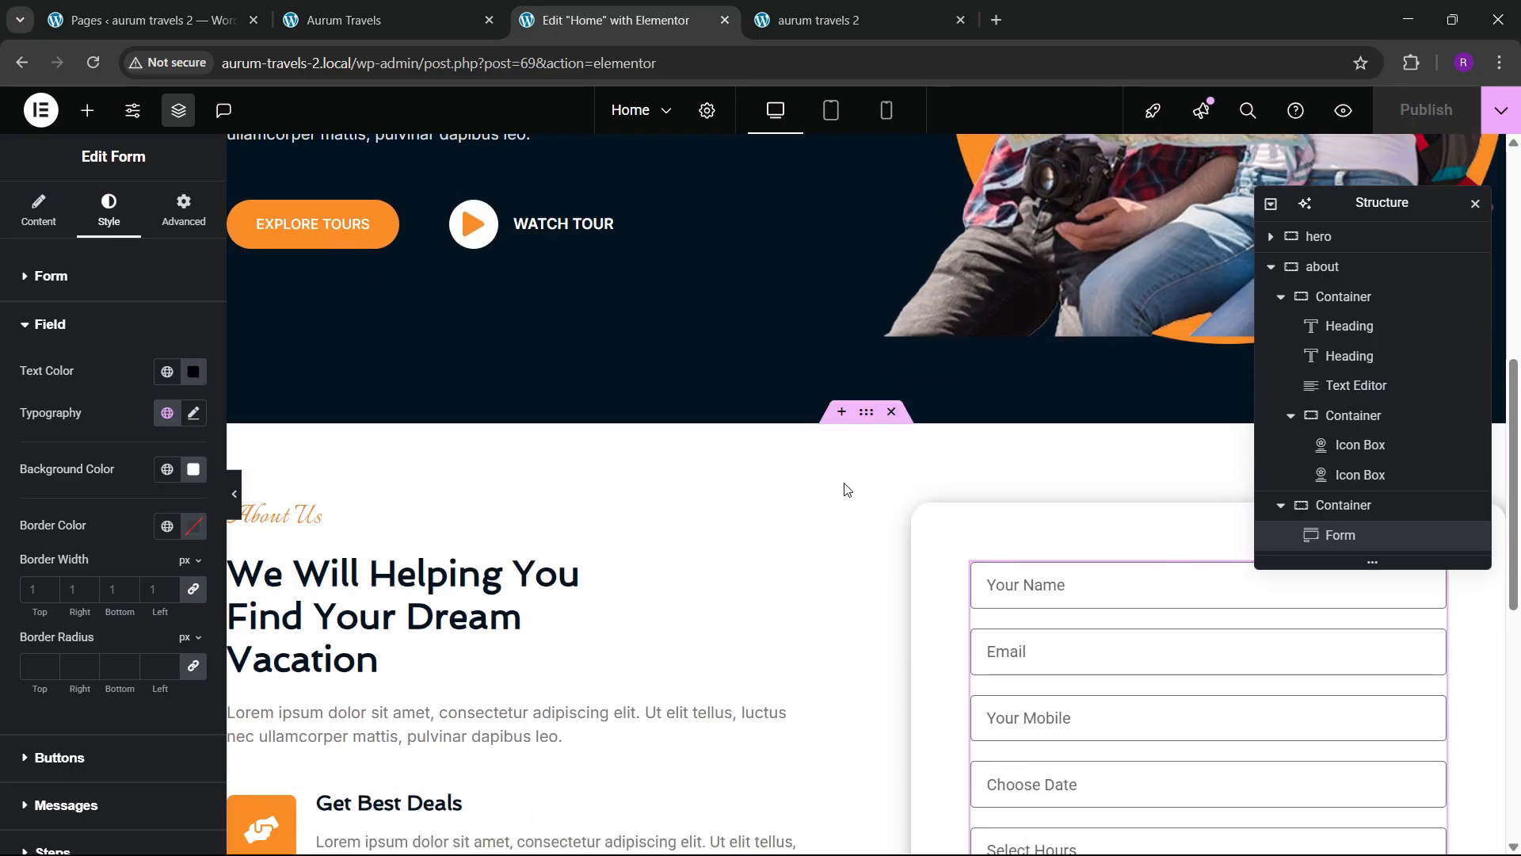
- Change the about container's width from 1300 to 1200 and update the page
{"action": "left_click", "coordinate": [866, 411]}
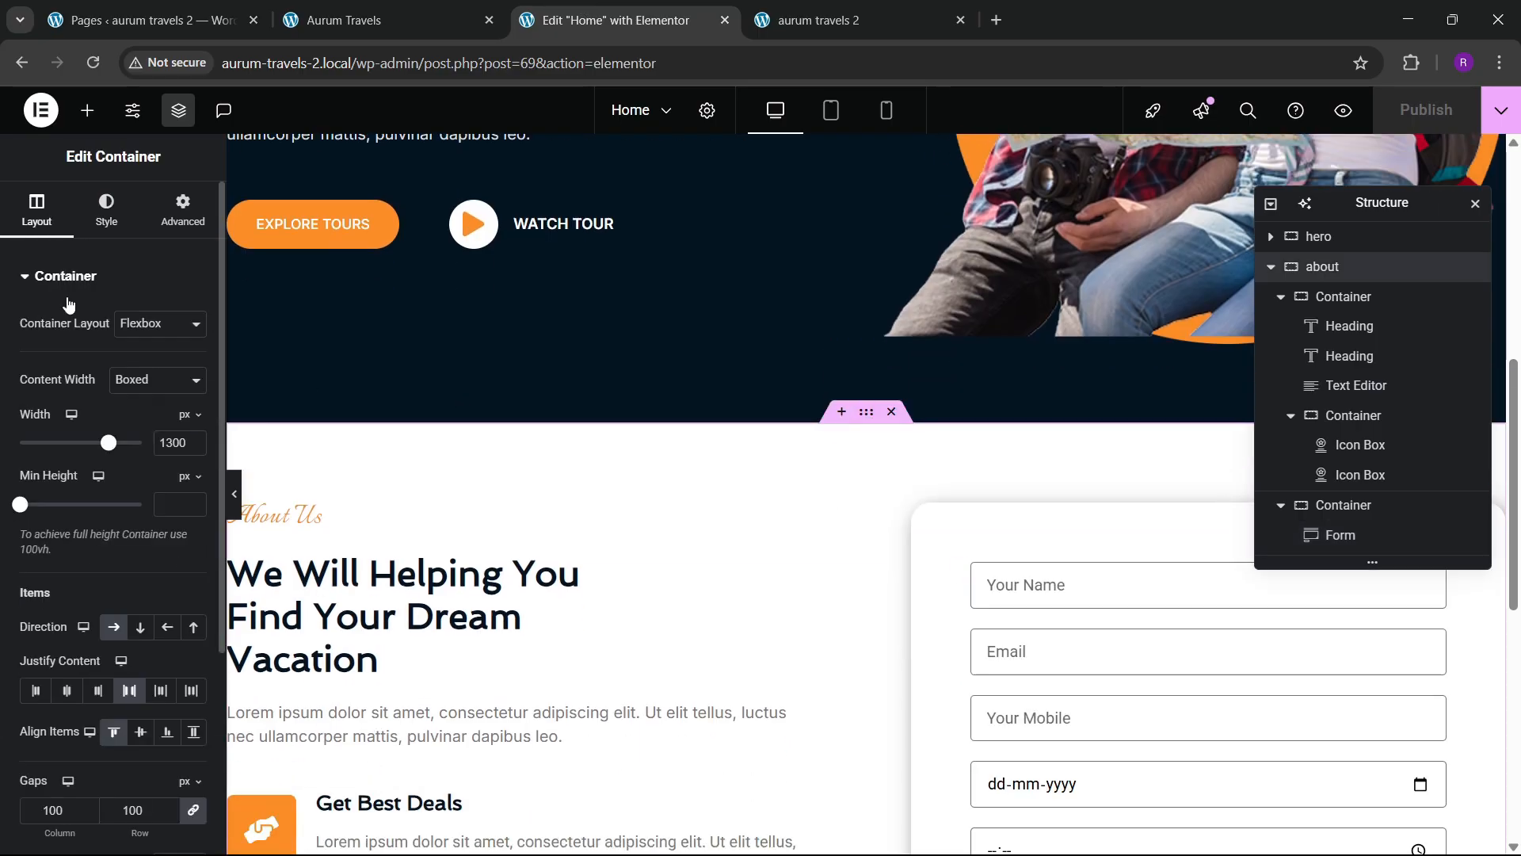
{"action": "left_click", "coordinate": [166, 441]}
{"action": "key", "text": "BackSpace"}
{"action": "type", "text": "2"}
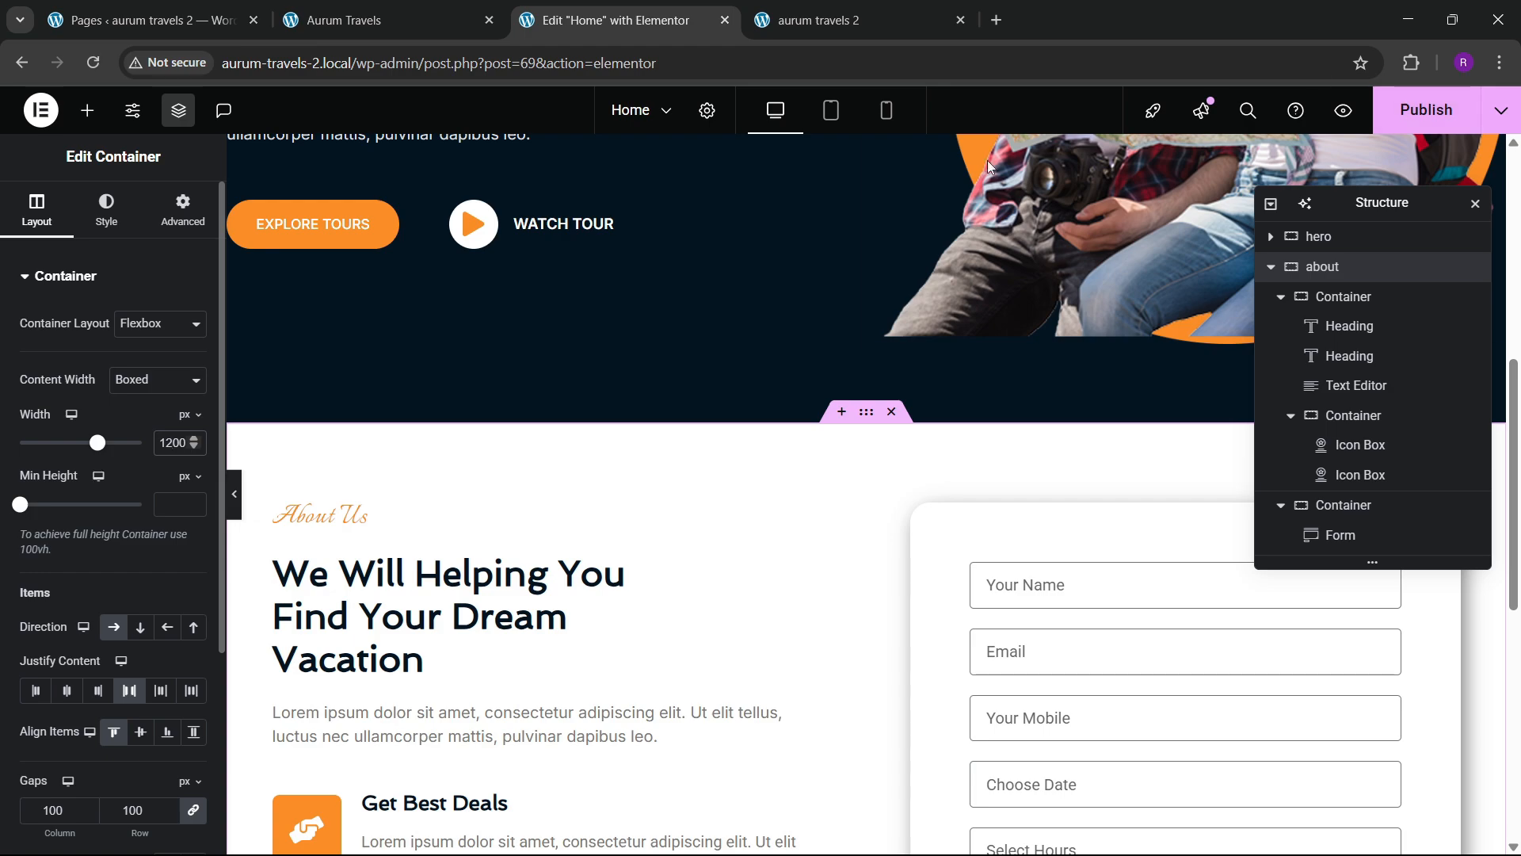
{"action": "left_click", "coordinate": [1426, 110]}
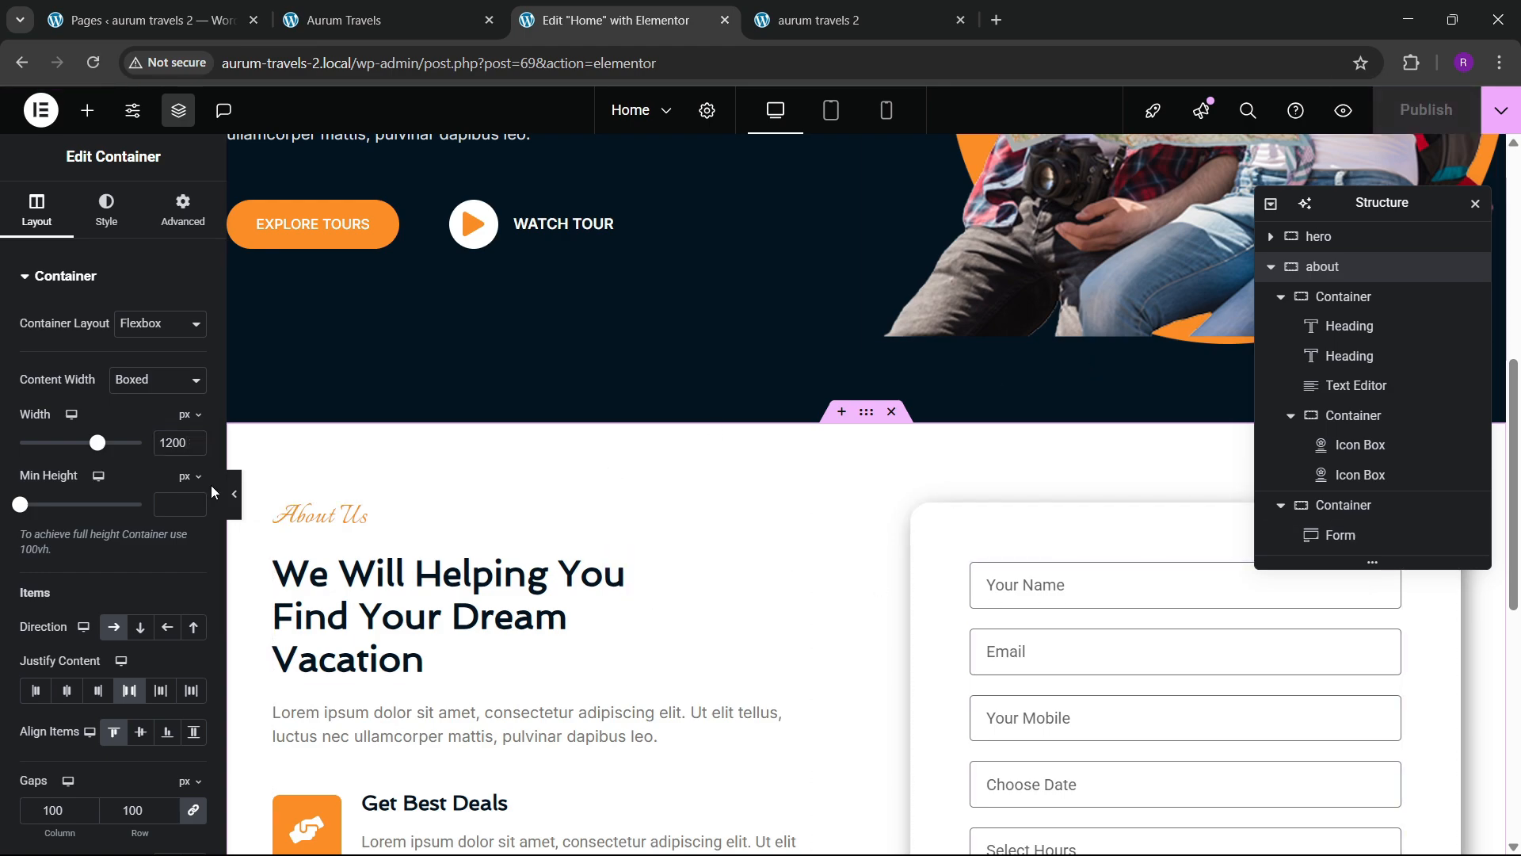
{"action": "left_click", "coordinate": [183, 229]}
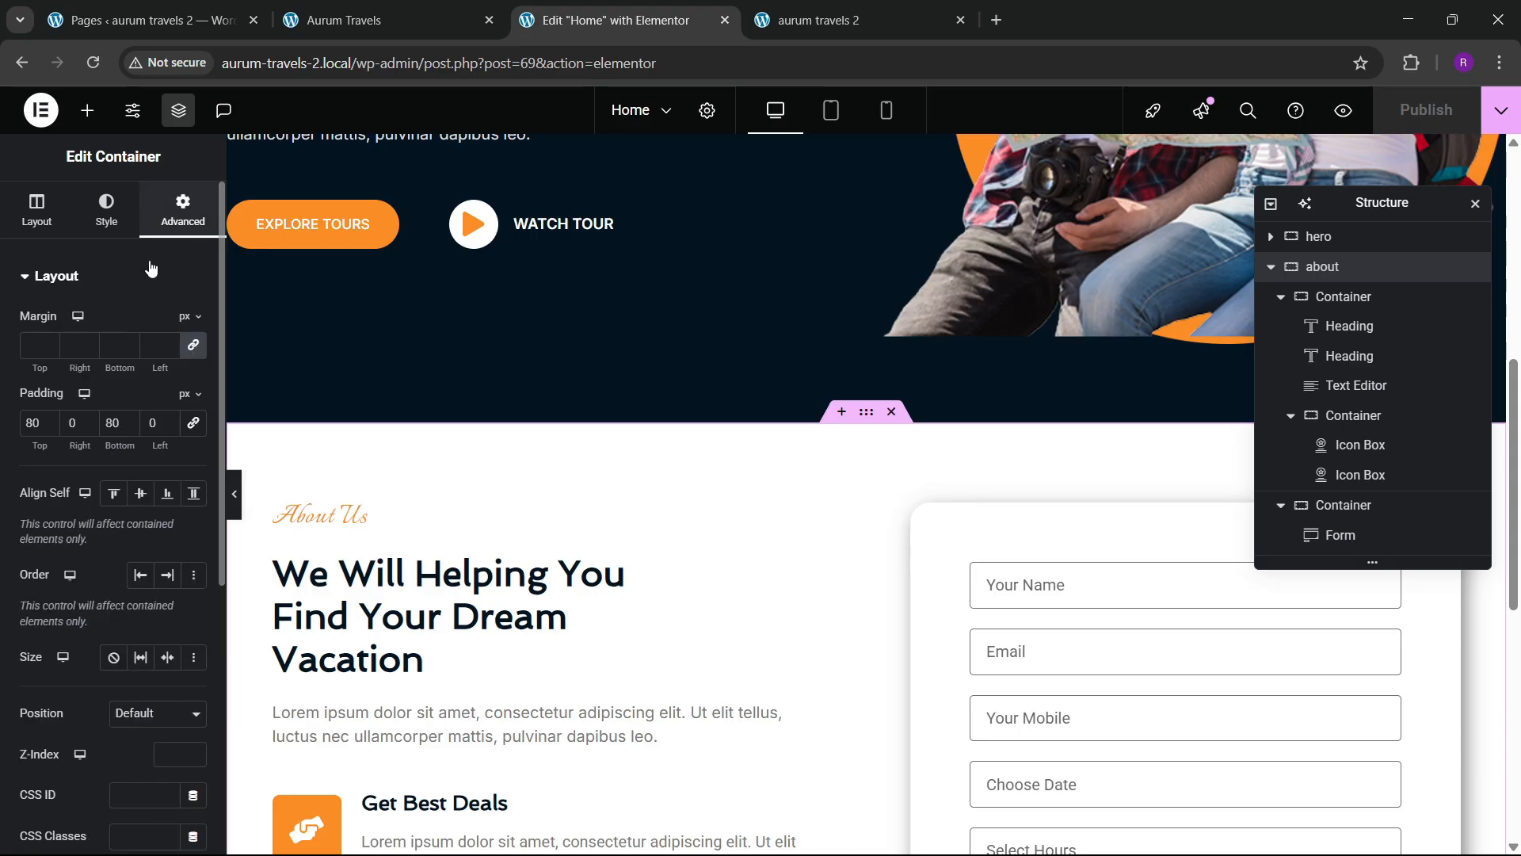
- Give the form container a negative top margin in em (-11em) so it overlaps the hero
{"action": "left_click", "coordinate": [1361, 420]}
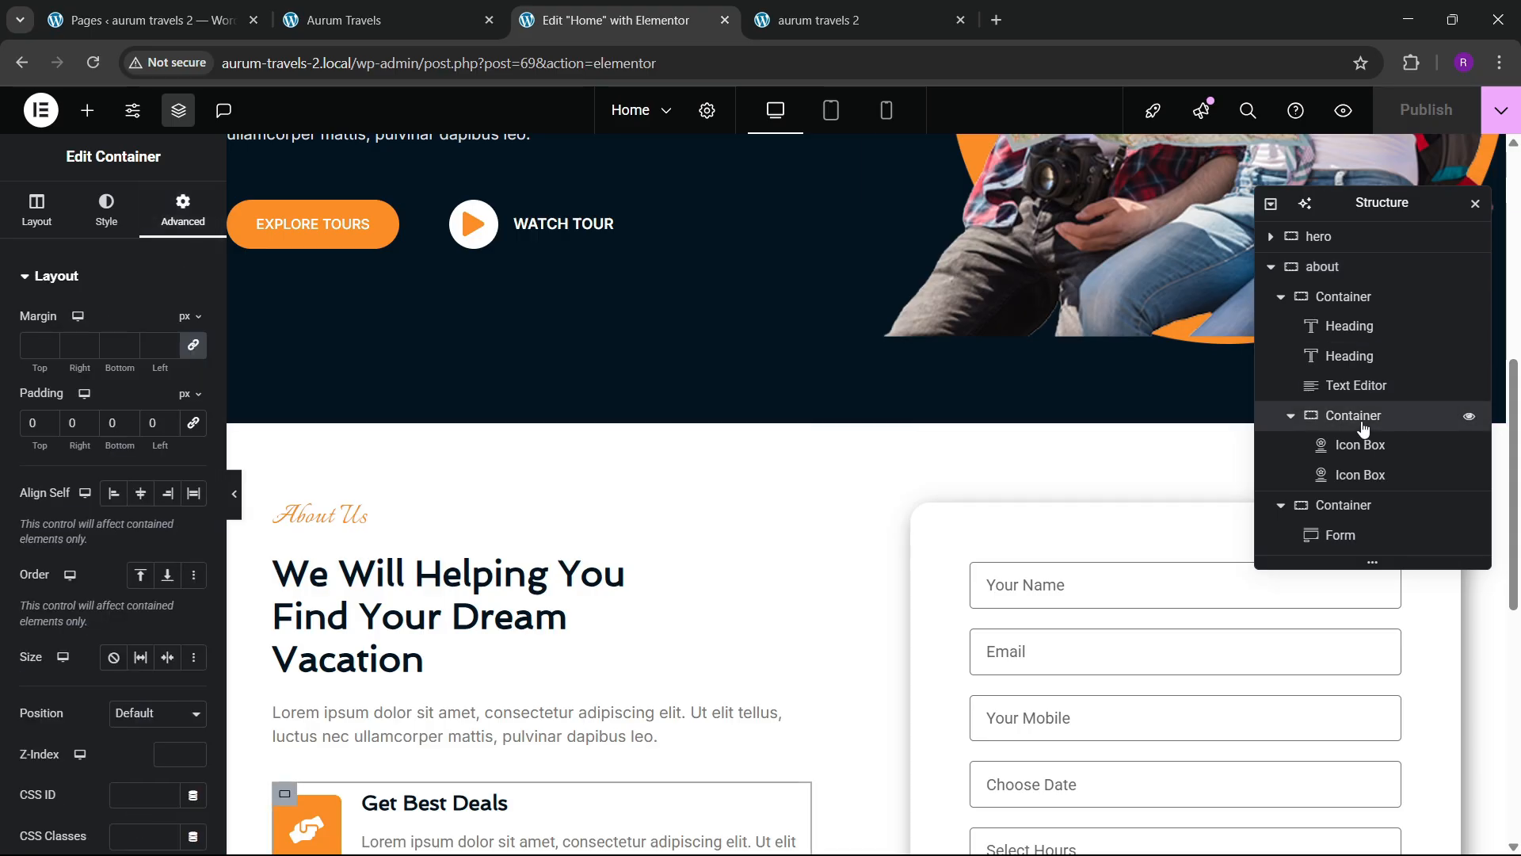
{"action": "left_click", "coordinate": [923, 515]}
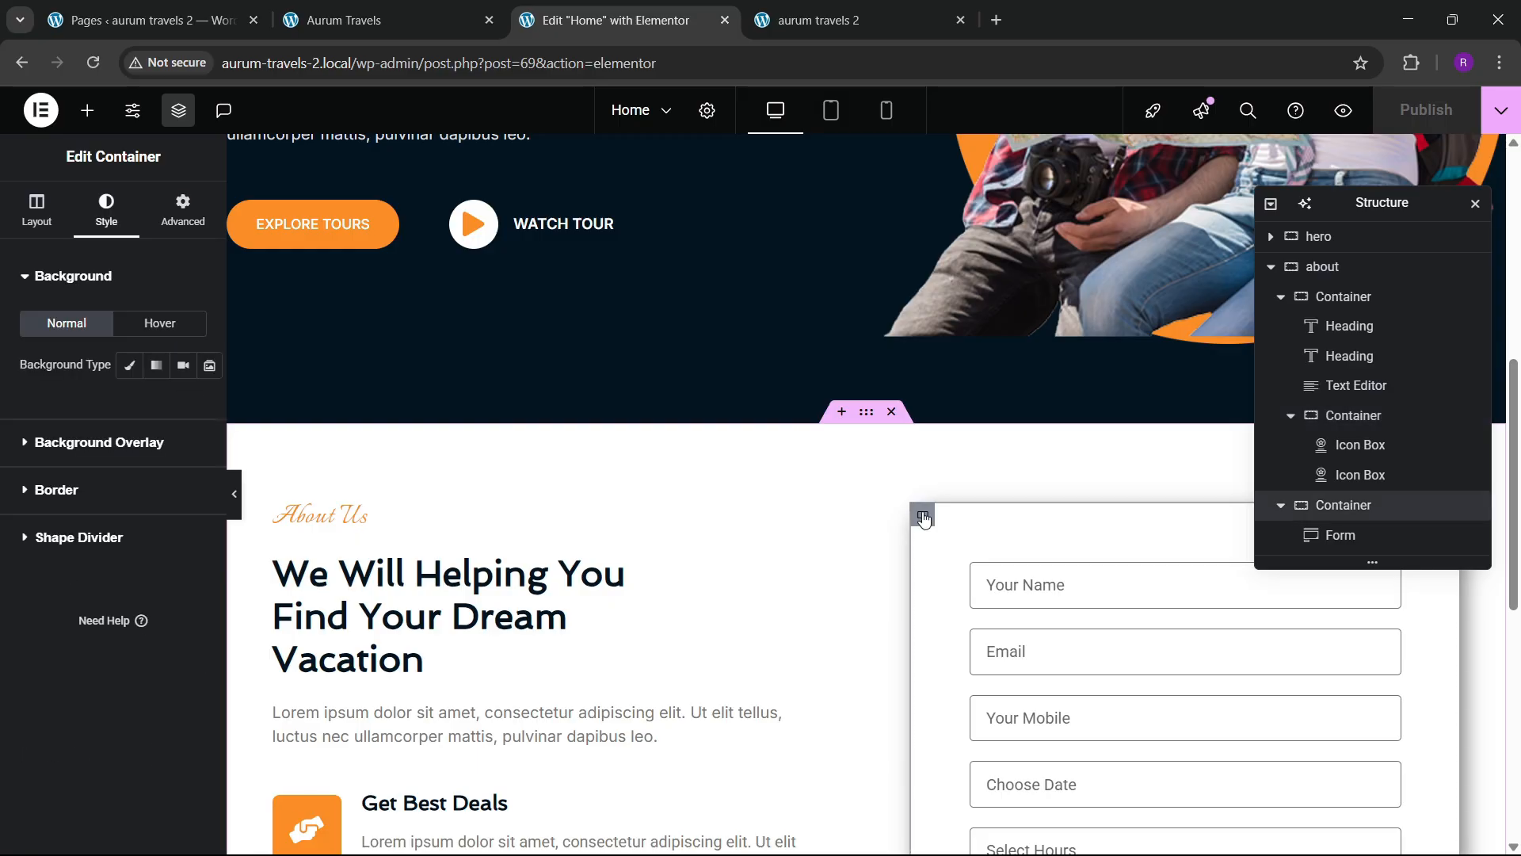
{"action": "left_click", "coordinate": [194, 218]}
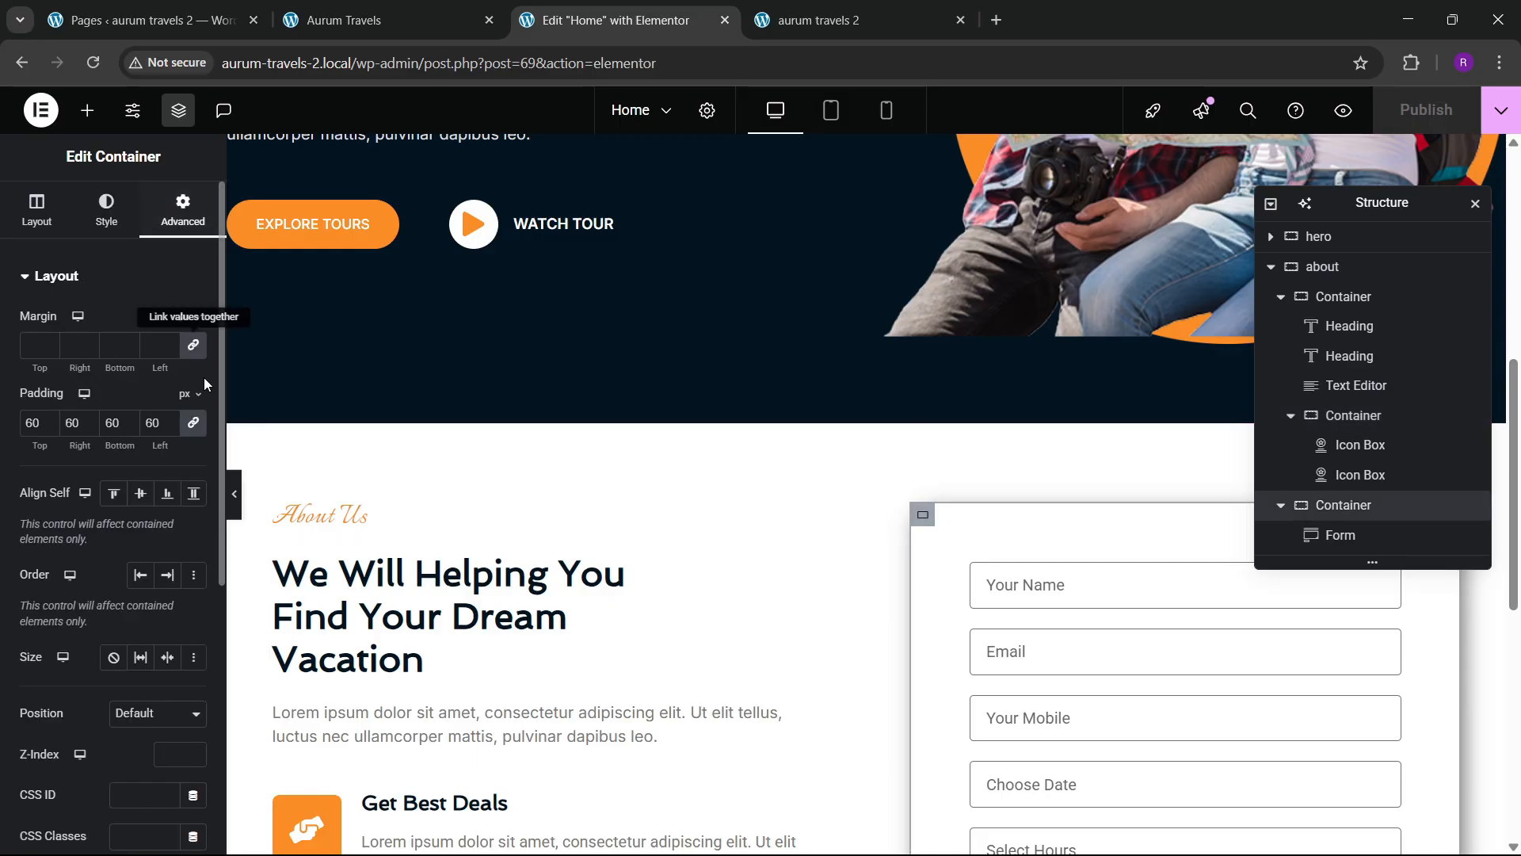
{"action": "left_click", "coordinate": [190, 374]}
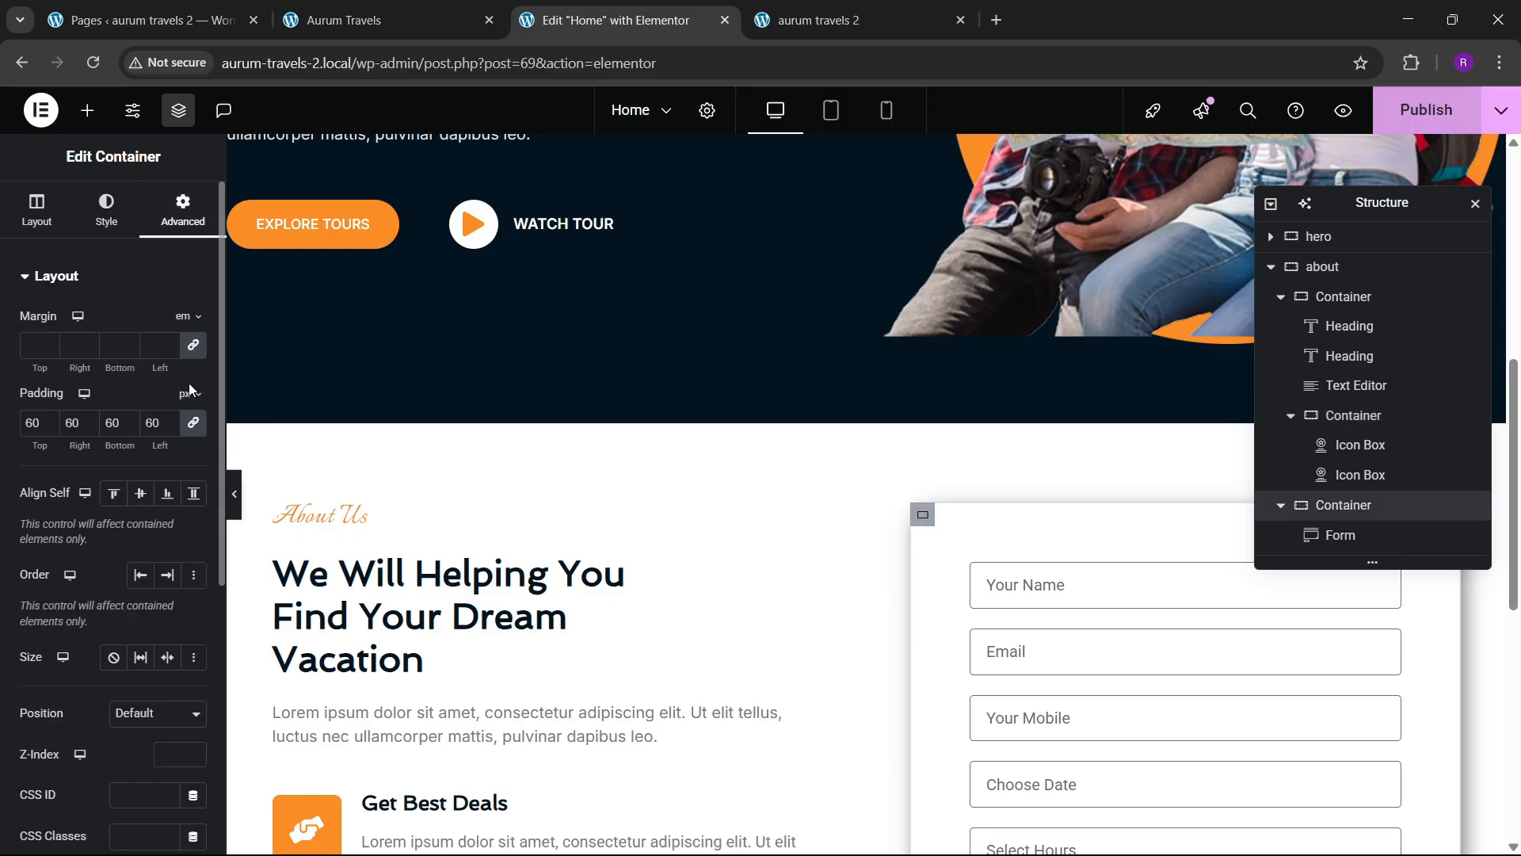
{"action": "left_click", "coordinate": [49, 351]}
{"action": "left_click", "coordinate": [49, 350]}
{"action": "left_click", "coordinate": [49, 350]}
{"action": "left_click", "coordinate": [49, 351]}
{"action": "left_click", "coordinate": [49, 350]}
{"action": "left_click", "coordinate": [50, 350]}
{"action": "left_click", "coordinate": [49, 350]}
{"action": "left_click", "coordinate": [49, 350]}
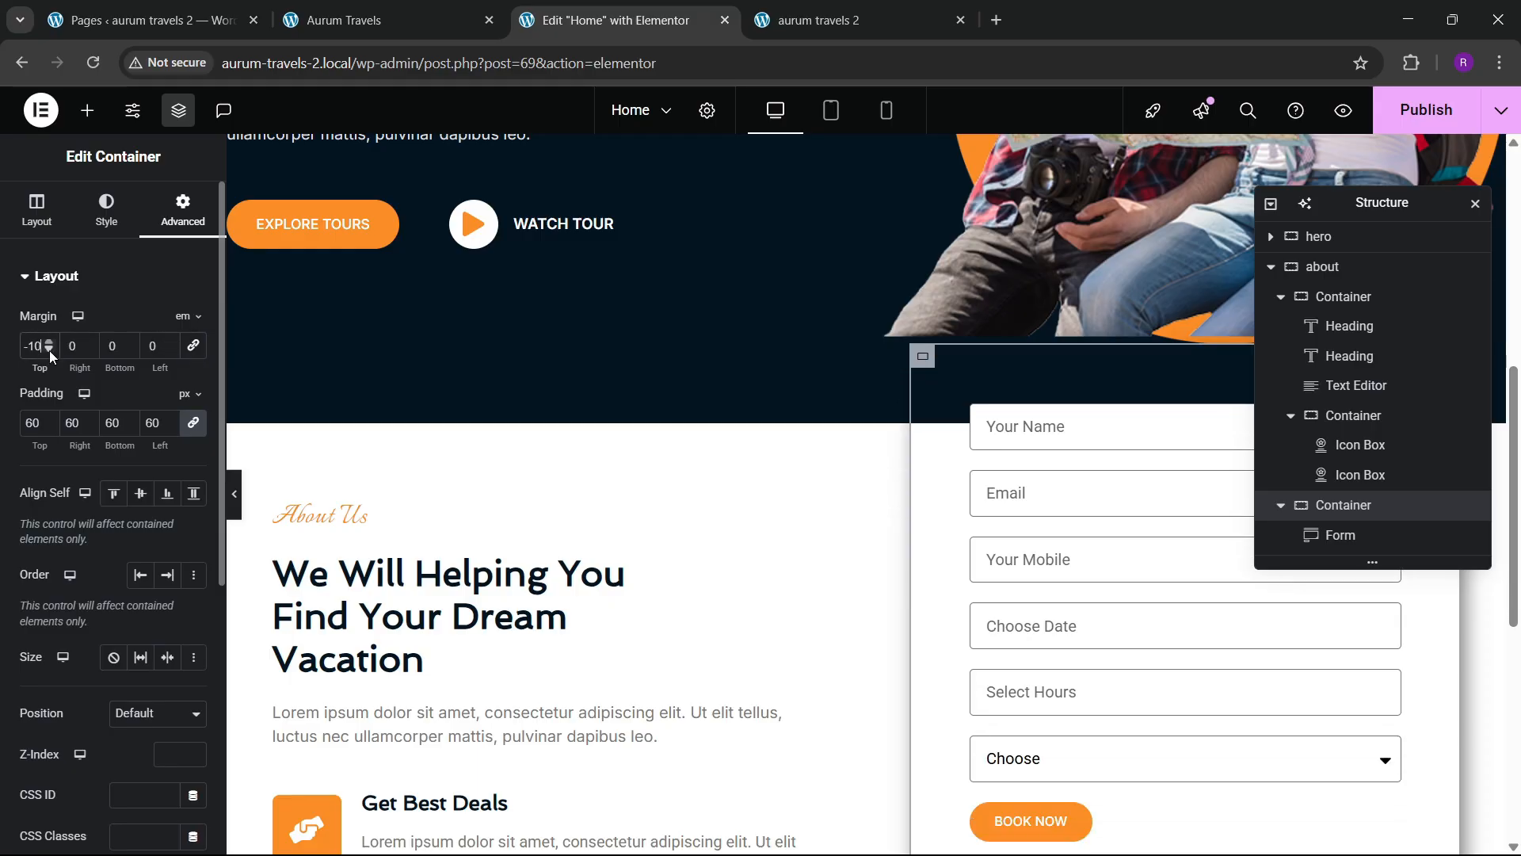
{"action": "left_click", "coordinate": [49, 350]}
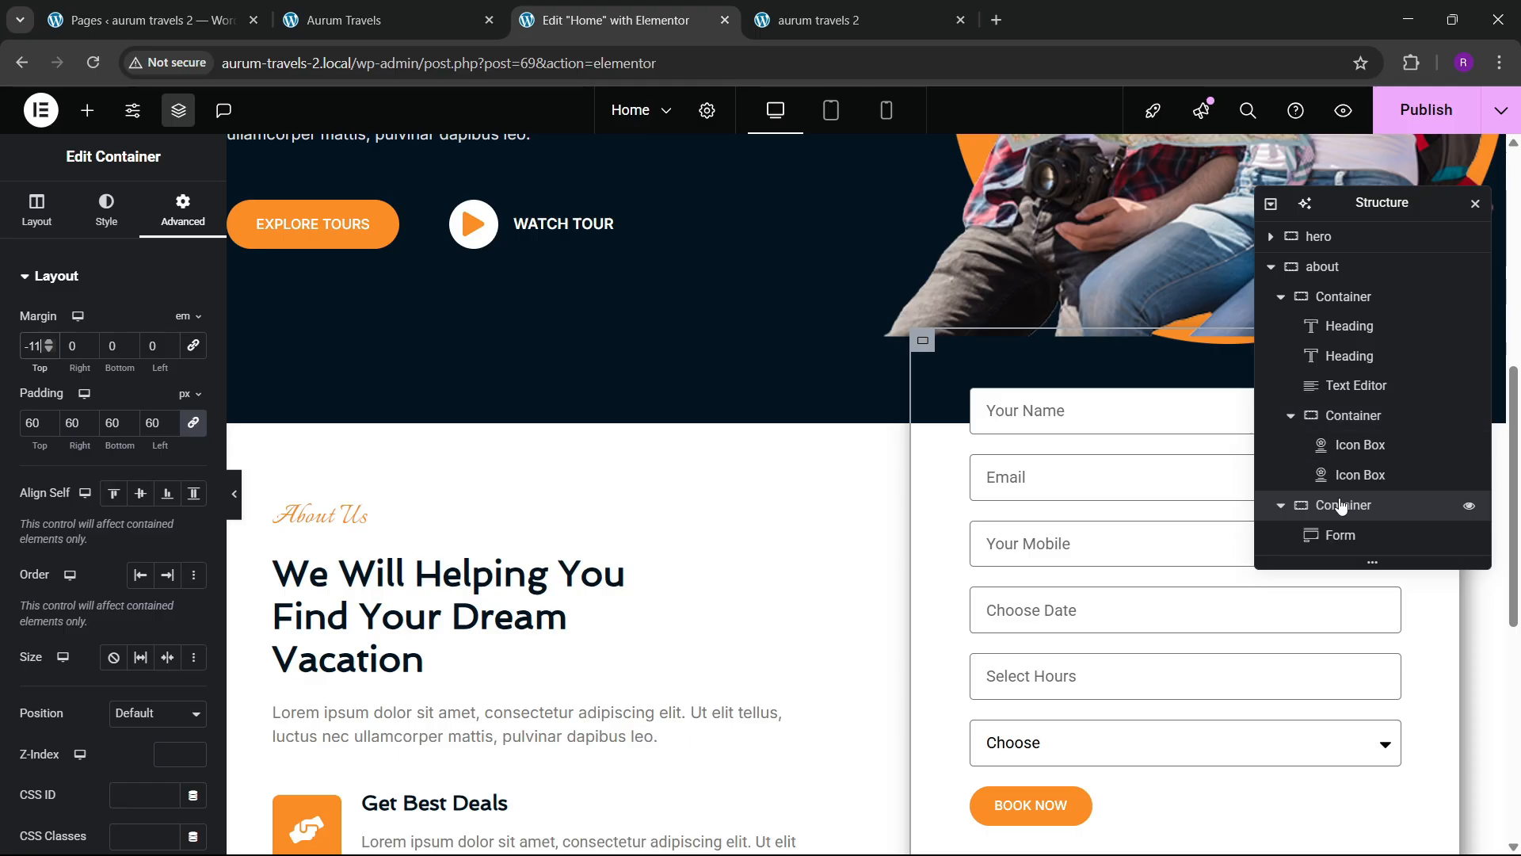
- Set the form container's background to Classic with white colour
{"action": "left_click", "coordinate": [106, 207]}
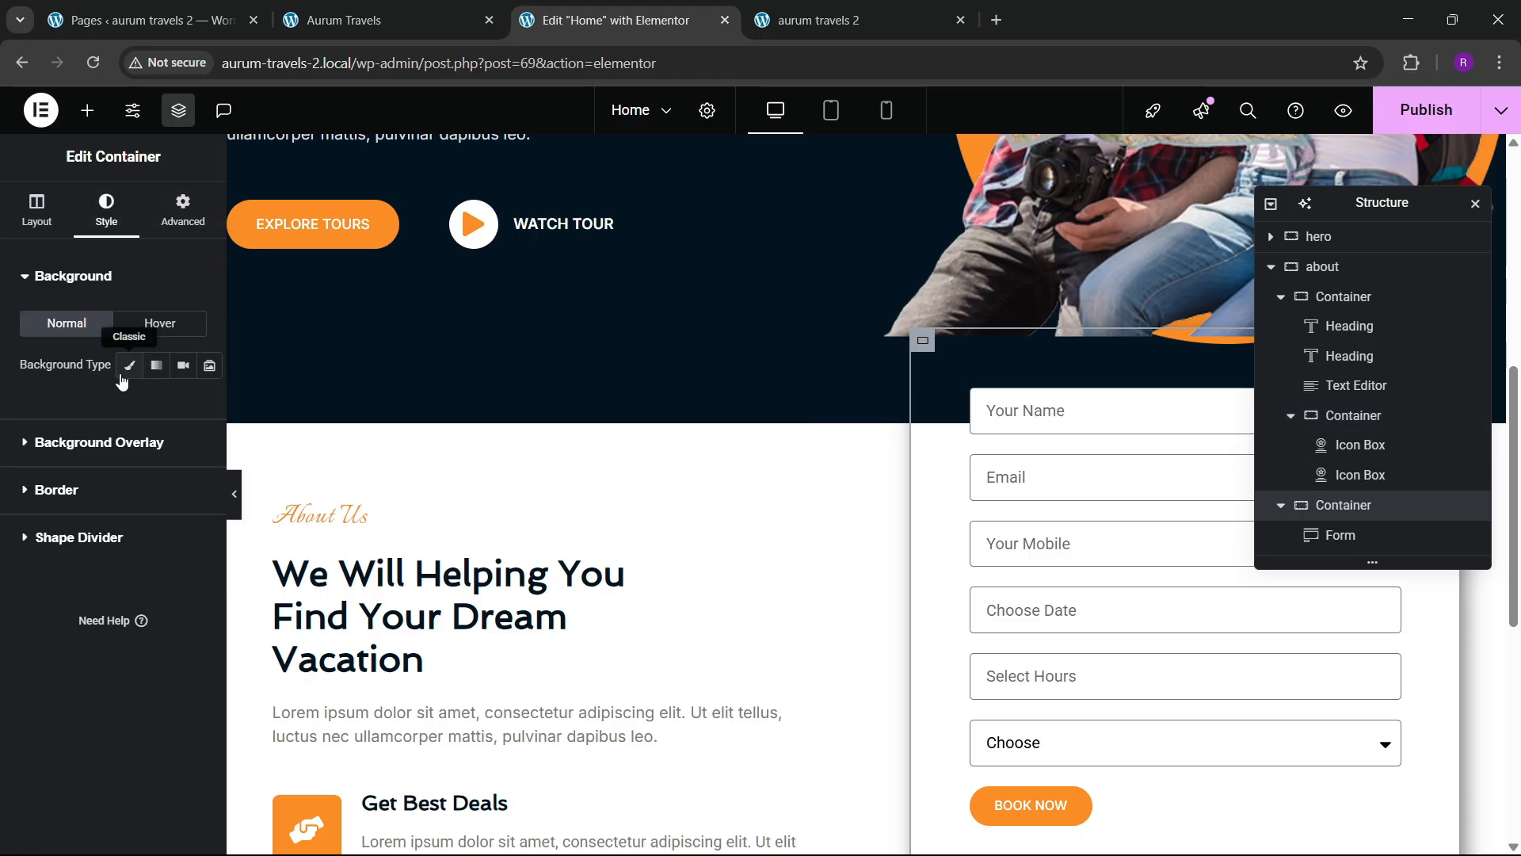
{"action": "left_click", "coordinate": [128, 368]}
{"action": "left_click", "coordinate": [193, 408]}
{"action": "left_click_drag", "start_coordinate": [180, 518], "coordinate": [65, 407]}
{"action": "left_click", "coordinate": [64, 407]}
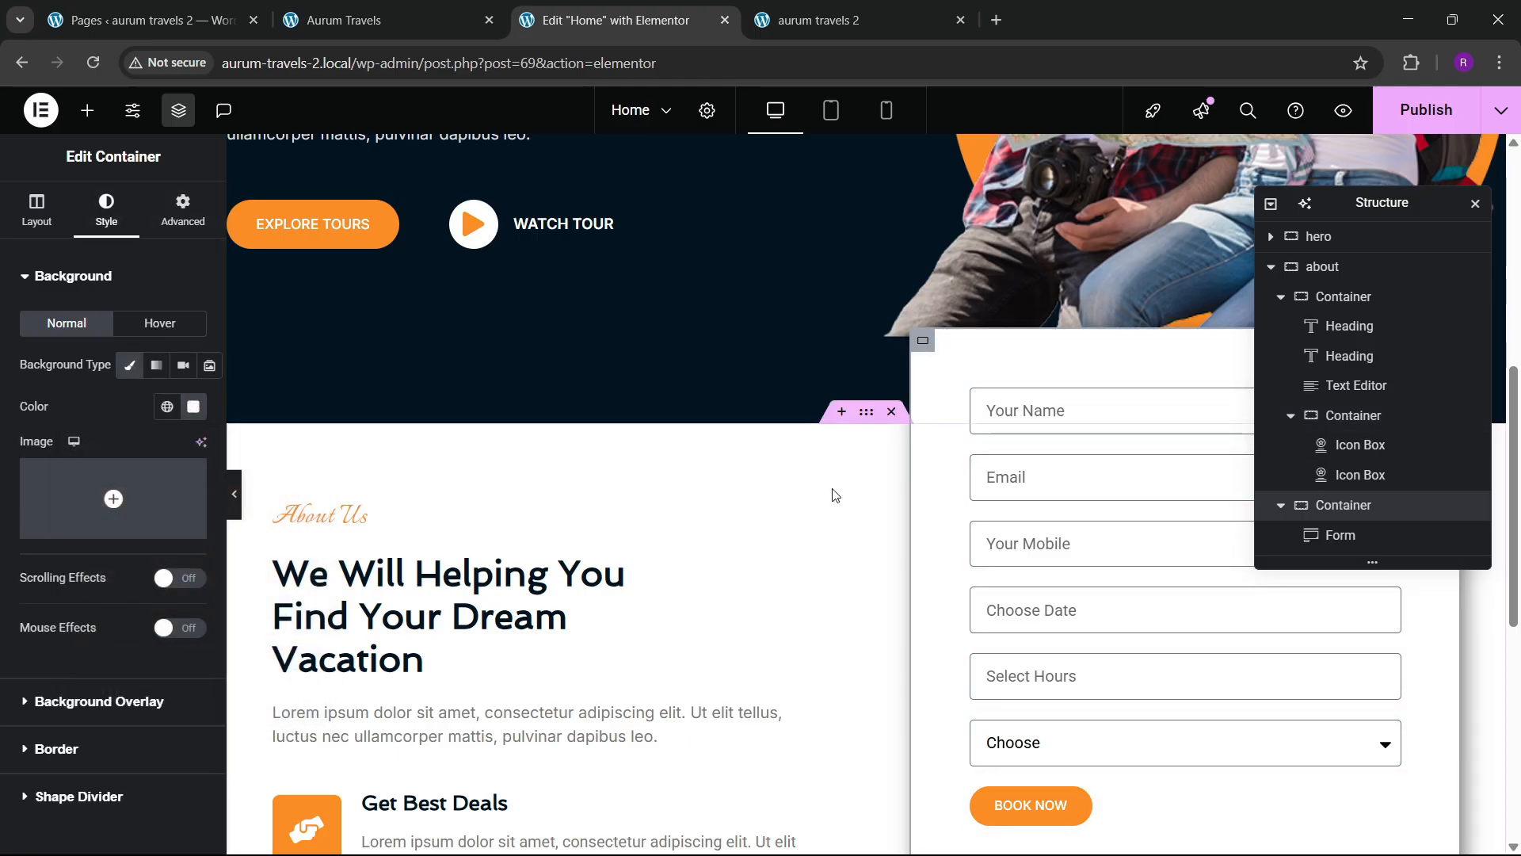
{"action": "scroll", "coordinate": [833, 496], "scroll_direction": "down", "scroll_amount": 4}
{"action": "scroll", "coordinate": [796, 483], "scroll_direction": "up", "scroll_amount": 3}
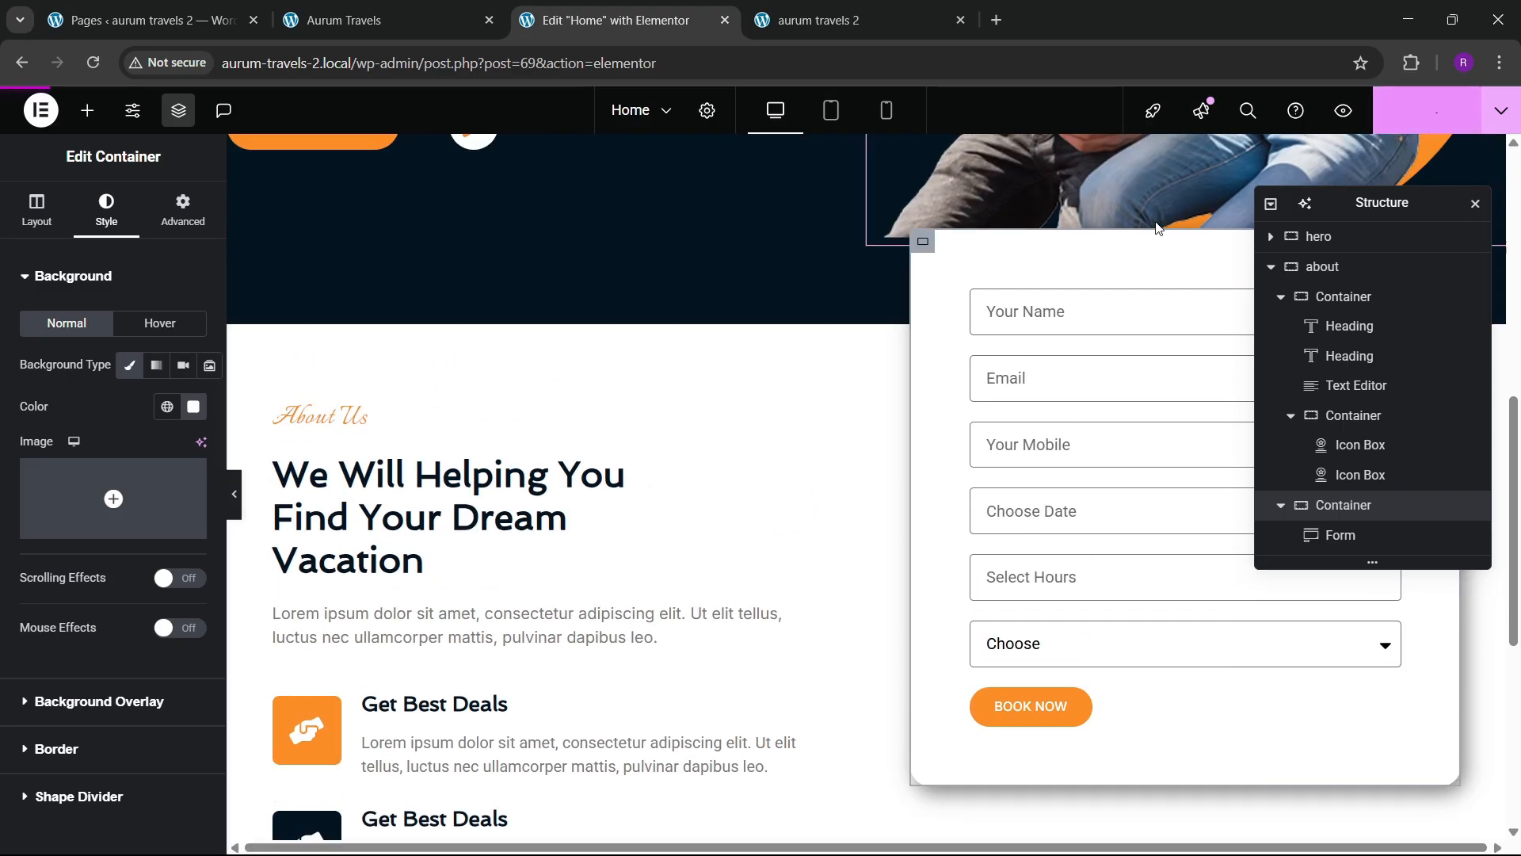
{"action": "left_click", "coordinate": [778, 8]}
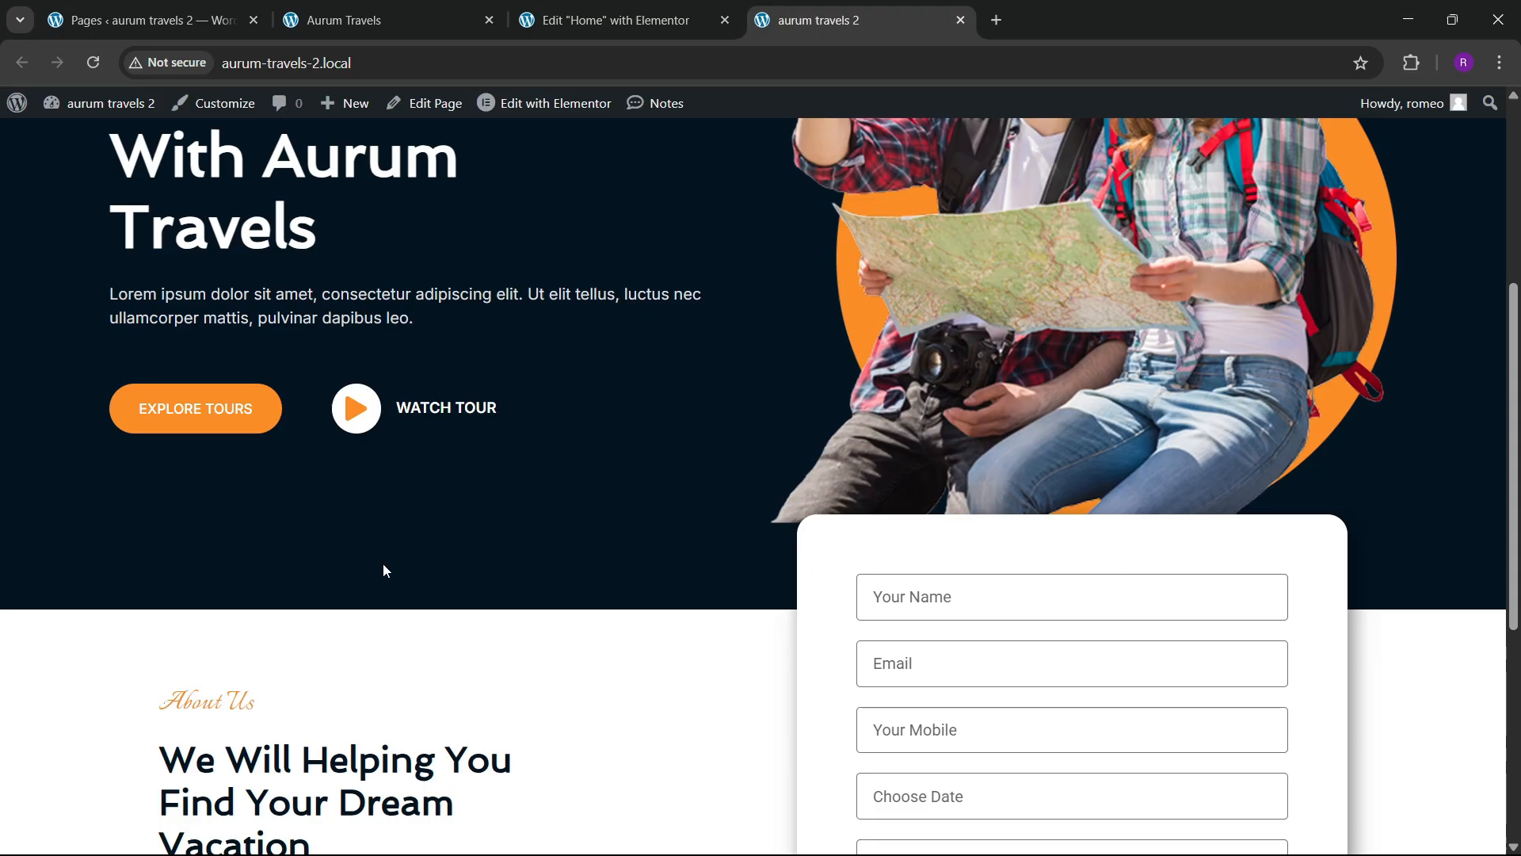
{"action": "scroll", "coordinate": [384, 569], "scroll_direction": "down", "scroll_amount": 5}
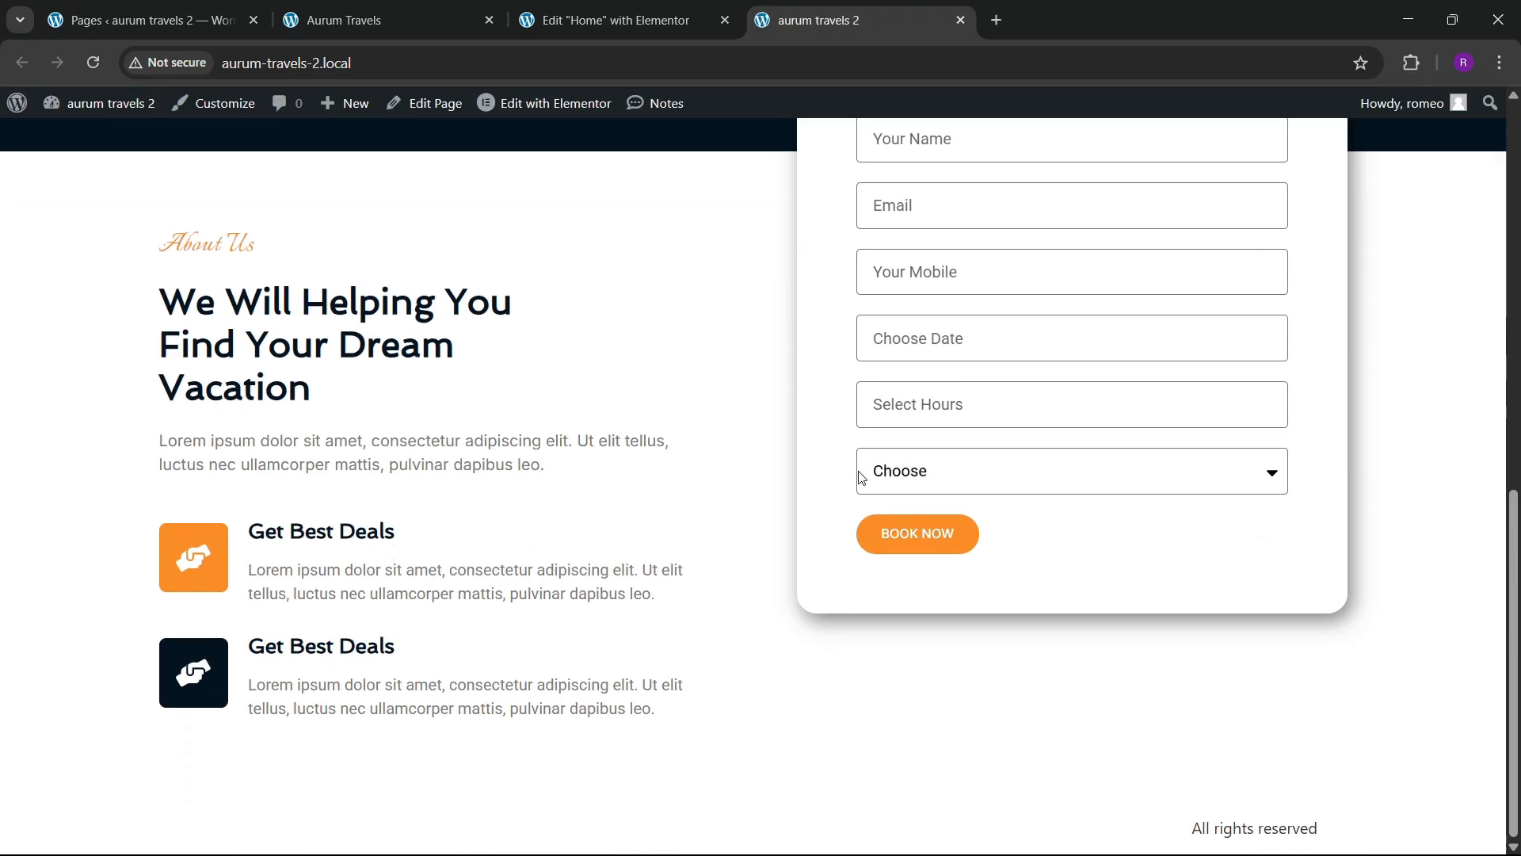
{"action": "left_click", "coordinate": [928, 474]}
{"action": "scroll", "coordinate": [923, 472], "scroll_direction": "up", "scroll_amount": 7}
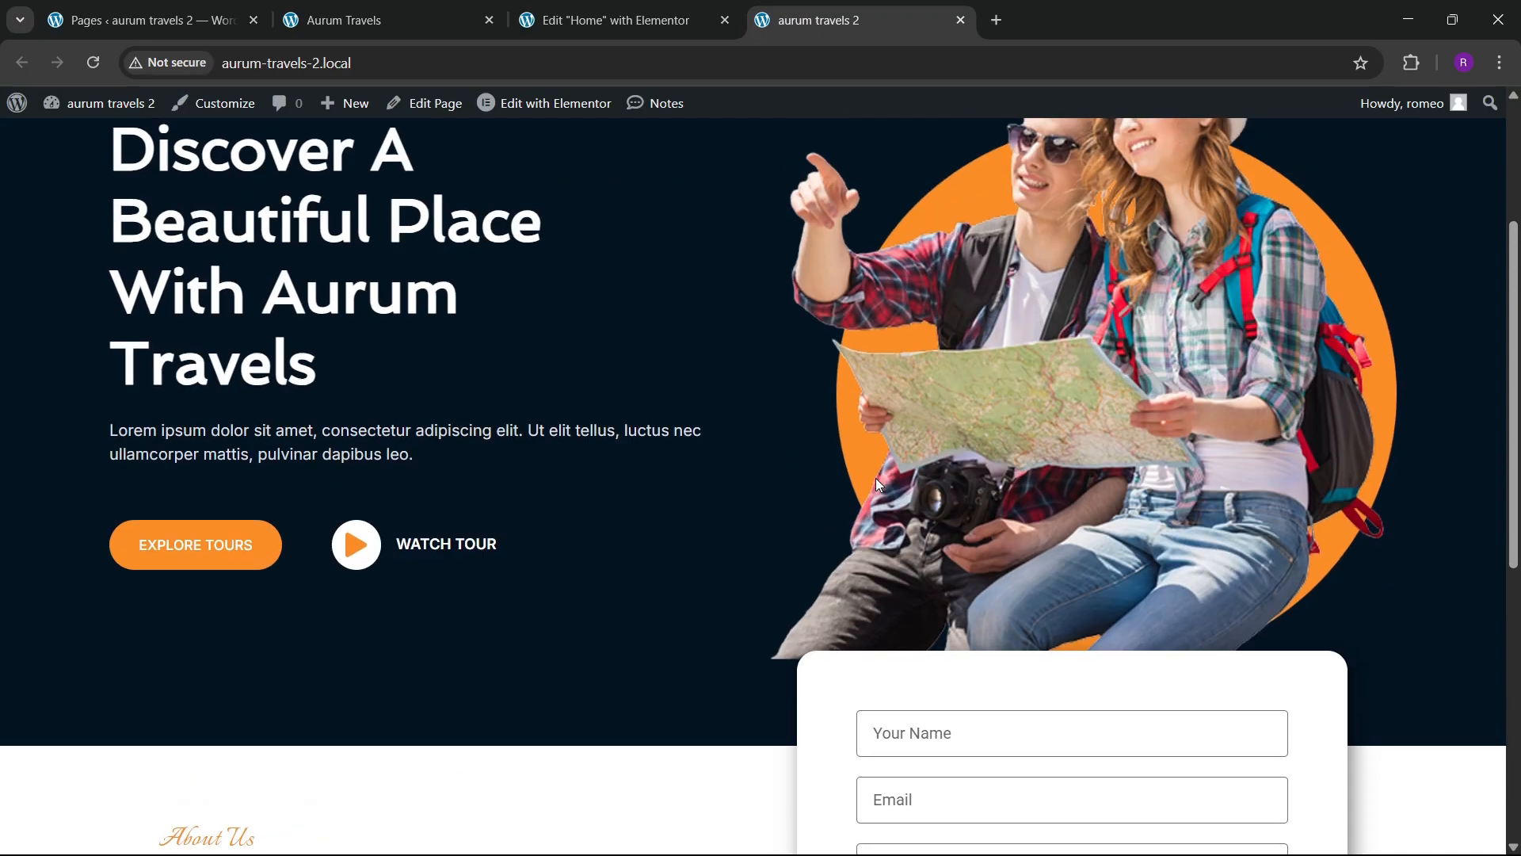
{"action": "scroll", "coordinate": [679, 423], "scroll_direction": "down", "scroll_amount": 7}
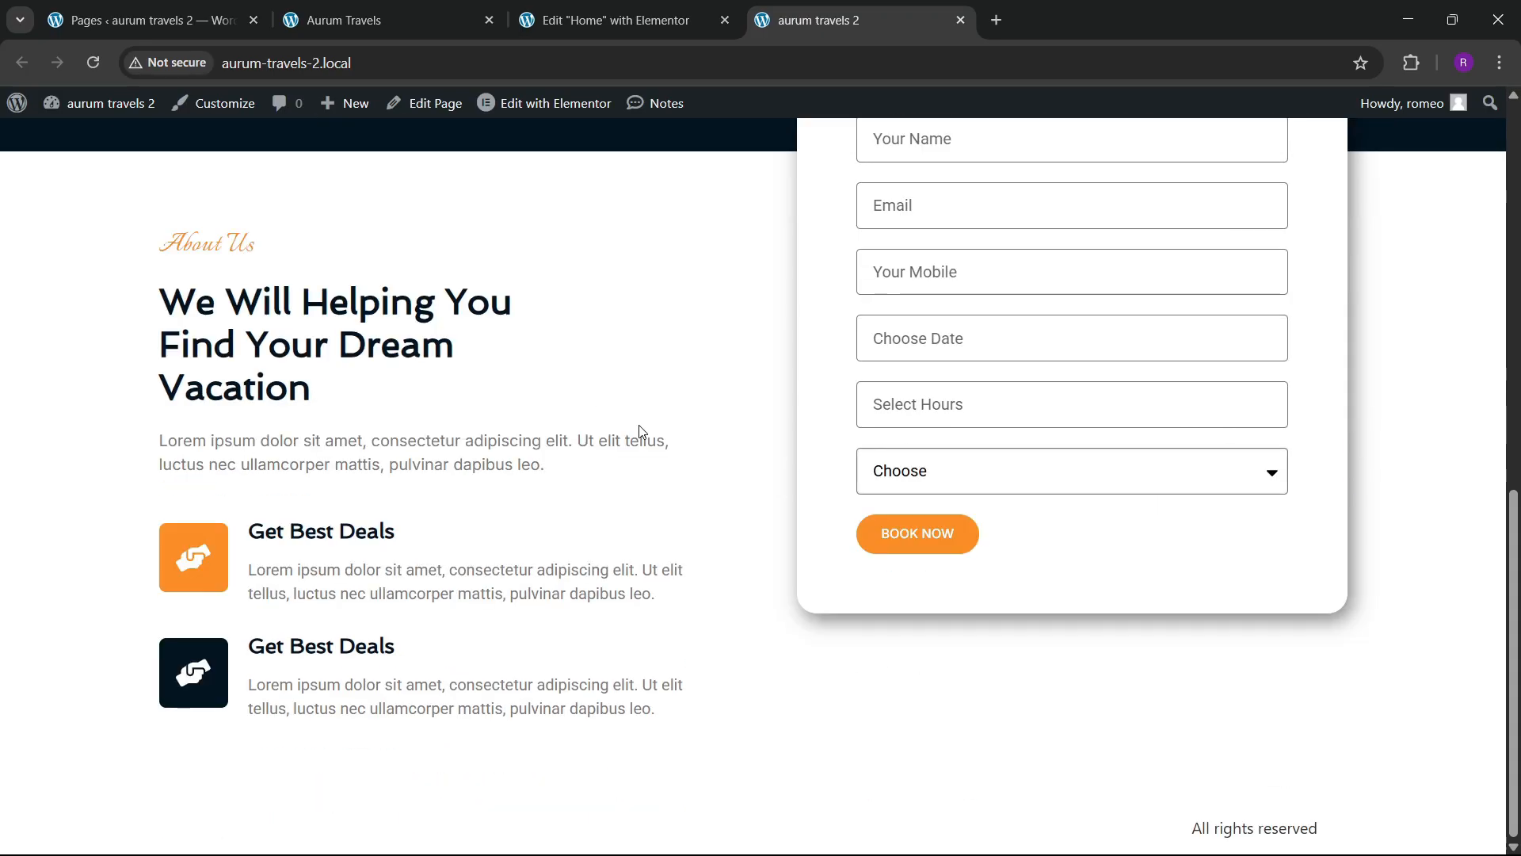
{"action": "key", "text": "ctrl+shift+Tab"}
{"action": "key", "text": "ctrl+shift+Tab"}
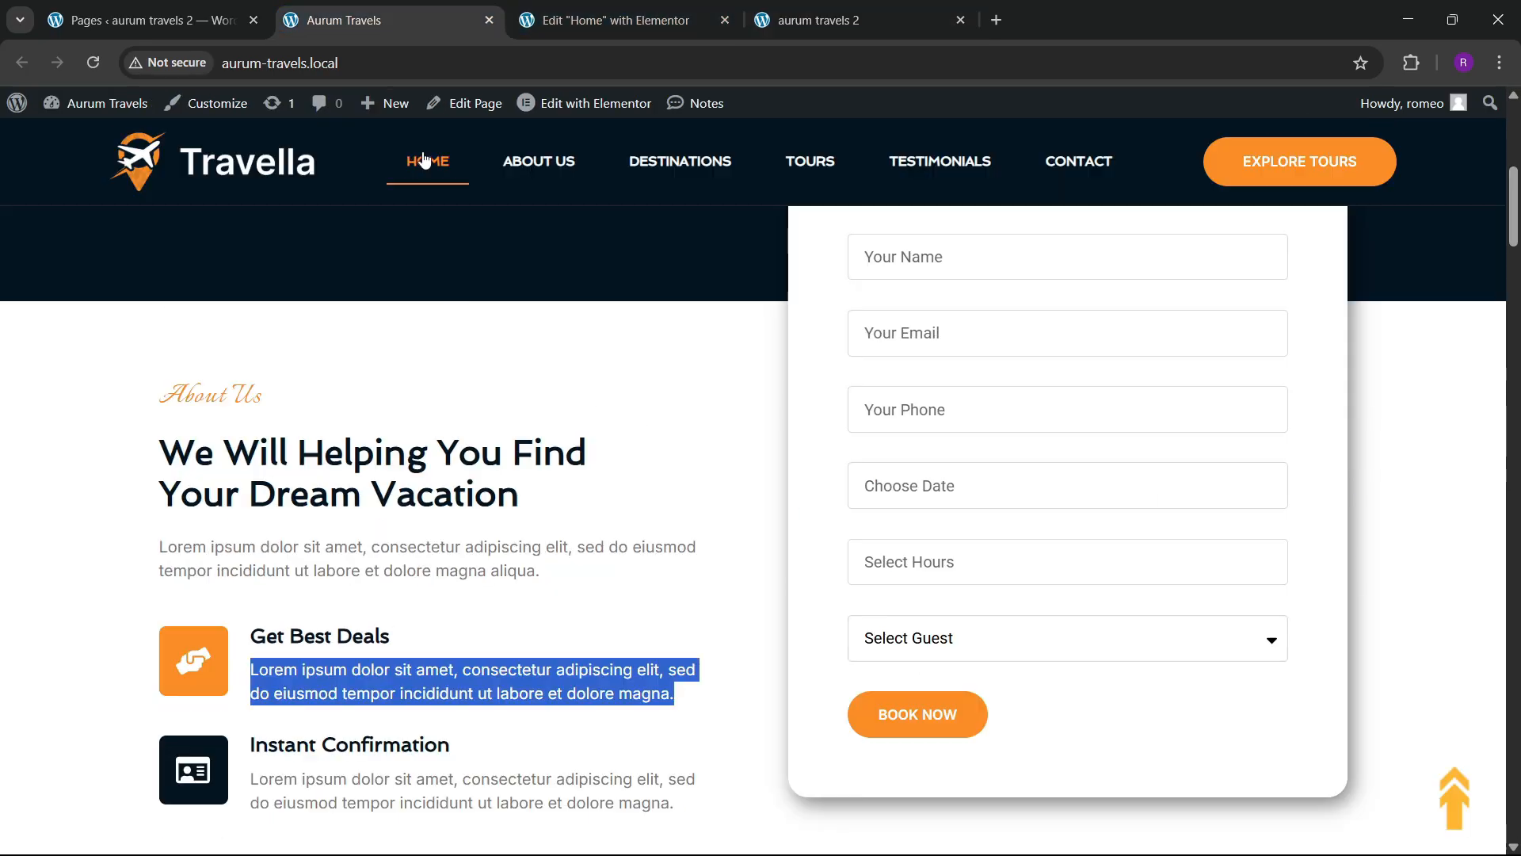
{"action": "scroll", "coordinate": [578, 531], "scroll_direction": "down", "scroll_amount": 5}
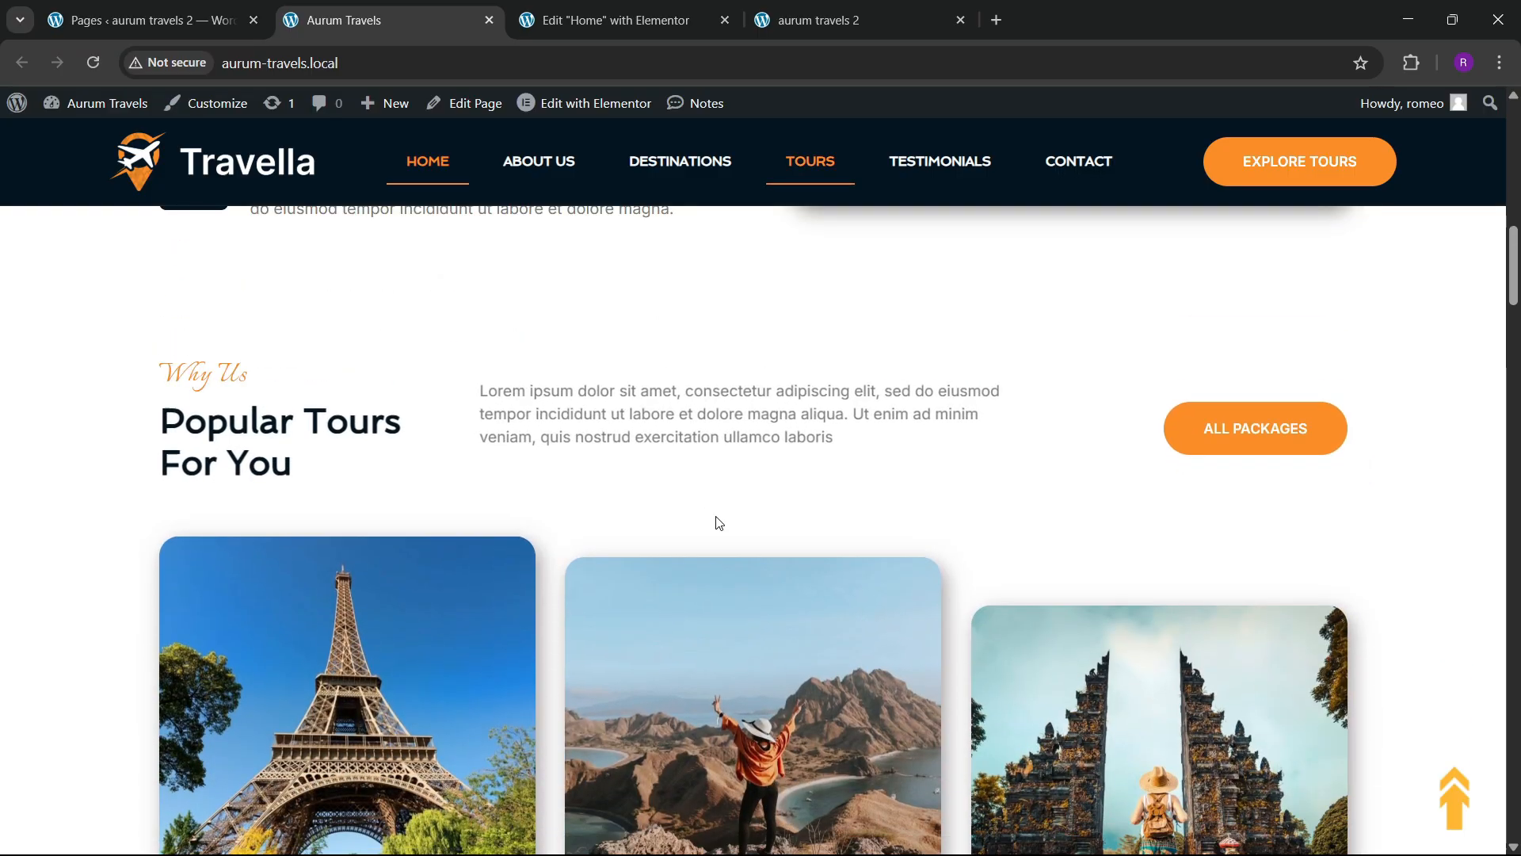
{"action": "scroll", "coordinate": [759, 574], "scroll_direction": "down", "scroll_amount": 6}
{"action": "scroll", "coordinate": [769, 585], "scroll_direction": "up", "scroll_amount": 2}
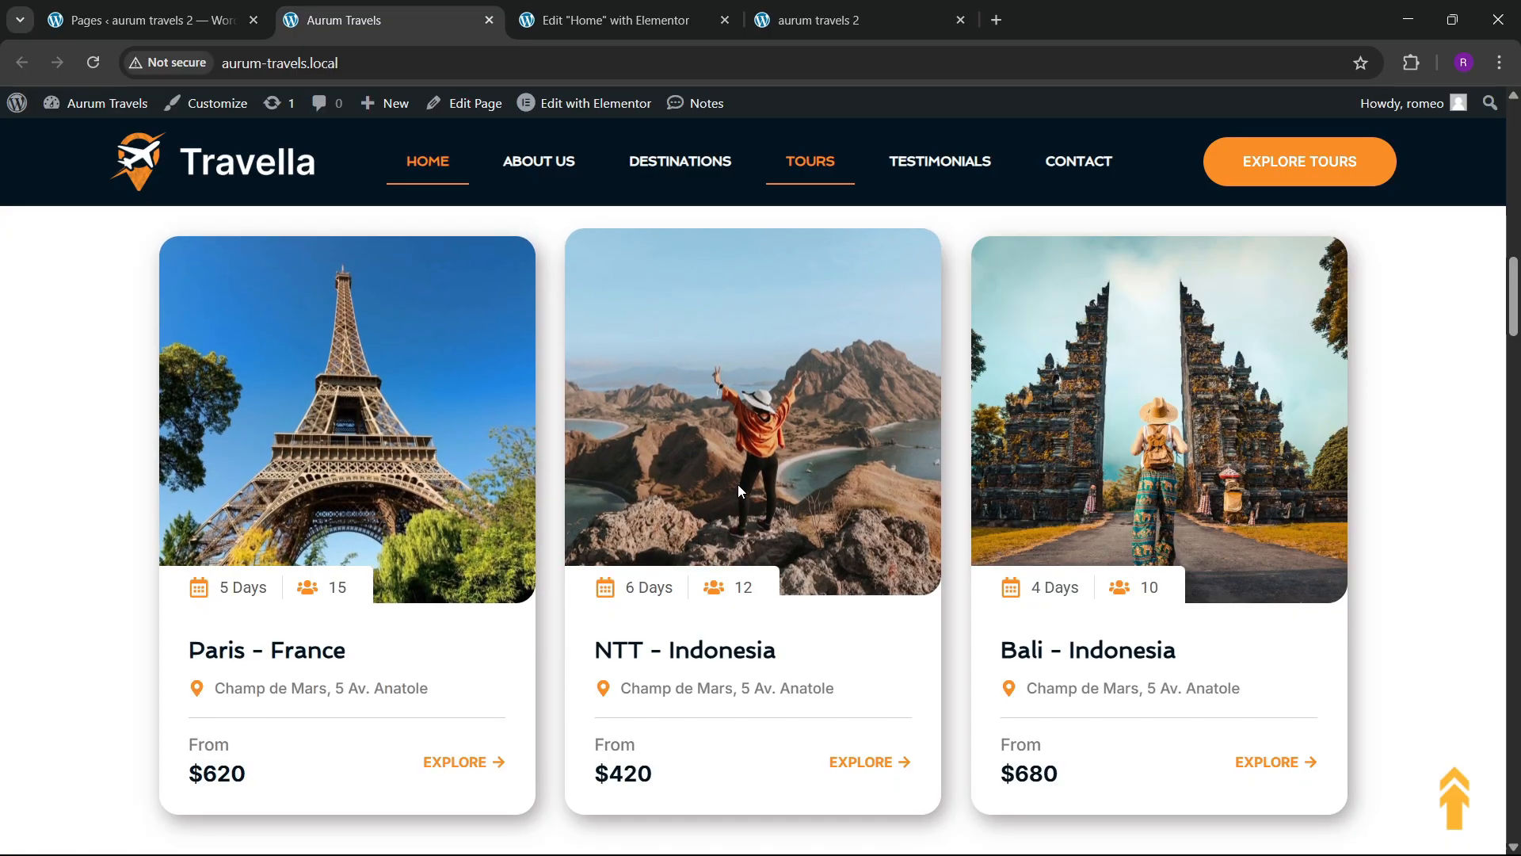
{"action": "scroll", "coordinate": [639, 458], "scroll_direction": "up", "scroll_amount": 2}
{"action": "scroll", "coordinate": [747, 231], "scroll_direction": "down", "scroll_amount": 3}
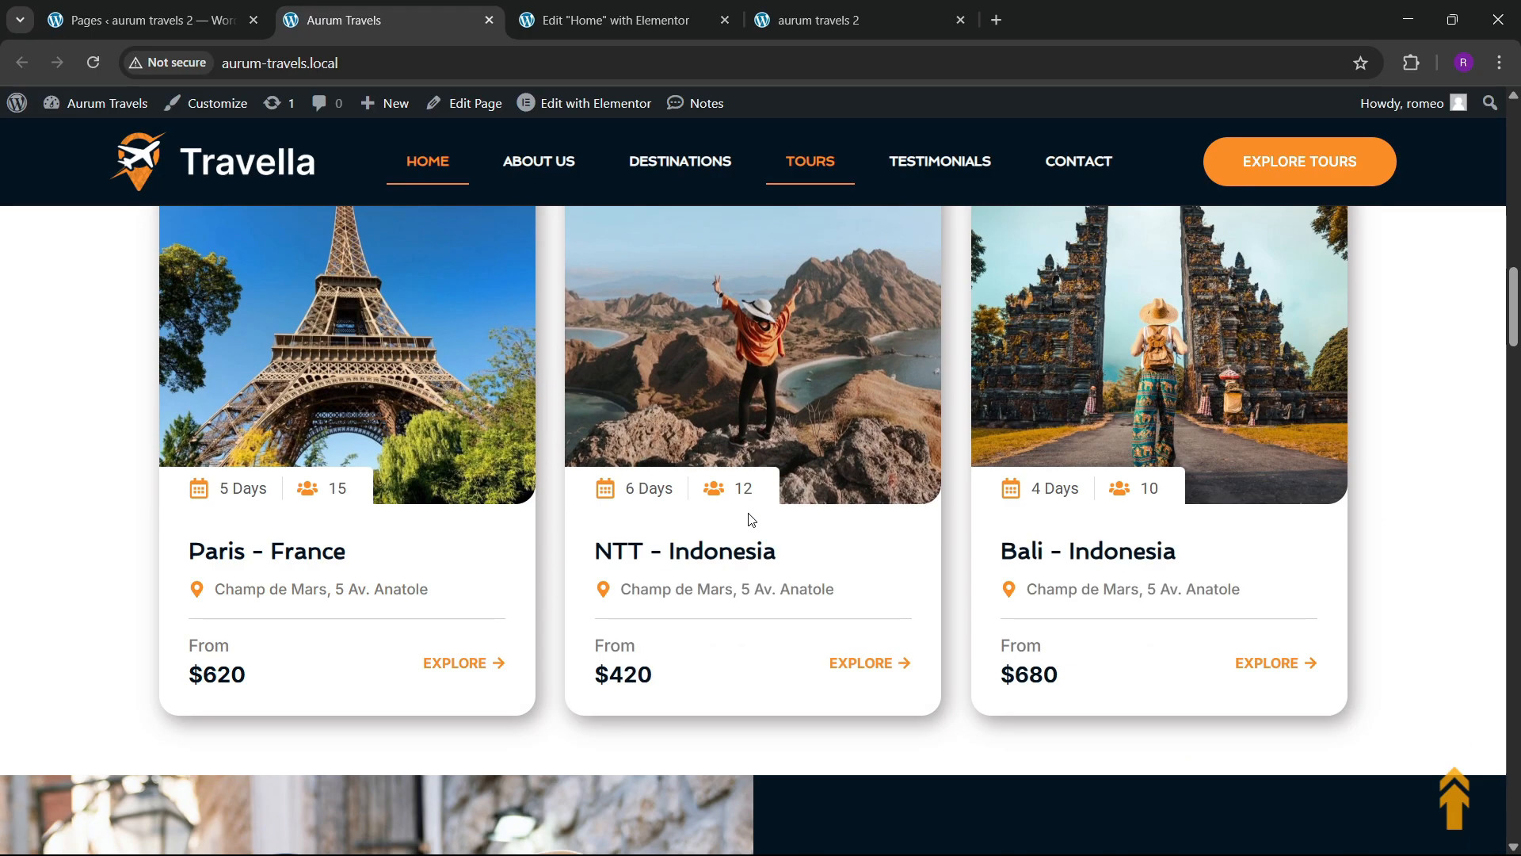
{"action": "left_click", "coordinate": [797, 17]}
{"action": "scroll", "coordinate": [795, 388], "scroll_direction": "down", "scroll_amount": 10}
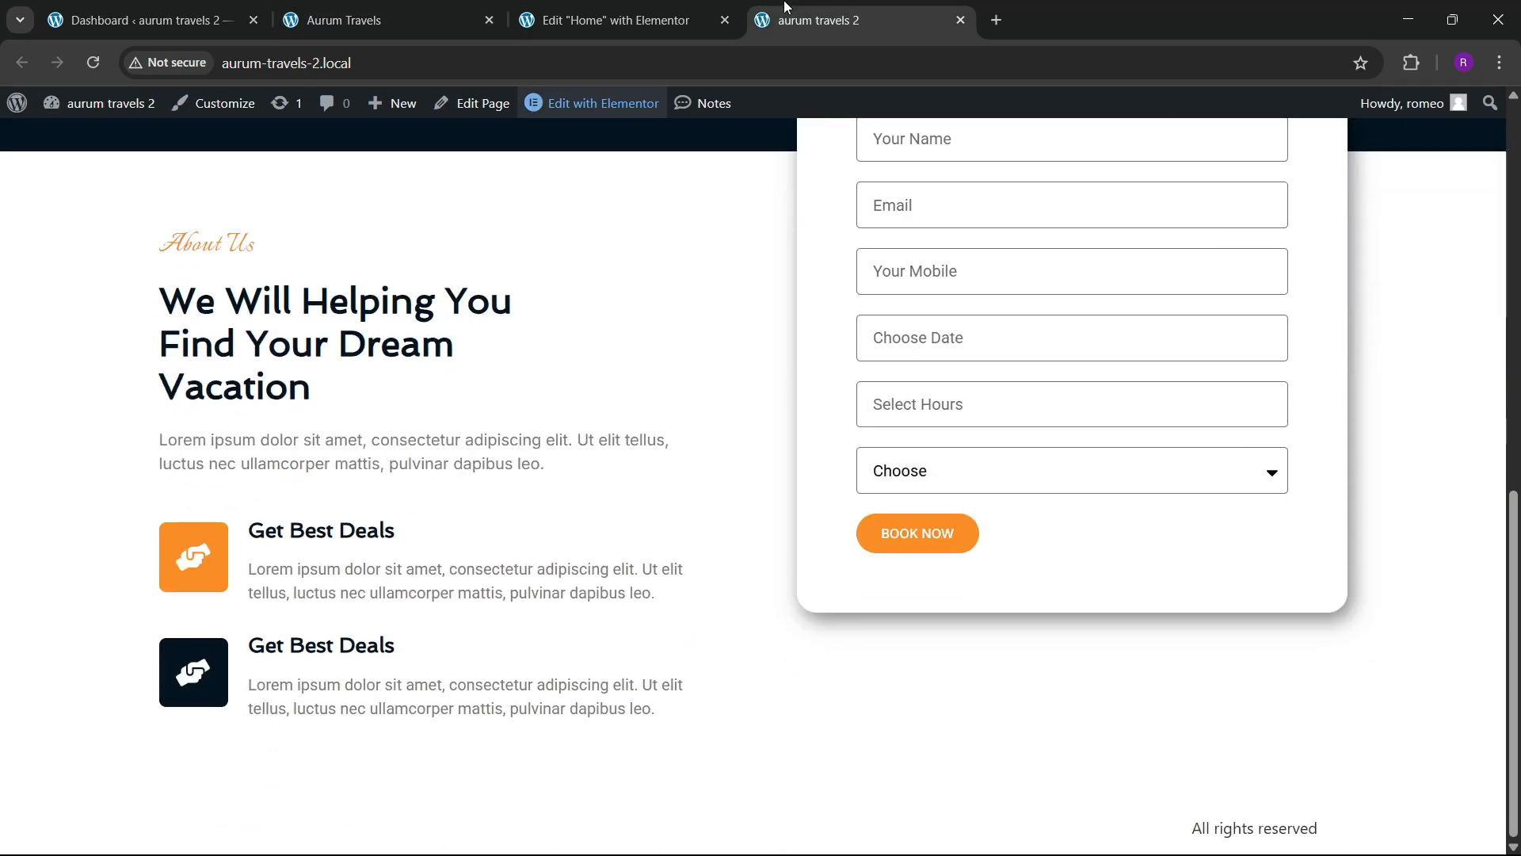
{"action": "left_click", "coordinate": [705, 20]}
{"action": "left_click", "coordinate": [428, 17]}
{"action": "scroll", "coordinate": [450, 534], "scroll_direction": "up", "scroll_amount": 1}
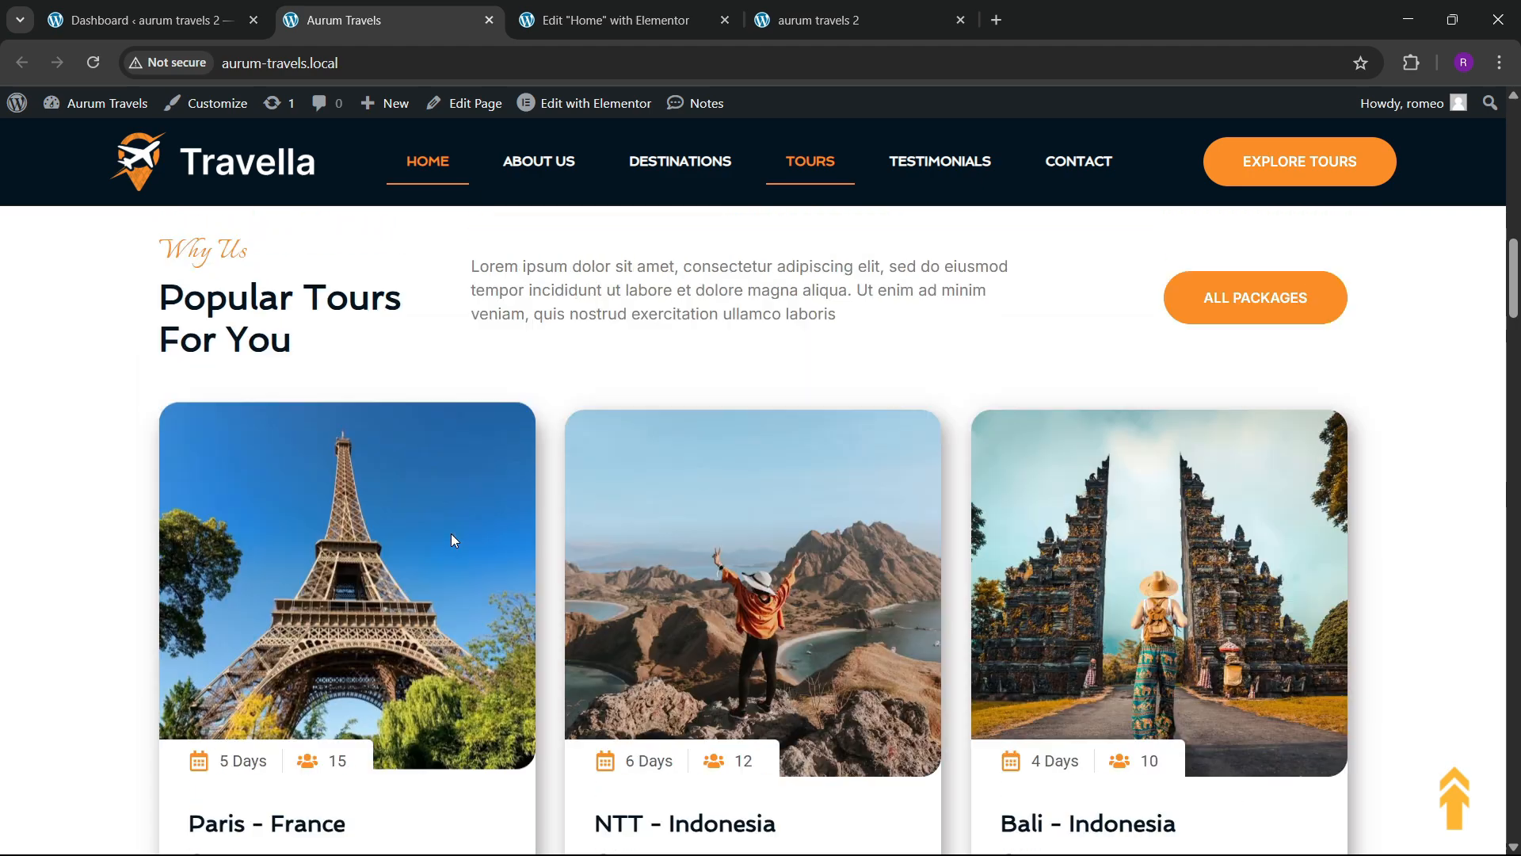
{"action": "scroll", "coordinate": [452, 539], "scroll_direction": "up", "scroll_amount": 2}
{"action": "scroll", "coordinate": [635, 570], "scroll_direction": "down", "scroll_amount": 4}
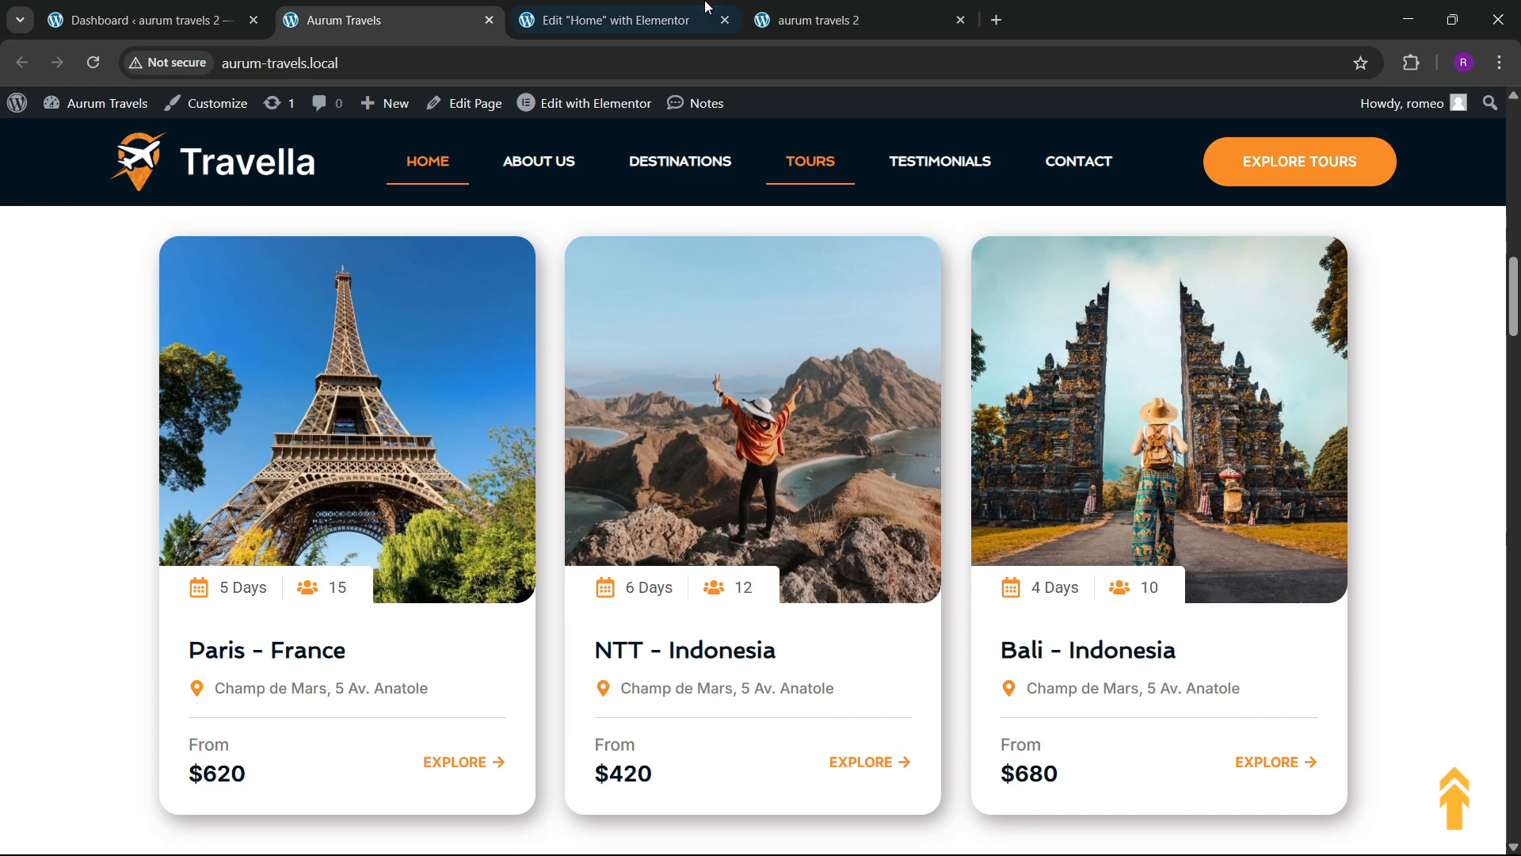
{"action": "left_click", "coordinate": [818, 8]}
{"action": "left_click", "coordinate": [661, 10]}
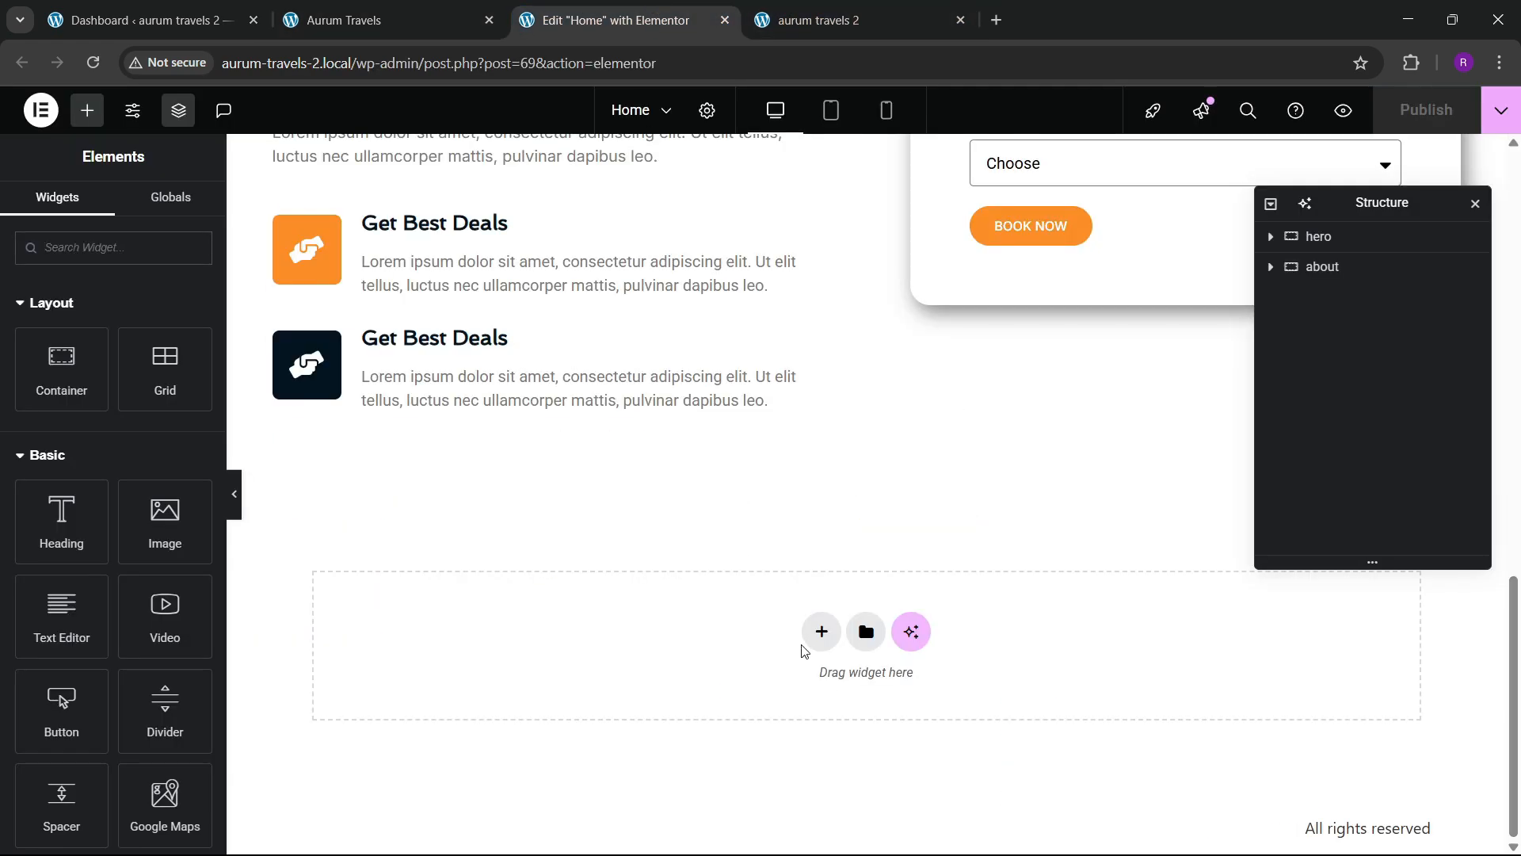
- Add a new single-column Flexbox container at the end of the Home page
{"action": "left_click", "coordinate": [821, 631]}
{"action": "left_click", "coordinate": [800, 683]}
{"action": "left_click", "coordinate": [591, 676]}
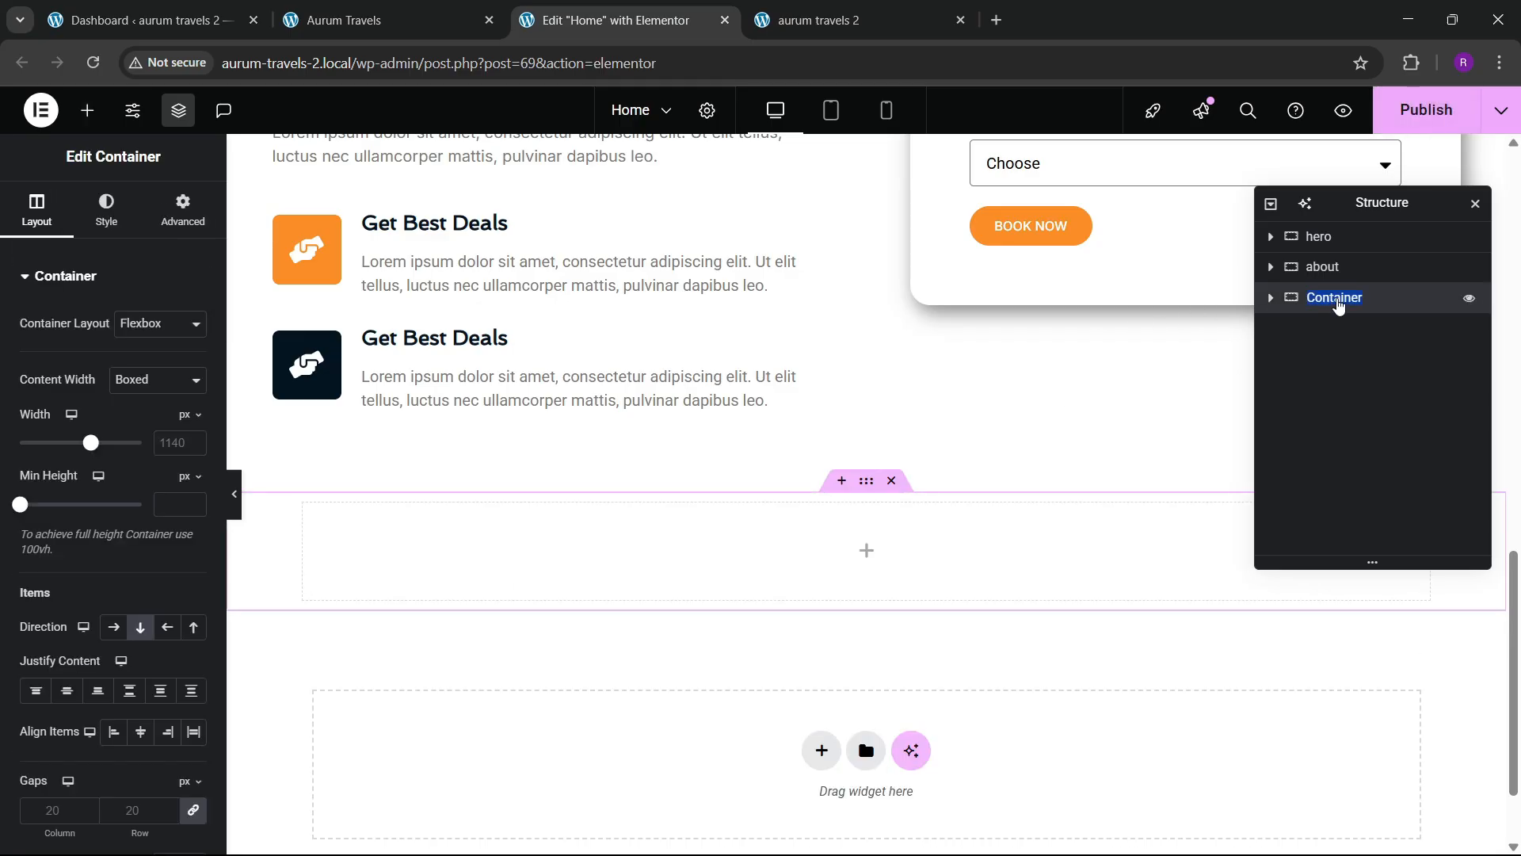
{"action": "left_click", "coordinate": [380, 20]}
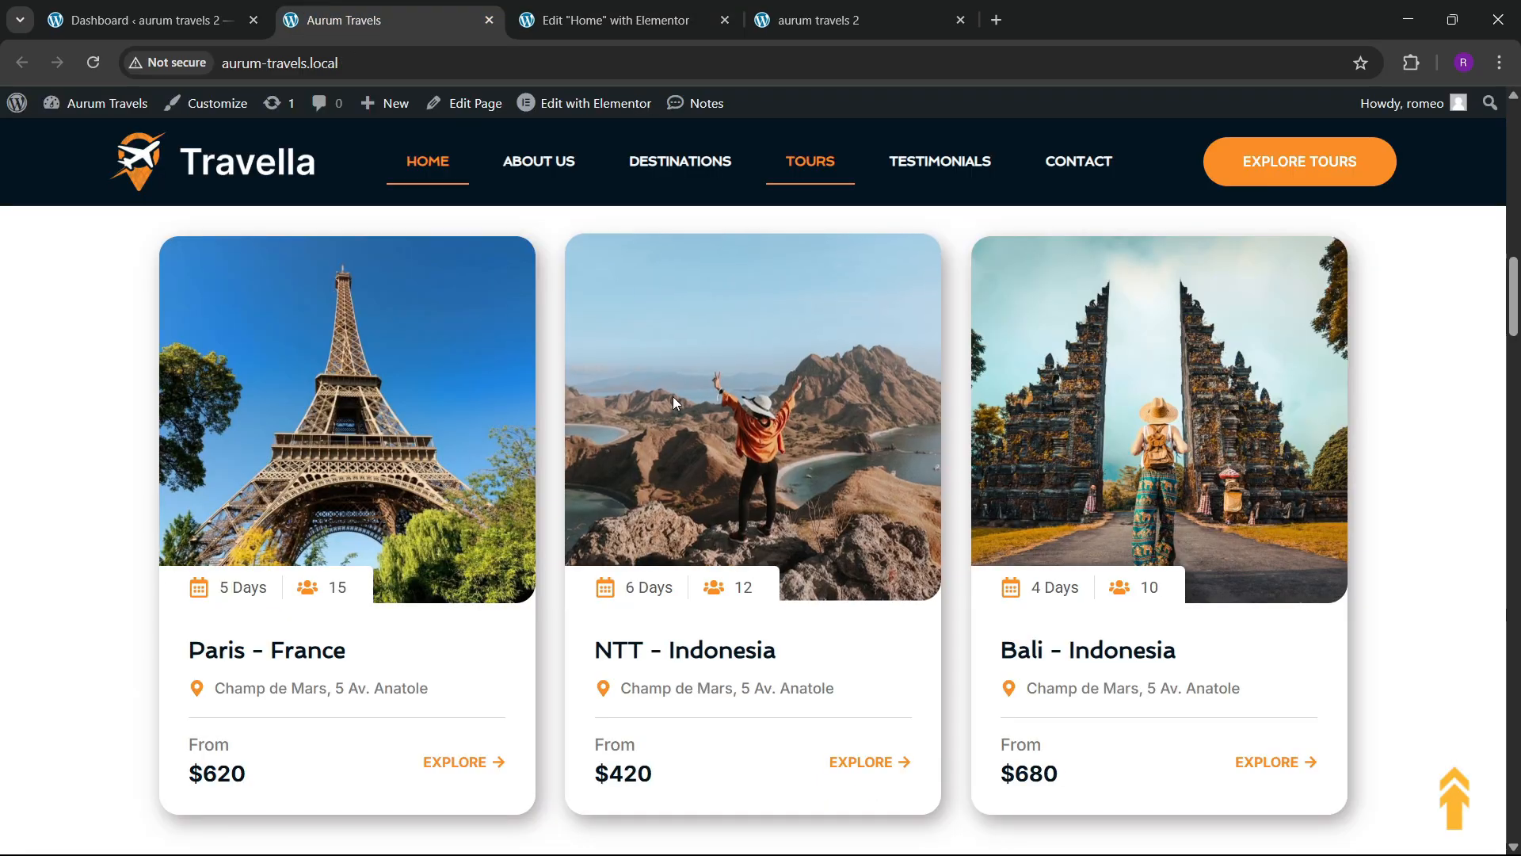
{"action": "scroll", "coordinate": [651, 407], "scroll_direction": "up", "scroll_amount": 2}
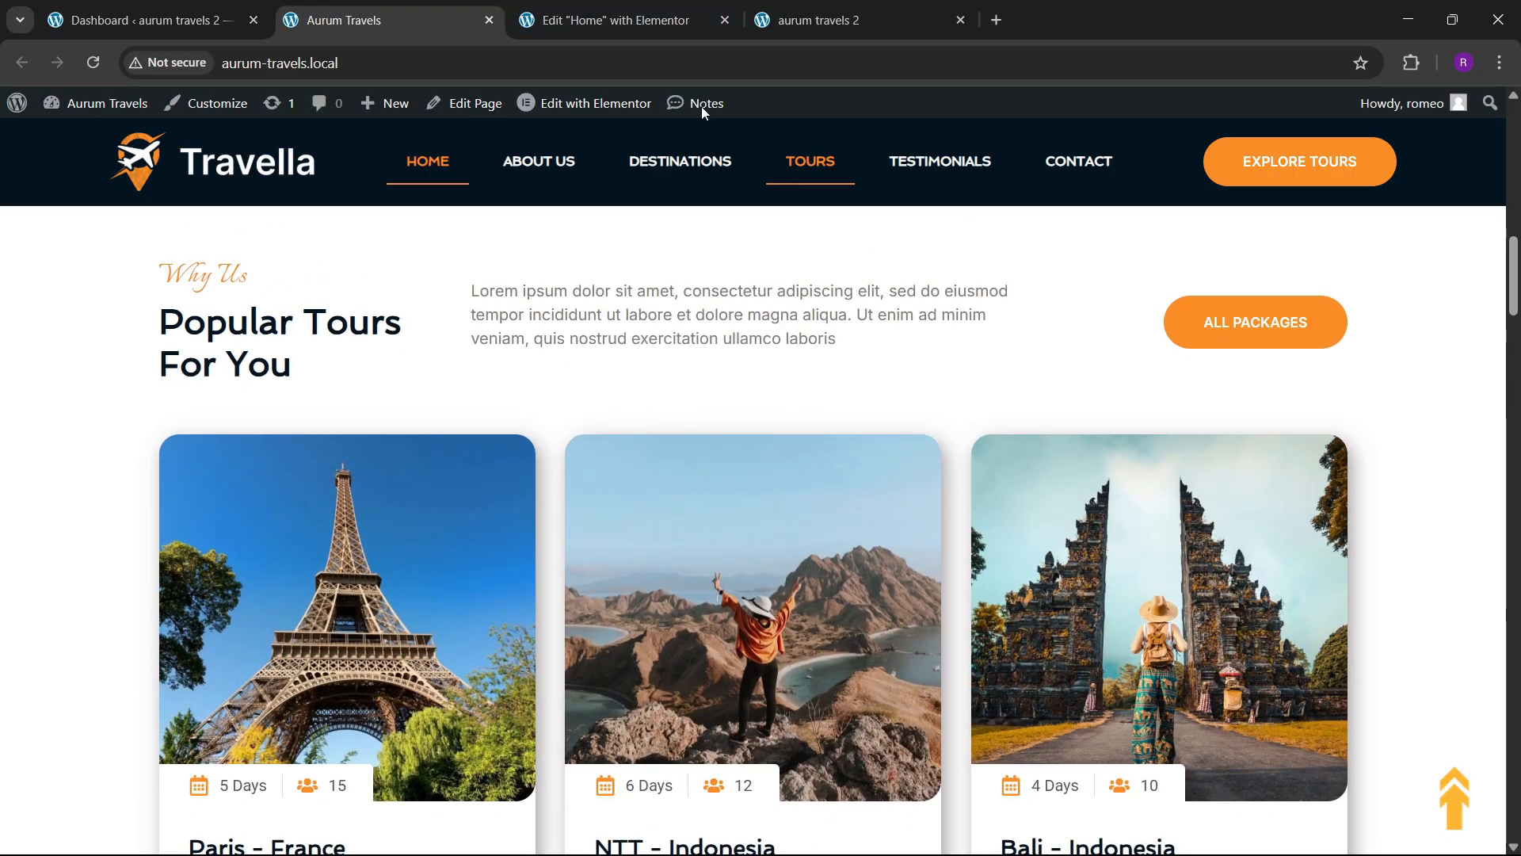
{"action": "left_click", "coordinate": [681, 19]}
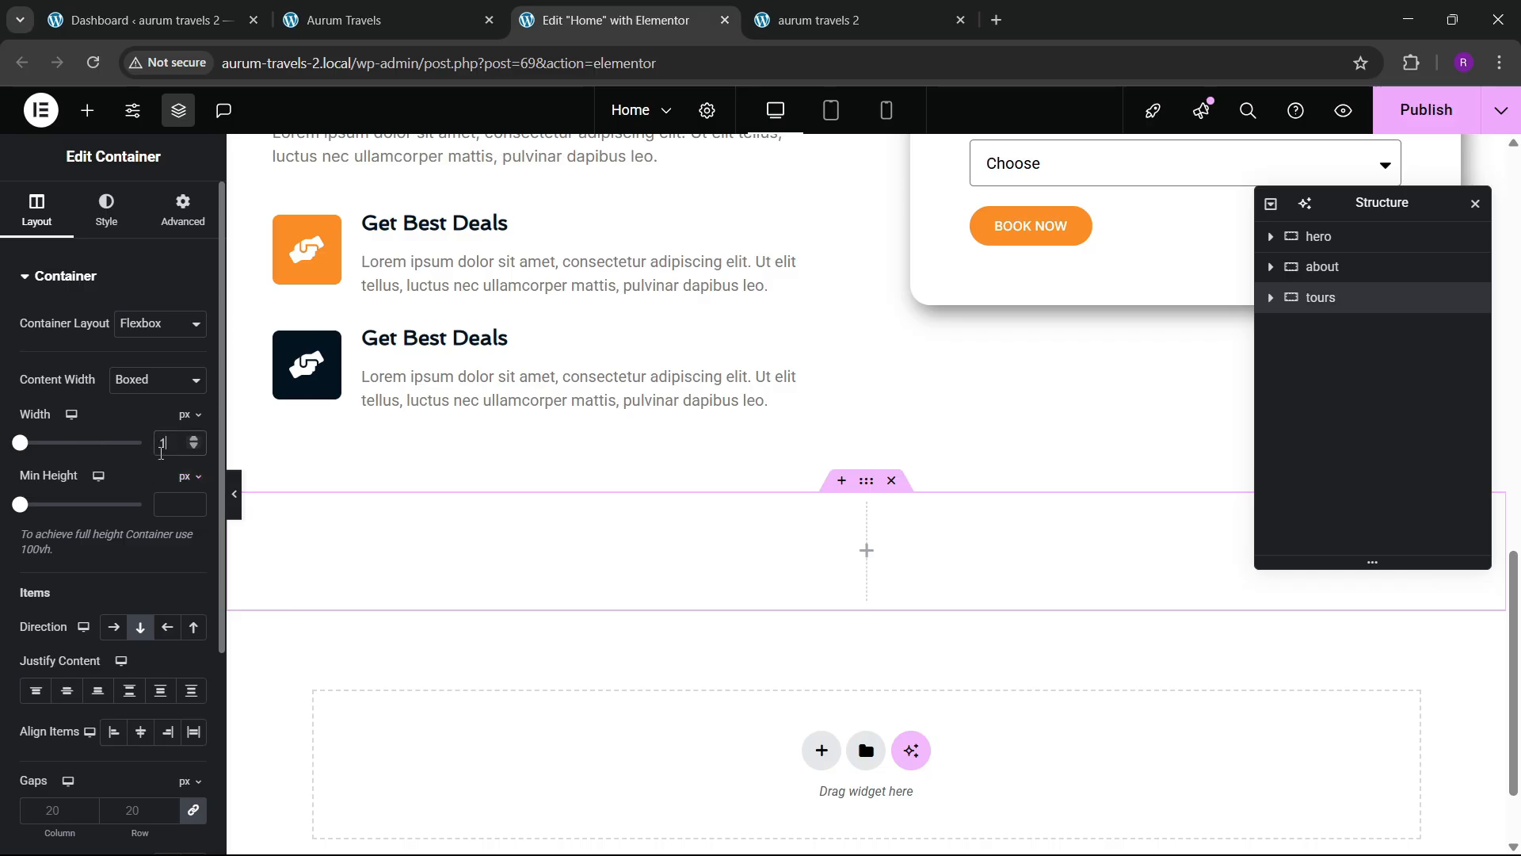
- Give the new tours container unlinked padding of 80 px top and 80 px bottom
{"action": "scroll", "coordinate": [642, 467], "scroll_direction": "up", "scroll_amount": 5}
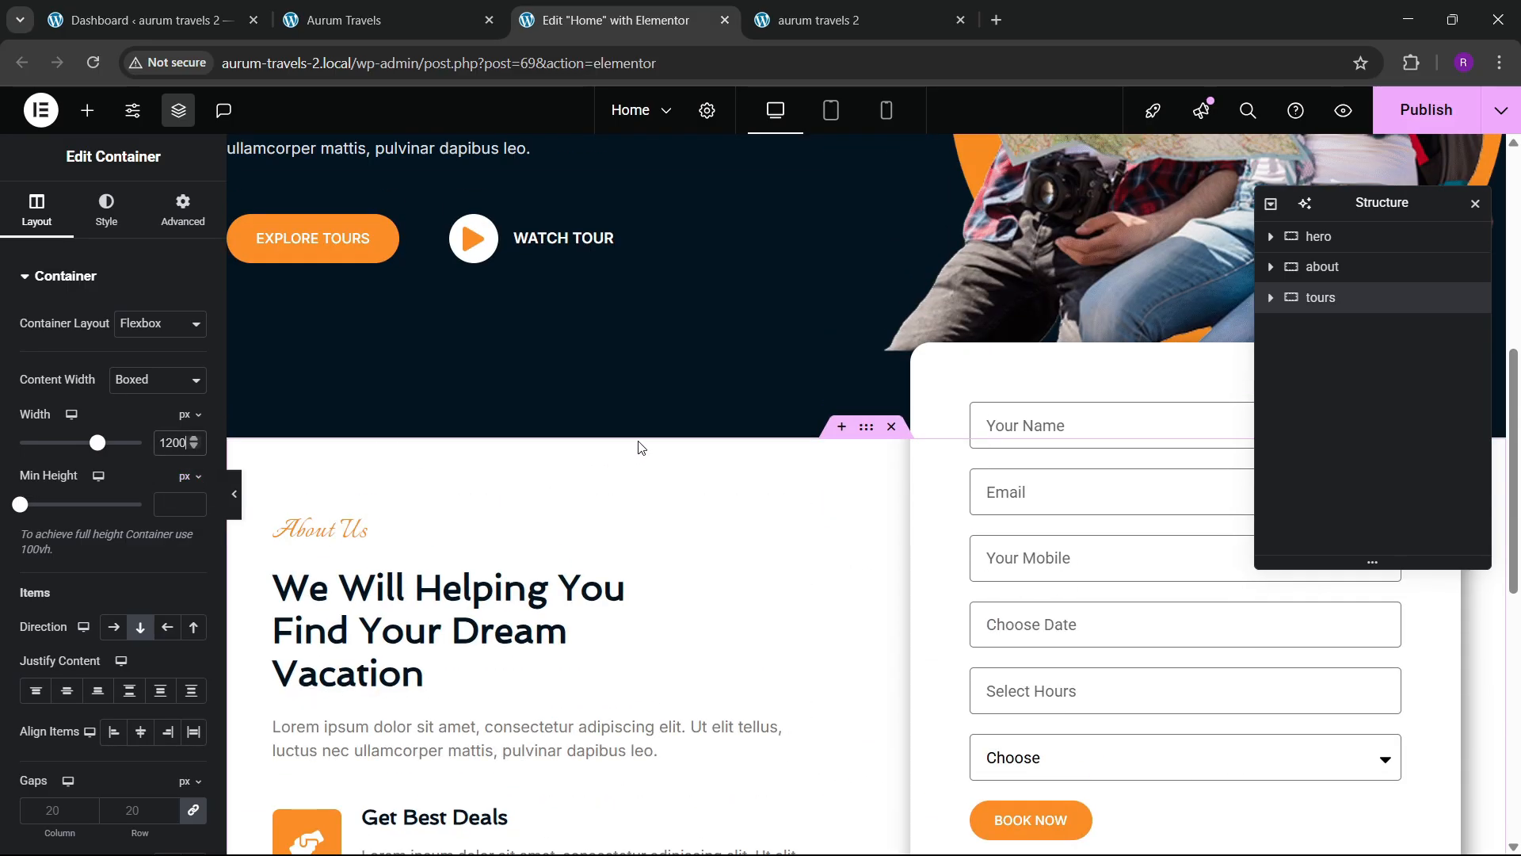
{"action": "left_click", "coordinate": [832, 399]}
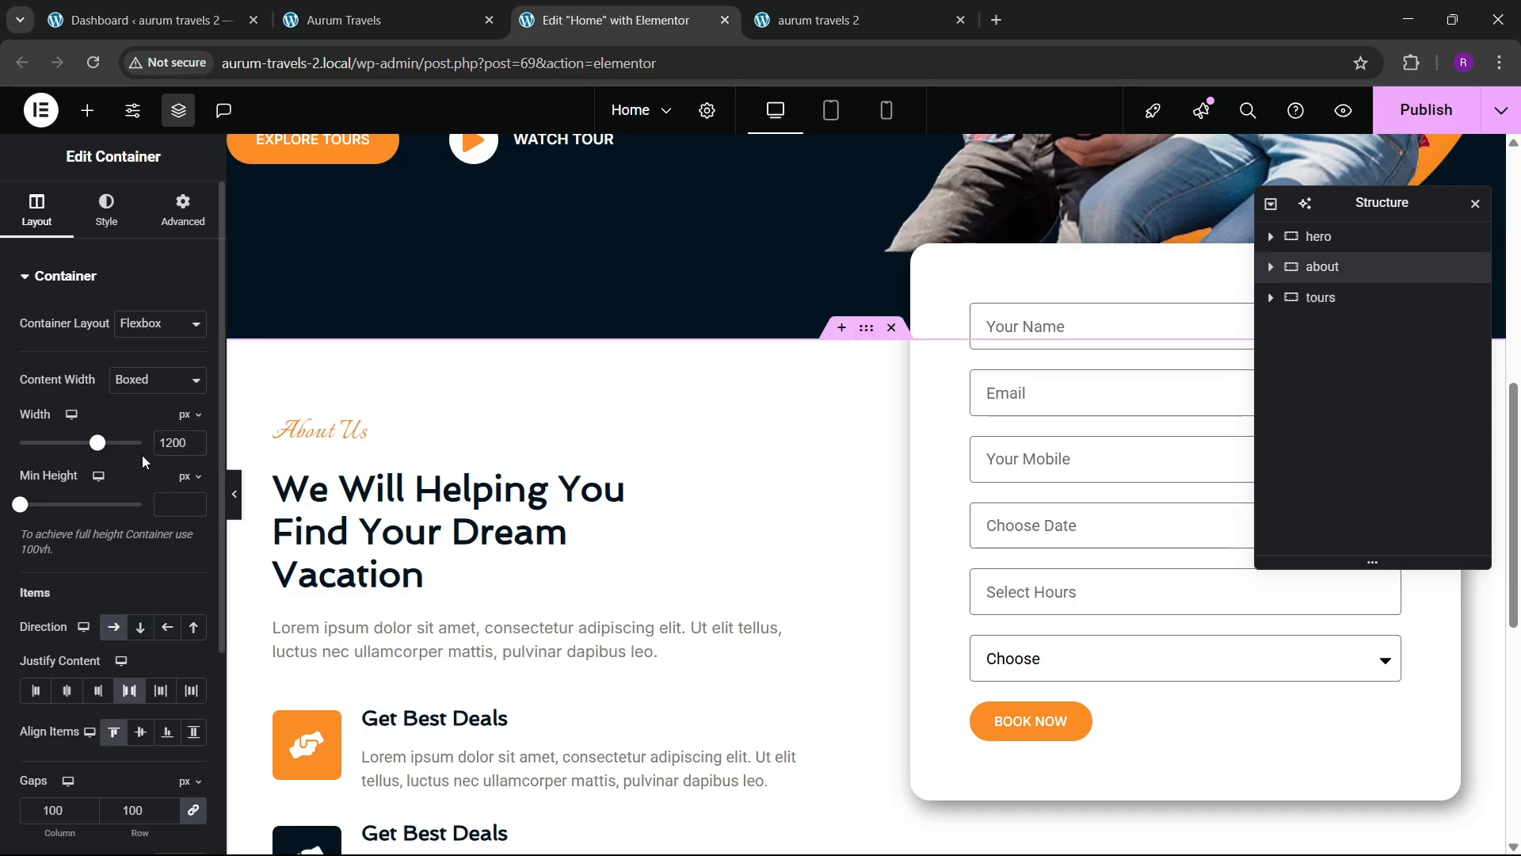
{"action": "scroll", "coordinate": [827, 573], "scroll_direction": "down", "scroll_amount": 7}
{"action": "left_click", "coordinate": [1236, 400]}
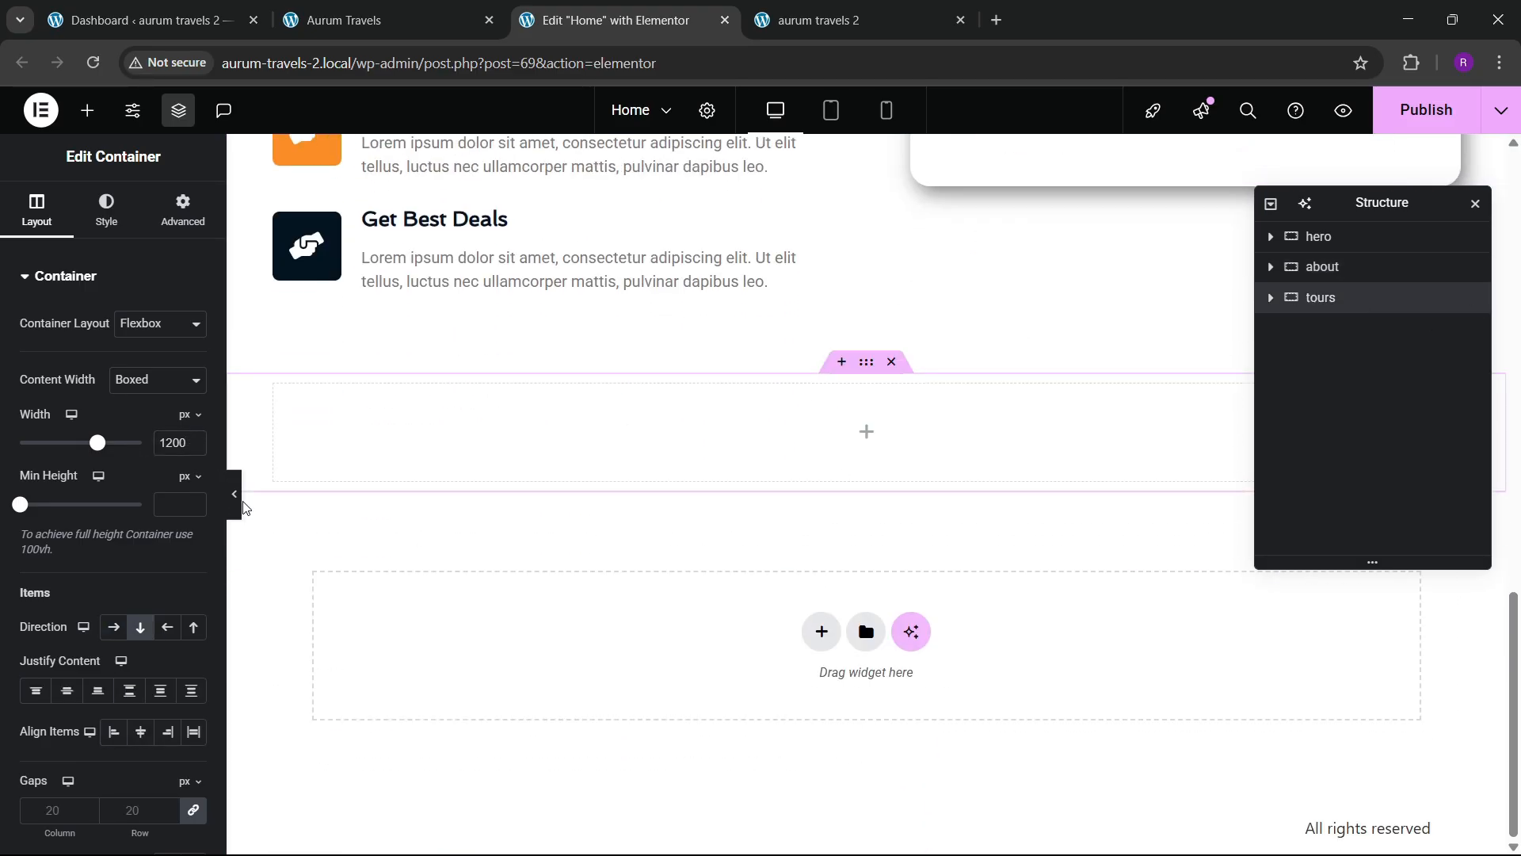
{"action": "left_click", "coordinate": [177, 220]}
{"action": "left_click", "coordinate": [190, 428]}
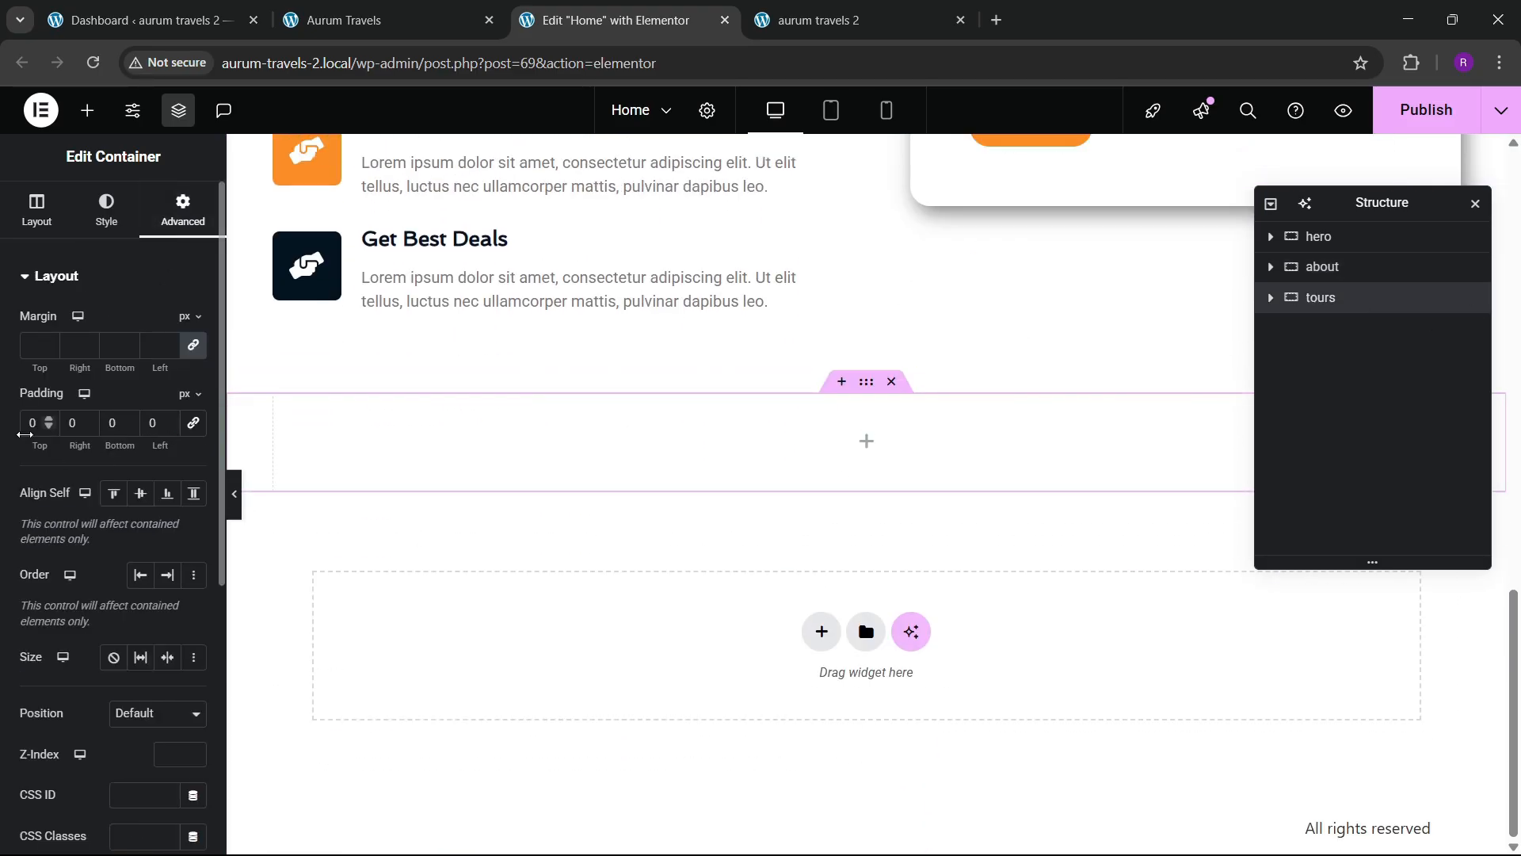
{"action": "type", "text": "80"}
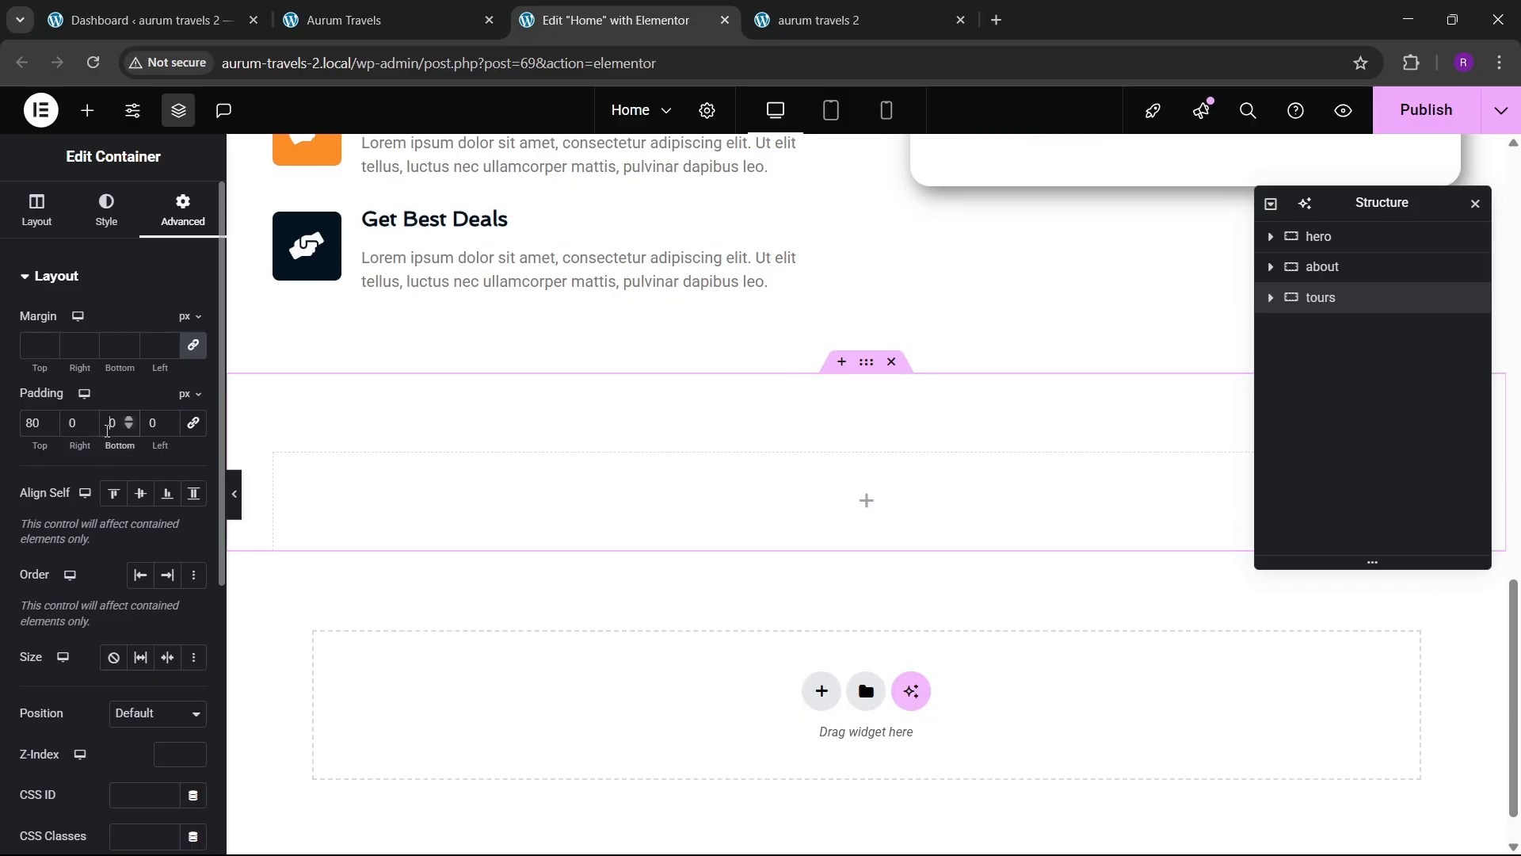
{"action": "left_click", "coordinate": [107, 422]}
{"action": "type", "text": "80"}
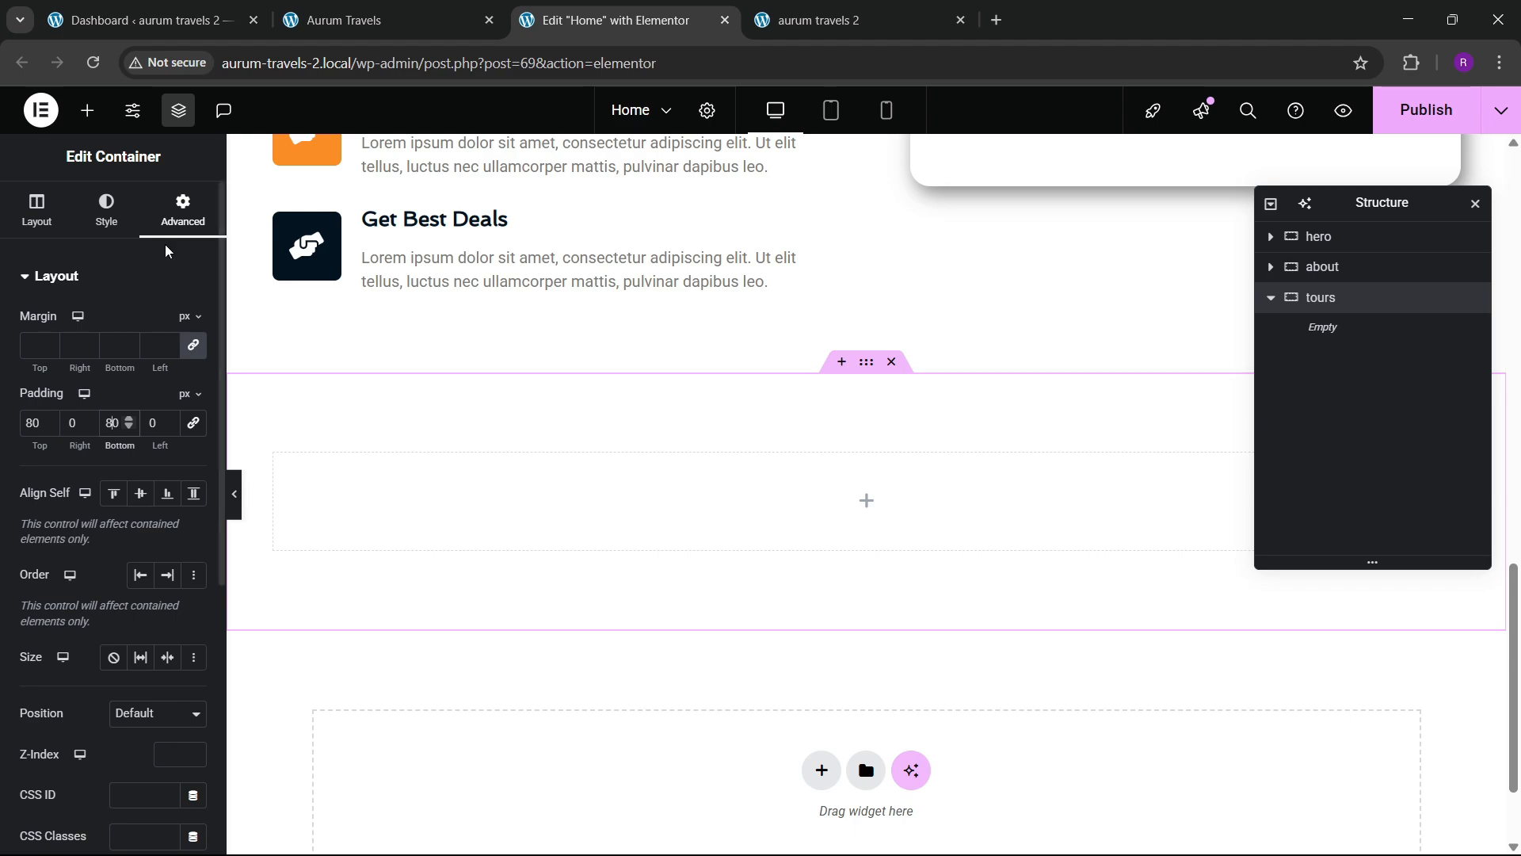
{"action": "left_click", "coordinate": [349, 19]}
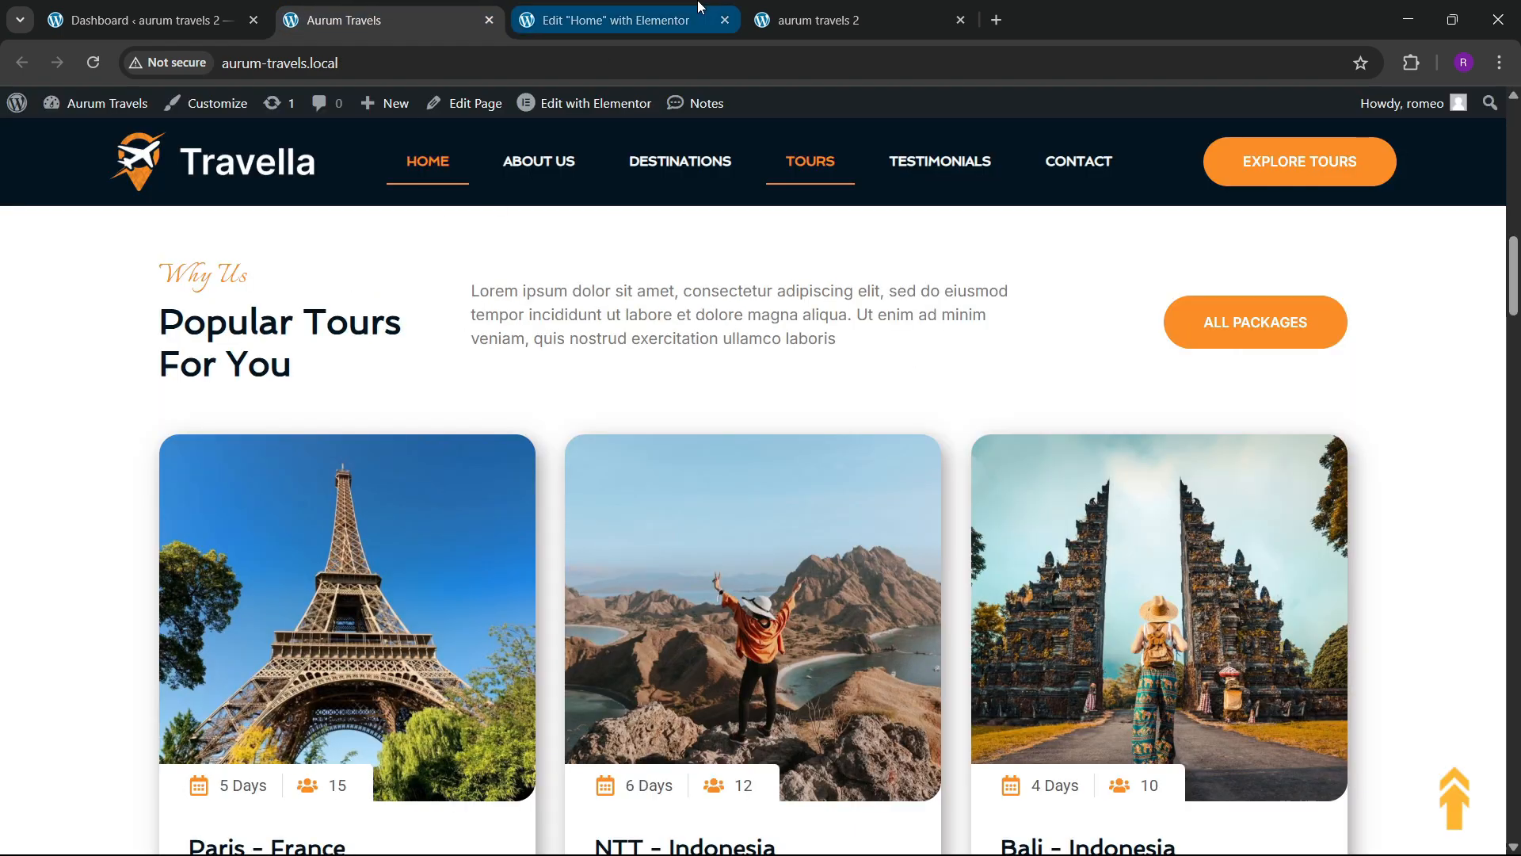
- Place an inner container inside tours, then add and duplicate containers to make three
{"action": "left_click", "coordinate": [610, 20]}
{"action": "left_click", "coordinate": [87, 110]}
{"action": "left_click_drag", "start_coordinate": [72, 370], "coordinate": [413, 503]}
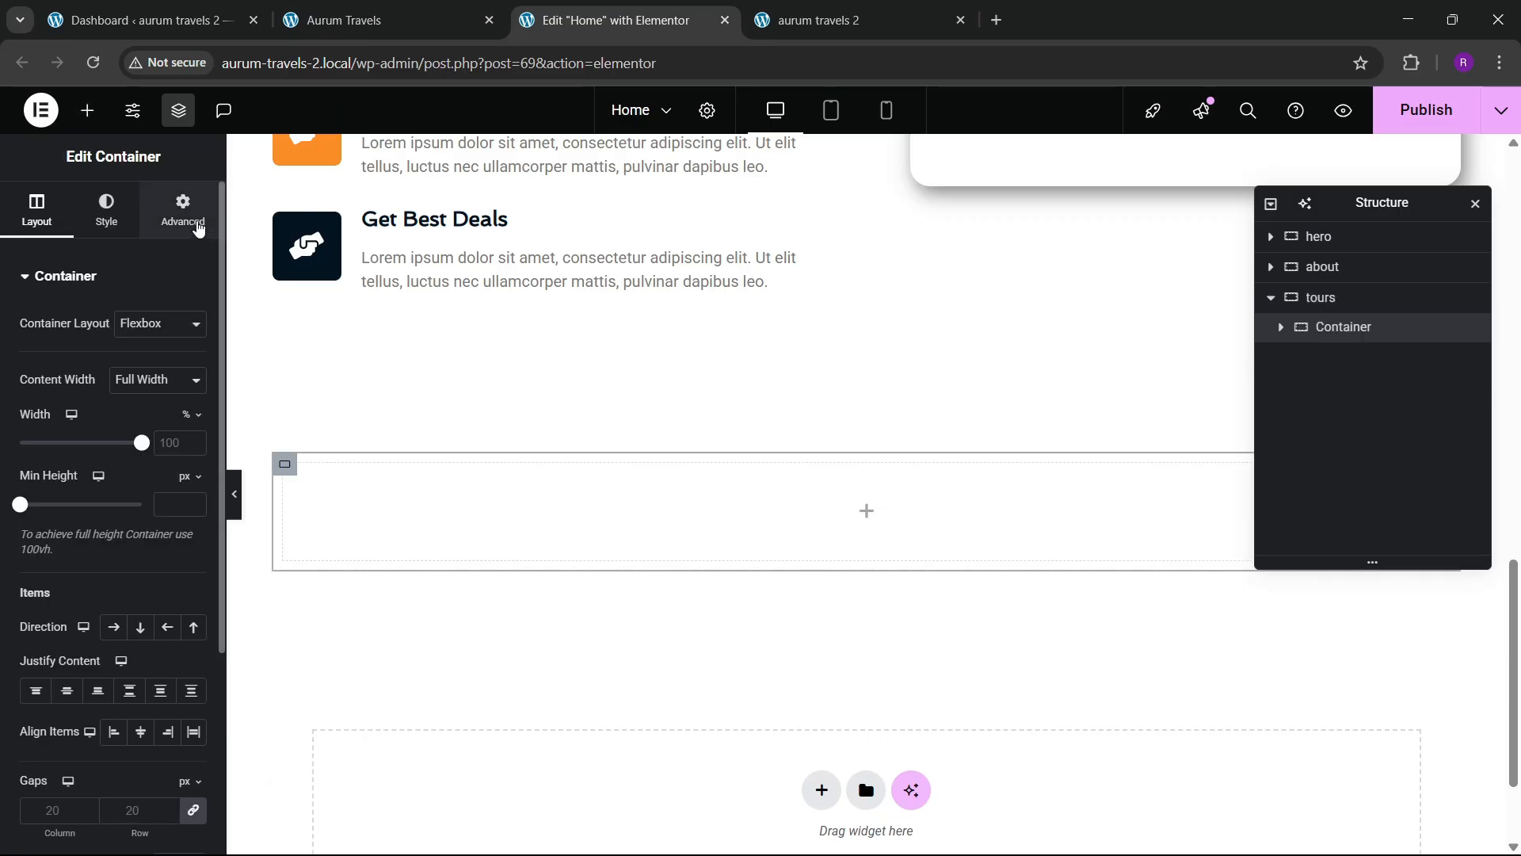
{"action": "left_click", "coordinate": [187, 212]}
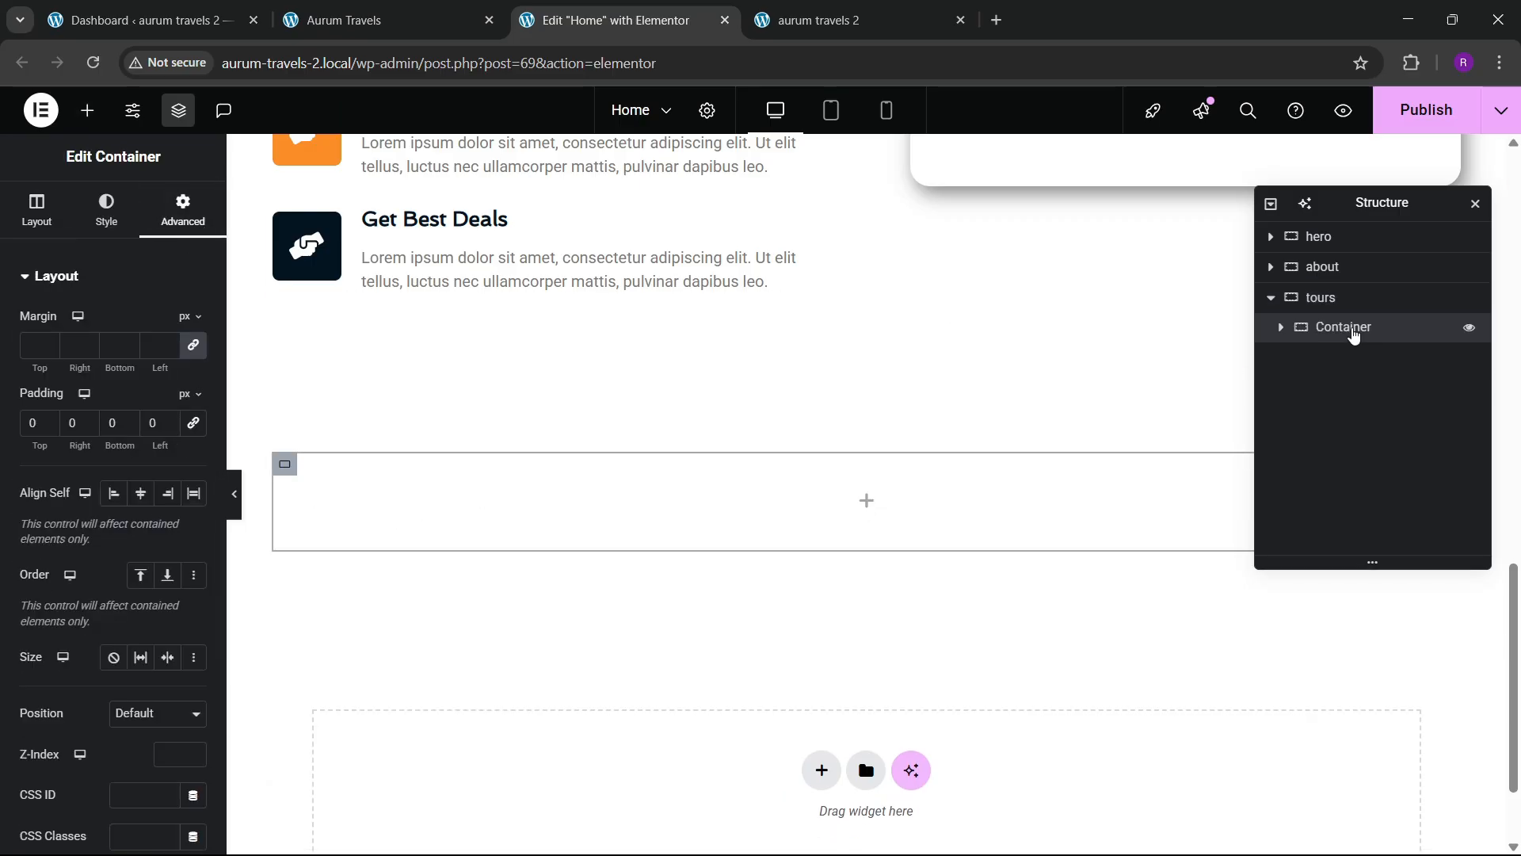
{"action": "right_click", "coordinate": [1353, 334]}
{"action": "left_click", "coordinate": [1346, 410]}
{"action": "right_click", "coordinate": [1344, 366]}
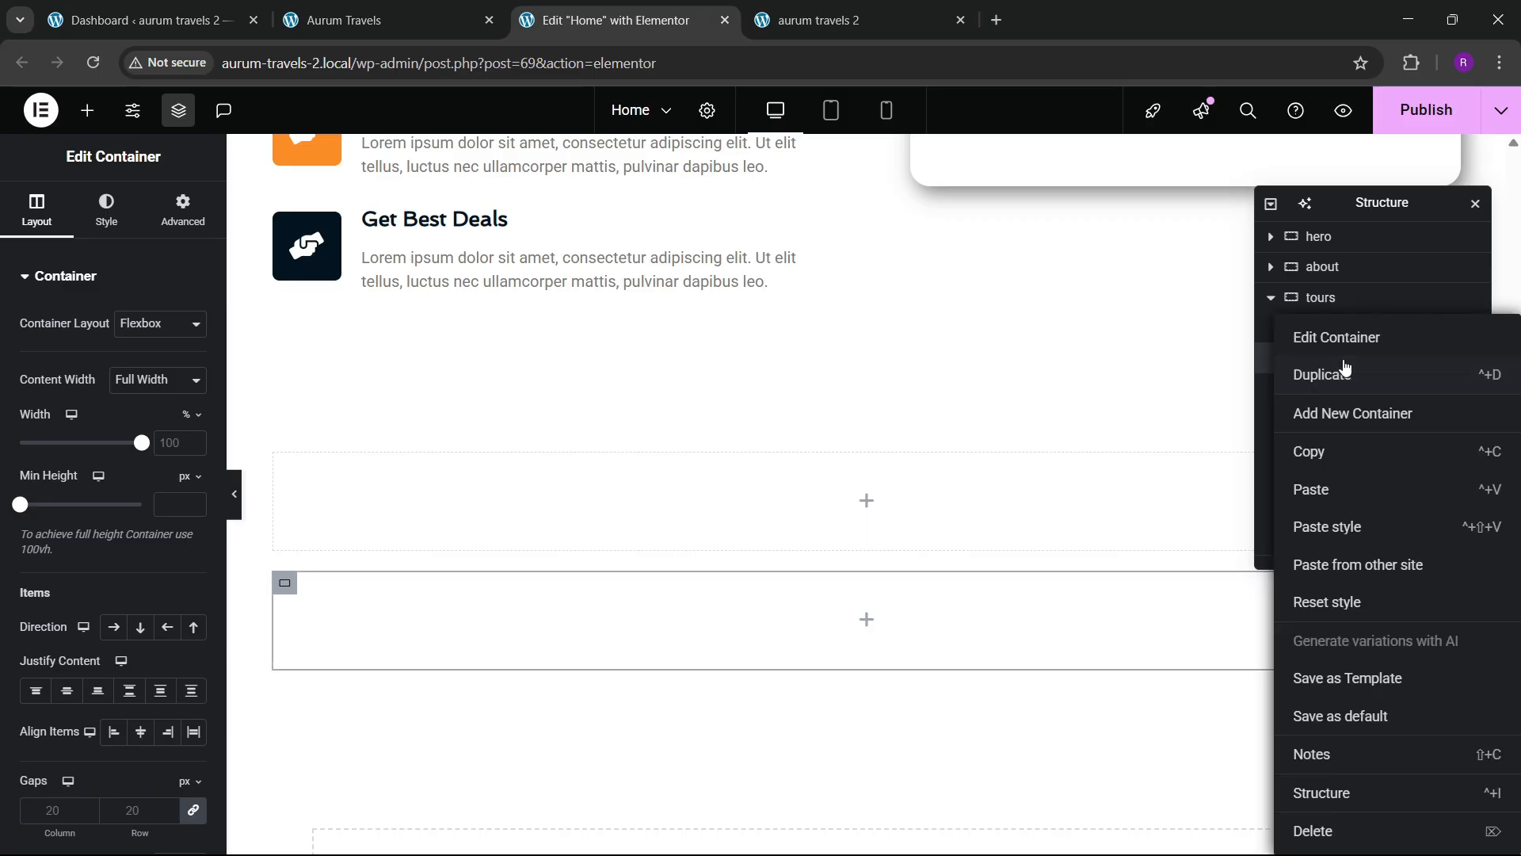
{"action": "left_click", "coordinate": [1339, 377]}
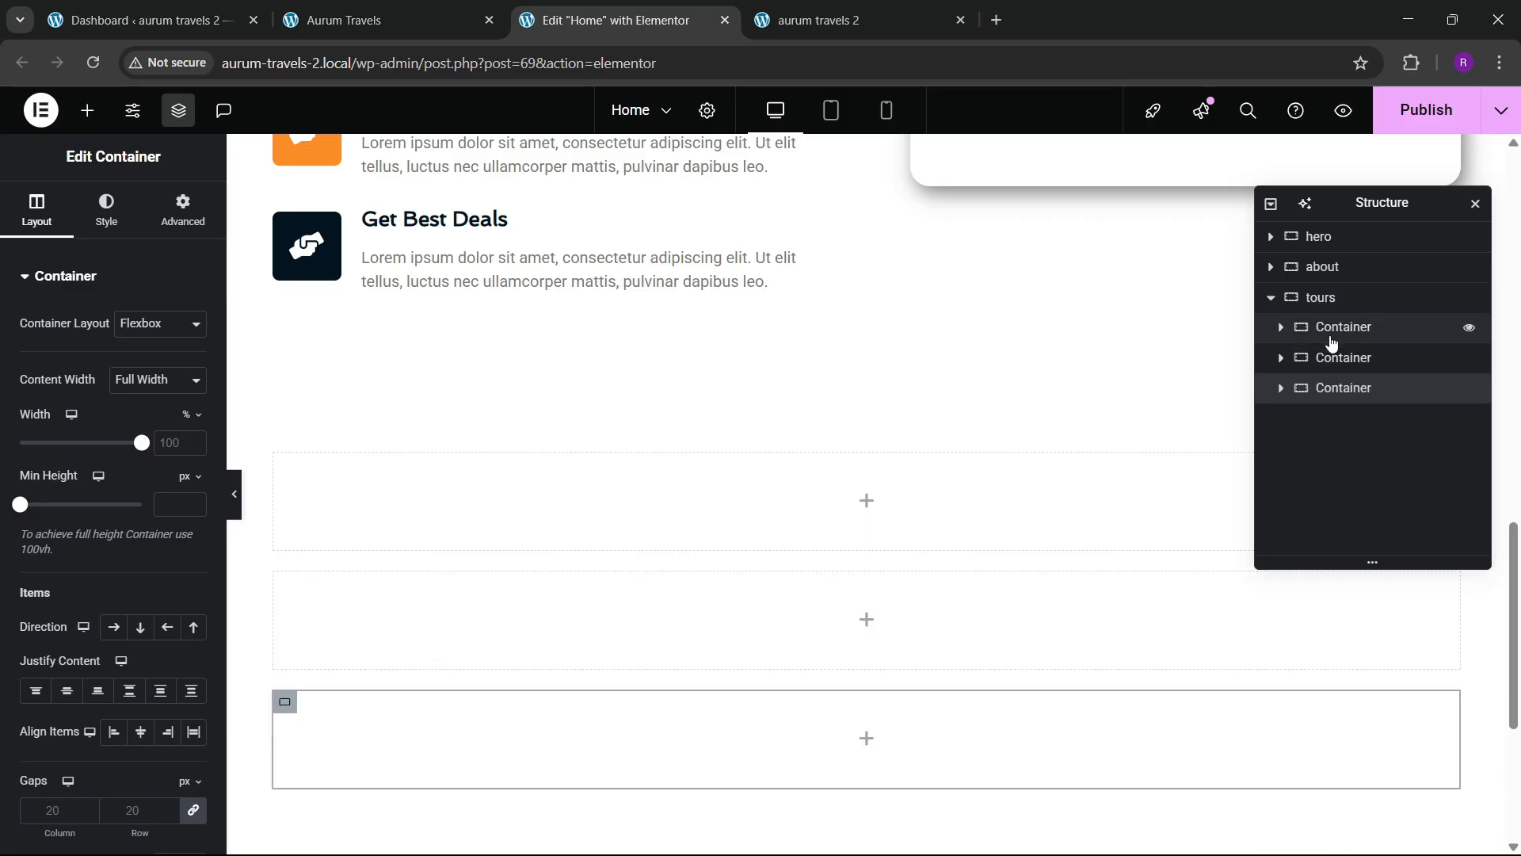
- Delete the third inner container from the tours section
{"action": "left_click", "coordinate": [332, 19]}
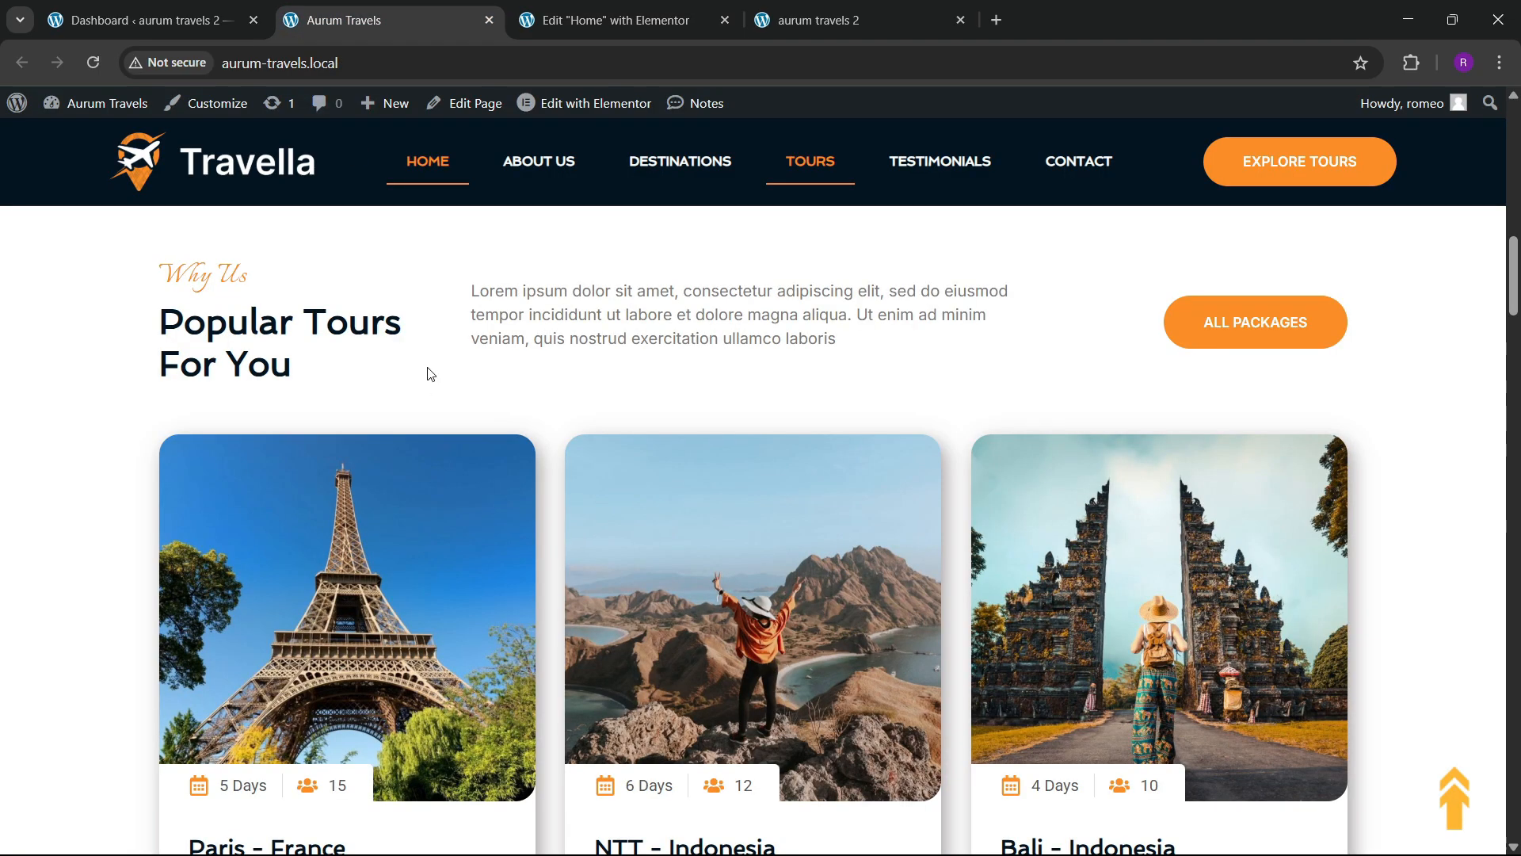
{"action": "scroll", "coordinate": [415, 396], "scroll_direction": "down", "scroll_amount": 3}
{"action": "scroll", "coordinate": [544, 440], "scroll_direction": "up", "scroll_amount": 3}
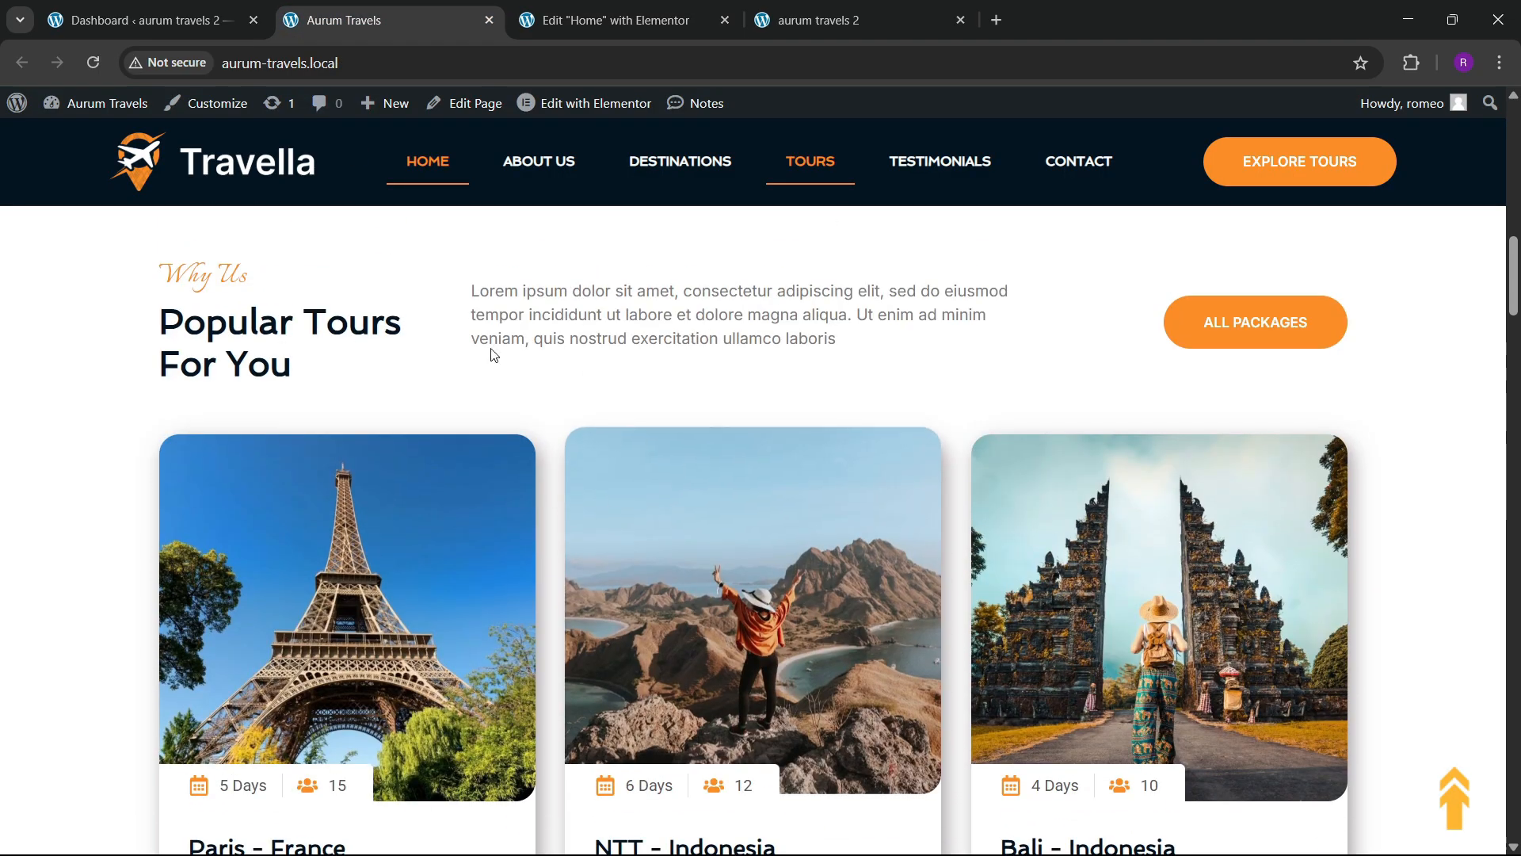
{"action": "left_click", "coordinate": [610, 20]}
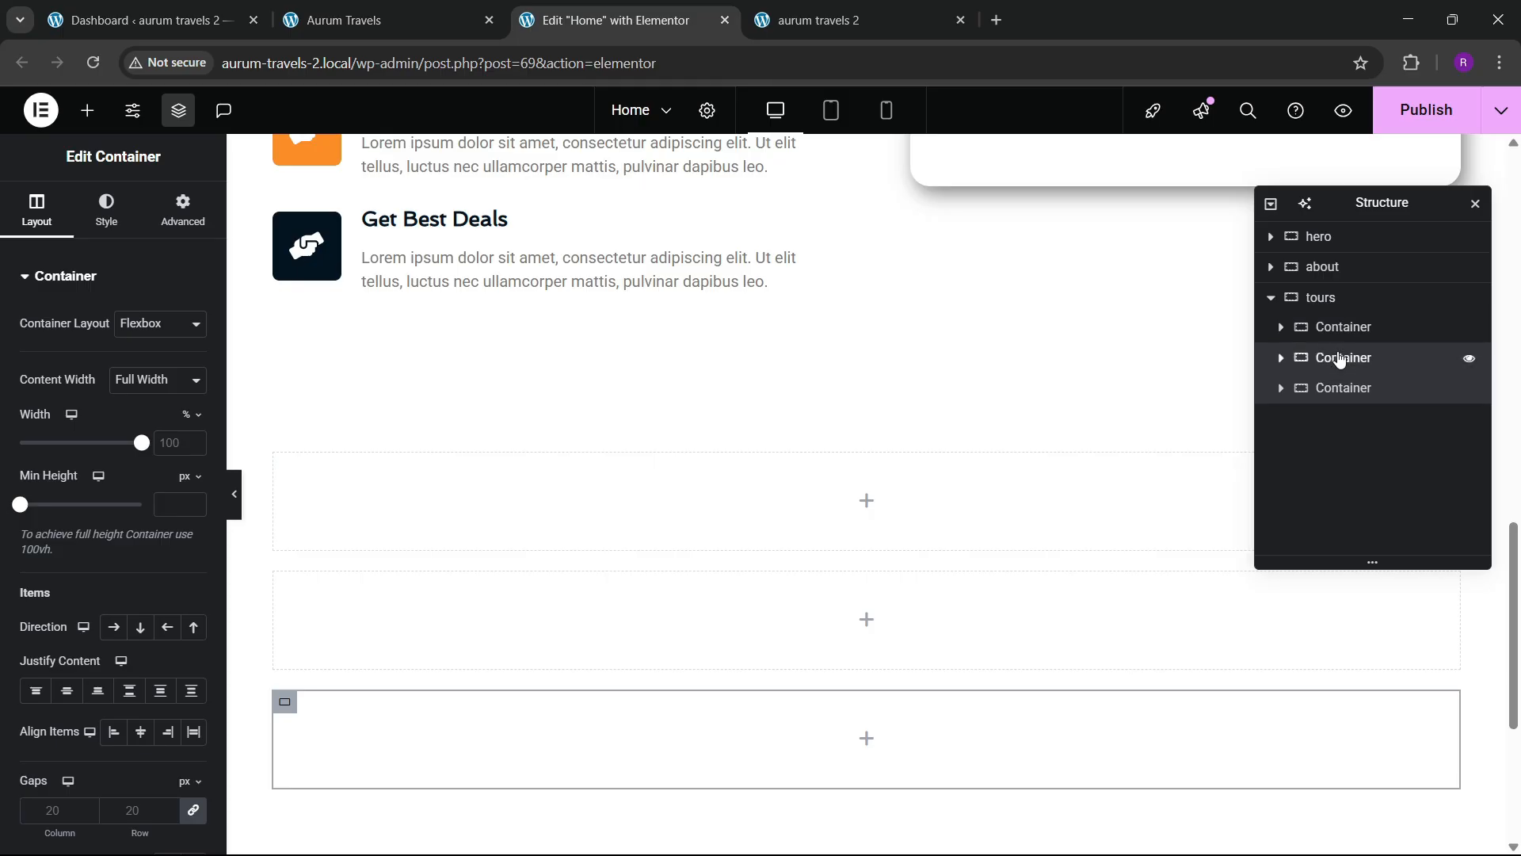
{"action": "right_click", "coordinate": [1345, 387]}
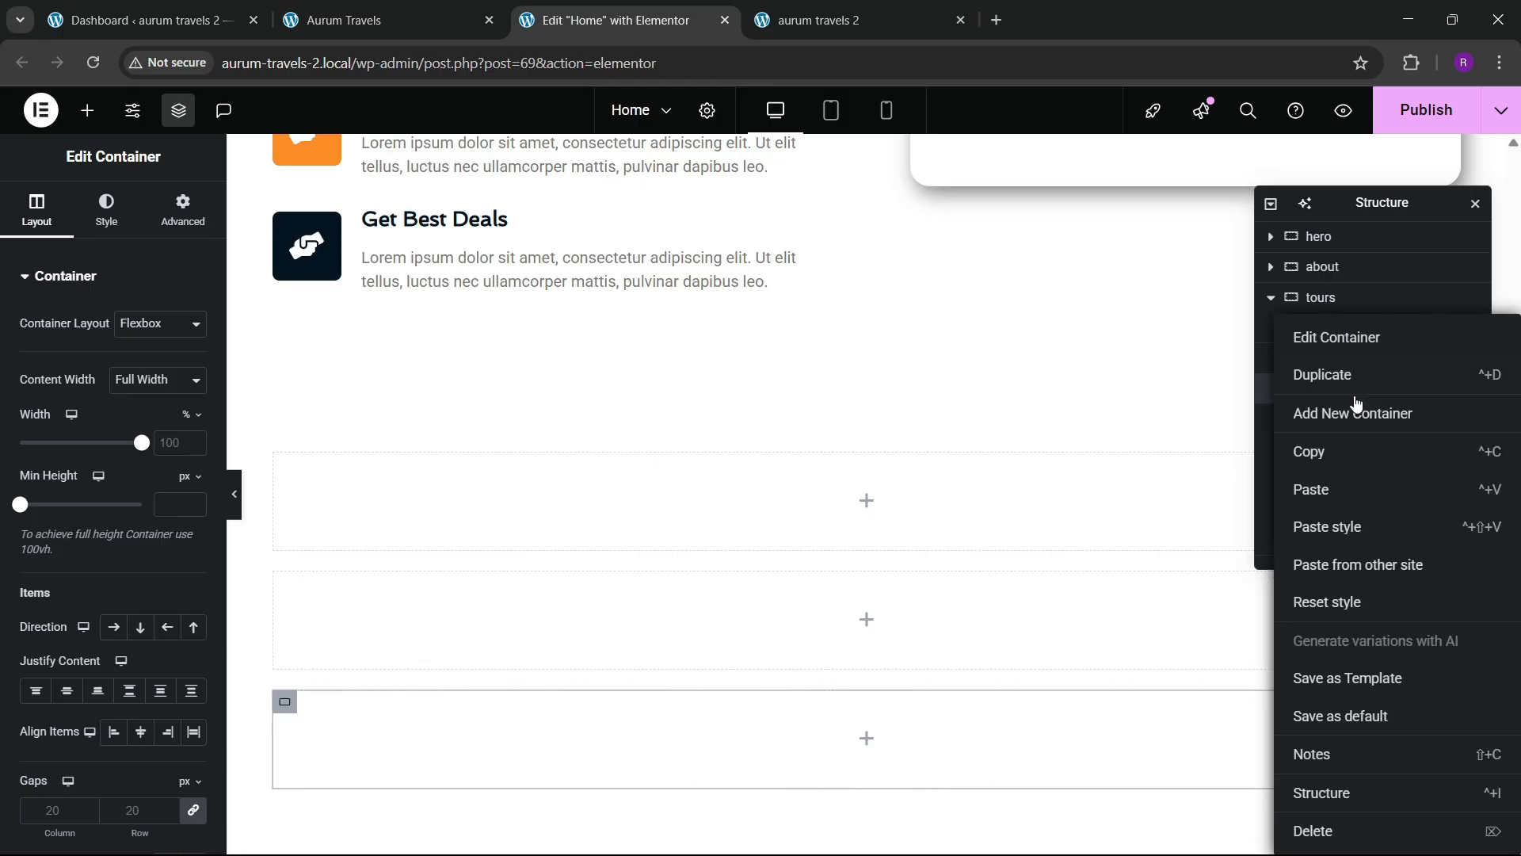
{"action": "left_click", "coordinate": [1327, 829]}
- Rename the two remaining inner containers 'top' and 'bottom'
{"action": "double_click", "coordinate": [1341, 328]}
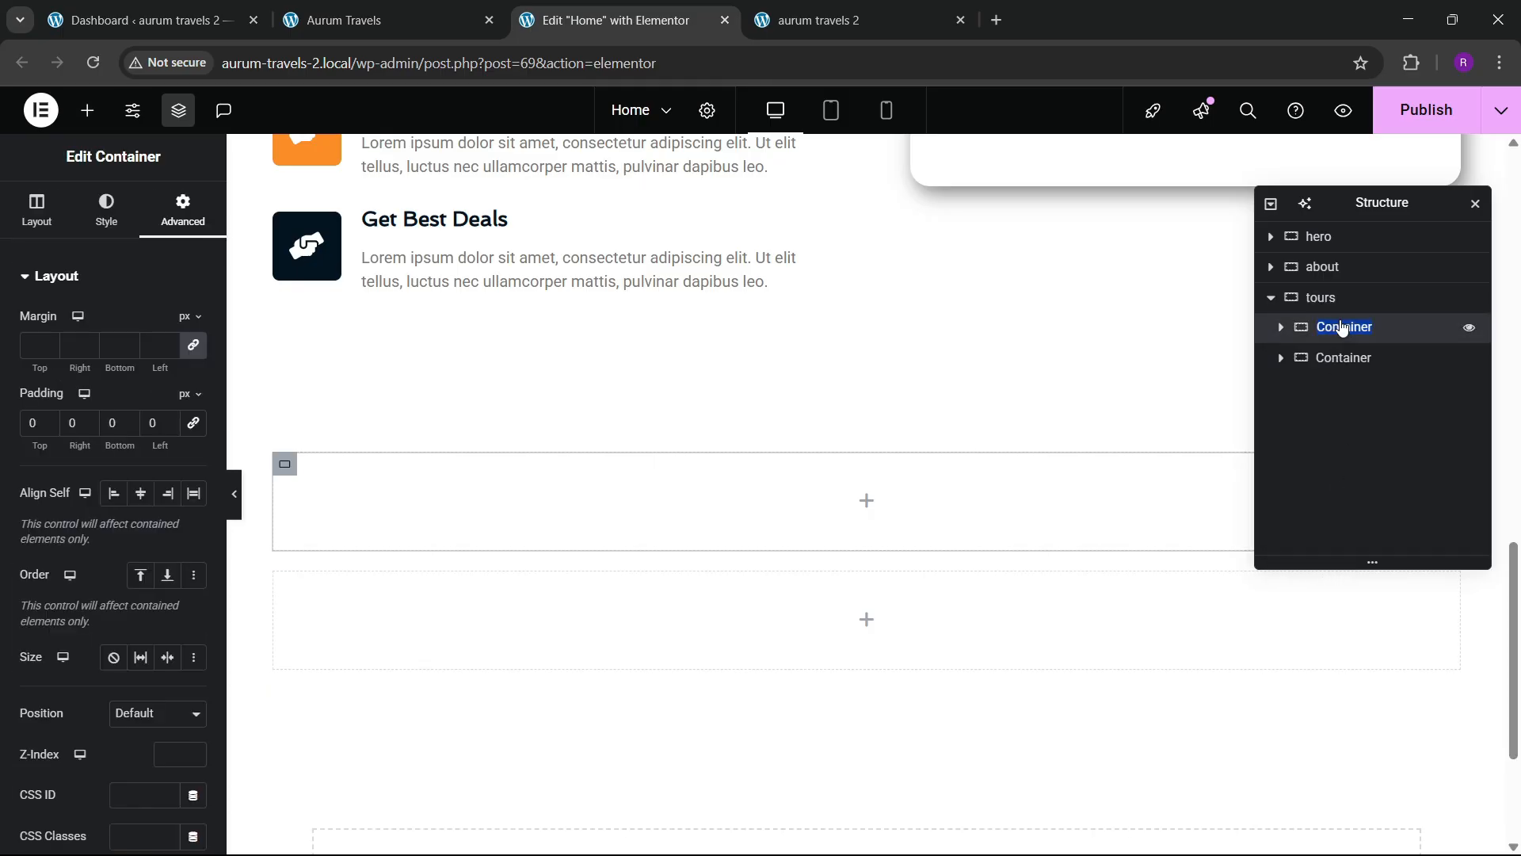
{"action": "double_click", "coordinate": [1336, 363]}
{"action": "type", "text": "bottom"}
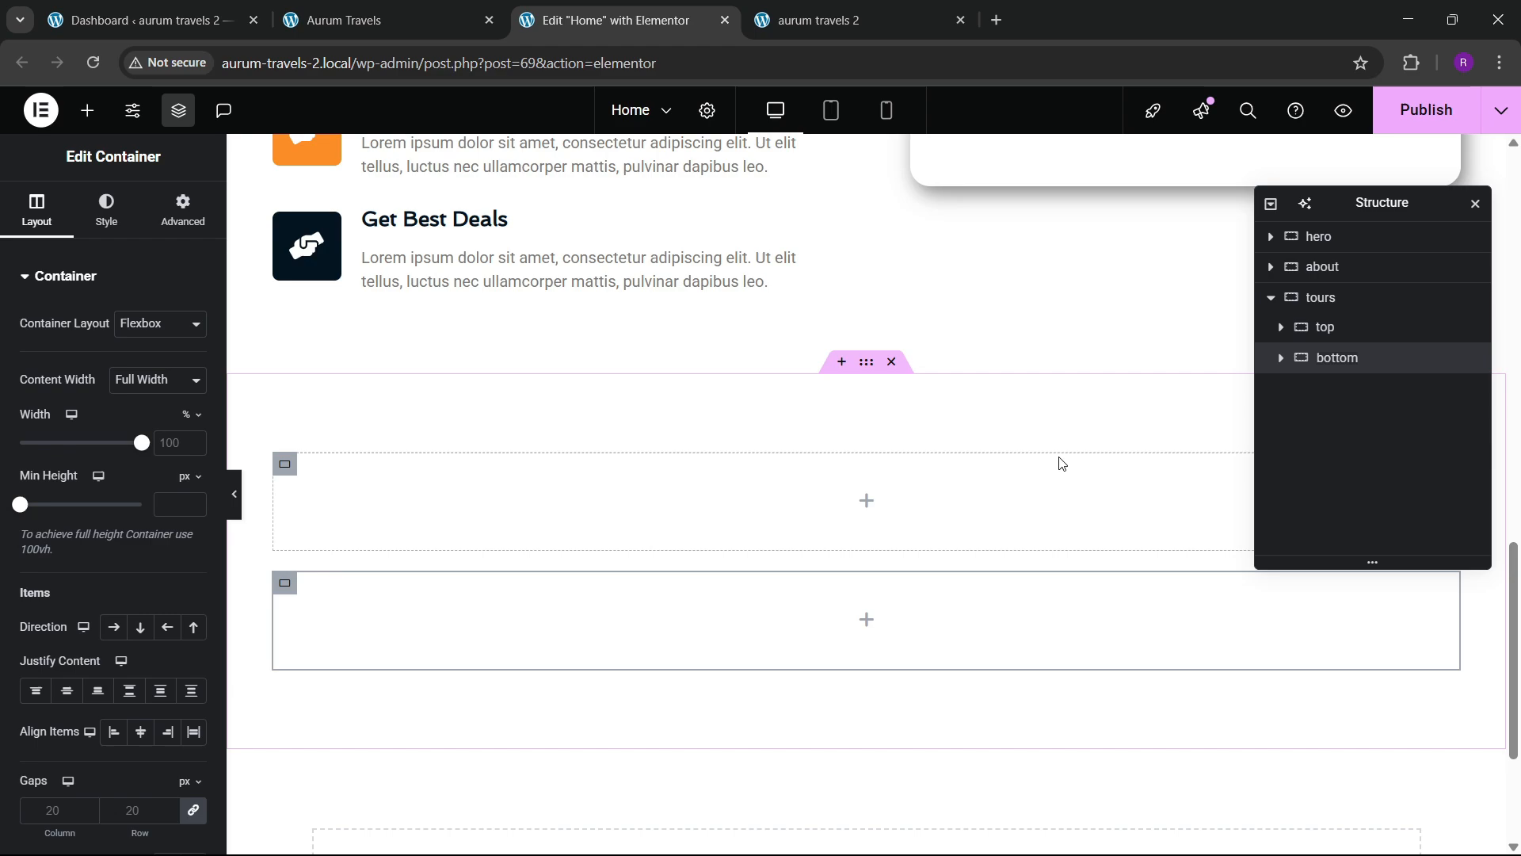
{"action": "left_click", "coordinate": [1317, 327]}
{"action": "left_click", "coordinate": [1321, 297]}
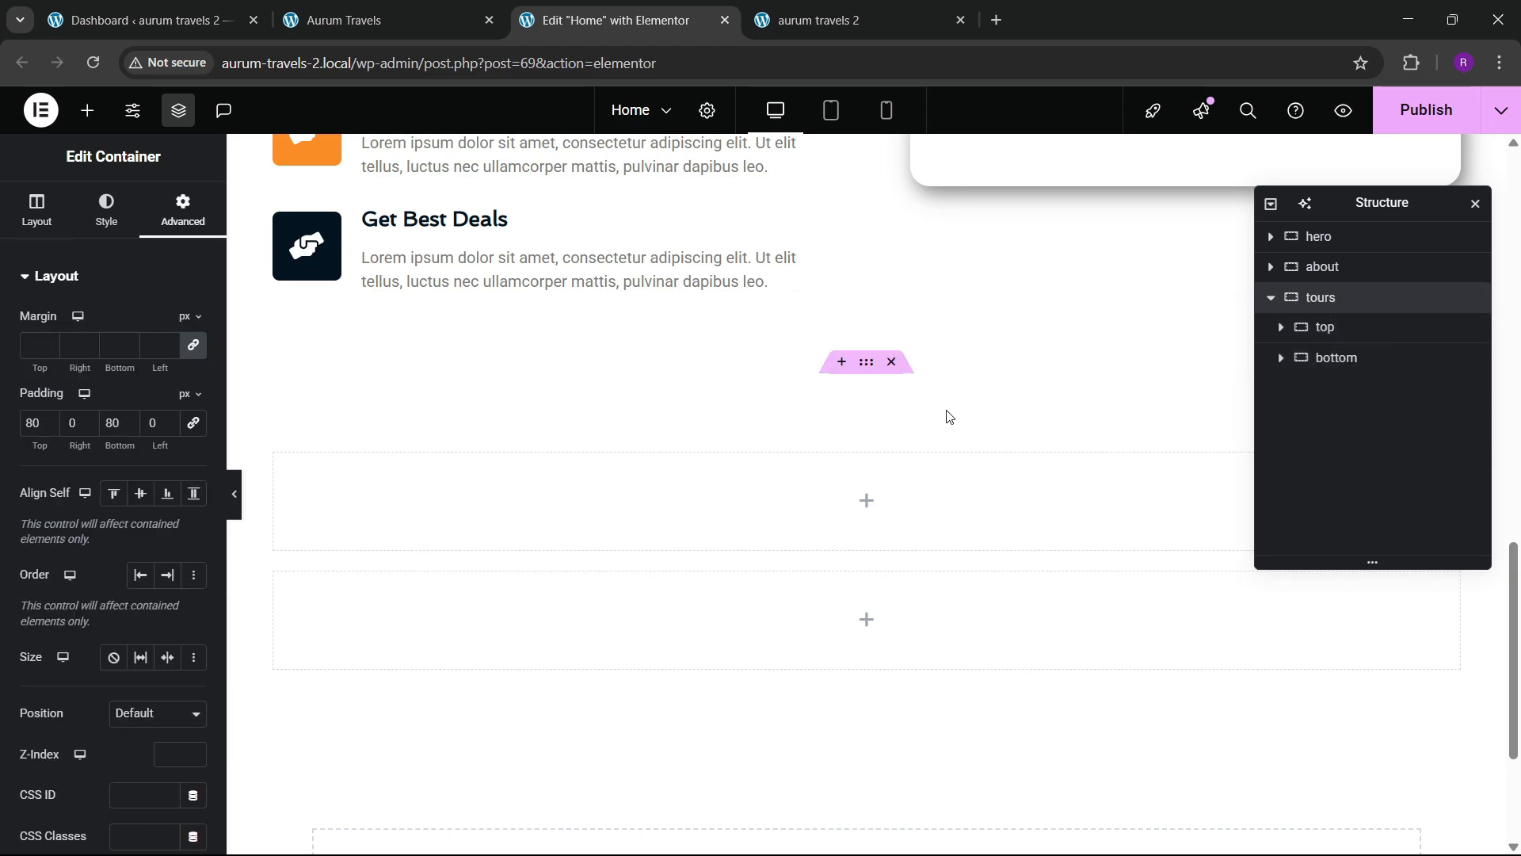
{"action": "left_click", "coordinate": [143, 20]}
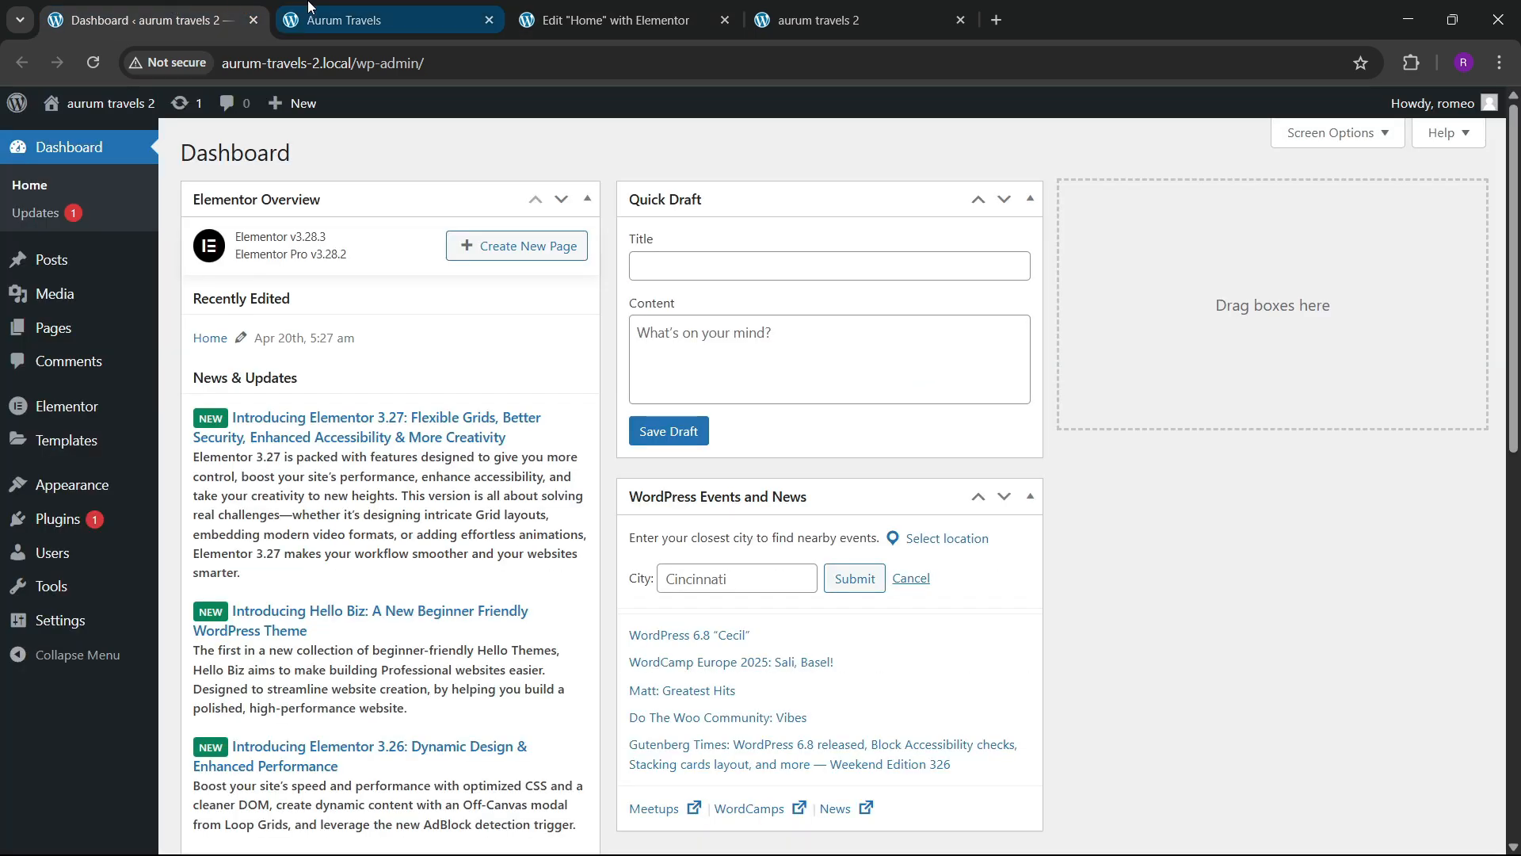
{"action": "left_click", "coordinate": [372, 19]}
{"action": "left_click", "coordinate": [615, 9]}
- Copy a heading from the about section
{"action": "scroll", "coordinate": [736, 333], "scroll_direction": "up", "scroll_amount": 4}
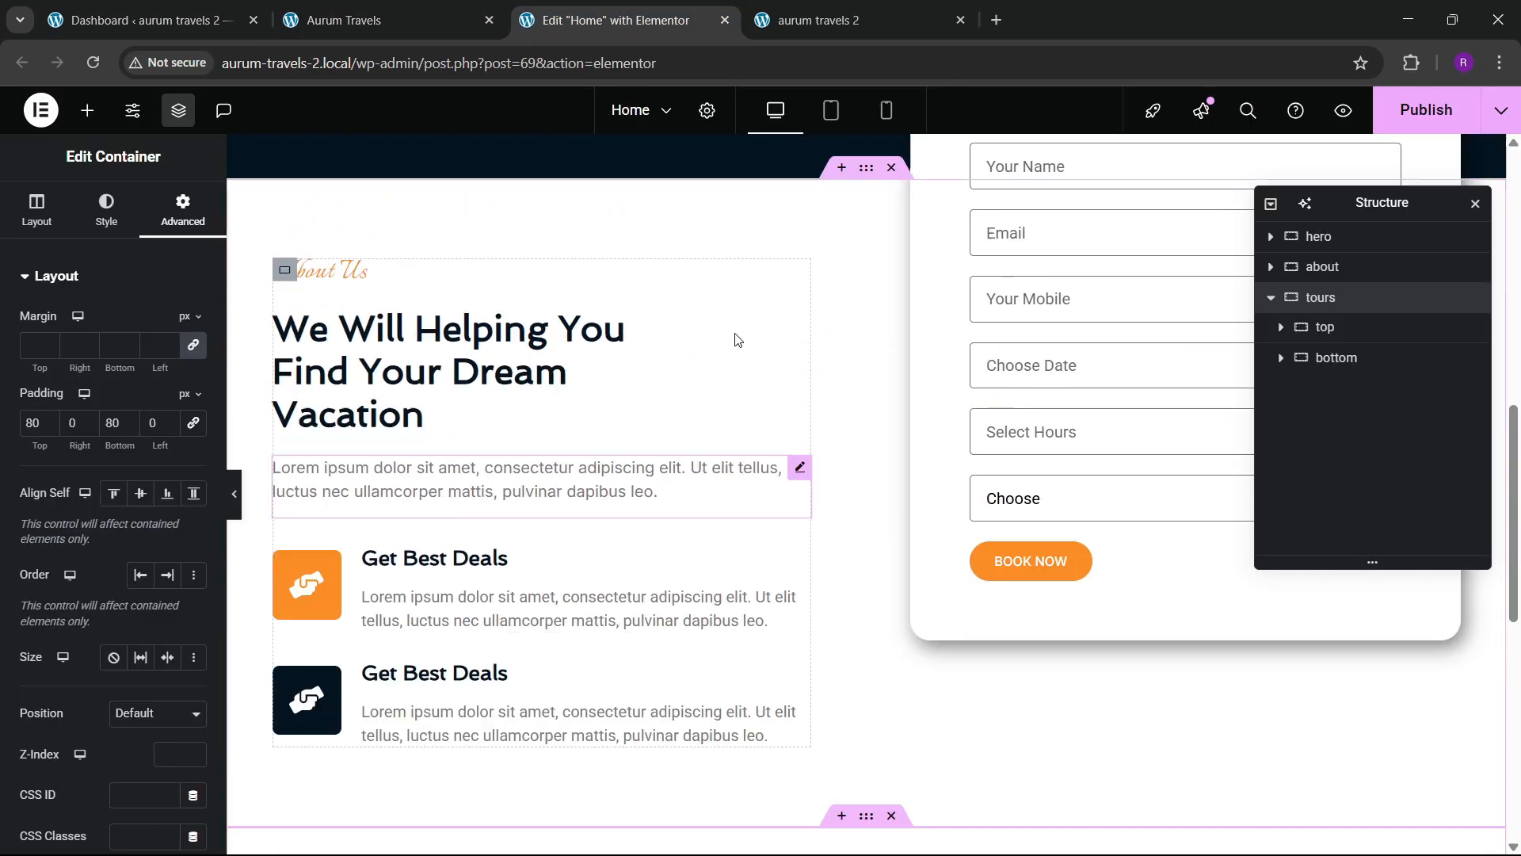
{"action": "right_click", "coordinate": [339, 214]}
{"action": "left_click", "coordinate": [388, 313]}
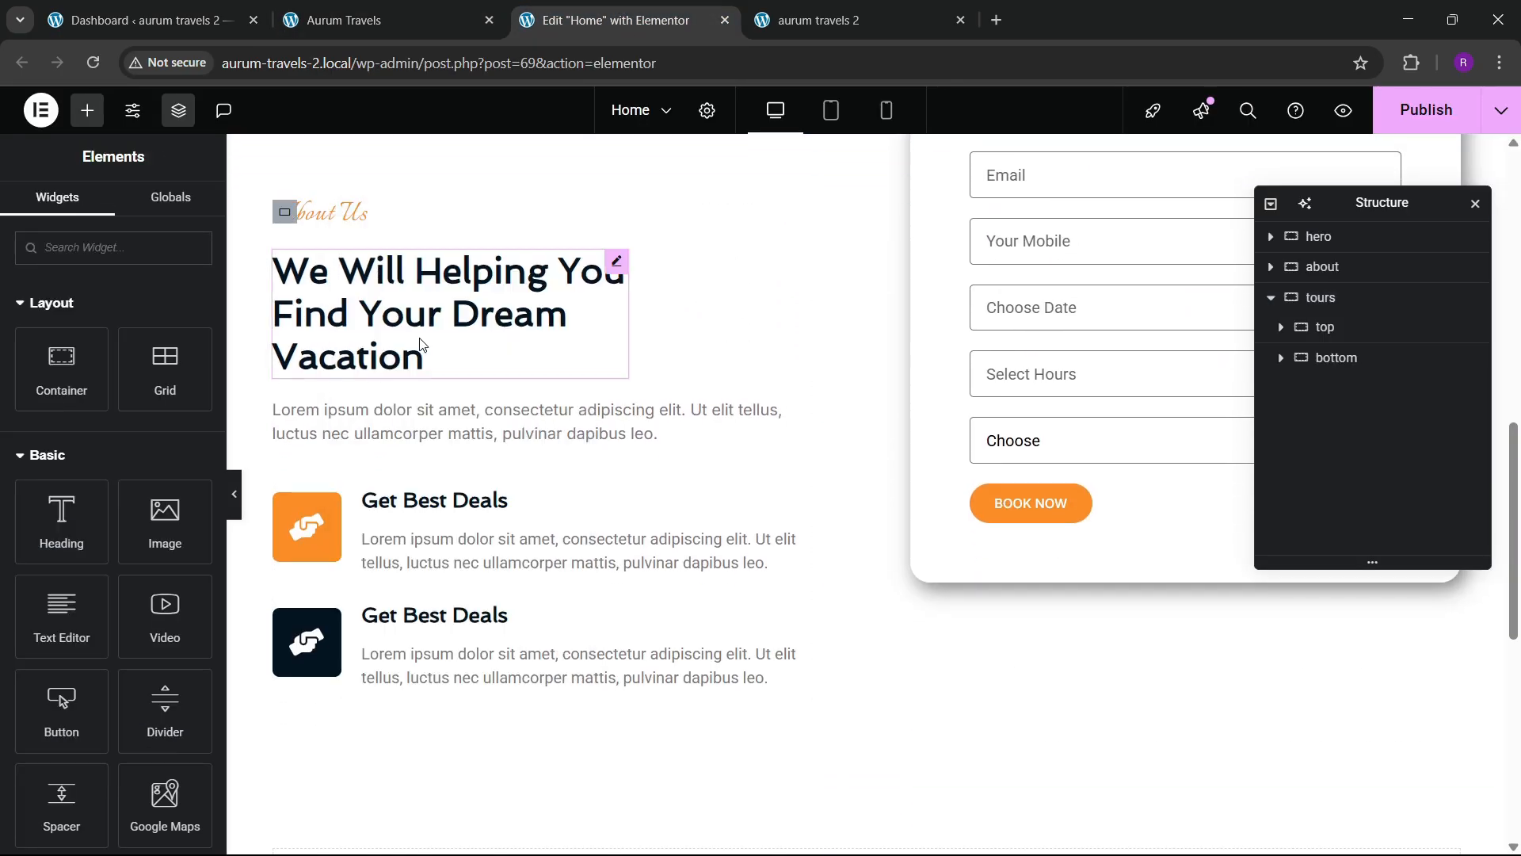
{"action": "scroll", "coordinate": [468, 381], "scroll_direction": "down", "scroll_amount": 5}
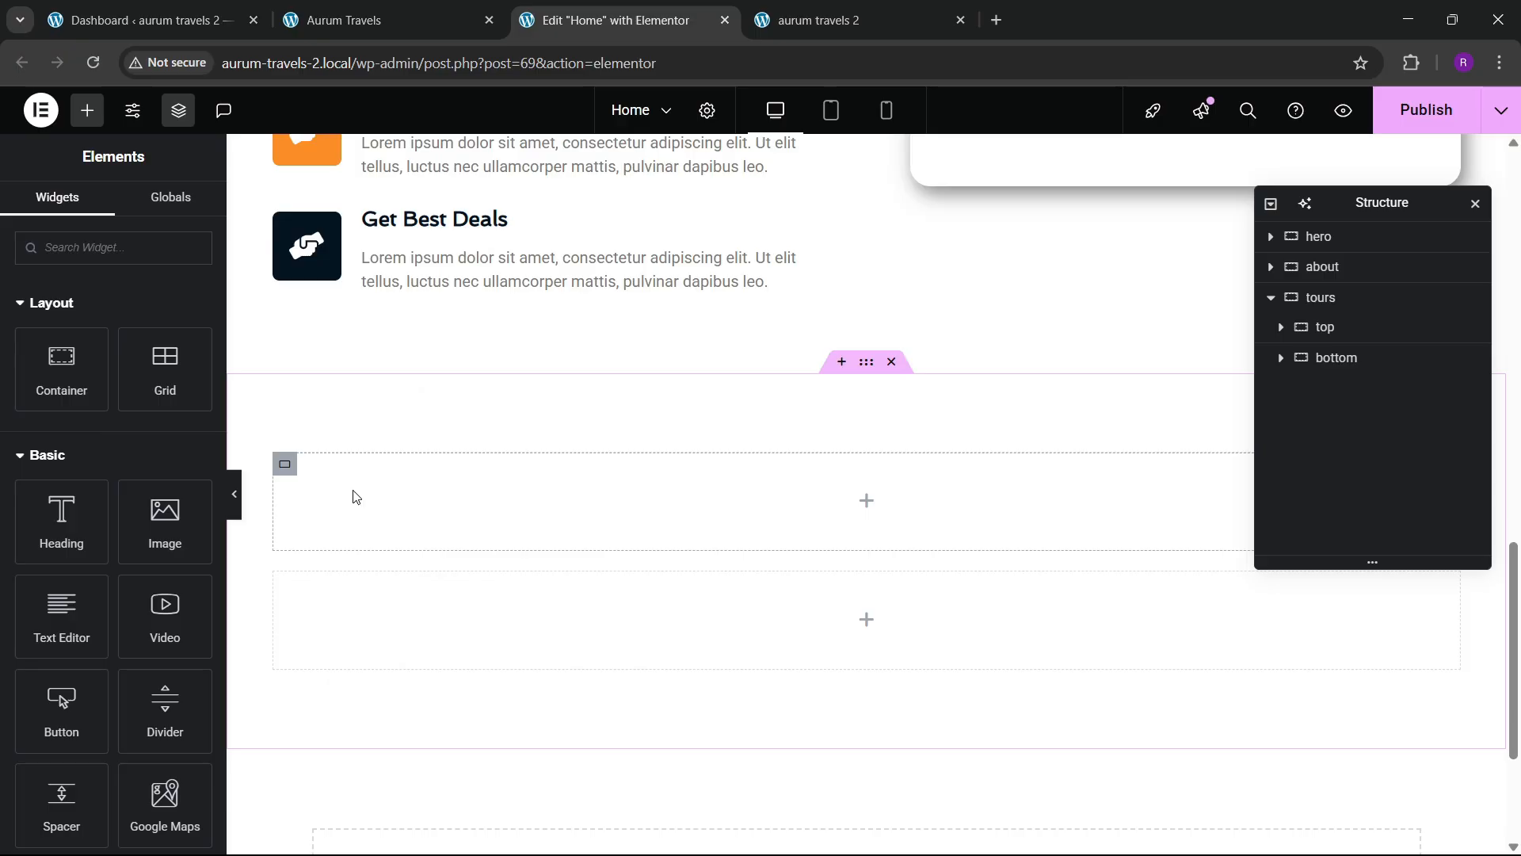
{"action": "left_click", "coordinate": [406, 2]}
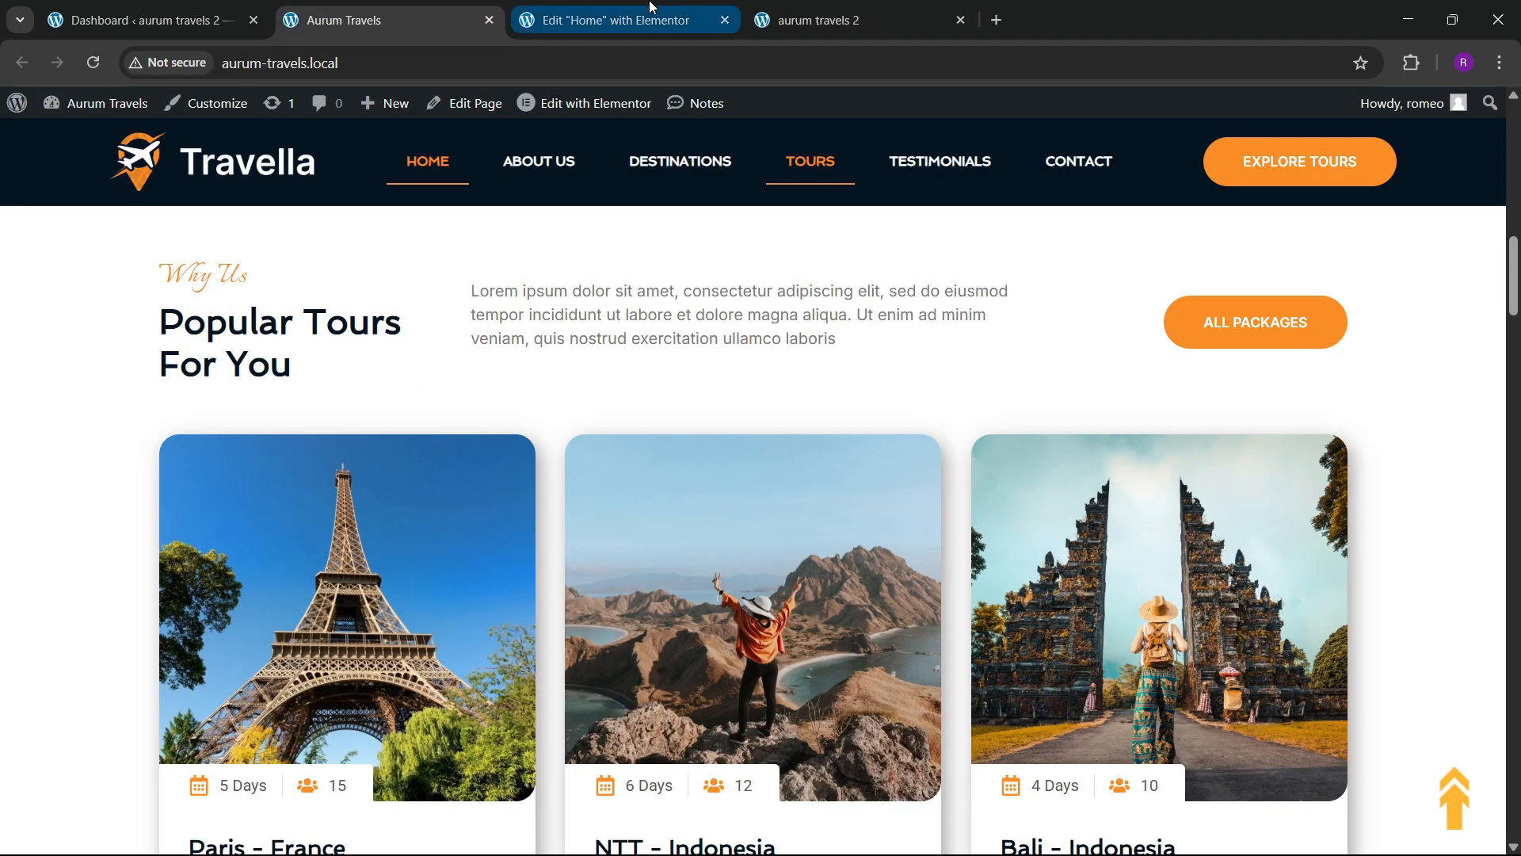
{"action": "left_click", "coordinate": [617, 20]}
- Add three padding-free empty containers inside the top container
{"action": "left_click_drag", "start_coordinate": [59, 381], "coordinate": [341, 529]}
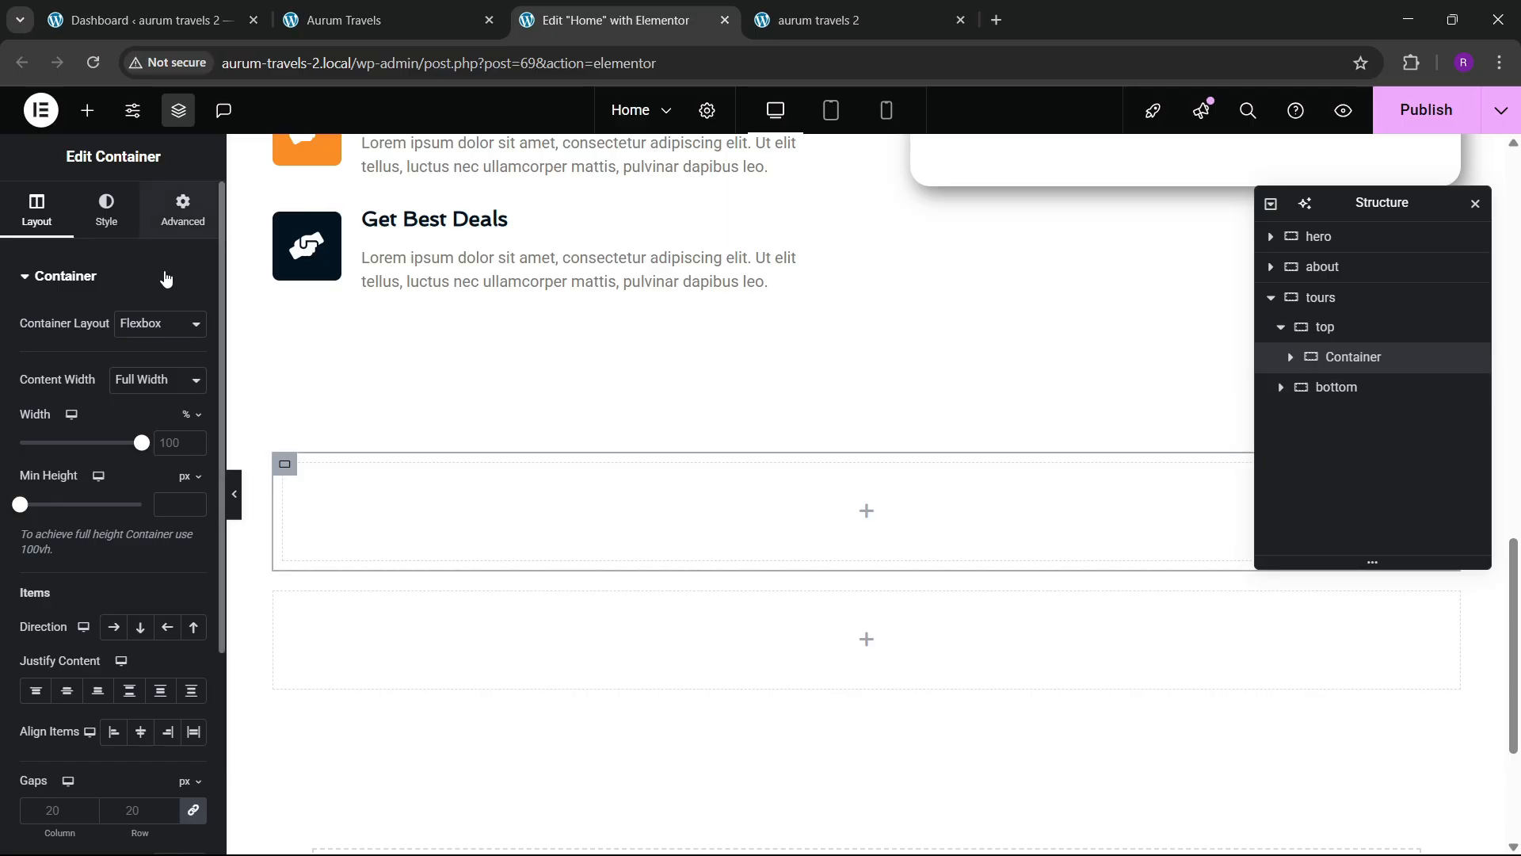
{"action": "left_click", "coordinate": [183, 210]}
{"action": "left_click", "coordinate": [193, 422]}
{"action": "right_click", "coordinate": [1372, 356]}
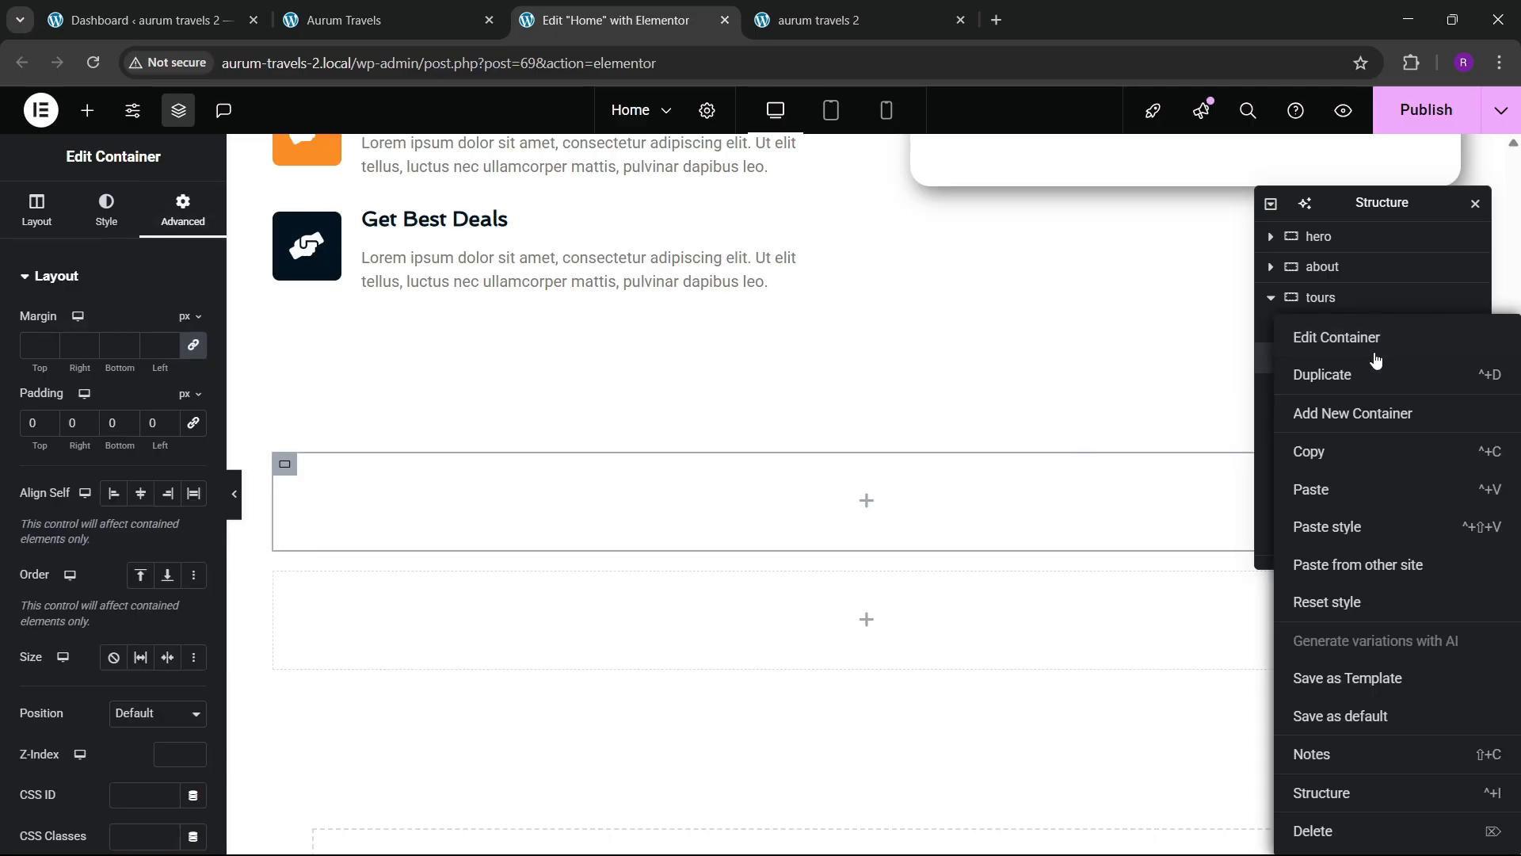
{"action": "left_click", "coordinate": [1336, 403]}
{"action": "right_click", "coordinate": [1337, 387]}
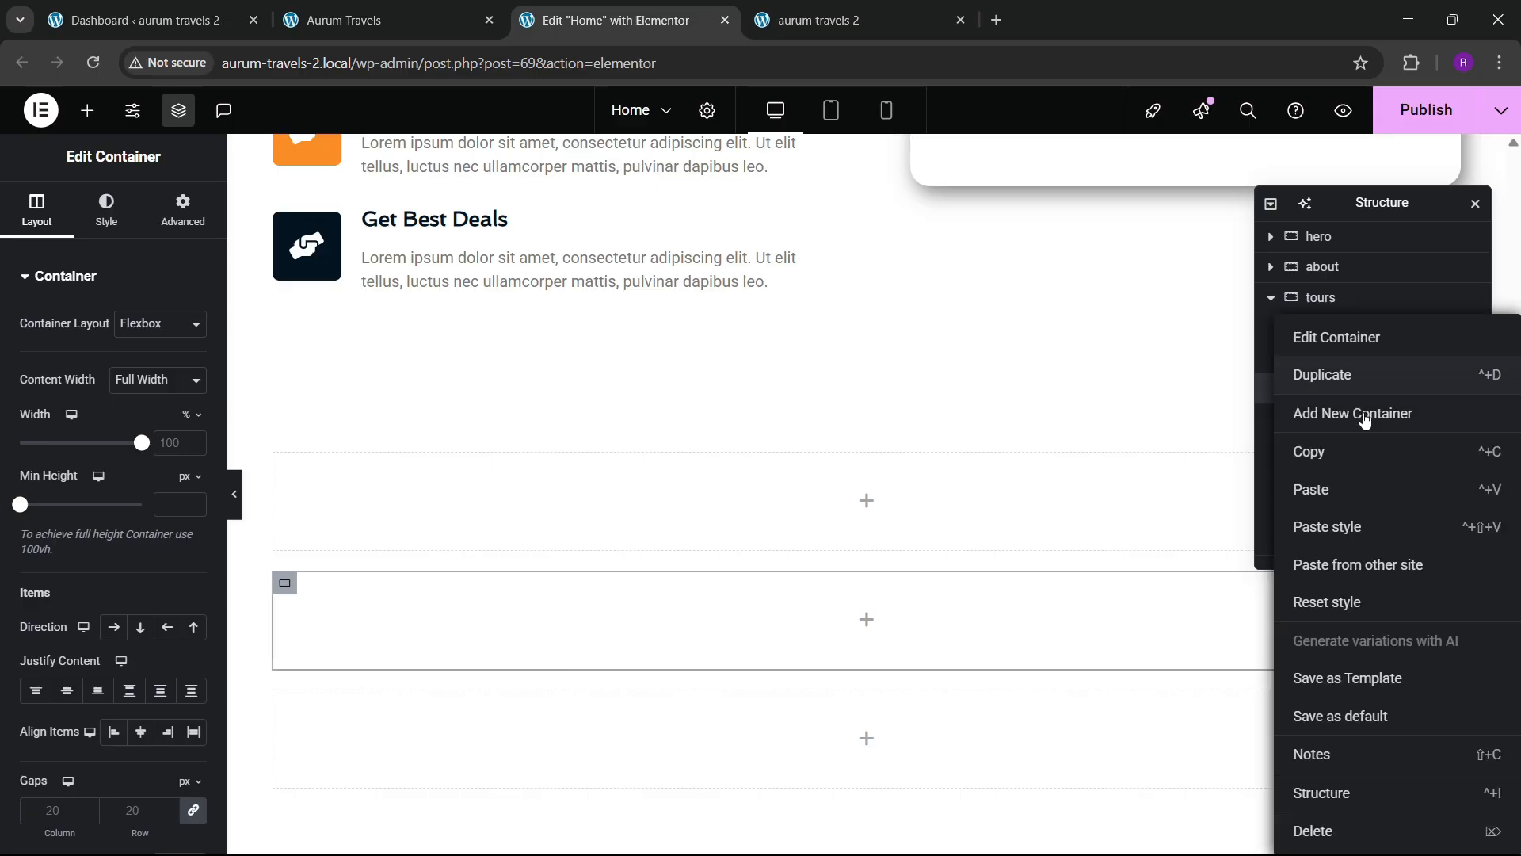
{"action": "left_click", "coordinate": [1338, 378]}
- Set the top container's direction to Row with items aligned to the centre
{"action": "left_click", "coordinate": [1338, 328]}
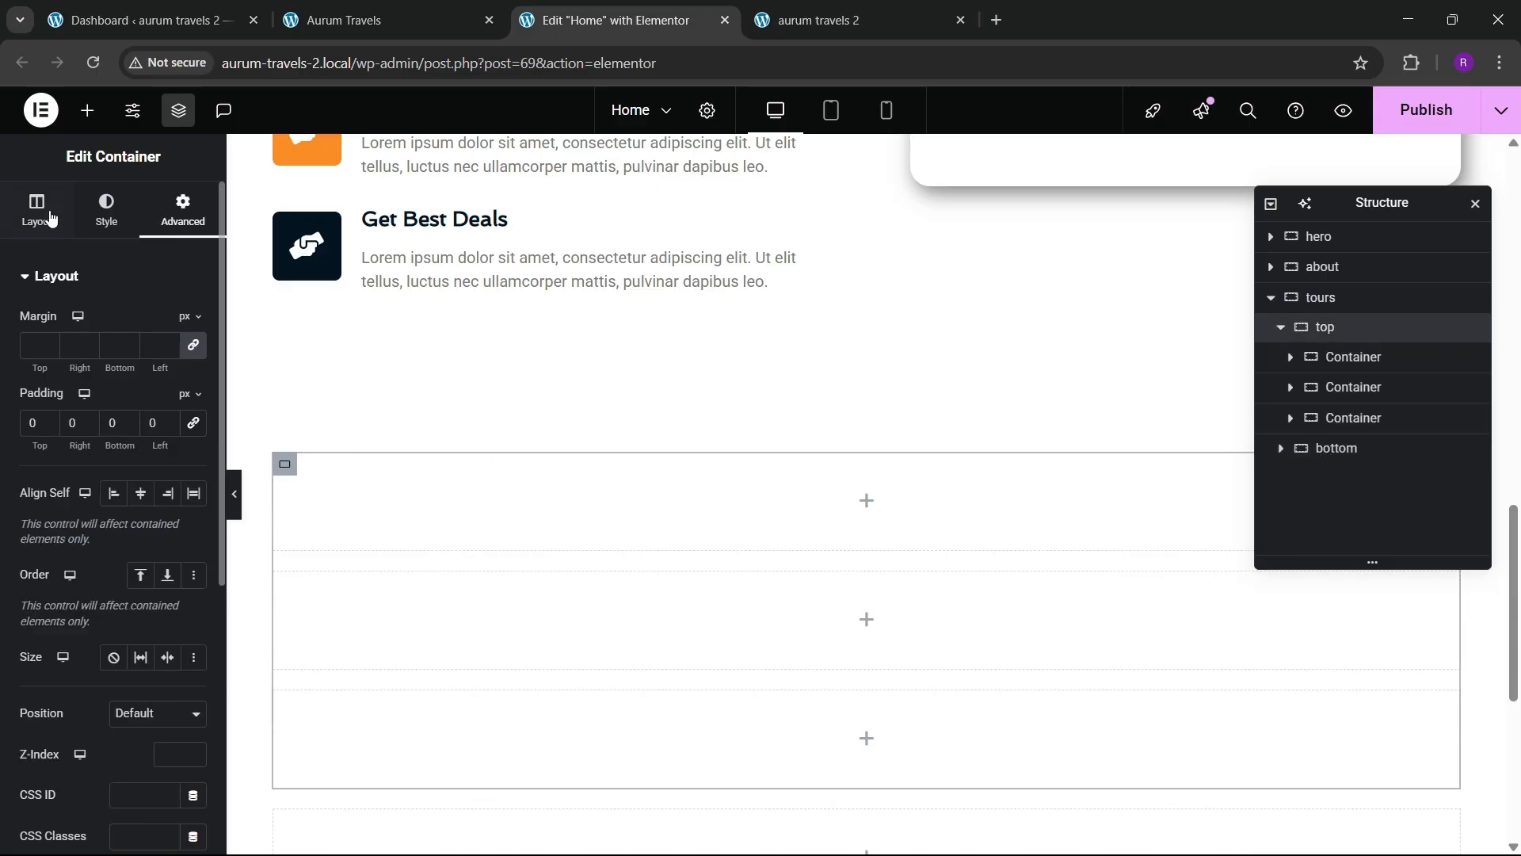
{"action": "left_click", "coordinate": [46, 213]}
{"action": "scroll", "coordinate": [122, 476], "scroll_direction": "down", "scroll_amount": 3}
{"action": "left_click", "coordinate": [125, 432]}
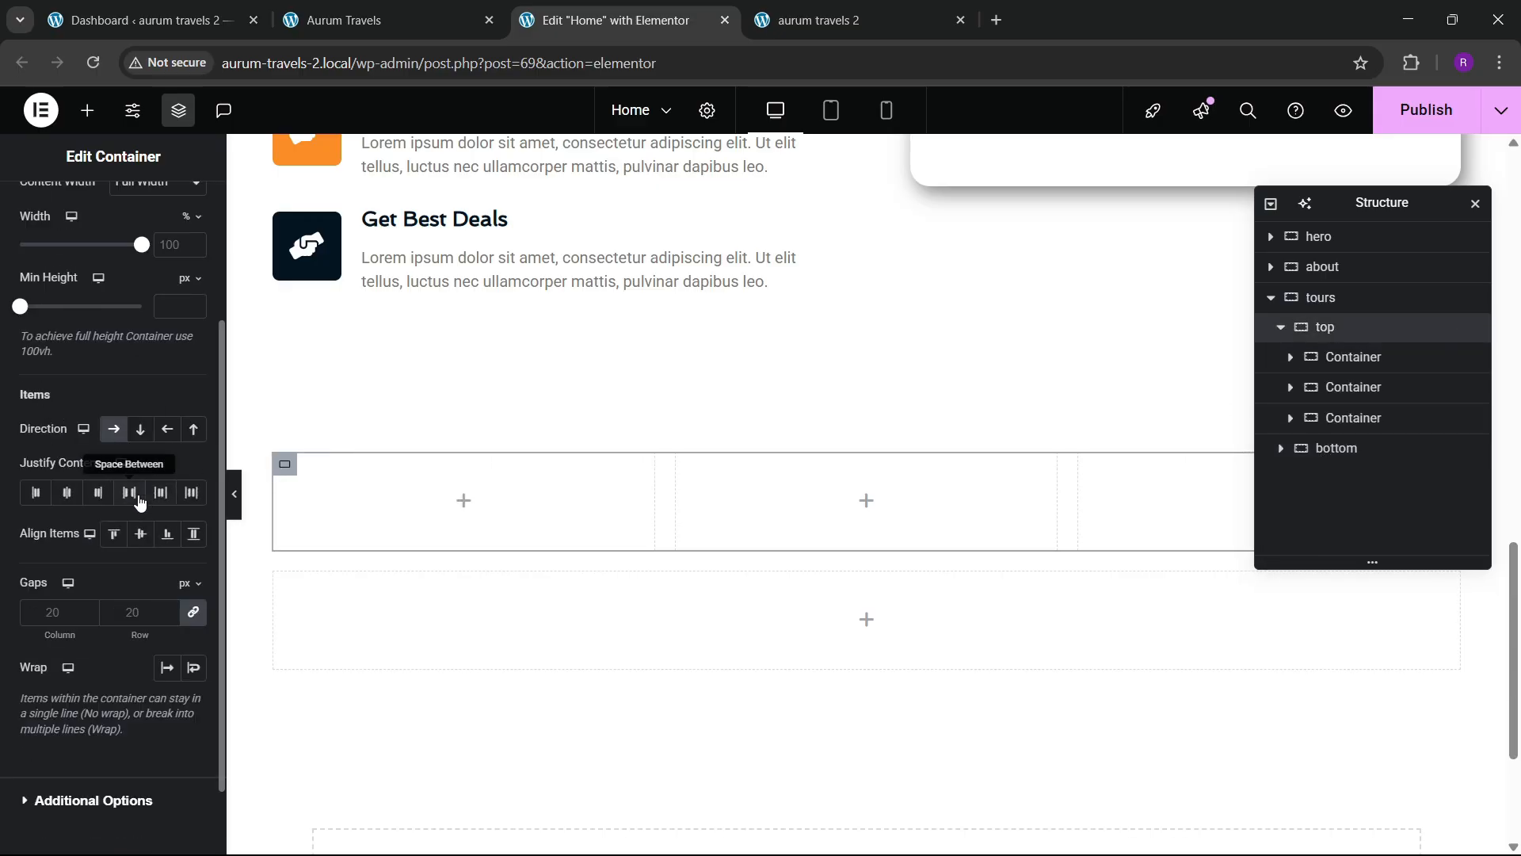
{"action": "left_click", "coordinate": [114, 533]}
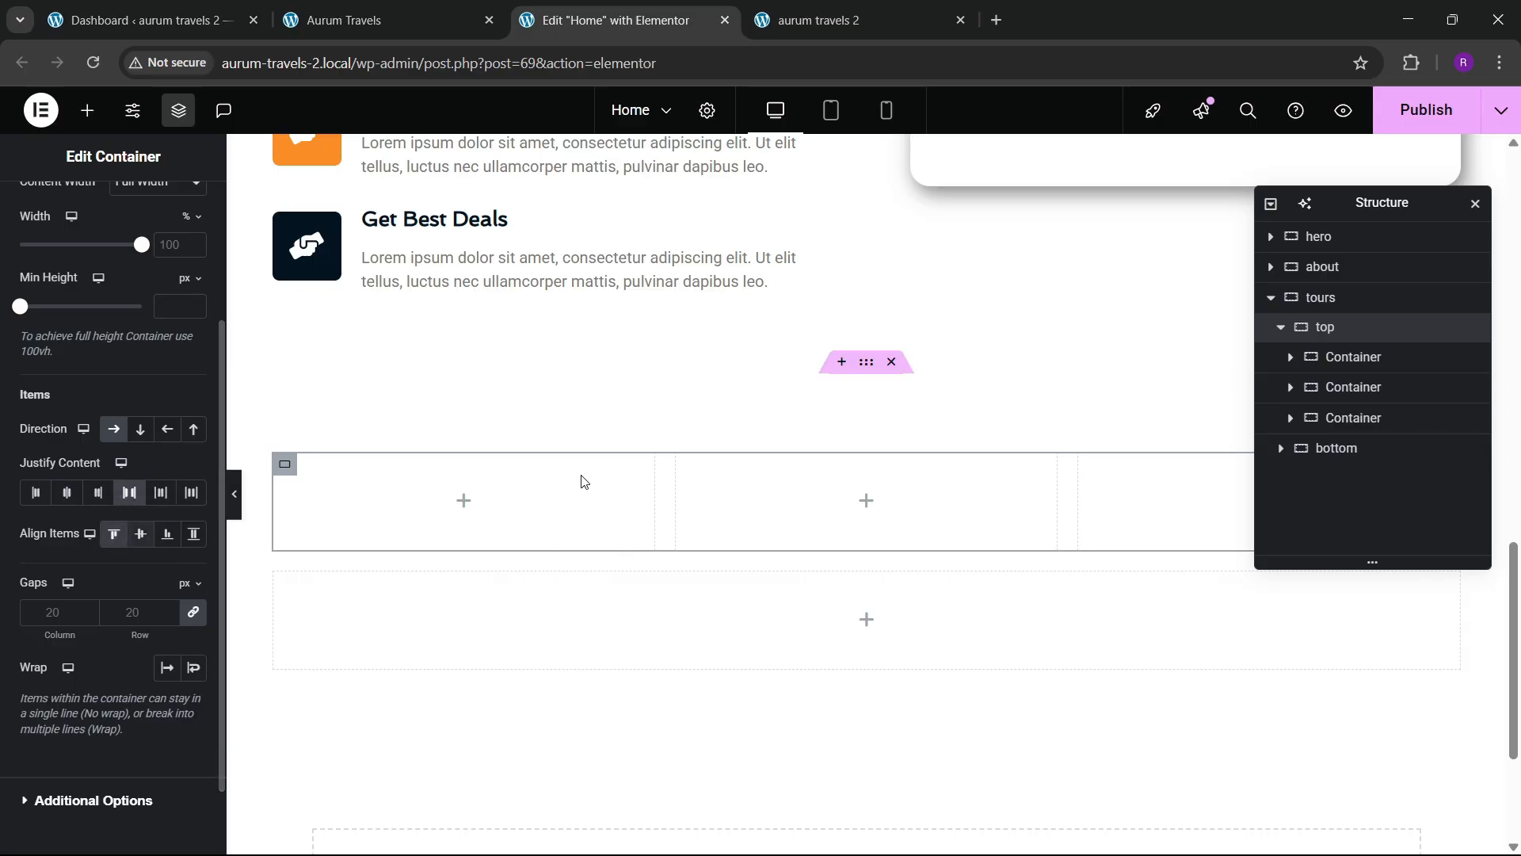
{"action": "left_click", "coordinate": [141, 533]}
{"action": "scroll", "coordinate": [476, 412], "scroll_direction": "up", "scroll_amount": 3}
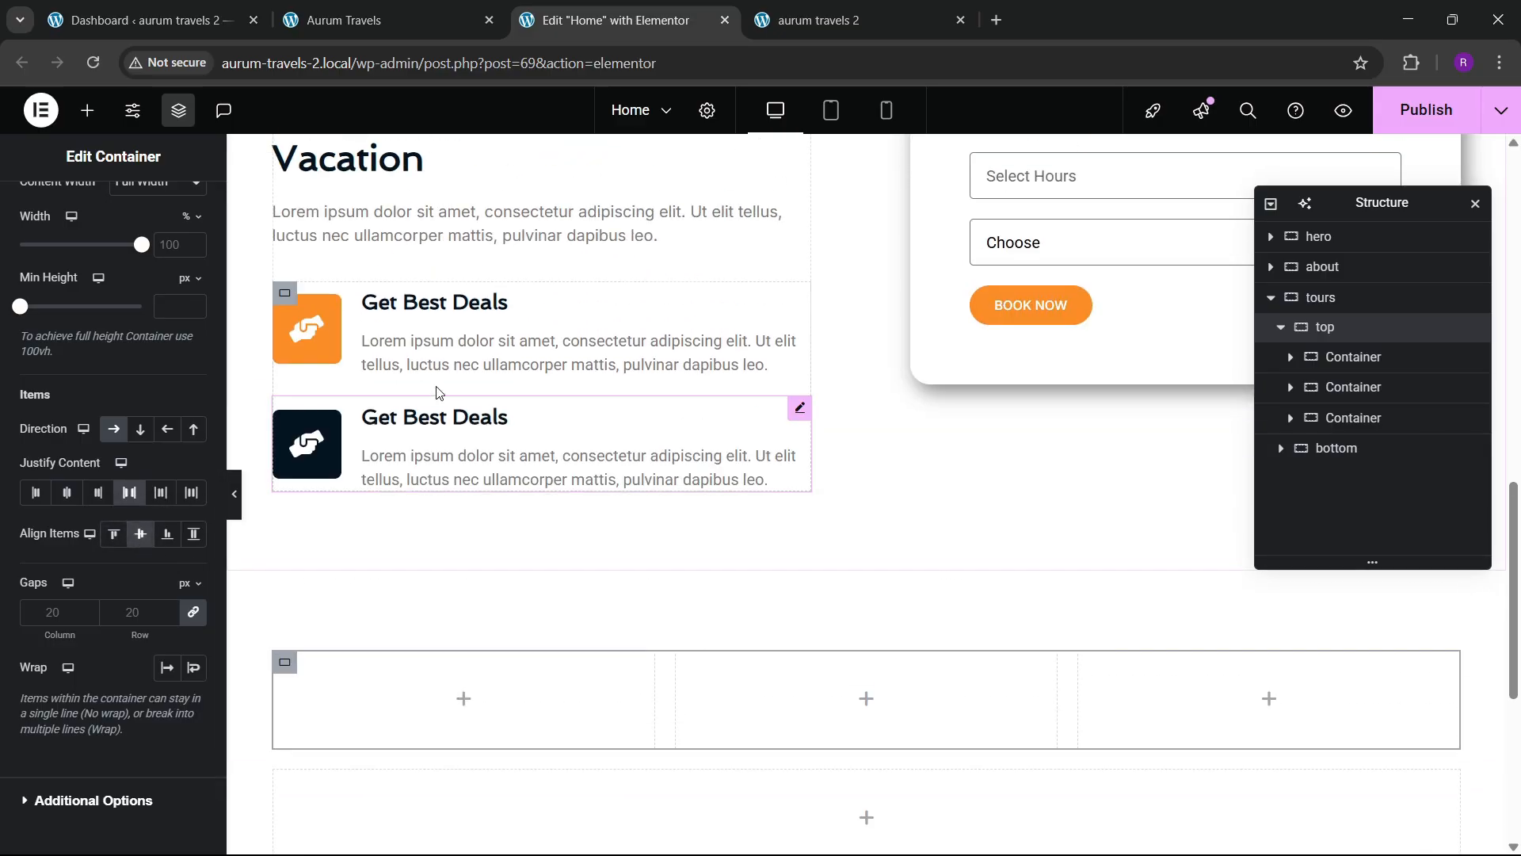
{"action": "scroll", "coordinate": [404, 235], "scroll_direction": "up", "scroll_amount": 3}
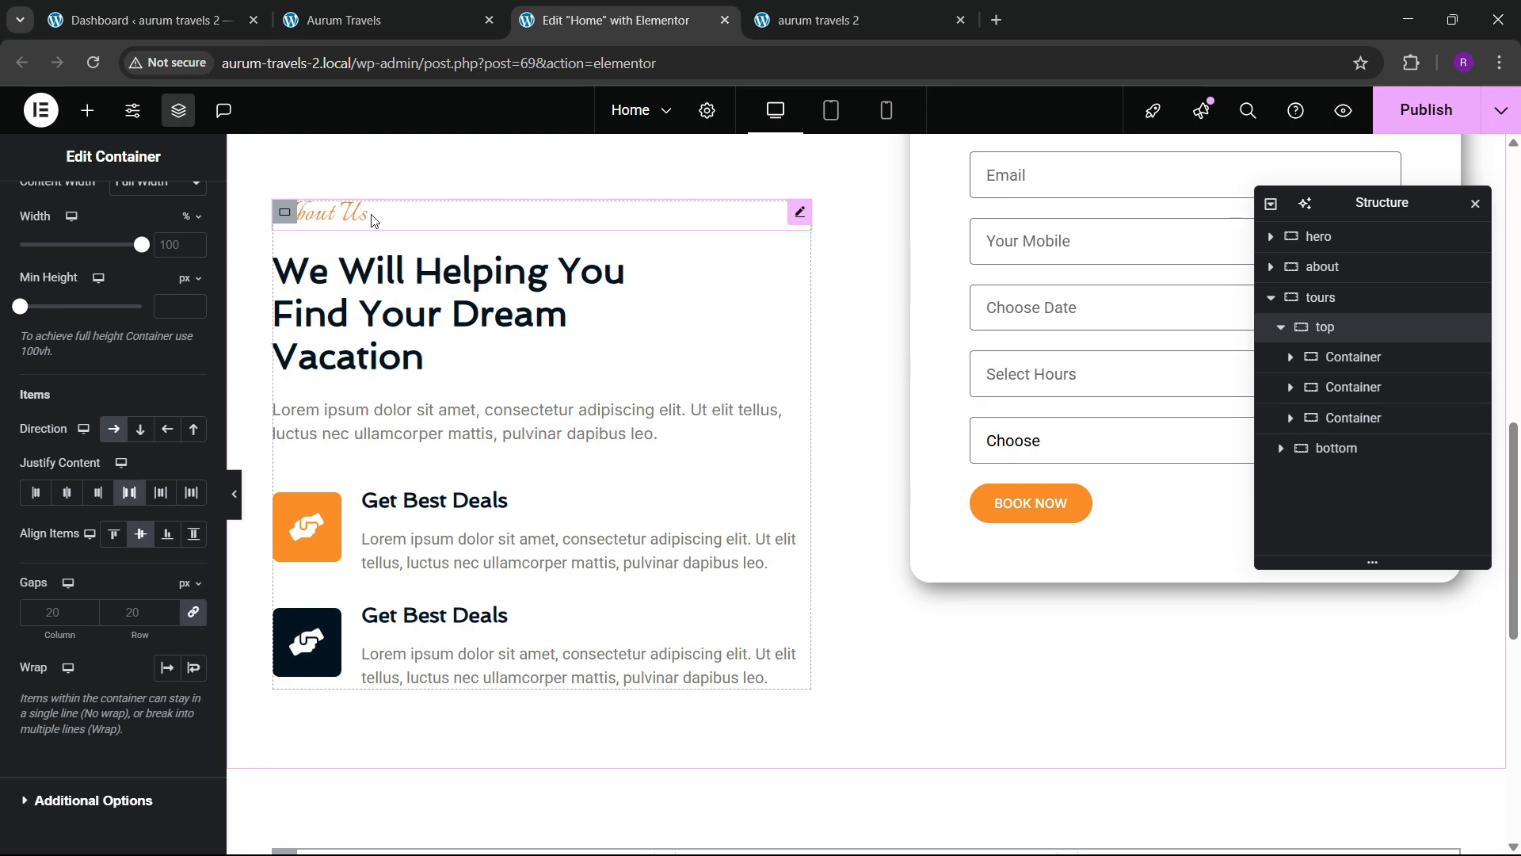
- Copy the About Us heading from the about section
{"action": "right_click", "coordinate": [374, 221]}
{"action": "left_click", "coordinate": [400, 309]}
{"action": "scroll", "coordinate": [396, 392], "scroll_direction": "down", "scroll_amount": 5}
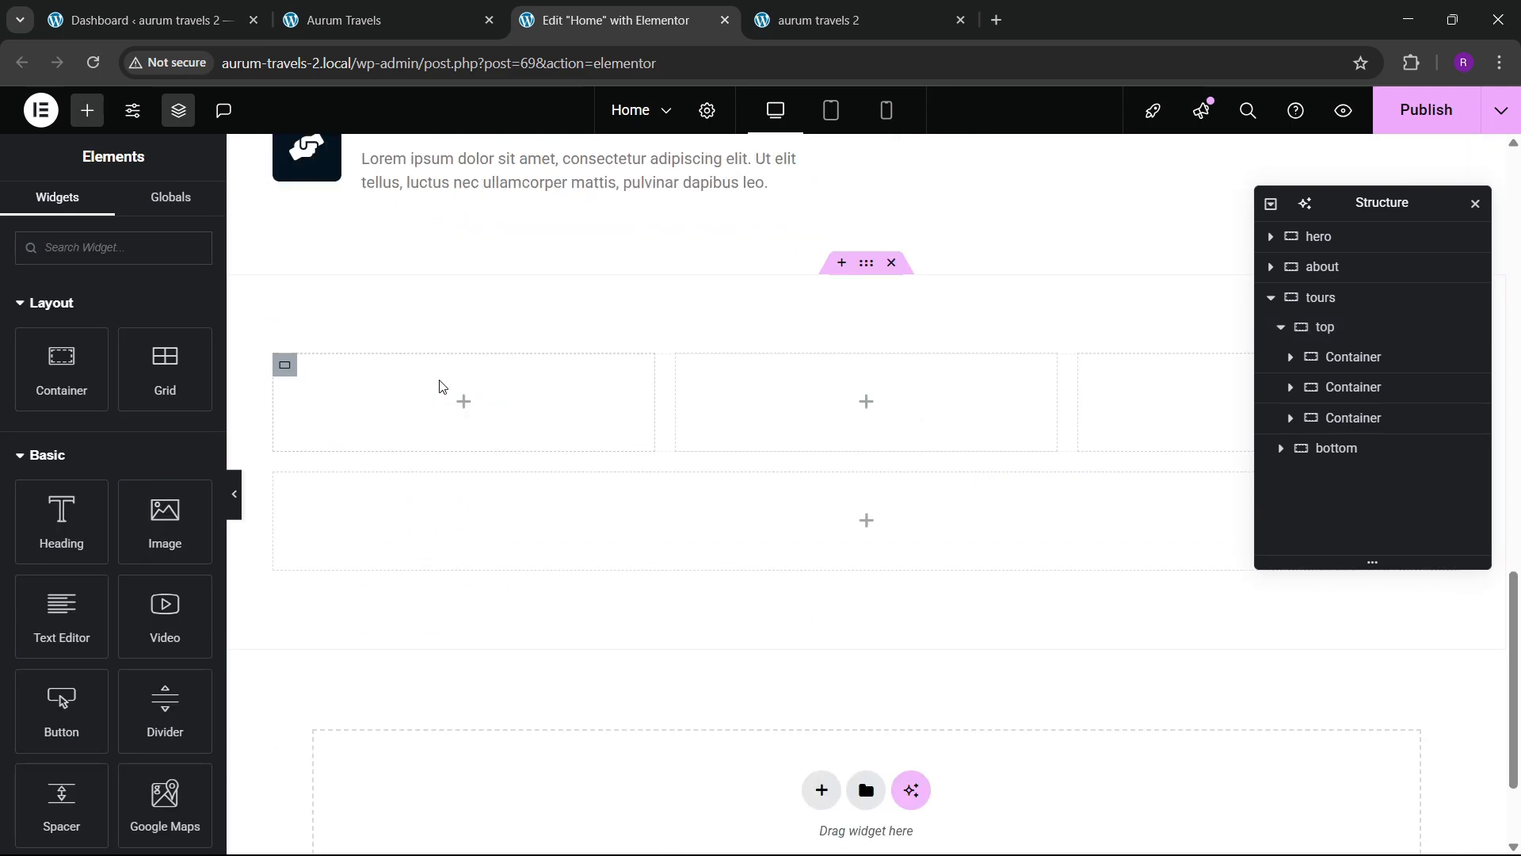
- Paste the About Us heading into the first empty container
{"action": "right_click", "coordinate": [361, 395]}
{"action": "left_click", "coordinate": [409, 487]}
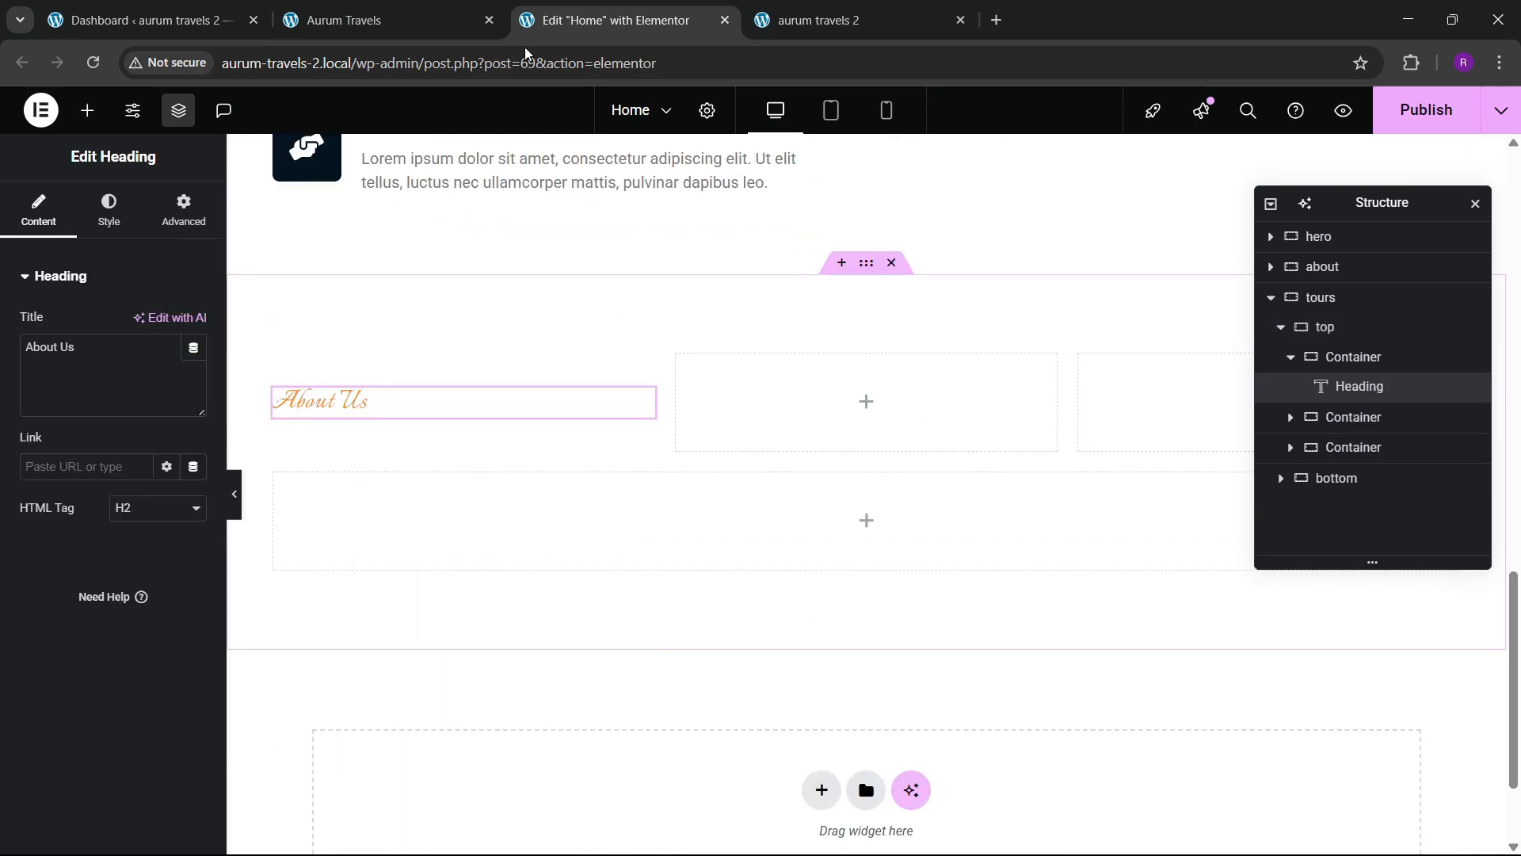
{"action": "left_click", "coordinate": [315, 10]}
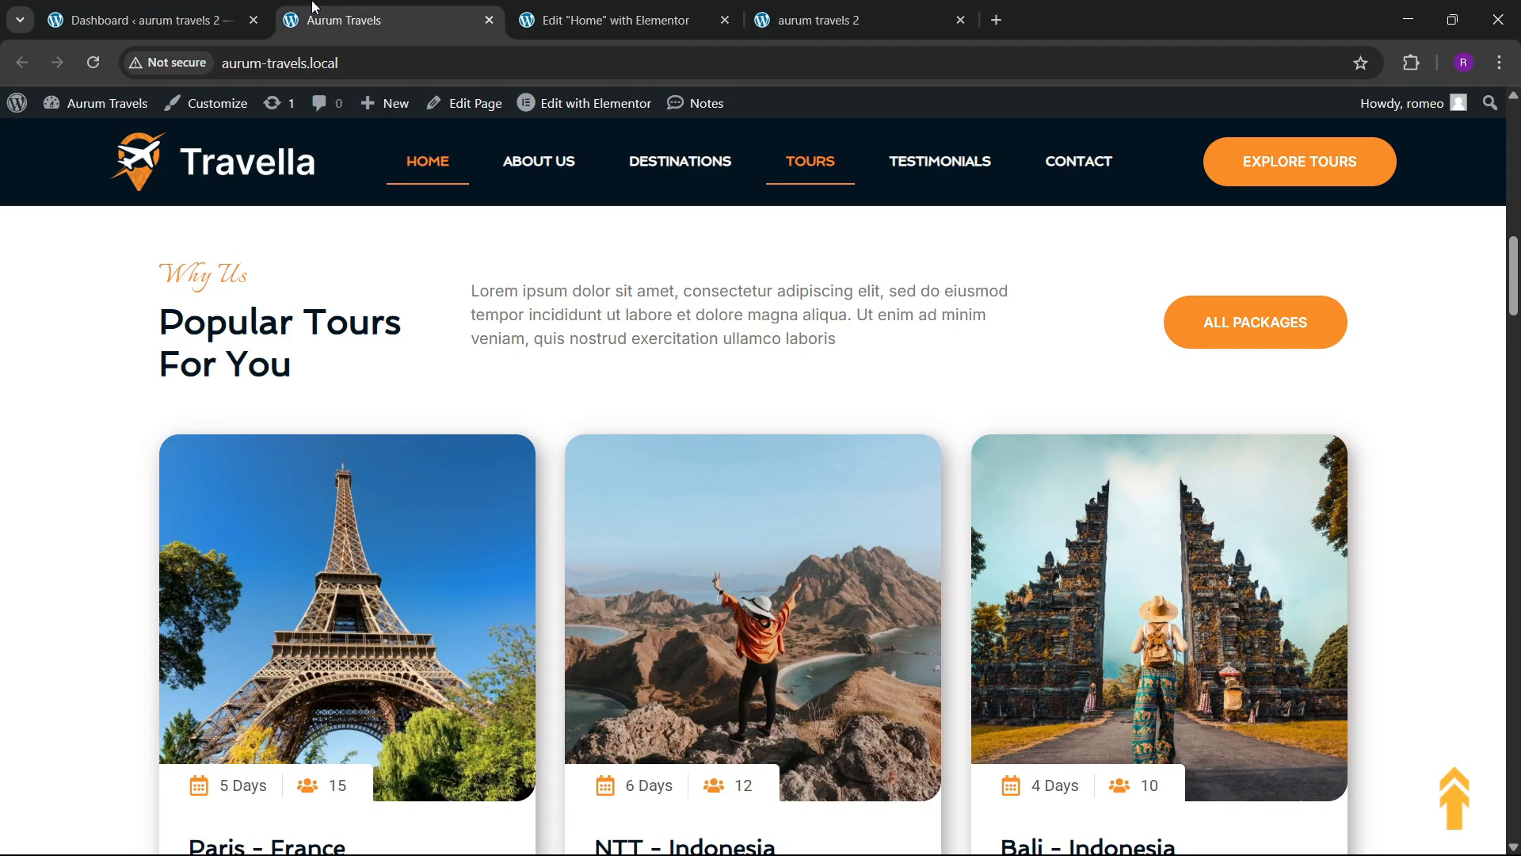
{"action": "left_click", "coordinate": [645, 8]}
- Paste the We Will Helping You heading below About Us and make it full width
{"action": "scroll", "coordinate": [460, 237], "scroll_direction": "up", "scroll_amount": 5}
{"action": "right_click", "coordinate": [431, 205]}
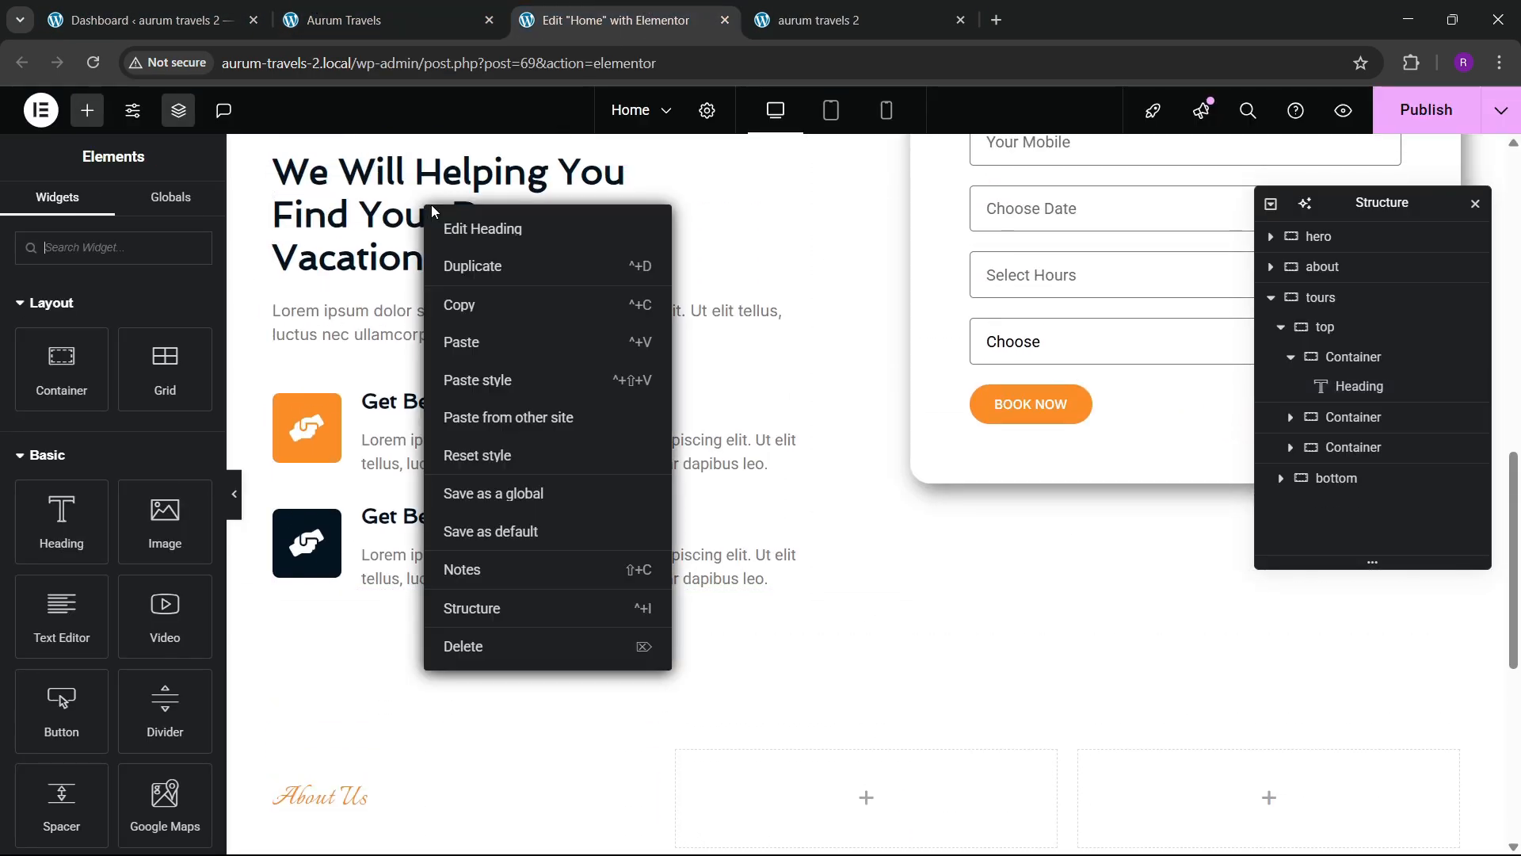
{"action": "left_click", "coordinate": [475, 309]}
{"action": "scroll", "coordinate": [438, 349], "scroll_direction": "down", "scroll_amount": 5}
{"action": "right_click", "coordinate": [364, 396]}
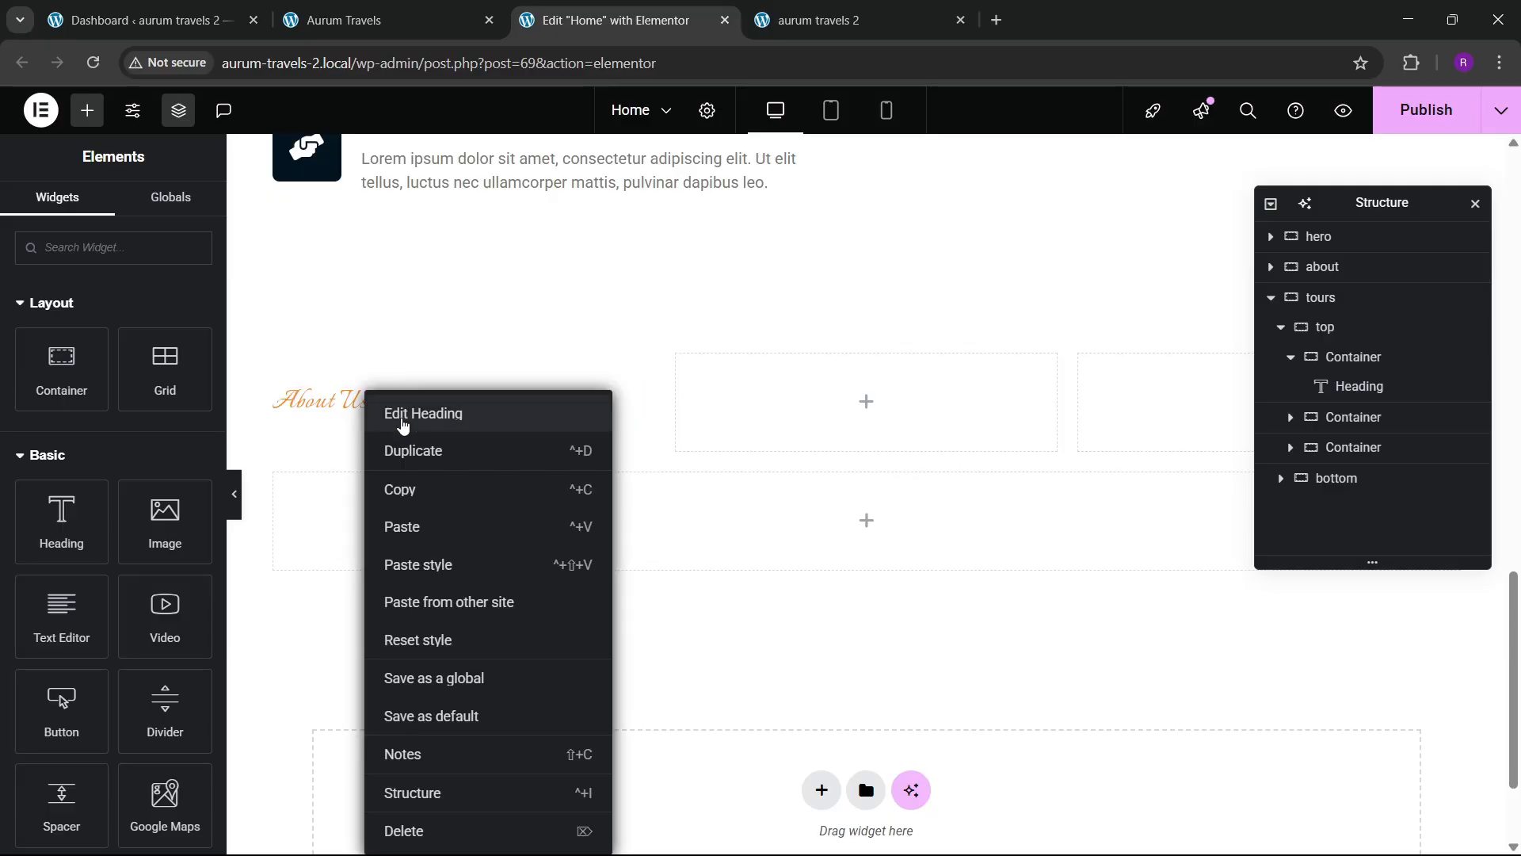
{"action": "left_click", "coordinate": [425, 527]}
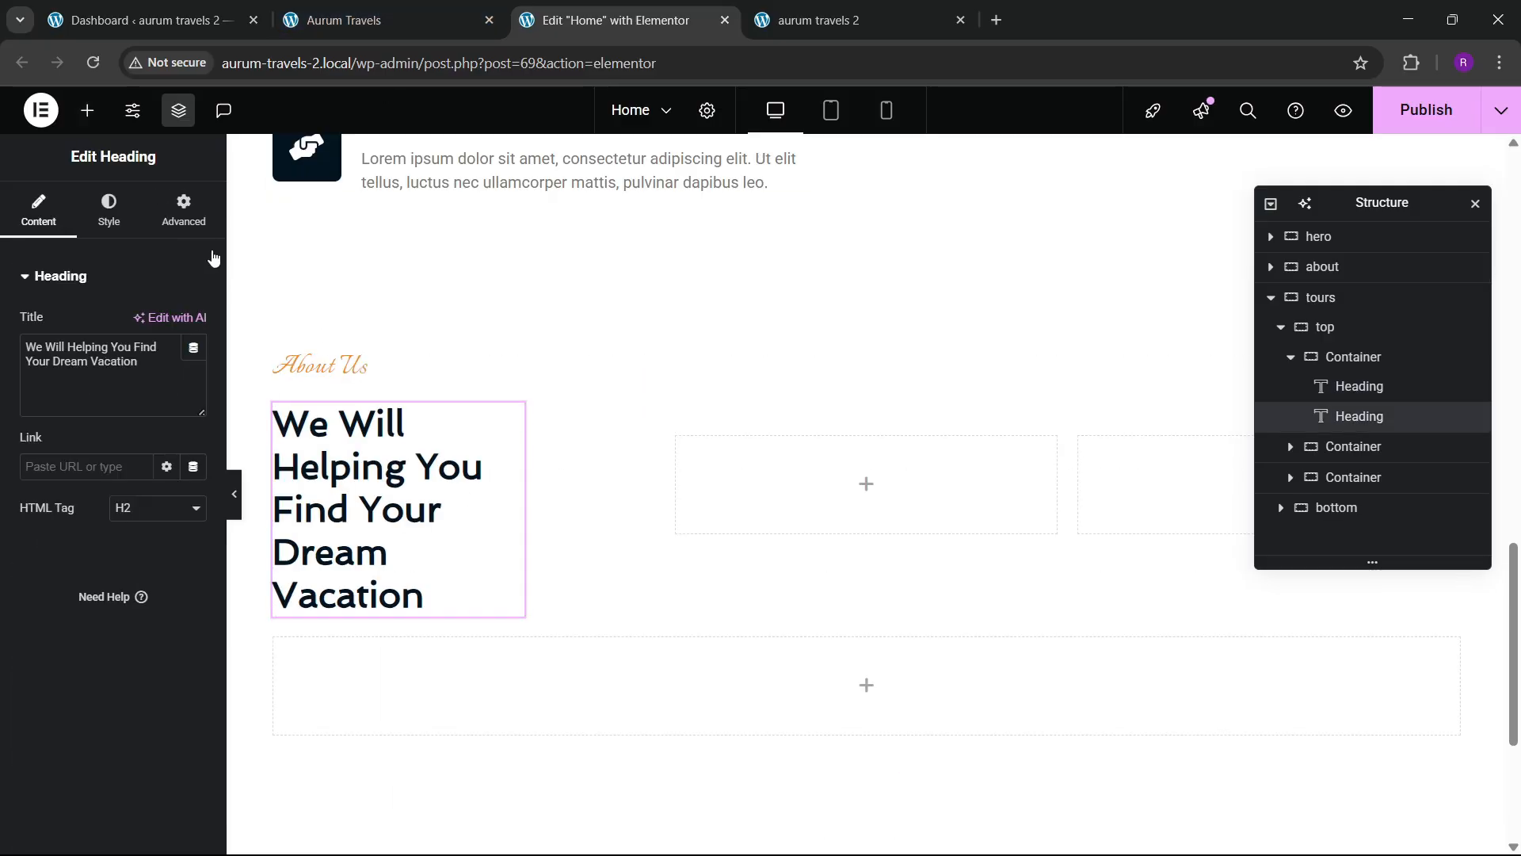
{"action": "left_click", "coordinate": [187, 213]}
{"action": "left_click", "coordinate": [171, 479]}
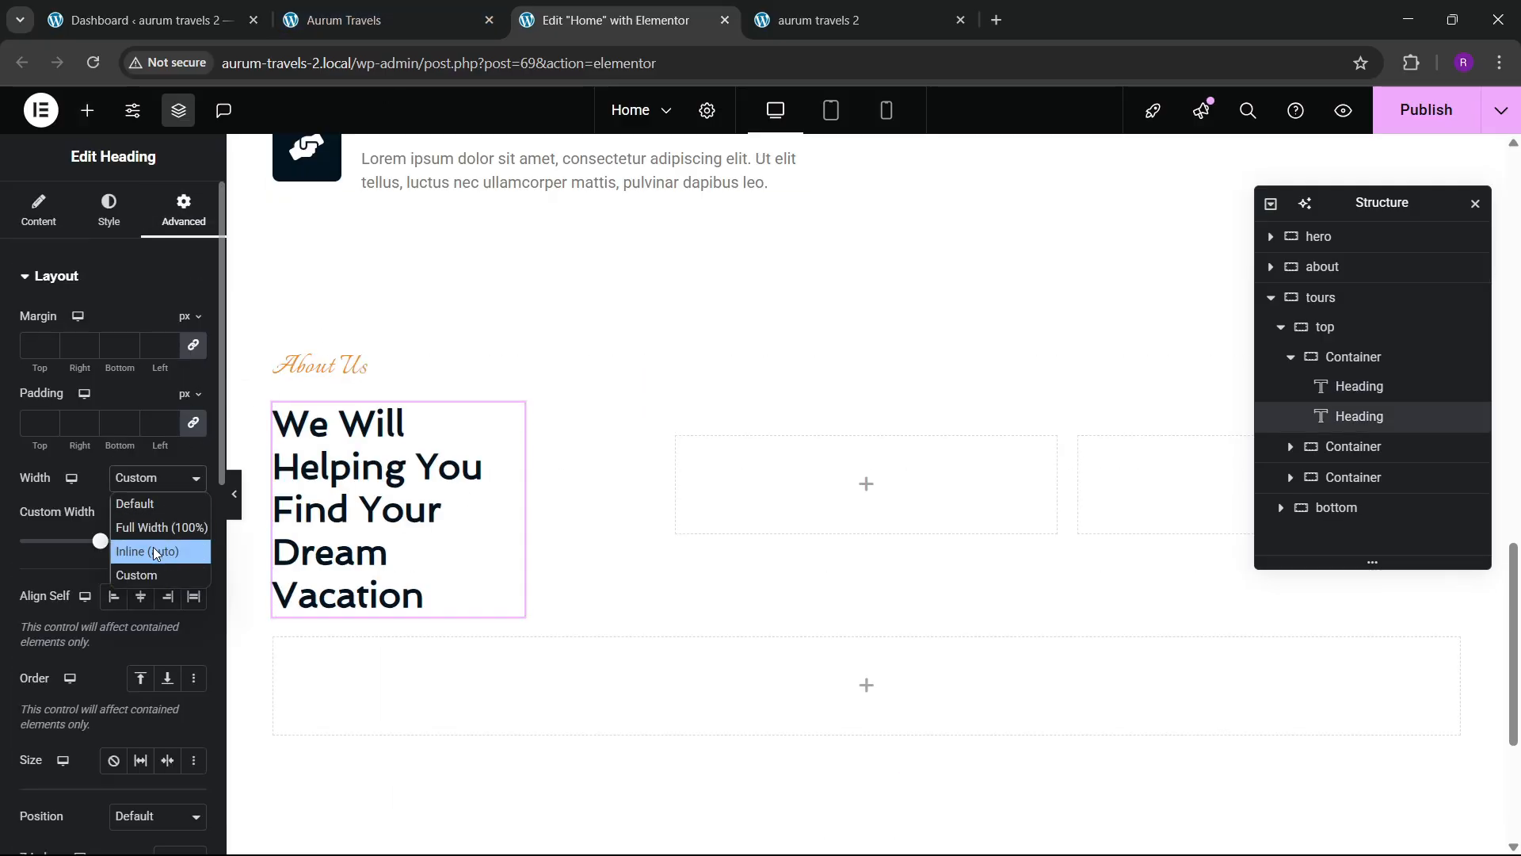
{"action": "left_click", "coordinate": [154, 523]}
- Paste the about paragraph text into the middle container
{"action": "left_click", "coordinate": [359, 21]}
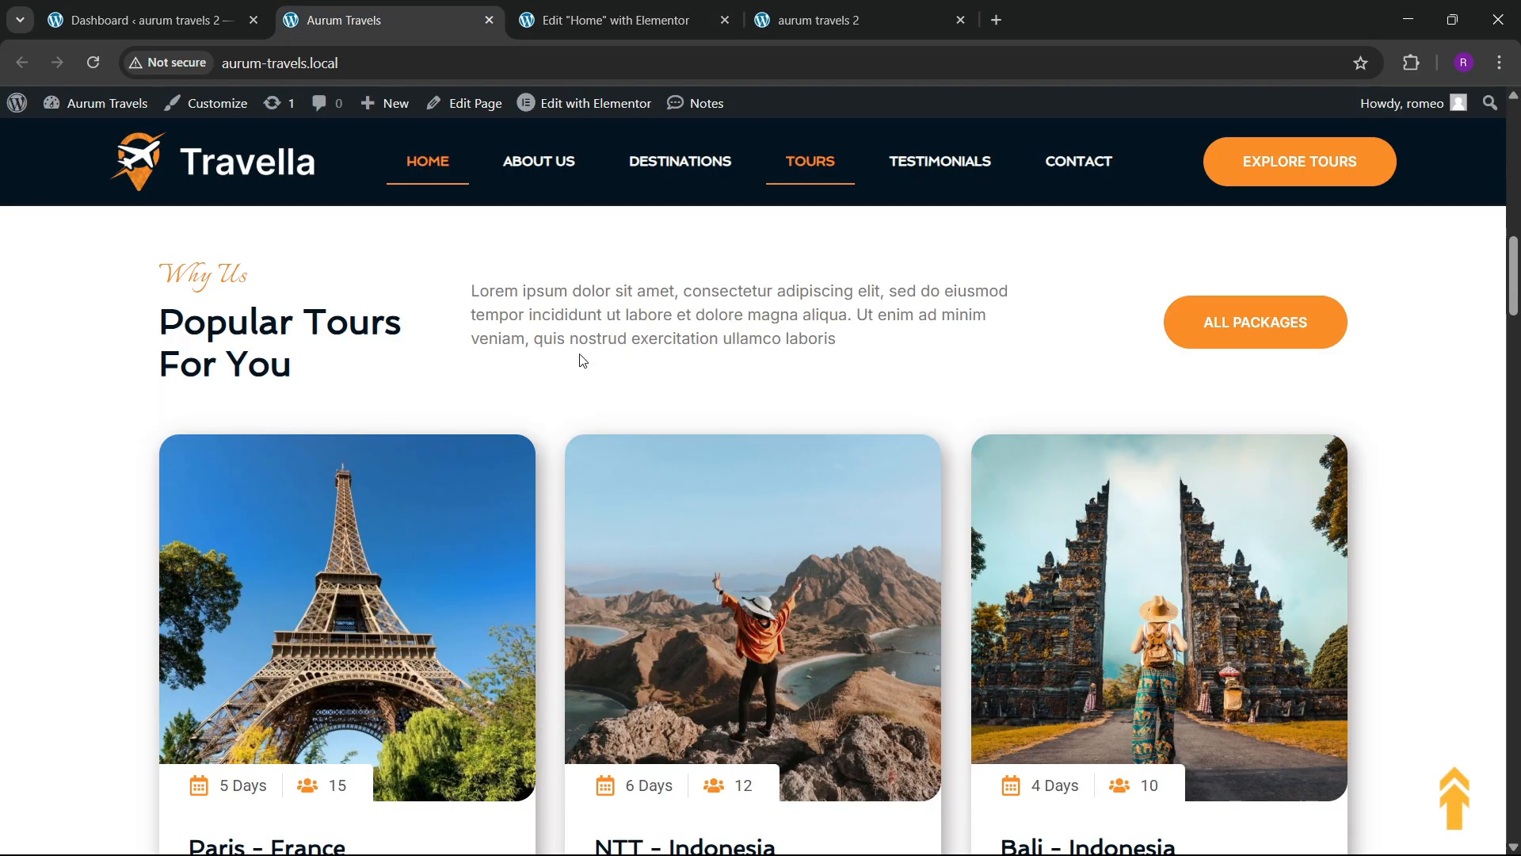
{"action": "left_click", "coordinate": [610, 20]}
{"action": "scroll", "coordinate": [438, 262], "scroll_direction": "up", "scroll_amount": 2}
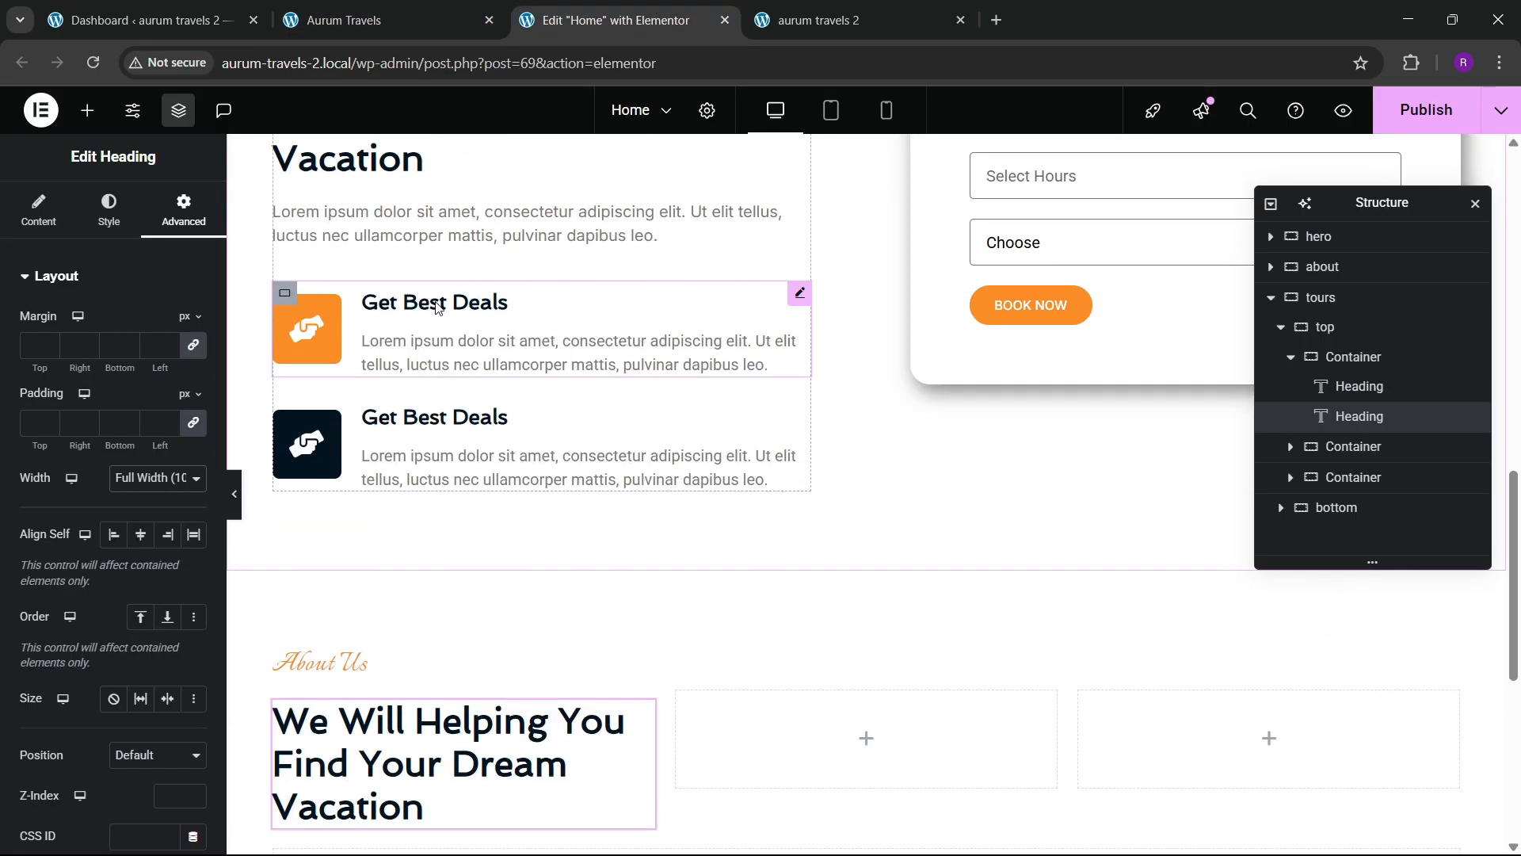
{"action": "right_click", "coordinate": [448, 223]}
{"action": "left_click", "coordinate": [487, 317]}
{"action": "scroll", "coordinate": [679, 404], "scroll_direction": "down", "scroll_amount": 4}
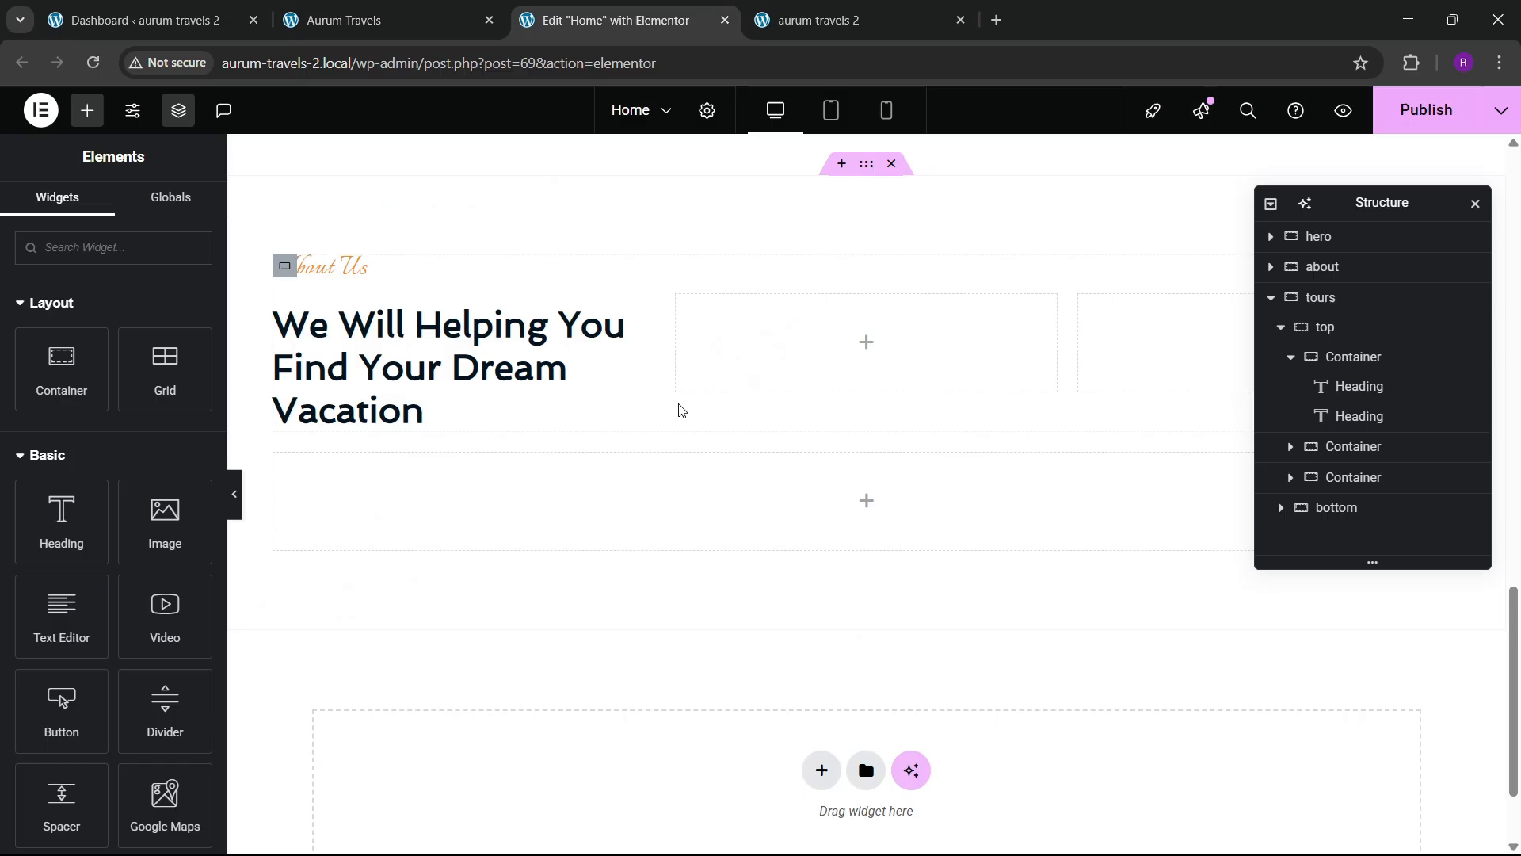
{"action": "right_click", "coordinate": [711, 318]}
{"action": "left_click", "coordinate": [774, 489]}
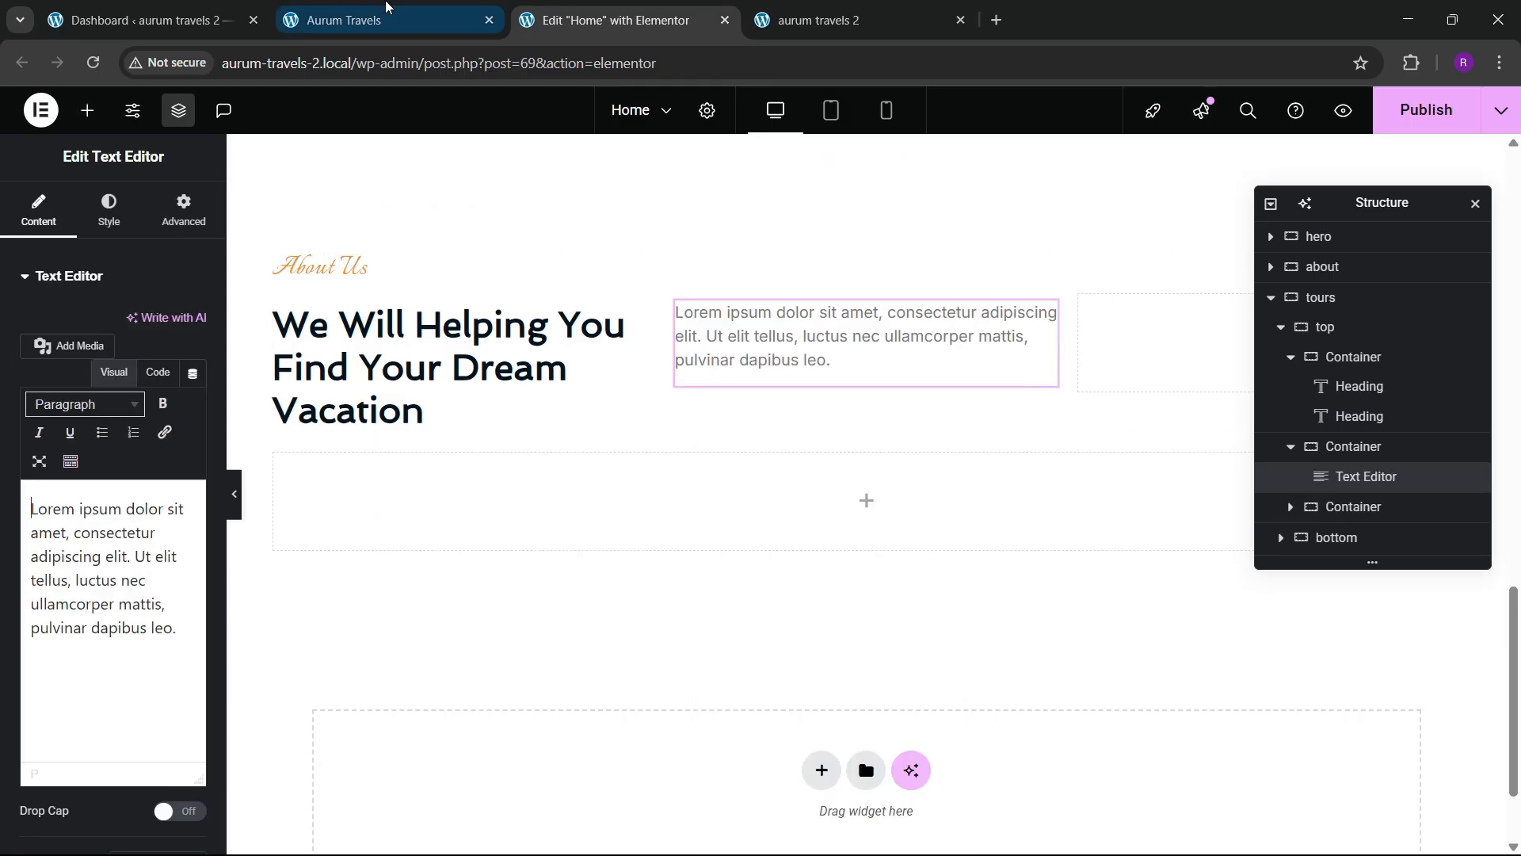
- Copy the Explore Tours button and paste it into the third container
{"action": "left_click", "coordinate": [384, 12]}
{"action": "left_click", "coordinate": [626, 20]}
{"action": "scroll", "coordinate": [497, 303], "scroll_direction": "up", "scroll_amount": 5}
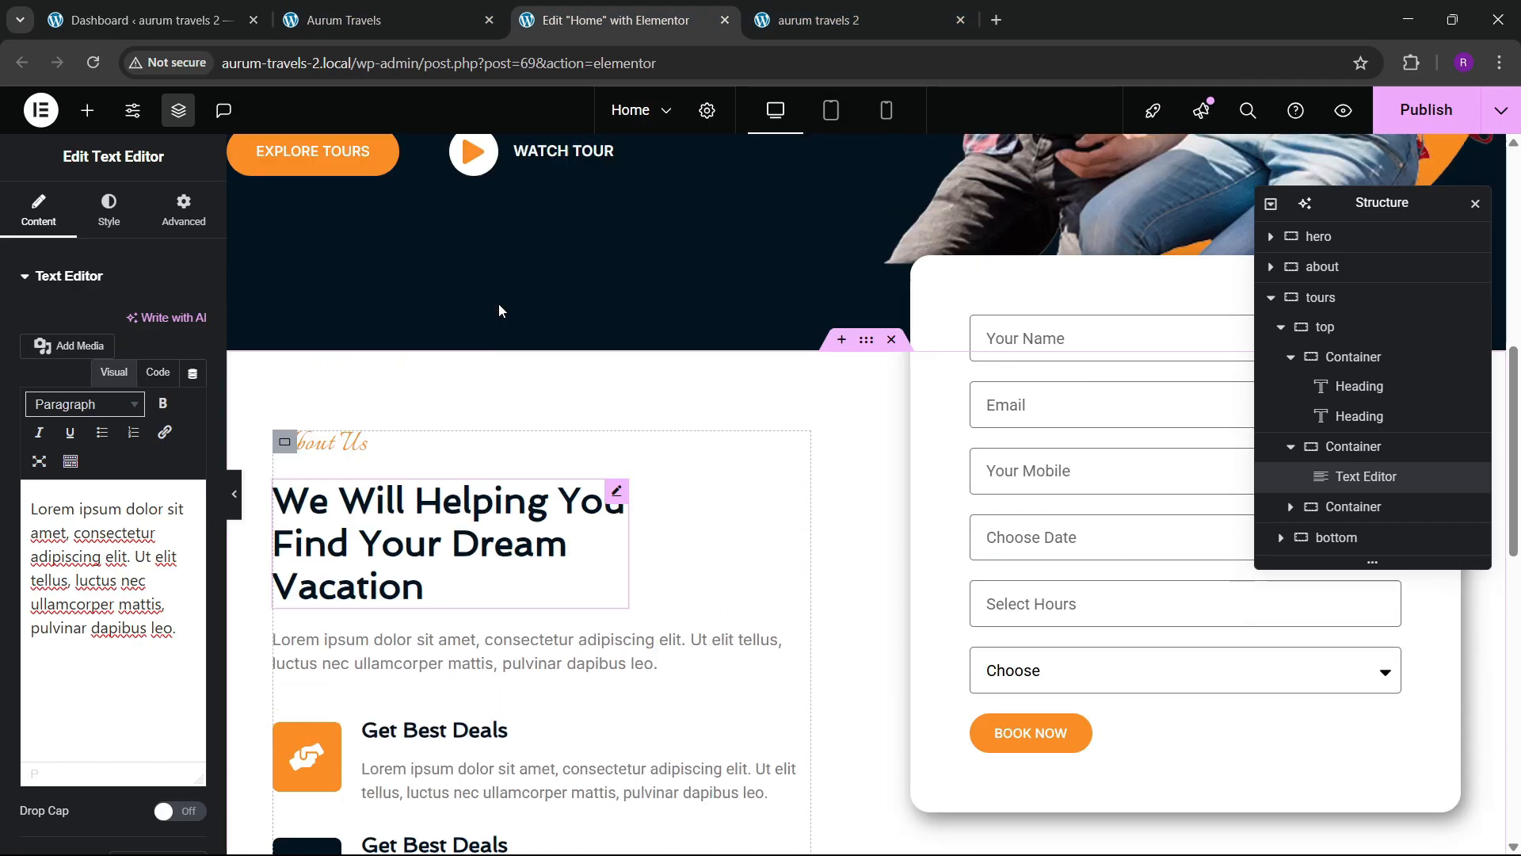
{"action": "right_click", "coordinate": [330, 437]}
{"action": "left_click", "coordinate": [371, 489]}
{"action": "scroll", "coordinate": [656, 396], "scroll_direction": "down", "scroll_amount": 10}
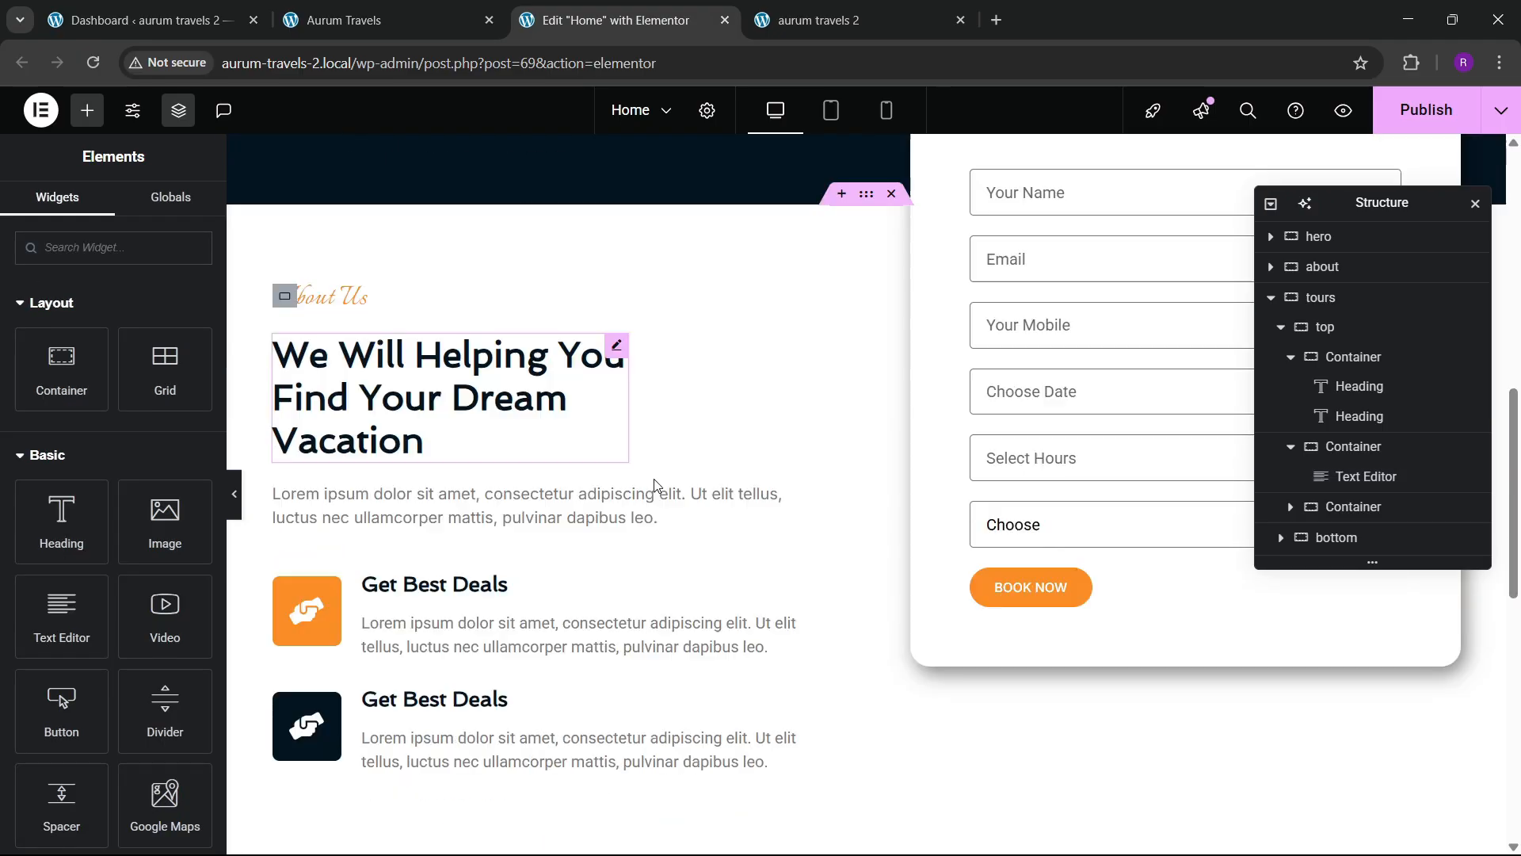
{"action": "right_click", "coordinate": [1205, 449]}
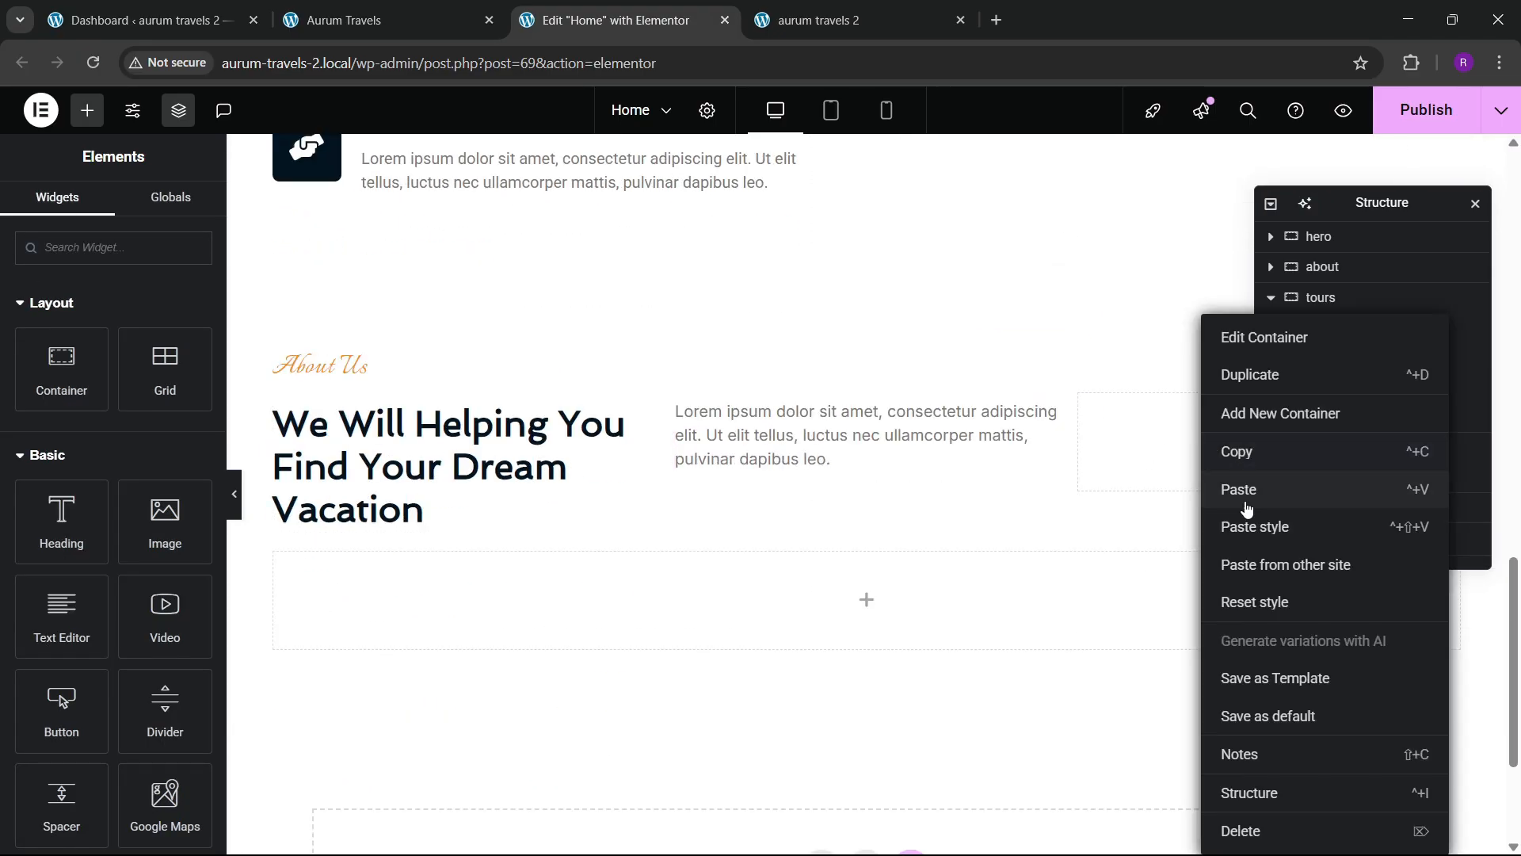
{"action": "left_click", "coordinate": [1241, 487]}
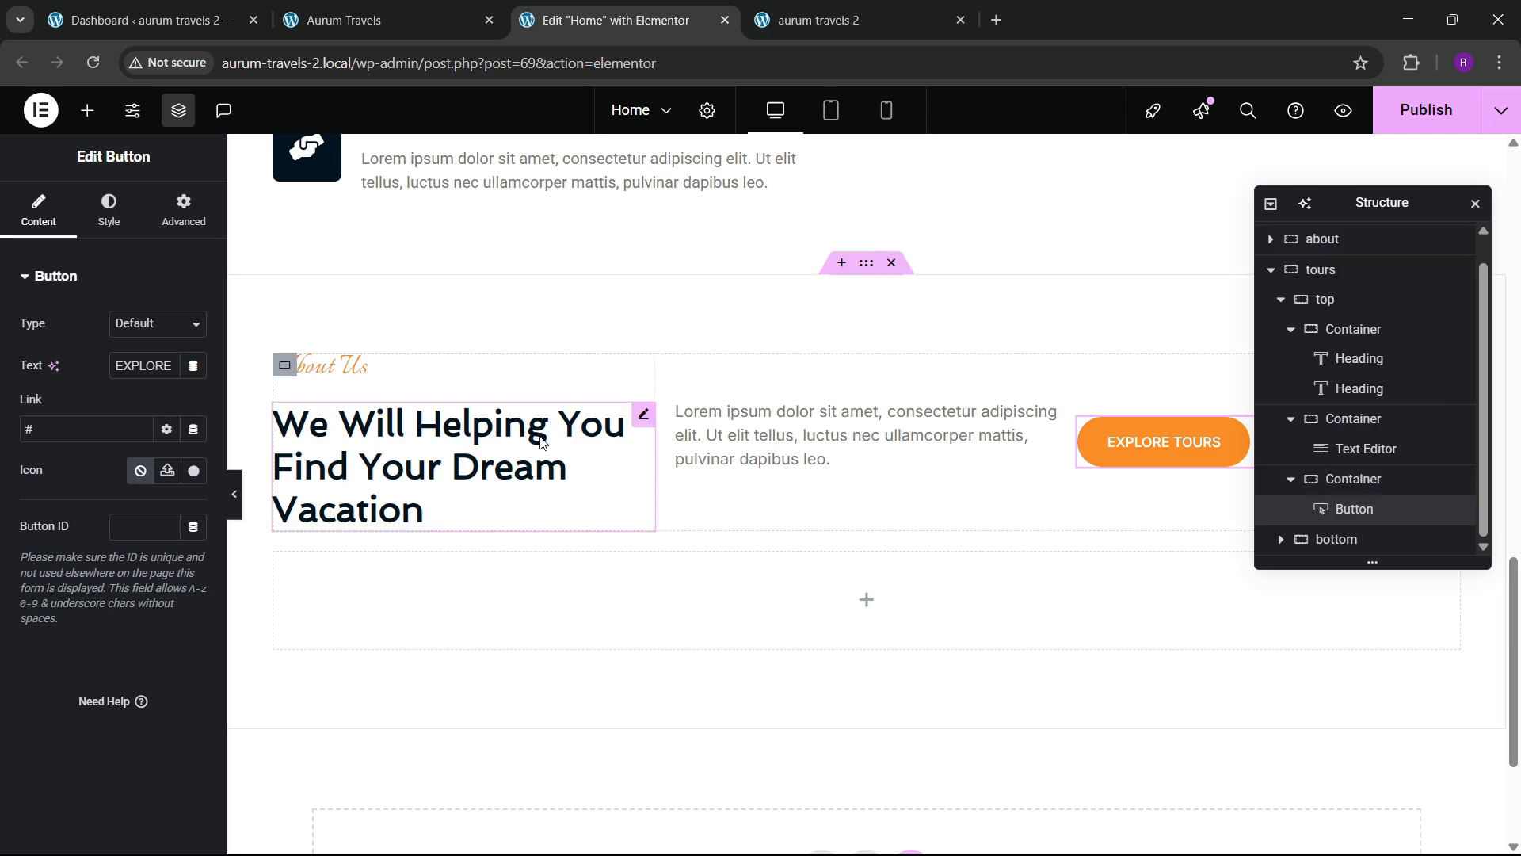
- Set the top row's gaps to 50 and resize the heading and text columns
{"action": "left_click", "coordinate": [1341, 307]}
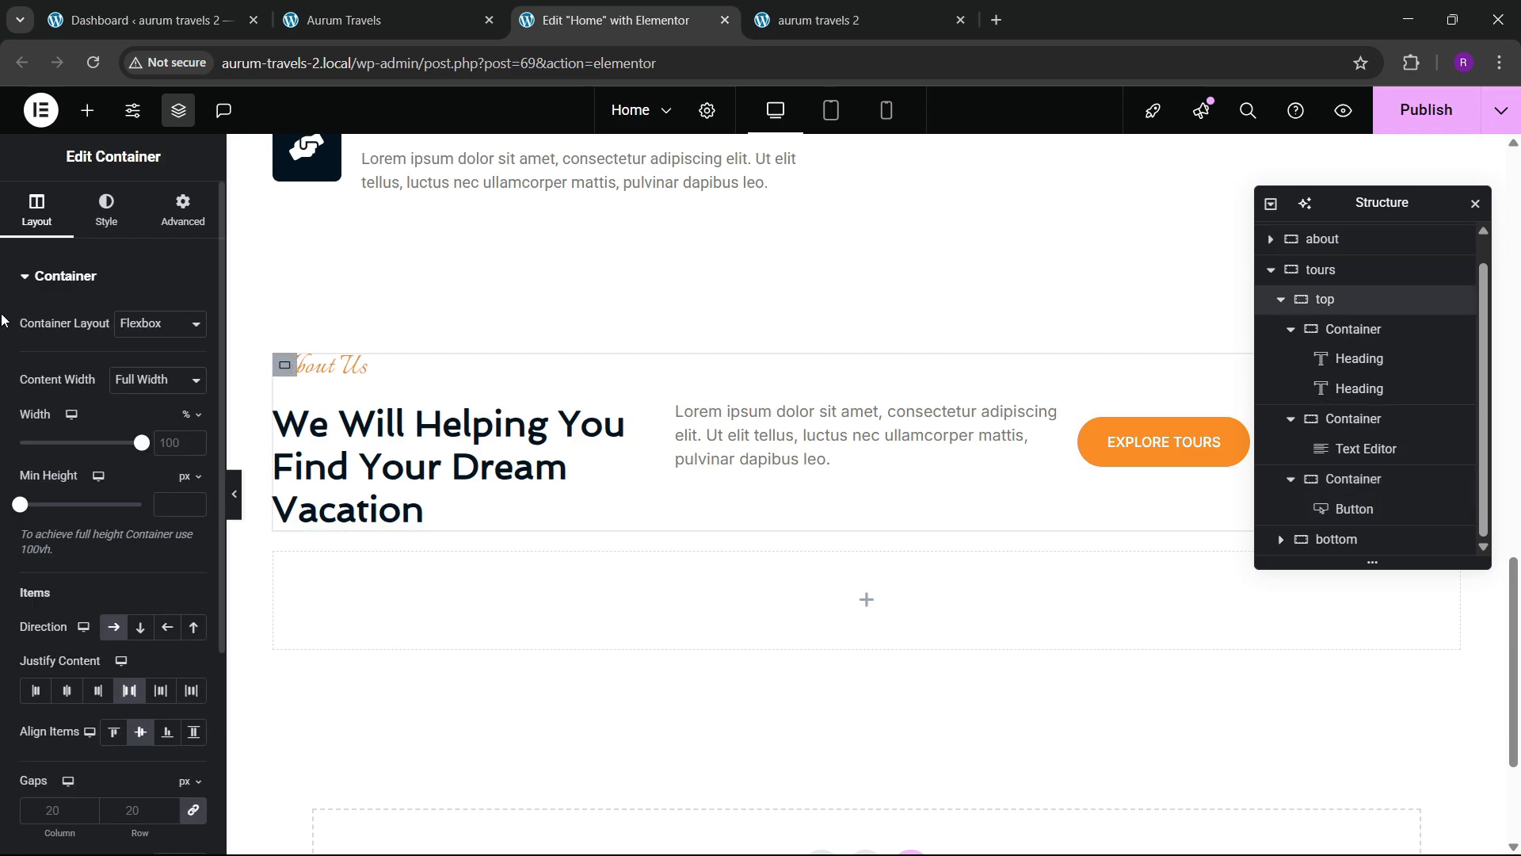
{"action": "scroll", "coordinate": [90, 444], "scroll_direction": "down", "scroll_amount": 3}
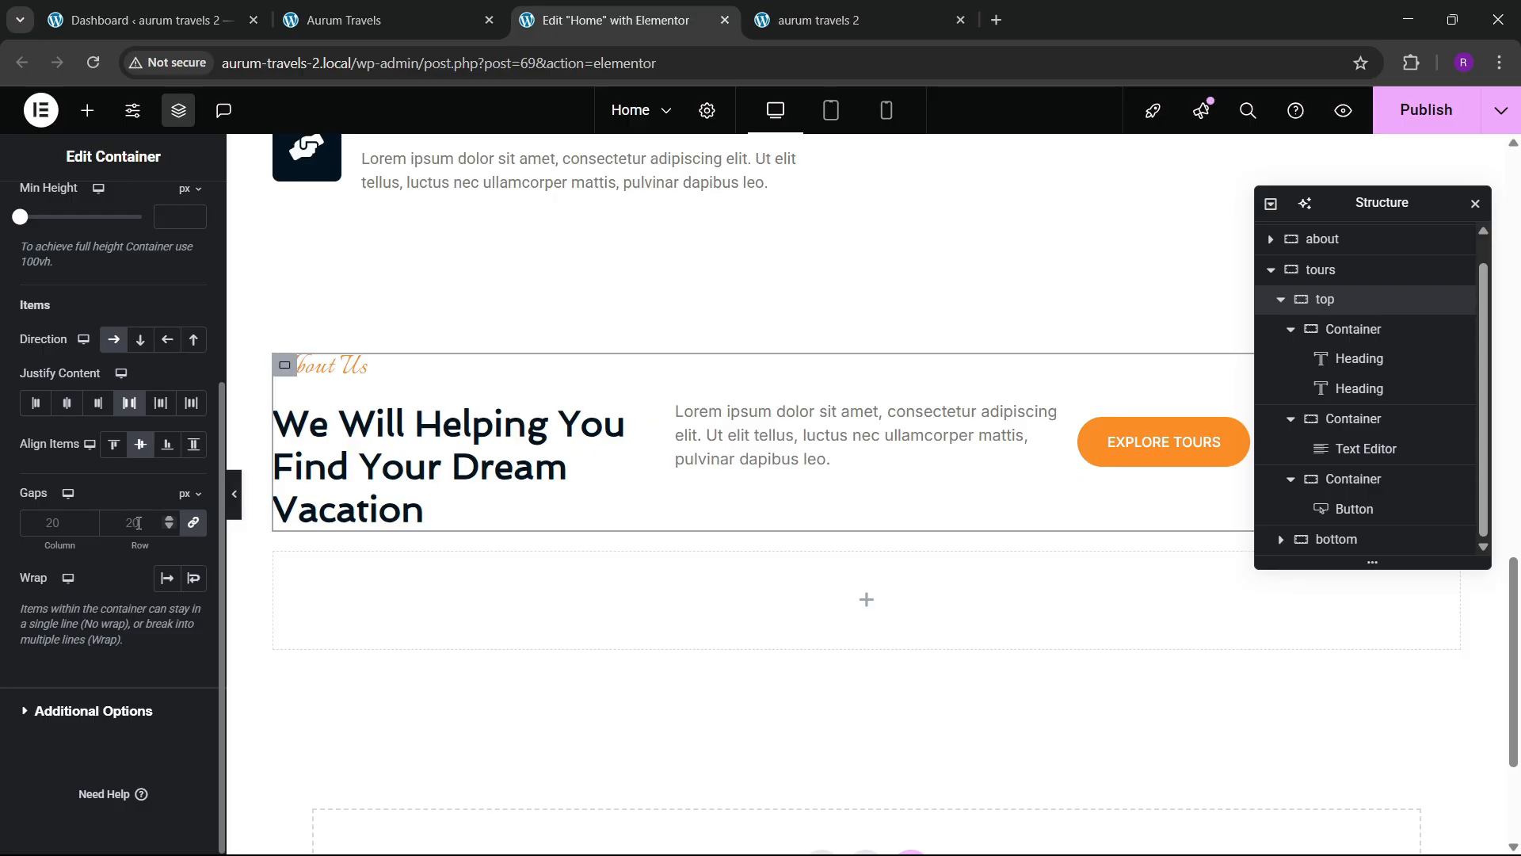
{"action": "left_click", "coordinate": [138, 523]}
{"action": "type", "text": "50"}
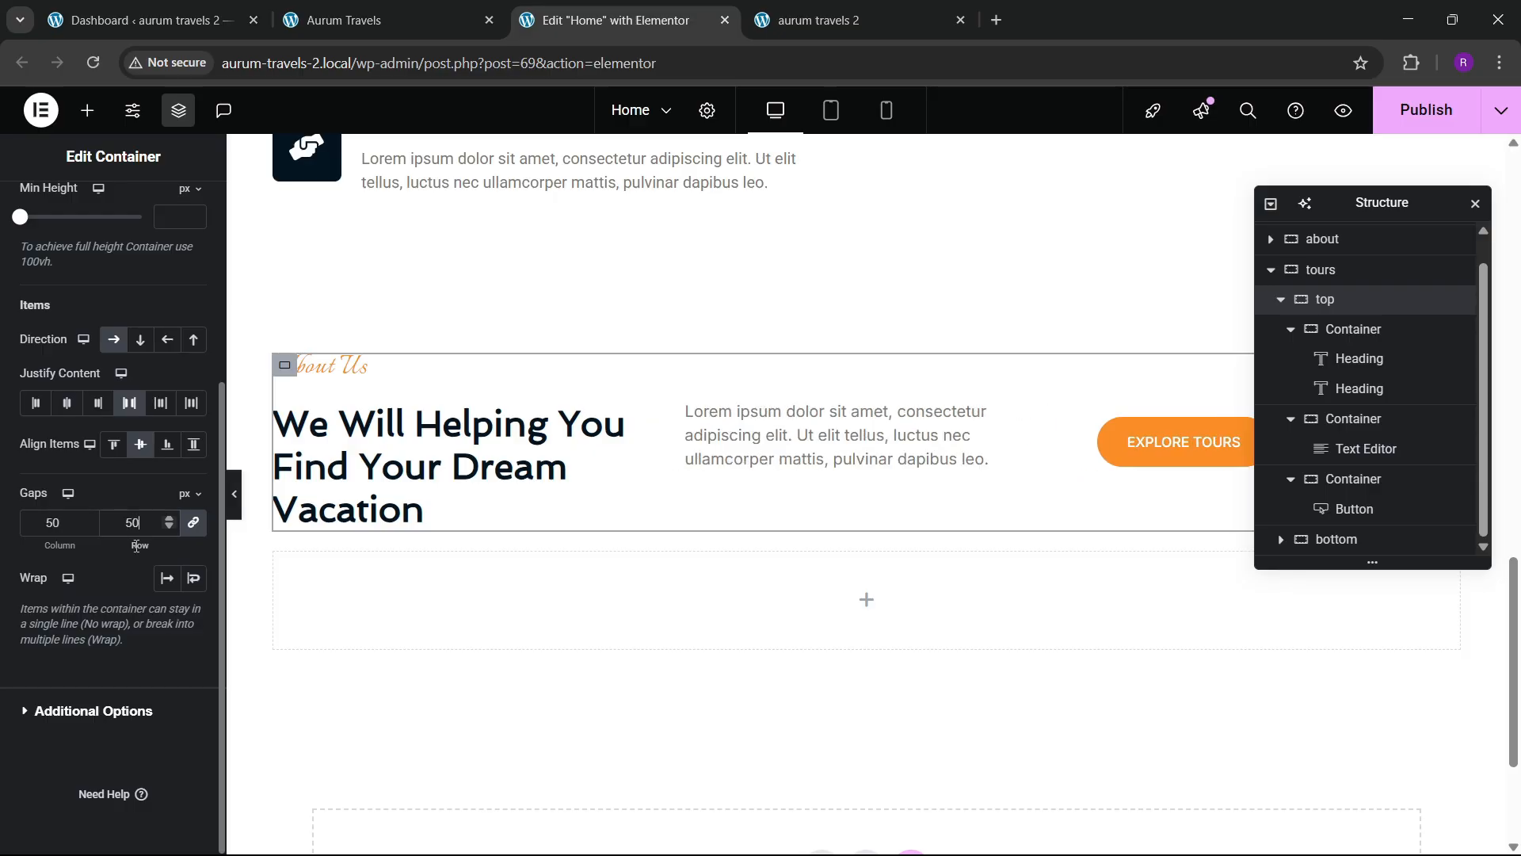
{"action": "left_click_drag", "start_coordinate": [630, 451], "coordinate": [579, 465]}
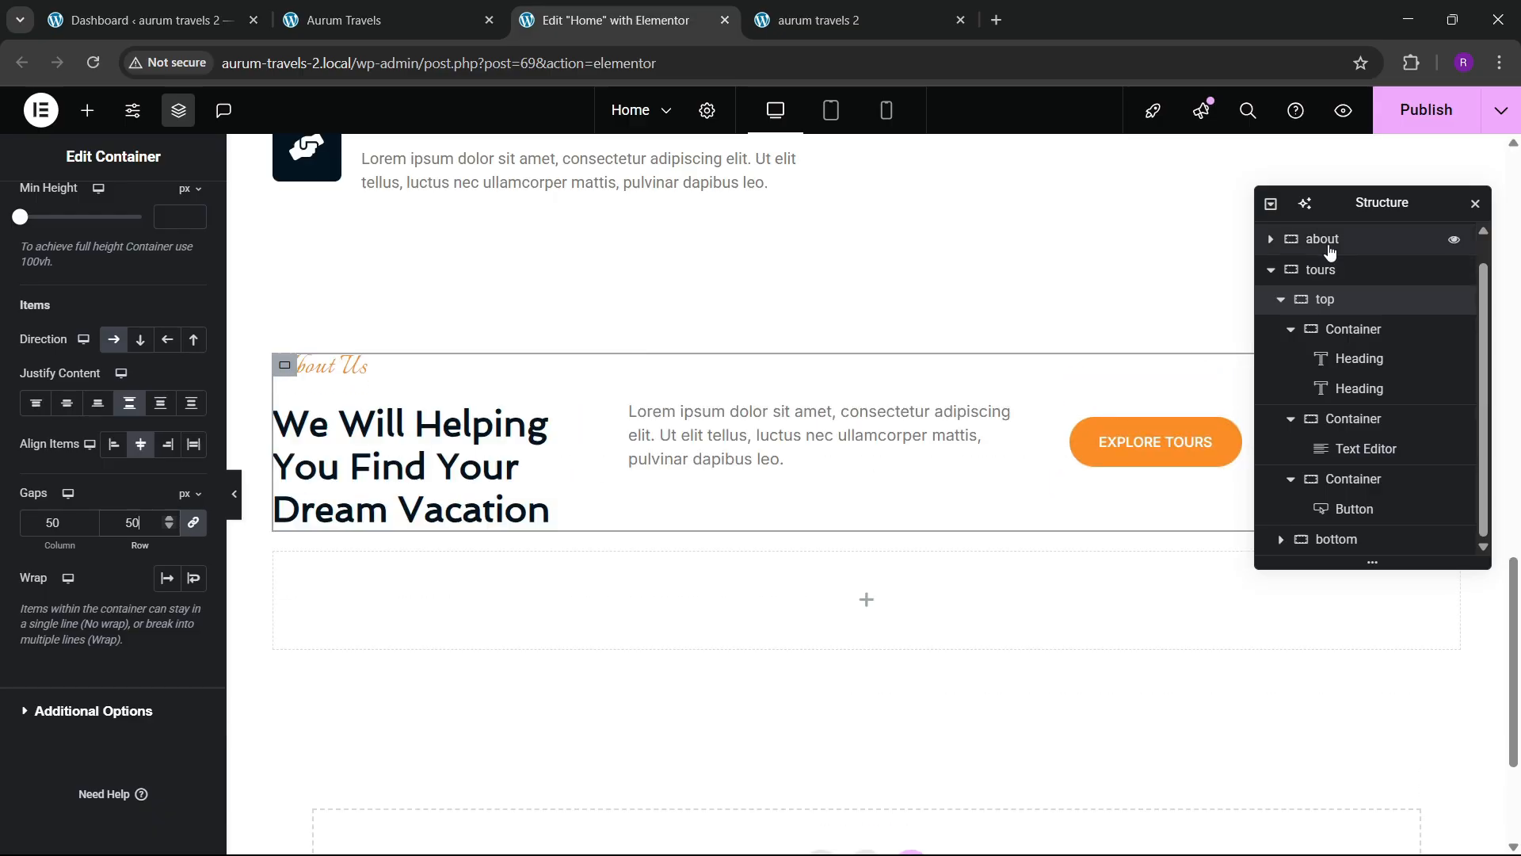
{"action": "left_click_drag", "start_coordinate": [1317, 210], "coordinate": [564, 345]}
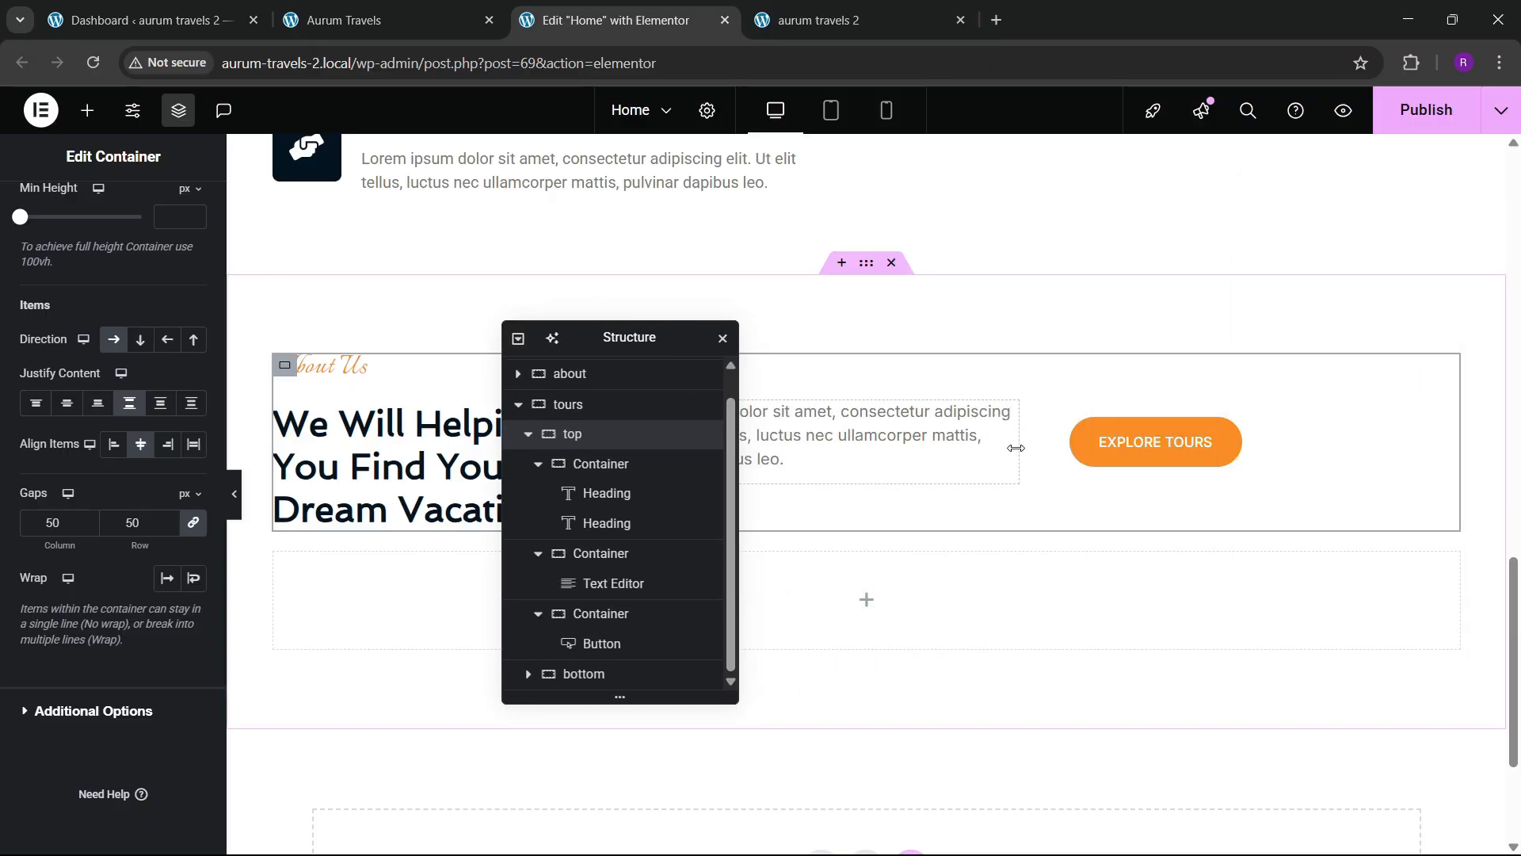
{"action": "left_click_drag", "start_coordinate": [1016, 447], "coordinate": [1161, 468]}
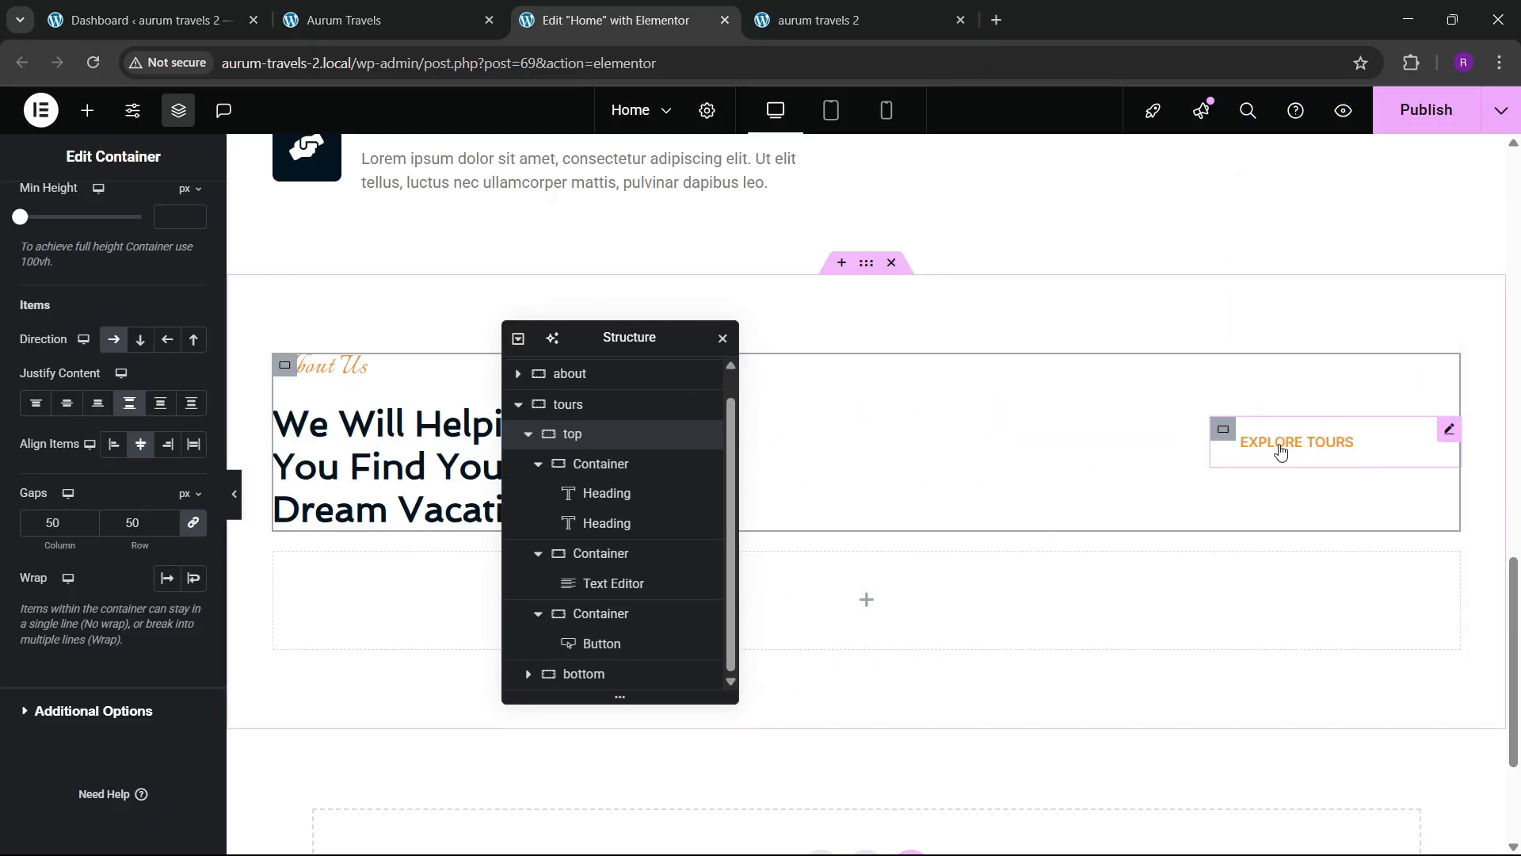
- Set the button container to a horizontal layout, justified to the end
{"action": "left_click", "coordinate": [595, 613]}
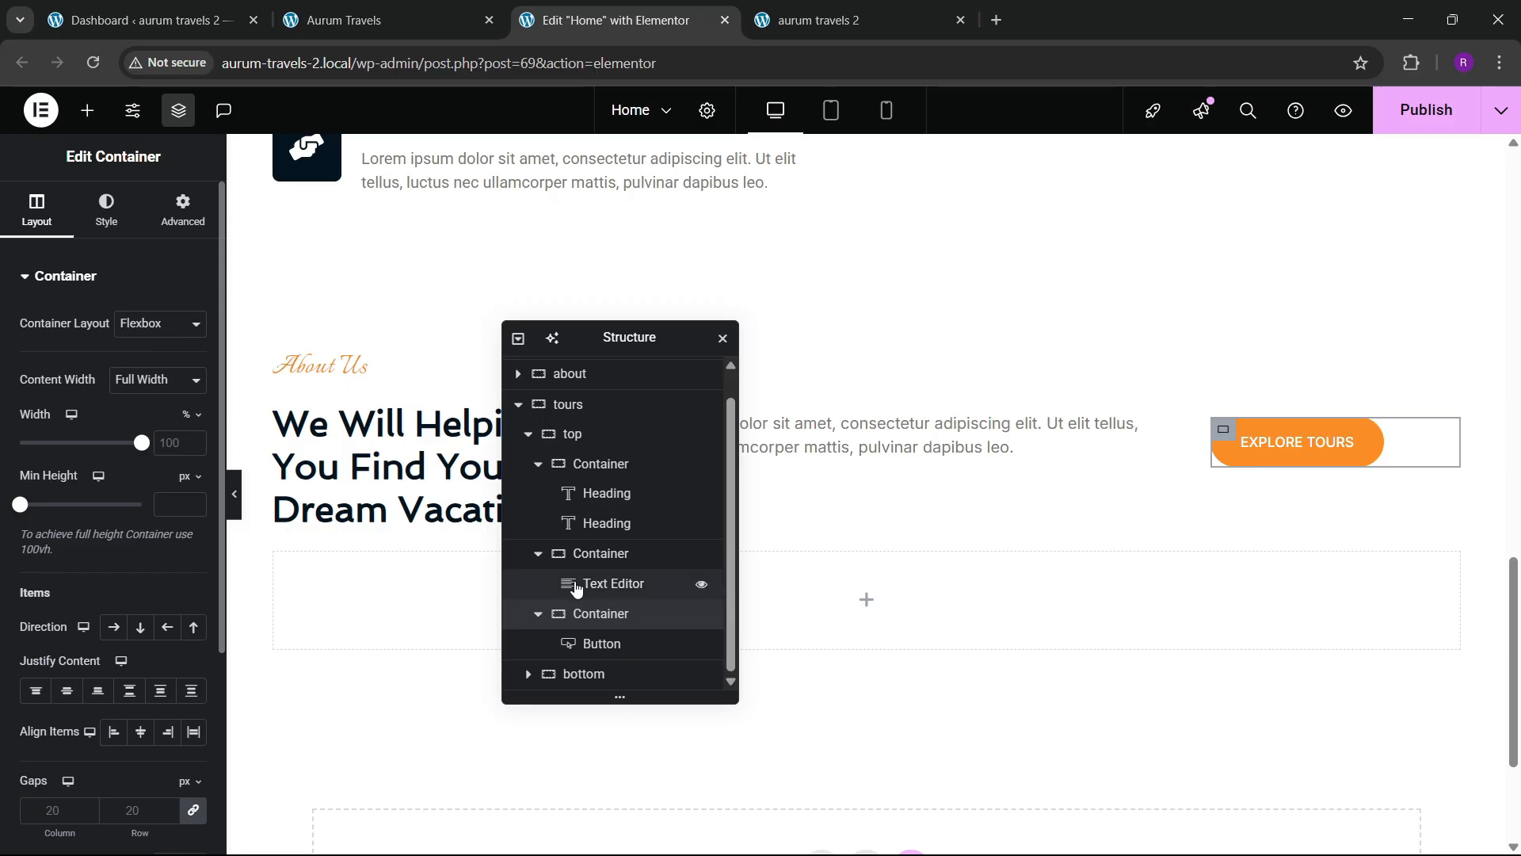
{"action": "scroll", "coordinate": [139, 449], "scroll_direction": "down", "scroll_amount": 3}
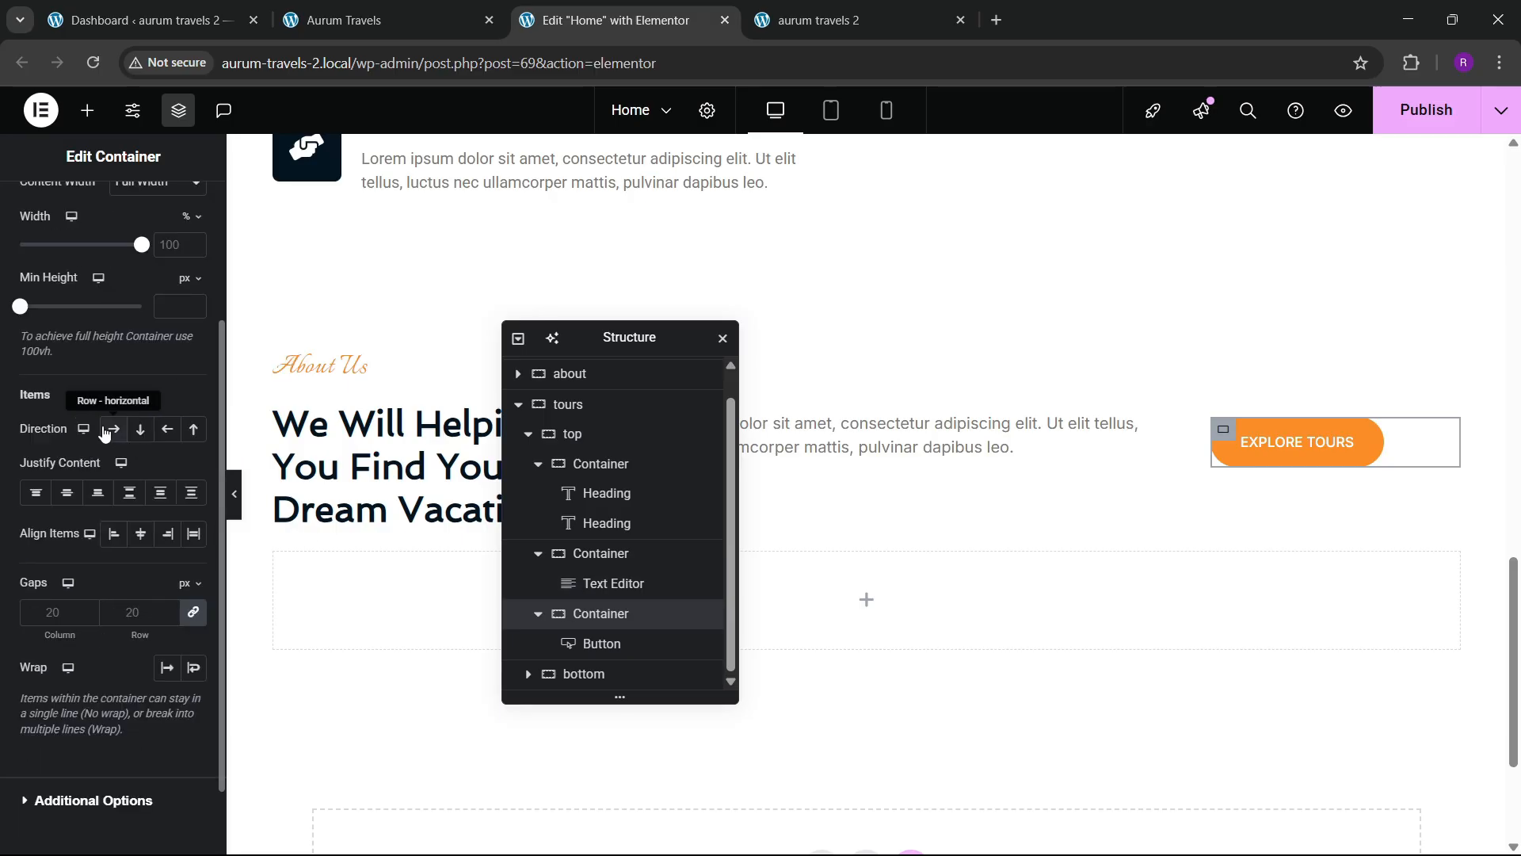
{"action": "left_click", "coordinate": [113, 429]}
{"action": "left_click", "coordinate": [66, 492]}
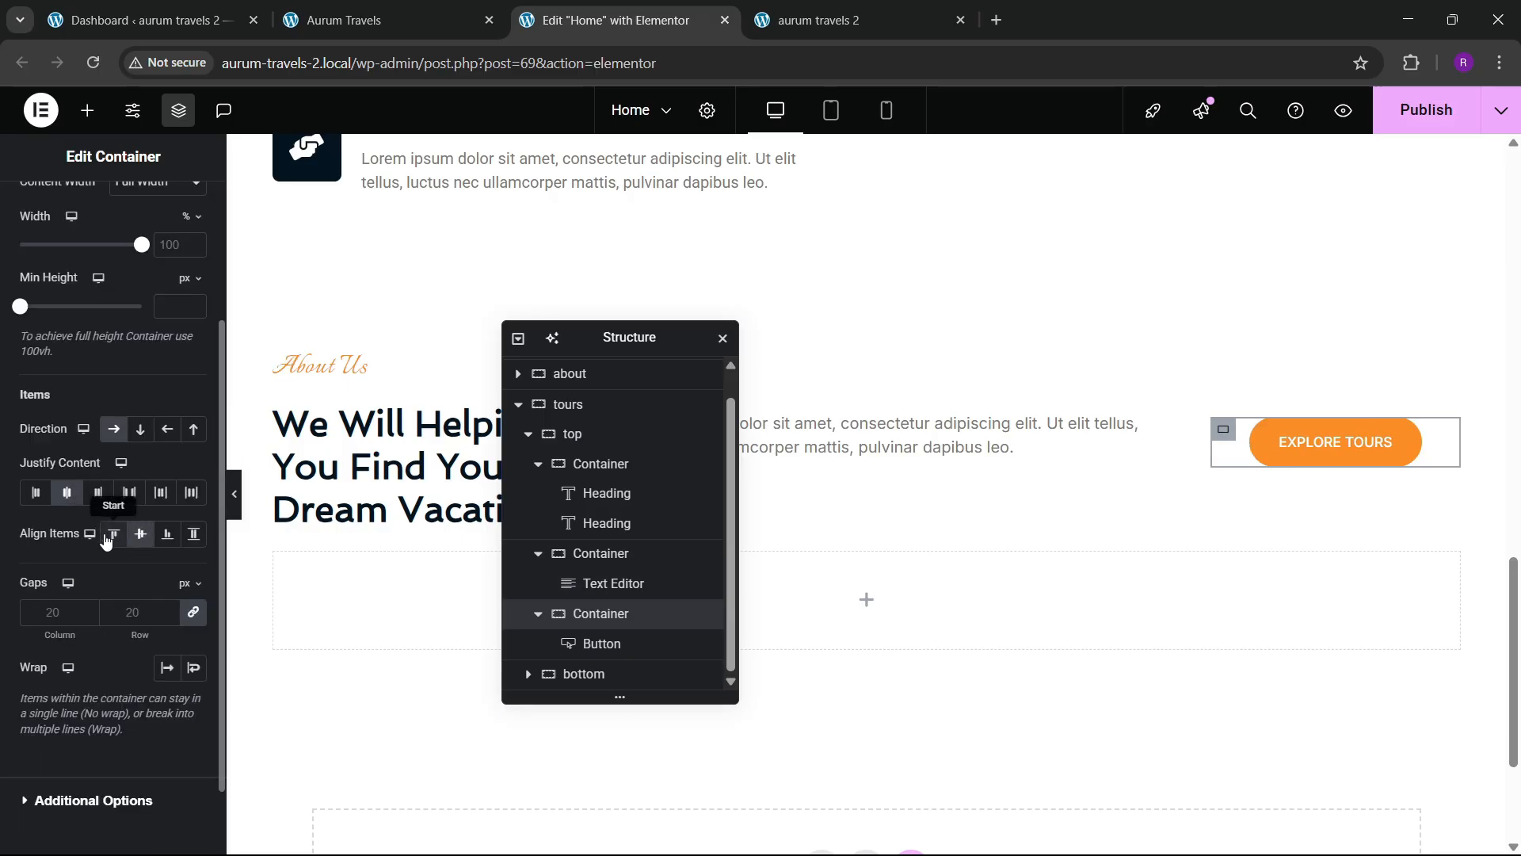
{"action": "left_click", "coordinate": [87, 494]}
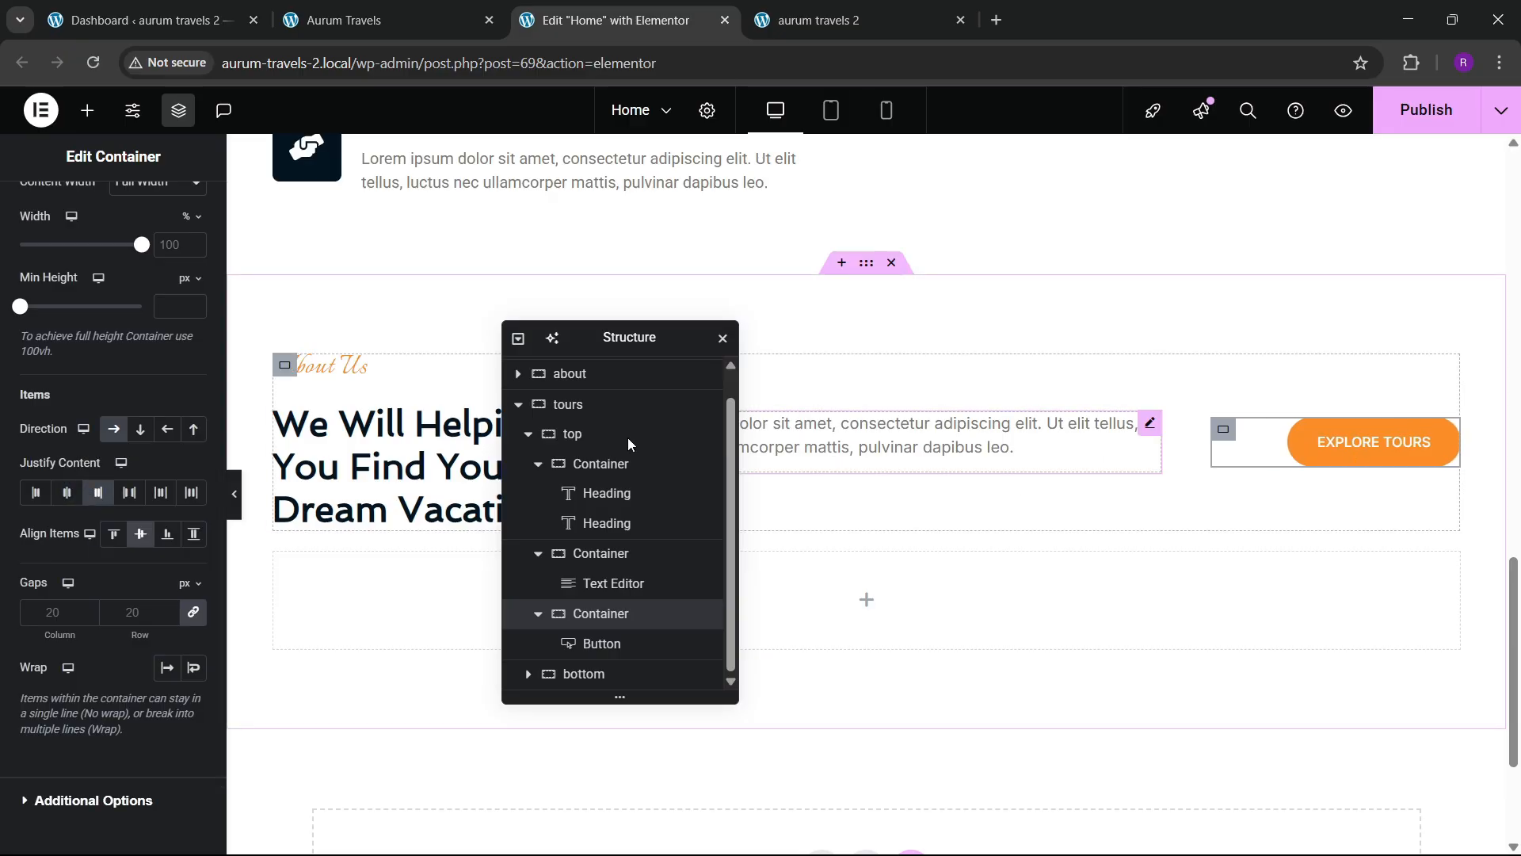
{"action": "left_click_drag", "start_coordinate": [606, 339], "coordinate": [790, 353]}
{"action": "left_click", "coordinate": [381, 19]}
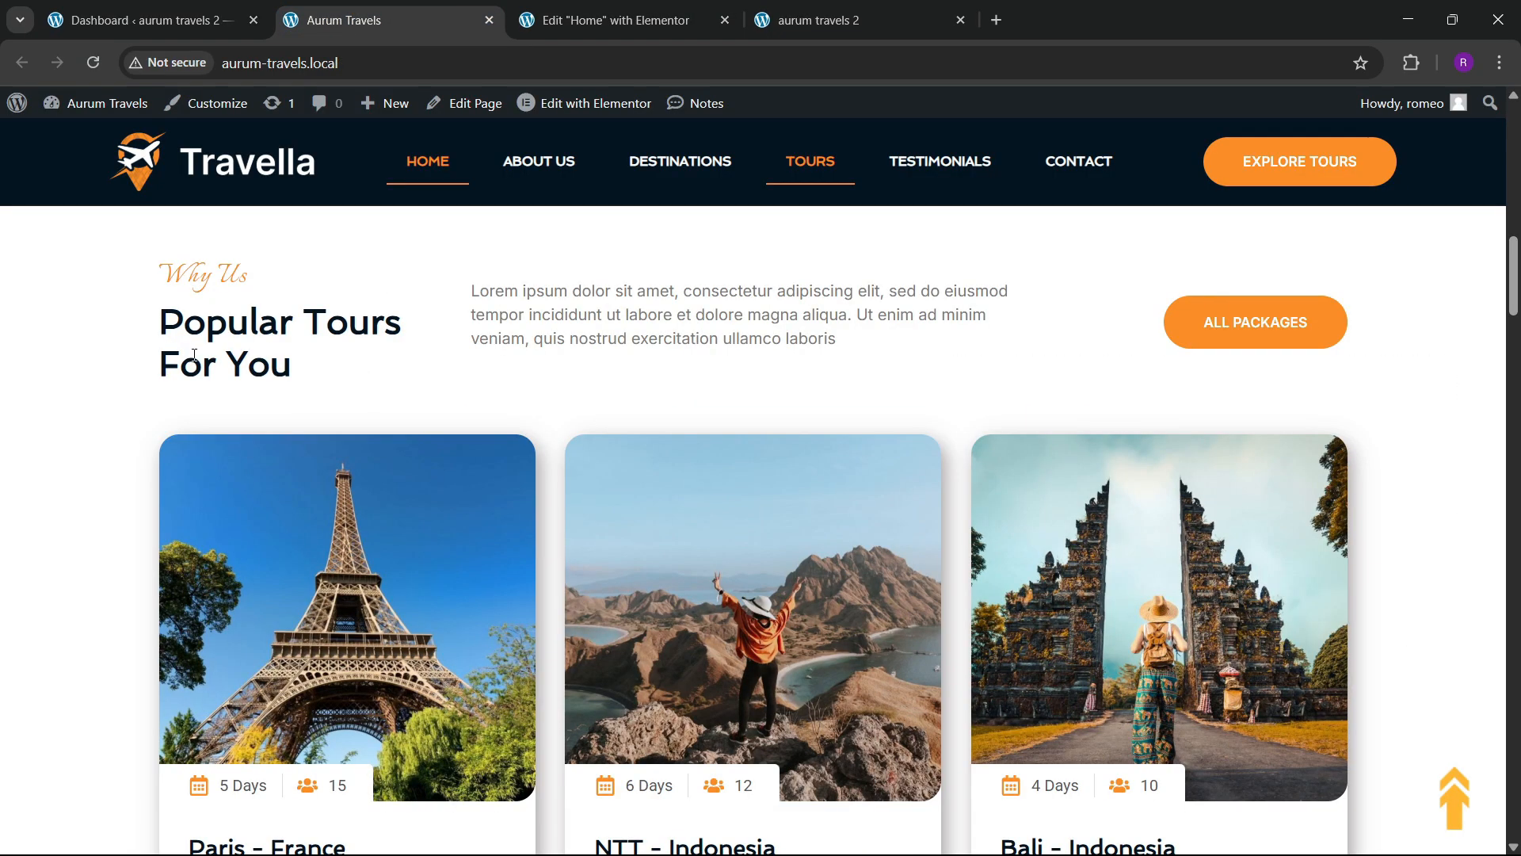
{"action": "left_click_drag", "start_coordinate": [166, 322], "coordinate": [307, 382]}
- Change the main heading to 'Popular Tours For You' and the small heading to 'Best Visits'
{"action": "left_click", "coordinate": [614, 20]}
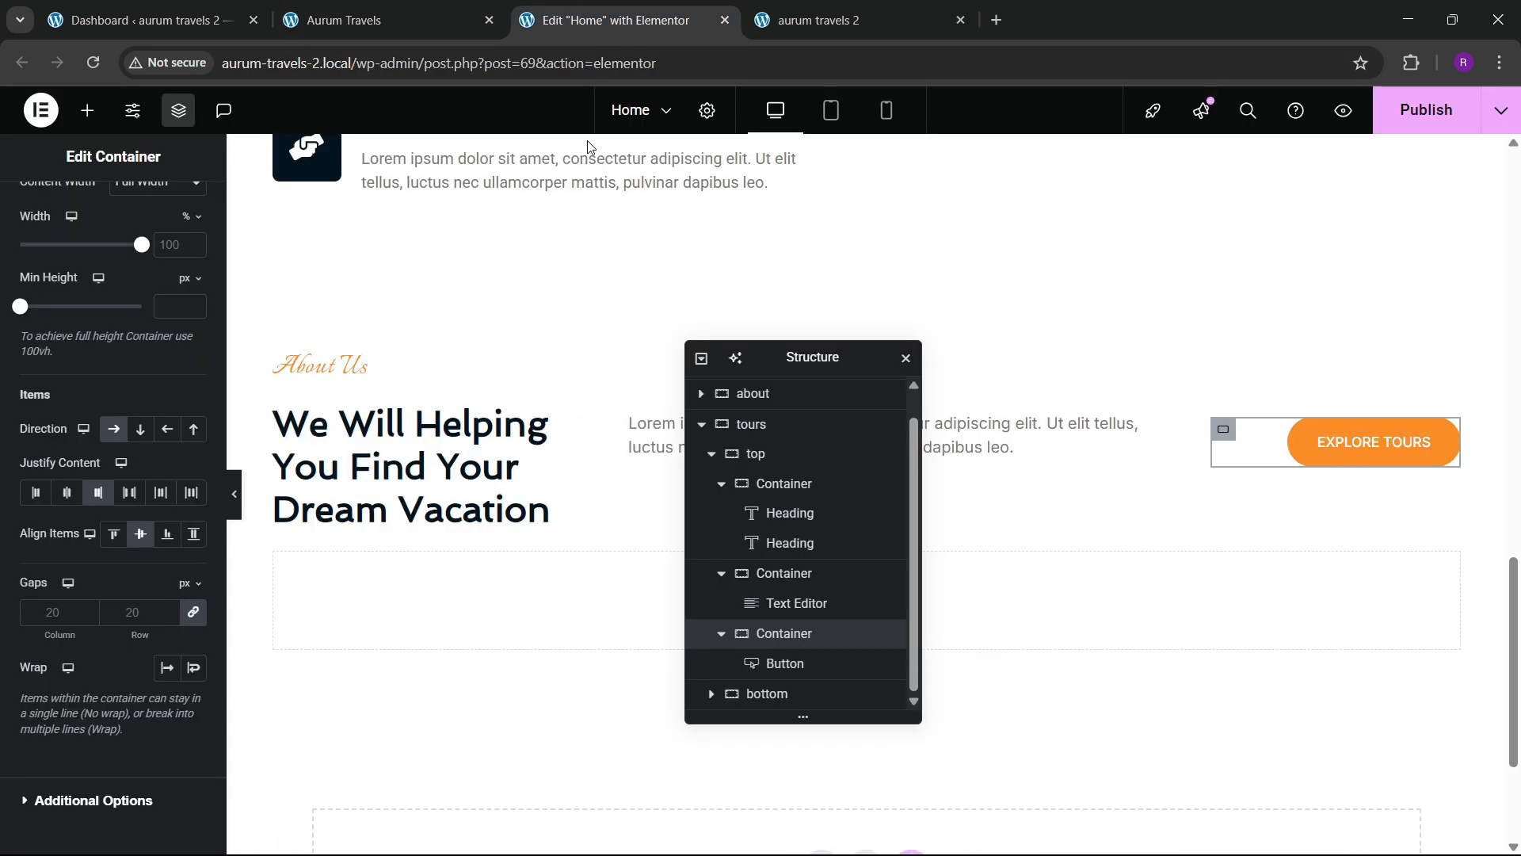
{"action": "left_click", "coordinate": [51, 229]}
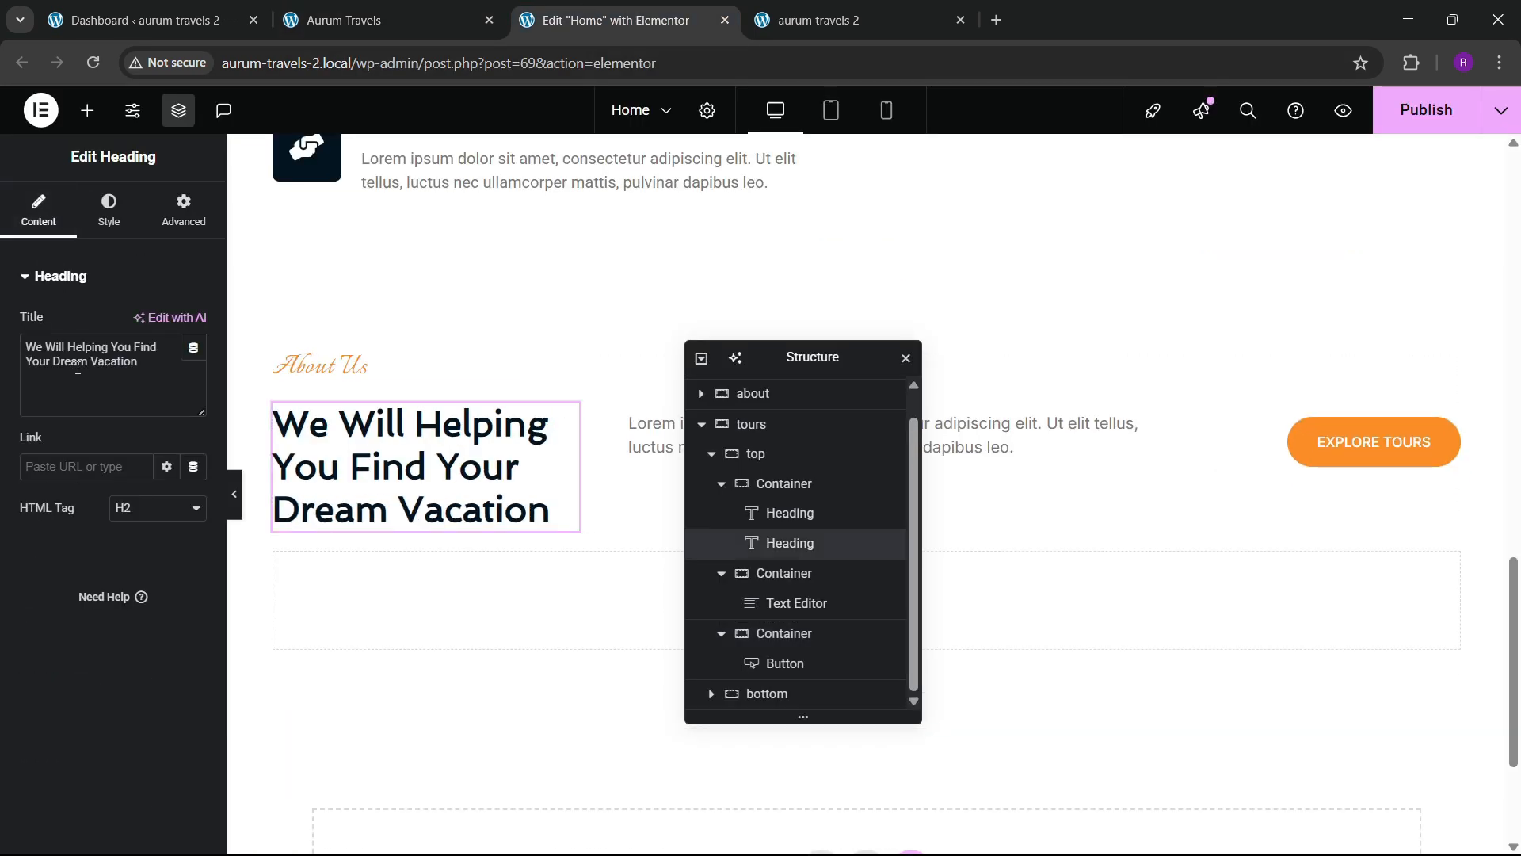
{"action": "triple_click", "coordinate": [87, 352]}
{"action": "key", "text": "ctrl+v"}
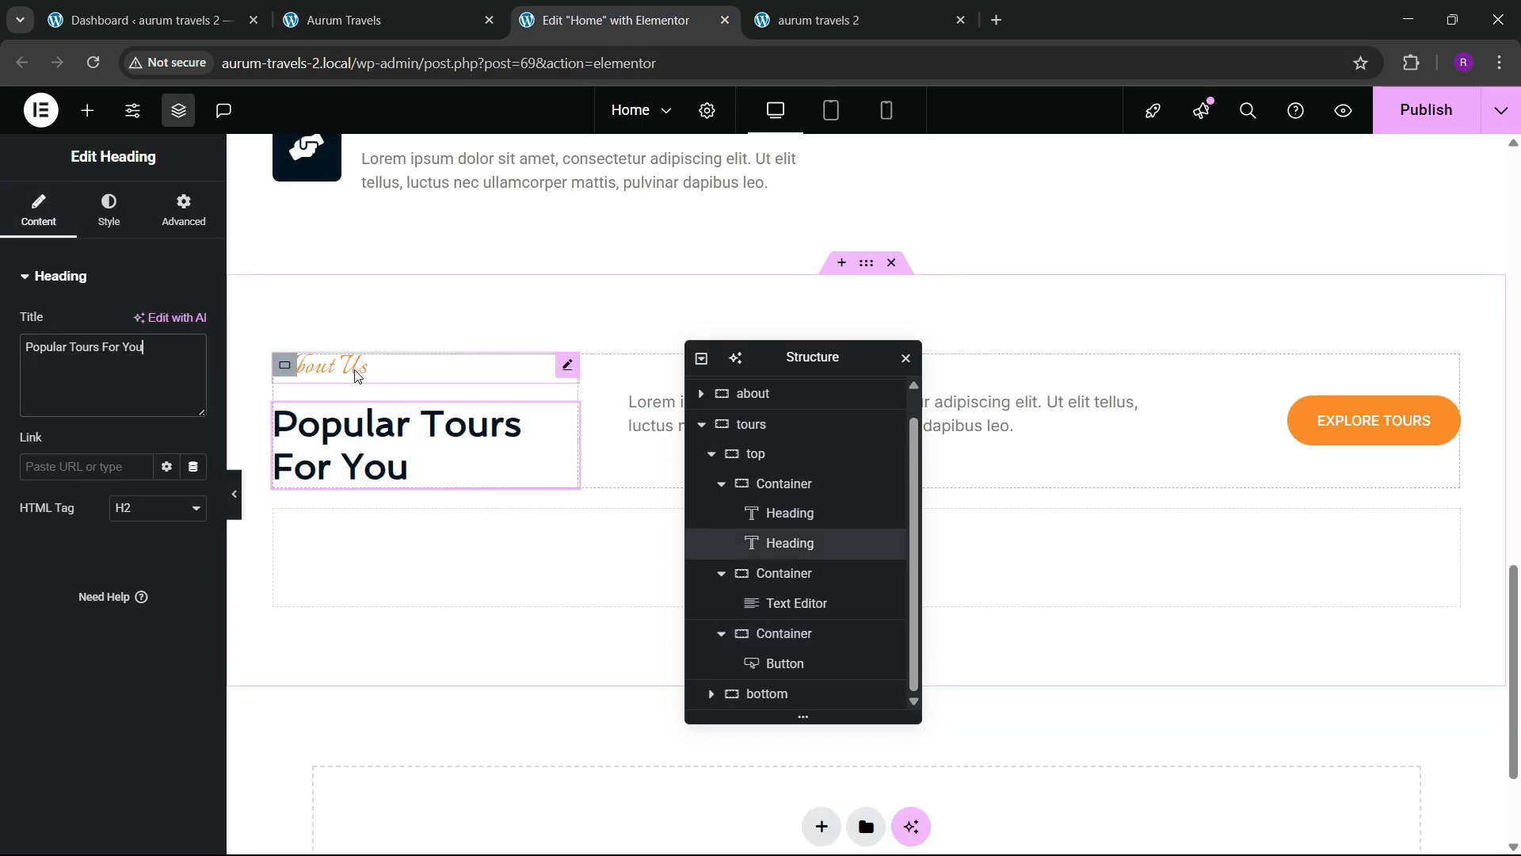
{"action": "left_click", "coordinate": [412, 371]}
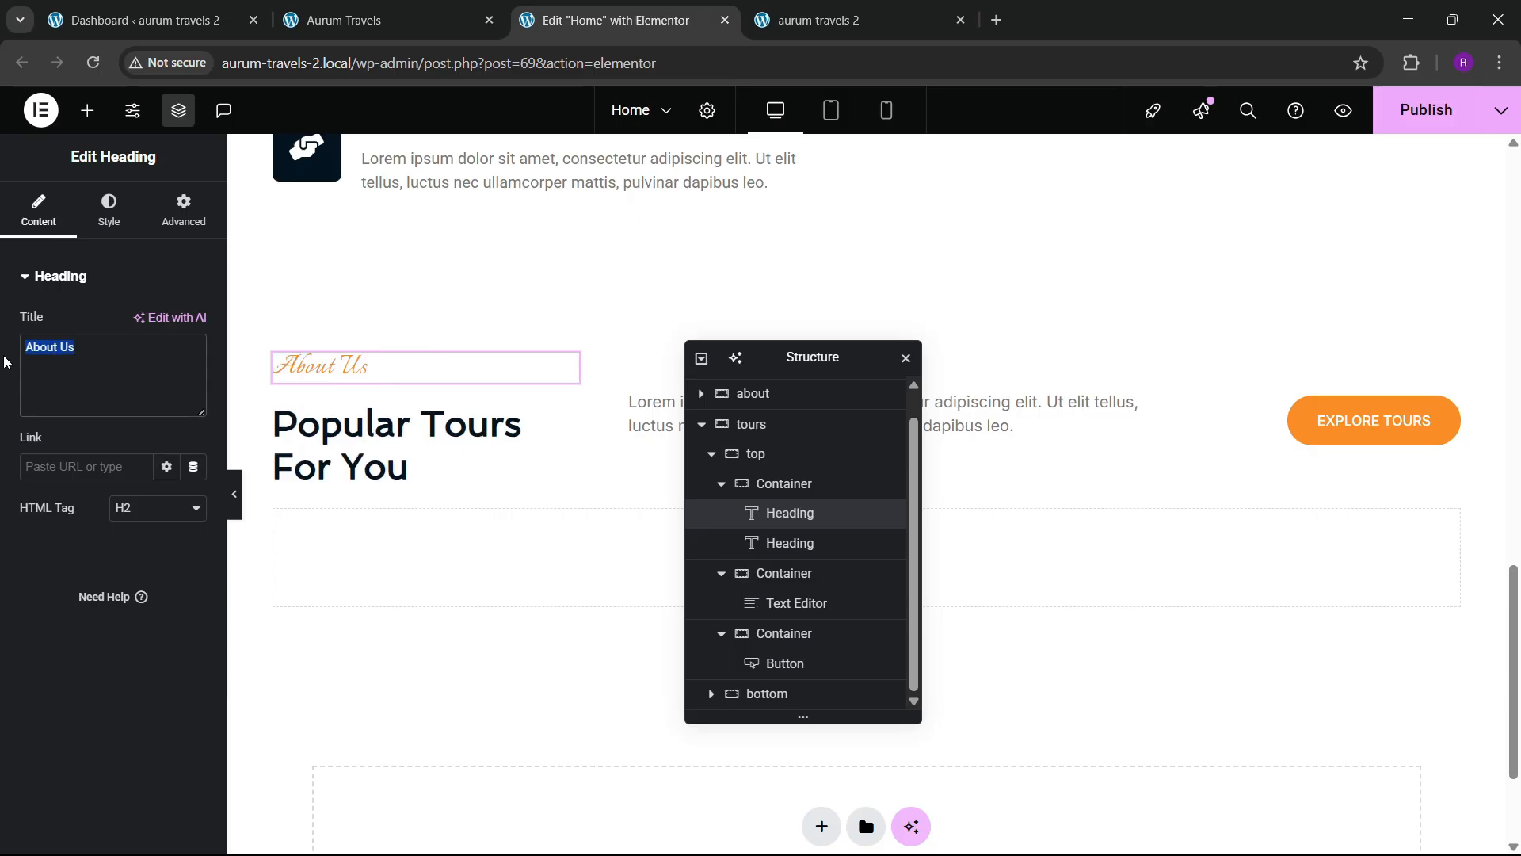
{"action": "key", "text": "BackSpace"}
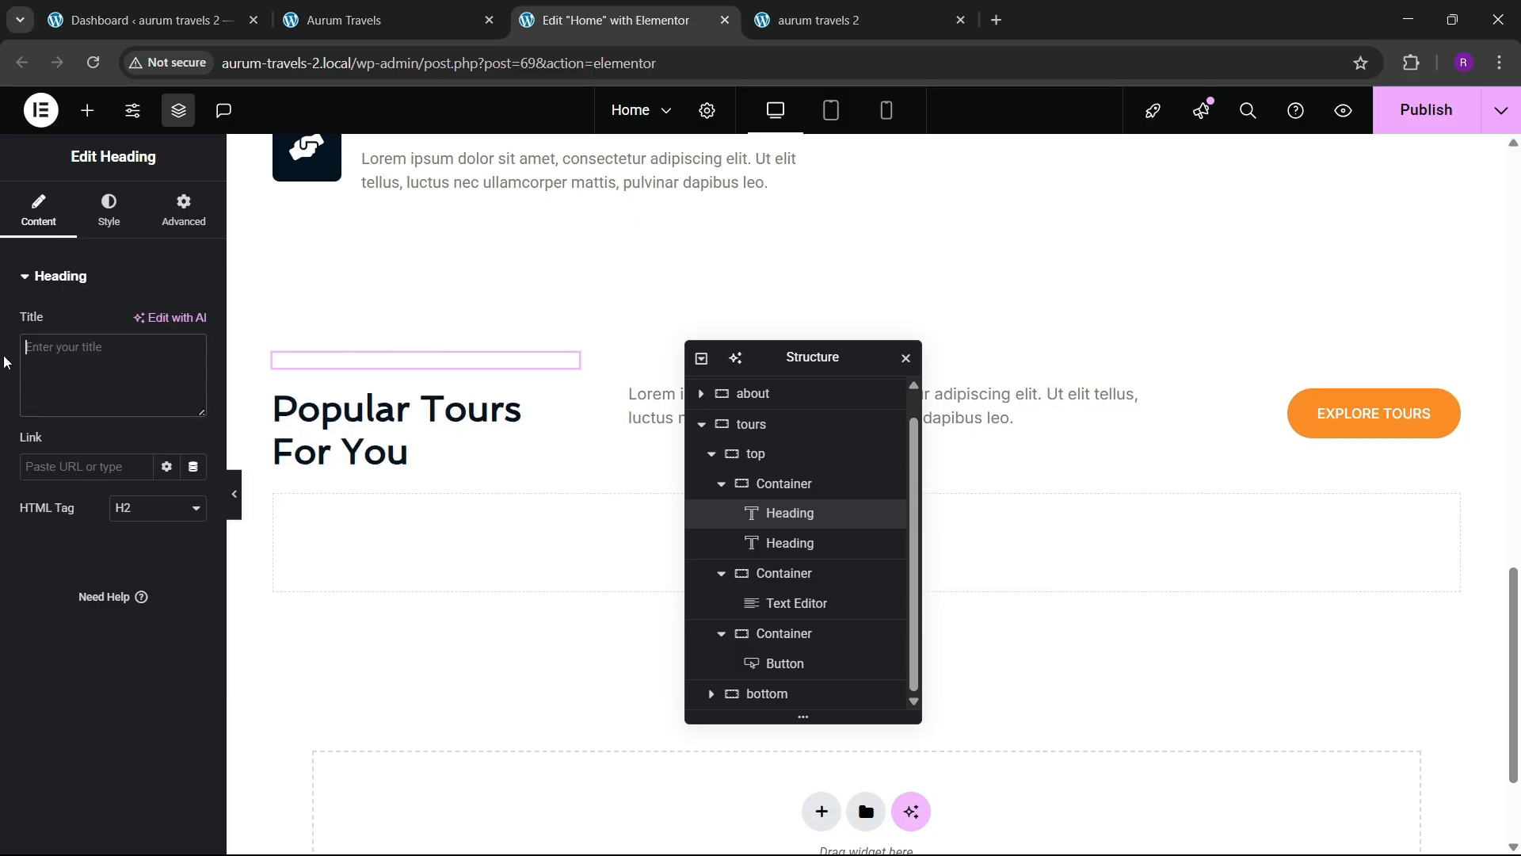
{"action": "type", "text": "Best Visits"}
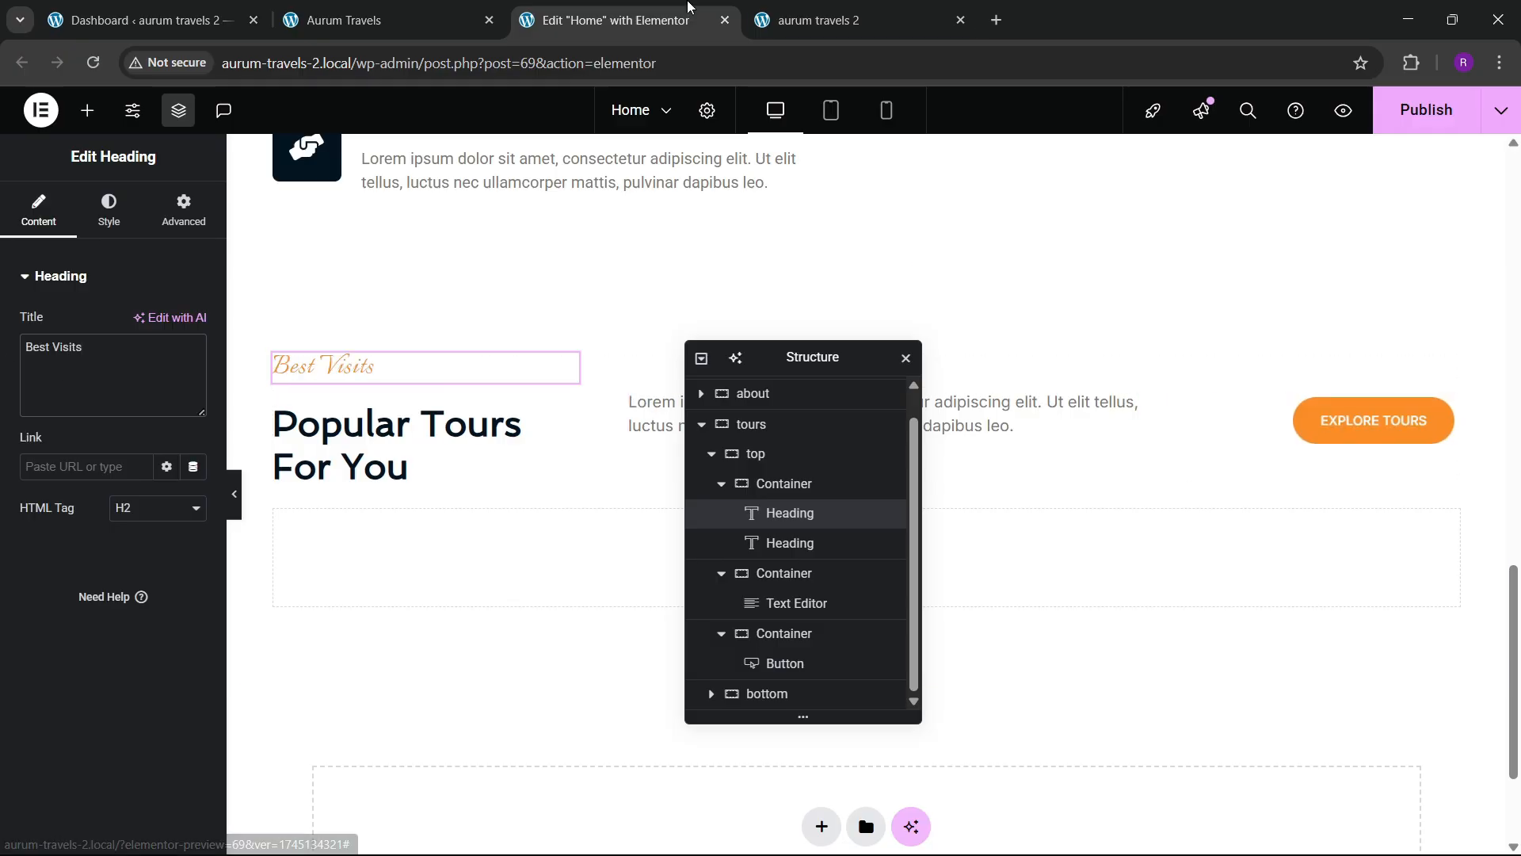
{"action": "left_click", "coordinate": [373, 19]}
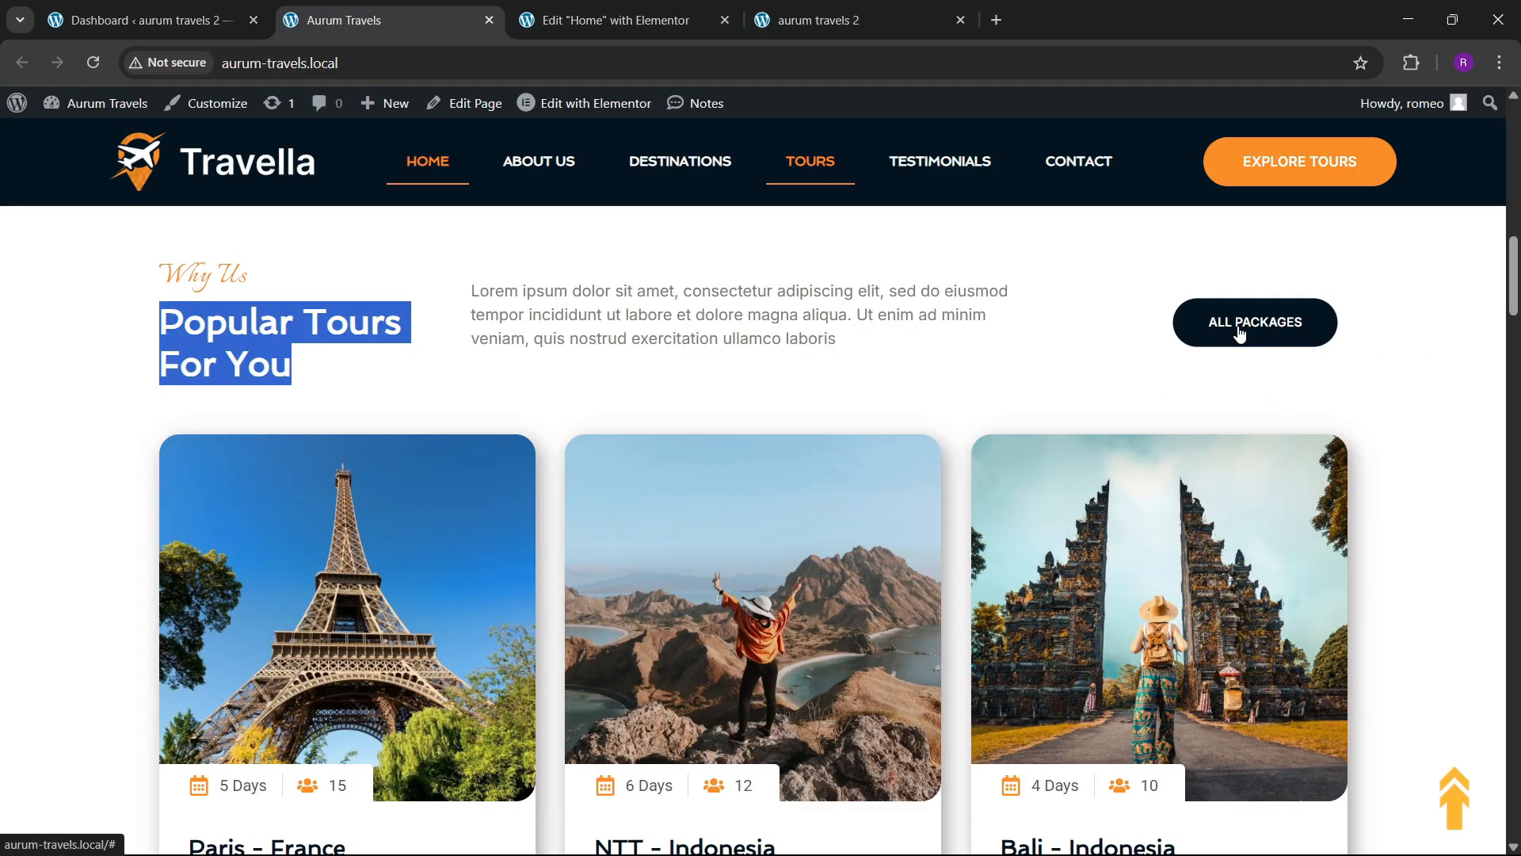
{"action": "left_click", "coordinate": [610, 20]}
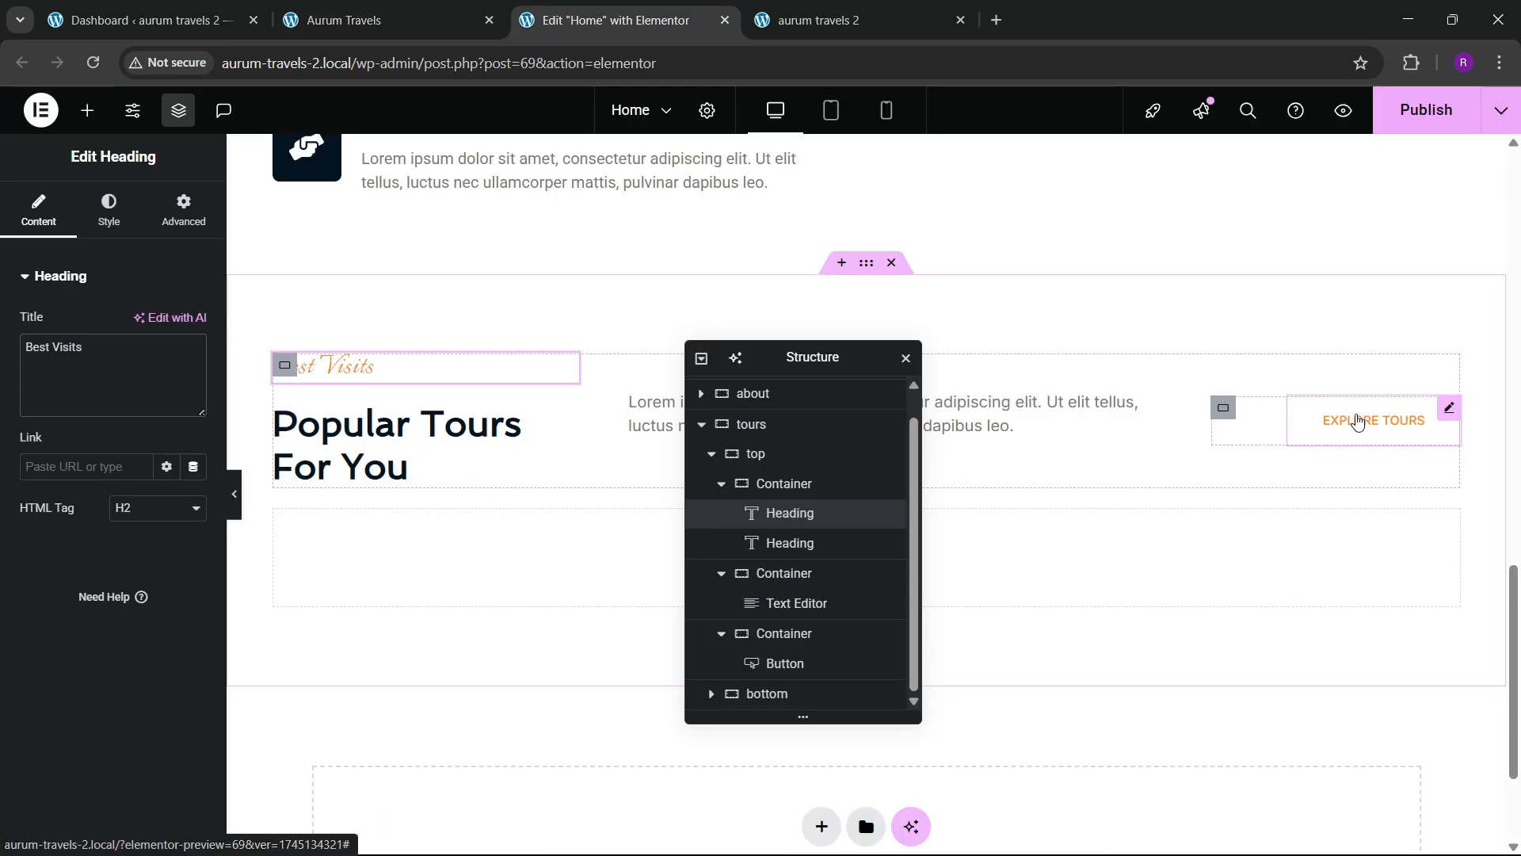
- Relabel the button 'ALL PACKAGES' with a global black hover background and white hover text
{"action": "left_click", "coordinate": [1356, 424]}
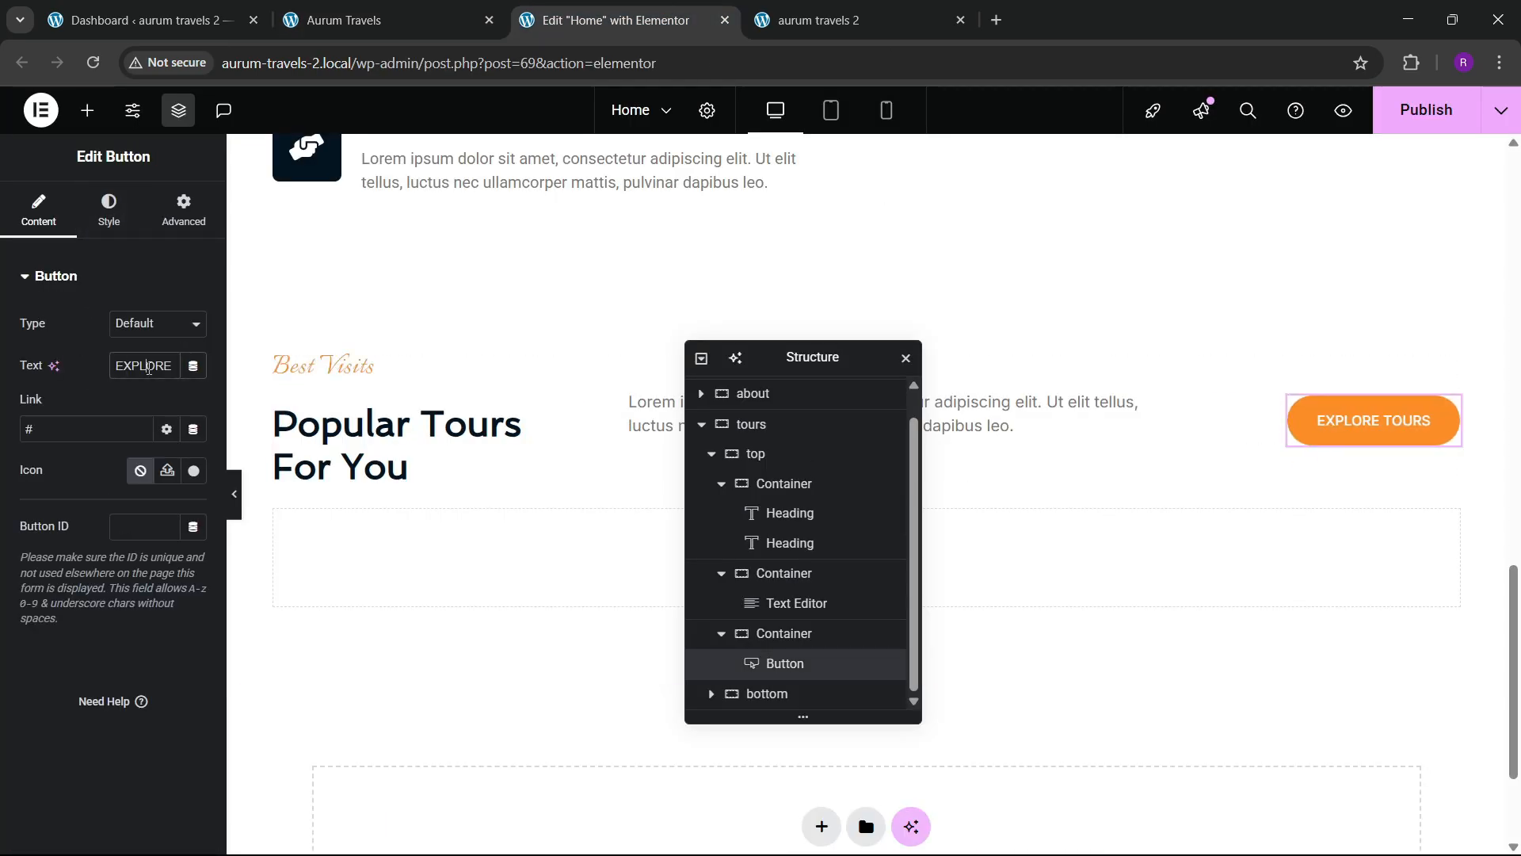
{"action": "type", "text": "ALL "}
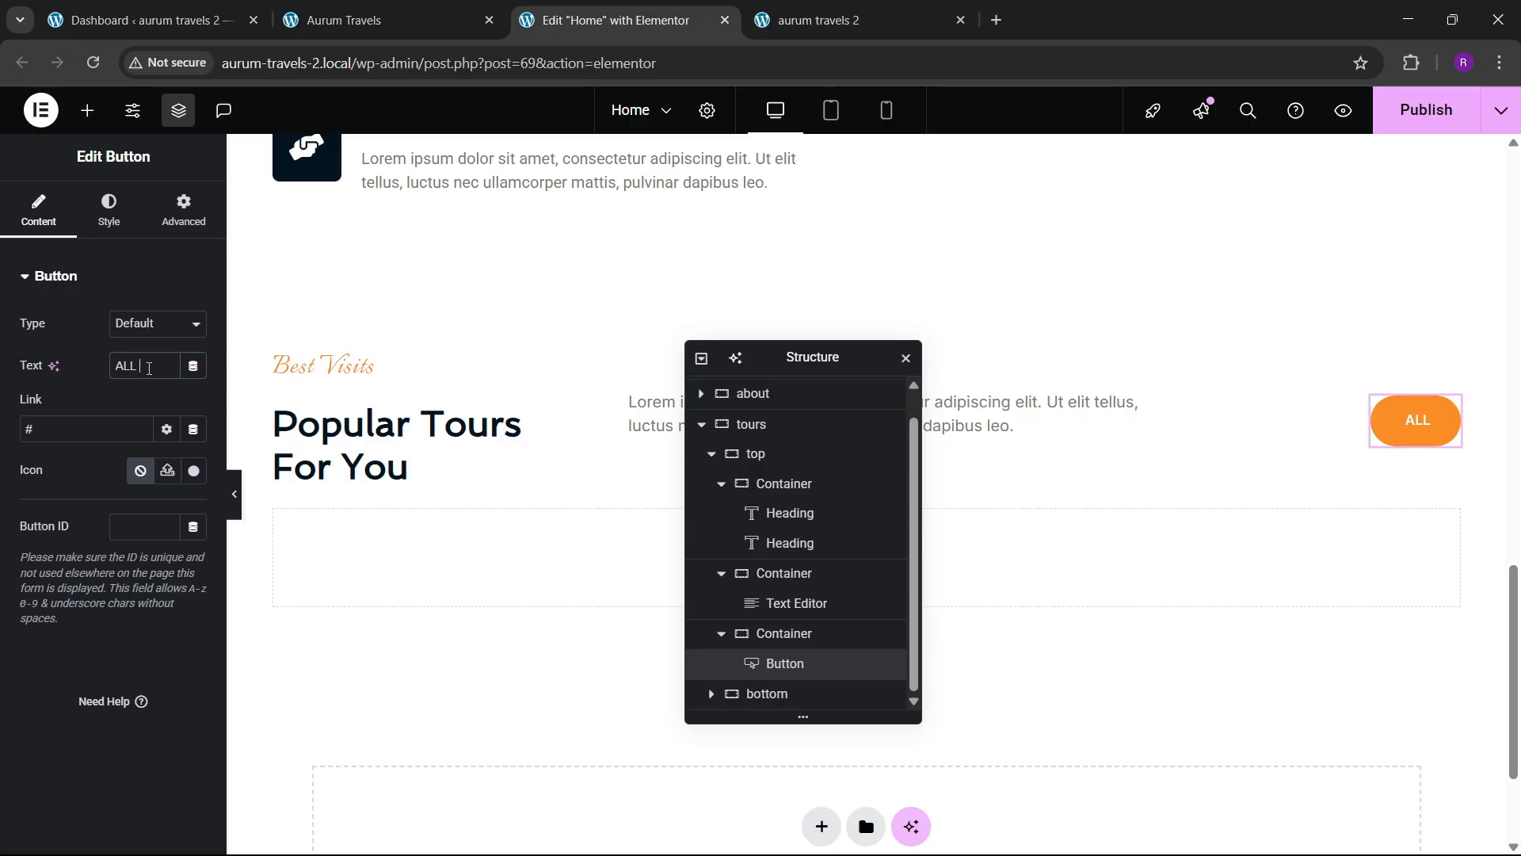
{"action": "type", "text": "PACKAGES"}
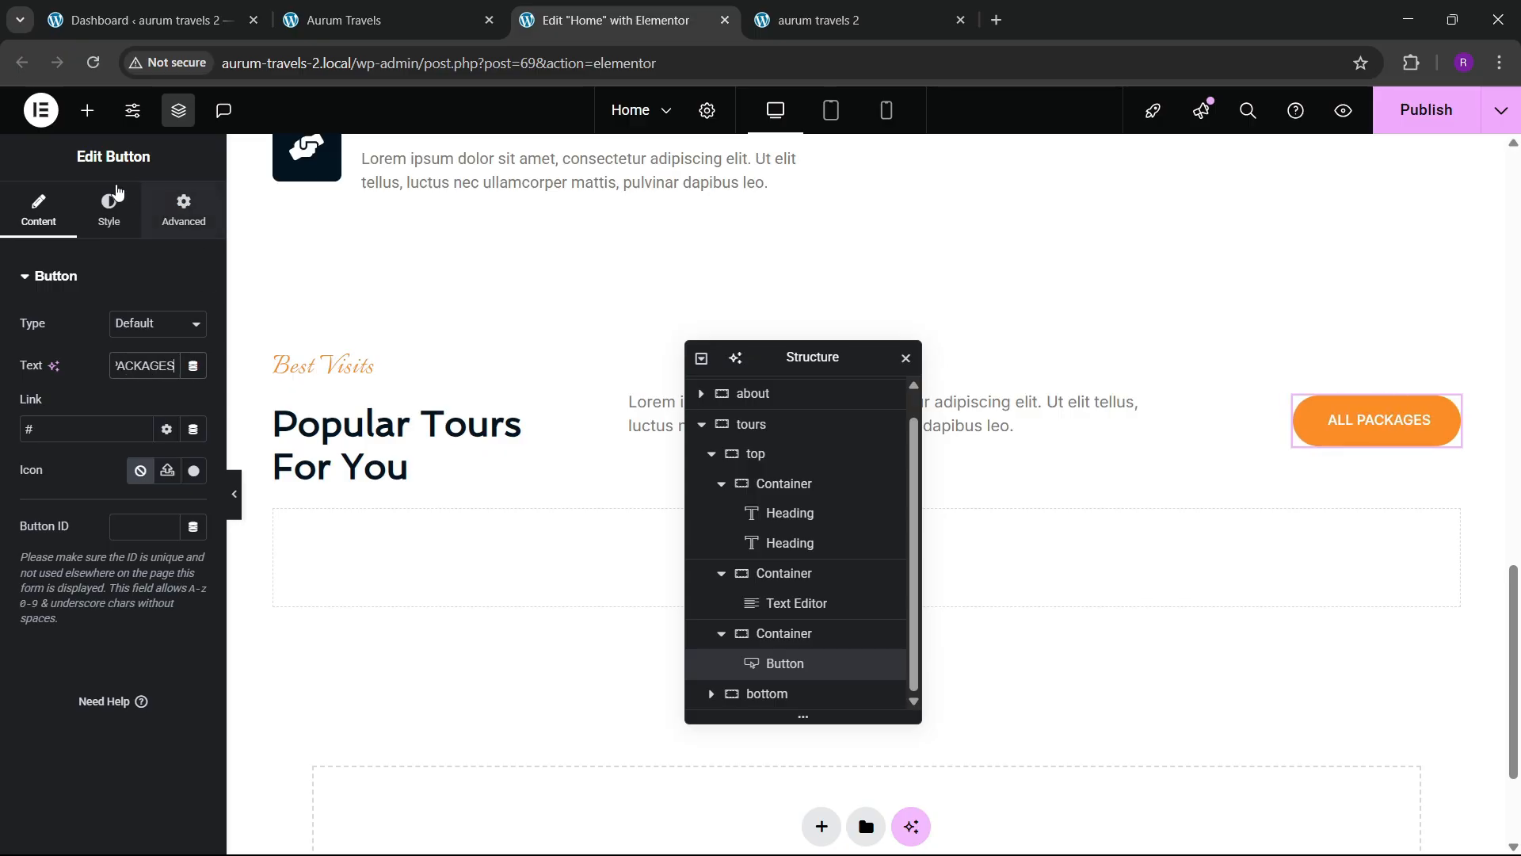
{"action": "left_click", "coordinate": [106, 209]}
{"action": "scroll", "coordinate": [147, 496], "scroll_direction": "down", "scroll_amount": 2}
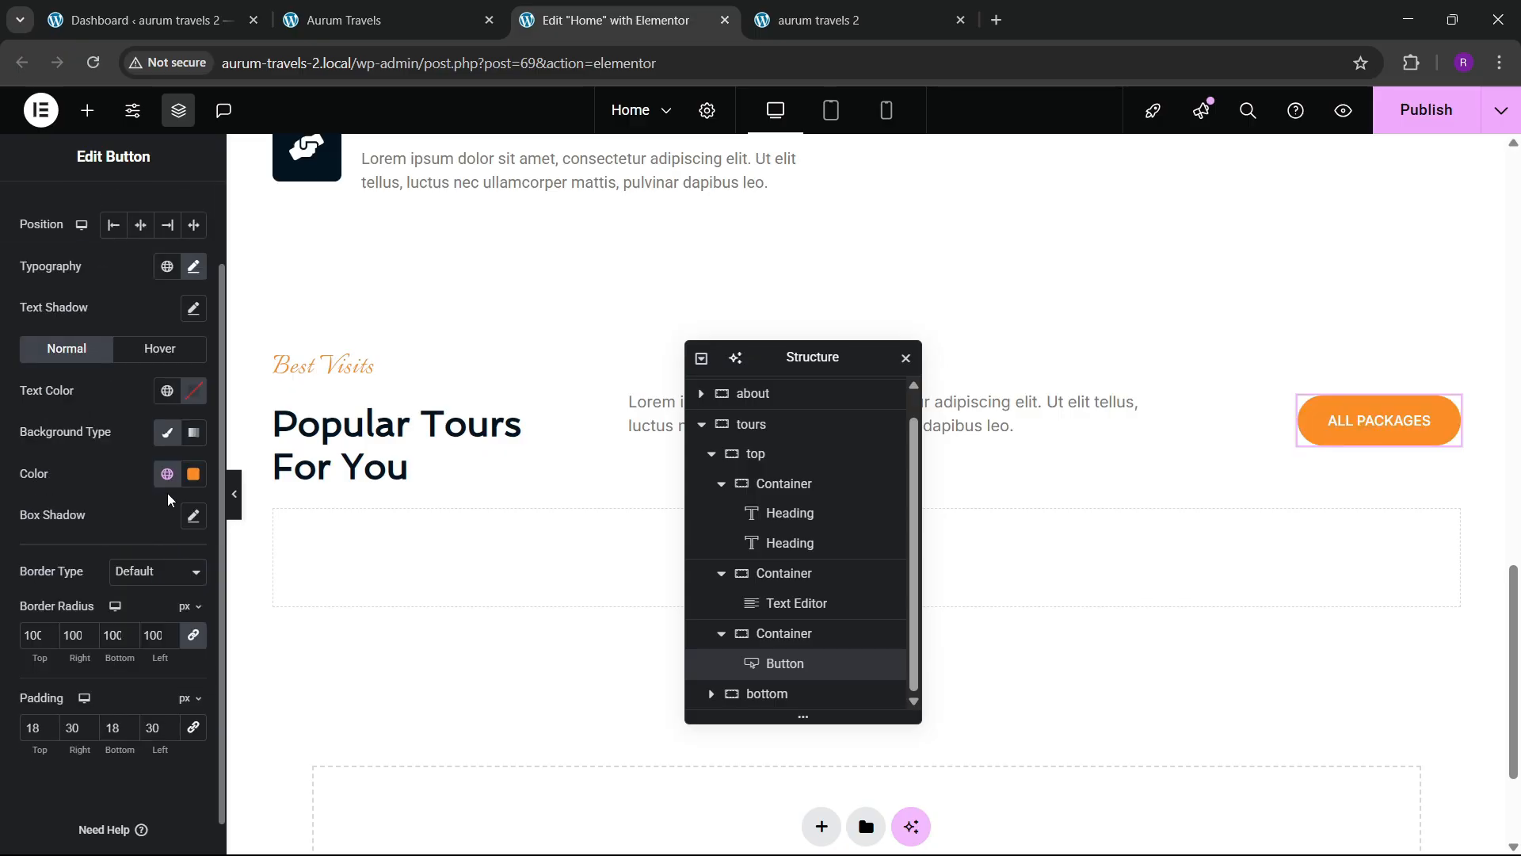
{"action": "left_click", "coordinate": [158, 350]}
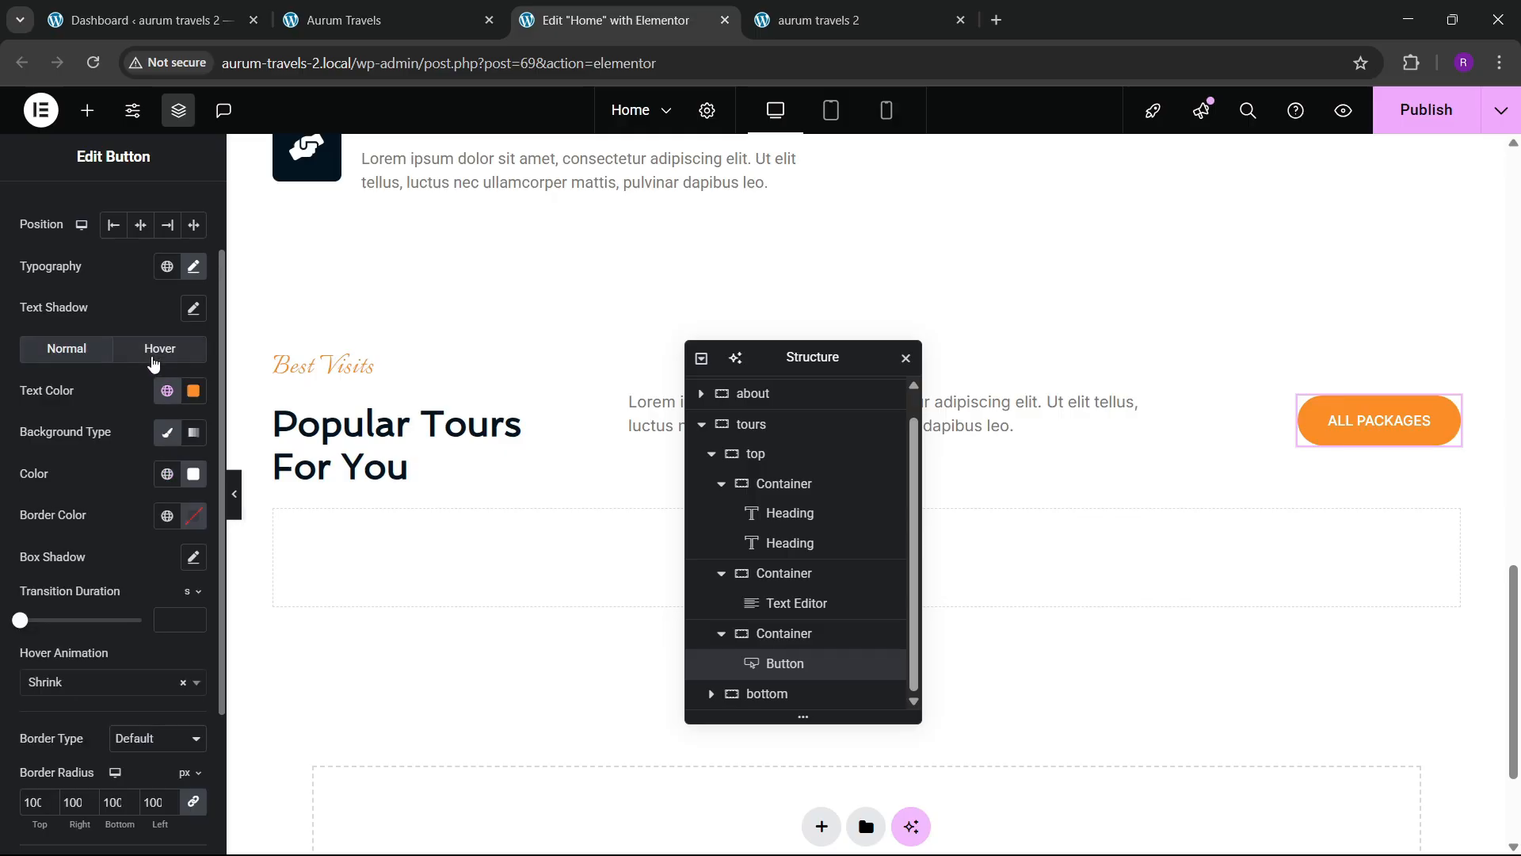
{"action": "left_click", "coordinate": [169, 475]}
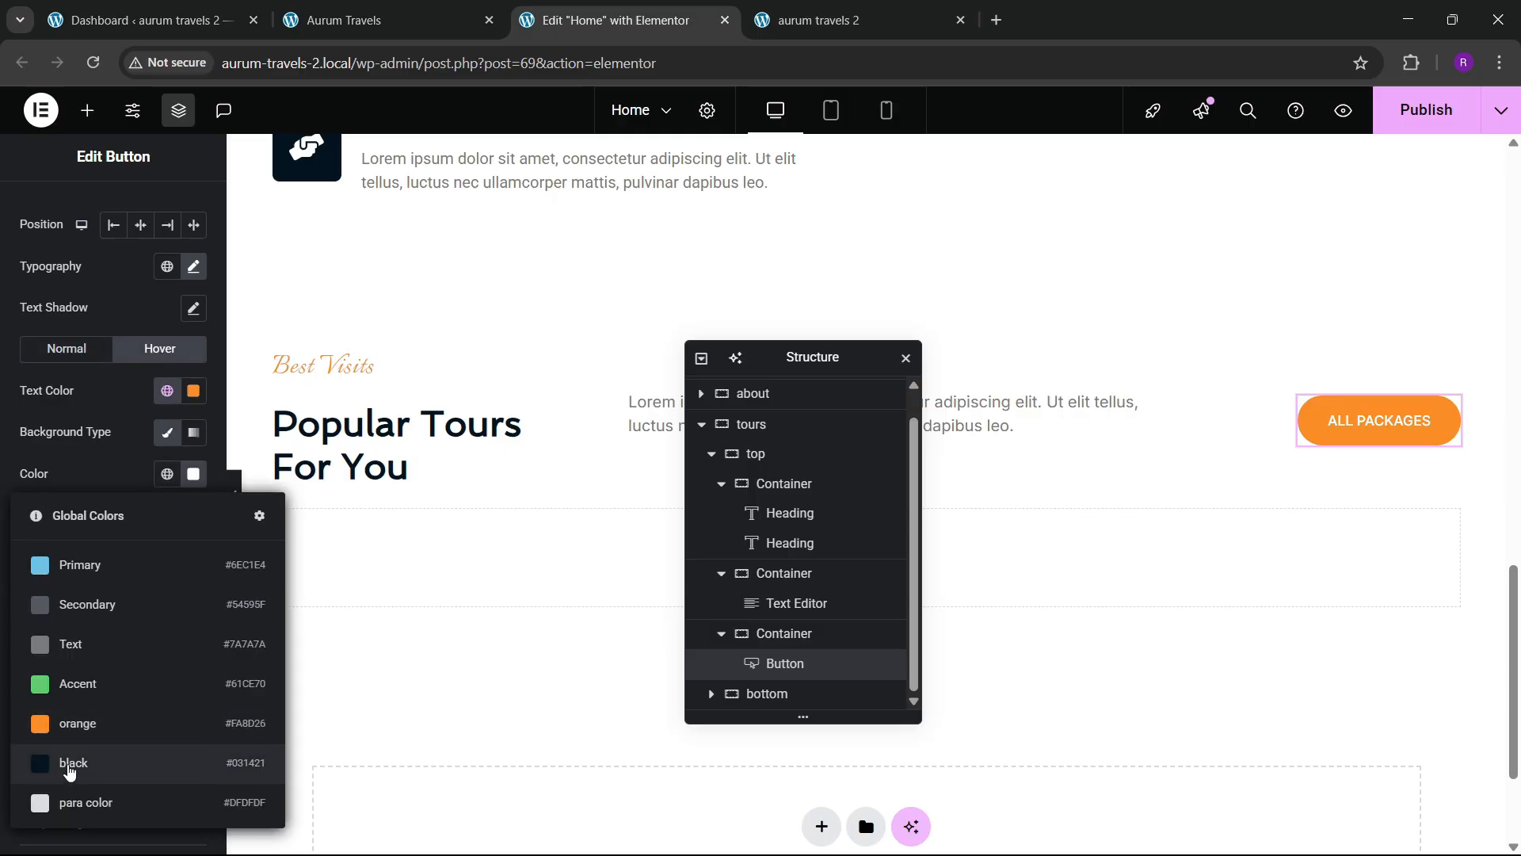
{"action": "left_click", "coordinate": [73, 763]}
{"action": "left_click", "coordinate": [193, 391]}
{"action": "left_click_drag", "start_coordinate": [107, 495], "coordinate": [31, 442]}
{"action": "left_click", "coordinate": [194, 391]}
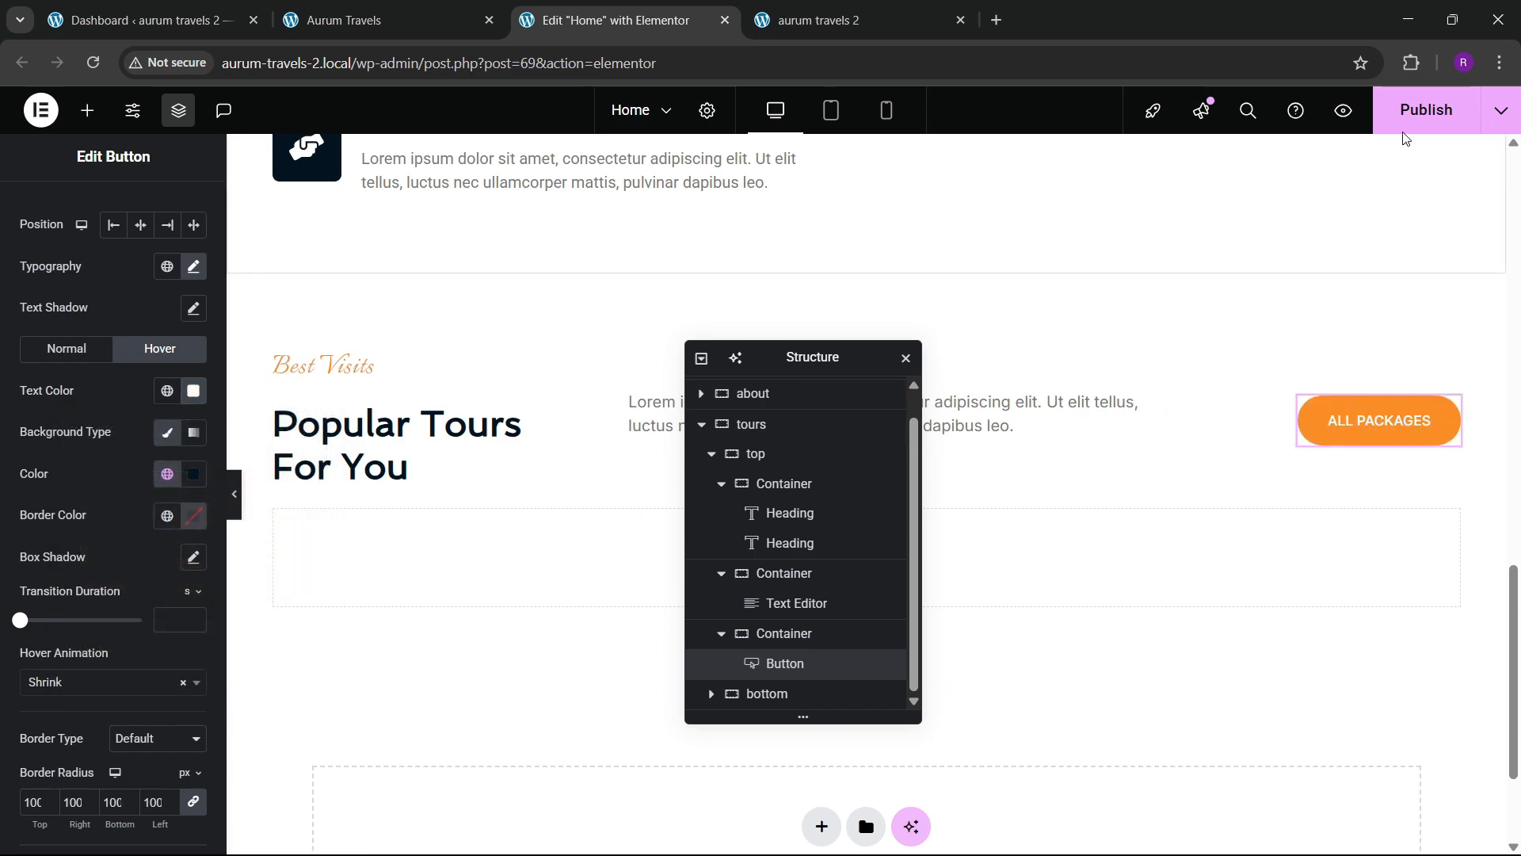
- Publish the Home page and compare it against the Aurum Travels reference site
{"action": "left_click", "coordinate": [1426, 110]}
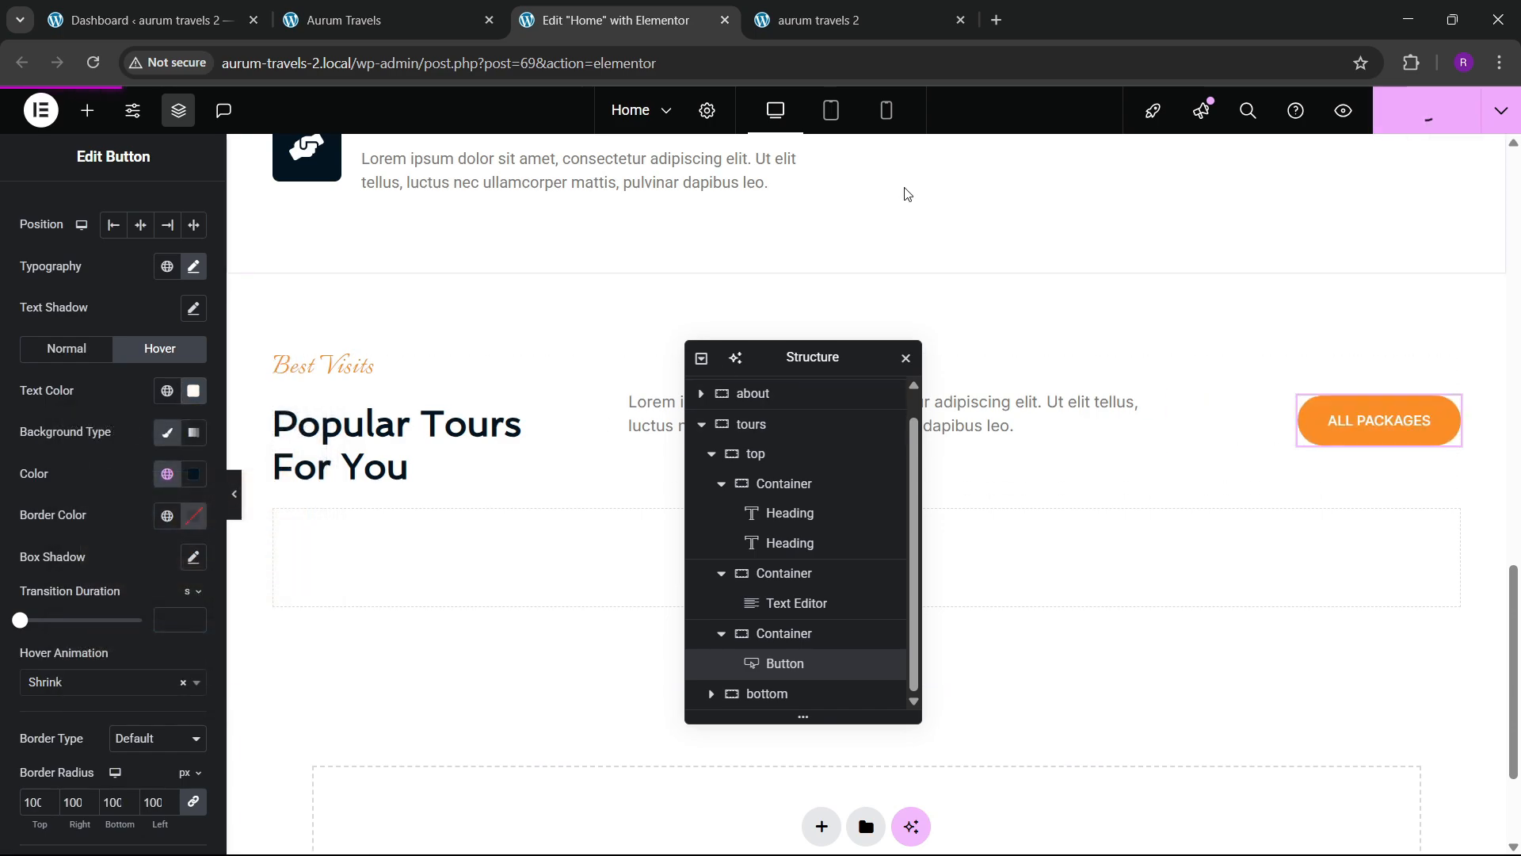
{"action": "left_click", "coordinate": [865, 32]}
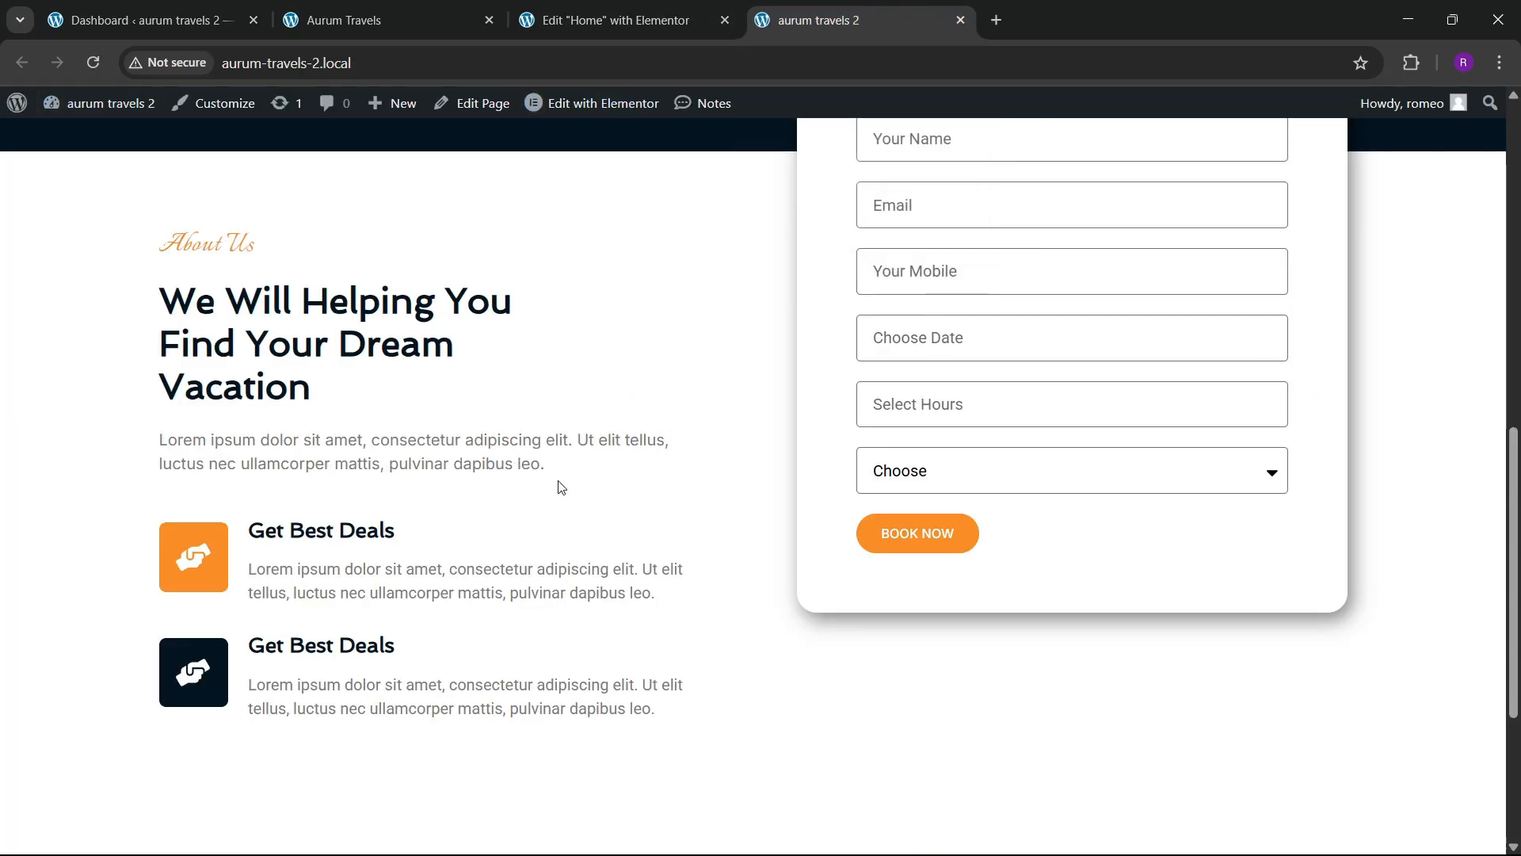
{"action": "scroll", "coordinate": [562, 487], "scroll_direction": "down", "scroll_amount": 4}
{"action": "key", "text": "ctrl+shift+Tab"}
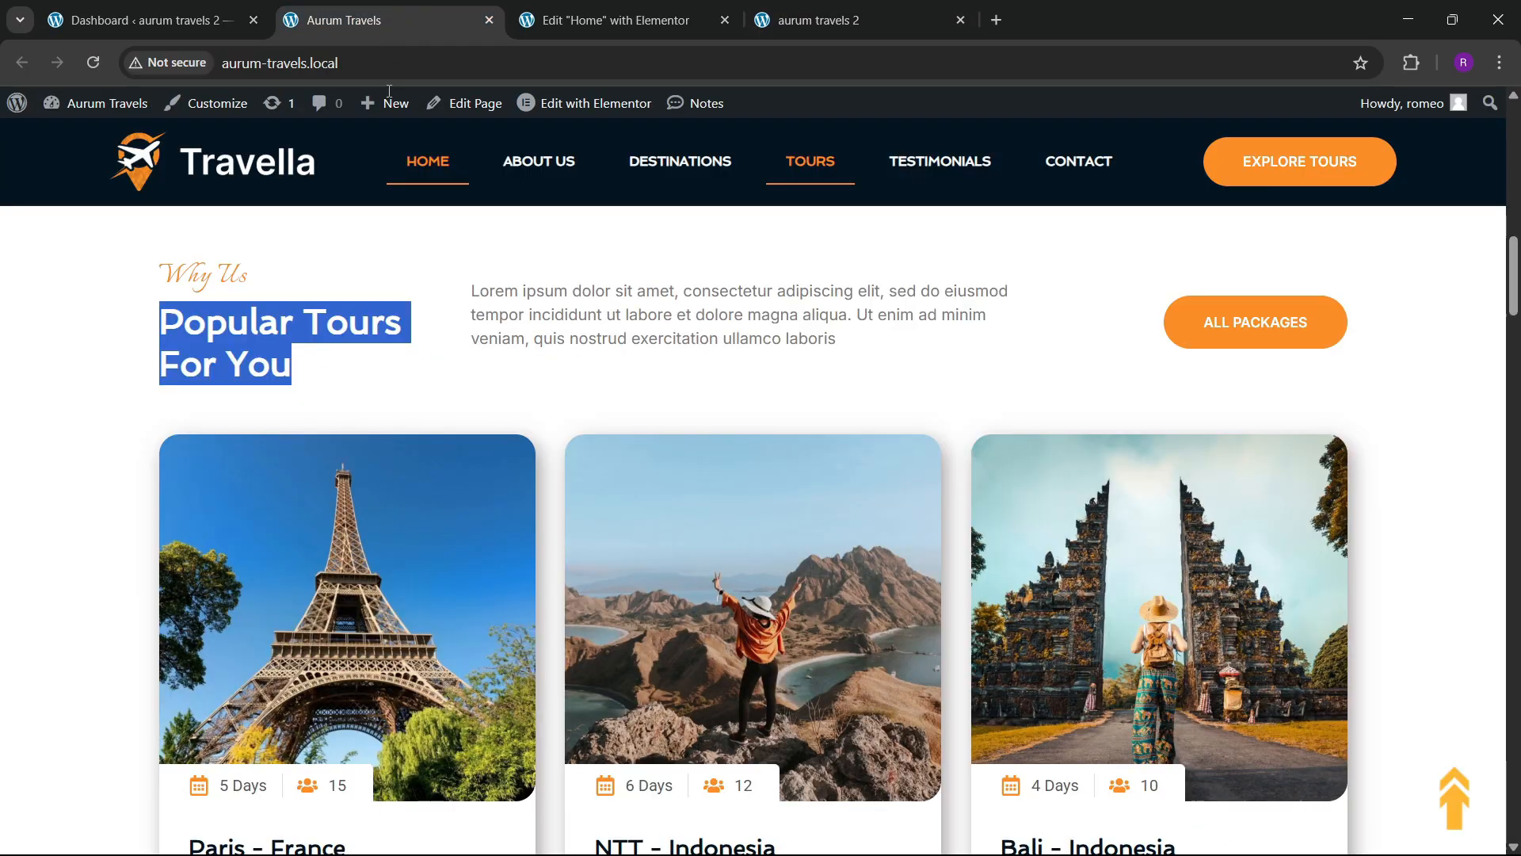
{"action": "scroll", "coordinate": [537, 466], "scroll_direction": "down", "scroll_amount": 1}
{"action": "scroll", "coordinate": [655, 560], "scroll_direction": "down", "scroll_amount": 3}
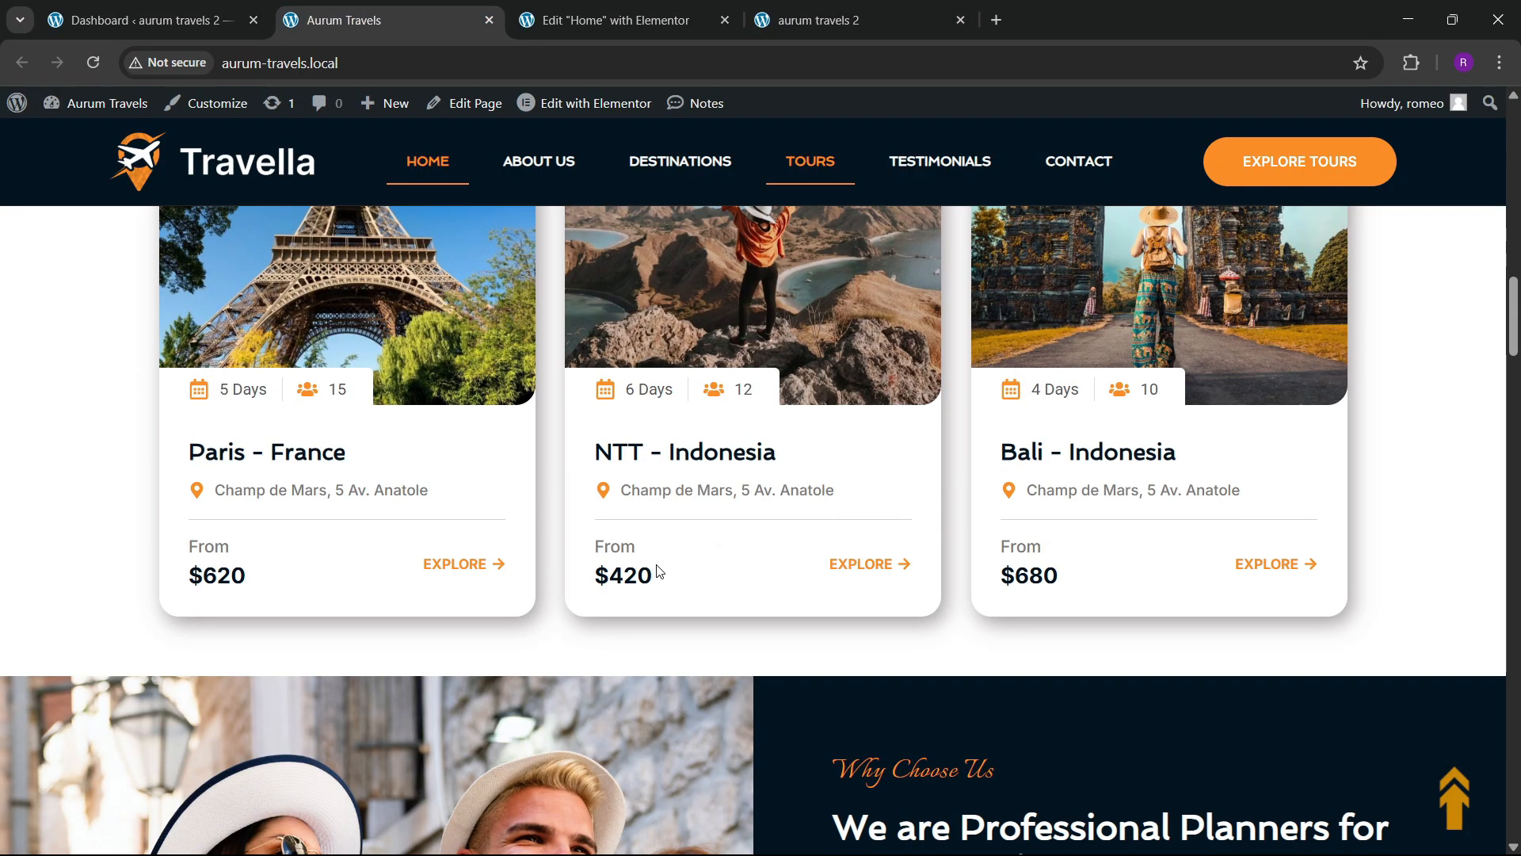
{"action": "scroll", "coordinate": [656, 563], "scroll_direction": "up", "scroll_amount": 3}
{"action": "left_click", "coordinate": [666, 20]}
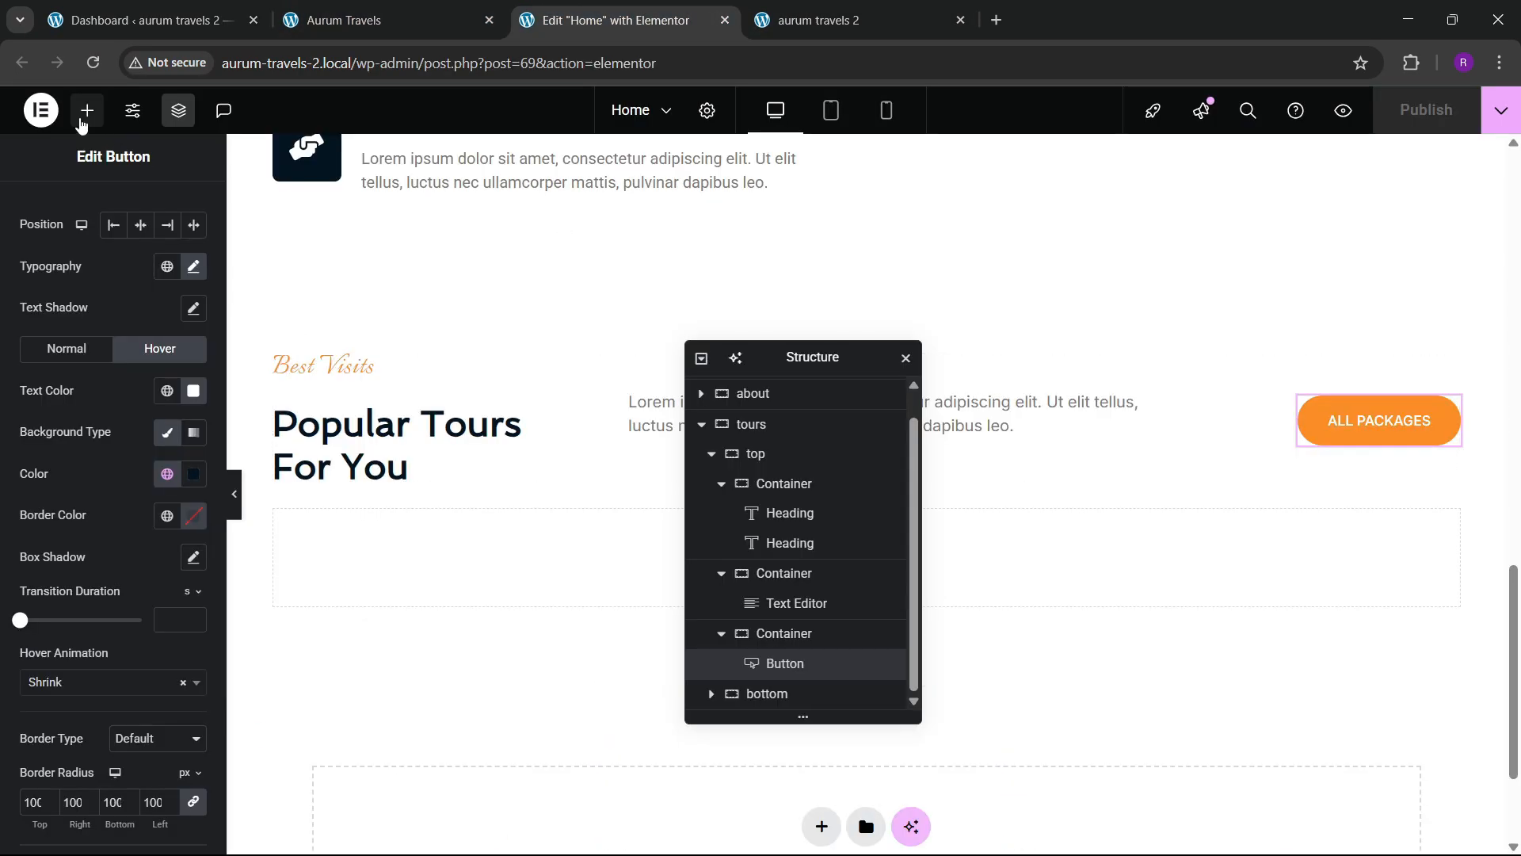
- Drop a Grid widget into the empty section below the tours header and set Rows to 1
{"action": "left_click", "coordinate": [86, 111]}
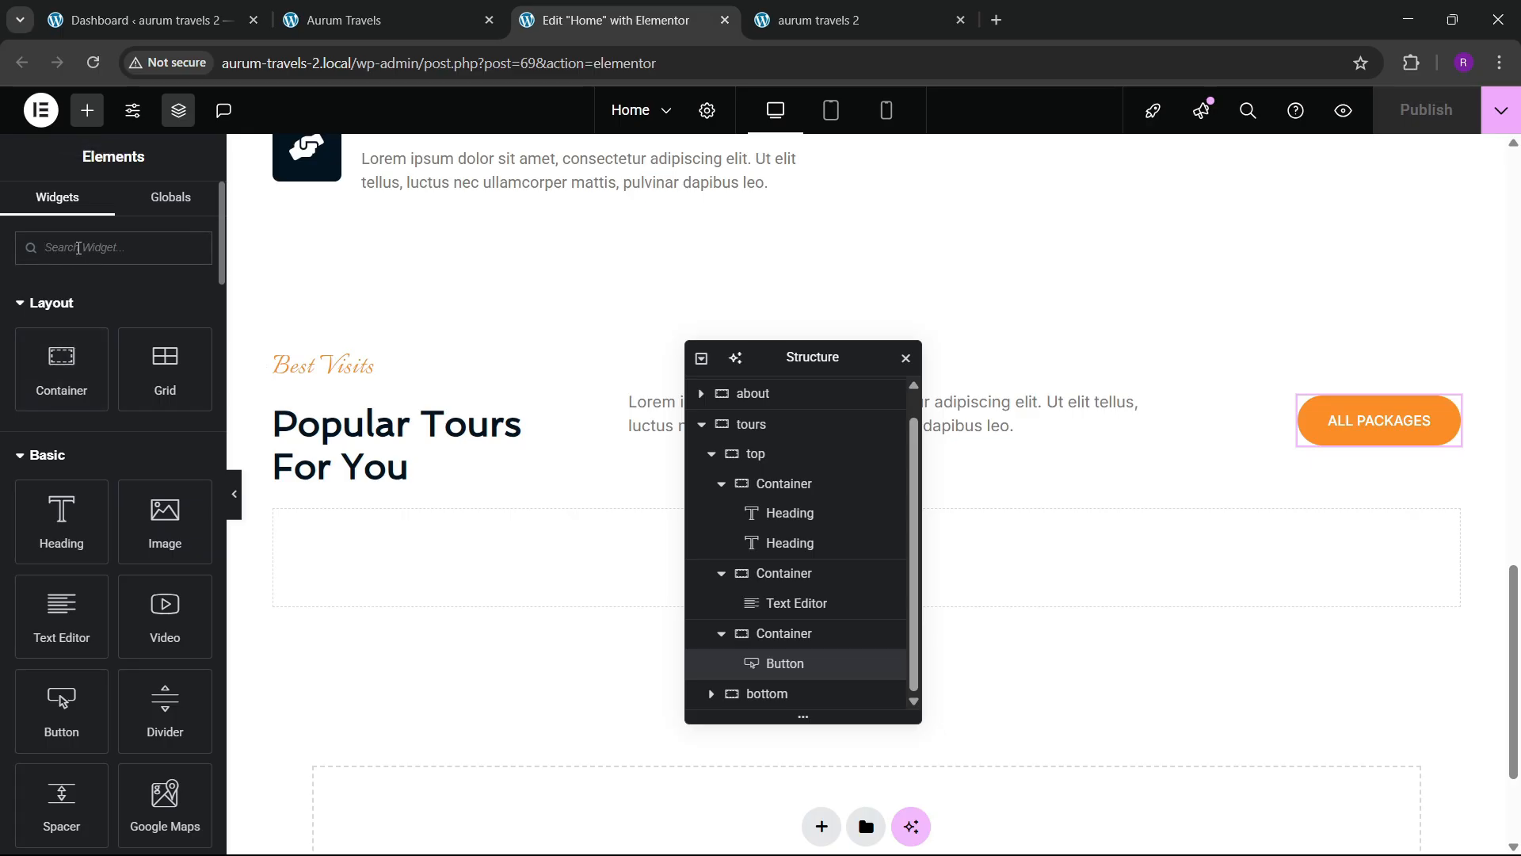
{"action": "type", "text": "grid"}
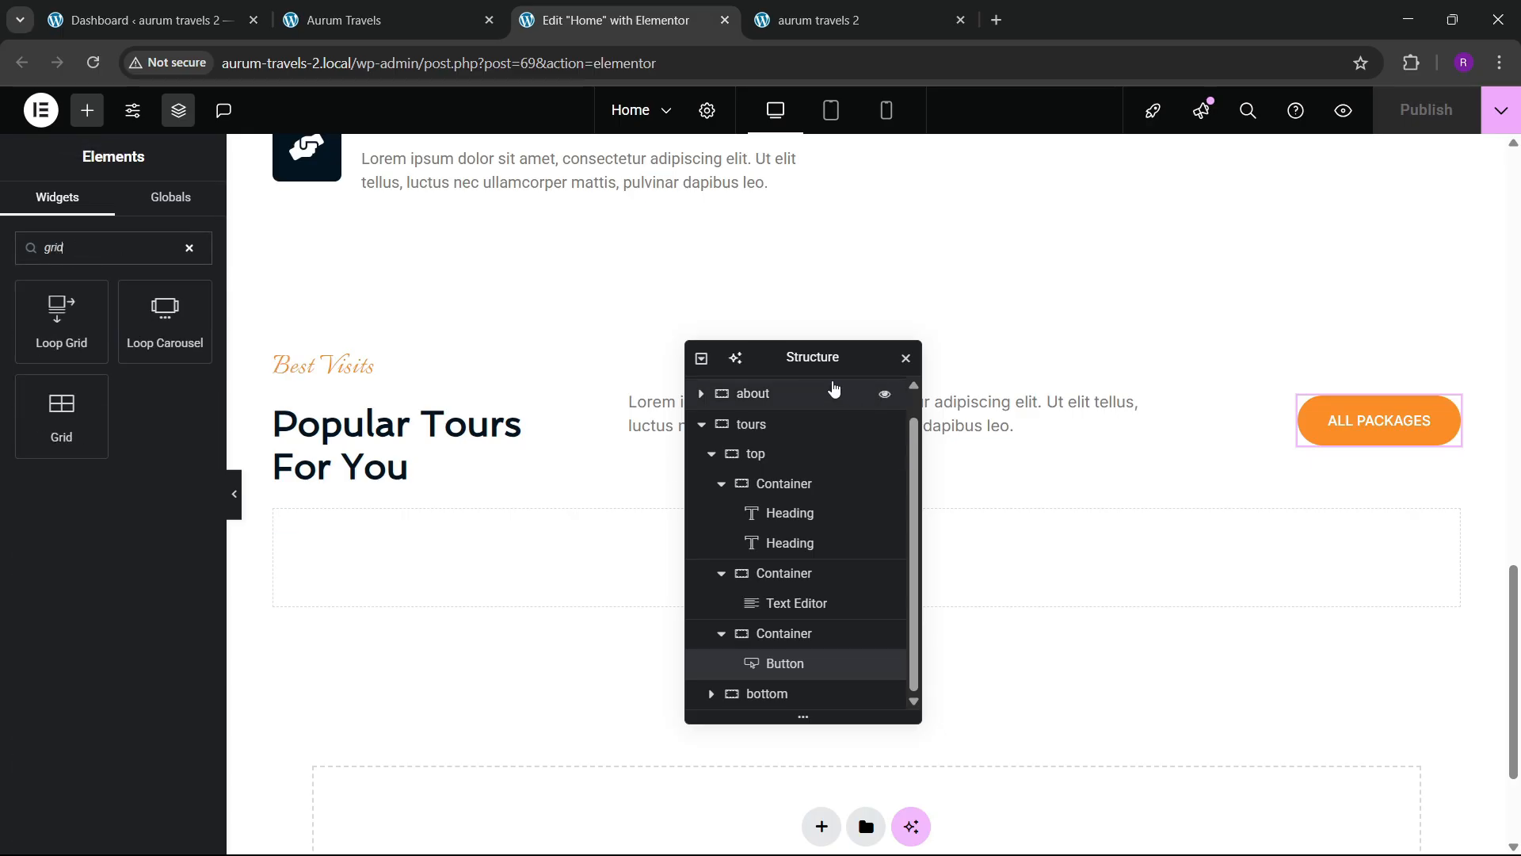
{"action": "left_click_drag", "start_coordinate": [828, 359], "coordinate": [948, 331]}
{"action": "left_click_drag", "start_coordinate": [24, 441], "coordinate": [503, 564]}
{"action": "scroll", "coordinate": [151, 587], "scroll_direction": "down", "scroll_amount": 2}
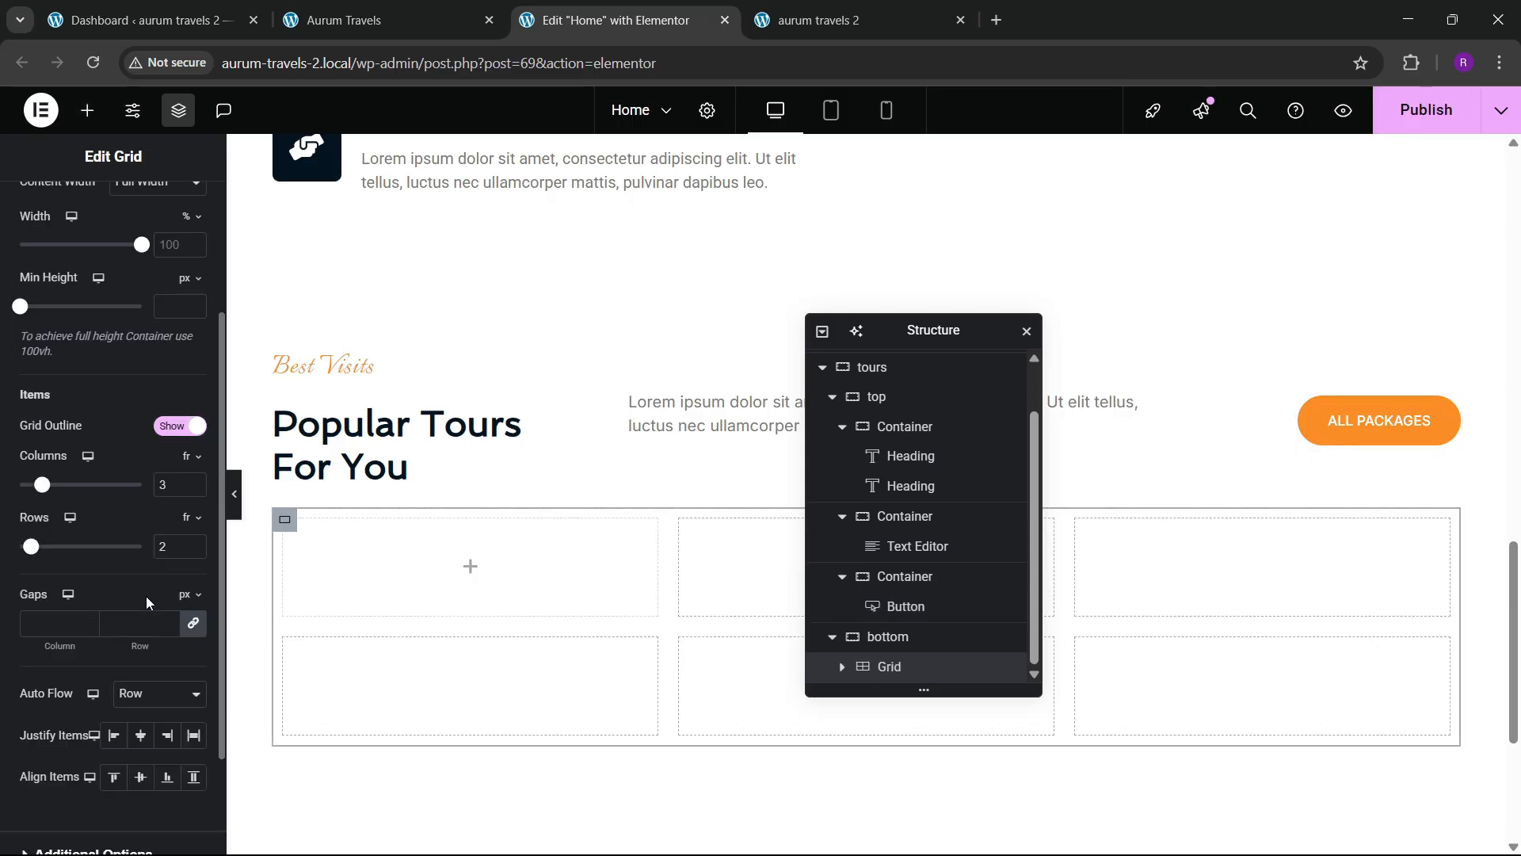
{"action": "left_click", "coordinate": [193, 552]}
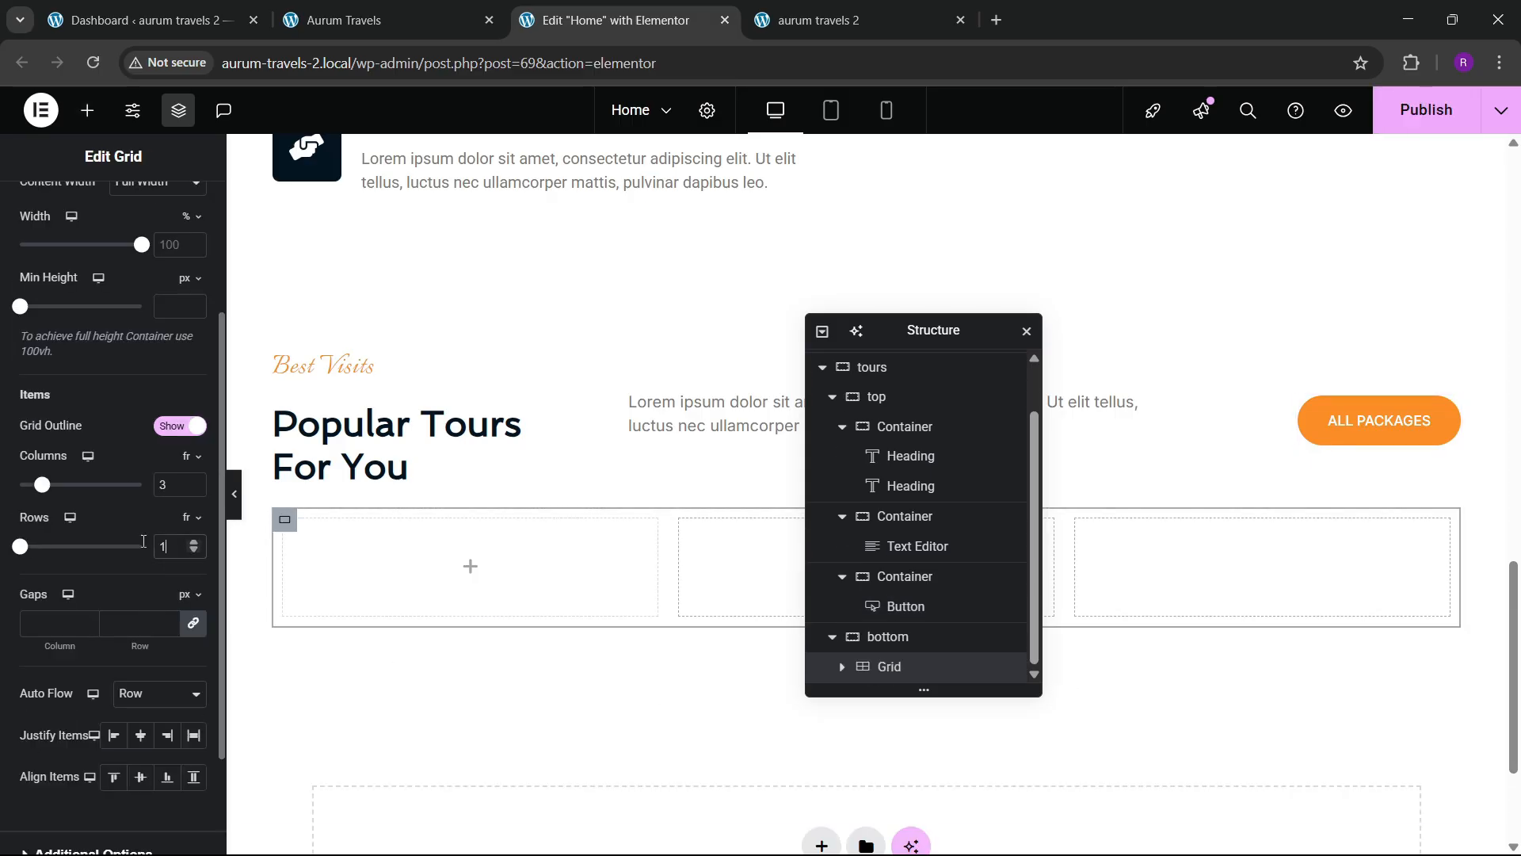
{"action": "scroll", "coordinate": [117, 521], "scroll_direction": "up", "scroll_amount": 2}
{"action": "left_click", "coordinate": [176, 215]}
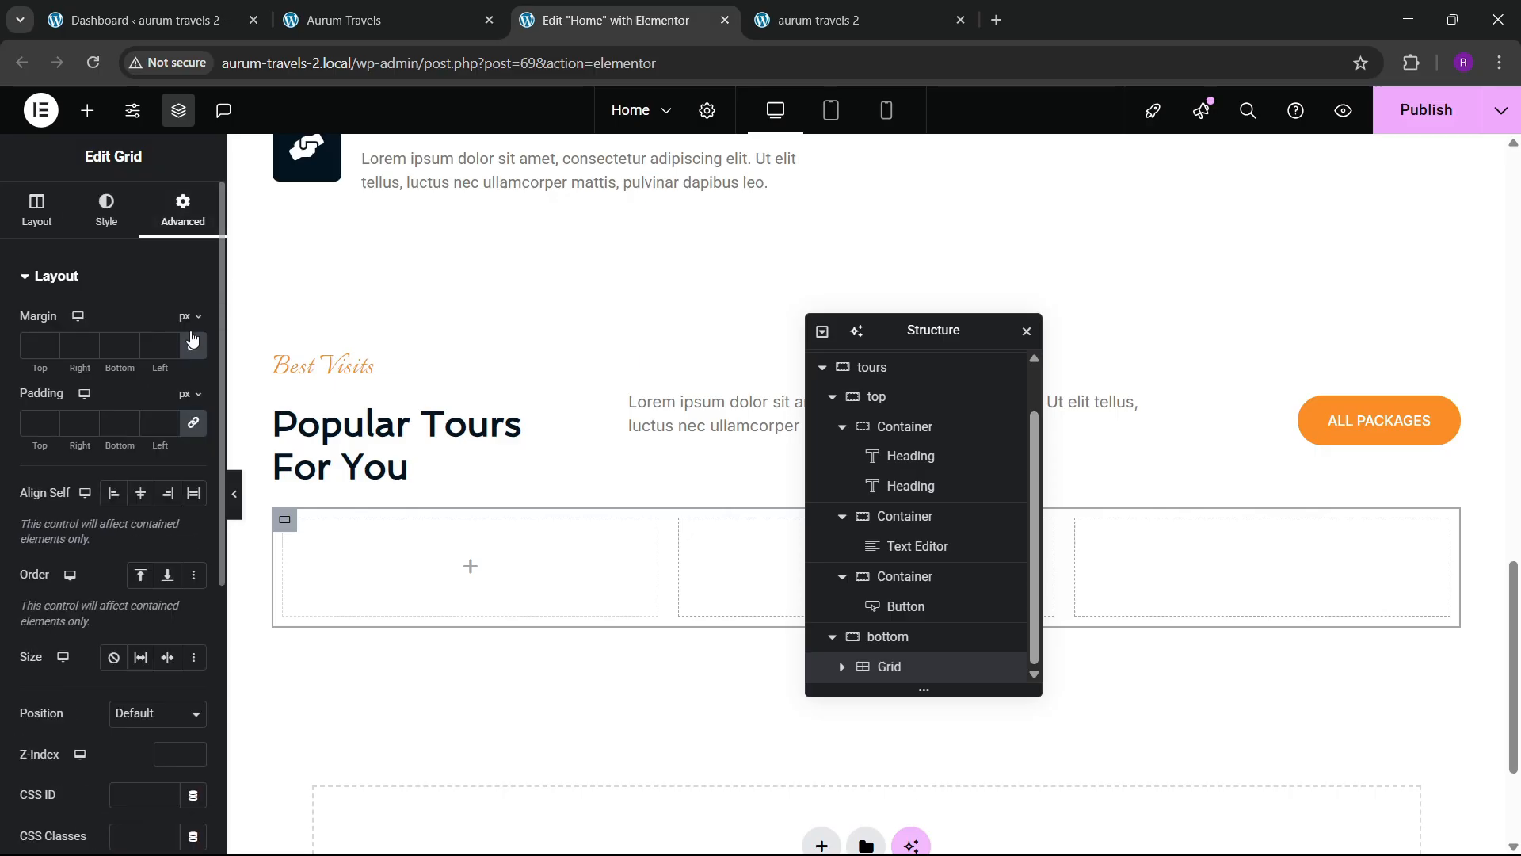
- Compare the page with the Travella reference site, then return to the Home page editor
{"action": "left_click", "coordinate": [845, 10]}
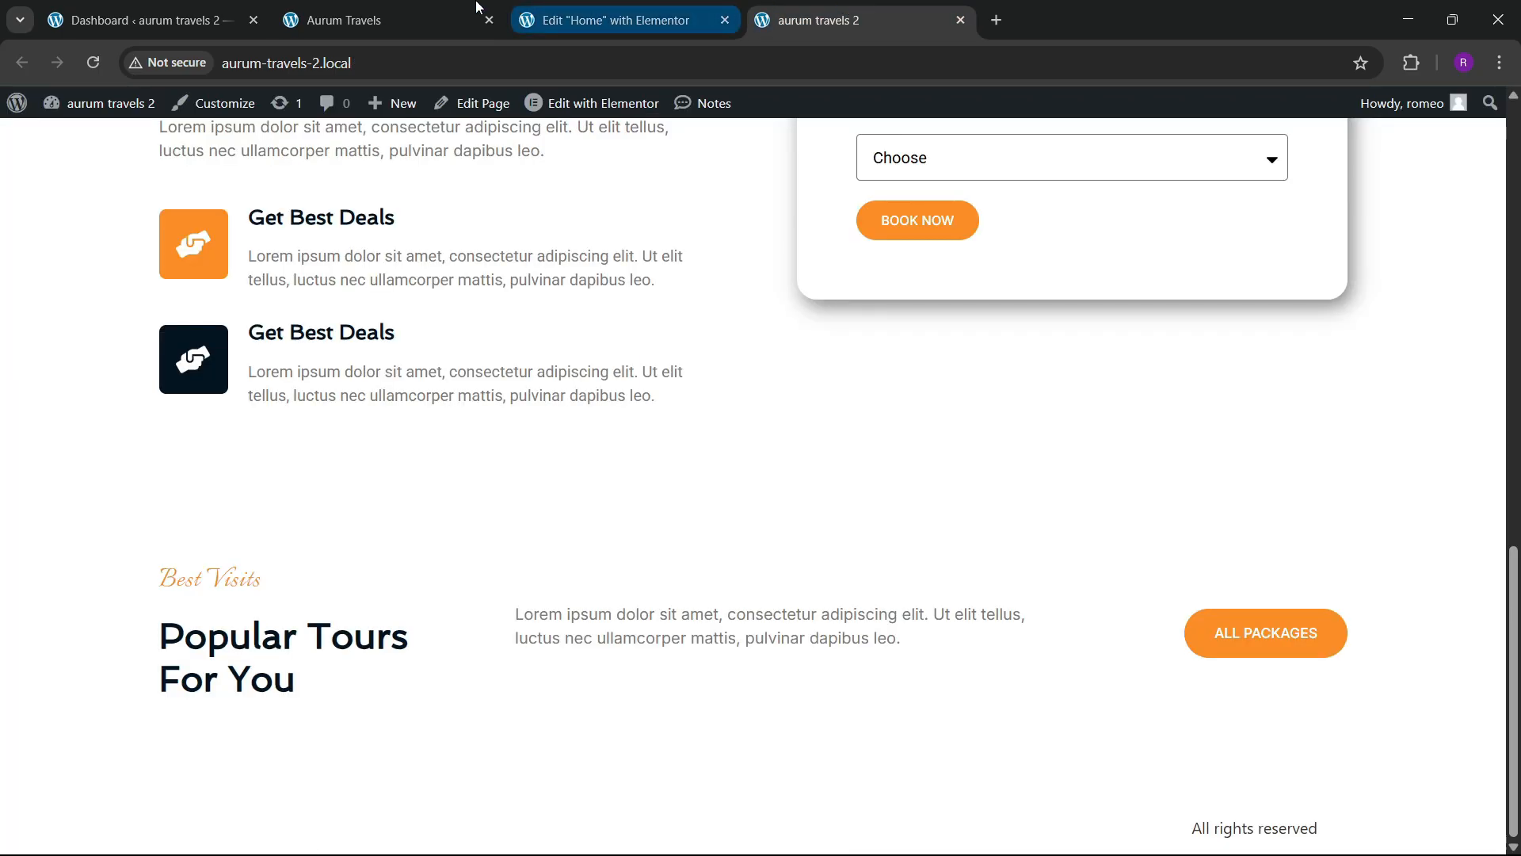
{"action": "left_click", "coordinate": [348, 20]}
{"action": "scroll", "coordinate": [447, 468], "scroll_direction": "down", "scroll_amount": 3}
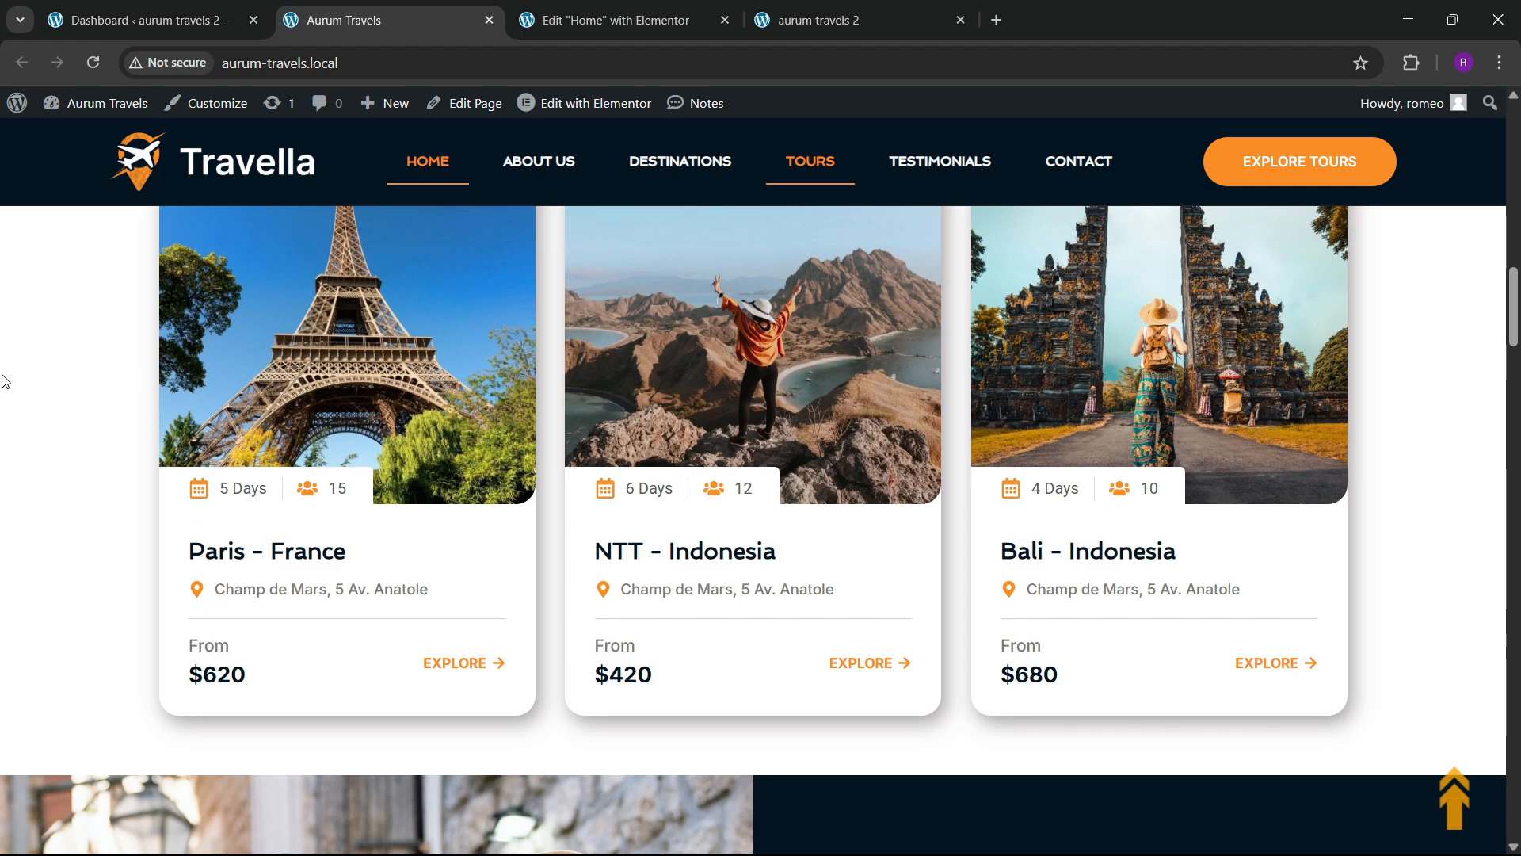
{"action": "scroll", "coordinate": [279, 462], "scroll_direction": "up", "scroll_amount": 3}
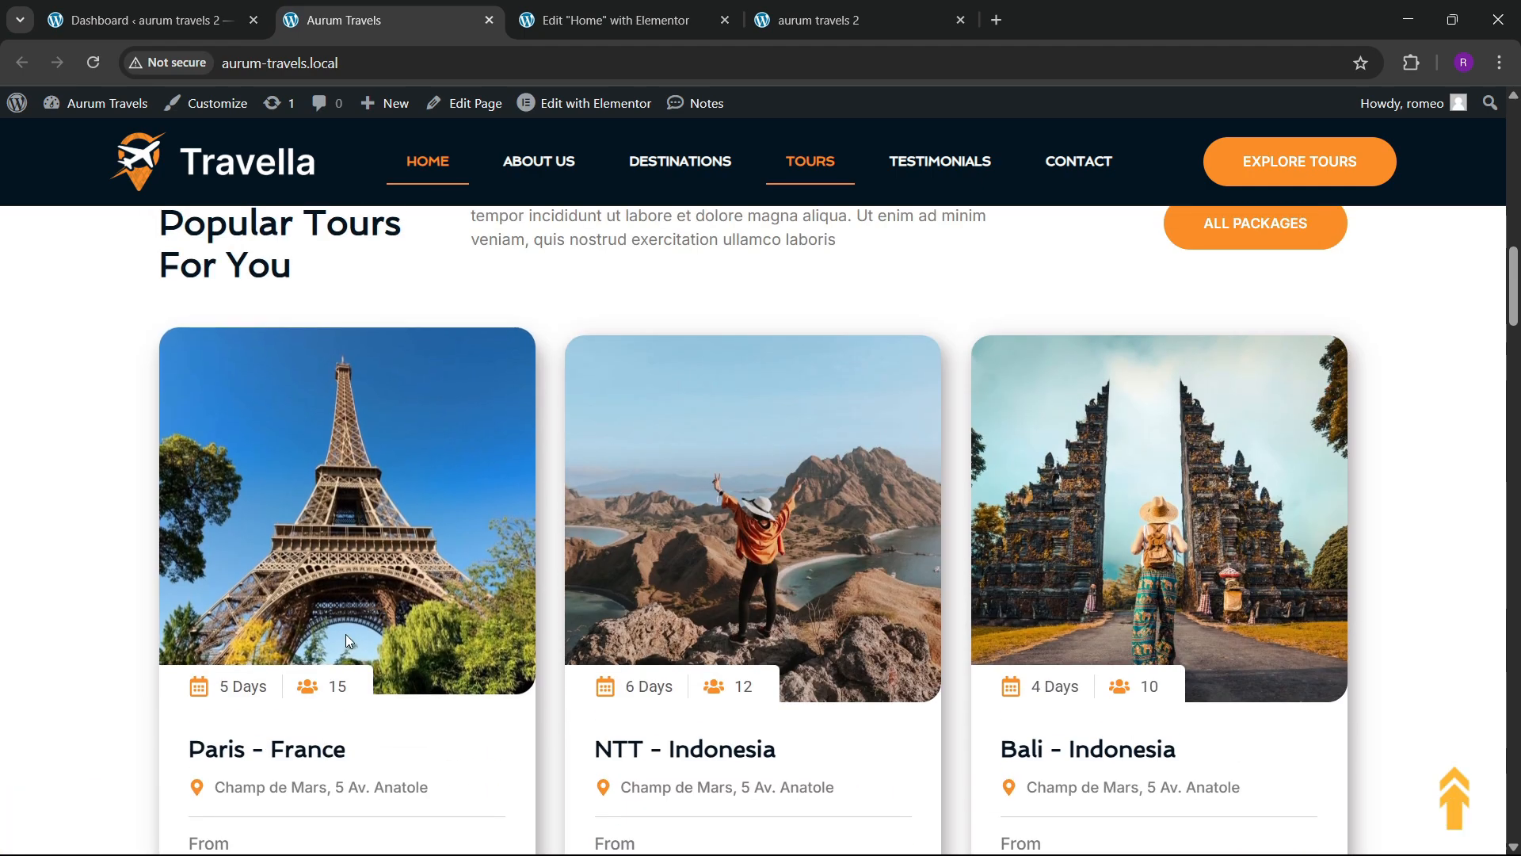
{"action": "scroll", "coordinate": [346, 641], "scroll_direction": "down", "scroll_amount": 3}
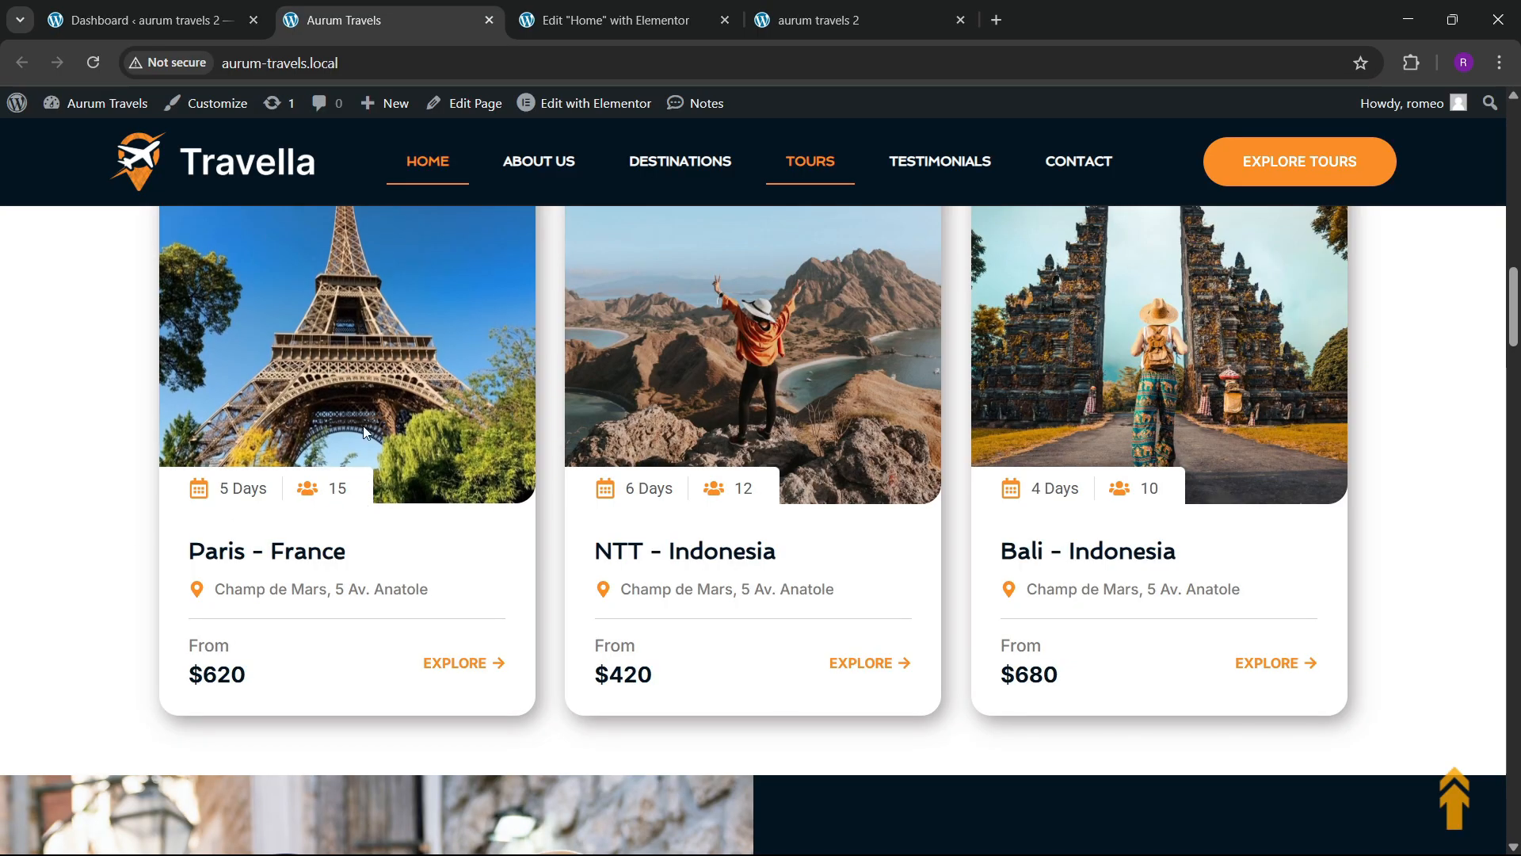
{"action": "left_click", "coordinate": [616, 20]}
- Place a container named main with 0 padding into the grid's first cell
{"action": "left_click", "coordinate": [88, 115]}
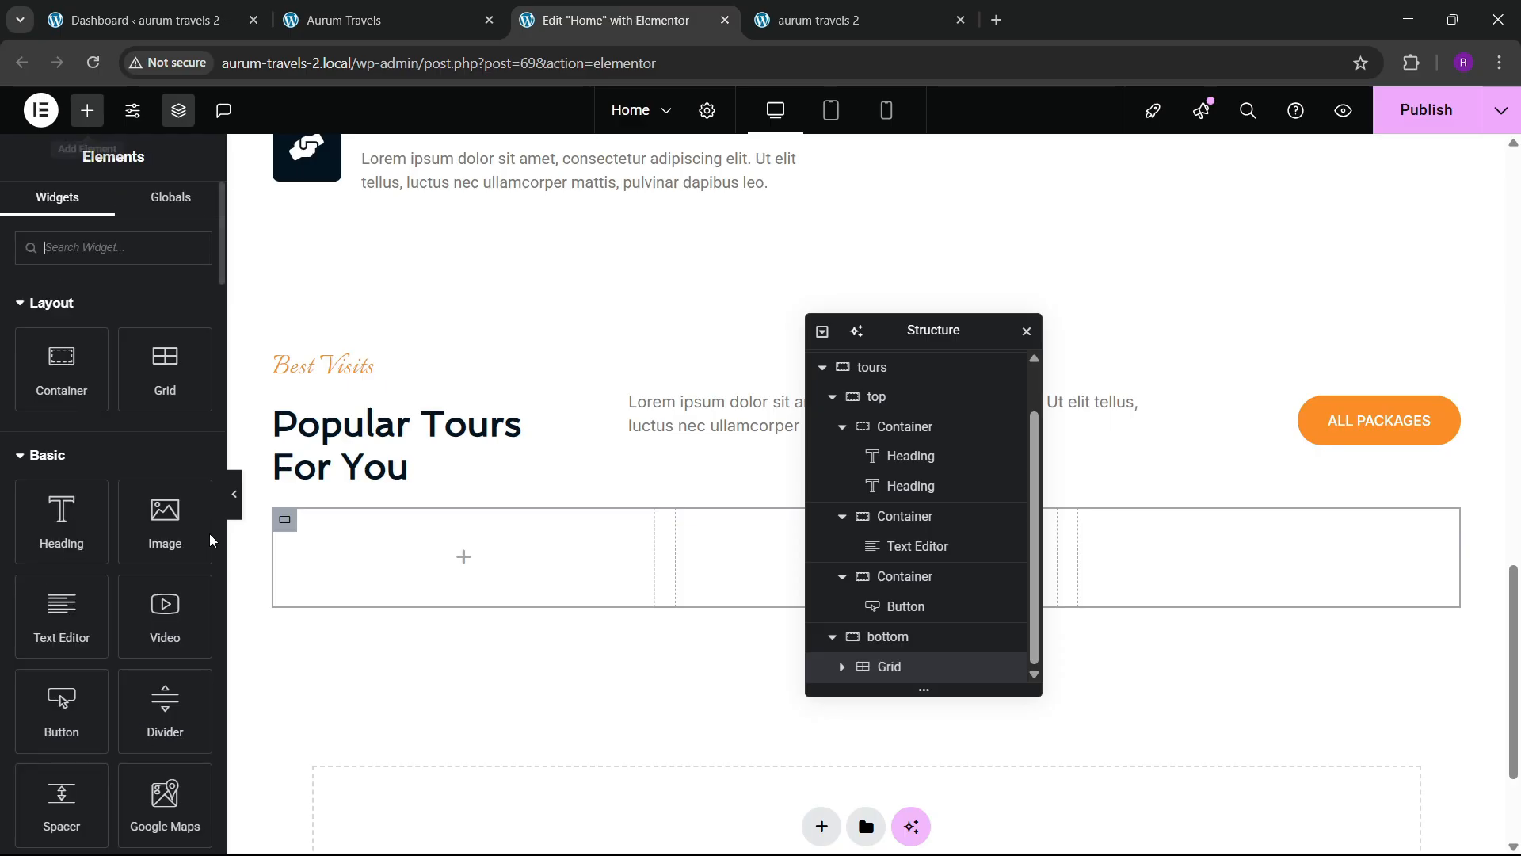
{"action": "left_click", "coordinate": [842, 666]}
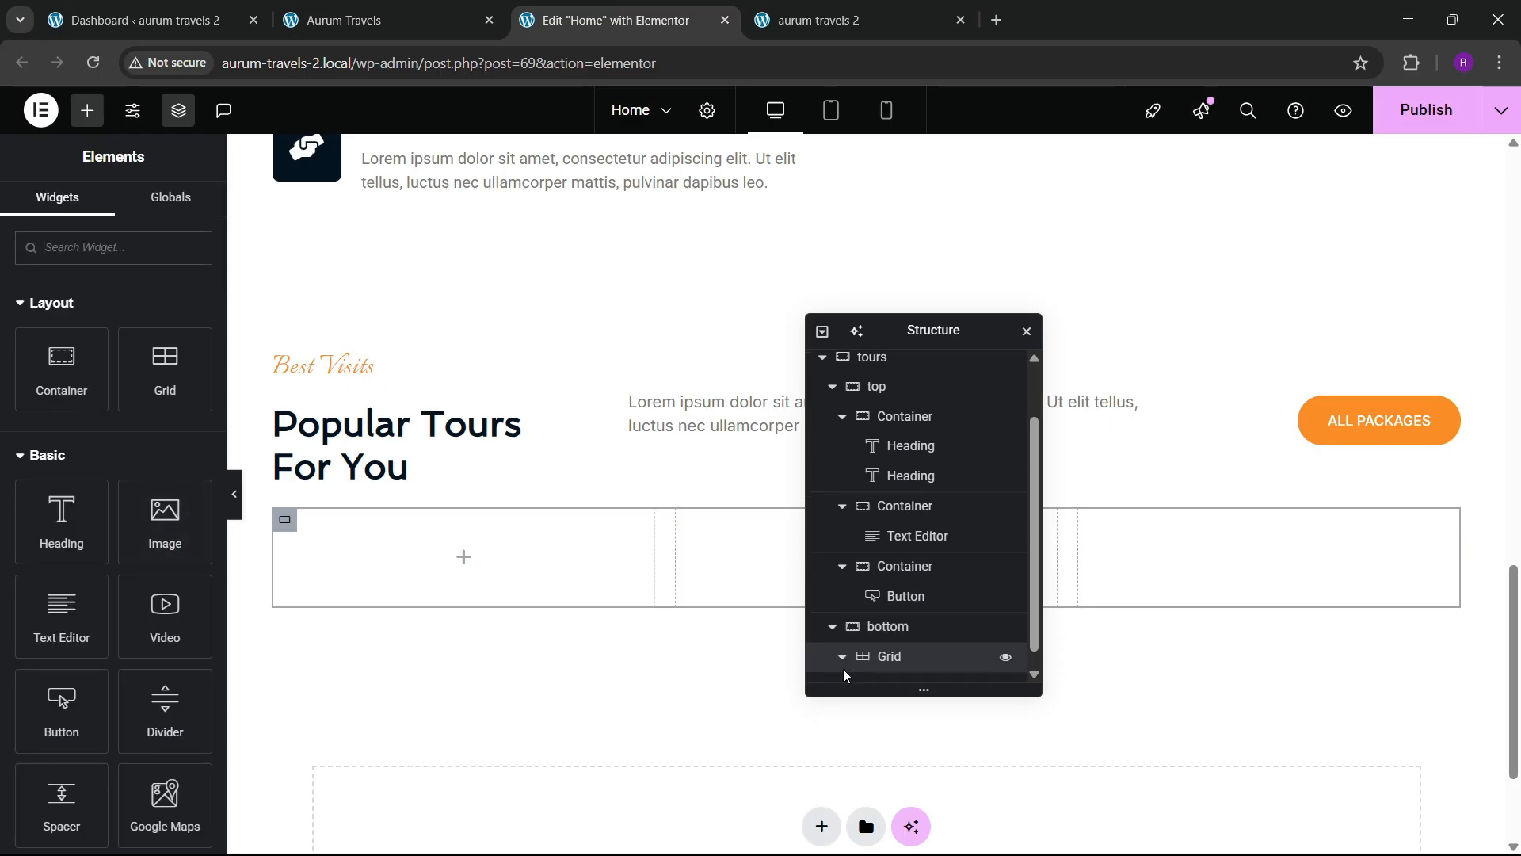
{"action": "left_click_drag", "start_coordinate": [57, 382], "coordinate": [361, 550]}
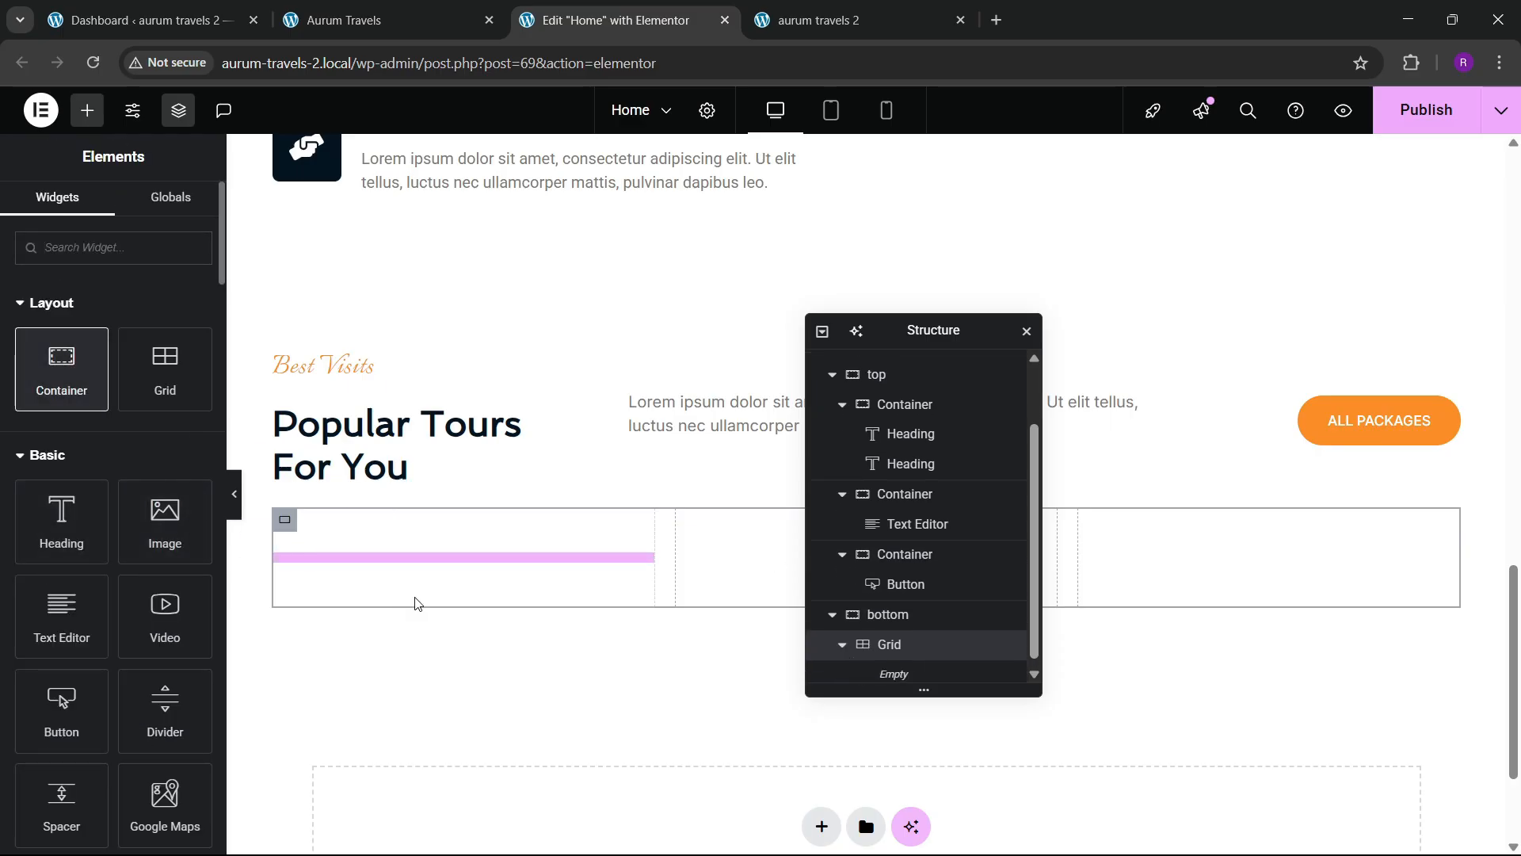
{"action": "left_click", "coordinate": [183, 209]}
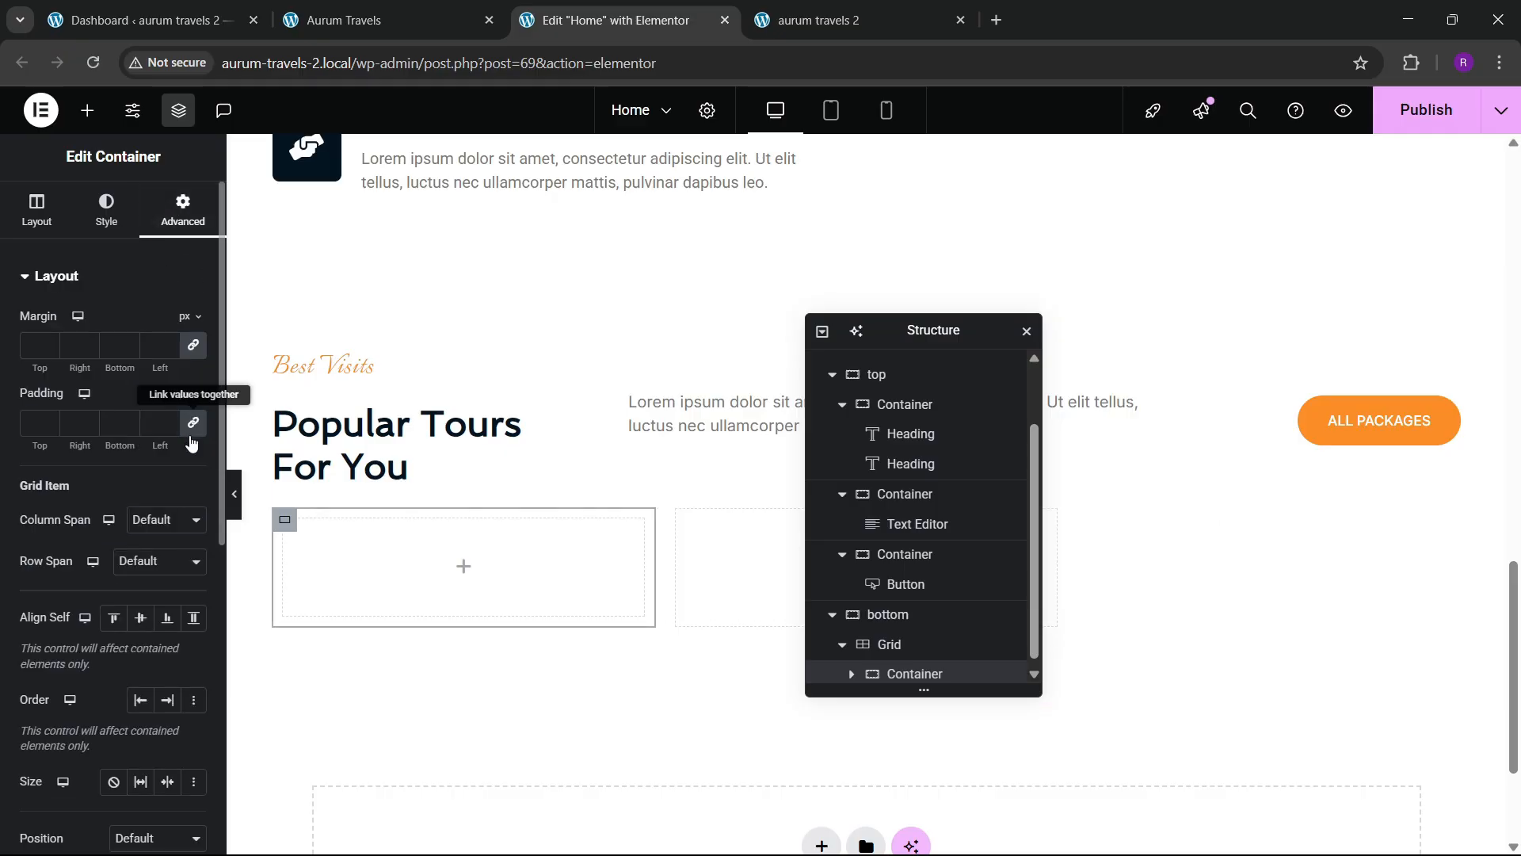
{"action": "left_click", "coordinate": [191, 434]}
{"action": "scroll", "coordinate": [910, 676], "scroll_direction": "down", "scroll_amount": 1}
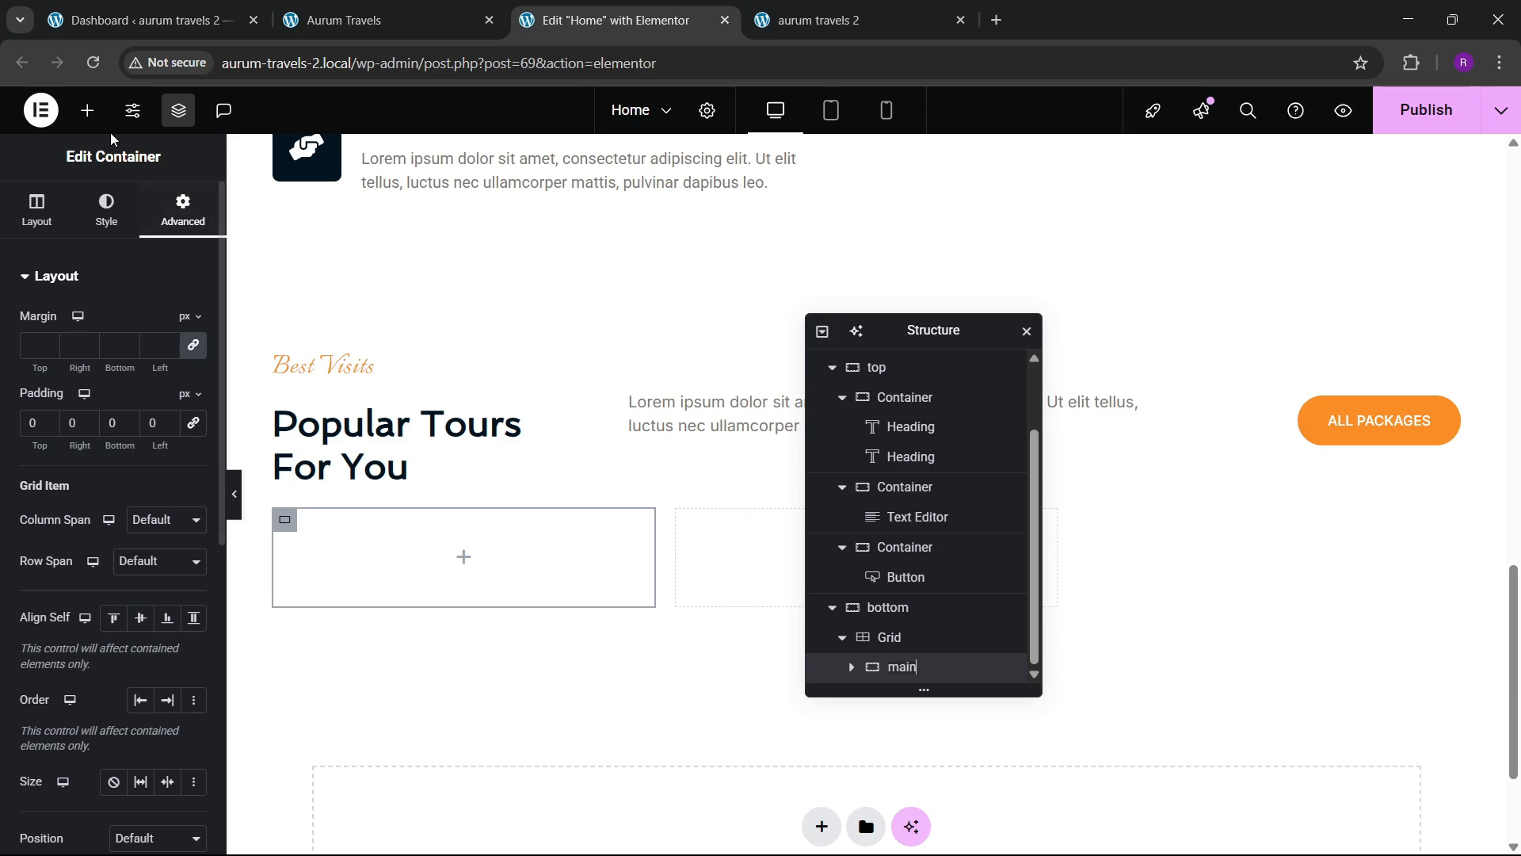
- Add an inner container named image to main and duplicate it
{"action": "left_click", "coordinate": [87, 110]}
{"action": "left_click_drag", "start_coordinate": [62, 368], "coordinate": [422, 547]}
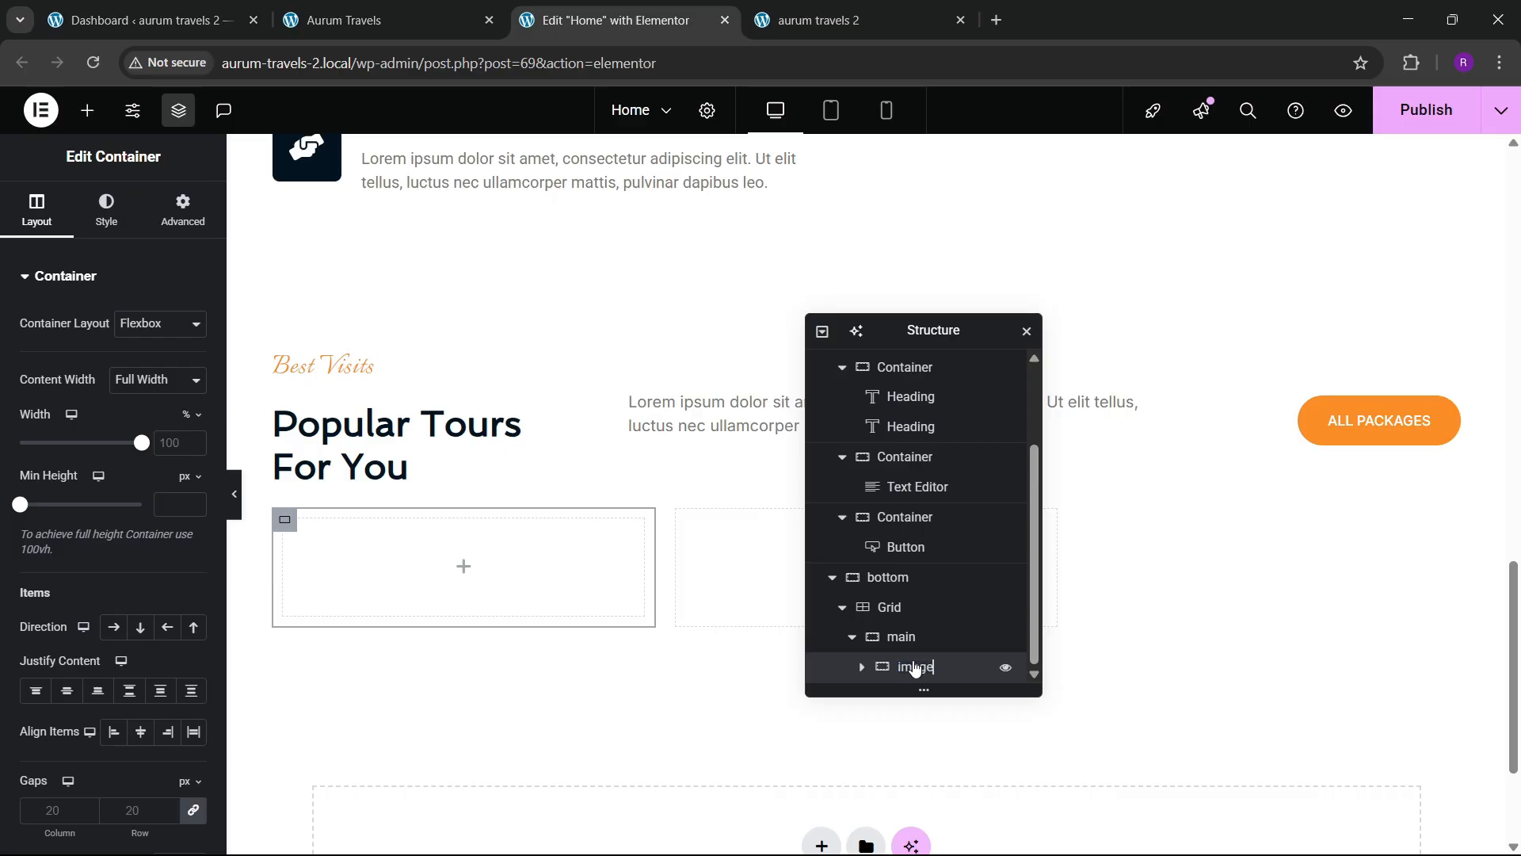
{"action": "left_click", "coordinate": [183, 210]}
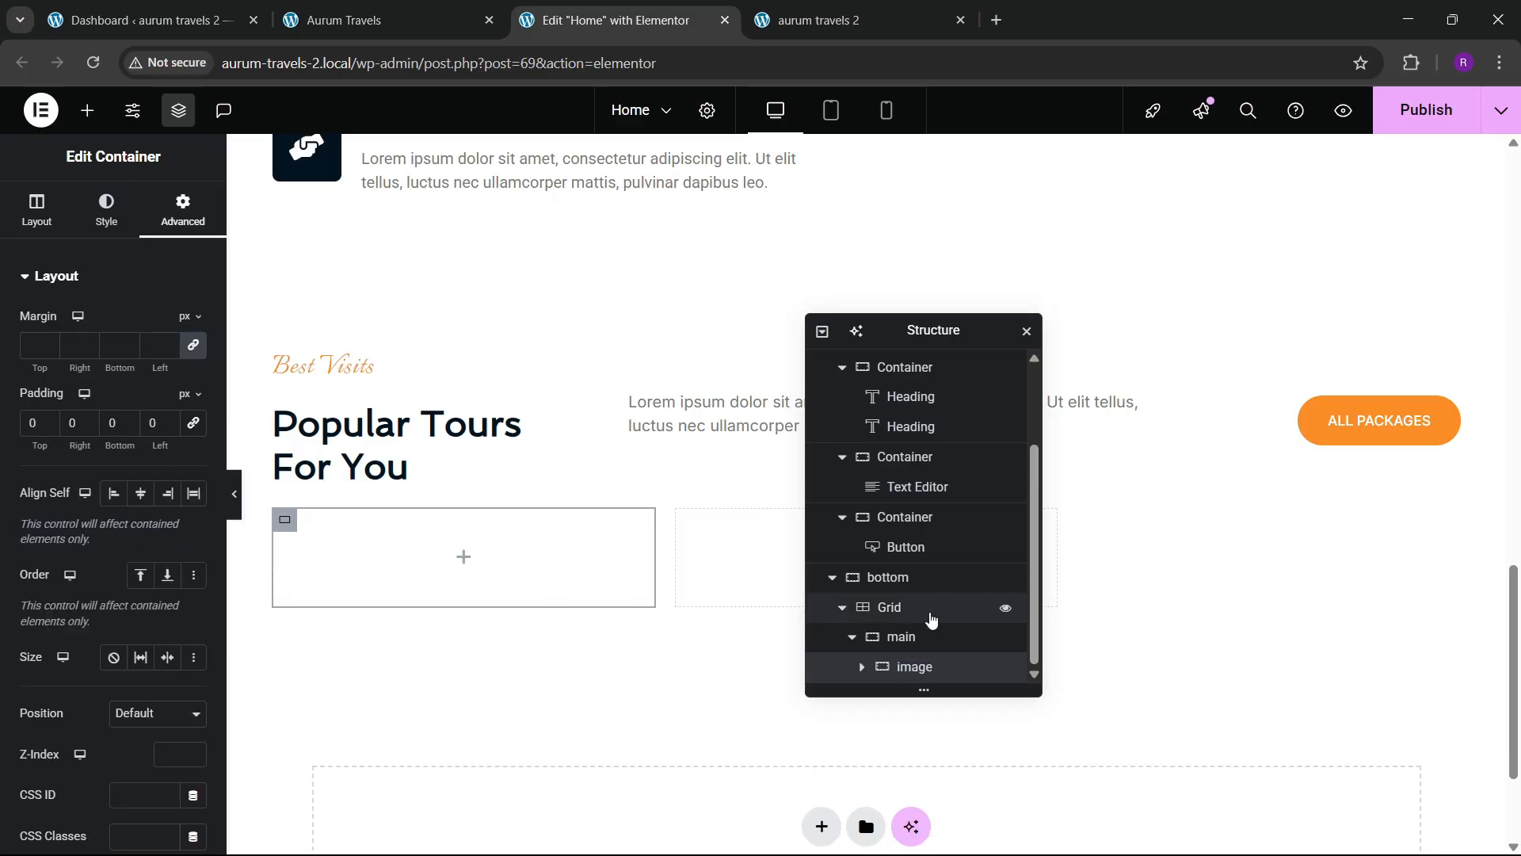
{"action": "right_click", "coordinate": [927, 668]}
{"action": "left_click", "coordinate": [1014, 372]}
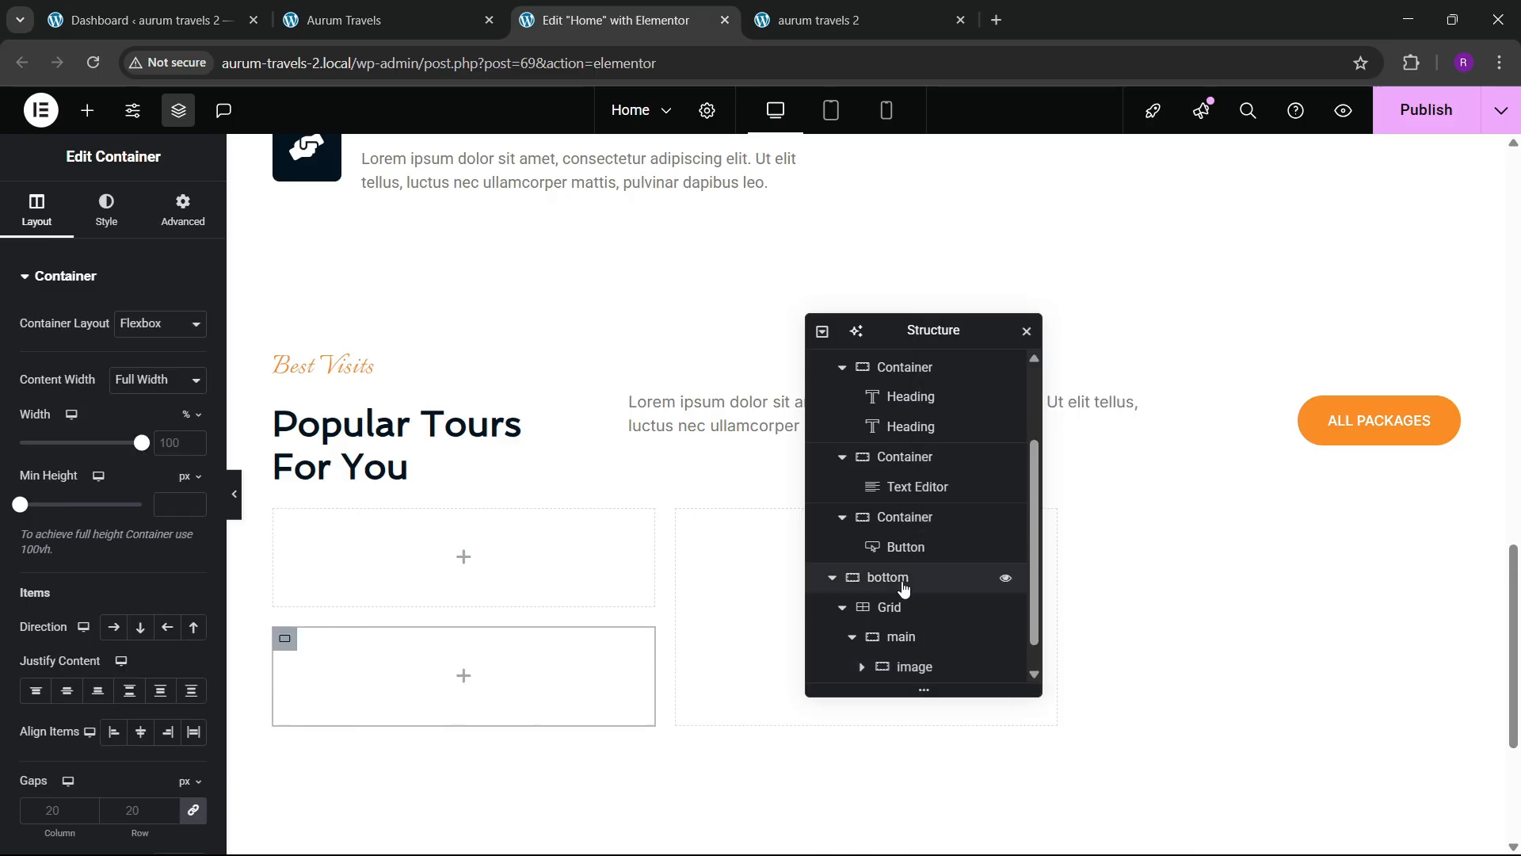
{"action": "scroll", "coordinate": [911, 664], "scroll_direction": "down", "scroll_amount": 1}
{"action": "left_click", "coordinate": [910, 614]}
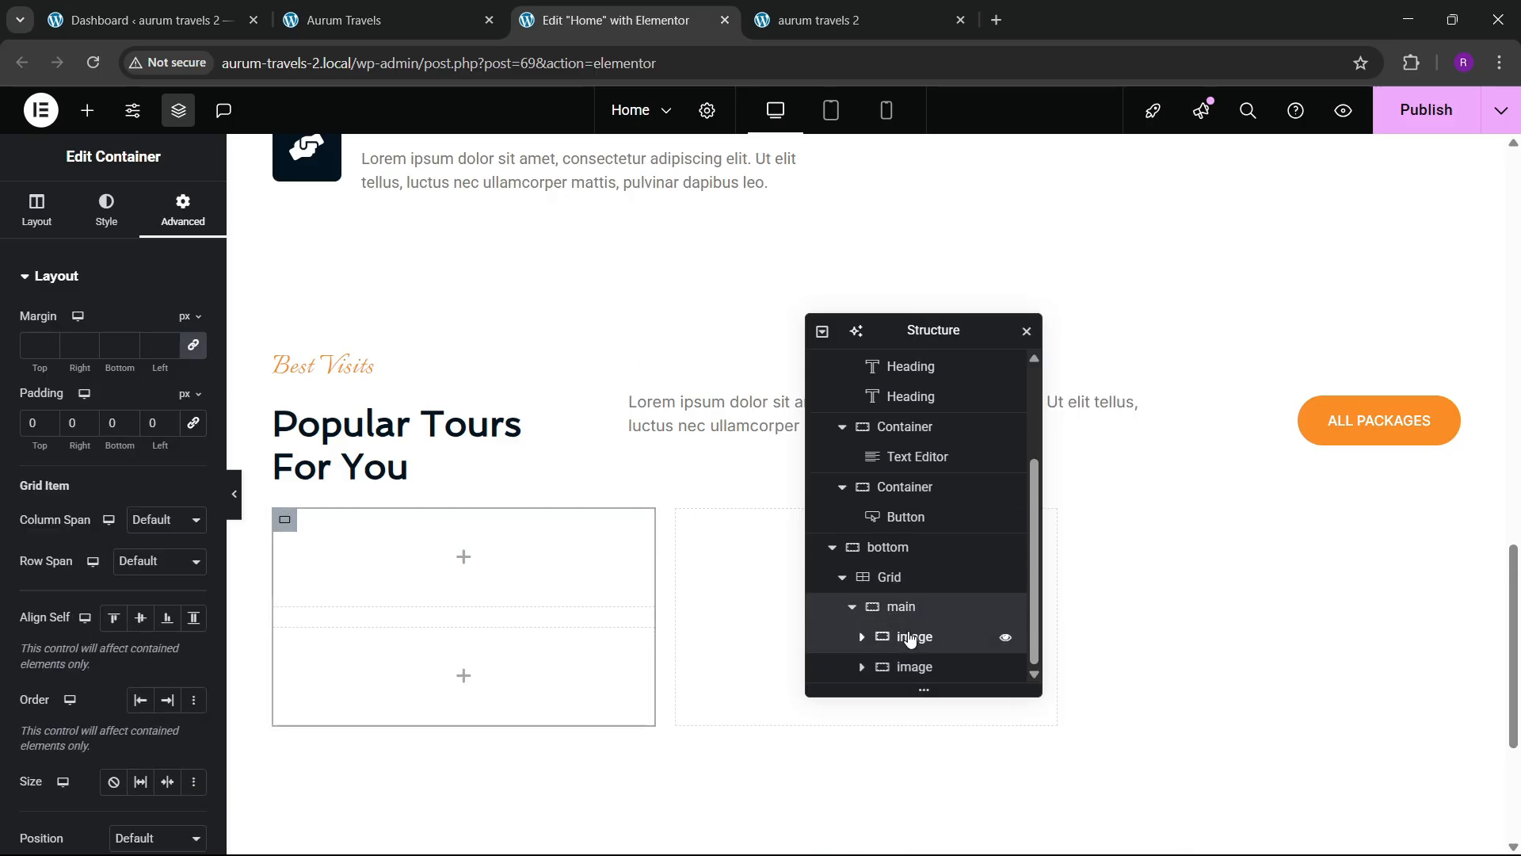
{"action": "left_click", "coordinate": [912, 636]}
{"action": "left_click", "coordinate": [87, 111]}
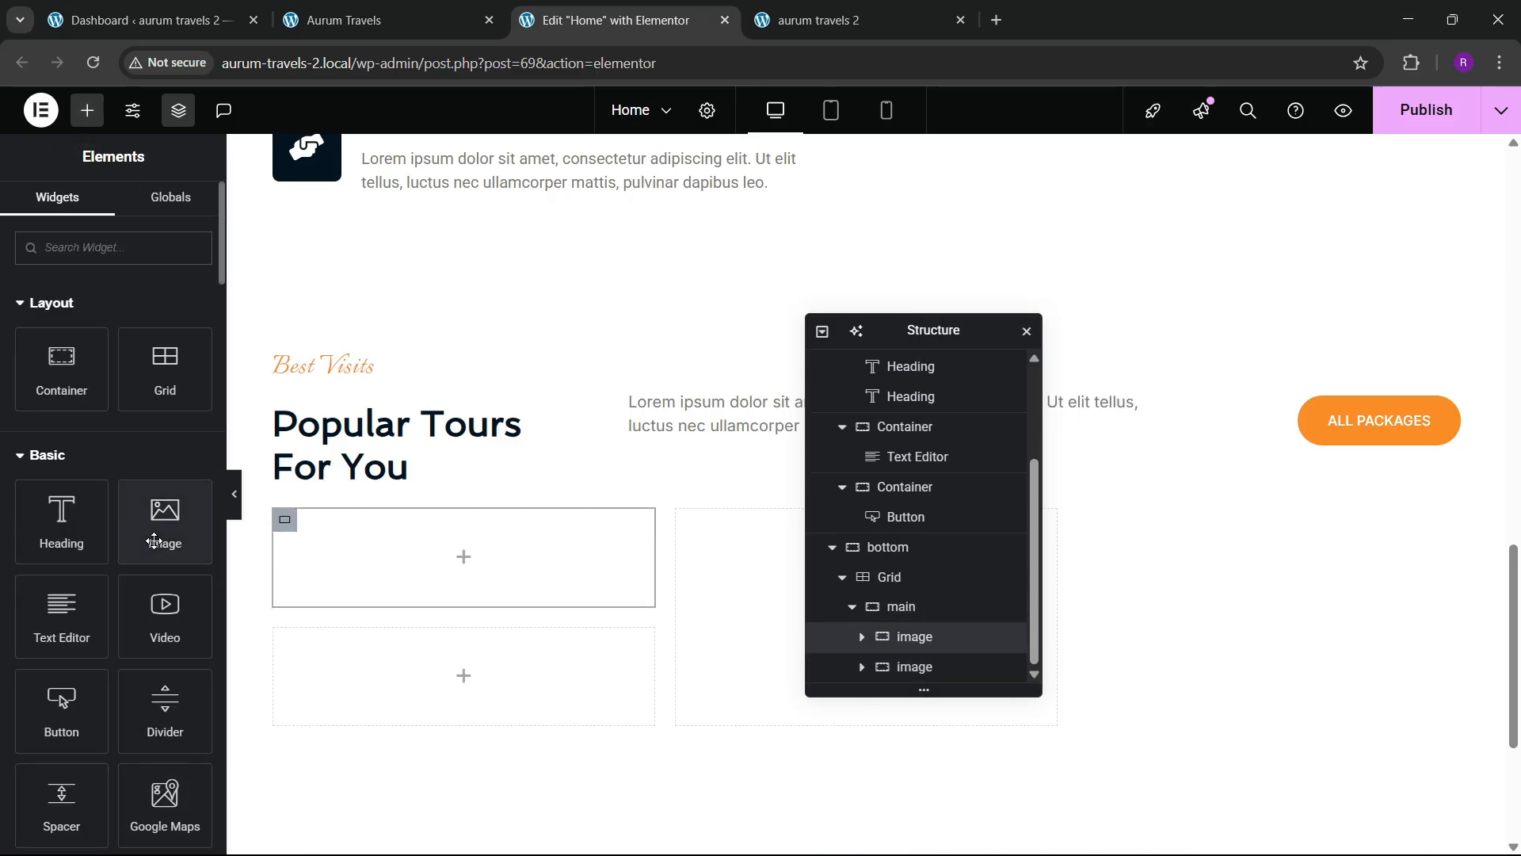
- Add an Image widget showing the Eiffel Tower photo project1.jpg to the first image container
{"action": "left_click", "coordinate": [164, 509]}
{"action": "left_click", "coordinate": [133, 392]}
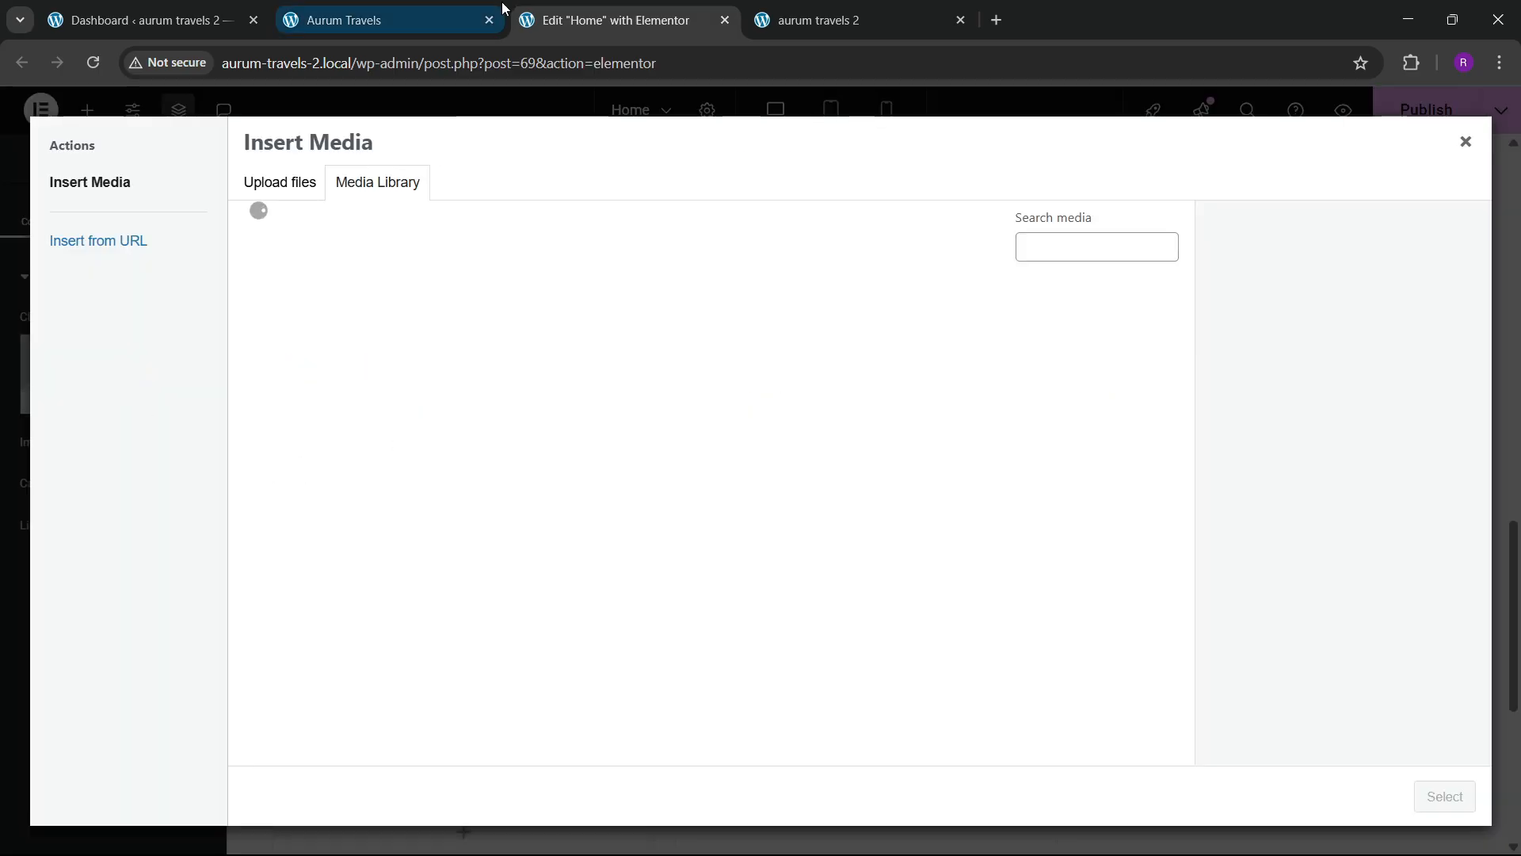
{"action": "left_click", "coordinate": [380, 20]}
{"action": "left_click", "coordinate": [616, 10]}
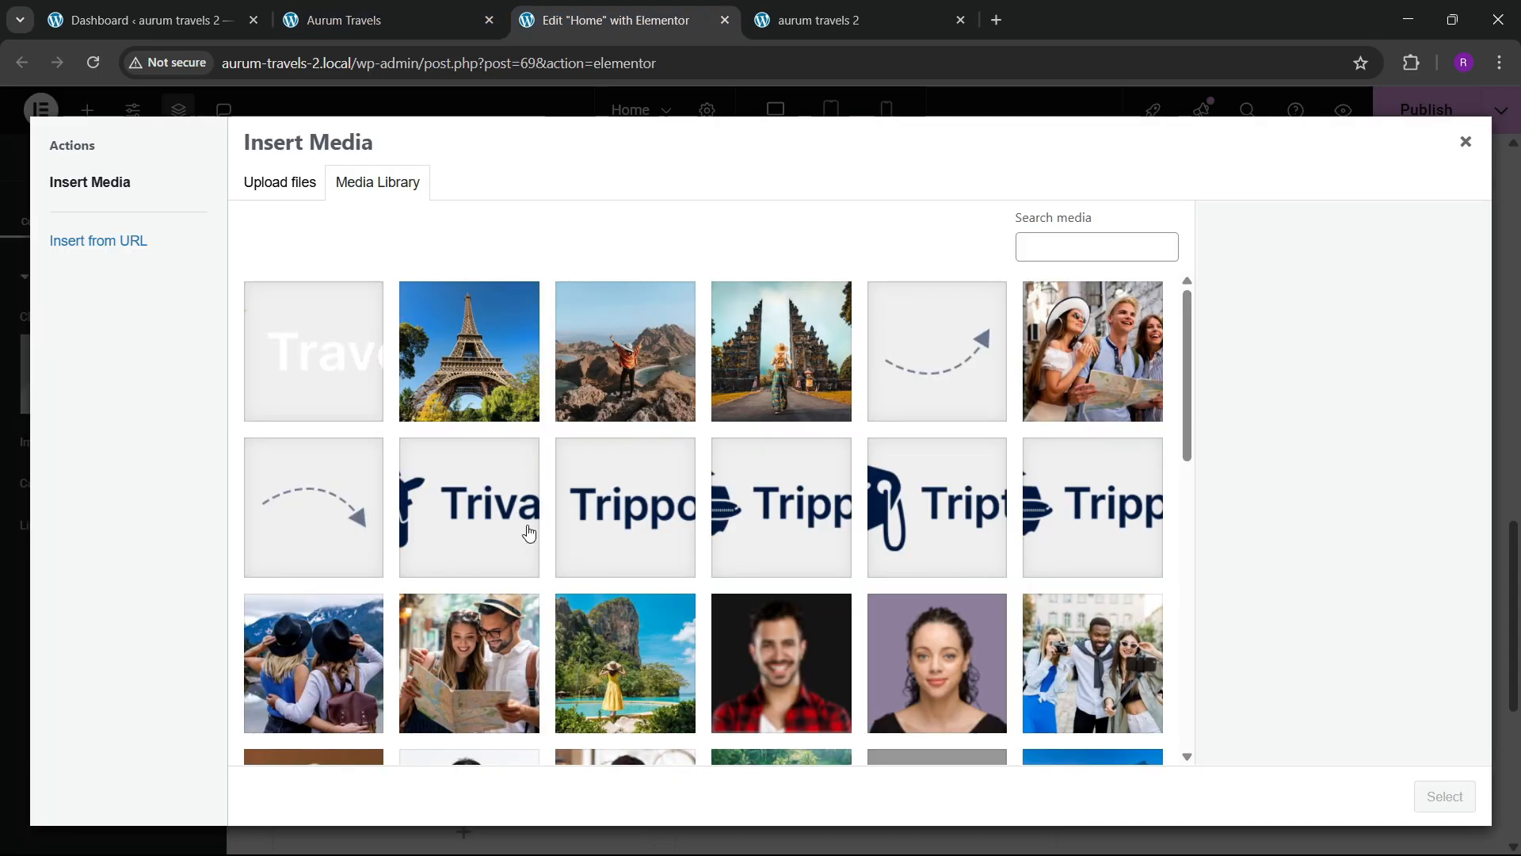
{"action": "left_click", "coordinate": [455, 417]}
{"action": "left_click", "coordinate": [1415, 808]}
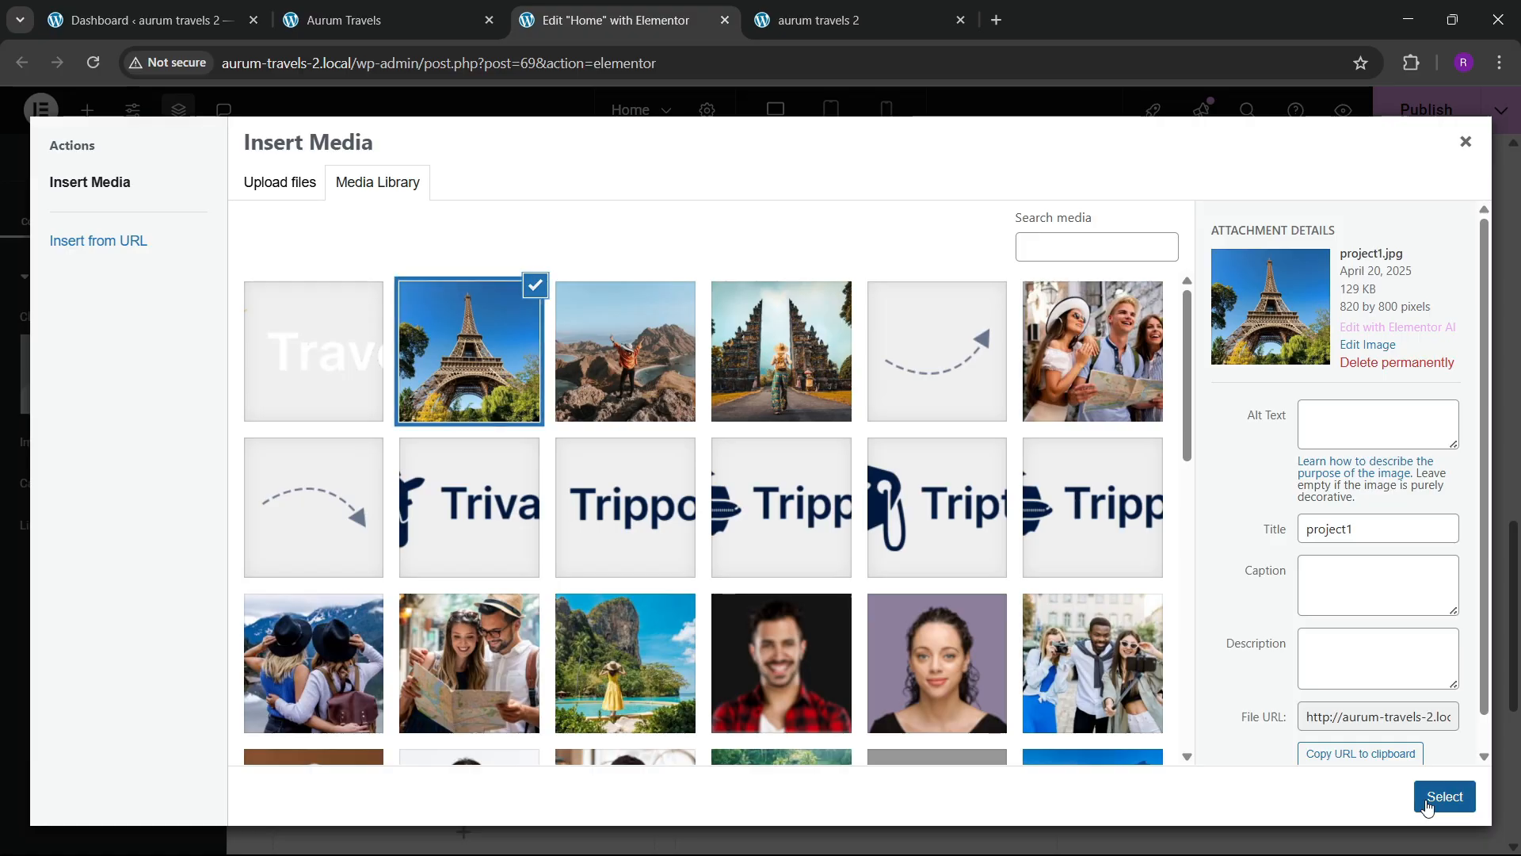
- Give the Eiffel Tower image a 20px border radius, matching the reference card's corners
{"action": "scroll", "coordinate": [764, 533], "scroll_direction": "down", "scroll_amount": 5}
{"action": "left_click", "coordinate": [441, 10]}
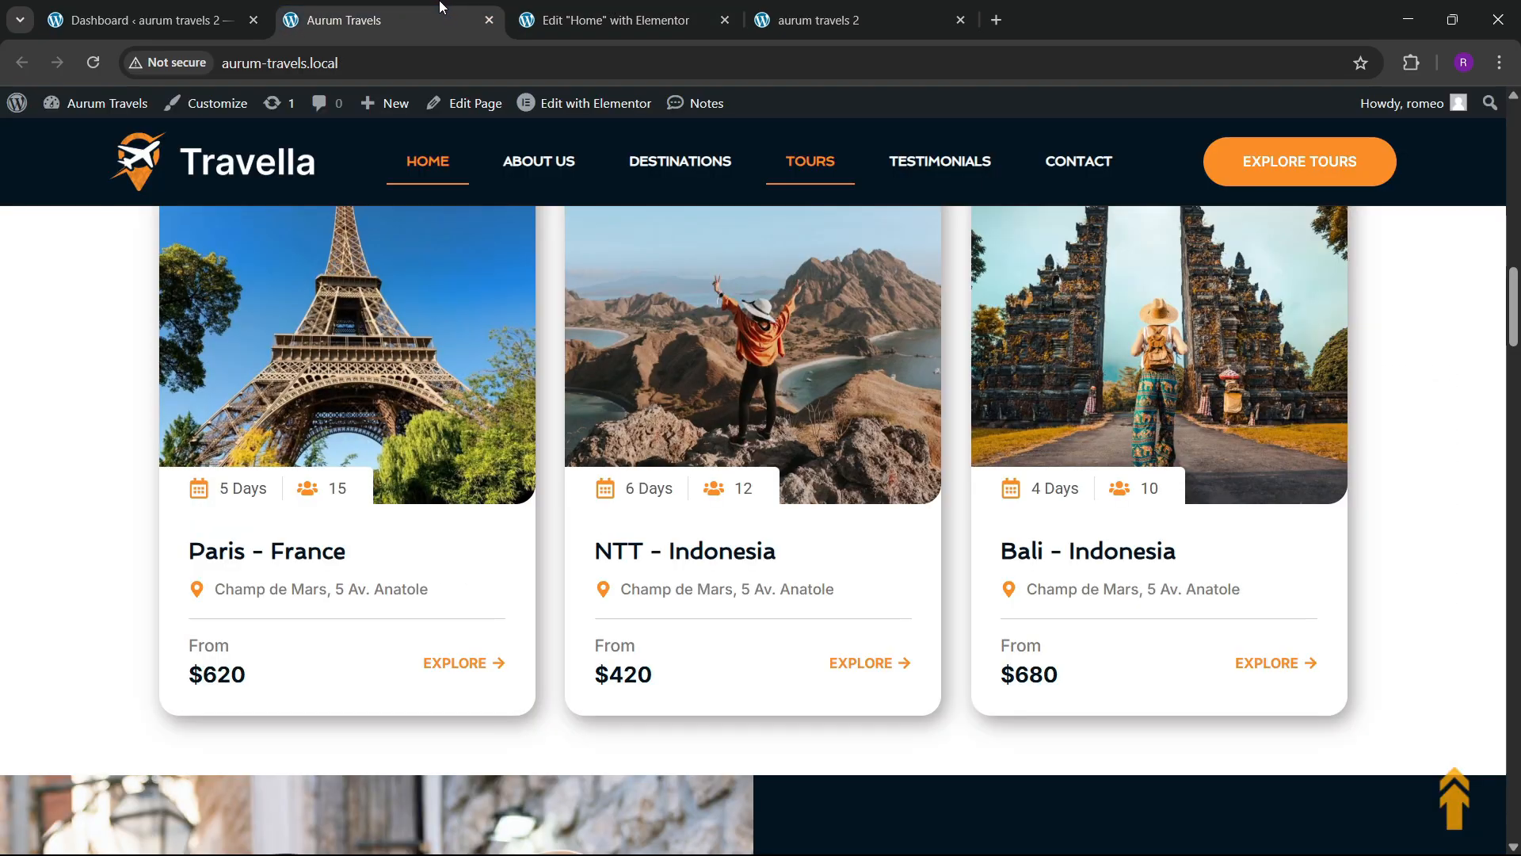
{"action": "scroll", "coordinate": [445, 332], "scroll_direction": "up", "scroll_amount": 3}
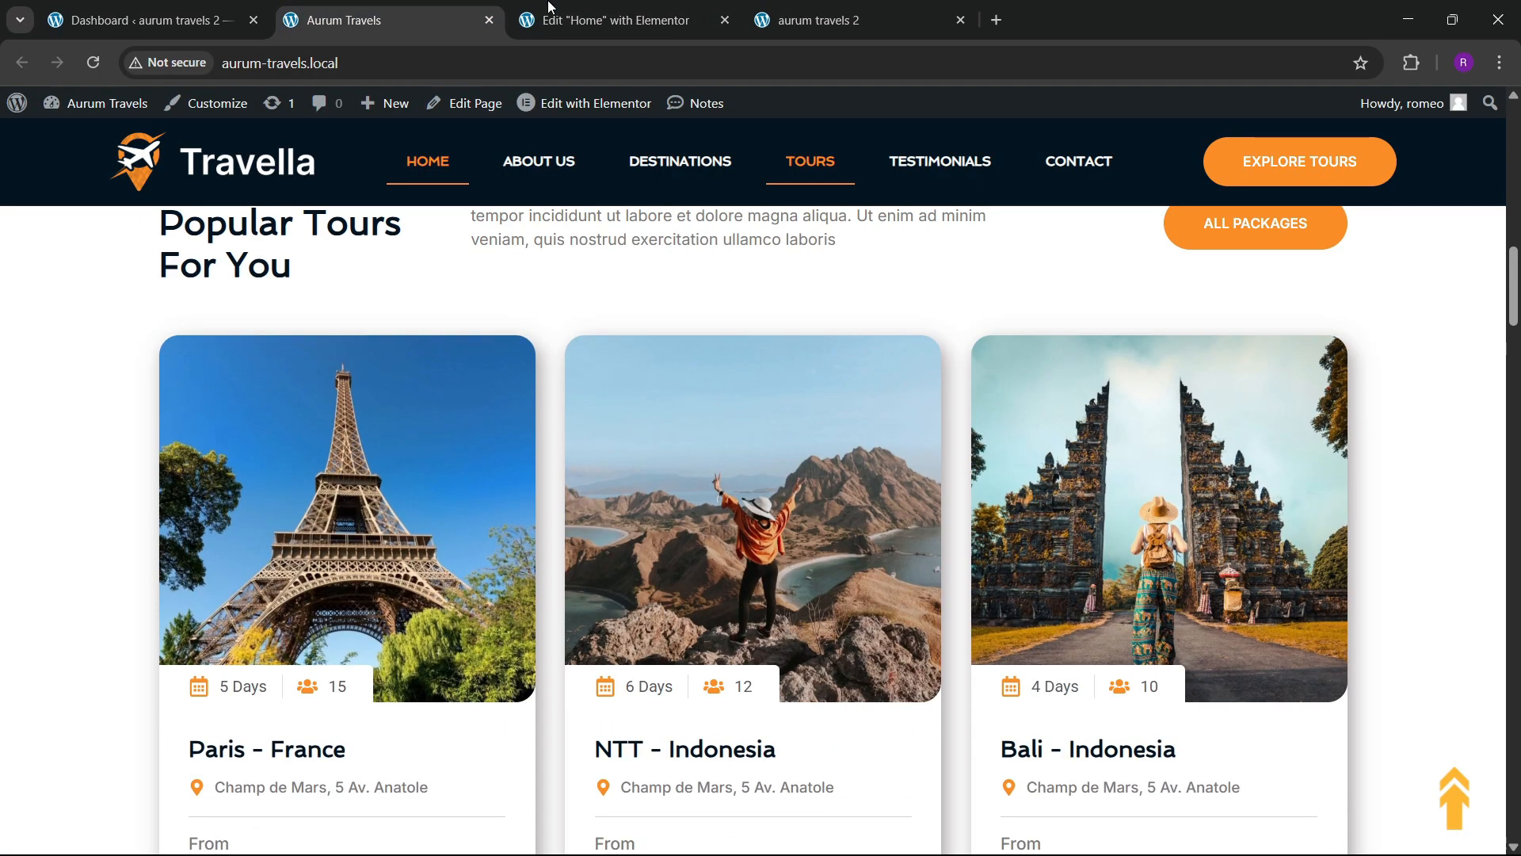
{"action": "left_click", "coordinate": [616, 20]}
{"action": "scroll", "coordinate": [941, 646], "scroll_direction": "down", "scroll_amount": 1}
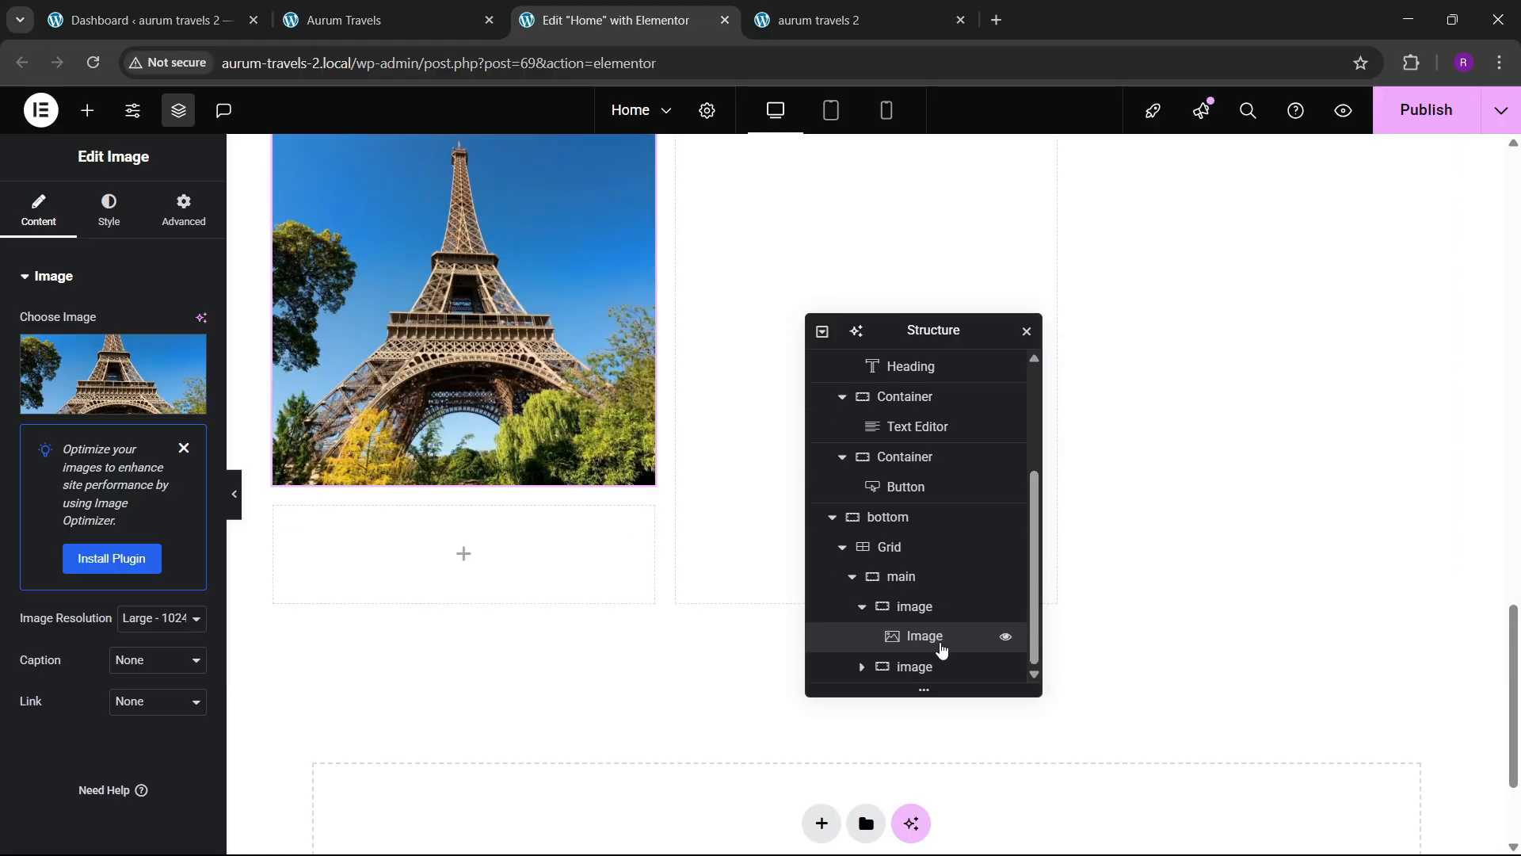
{"action": "left_click", "coordinate": [110, 215]}
{"action": "scroll", "coordinate": [87, 497], "scroll_direction": "down", "scroll_amount": 2}
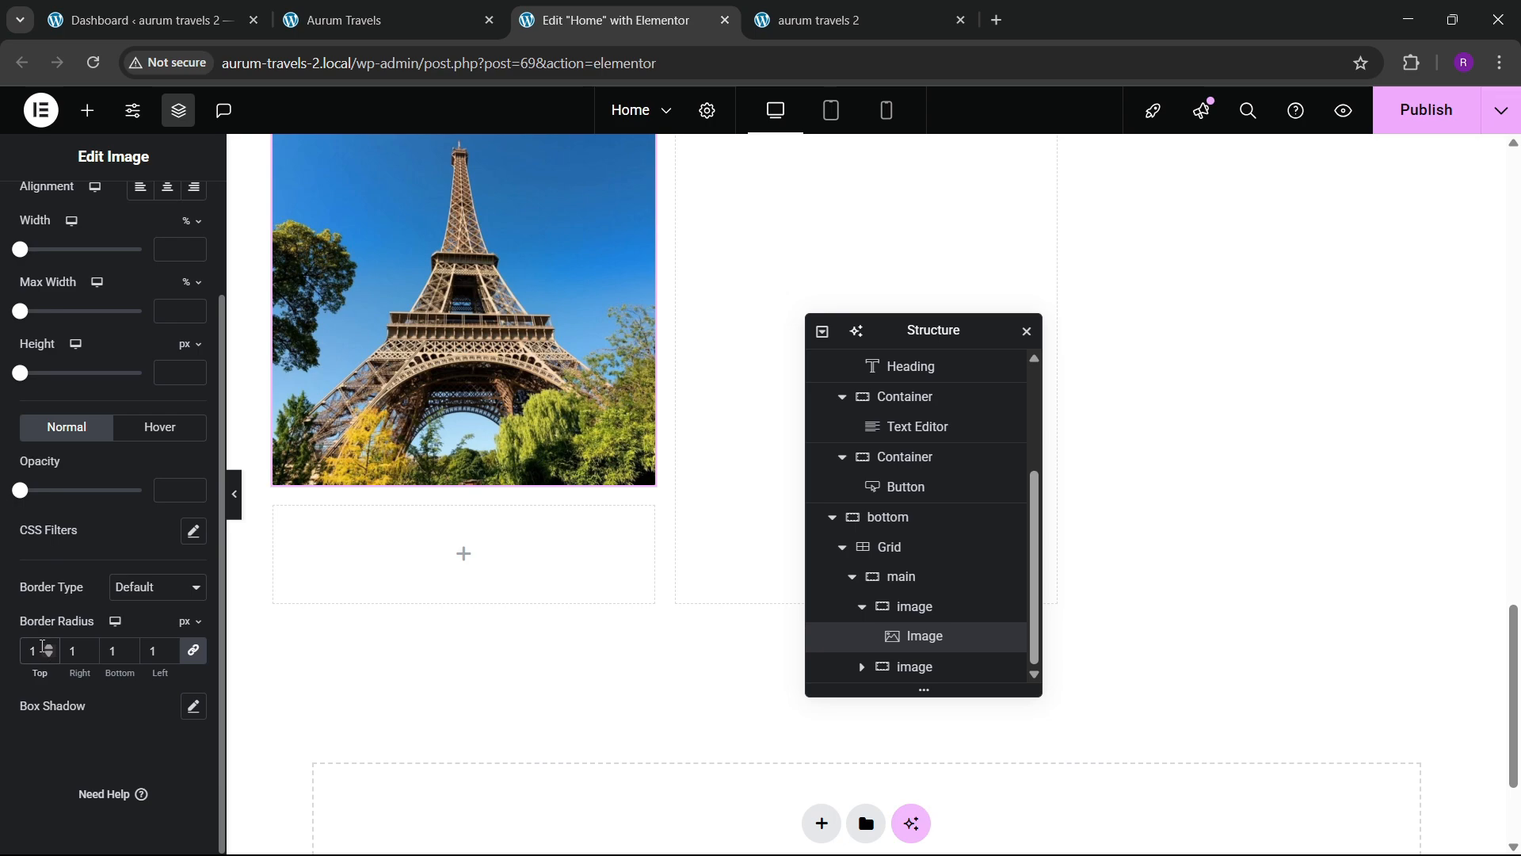
{"action": "left_click", "coordinate": [423, 11]}
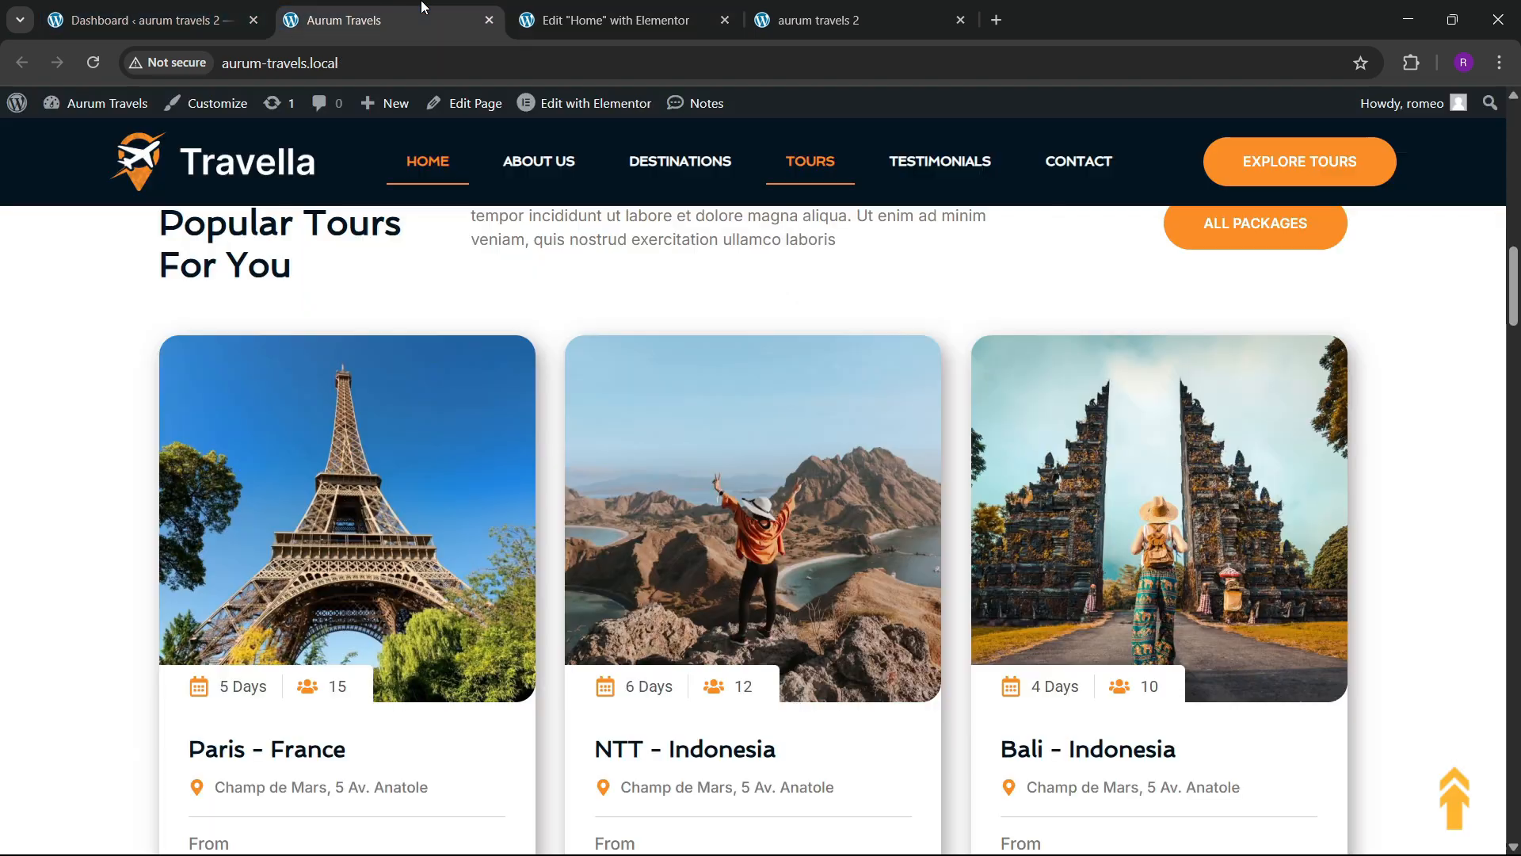
{"action": "scroll", "coordinate": [542, 277], "scroll_direction": "down", "scroll_amount": 2}
{"action": "key", "text": "ctrl+Tab"}
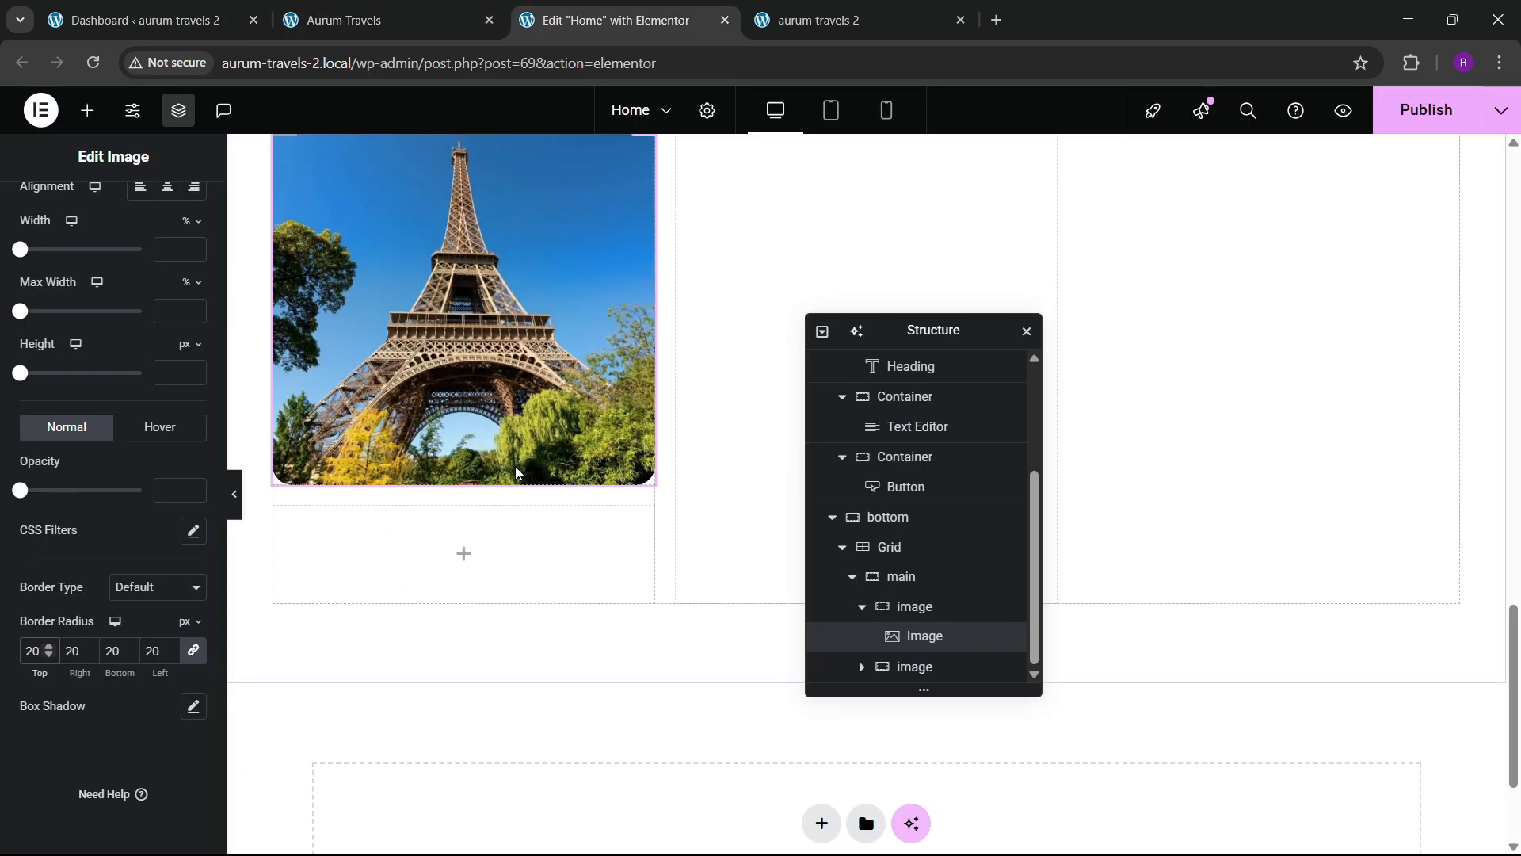
- Set the main container to Column direction, centred, with 0 gaps
{"action": "left_click", "coordinate": [902, 576]}
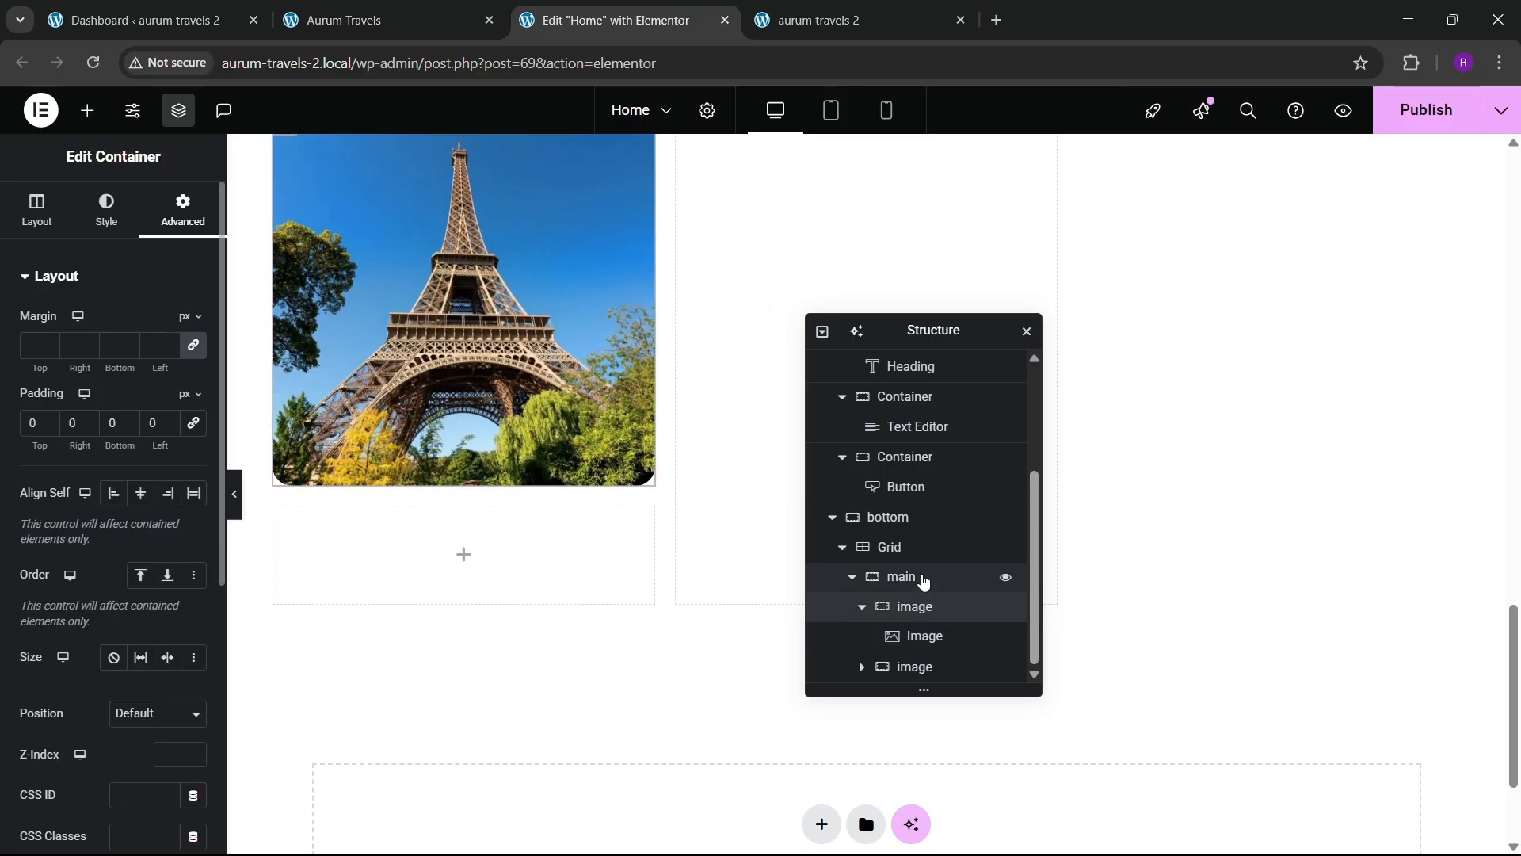
{"action": "left_click", "coordinate": [36, 215]}
{"action": "scroll", "coordinate": [109, 527], "scroll_direction": "down", "scroll_amount": 3}
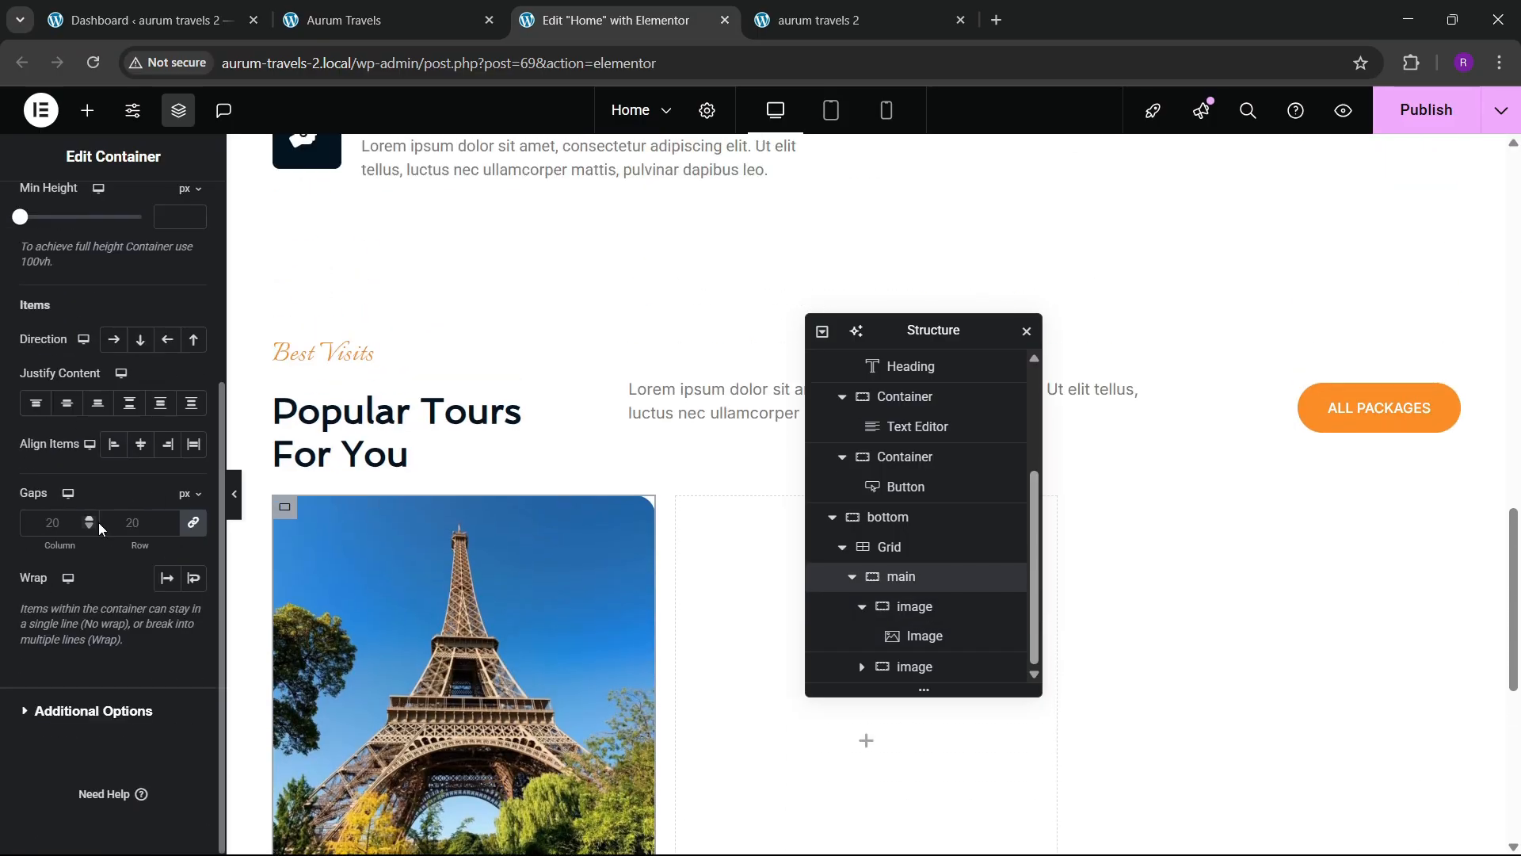
{"action": "left_click", "coordinate": [143, 340]}
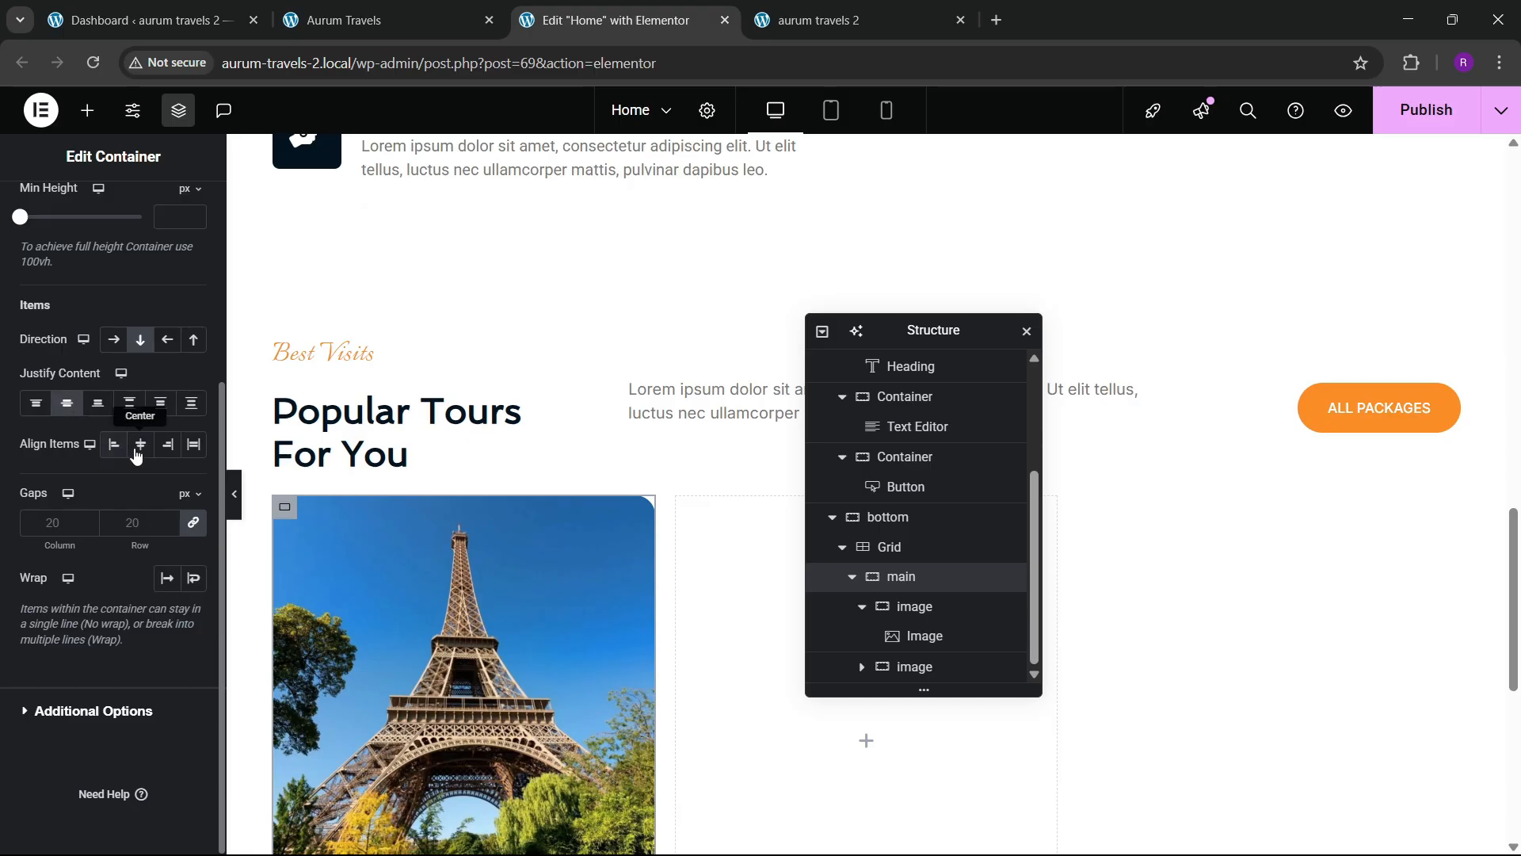
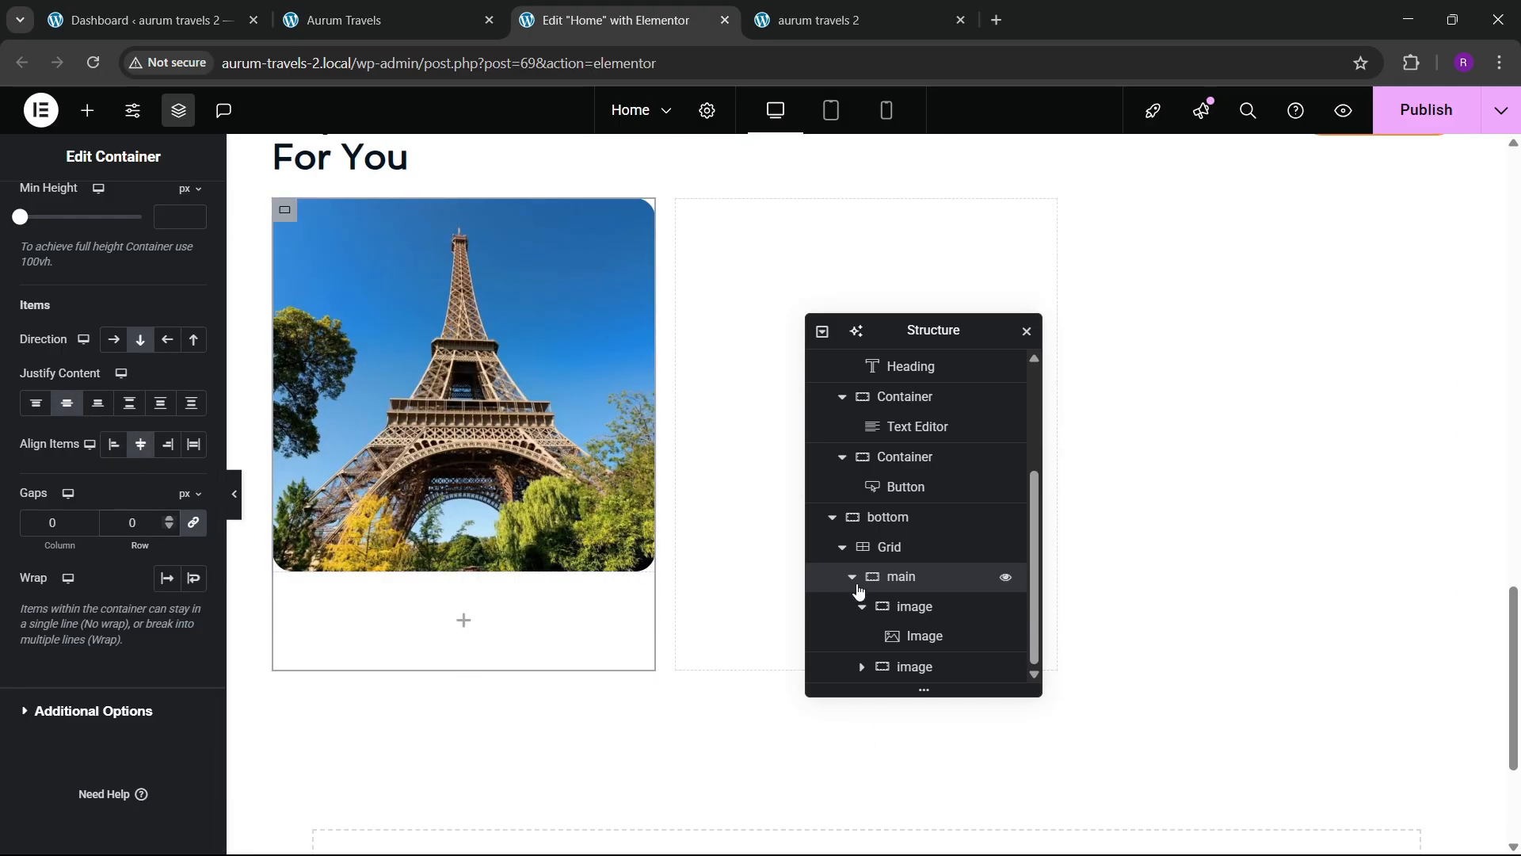
- Rename the second image container to 'content' and give it 30px padding
{"action": "left_click", "coordinate": [862, 607]}
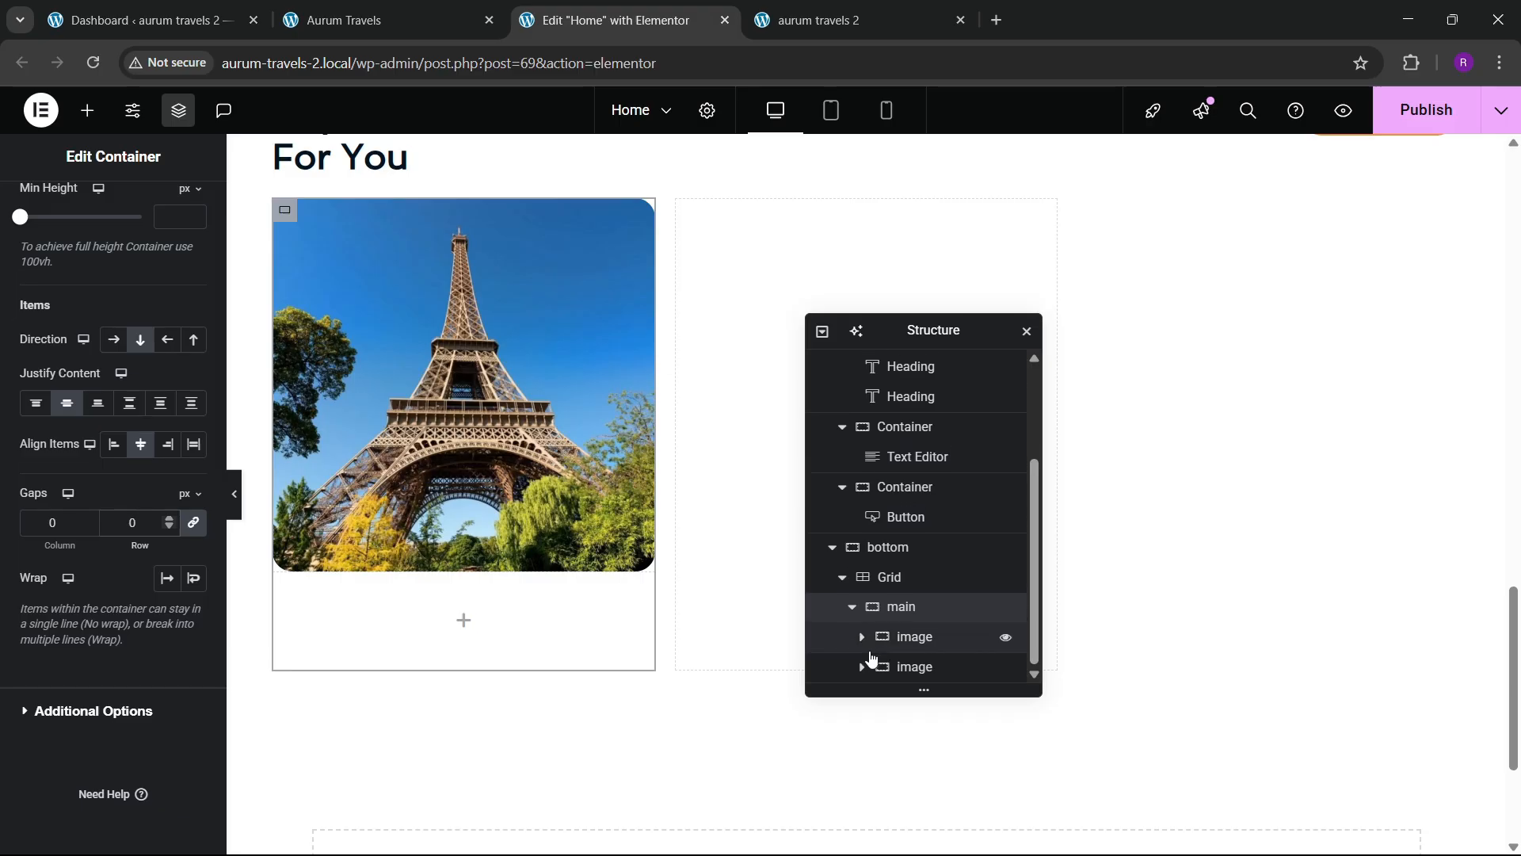
{"action": "double_click", "coordinate": [916, 670]}
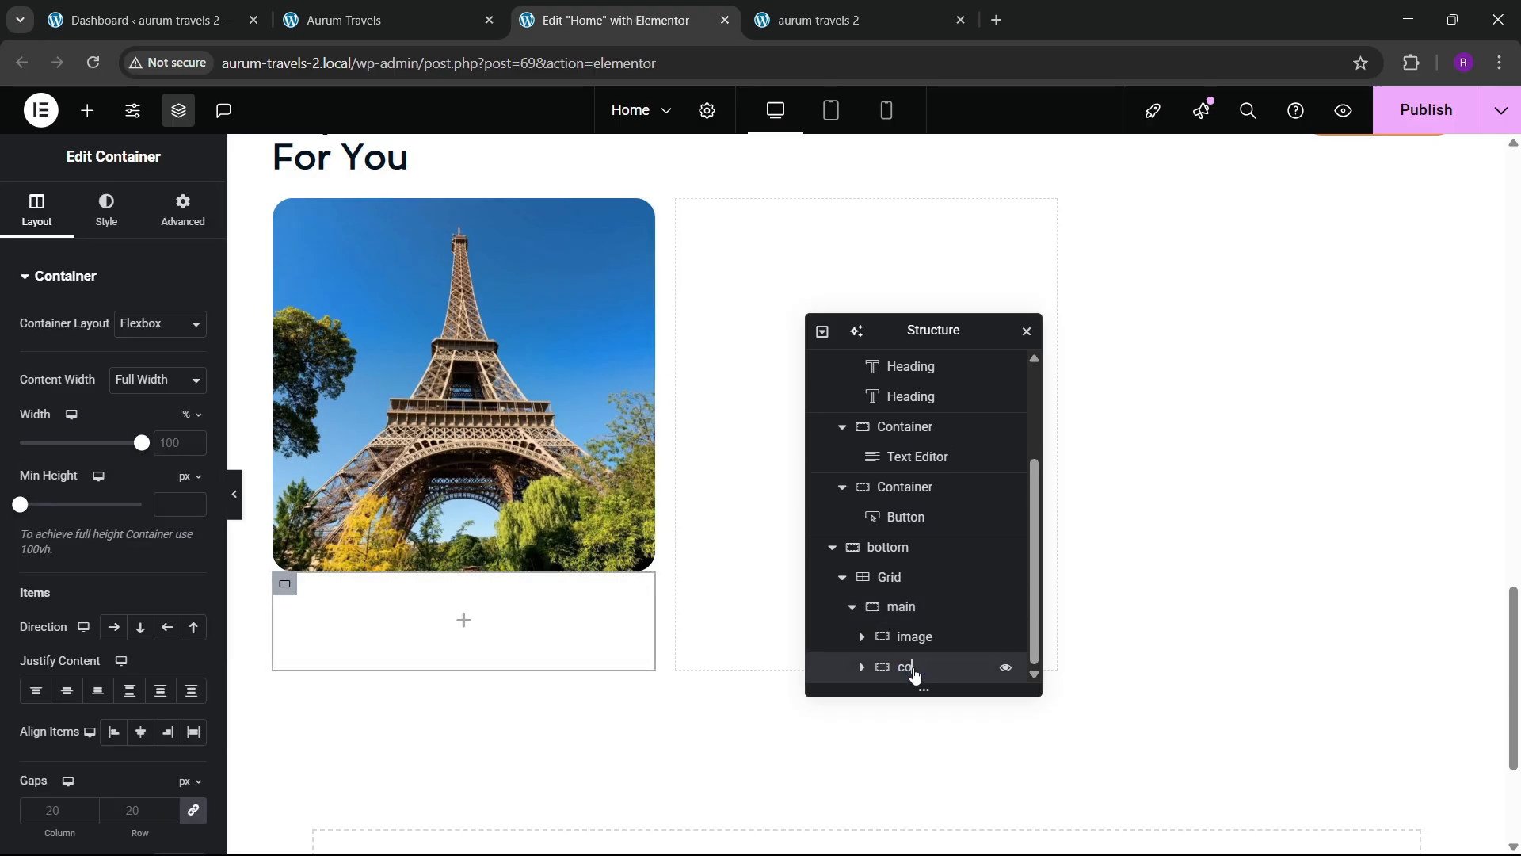
{"action": "left_click", "coordinate": [864, 669]}
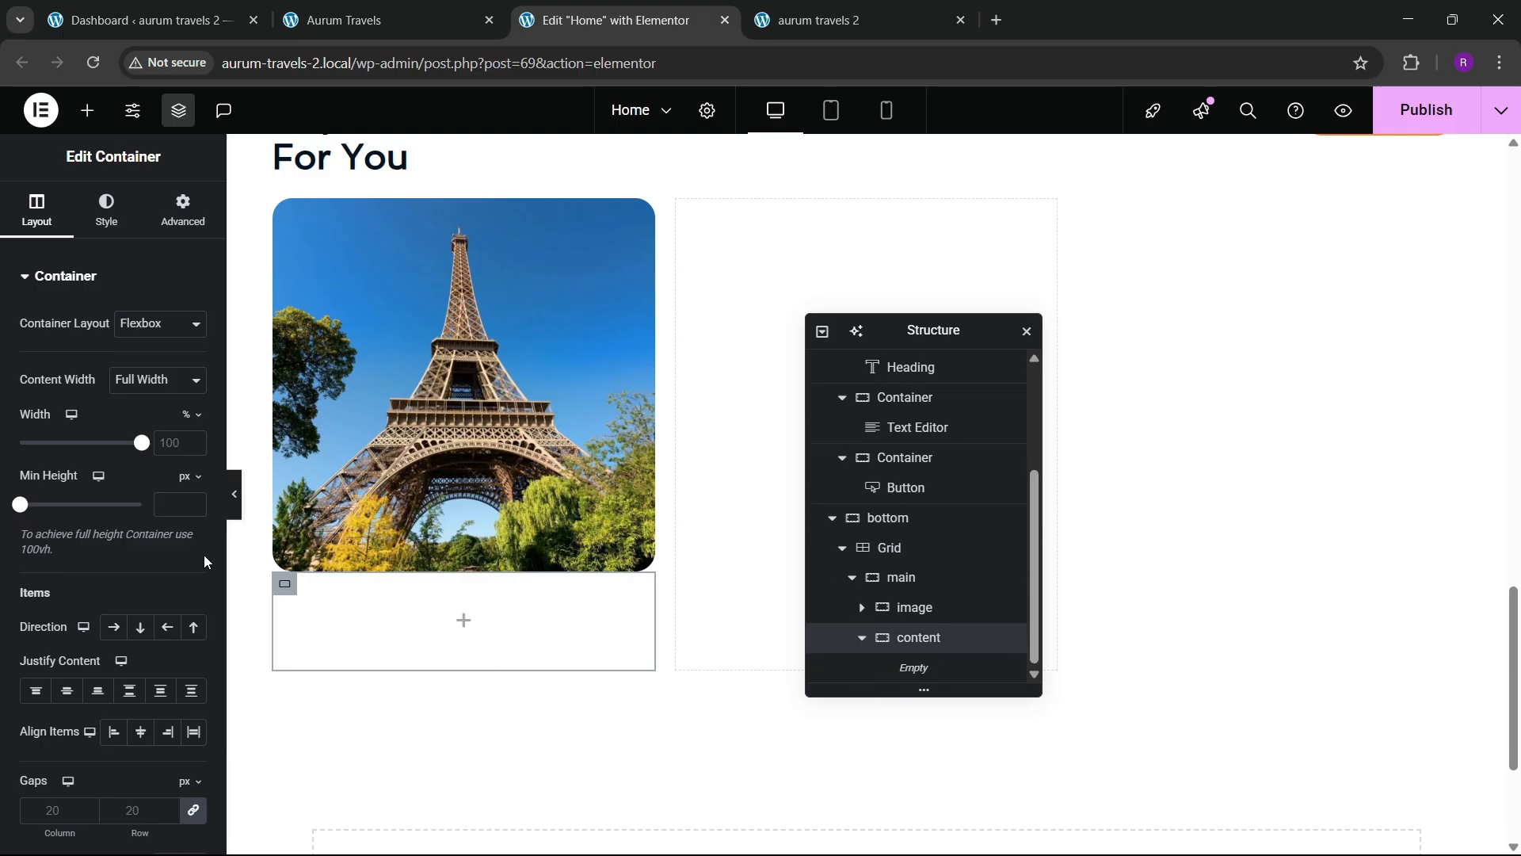
{"action": "left_click", "coordinate": [186, 230]}
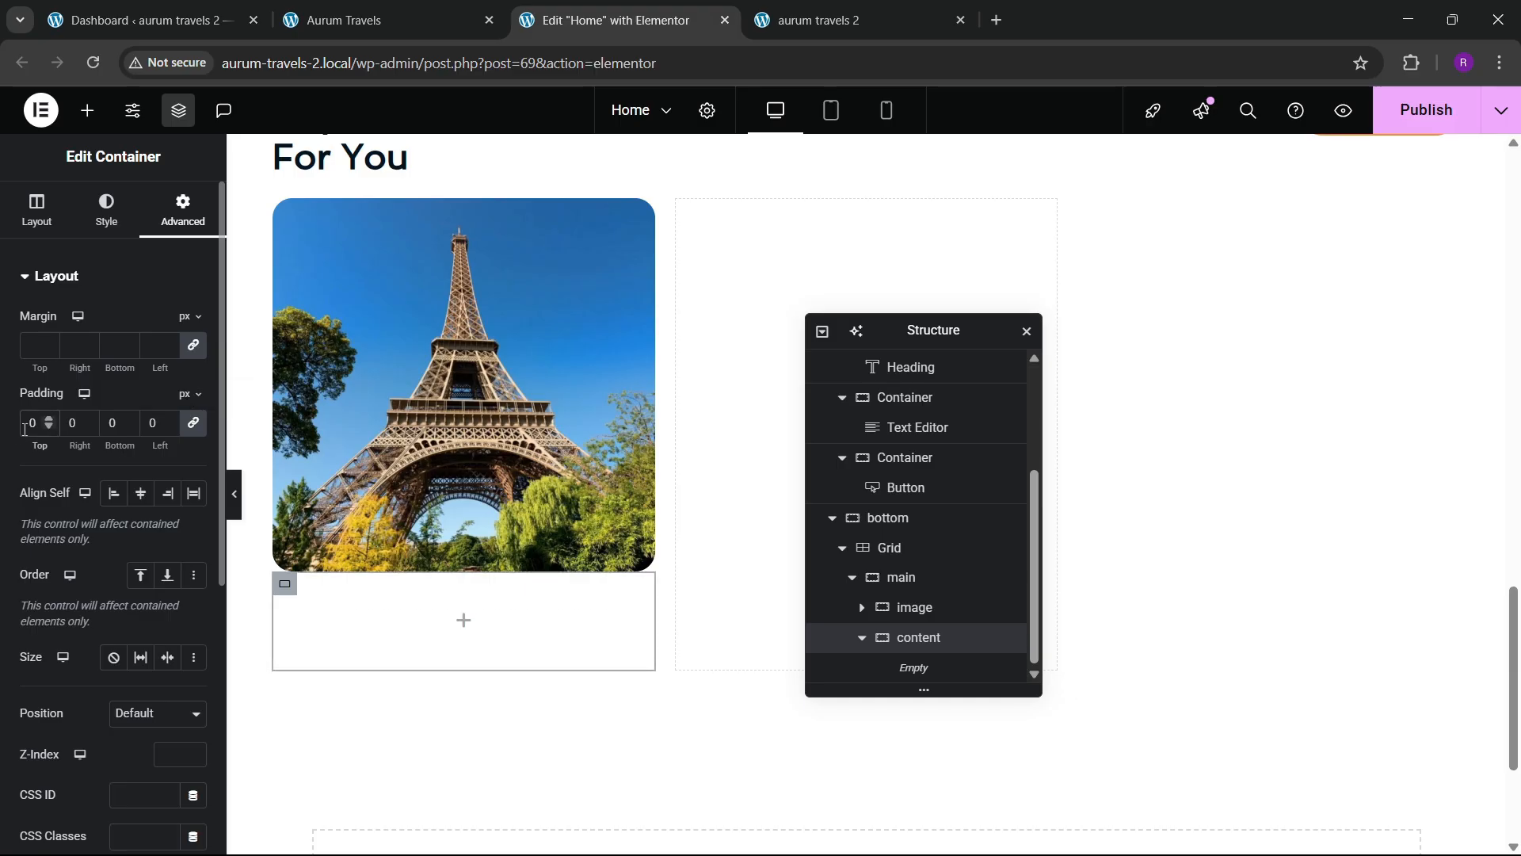
{"action": "type", "text": "4"}
{"action": "key", "text": "BackSpace"}
{"action": "type", "text": "3"}
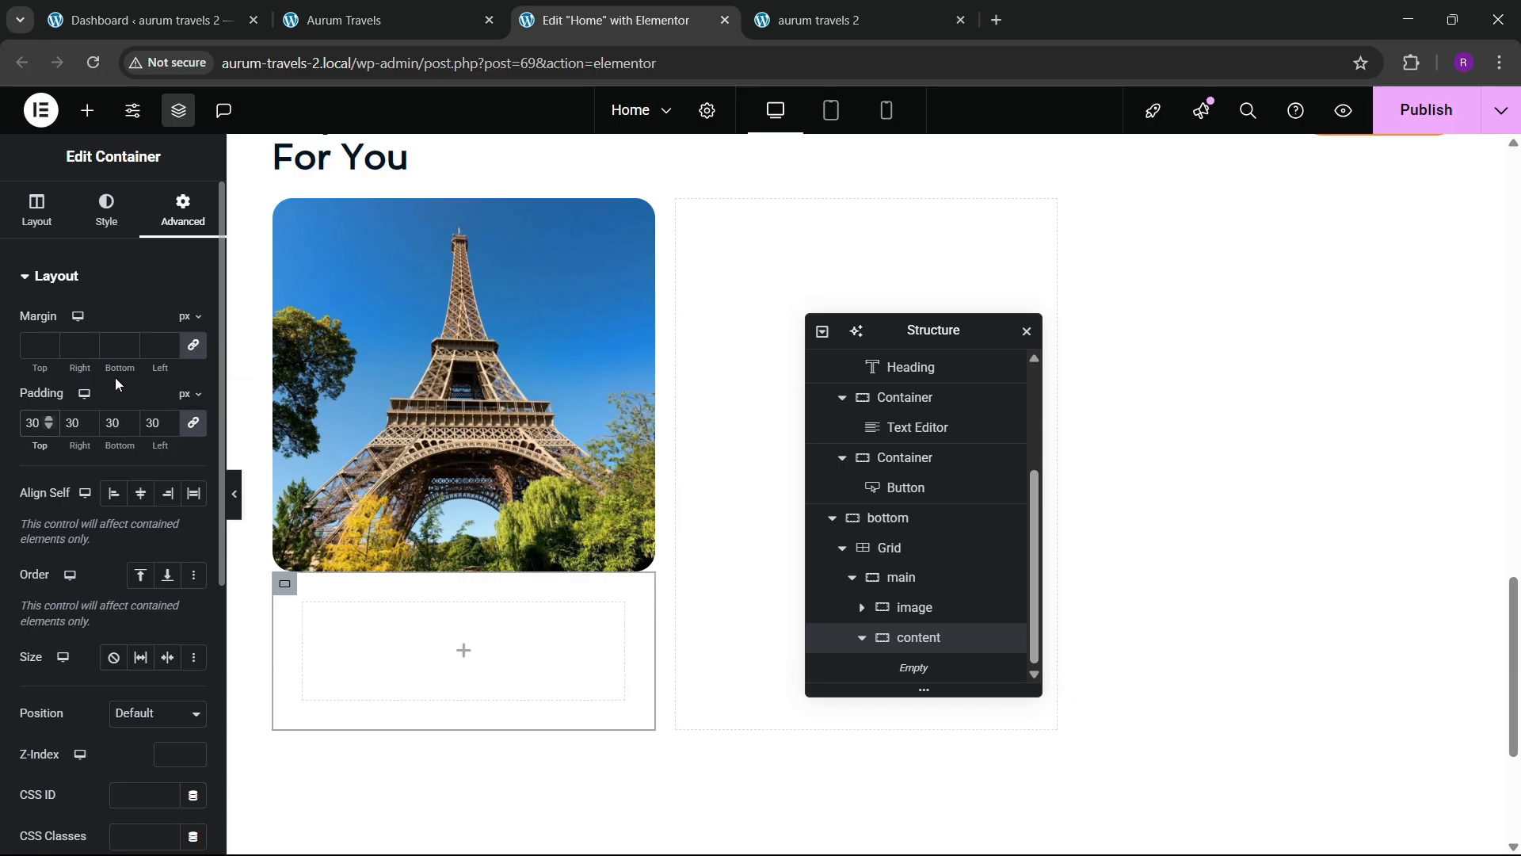
- Drag a new empty Container widget into the content container
{"action": "left_click", "coordinate": [88, 111]}
{"action": "left_click_drag", "start_coordinate": [64, 371], "coordinate": [390, 634]}
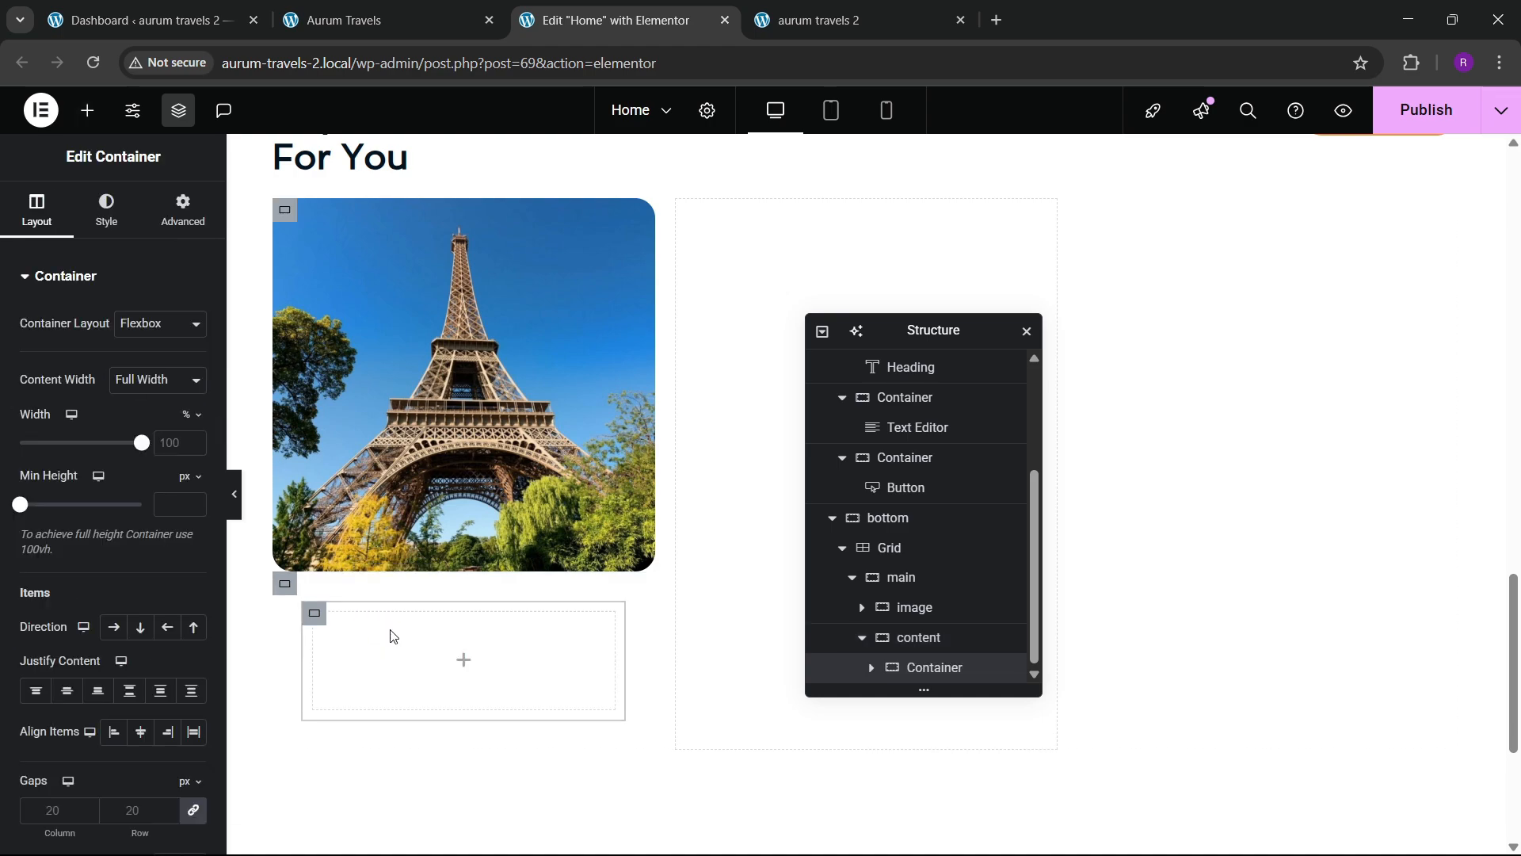
{"action": "left_click", "coordinate": [183, 214]}
{"action": "left_click", "coordinate": [361, 8]}
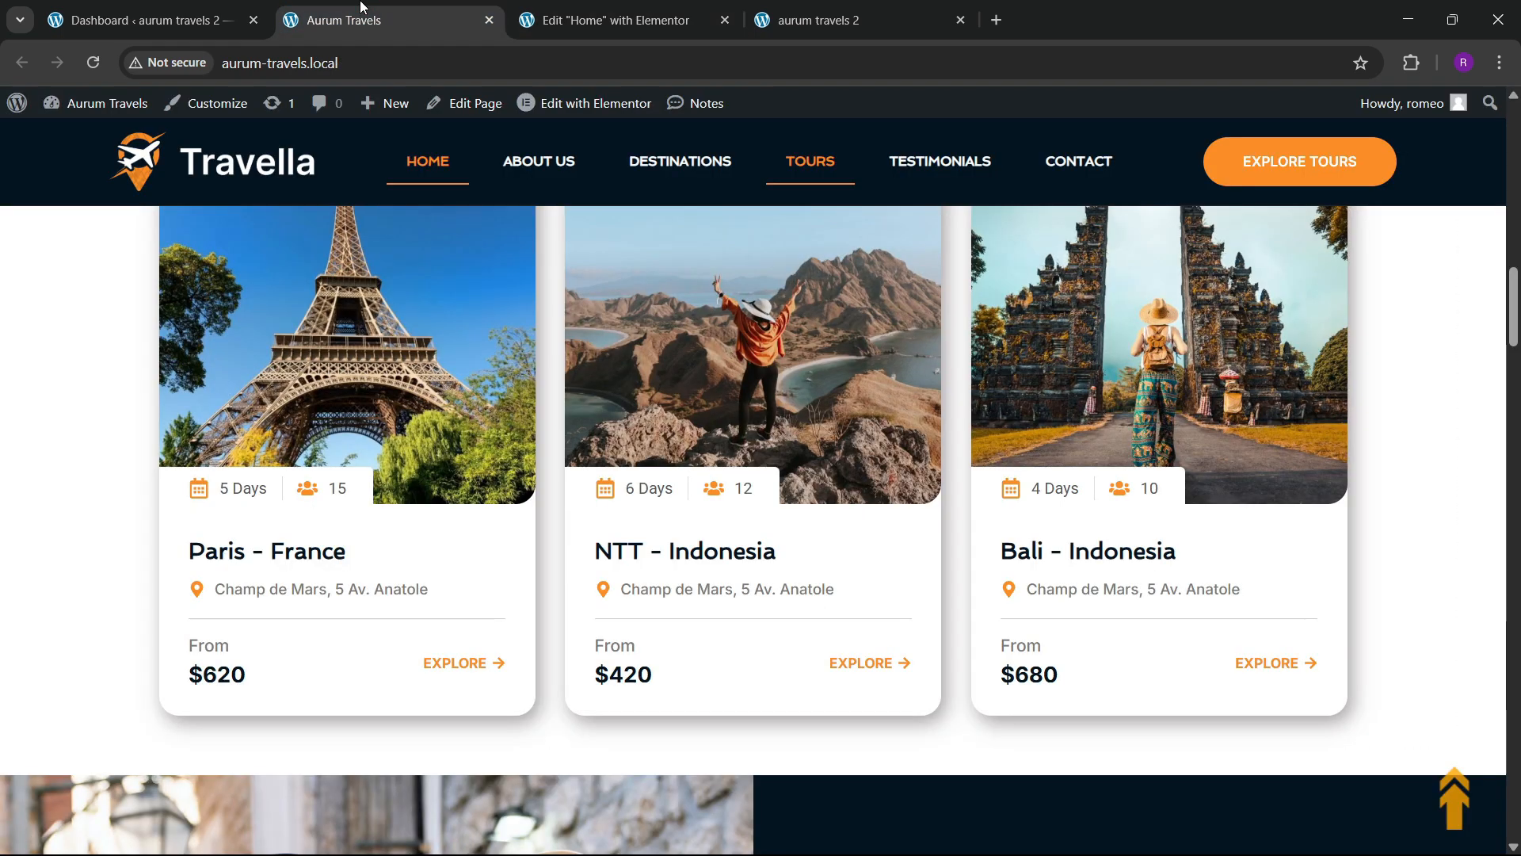
{"action": "left_click", "coordinate": [610, 20]}
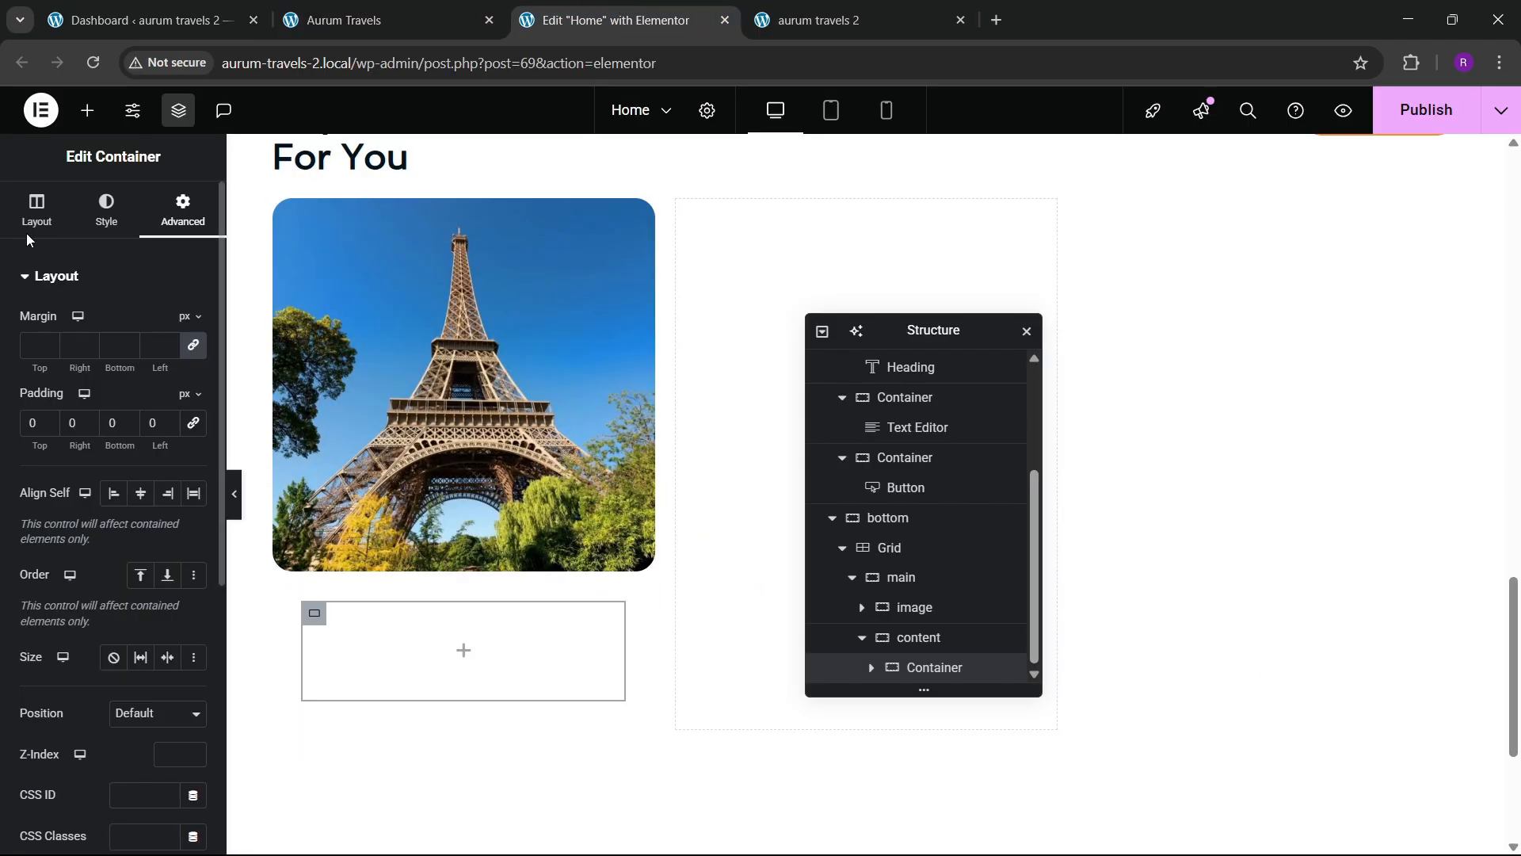
- Add an Icon List to the new container and set its layout to Inline
{"action": "left_click", "coordinate": [87, 110]}
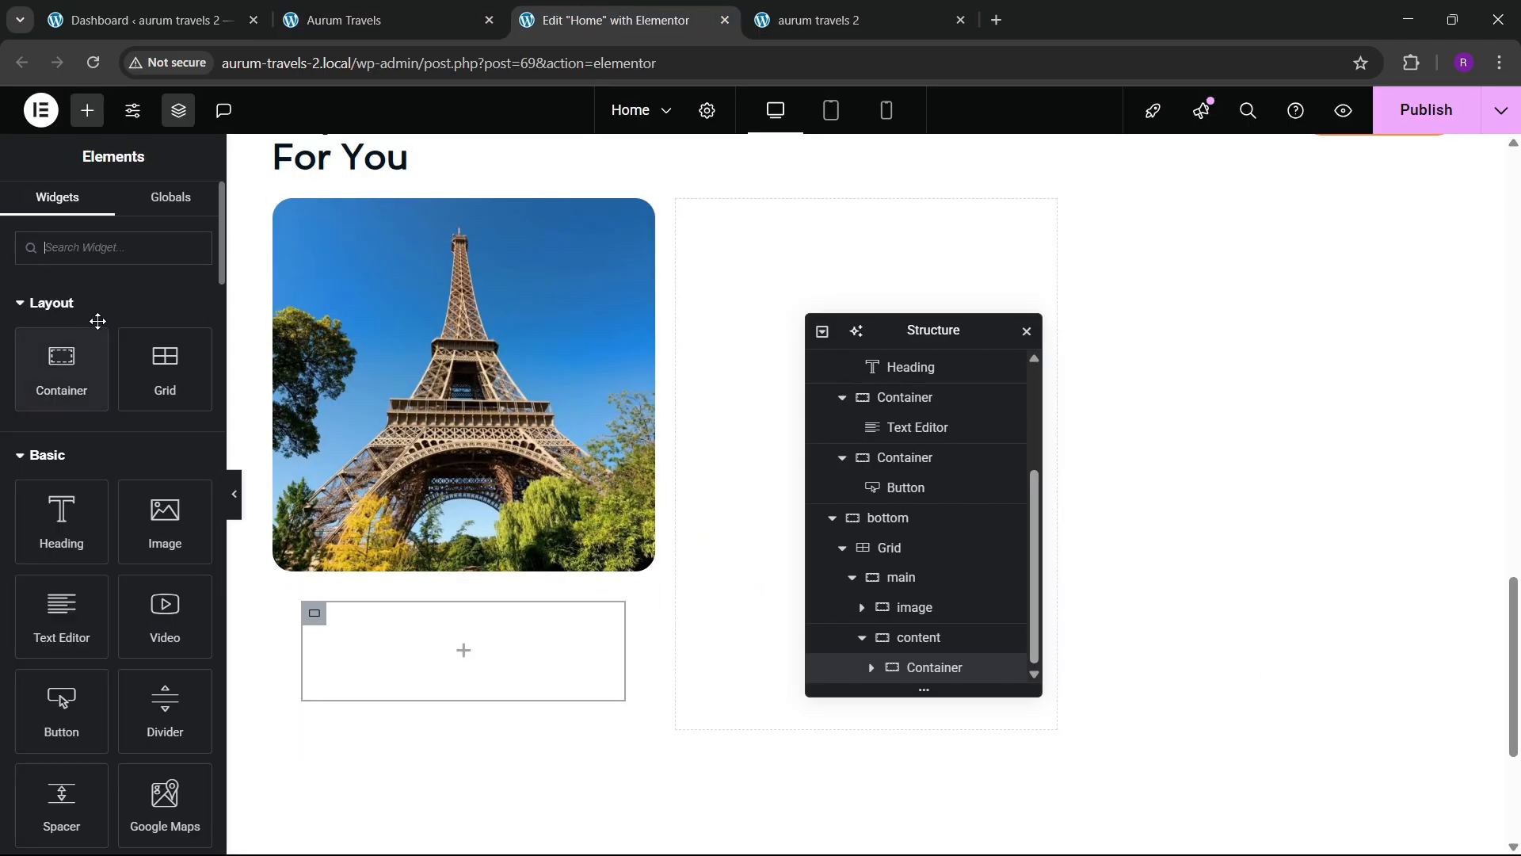
{"action": "left_click", "coordinate": [99, 250]}
{"action": "type", "text": "icon list"}
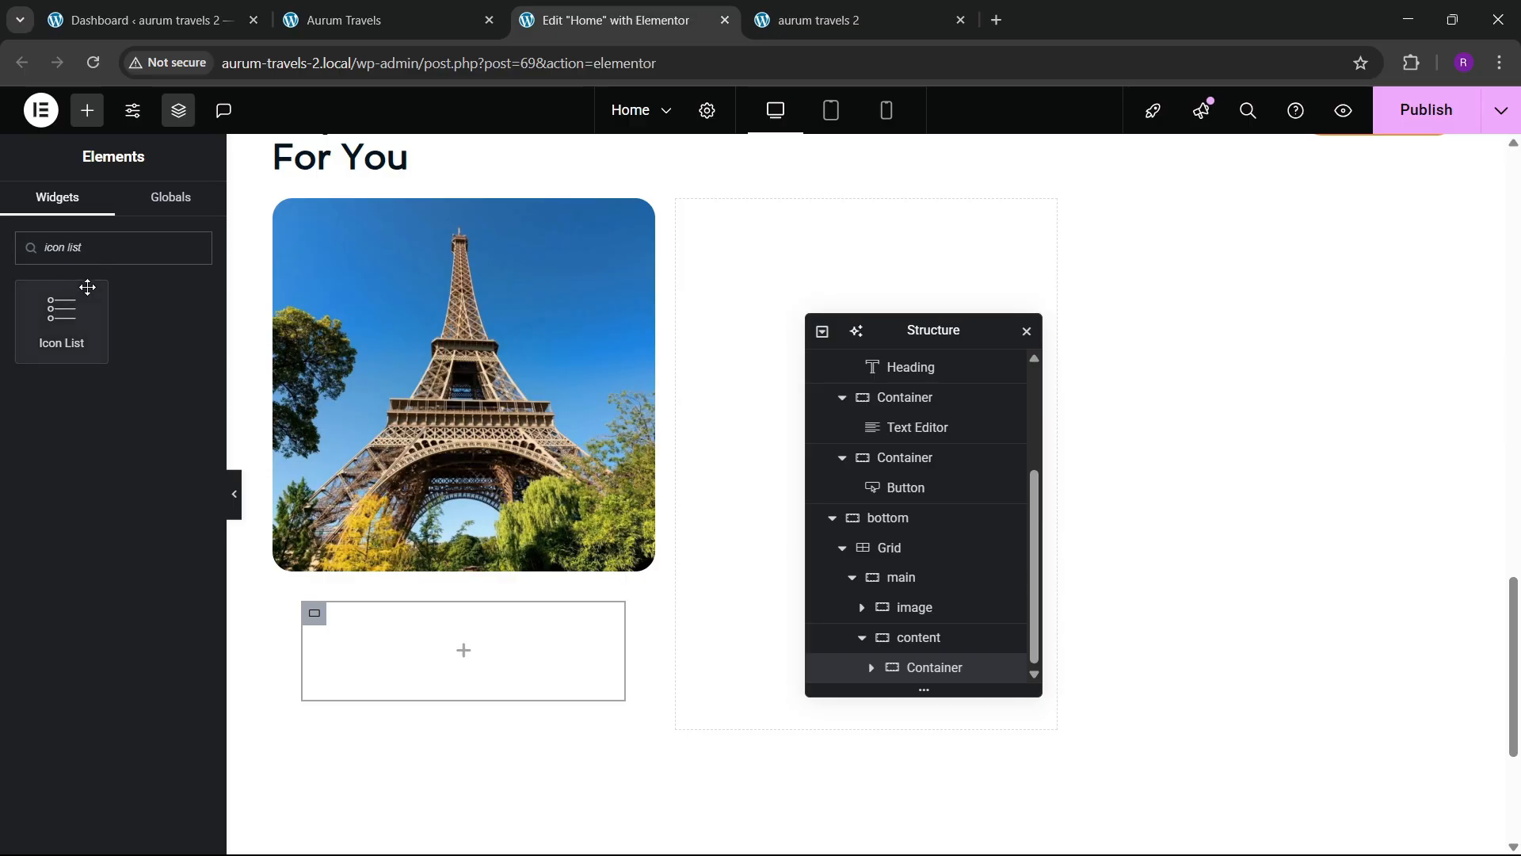
{"action": "left_click_drag", "start_coordinate": [92, 295], "coordinate": [507, 642]}
{"action": "left_click", "coordinate": [458, 8]}
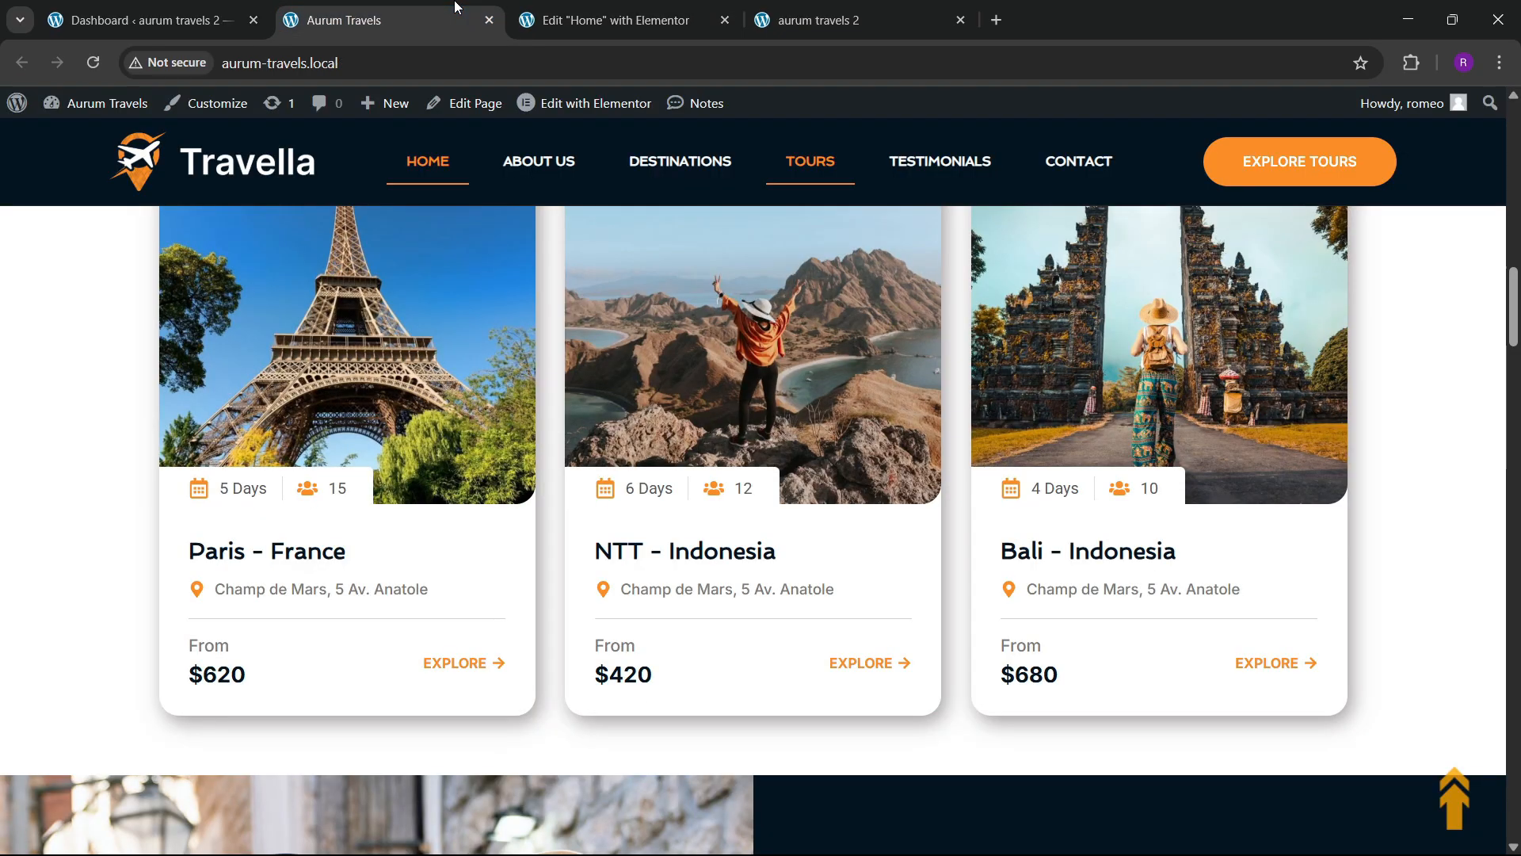
{"action": "left_click", "coordinate": [610, 10]}
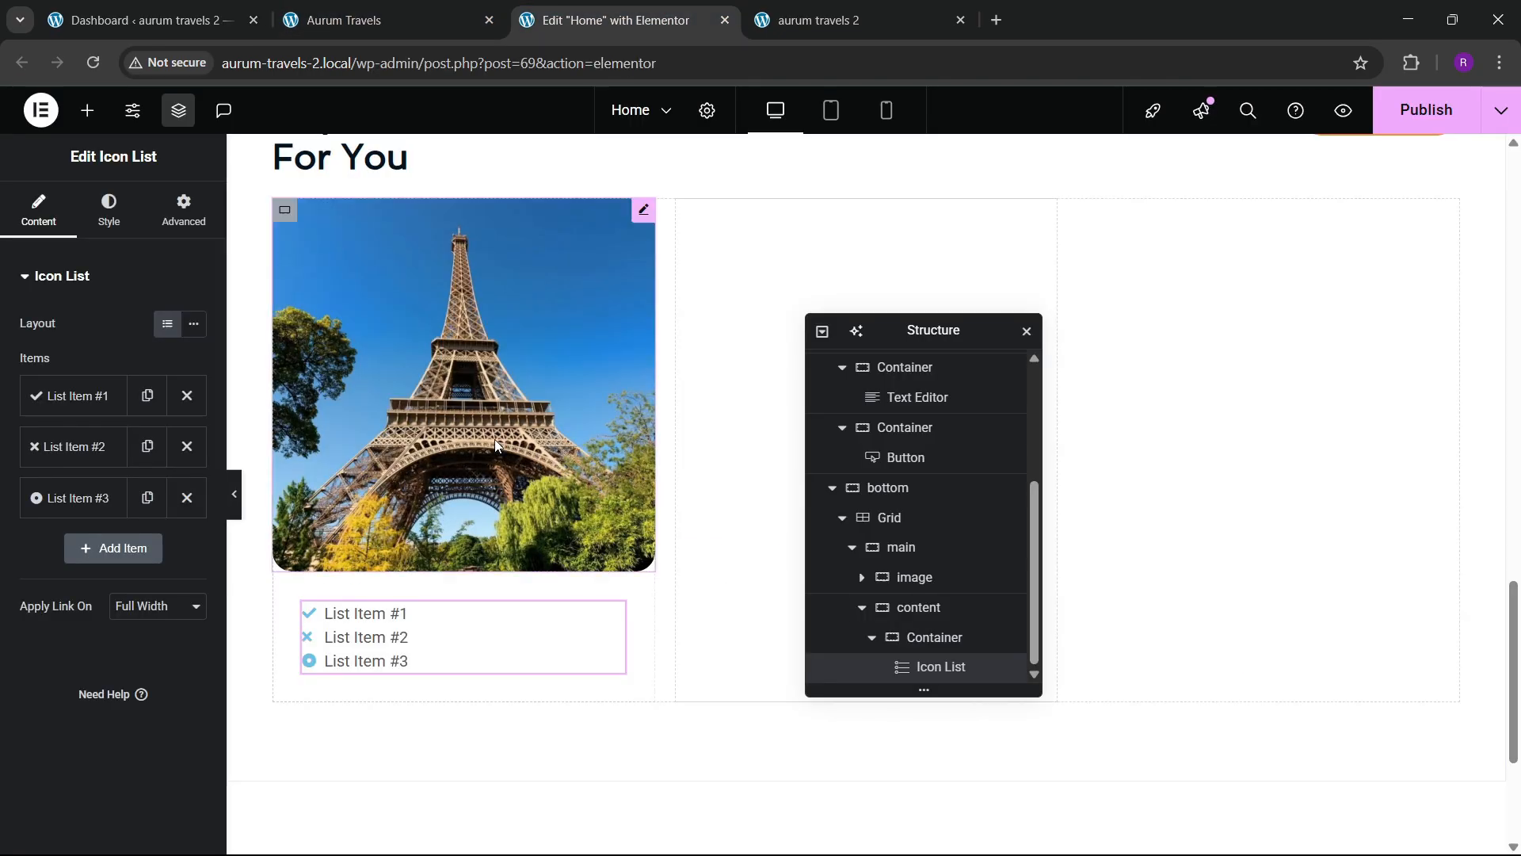
{"action": "left_click", "coordinate": [194, 324]}
{"action": "left_click", "coordinate": [377, 8]}
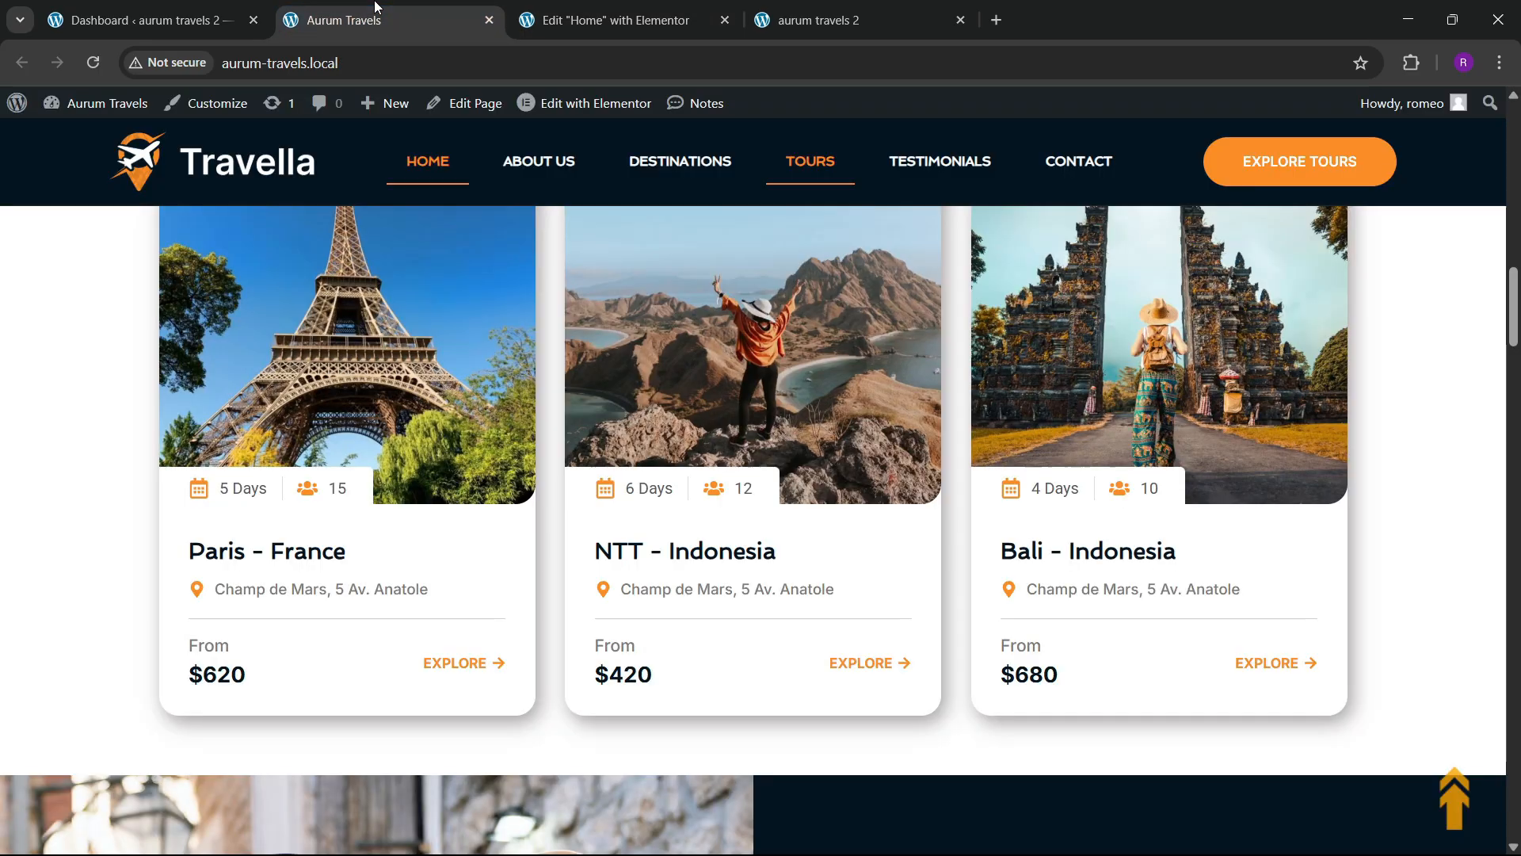
{"action": "left_click", "coordinate": [565, 10]}
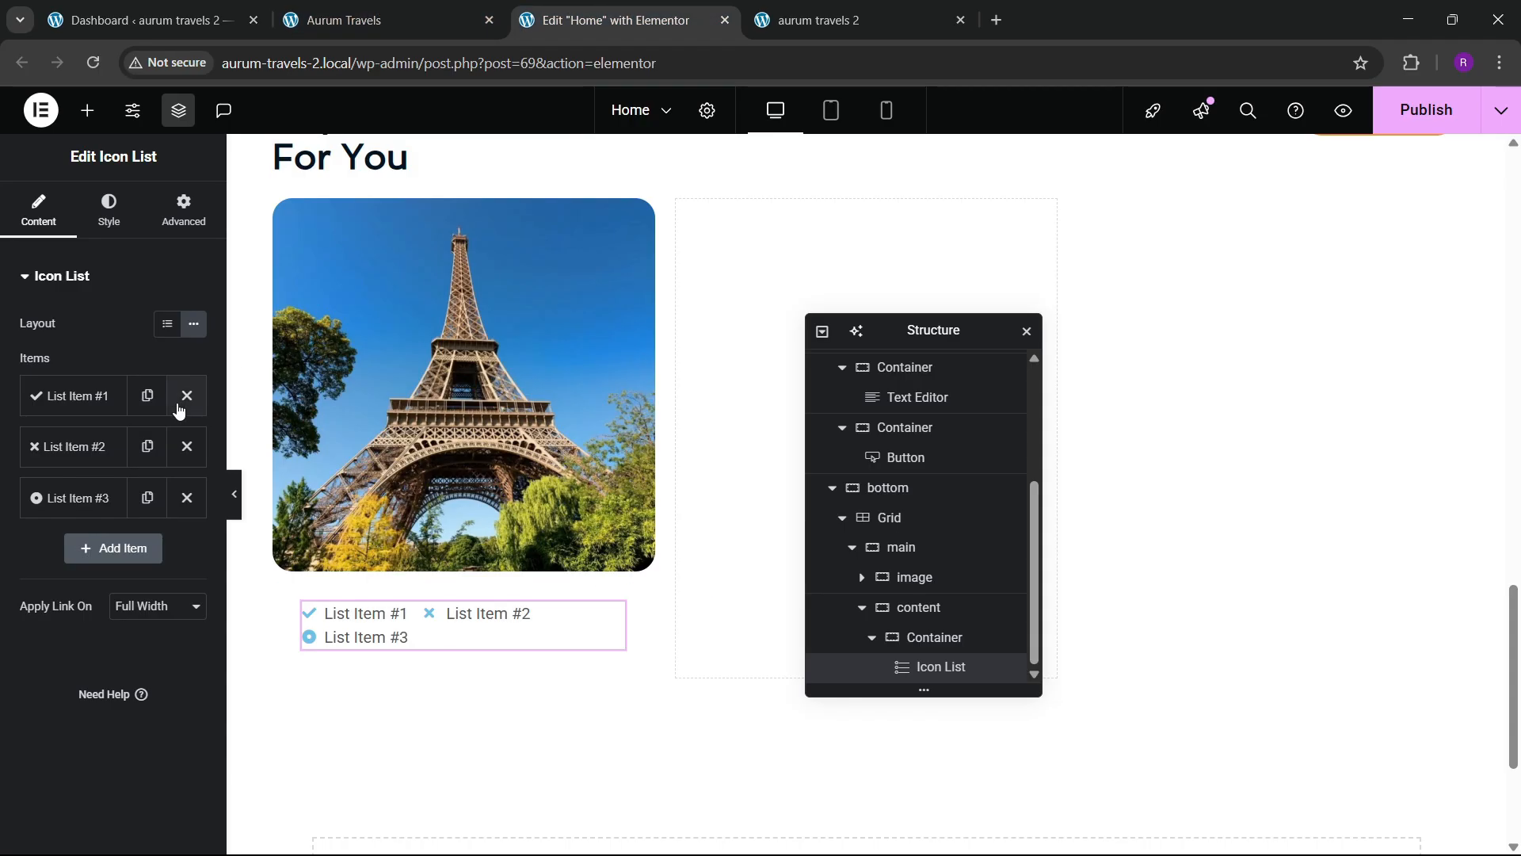
- Delete the third list item and make the first item '5 Days' with a calendar icon
{"action": "left_click", "coordinate": [171, 499]}
{"action": "left_click", "coordinate": [87, 396]}
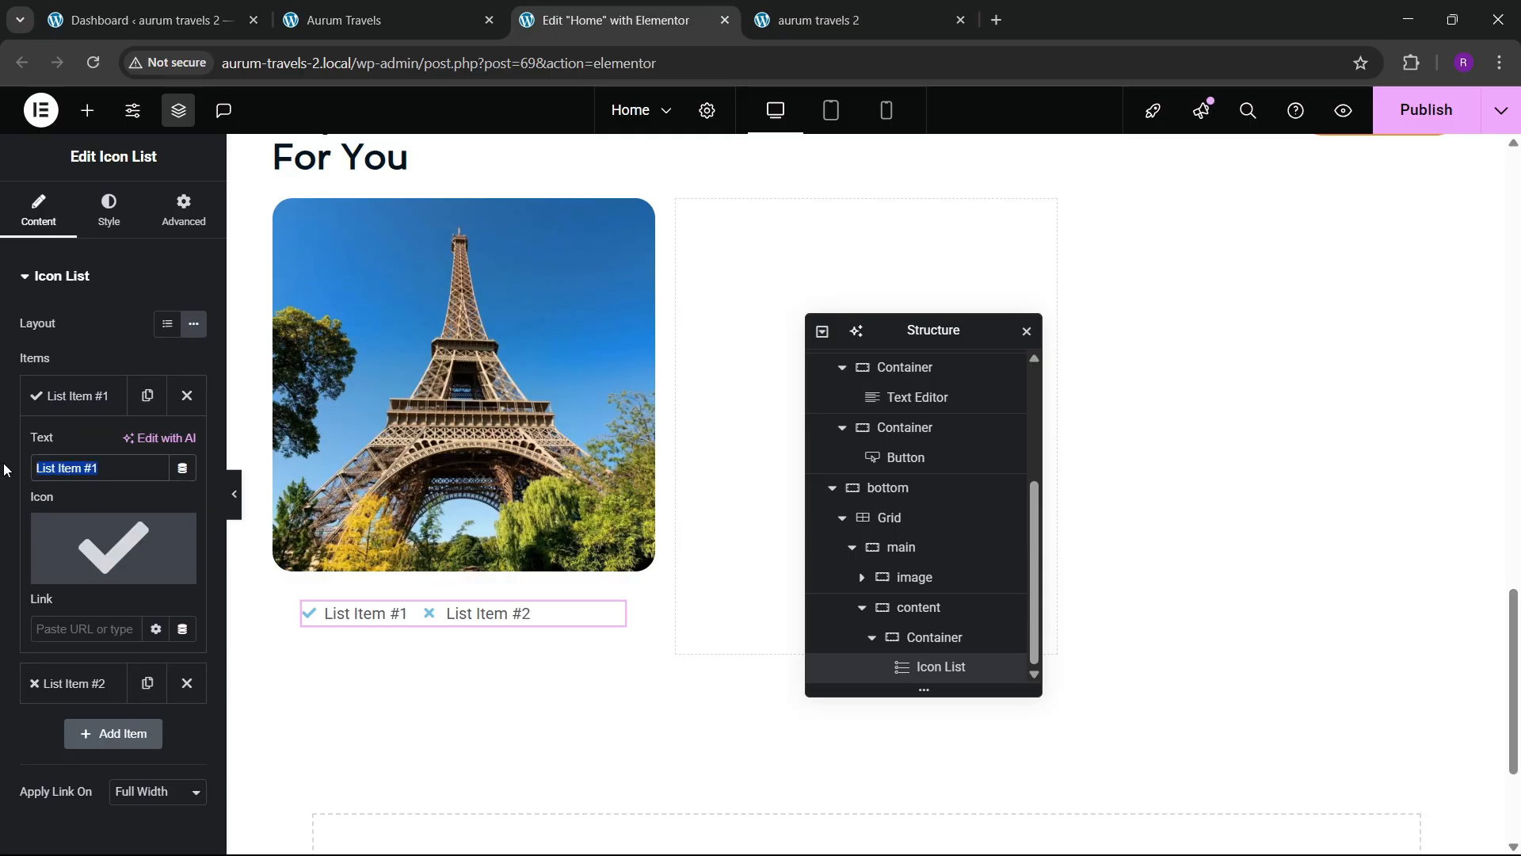
{"action": "type", "text": "5 Days"}
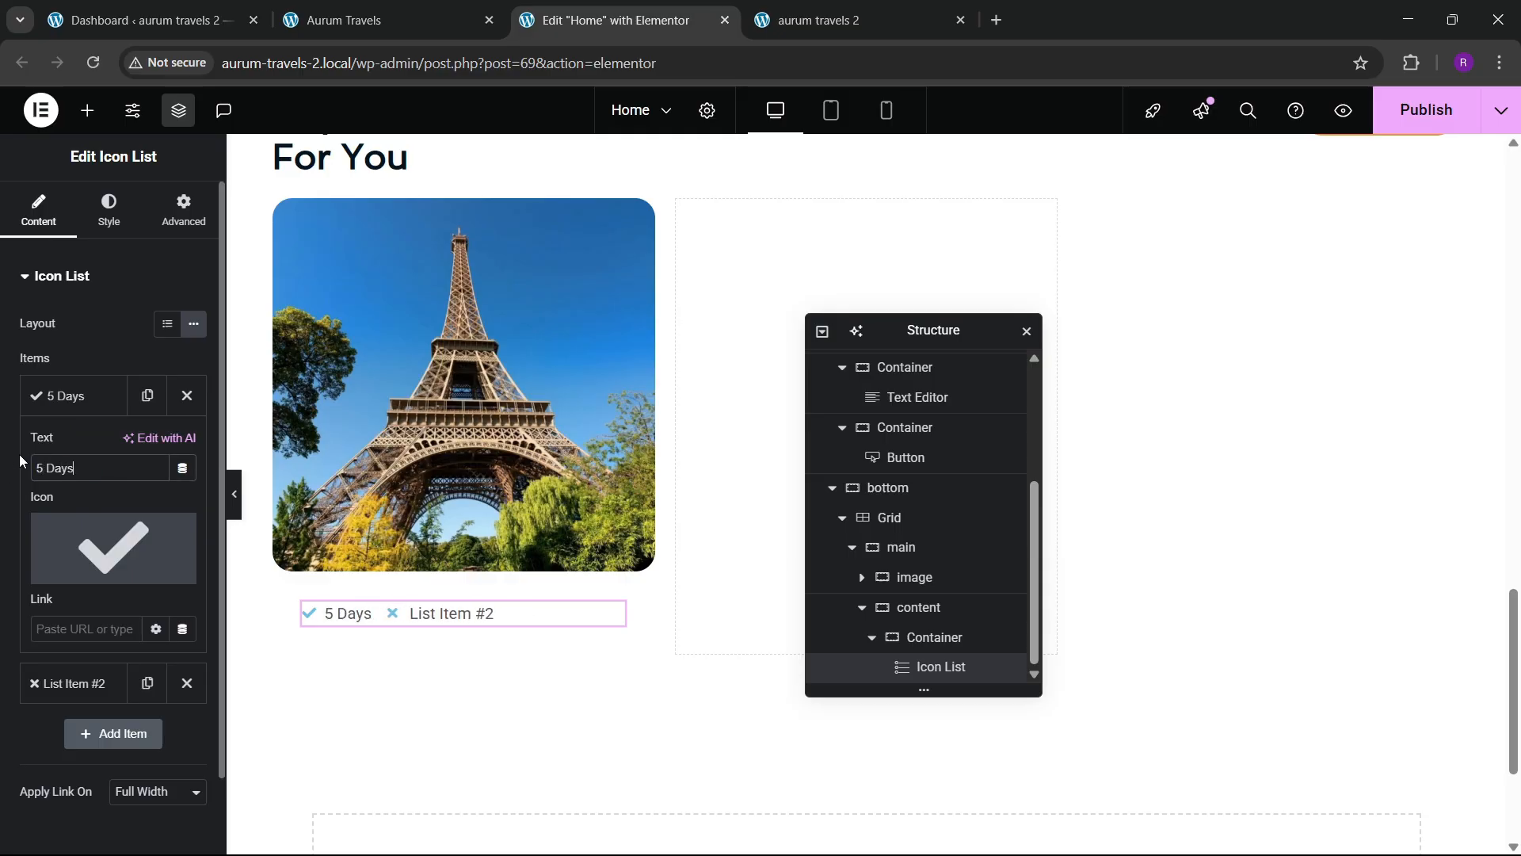
{"action": "left_click", "coordinate": [114, 547]}
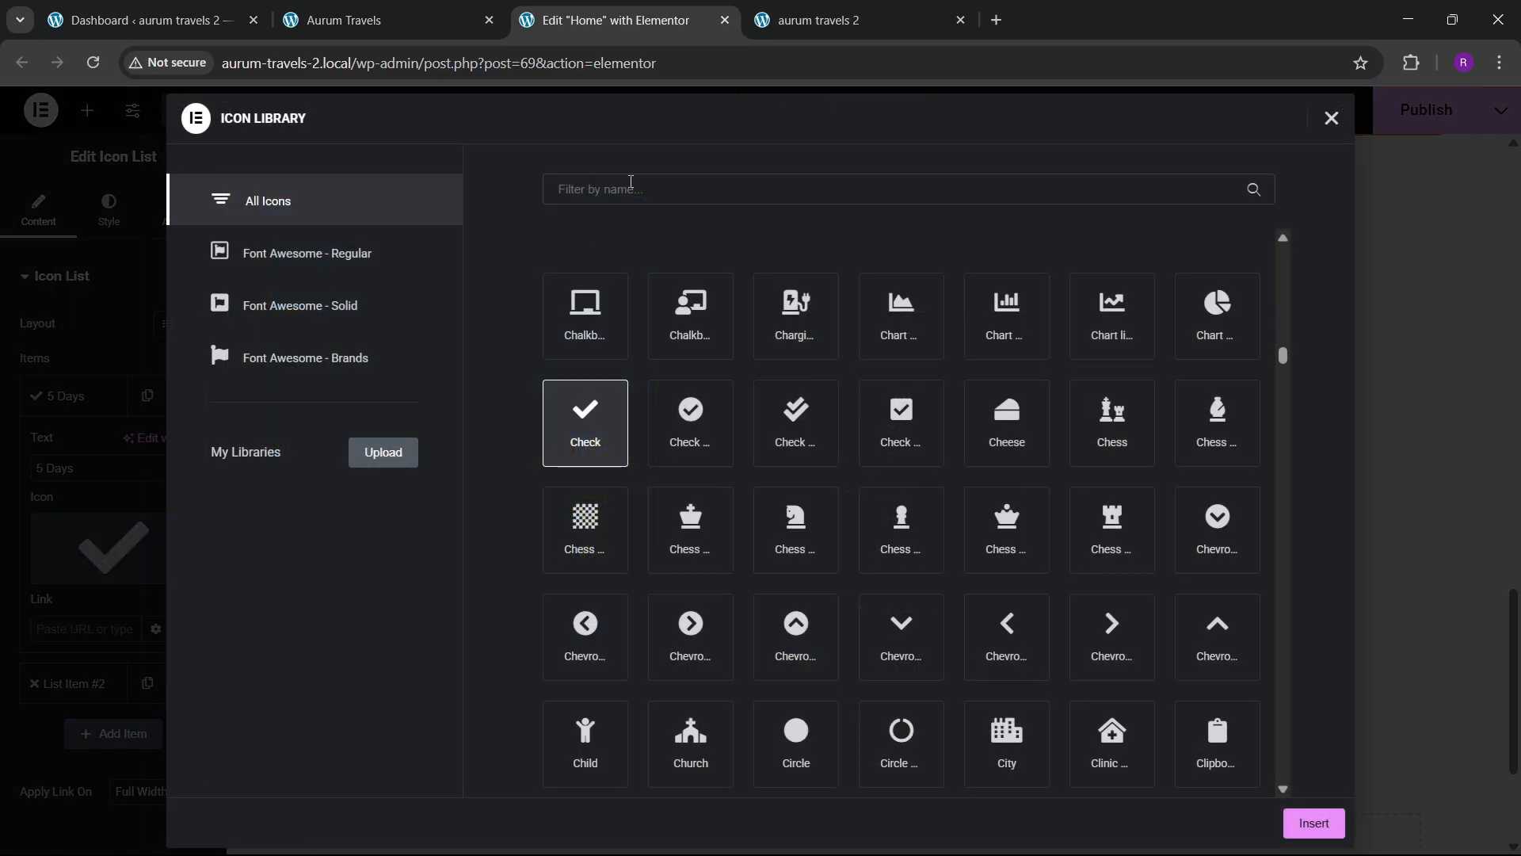
{"action": "left_click", "coordinate": [631, 189]}
{"action": "type", "text": "dalen"}
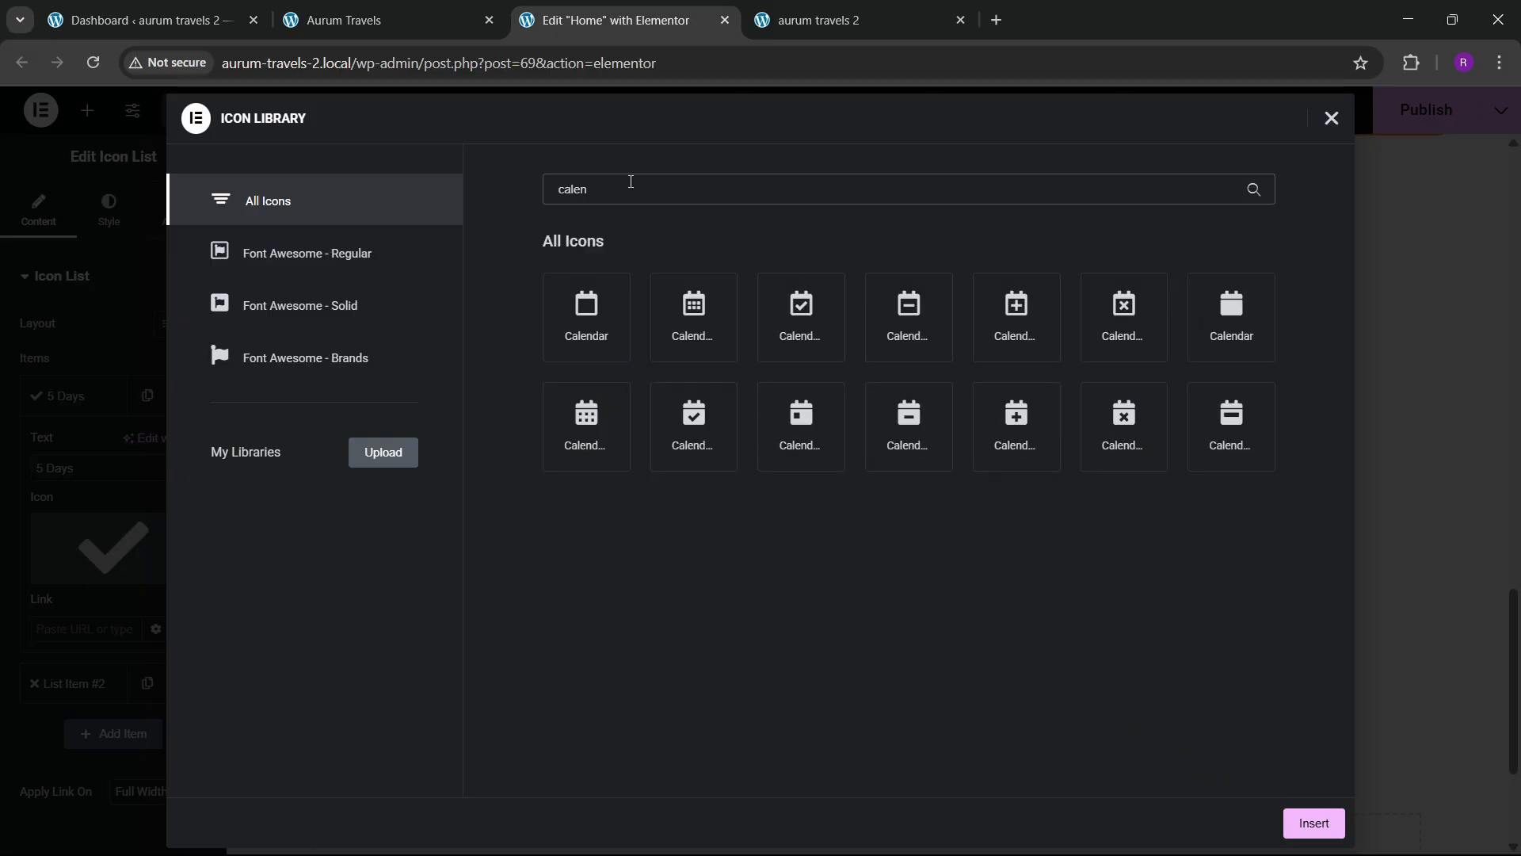
{"action": "left_click", "coordinate": [668, 326]}
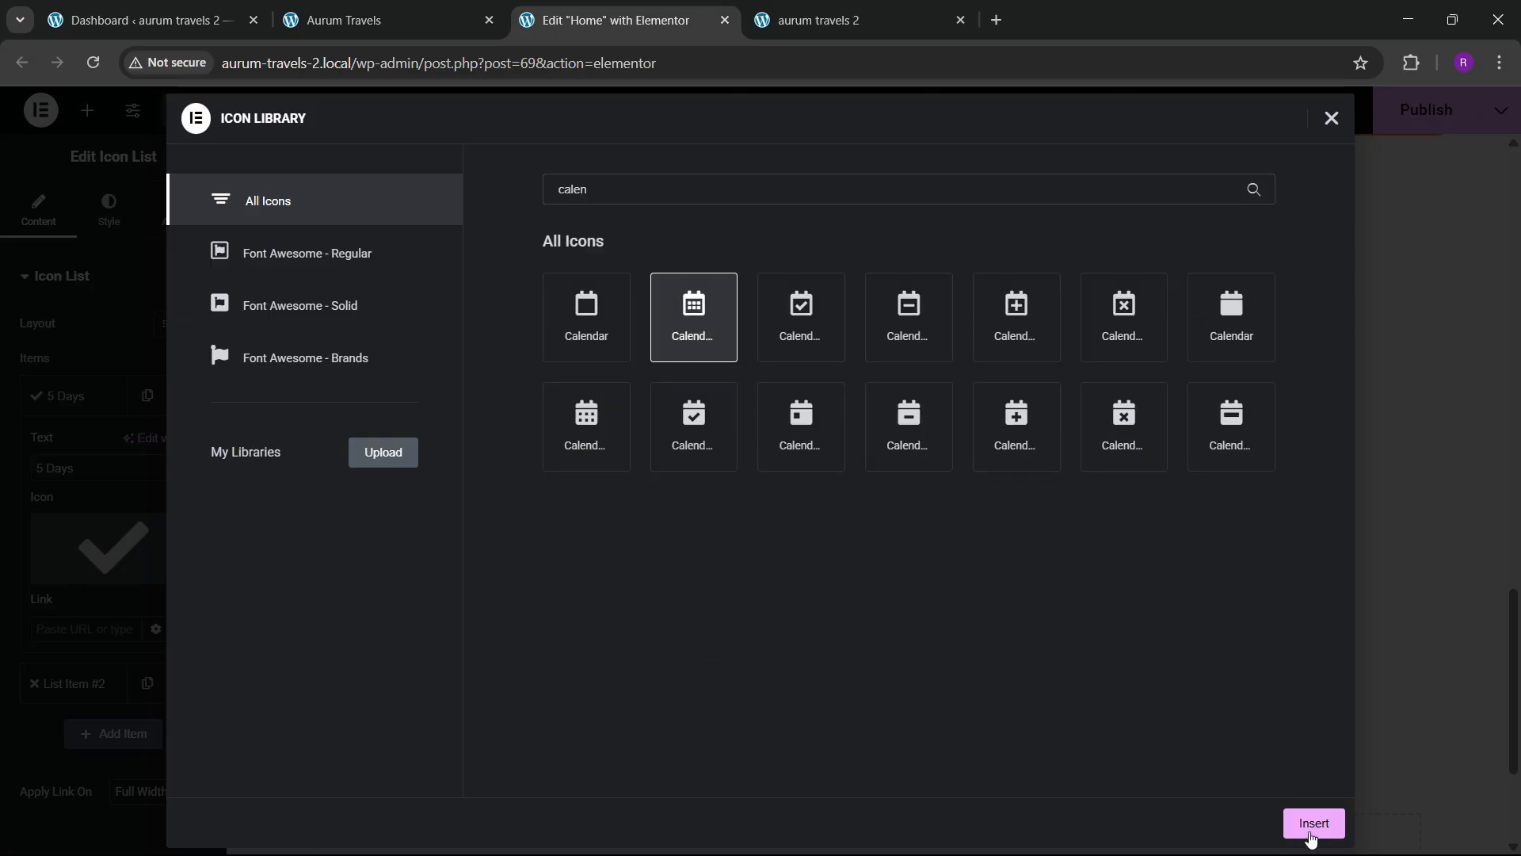
{"action": "left_click", "coordinate": [1313, 824]}
{"action": "left_click", "coordinate": [386, 8]}
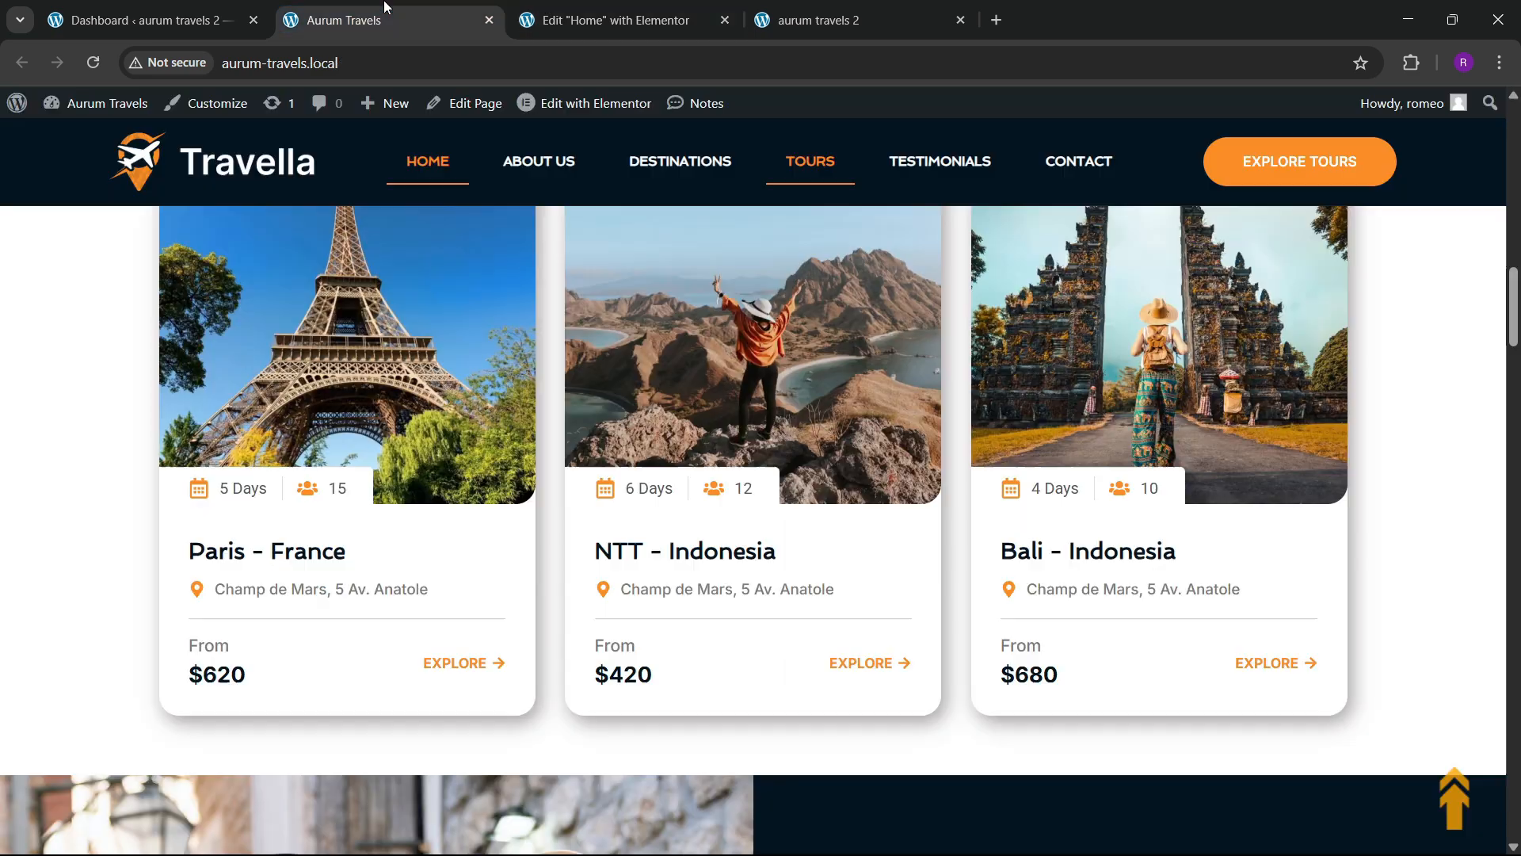
{"action": "left_click", "coordinate": [610, 20]}
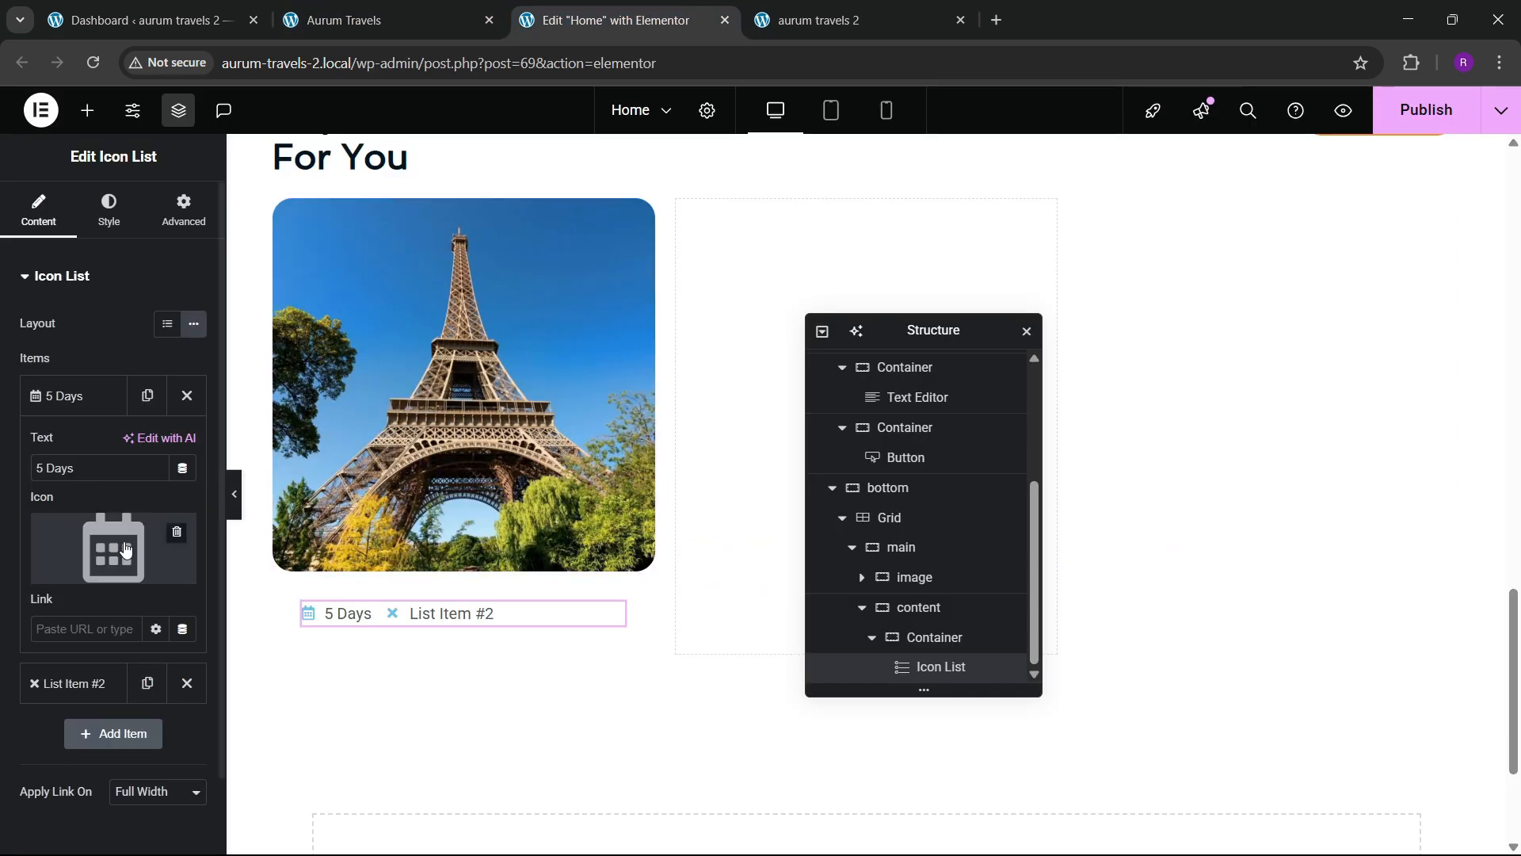
- Delete the second list item and duplicate the 5 Days item
{"action": "left_click", "coordinate": [84, 404]}
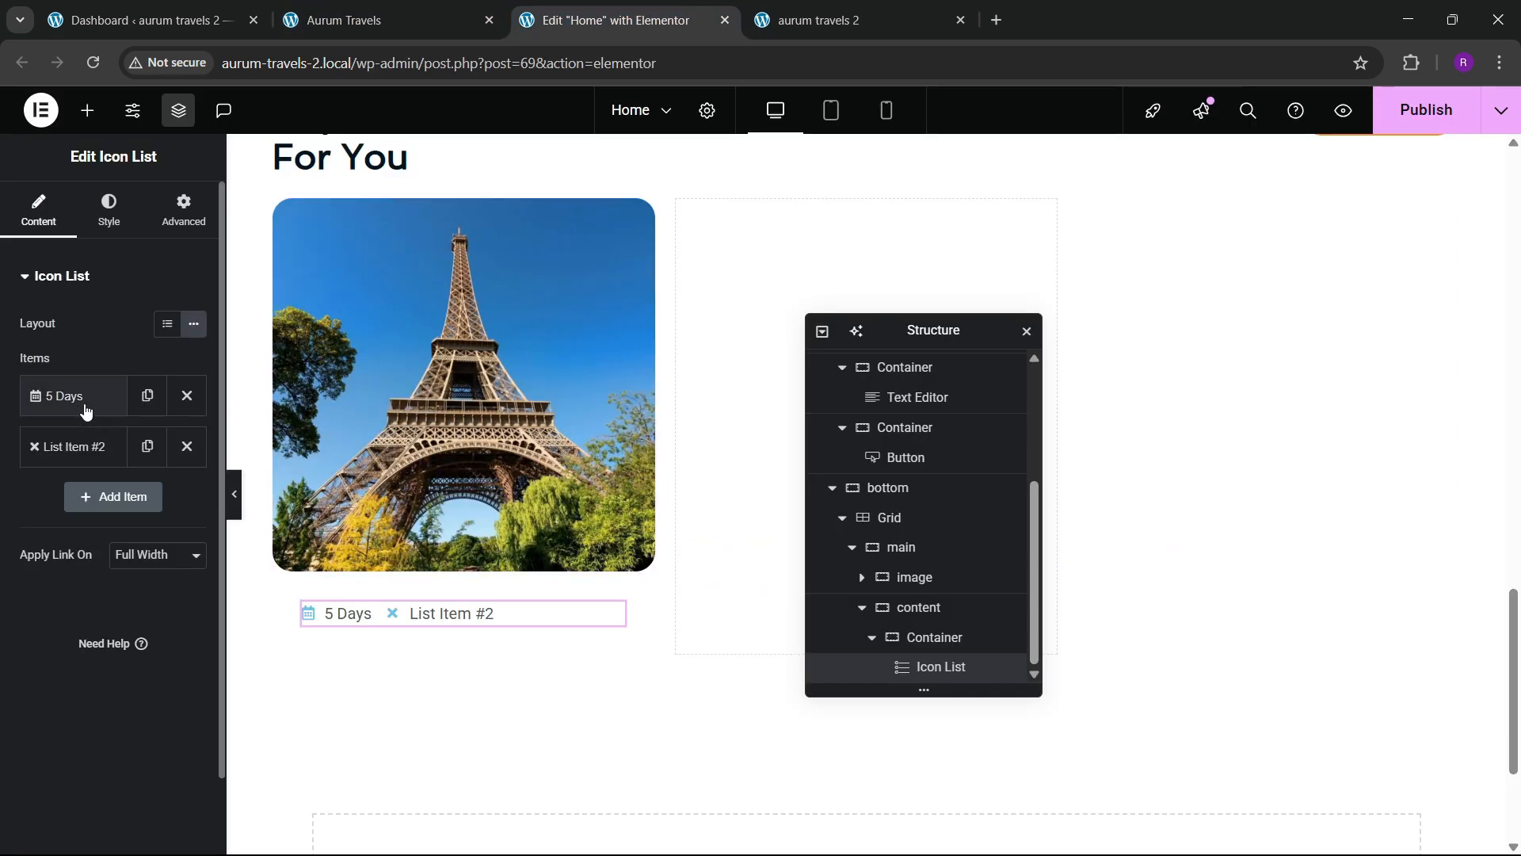
{"action": "left_click", "coordinate": [176, 446]}
{"action": "left_click", "coordinate": [184, 404]}
{"action": "left_click", "coordinate": [103, 446]}
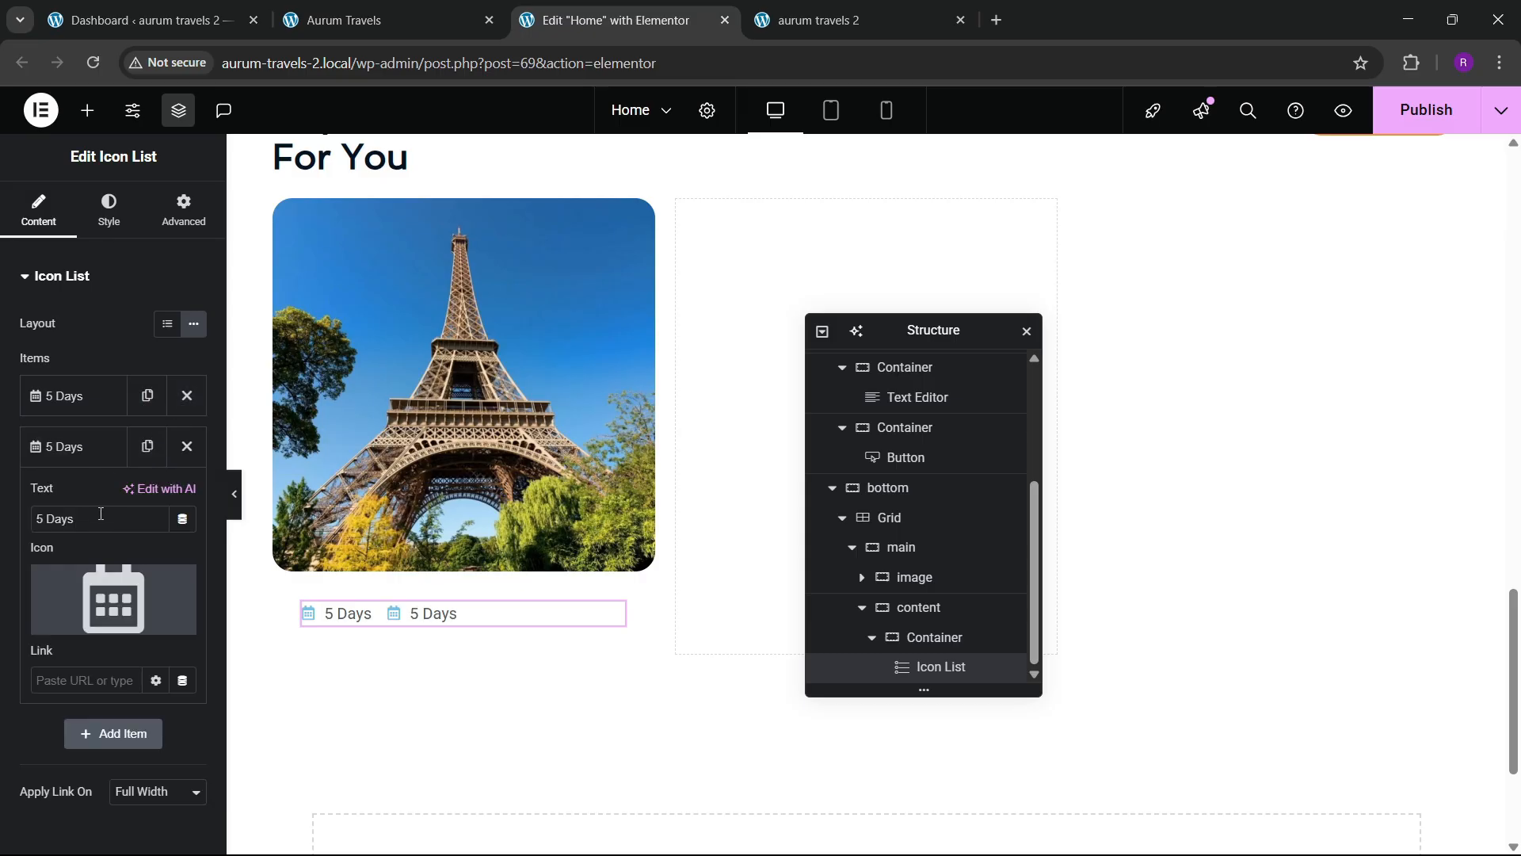
{"action": "left_click", "coordinate": [443, 11]}
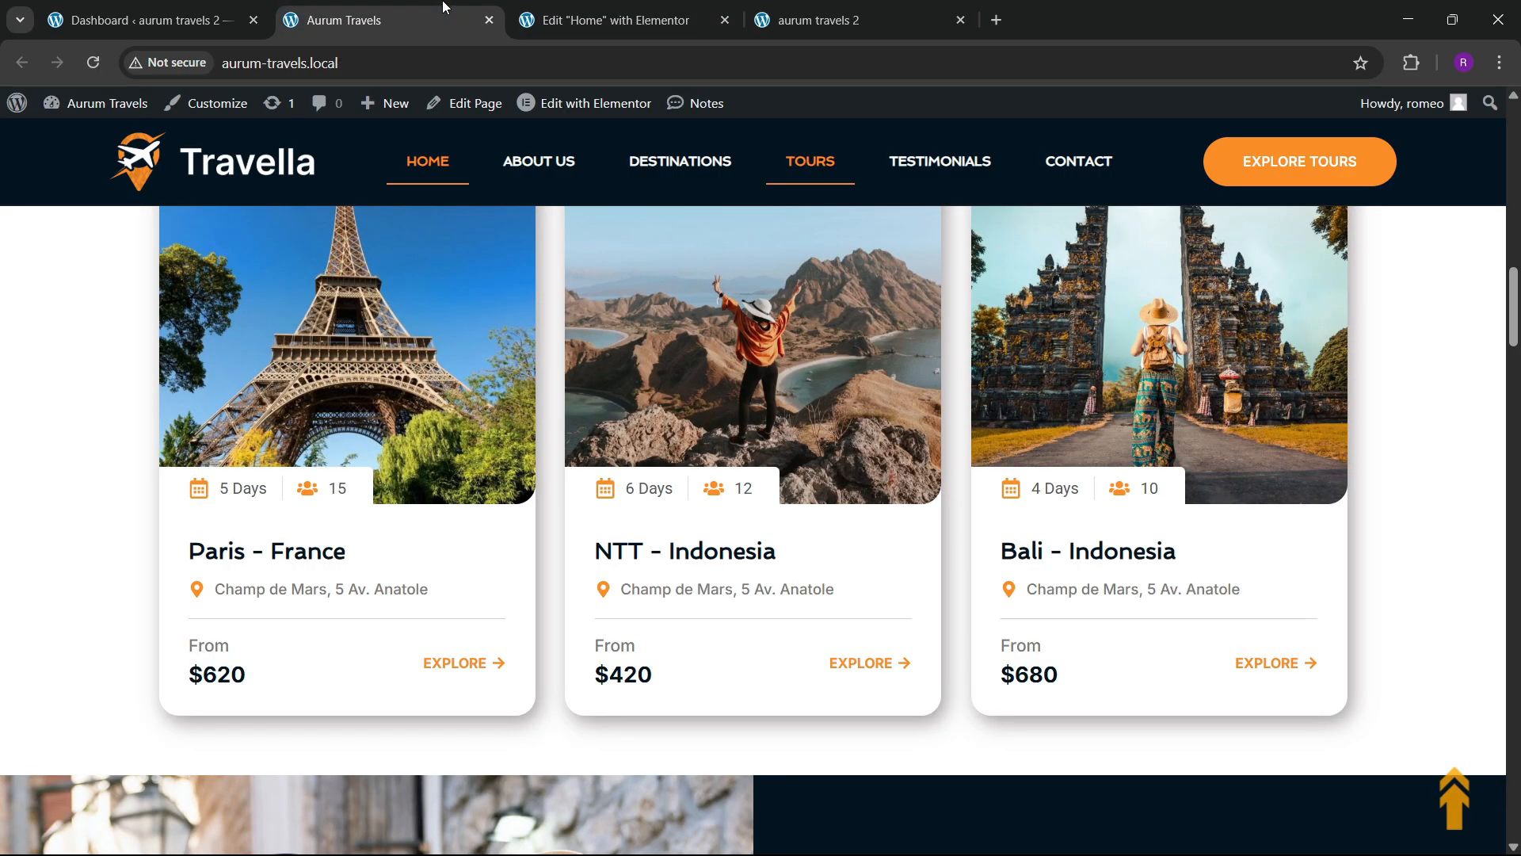
{"action": "left_click", "coordinate": [586, 9]}
- Insert the Restroom people icon from the Icon Library for the second list item
{"action": "mouse_move", "coordinate": [99, 571]}
{"action": "left_click", "coordinate": [68, 621]}
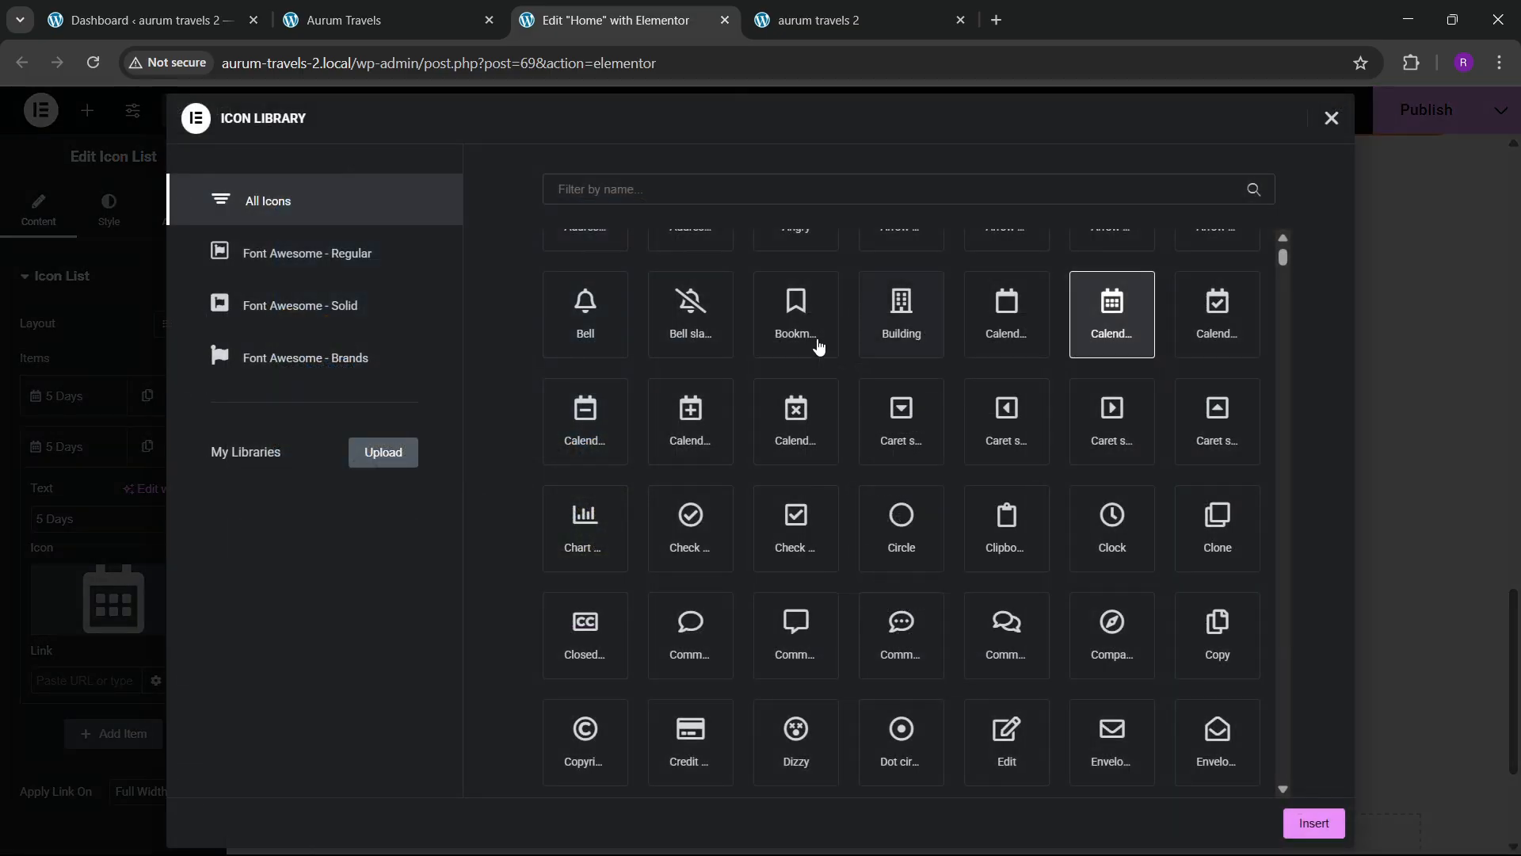
{"action": "scroll", "coordinate": [871, 574], "scroll_direction": "down", "scroll_amount": 5}
{"action": "scroll", "coordinate": [872, 575], "scroll_direction": "up", "scroll_amount": 5}
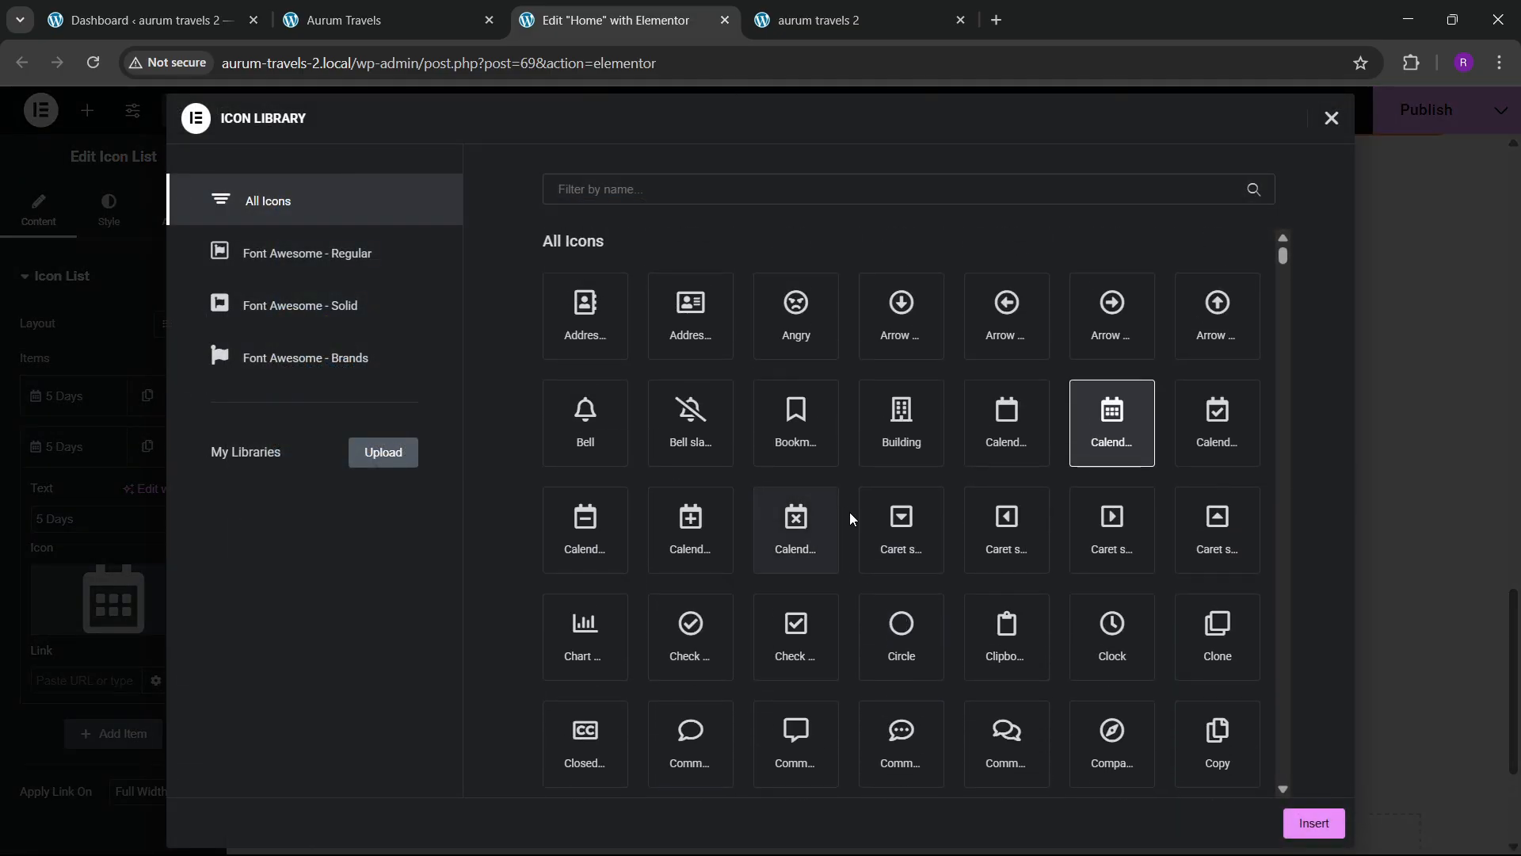
{"action": "scroll", "coordinate": [857, 520], "scroll_direction": "down", "scroll_amount": 15}
{"action": "scroll", "coordinate": [860, 554], "scroll_direction": "down", "scroll_amount": 20}
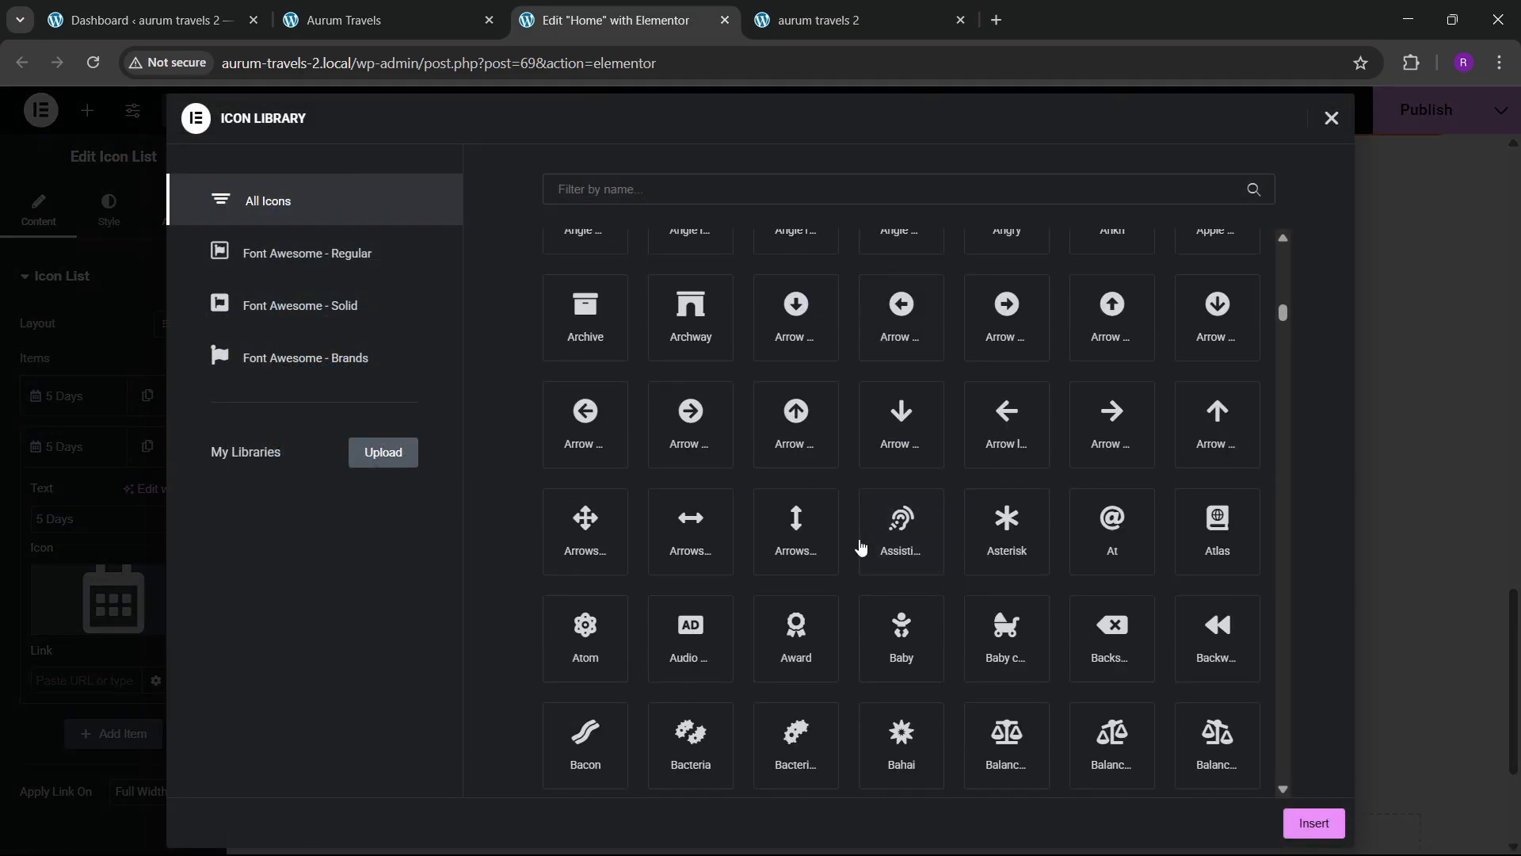
{"action": "scroll", "coordinate": [861, 548], "scroll_direction": "down", "scroll_amount": 20}
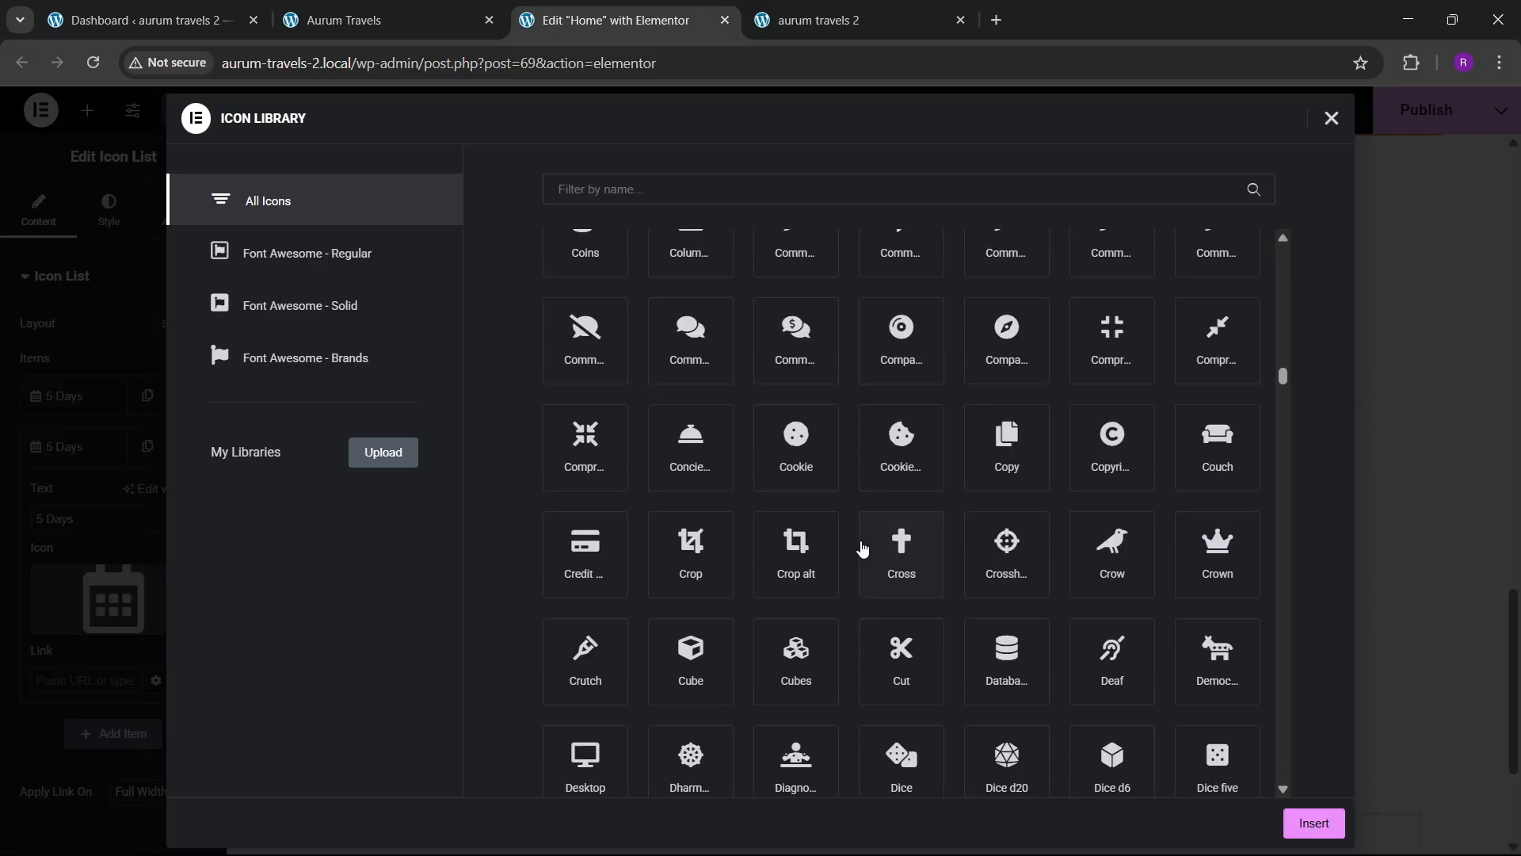
{"action": "scroll", "coordinate": [861, 558], "scroll_direction": "down", "scroll_amount": 15}
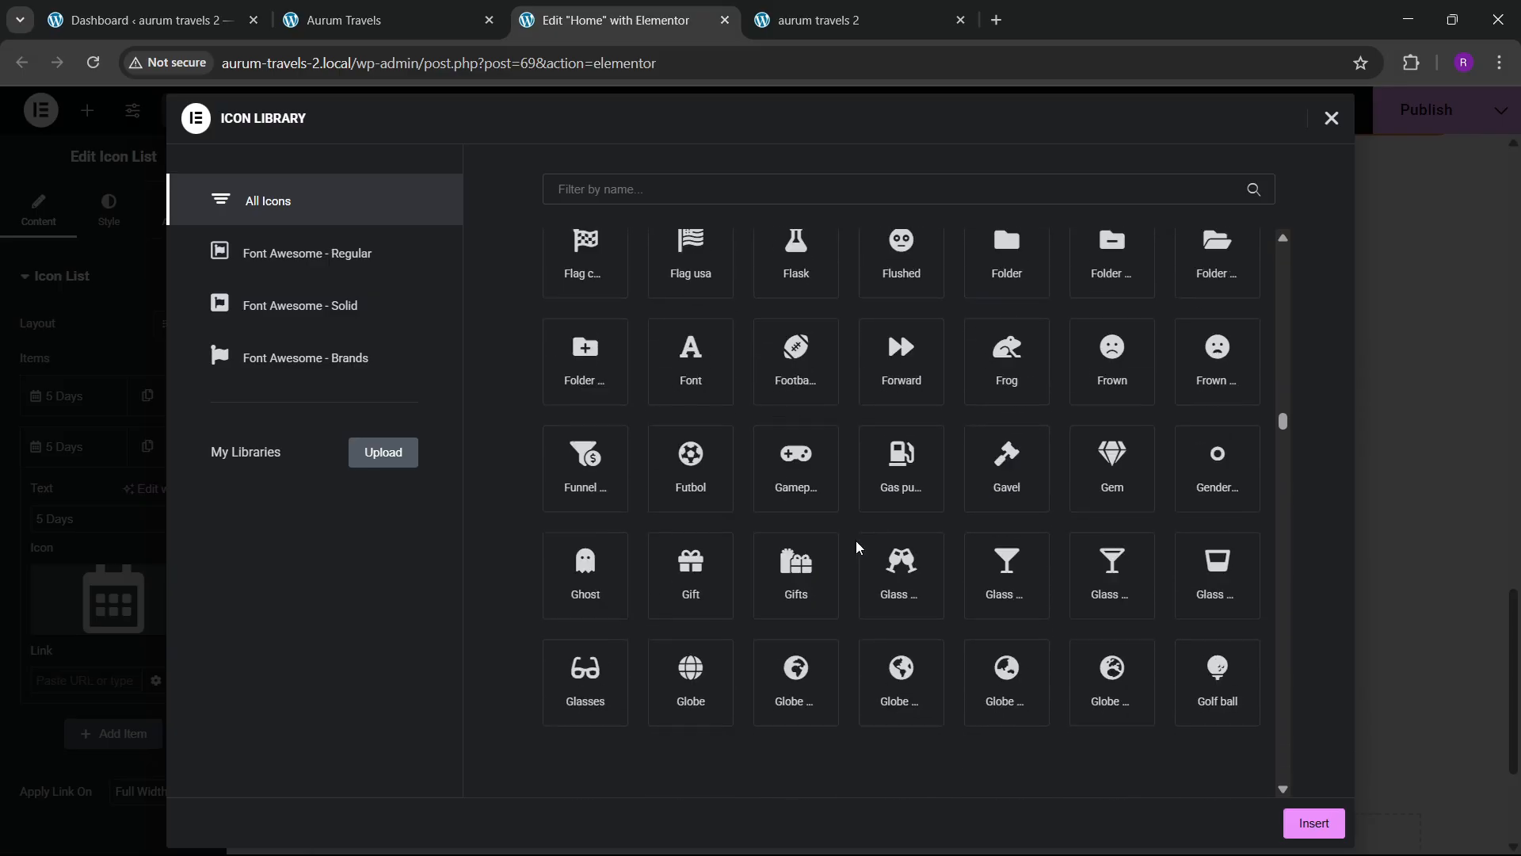
{"action": "scroll", "coordinate": [852, 523], "scroll_direction": "down", "scroll_amount": 12}
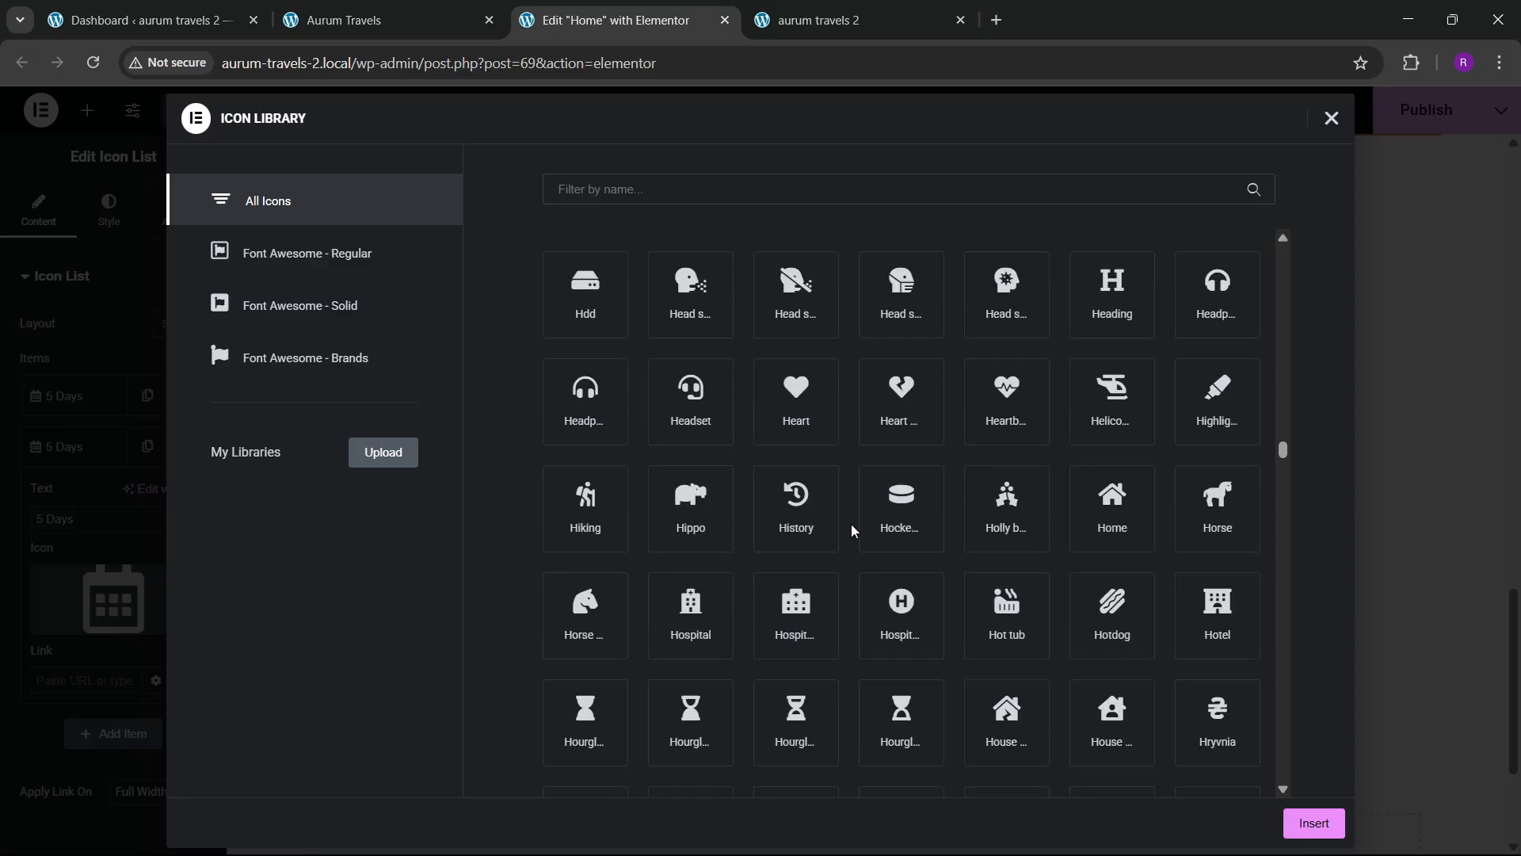
{"action": "scroll", "coordinate": [853, 529], "scroll_direction": "down", "scroll_amount": 5}
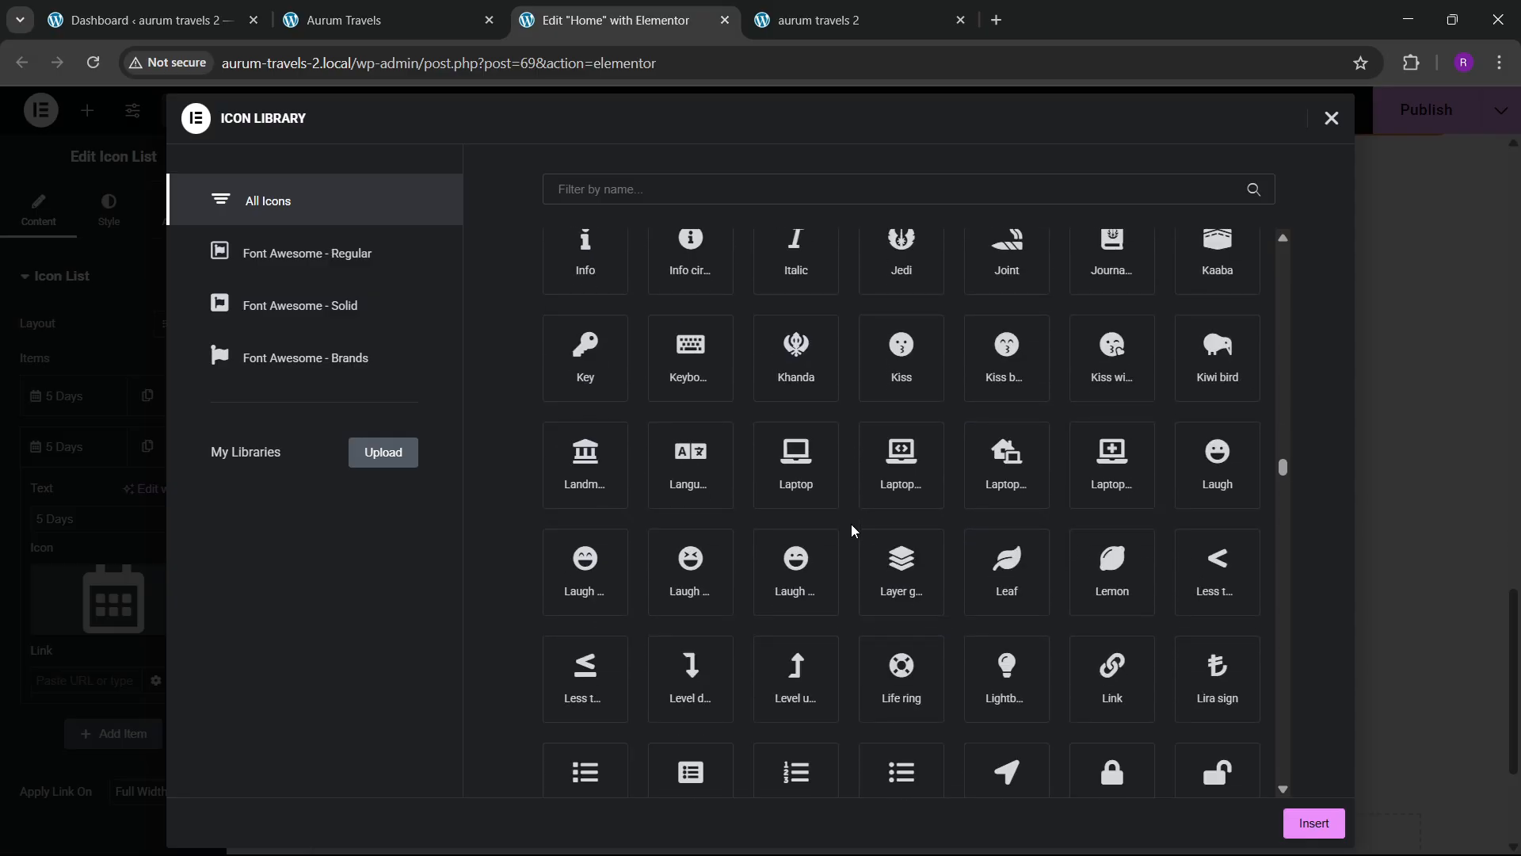
{"action": "scroll", "coordinate": [853, 530], "scroll_direction": "down", "scroll_amount": 15}
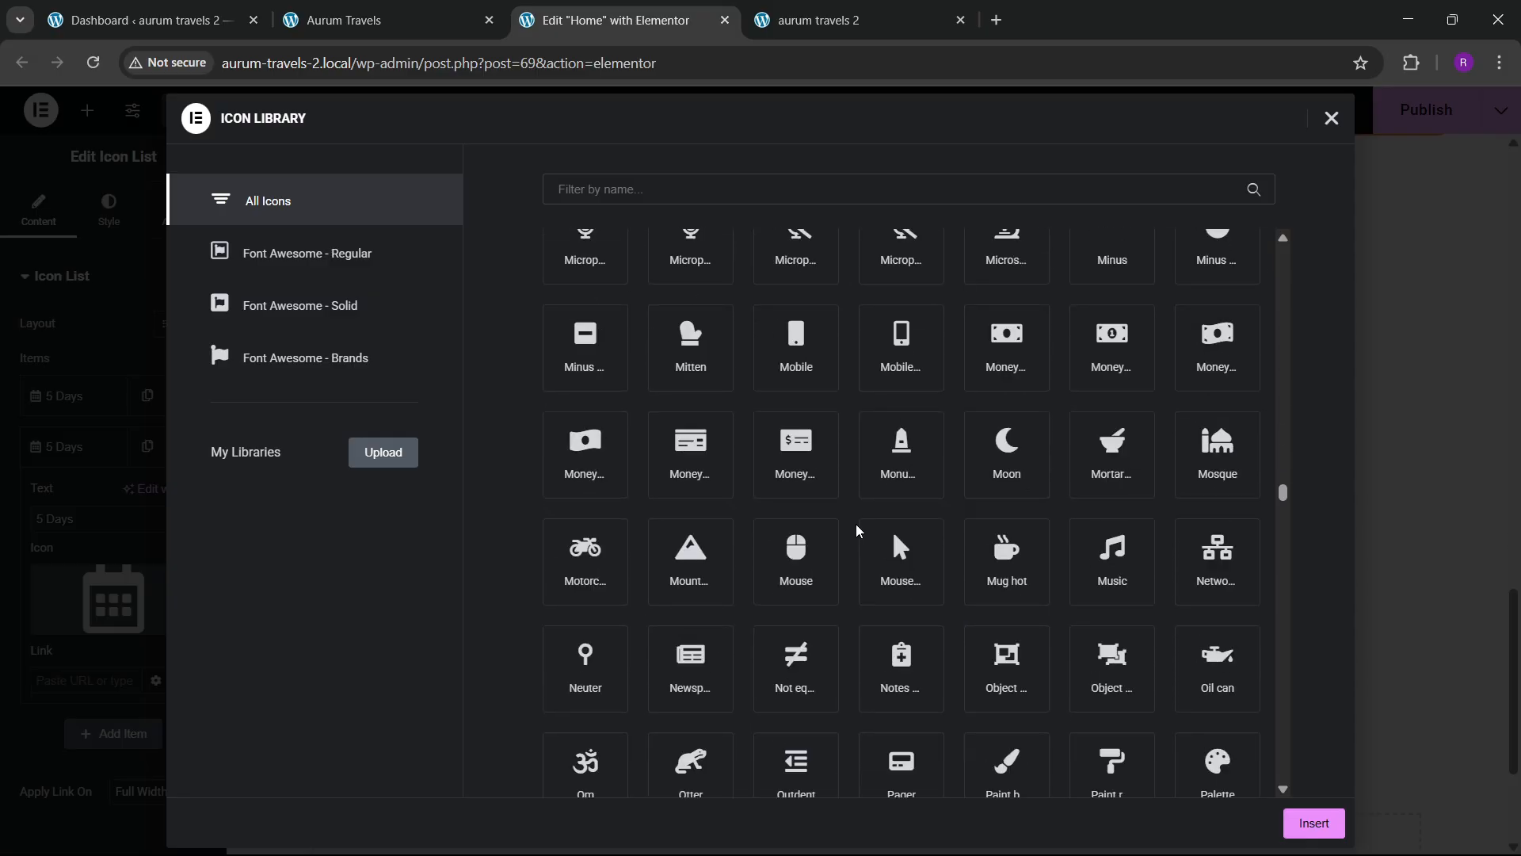
{"action": "scroll", "coordinate": [857, 530], "scroll_direction": "down", "scroll_amount": 8}
{"action": "scroll", "coordinate": [858, 530], "scroll_direction": "down", "scroll_amount": 5}
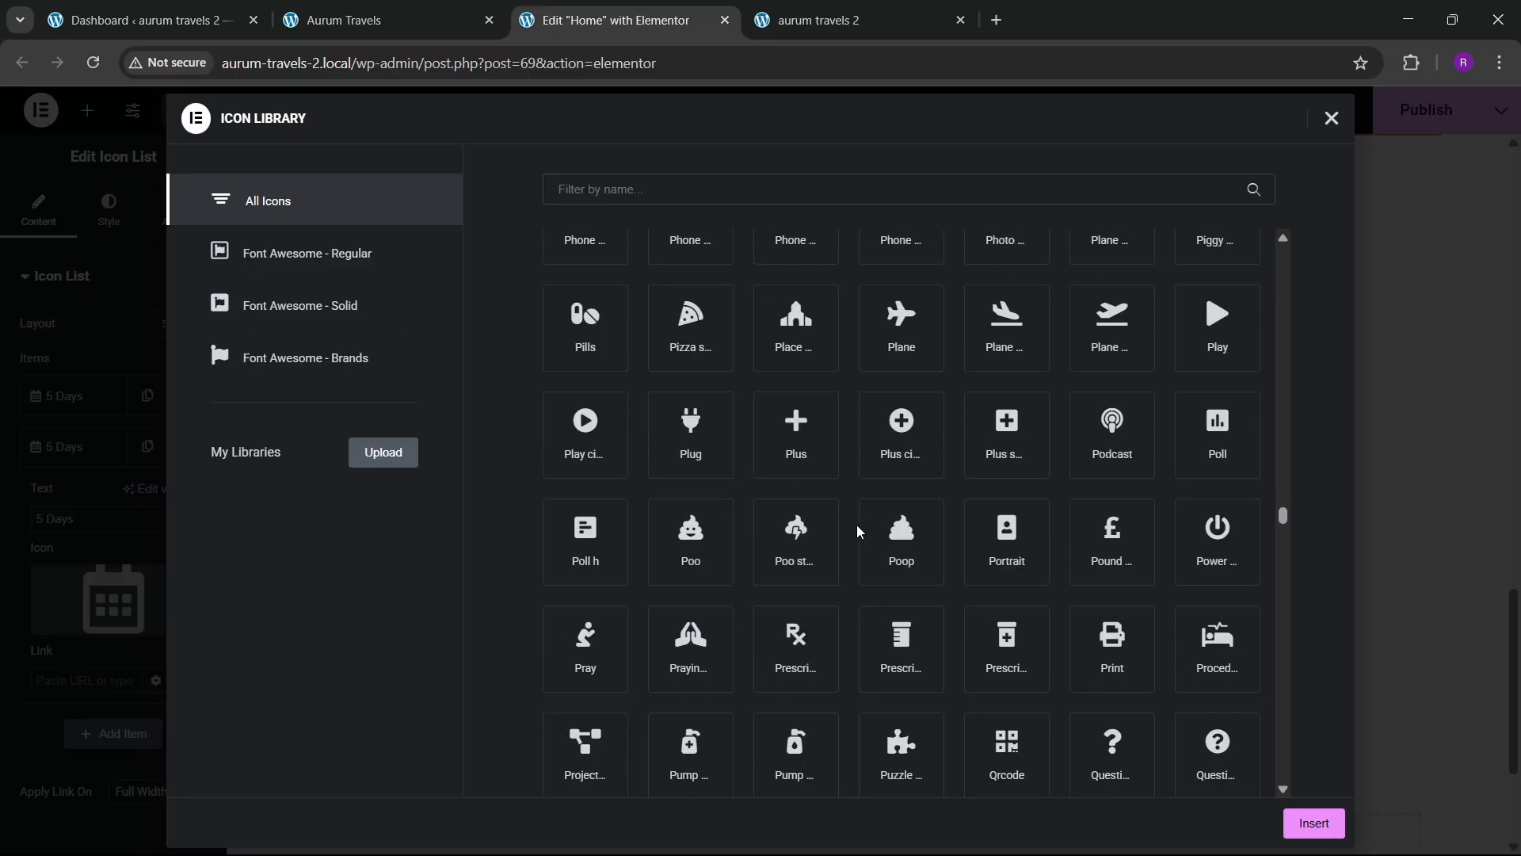
{"action": "scroll", "coordinate": [858, 530], "scroll_direction": "down", "scroll_amount": 5}
{"action": "scroll", "coordinate": [858, 528], "scroll_direction": "down", "scroll_amount": 5}
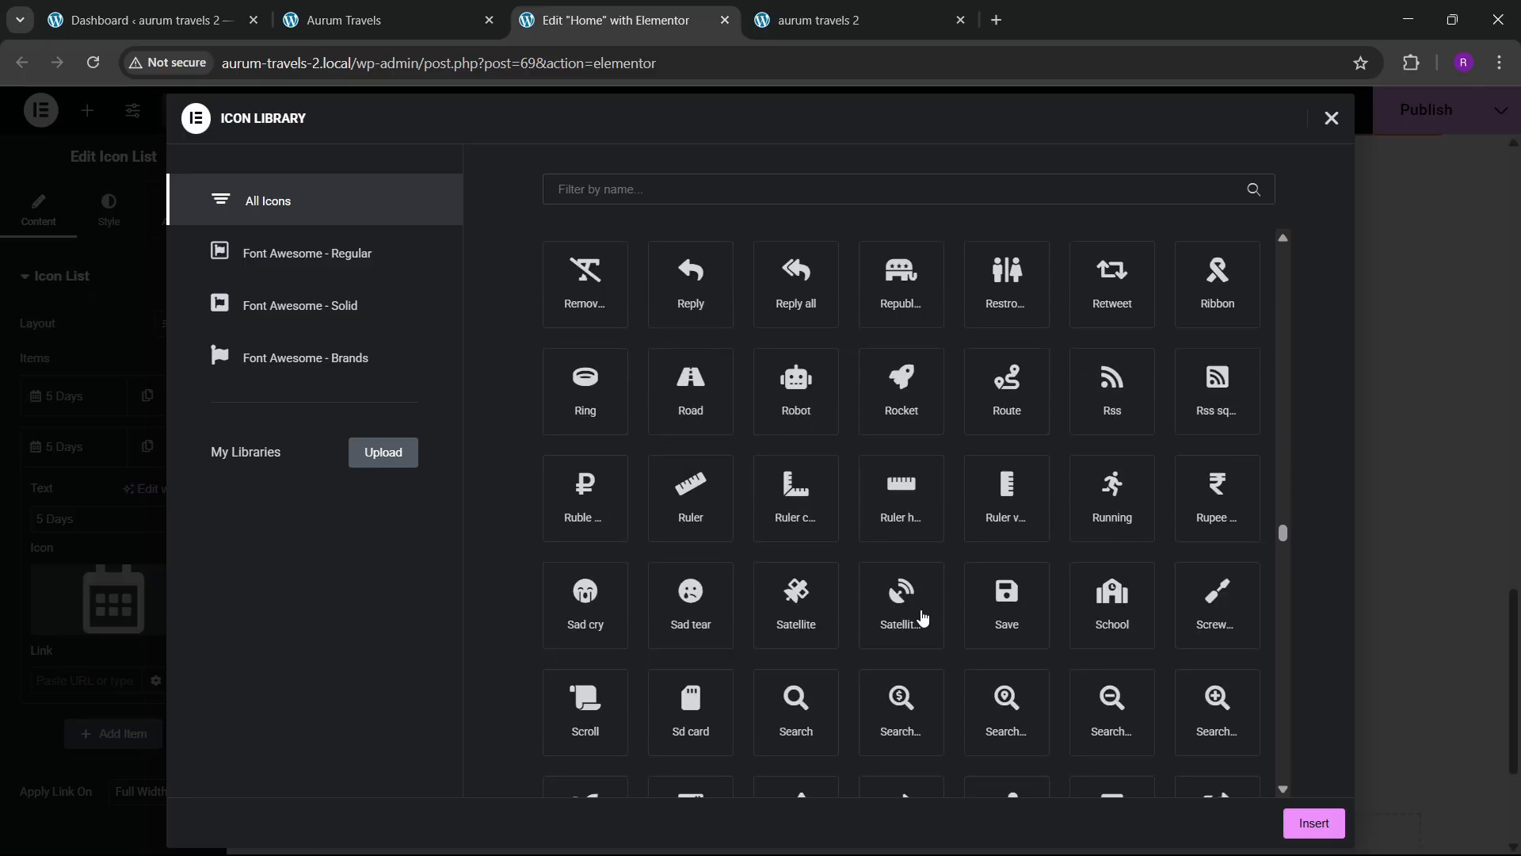
{"action": "scroll", "coordinate": [895, 622], "scroll_direction": "up", "scroll_amount": 3}
{"action": "left_click", "coordinate": [1032, 472]}
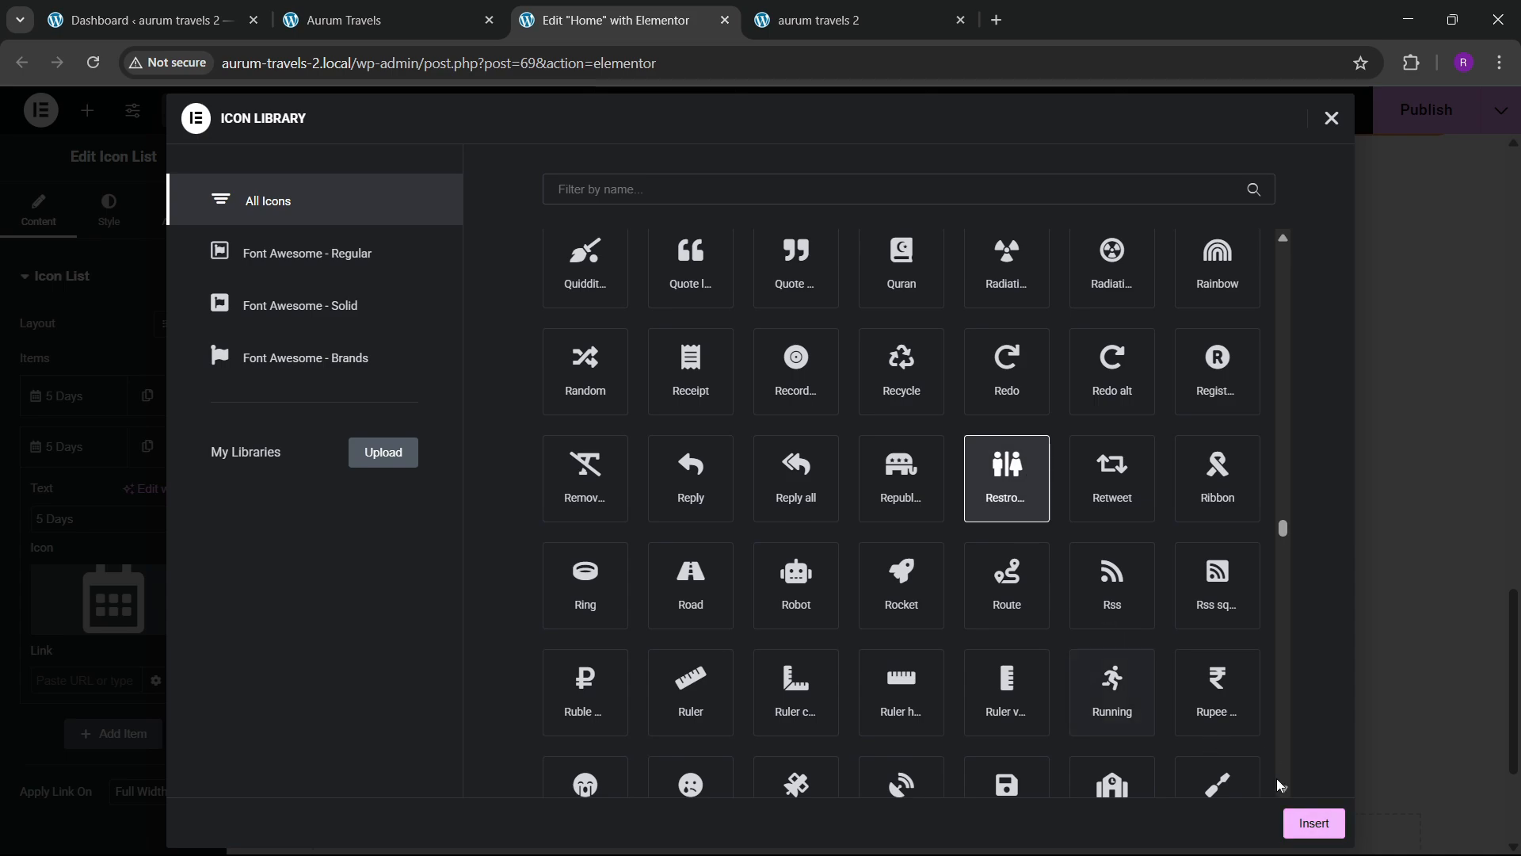
{"action": "left_click", "coordinate": [1314, 823]}
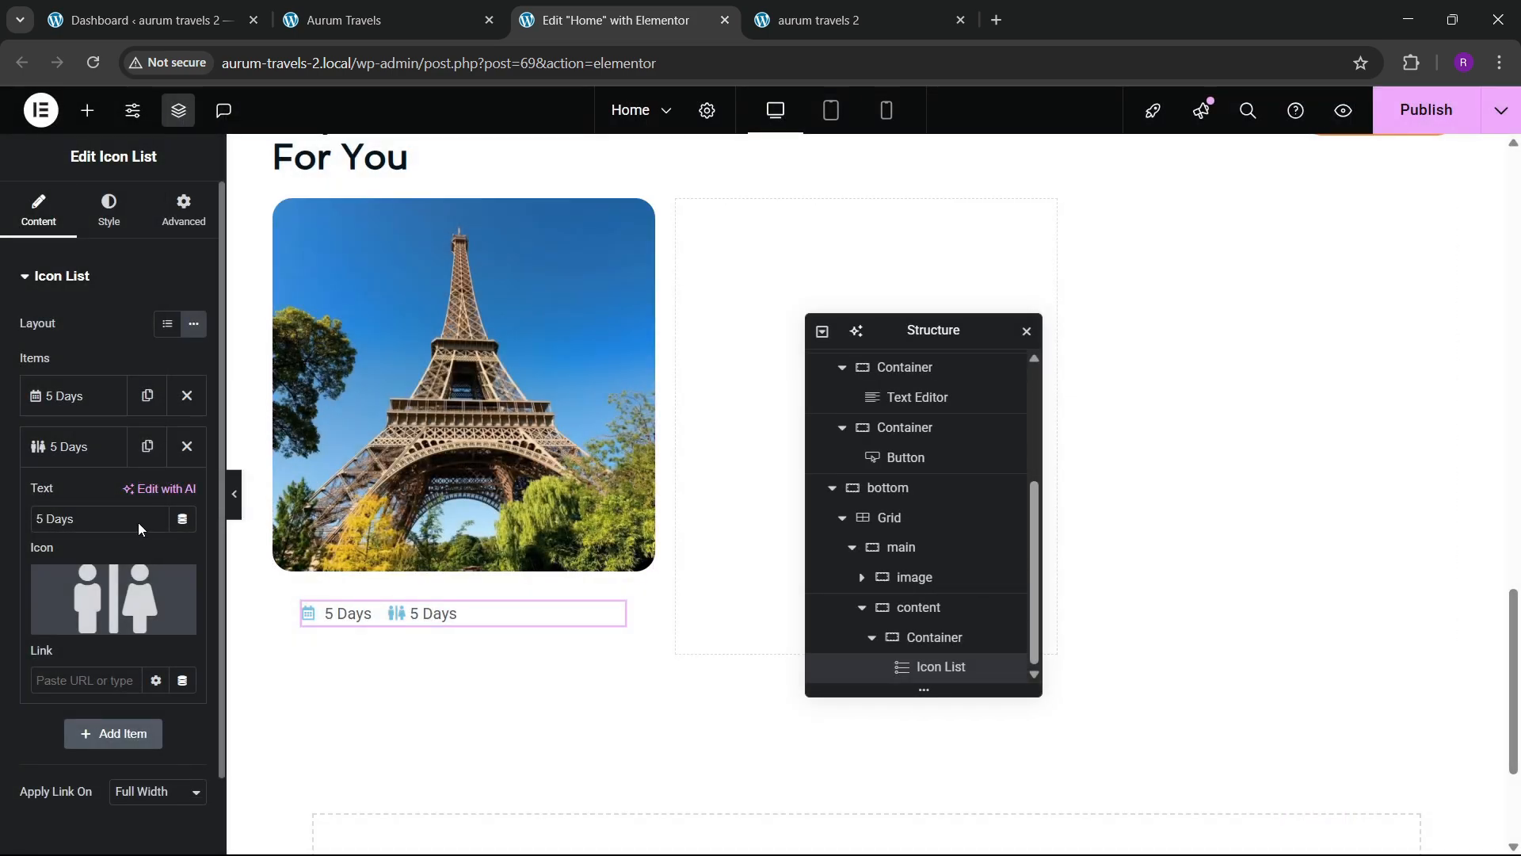
- Change the second item's text to '8'
{"action": "left_click_drag", "start_coordinate": [138, 521], "coordinate": [2, 527]}
{"action": "type", "text": "15"}
{"action": "left_click", "coordinate": [427, 22]}
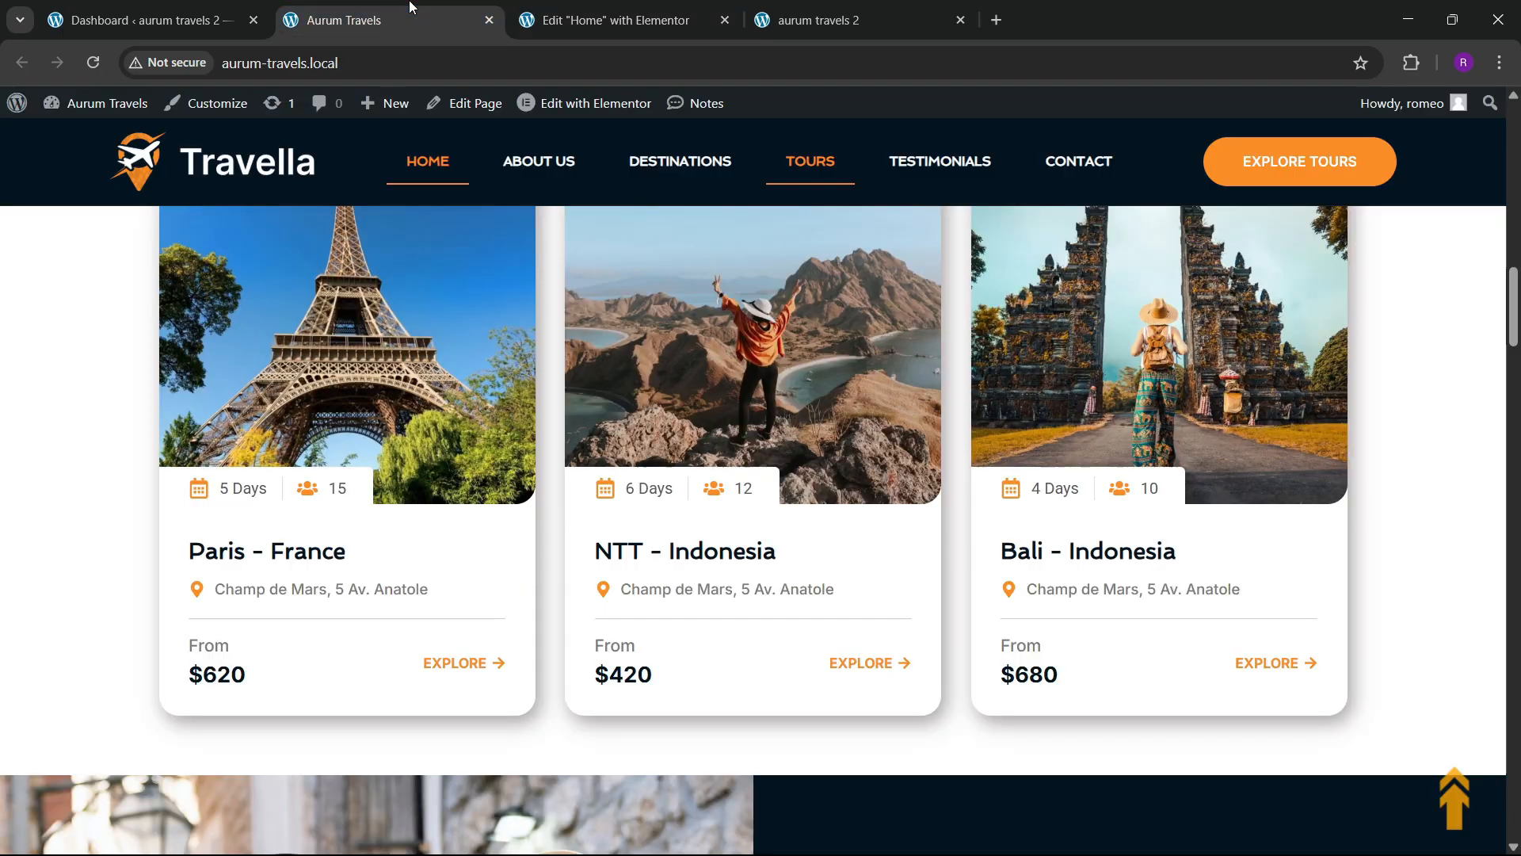
{"action": "left_click", "coordinate": [626, 18]}
{"action": "type", "text": "8"}
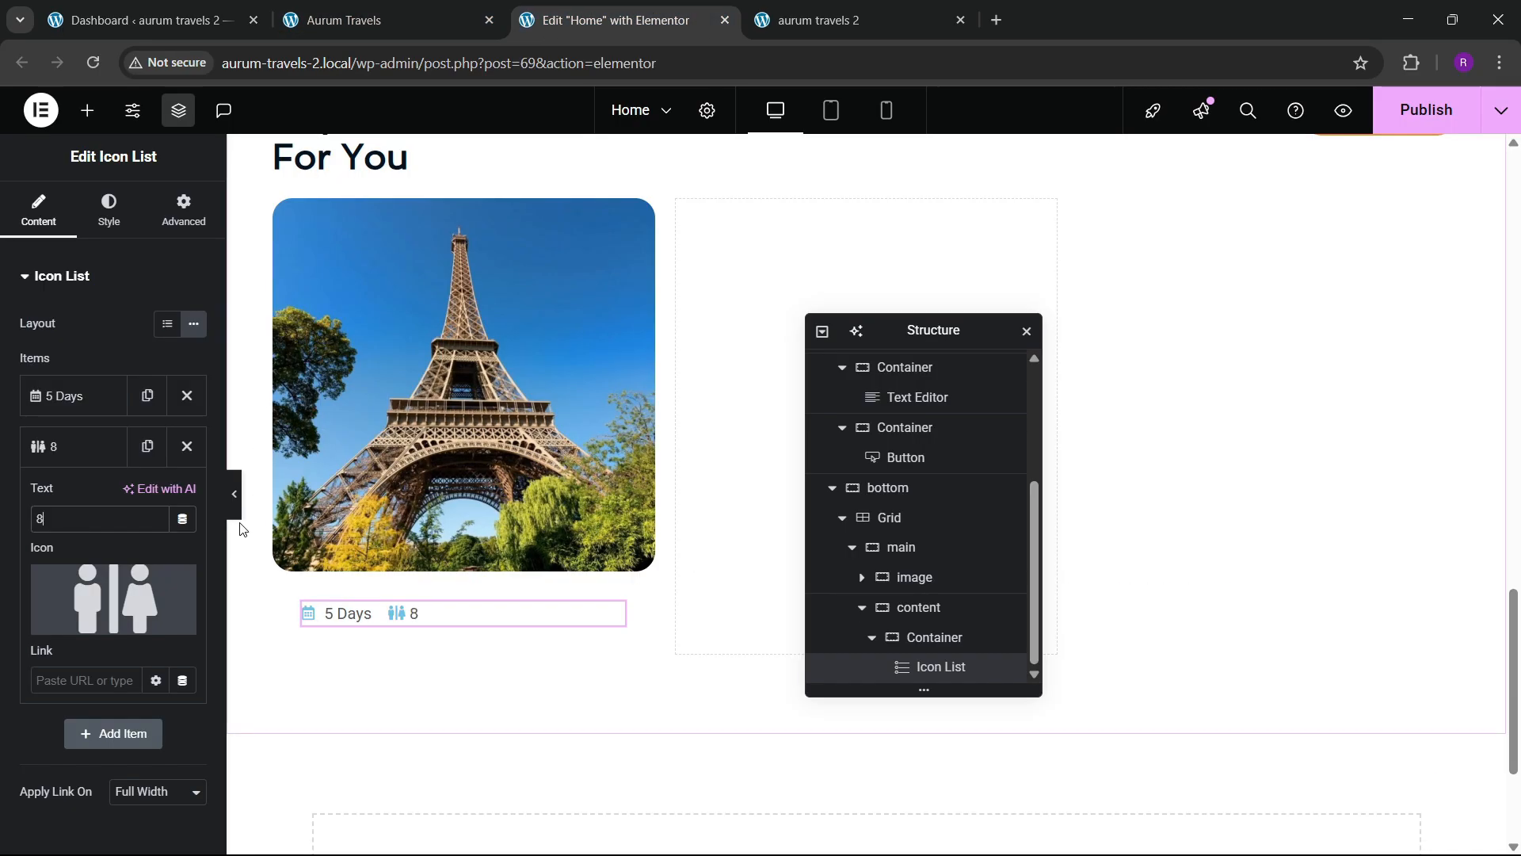
{"action": "left_click", "coordinate": [88, 445]}
- Turn on the icon list divider with 30 px space between items
{"action": "left_click", "coordinate": [109, 210]}
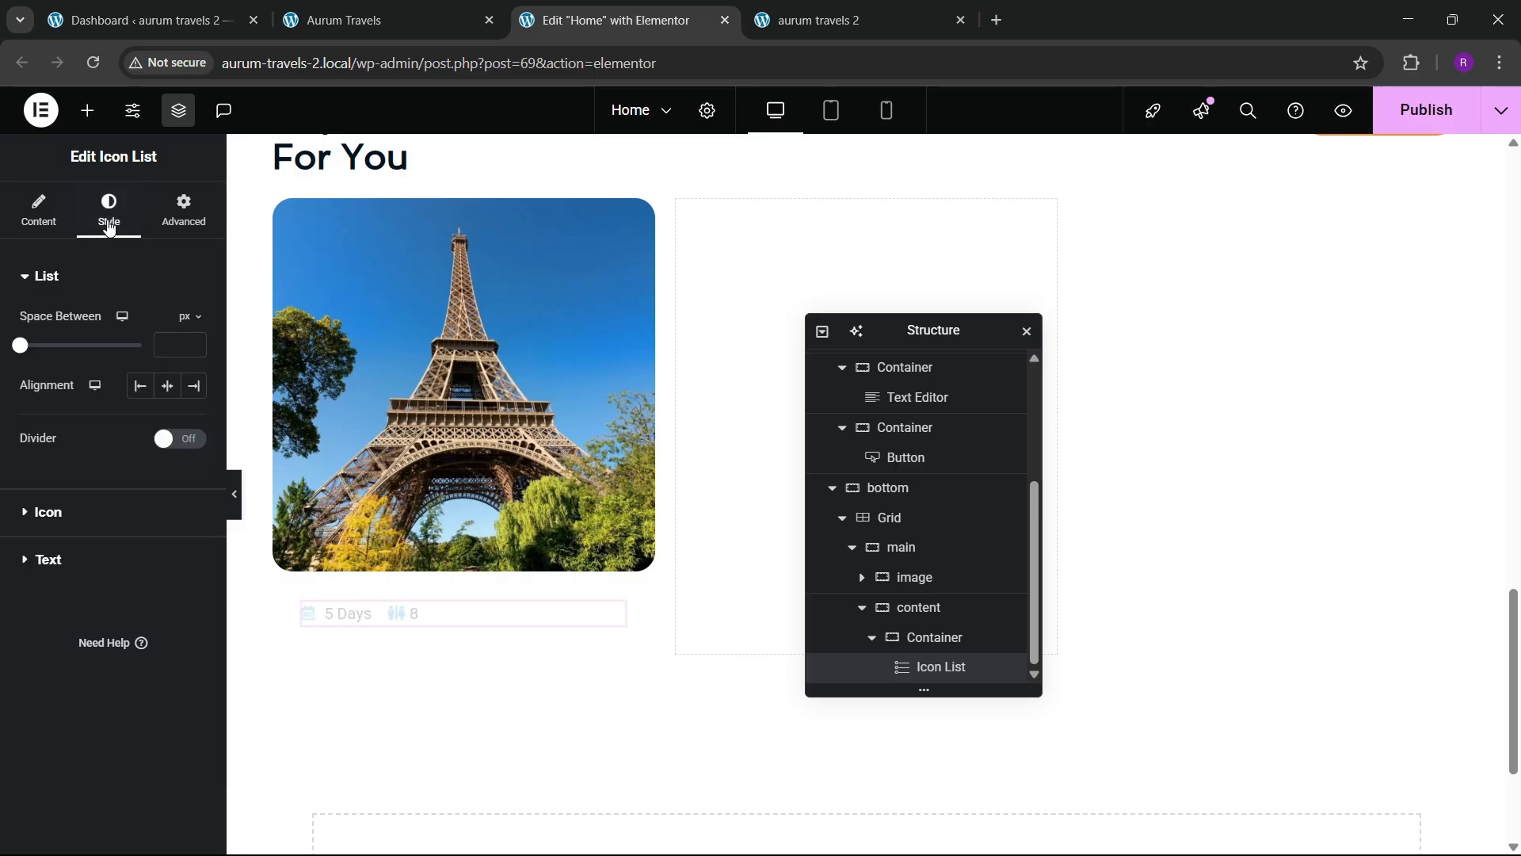
{"action": "left_click", "coordinate": [185, 446]}
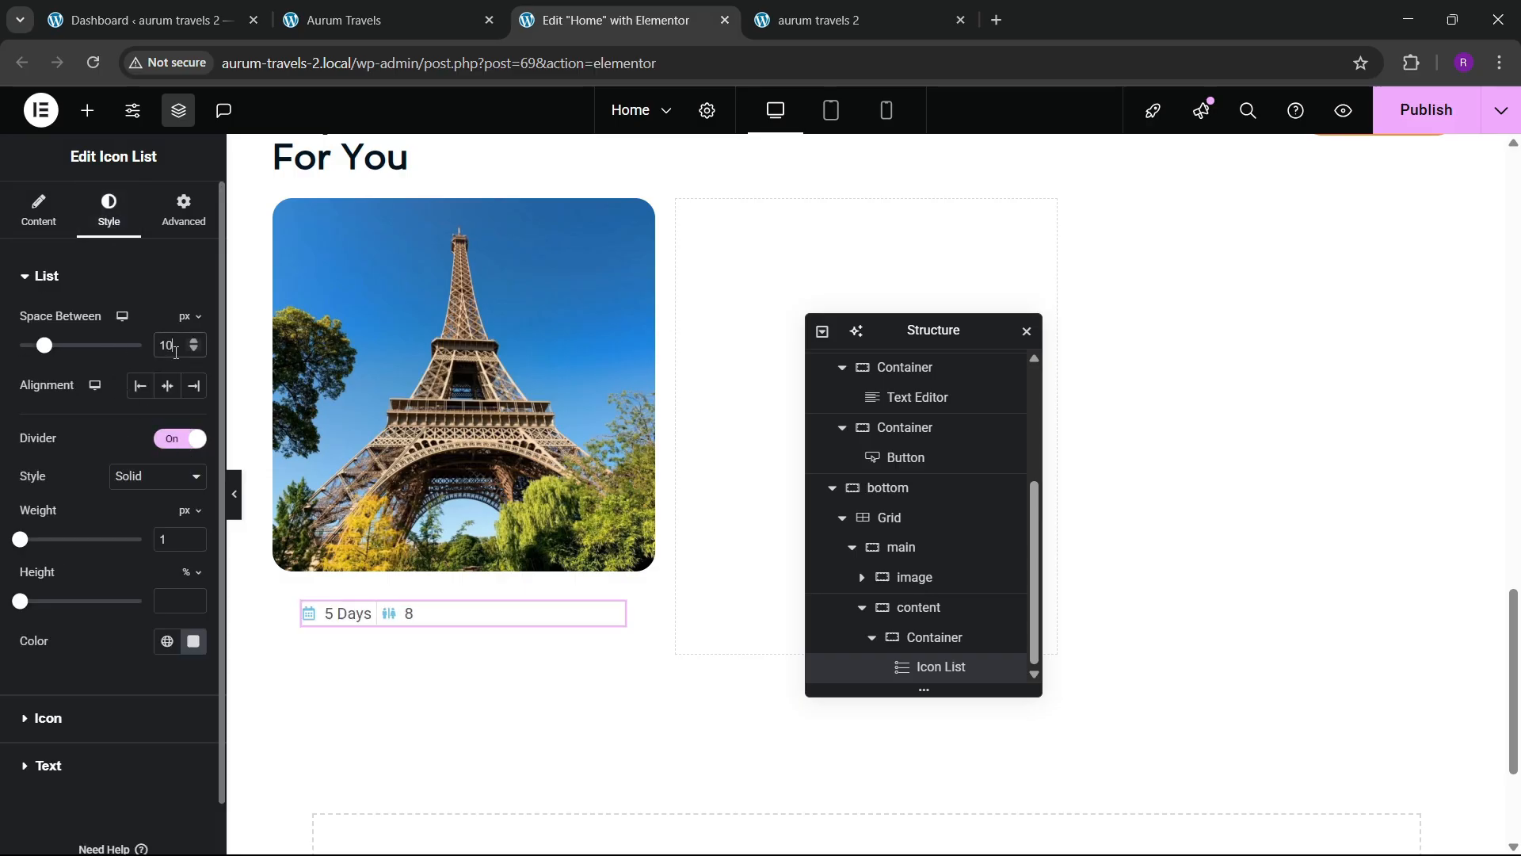
{"action": "type", "text": "40"}
{"action": "left_click", "coordinate": [388, 20]}
{"action": "left_click", "coordinate": [626, 20]}
{"action": "key", "text": "BackSpace"}
{"action": "key", "text": "BackSpace"}
{"action": "type", "text": "30"}
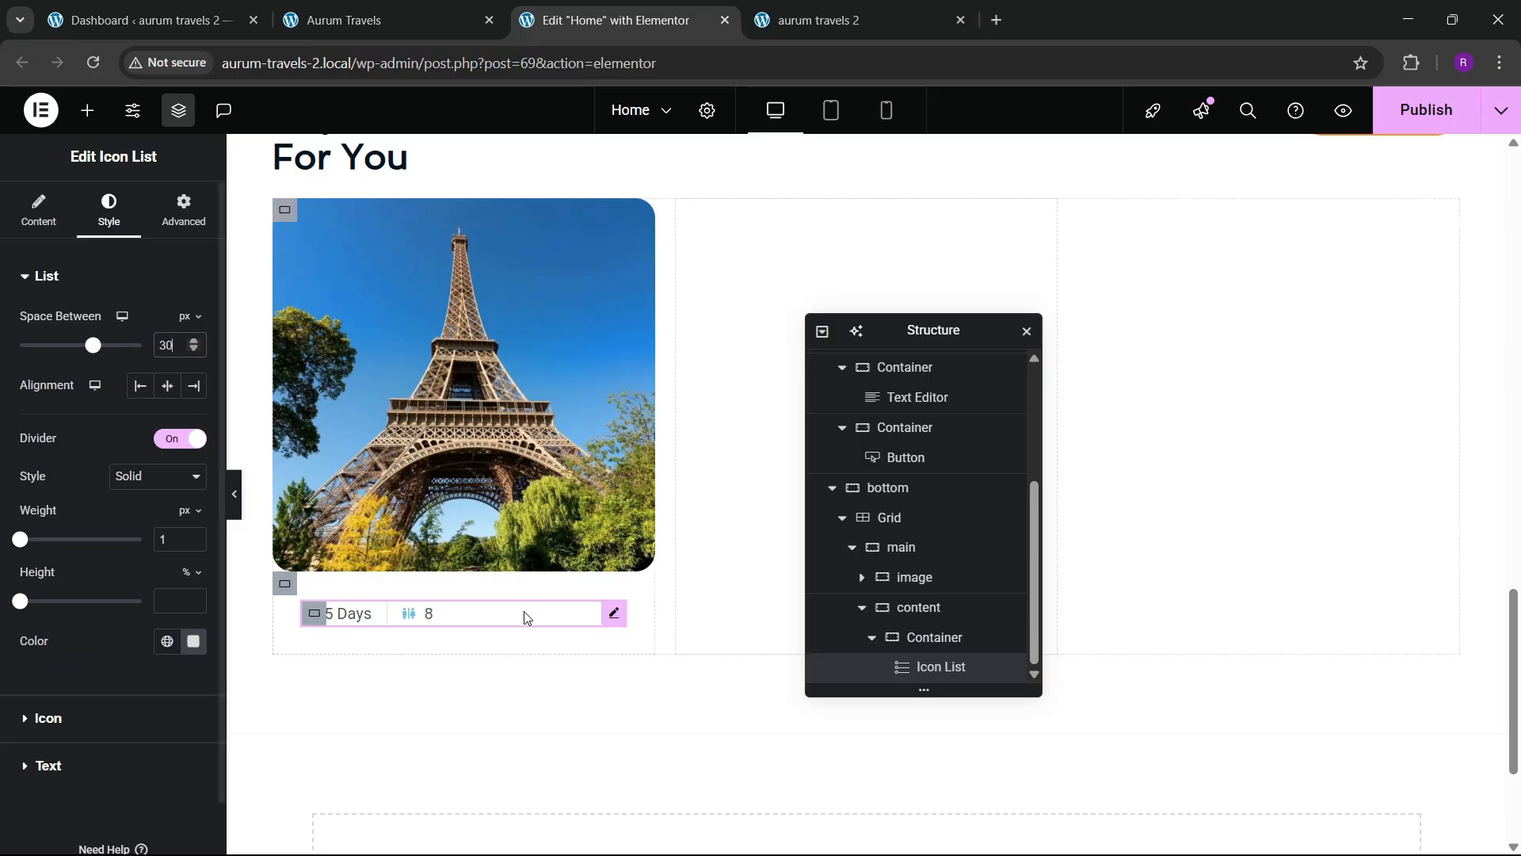
- Set the content container's padding to 0 top and 30 on right, bottom and left
{"action": "left_click", "coordinate": [943, 637]}
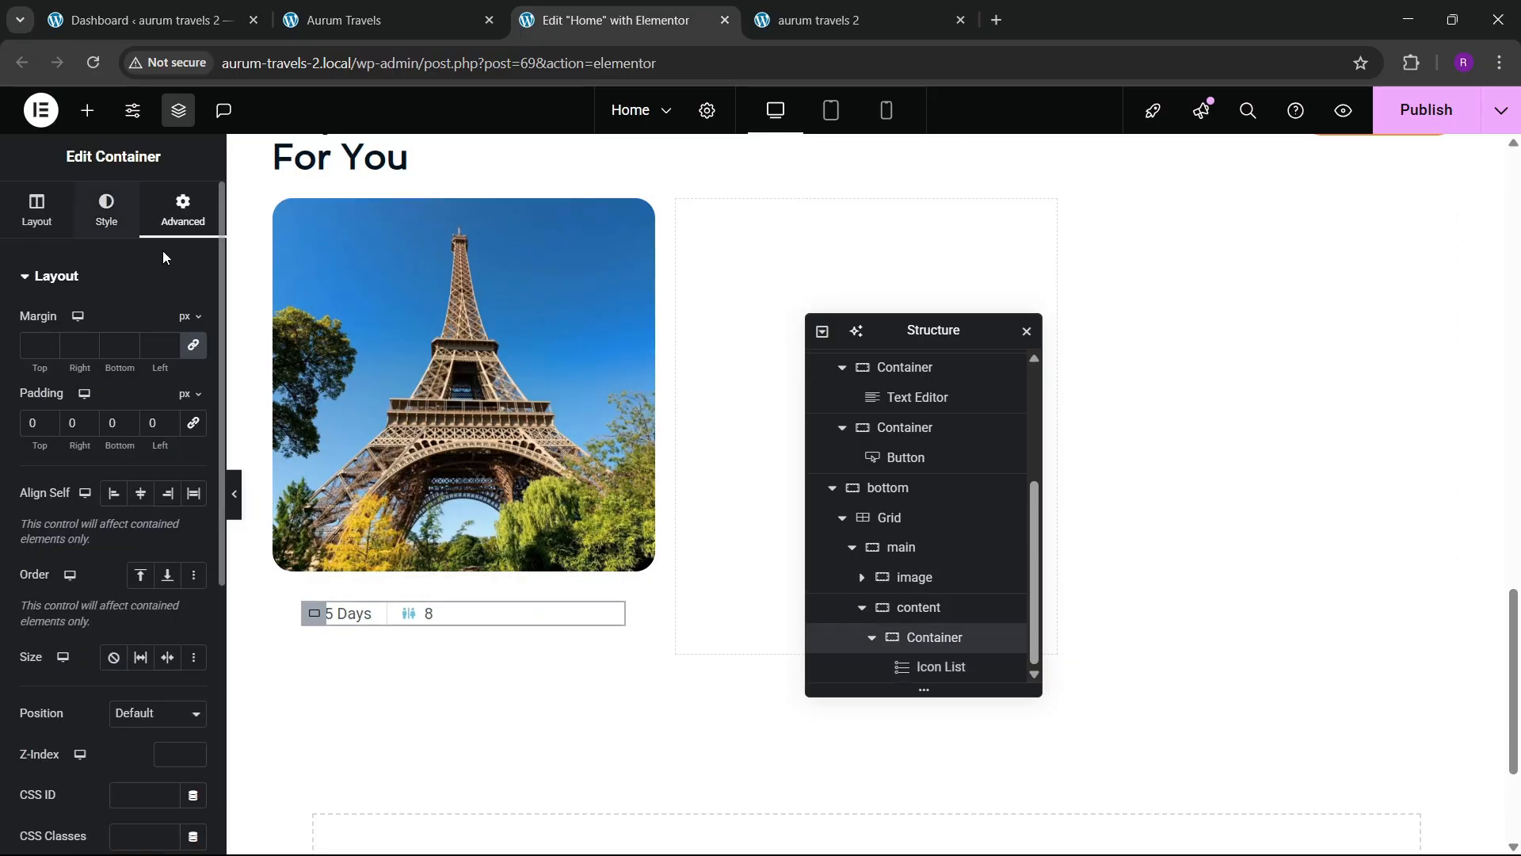
{"action": "left_click", "coordinate": [871, 639]}
{"action": "left_click", "coordinate": [896, 643]}
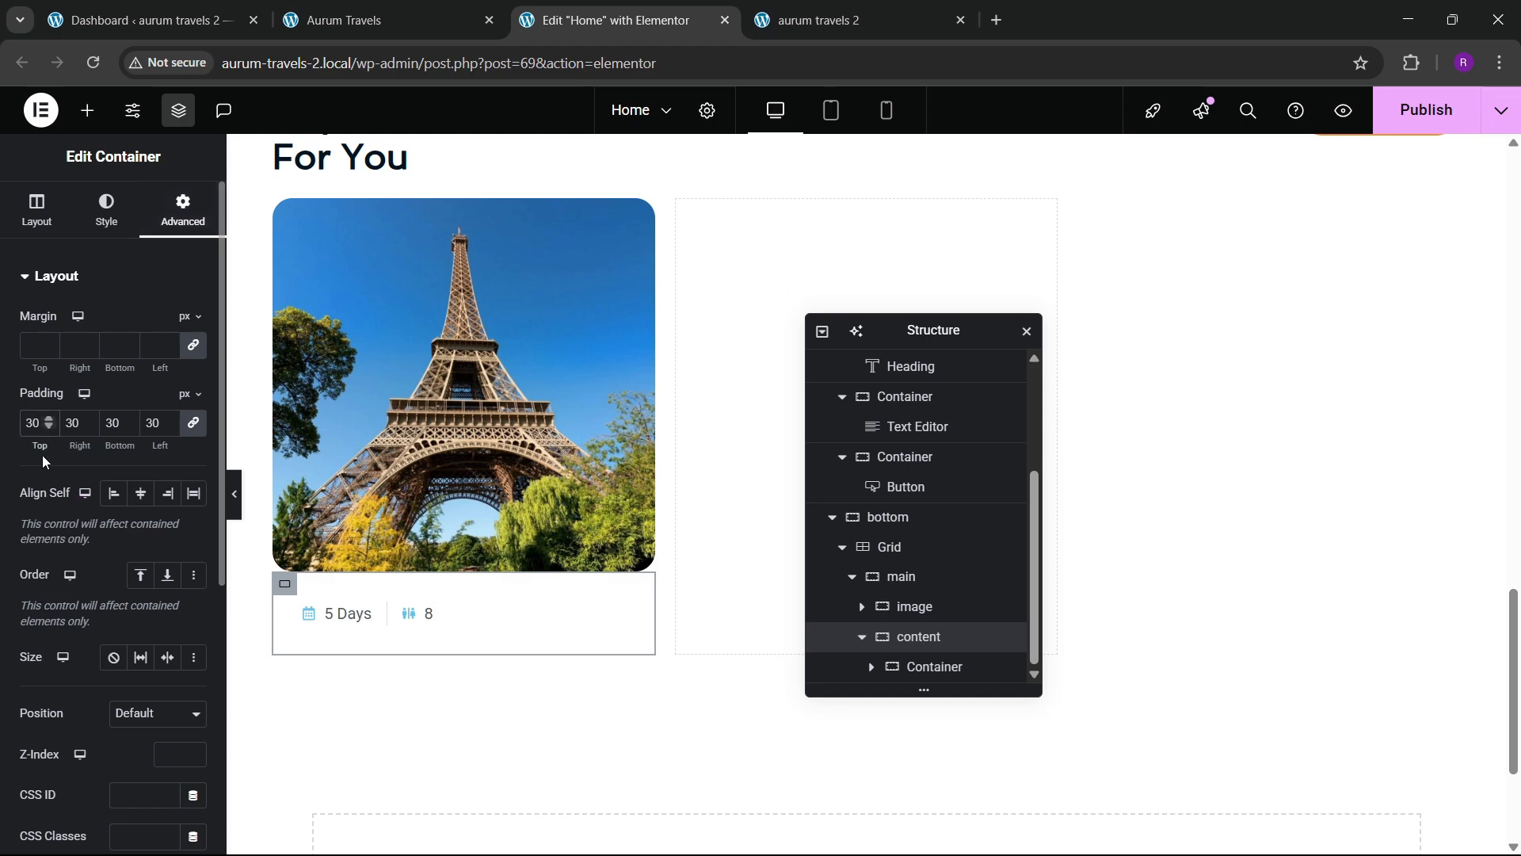
{"action": "key", "text": "BackSpace"}
{"action": "type", "text": "3"}
{"action": "key", "text": "BackSpace"}
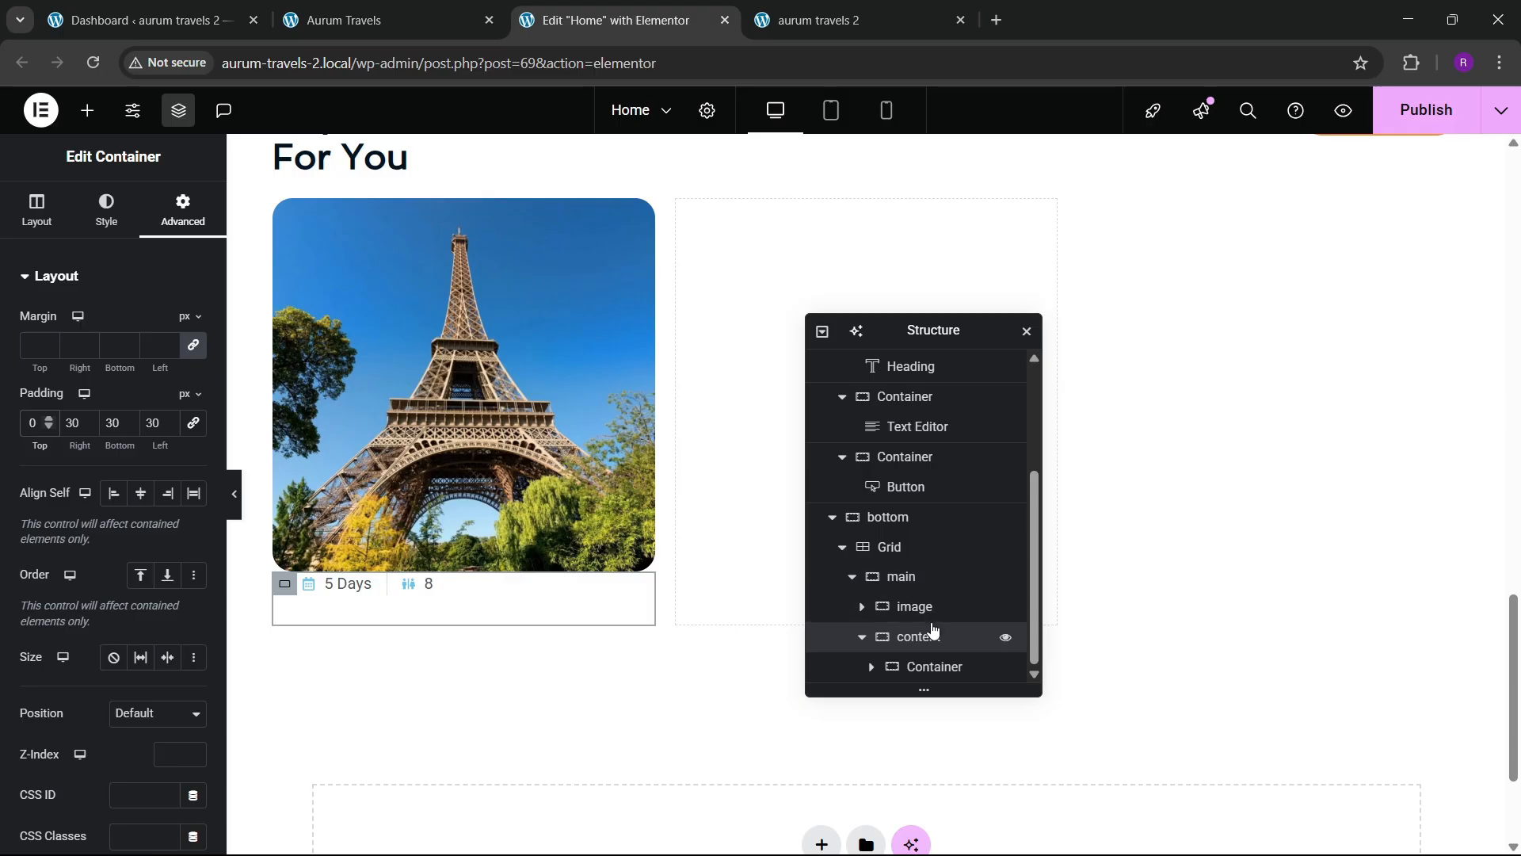
- Give the badge container a Classic background type
{"action": "left_click", "coordinate": [928, 668]}
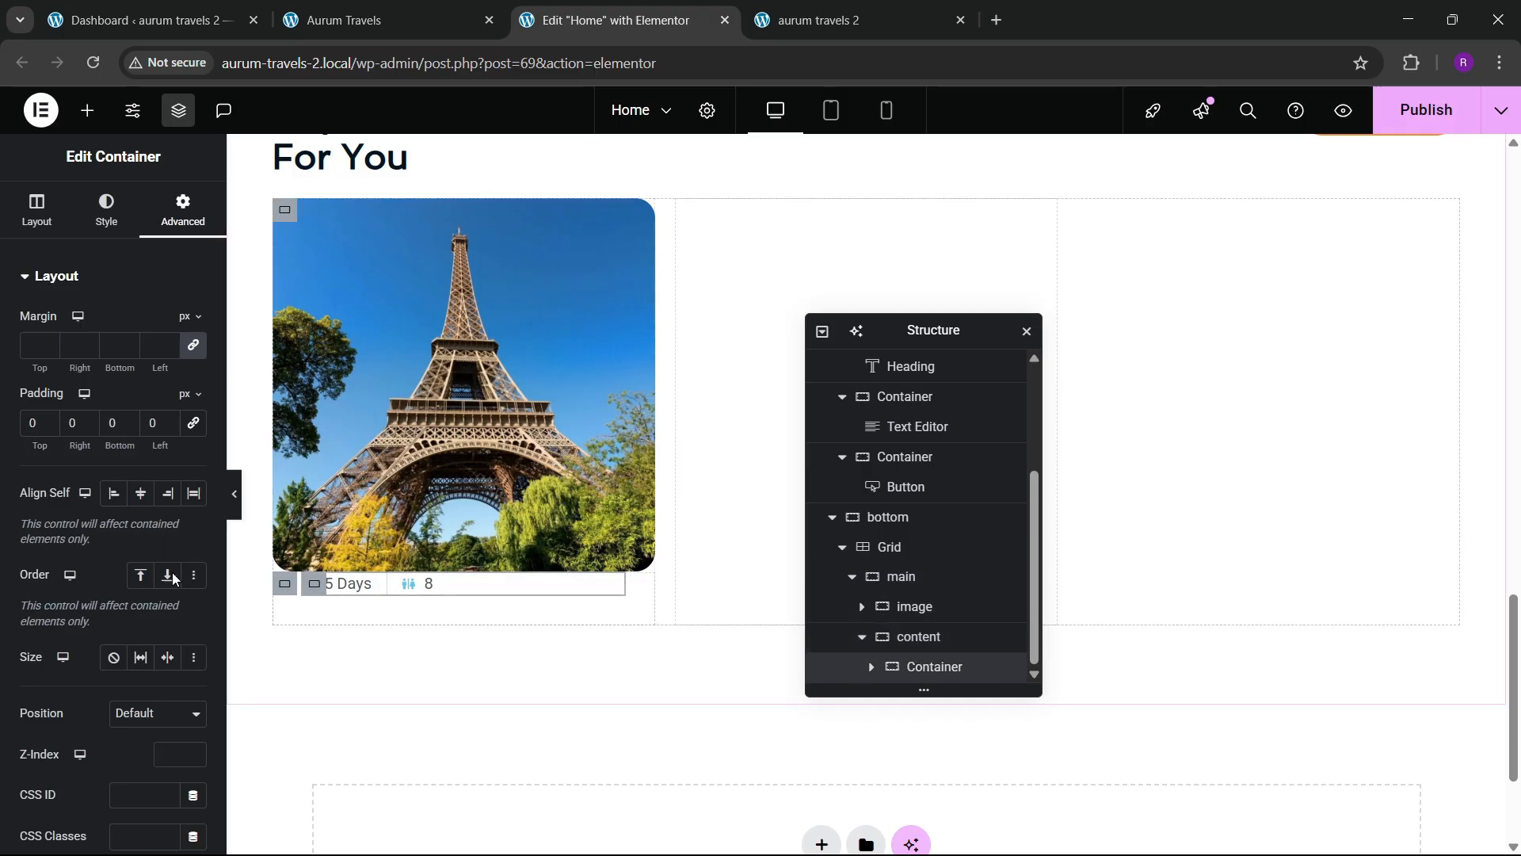
{"action": "left_click", "coordinate": [106, 210]}
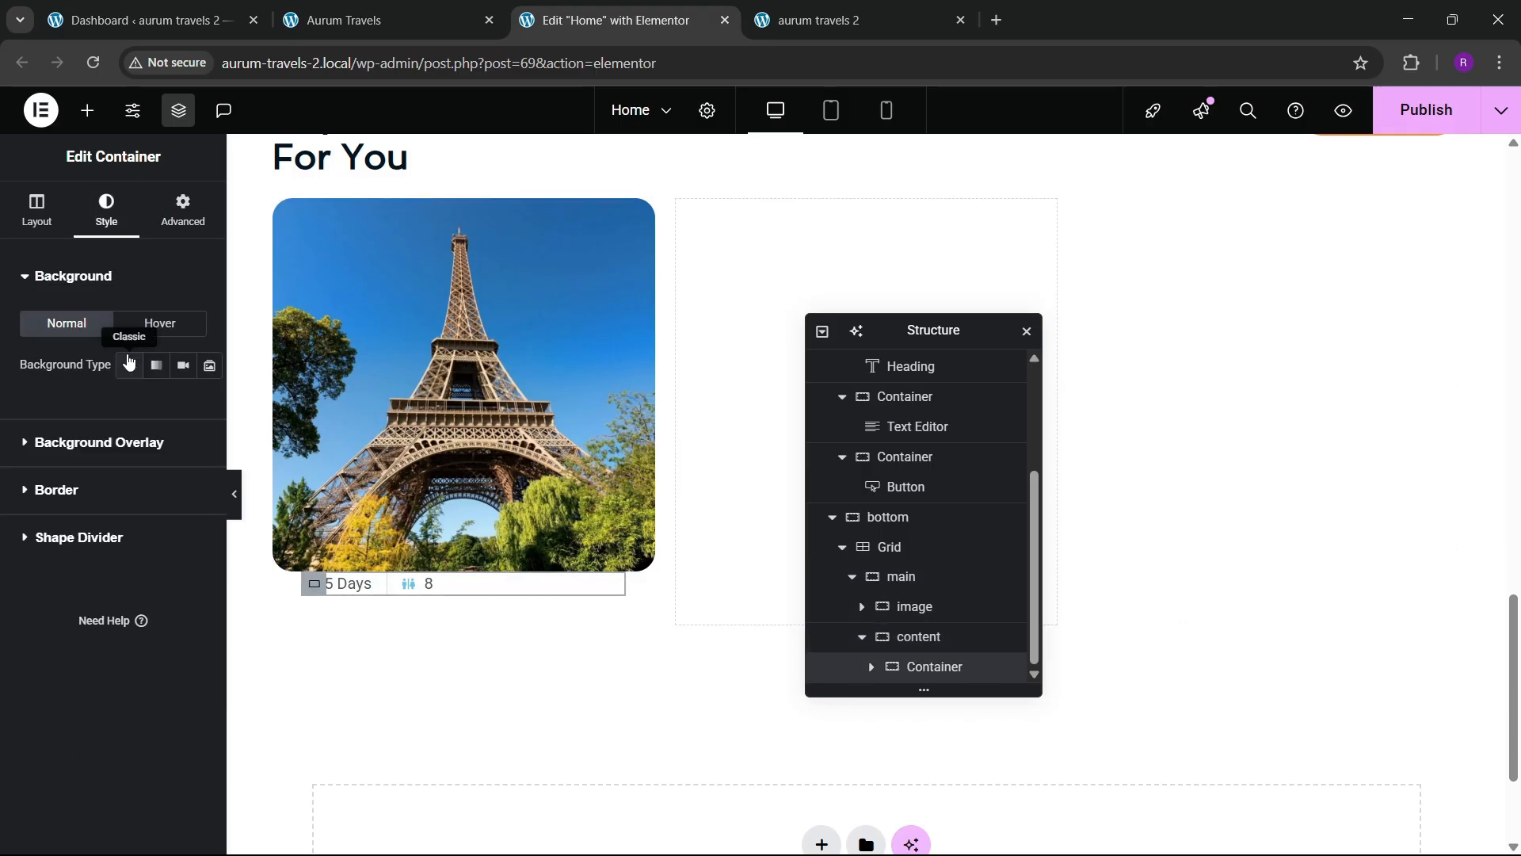
{"action": "left_click", "coordinate": [131, 365]}
{"action": "left_click", "coordinate": [196, 406]}
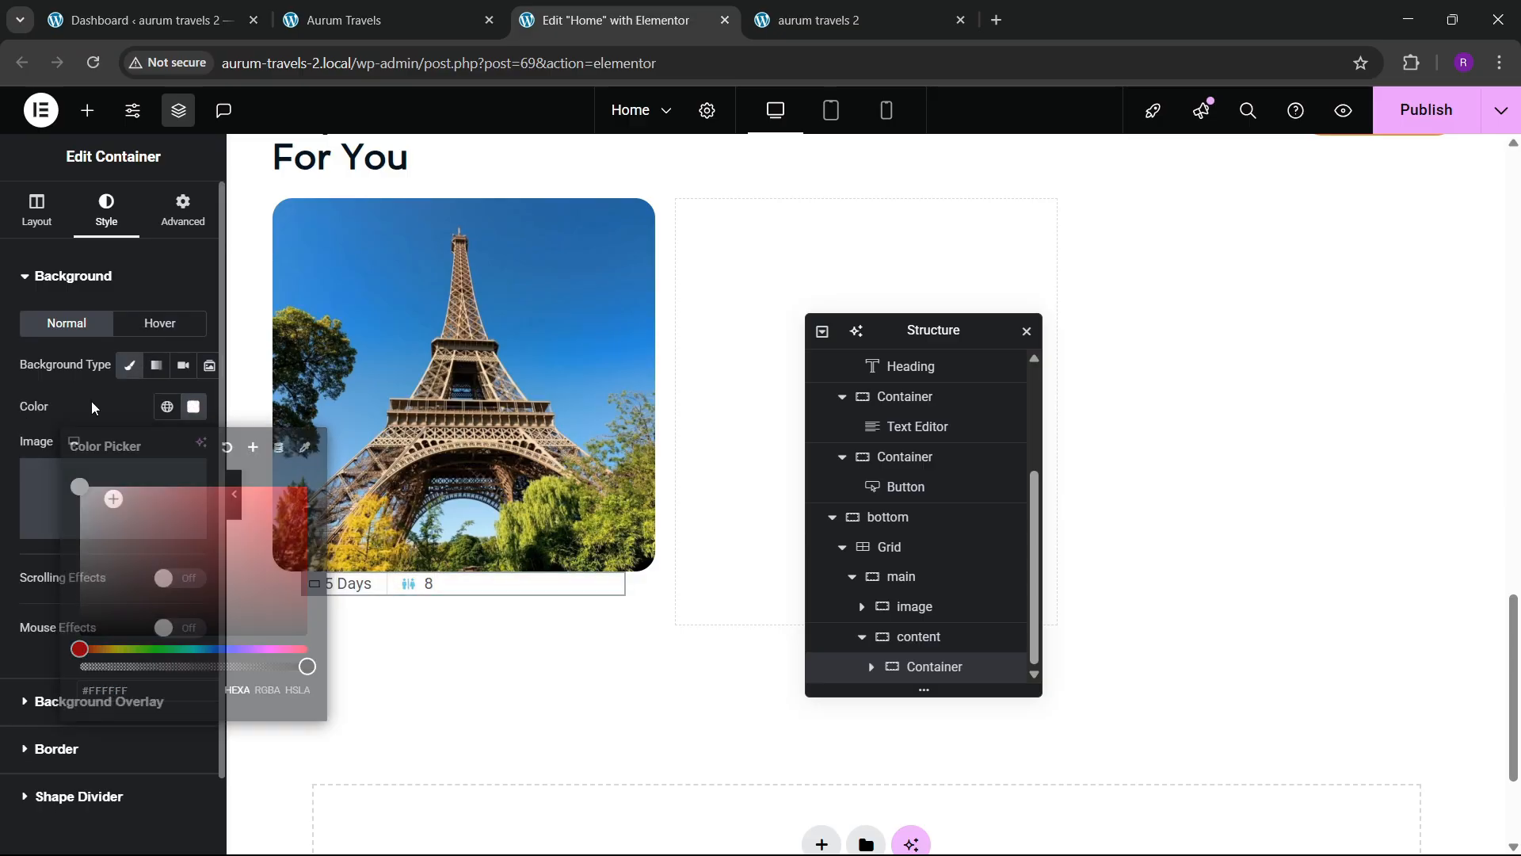
{"action": "left_click", "coordinate": [356, 20]}
{"action": "left_click", "coordinate": [610, 20]}
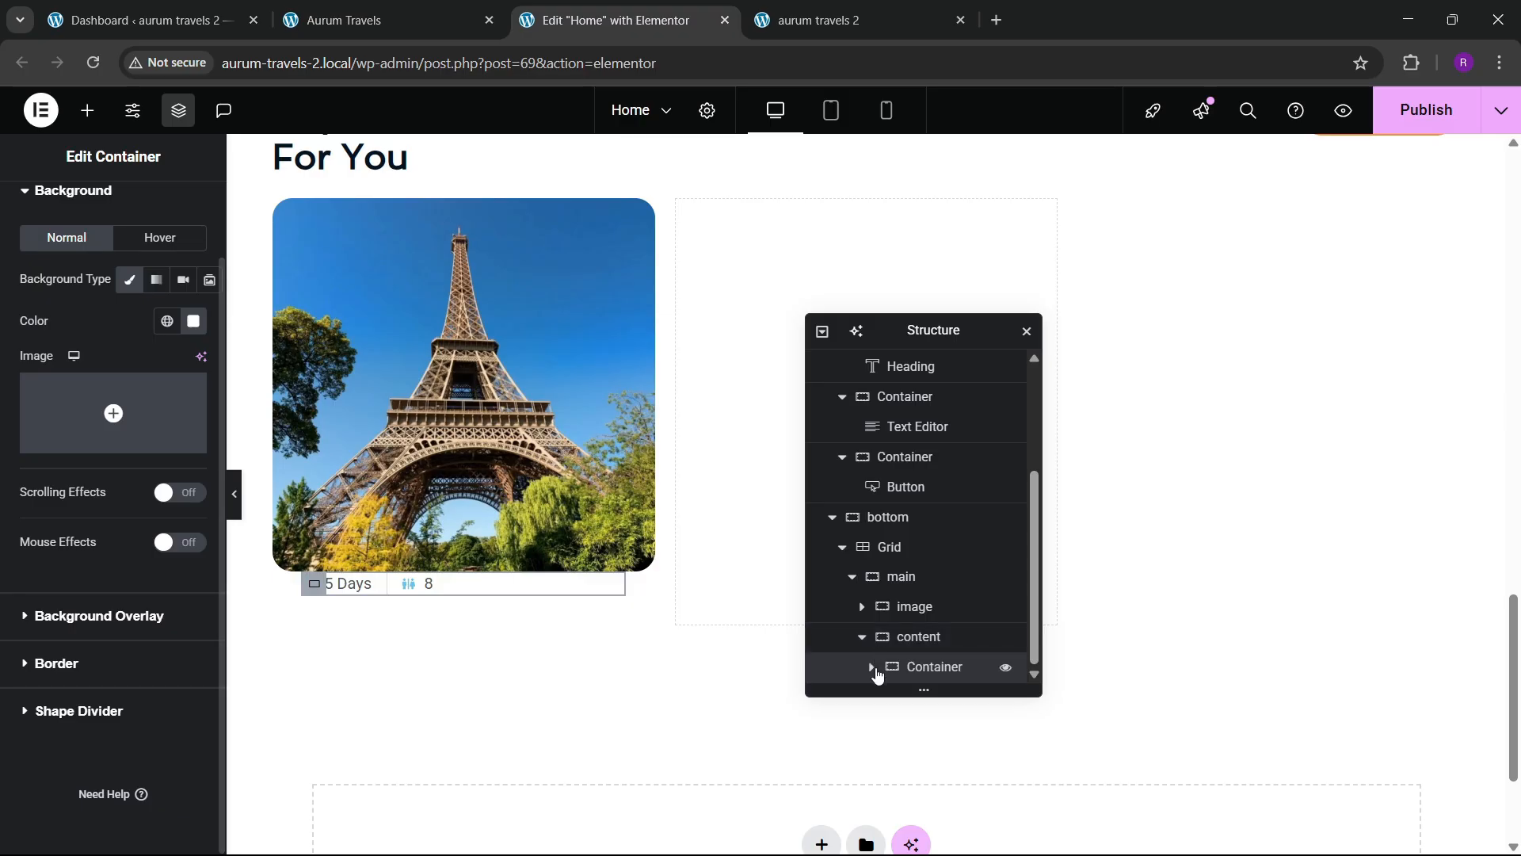
- Set the badge container's top and bottom padding to 10 px
{"action": "scroll", "coordinate": [170, 269], "scroll_direction": "up", "scroll_amount": 2}
{"action": "left_click", "coordinate": [180, 207]}
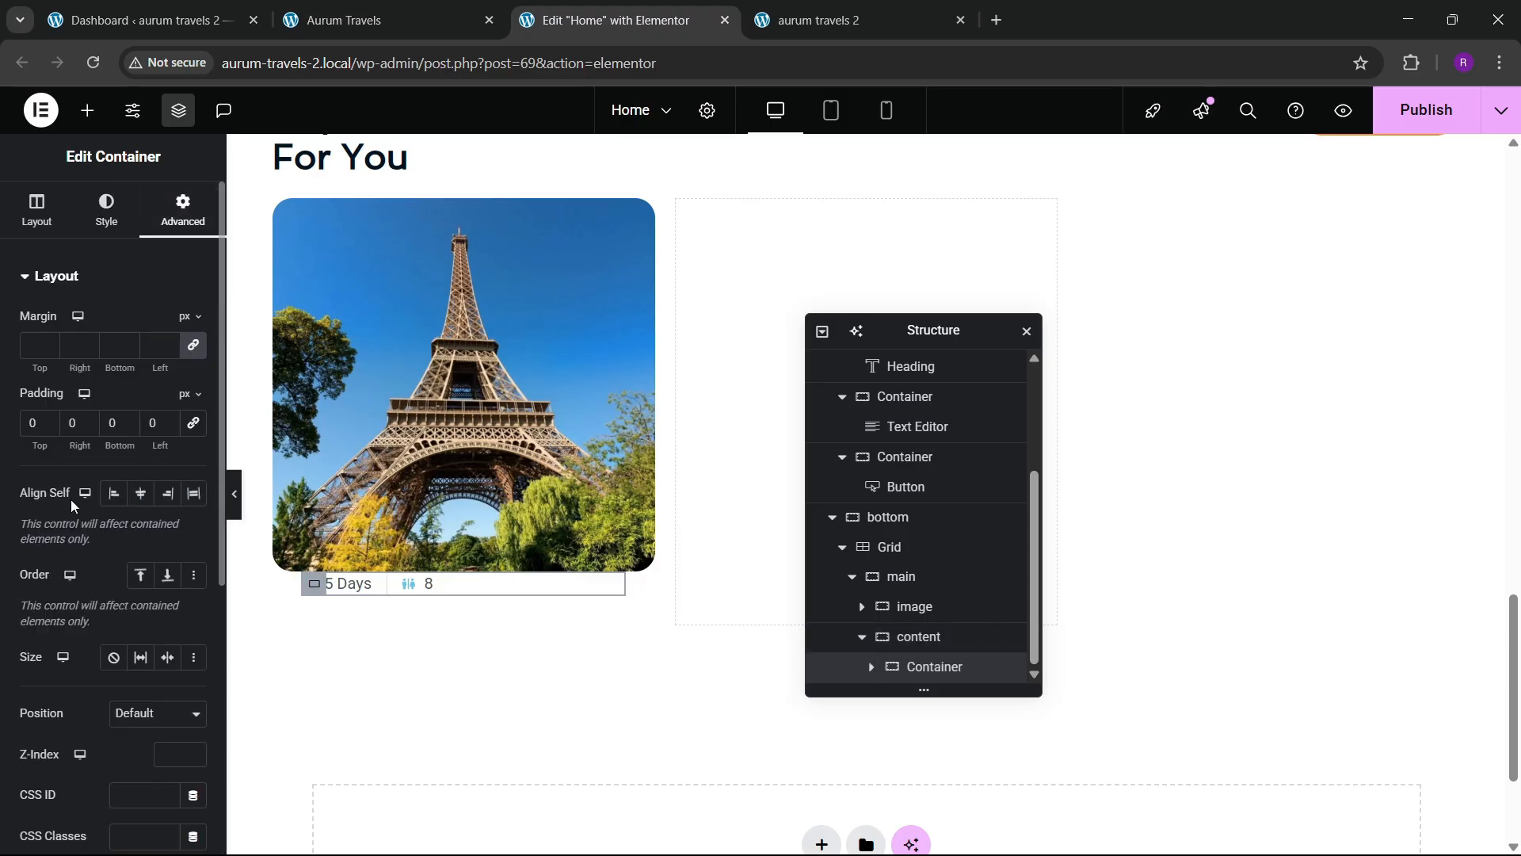
{"action": "left_click_drag", "start_coordinate": [42, 446], "coordinate": [68, 446]}
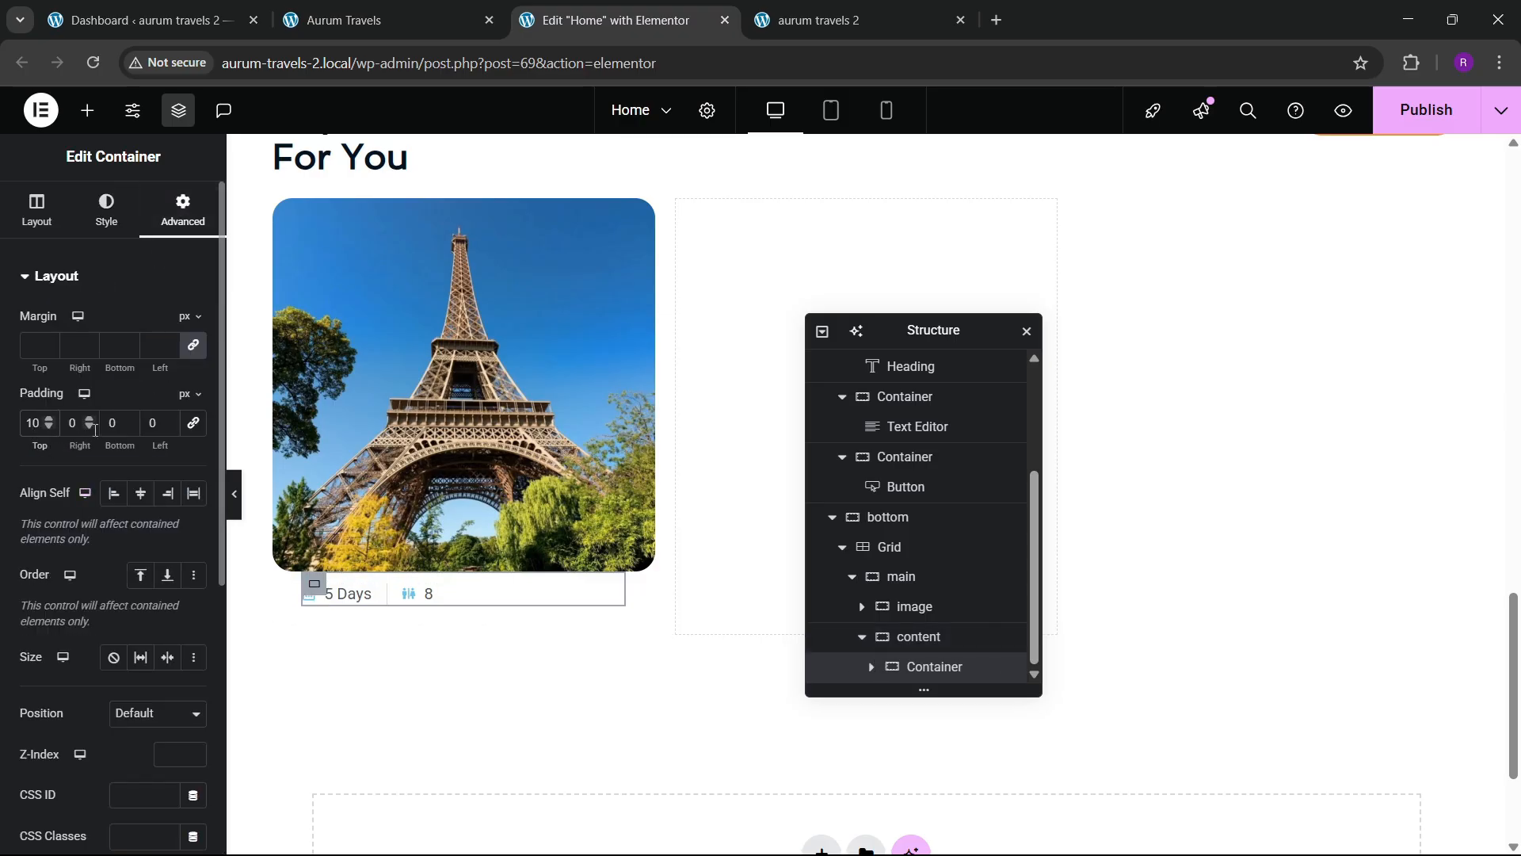
{"action": "key", "text": "Tab"}
{"action": "key", "text": "Tab"}
{"action": "type", "text": "10"}
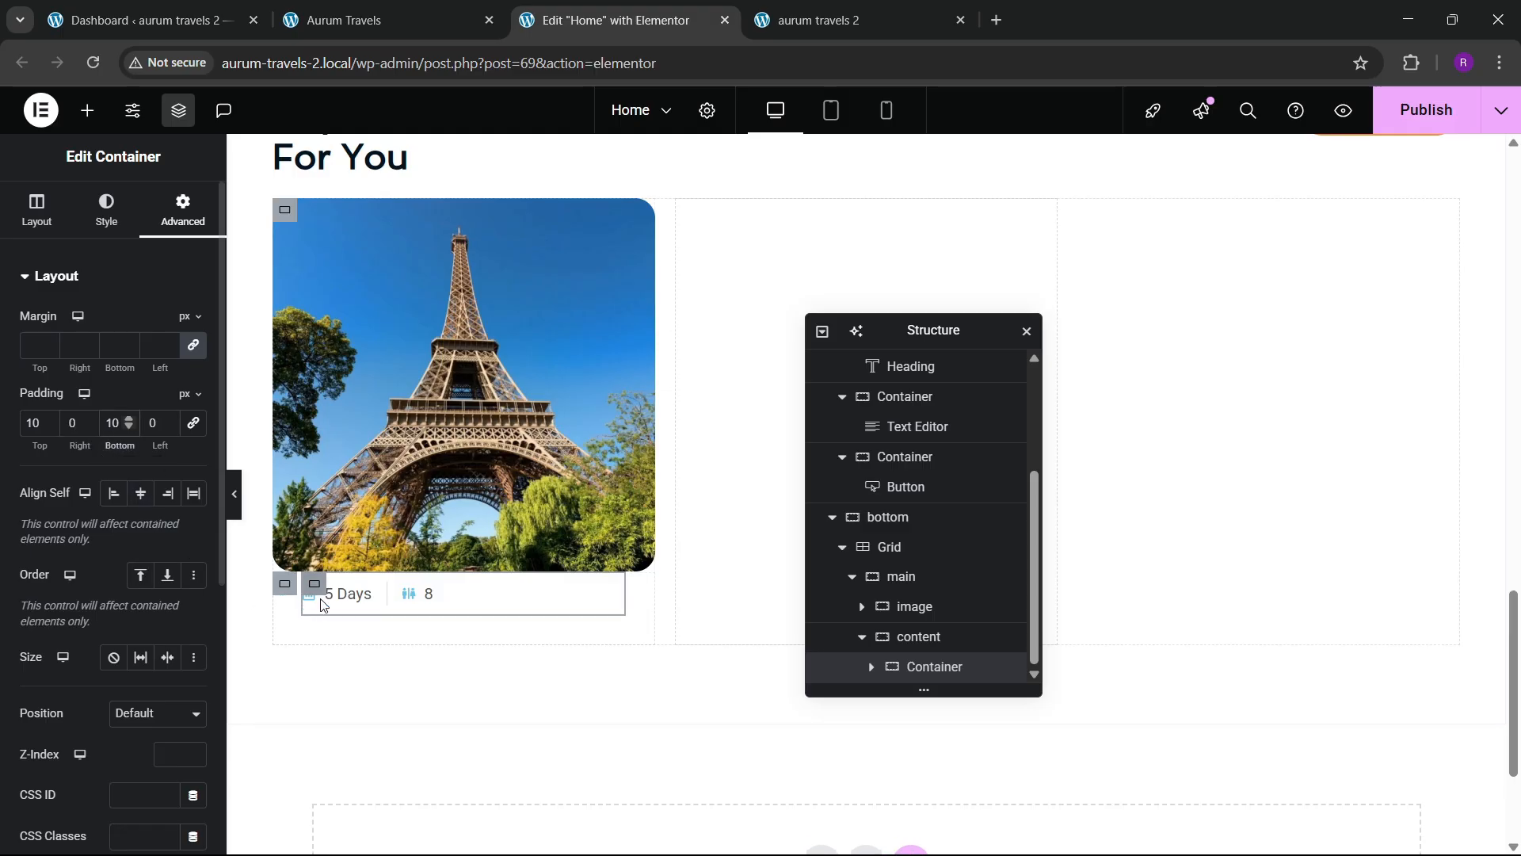
{"action": "left_click", "coordinate": [127, 222]}
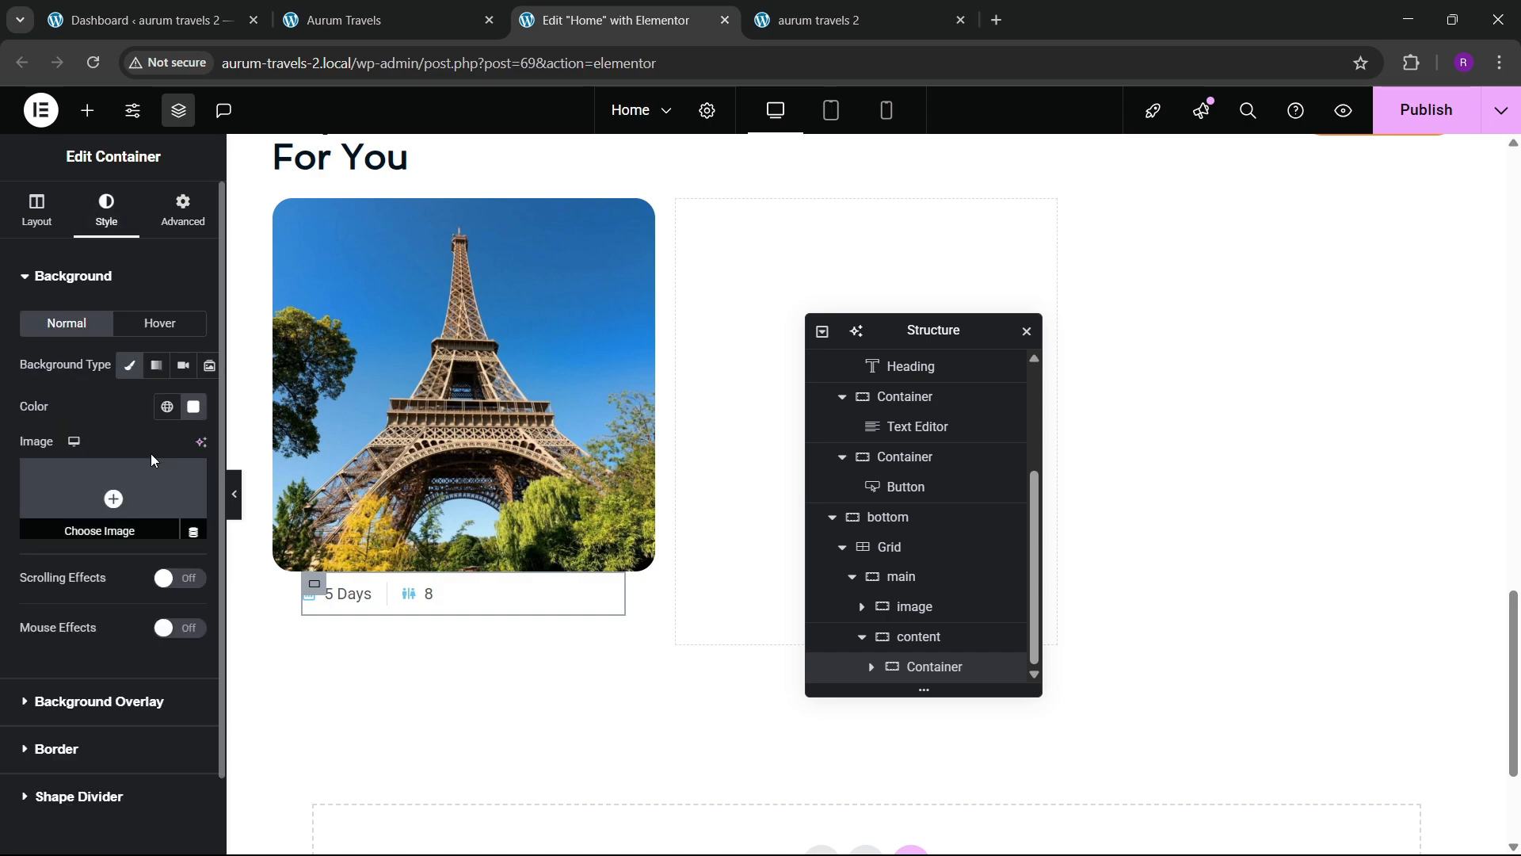
{"action": "left_click", "coordinate": [872, 667]}
- Colour the badge icons with the global orange and enlarge them to 20 px
{"action": "left_click", "coordinate": [950, 664]}
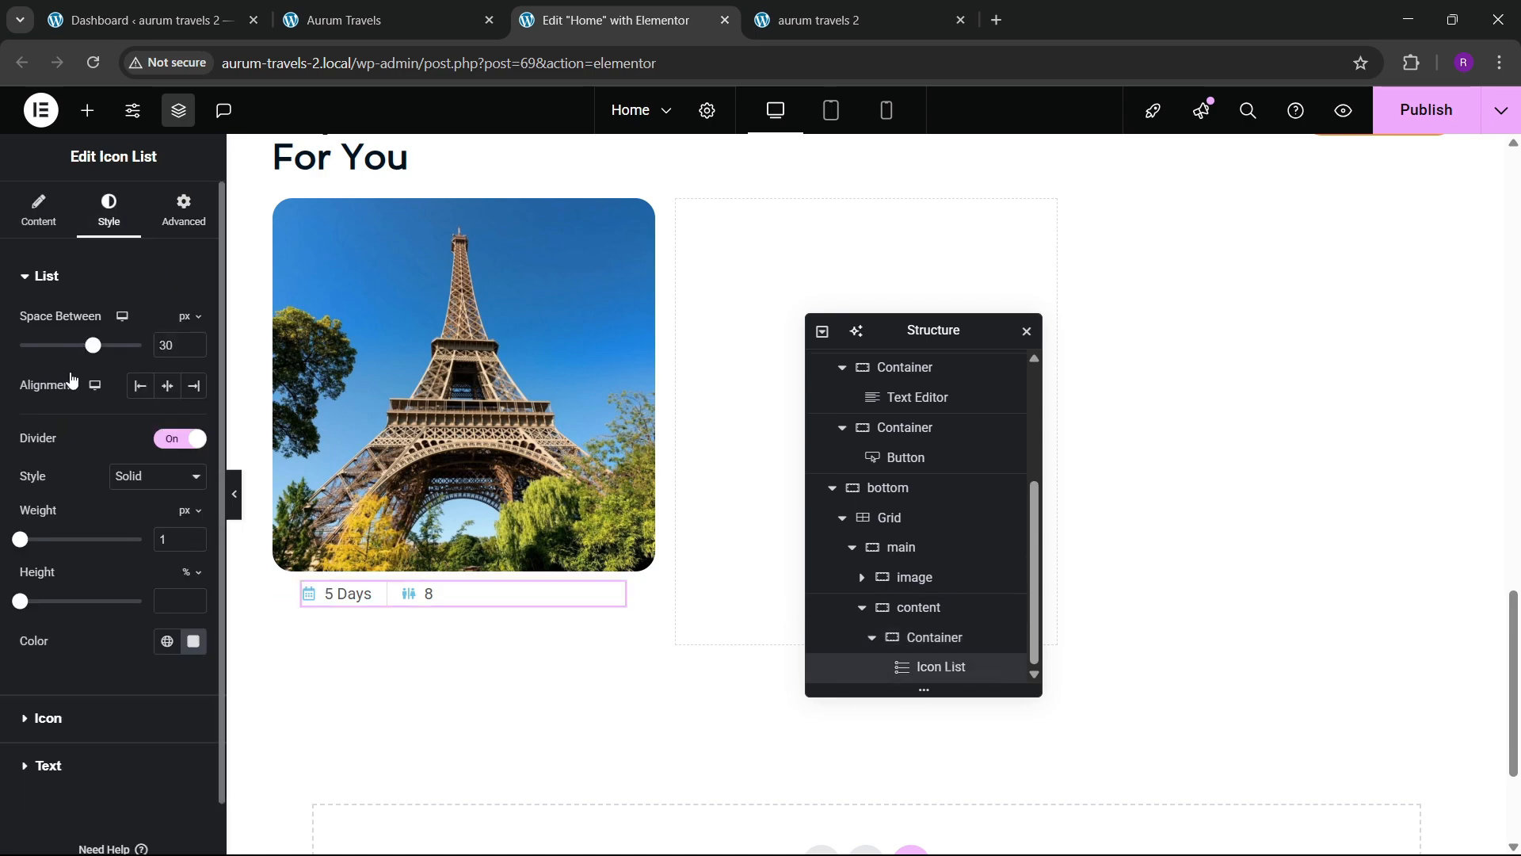
{"action": "left_click", "coordinate": [70, 717]}
{"action": "left_click", "coordinate": [166, 412]}
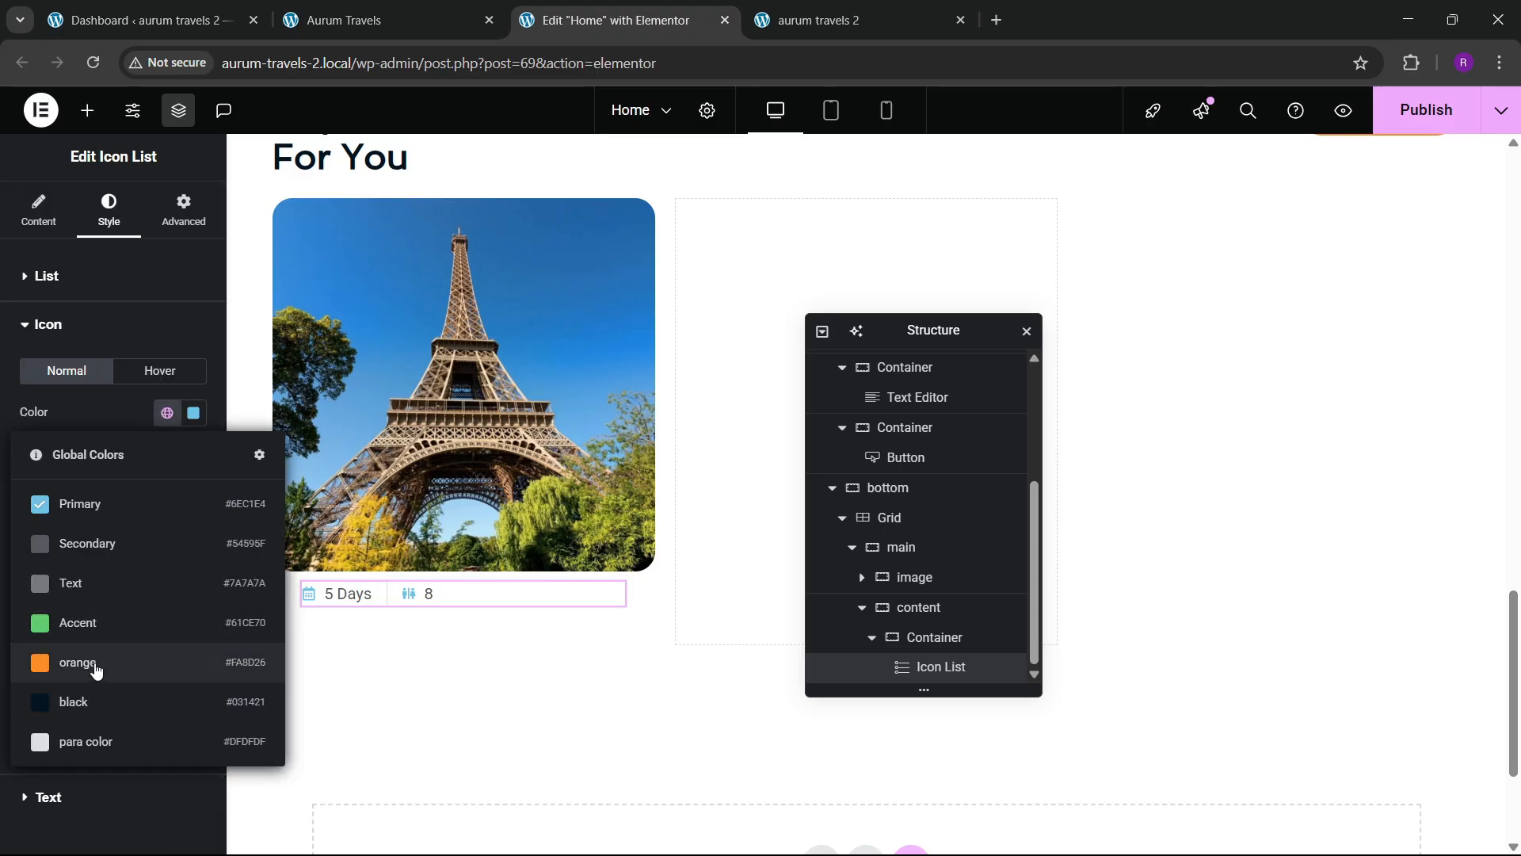
{"action": "left_click", "coordinate": [95, 669]}
{"action": "left_click", "coordinate": [193, 486]}
{"action": "left_click", "coordinate": [194, 486]}
{"action": "left_click", "coordinate": [193, 487]}
{"action": "left_click", "coordinate": [193, 487]}
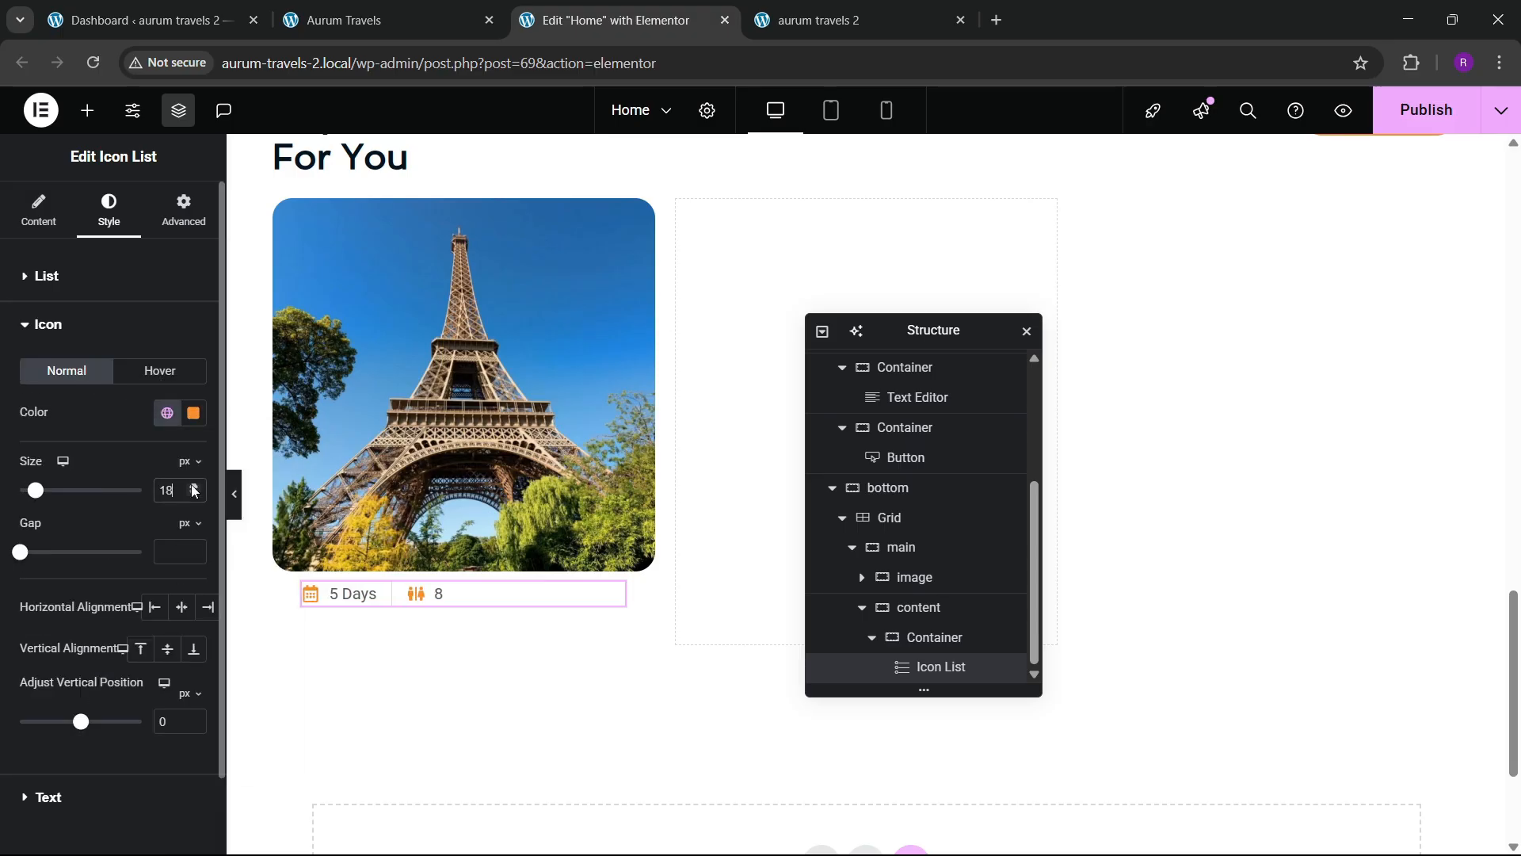
{"action": "left_click", "coordinate": [193, 486]}
{"action": "left_click", "coordinate": [193, 486]}
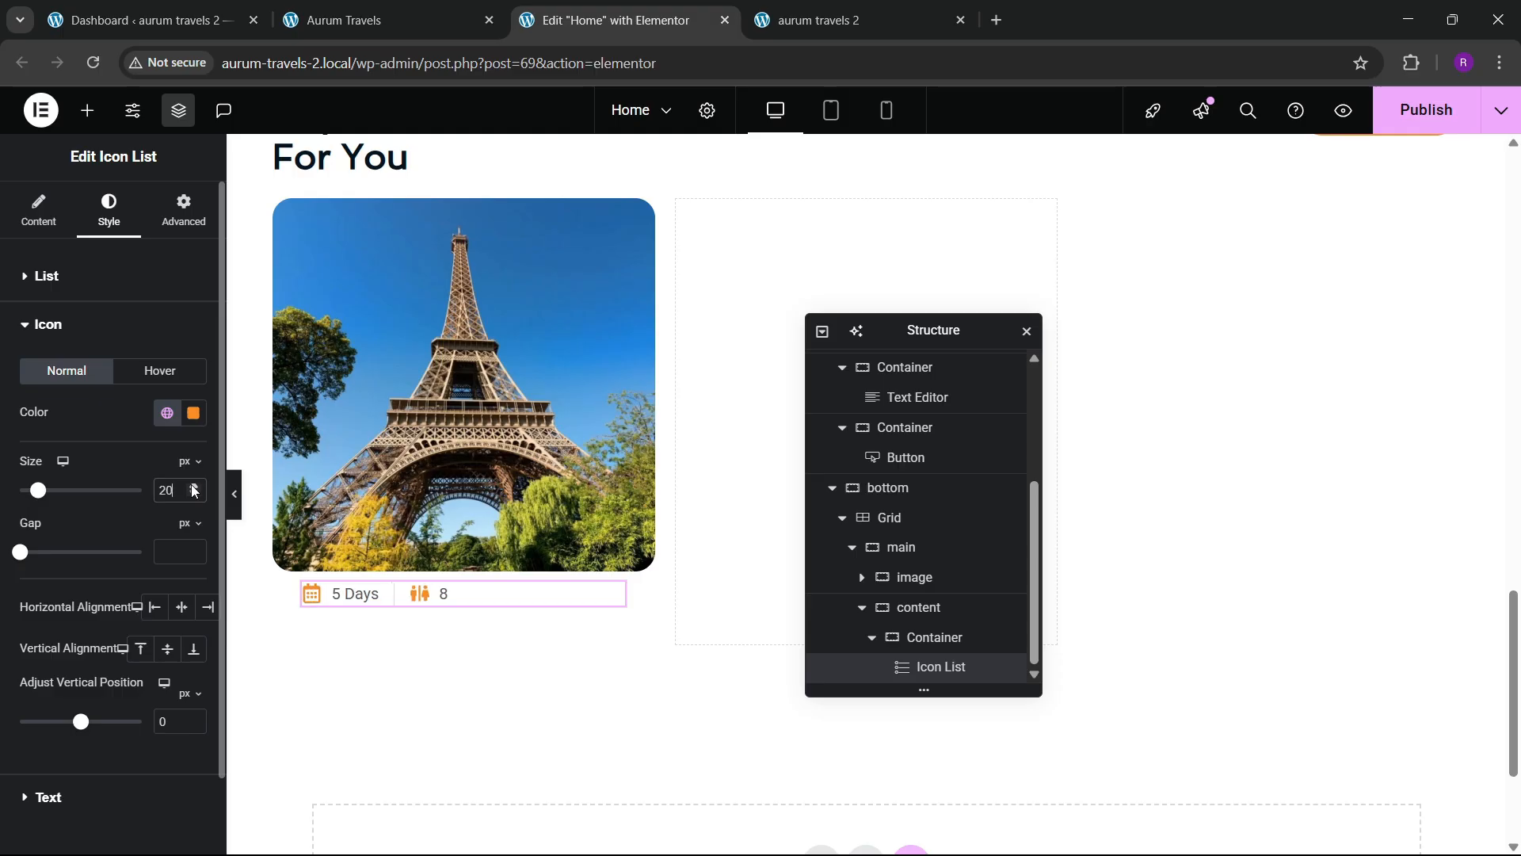
- Set the 5 Days / 8 text colour to the global Secondary colour
{"action": "left_click", "coordinate": [45, 797]}
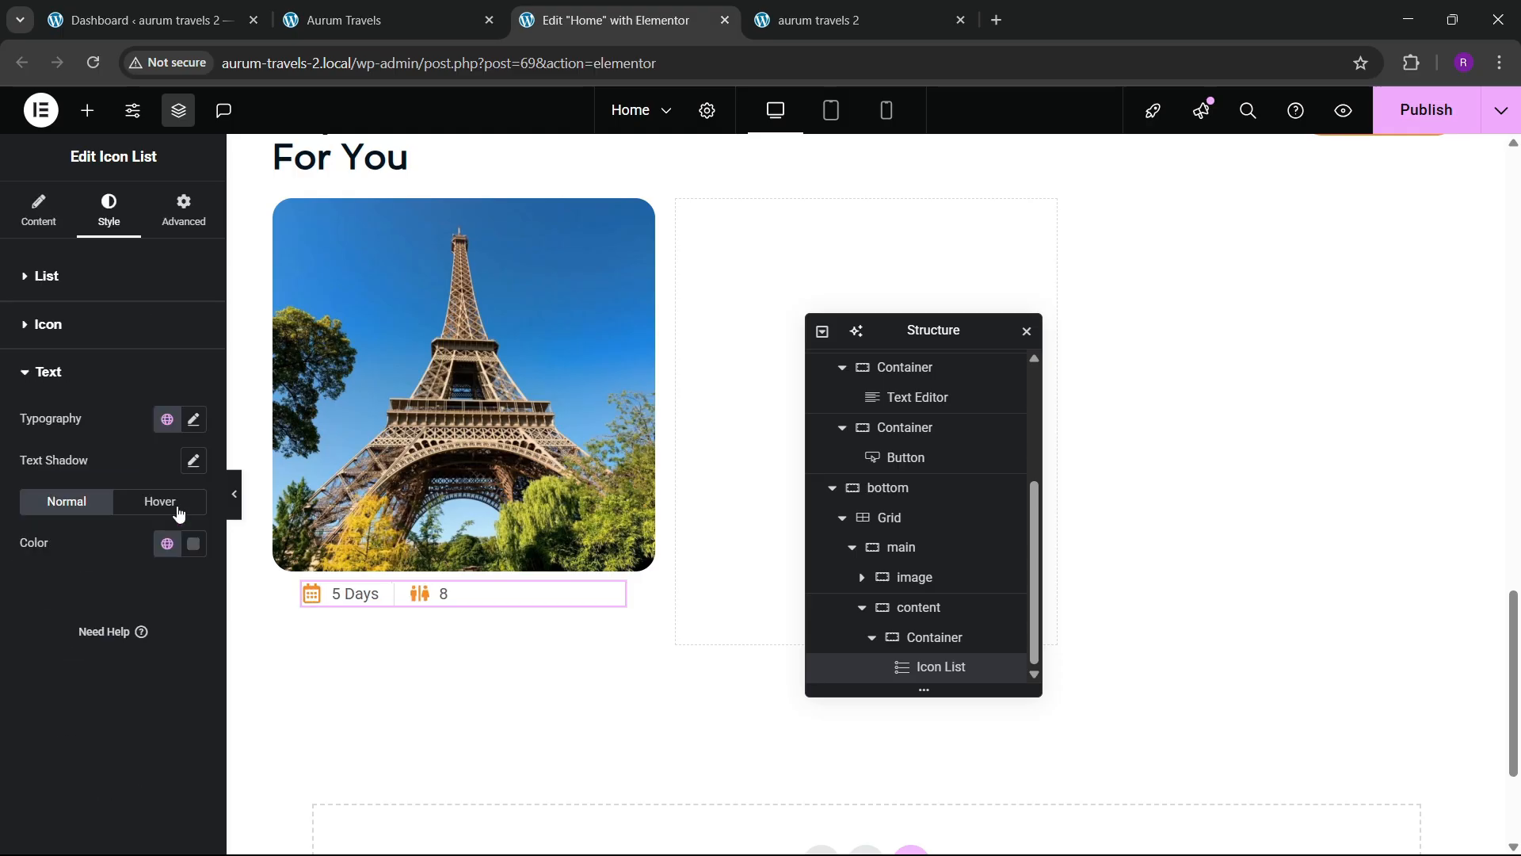
{"action": "left_click", "coordinate": [195, 419]}
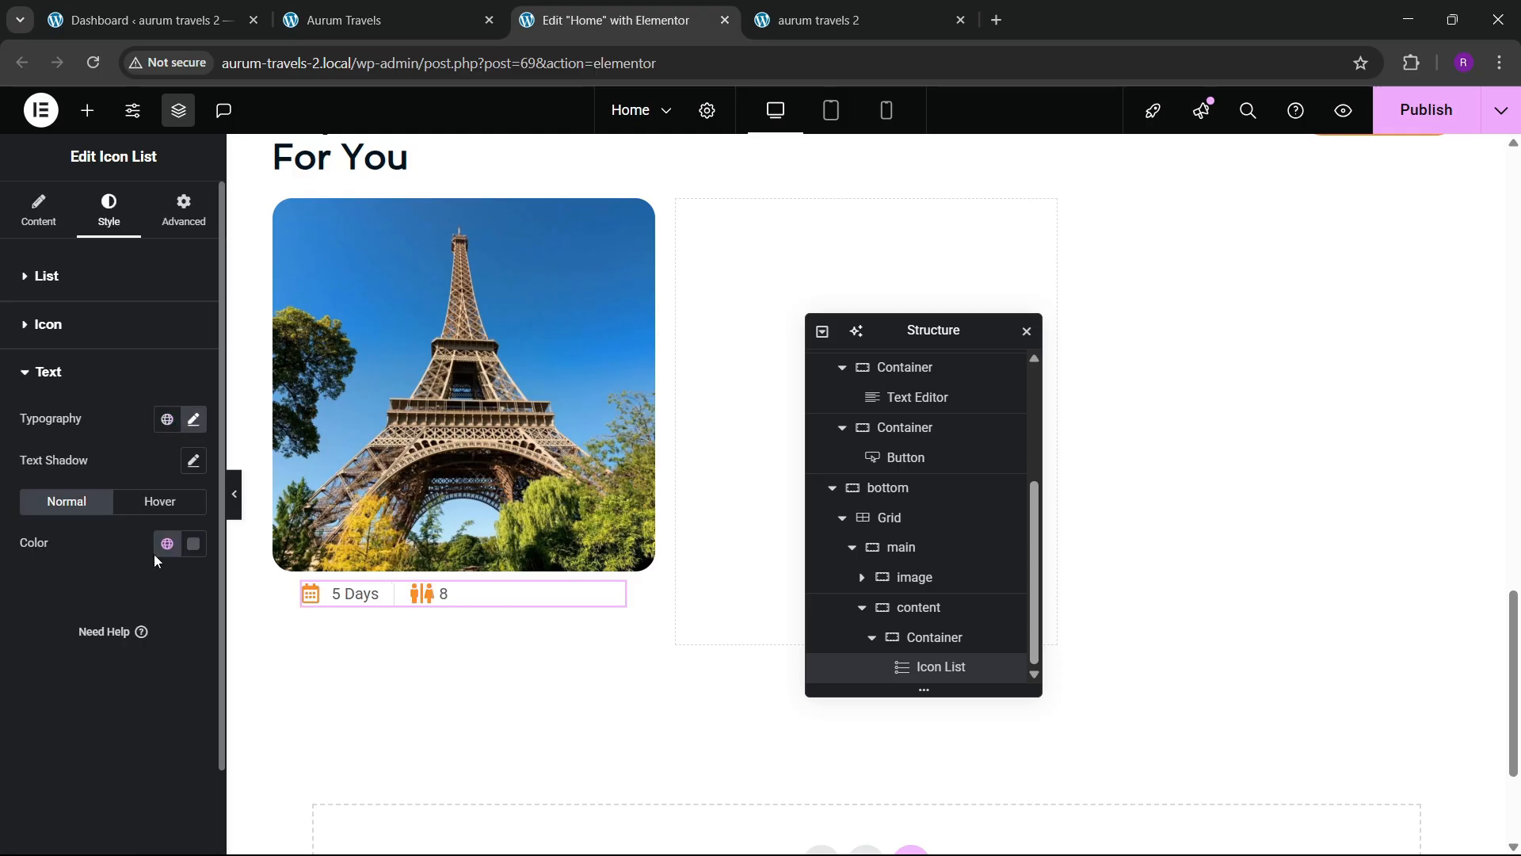
{"action": "left_click", "coordinate": [166, 543]}
{"action": "left_click", "coordinate": [103, 495]}
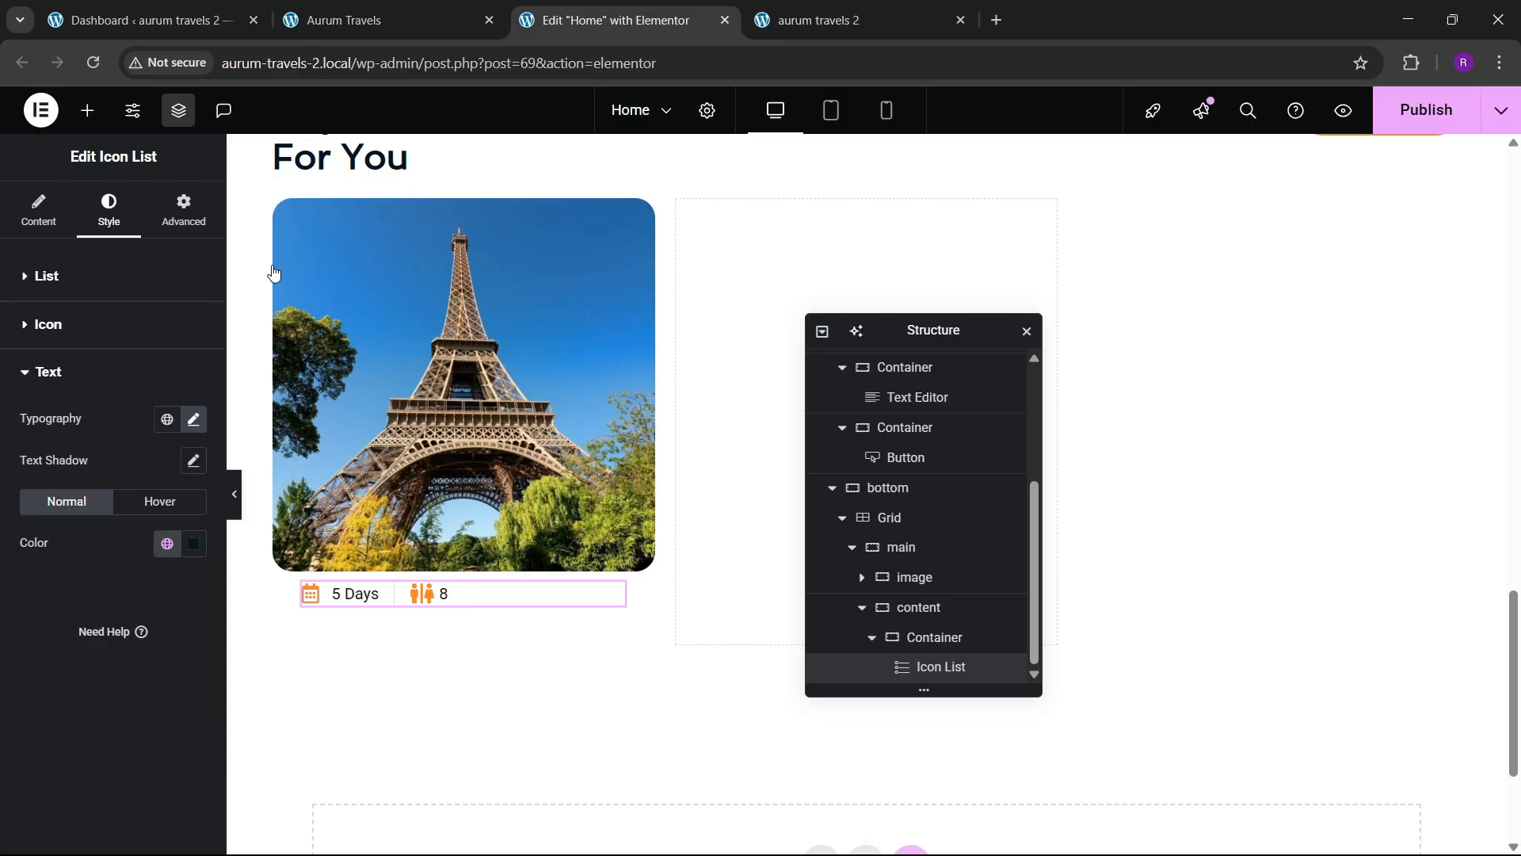
{"action": "left_click", "coordinate": [364, 8]}
{"action": "left_click", "coordinate": [548, 9]}
{"action": "left_click", "coordinate": [167, 543]}
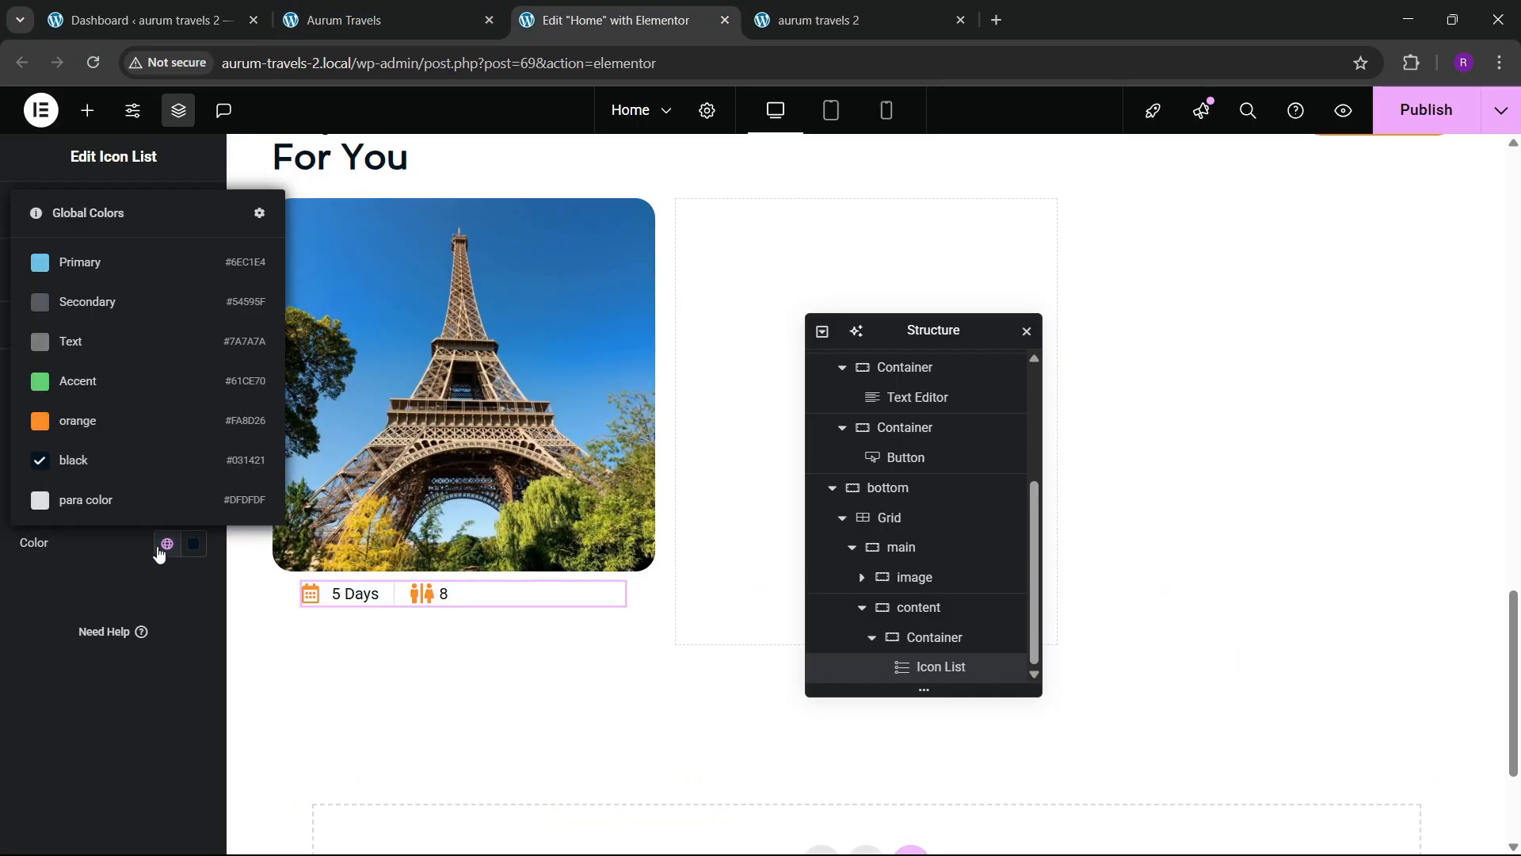
{"action": "left_click", "coordinate": [104, 455]}
{"action": "left_click", "coordinate": [166, 544]}
{"action": "left_click", "coordinate": [97, 303]}
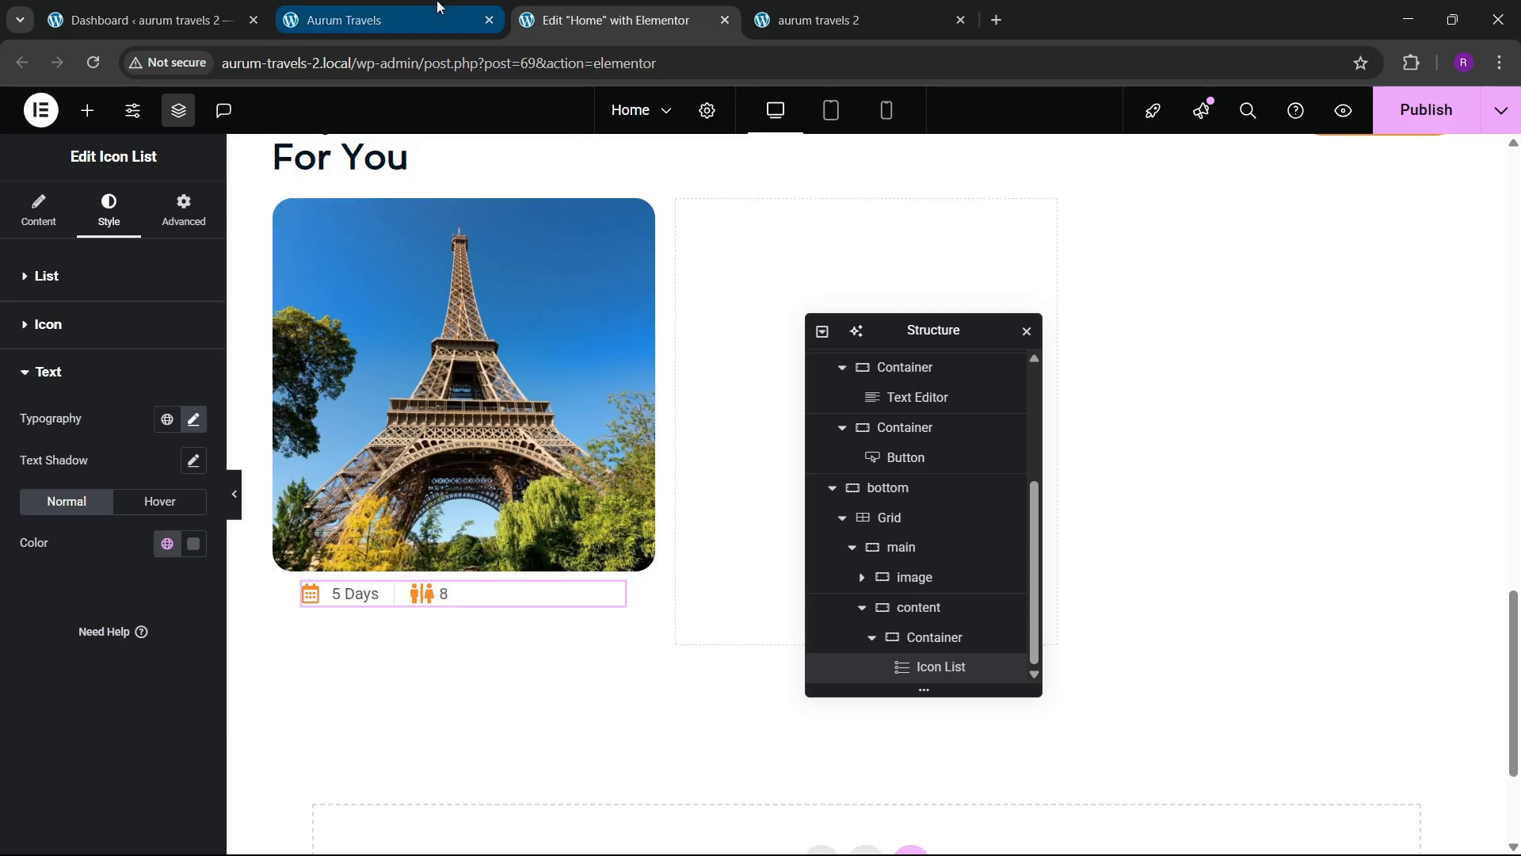
{"action": "left_click", "coordinate": [381, 12]}
{"action": "left_click", "coordinate": [554, 14]}
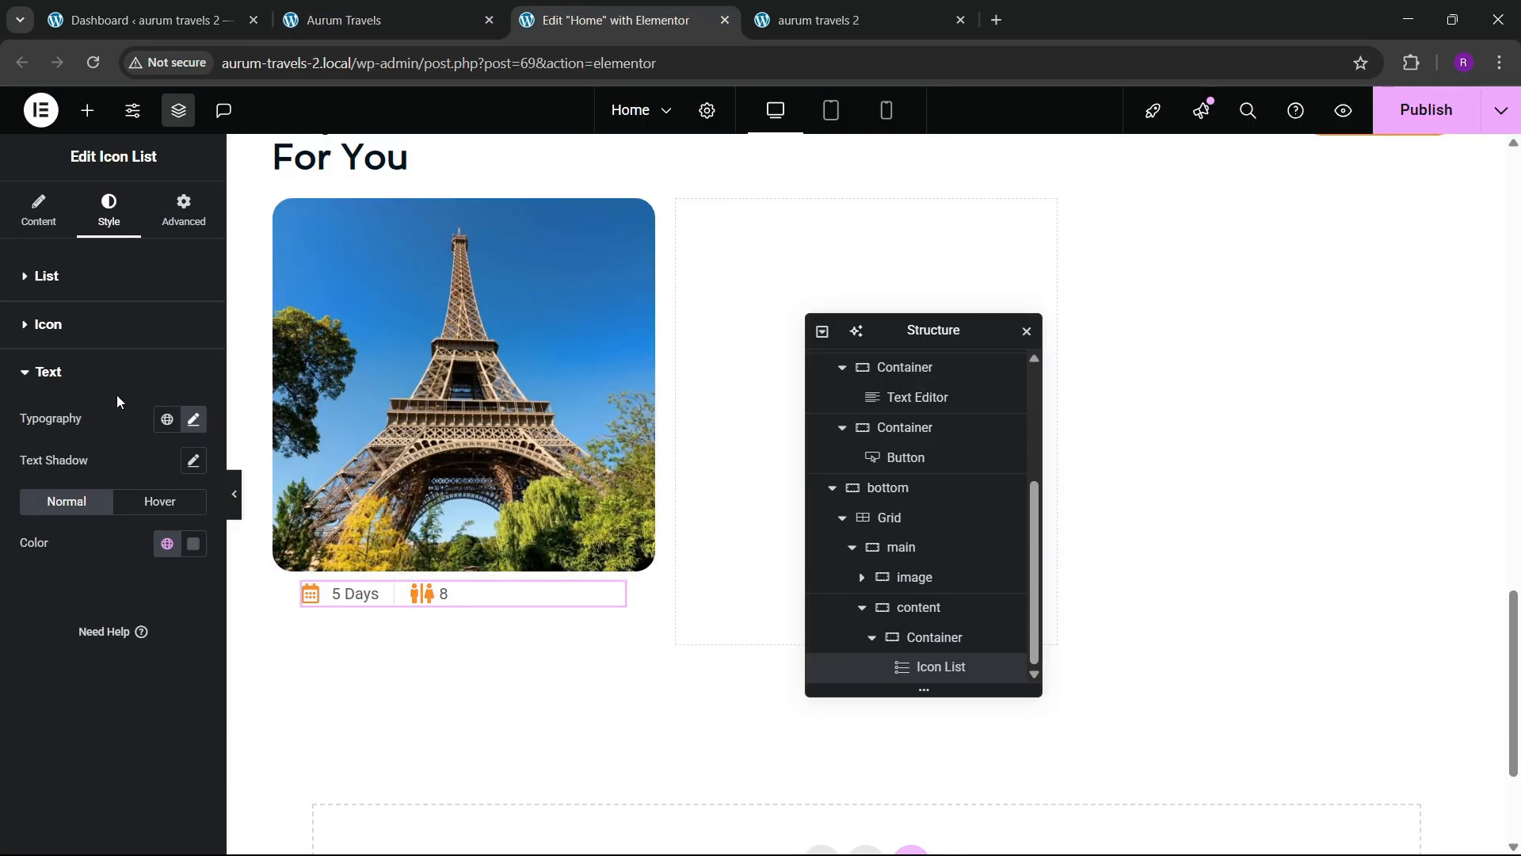
- Set the badge container's Layout width to 55%
{"action": "left_click", "coordinate": [936, 644]}
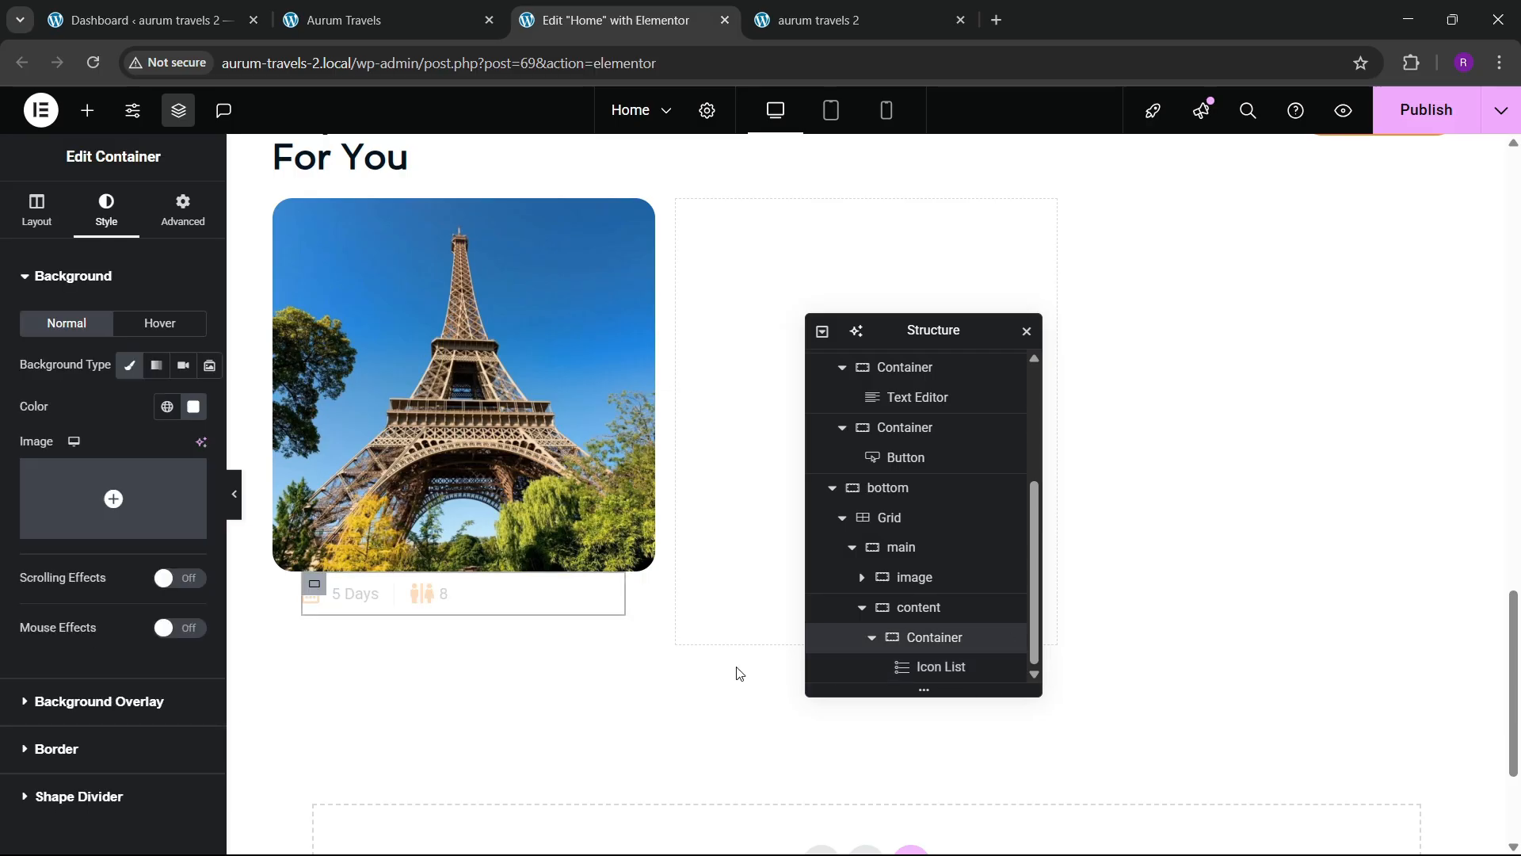
{"action": "left_click", "coordinate": [40, 215]}
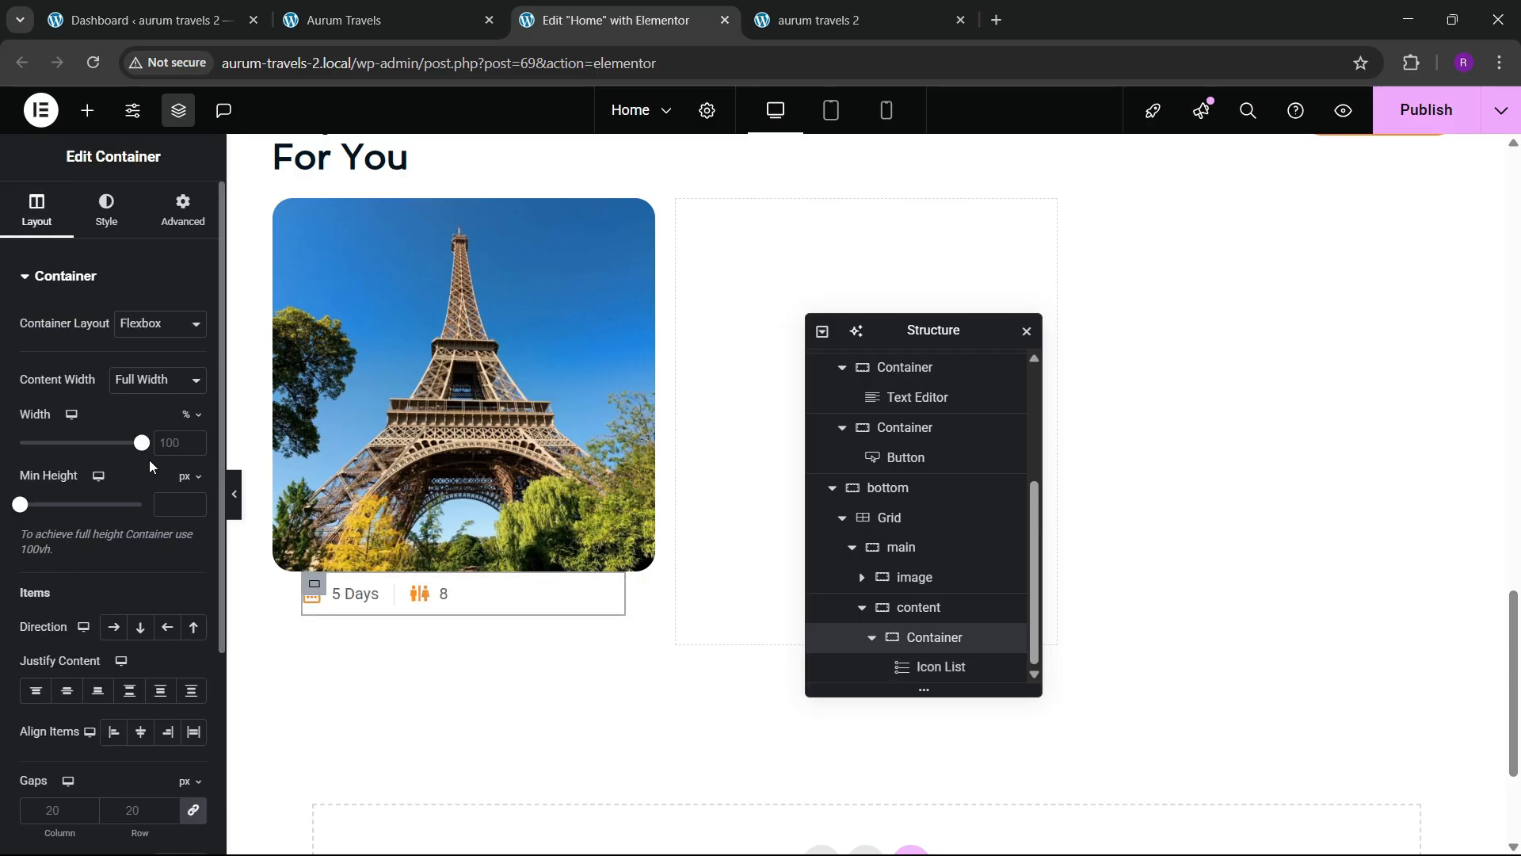
{"action": "left_click_drag", "start_coordinate": [144, 449], "coordinate": [87, 483]}
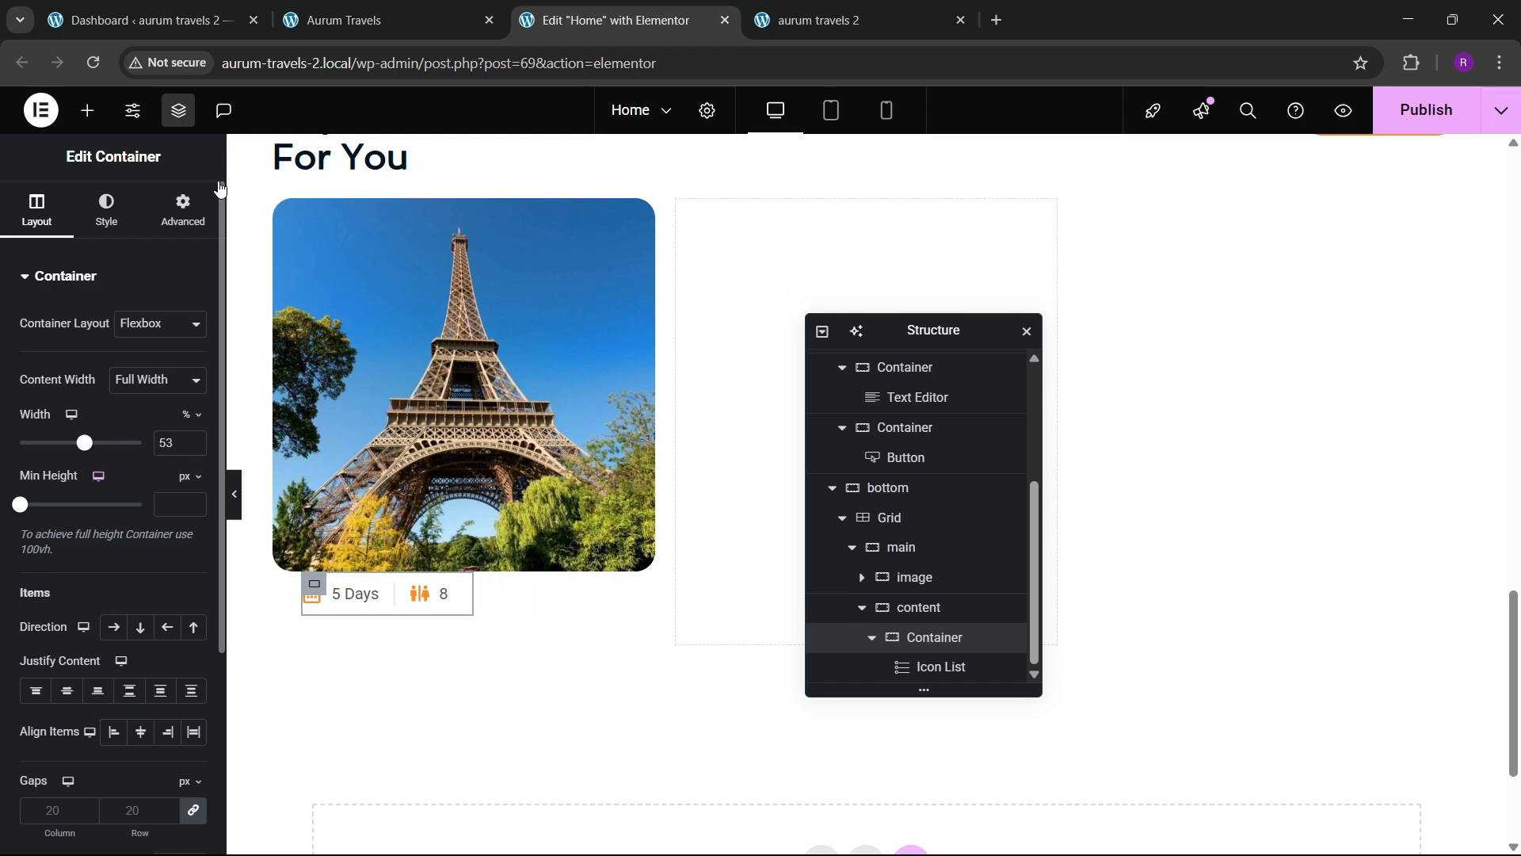
{"action": "left_click", "coordinate": [358, 7]}
{"action": "left_click", "coordinate": [551, 9]}
{"action": "left_click", "coordinate": [191, 443]}
{"action": "left_click", "coordinate": [191, 443]}
{"action": "left_click", "coordinate": [191, 444]}
{"action": "left_click", "coordinate": [194, 450]}
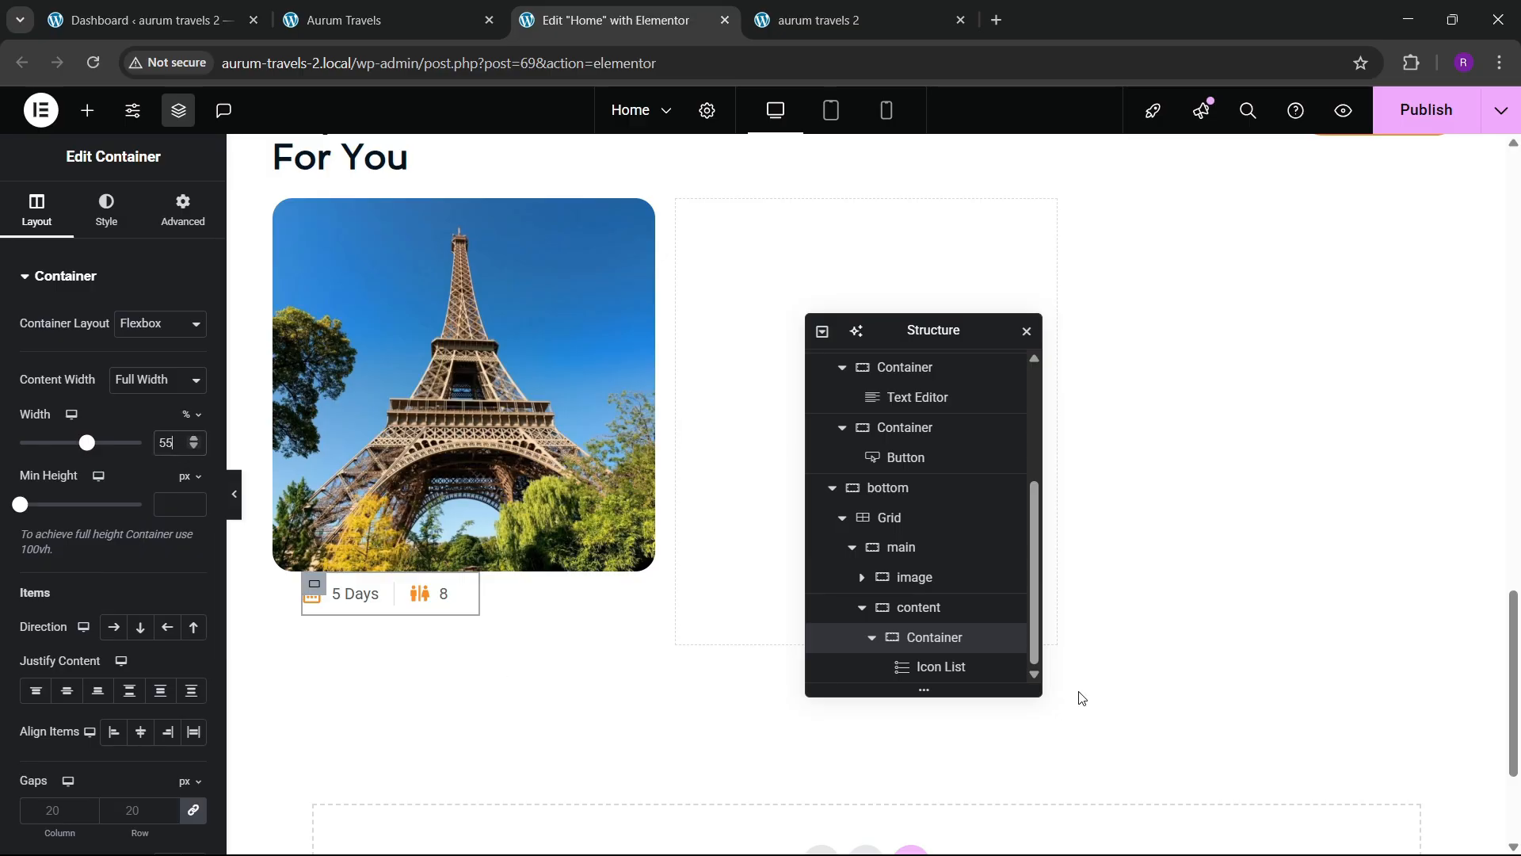
{"action": "left_click", "coordinate": [183, 210]}
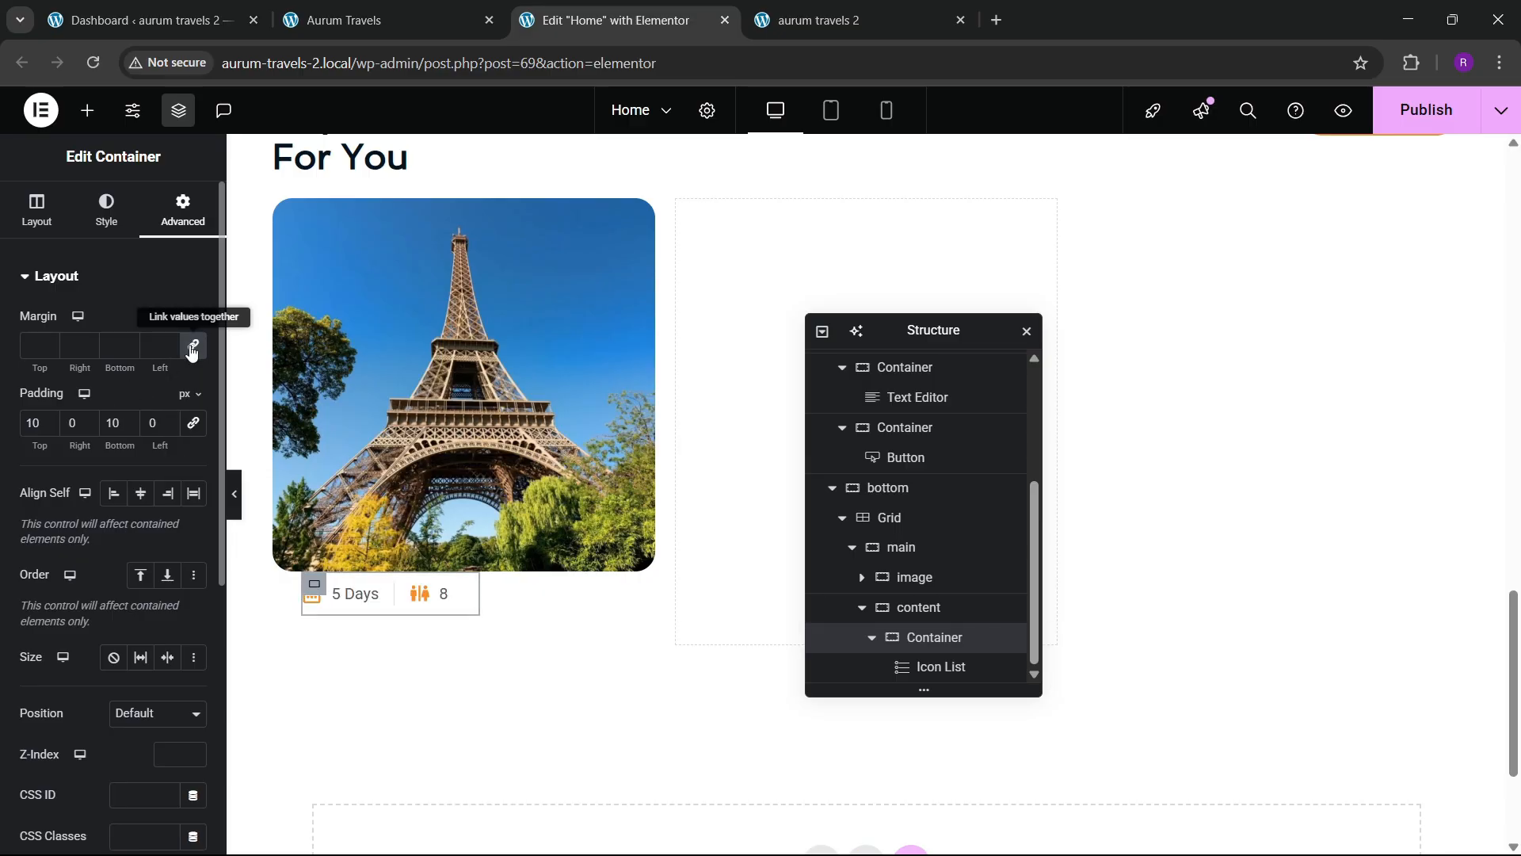
- Unlink the badge margins, switch to px, and set the top margin to -44
{"action": "left_click", "coordinate": [193, 345]}
{"action": "left_click", "coordinate": [48, 349]}
{"action": "left_click", "coordinate": [49, 349]}
{"action": "left_click", "coordinate": [48, 349]}
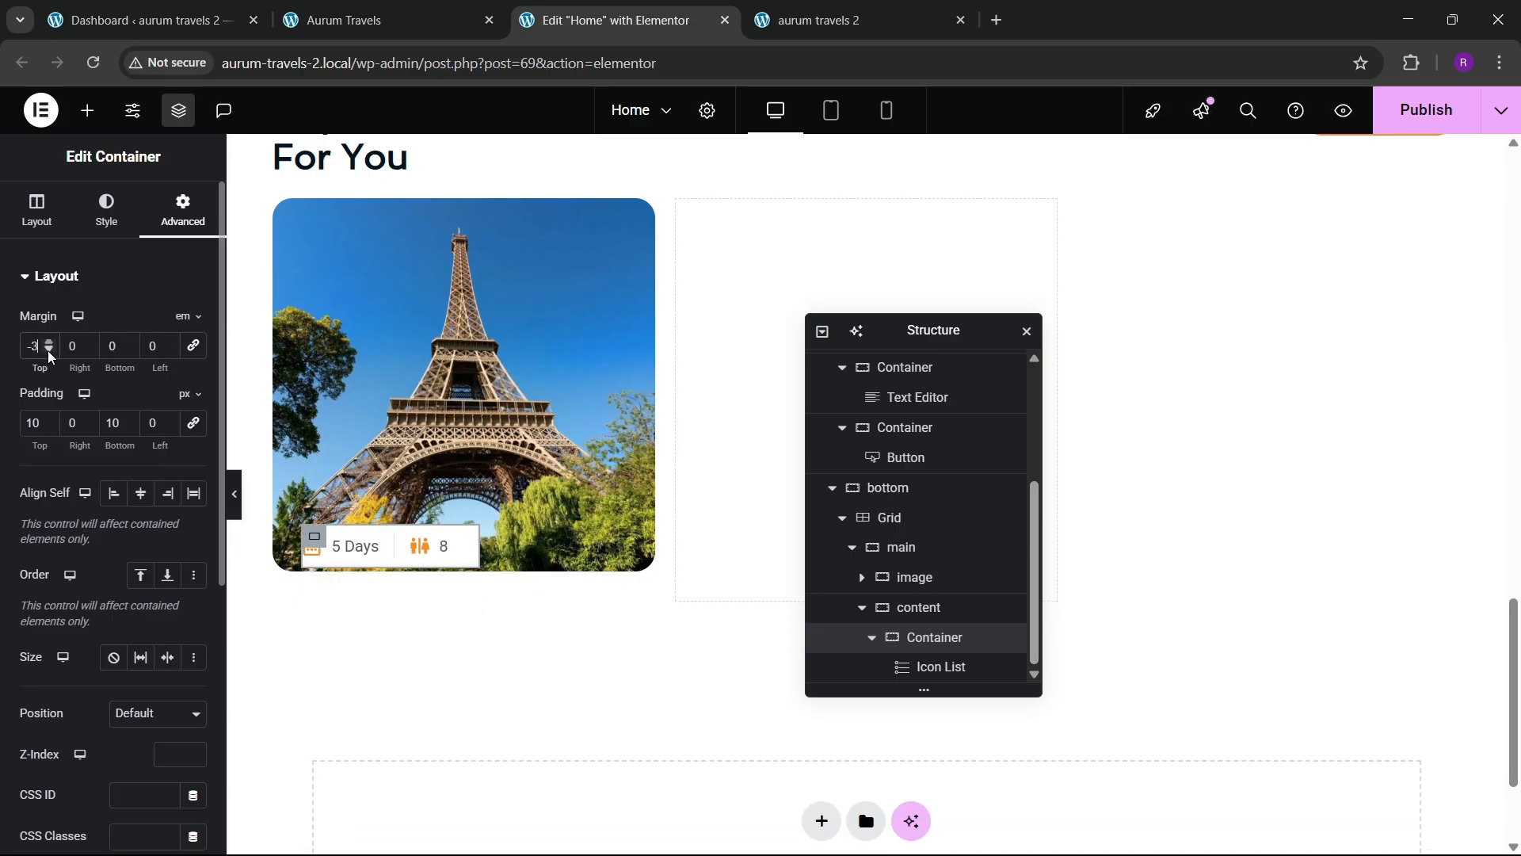
{"action": "left_click", "coordinate": [50, 344]}
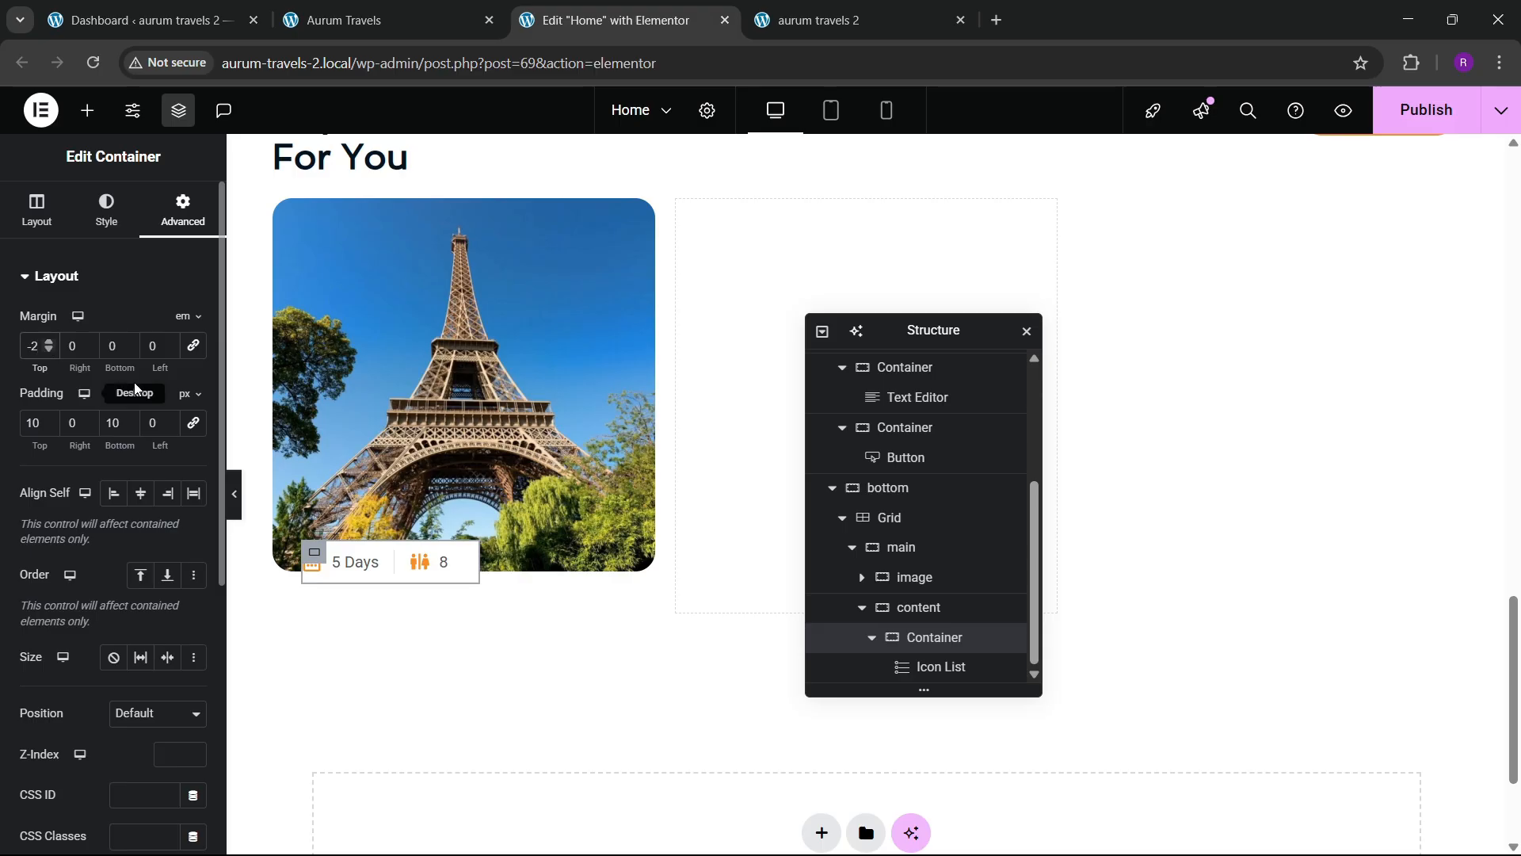
{"action": "left_click", "coordinate": [186, 319]}
{"action": "left_click", "coordinate": [189, 321]}
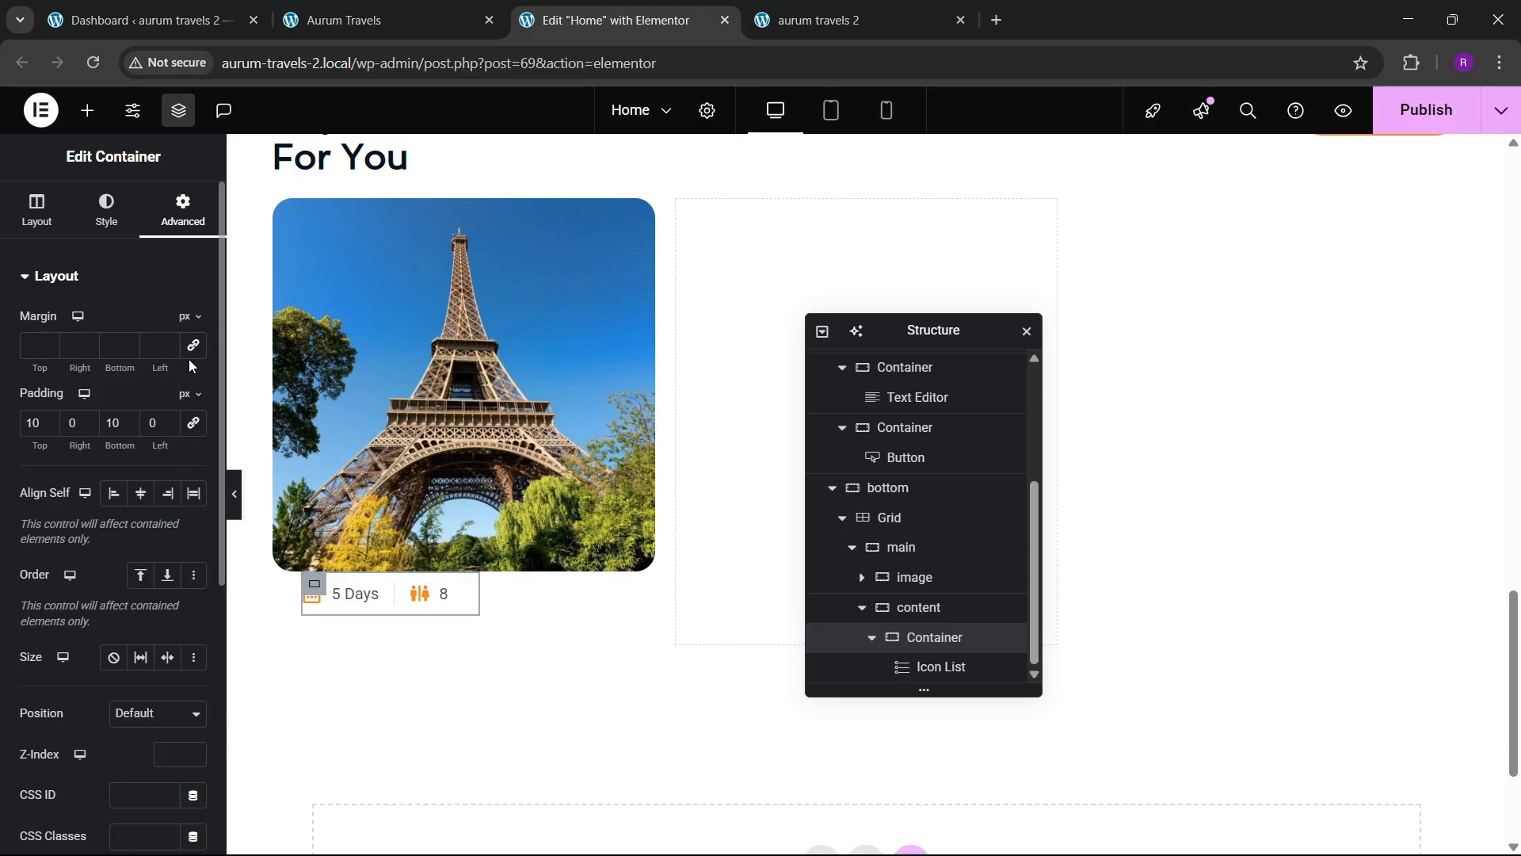
{"action": "left_click", "coordinate": [50, 349]}
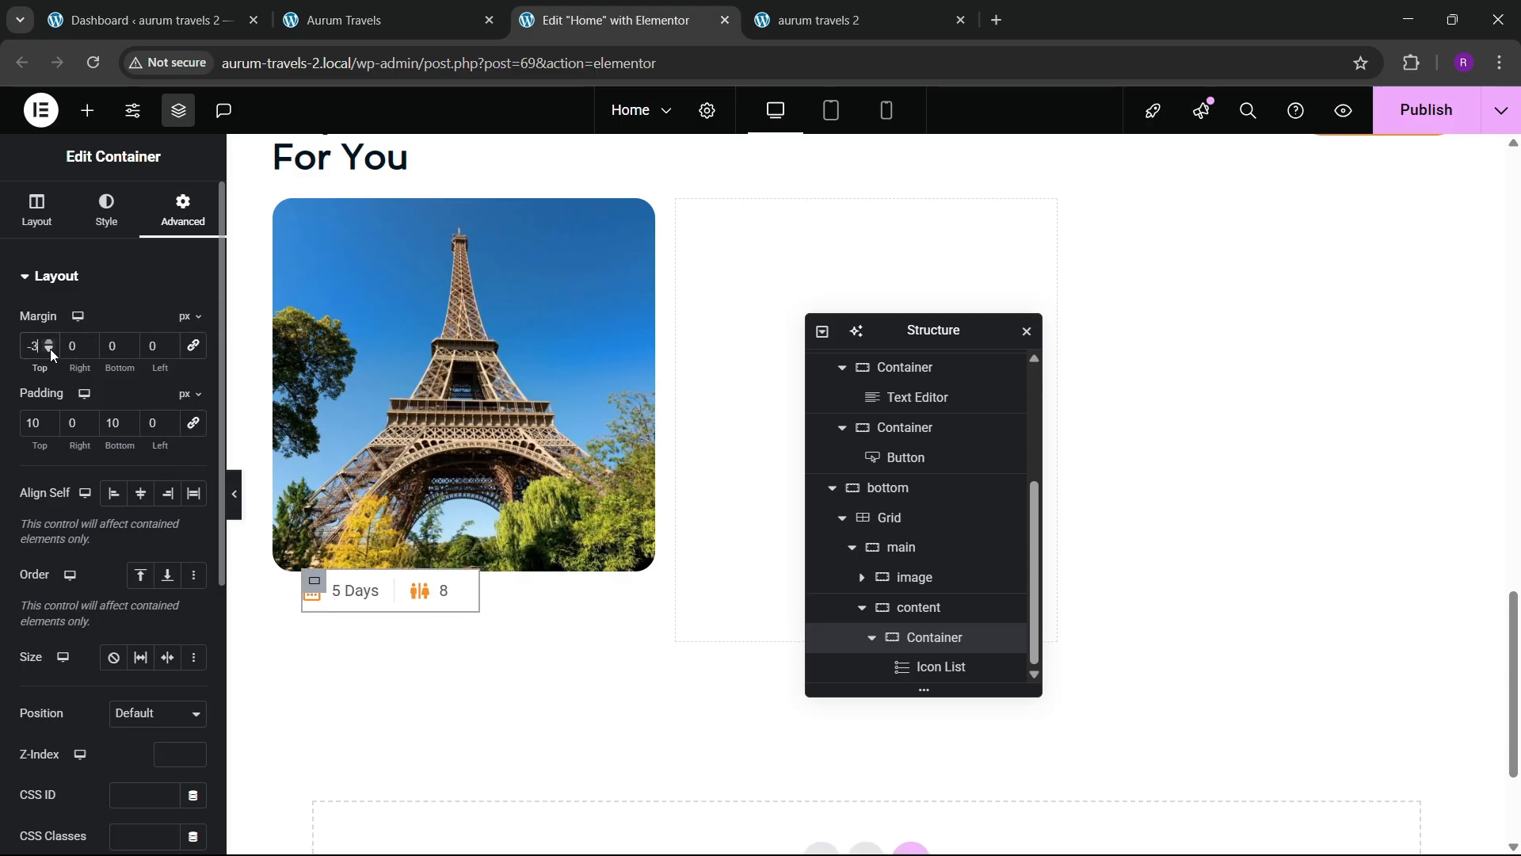
{"action": "left_click_drag", "start_coordinate": [50, 349], "coordinate": [50, 348]}
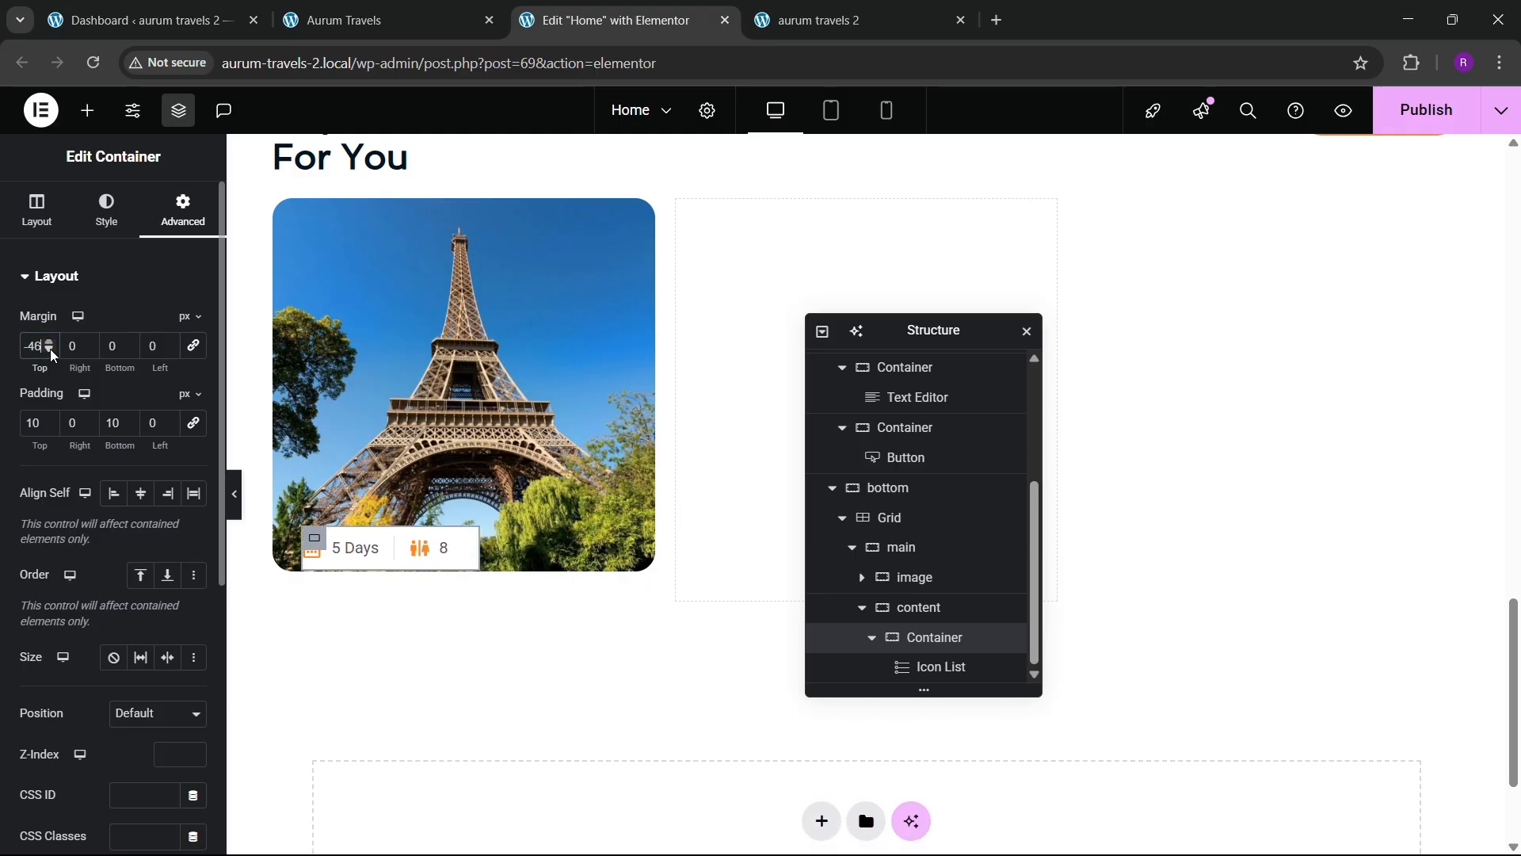
{"action": "left_click", "coordinate": [51, 344]}
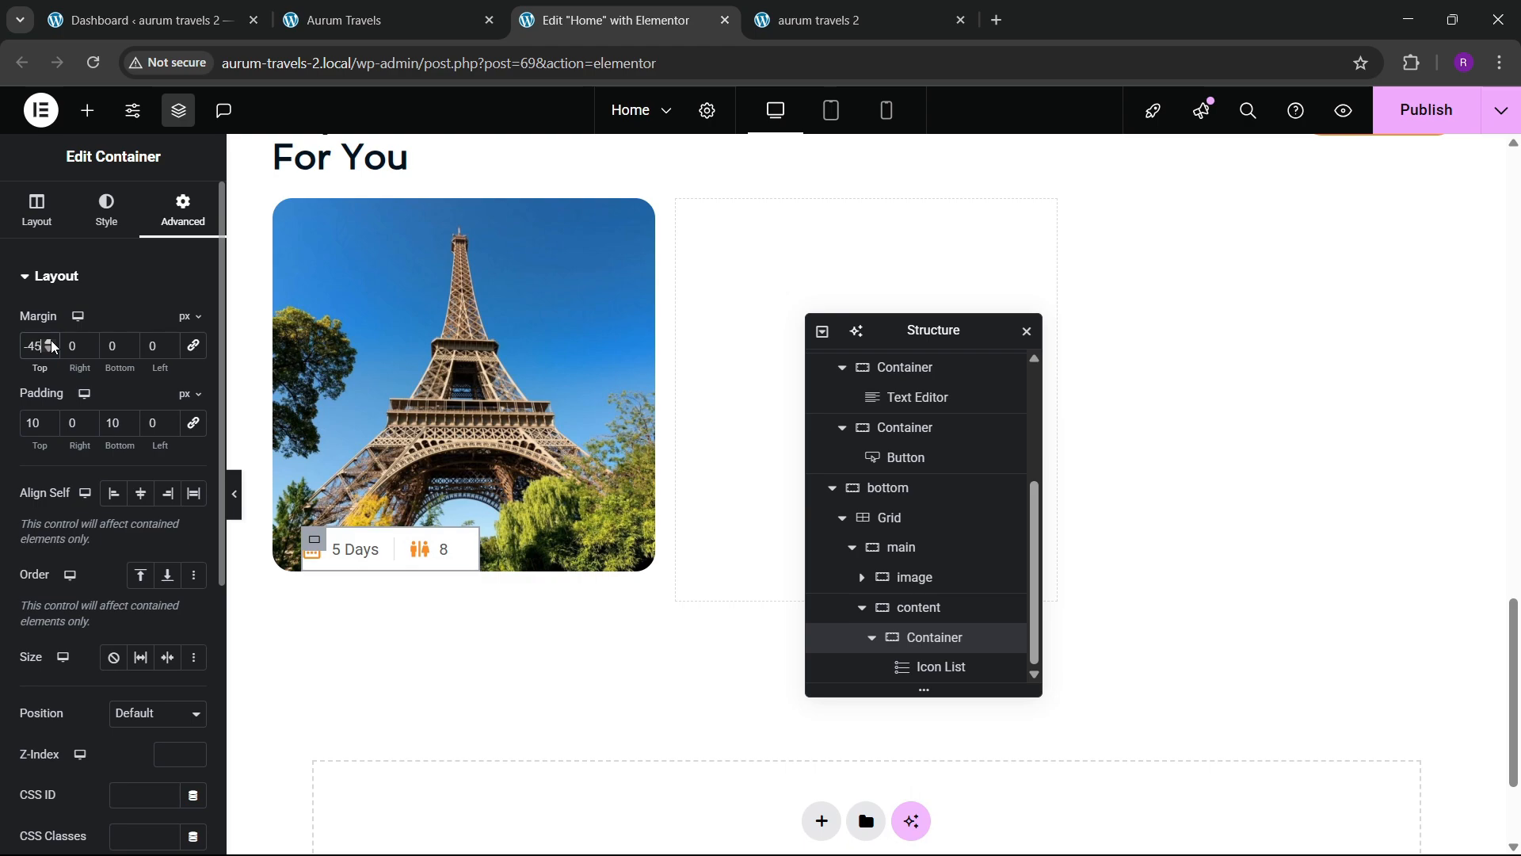
{"action": "left_click", "coordinate": [51, 344]}
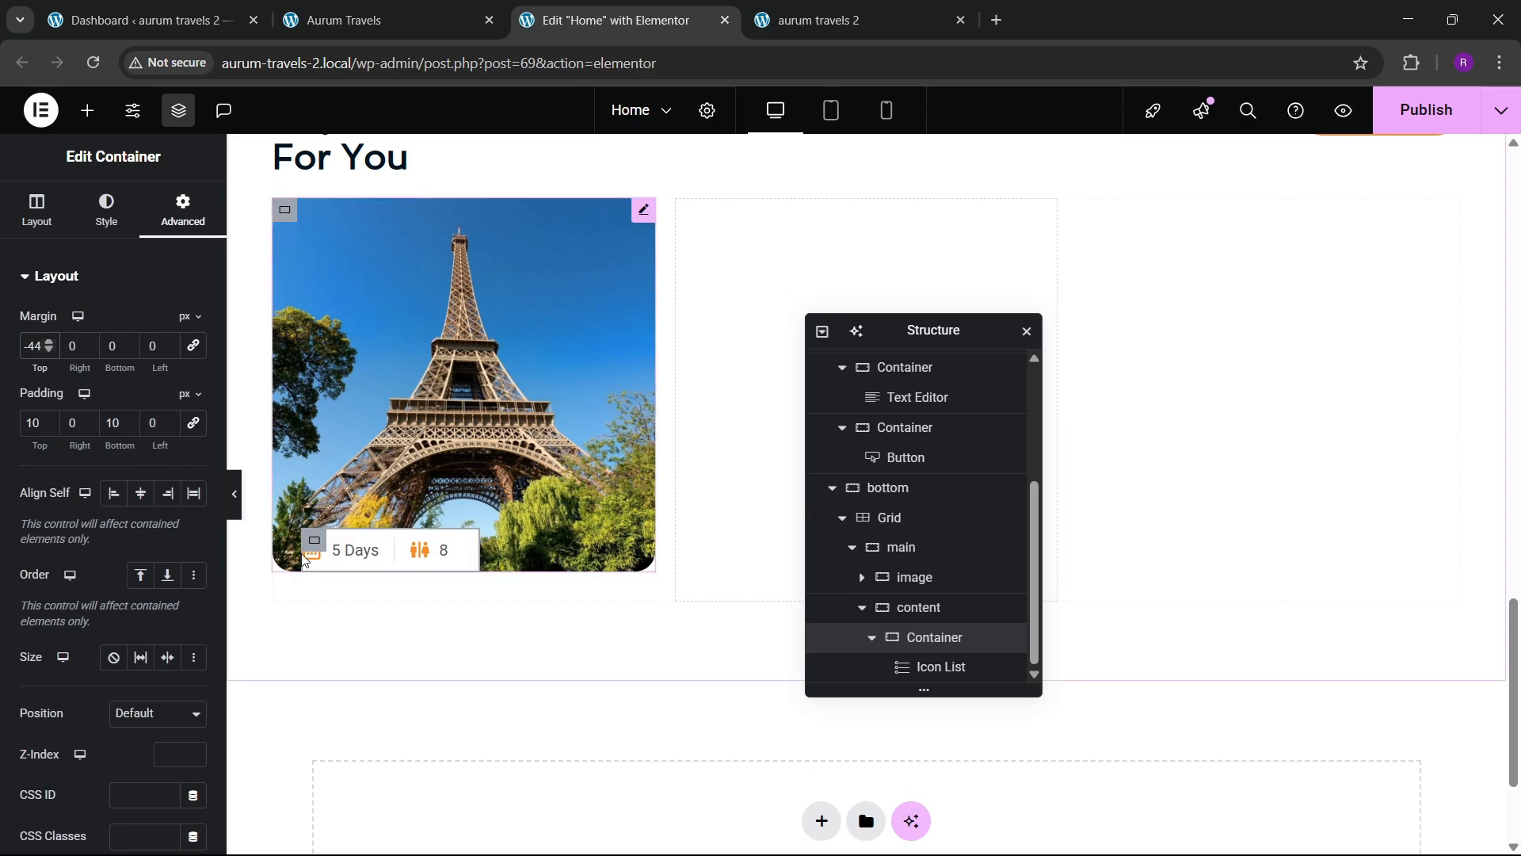
{"action": "left_click", "coordinate": [441, 9]}
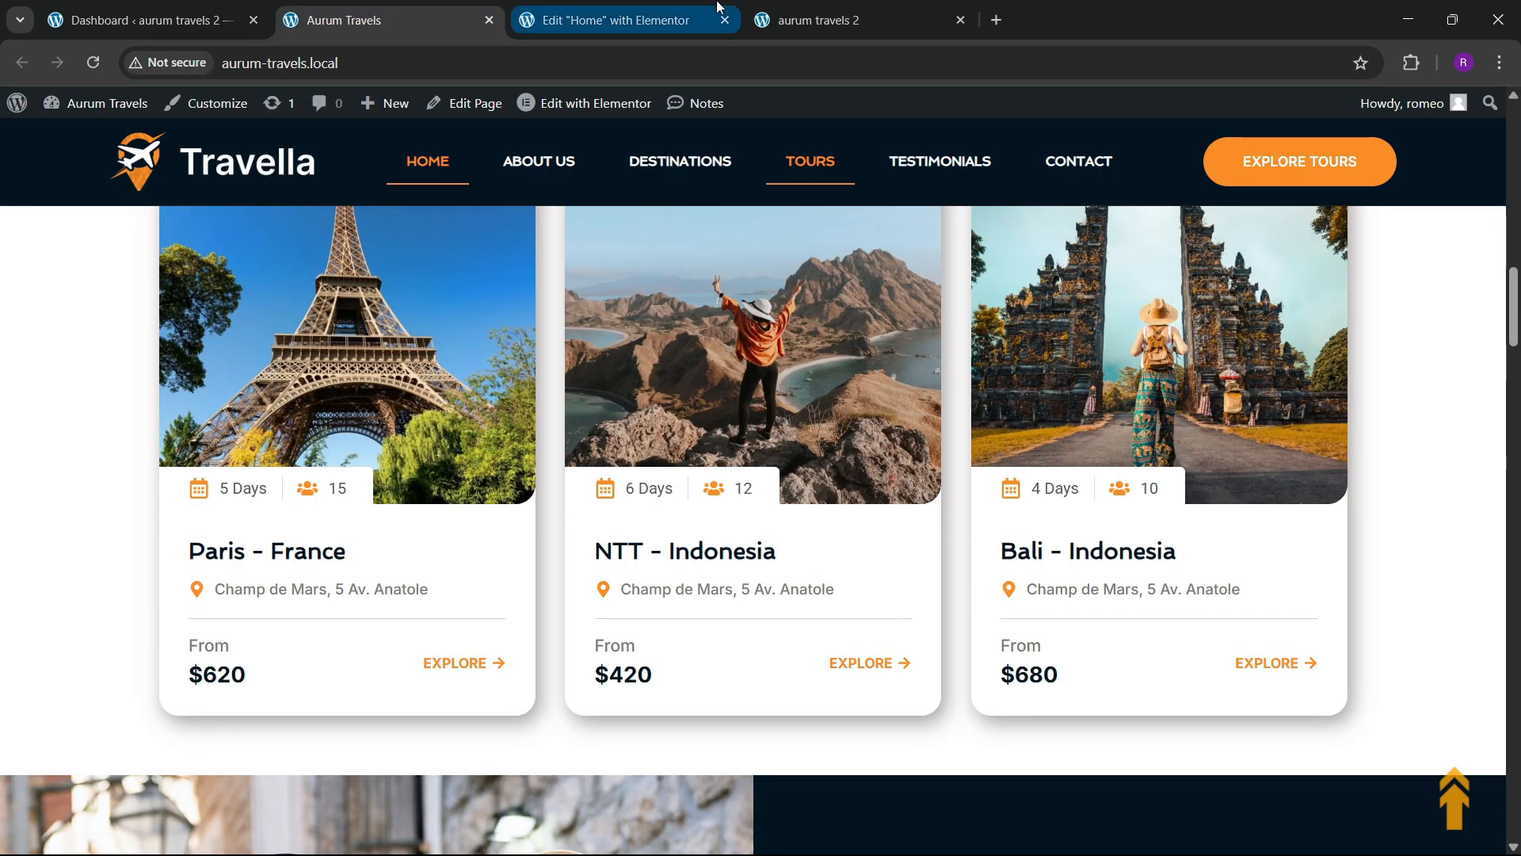
{"action": "left_click", "coordinate": [674, 10]}
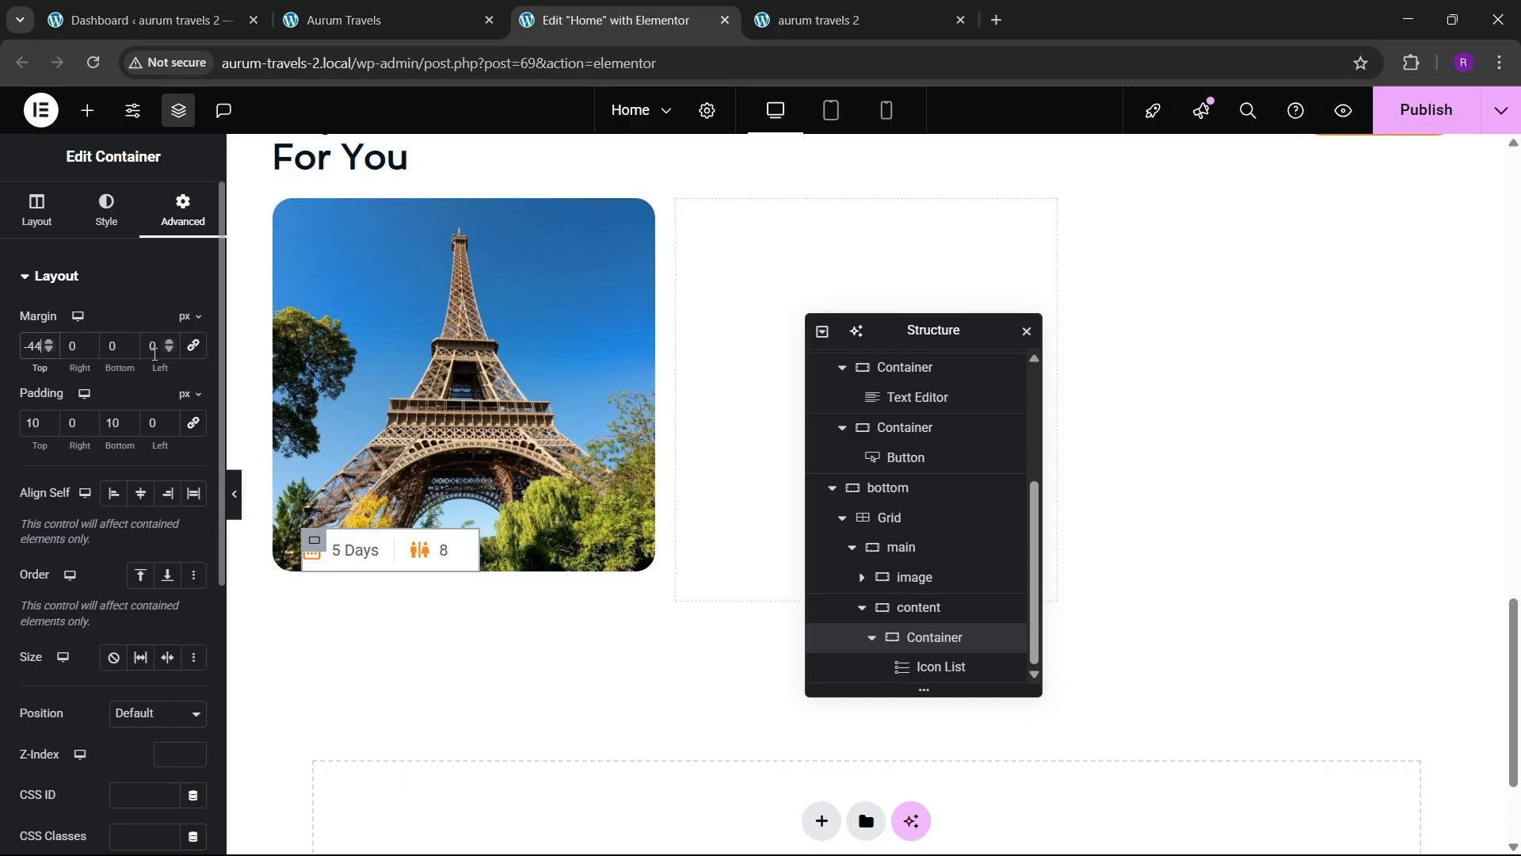
- Set the badge's left margin to -29 px so it overlaps the image corner
{"action": "left_click", "coordinate": [168, 351]}
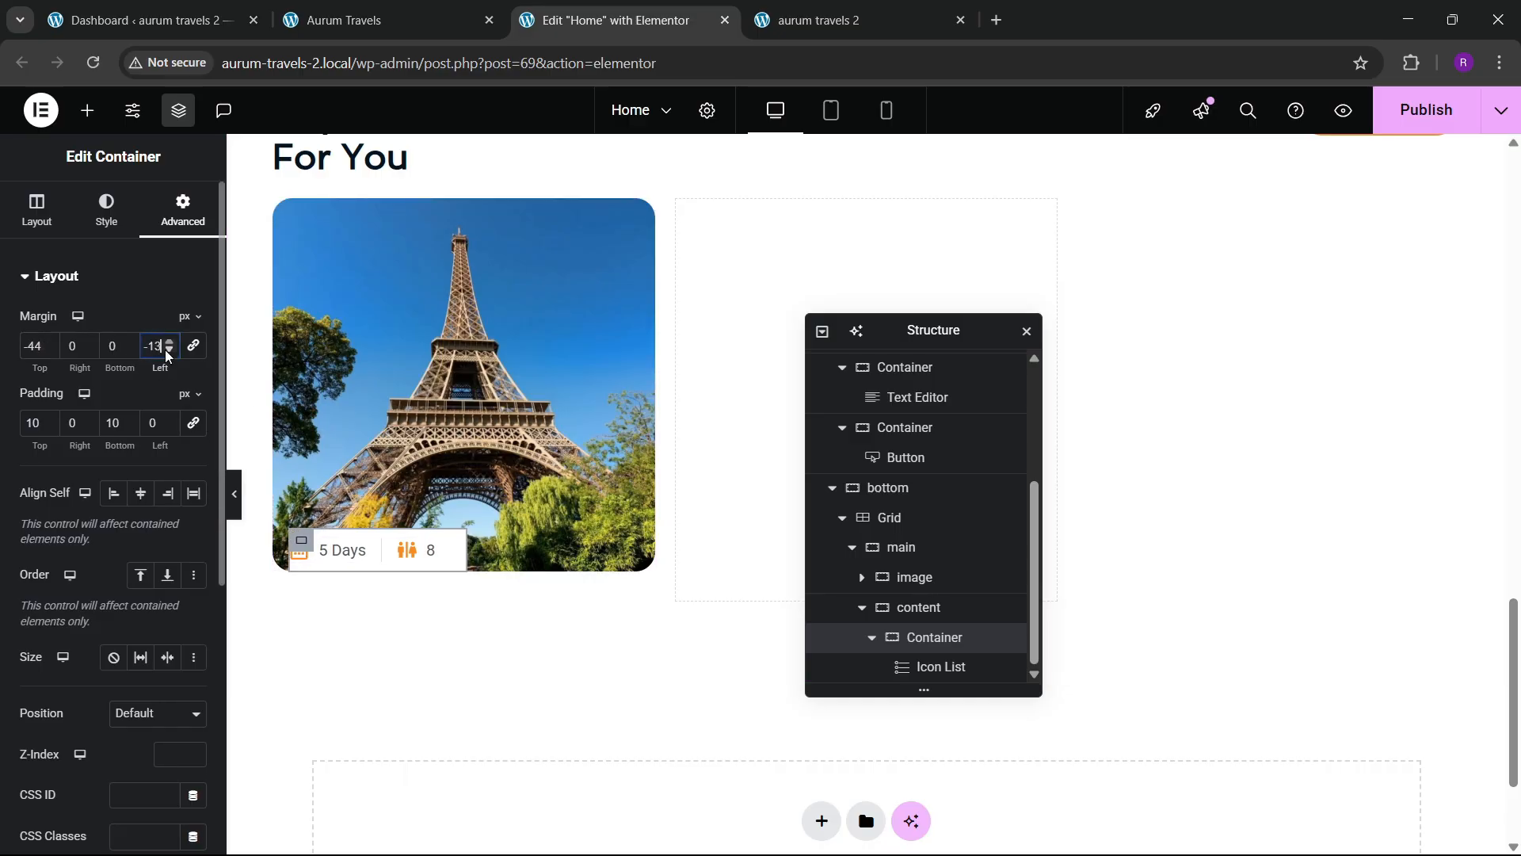
{"action": "left_click", "coordinate": [168, 351]}
{"action": "left_click", "coordinate": [168, 351]}
{"action": "left_click", "coordinate": [168, 351]}
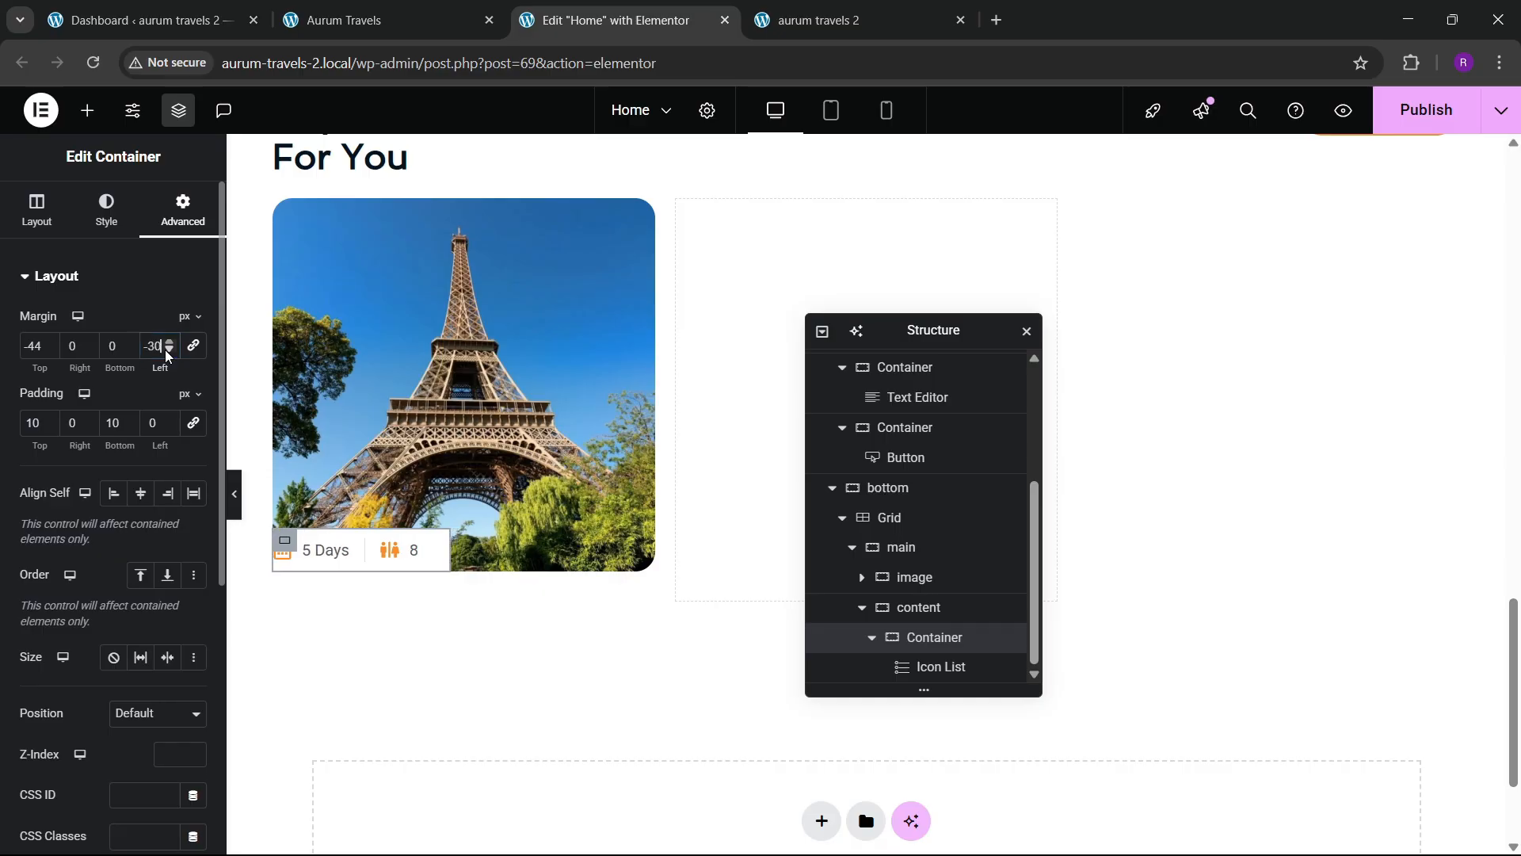
{"action": "left_click", "coordinate": [168, 351]}
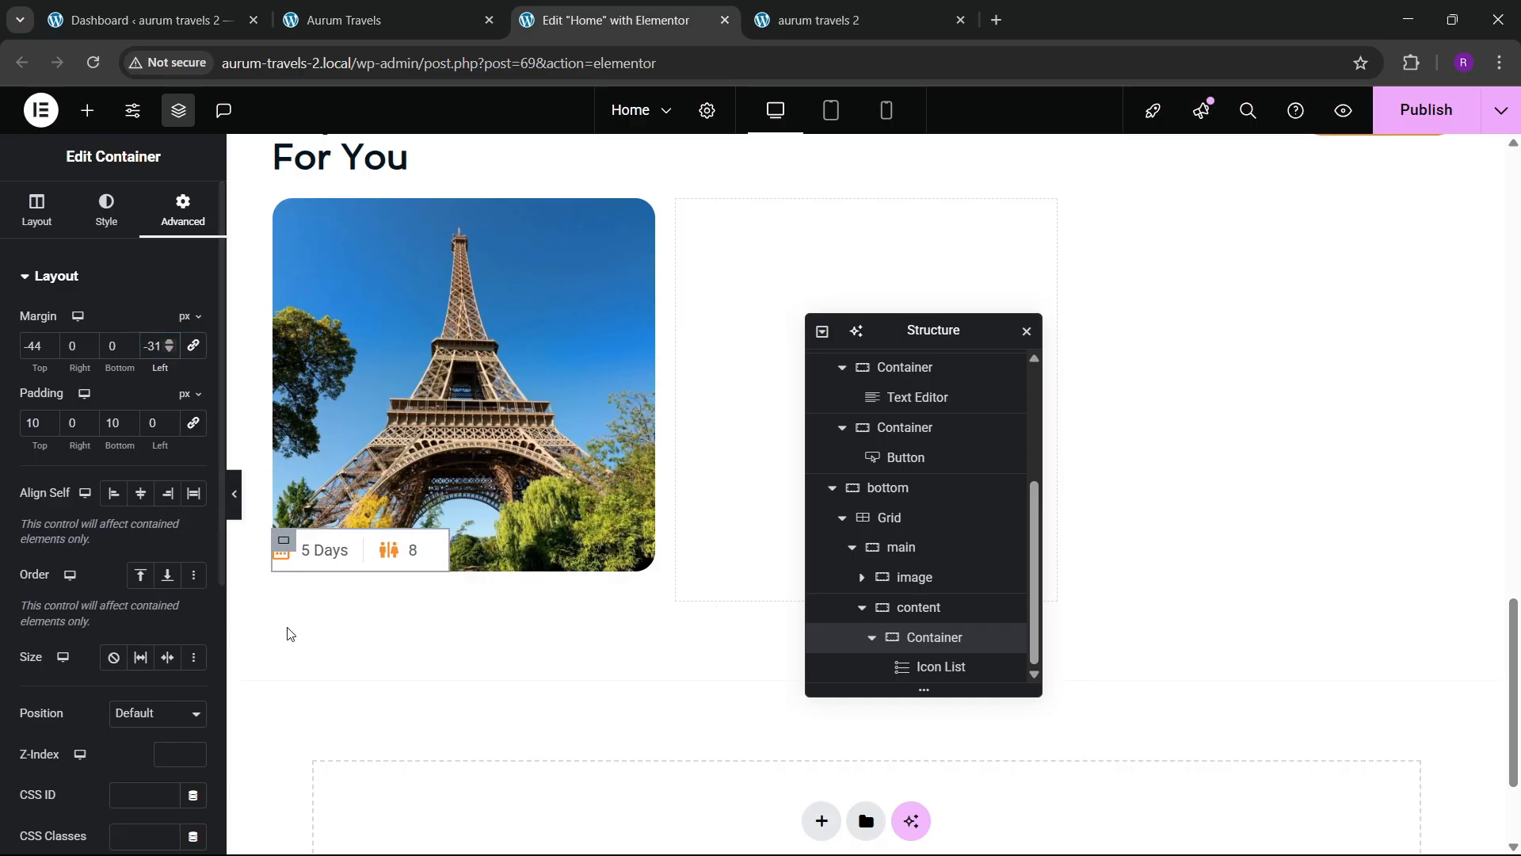
{"action": "left_click", "coordinate": [234, 493]}
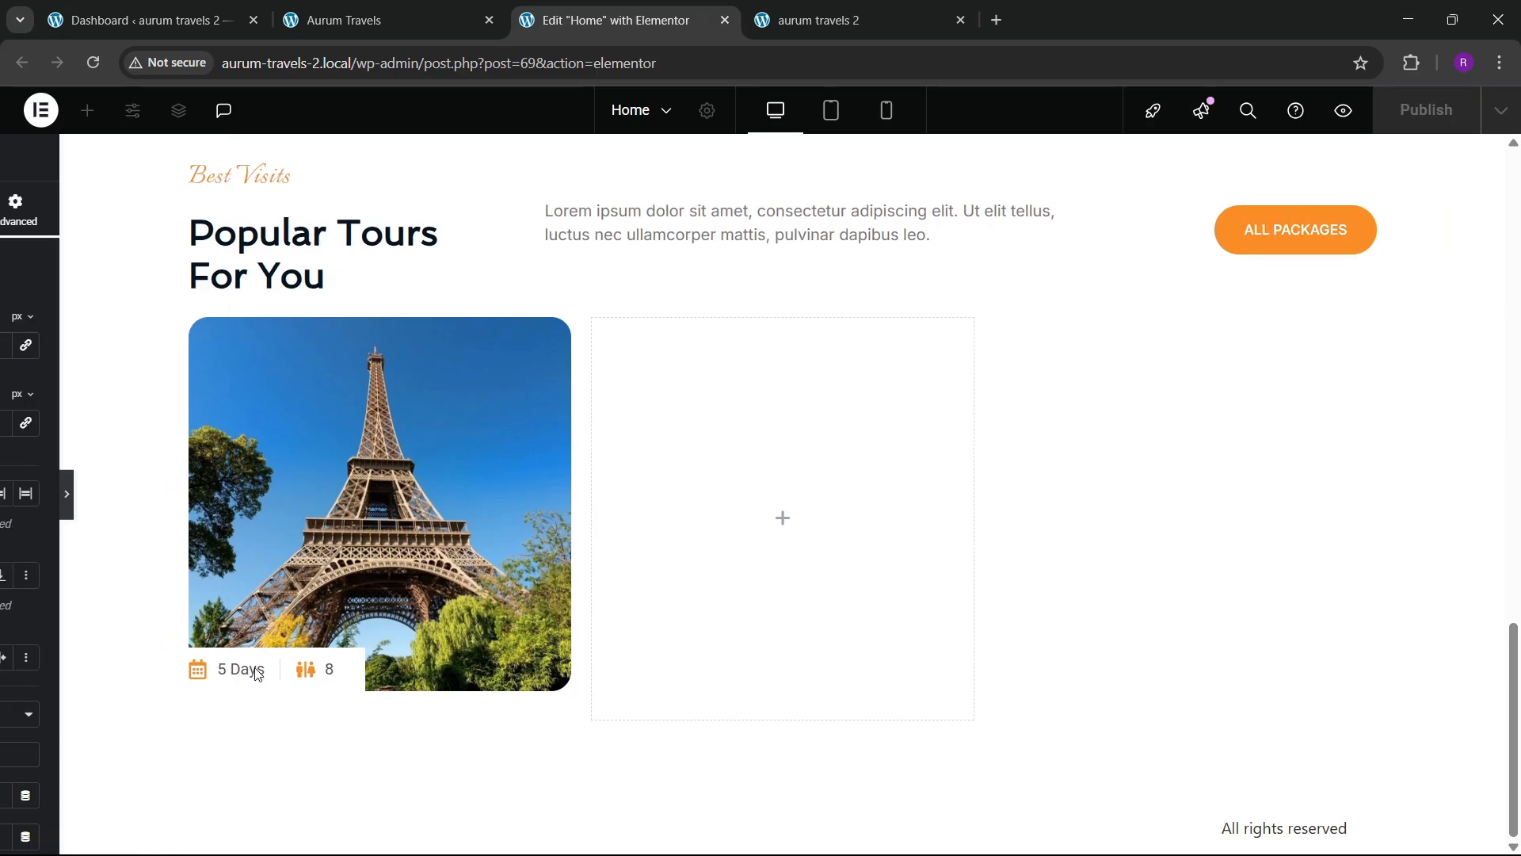
{"action": "left_click", "coordinate": [321, 8]}
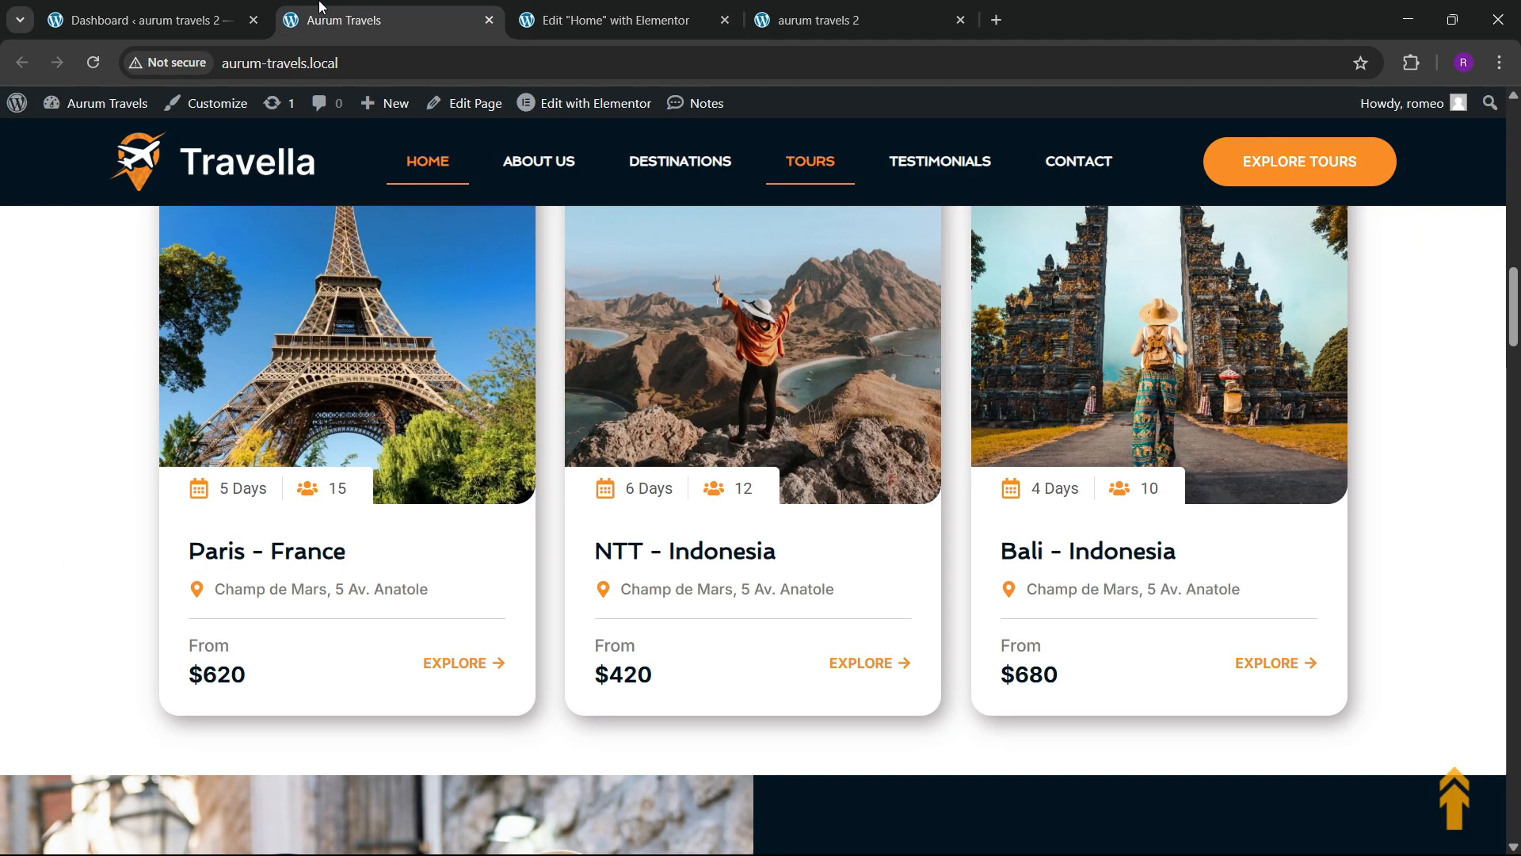
{"action": "left_click", "coordinate": [610, 19]}
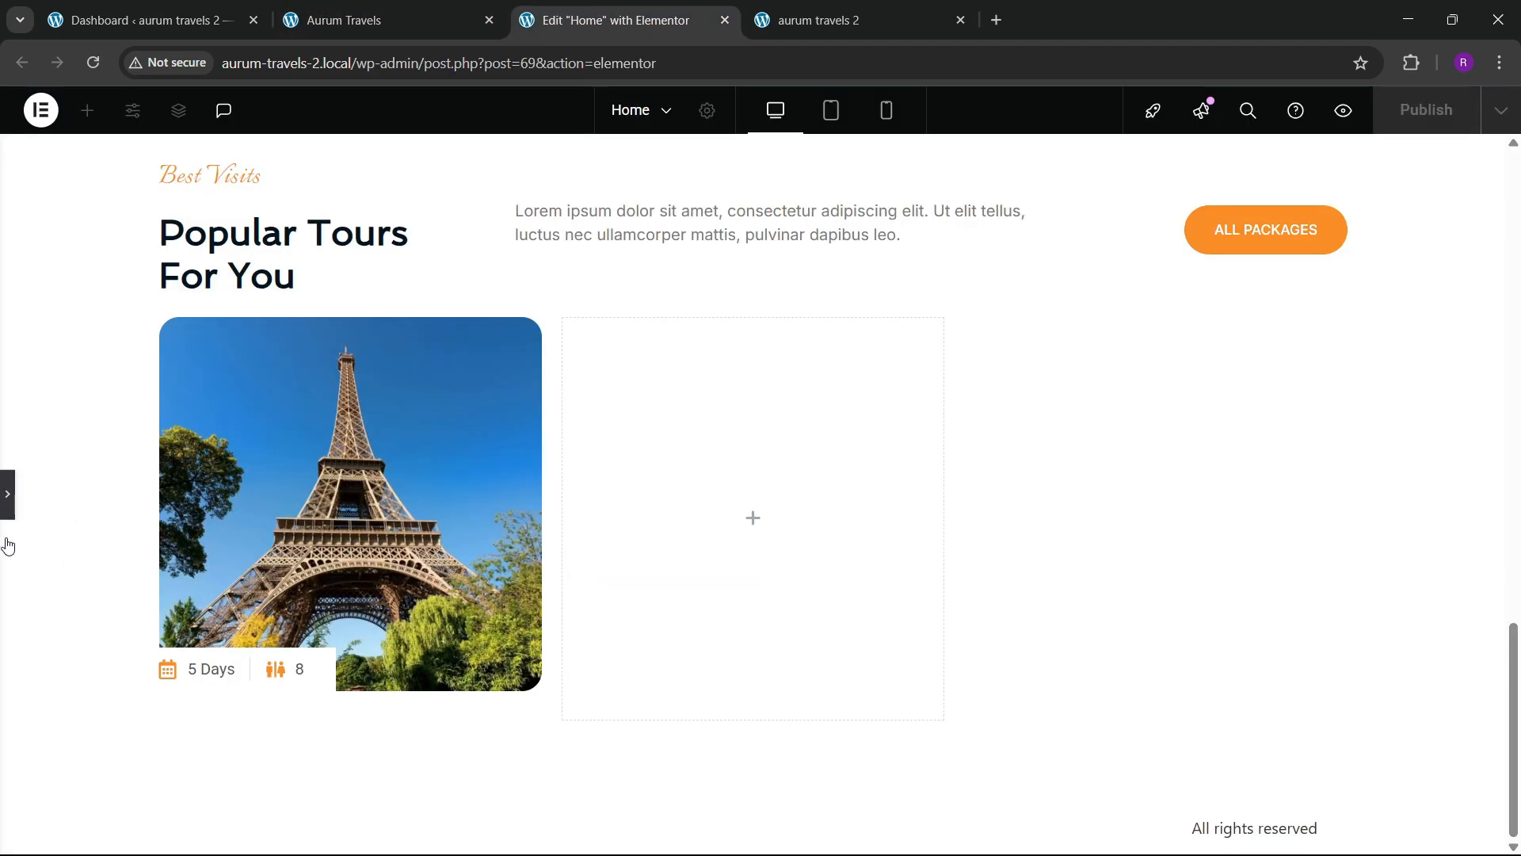
{"action": "left_click", "coordinate": [8, 542]}
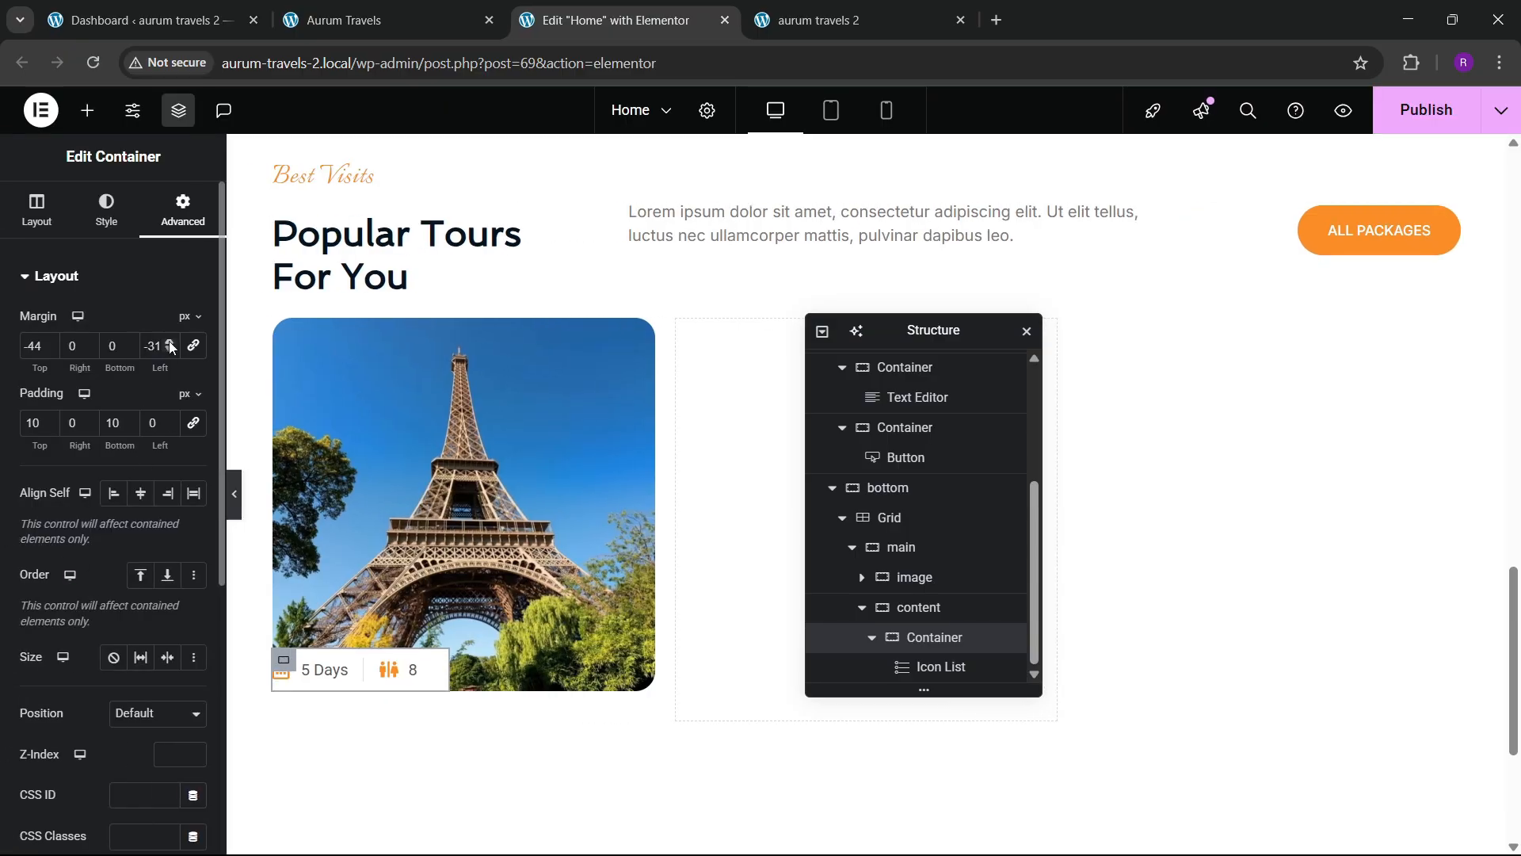
{"action": "left_click", "coordinate": [170, 342]}
{"action": "left_click", "coordinate": [170, 341]}
{"action": "left_click", "coordinate": [170, 341]}
{"action": "left_click", "coordinate": [165, 349]}
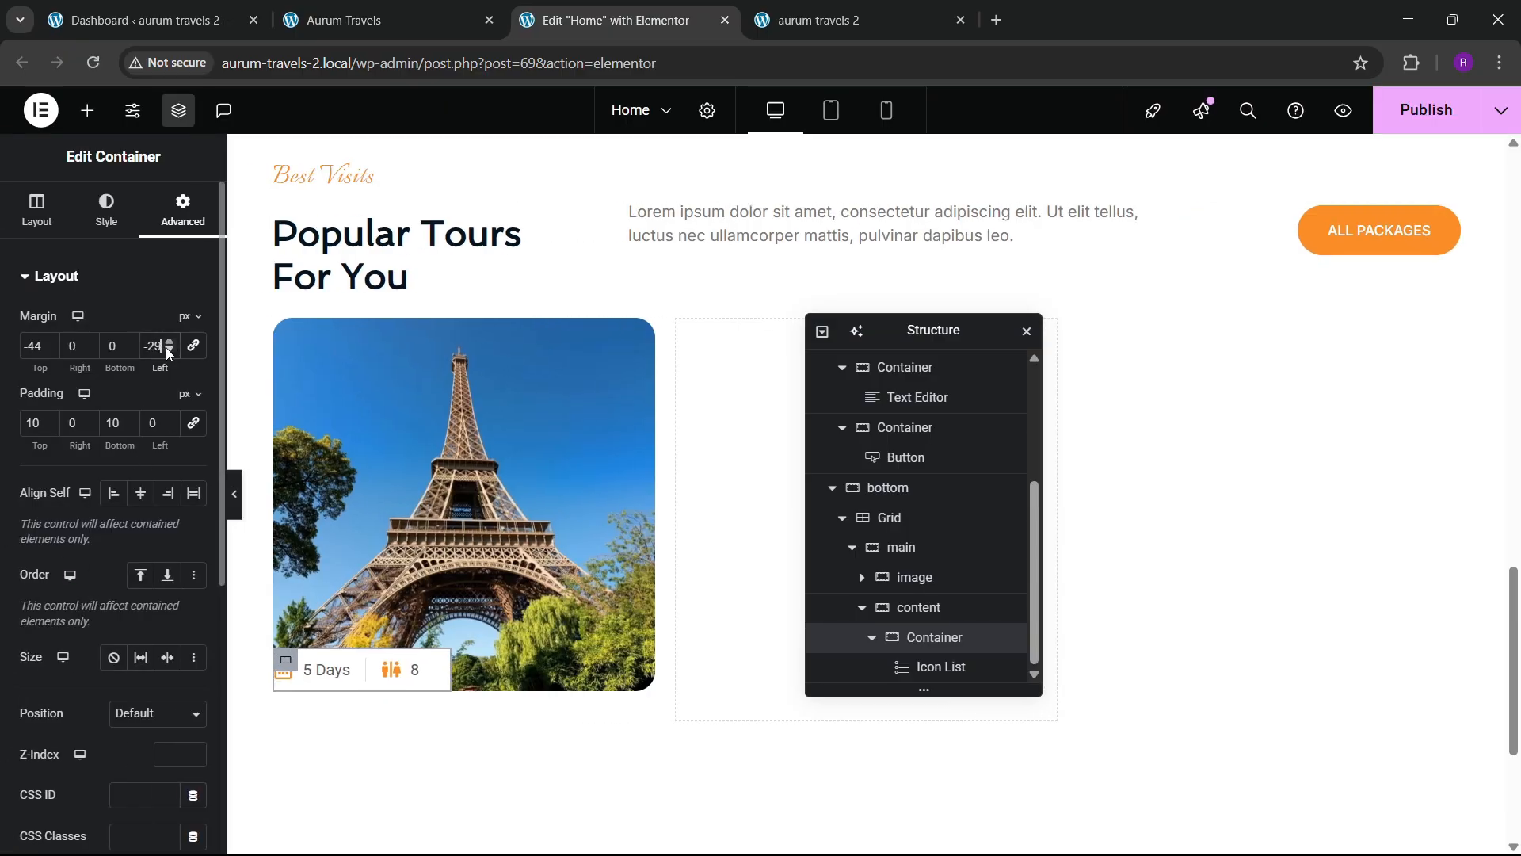
- Select the card's content container and review its classic background and spacing settings
{"action": "left_click", "coordinate": [872, 637]}
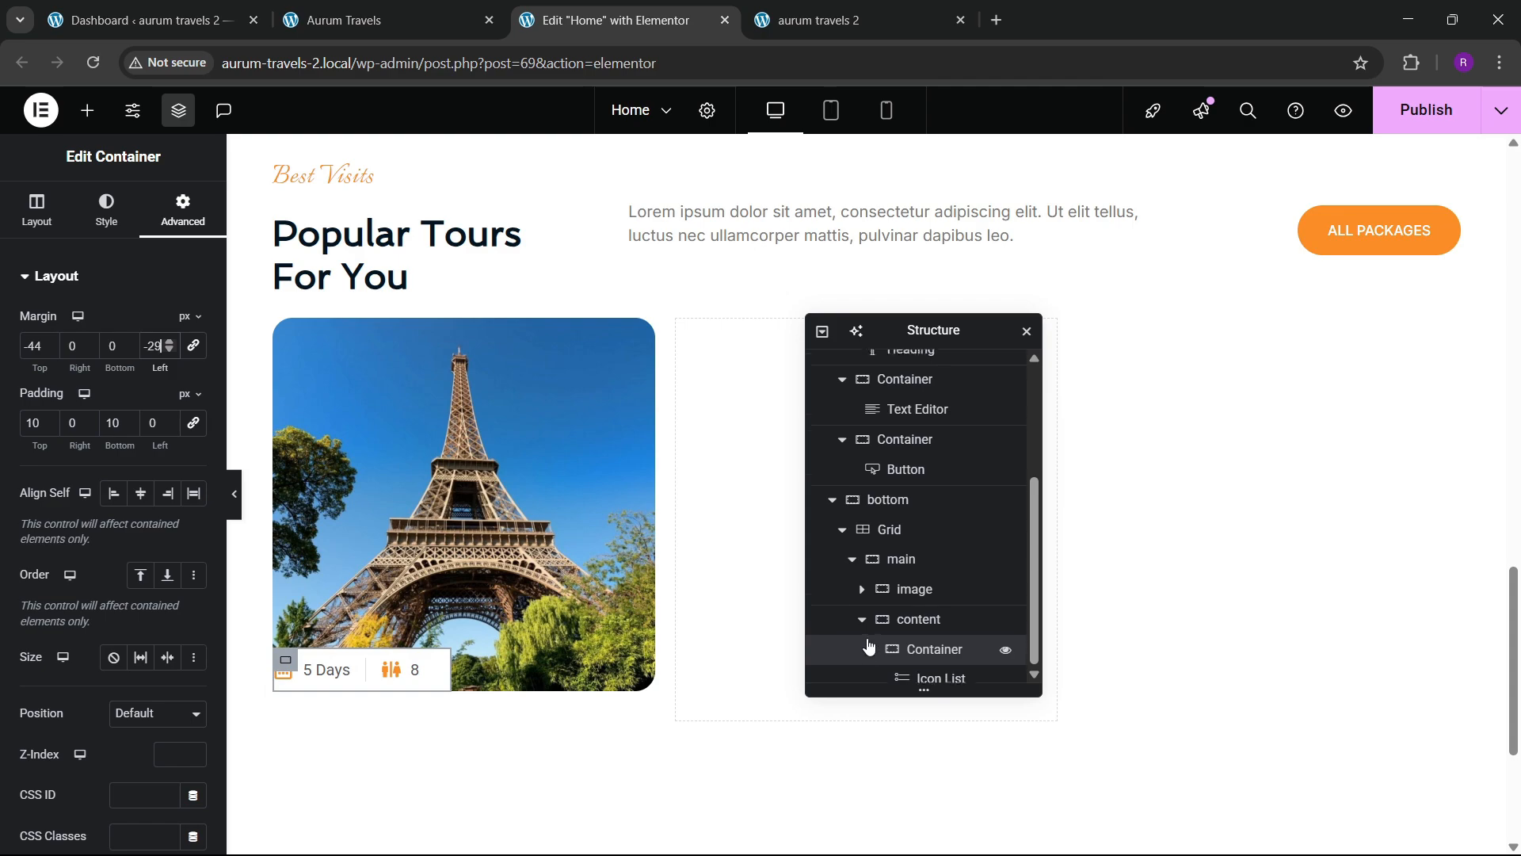
{"action": "left_click", "coordinate": [924, 639]}
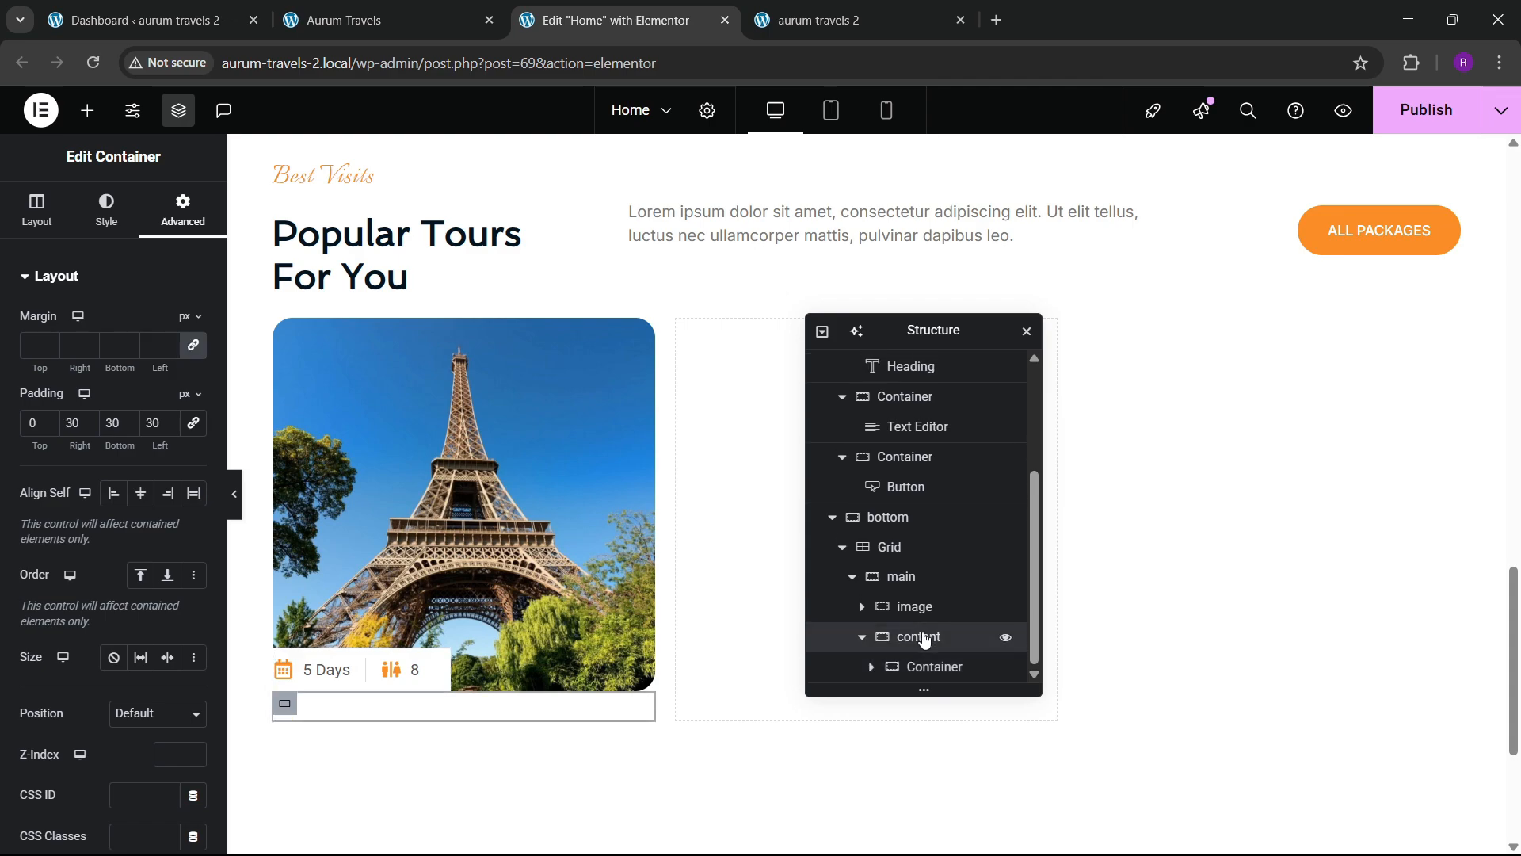
{"action": "left_click", "coordinate": [106, 207]}
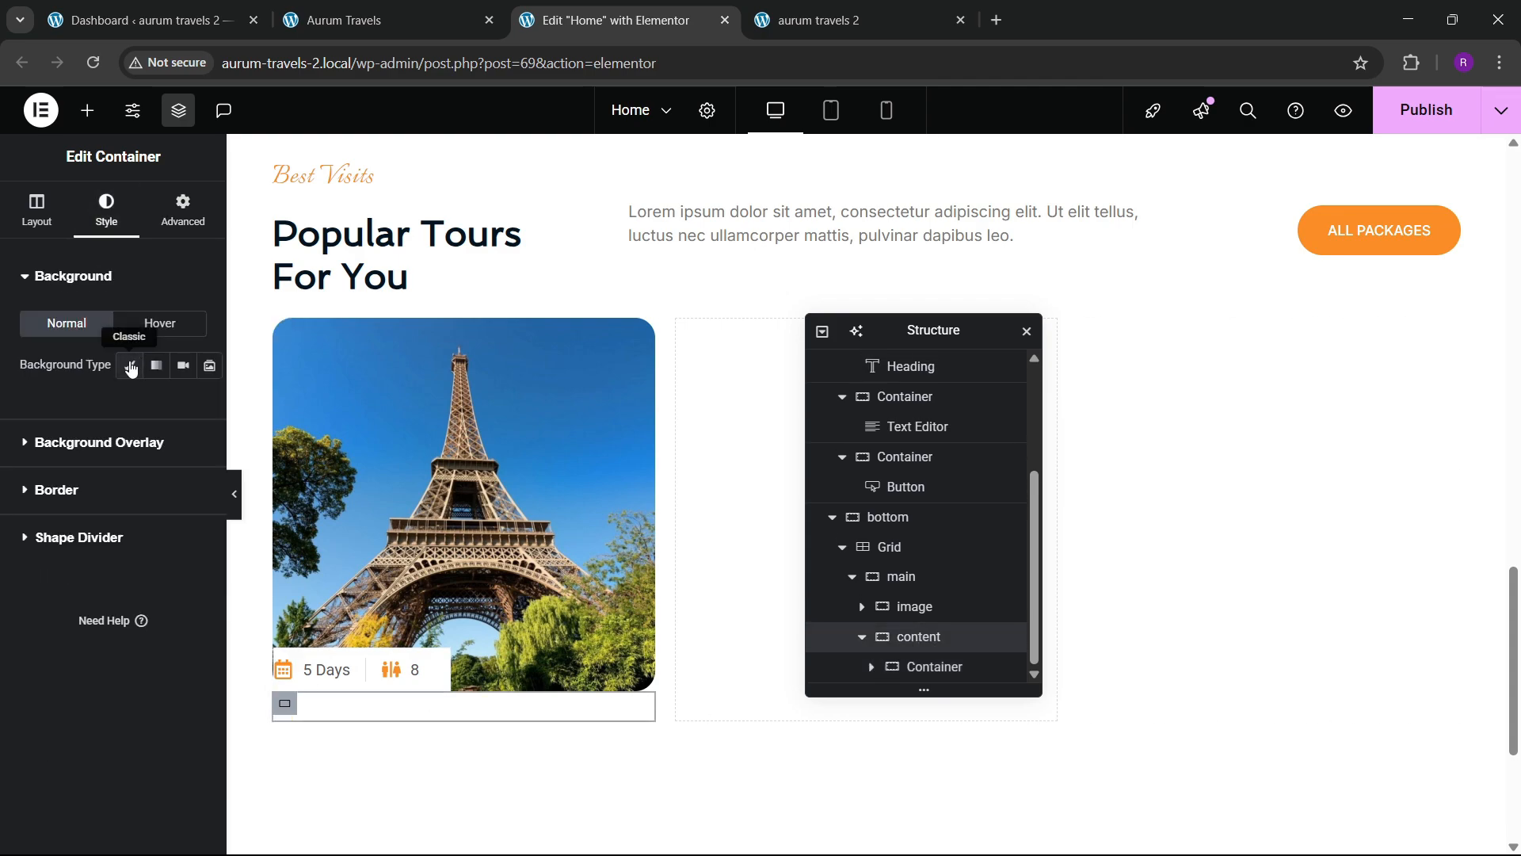
{"action": "left_click", "coordinate": [131, 365]}
{"action": "left_click", "coordinate": [193, 406]}
{"action": "left_click", "coordinate": [88, 408]}
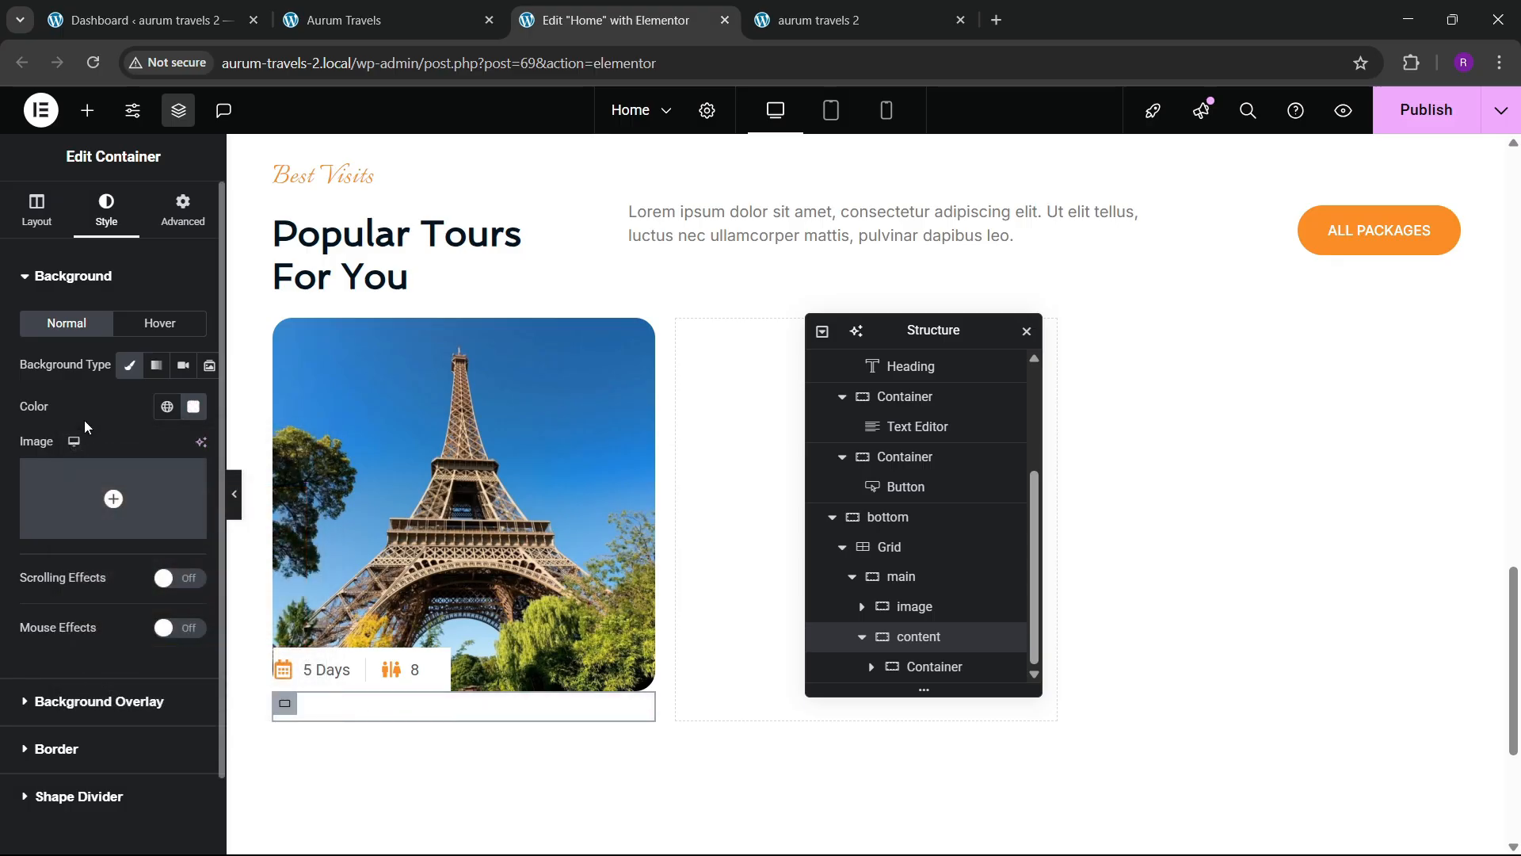
{"action": "left_click", "coordinate": [183, 210]}
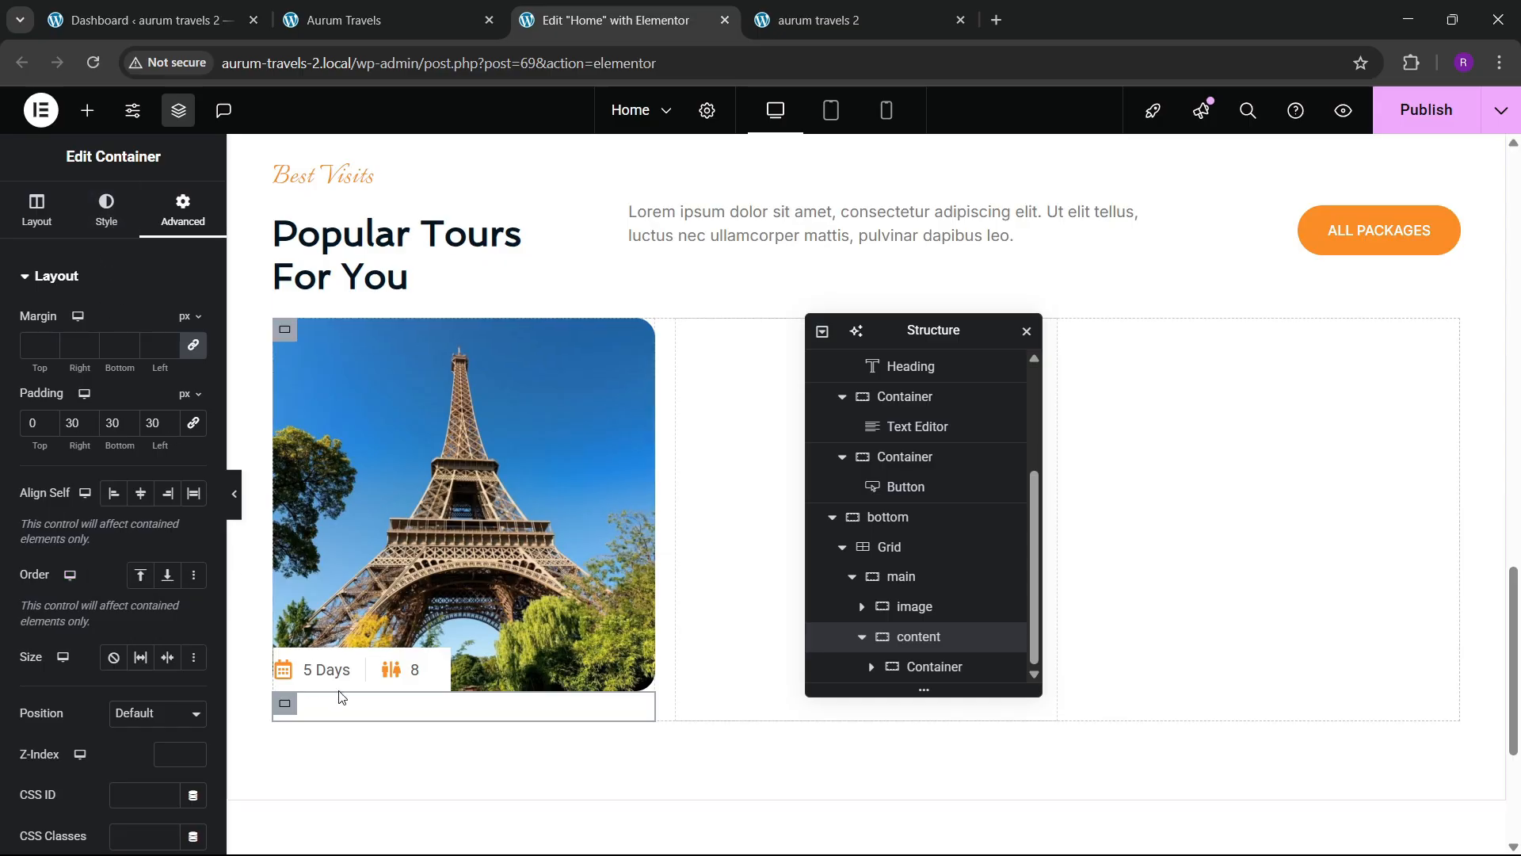
- Give the card's main container a box shadow offset 5 and 7 with 20 blur
{"action": "left_click", "coordinate": [908, 578]}
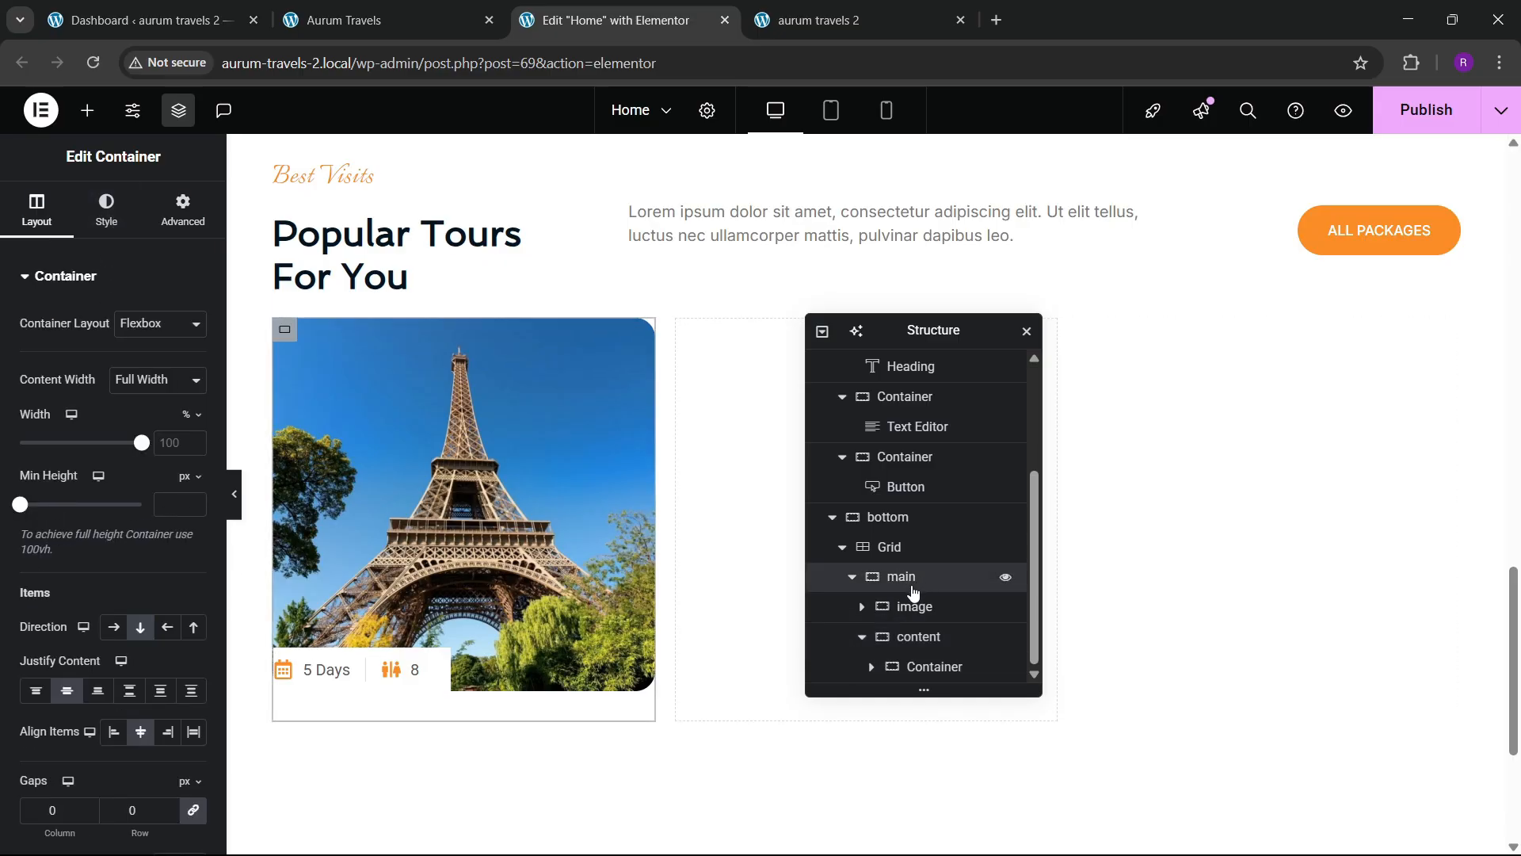
{"action": "left_click", "coordinate": [106, 210]}
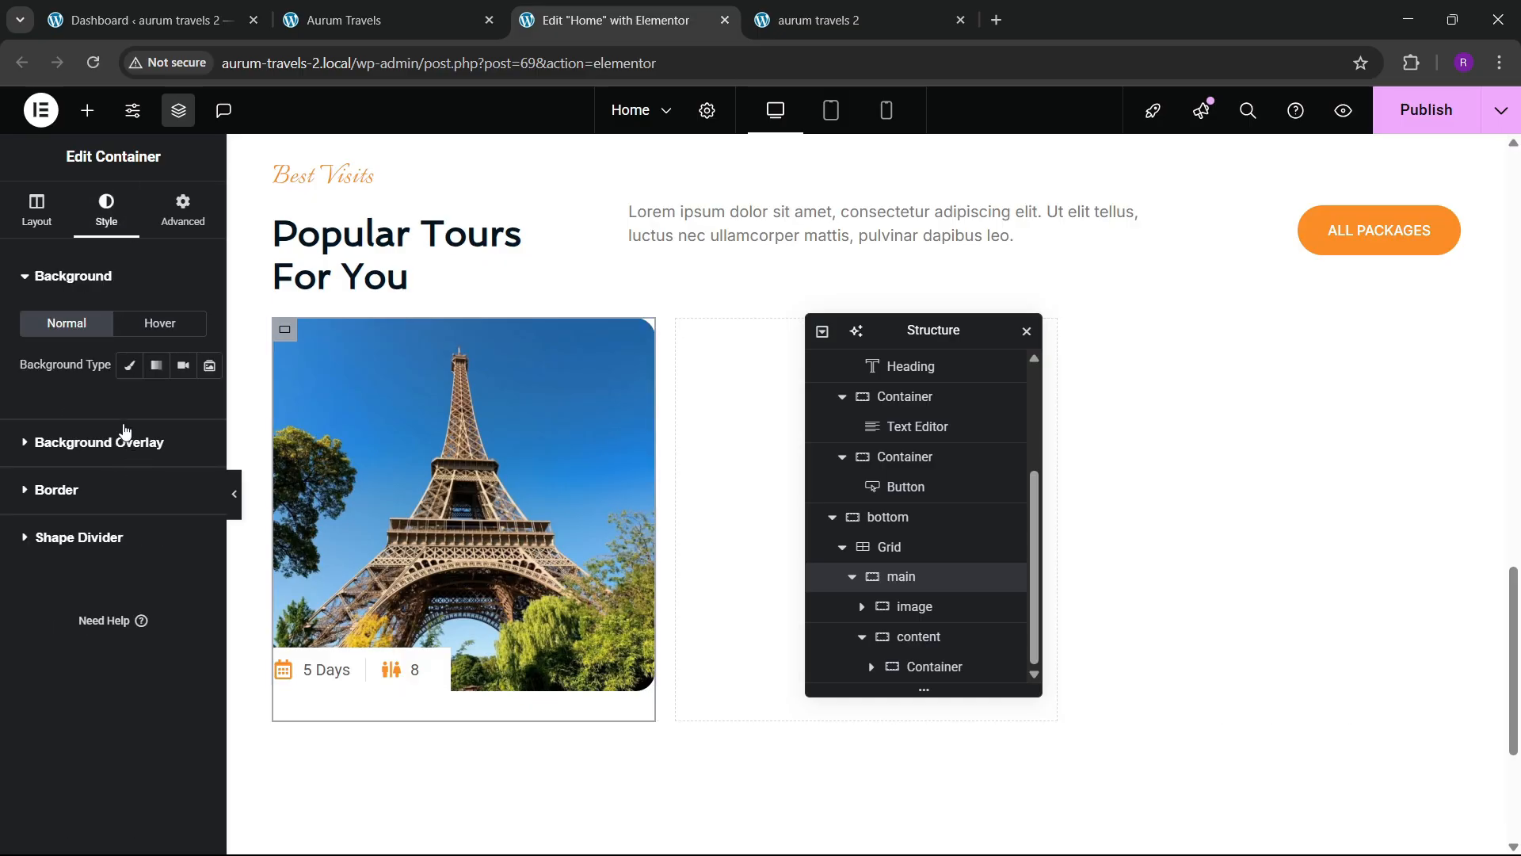
{"action": "left_click", "coordinate": [77, 507]}
{"action": "left_click", "coordinate": [192, 580]}
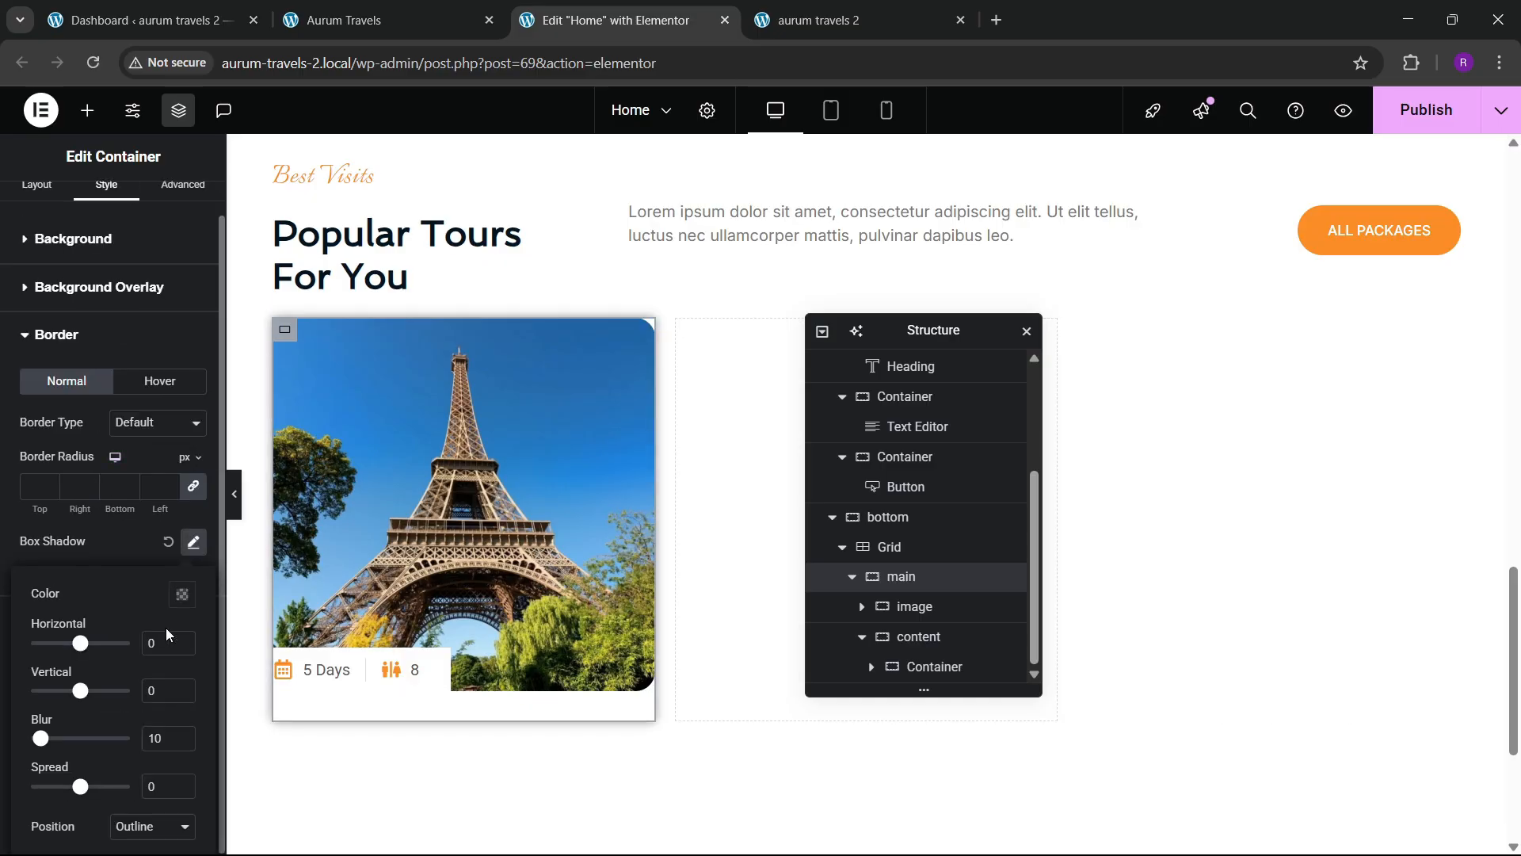
{"action": "type", "text": "5"}
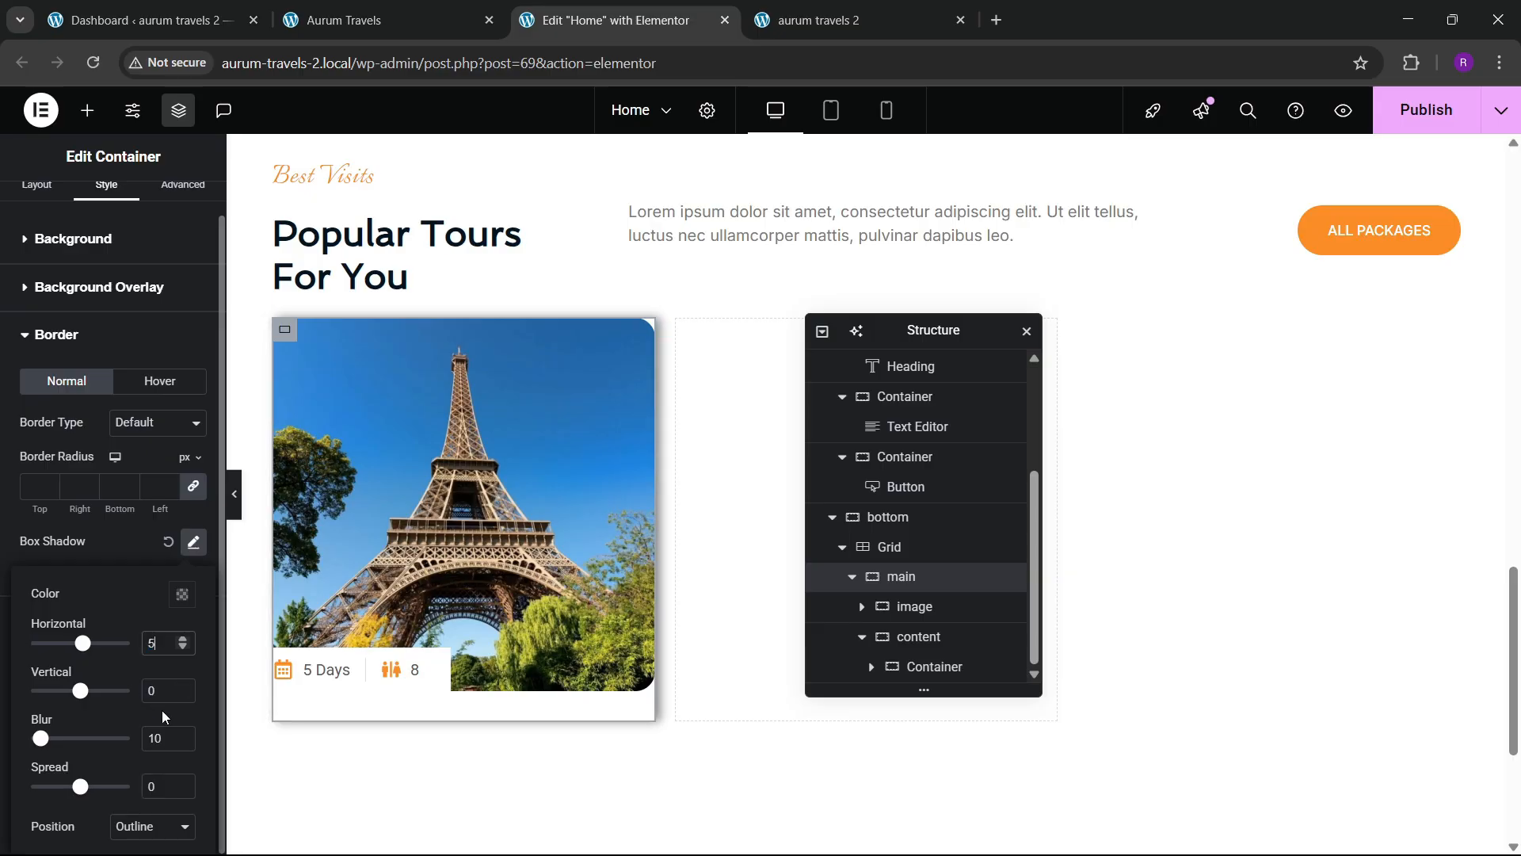
{"action": "type", "text": "7"}
{"action": "key", "text": "Tab"}
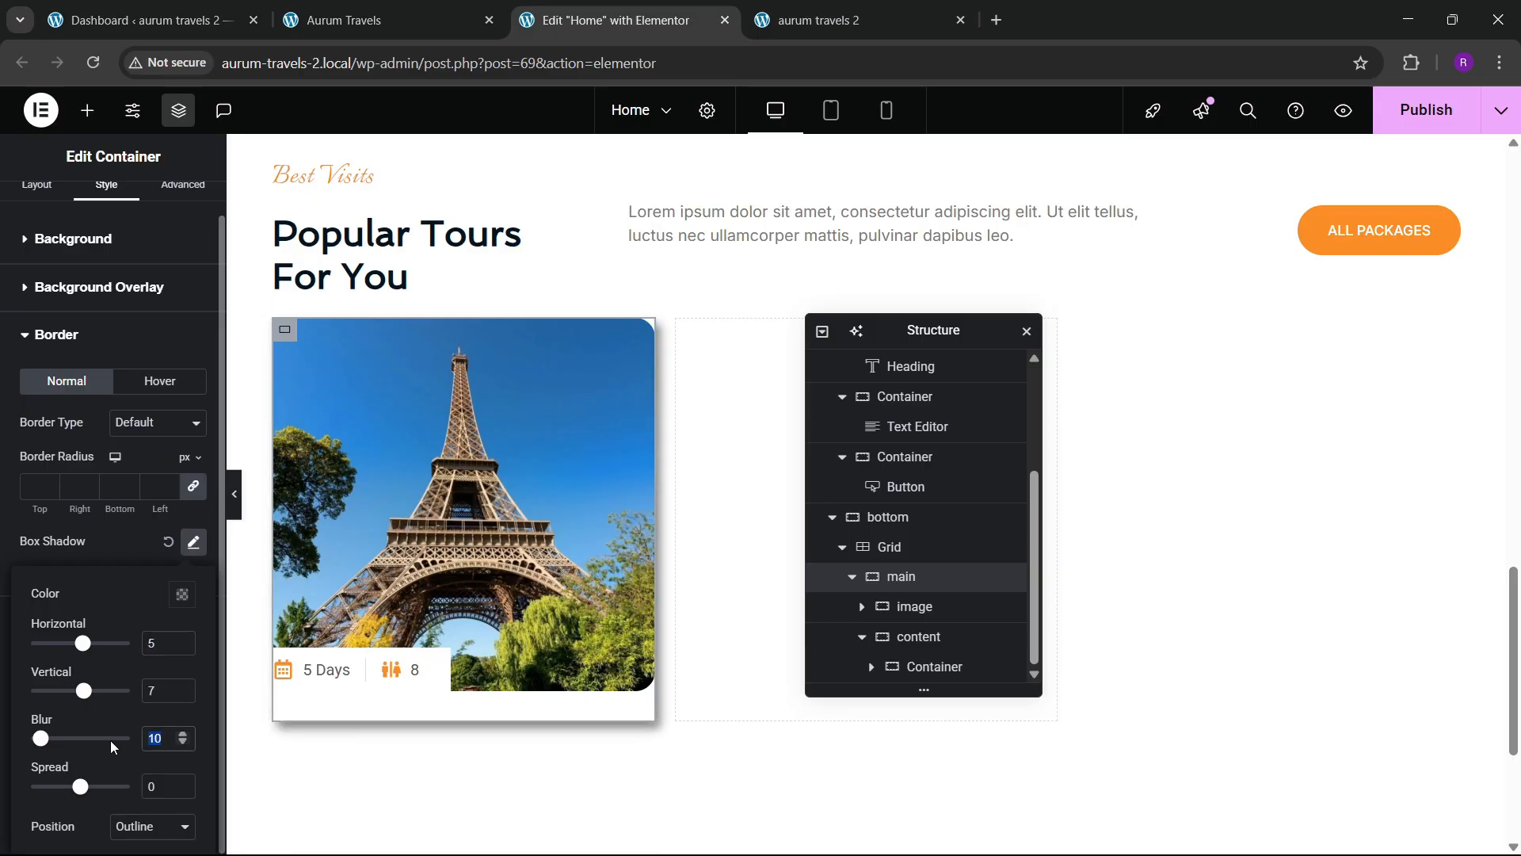
{"action": "type", "text": "20"}
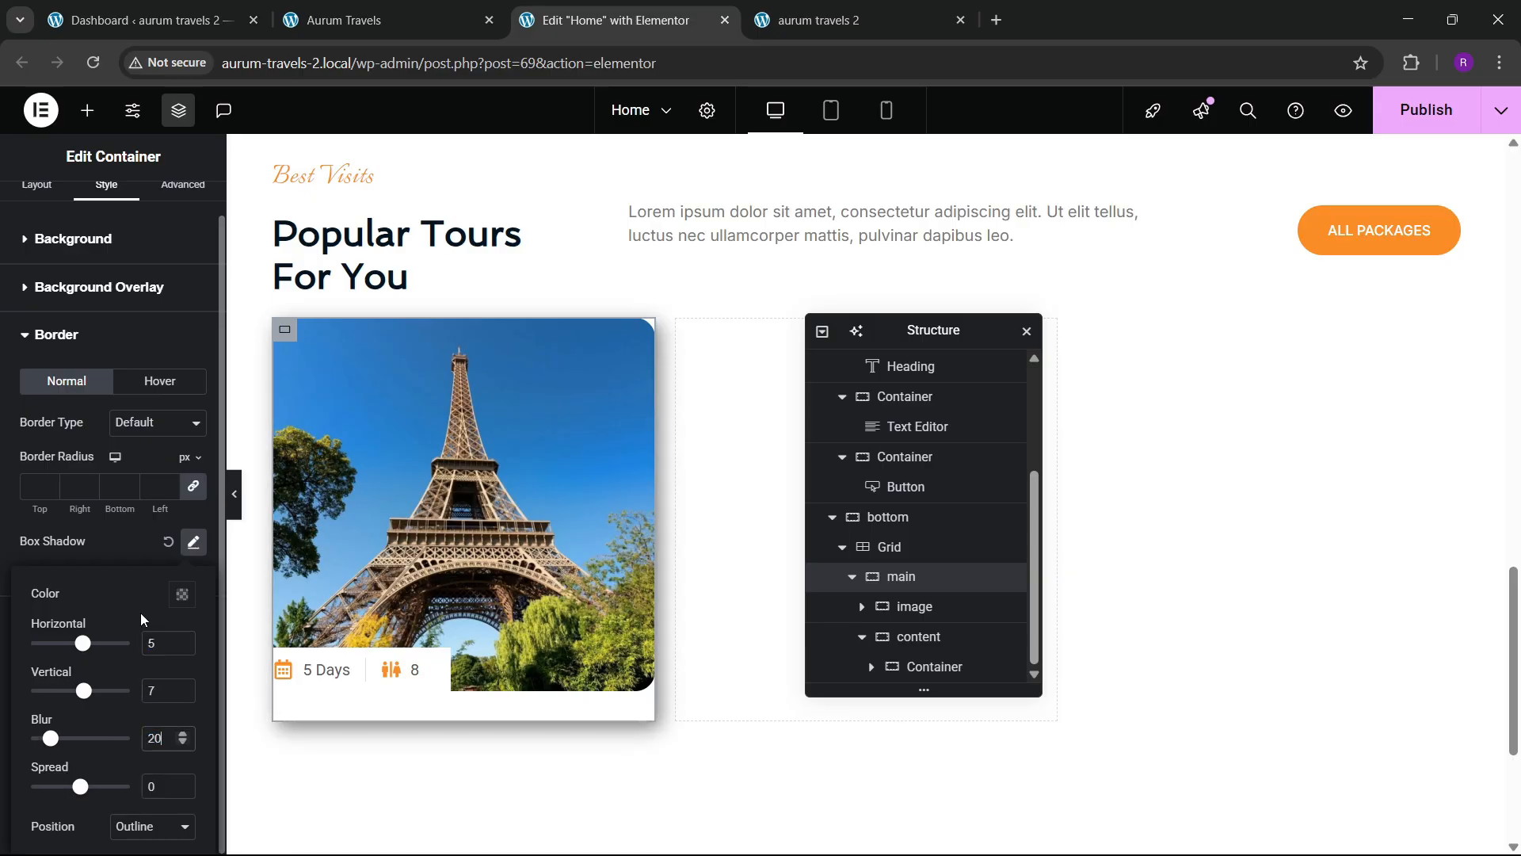
{"action": "left_click", "coordinate": [106, 555]}
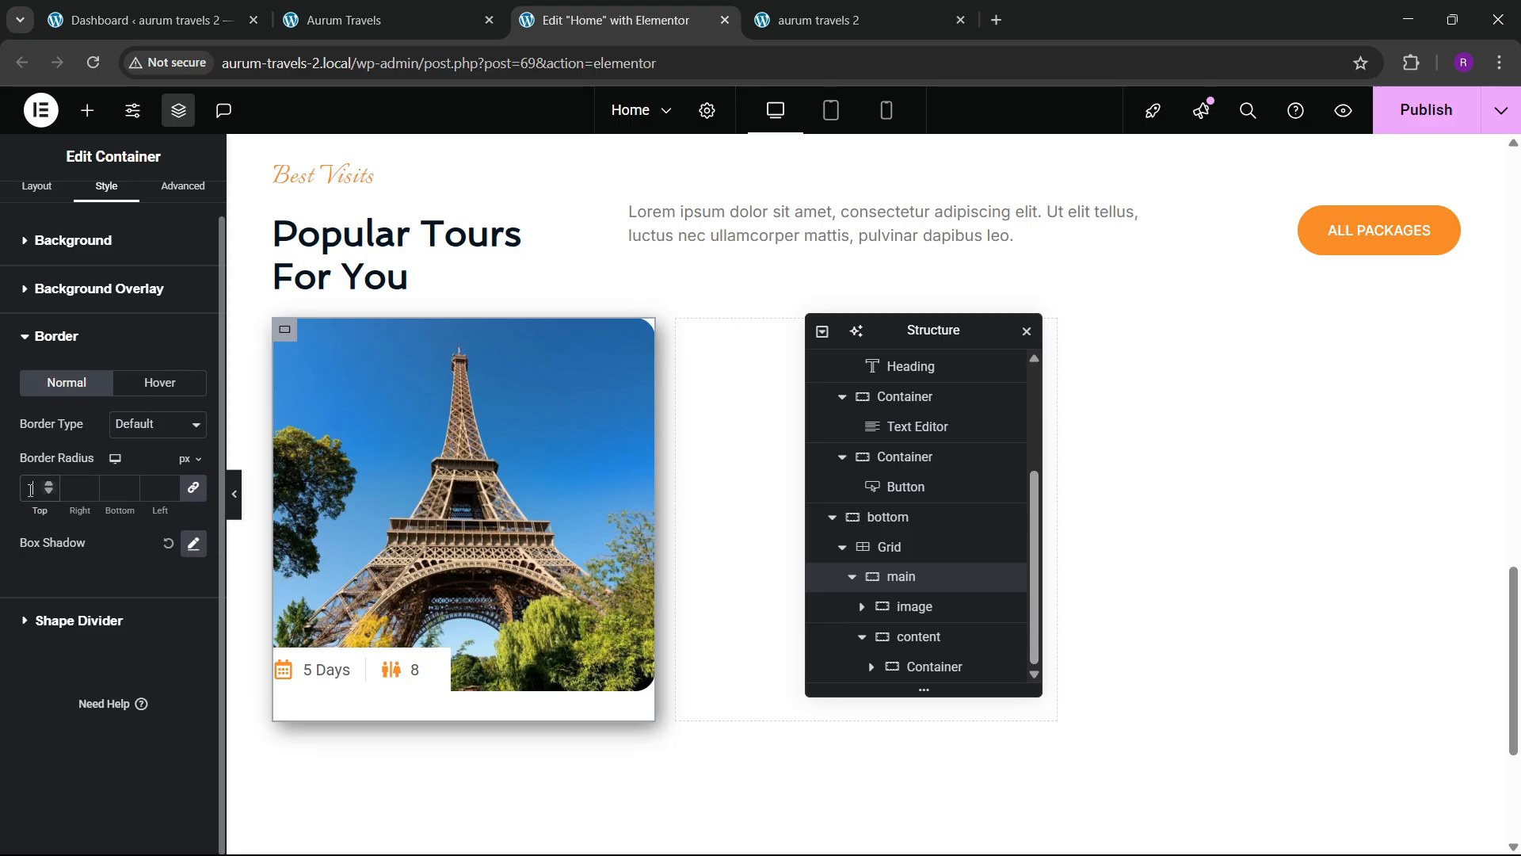
- Round the card's corners to 20 px and compare with the live Travella cards
{"action": "left_click", "coordinate": [30, 489]}
{"action": "type", "text": "100"}
{"action": "key", "text": "BackSpace"}
{"action": "key", "text": "BackSpace"}
{"action": "key", "text": "BackSpace"}
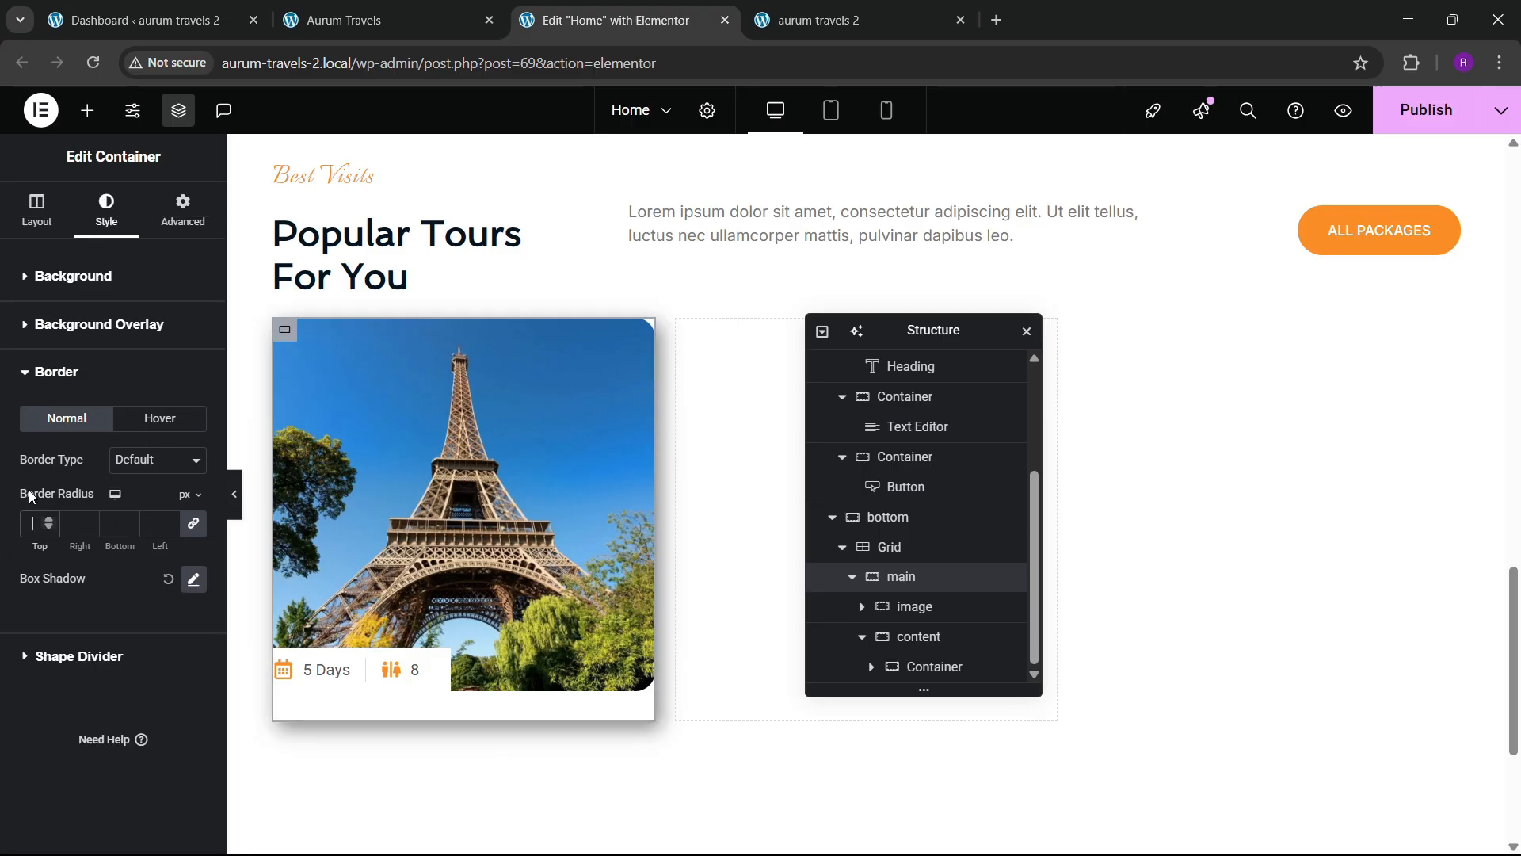
{"action": "type", "text": "20"}
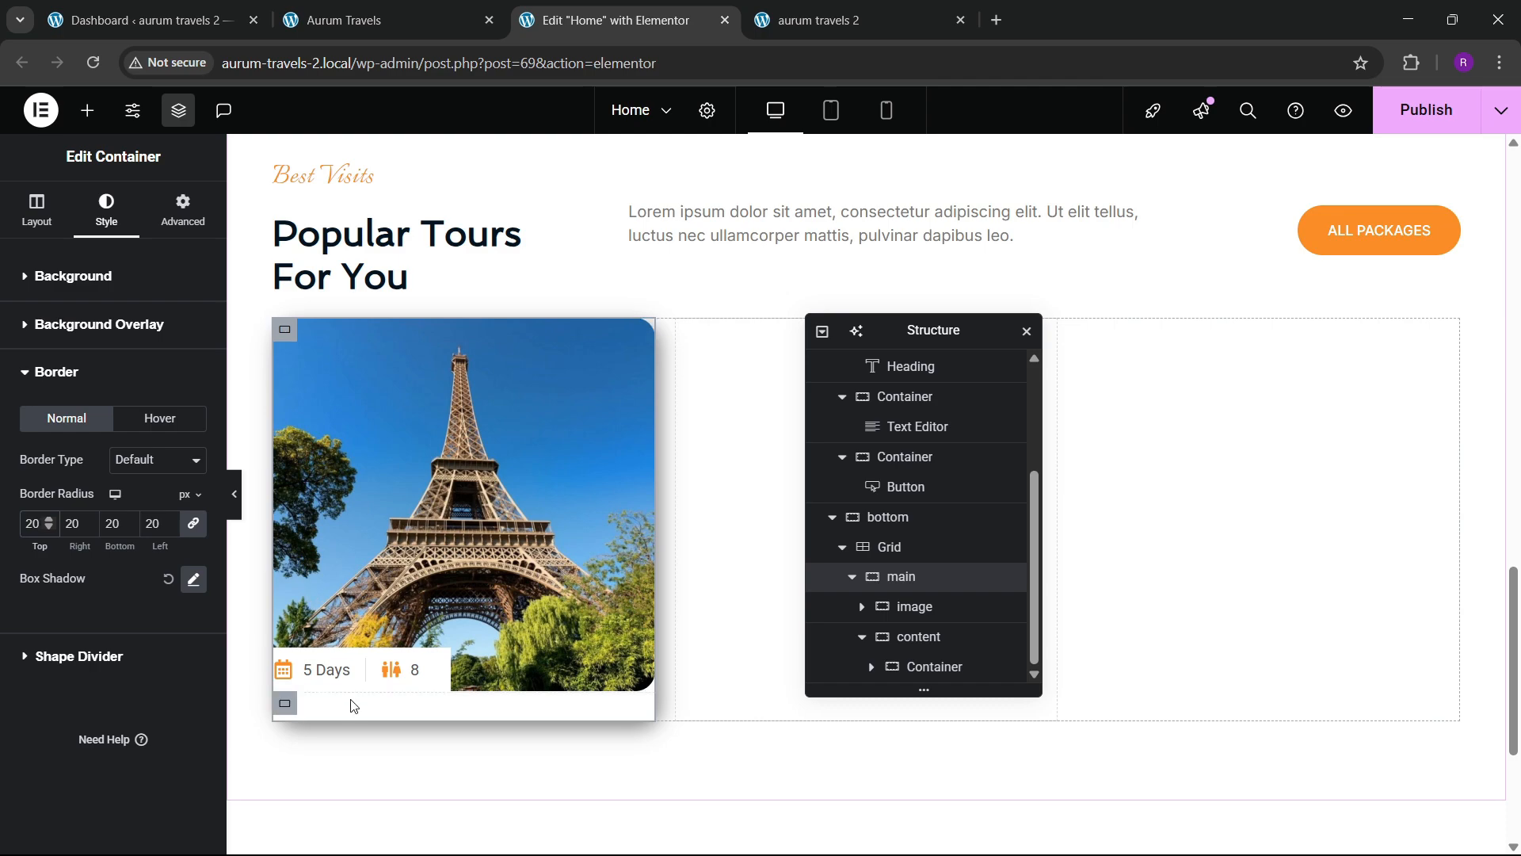
{"action": "left_click", "coordinate": [354, 19]}
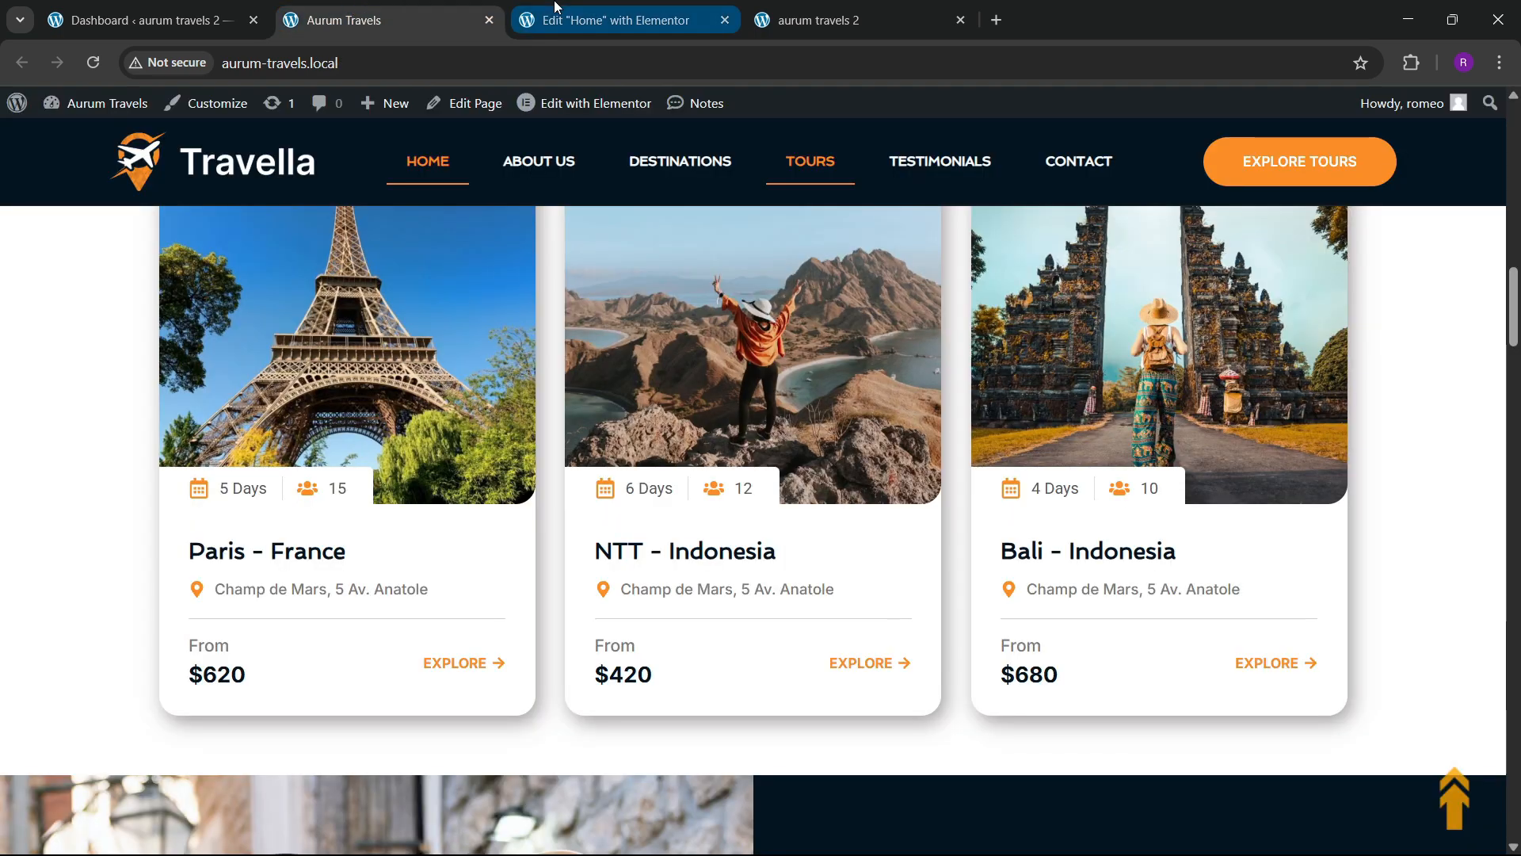
{"action": "left_click", "coordinate": [602, 19]}
{"action": "left_click", "coordinate": [87, 113]}
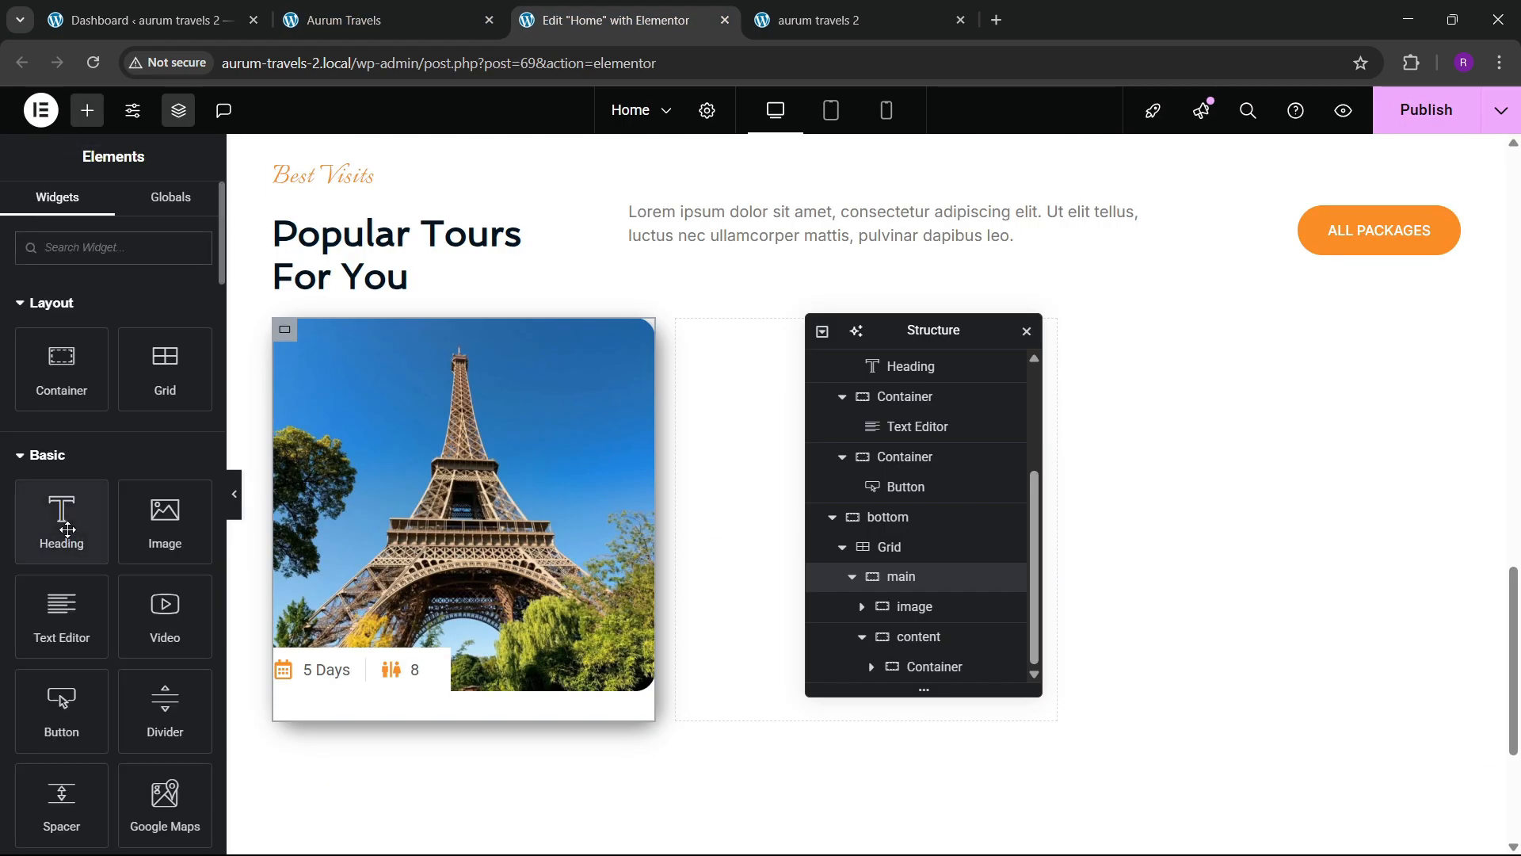
- Add a Heading widget beneath the days/people badge in the content container
{"action": "left_click_drag", "start_coordinate": [67, 530], "coordinate": [492, 713]}
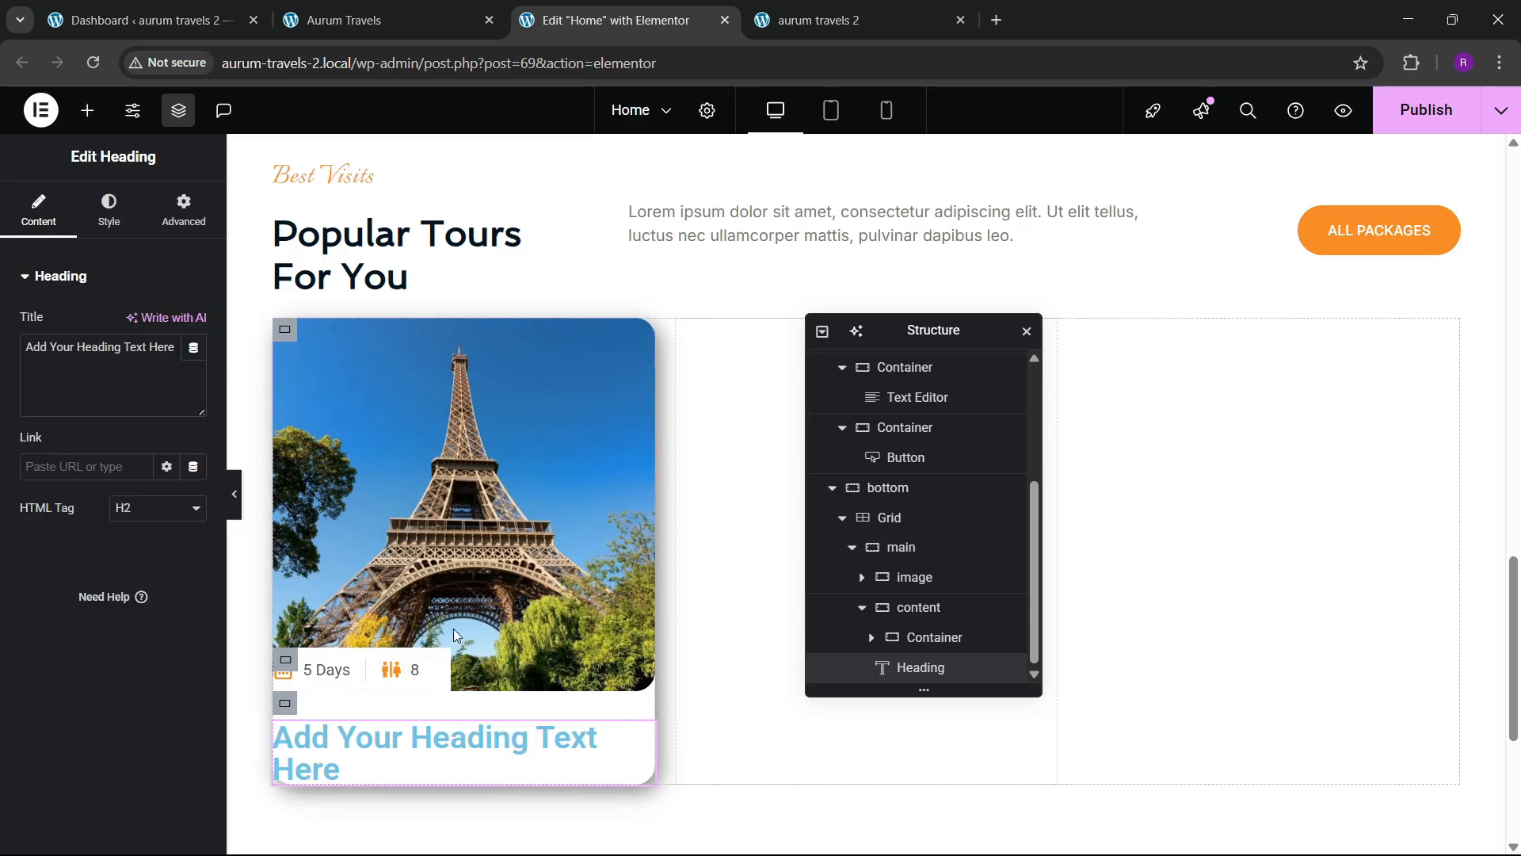
{"action": "scroll", "coordinate": [455, 633], "scroll_direction": "down", "scroll_amount": 3}
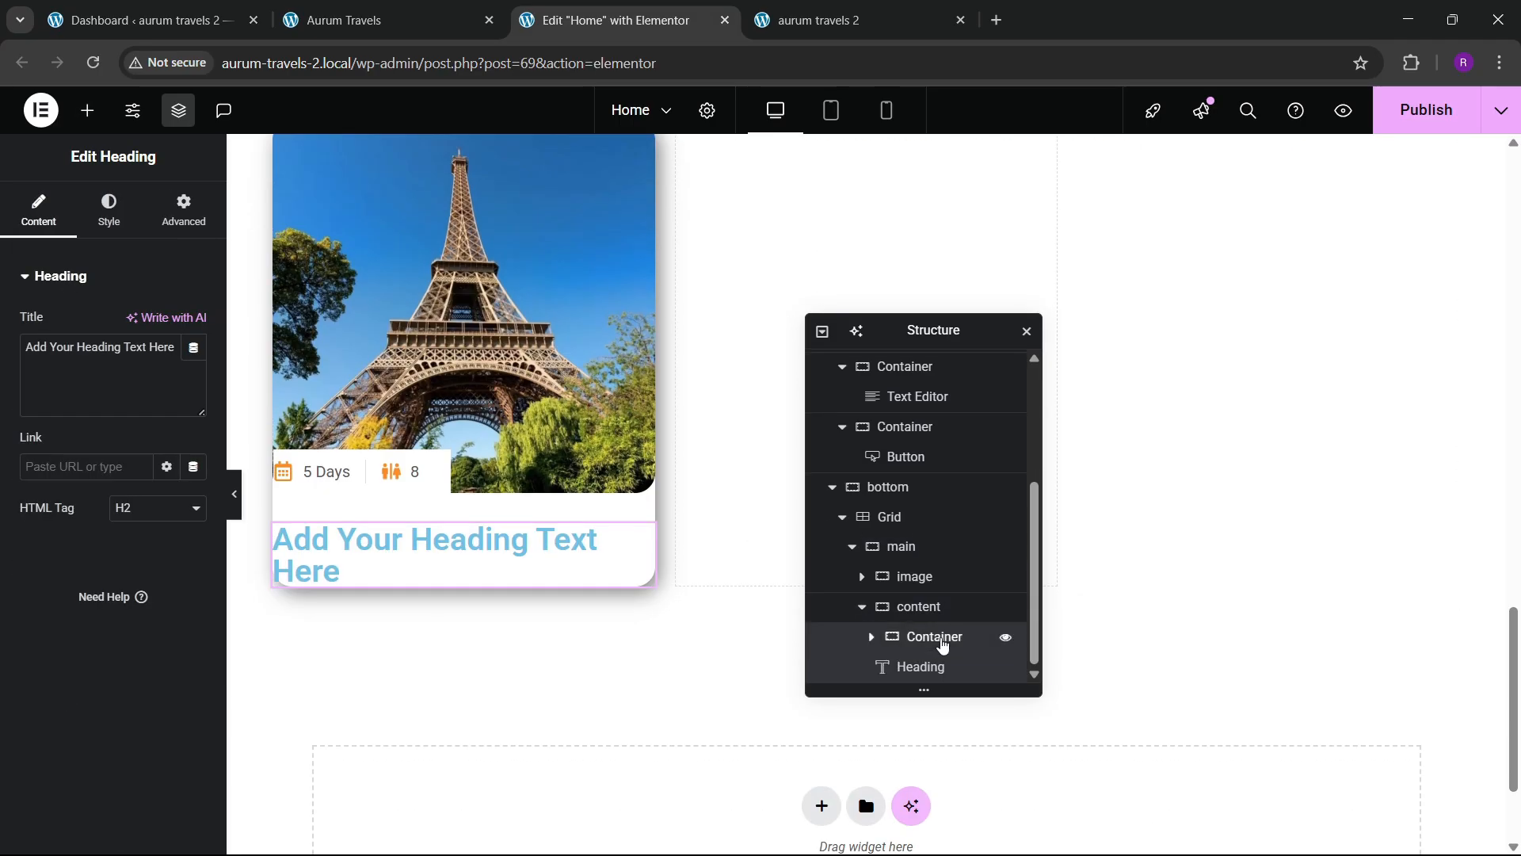
{"action": "left_click", "coordinate": [943, 645]}
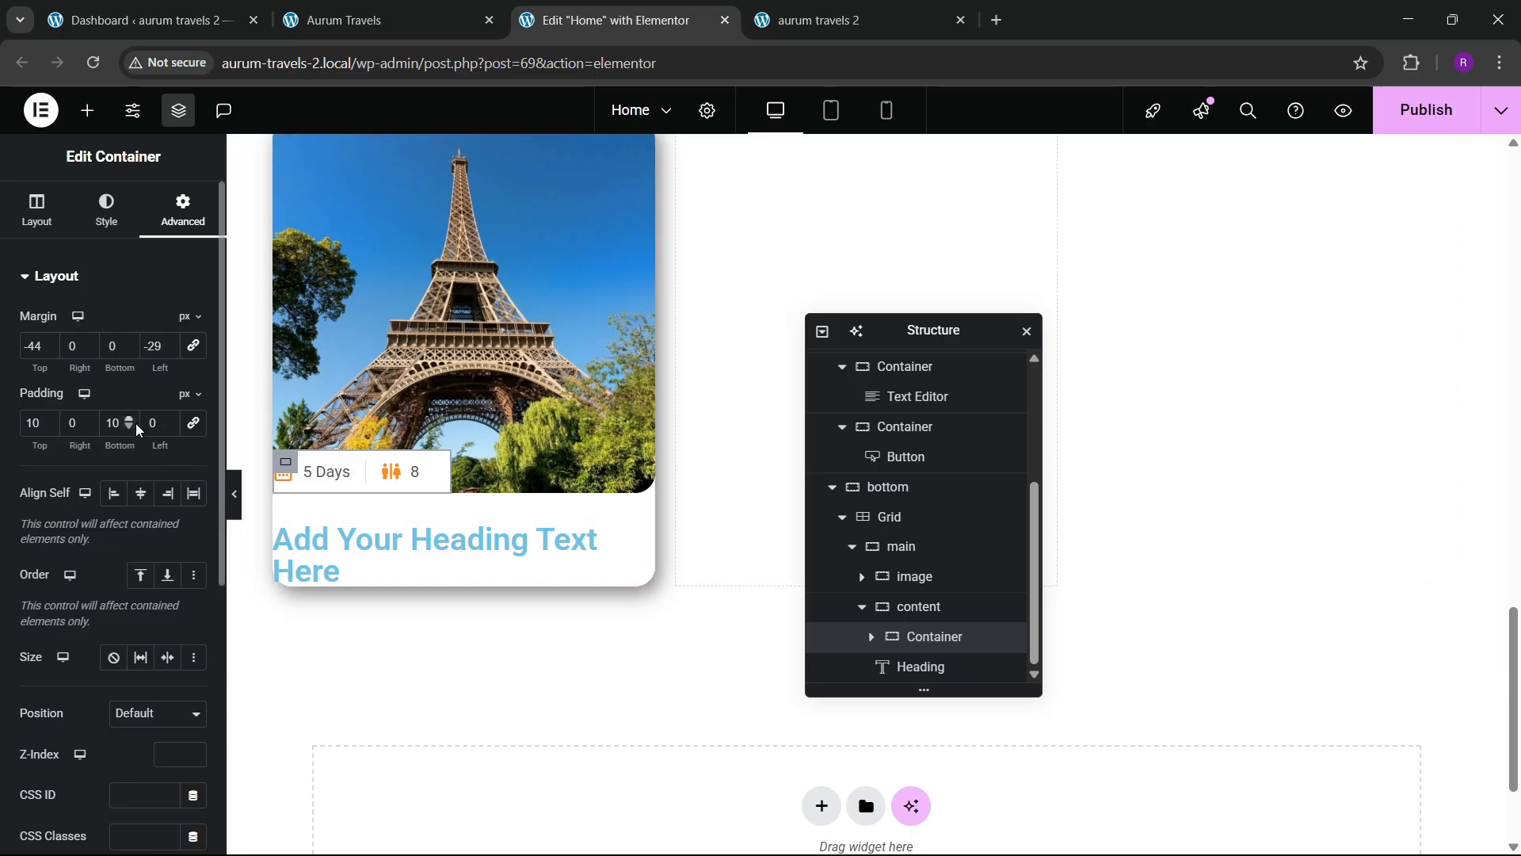
{"action": "left_click", "coordinate": [873, 638]}
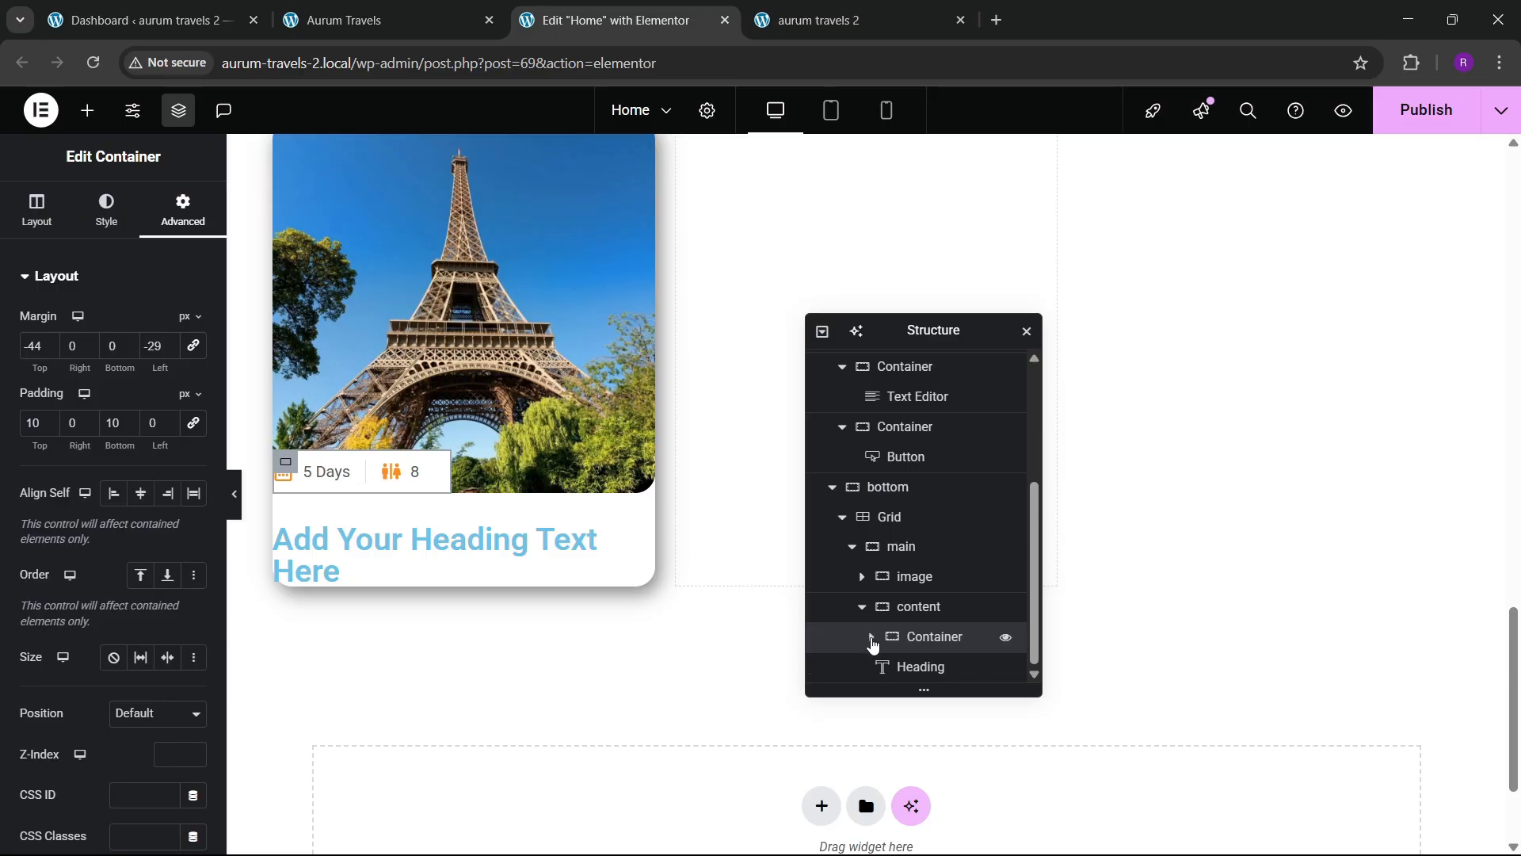
- Set the content container's padding to 40 px, linked on all four sides
{"action": "left_click", "coordinate": [901, 614]}
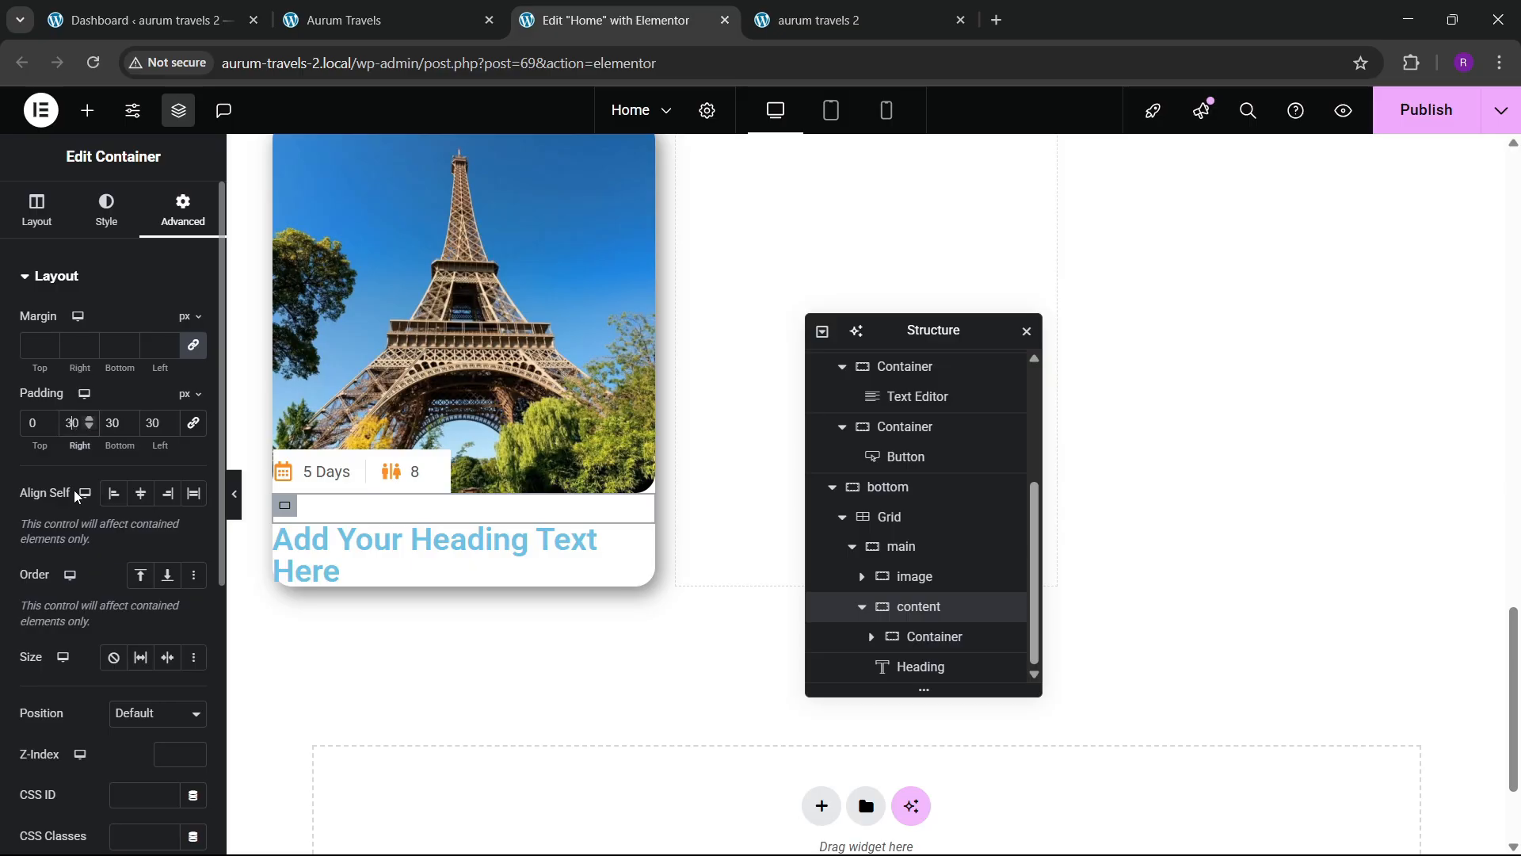
{"action": "key", "text": "BackSpace"}
{"action": "type", "text": "6"}
{"action": "left_click", "coordinate": [193, 422]}
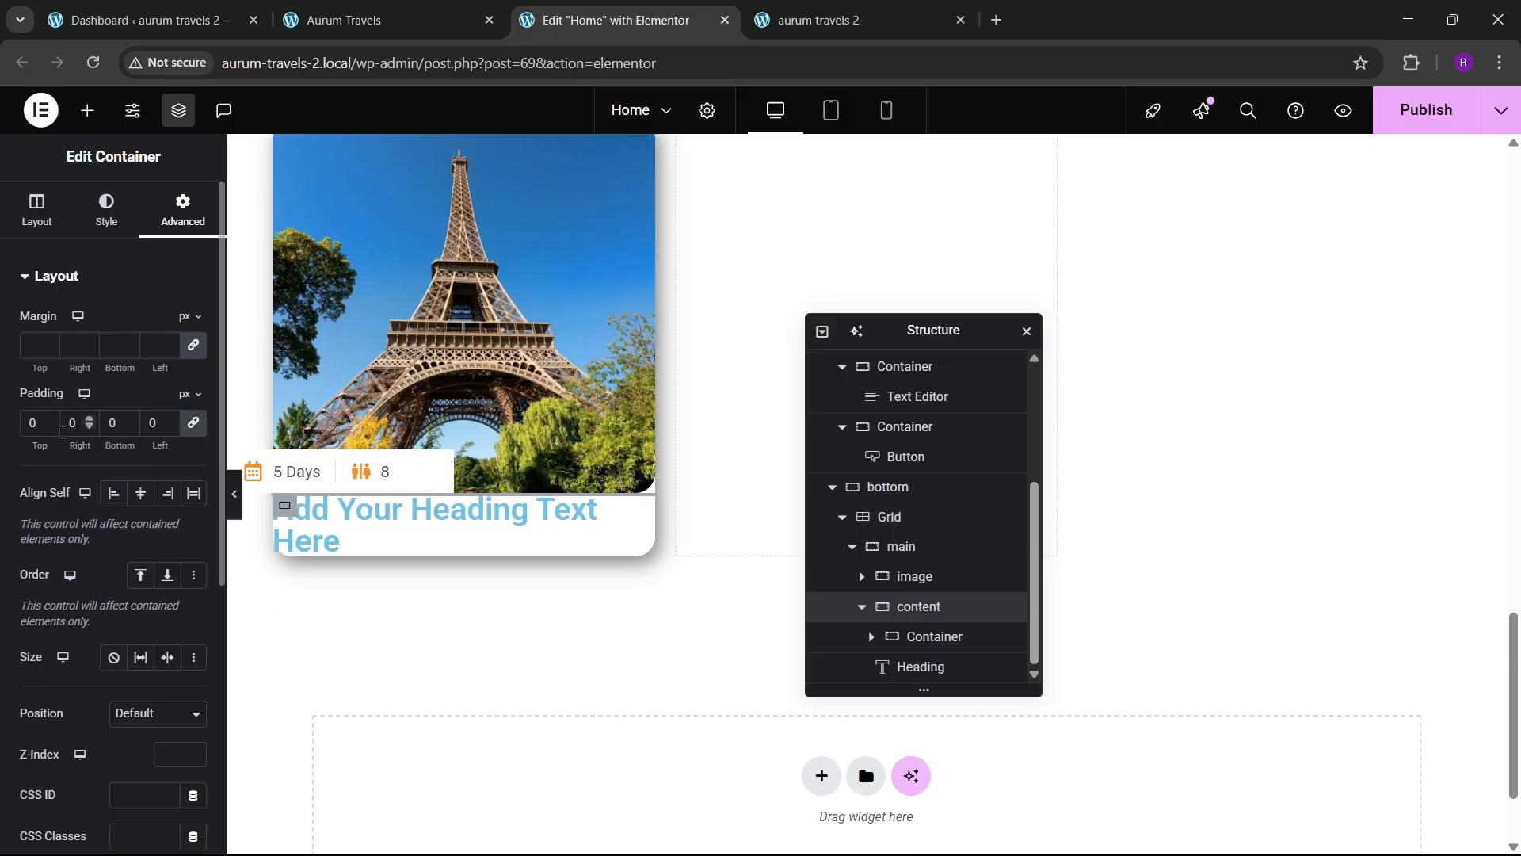
{"action": "type", "text": "4"}
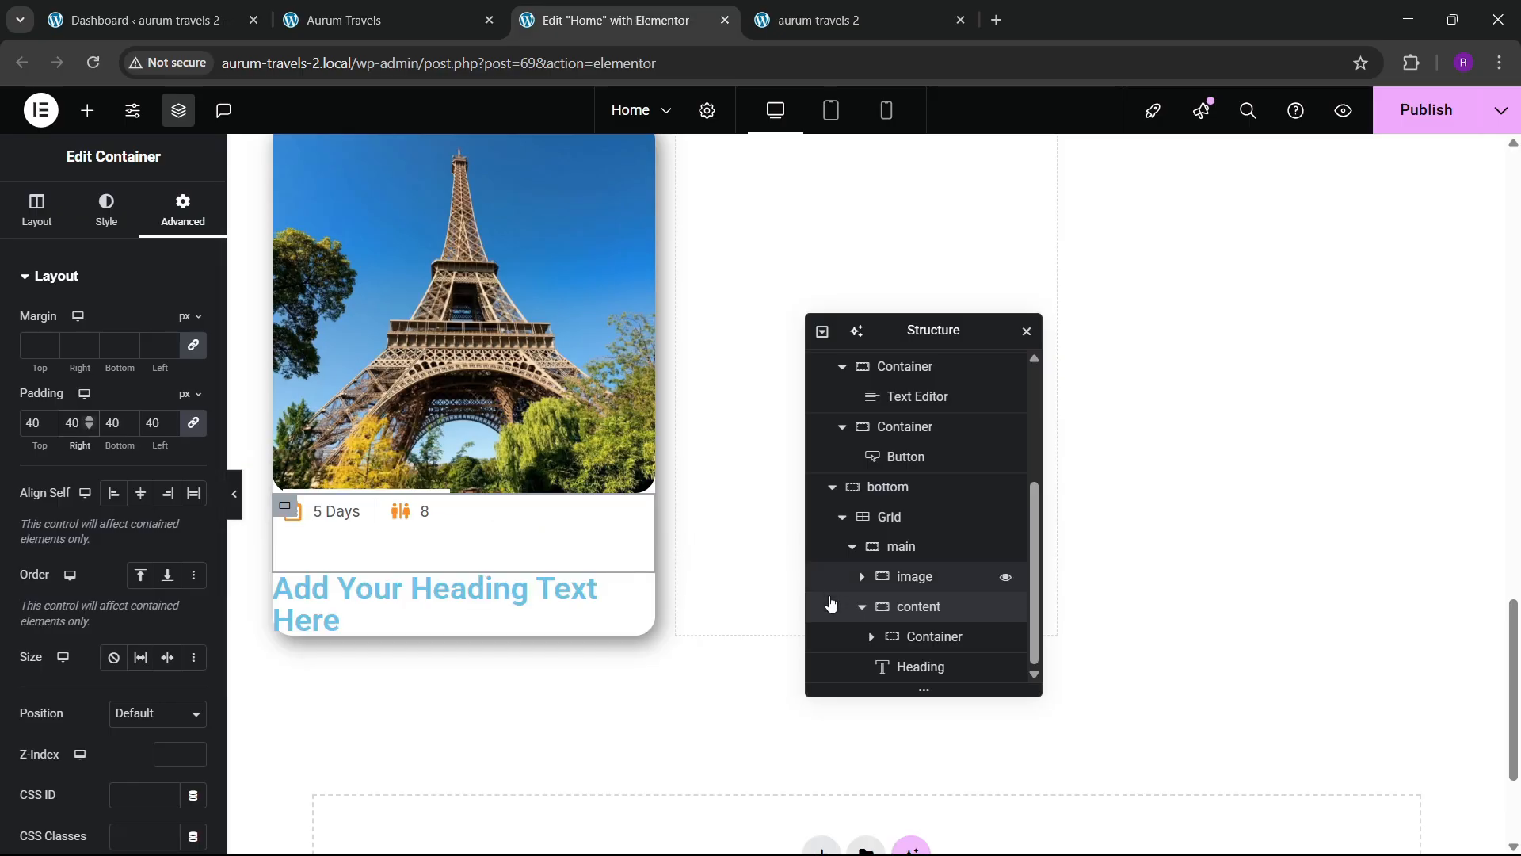
{"action": "left_click", "coordinate": [862, 608]}
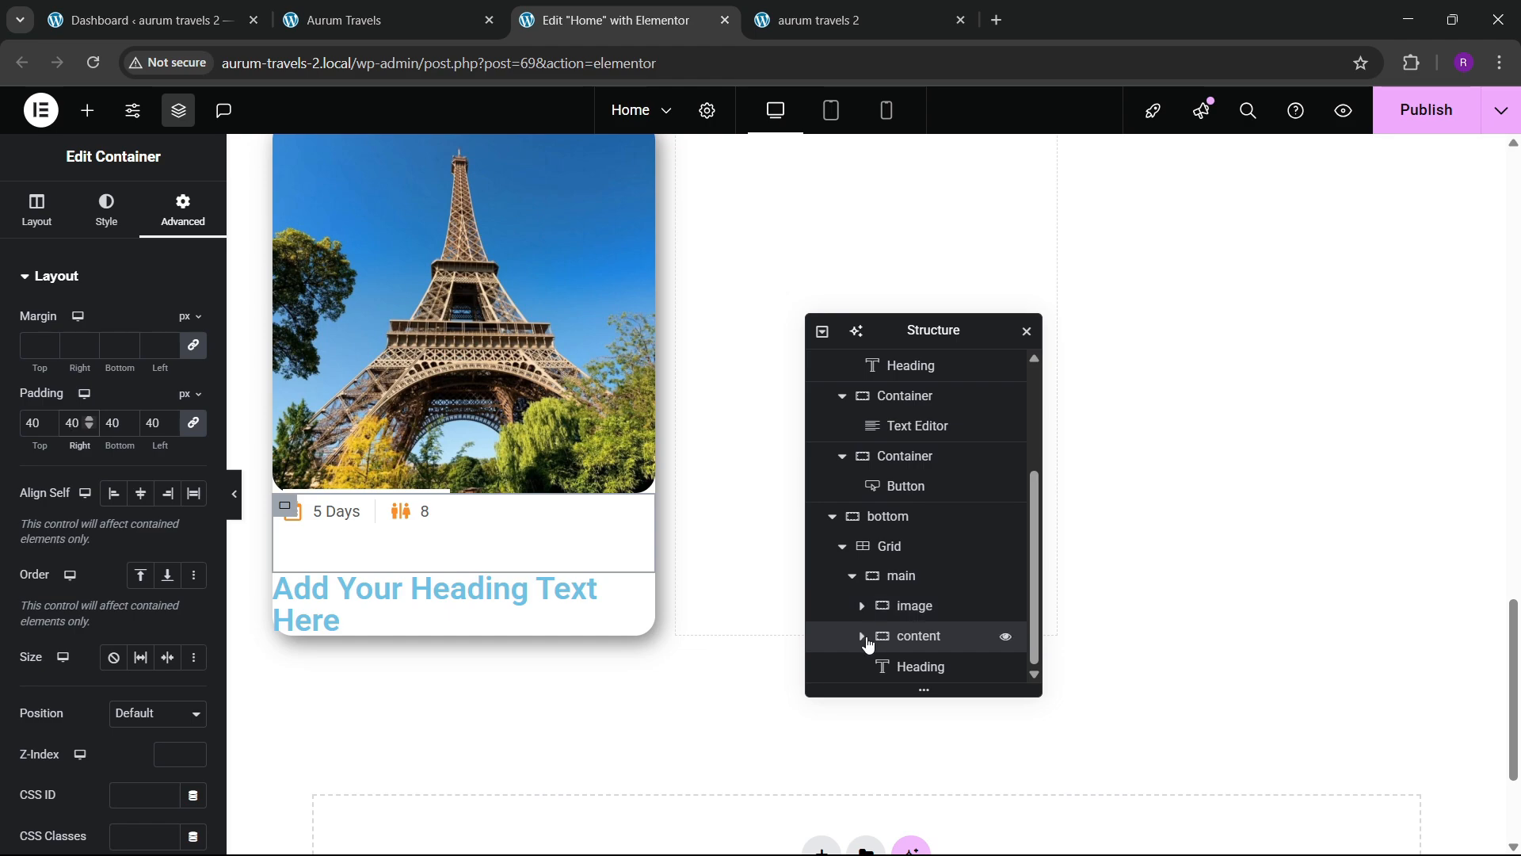
{"action": "left_click", "coordinate": [862, 636]}
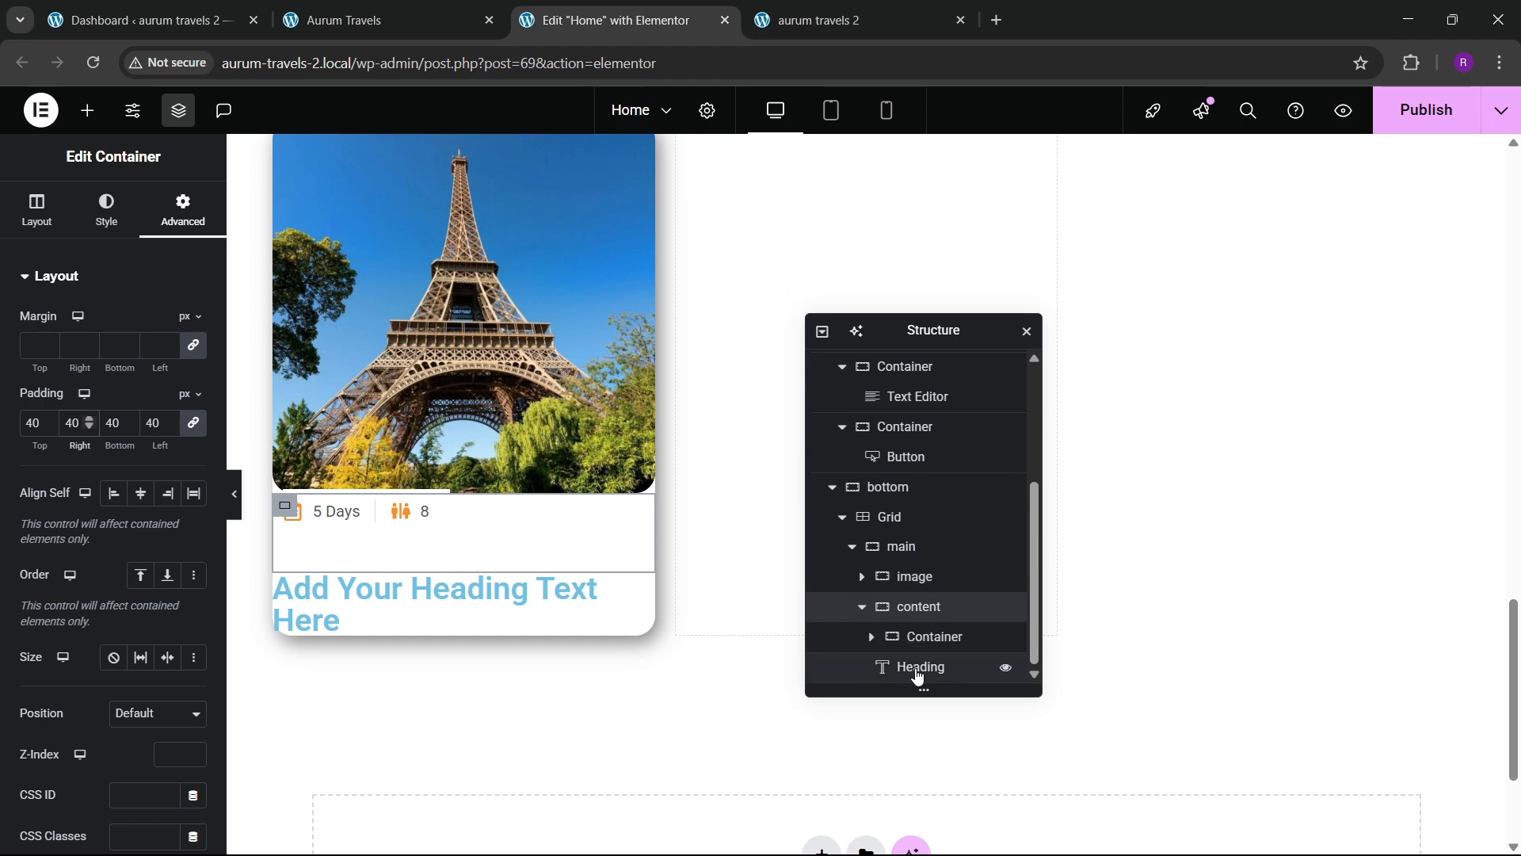
- Move the heading above the badge container in the Structure tree
{"action": "mouse_move", "coordinate": [919, 677]}
{"action": "left_mouse_down"}
{"action": "mouse_move", "coordinate": [940, 596]}
{"action": "mouse_move", "coordinate": [935, 629]}
{"action": "mouse_move", "coordinate": [907, 586]}
{"action": "mouse_move", "coordinate": [921, 629]}
{"action": "mouse_move", "coordinate": [903, 656]}
{"action": "left_mouse_up"}
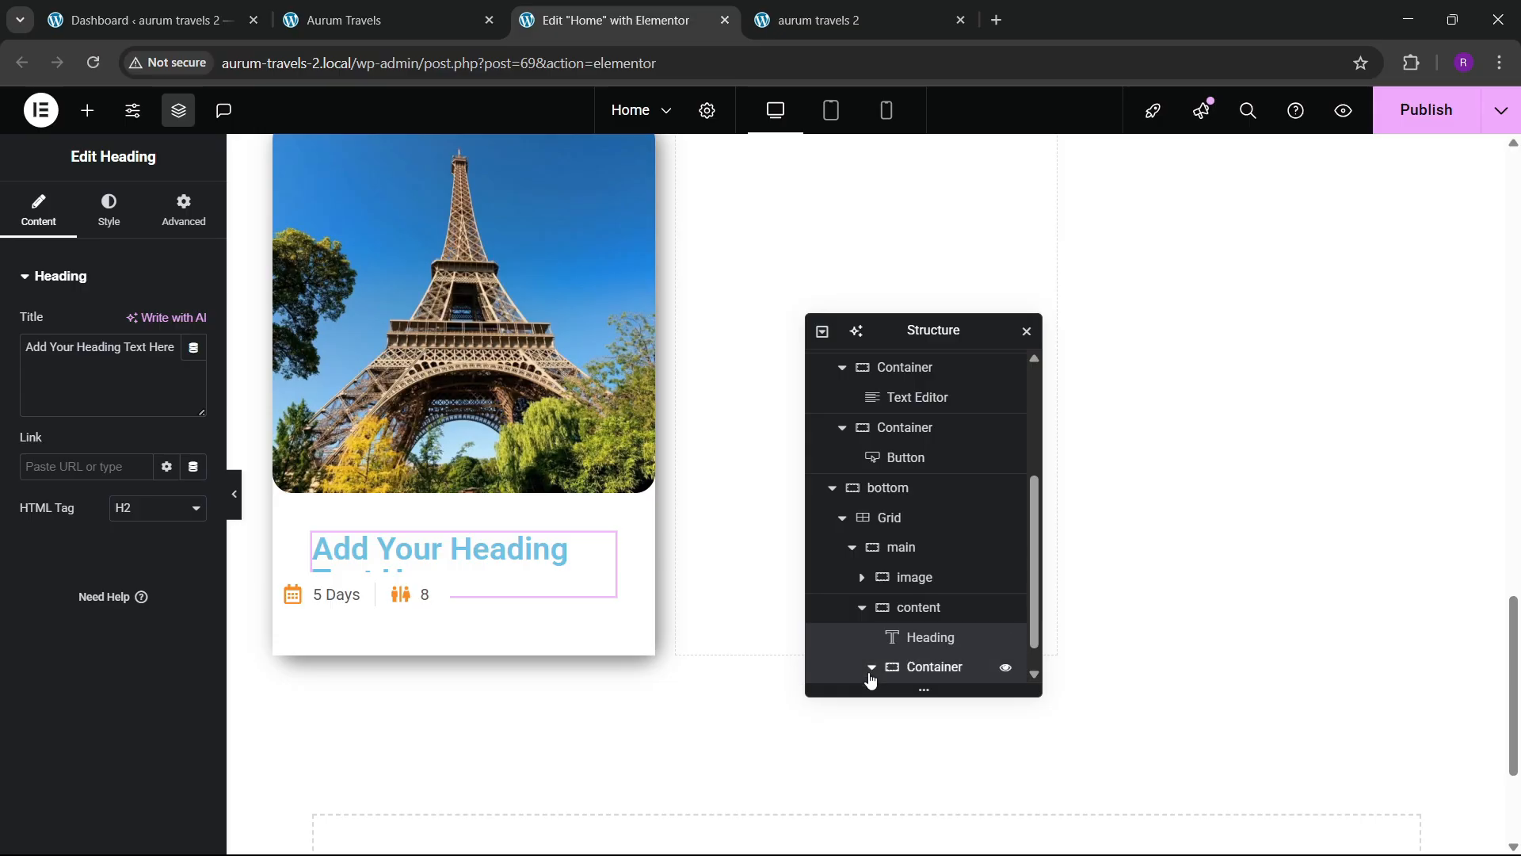
{"action": "left_click", "coordinate": [871, 670]}
{"action": "left_click", "coordinate": [862, 608]}
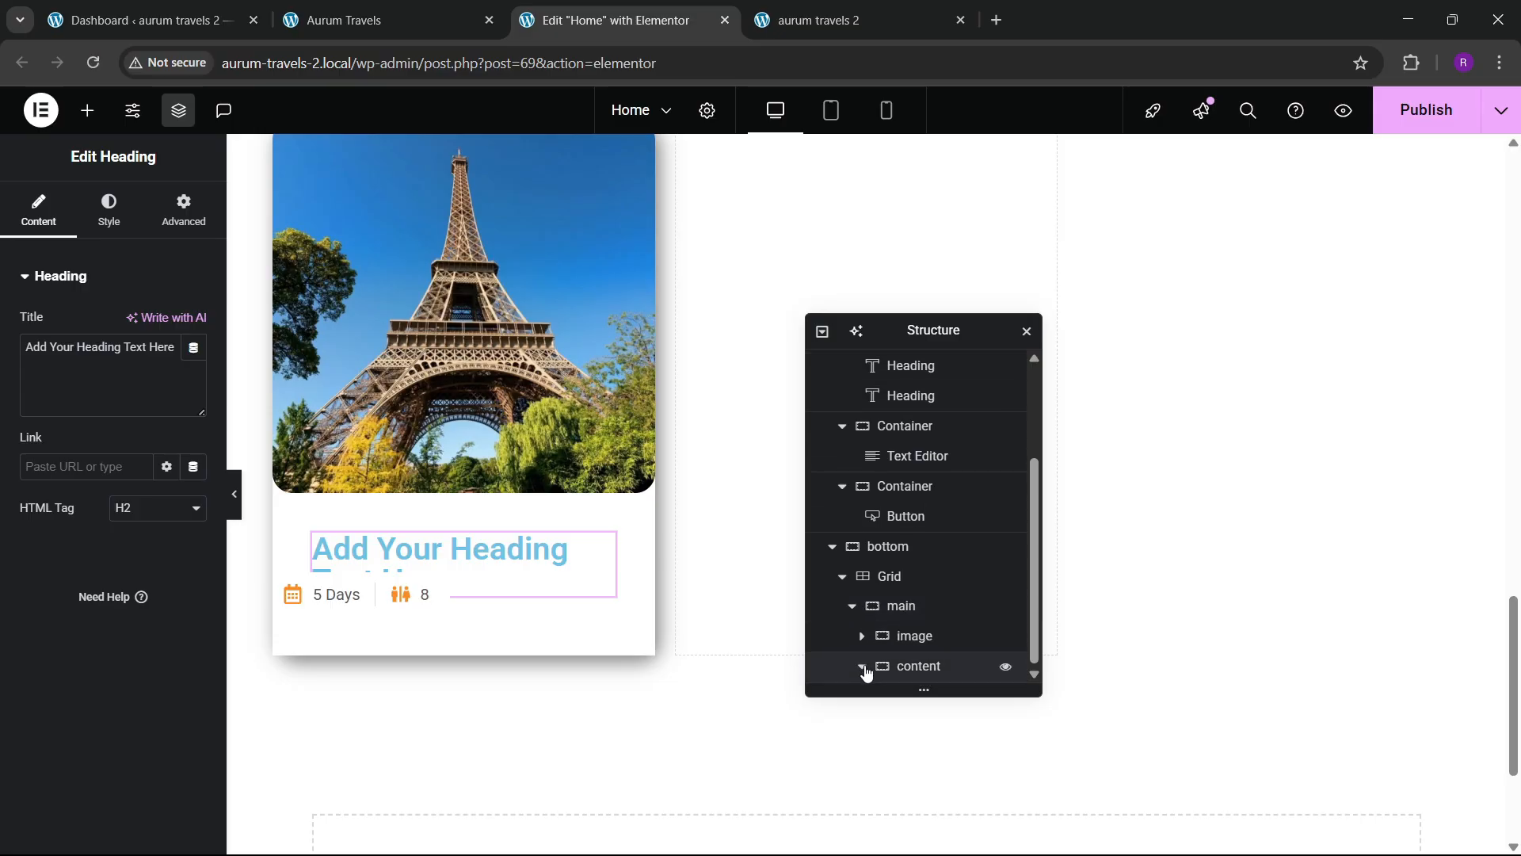
{"action": "left_click", "coordinate": [863, 668]}
- Drag the badge container out of the content area so it sits above it in main
{"action": "scroll", "coordinate": [871, 665], "scroll_direction": "down", "scroll_amount": 1}
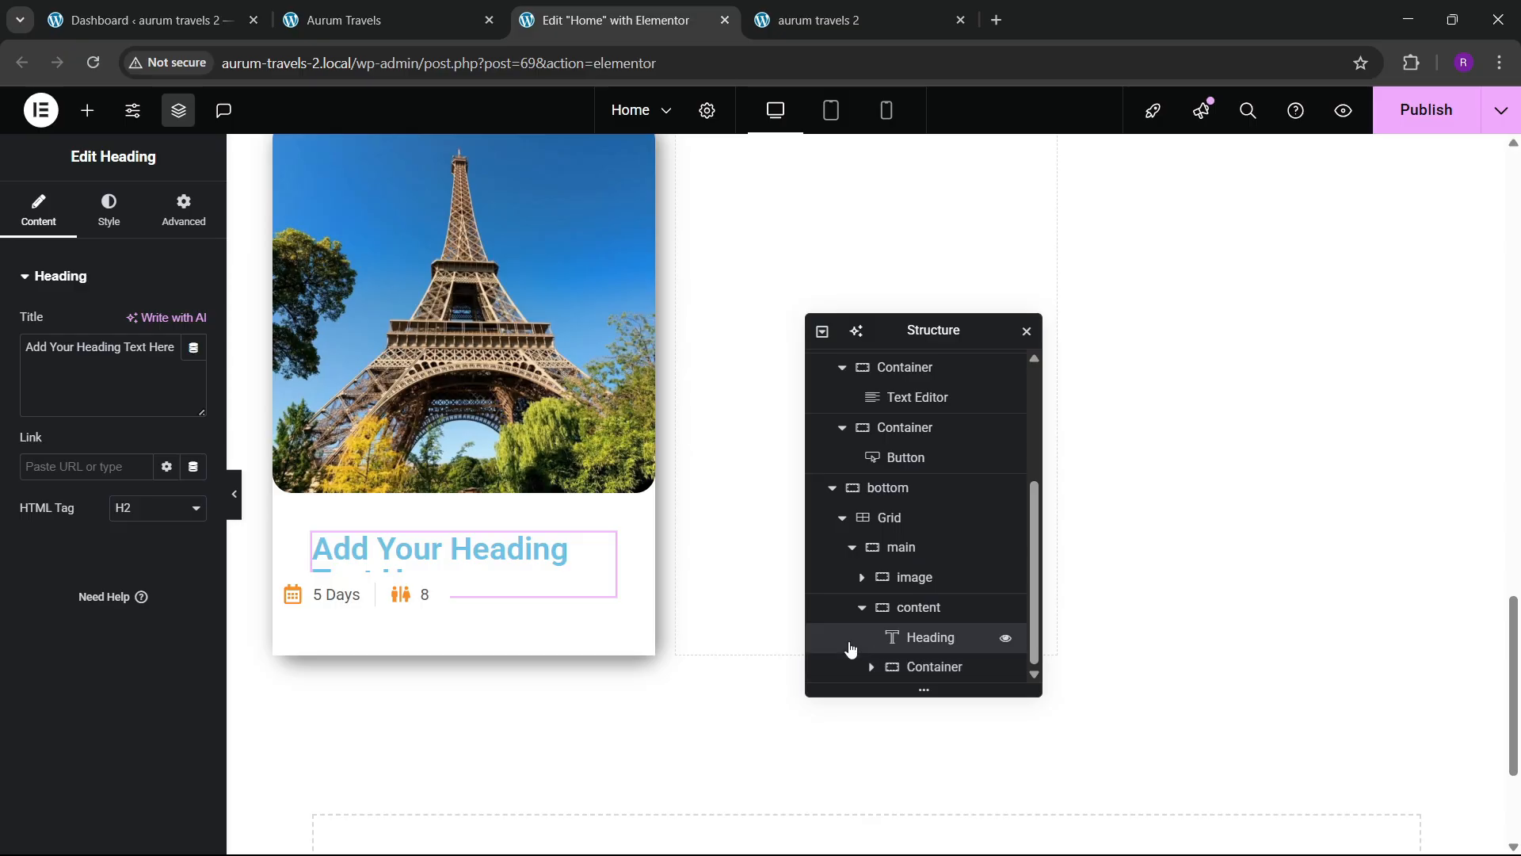
{"action": "left_click", "coordinate": [862, 608]}
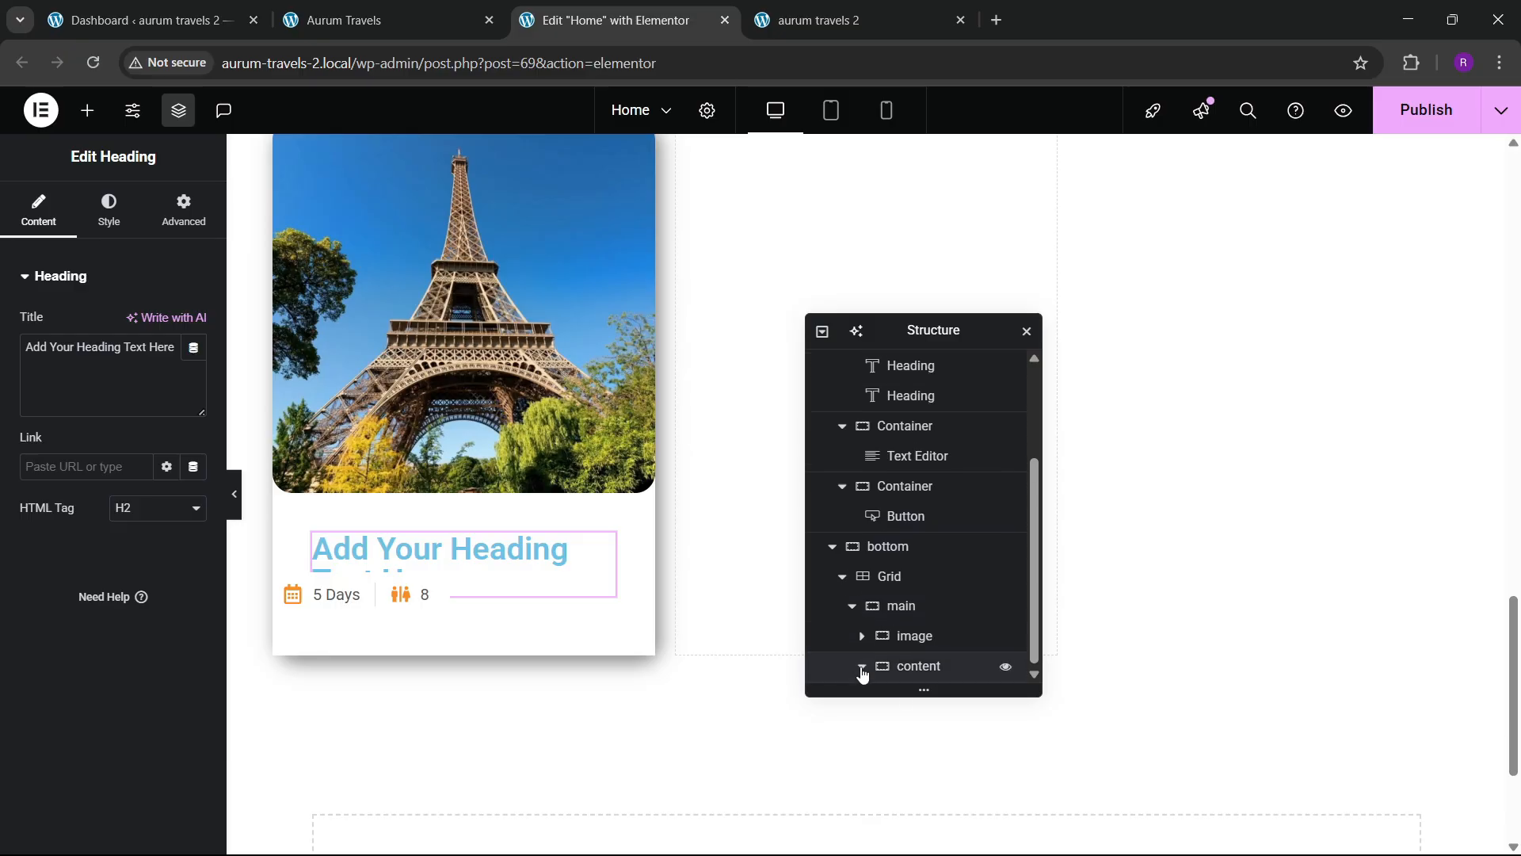
{"action": "left_click", "coordinate": [861, 668]}
{"action": "scroll", "coordinate": [863, 674], "scroll_direction": "down", "scroll_amount": 1}
{"action": "left_click_drag", "start_coordinate": [940, 673], "coordinate": [941, 608]}
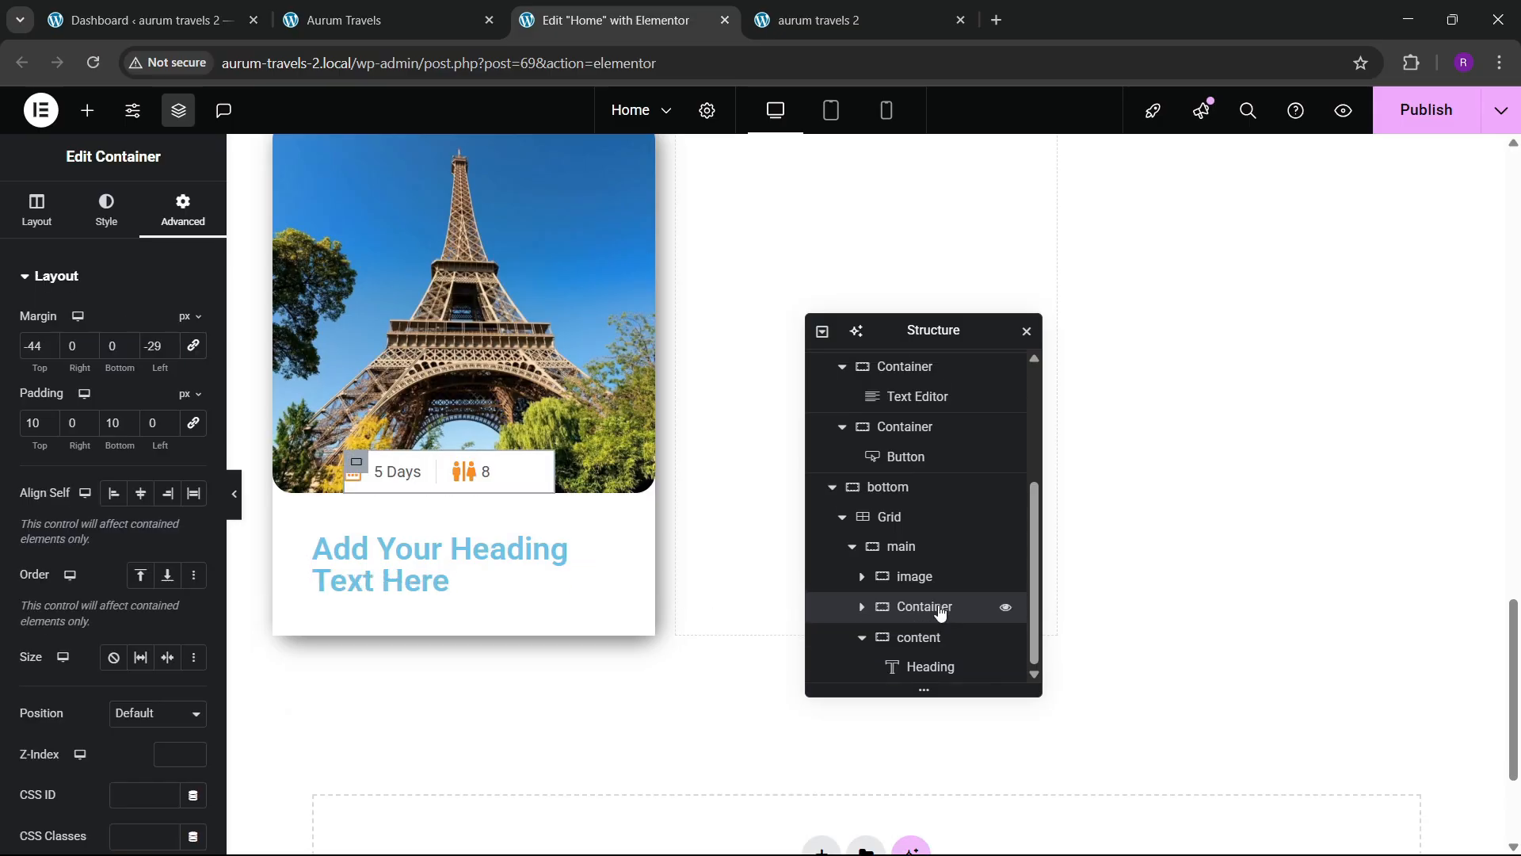
- Expand and collapse the image, badge and content groups to inspect the card structure
{"action": "left_click", "coordinate": [862, 637]}
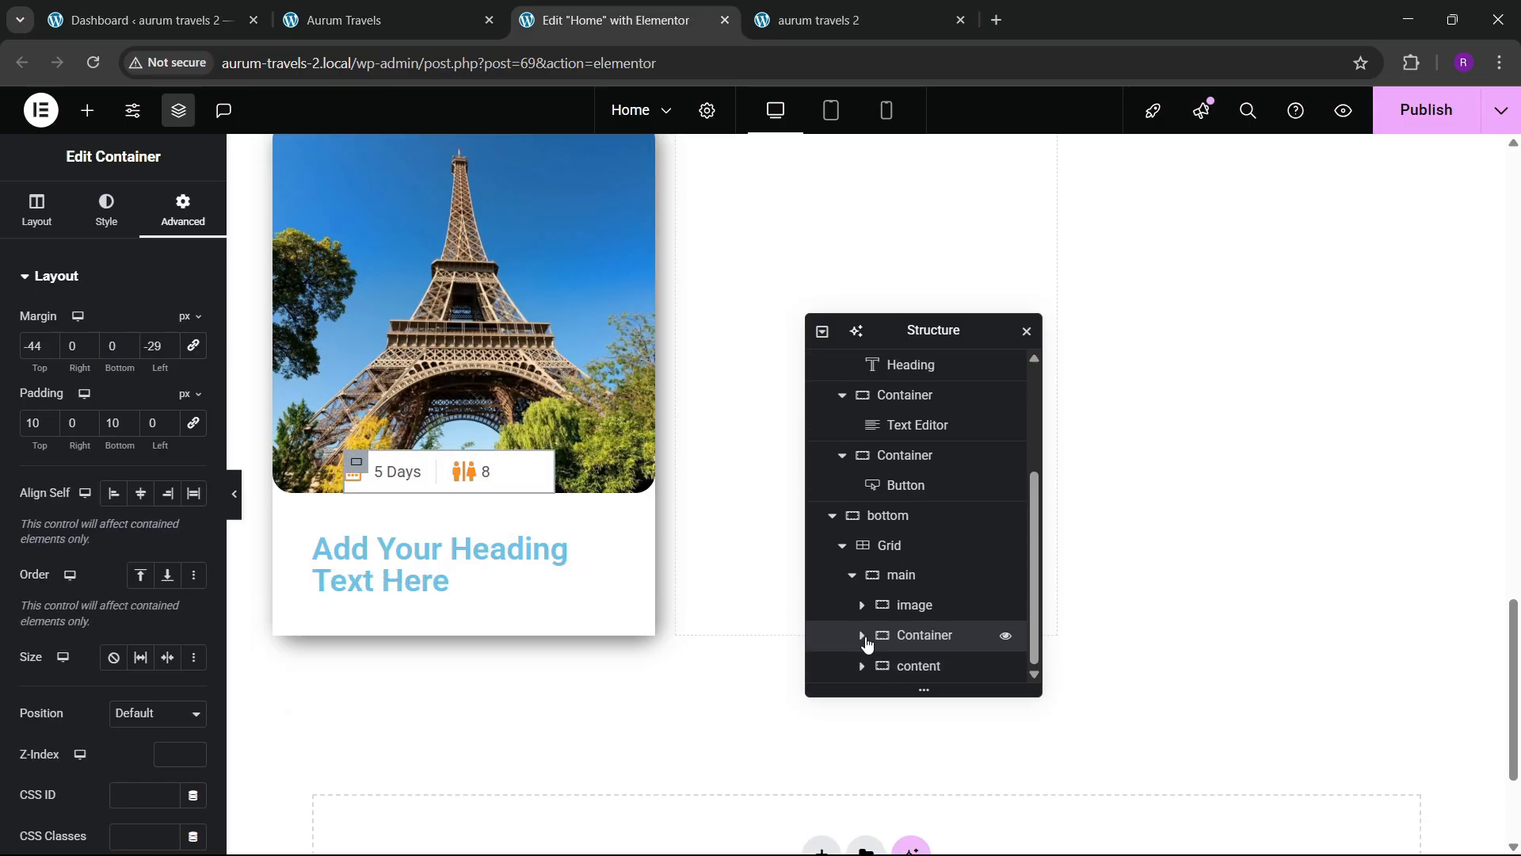
{"action": "left_click", "coordinate": [863, 609]}
{"action": "left_click", "coordinate": [865, 578]}
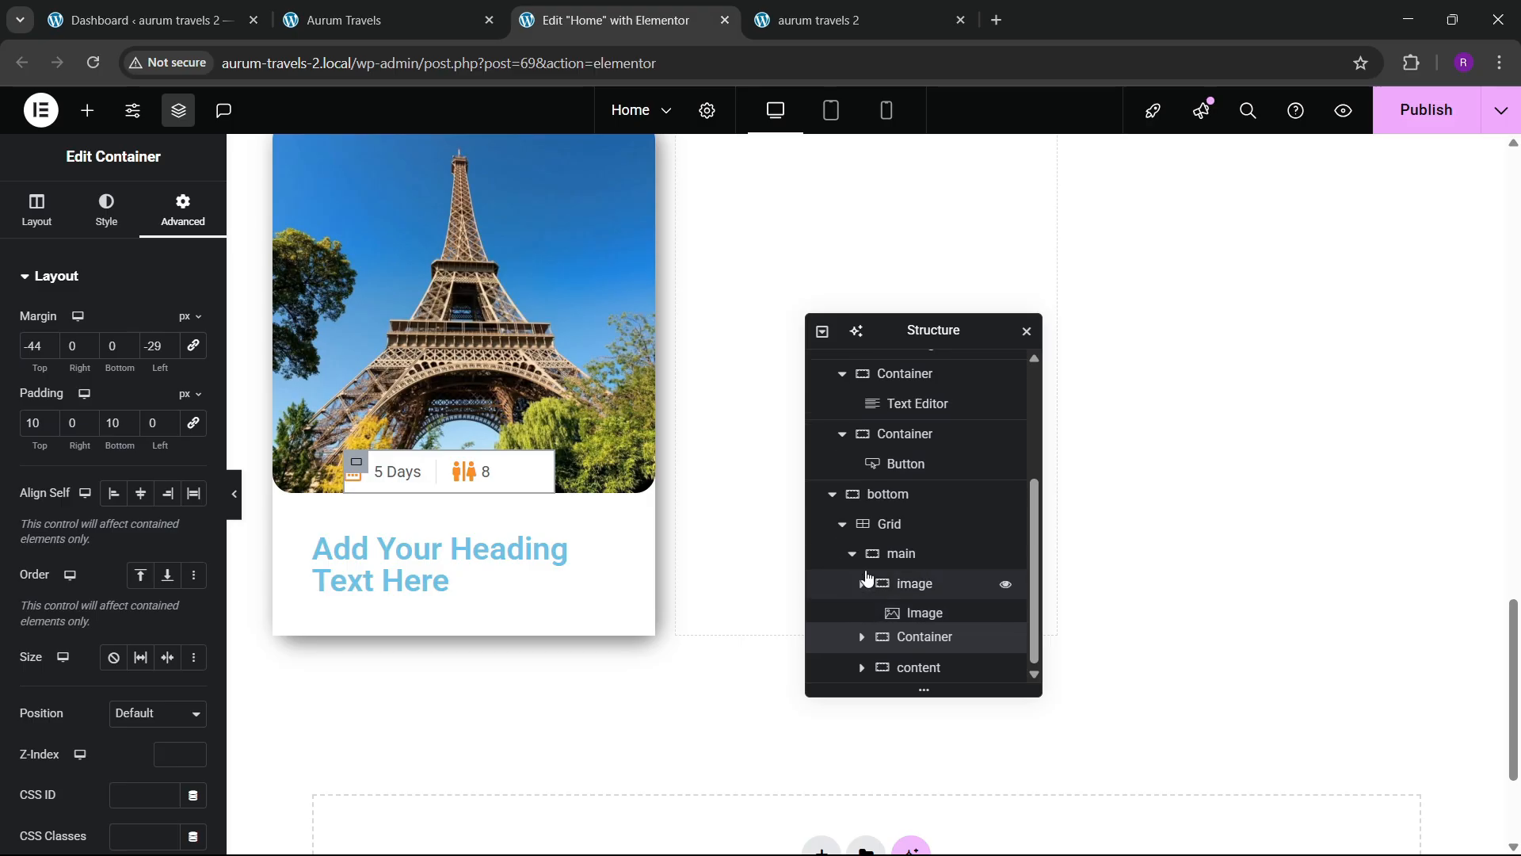
{"action": "left_click", "coordinate": [863, 640]}
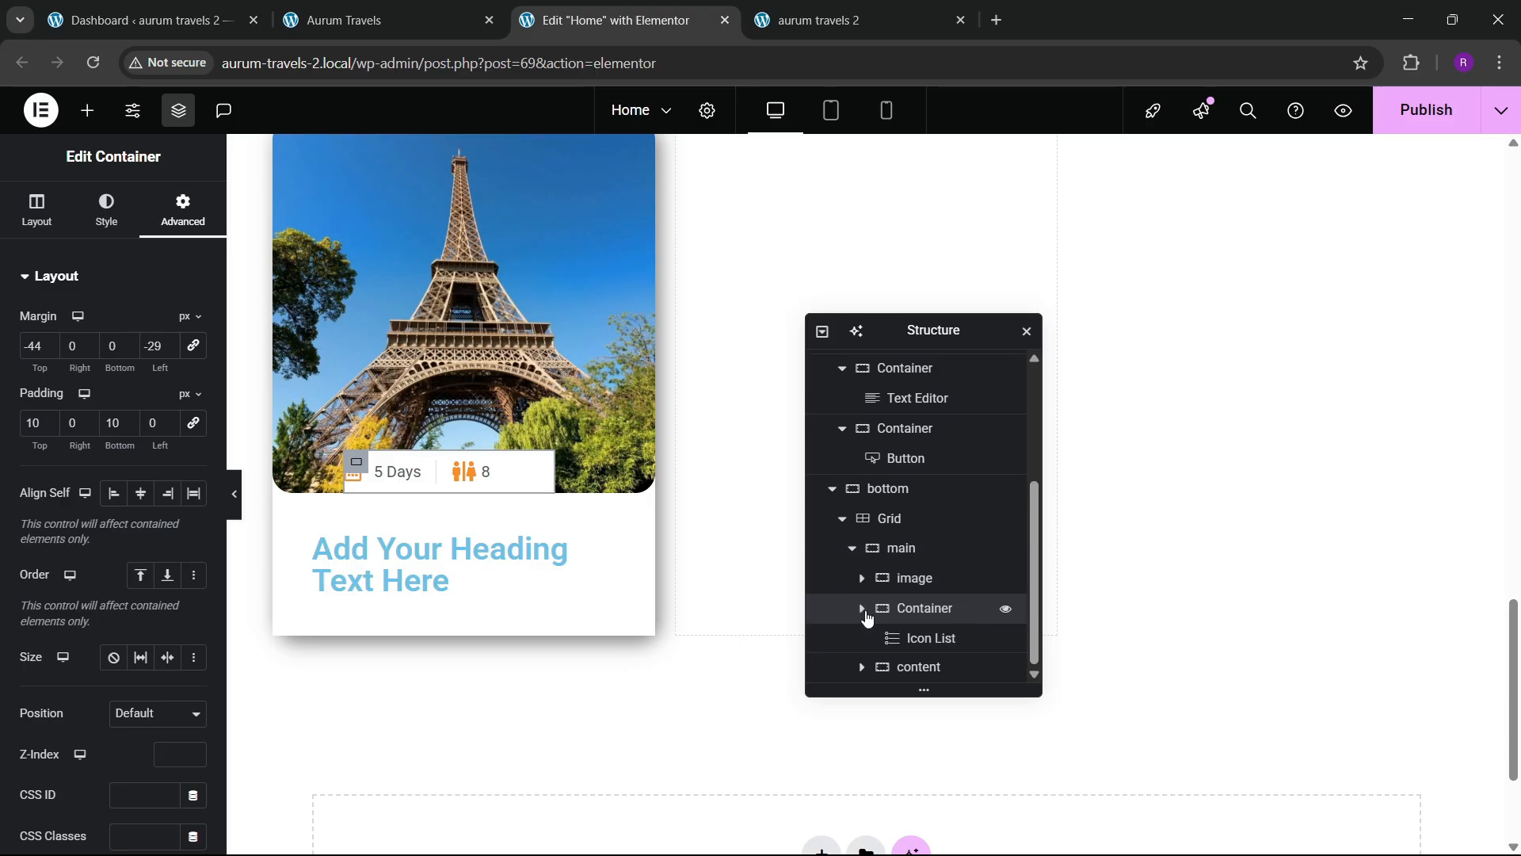
{"action": "left_click", "coordinate": [864, 612]}
{"action": "left_click", "coordinate": [862, 666]}
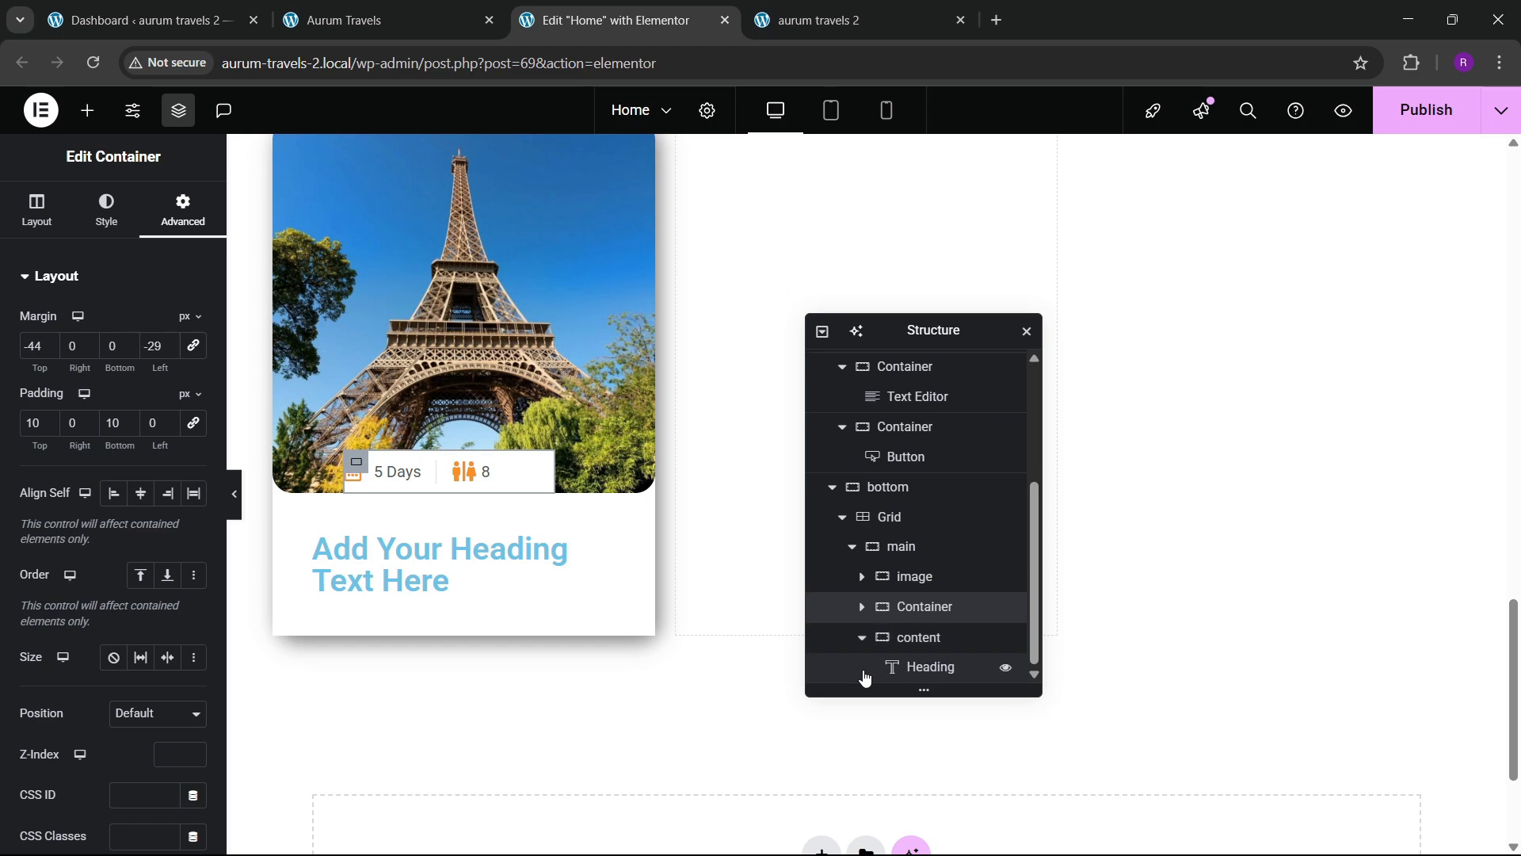
{"action": "left_click", "coordinate": [864, 642]}
{"action": "left_click", "coordinate": [864, 637]}
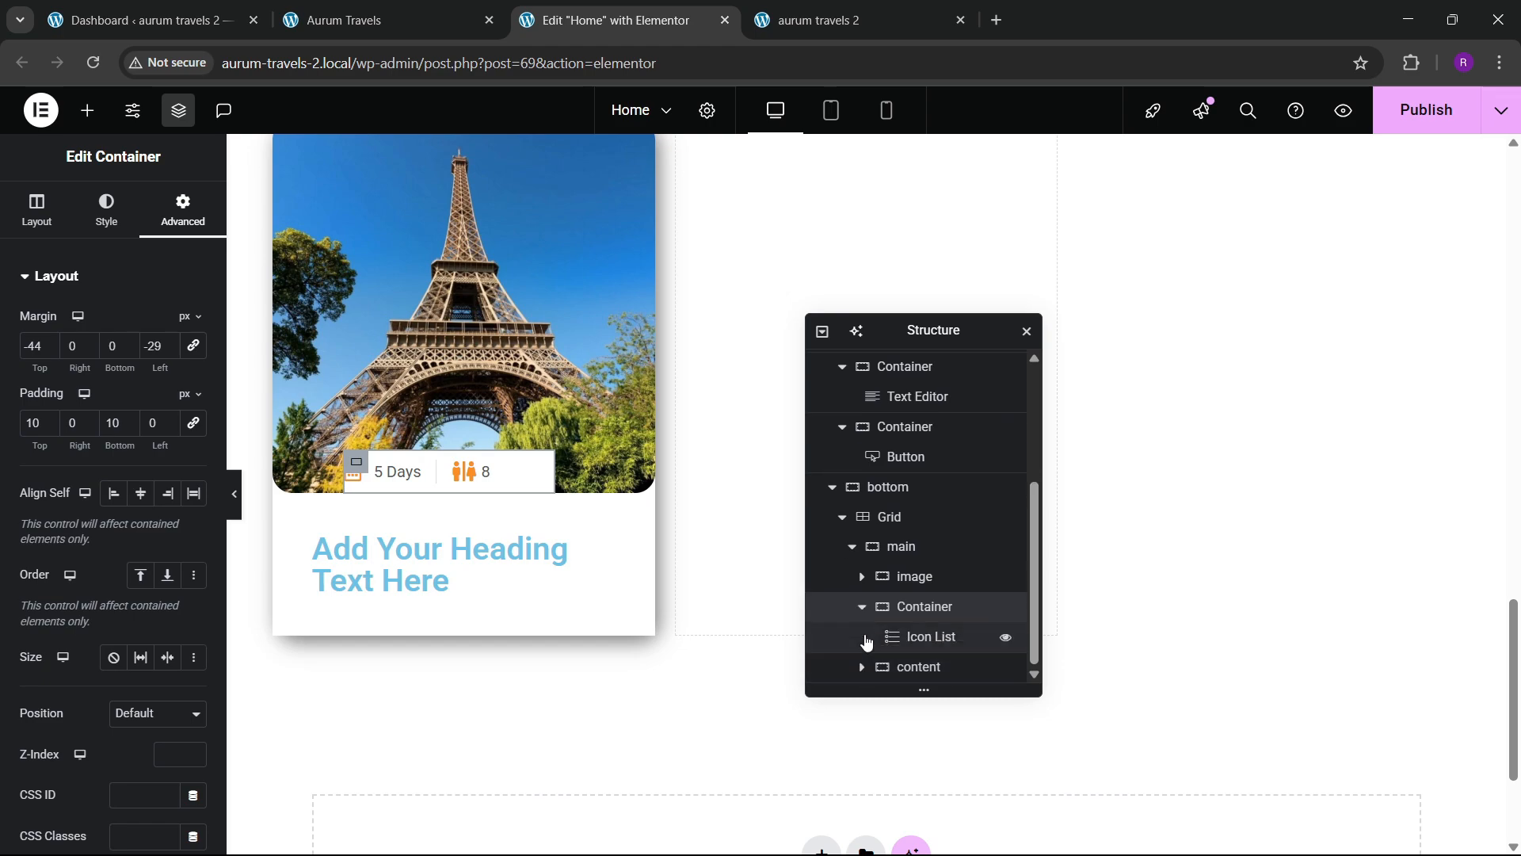
{"action": "left_click", "coordinate": [865, 612]}
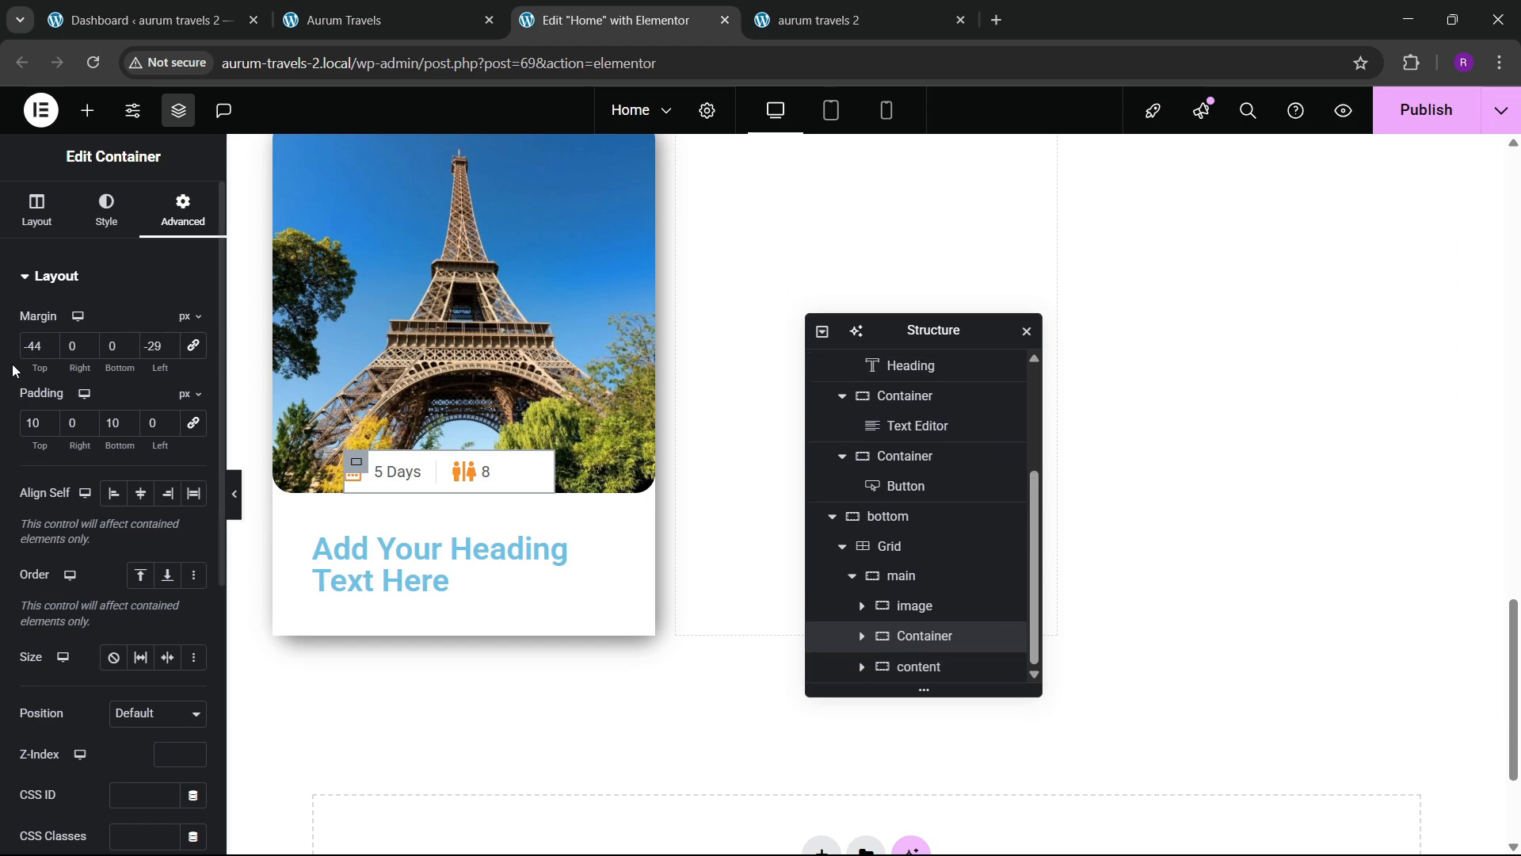
- Reset the badge's left margin to 0 and move the badge container above the content section
{"action": "left_click", "coordinate": [169, 348]}
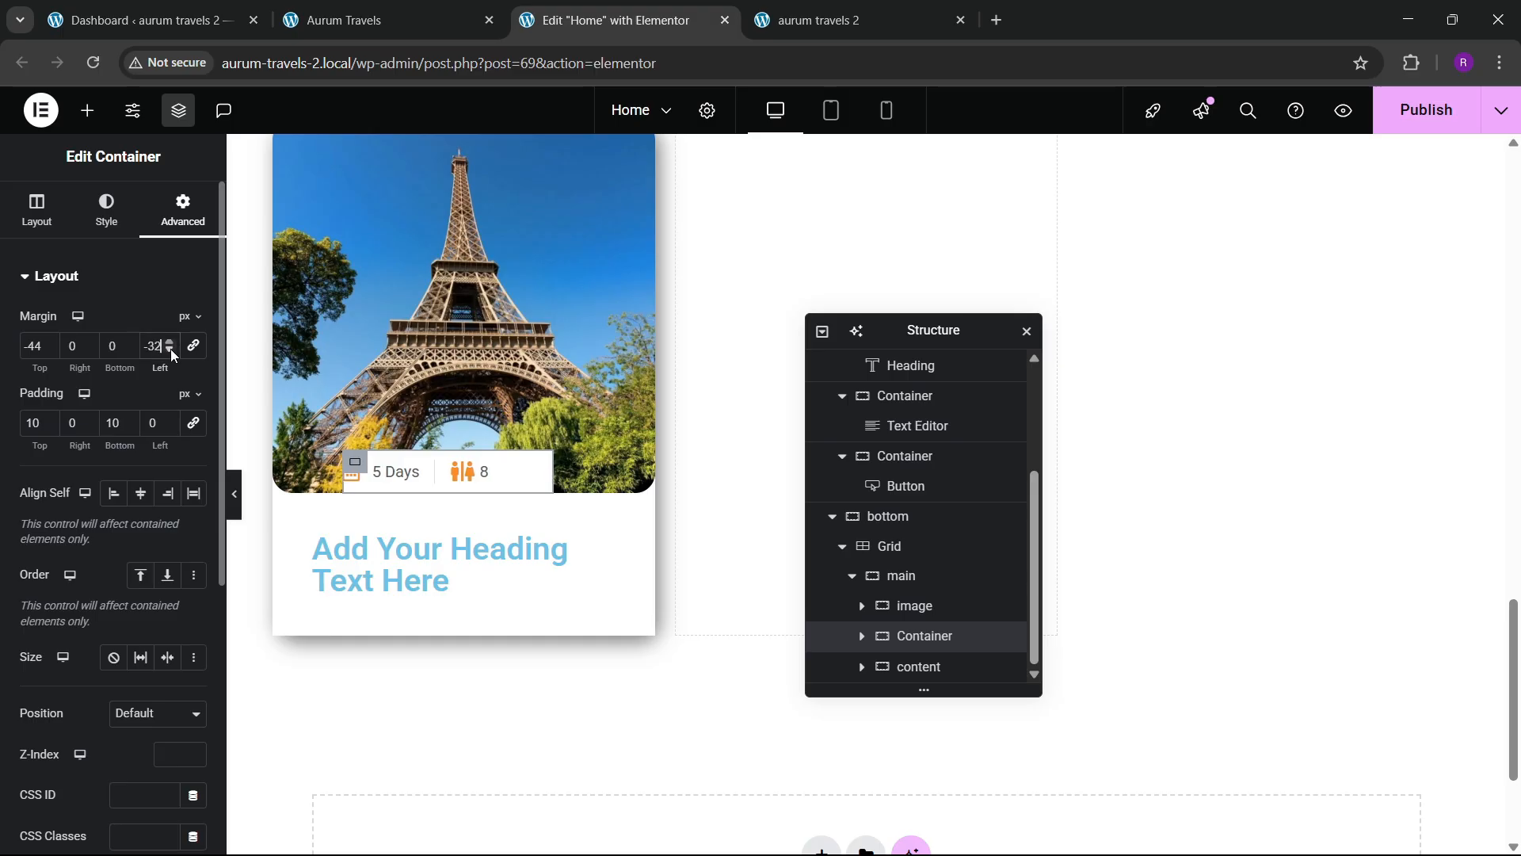
{"action": "left_click_drag", "start_coordinate": [169, 349], "coordinate": [169, 349]}
{"action": "key", "text": "BackSpace"}
{"action": "key", "text": "BackSpace"}
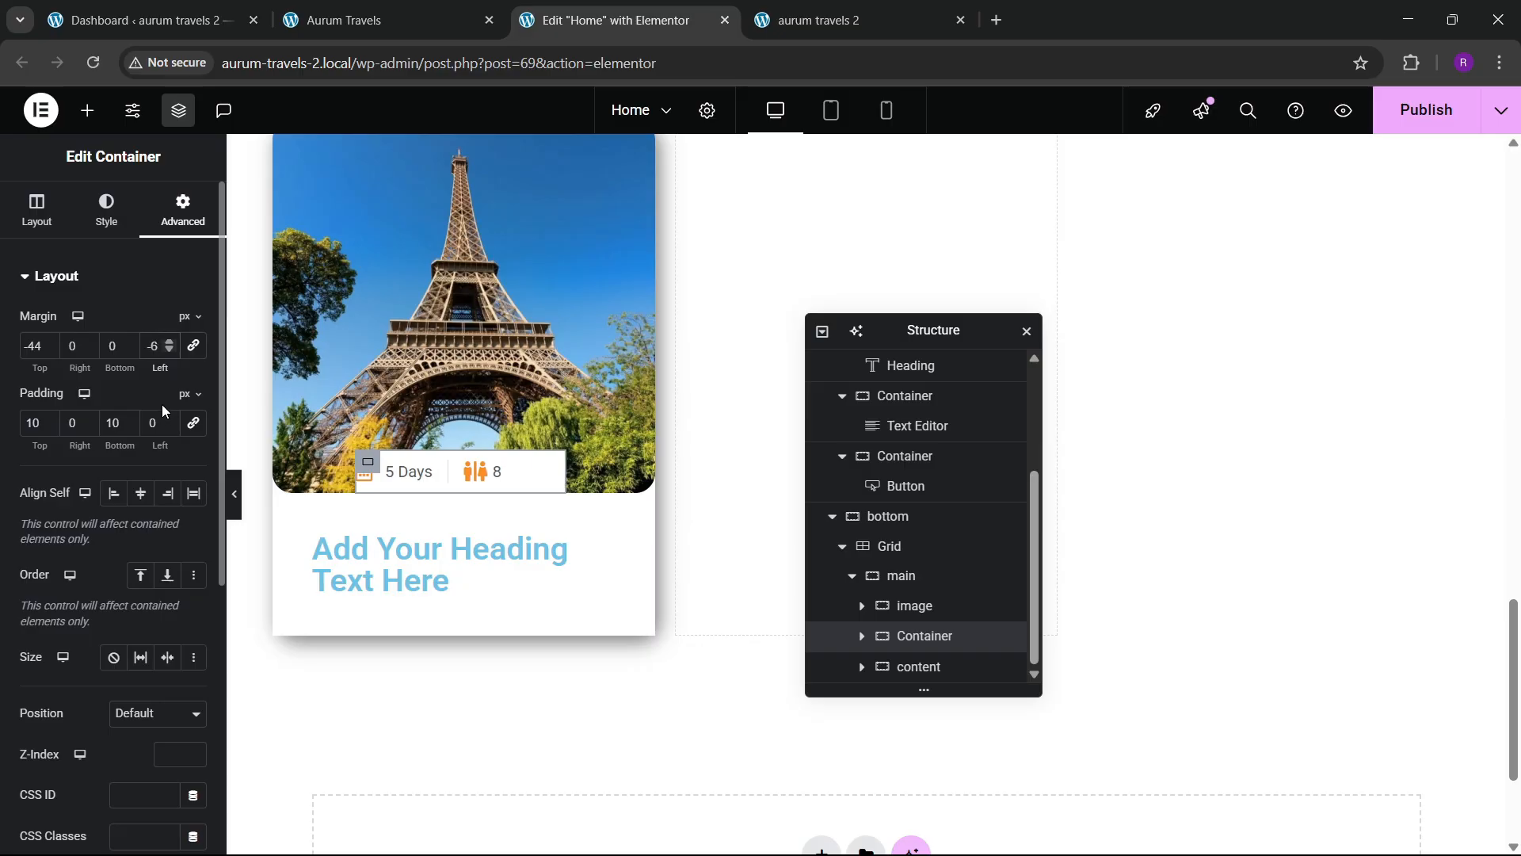
{"action": "left_click", "coordinate": [862, 667]}
{"action": "left_click_drag", "start_coordinate": [928, 605], "coordinate": [892, 632]}
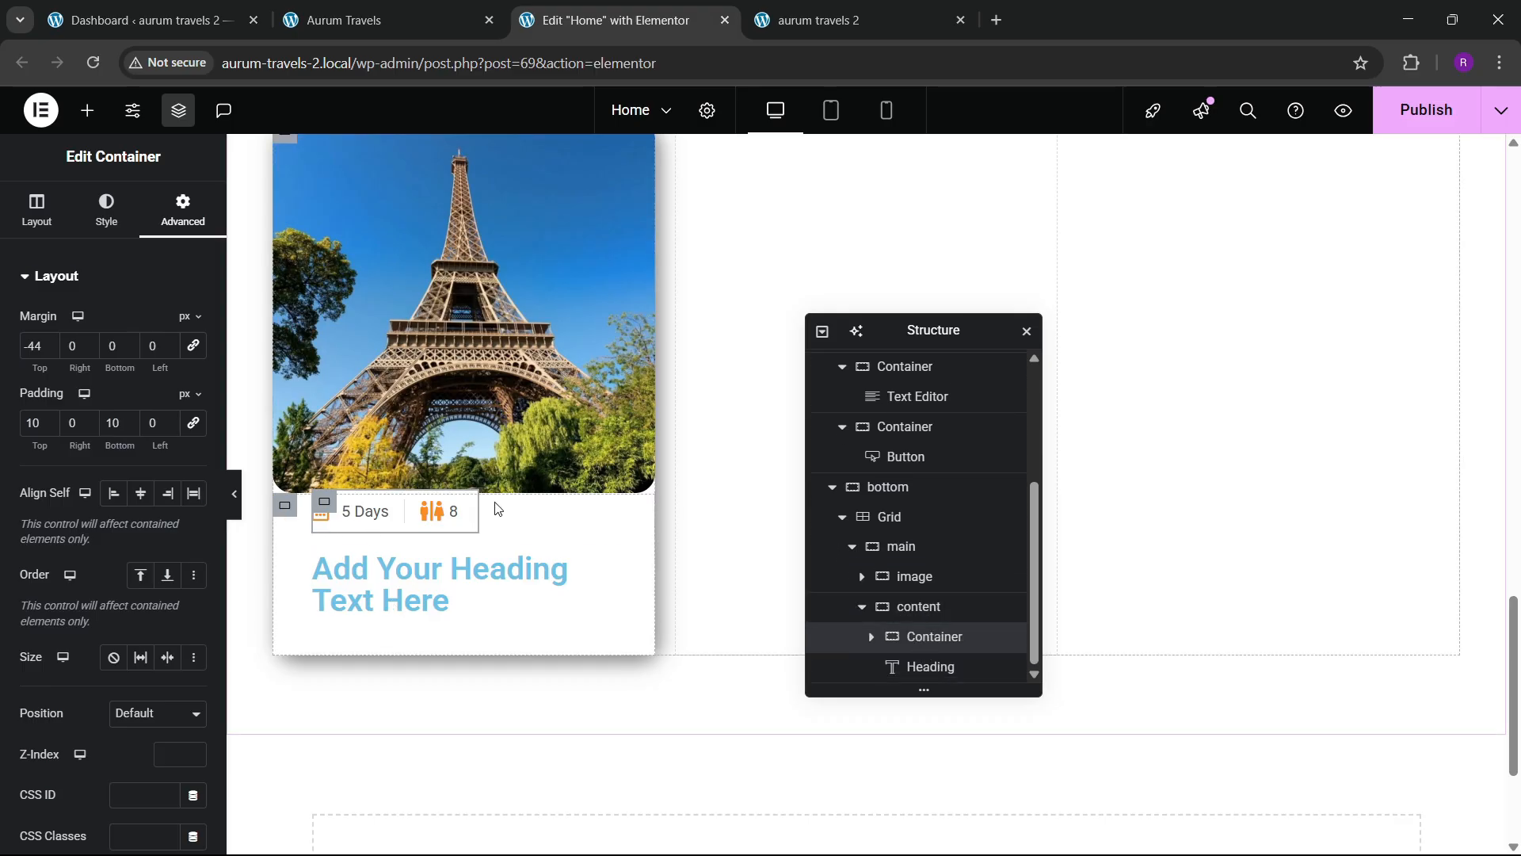
{"action": "left_click_drag", "start_coordinate": [917, 639], "coordinate": [911, 607]}
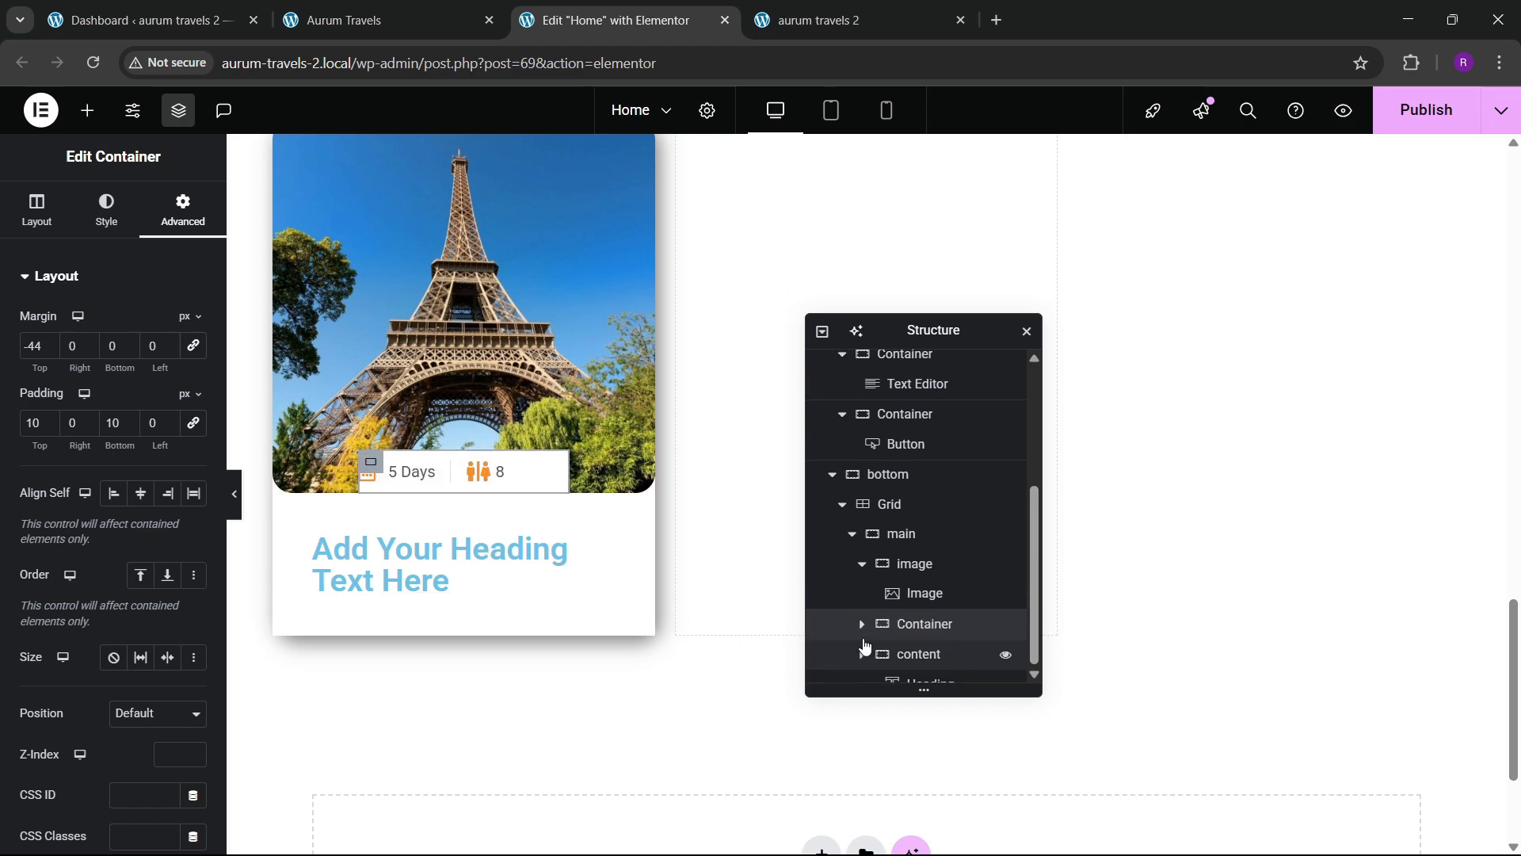
- Set the badge margin in em units with top -4 and left -11
{"action": "left_click", "coordinate": [189, 319]}
{"action": "left_click", "coordinate": [184, 377]}
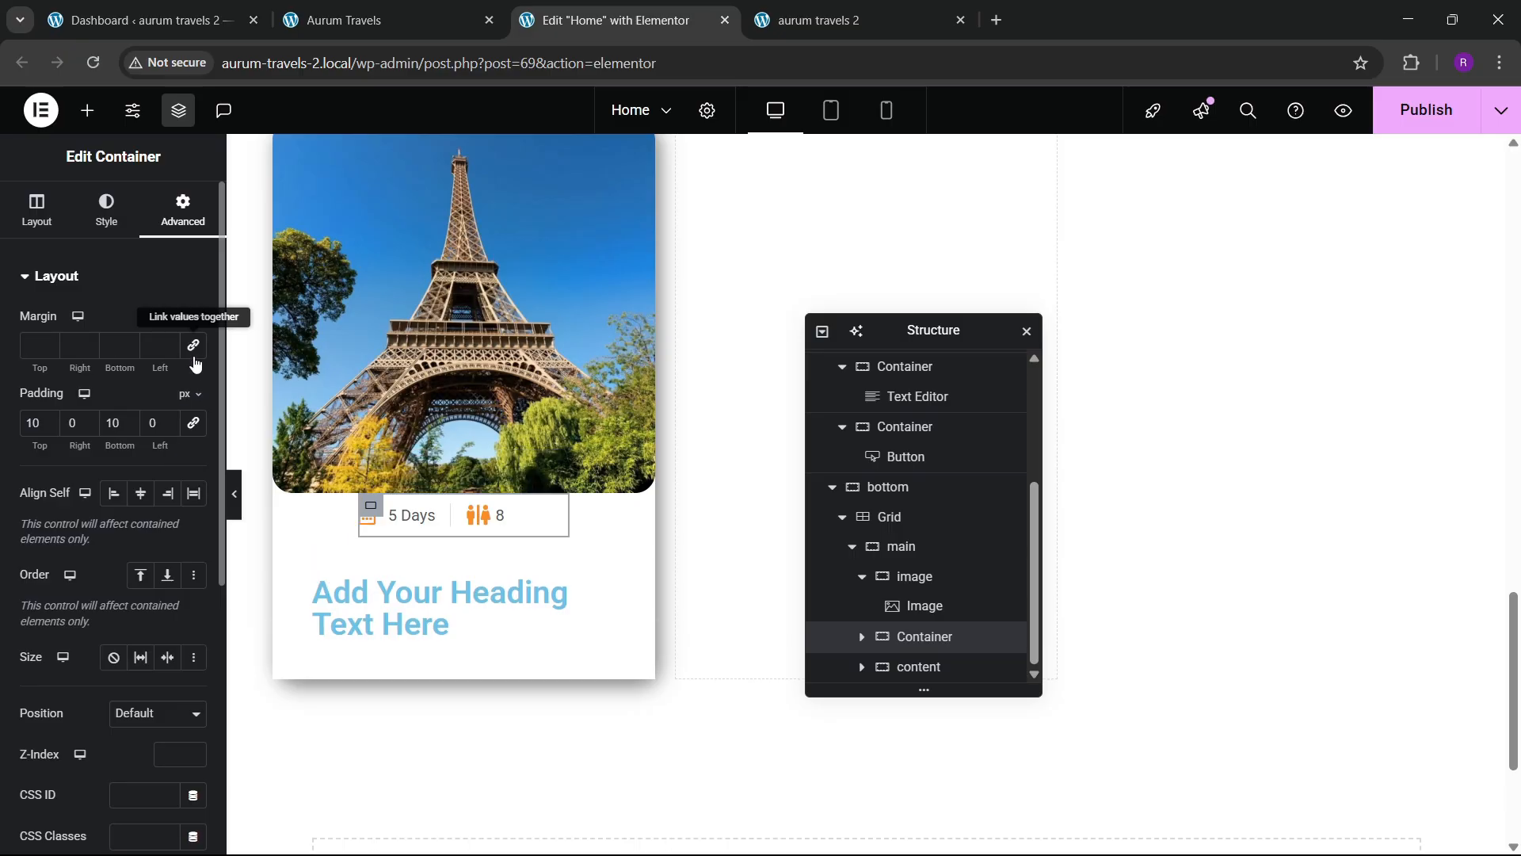
{"action": "left_click", "coordinate": [163, 349]}
{"action": "type", "text": "-6"}
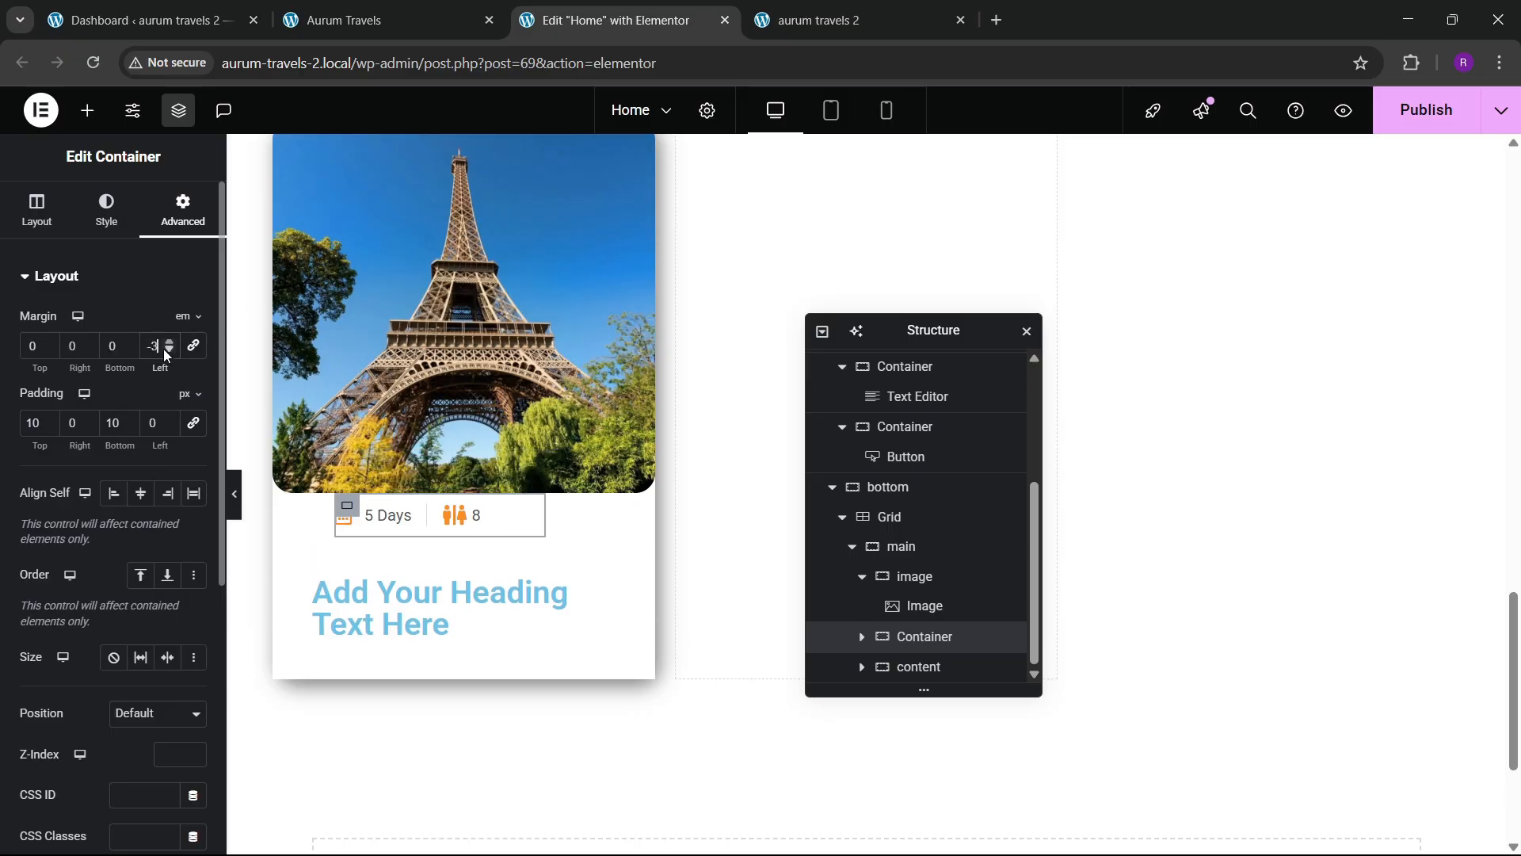
{"action": "key", "text": "Down"}
{"action": "key", "text": "Down"}
{"action": "key", "text": "Down"}
{"action": "key", "text": "Down"}
{"action": "key", "text": "Down"}
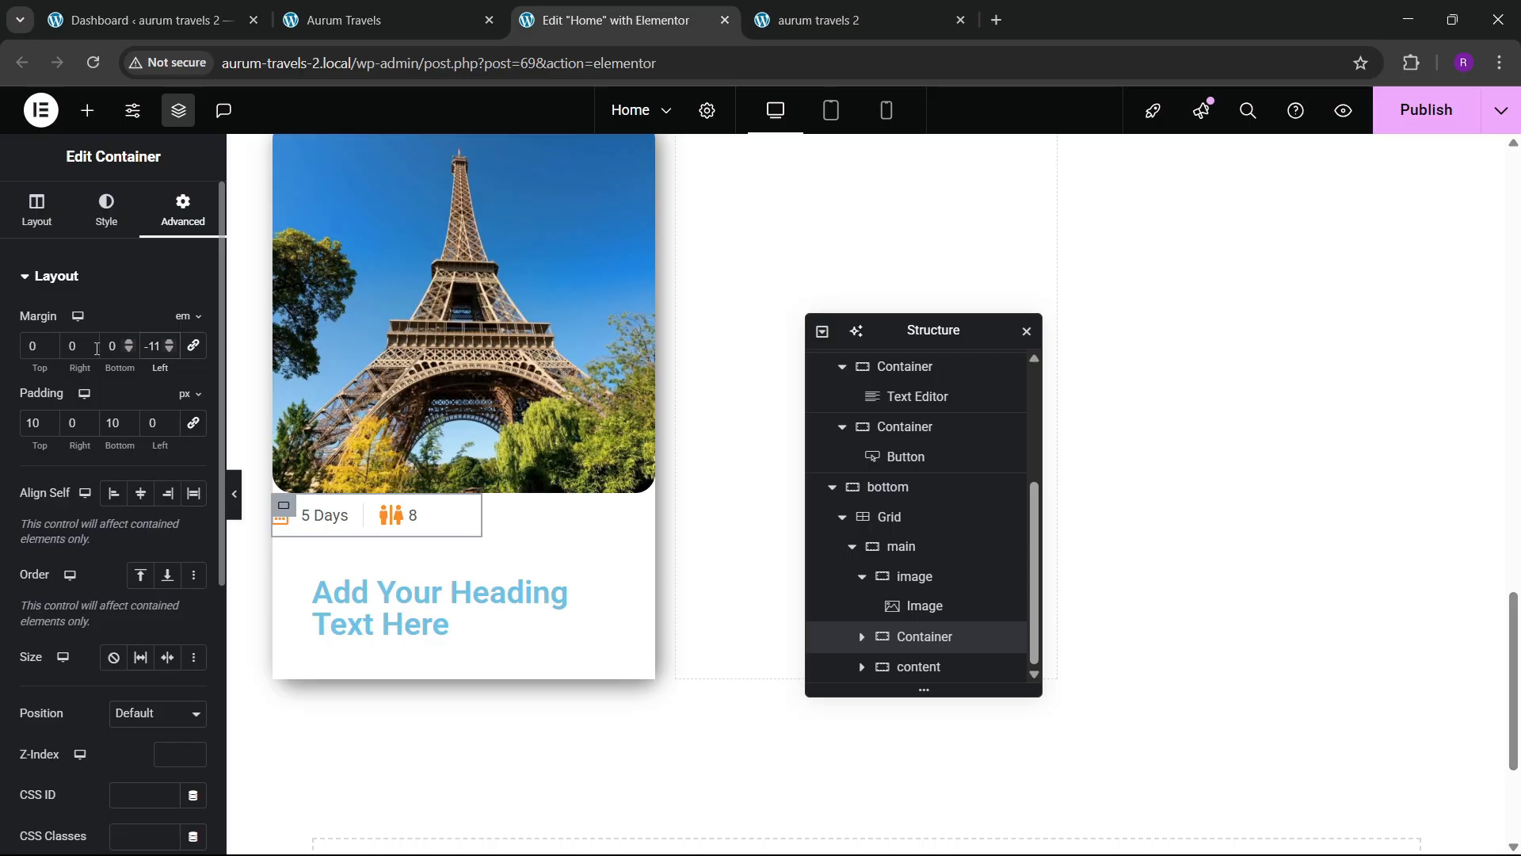
{"action": "left_click", "coordinate": [50, 349]}
{"action": "left_click", "coordinate": [50, 350]}
{"action": "left_click", "coordinate": [50, 350]}
{"action": "left_click", "coordinate": [50, 349]}
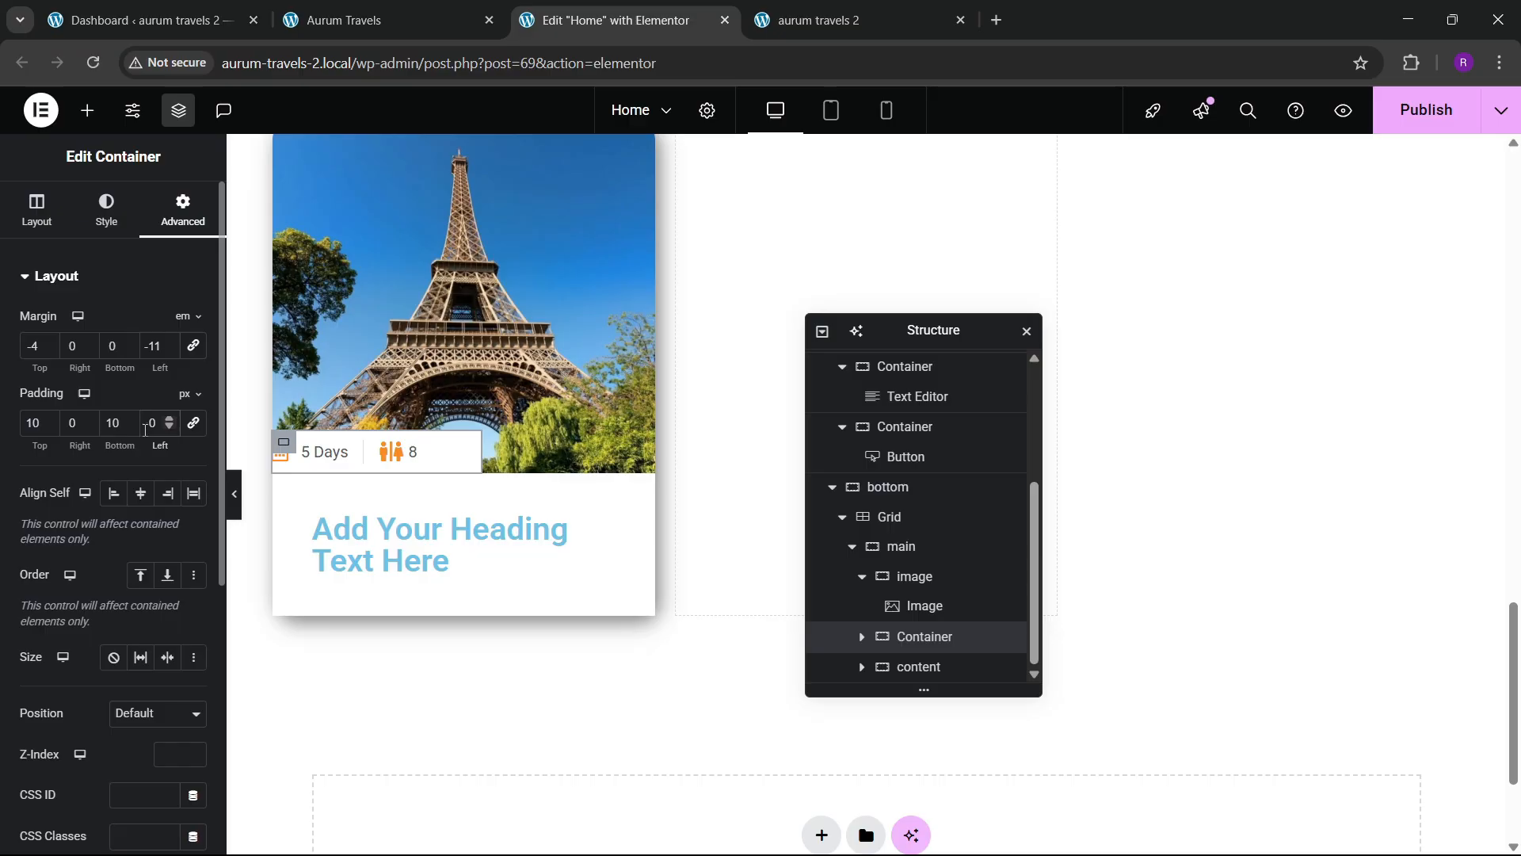
- Give the badge 30 px left padding and preview the card without the editor panel
{"action": "type", "text": "1"}
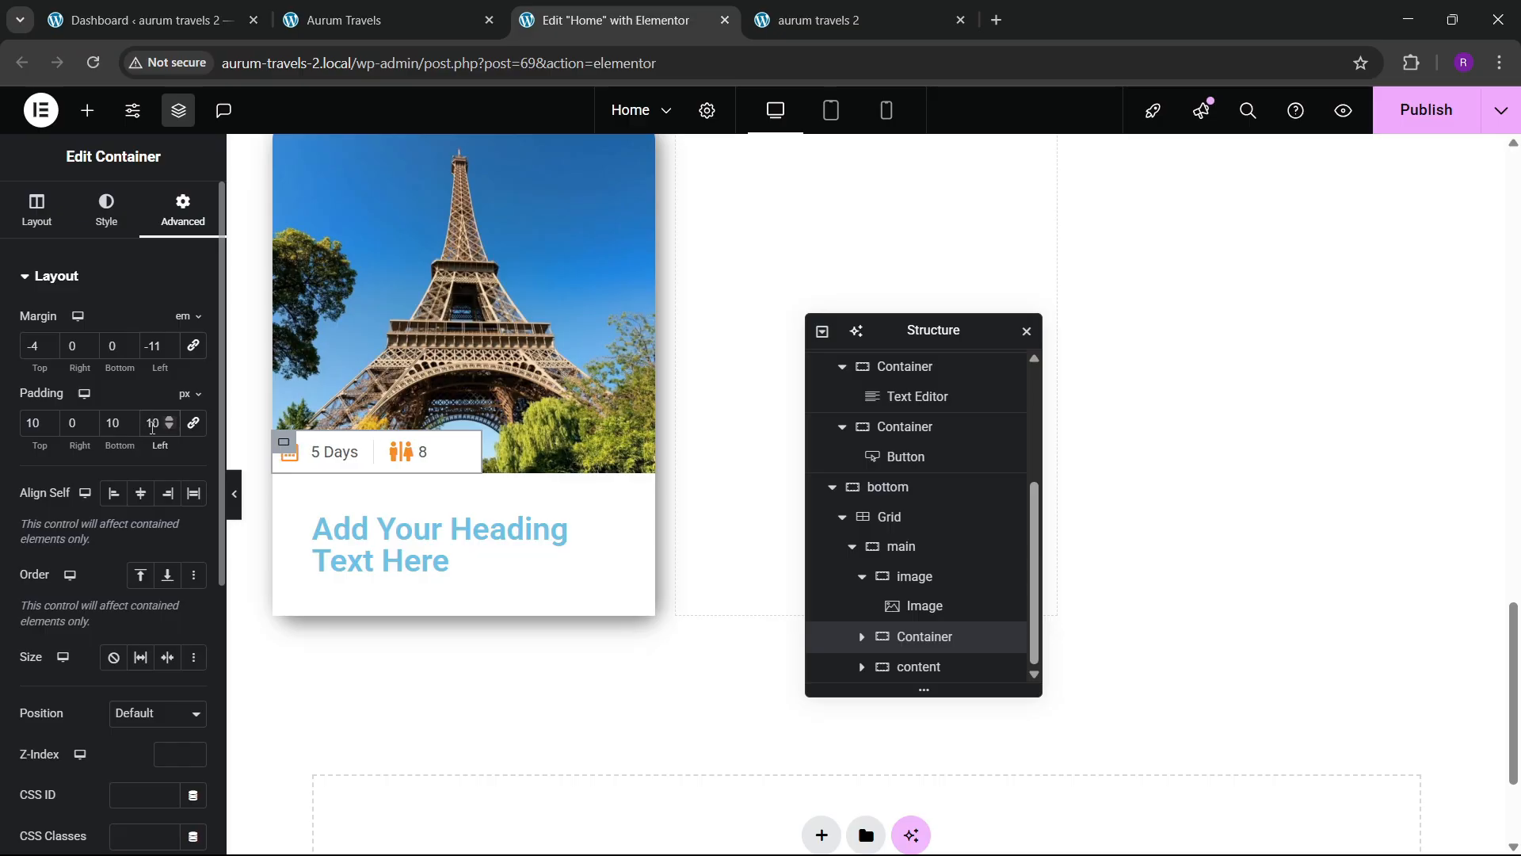
{"action": "key", "text": "BackSpace"}
{"action": "type", "text": "2"}
{"action": "key", "text": "BackSpace"}
{"action": "type", "text": "3"}
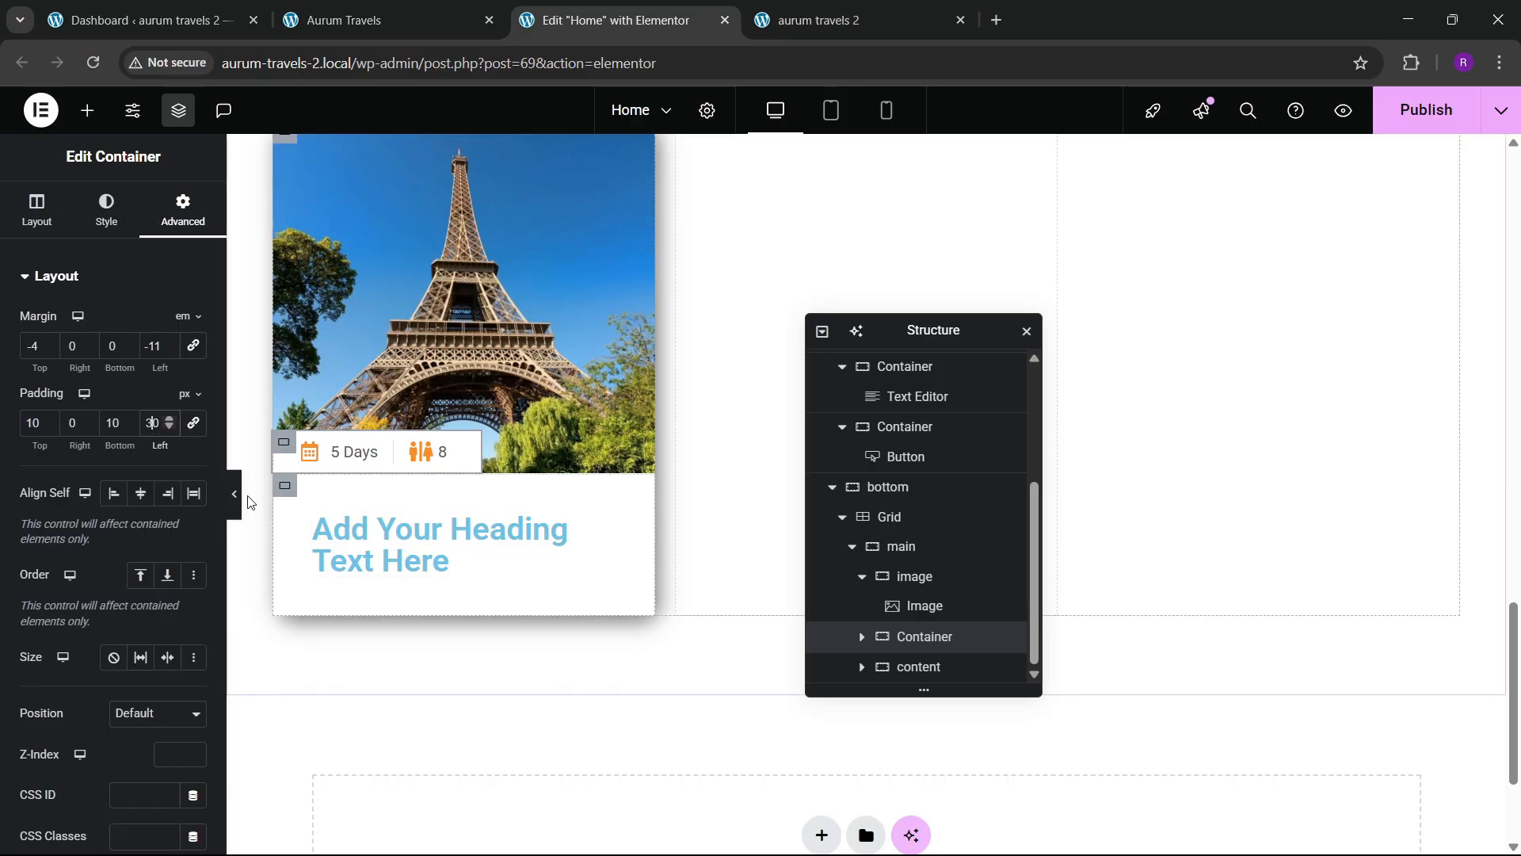
{"action": "left_click", "coordinate": [233, 511]}
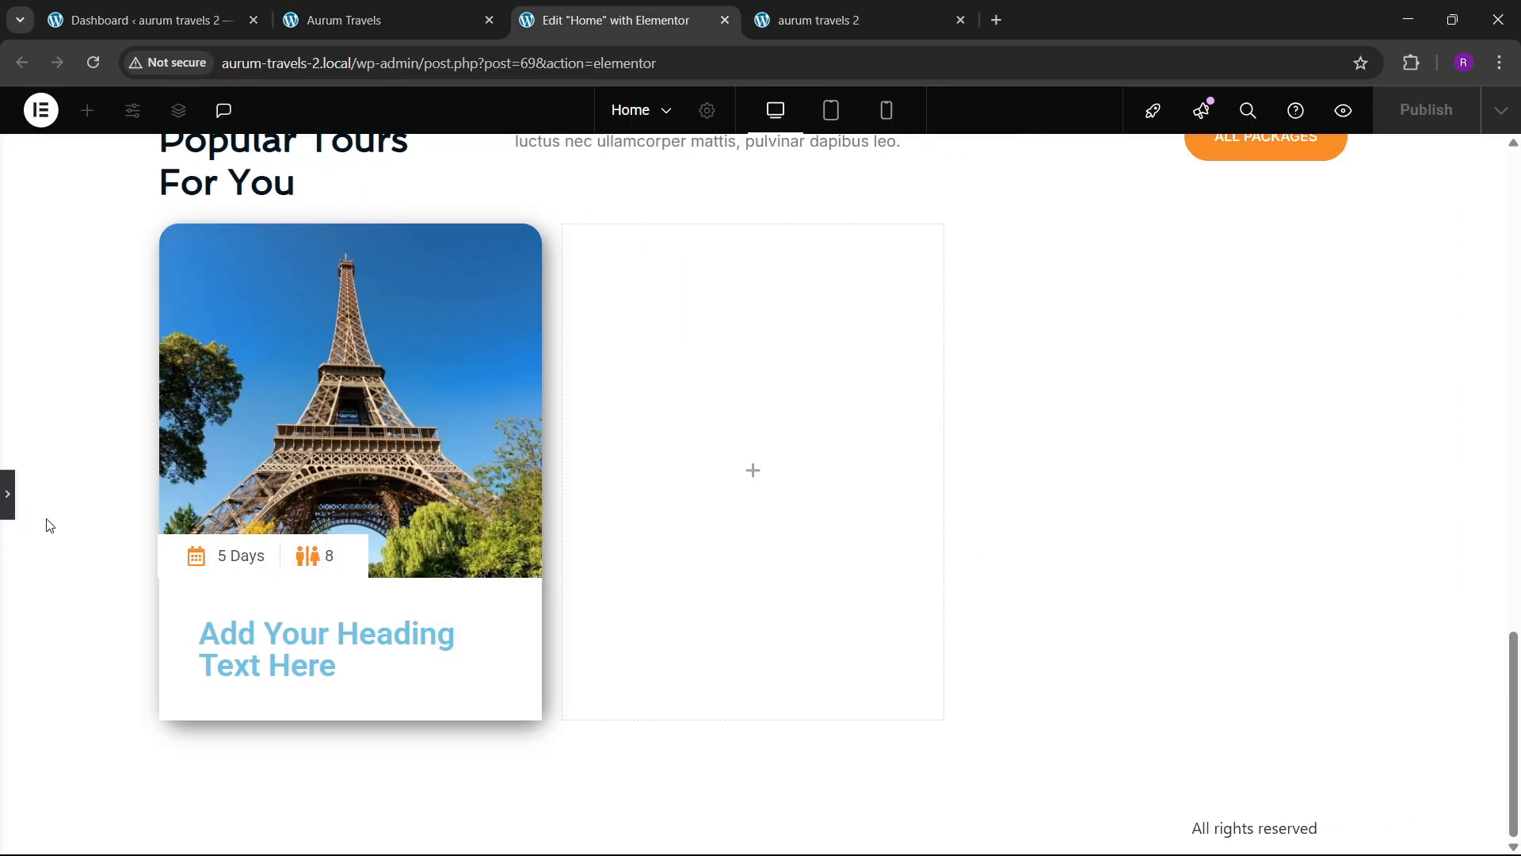
{"action": "left_click", "coordinate": [4, 511]}
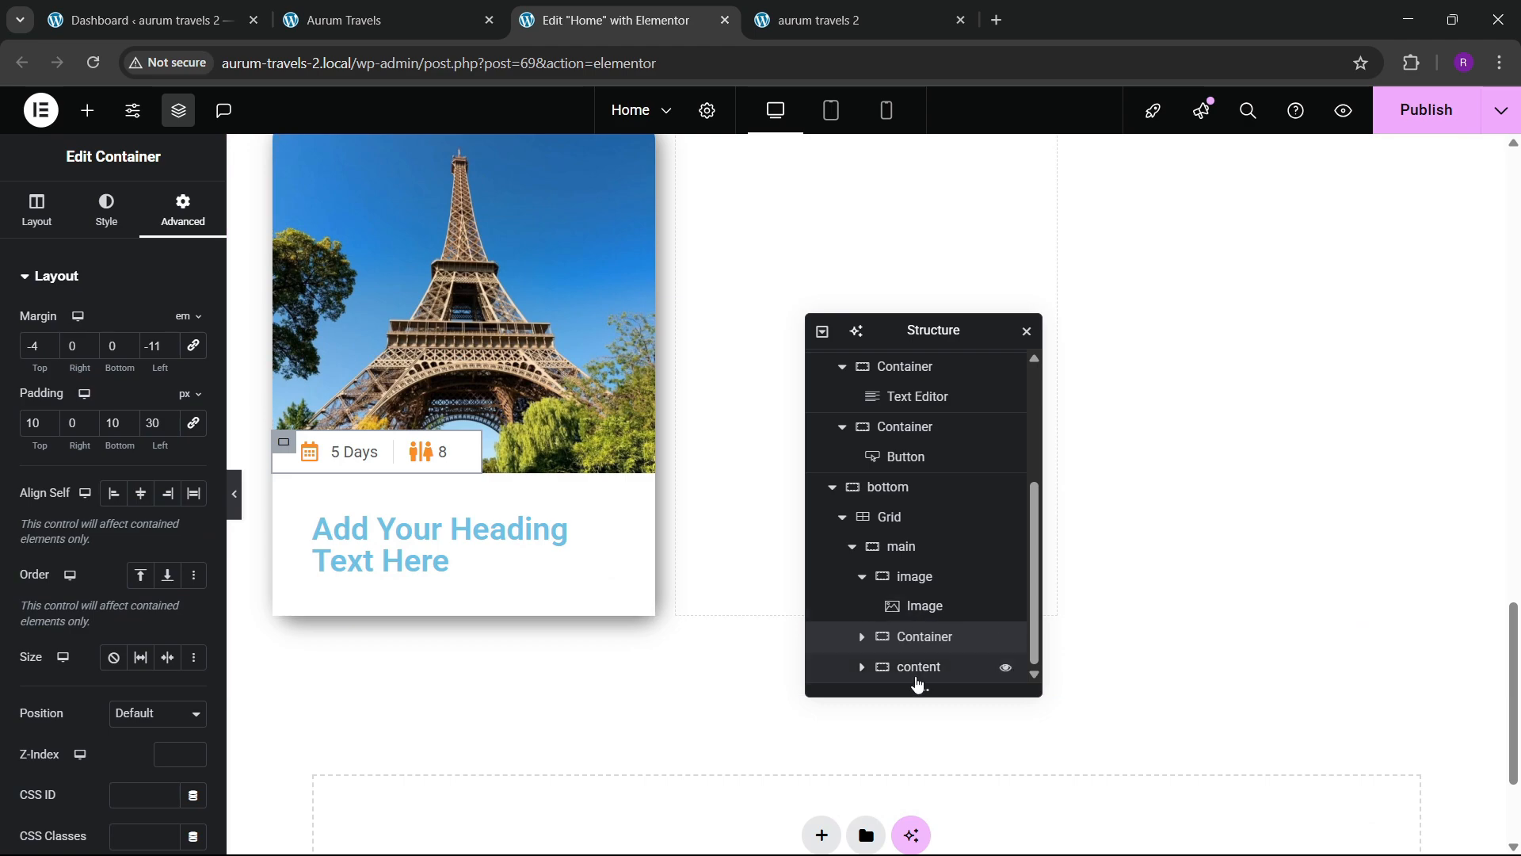
- Reduce the content container's padding to 30 and compare with the live tour cards
{"action": "left_click", "coordinate": [919, 668]}
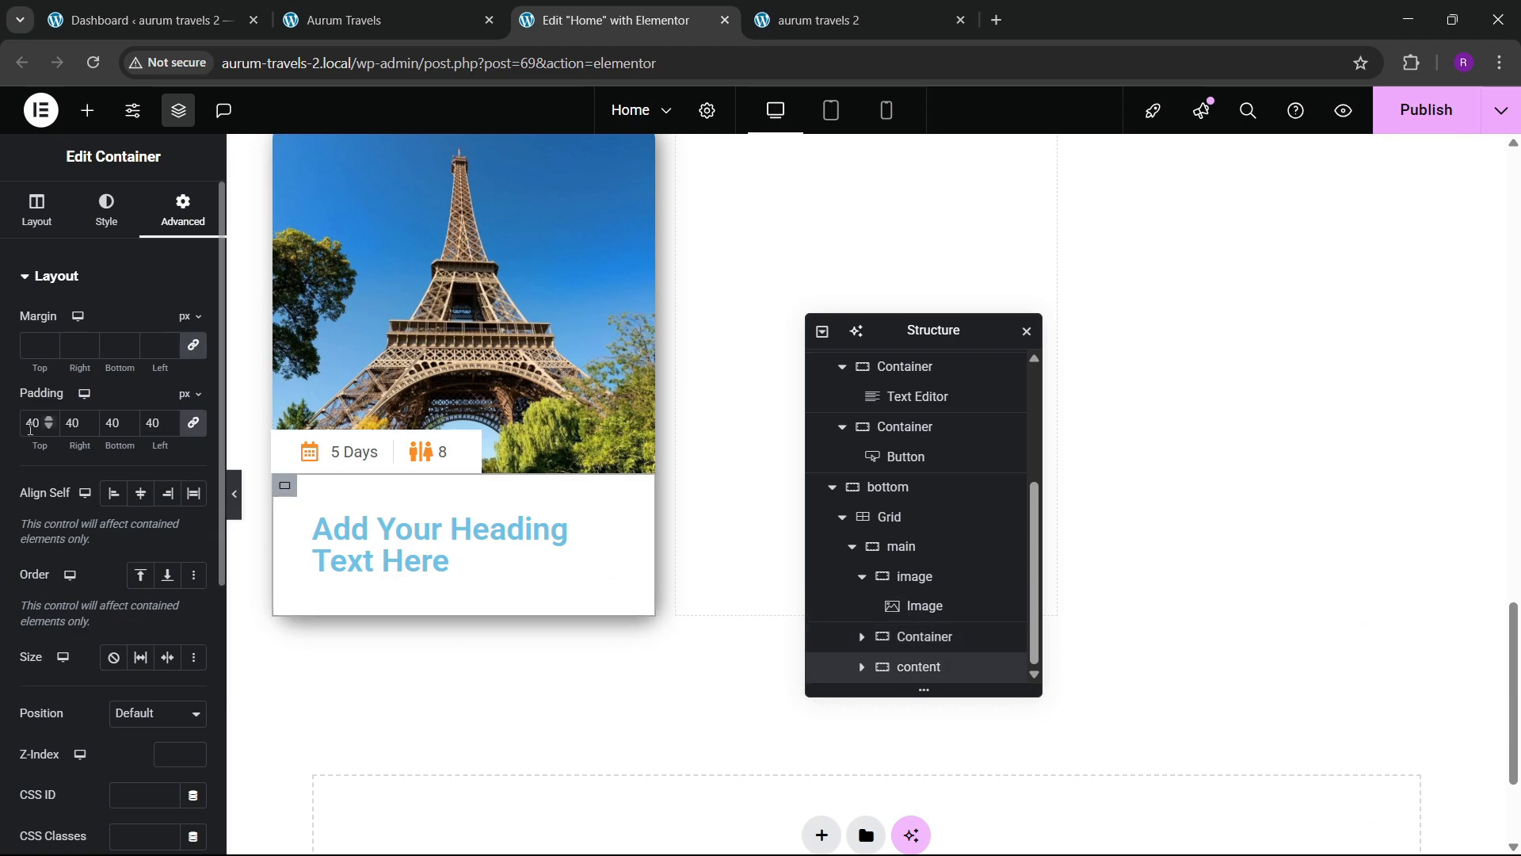
{"action": "key", "text": "BackSpace"}
{"action": "type", "text": "3"}
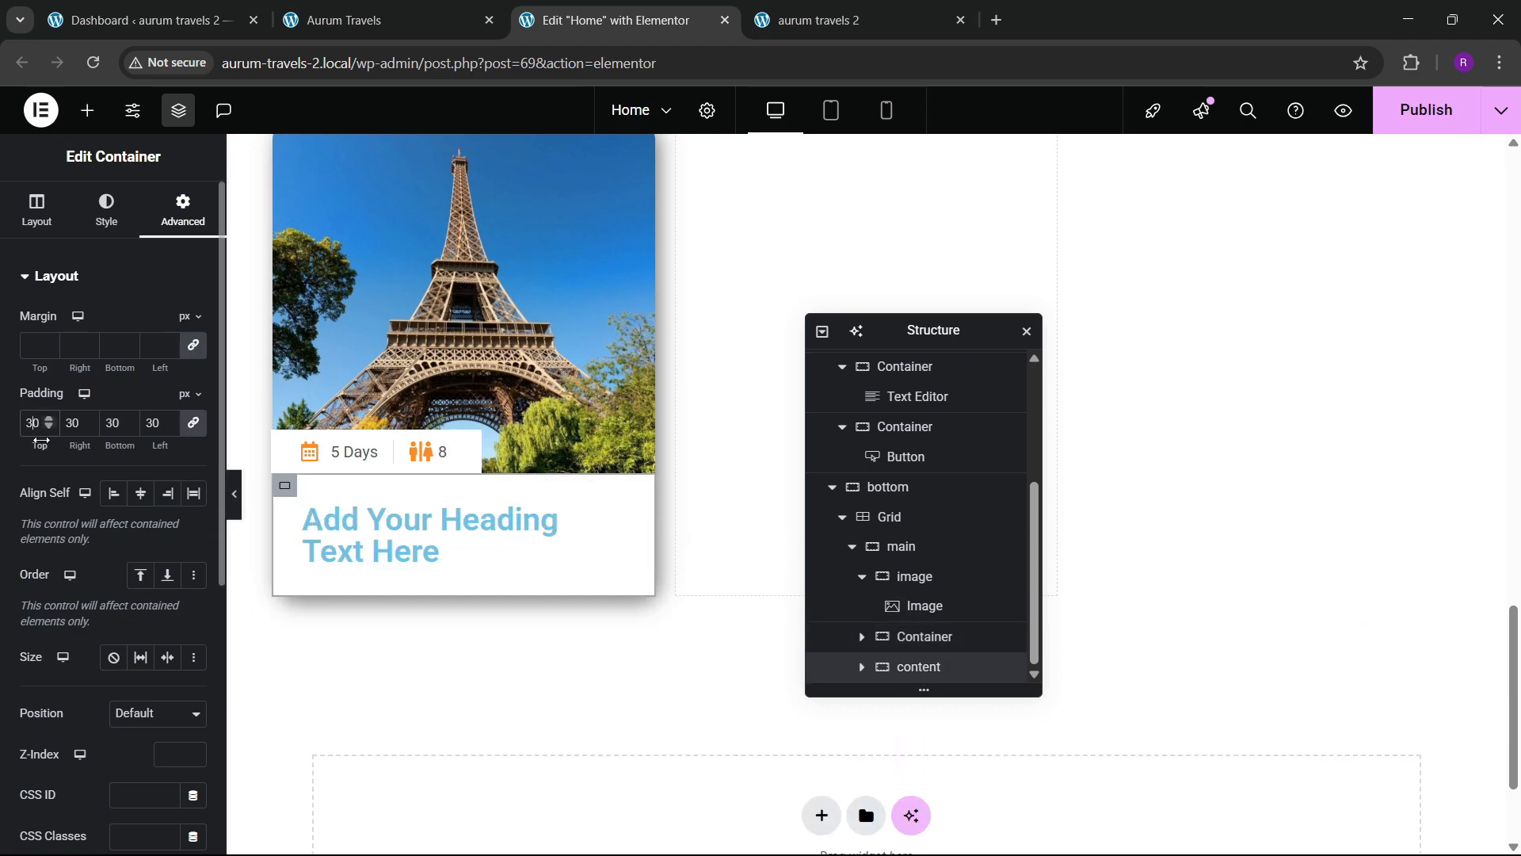
{"action": "left_click", "coordinate": [447, 7]}
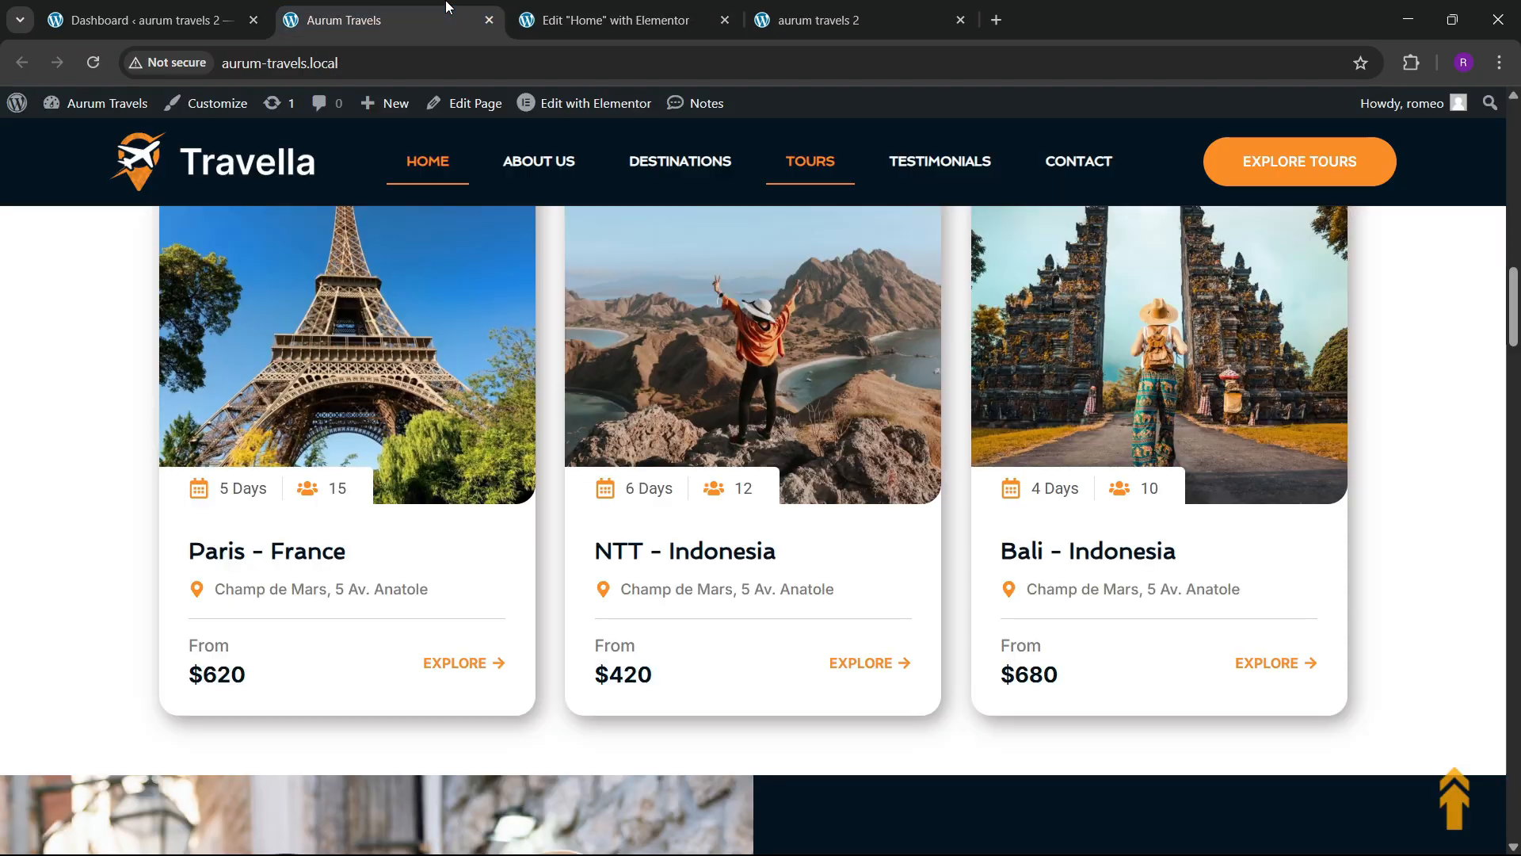
{"action": "left_click", "coordinate": [614, 20]}
- Retitle the heading 'Paris - France' and colour it with the global black
{"action": "left_click", "coordinate": [455, 535]}
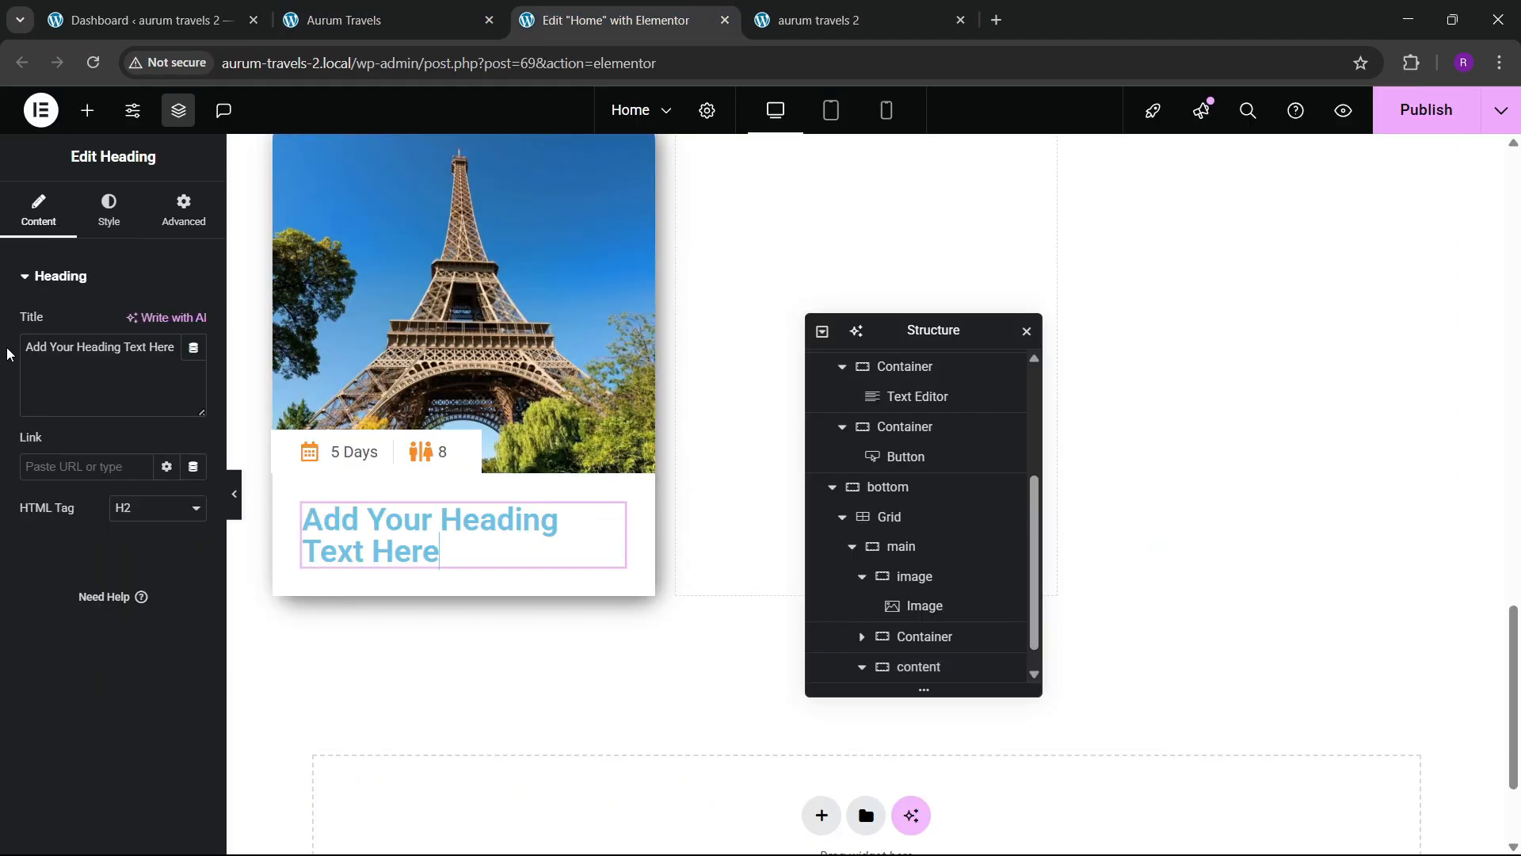
{"action": "triple_click", "coordinate": [73, 358]}
{"action": "type", "text": "Paris - France"}
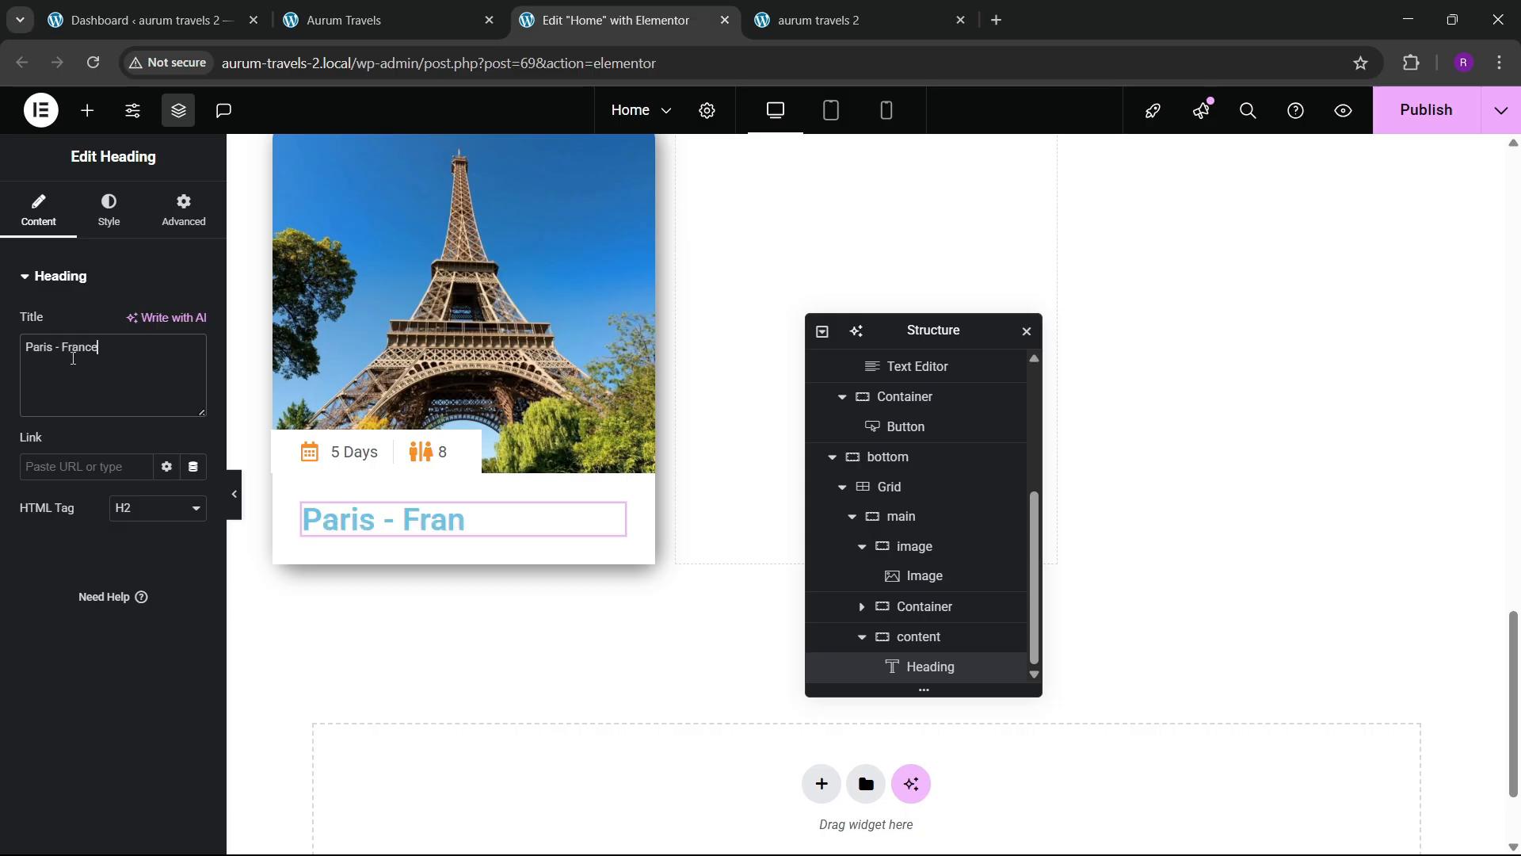
{"action": "left_click", "coordinate": [149, 211]}
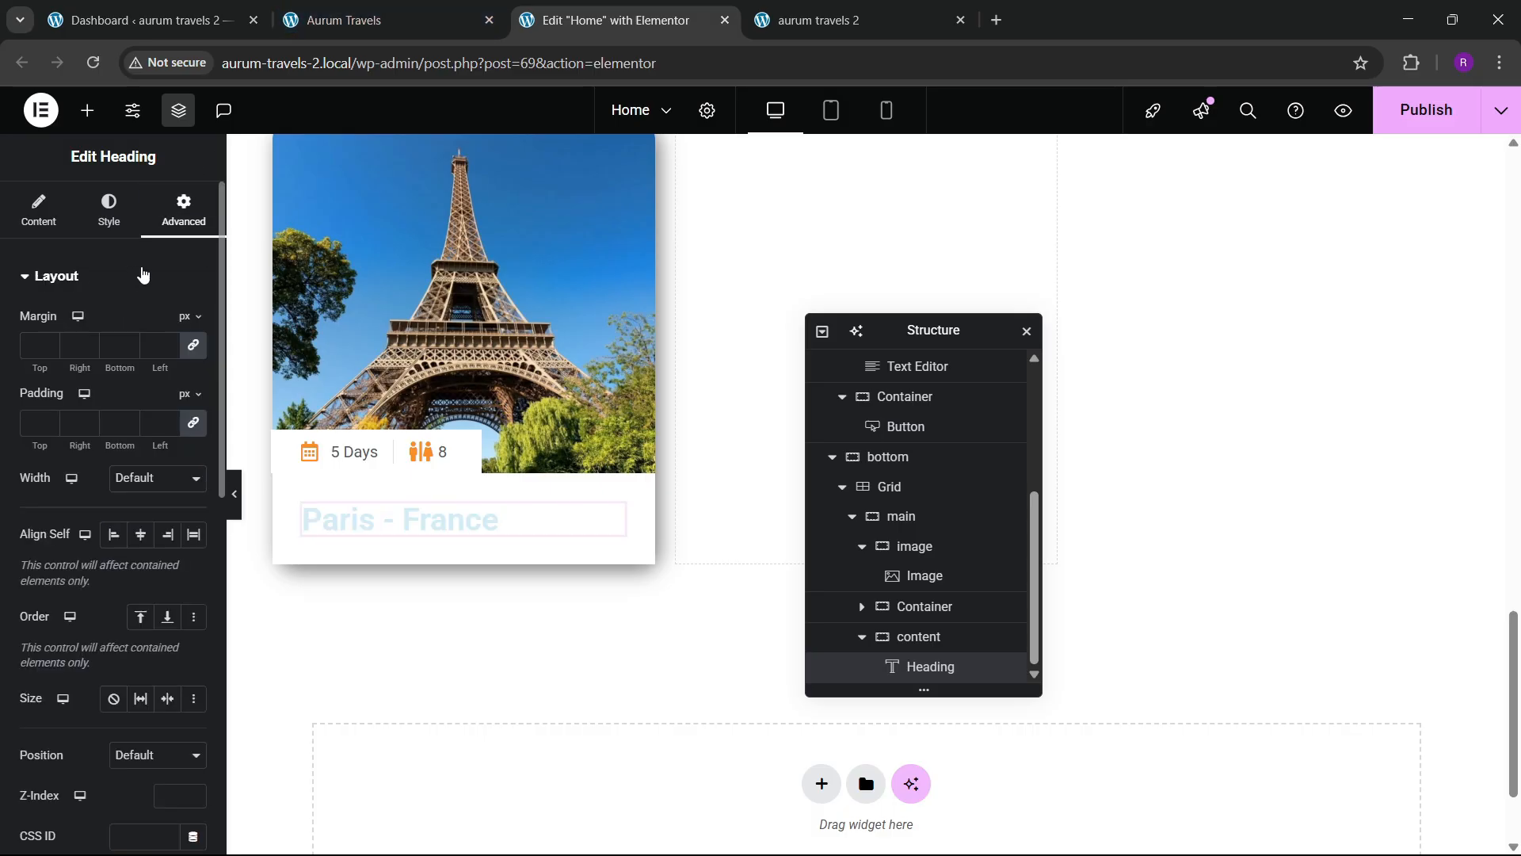
{"action": "left_click", "coordinate": [110, 210]}
{"action": "left_click", "coordinate": [164, 615]}
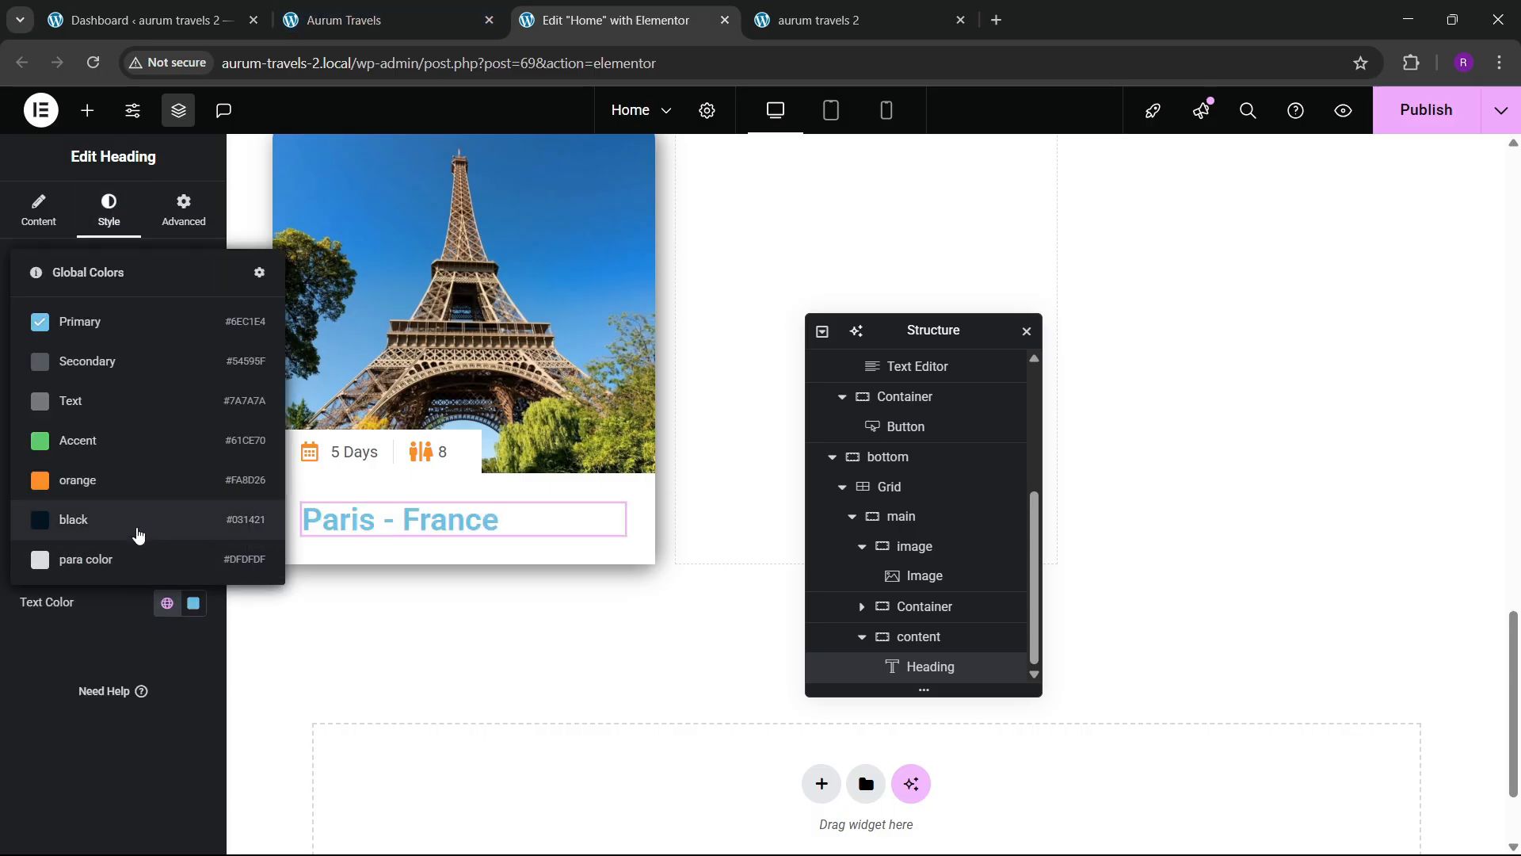
{"action": "left_click", "coordinate": [112, 520]}
- Set the heading's typography font family to Spinnaker
{"action": "left_click", "coordinate": [194, 384]}
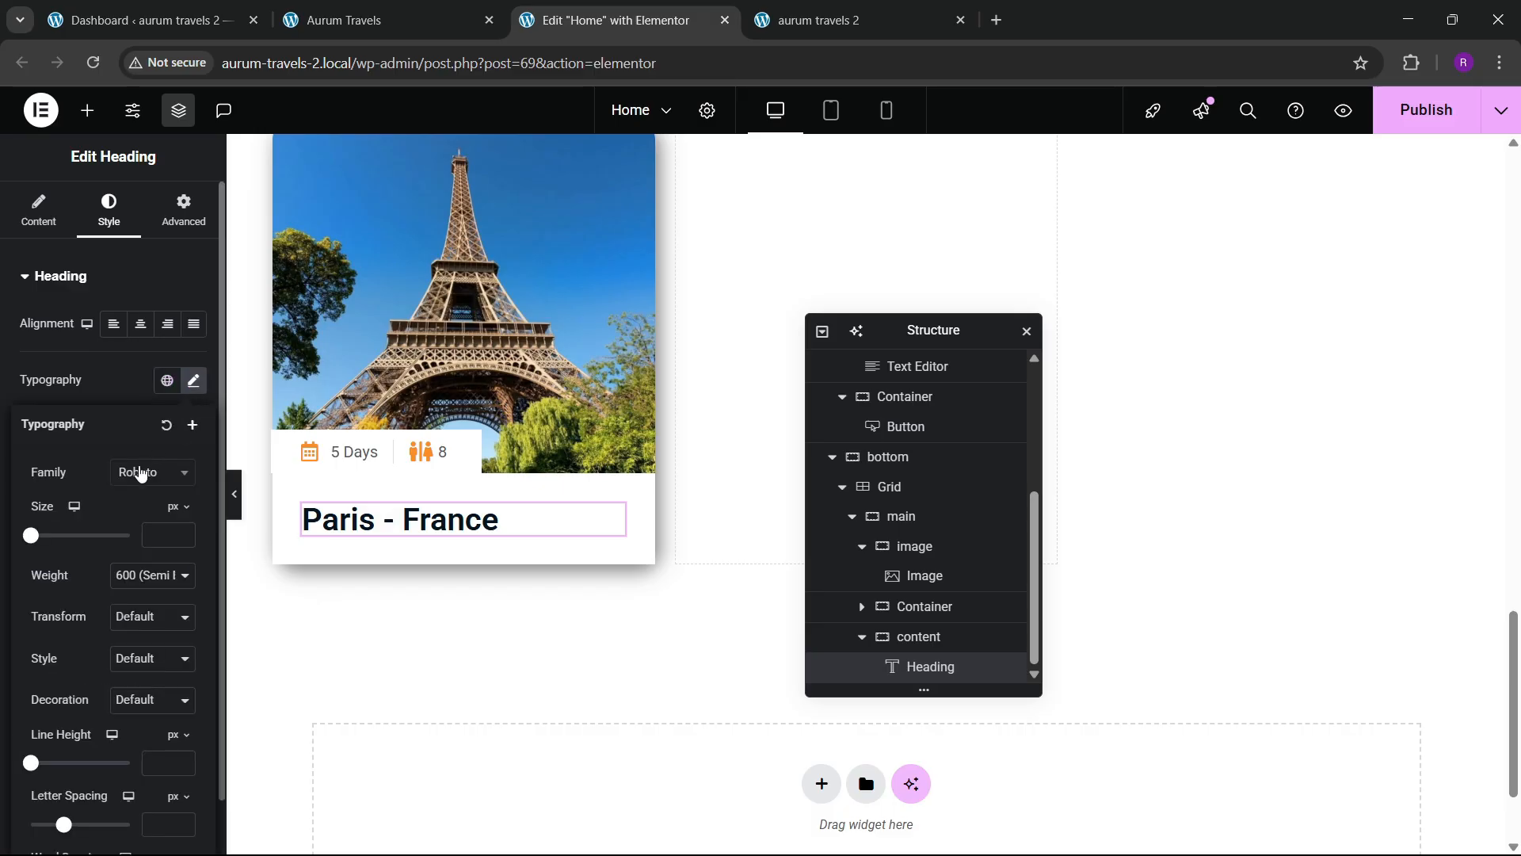
{"action": "left_click", "coordinate": [152, 472]}
{"action": "type", "text": "ski9n"}
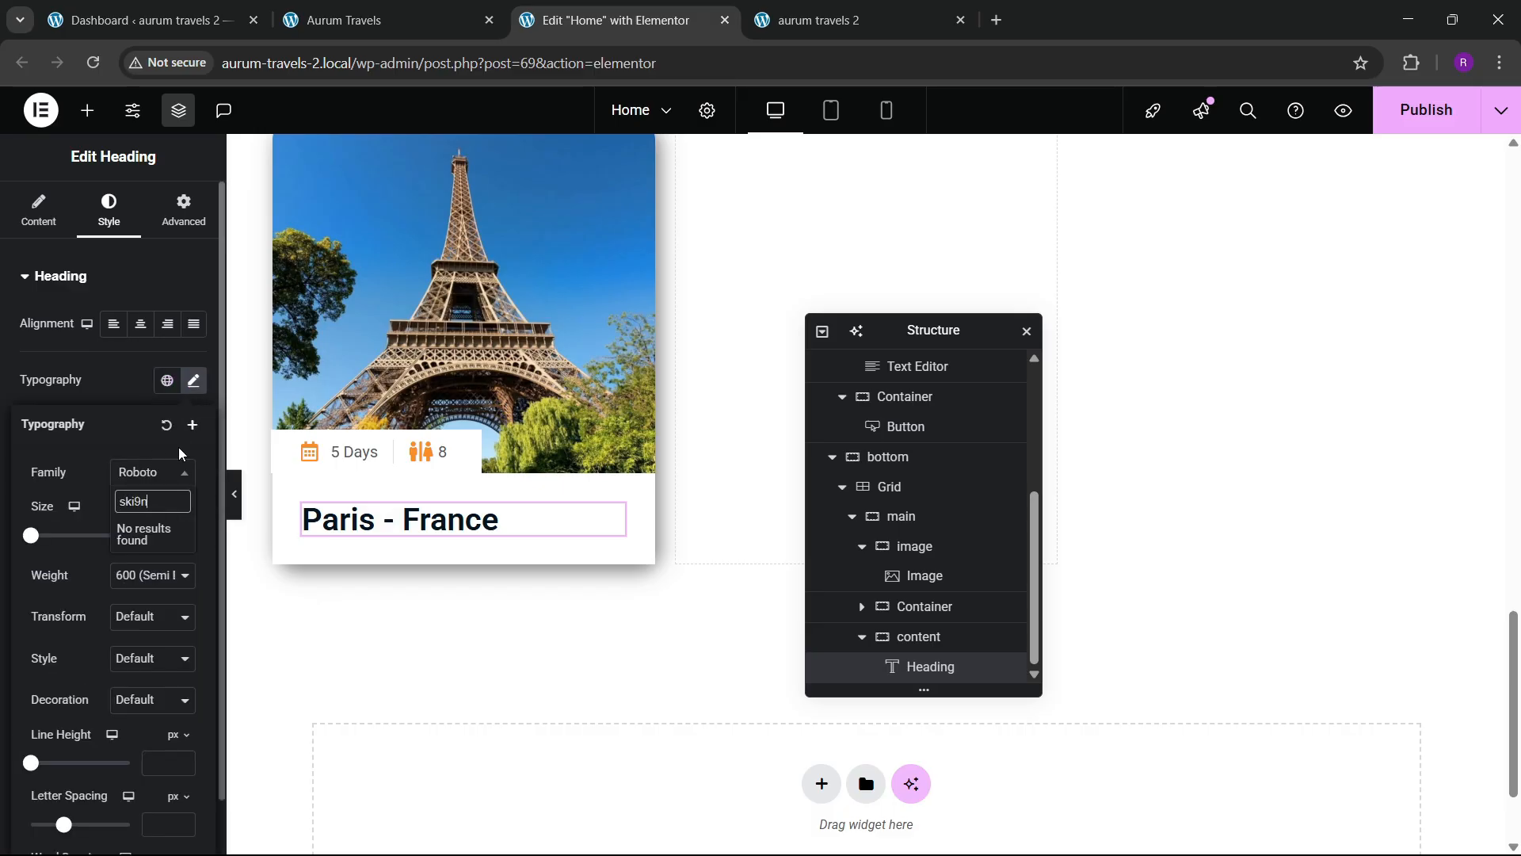
{"action": "key", "text": "BackSpace"}
{"action": "key", "text": "BackSpace"}
{"action": "key", "text": "BackSpace"}
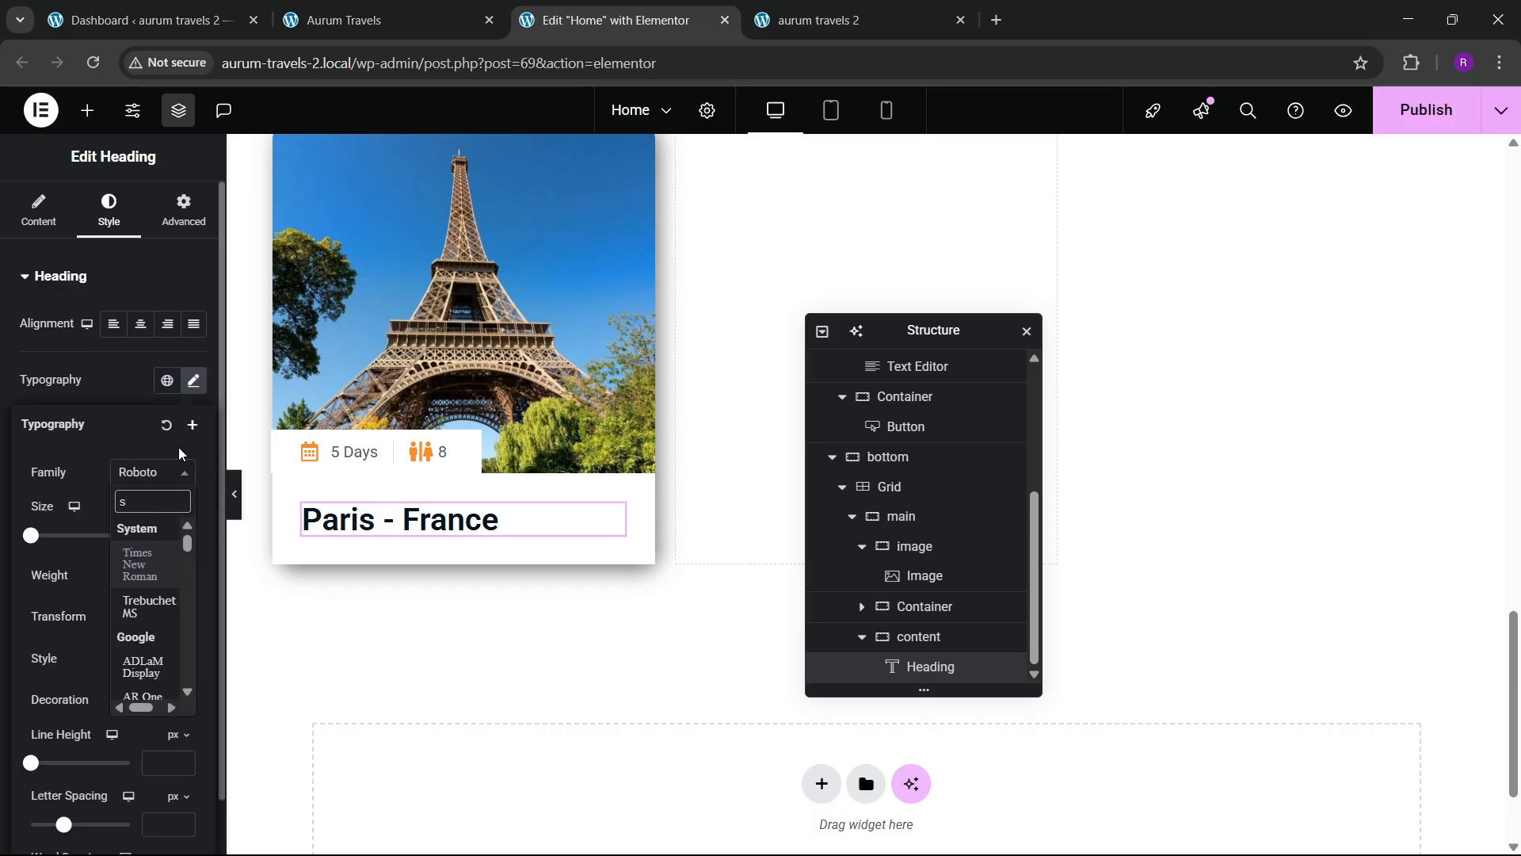
{"action": "type", "text": "ni"}
{"action": "key", "text": "BackSpace"}
{"action": "key", "text": "BackSpace"}
{"action": "key", "text": "BackSpace"}
{"action": "type", "text": "spink"}
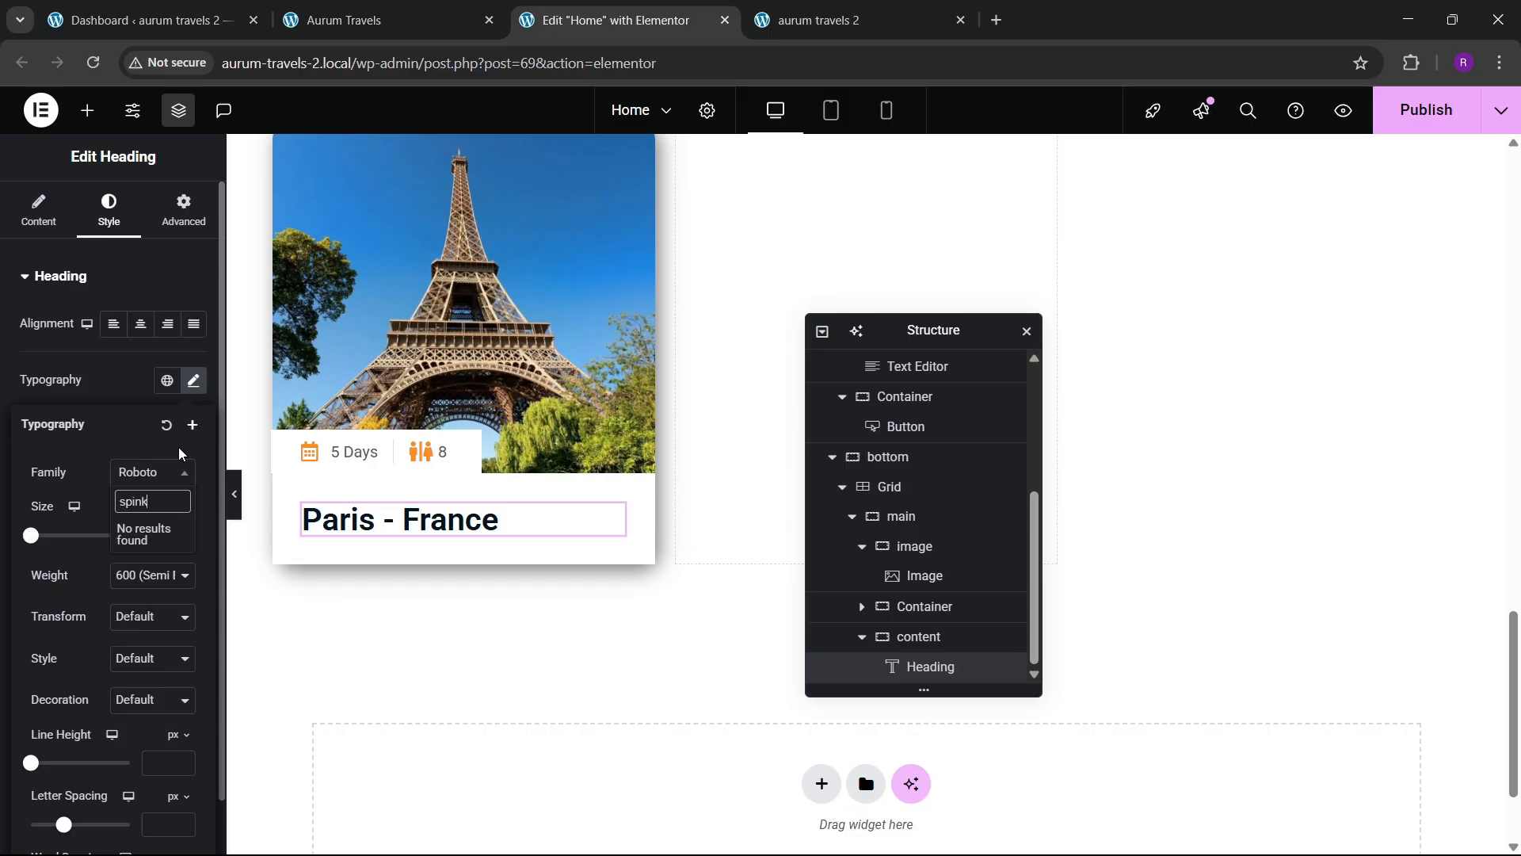
{"action": "key", "text": "BackSpace"}
{"action": "key", "text": "Return"}
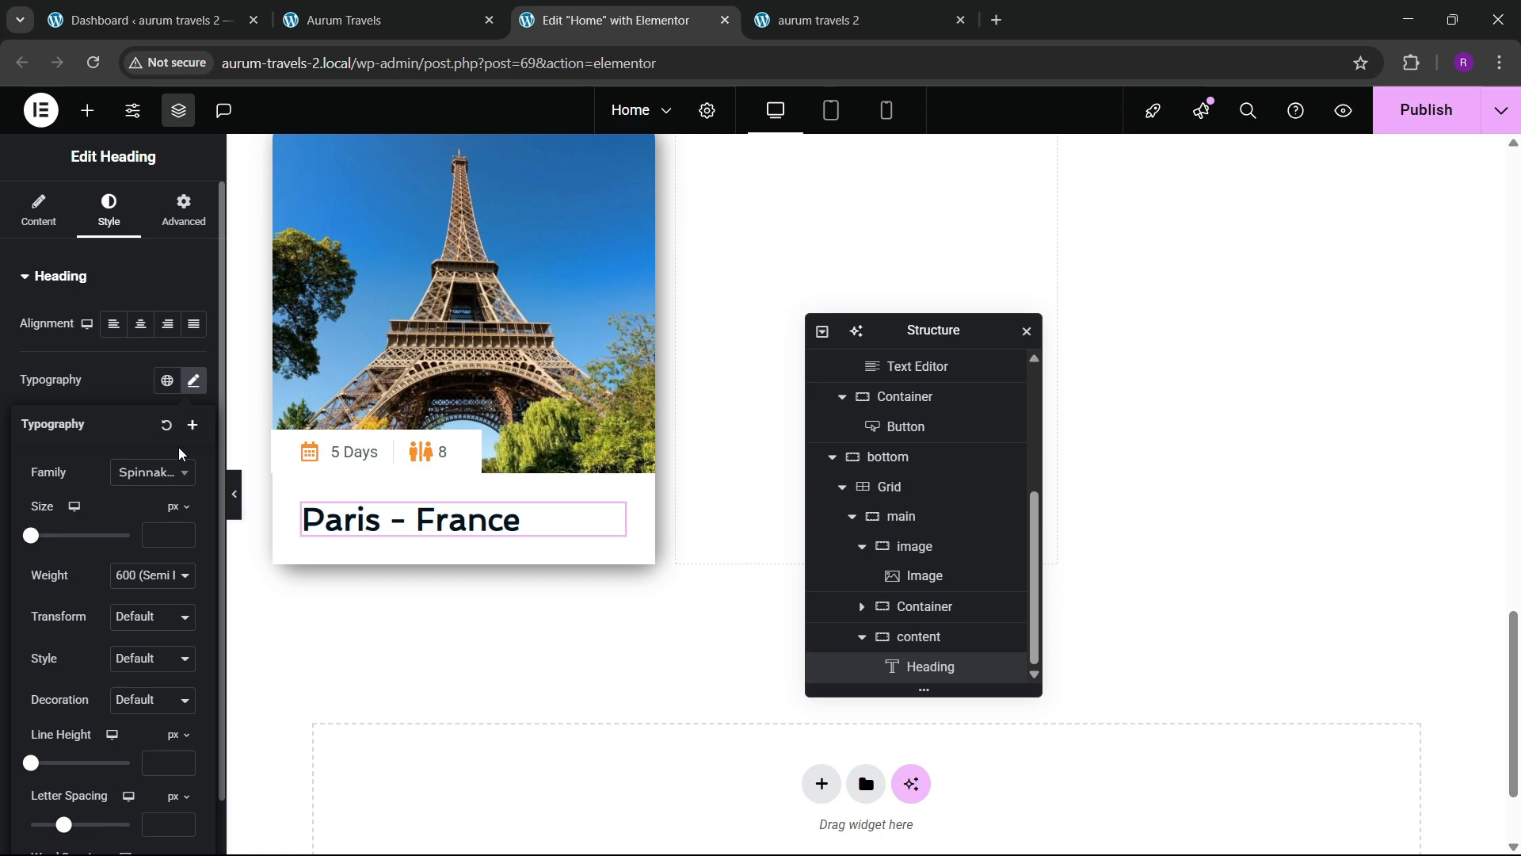
- Adjust the heading font size to 22 px, checking it against the live tour cards
{"action": "type", "text": "2"}
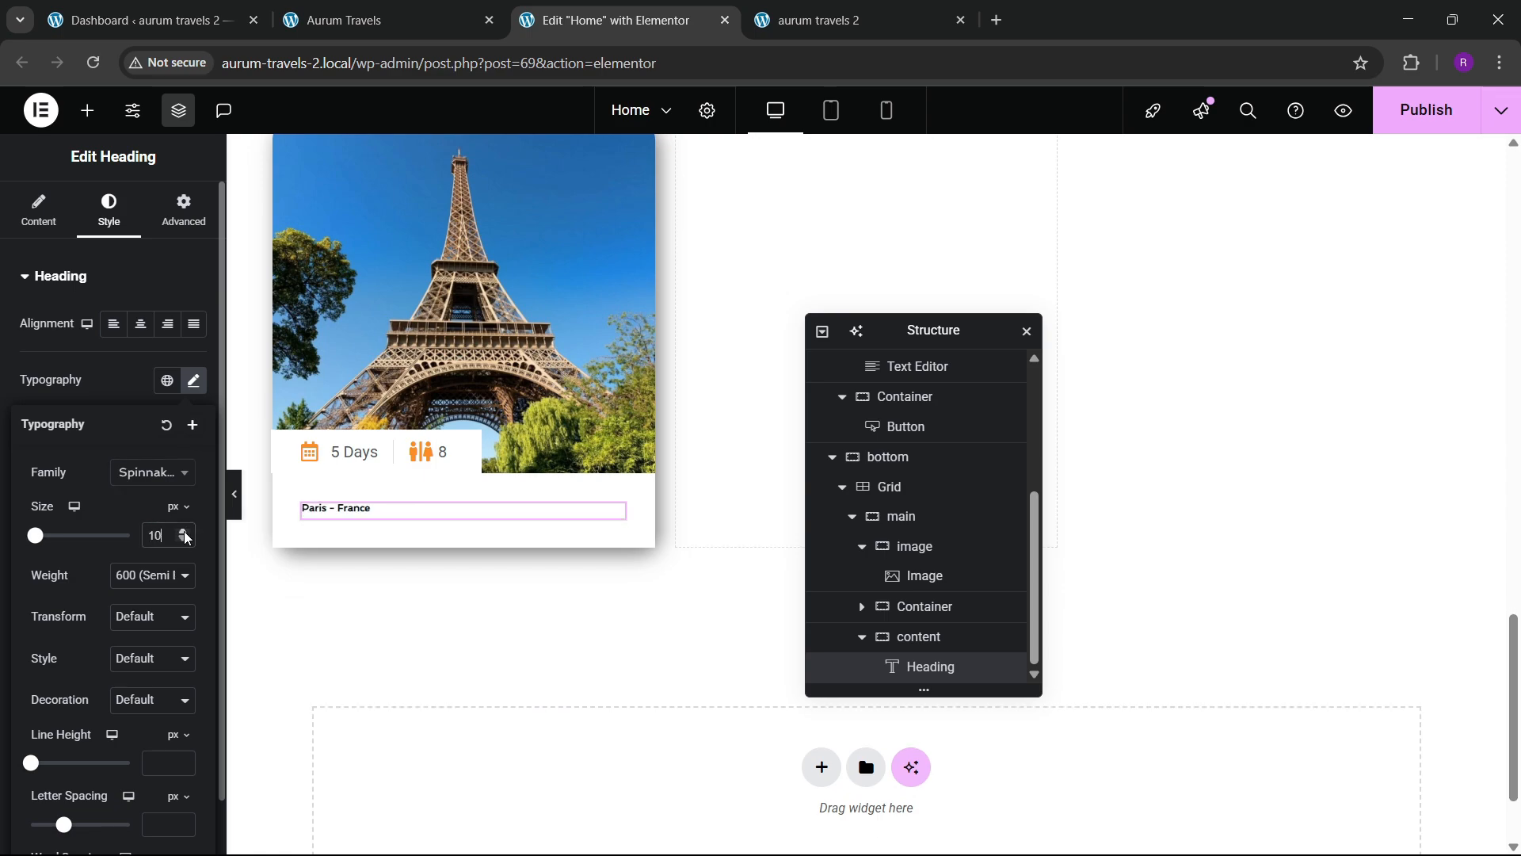
{"action": "left_click", "coordinate": [183, 532]}
{"action": "left_click", "coordinate": [183, 532]}
{"action": "left_click", "coordinate": [183, 533]}
{"action": "left_click", "coordinate": [184, 533]}
{"action": "left_click", "coordinate": [184, 532]}
{"action": "left_click", "coordinate": [184, 533]}
{"action": "left_click", "coordinate": [184, 533]}
{"action": "left_click", "coordinate": [184, 532]}
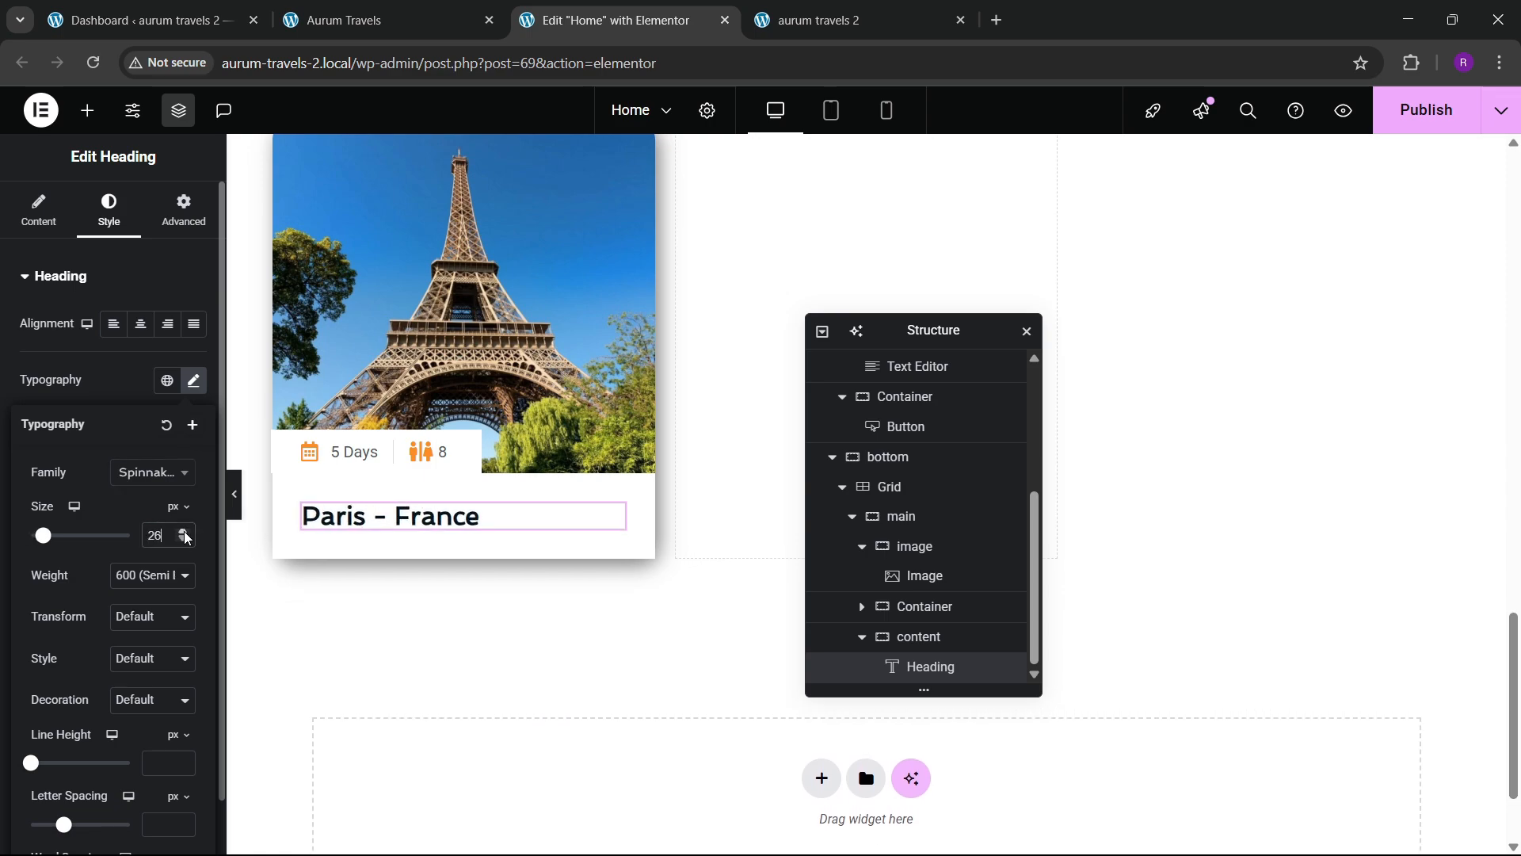
{"action": "left_click", "coordinate": [358, 7]}
{"action": "left_click", "coordinate": [532, 9]}
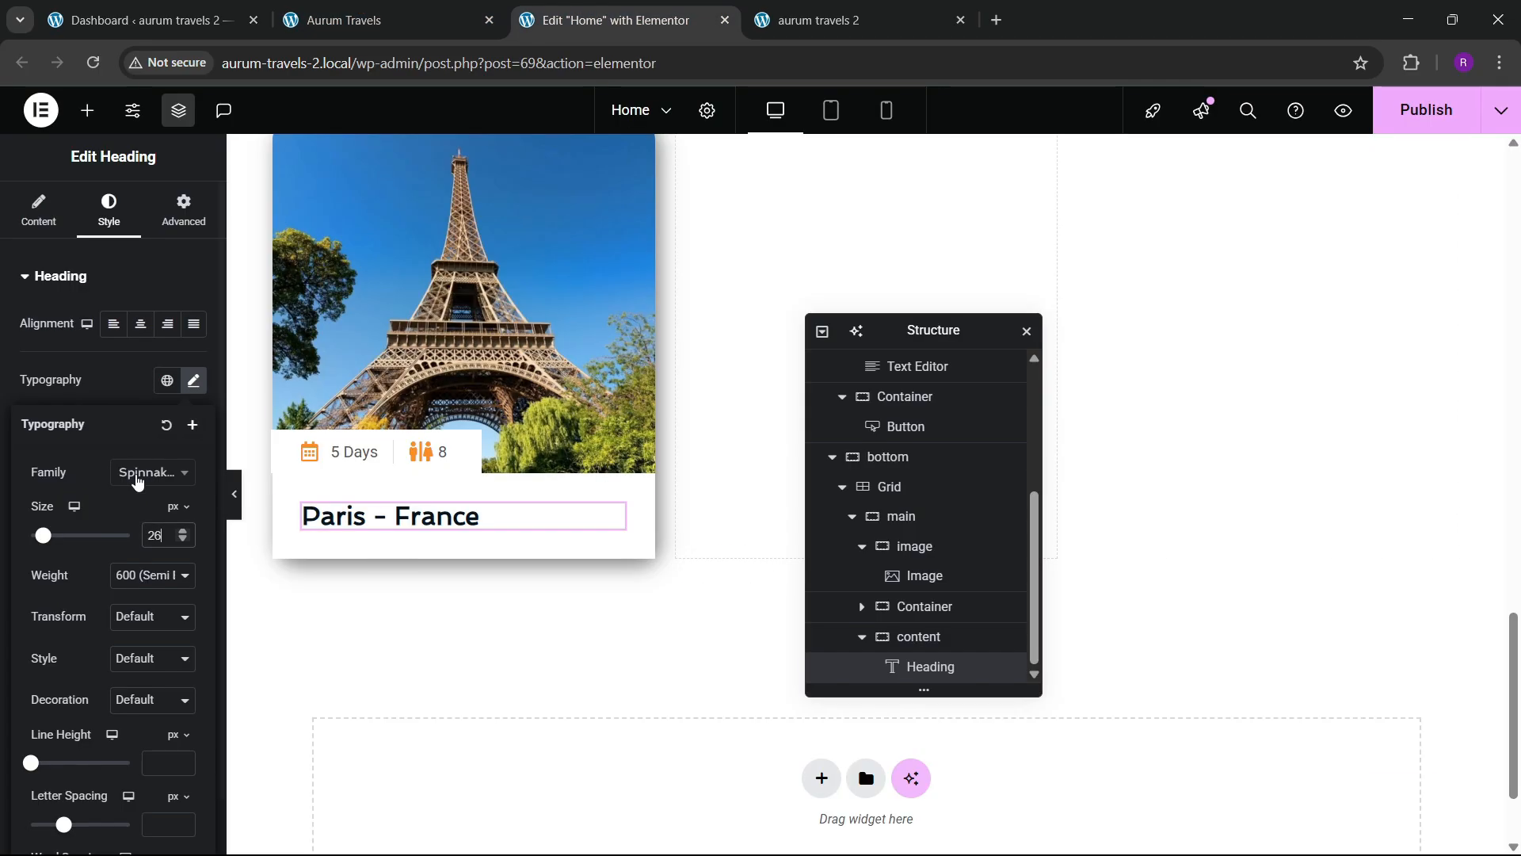
{"action": "left_click", "coordinate": [183, 540]}
{"action": "left_click", "coordinate": [183, 541]}
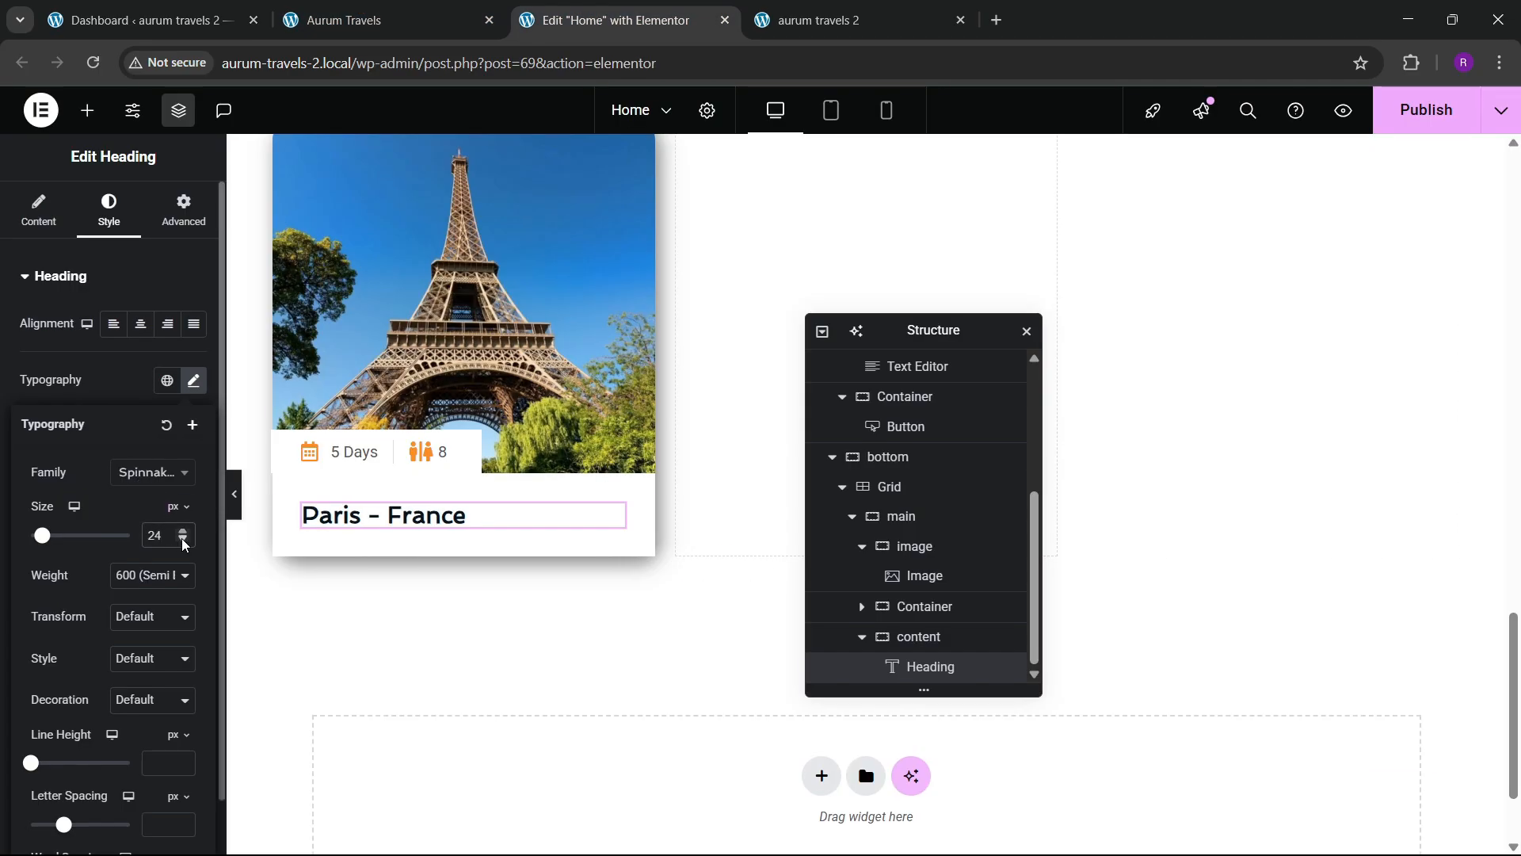
{"action": "left_click", "coordinate": [183, 541]}
{"action": "left_click", "coordinate": [183, 541]}
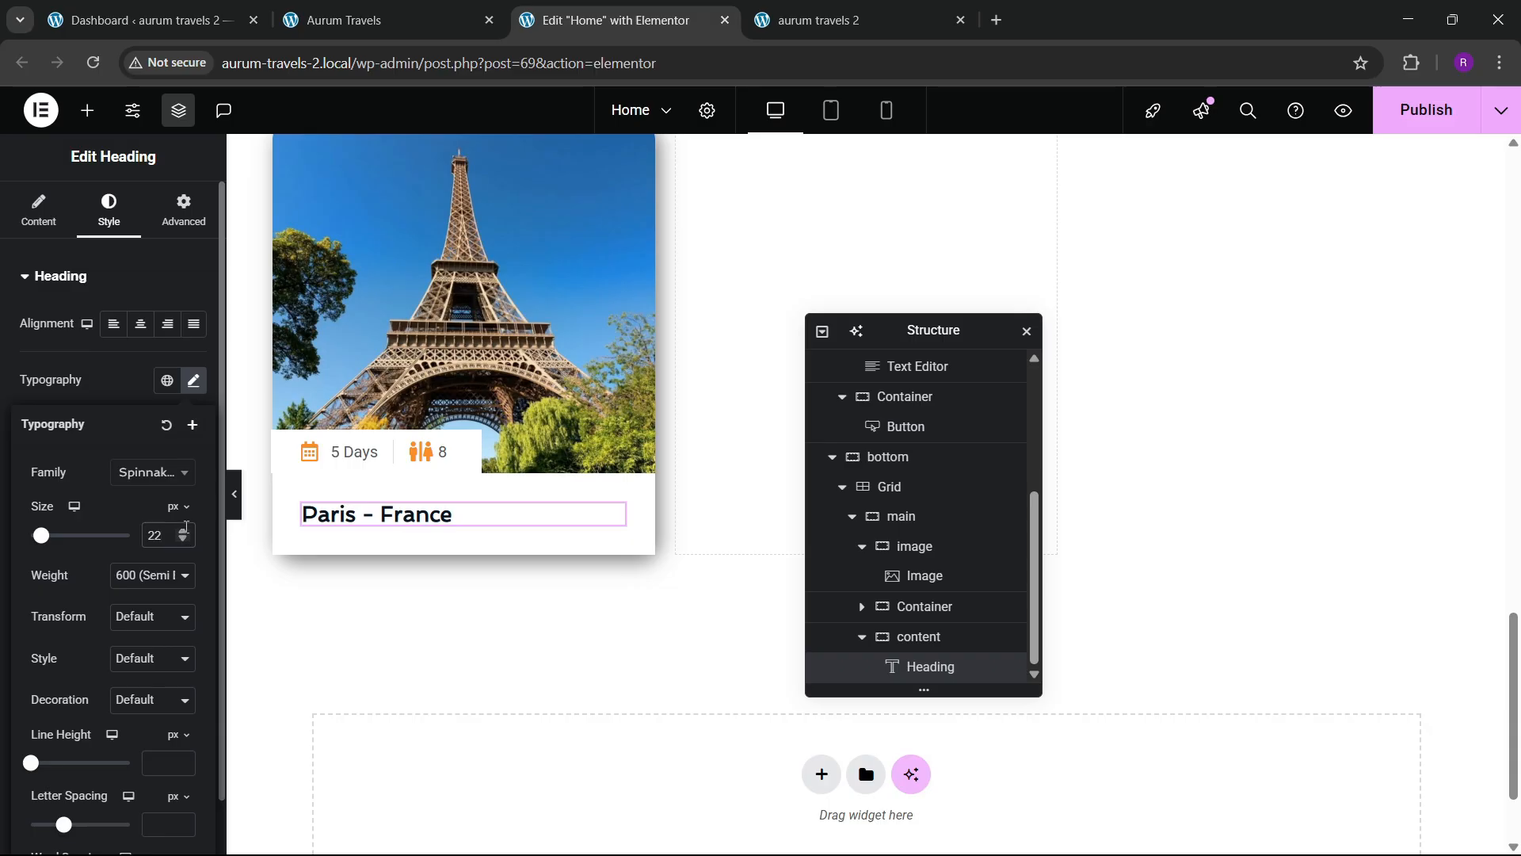
{"action": "left_click", "coordinate": [380, 20]}
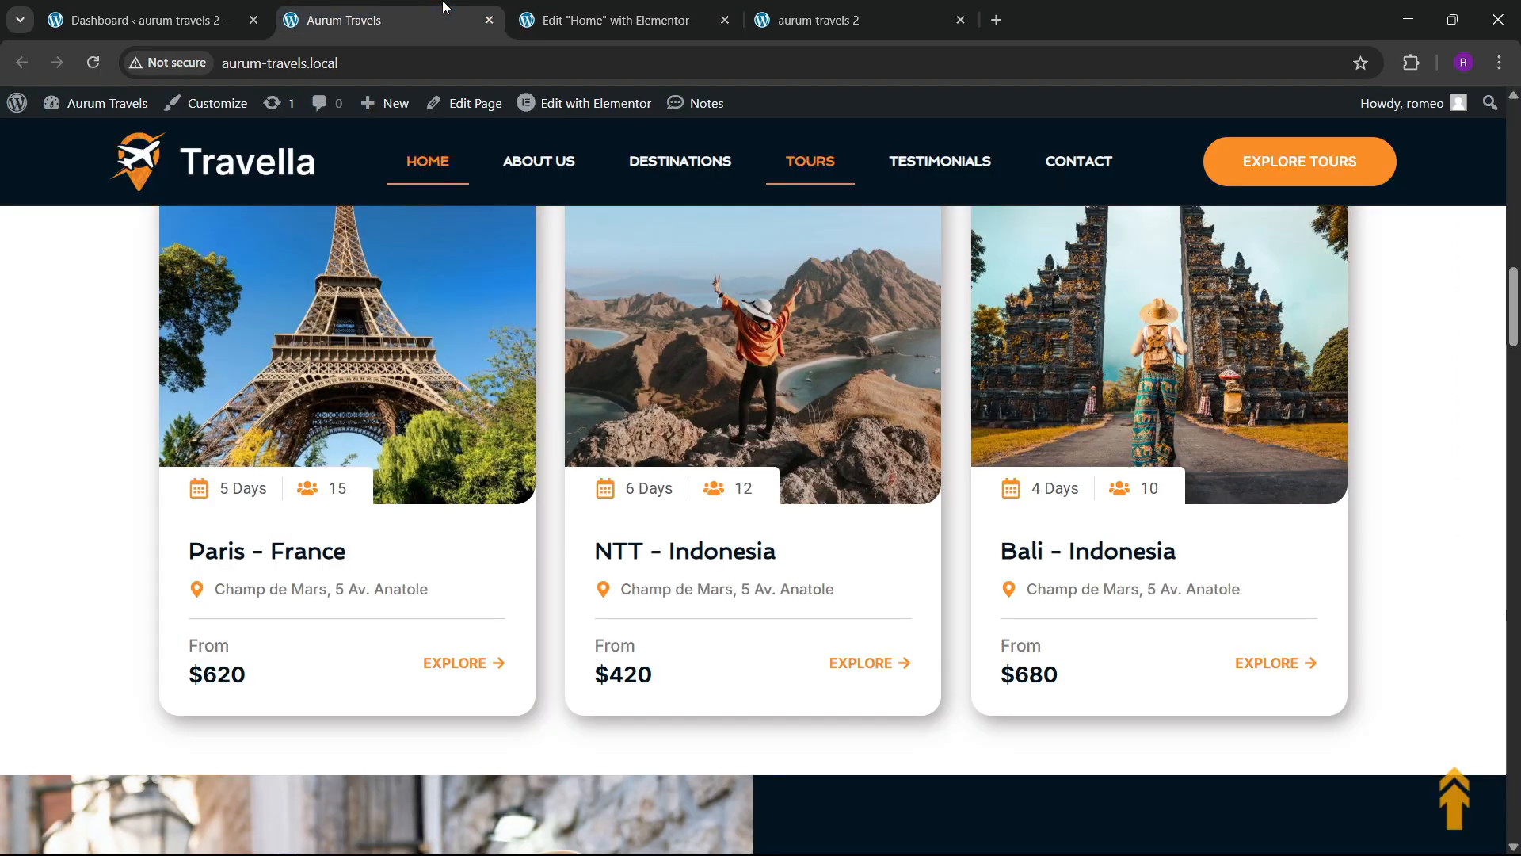
- Add an Icon List widget below the Paris - France heading
{"action": "left_click", "coordinate": [567, 6]}
{"action": "left_click", "coordinate": [87, 110]}
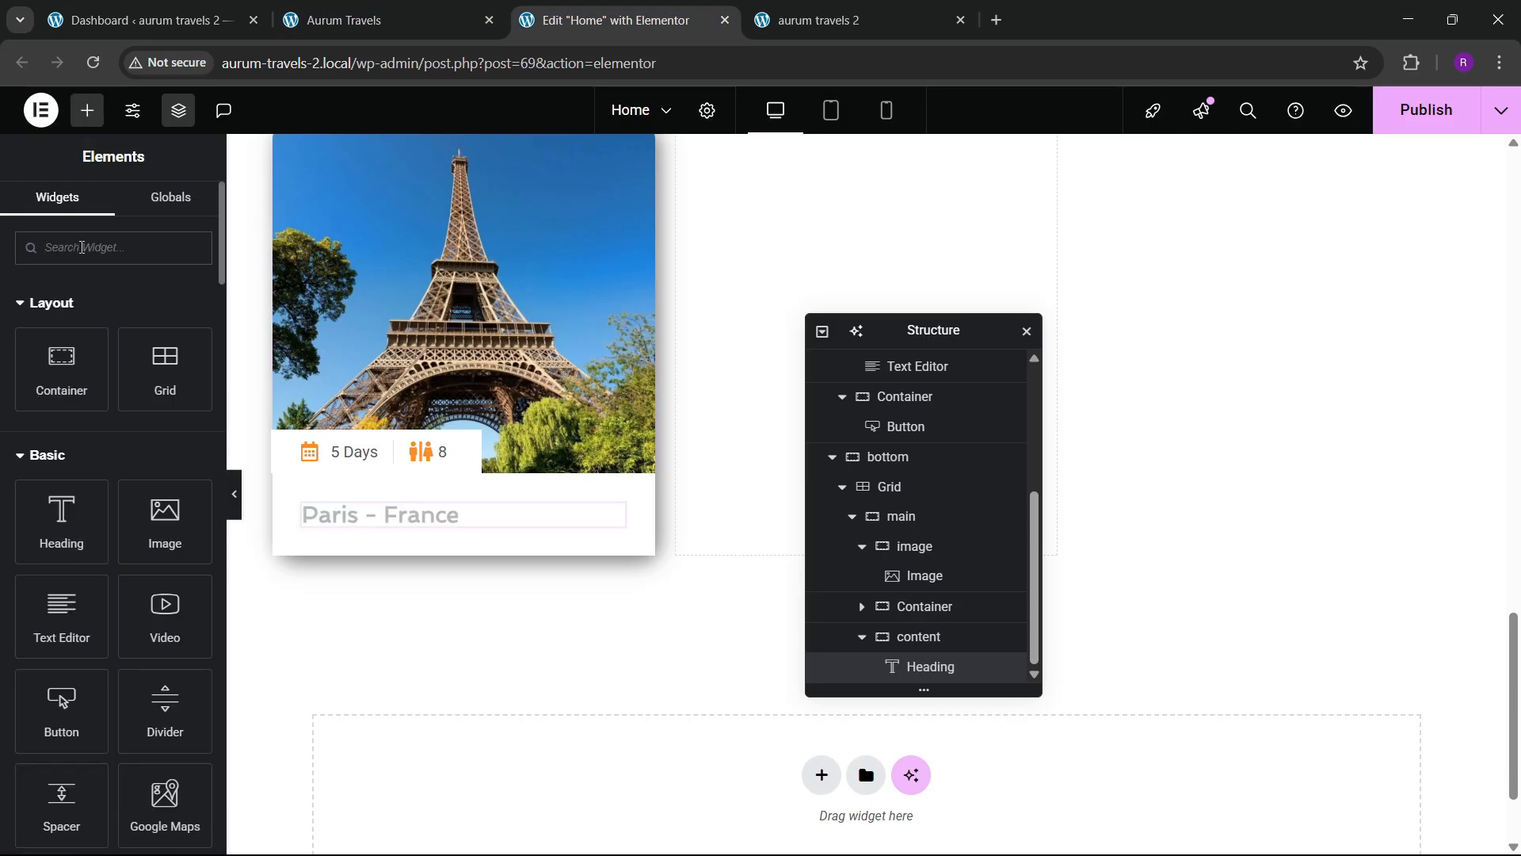
{"action": "type", "text": "list"}
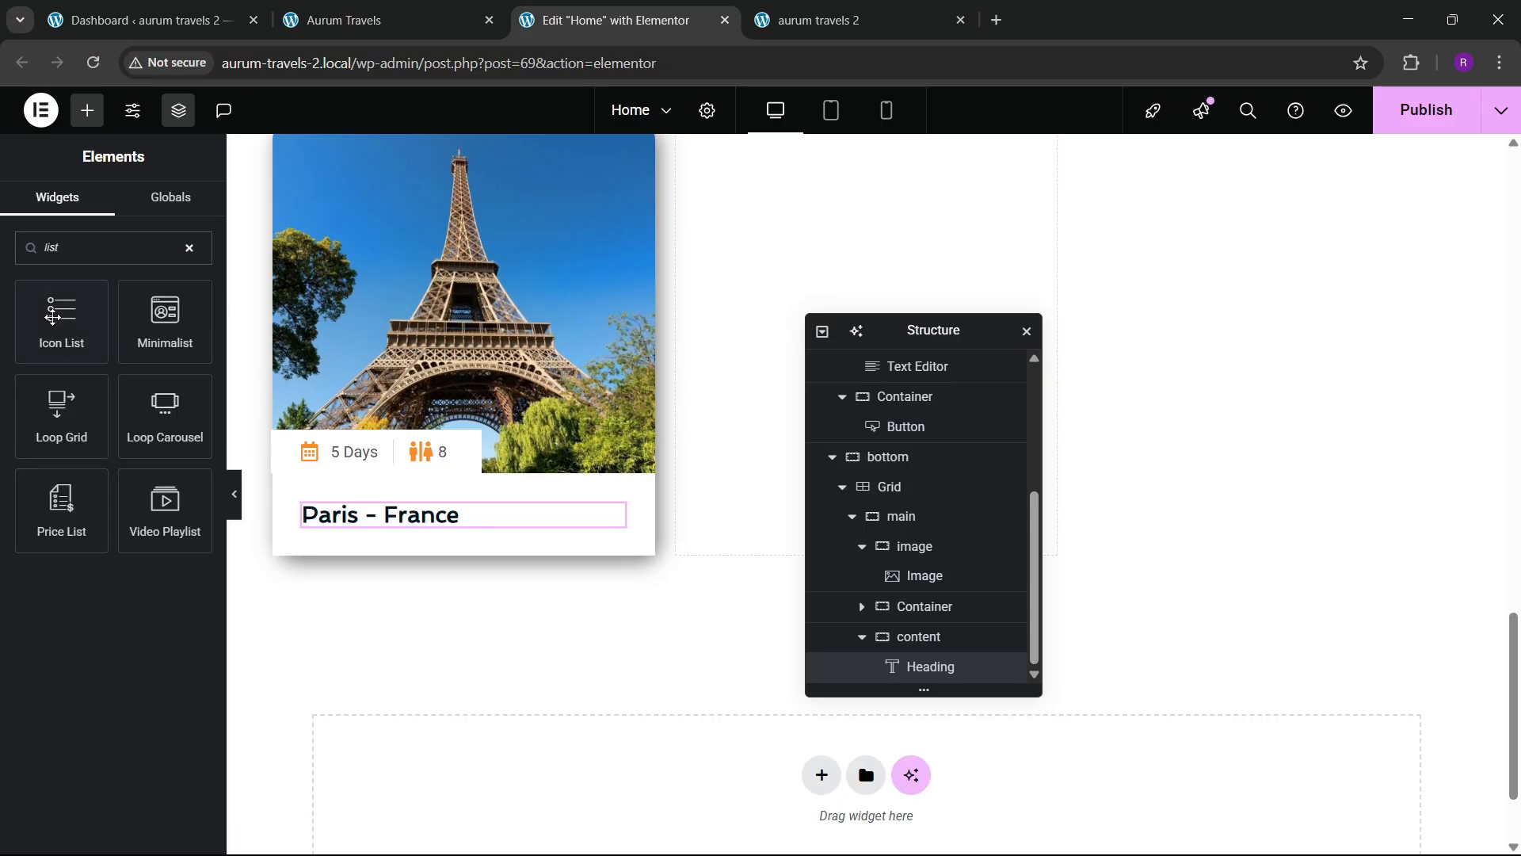
{"action": "left_click_drag", "start_coordinate": [52, 317], "coordinate": [418, 529]}
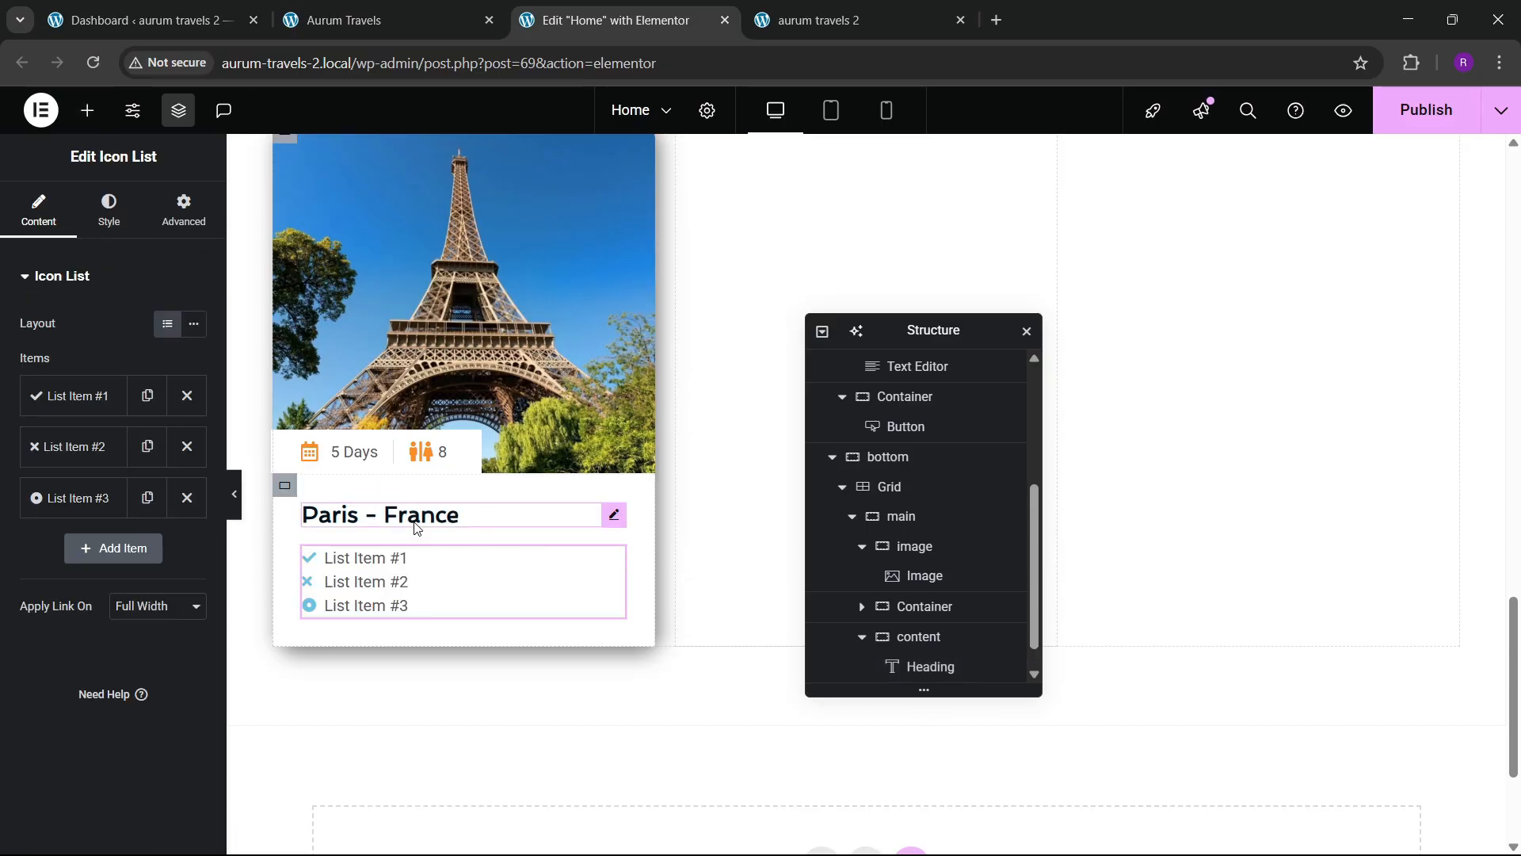
- Delete list items 2 and 3 and paste the live card's Champ de Mars location into item 1
{"action": "left_click", "coordinate": [440, 16]}
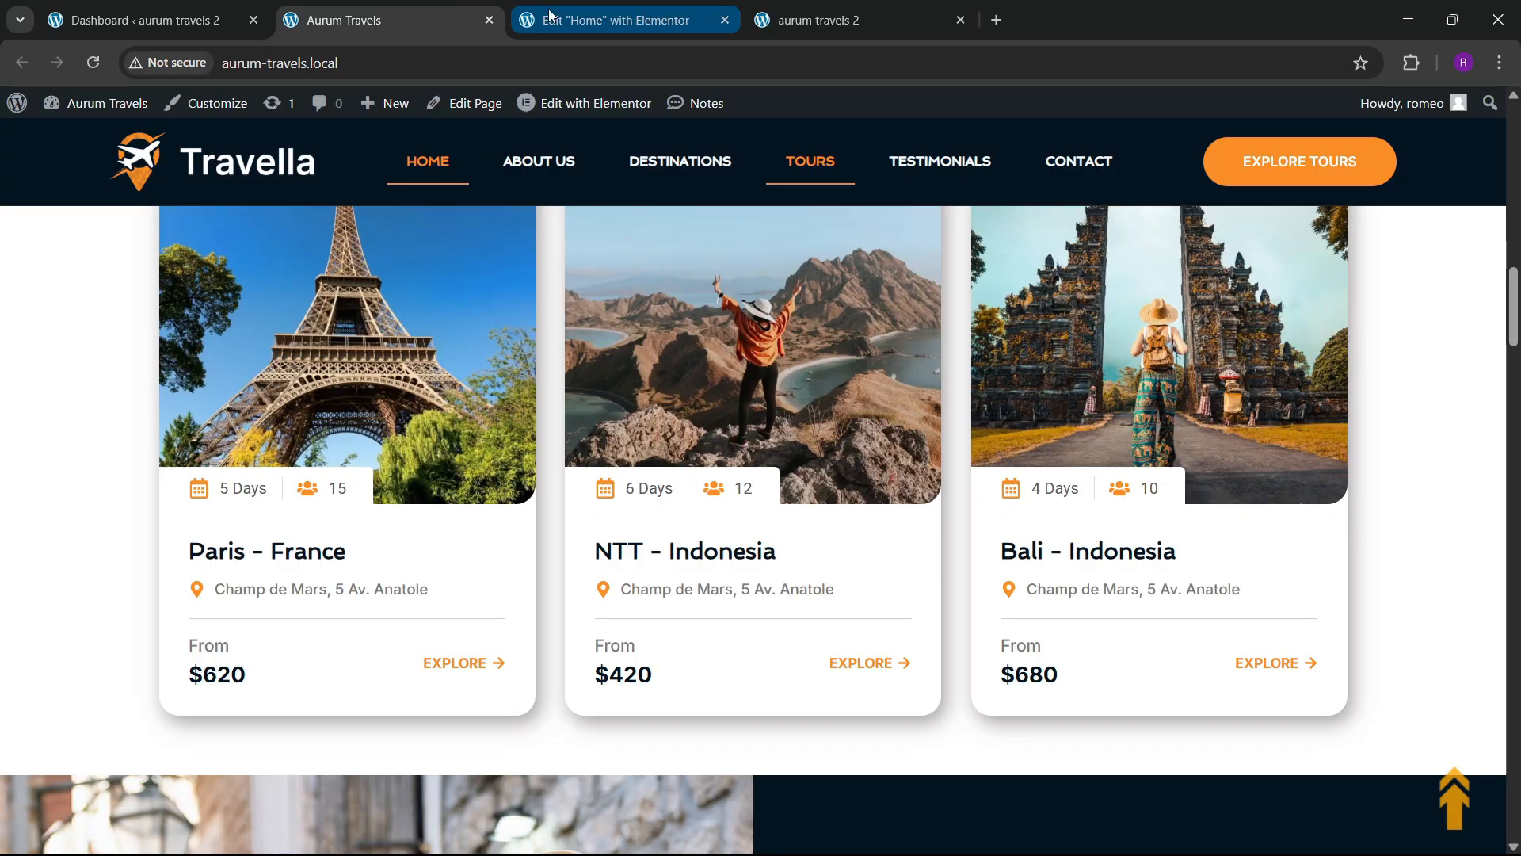
{"action": "left_click_drag", "start_coordinate": [214, 588], "coordinate": [442, 588]}
{"action": "key", "text": "ctrl+c"}
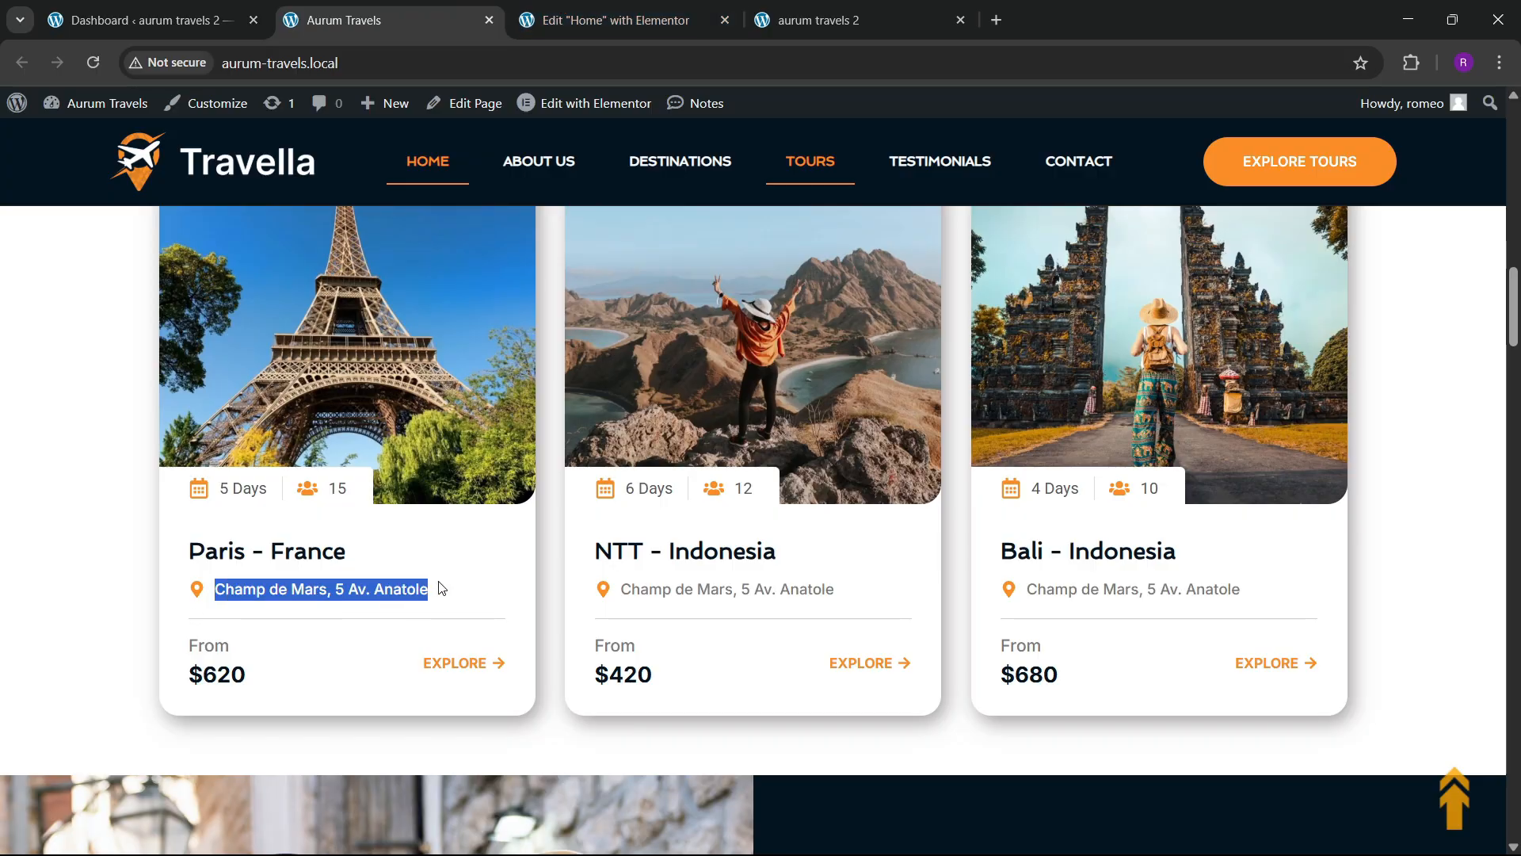
{"action": "left_click", "coordinate": [610, 20]}
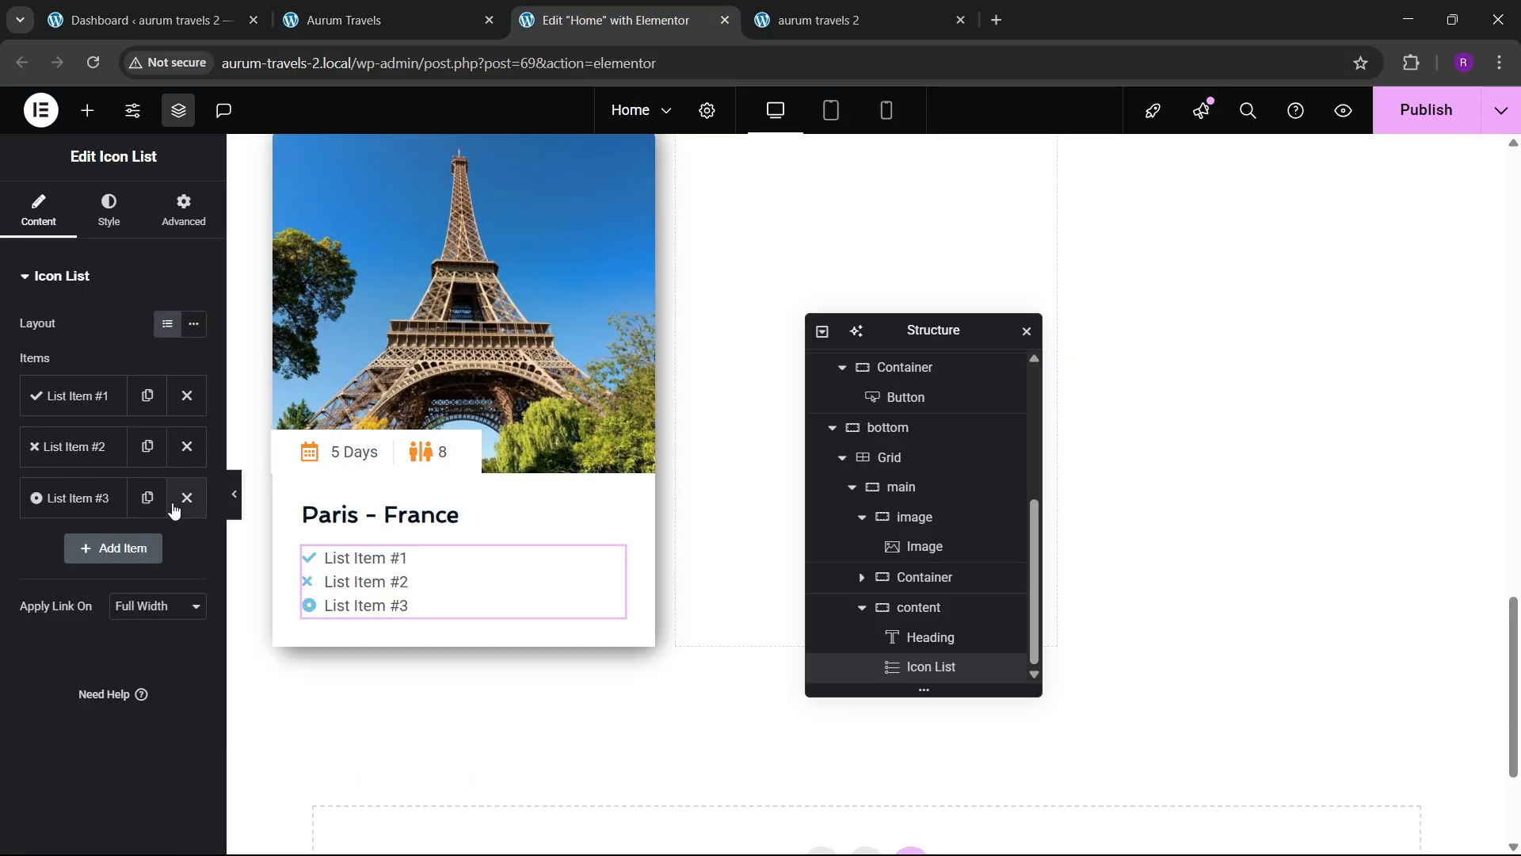
{"action": "left_click", "coordinate": [187, 497]}
{"action": "left_click", "coordinate": [187, 446]}
{"action": "key", "text": "ctrl+a"}
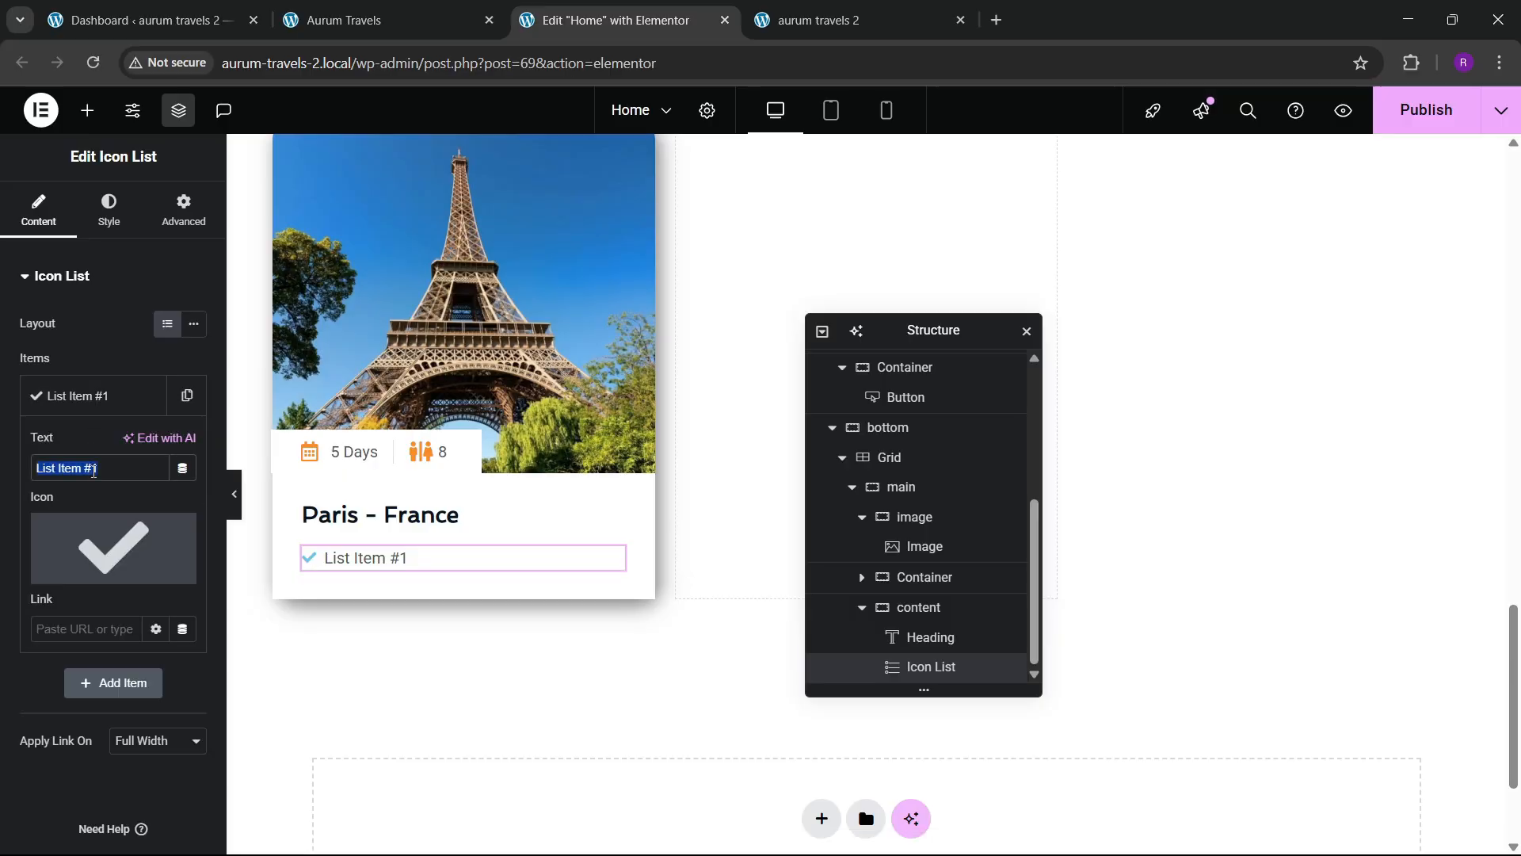
{"action": "key", "text": "ctrl+v"}
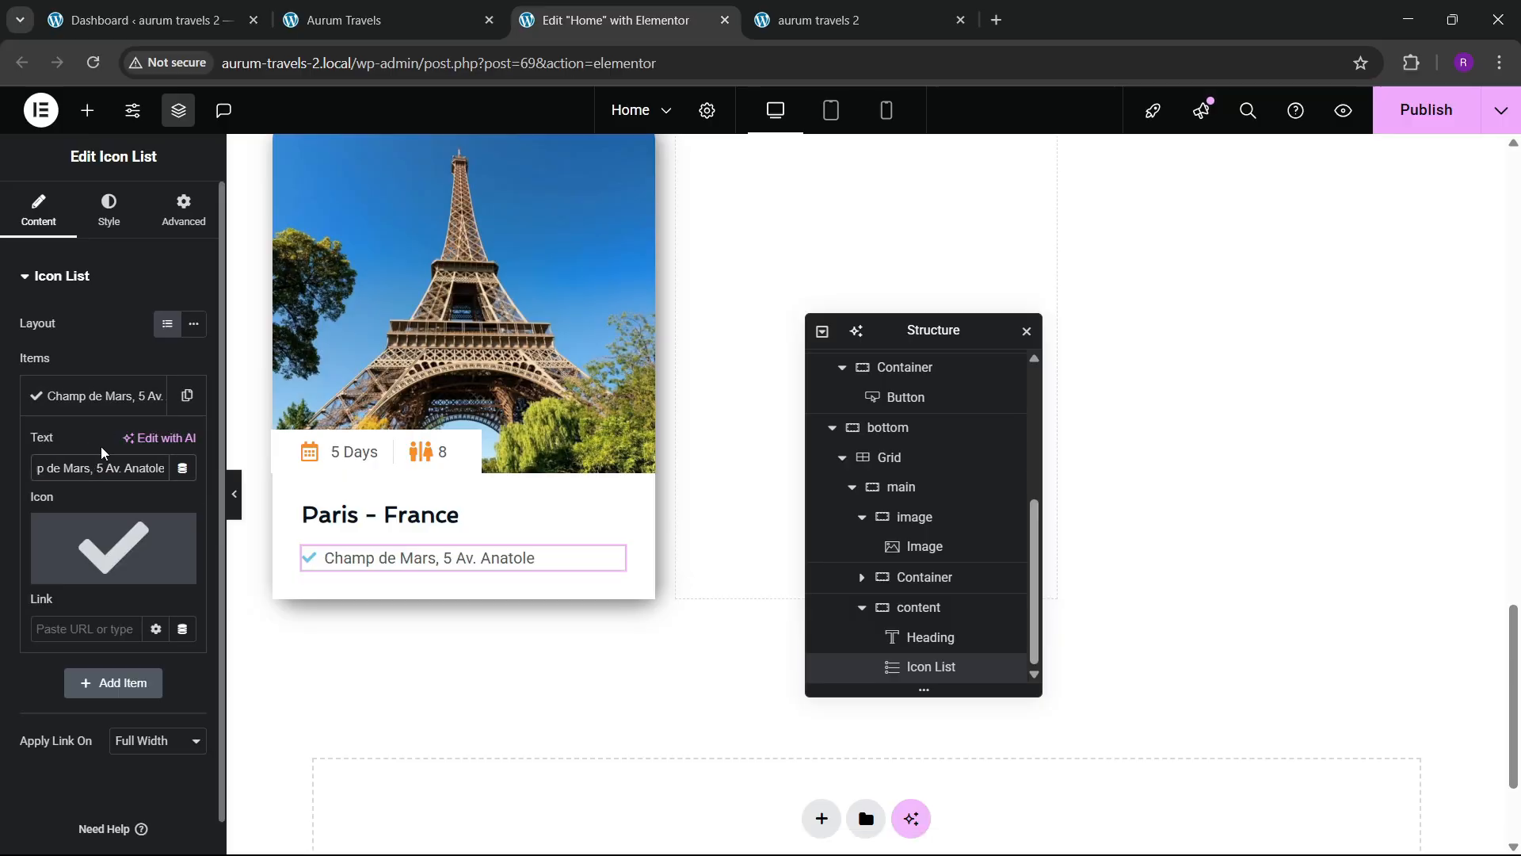
- Set the list item's icon to the map marker from the icon library
{"action": "left_click", "coordinate": [111, 543]}
{"action": "left_click", "coordinate": [643, 192]}
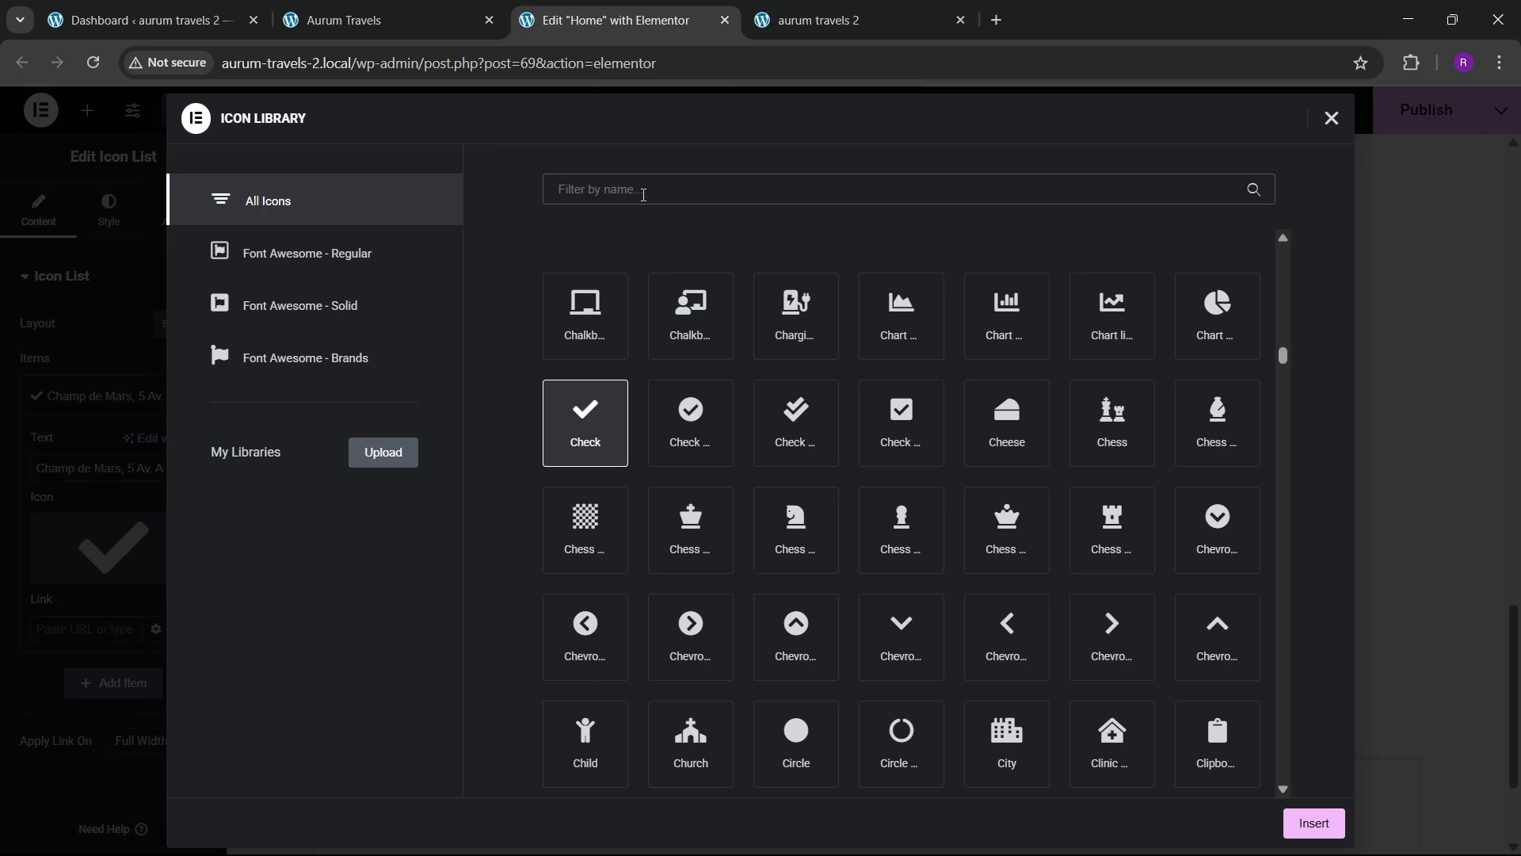
{"action": "type", "text": "map"}
{"action": "left_click", "coordinate": [1124, 317]}
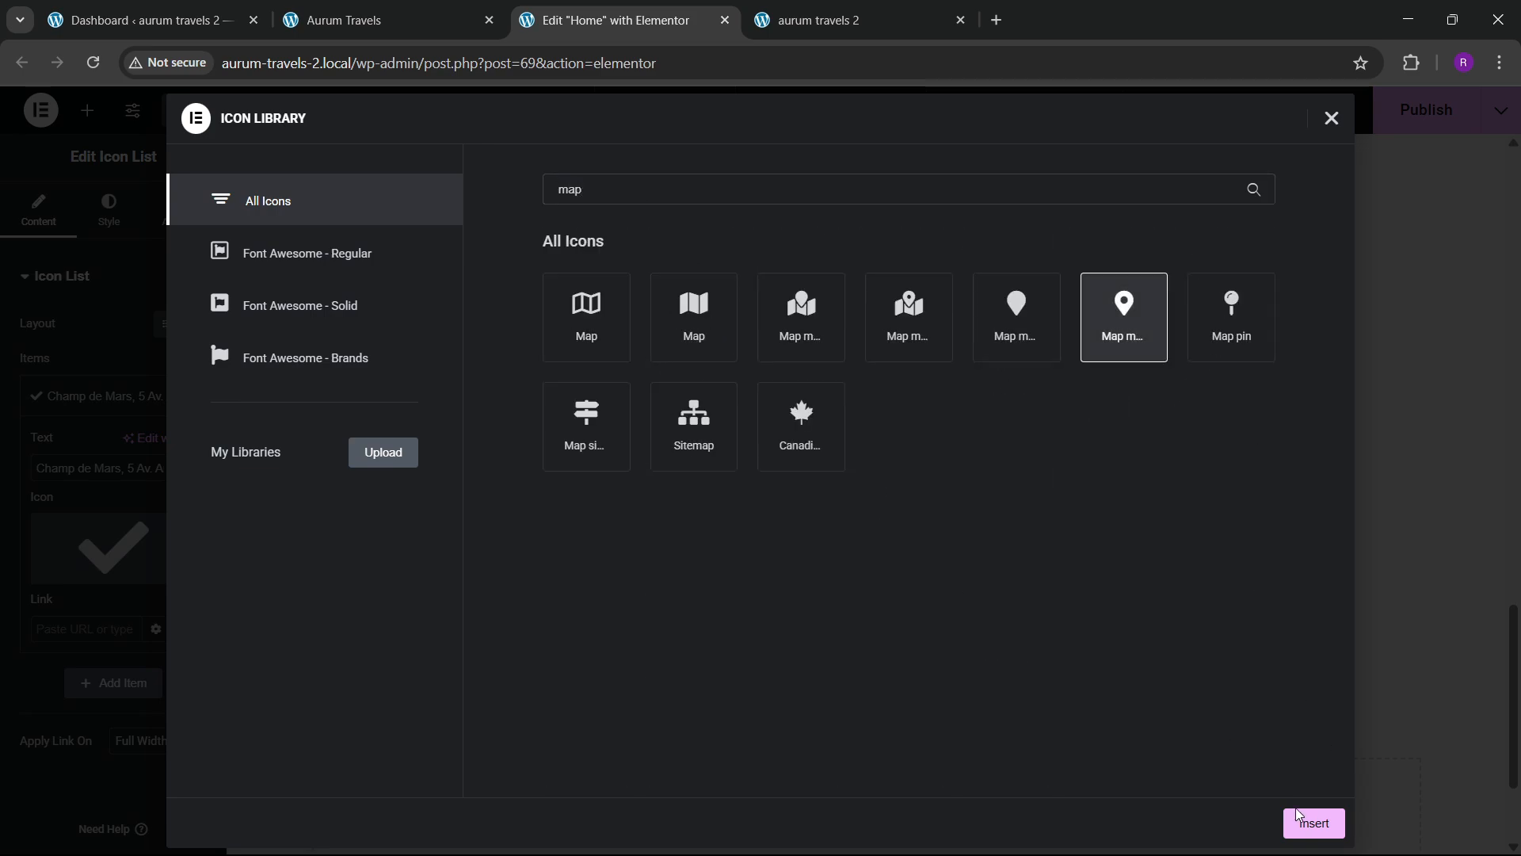
{"action": "left_click", "coordinate": [1311, 821]}
{"action": "left_click", "coordinate": [468, 18]}
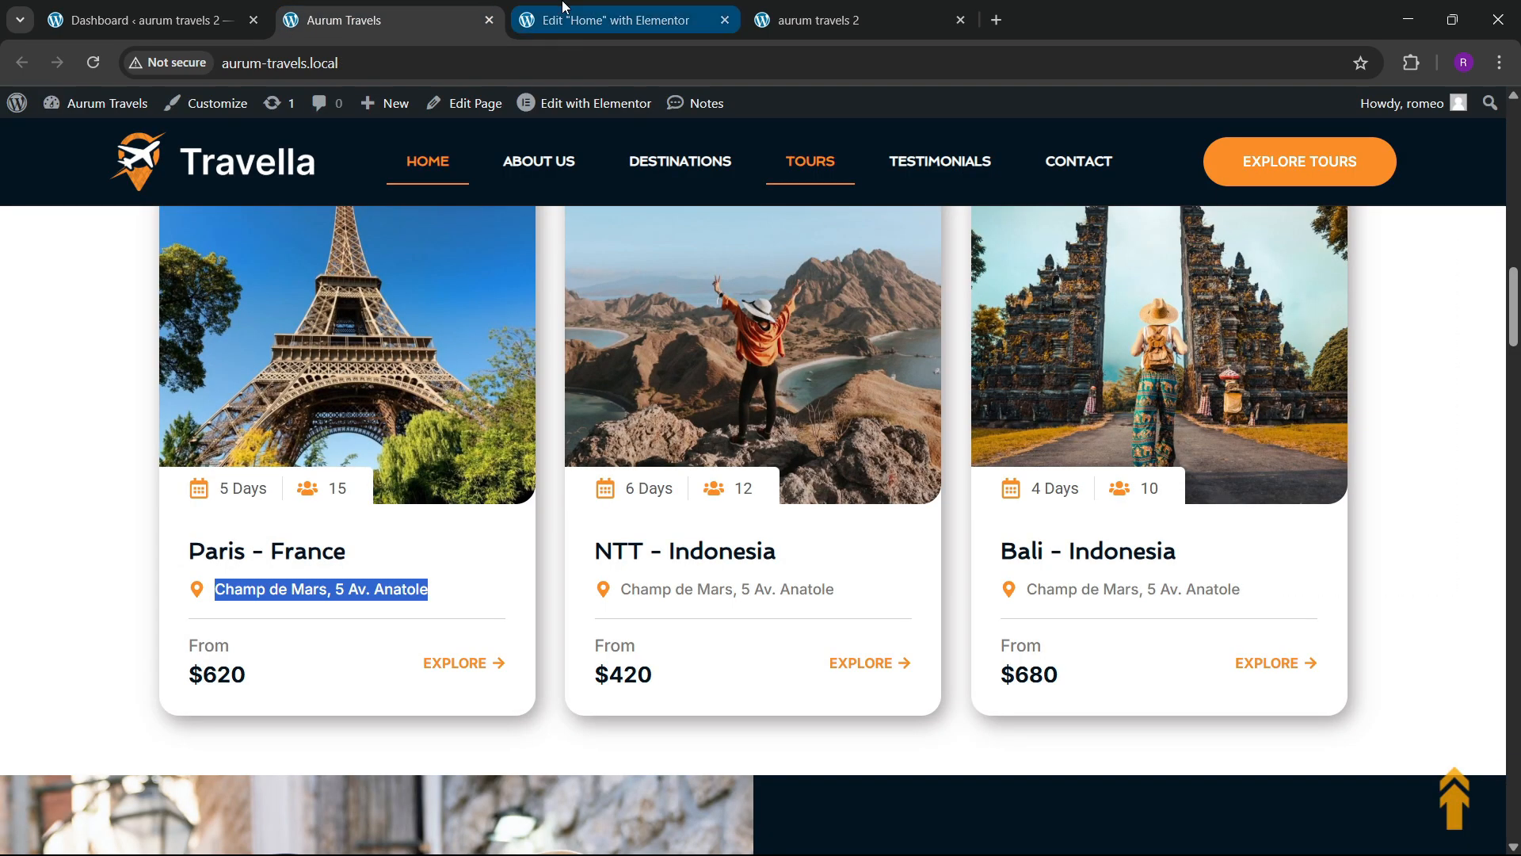
{"action": "left_click", "coordinate": [610, 20]}
- Colour the map marker icon global orange and enlarge it to 18
{"action": "left_click", "coordinate": [108, 210]}
{"action": "left_click", "coordinate": [86, 527]}
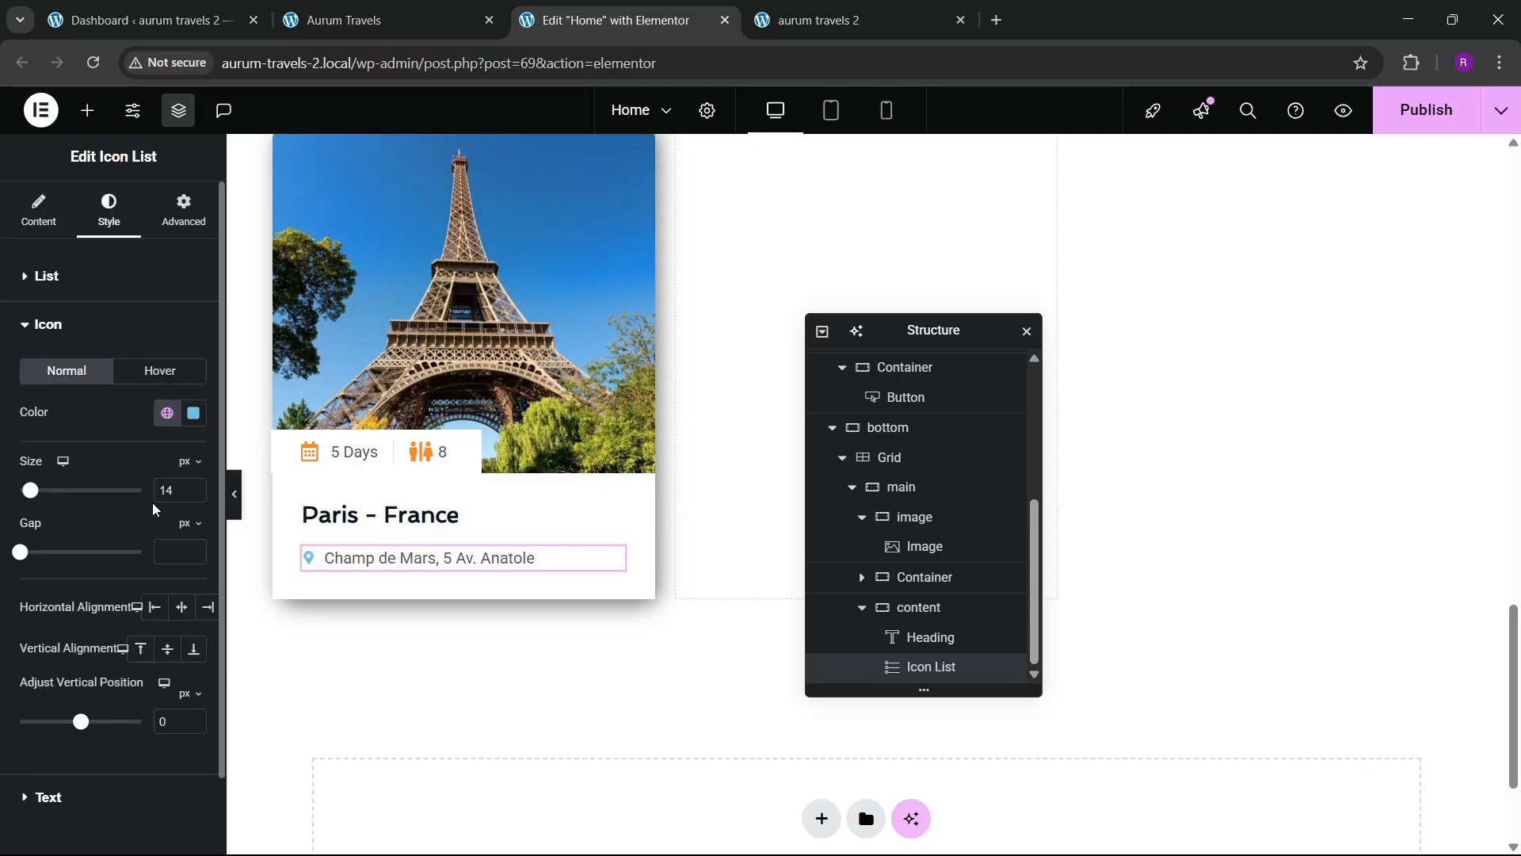
{"action": "left_click", "coordinate": [167, 413]}
{"action": "left_click", "coordinate": [82, 664]}
{"action": "left_click", "coordinate": [193, 486]}
{"action": "left_click", "coordinate": [192, 486]}
{"action": "left_click", "coordinate": [193, 486]}
{"action": "left_click", "coordinate": [193, 486]}
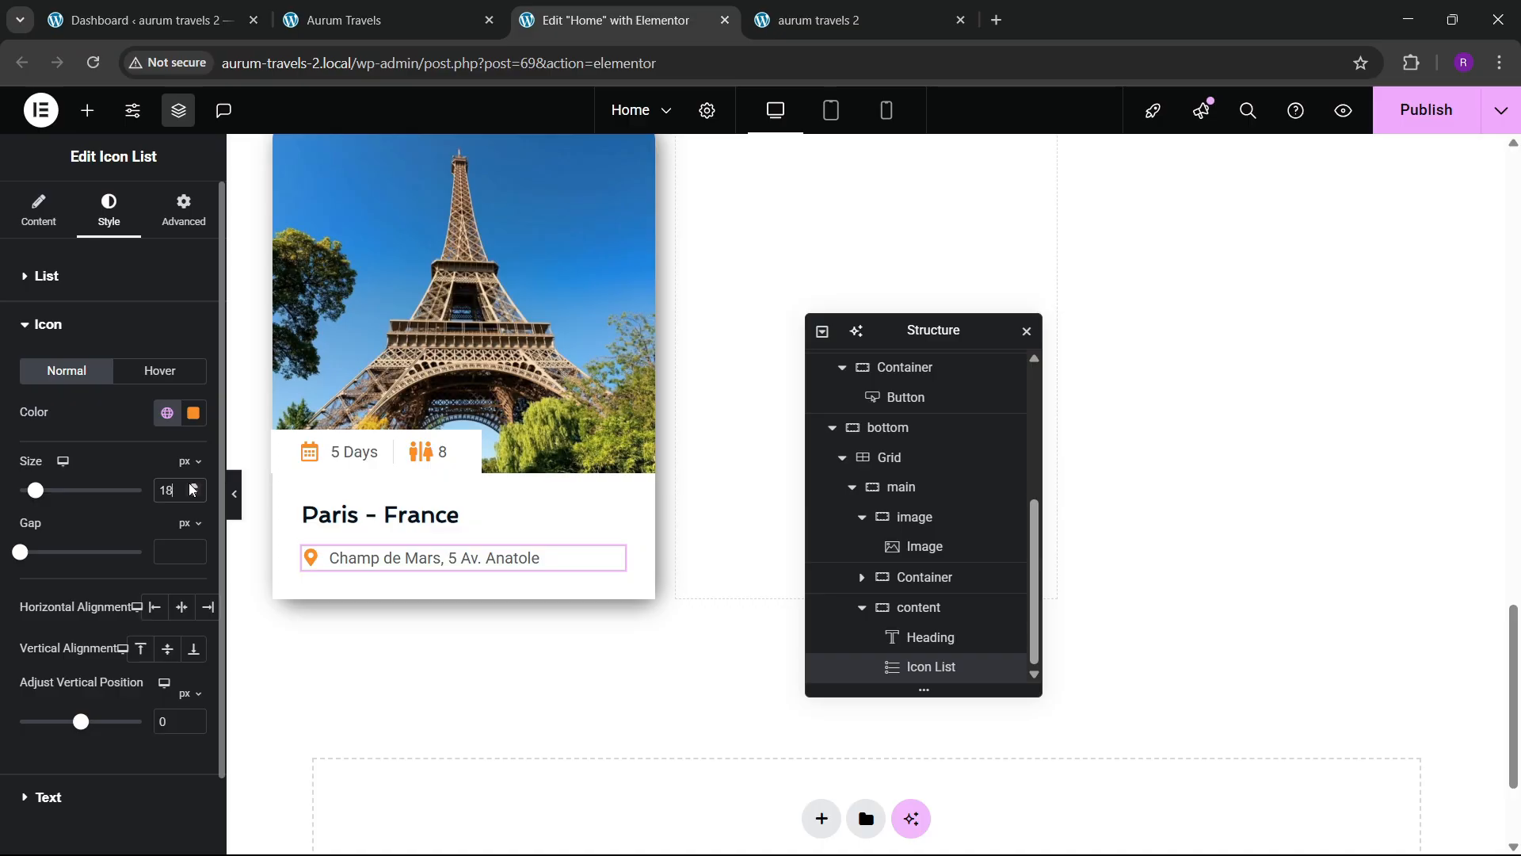
{"action": "left_click", "coordinate": [388, 20]}
{"action": "left_click", "coordinate": [610, 20]}
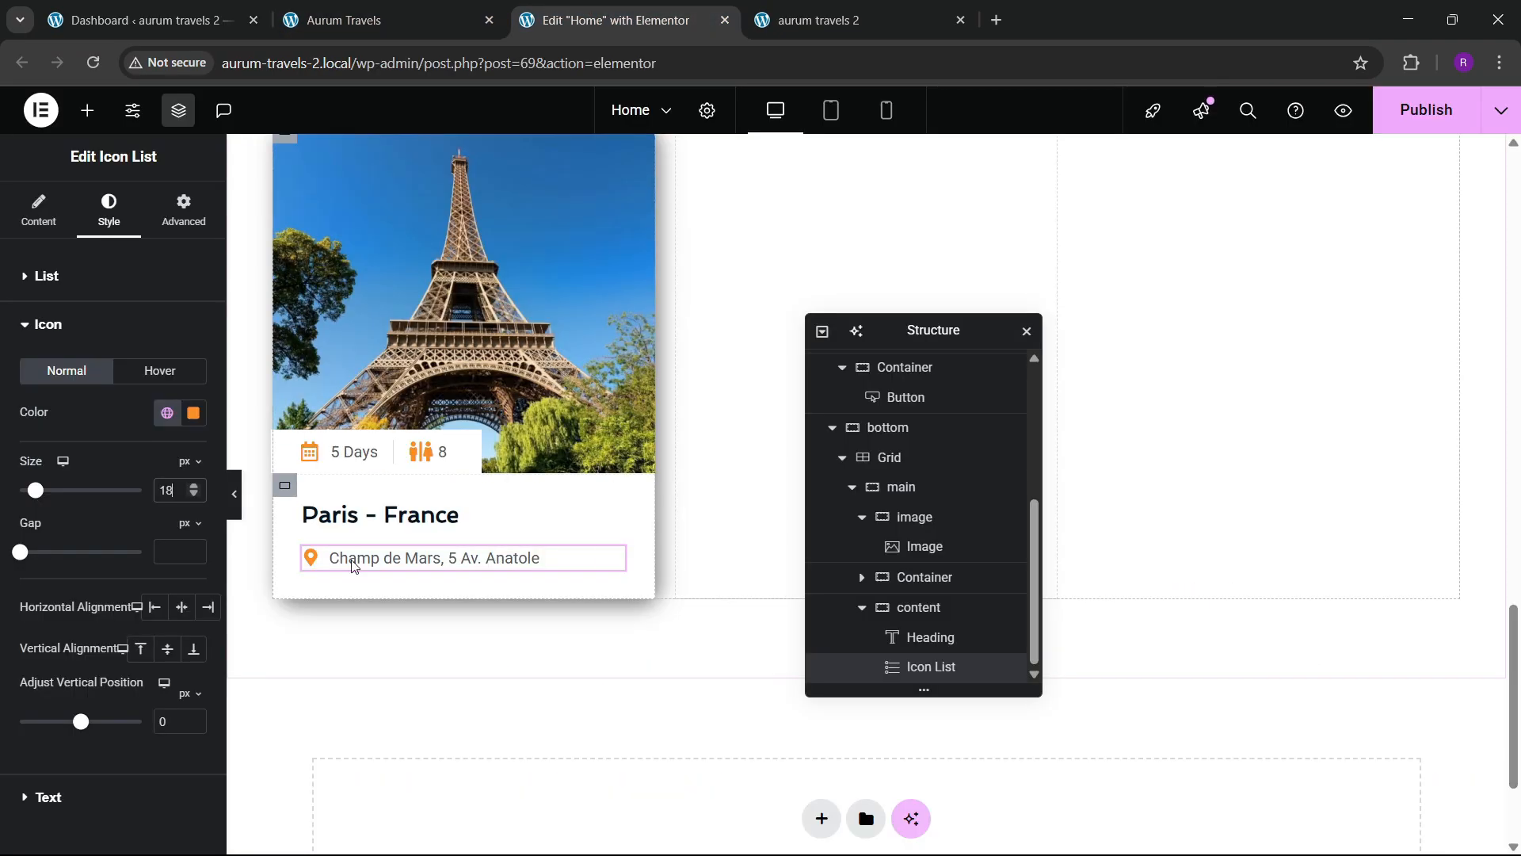
{"action": "left_click", "coordinate": [87, 110]}
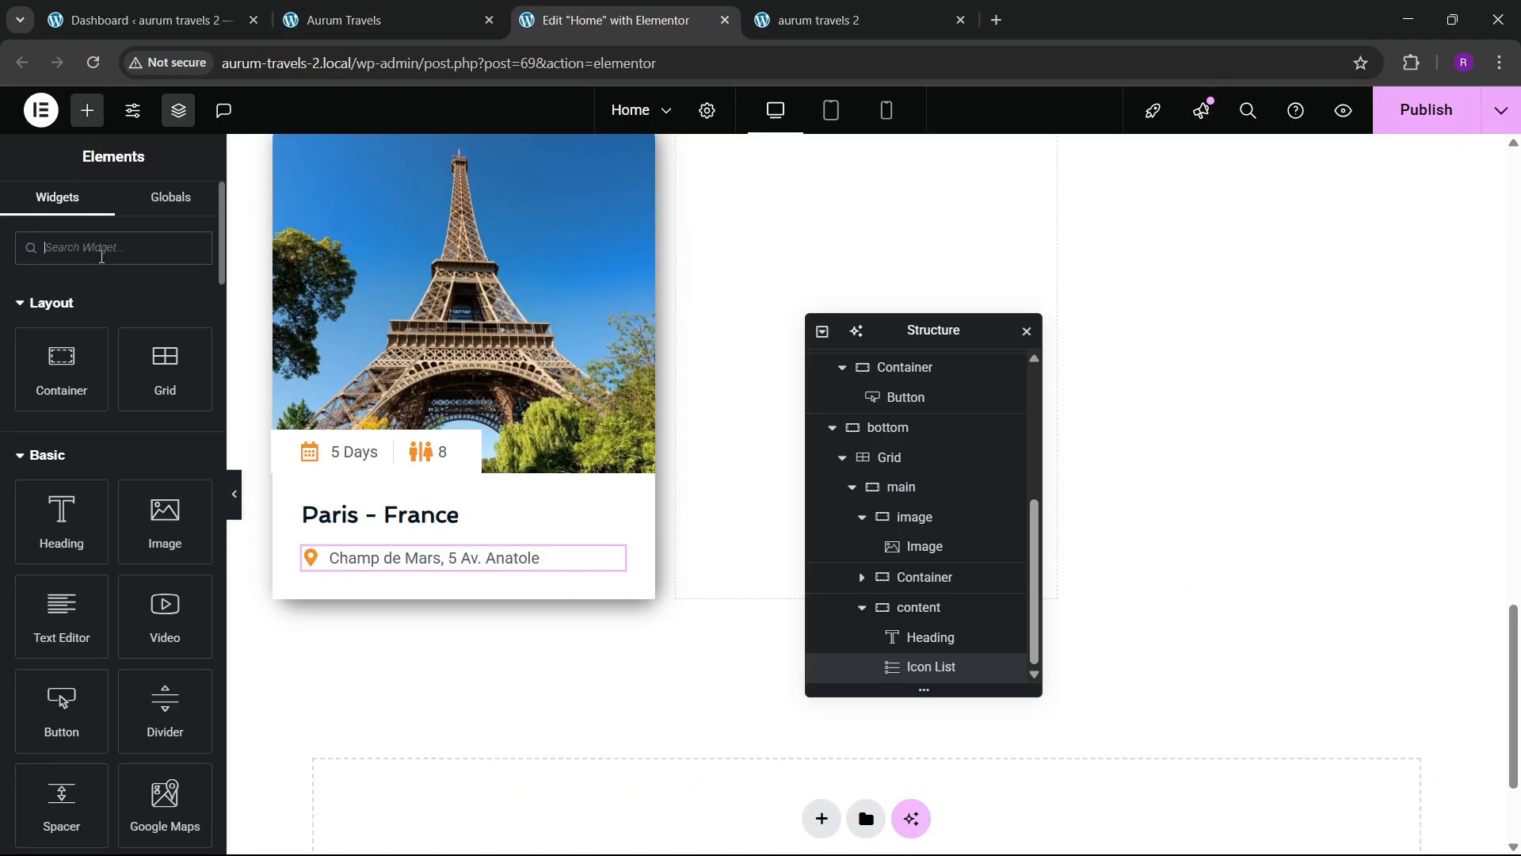
- Place a Divider under the address with a 2 px gap and a global colour
{"action": "type", "text": "divi"}
{"action": "left_click_drag", "start_coordinate": [57, 325], "coordinate": [485, 566]}
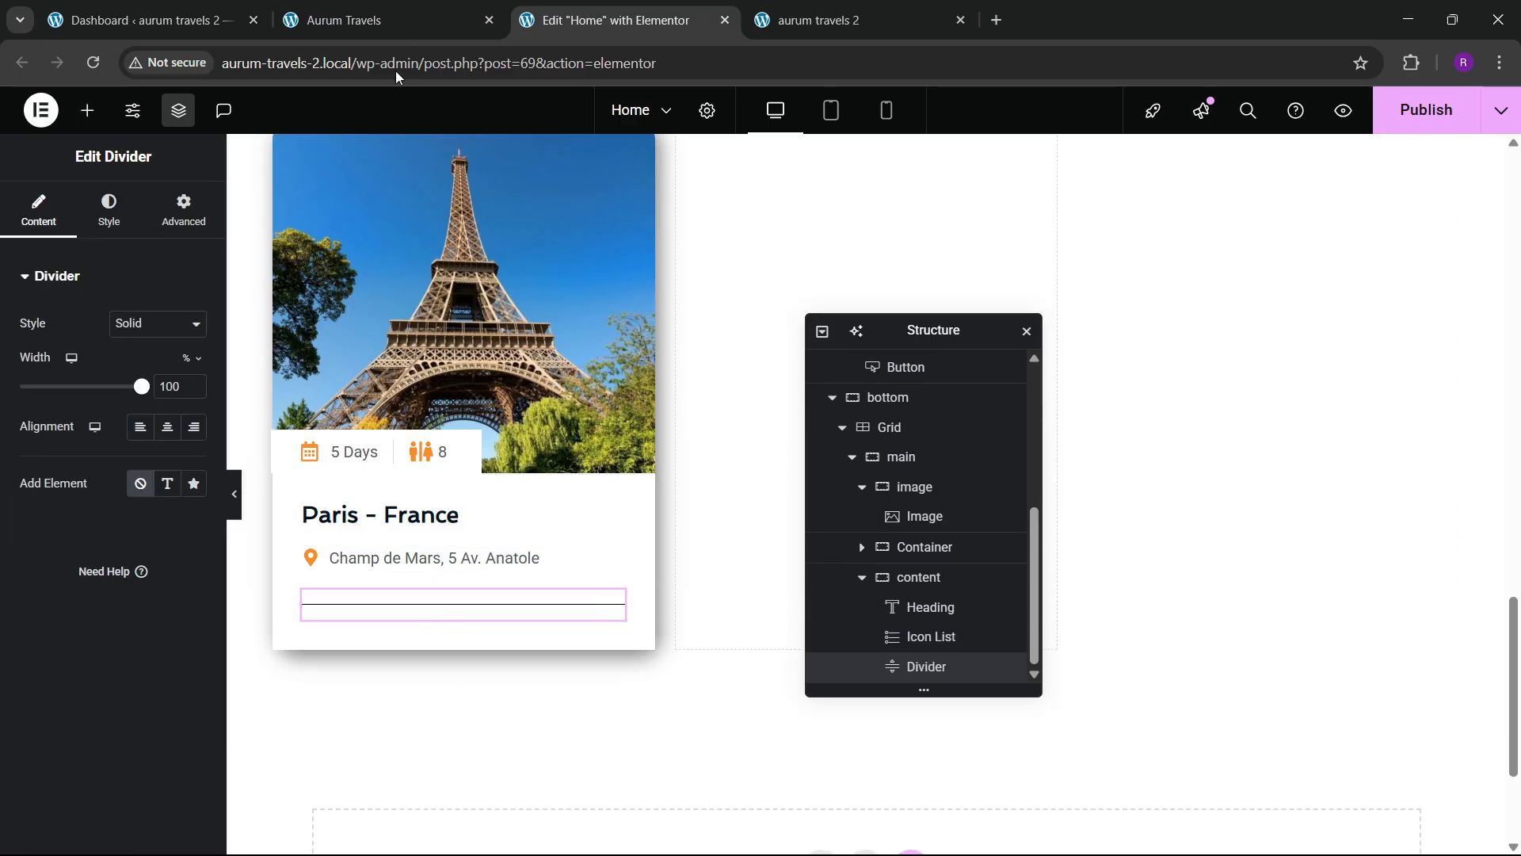
{"action": "left_click", "coordinate": [108, 212]}
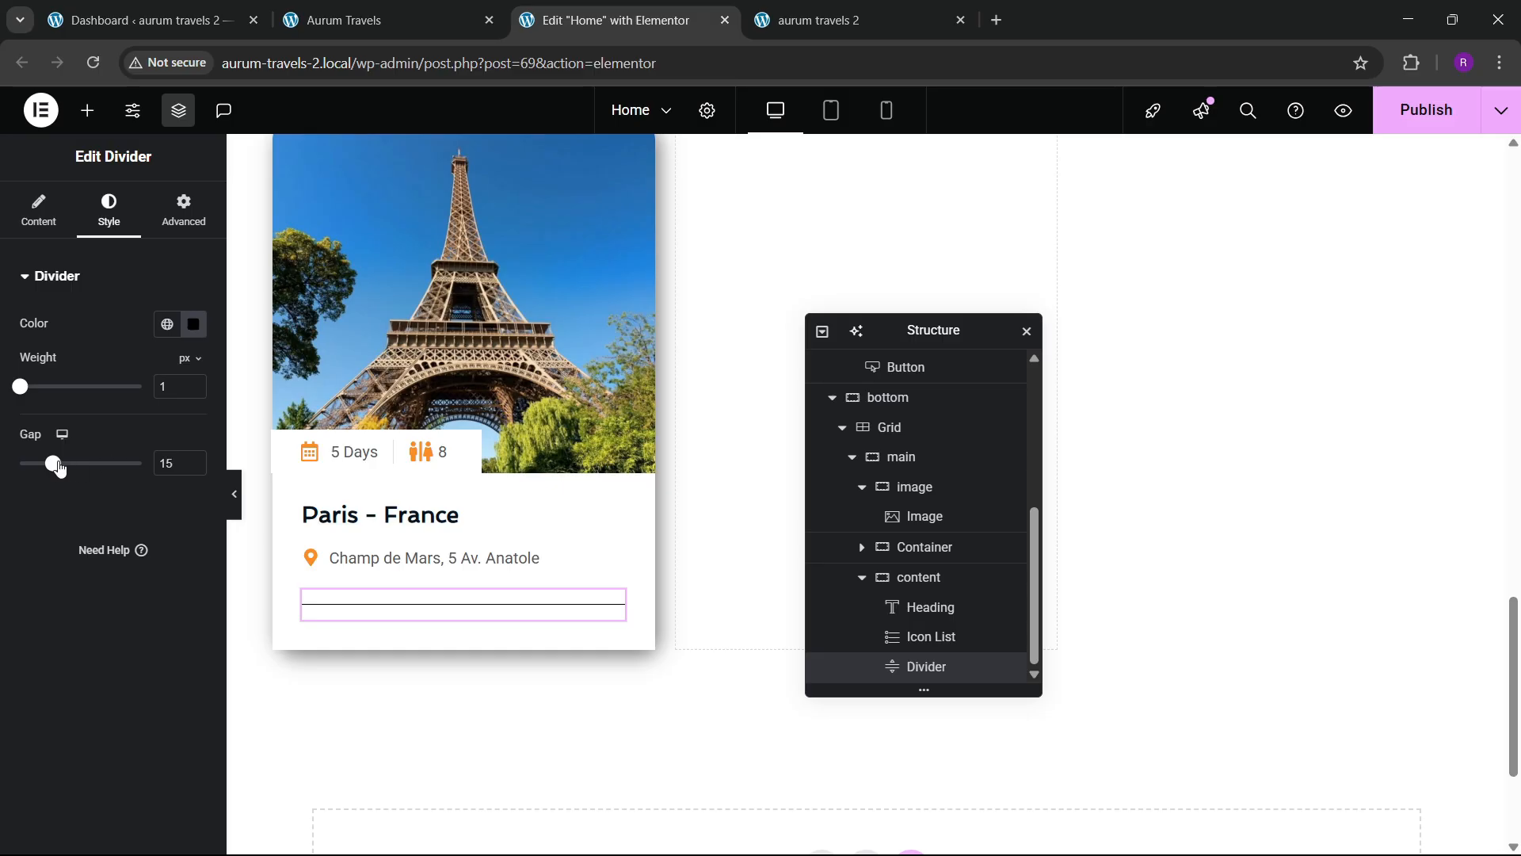
{"action": "left_click_drag", "start_coordinate": [59, 467], "coordinate": [3, 503]}
{"action": "left_click", "coordinate": [167, 325]}
{"action": "left_click", "coordinate": [93, 454]}
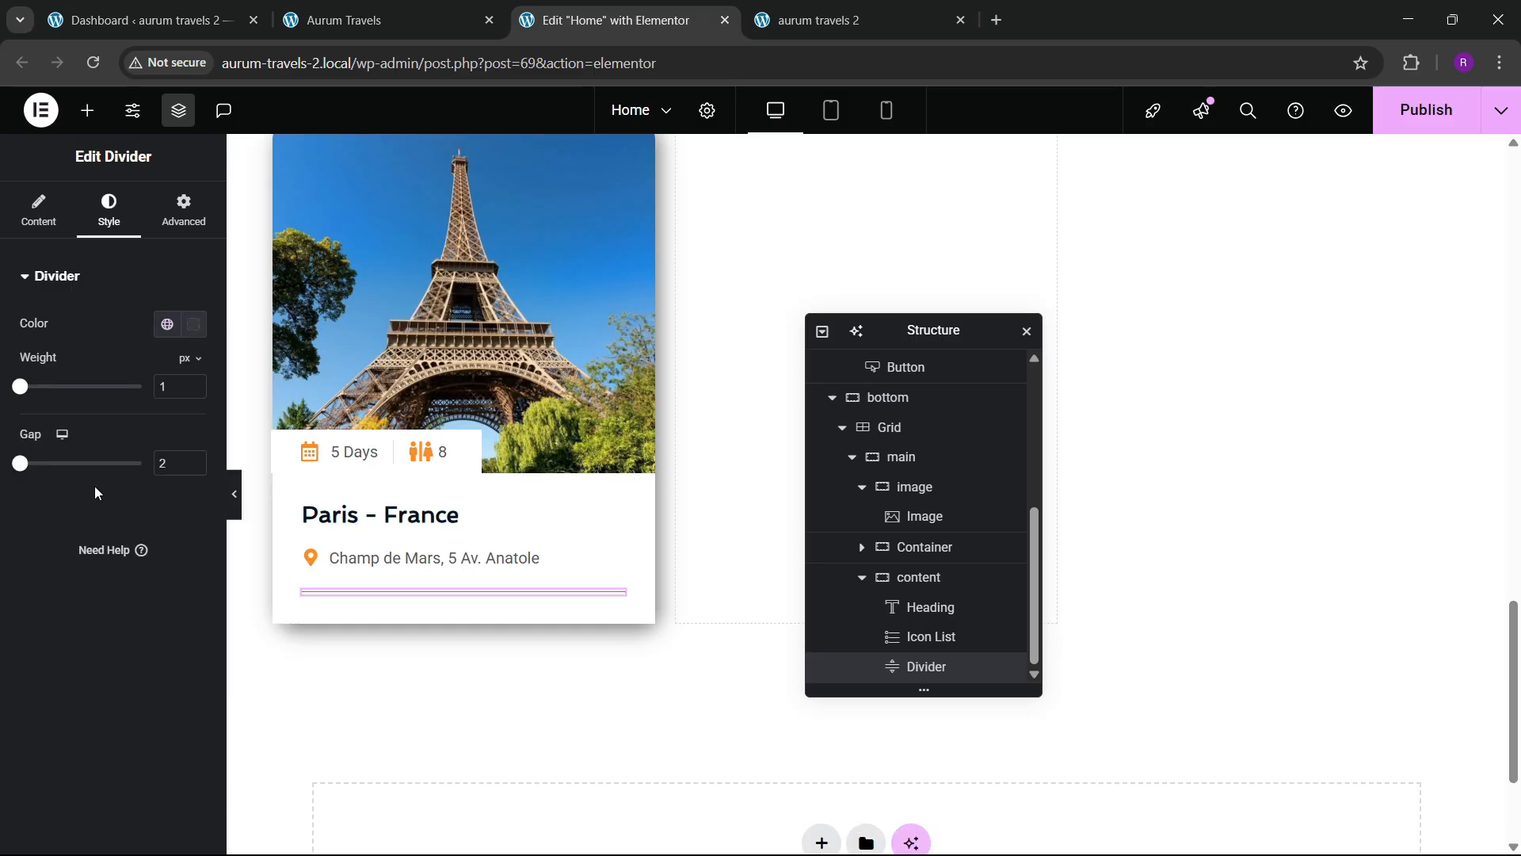
- Compare the divider on the card against the live site's tour card
{"action": "left_click", "coordinate": [449, 10]}
{"action": "left_click", "coordinate": [566, 10]}
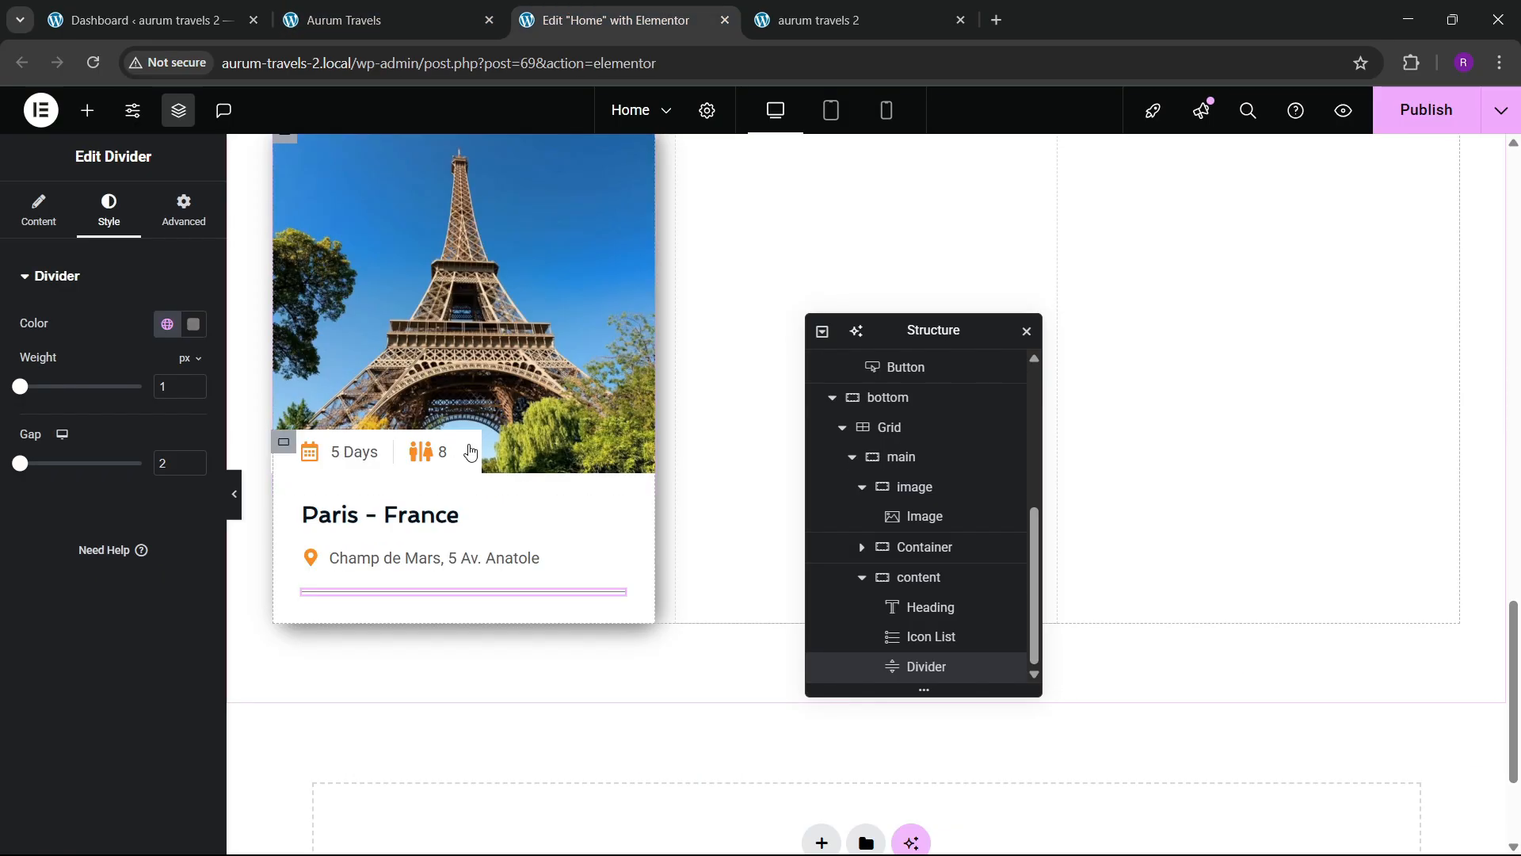
{"action": "left_click", "coordinate": [346, 10]}
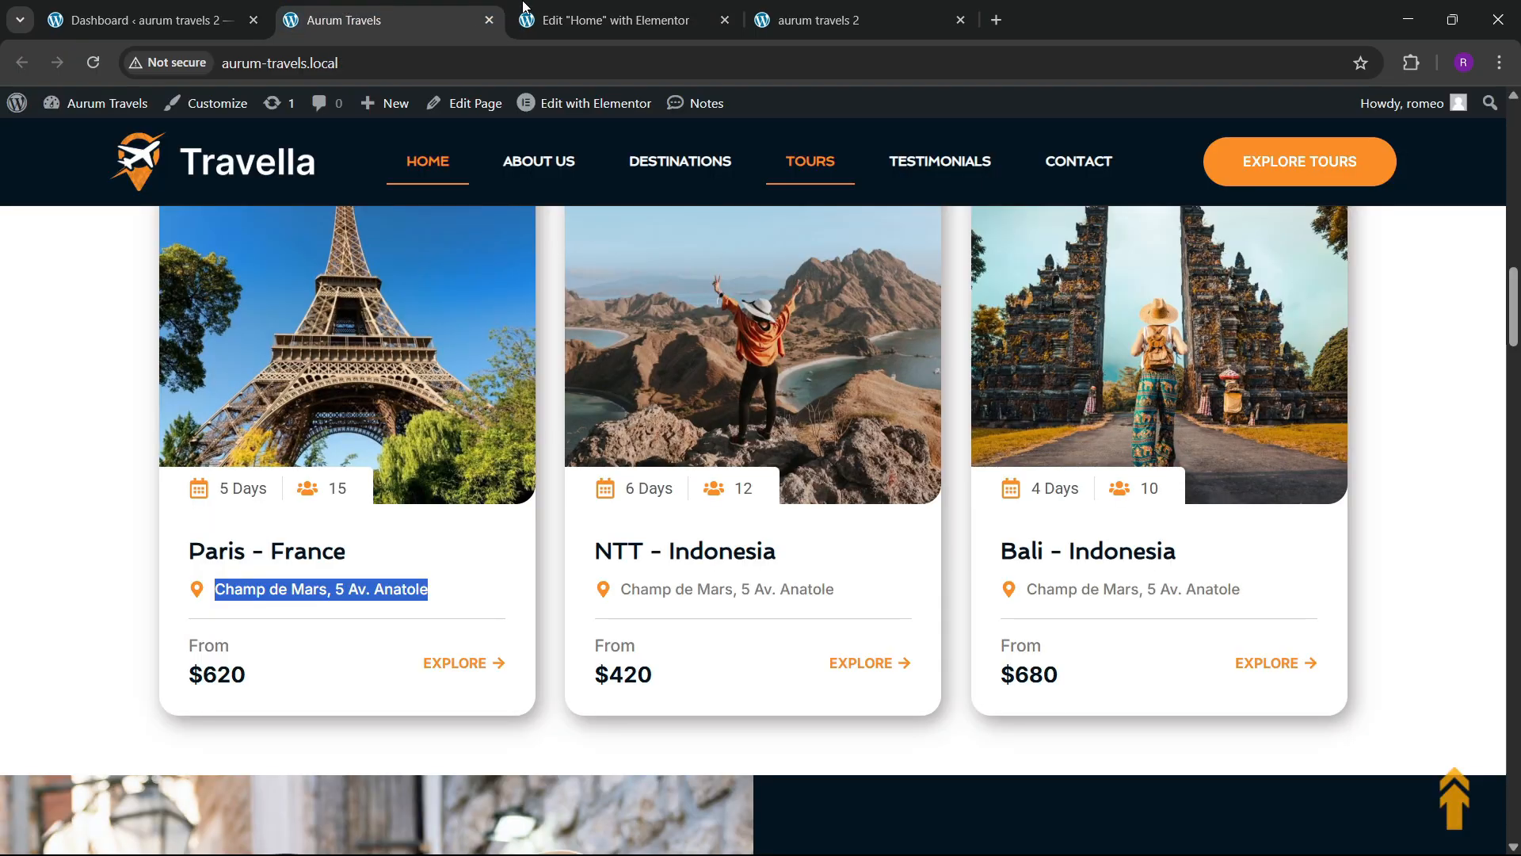
{"action": "left_click", "coordinate": [618, 9]}
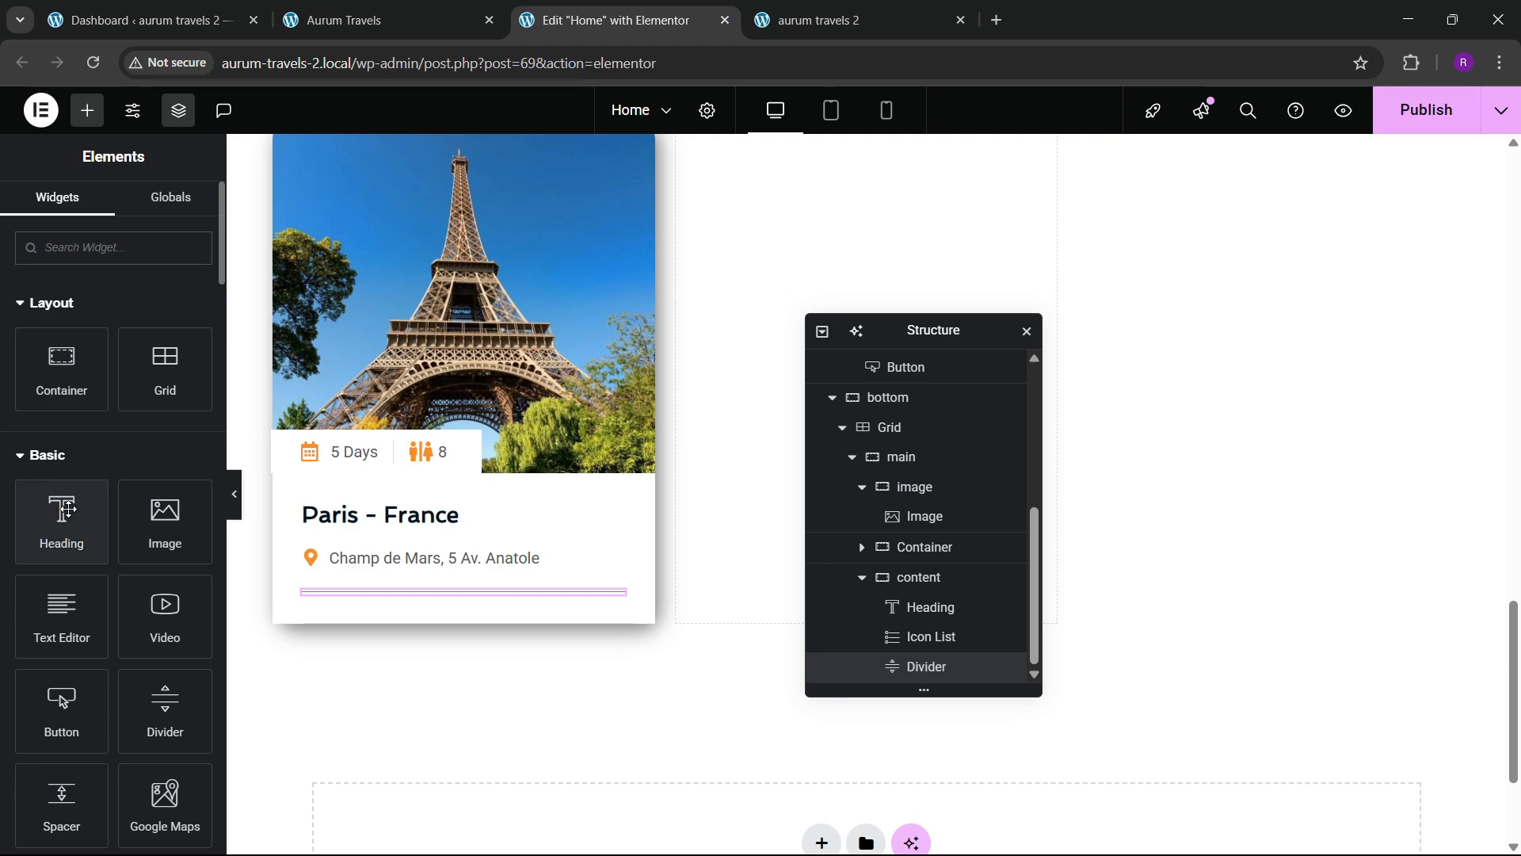
{"action": "left_click", "coordinate": [380, 20]}
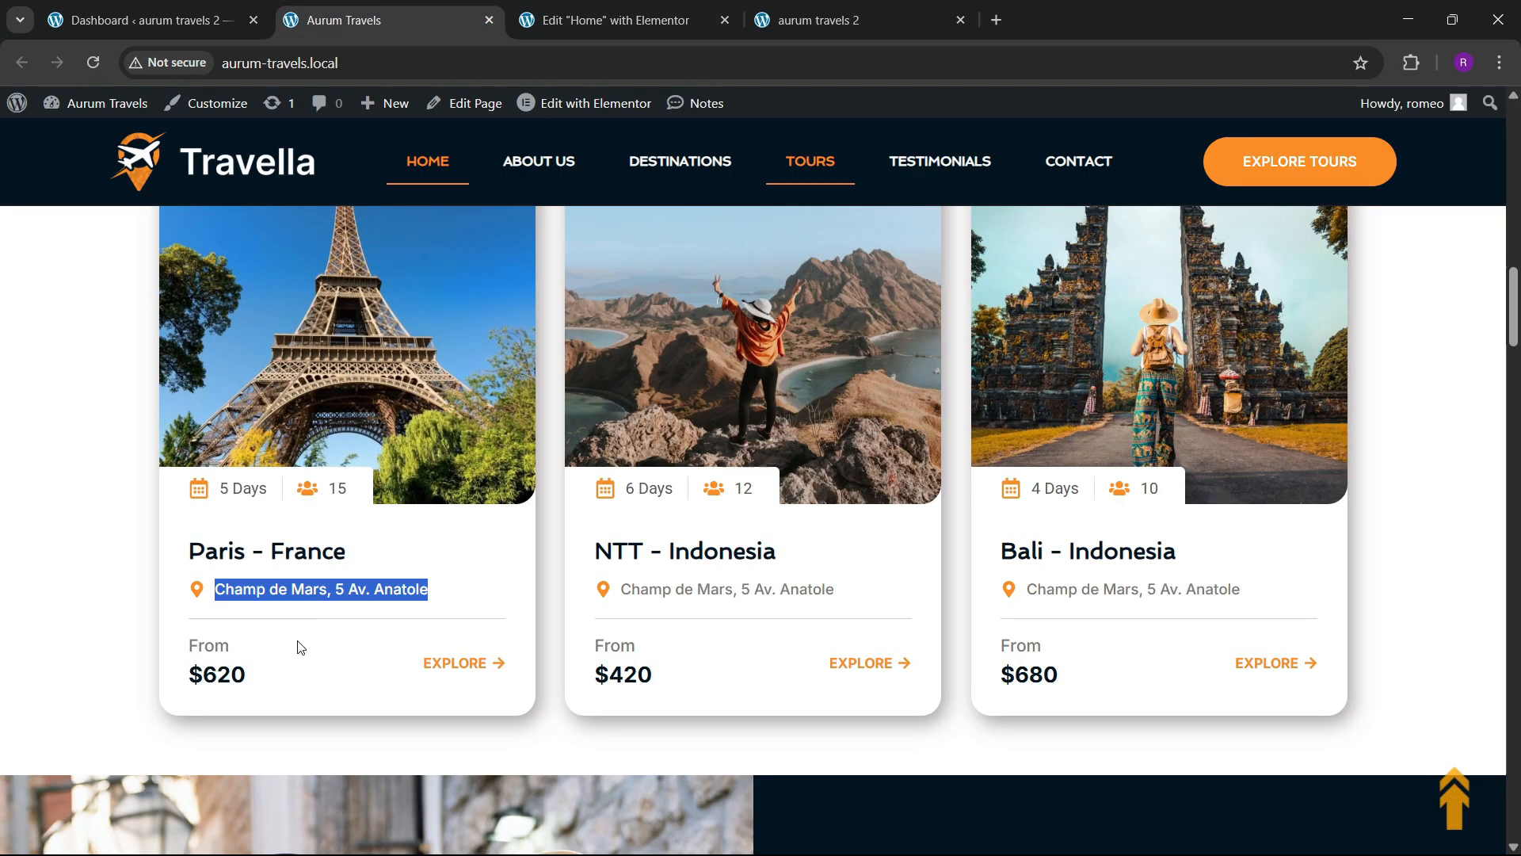
{"action": "left_click", "coordinate": [584, 6]}
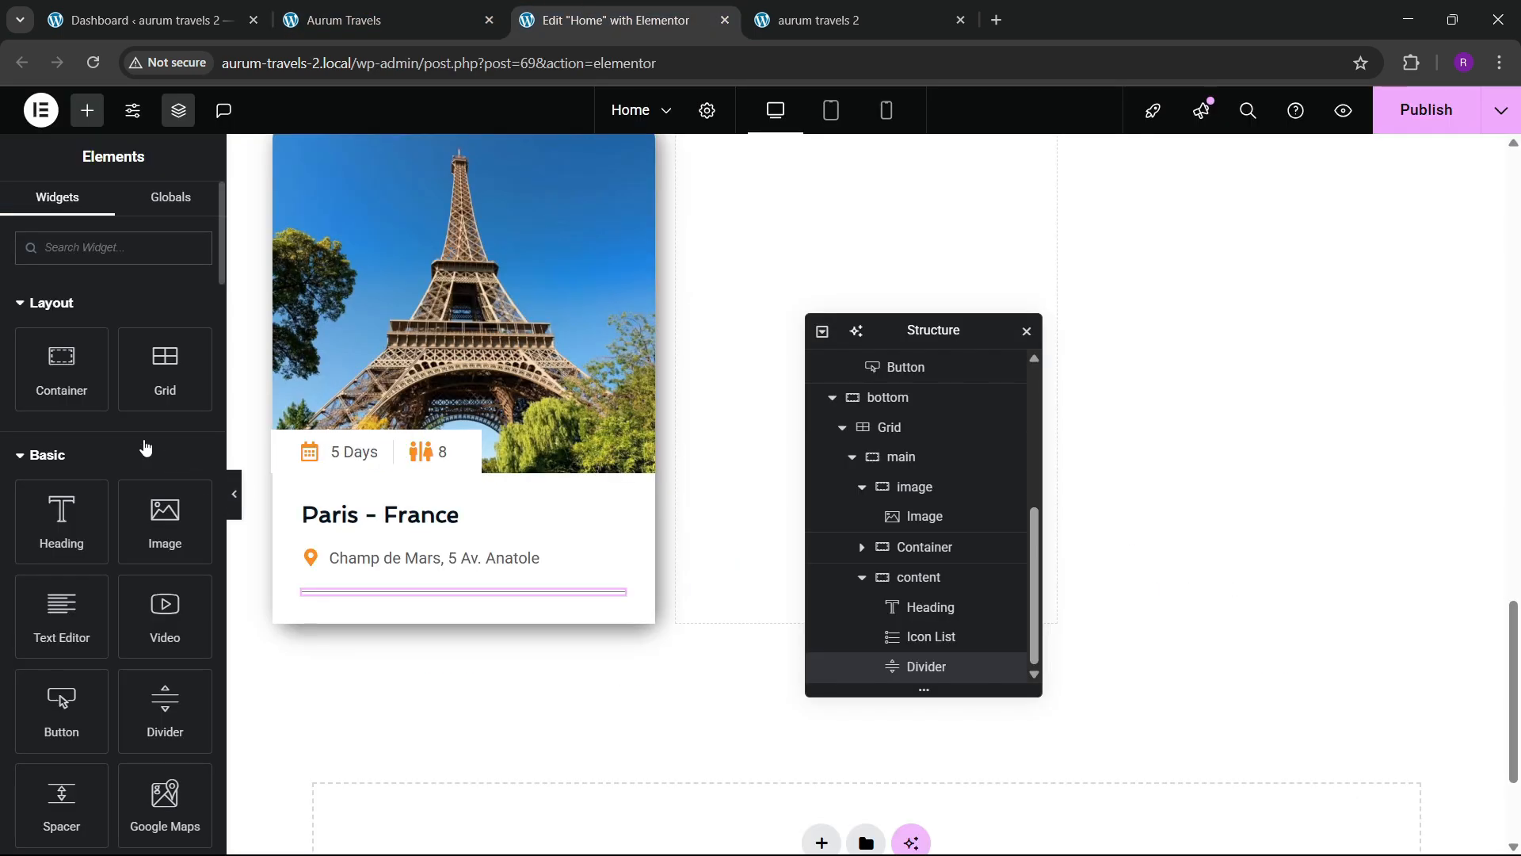
- Add an empty container at the card's bottom and move it into the content group
{"action": "left_click_drag", "start_coordinate": [61, 368], "coordinate": [378, 564]}
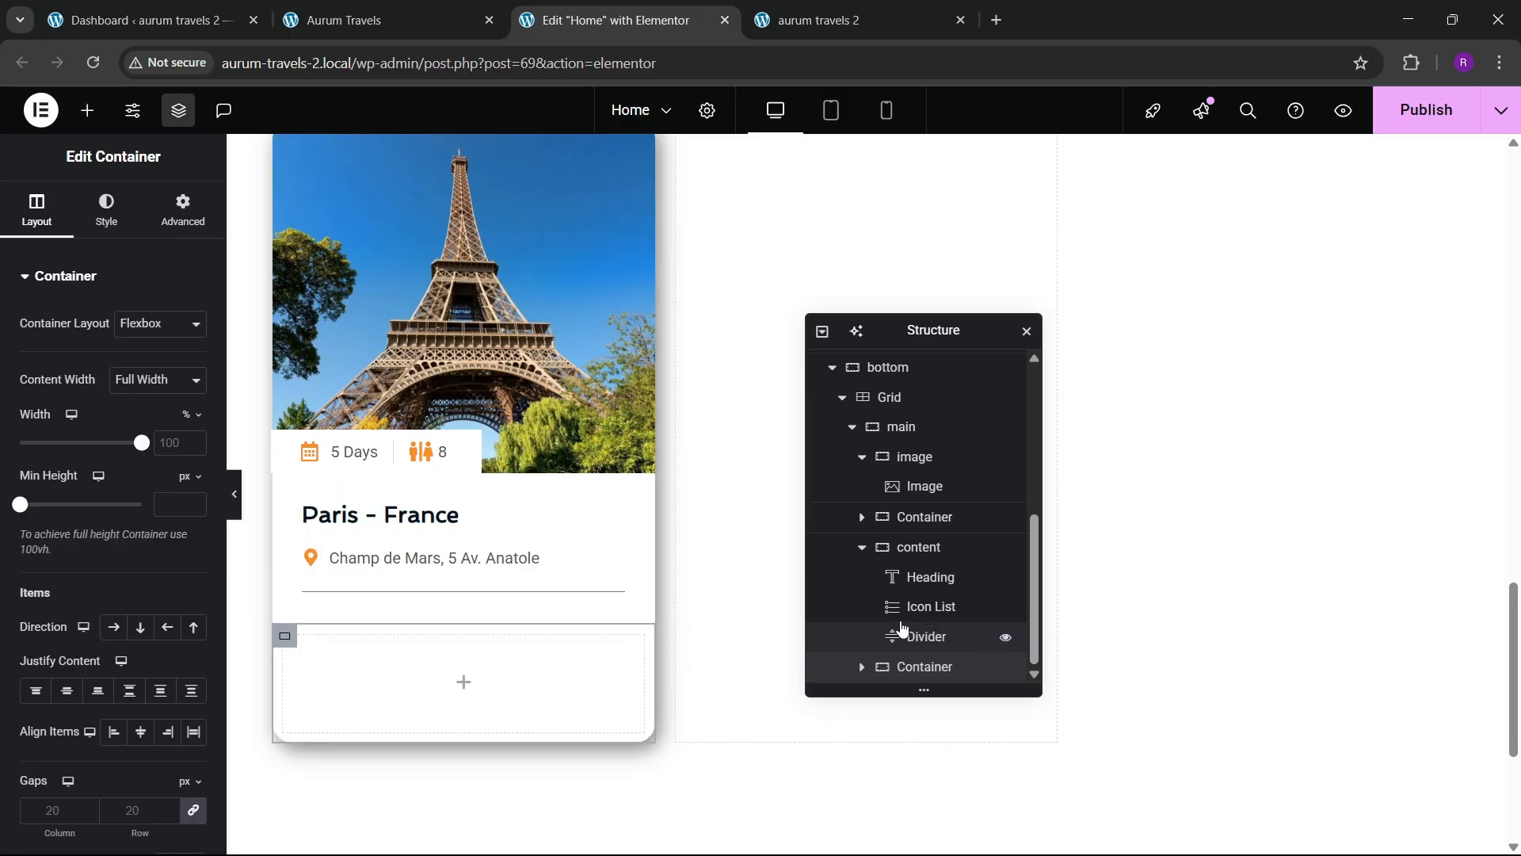
{"action": "left_click", "coordinate": [862, 543]}
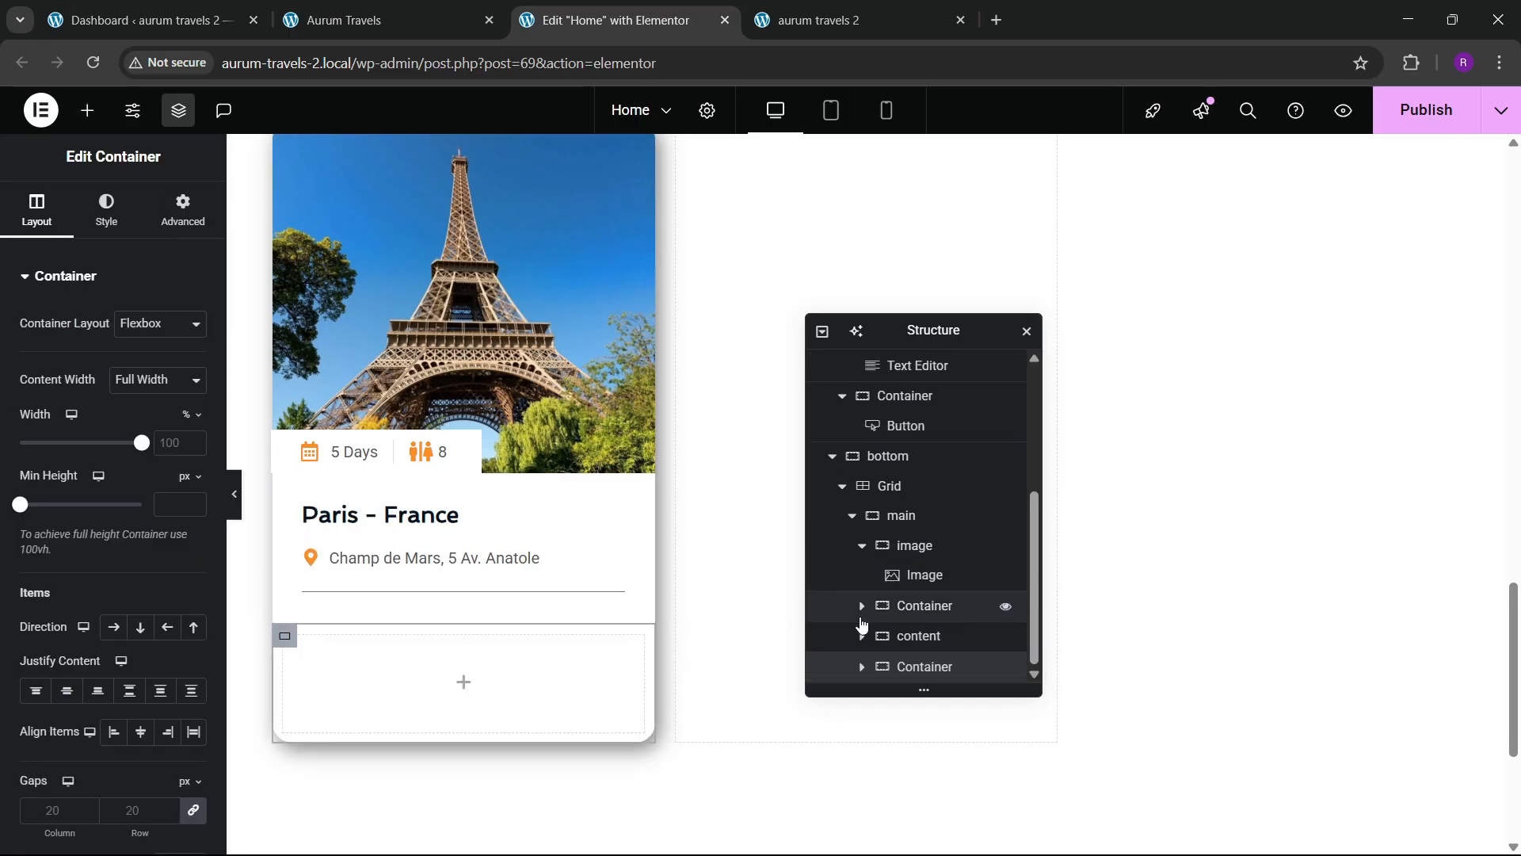
{"action": "left_click", "coordinate": [917, 611]}
{"action": "left_click", "coordinate": [919, 638]}
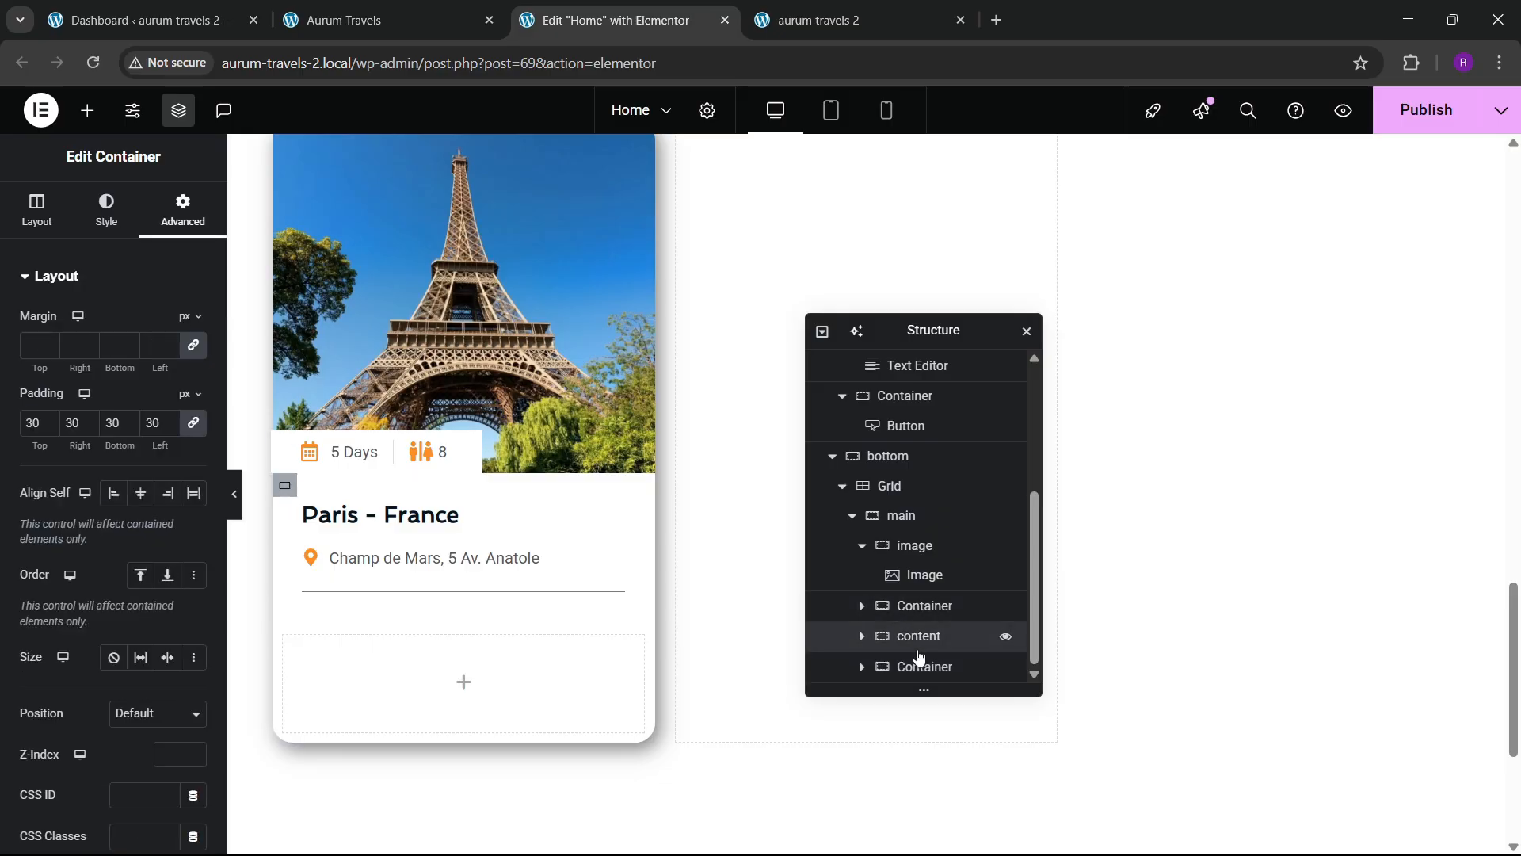
{"action": "left_click", "coordinate": [921, 669]}
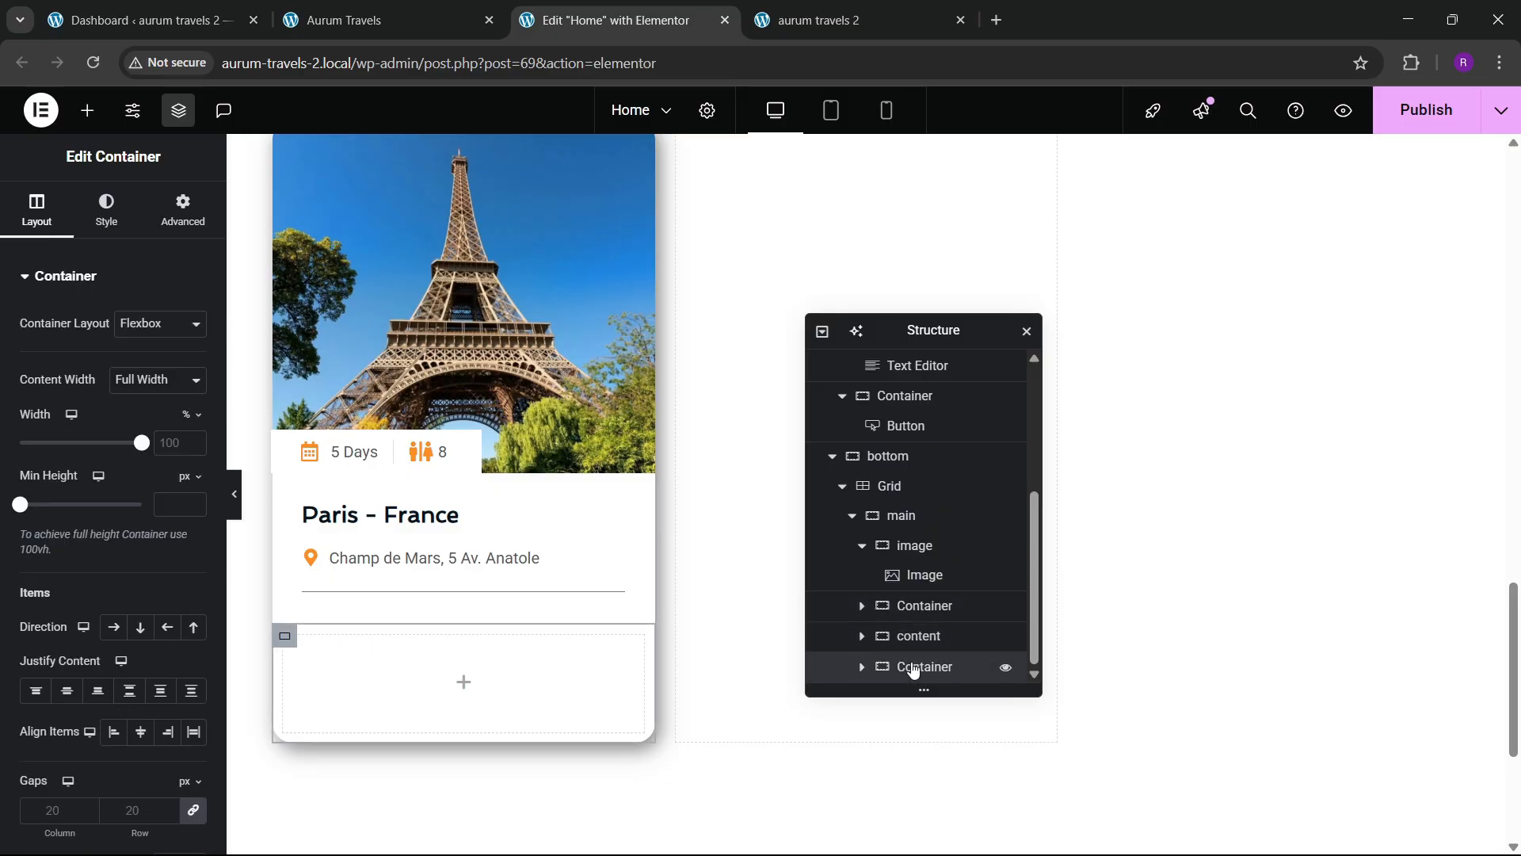
{"action": "left_click", "coordinate": [862, 638]}
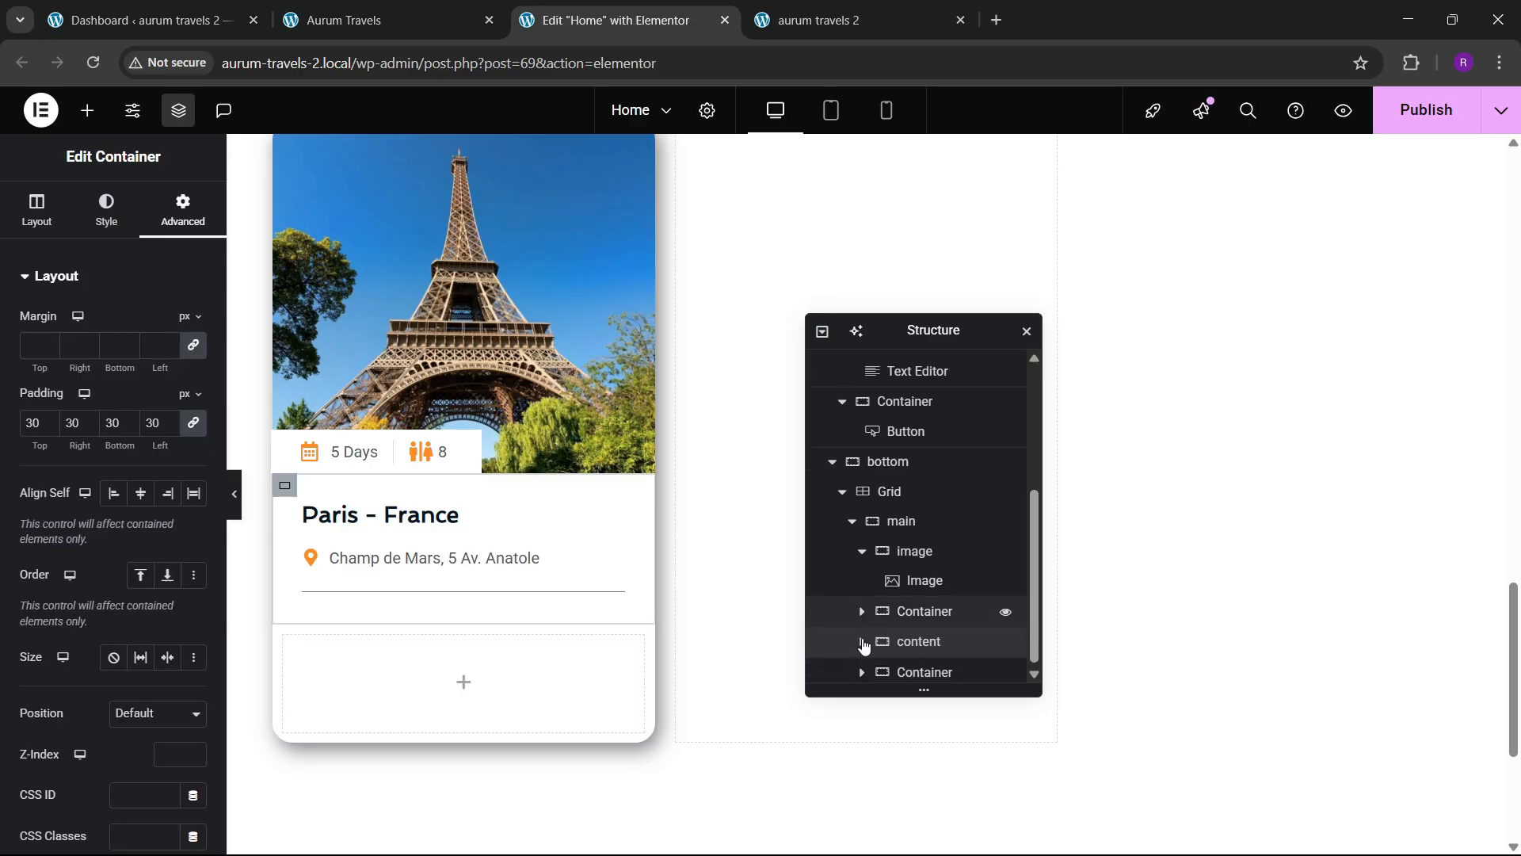
{"action": "scroll", "coordinate": [867, 638], "scroll_direction": "down", "scroll_amount": 1}
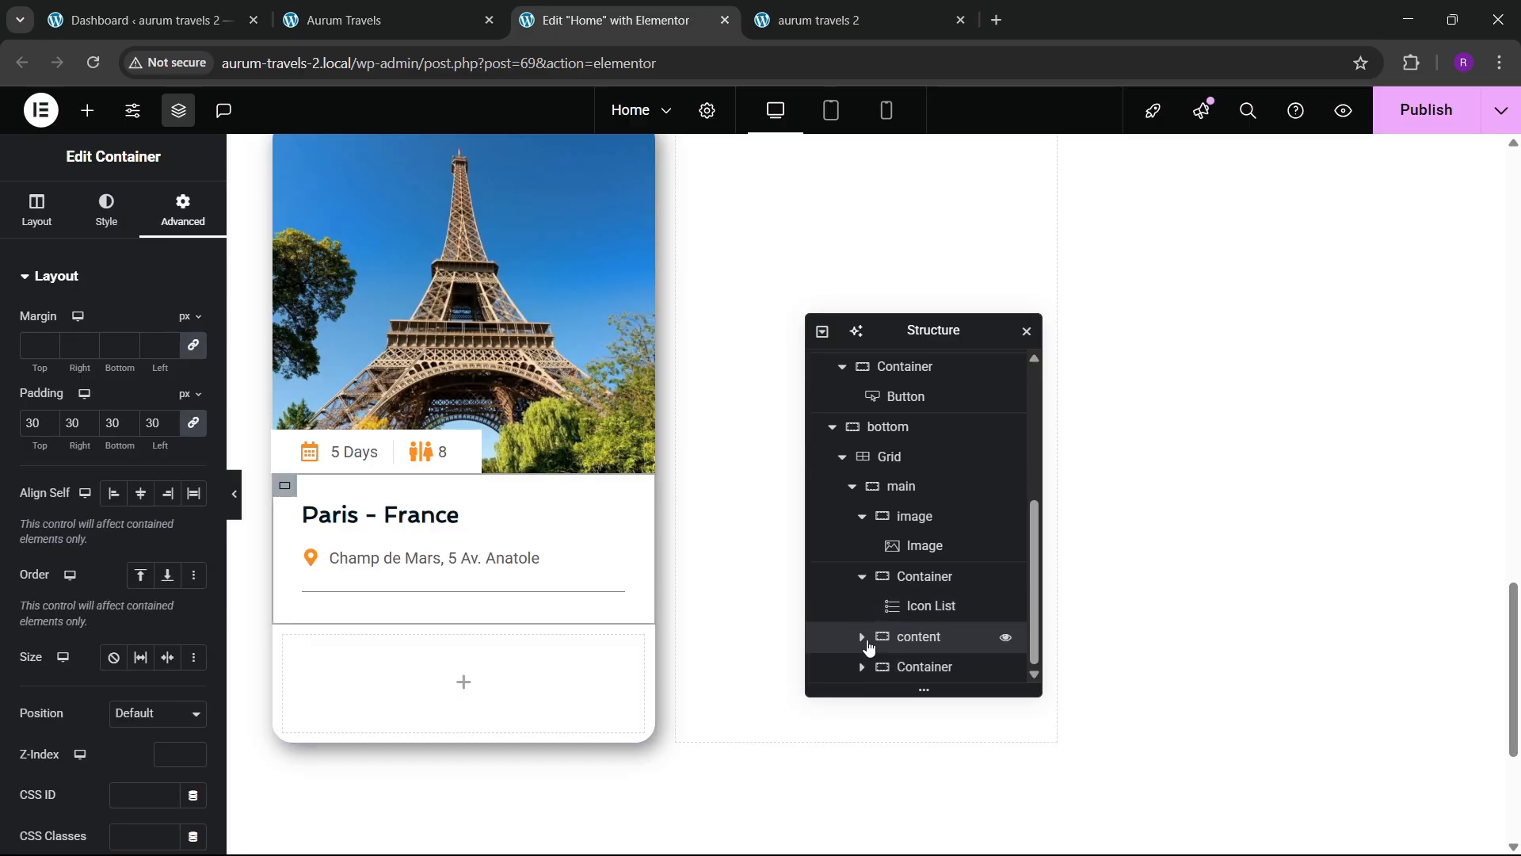
{"action": "left_click", "coordinate": [862, 576]}
{"action": "left_click", "coordinate": [921, 607]}
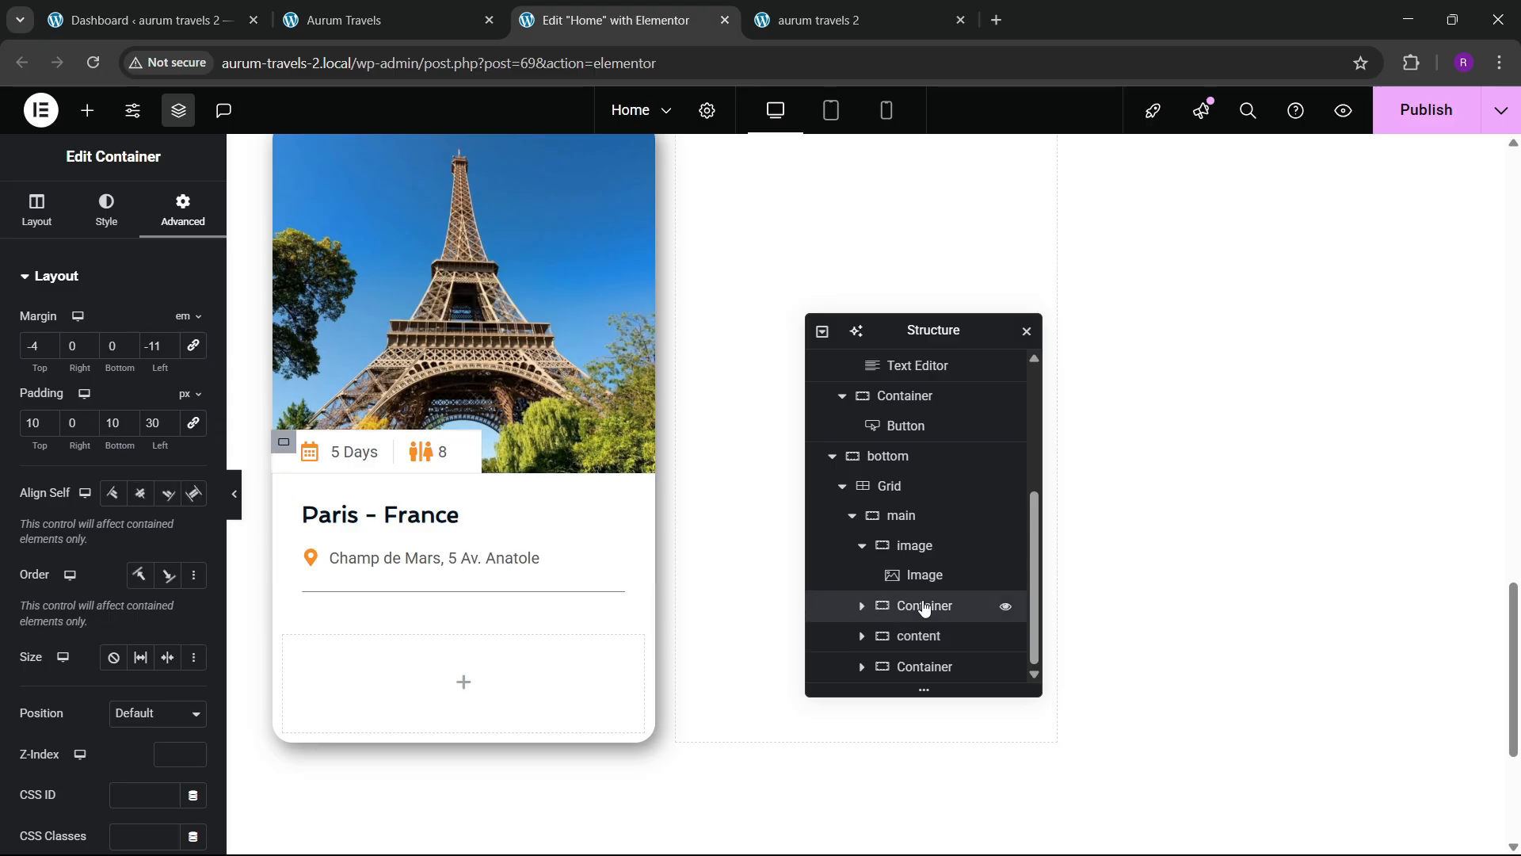
{"action": "left_click", "coordinate": [879, 637]}
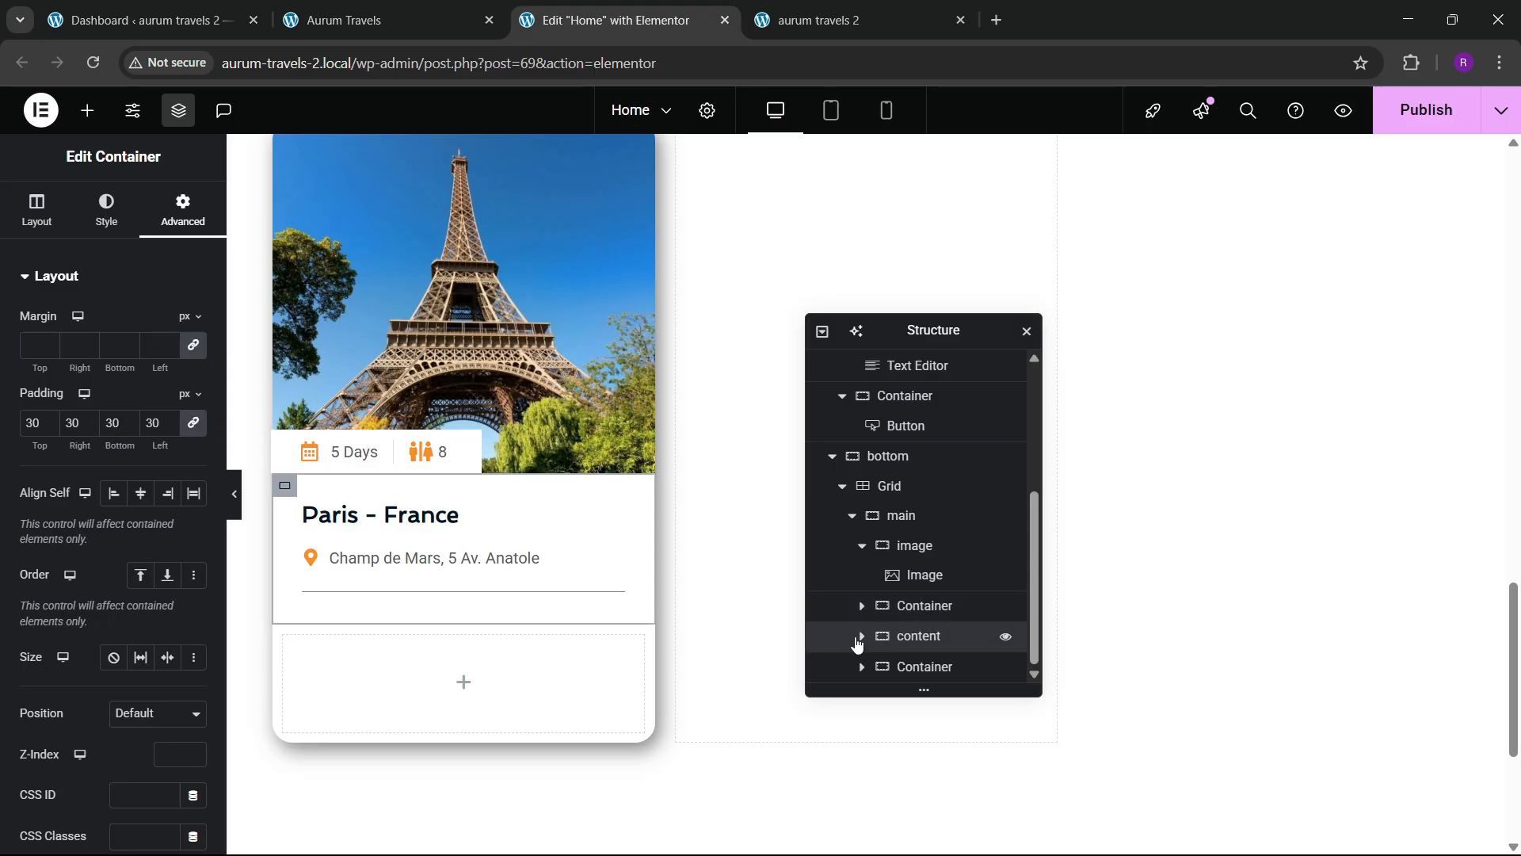
{"action": "left_click", "coordinate": [861, 638]}
{"action": "scroll", "coordinate": [915, 647], "scroll_direction": "down", "scroll_amount": 2}
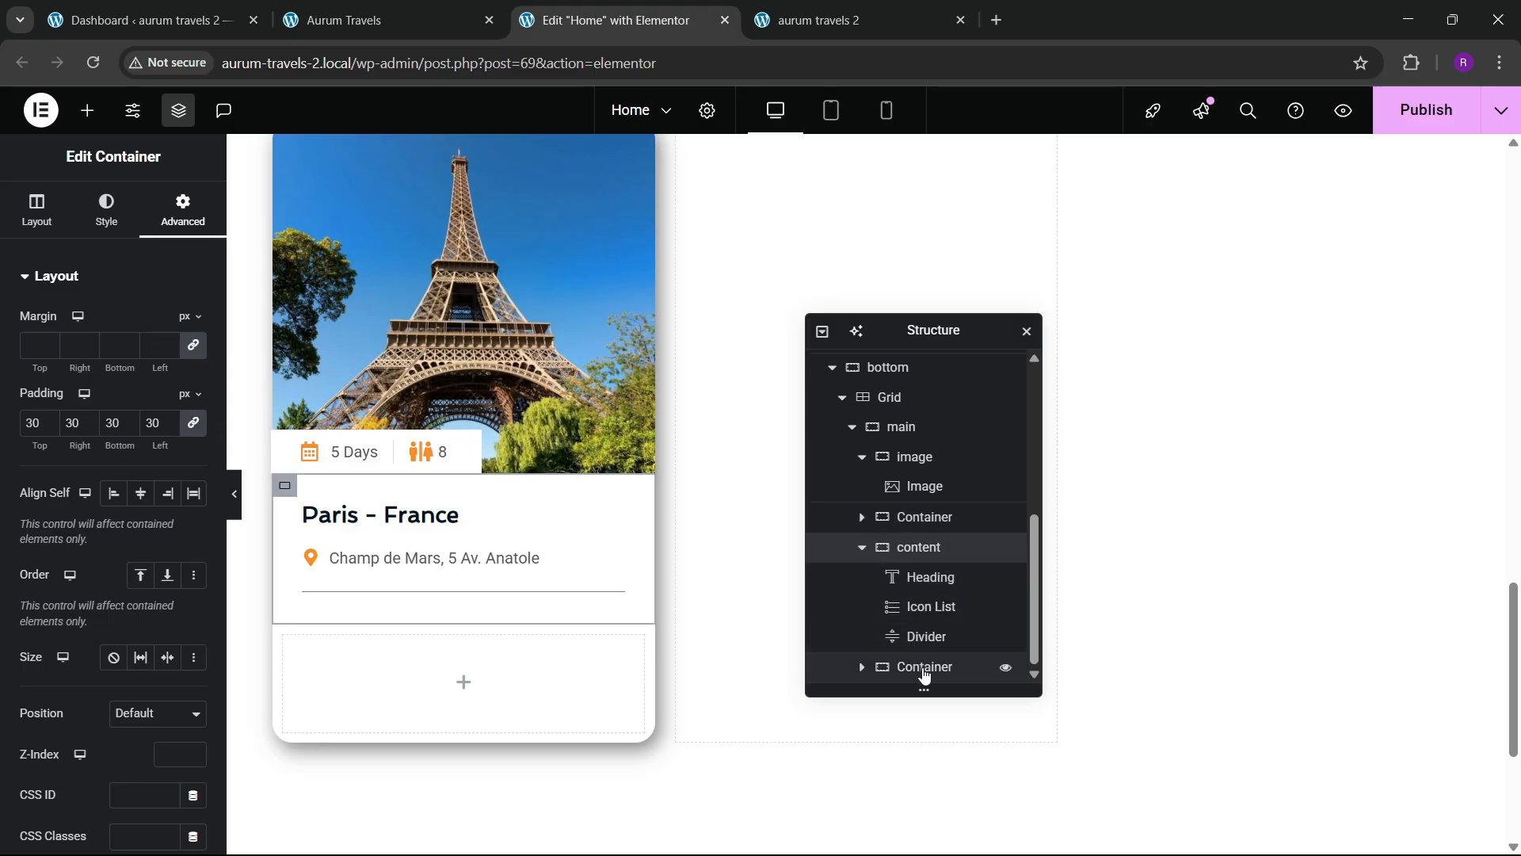
{"action": "left_click_drag", "start_coordinate": [941, 667], "coordinate": [970, 622]}
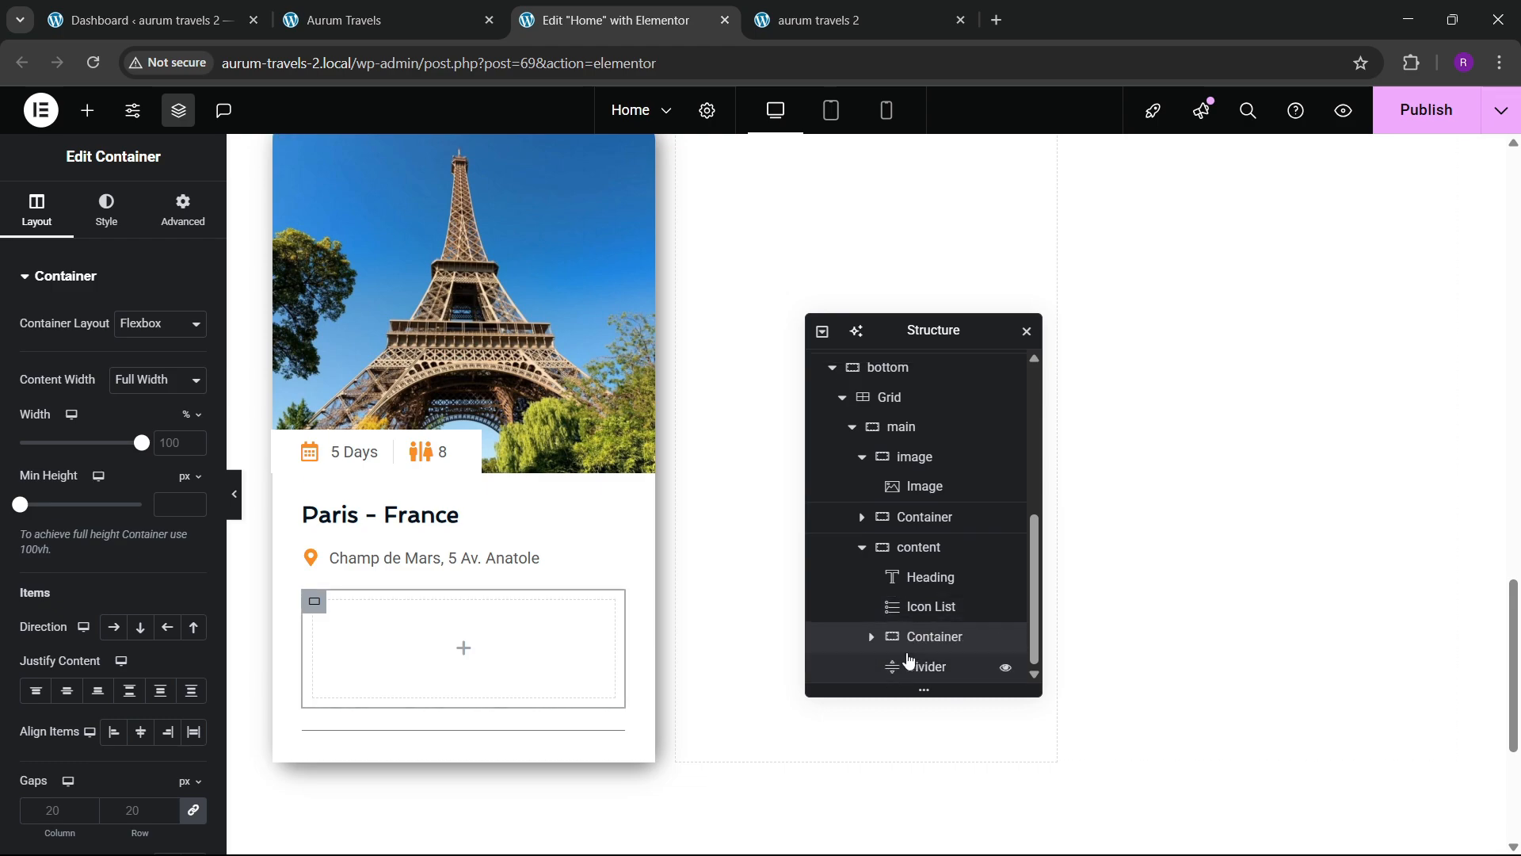
- Move the divider above the new empty container in the card's content group
{"action": "left_click", "coordinate": [174, 228]}
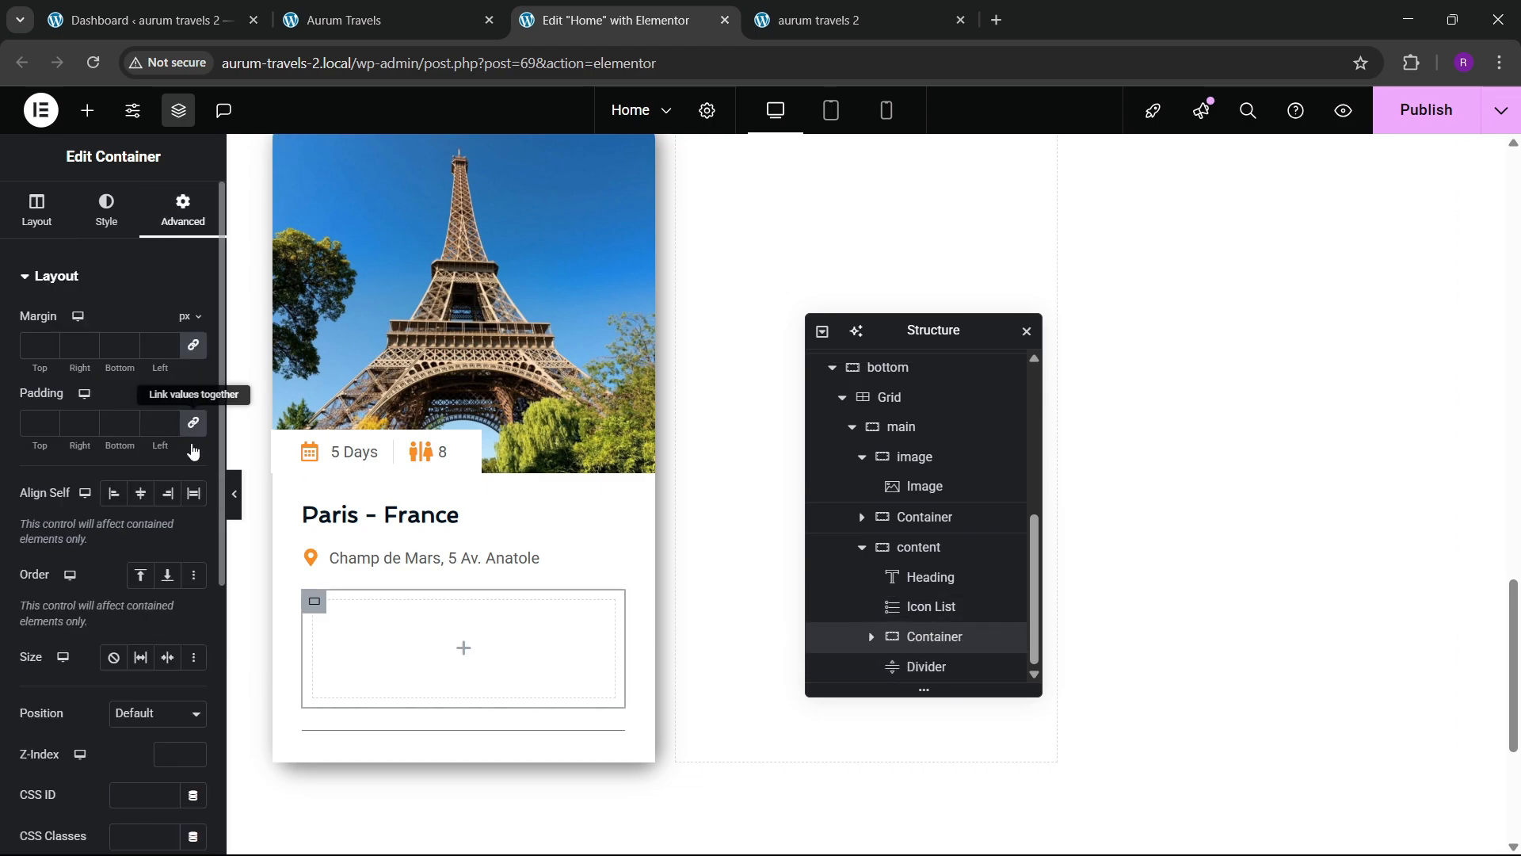
{"action": "left_click", "coordinate": [921, 670]}
{"action": "mouse_move", "coordinate": [920, 637]}
{"action": "left_mouse_down"}
{"action": "mouse_move", "coordinate": [928, 610]}
{"action": "mouse_move", "coordinate": [929, 627]}
{"action": "left_mouse_up"}
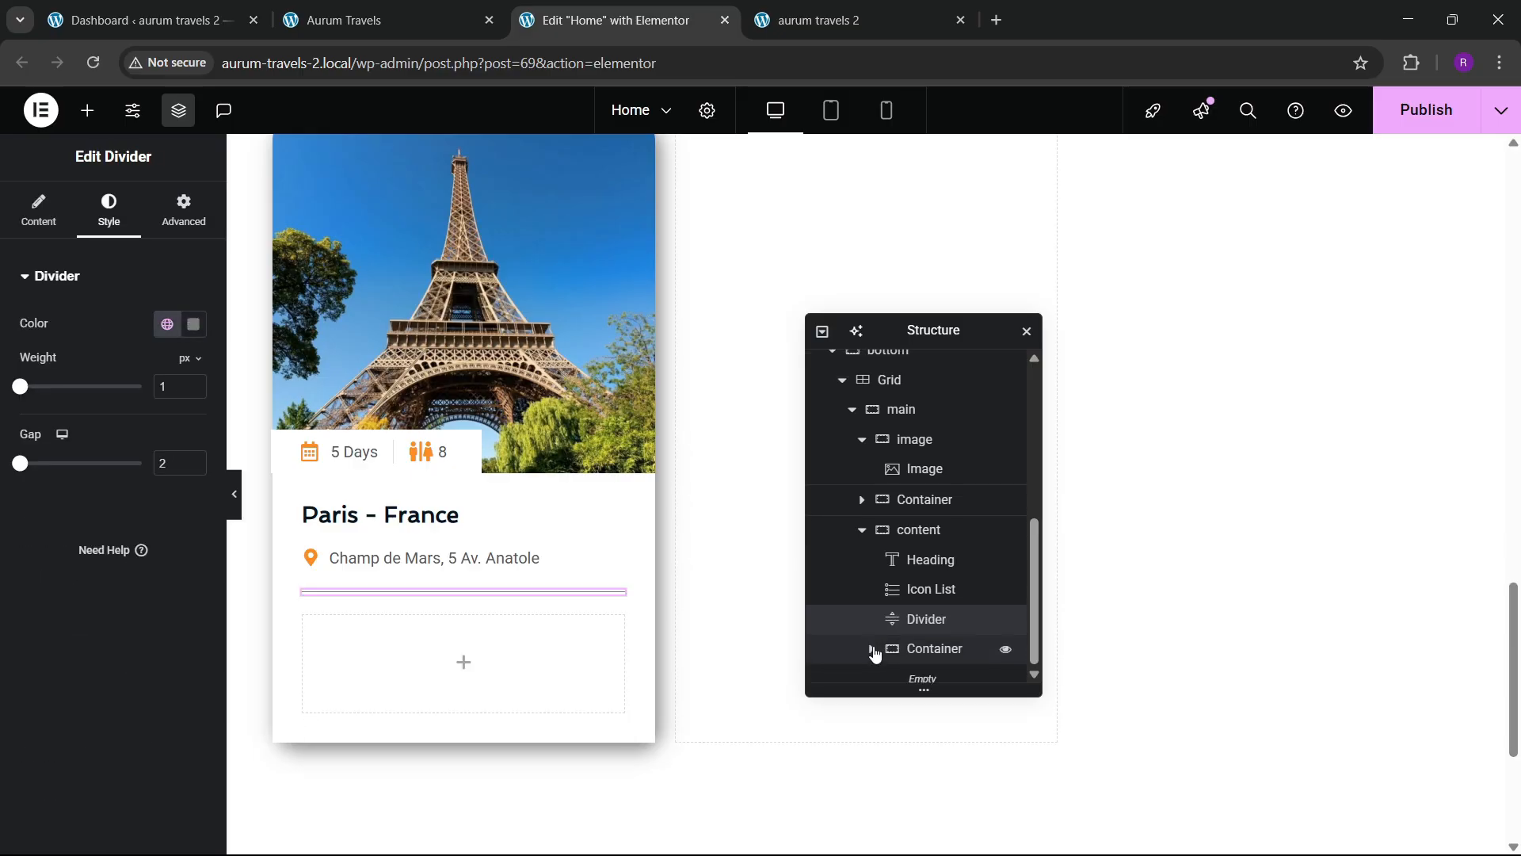
{"action": "left_click", "coordinate": [871, 645]}
{"action": "left_click", "coordinate": [871, 554]}
{"action": "scroll", "coordinate": [865, 555], "scroll_direction": "up", "scroll_amount": 2}
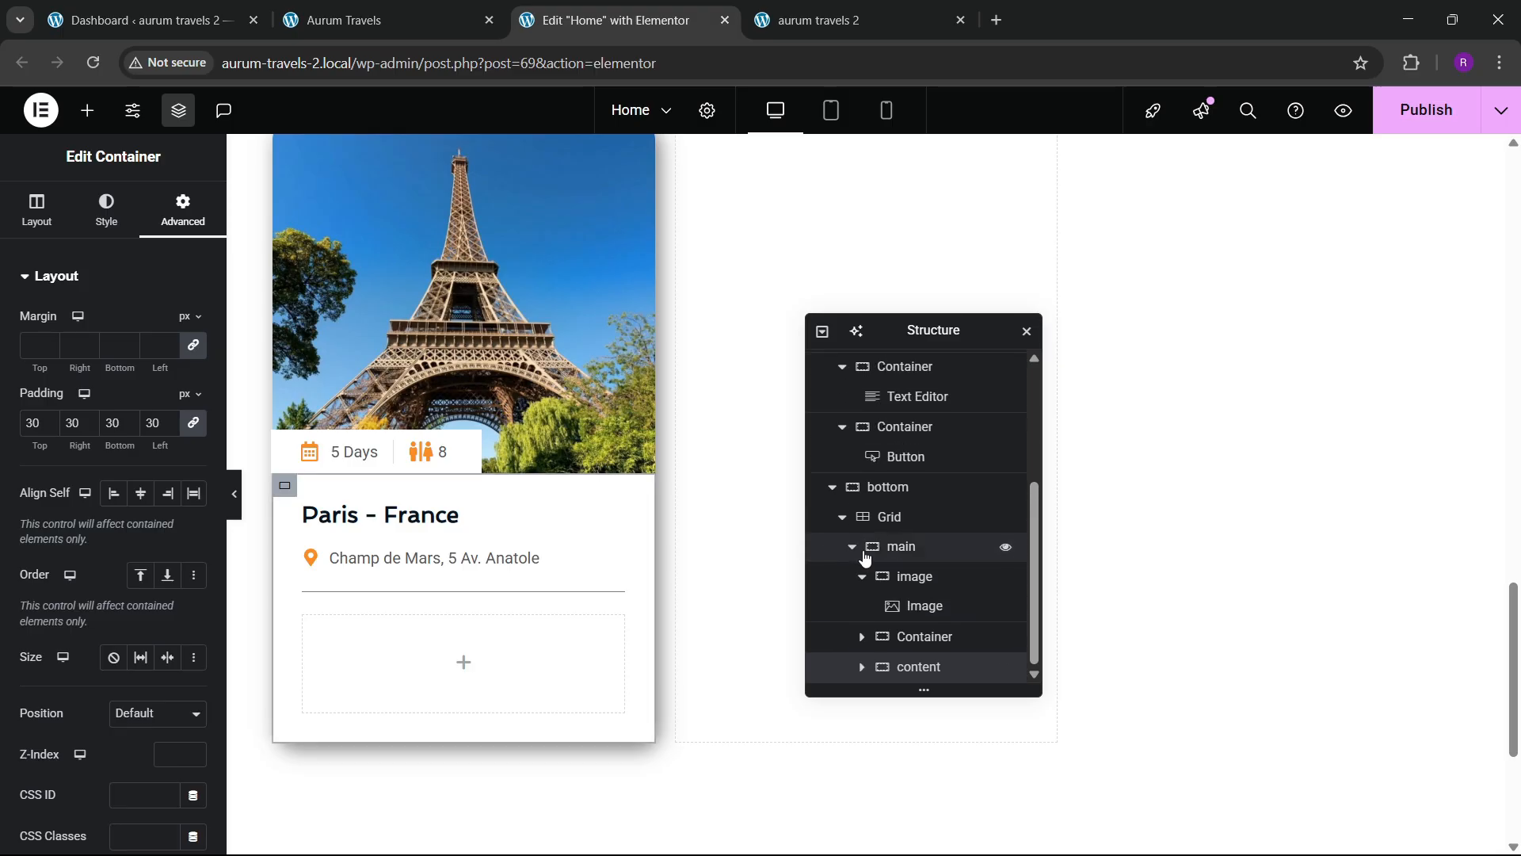
{"action": "scroll", "coordinate": [862, 676], "scroll_direction": "down", "scroll_amount": 2}
{"action": "scroll", "coordinate": [329, 578], "scroll_direction": "down", "scroll_amount": 5}
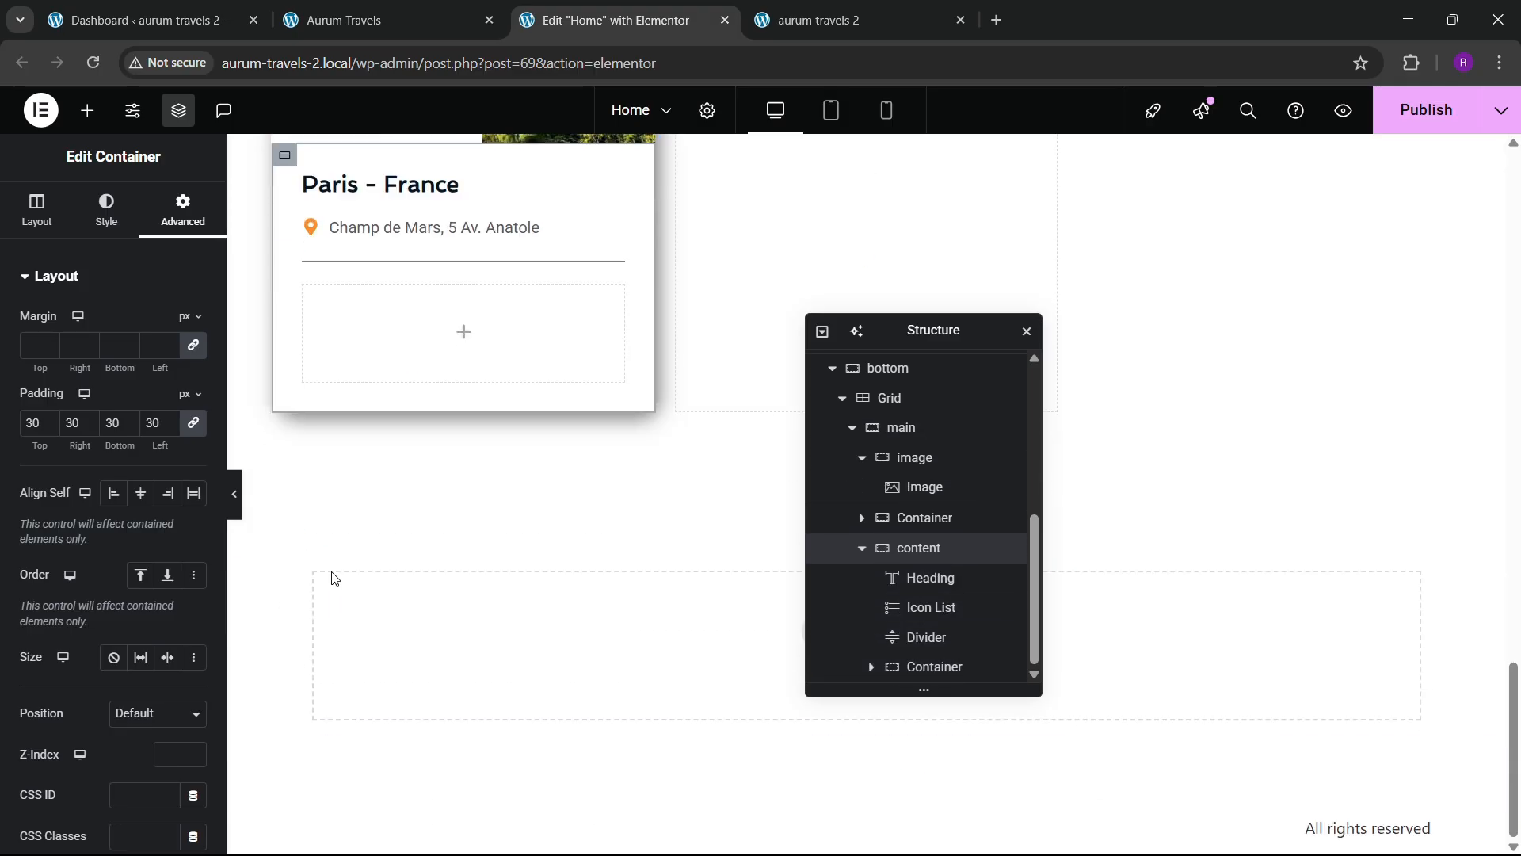
{"action": "scroll", "coordinate": [349, 554], "scroll_direction": "up", "scroll_amount": 3}
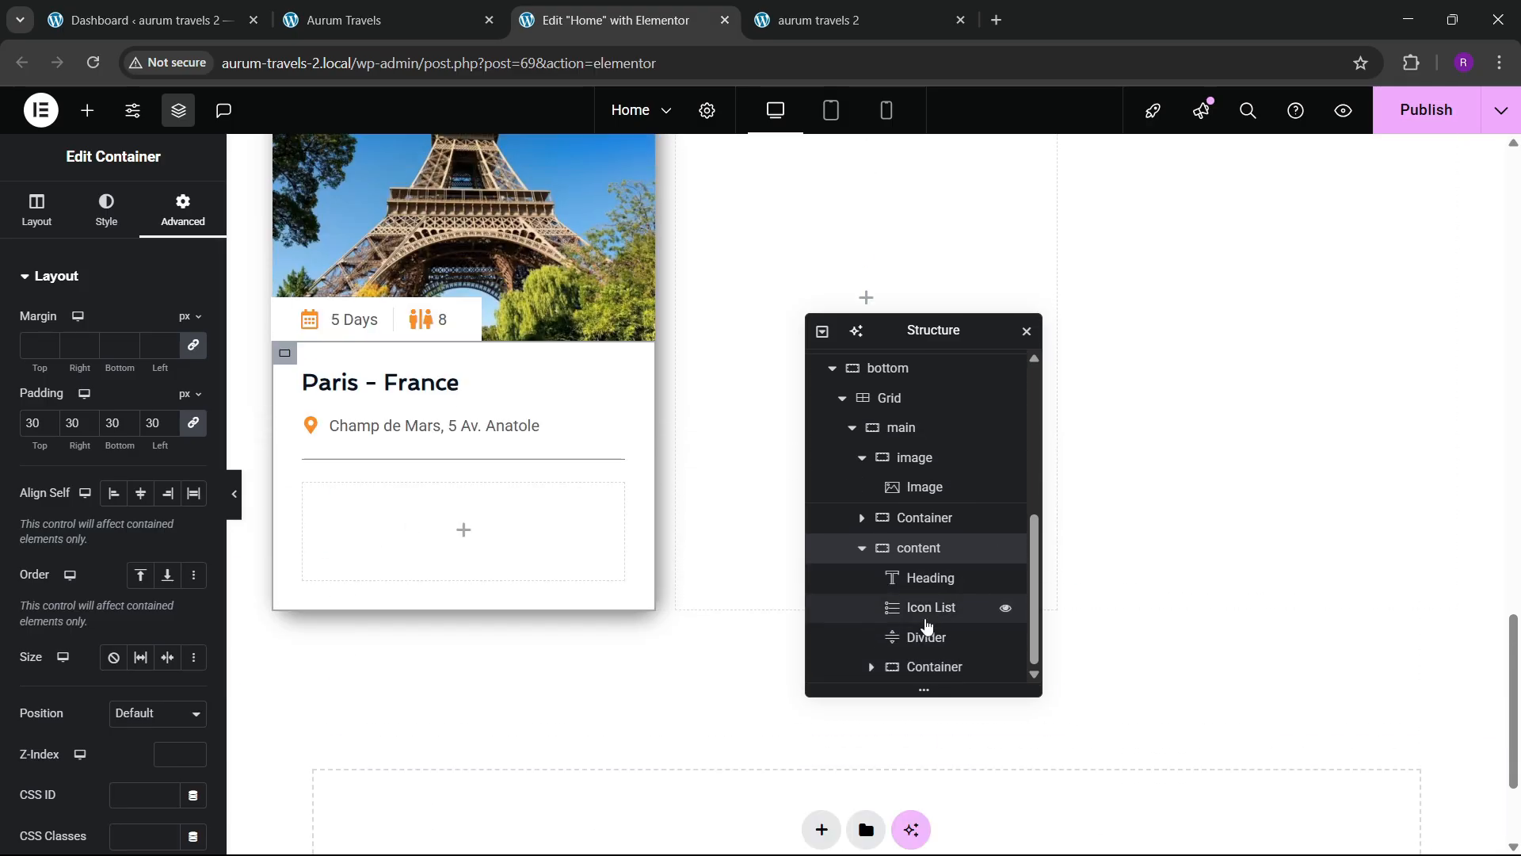
{"action": "left_click", "coordinate": [396, 554]}
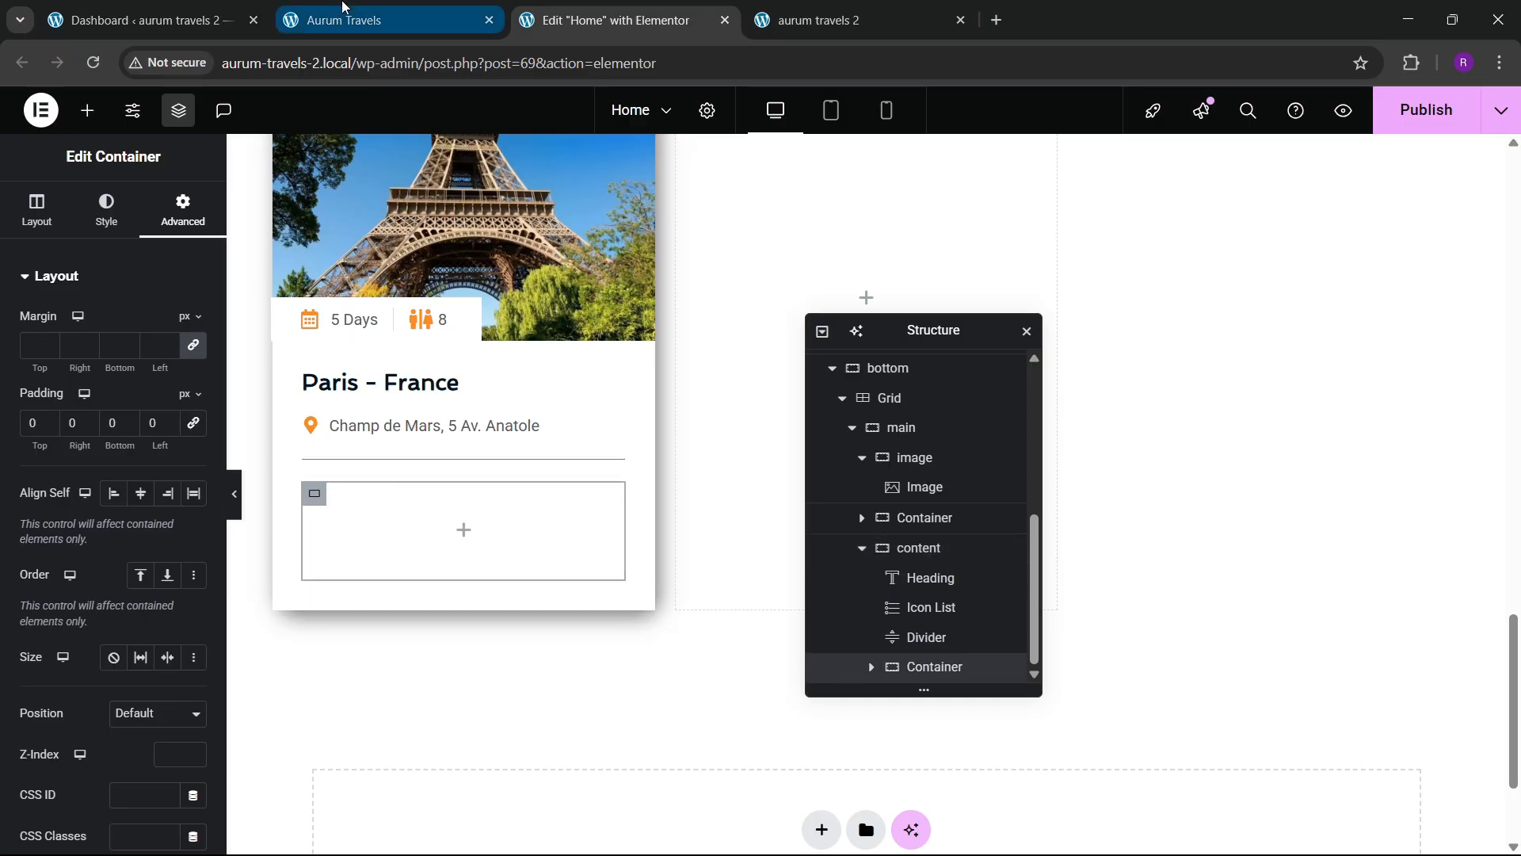
- Add a nested container, duplicate it, and set the parent's Direction to Row
{"action": "left_click", "coordinate": [344, 19]}
{"action": "left_click", "coordinate": [616, 19]}
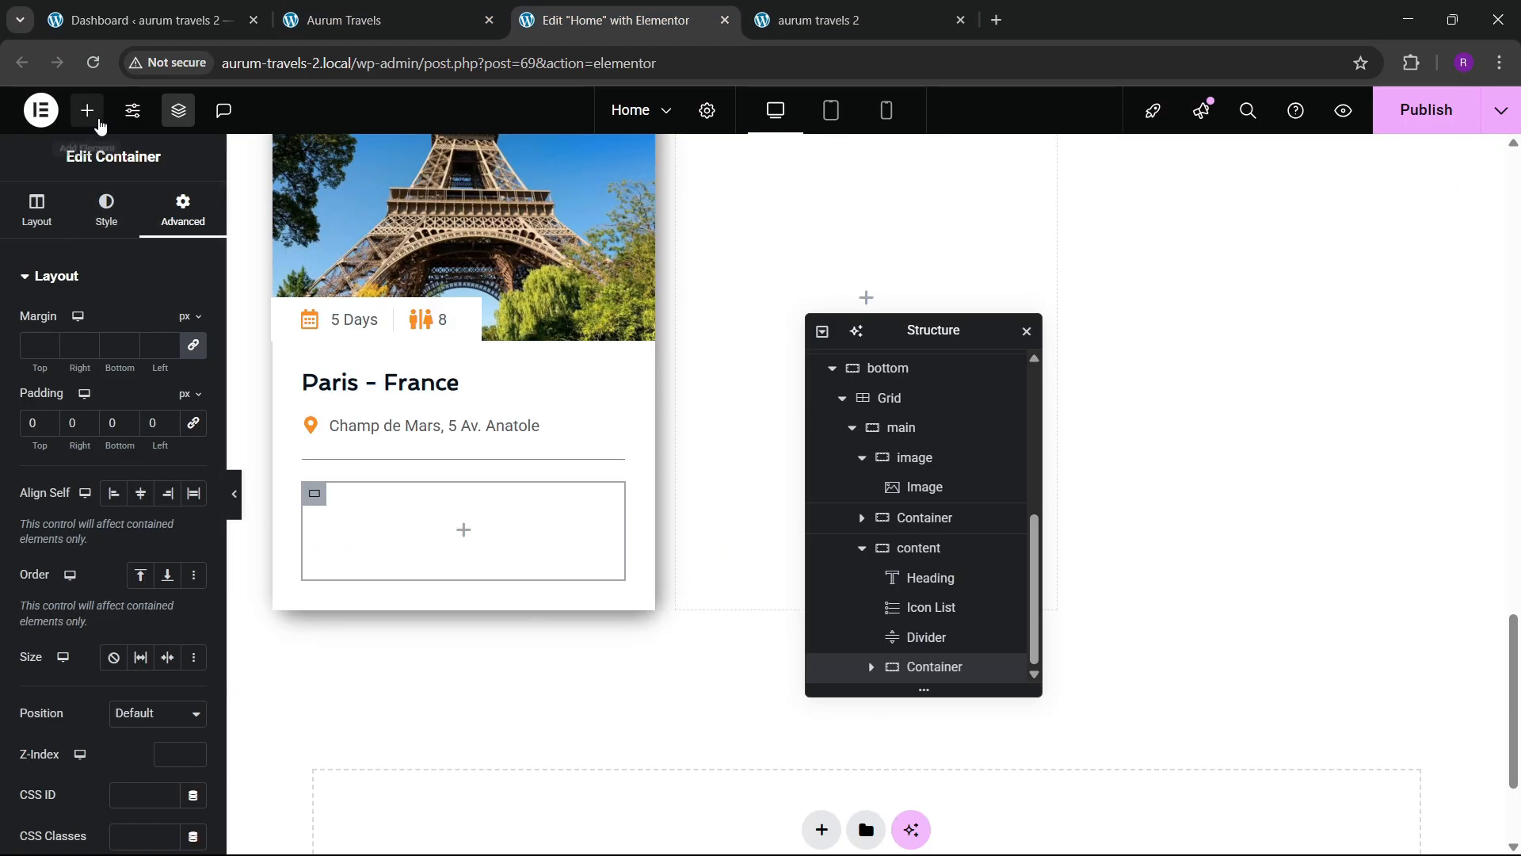
{"action": "left_click", "coordinate": [87, 110]}
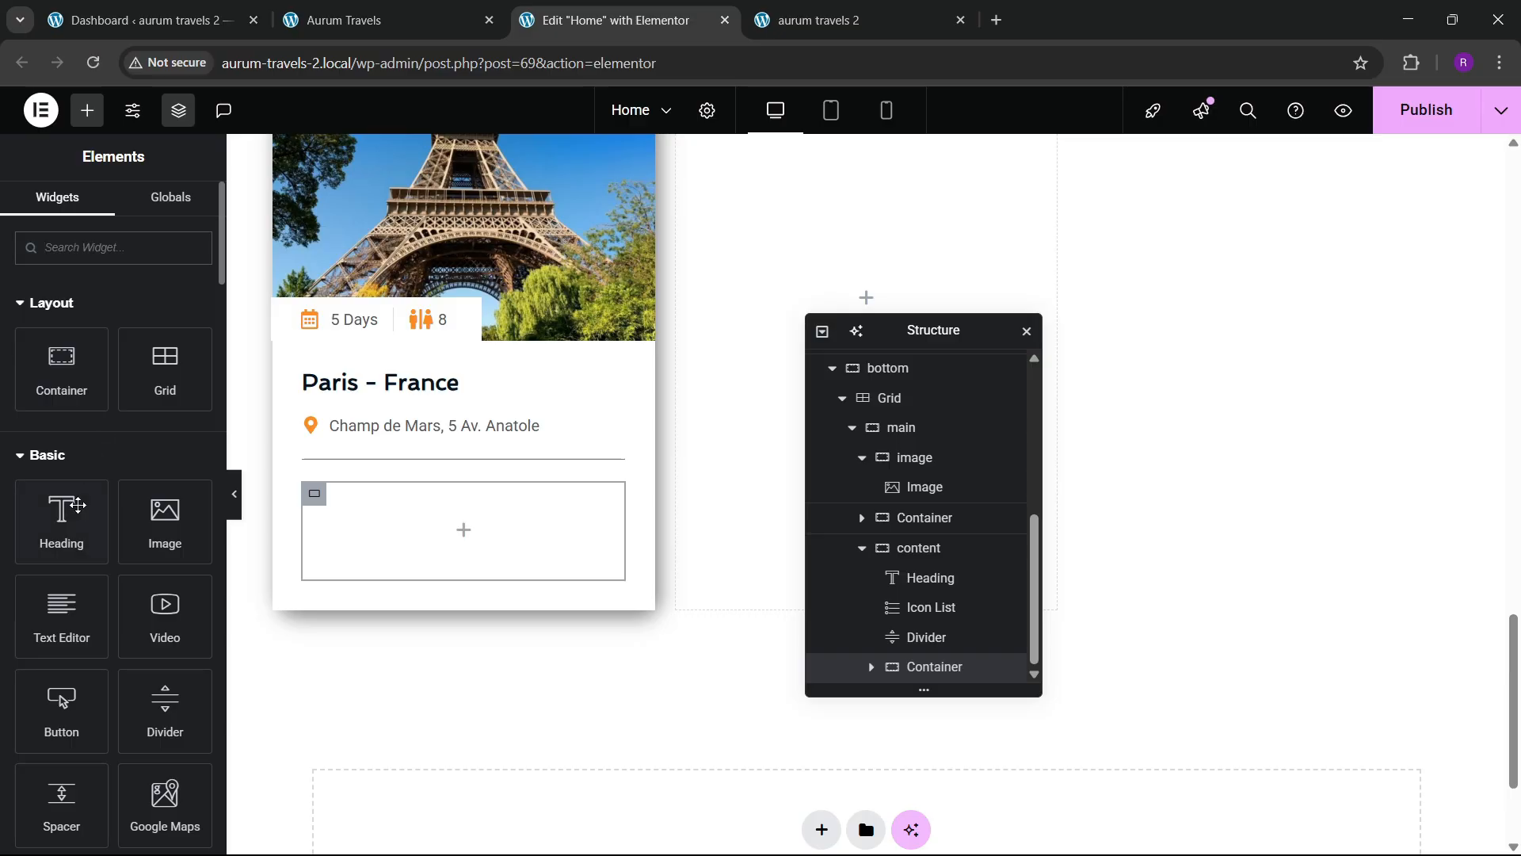
{"action": "left_click", "coordinate": [349, 20]}
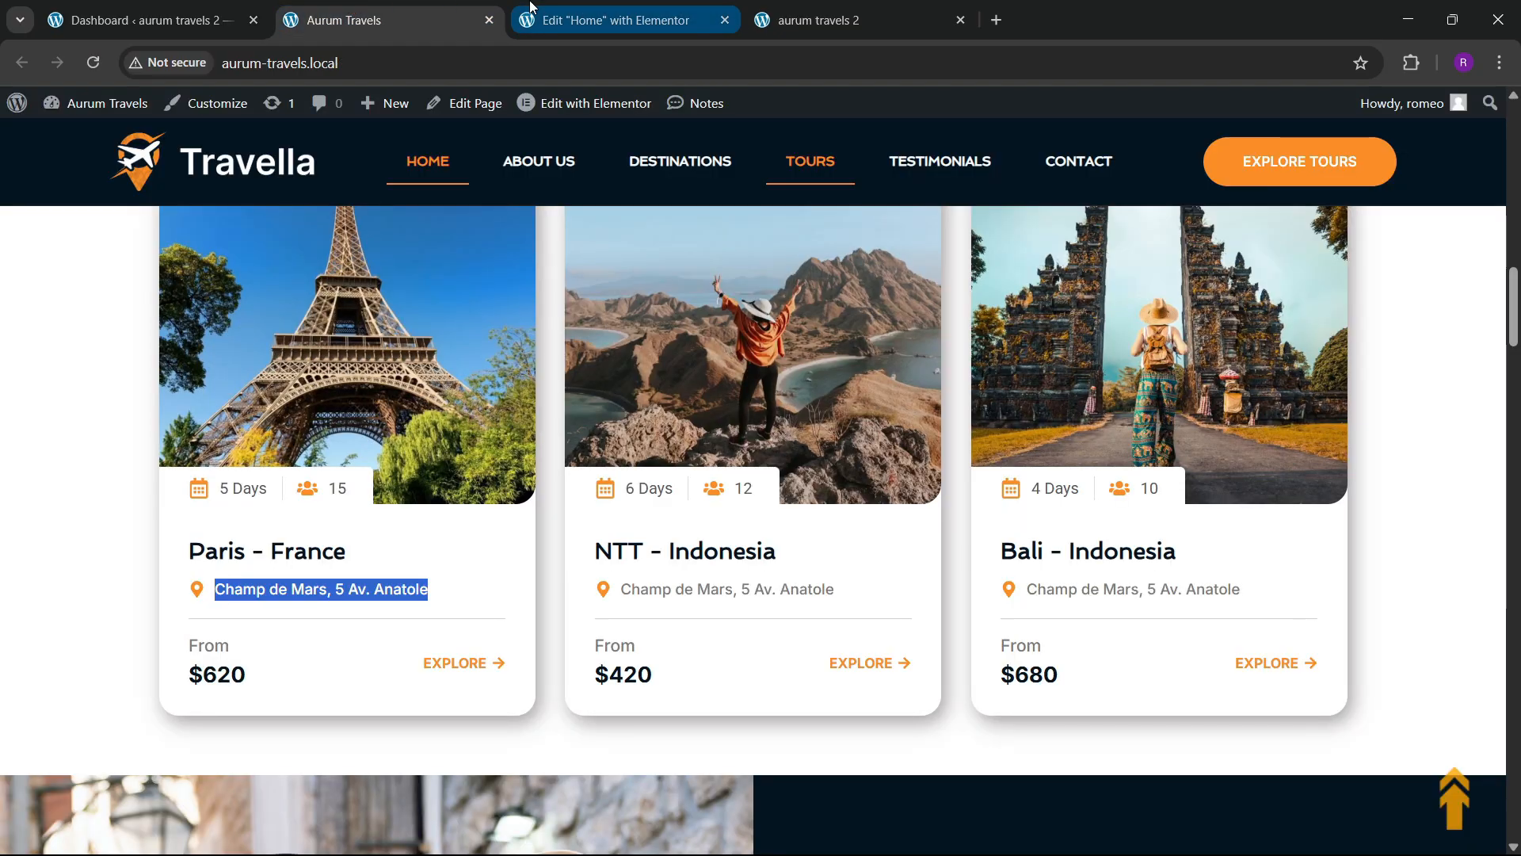
{"action": "left_click", "coordinate": [531, 9]}
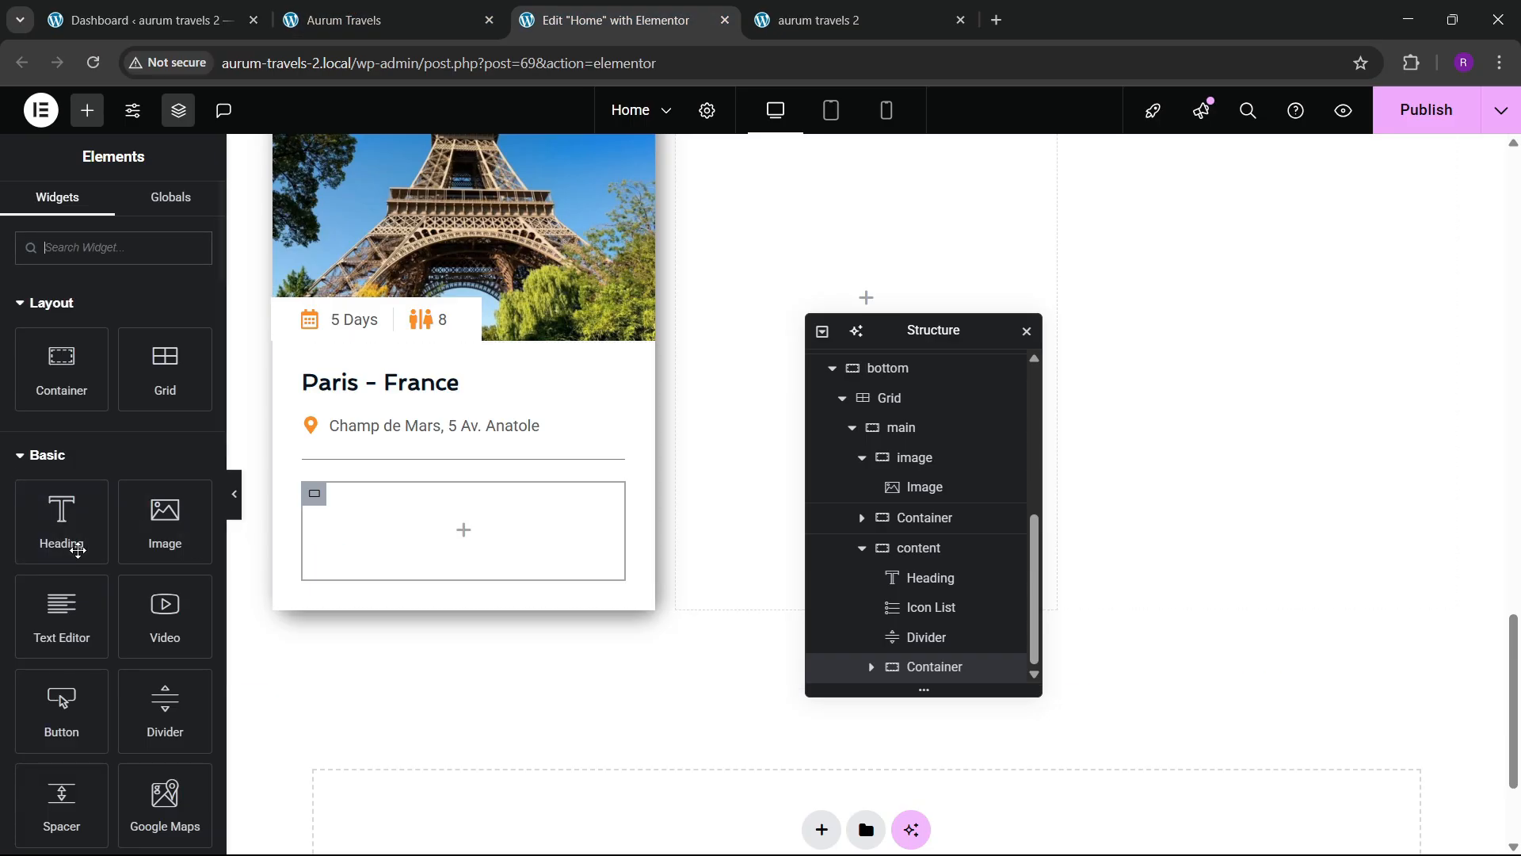
{"action": "left_click_drag", "start_coordinate": [67, 370], "coordinate": [404, 548]}
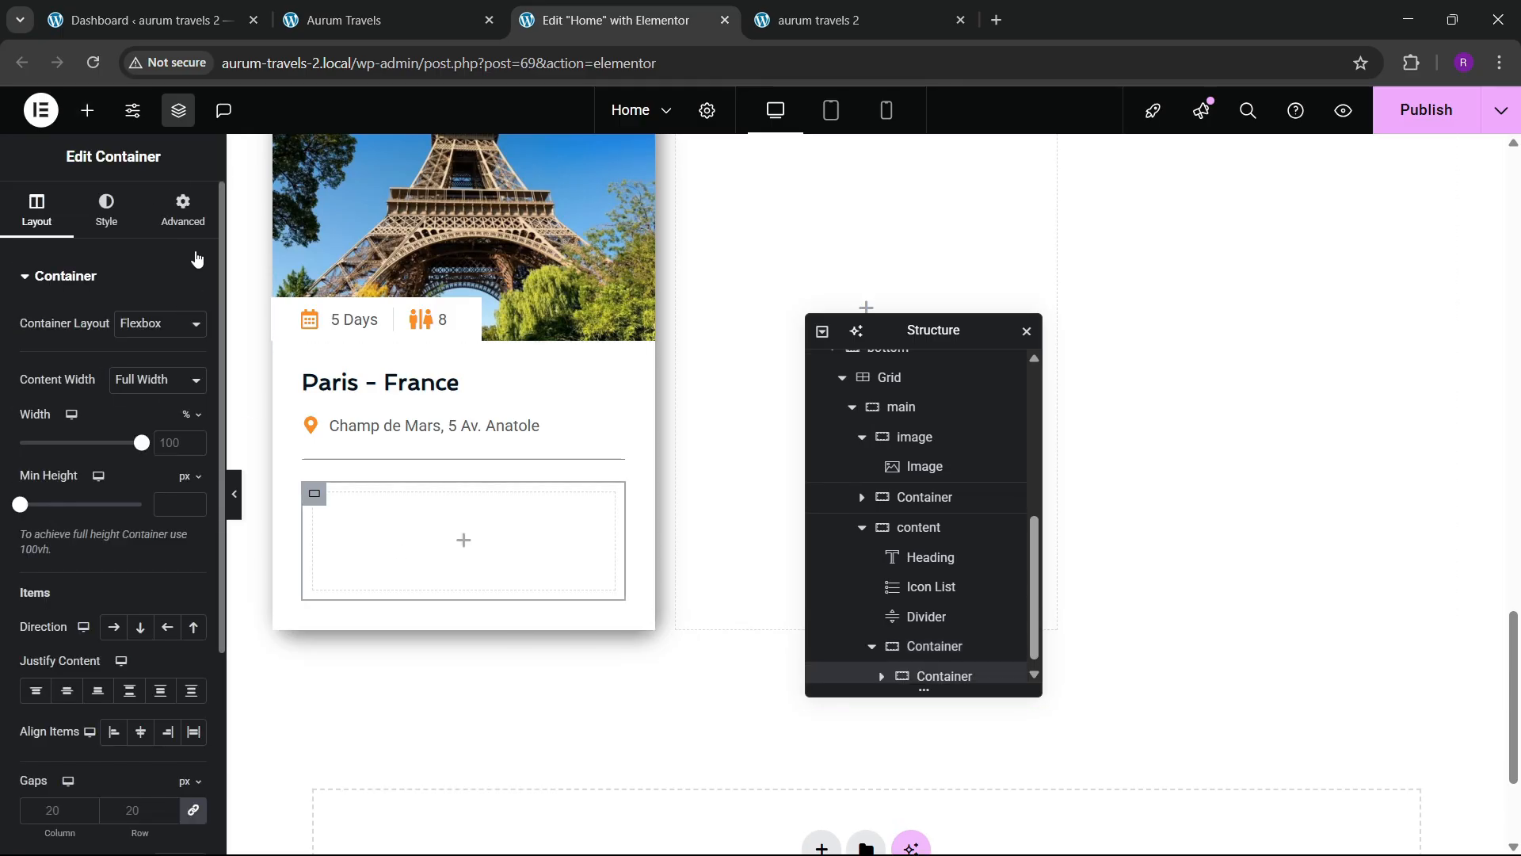
{"action": "left_click", "coordinate": [183, 210]}
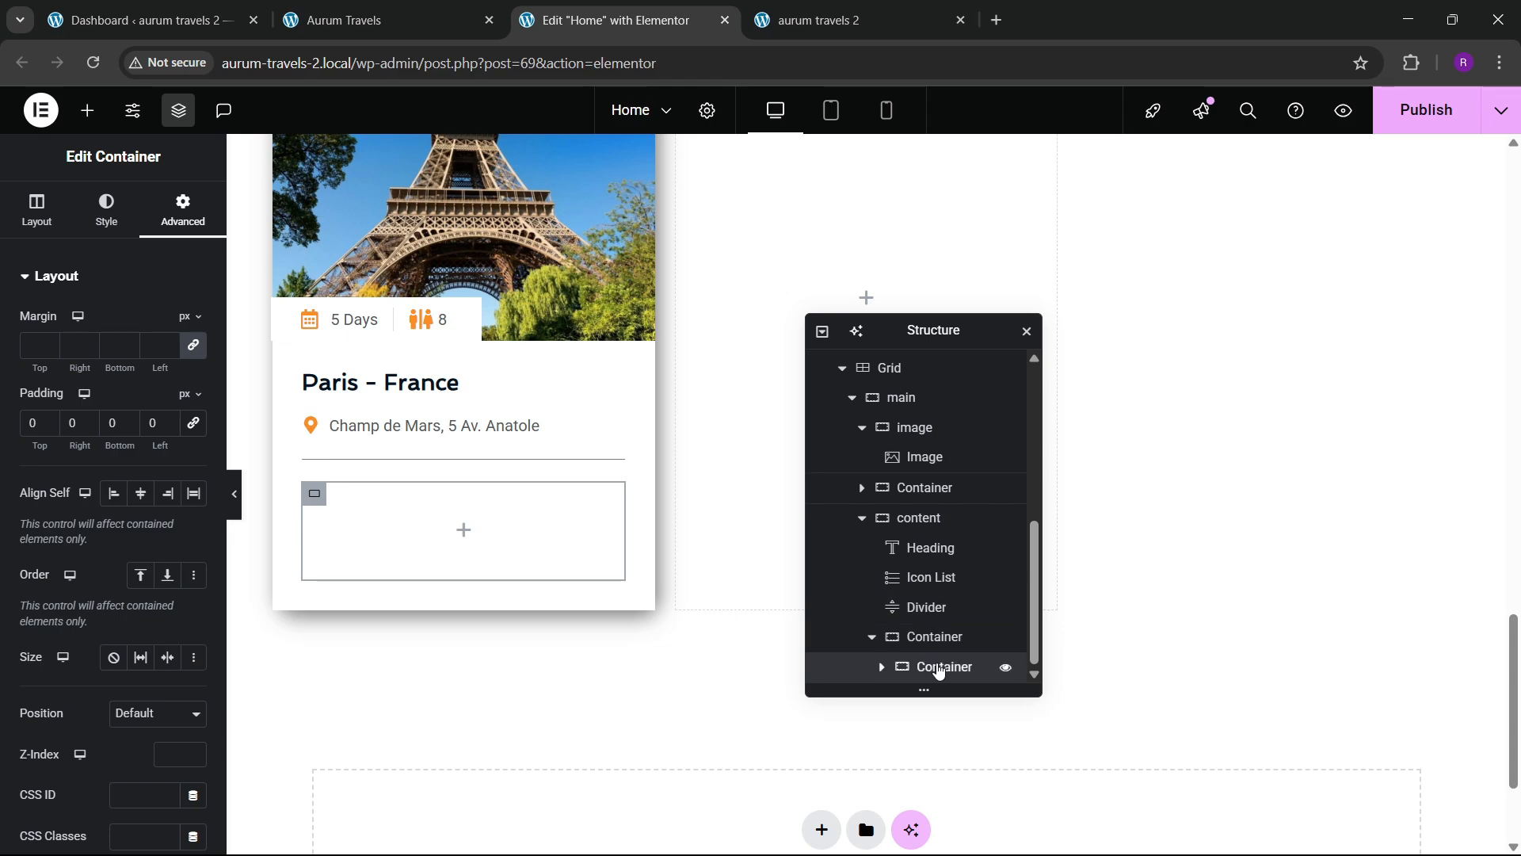
{"action": "right_click", "coordinate": [939, 667]}
{"action": "left_click", "coordinate": [984, 374]}
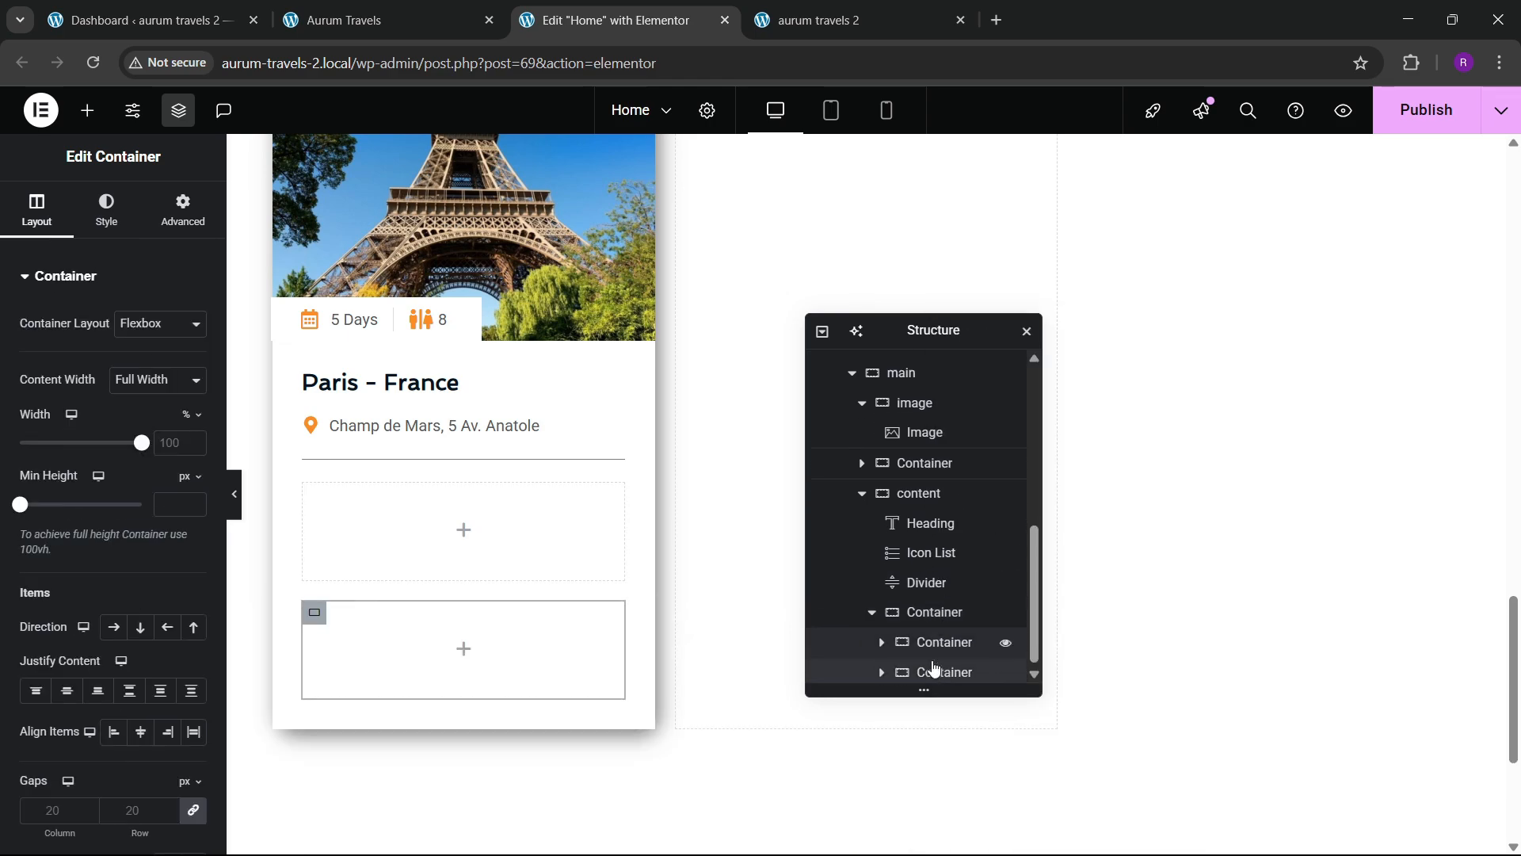
{"action": "left_click", "coordinate": [933, 606]}
{"action": "left_click", "coordinate": [37, 221]}
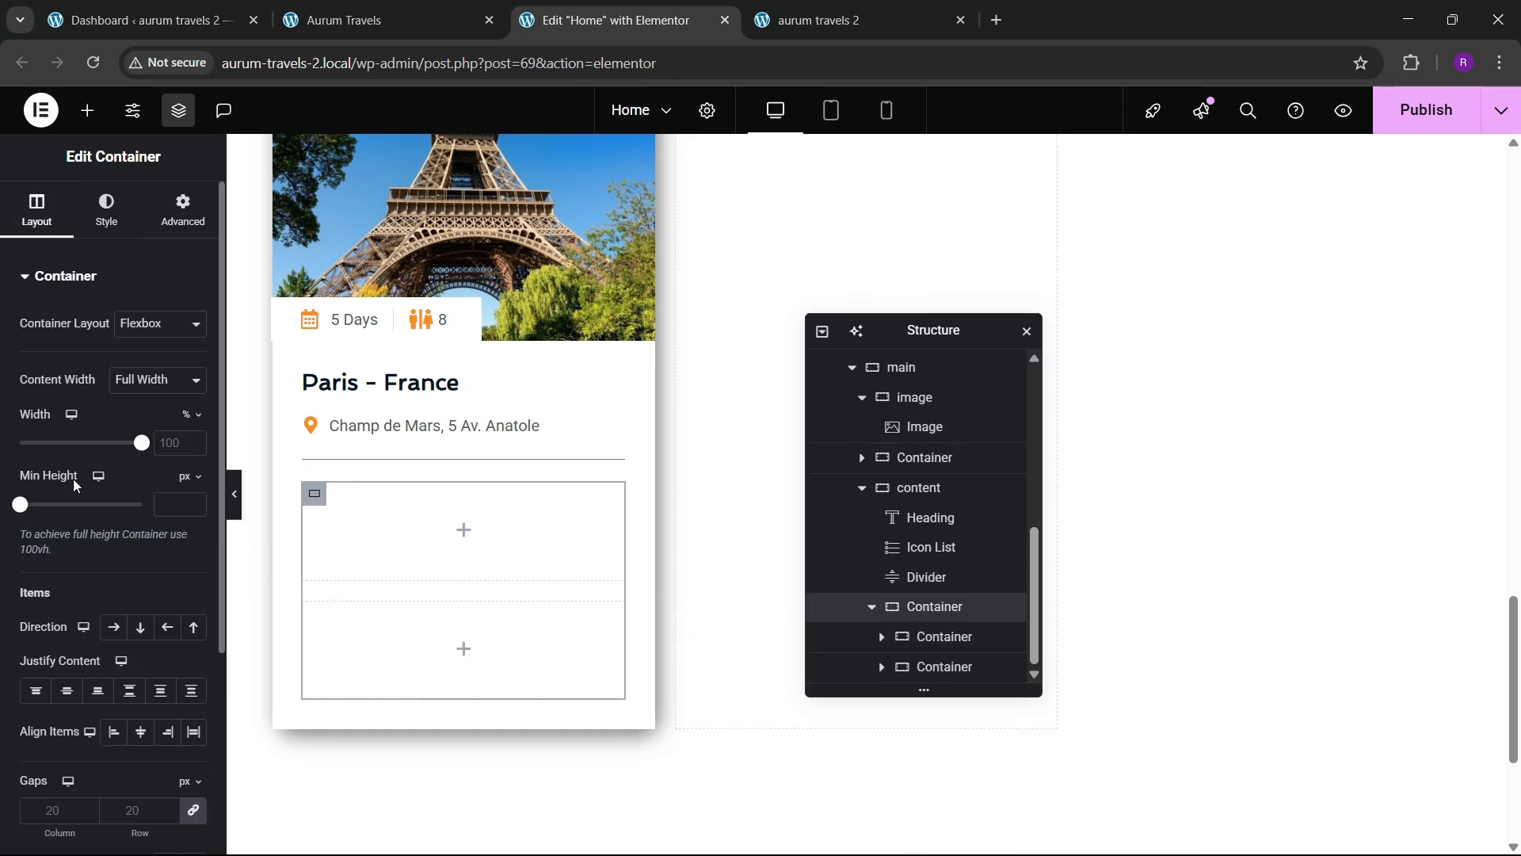
{"action": "left_click", "coordinate": [113, 627]}
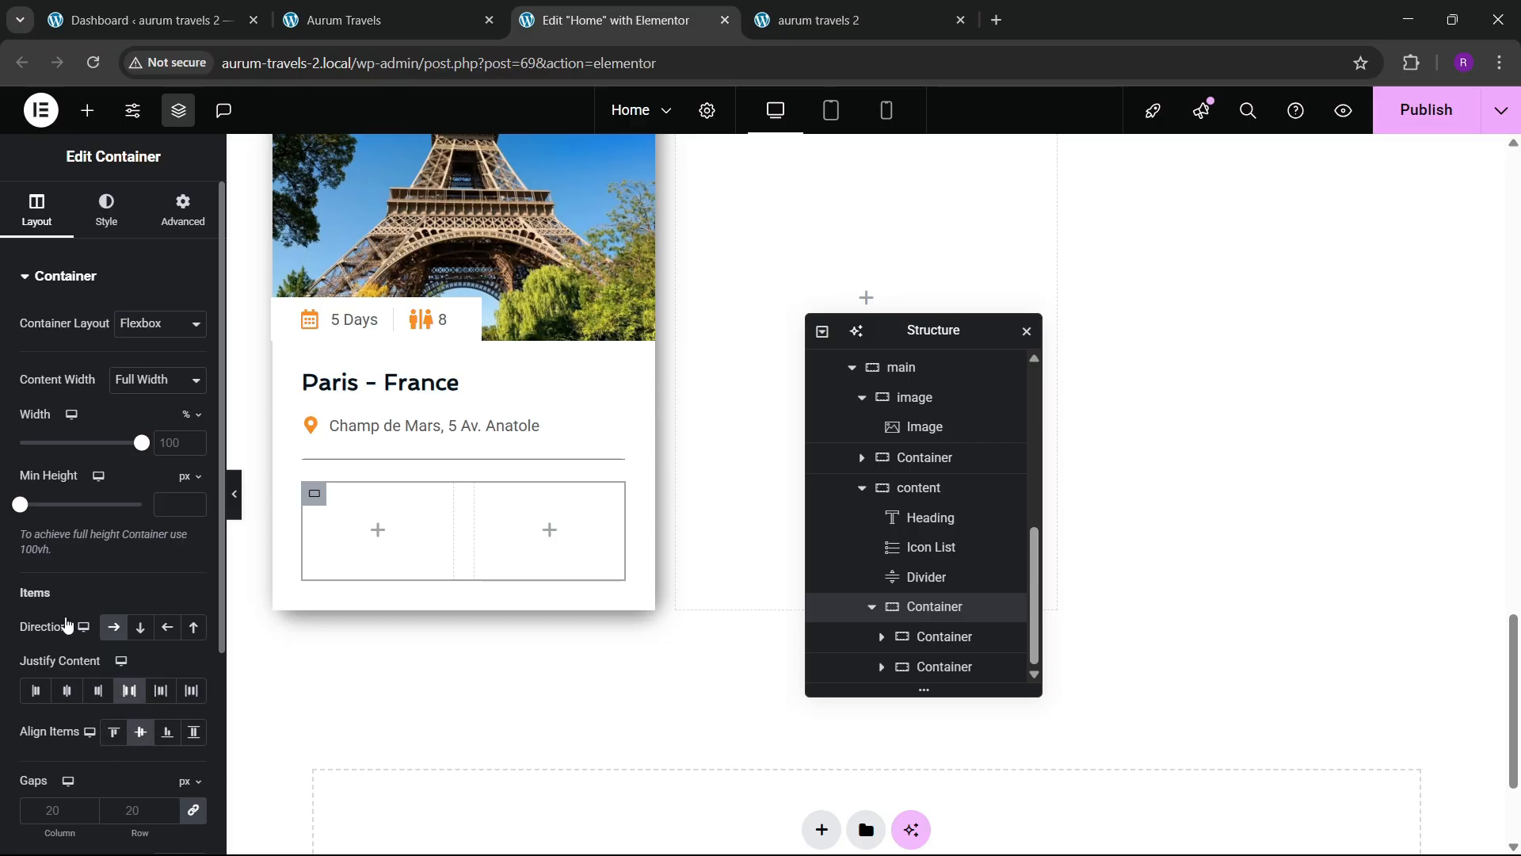
- Add a heading into the left box reading 'From'
{"action": "left_click", "coordinate": [87, 110]}
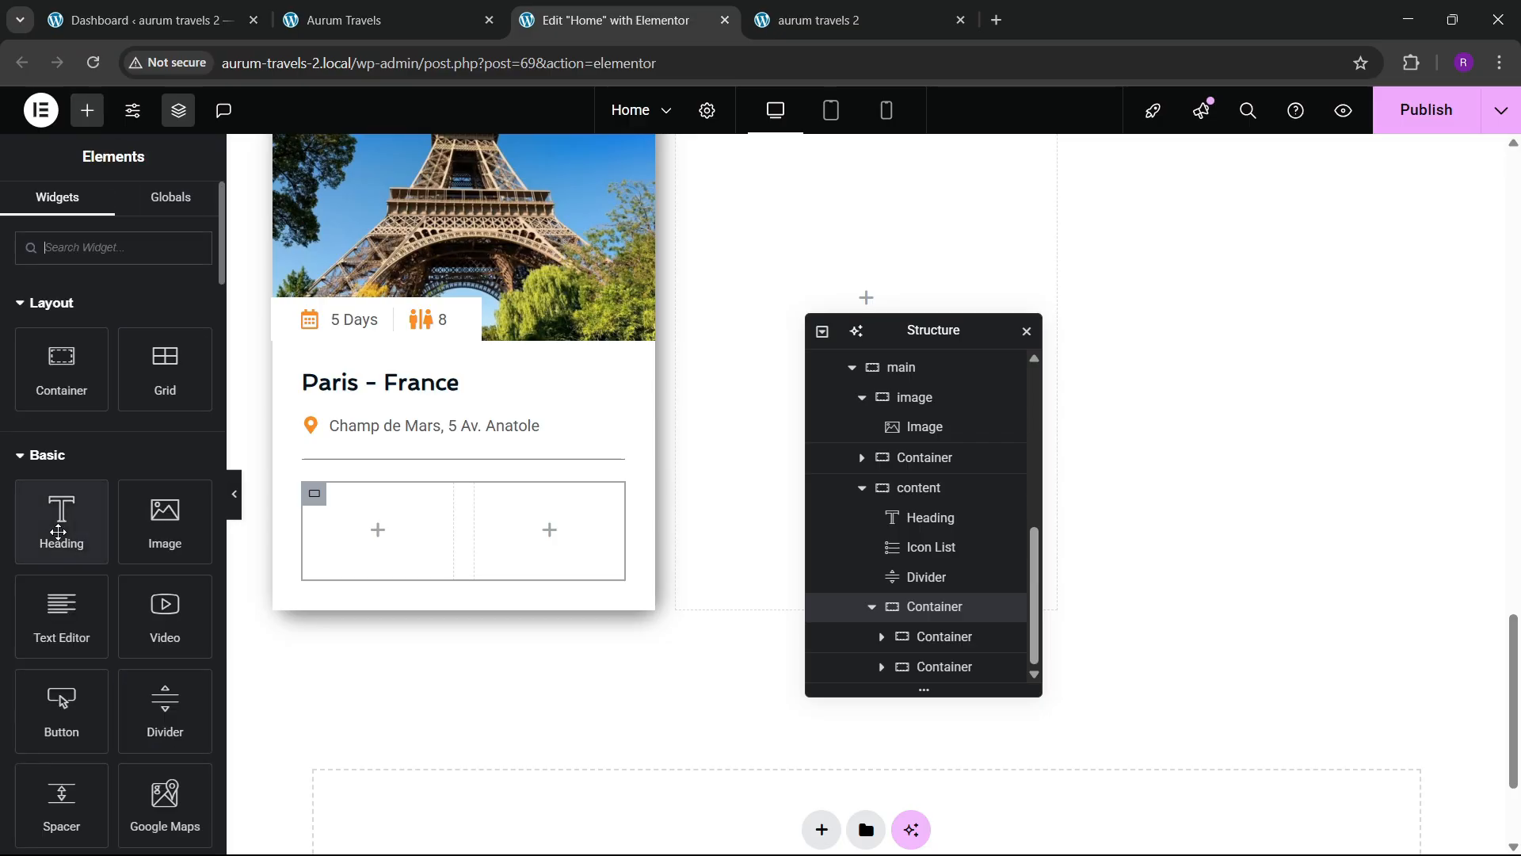
{"action": "left_click_drag", "start_coordinate": [86, 529], "coordinate": [364, 570]}
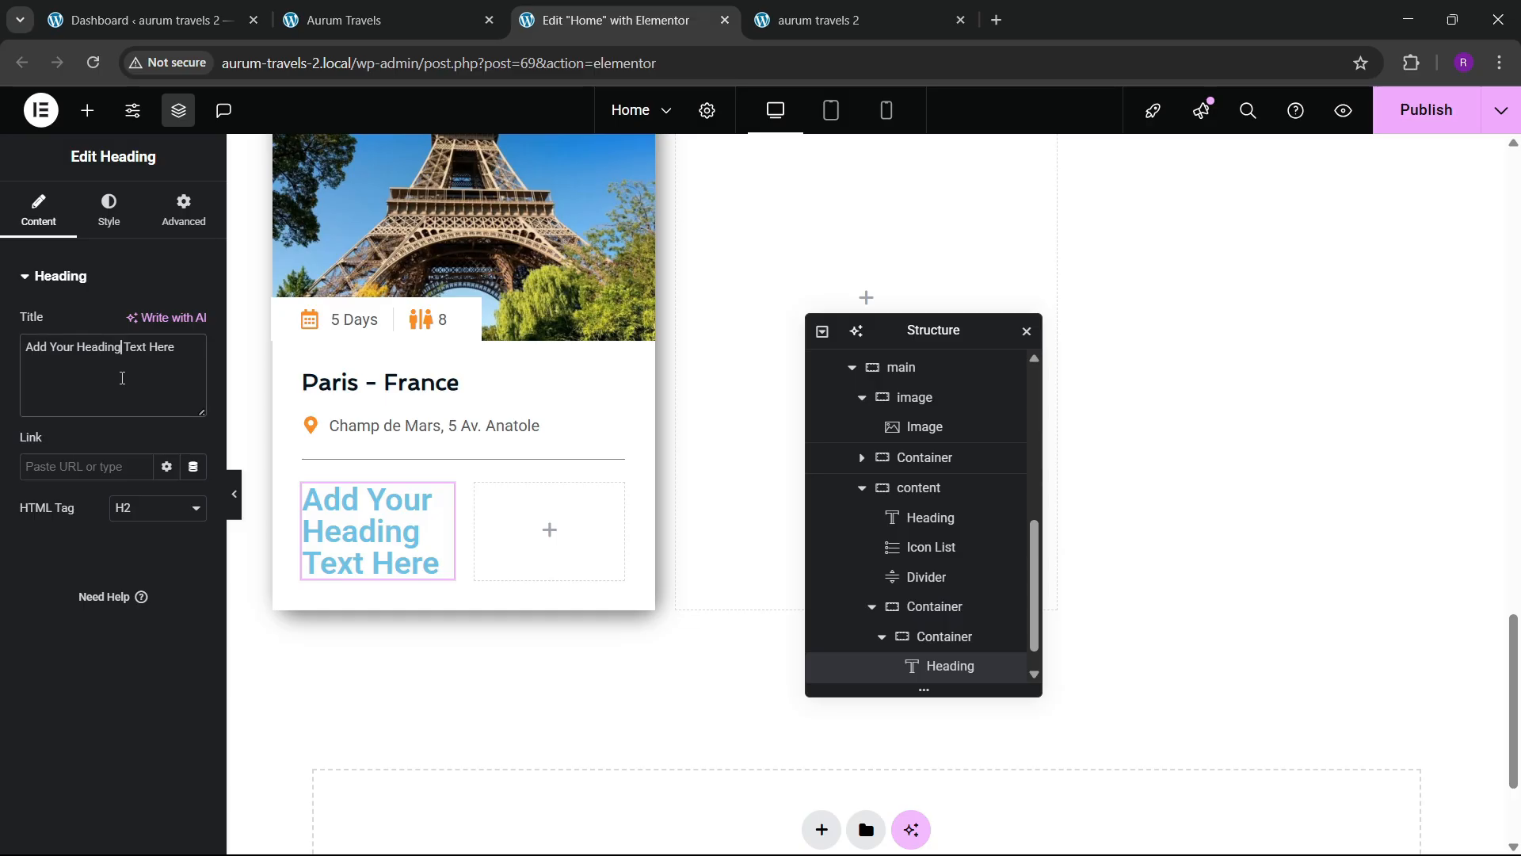
{"action": "key", "text": "ctrl+a"}
{"action": "key", "text": "BackSpace"}
{"action": "type", "text": "For"}
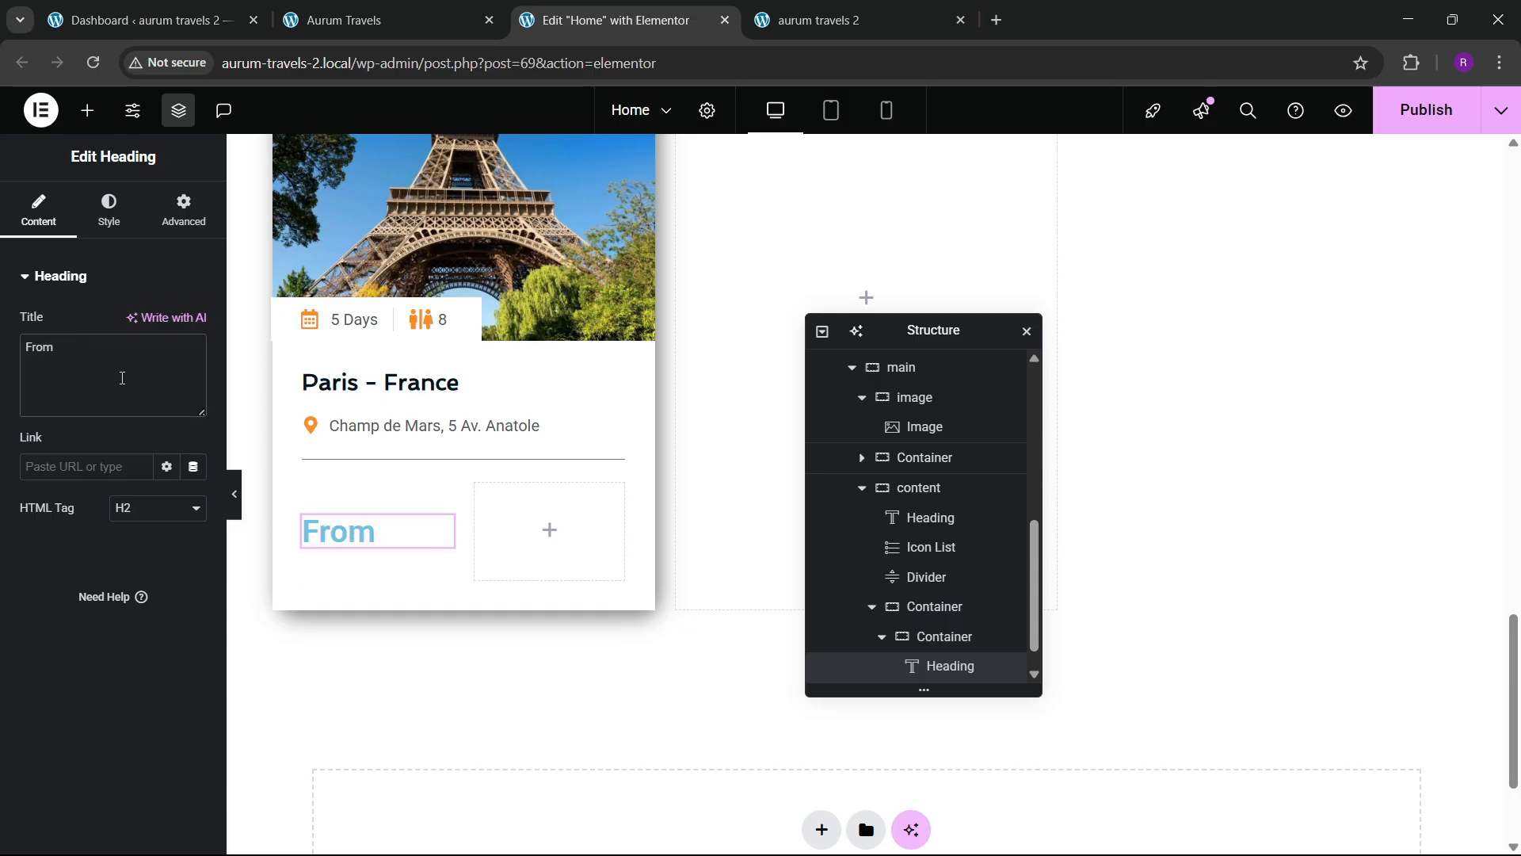
- Style the From heading with a preset grey colour and a smaller typography size
{"action": "left_click", "coordinate": [118, 230]}
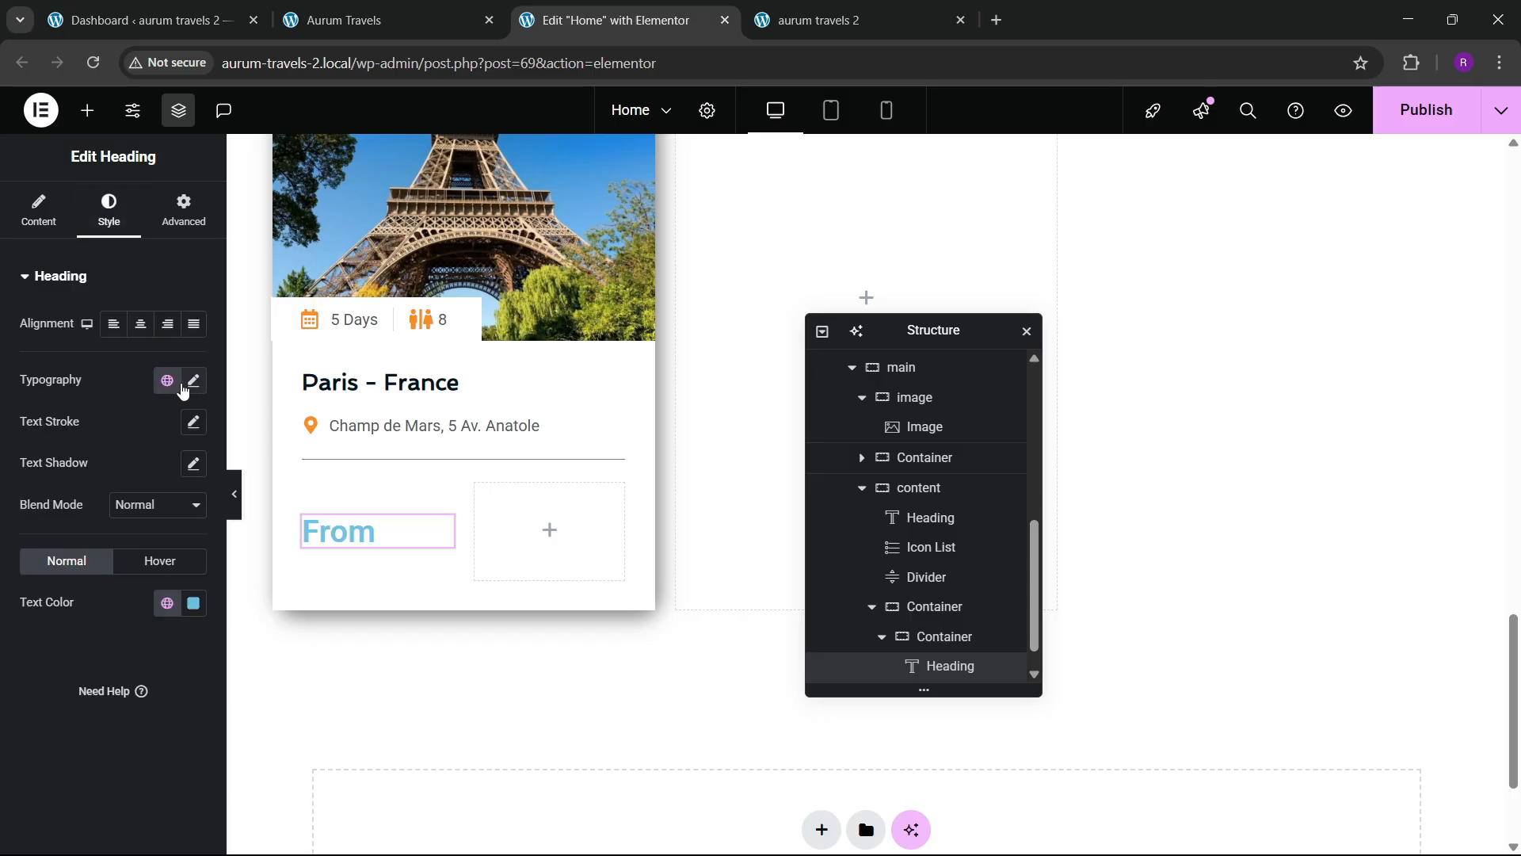
{"action": "left_click", "coordinate": [167, 603]}
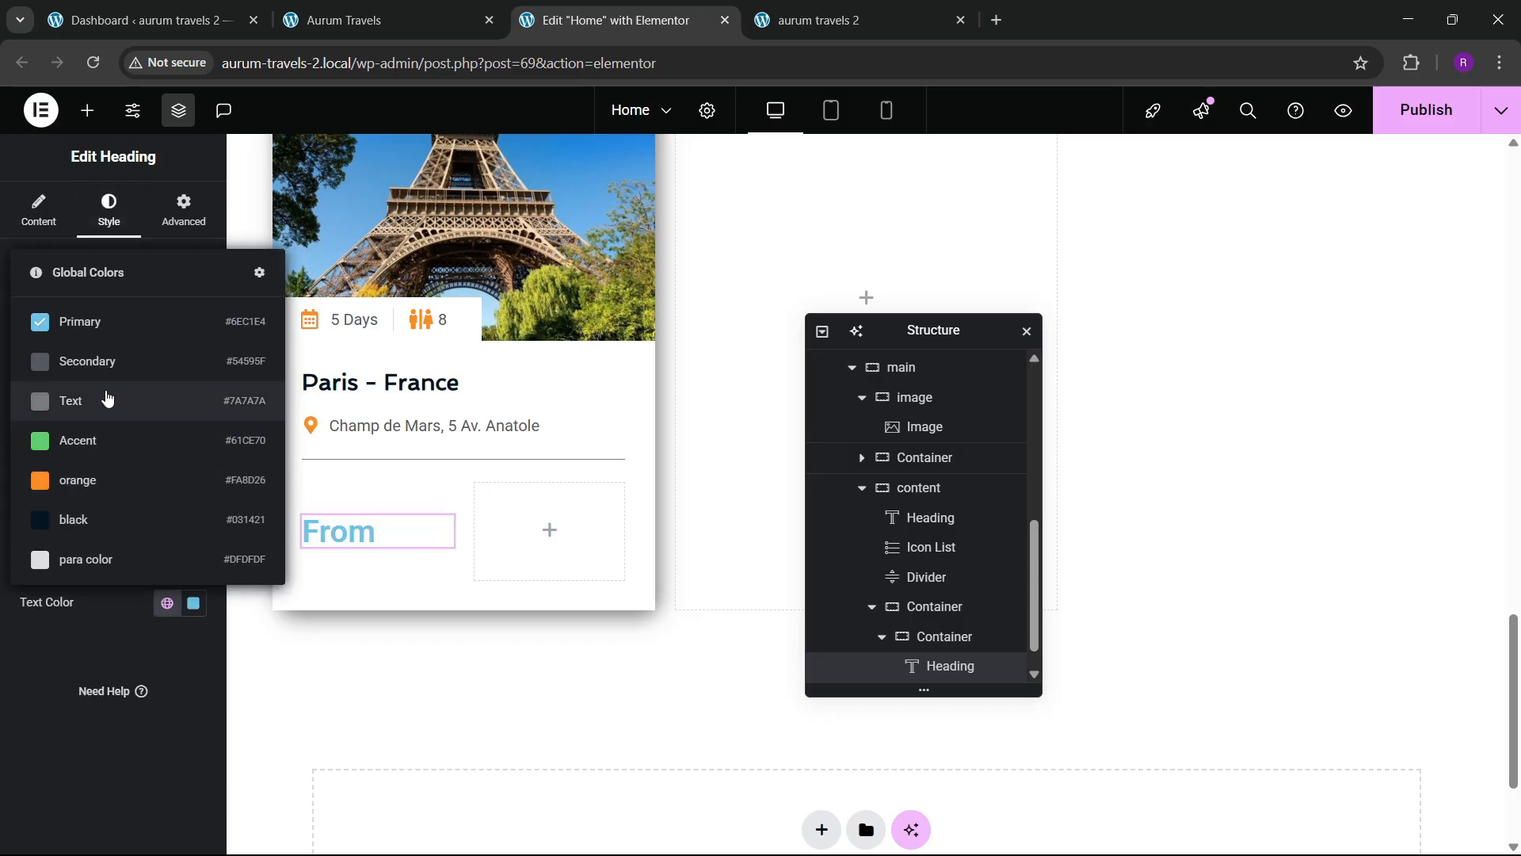
{"action": "left_click", "coordinate": [105, 398]}
{"action": "left_click", "coordinate": [194, 384]}
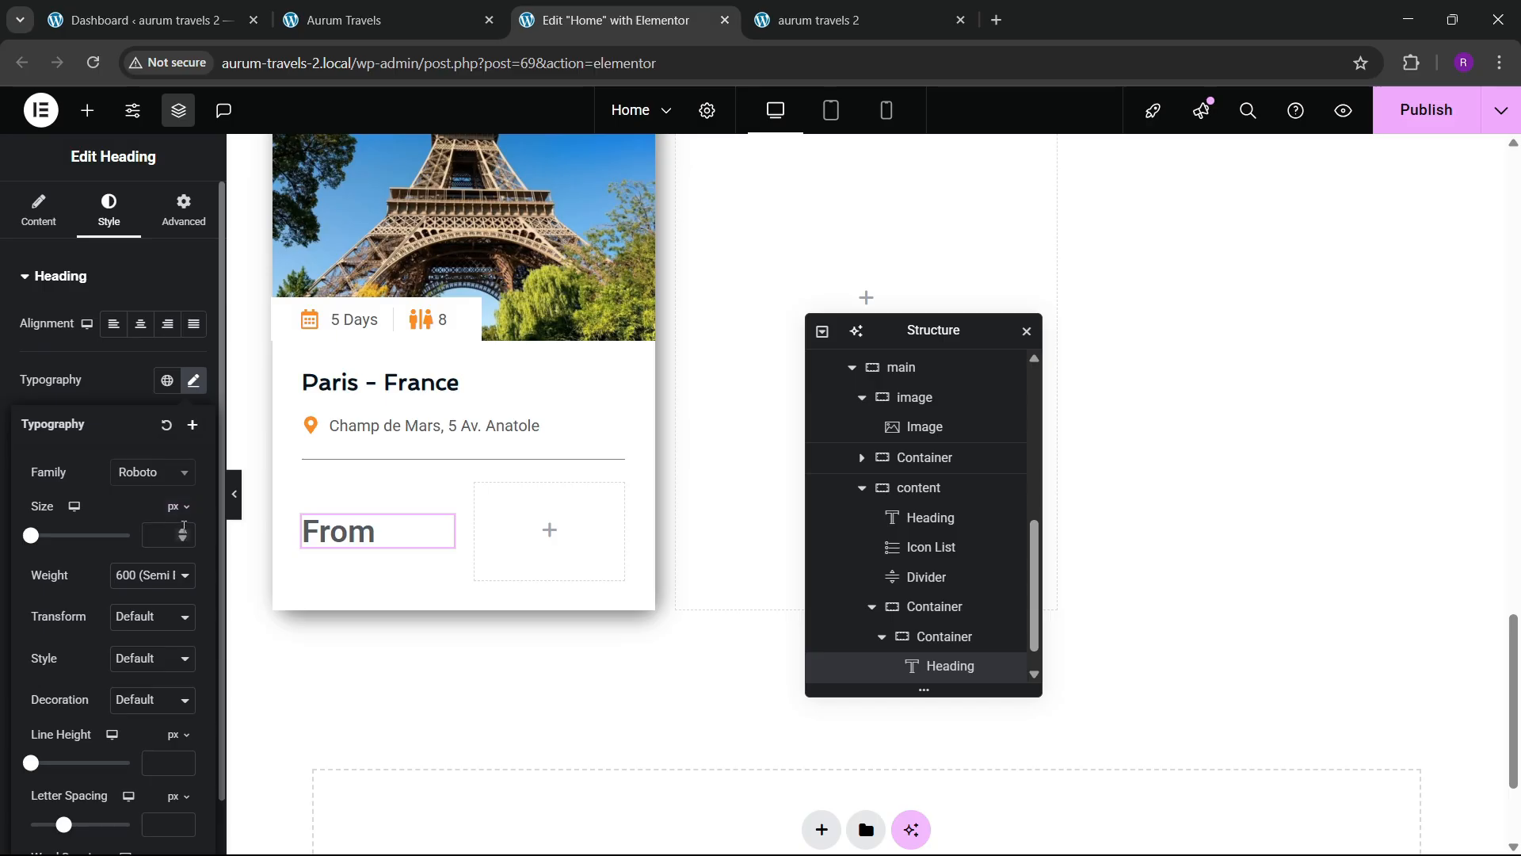
{"action": "type", "text": "2"}
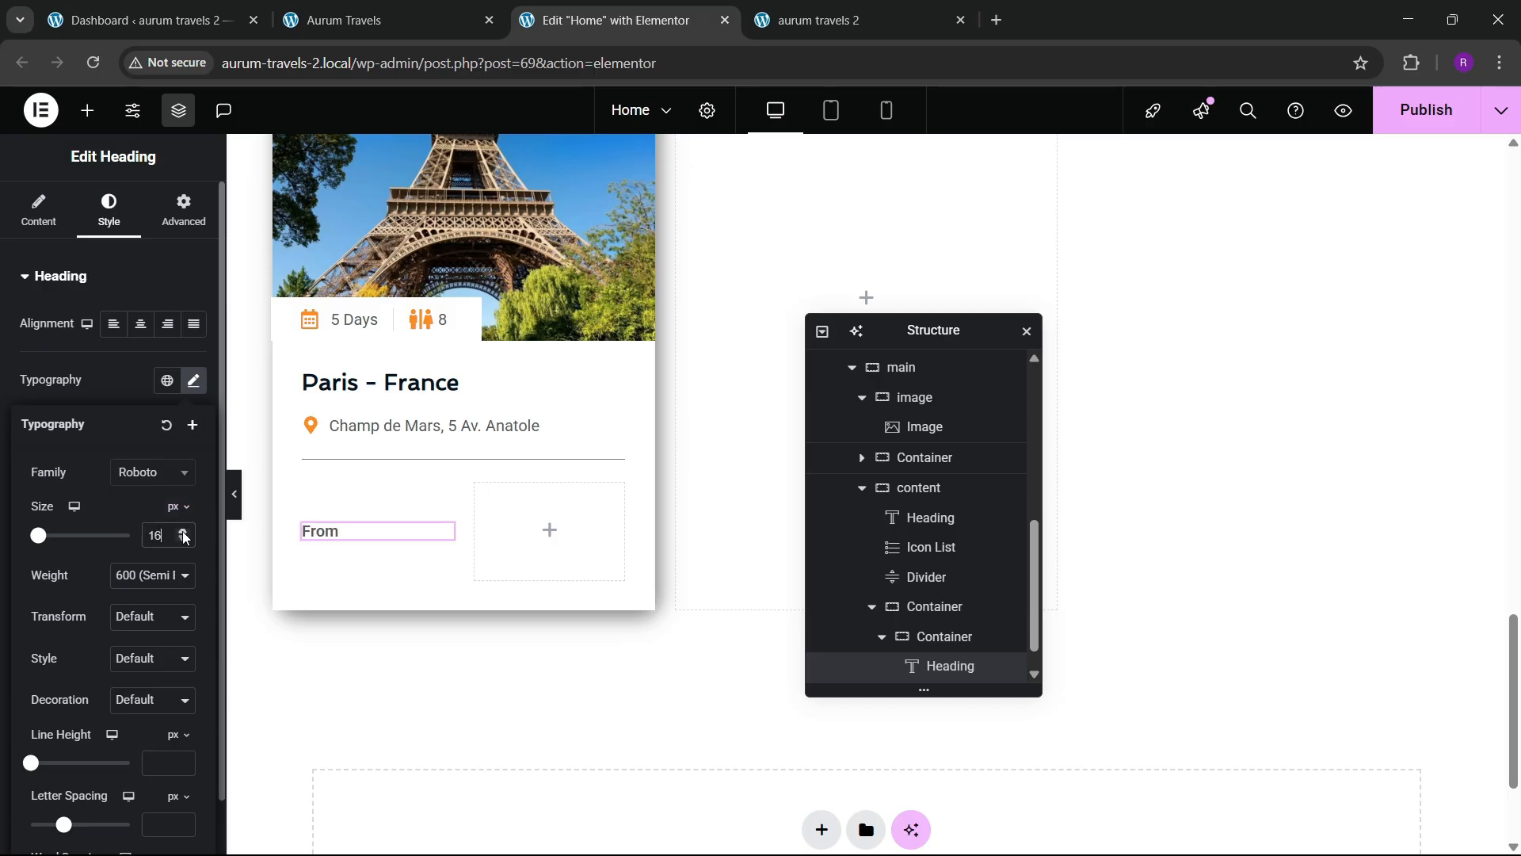
{"action": "left_click", "coordinate": [423, 20]}
{"action": "left_click", "coordinate": [614, 20]}
{"action": "left_click", "coordinate": [148, 409]}
{"action": "left_click", "coordinate": [168, 603]}
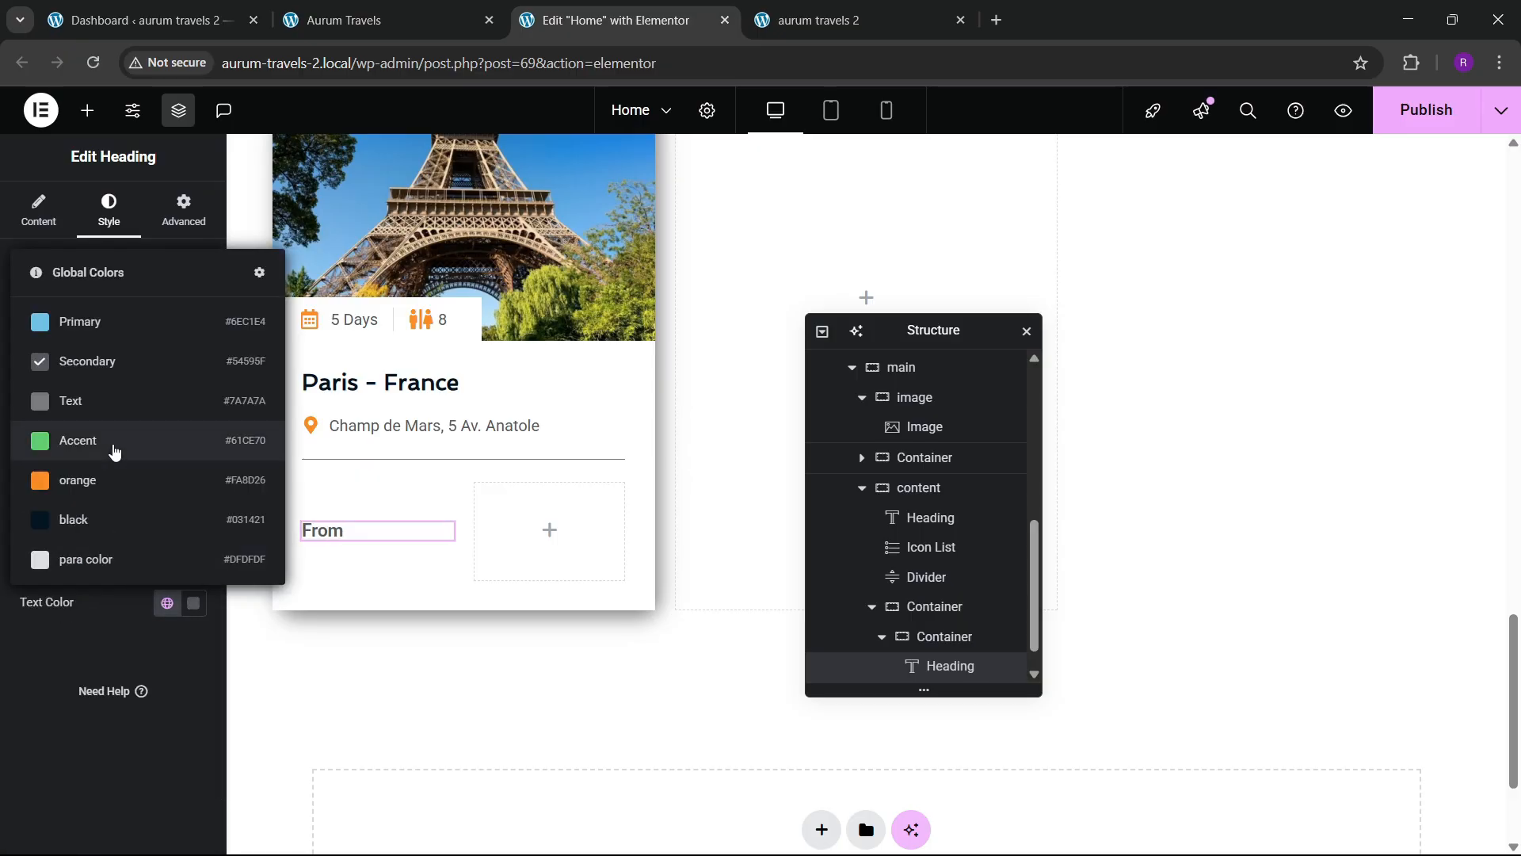
{"action": "left_click", "coordinate": [115, 436]}
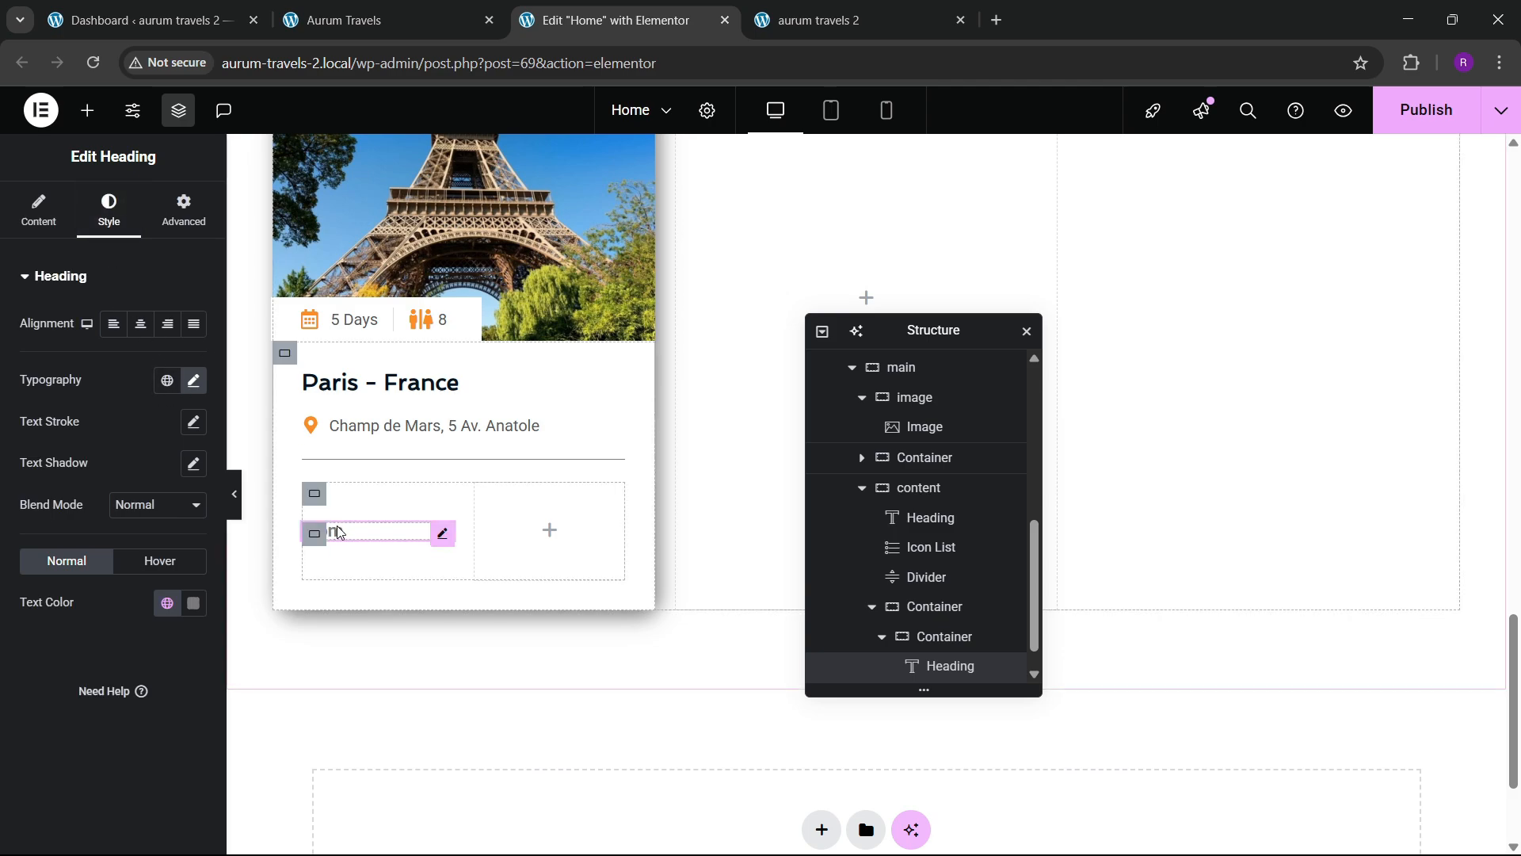
- Copy the Paris - France heading below From to become the $620 price heading
{"action": "right_click", "coordinate": [394, 388]}
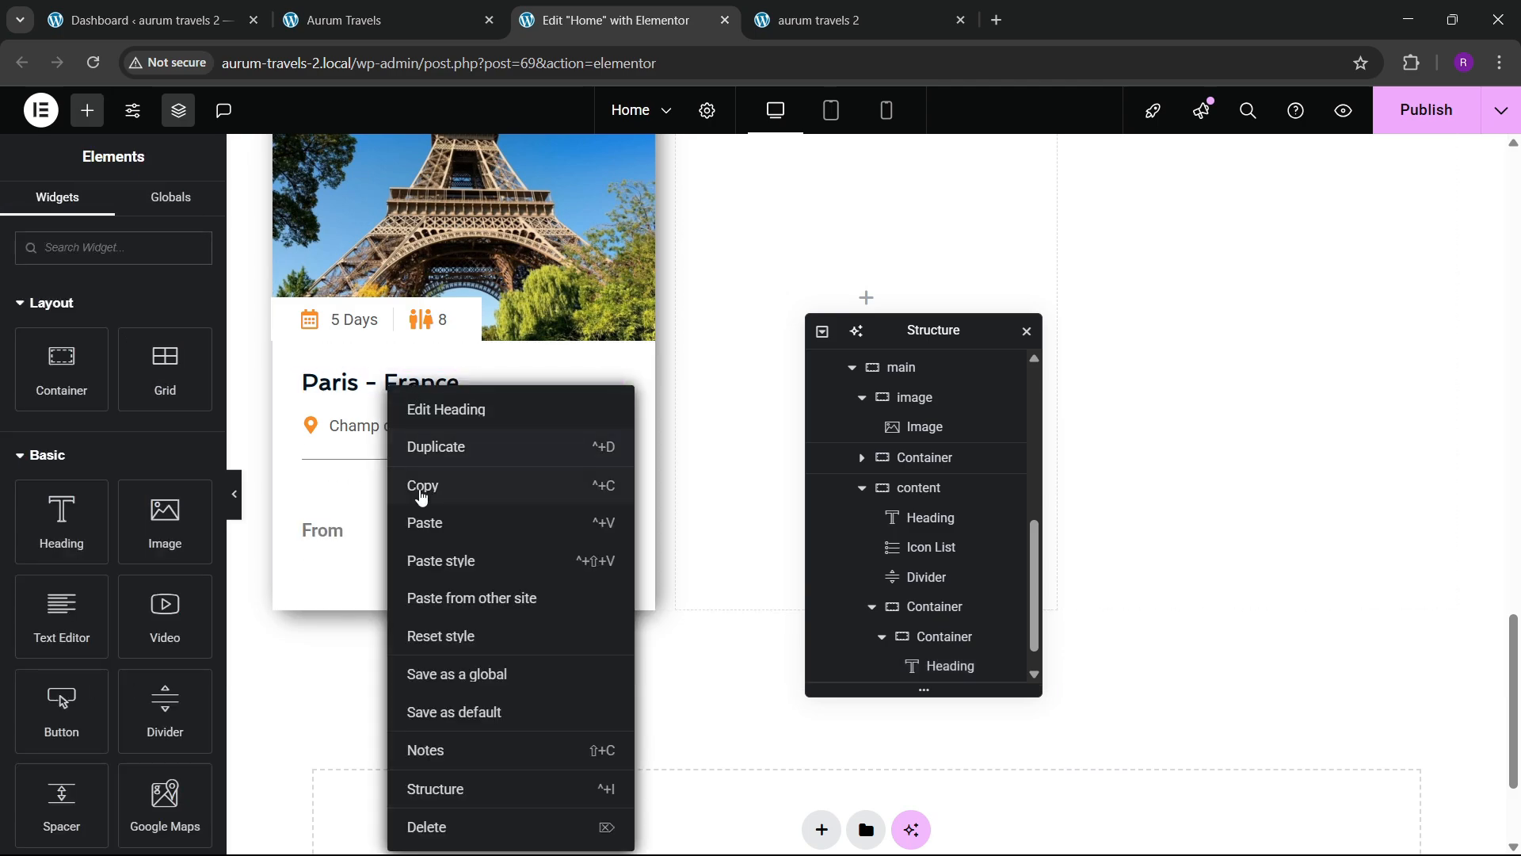
{"action": "left_click", "coordinate": [421, 486]}
{"action": "right_click", "coordinate": [346, 541]}
{"action": "left_click", "coordinate": [373, 526]}
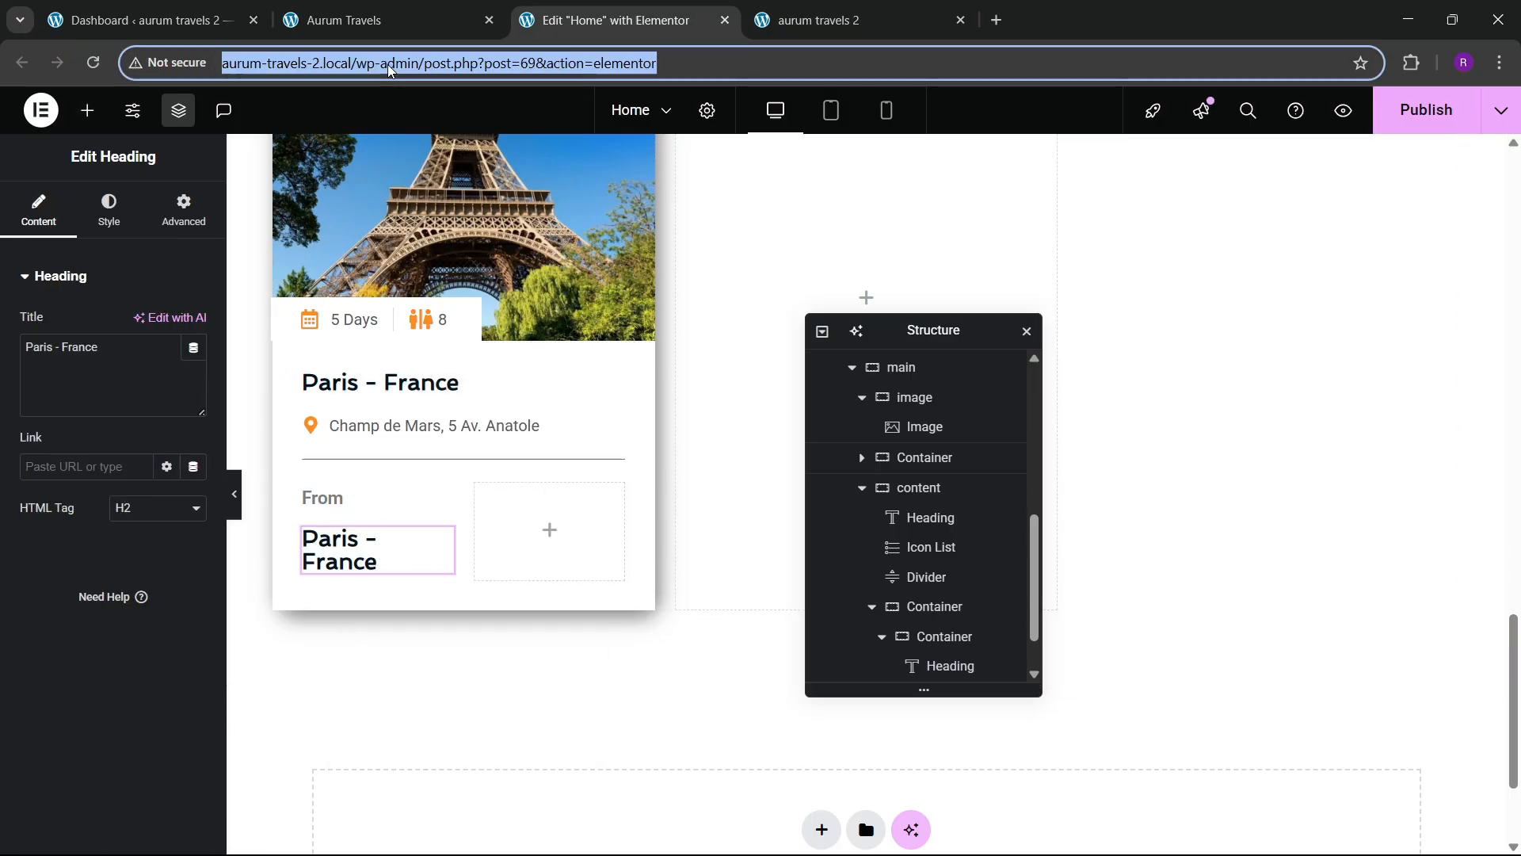
{"action": "left_click", "coordinate": [393, 9]}
{"action": "left_click", "coordinate": [557, 10]}
{"action": "key", "text": "BackSpace"}
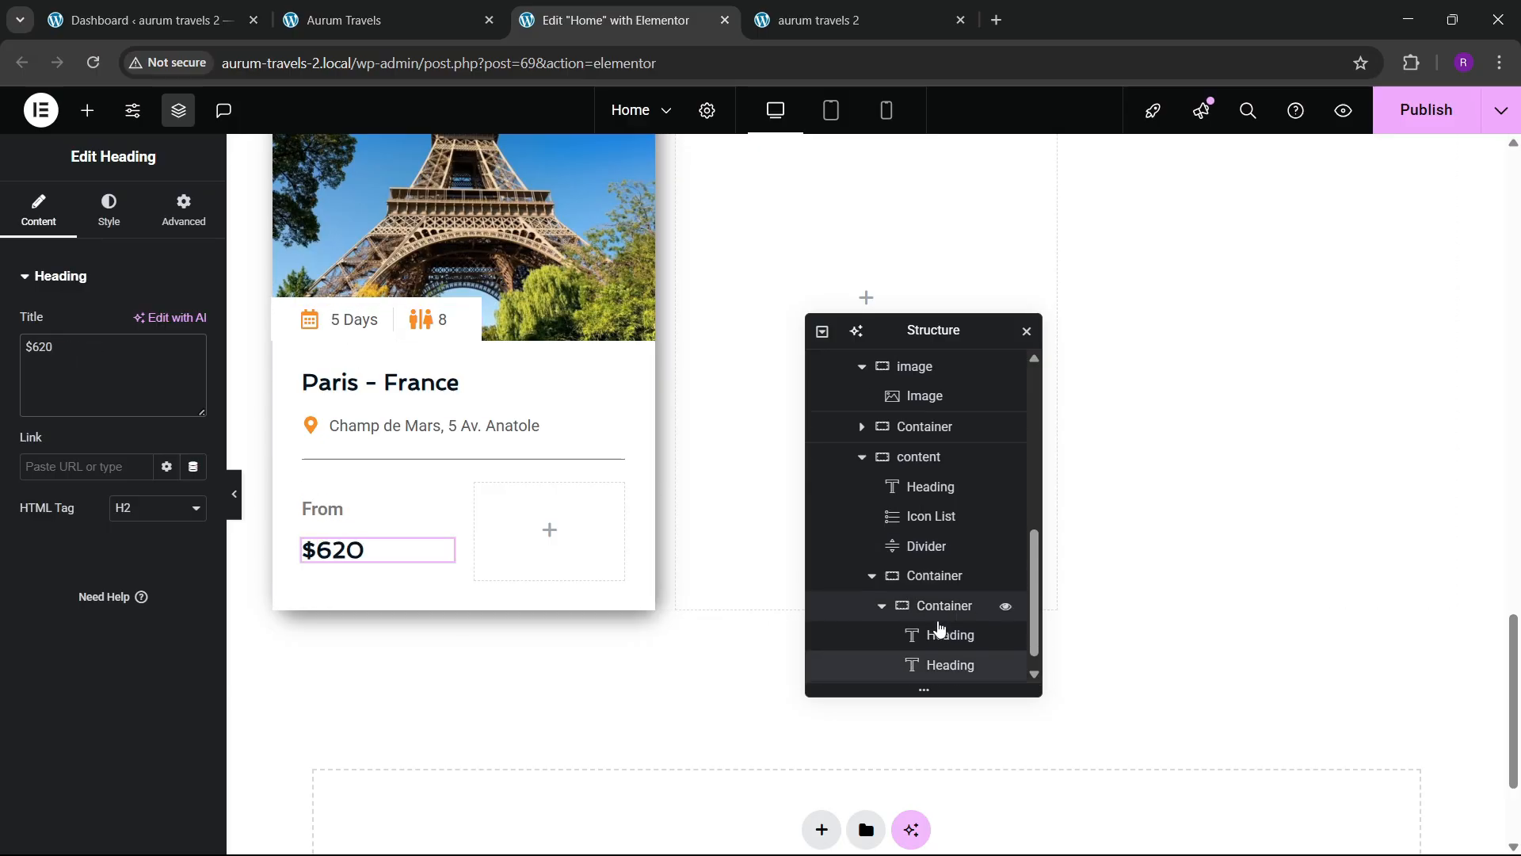
- Stack From and $620 vertically, centred vertically, left-aligned, with a gap of 10
{"action": "scroll", "coordinate": [937, 621], "scroll_direction": "down", "scroll_amount": 1}
{"action": "left_click", "coordinate": [304, 511]}
{"action": "left_click", "coordinate": [38, 210]}
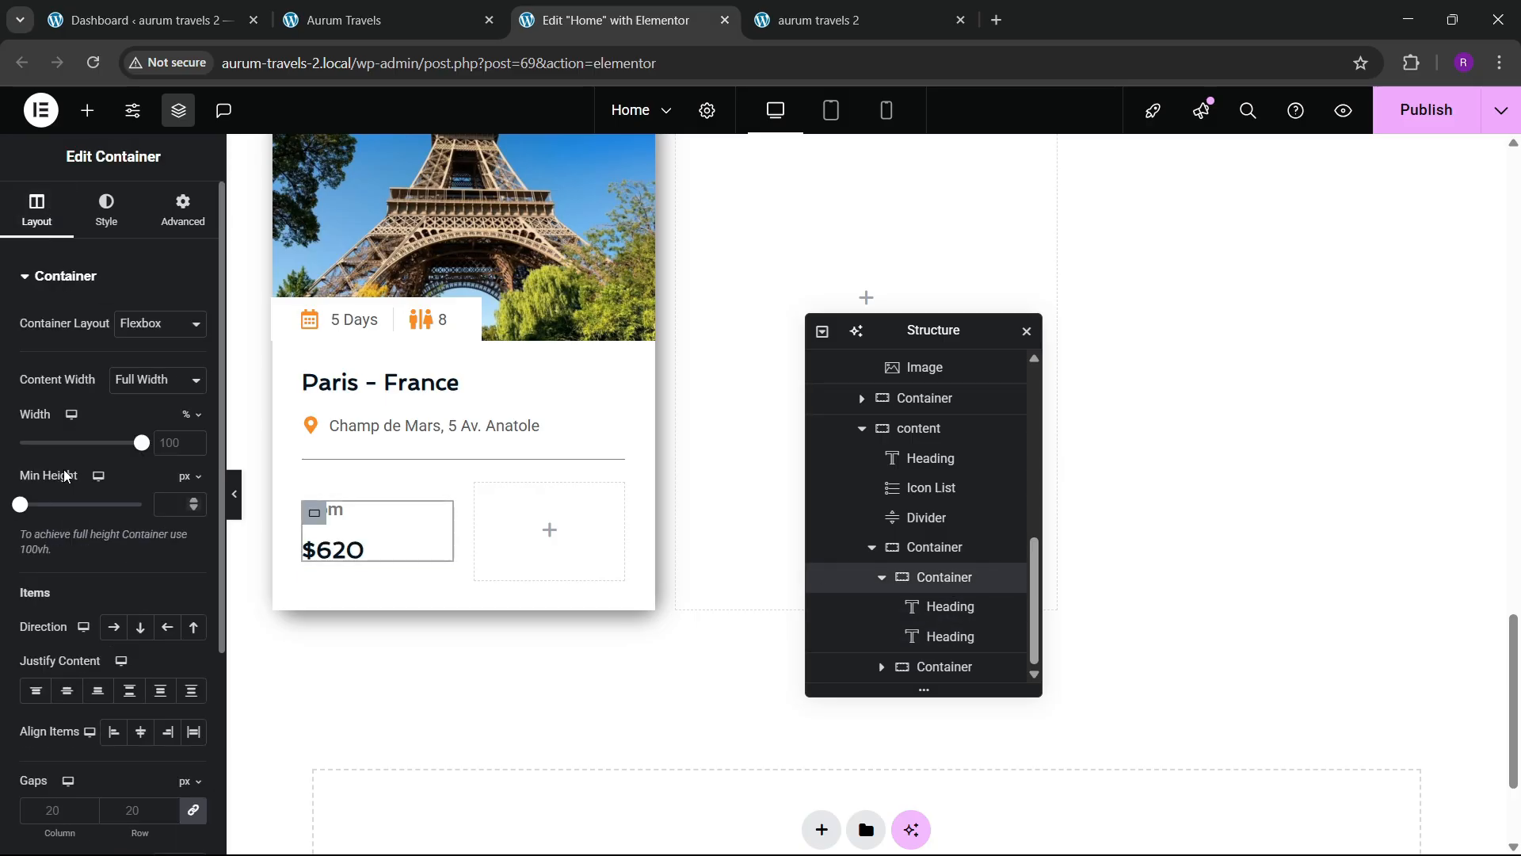
{"action": "scroll", "coordinate": [111, 444], "scroll_direction": "down", "scroll_amount": 2}
{"action": "left_click", "coordinate": [138, 434]}
{"action": "left_click", "coordinate": [69, 497]}
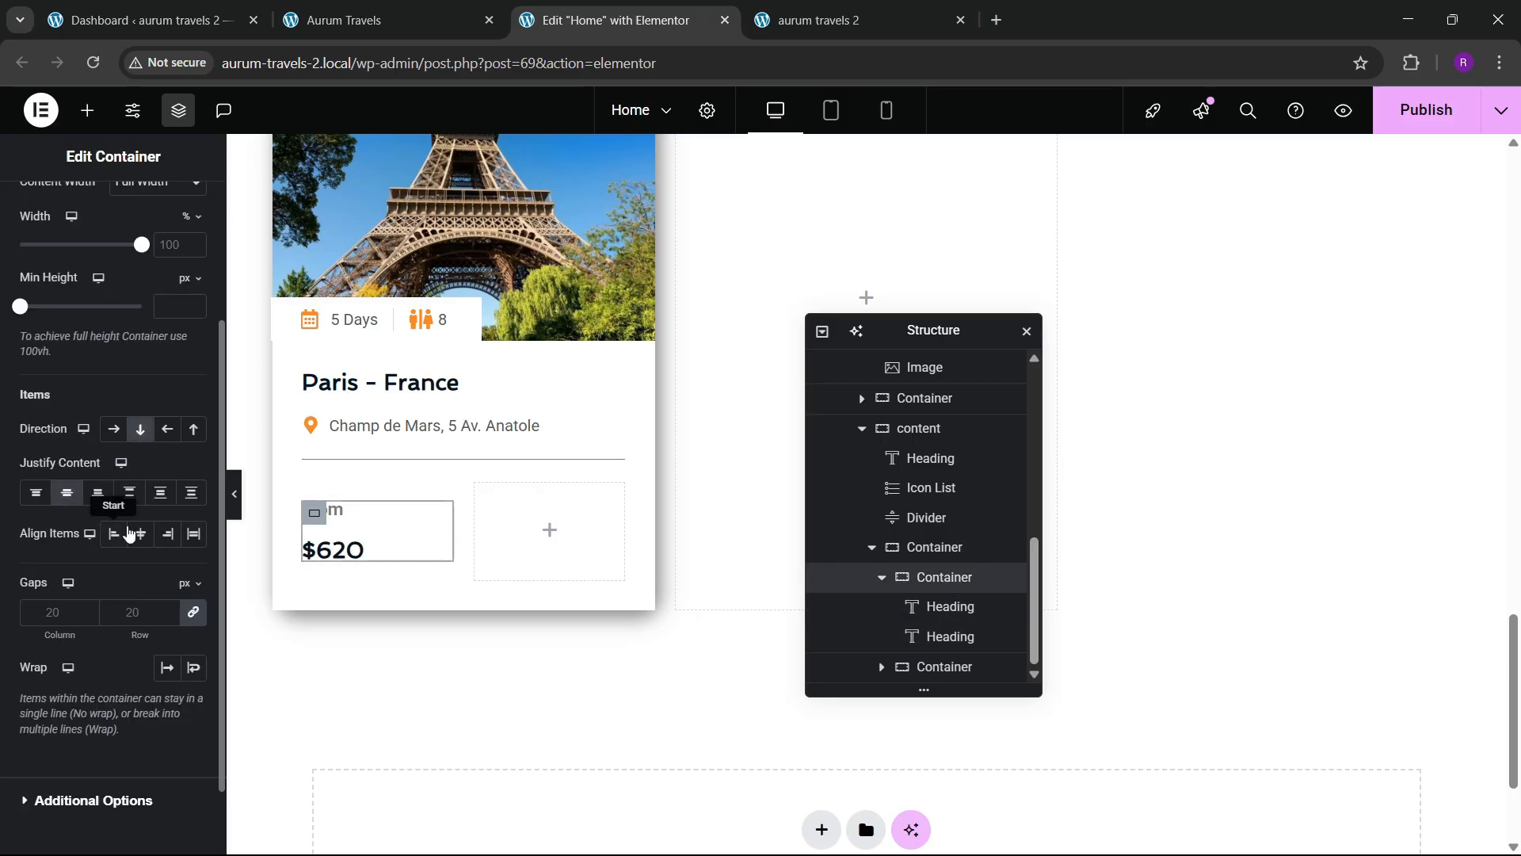
{"action": "left_click", "coordinate": [134, 539]}
{"action": "left_click", "coordinate": [120, 539]}
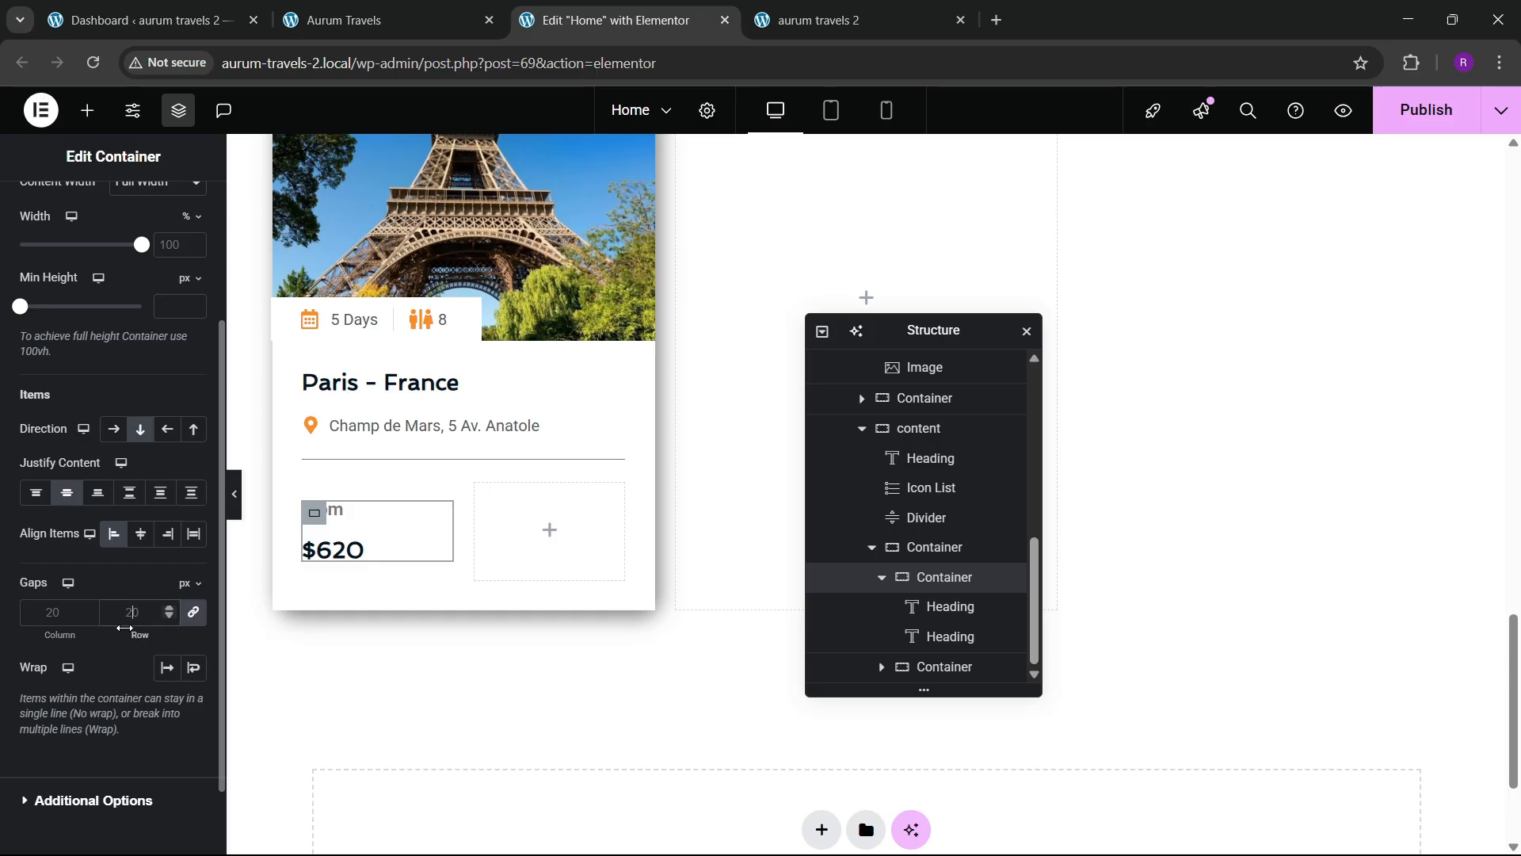
{"action": "type", "text": "10"}
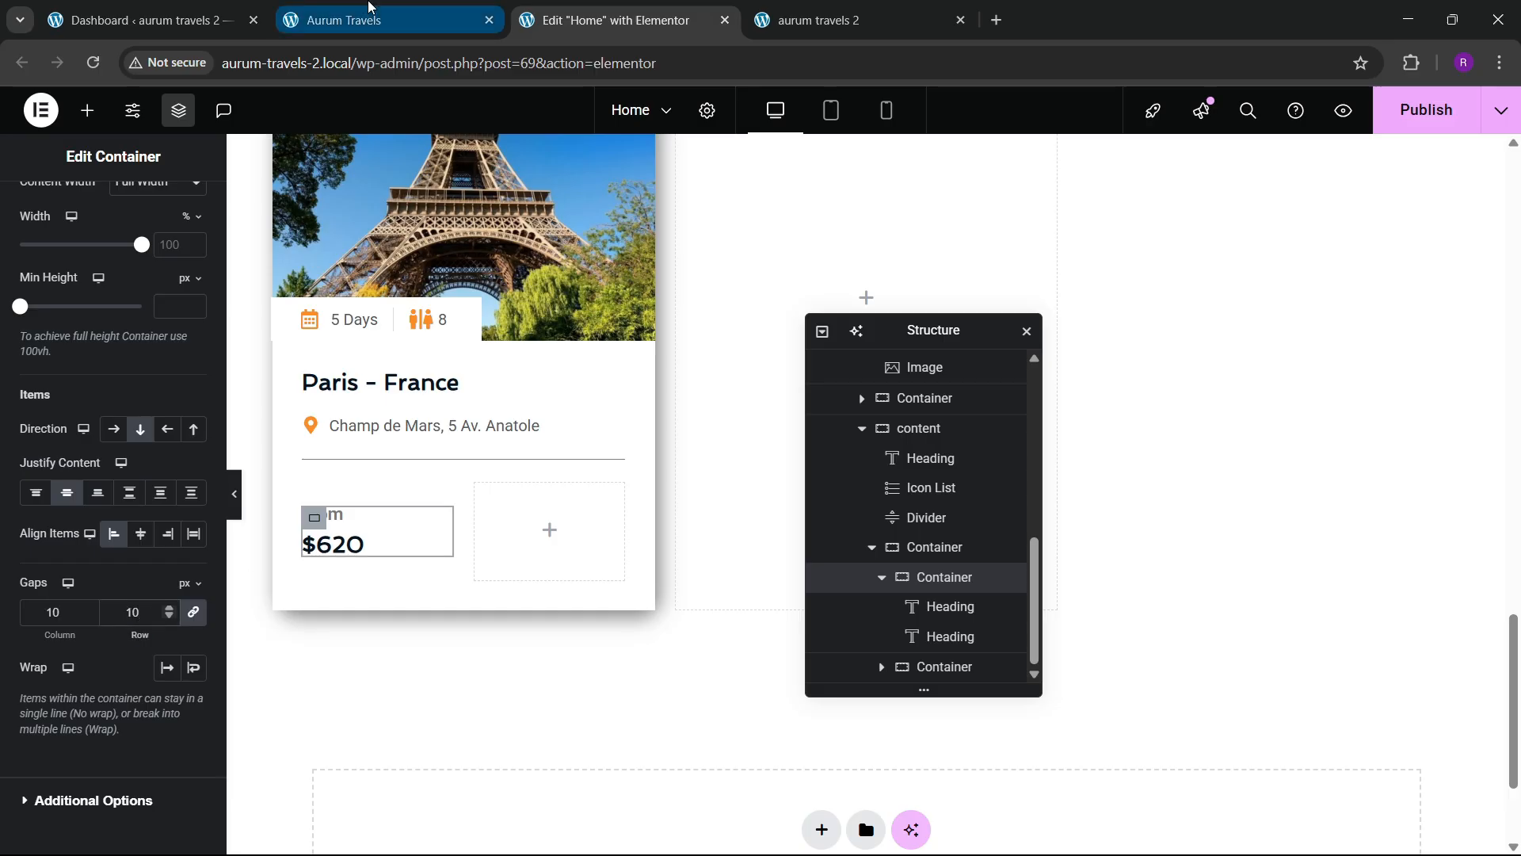
{"action": "left_click", "coordinate": [371, 10]}
{"action": "left_click", "coordinate": [588, 9]}
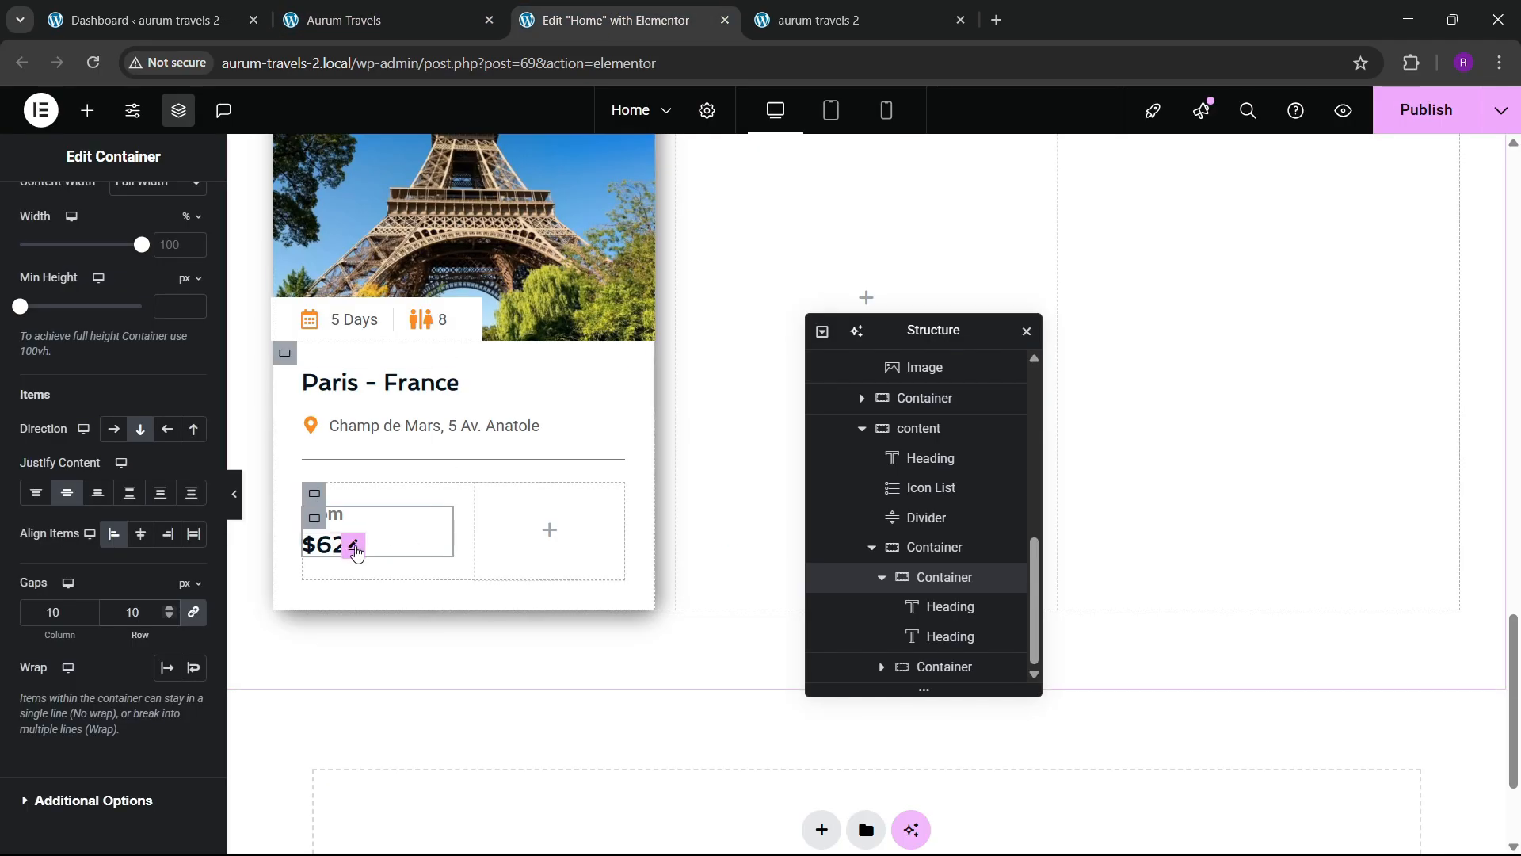
- Set the $620 price heading's typography size to 25
{"action": "left_click", "coordinate": [356, 553]}
{"action": "left_click", "coordinate": [109, 210]}
{"action": "left_click", "coordinate": [193, 381]}
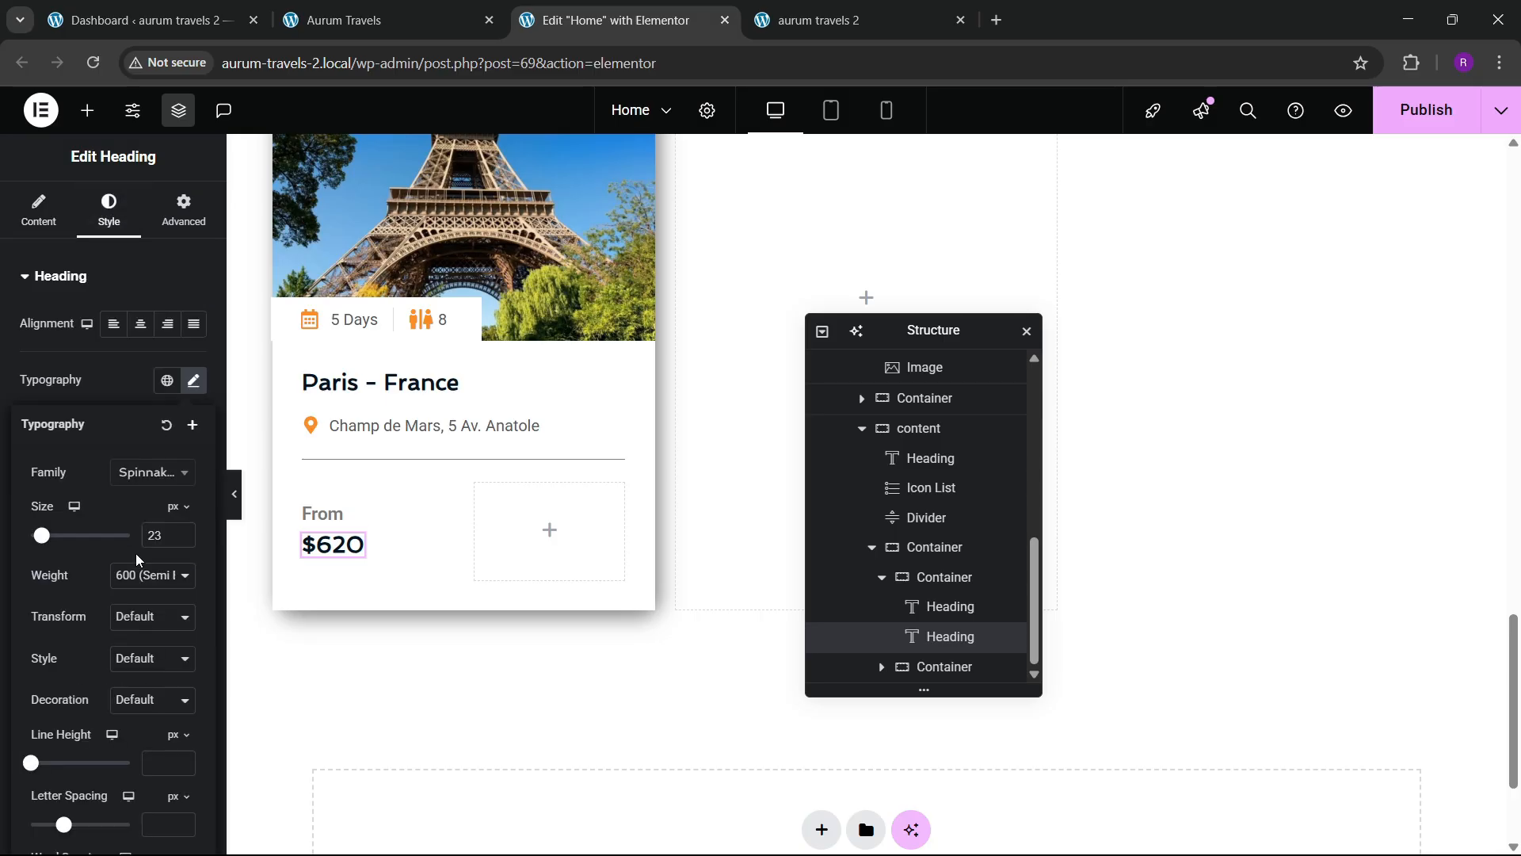
{"action": "type", "text": "25"}
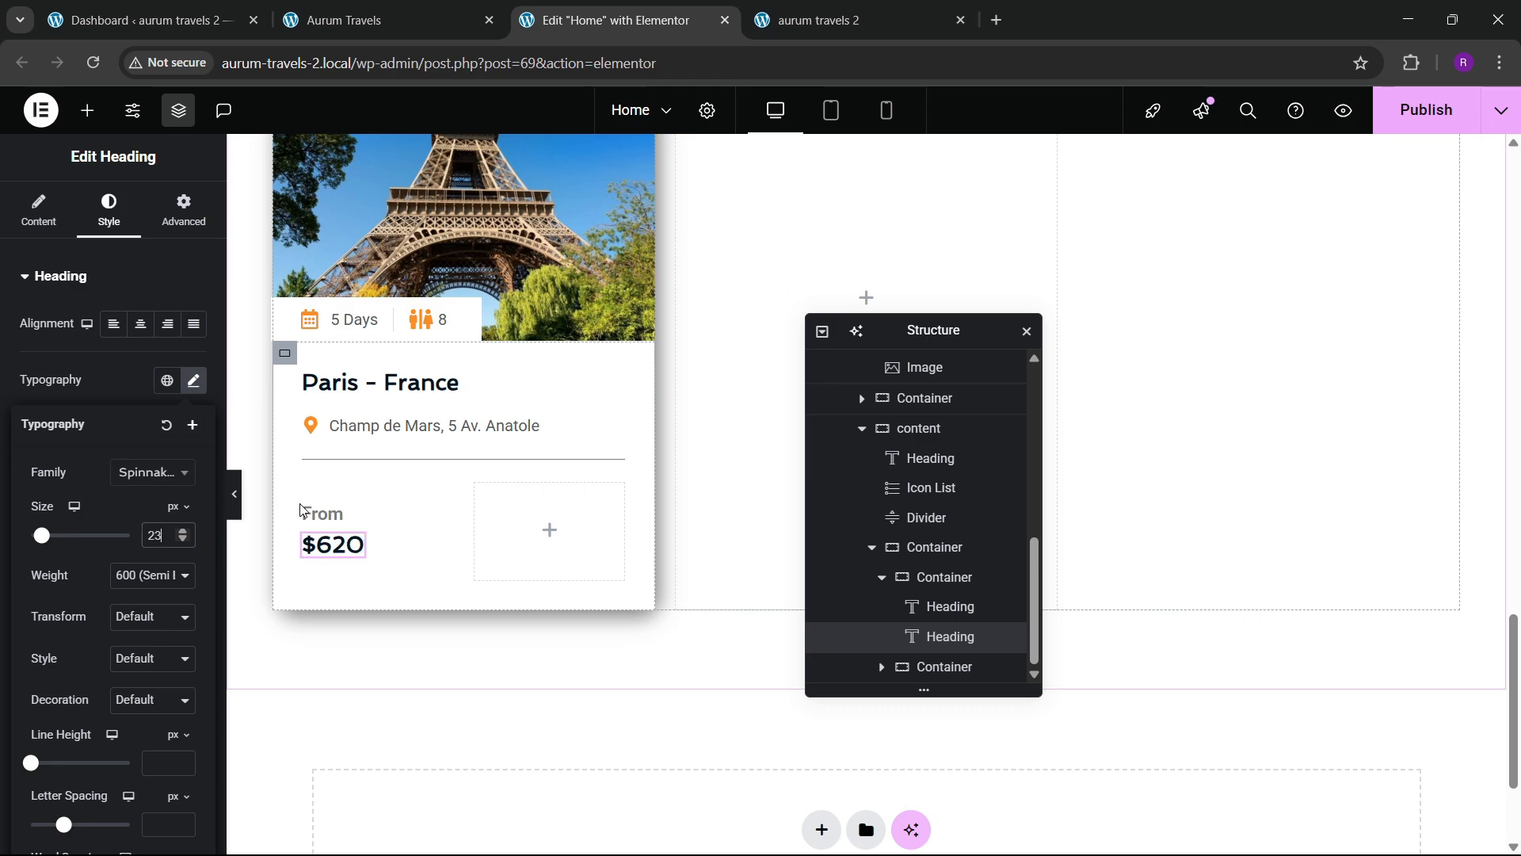
{"action": "left_click", "coordinate": [444, 9]}
{"action": "left_click", "coordinate": [603, 19]}
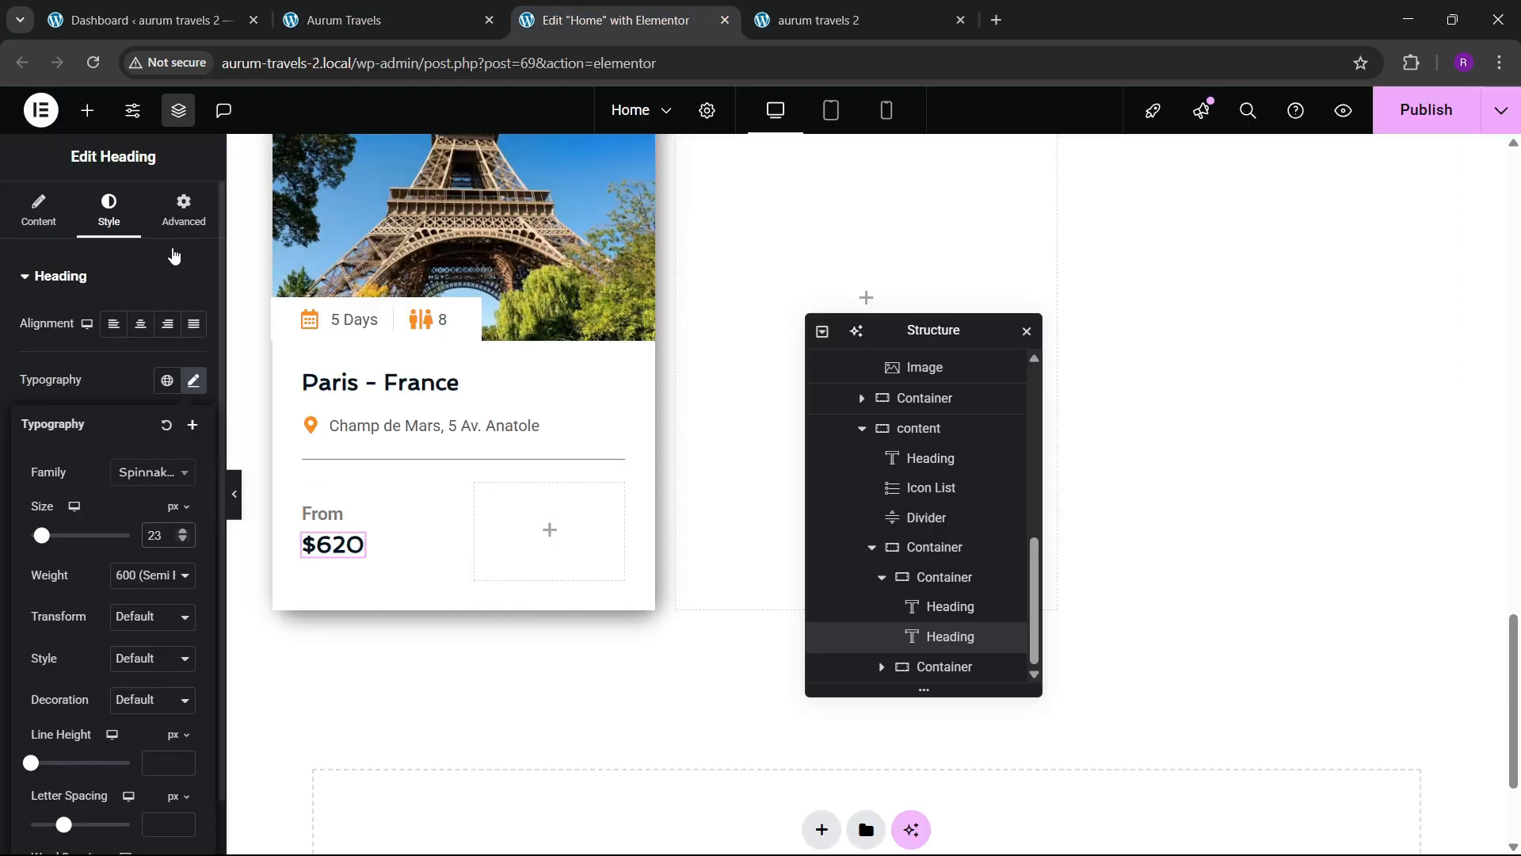
{"action": "left_click", "coordinate": [87, 110]}
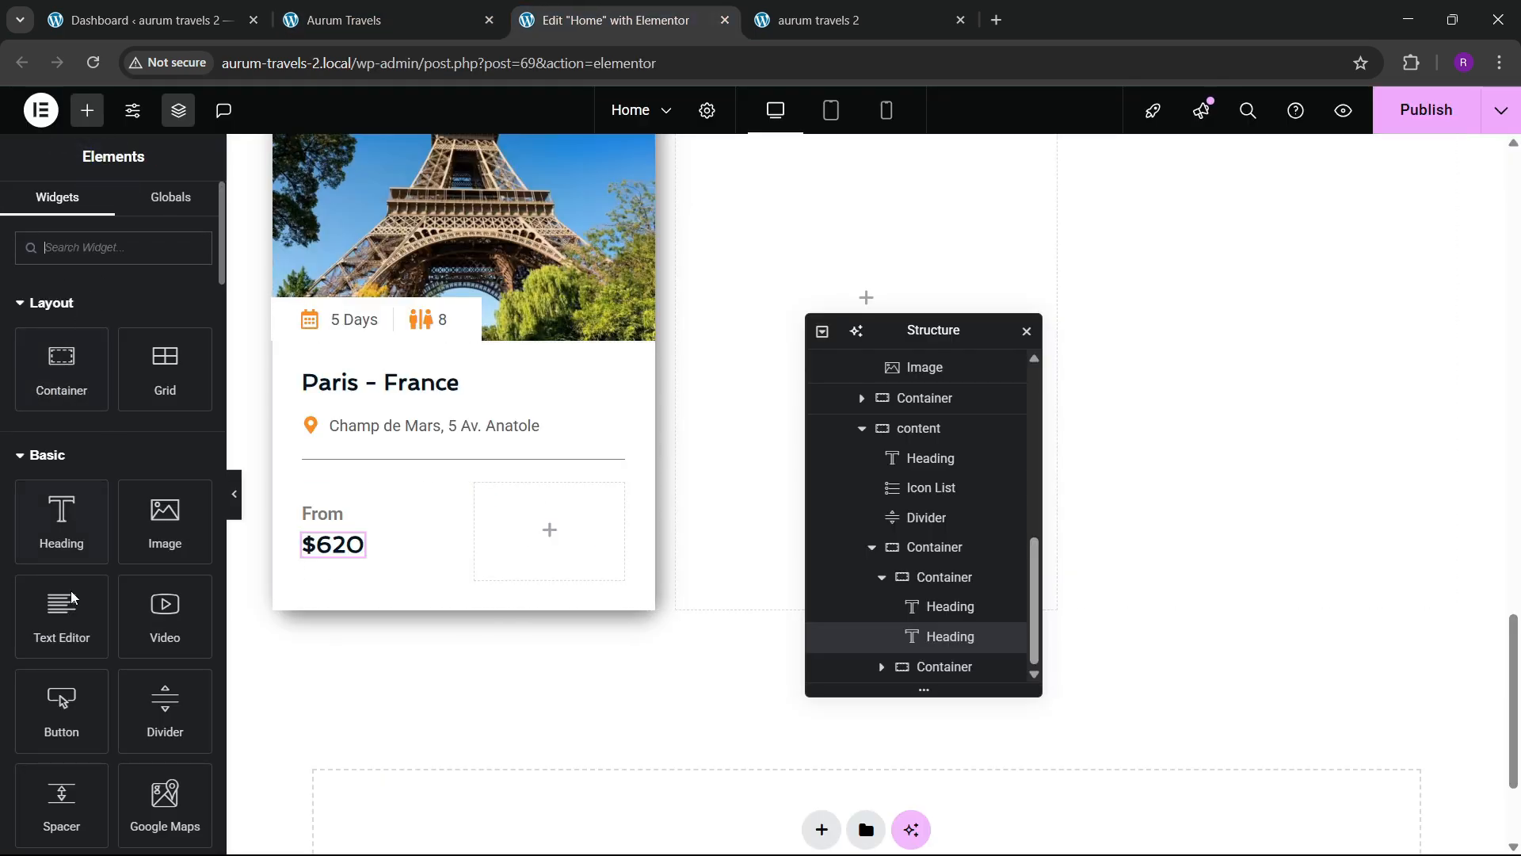
{"action": "scroll", "coordinate": [71, 596], "scroll_direction": "down", "scroll_amount": 1}
- Add a button beside the price labelled 'EXPLORE MORE'
{"action": "left_click_drag", "start_coordinate": [68, 618], "coordinate": [531, 546]}
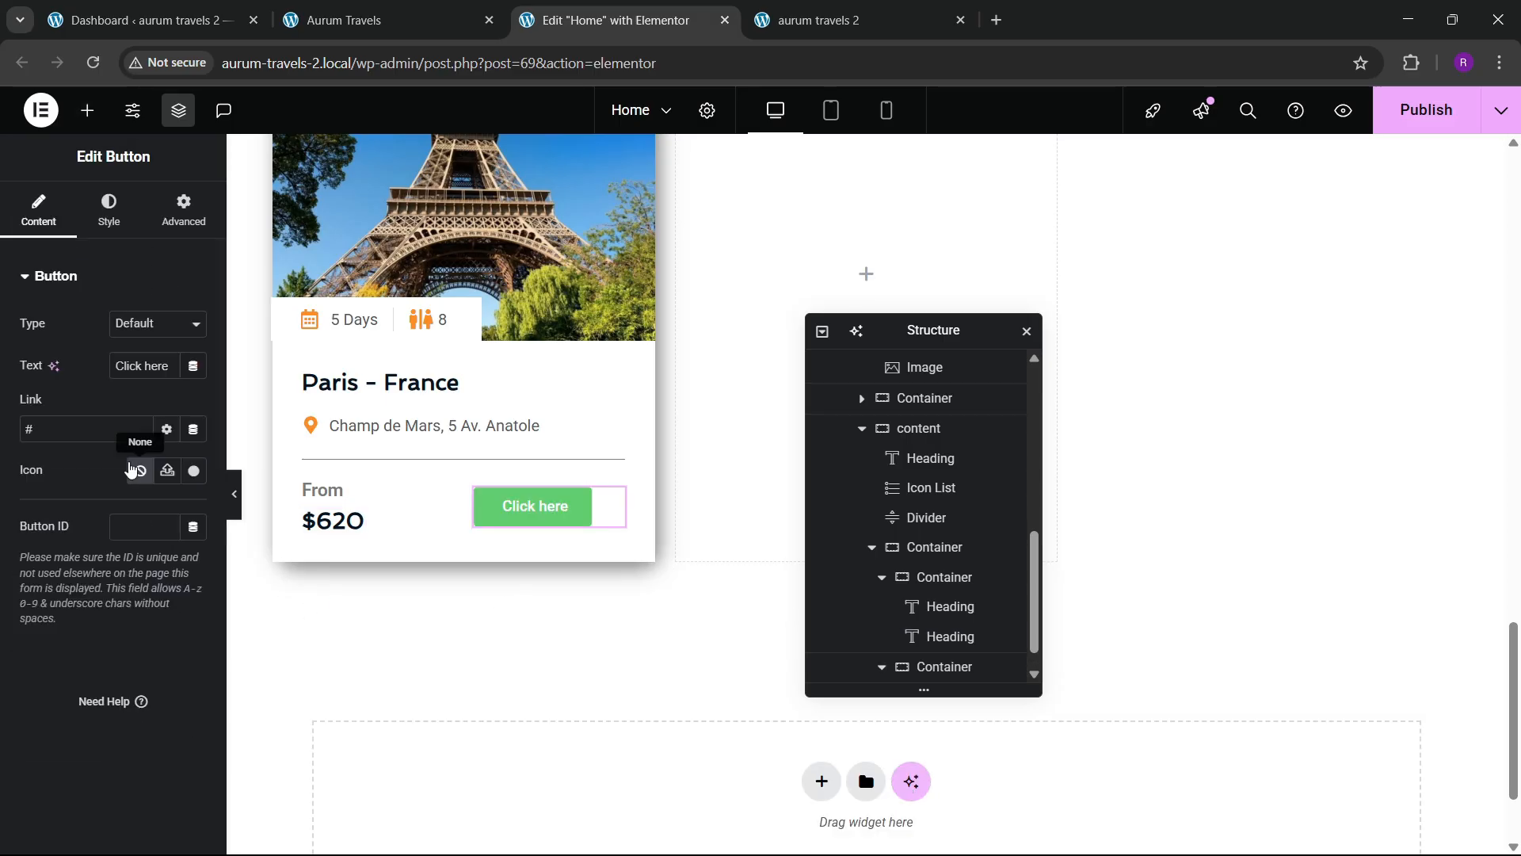
{"action": "key", "text": "BackSpace"}
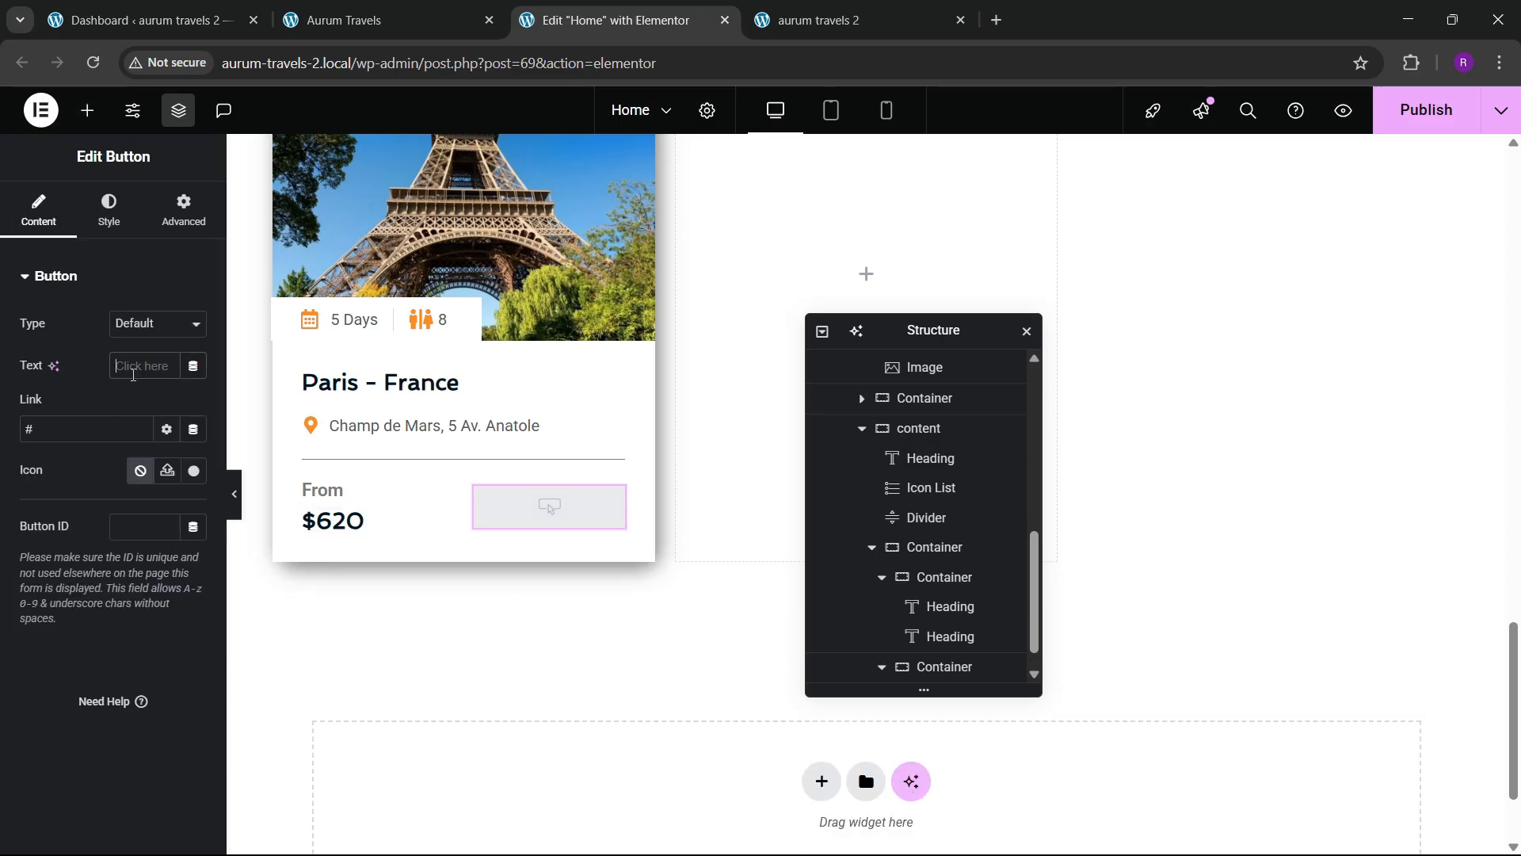
{"action": "type", "text": "EX"}
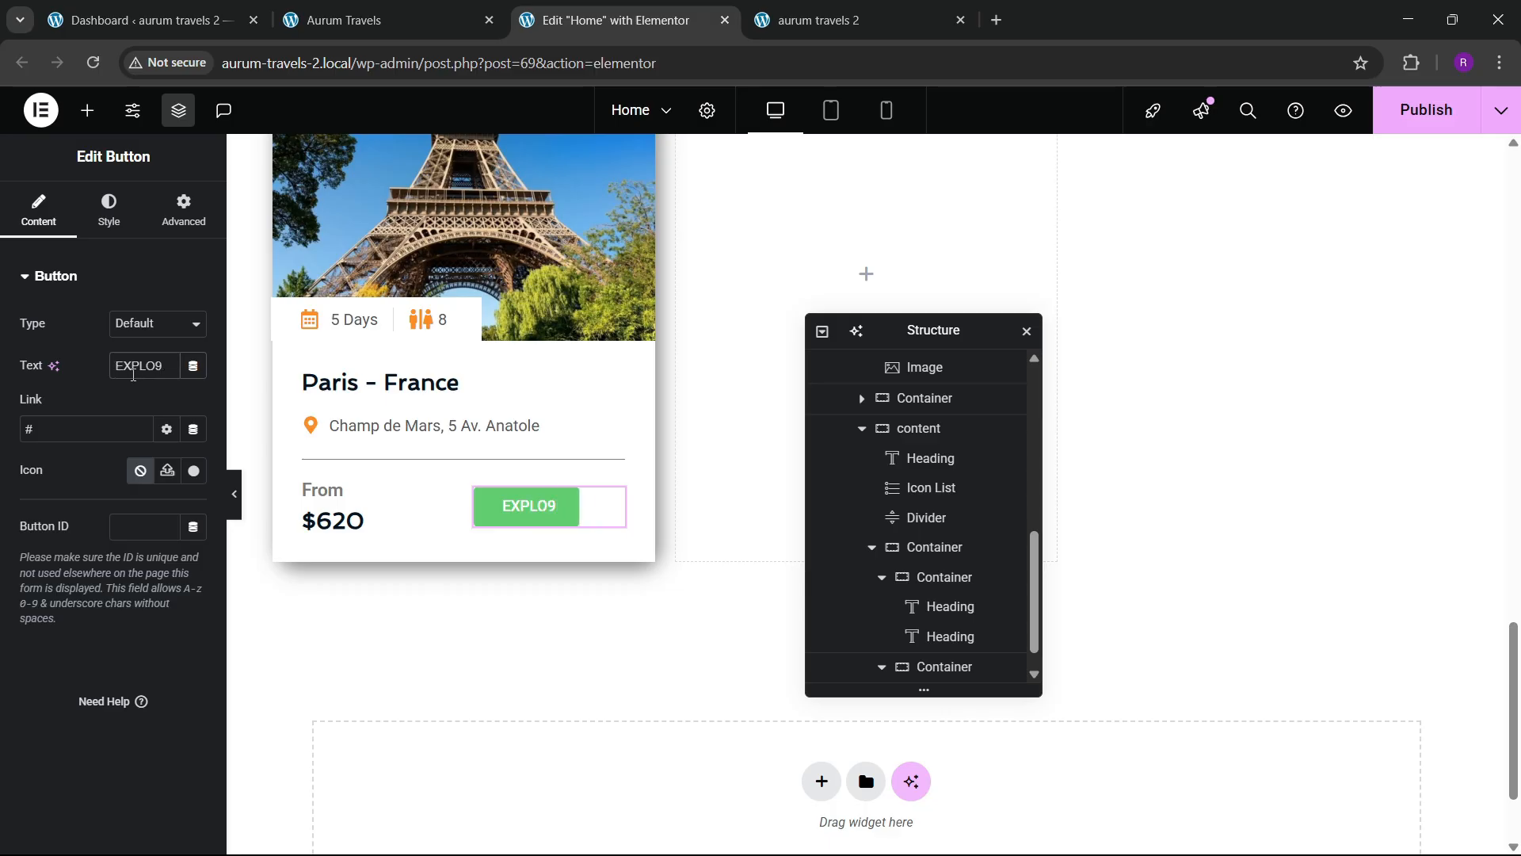
{"action": "type", "text": "PLORE MORE"}
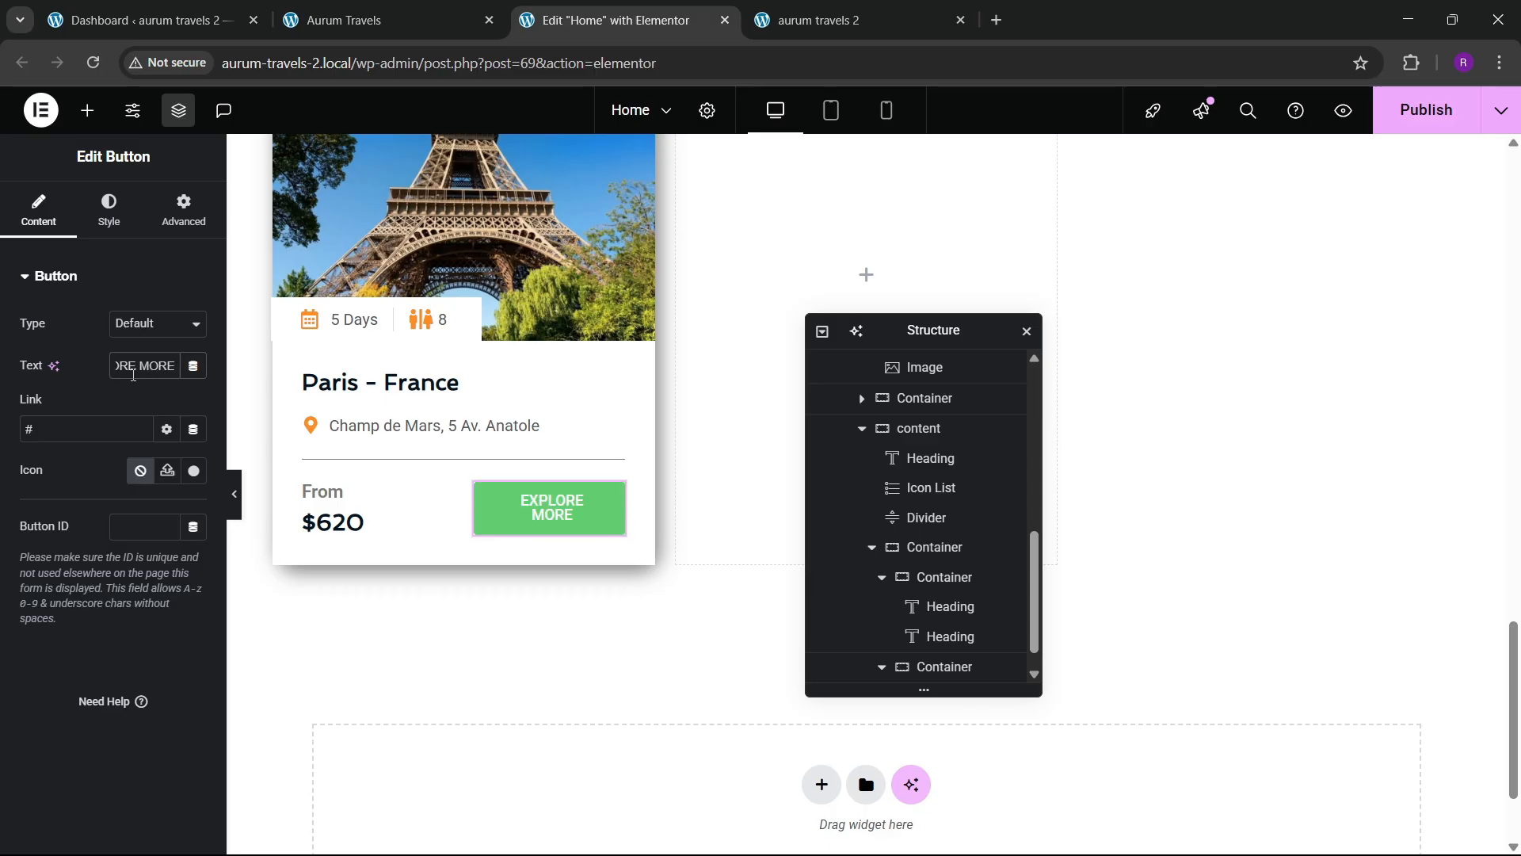
{"action": "left_click", "coordinate": [361, 17]}
{"action": "left_click", "coordinate": [516, 32]}
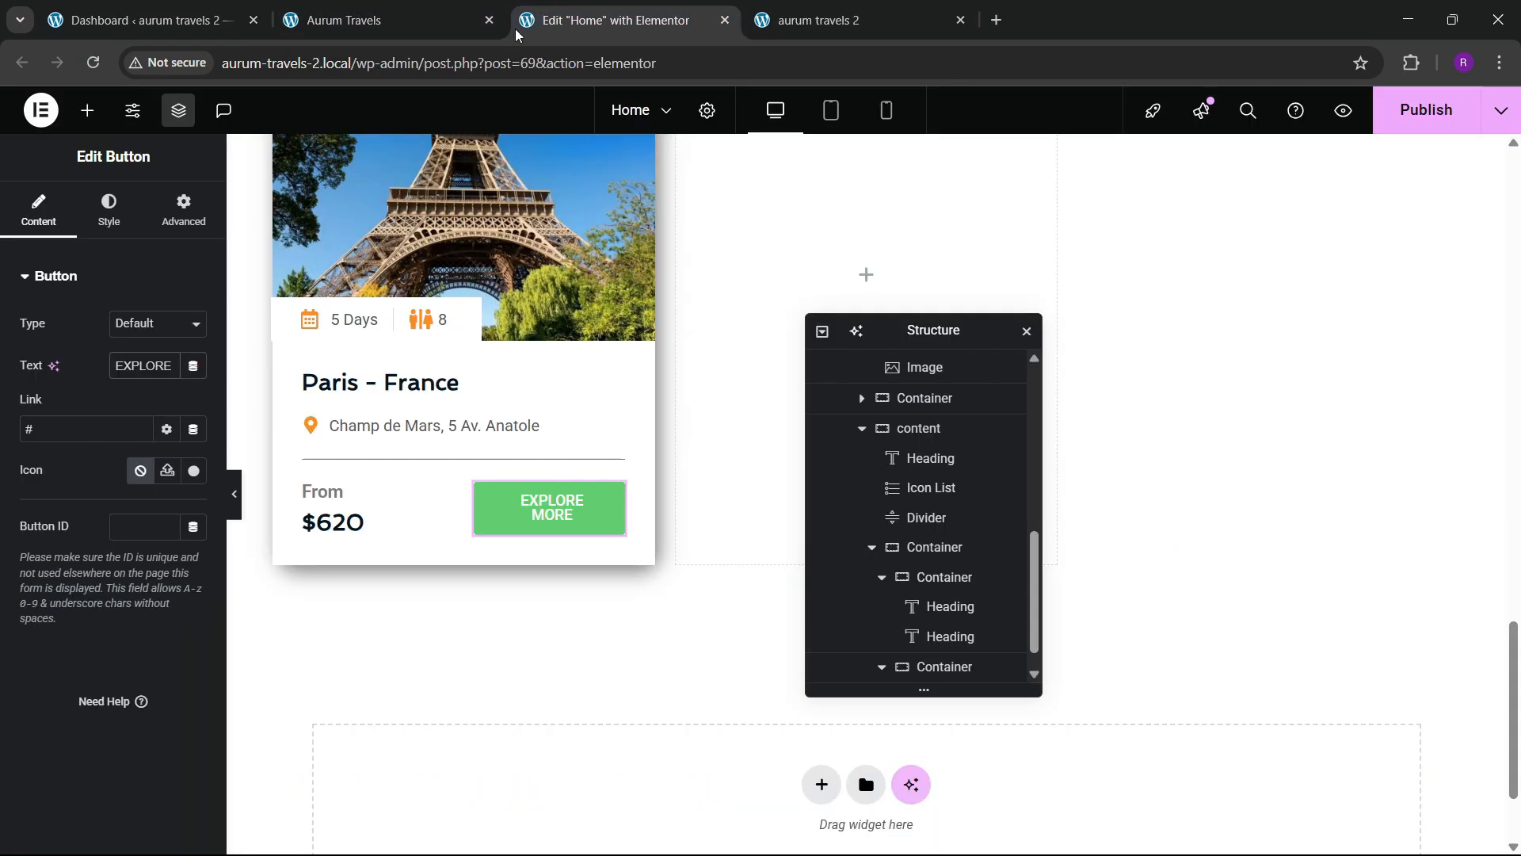
- Narrow the price column and lay out the row with the button pushed right, vertically centred
{"action": "left_click", "coordinate": [109, 210]}
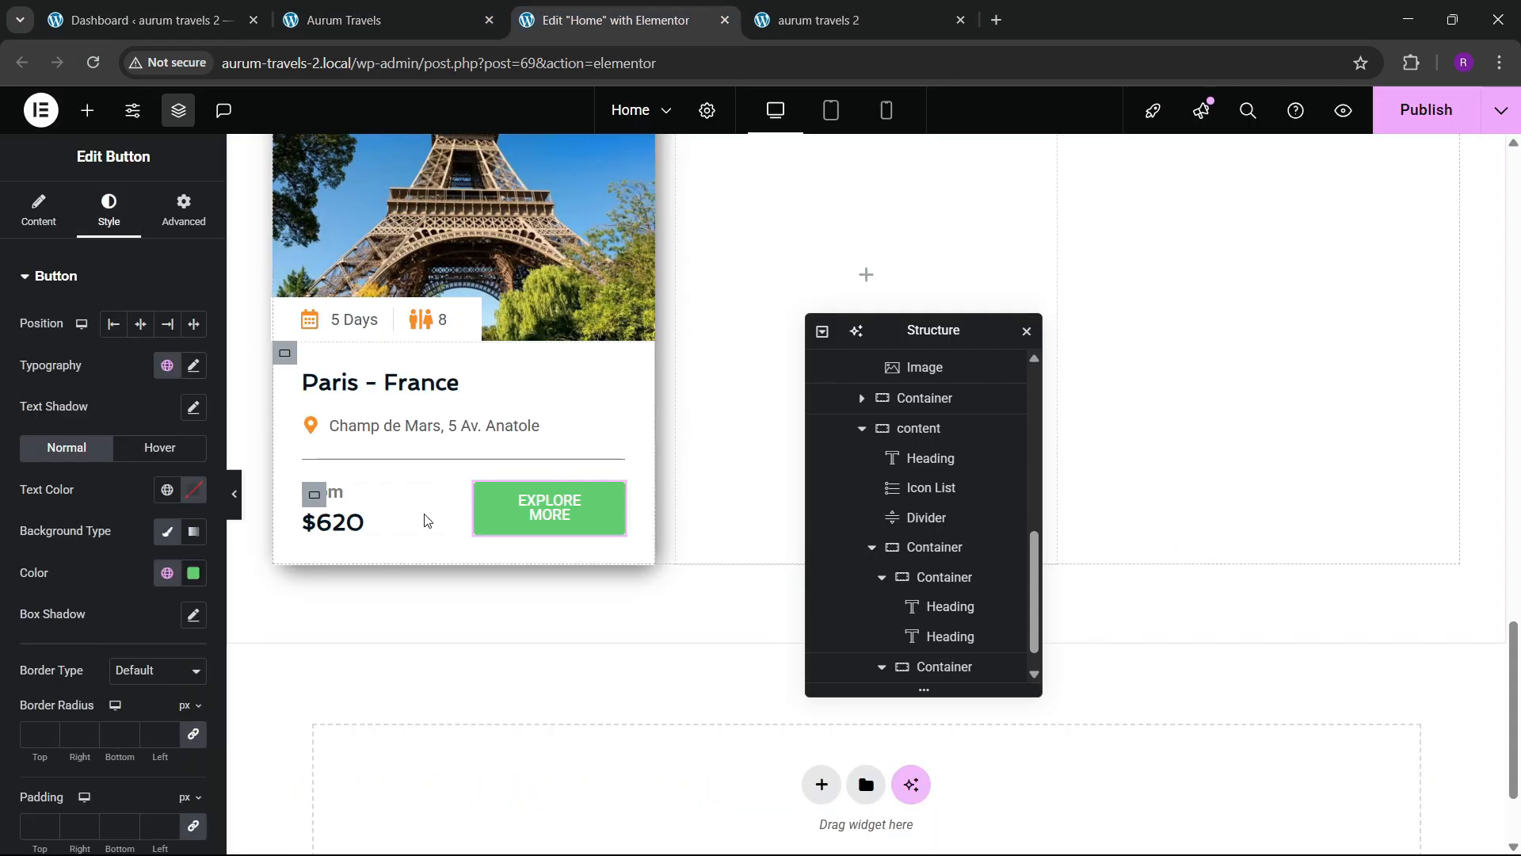
{"action": "left_click_drag", "start_coordinate": [452, 513], "coordinate": [407, 521]}
{"action": "left_click", "coordinate": [944, 637]}
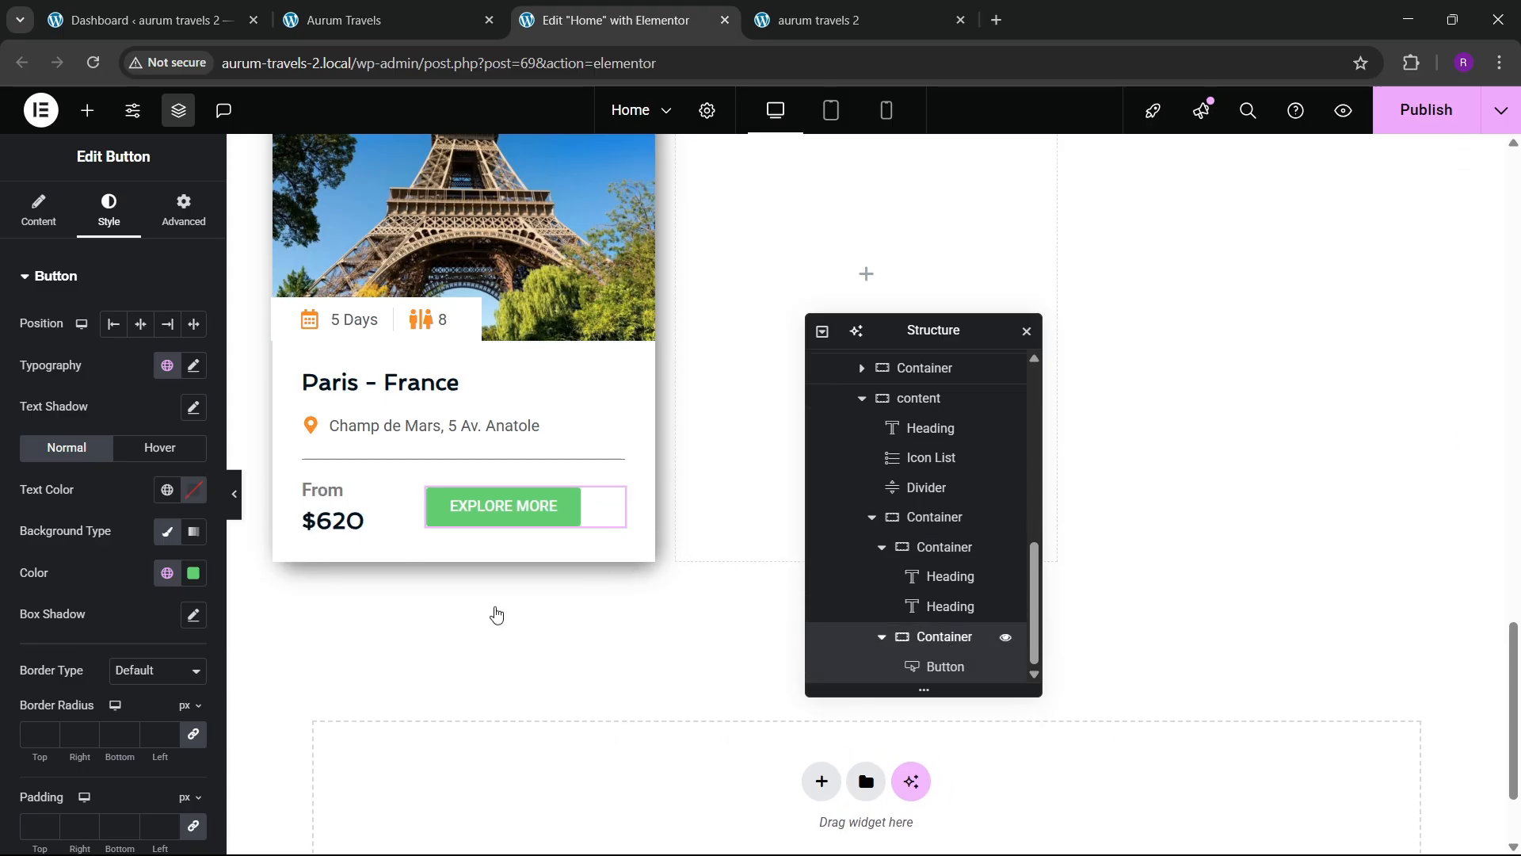
{"action": "scroll", "coordinate": [95, 380], "scroll_direction": "down", "scroll_amount": 3}
{"action": "left_click", "coordinate": [113, 429]}
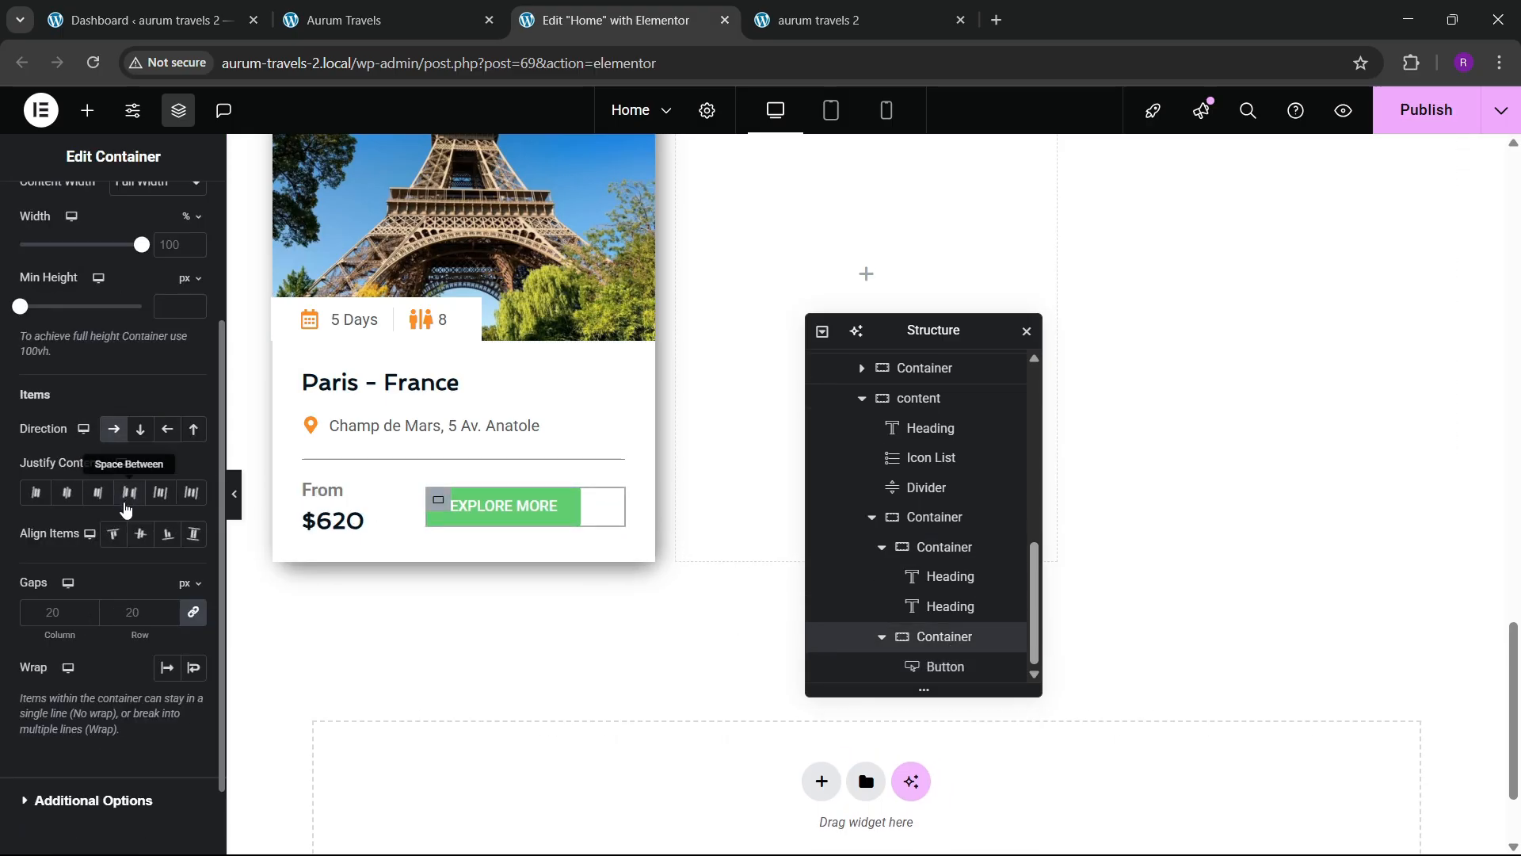
{"action": "left_click", "coordinate": [98, 493]}
{"action": "left_click", "coordinate": [141, 533]}
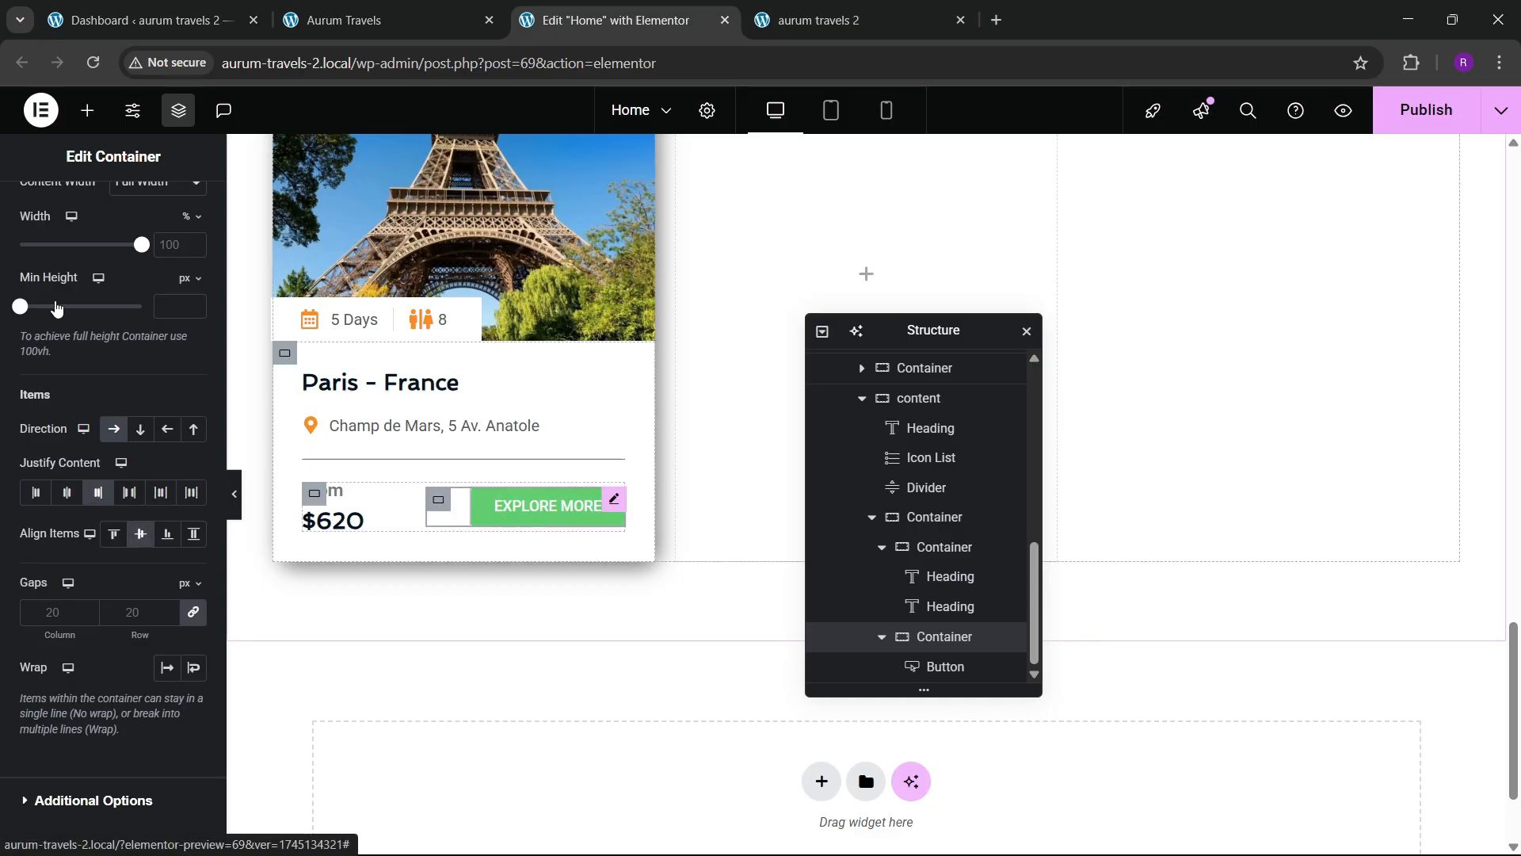
{"action": "left_click", "coordinate": [511, 514]}
{"action": "scroll", "coordinate": [91, 523], "scroll_direction": "down", "scroll_amount": 2}
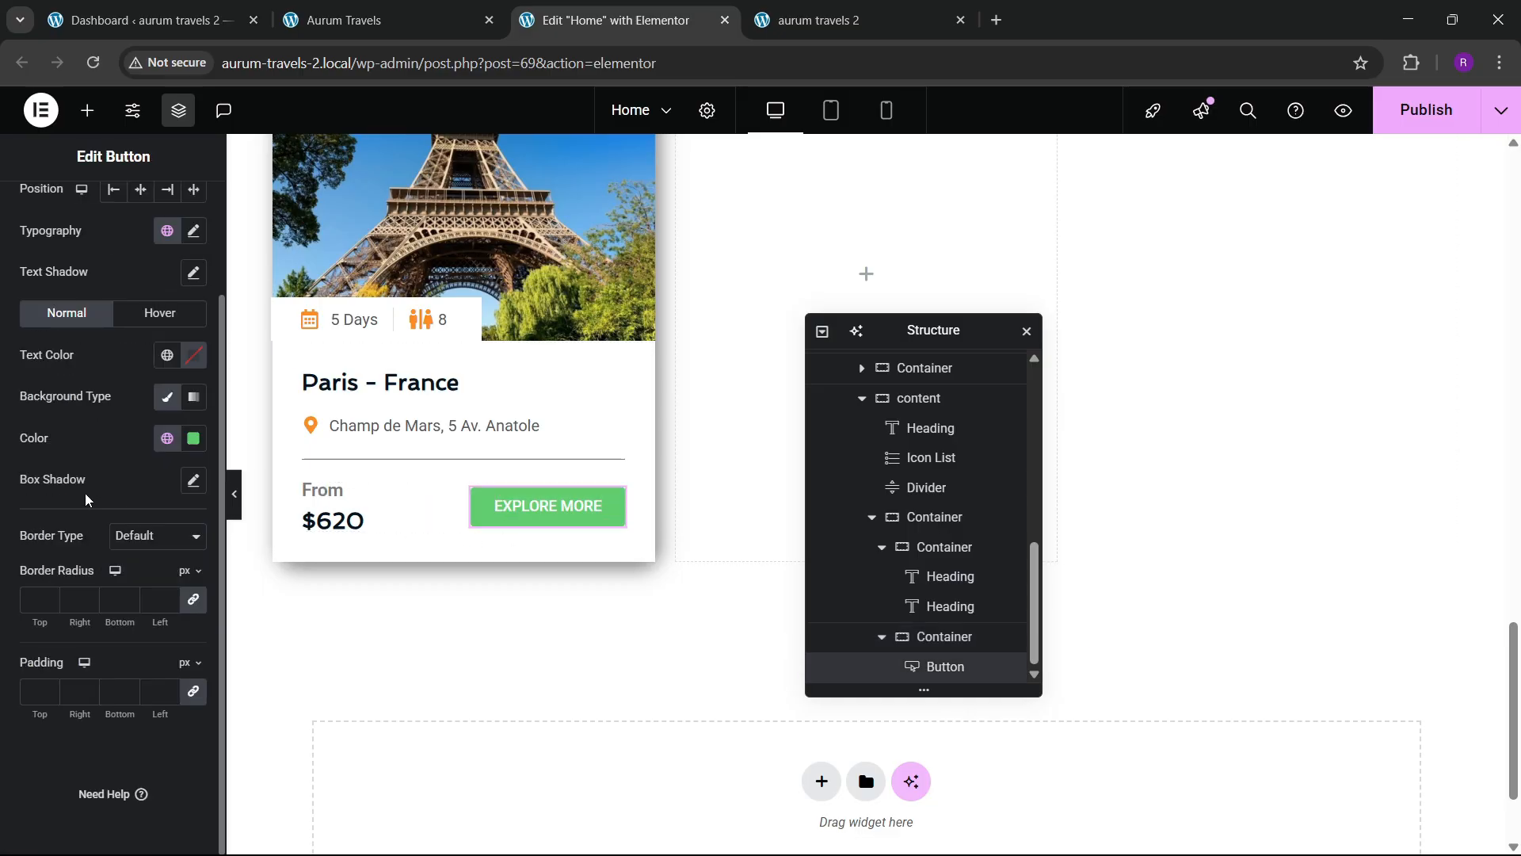
{"action": "scroll", "coordinate": [88, 499], "scroll_direction": "up", "scroll_amount": 2}
{"action": "scroll", "coordinate": [87, 499], "scroll_direction": "down", "scroll_amount": 2}
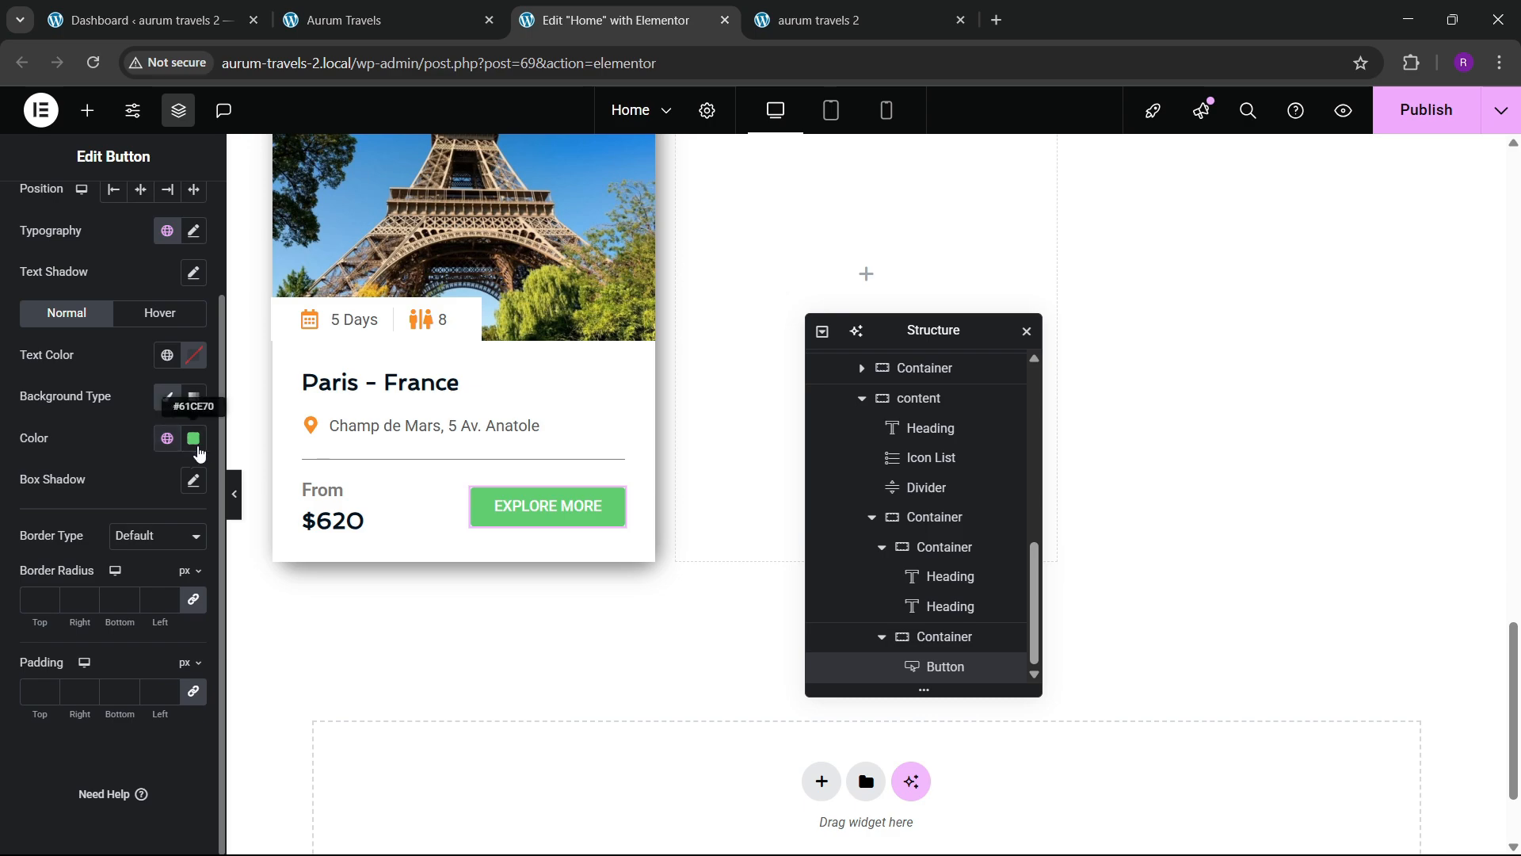
- Give the button a fully transparent background and orange global text colour
{"action": "left_click", "coordinate": [195, 440]}
{"action": "left_click_drag", "start_coordinate": [305, 698], "coordinate": [82, 697]}
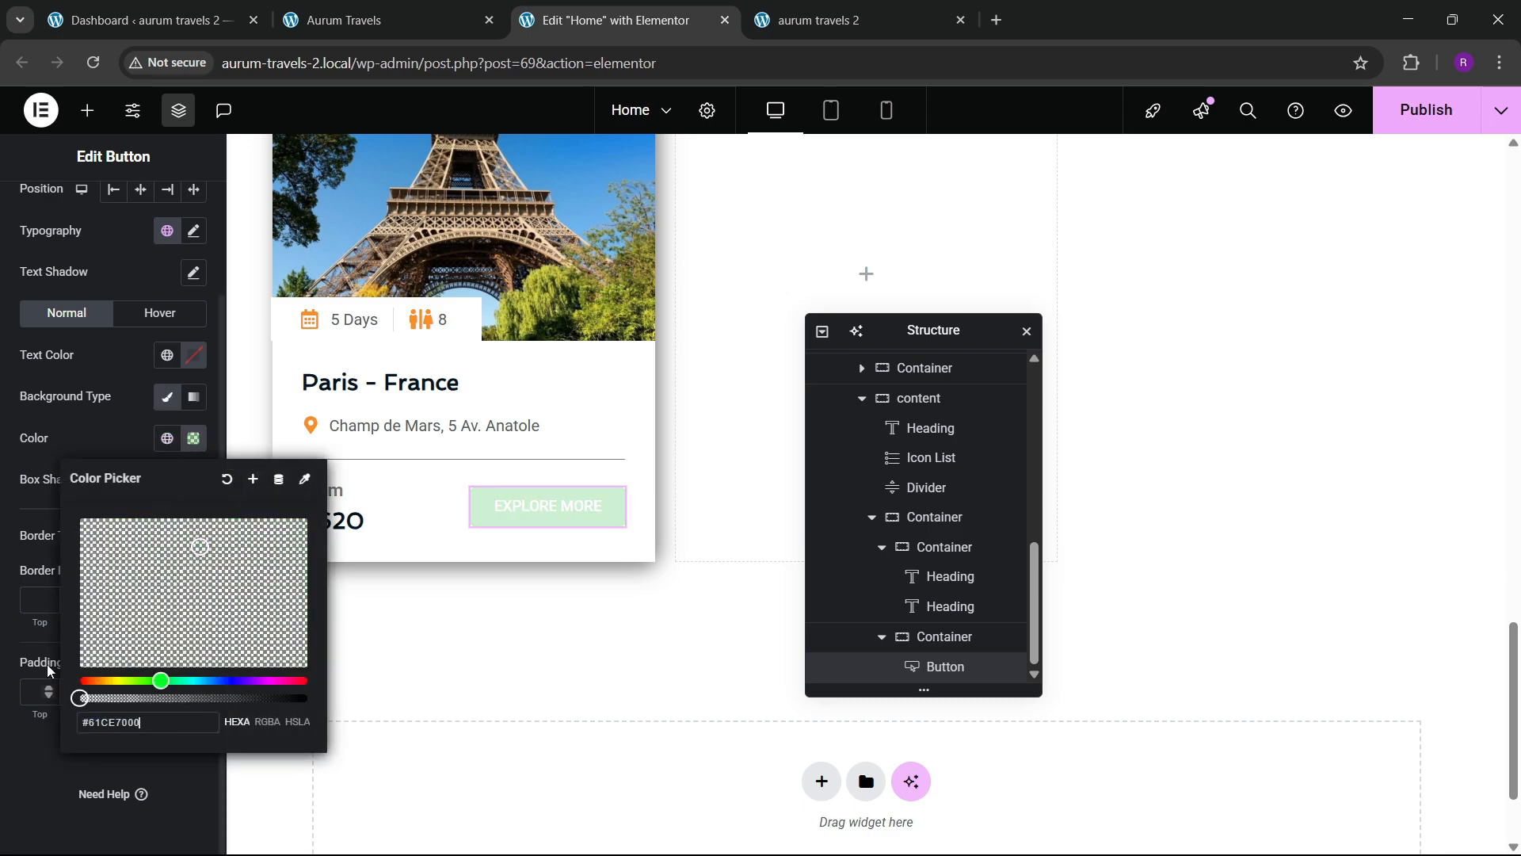
{"action": "left_click", "coordinate": [167, 356]}
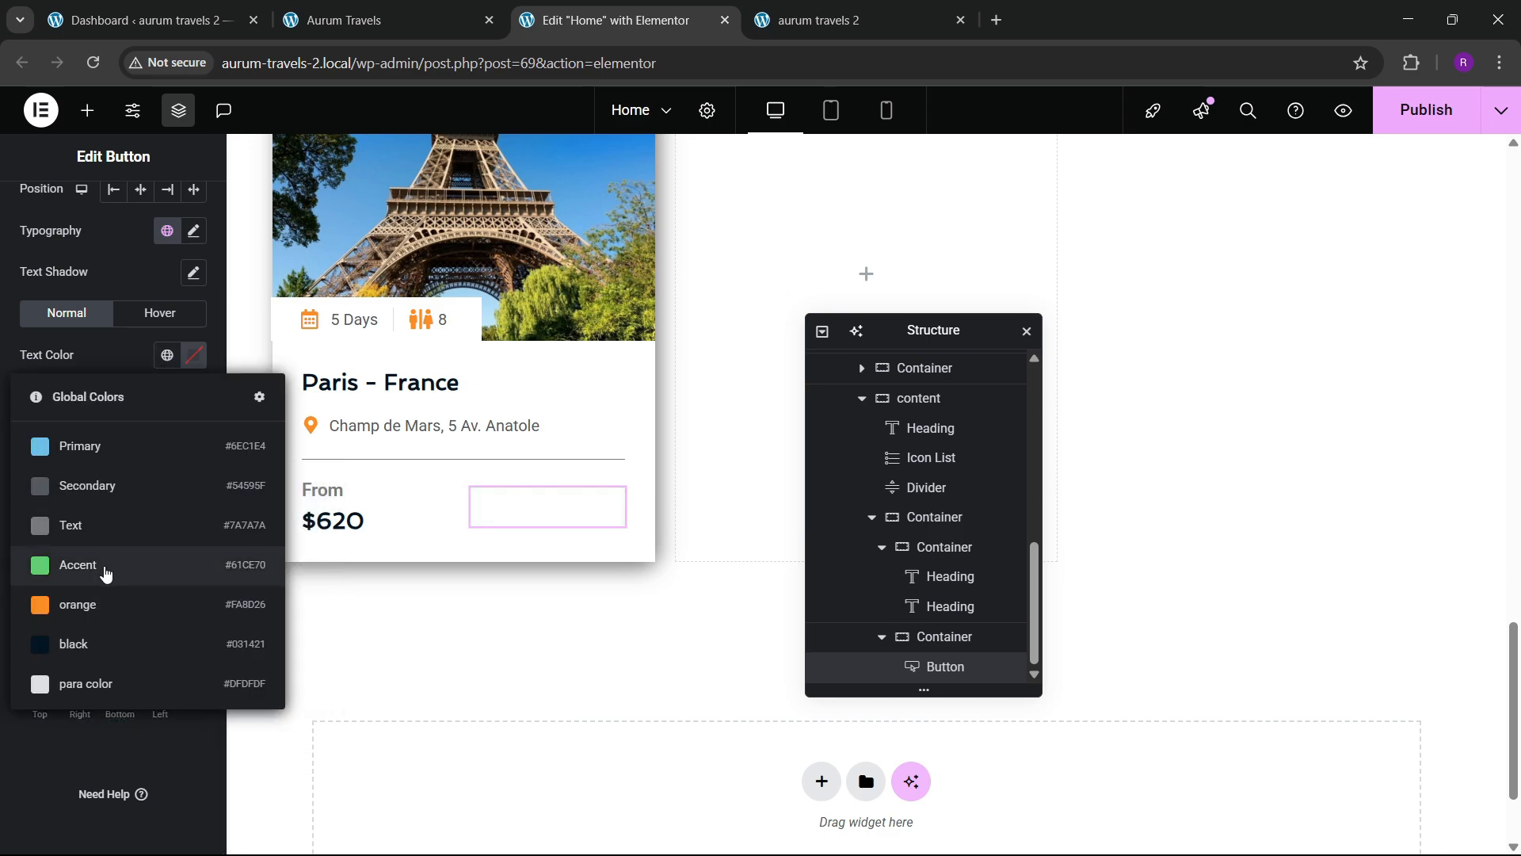
{"action": "left_click", "coordinate": [73, 604]}
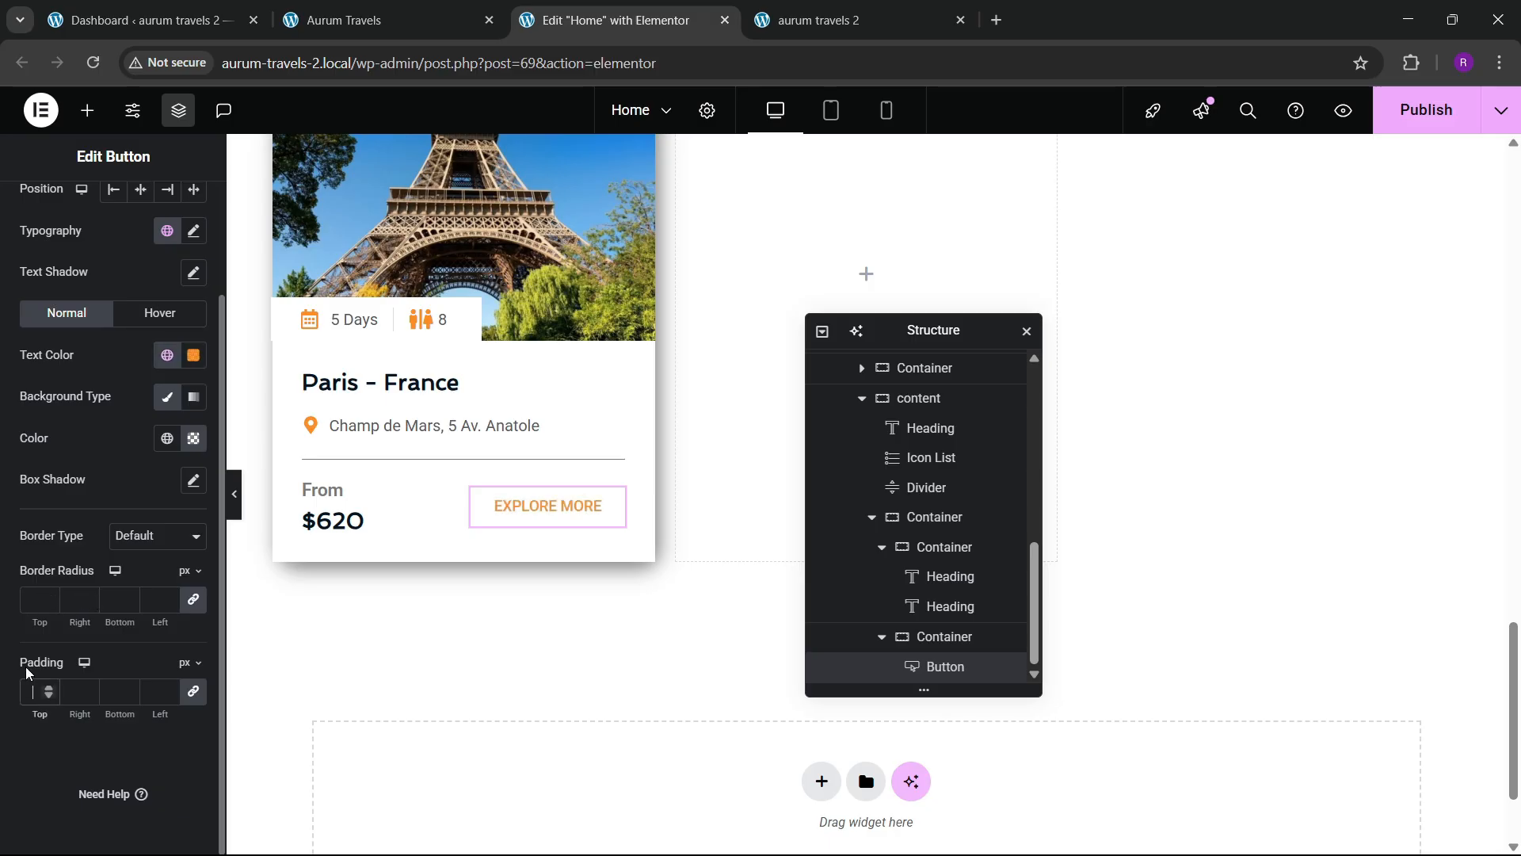
{"action": "type", "text": "0"}
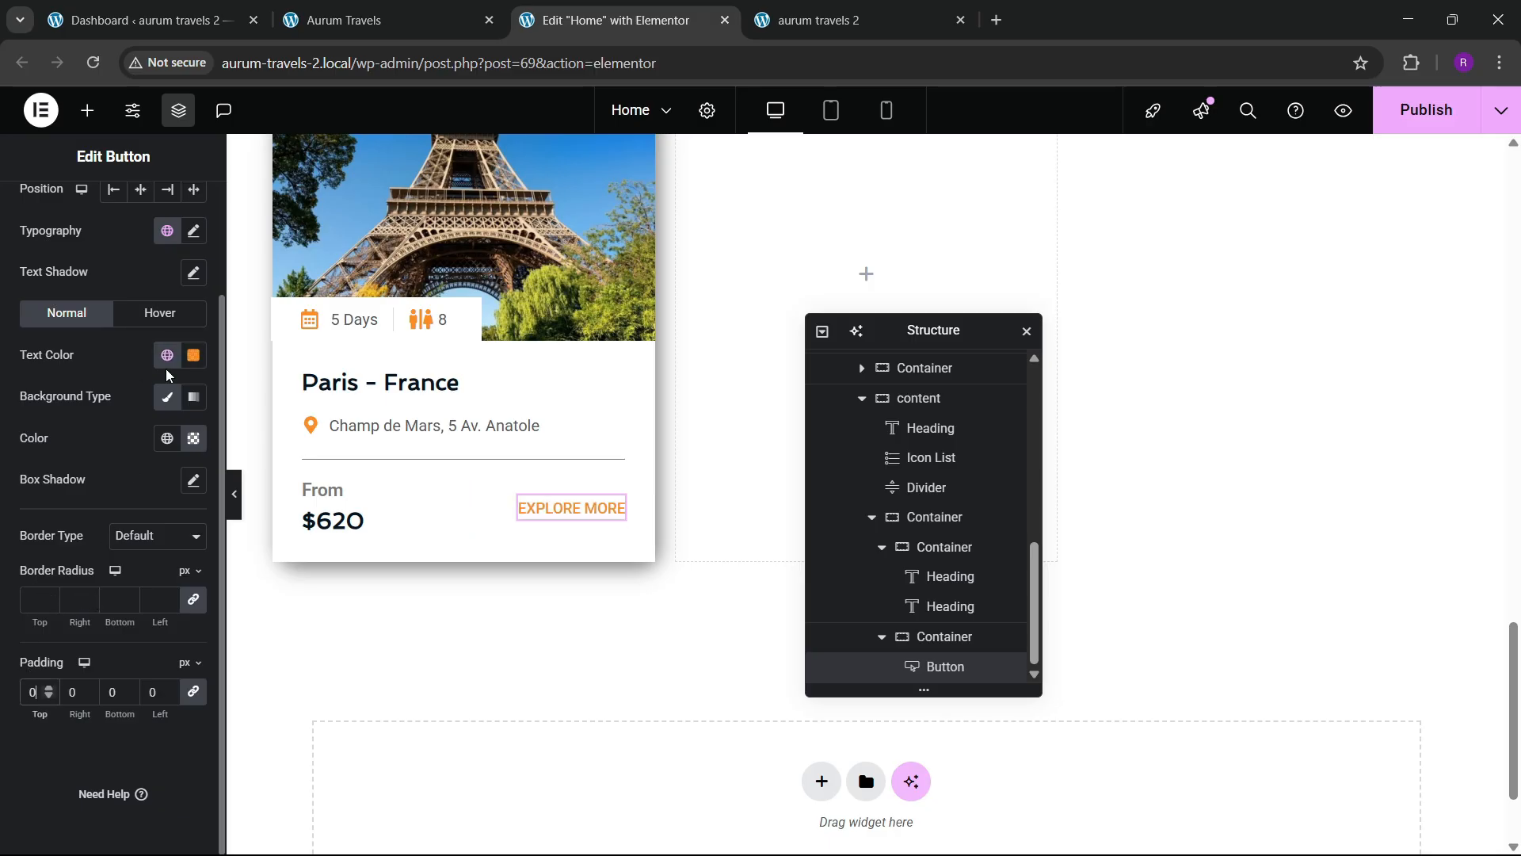
{"action": "scroll", "coordinate": [167, 375], "scroll_direction": "up", "scroll_amount": 2}
- Set the button text to Inter, semi-bold 600, and adjust its size
{"action": "left_click", "coordinate": [194, 365]}
{"action": "left_click", "coordinate": [141, 458]}
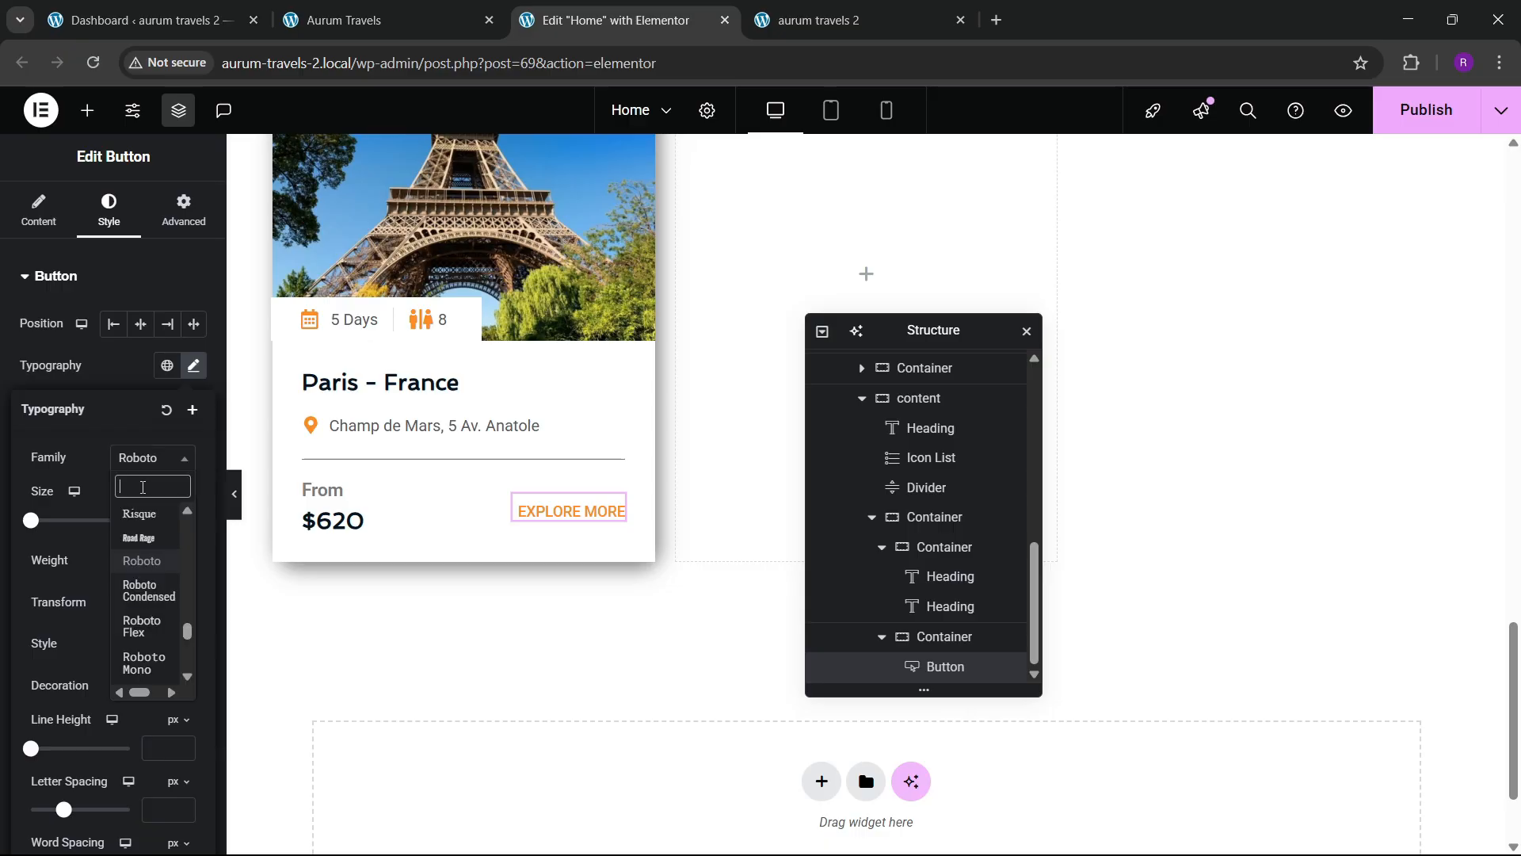
{"action": "type", "text": "intg"}
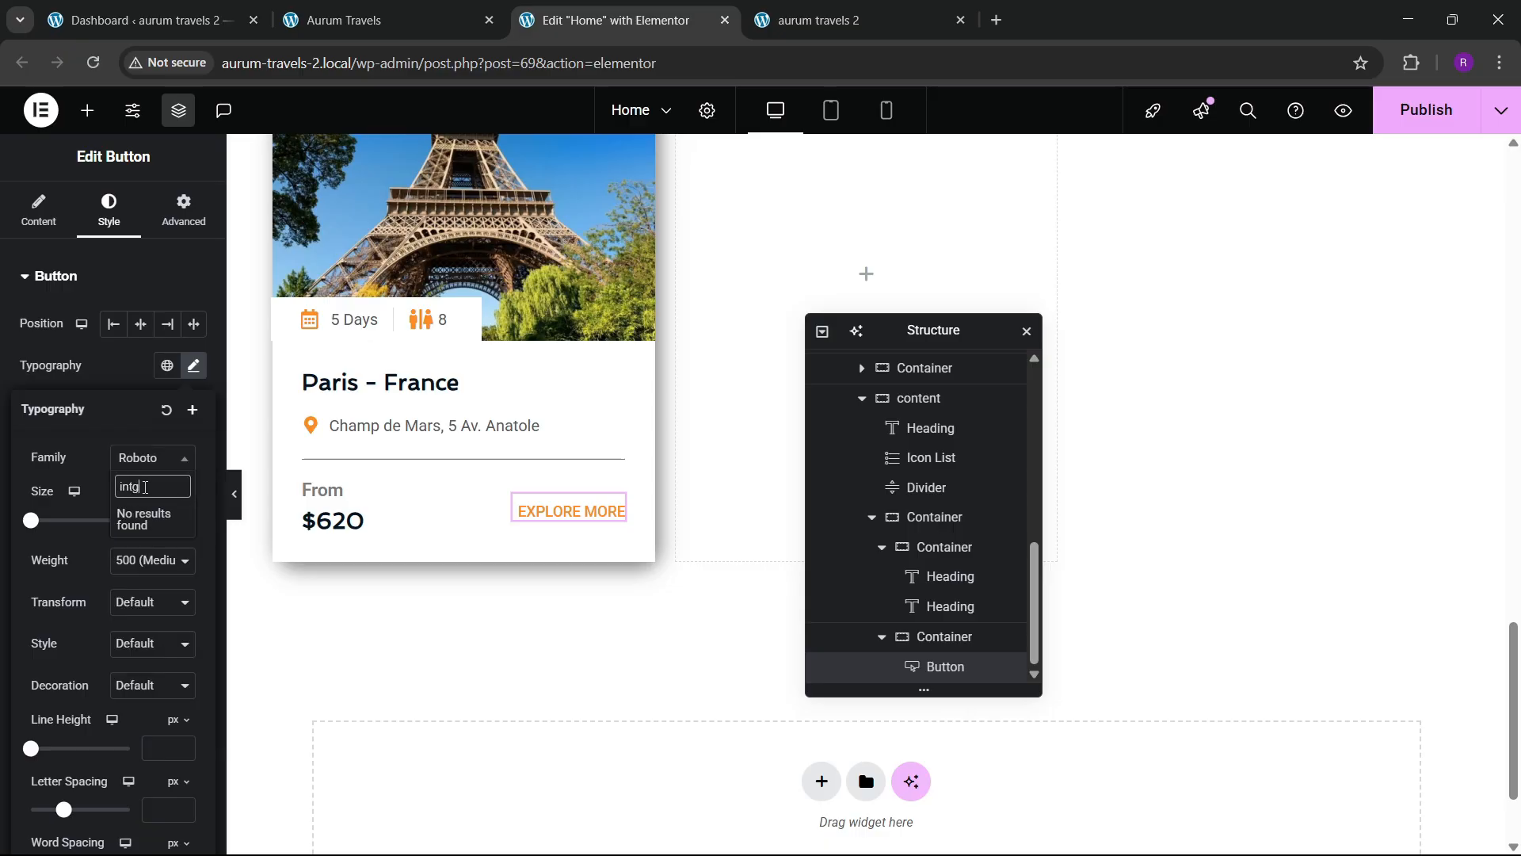
{"action": "type", "text": "e"}
{"action": "key", "text": "BackSpace"}
{"action": "key", "text": "BackSpace"}
{"action": "type", "text": "e"}
{"action": "key", "text": "Return"}
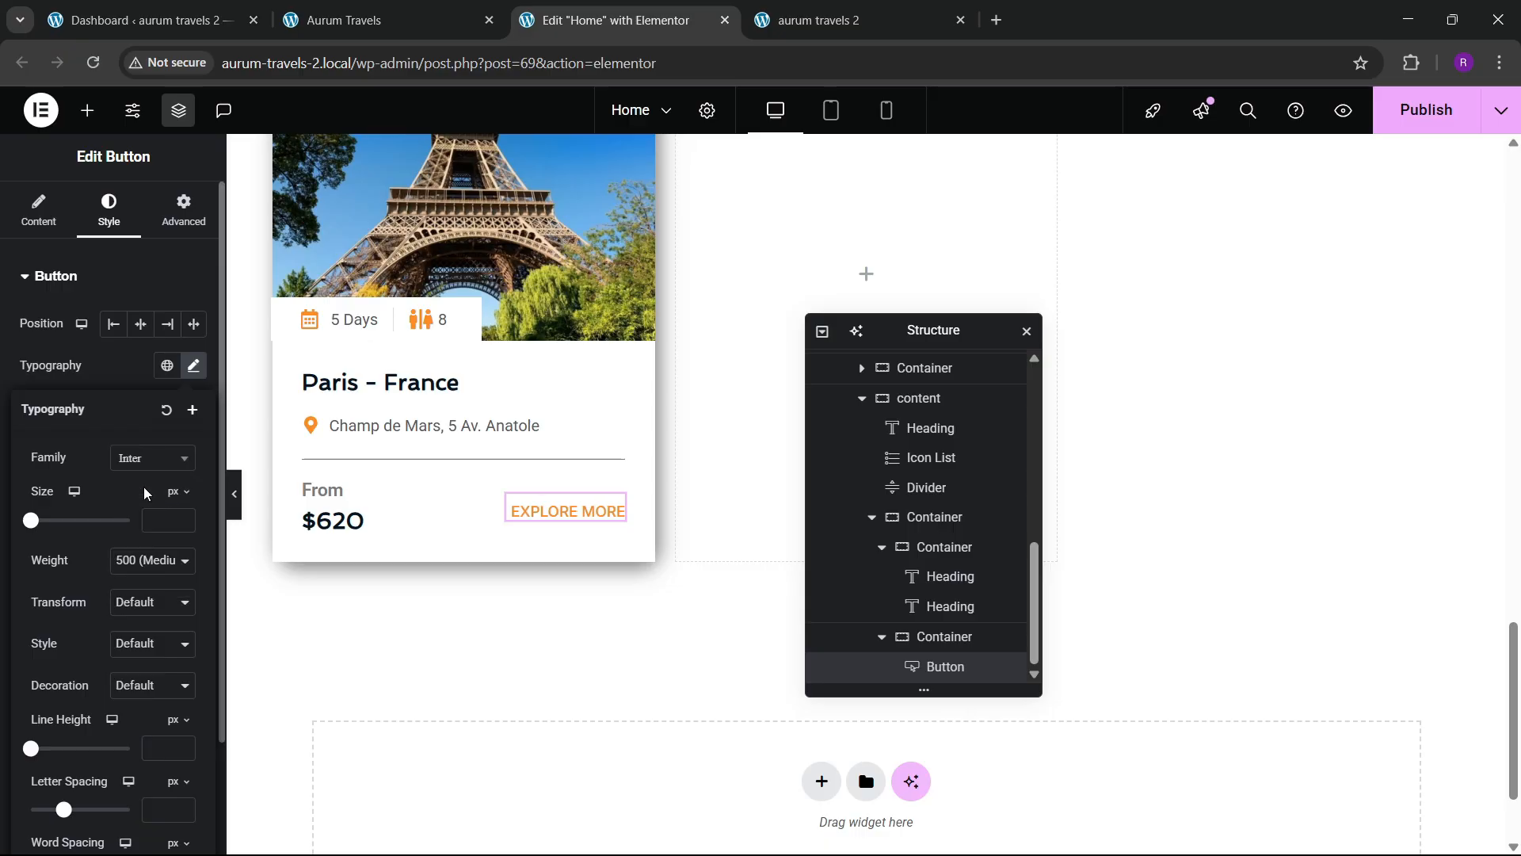
{"action": "left_click", "coordinate": [135, 567]}
{"action": "left_click", "coordinate": [153, 392]}
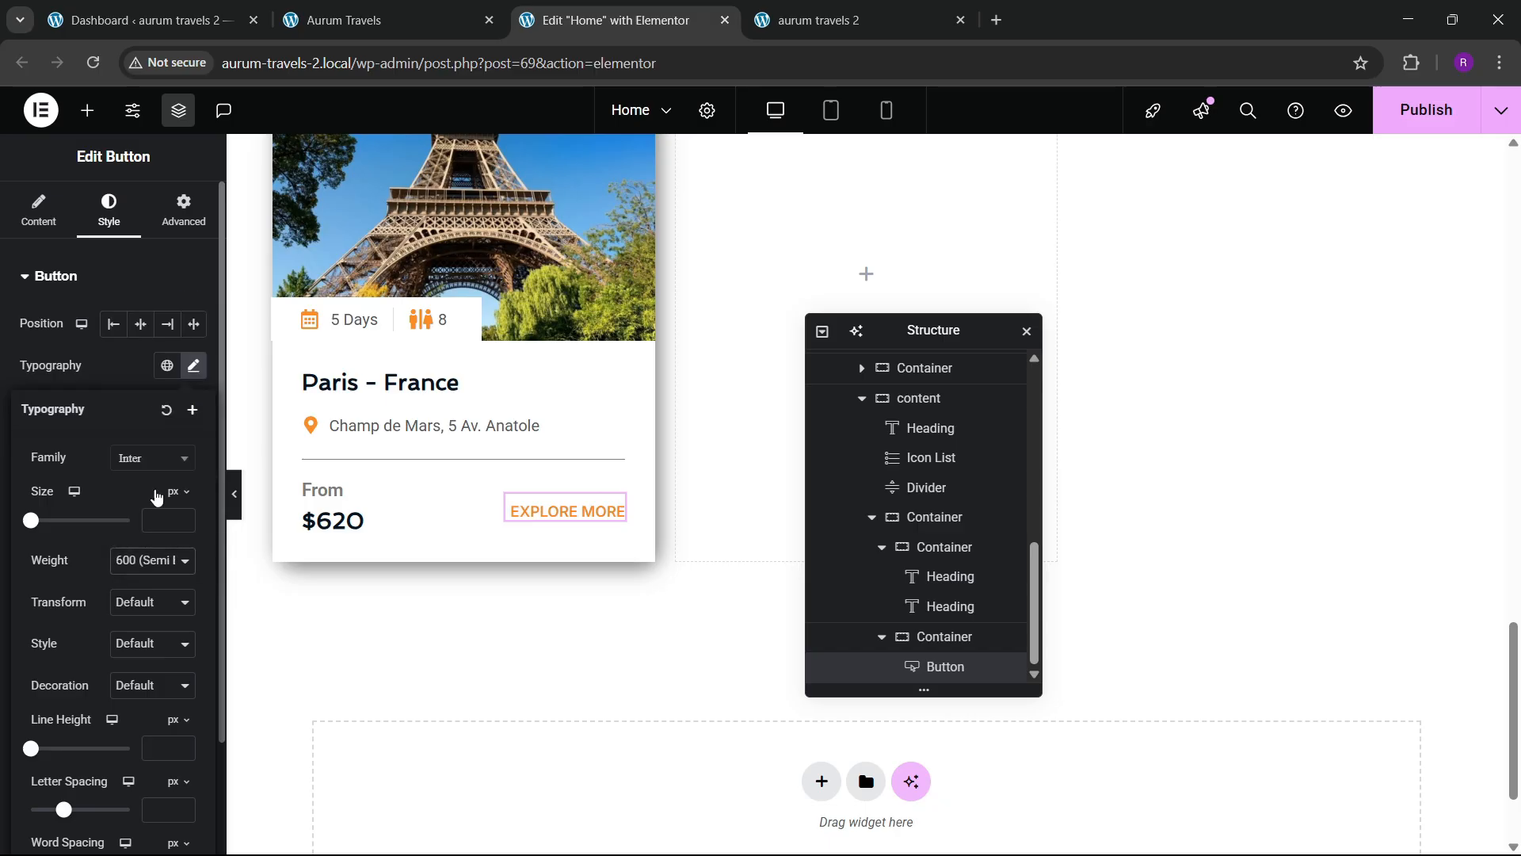
{"action": "left_click", "coordinate": [182, 519]}
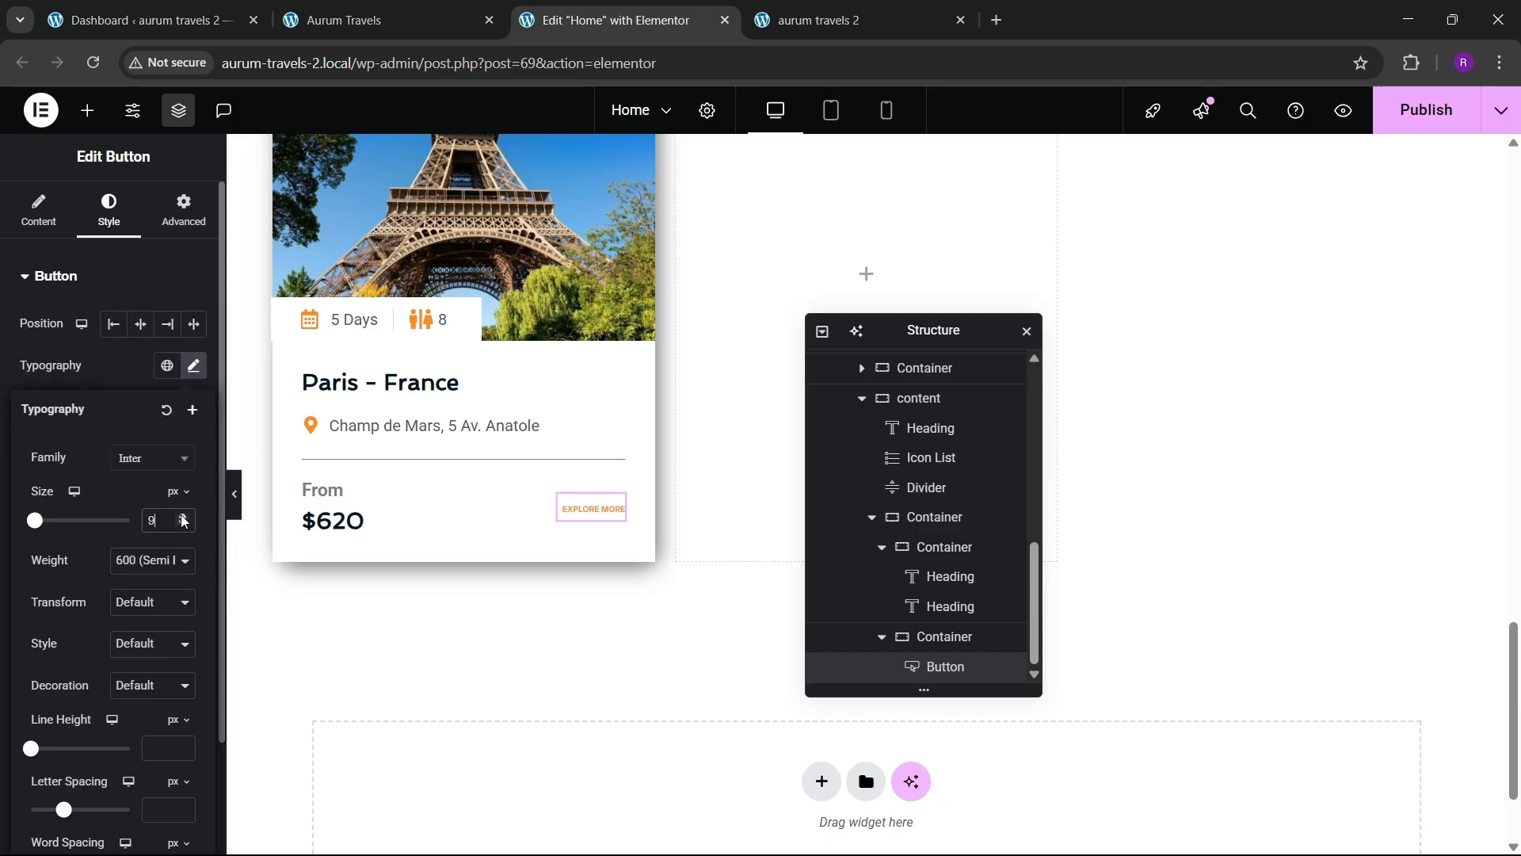
{"action": "left_click", "coordinate": [181, 517]}
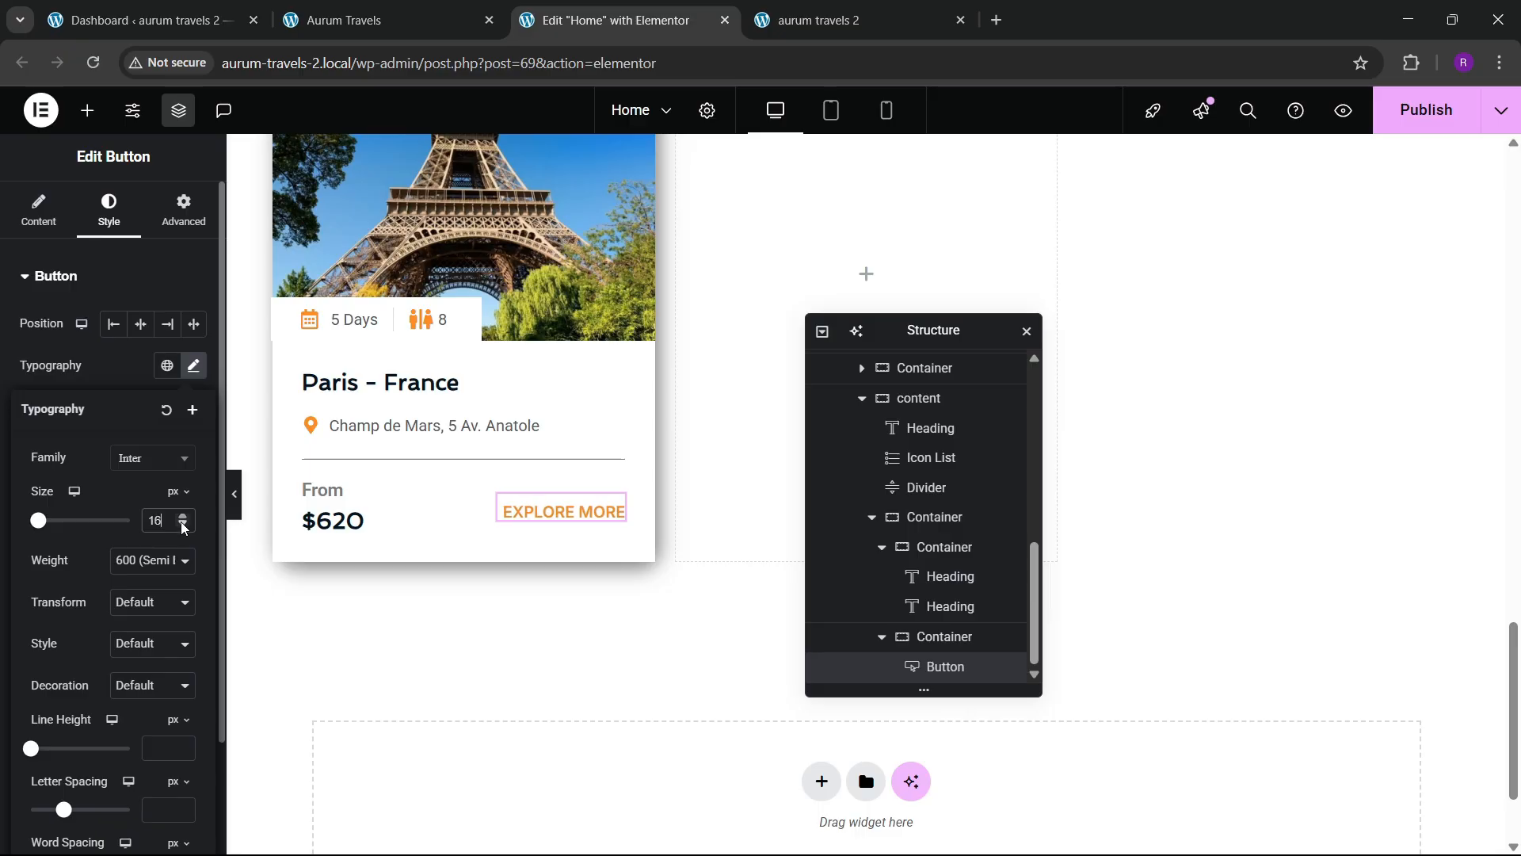
{"action": "left_click", "coordinate": [182, 524]}
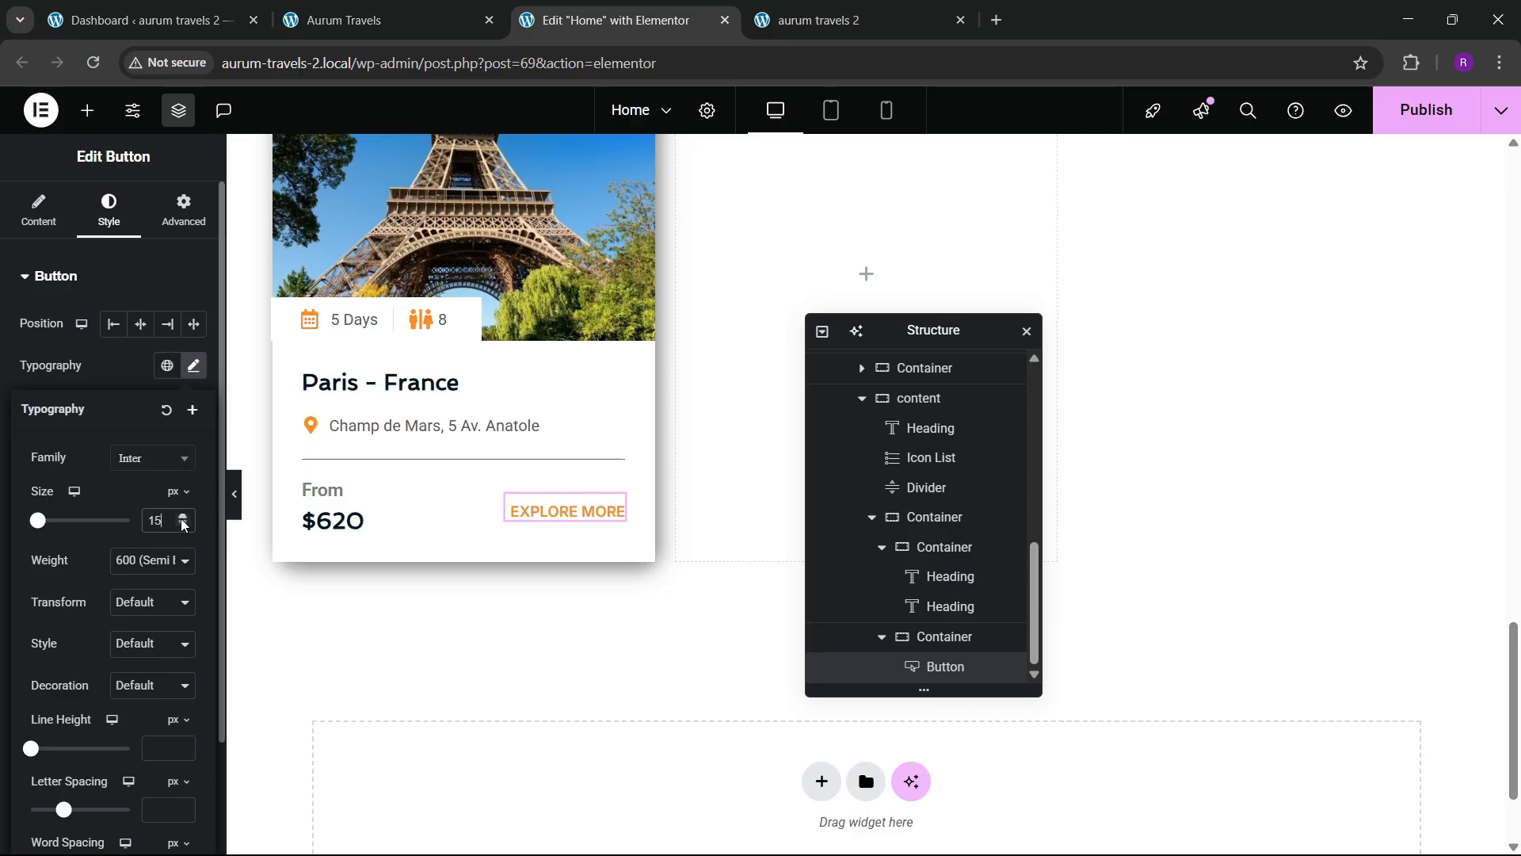
{"action": "left_click", "coordinate": [123, 392]}
{"action": "left_click", "coordinate": [372, 20]}
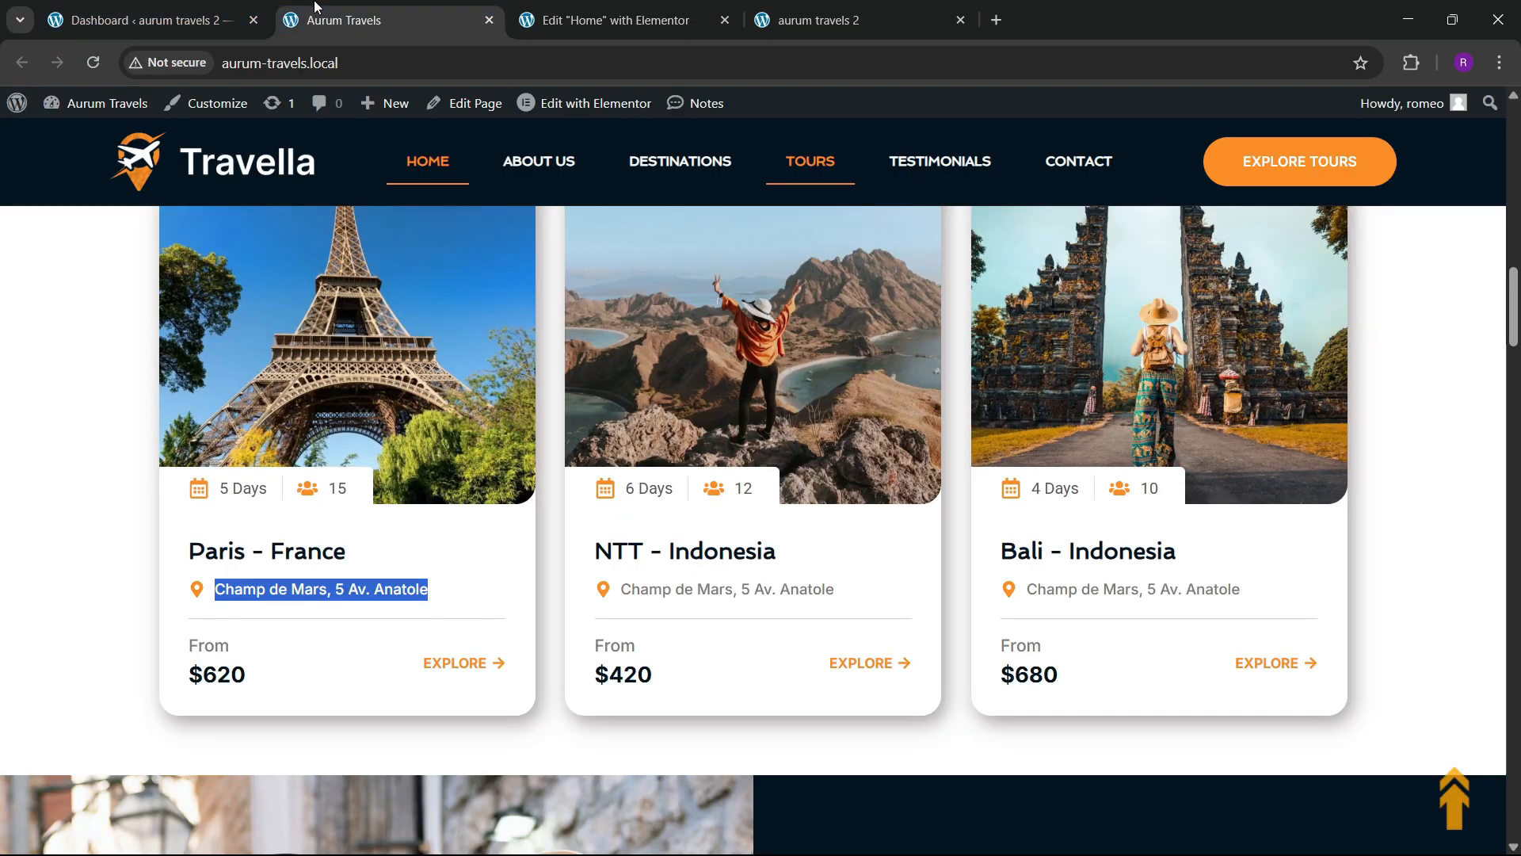
{"action": "left_click", "coordinate": [523, 9]}
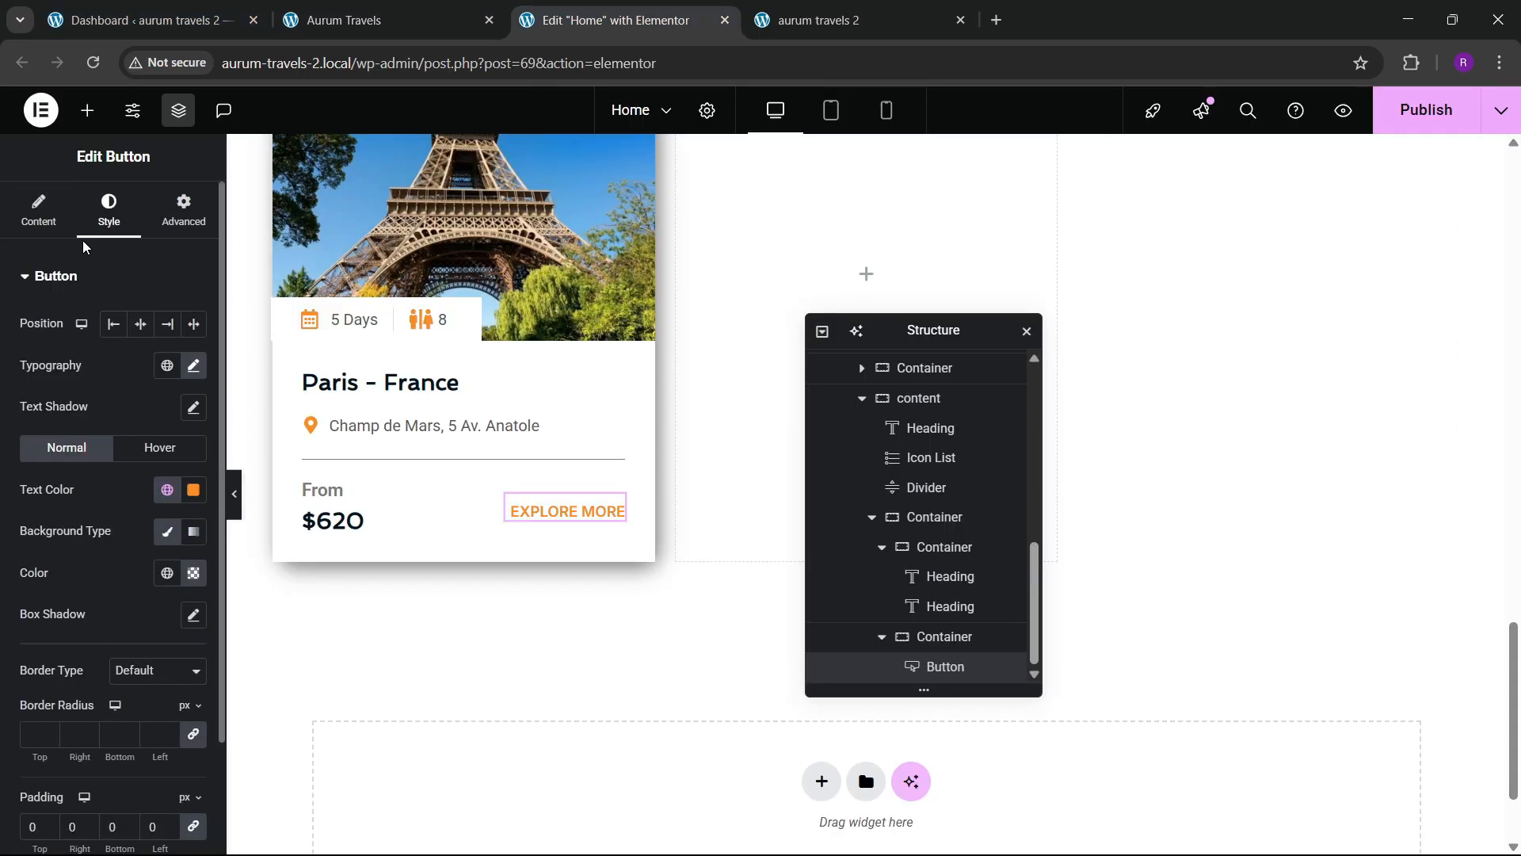
- Shorten the label to 'EXPLORE' and add an Arrow right icon positioned at the end
{"action": "left_click", "coordinate": [38, 210]}
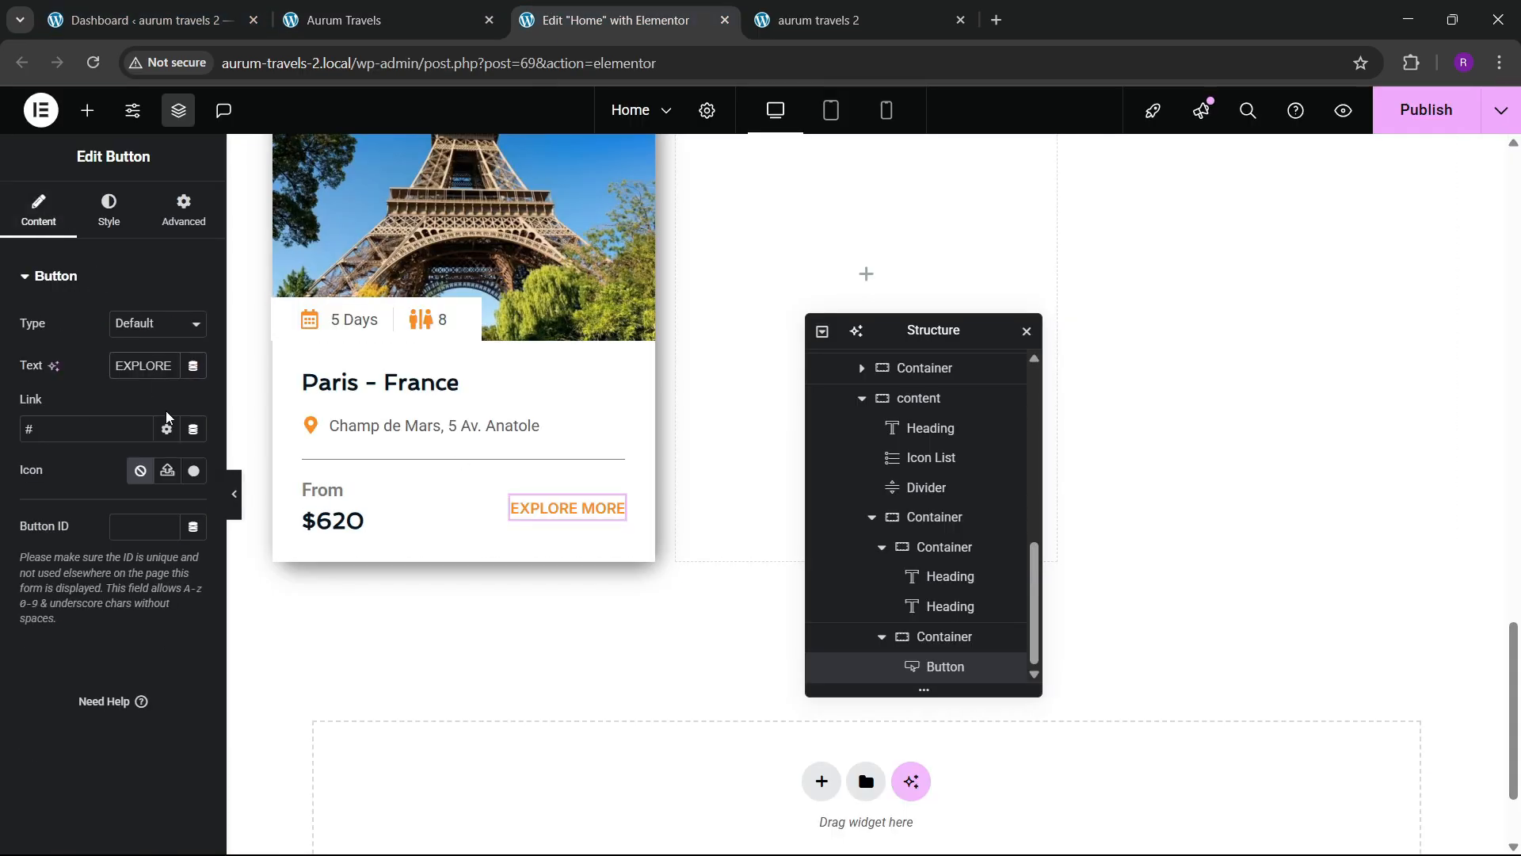
{"action": "key", "text": "BackSpace"}
{"action": "key", "text": "BackSpace"}
{"action": "key", "text": "BackSpace"}
{"action": "key", "text": "BackSpace"}
{"action": "key", "text": "BackSpace"}
{"action": "key", "text": "BackSpace"}
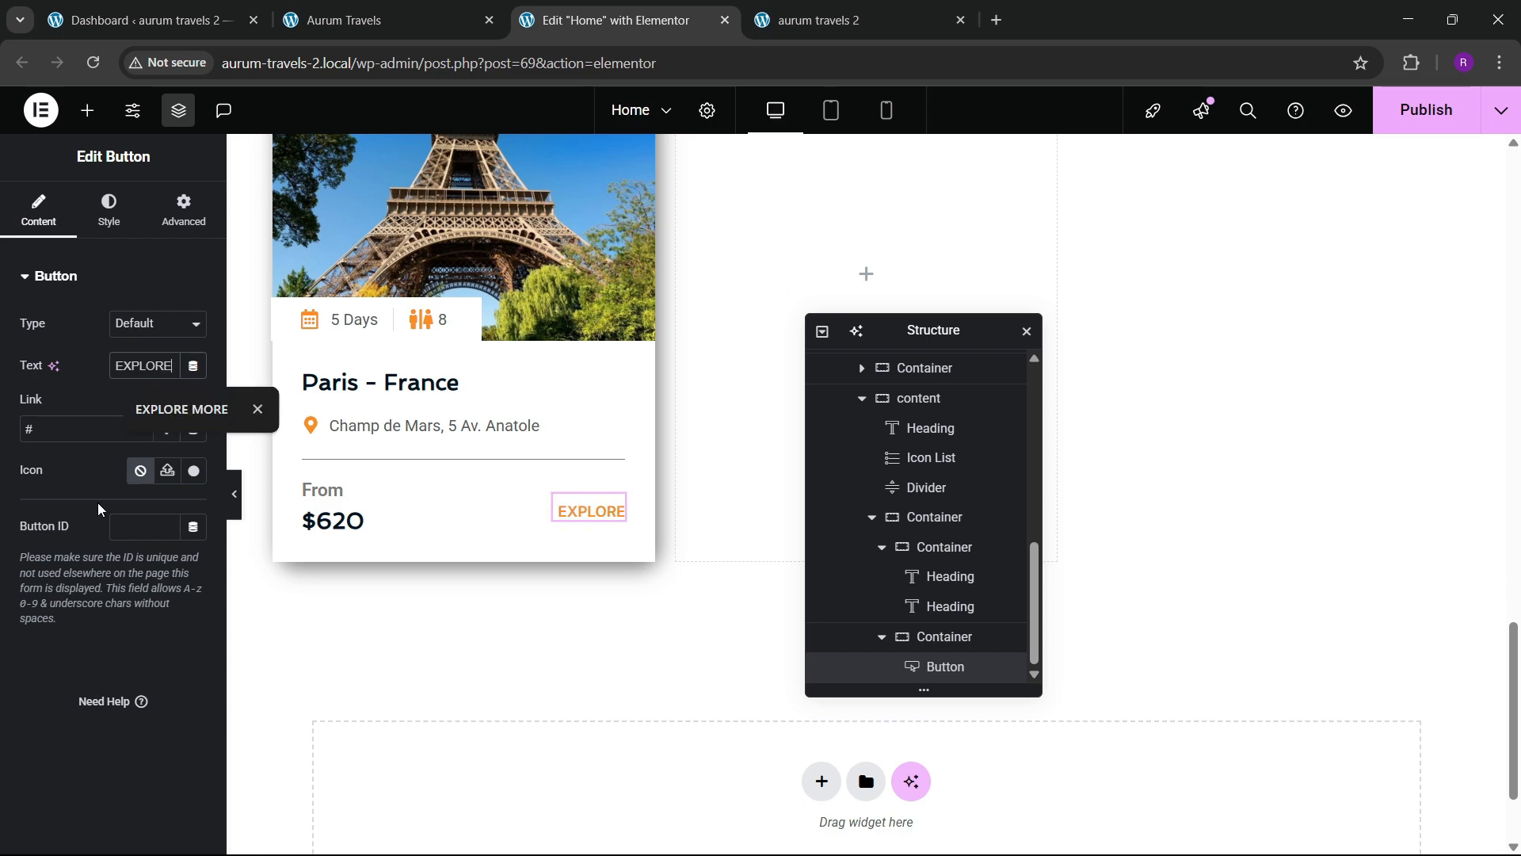
{"action": "left_click", "coordinate": [193, 470]}
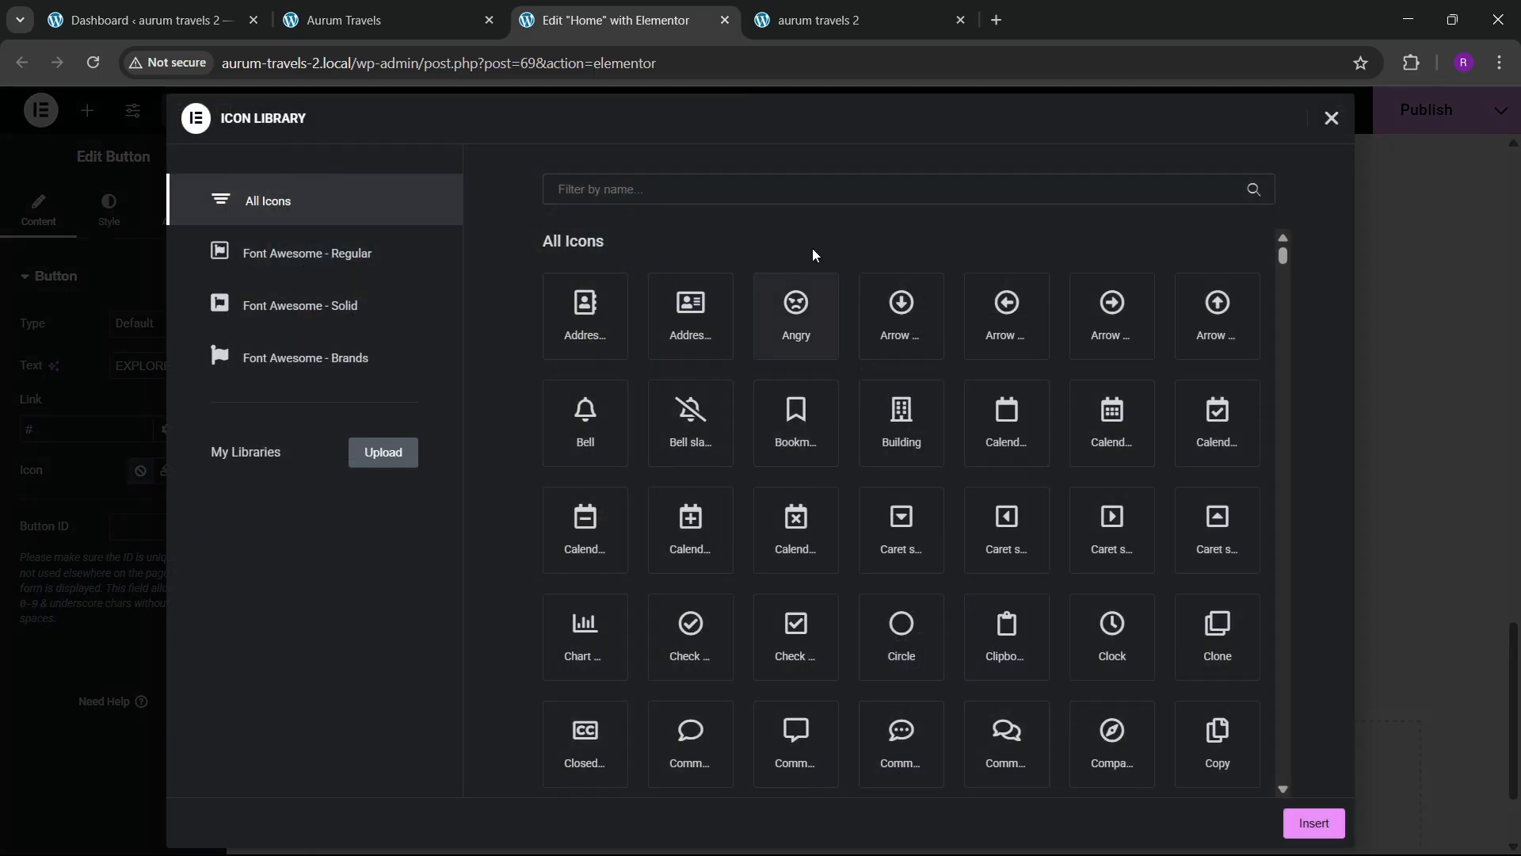
{"action": "left_click", "coordinate": [747, 193]}
{"action": "type", "text": "arrow"}
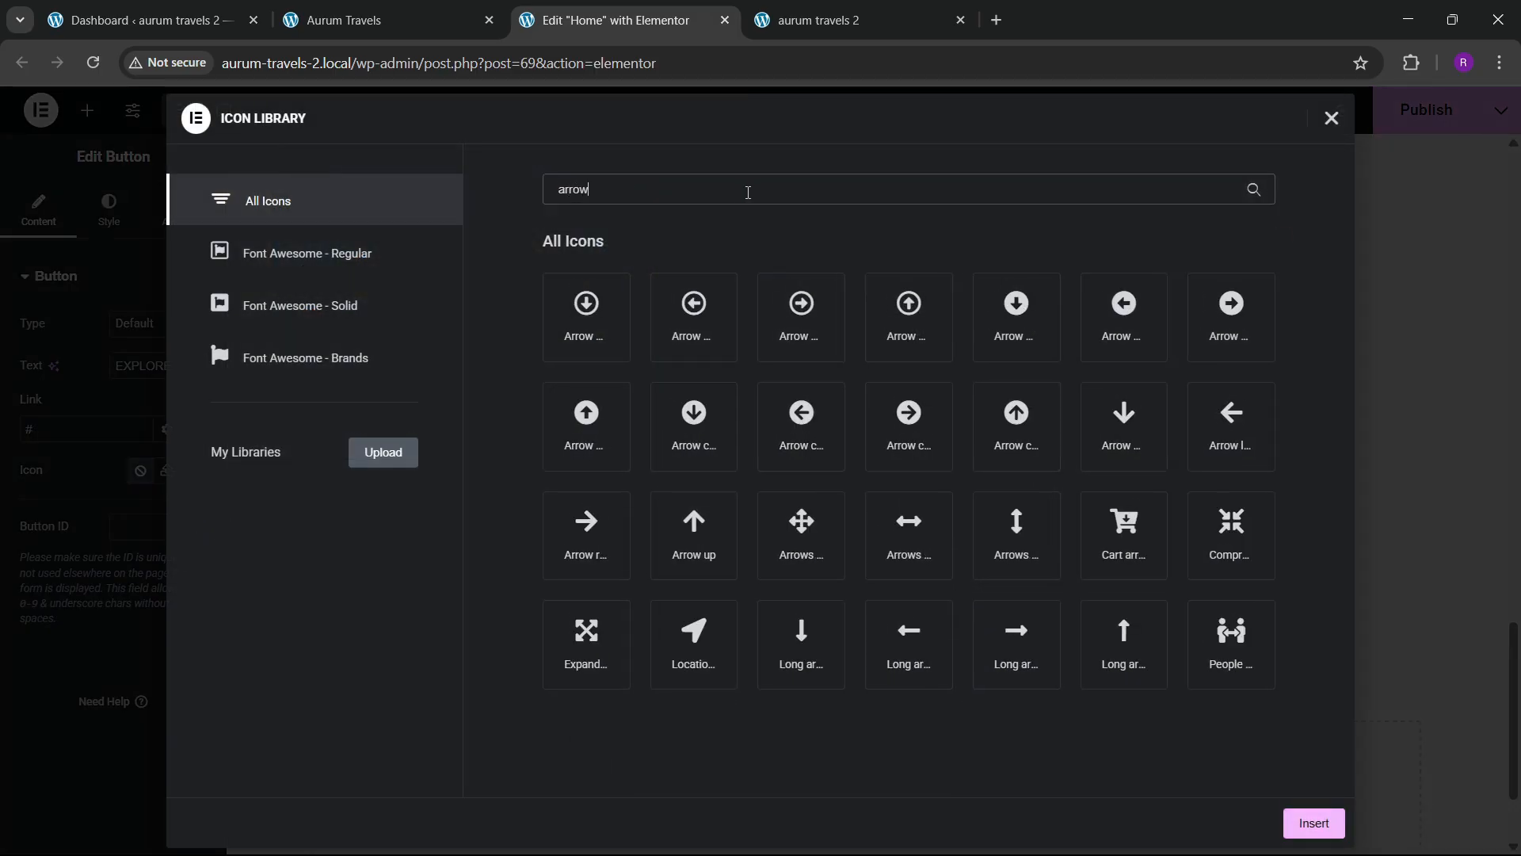
{"action": "left_click", "coordinate": [622, 549]}
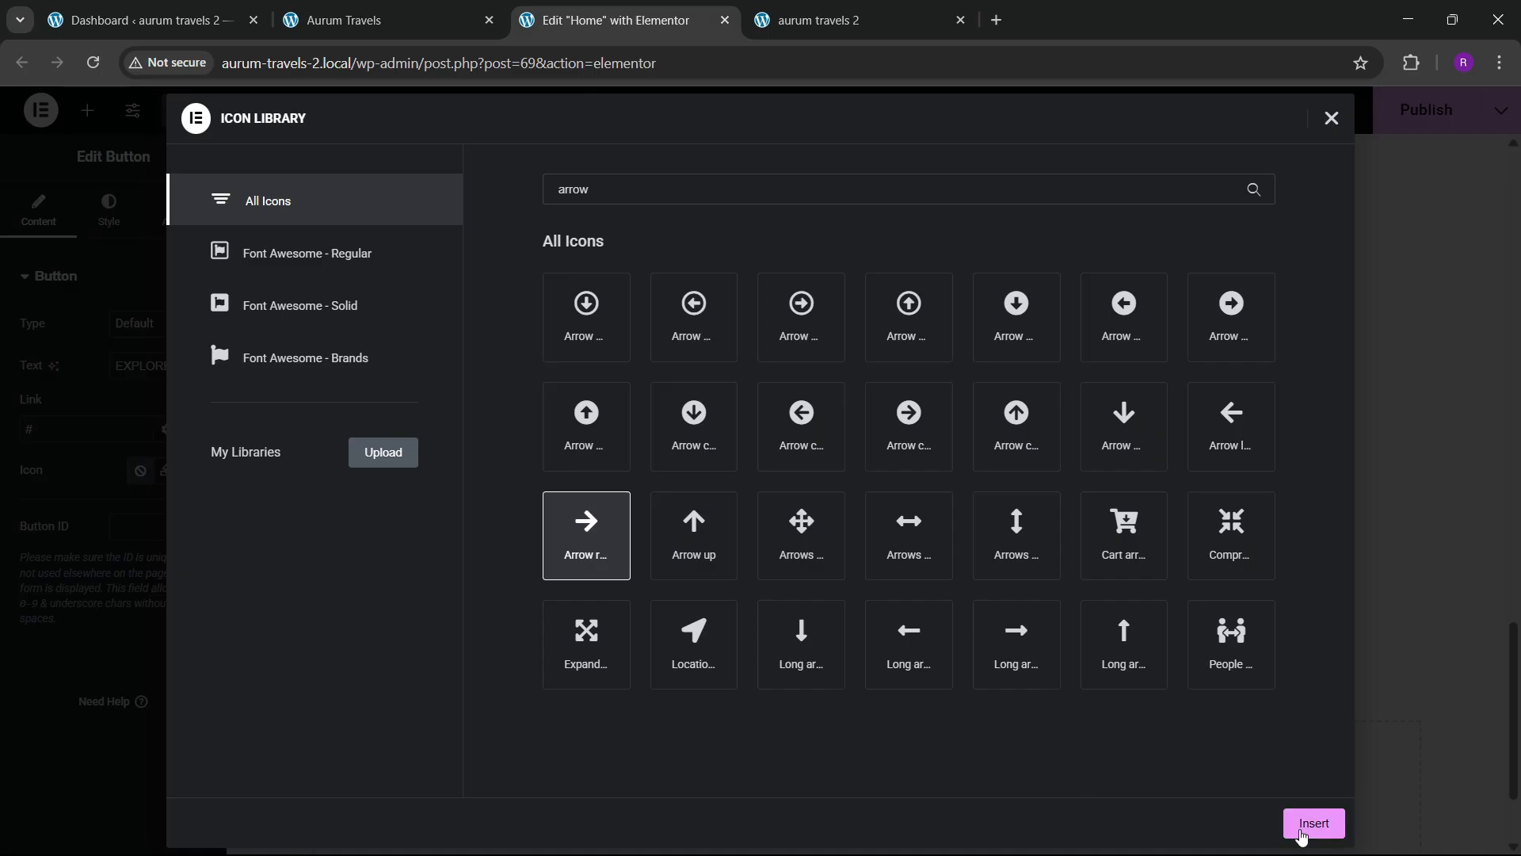
{"action": "left_click", "coordinate": [1299, 824]}
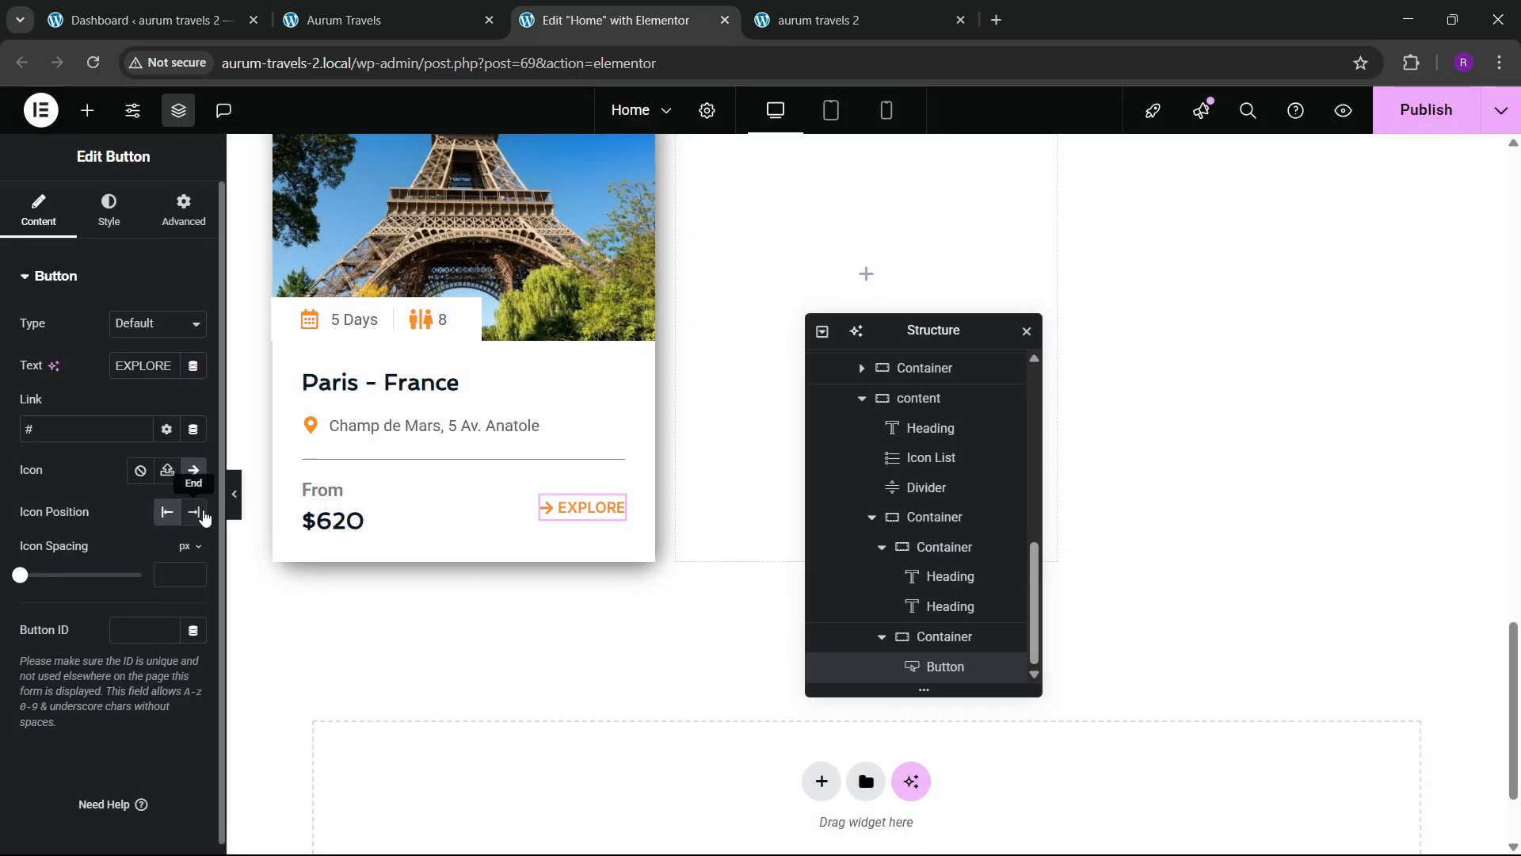
{"action": "left_click", "coordinate": [193, 511]}
{"action": "left_click", "coordinate": [109, 208]}
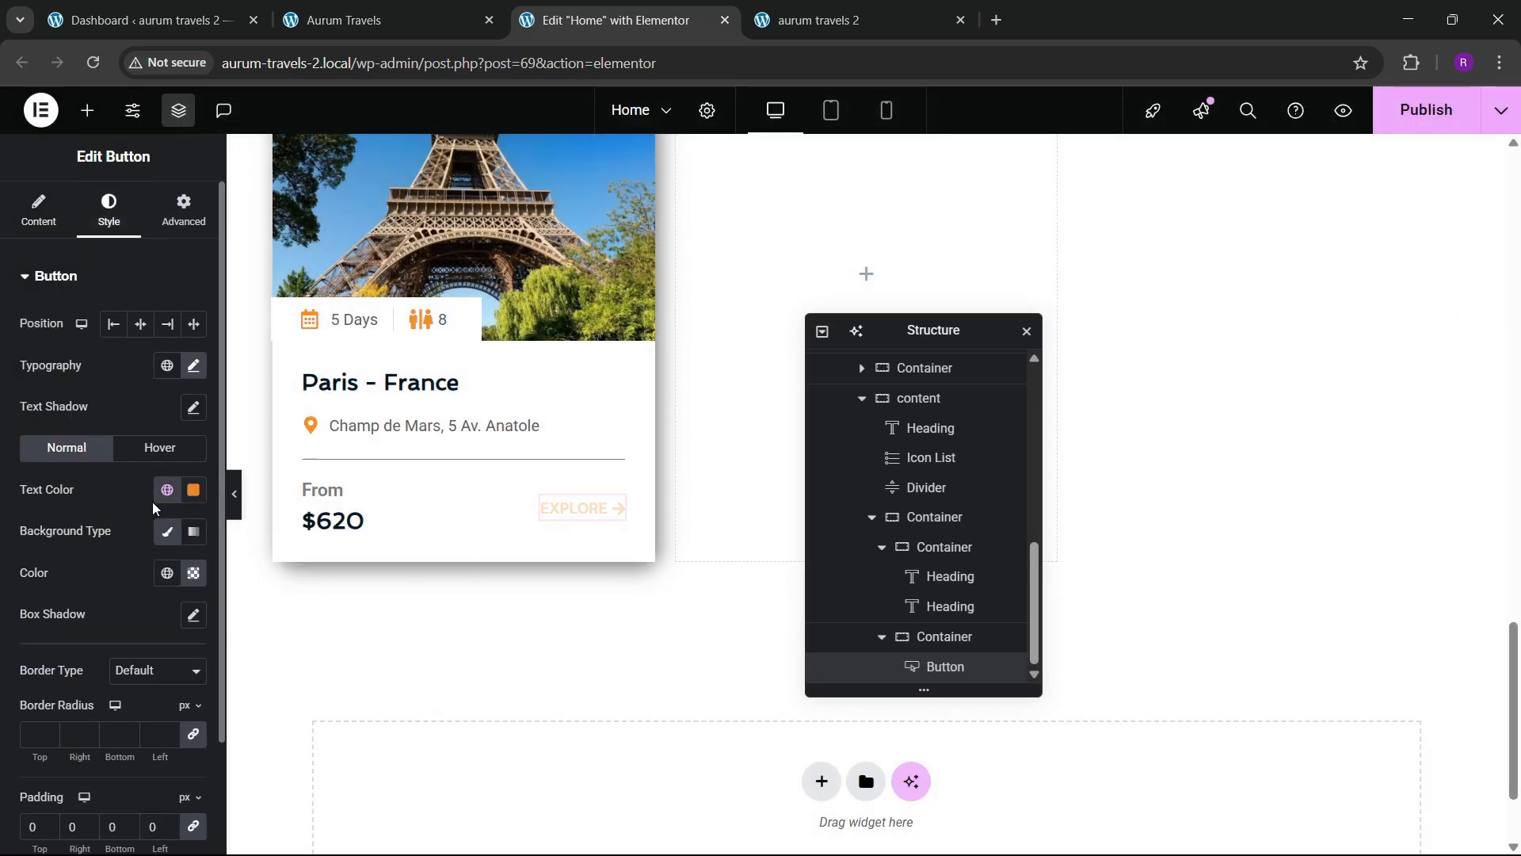
- Check the Explore button's font settings and glance at the live Aurum Travels site
{"action": "scroll", "coordinate": [140, 532], "scroll_direction": "up", "scroll_amount": 2}
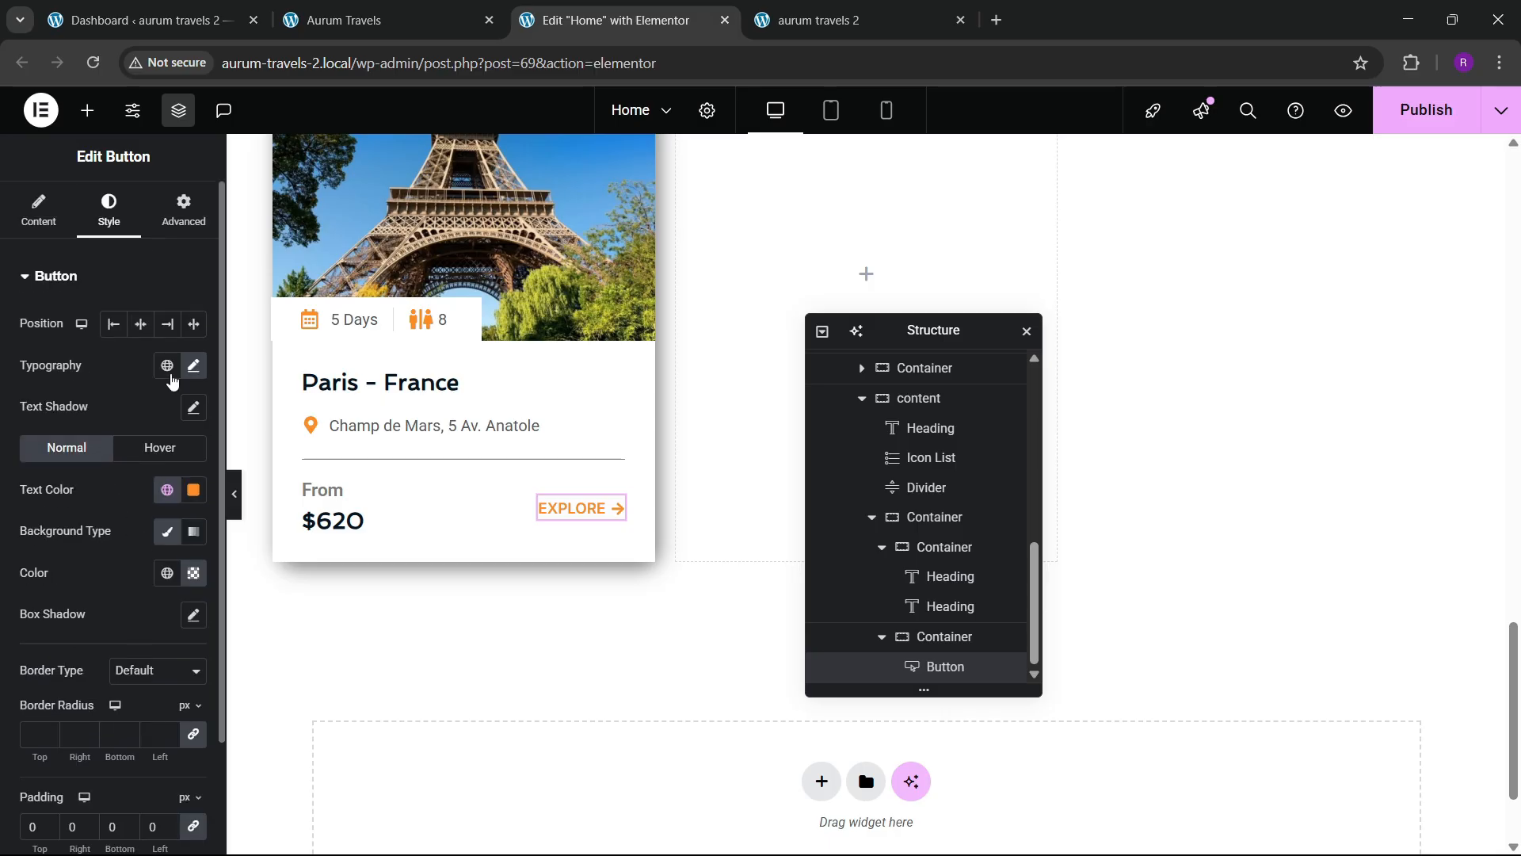
{"action": "left_click", "coordinate": [192, 366]}
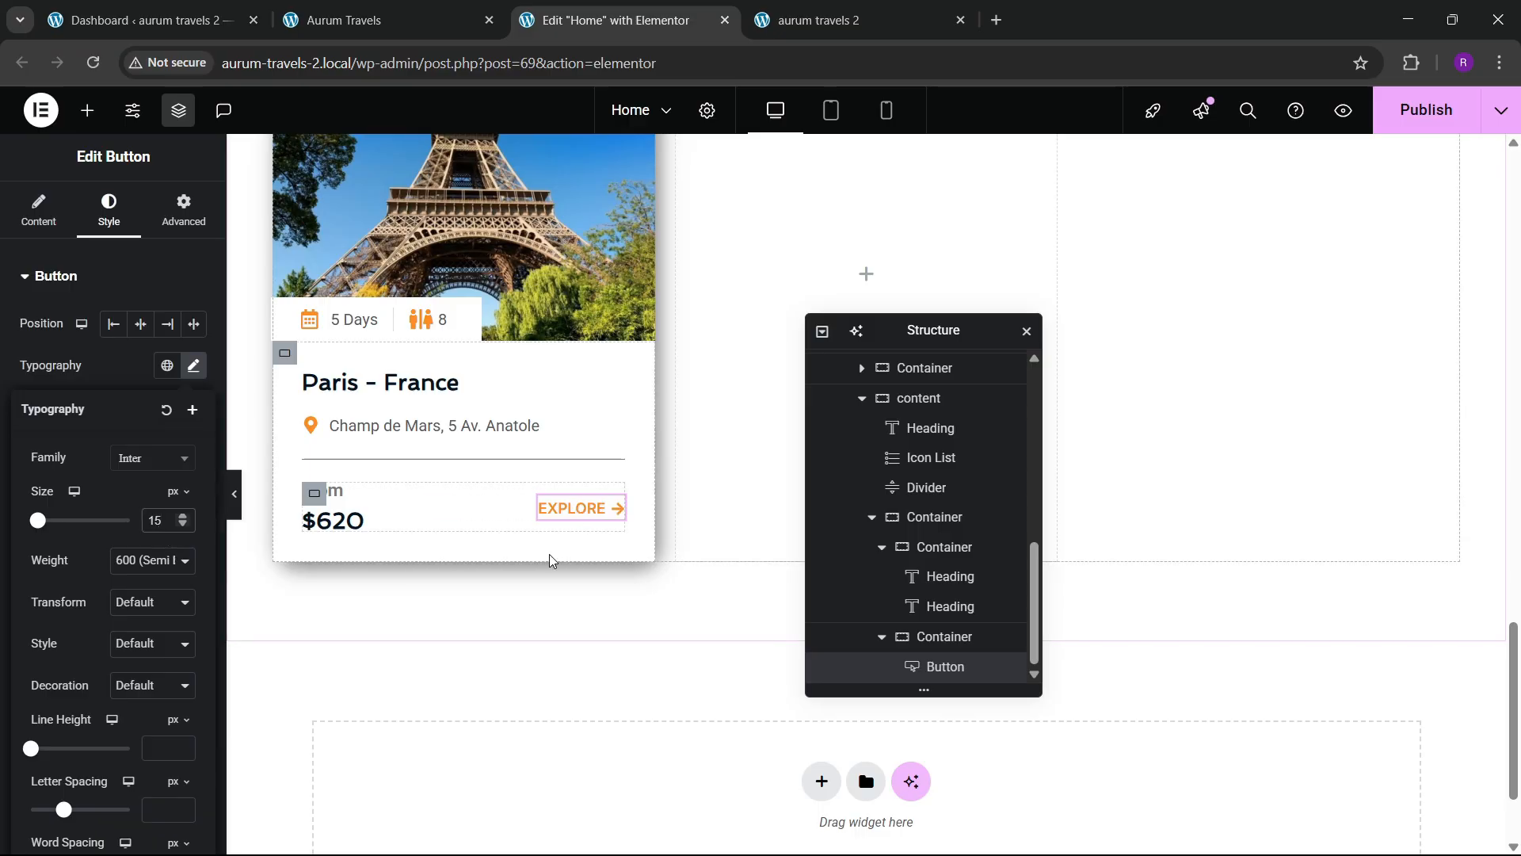
{"action": "left_click", "coordinate": [387, 6]}
{"action": "left_click", "coordinate": [538, 7]}
{"action": "scroll", "coordinate": [465, 487], "scroll_direction": "up", "scroll_amount": 2}
{"action": "scroll", "coordinate": [465, 511], "scroll_direction": "down", "scroll_amount": 2}
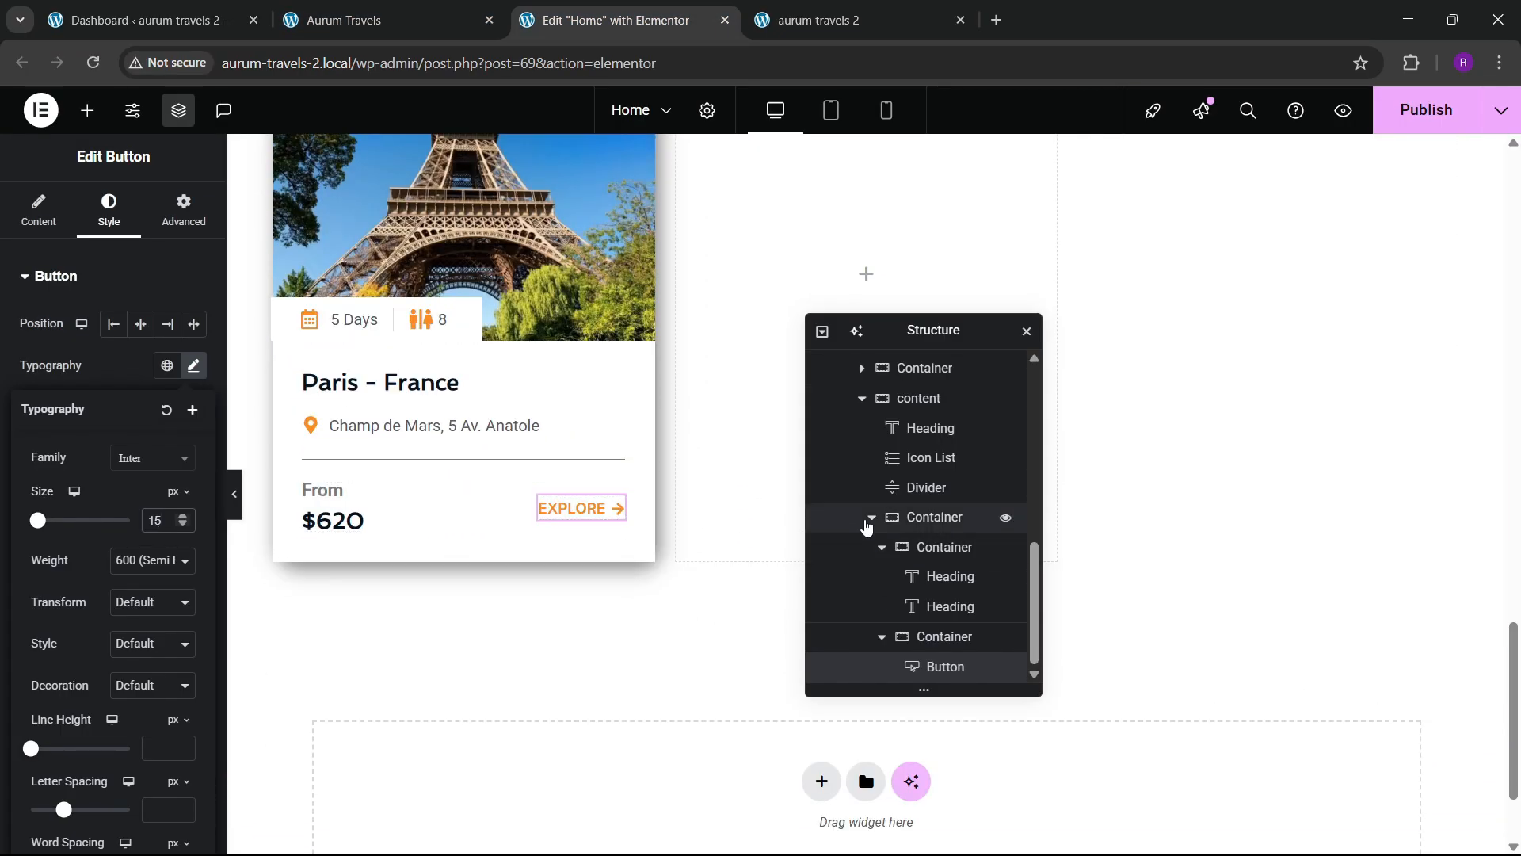
- Centre the content container's items, align them to start, and set their gap to 20
{"action": "left_click", "coordinate": [871, 519]}
{"action": "left_click", "coordinate": [864, 550]}
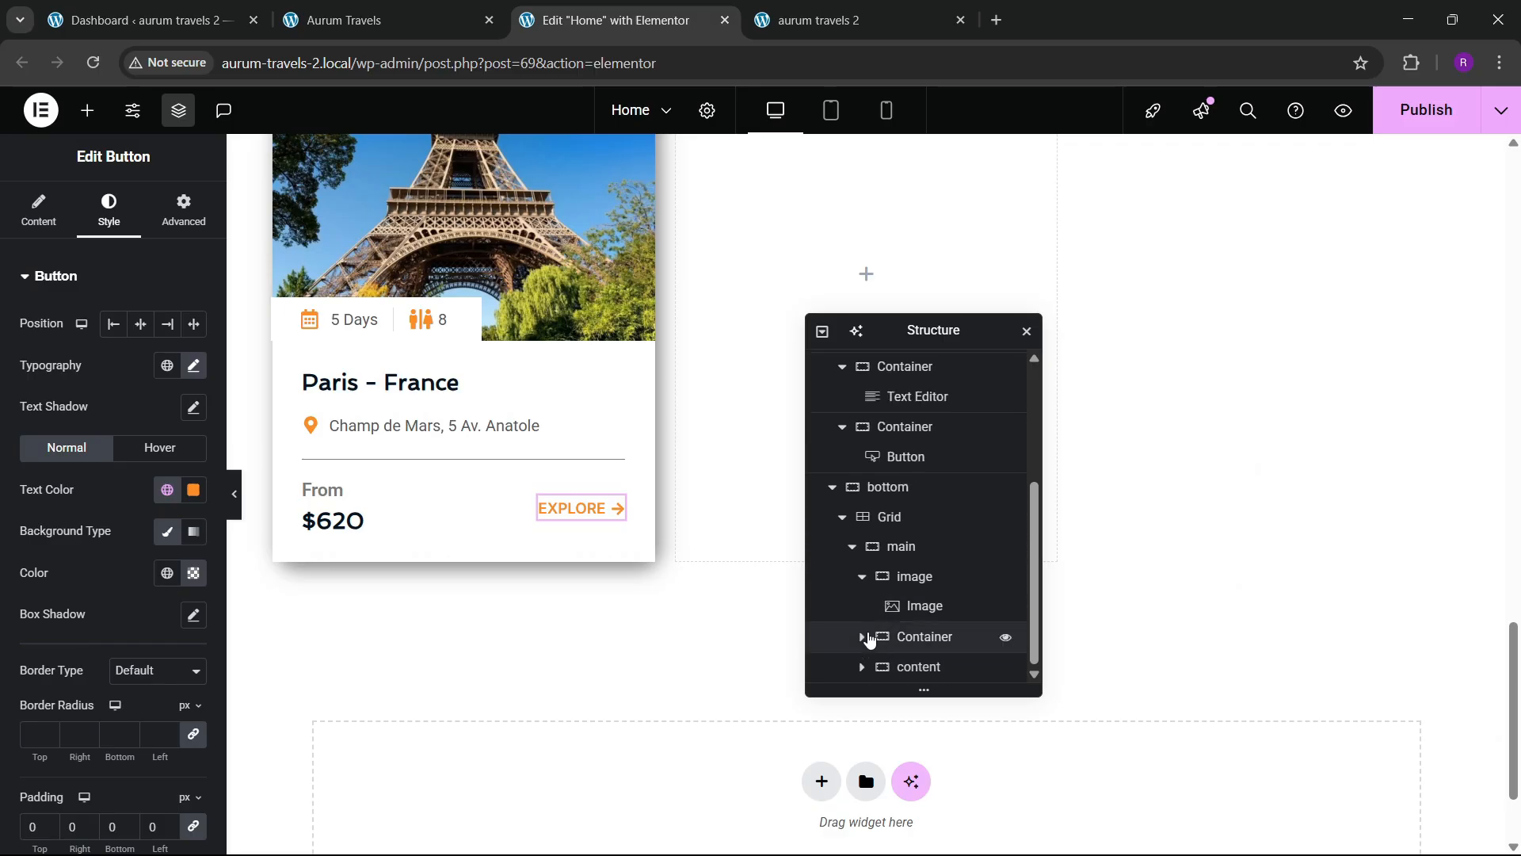
{"action": "left_click", "coordinate": [911, 666]}
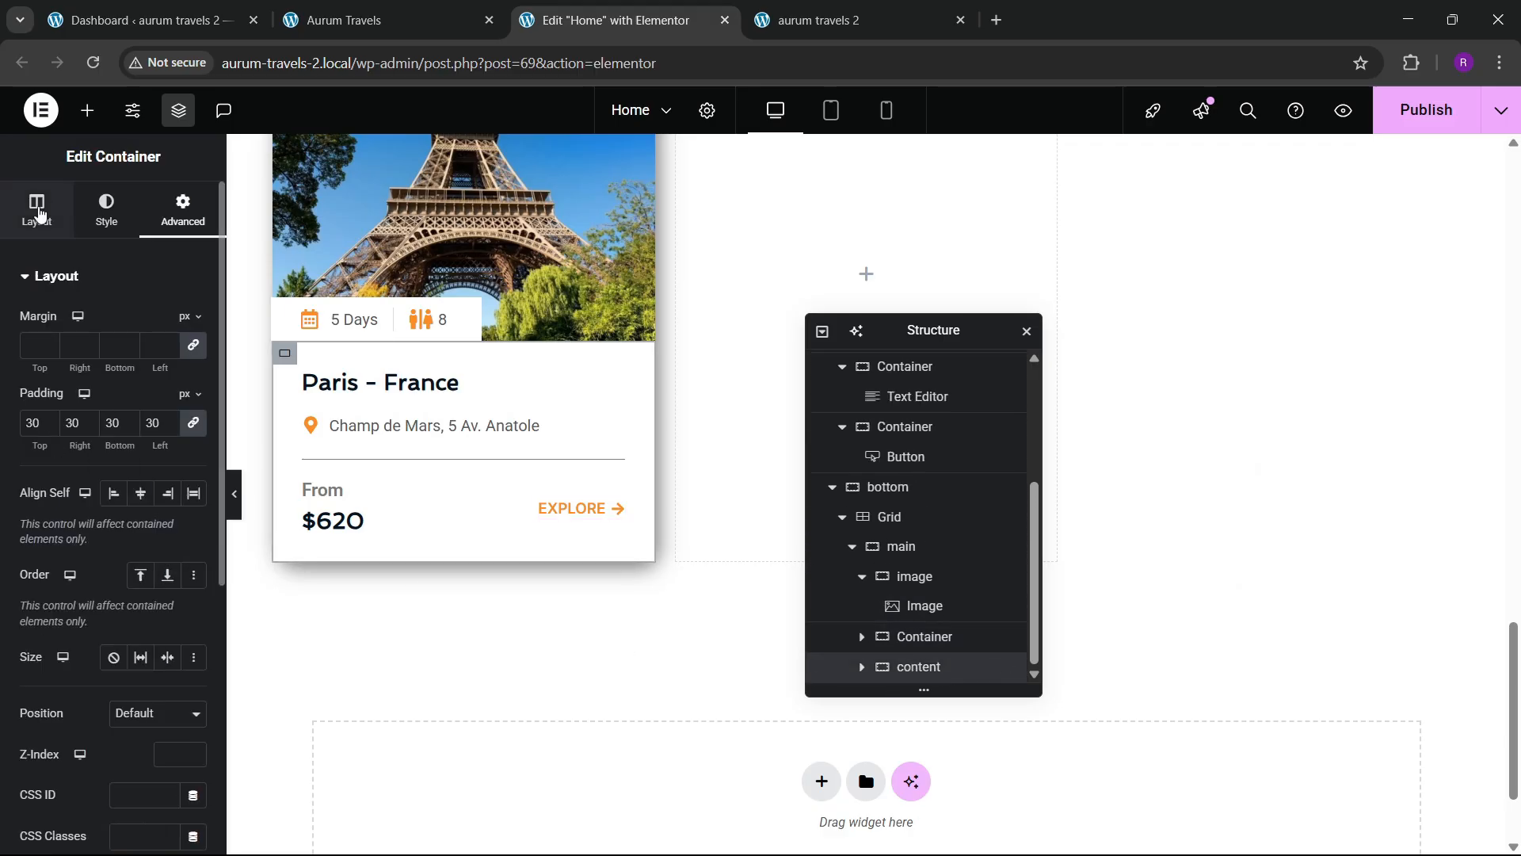
{"action": "left_click", "coordinate": [36, 208]}
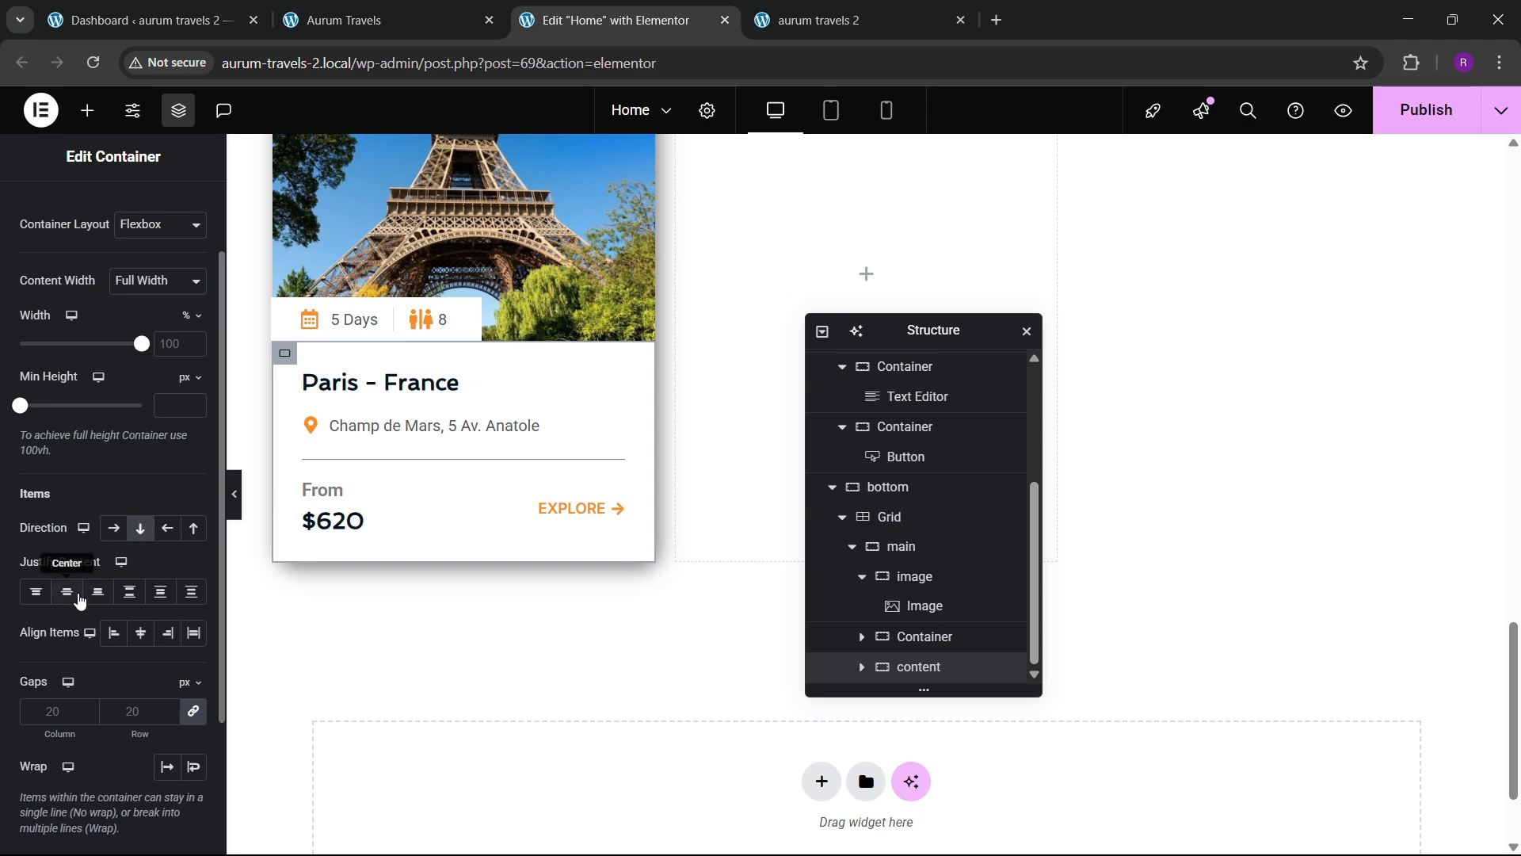
{"action": "left_click", "coordinate": [67, 591]}
{"action": "left_click", "coordinate": [140, 632]}
{"action": "left_click", "coordinate": [114, 632]}
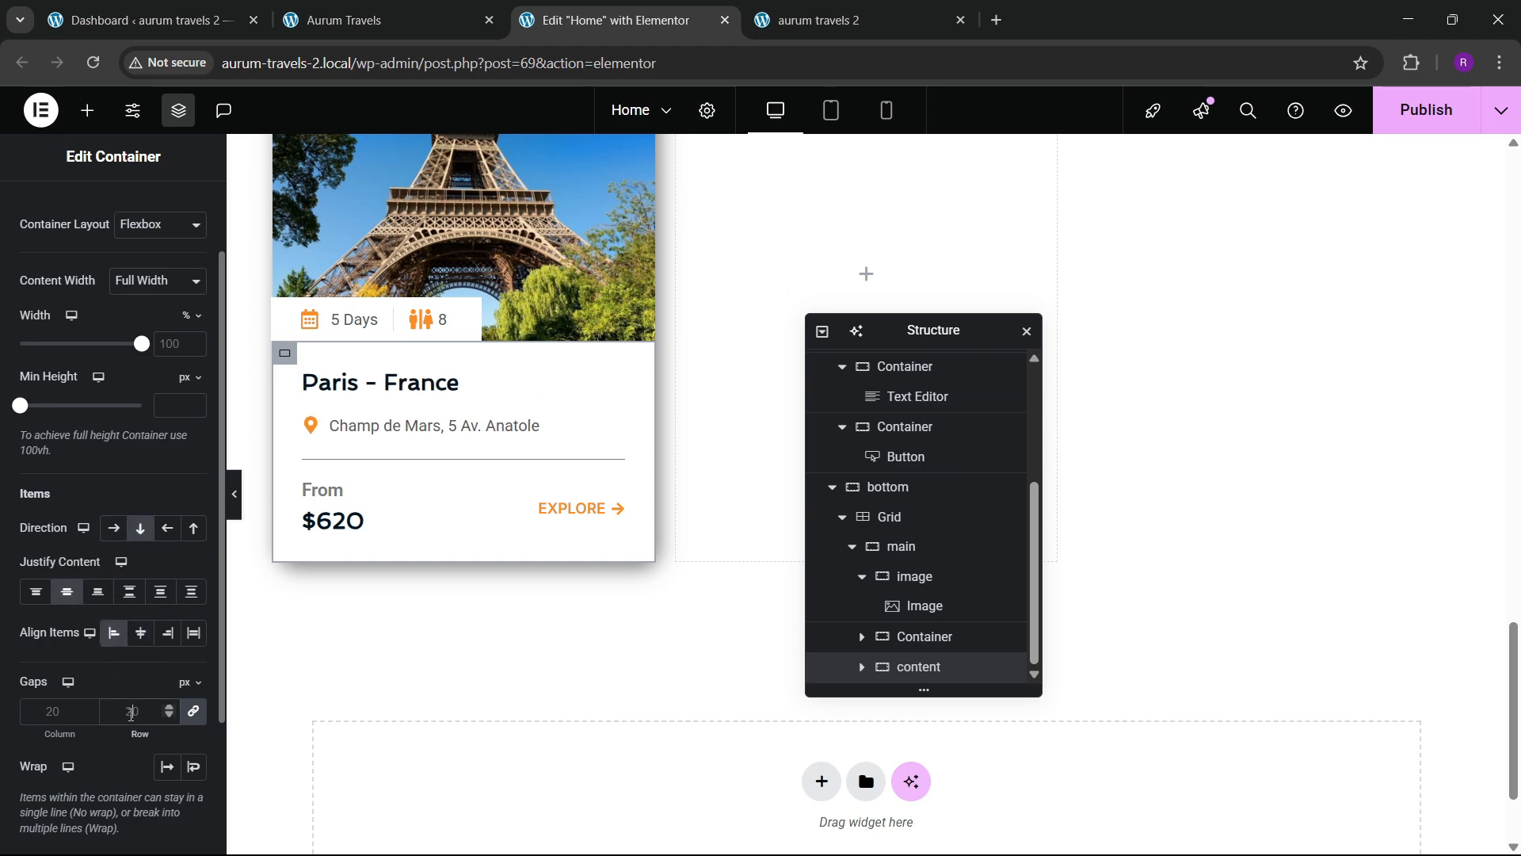
{"action": "left_click", "coordinate": [131, 713]}
{"action": "type", "text": "10"}
{"action": "key", "text": "BackSpace"}
{"action": "key", "text": "BackSpace"}
{"action": "type", "text": "20"}
- Lighten the card's divider line to grey #C8C8C8
{"action": "left_click", "coordinate": [486, 467]}
{"action": "left_click", "coordinate": [191, 327]}
{"action": "left_click_drag", "start_coordinate": [104, 482], "coordinate": [57, 436]}
{"action": "left_click", "coordinate": [32, 572]}
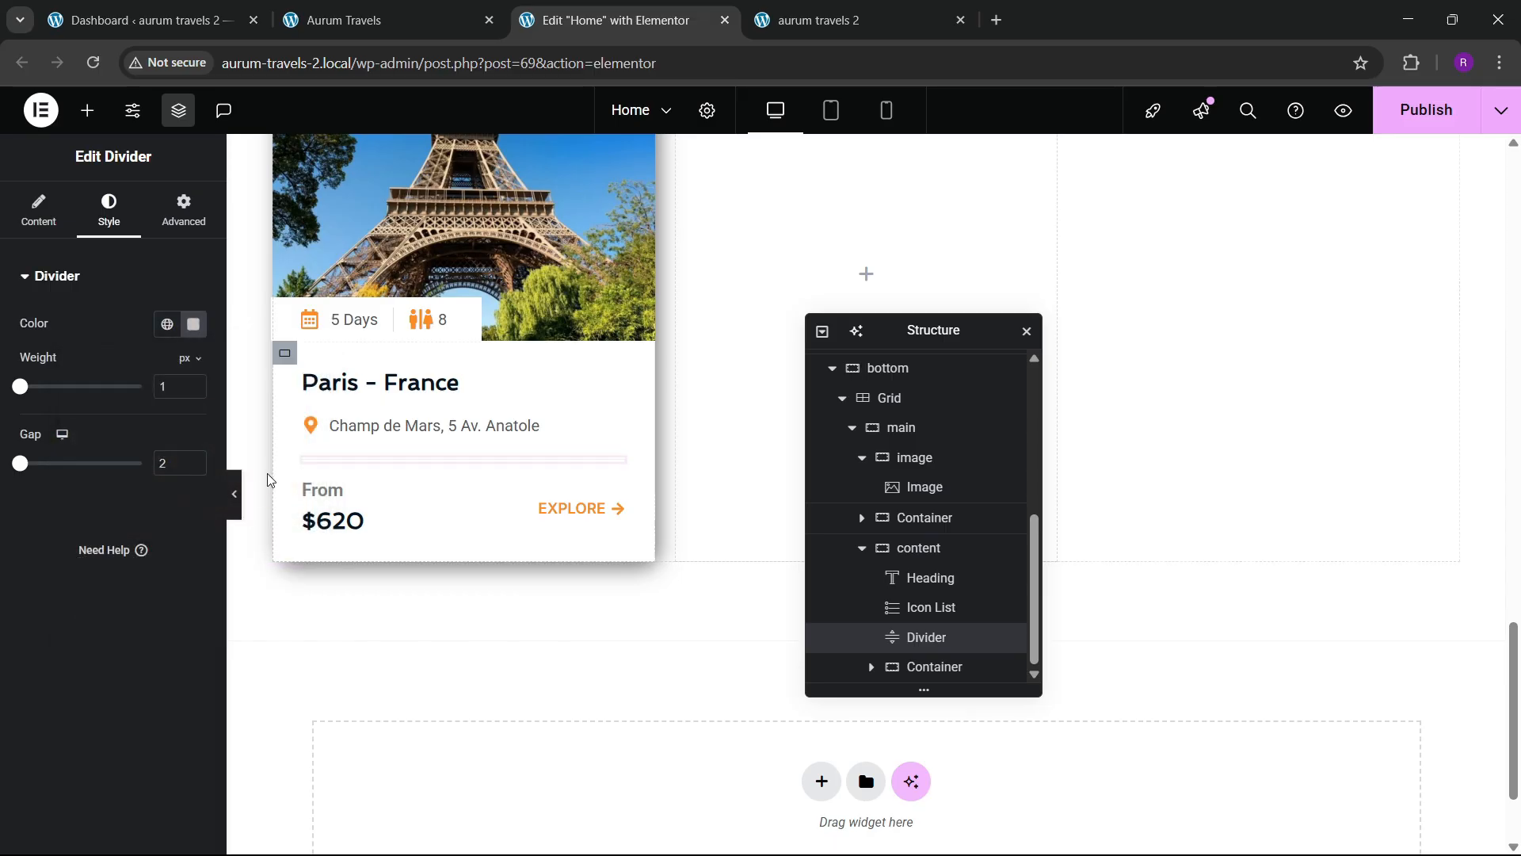
- Preview the card without editor panels and compare it with the live site
{"action": "left_click", "coordinate": [238, 513]}
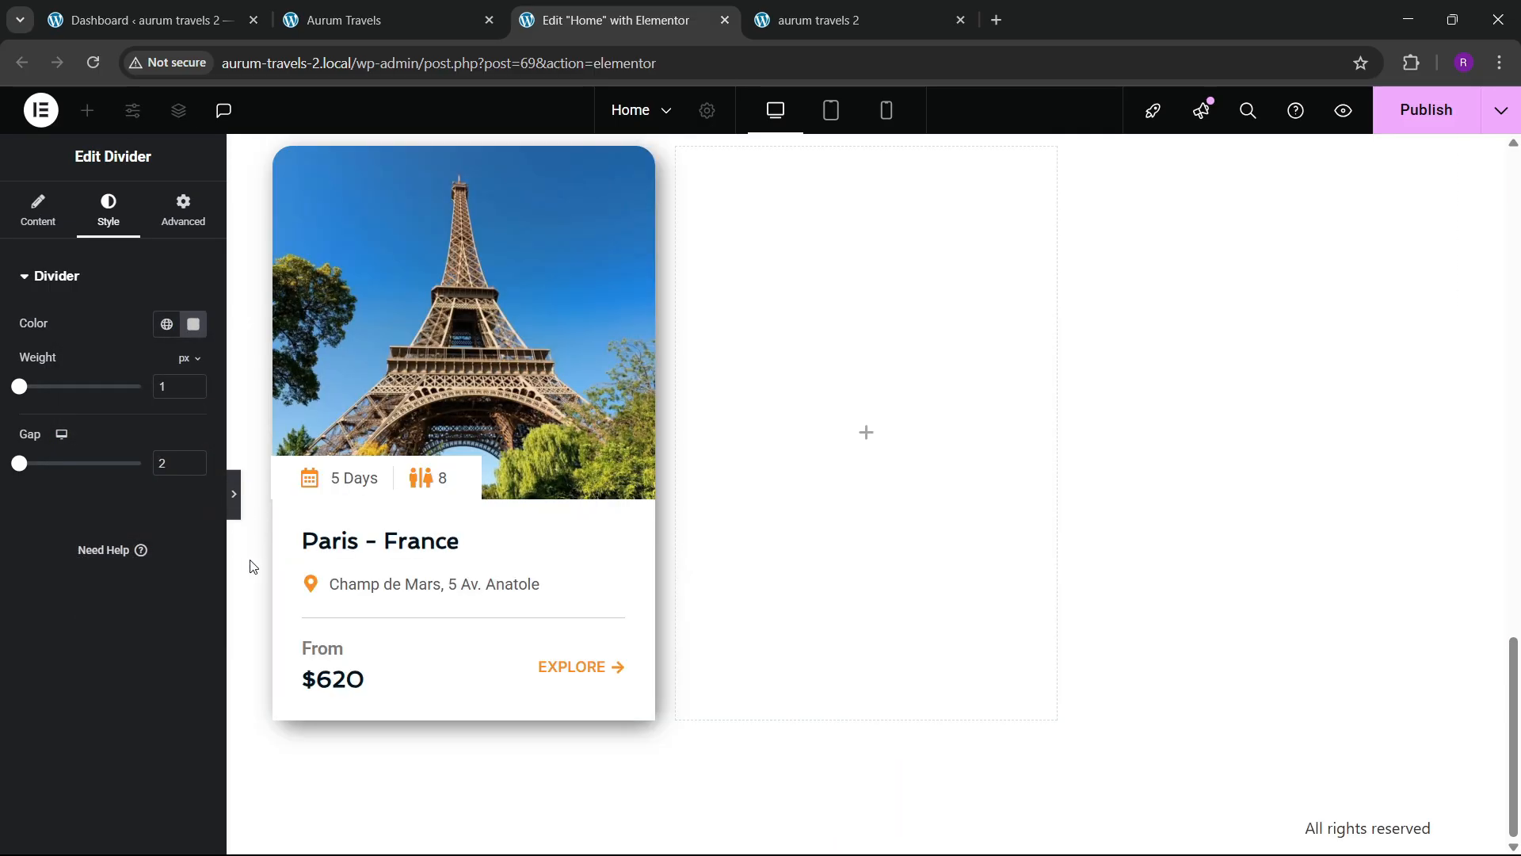
{"action": "left_click", "coordinate": [366, 12]}
{"action": "left_click", "coordinate": [600, 8]}
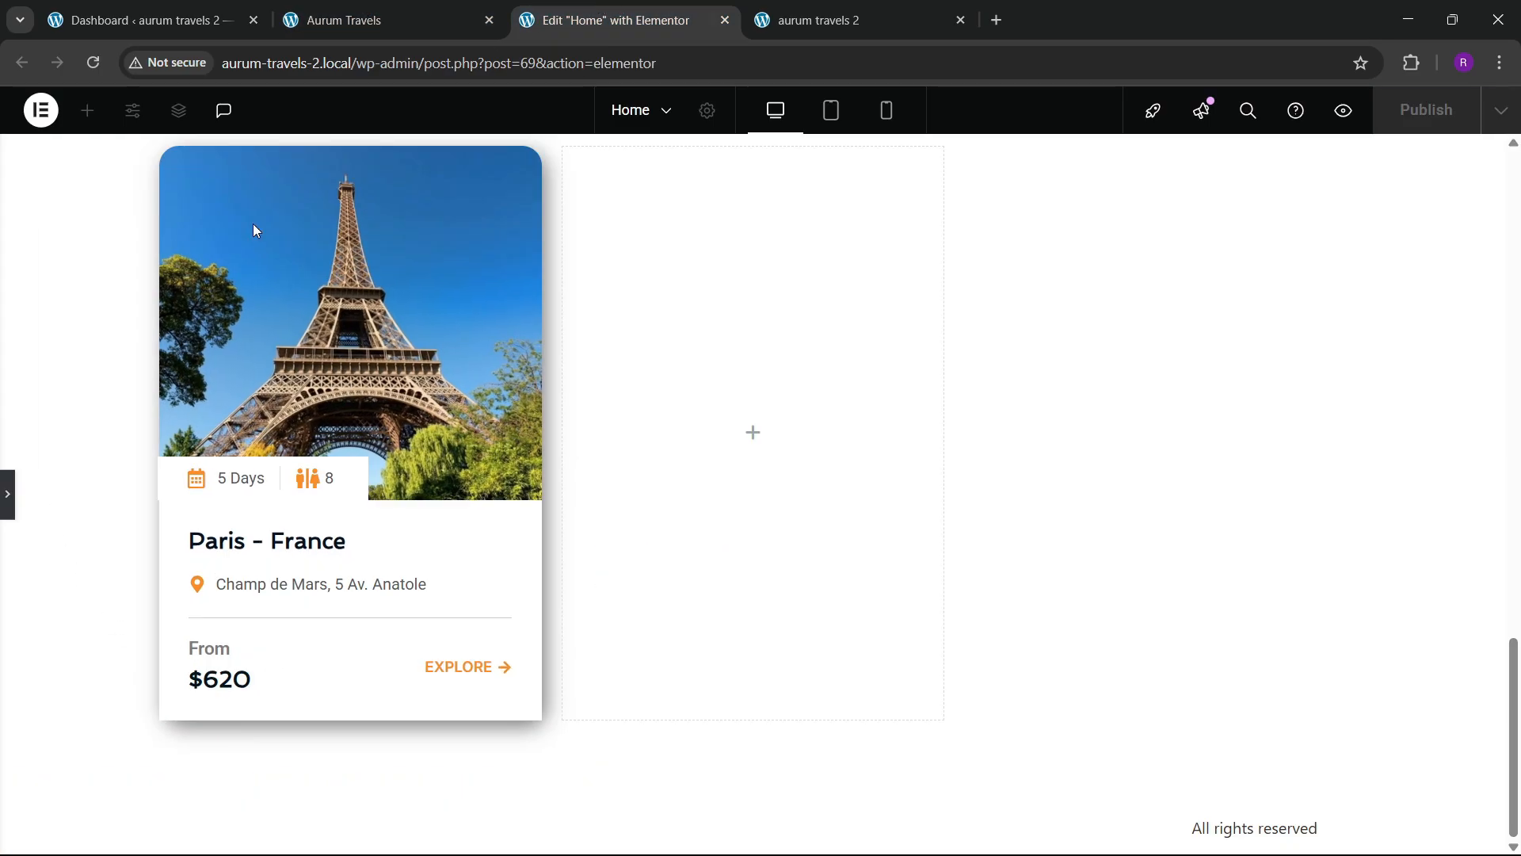
{"action": "left_click", "coordinate": [4, 499]}
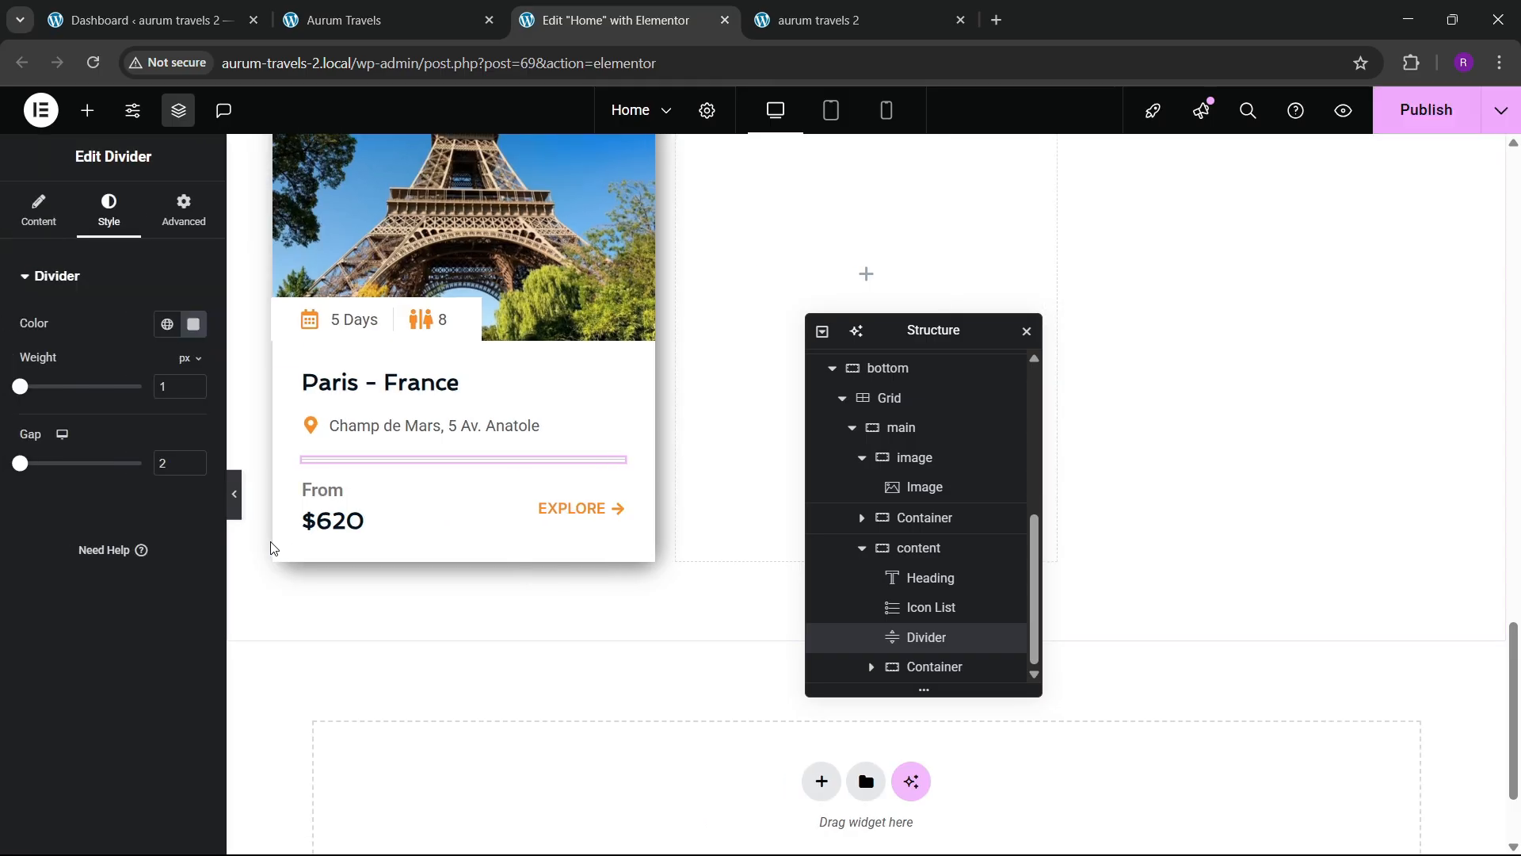
- Set the $620 price heading's font size to 22 px
{"action": "left_click", "coordinate": [342, 538]}
{"action": "left_click", "coordinate": [193, 381]}
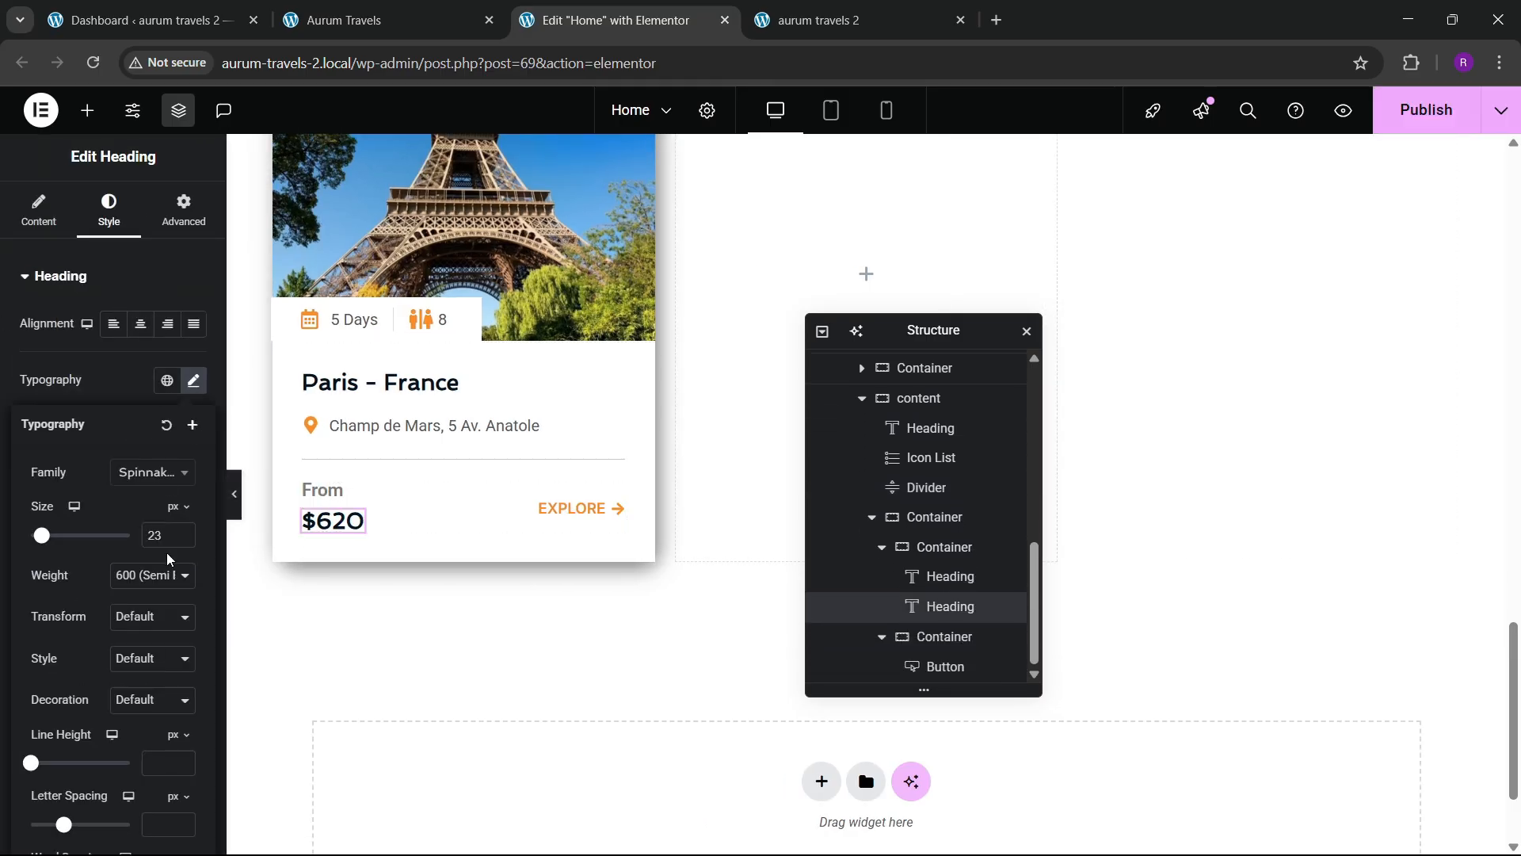
{"action": "type", "text": "22"}
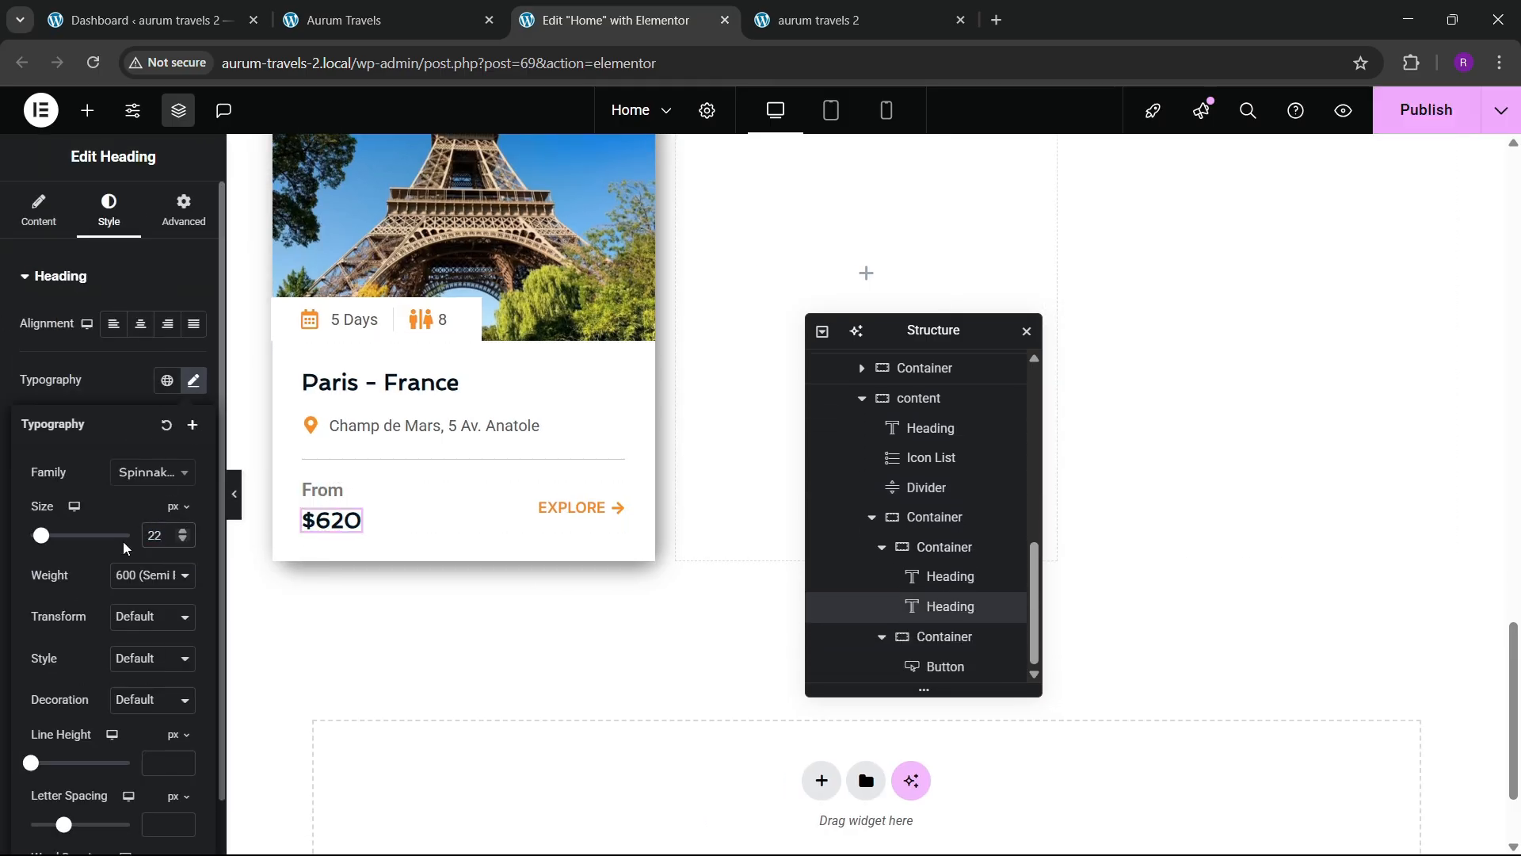
{"action": "scroll", "coordinate": [953, 597], "scroll_direction": "up", "scroll_amount": 1}
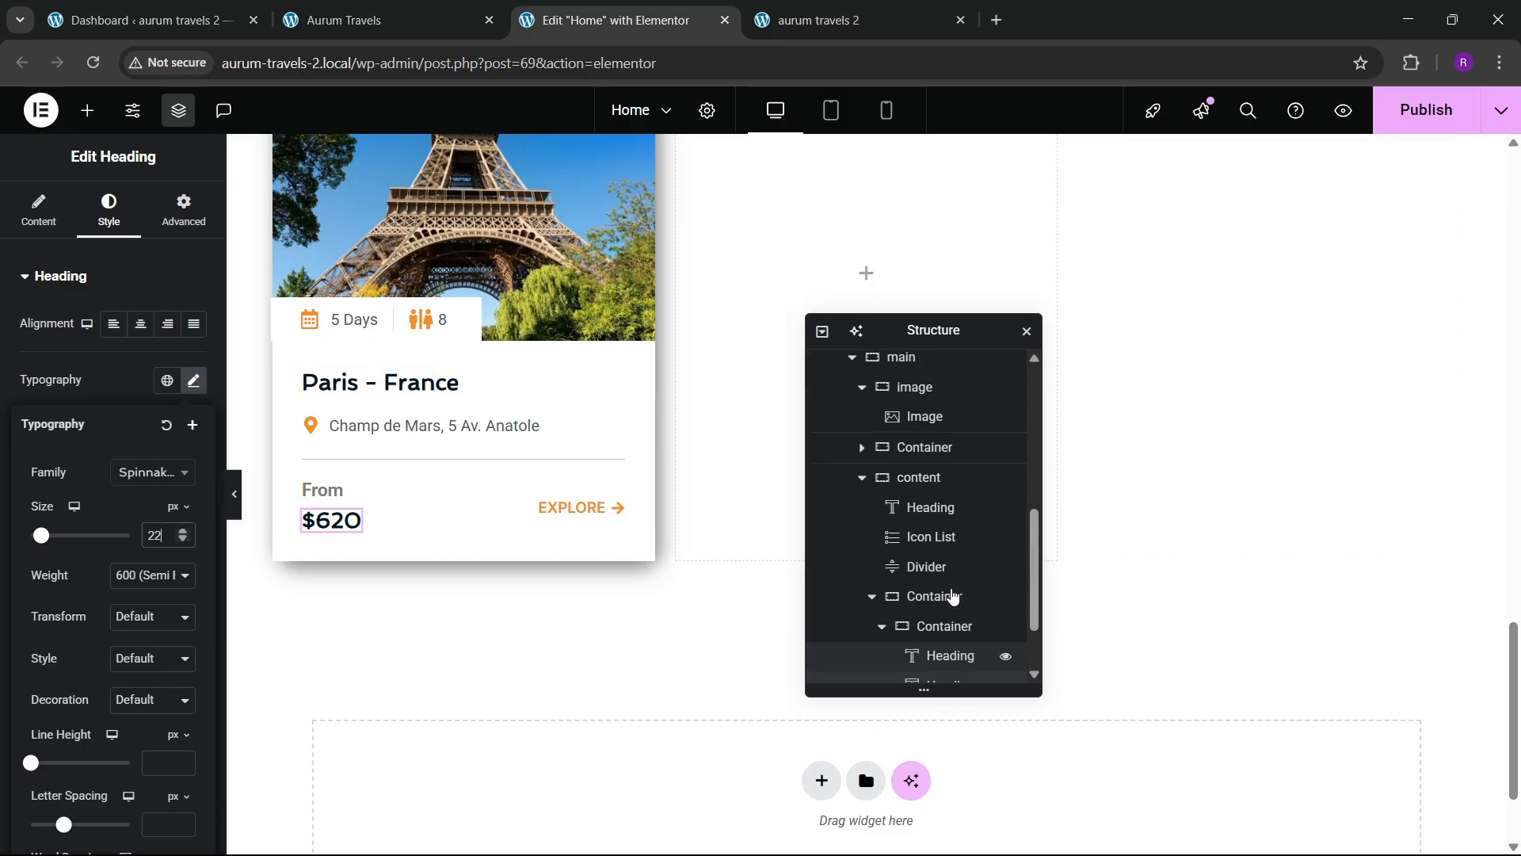
{"action": "scroll", "coordinate": [947, 578], "scroll_direction": "up", "scroll_amount": 1}
- Set the content container's gap to 18
{"action": "left_click", "coordinate": [920, 497]}
{"action": "scroll", "coordinate": [127, 546], "scroll_direction": "down", "scroll_amount": 3}
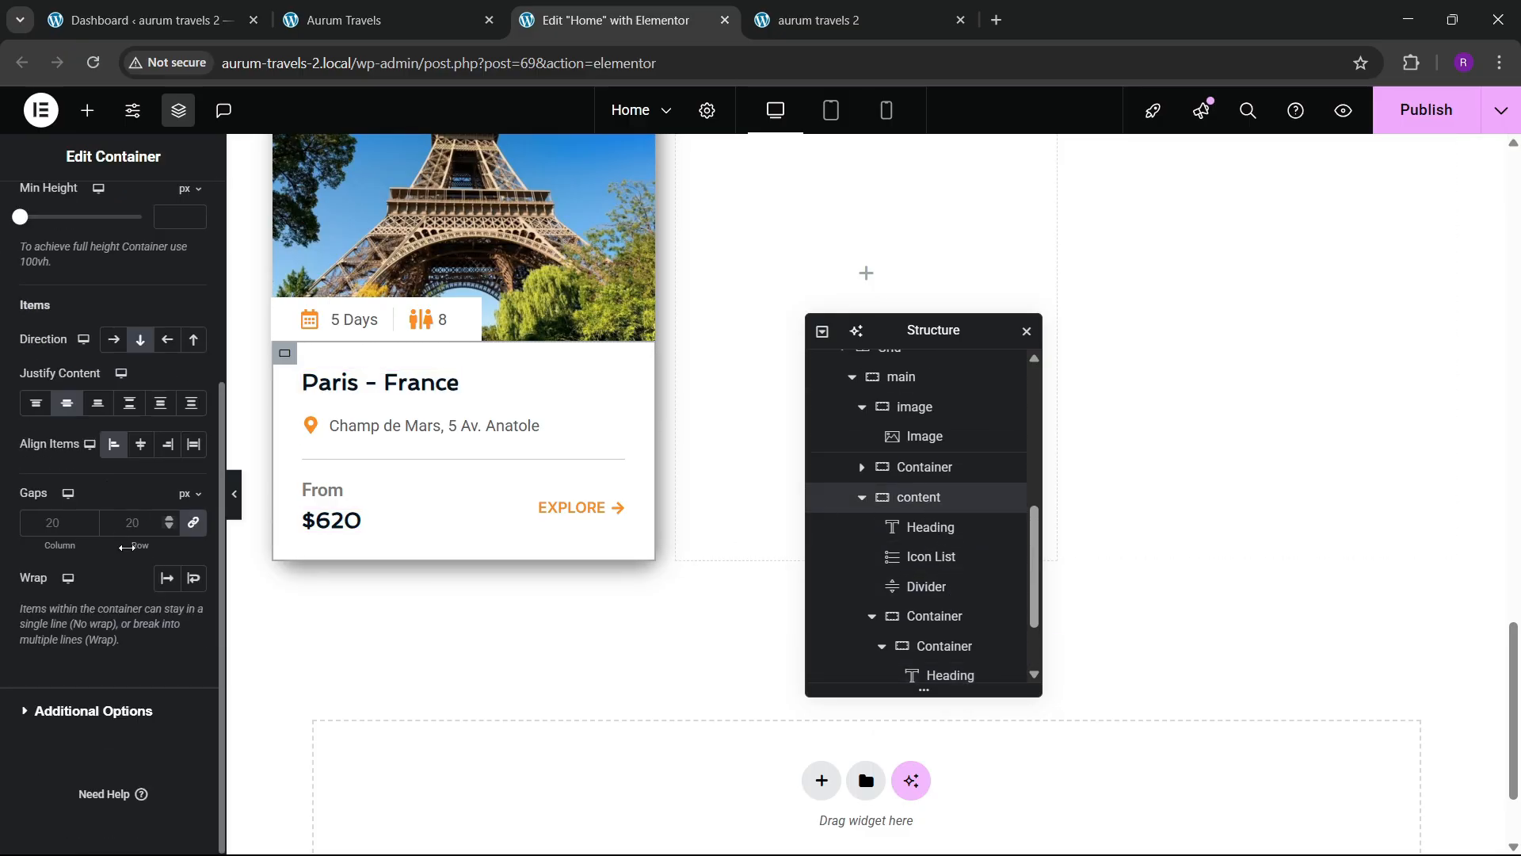
{"action": "left_click", "coordinate": [137, 522]}
{"action": "type", "text": "15"}
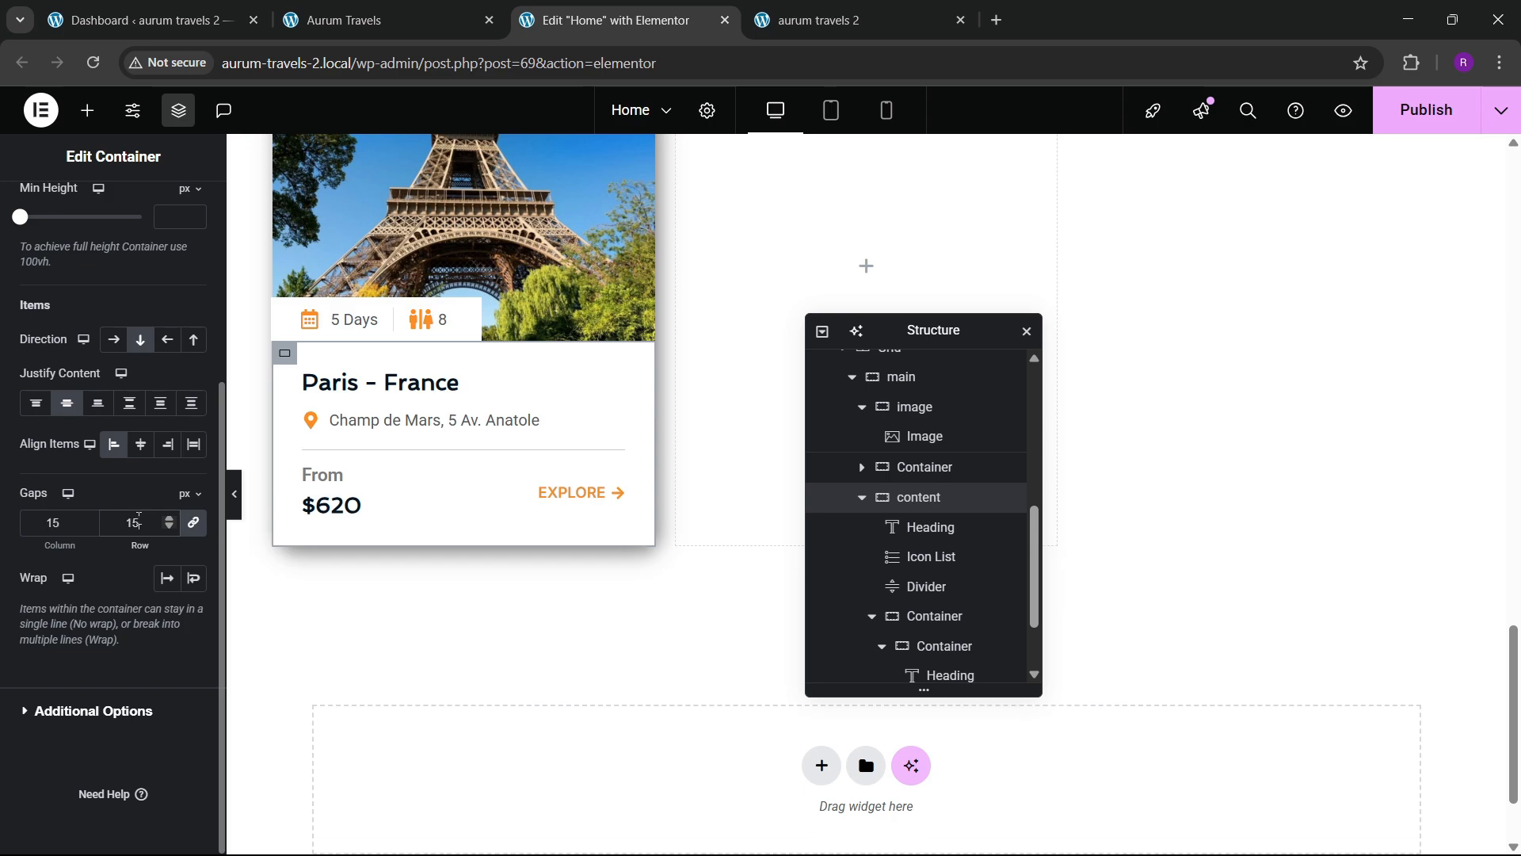
{"action": "key", "text": "Up"}
{"action": "key", "text": "Up"}
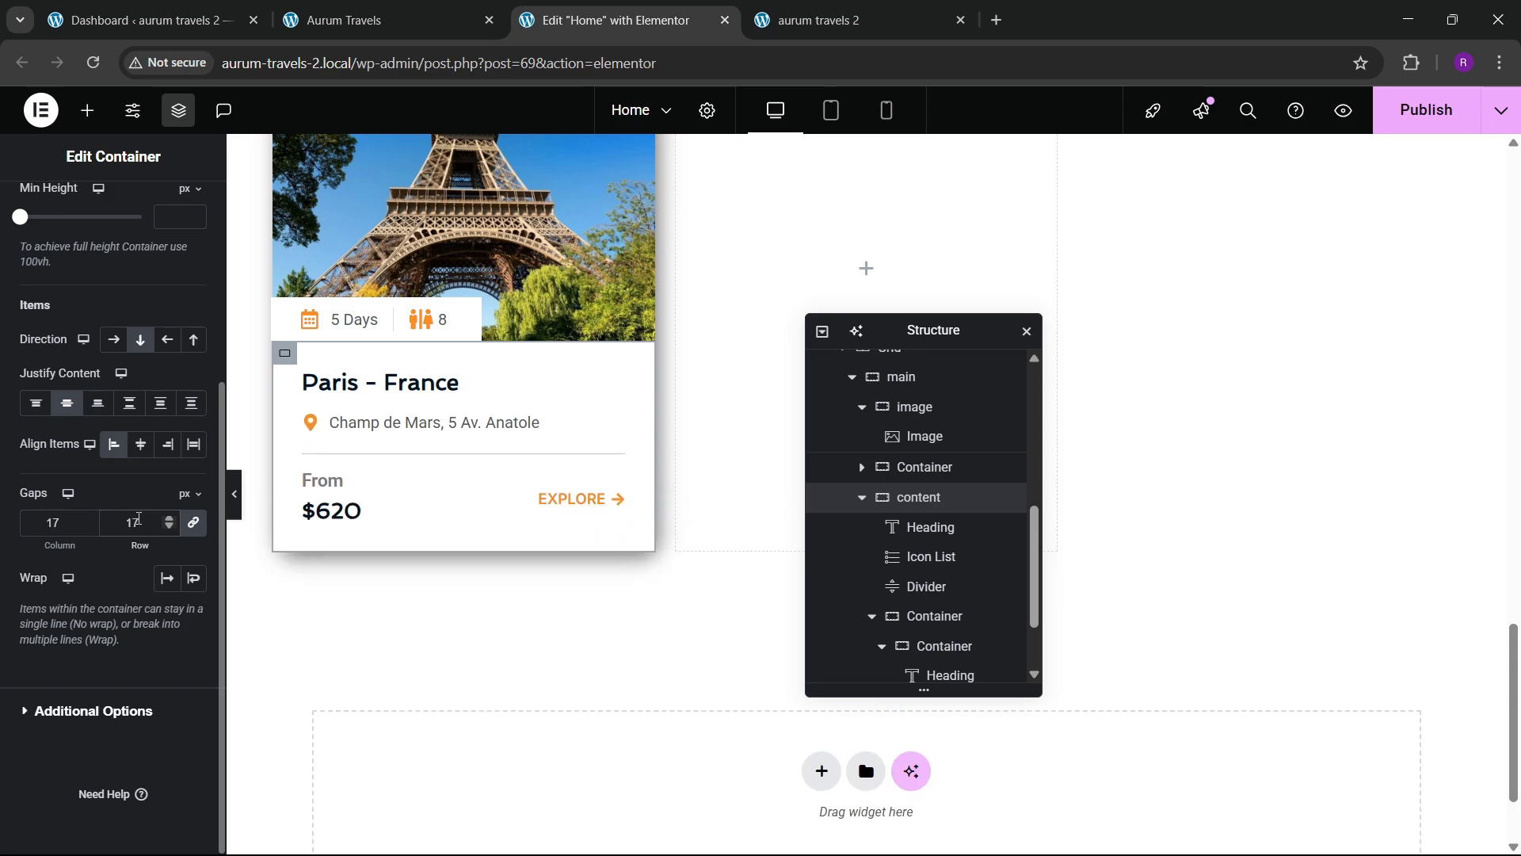
{"action": "key", "text": "Up"}
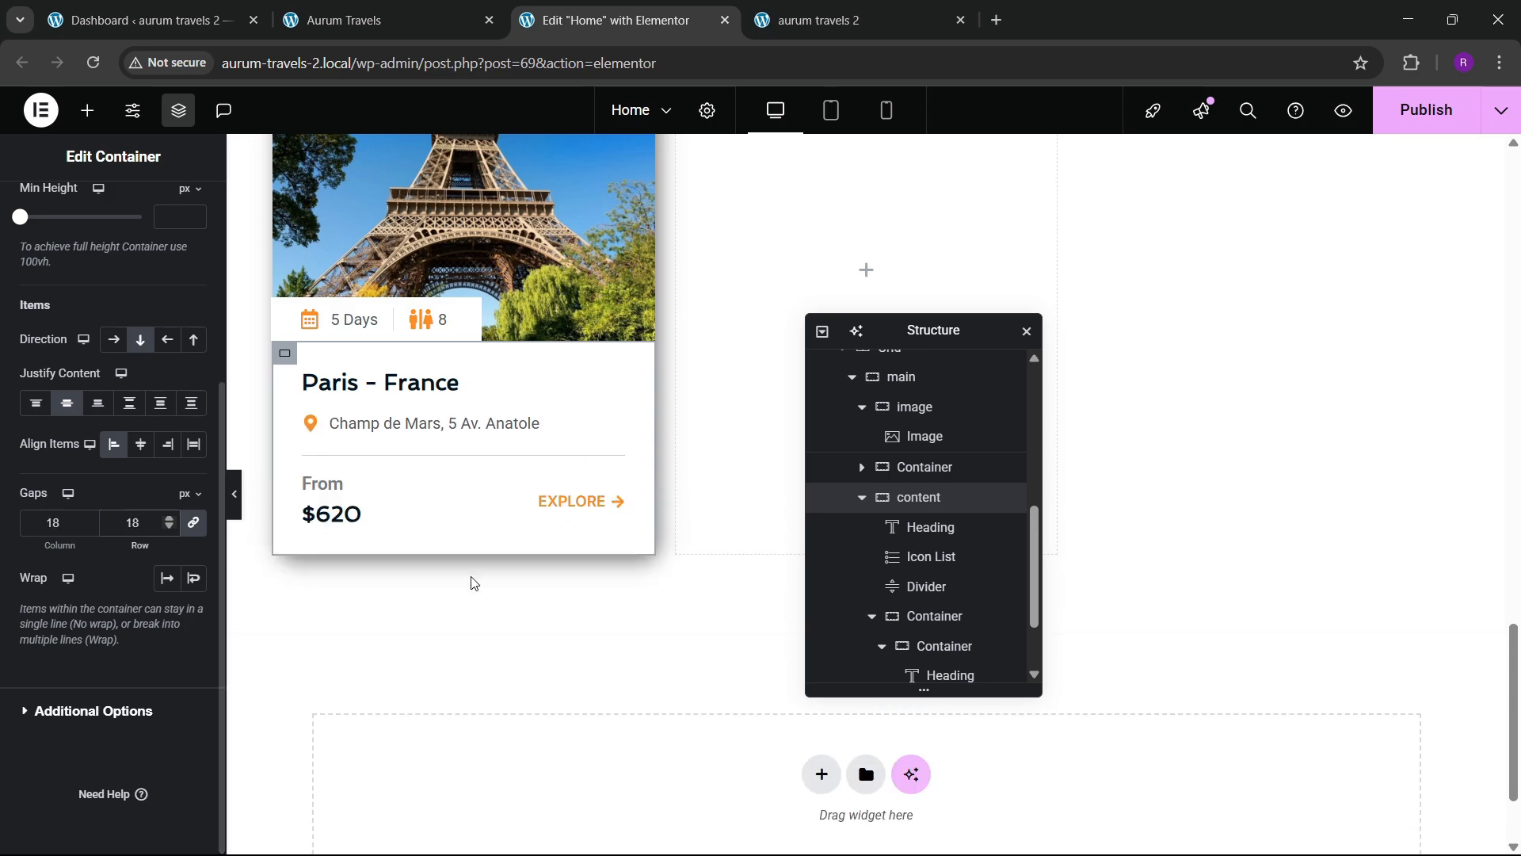
{"action": "scroll", "coordinate": [502, 444], "scroll_direction": "up", "scroll_amount": 3}
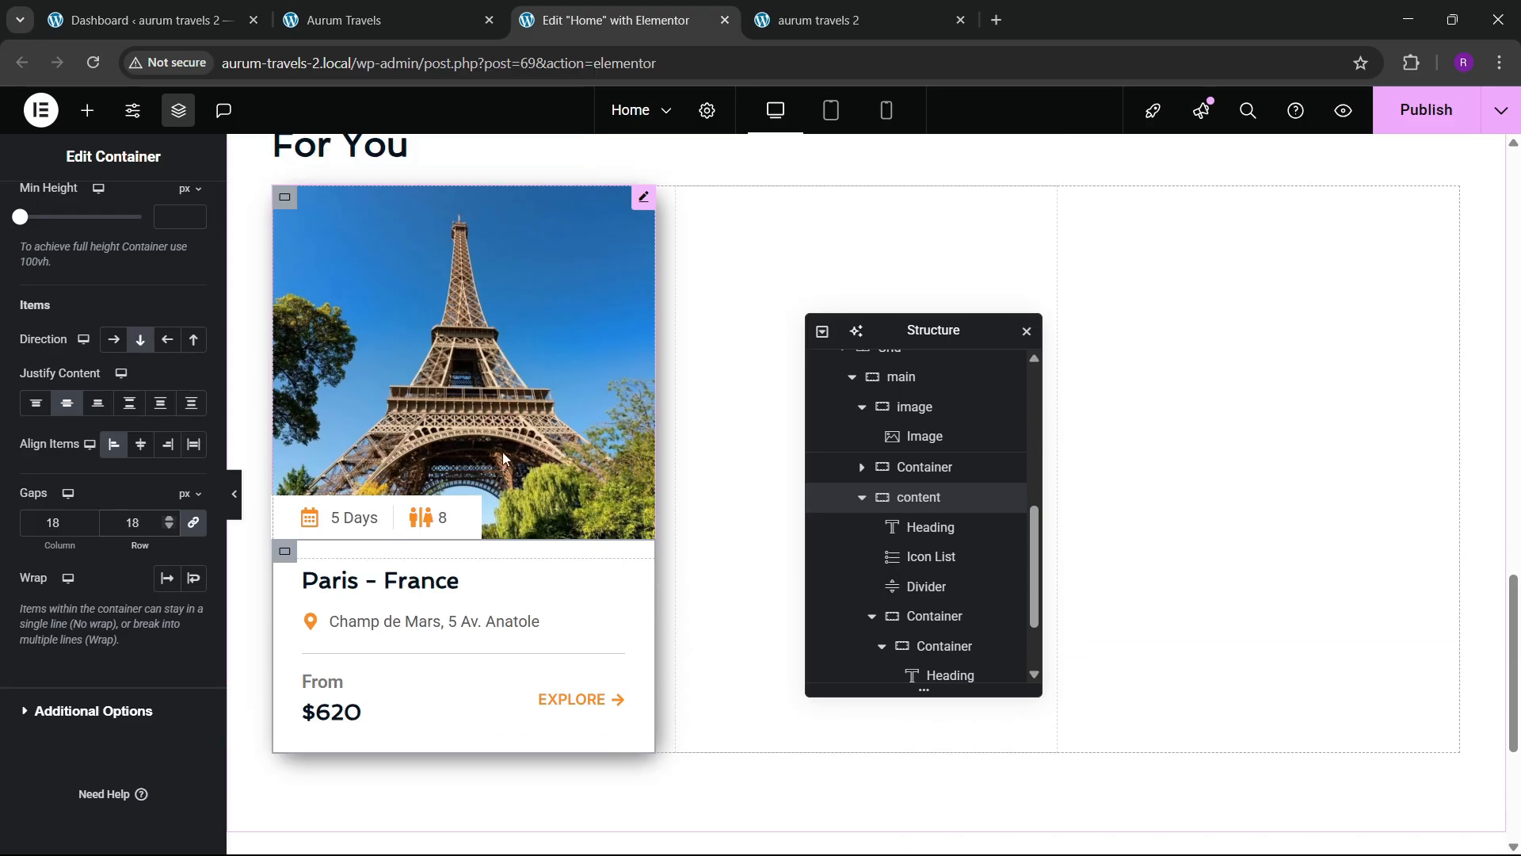
- Preview the card, then select its content container and unlink the four border-radius corners
{"action": "left_click", "coordinate": [236, 499]}
{"action": "left_click", "coordinate": [11, 511]}
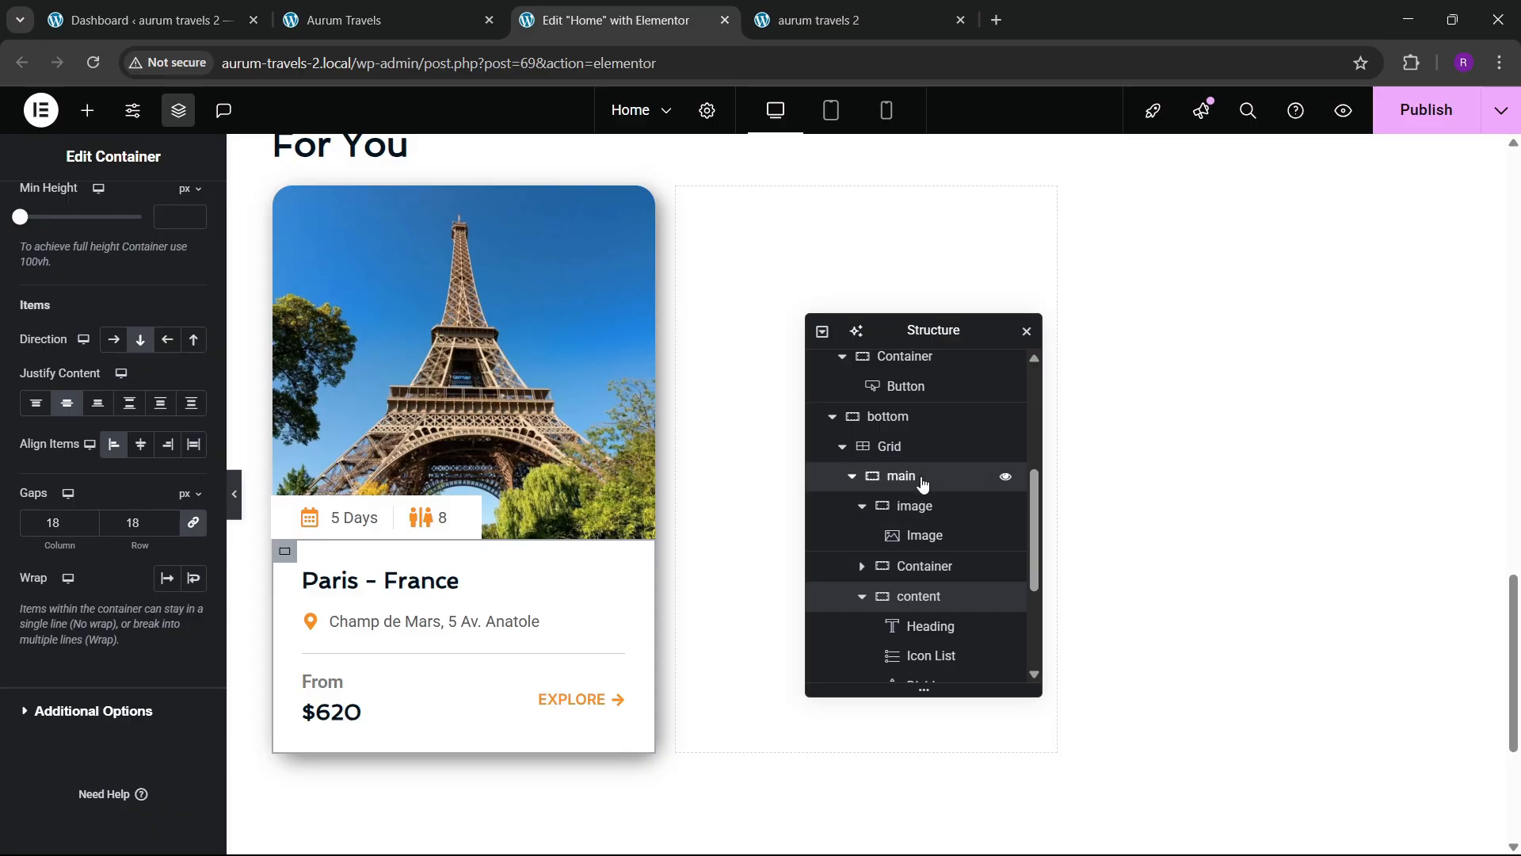
{"action": "left_click", "coordinate": [916, 478]}
{"action": "left_click", "coordinate": [924, 567]}
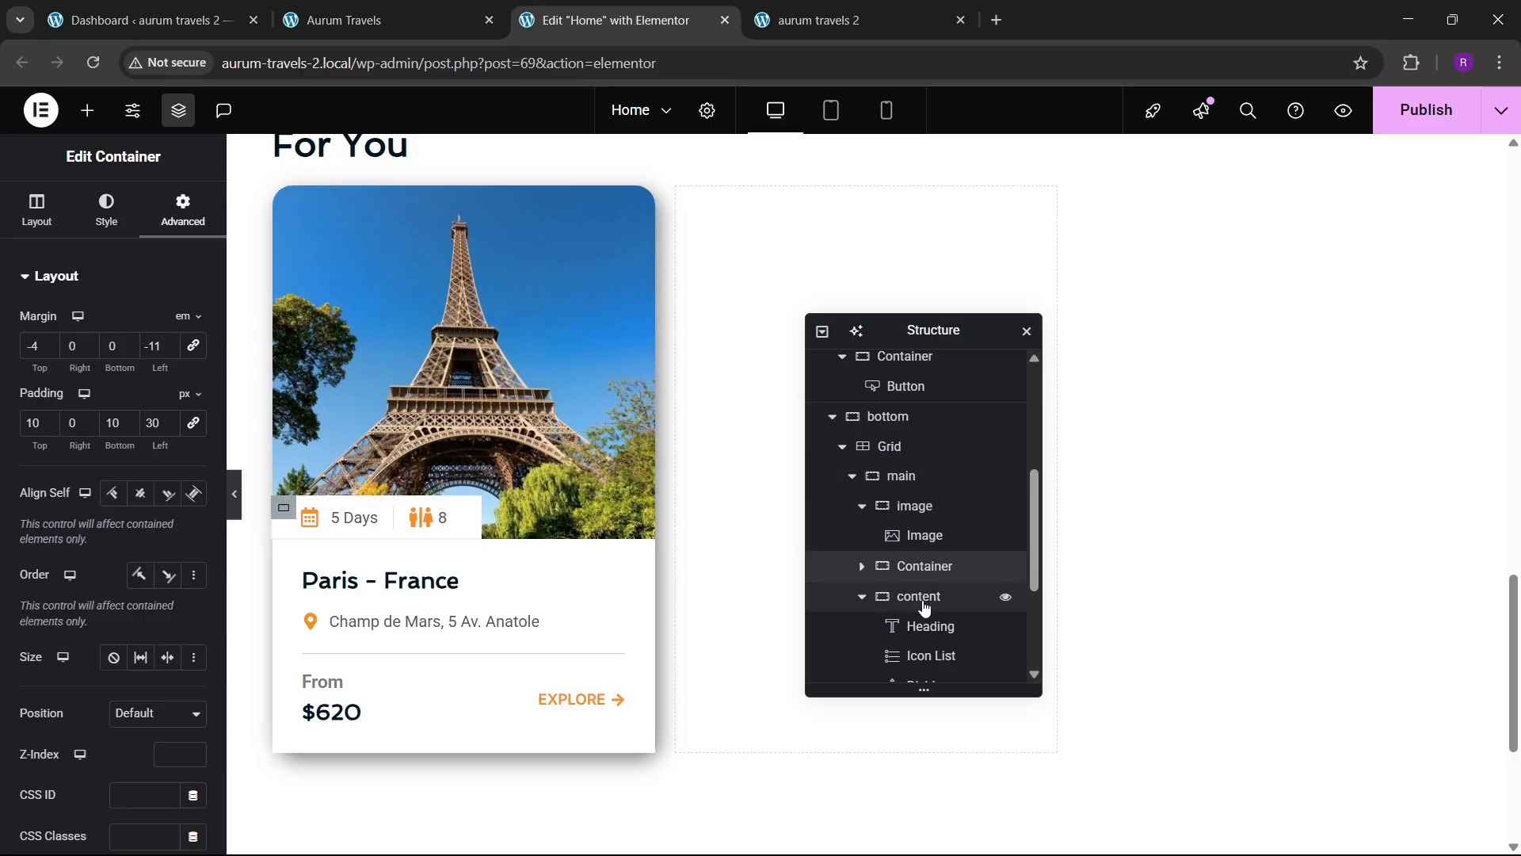
{"action": "left_click", "coordinate": [919, 598]}
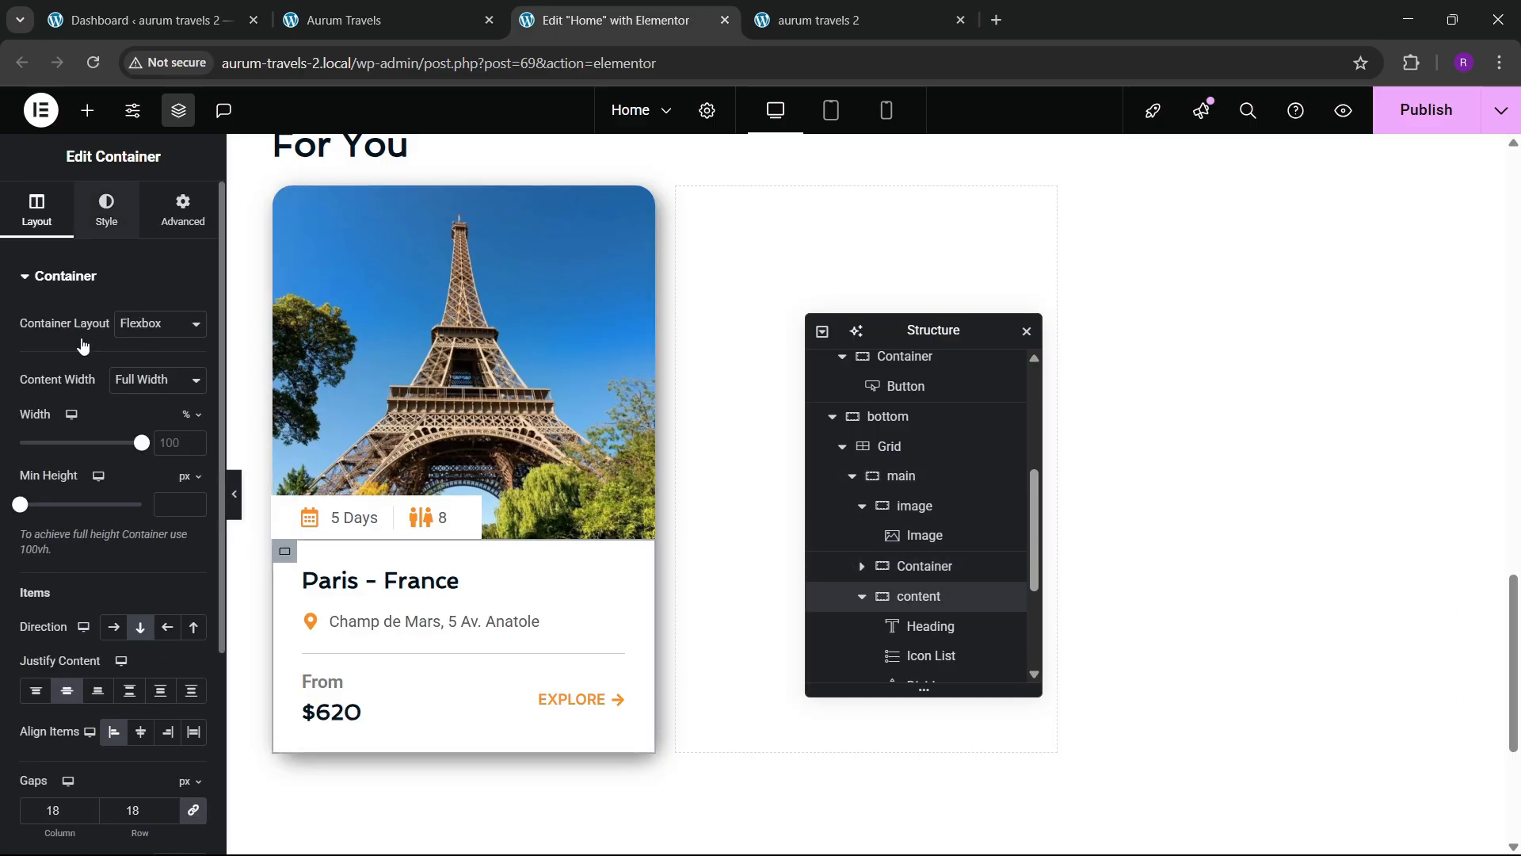
{"action": "left_click", "coordinate": [45, 664]}
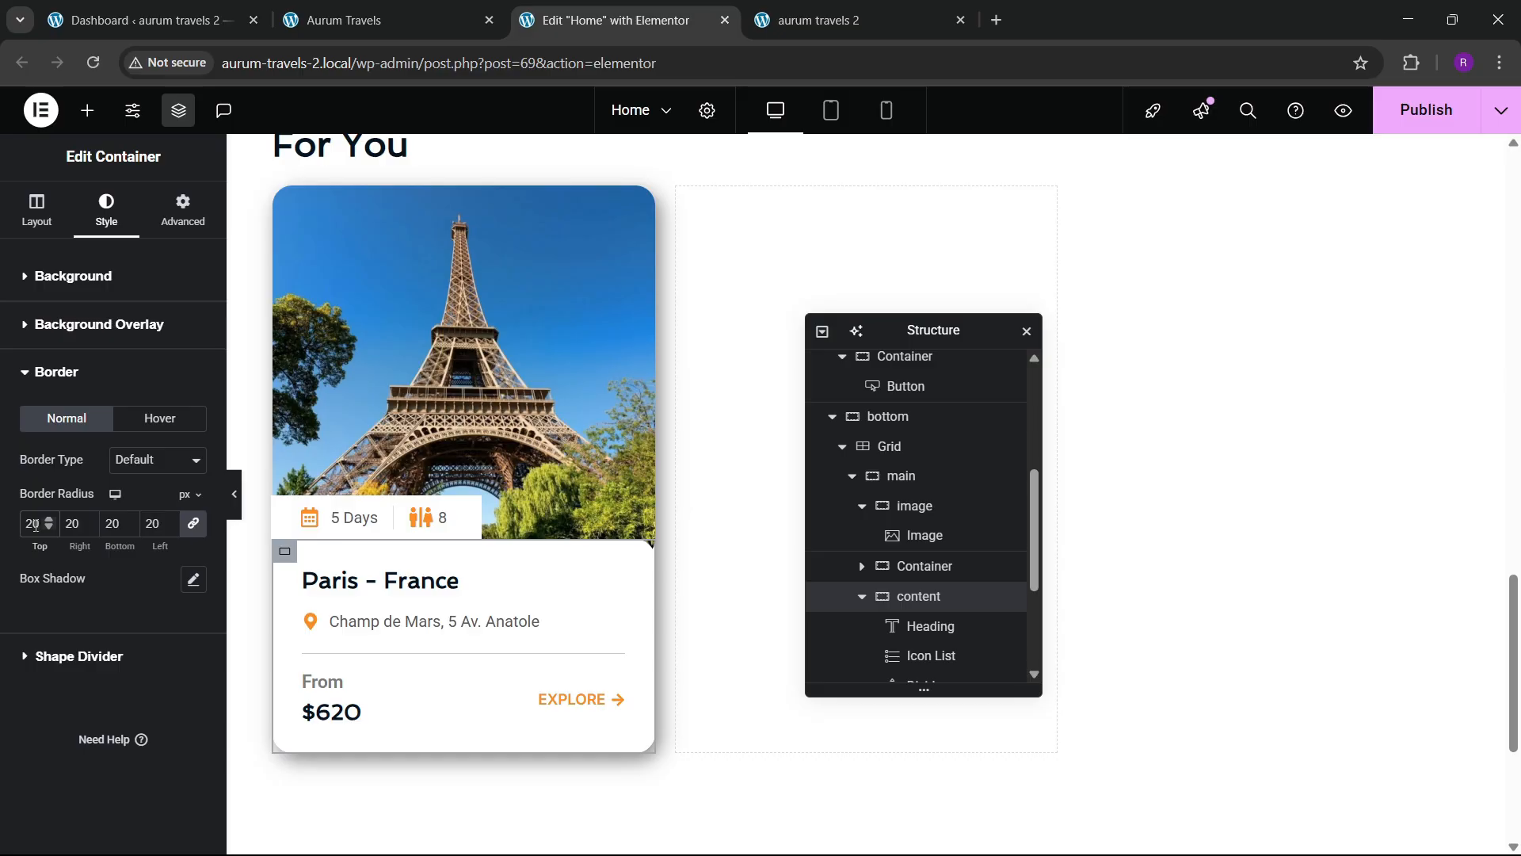
{"action": "left_click", "coordinate": [197, 527]}
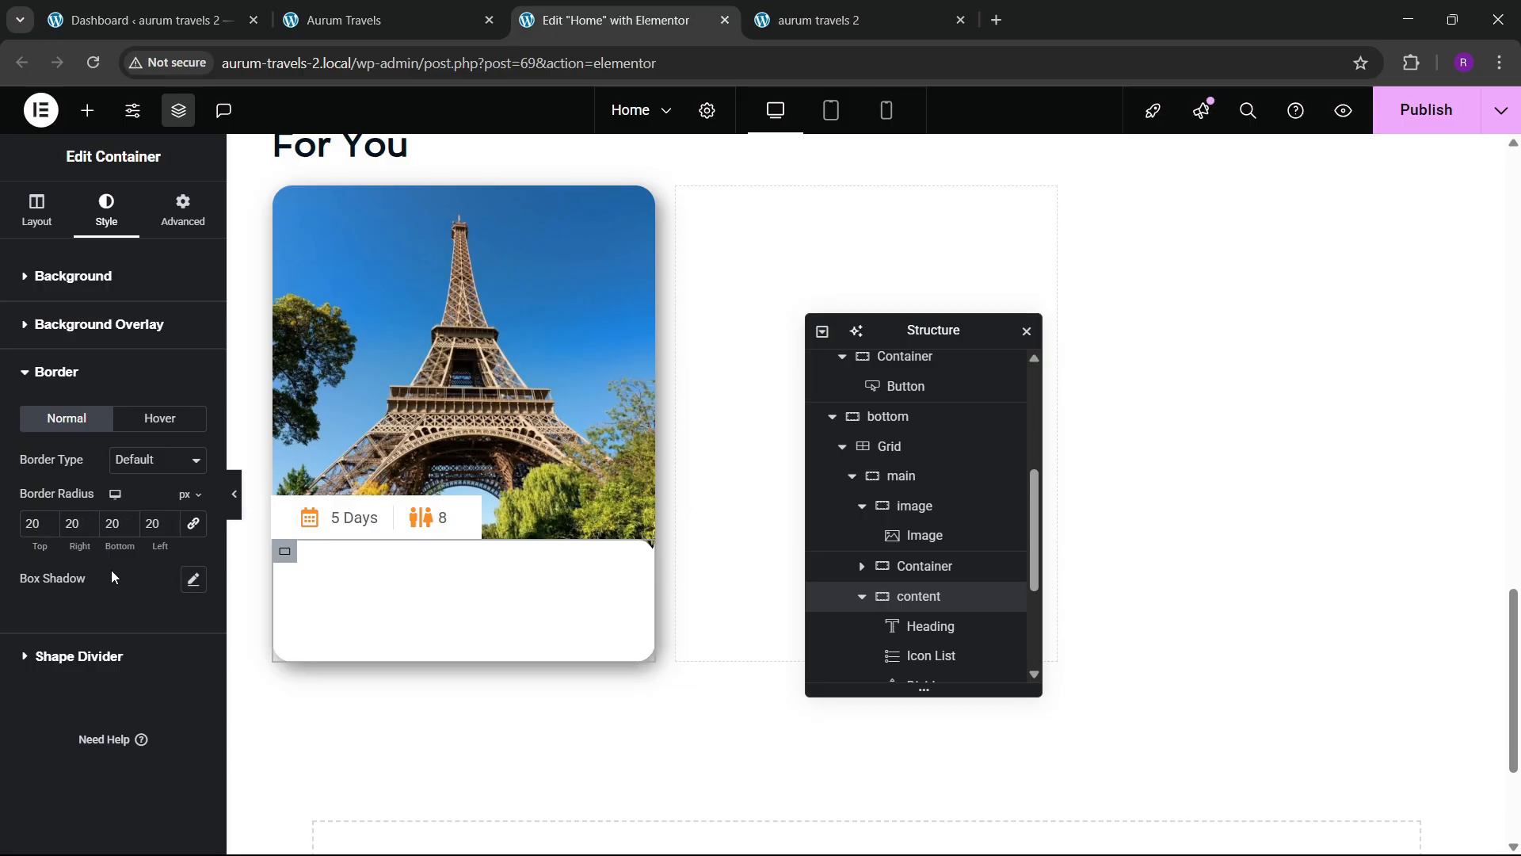
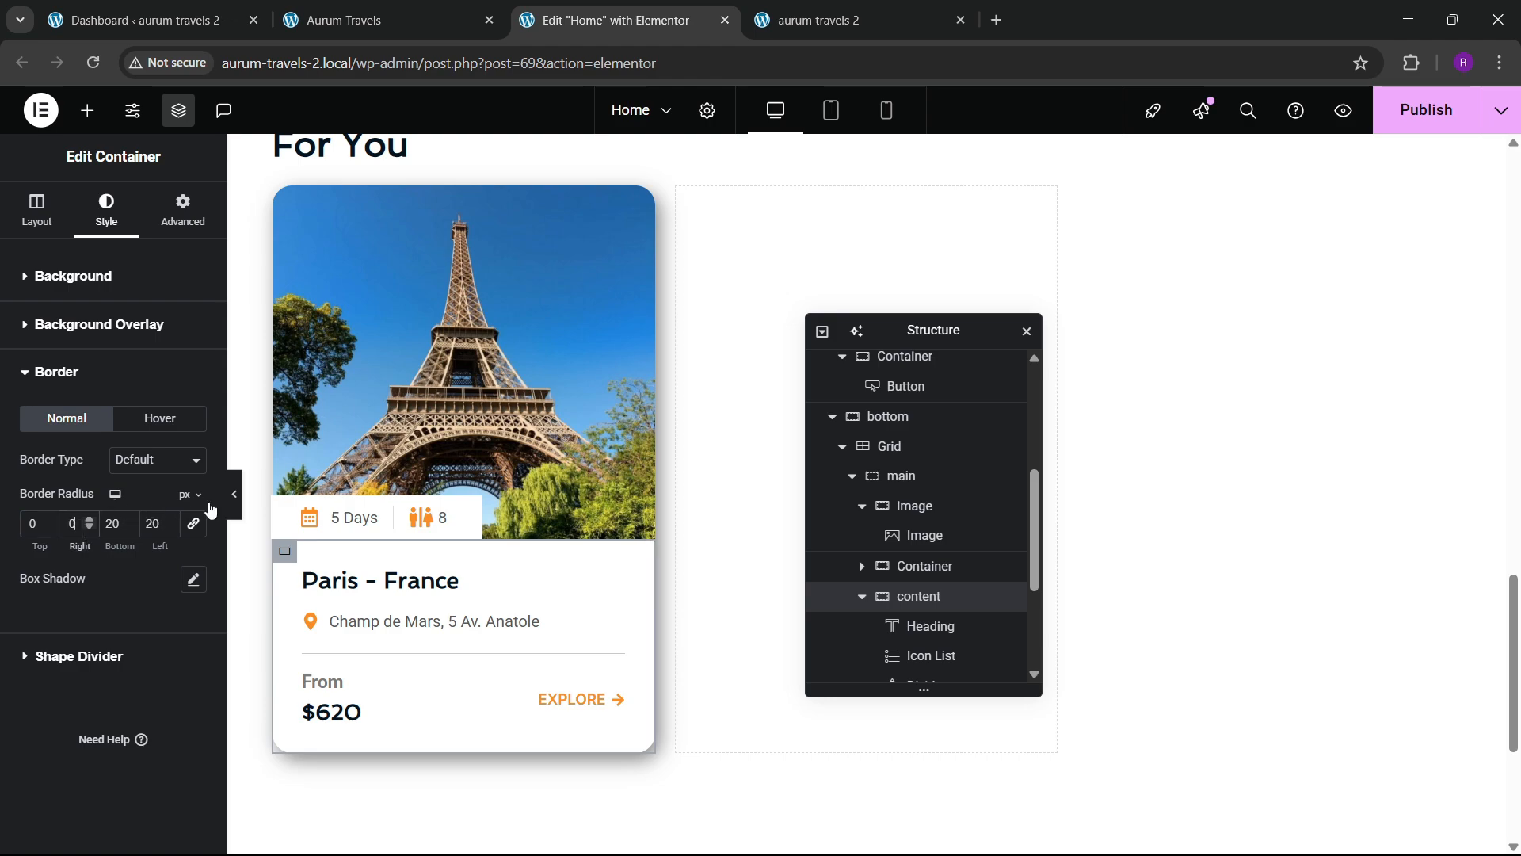
- Preview the card and try the days badge's left margin at -10, then return it to -11
{"action": "left_click", "coordinate": [237, 515]}
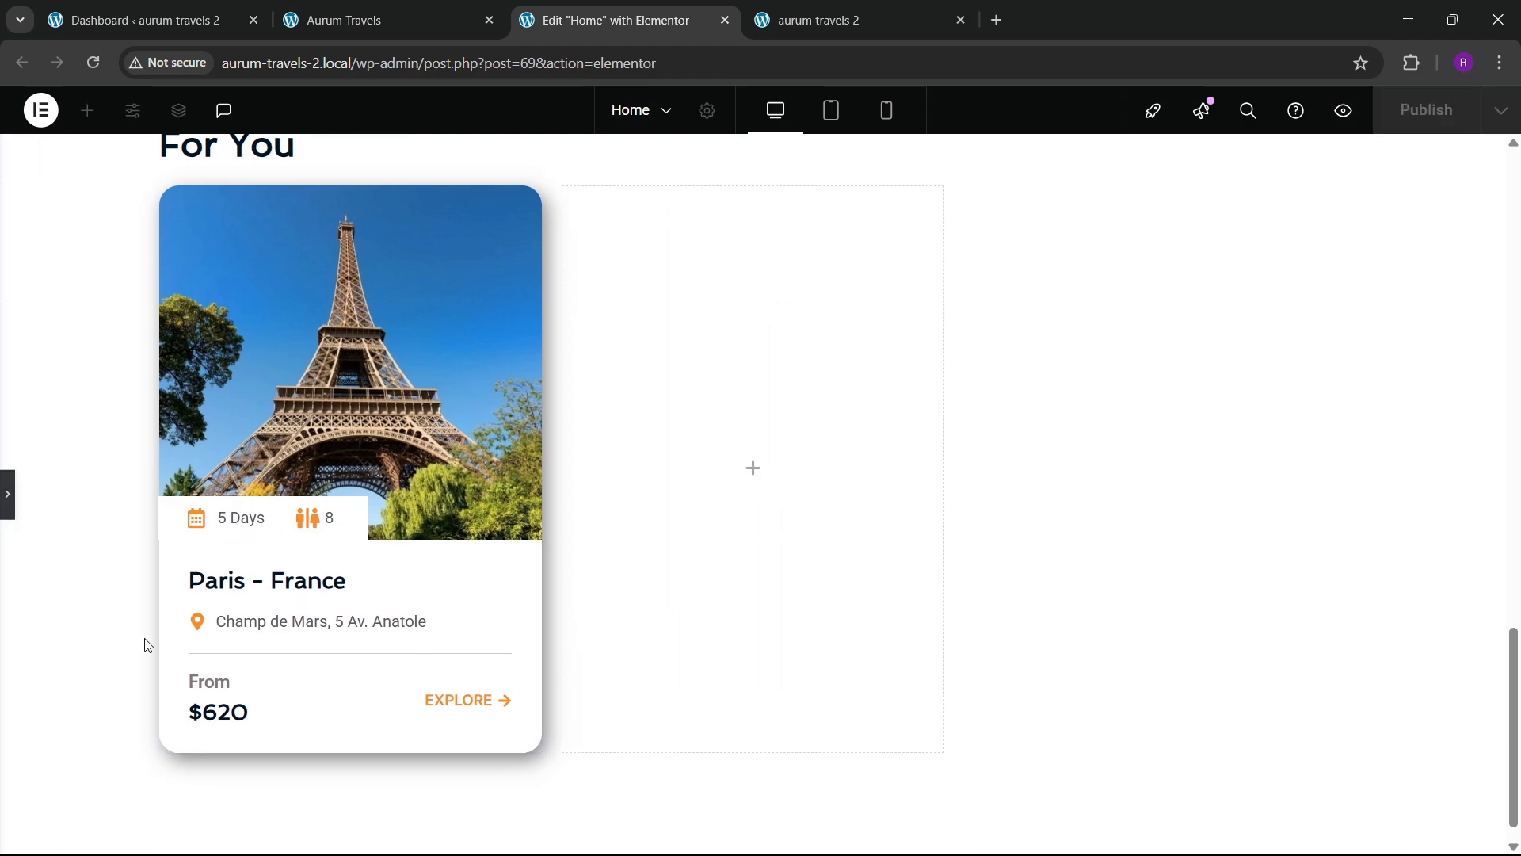
{"action": "left_click", "coordinate": [6, 507]}
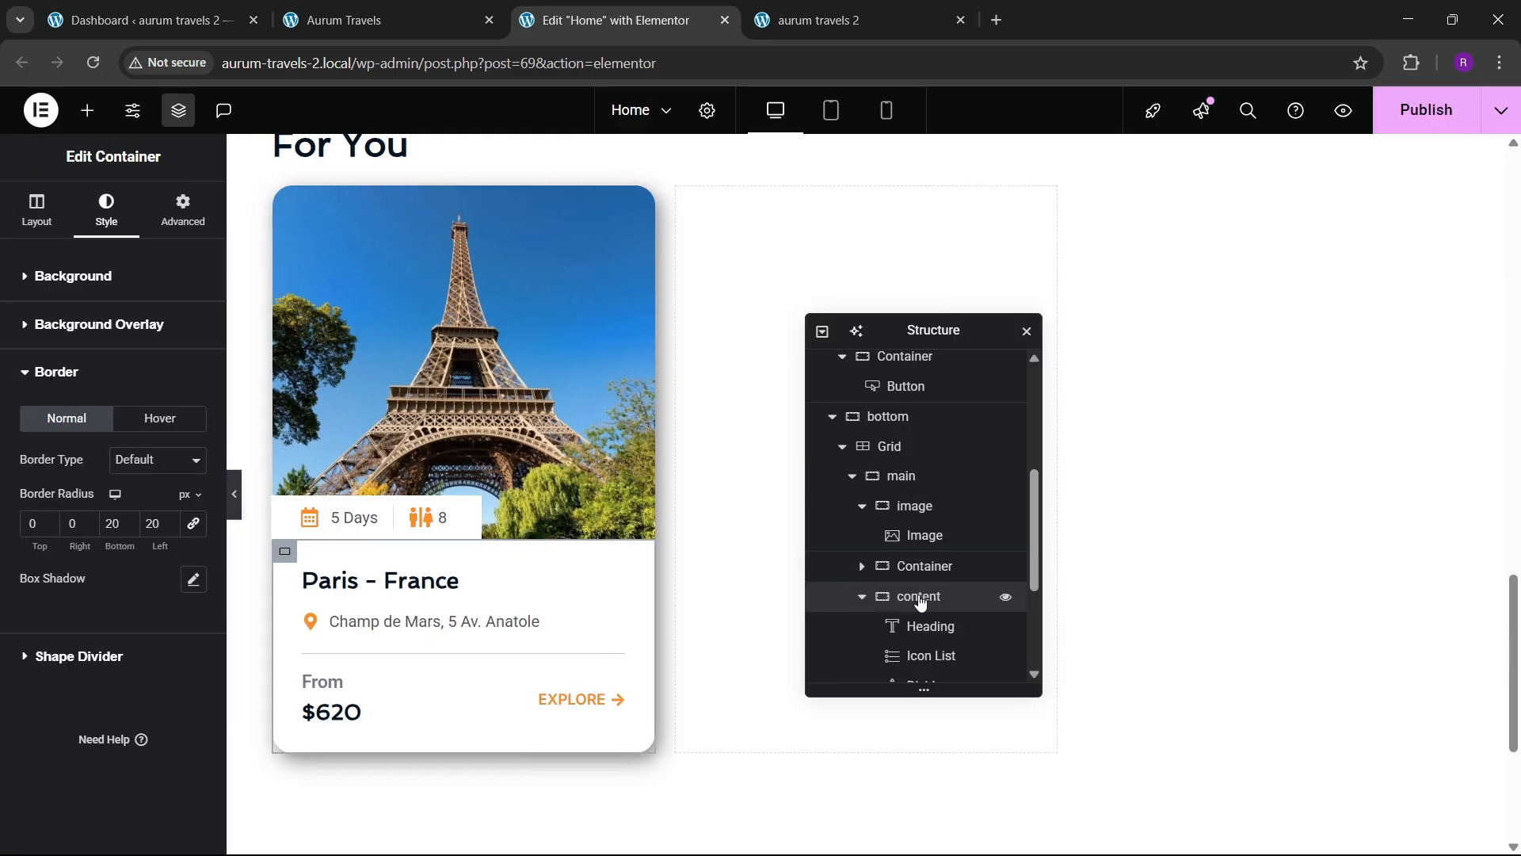
{"action": "left_click", "coordinate": [926, 565]}
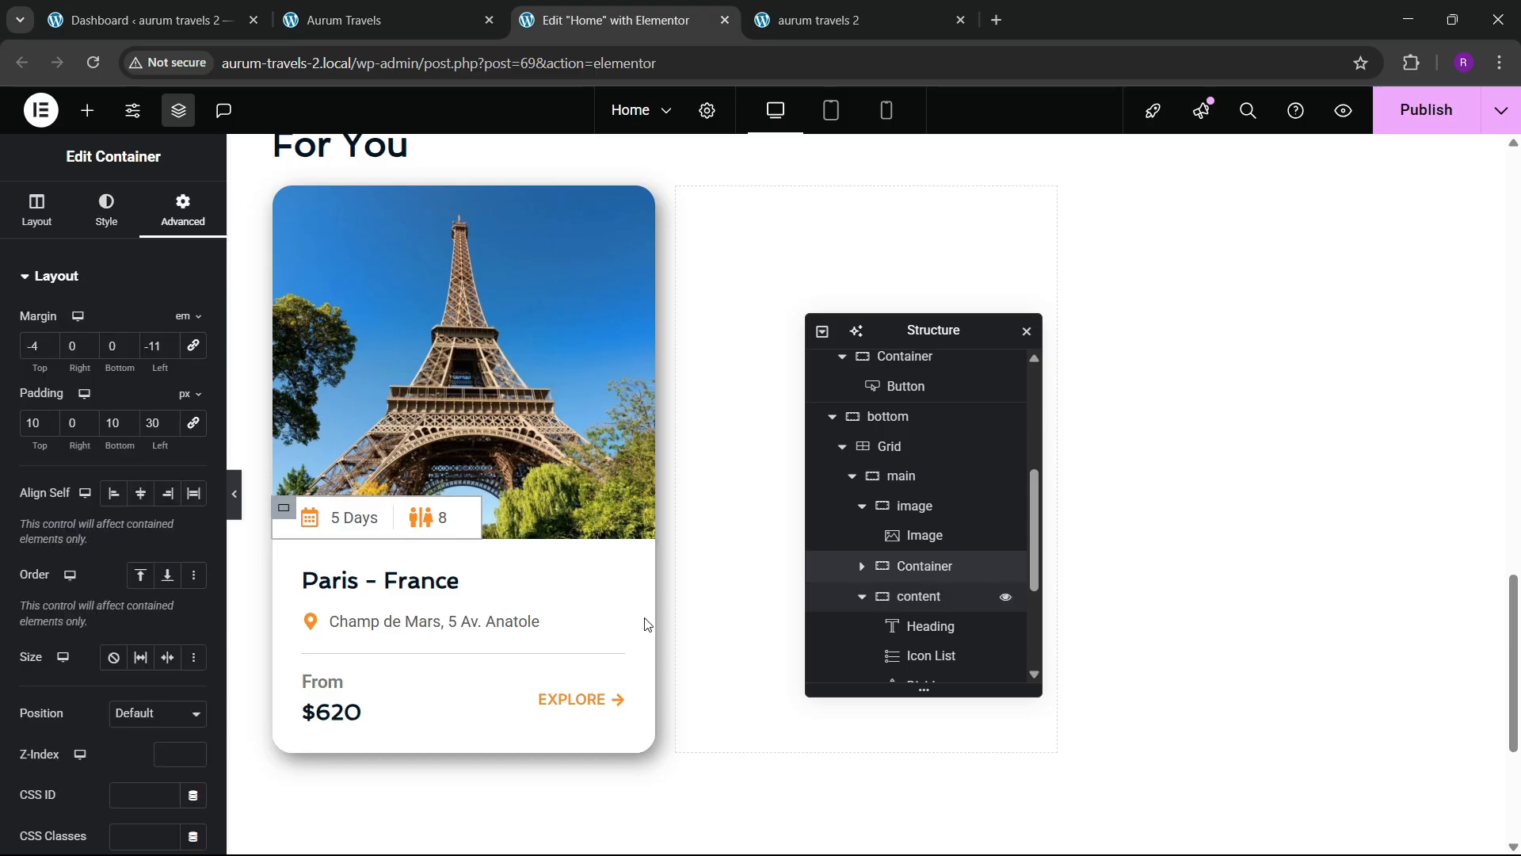
{"action": "left_click", "coordinate": [168, 346]}
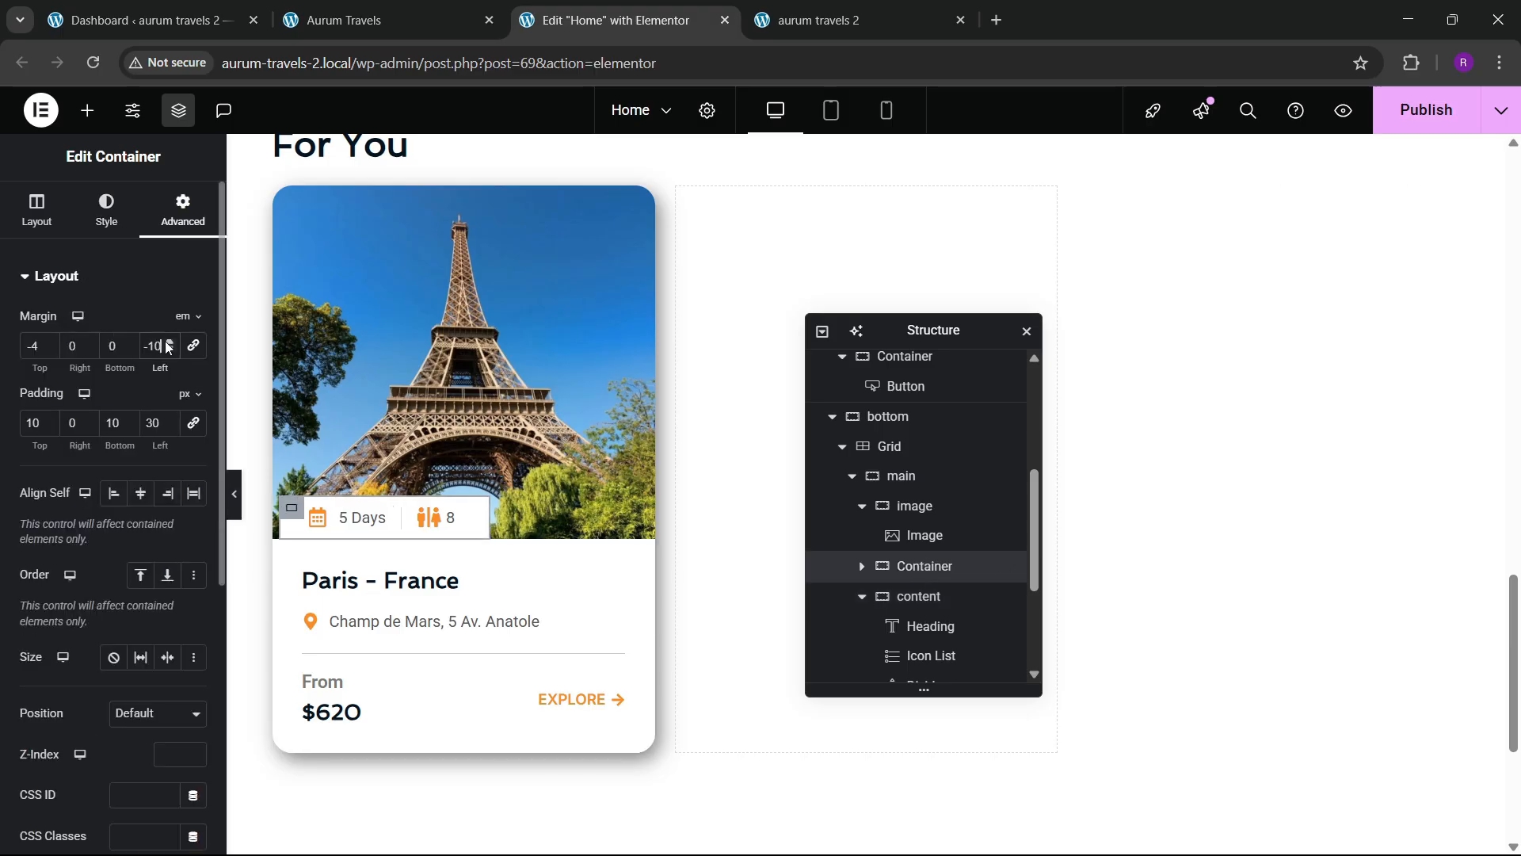
{"action": "left_click", "coordinate": [167, 351]}
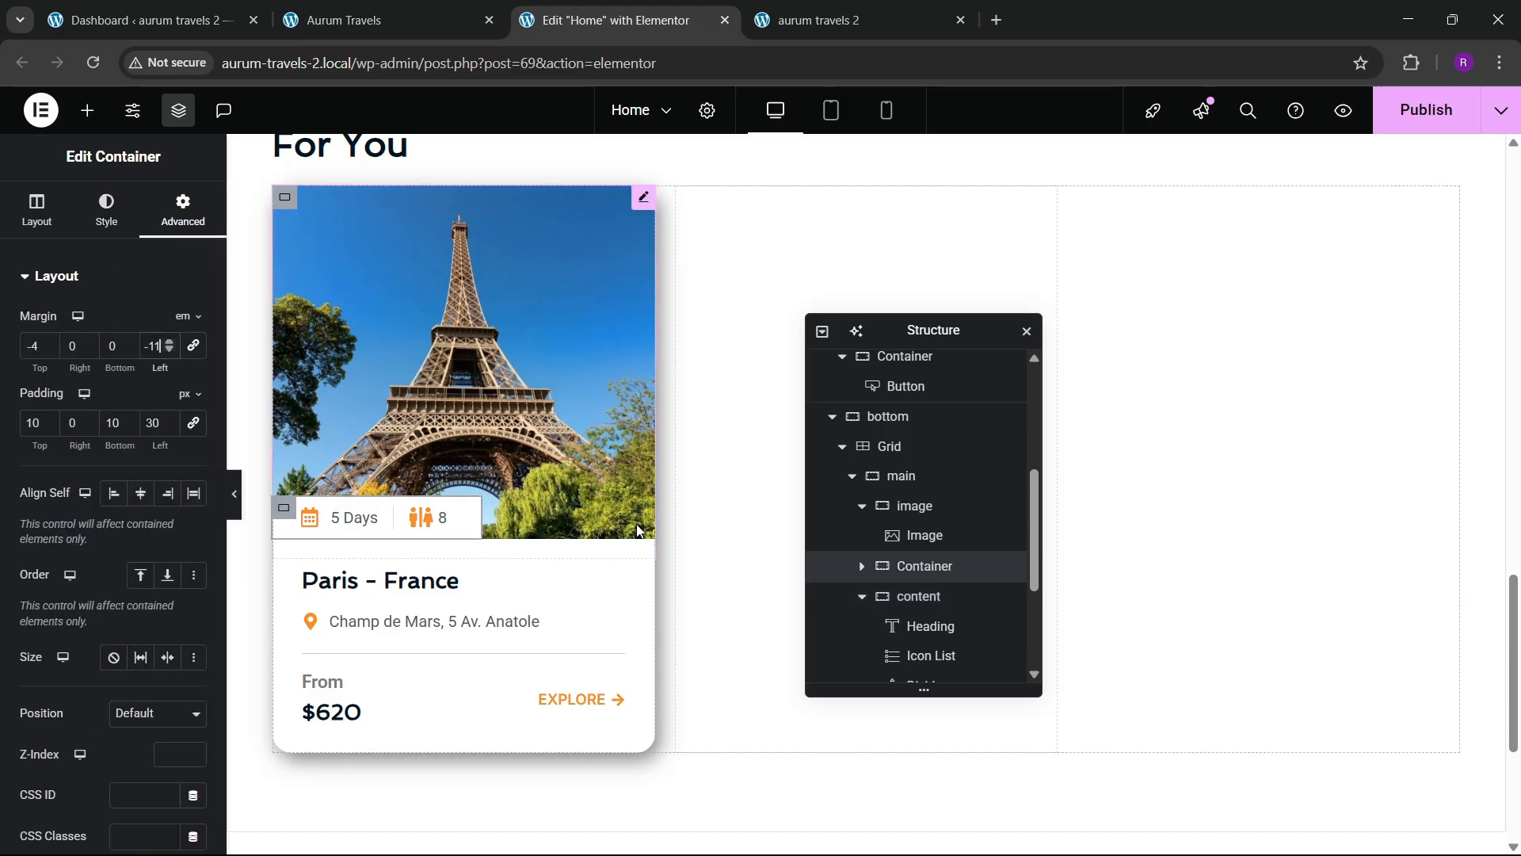
- Duplicate the Paris tour card twice, then select the grid holding the three cards
{"action": "left_click", "coordinate": [851, 475]}
{"action": "left_click", "coordinate": [917, 671]}
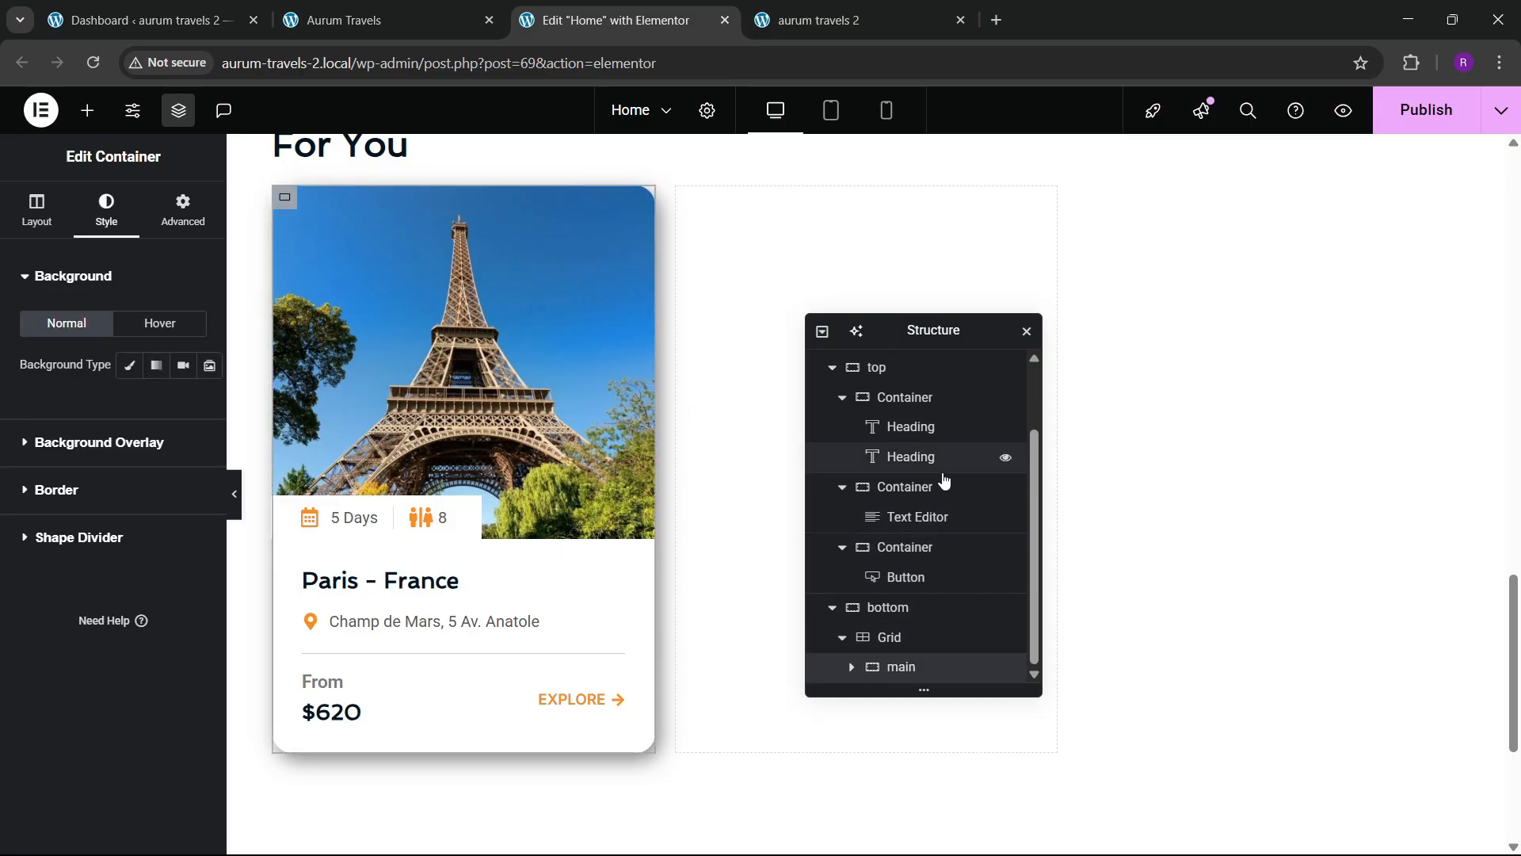
{"action": "right_click", "coordinate": [923, 668]}
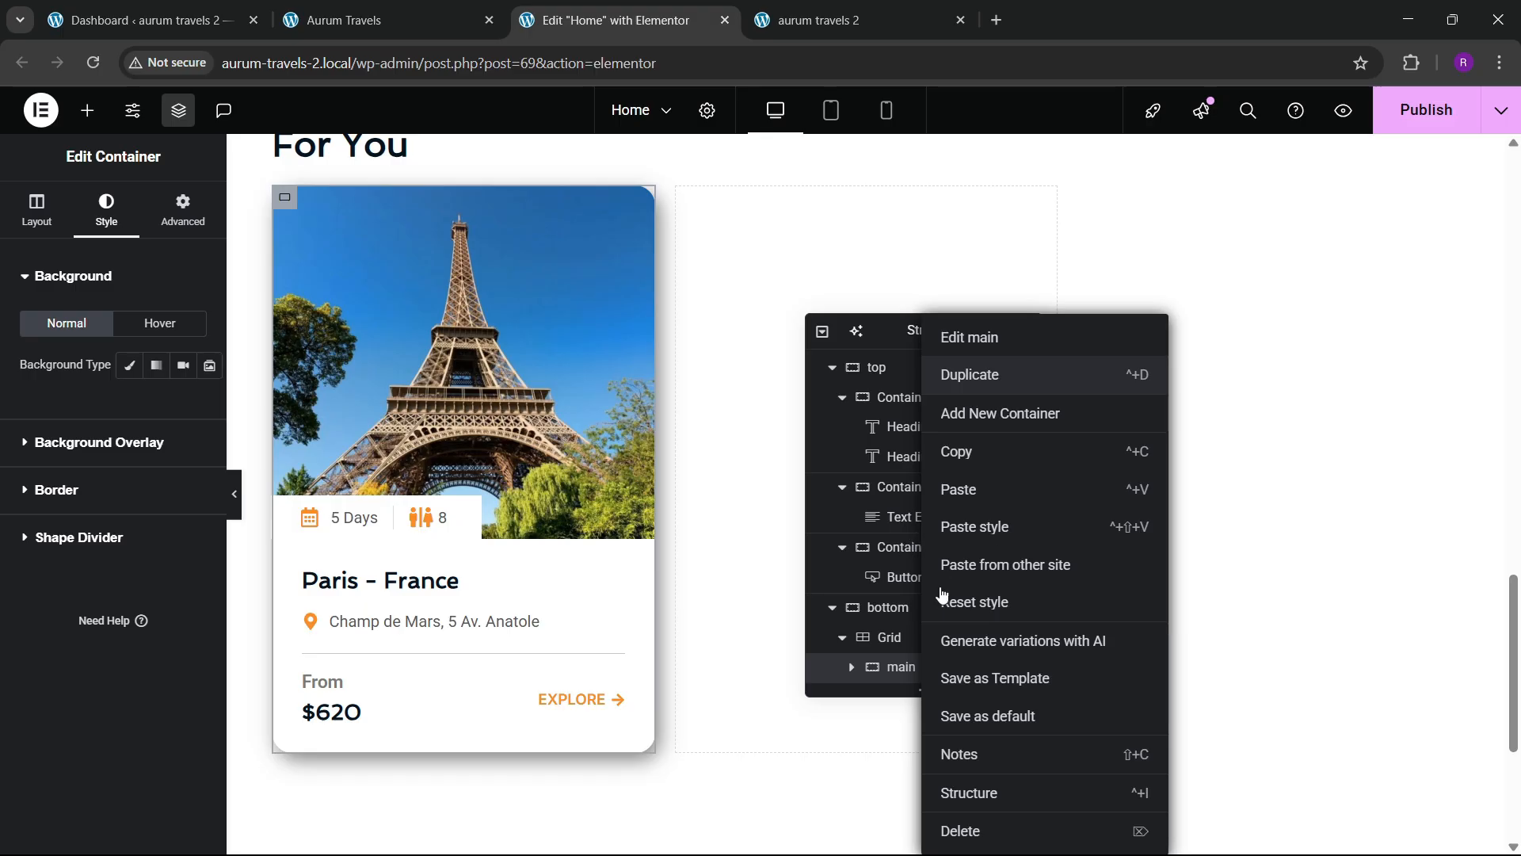
{"action": "key", "text": "ctrl+d"}
{"action": "scroll", "coordinate": [911, 657], "scroll_direction": "down", "scroll_amount": 1}
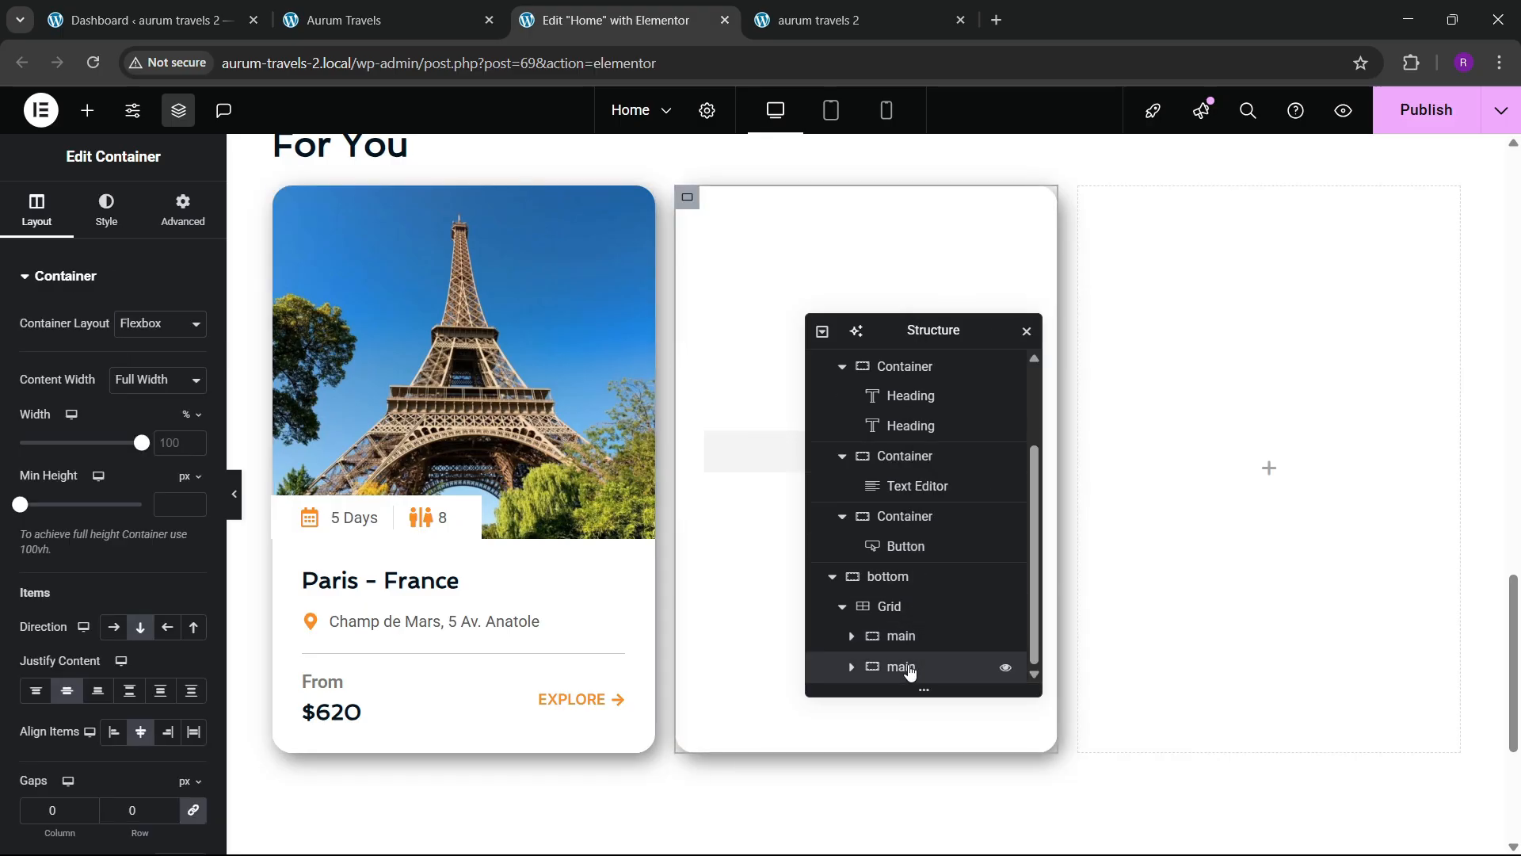
{"action": "right_click", "coordinate": [923, 671]}
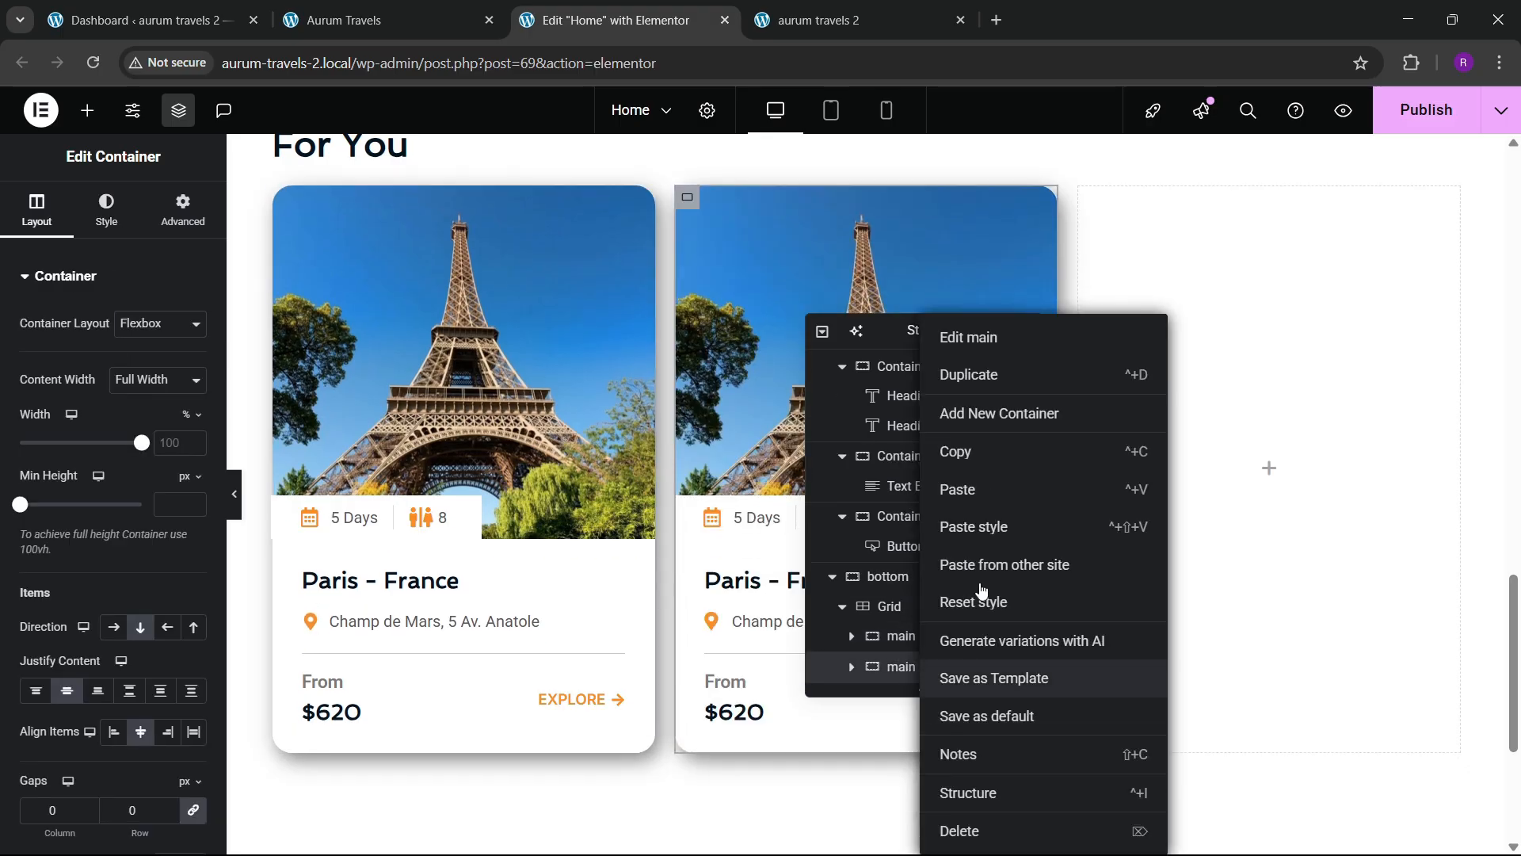
{"action": "left_click", "coordinate": [940, 563]}
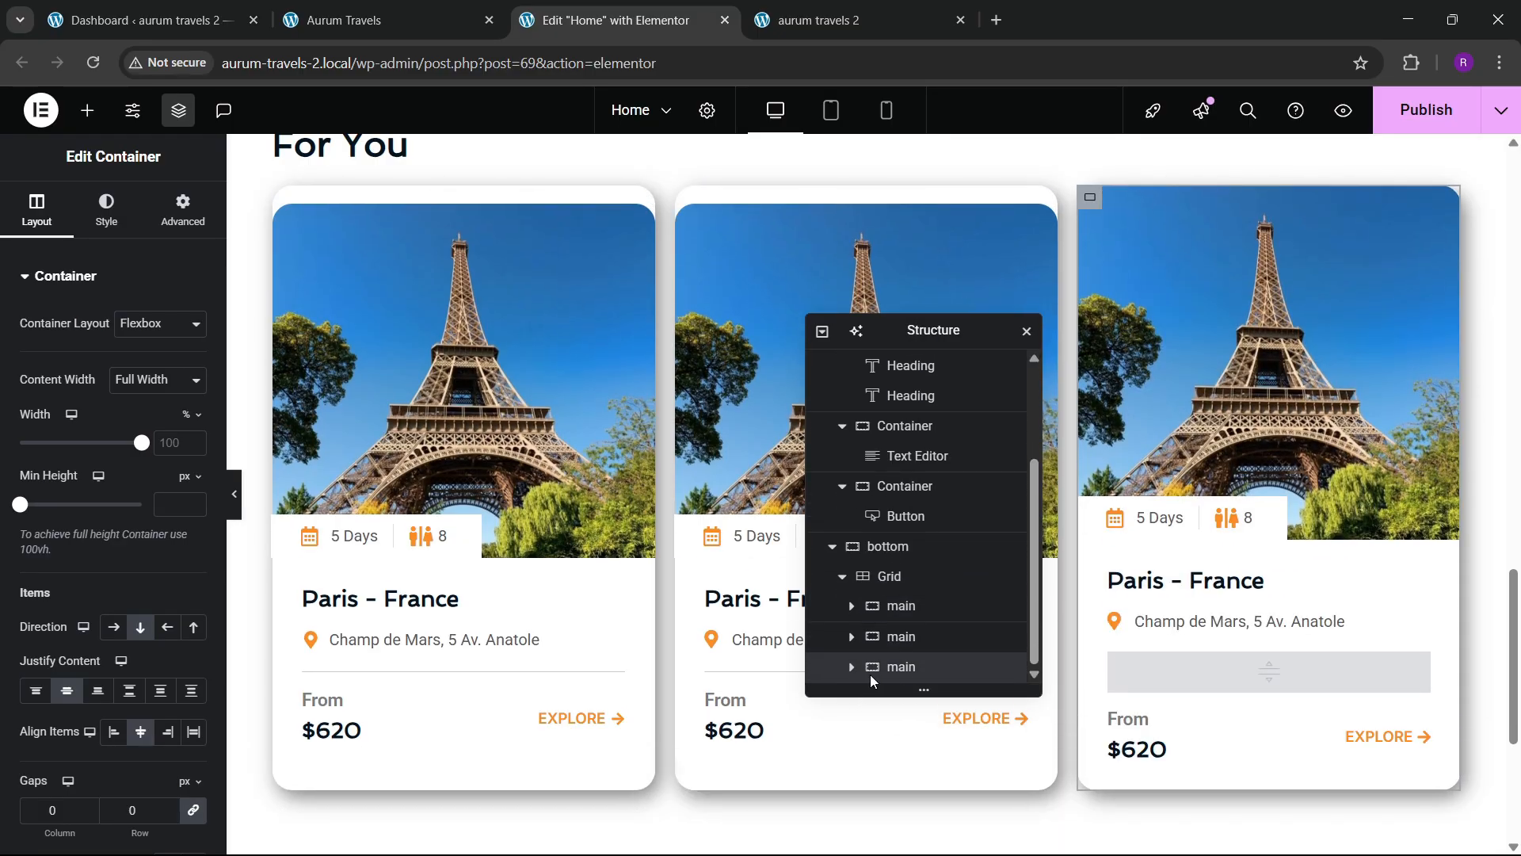
{"action": "scroll", "coordinate": [606, 522], "scroll_direction": "down", "scroll_amount": 2}
{"action": "scroll", "coordinate": [629, 440], "scroll_direction": "up", "scroll_amount": 4}
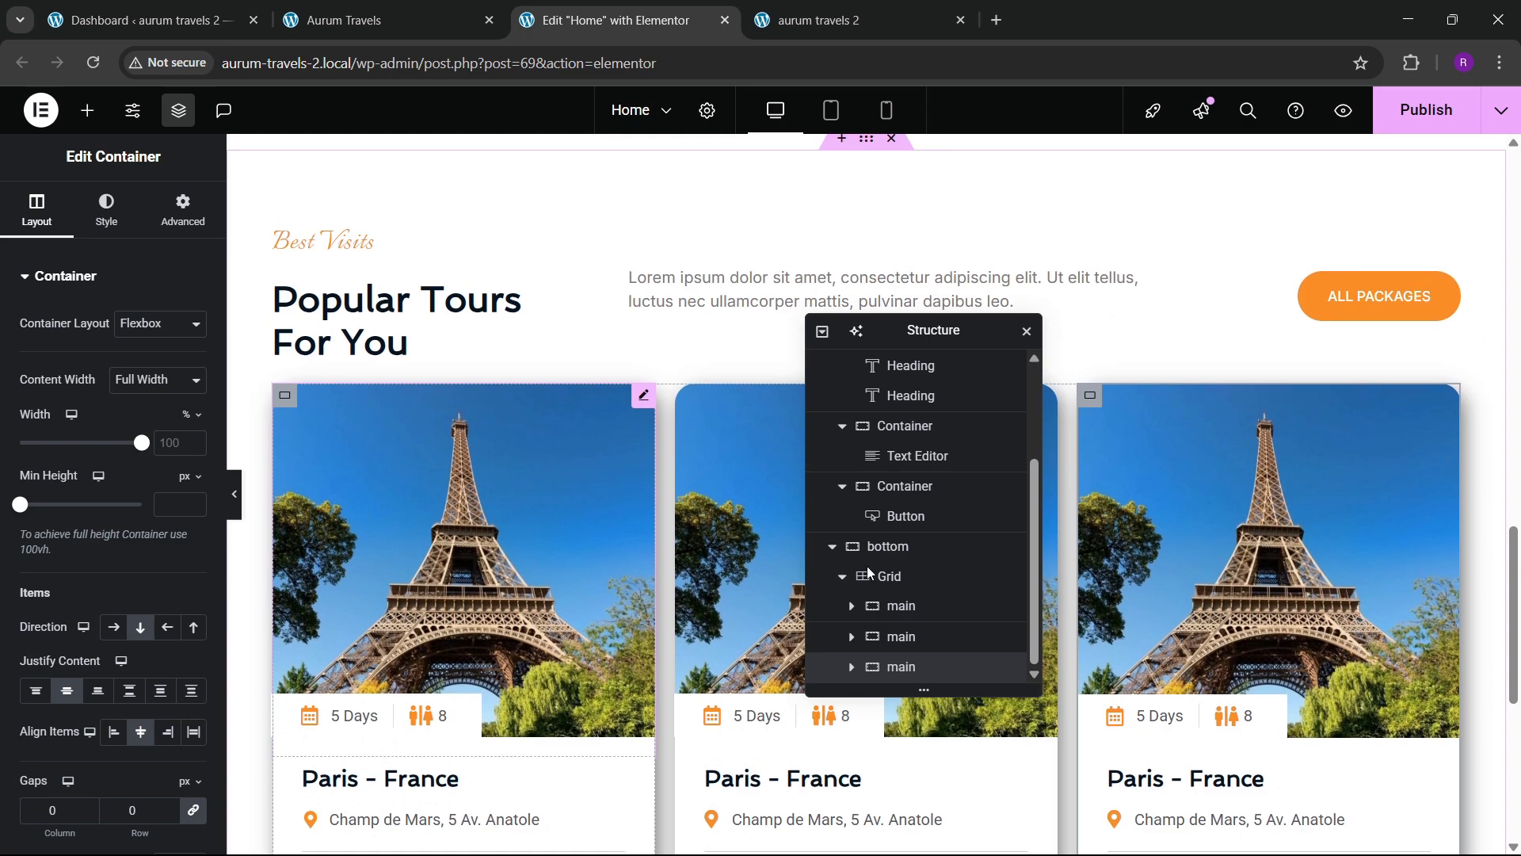
{"action": "scroll", "coordinate": [682, 531], "scroll_direction": "down", "scroll_amount": 2}
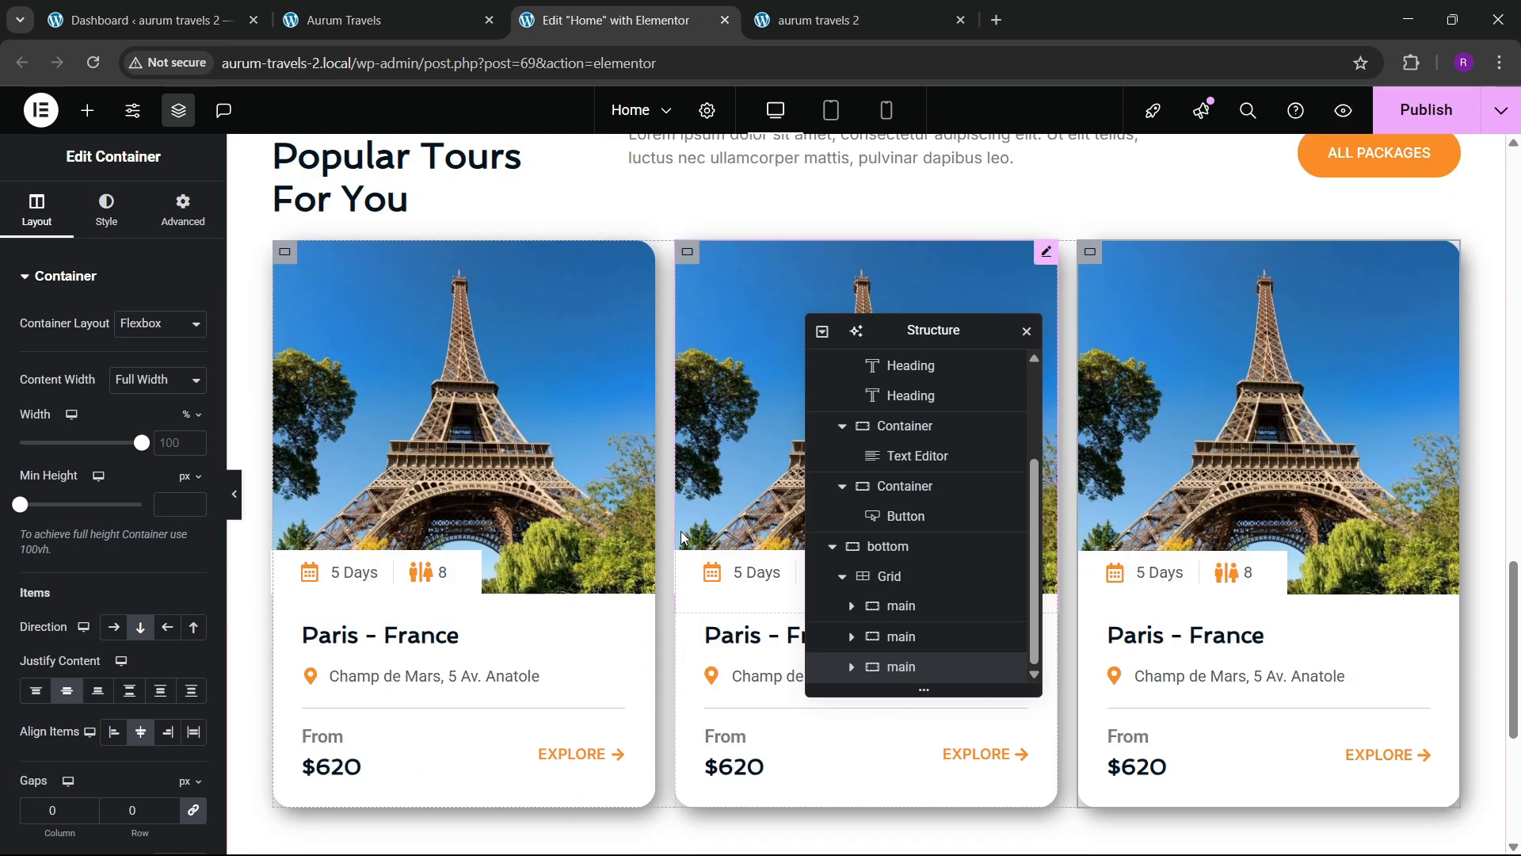
{"action": "scroll", "coordinate": [681, 531], "scroll_direction": "down", "scroll_amount": 1}
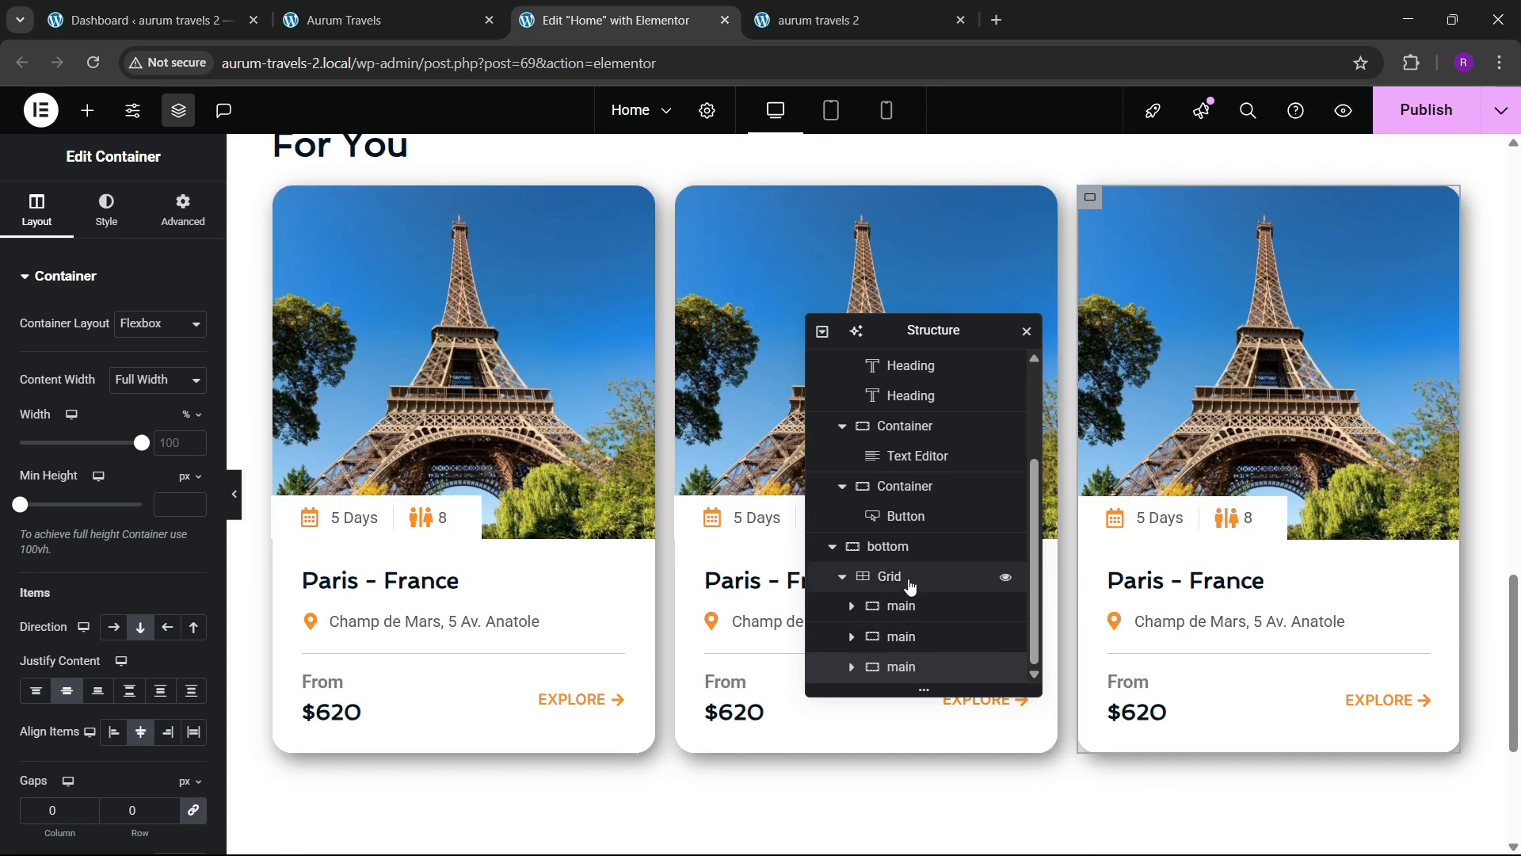
{"action": "left_click", "coordinate": [36, 210]}
- Set the tour grid's gap to 30 after comparing against the live tour cards
{"action": "scroll", "coordinate": [92, 544], "scroll_direction": "down", "scroll_amount": 4}
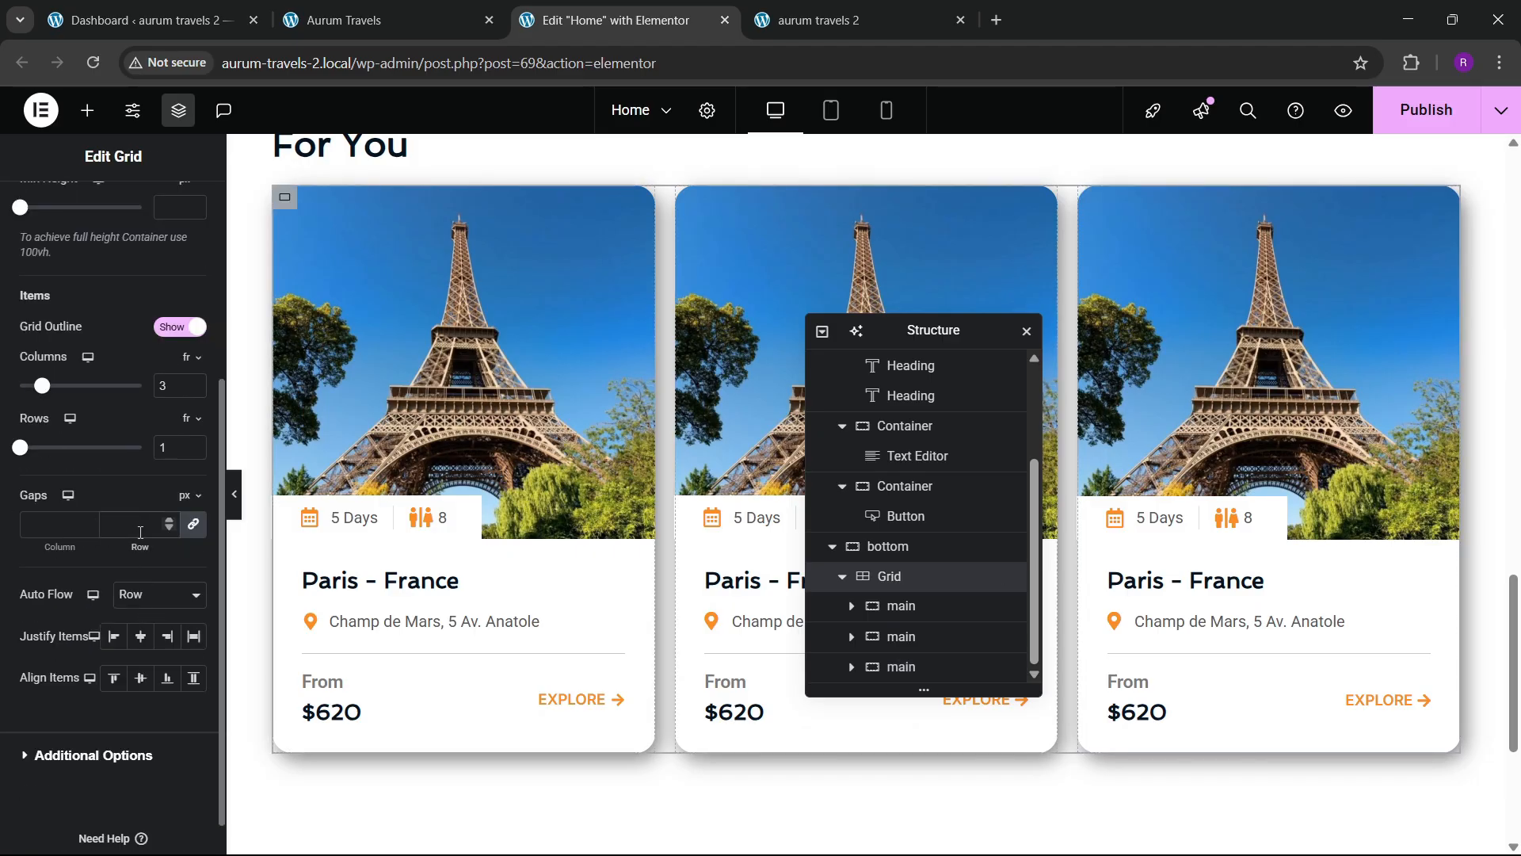
{"action": "type", "text": "40"}
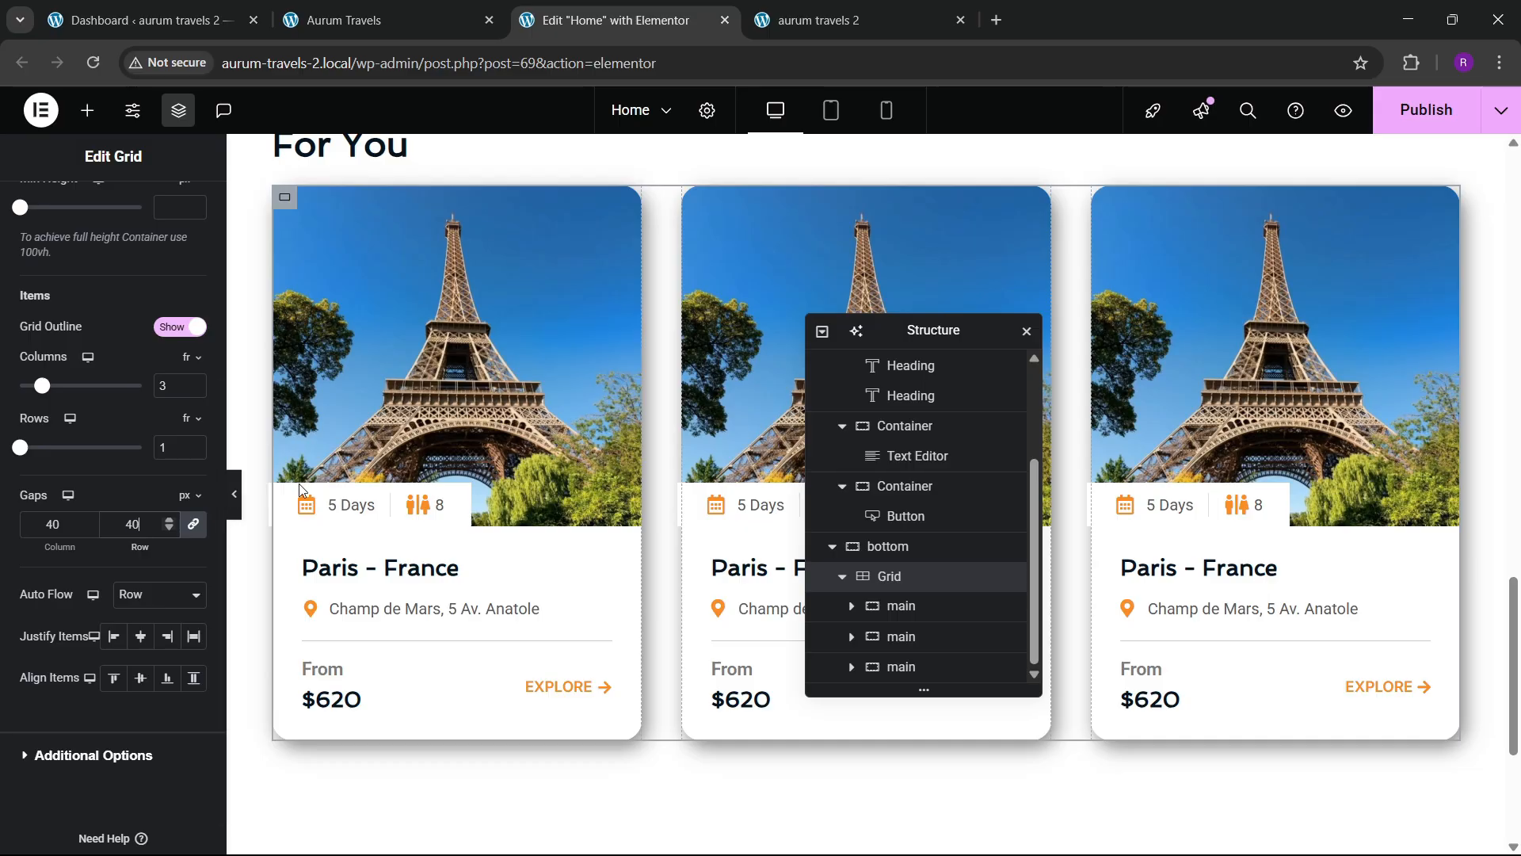
{"action": "left_click", "coordinate": [193, 11]}
{"action": "left_click", "coordinate": [334, 7]}
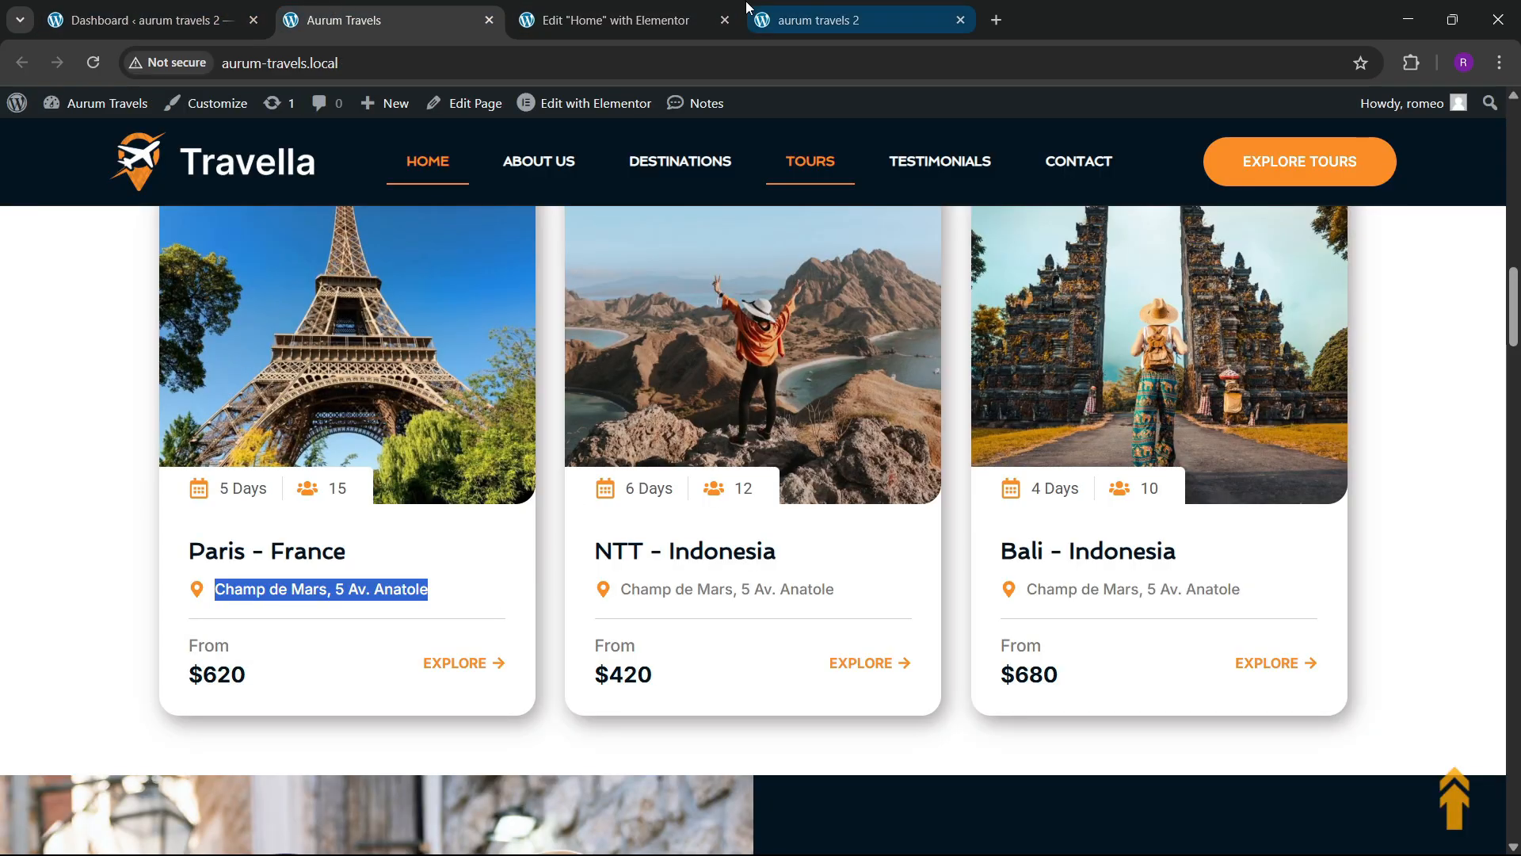
{"action": "left_click", "coordinate": [610, 20]}
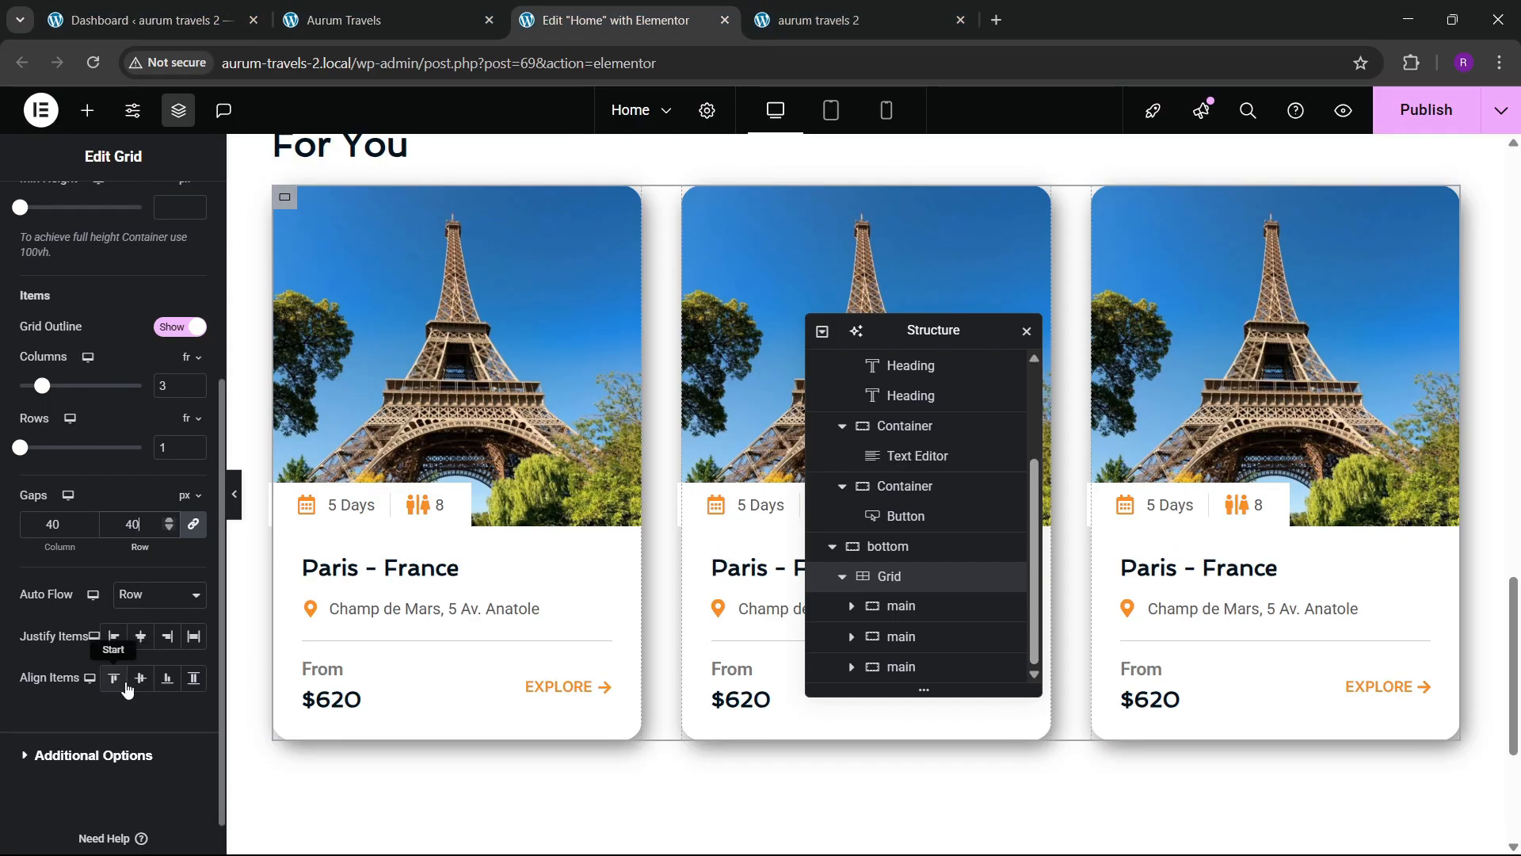
{"action": "key", "text": "BackSpace"}
{"action": "key", "text": "BackSpace"}
{"action": "type", "text": "30"}
- Check the grid's and bottom container's advanced settings, then select the whole tours section
{"action": "scroll", "coordinate": [531, 588], "scroll_direction": "up", "scroll_amount": 5}
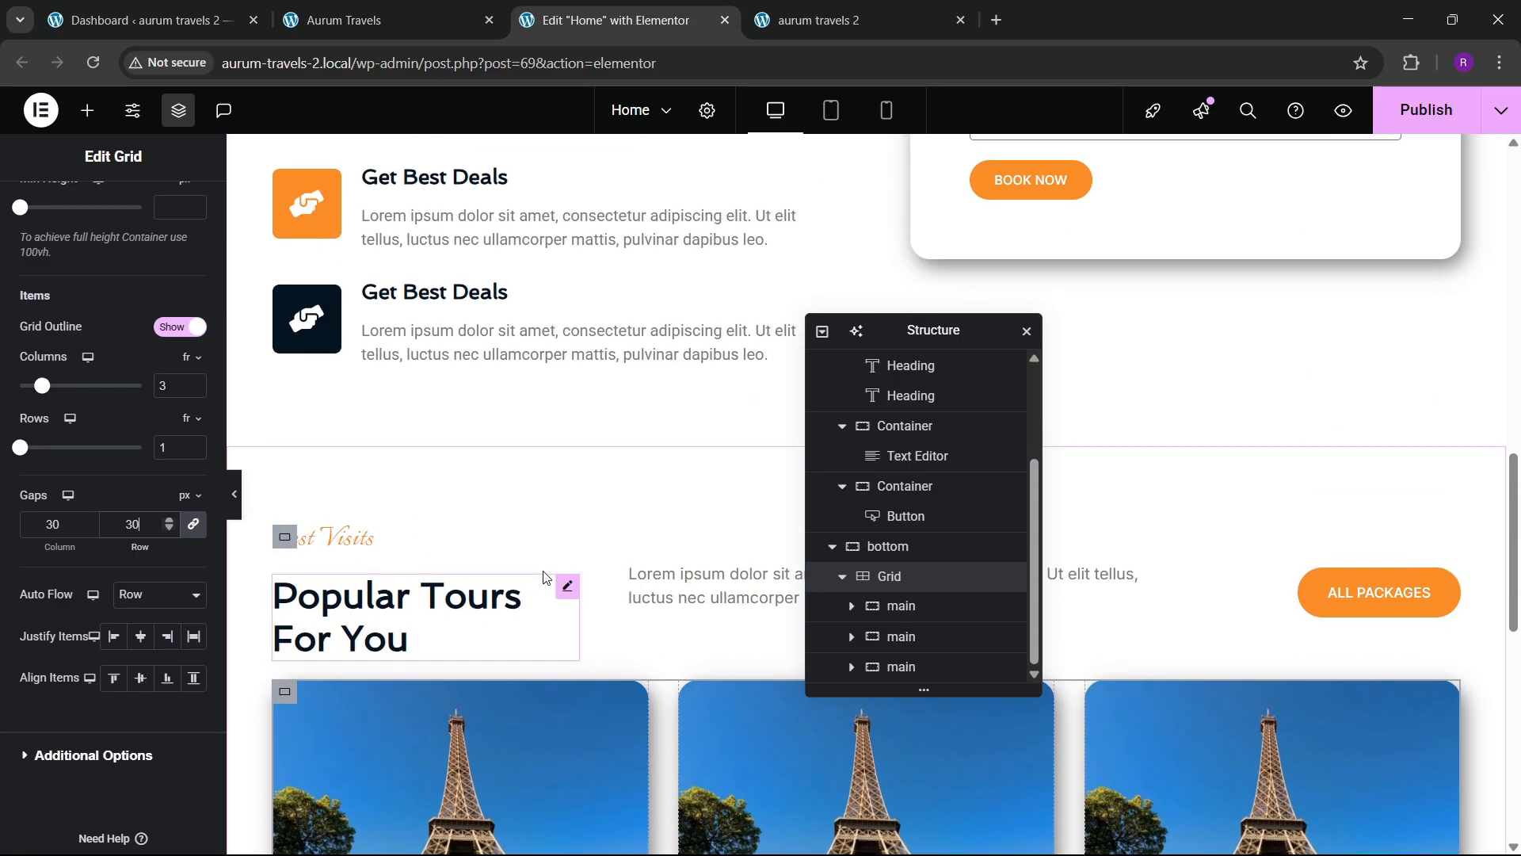
{"action": "scroll", "coordinate": [543, 575], "scroll_direction": "down", "scroll_amount": 5}
{"action": "scroll", "coordinate": [544, 573], "scroll_direction": "up", "scroll_amount": 3}
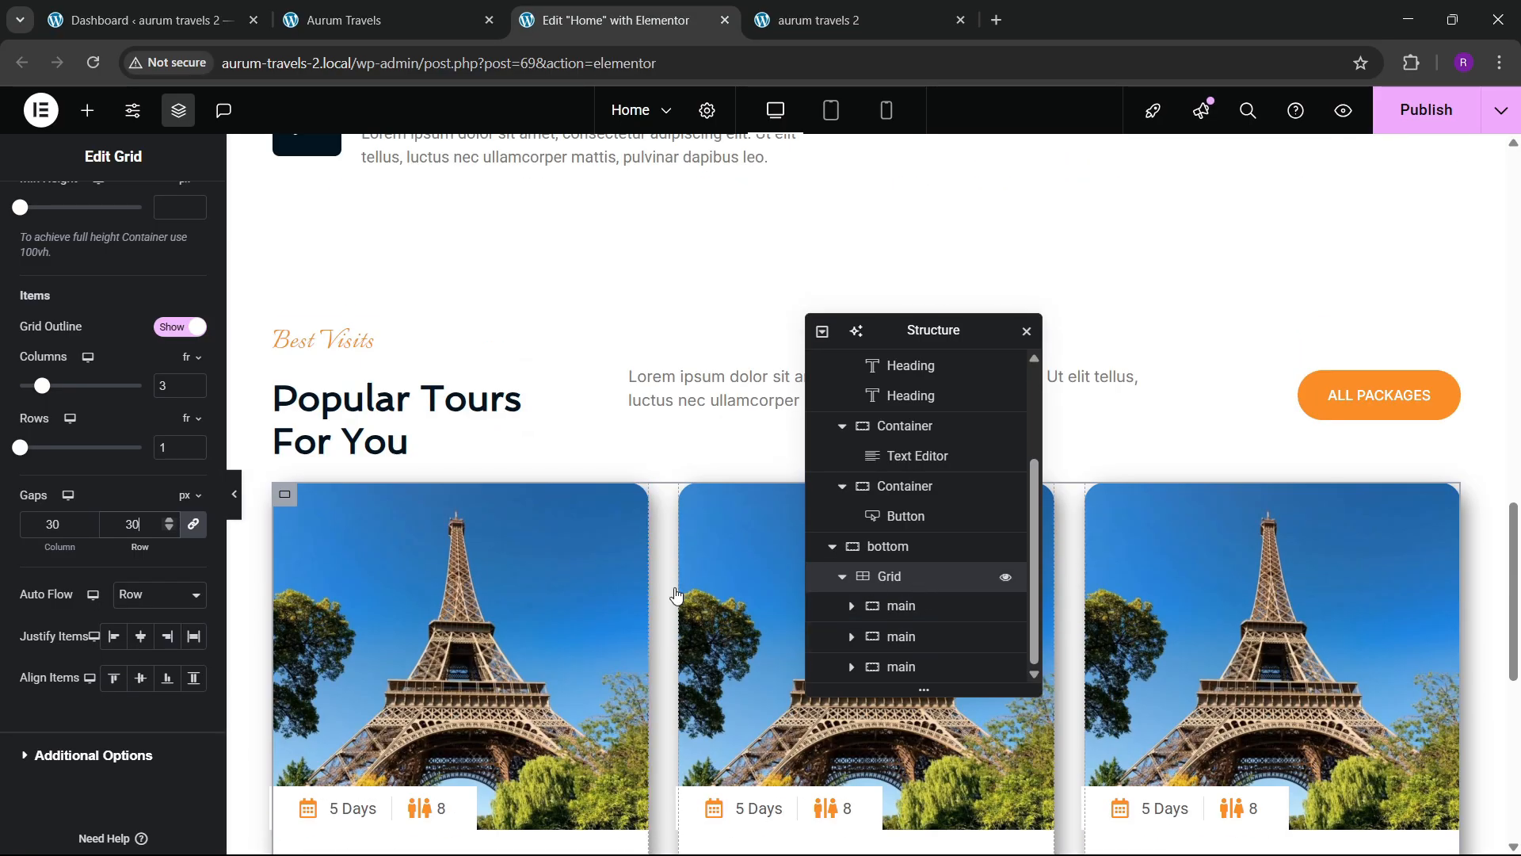
{"action": "scroll", "coordinate": [122, 328], "scroll_direction": "up", "scroll_amount": 4}
{"action": "left_click", "coordinate": [178, 217]}
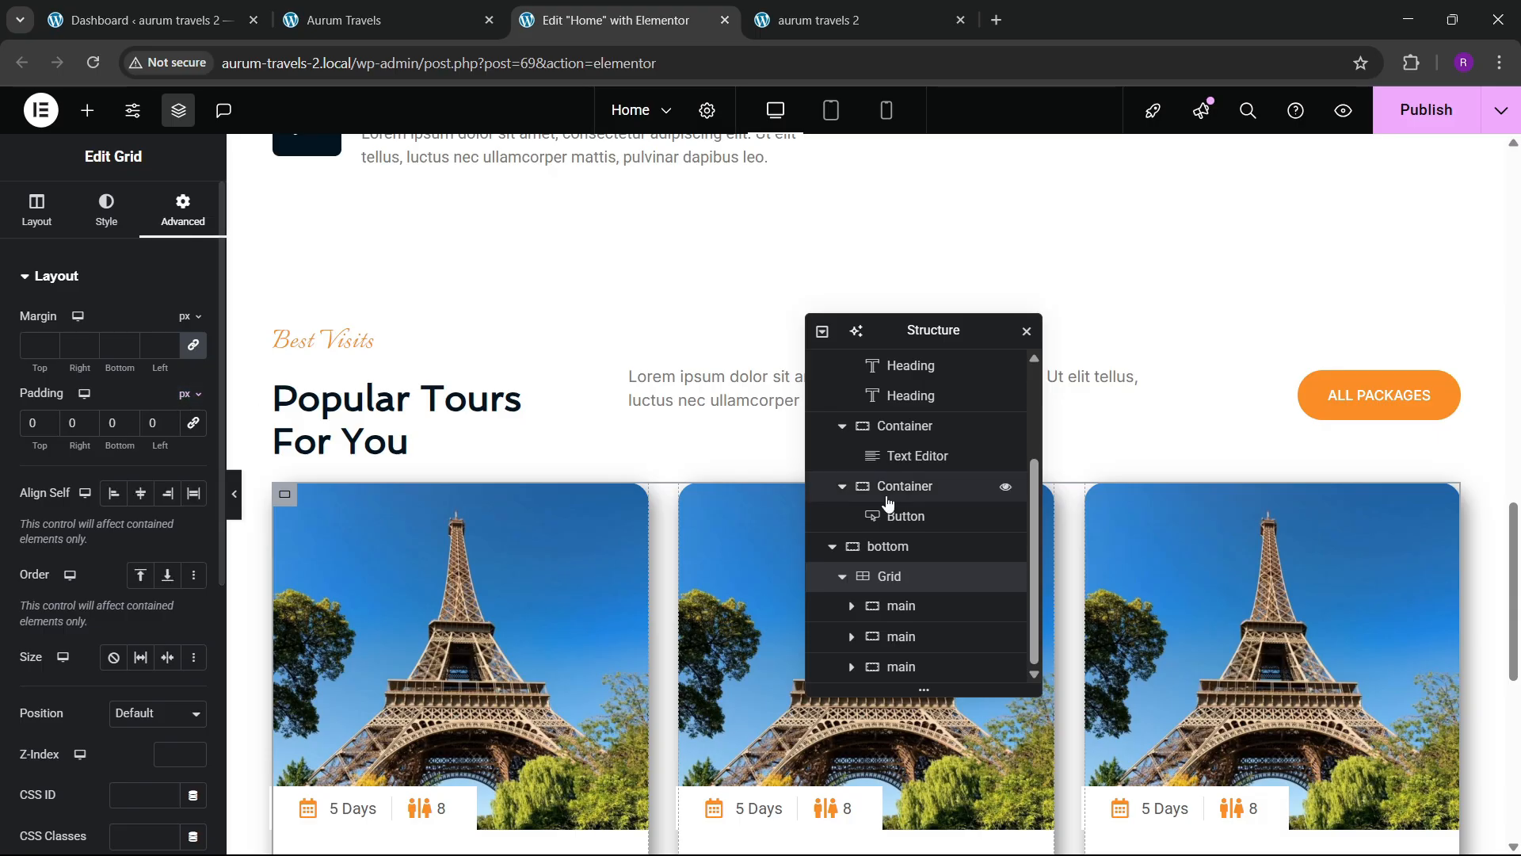
{"action": "left_click", "coordinate": [888, 546]}
{"action": "left_click", "coordinate": [179, 207]}
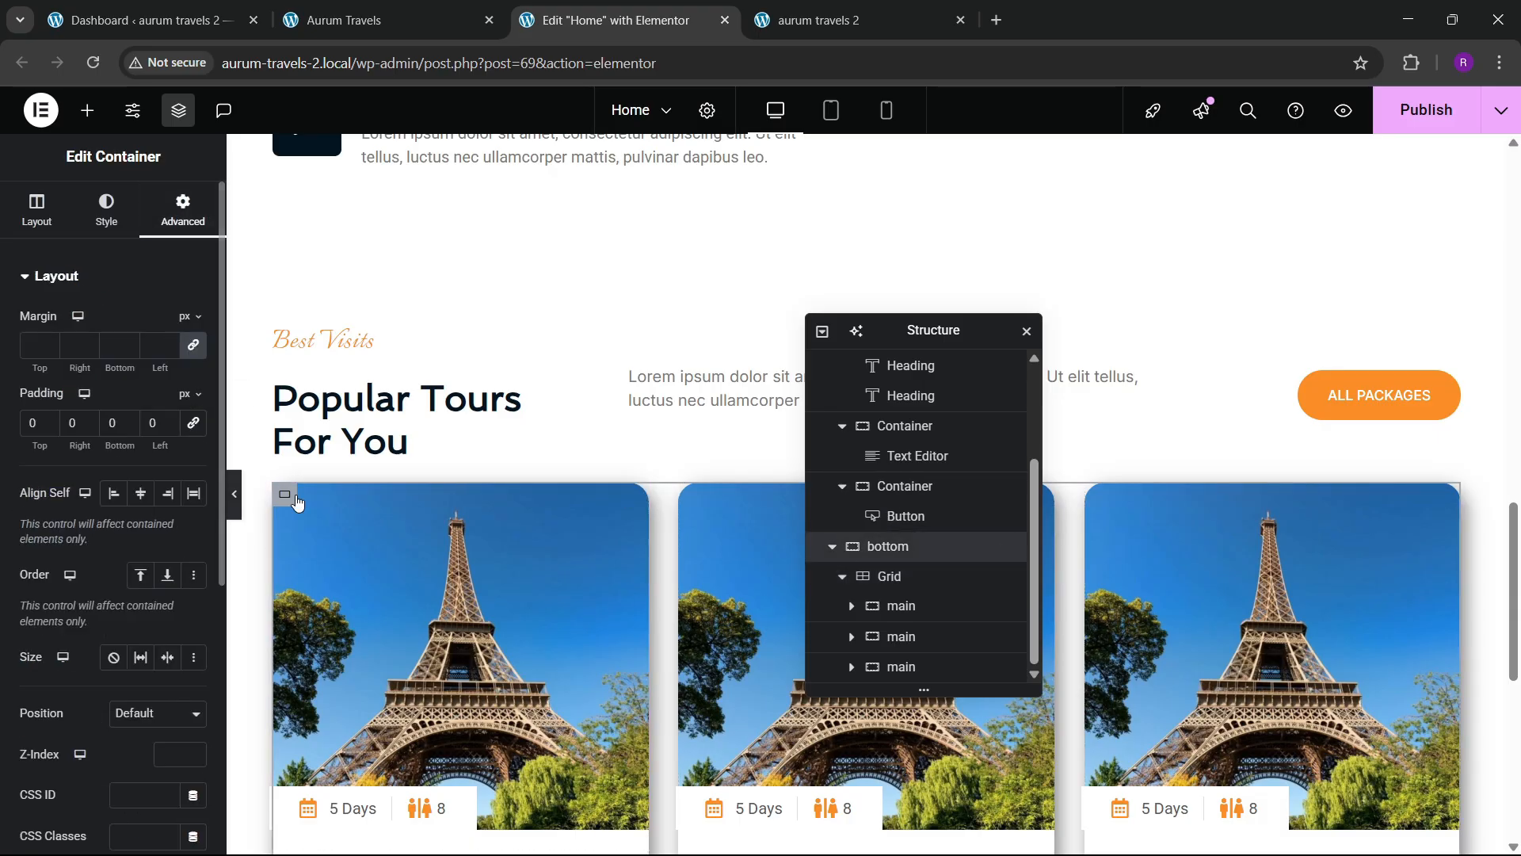
{"action": "scroll", "coordinate": [887, 579], "scroll_direction": "up", "scroll_amount": 2}
{"action": "scroll", "coordinate": [884, 585], "scroll_direction": "up", "scroll_amount": 2}
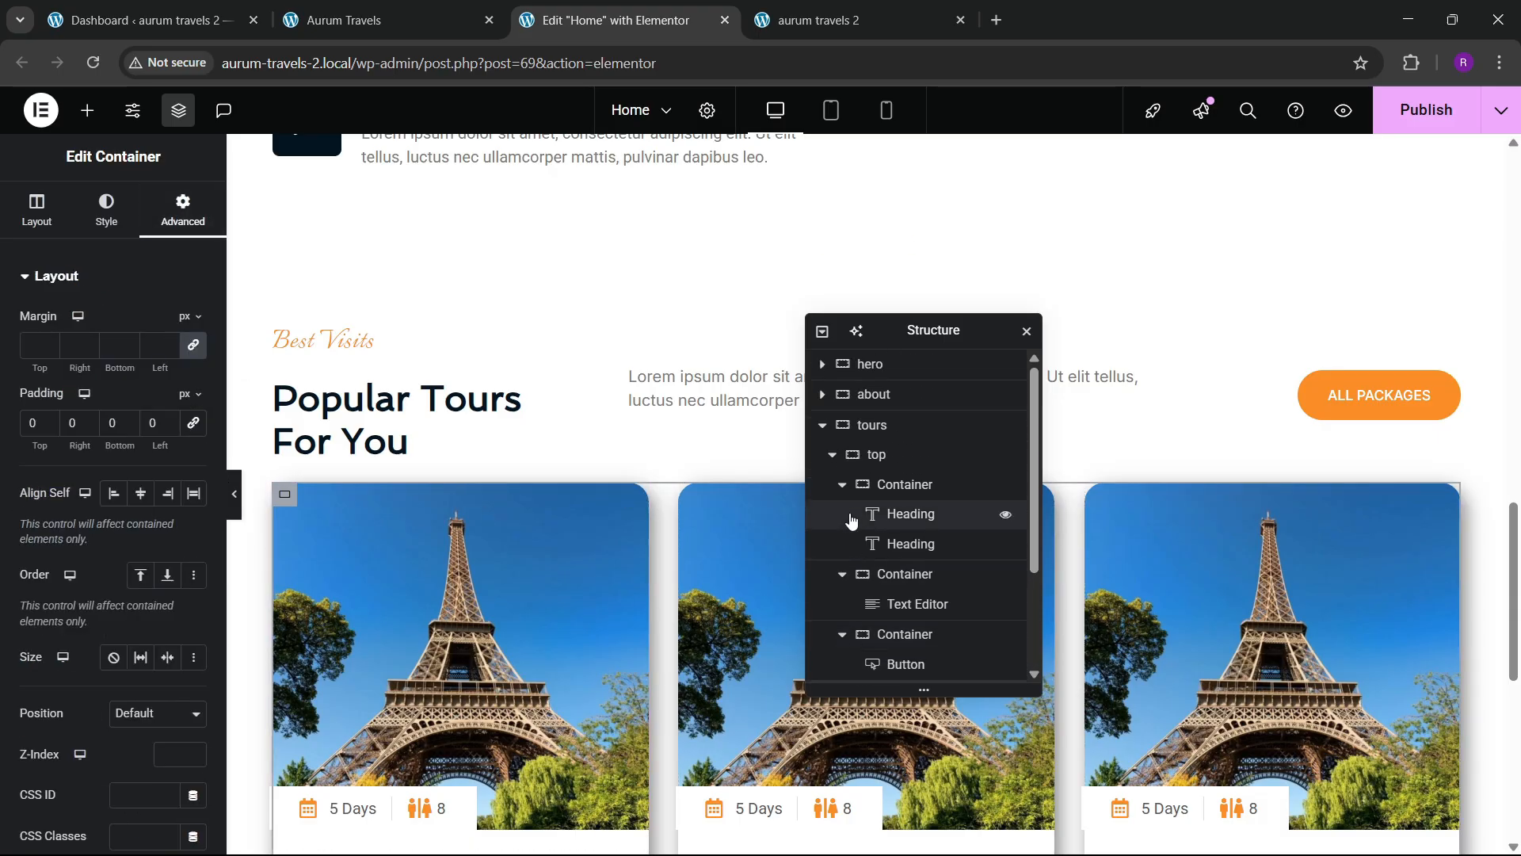
{"action": "left_click", "coordinate": [832, 456]}
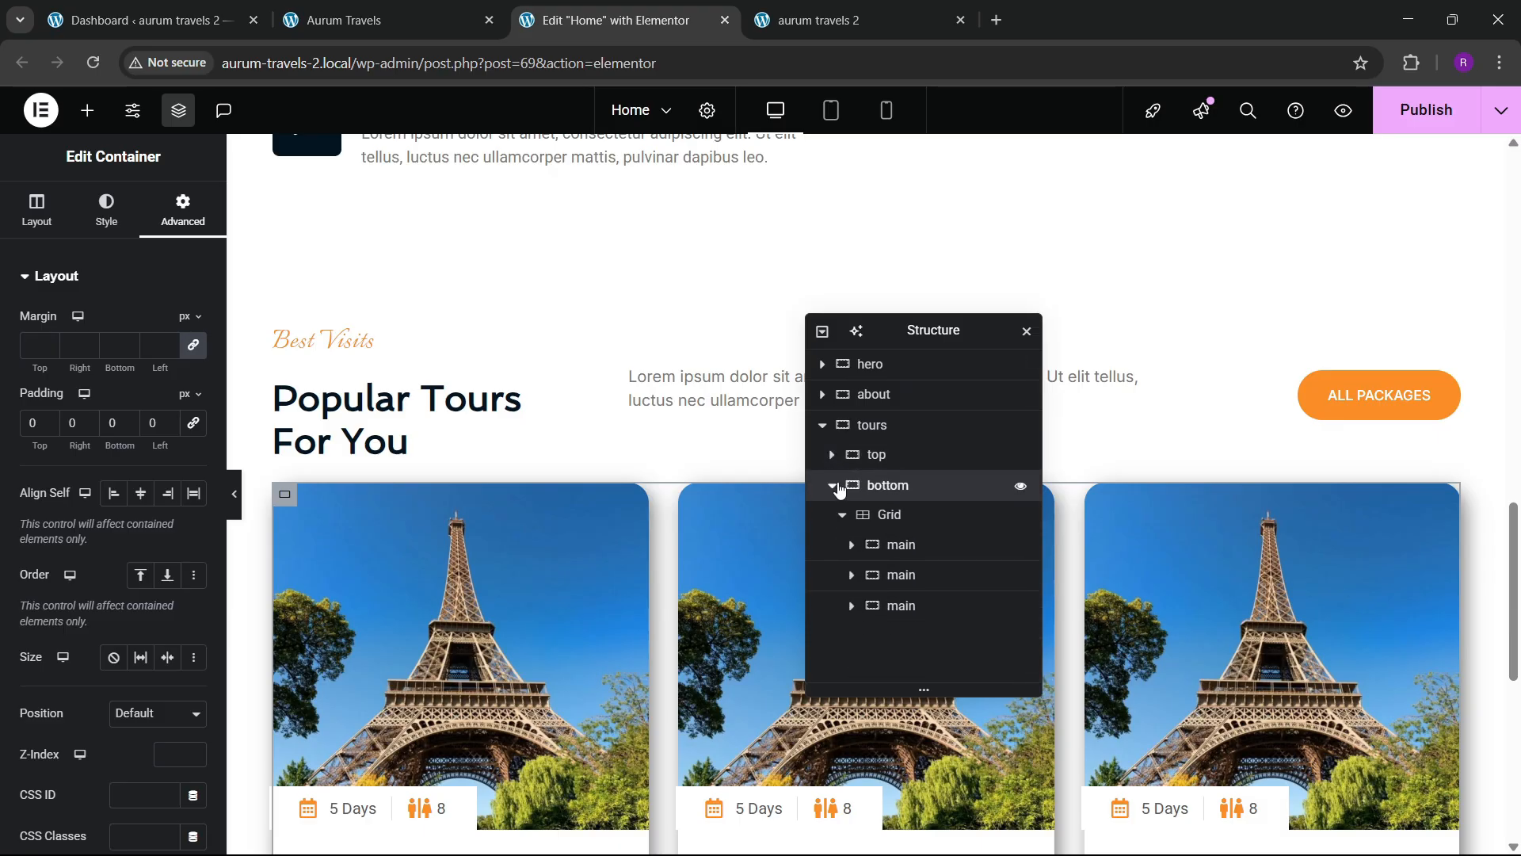
{"action": "left_click", "coordinate": [836, 486]}
{"action": "left_click", "coordinate": [872, 425]}
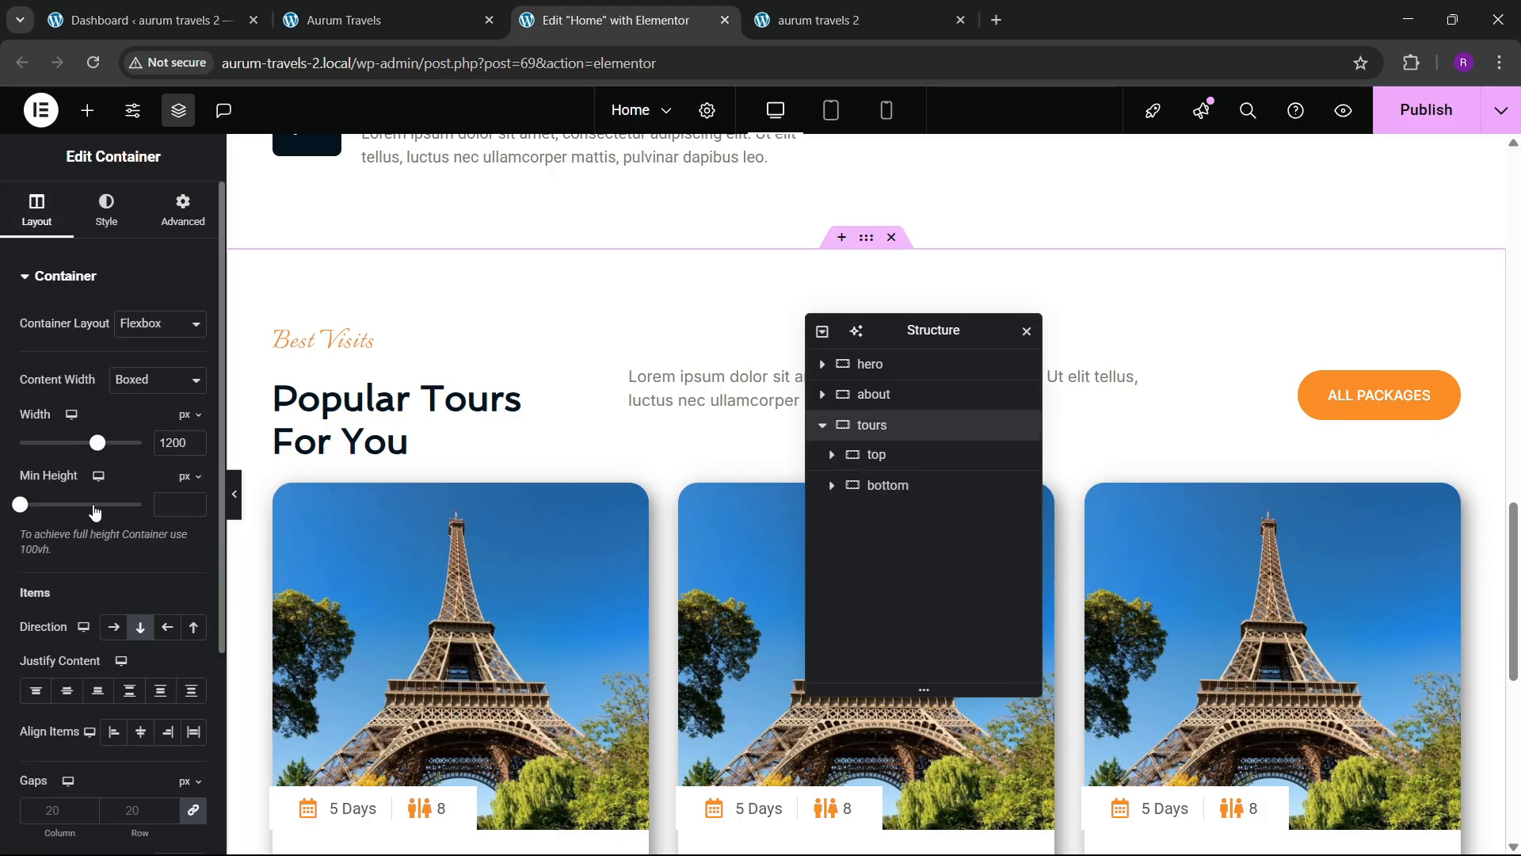
- Center the tours section's content and items, set its gap to 40, and publish
{"action": "scroll", "coordinate": [94, 513], "scroll_direction": "down", "scroll_amount": 4}
{"action": "left_click", "coordinate": [66, 402]}
{"action": "left_click", "coordinate": [140, 444]}
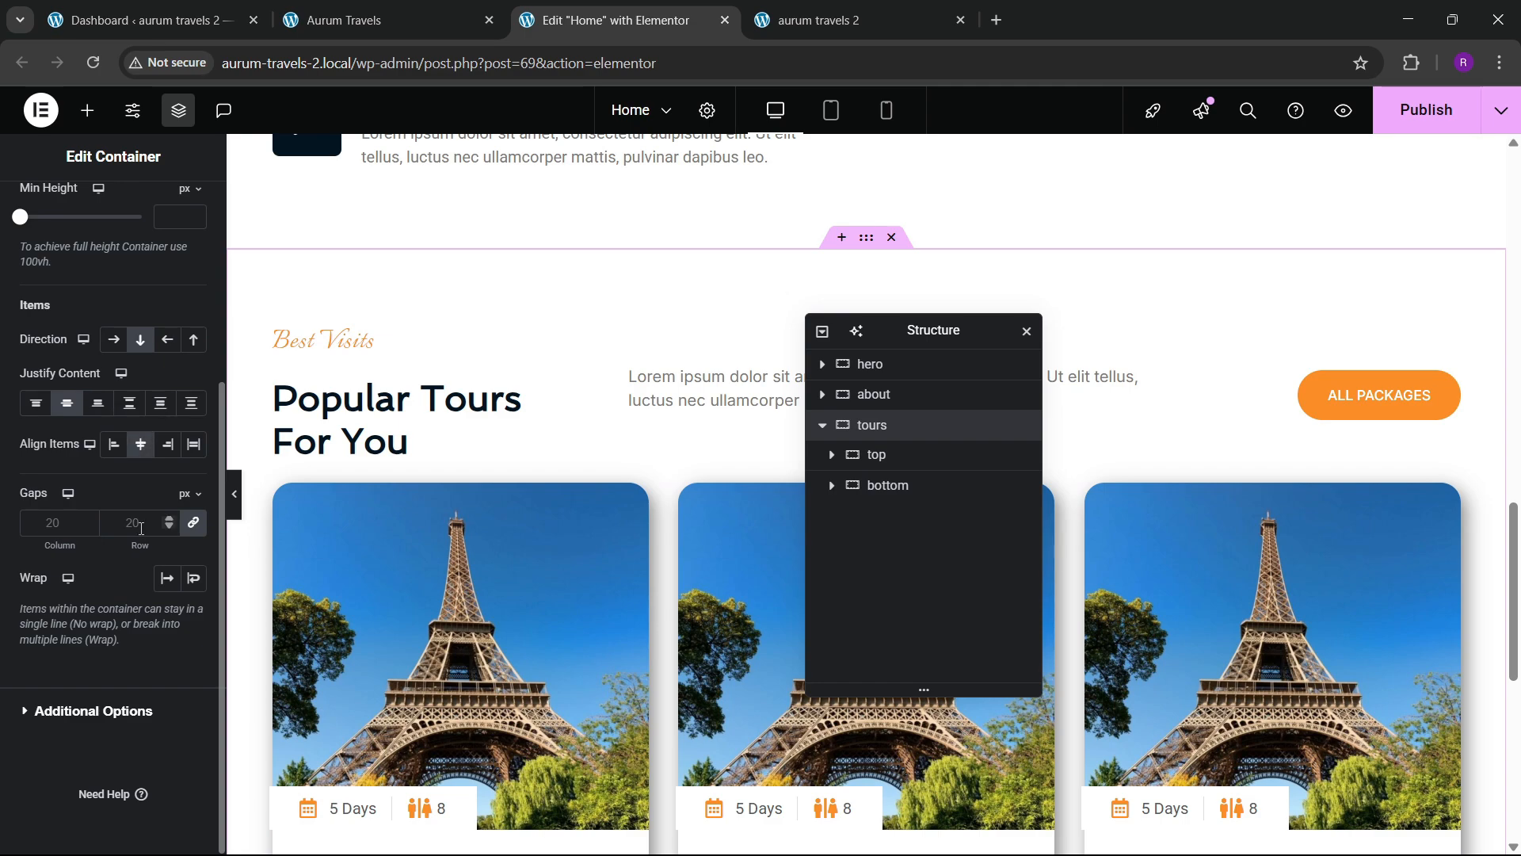
{"action": "type", "text": "40"}
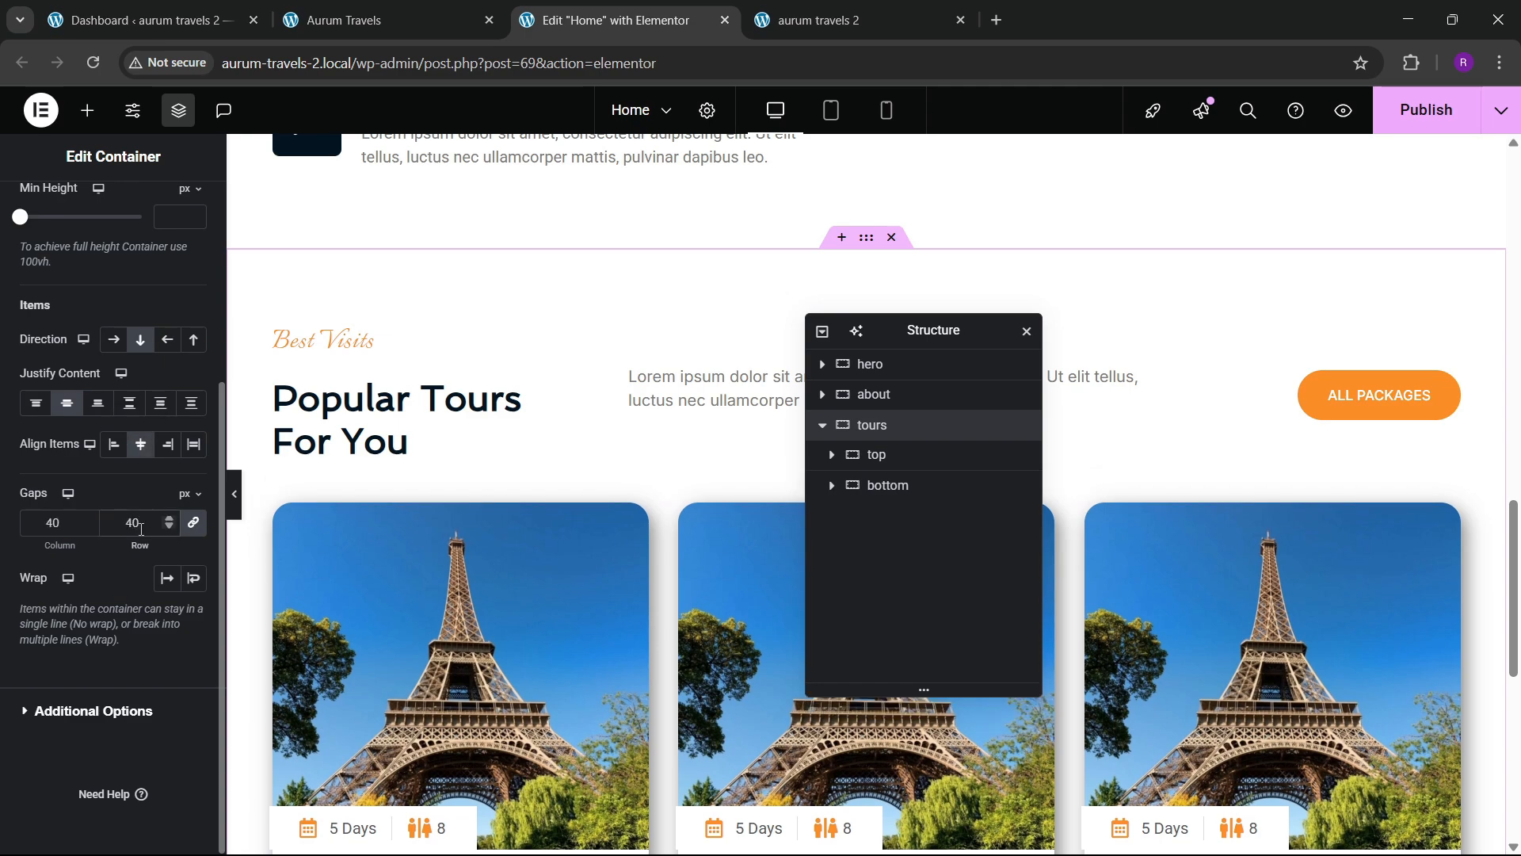
{"action": "left_click", "coordinate": [1426, 110]}
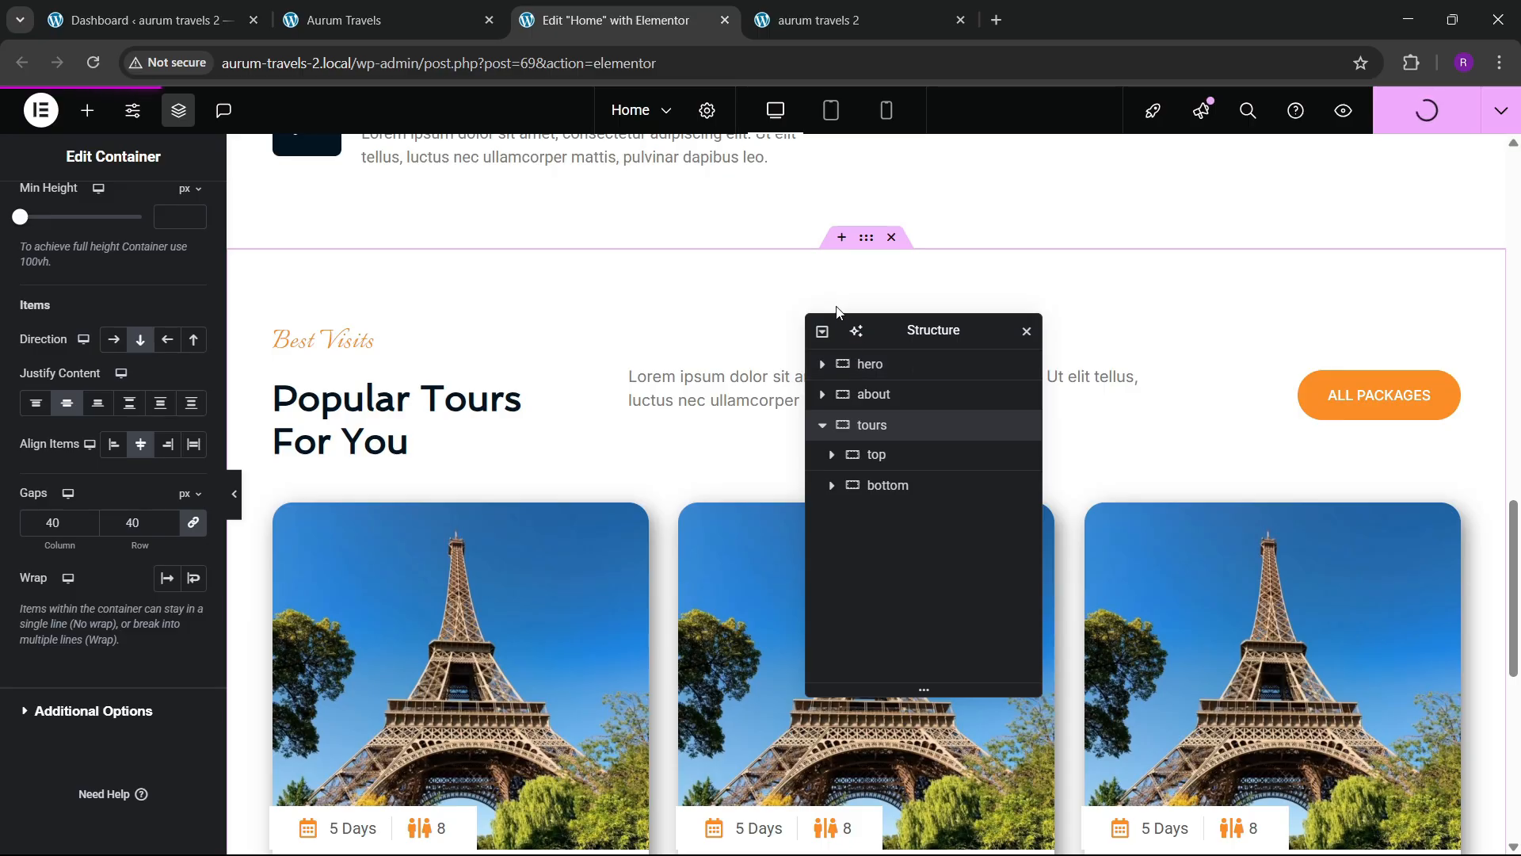
- Open the live site and scroll to the three Paris - France tour cards
{"action": "left_click", "coordinate": [814, 8]}
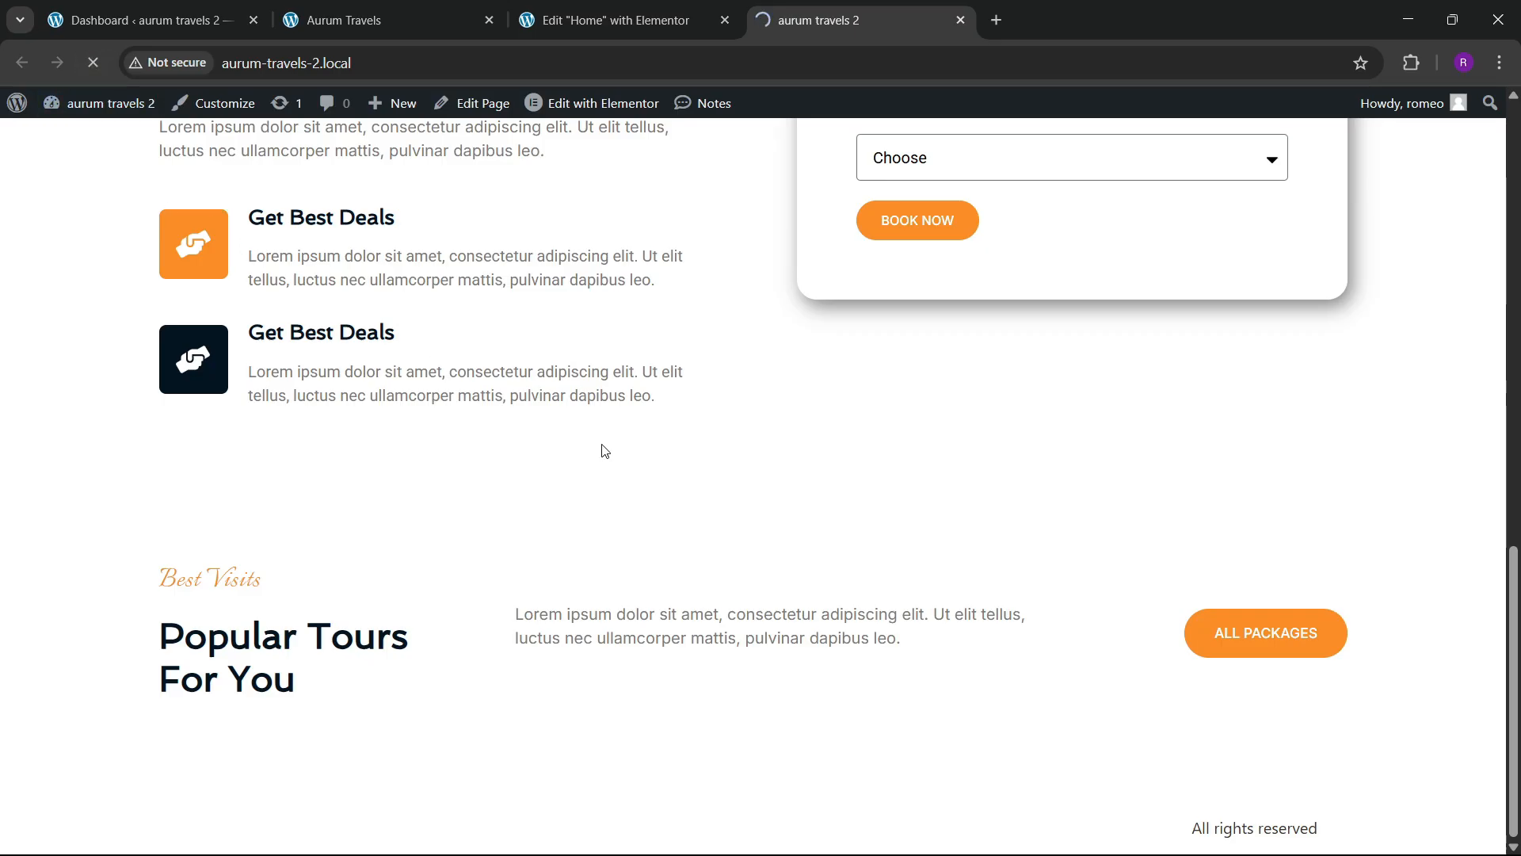
{"action": "scroll", "coordinate": [607, 480], "scroll_direction": "down", "scroll_amount": 8}
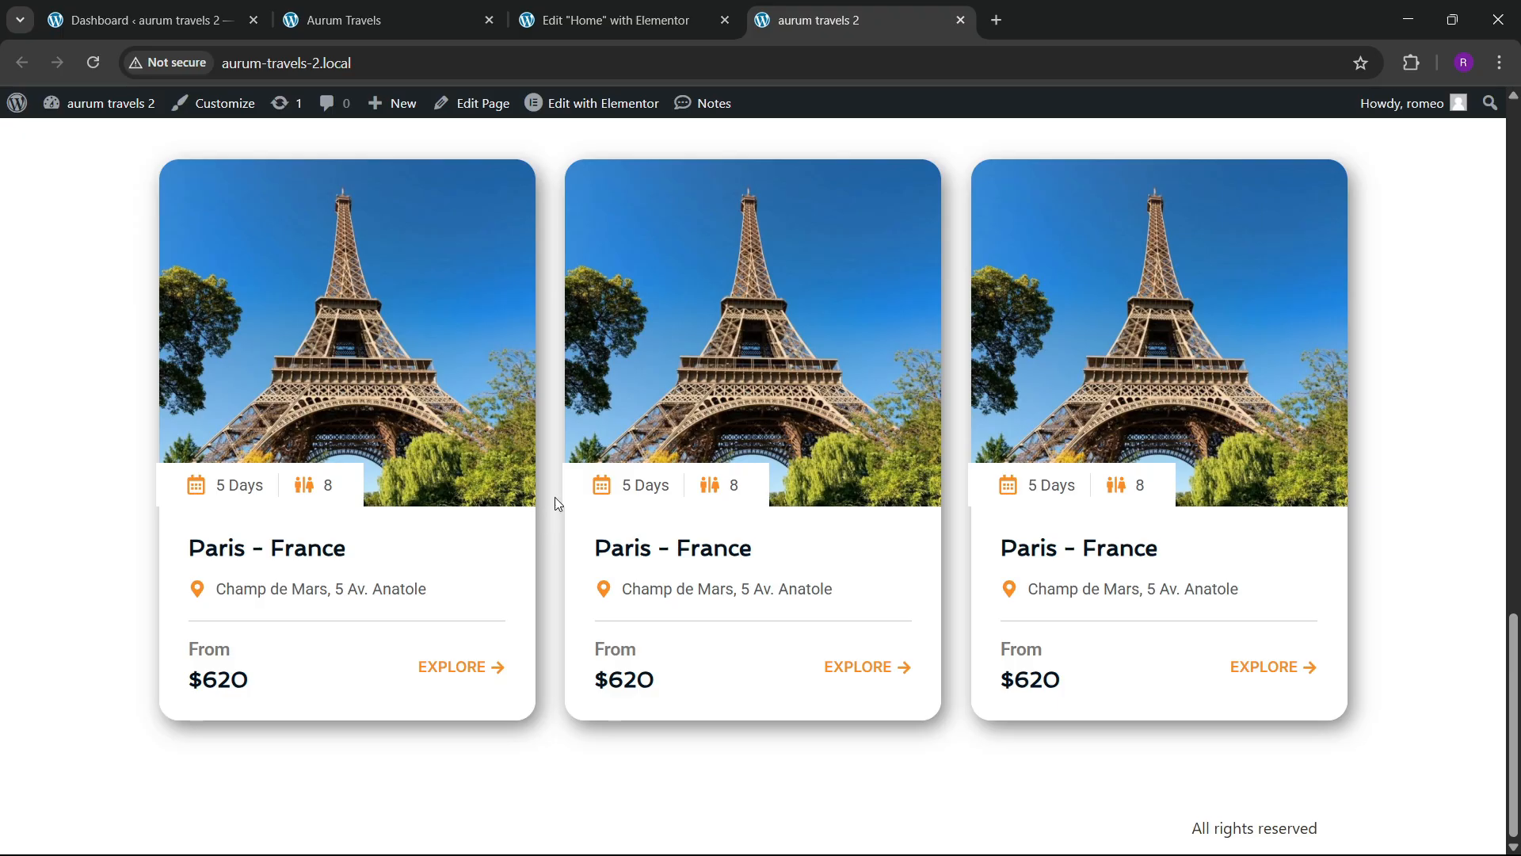
- After checking the reference cards, give the first tour card image a Bob hover animation
{"action": "key", "text": "ctrl+shift+Tab"}
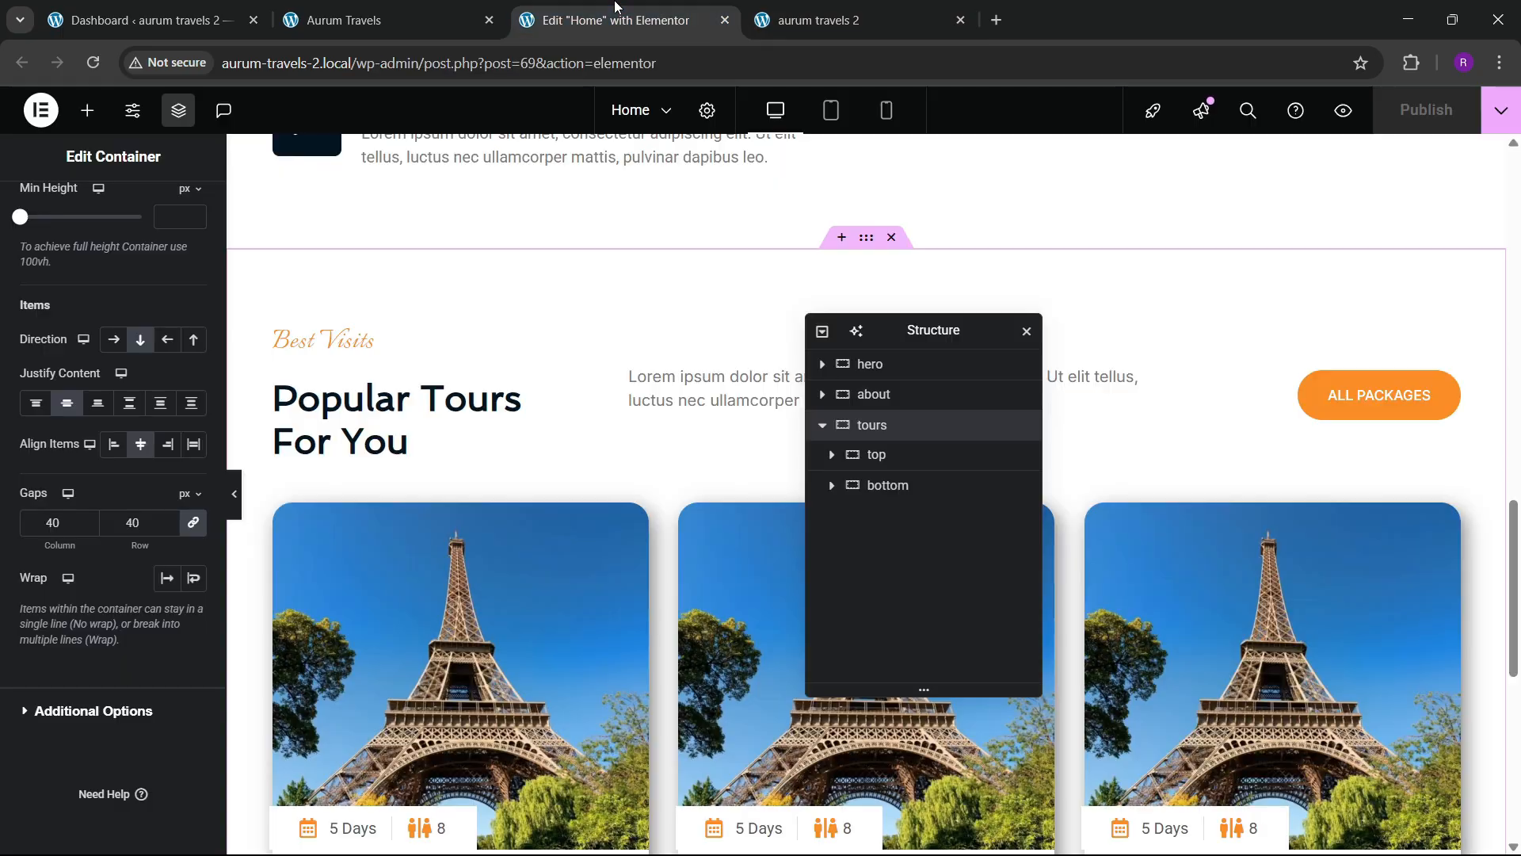
{"action": "scroll", "coordinate": [404, 578], "scroll_direction": "down", "scroll_amount": 4}
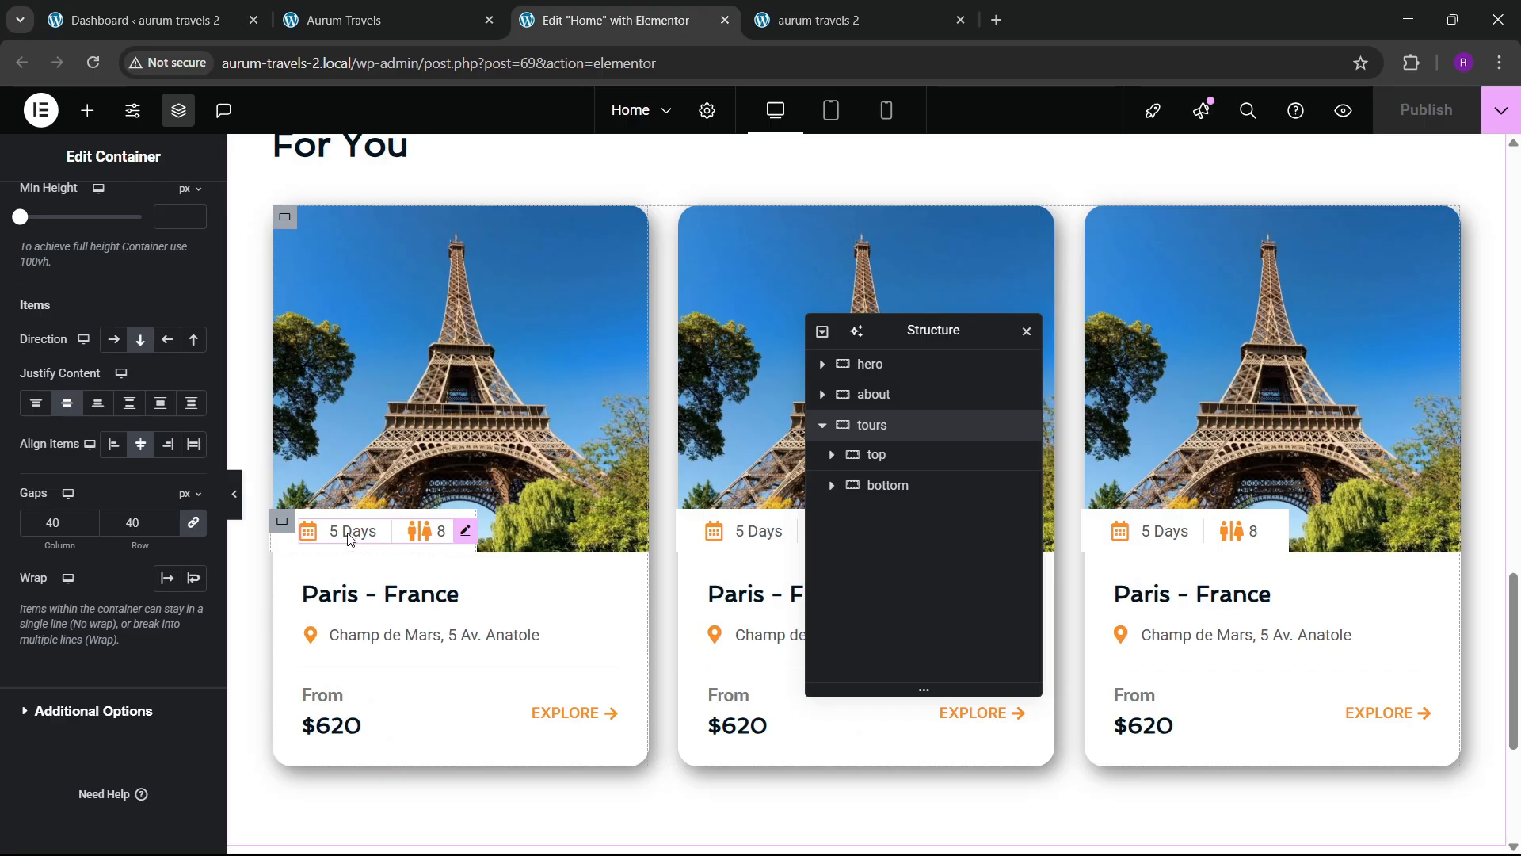
{"action": "left_click", "coordinate": [388, 20]}
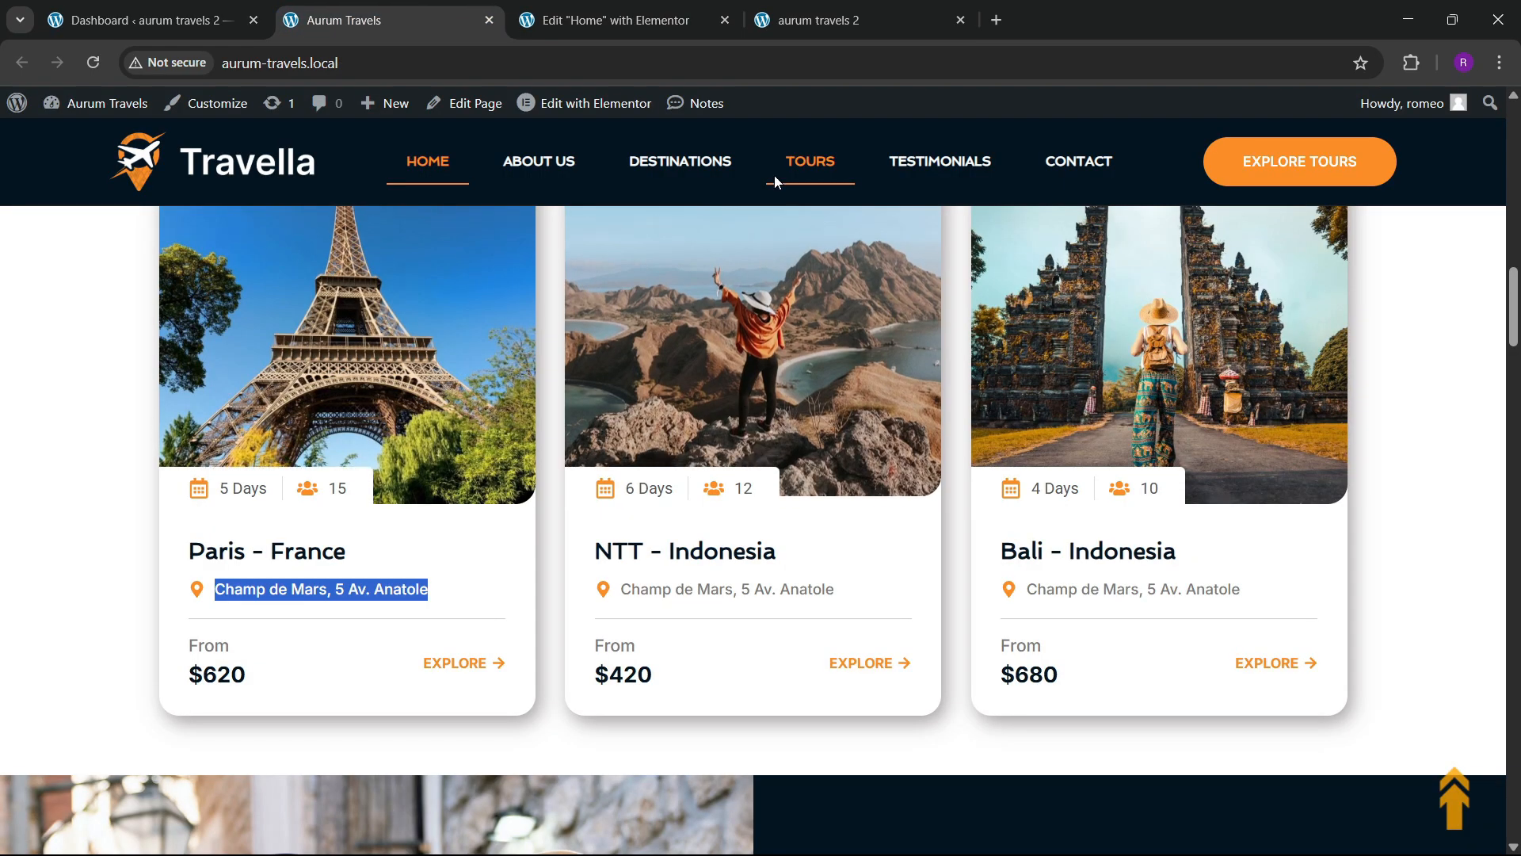
{"action": "left_click", "coordinate": [626, 19]}
{"action": "scroll", "coordinate": [567, 396], "scroll_direction": "up", "scroll_amount": 1}
{"action": "left_click", "coordinate": [473, 488]}
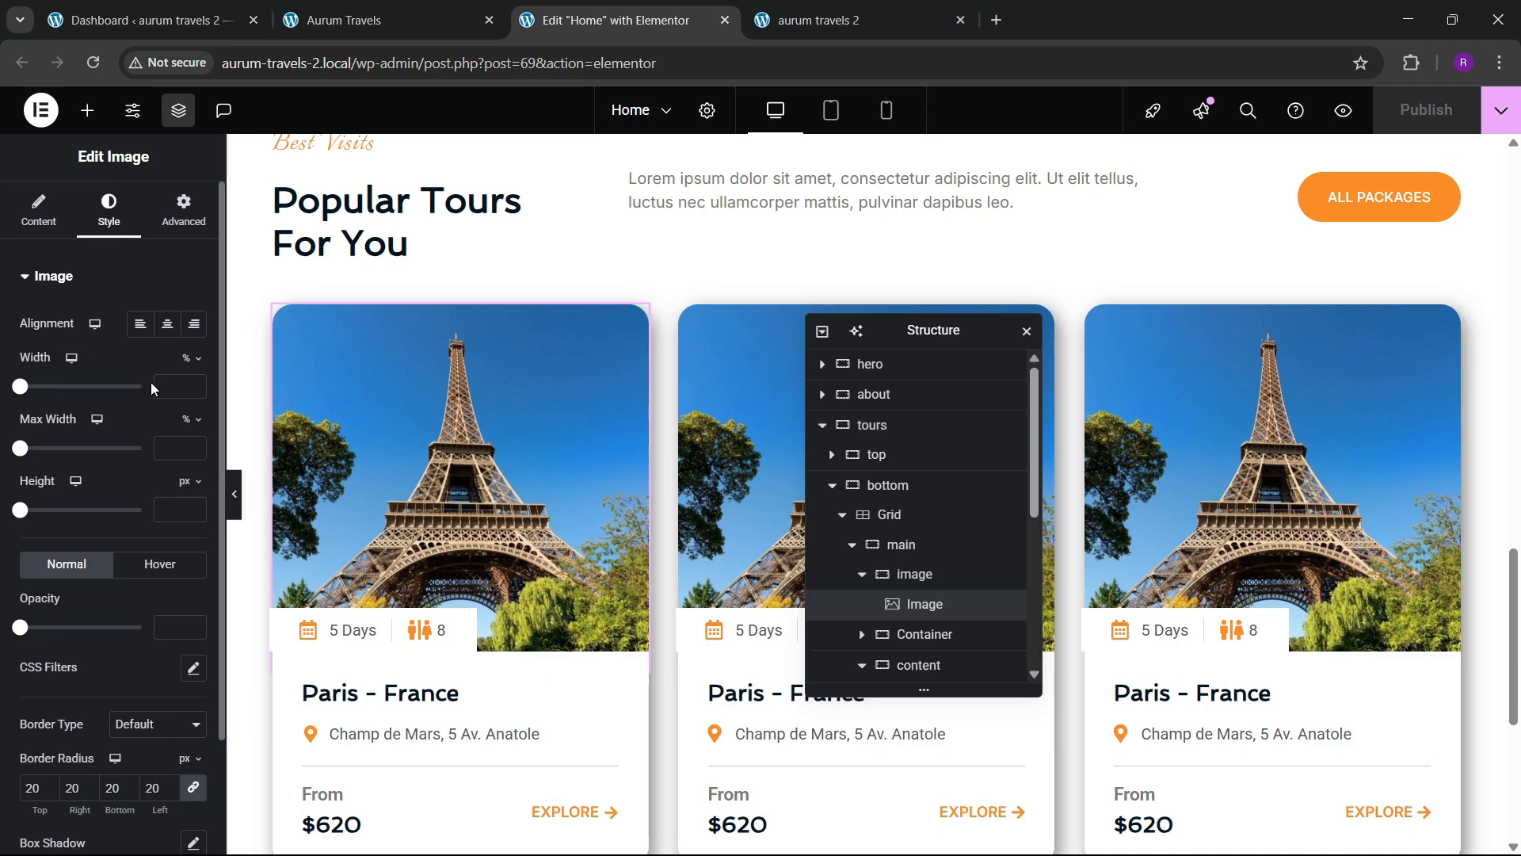
{"action": "scroll", "coordinate": [114, 458], "scroll_direction": "down", "scroll_amount": 2}
{"action": "left_click", "coordinate": [150, 428]}
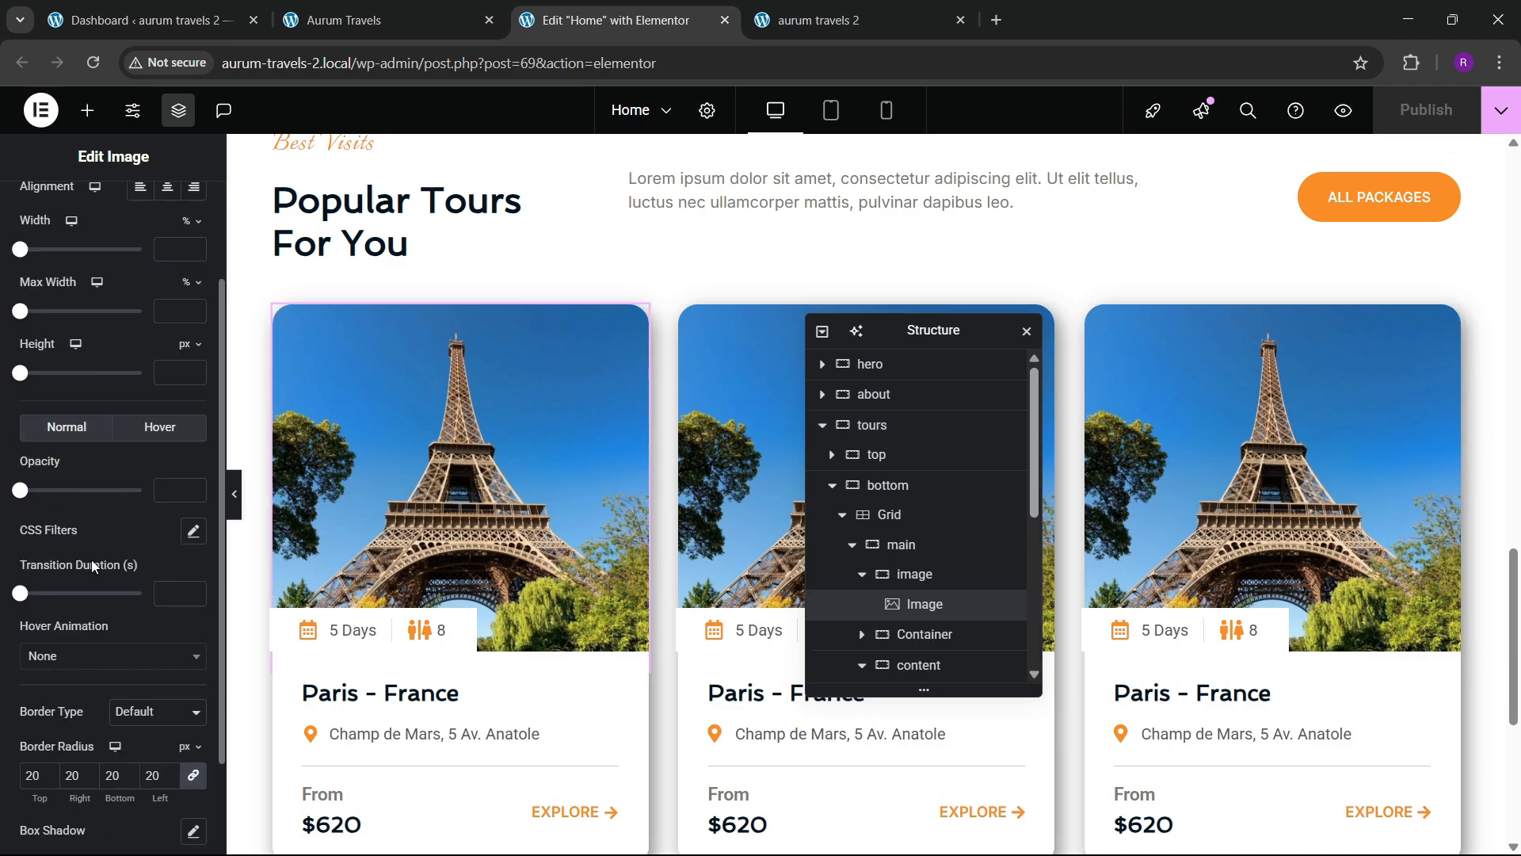
{"action": "scroll", "coordinate": [95, 567], "scroll_direction": "down", "scroll_amount": 2}
{"action": "left_click", "coordinate": [110, 530]}
{"action": "scroll", "coordinate": [77, 681], "scroll_direction": "down", "scroll_amount": 5}
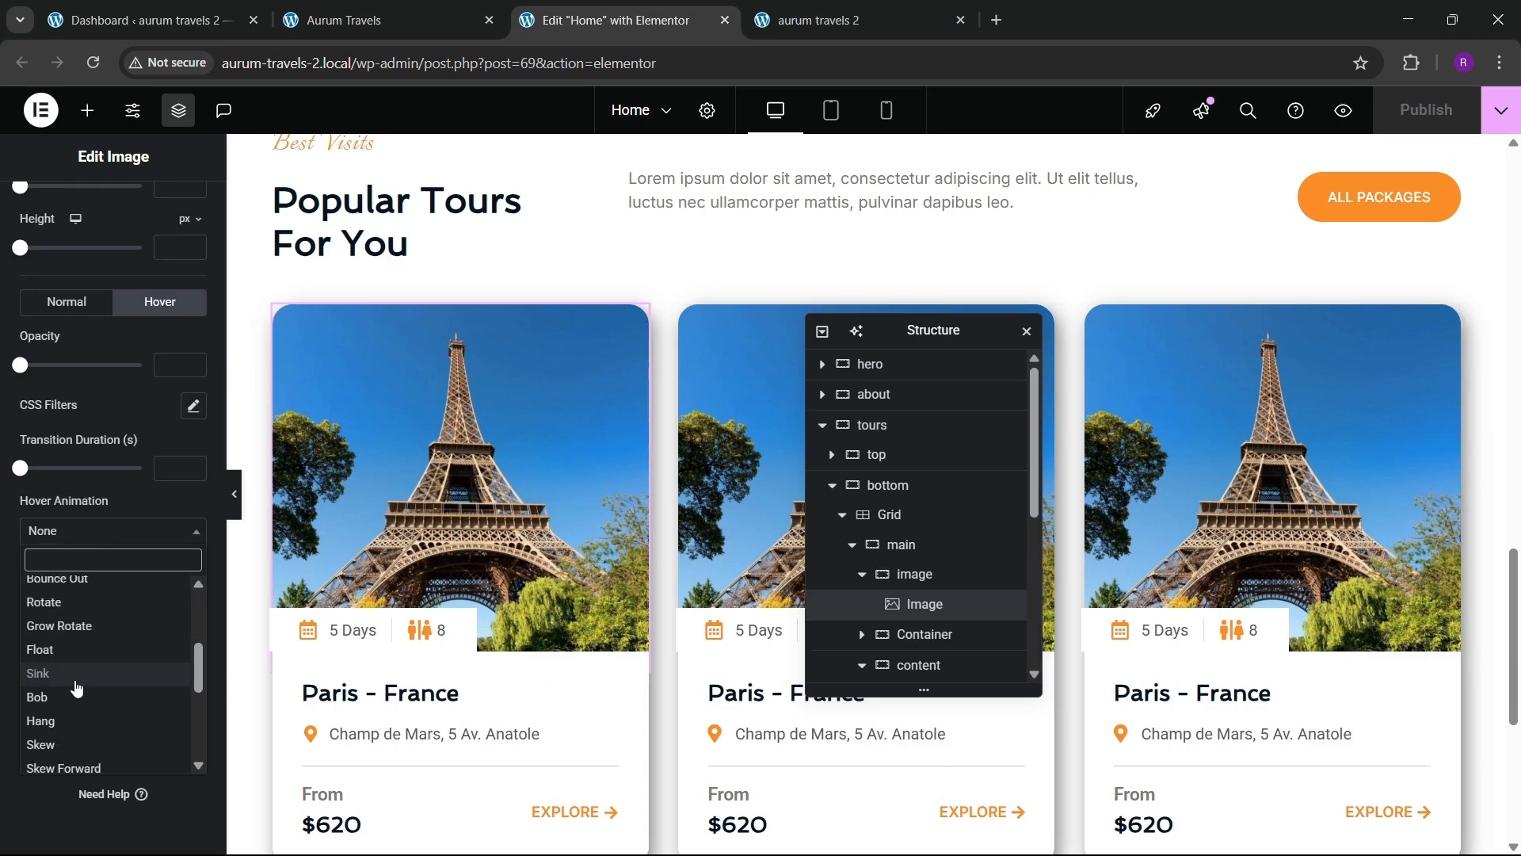
{"action": "scroll", "coordinate": [77, 686], "scroll_direction": "up", "scroll_amount": 2}
{"action": "left_click", "coordinate": [76, 690]}
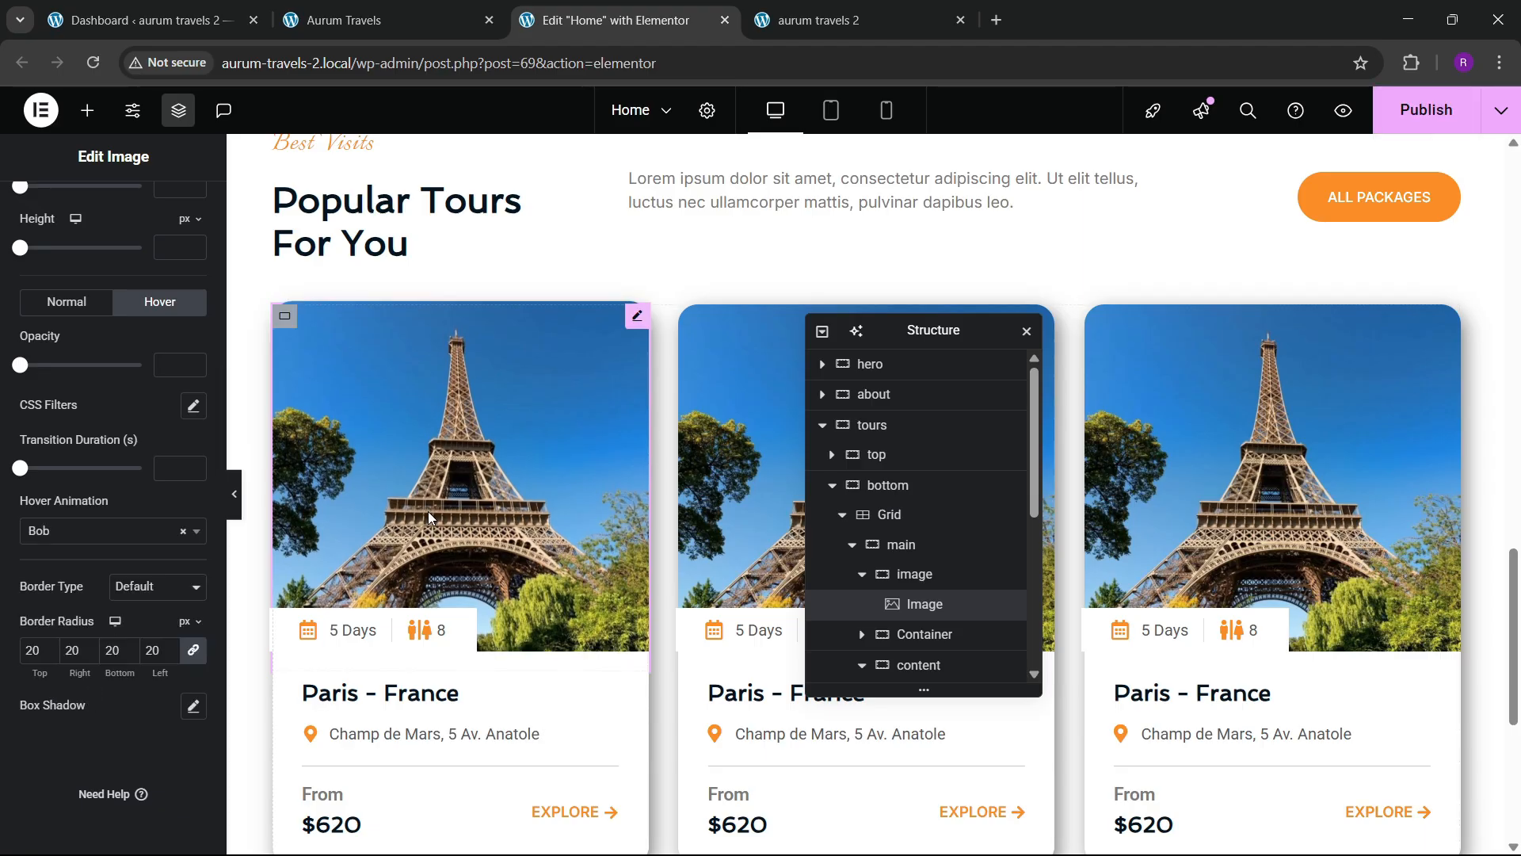
- Apply the Bob hover animation to the second tour card's image
{"action": "left_click", "coordinate": [710, 569]}
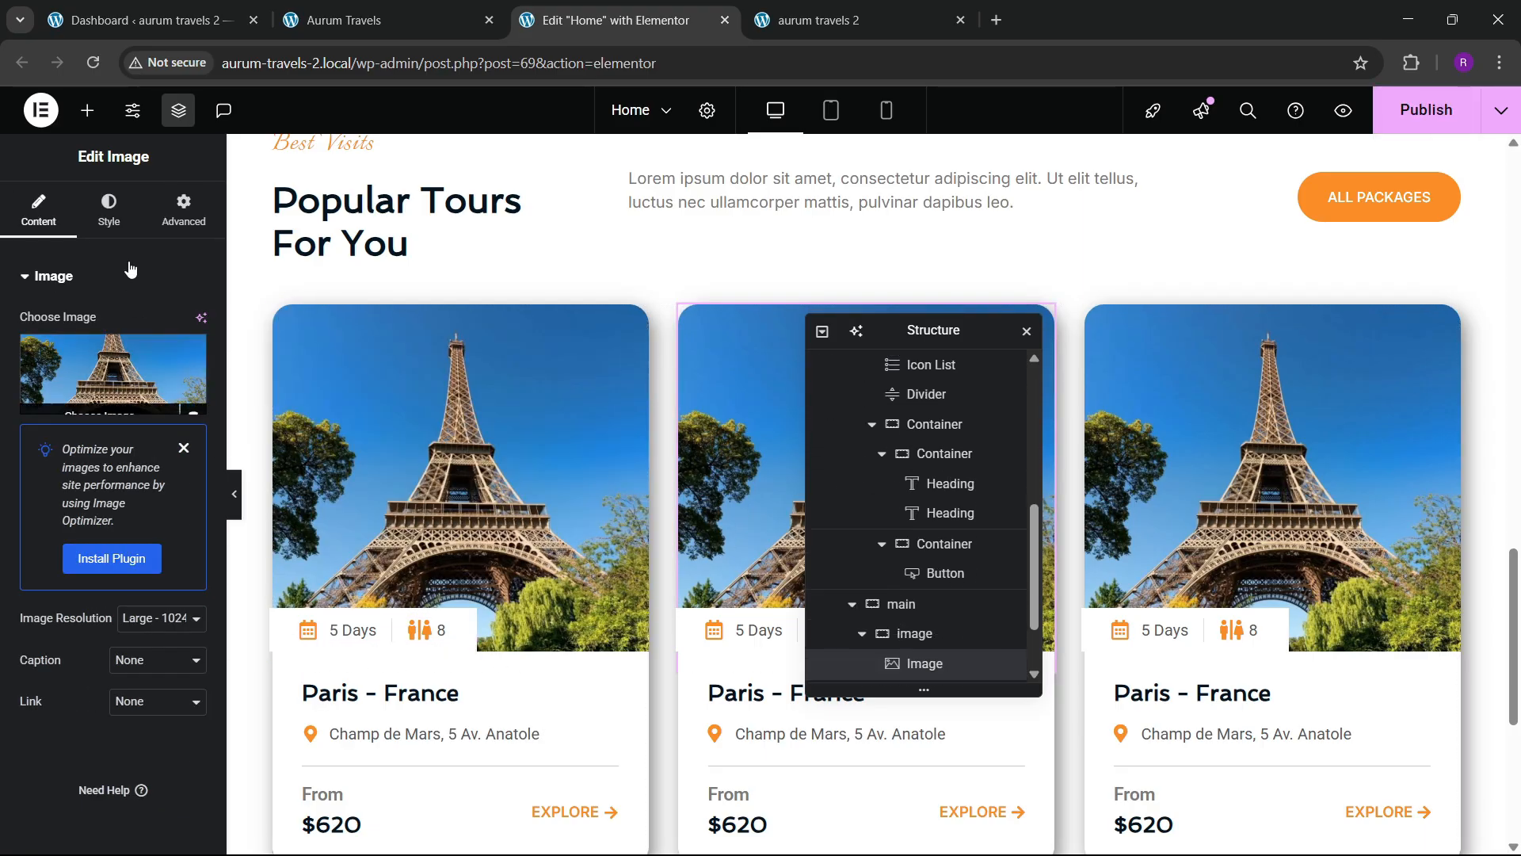
{"action": "left_click", "coordinate": [108, 207]}
{"action": "scroll", "coordinate": [119, 516], "scroll_direction": "down", "scroll_amount": 2}
{"action": "left_click", "coordinate": [158, 426]}
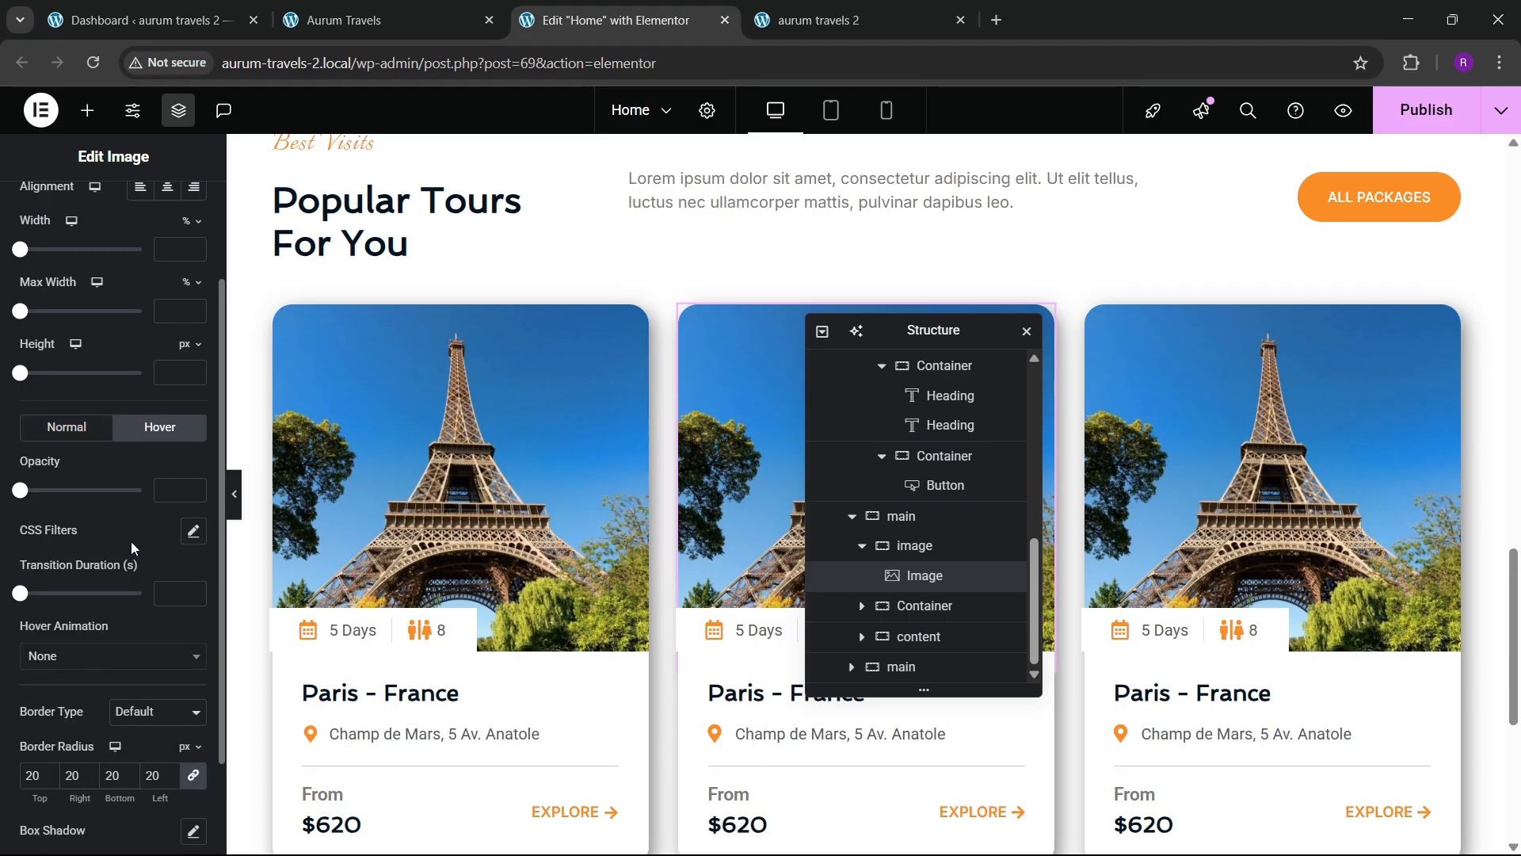
{"action": "scroll", "coordinate": [131, 540], "scroll_direction": "down", "scroll_amount": 2}
{"action": "left_click", "coordinate": [95, 530]}
{"action": "scroll", "coordinate": [63, 622], "scroll_direction": "down", "scroll_amount": 3}
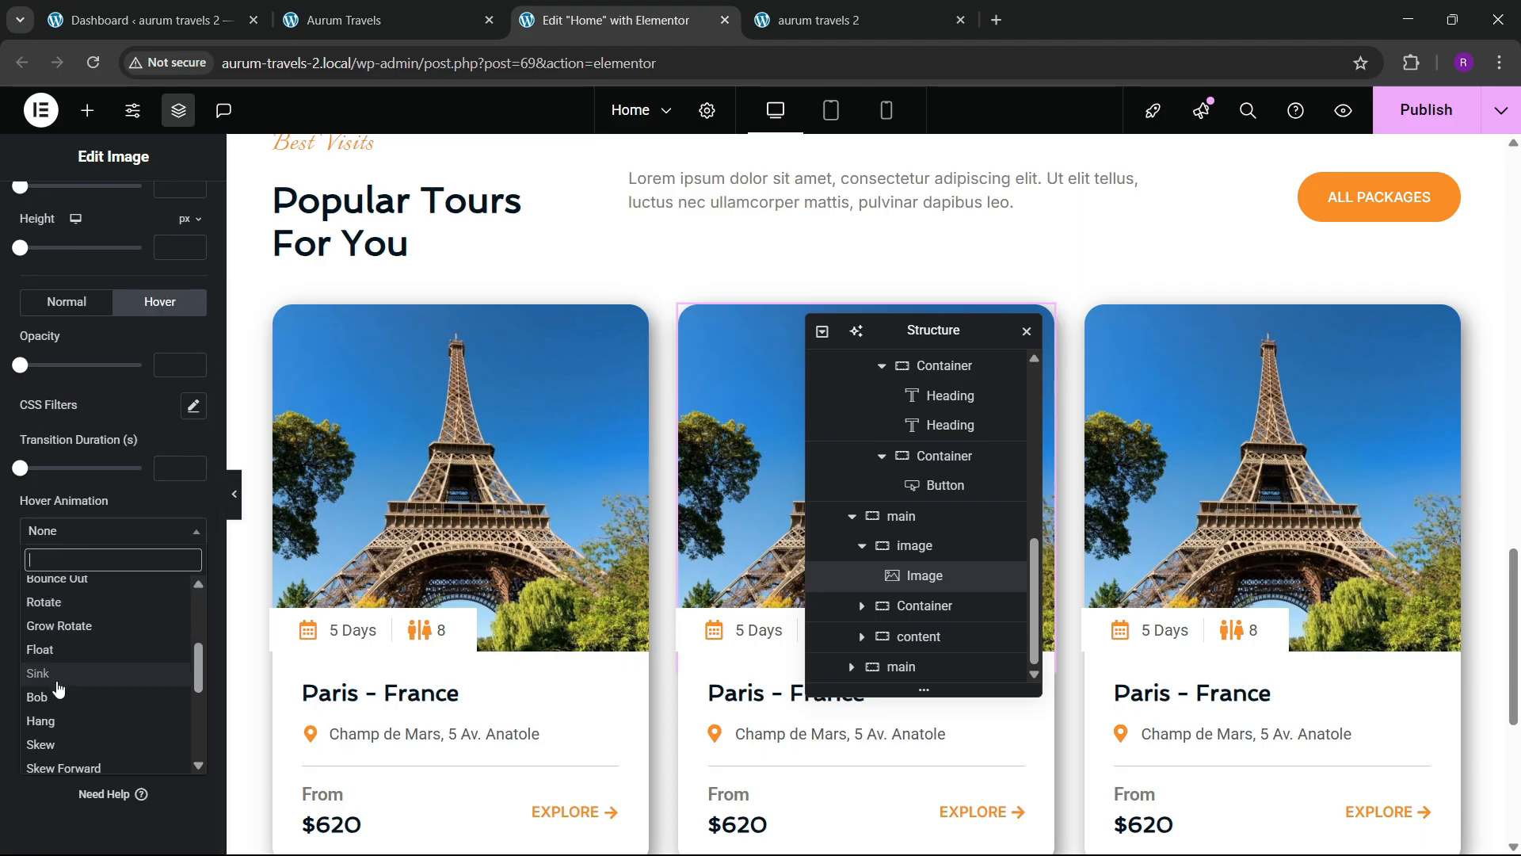
{"action": "scroll", "coordinate": [56, 634], "scroll_direction": "up", "scroll_amount": 2}
{"action": "scroll", "coordinate": [56, 669], "scroll_direction": "down", "scroll_amount": 2}
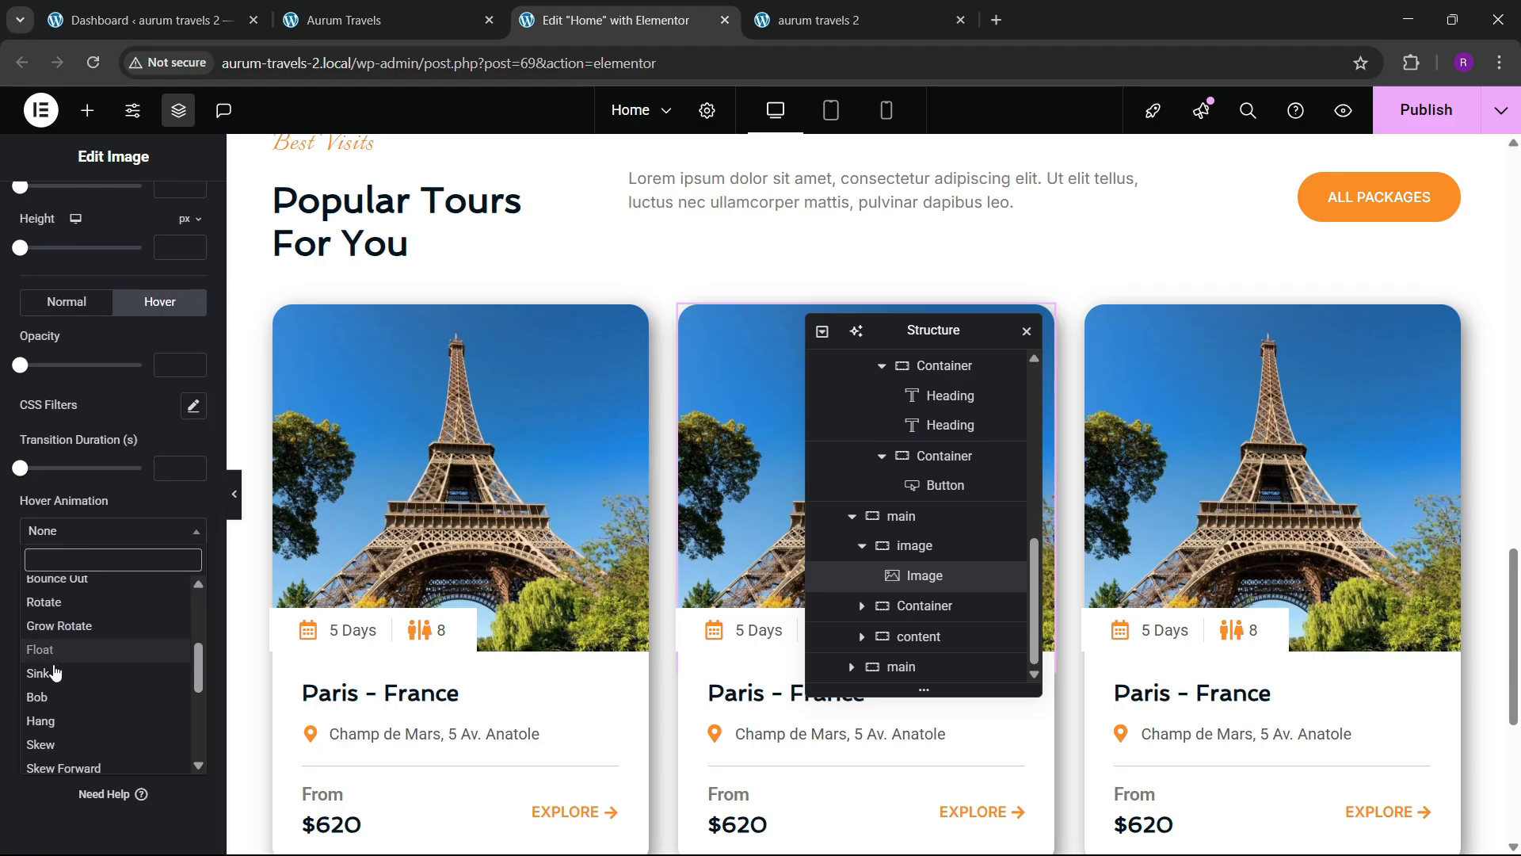
{"action": "left_click", "coordinate": [62, 697]}
- Apply the Bob hover animation to the third tour card's image
{"action": "left_click", "coordinate": [1142, 444]}
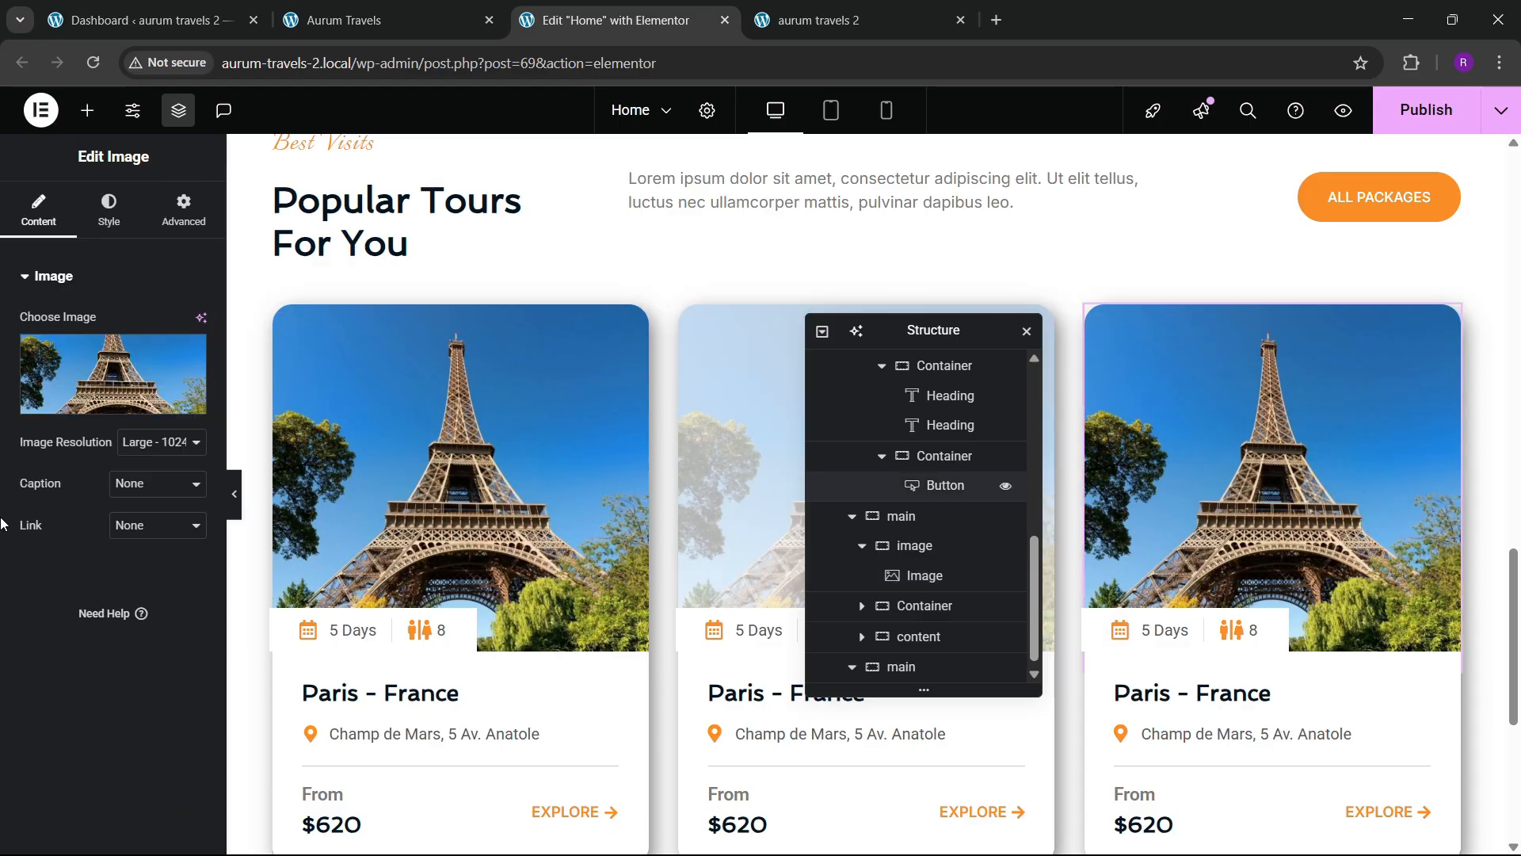
{"action": "left_click", "coordinate": [109, 210]}
{"action": "left_click", "coordinate": [155, 564]}
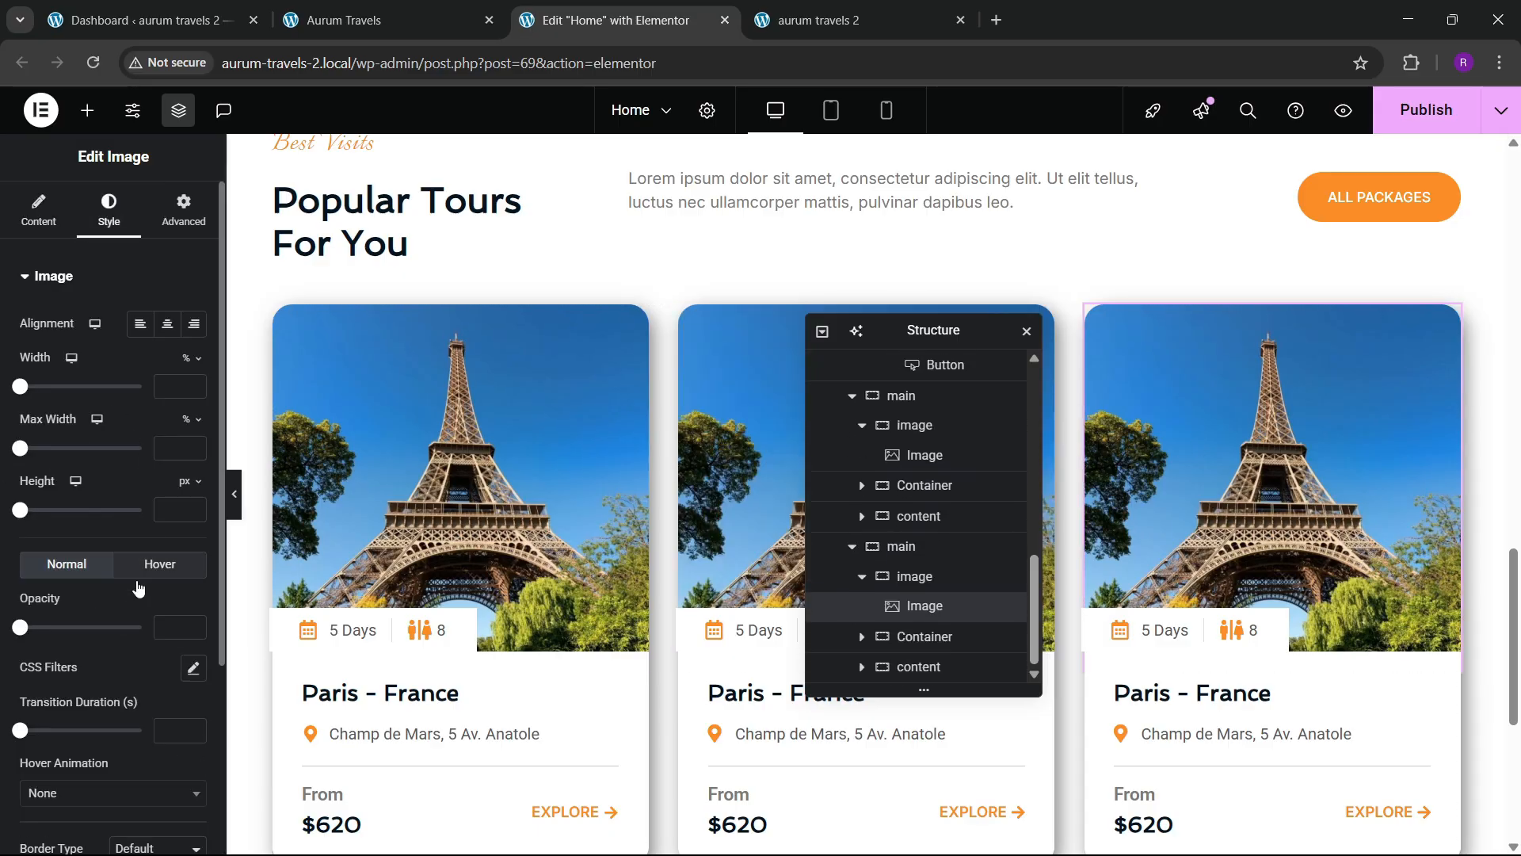
{"action": "scroll", "coordinate": [111, 602], "scroll_direction": "down", "scroll_amount": 3}
{"action": "left_click", "coordinate": [79, 601]}
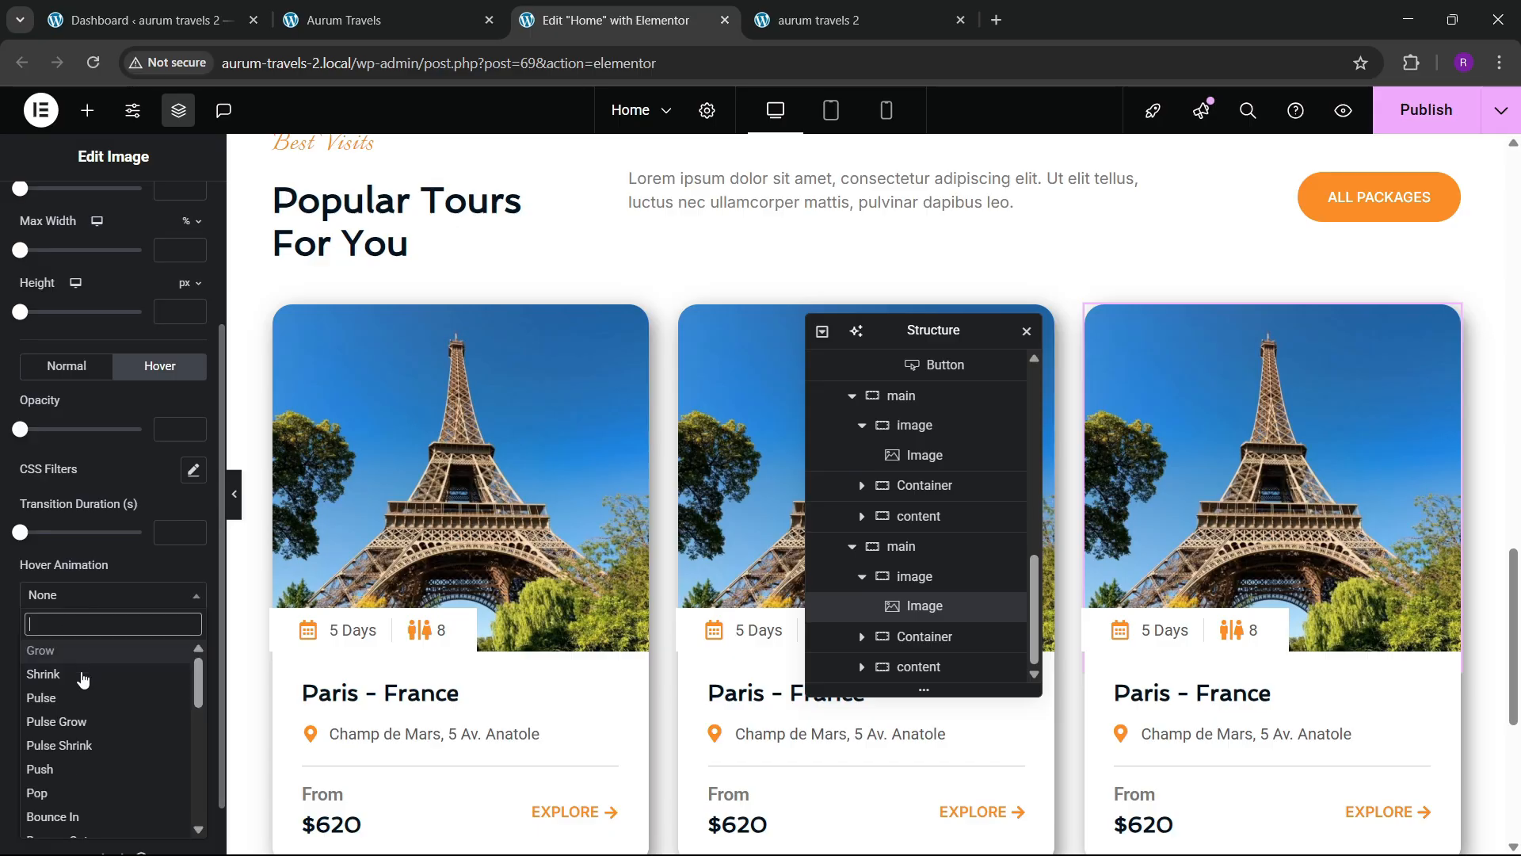
{"action": "scroll", "coordinate": [82, 713], "scroll_direction": "down", "scroll_amount": 3}
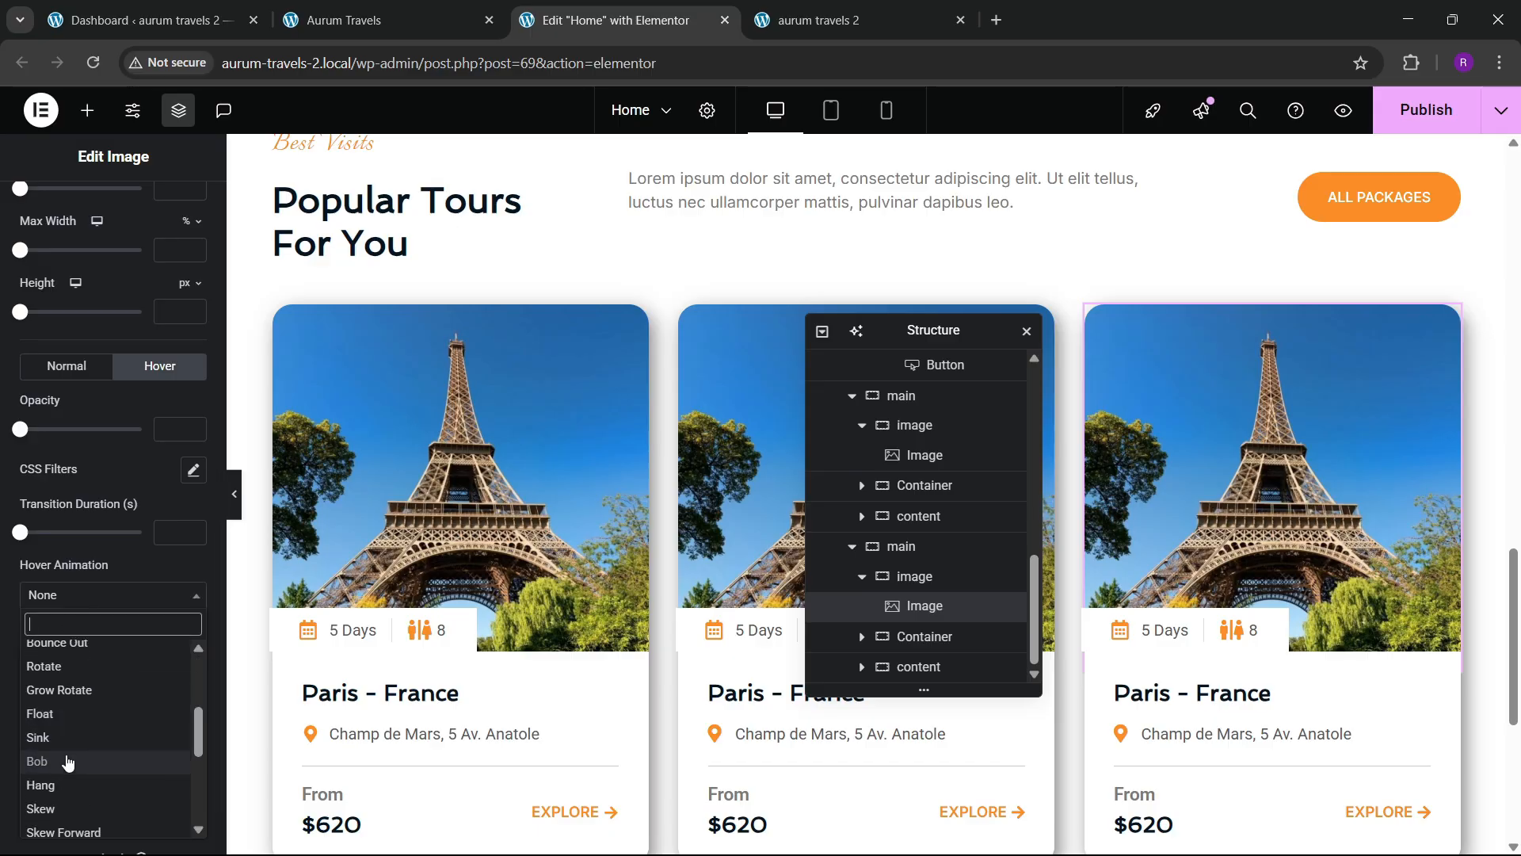
{"action": "left_click", "coordinate": [66, 759]}
- Open the media library from the image's content settings to pick a new photo
{"action": "scroll", "coordinate": [119, 443], "scroll_direction": "up", "scroll_amount": 3}
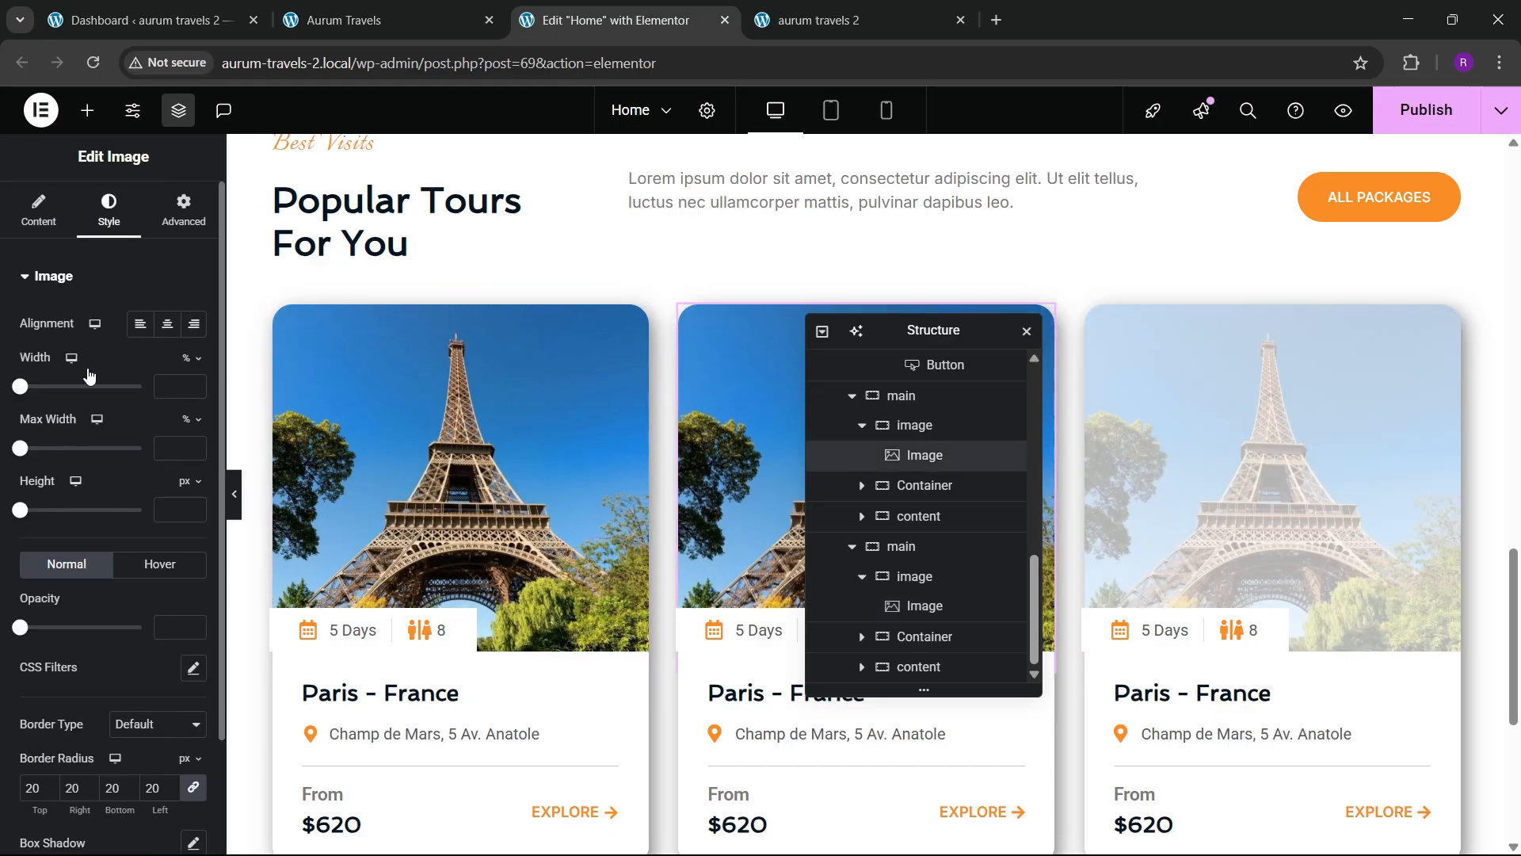
{"action": "left_click", "coordinate": [79, 210]}
{"action": "left_click", "coordinate": [86, 378]}
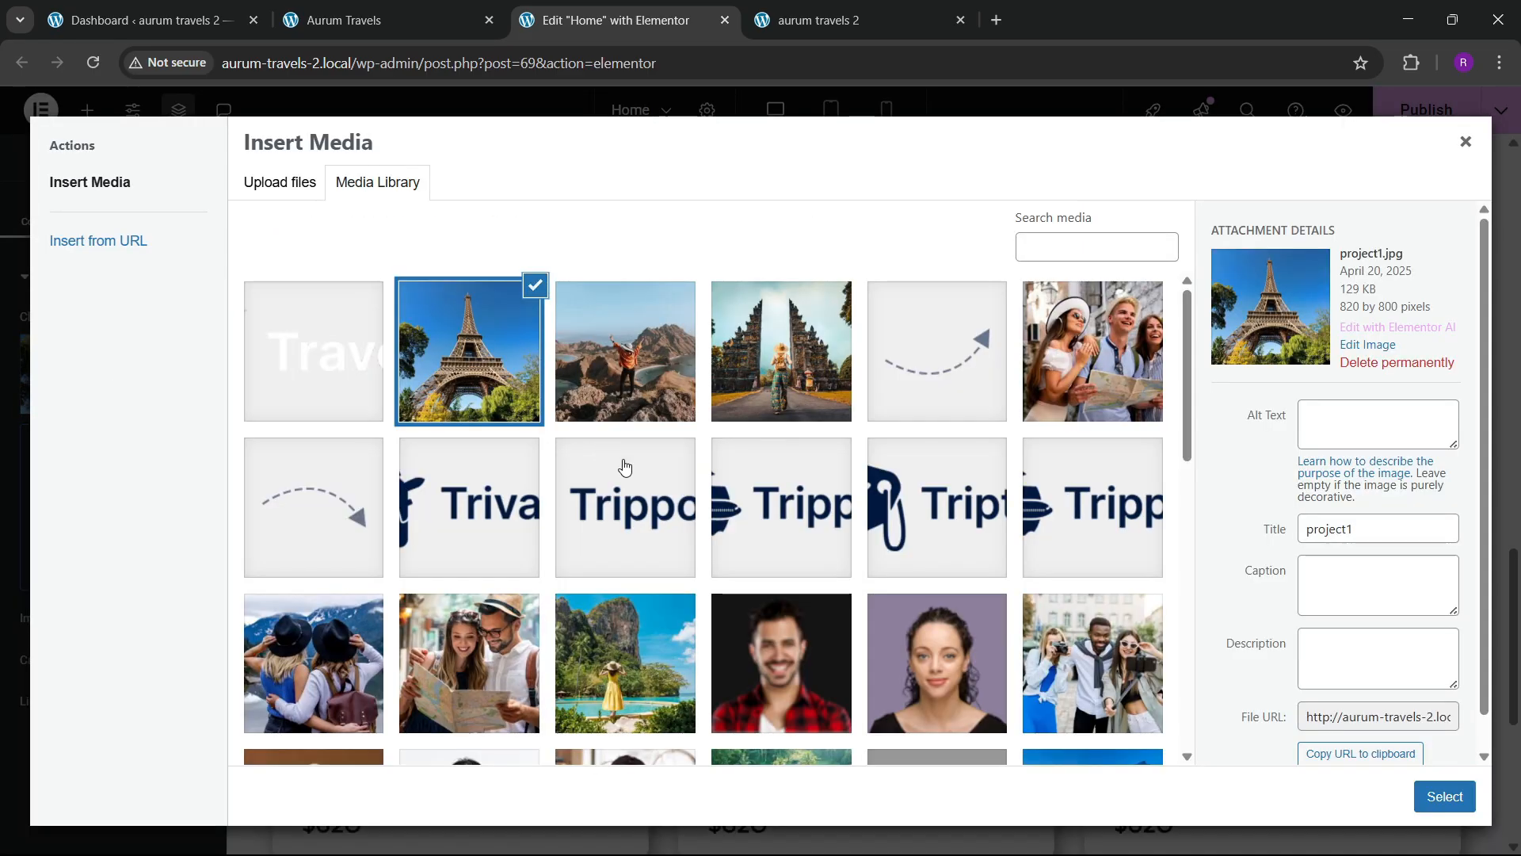
- Set the second card's photo to the mountain hiker and the third's to the Bali gate
{"action": "left_click", "coordinate": [646, 361]}
{"action": "left_click", "coordinate": [1444, 796]}
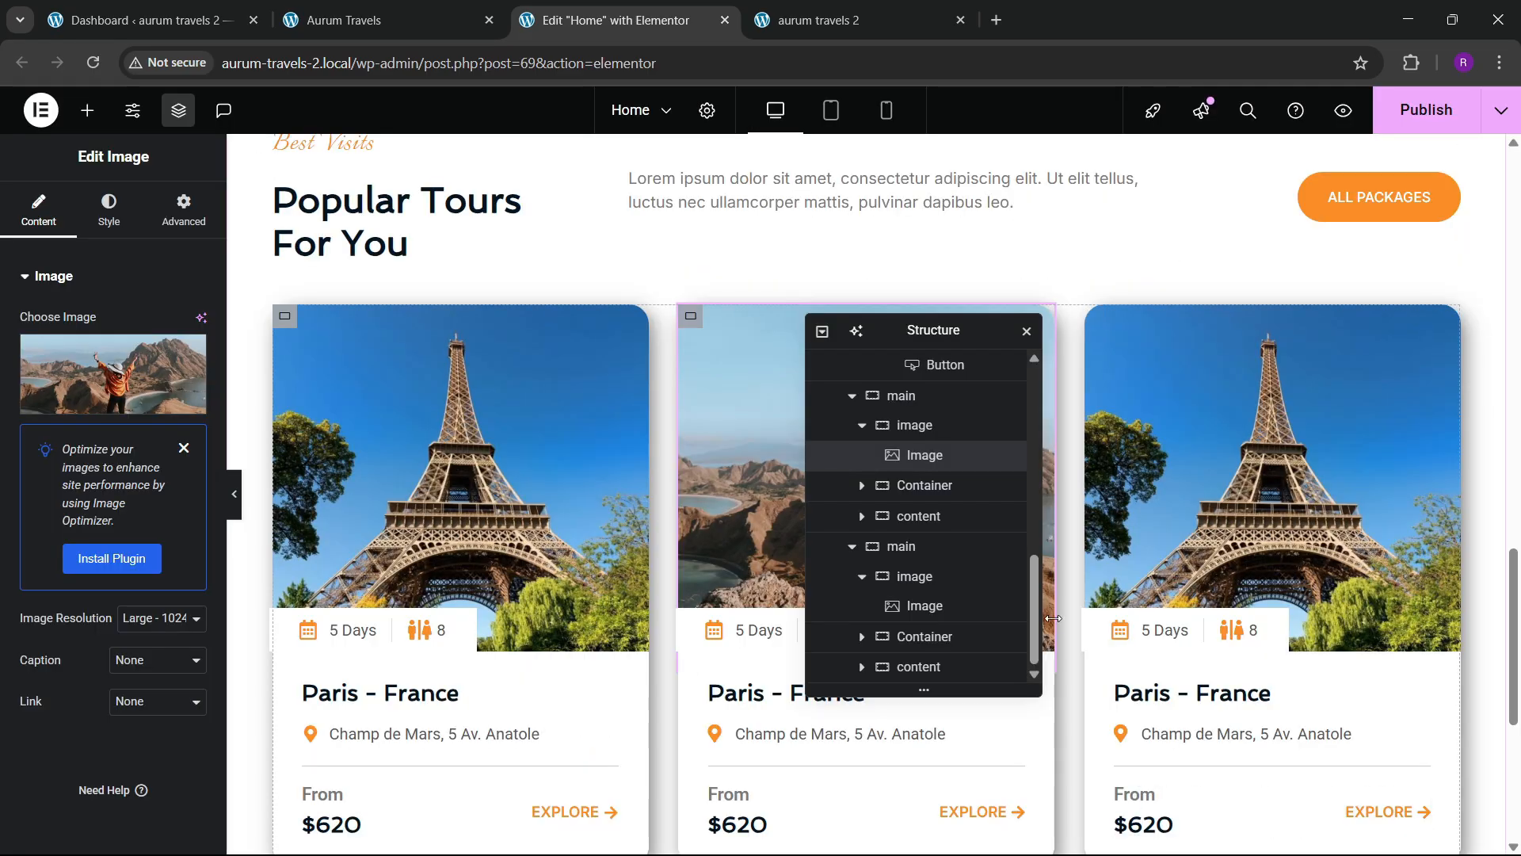
{"action": "left_click", "coordinate": [109, 210]}
{"action": "left_click", "coordinate": [55, 218]}
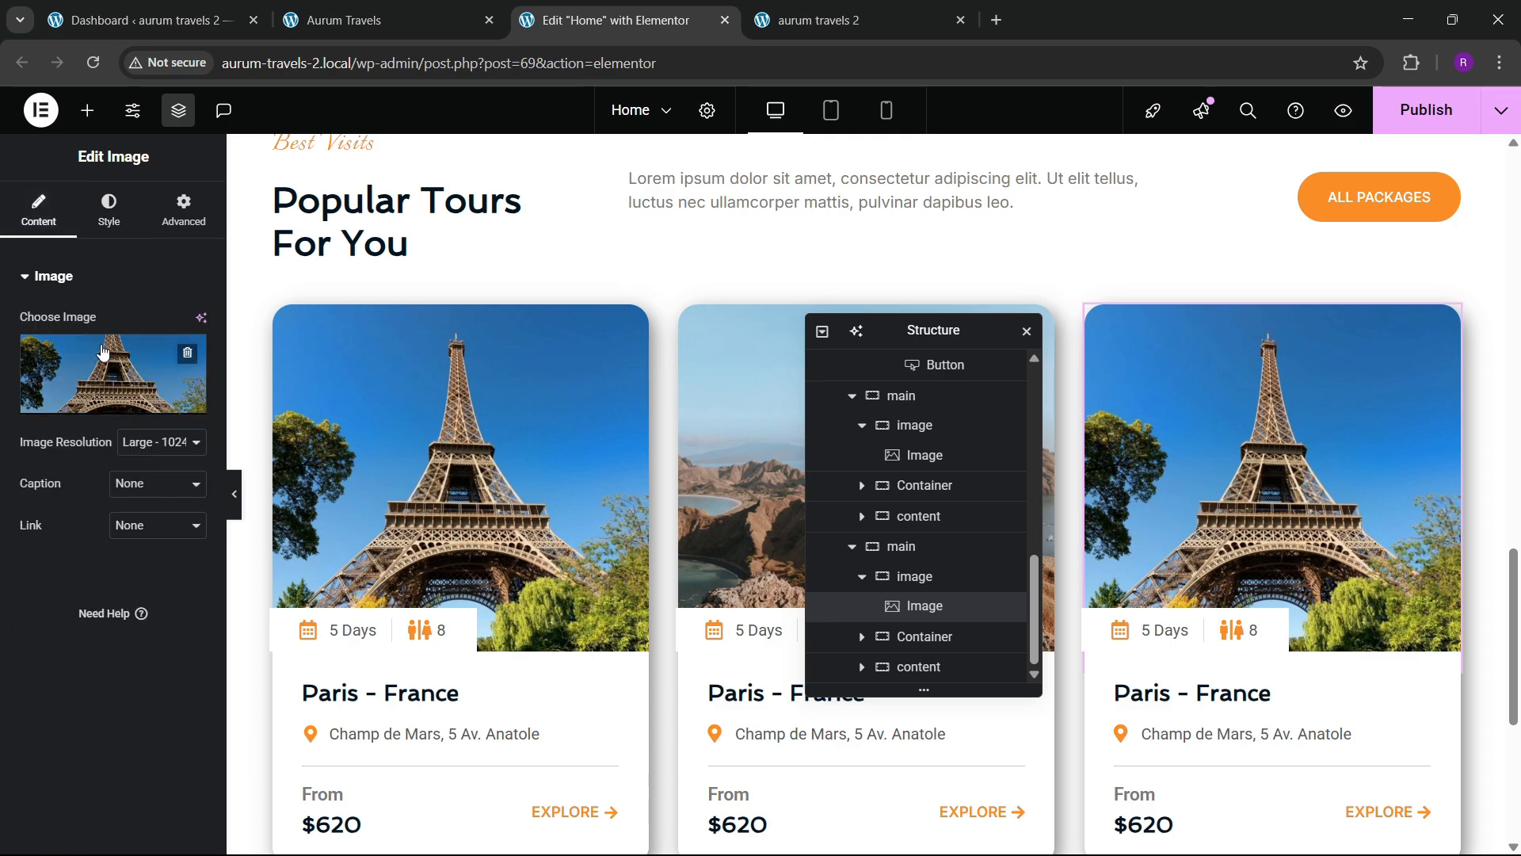
{"action": "left_click", "coordinate": [24, 400]}
{"action": "left_click", "coordinate": [782, 349]}
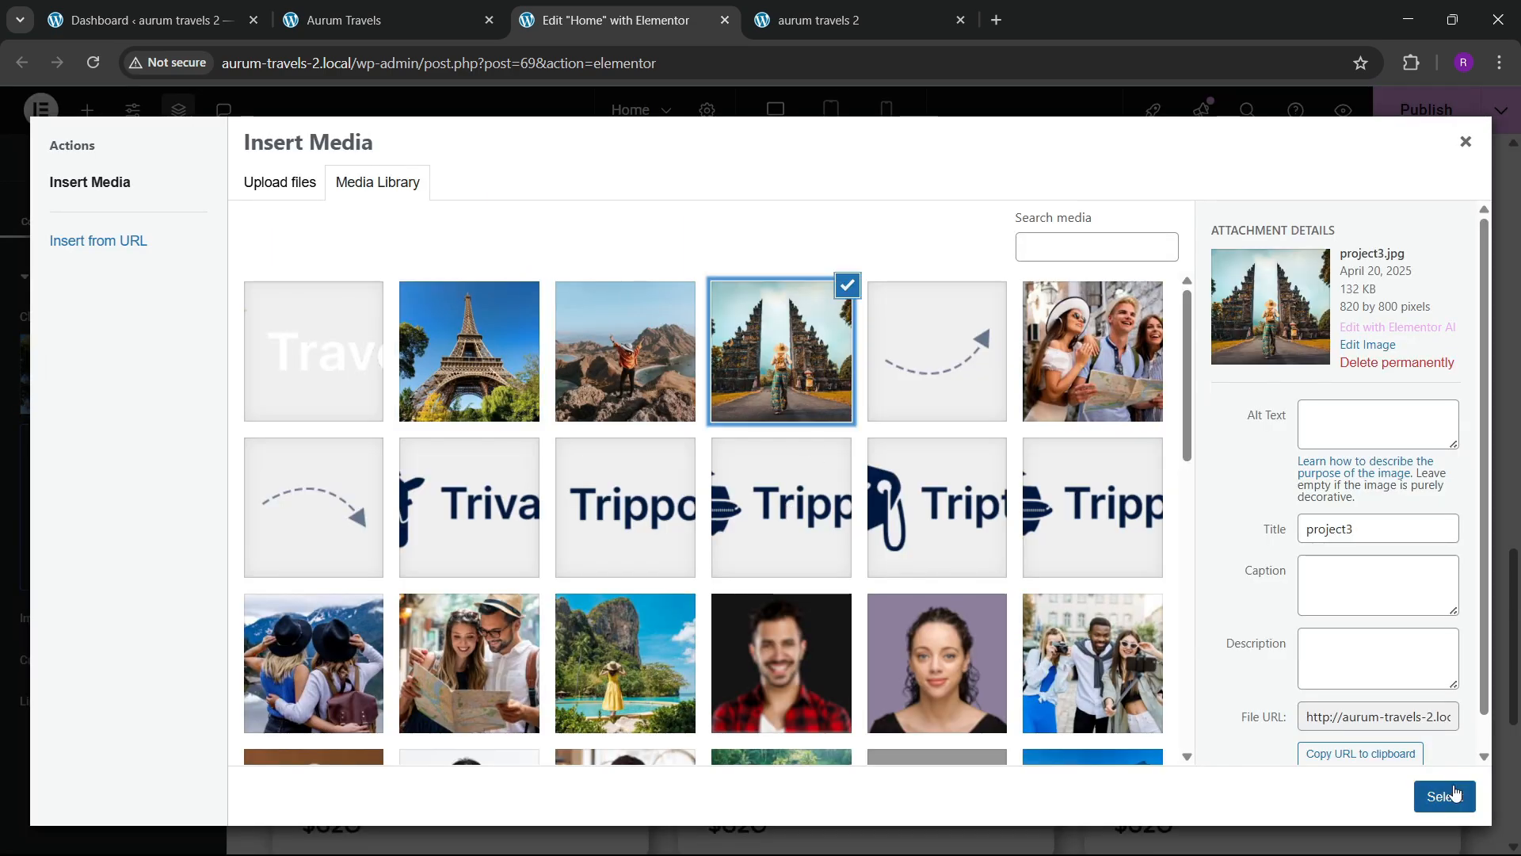
{"action": "left_click", "coordinate": [1444, 796]}
{"action": "scroll", "coordinate": [1202, 503], "scroll_direction": "down", "scroll_amount": 3}
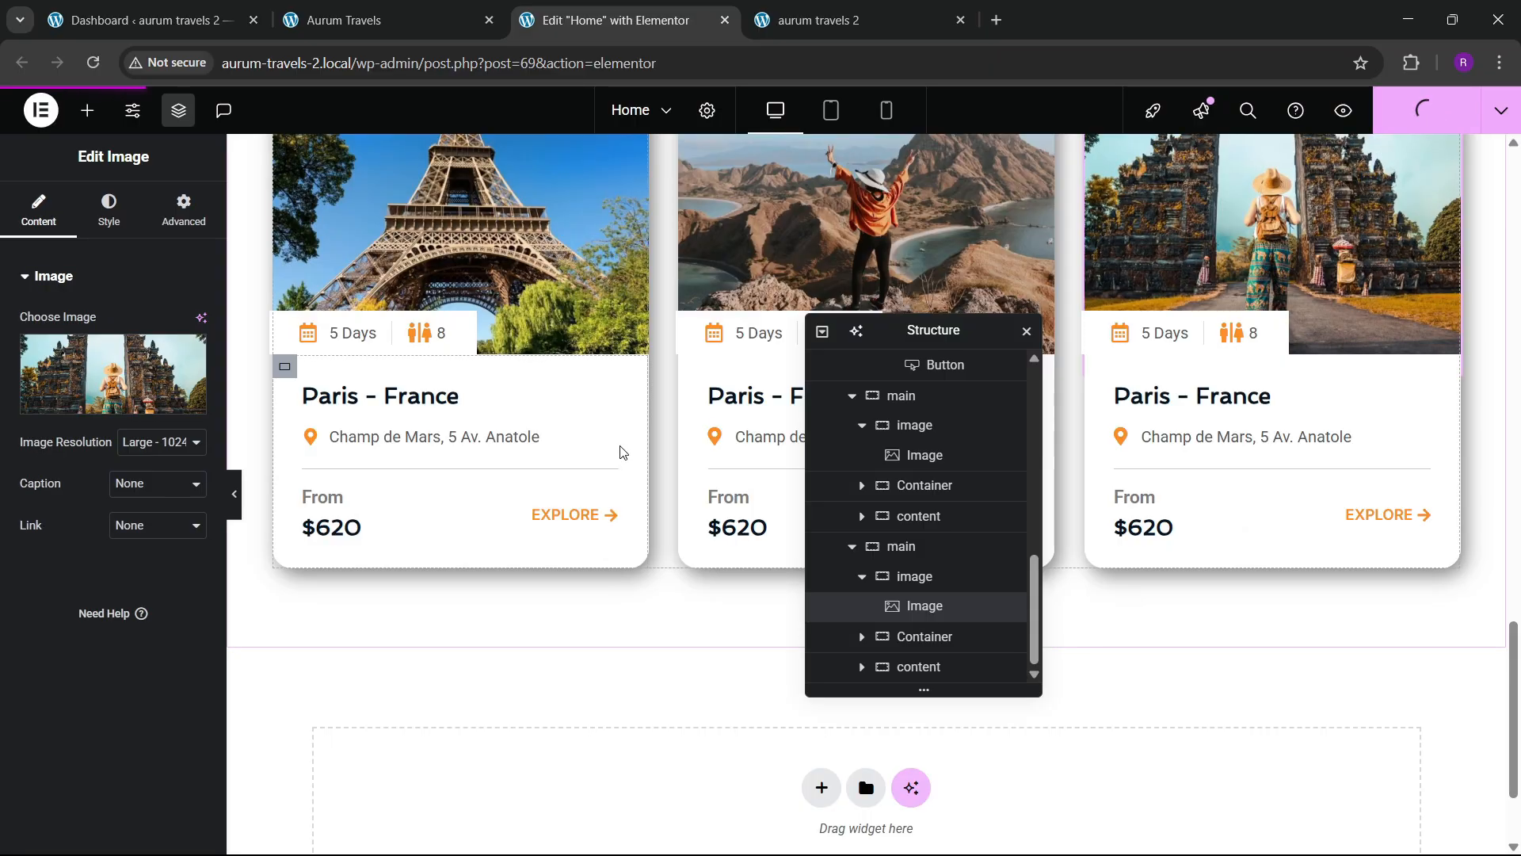
- Compare the updated cards on the live preview with the reference Travella site
{"action": "left_click", "coordinate": [859, 17]}
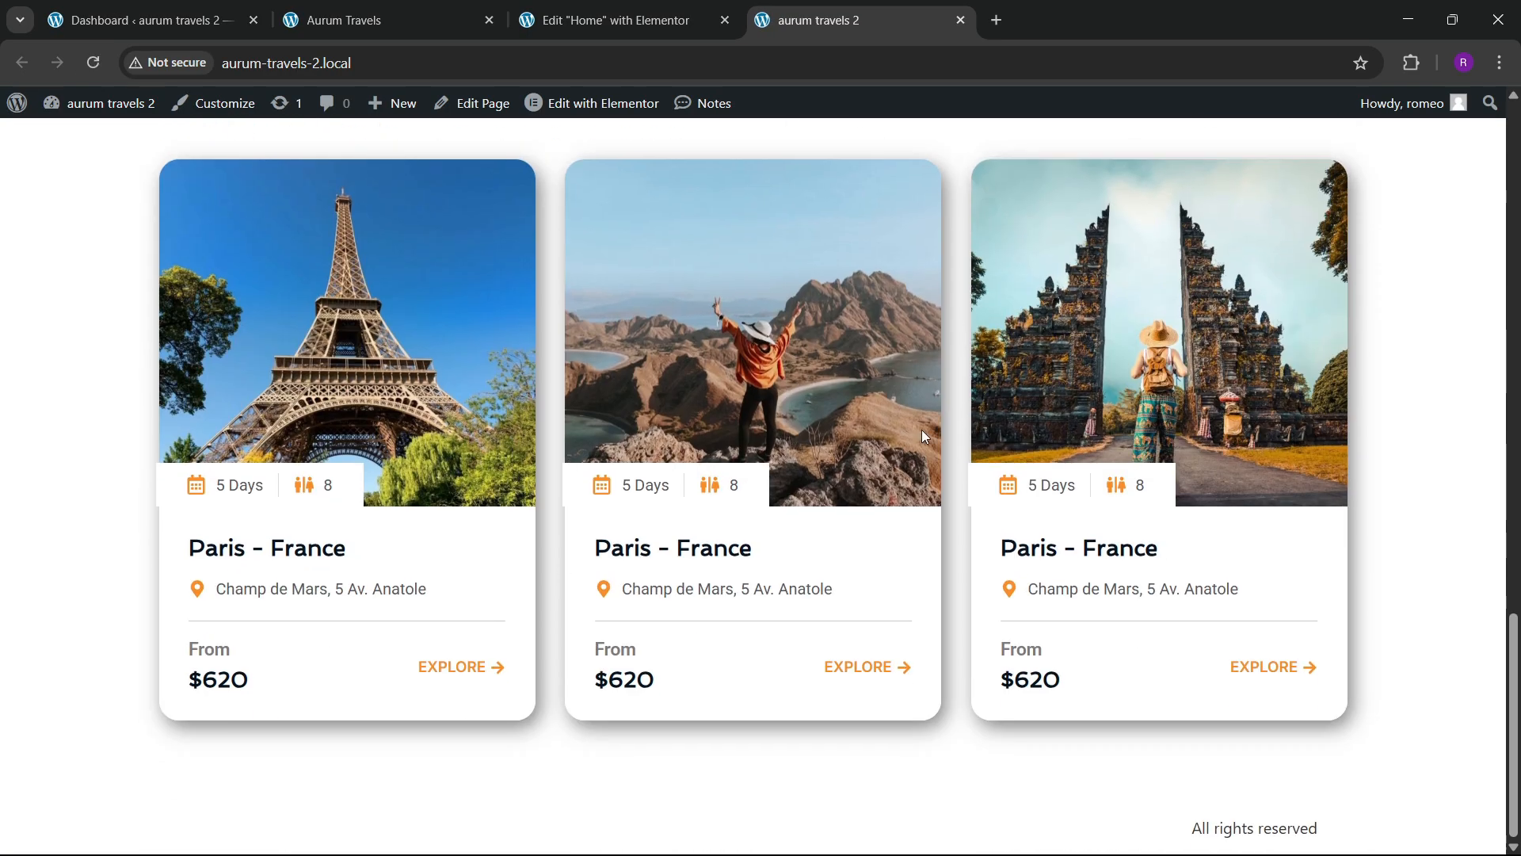
{"action": "left_click", "coordinate": [406, 7]}
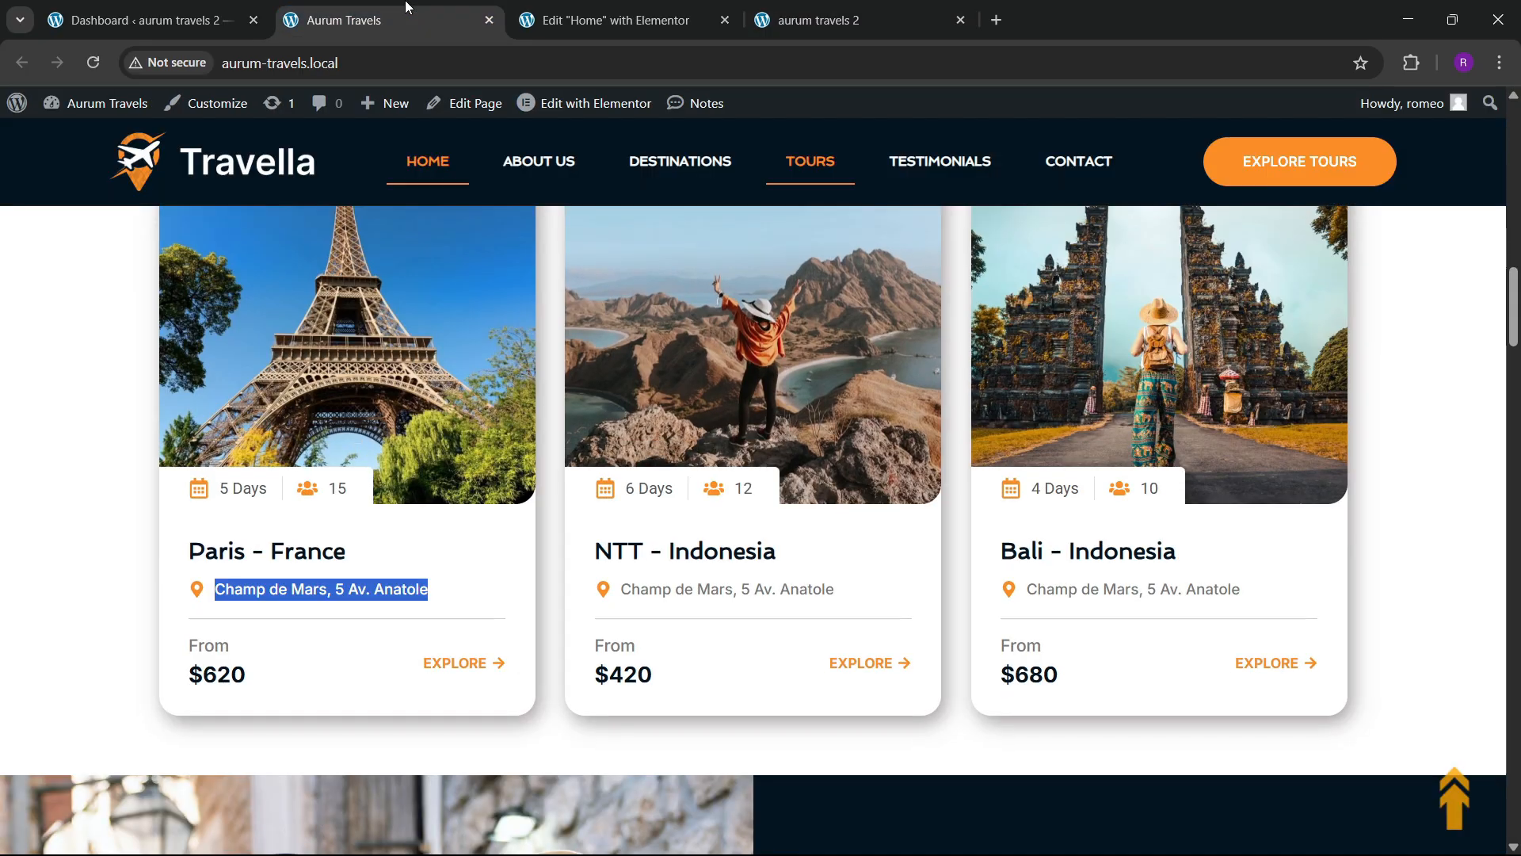
{"action": "scroll", "coordinate": [686, 542], "scroll_direction": "down", "scroll_amount": 8}
{"action": "scroll", "coordinate": [686, 542], "scroll_direction": "up", "scroll_amount": 2}
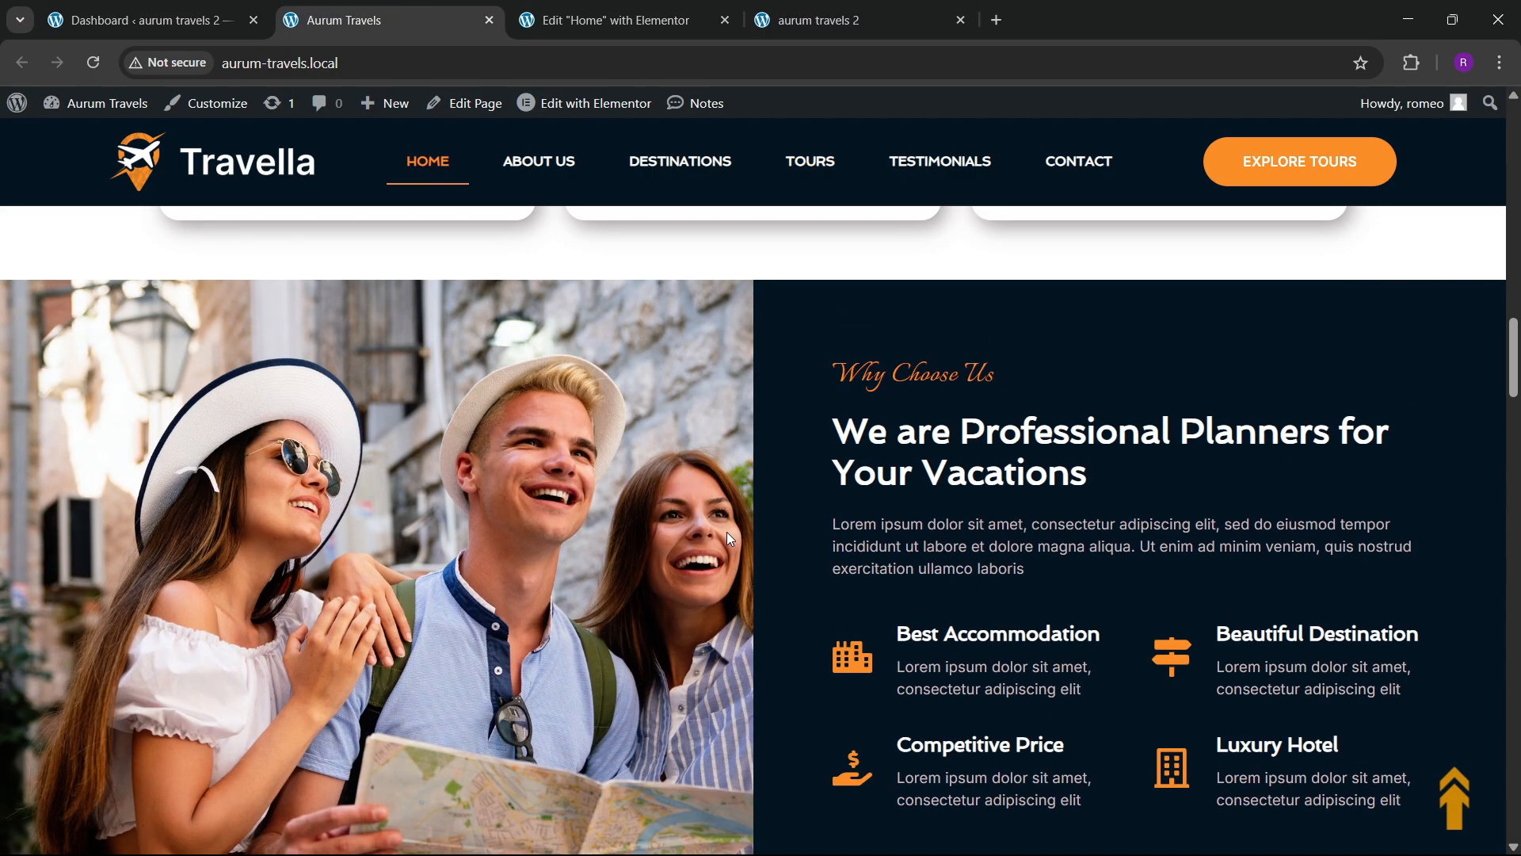
{"action": "scroll", "coordinate": [681, 499], "scroll_direction": "down", "scroll_amount": 4}
{"action": "scroll", "coordinate": [649, 455], "scroll_direction": "up", "scroll_amount": 2}
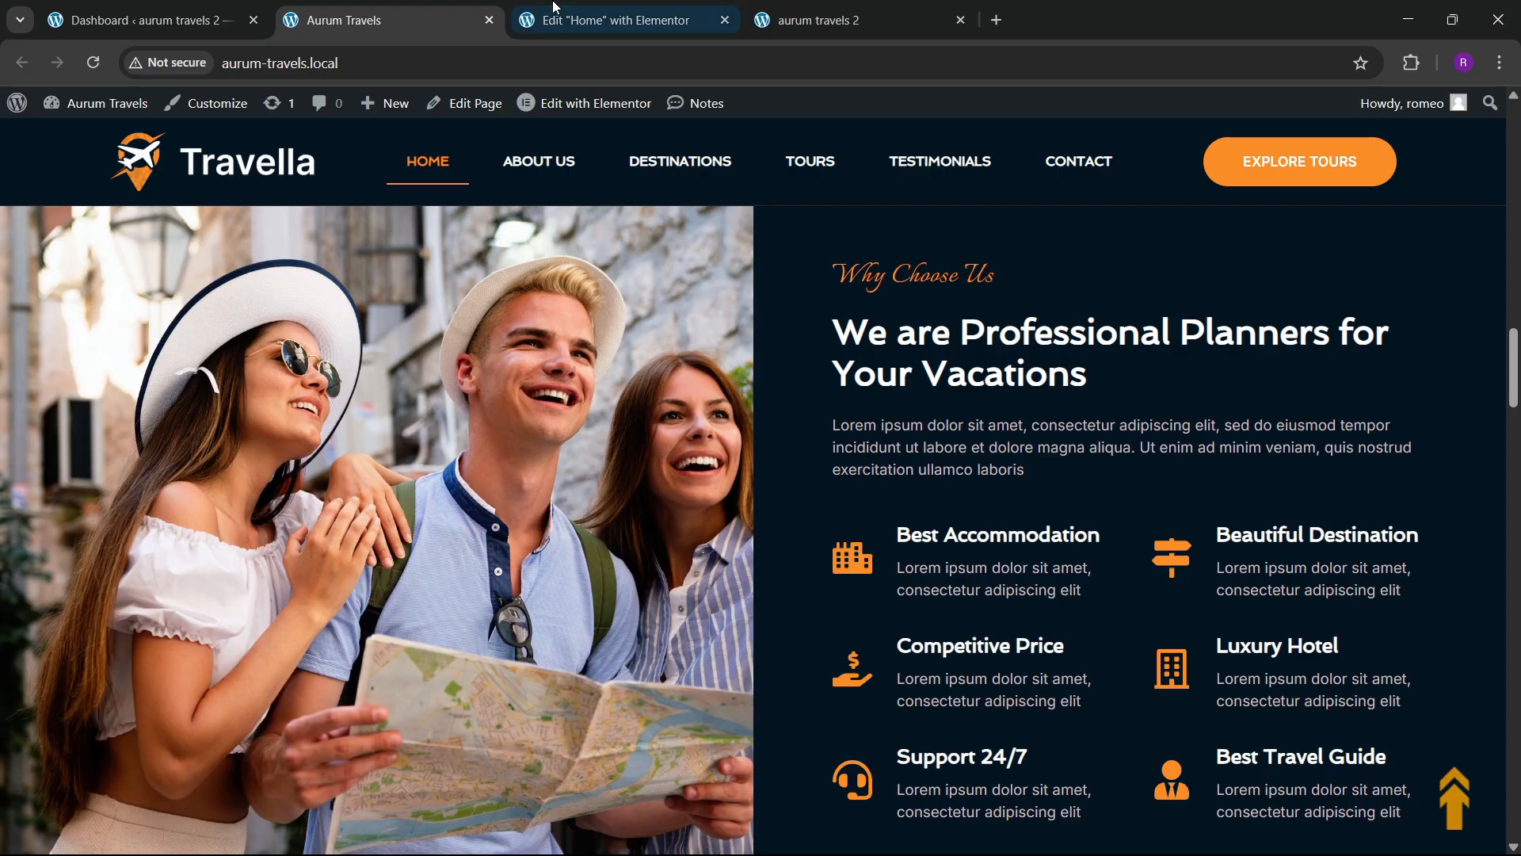
{"action": "left_click", "coordinate": [554, 8]}
{"action": "scroll", "coordinate": [750, 519], "scroll_direction": "down", "scroll_amount": 1}
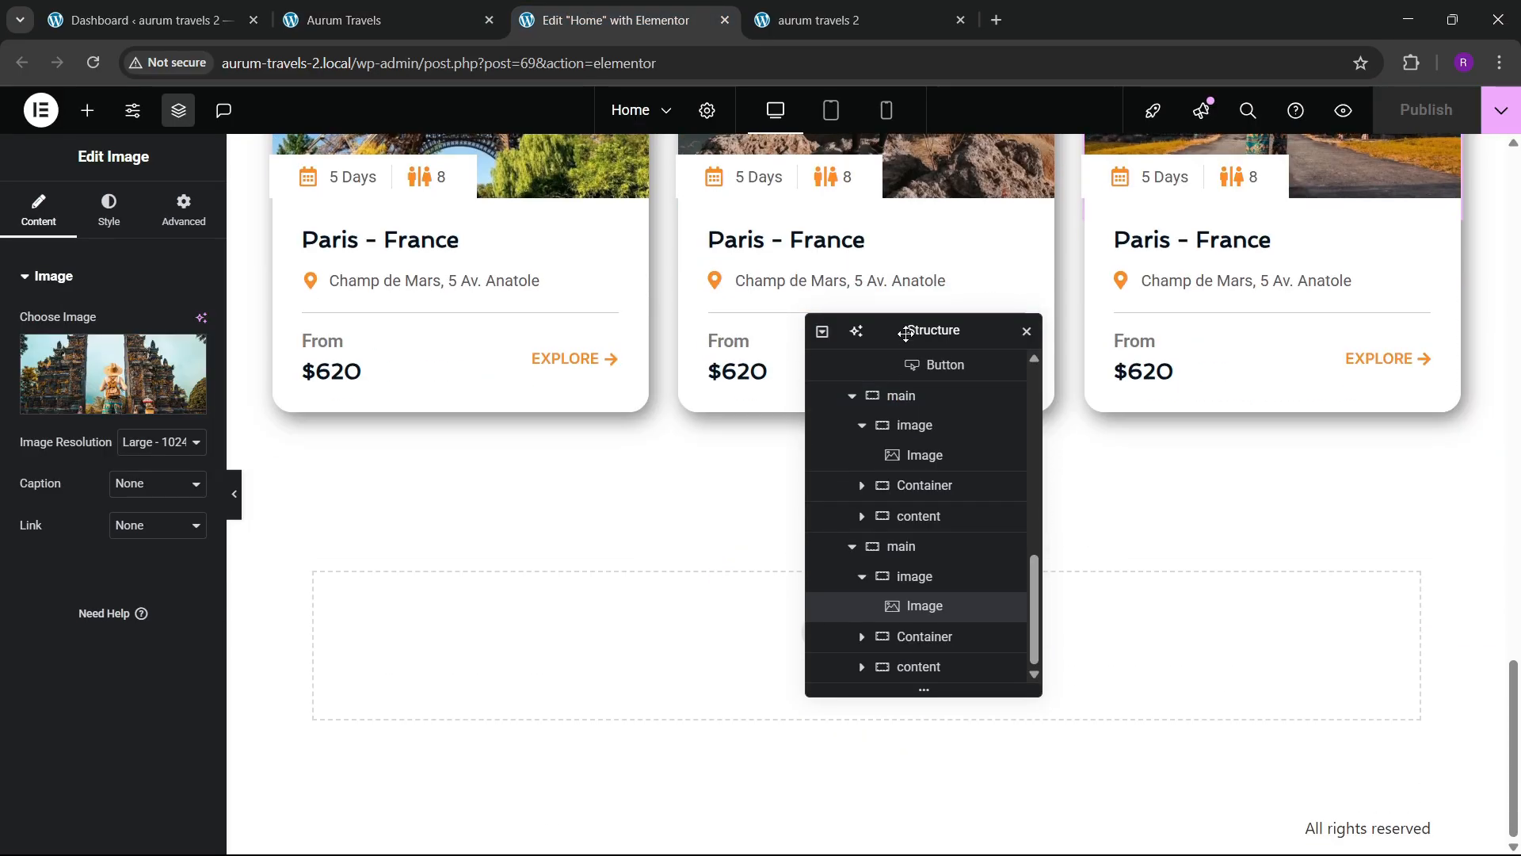
- Add a two-column layout to the empty section, checking the reference Why Choose Us section
{"action": "left_click_drag", "start_coordinate": [906, 333], "coordinate": [1059, 287]}
{"action": "left_click", "coordinate": [822, 634]}
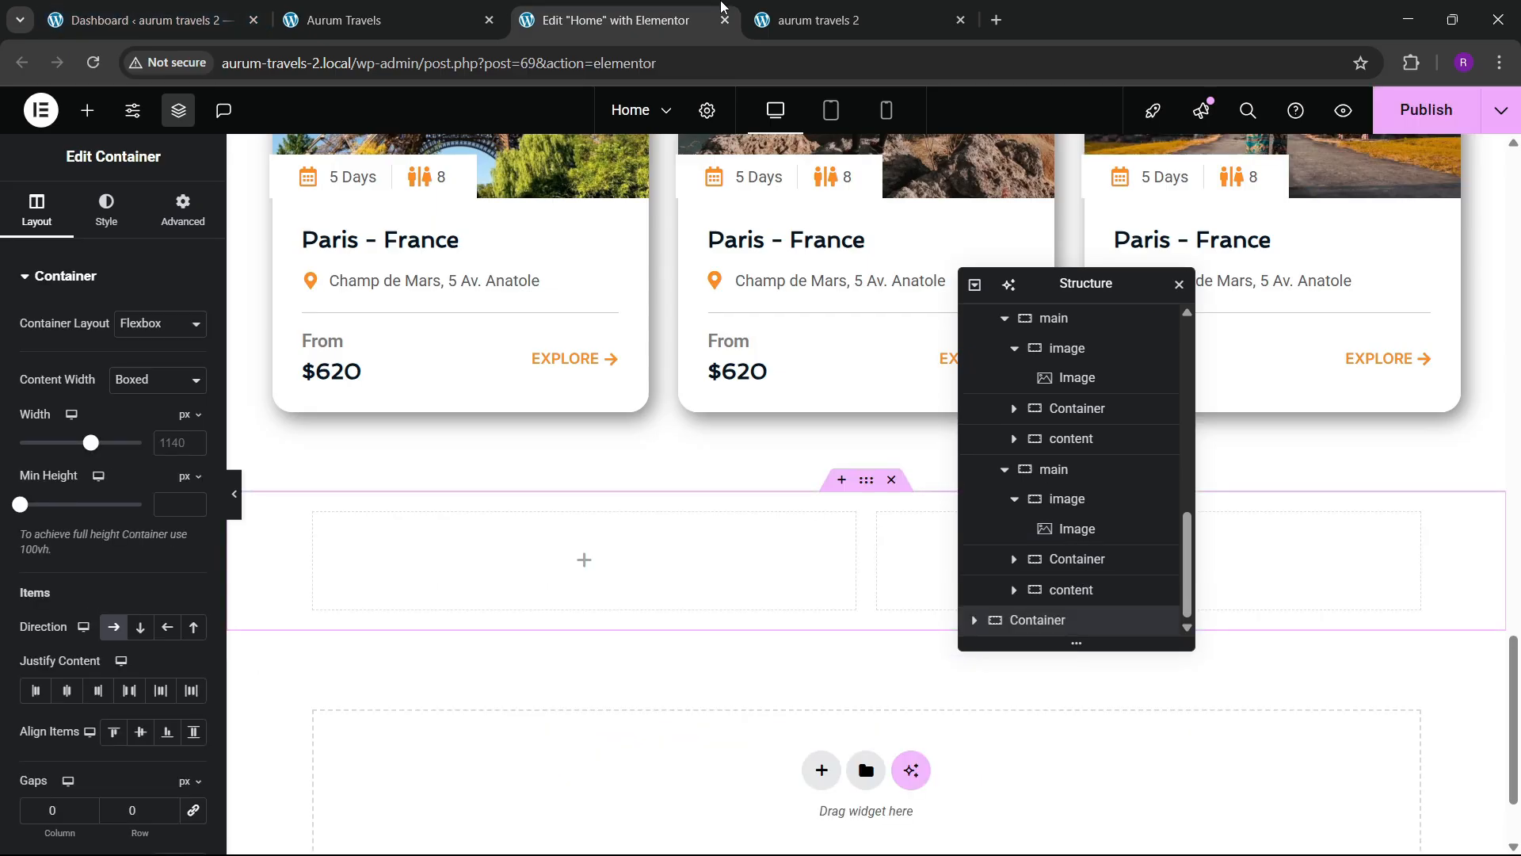
{"action": "left_click", "coordinate": [349, 20]}
{"action": "scroll", "coordinate": [691, 578], "scroll_direction": "down", "scroll_amount": 3}
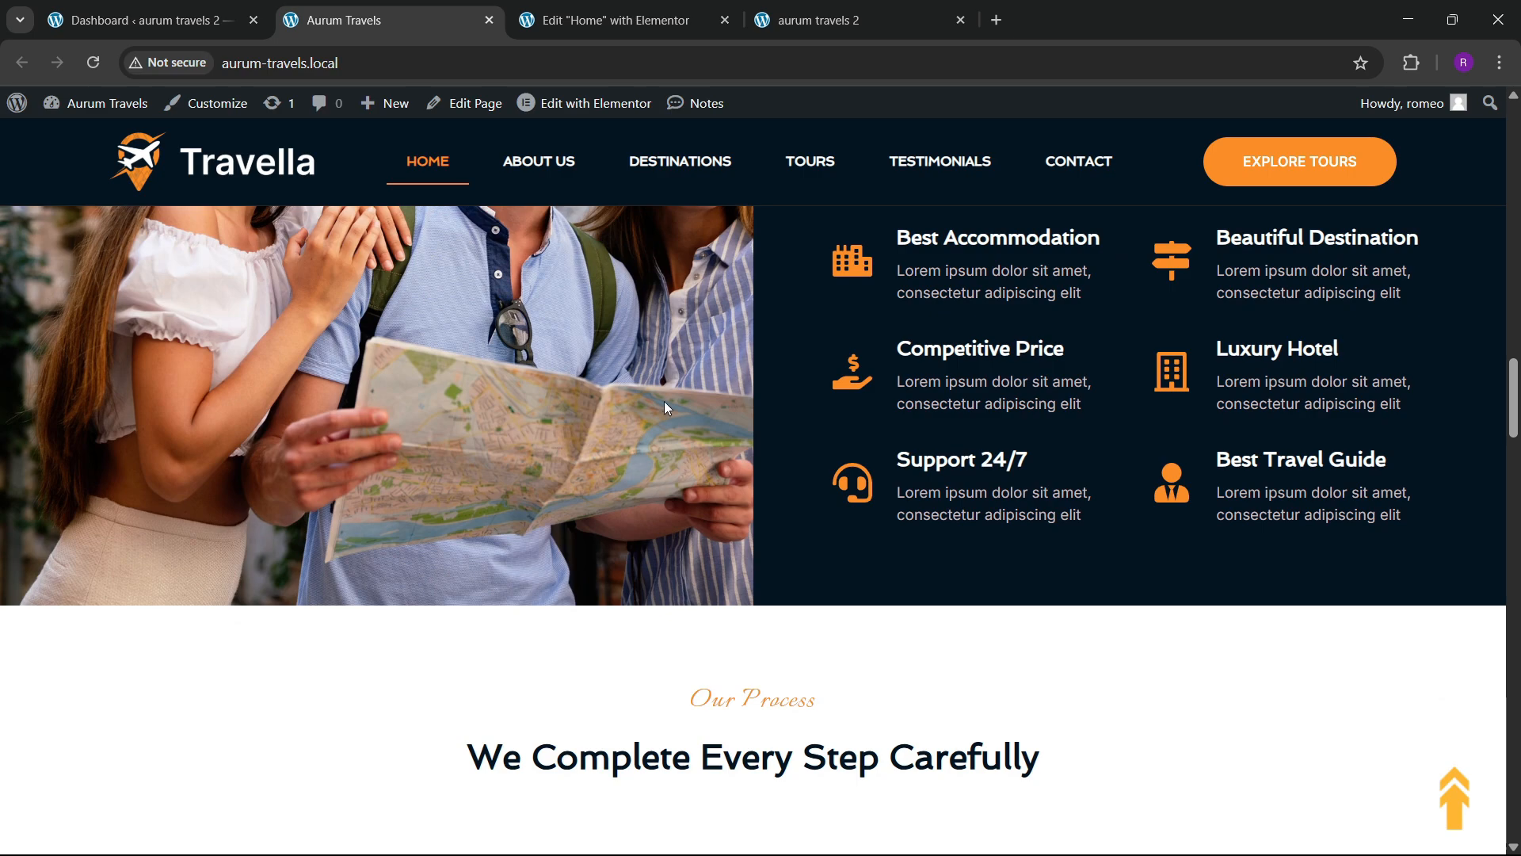
{"action": "scroll", "coordinate": [664, 401], "scroll_direction": "up", "scroll_amount": 2}
{"action": "left_click", "coordinate": [582, 21]}
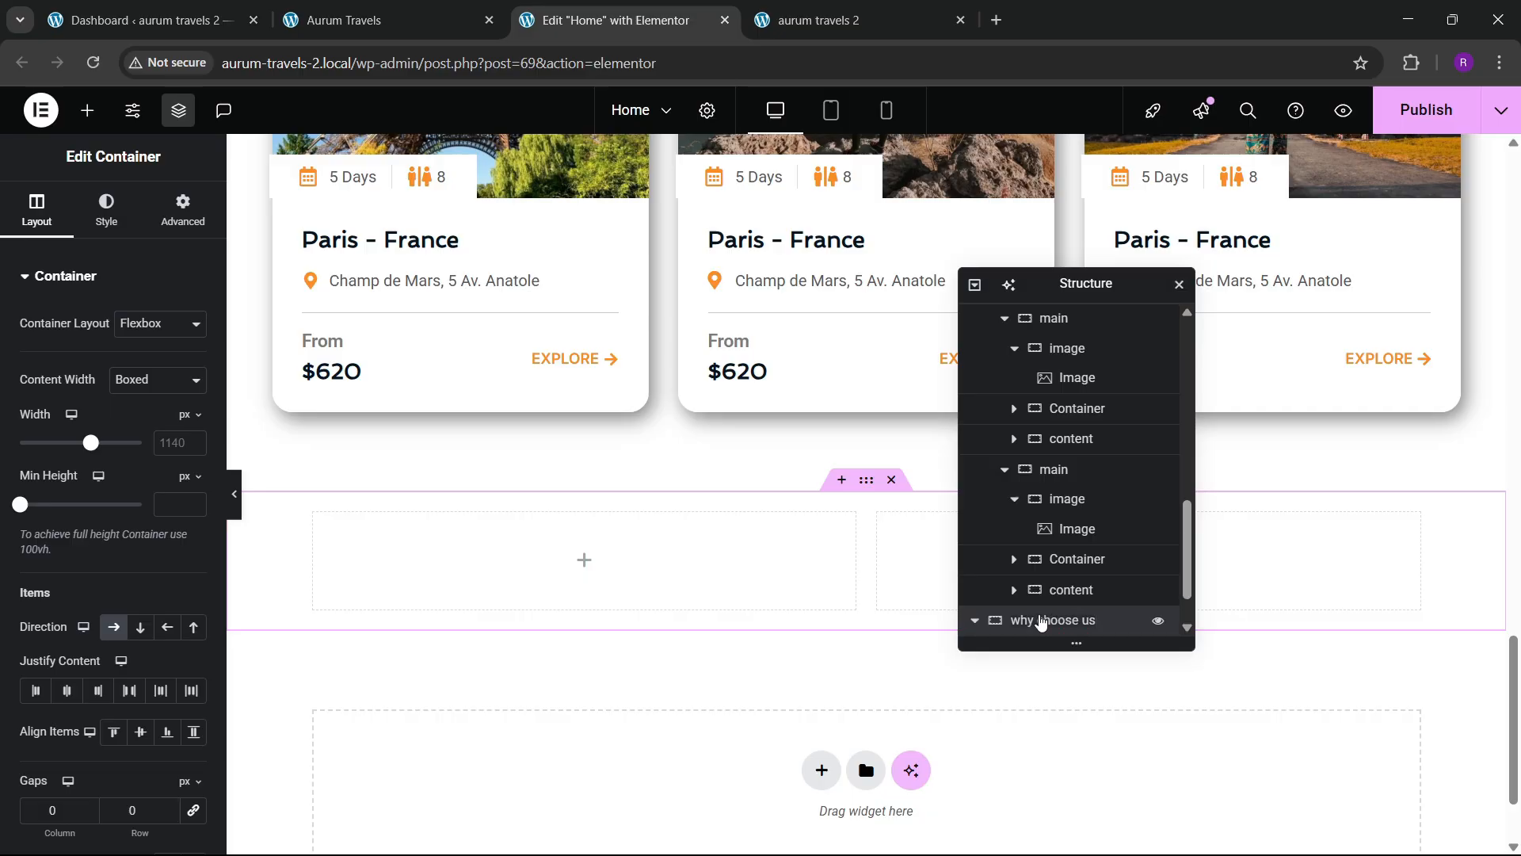
- Name the section 'why choose us' and set its content width to Full Width
{"action": "left_click", "coordinate": [154, 380]}
{"action": "left_click", "coordinate": [146, 428]}
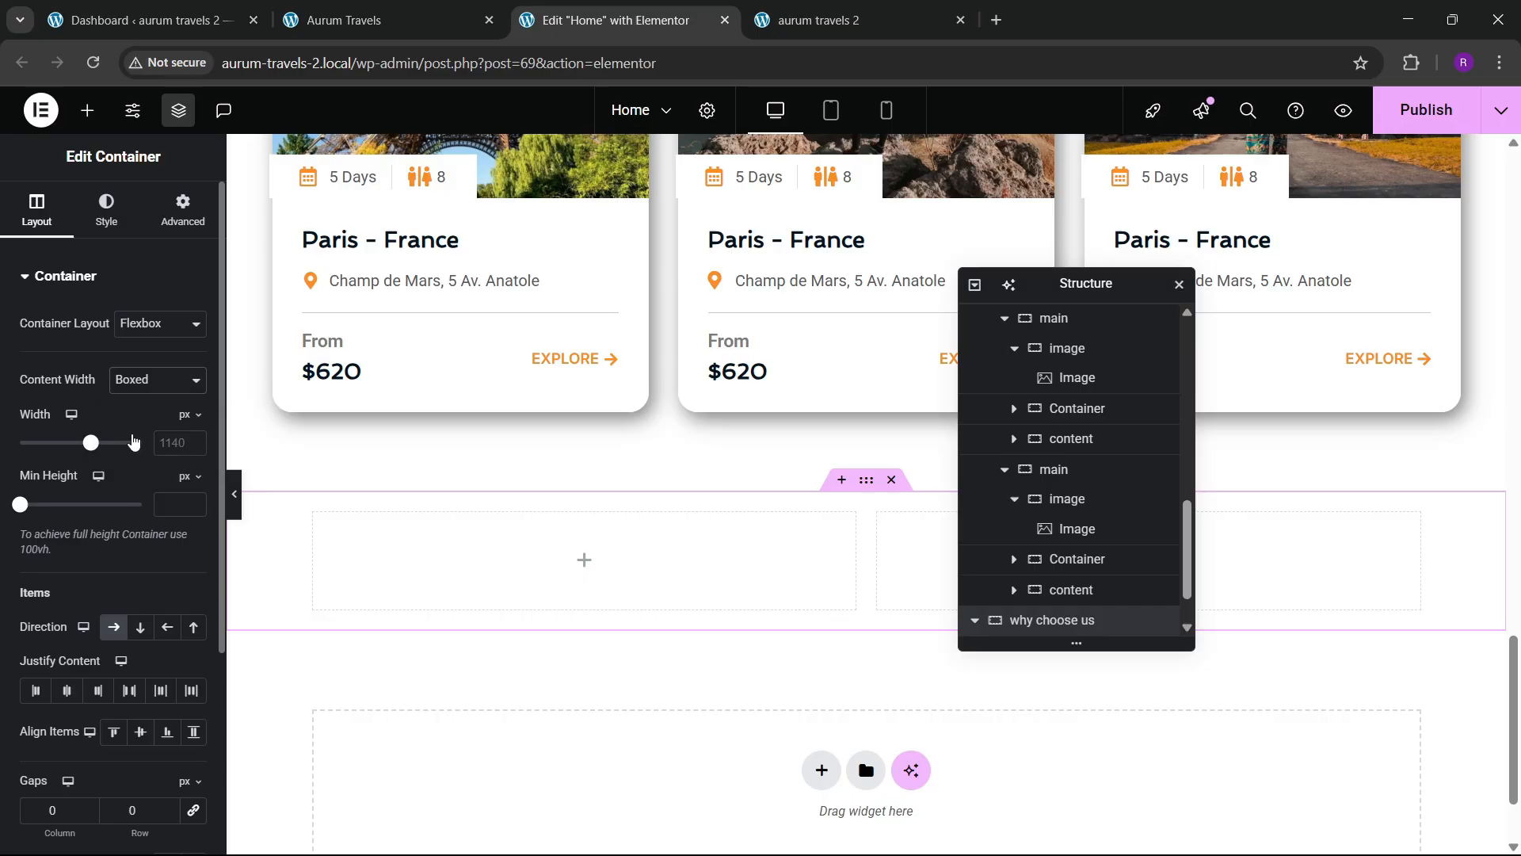
{"action": "left_click", "coordinate": [180, 210]}
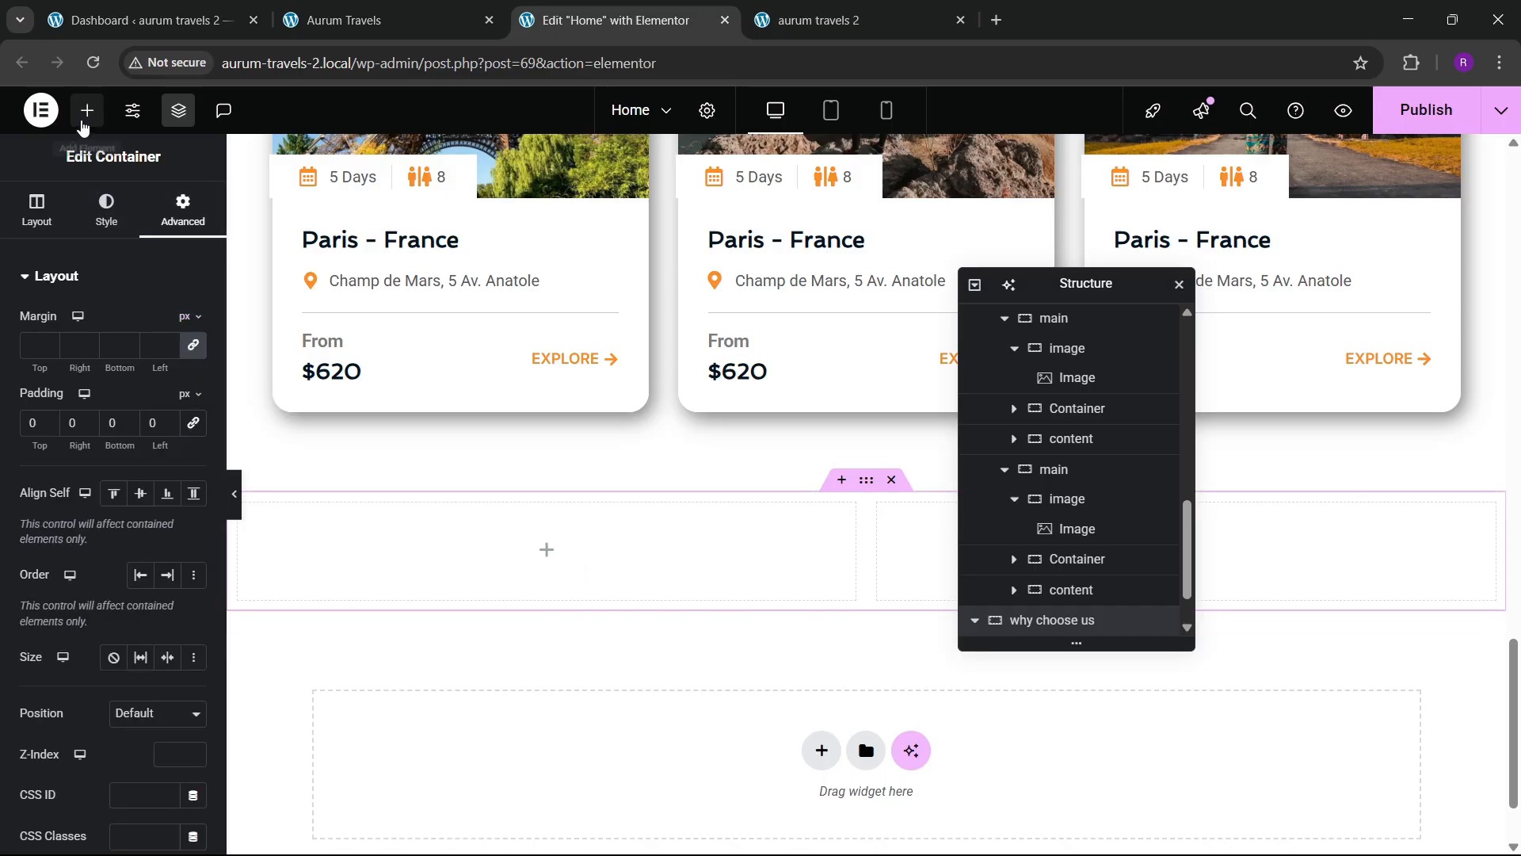
- Inspect the spacing settings of both why choose us columns
{"action": "left_click", "coordinate": [87, 110]}
{"action": "scroll", "coordinate": [1036, 602], "scroll_direction": "down", "scroll_amount": 2}
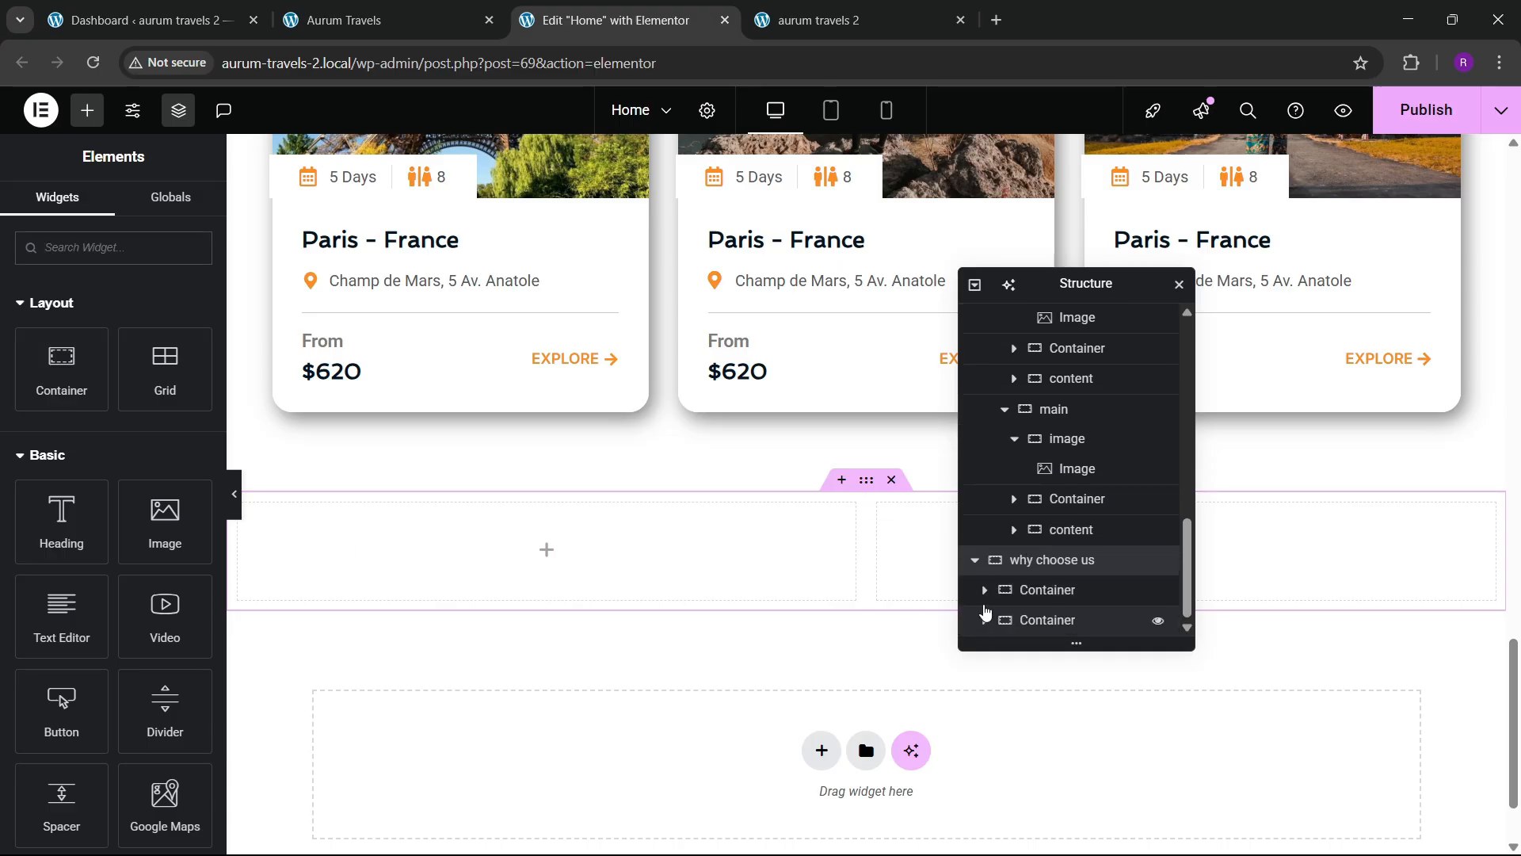
{"action": "left_click", "coordinate": [1047, 589]}
{"action": "left_click", "coordinate": [179, 213]}
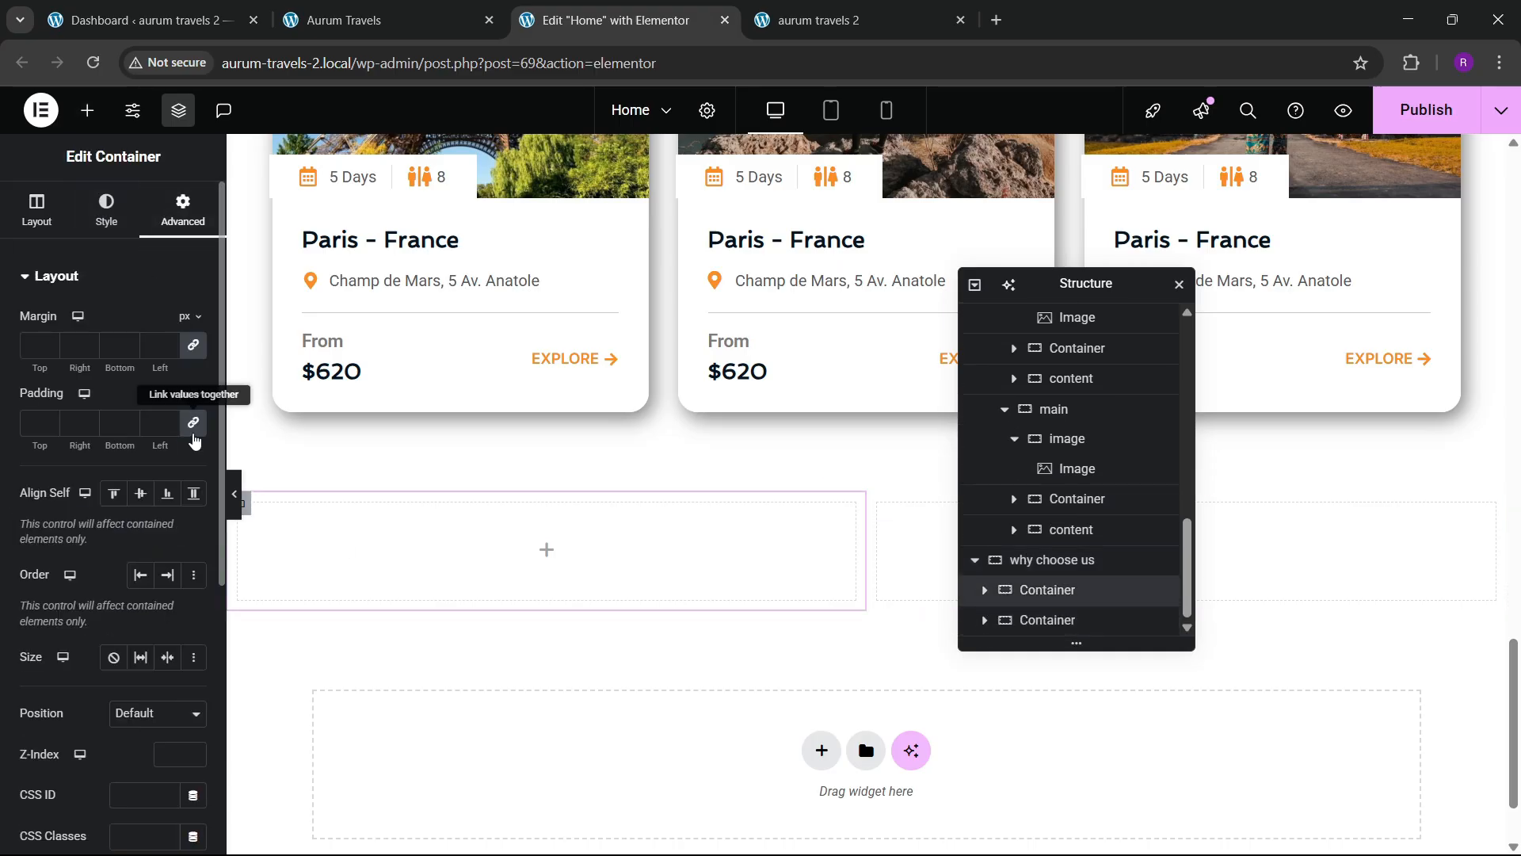
{"action": "left_click", "coordinate": [1038, 621]}
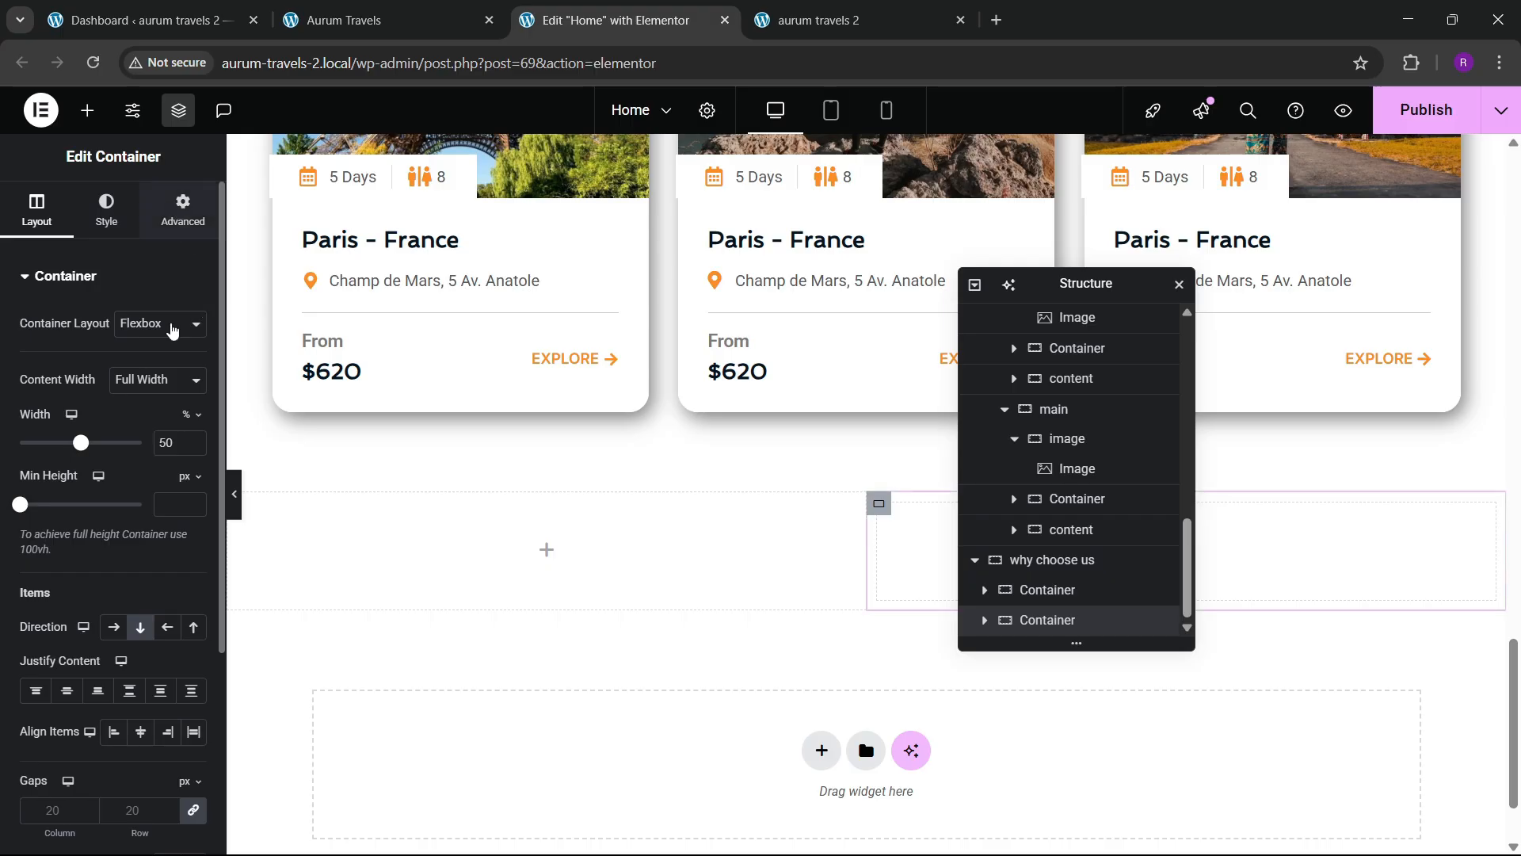
{"action": "left_click", "coordinate": [183, 211]}
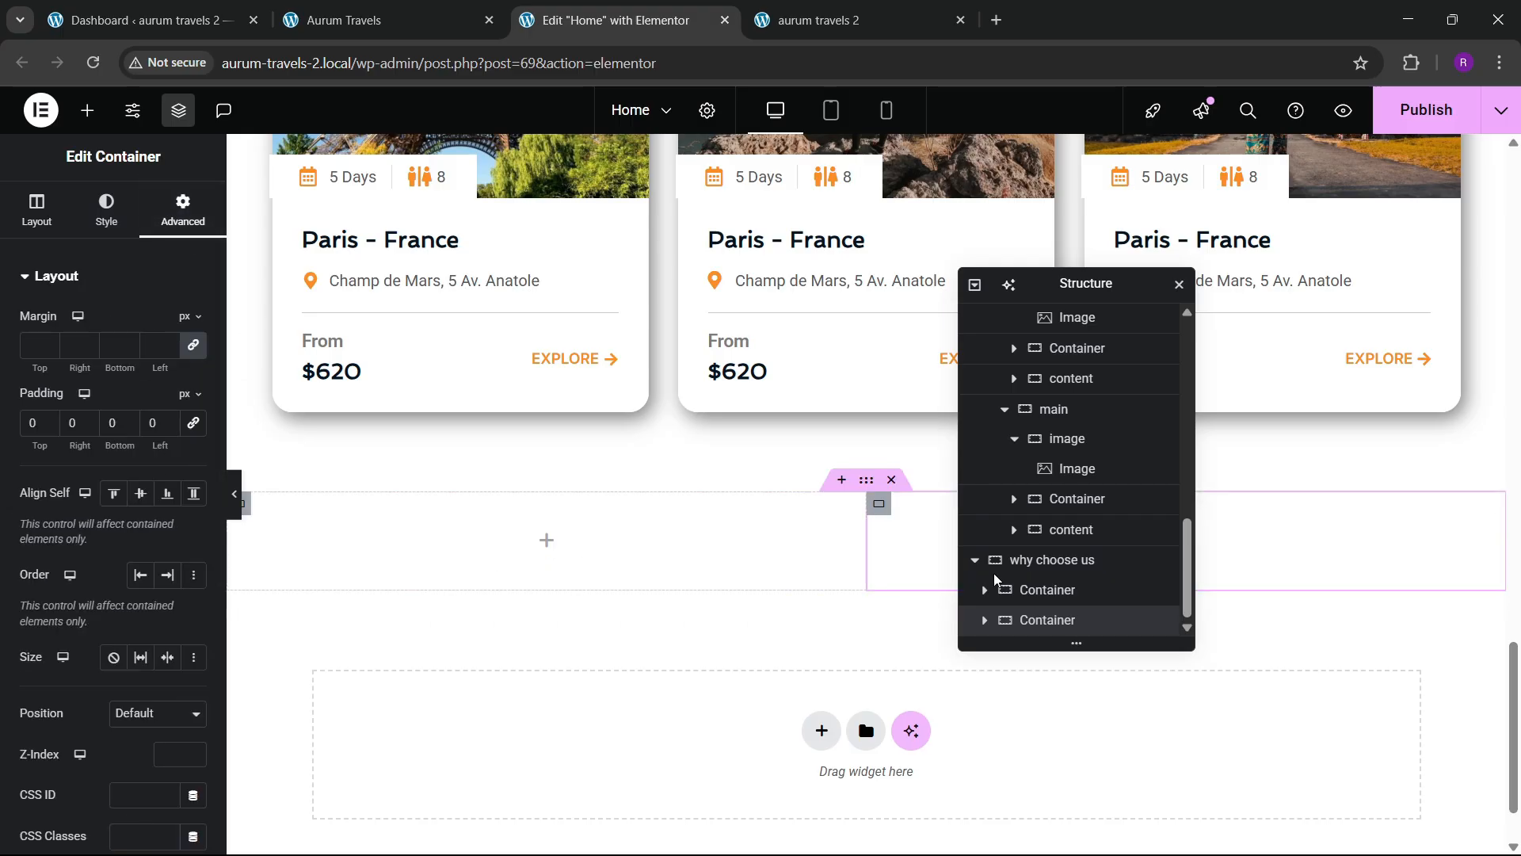
{"action": "left_click", "coordinate": [1050, 589]}
- Give the first column a classic background using the tourists-with-map photo
{"action": "left_click", "coordinate": [106, 226]}
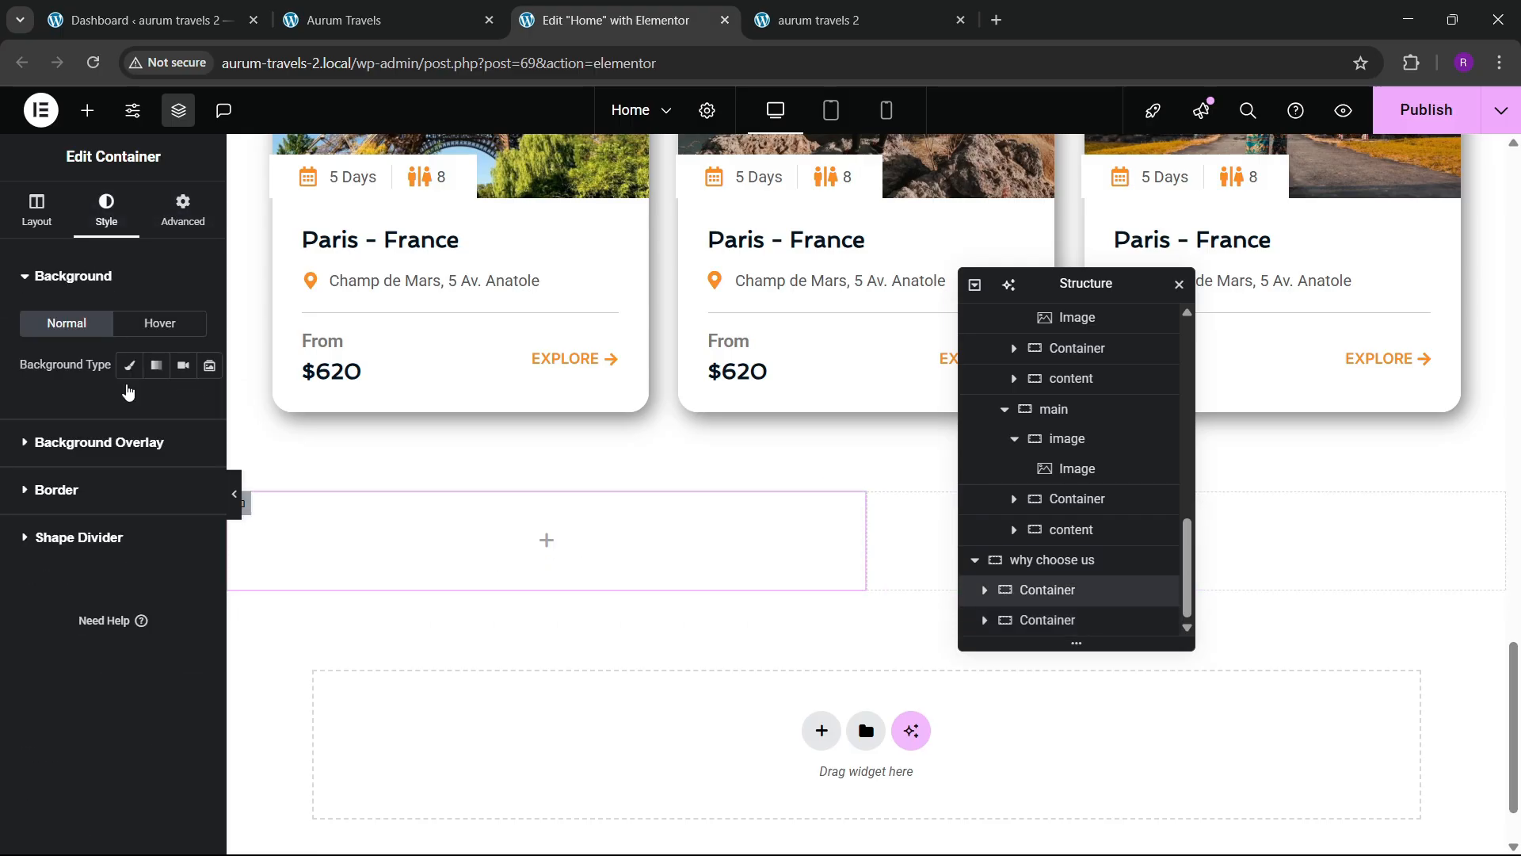
{"action": "left_click", "coordinate": [131, 366]}
{"action": "left_click", "coordinate": [119, 491]}
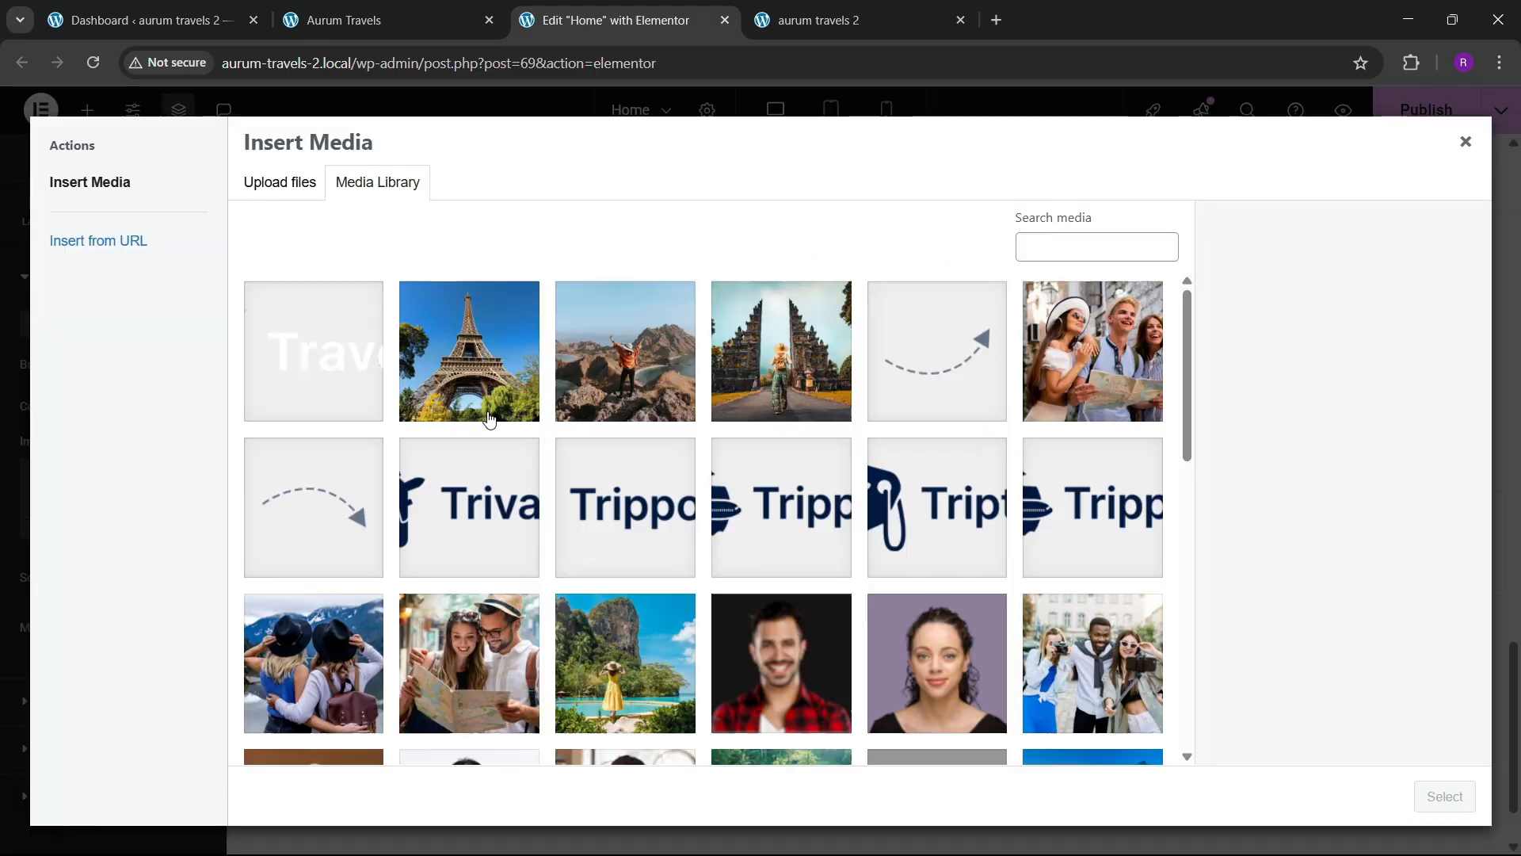
{"action": "scroll", "coordinate": [612, 502], "scroll_direction": "down", "scroll_amount": 6}
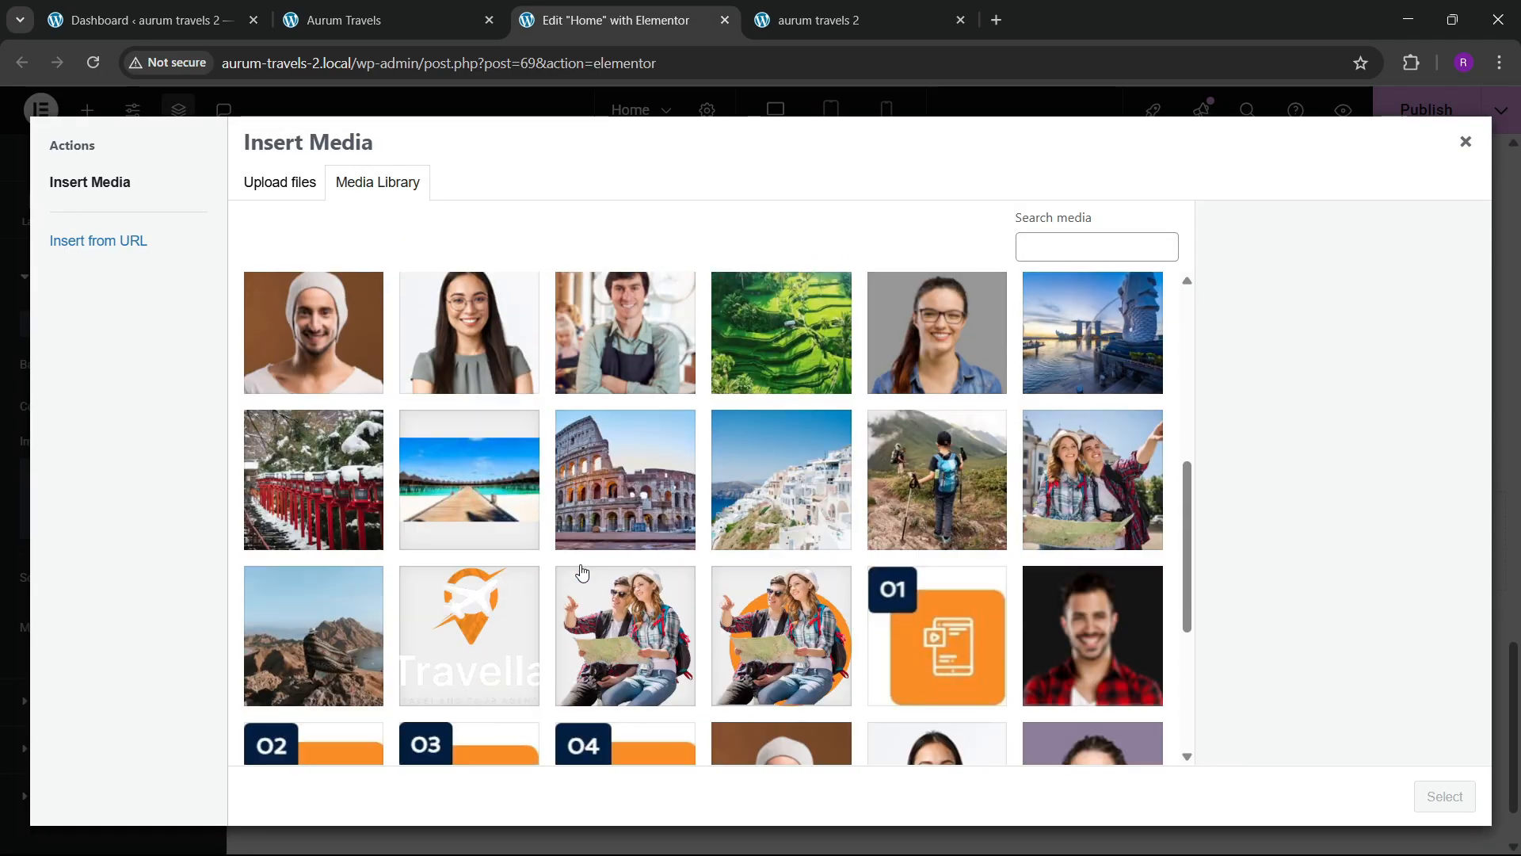
{"action": "scroll", "coordinate": [611, 584], "scroll_direction": "down", "scroll_amount": 3}
{"action": "scroll", "coordinate": [593, 600], "scroll_direction": "up", "scroll_amount": 8}
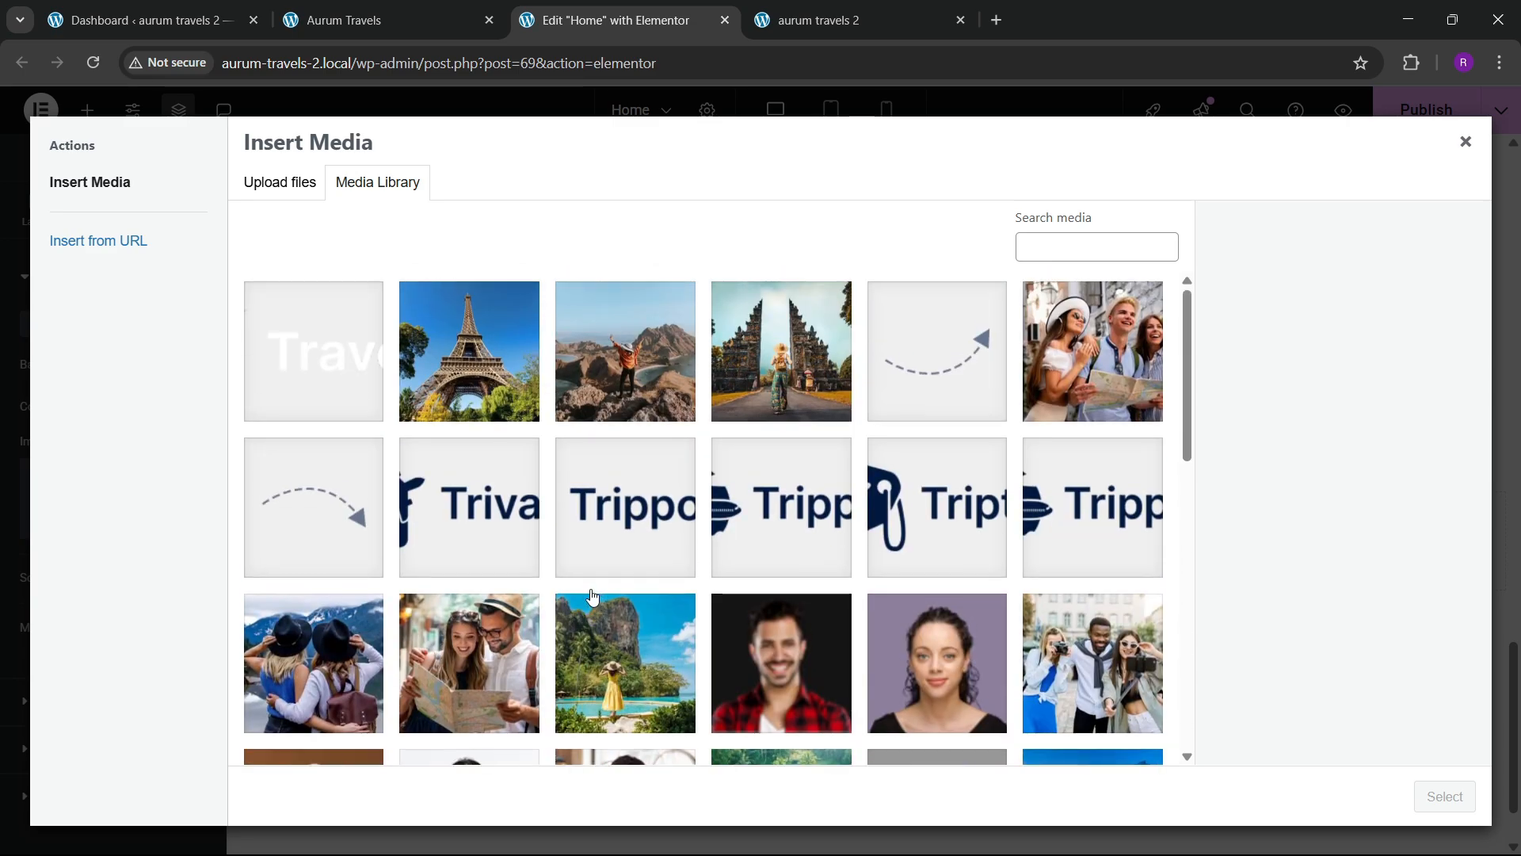
{"action": "left_click", "coordinate": [1143, 373]}
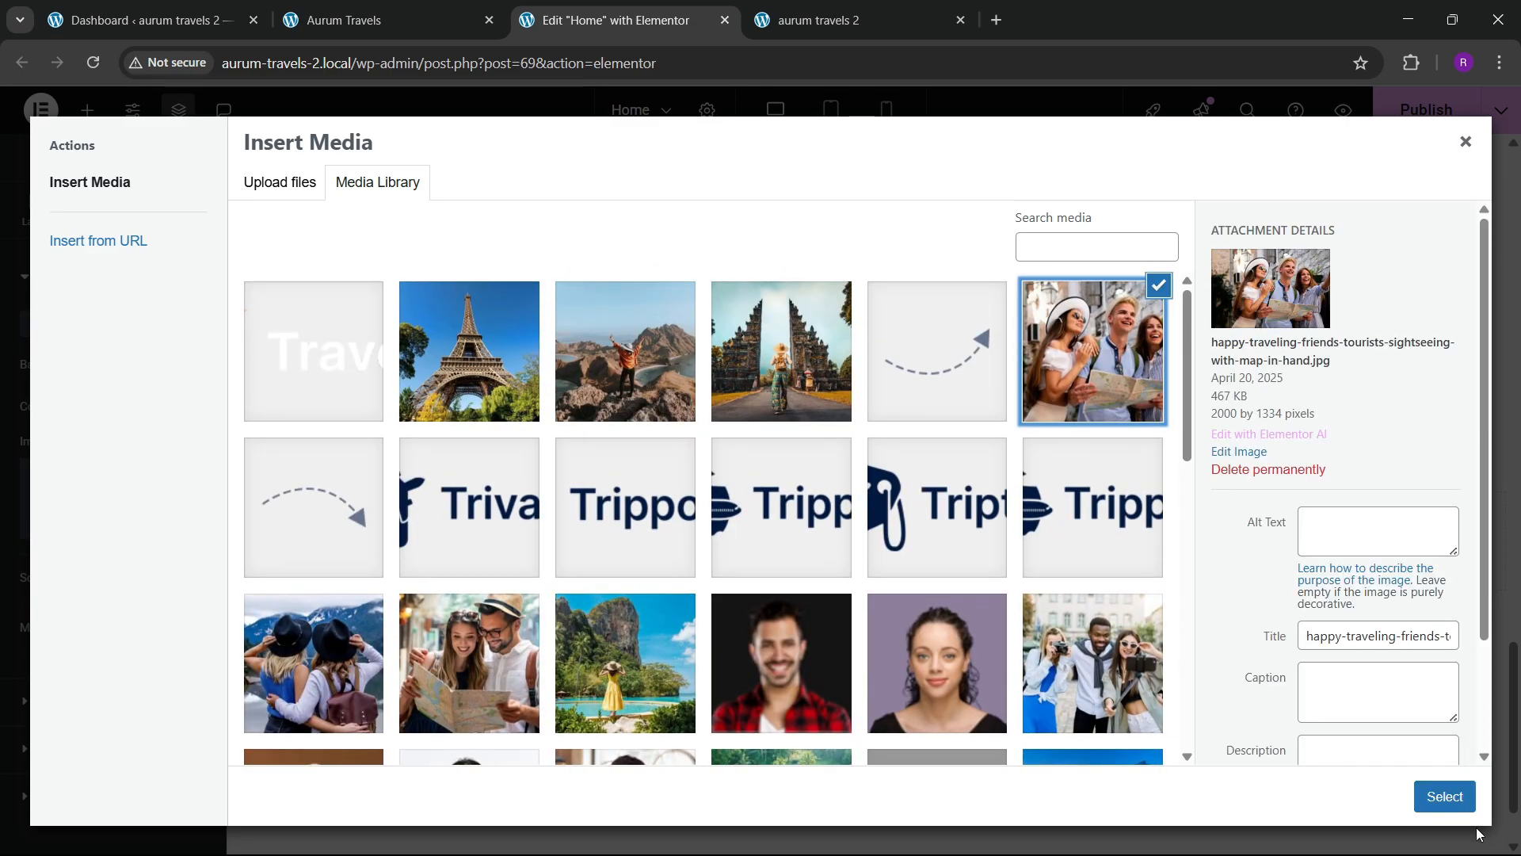
{"action": "left_click", "coordinate": [1443, 796]}
- Set the background position to Center Center and size to Cover, then view the live site
{"action": "scroll", "coordinate": [554, 443], "scroll_direction": "down", "scroll_amount": 1}
{"action": "scroll", "coordinate": [165, 464], "scroll_direction": "down", "scroll_amount": 2}
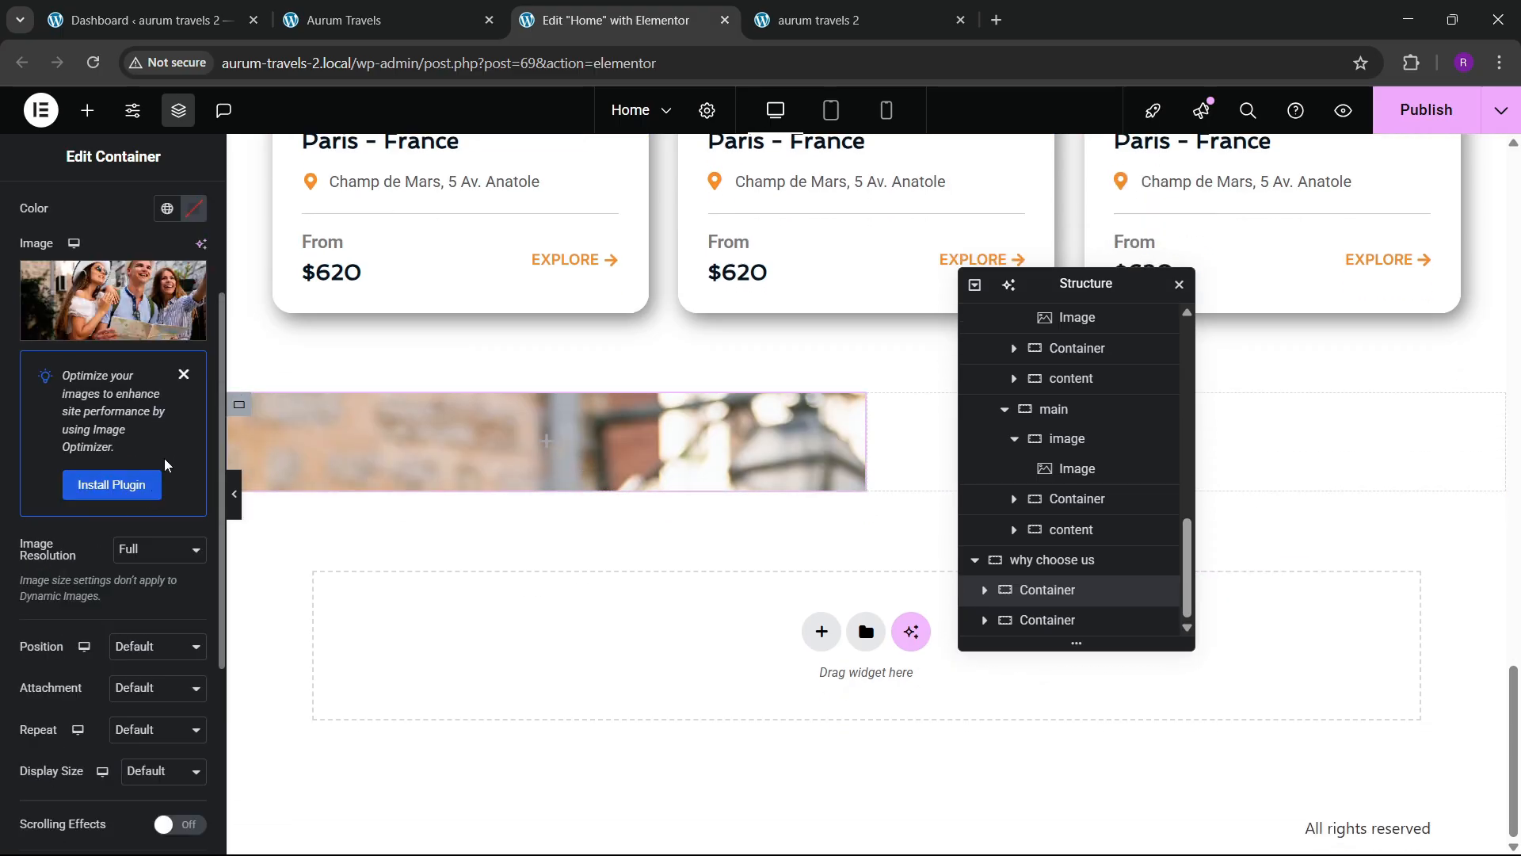
{"action": "scroll", "coordinate": [68, 497], "scroll_direction": "down", "scroll_amount": 4}
{"action": "left_click", "coordinate": [136, 315]}
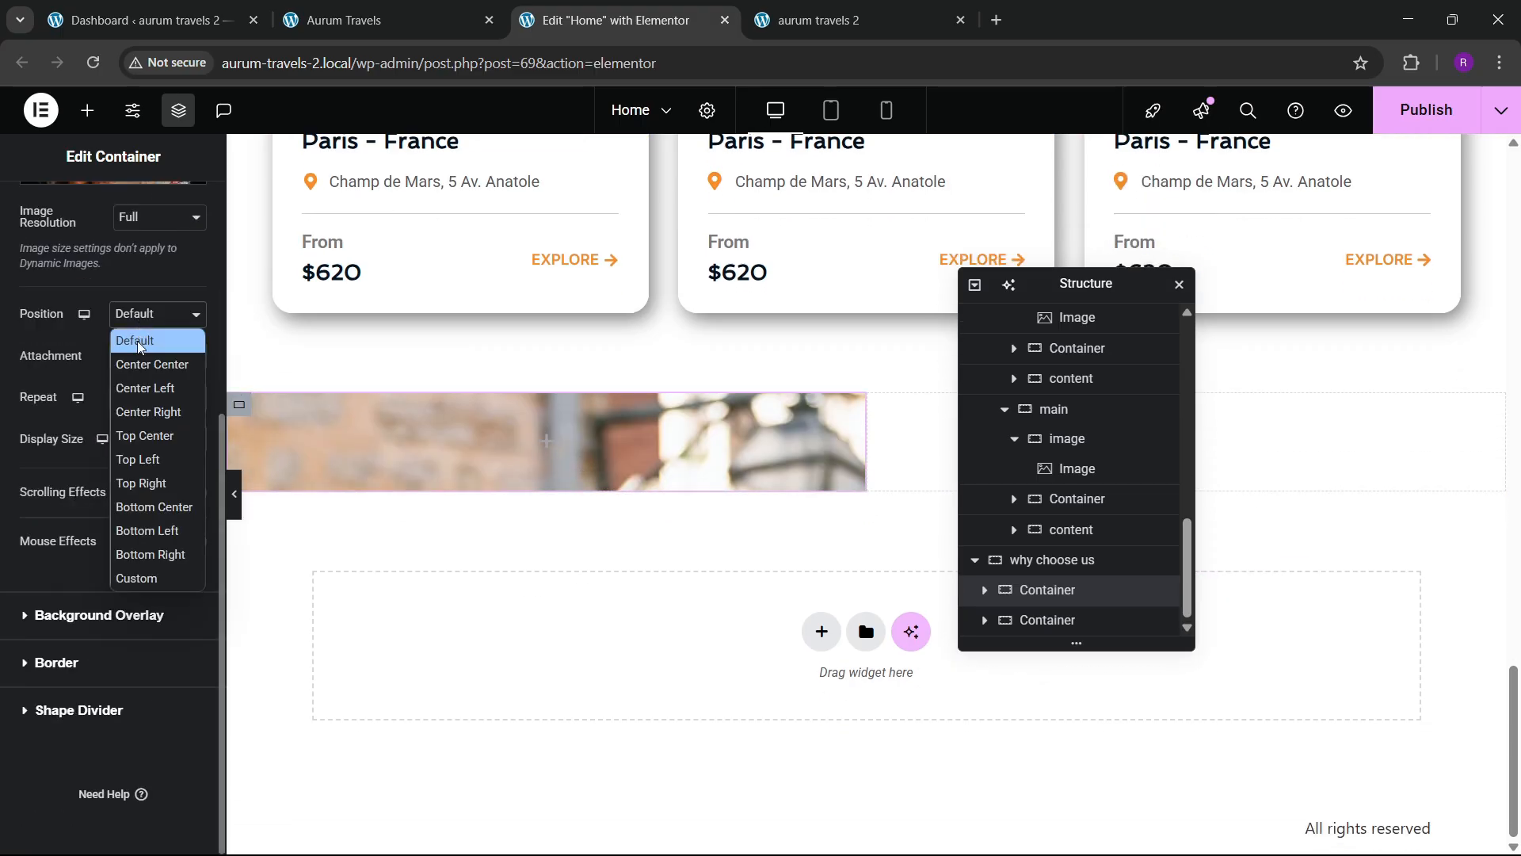
{"action": "left_click", "coordinate": [136, 353]}
{"action": "left_click", "coordinate": [152, 440]}
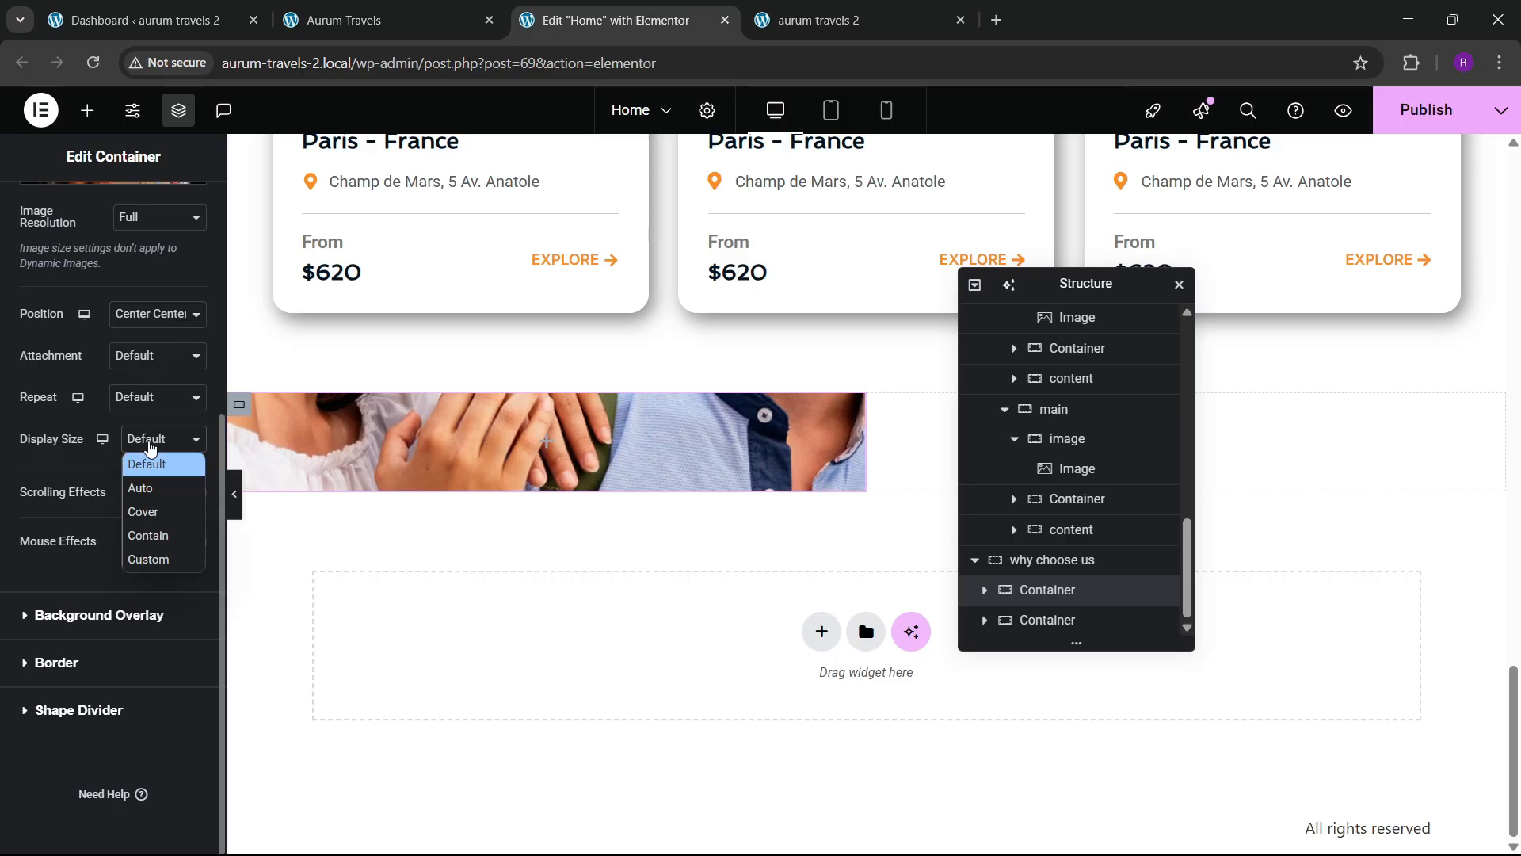
{"action": "left_click", "coordinate": [157, 507]}
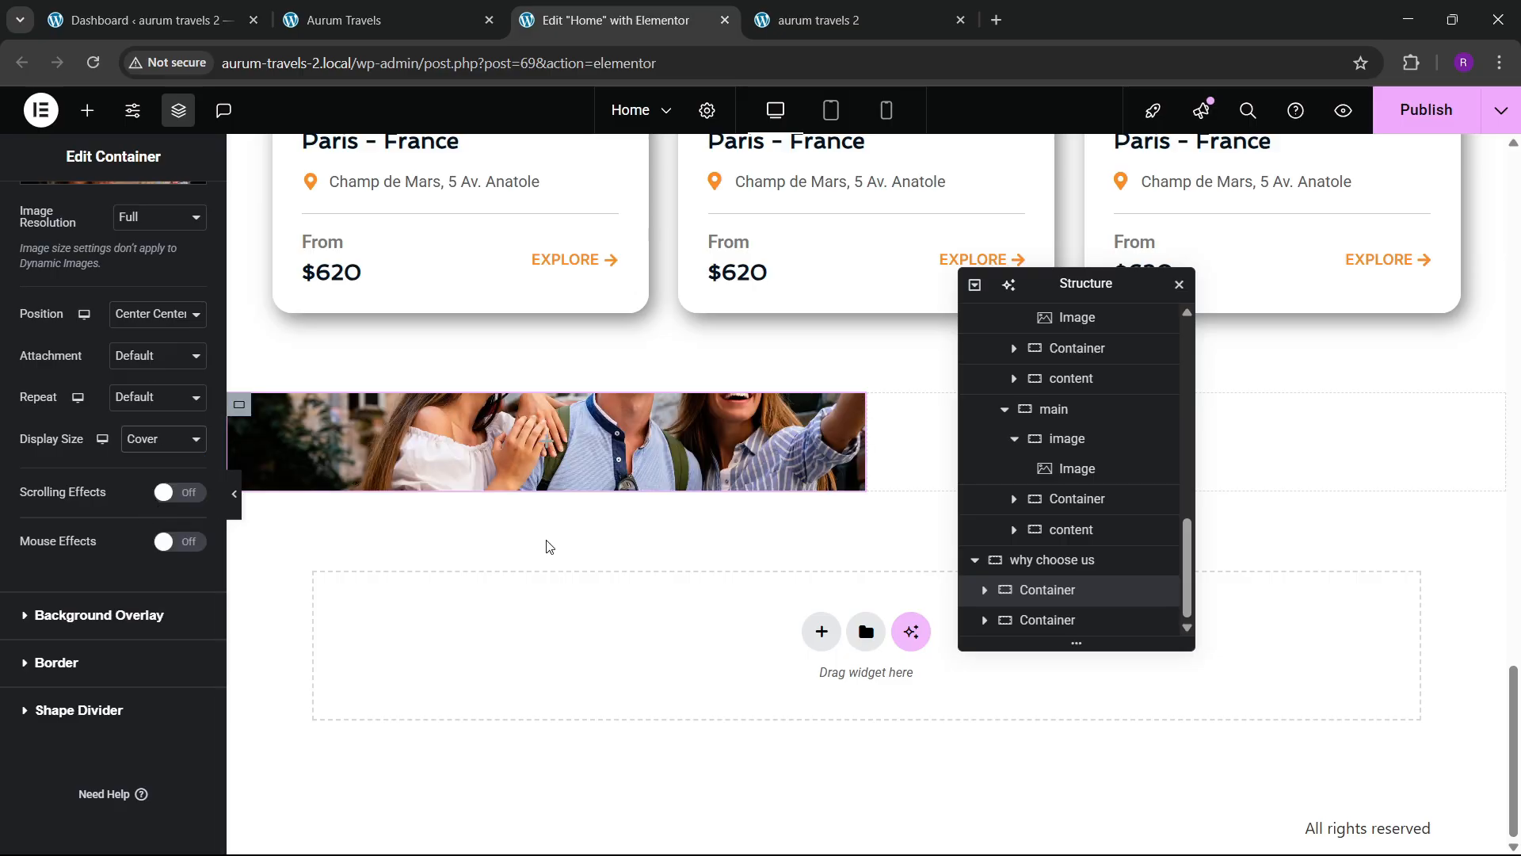
{"action": "left_click", "coordinate": [387, 19]}
- Give the right column a classic background in the global black colour
{"action": "scroll", "coordinate": [551, 487], "scroll_direction": "up", "scroll_amount": 3}
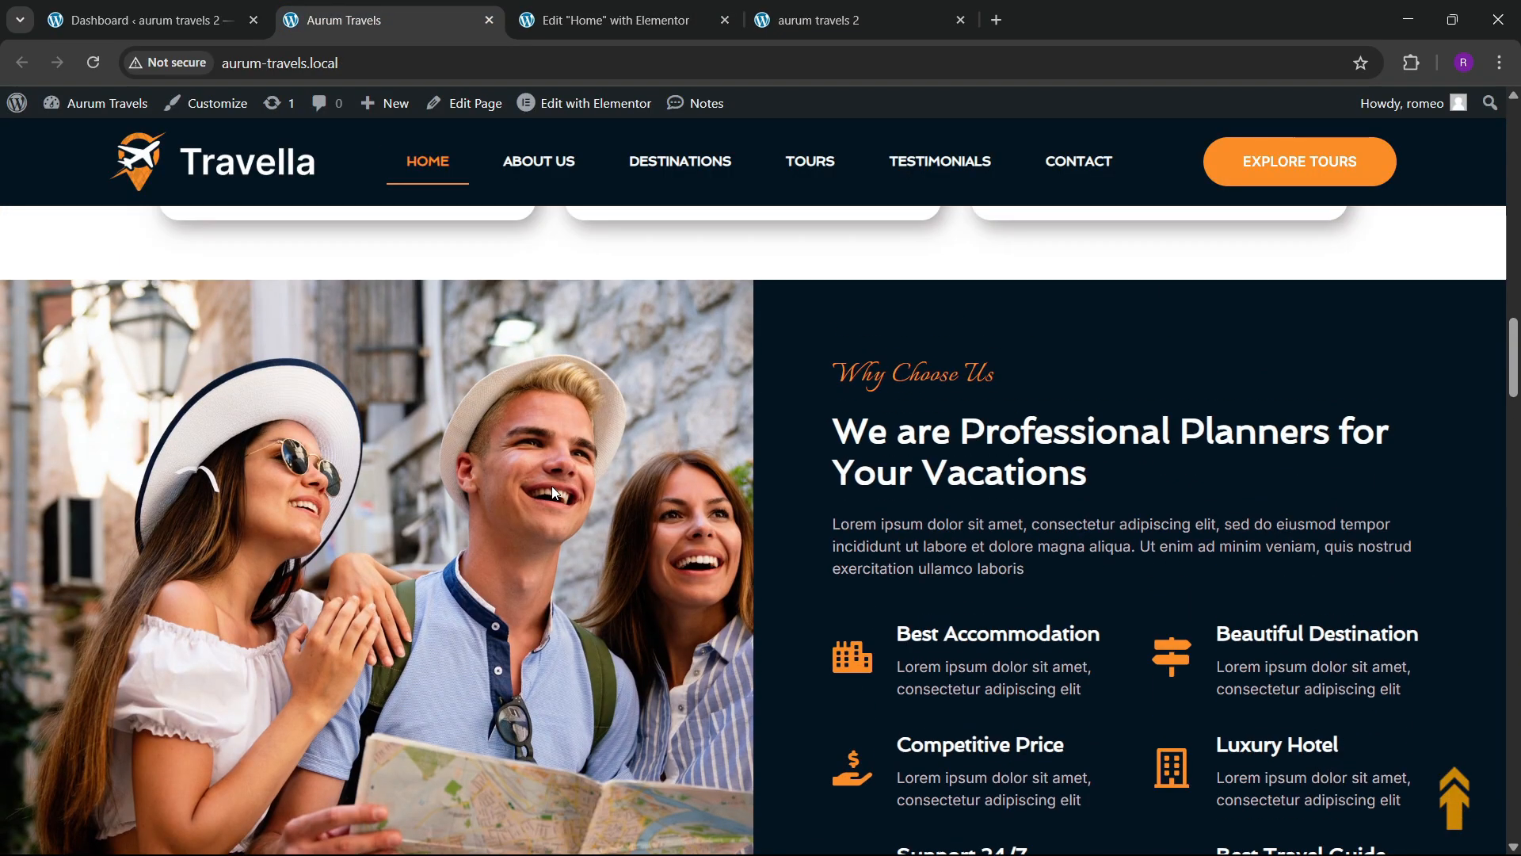
{"action": "left_click", "coordinate": [610, 20]}
{"action": "left_click_drag", "start_coordinate": [1133, 297], "coordinate": [751, 370]}
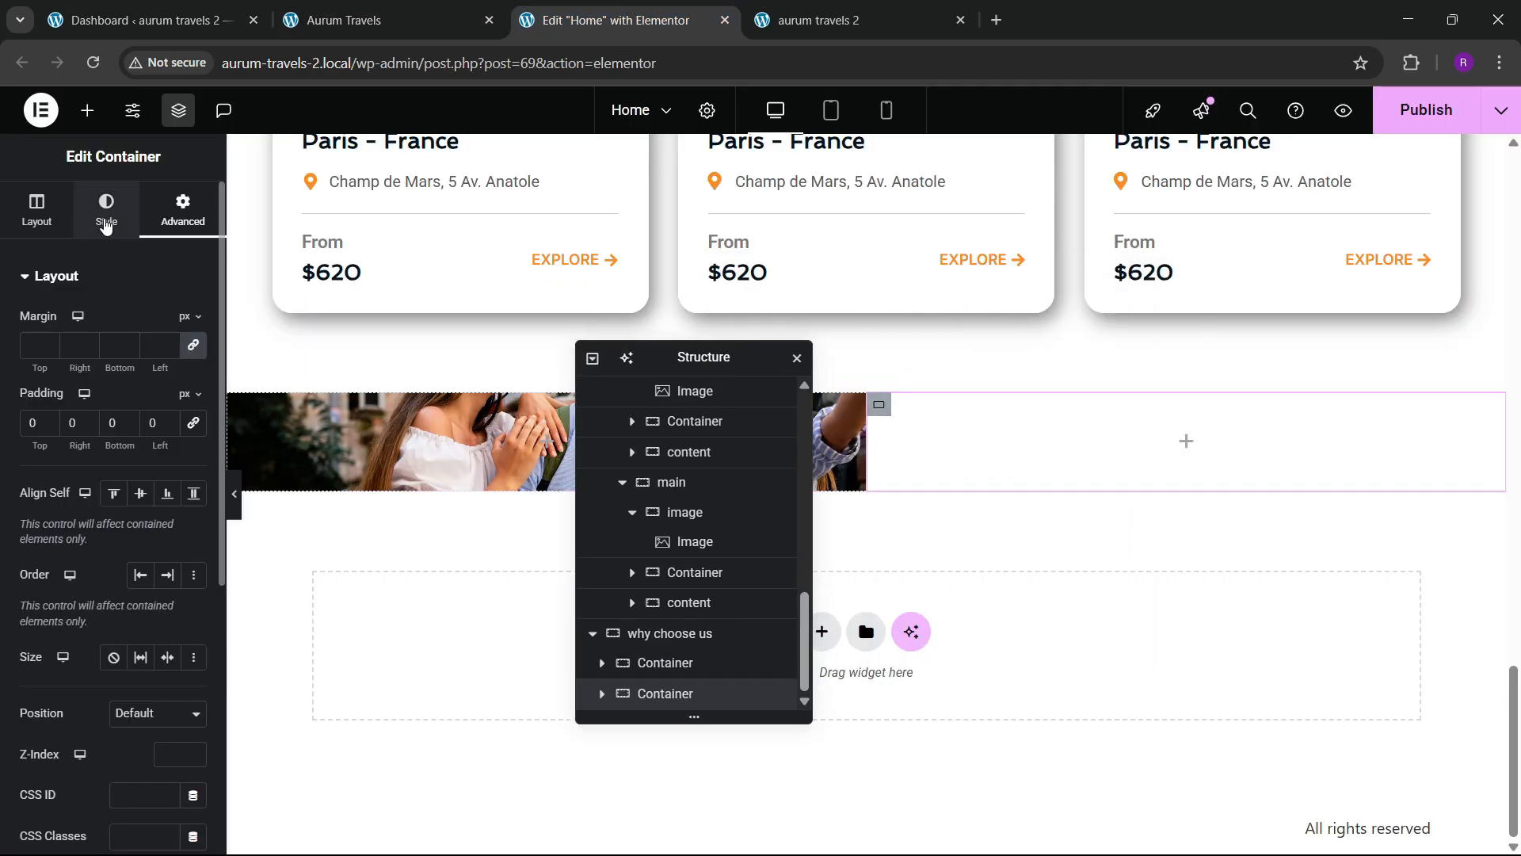
{"action": "left_click", "coordinate": [107, 223]}
{"action": "left_click", "coordinate": [129, 364]}
{"action": "left_click", "coordinate": [166, 406]}
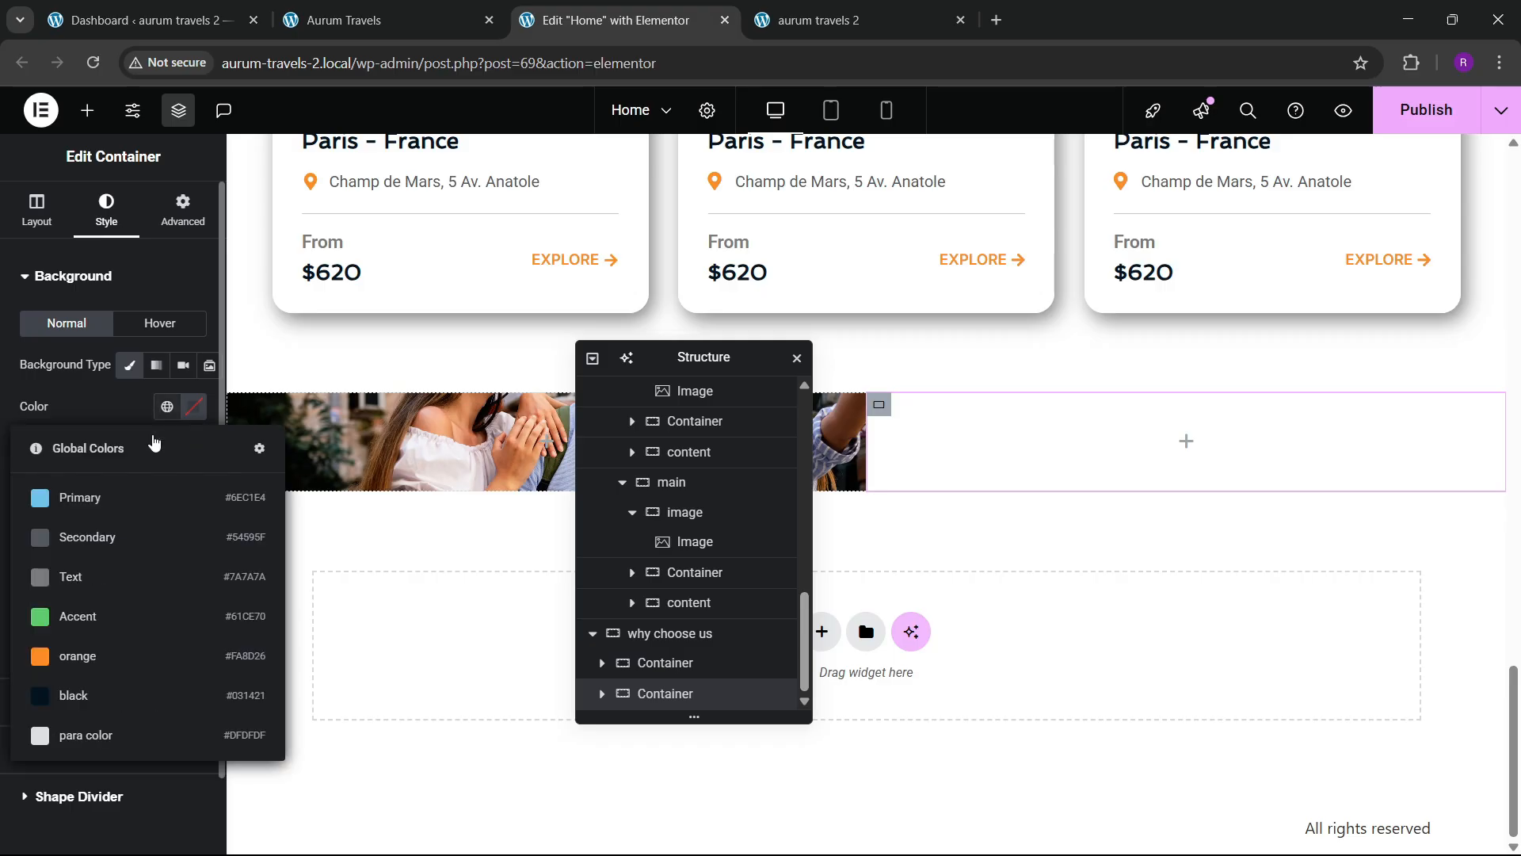
{"action": "left_click", "coordinate": [115, 683]}
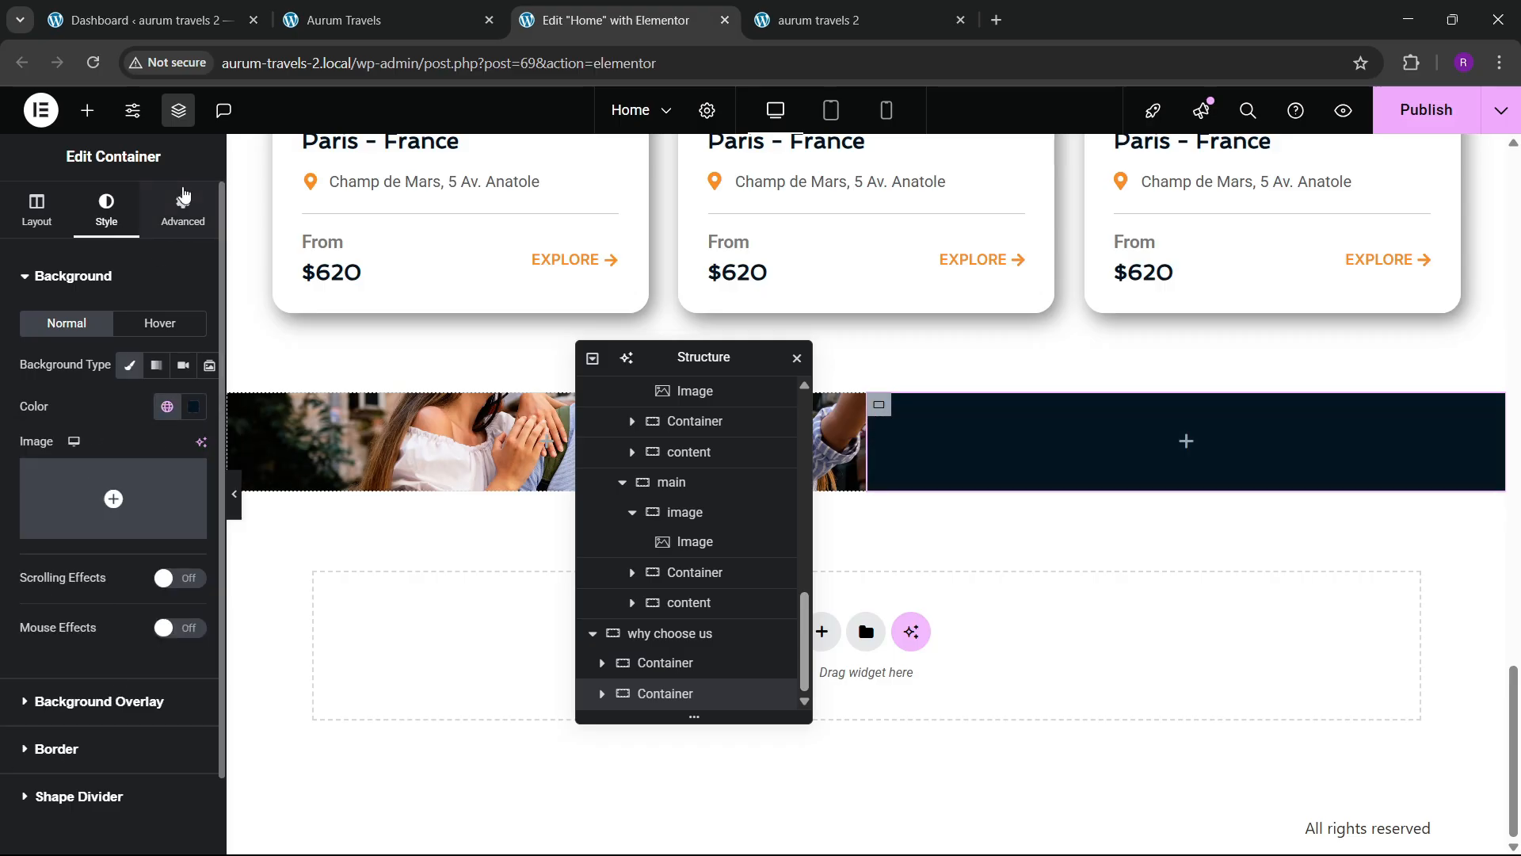
- Set the right column's padding to 60 on every side and check the live site
{"action": "left_click", "coordinate": [183, 206]}
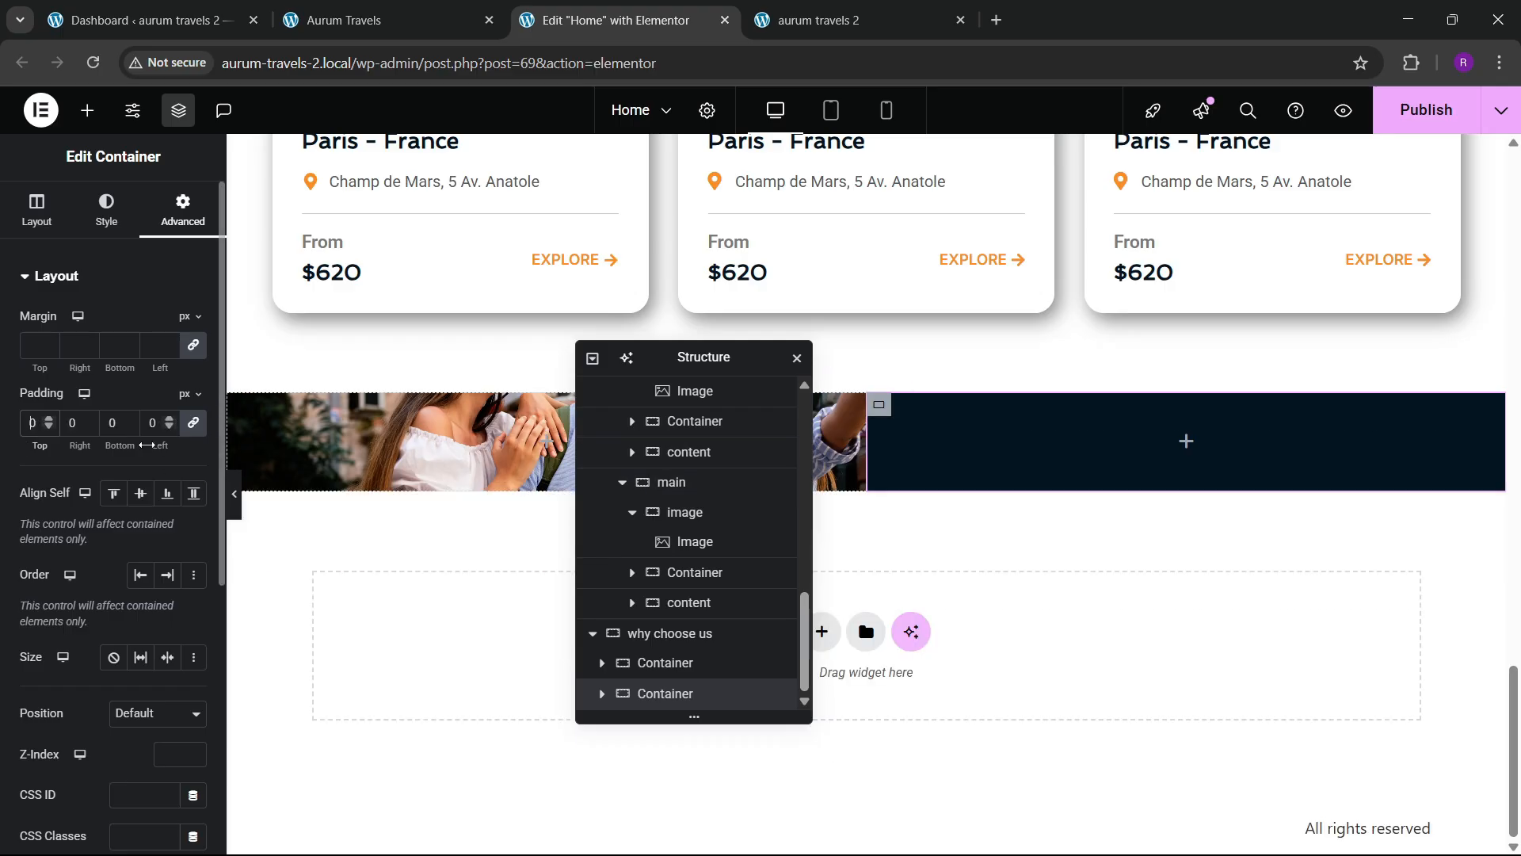
{"action": "left_click", "coordinate": [386, 19]}
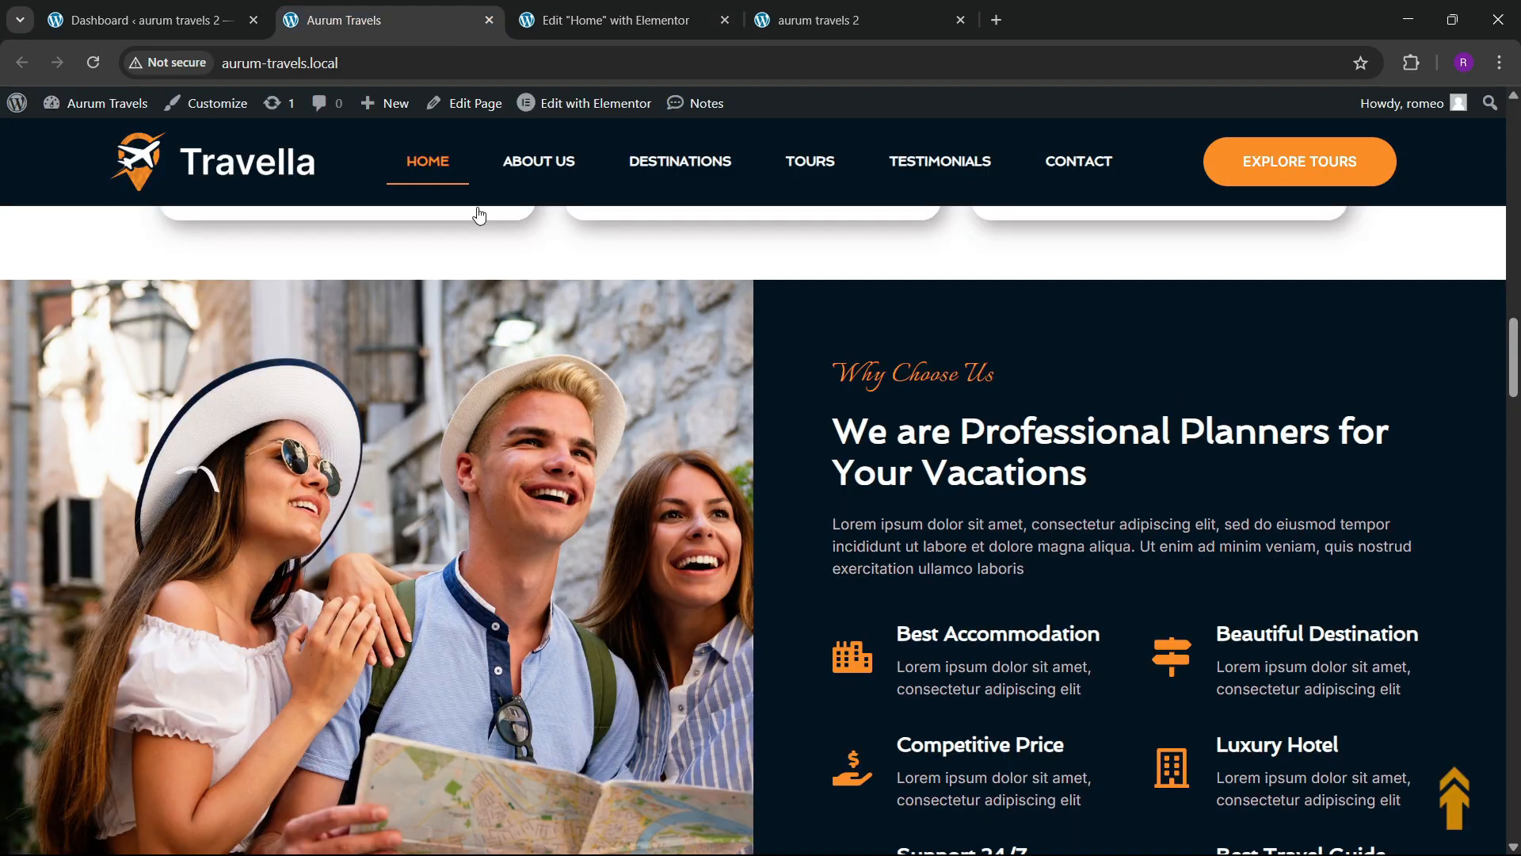
{"action": "left_click", "coordinate": [654, 8]}
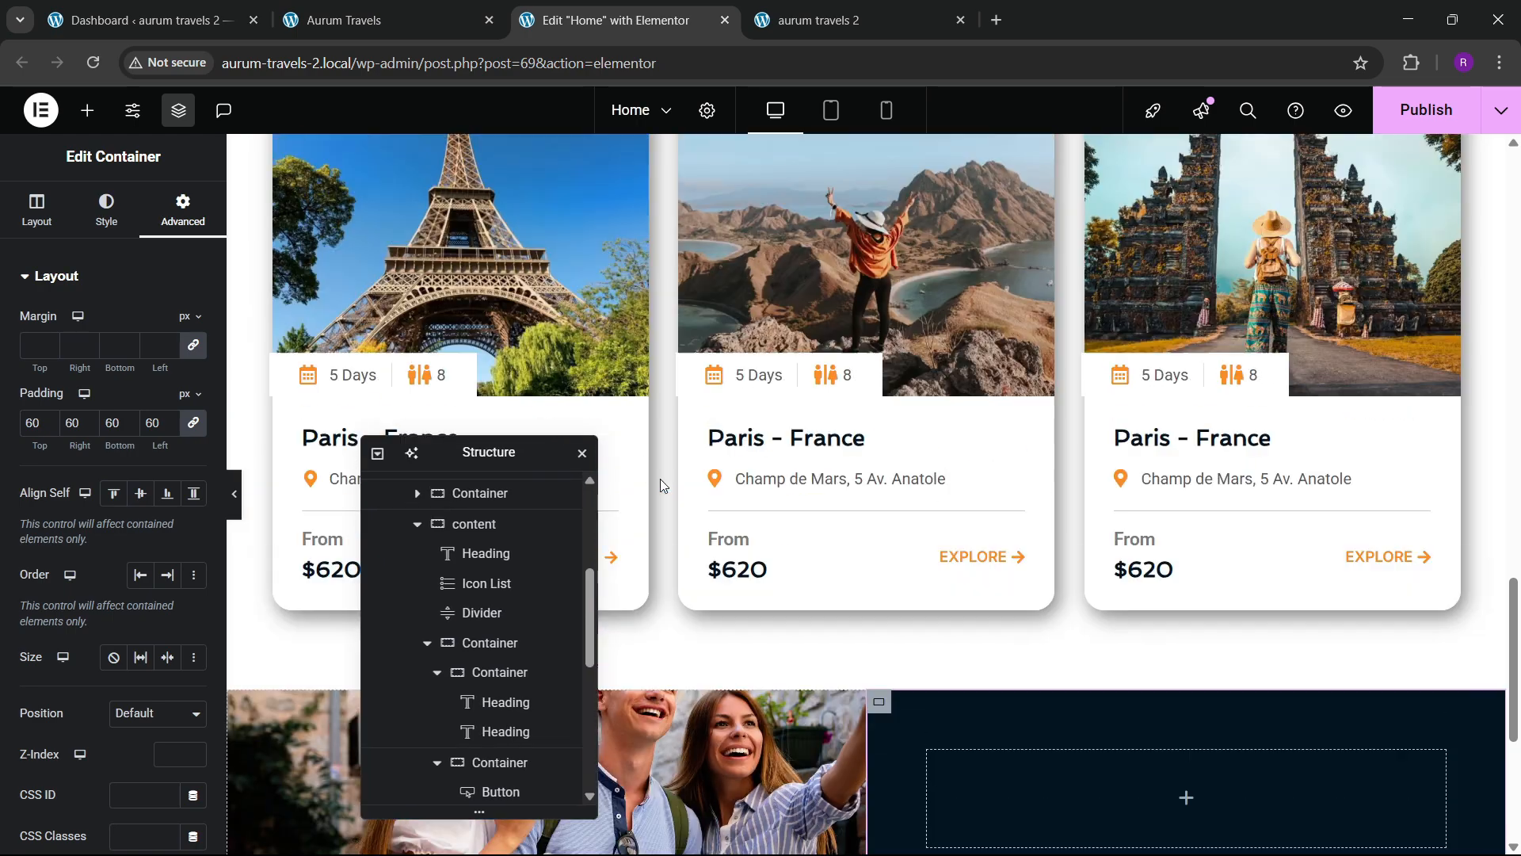
- Copy the Best Visits heading and paste it into the dark column
{"action": "scroll", "coordinate": [661, 480], "scroll_direction": "up", "scroll_amount": 7}
{"action": "scroll", "coordinate": [646, 472], "scroll_direction": "down", "scroll_amount": 2}
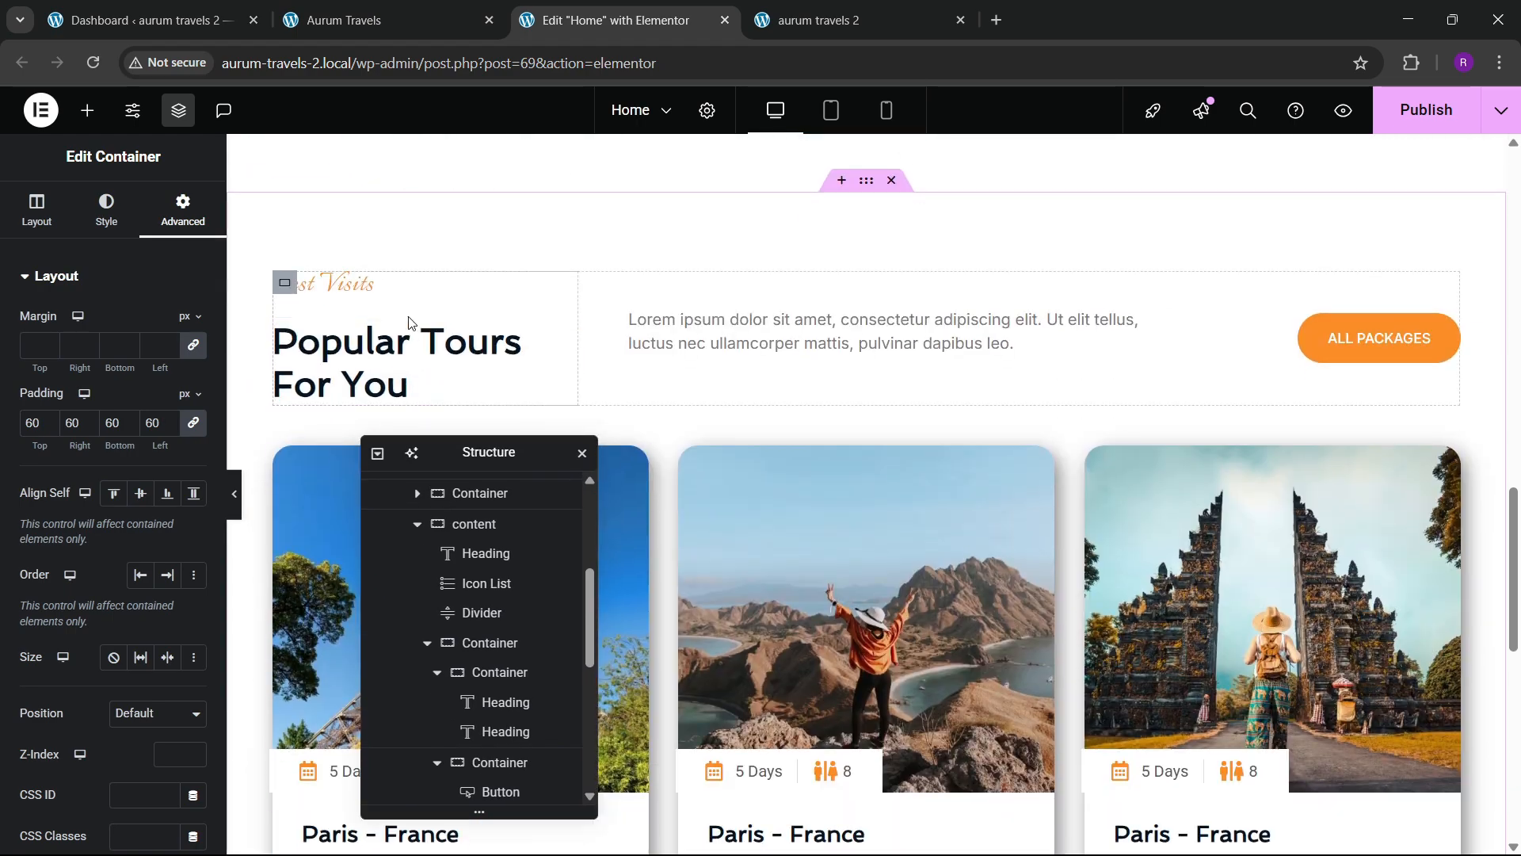
{"action": "right_click", "coordinate": [354, 287]}
{"action": "scroll", "coordinate": [919, 487], "scroll_direction": "down", "scroll_amount": 9}
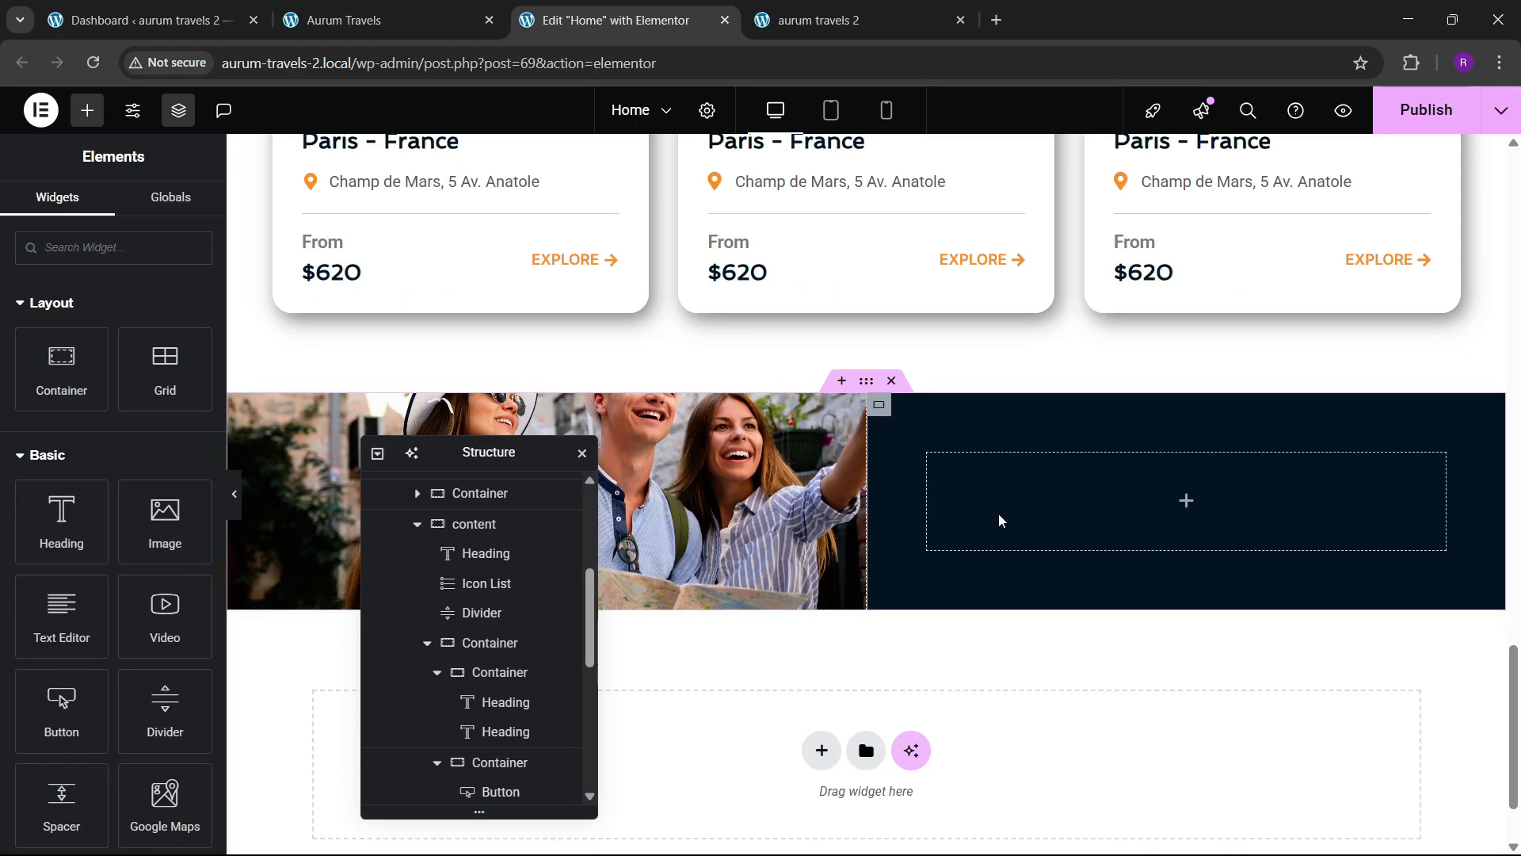
{"action": "right_click", "coordinate": [1000, 521]}
{"action": "left_click", "coordinate": [1022, 485]}
- Paste a copy of the Popular Tours For You heading below the Best Visits heading
{"action": "scroll", "coordinate": [497, 374], "scroll_direction": "up", "scroll_amount": 5}
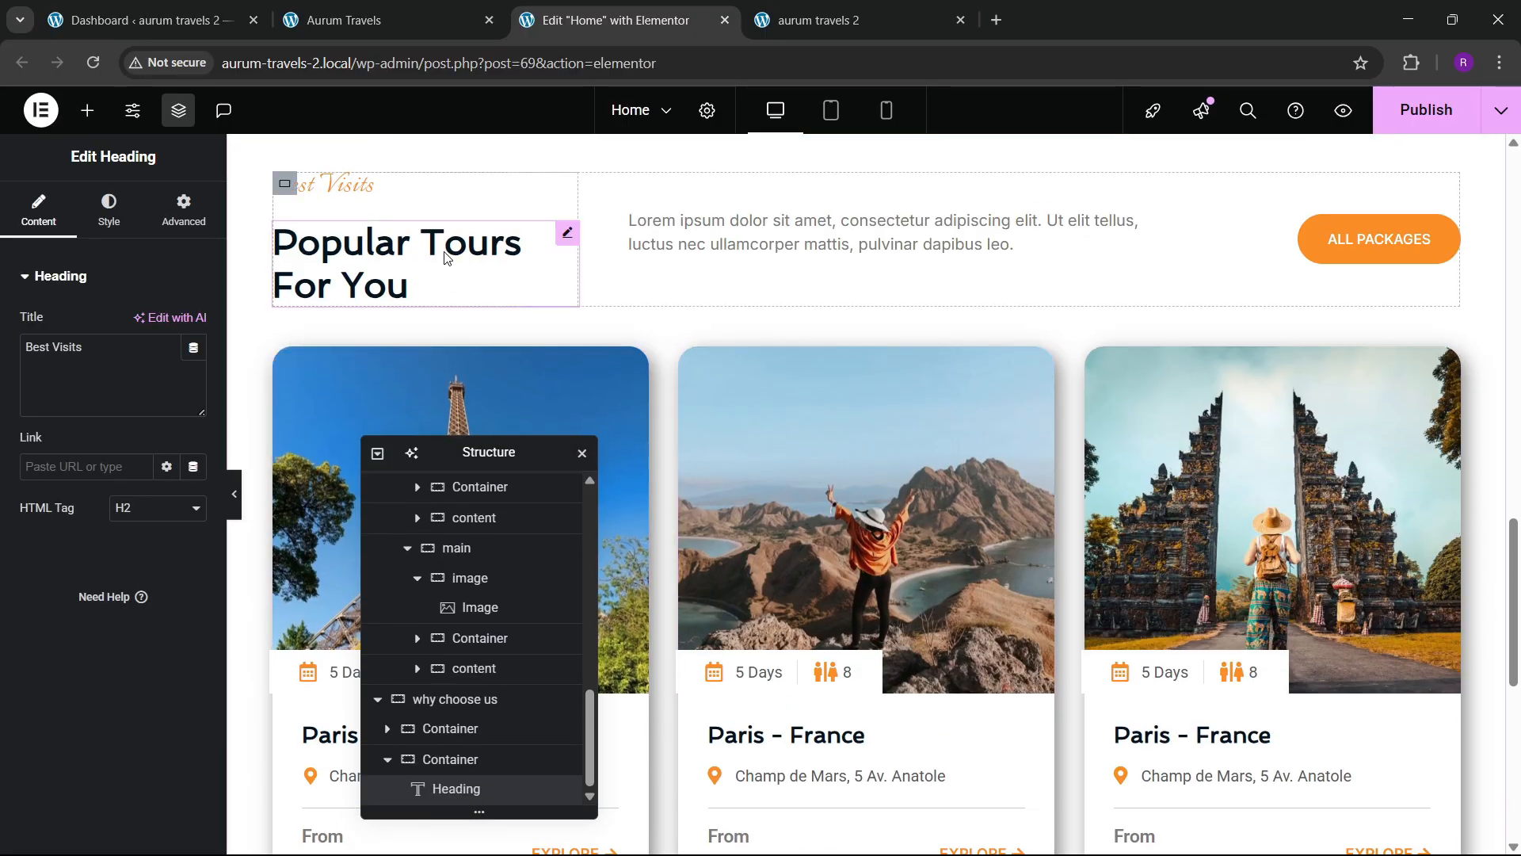
{"action": "right_click", "coordinate": [448, 259]}
{"action": "left_click", "coordinate": [498, 351]}
{"action": "scroll", "coordinate": [1015, 469], "scroll_direction": "down", "scroll_amount": 6}
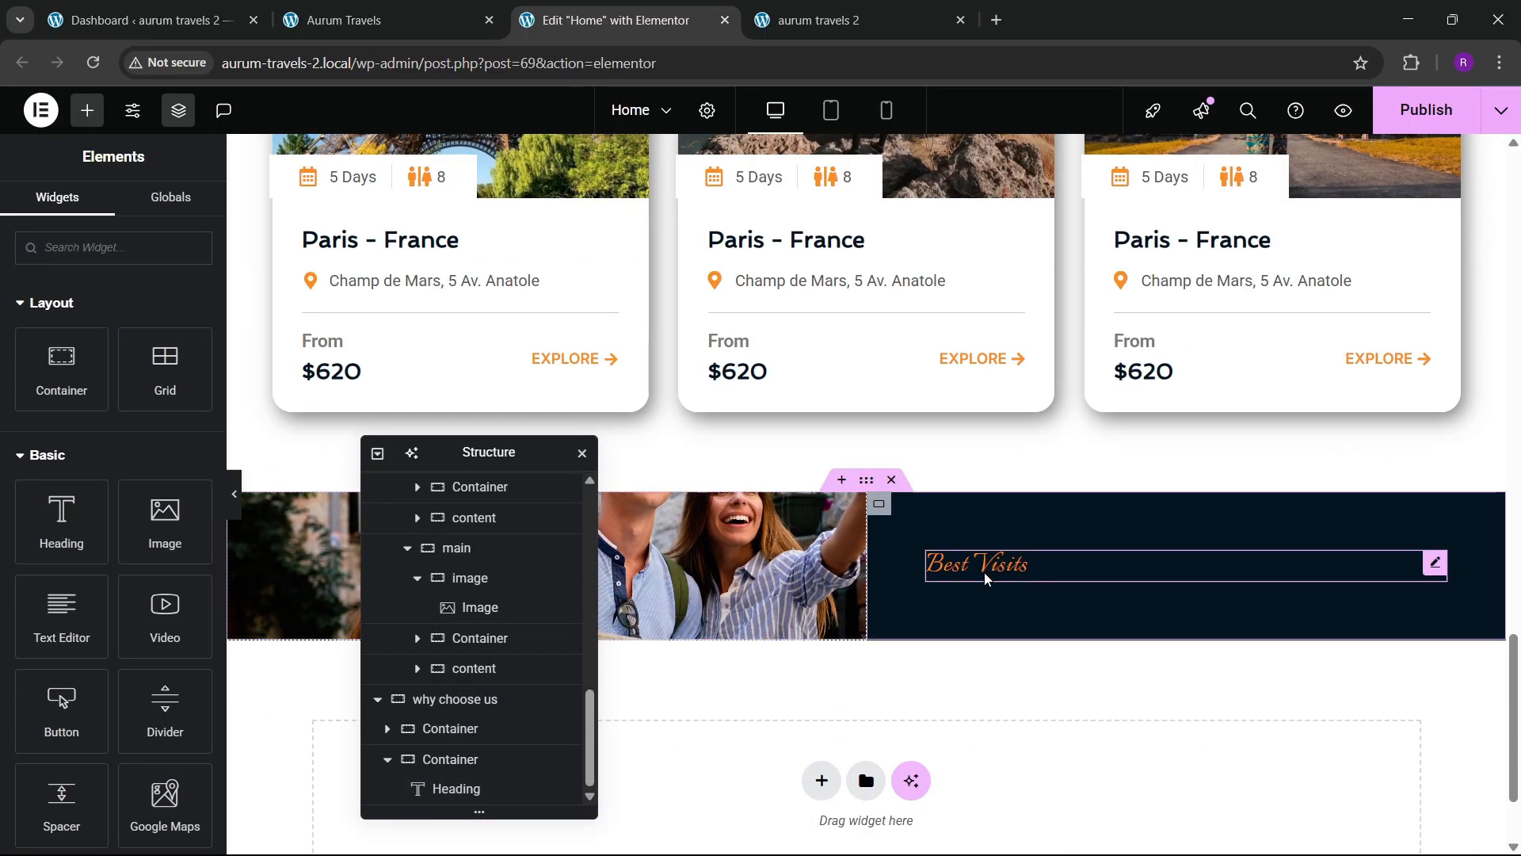
{"action": "right_click", "coordinate": [986, 578]}
{"action": "left_click", "coordinate": [1042, 527]}
- Paste a copy of the Lorem ipsum paragraph under the new heading
{"action": "scroll", "coordinate": [716, 412], "scroll_direction": "up", "scroll_amount": 6}
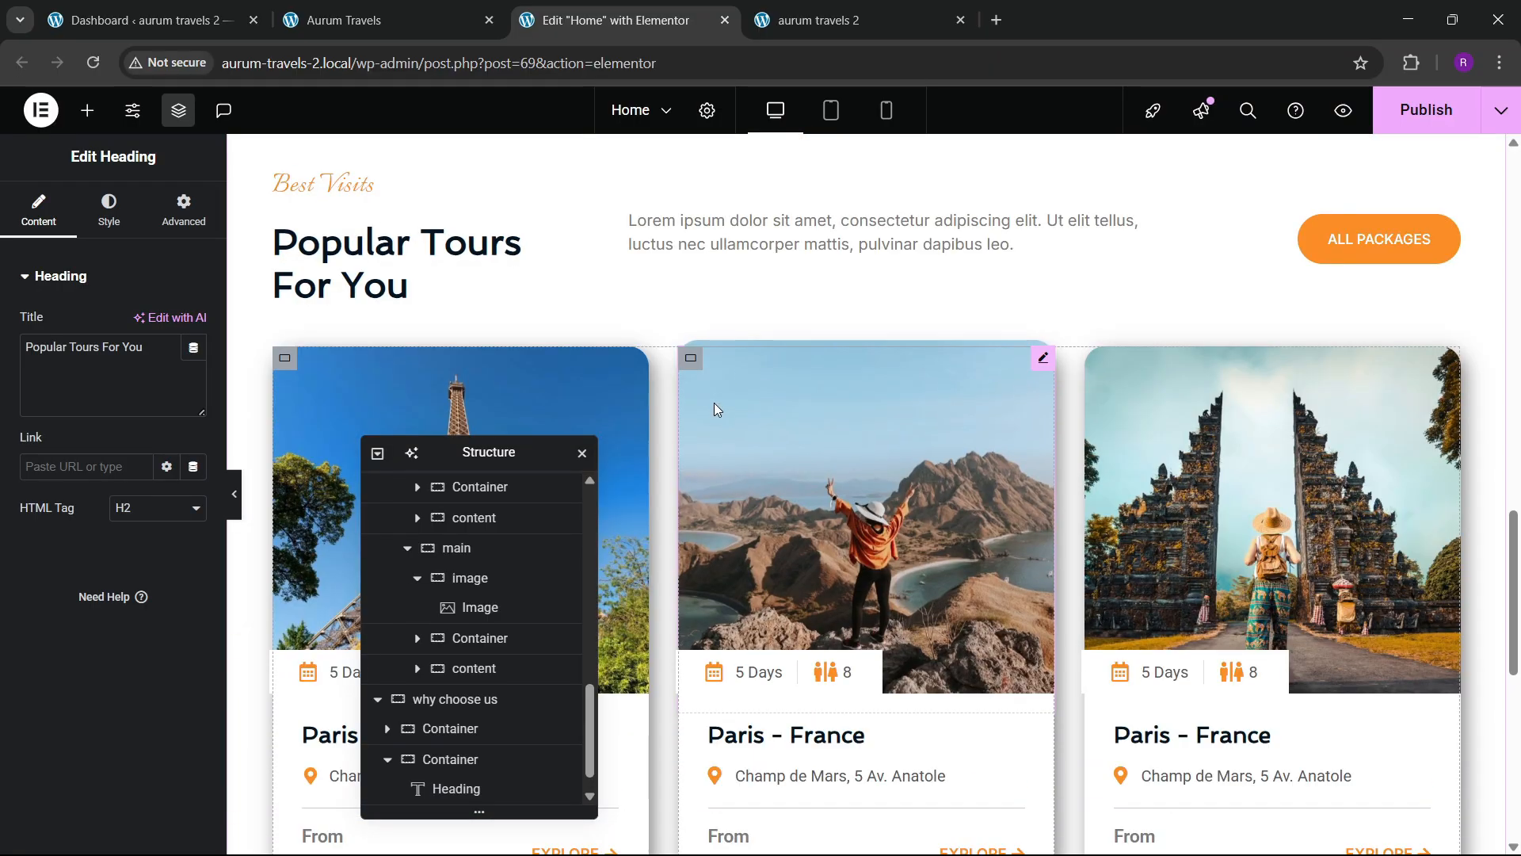
{"action": "right_click", "coordinate": [767, 219]}
{"action": "left_click", "coordinate": [784, 316]}
{"action": "scroll", "coordinate": [963, 497], "scroll_direction": "down", "scroll_amount": 5}
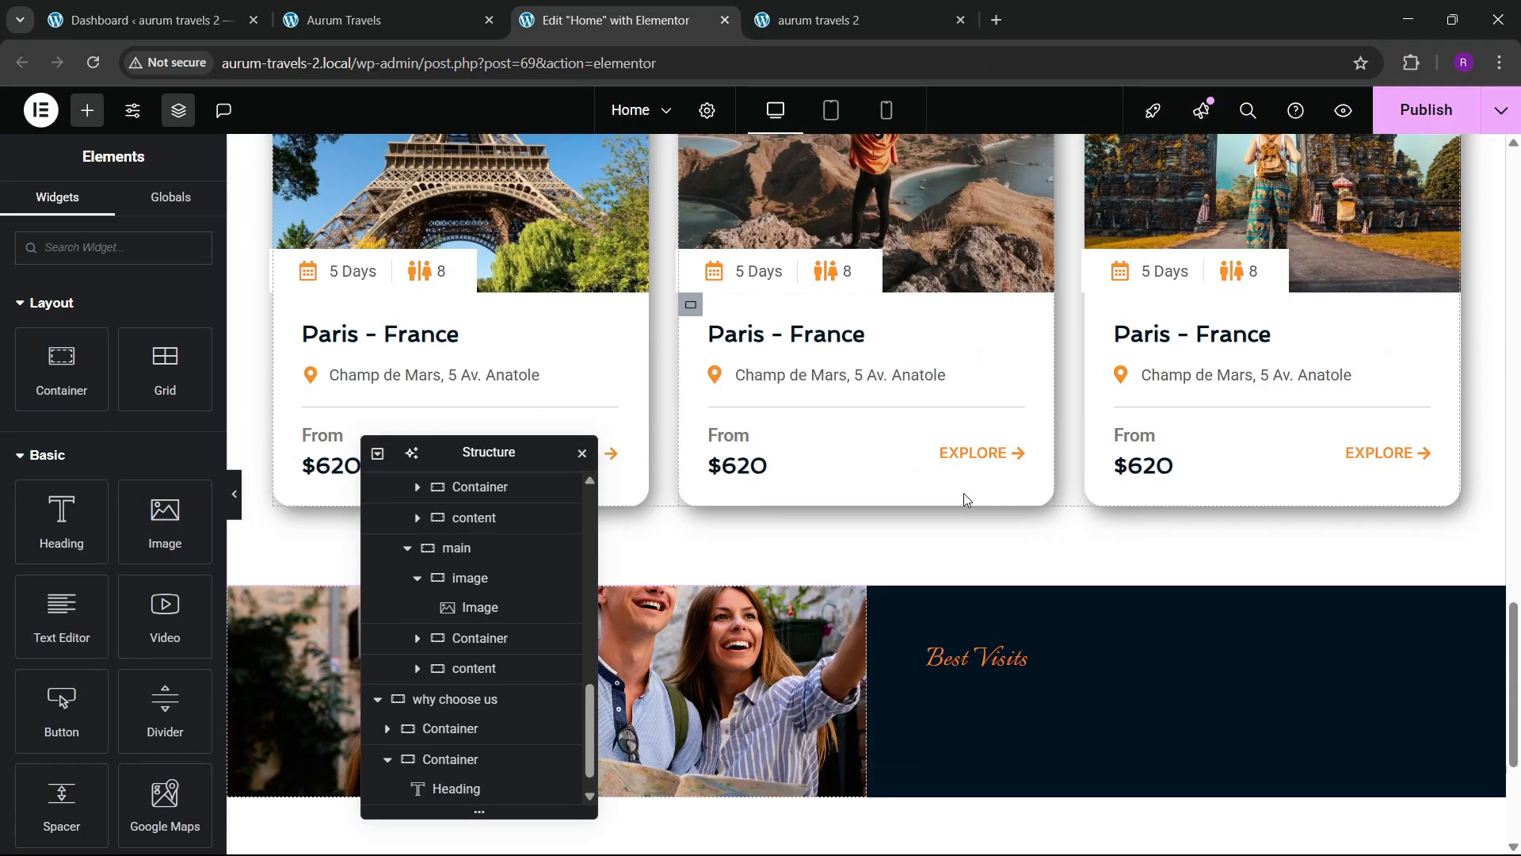
{"action": "right_click", "coordinate": [992, 622]}
{"action": "left_click", "coordinate": [1034, 525]}
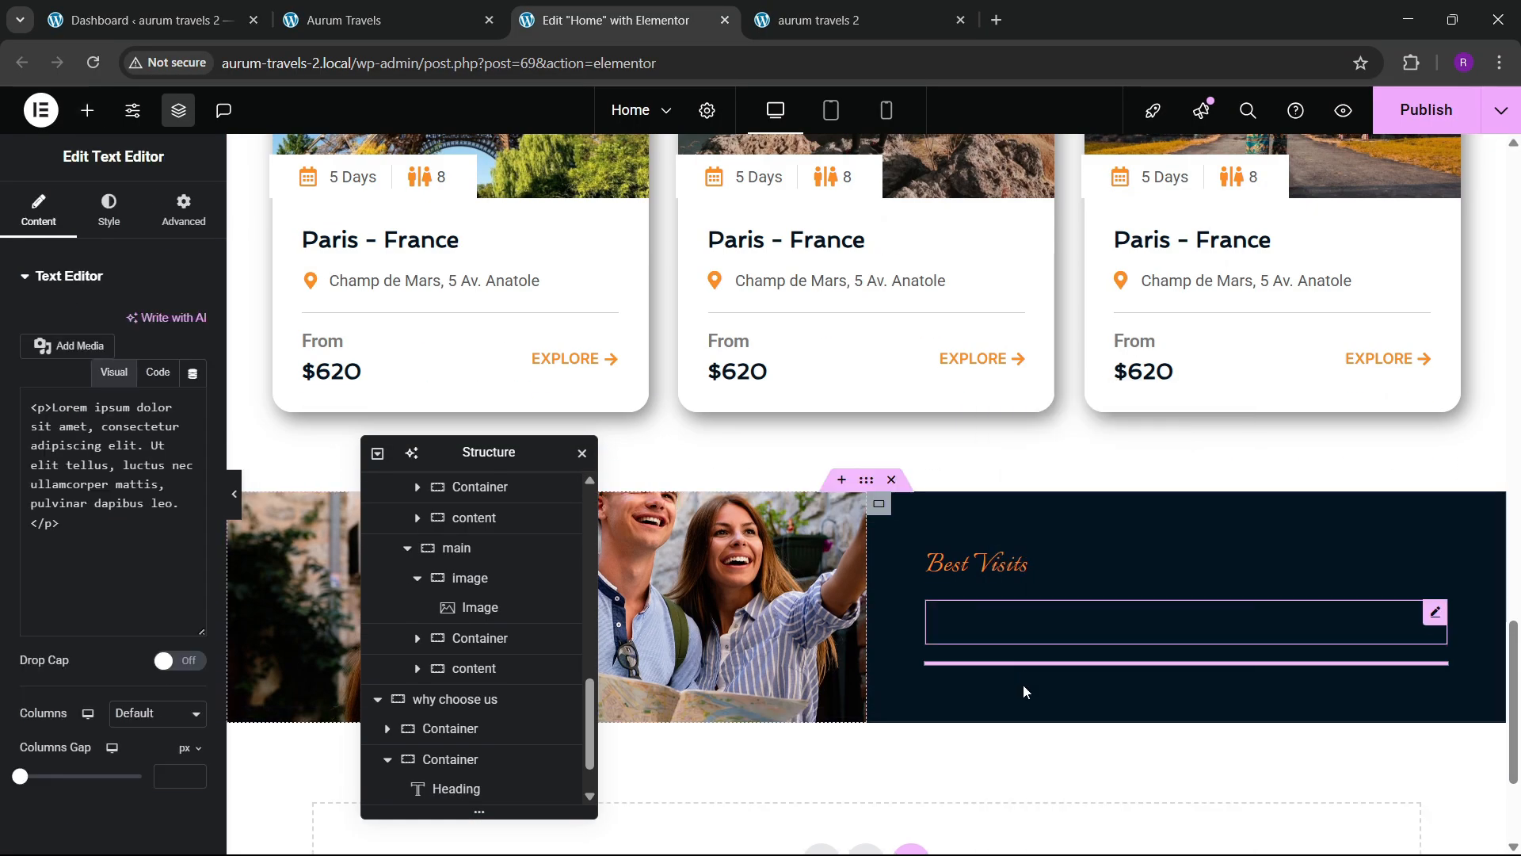
- Set the Popular Tours For You heading's text colour to white
{"action": "left_click", "coordinate": [1025, 626]}
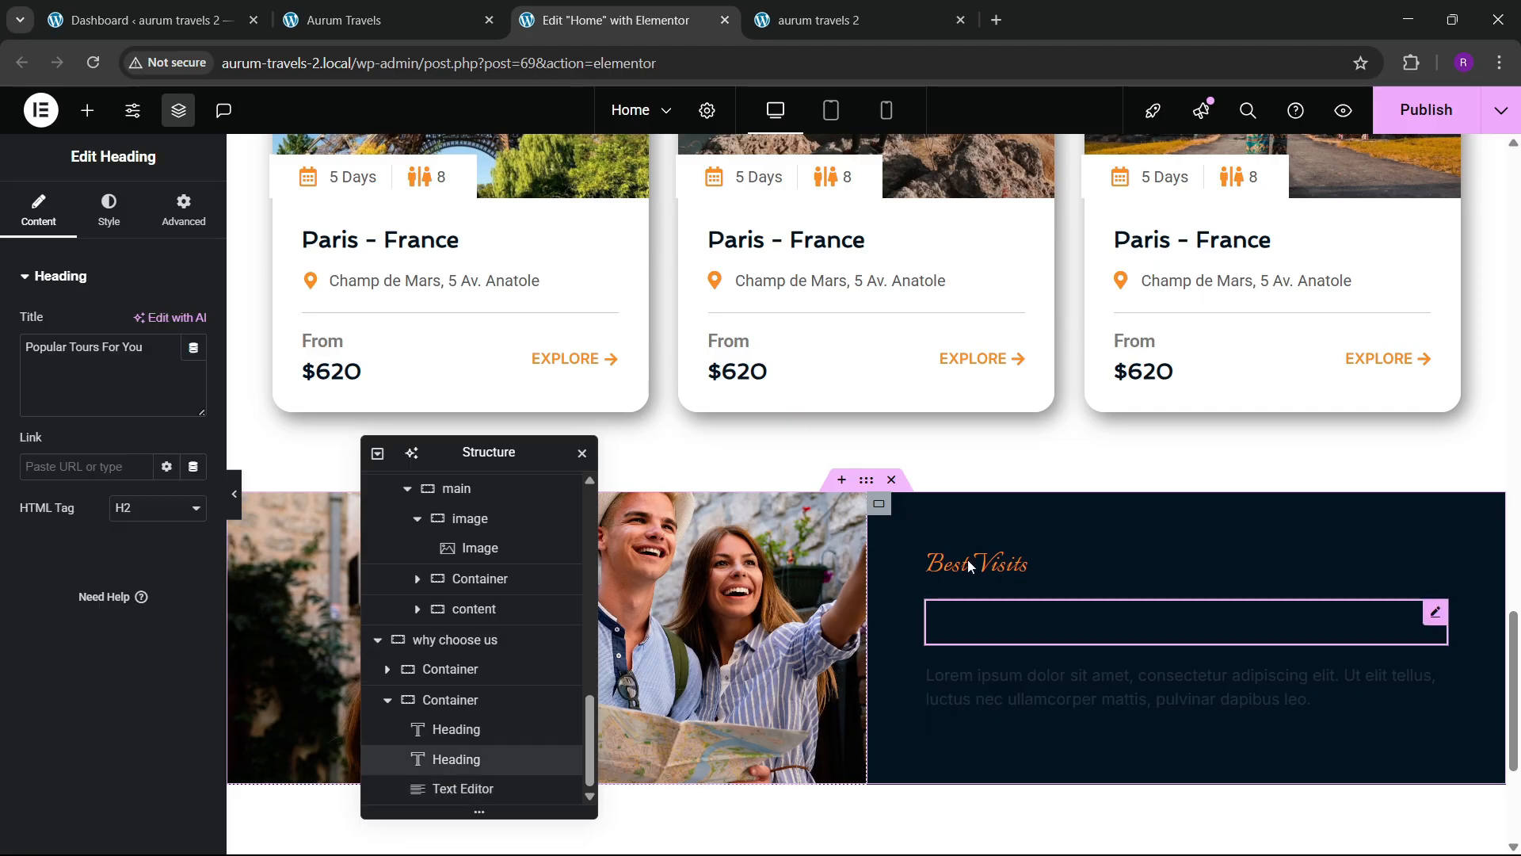
{"action": "left_click", "coordinate": [111, 215]}
{"action": "left_click", "coordinate": [193, 603]}
{"action": "left_click_drag", "start_coordinate": [158, 444], "coordinate": [18, 330]}
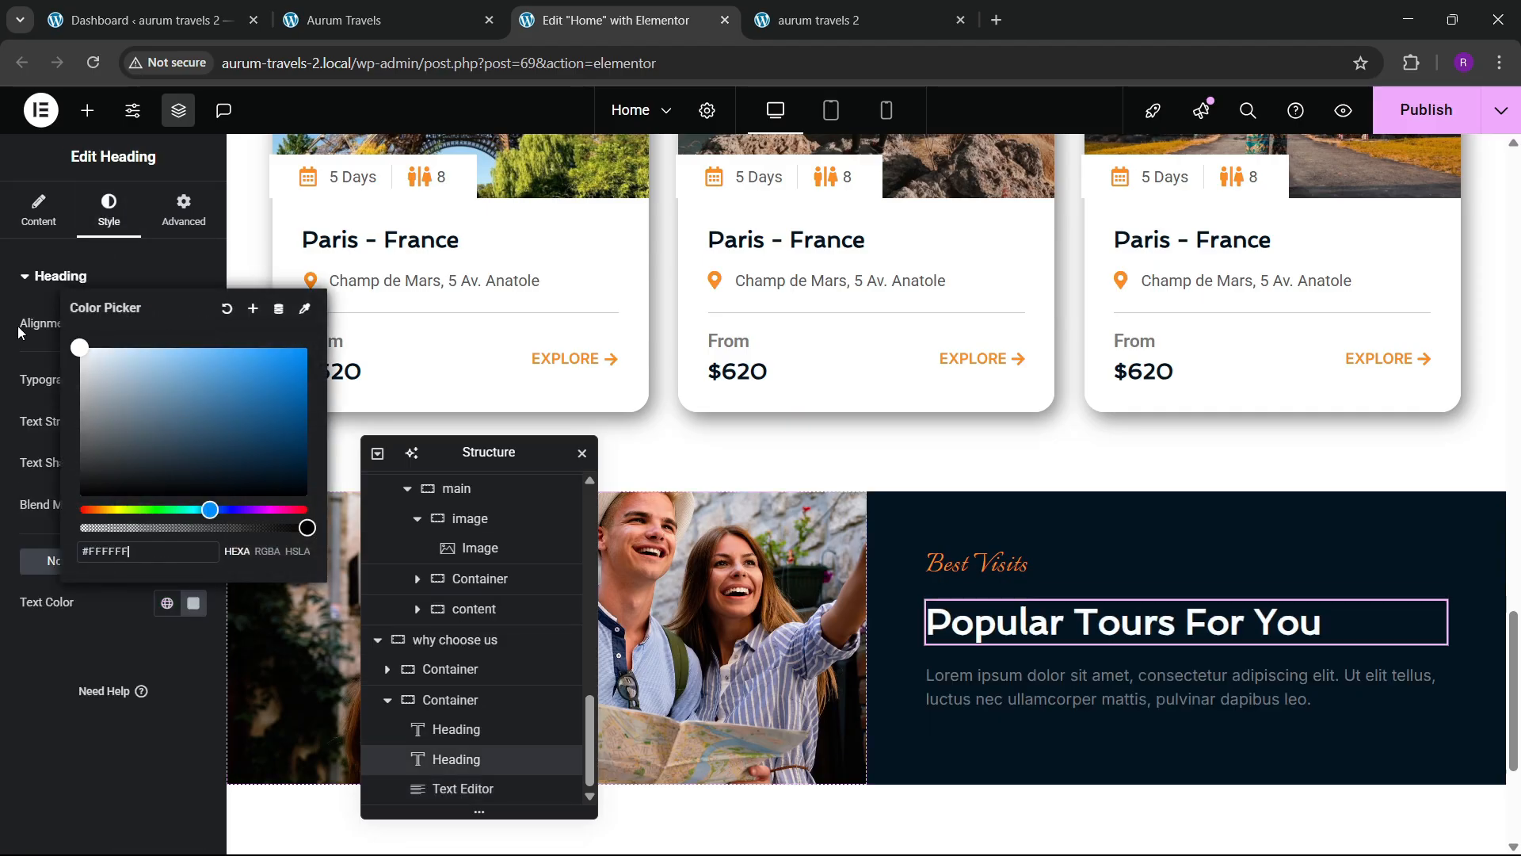
{"action": "left_click", "coordinate": [19, 330]}
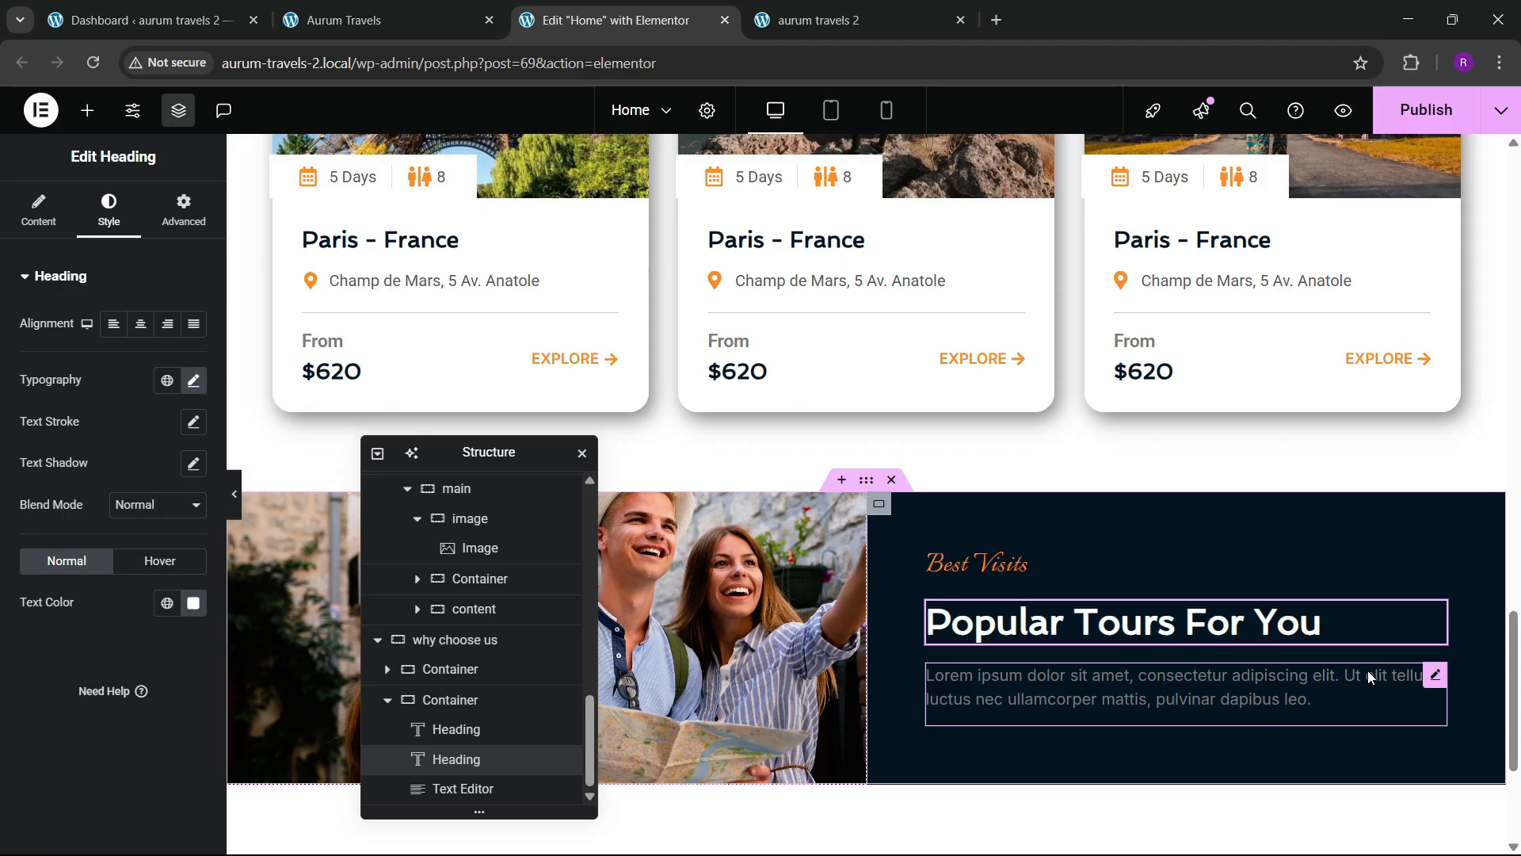
- Select the Lorem ipsum paragraph and open its Style text colour setting
{"action": "left_click", "coordinate": [1434, 675]}
{"action": "left_click", "coordinate": [109, 212]}
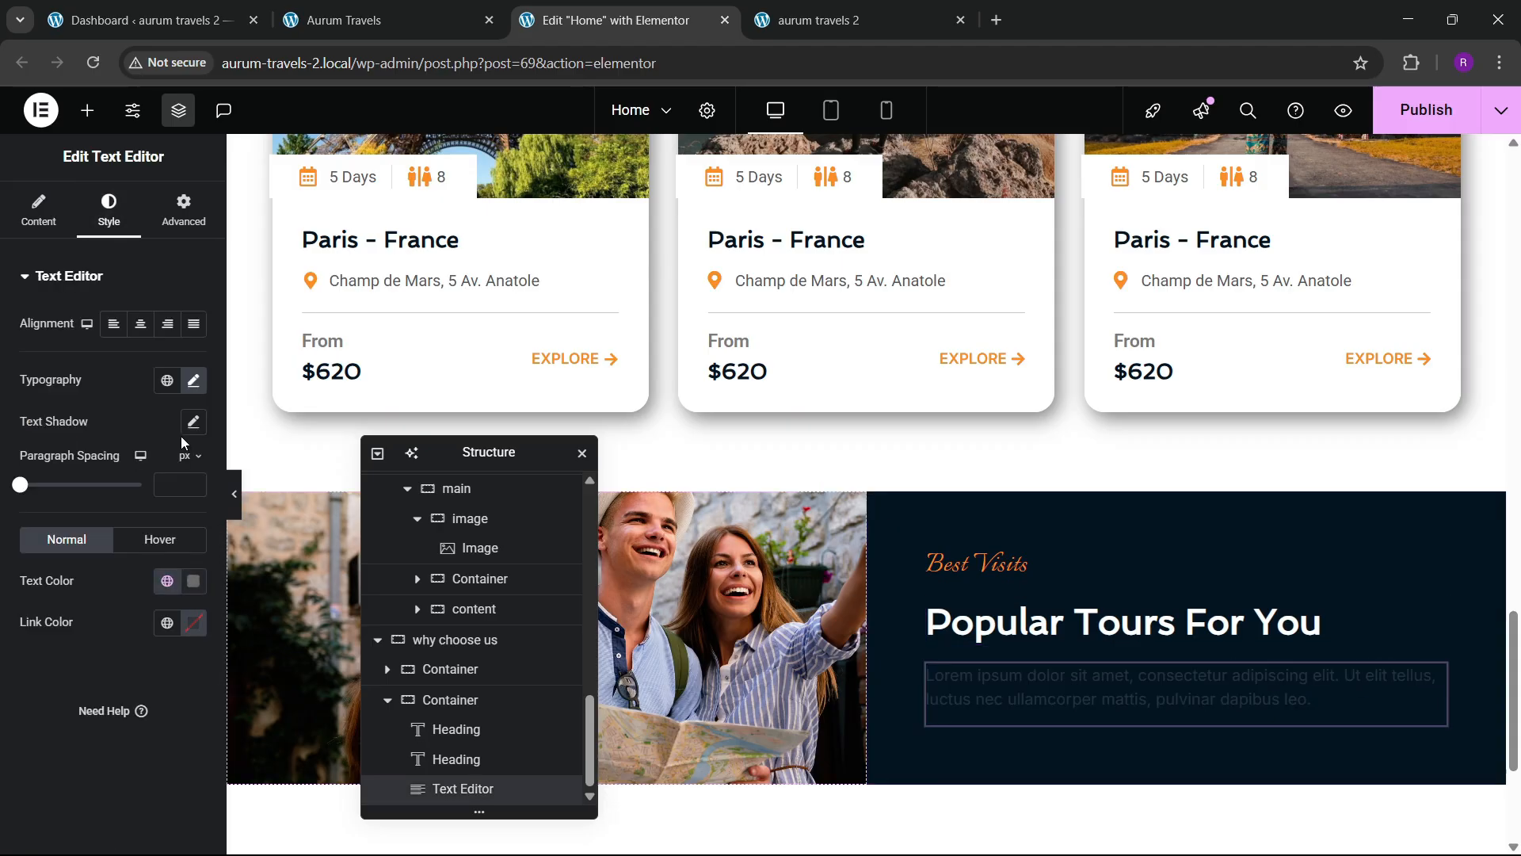
{"action": "left_click", "coordinate": [166, 581]}
- Make the paragraph white and retitle the small heading 'Why Choose Us' from the live site
{"action": "left_click", "coordinate": [166, 581]}
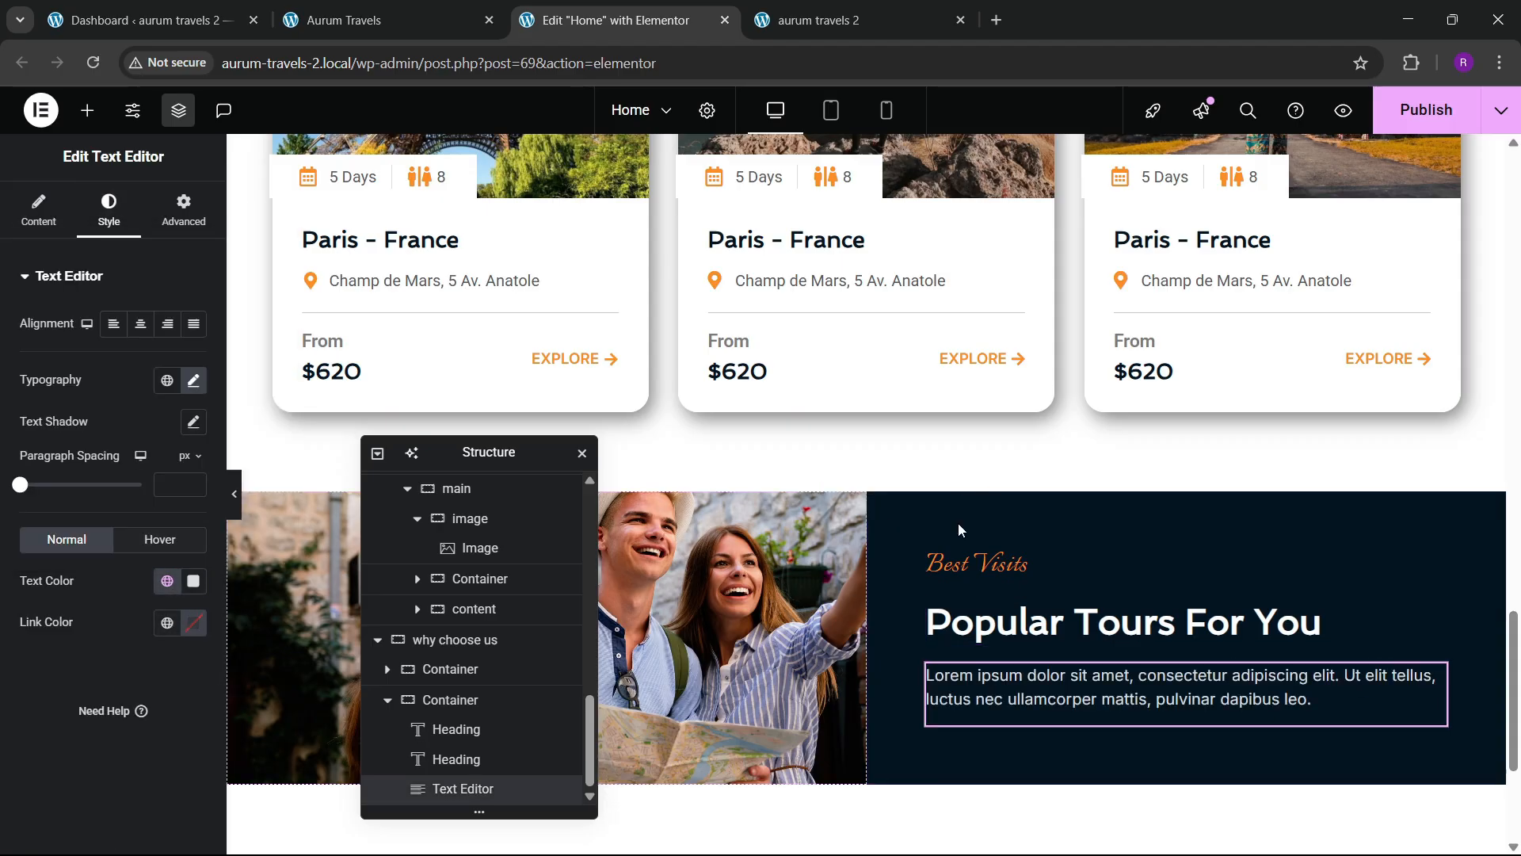
{"action": "left_click", "coordinate": [450, 10]}
{"action": "left_click", "coordinate": [522, 10]}
{"action": "left_click", "coordinate": [359, 10]}
{"action": "left_click_drag", "start_coordinate": [820, 387], "coordinate": [946, 381]}
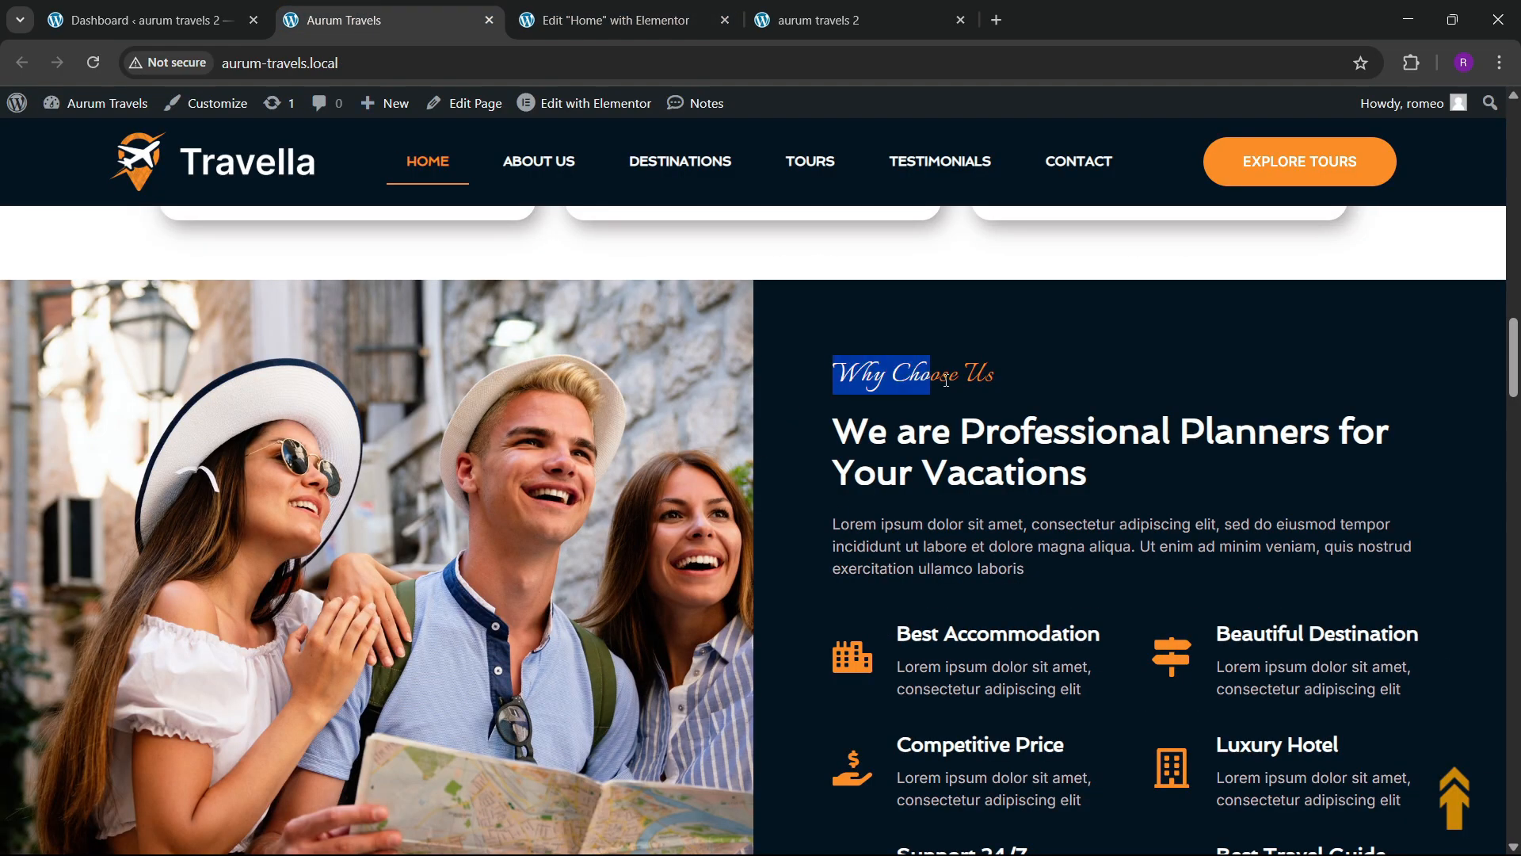
{"action": "left_click", "coordinate": [554, 21]}
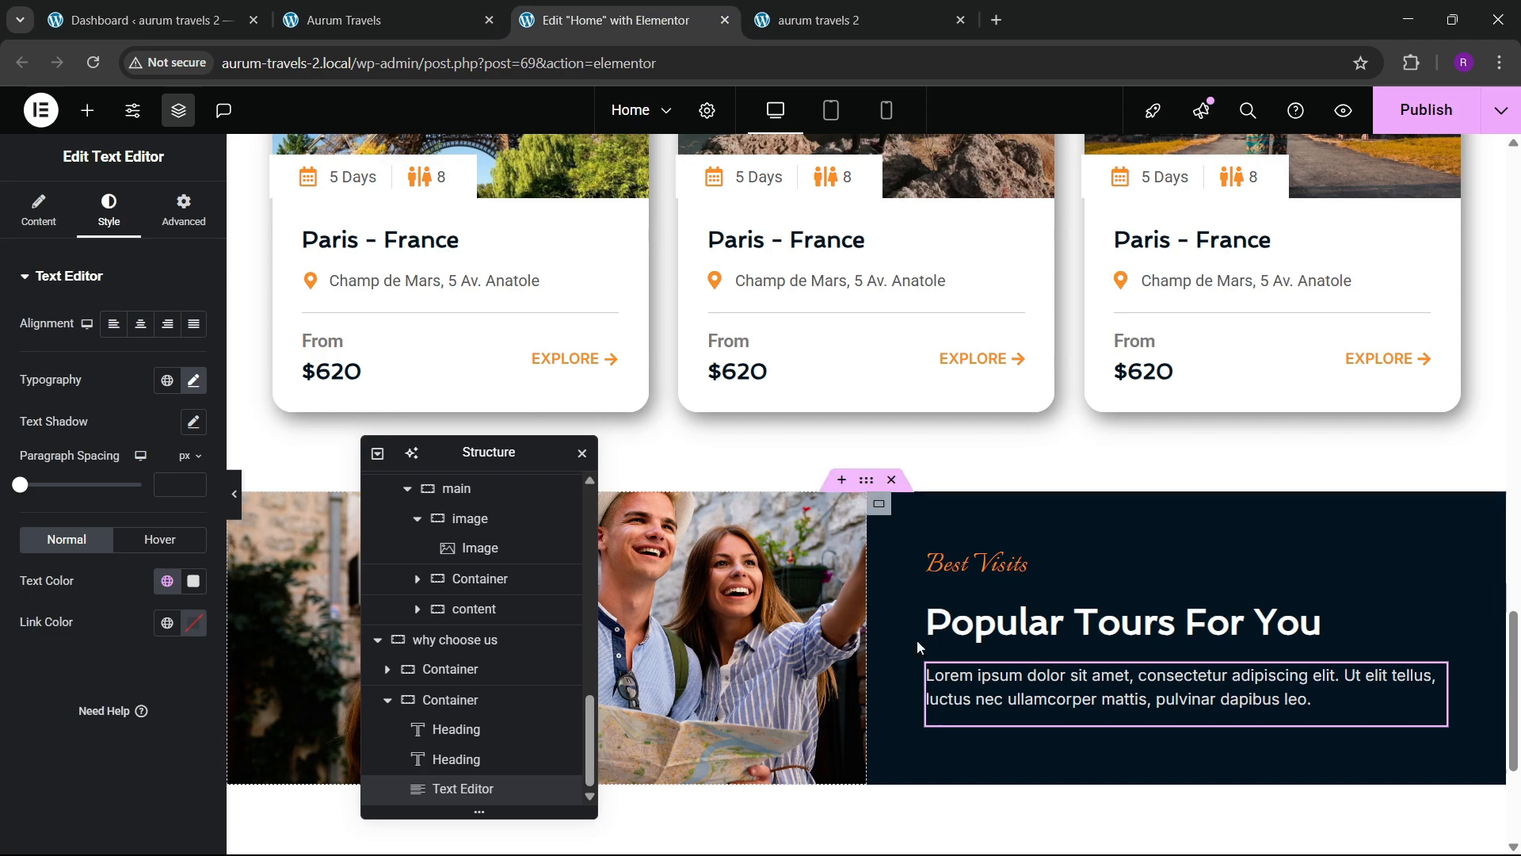
{"action": "left_click", "coordinate": [976, 564]}
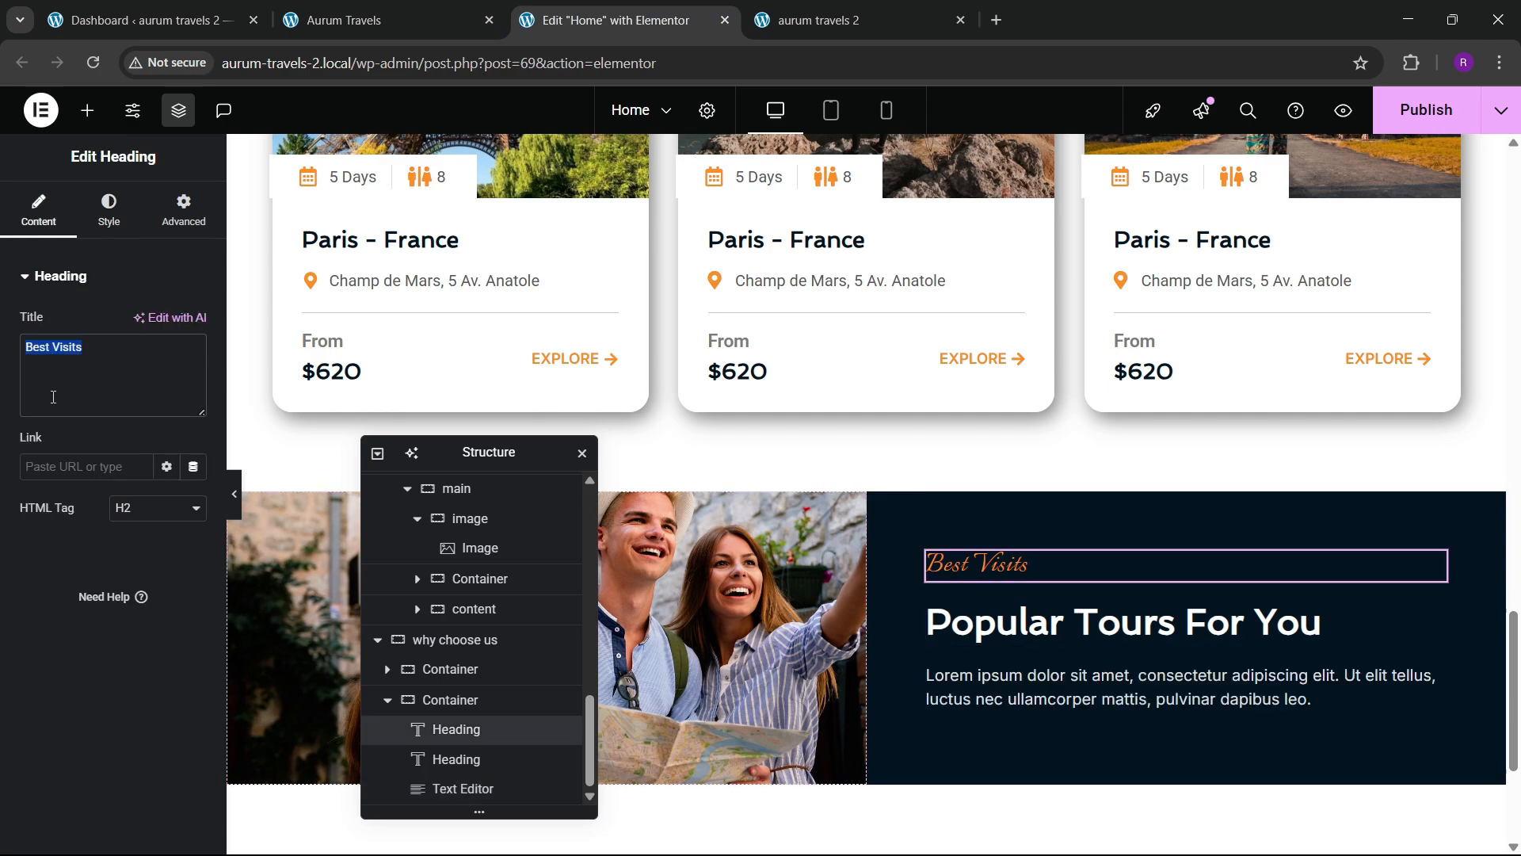
{"action": "key", "text": "ctrl+v"}
- Retitle the main heading 'We are Professional Planners for Your Vacations' using the live site's text
{"action": "left_click", "coordinate": [381, 20]}
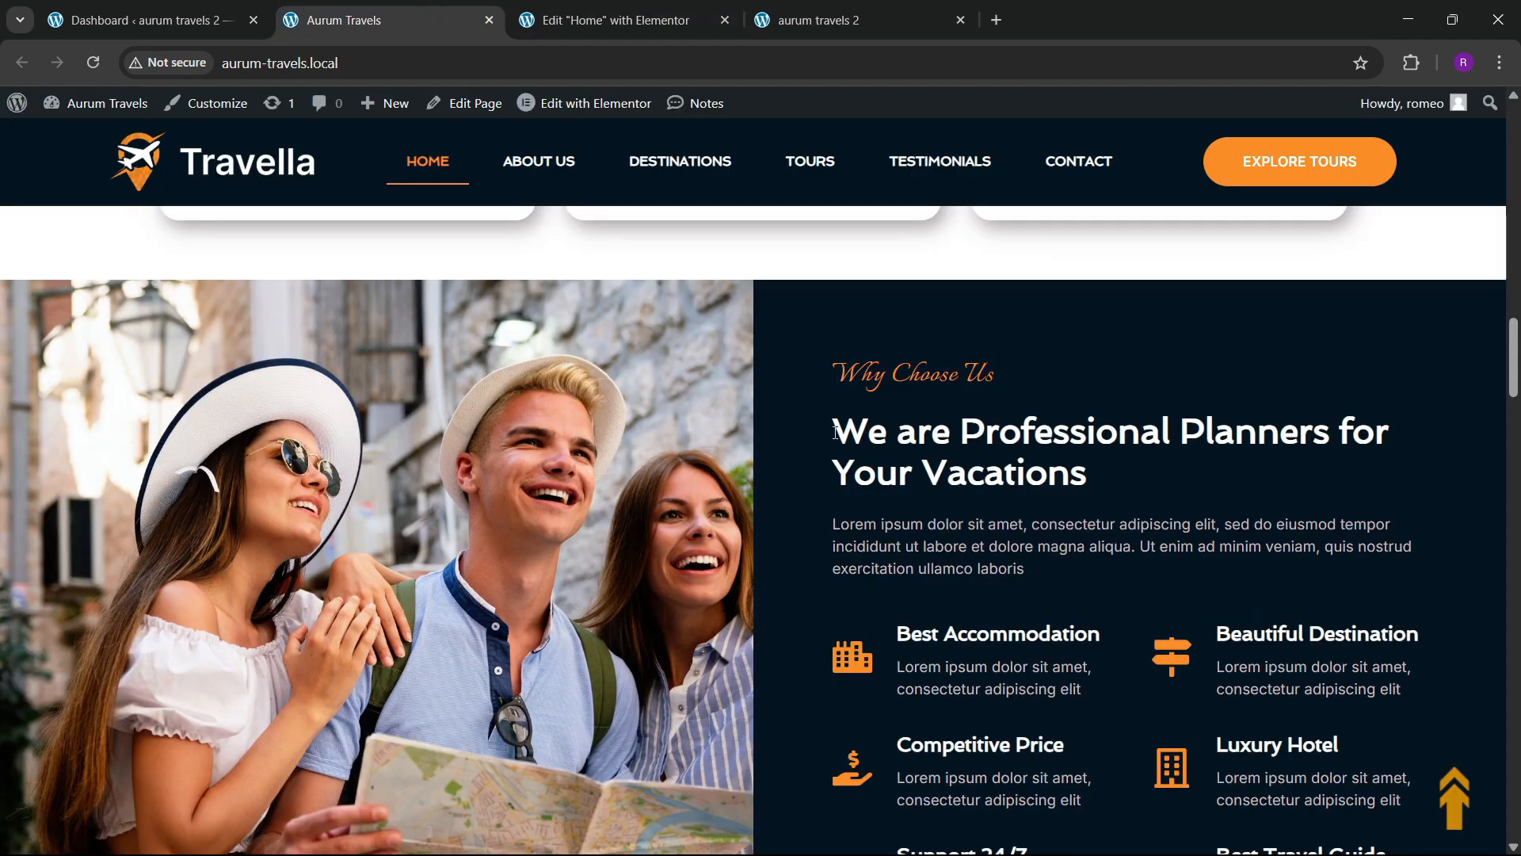
{"action": "left_click_drag", "start_coordinate": [835, 432], "coordinate": [1209, 488]}
{"action": "key", "text": "ctrl+Tab"}
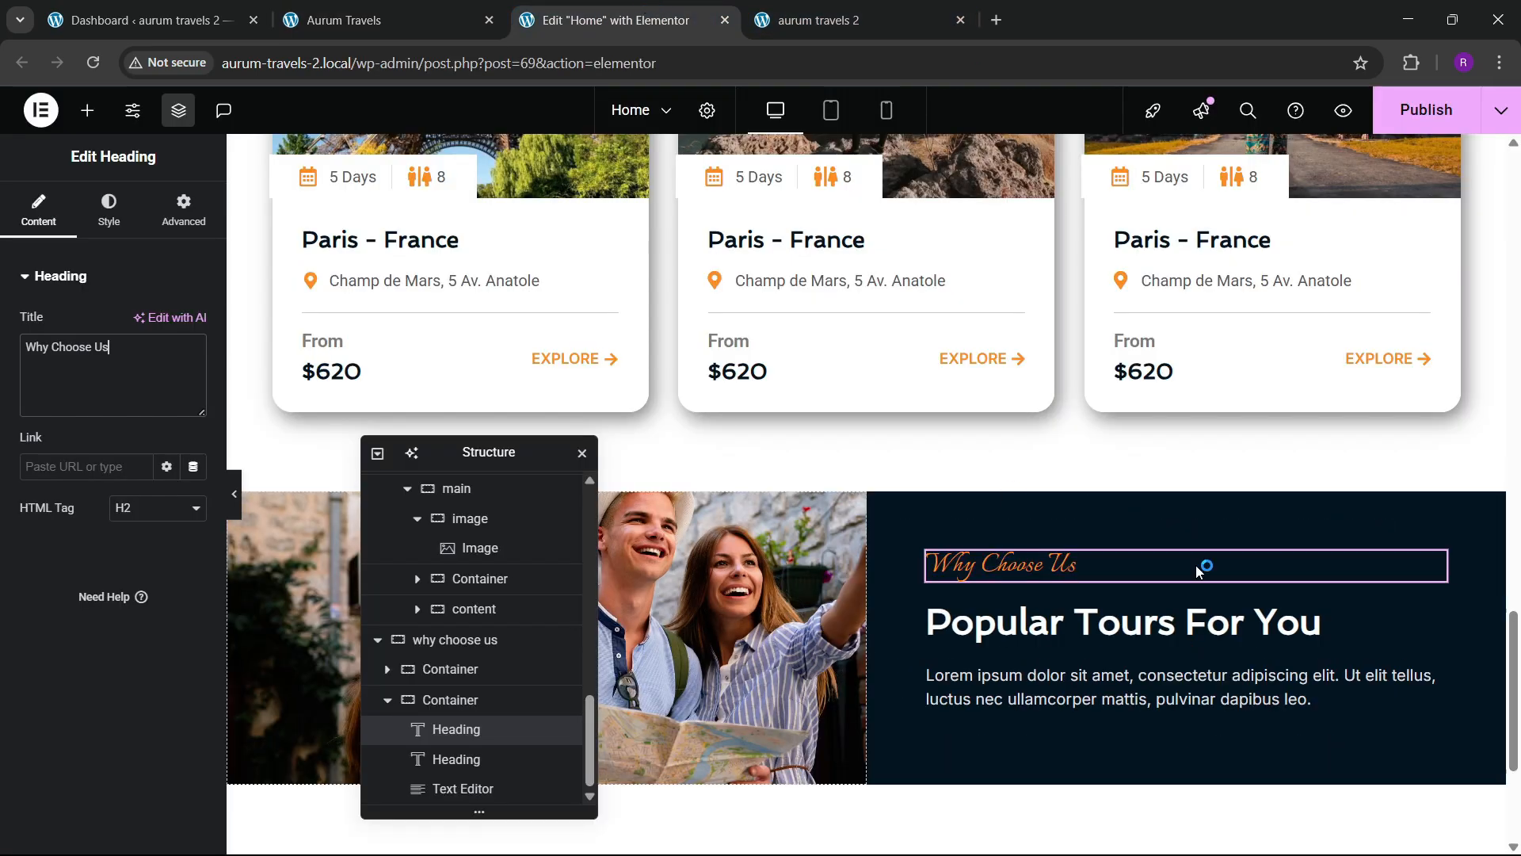
{"action": "left_click", "coordinate": [1233, 644]}
{"action": "left_click", "coordinate": [38, 210]}
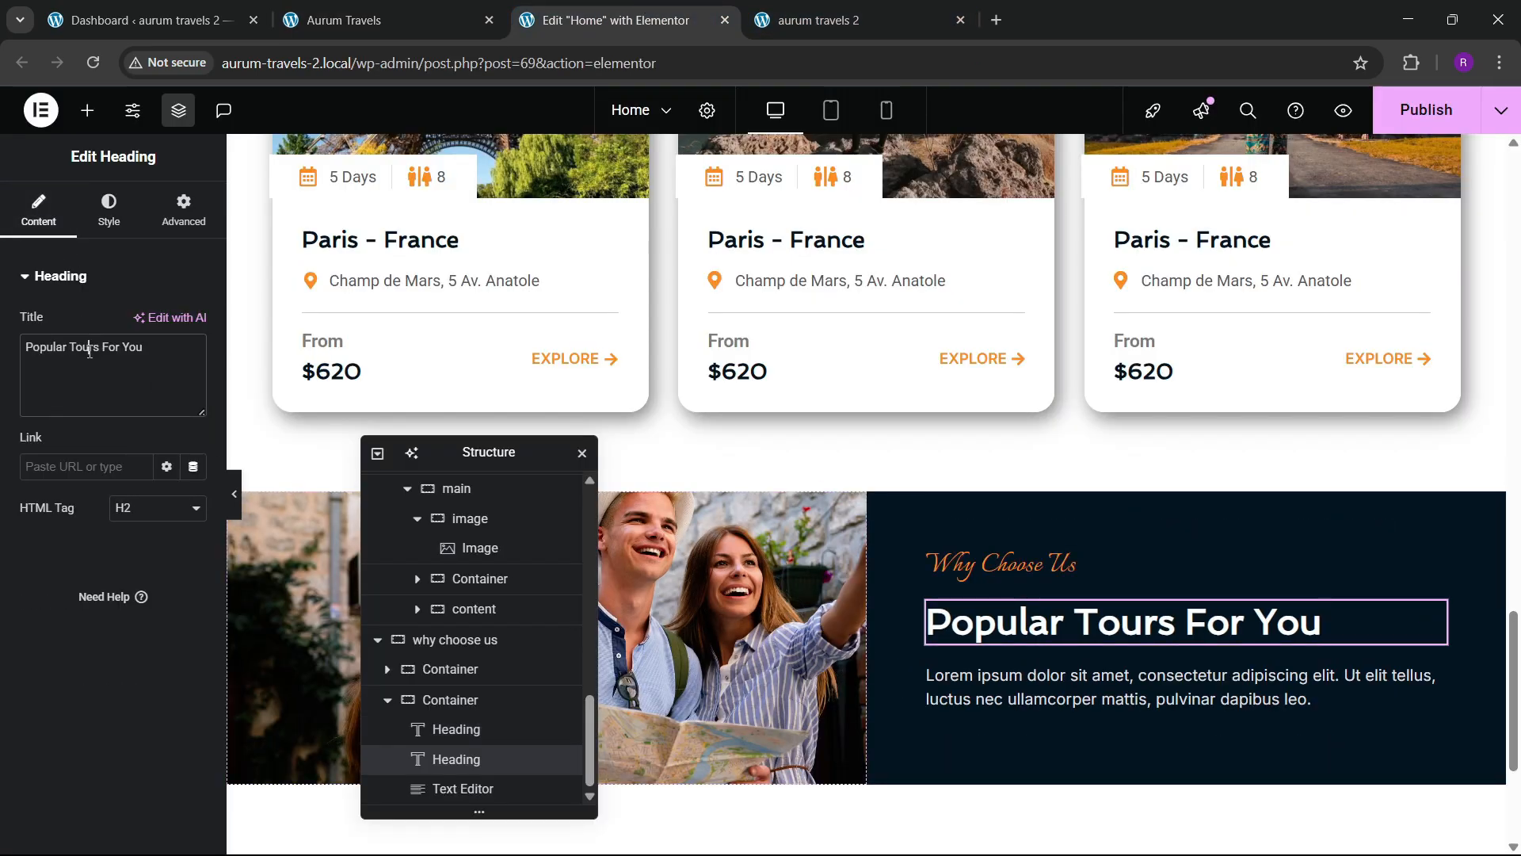
{"action": "key", "text": "ctrl+v"}
{"action": "left_click", "coordinate": [381, 19]}
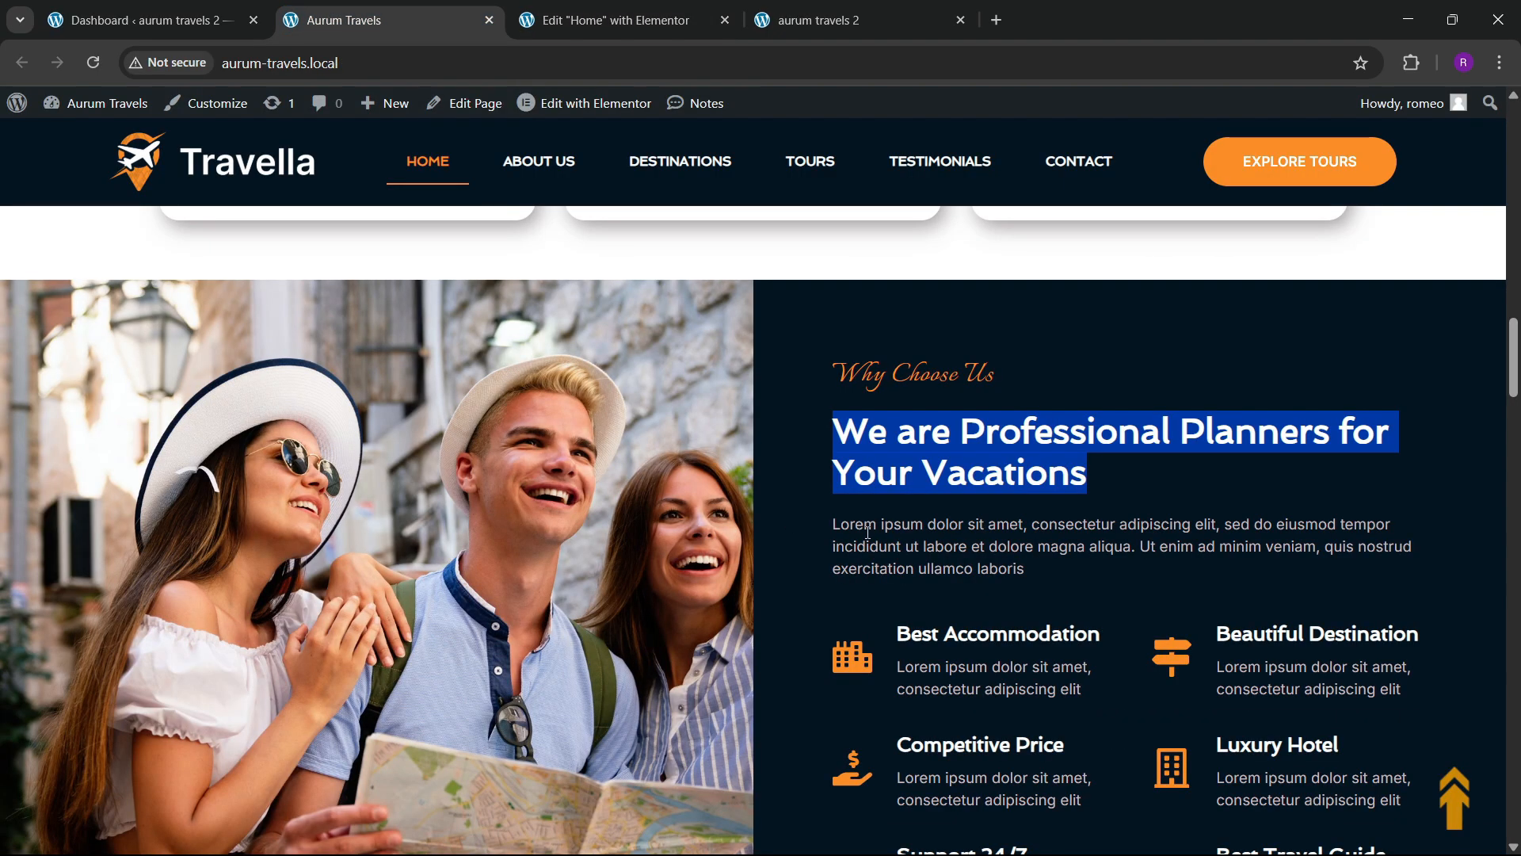
{"action": "scroll", "coordinate": [901, 552], "scroll_direction": "down", "scroll_amount": 3}
{"action": "left_click", "coordinate": [610, 20]}
{"action": "scroll", "coordinate": [845, 394], "scroll_direction": "down", "scroll_amount": 4}
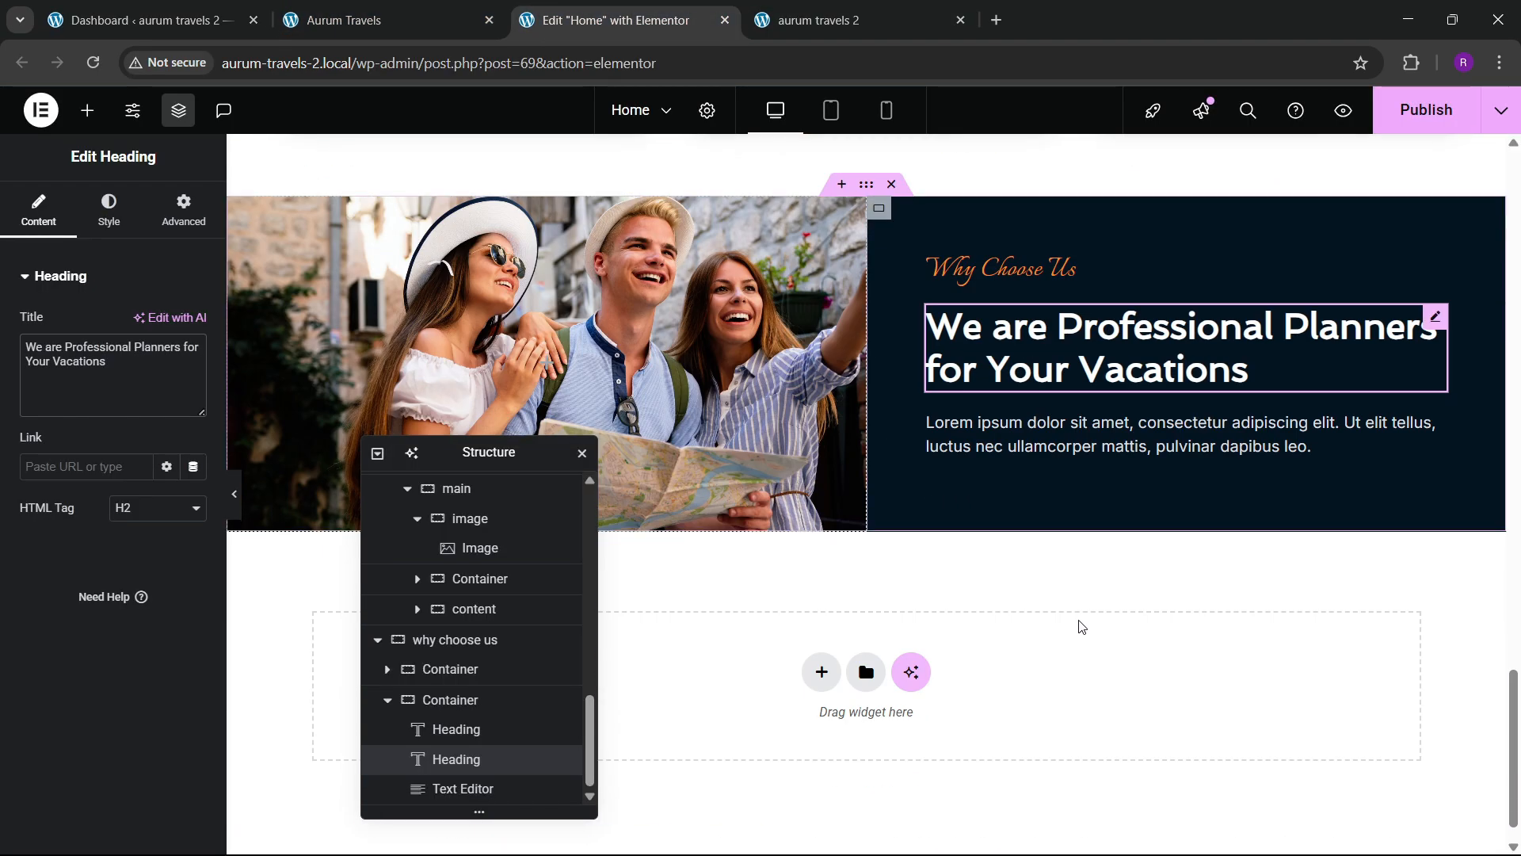
- Search widgets for 'grid' and drop a Grid below the paragraph
{"action": "left_click", "coordinate": [87, 111]}
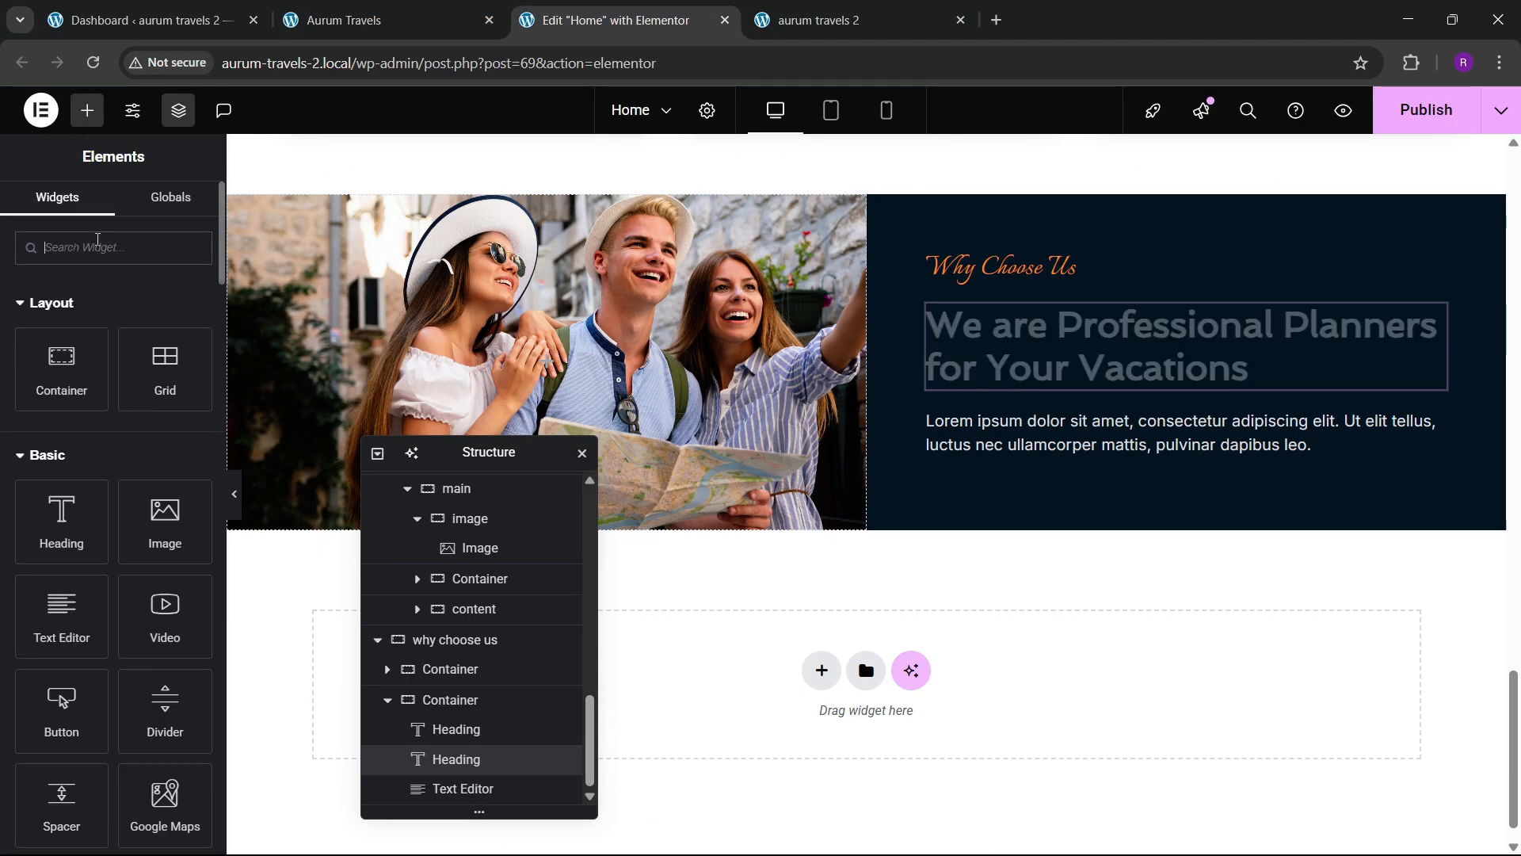
{"action": "type", "text": "grid"}
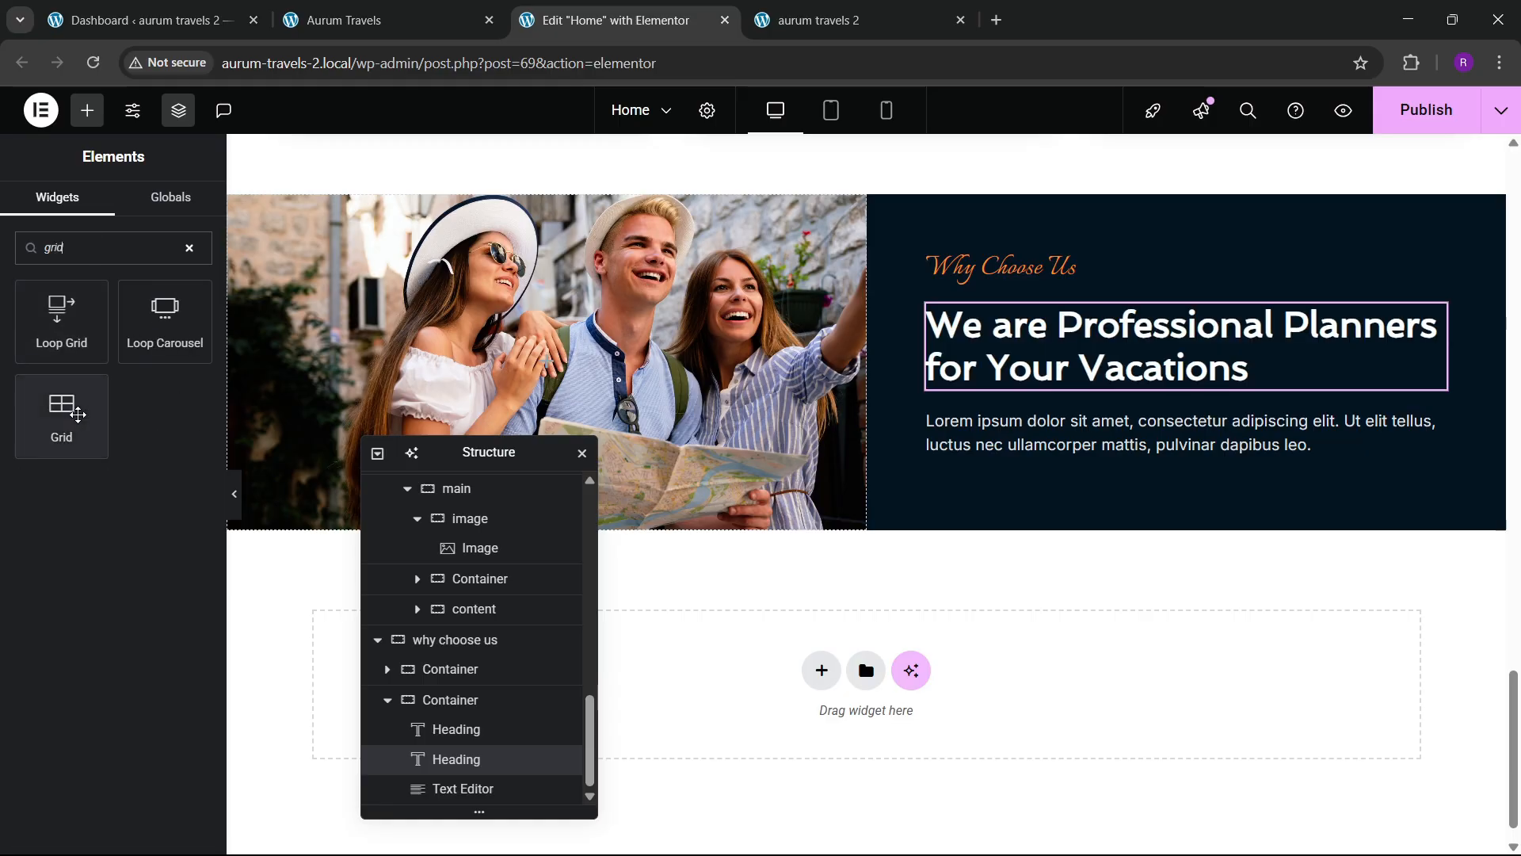
{"action": "left_click_drag", "start_coordinate": [78, 413], "coordinate": [1113, 432]}
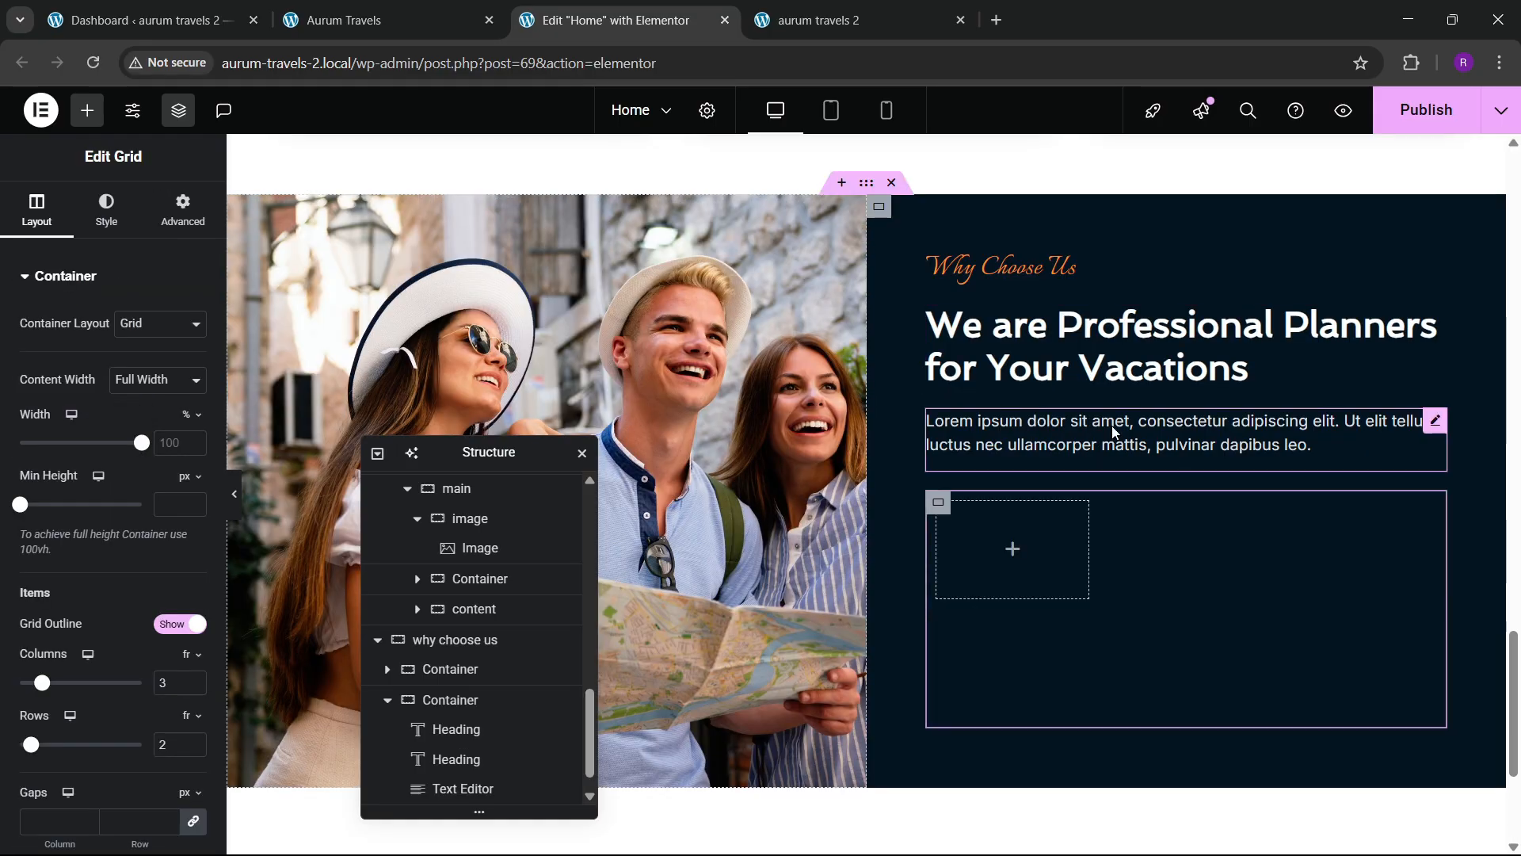
{"action": "left_click", "coordinate": [402, 9]}
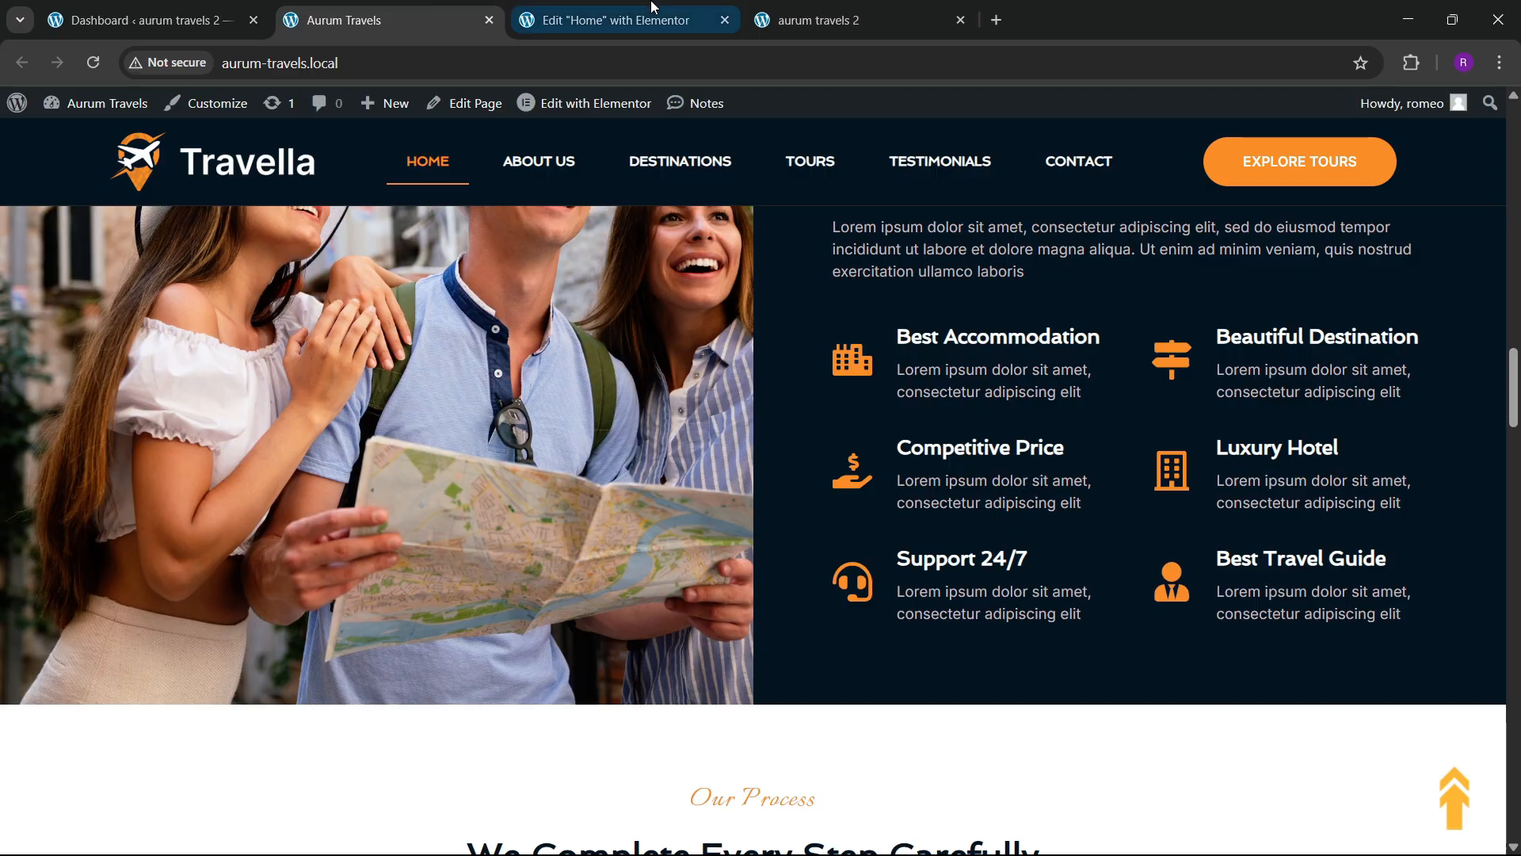
{"action": "left_click", "coordinate": [610, 11]}
{"action": "left_click", "coordinate": [420, 10]}
{"action": "left_click", "coordinate": [612, 11]}
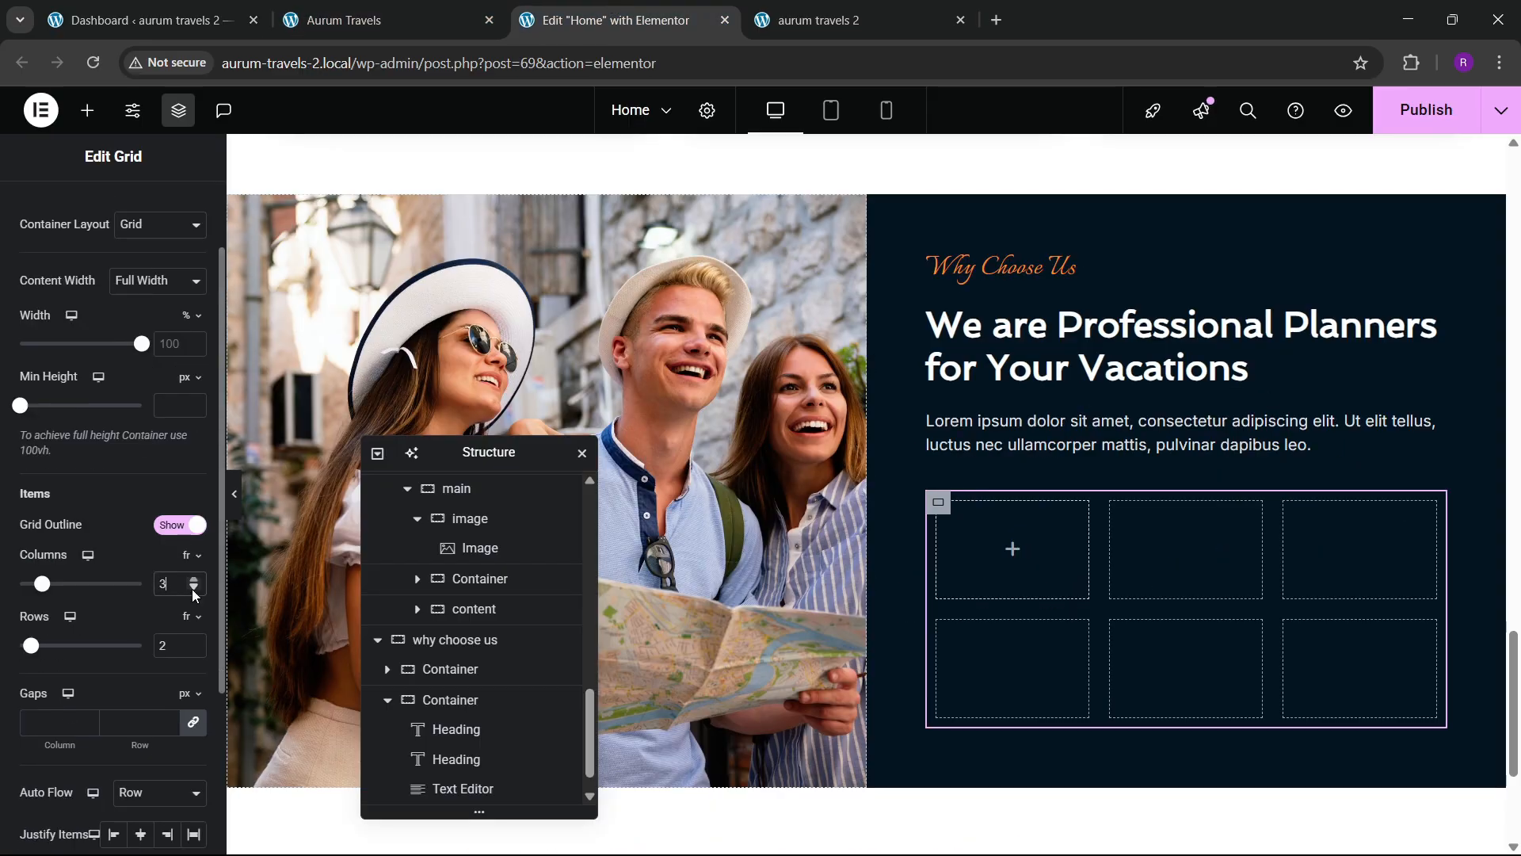
- Set the grid to 2 columns and 3 rows, then drop a Container into its first cell
{"action": "left_click", "coordinate": [195, 590]}
{"action": "left_click", "coordinate": [388, 11]}
{"action": "left_click", "coordinate": [610, 11]}
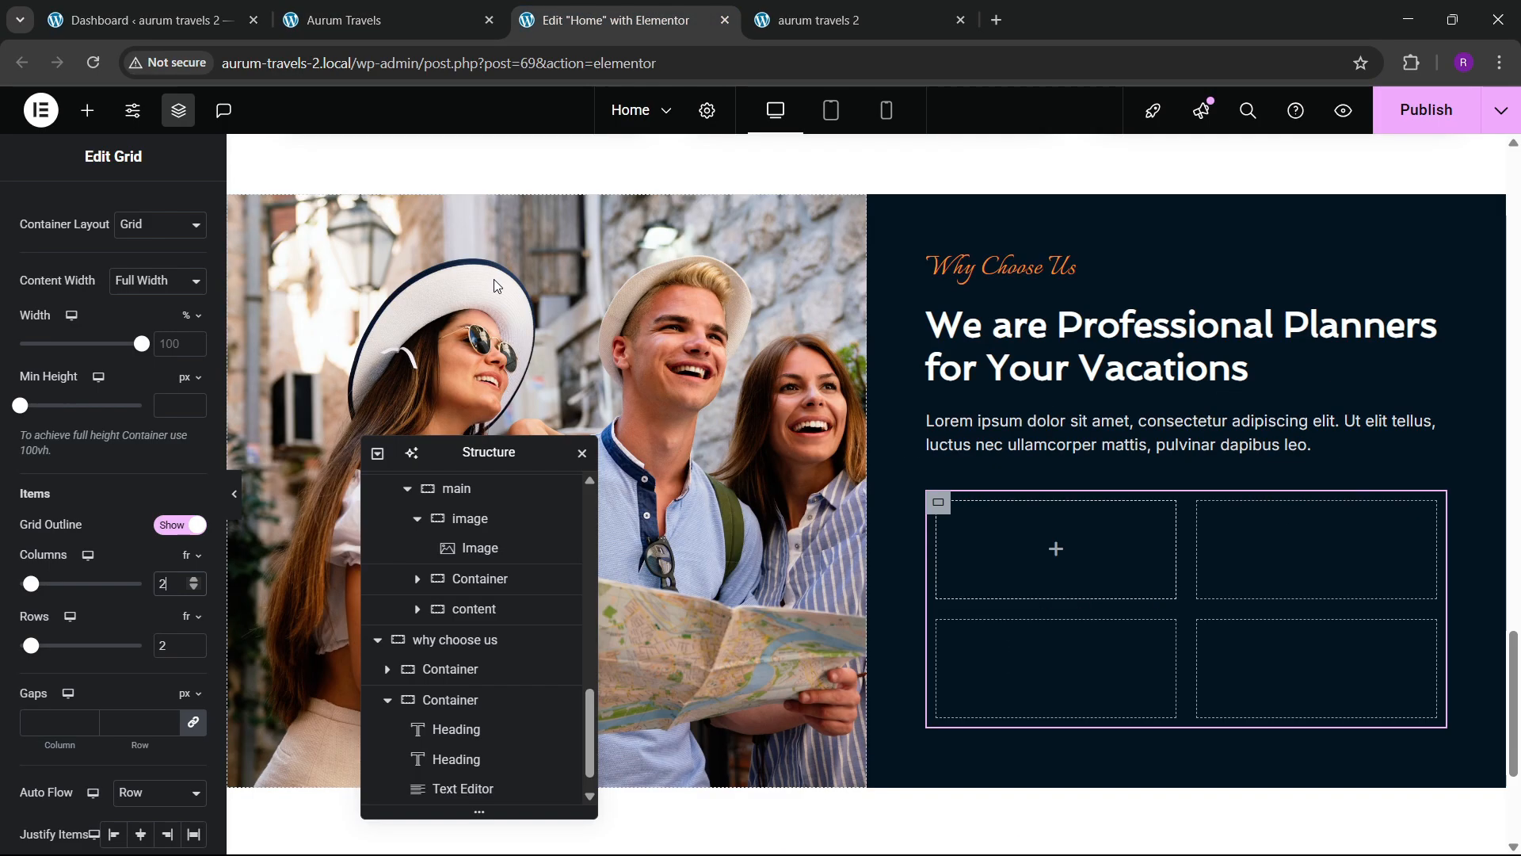
{"action": "left_click", "coordinate": [193, 645]}
{"action": "scroll", "coordinate": [1096, 556], "scroll_direction": "down", "scroll_amount": 3}
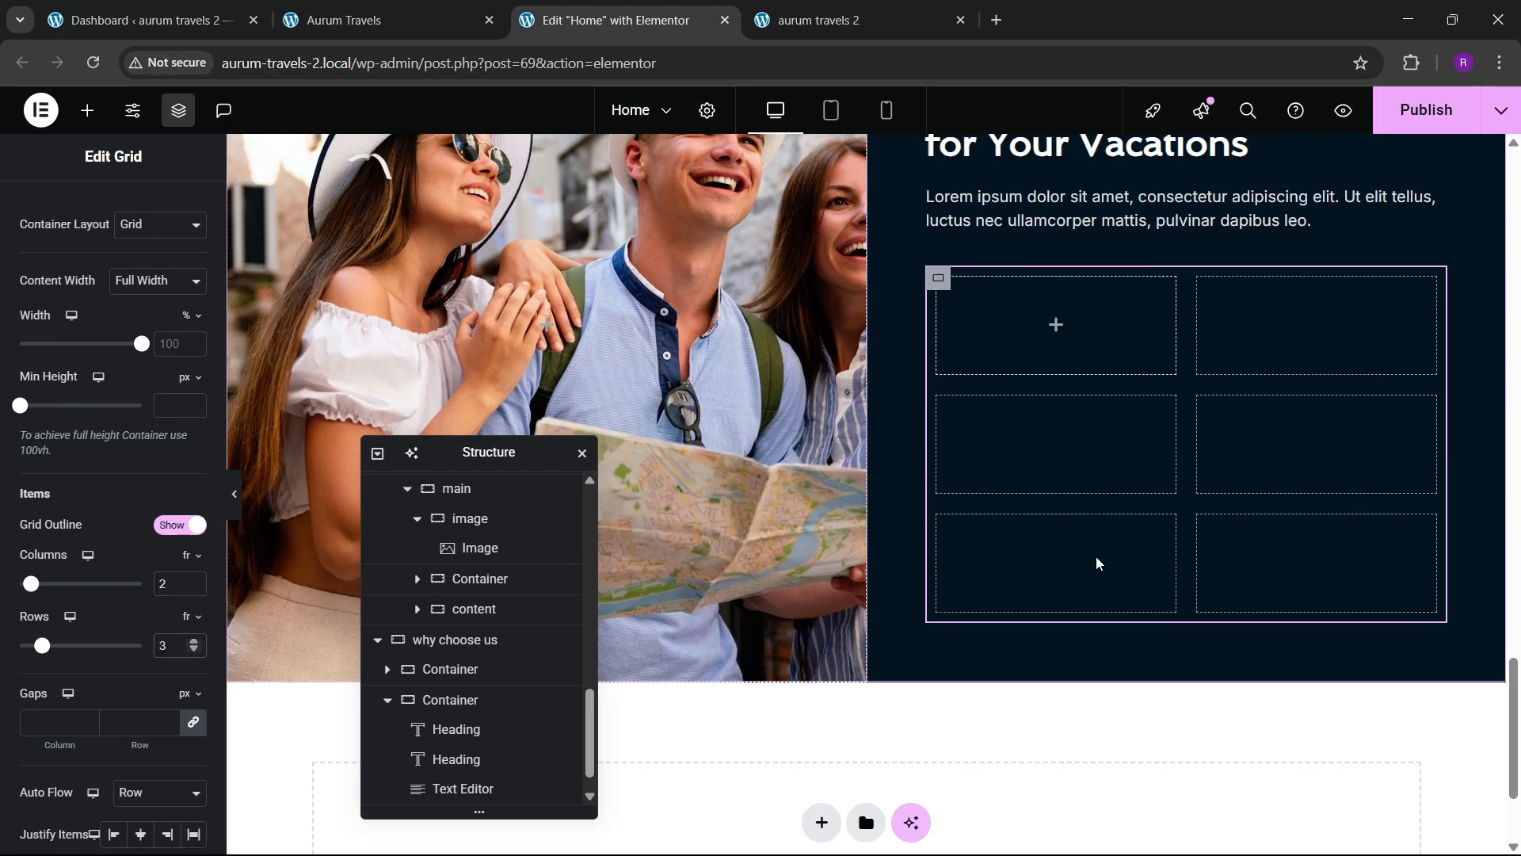
{"action": "scroll", "coordinate": [150, 317], "scroll_direction": "up", "scroll_amount": 2}
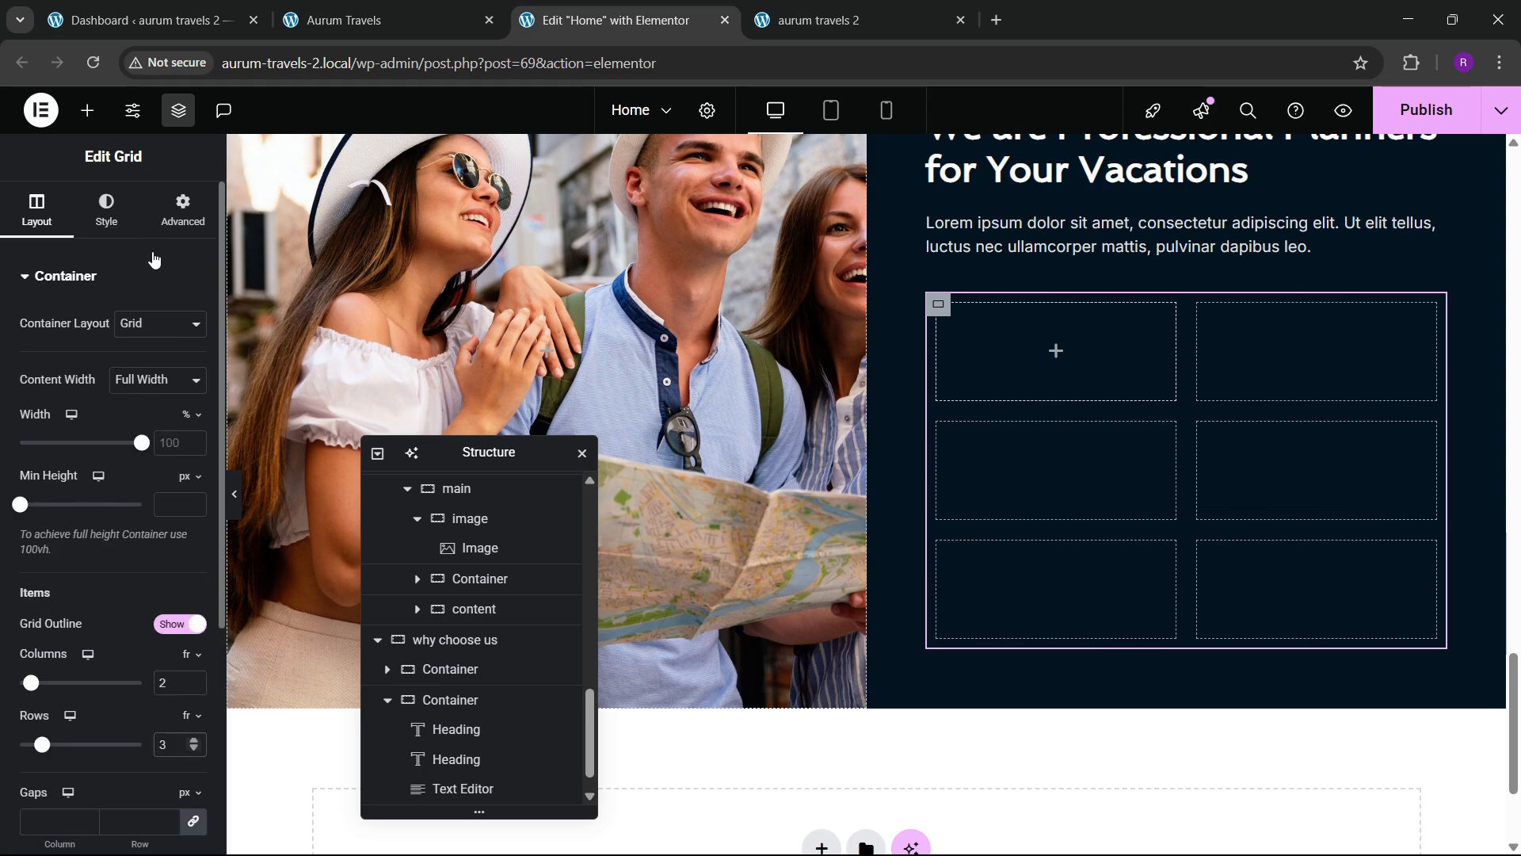
{"action": "left_click", "coordinate": [183, 210]}
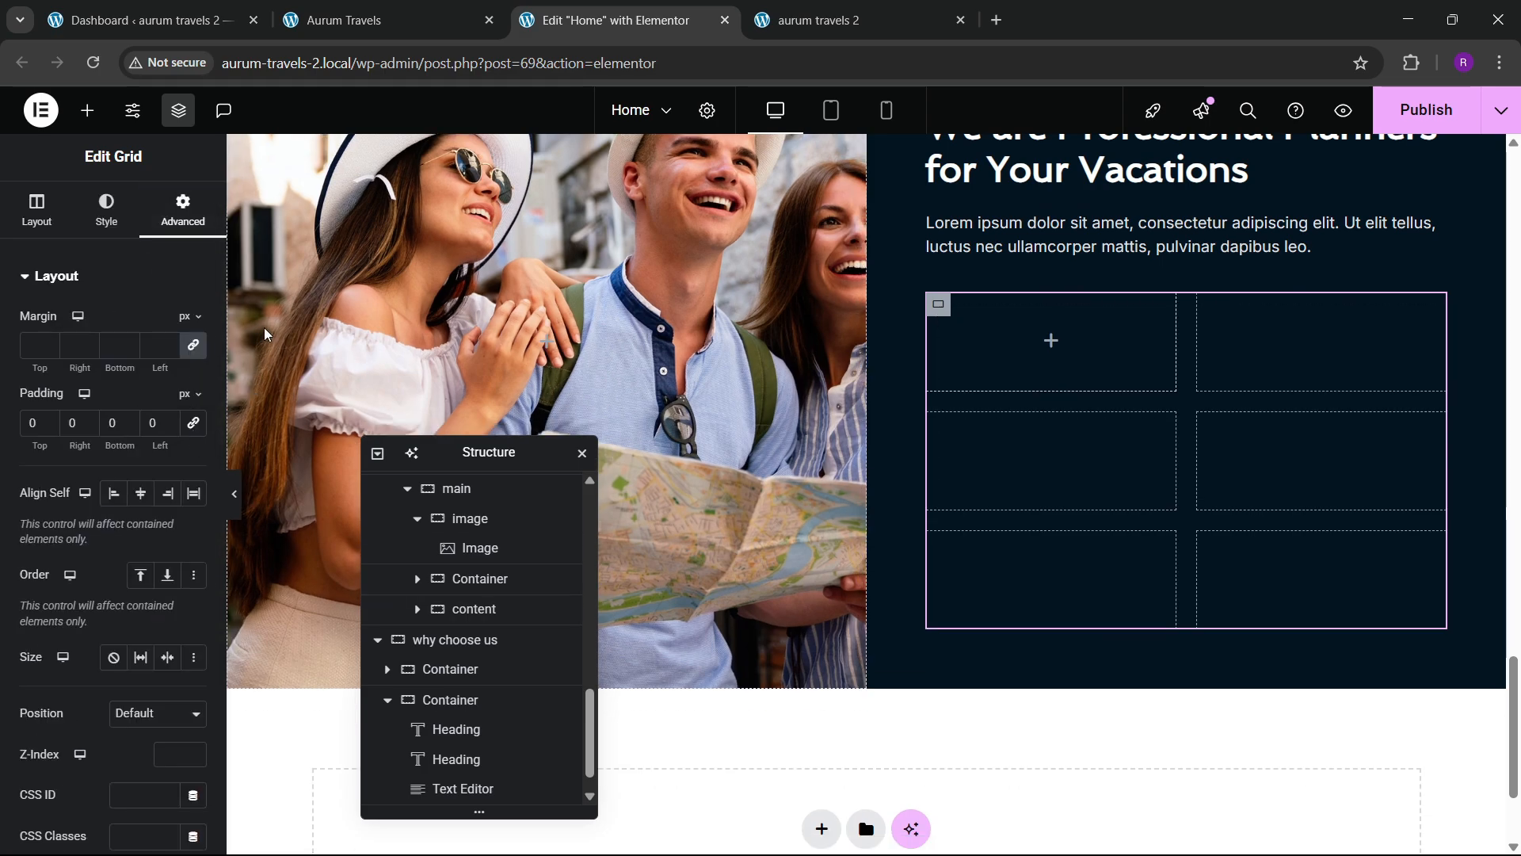
{"action": "left_click", "coordinate": [89, 111]}
{"action": "left_click_drag", "start_coordinate": [82, 377], "coordinate": [1026, 326]}
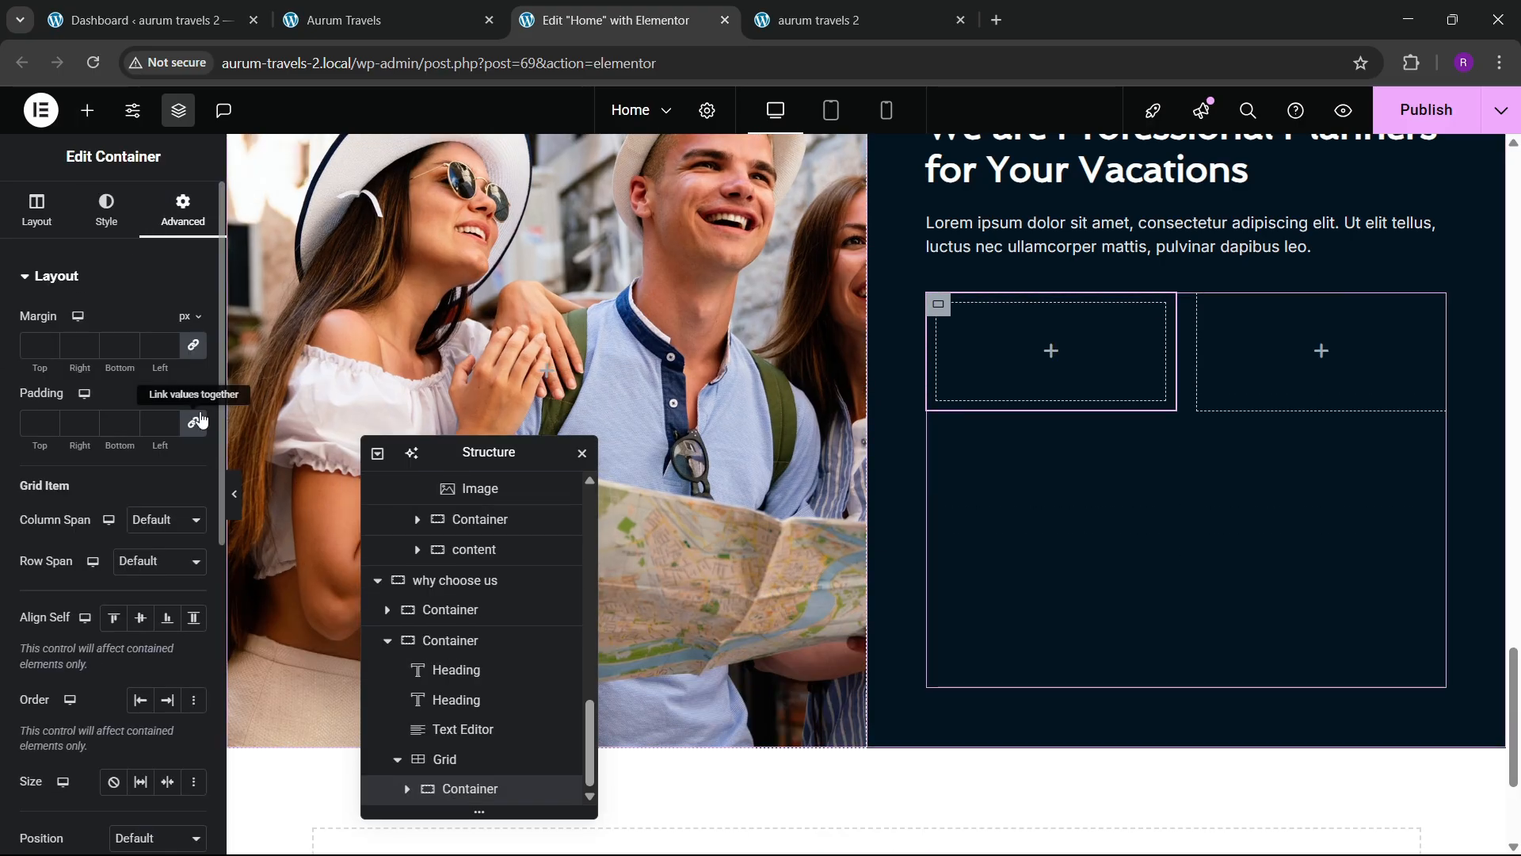
- Add an Icon Box to the first grid cell with the icon beside its heading
{"action": "left_click", "coordinate": [87, 110]}
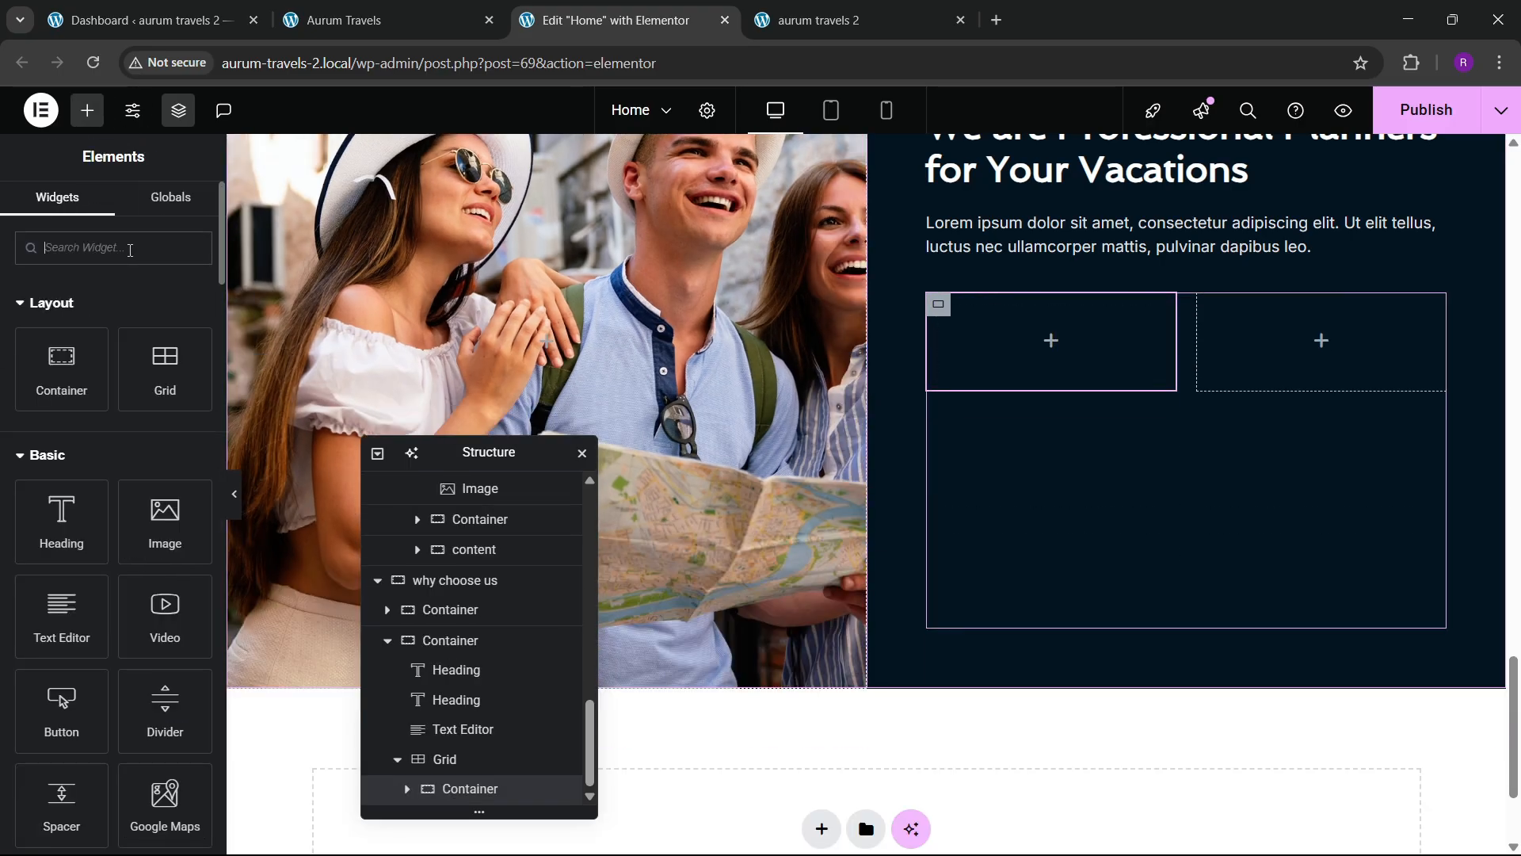
{"action": "type", "text": "icon box"}
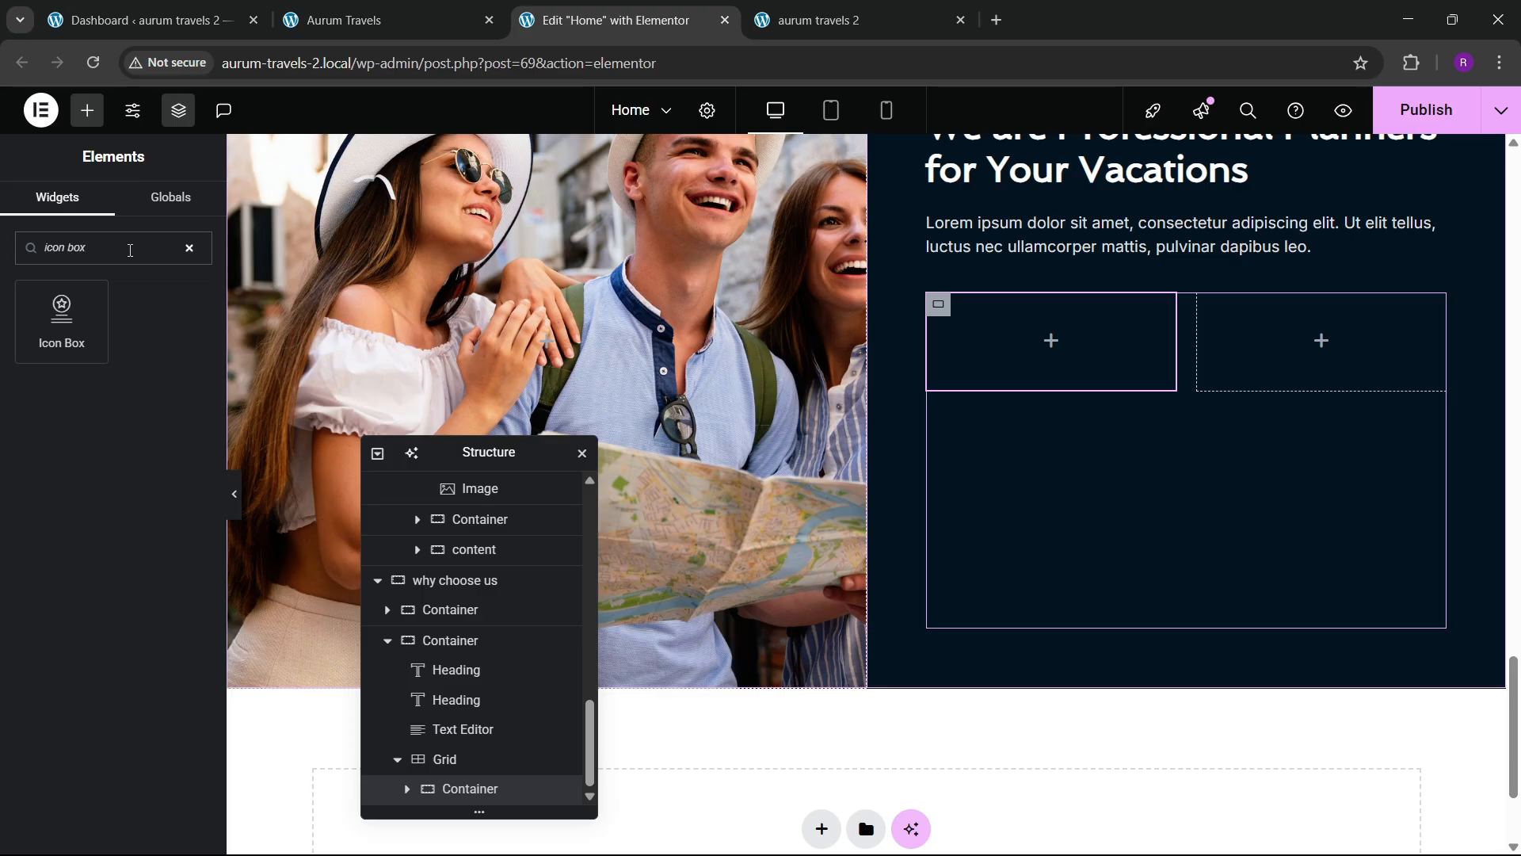
{"action": "left_click_drag", "start_coordinate": [61, 321], "coordinate": [967, 341]}
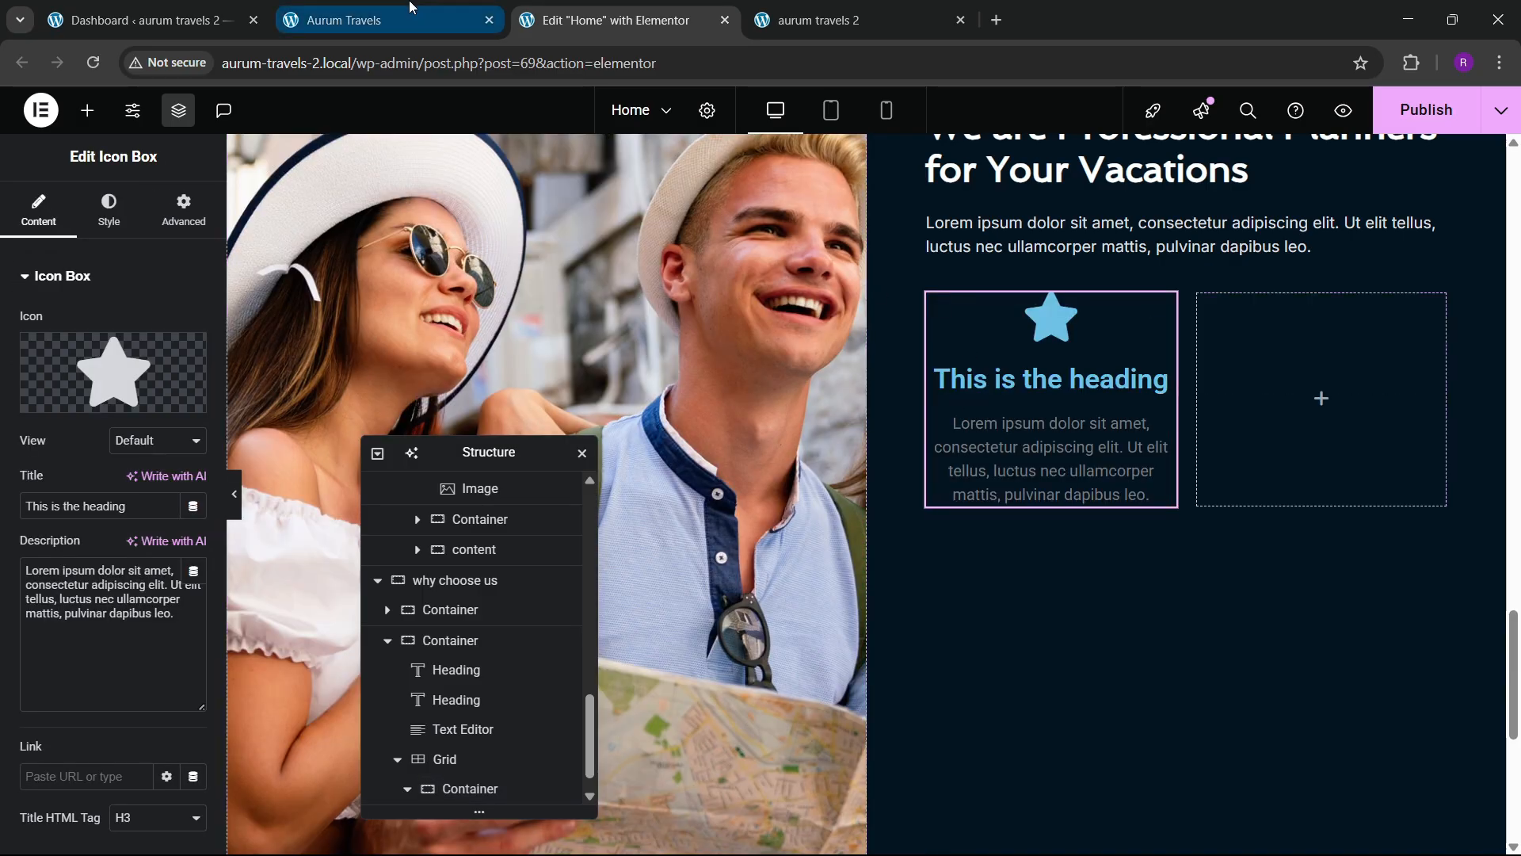
{"action": "left_click", "coordinate": [108, 210]}
{"action": "left_click", "coordinate": [140, 324]}
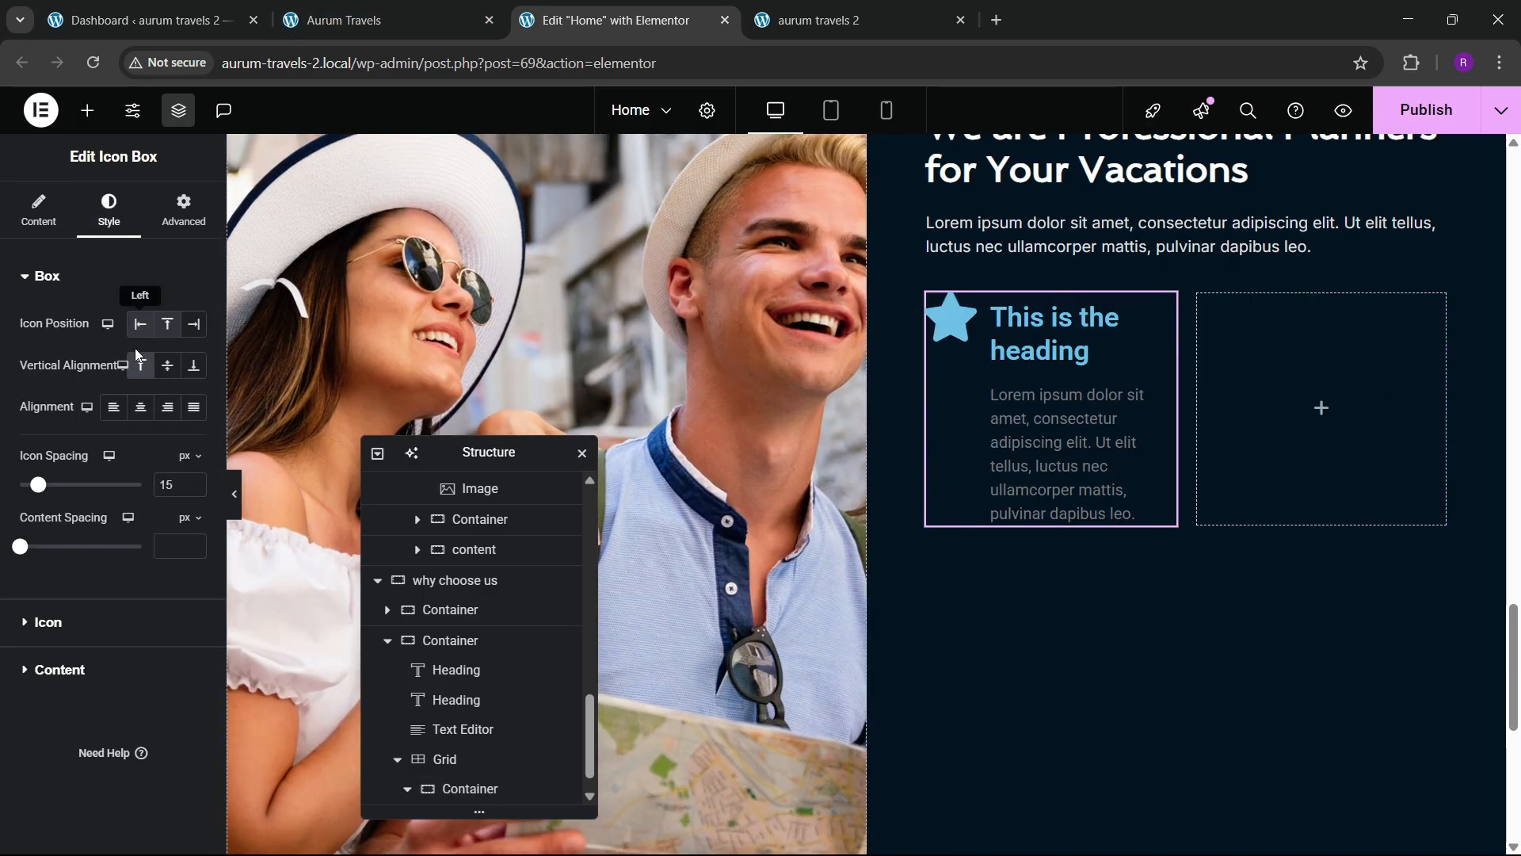
- Set the icon box title to 'Best Accommodation', copied from the live site
{"action": "left_click", "coordinate": [441, 8]}
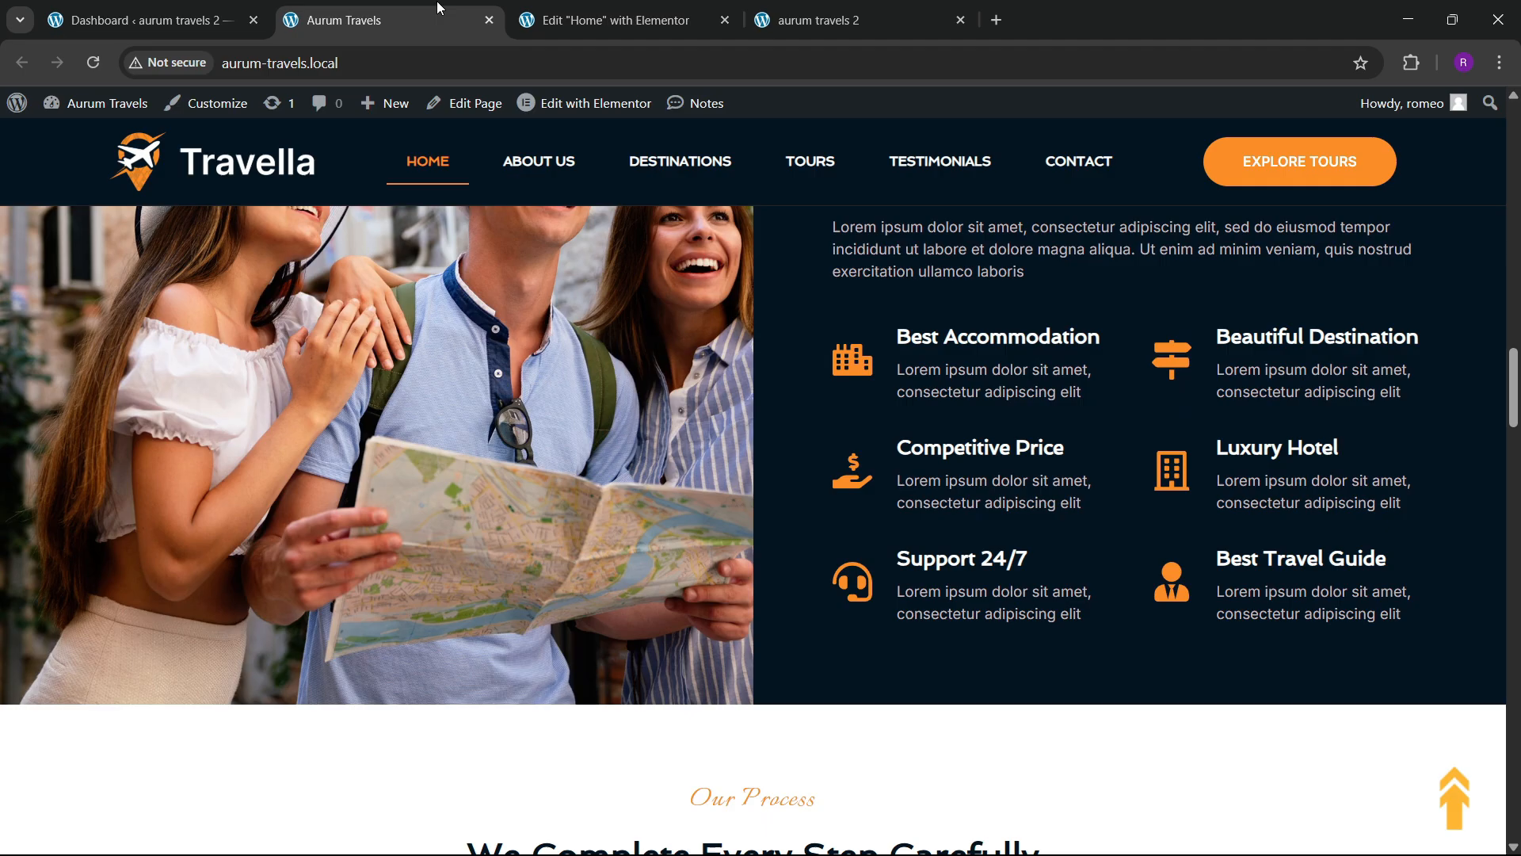
{"action": "left_click", "coordinate": [624, 8]}
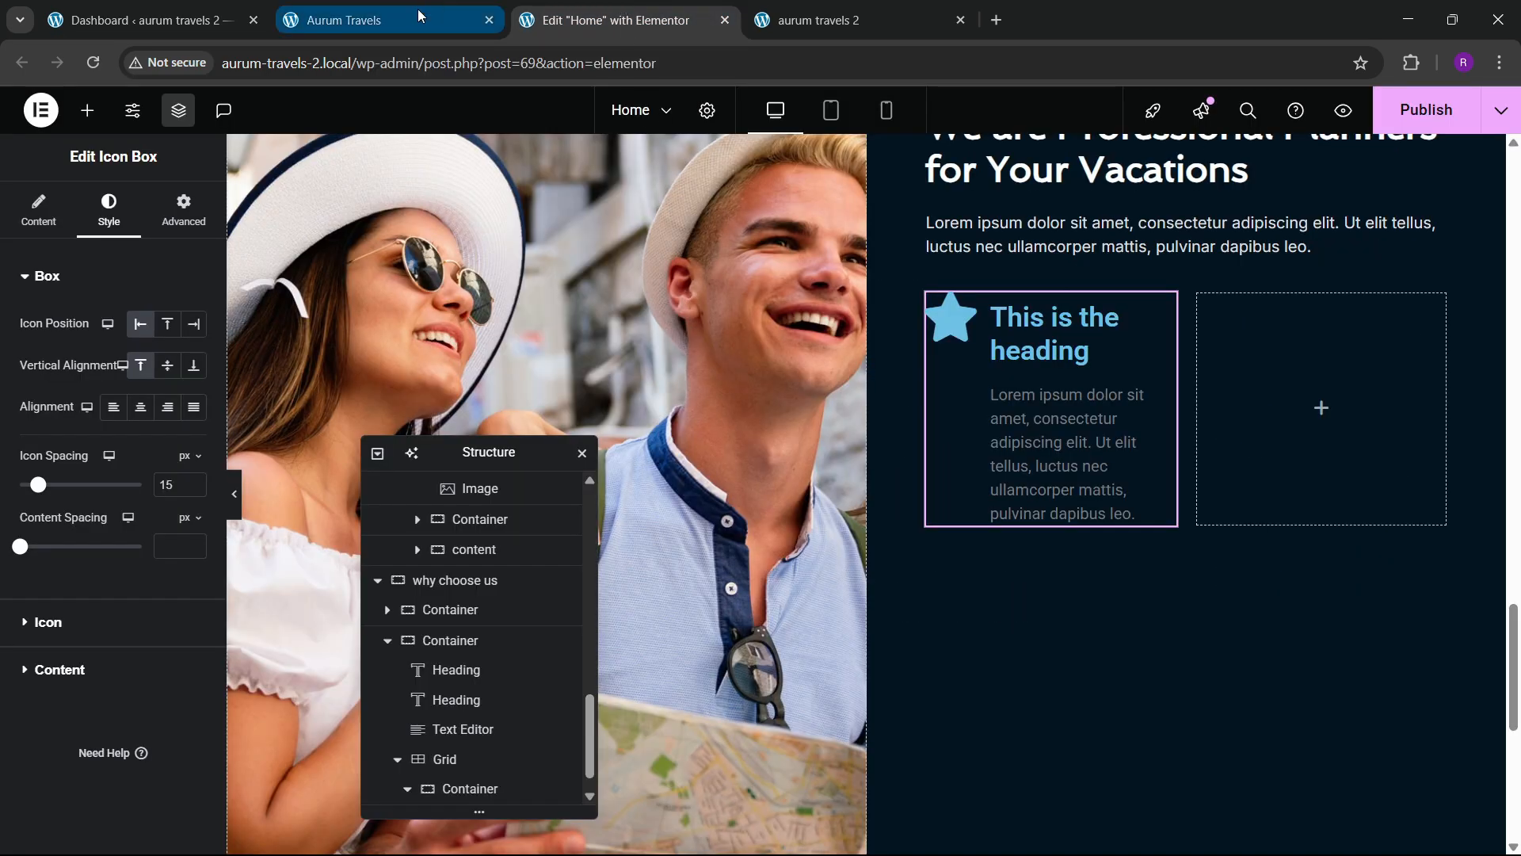
{"action": "left_click", "coordinate": [420, 16]}
{"action": "left_click_drag", "start_coordinate": [953, 346], "coordinate": [1106, 351]}
{"action": "key", "text": "ctrl+c"}
{"action": "left_click", "coordinate": [618, 20]}
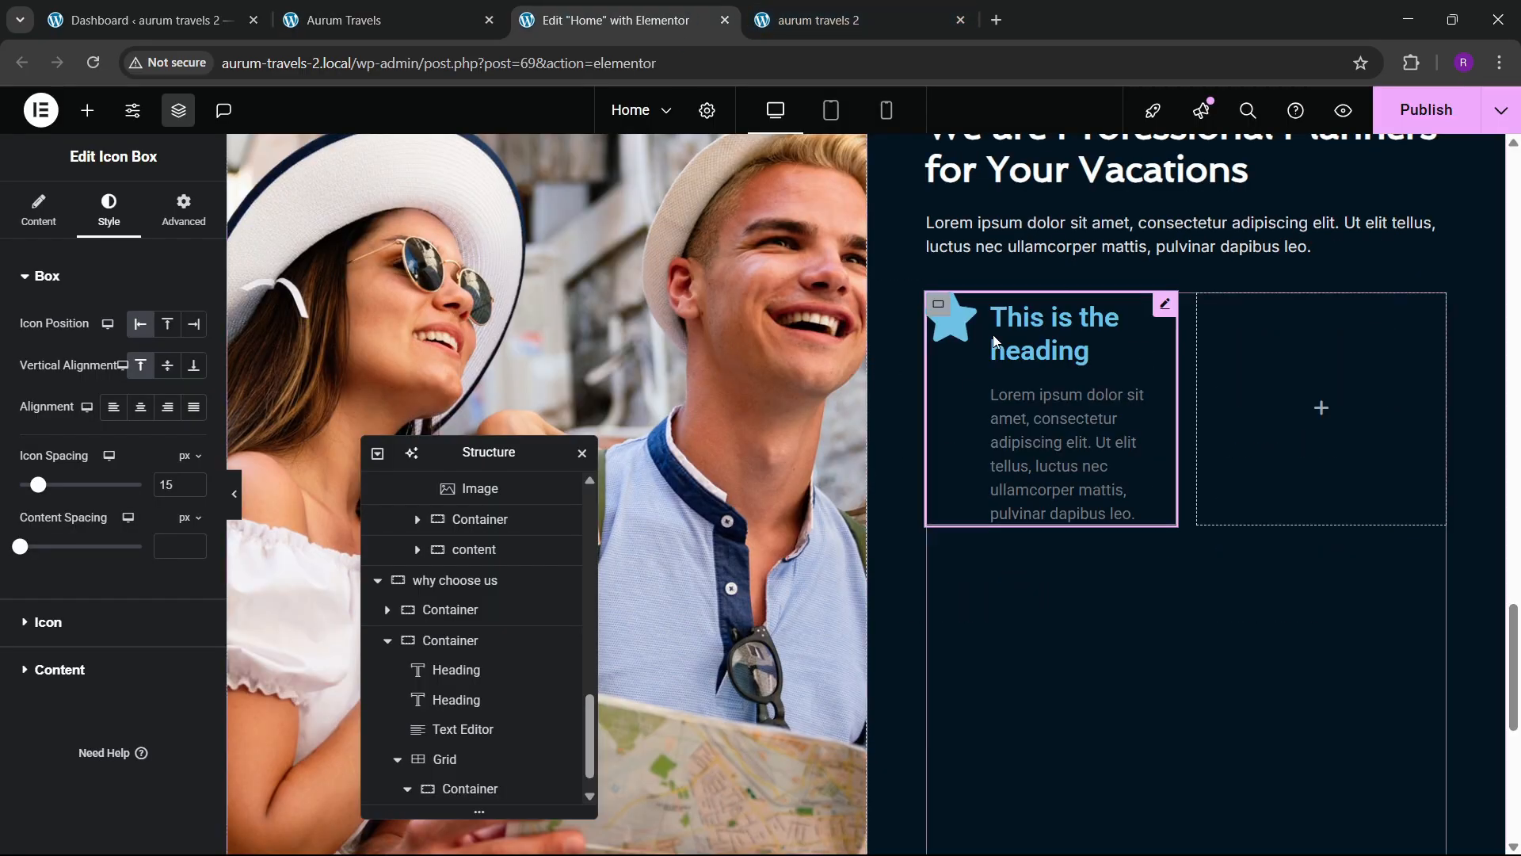
{"action": "left_click", "coordinate": [37, 231]}
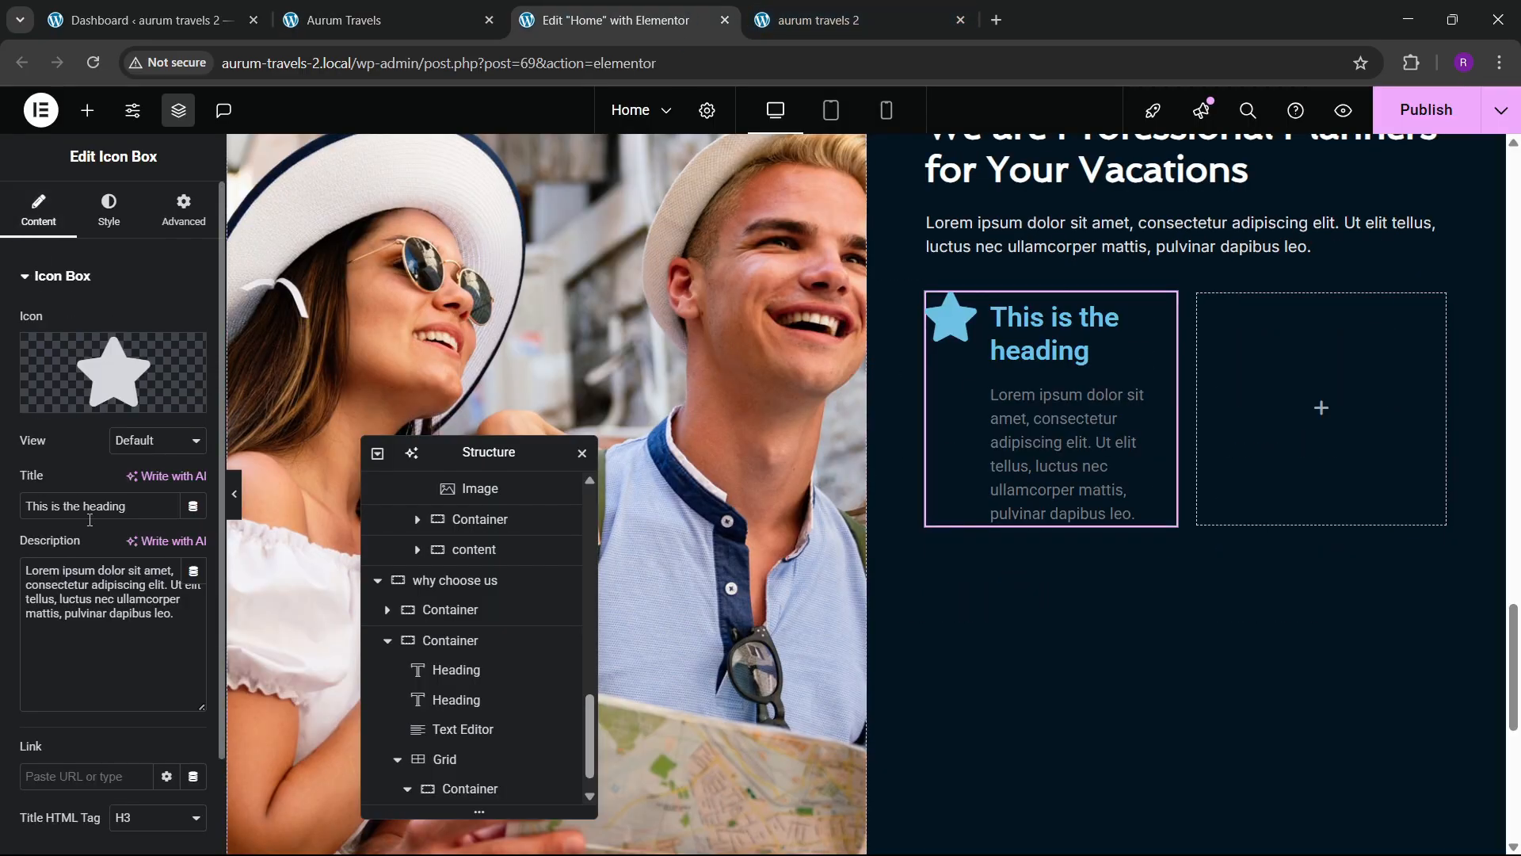
{"action": "key", "text": "ctrl+a"}
{"action": "key", "text": "ctrl+v"}
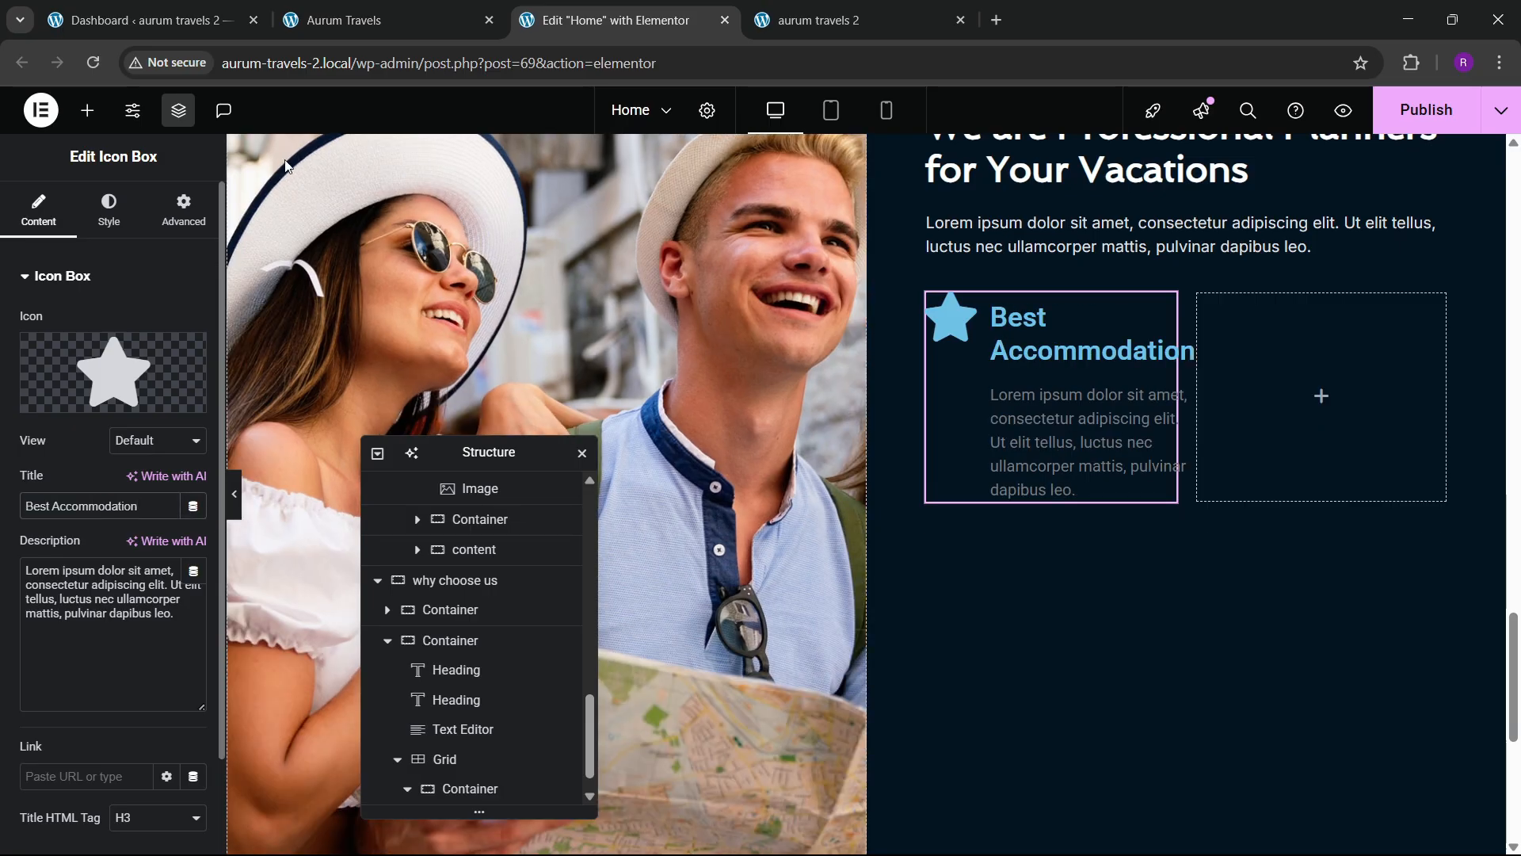
- Paste the live site's short description into the icon box Description and start an SVG upload
{"action": "left_click", "coordinate": [435, 16]}
{"action": "left_click", "coordinate": [564, 6]}
{"action": "left_click", "coordinate": [443, 11]}
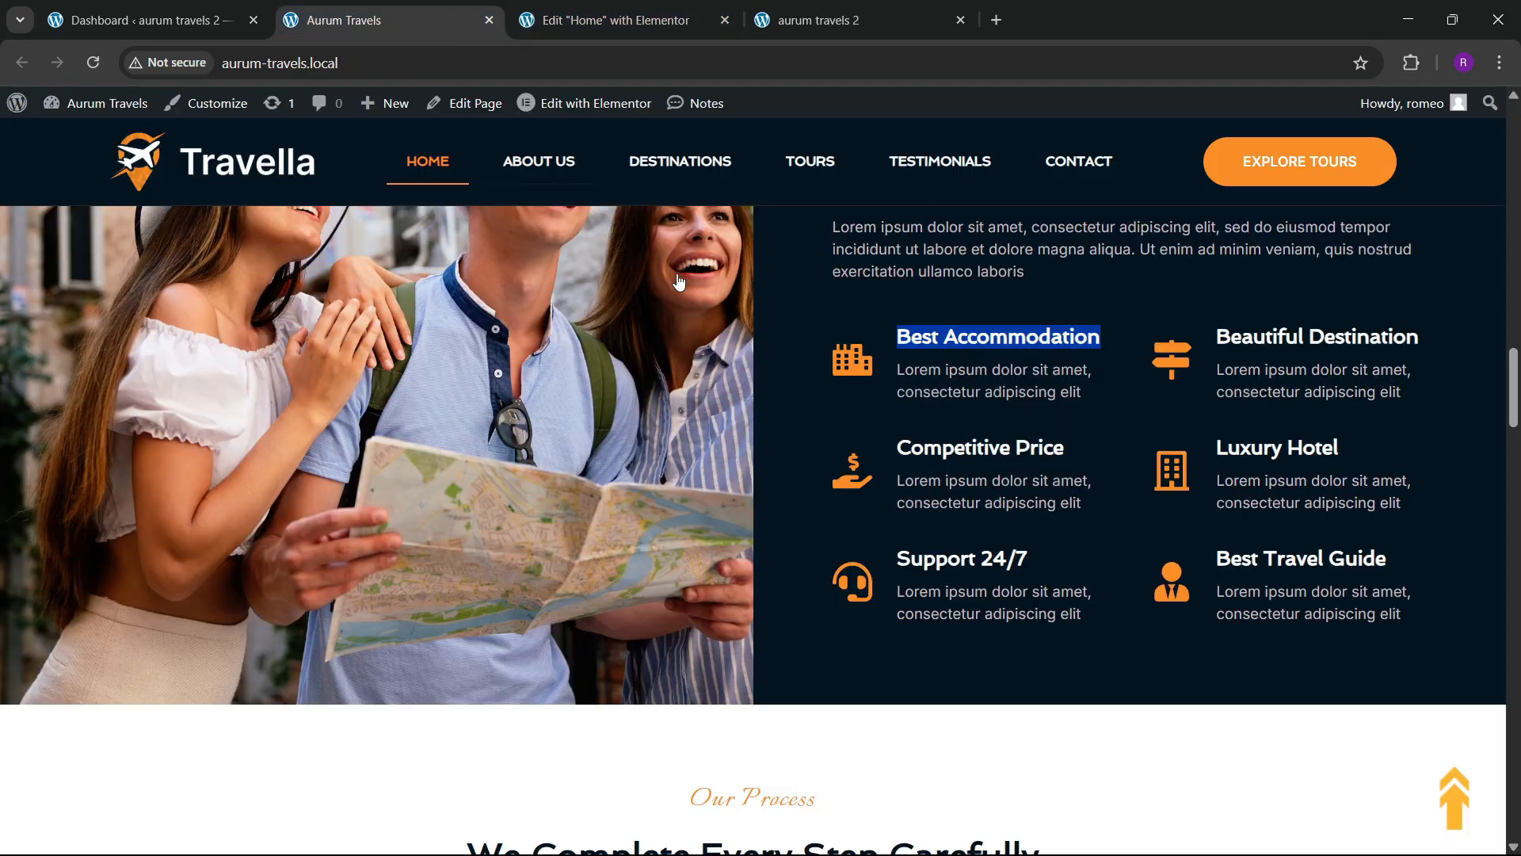
{"action": "left_click", "coordinate": [907, 377]}
{"action": "left_click_drag", "start_coordinate": [886, 374], "coordinate": [1087, 399]}
{"action": "key", "text": "ctrl+c"}
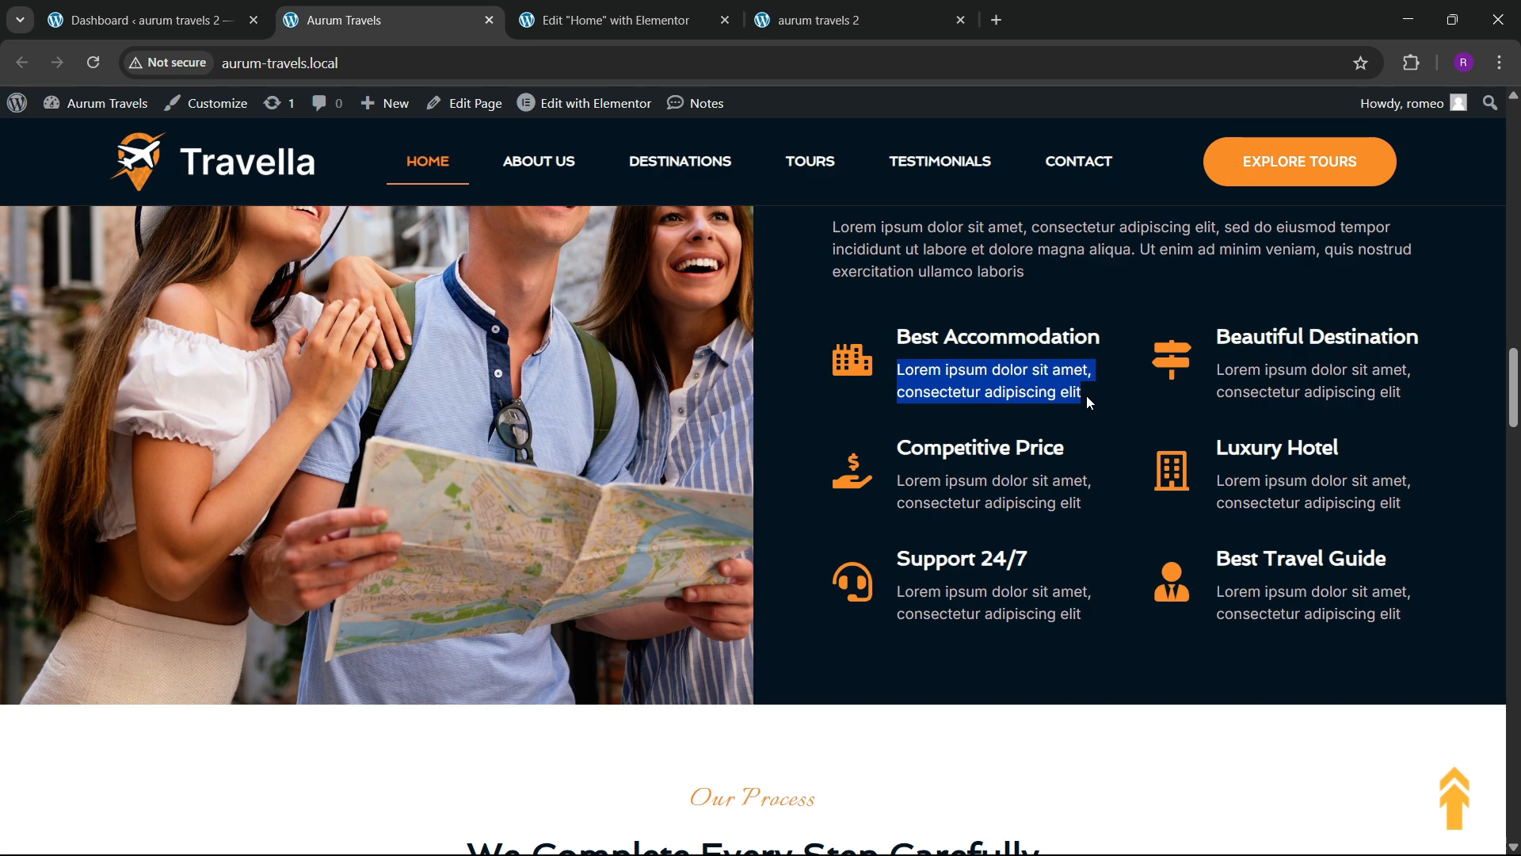
{"action": "left_click", "coordinate": [602, 20]}
{"action": "triple_click", "coordinate": [119, 572]}
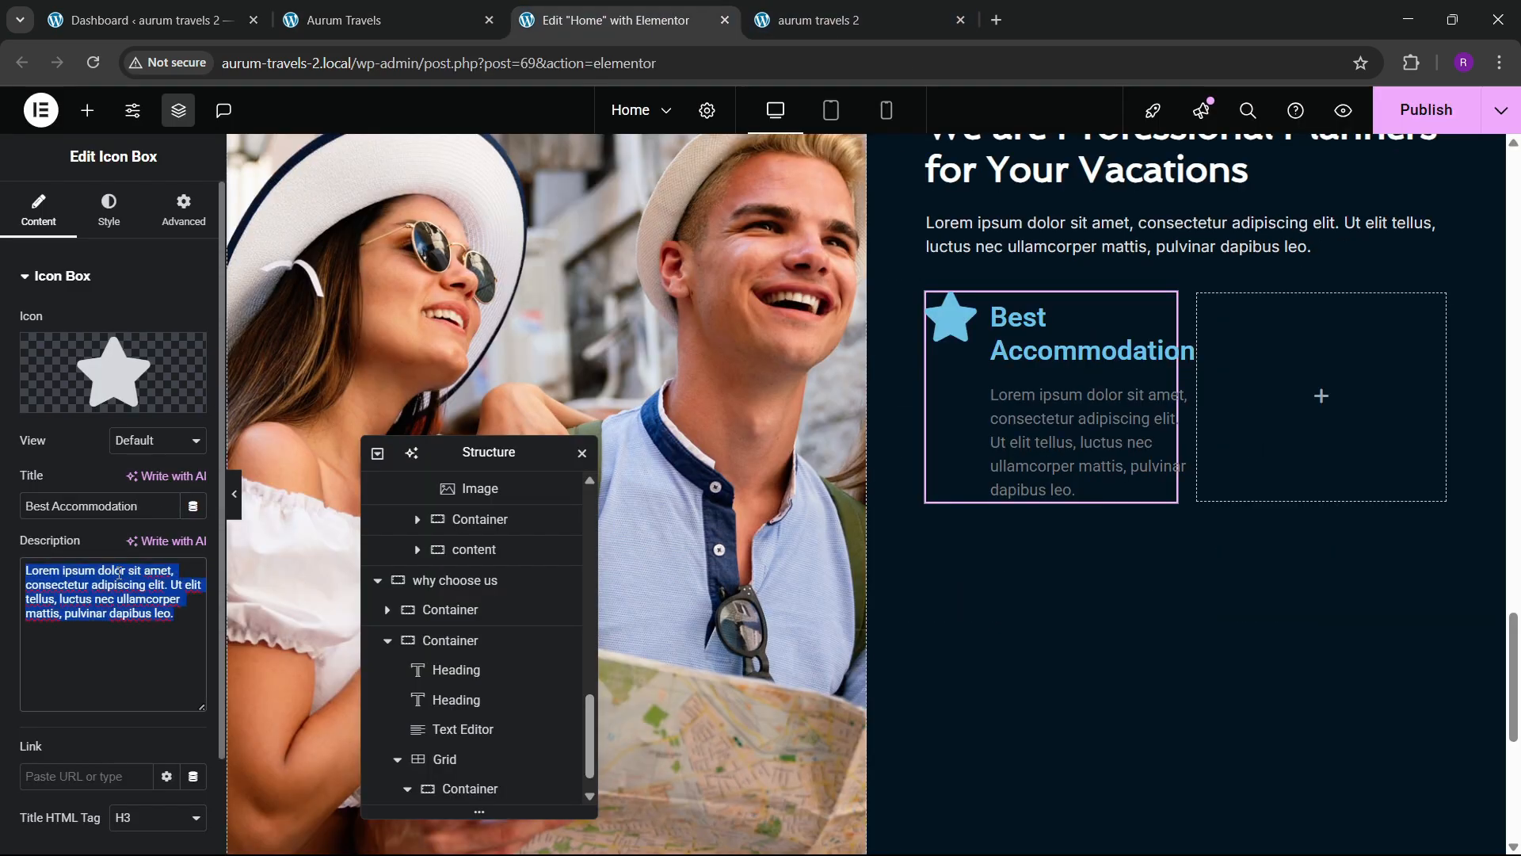
{"action": "key", "text": "ctrl+v"}
{"action": "left_click", "coordinate": [160, 393]}
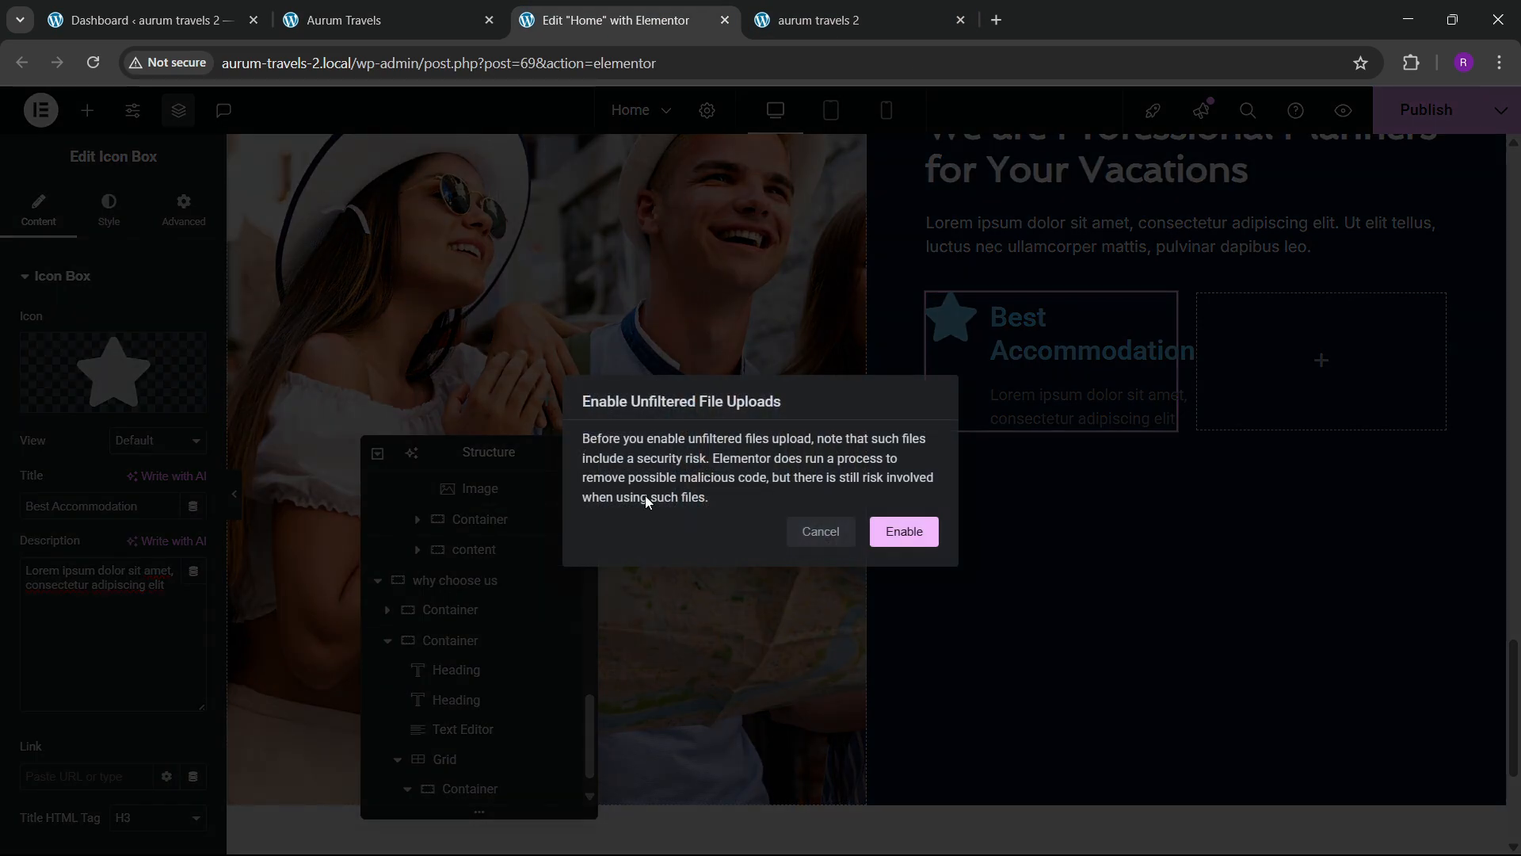
- Accept the upload warning, close Insert Media, and insert the Archway icon from the Icon Library
{"action": "left_click", "coordinate": [886, 533]}
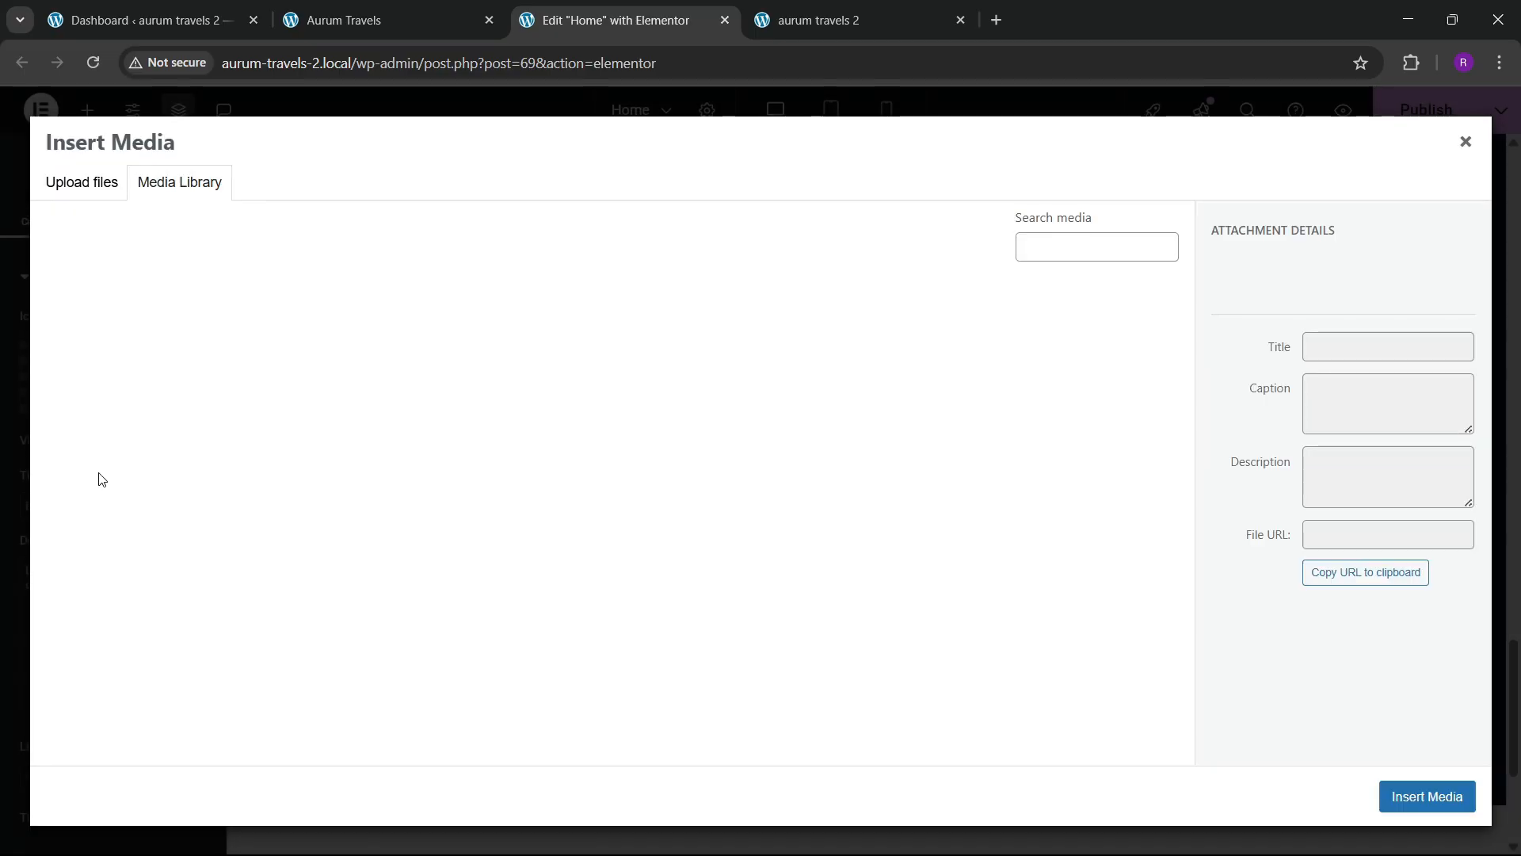
{"action": "left_click", "coordinate": [1467, 148]}
{"action": "left_click", "coordinate": [117, 400]}
{"action": "scroll", "coordinate": [893, 451], "scroll_direction": "up", "scroll_amount": 5}
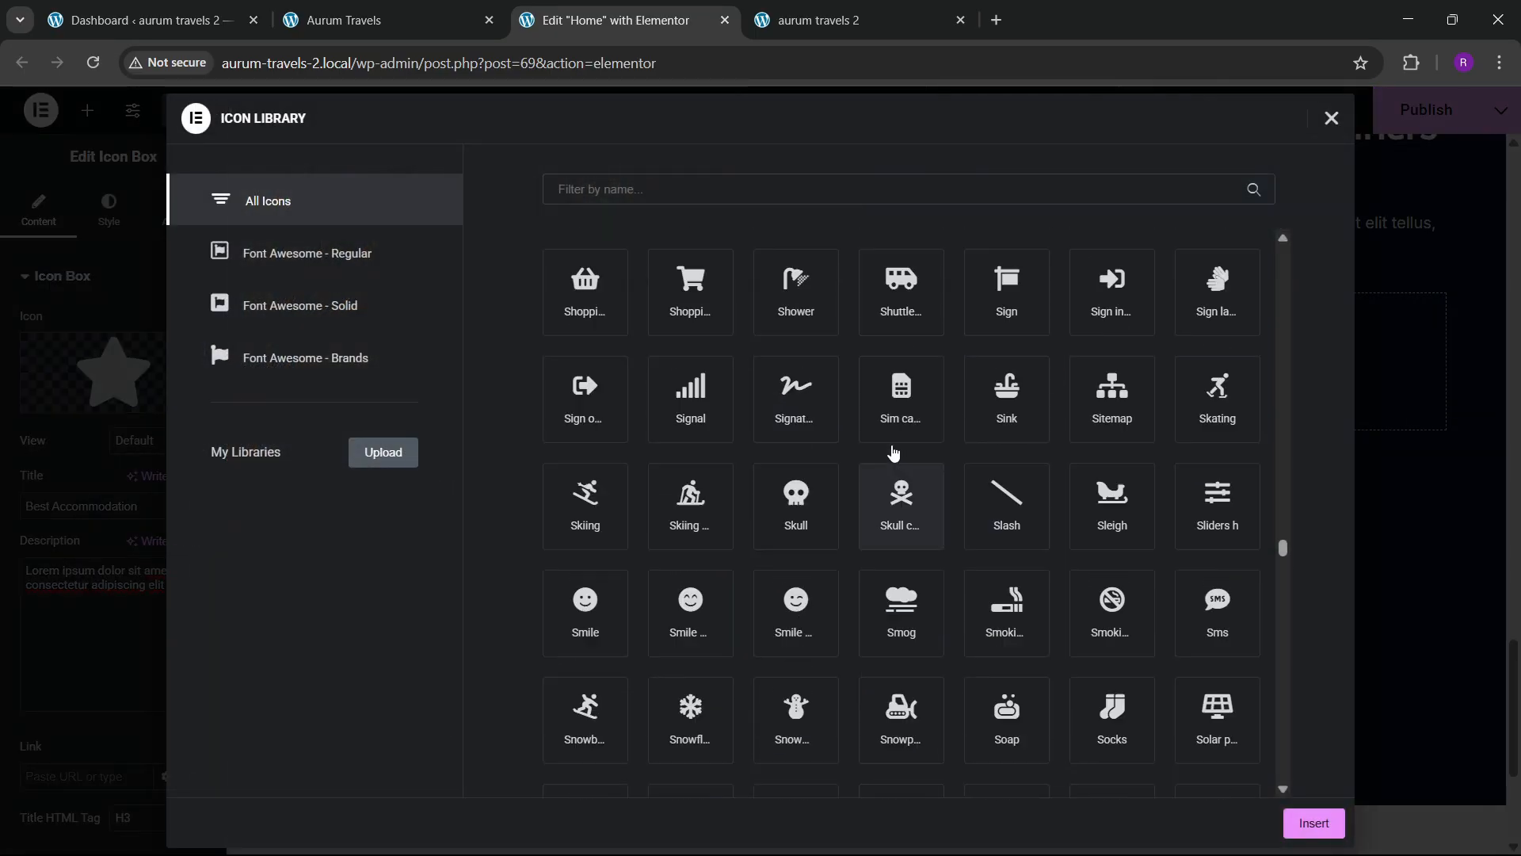
{"action": "scroll", "coordinate": [892, 451], "scroll_direction": "up", "scroll_amount": 10}
{"action": "scroll", "coordinate": [854, 461], "scroll_direction": "down", "scroll_amount": 4}
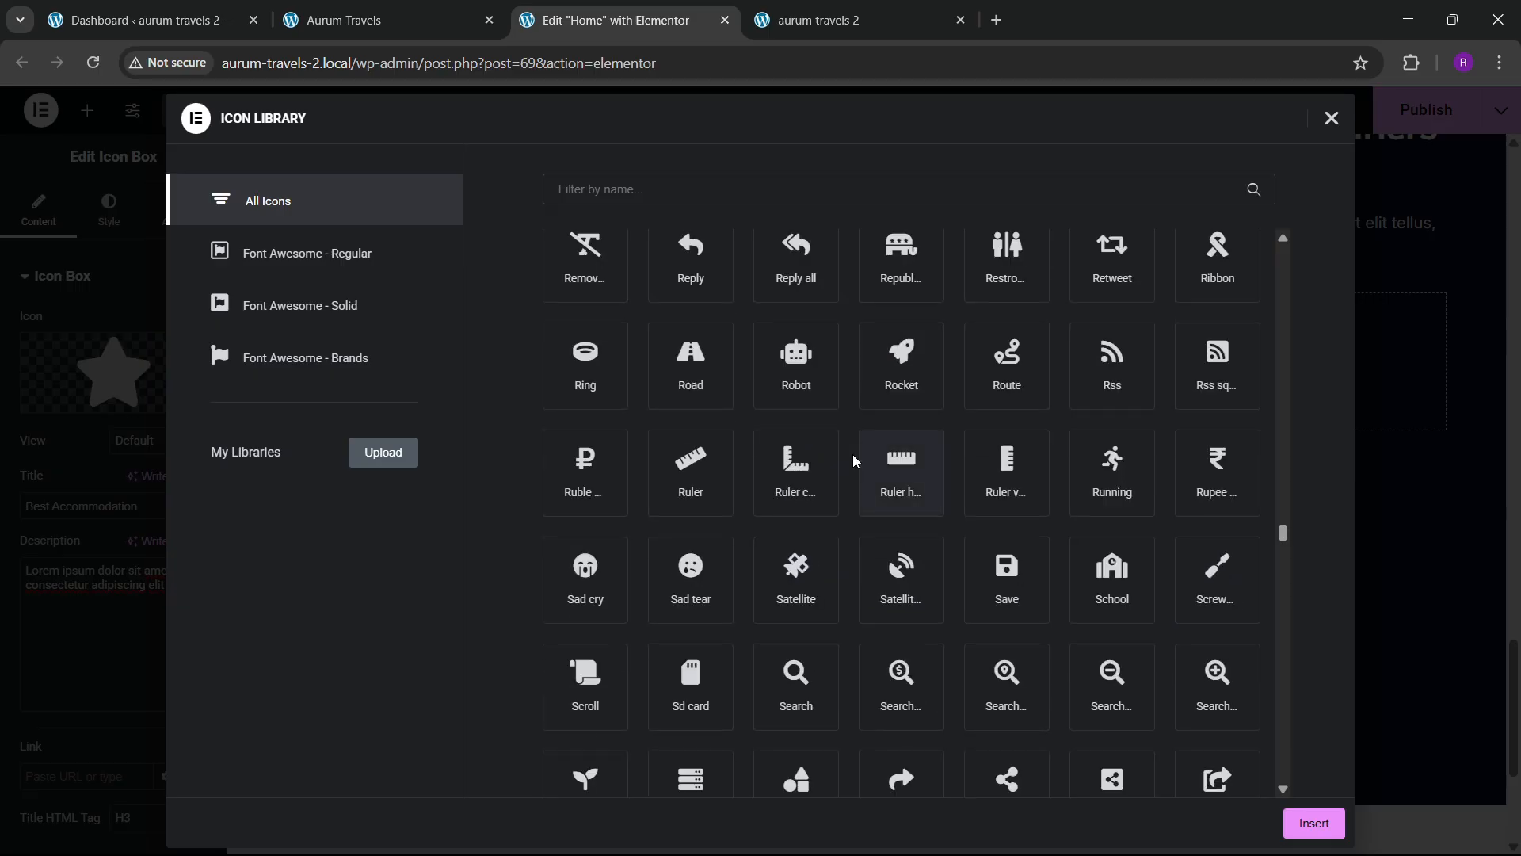
{"action": "scroll", "coordinate": [787, 507], "scroll_direction": "up", "scroll_amount": 5}
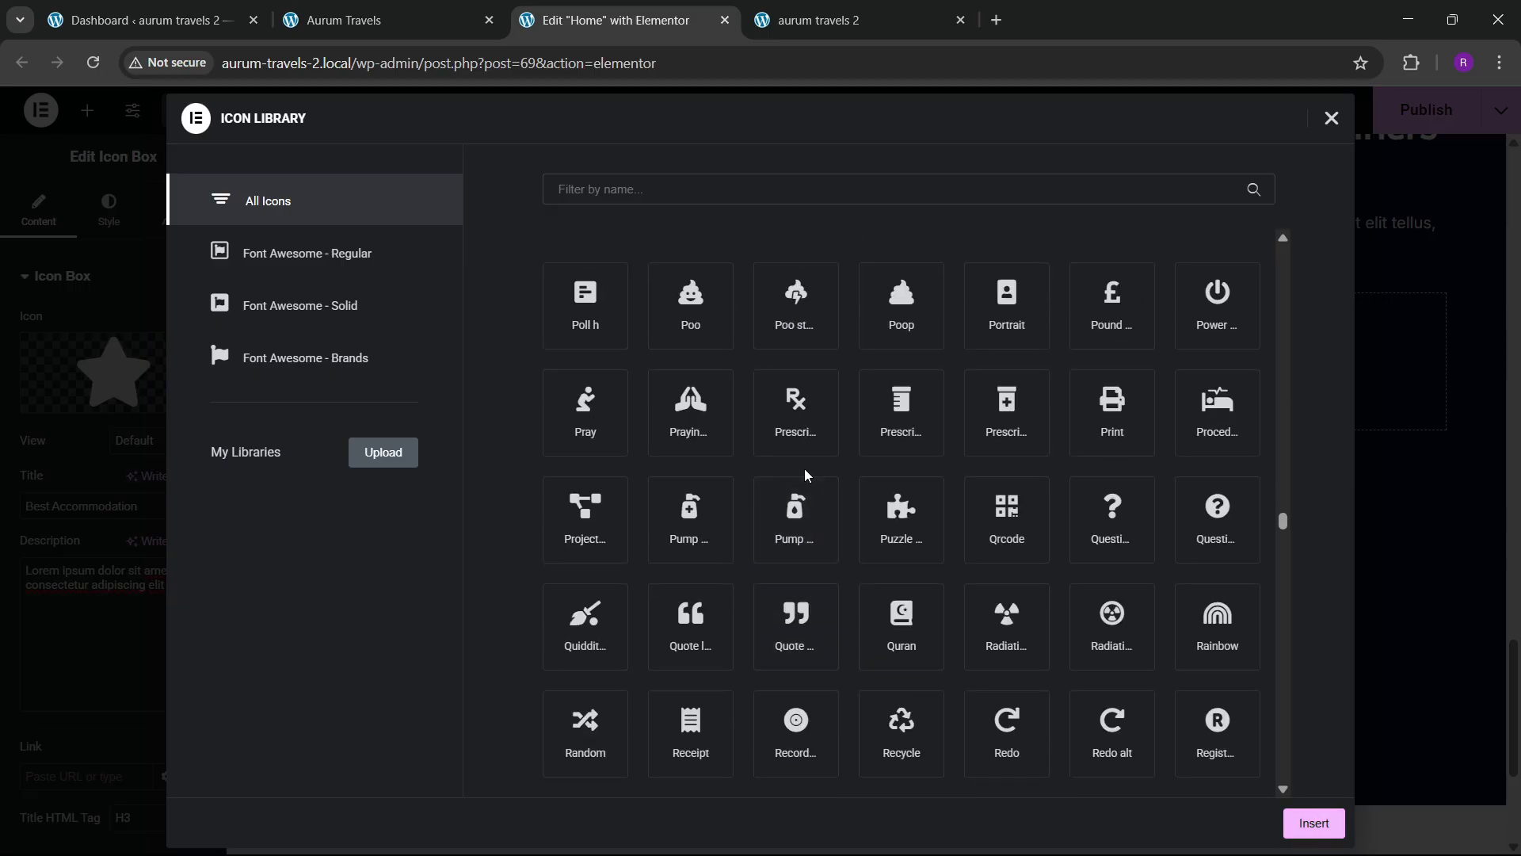
{"action": "scroll", "coordinate": [806, 475], "scroll_direction": "up", "scroll_amount": 10}
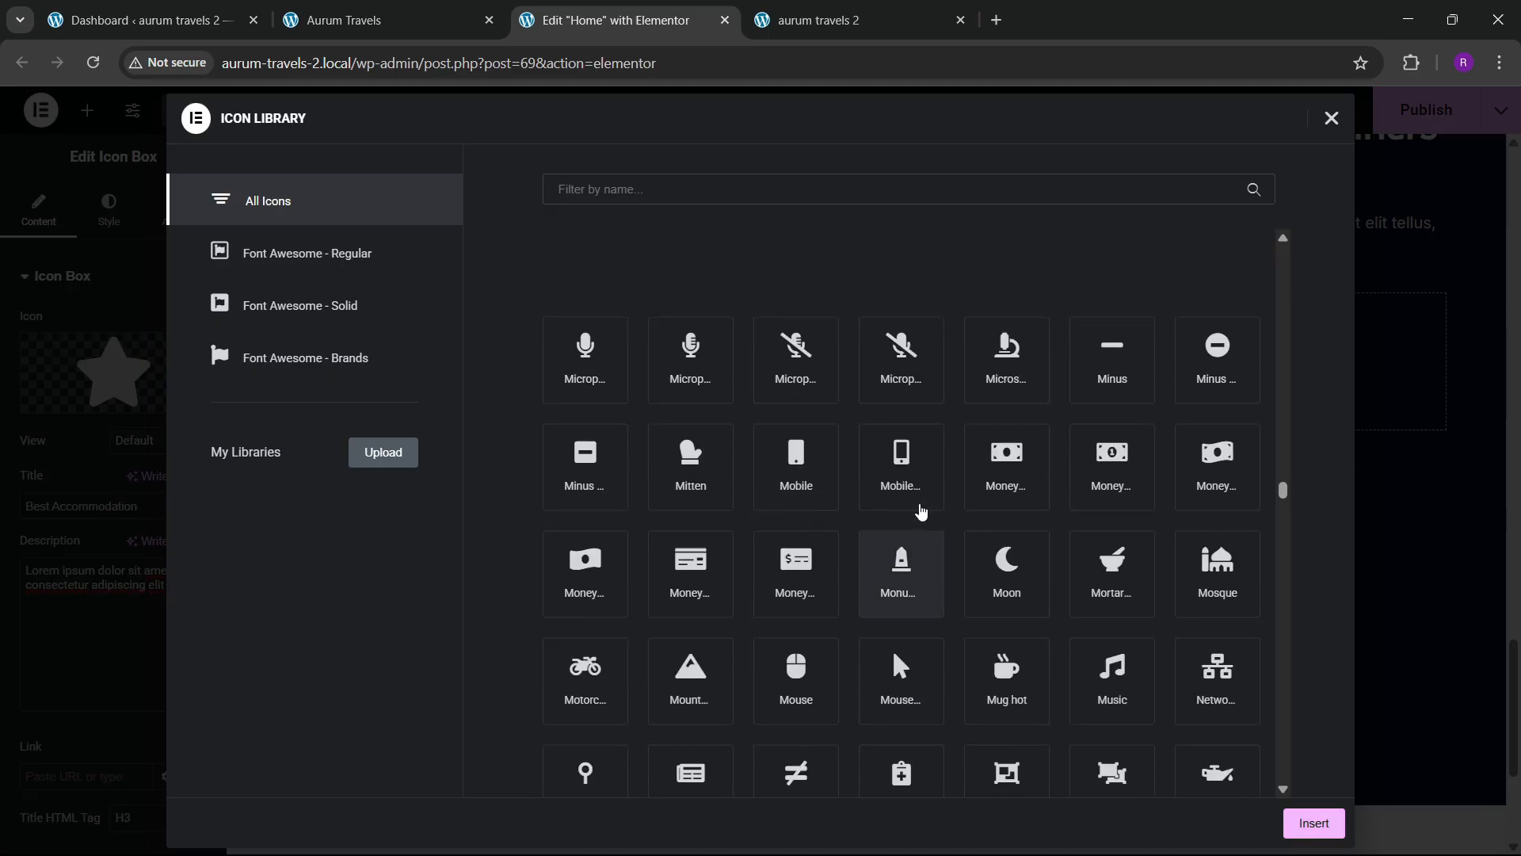
{"action": "scroll", "coordinate": [921, 511], "scroll_direction": "up", "scroll_amount": 5}
{"action": "scroll", "coordinate": [935, 515], "scroll_direction": "up", "scroll_amount": 10}
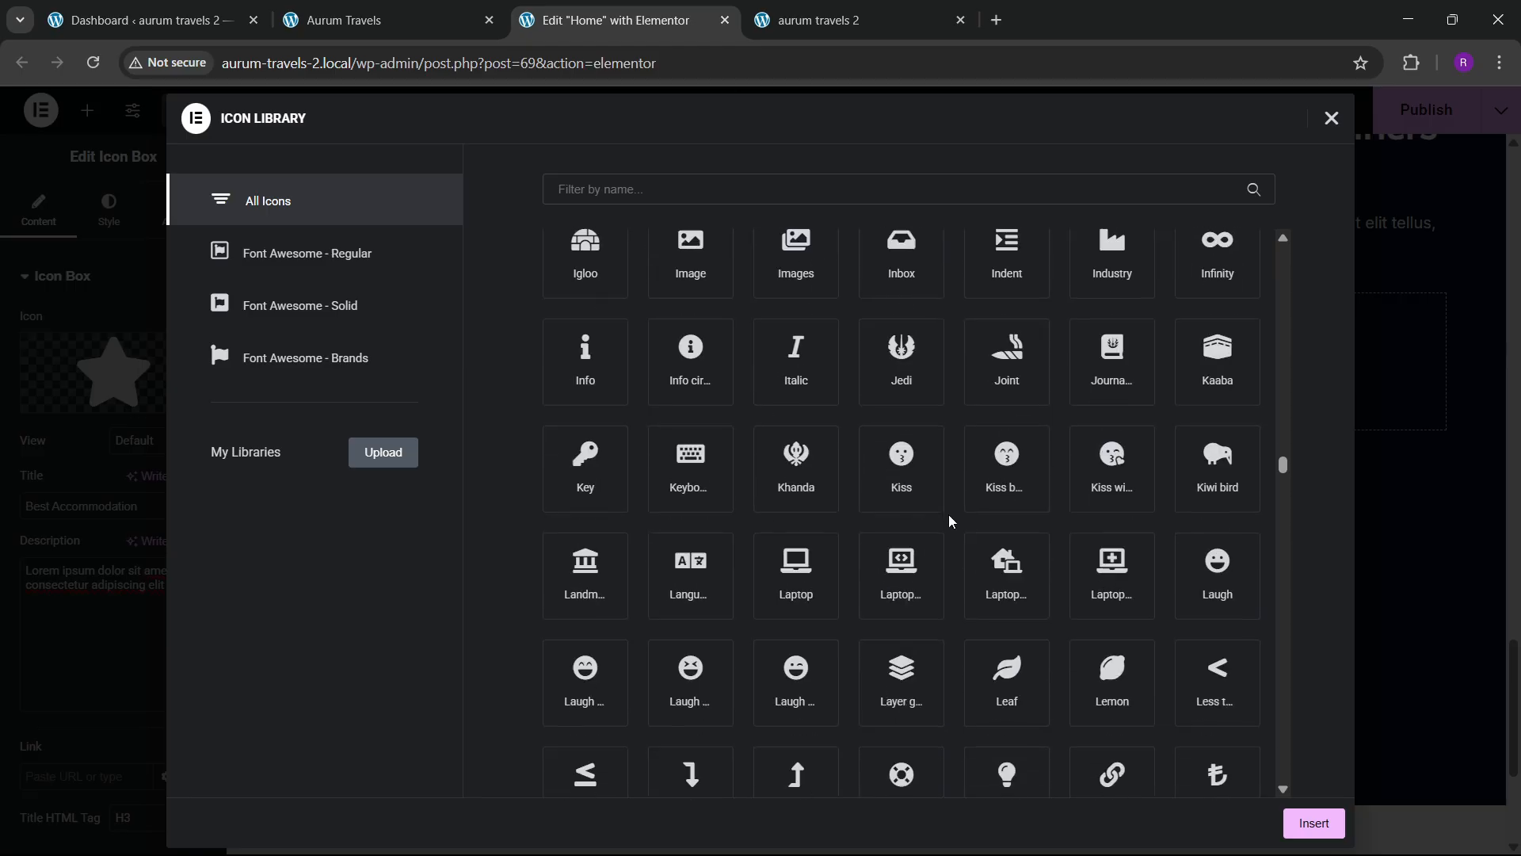
{"action": "scroll", "coordinate": [950, 522], "scroll_direction": "up", "scroll_amount": 10}
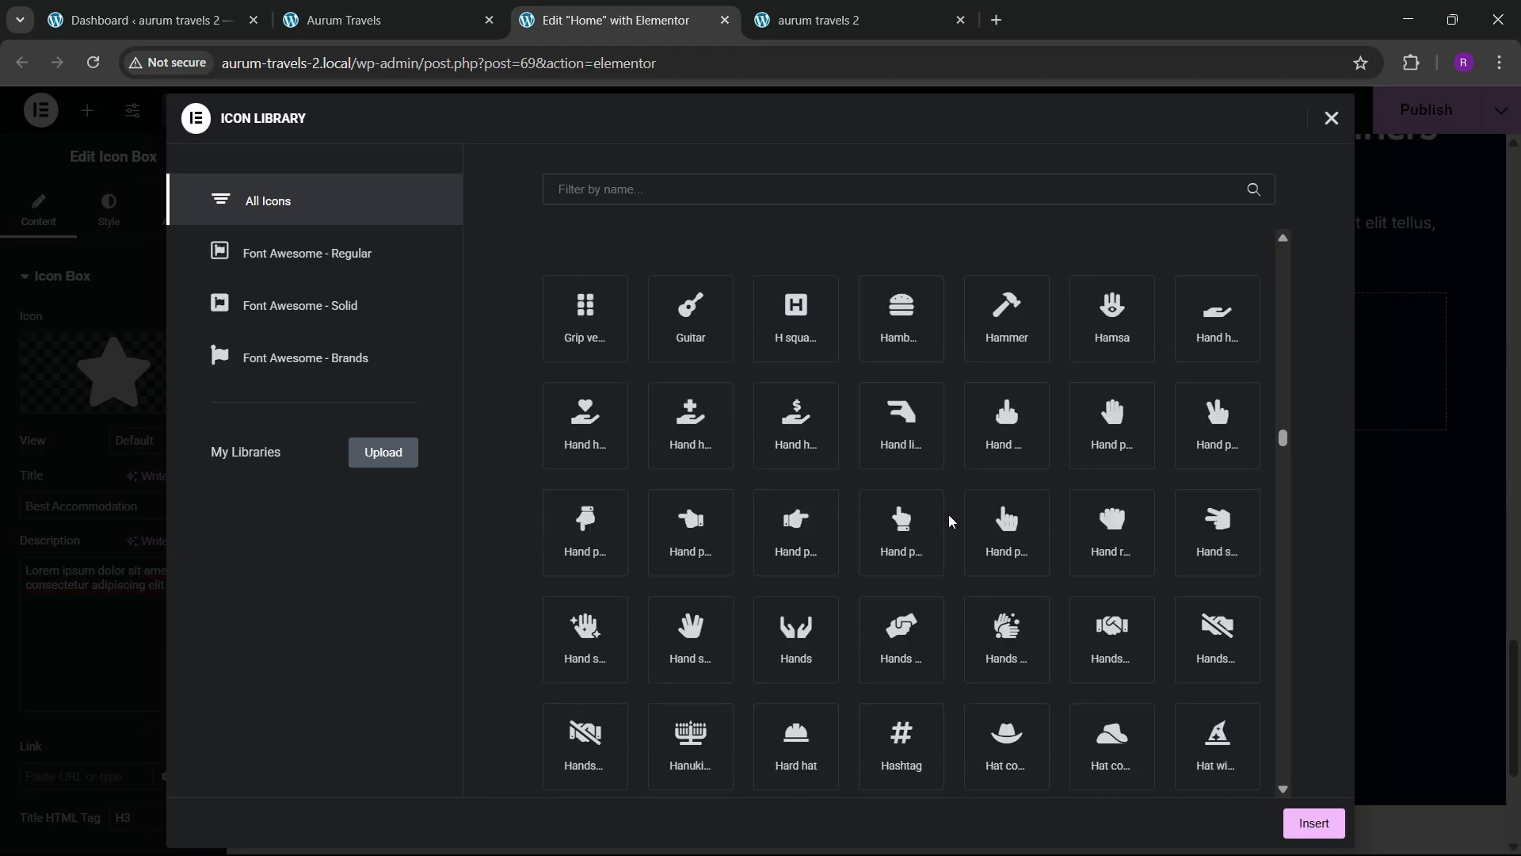
{"action": "scroll", "coordinate": [950, 521], "scroll_direction": "up", "scroll_amount": 5}
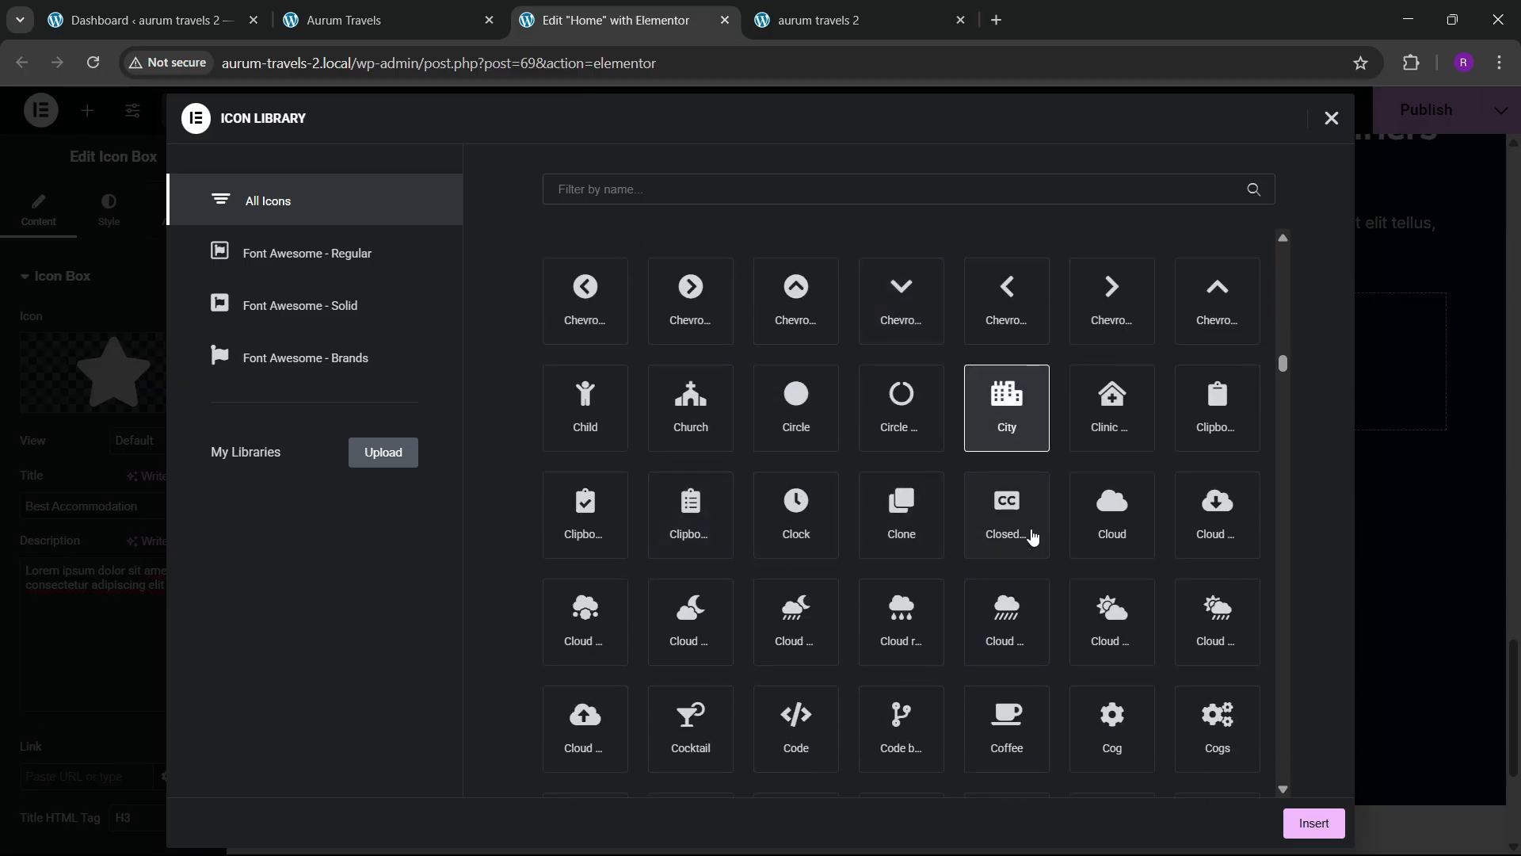
{"action": "scroll", "coordinate": [846, 577], "scroll_direction": "up", "scroll_amount": 6}
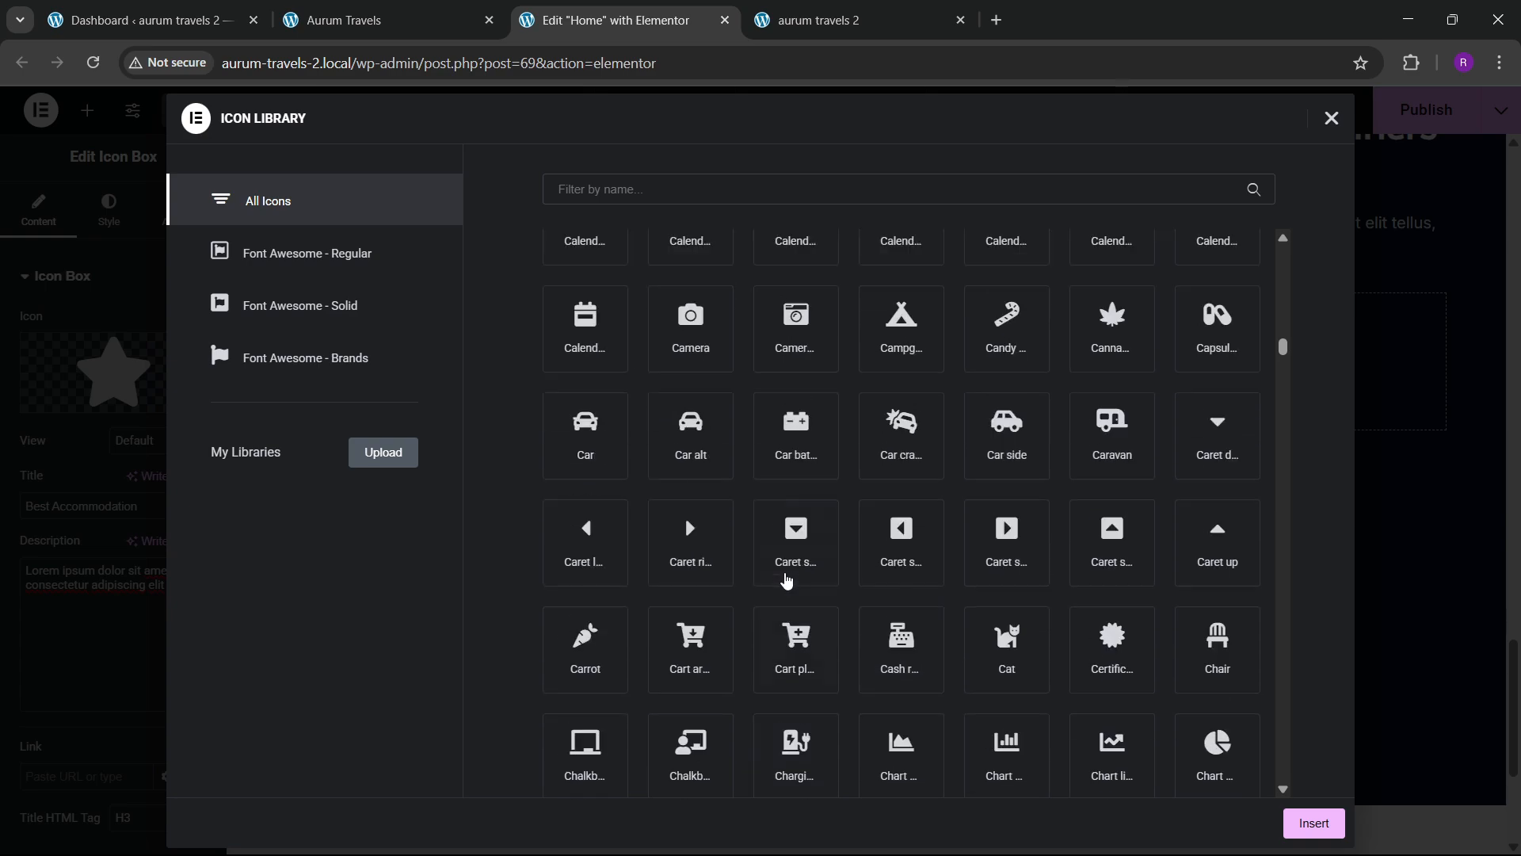
{"action": "scroll", "coordinate": [788, 578], "scroll_direction": "up", "scroll_amount": 10}
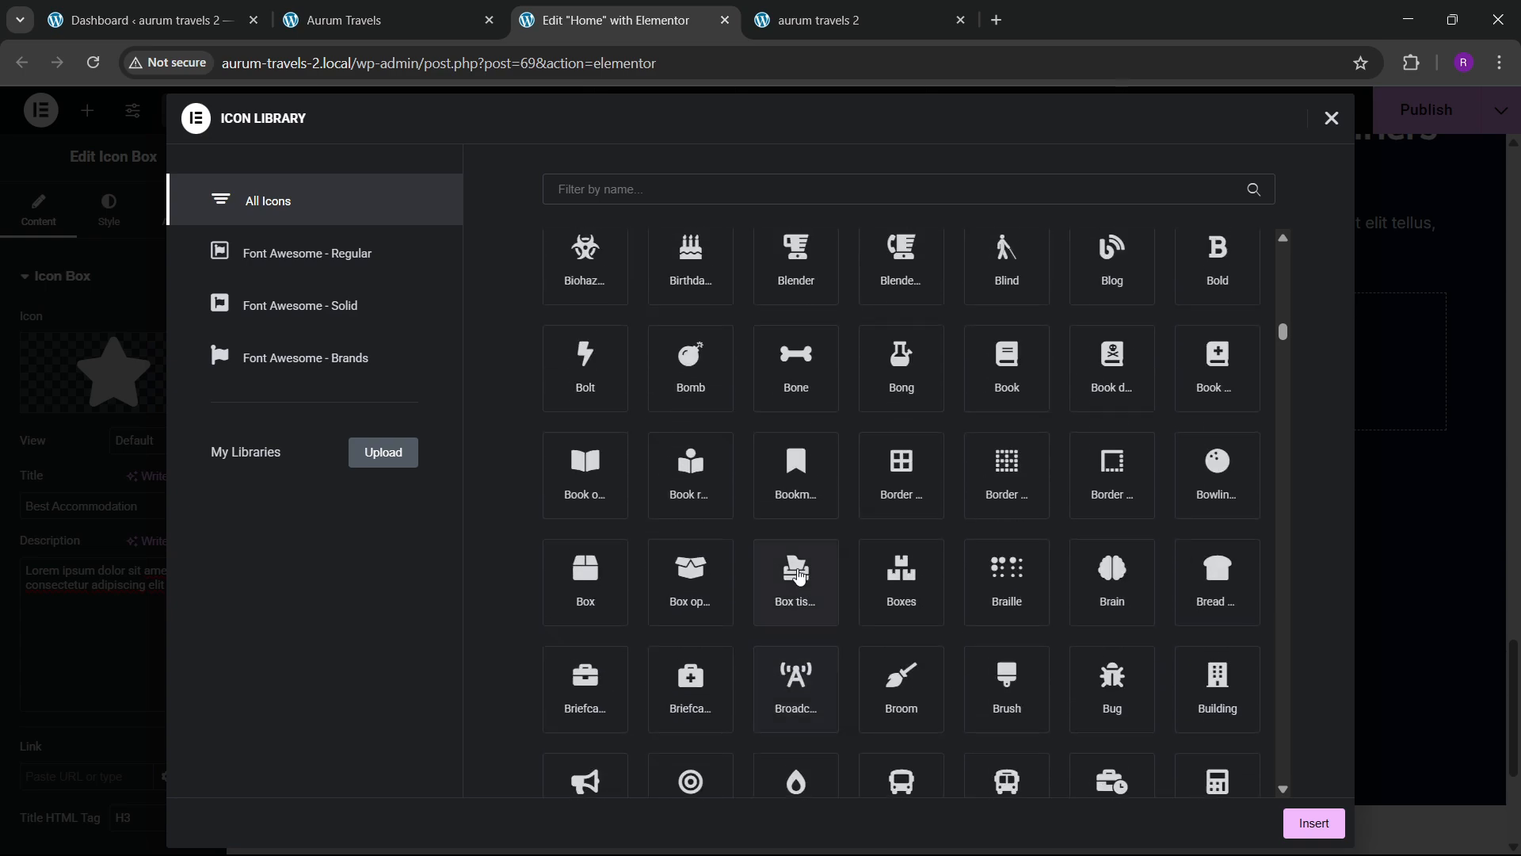
{"action": "scroll", "coordinate": [801, 576], "scroll_direction": "up", "scroll_amount": 8}
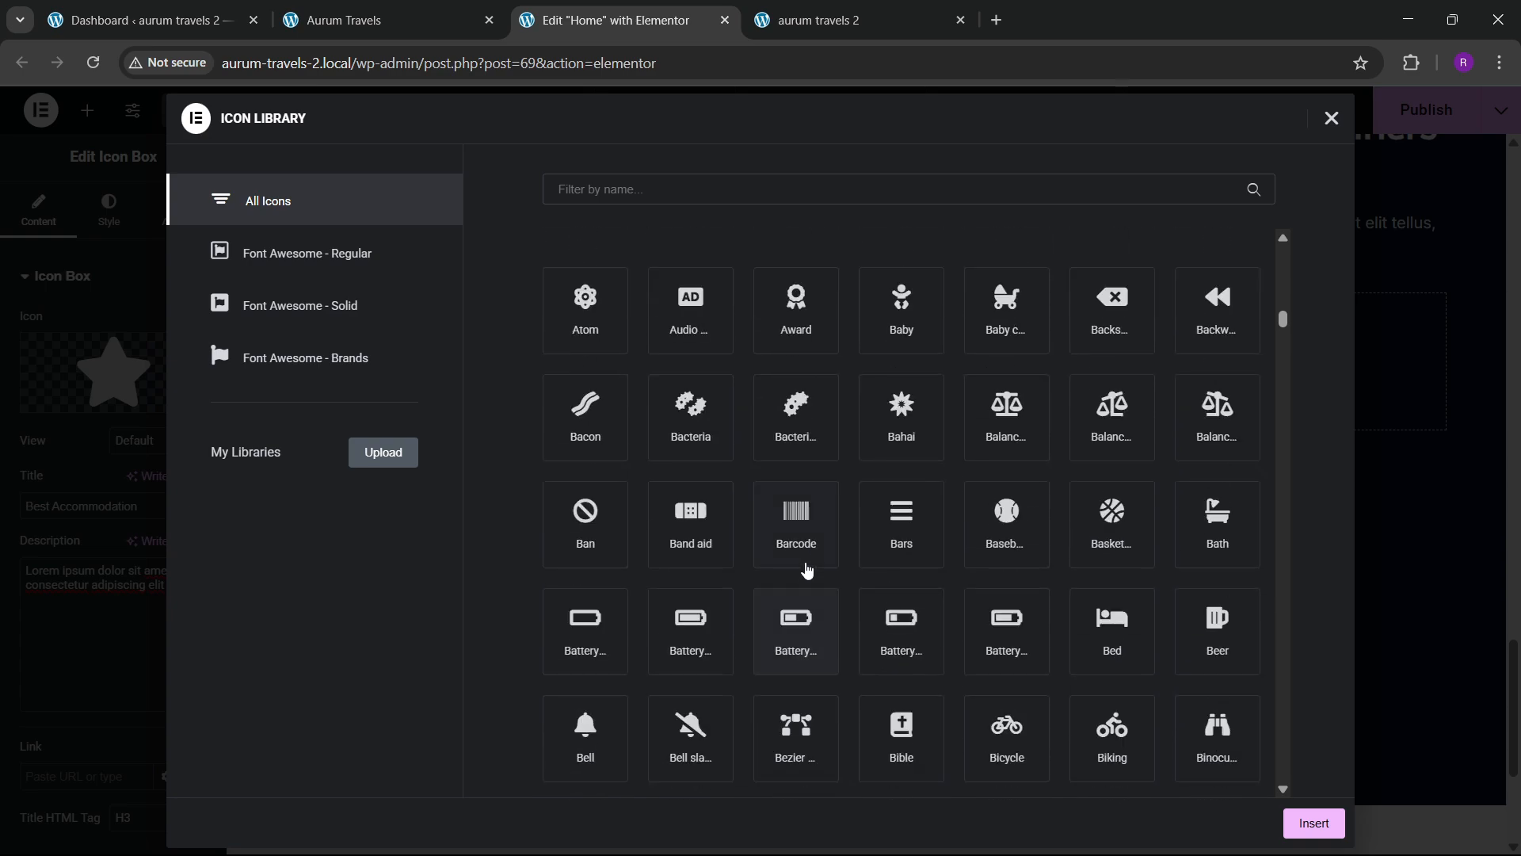
{"action": "scroll", "coordinate": [800, 575], "scroll_direction": "up", "scroll_amount": 1}
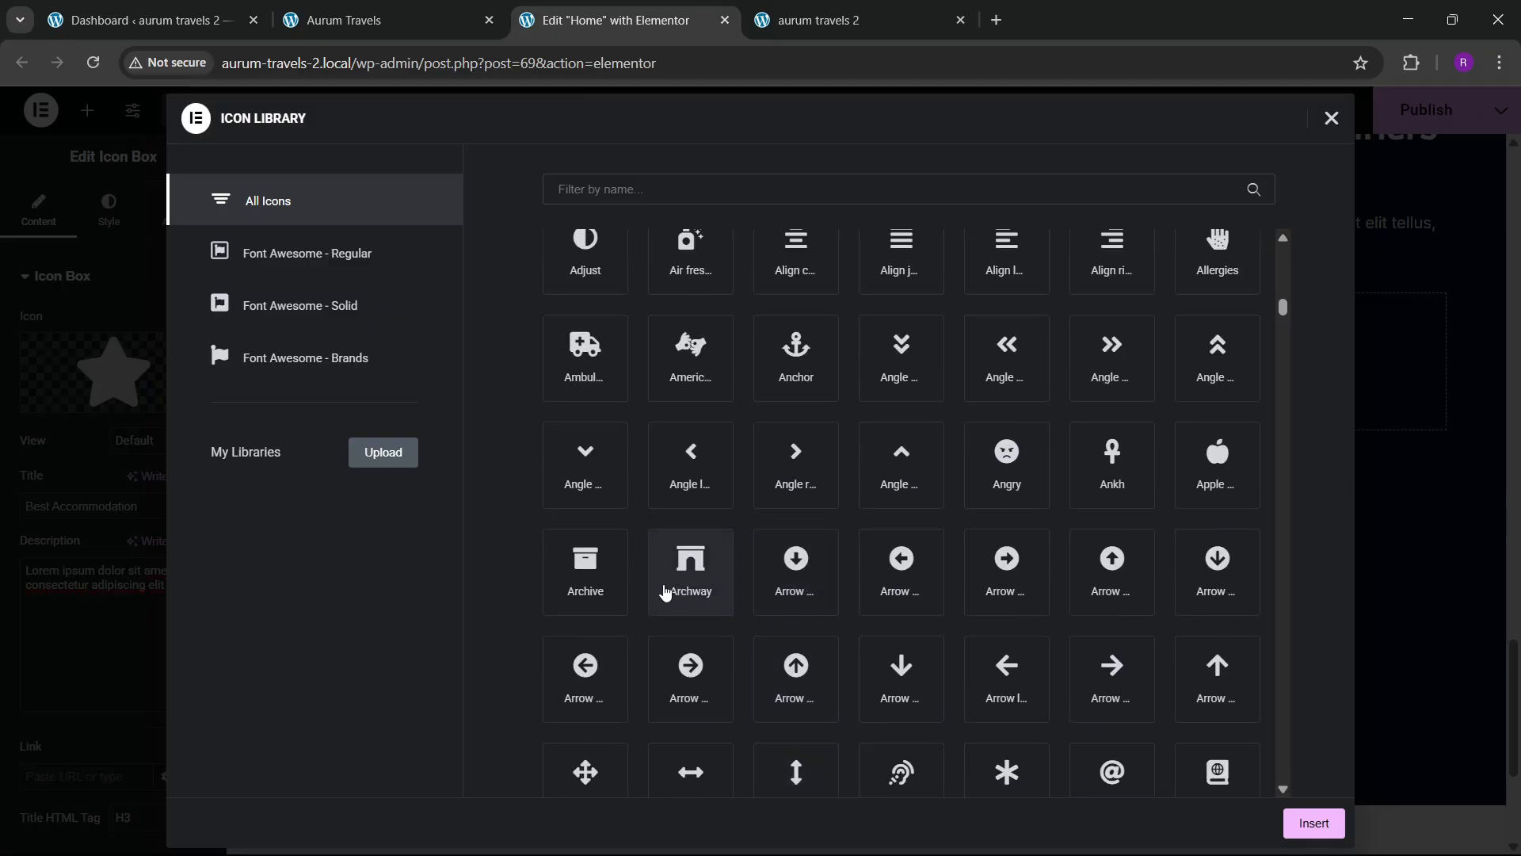
{"action": "scroll", "coordinate": [670, 598], "scroll_direction": "up", "scroll_amount": 5}
{"action": "scroll", "coordinate": [674, 602], "scroll_direction": "down", "scroll_amount": 3}
{"action": "left_click", "coordinate": [691, 666]}
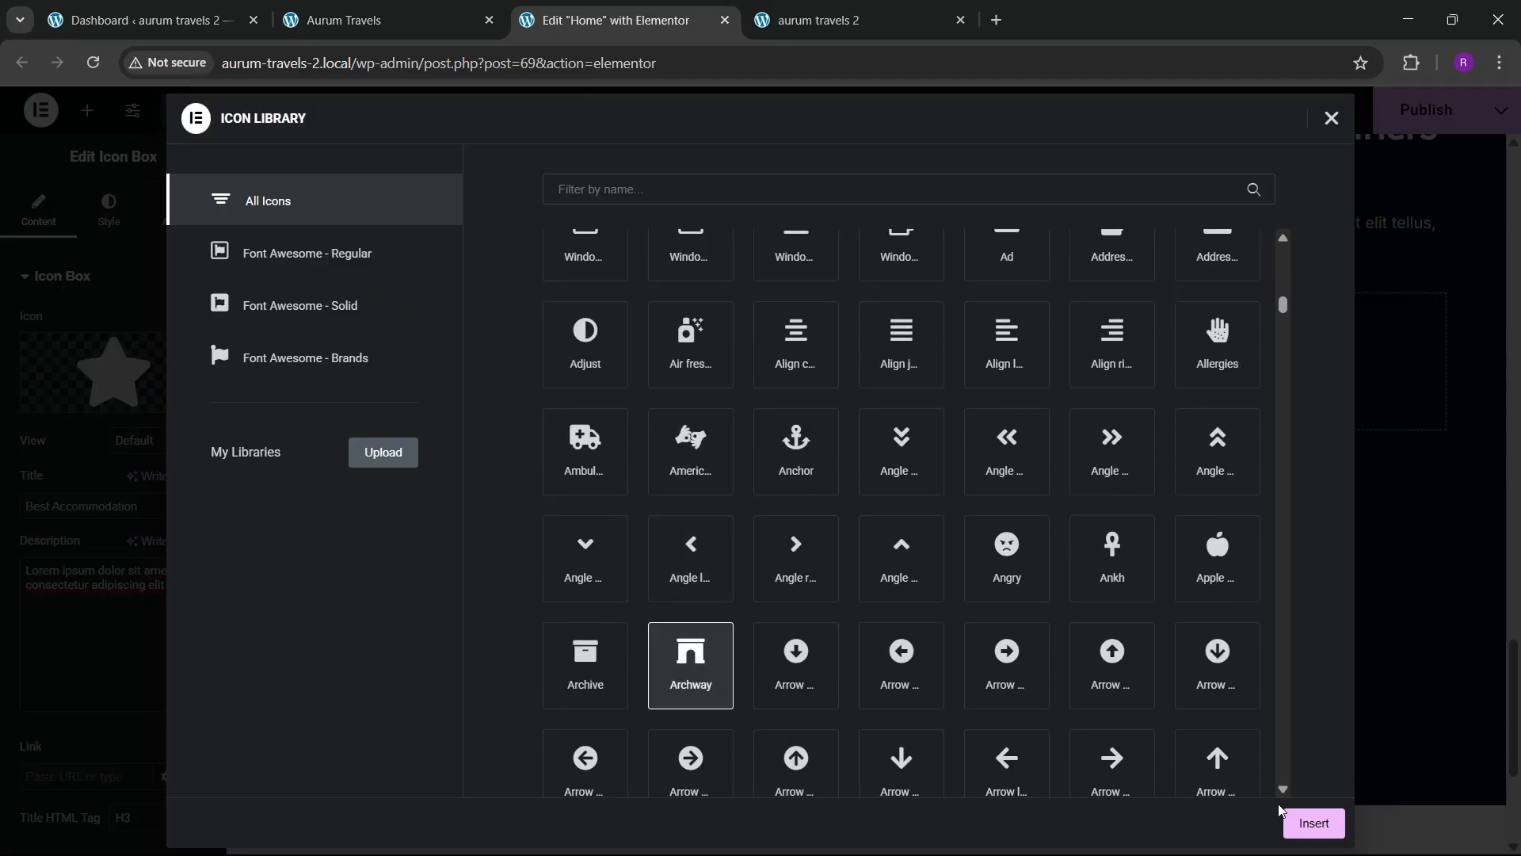
{"action": "left_click", "coordinate": [1311, 822]}
{"action": "left_click", "coordinate": [421, 11]}
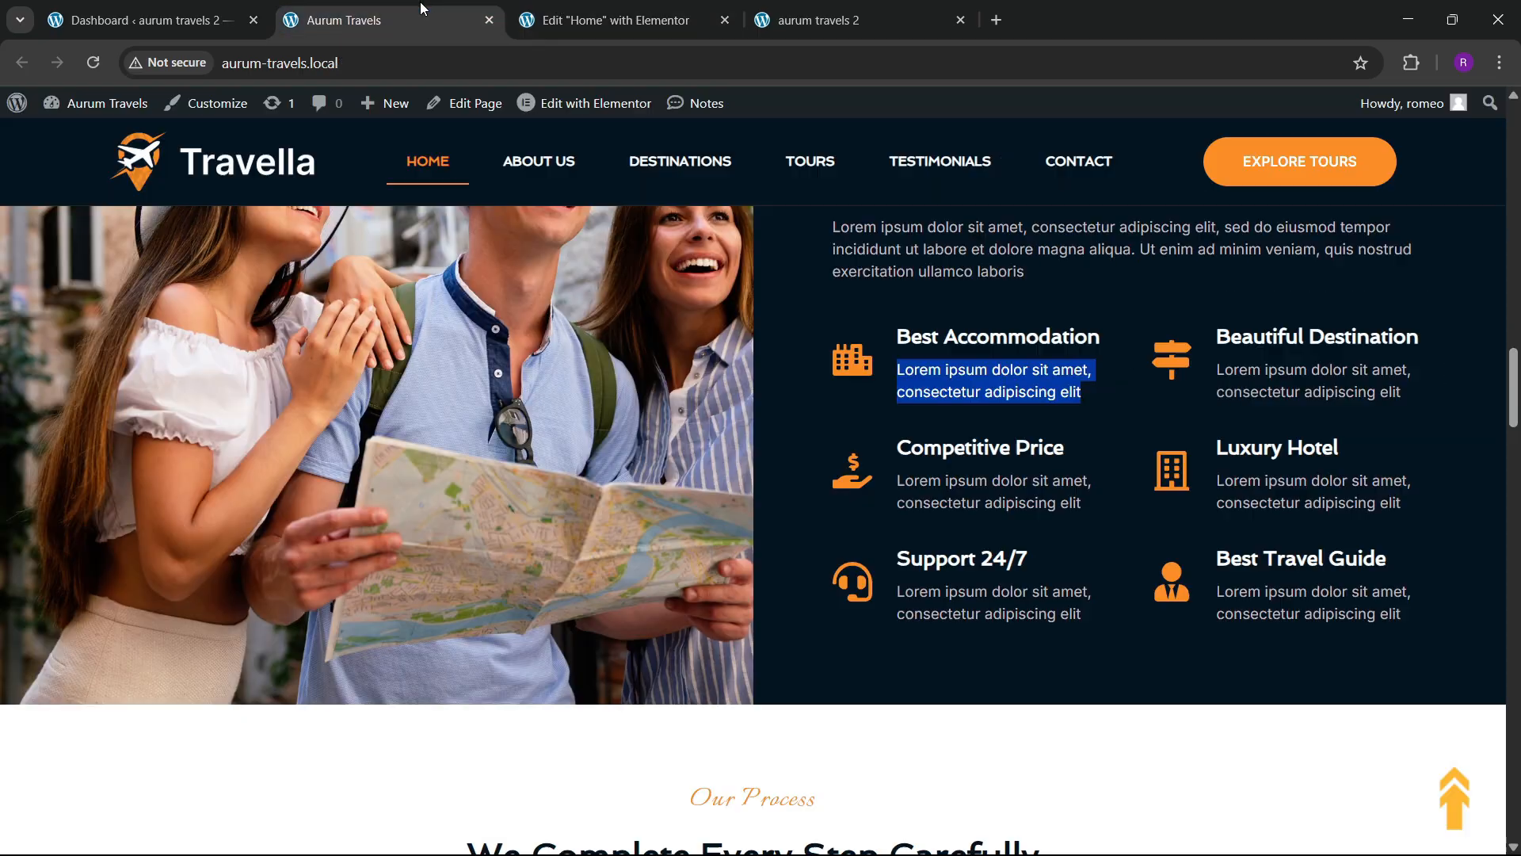
{"action": "left_click", "coordinate": [600, 18]}
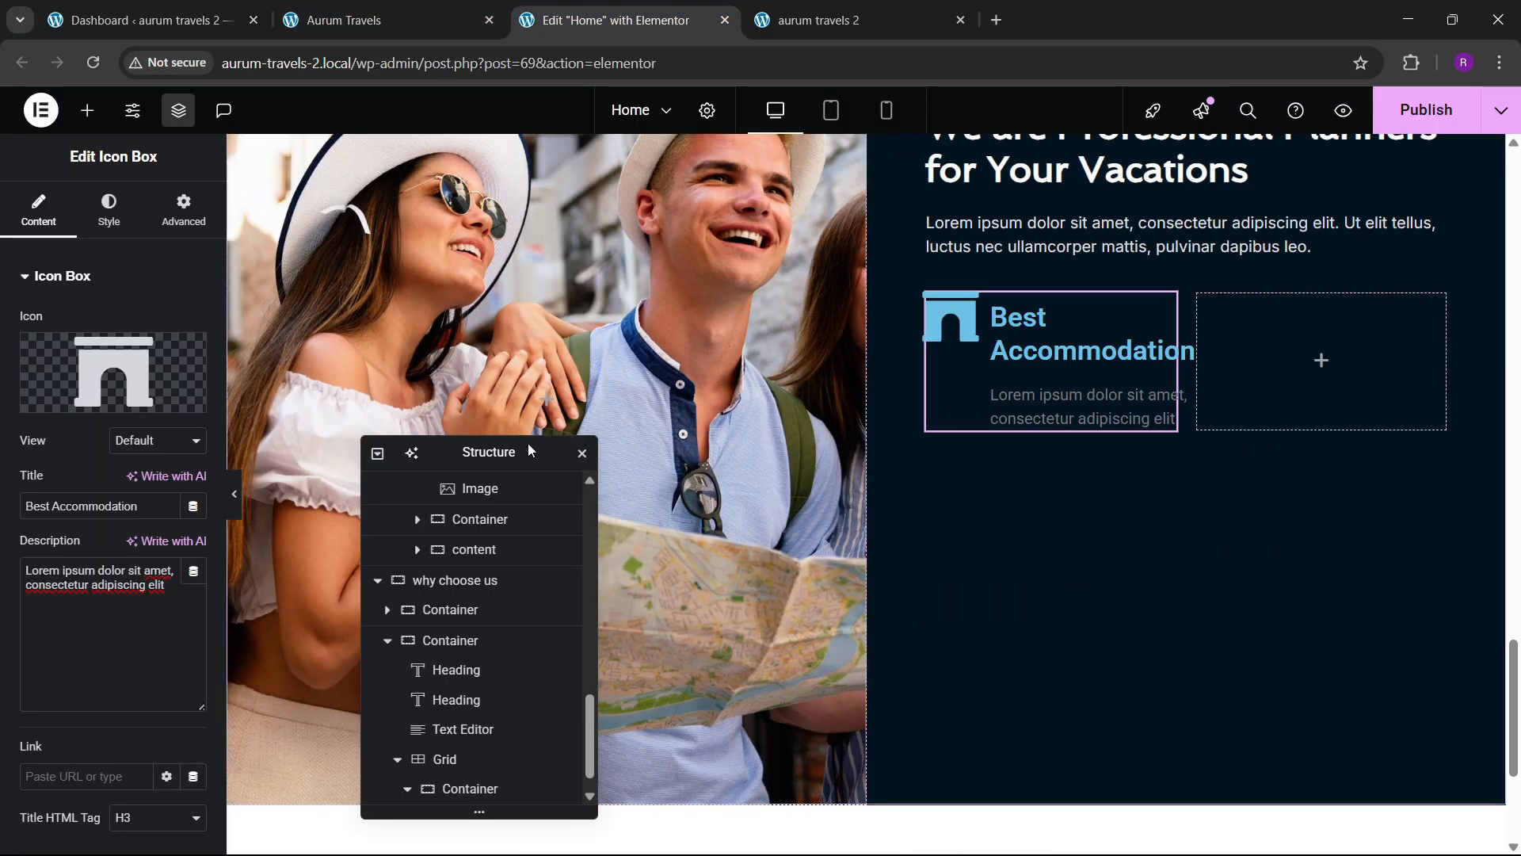
- Centre the icon vertically and widen the gap between title and description
{"action": "left_click", "coordinate": [108, 210]}
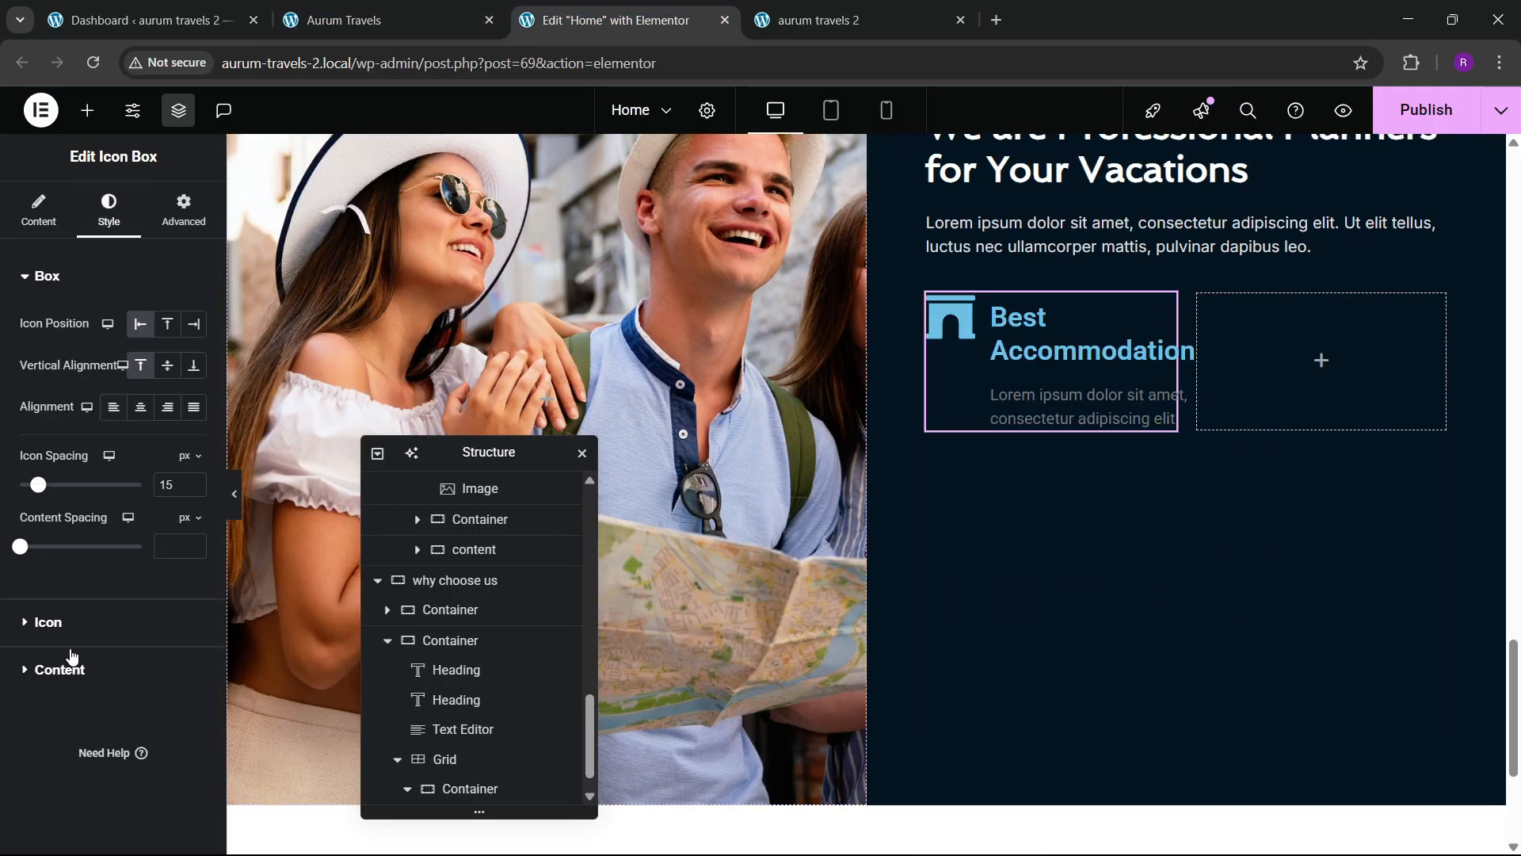
{"action": "left_click", "coordinate": [165, 366]}
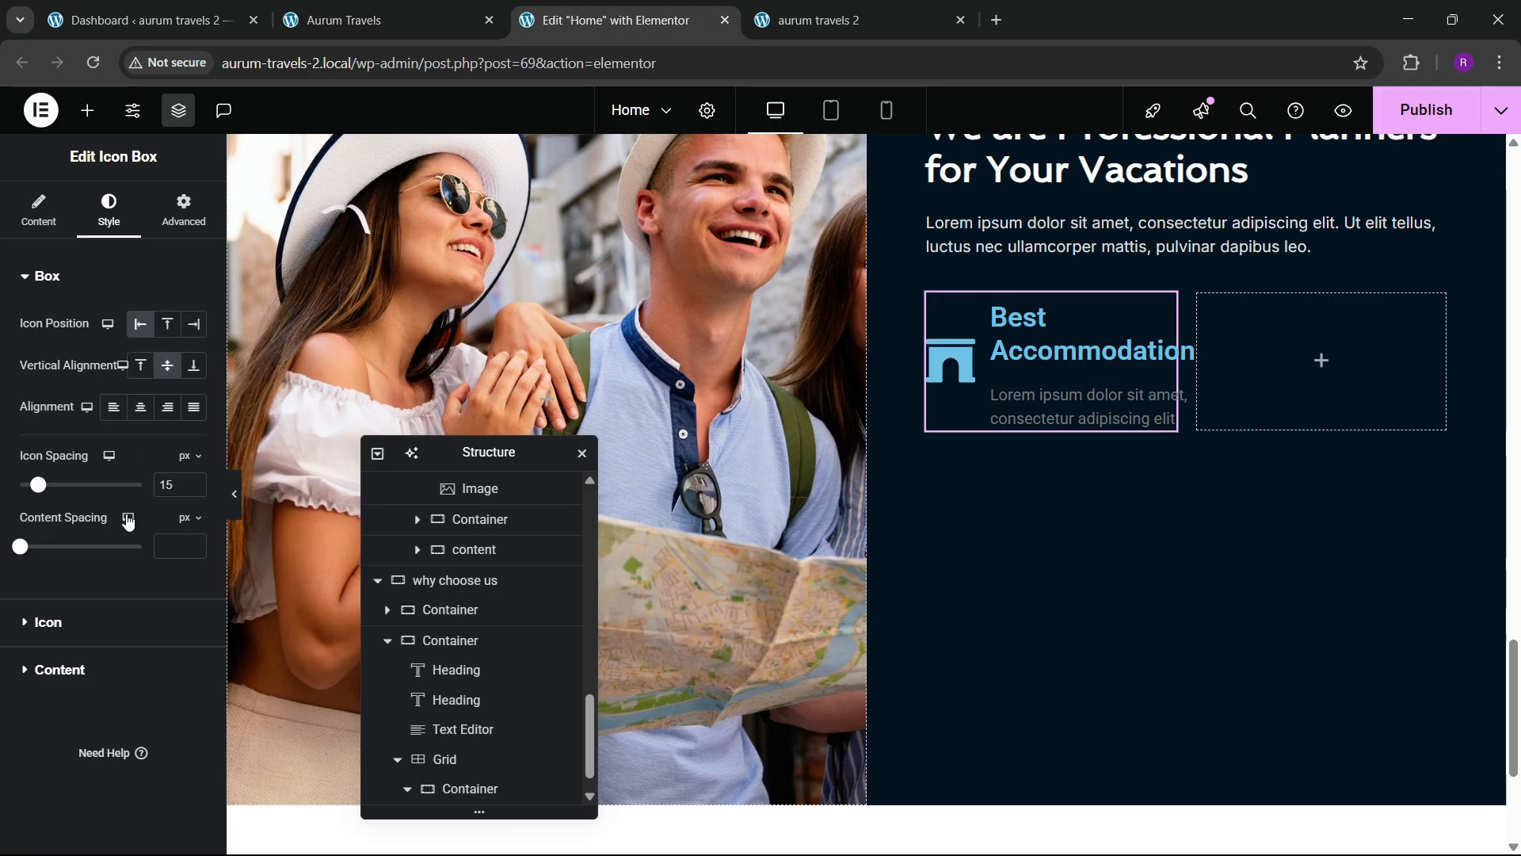
{"action": "left_click", "coordinate": [194, 541]}
{"action": "left_click", "coordinate": [194, 542]}
{"action": "left_click", "coordinate": [194, 542]}
{"action": "left_click", "coordinate": [194, 542]}
{"action": "double_click", "coordinate": [194, 542]}
{"action": "left_click", "coordinate": [194, 541]}
{"action": "left_click", "coordinate": [194, 541]}
{"action": "left_click", "coordinate": [194, 542]}
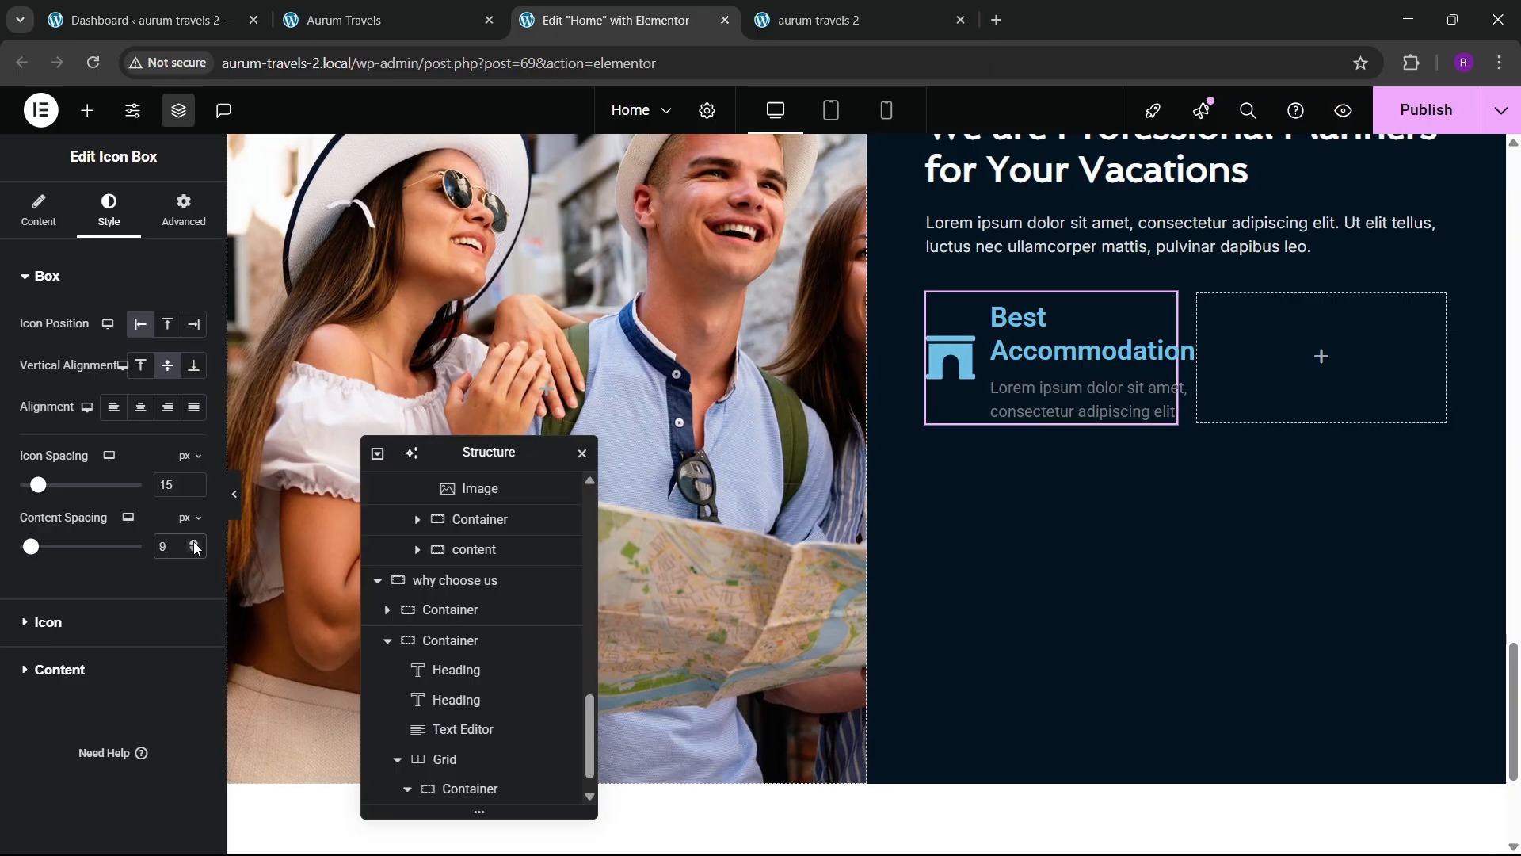
- Colour the icon the global orange and enlarge it to 45 px
{"action": "left_click", "coordinate": [84, 622]}
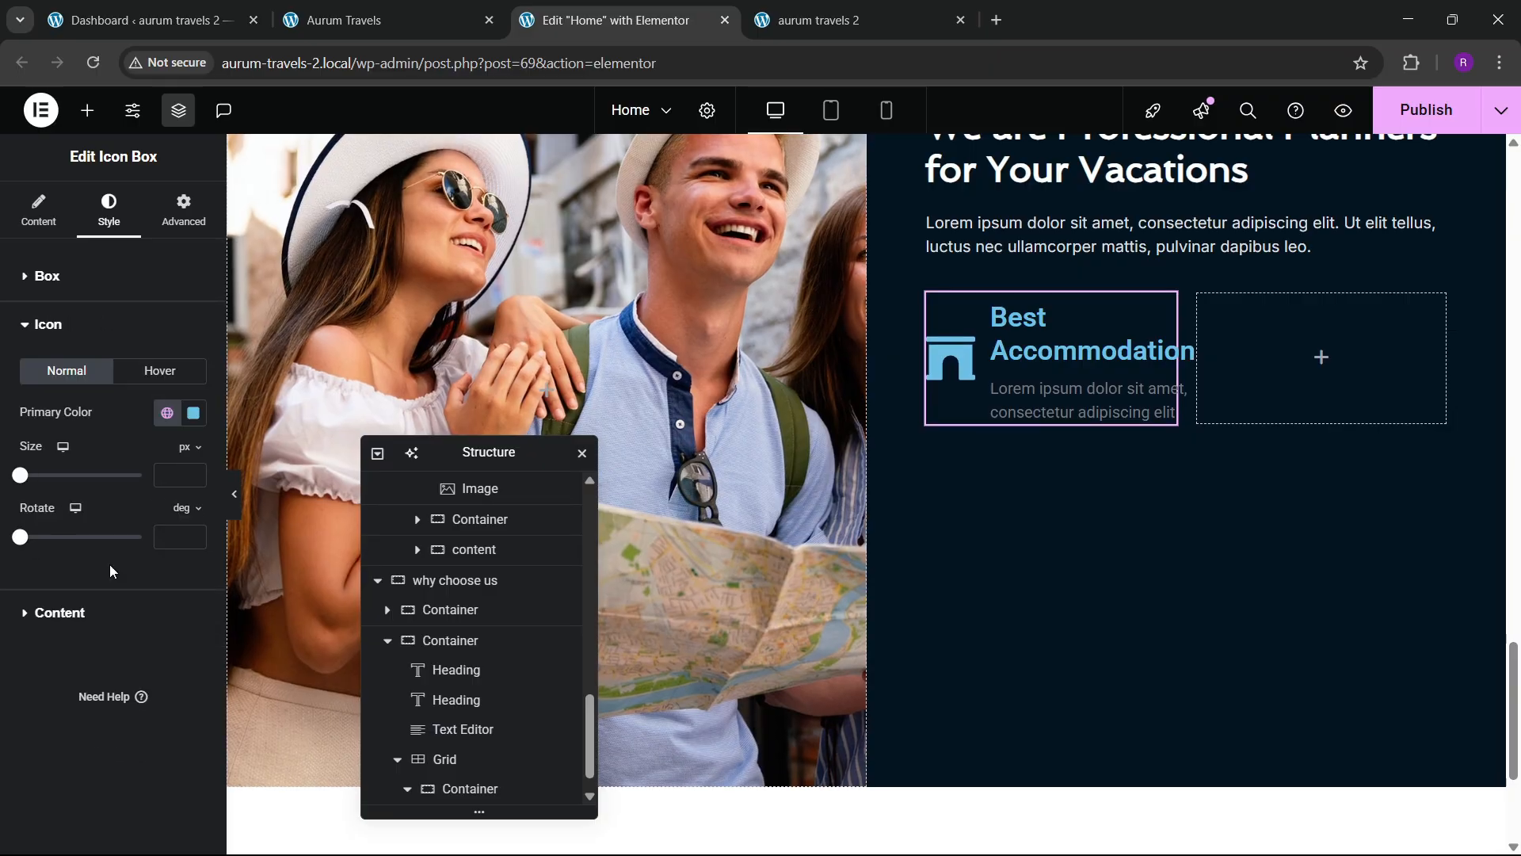
{"action": "left_click", "coordinate": [165, 415]}
{"action": "left_click", "coordinate": [106, 670]}
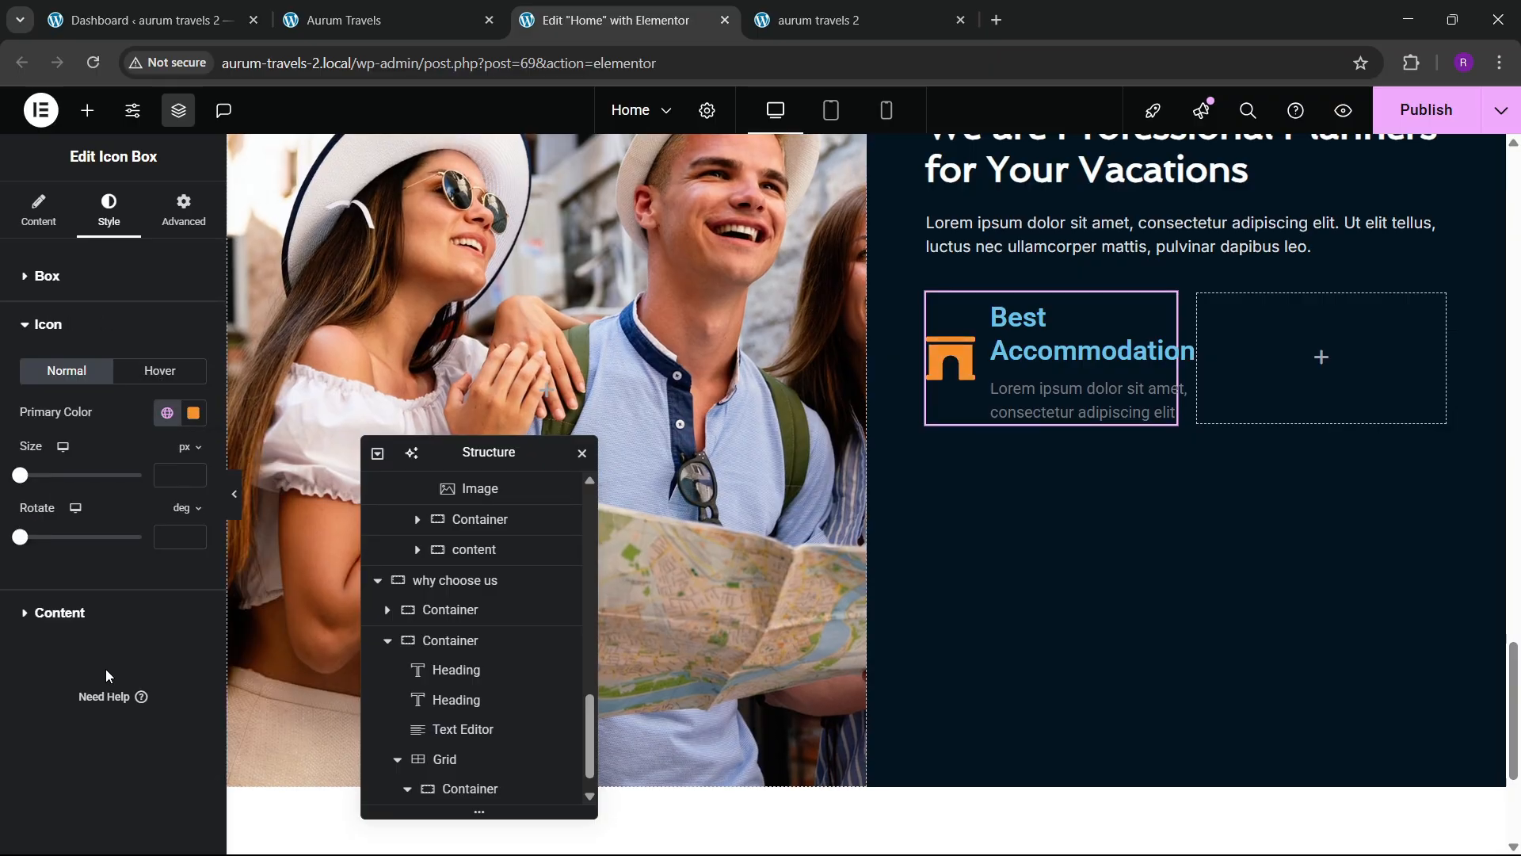
{"action": "left_click", "coordinate": [194, 471]}
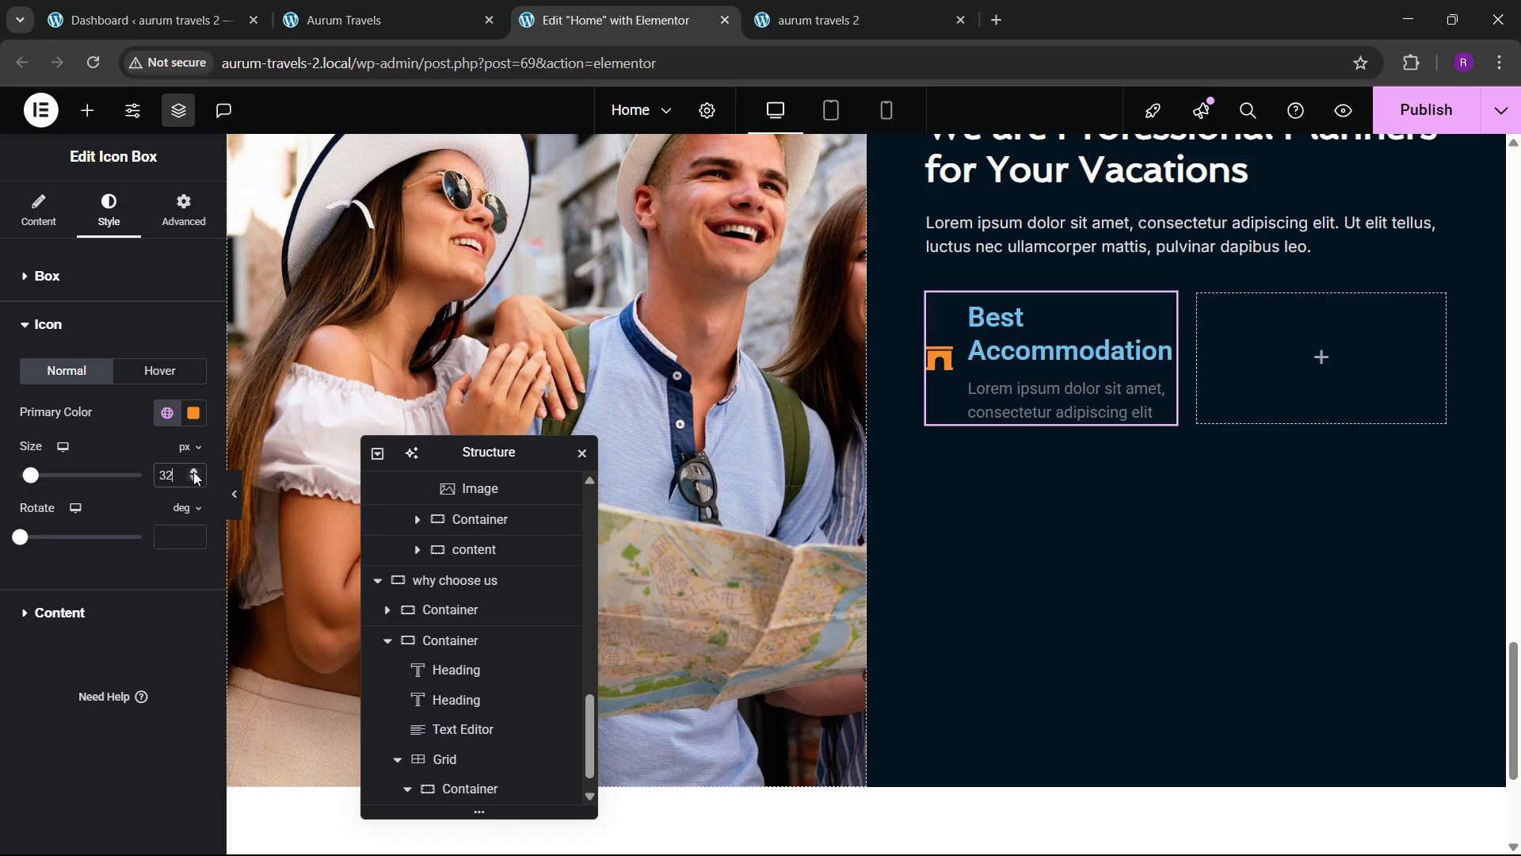
{"action": "left_click", "coordinate": [194, 471]}
{"action": "left_click", "coordinate": [195, 473]}
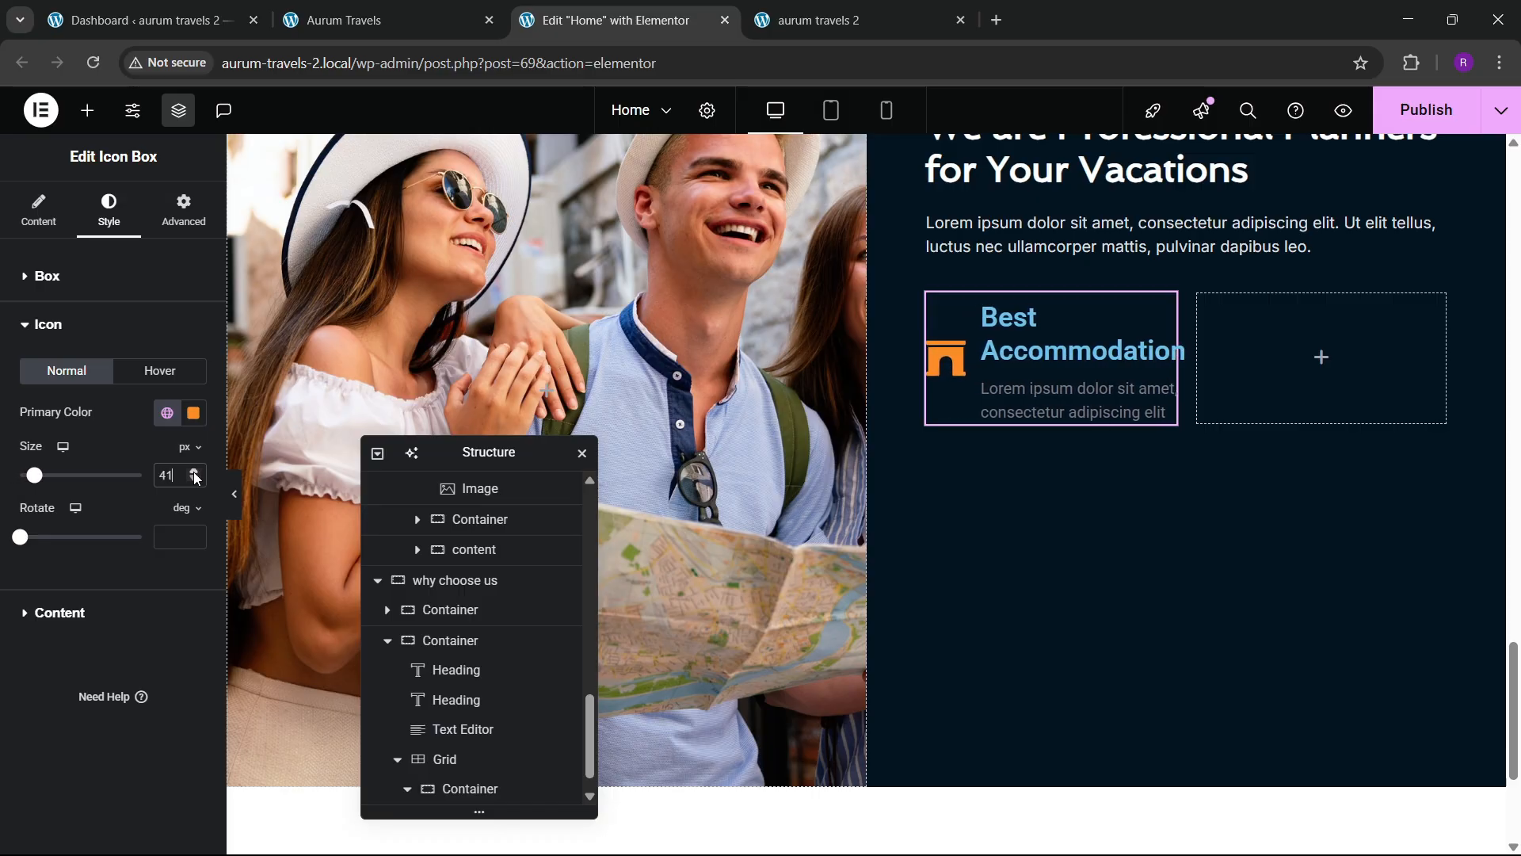
{"action": "left_click", "coordinate": [196, 472]}
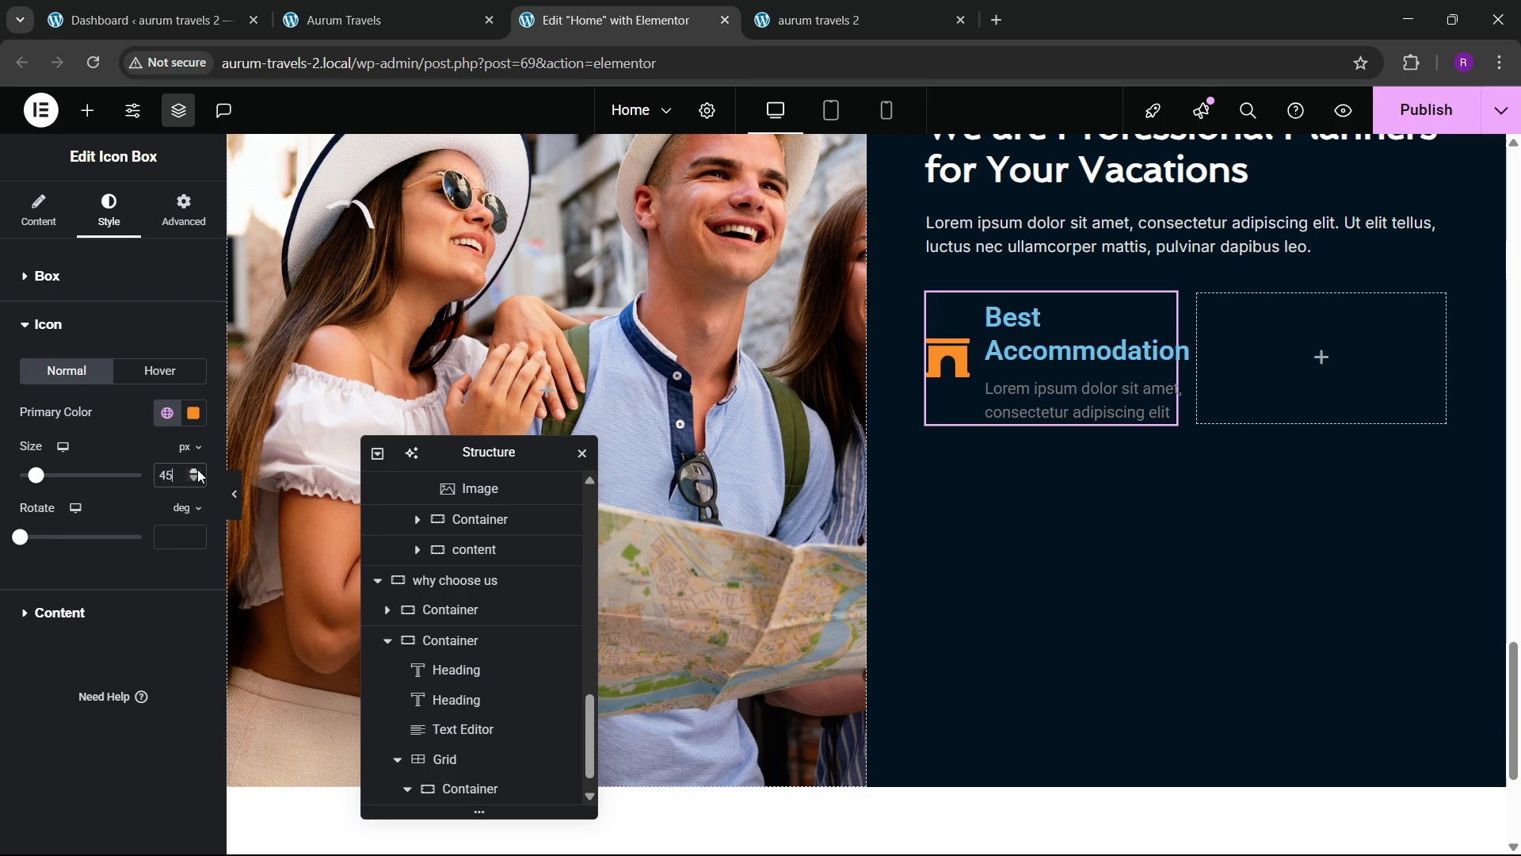
{"action": "left_click", "coordinate": [195, 473]}
{"action": "left_click", "coordinate": [459, 11]}
{"action": "left_click", "coordinate": [555, 15]}
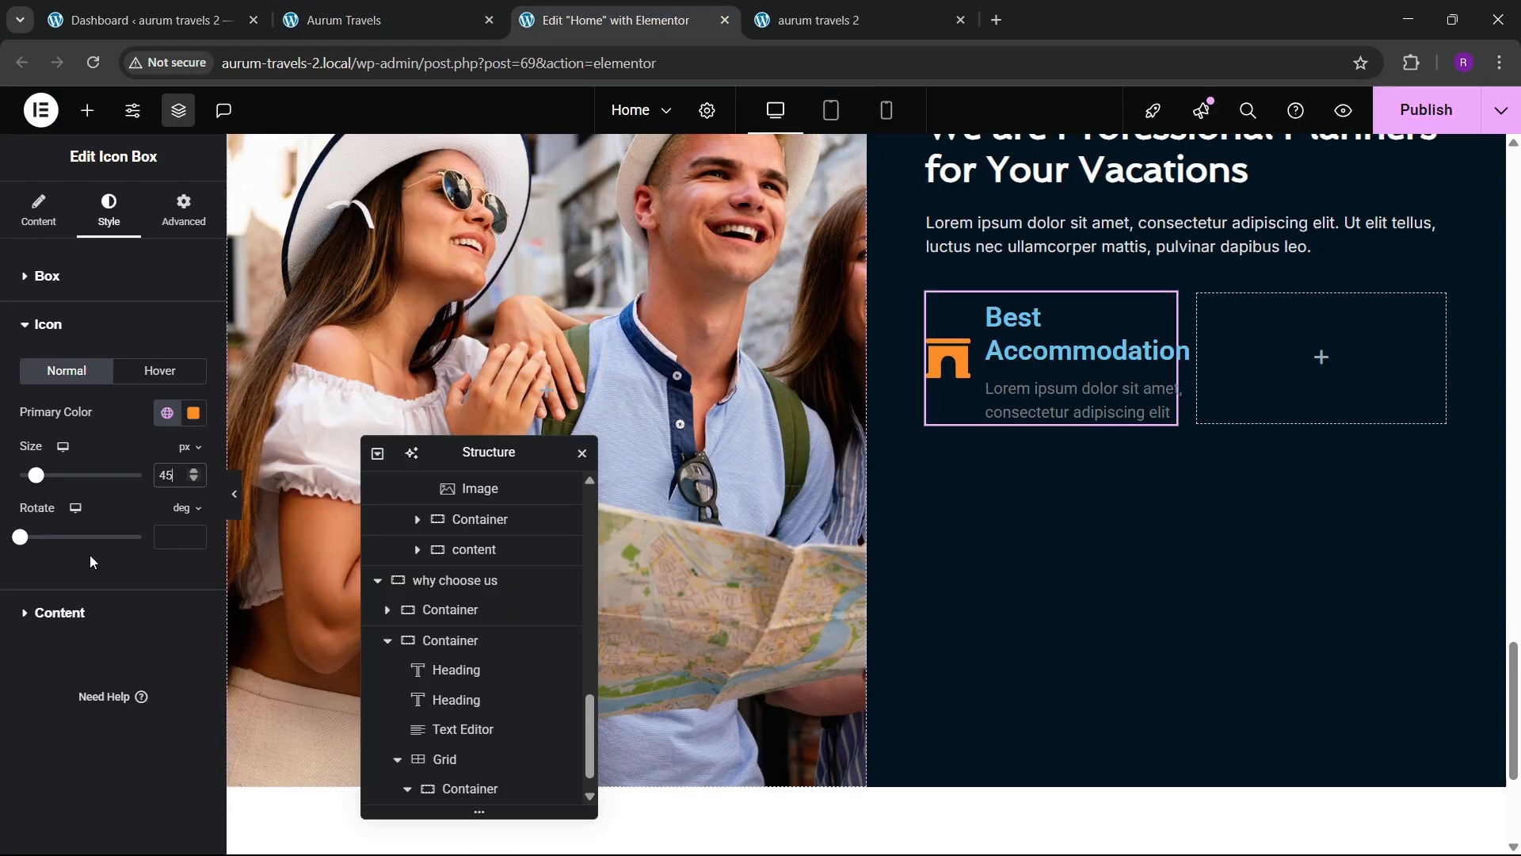
{"action": "left_click", "coordinate": [85, 606]}
- Set the Best Accommodation title colour to white
{"action": "left_click", "coordinate": [190, 462]}
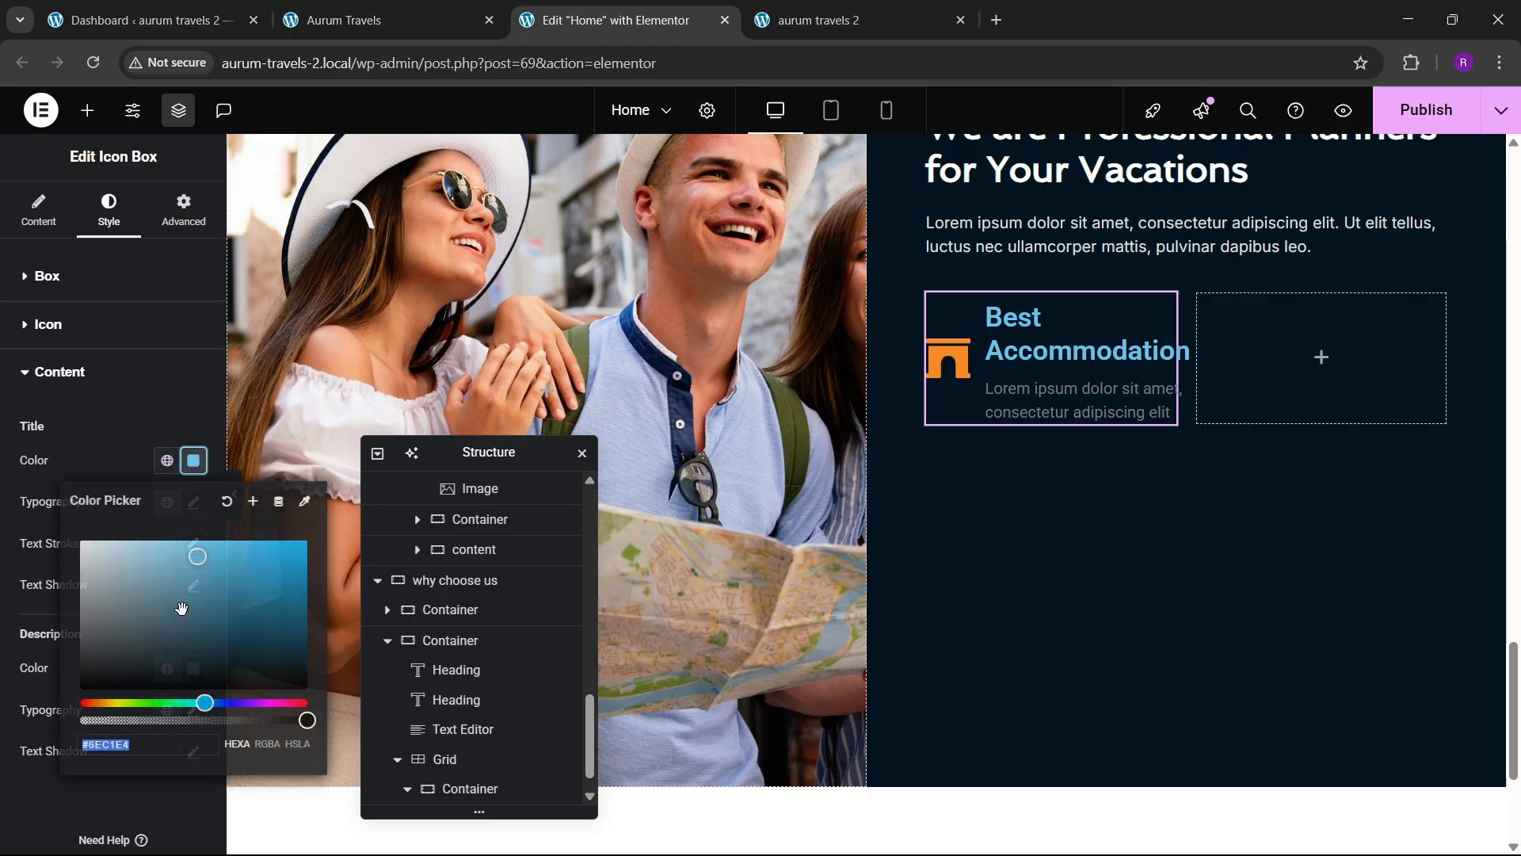
{"action": "left_click_drag", "start_coordinate": [197, 554], "coordinate": [69, 486]}
{"action": "left_click", "coordinate": [98, 466]}
- Change the title typography font family to Spinnaker
{"action": "left_click", "coordinate": [193, 502]}
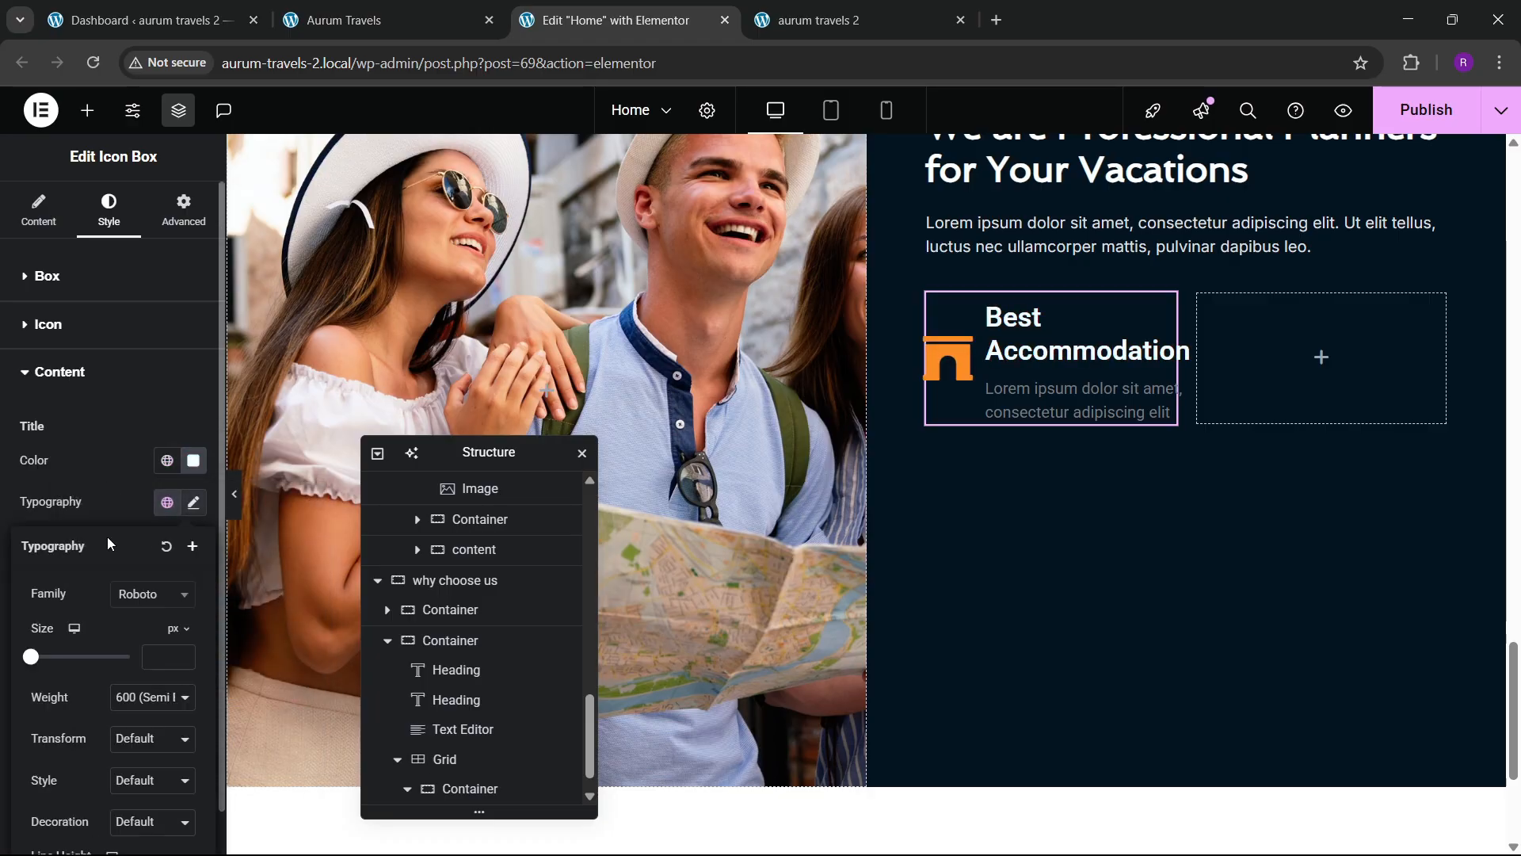
{"action": "scroll", "coordinate": [107, 535], "scroll_direction": "down", "scroll_amount": 2}
{"action": "left_click", "coordinate": [152, 413]}
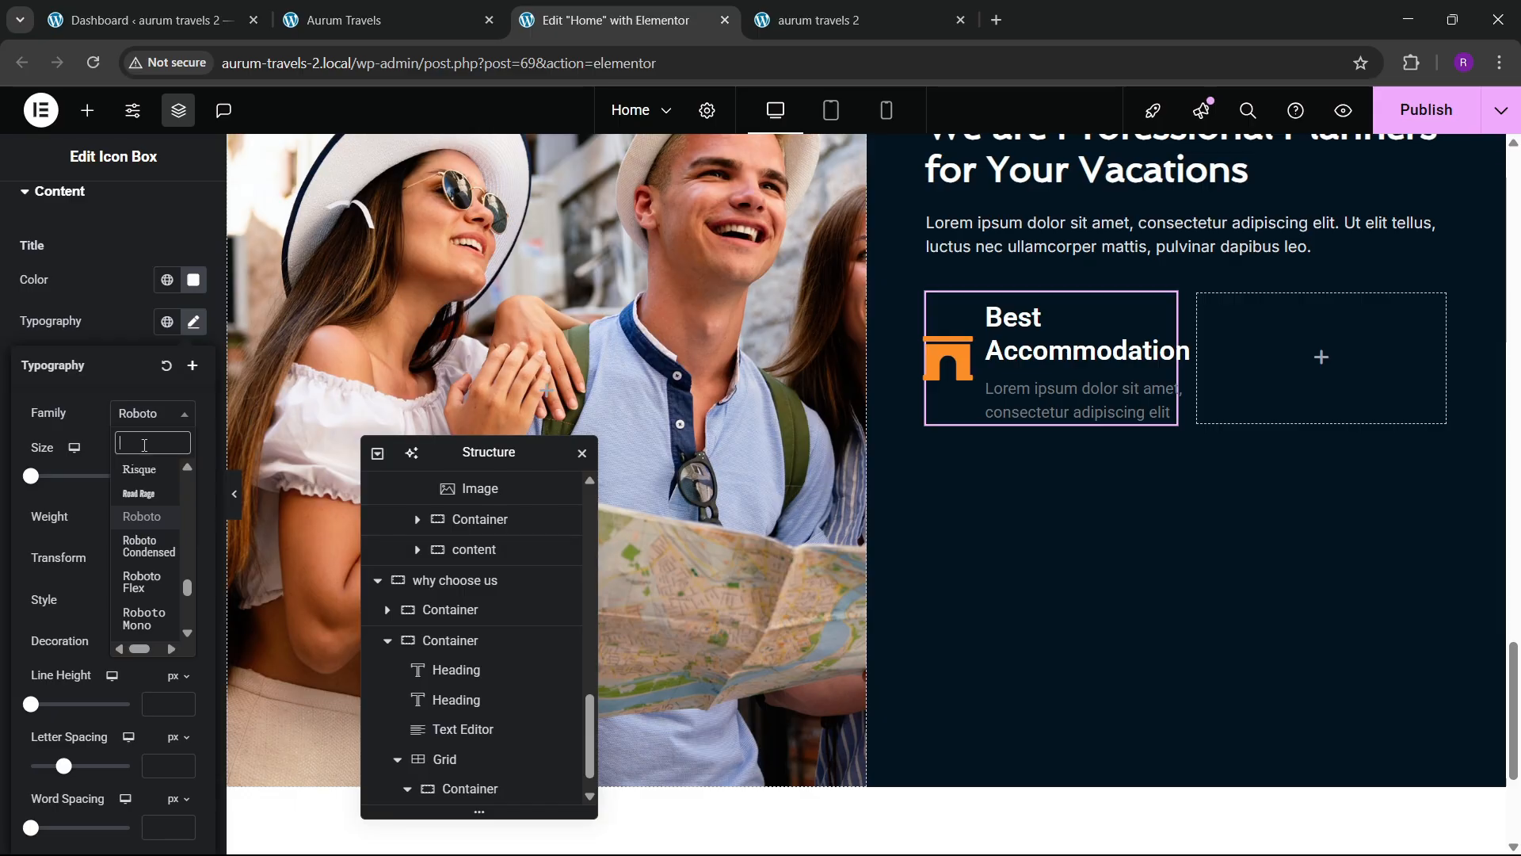
{"action": "type", "text": "sk"}
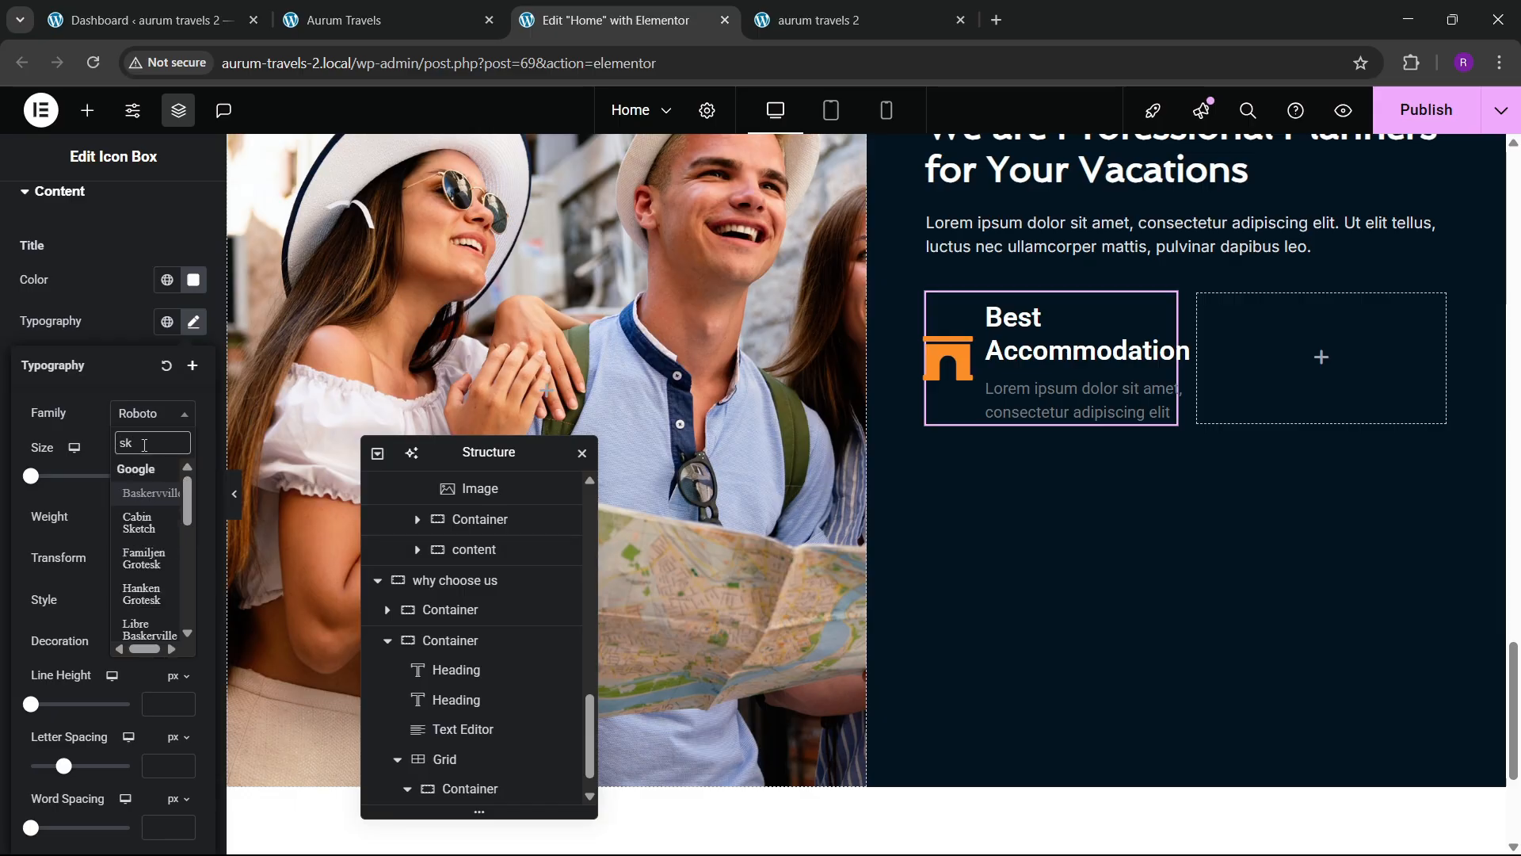
{"action": "key", "text": "BackSpace"}
{"action": "type", "text": "pin"}
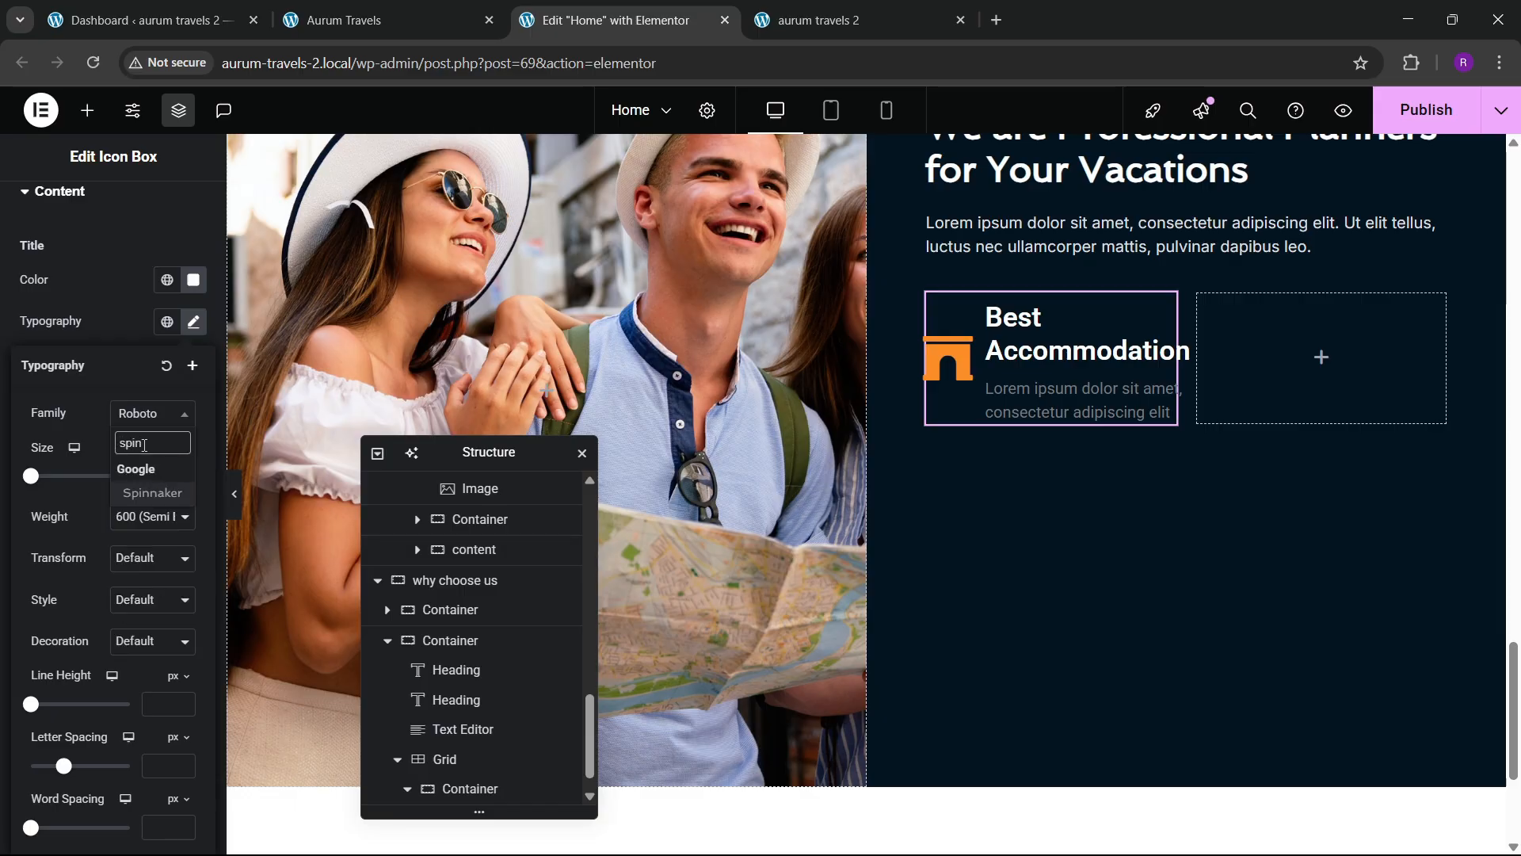
{"action": "key", "text": "Return"}
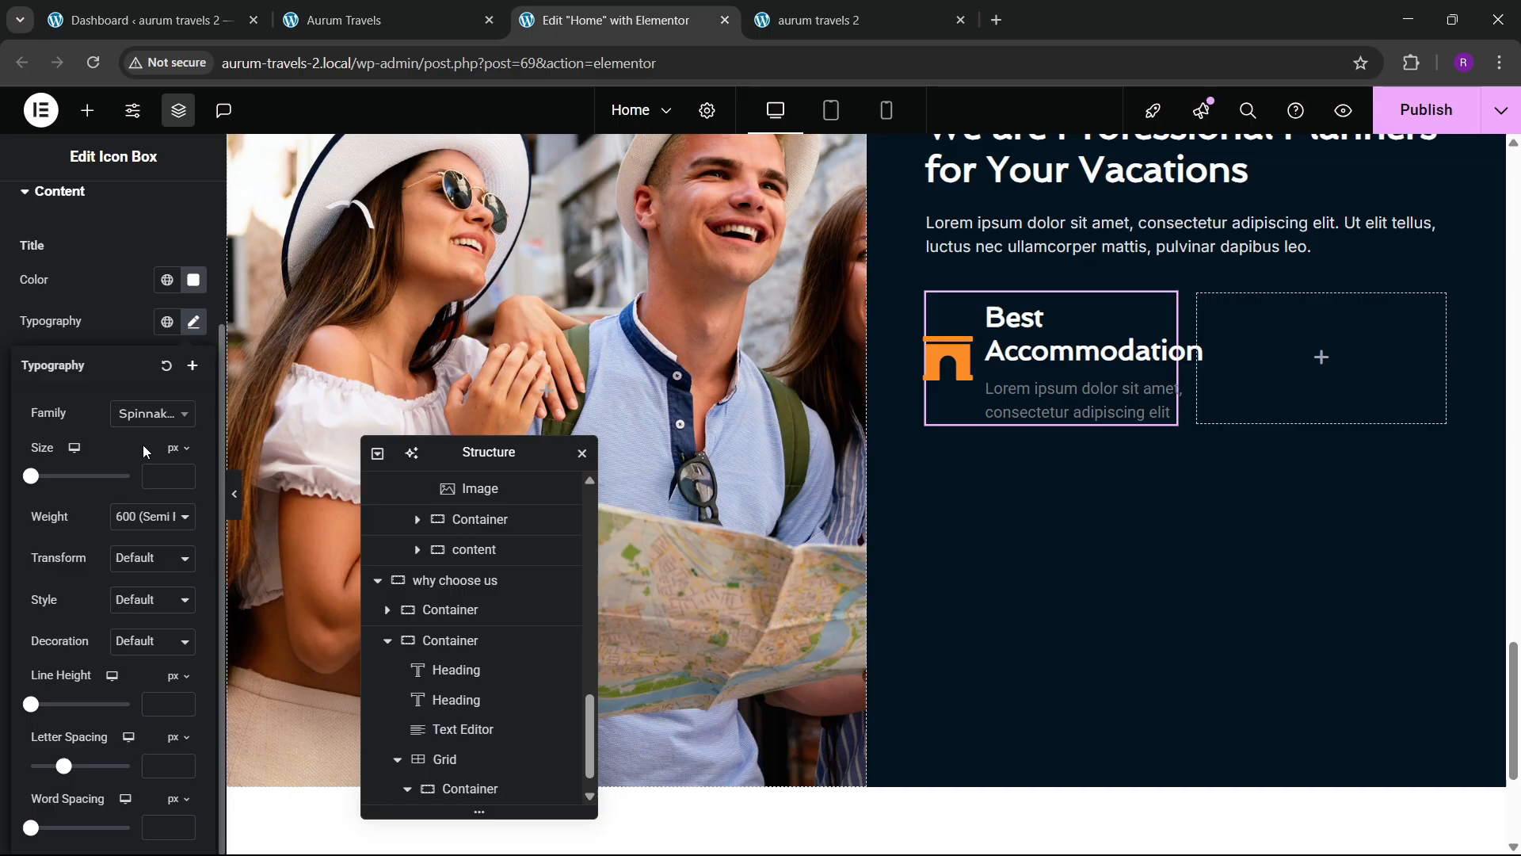
- Adjust the title font size to 19 px, checking it against the live site
{"action": "left_click", "coordinate": [184, 473]}
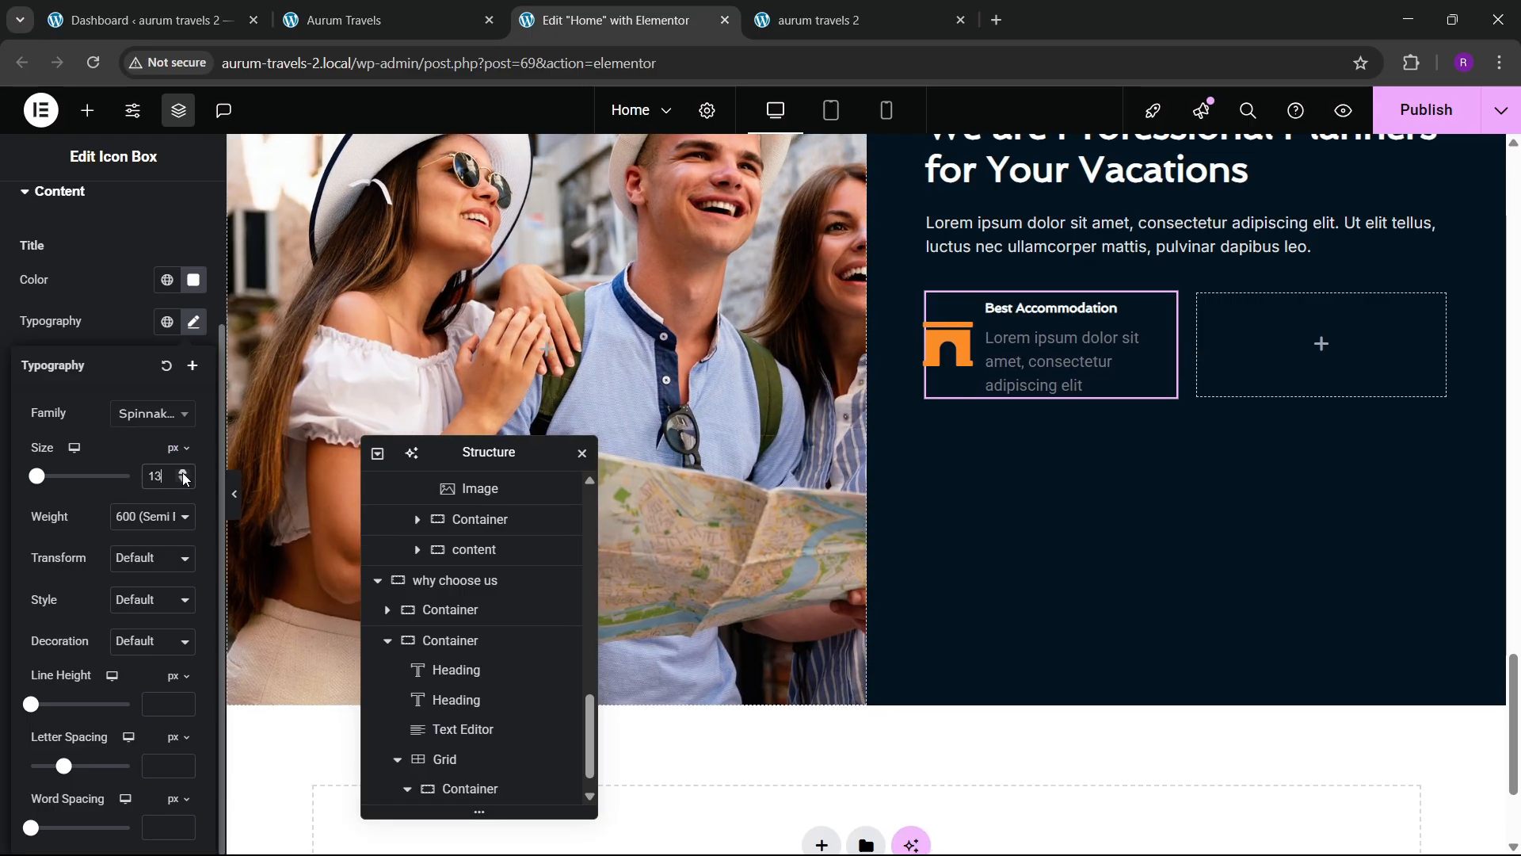
{"action": "left_click", "coordinate": [183, 473]}
{"action": "left_click", "coordinate": [184, 473]}
{"action": "left_click", "coordinate": [396, 17]}
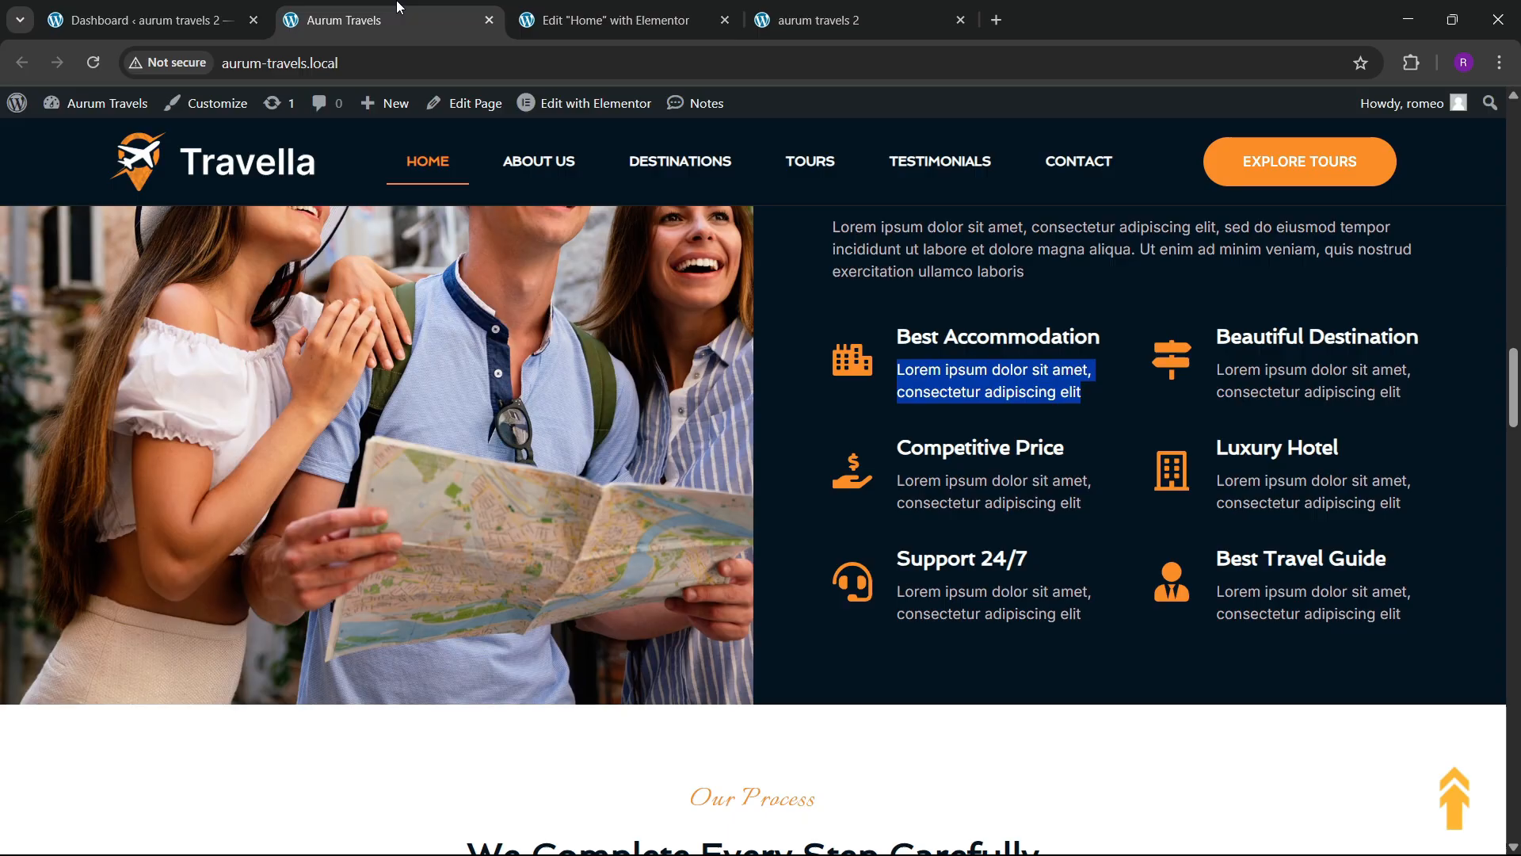
{"action": "left_click", "coordinate": [529, 17]}
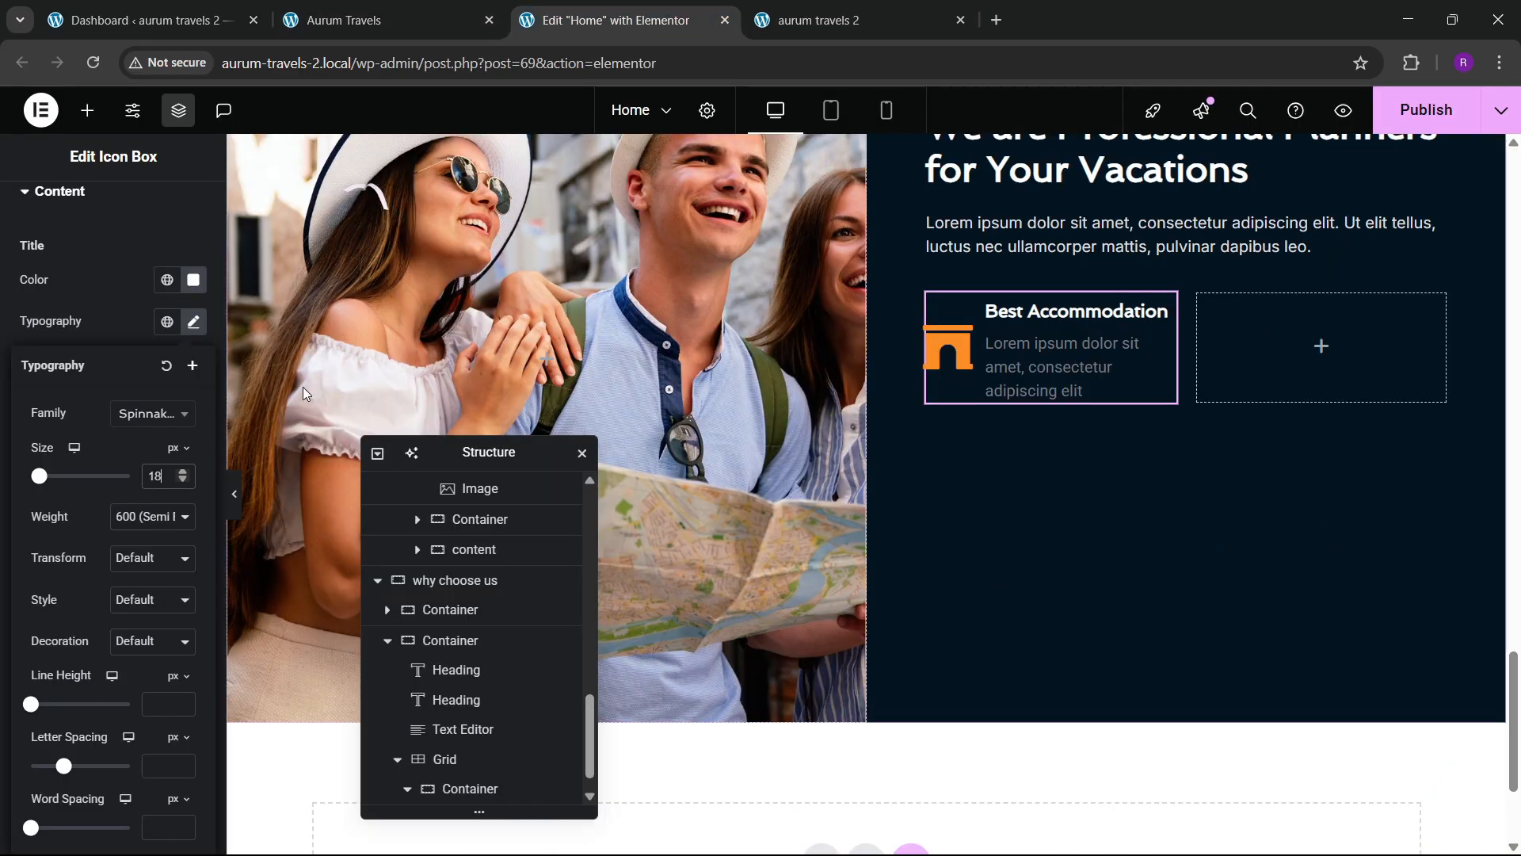
{"action": "left_click", "coordinate": [183, 473]}
{"action": "left_click", "coordinate": [181, 479]}
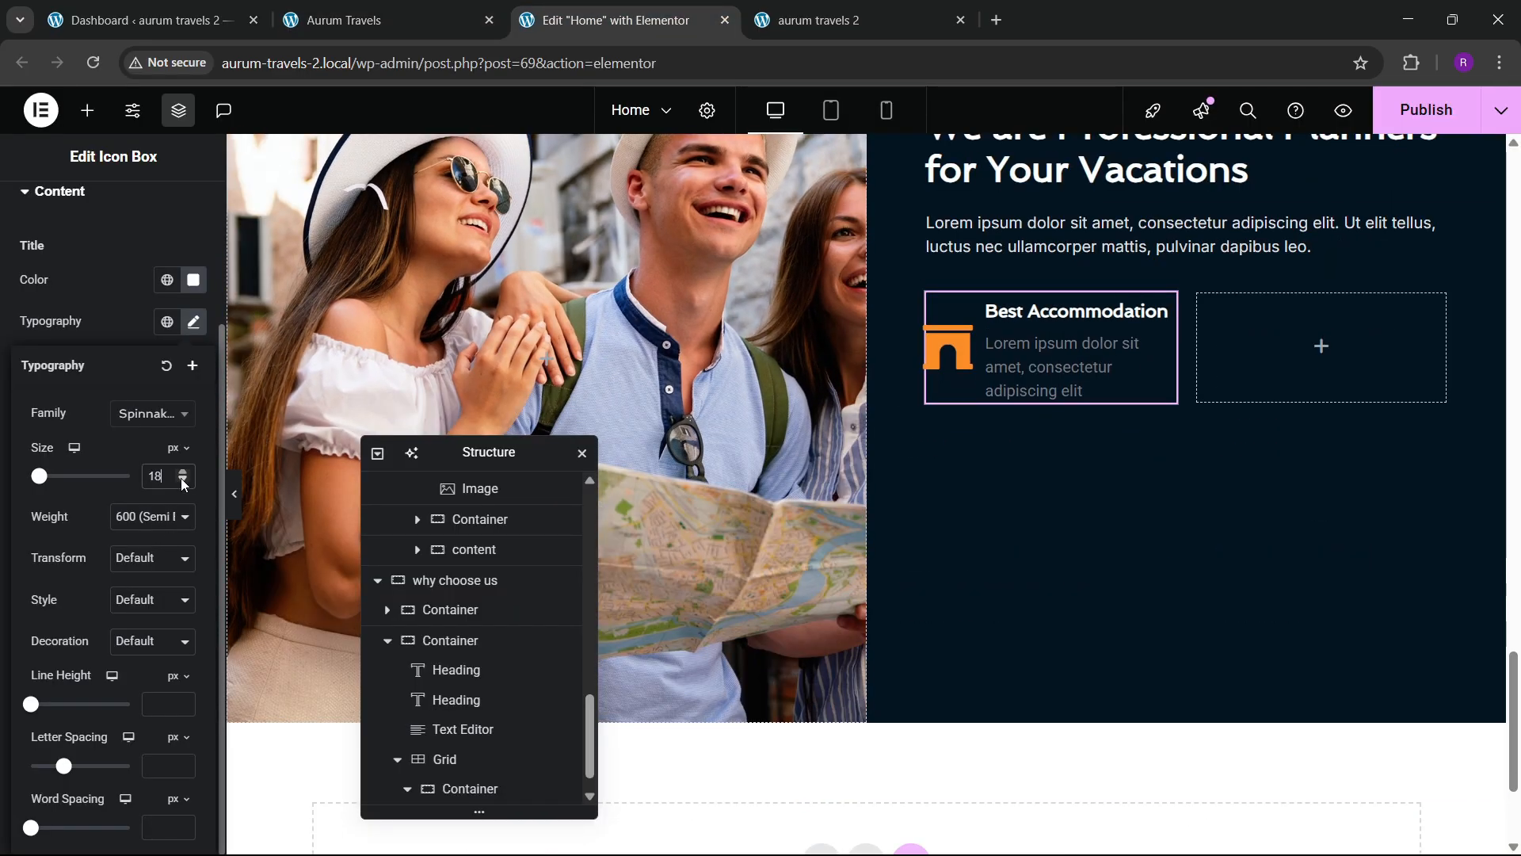
{"action": "left_click", "coordinate": [184, 471]}
{"action": "left_click", "coordinate": [394, 8]}
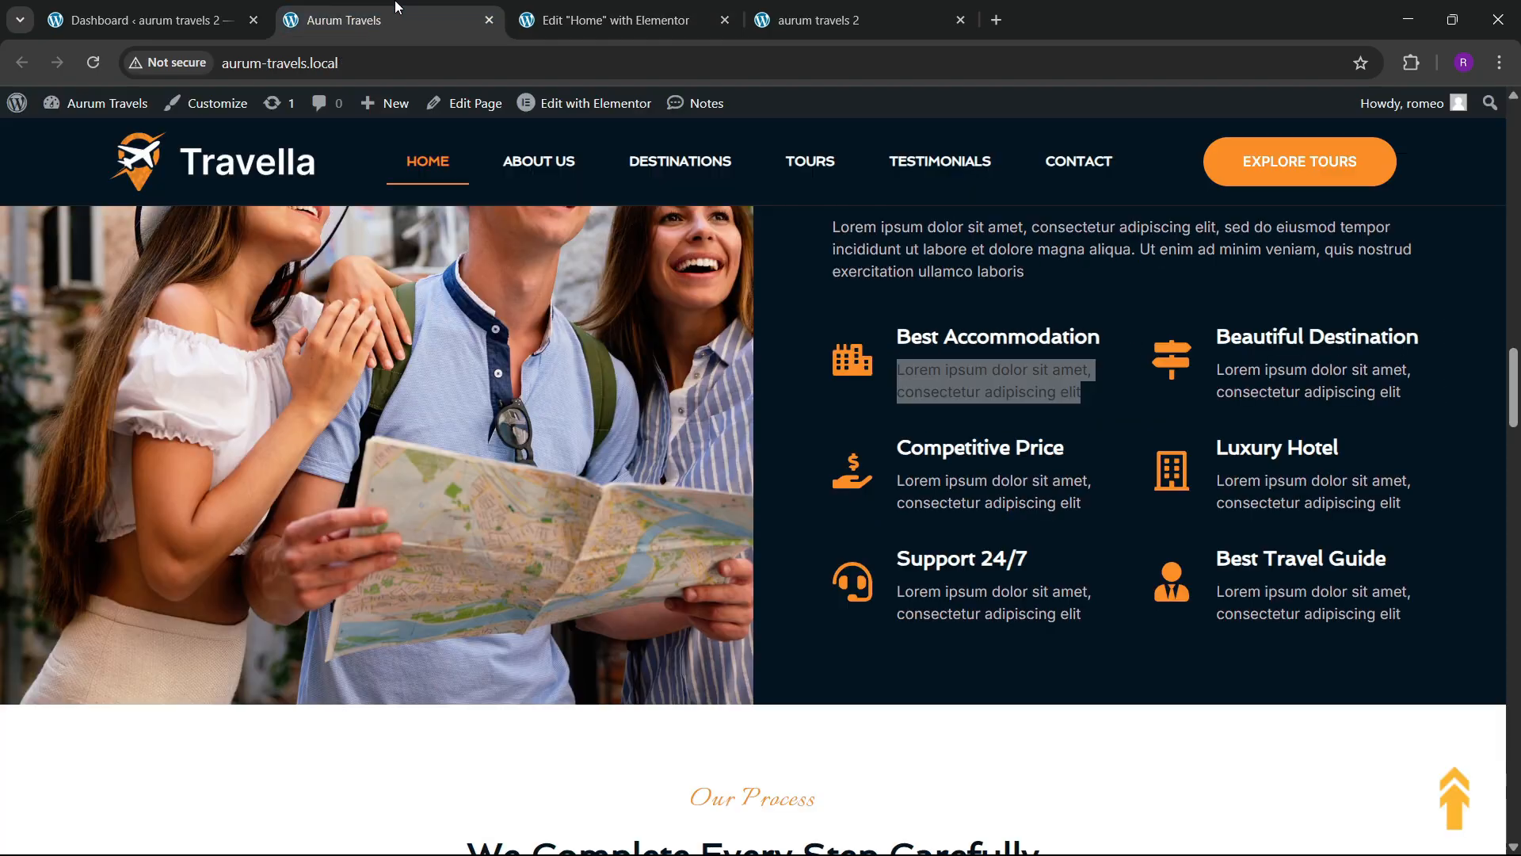
{"action": "left_click", "coordinate": [561, 8]}
{"action": "scroll", "coordinate": [105, 392], "scroll_direction": "up", "scroll_amount": 2}
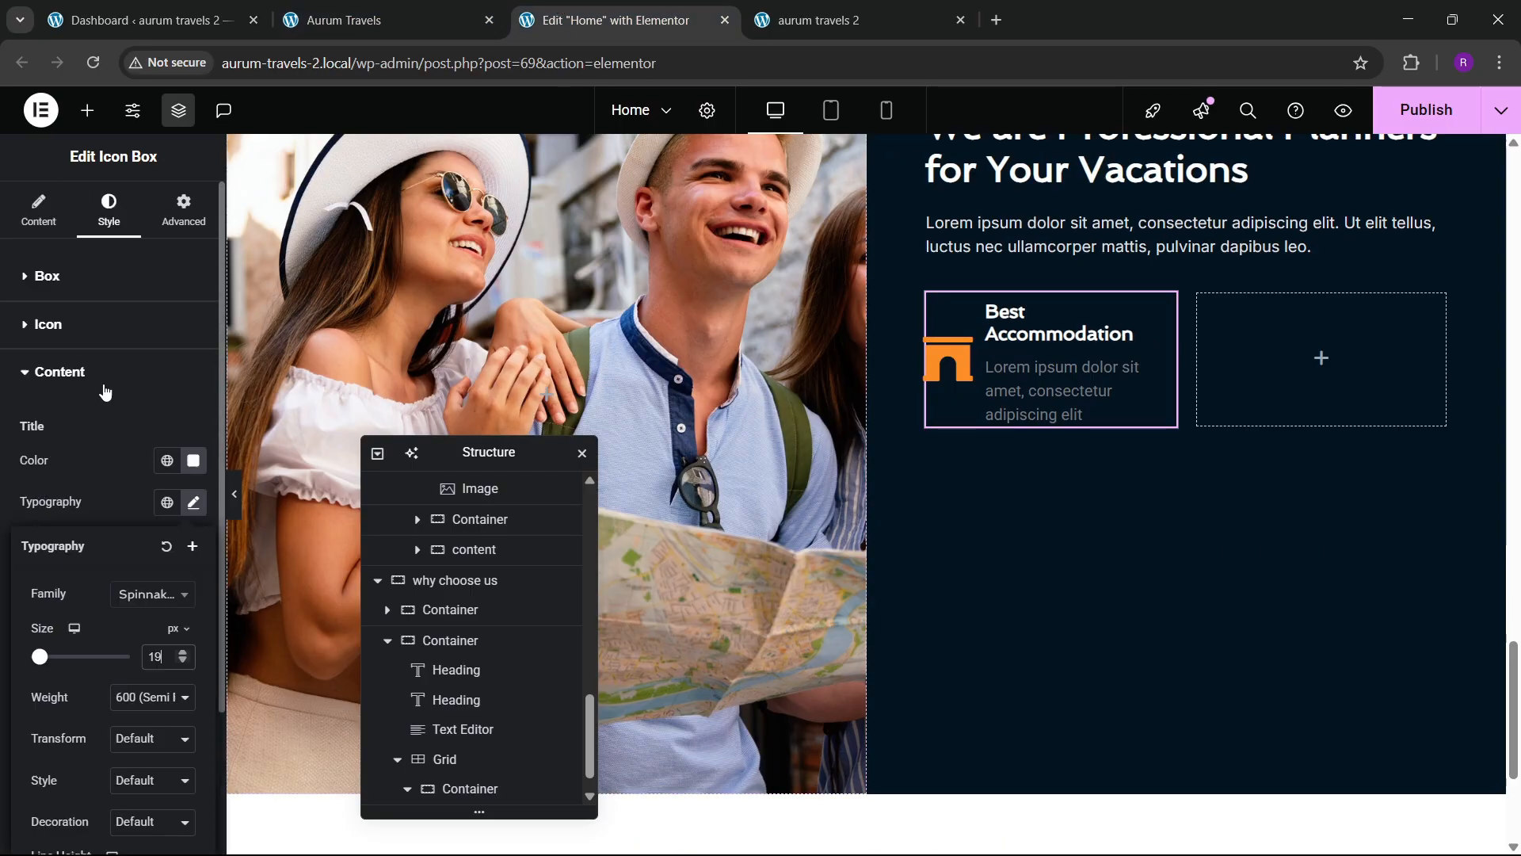
- Reduce the Best Accommodation icon size to 35 px
{"action": "left_click", "coordinate": [50, 325]}
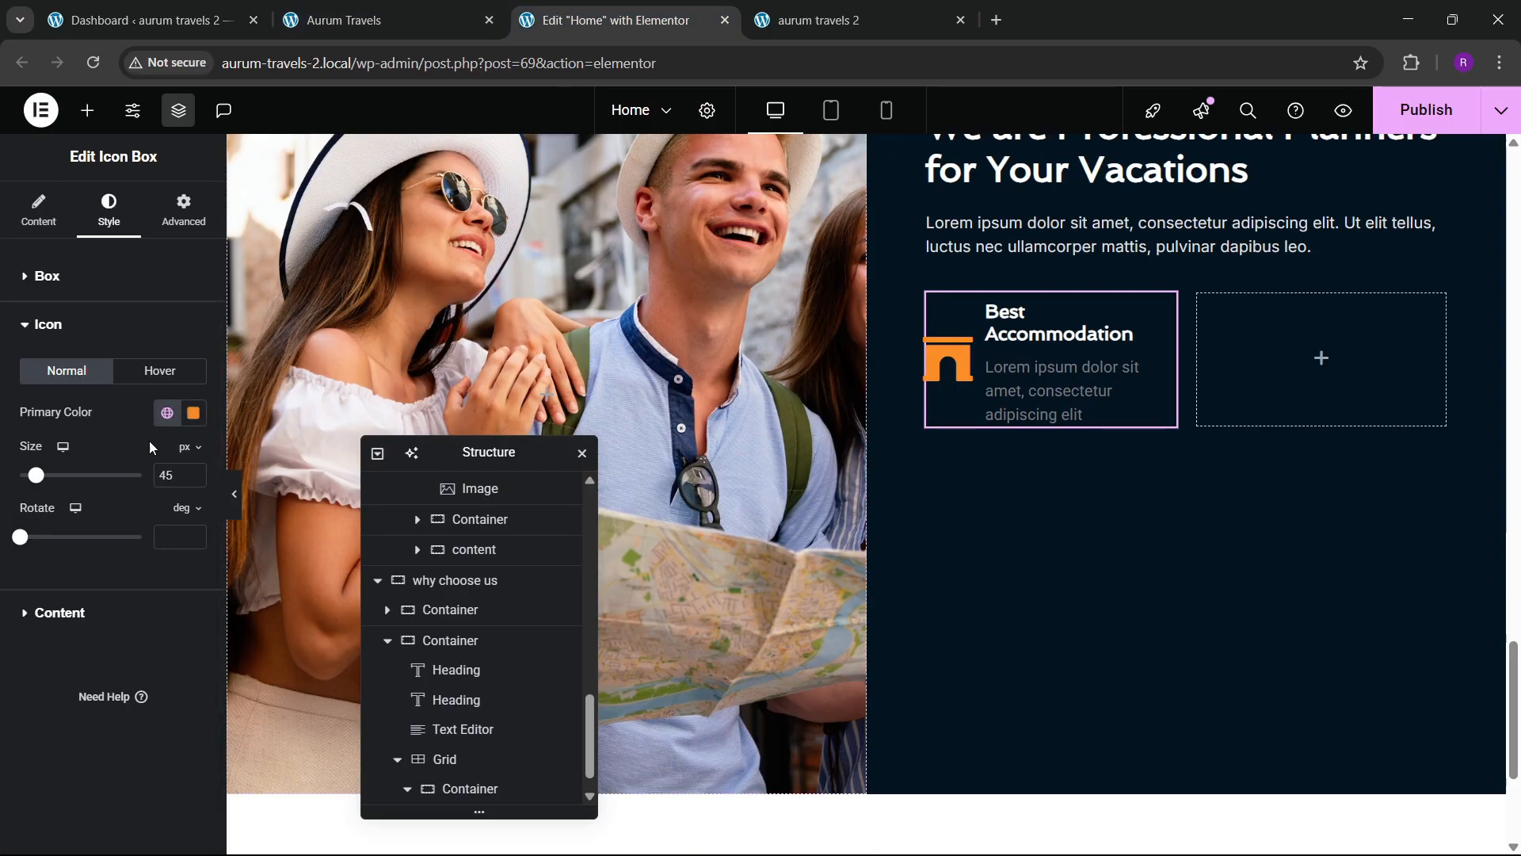
{"action": "left_click", "coordinate": [194, 479]}
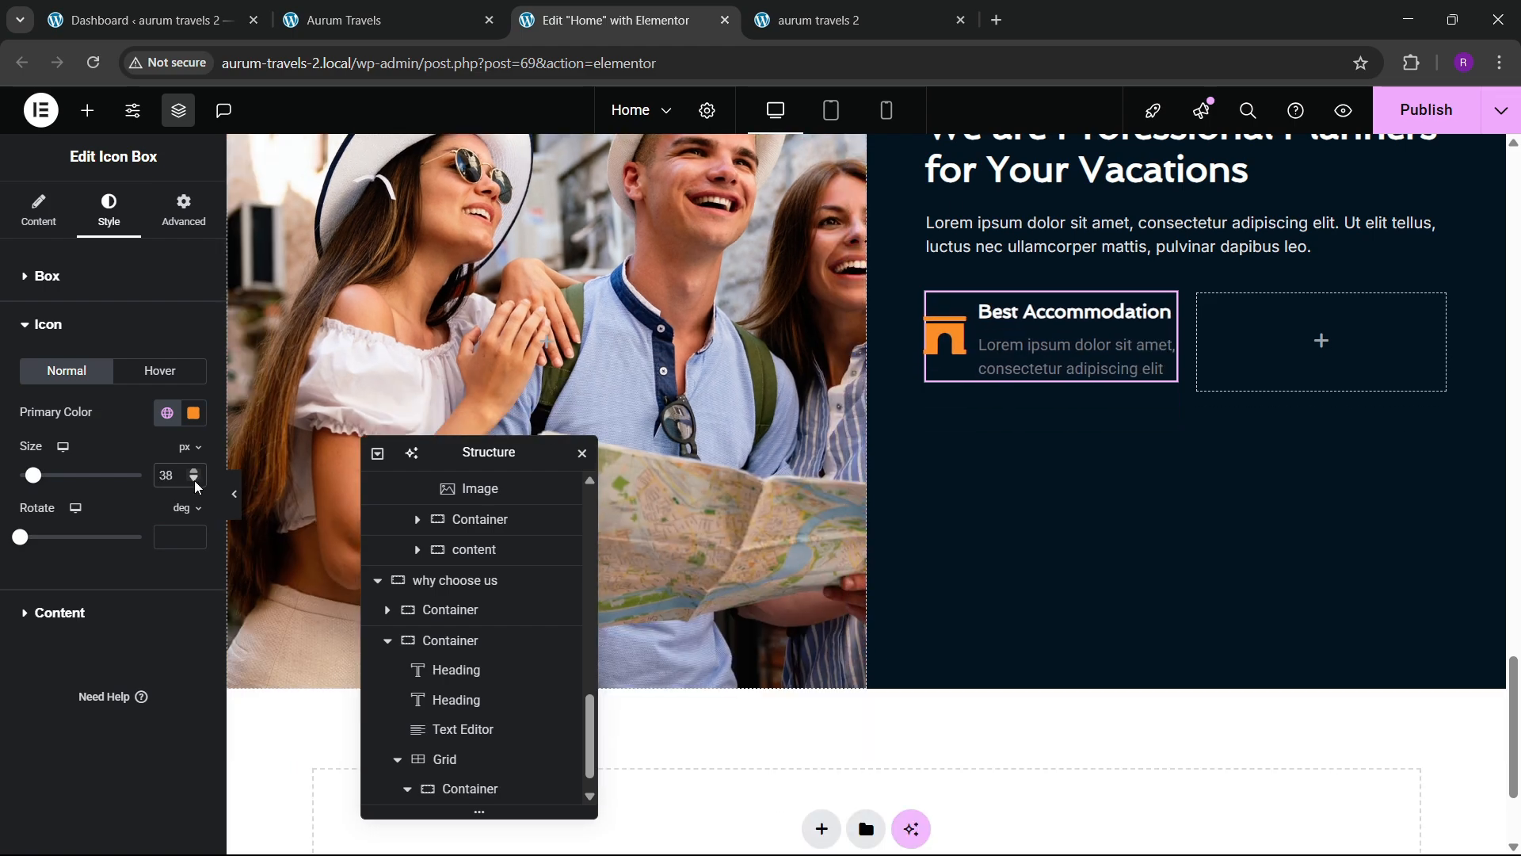
{"action": "left_click", "coordinate": [193, 480]}
{"action": "left_click", "coordinate": [193, 480]}
{"action": "left_click", "coordinate": [193, 480]}
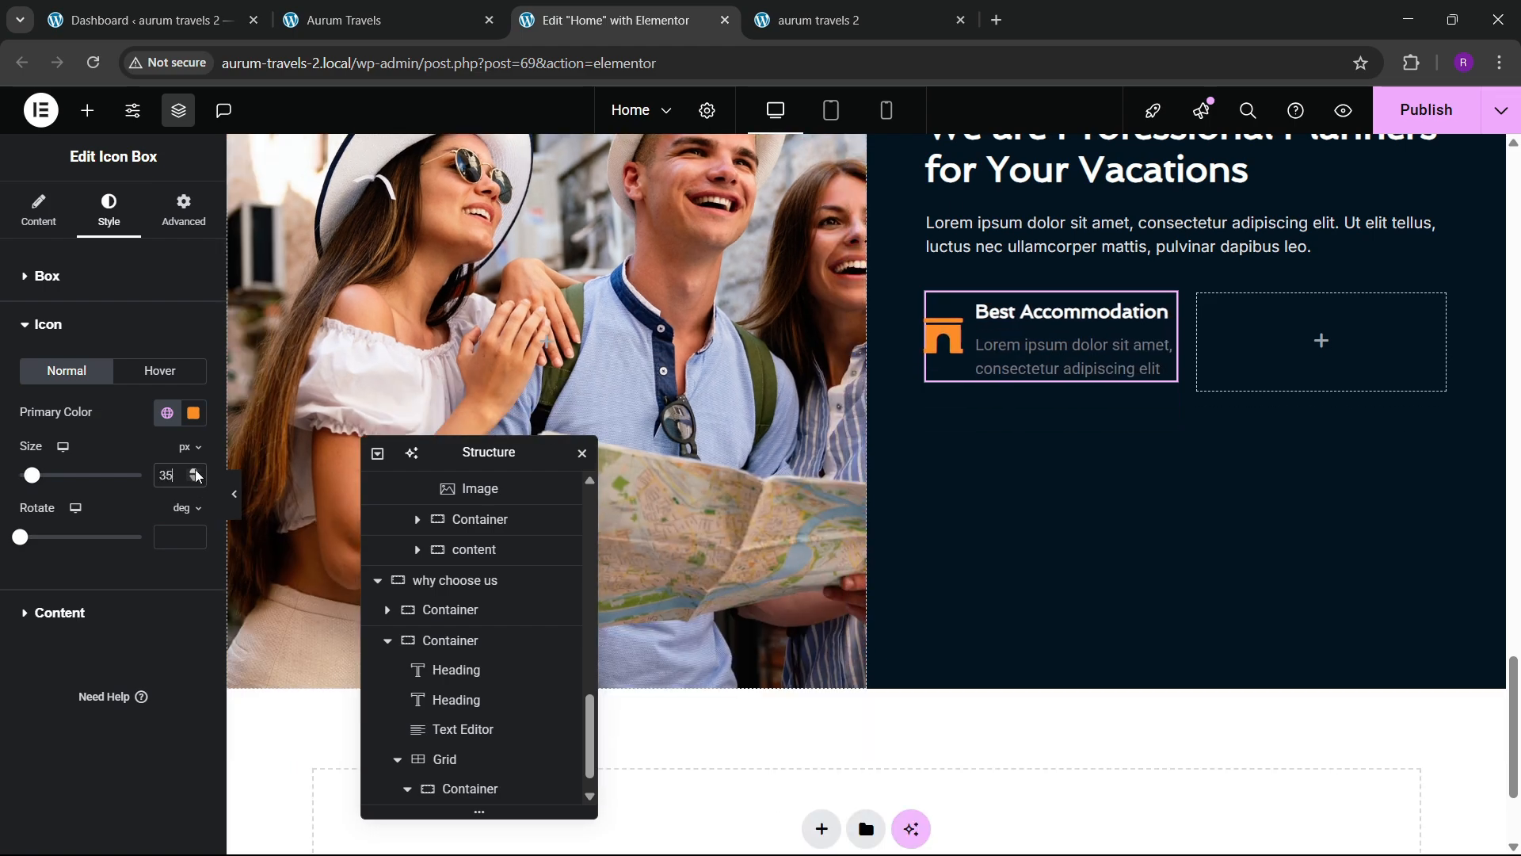
{"action": "left_click", "coordinate": [196, 473]}
{"action": "left_click", "coordinate": [197, 473]}
{"action": "left_click", "coordinate": [196, 473]}
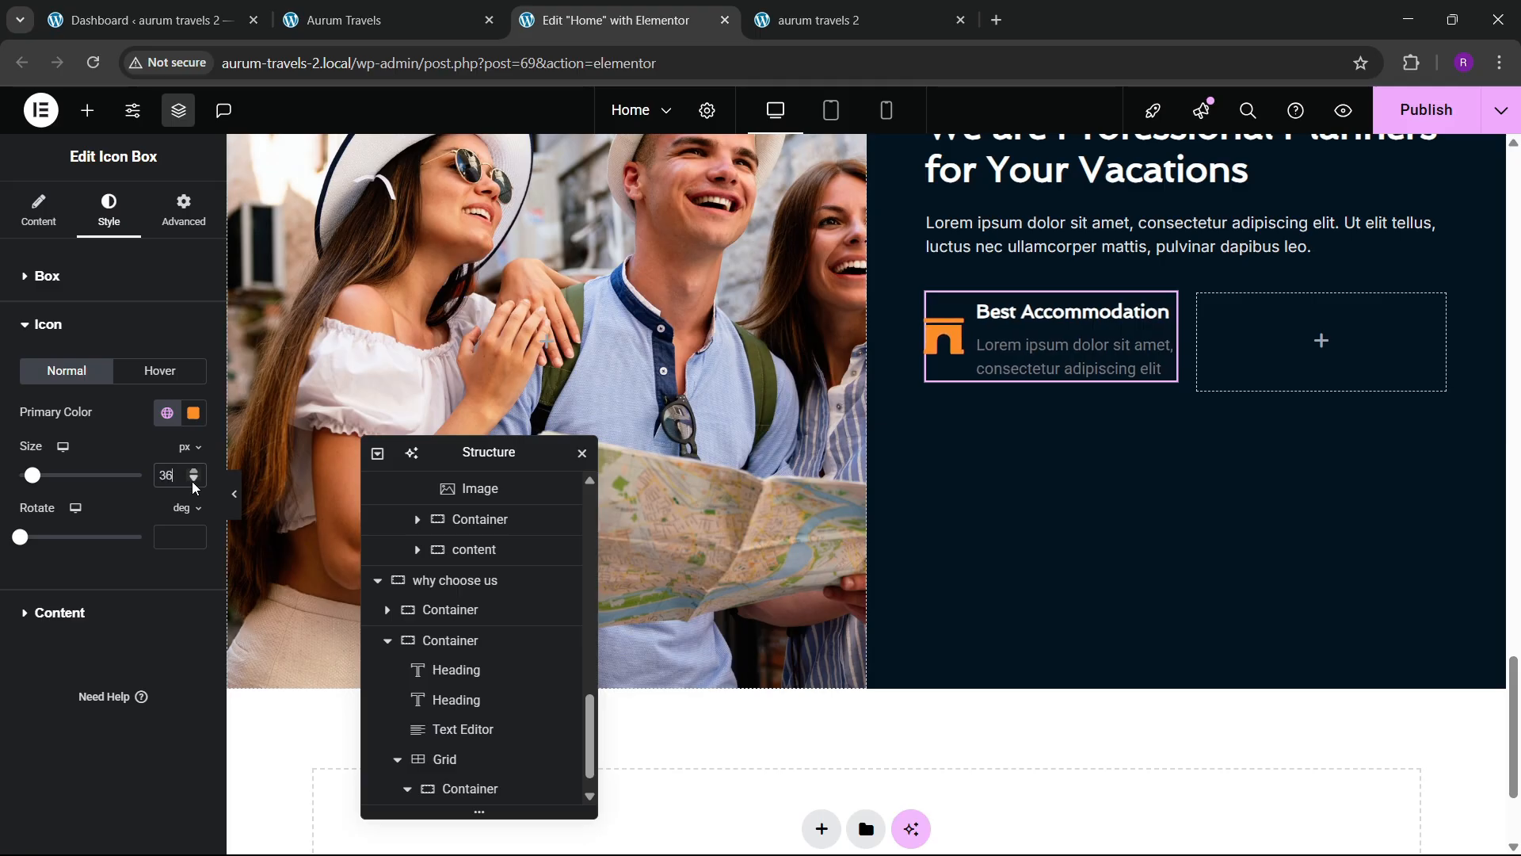
{"action": "left_click", "coordinate": [329, 8]}
{"action": "left_click", "coordinate": [610, 20]}
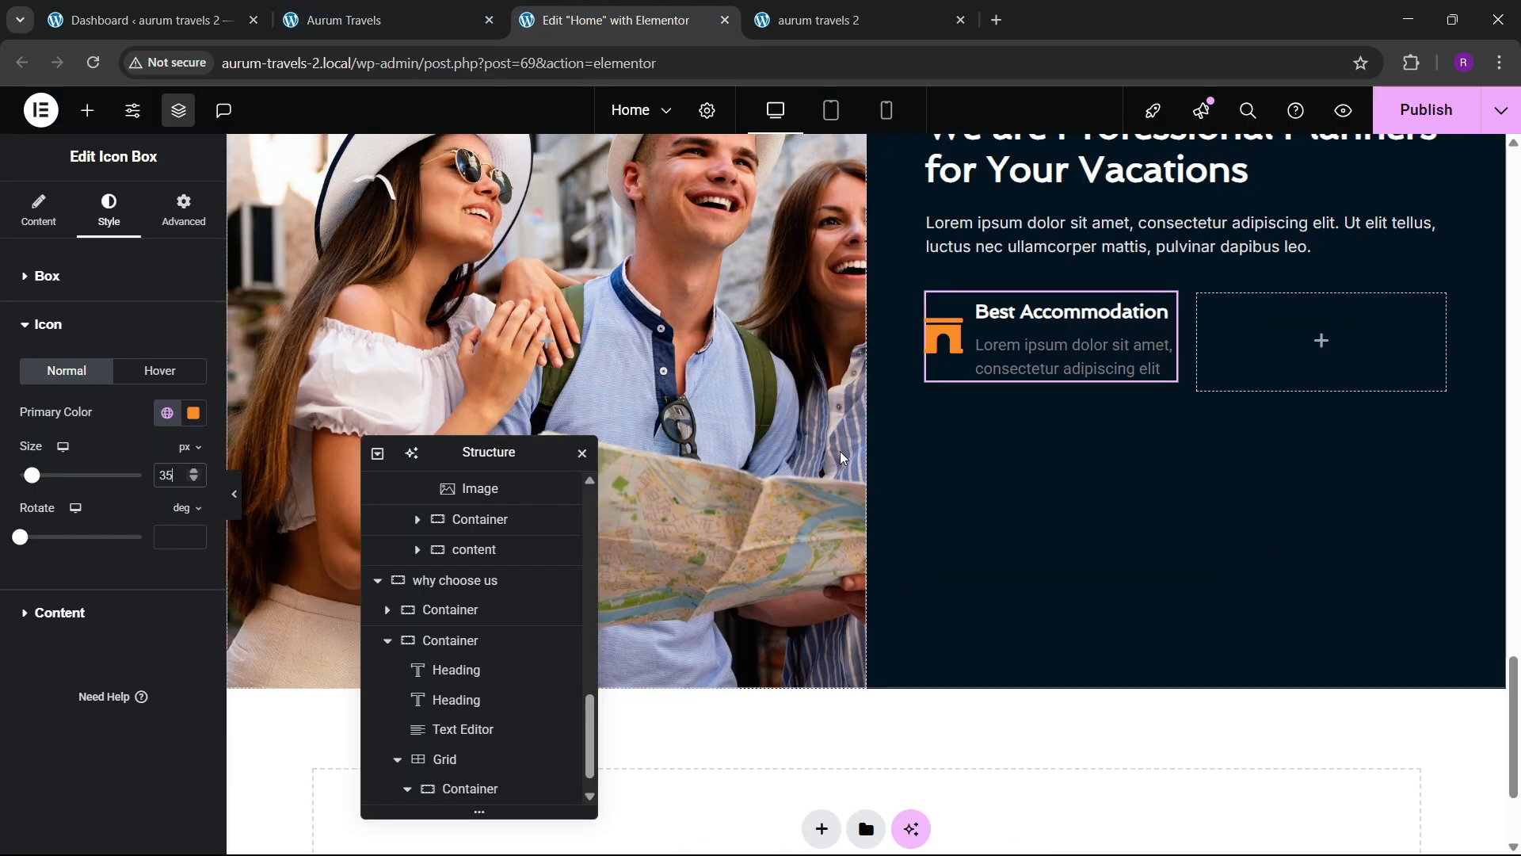
- Keep the box's title-to-description content spacing at 10 px
{"action": "scroll", "coordinate": [465, 751], "scroll_direction": "down", "scroll_amount": 1}
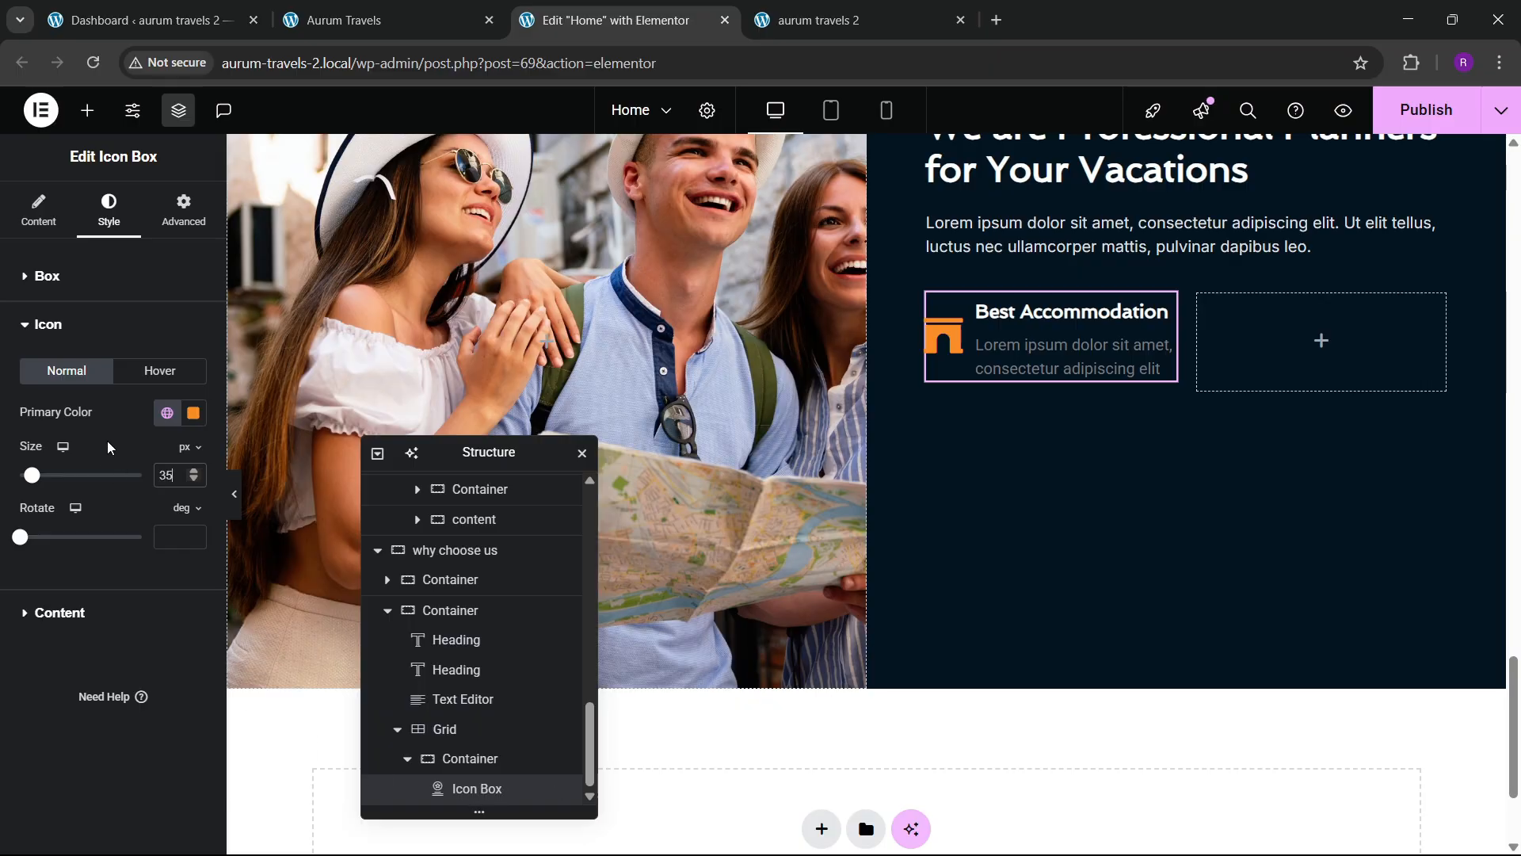
{"action": "left_click", "coordinate": [49, 277]}
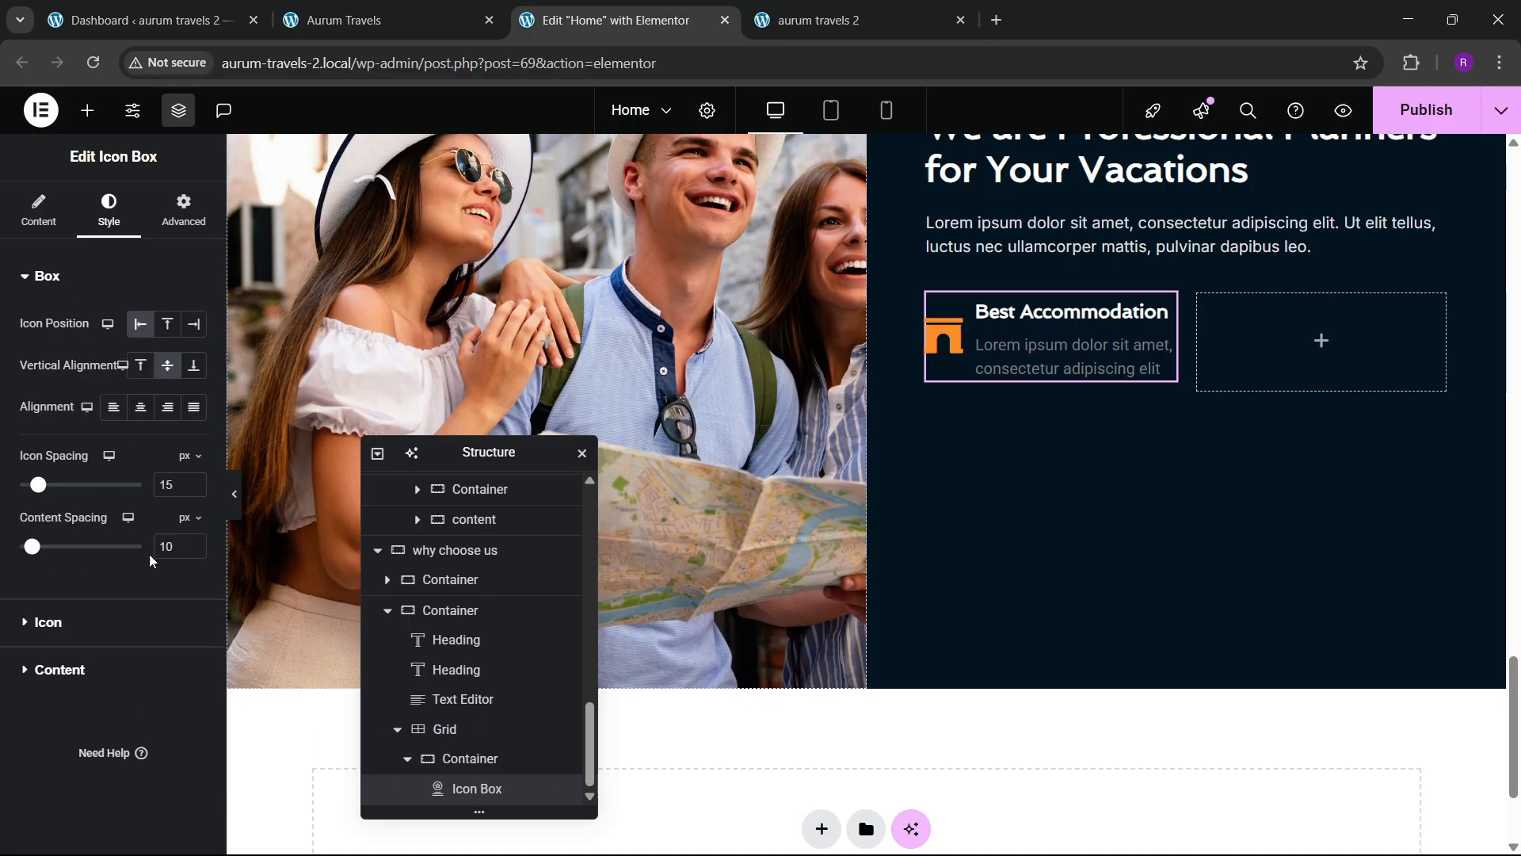
{"action": "left_click", "coordinate": [193, 543]}
{"action": "left_click", "coordinate": [193, 543]}
{"action": "left_click", "coordinate": [193, 543]}
{"action": "left_click", "coordinate": [194, 543]}
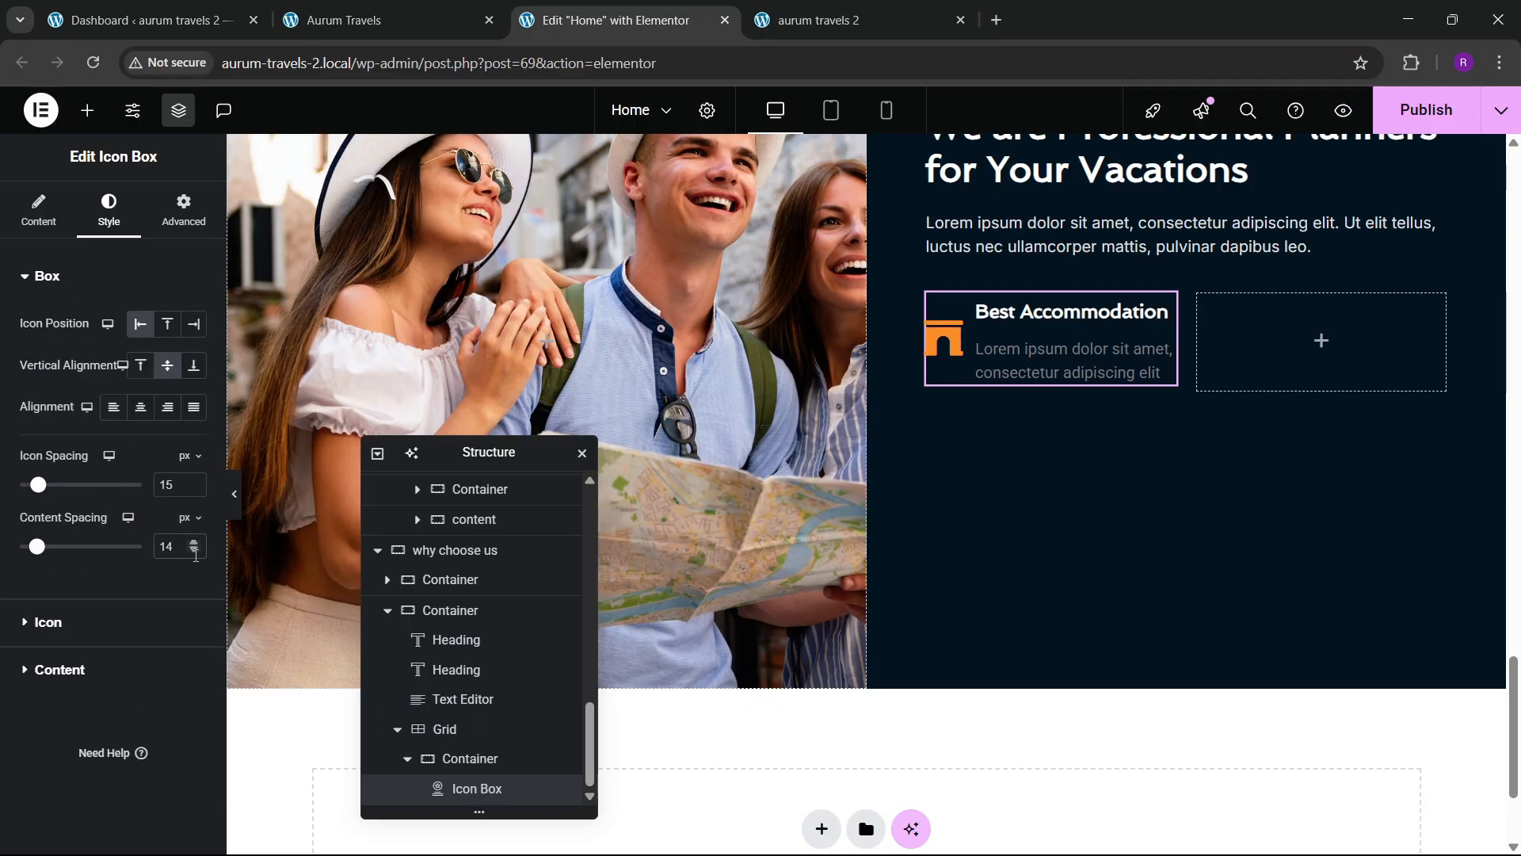
{"action": "left_click", "coordinate": [193, 549]}
{"action": "left_click", "coordinate": [194, 550]}
{"action": "left_click", "coordinate": [194, 550]}
{"action": "left_click", "coordinate": [193, 550]}
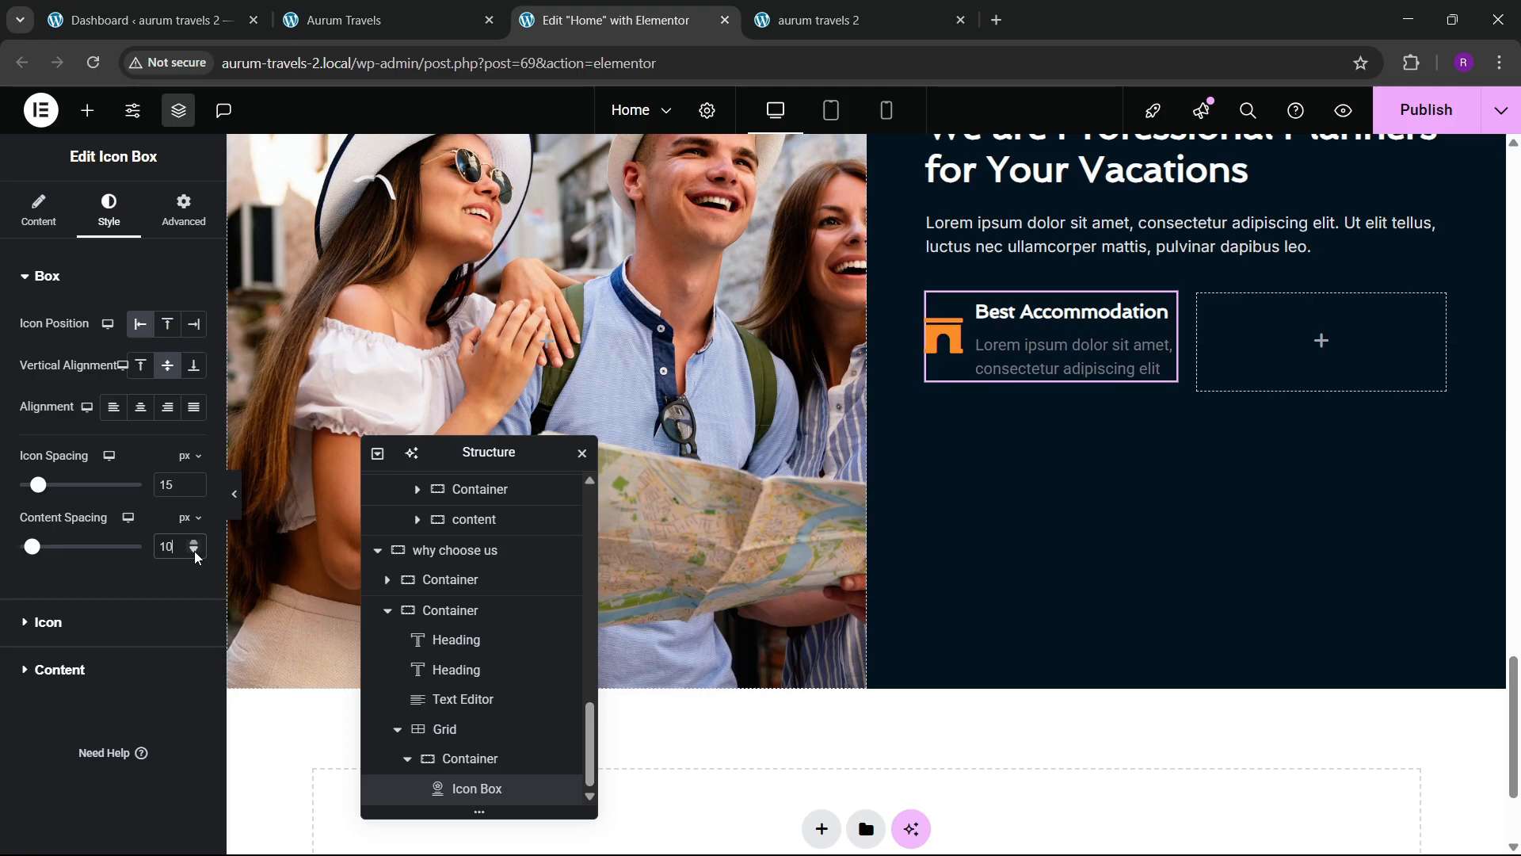
{"action": "left_click", "coordinate": [193, 476]}
- Set the icon spacing between icon and text to 20 px
{"action": "left_click", "coordinate": [194, 480]}
{"action": "left_click", "coordinate": [193, 480]}
{"action": "left_click", "coordinate": [193, 480]}
{"action": "left_click", "coordinate": [193, 480]}
{"action": "left_click", "coordinate": [194, 480]}
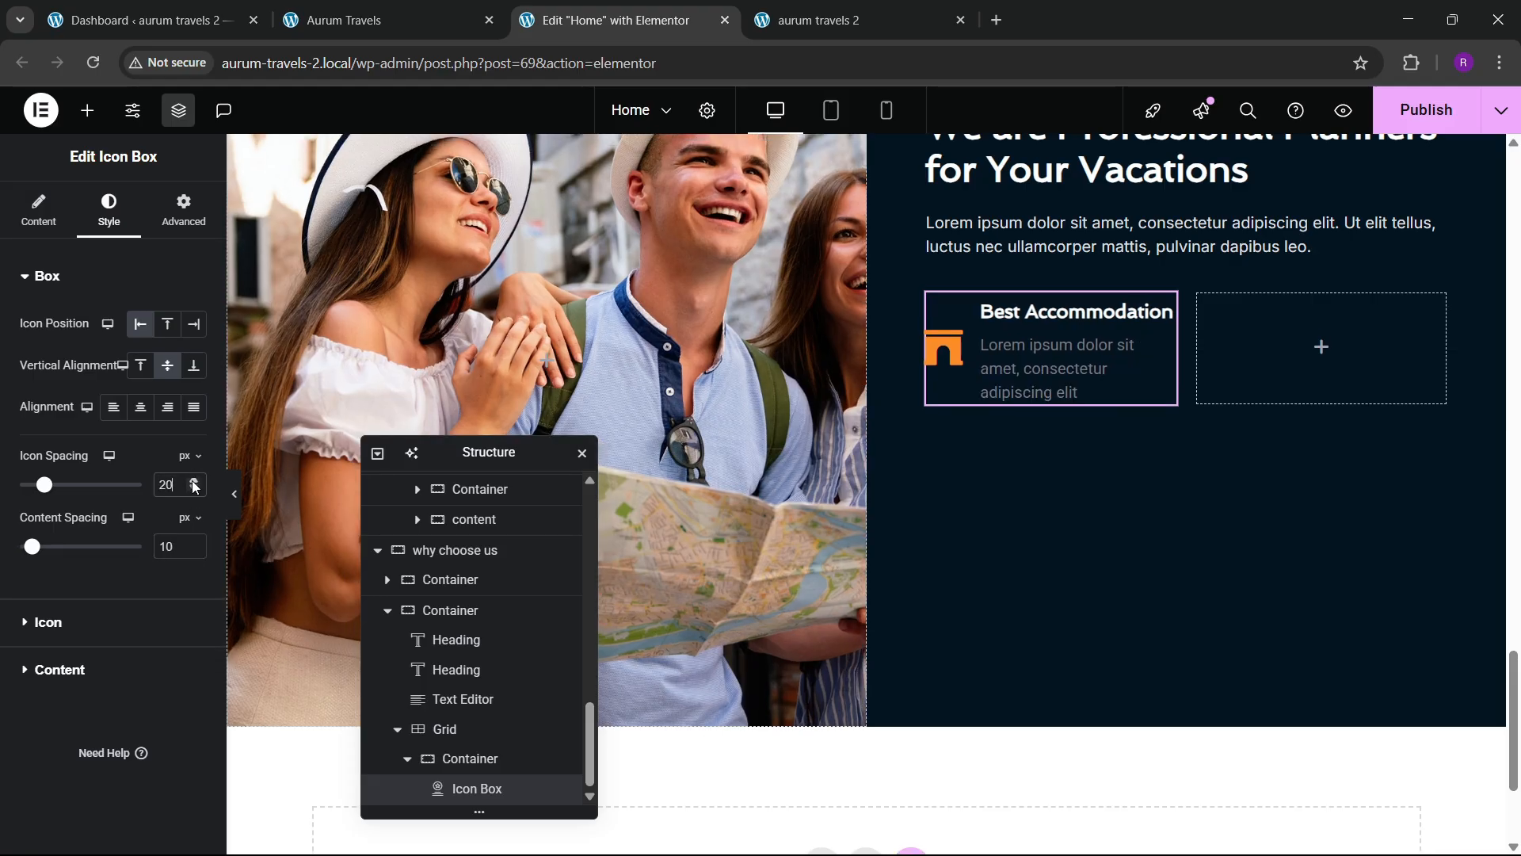
{"action": "left_click", "coordinate": [192, 488]}
{"action": "left_click", "coordinate": [192, 488]}
{"action": "left_click", "coordinate": [192, 488]}
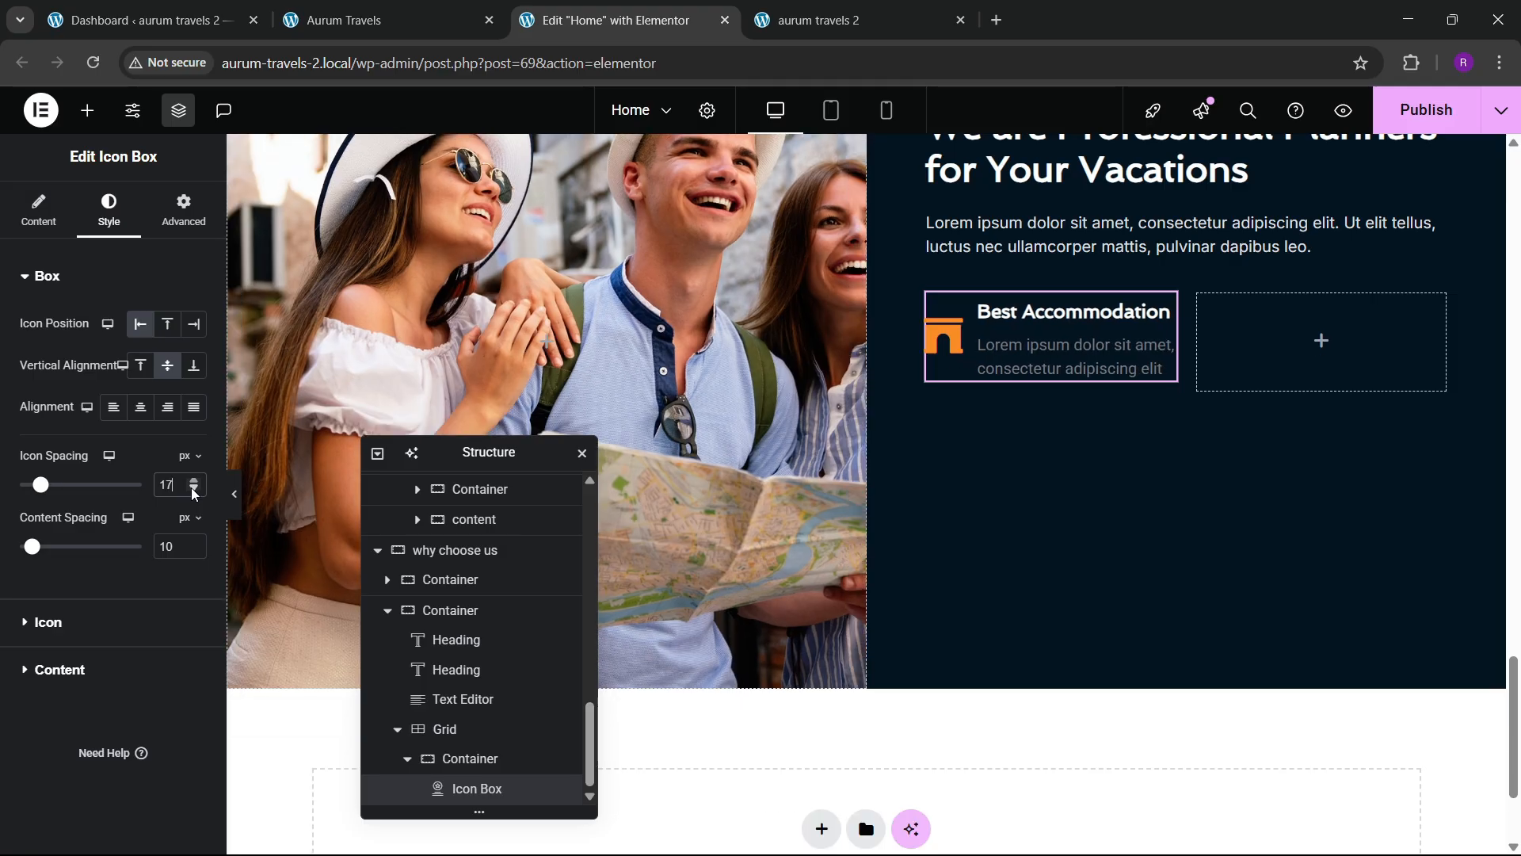
{"action": "left_click", "coordinate": [192, 488]}
{"action": "left_click", "coordinate": [191, 488]}
{"action": "left_click", "coordinate": [194, 482]}
{"action": "left_click", "coordinate": [194, 483]}
{"action": "left_click", "coordinate": [194, 482]}
{"action": "left_click", "coordinate": [193, 480]}
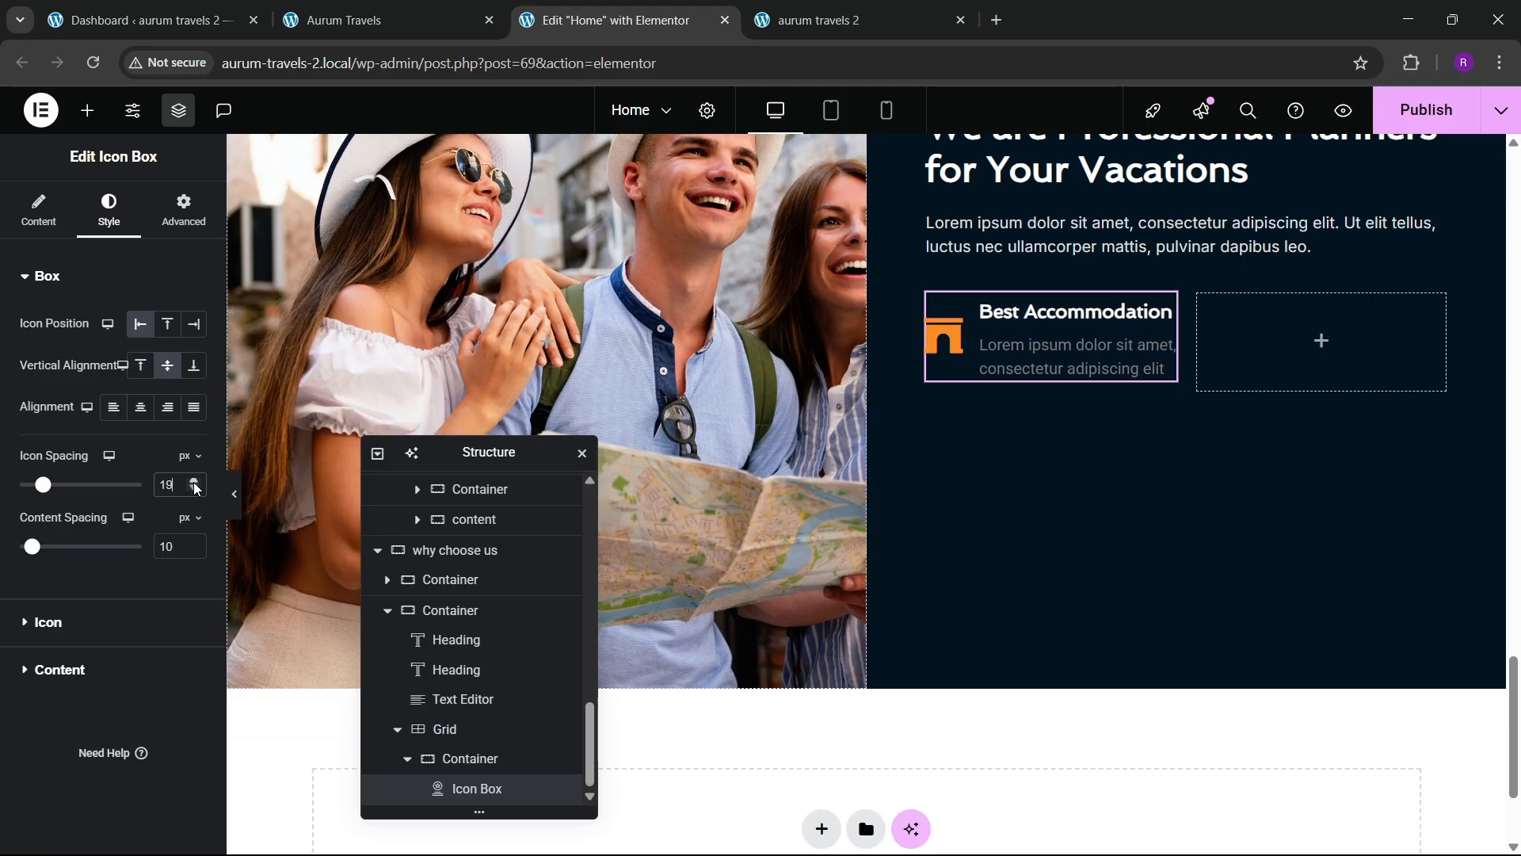
{"action": "left_click", "coordinate": [193, 481]}
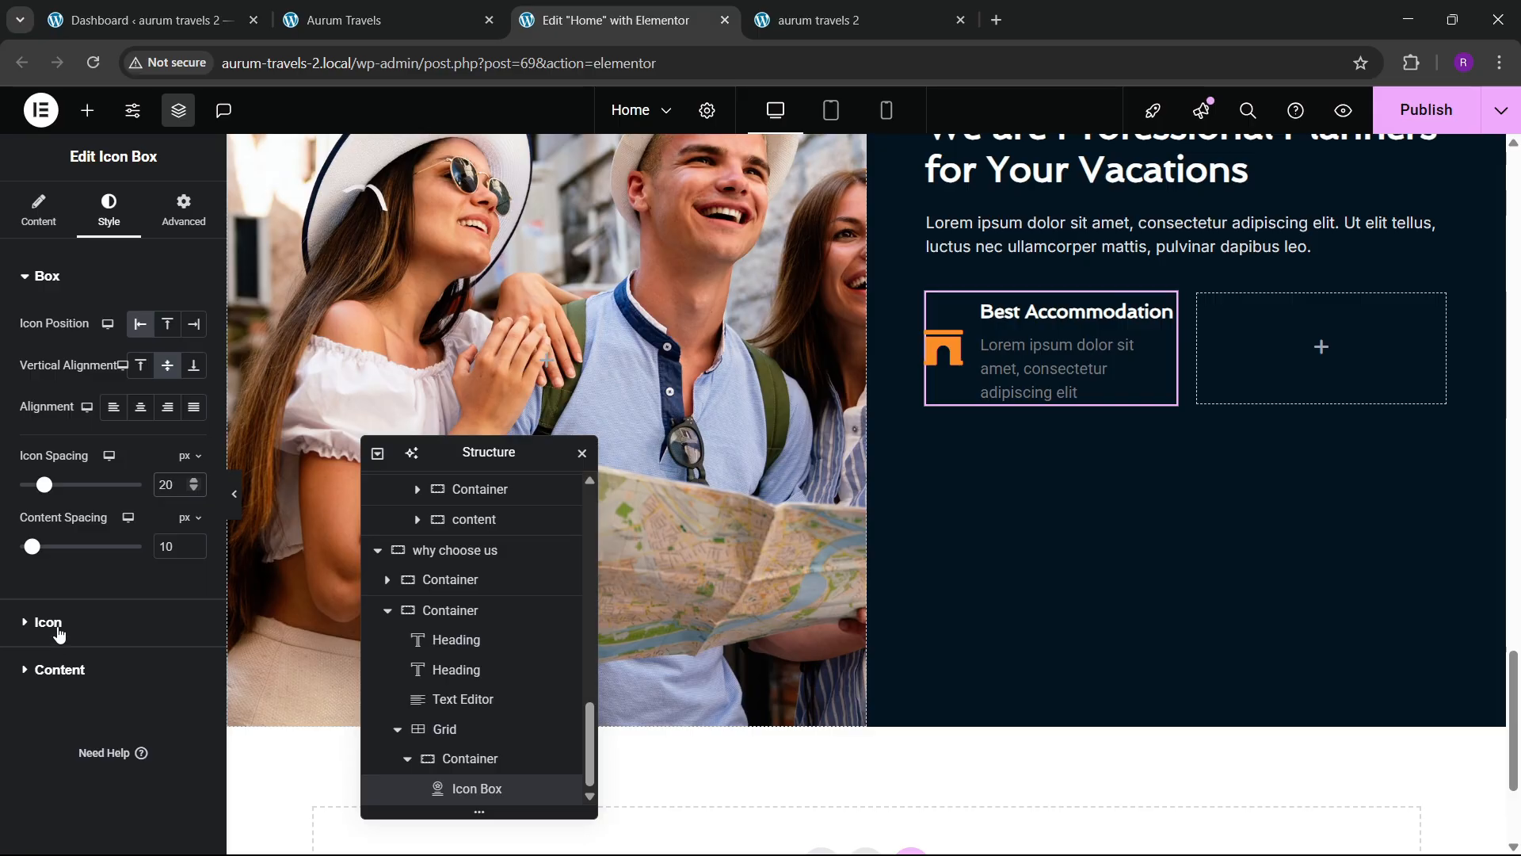
- Give the Best Accommodation description the light global colour #DFDFDF
{"action": "left_click", "coordinate": [235, 503]}
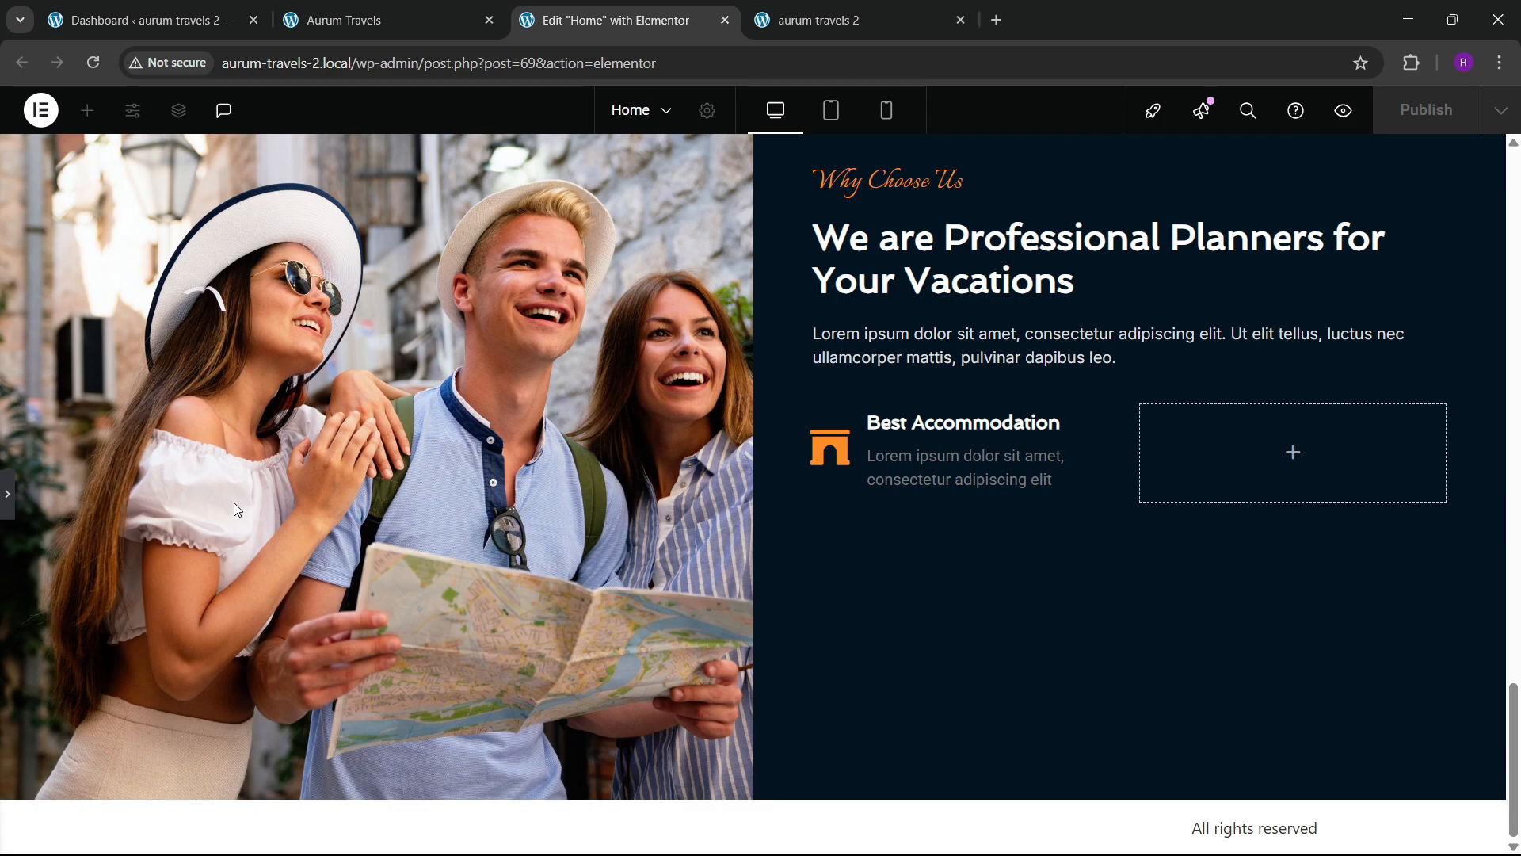
{"action": "left_click", "coordinate": [8, 496]}
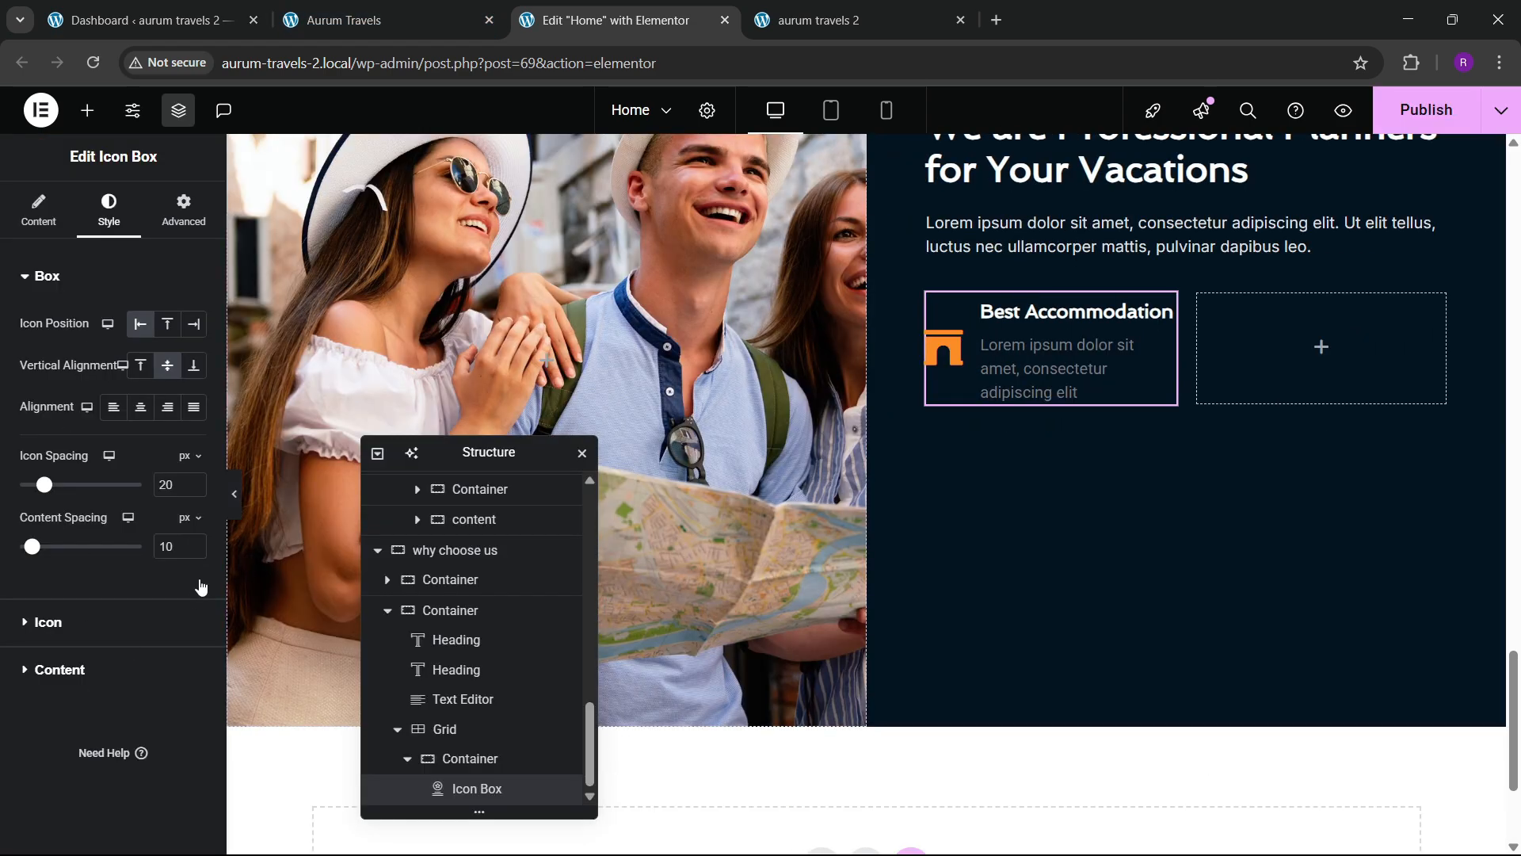
{"action": "left_click", "coordinate": [195, 669]}
{"action": "left_click", "coordinate": [194, 622]}
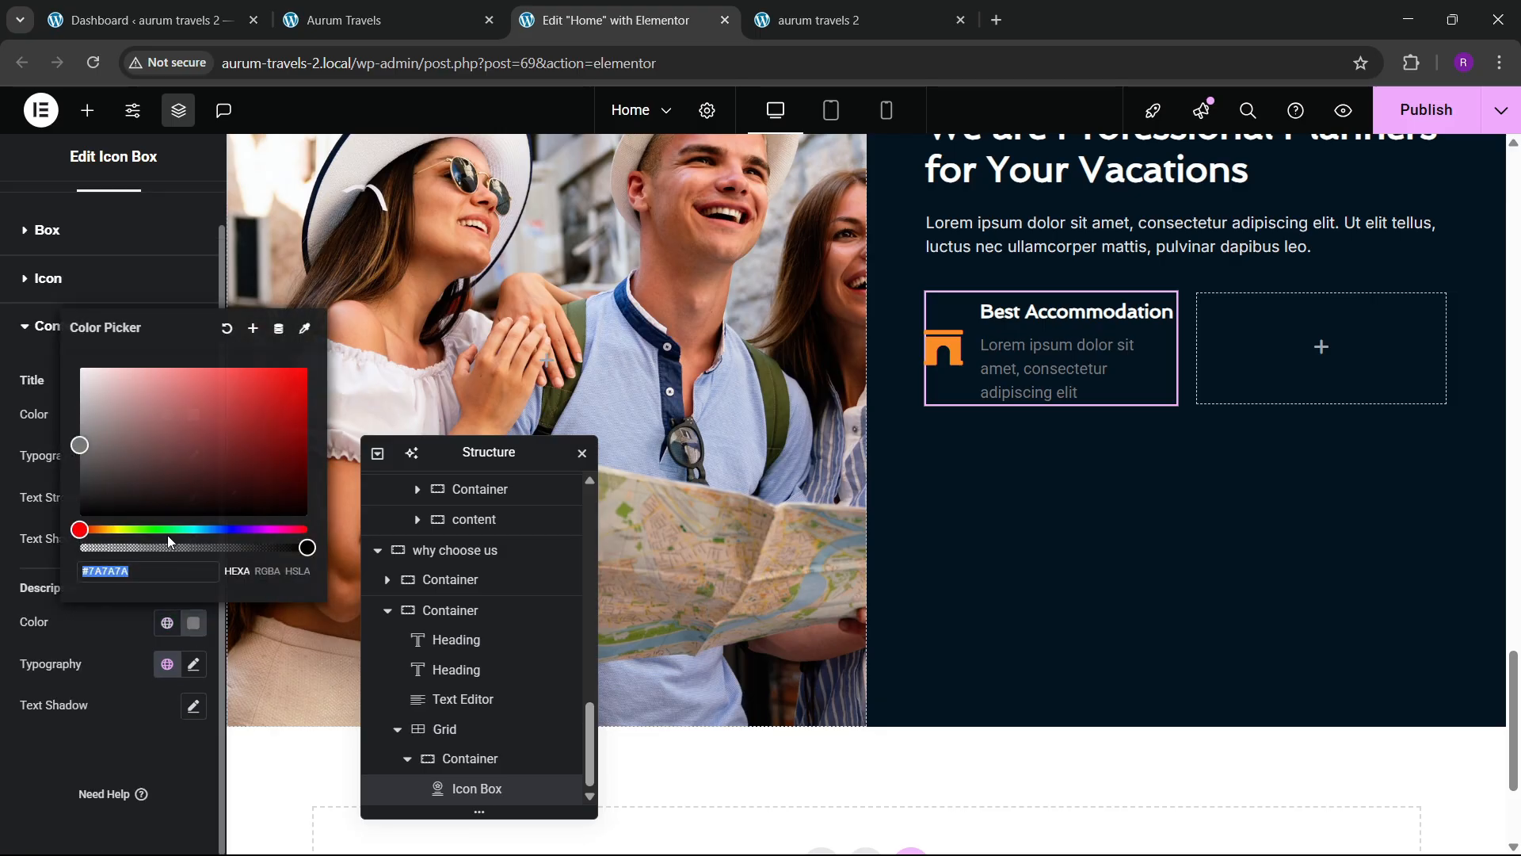
{"action": "left_click", "coordinate": [162, 625]}
{"action": "left_click", "coordinate": [126, 585]}
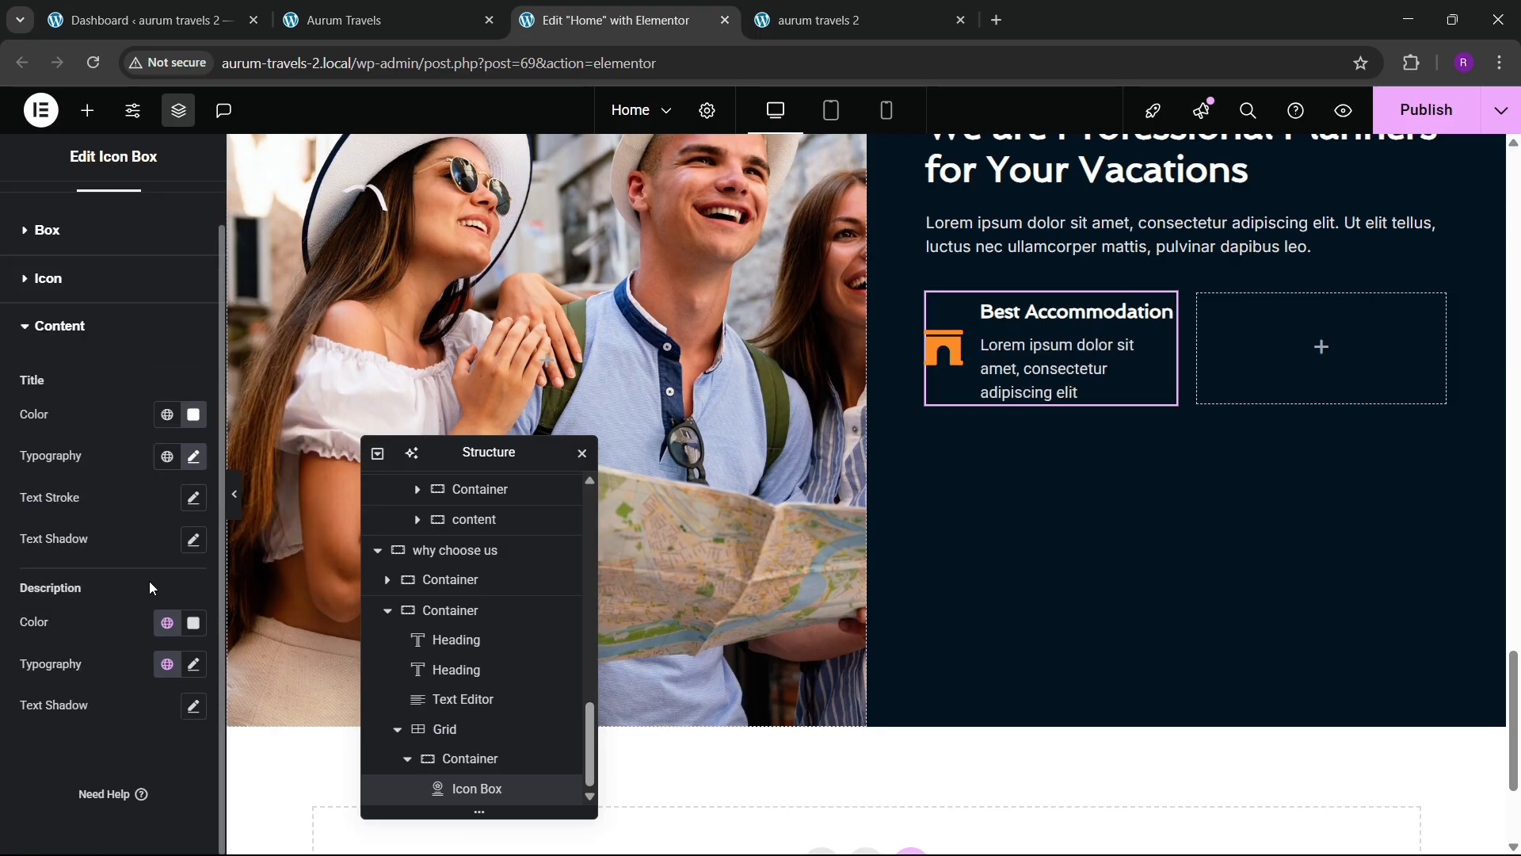
{"action": "left_click", "coordinate": [380, 20]}
{"action": "left_click", "coordinate": [610, 20]}
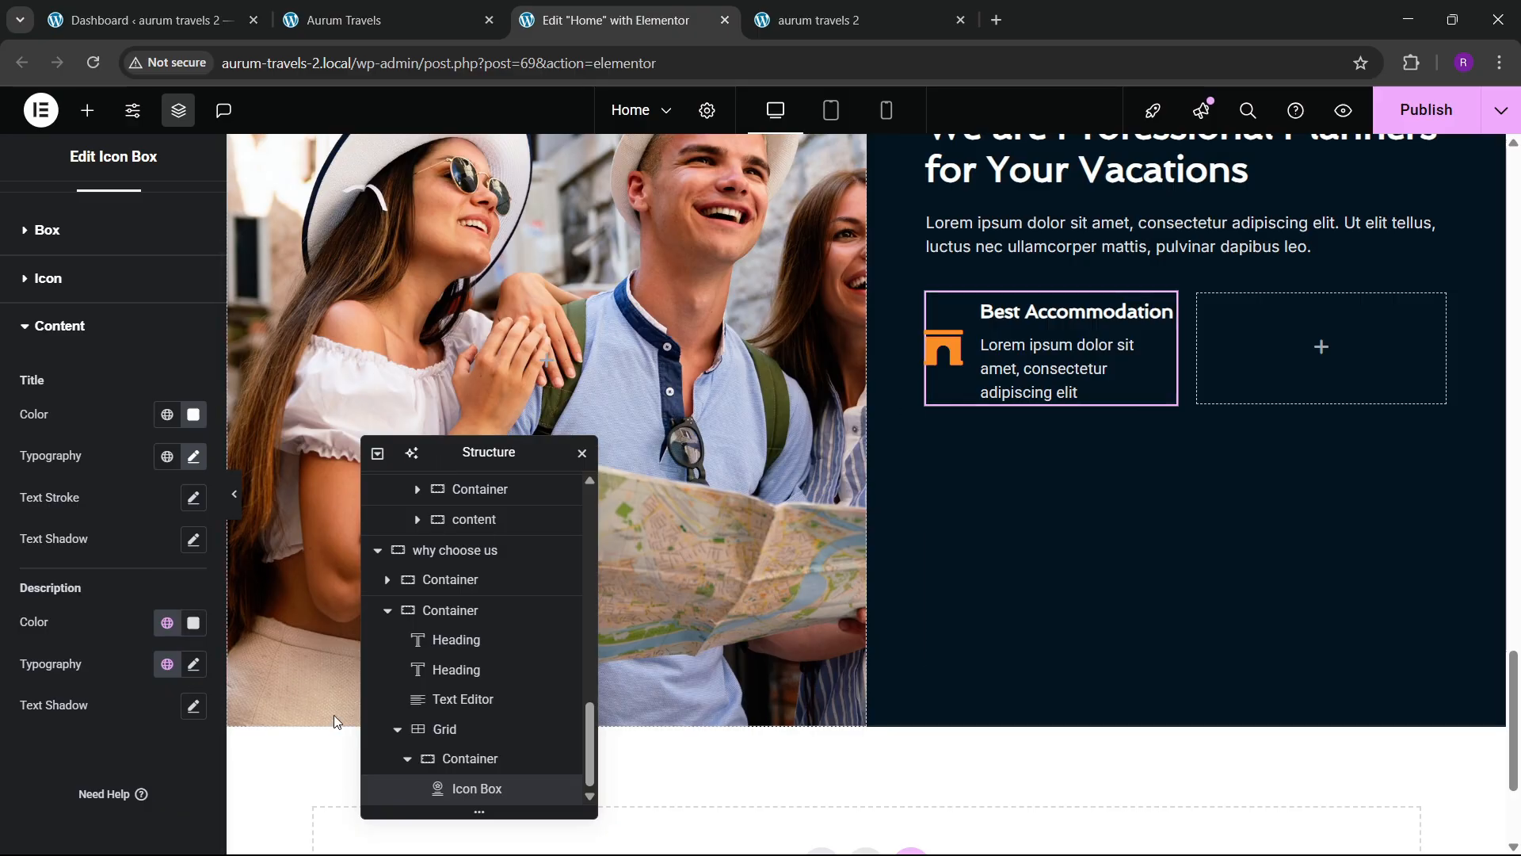
{"action": "scroll", "coordinate": [910, 293], "scroll_direction": "up", "scroll_amount": 3}
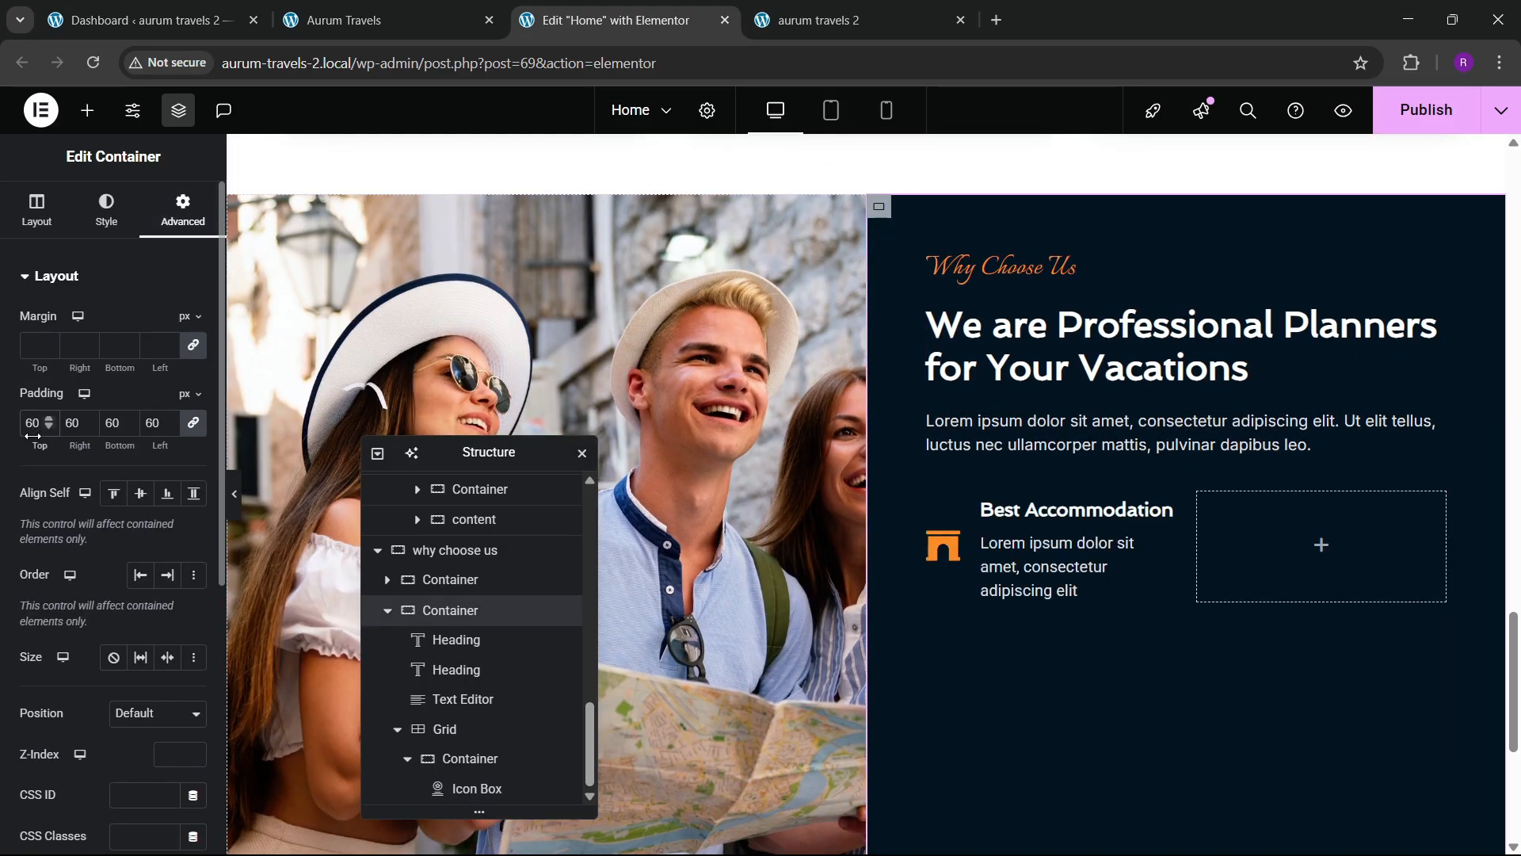
- Reduce the text column's padding from 60 to 50
{"action": "left_click_drag", "start_coordinate": [31, 435], "coordinate": [32, 435]}
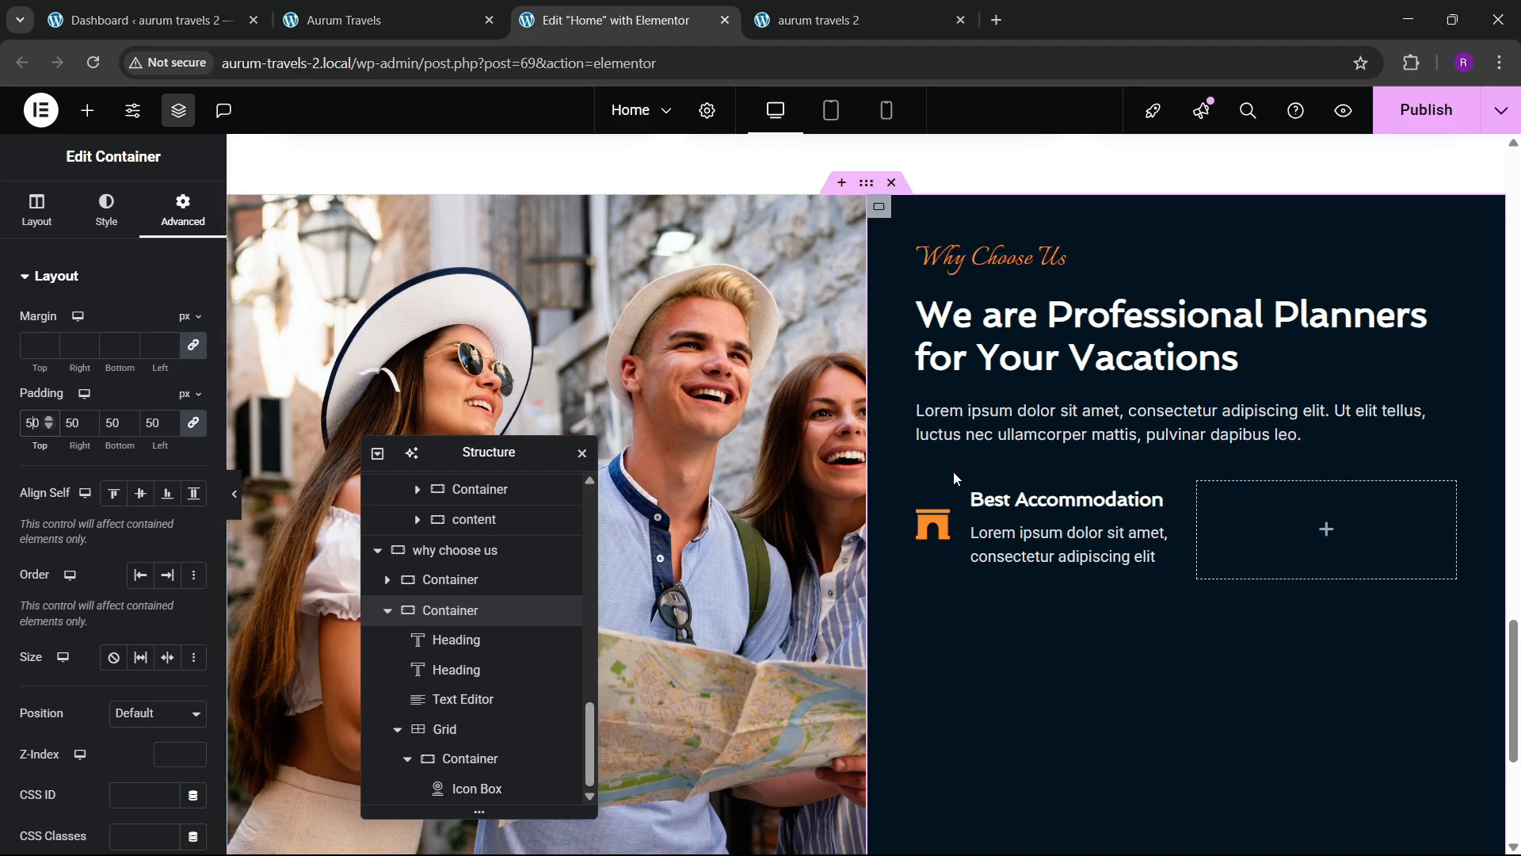
{"action": "left_click", "coordinate": [388, 20]}
{"action": "left_click", "coordinate": [577, 7]}
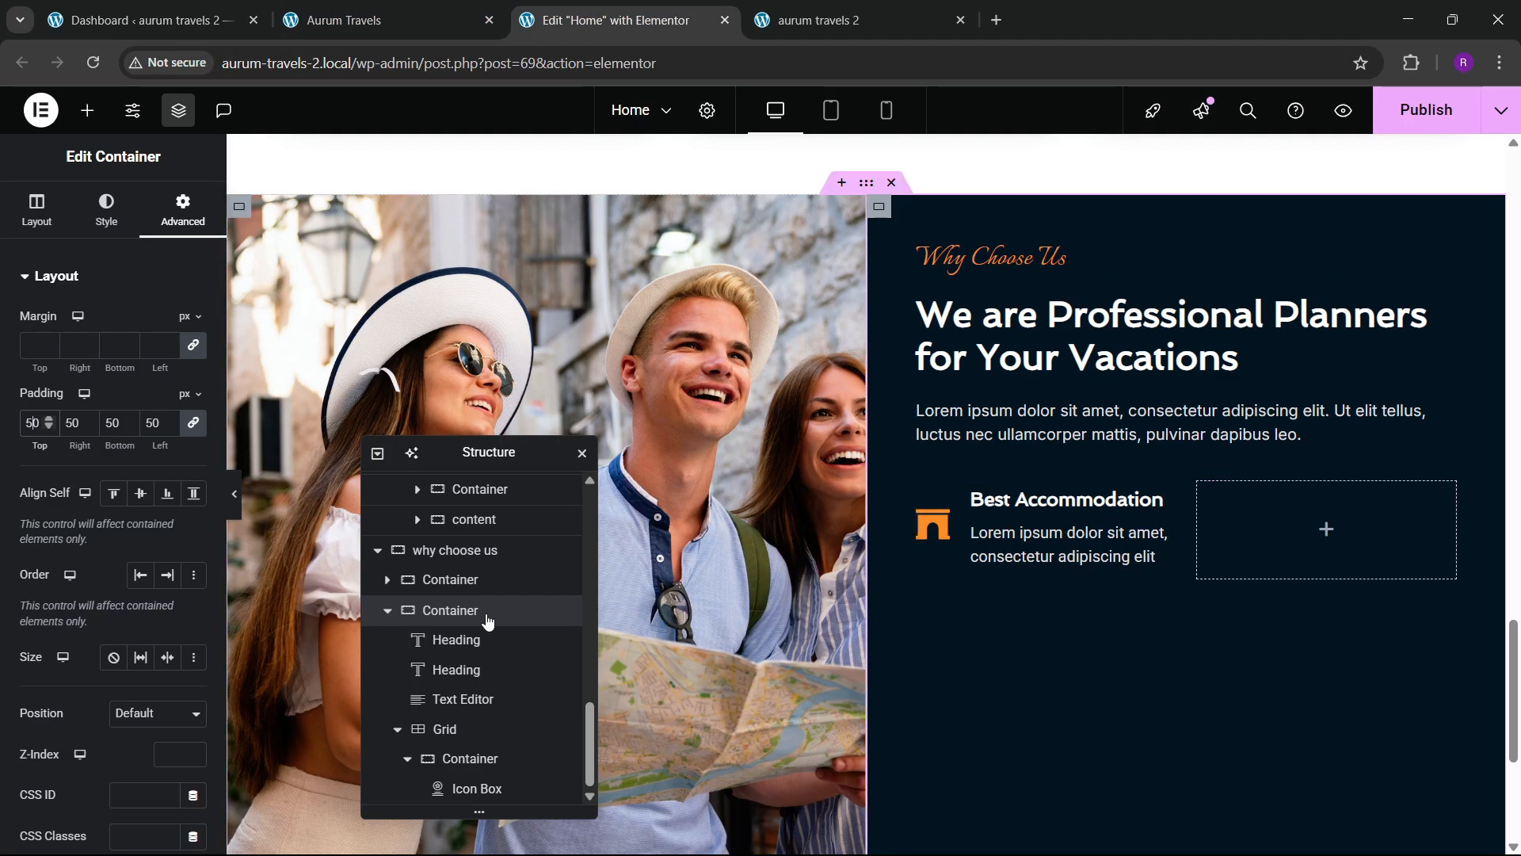
- Duplicate the Best Accommodation box five times in the Structure panel to fill the grid
{"action": "left_click", "coordinate": [408, 761]}
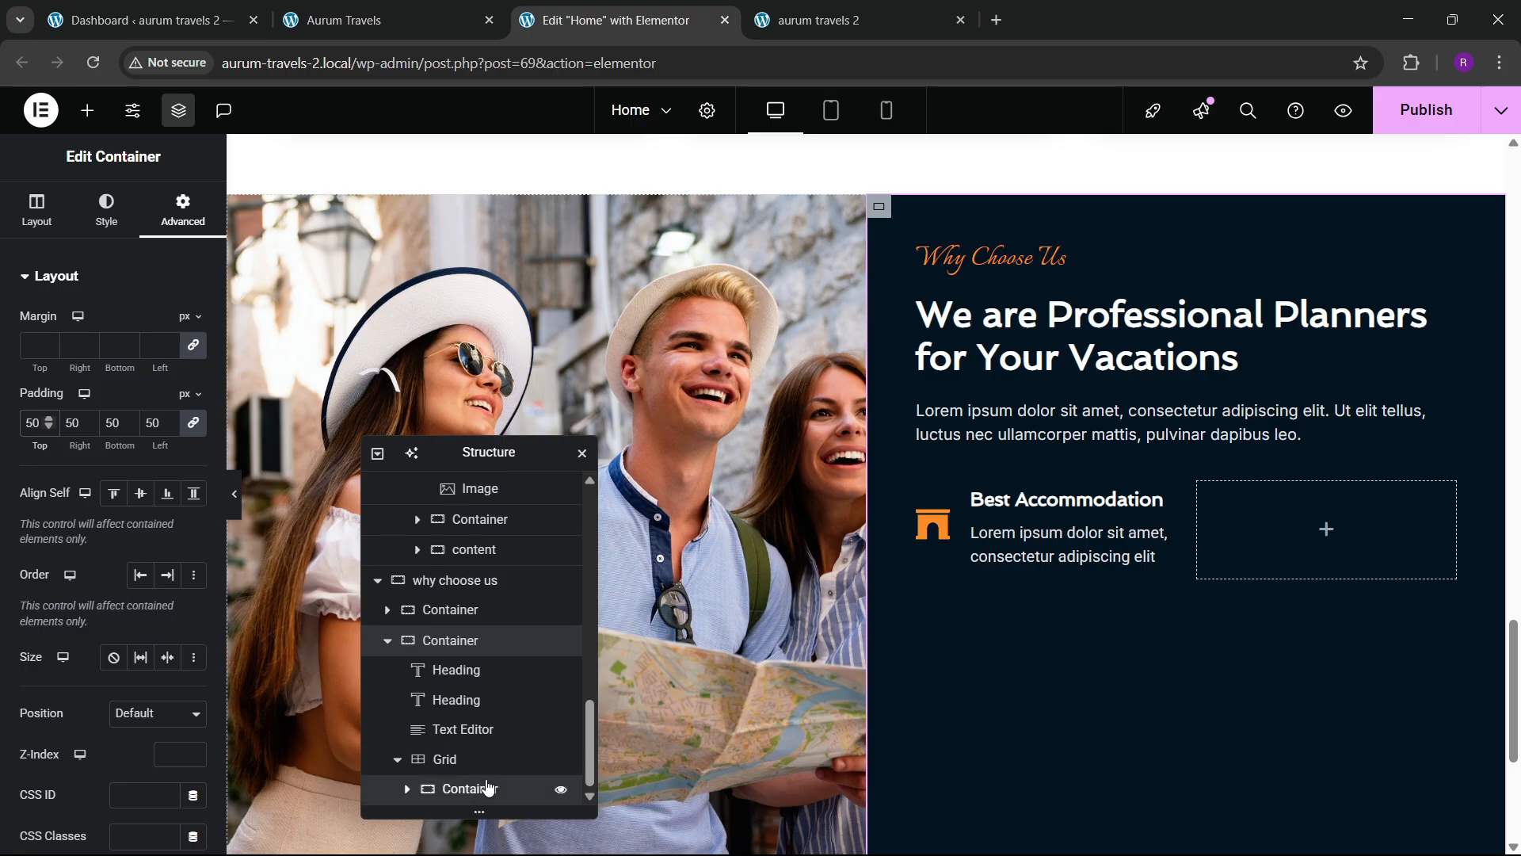
{"action": "left_click", "coordinate": [477, 787]}
{"action": "right_click", "coordinate": [475, 788]}
{"action": "left_click", "coordinate": [546, 379]}
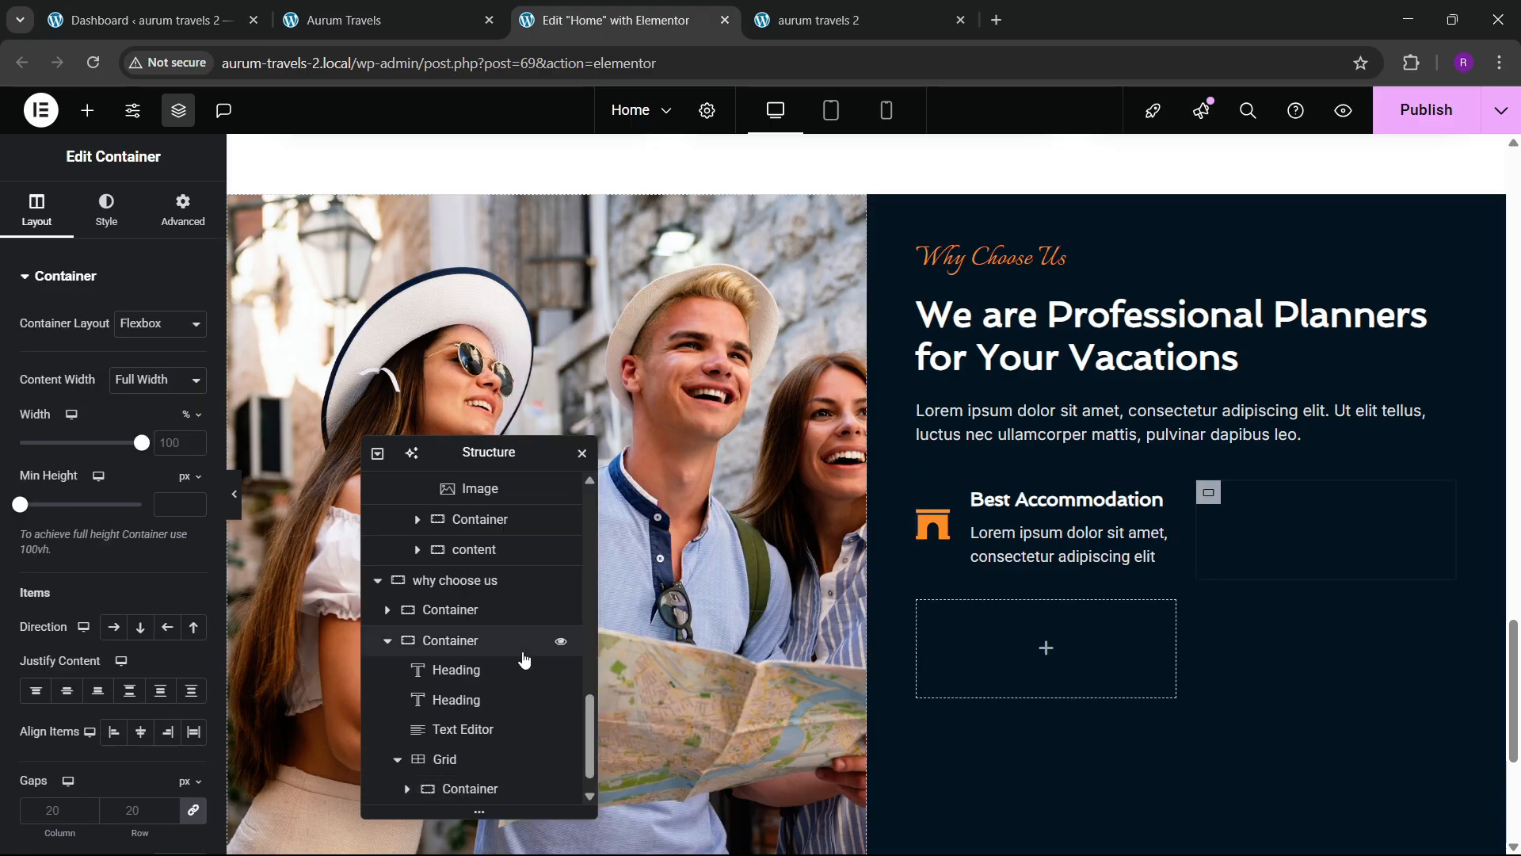
{"action": "right_click", "coordinate": [458, 789]}
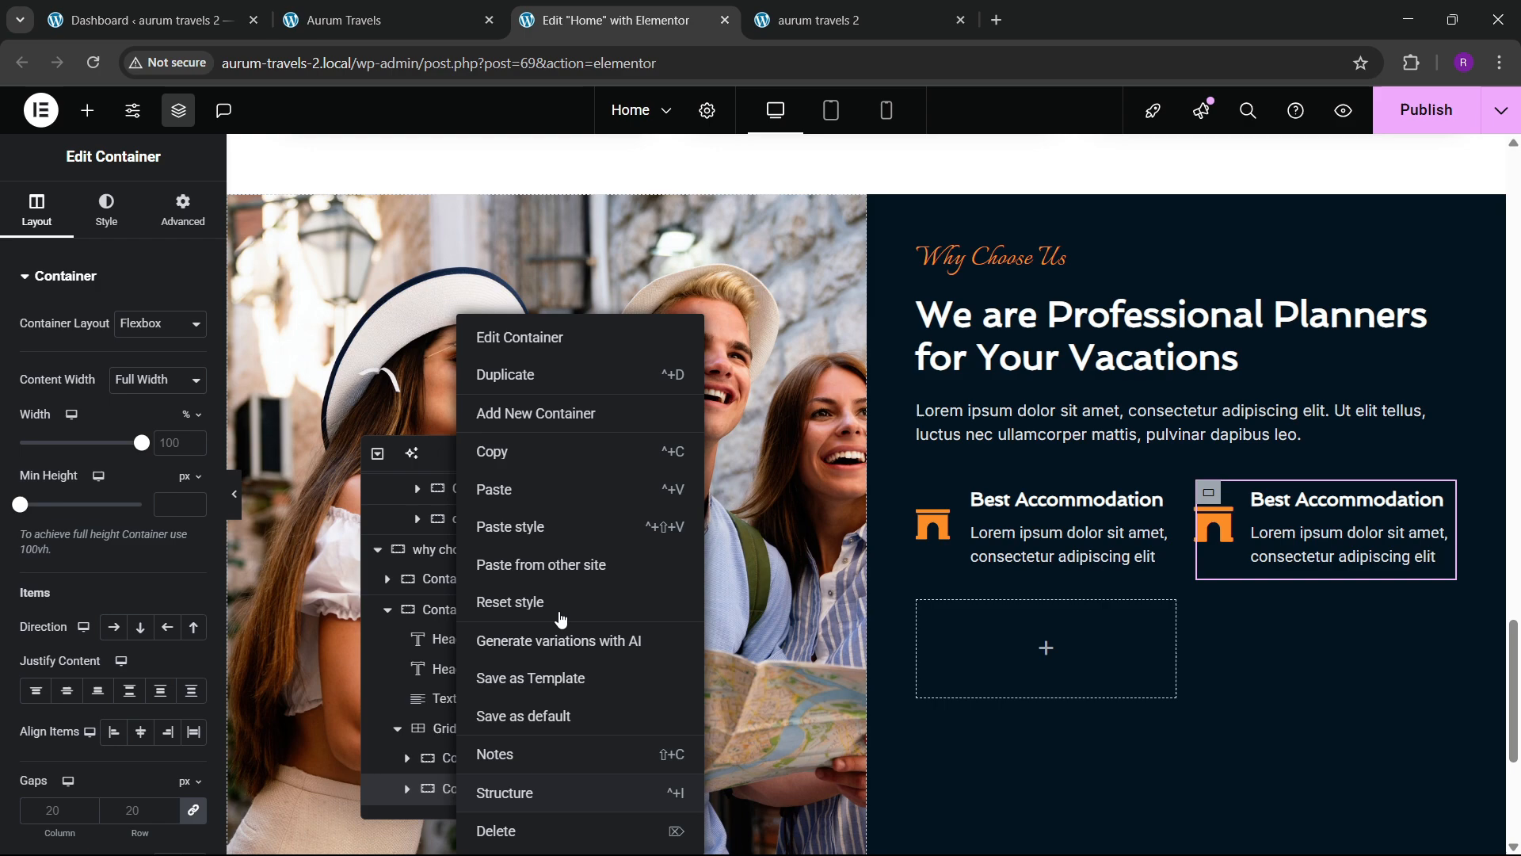
{"action": "left_click", "coordinate": [527, 396]}
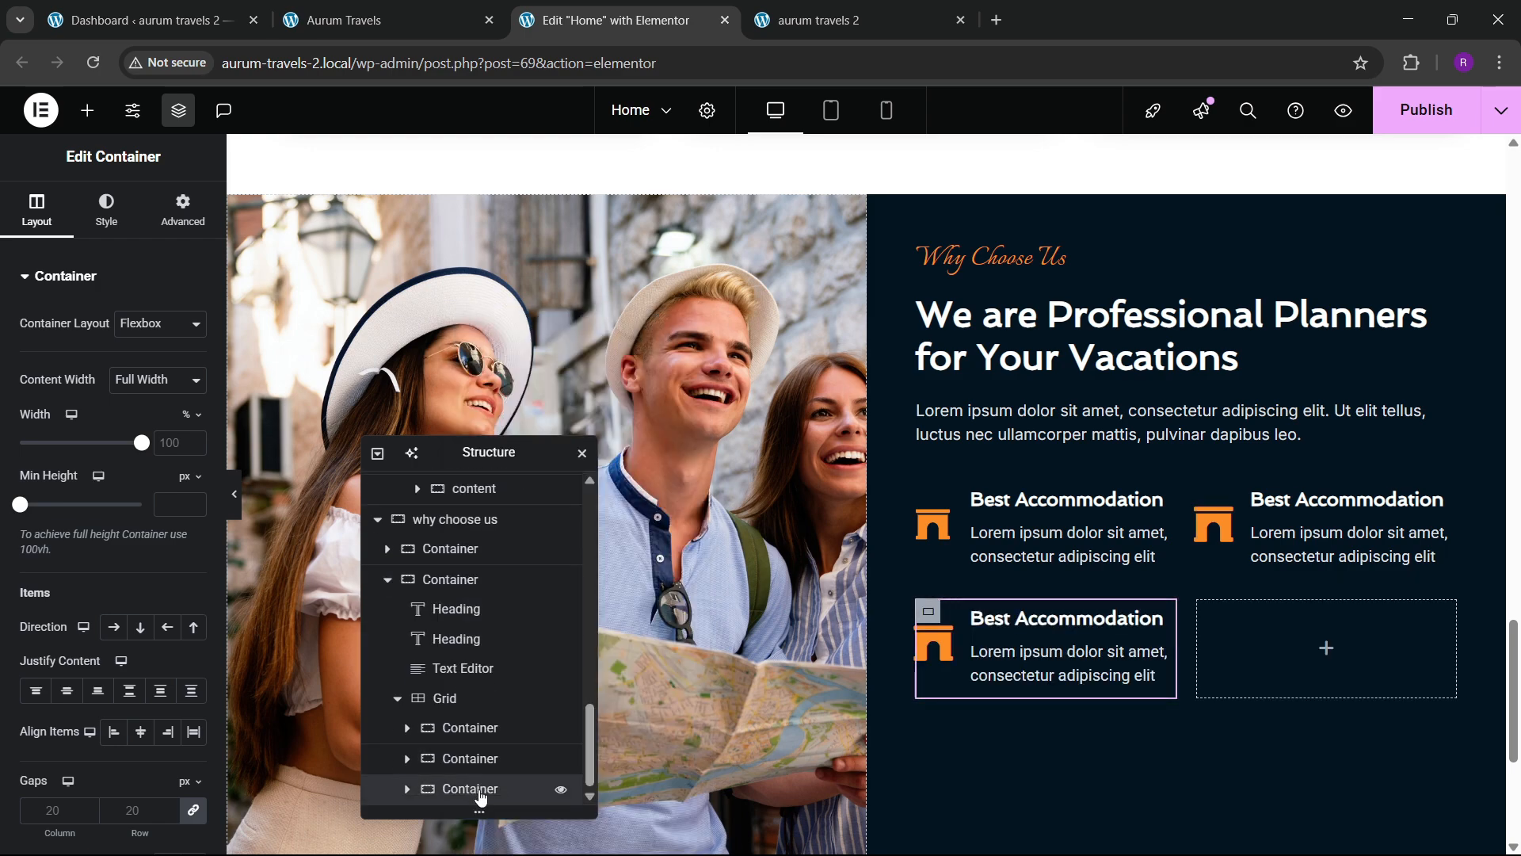
{"action": "right_click", "coordinate": [481, 792]}
{"action": "left_click", "coordinate": [530, 394]}
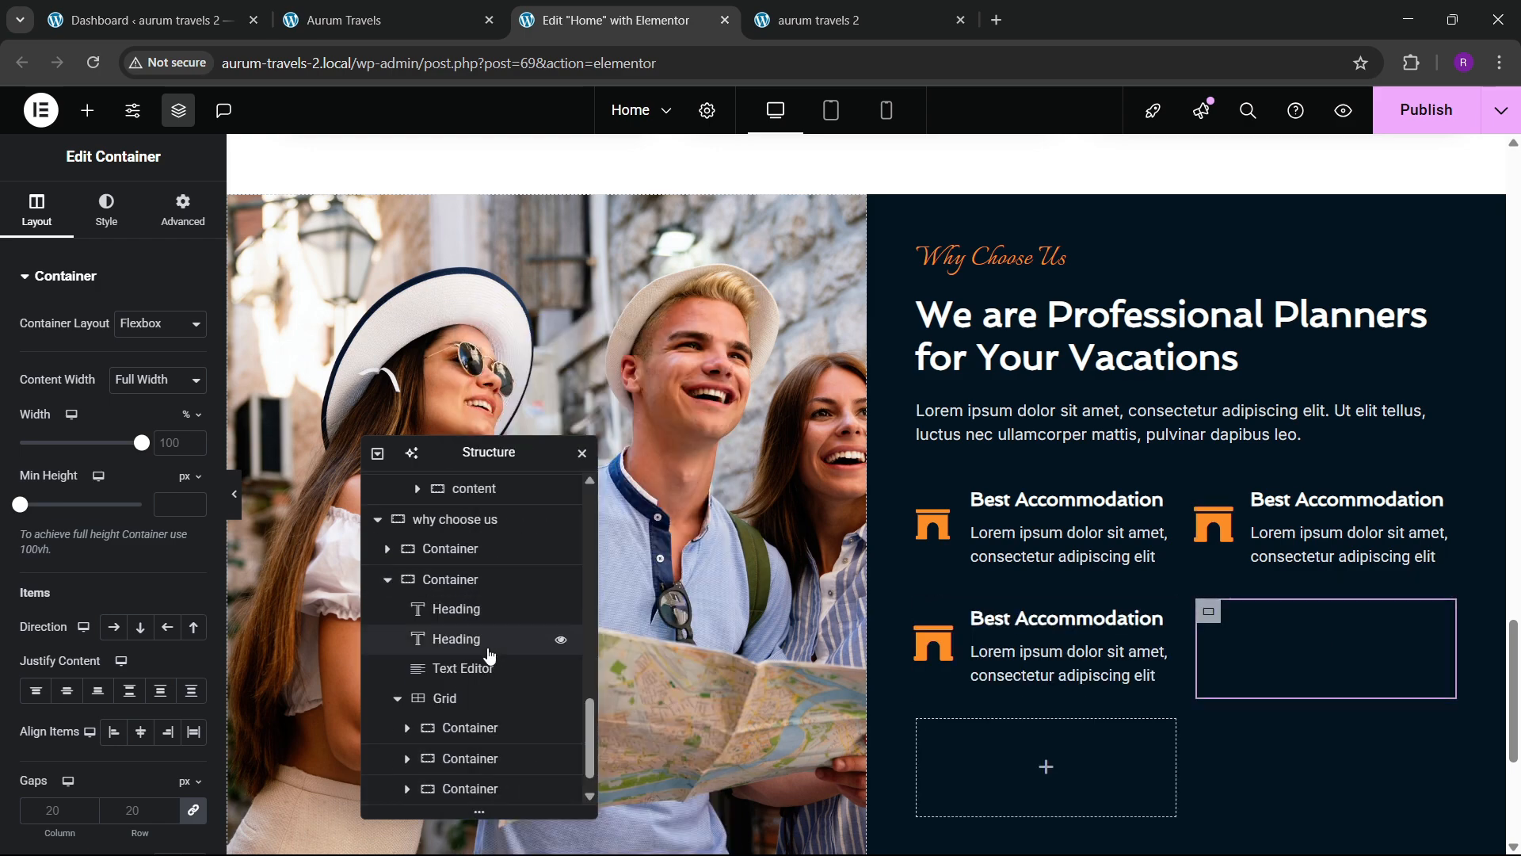
{"action": "right_click", "coordinate": [481, 792]}
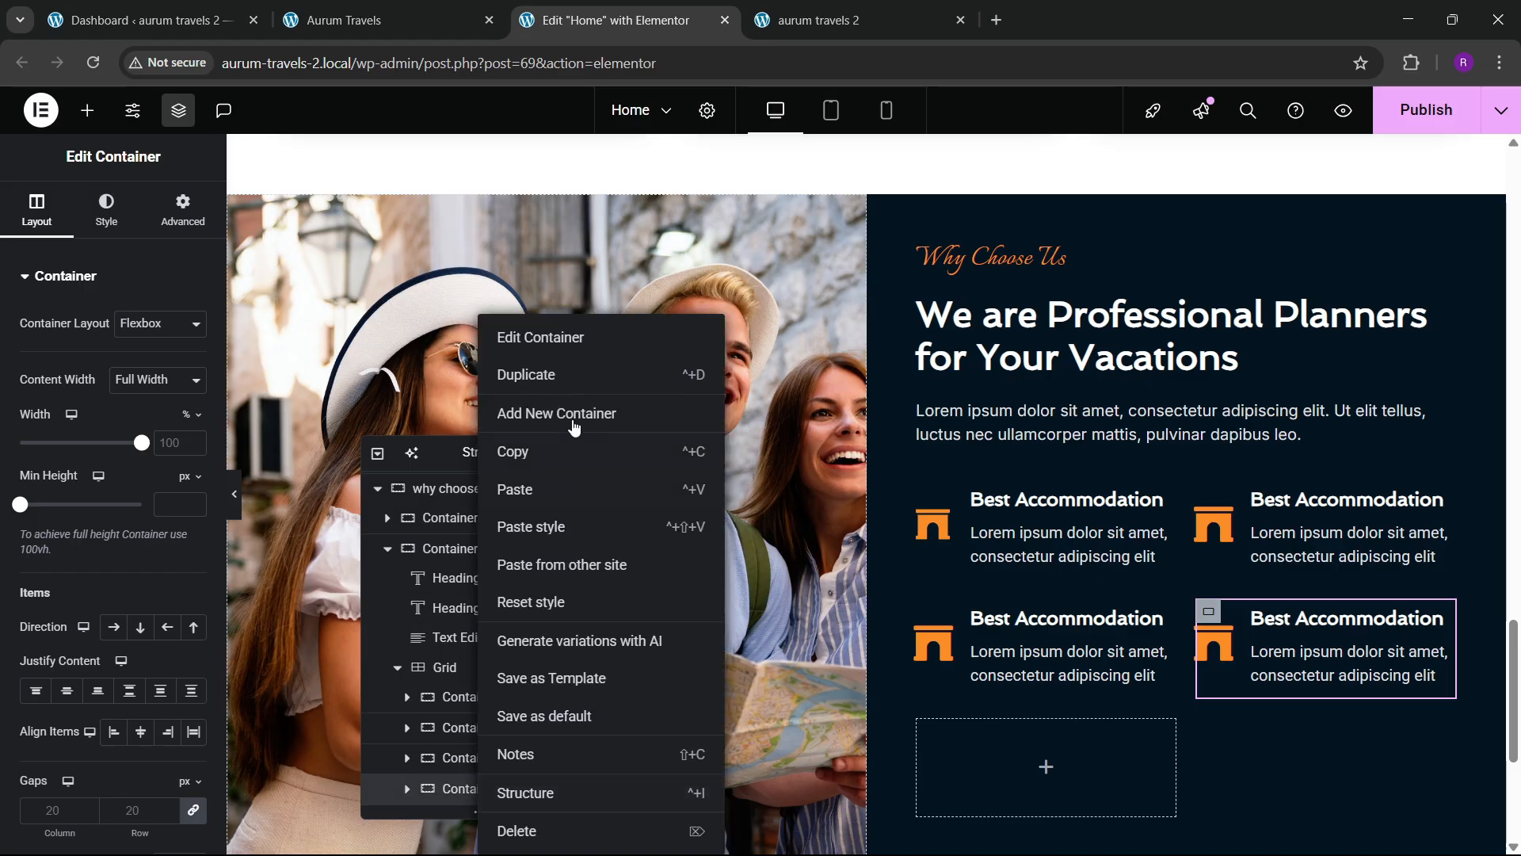
{"action": "left_click", "coordinate": [526, 374]}
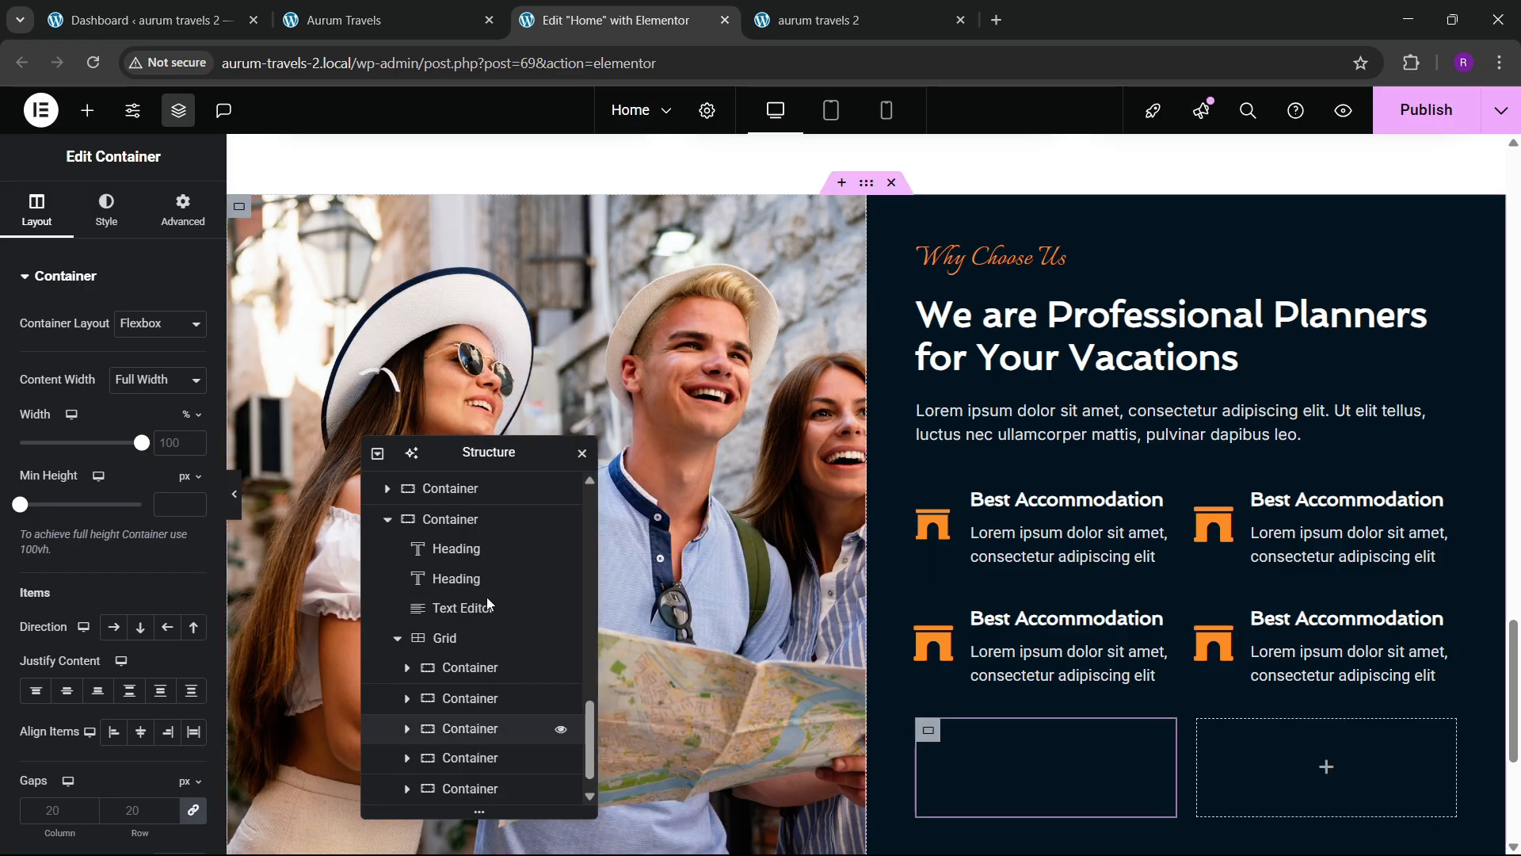
{"action": "right_click", "coordinate": [468, 792]}
{"action": "left_click", "coordinate": [527, 378]}
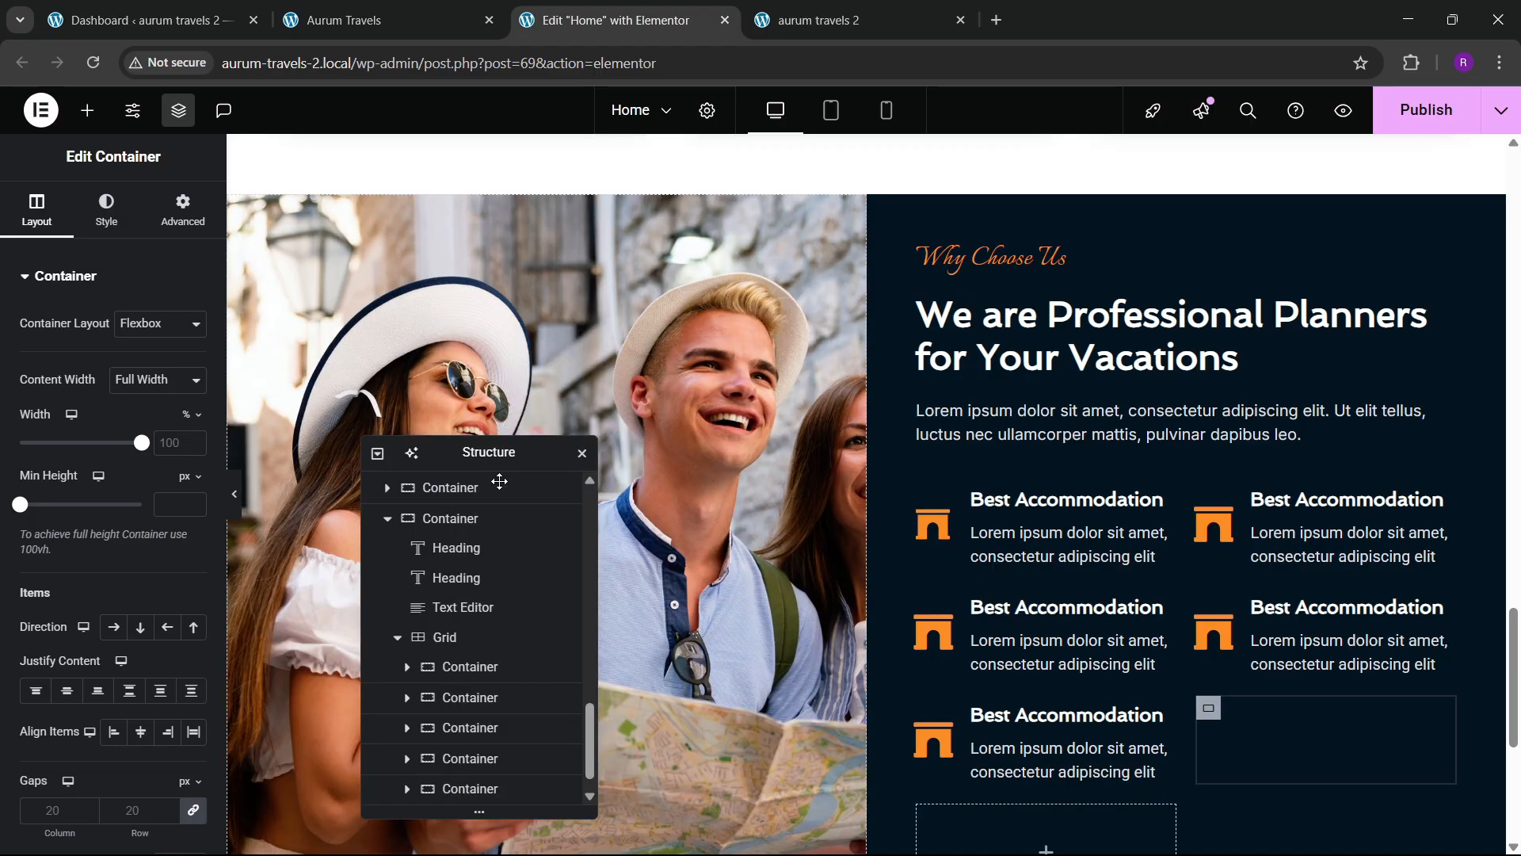
- Set the Grid's linked row and column gaps to 40
{"action": "scroll", "coordinate": [499, 673], "scroll_direction": "down", "scroll_amount": 1}
{"action": "left_click", "coordinate": [473, 610]}
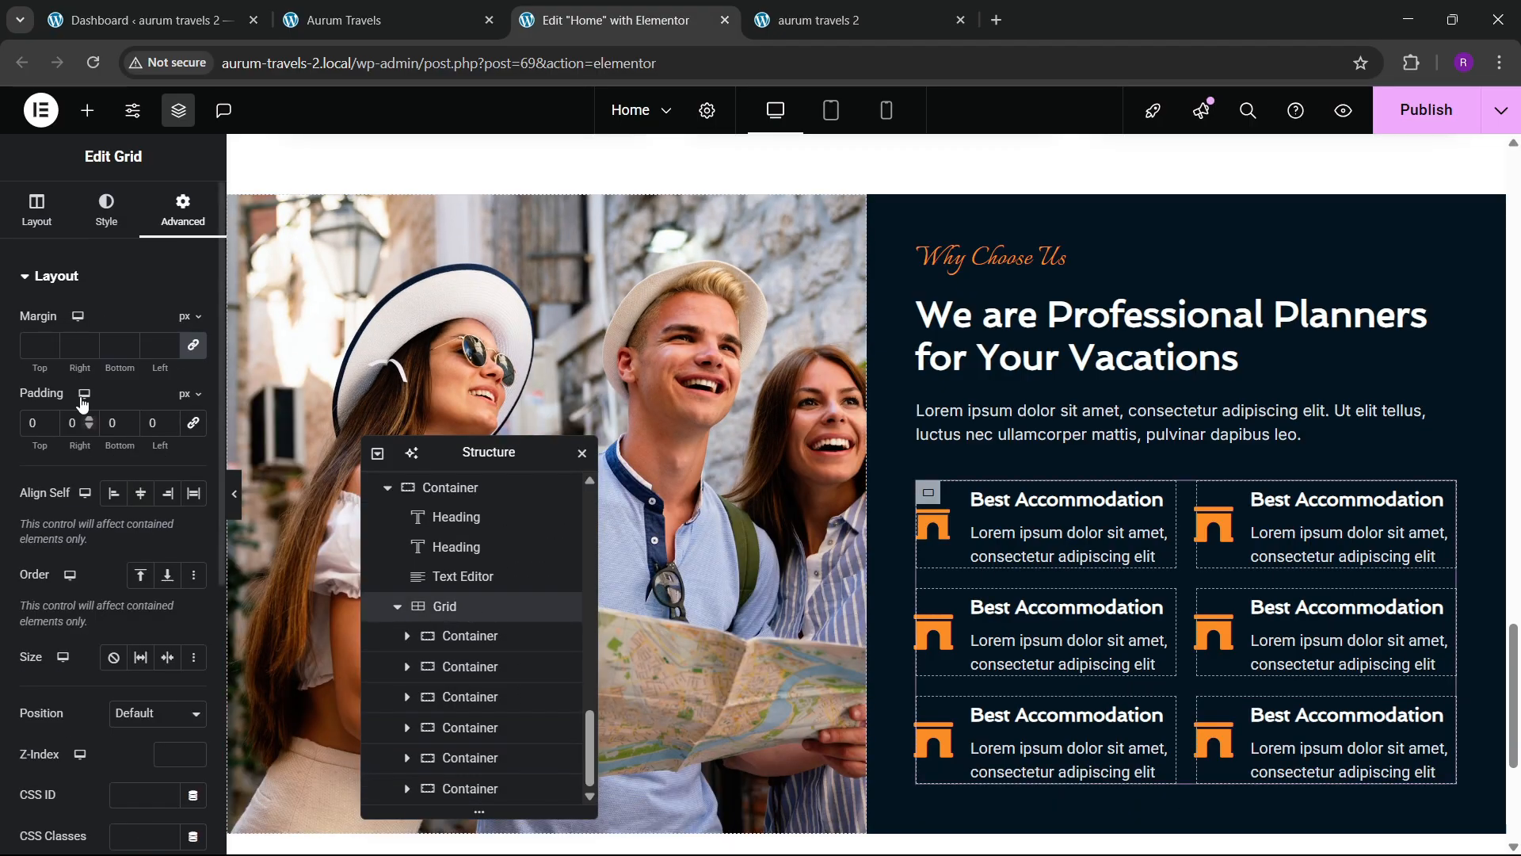
{"action": "left_click", "coordinate": [37, 207]}
{"action": "scroll", "coordinate": [119, 475], "scroll_direction": "down", "scroll_amount": 3}
{"action": "scroll", "coordinate": [159, 610], "scroll_direction": "down", "scroll_amount": 1}
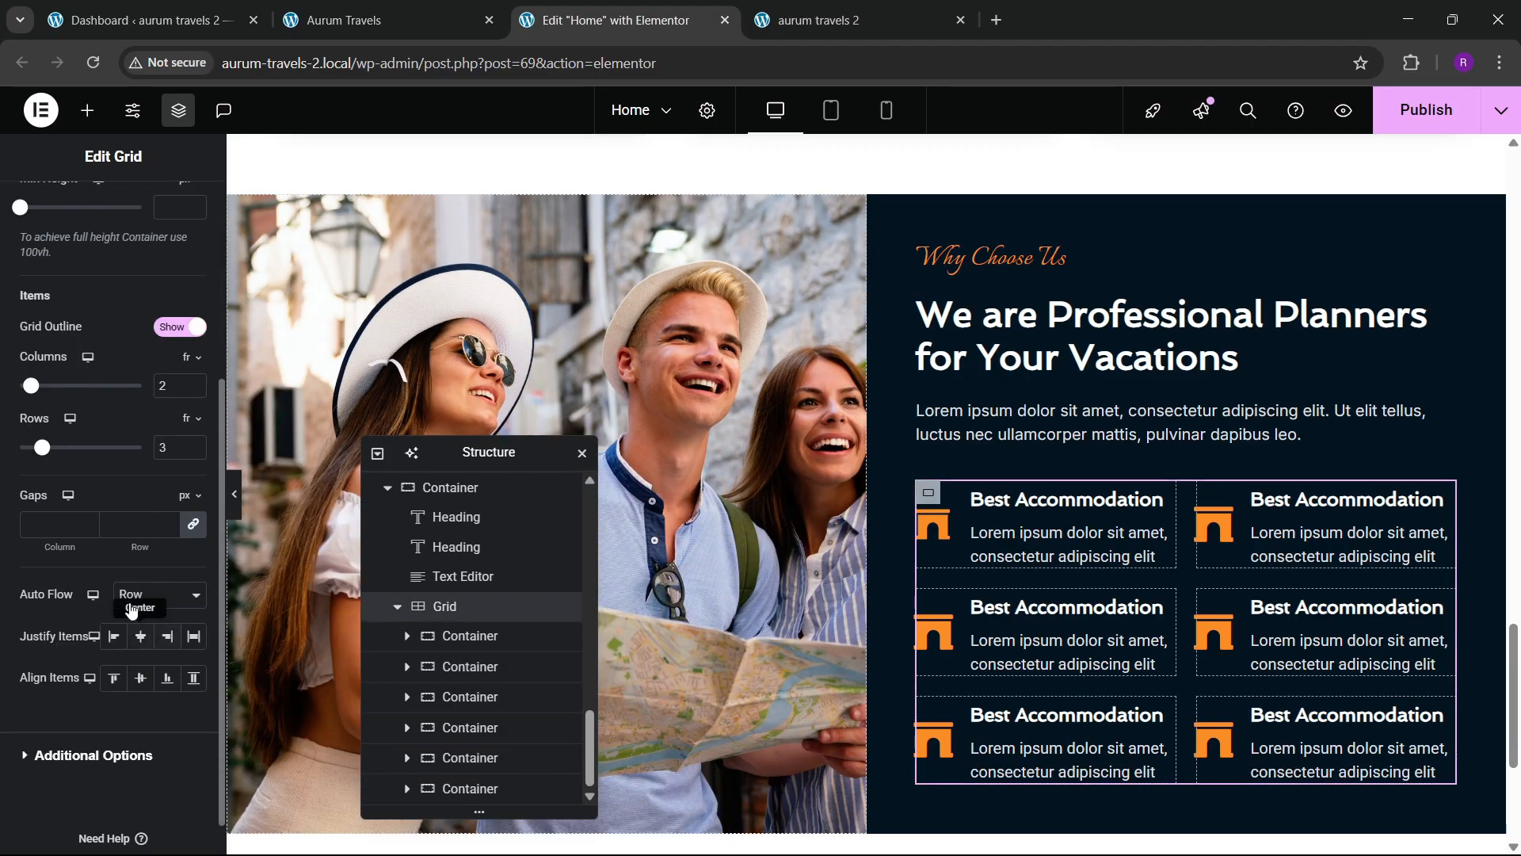
{"action": "left_click", "coordinate": [124, 524]}
{"action": "type", "text": "30"}
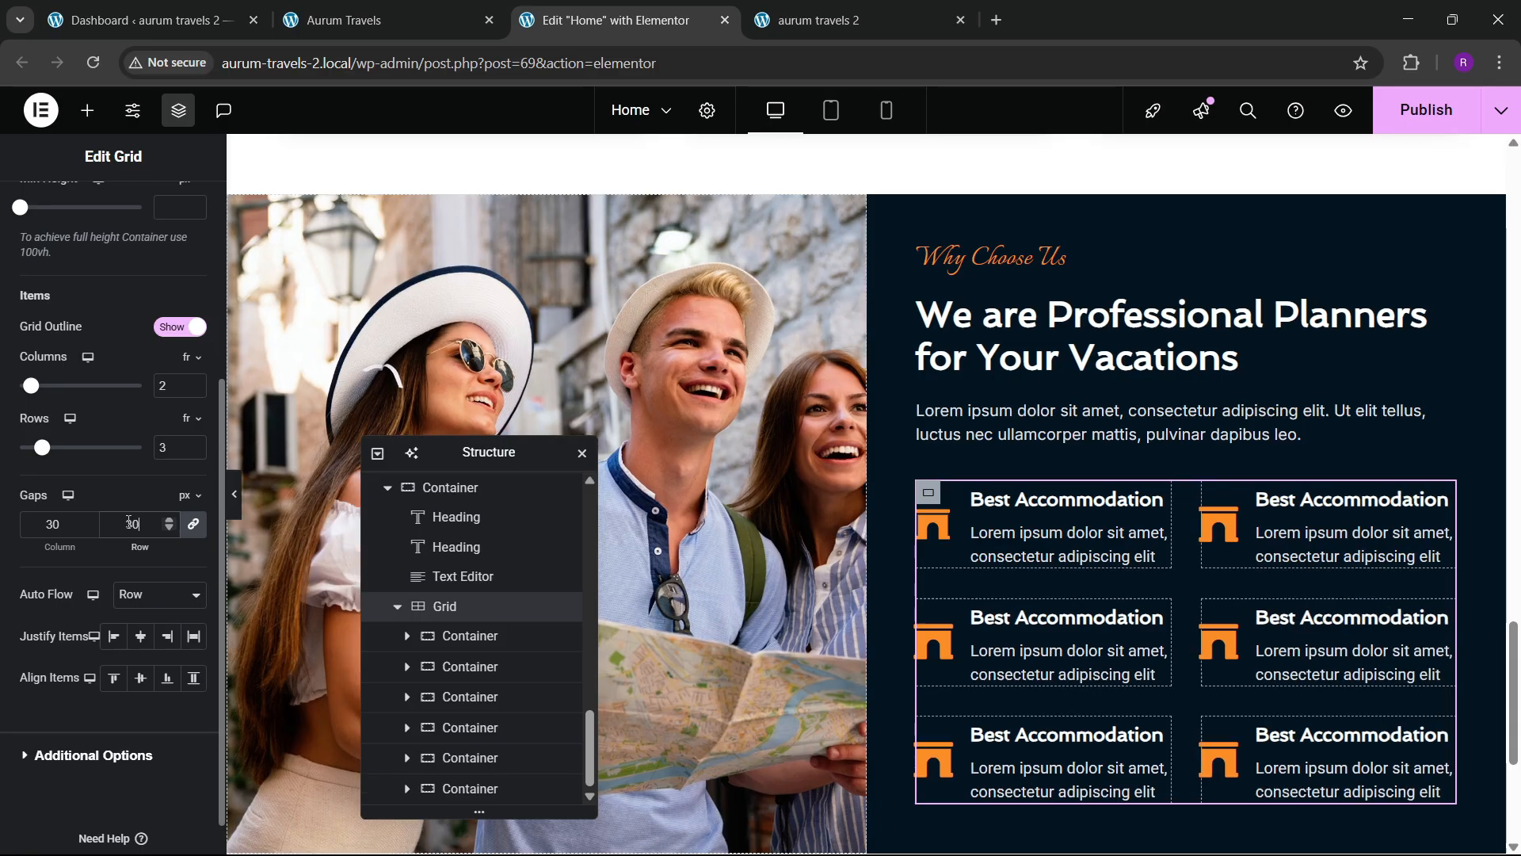
{"action": "key", "text": "BackSpace"}
{"action": "key", "text": "BackSpace"}
{"action": "type", "text": "40"}
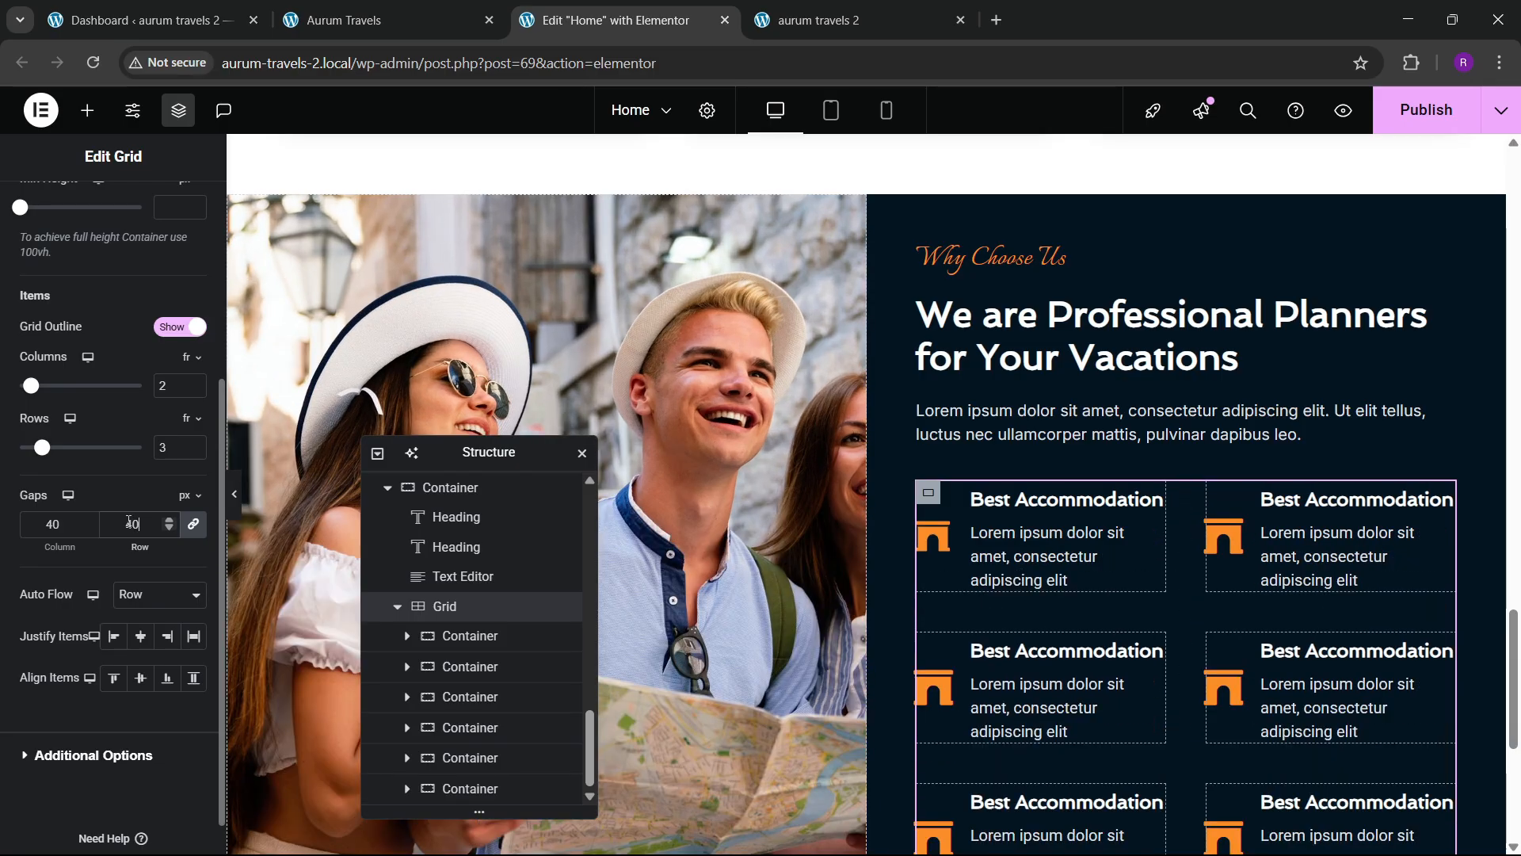
- Preview the spaced grid full width and compare it with the live site
{"action": "scroll", "coordinate": [935, 585], "scroll_direction": "down", "scroll_amount": 2}
{"action": "scroll", "coordinate": [949, 573], "scroll_direction": "up", "scroll_amount": 2}
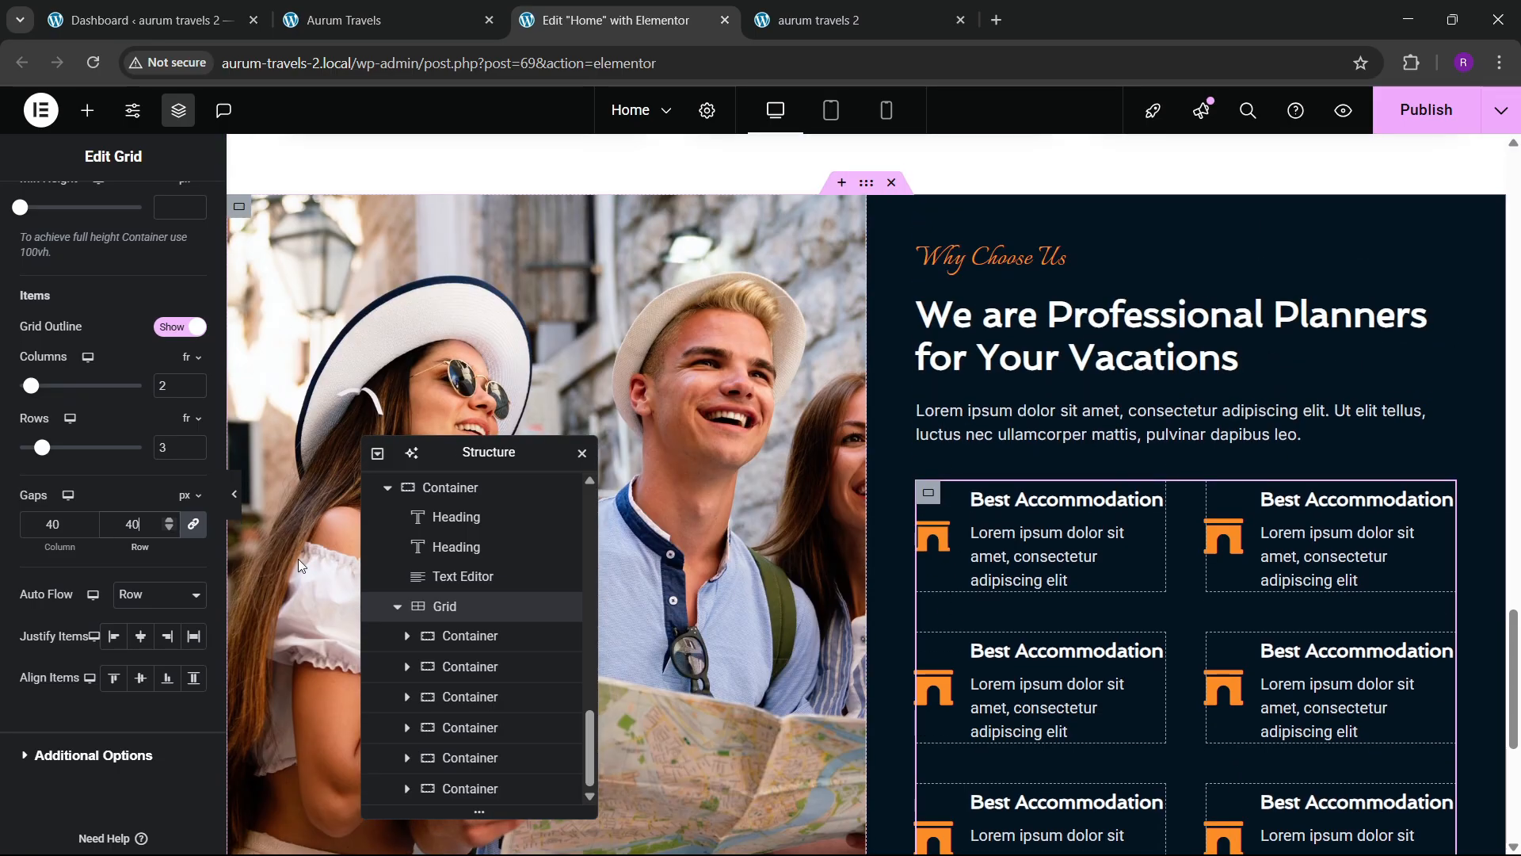
{"action": "left_click", "coordinate": [235, 514]}
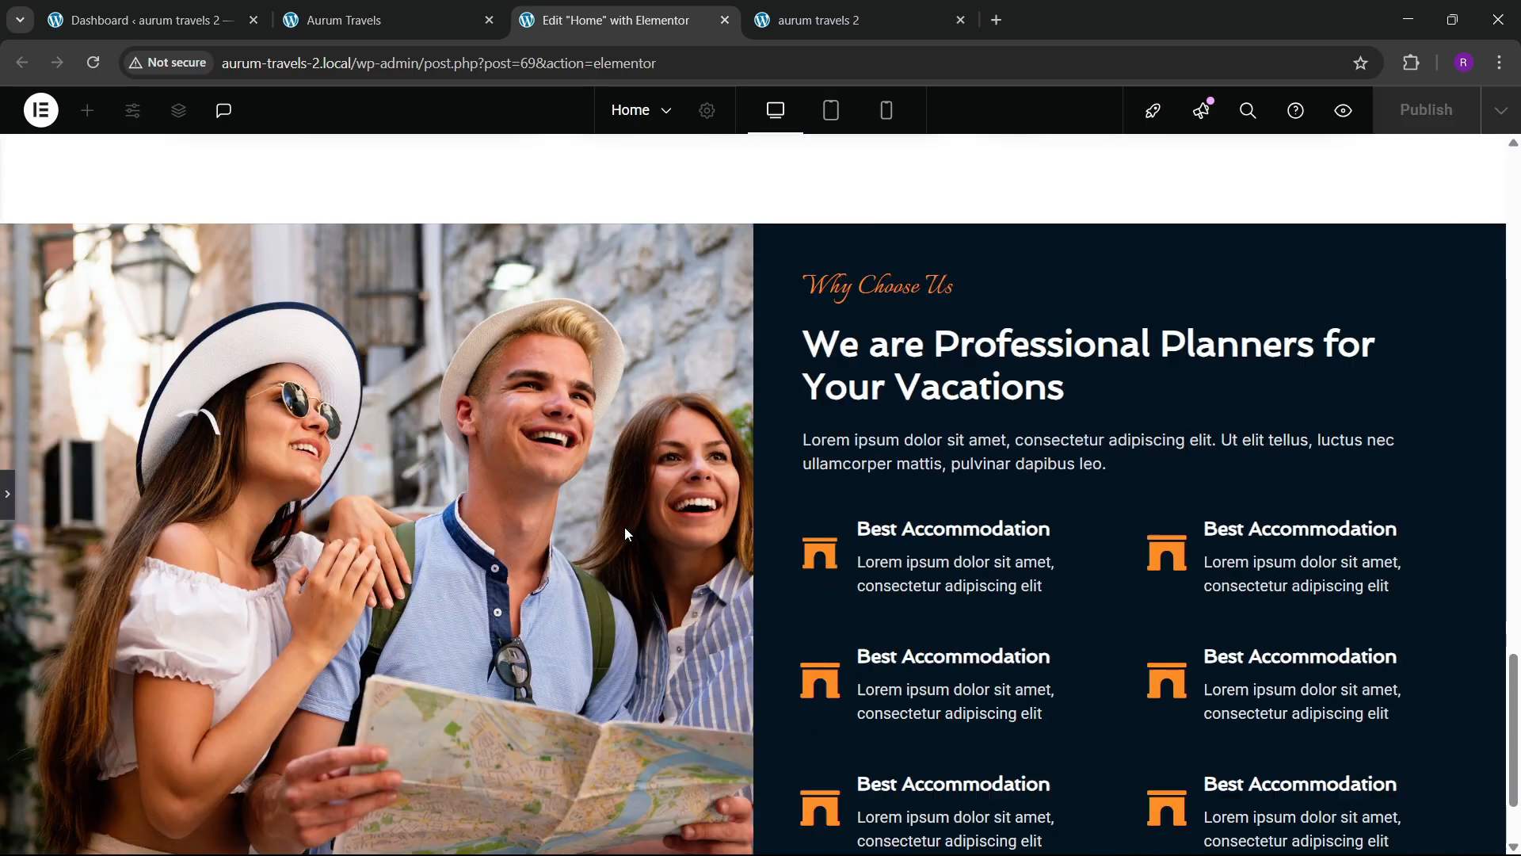
{"action": "scroll", "coordinate": [730, 498], "scroll_direction": "down", "scroll_amount": 2}
{"action": "scroll", "coordinate": [764, 530], "scroll_direction": "up", "scroll_amount": 2}
{"action": "scroll", "coordinate": [768, 530], "scroll_direction": "down", "scroll_amount": 2}
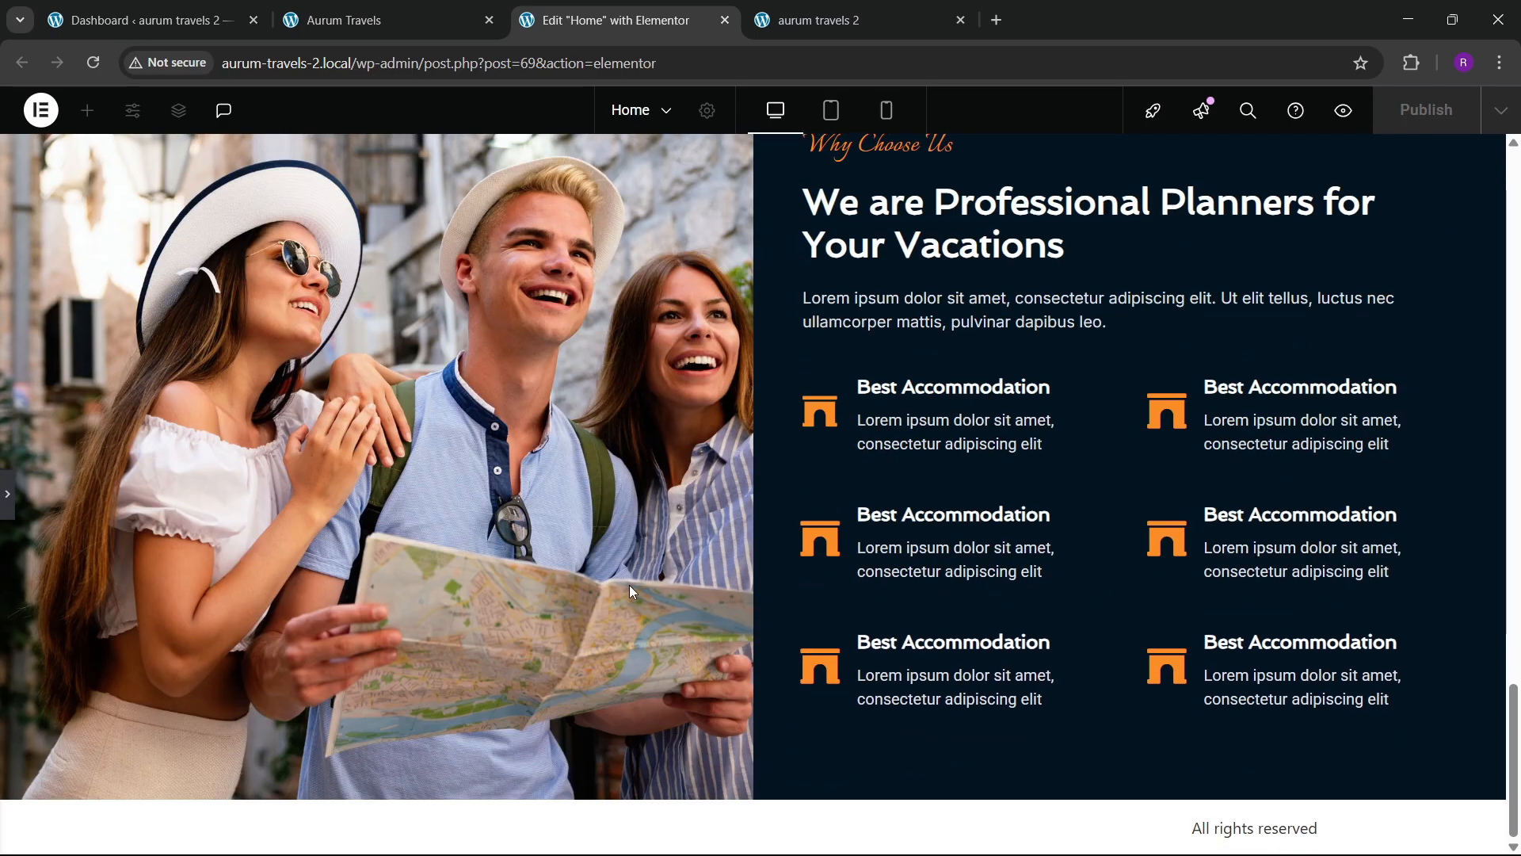
{"action": "left_click", "coordinate": [386, 20]}
{"action": "left_click", "coordinate": [571, 20]}
{"action": "key", "text": "ctrl+i"}
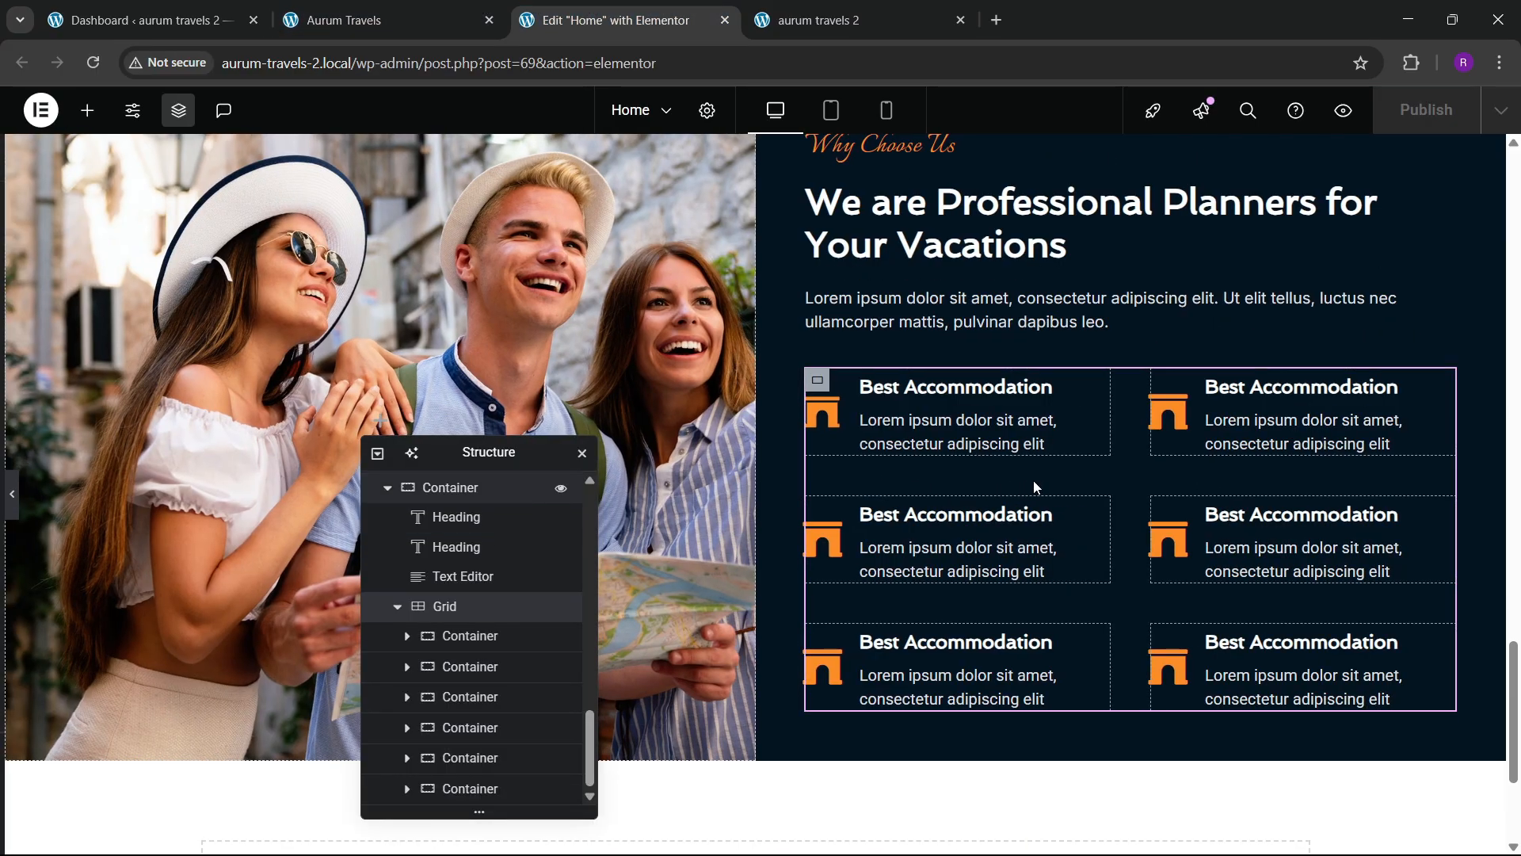
{"action": "left_click", "coordinate": [1033, 480]}
{"action": "scroll", "coordinate": [839, 444], "scroll_direction": "up", "scroll_amount": 3}
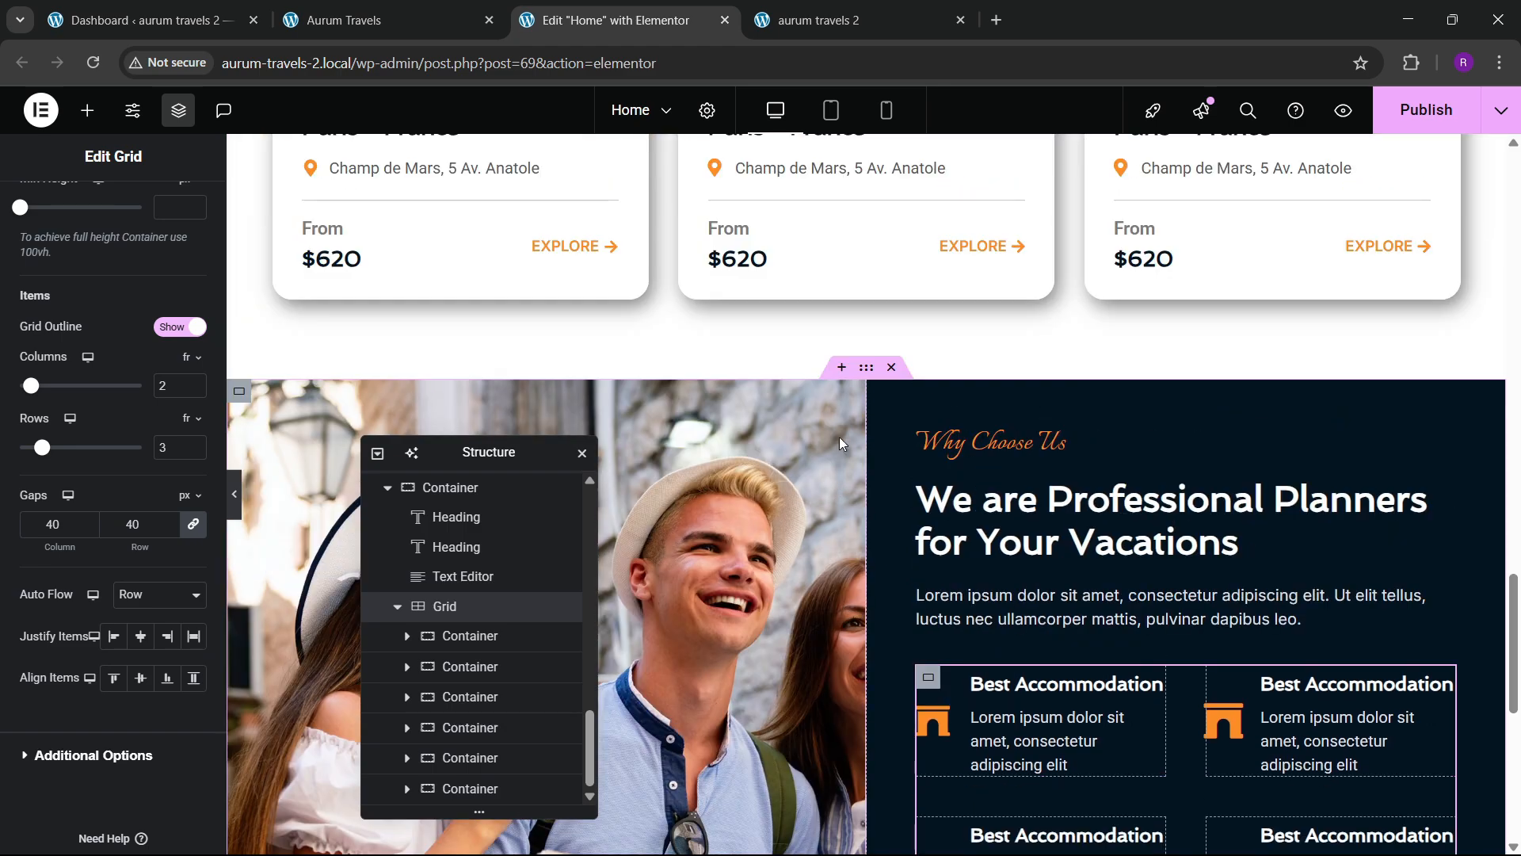
- Space the Why Choose Us columns apart, centred and stretched to full height
{"action": "left_click", "coordinate": [867, 369]}
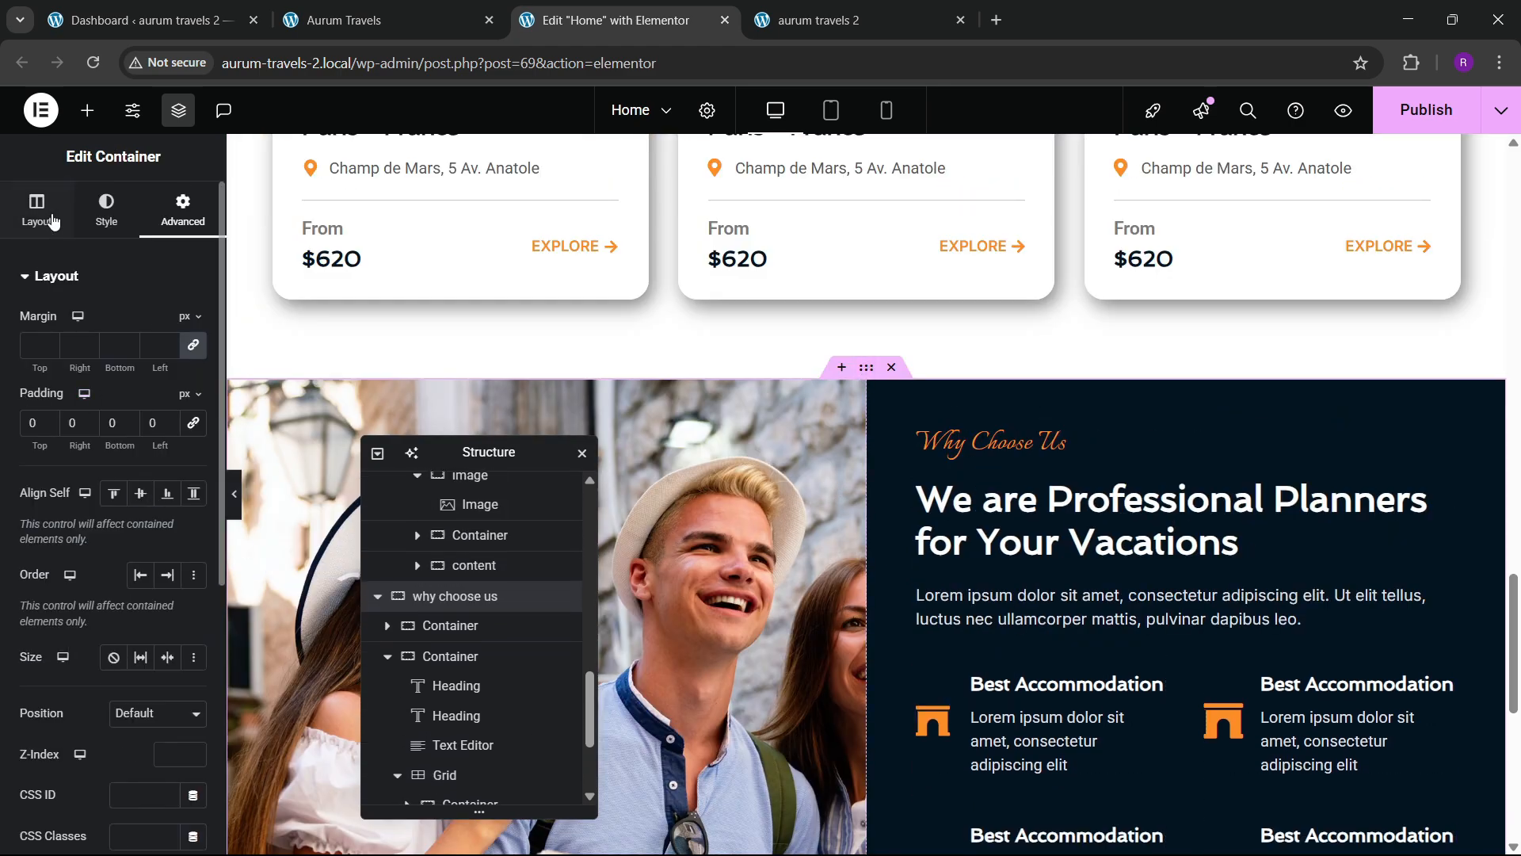
{"action": "scroll", "coordinate": [103, 523], "scroll_direction": "down", "scroll_amount": 3}
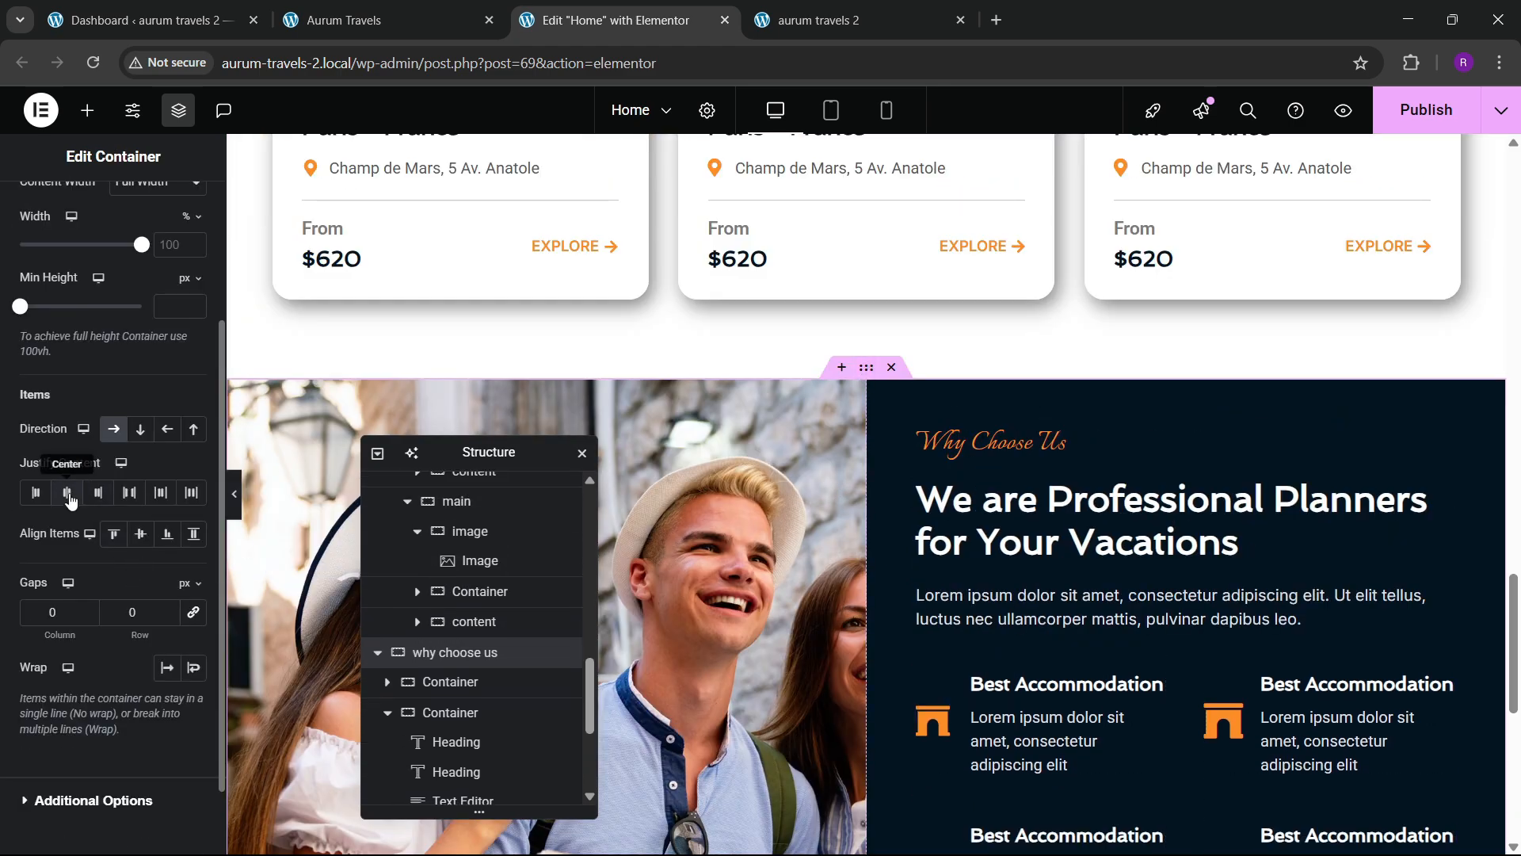
{"action": "left_click", "coordinate": [129, 492]}
{"action": "left_click", "coordinate": [140, 533]}
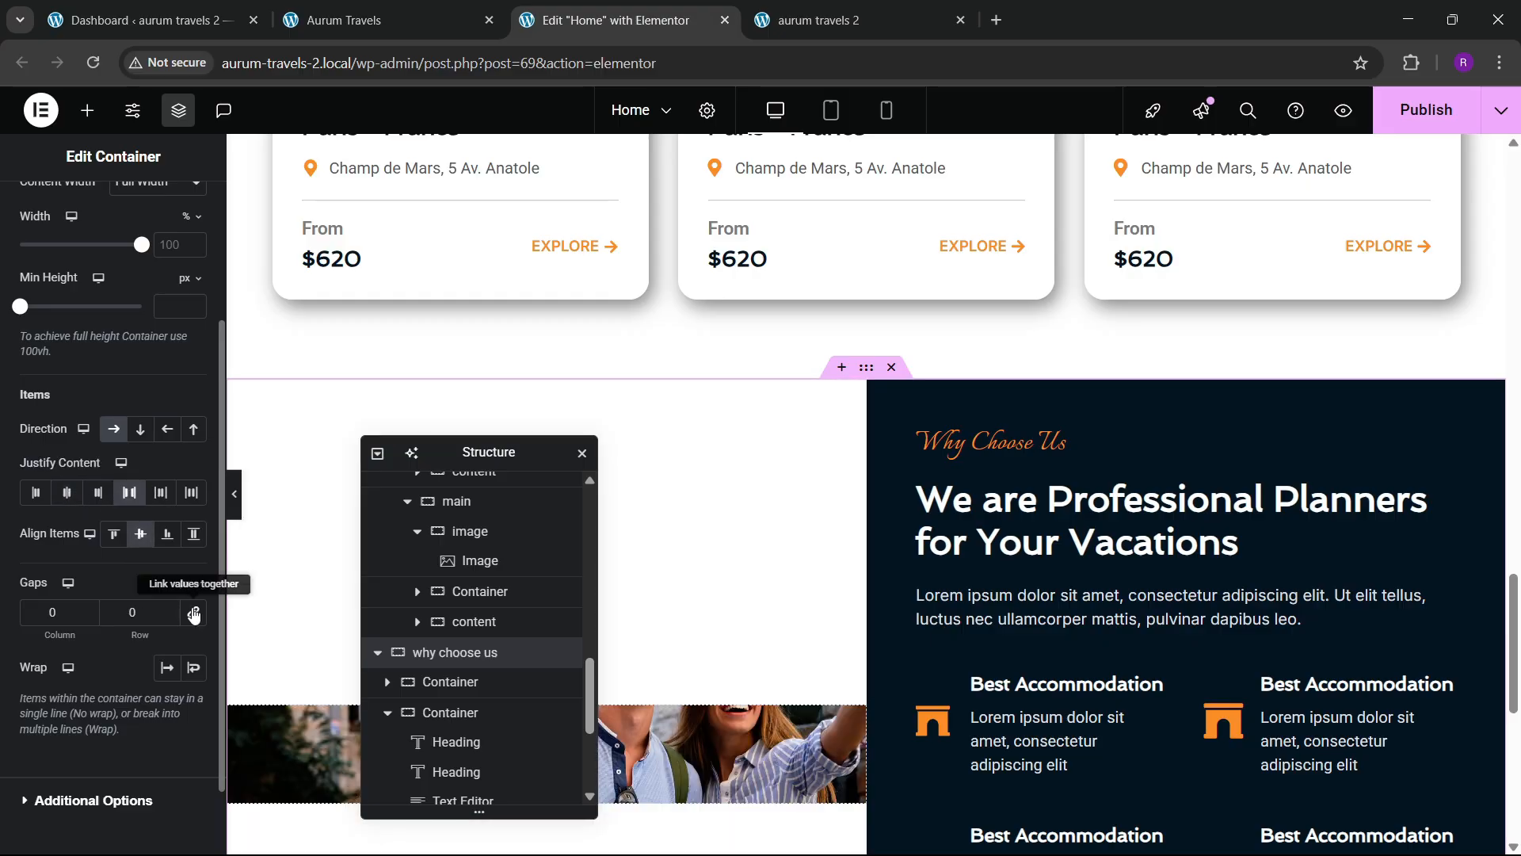
{"action": "left_click", "coordinate": [194, 533]}
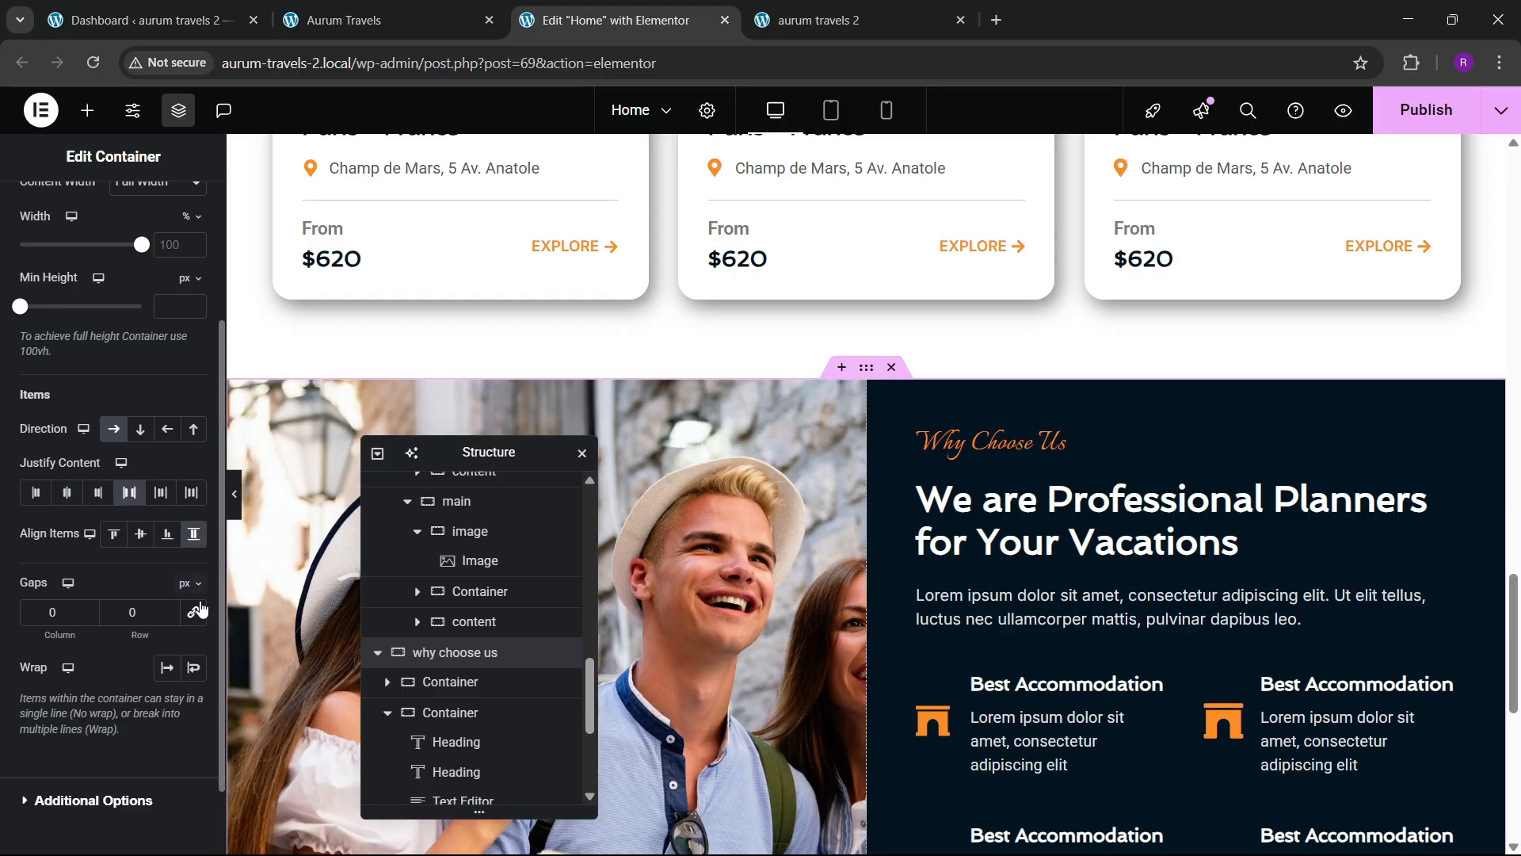
{"action": "left_click", "coordinate": [118, 614]}
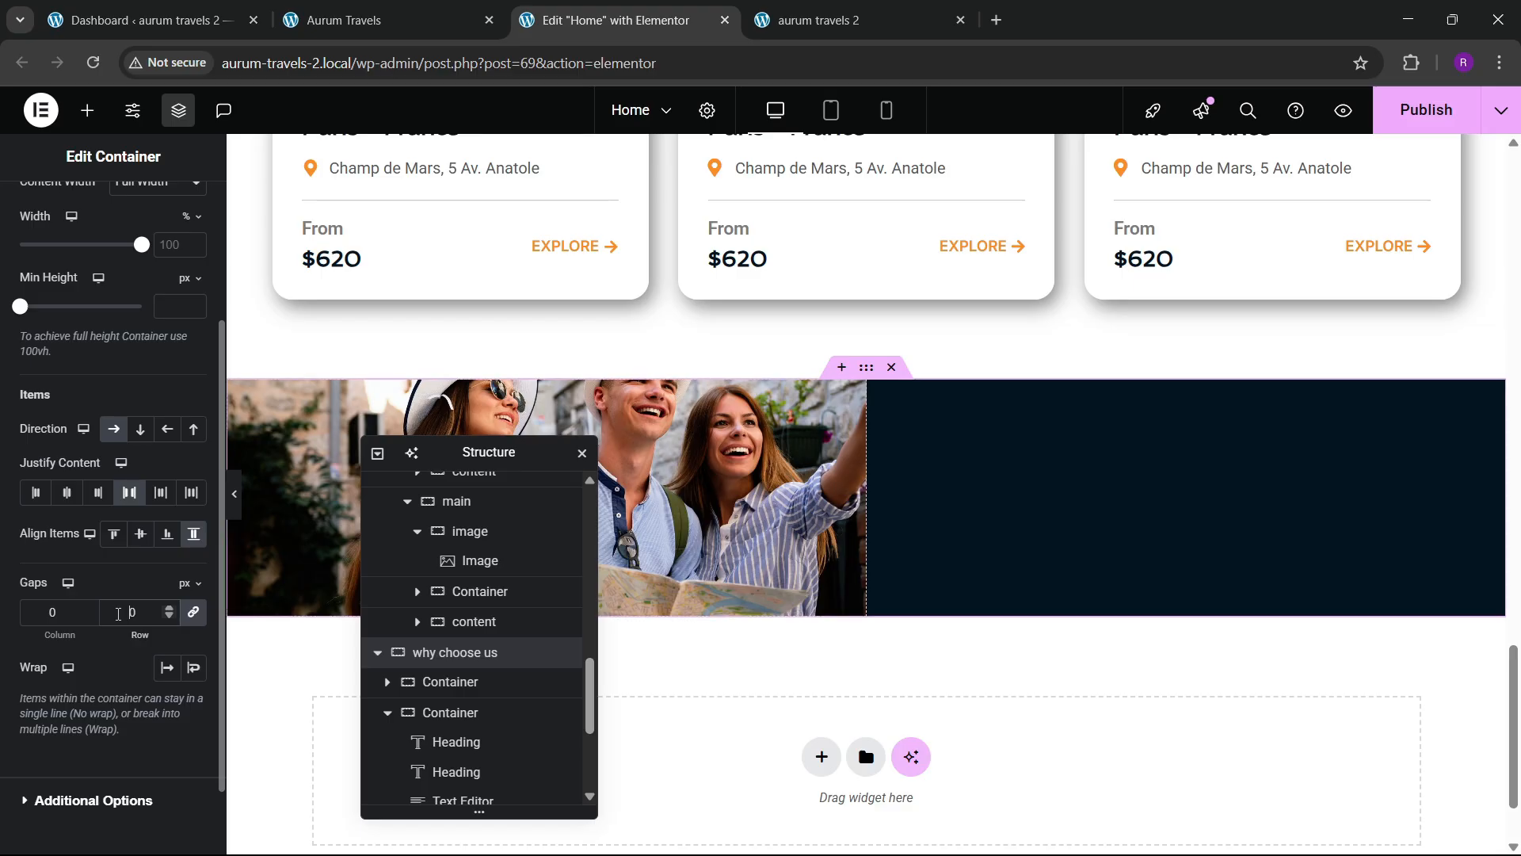
{"action": "type", "text": "4"}
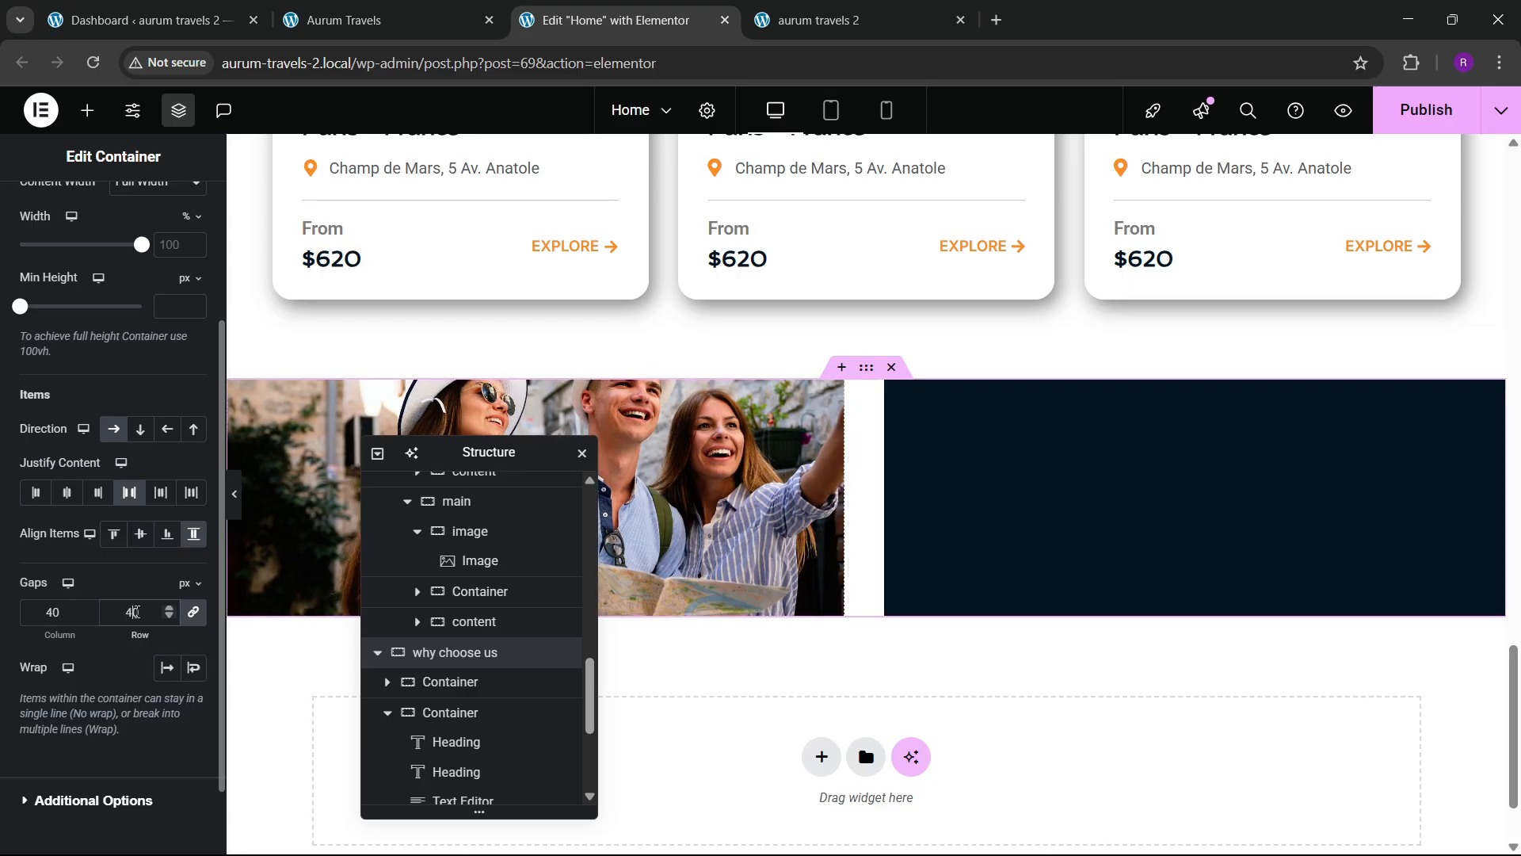
{"action": "key", "text": "BackSpace"}
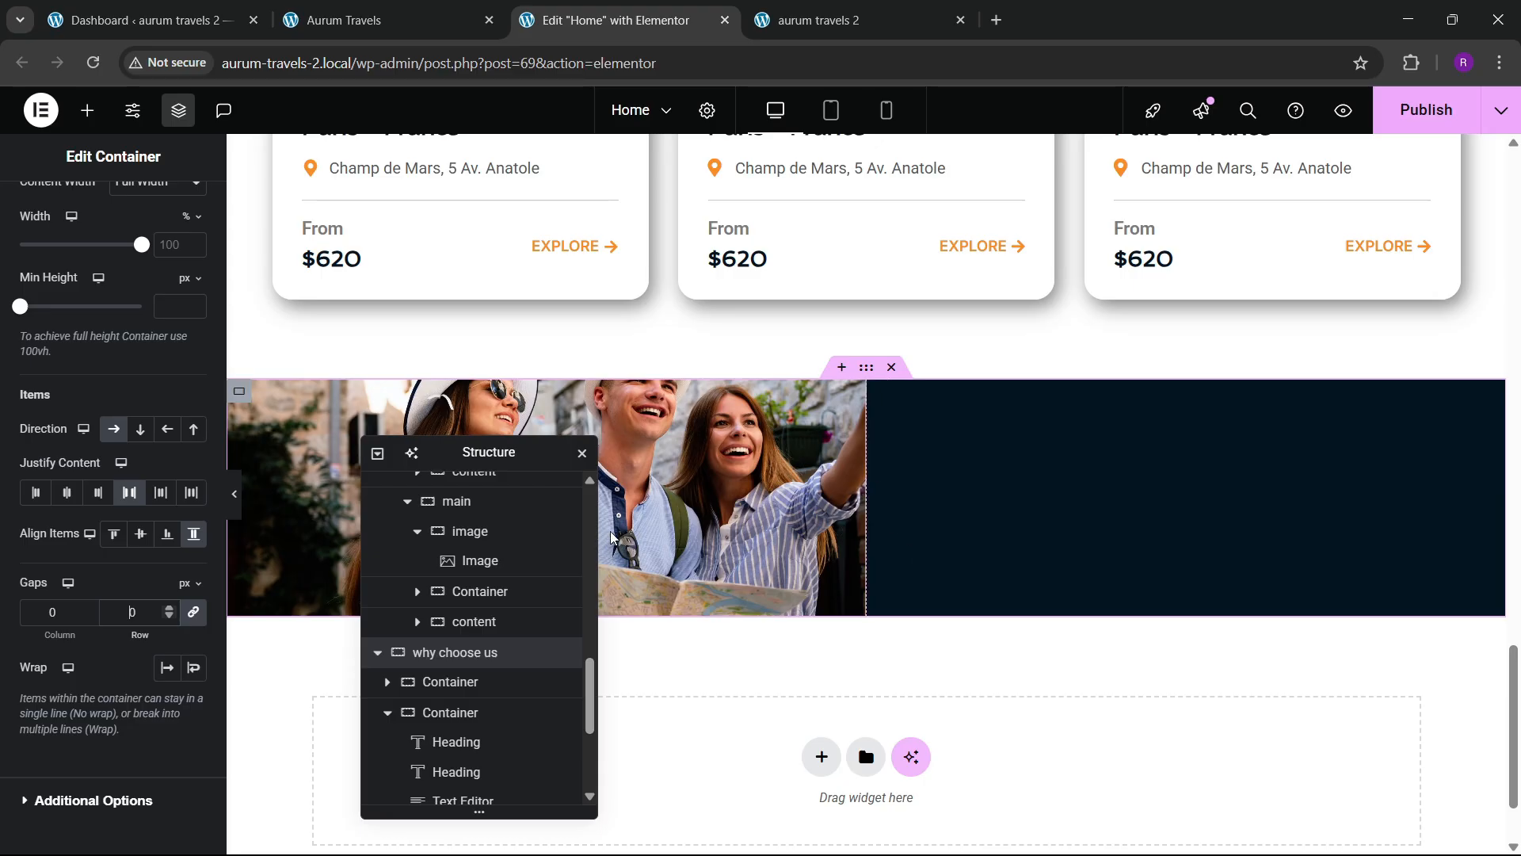
- Change the icon-box grid's row and column gaps from 40 to 30
{"action": "scroll", "coordinate": [1039, 599], "scroll_direction": "down", "scroll_amount": 3}
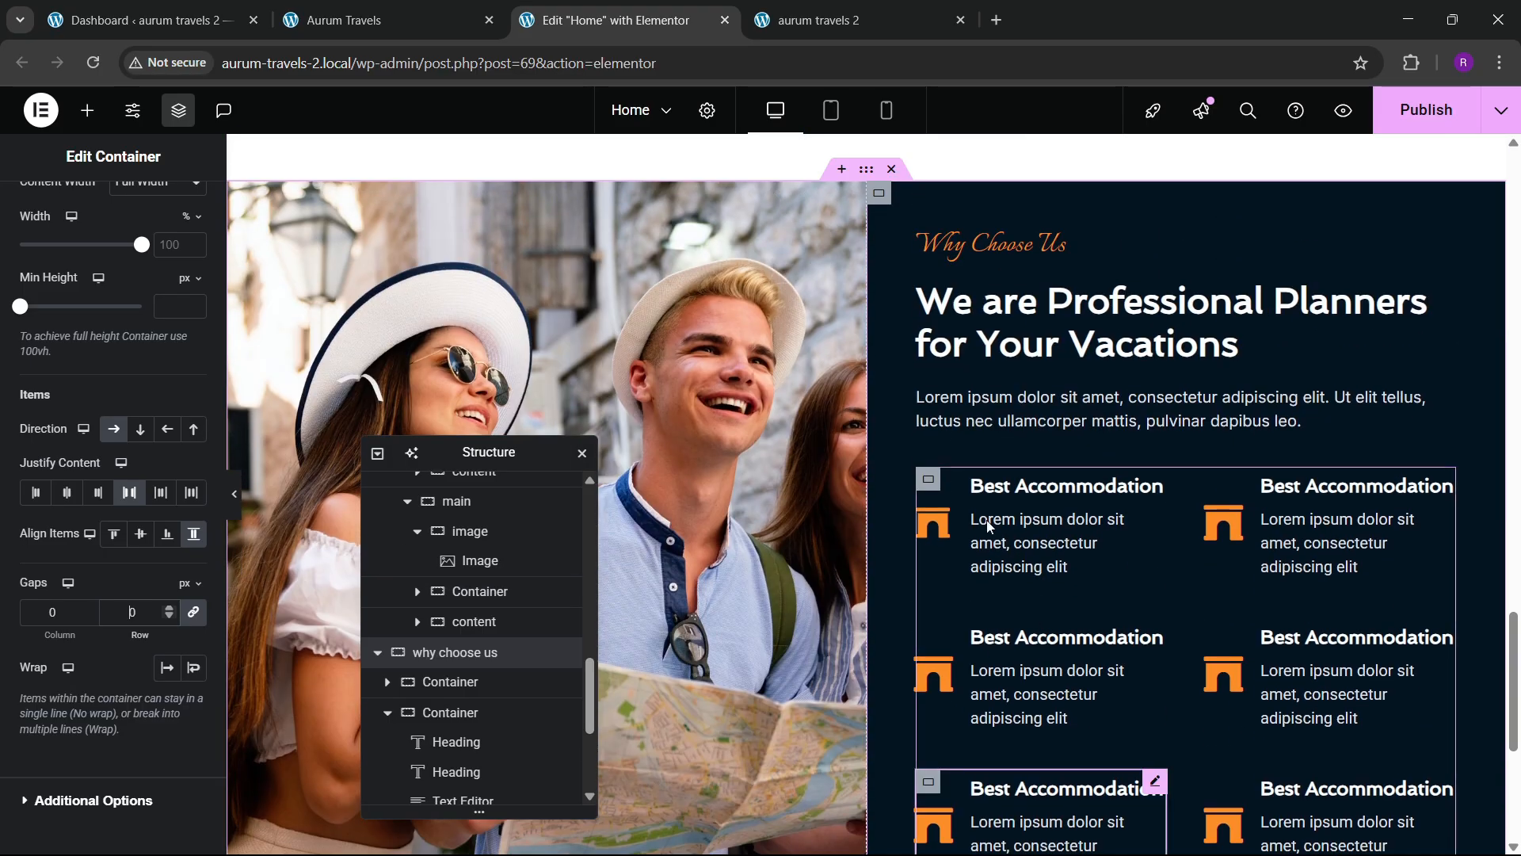
{"action": "scroll", "coordinate": [933, 317], "scroll_direction": "up", "scroll_amount": 1}
{"action": "scroll", "coordinate": [959, 558], "scroll_direction": "down", "scroll_amount": 4}
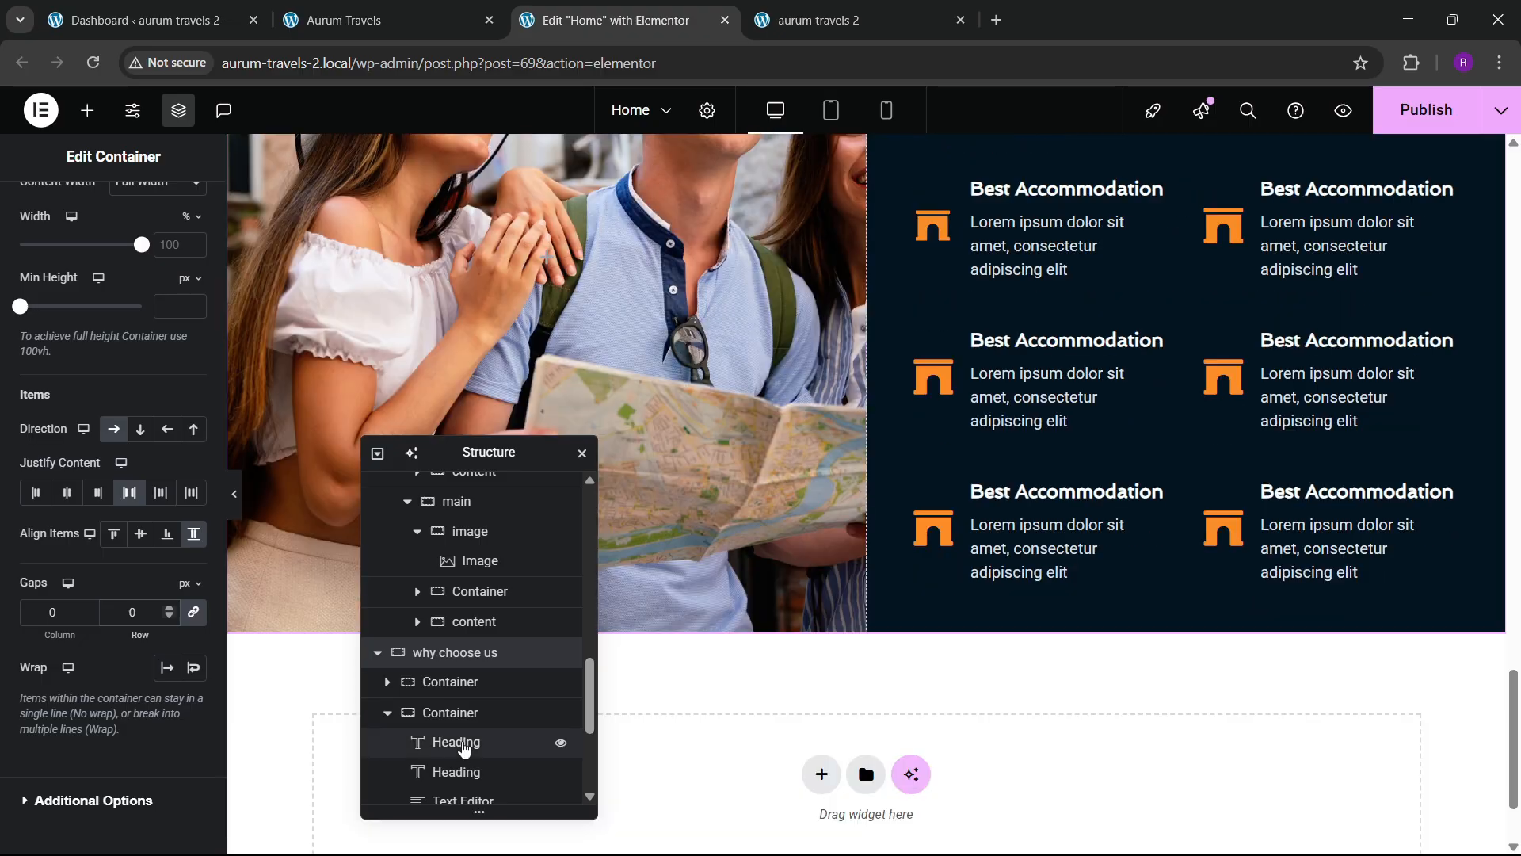
{"action": "scroll", "coordinate": [464, 749], "scroll_direction": "down", "scroll_amount": 3}
{"action": "left_click", "coordinate": [434, 607]}
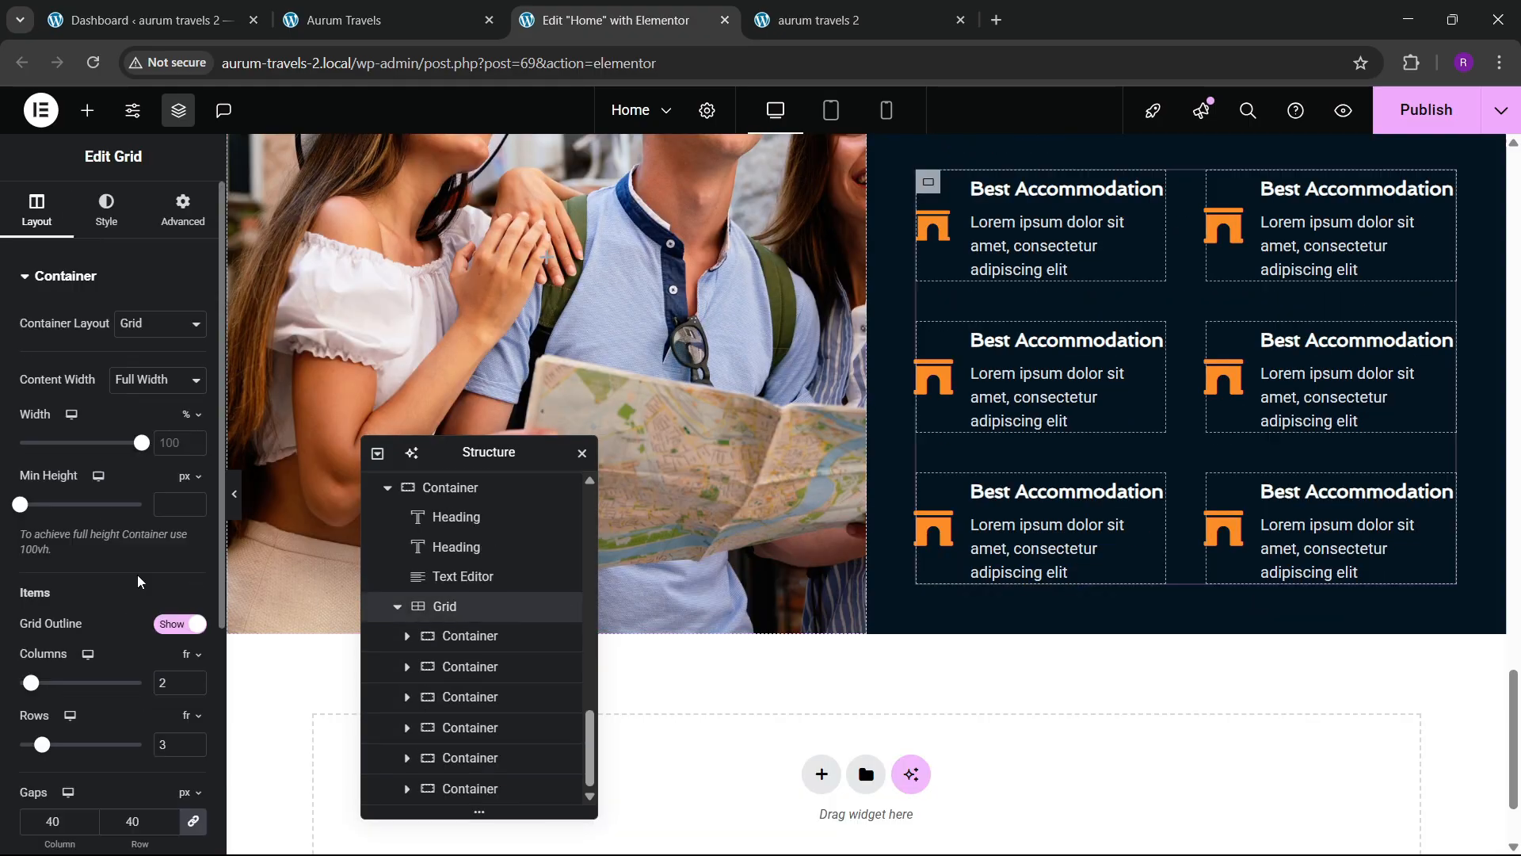
{"action": "scroll", "coordinate": [87, 523], "scroll_direction": "down", "scroll_amount": 4}
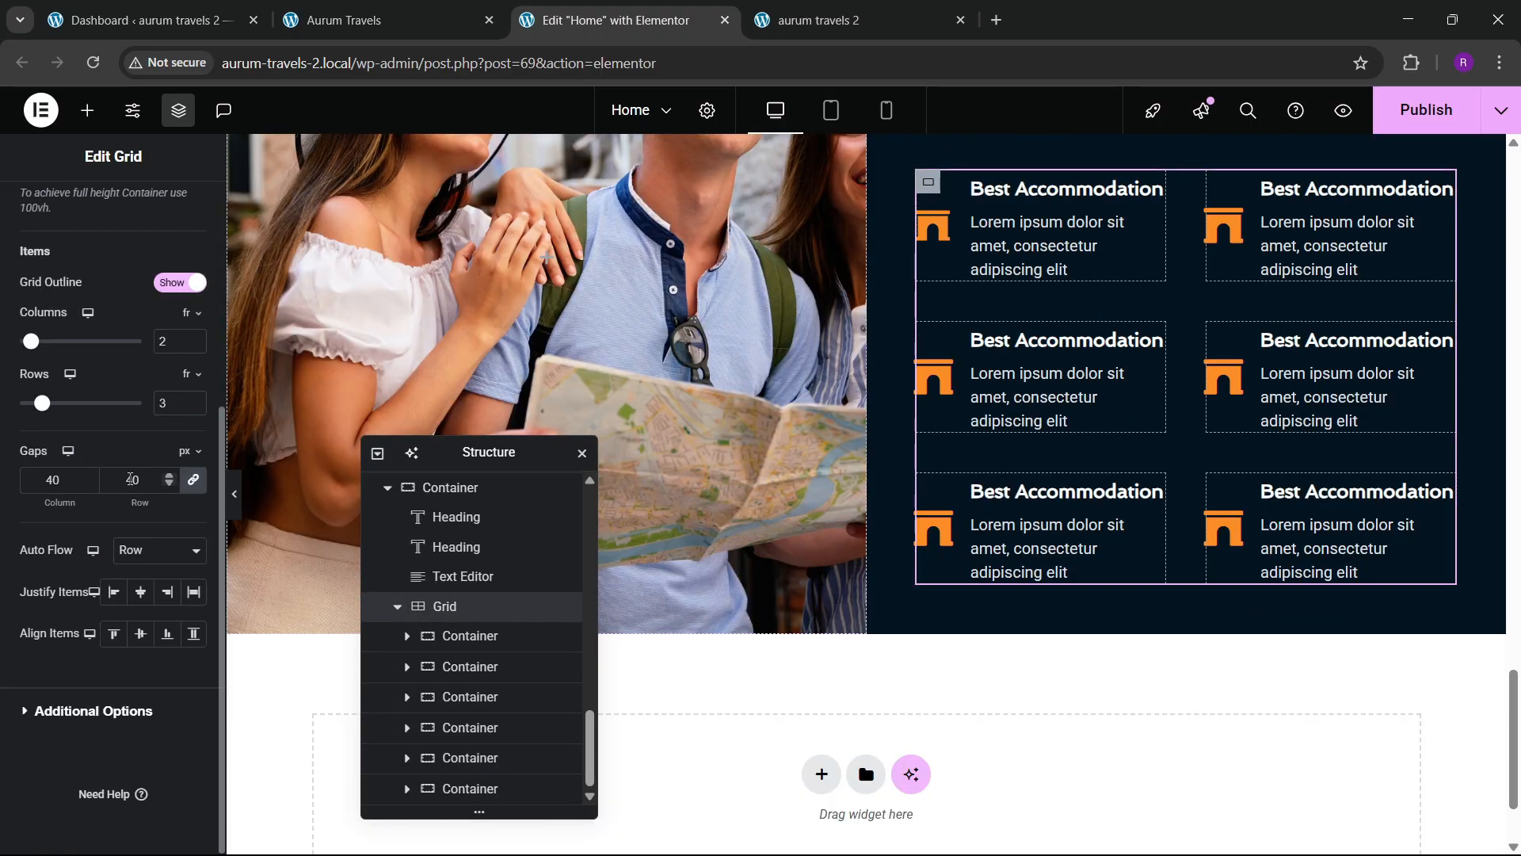
{"action": "key", "text": "BackSpace"}
{"action": "type", "text": "3"}
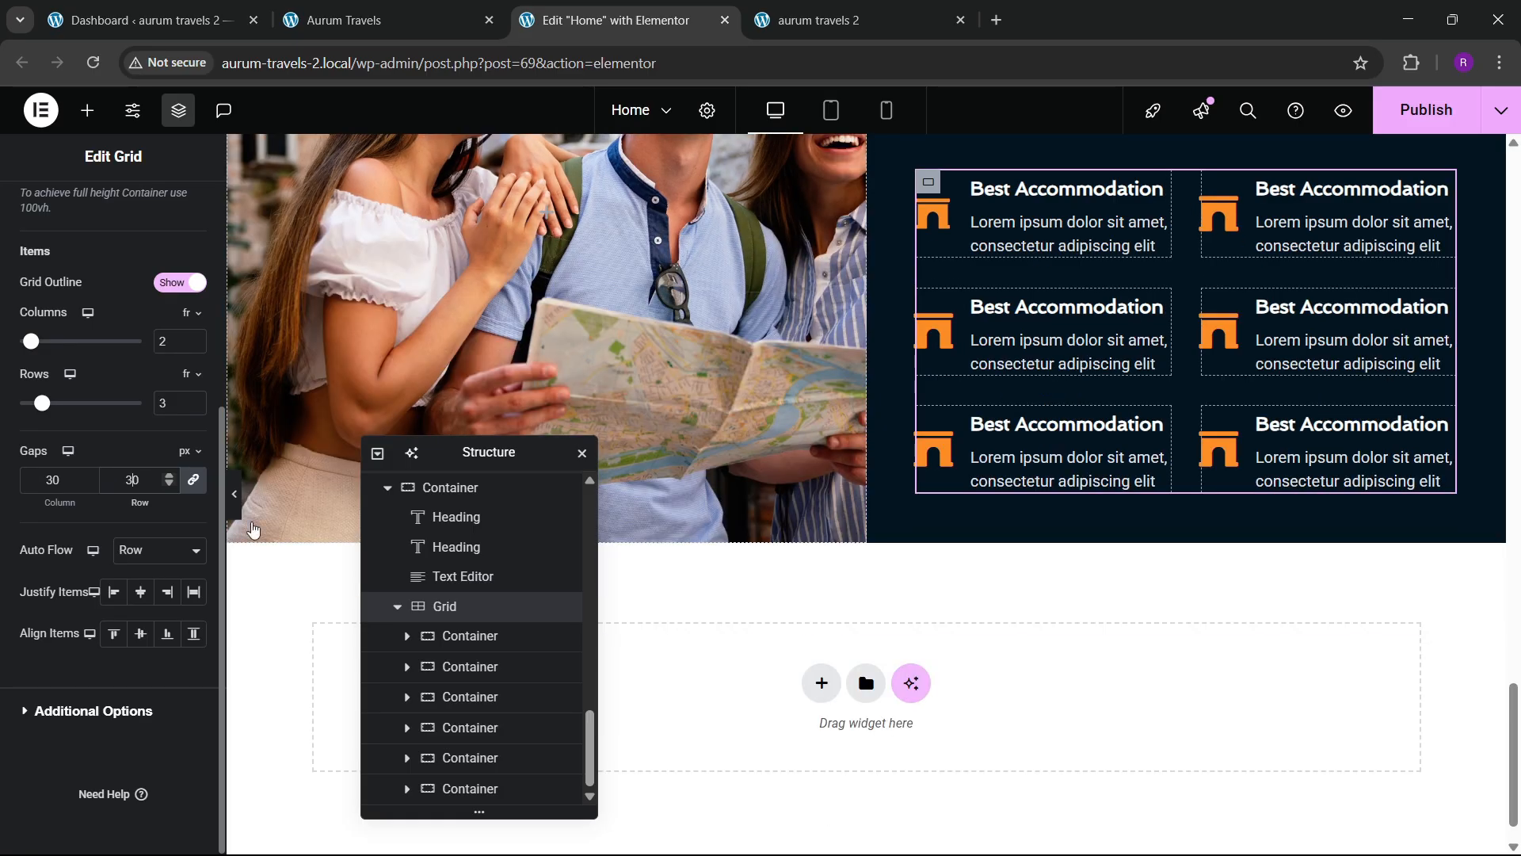
{"action": "scroll", "coordinate": [957, 467], "scroll_direction": "up", "scroll_amount": 3}
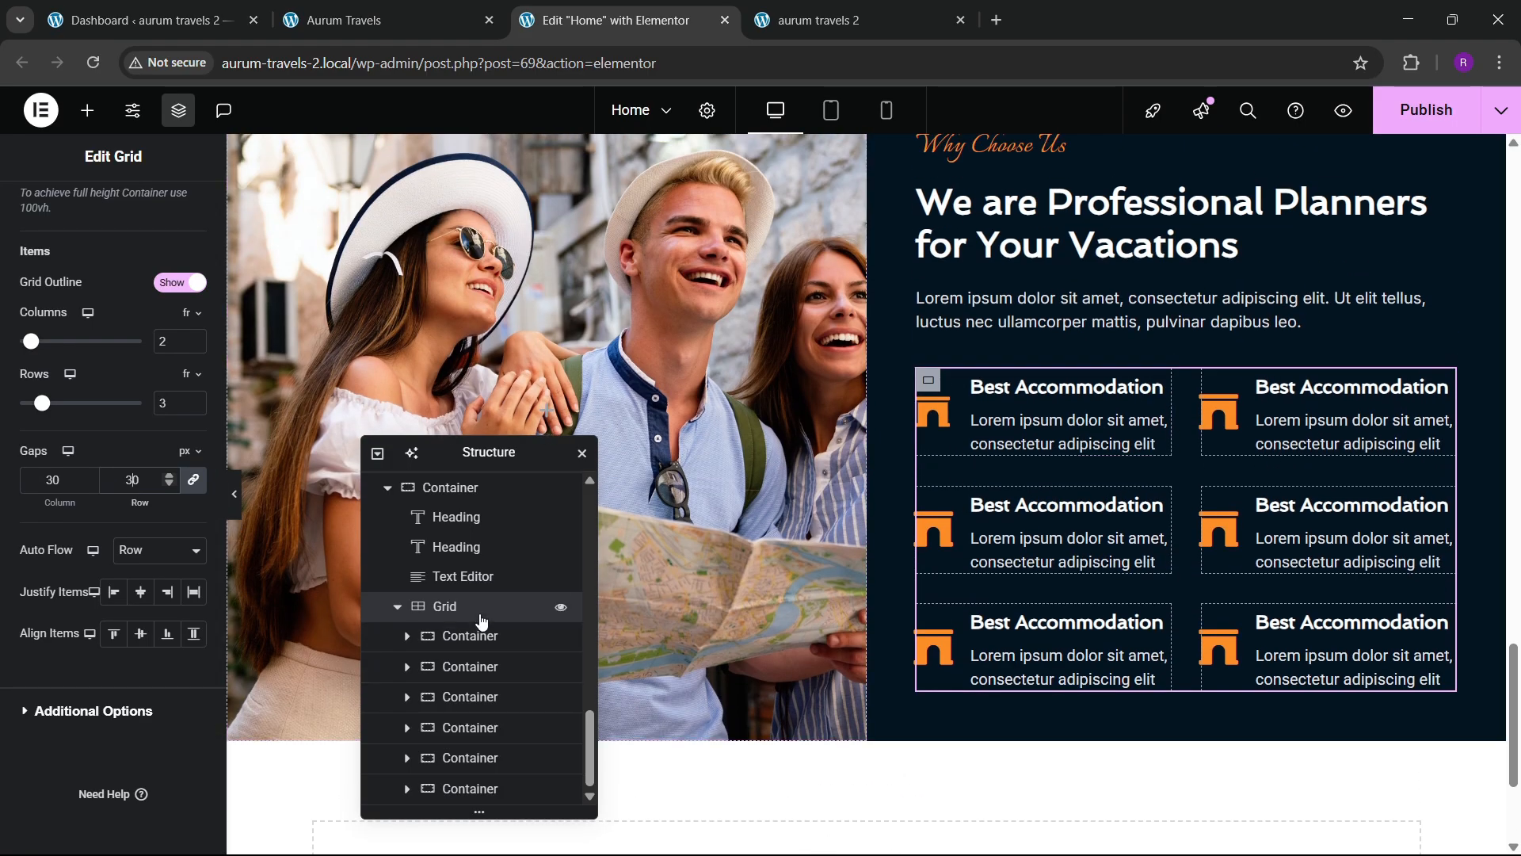
{"action": "scroll", "coordinate": [476, 621], "scroll_direction": "up", "scroll_amount": 2}
{"action": "left_click", "coordinate": [463, 596]}
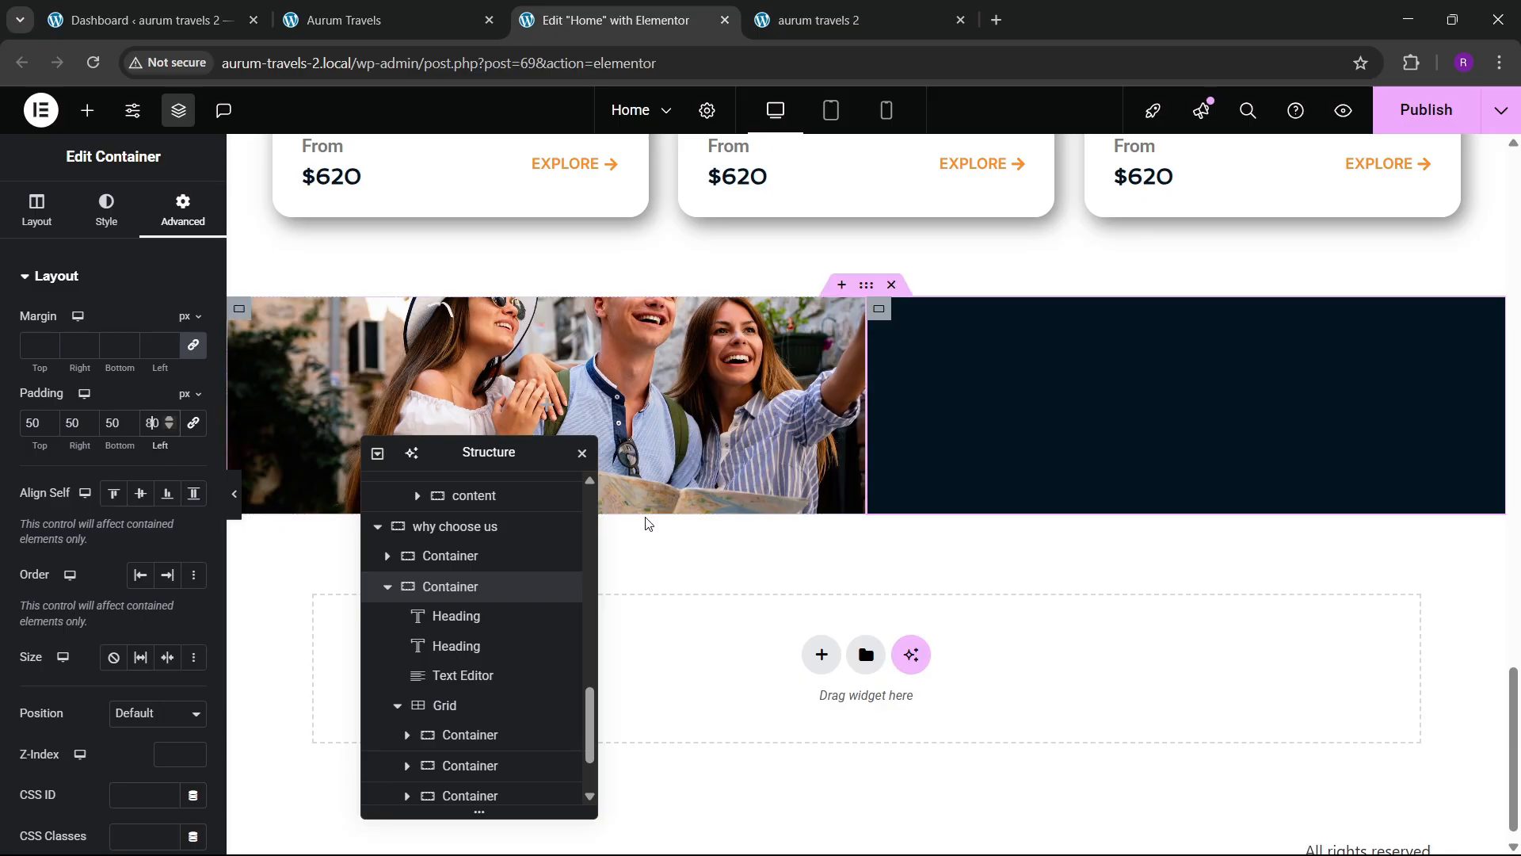
- Set the text column's left padding to 60
{"action": "scroll", "coordinate": [684, 556], "scroll_direction": "down", "scroll_amount": 1}
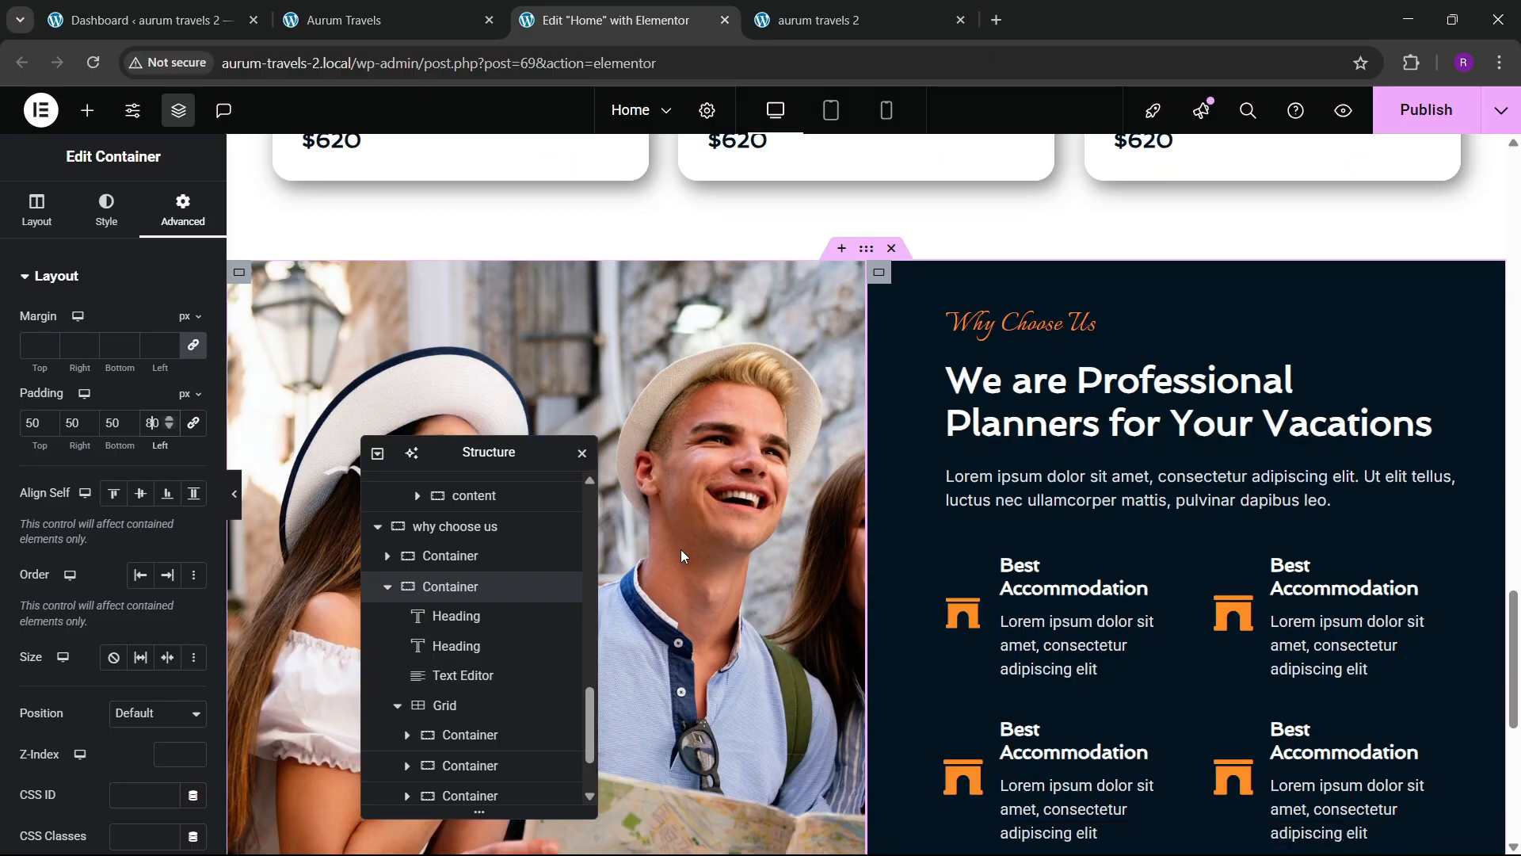
{"action": "scroll", "coordinate": [683, 555], "scroll_direction": "down", "scroll_amount": 3}
{"action": "key", "text": "BackSpace"}
{"action": "type", "text": "6"}
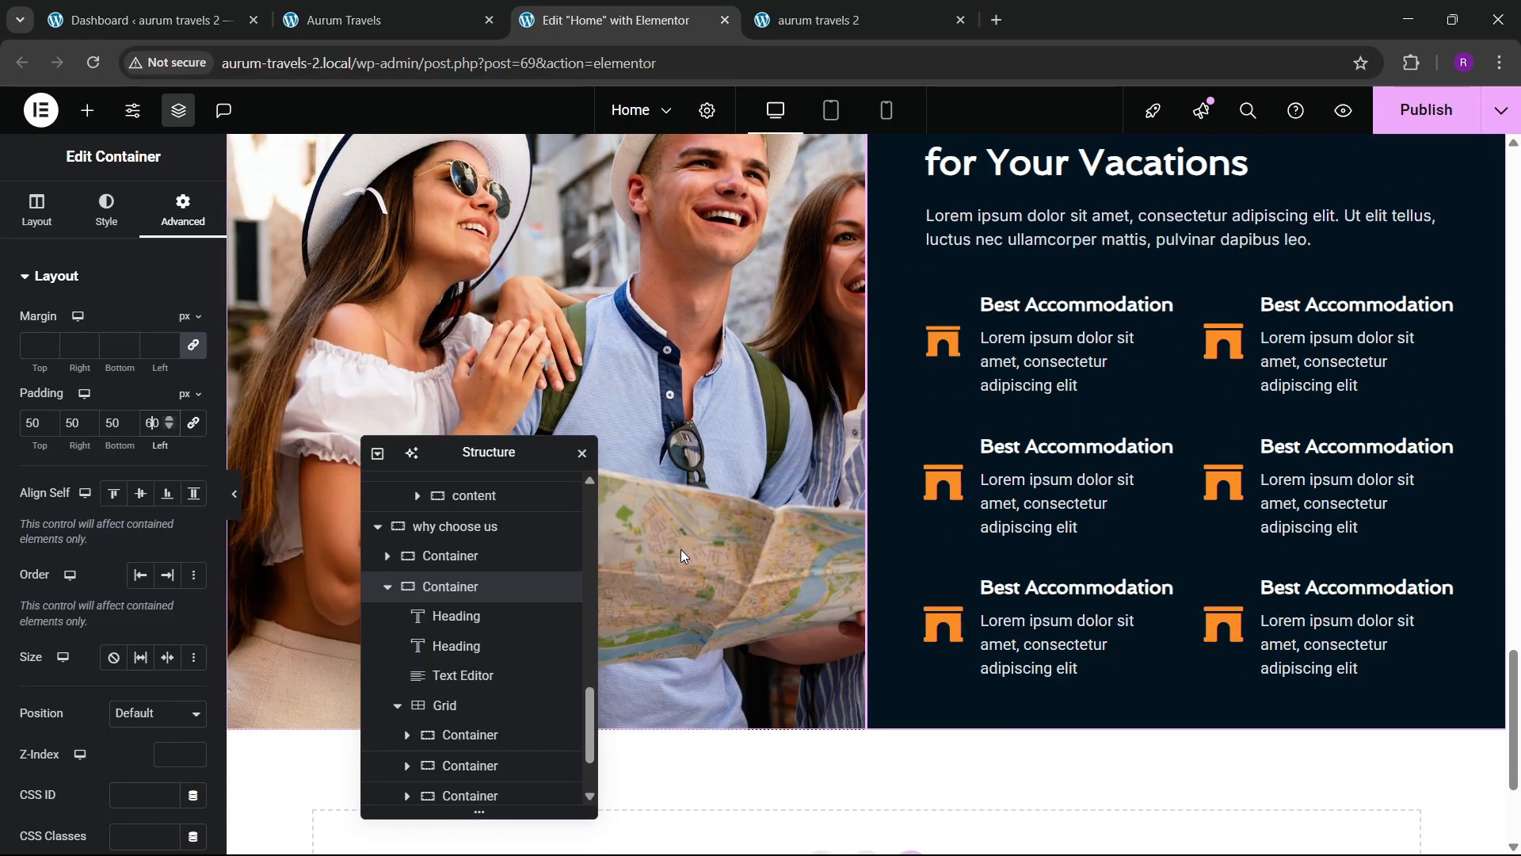
{"action": "scroll", "coordinate": [935, 459], "scroll_direction": "down", "scroll_amount": 3}
{"action": "scroll", "coordinate": [935, 459], "scroll_direction": "up", "scroll_amount": 5}
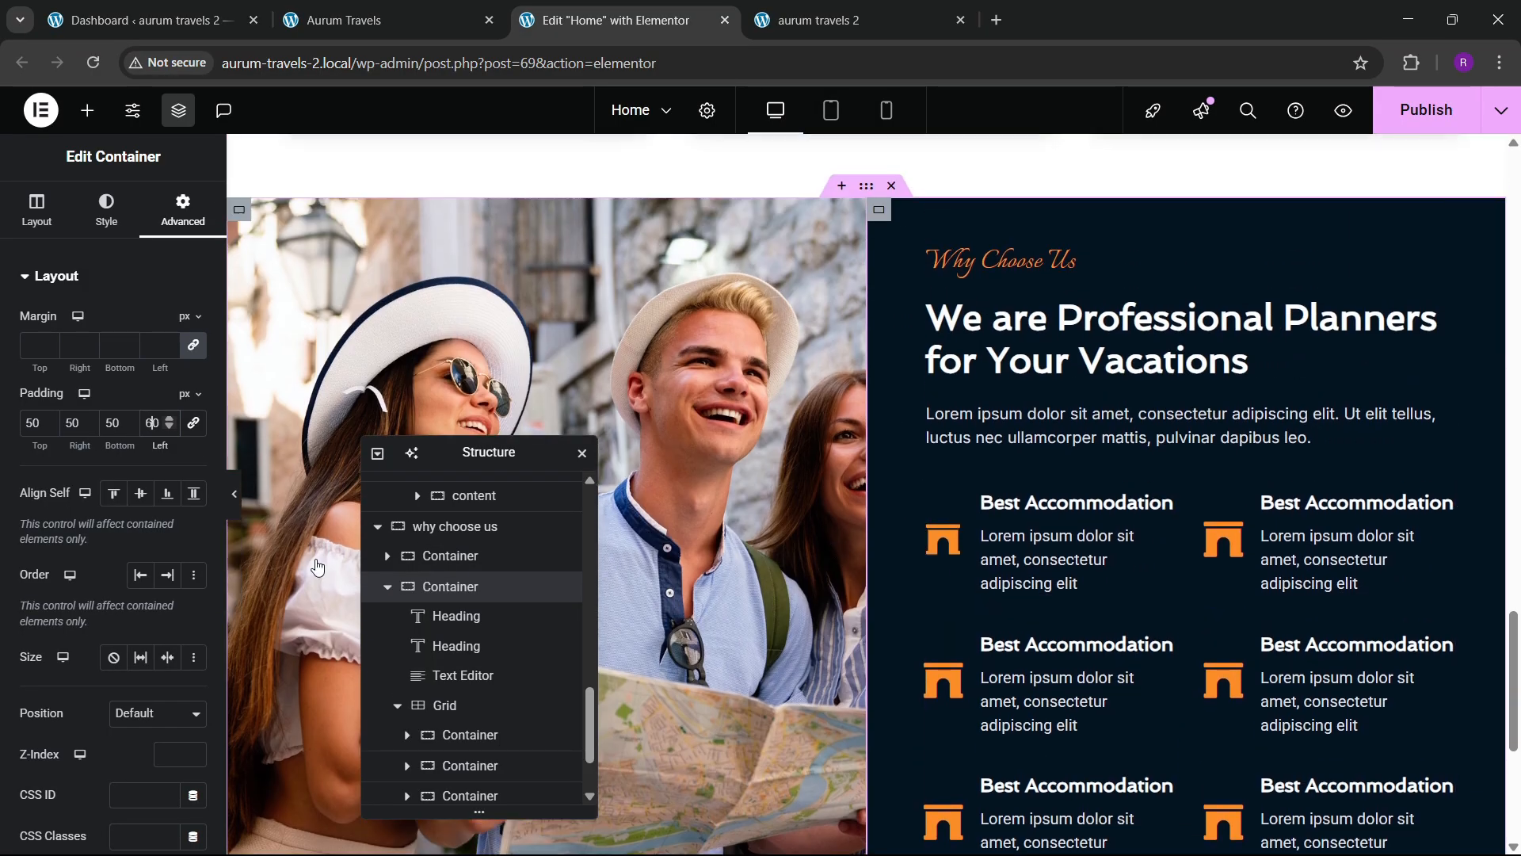
- Preview the page without the editing panels, then publish the home page
{"action": "left_click", "coordinate": [235, 495]}
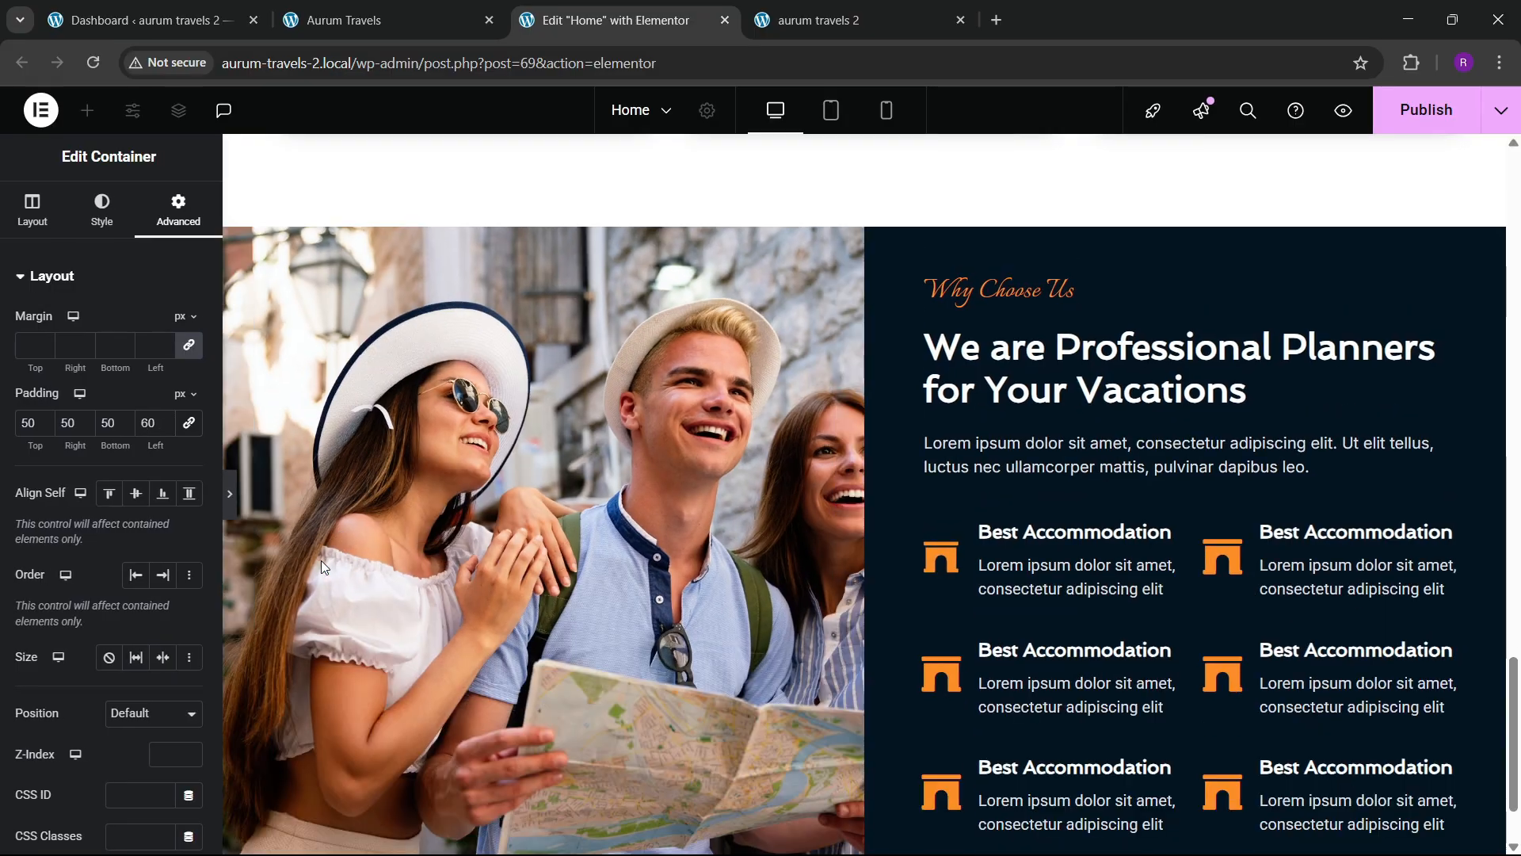
{"action": "scroll", "coordinate": [798, 552], "scroll_direction": "down", "scroll_amount": 1}
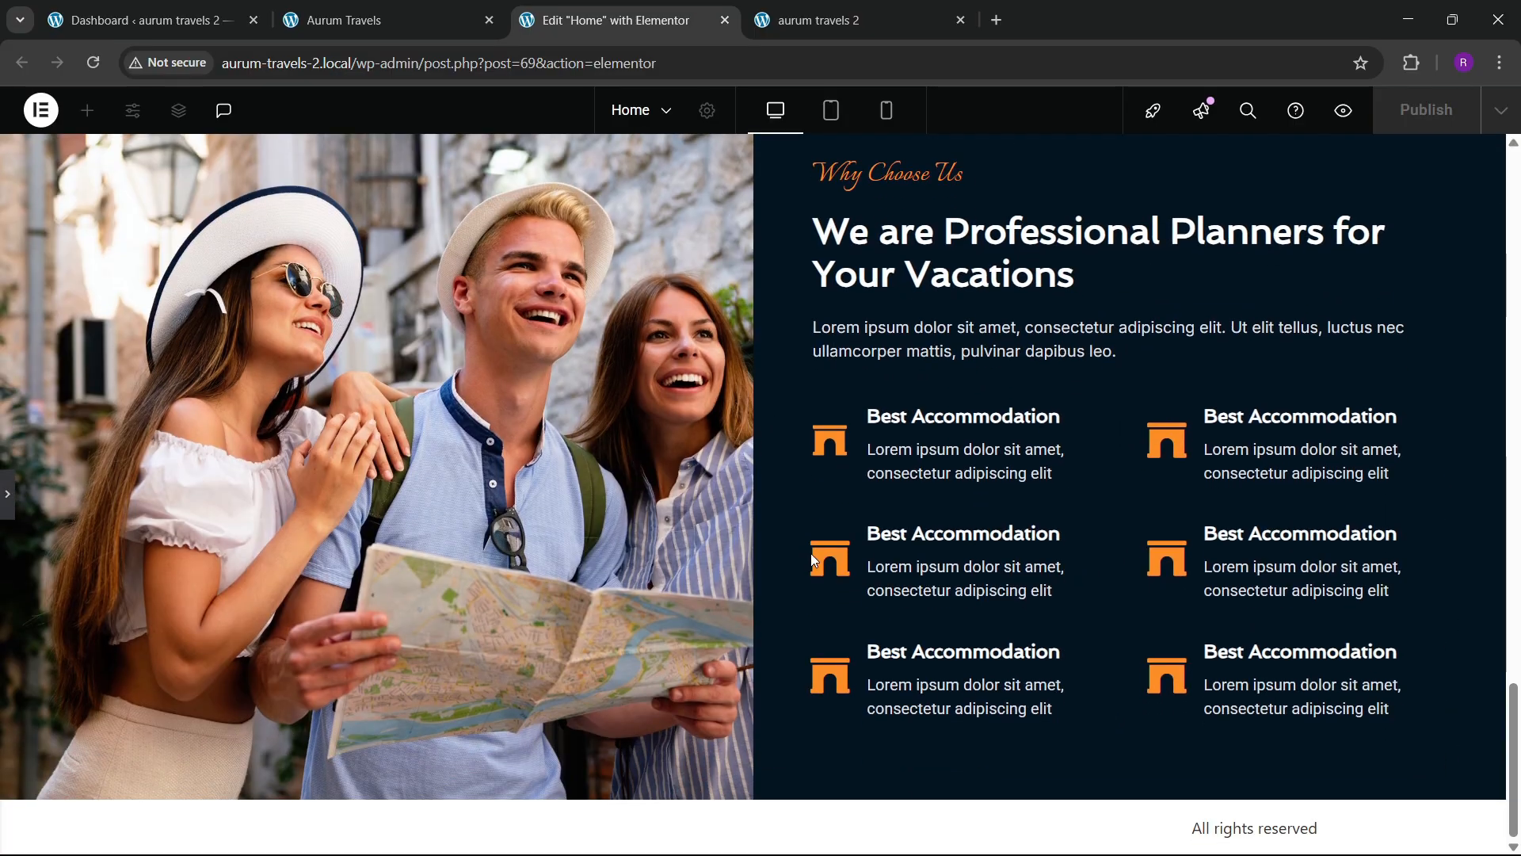
{"action": "left_click", "coordinate": [467, 11]}
{"action": "left_click", "coordinate": [7, 494]}
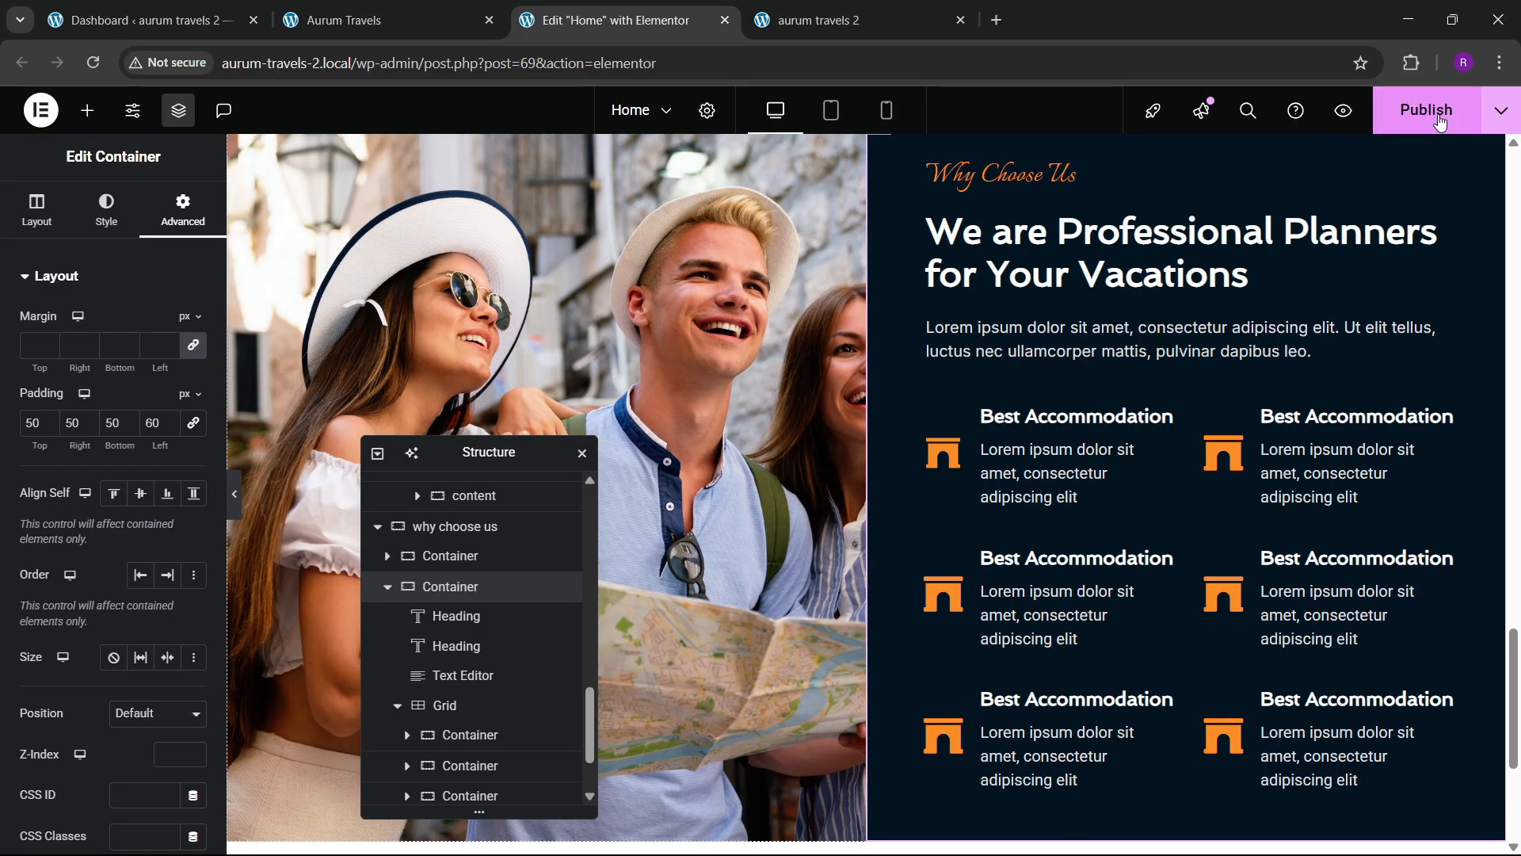
{"action": "left_click", "coordinate": [1435, 111]}
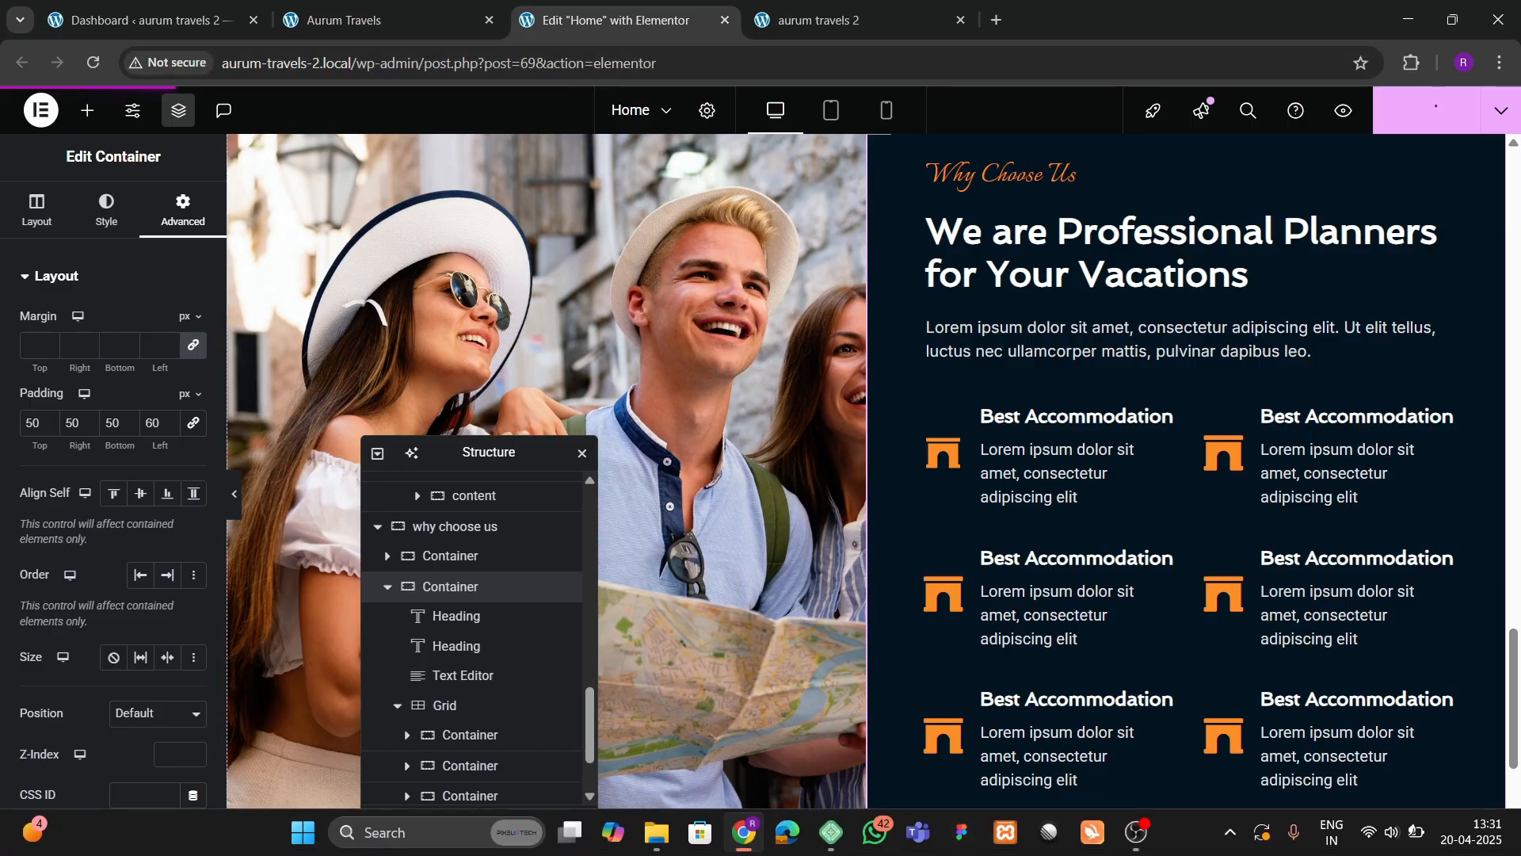
- Compare the published Why Choose Us section with the reference Travella site
{"action": "left_click", "coordinate": [865, 24]}
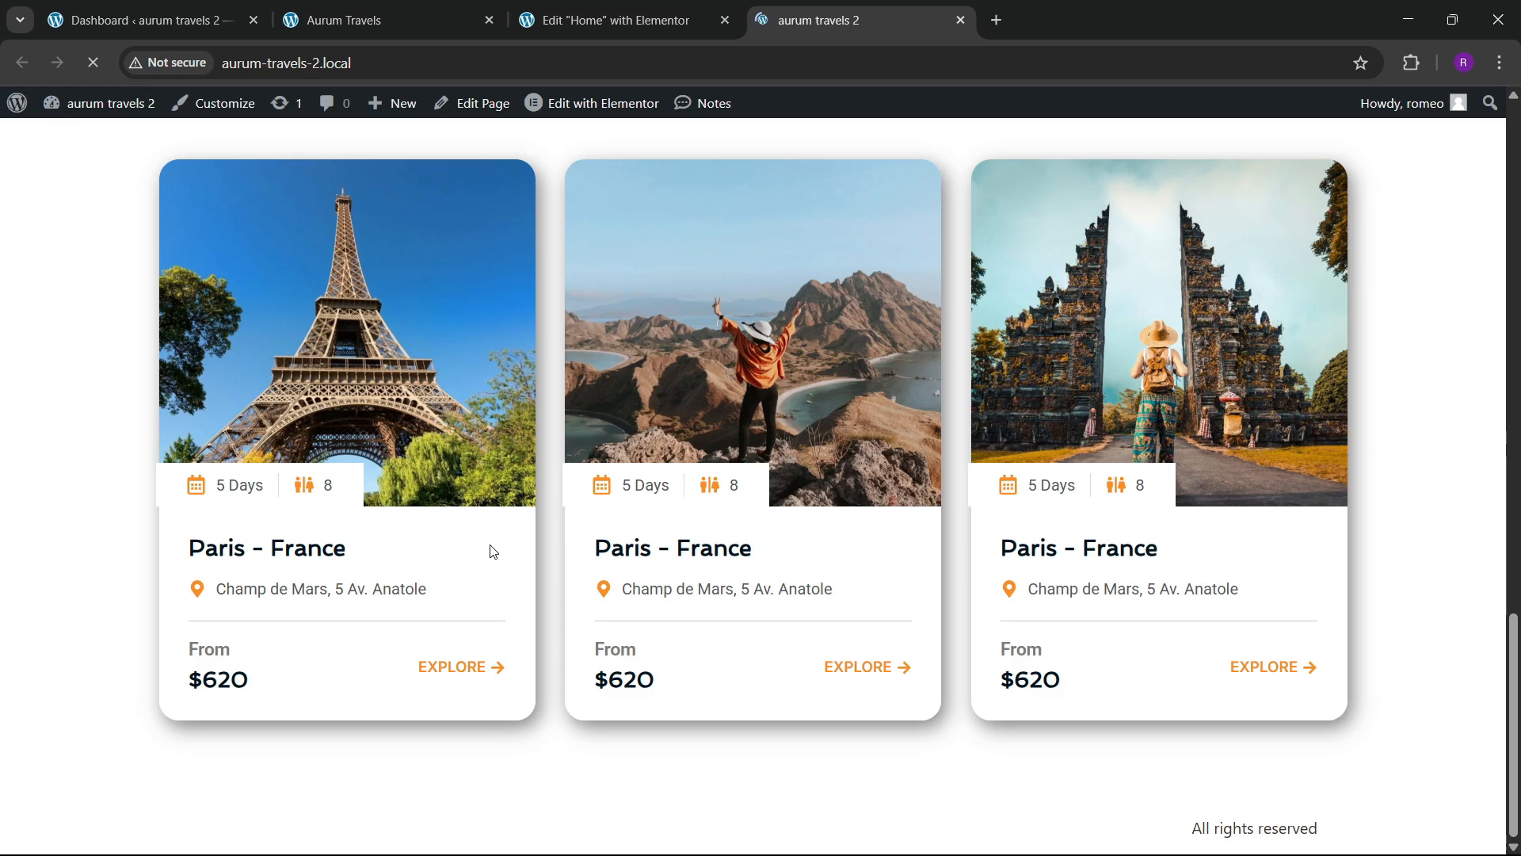
{"action": "scroll", "coordinate": [625, 527], "scroll_direction": "down", "scroll_amount": 7}
{"action": "scroll", "coordinate": [624, 527], "scroll_direction": "up", "scroll_amount": 3}
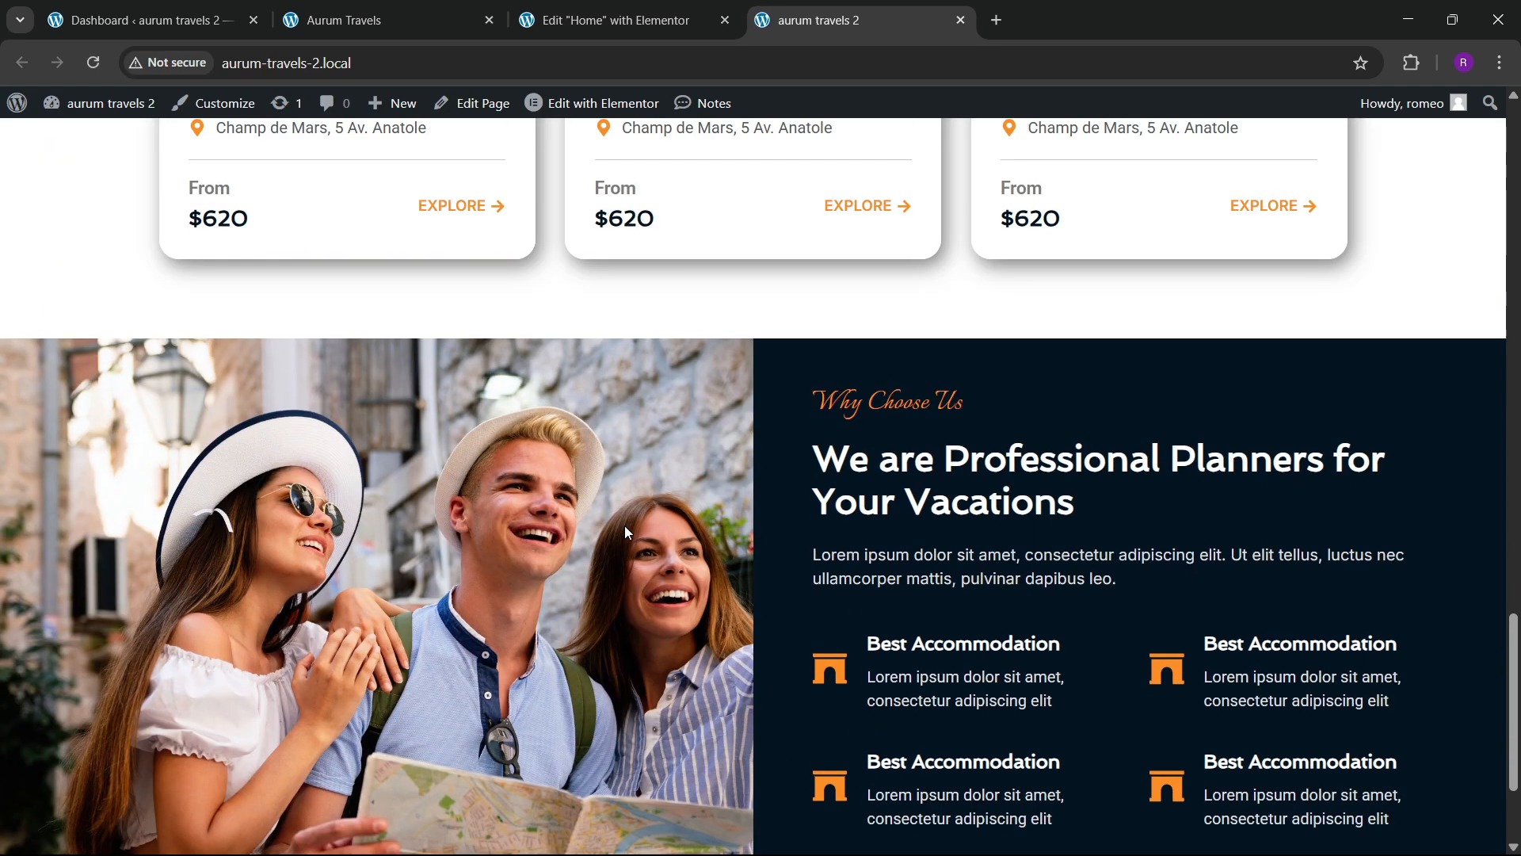
{"action": "scroll", "coordinate": [625, 526], "scroll_direction": "down", "scroll_amount": 3}
{"action": "left_click", "coordinate": [464, 16]}
{"action": "scroll", "coordinate": [625, 522], "scroll_direction": "down", "scroll_amount": 8}
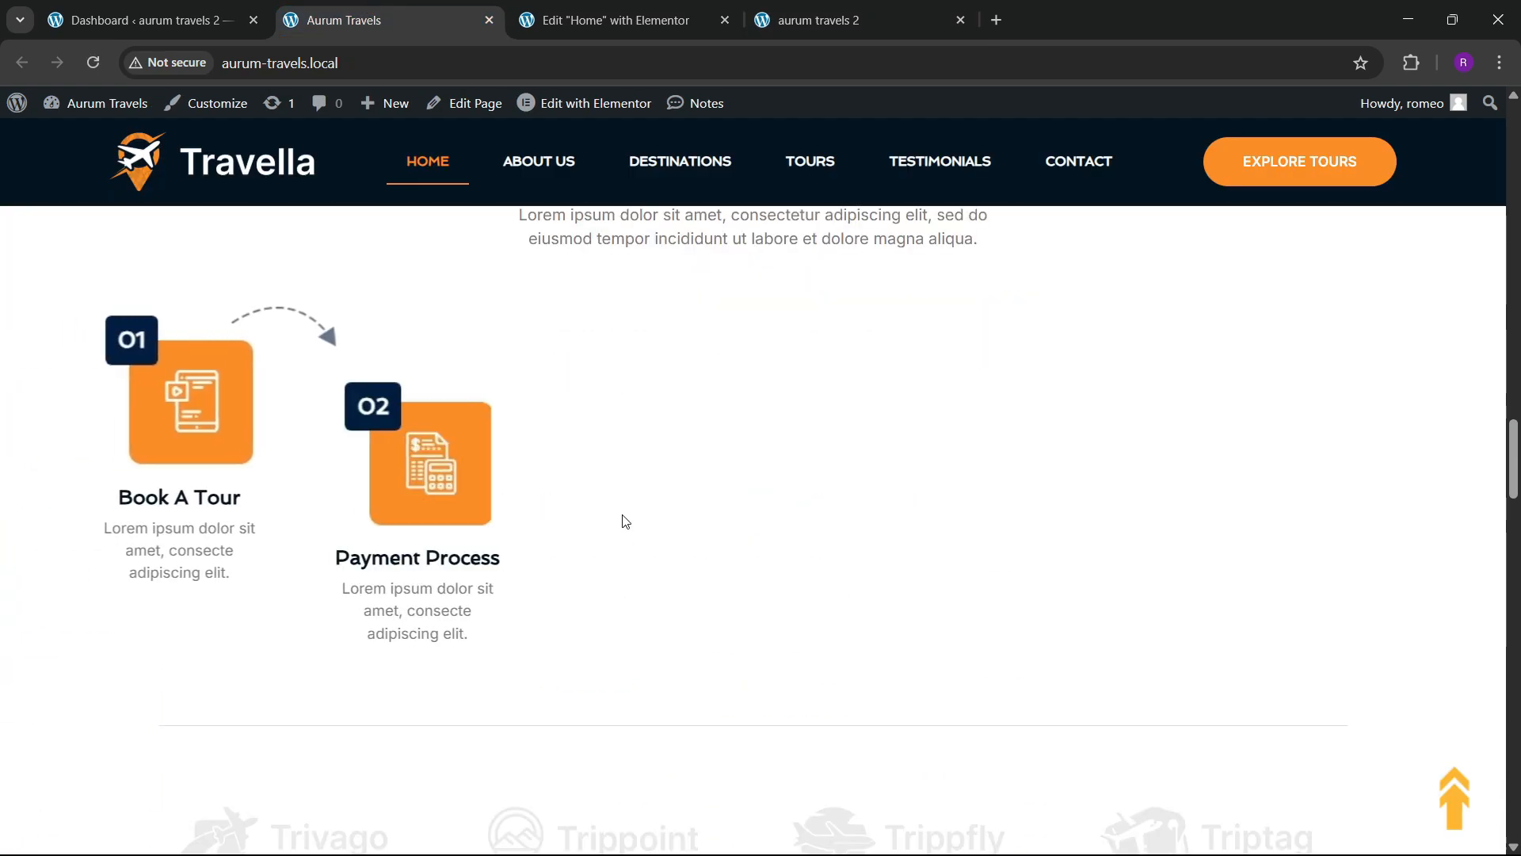
{"action": "scroll", "coordinate": [626, 521], "scroll_direction": "up", "scroll_amount": 2}
{"action": "scroll", "coordinate": [634, 523], "scroll_direction": "down", "scroll_amount": 2}
{"action": "left_click", "coordinate": [461, 10]}
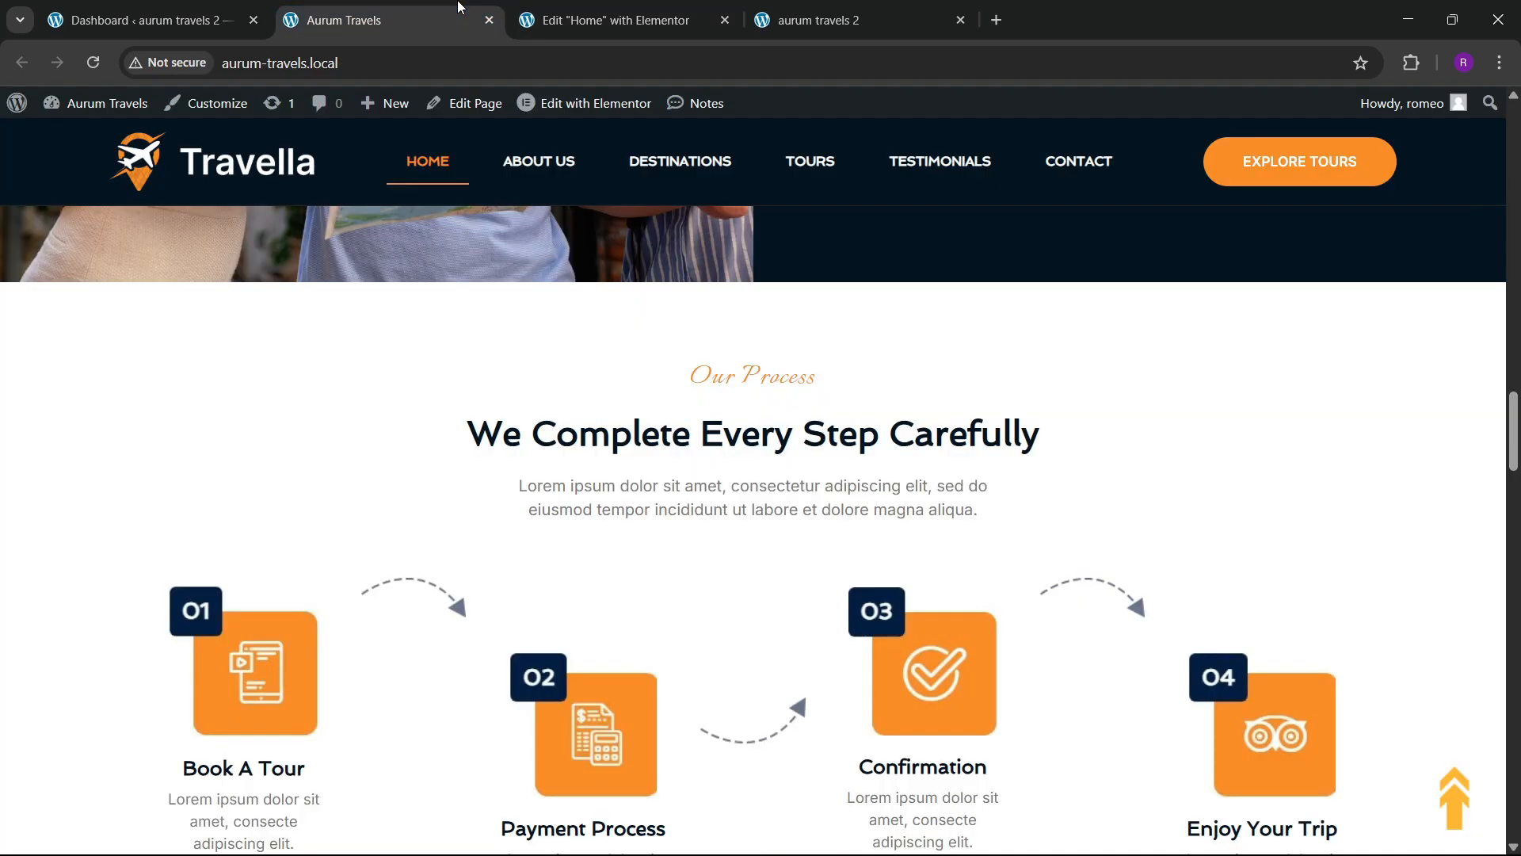
- Back in Elementor, start a new section below Why Choose Us
{"action": "left_click", "coordinate": [630, 10]}
{"action": "scroll", "coordinate": [651, 596], "scroll_direction": "down", "scroll_amount": 3}
{"action": "left_click", "coordinate": [815, 631]}
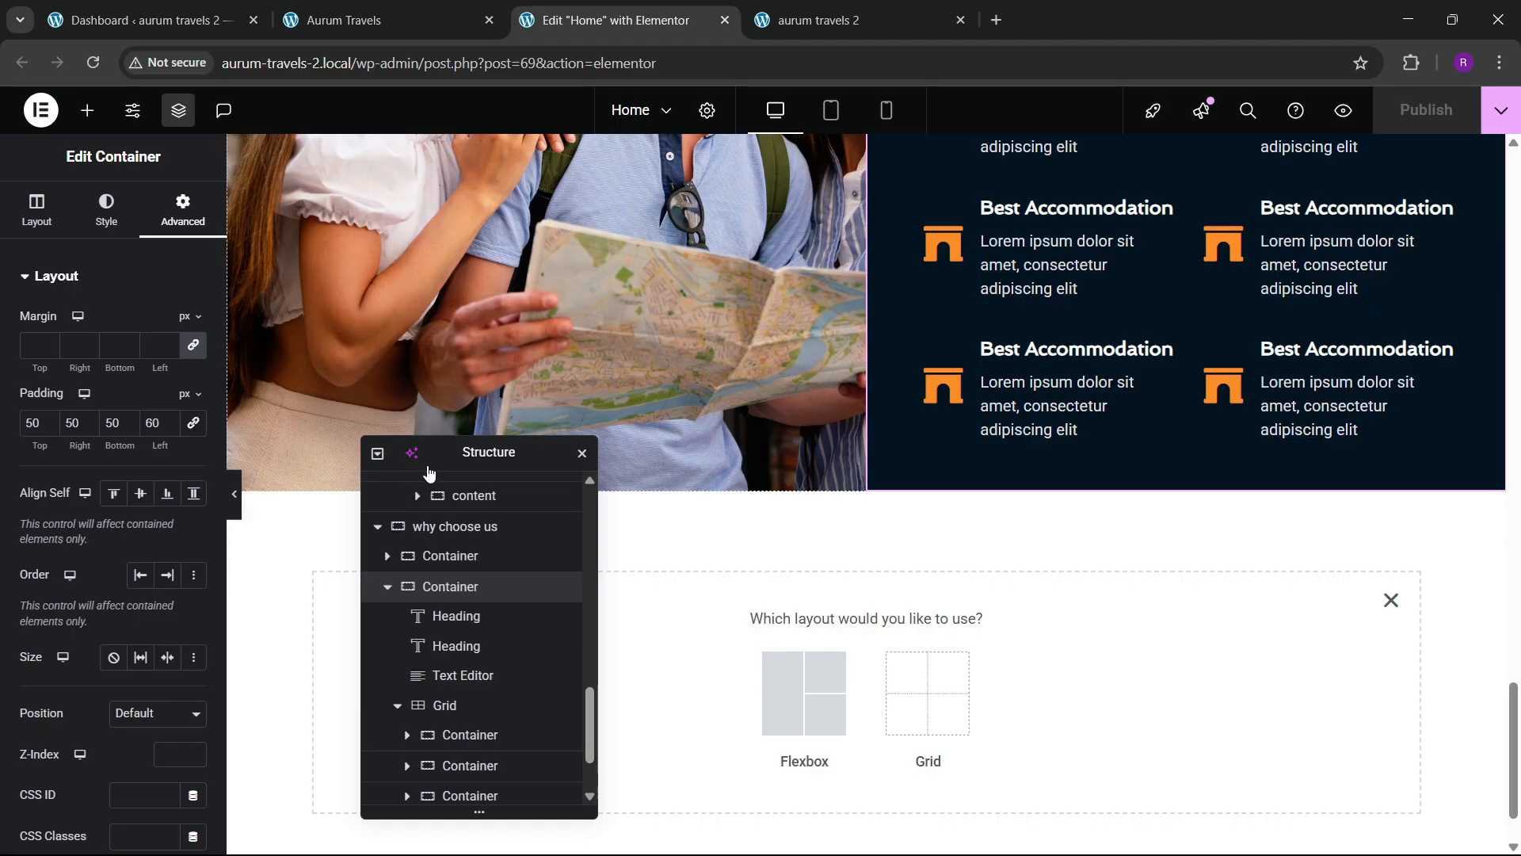
- Move the Structure panel aside and choose a Flexbox layout for the new section
{"action": "left_click_drag", "start_coordinate": [470, 449], "coordinate": [1158, 367]}
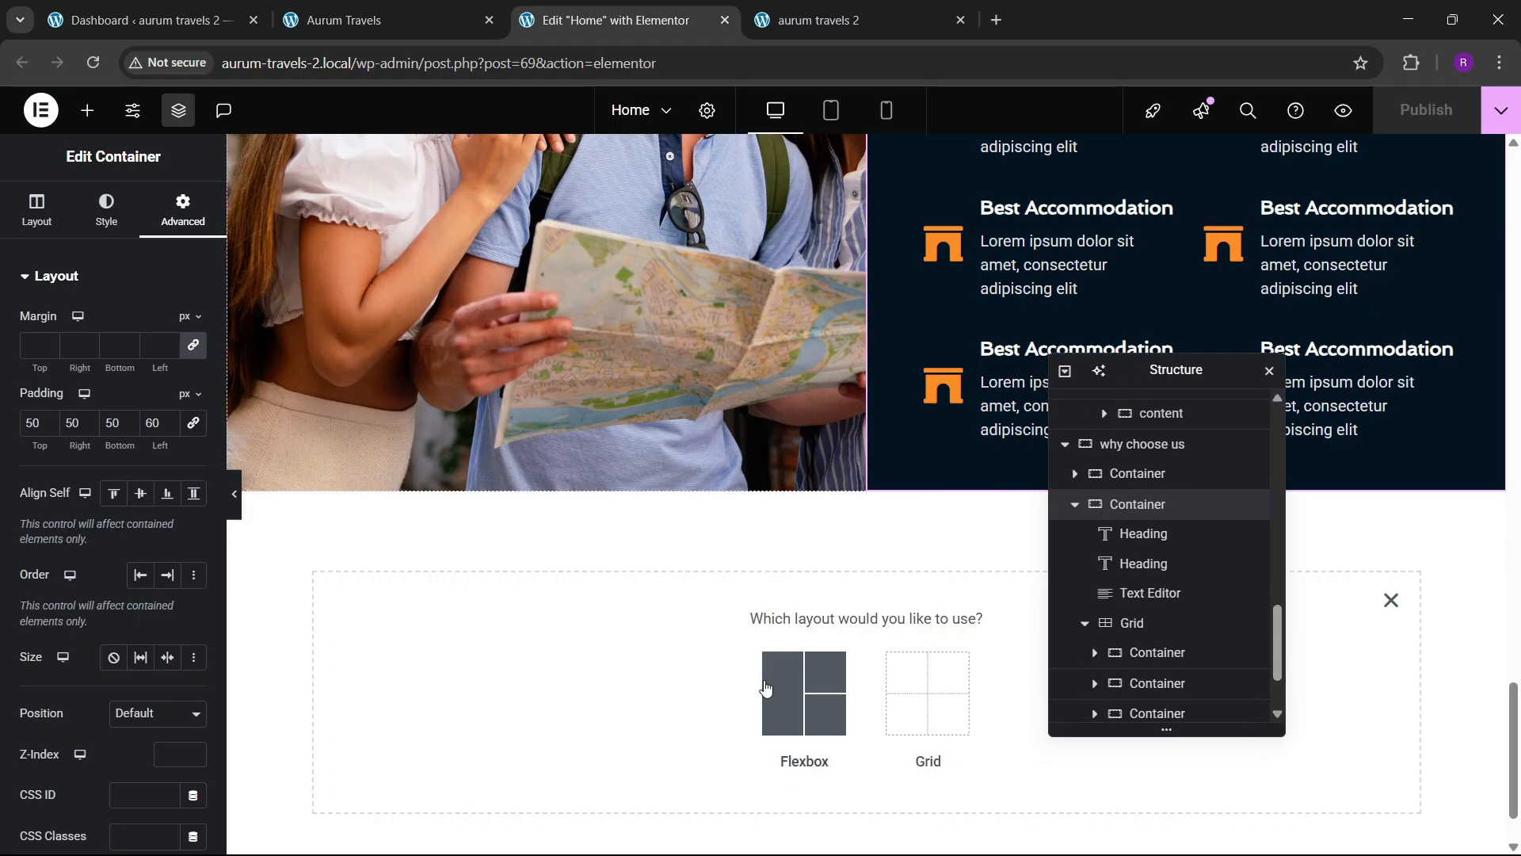
{"action": "left_click", "coordinate": [787, 662]}
{"action": "scroll", "coordinate": [1163, 671], "scroll_direction": "down", "scroll_amount": 2}
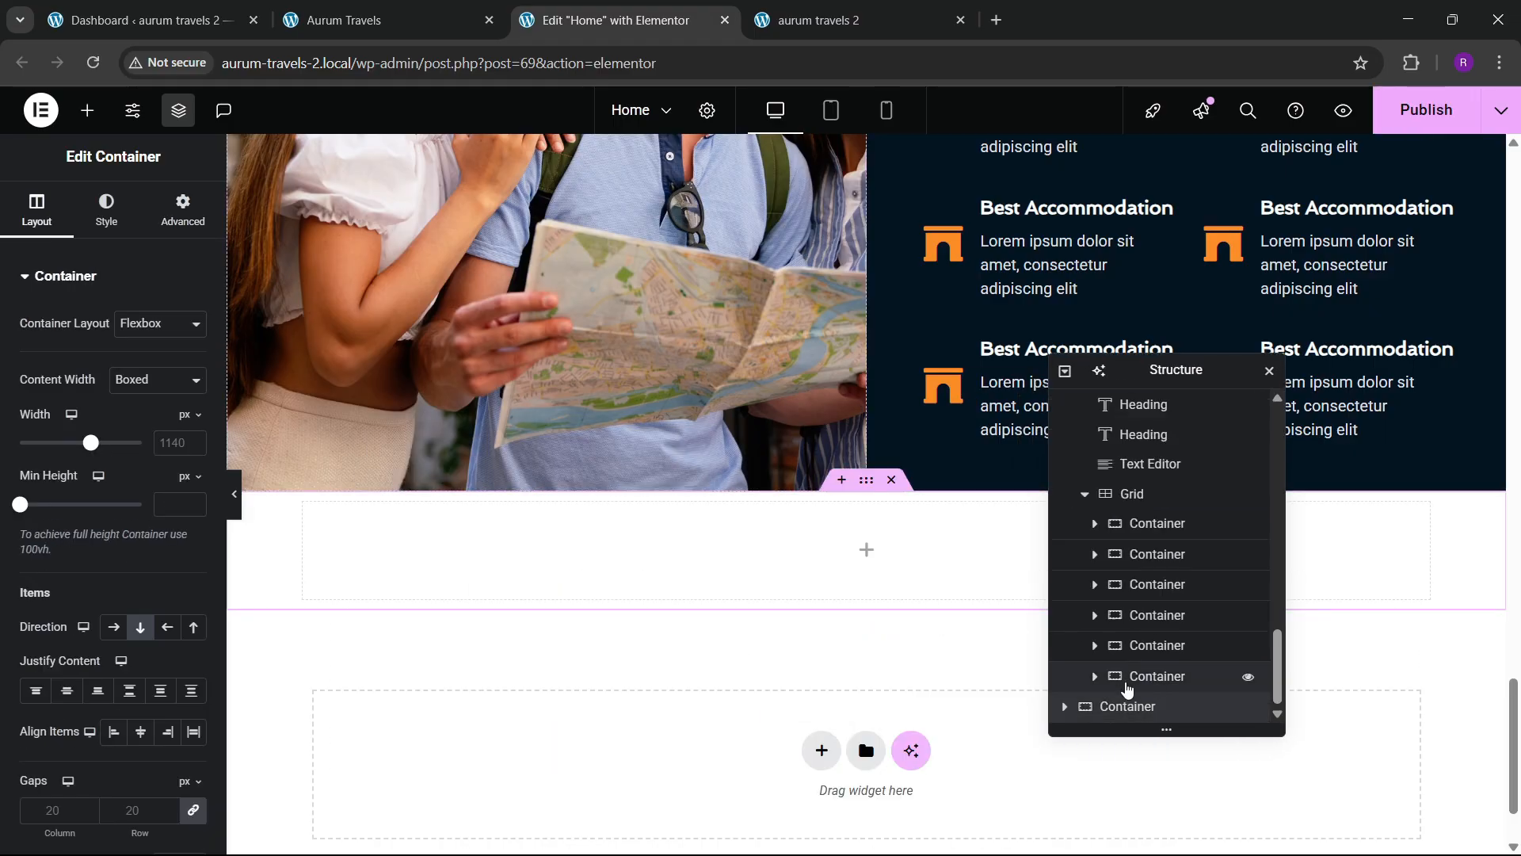
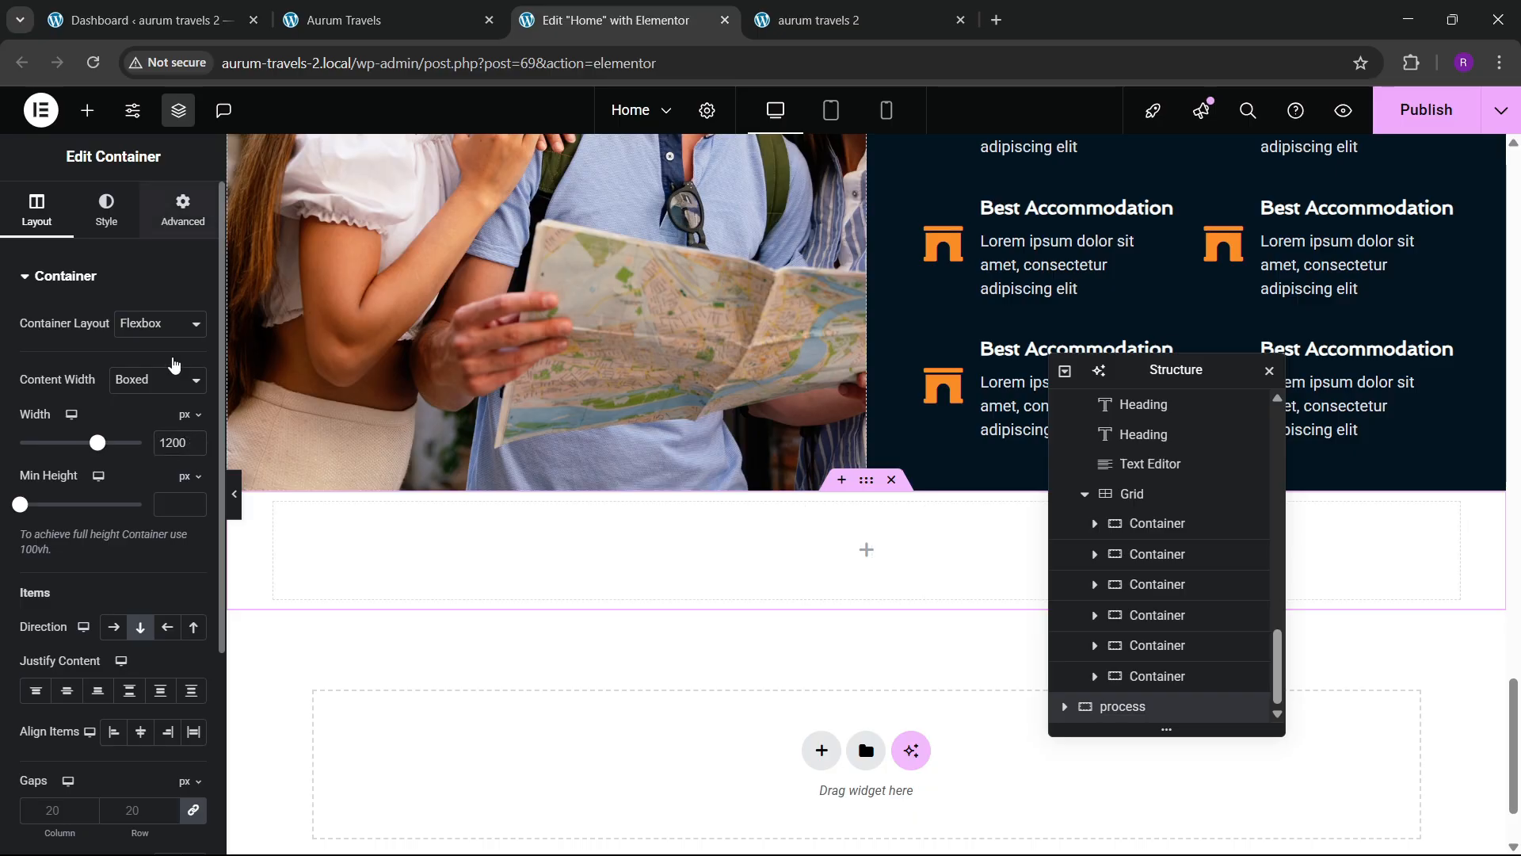
- Set the empty process container's top and bottom padding to 80 px
{"action": "left_click", "coordinate": [183, 210]}
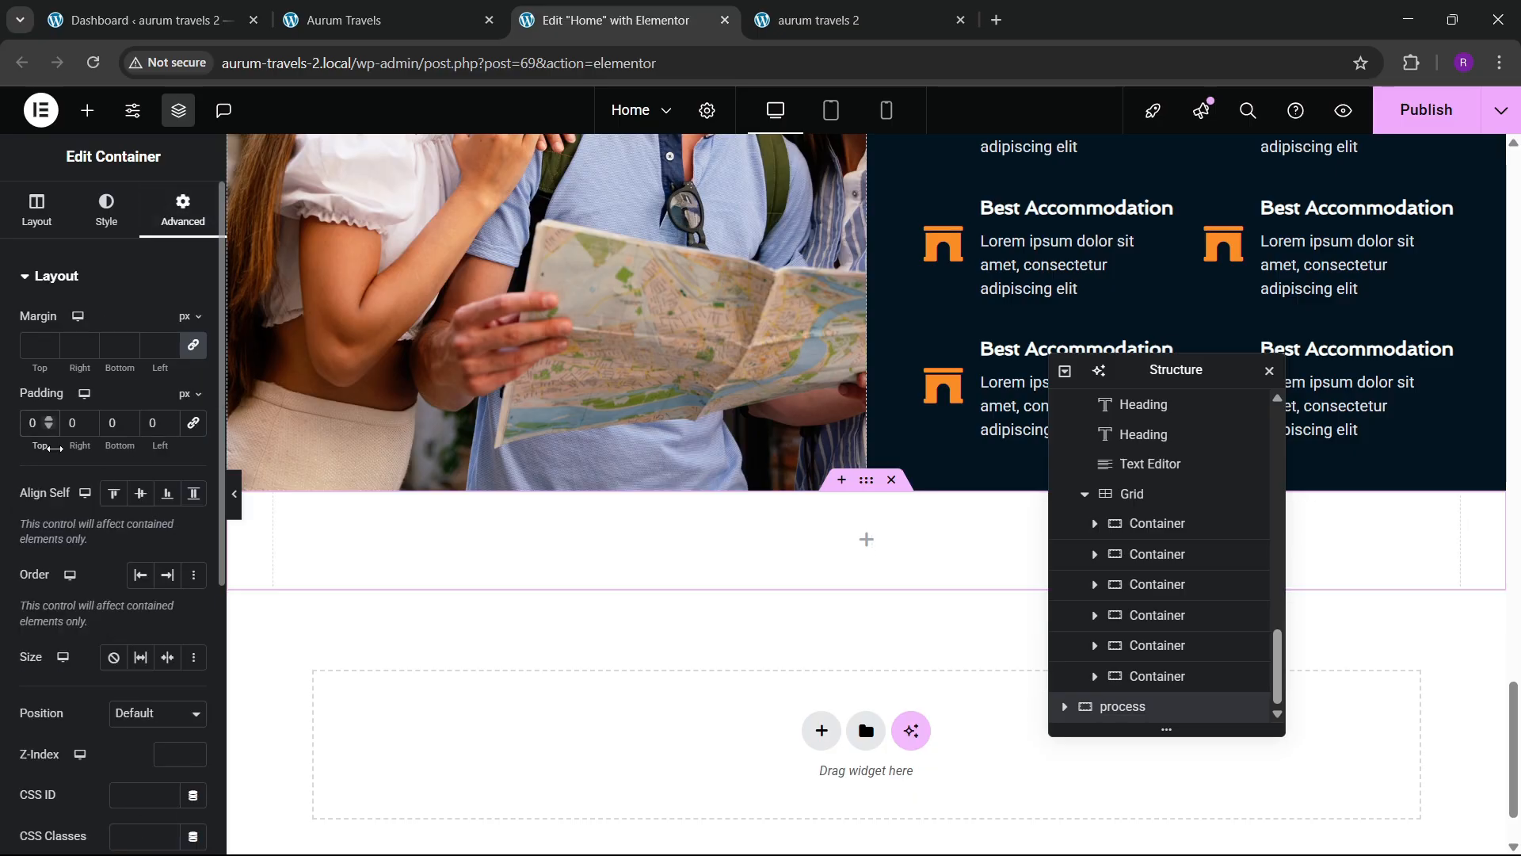
{"action": "left_click_drag", "start_coordinate": [54, 447], "coordinate": [99, 428]}
{"action": "type", "text": "8"}
{"action": "scroll", "coordinate": [834, 471], "scroll_direction": "up", "scroll_amount": 16}
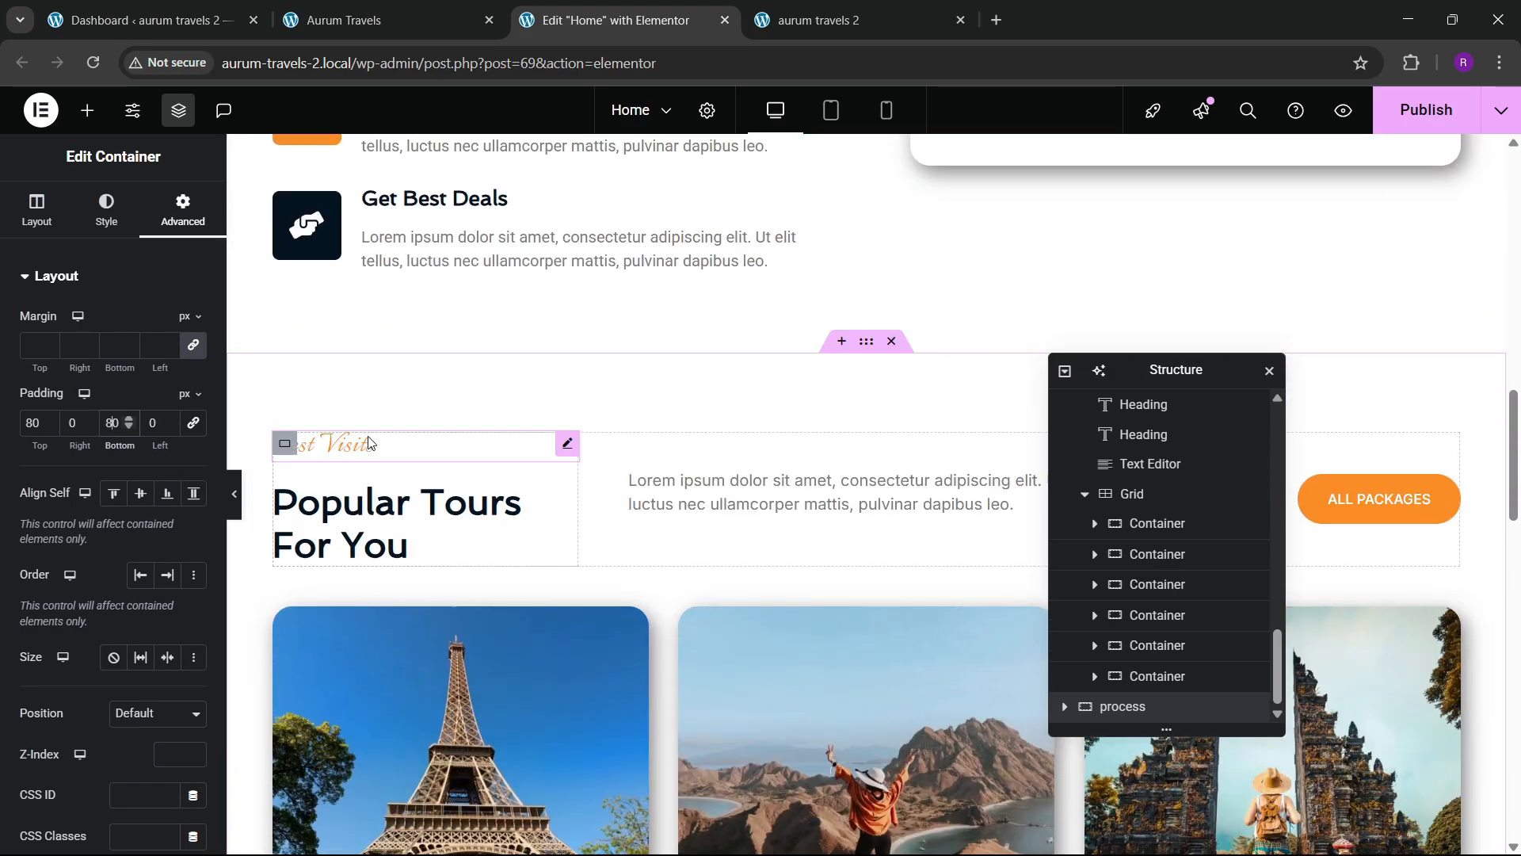
- Copy the Best Visits heading and paste it into the empty process container
{"action": "right_click", "coordinate": [375, 458]}
{"action": "left_click", "coordinate": [407, 497]}
{"action": "scroll", "coordinate": [791, 317], "scroll_direction": "down", "scroll_amount": 15}
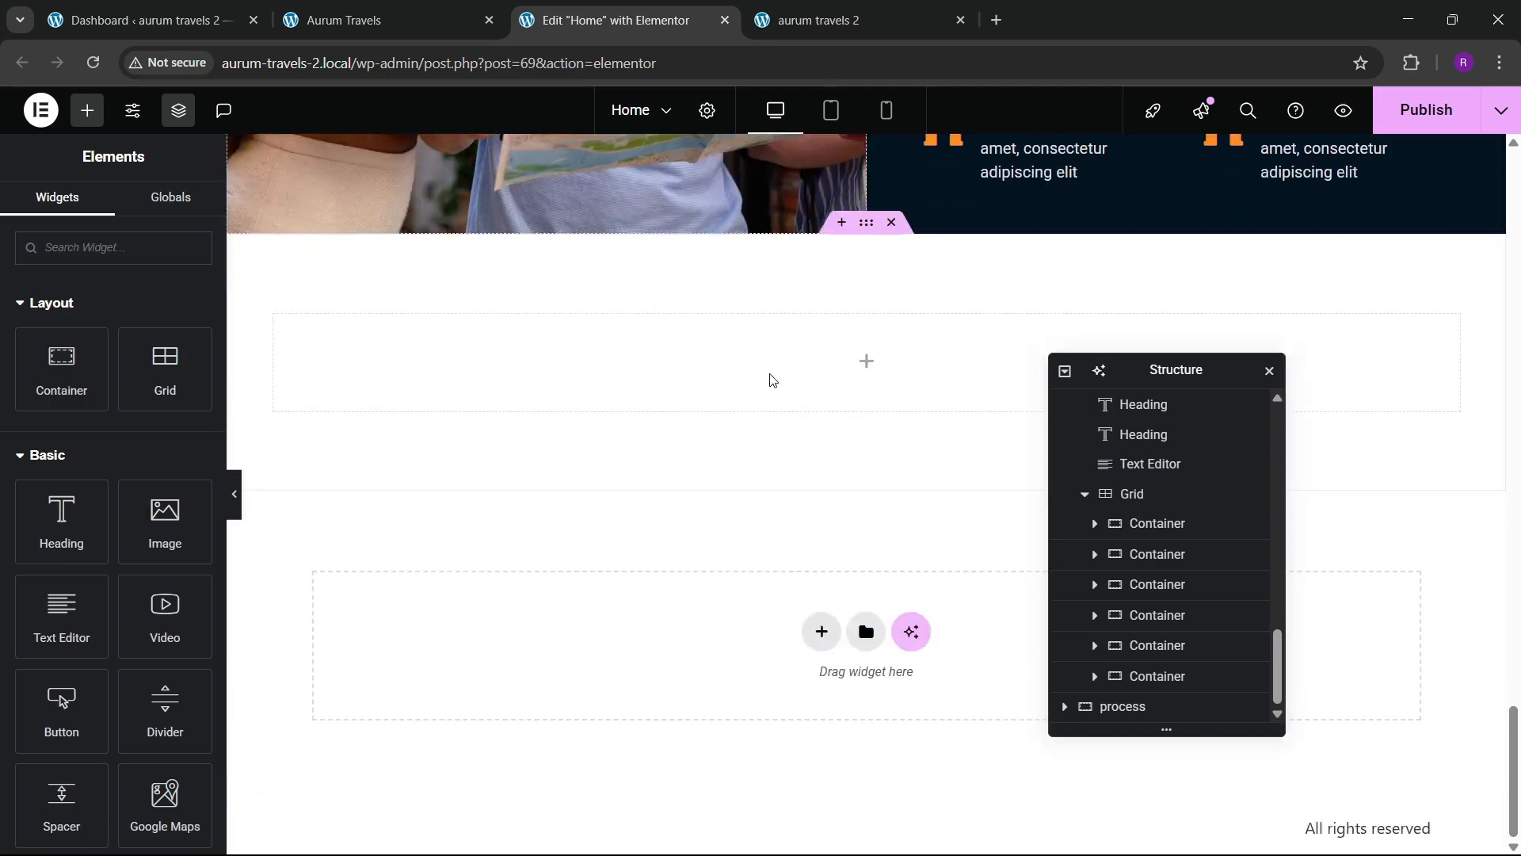
{"action": "right_click", "coordinate": [772, 380]}
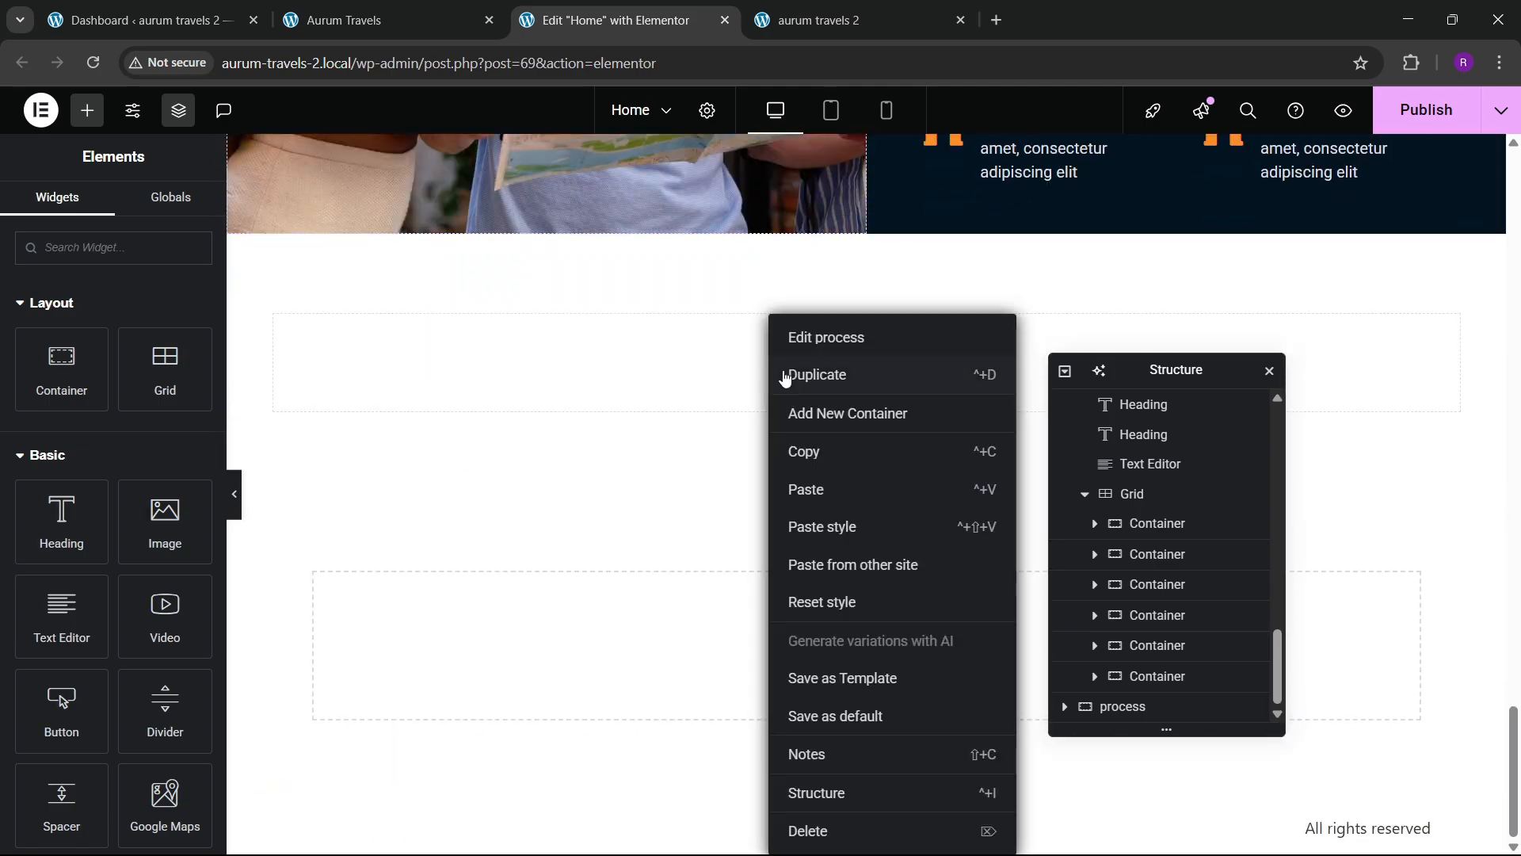
{"action": "left_click", "coordinate": [788, 486]}
{"action": "scroll", "coordinate": [604, 465], "scroll_direction": "up", "scroll_amount": 10}
{"action": "scroll", "coordinate": [593, 440], "scroll_direction": "up", "scroll_amount": 8}
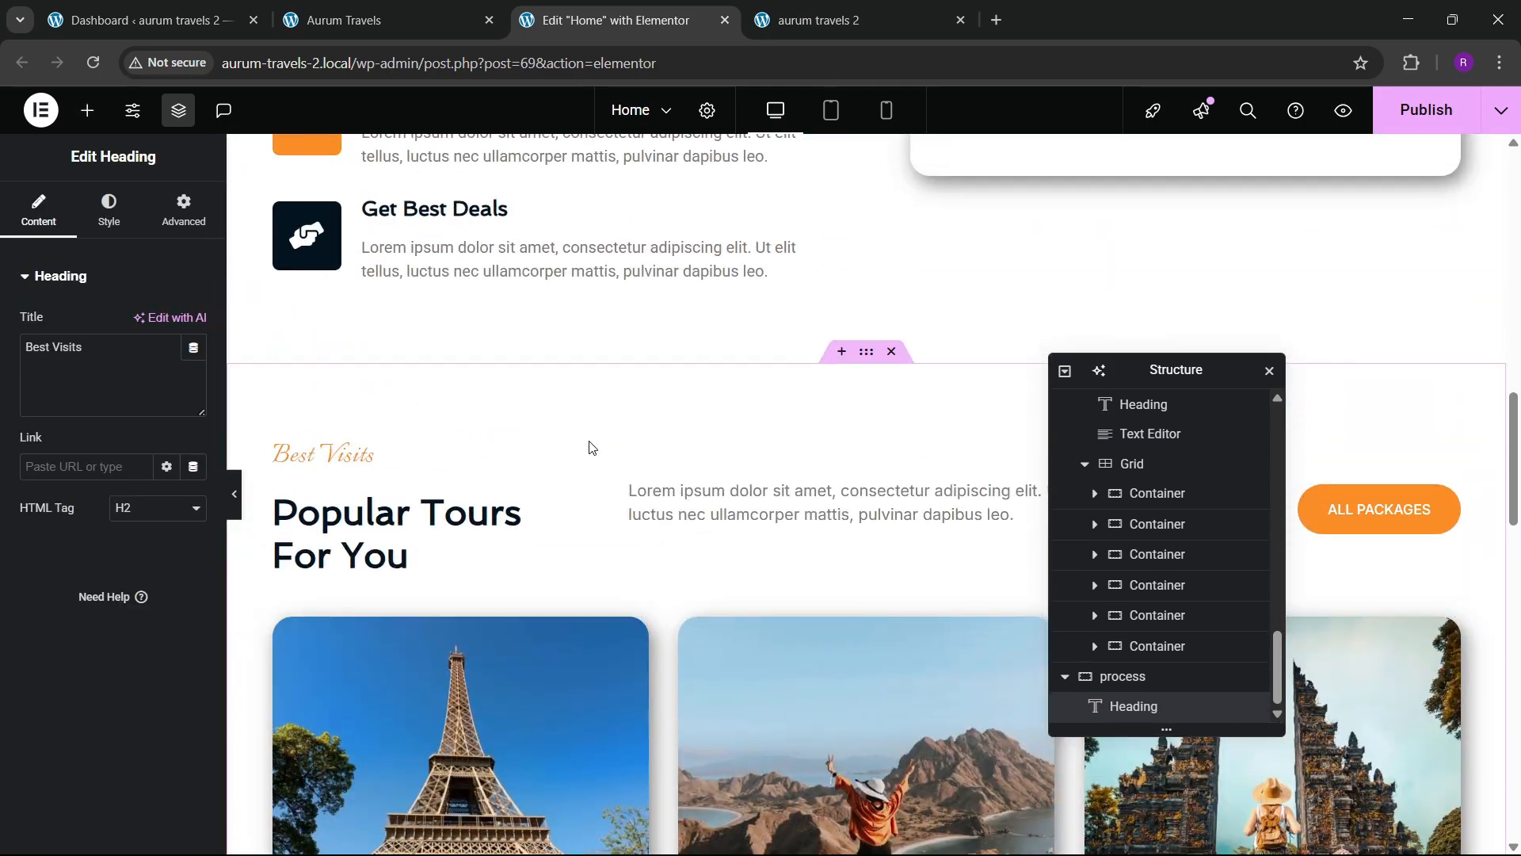
{"action": "scroll", "coordinate": [588, 444], "scroll_direction": "down", "scroll_amount": 1}
- Copy the Popular Tours For You heading and paste it below the Best Visits copy
{"action": "right_click", "coordinate": [389, 396]}
{"action": "left_click", "coordinate": [424, 493]}
{"action": "scroll", "coordinate": [748, 535], "scroll_direction": "down", "scroll_amount": 12}
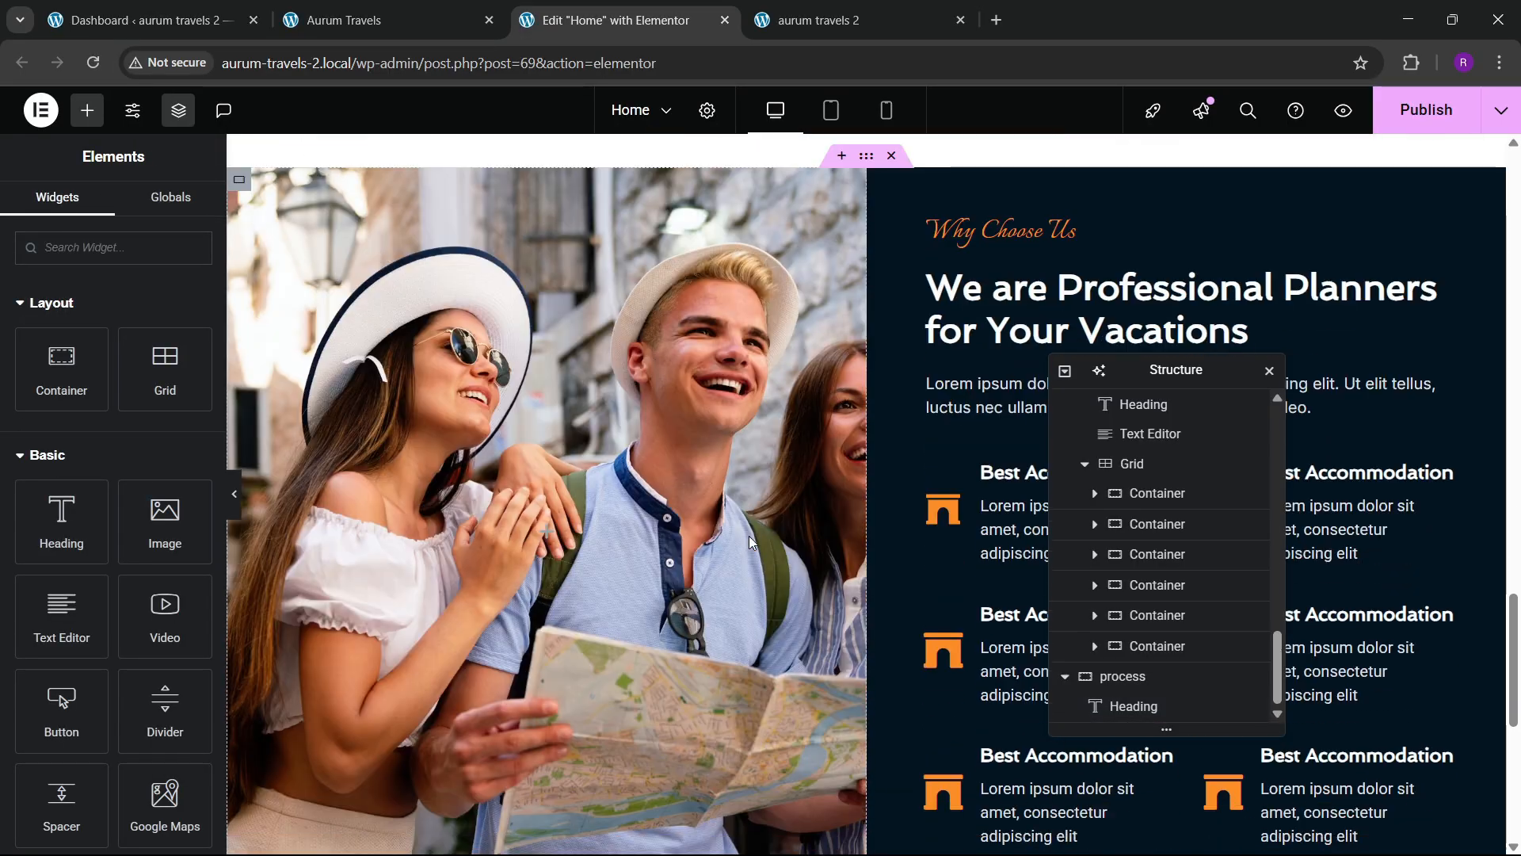
{"action": "right_click", "coordinate": [388, 409]}
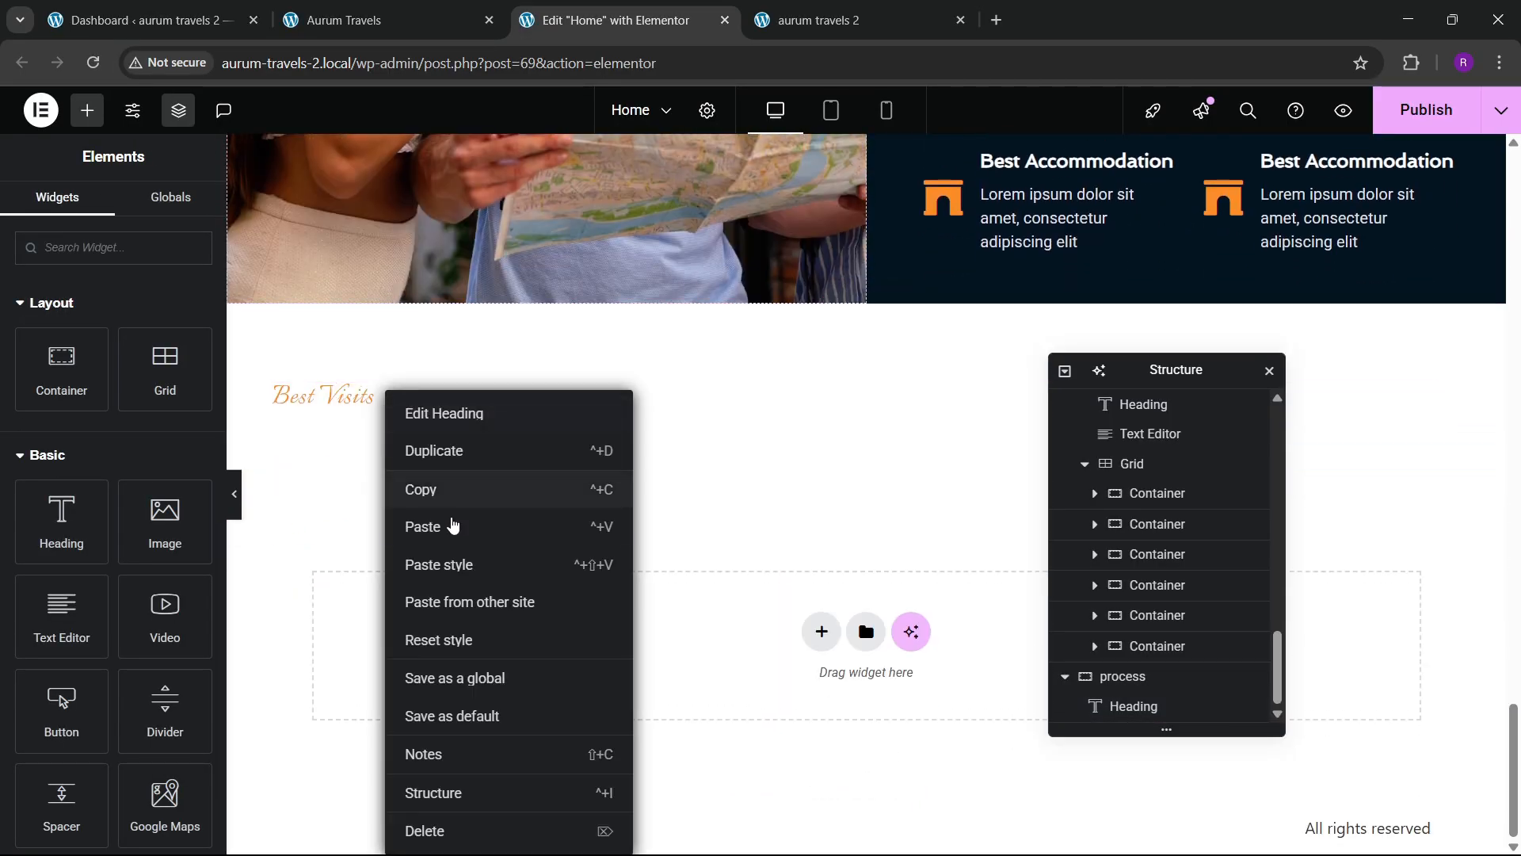
{"action": "left_click", "coordinate": [447, 526]}
{"action": "scroll", "coordinate": [667, 482], "scroll_direction": "up", "scroll_amount": 4}
- Copy the Popular Tours intro paragraph and paste it under the new heading
{"action": "left_click", "coordinate": [450, 8]}
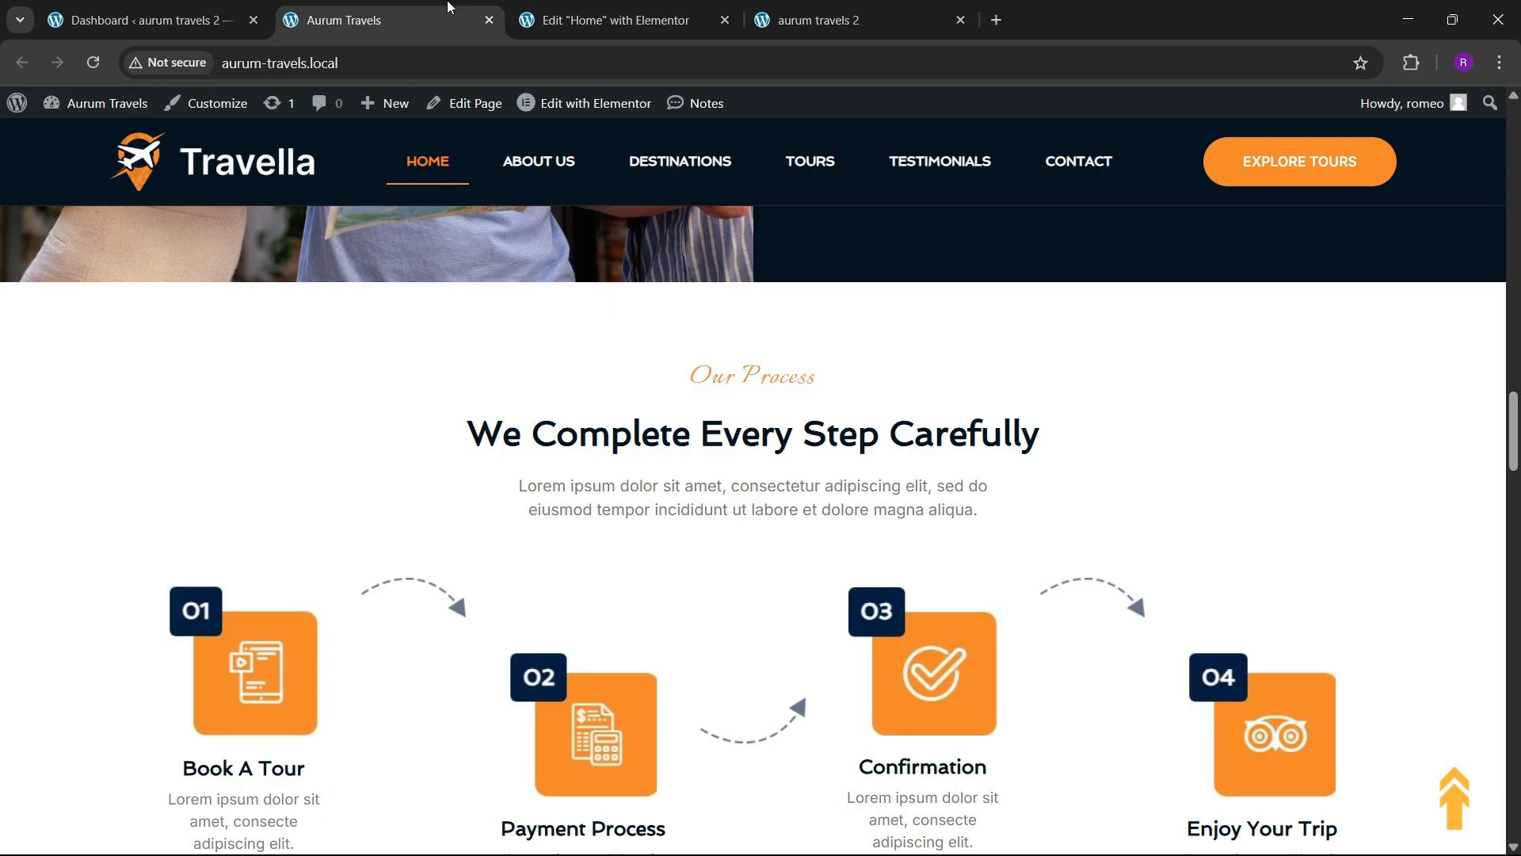
{"action": "left_click", "coordinate": [603, 20]}
{"action": "scroll", "coordinate": [538, 434], "scroll_direction": "up", "scroll_amount": 15}
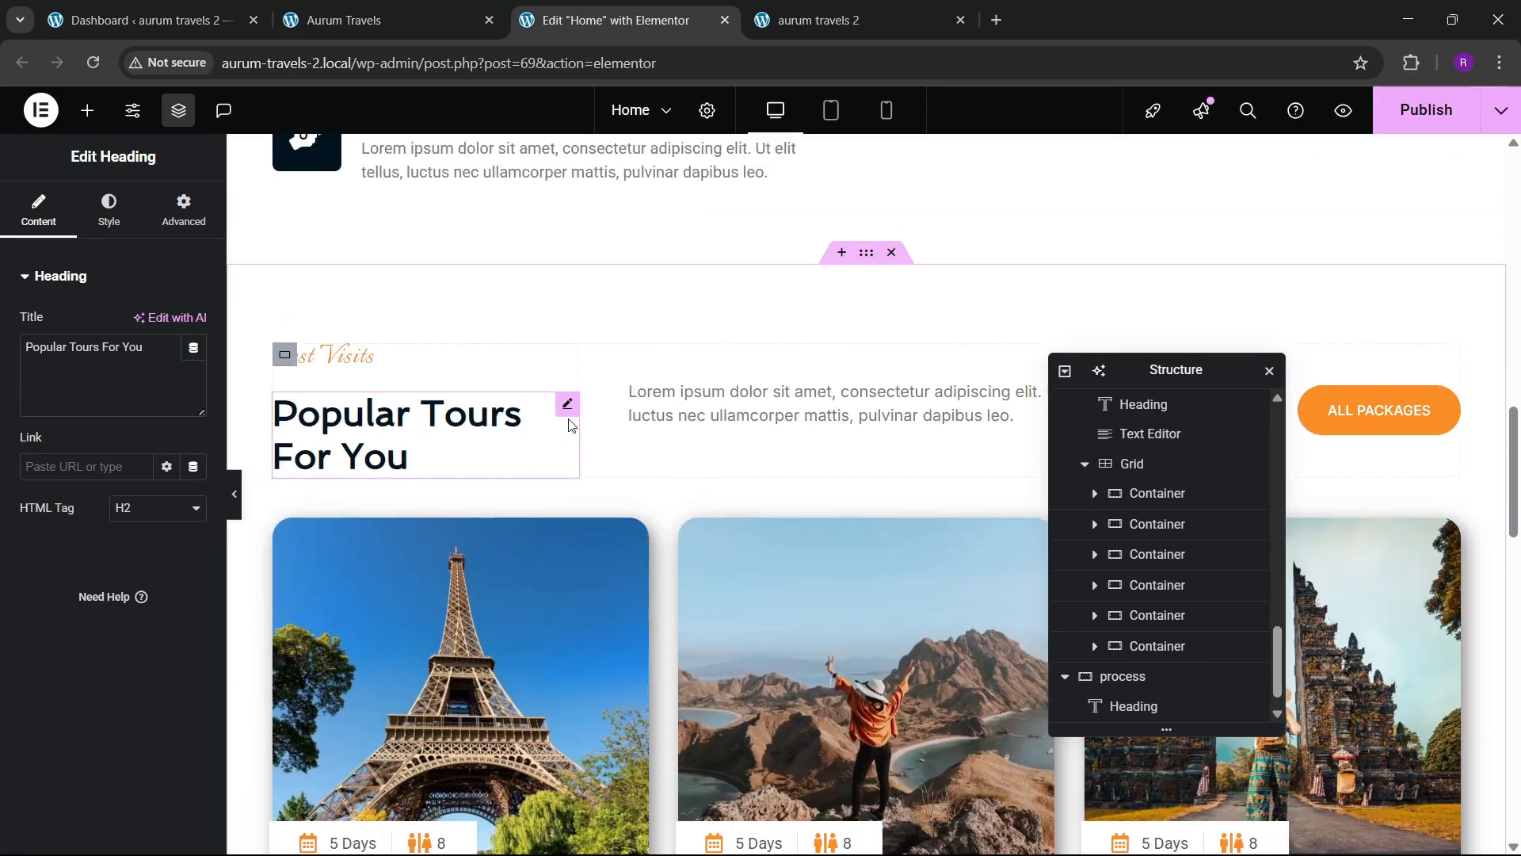
{"action": "right_click", "coordinate": [721, 392]}
{"action": "left_click", "coordinate": [777, 489]}
{"action": "scroll", "coordinate": [674, 530], "scroll_direction": "down", "scroll_amount": 3}
{"action": "scroll", "coordinate": [522, 520], "scroll_direction": "up", "scroll_amount": 10}
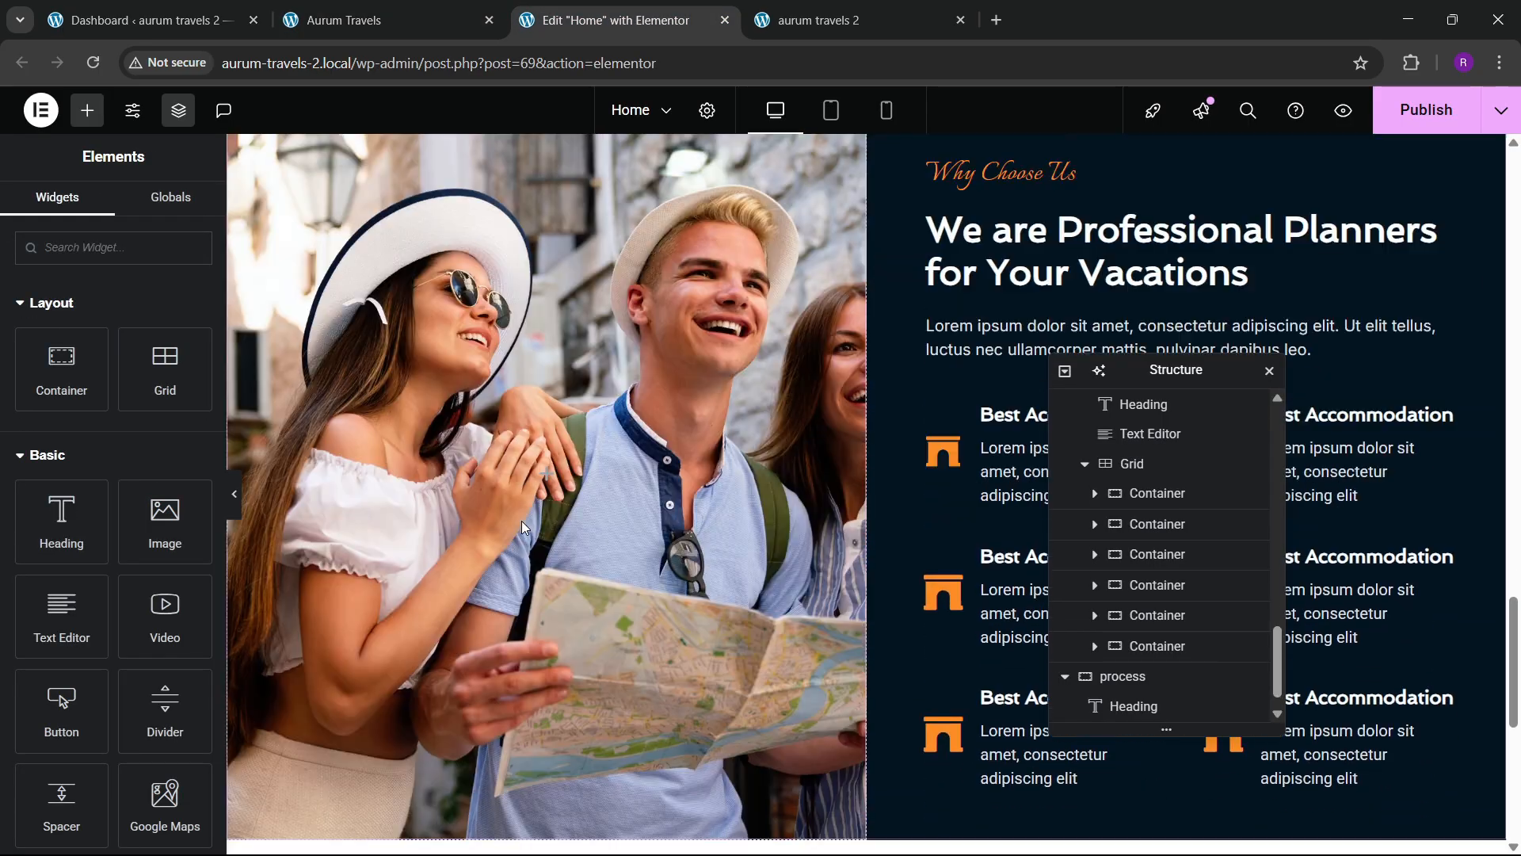
{"action": "scroll", "coordinate": [521, 521], "scroll_direction": "down", "scroll_amount": 7}
{"action": "right_click", "coordinate": [496, 388]}
{"action": "left_click", "coordinate": [534, 507]}
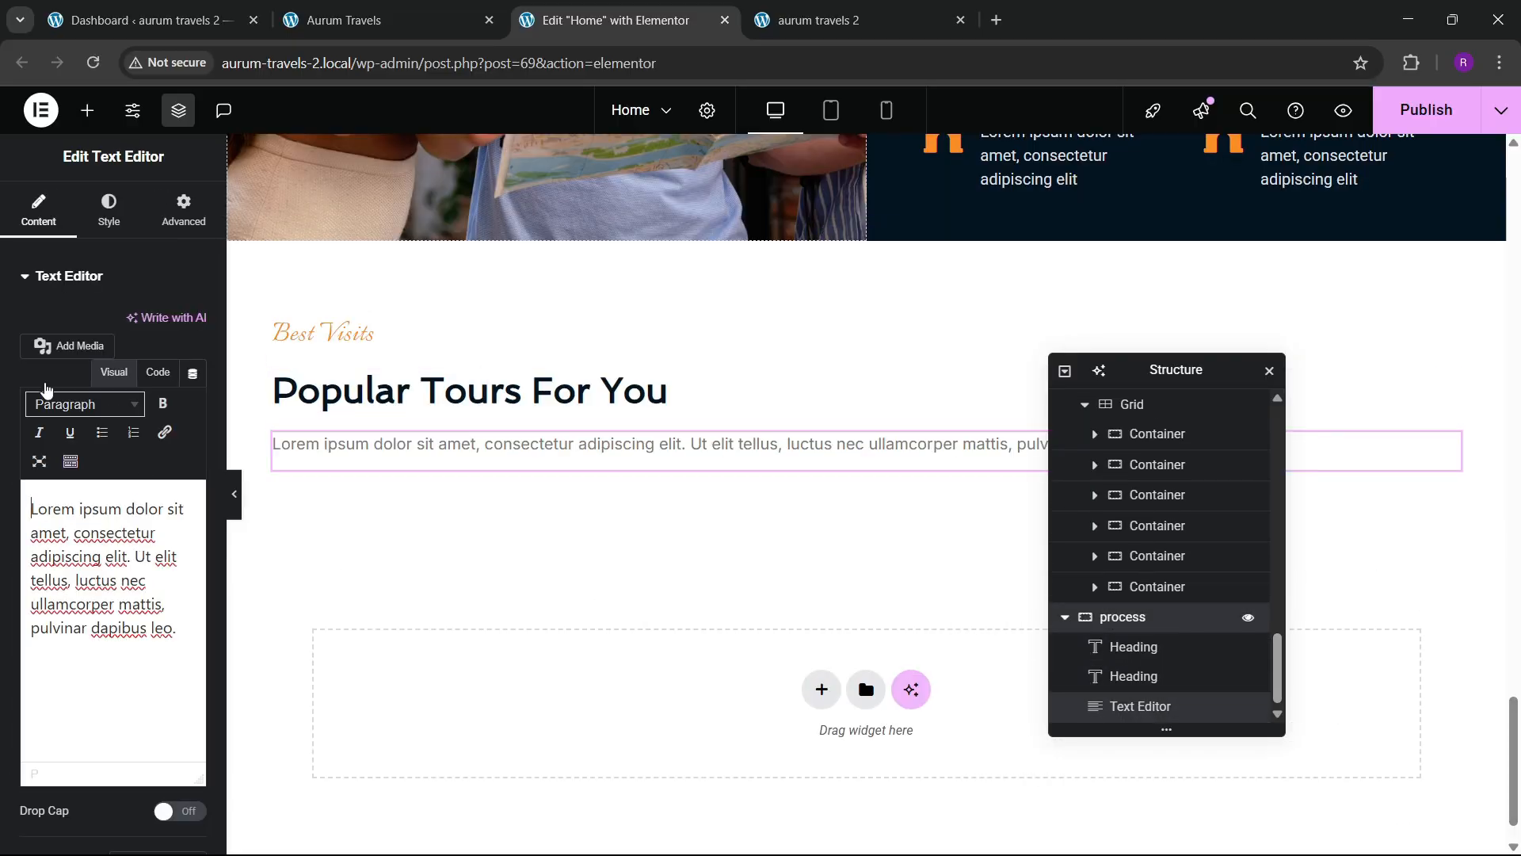
{"action": "left_click", "coordinate": [42, 228]}
{"action": "scroll", "coordinate": [96, 485], "scroll_direction": "down", "scroll_amount": 3}
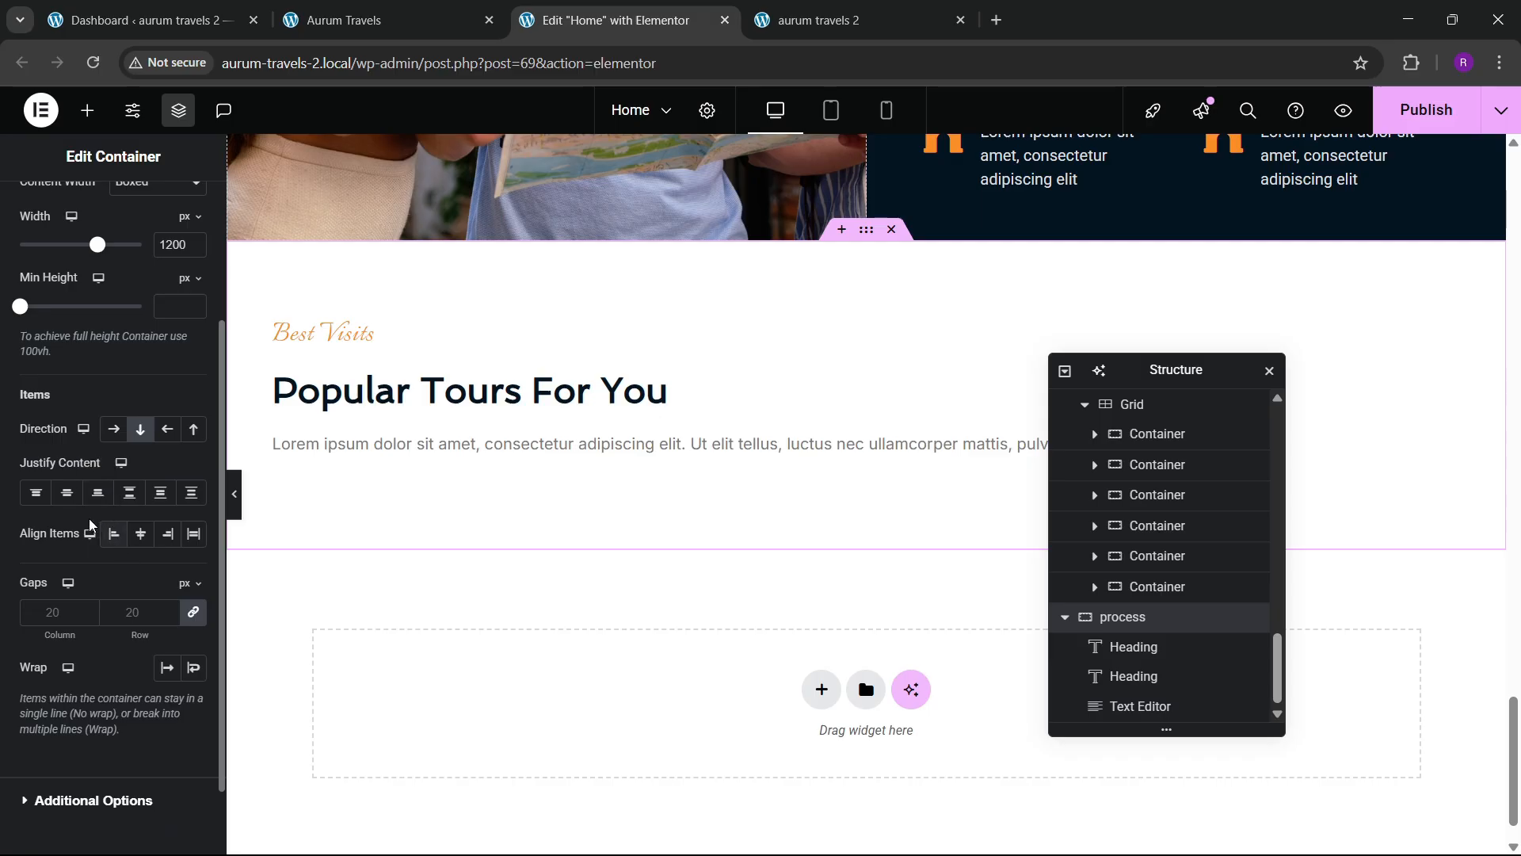
- Centre the container's content on both axes and centre-align the main heading
{"action": "left_click", "coordinate": [66, 492]}
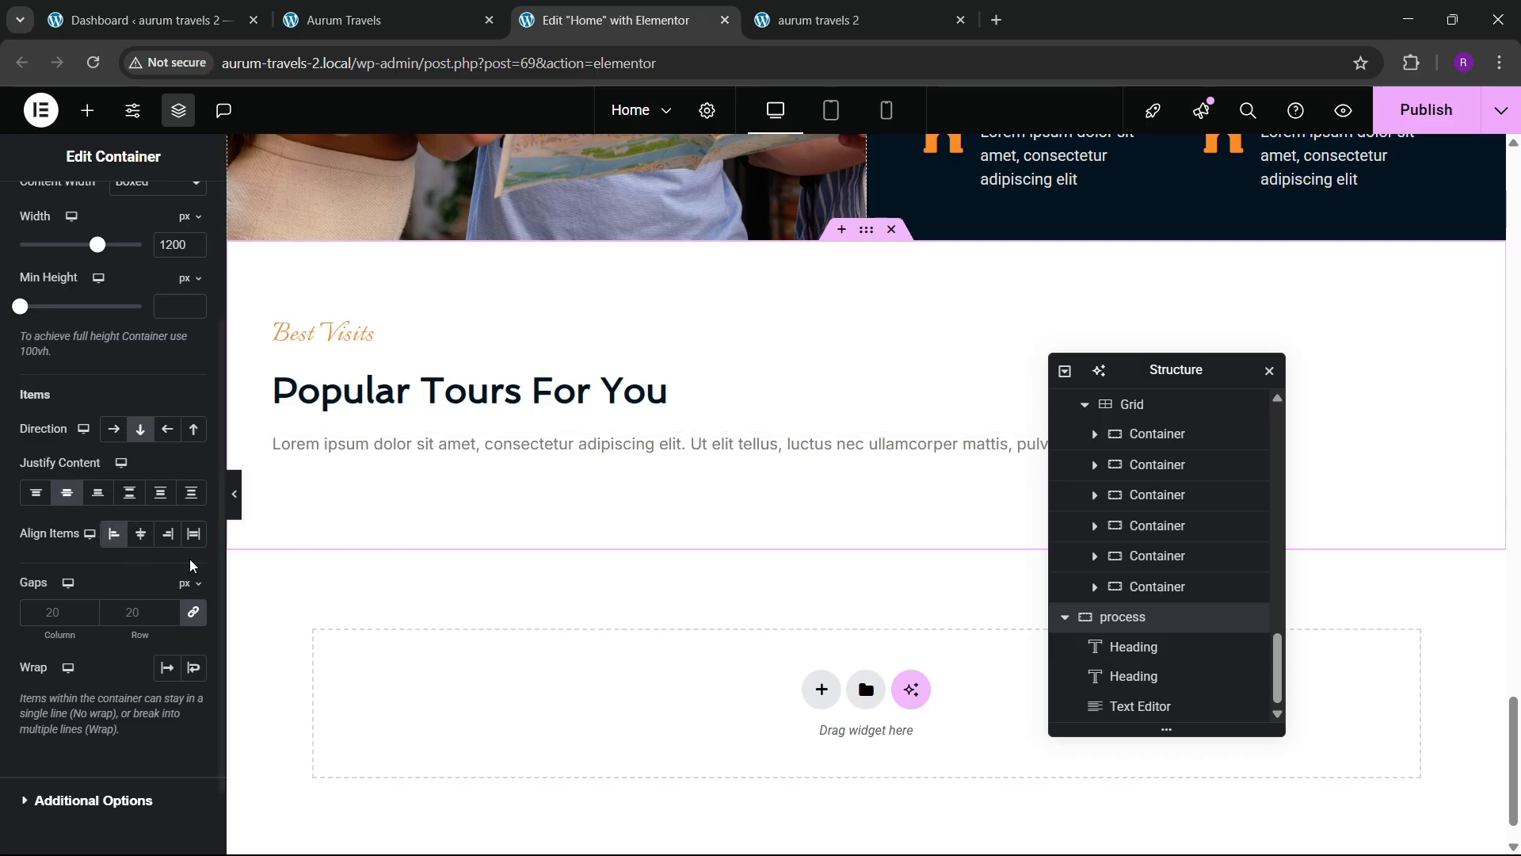
{"action": "left_click", "coordinate": [141, 533]}
{"action": "left_click", "coordinate": [578, 409]}
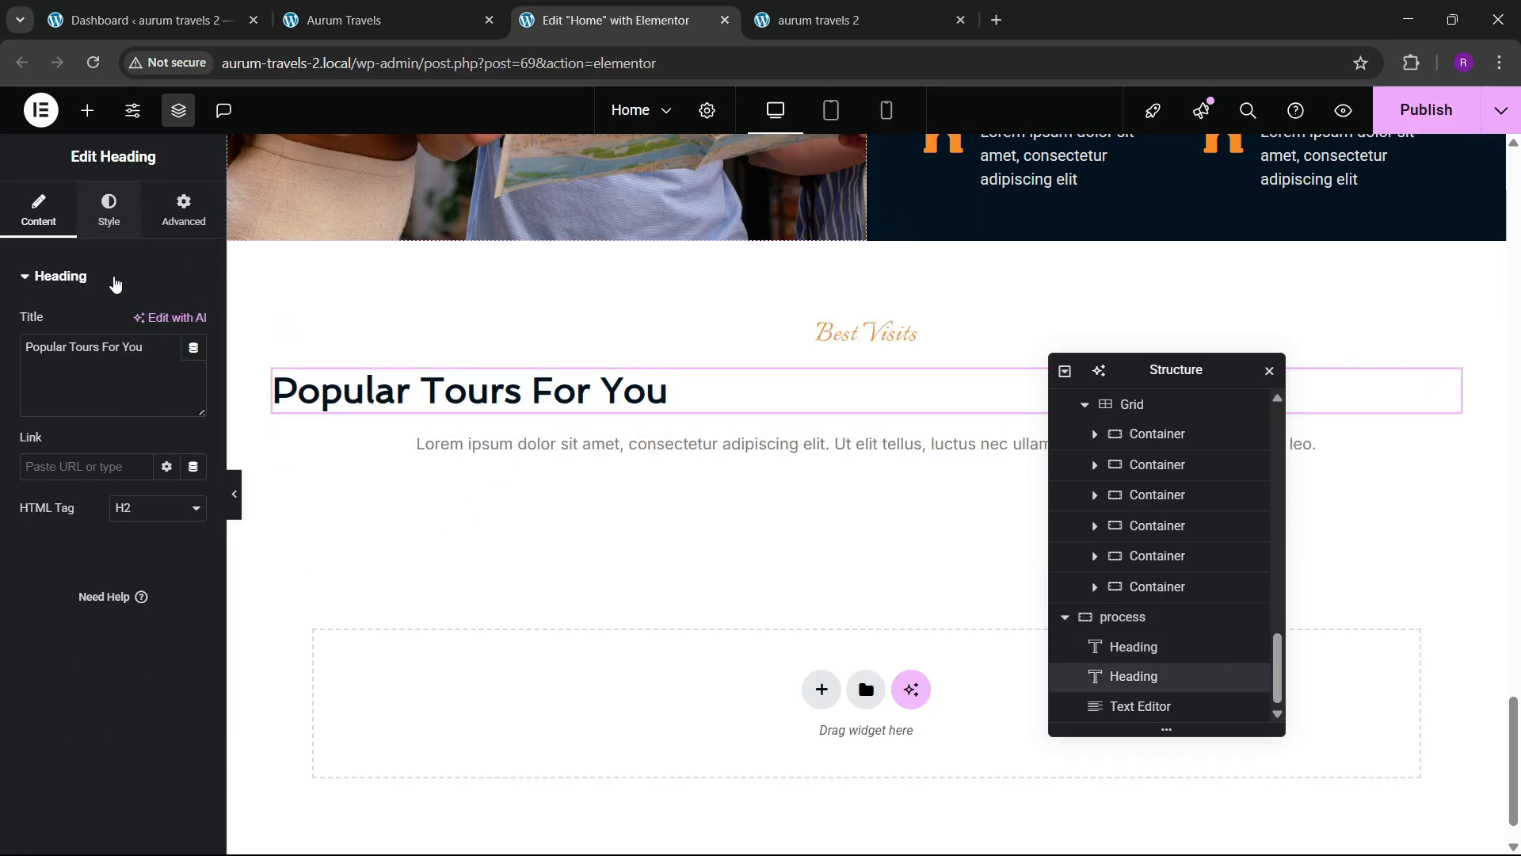
{"action": "left_click", "coordinate": [109, 210]}
{"action": "left_click", "coordinate": [141, 323]}
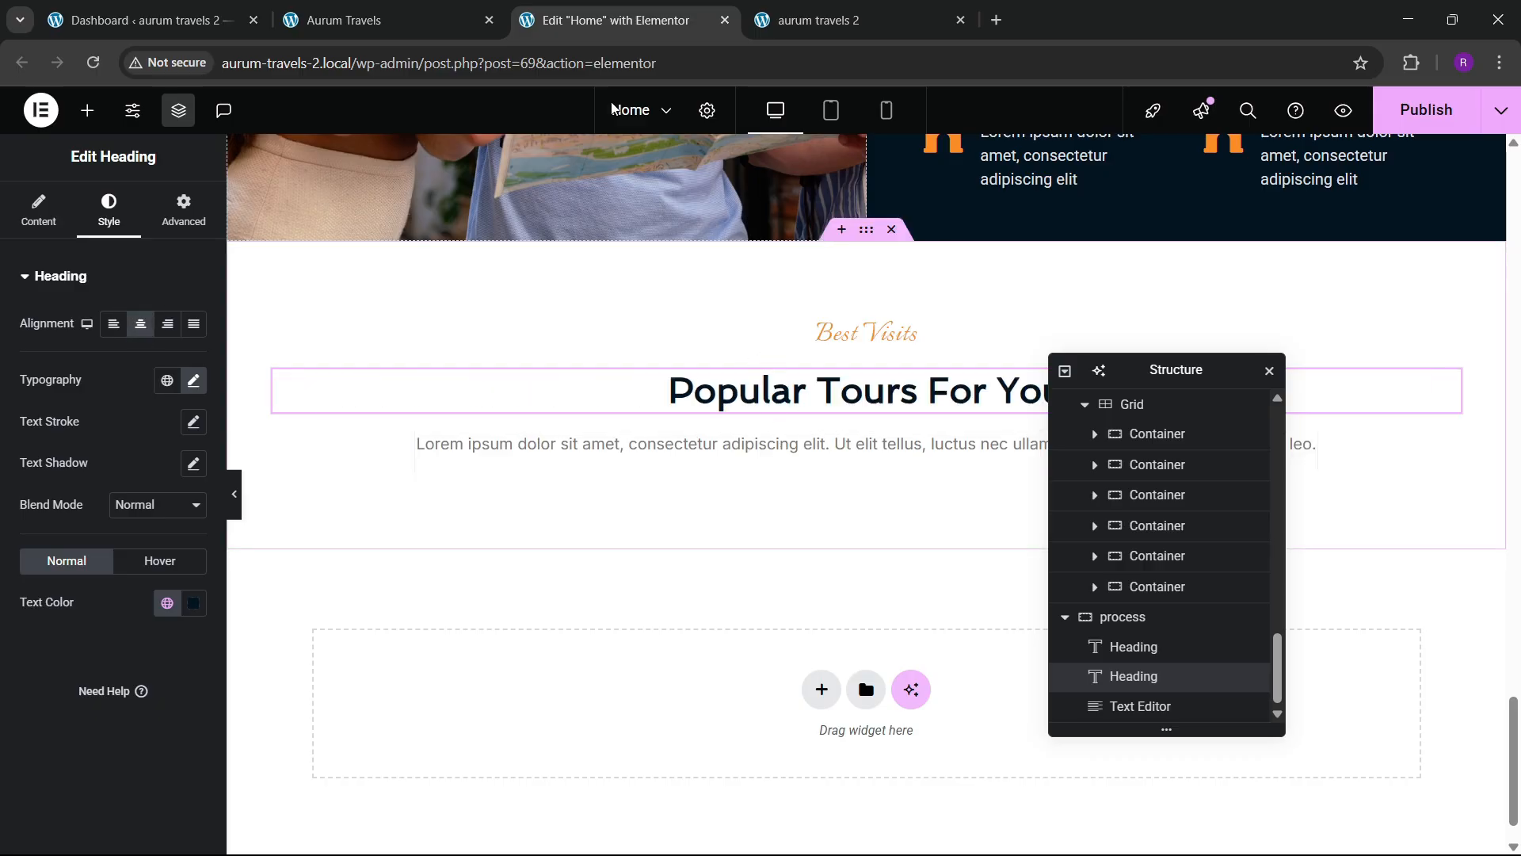
- Change the main heading to 'We Complete Every Step Carefully', copied from the live site
{"action": "left_click", "coordinate": [352, 20]}
{"action": "left_click_drag", "start_coordinate": [478, 438], "coordinate": [1059, 424]}
{"action": "left_click", "coordinate": [626, 19]}
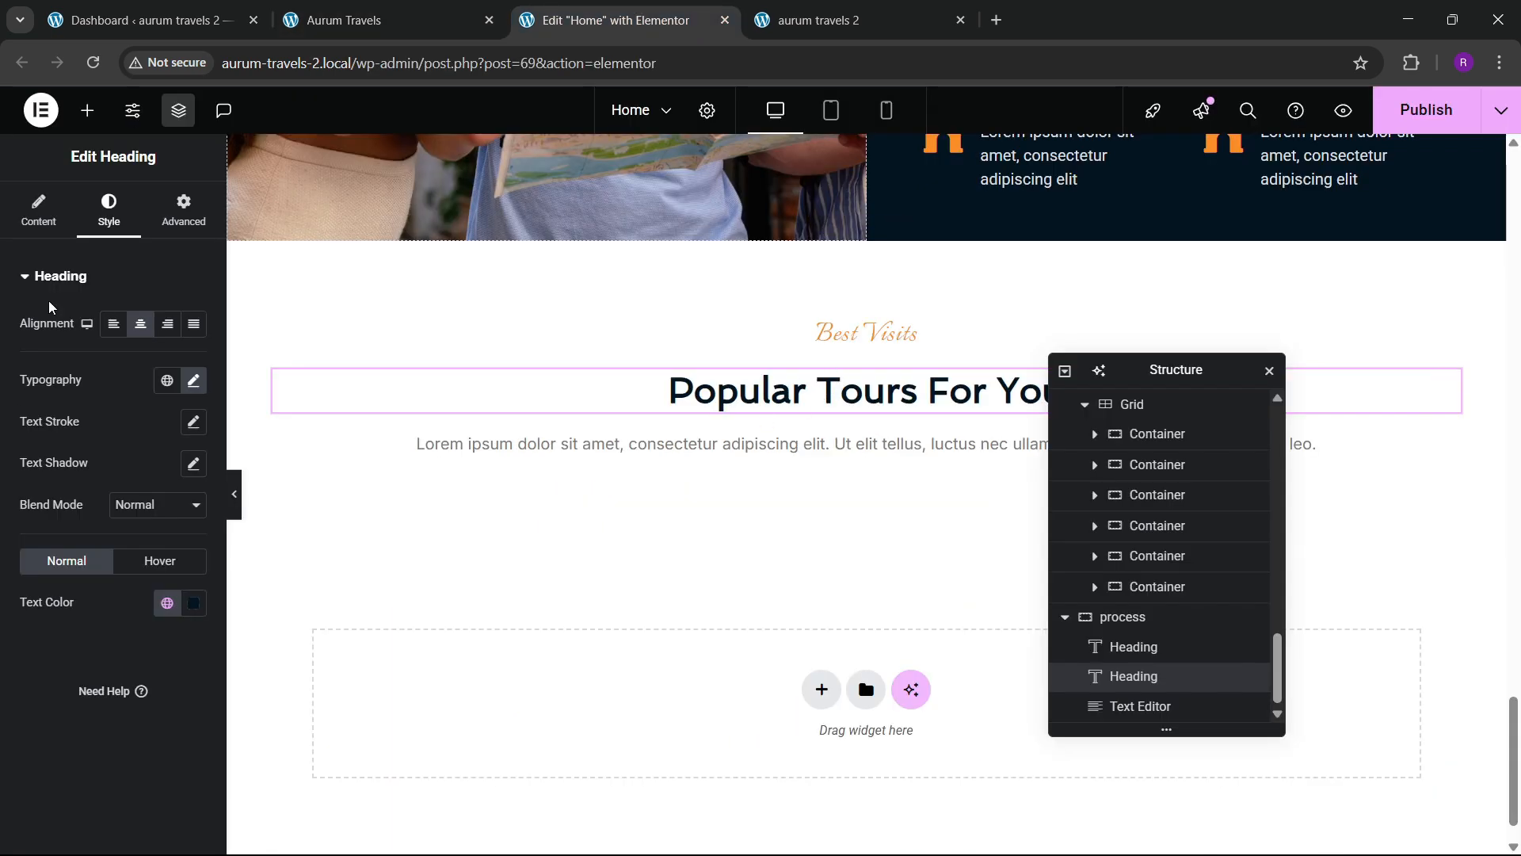
{"action": "left_click", "coordinate": [38, 211]}
{"action": "key", "text": "ctrl+v"}
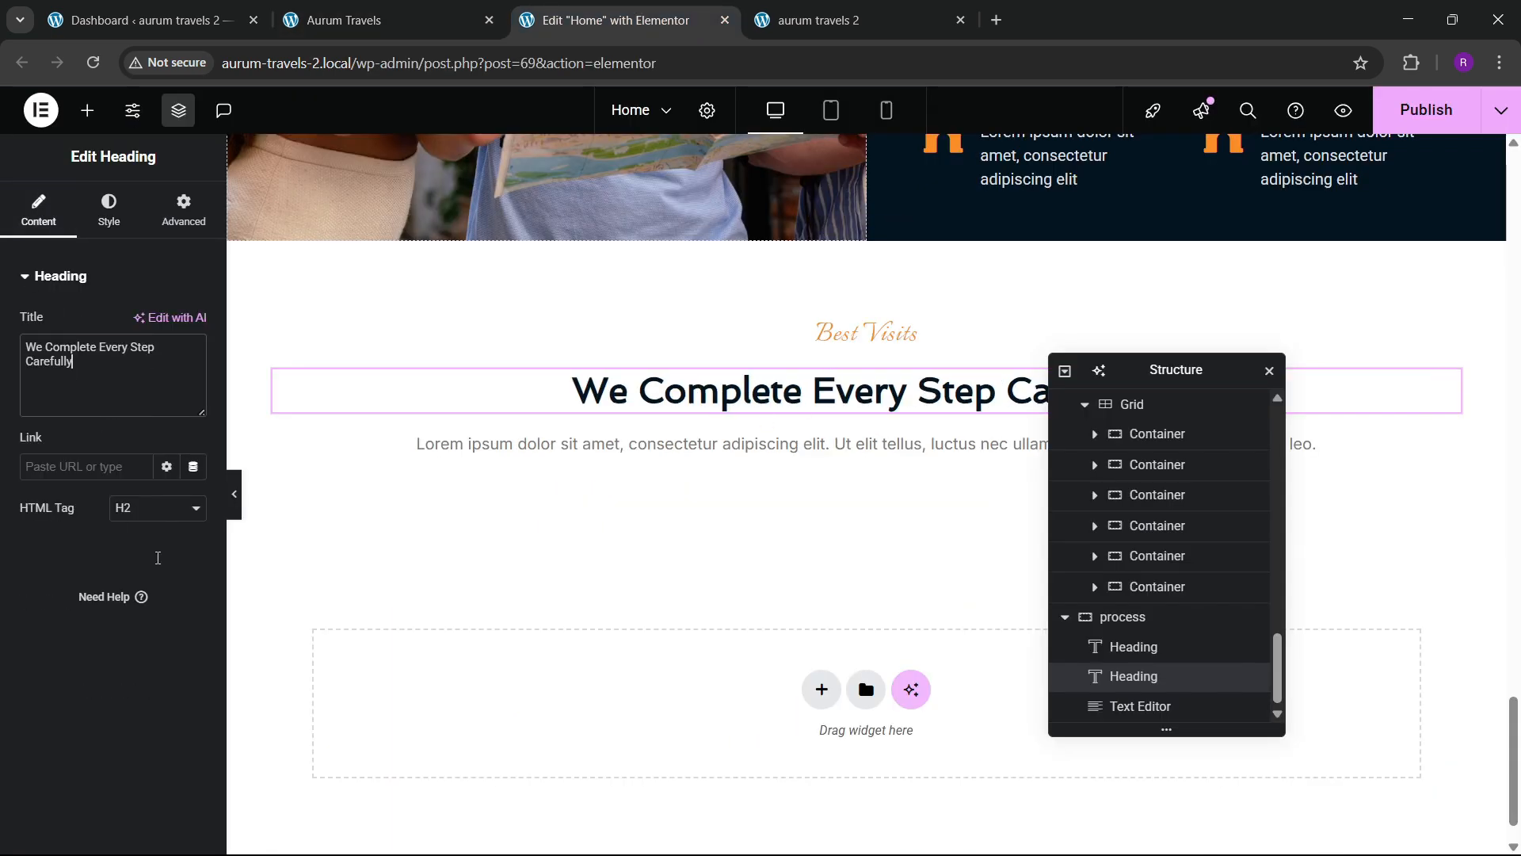
- Retitle the small Best Visits subheading to 'Our Process'
{"action": "left_click", "coordinate": [424, 6]}
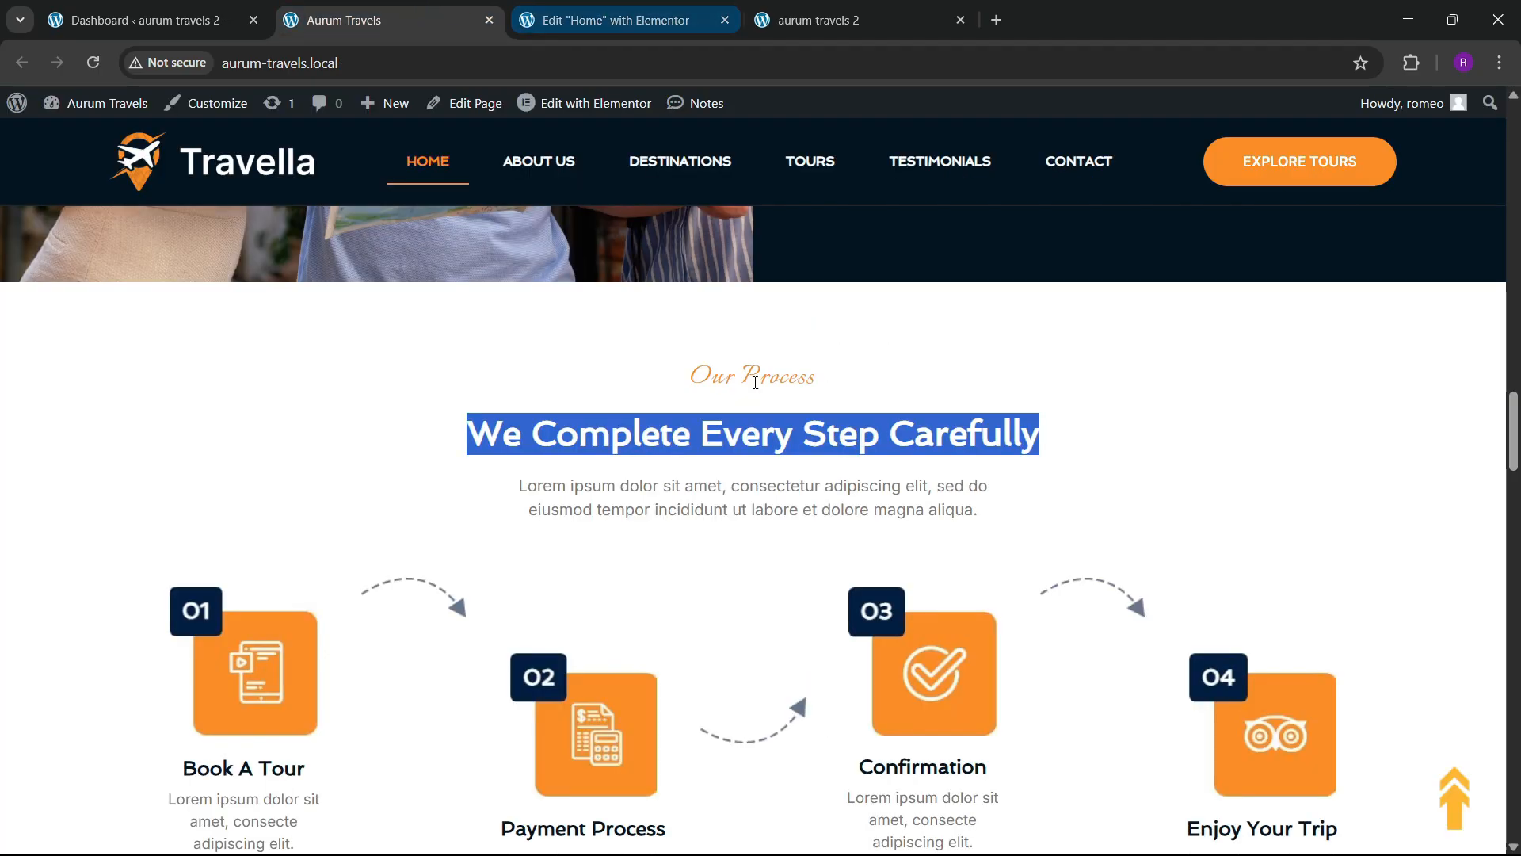
{"action": "left_click", "coordinate": [600, 8]}
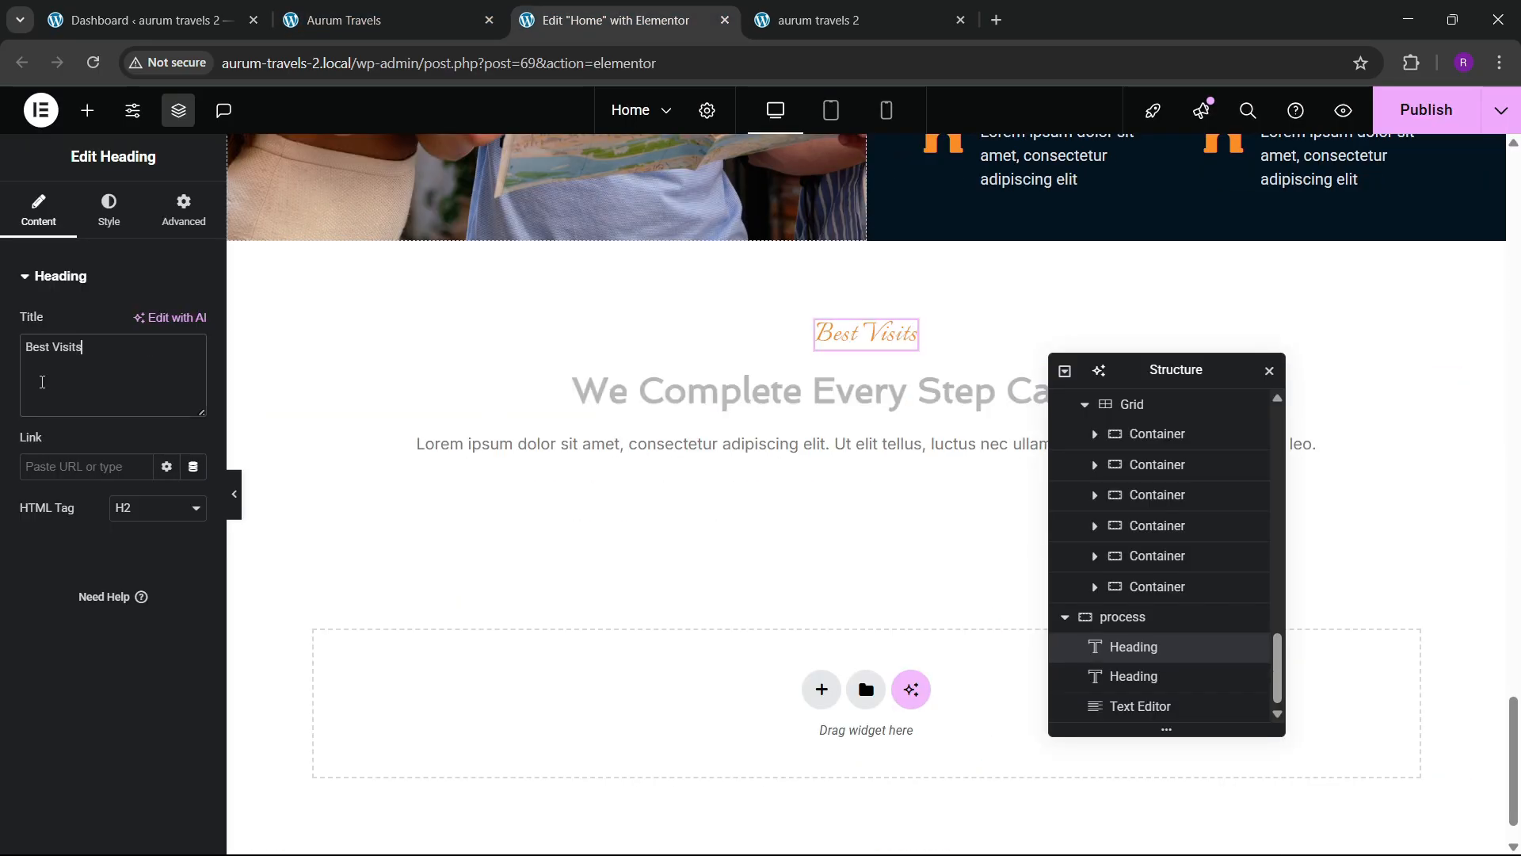
{"action": "key", "text": "ctrl+a"}
{"action": "type", "text": "O"}
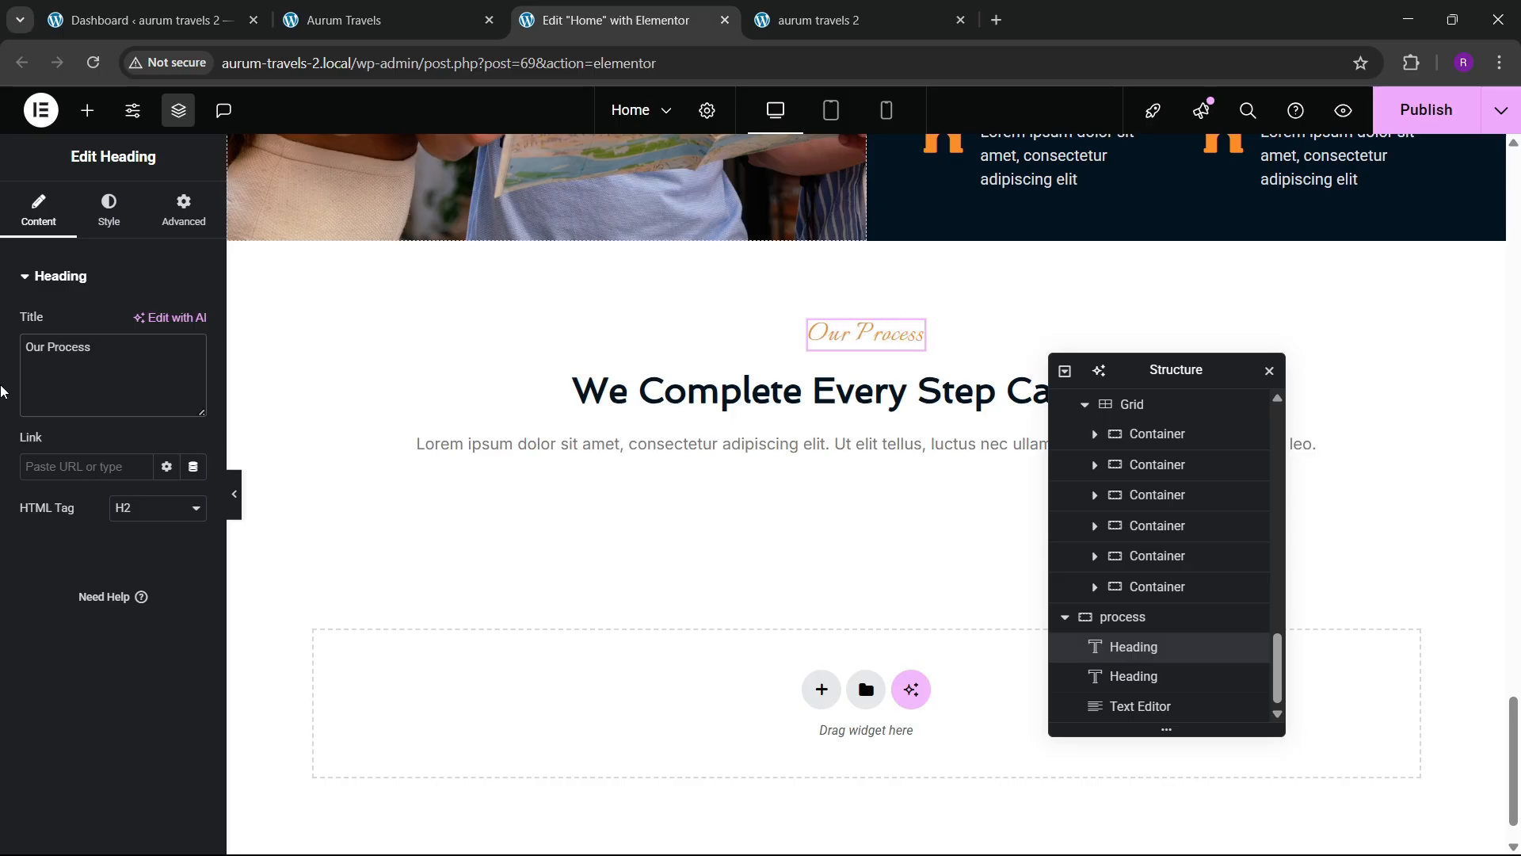
{"action": "left_click", "coordinate": [287, 6]}
{"action": "left_click", "coordinate": [602, 19]}
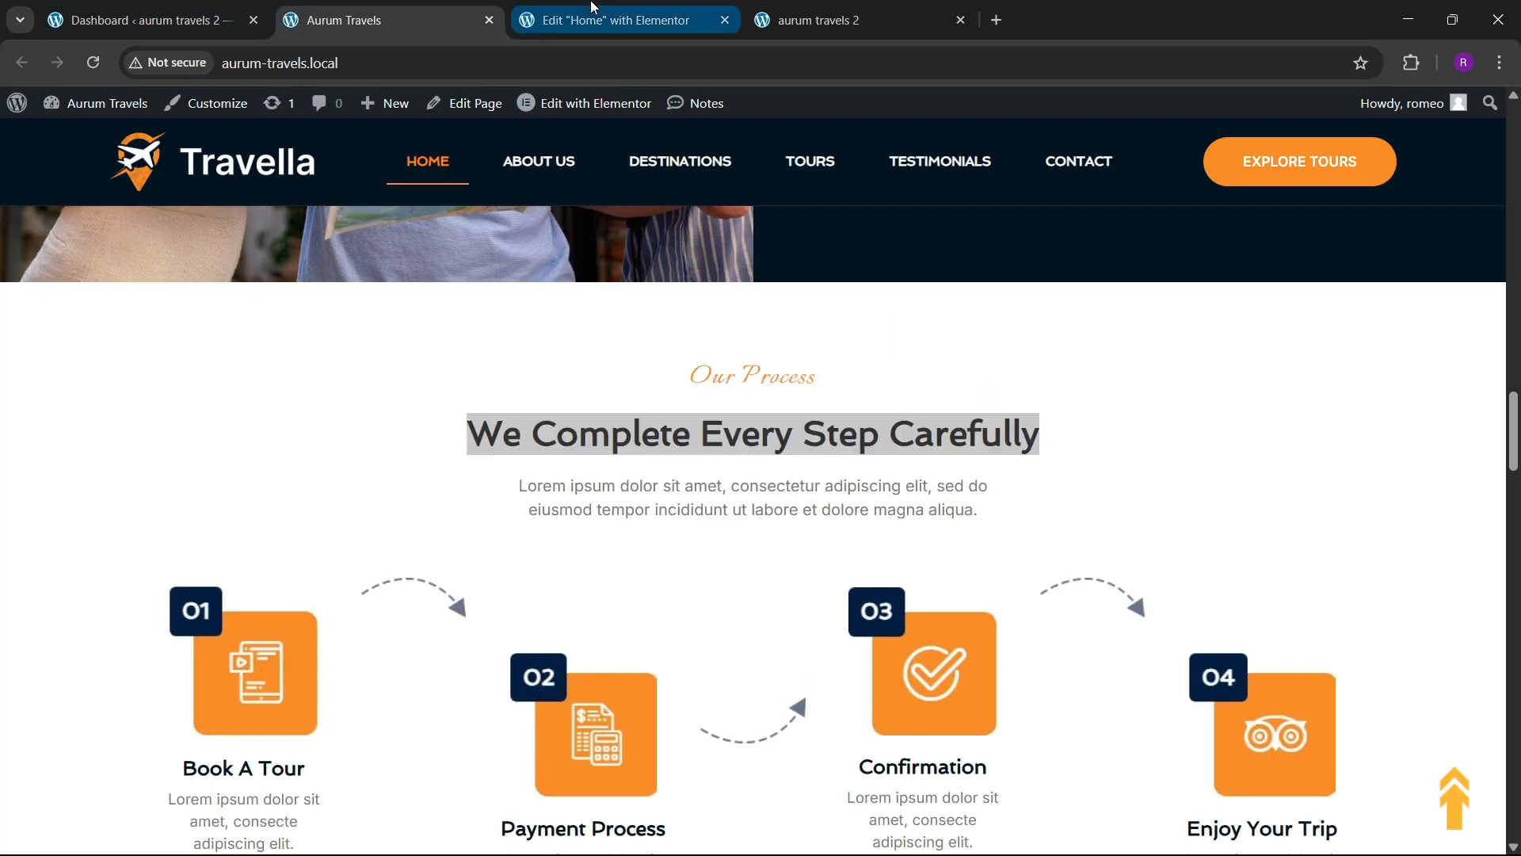
{"action": "left_click", "coordinate": [867, 452]}
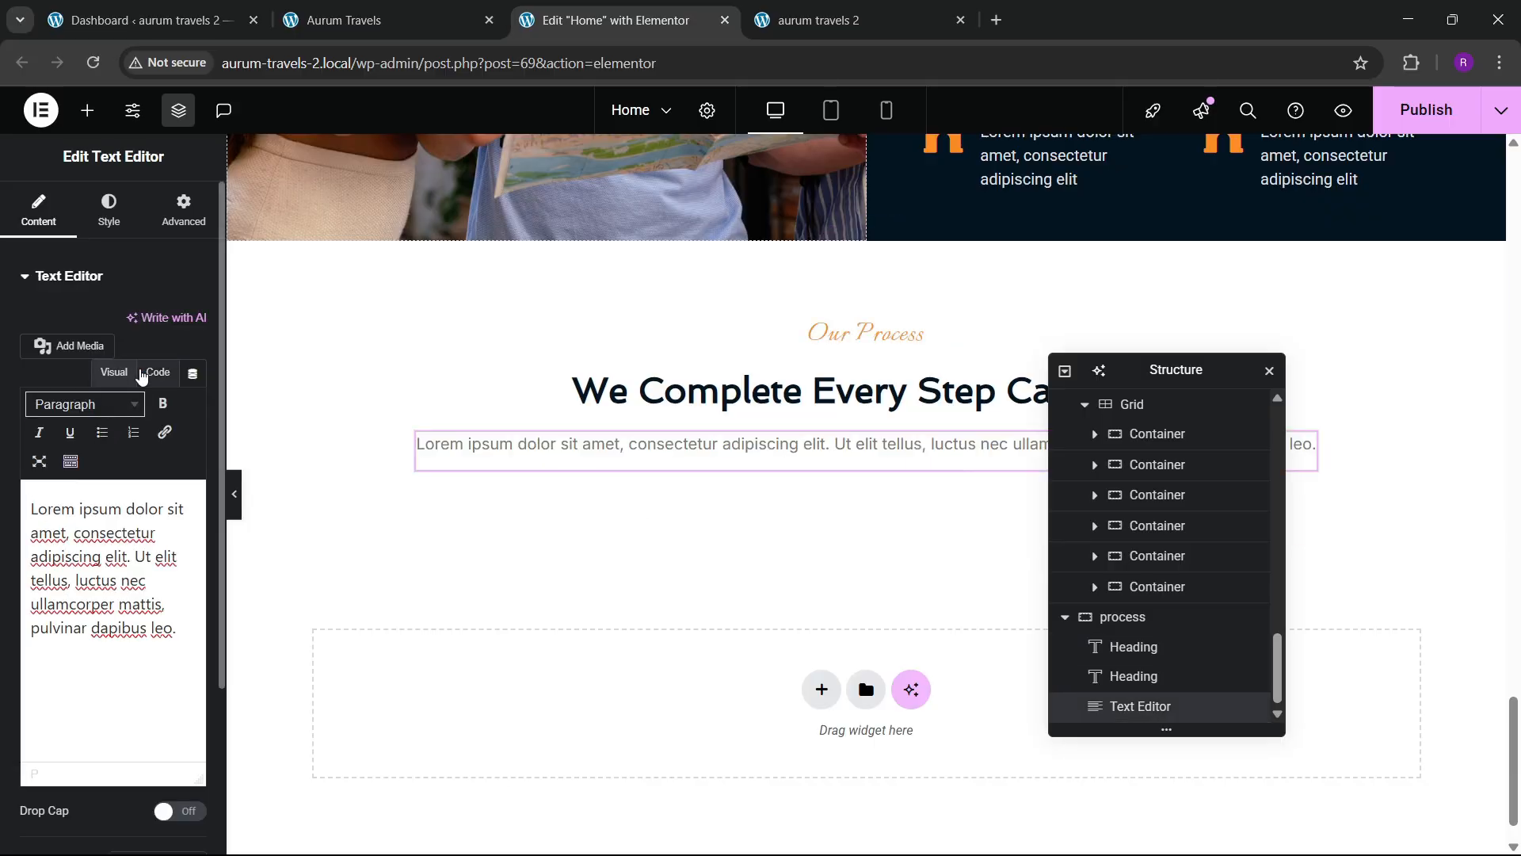
- Insert a <br> before 'luctus' in the intro paragraph's HTML and centre-align the text
{"action": "left_click", "coordinate": [157, 371]}
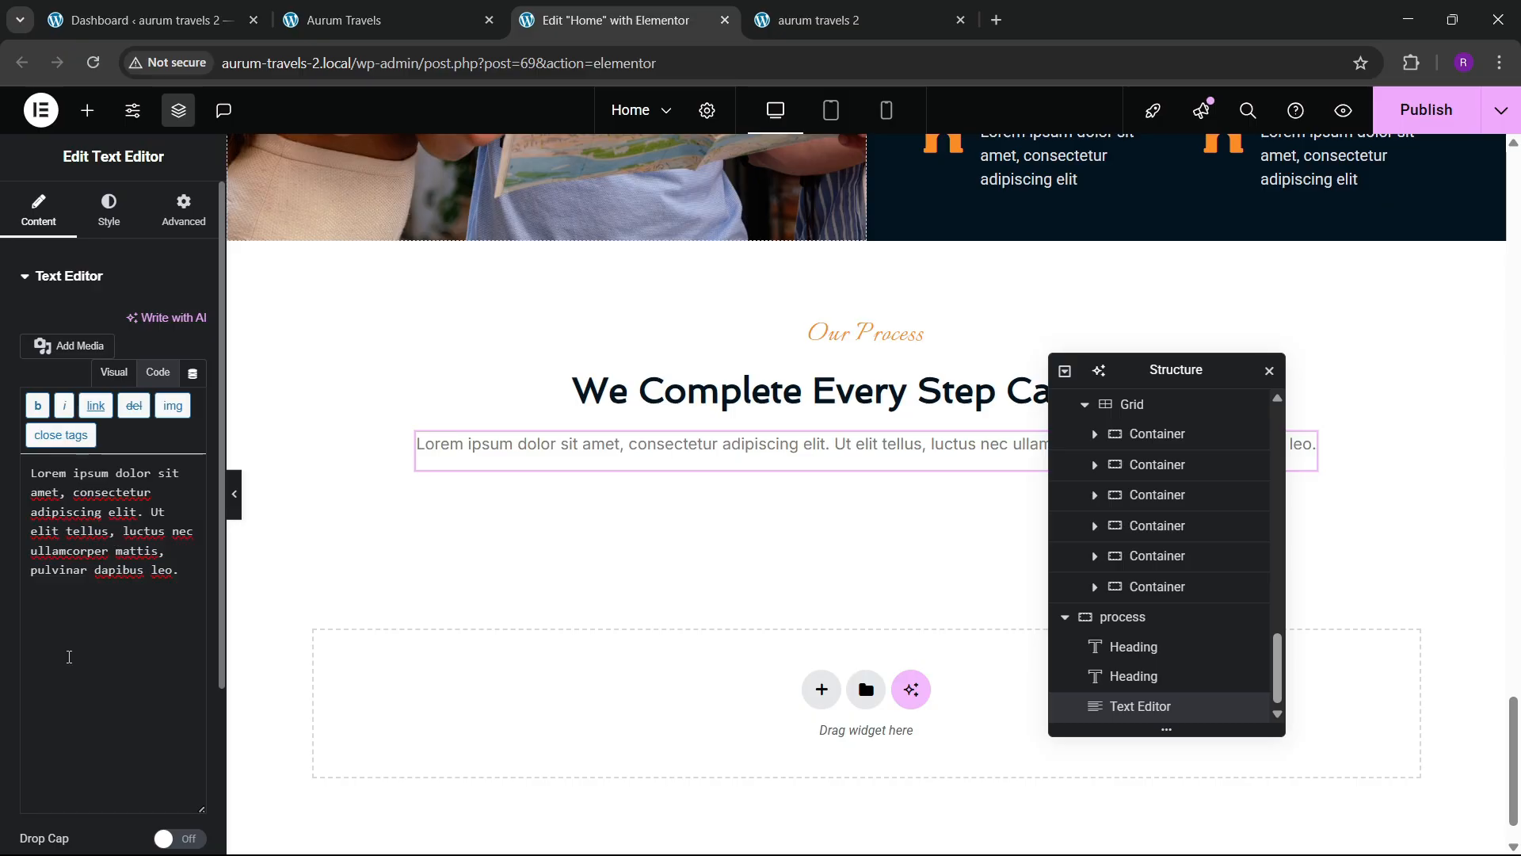
{"action": "type", "text": "<br>"}
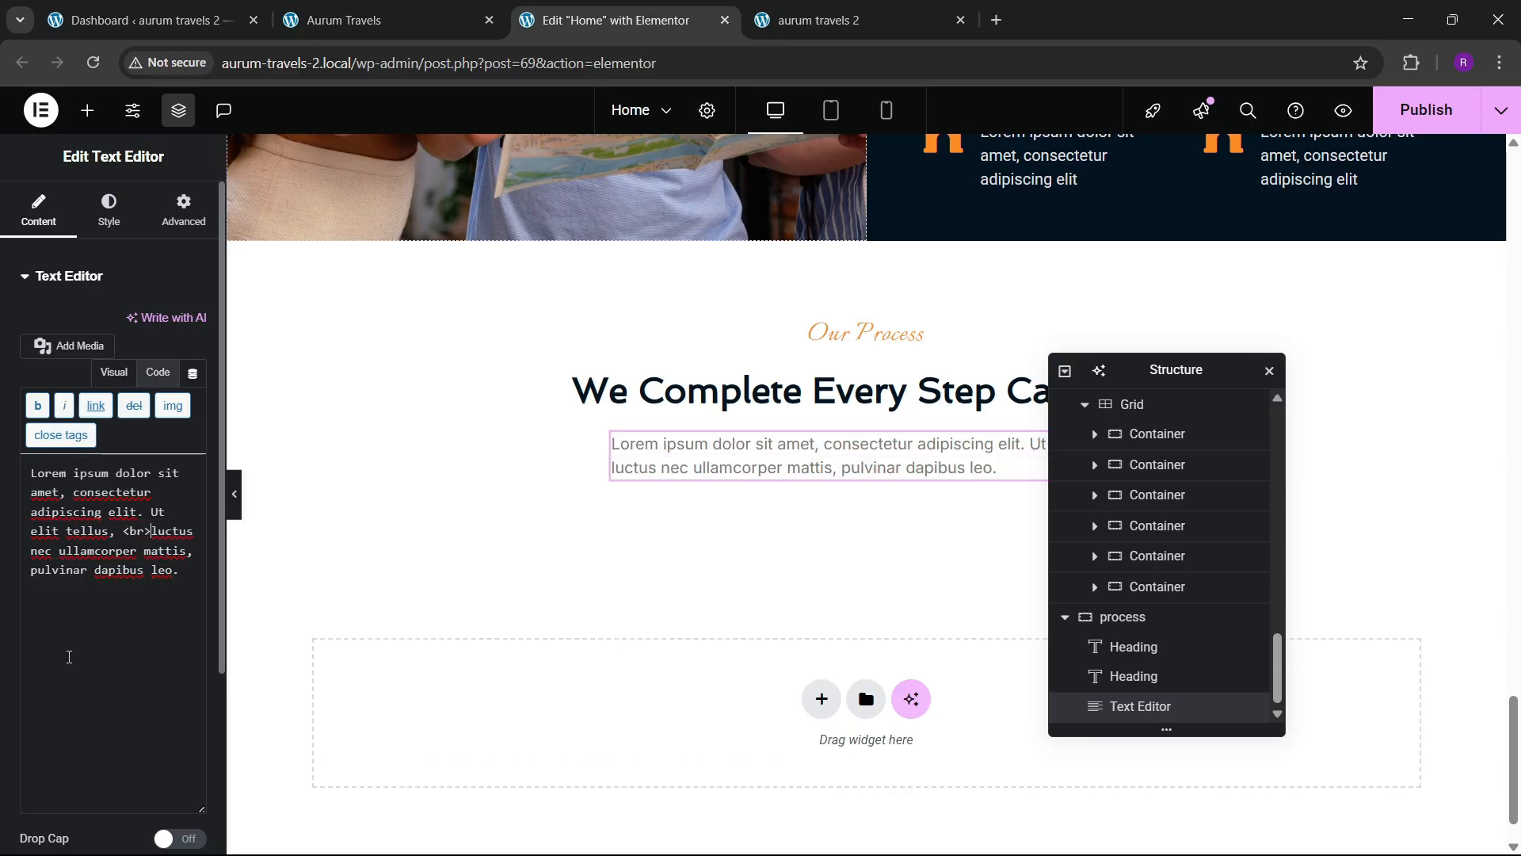
{"action": "left_click", "coordinate": [117, 225]}
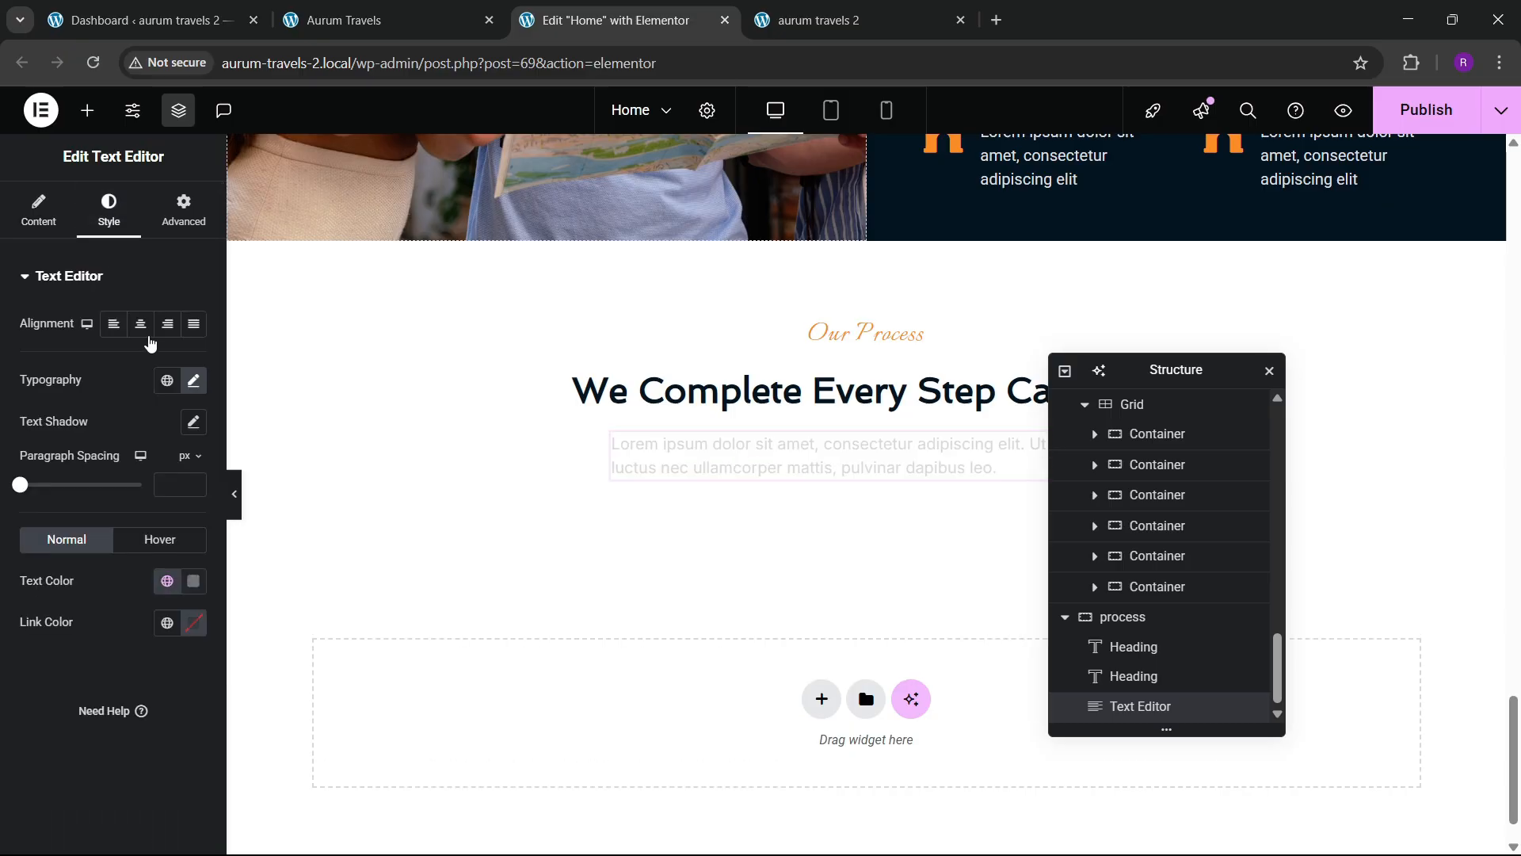
{"action": "left_click", "coordinate": [141, 323]}
{"action": "left_click", "coordinate": [438, 8]}
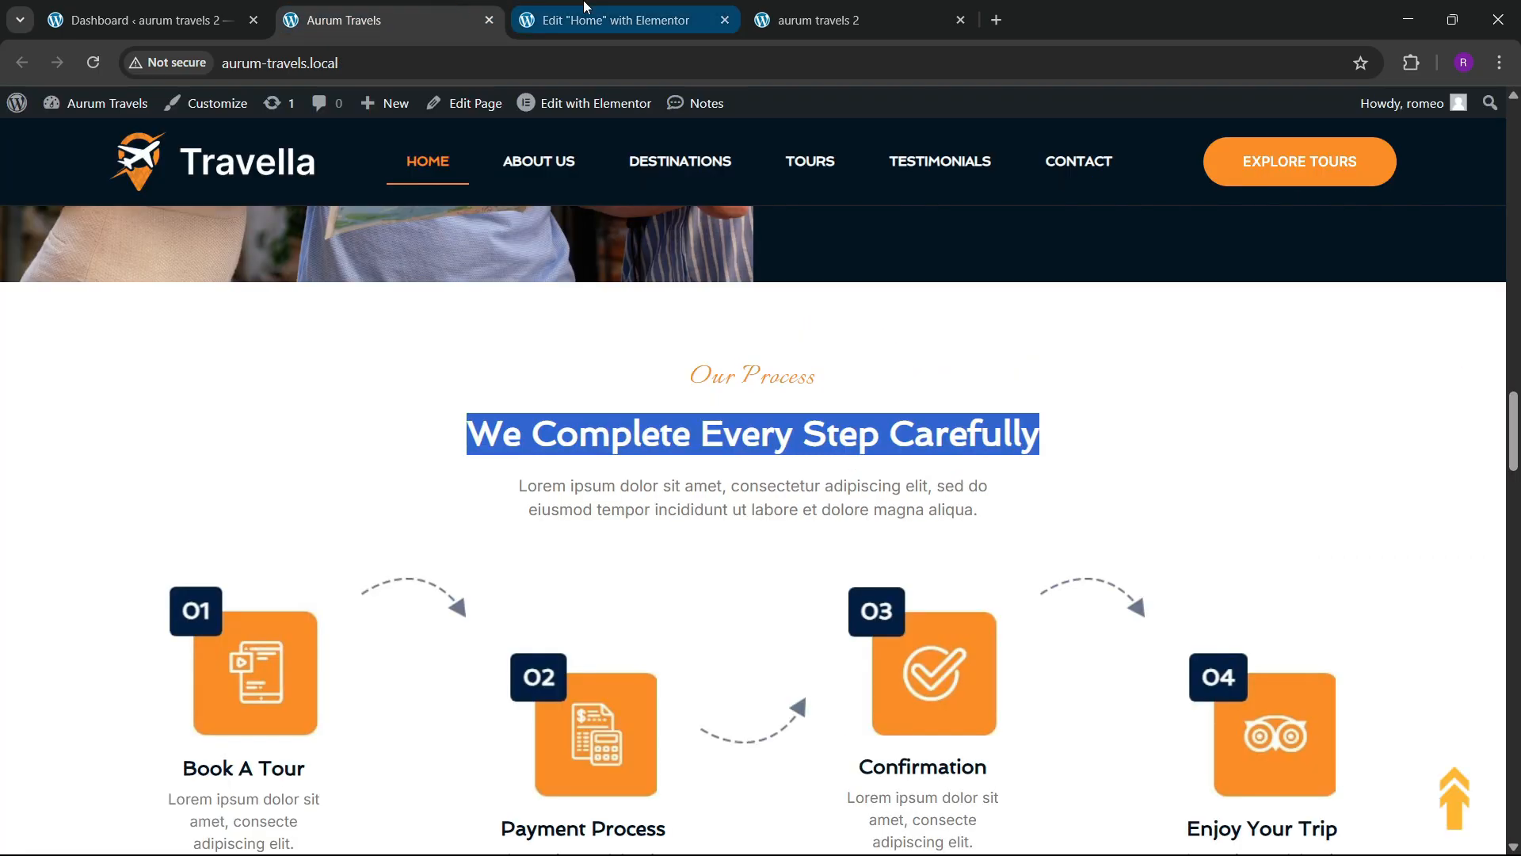
{"action": "left_click", "coordinate": [610, 20]}
{"action": "left_click", "coordinate": [87, 111]}
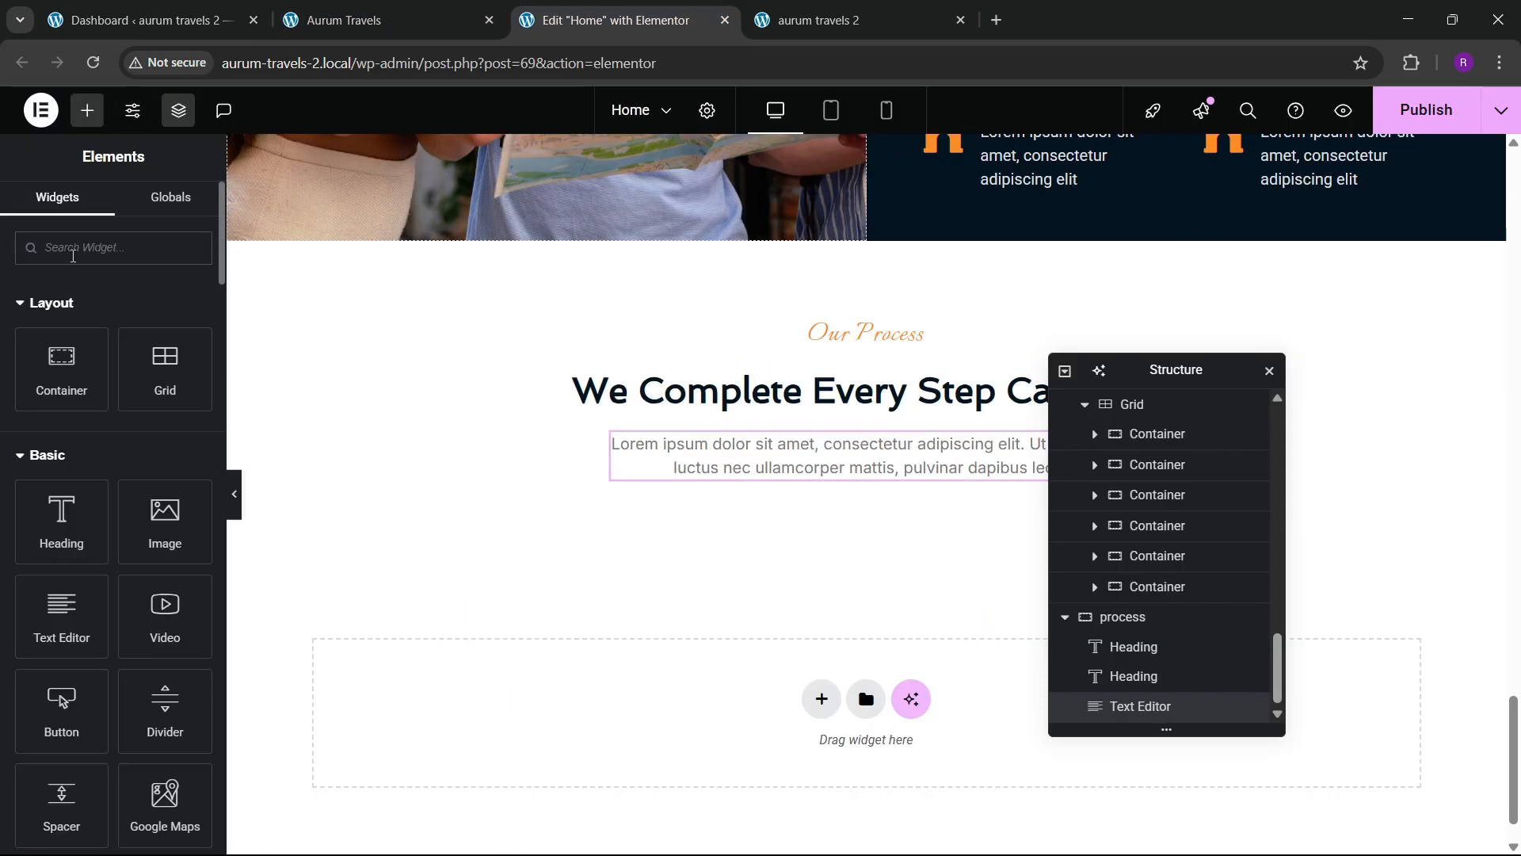
- Add an empty container below the intro paragraph and nest a new container inside it
{"action": "left_click_drag", "start_coordinate": [62, 361], "coordinate": [625, 480]}
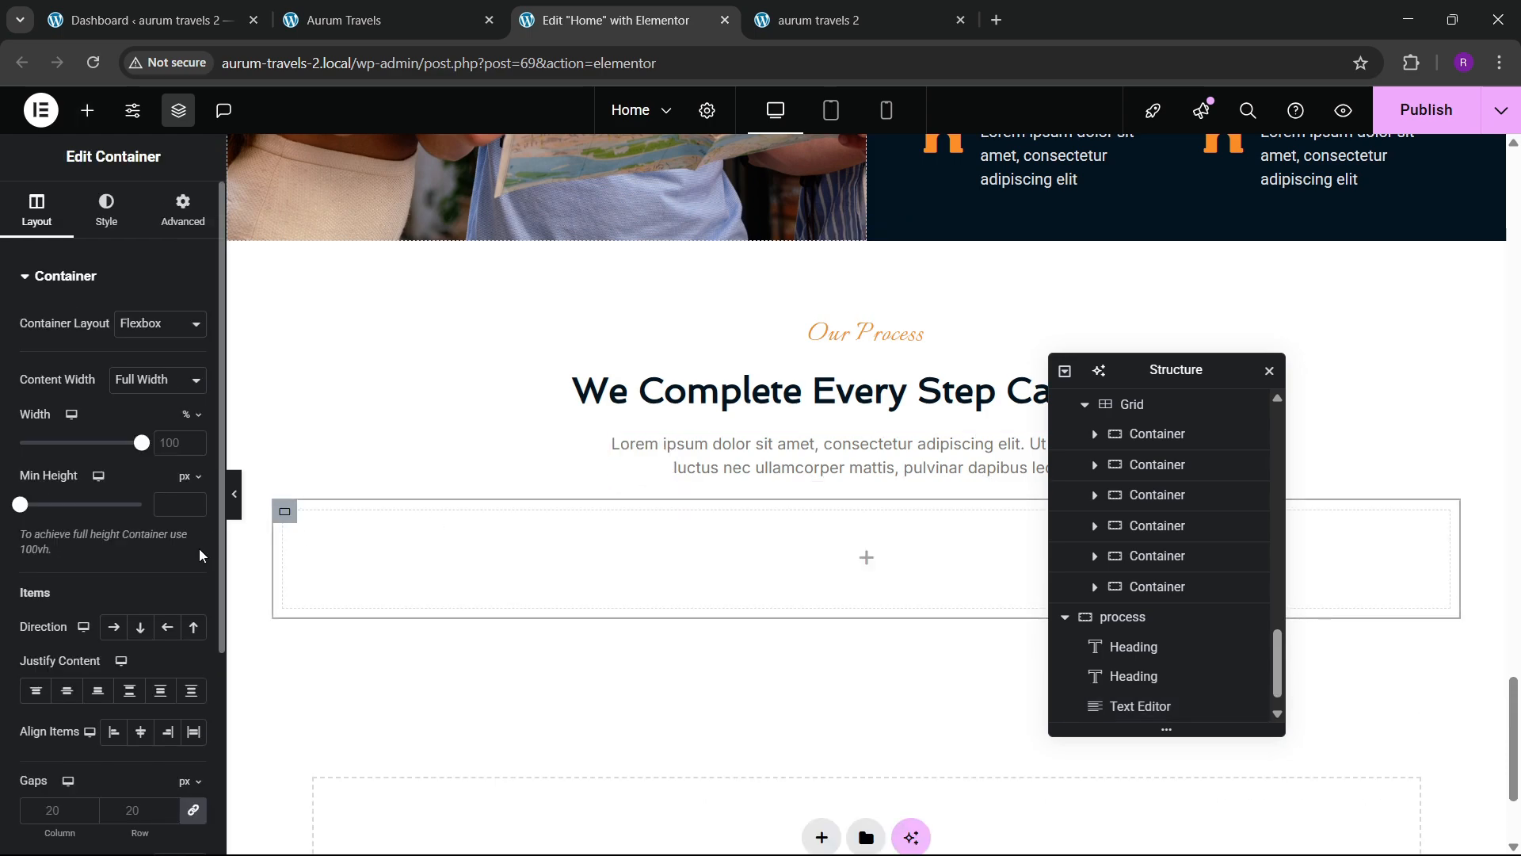
{"action": "left_click", "coordinate": [346, 12]}
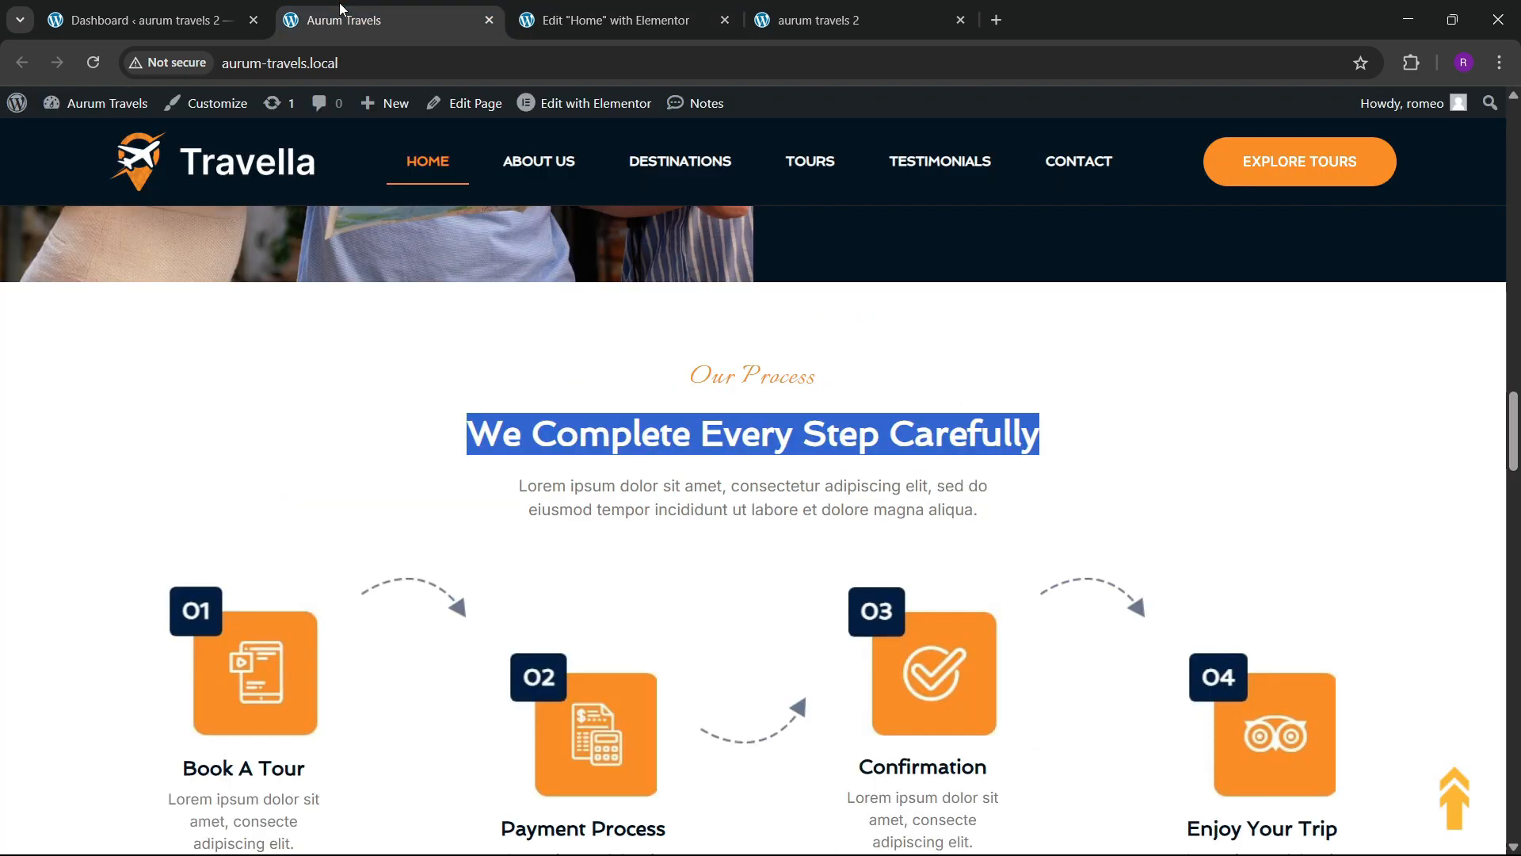
{"action": "left_click", "coordinate": [651, 11]}
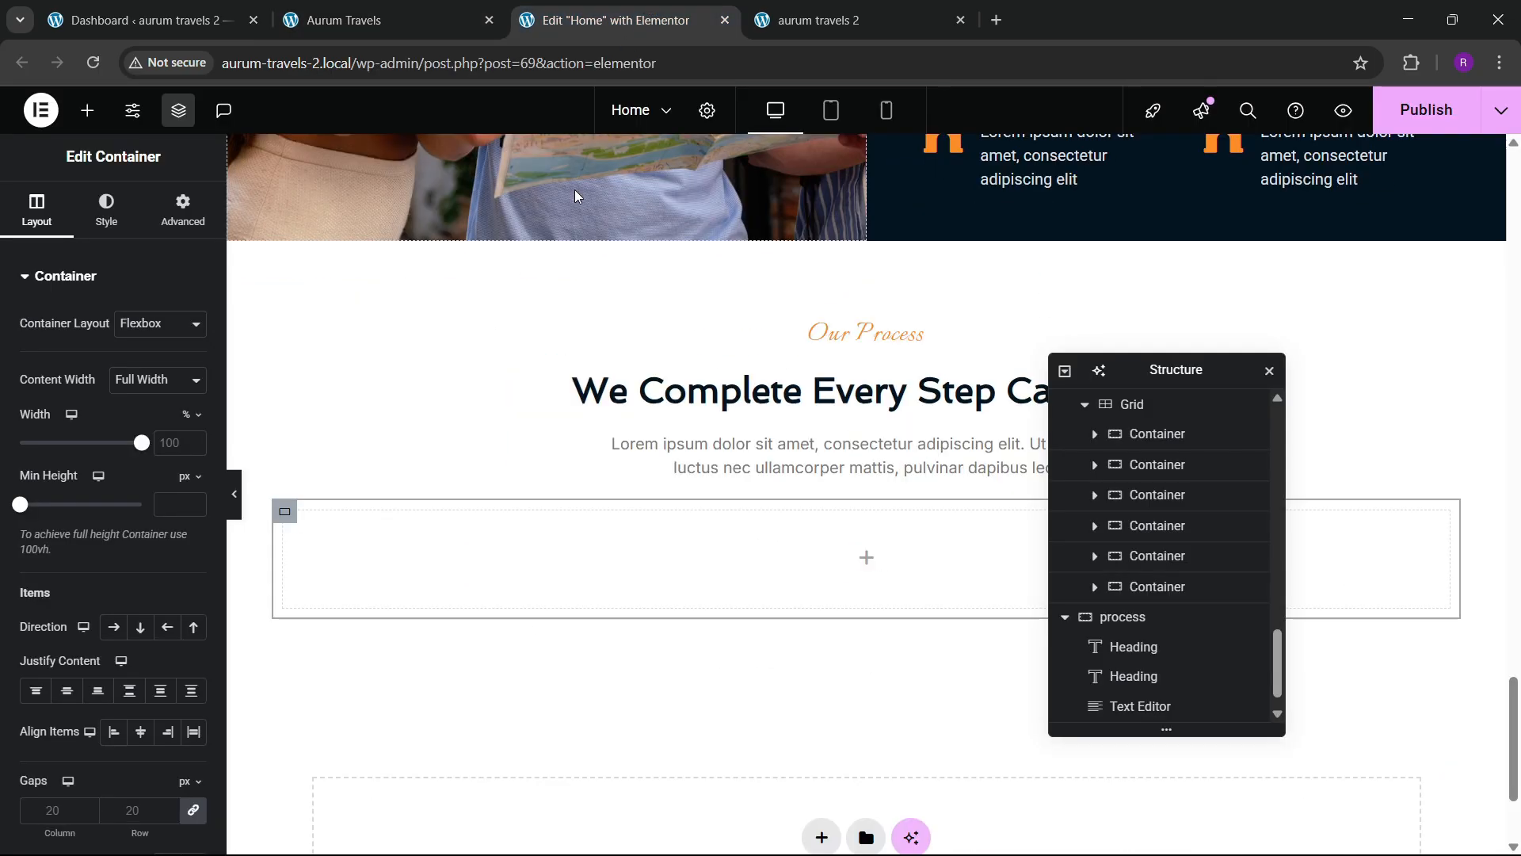
{"action": "left_click", "coordinate": [398, 11]}
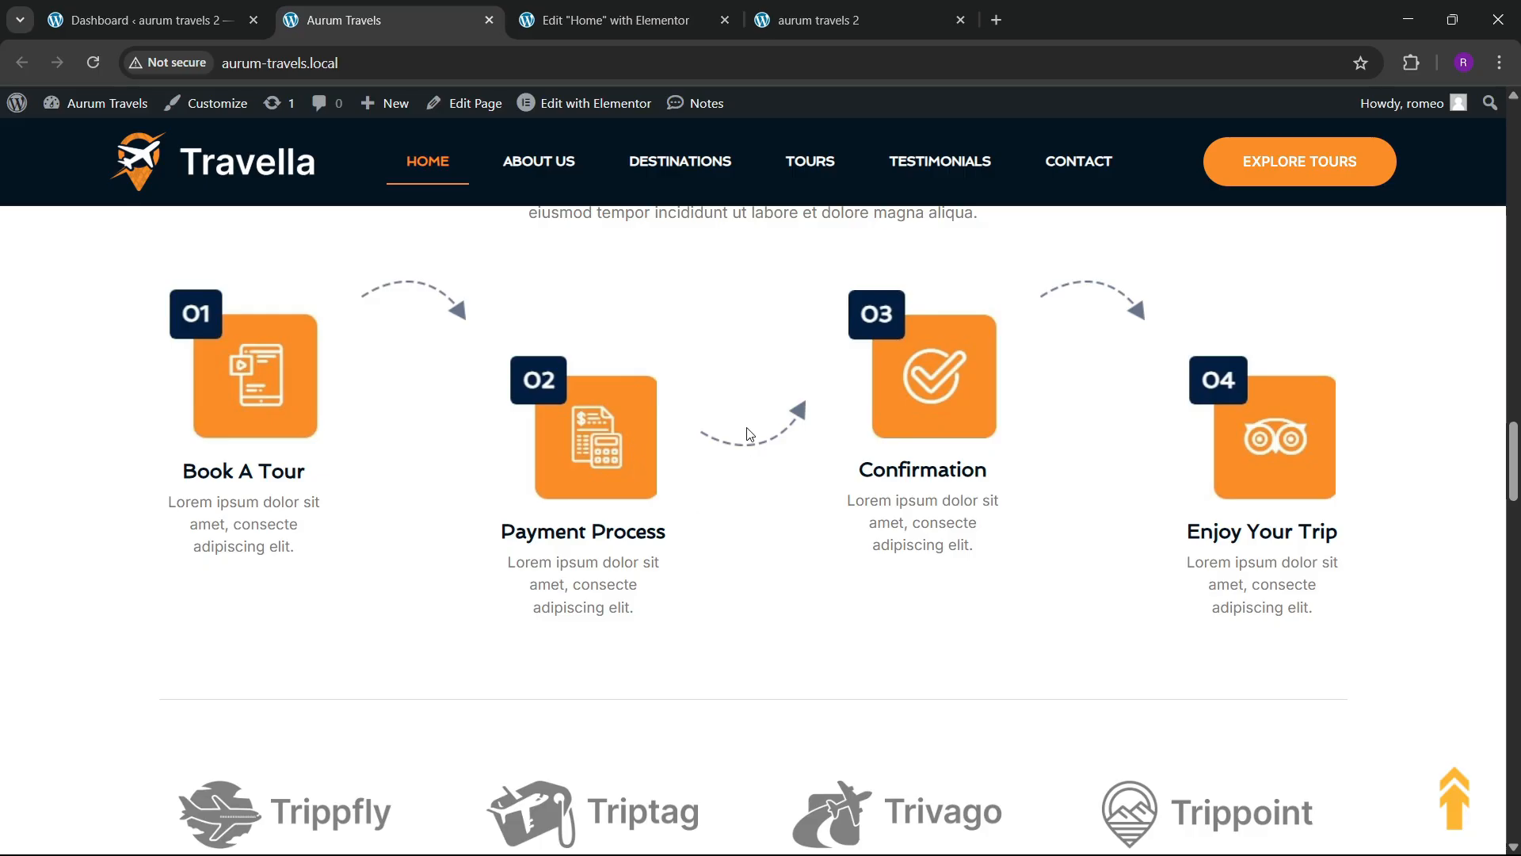
{"action": "left_click", "coordinate": [626, 17]}
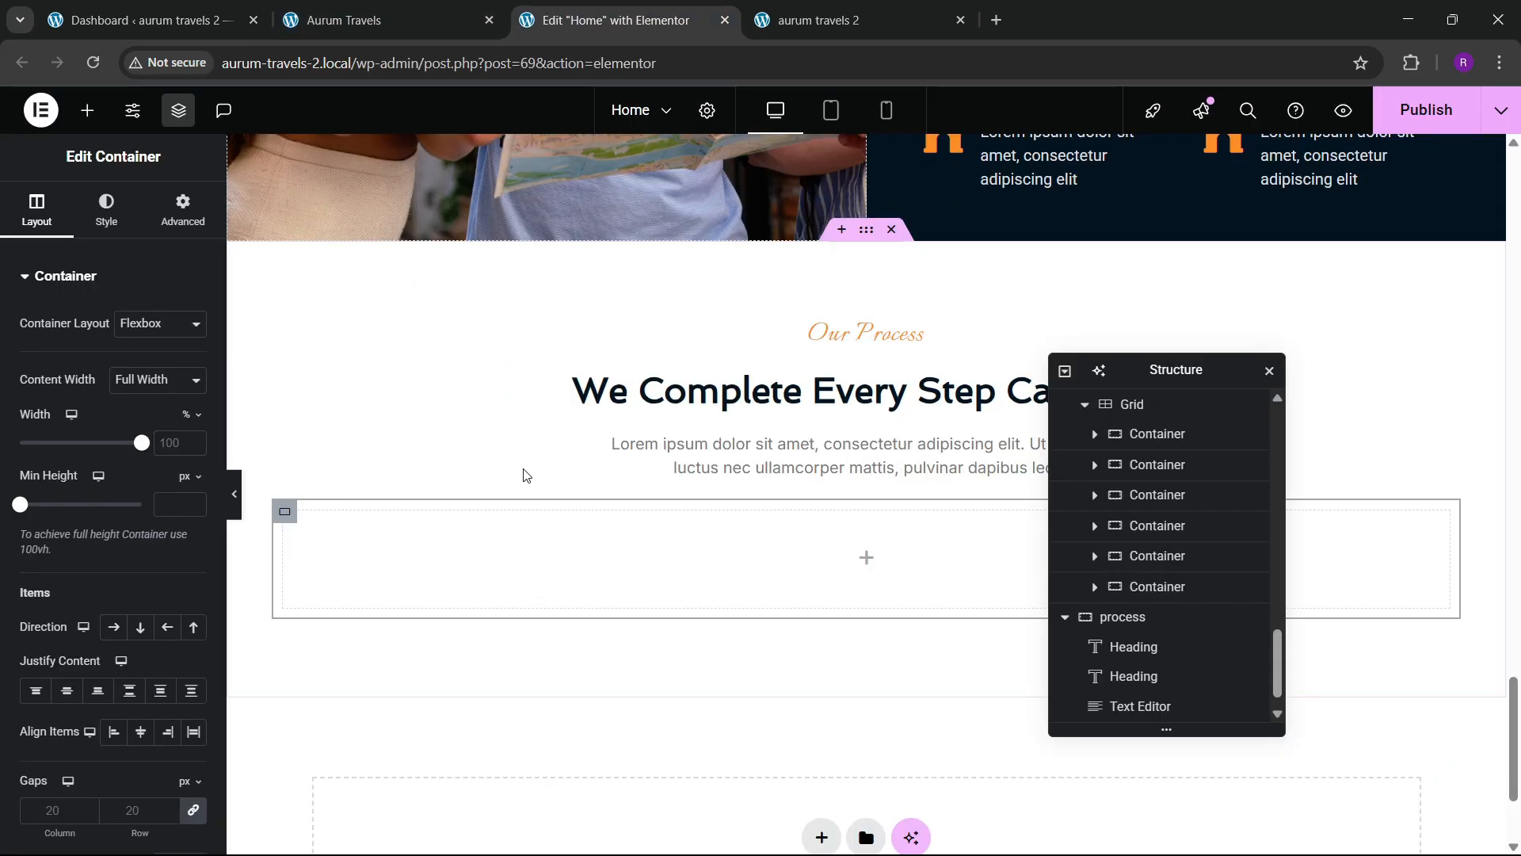
{"action": "left_click", "coordinate": [177, 210]}
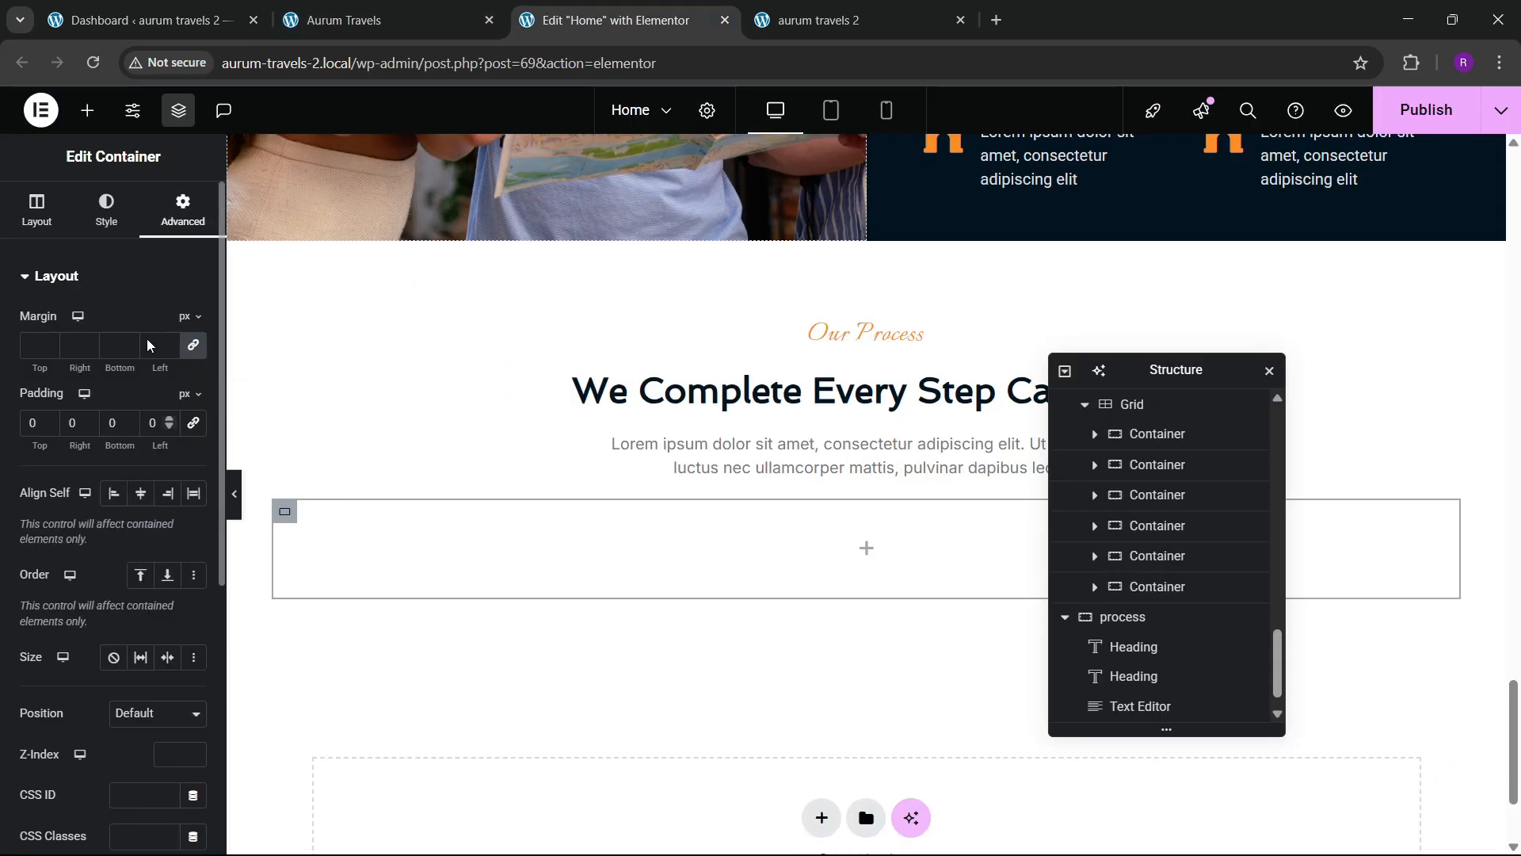
{"action": "left_click", "coordinate": [88, 111]}
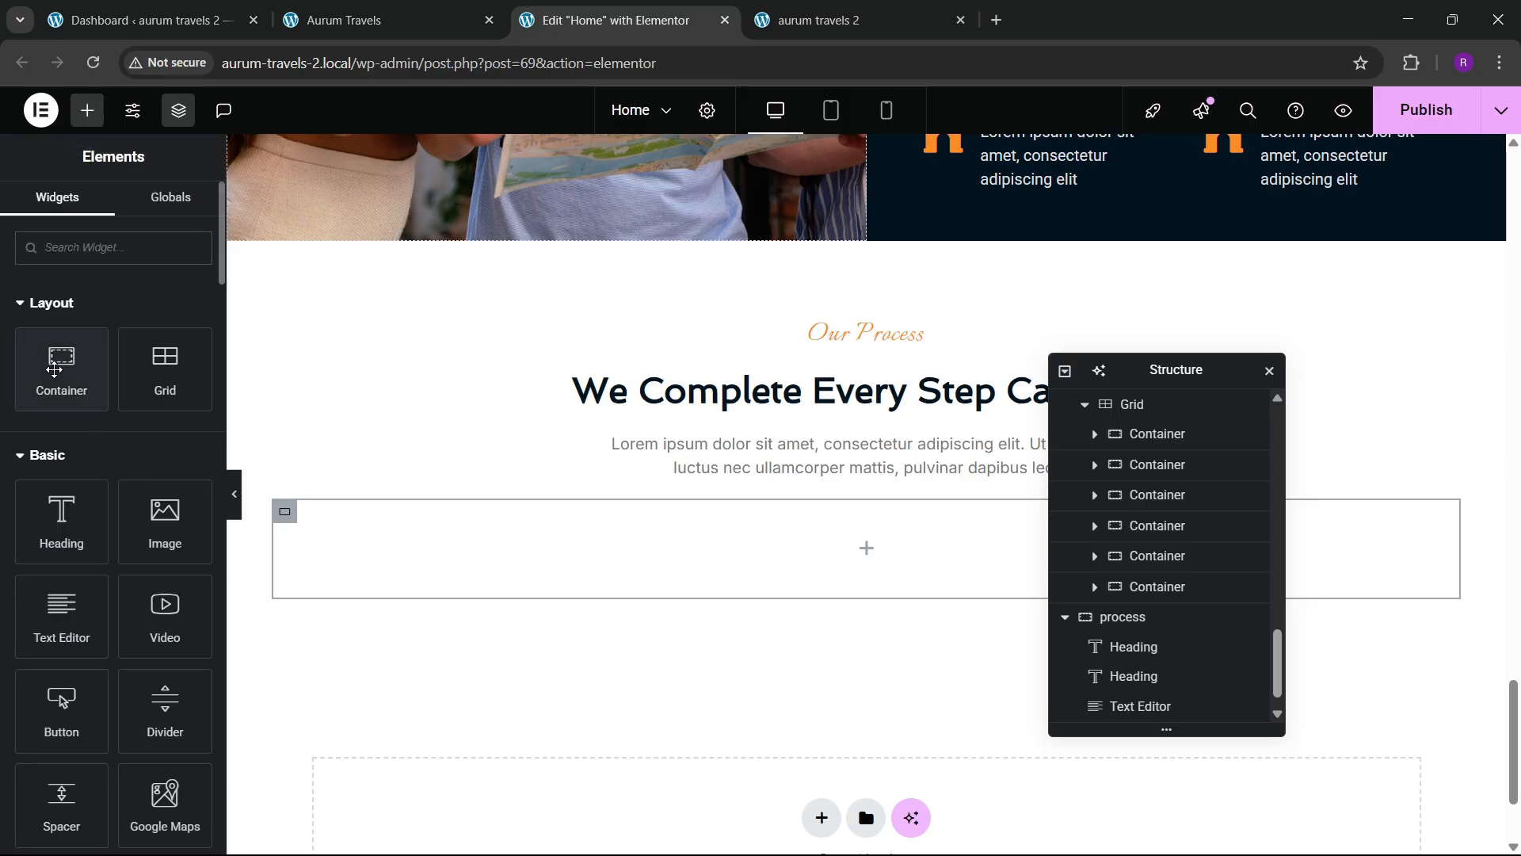
{"action": "left_click_drag", "start_coordinate": [61, 369], "coordinate": [383, 566]}
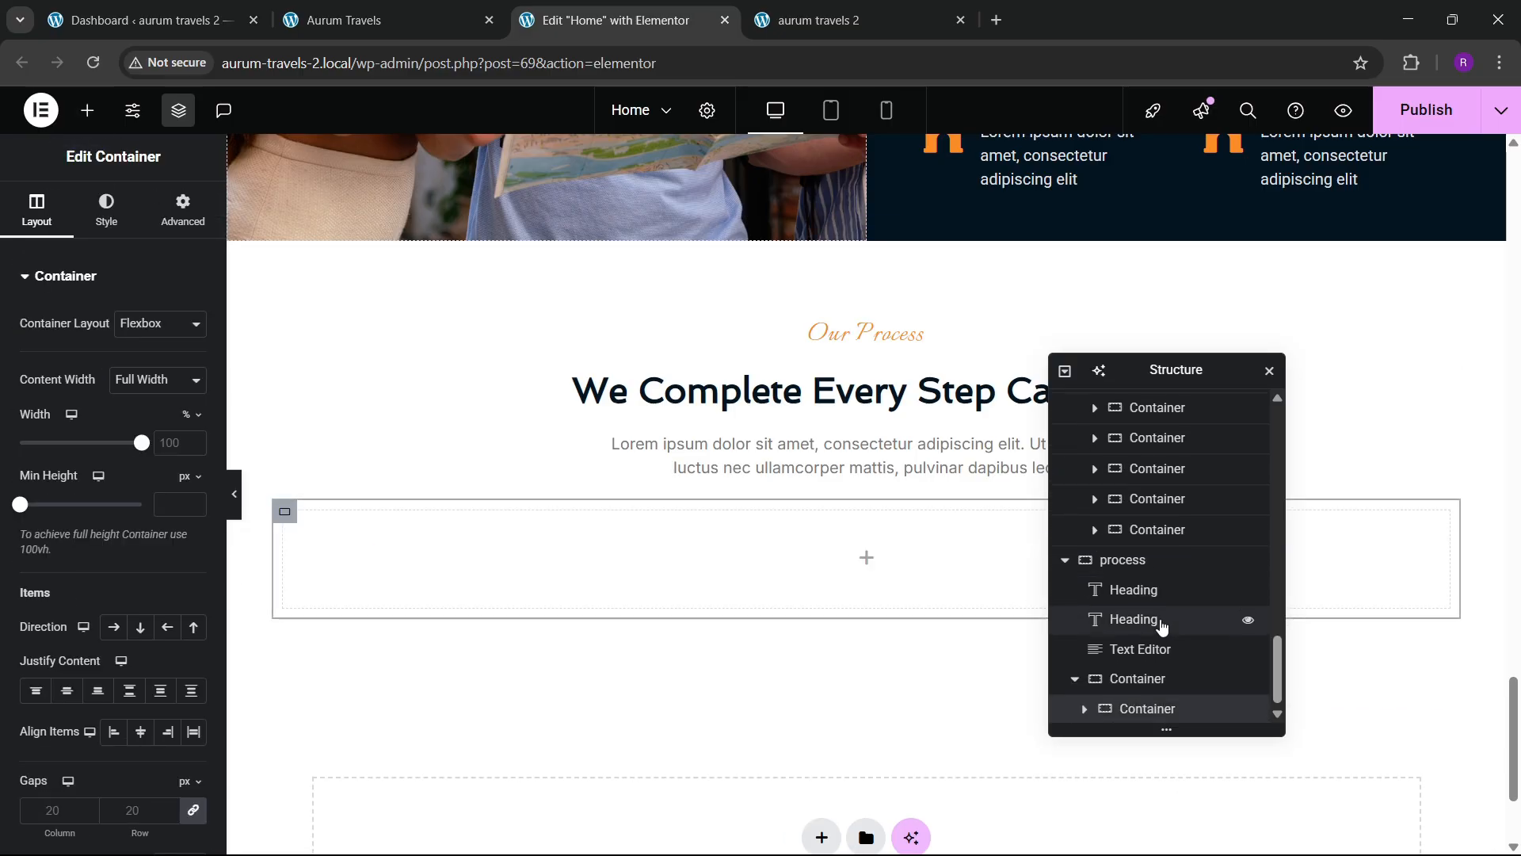
{"action": "left_click", "coordinate": [181, 205]}
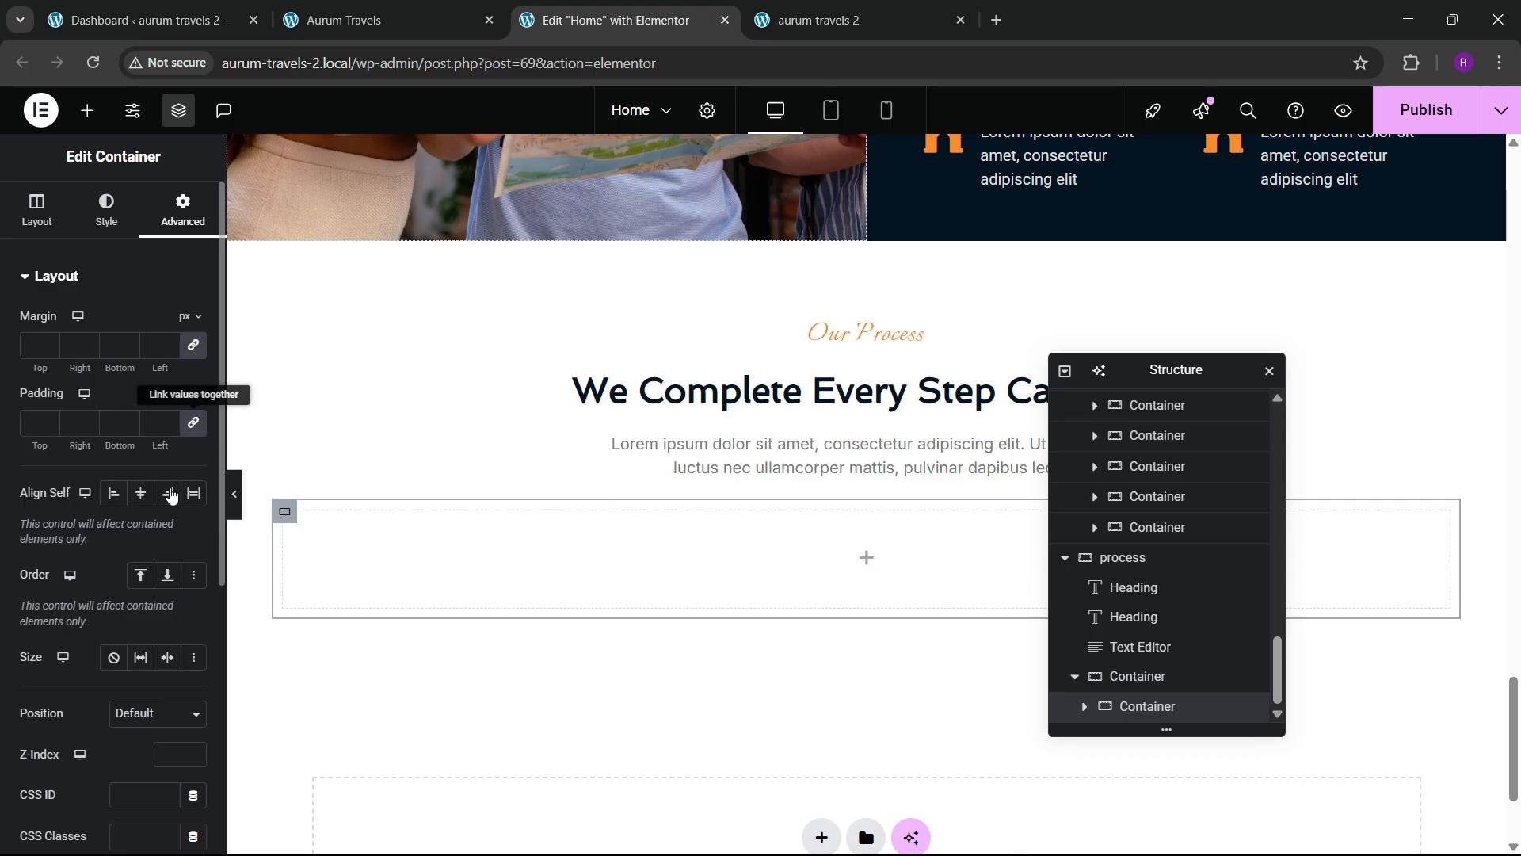
- Paste and duplicate the nested container in the Navigator until six child containers exist
{"action": "right_click", "coordinate": [1168, 715]}
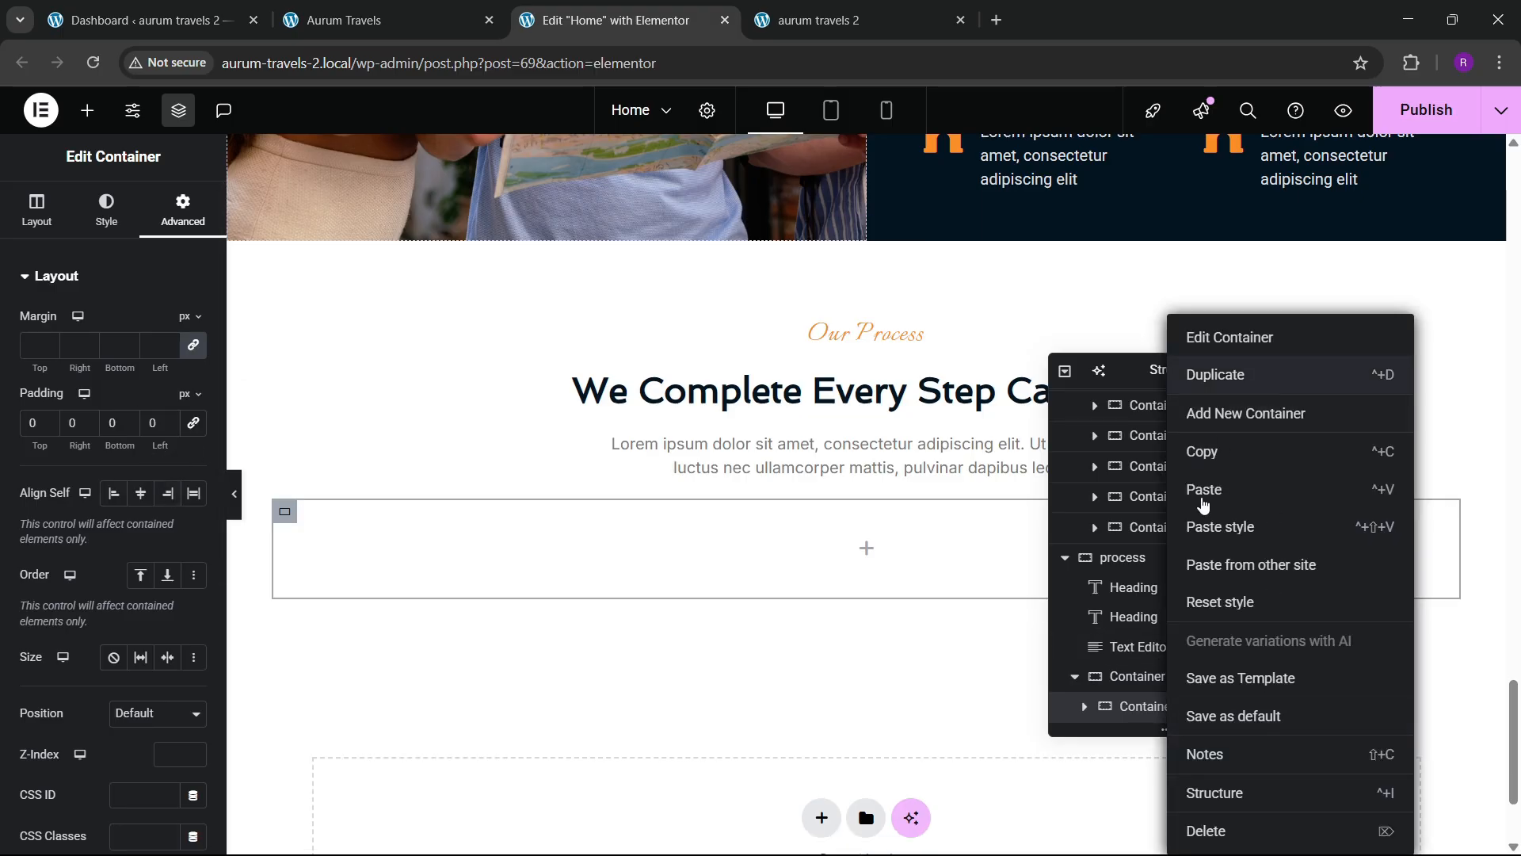
{"action": "left_click", "coordinate": [1202, 490]}
{"action": "right_click", "coordinate": [1170, 706]}
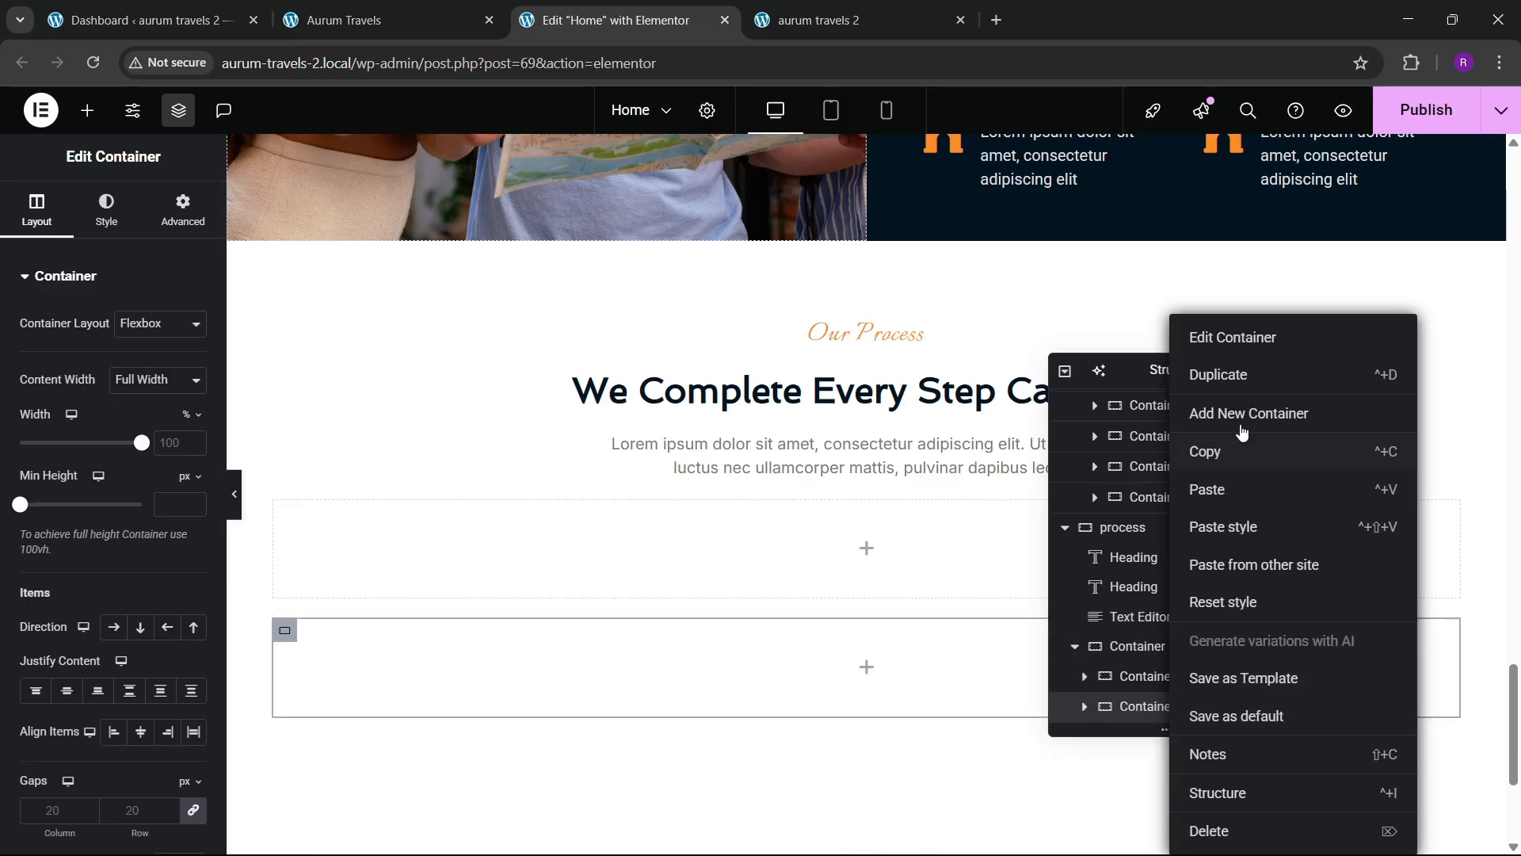
{"action": "right_click", "coordinate": [1166, 708]}
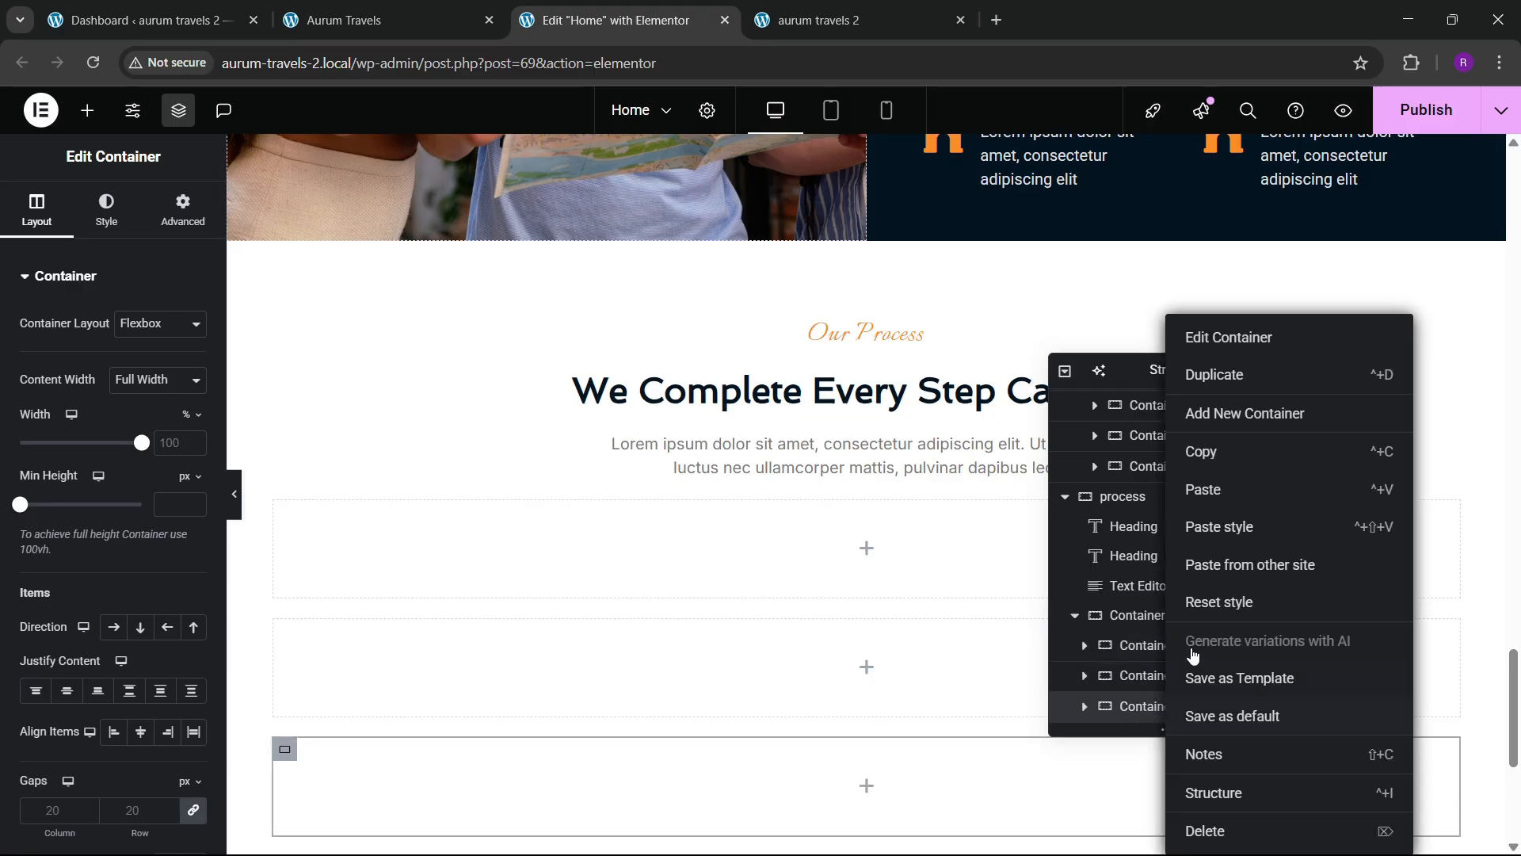
{"action": "left_click", "coordinate": [1213, 375]}
{"action": "scroll", "coordinate": [1130, 631], "scroll_direction": "down", "scroll_amount": 1}
{"action": "right_click", "coordinate": [1153, 707]}
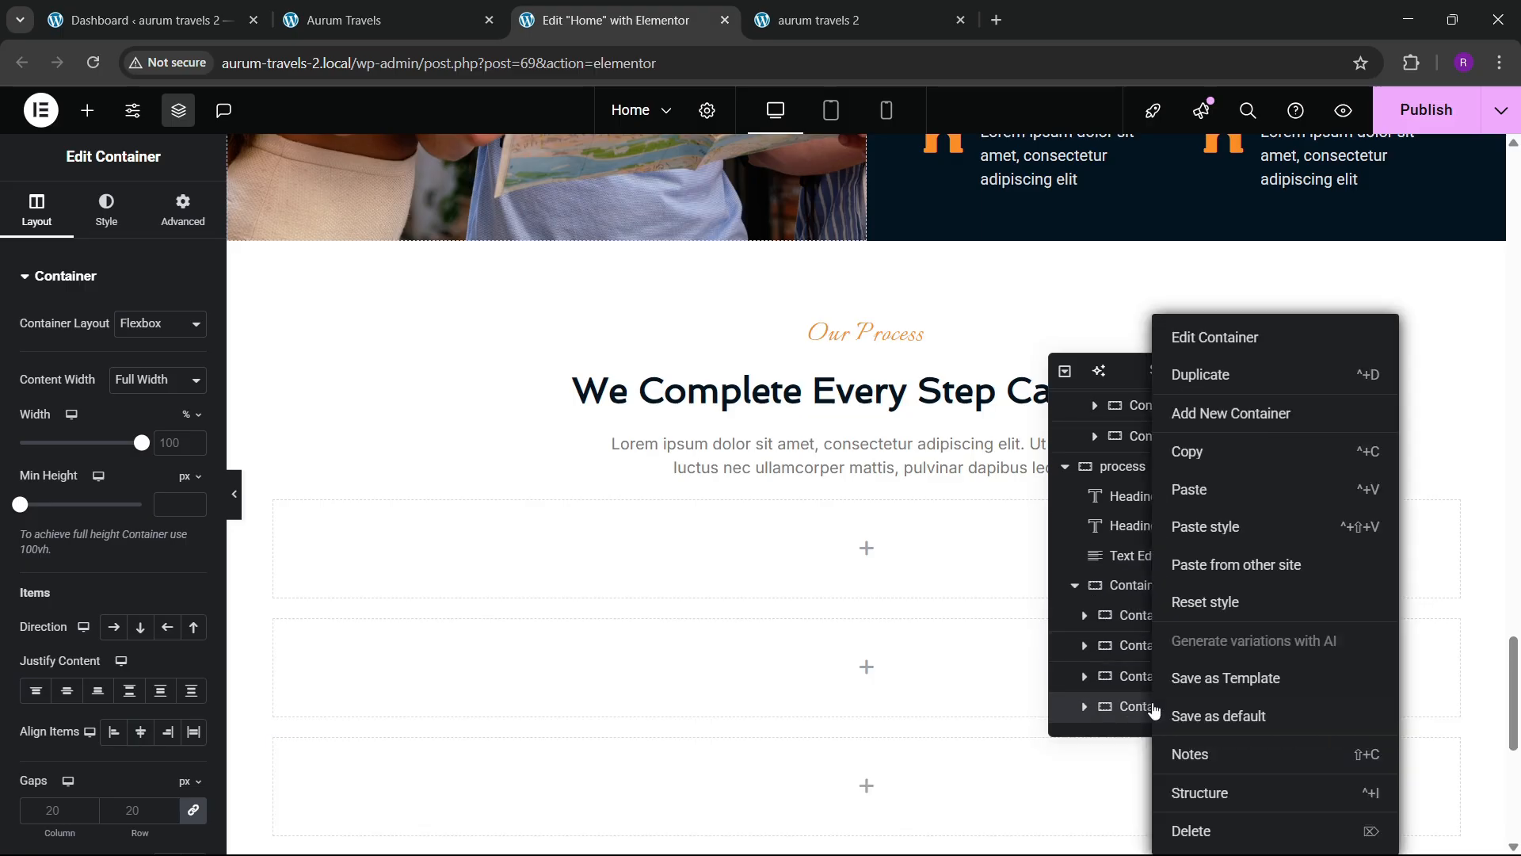
{"action": "left_click", "coordinate": [1202, 382]}
{"action": "scroll", "coordinate": [1141, 696], "scroll_direction": "down", "scroll_amount": 1}
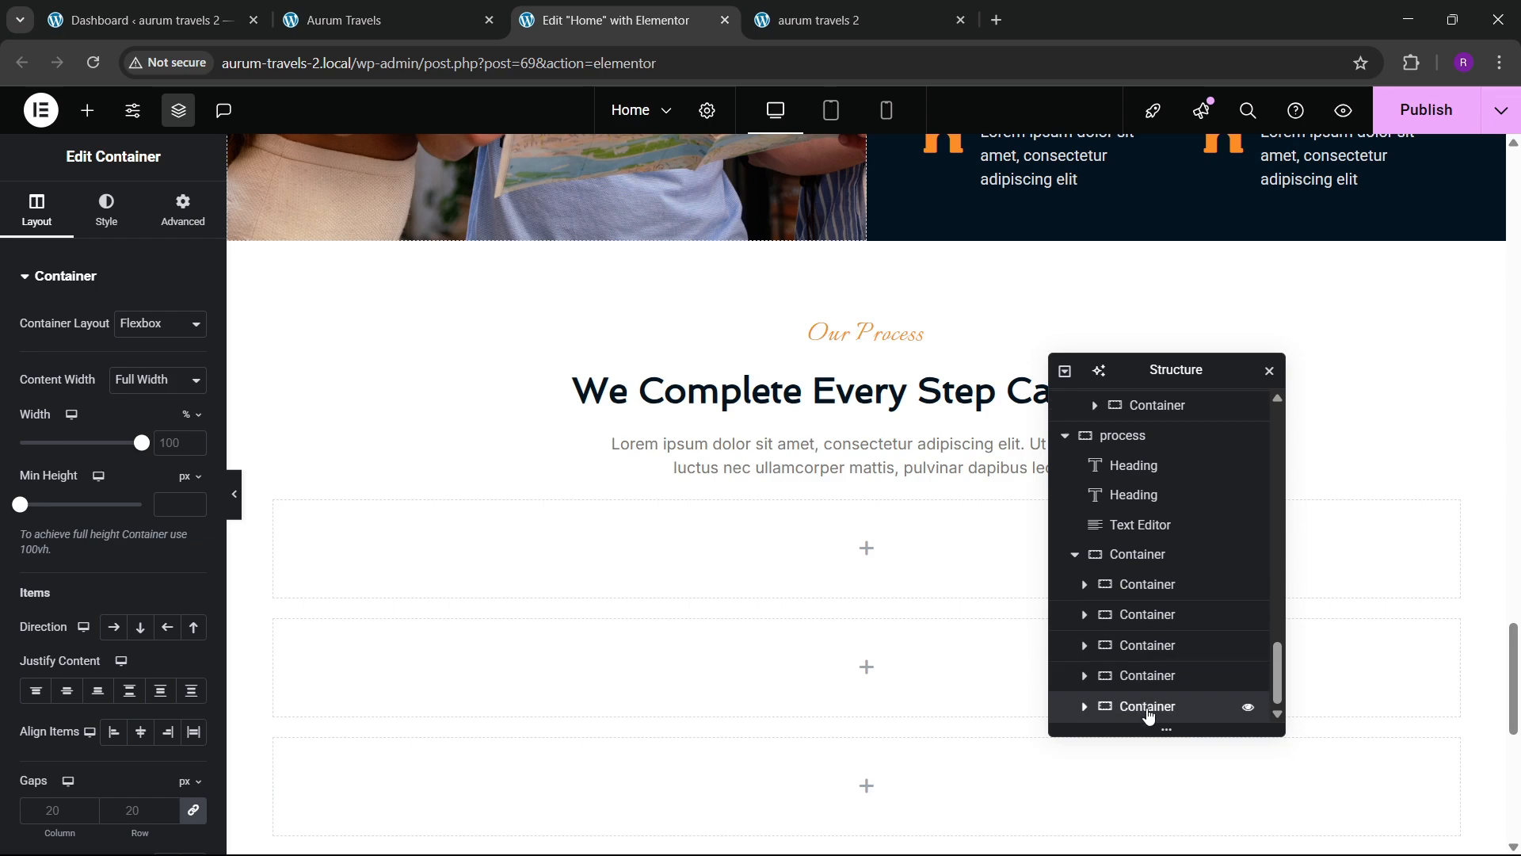
{"action": "right_click", "coordinate": [1148, 707]}
{"action": "left_click", "coordinate": [1227, 394]}
{"action": "scroll", "coordinate": [1084, 697], "scroll_direction": "down", "scroll_amount": 1}
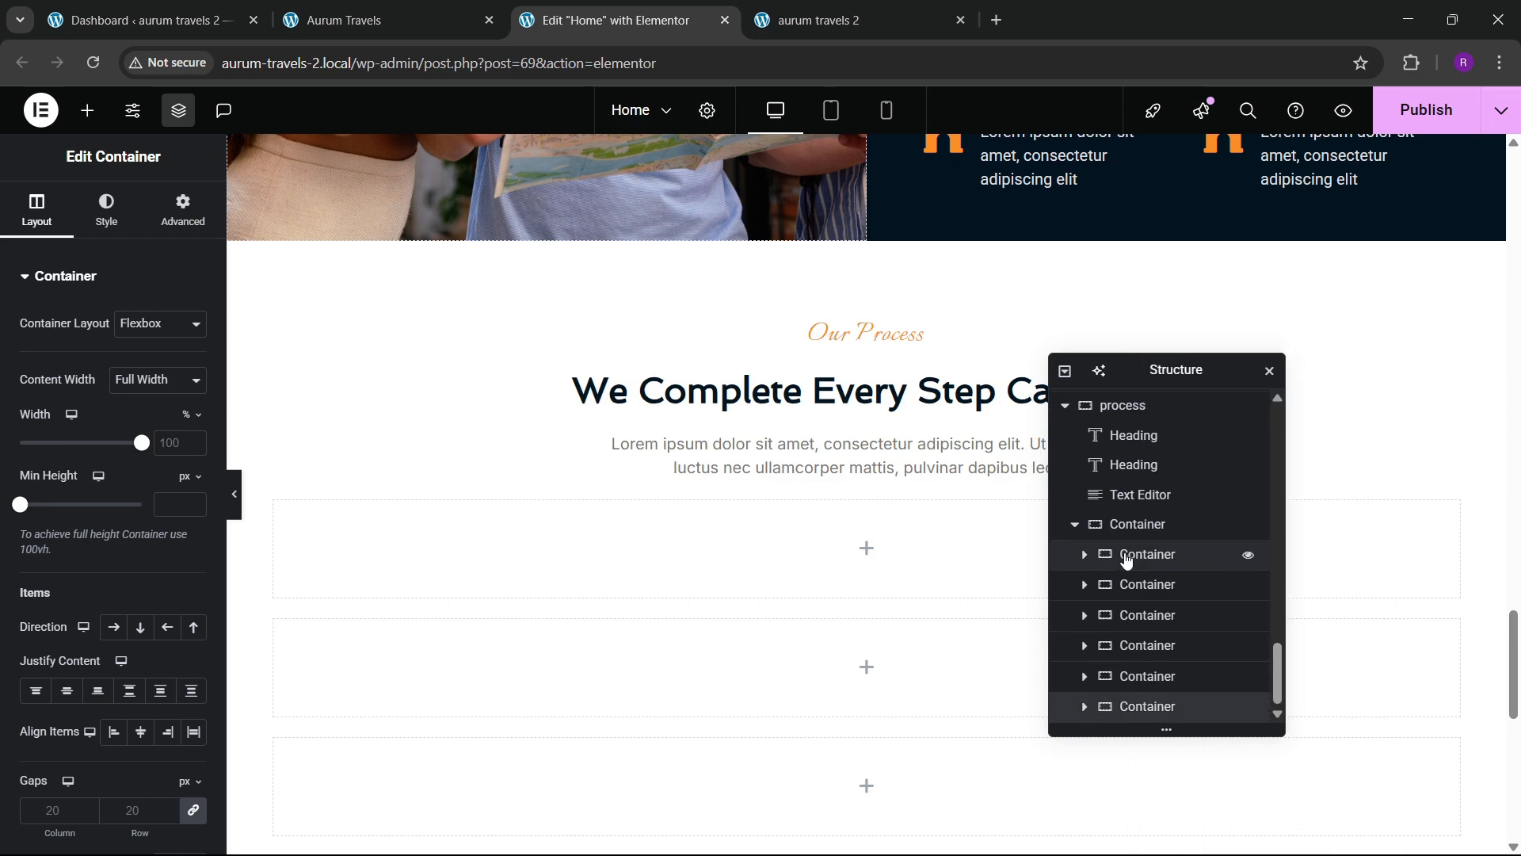
{"action": "left_click", "coordinate": [1093, 538]}
- Set the parent container's direction to Row with the children spread evenly
{"action": "left_click", "coordinate": [37, 210]}
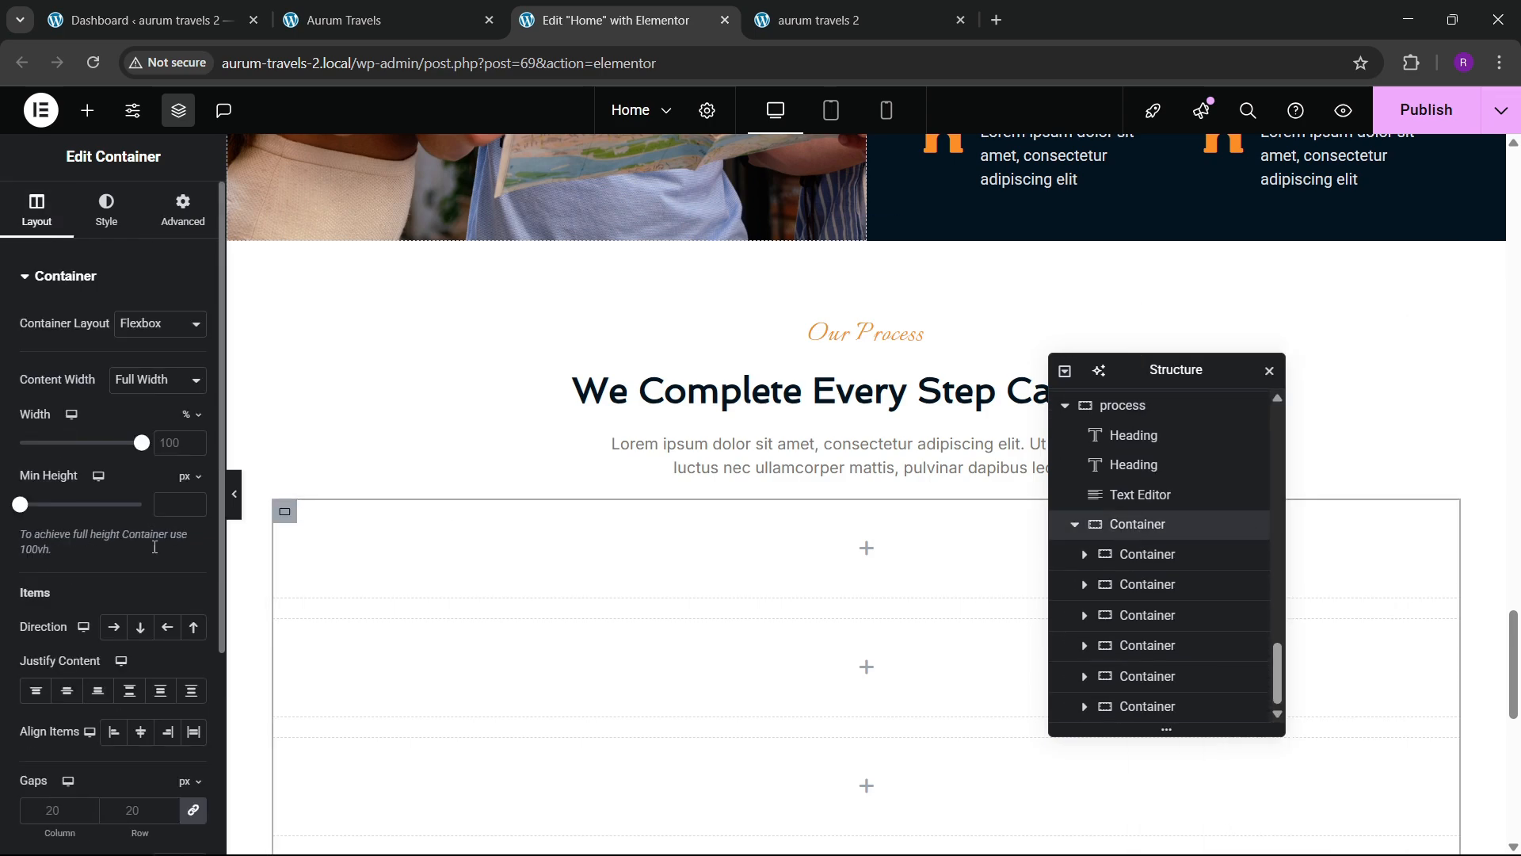
{"action": "left_click", "coordinate": [114, 627]}
{"action": "left_click", "coordinate": [129, 690]}
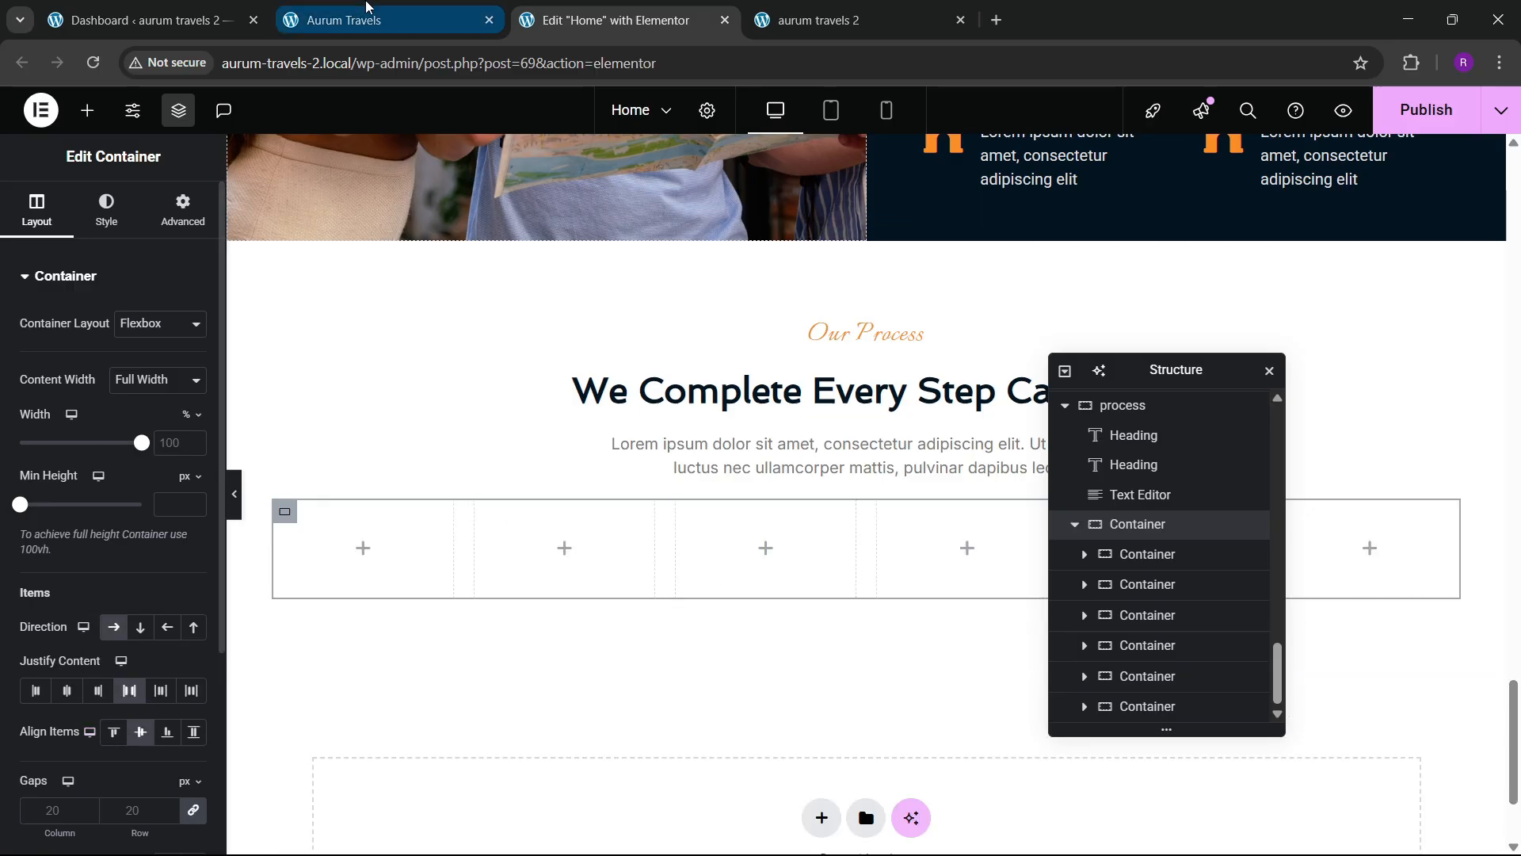
{"action": "left_click", "coordinate": [369, 17]}
{"action": "left_click", "coordinate": [600, 16]}
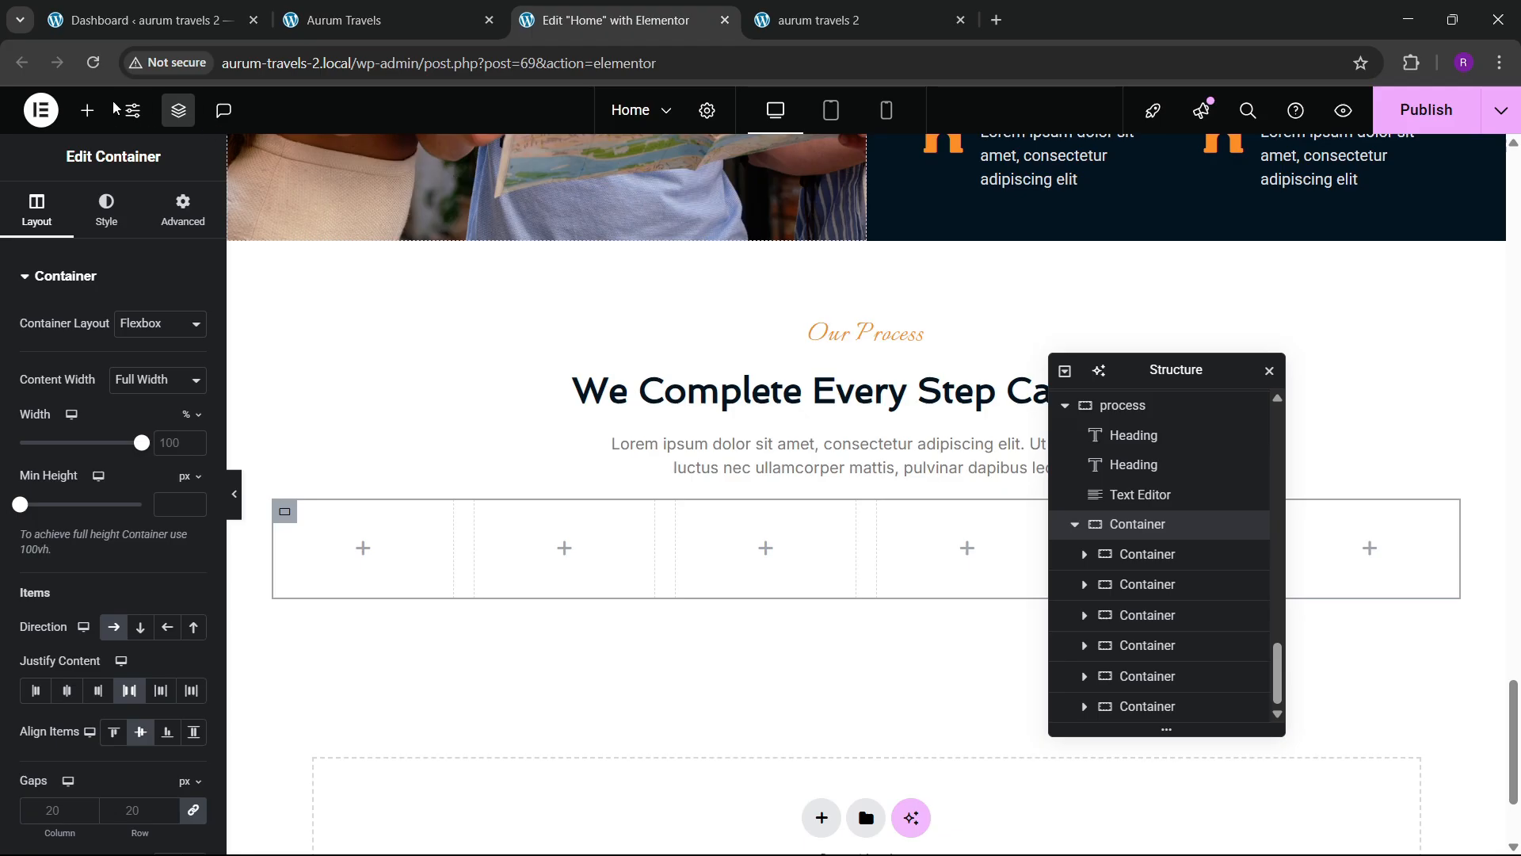
- Add the 01 step icon image to the first child container, shrunk to about 70% width
{"action": "left_click_drag", "start_coordinate": [163, 517], "coordinate": [348, 547]}
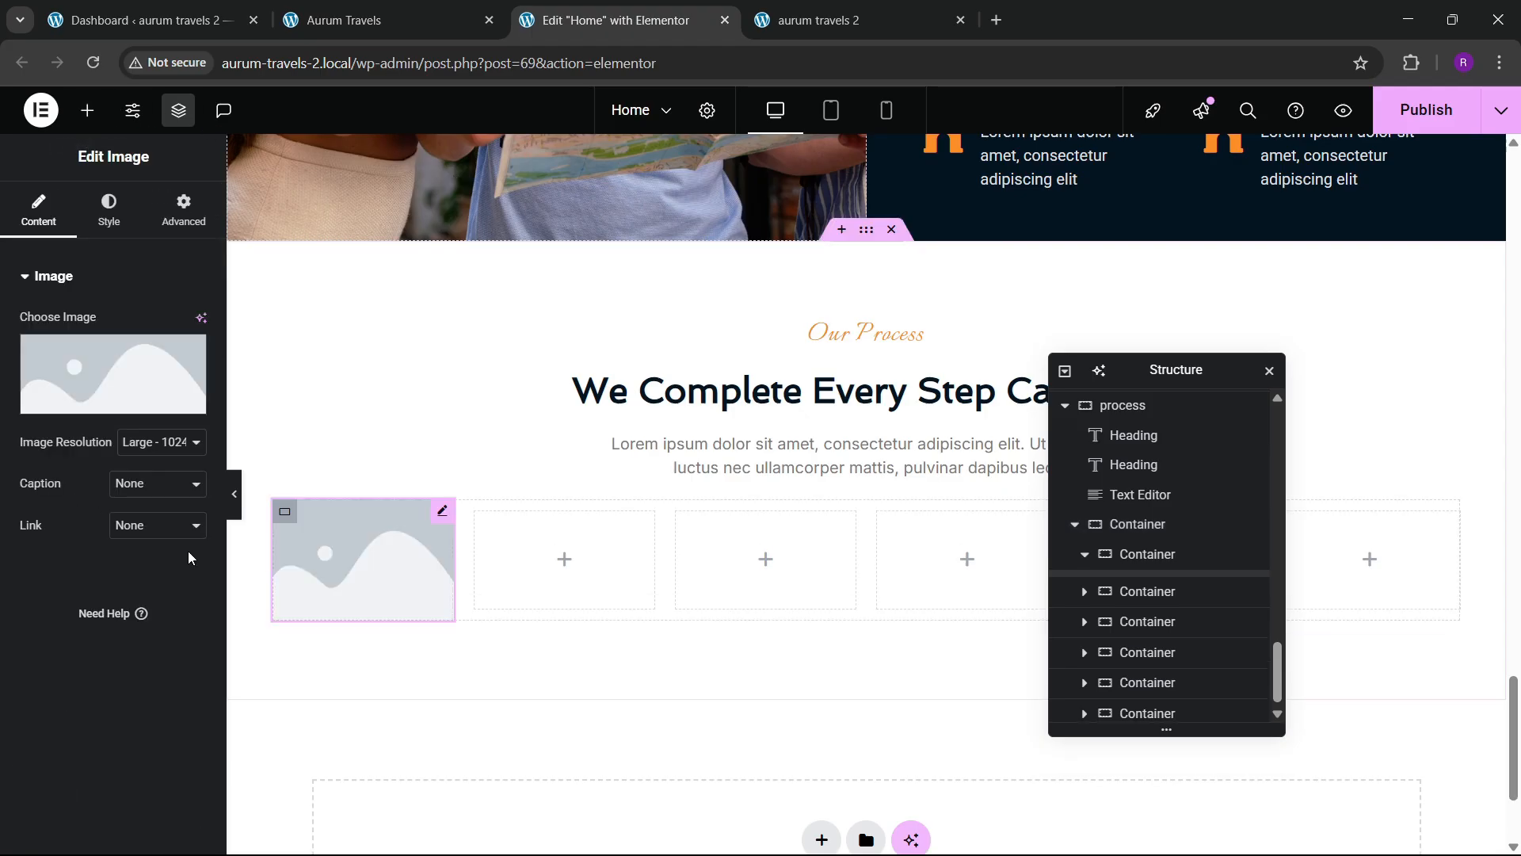
{"action": "left_click", "coordinate": [116, 412]}
{"action": "scroll", "coordinate": [787, 577], "scroll_direction": "down", "scroll_amount": 10}
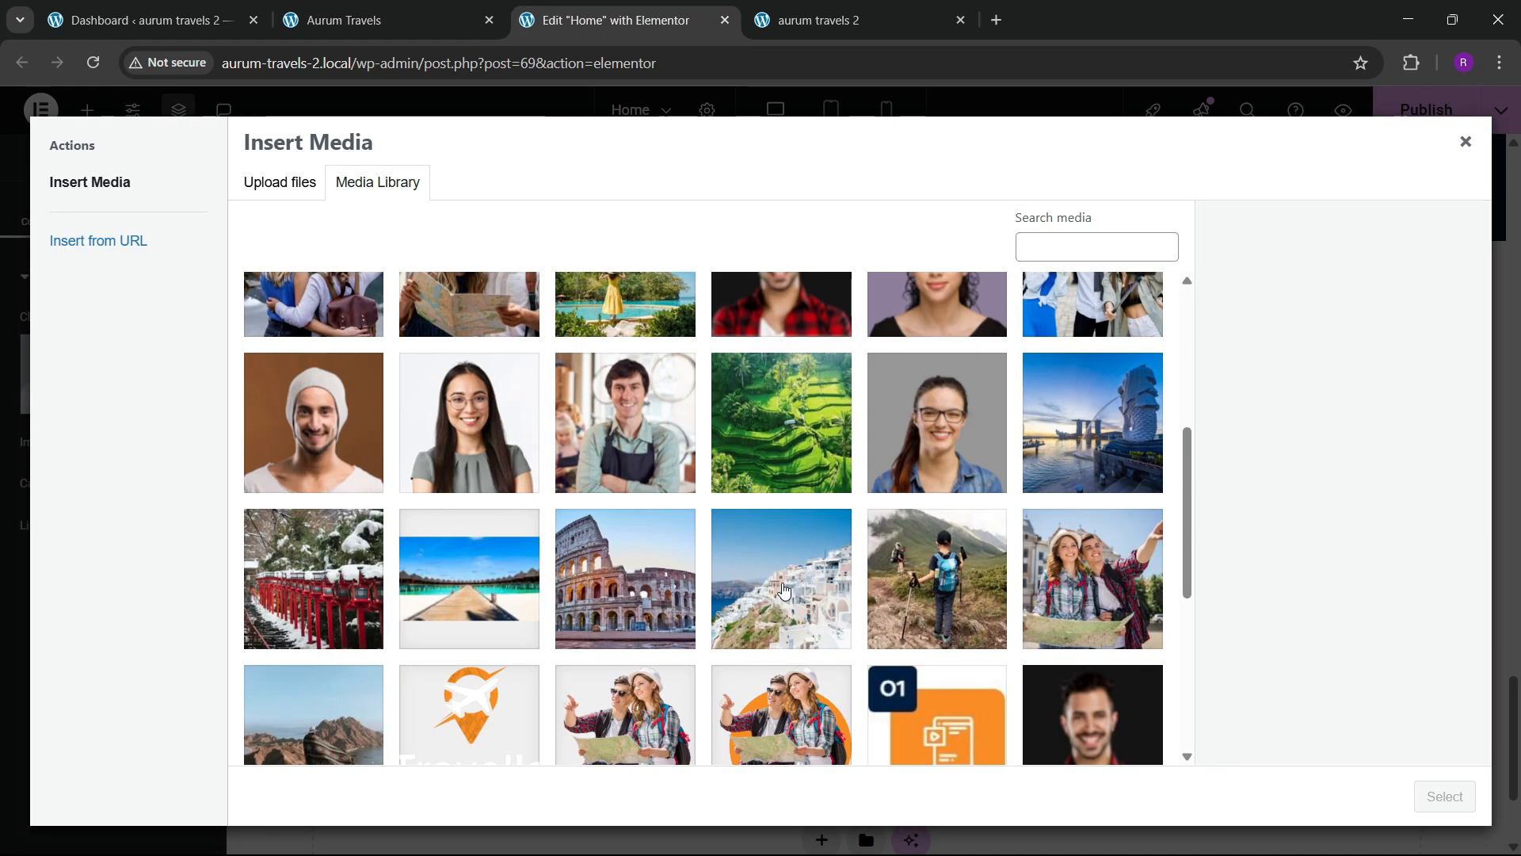
{"action": "left_click", "coordinate": [951, 476]}
{"action": "left_click", "coordinate": [1414, 800]}
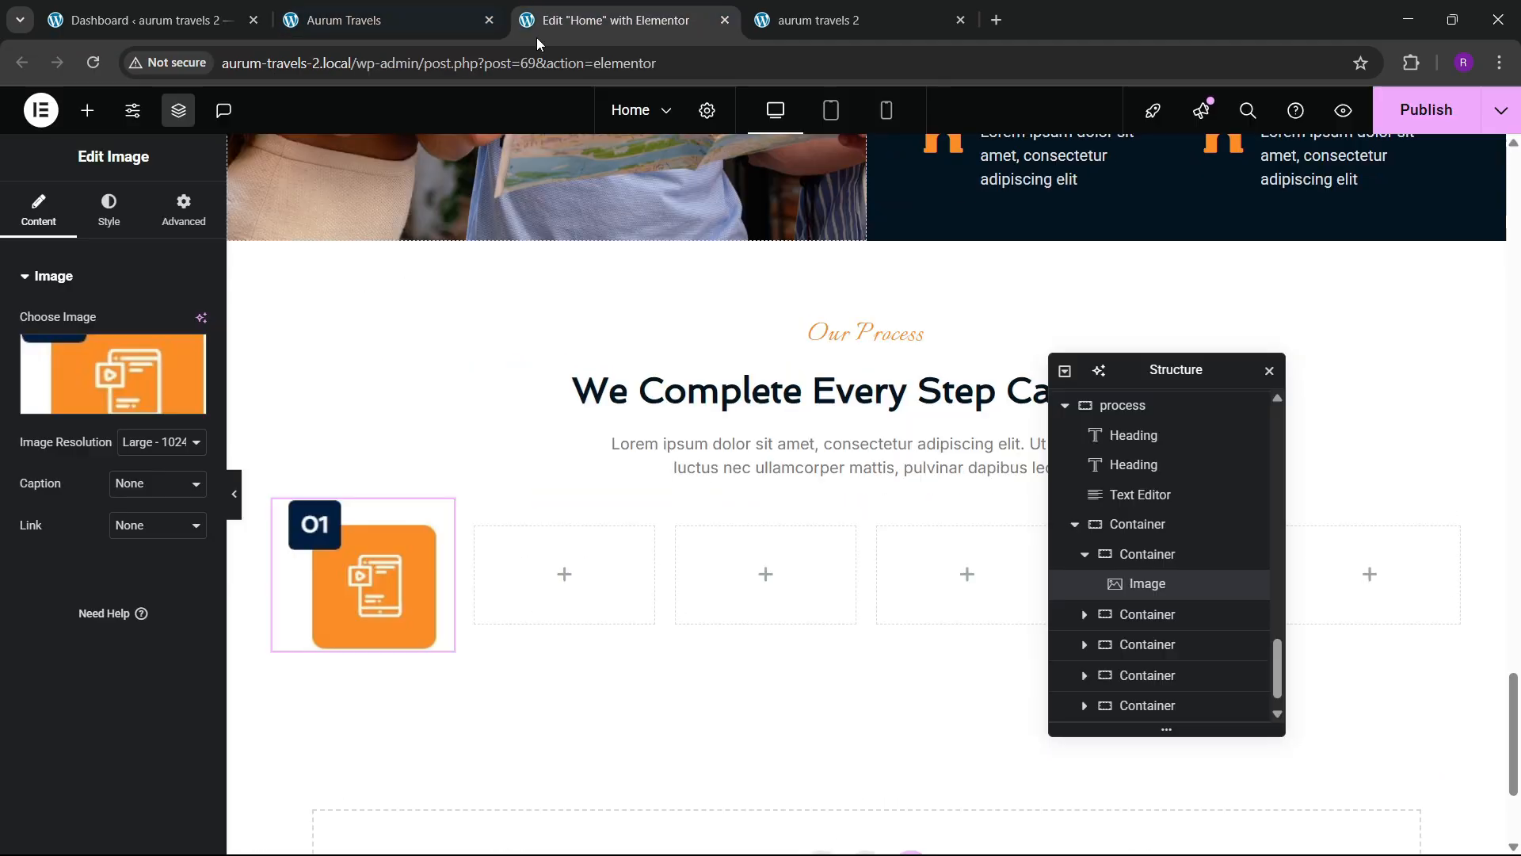
{"action": "left_click", "coordinate": [108, 210]}
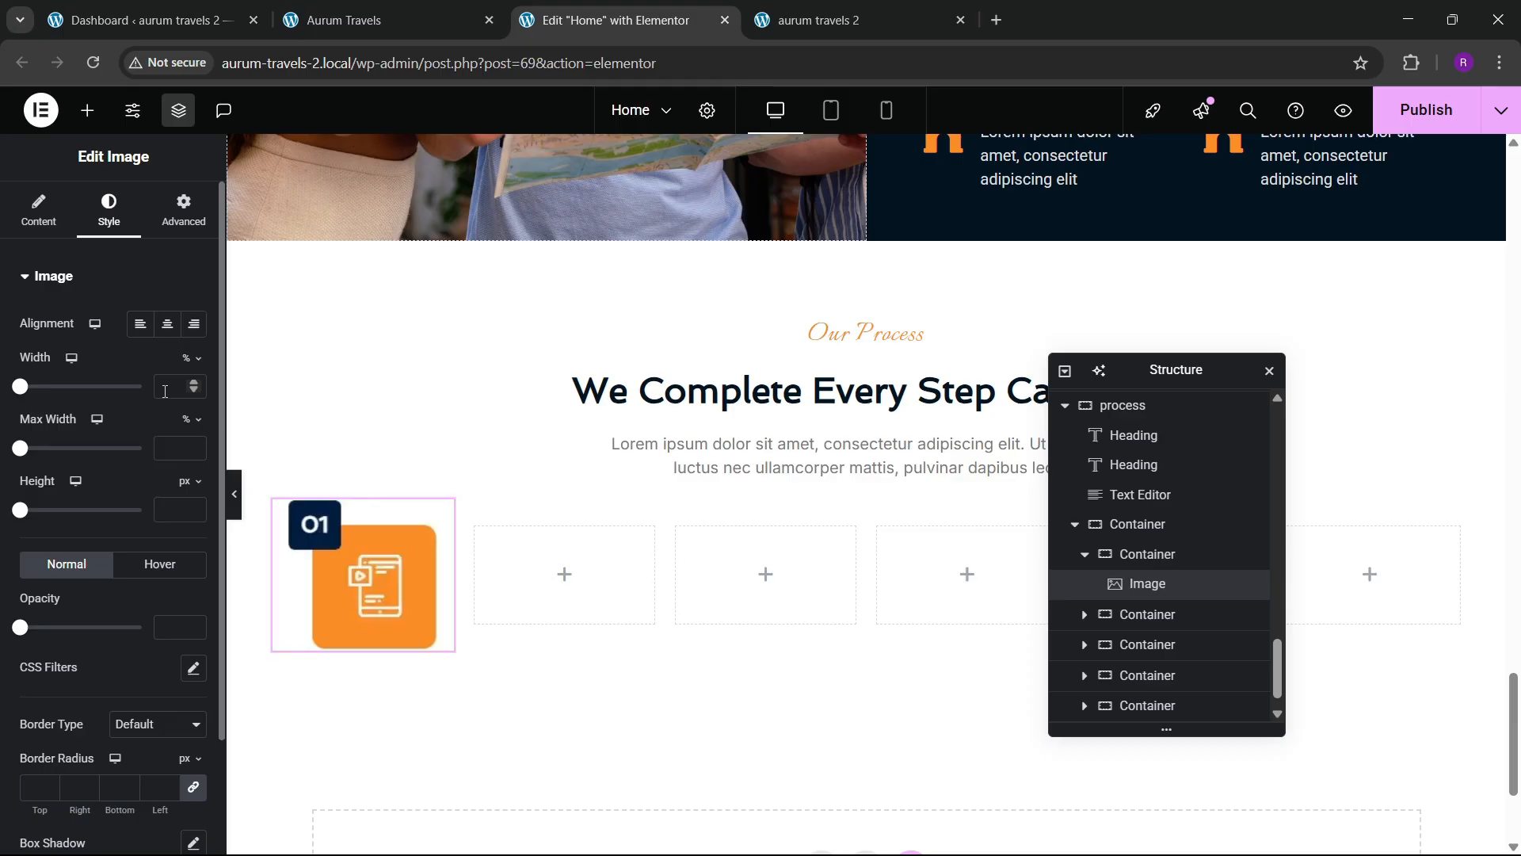
{"action": "type", "text": "60"}
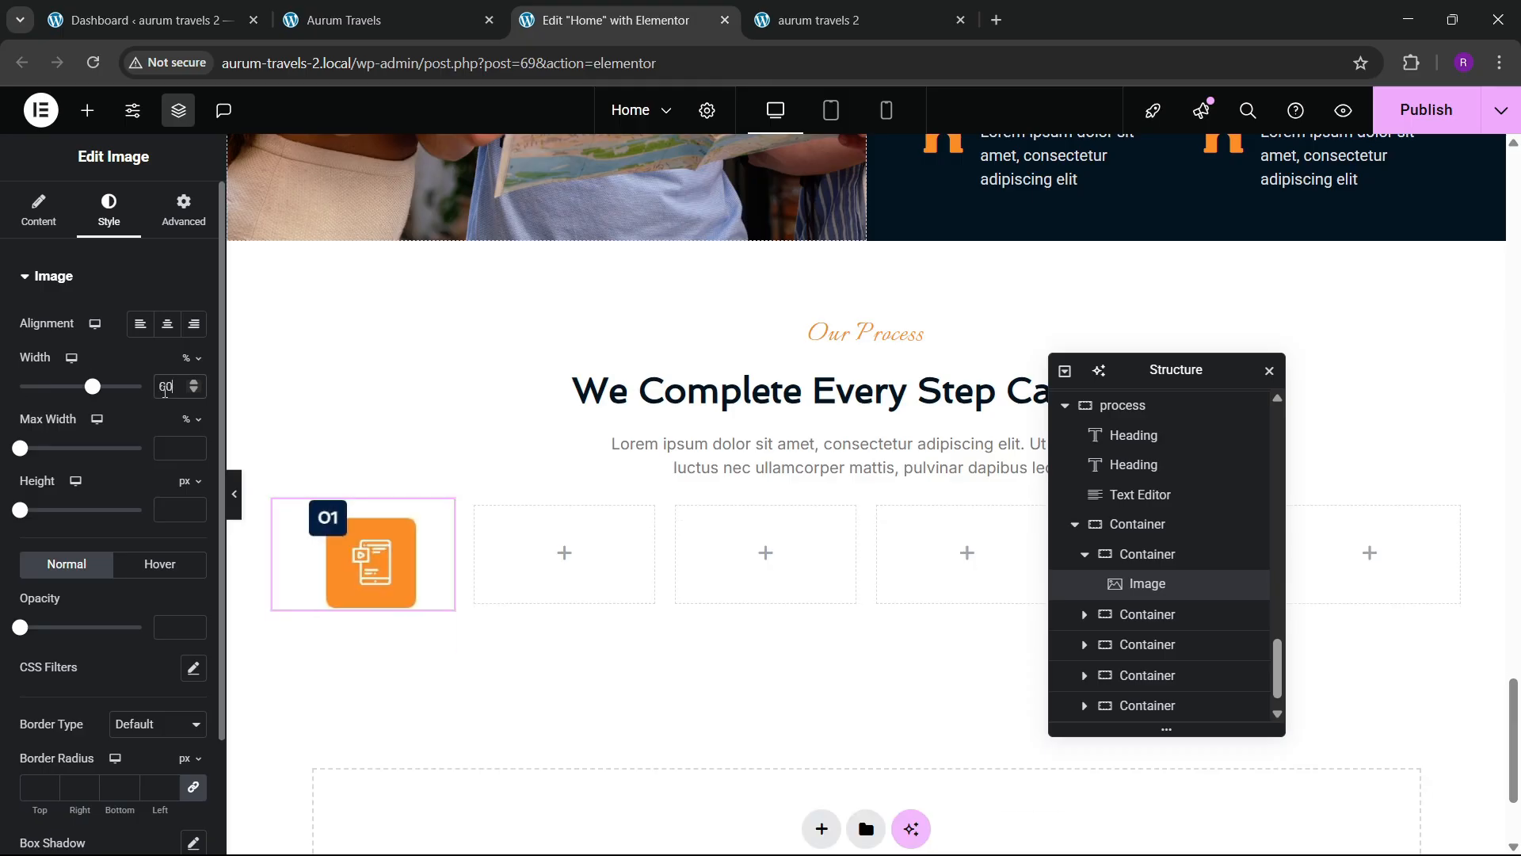
{"action": "key", "text": "BackSpace"}
{"action": "key", "text": "BackSpace"}
{"action": "type", "text": "75"}
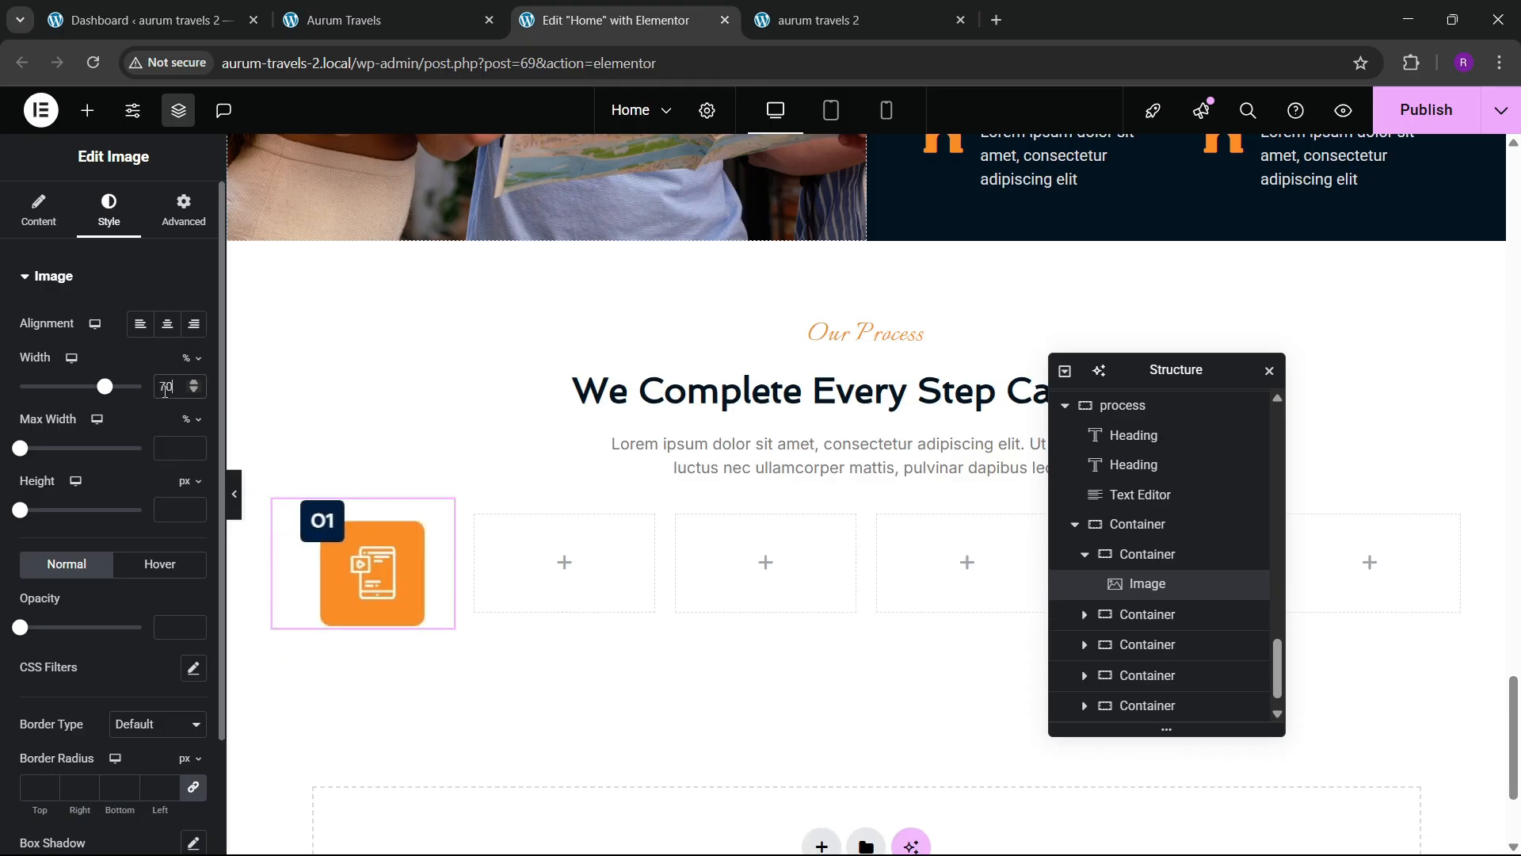
{"action": "left_click", "coordinate": [230, 17]}
- Paste a copy of the section heading under the 01 icon and retitle it 'Book A Tour'
{"action": "left_click", "coordinate": [325, 7]}
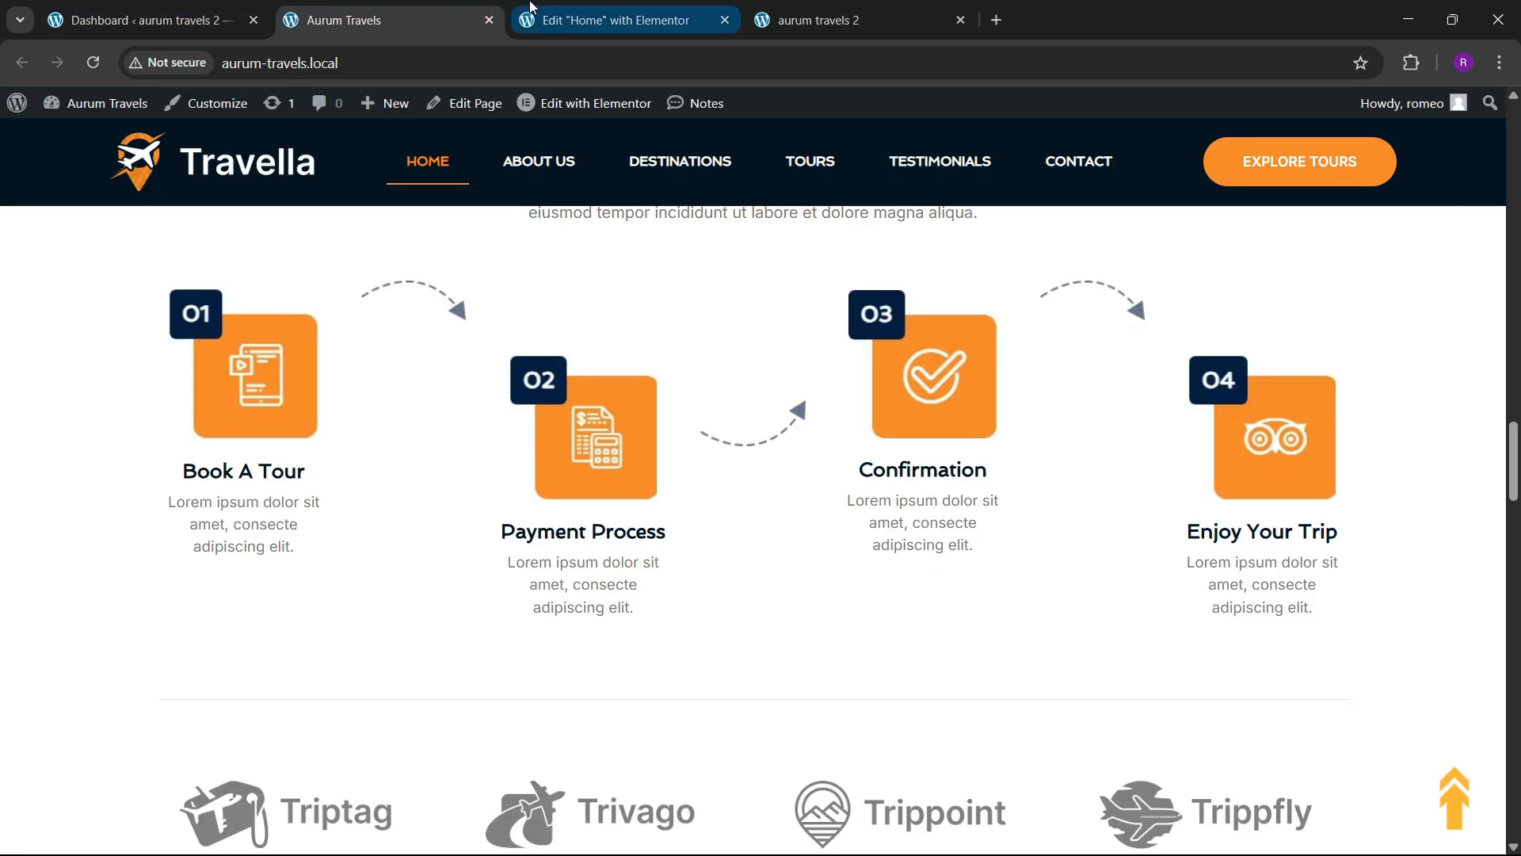
{"action": "left_click", "coordinate": [540, 6]}
{"action": "right_click", "coordinate": [631, 380]}
{"action": "left_click", "coordinate": [683, 474]}
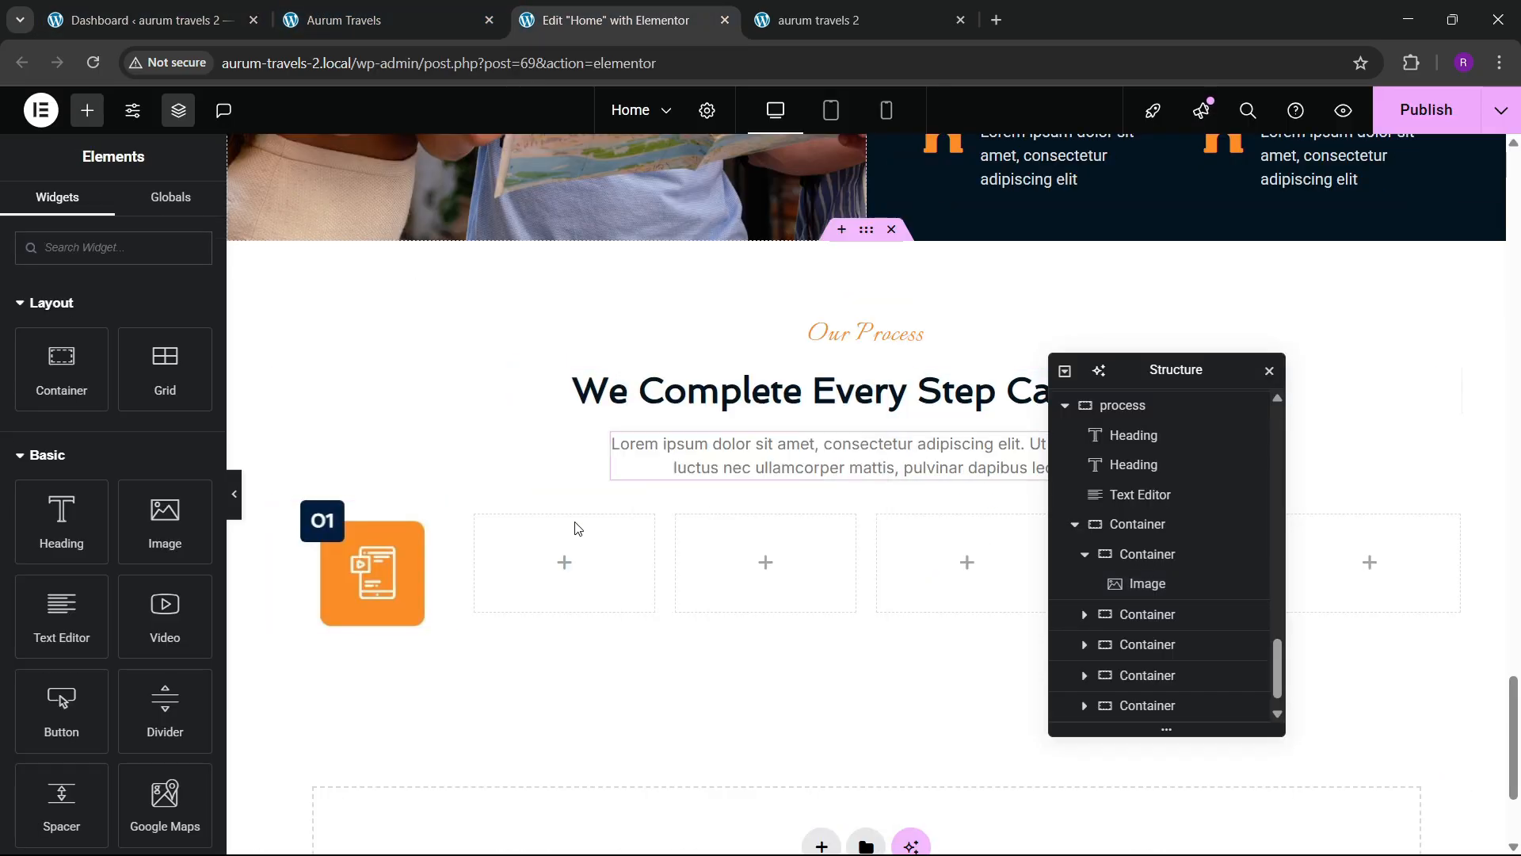
{"action": "right_click", "coordinate": [406, 582]}
{"action": "left_click", "coordinate": [459, 539]}
{"action": "left_click", "coordinate": [360, 15]}
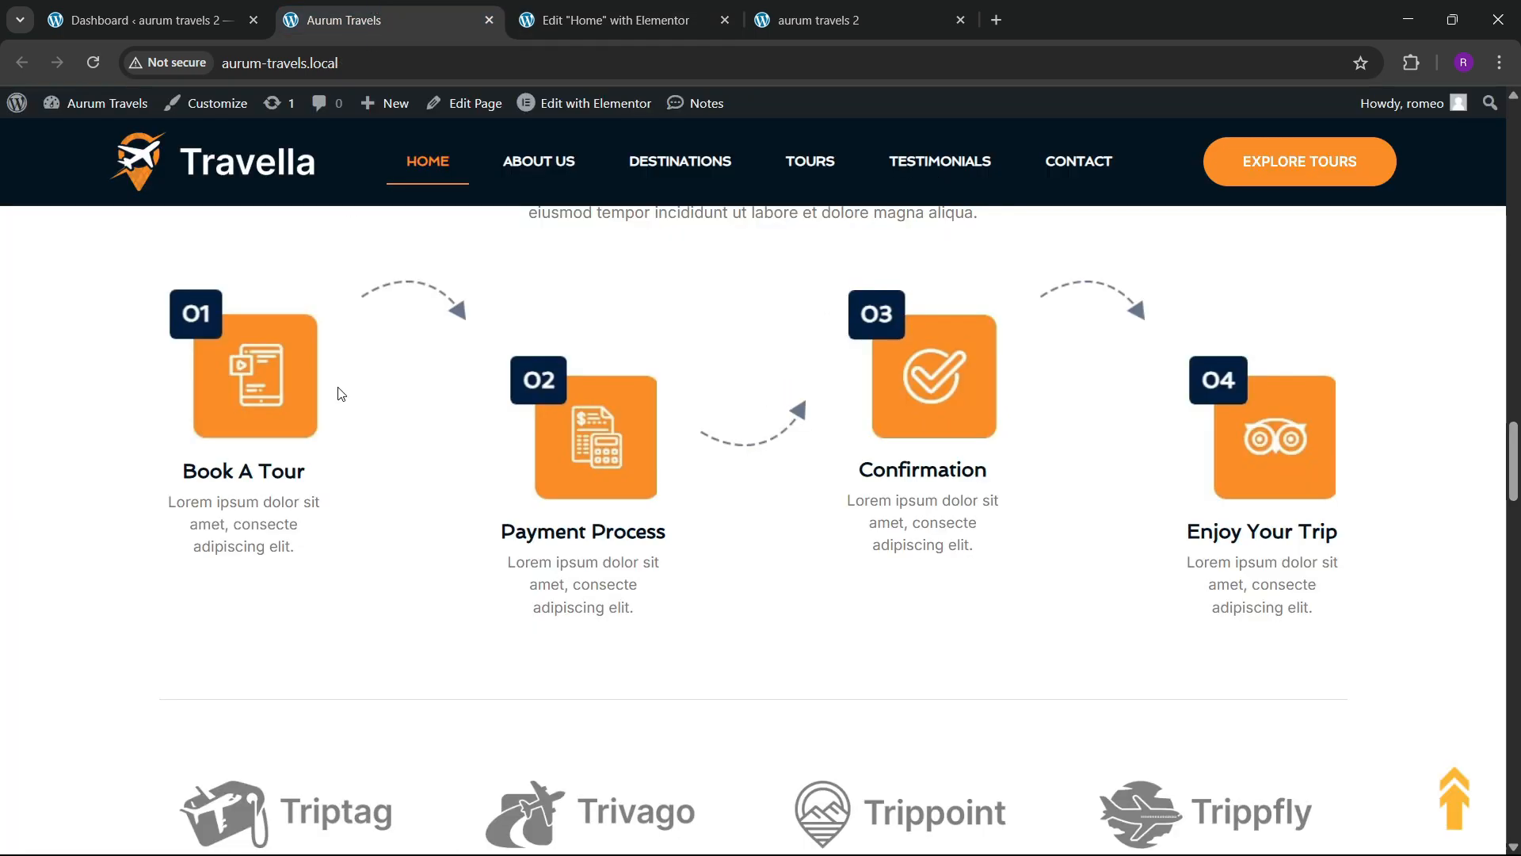
{"action": "left_click_drag", "start_coordinate": [180, 481], "coordinate": [305, 476]}
{"action": "key", "text": "ctrl+c"}
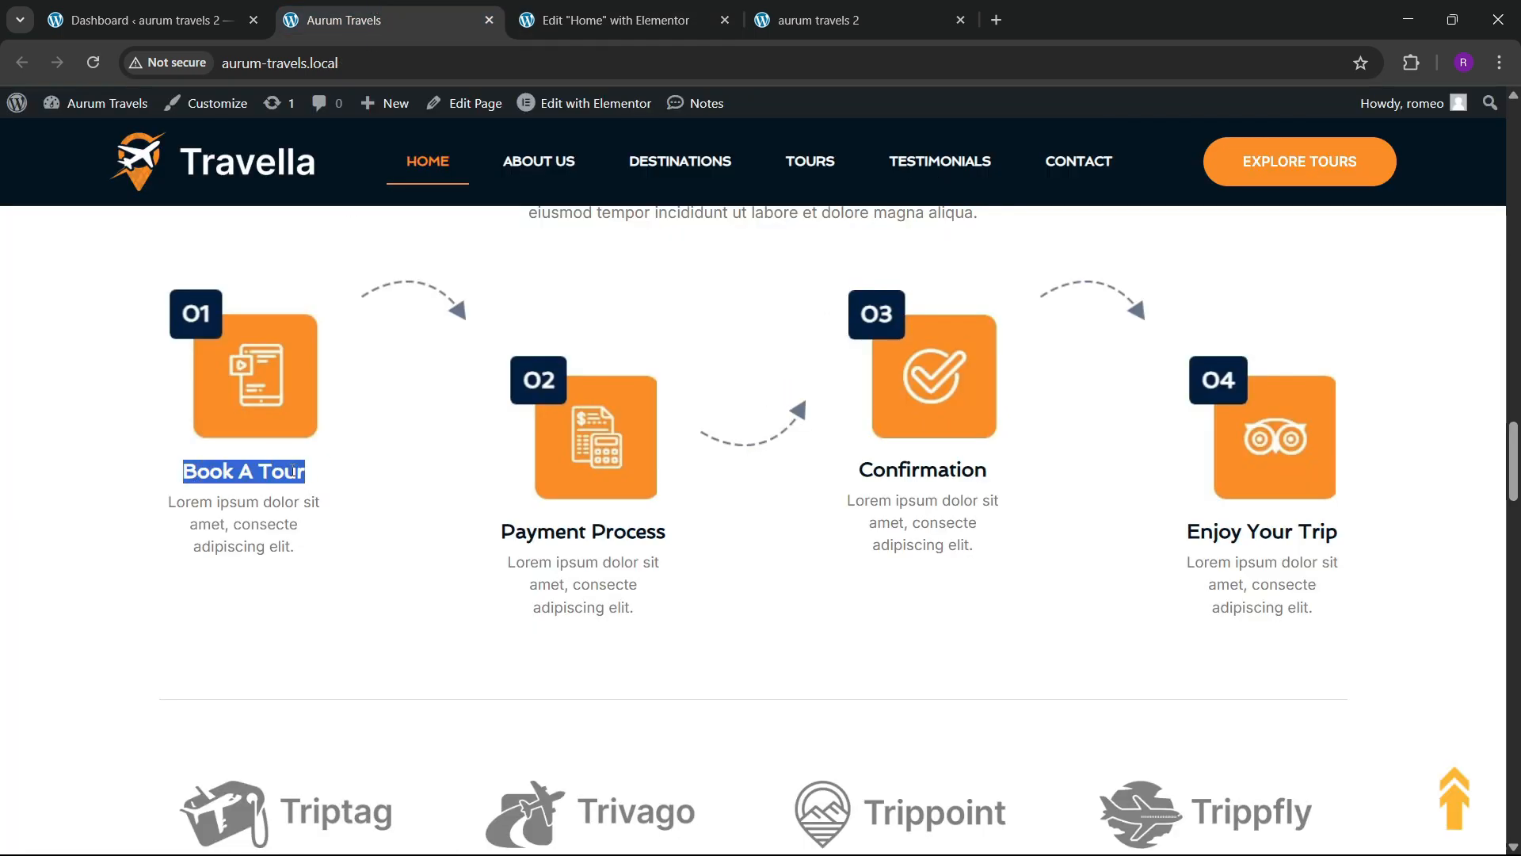
{"action": "left_click", "coordinate": [615, 20]}
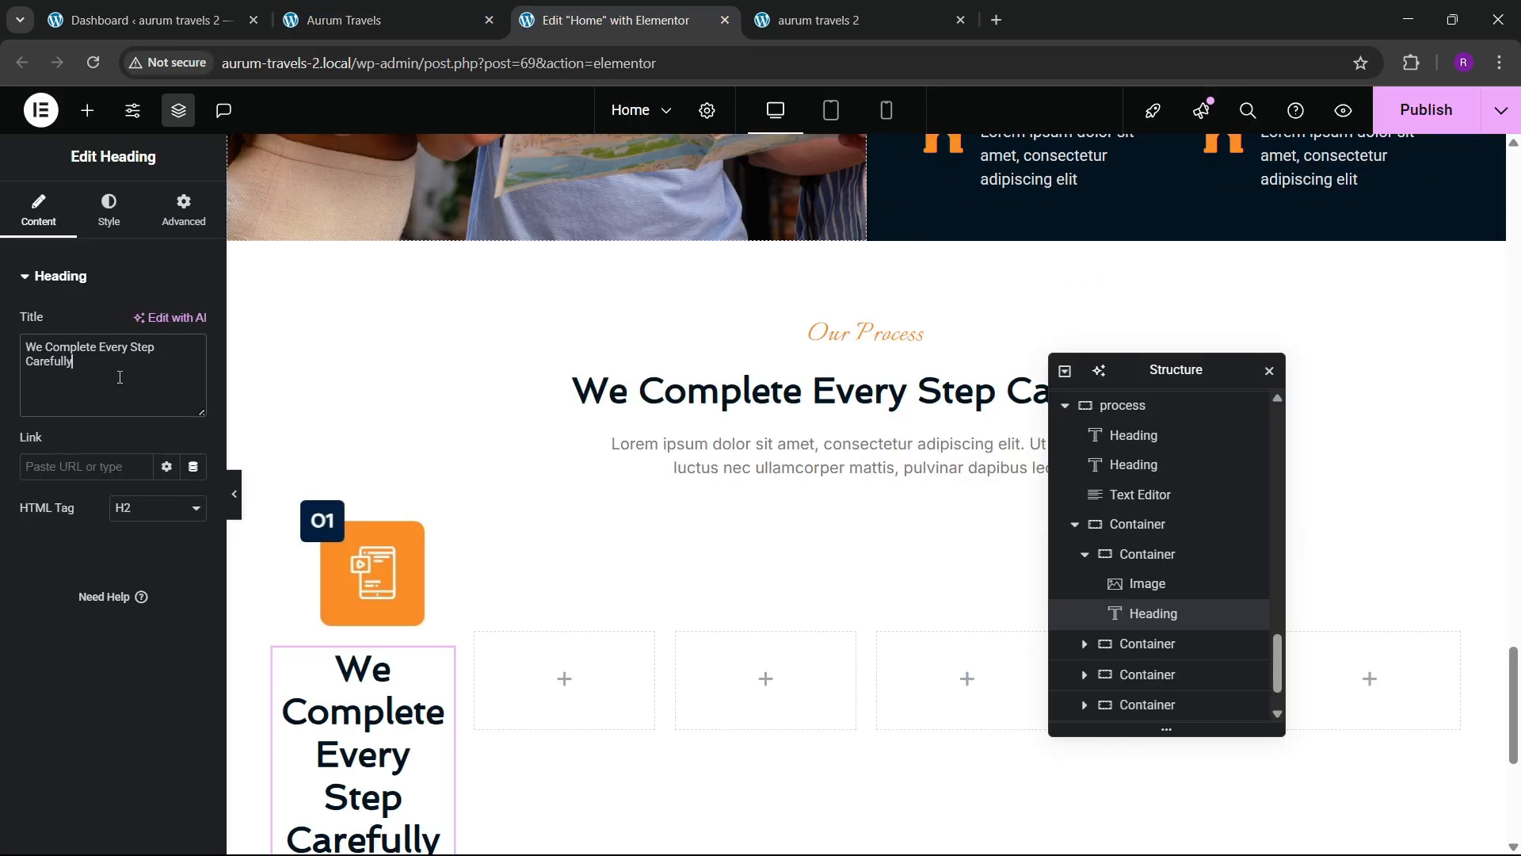
{"action": "key", "text": "ctrl+a"}
{"action": "key", "text": "ctrl+v"}
- Reduce the Book A Tour title's font size to 19 px
{"action": "left_click", "coordinate": [108, 210]}
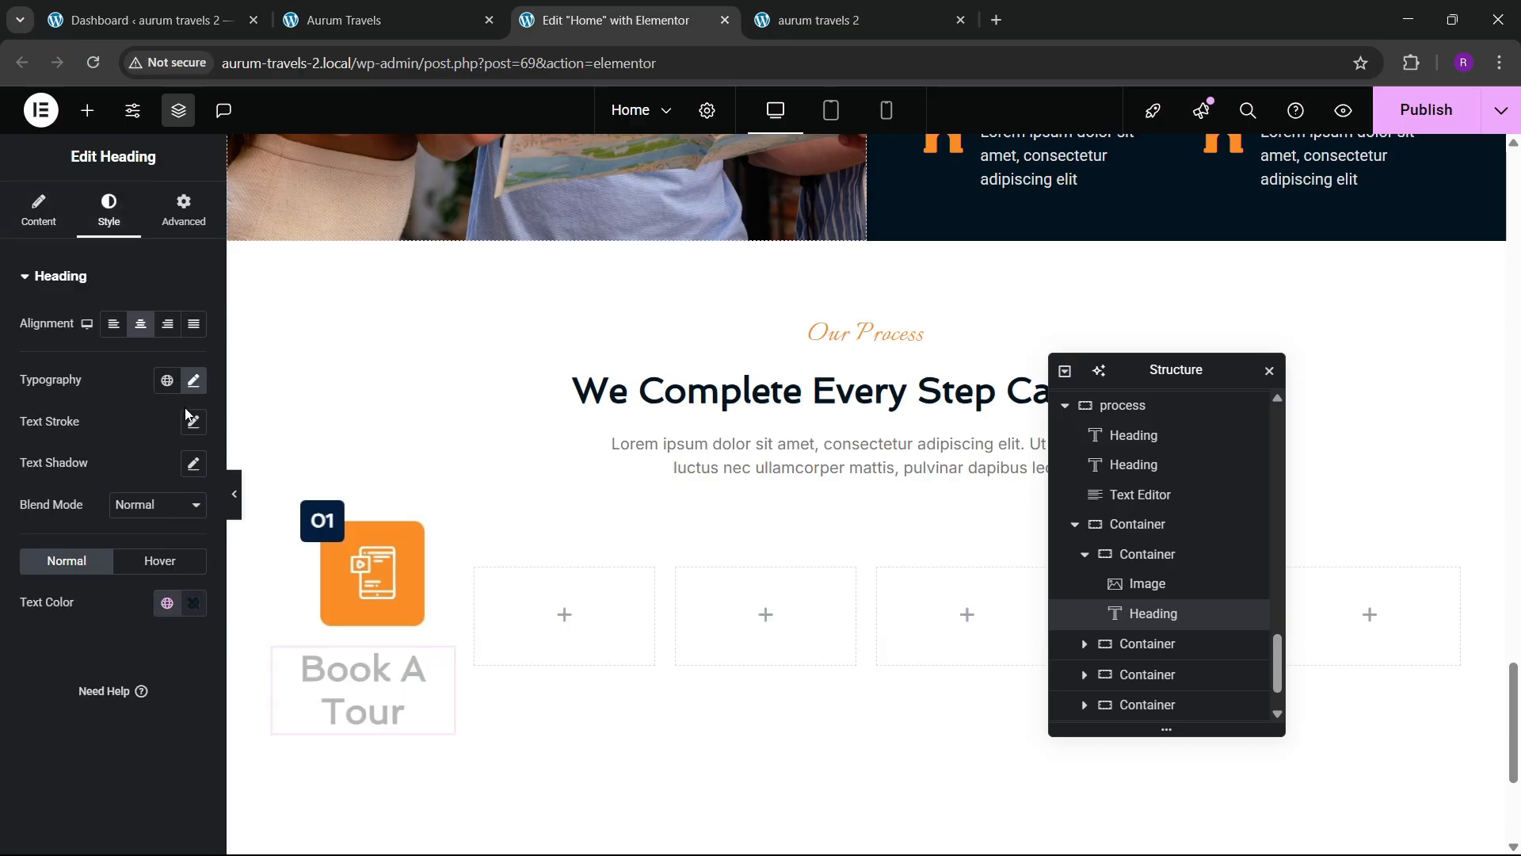
{"action": "left_click", "coordinate": [194, 381]}
{"action": "left_click_drag", "start_coordinate": [183, 541], "coordinate": [183, 541]}
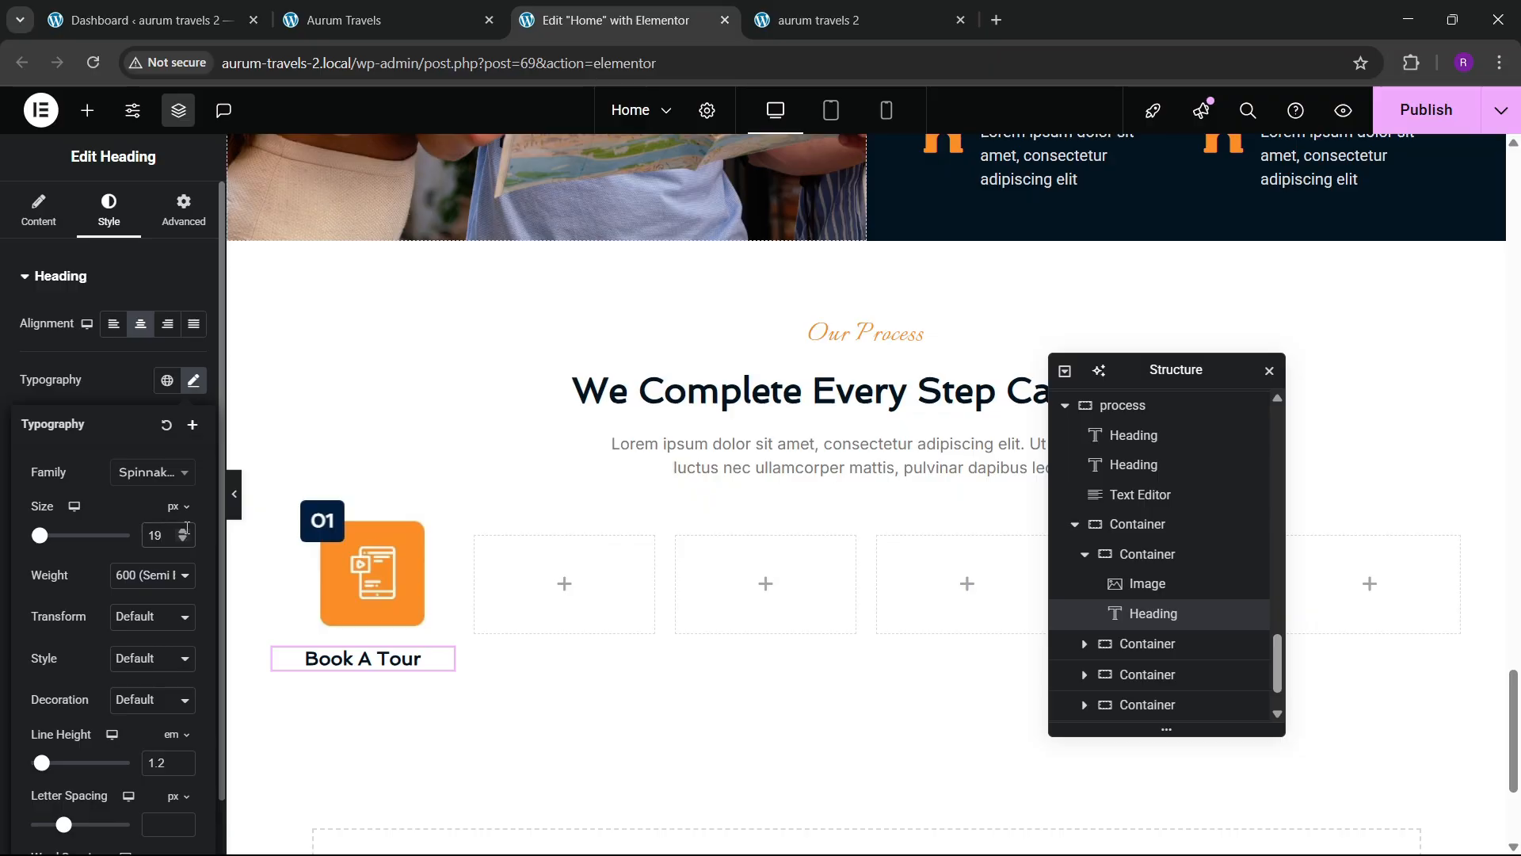
{"action": "left_click", "coordinate": [380, 20]}
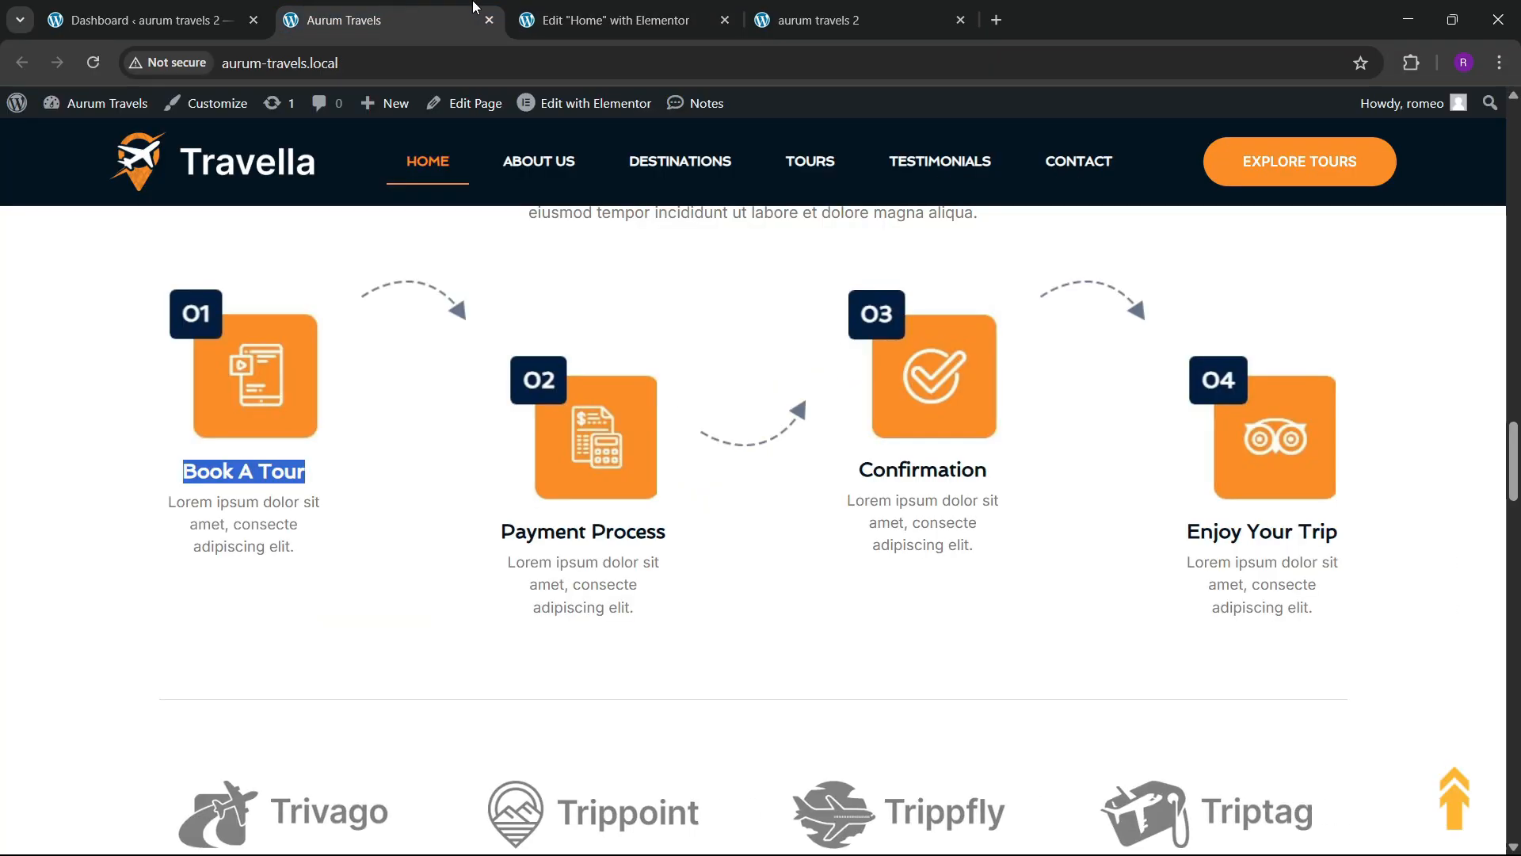
{"action": "left_click", "coordinate": [569, 7]}
{"action": "left_click", "coordinate": [320, 11]}
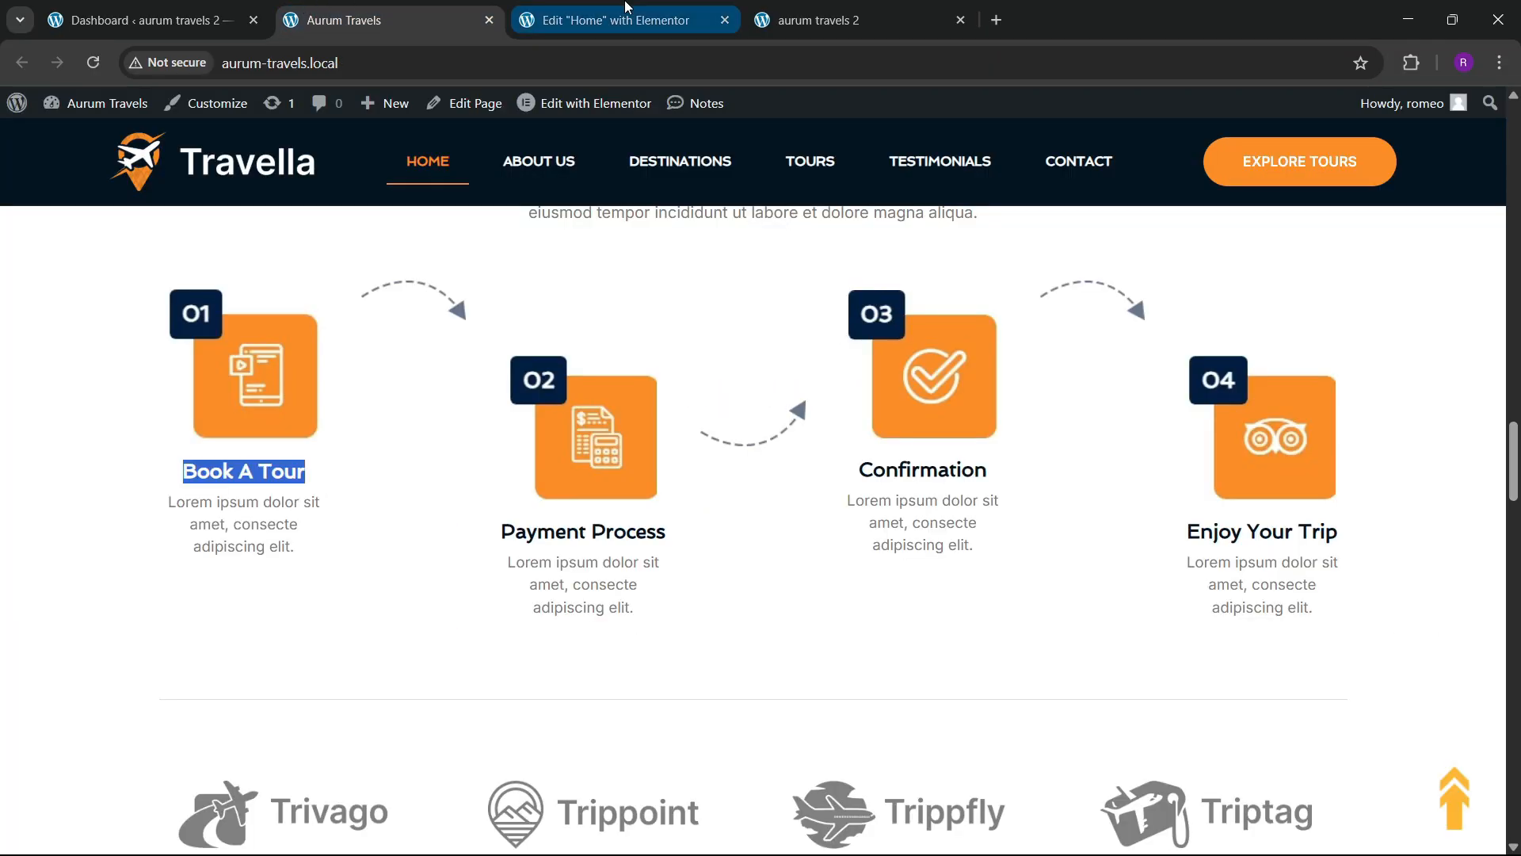
{"action": "left_click", "coordinate": [589, 20]}
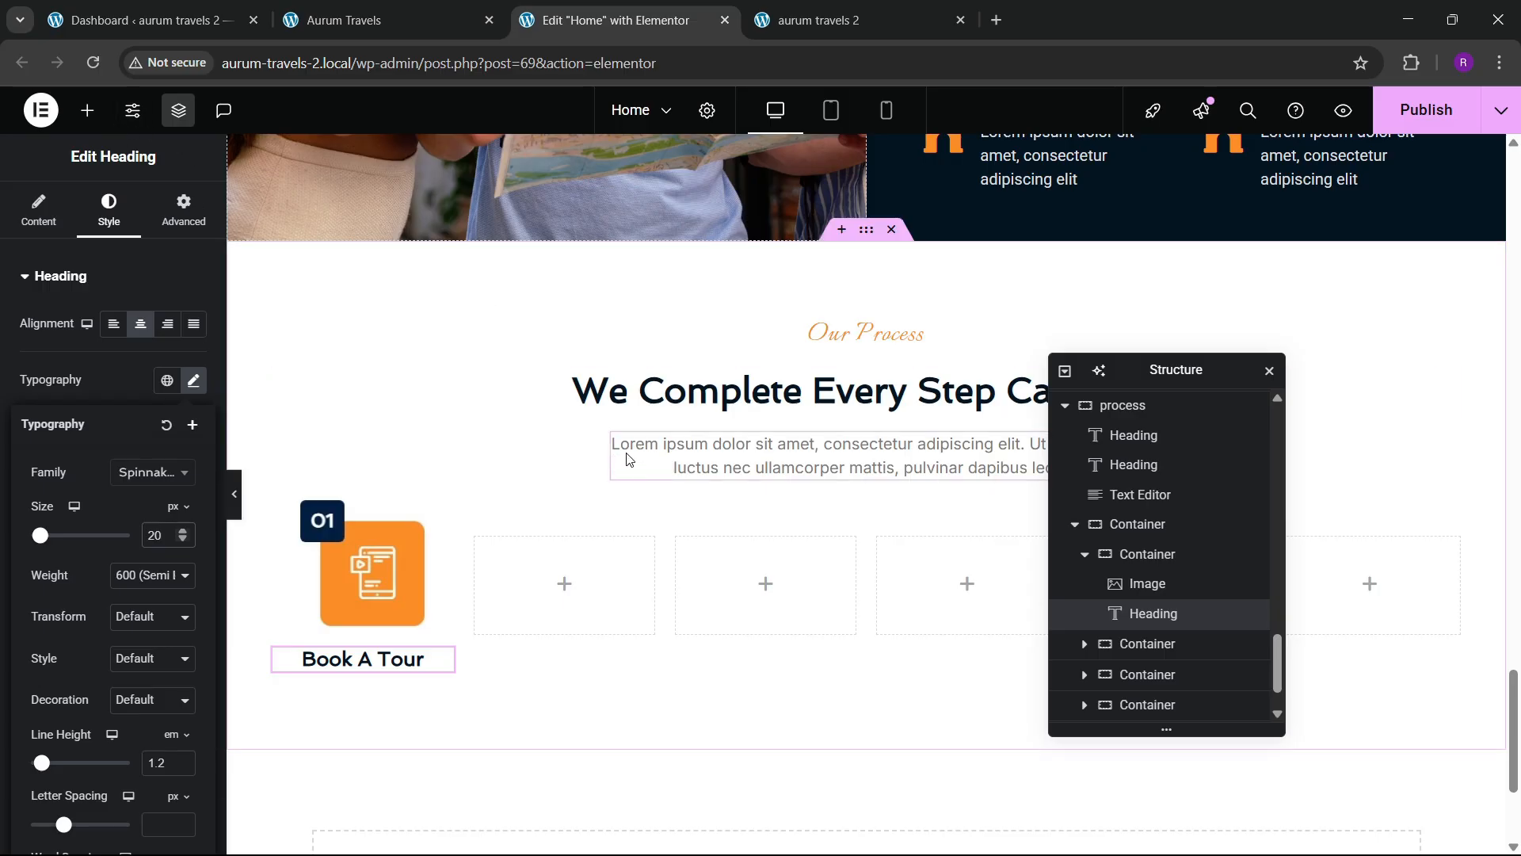
- Copy the intro paragraph and paste it beneath Book A Tour, removing a mistaken extra paste
{"action": "left_click", "coordinate": [680, 464]}
{"action": "left_click", "coordinate": [38, 210]}
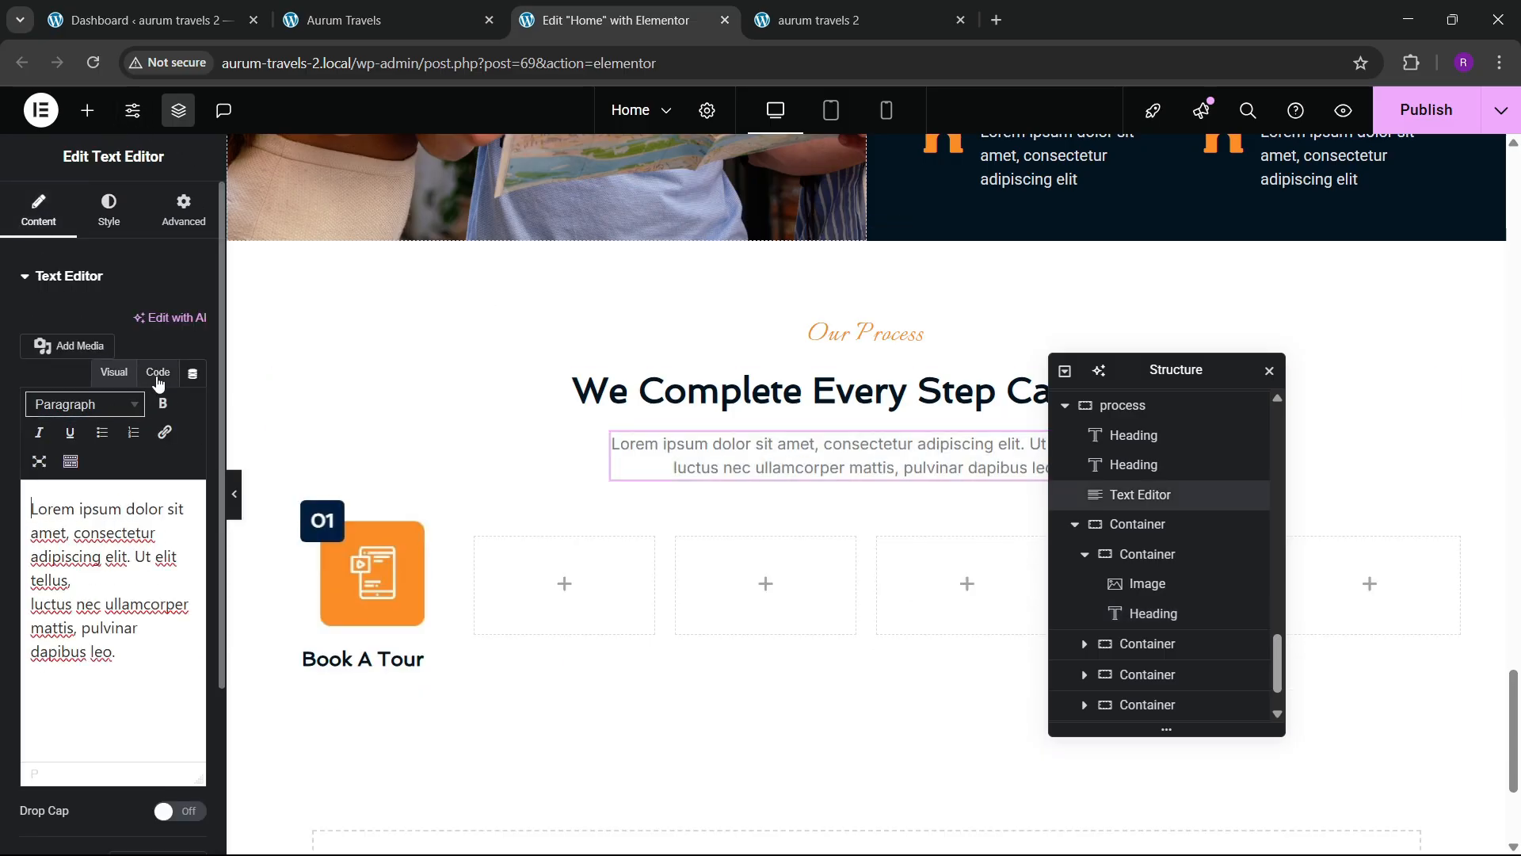
{"action": "left_click_drag", "start_coordinate": [143, 515], "coordinate": [11, 481]}
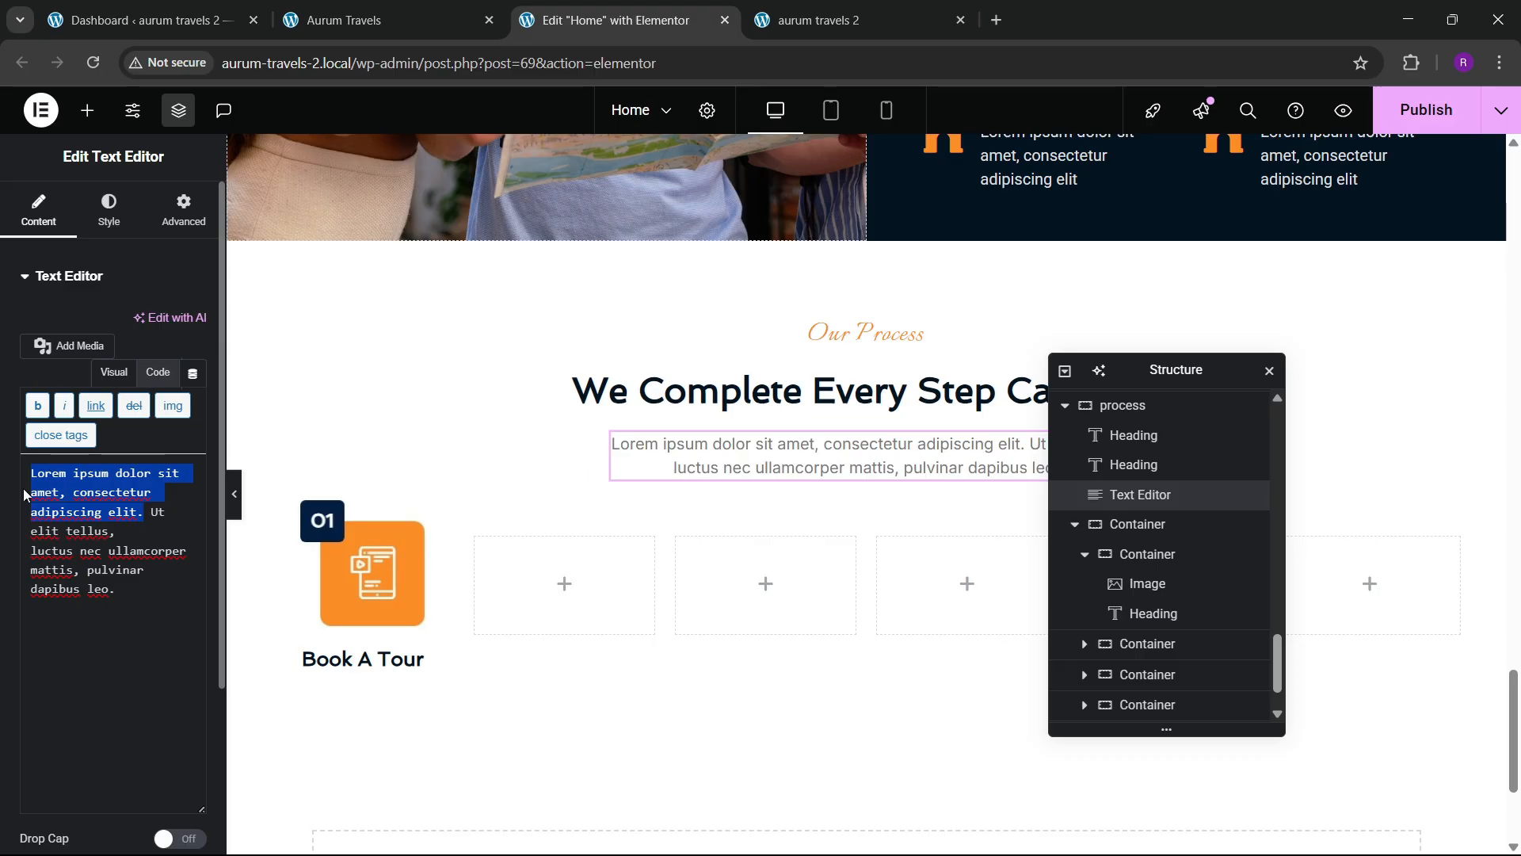
{"action": "left_click", "coordinate": [392, 635]}
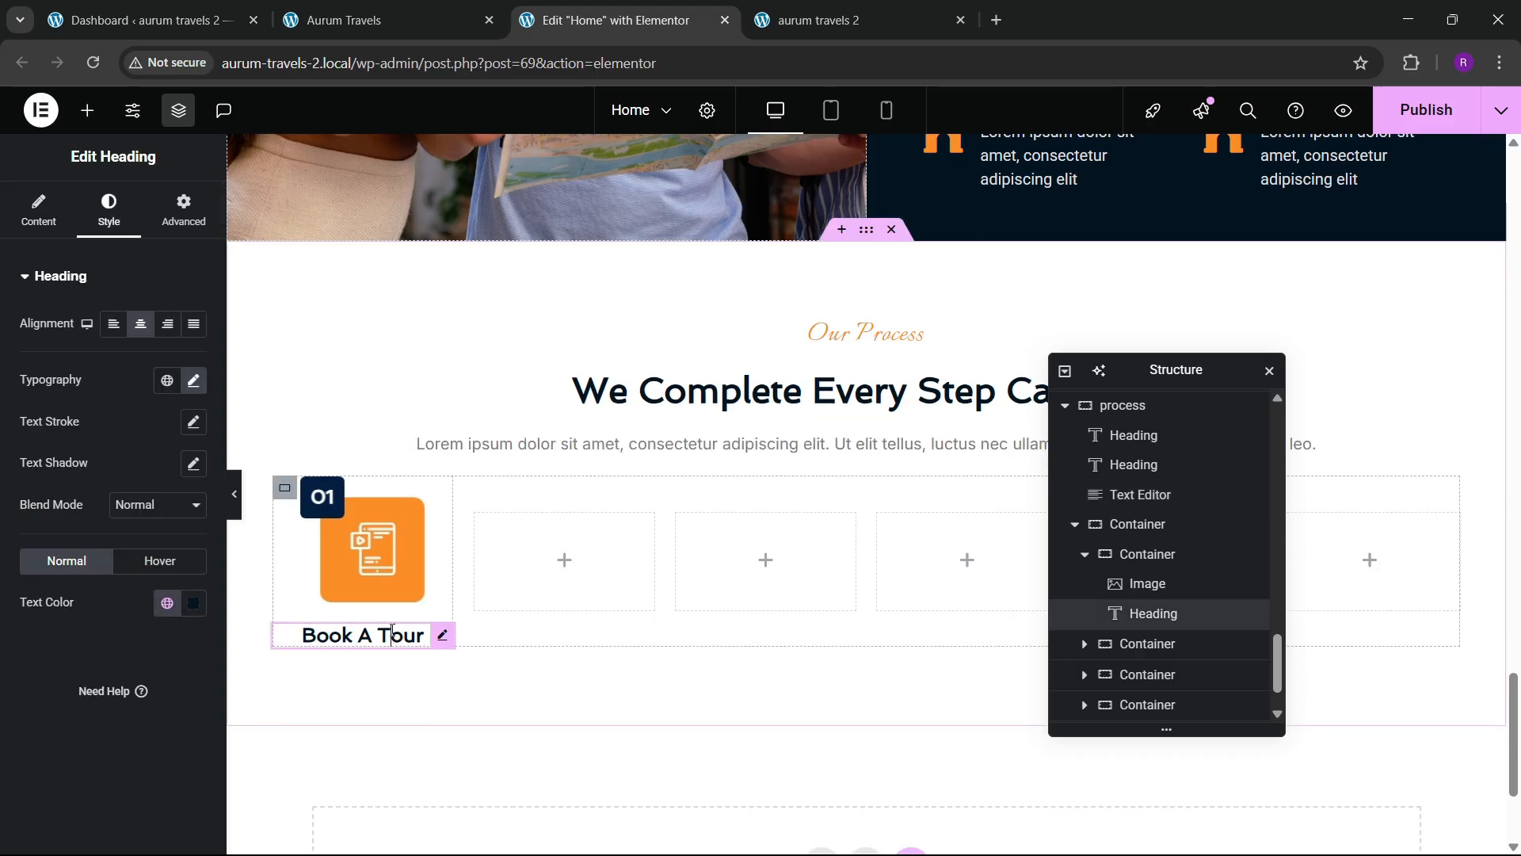
{"action": "right_click", "coordinate": [392, 635]}
{"action": "left_click", "coordinate": [435, 527]}
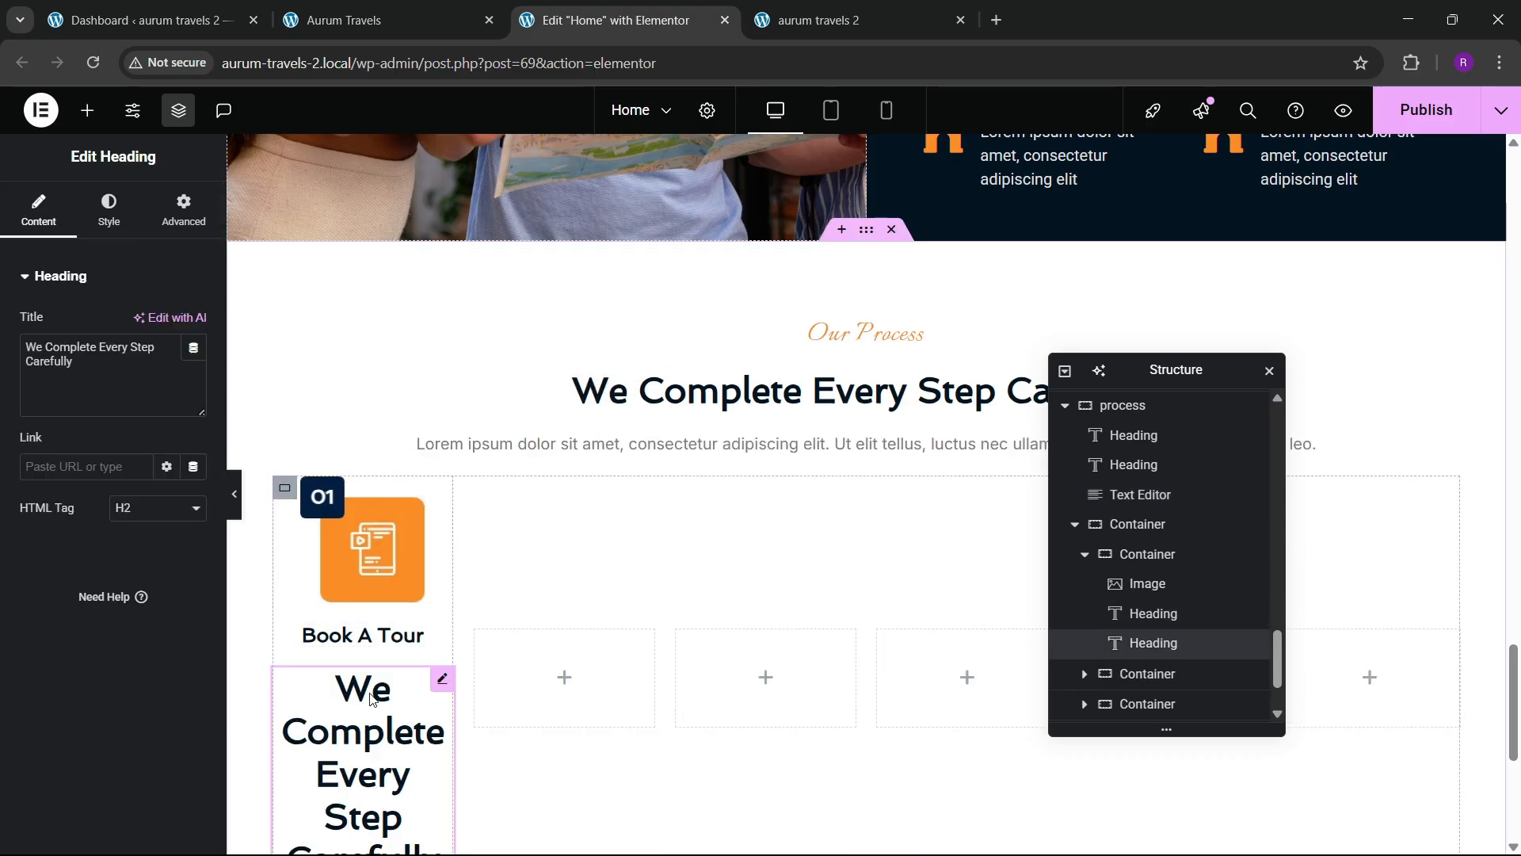
{"action": "key", "text": "Delete"}
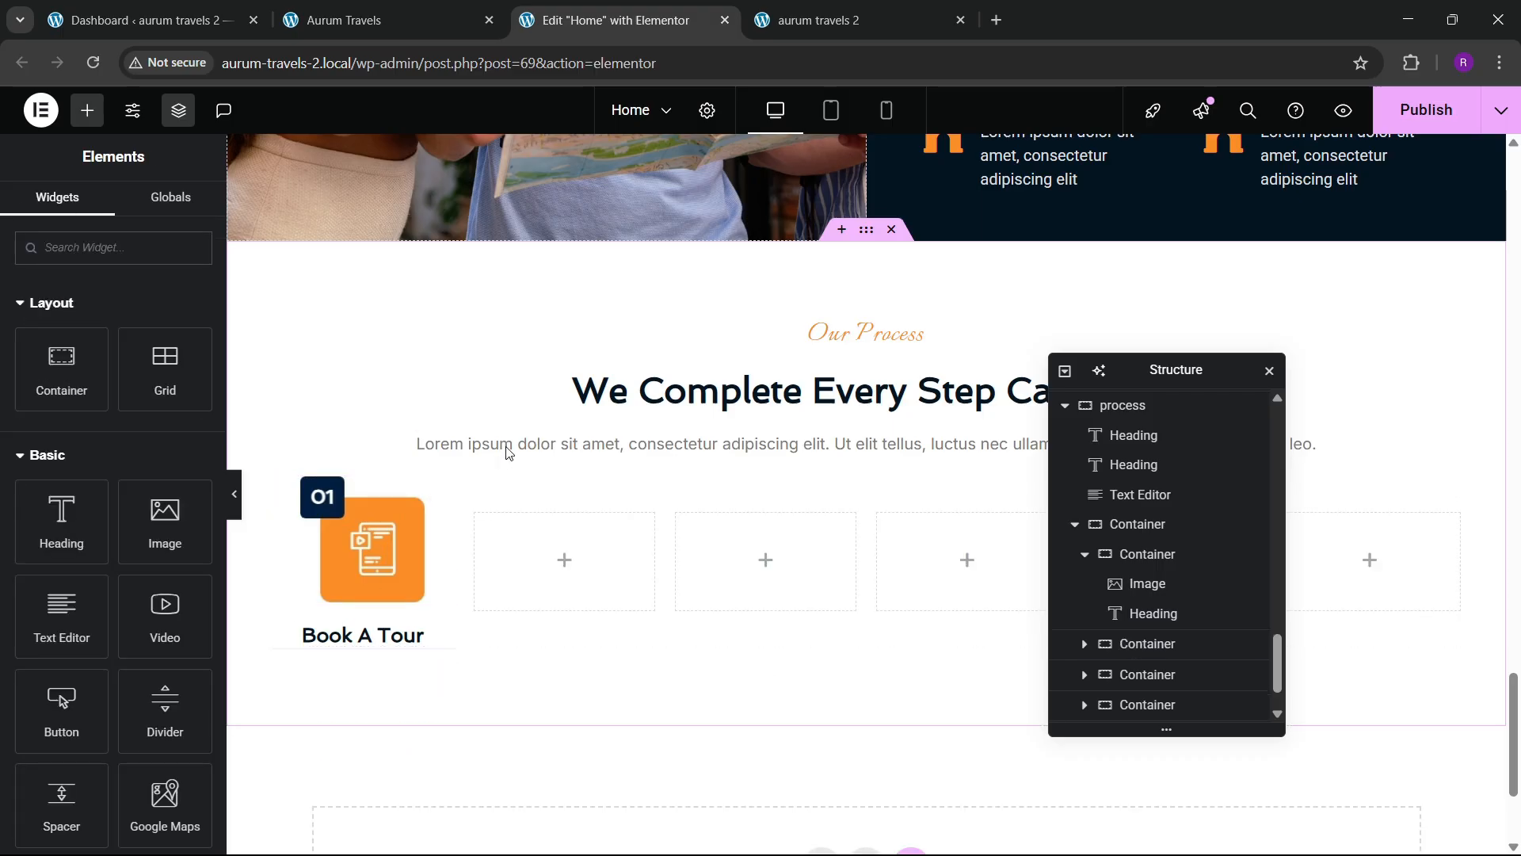
{"action": "right_click", "coordinate": [513, 448]}
{"action": "key", "text": "Escape"}
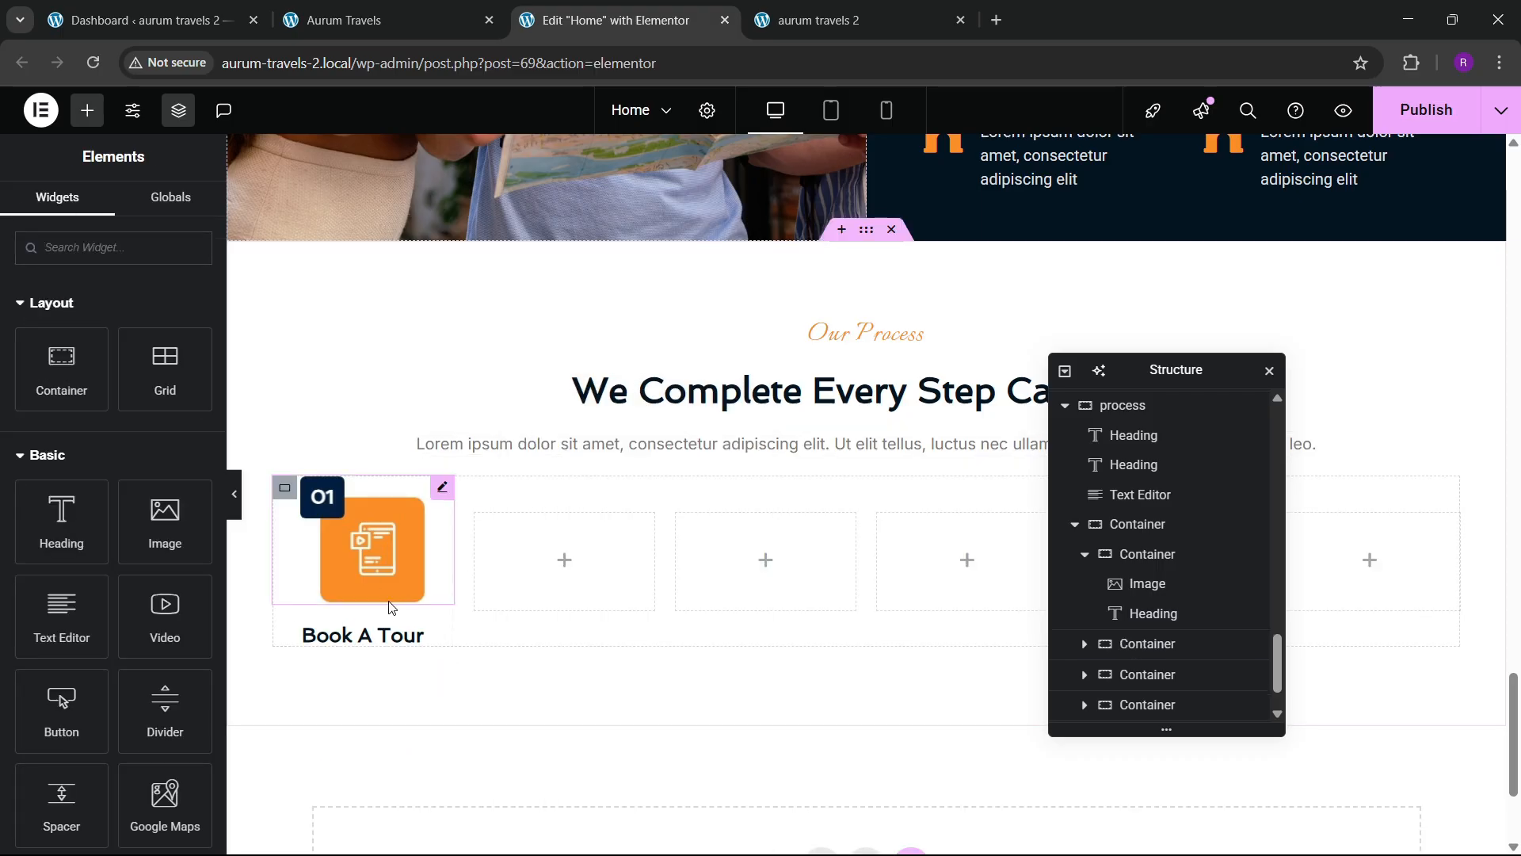
{"action": "right_click", "coordinate": [367, 636]}
{"action": "left_click", "coordinate": [412, 528]}
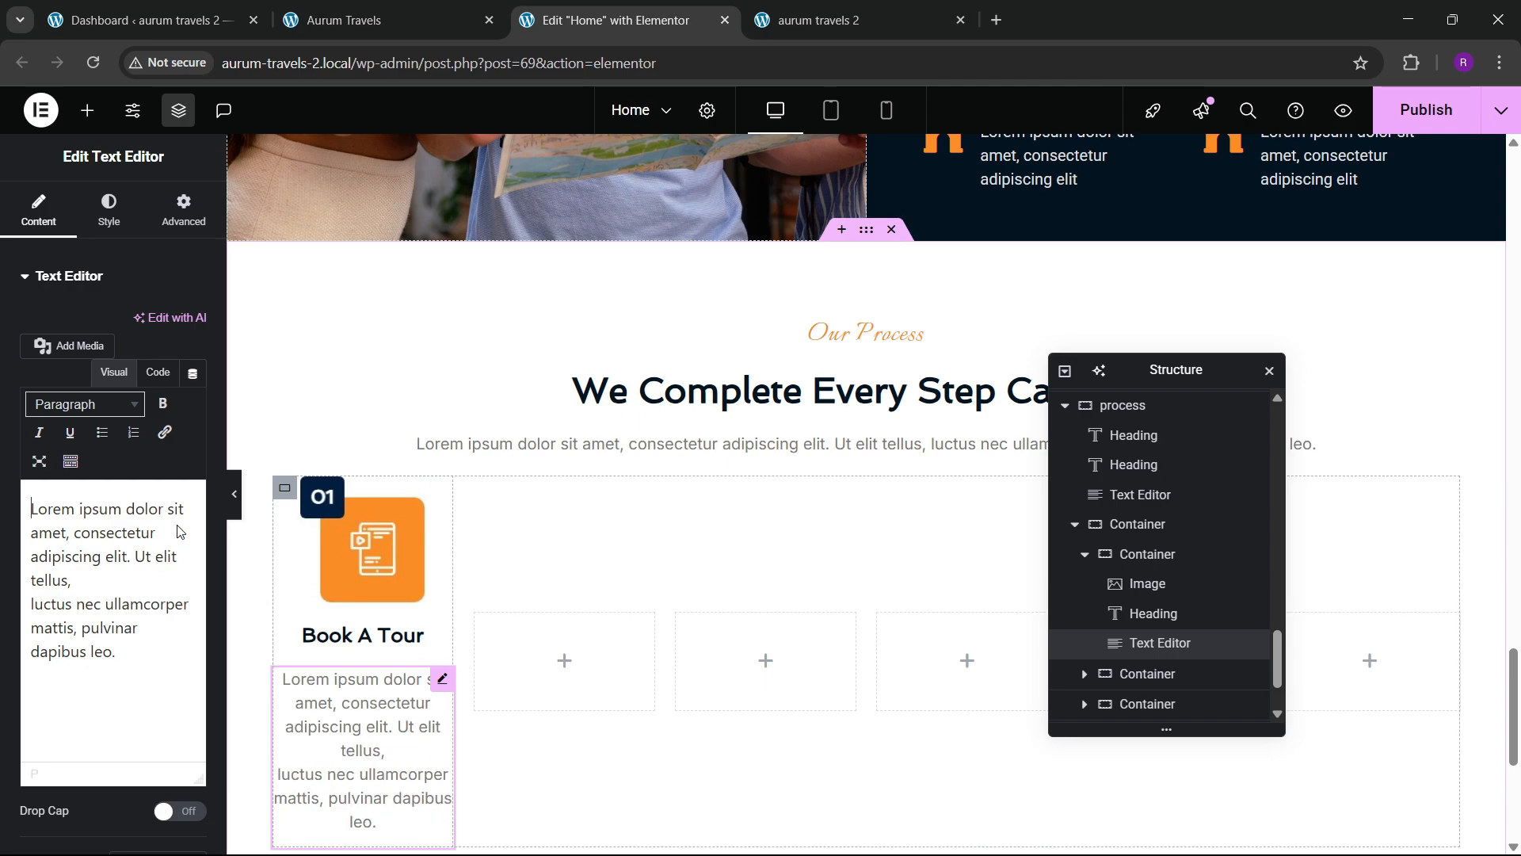
- Trim the card text to the single sentence ending 'adipiscing elit.'
{"action": "left_click_drag", "start_coordinate": [135, 566], "coordinate": [207, 695]}
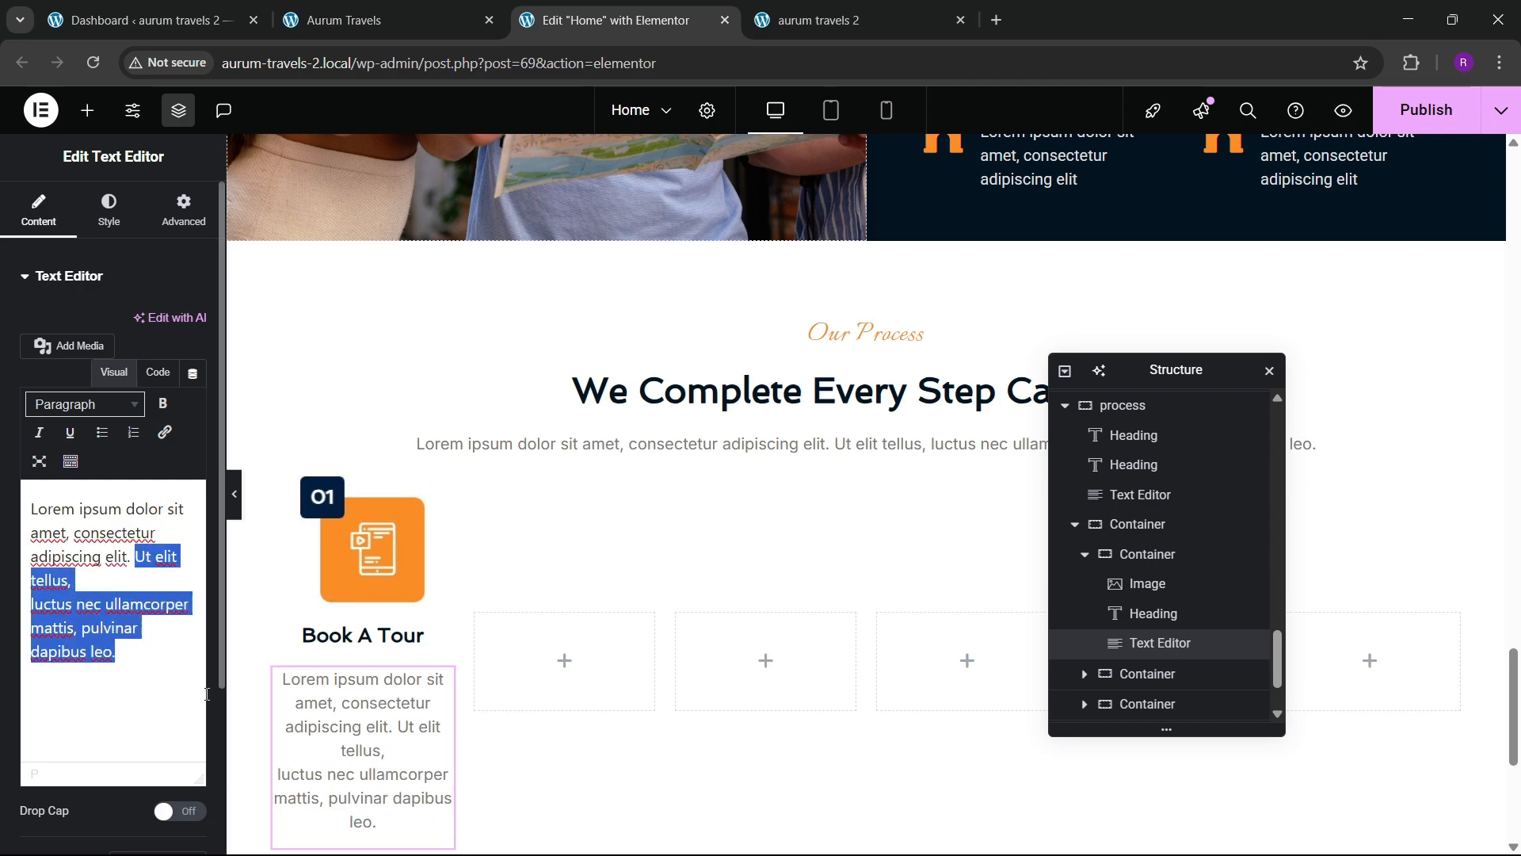
{"action": "key", "text": "BackSpace"}
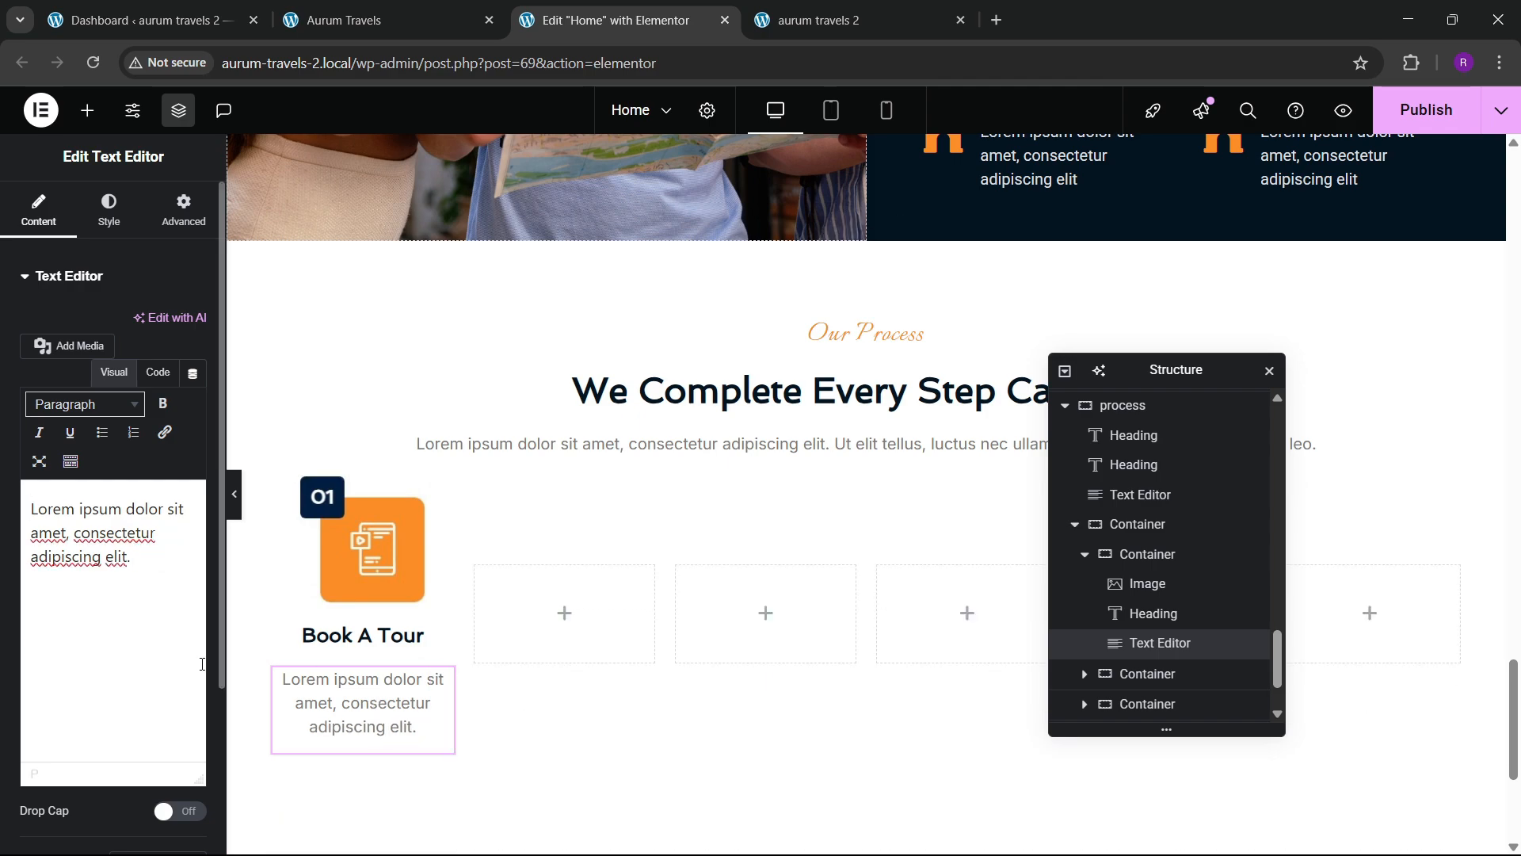
{"action": "left_click", "coordinate": [388, 19]}
{"action": "left_click", "coordinate": [610, 20]}
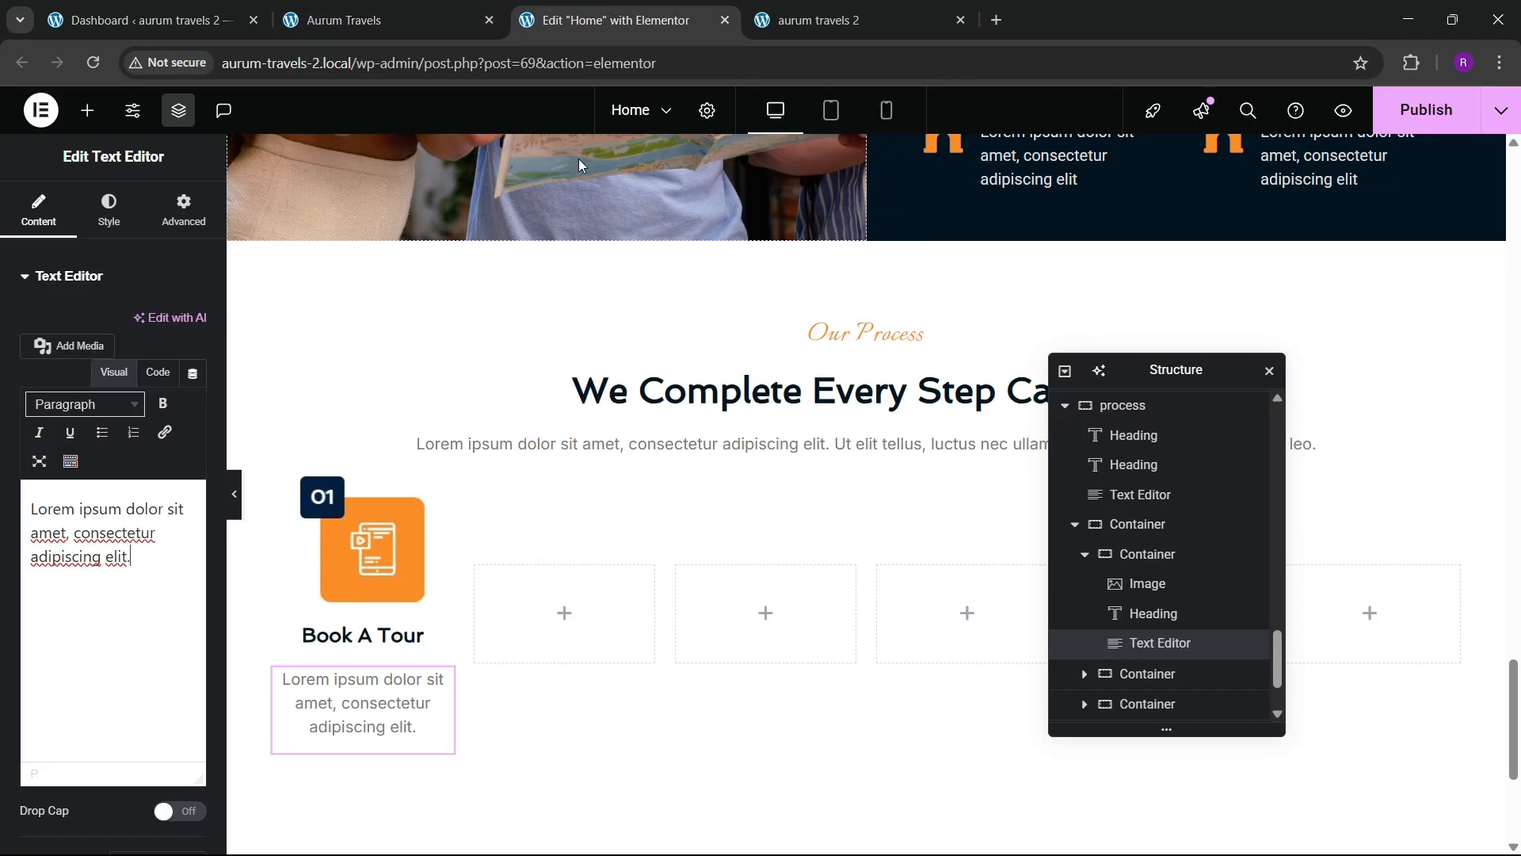
{"action": "left_click", "coordinate": [388, 19]}
{"action": "left_click", "coordinate": [610, 20]}
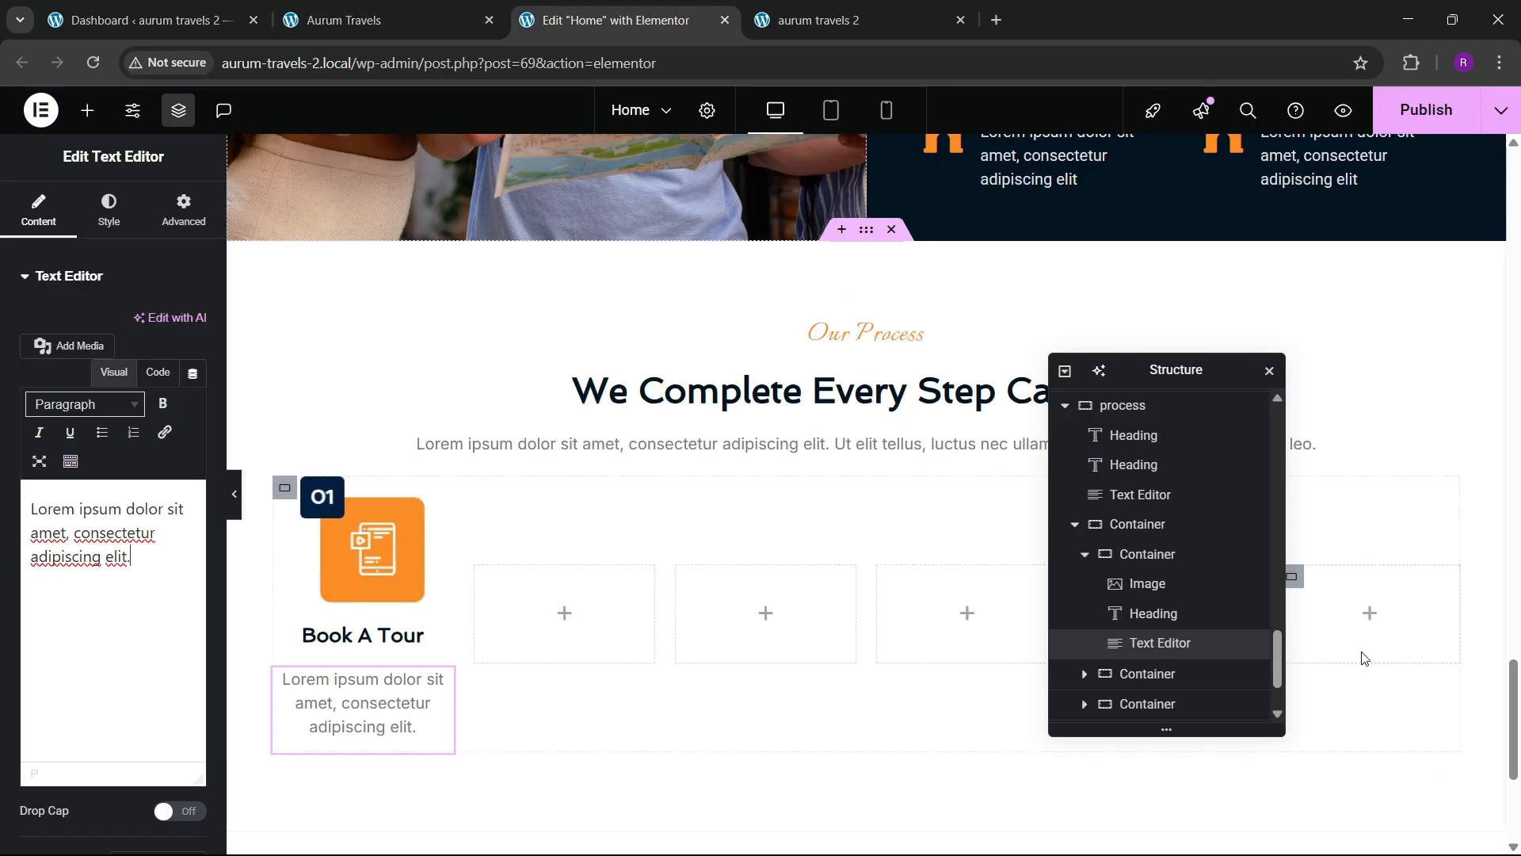
{"action": "scroll", "coordinate": [1157, 626], "scroll_direction": "down", "scroll_amount": 2}
- Rename the step-cards wrapper container to 'main box' in the Navigator
{"action": "double_click", "coordinate": [1151, 544]}
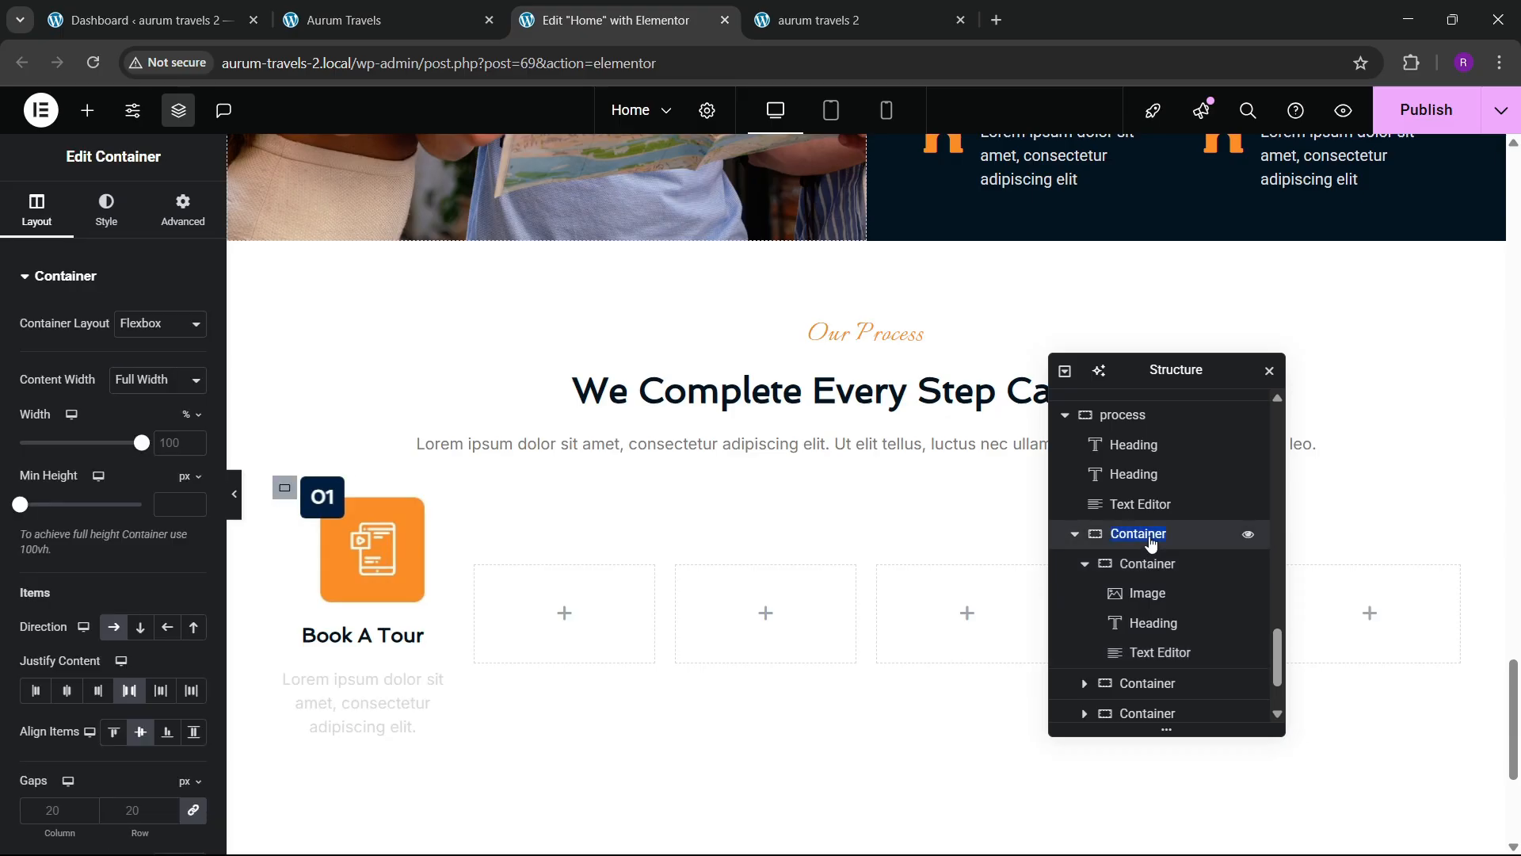
{"action": "type", "text": "main box"}
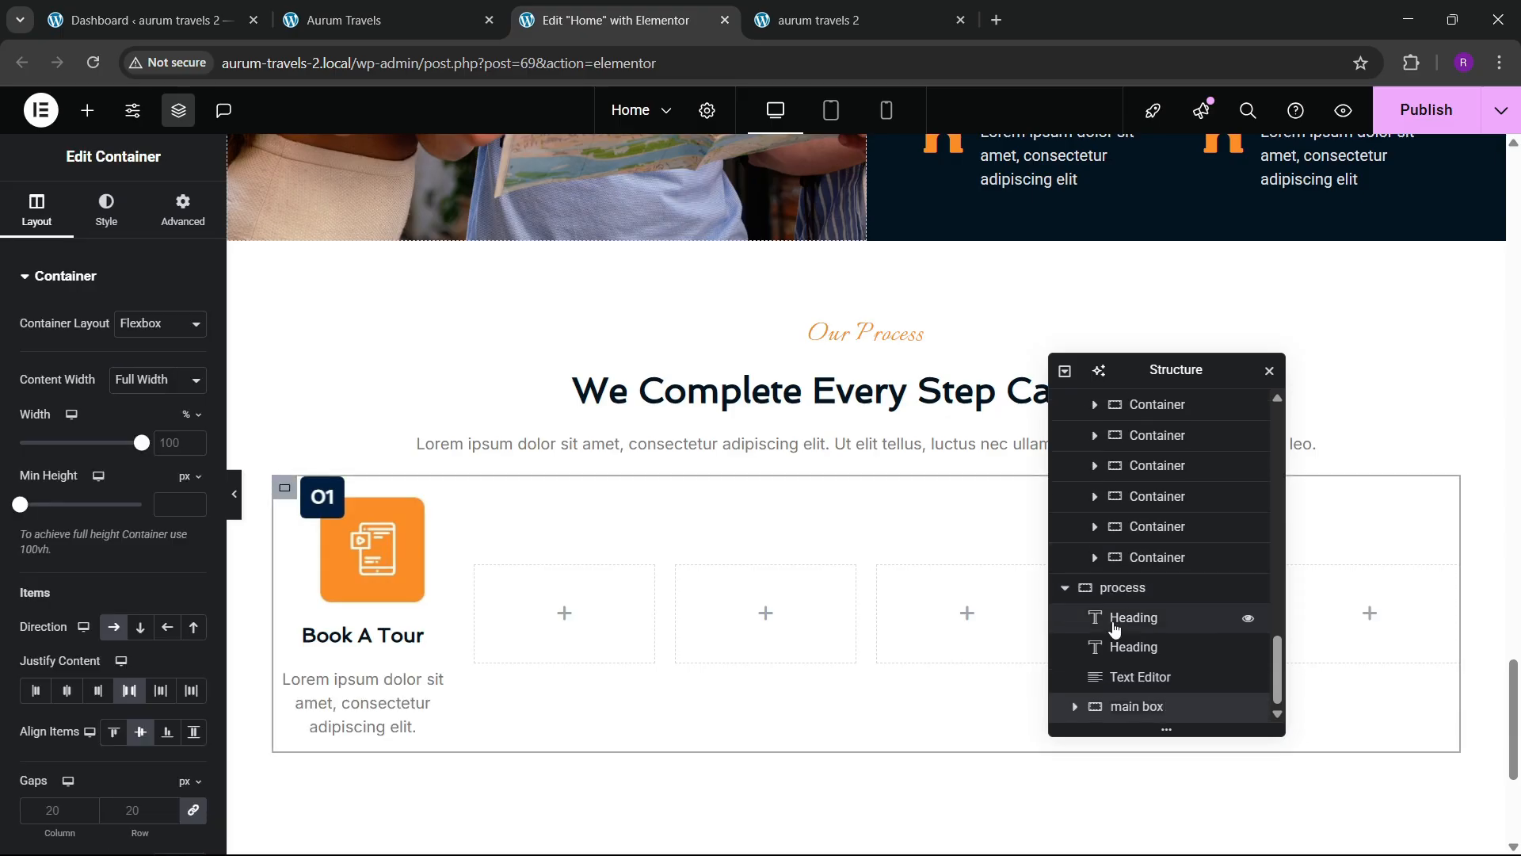
{"action": "scroll", "coordinate": [1093, 697], "scroll_direction": "down", "scroll_amount": 3}
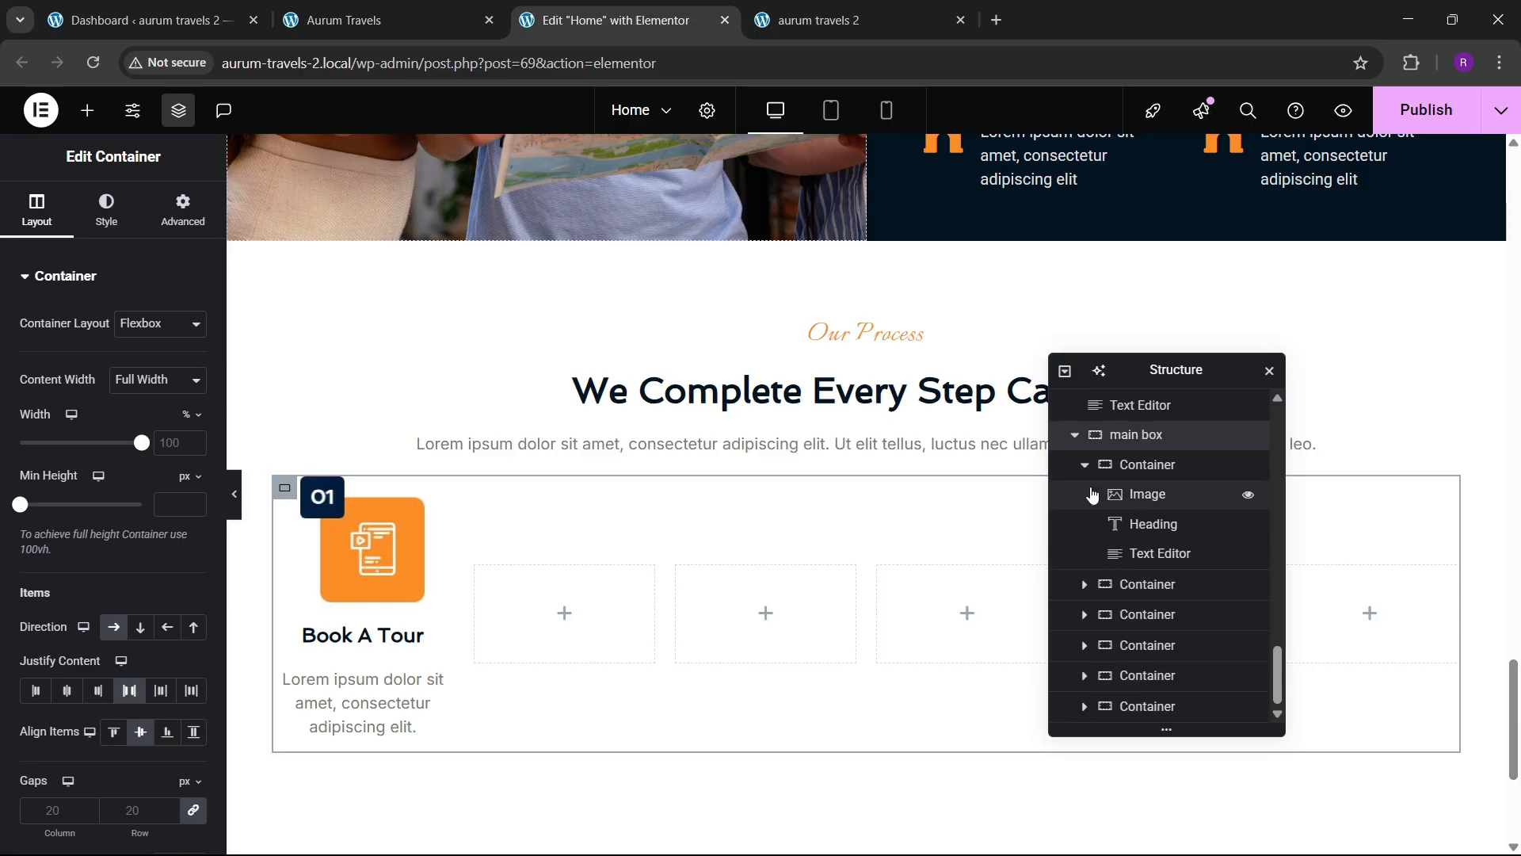
{"action": "left_click", "coordinate": [1085, 463]}
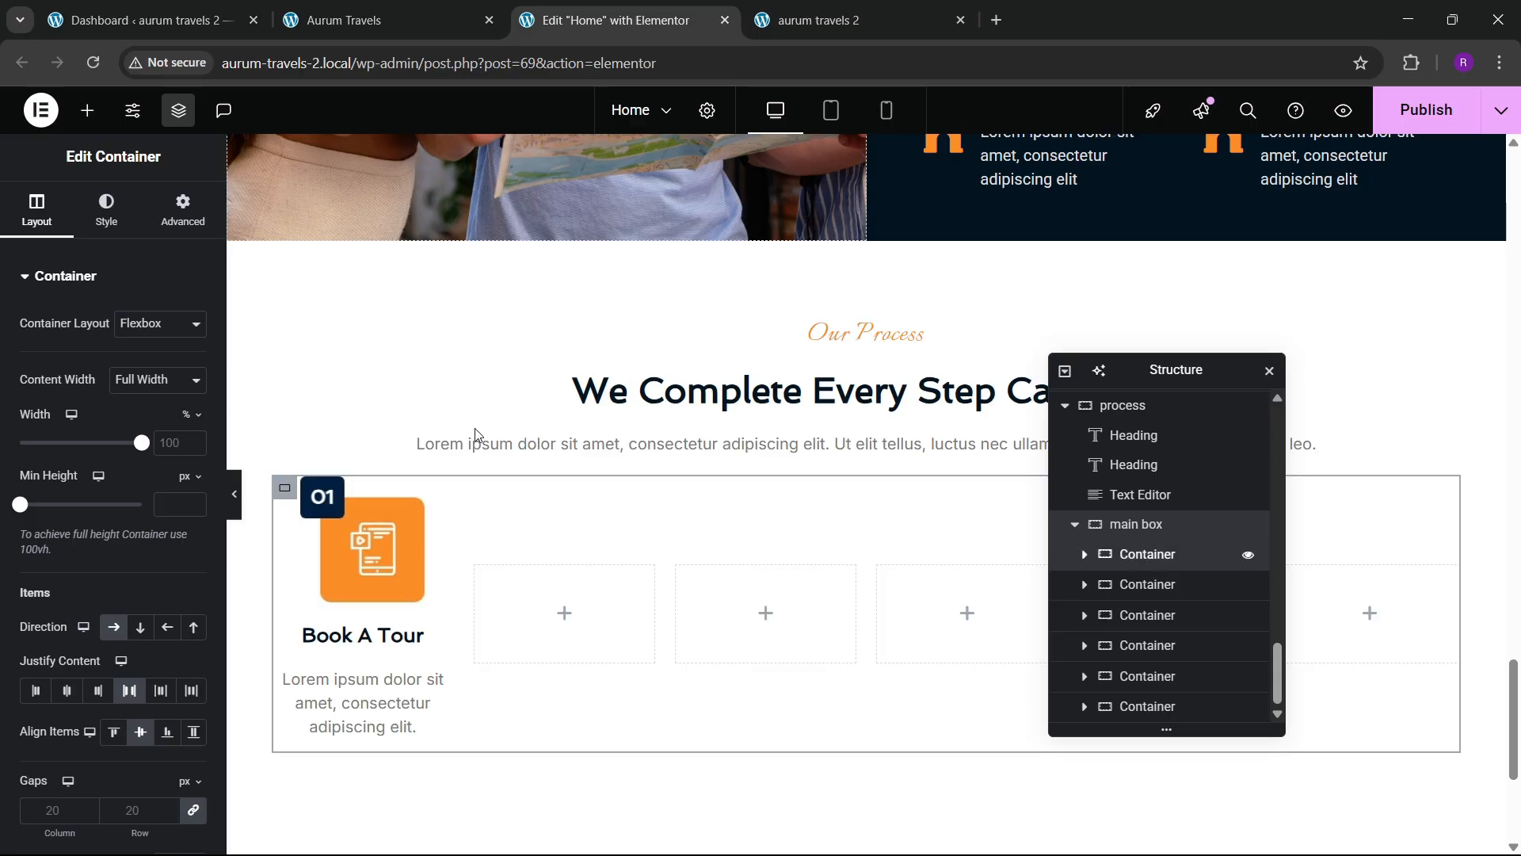
- Give the first card column direction, centred justify, stretched items and 15 px gaps
{"action": "left_click", "coordinate": [1147, 554]}
{"action": "left_click", "coordinate": [40, 209]}
{"action": "scroll", "coordinate": [138, 507], "scroll_direction": "down", "scroll_amount": 2}
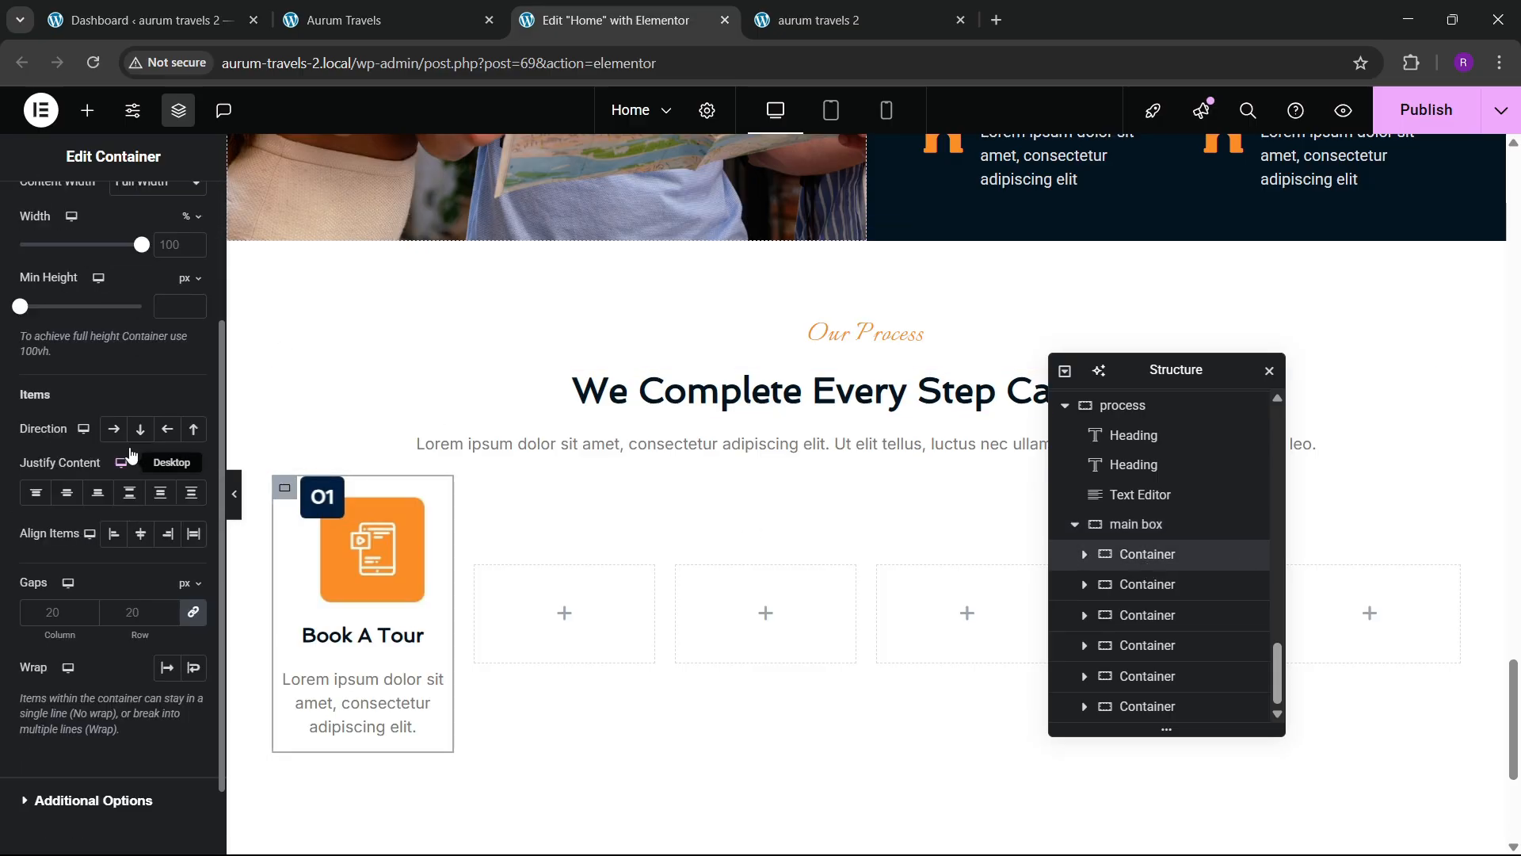
{"action": "left_click", "coordinate": [140, 428]}
{"action": "left_click", "coordinate": [66, 492]}
{"action": "left_click", "coordinate": [141, 533]}
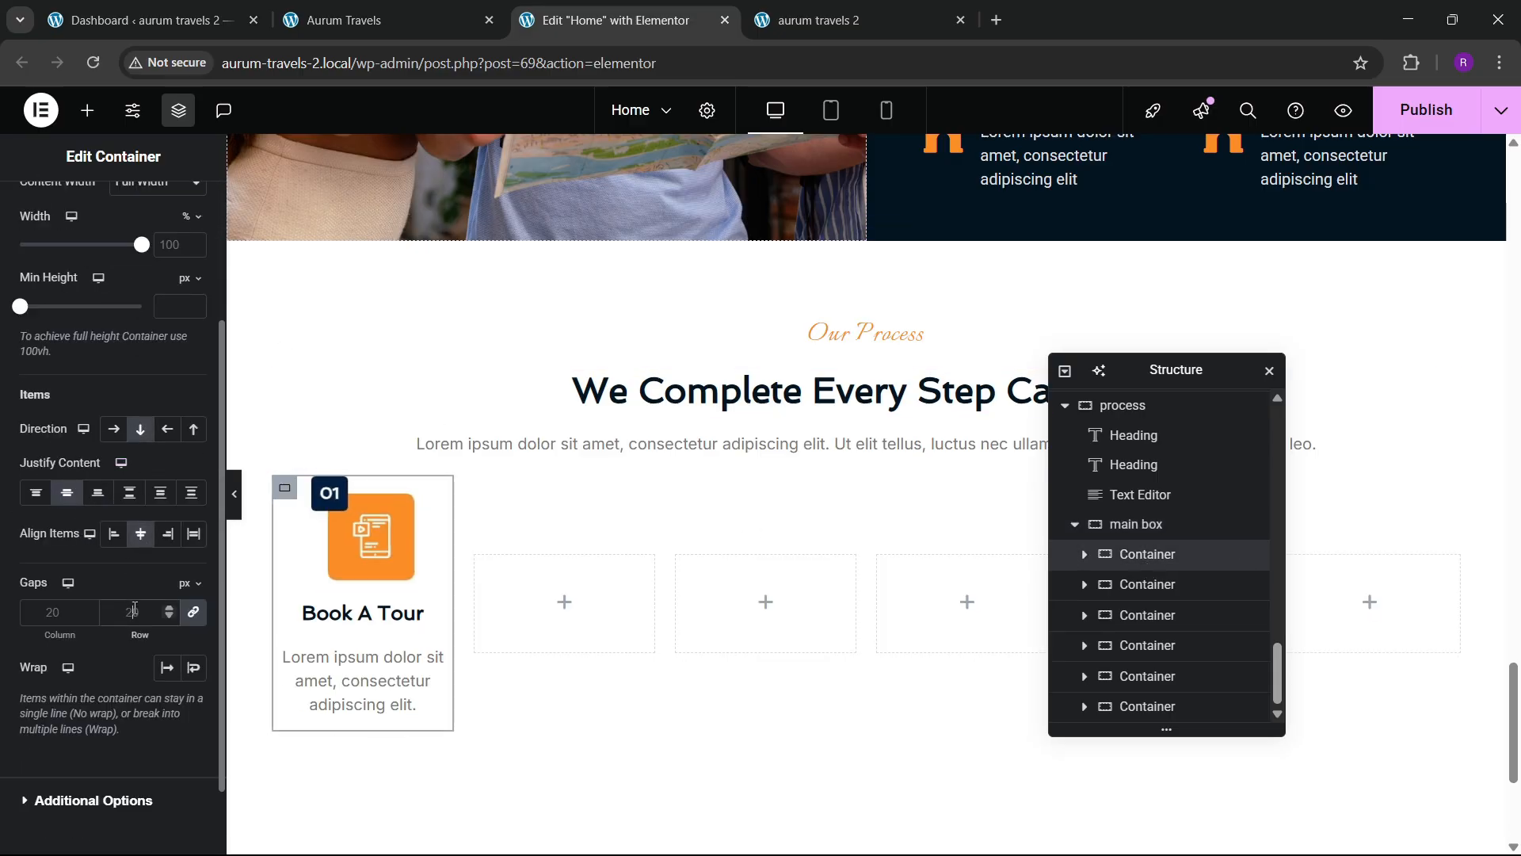
{"action": "left_click", "coordinate": [185, 535]}
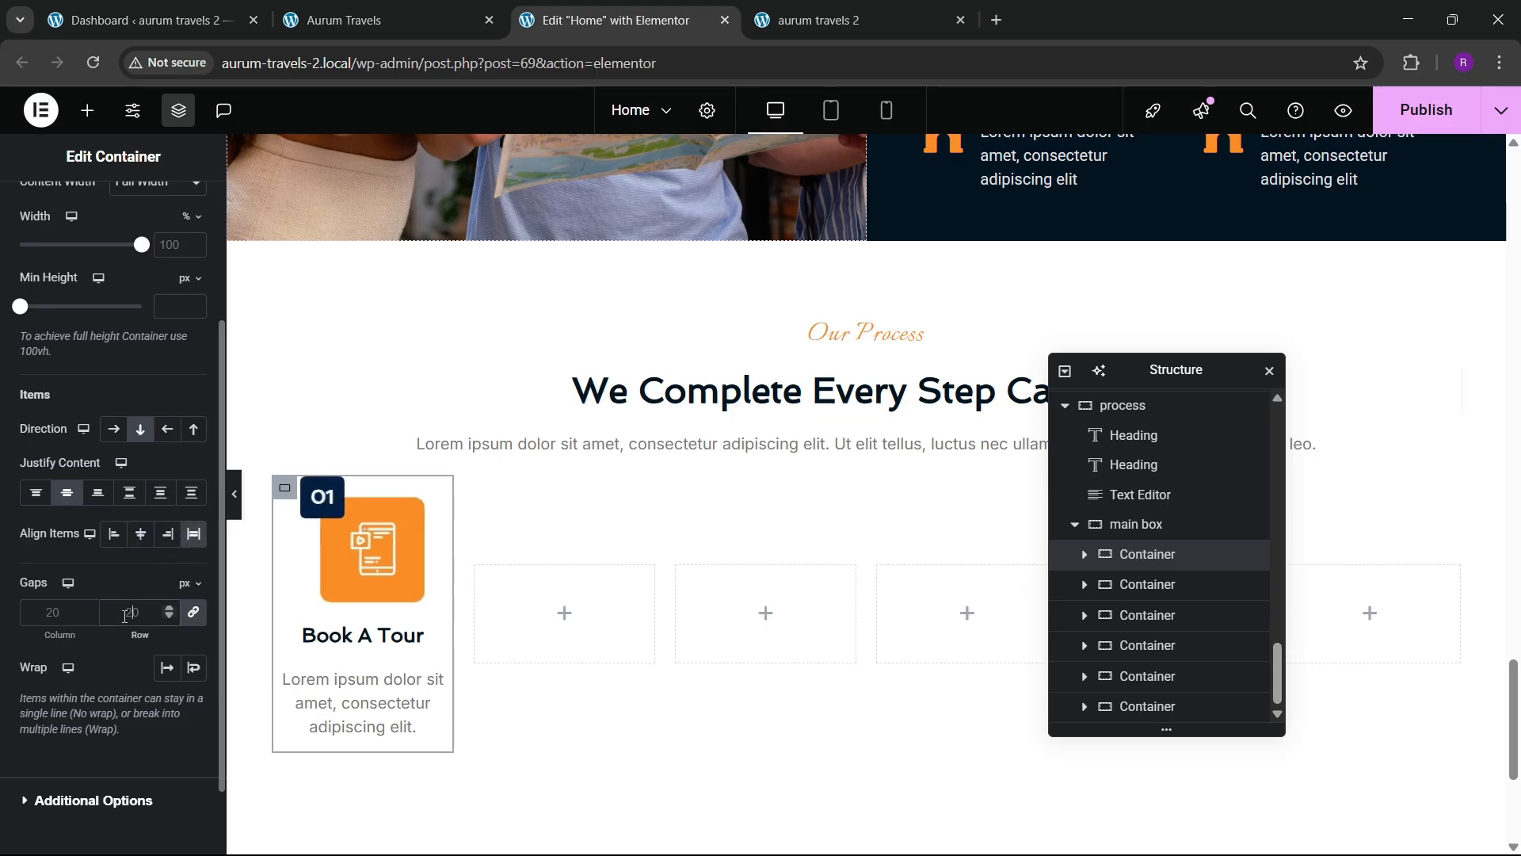
{"action": "left_click", "coordinate": [124, 612]}
{"action": "type", "text": "15"}
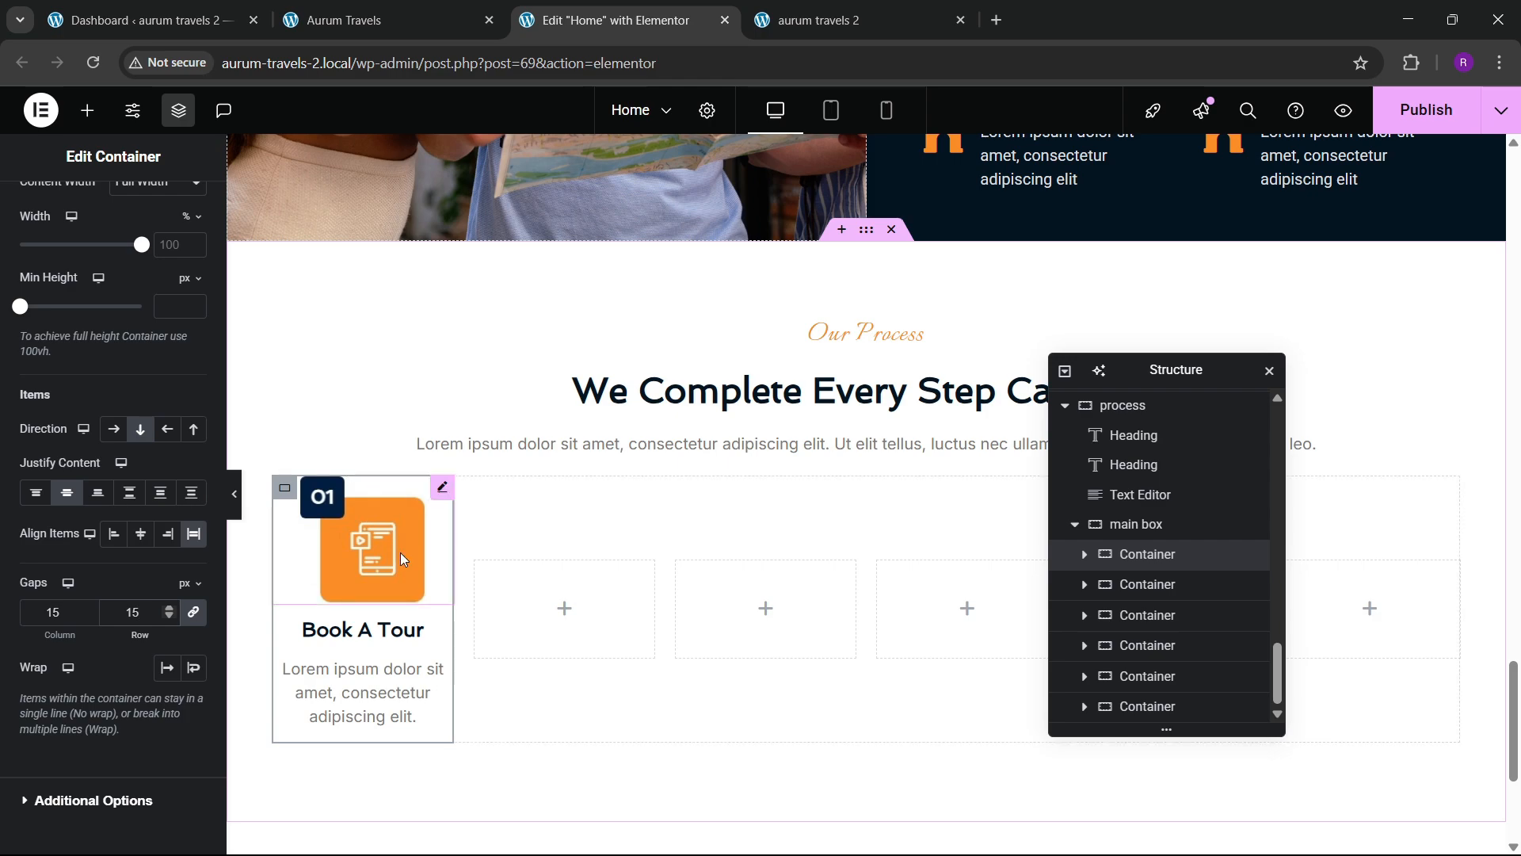
- Compare the layout with the live site, then bring up the widget list
{"action": "left_click", "coordinate": [381, 20]}
{"action": "left_click", "coordinate": [618, 20]}
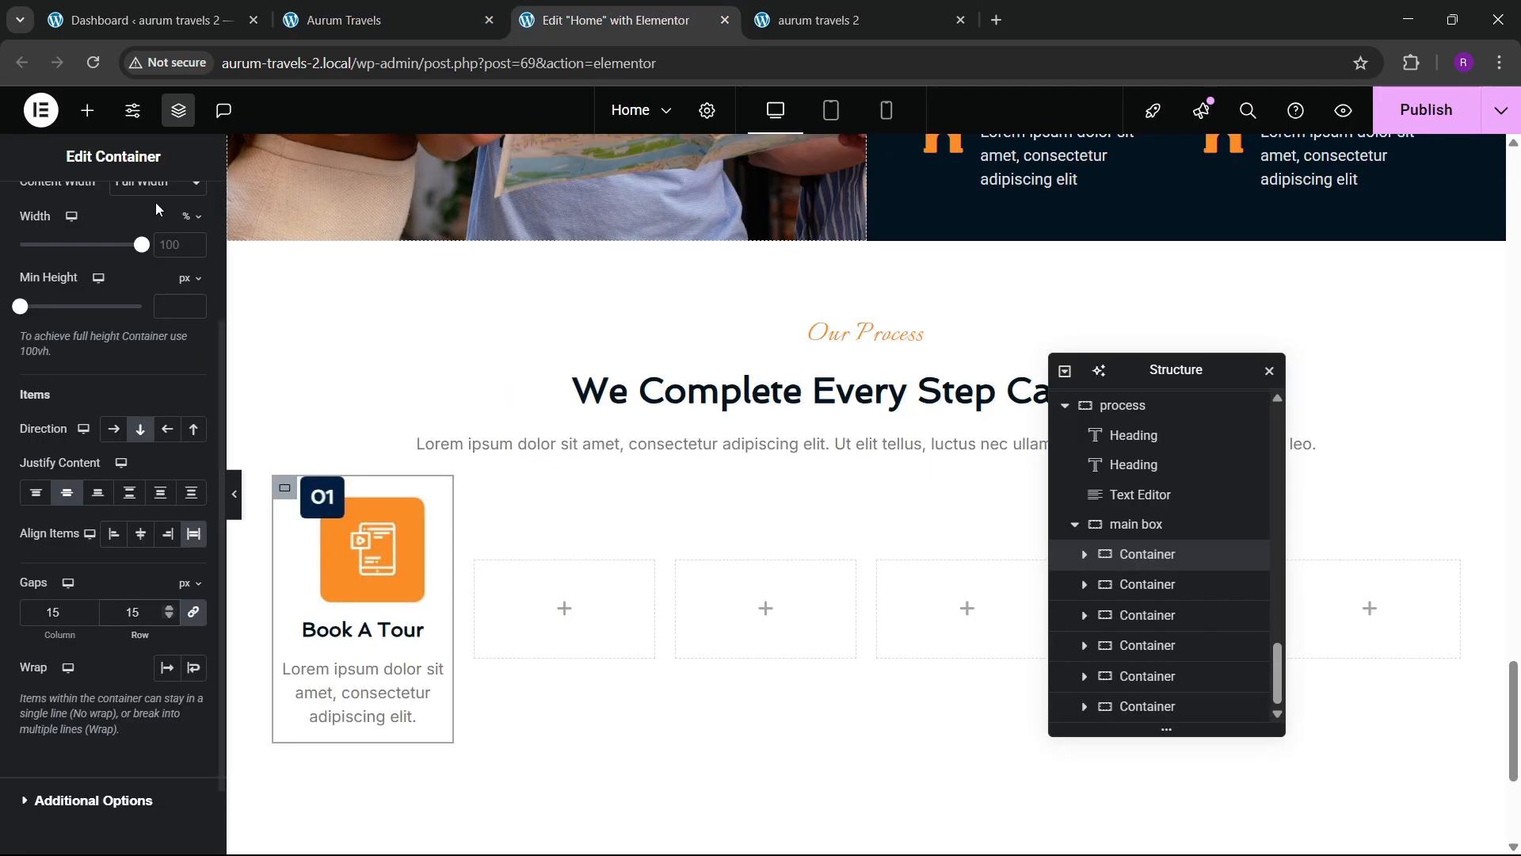
{"action": "left_click", "coordinate": [87, 110]}
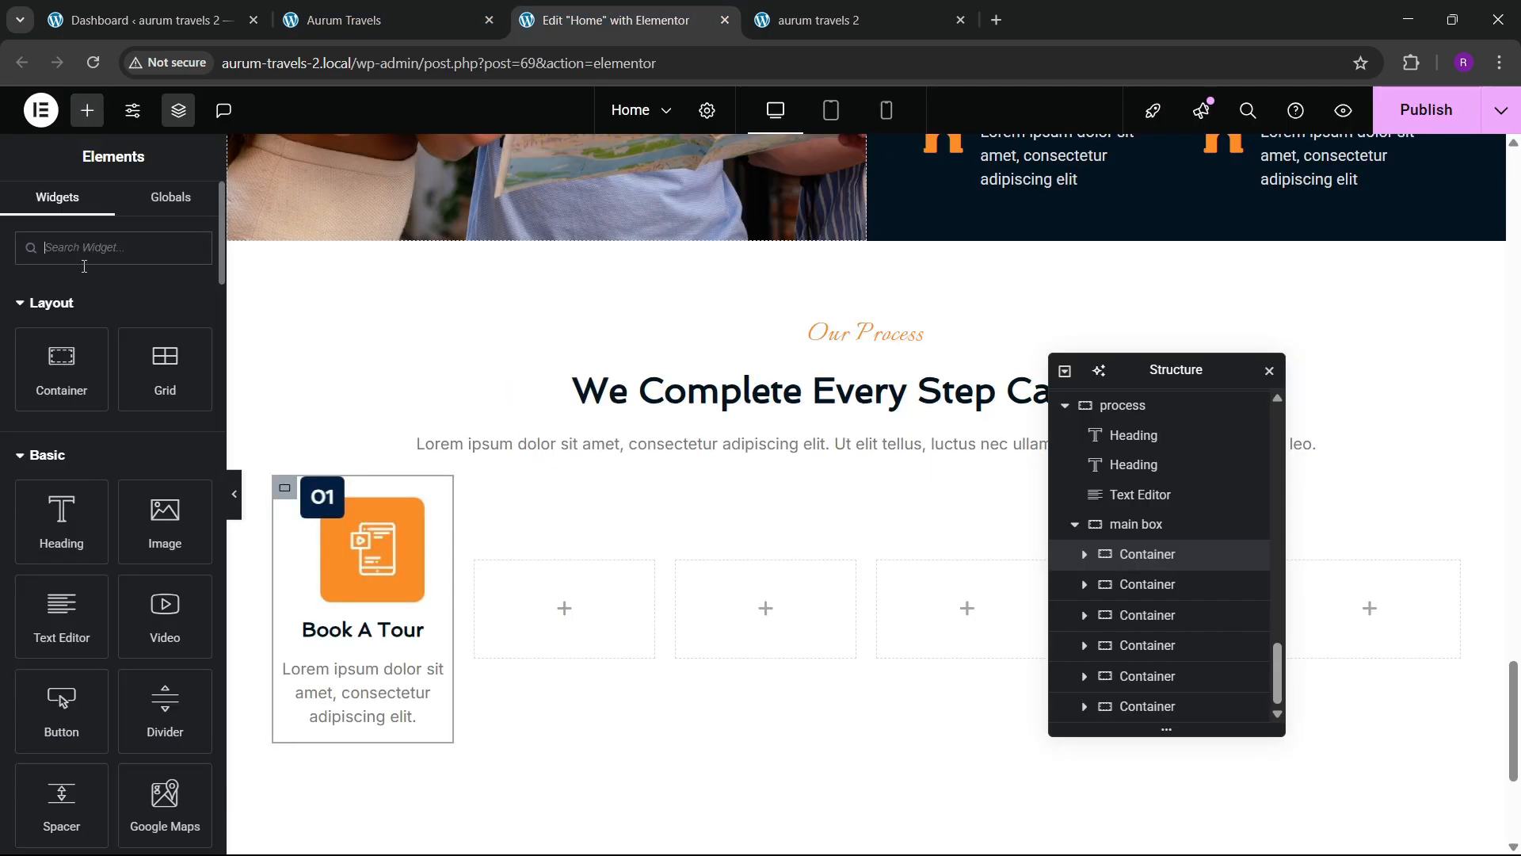
- Drop an Image widget after the first card and set it to the dashed arrow.png
{"action": "left_click_drag", "start_coordinate": [171, 557], "coordinate": [564, 606]}
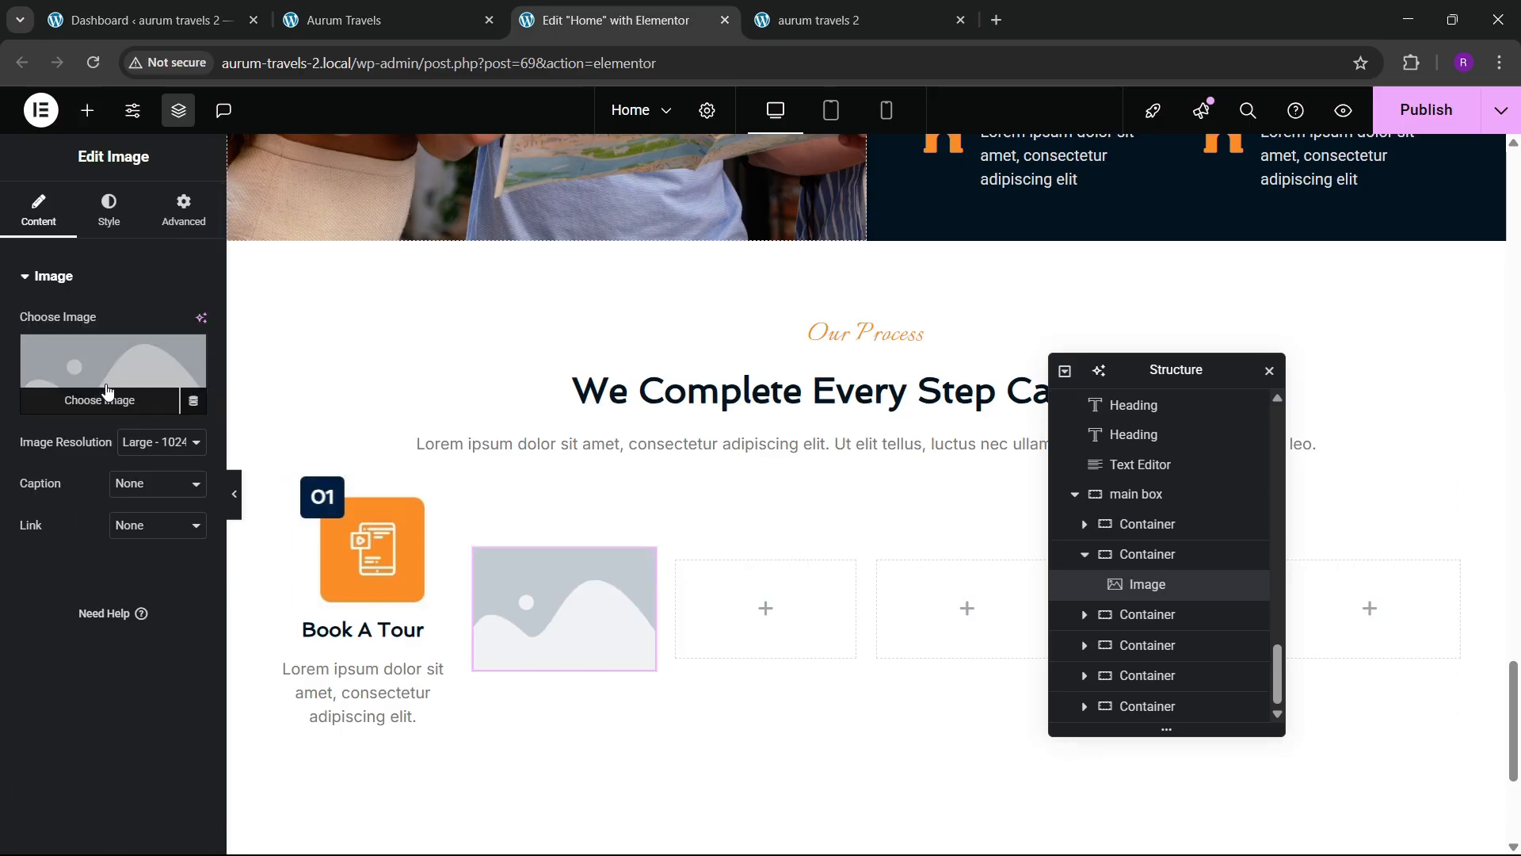
{"action": "left_click", "coordinate": [134, 381]}
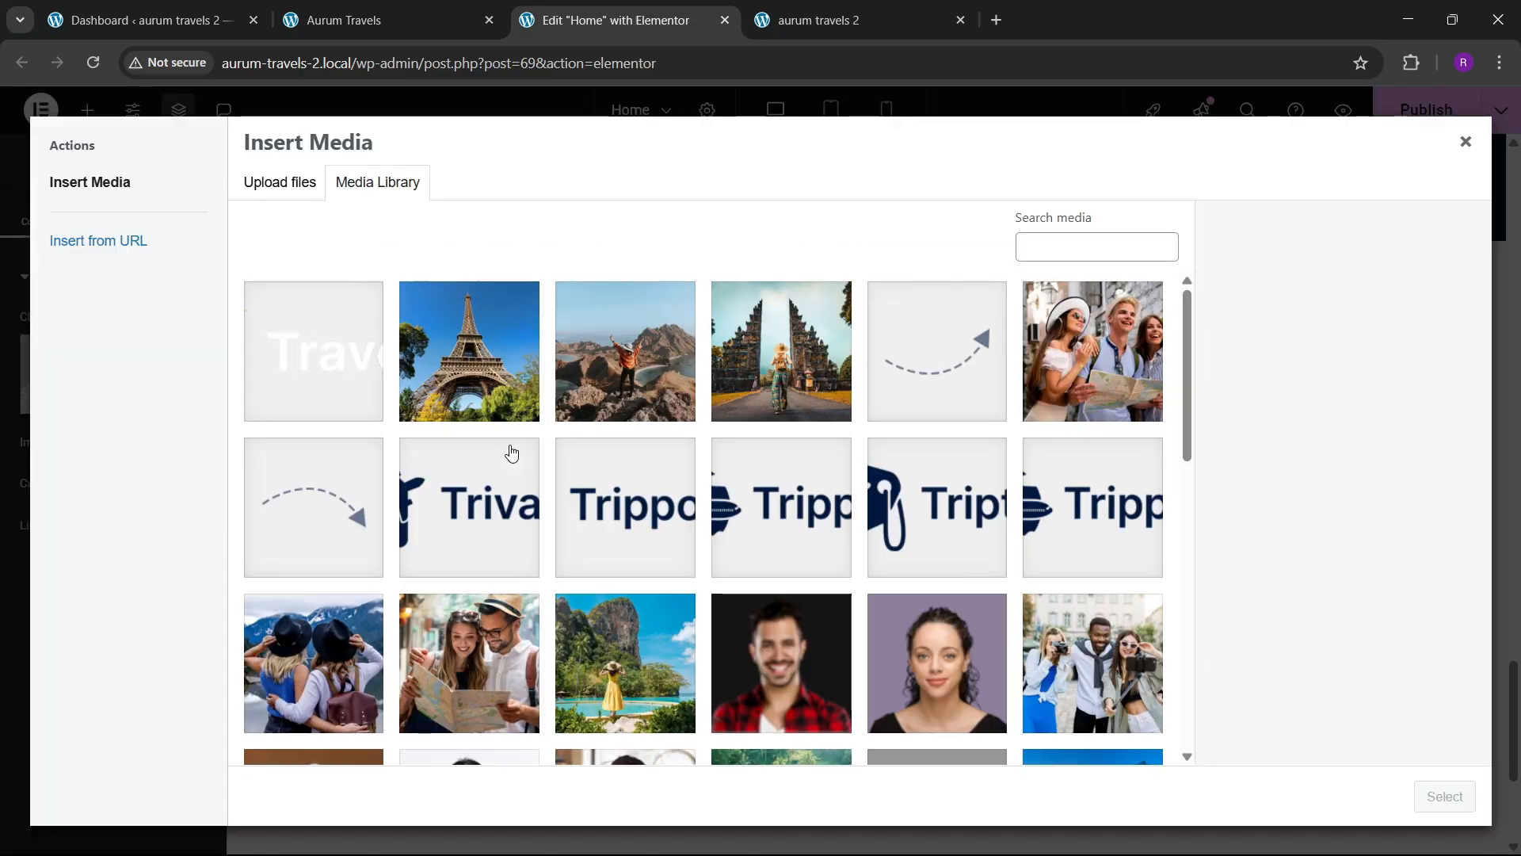
{"action": "left_click", "coordinate": [344, 507]}
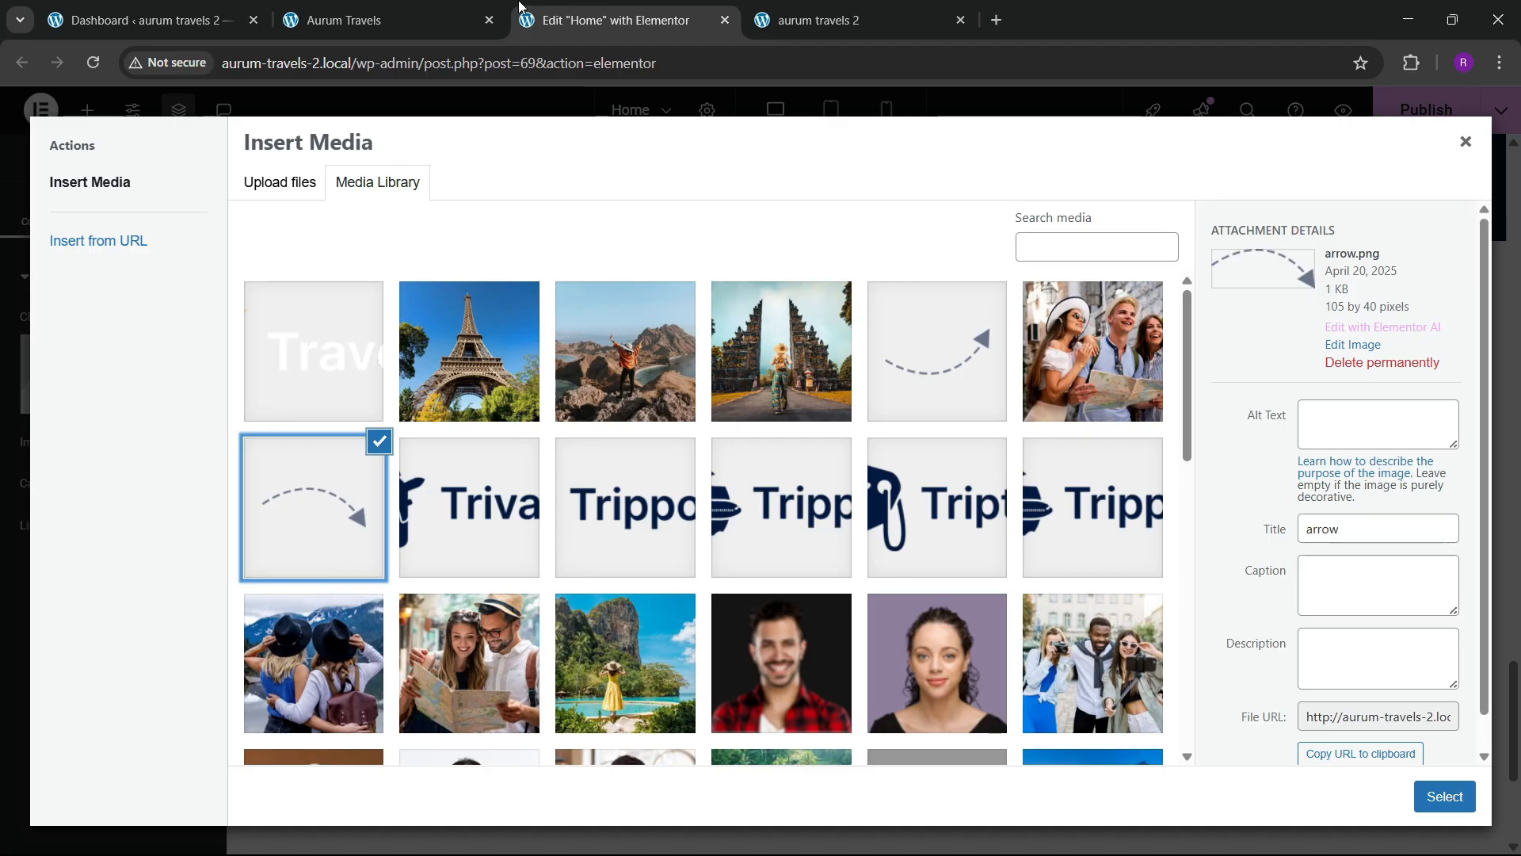
{"action": "left_click", "coordinate": [444, 20]}
{"action": "left_click", "coordinate": [618, 19]}
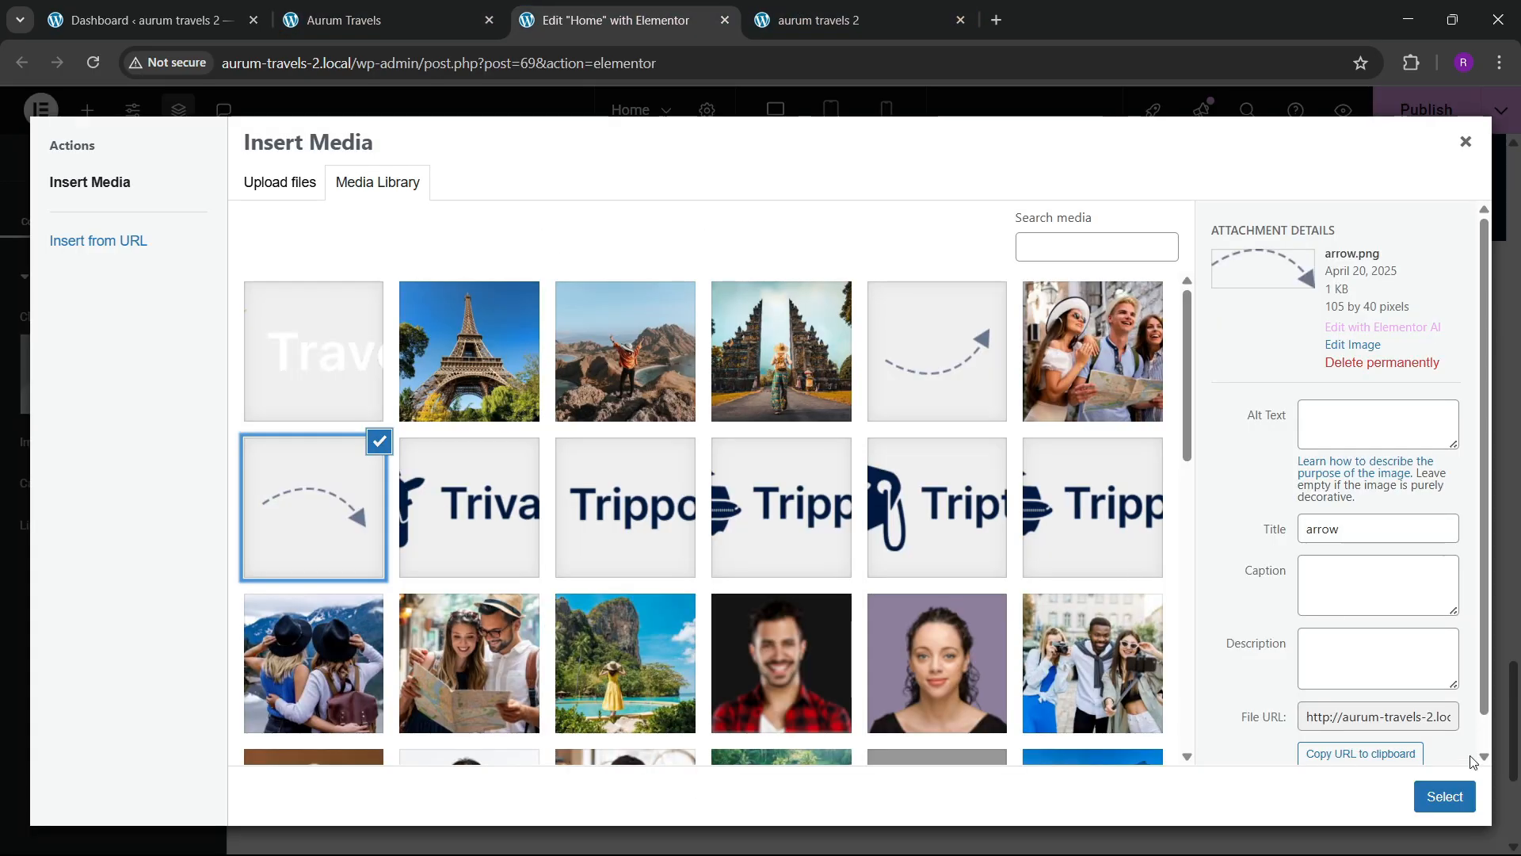
{"action": "left_click", "coordinate": [1440, 796]}
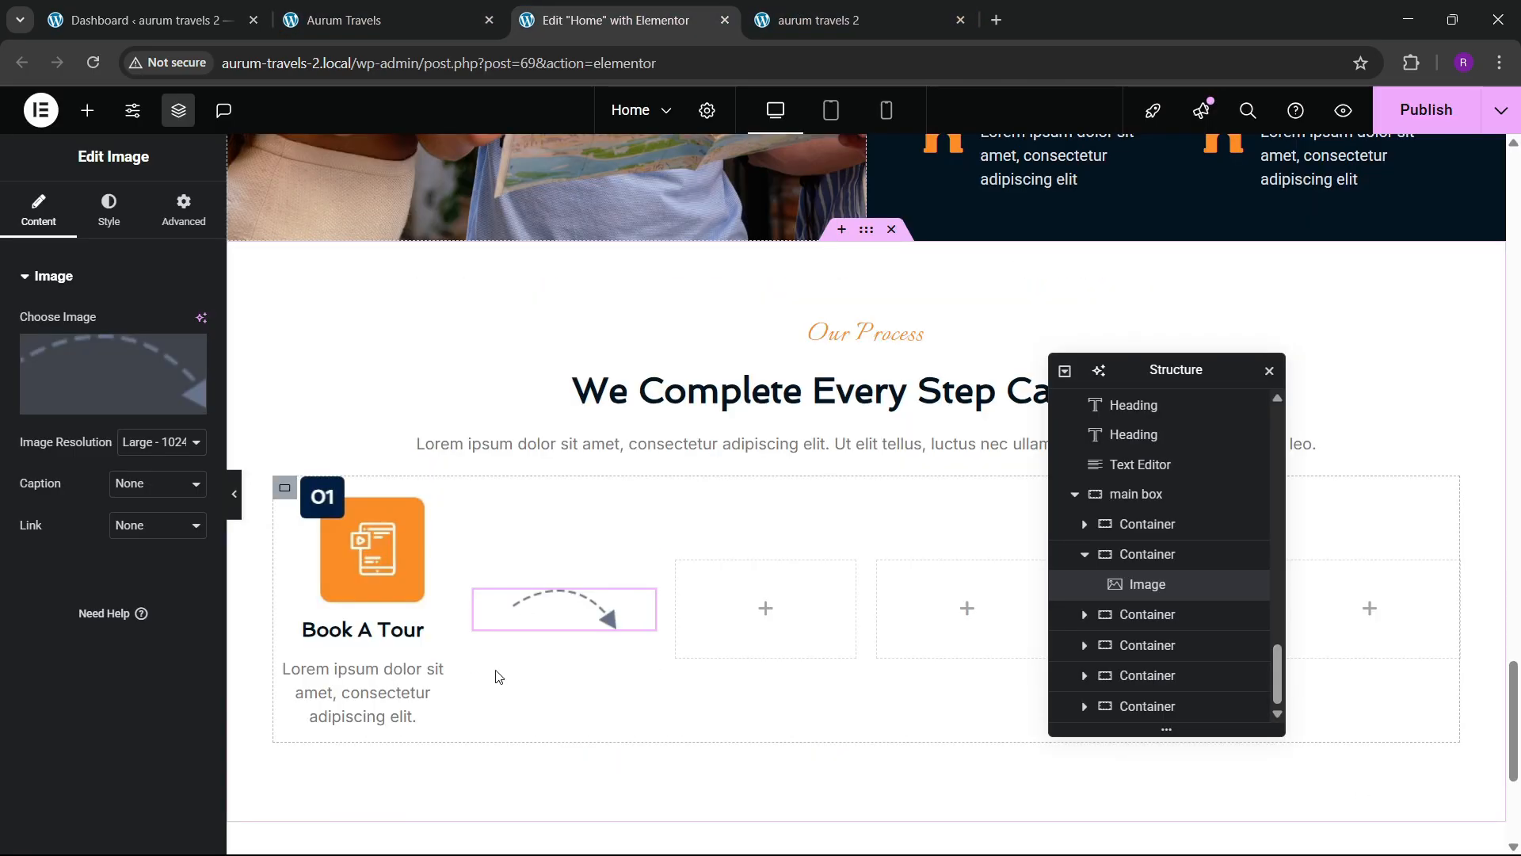
{"action": "left_click", "coordinate": [388, 17]}
{"action": "left_click", "coordinate": [565, 8]}
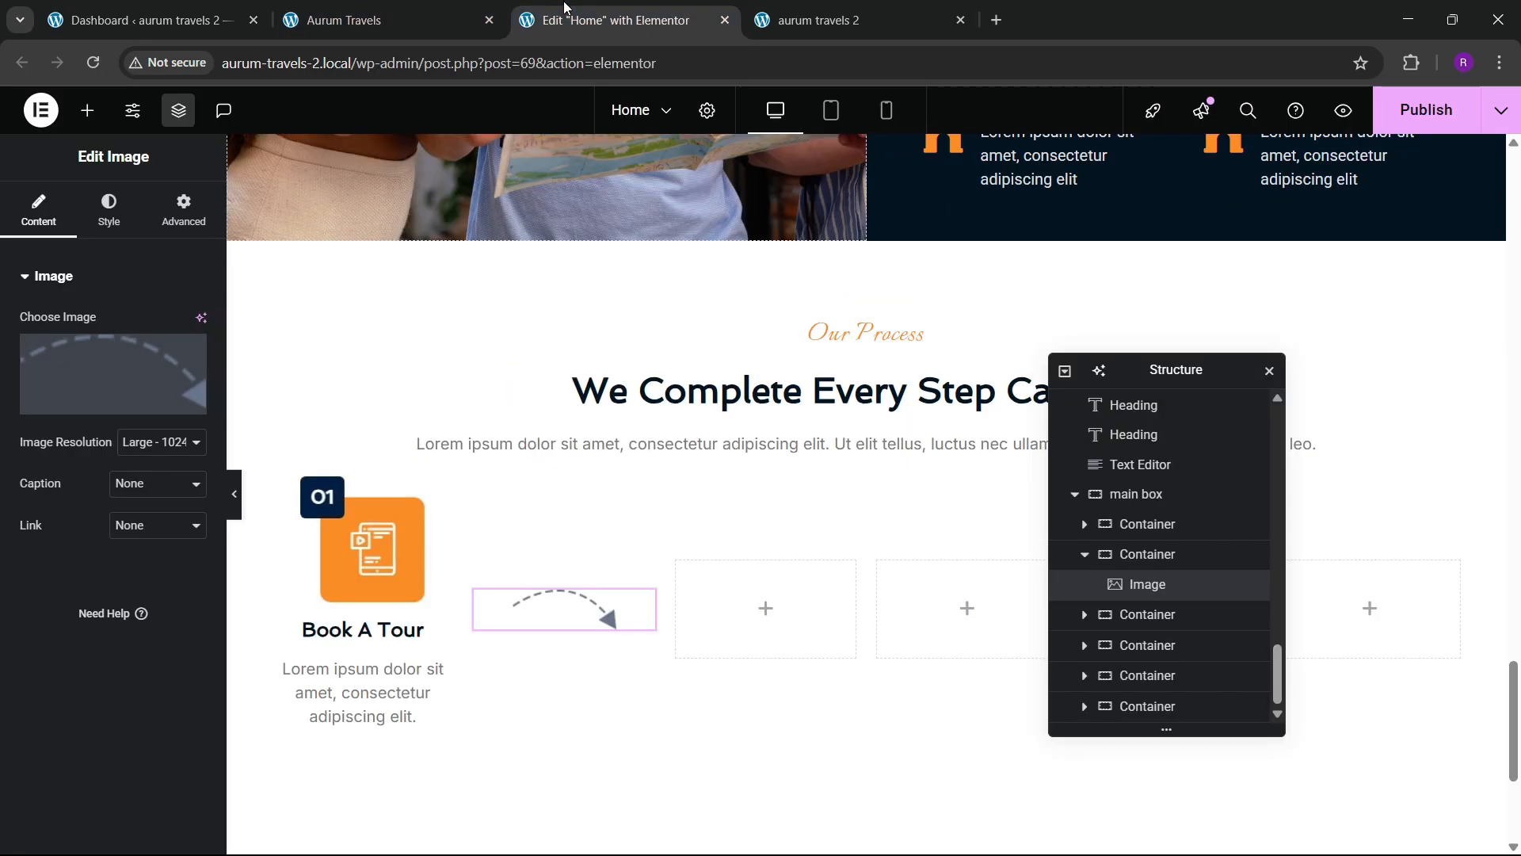
{"action": "left_click", "coordinate": [1085, 554]}
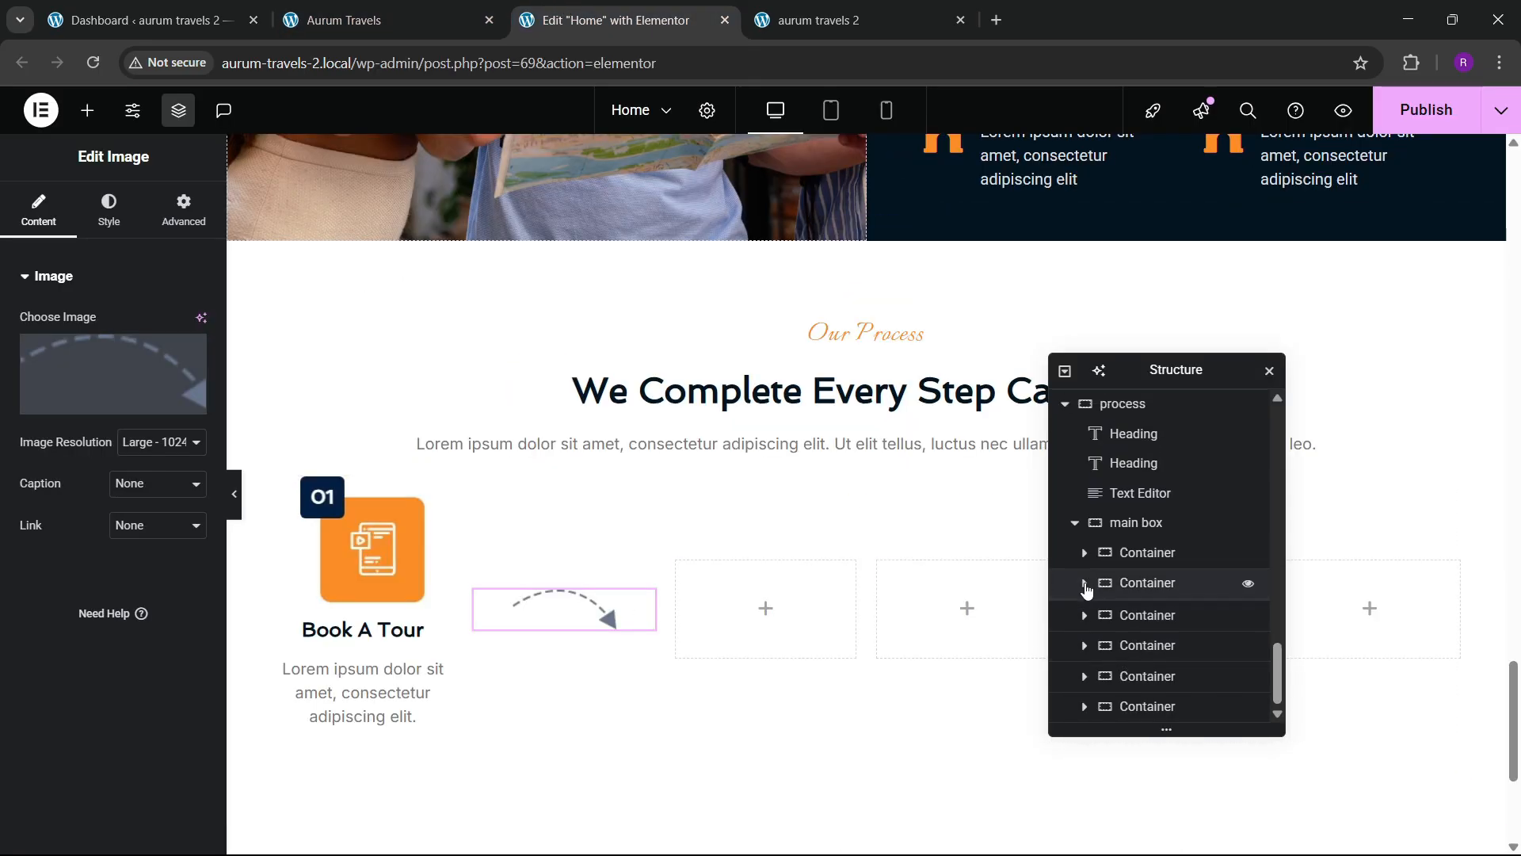
- Delete the arrow container and the four empty placeholder boxes from the process row
{"action": "left_click", "coordinate": [1149, 557]}
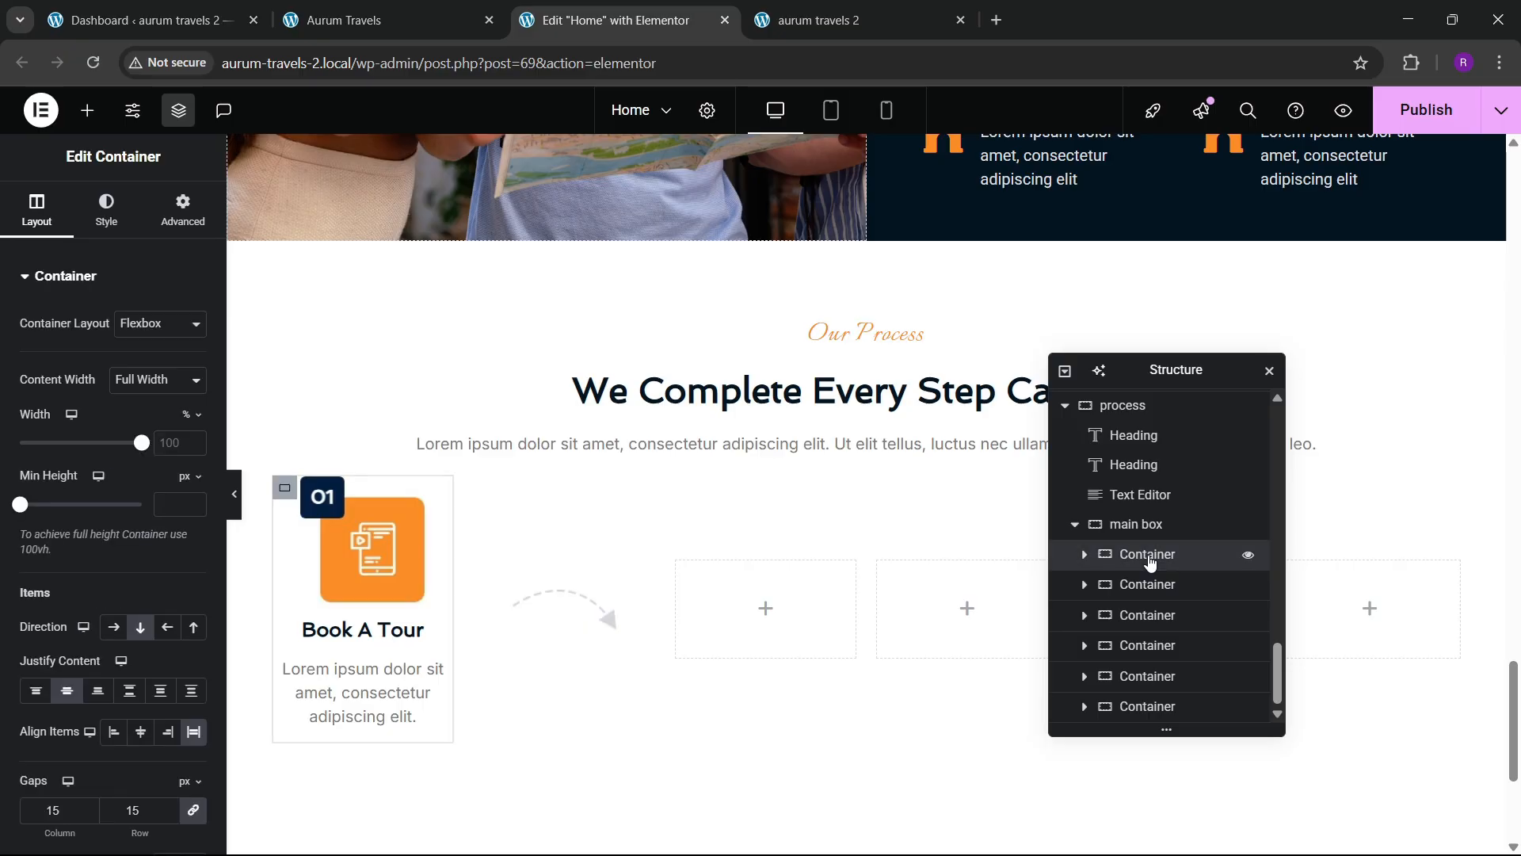
{"action": "right_click", "coordinate": [1160, 590]}
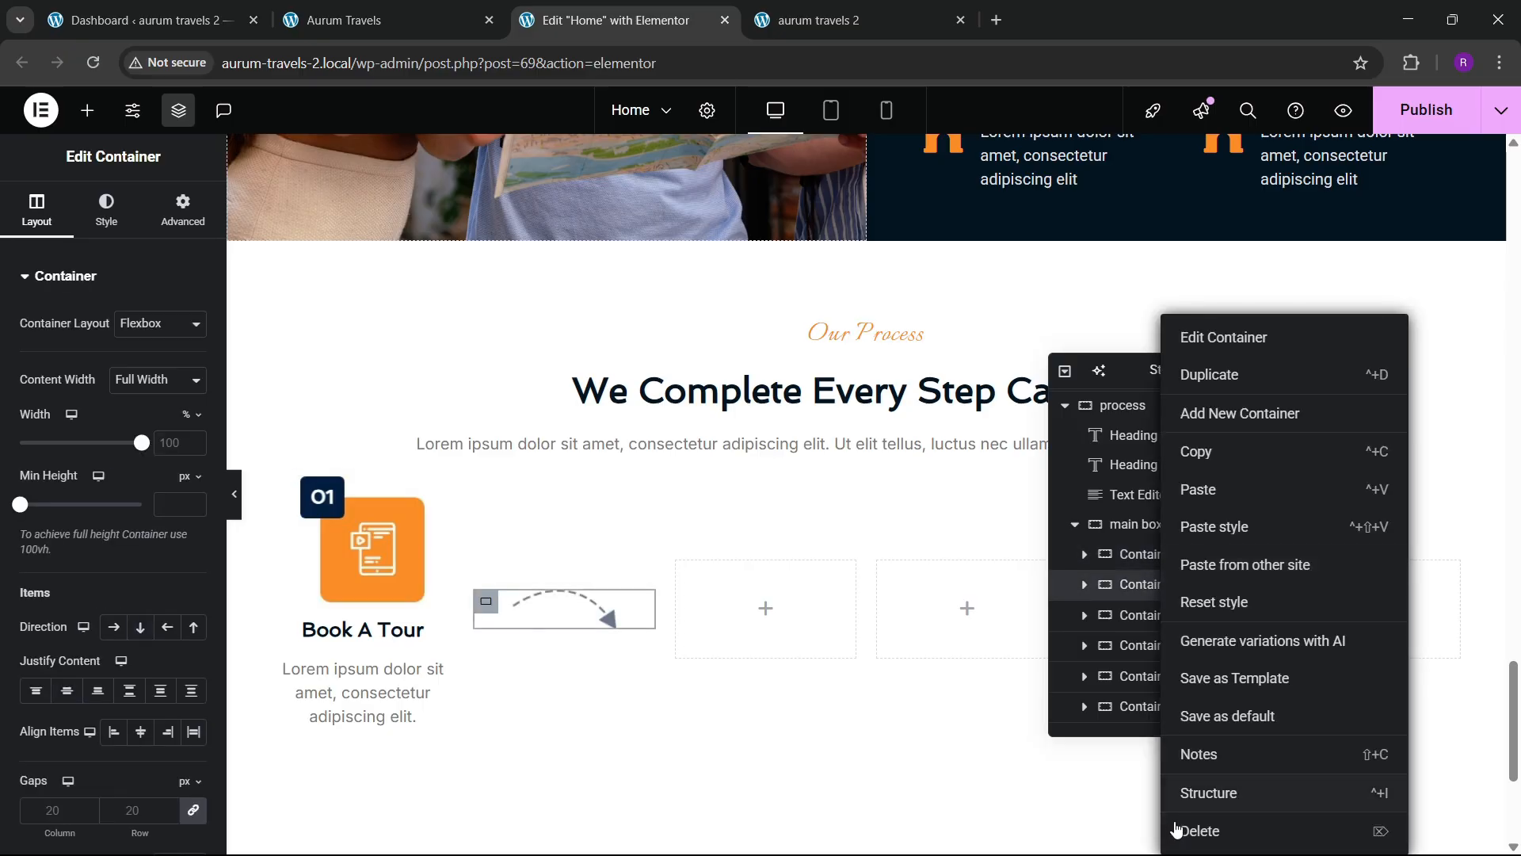
{"action": "left_click", "coordinate": [1193, 829]}
{"action": "left_click", "coordinate": [1157, 614]}
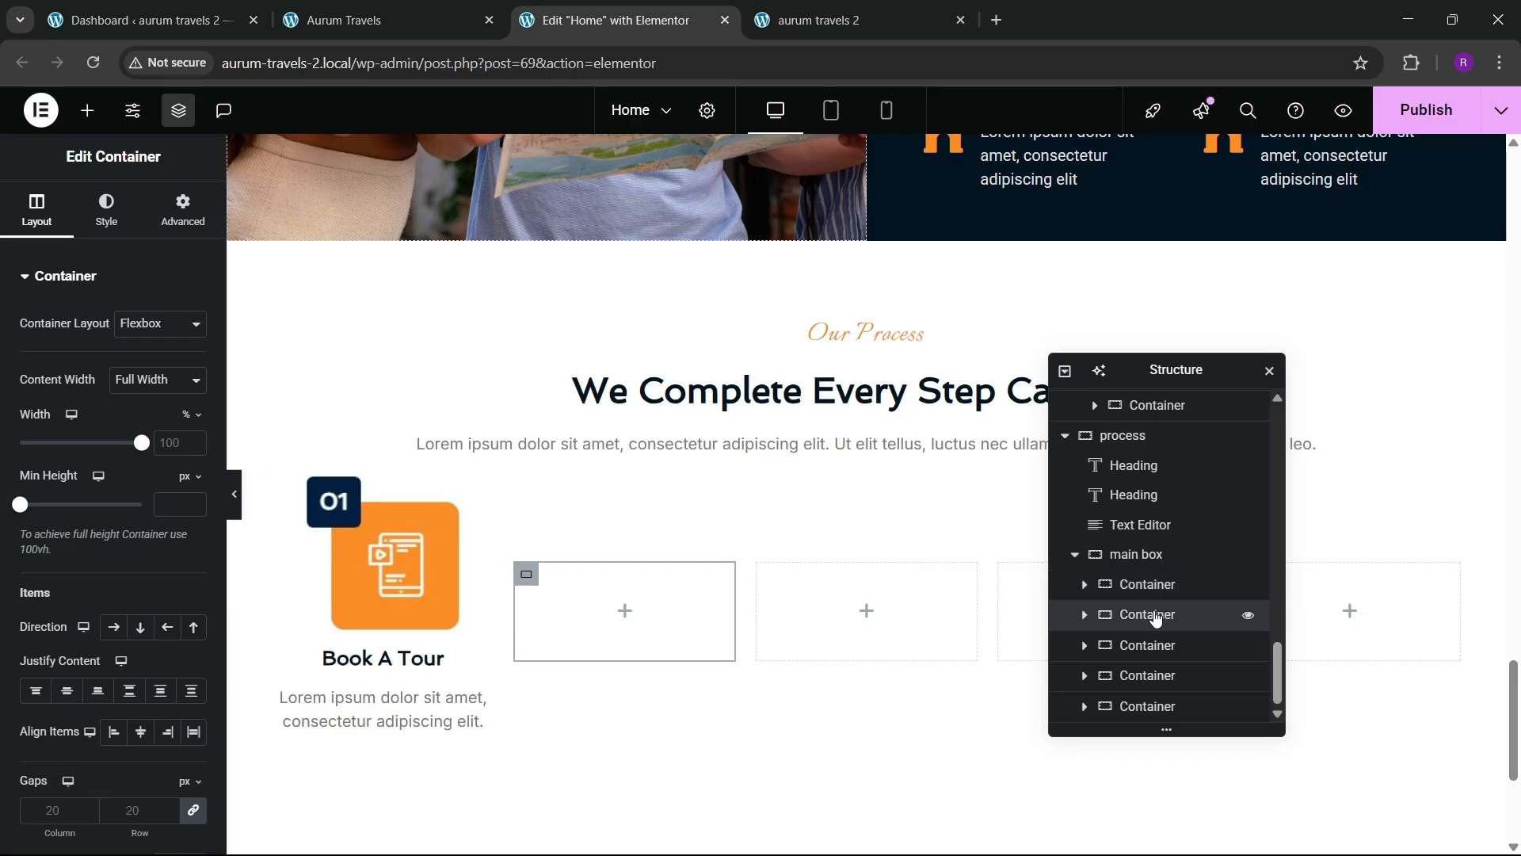
{"action": "right_click", "coordinate": [1156, 619]}
{"action": "left_click", "coordinate": [1198, 840]}
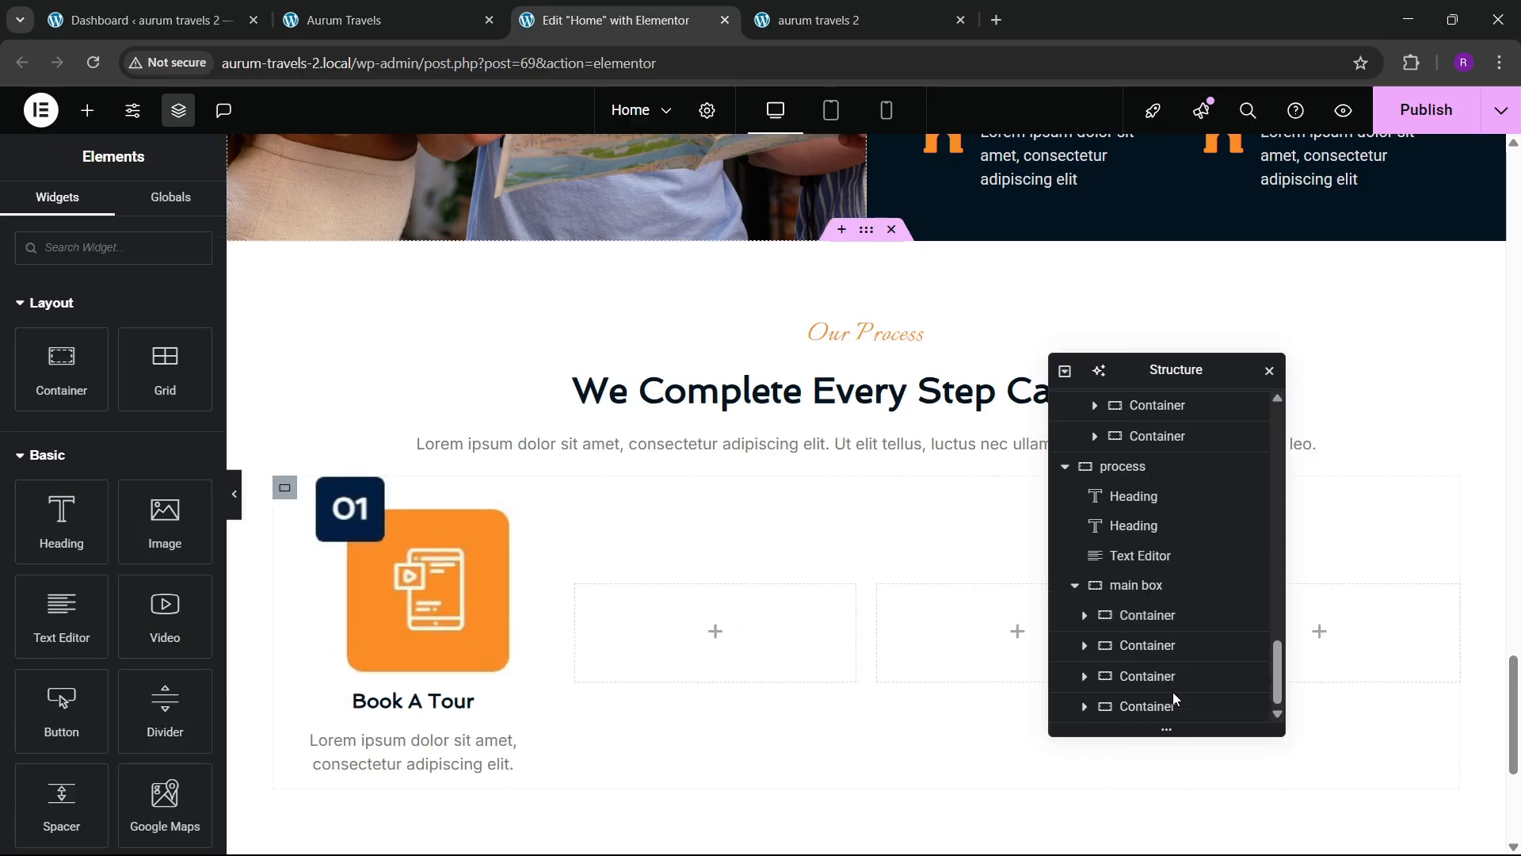
{"action": "left_click", "coordinate": [1157, 644]}
{"action": "right_click", "coordinate": [1159, 645]}
{"action": "left_click", "coordinate": [1199, 831]}
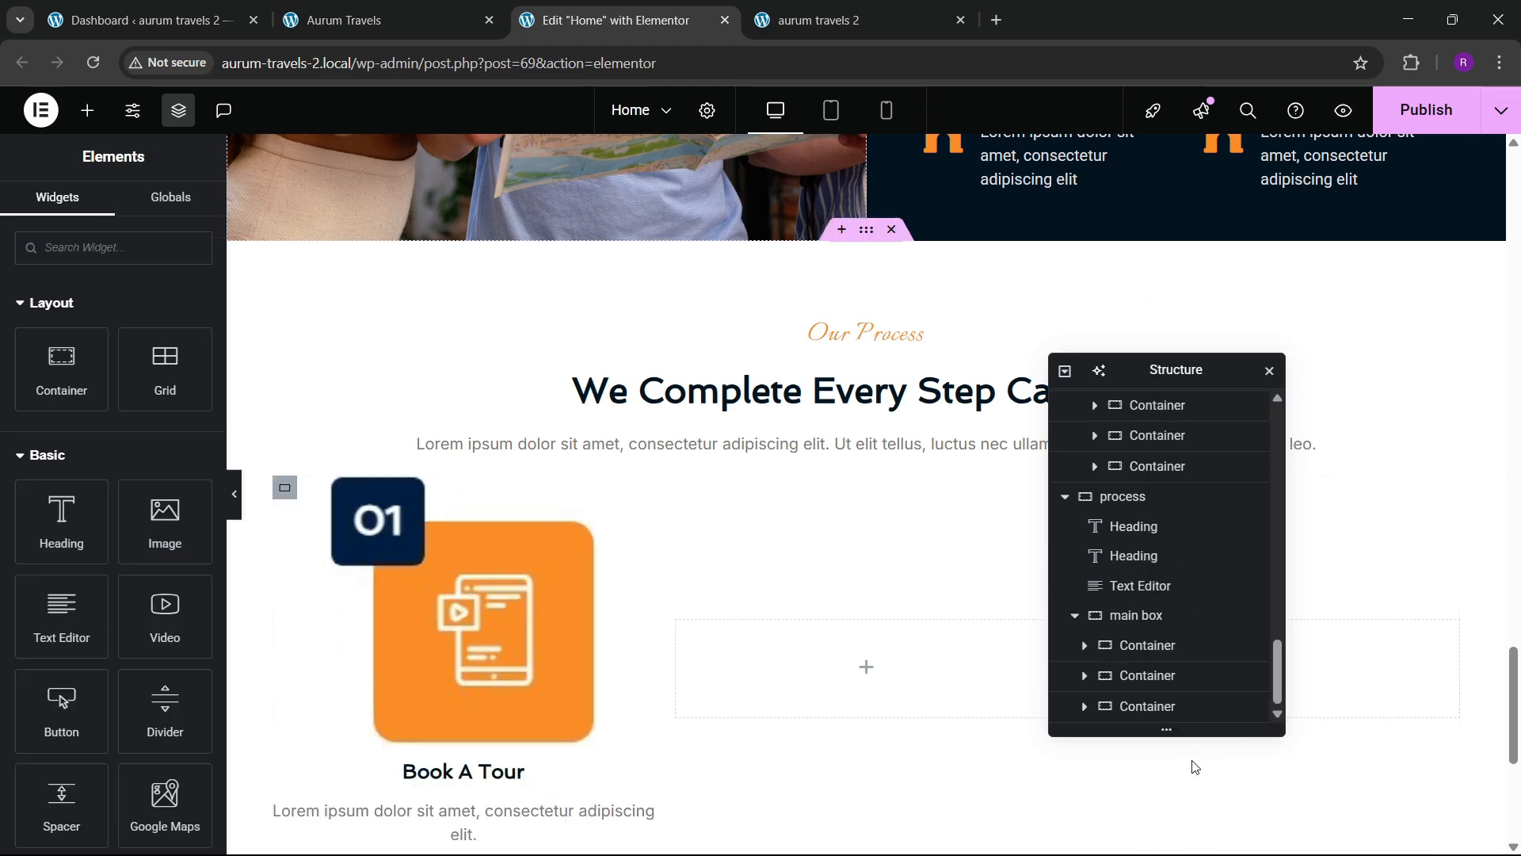
{"action": "left_click", "coordinate": [1171, 676]}
{"action": "right_click", "coordinate": [1173, 680]}
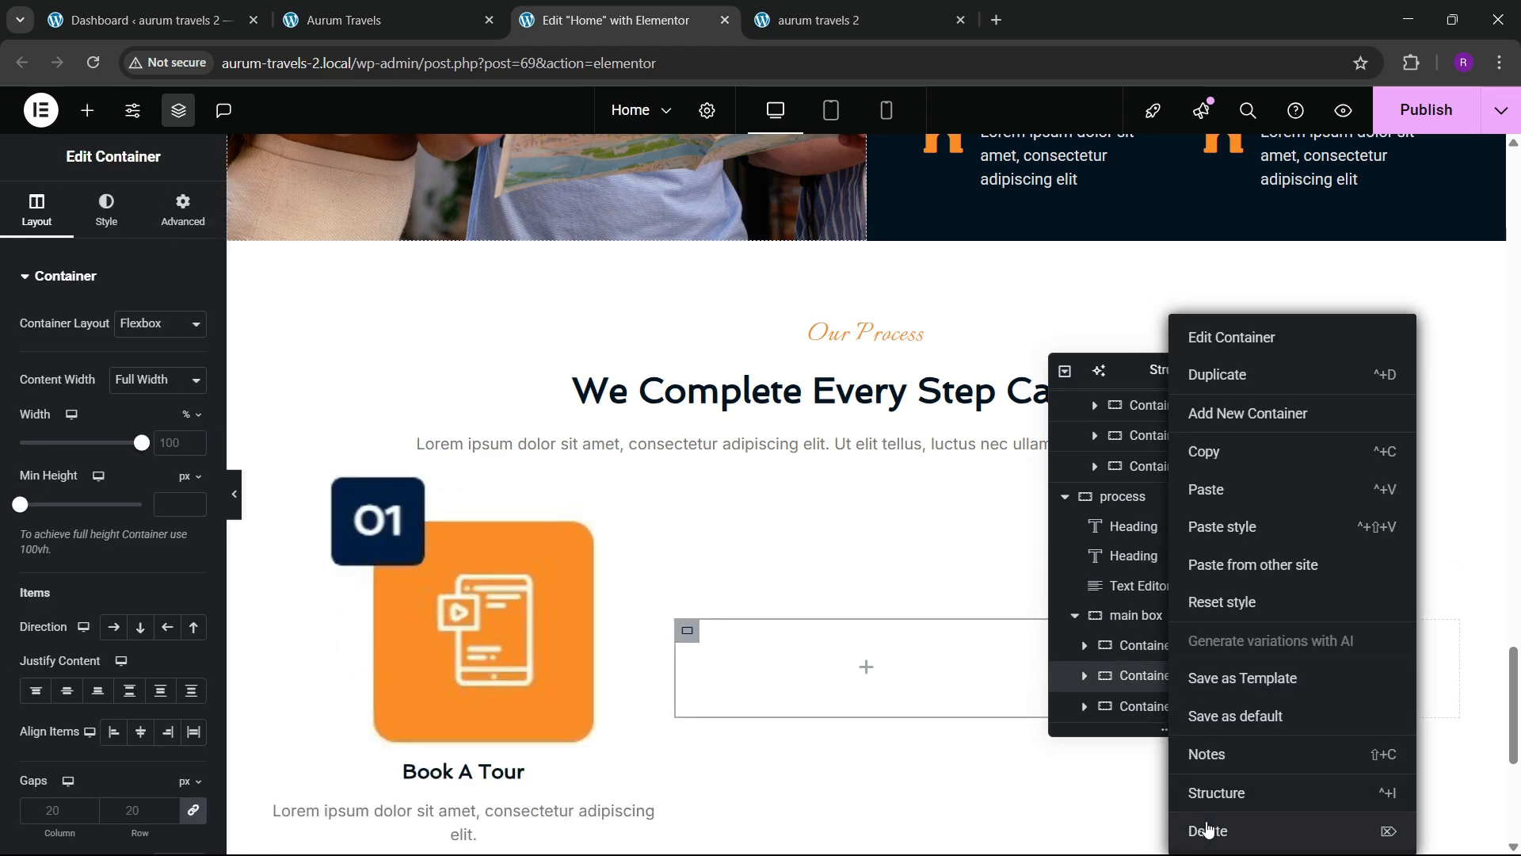
{"action": "left_click", "coordinate": [1204, 828]}
{"action": "left_click", "coordinate": [1153, 706]}
{"action": "right_click", "coordinate": [1153, 706]}
{"action": "left_click", "coordinate": [1196, 830]}
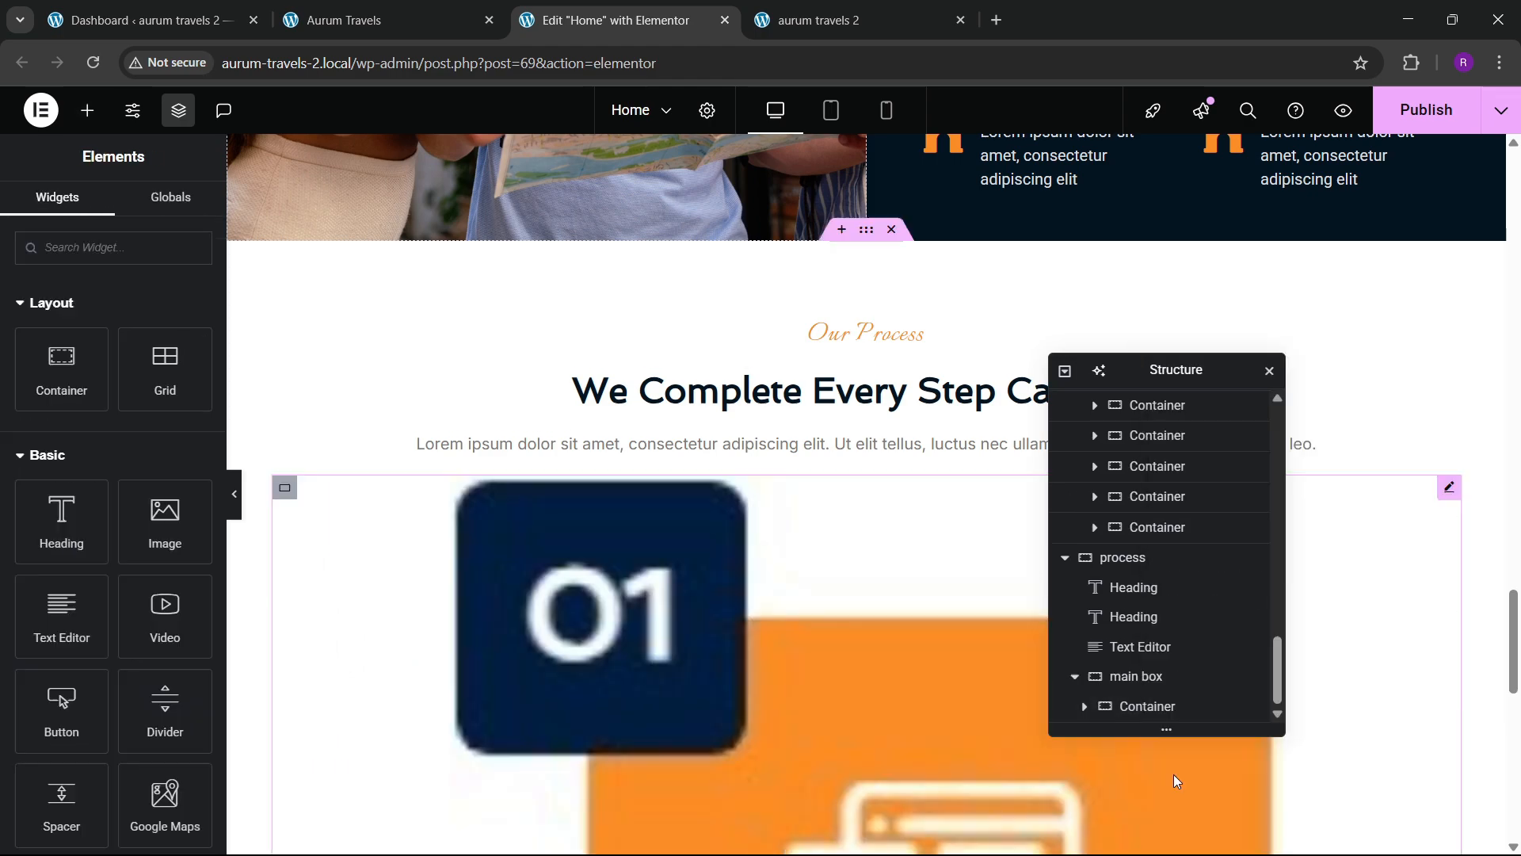
- Duplicate the Book A Tour card five times to fill the row
{"action": "left_click", "coordinate": [1144, 706]}
{"action": "right_click", "coordinate": [1155, 705]}
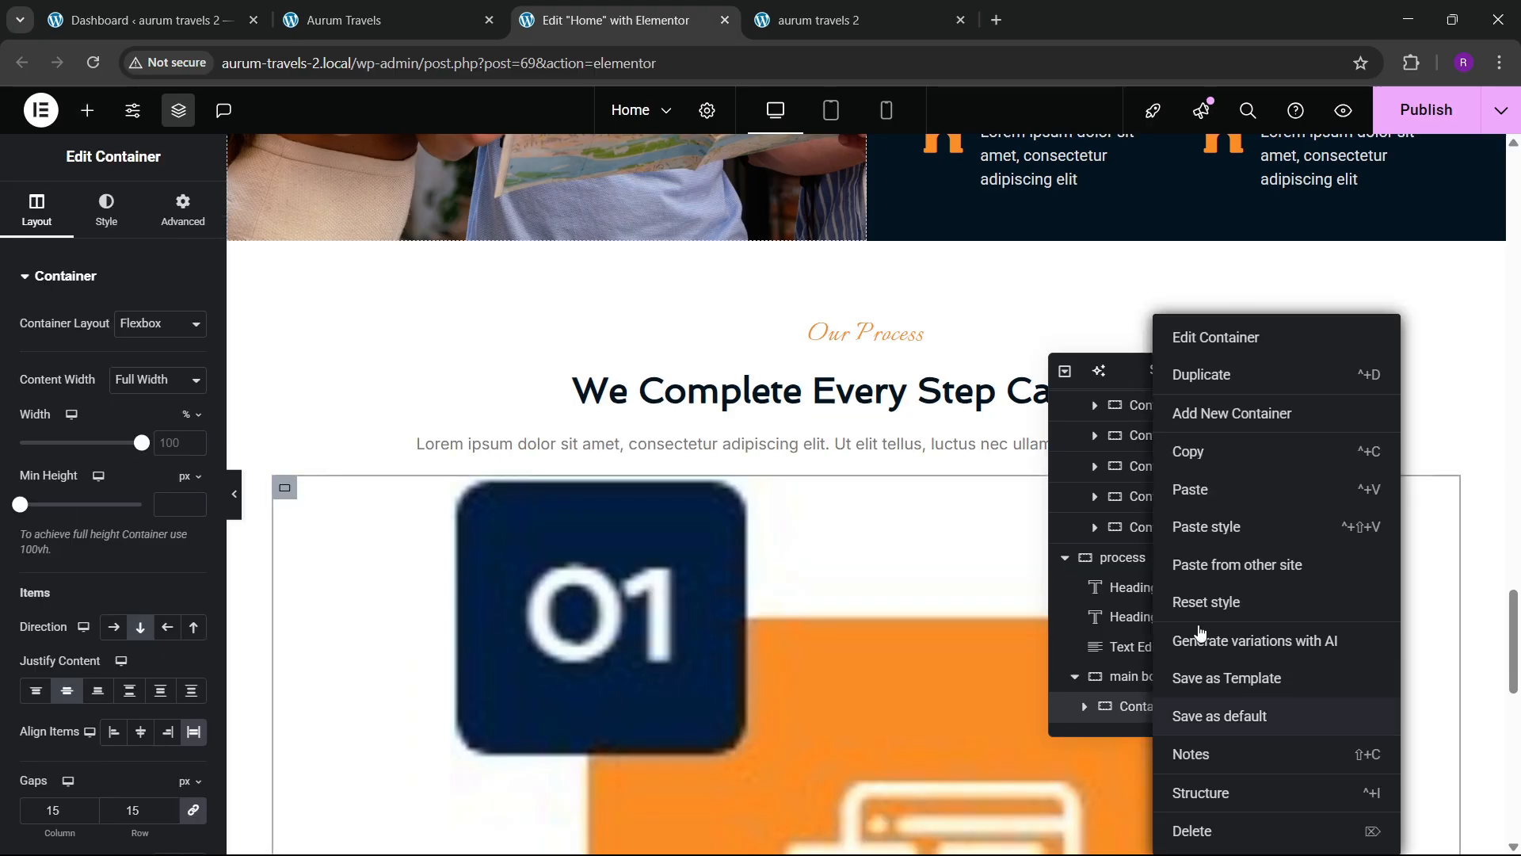
{"action": "left_click", "coordinate": [1220, 374]}
{"action": "right_click", "coordinate": [1167, 707]}
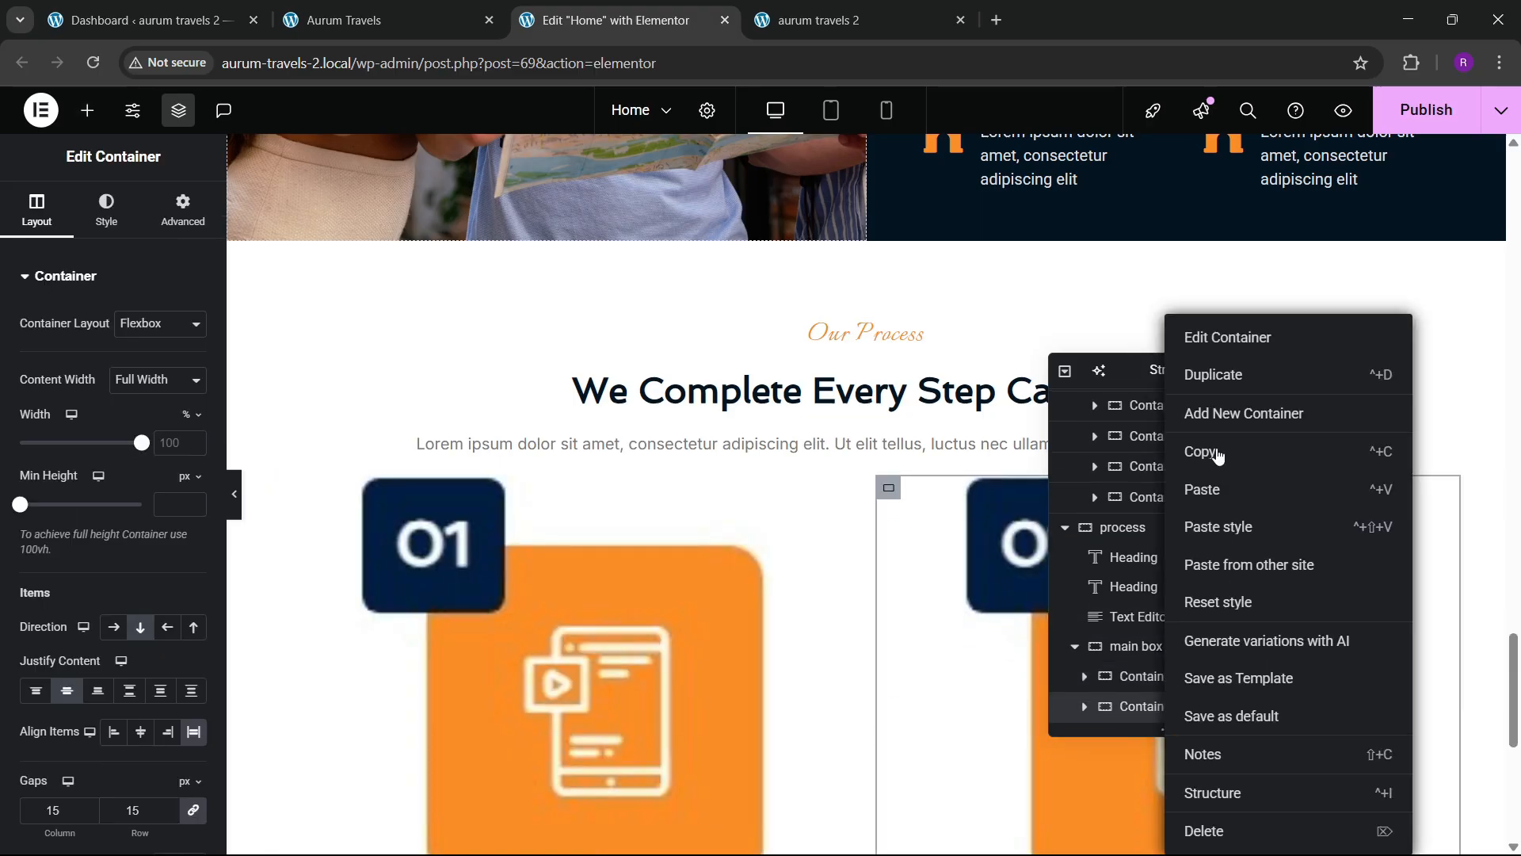
{"action": "left_click", "coordinate": [1214, 374]}
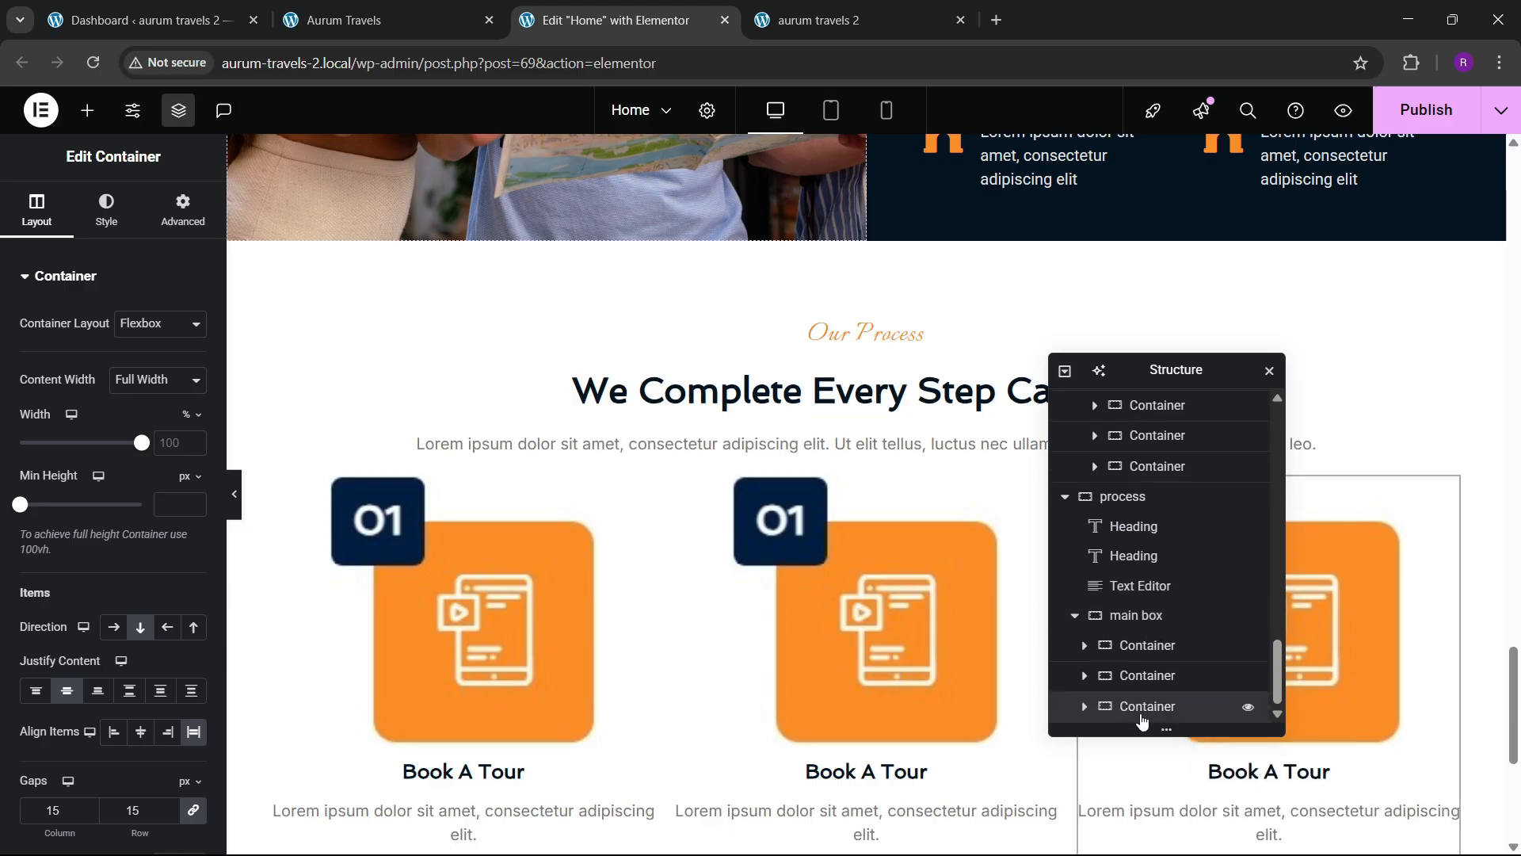
{"action": "right_click", "coordinate": [1146, 709]}
{"action": "left_click", "coordinate": [1192, 375]}
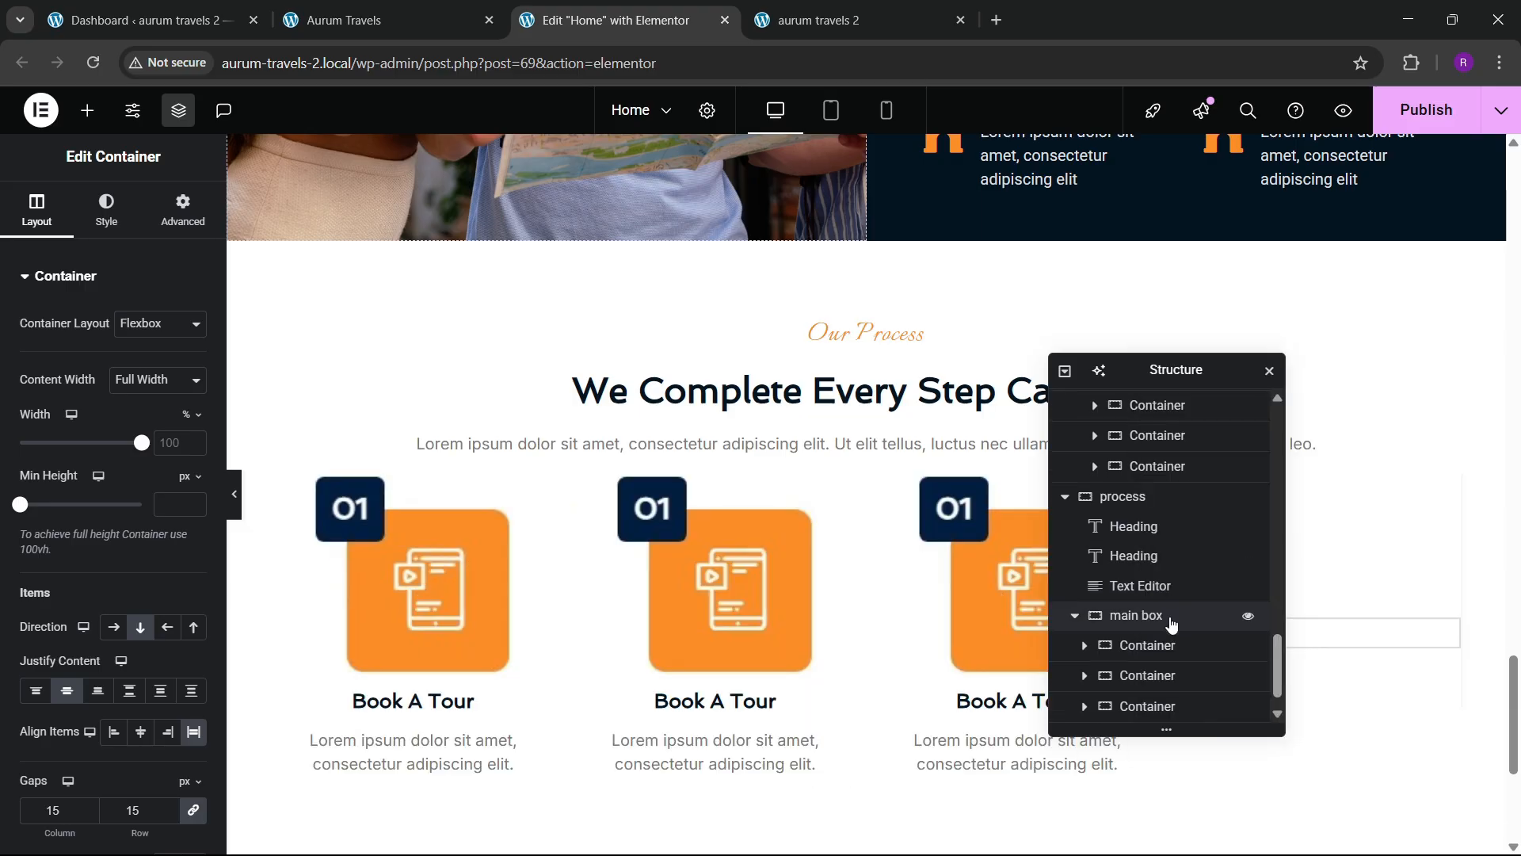
{"action": "scroll", "coordinate": [1148, 696], "scroll_direction": "down", "scroll_amount": 1}
{"action": "right_click", "coordinate": [1143, 710]}
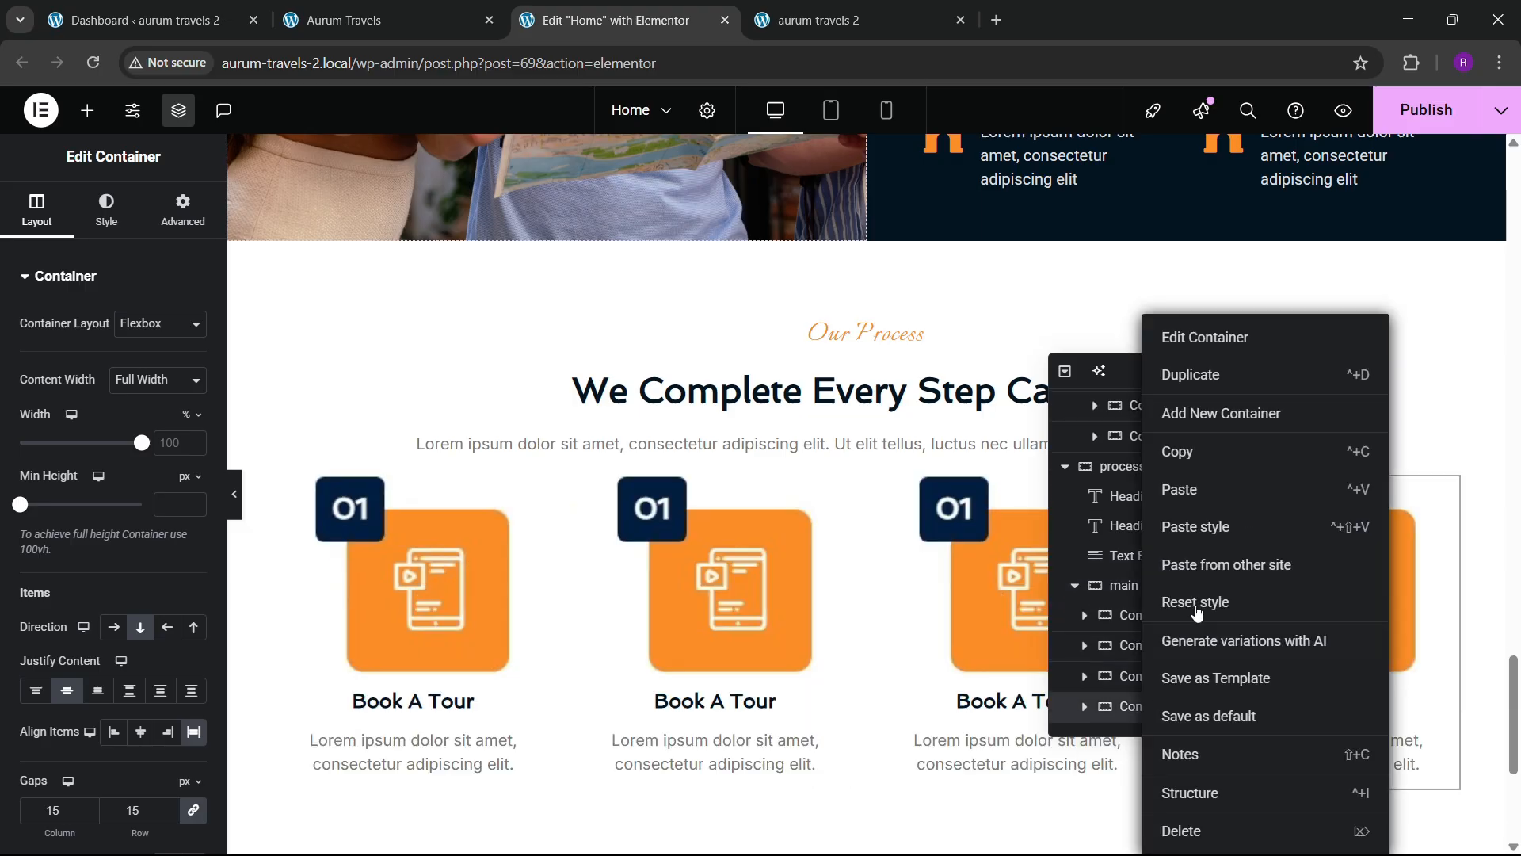
{"action": "left_click", "coordinate": [1206, 378]}
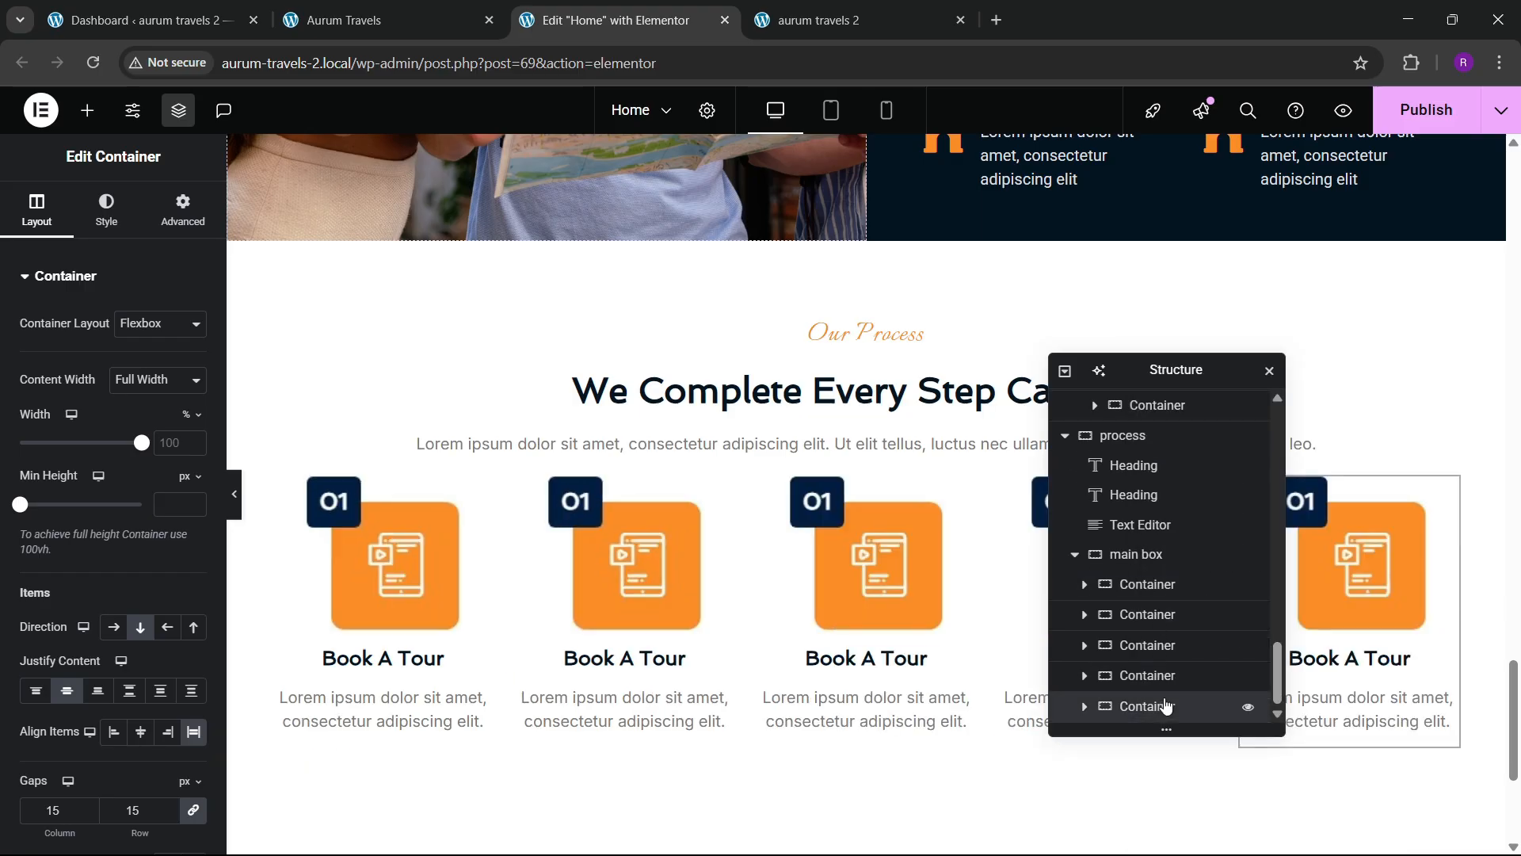
{"action": "right_click", "coordinate": [1166, 707]}
{"action": "left_click", "coordinate": [1204, 375]}
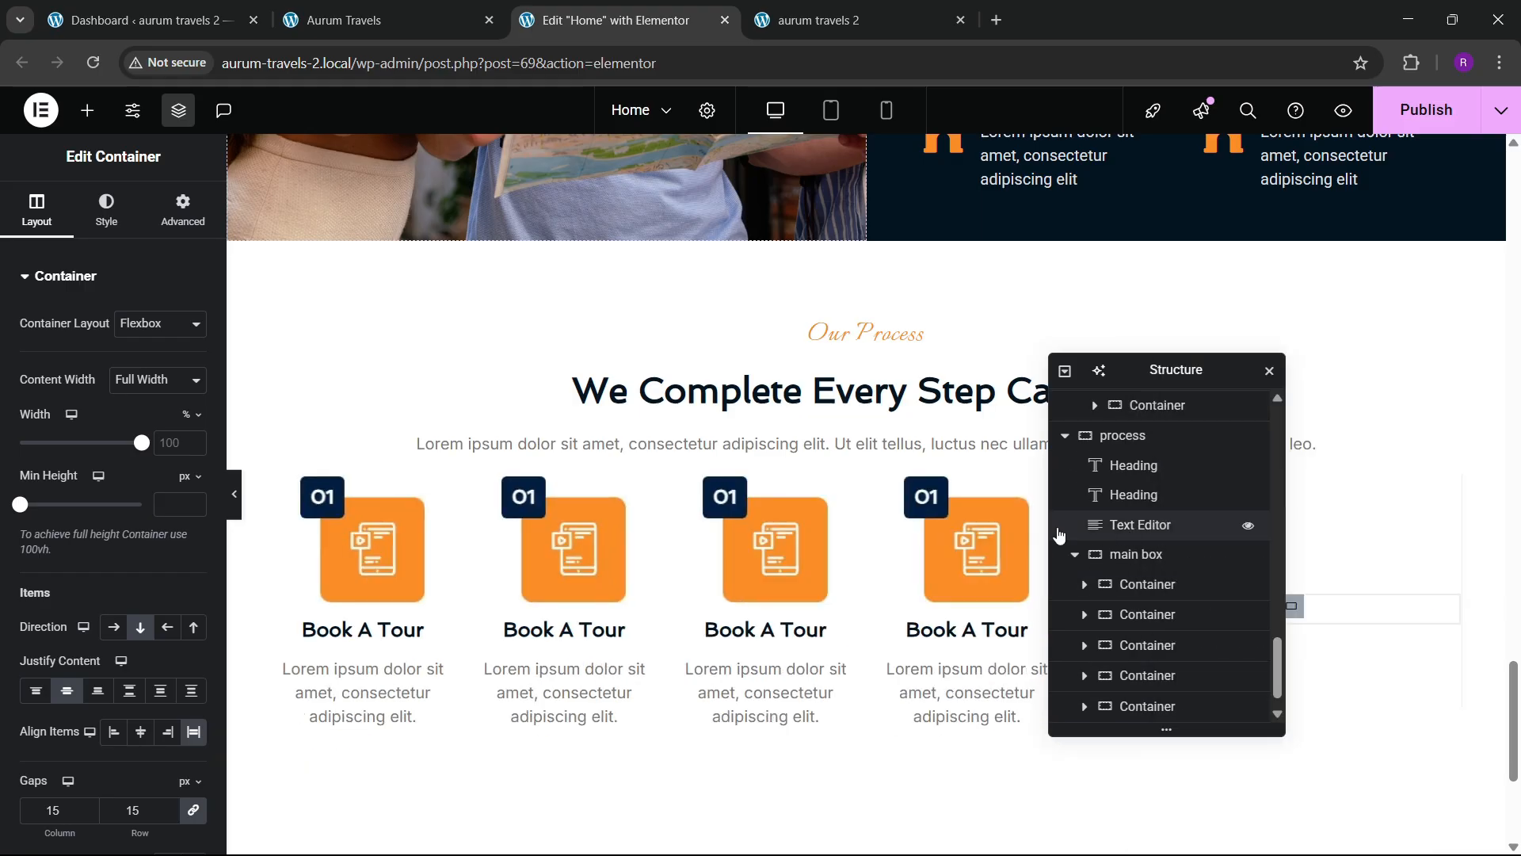
- Strip the second card's heading and text and swap its image for the dashed arrow
{"action": "left_click", "coordinate": [586, 631]}
{"action": "right_click", "coordinate": [587, 633]}
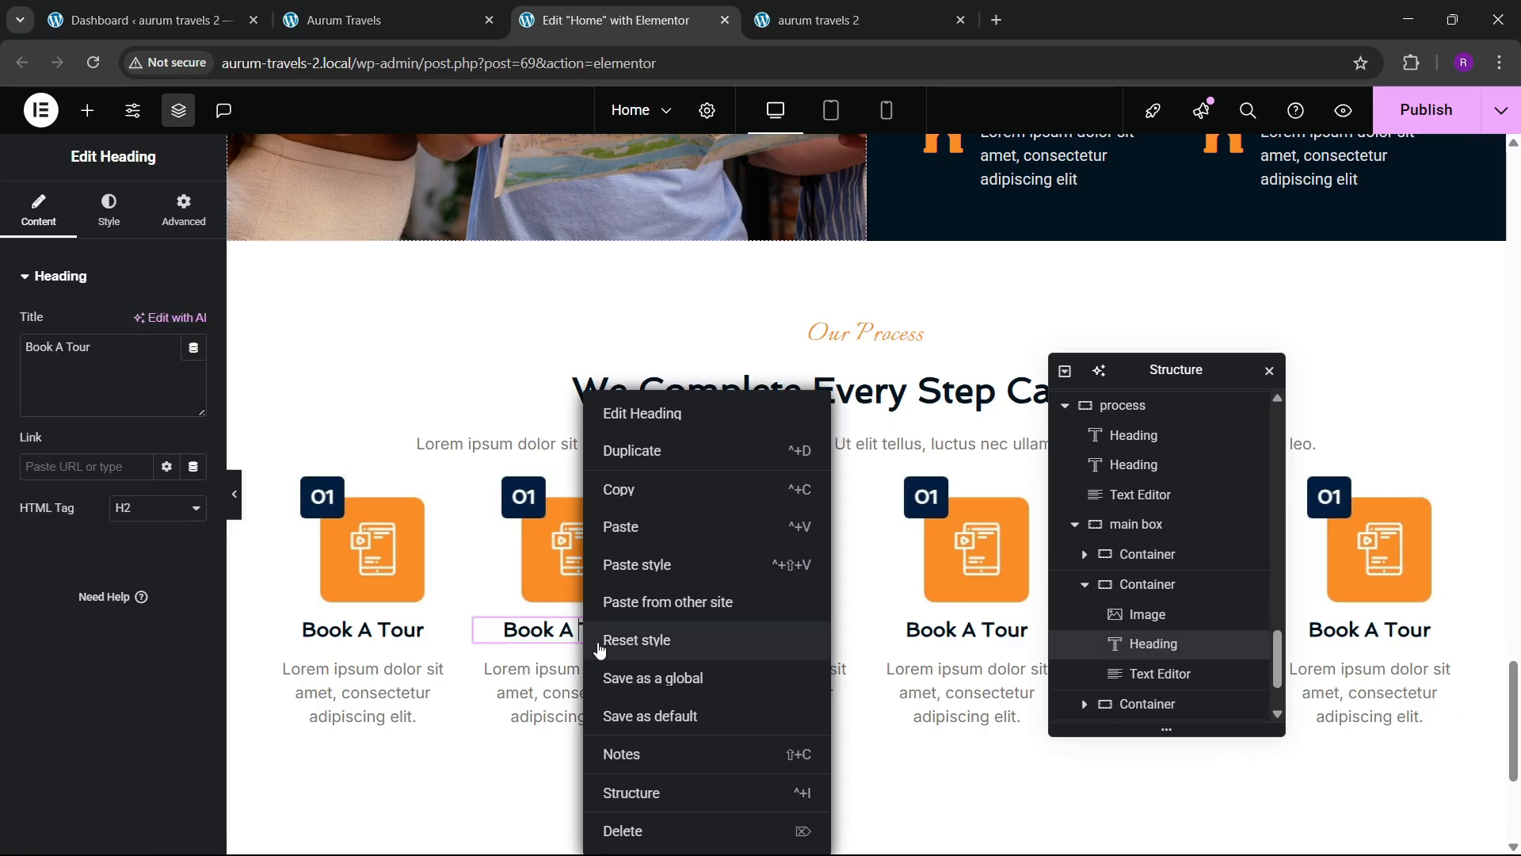
{"action": "left_click", "coordinate": [637, 827]}
{"action": "right_click", "coordinate": [599, 696]}
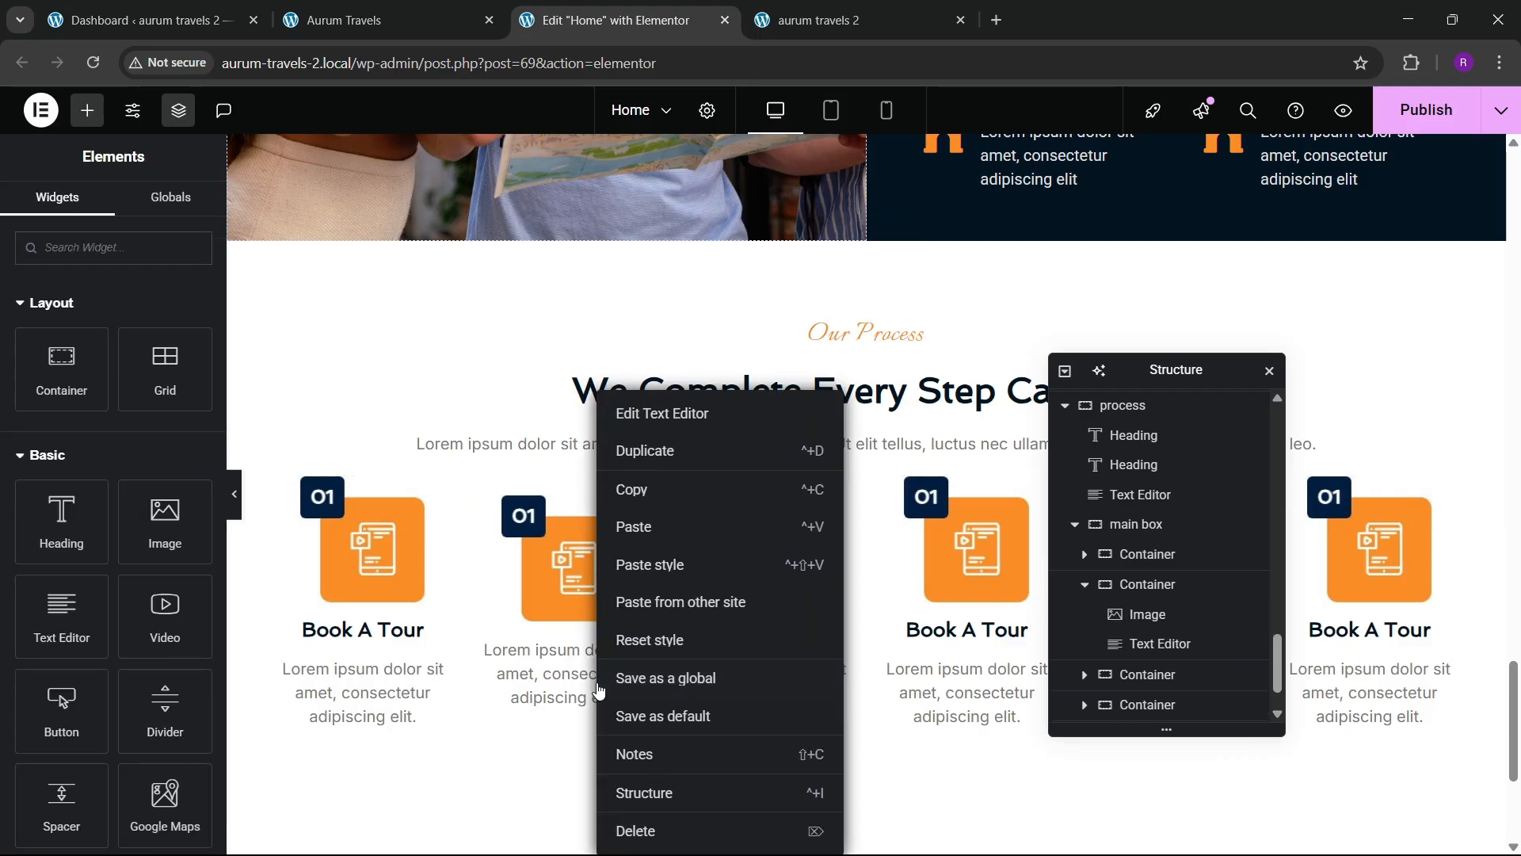
{"action": "left_click", "coordinate": [642, 830]}
{"action": "left_click", "coordinate": [530, 630]}
{"action": "left_click", "coordinate": [118, 379]}
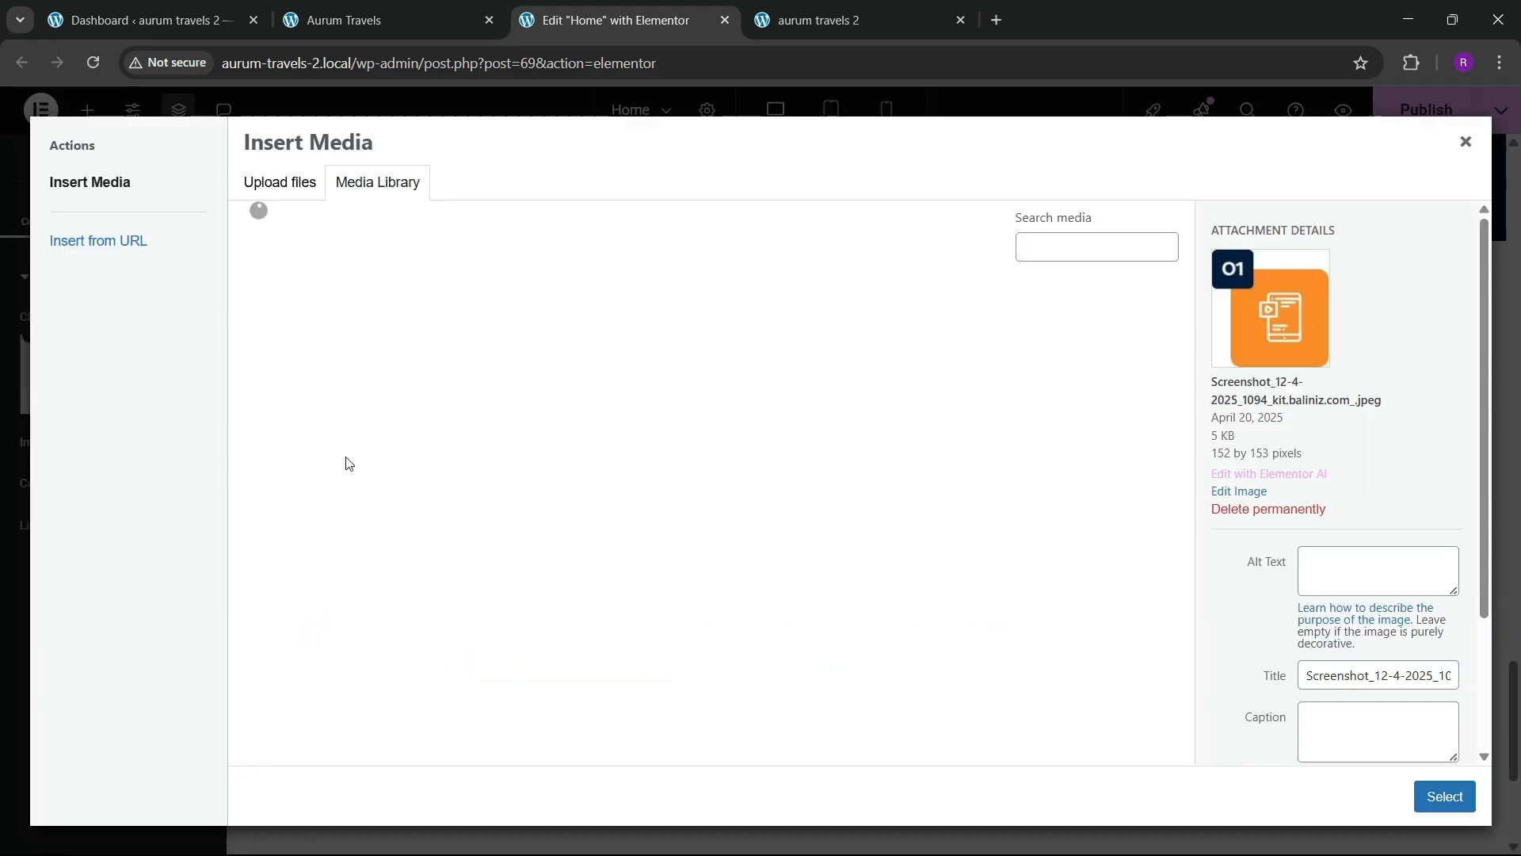
{"action": "left_click", "coordinate": [322, 559]}
{"action": "left_click", "coordinate": [1444, 796]}
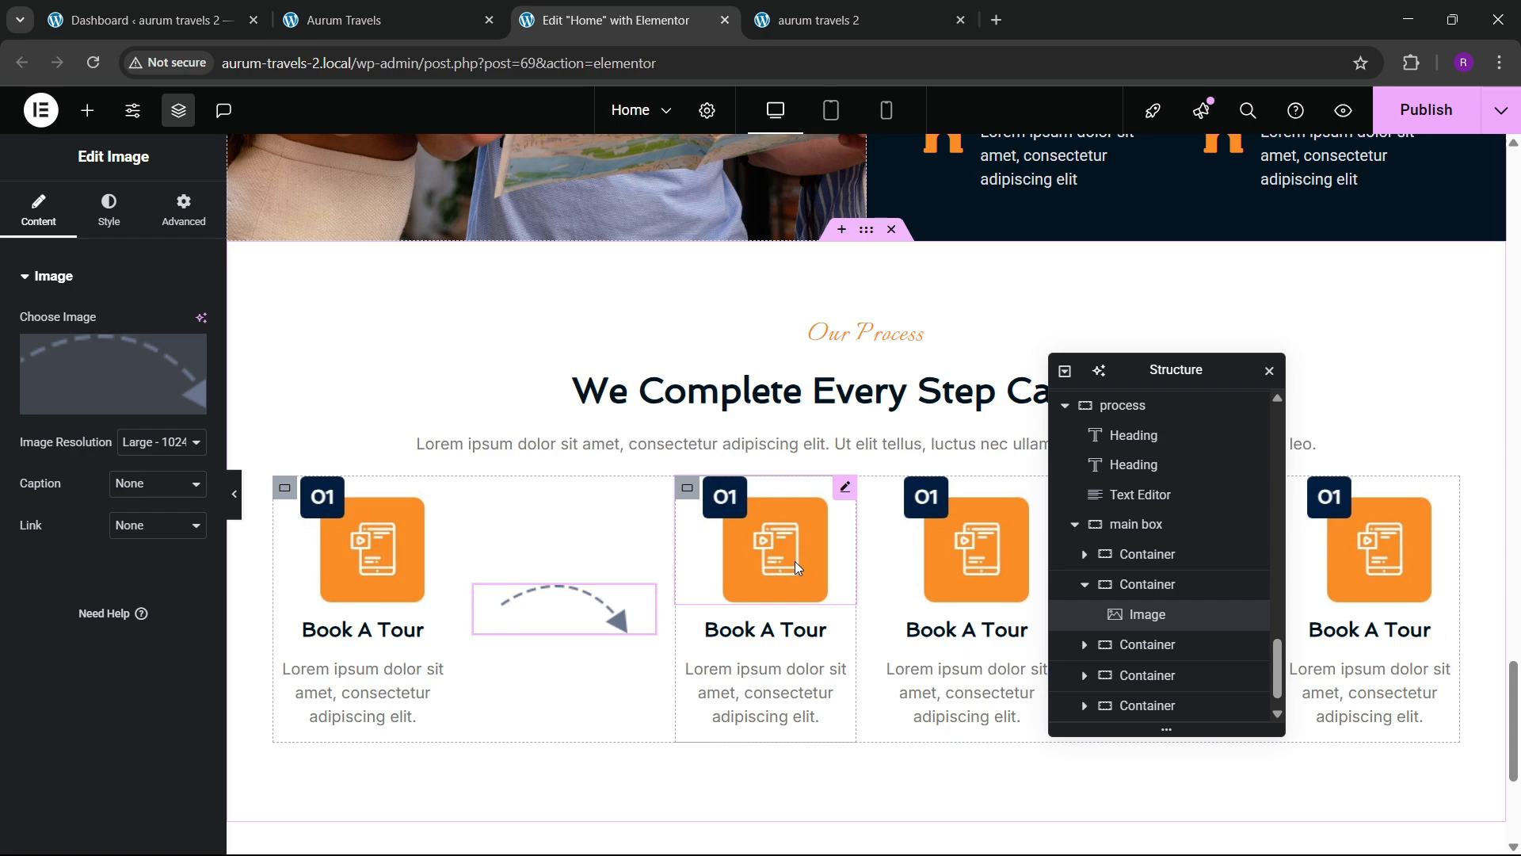
- Strip the fourth card's heading and text, use the upward dashed arrow image, and view the live site
{"action": "left_click", "coordinate": [965, 567]}
{"action": "left_click", "coordinate": [963, 629]}
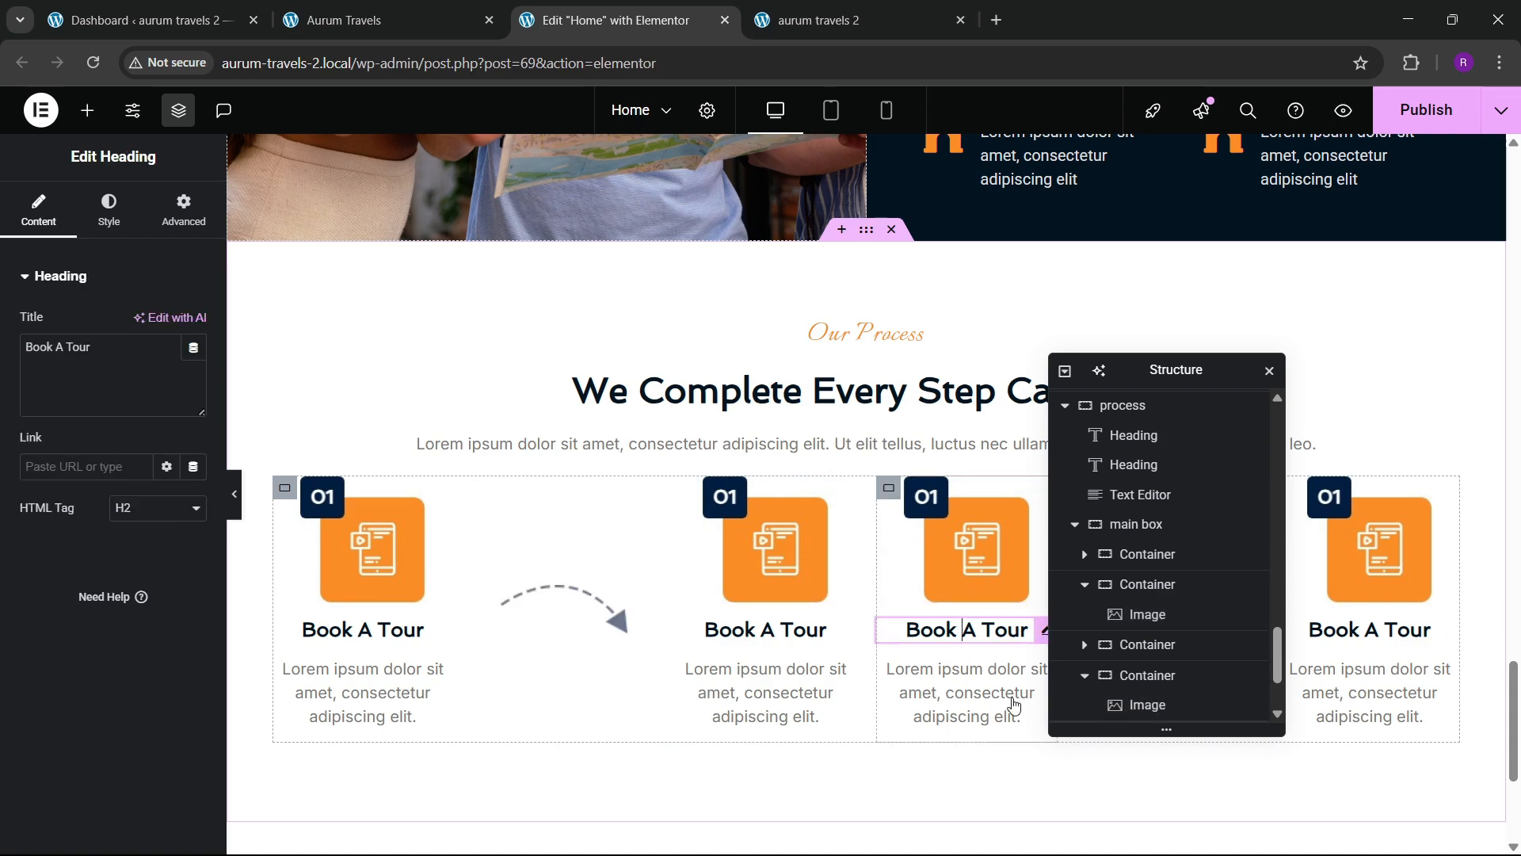
{"action": "right_click", "coordinate": [961, 630]}
{"action": "left_click", "coordinate": [990, 824]}
{"action": "left_click", "coordinate": [966, 681]}
{"action": "right_click", "coordinate": [980, 674]}
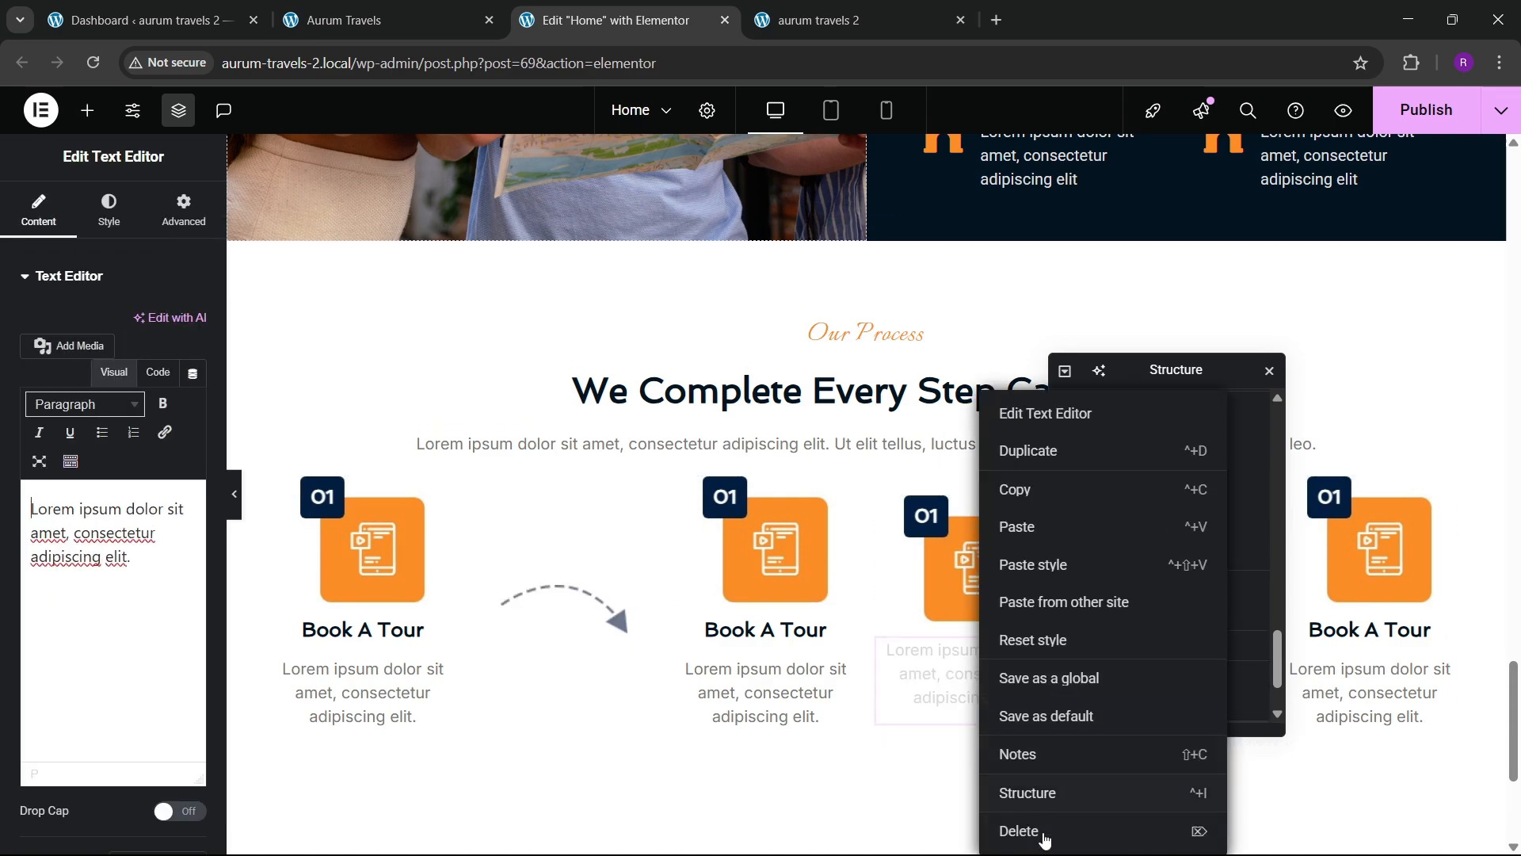
{"action": "left_click", "coordinate": [1045, 840]}
{"action": "left_click_drag", "start_coordinate": [1177, 377], "coordinate": [671, 404]}
{"action": "left_click", "coordinate": [963, 603]}
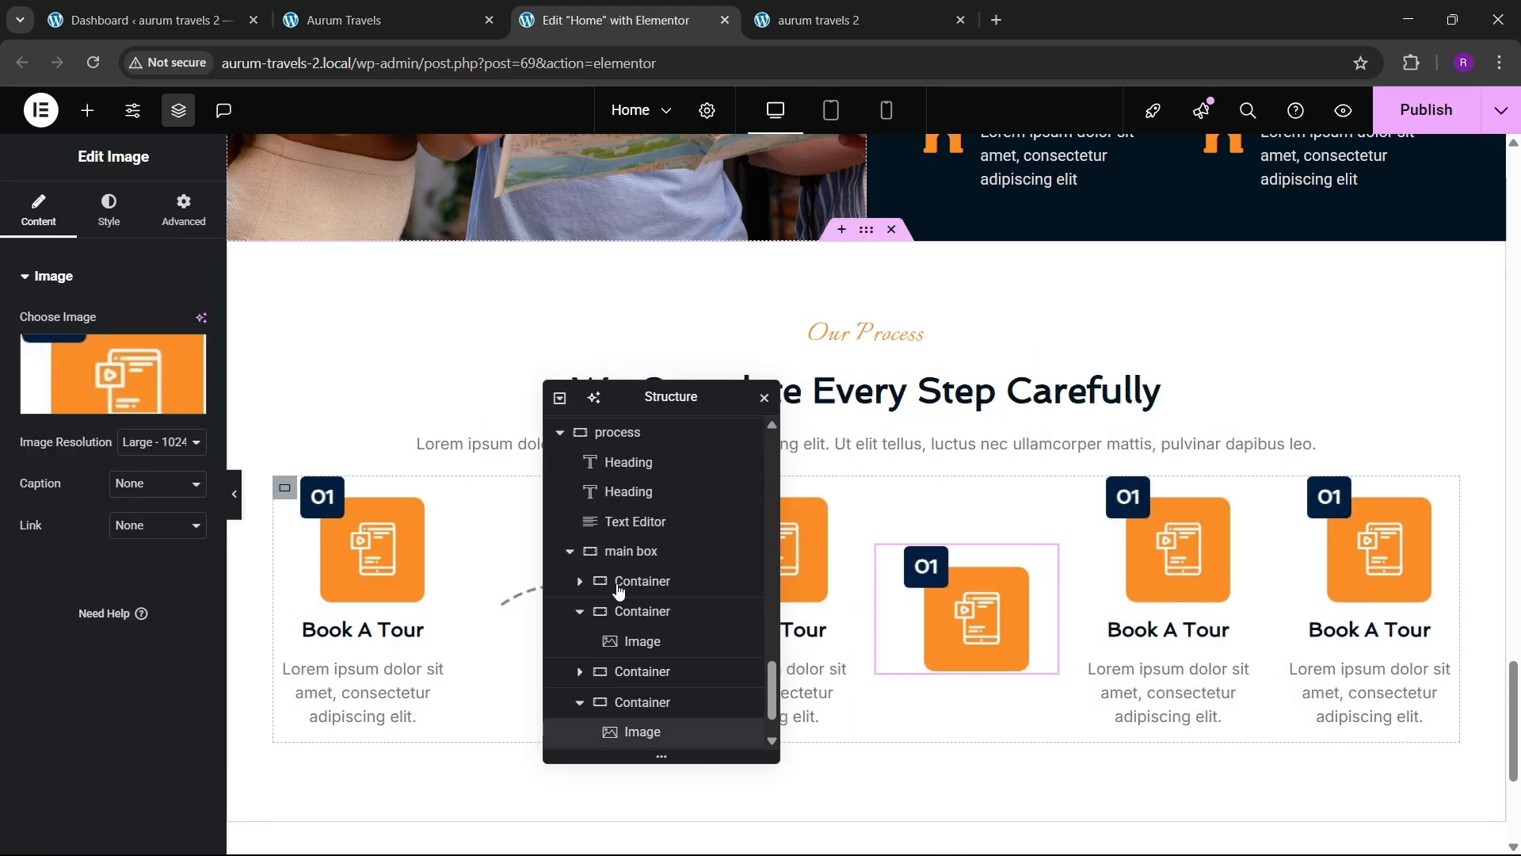
{"action": "left_click", "coordinate": [119, 373]}
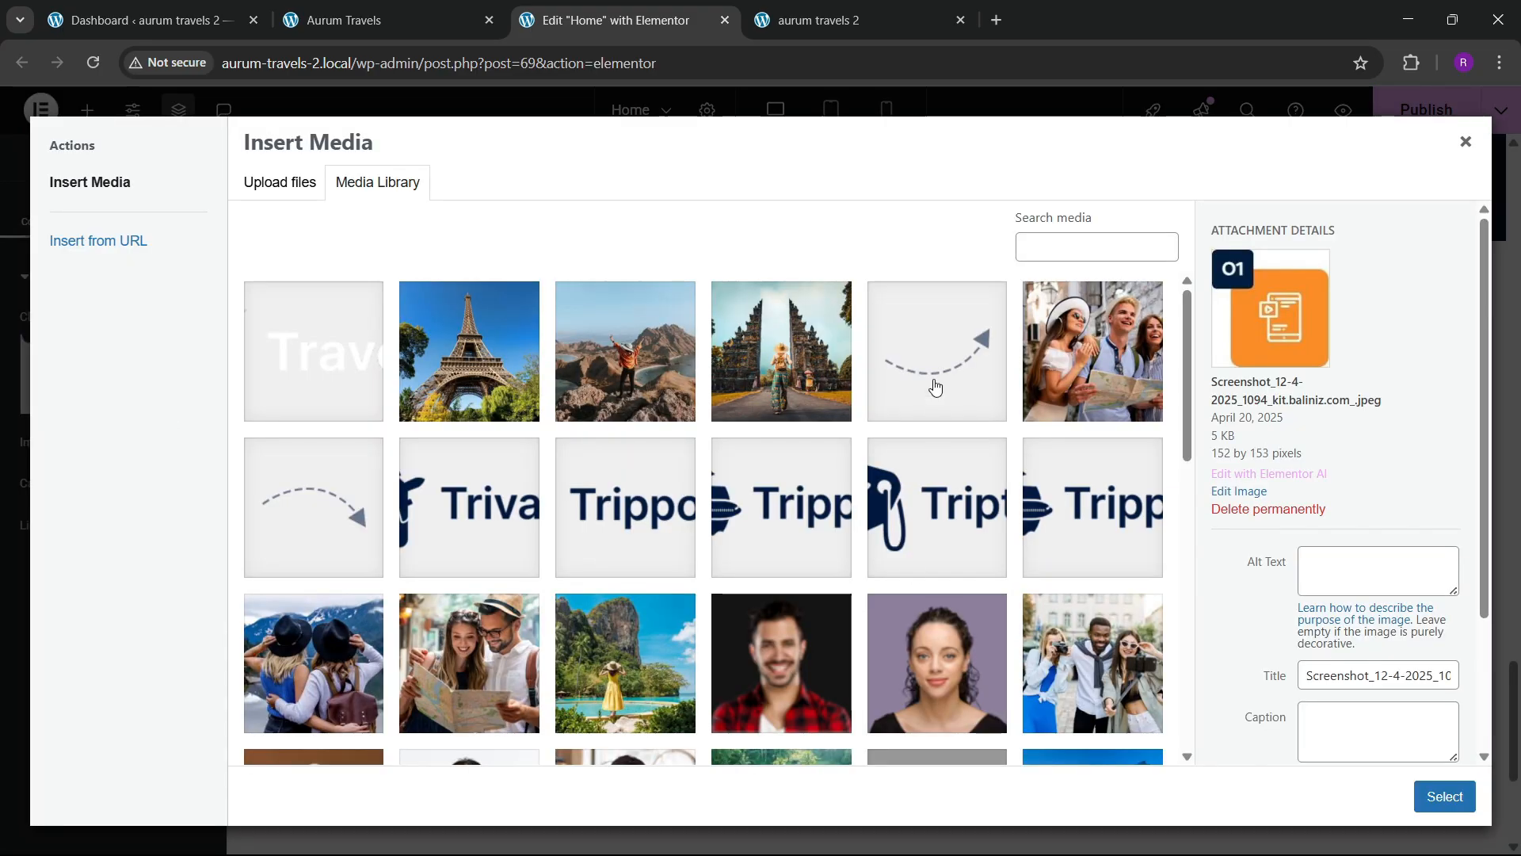
{"action": "left_click", "coordinate": [935, 387]}
{"action": "left_click", "coordinate": [1444, 796]}
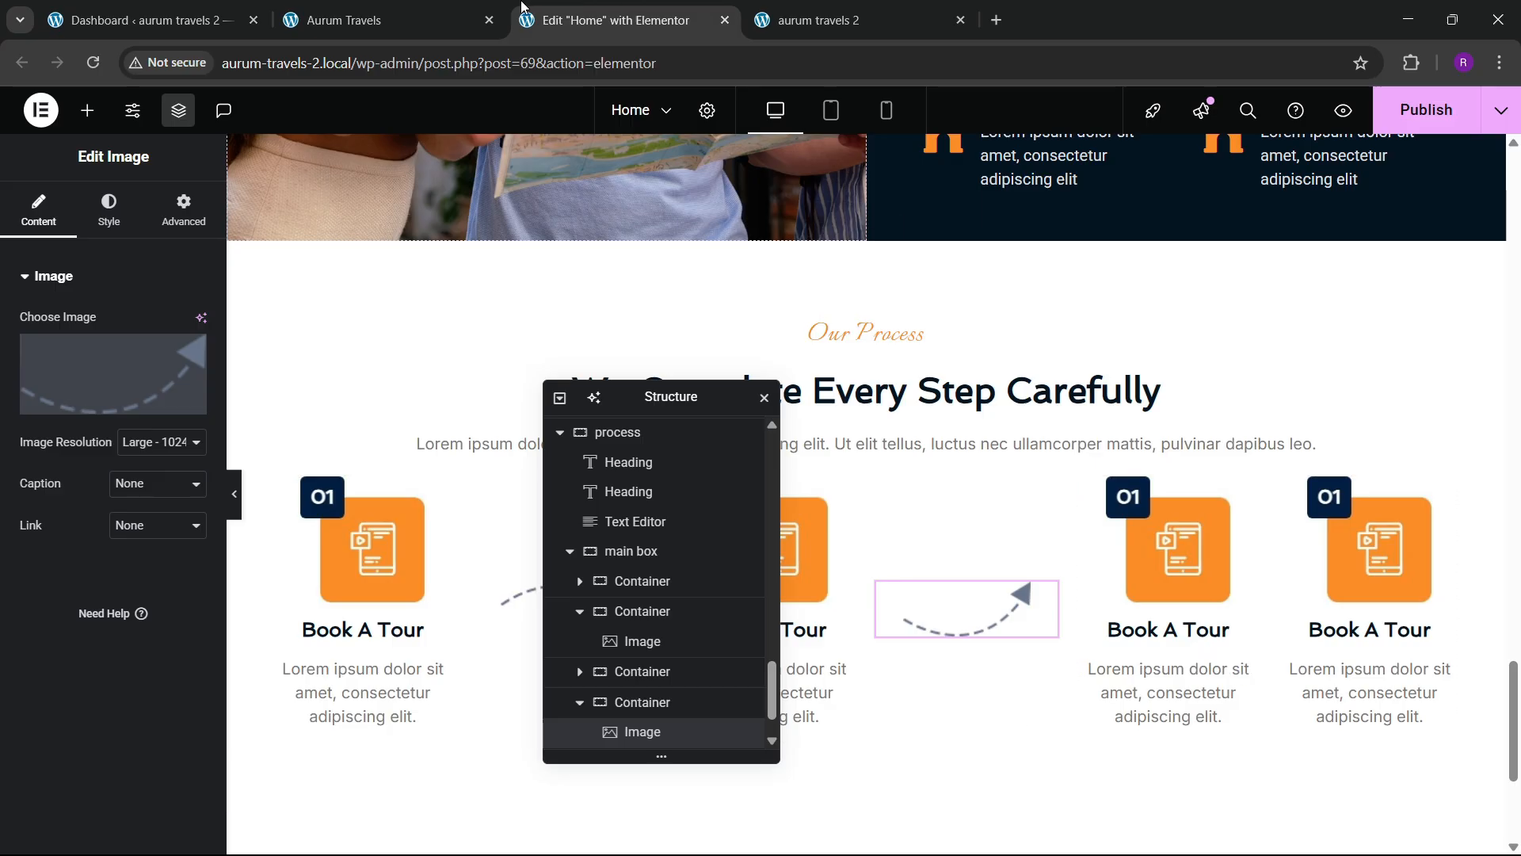
{"action": "left_click", "coordinate": [453, 7]}
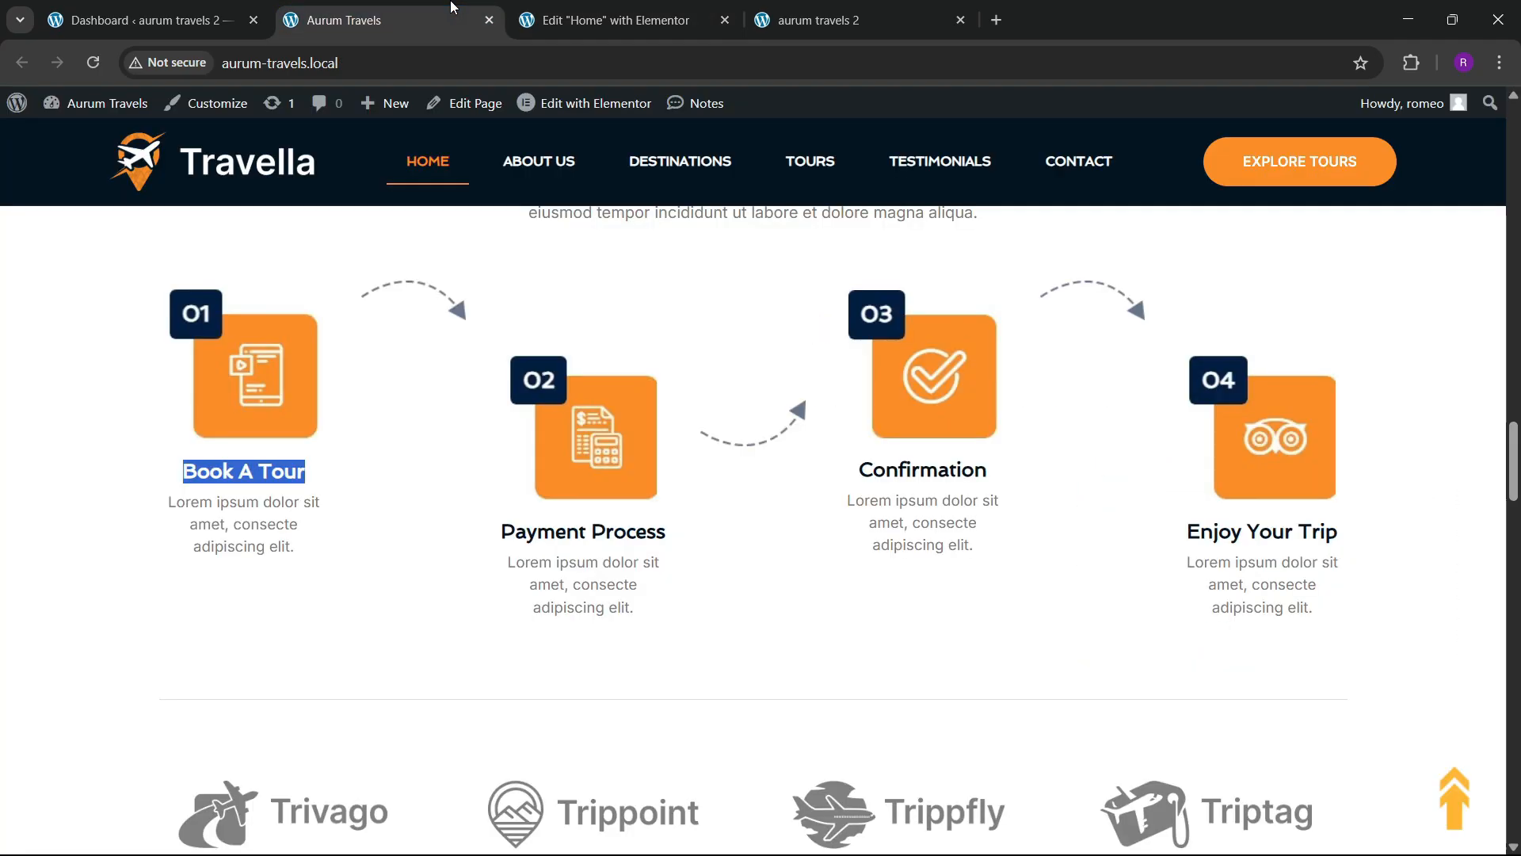
- Duplicate the last Book A Tour step card
{"action": "left_click", "coordinate": [715, 8]}
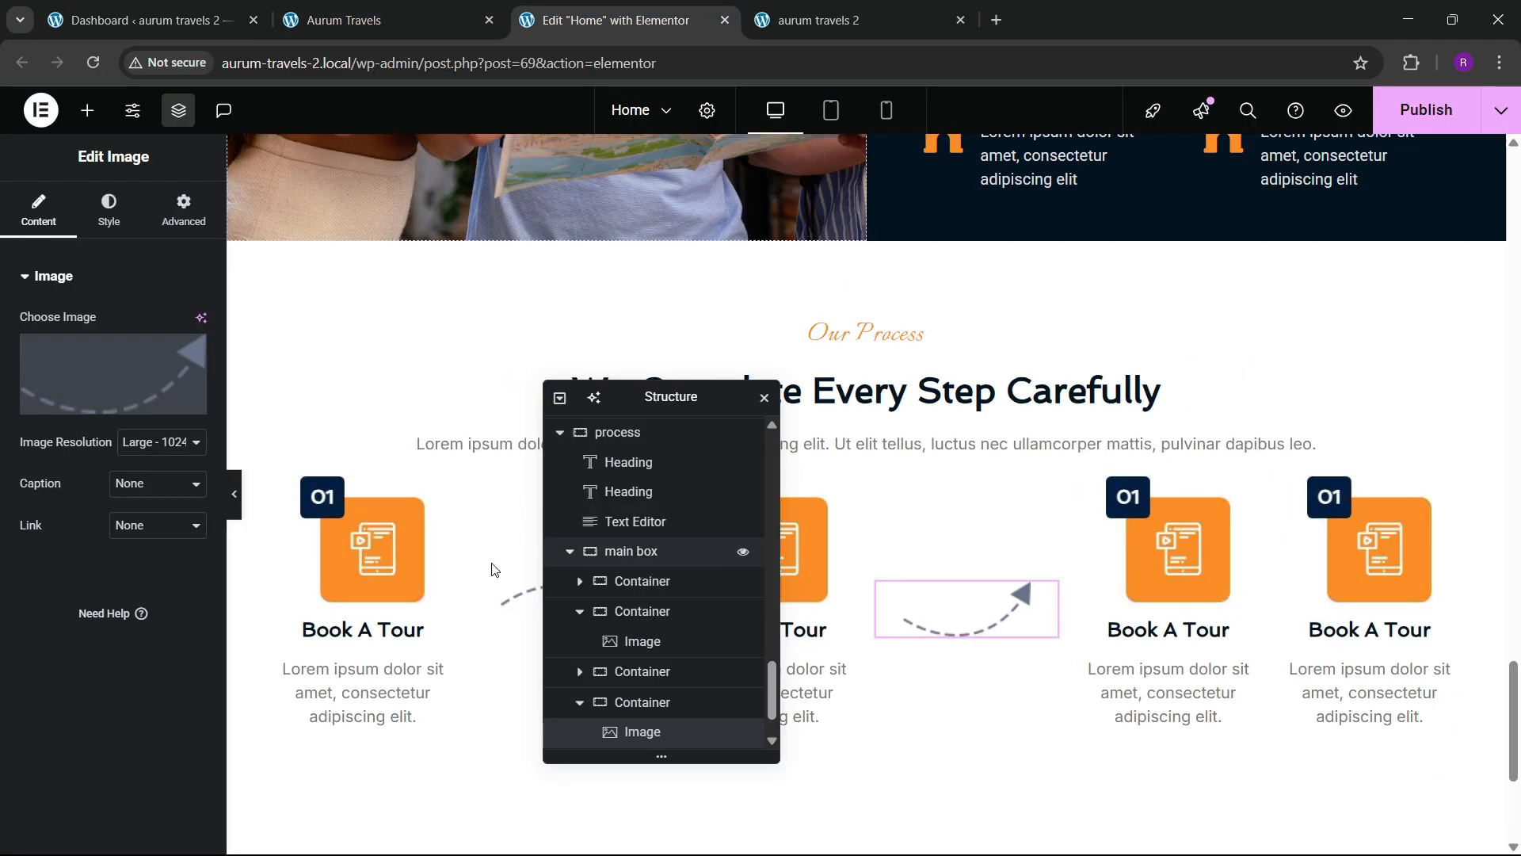
{"action": "left_click_drag", "start_coordinate": [670, 399], "coordinate": [483, 439]}
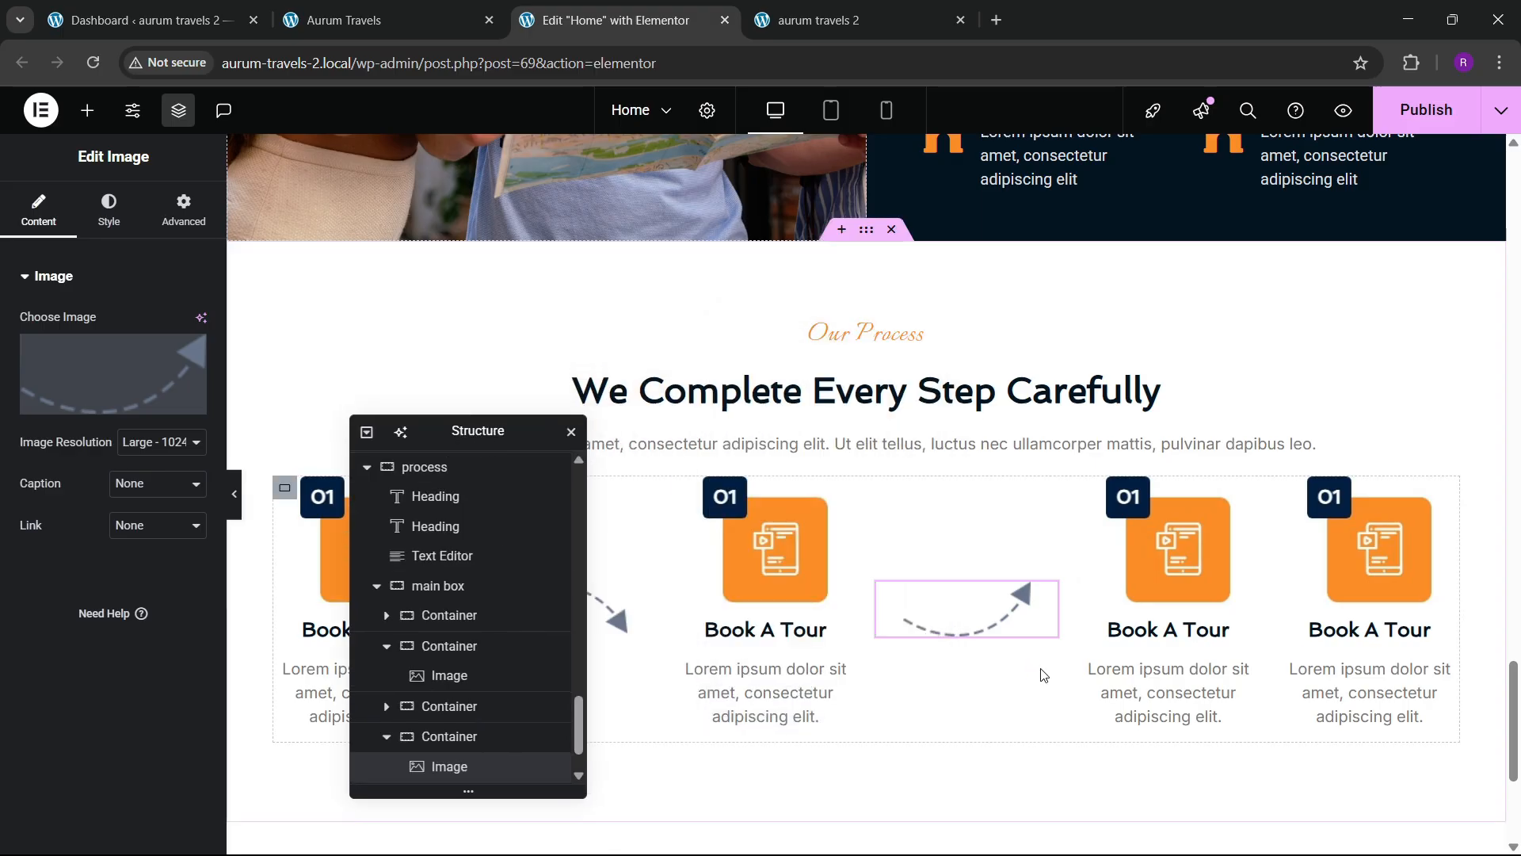
{"action": "scroll", "coordinate": [511, 753], "scroll_direction": "down", "scroll_amount": 1}
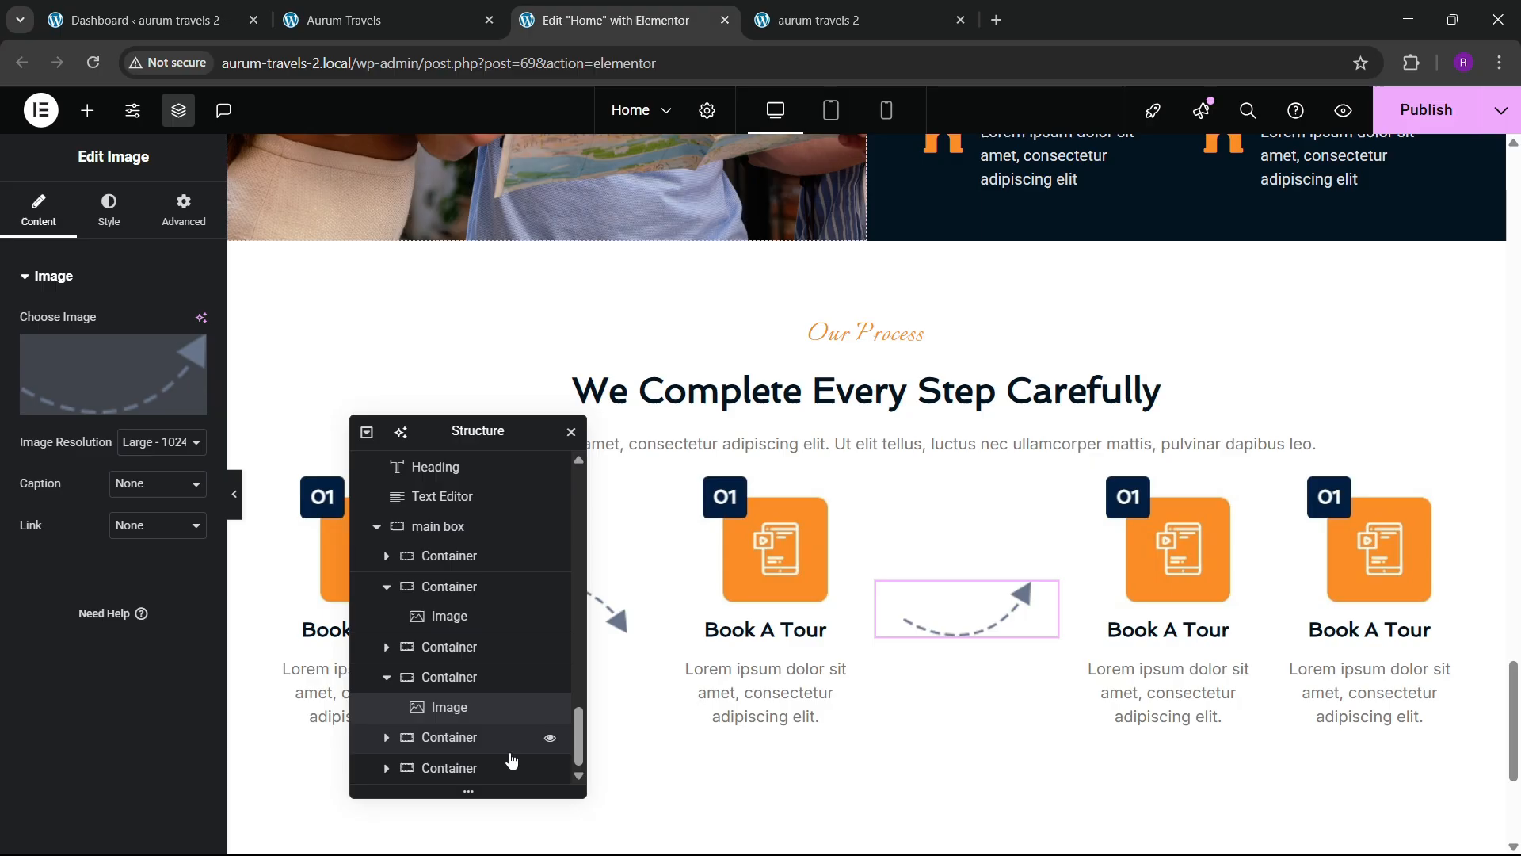
{"action": "right_click", "coordinate": [443, 768]}
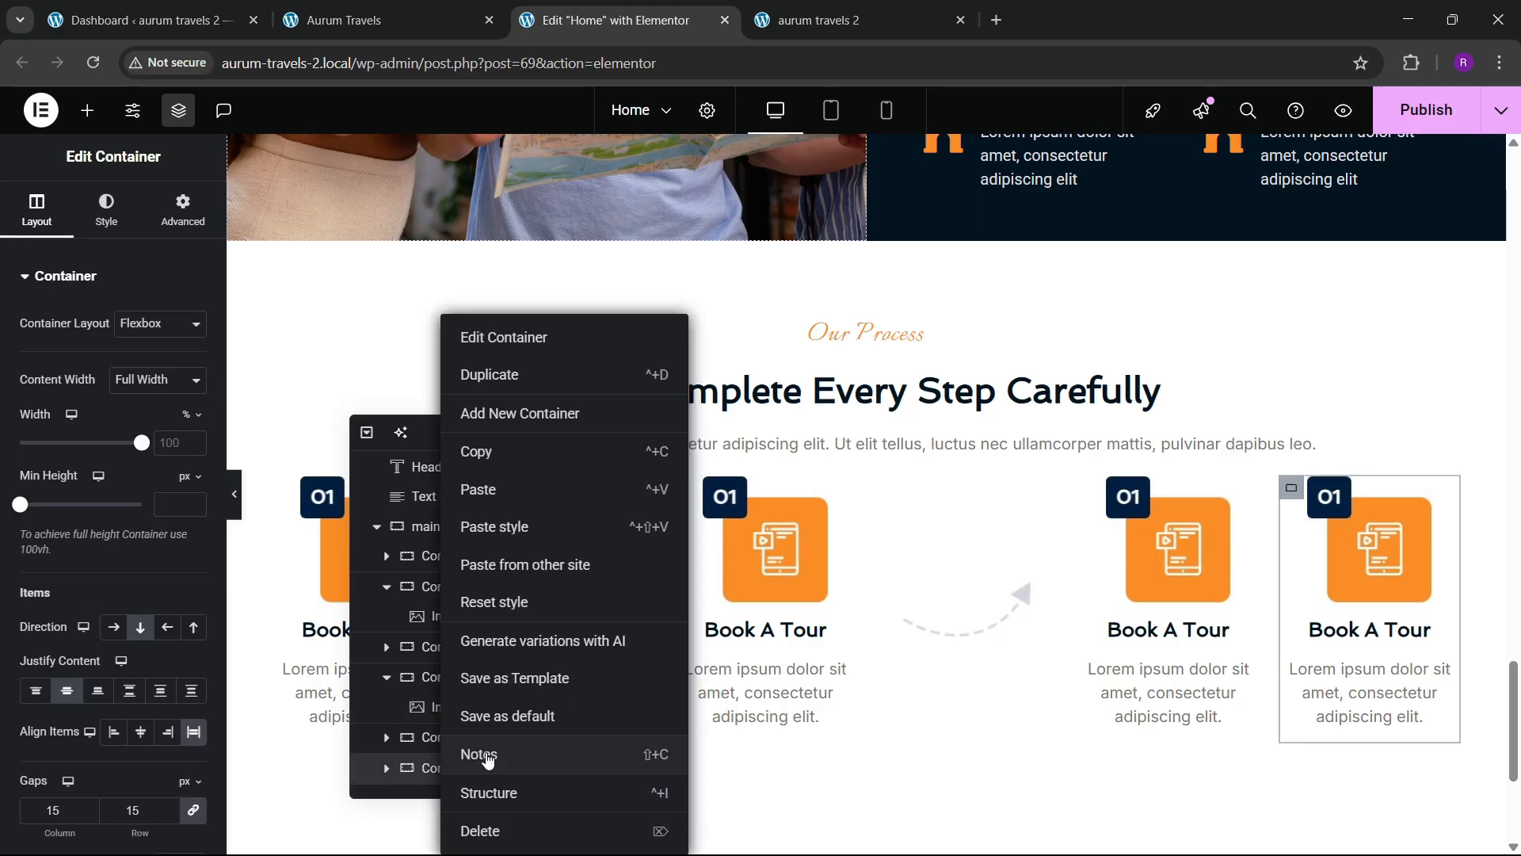
{"action": "left_click", "coordinate": [518, 391]}
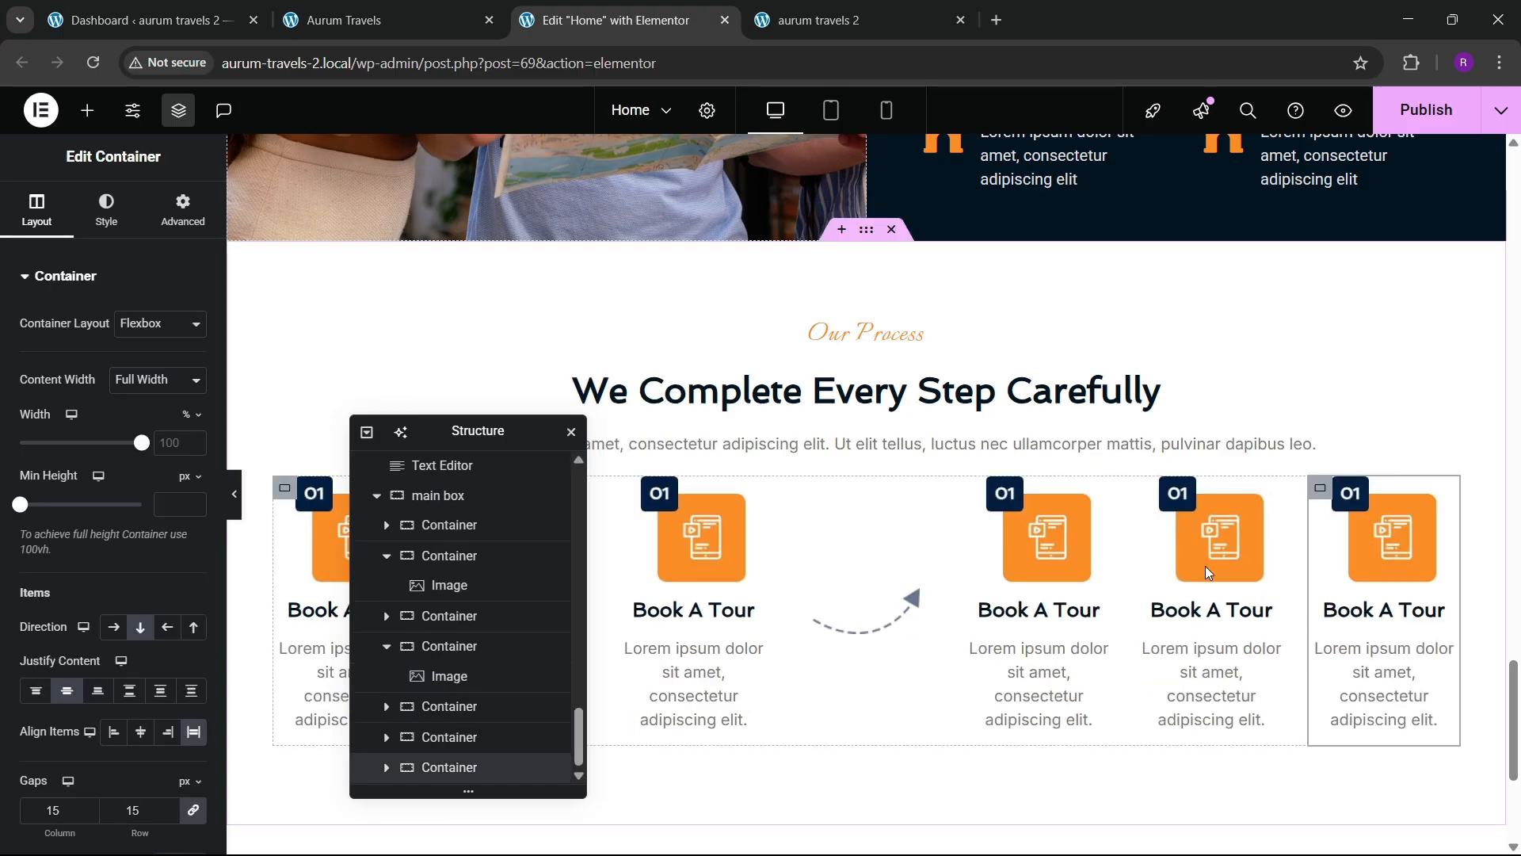
- Remove the duplicate's heading and text and replace its image with the downward curved arrow.png
{"action": "right_click", "coordinate": [1225, 617]}
{"action": "left_click", "coordinate": [1271, 828]}
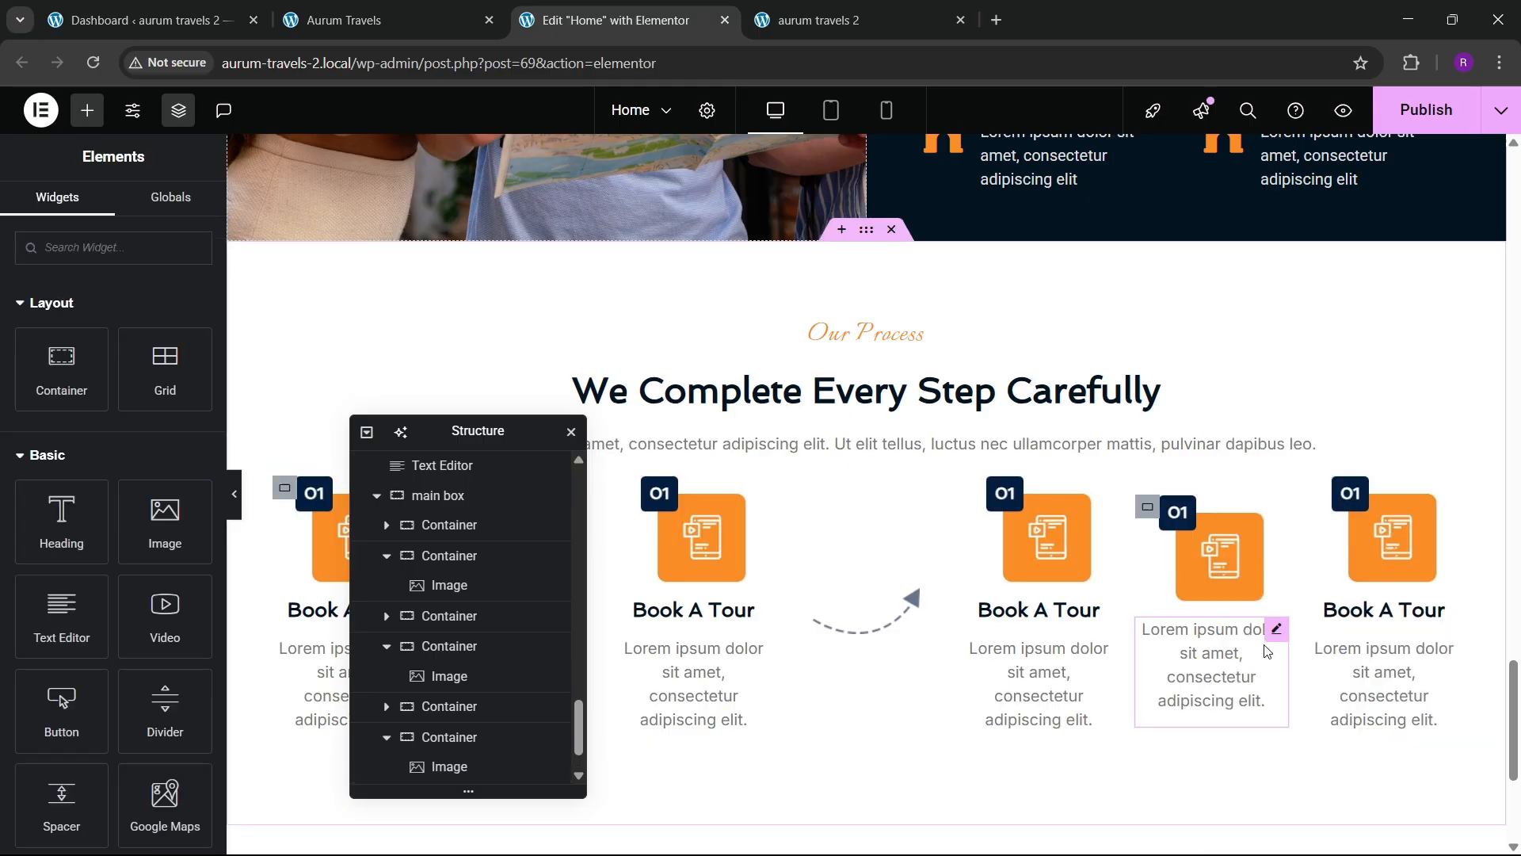
{"action": "left_click", "coordinate": [1265, 651]}
{"action": "right_click", "coordinate": [1265, 651]}
{"action": "left_click", "coordinate": [1288, 829]}
{"action": "left_click", "coordinate": [1220, 618]}
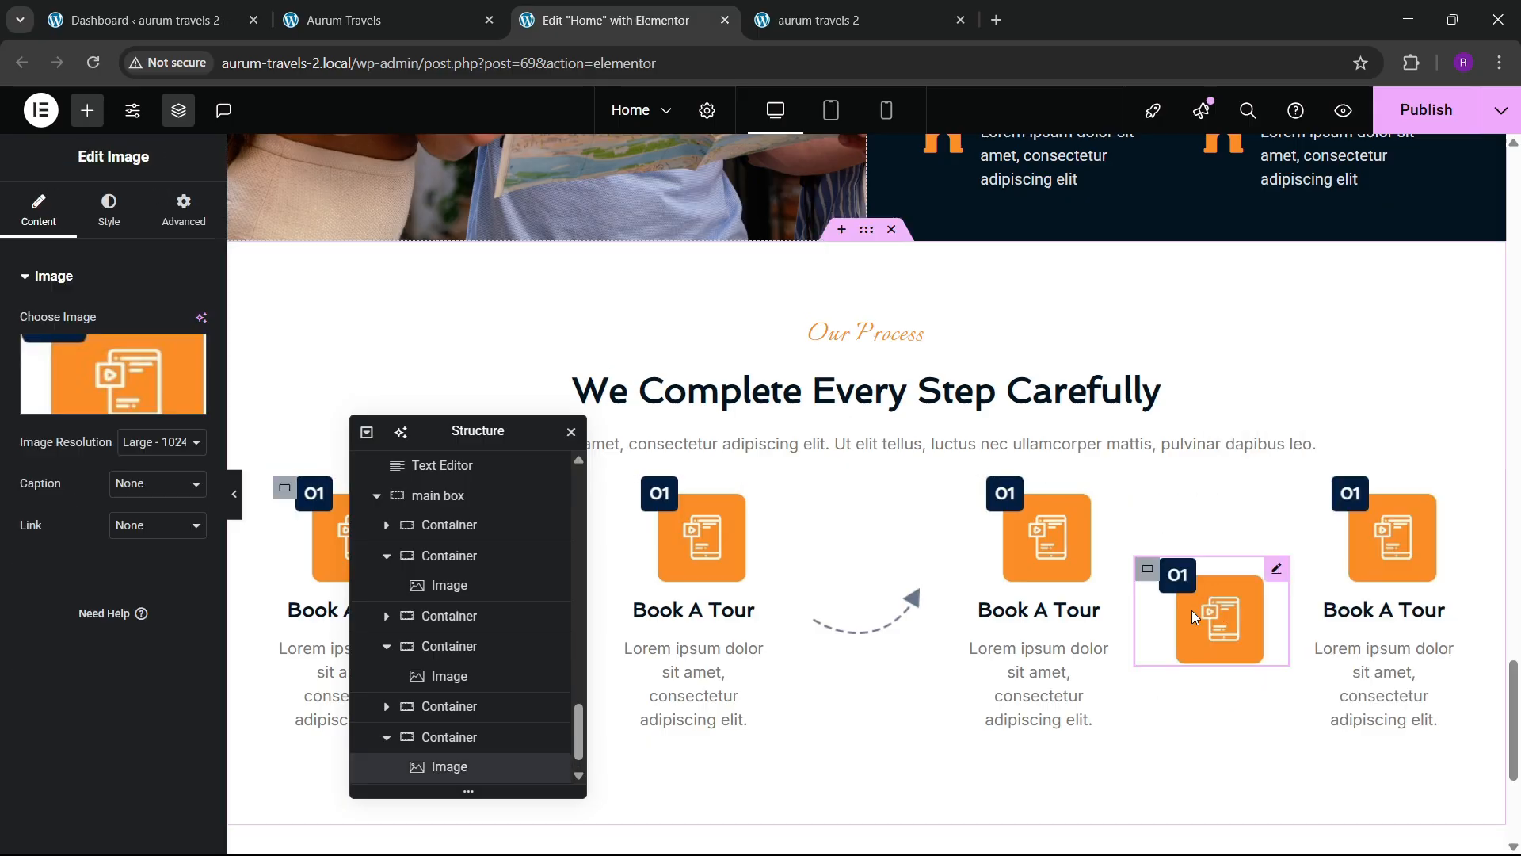
{"action": "left_click", "coordinate": [113, 372]}
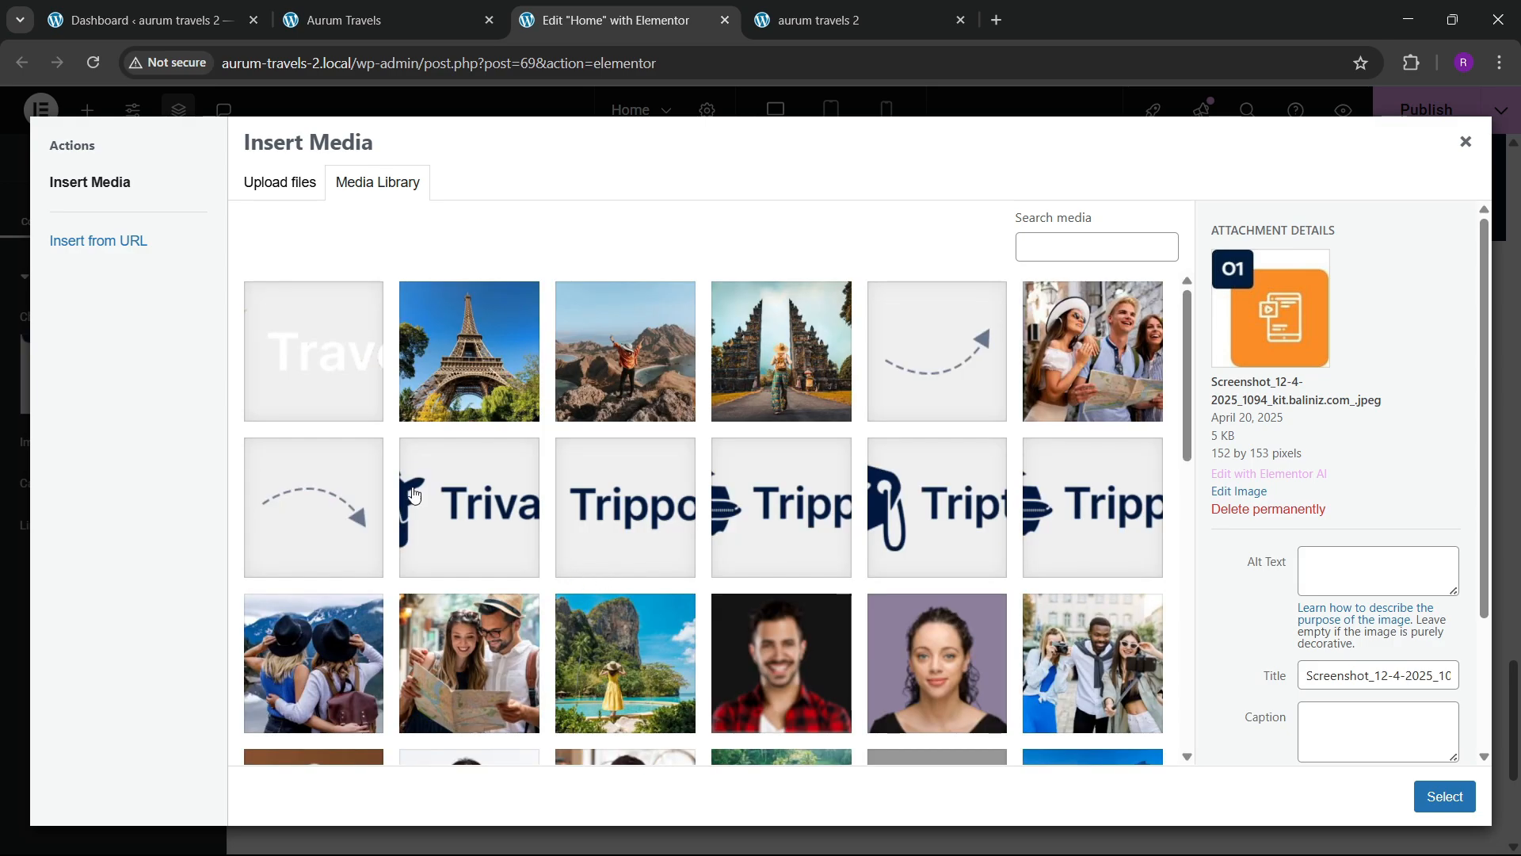
{"action": "left_click", "coordinate": [317, 499]}
{"action": "left_click", "coordinate": [1416, 800]}
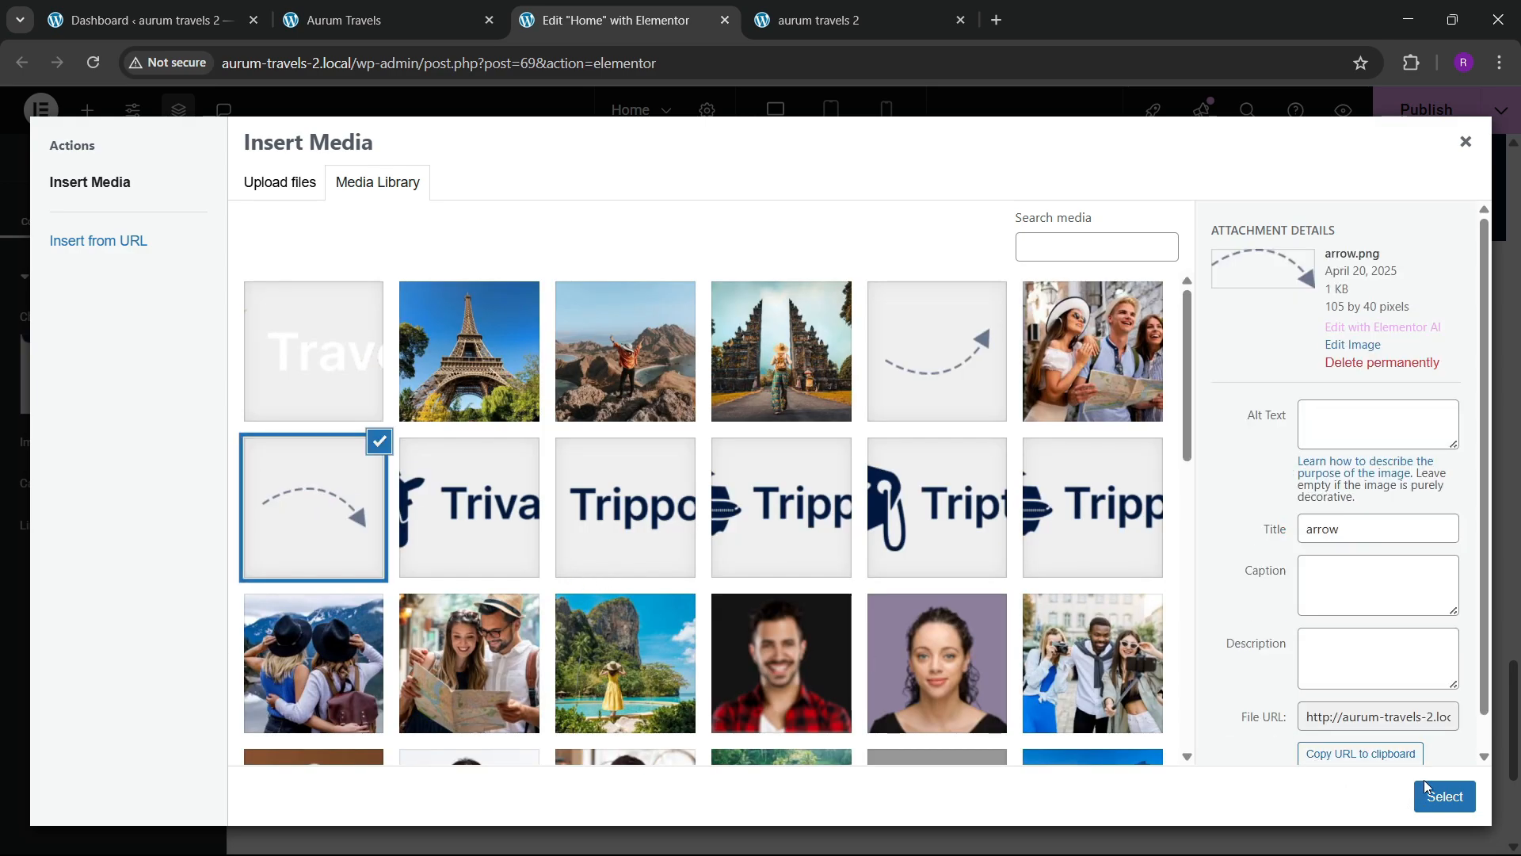
{"action": "left_click", "coordinate": [1426, 789]}
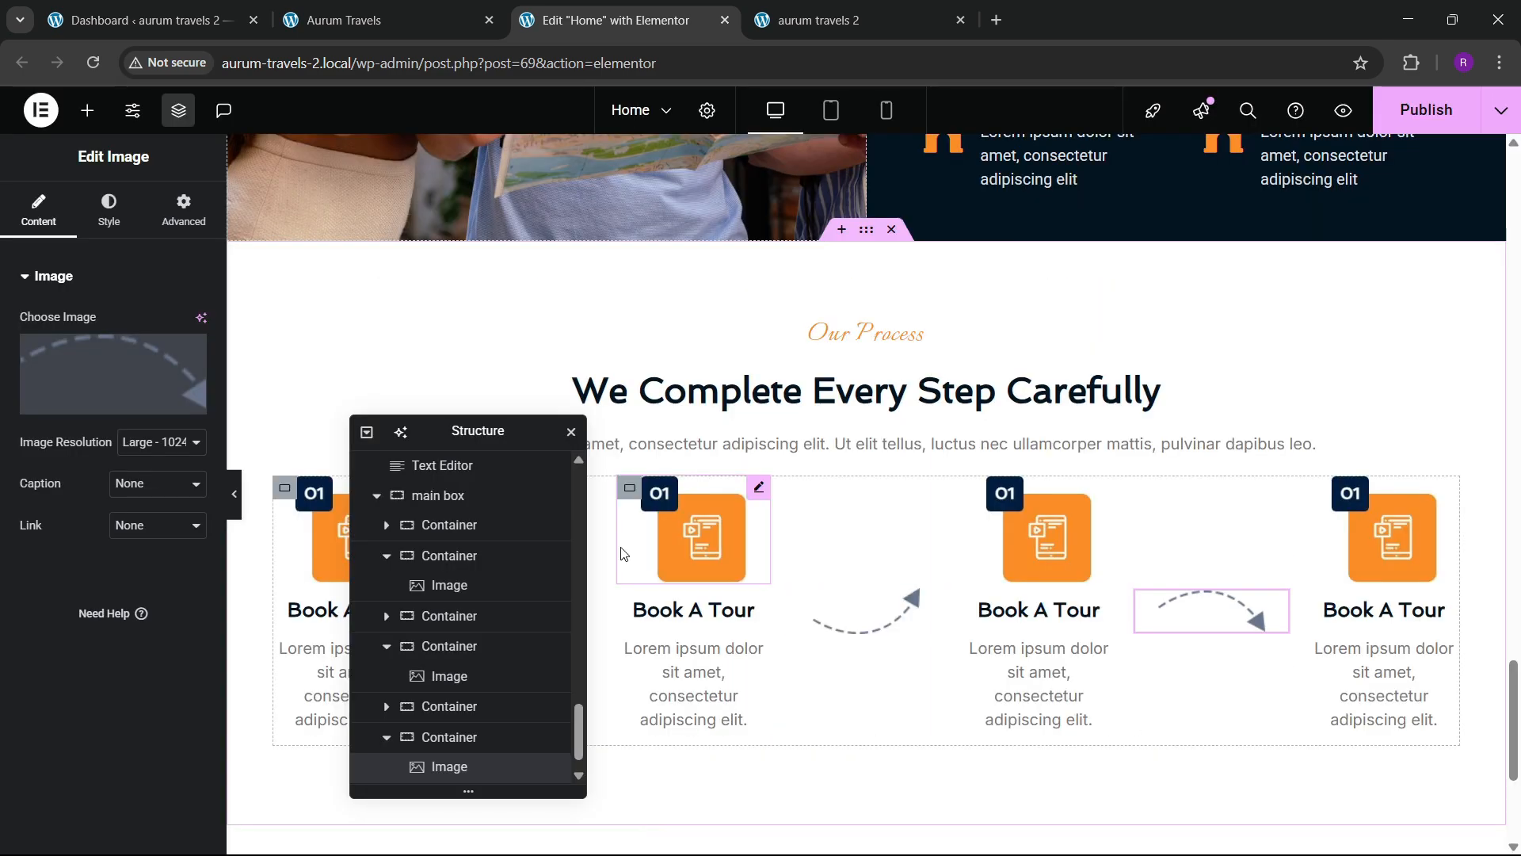
- Set the first step icon's width to 80%
{"action": "left_click_drag", "start_coordinate": [487, 434], "coordinate": [704, 432]}
{"action": "left_click", "coordinate": [332, 532]}
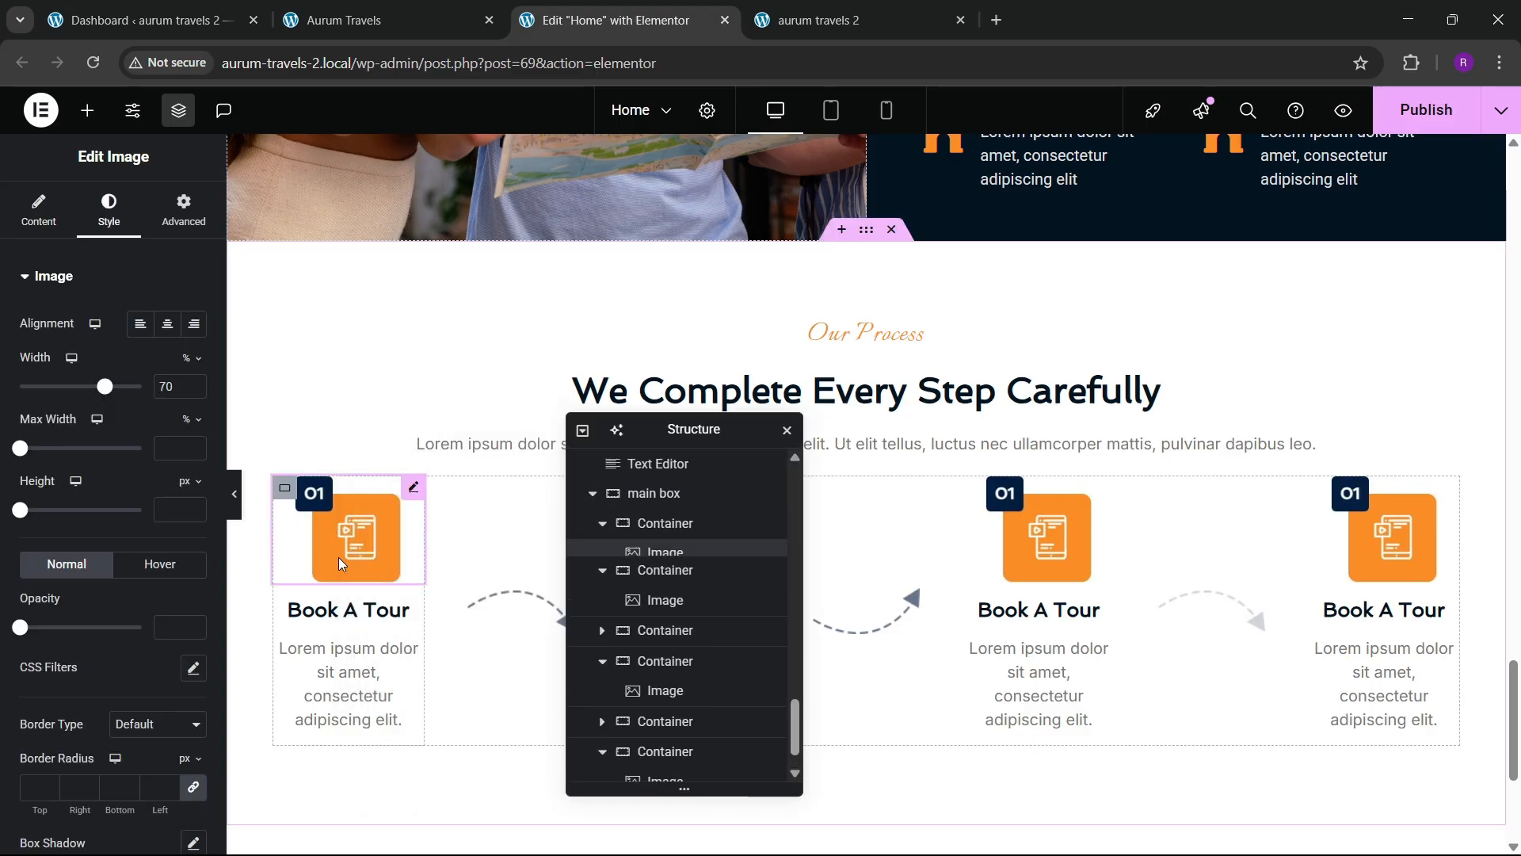
{"action": "left_click_drag", "start_coordinate": [178, 384], "coordinate": [121, 401]}
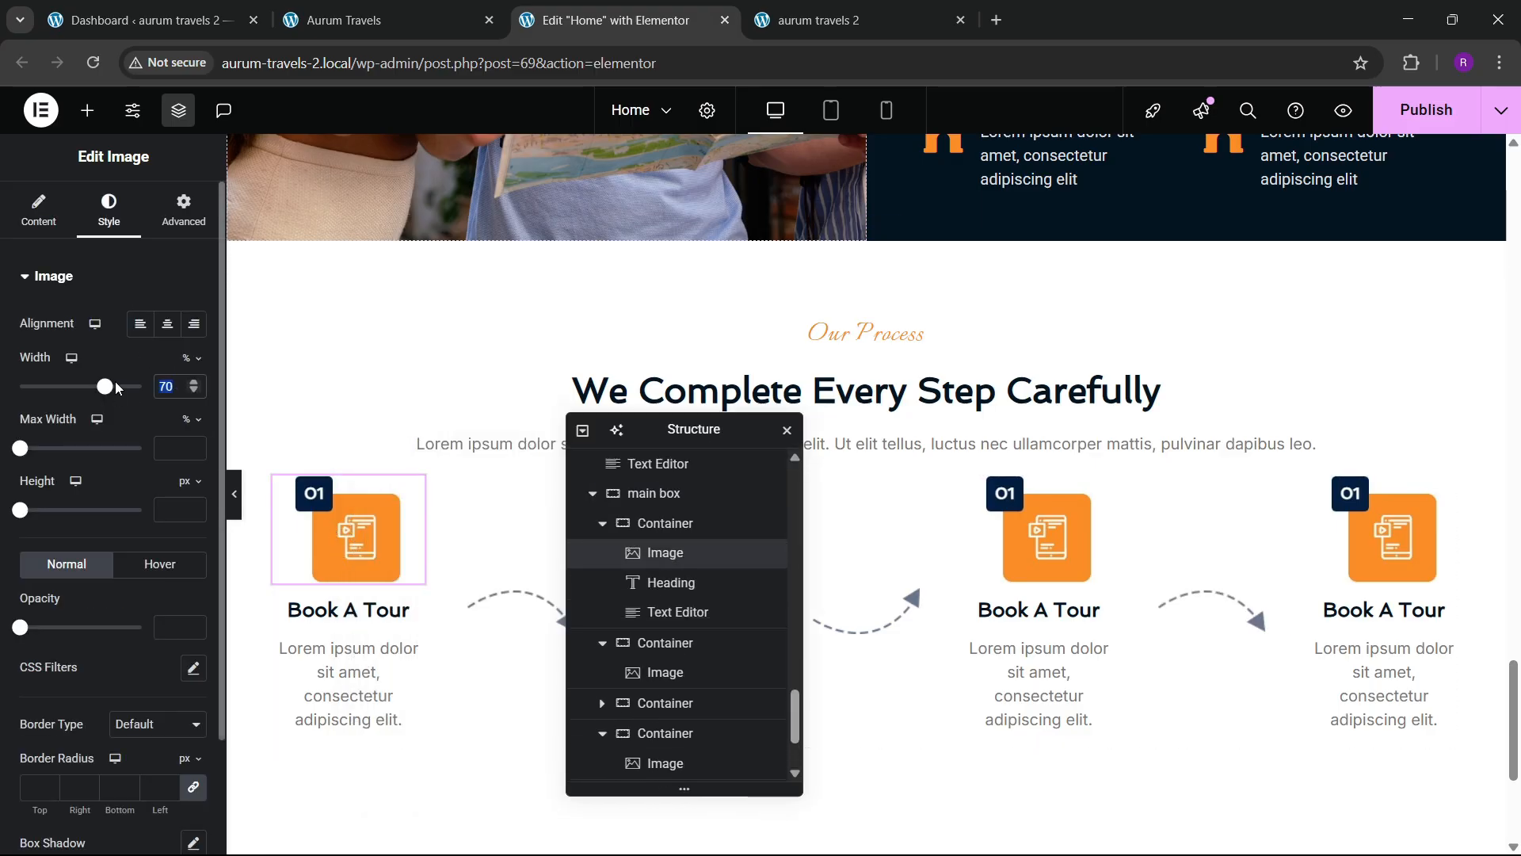
{"action": "type", "text": "80"}
- Copy the first icon's styling and paste it onto the other three step icons
{"action": "left_click_drag", "start_coordinate": [692, 431], "coordinate": [955, 395]}
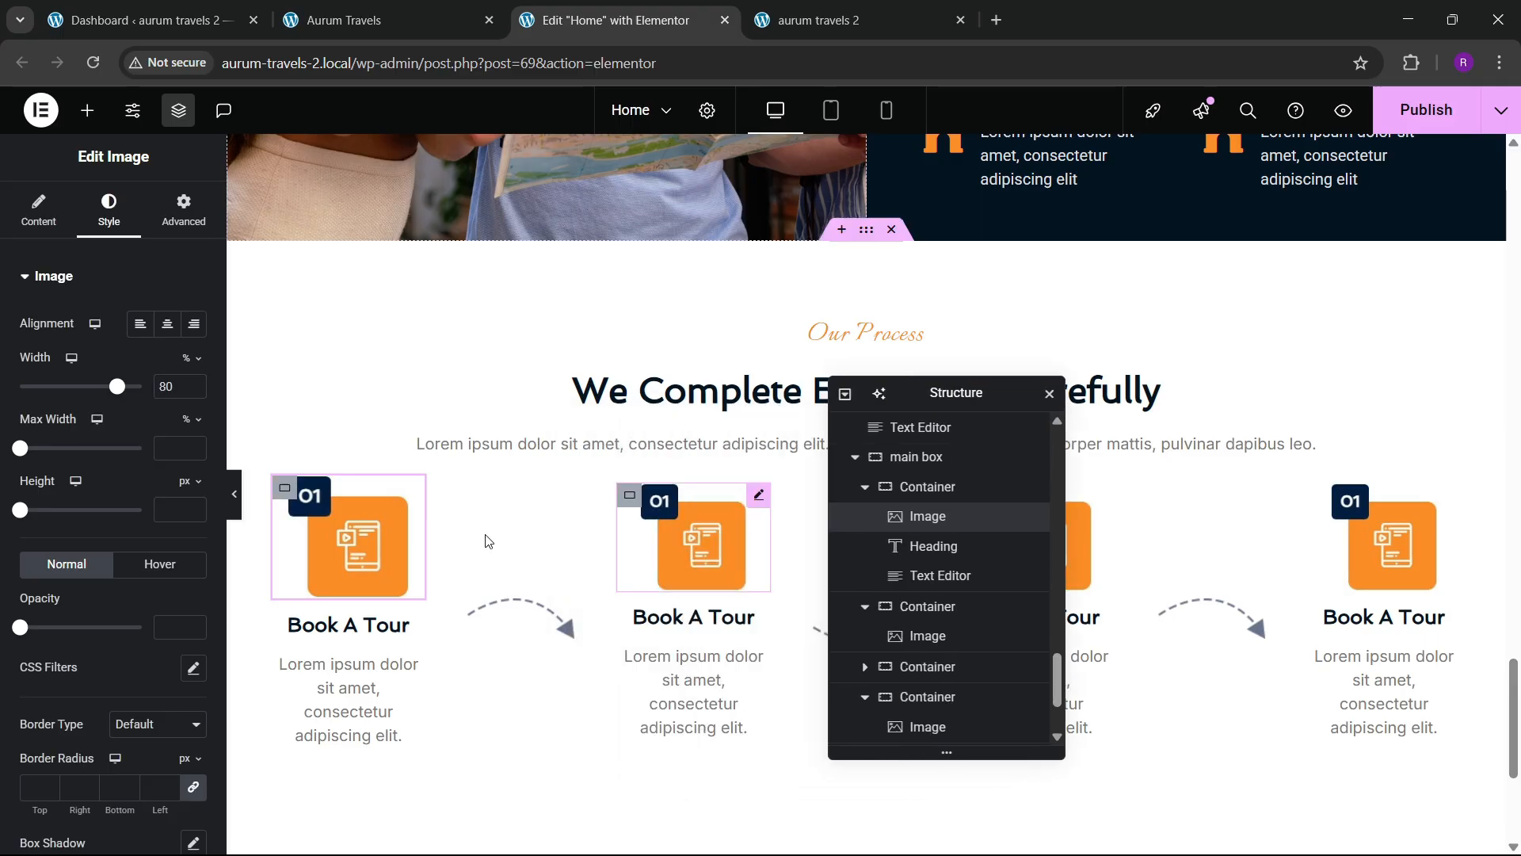
{"action": "right_click", "coordinate": [352, 556]}
{"action": "left_click", "coordinate": [398, 493]}
{"action": "right_click", "coordinate": [708, 555]}
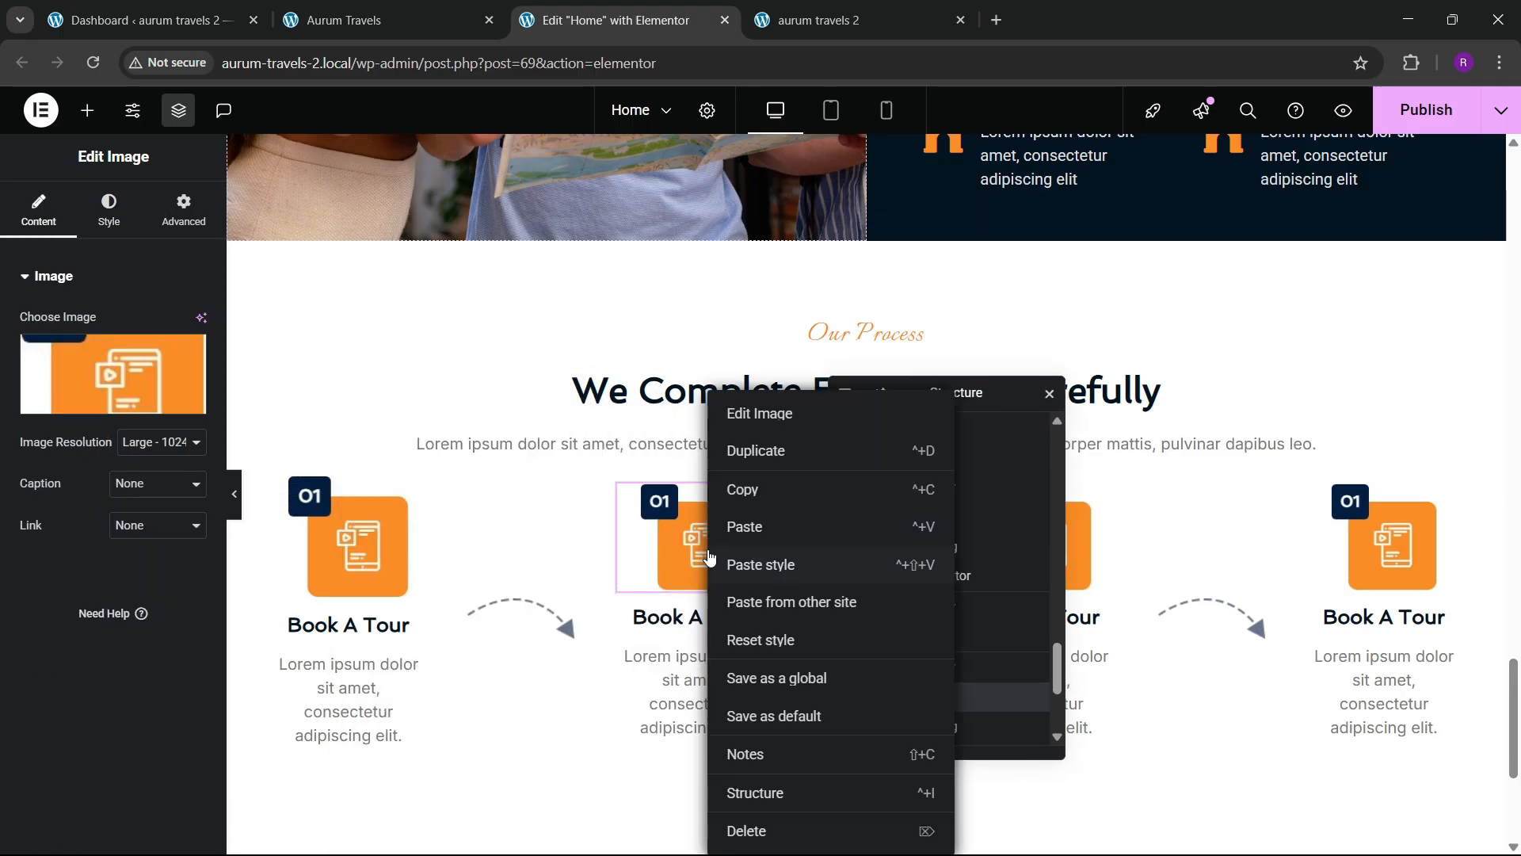
{"action": "left_click", "coordinate": [710, 561]}
{"action": "left_click_drag", "start_coordinate": [941, 394], "coordinate": [694, 467]}
{"action": "left_click", "coordinate": [1044, 554]}
{"action": "right_click", "coordinate": [1044, 555]}
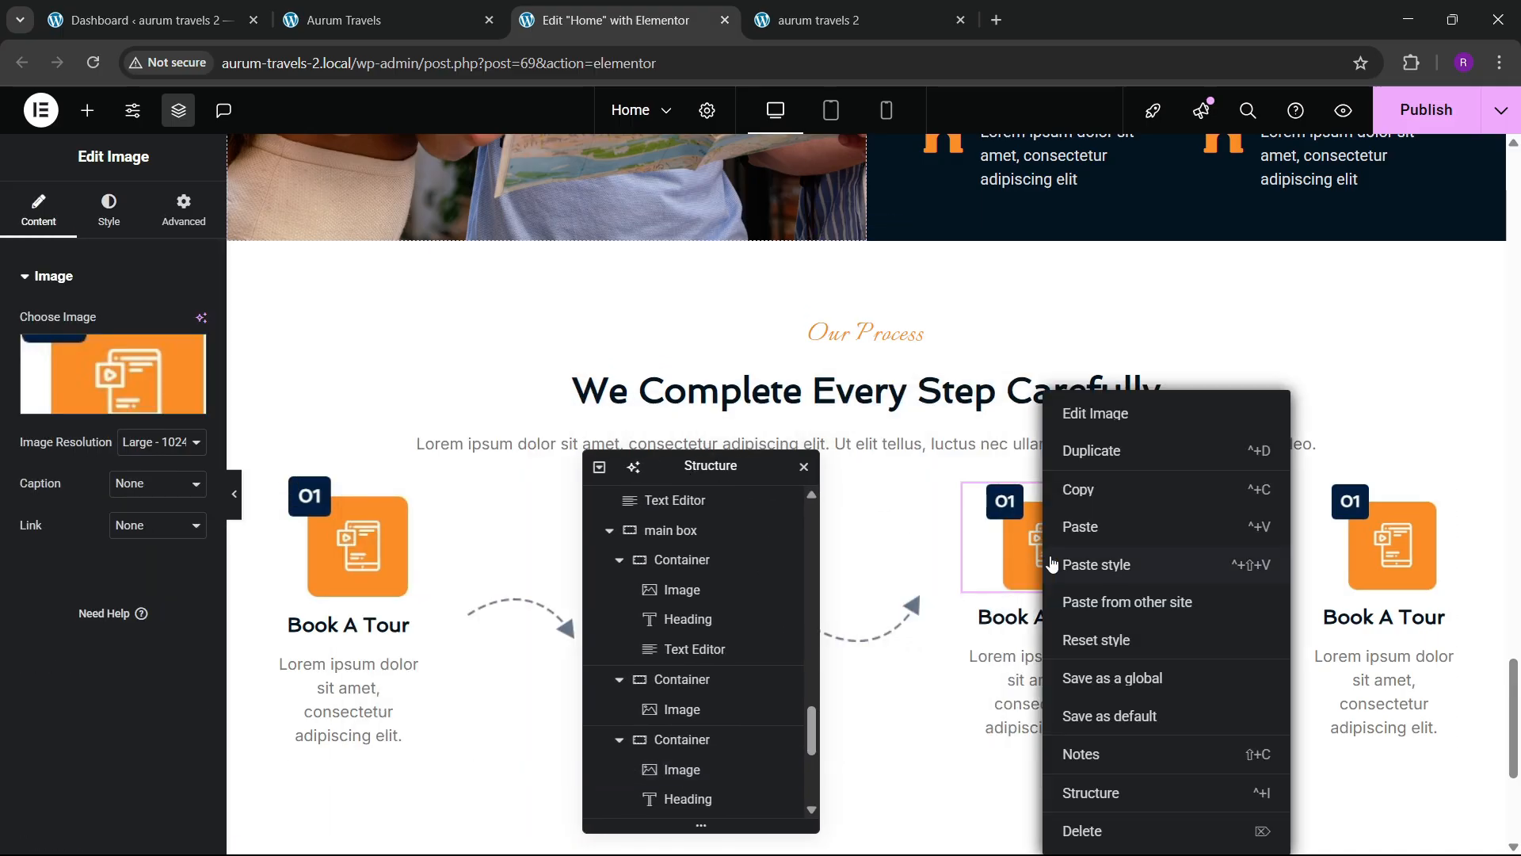
{"action": "left_click", "coordinate": [1052, 564]}
{"action": "right_click", "coordinate": [1358, 566]}
{"action": "left_click", "coordinate": [1357, 565]}
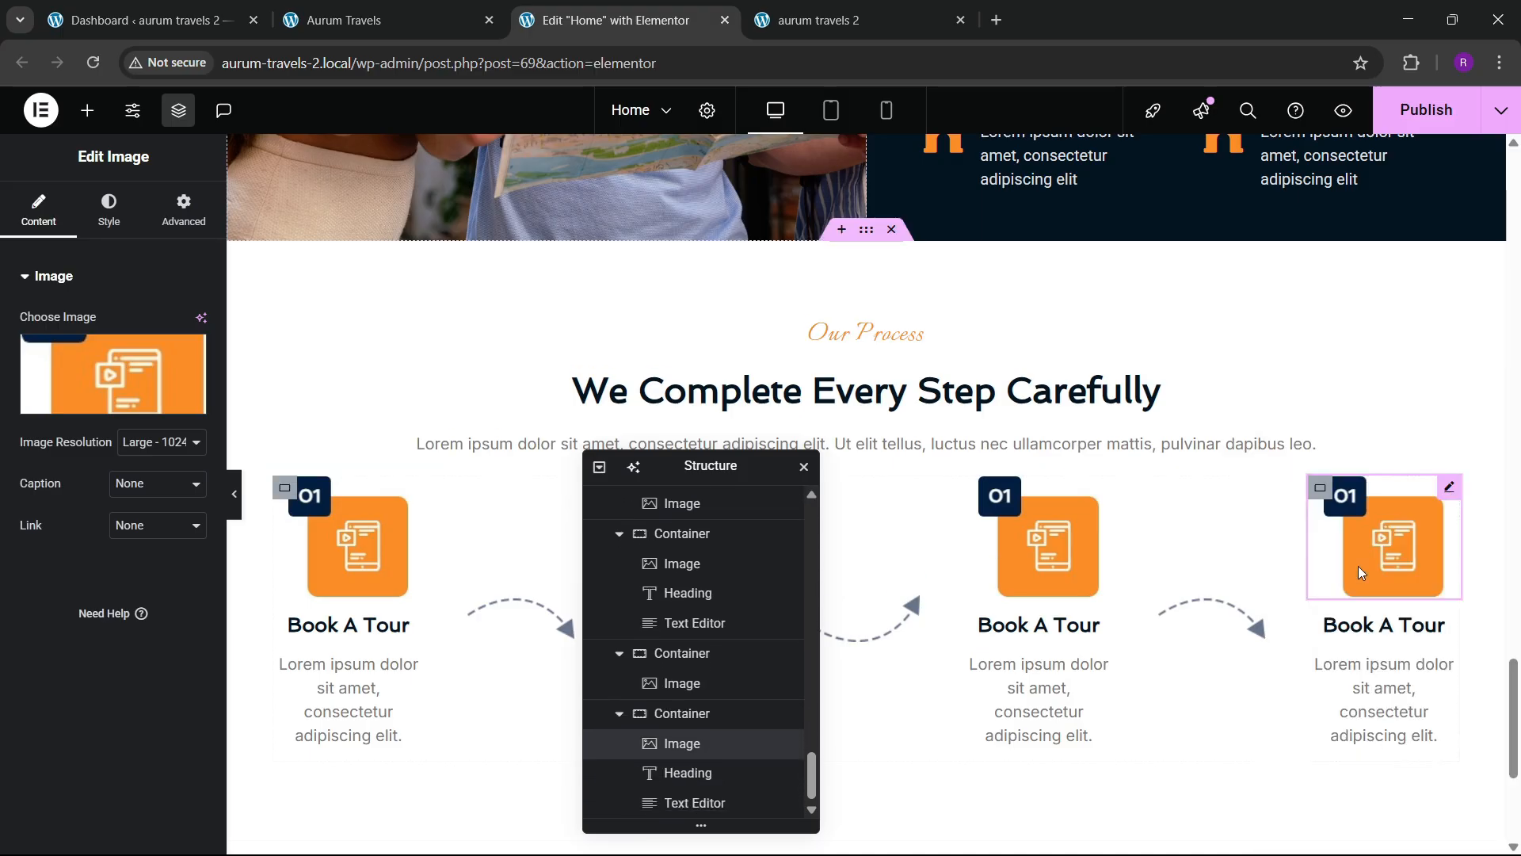
- Publish the homepage and view it on the live site
{"action": "left_click_drag", "start_coordinate": [683, 470], "coordinate": [861, 468]}
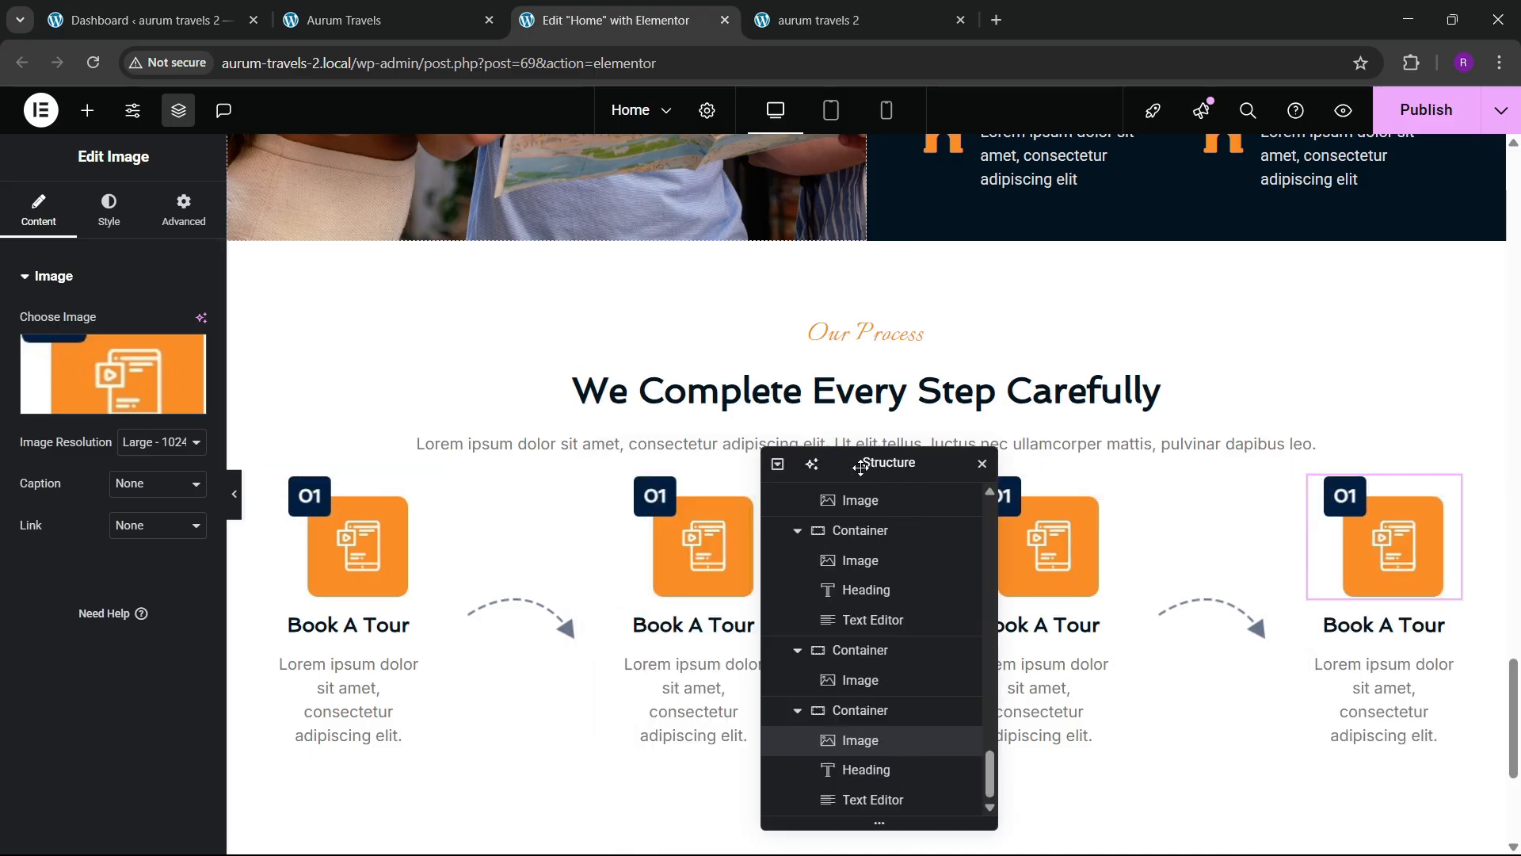
{"action": "scroll", "coordinate": [680, 463], "scroll_direction": "down", "scroll_amount": 2}
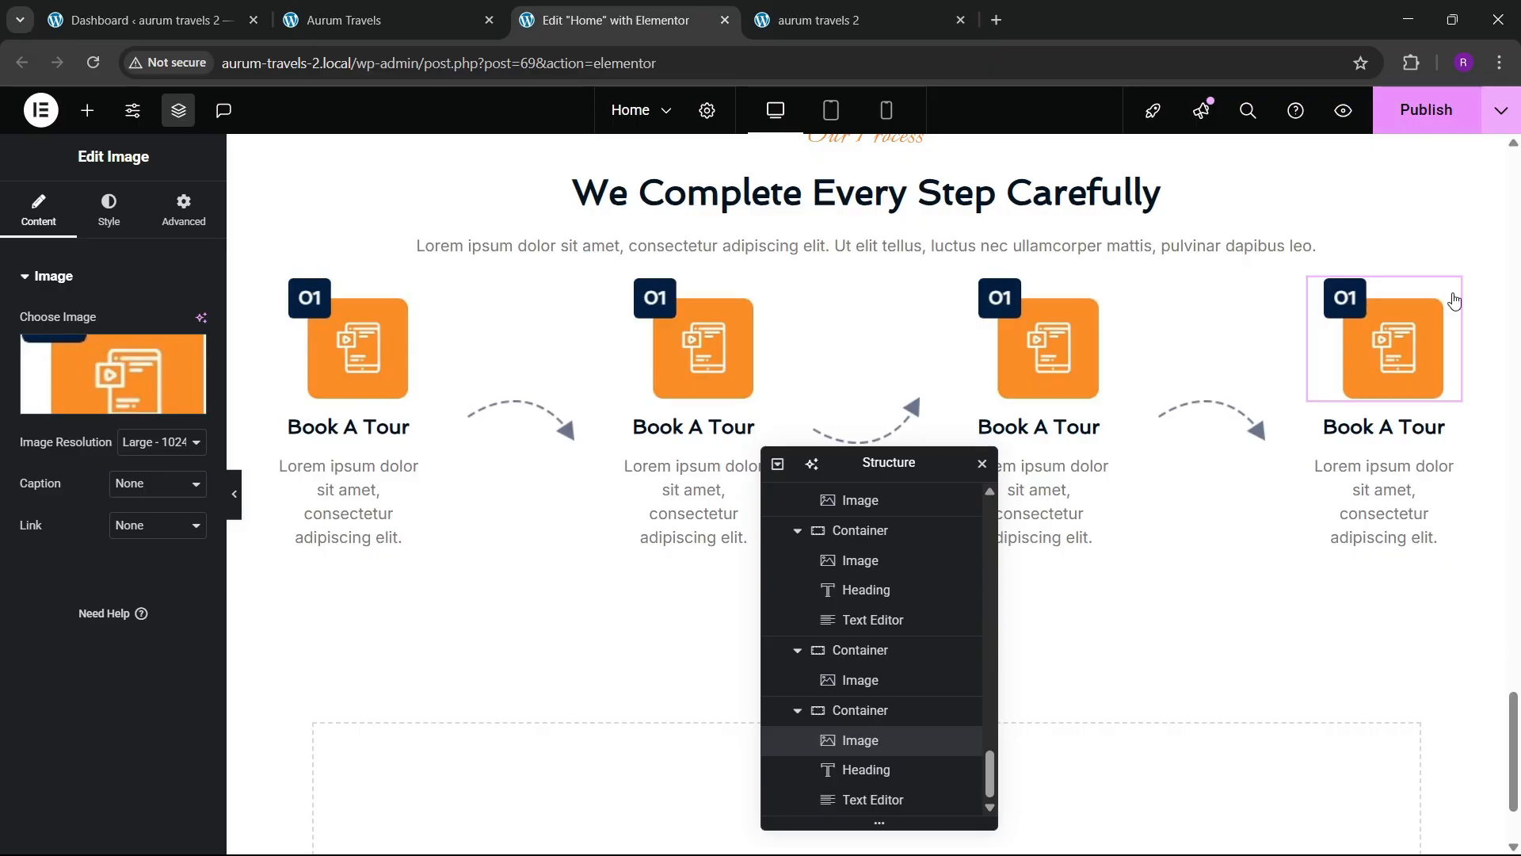
{"action": "left_click", "coordinate": [1426, 110]}
{"action": "left_click", "coordinate": [380, 20]}
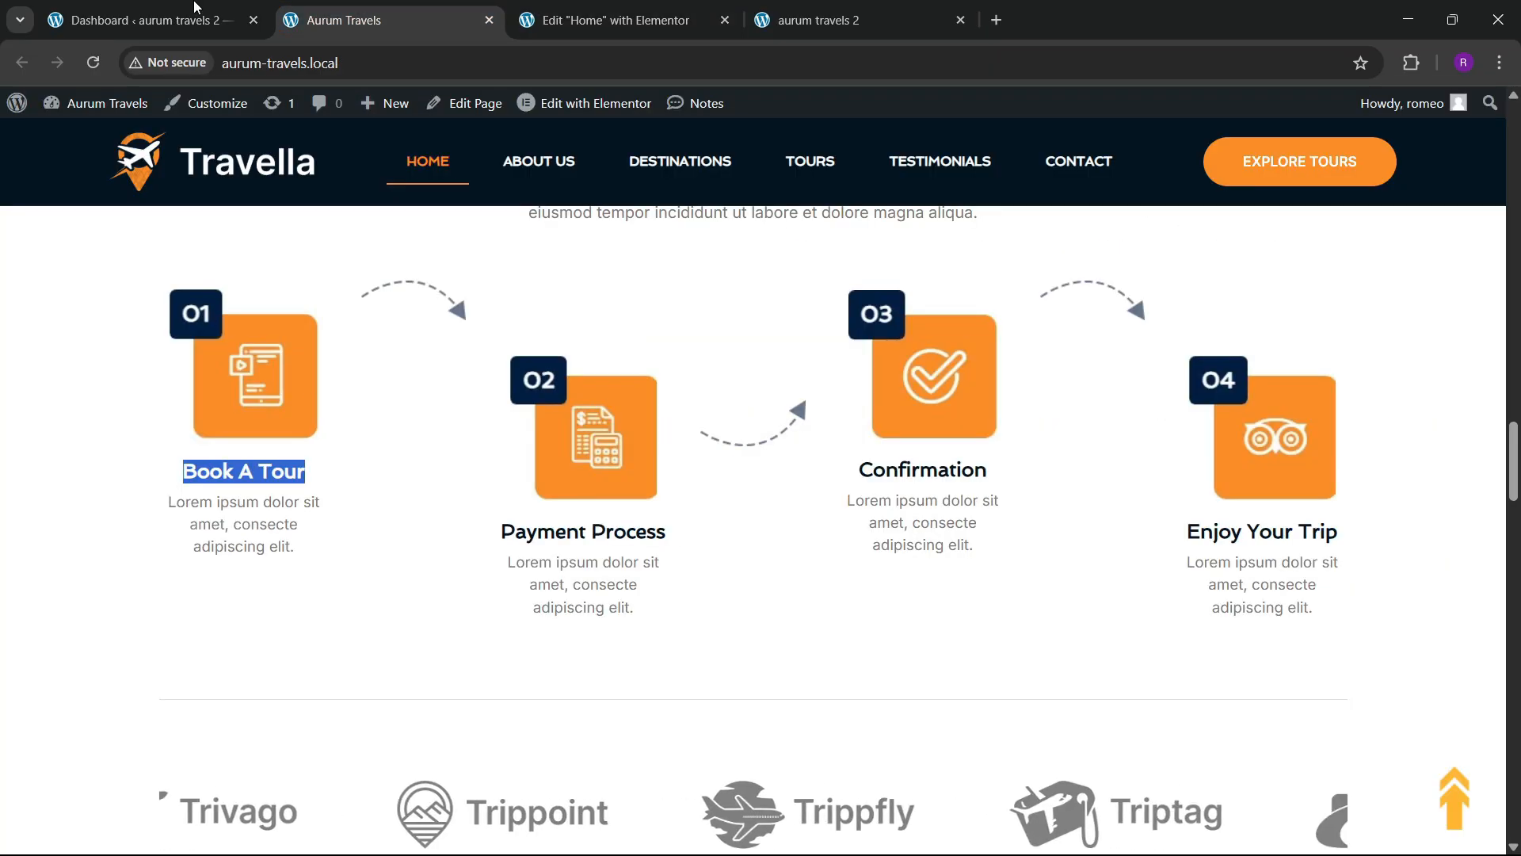
- Compare the live step cards with the editor, then select the second card's container
{"action": "left_click", "coordinate": [626, 20]}
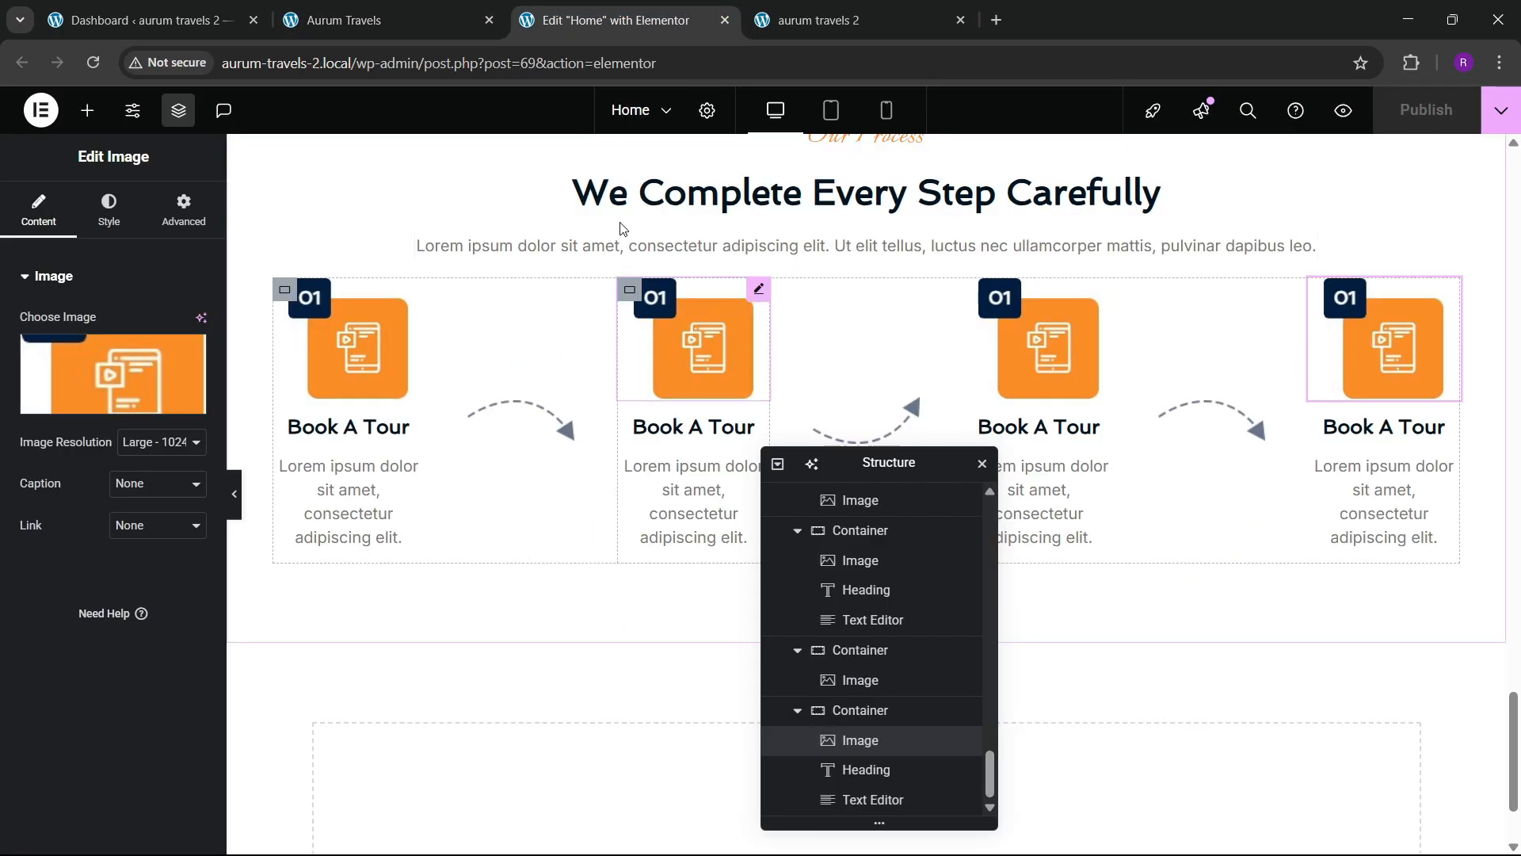
{"action": "left_click", "coordinate": [427, 20]}
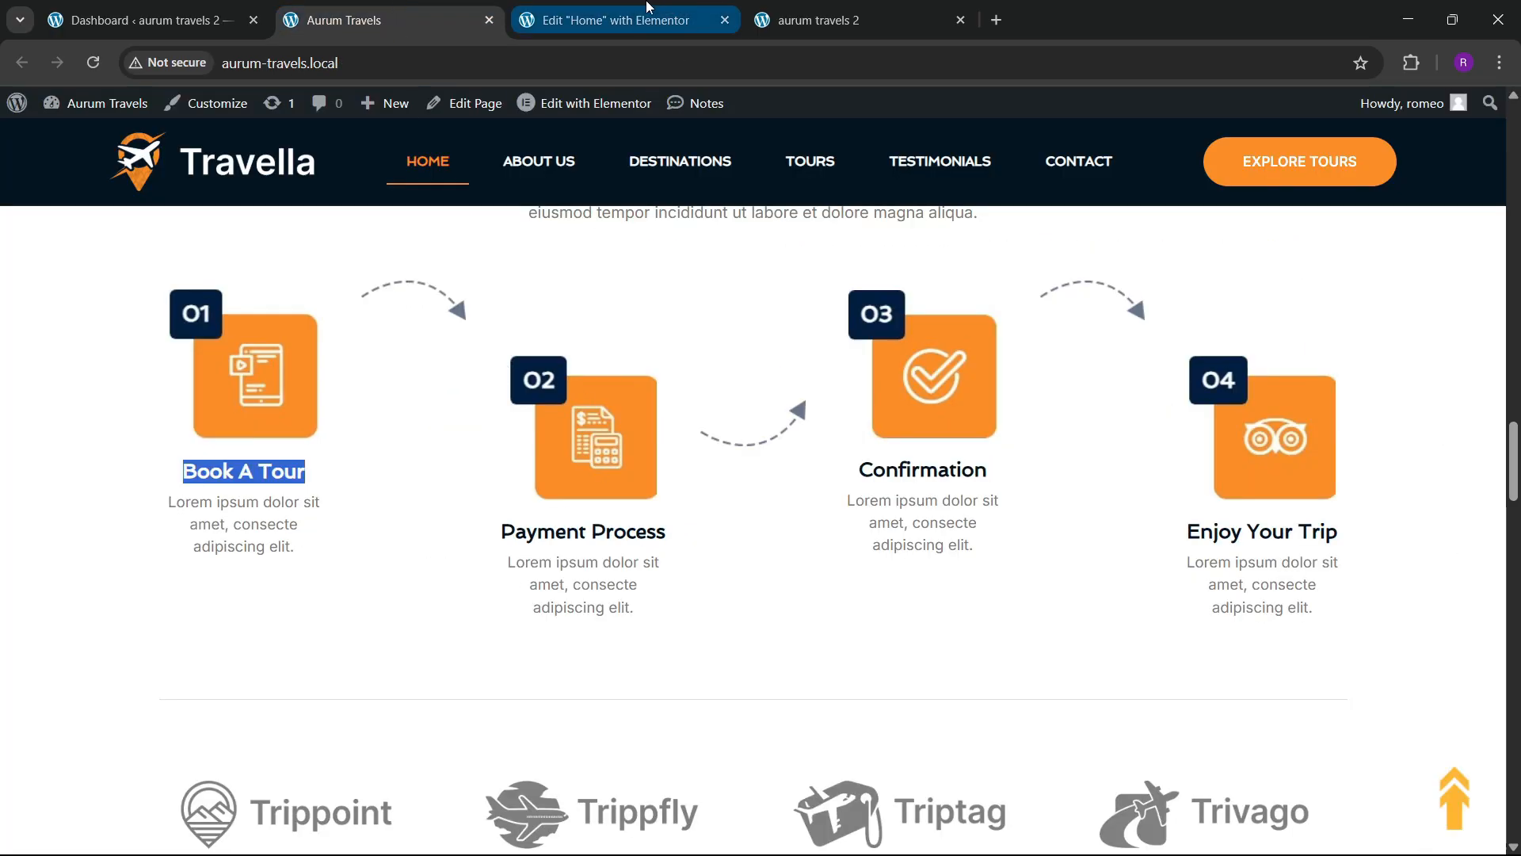
{"action": "left_click", "coordinate": [626, 20]}
{"action": "left_click", "coordinate": [628, 291]}
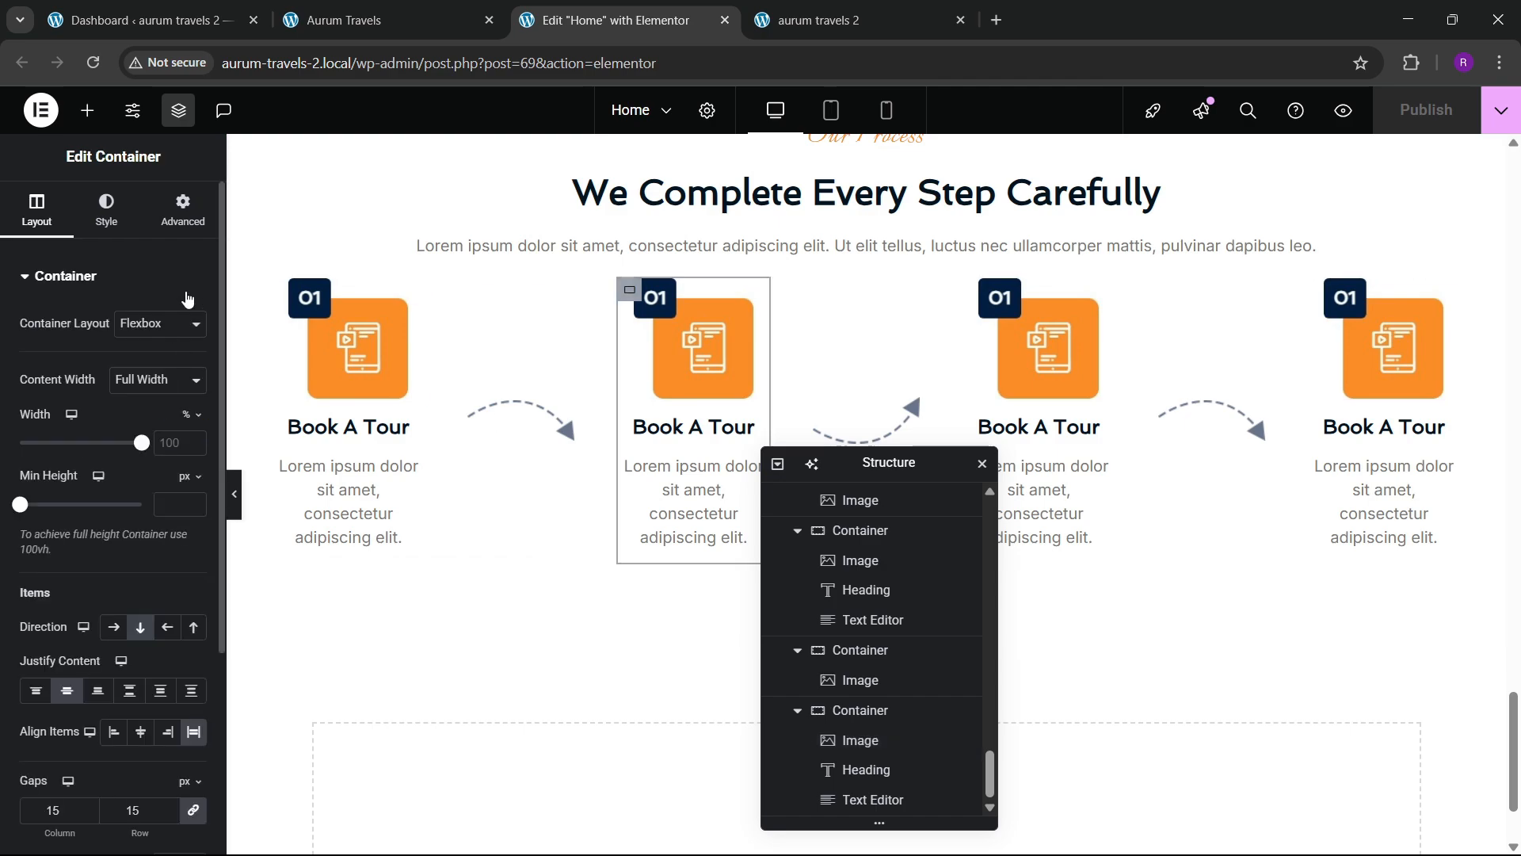
- Switch the second card's Advanced margin units to em and reset the margins to 0
{"action": "left_click", "coordinate": [184, 213]}
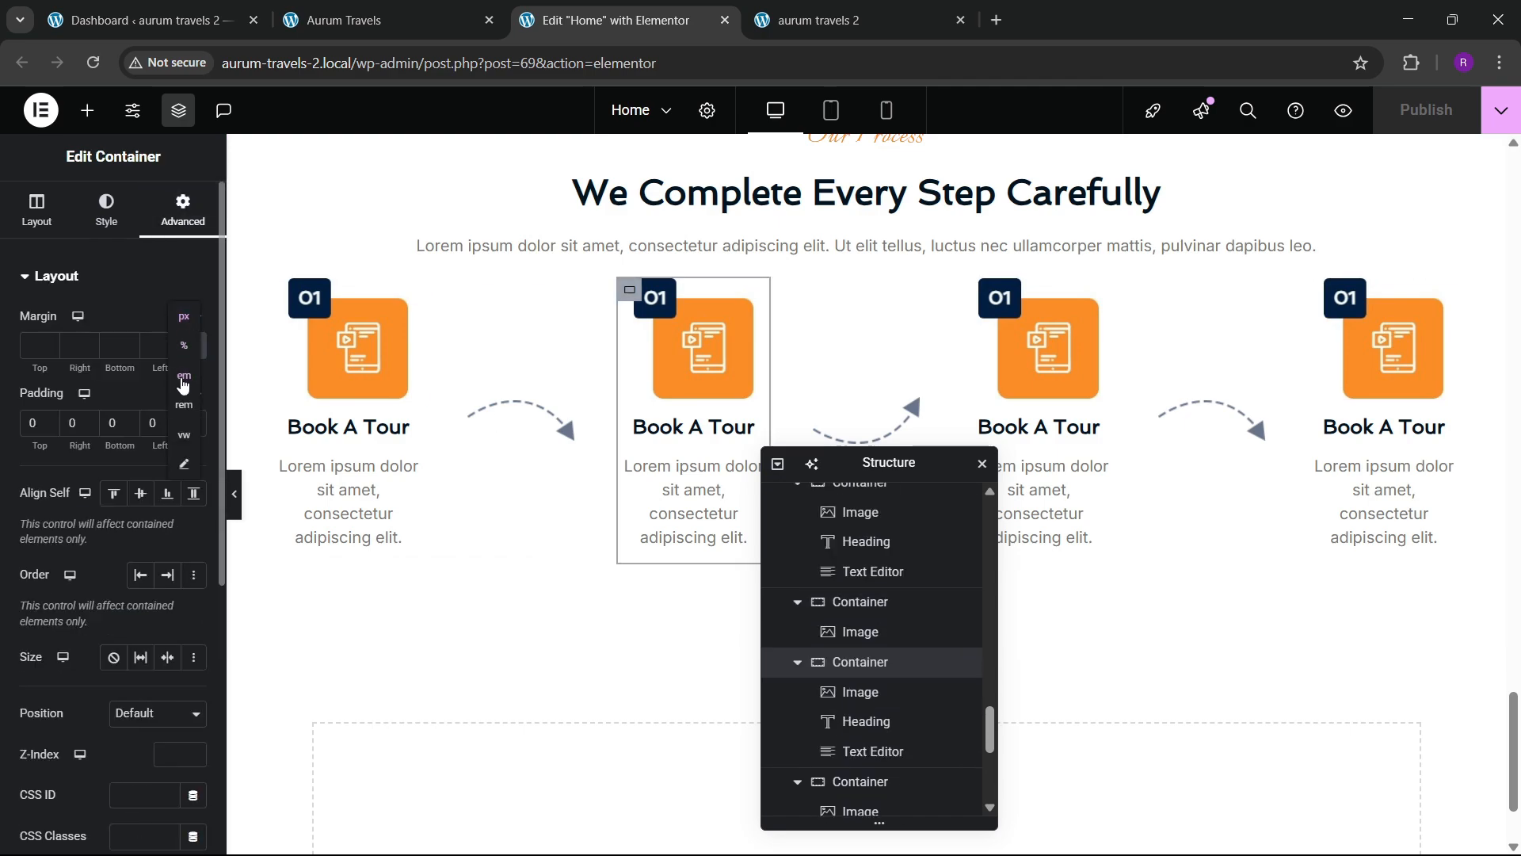
{"action": "left_click", "coordinate": [183, 382]}
{"action": "left_click", "coordinate": [128, 350]}
{"action": "left_click", "coordinate": [129, 351]}
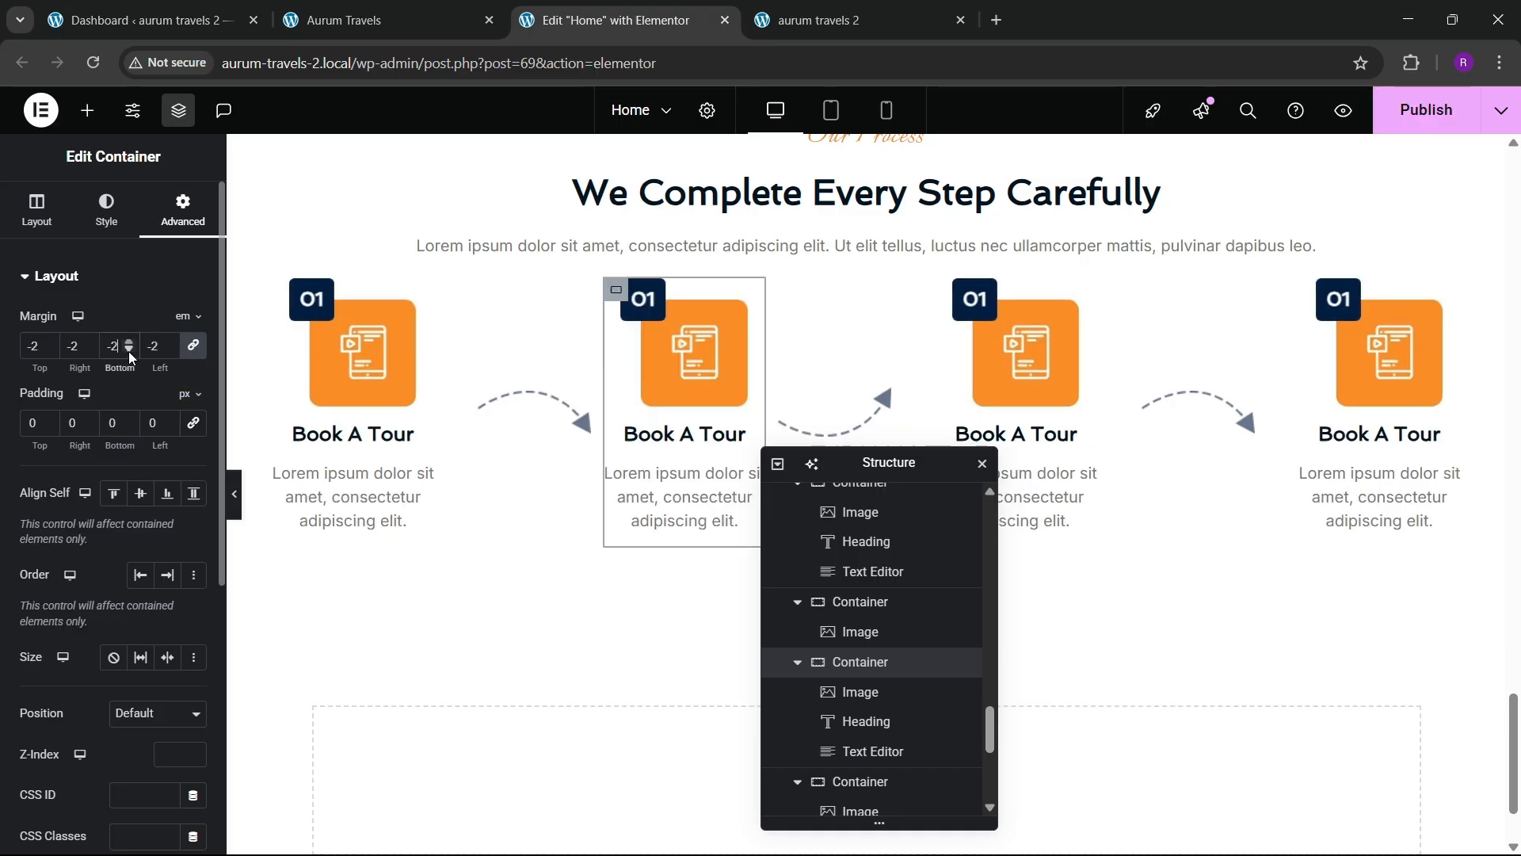
{"action": "left_click", "coordinate": [128, 350]}
{"action": "left_click", "coordinate": [128, 350]}
{"action": "left_click", "coordinate": [128, 350]}
{"action": "left_click", "coordinate": [128, 350]}
{"action": "left_click", "coordinate": [128, 350]}
{"action": "left_click", "coordinate": [128, 350]}
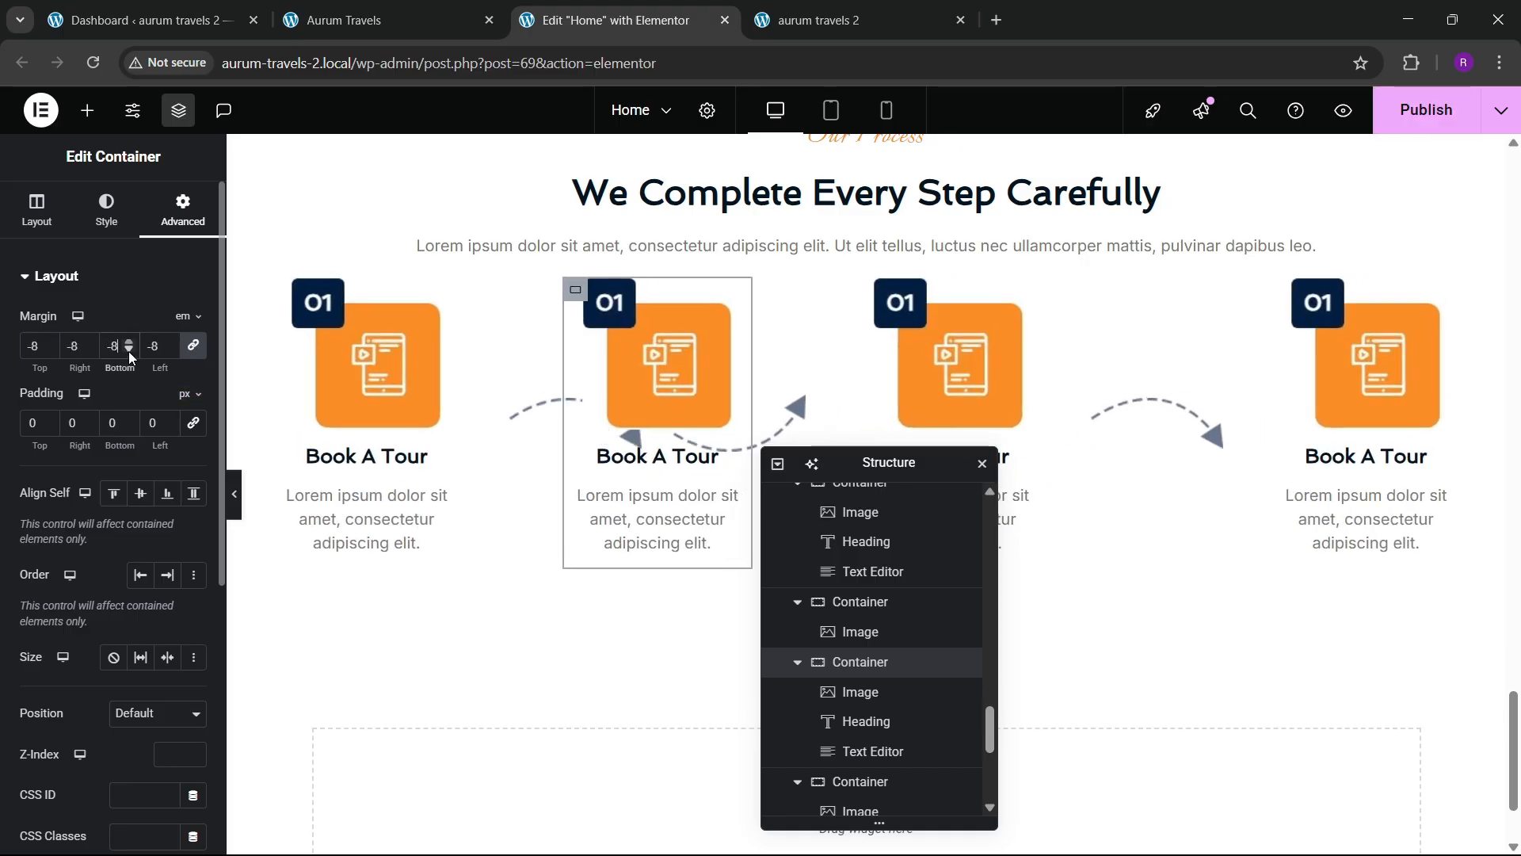
{"action": "key", "text": "BackSpace"}
{"action": "key", "text": "BackSpace"}
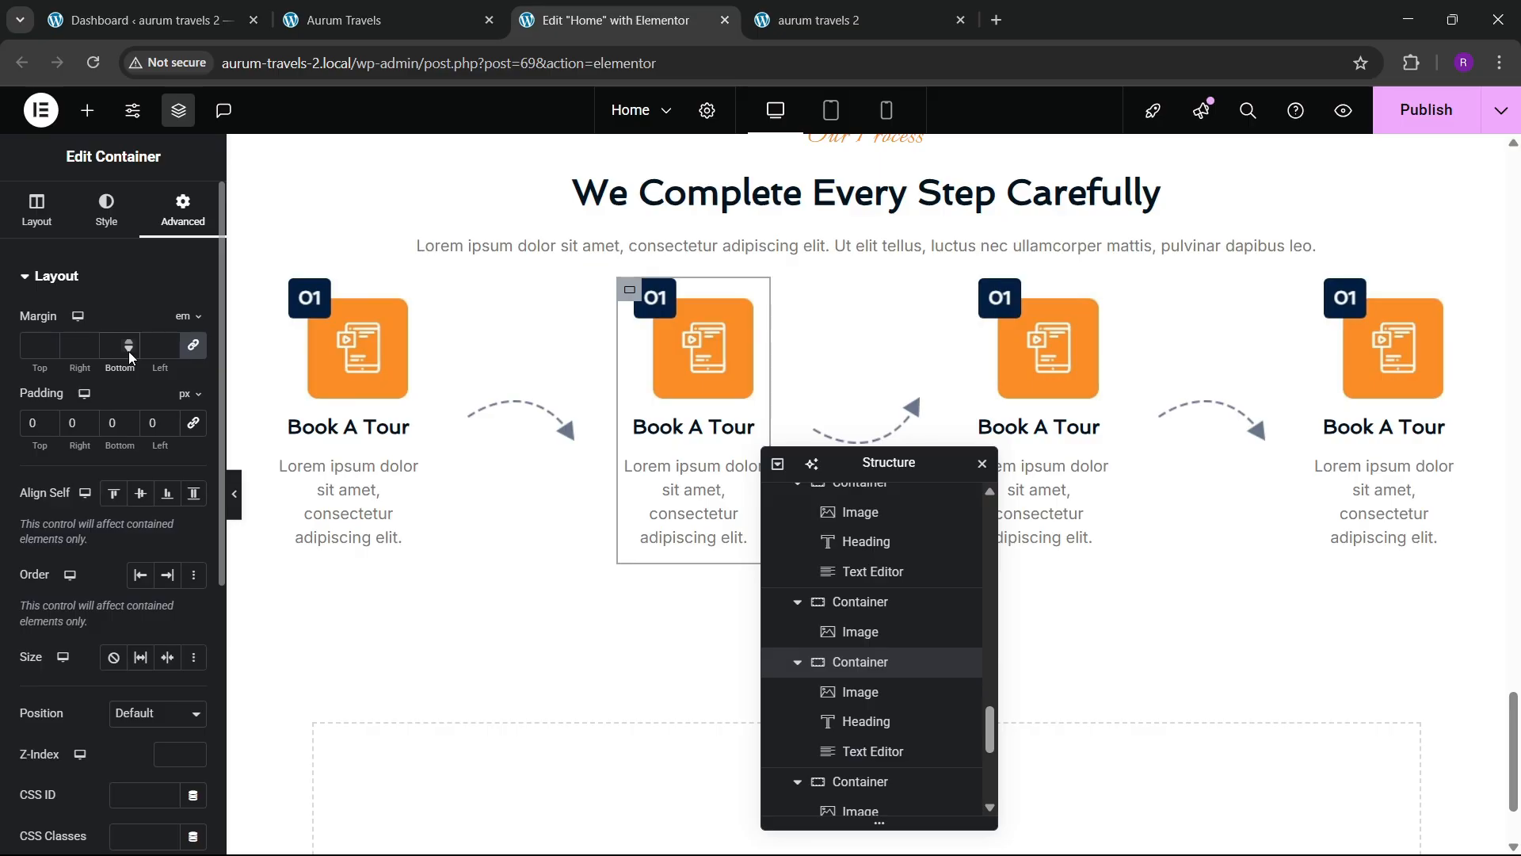
{"action": "type", "text": "0"}
- Lower only the second card's bottom margin step by step to -15 em
{"action": "left_click", "coordinate": [129, 351]}
{"action": "left_click", "coordinate": [129, 350]}
{"action": "left_click", "coordinate": [128, 350]}
{"action": "left_click", "coordinate": [129, 350]}
{"action": "left_click", "coordinate": [128, 351]}
{"action": "left_click", "coordinate": [128, 350]}
{"action": "triple_click", "coordinate": [129, 351]}
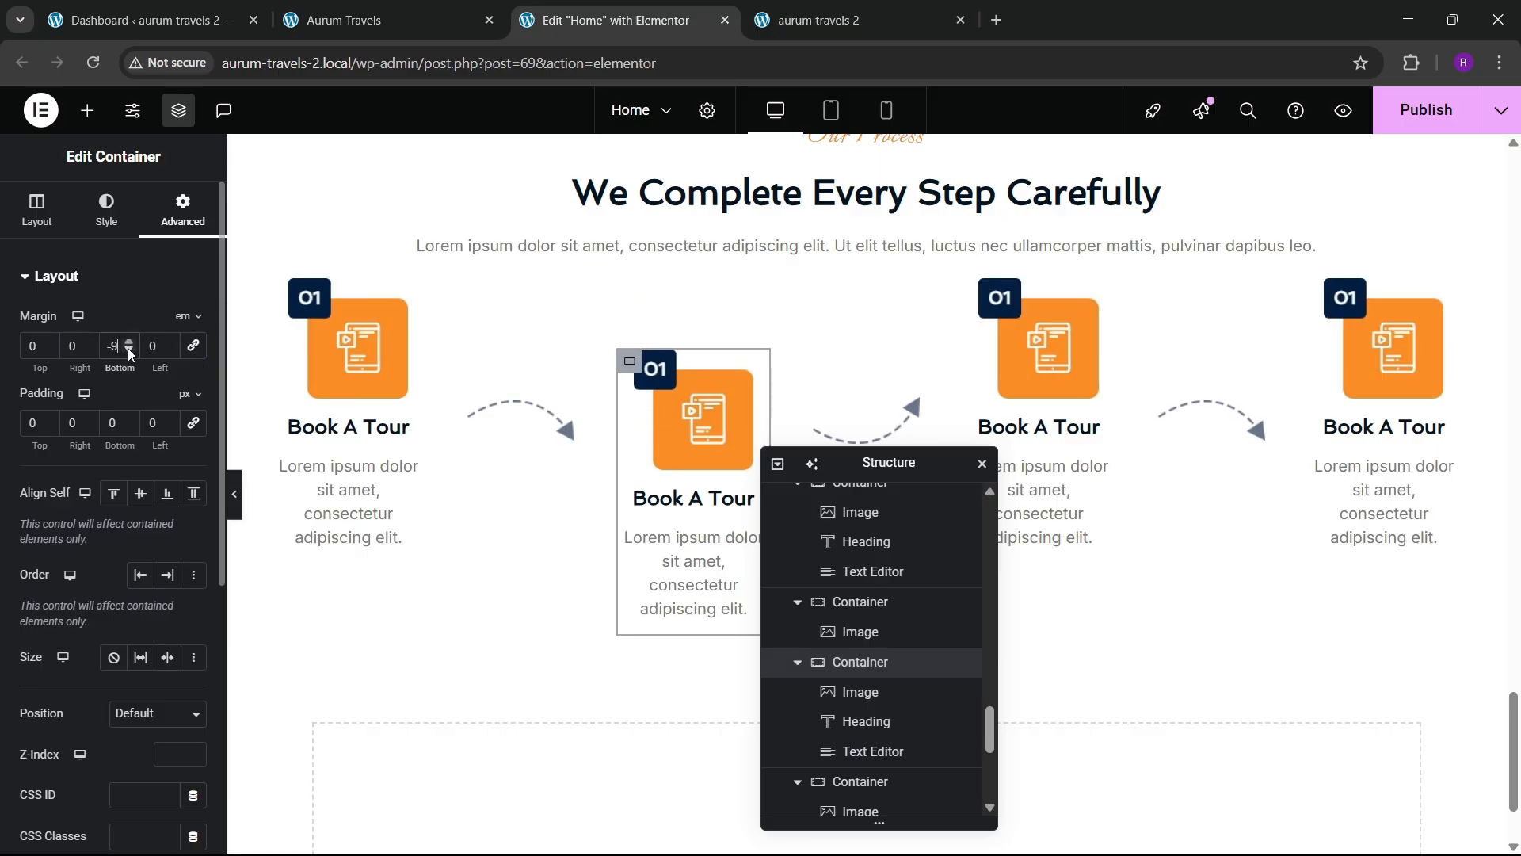
{"action": "left_click", "coordinate": [128, 351]}
{"action": "triple_click", "coordinate": [128, 350]}
{"action": "left_click", "coordinate": [128, 351]}
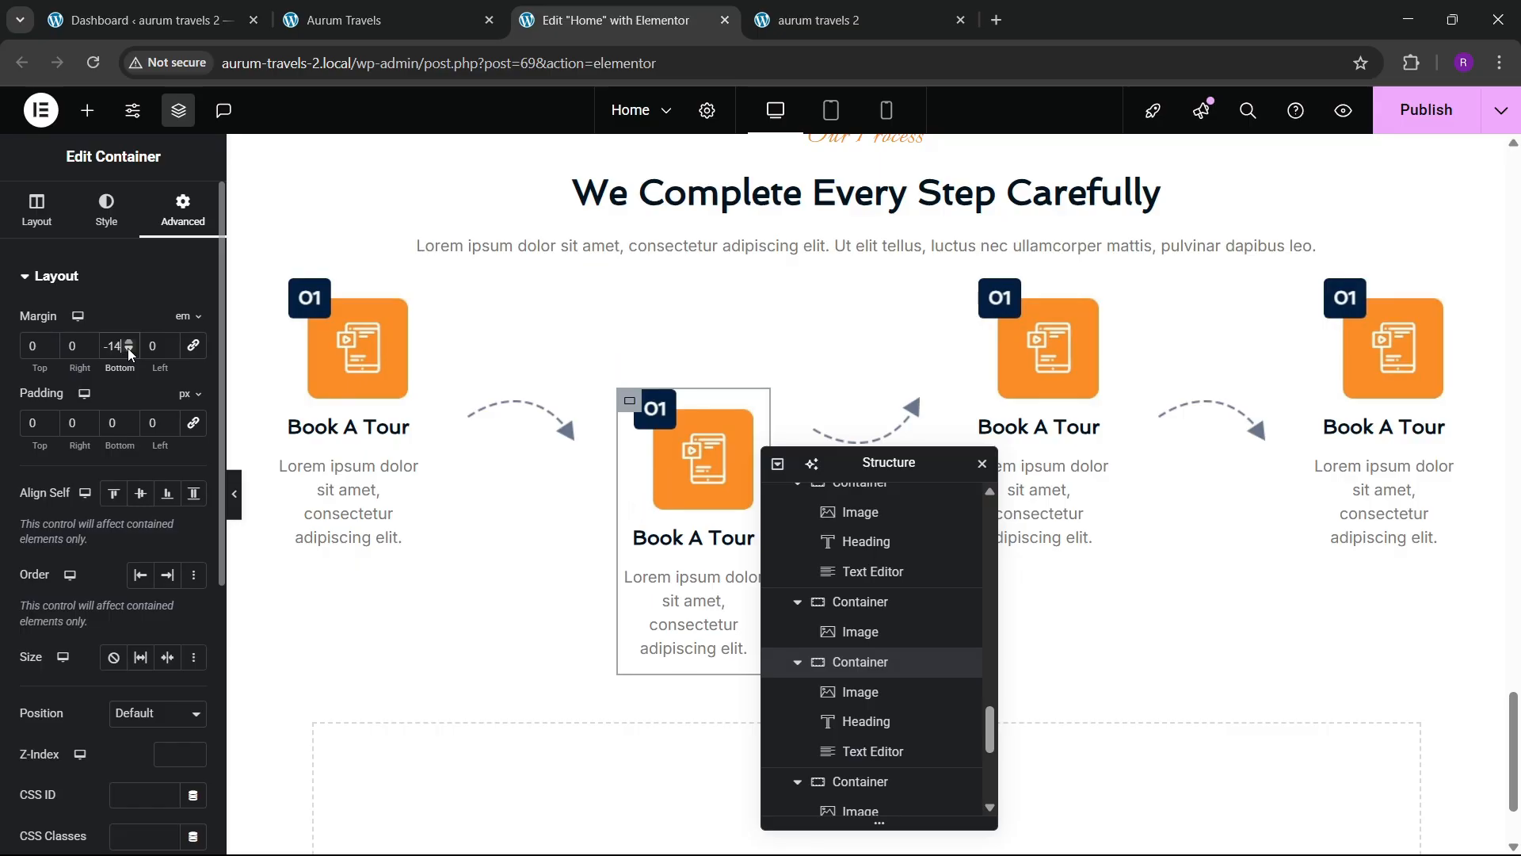
{"action": "left_click", "coordinate": [128, 350]}
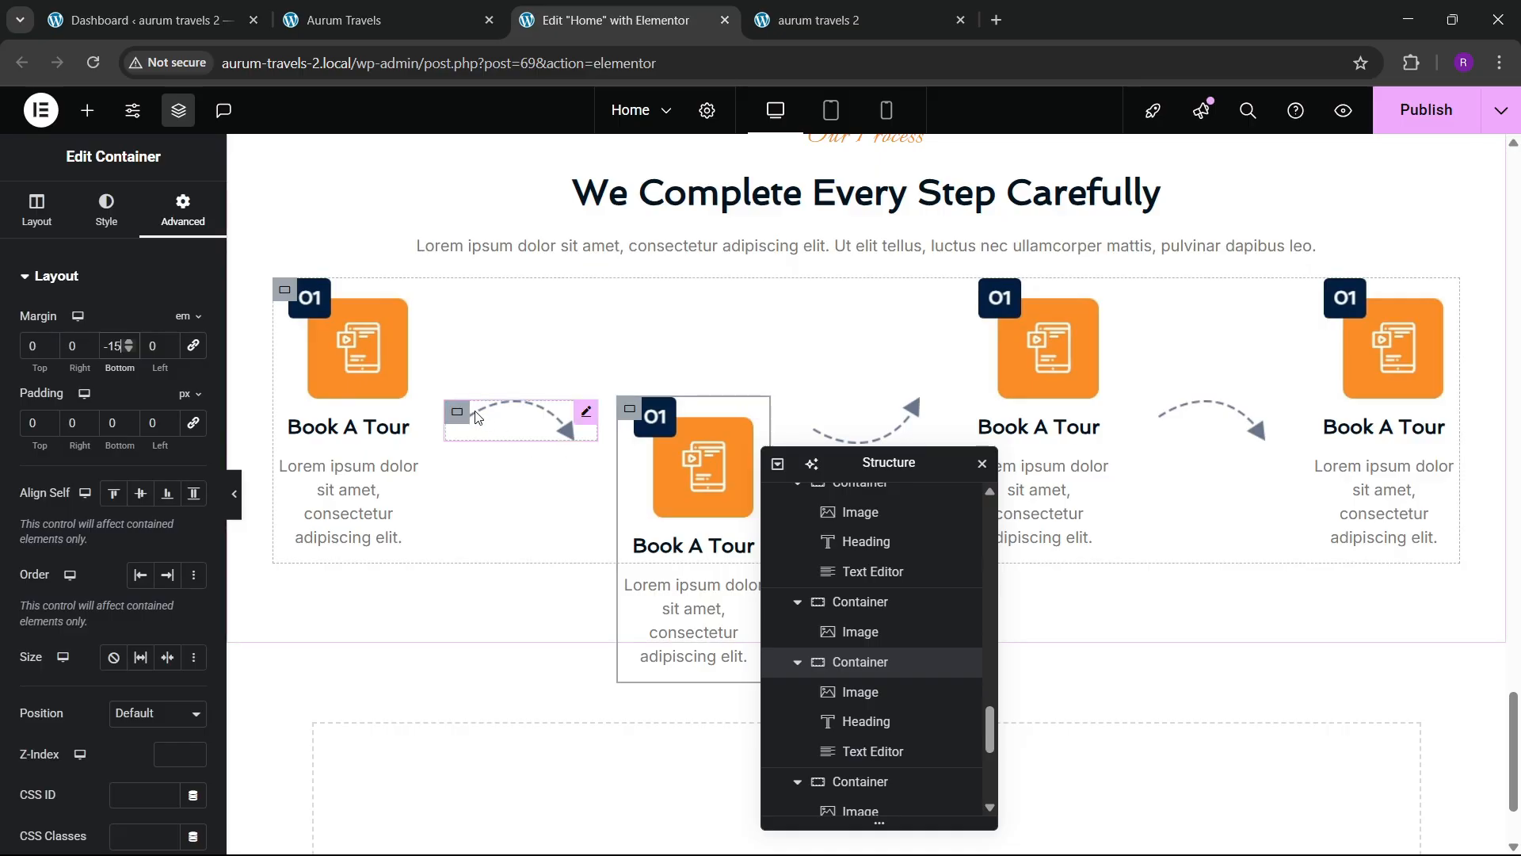
- On the first arrow's container, switch the margin unit to em and start lowering its top margin
{"action": "left_click", "coordinate": [461, 426]}
{"action": "left_click", "coordinate": [183, 207]}
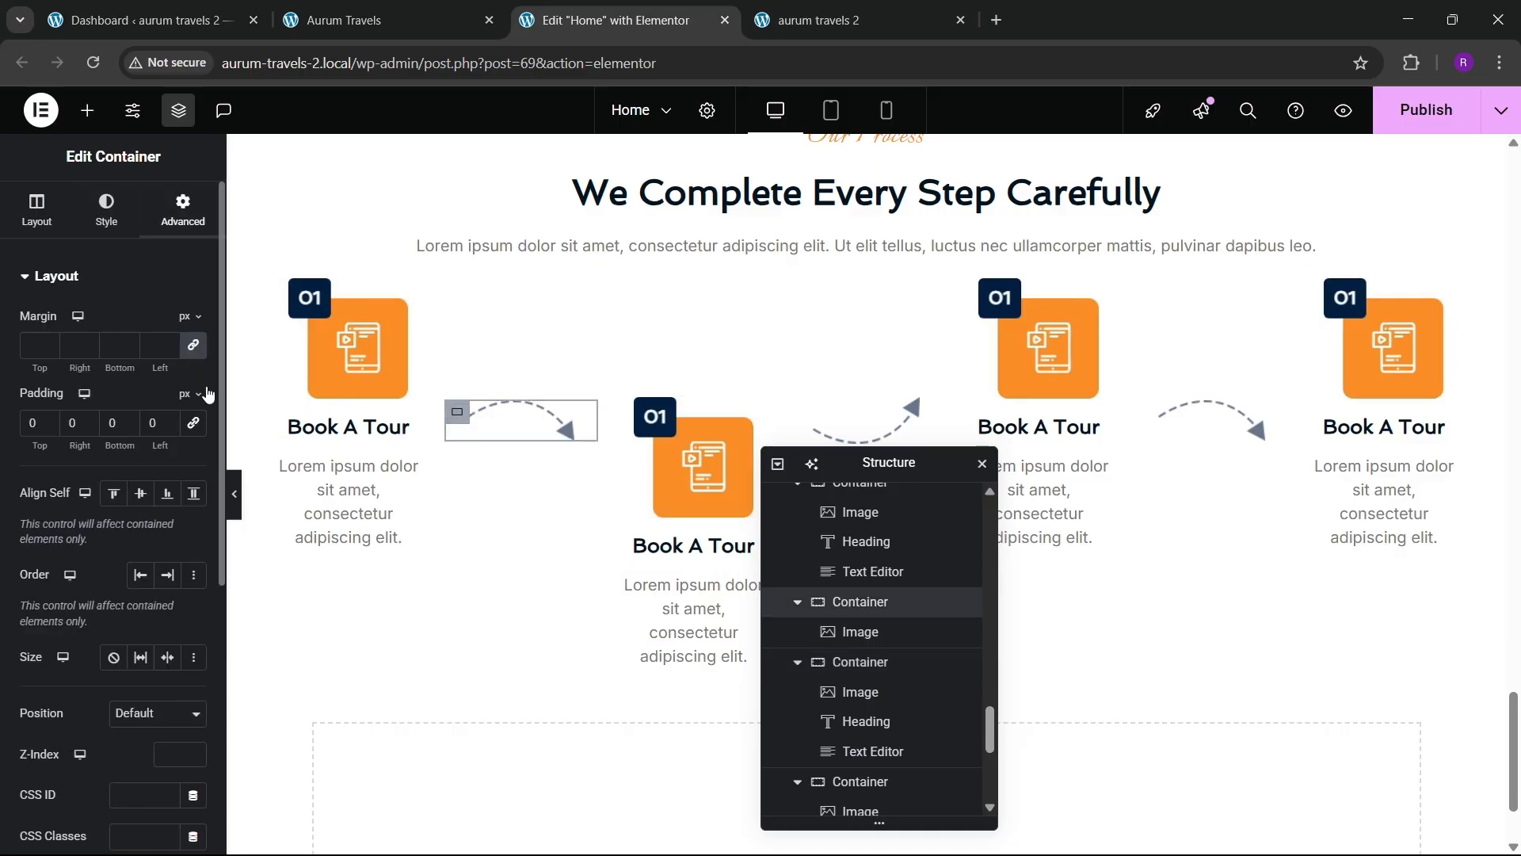
{"action": "left_click", "coordinate": [190, 378]}
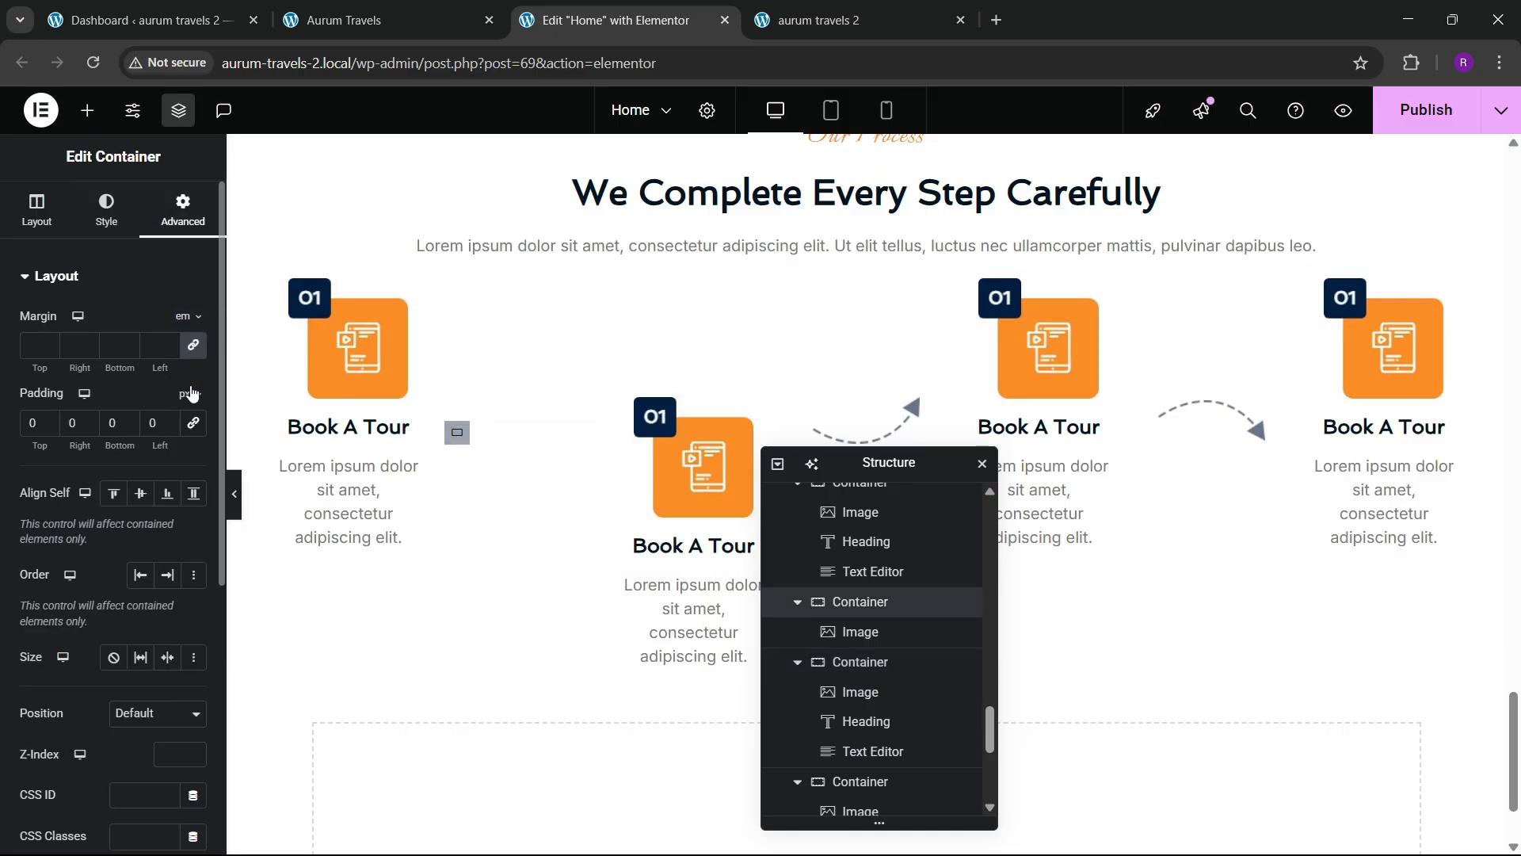
{"action": "left_click", "coordinate": [44, 348]}
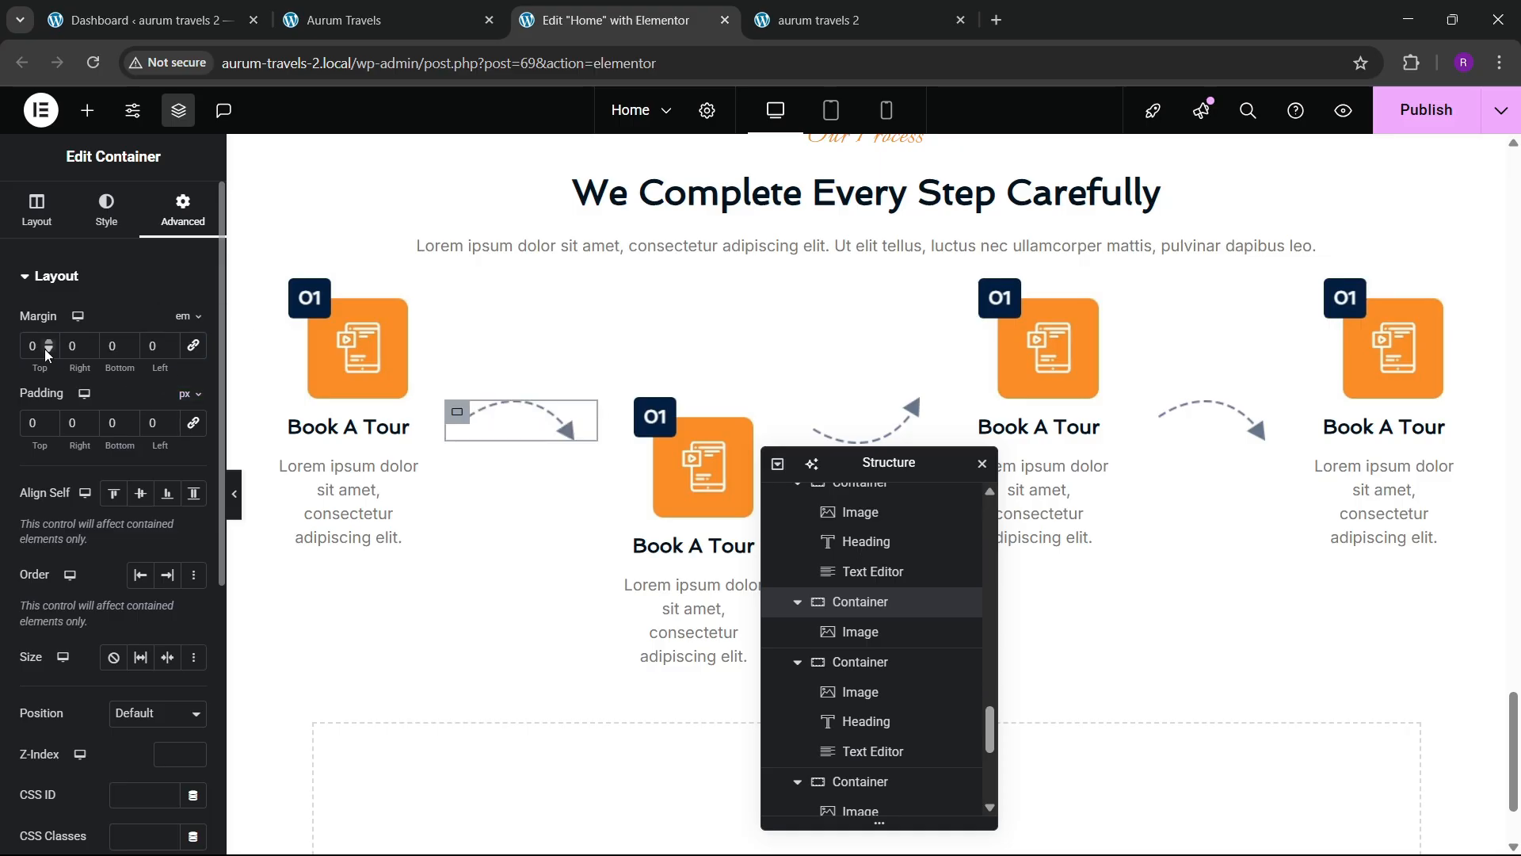
{"action": "left_click", "coordinate": [46, 350]}
{"action": "left_click", "coordinate": [45, 349]}
{"action": "left_click", "coordinate": [45, 349]}
{"action": "left_click", "coordinate": [45, 349]}
{"action": "left_click", "coordinate": [45, 349]}
{"action": "left_click", "coordinate": [45, 350]}
{"action": "left_click", "coordinate": [45, 350]}
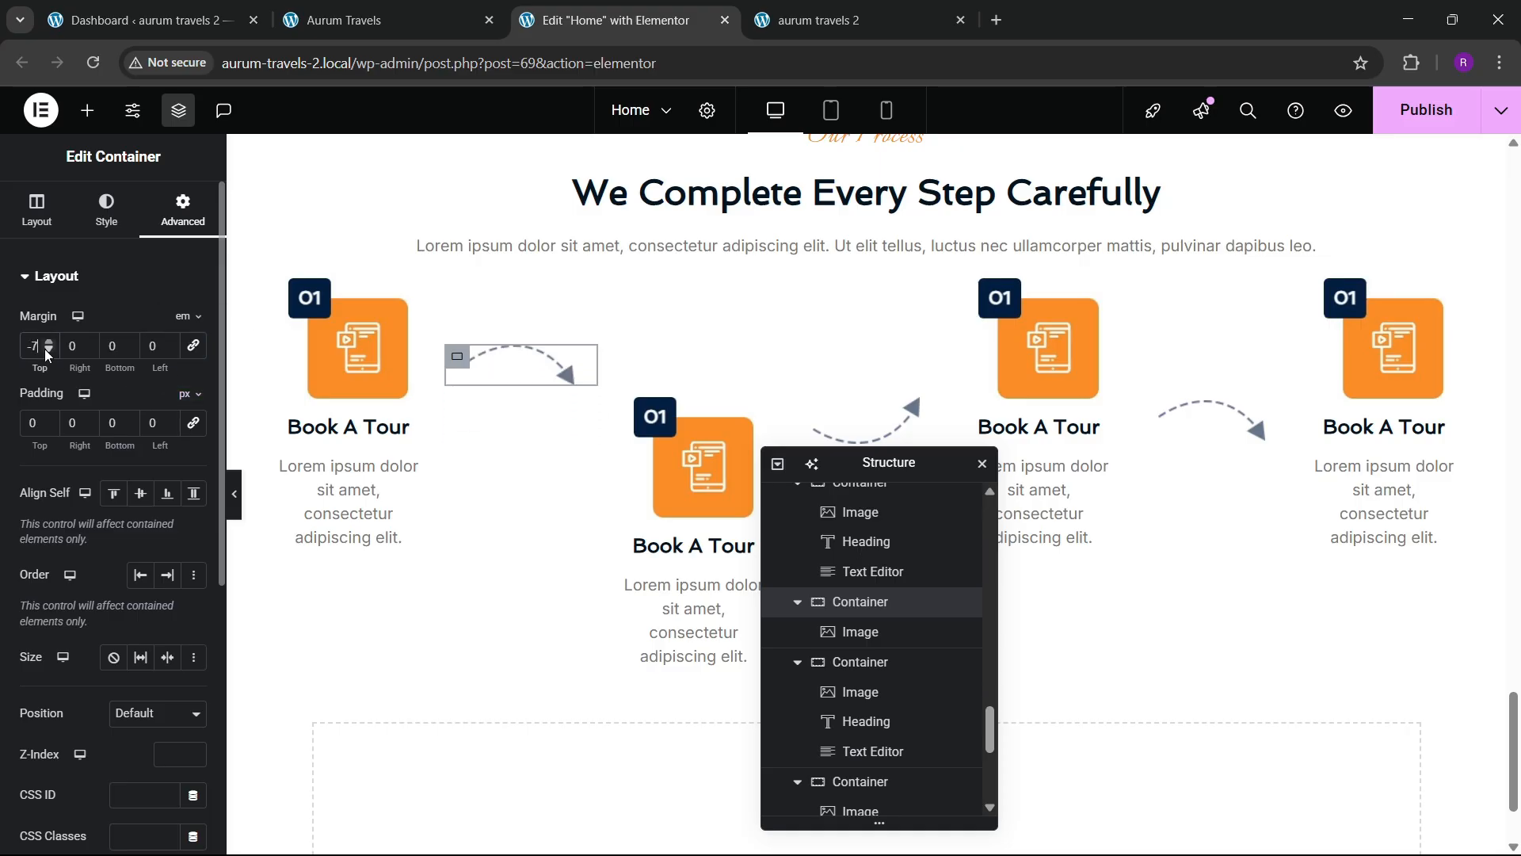
- Compare with the live site, then step the arrow's top margin down to about -18 em
{"action": "left_click", "coordinate": [378, 18]}
{"action": "left_click", "coordinate": [640, 18]}
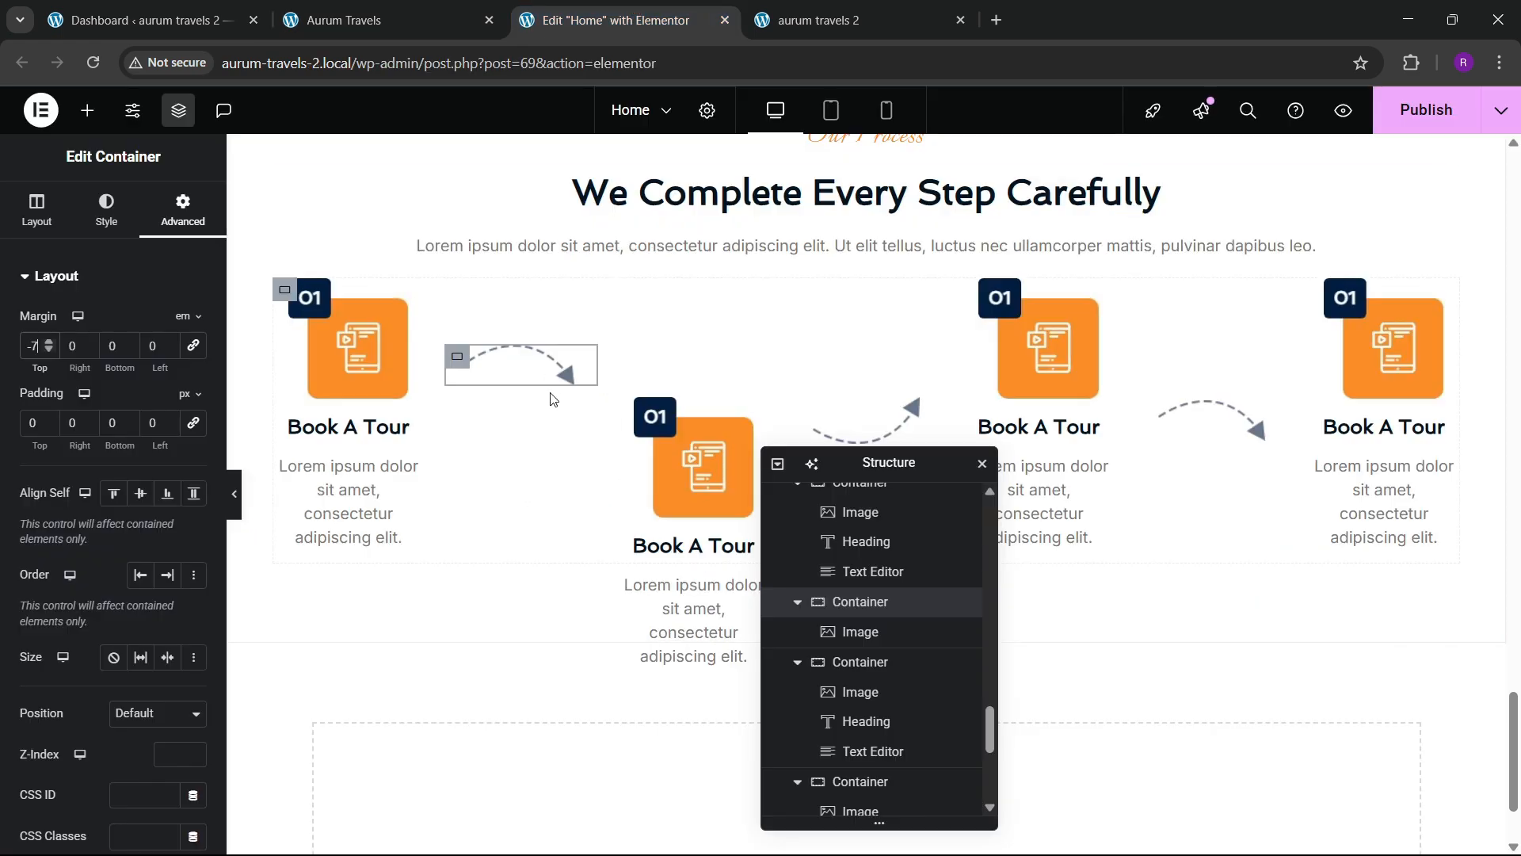
{"action": "left_click", "coordinate": [49, 350]}
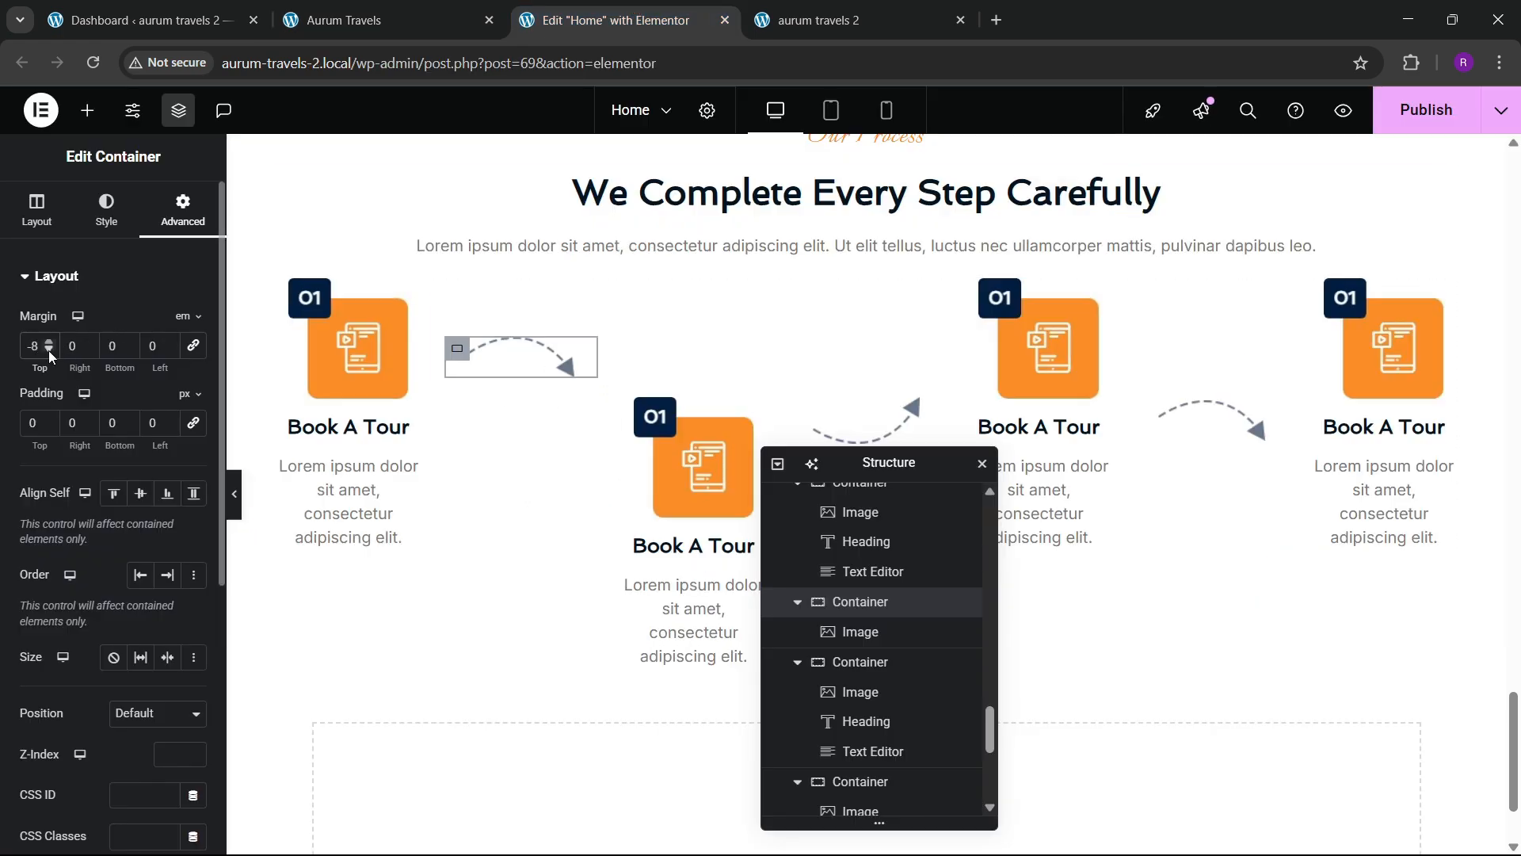
{"action": "left_click", "coordinate": [49, 350]}
{"action": "left_click", "coordinate": [49, 350]}
{"action": "left_click", "coordinate": [49, 351]}
{"action": "left_click", "coordinate": [50, 350]}
{"action": "left_click", "coordinate": [49, 350]}
{"action": "left_click", "coordinate": [49, 350]}
{"action": "left_click", "coordinate": [49, 351]}
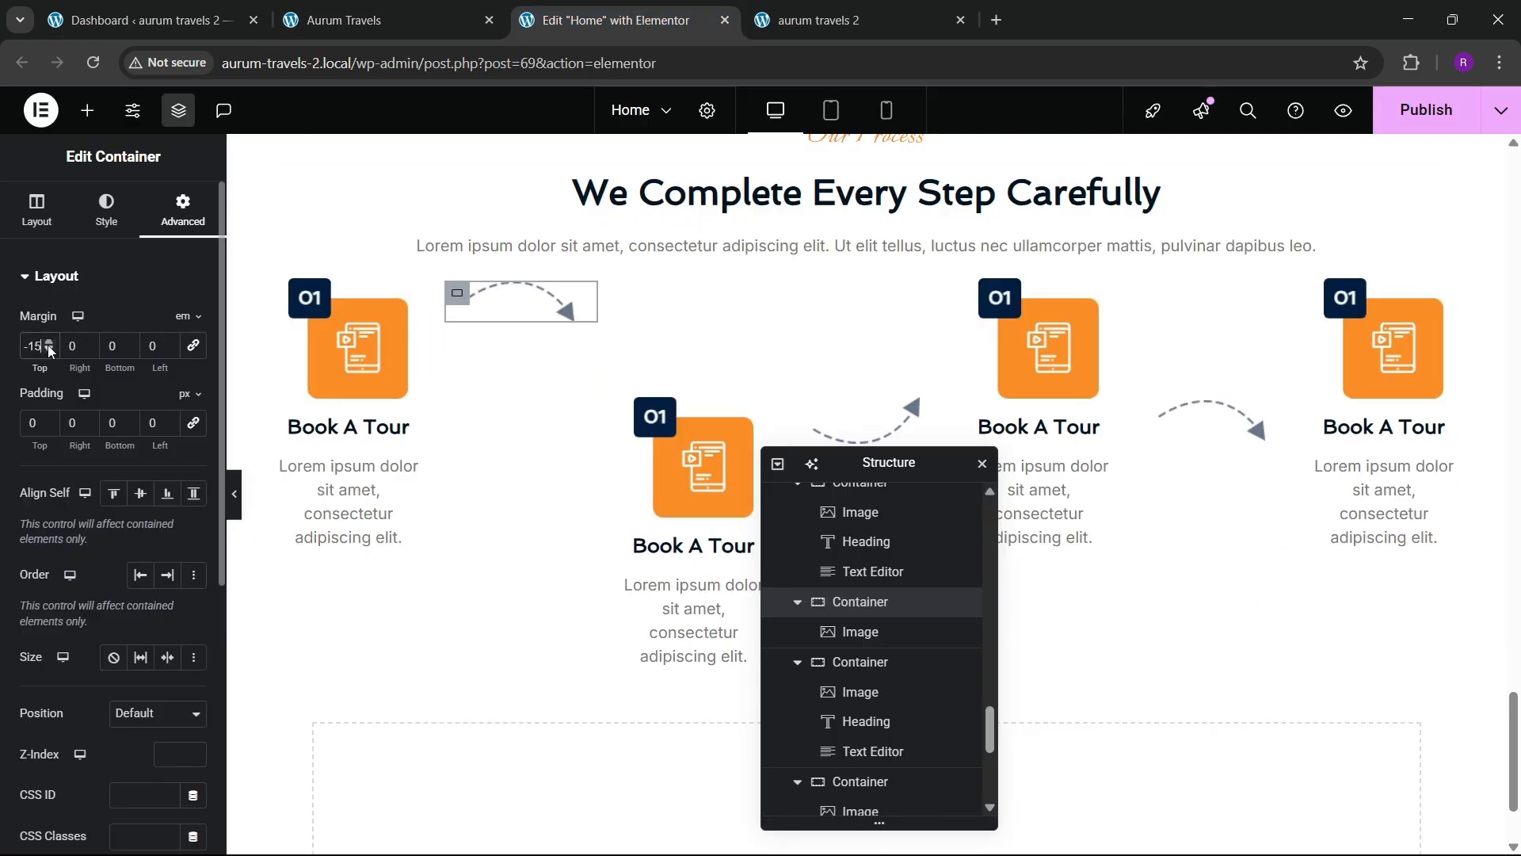
{"action": "left_click", "coordinate": [49, 341]}
{"action": "left_click", "coordinate": [49, 341]}
{"action": "left_click", "coordinate": [49, 342]}
{"action": "left_click", "coordinate": [49, 342]}
{"action": "left_click", "coordinate": [49, 342]}
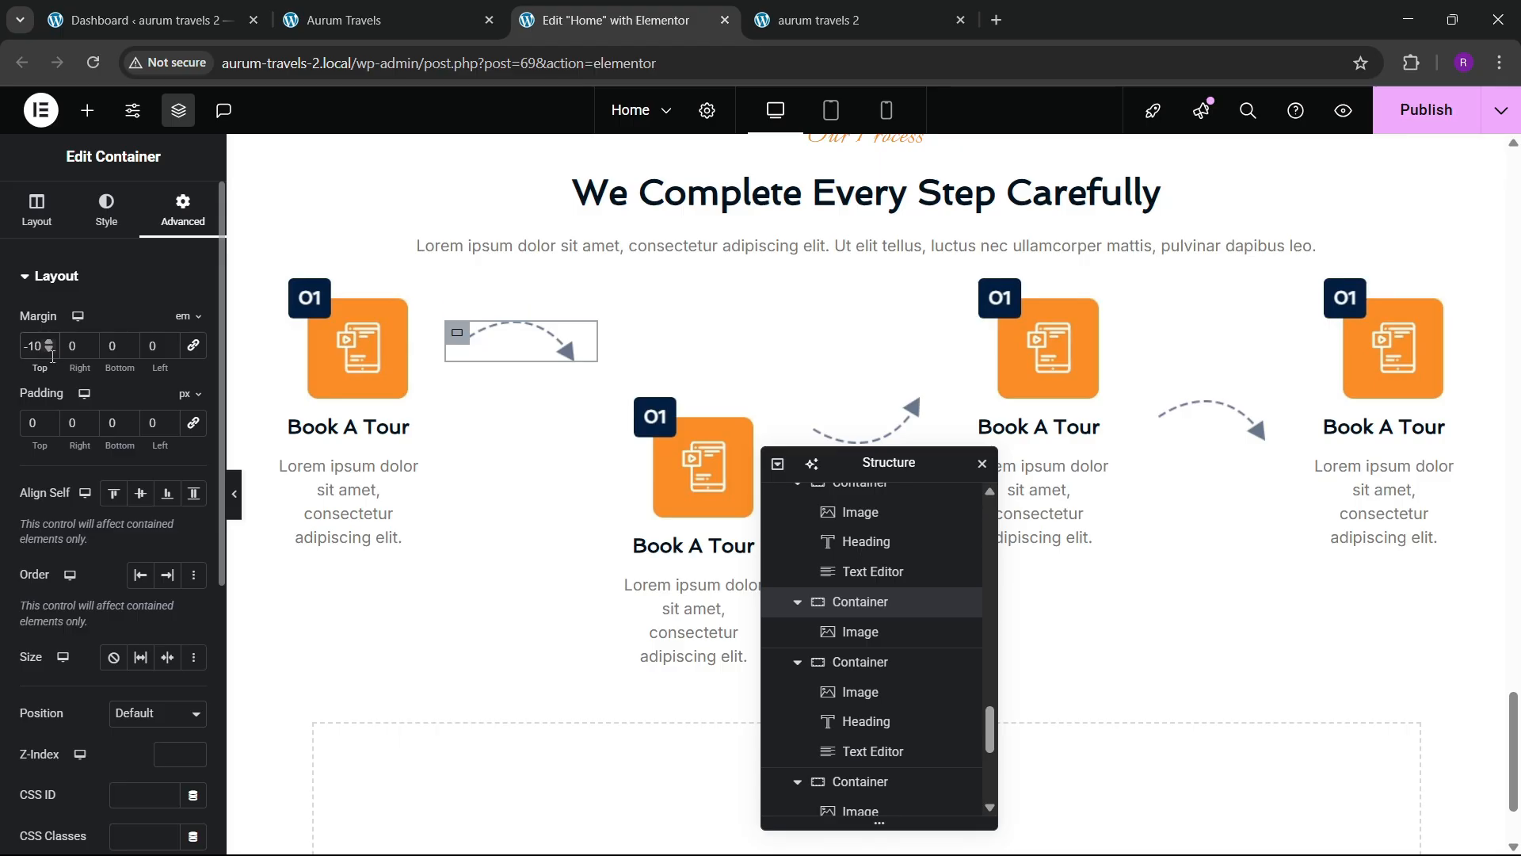
{"action": "left_click", "coordinate": [51, 349]}
{"action": "left_click", "coordinate": [51, 350]}
{"action": "left_click", "coordinate": [51, 350]}
{"action": "left_click", "coordinate": [51, 349]}
{"action": "left_click", "coordinate": [51, 349]}
{"action": "left_click", "coordinate": [50, 349]}
{"action": "left_click", "coordinate": [50, 349]}
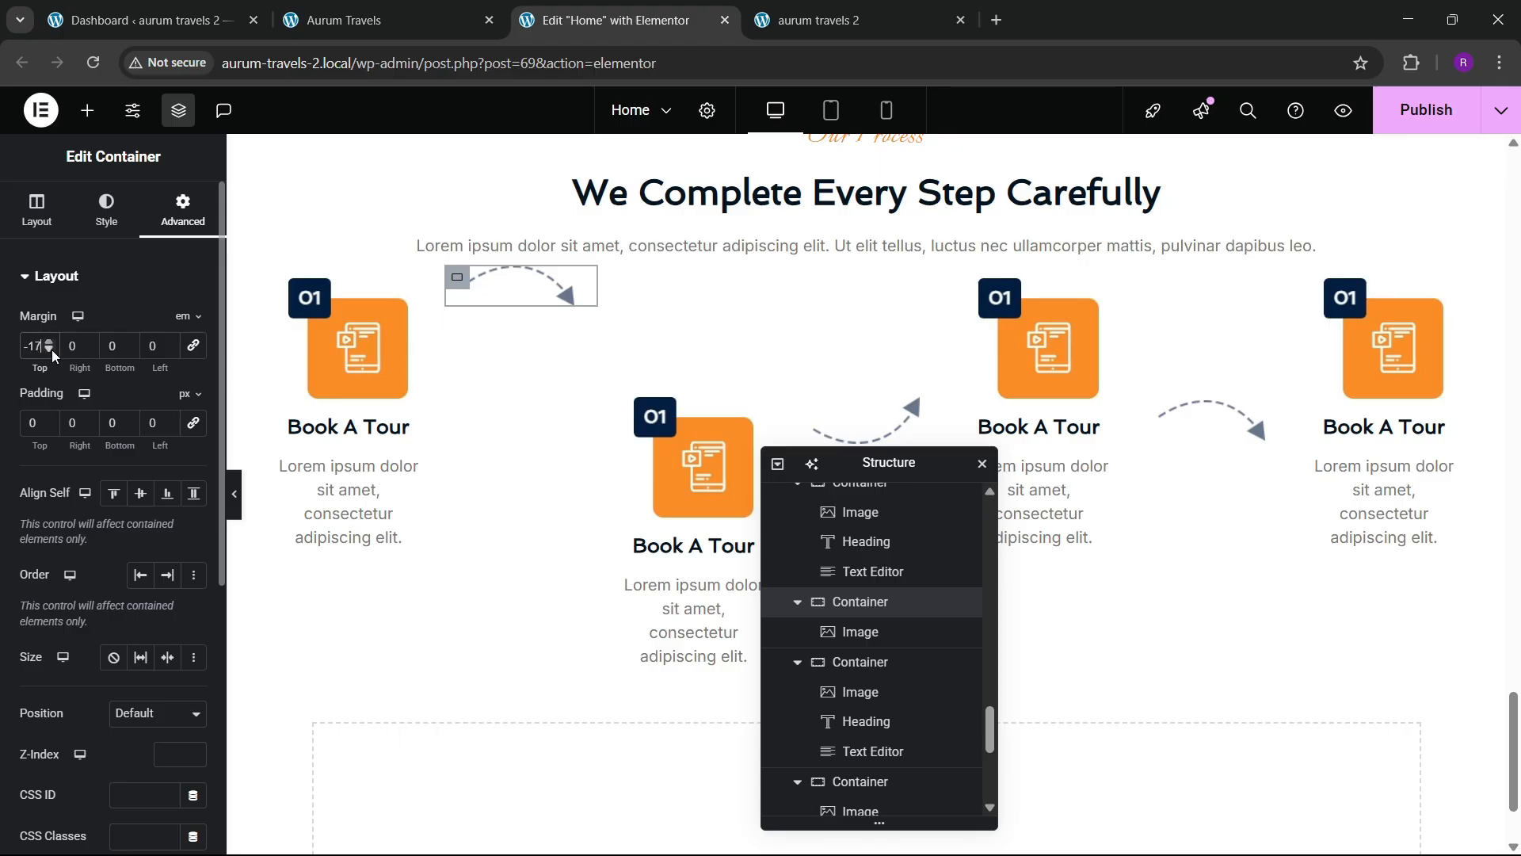
{"action": "left_click", "coordinate": [51, 349]}
{"action": "left_click", "coordinate": [50, 350]}
- Unlink the main box's margins and set its top margin to 3 em, after trying 4
{"action": "scroll", "coordinate": [864, 665], "scroll_direction": "up", "scroll_amount": 1}
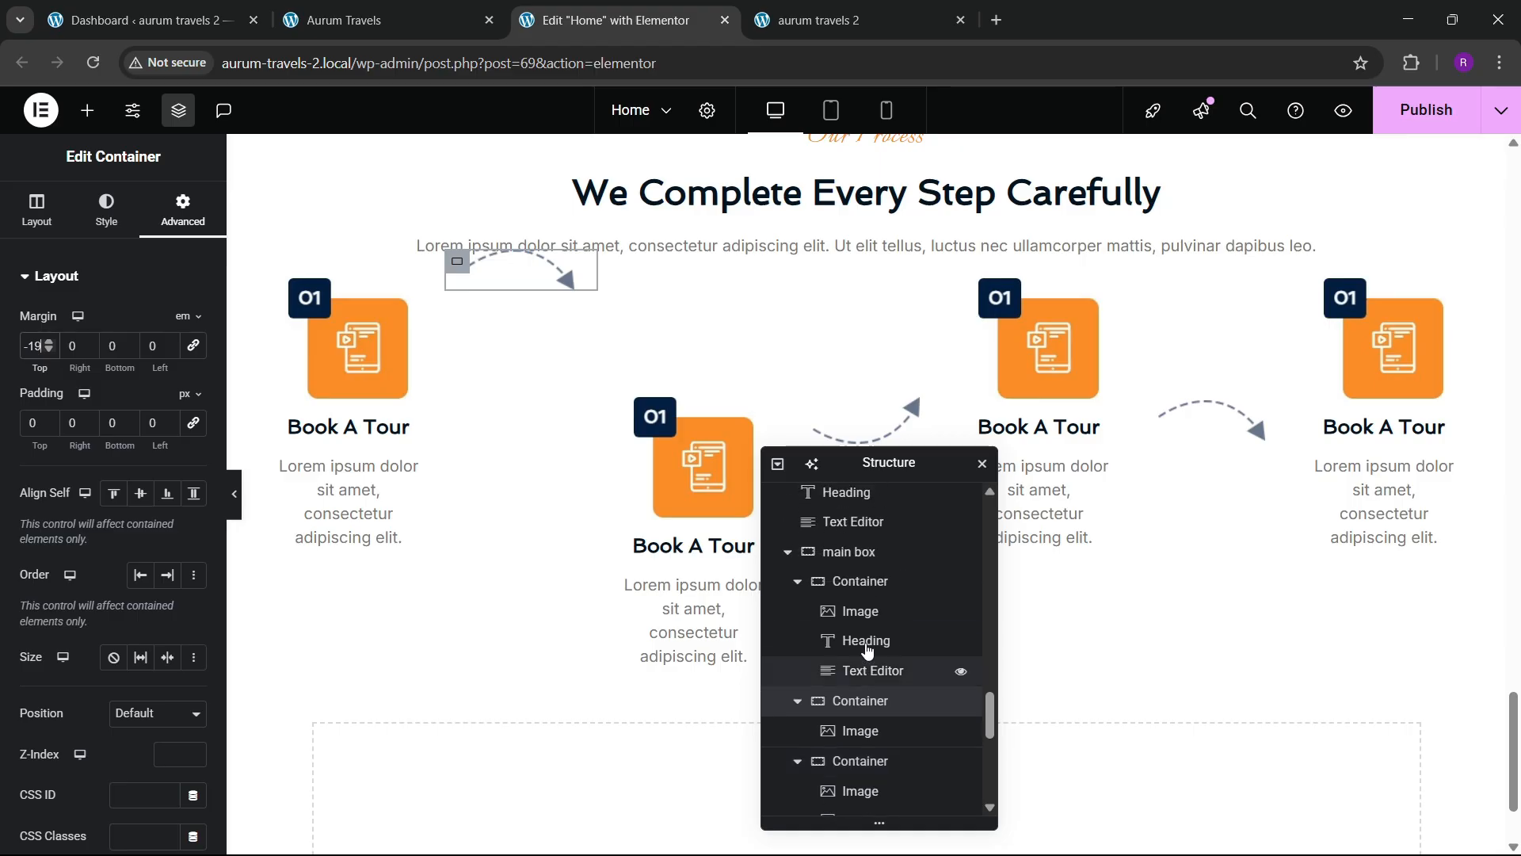
{"action": "left_click", "coordinate": [869, 559]}
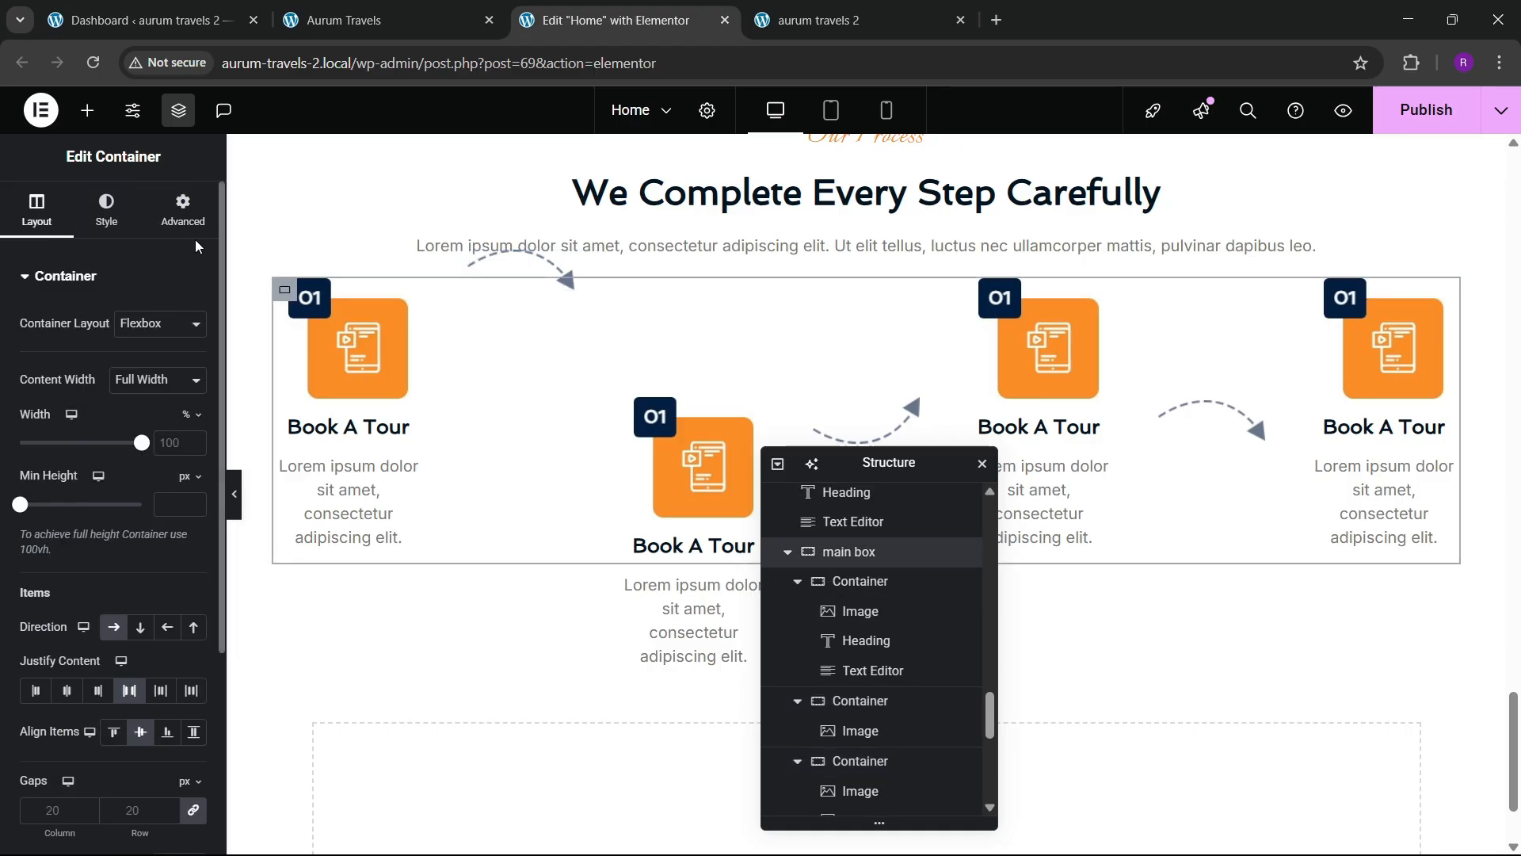
{"action": "left_click", "coordinate": [186, 212]}
{"action": "left_click", "coordinate": [193, 346]}
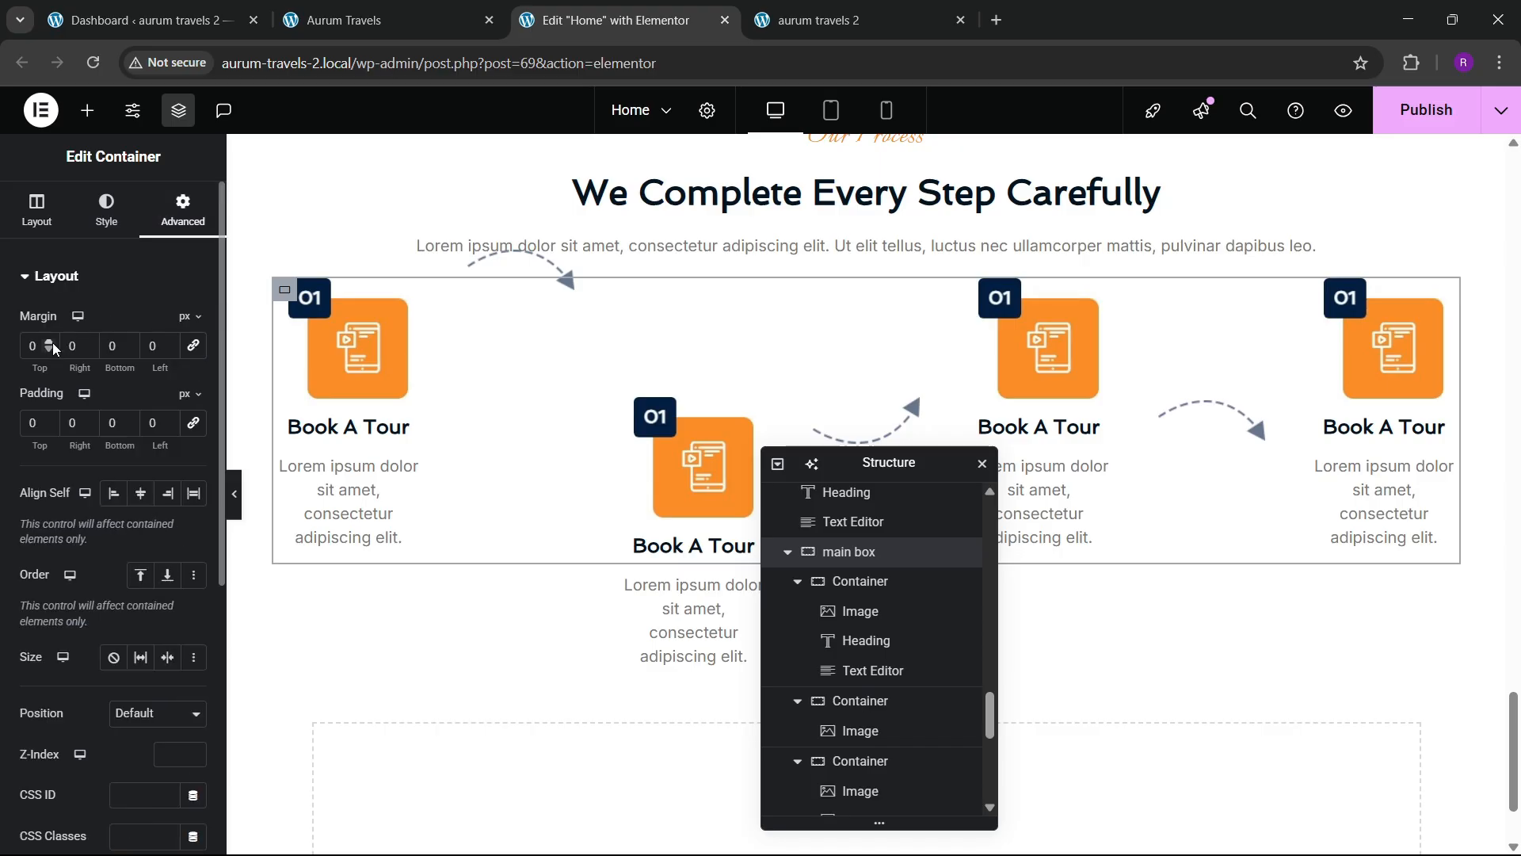
{"action": "left_click", "coordinate": [52, 342]}
{"action": "left_click_drag", "start_coordinate": [53, 342], "coordinate": [52, 342]}
{"action": "key", "text": "BackSpace"}
{"action": "key", "text": "BackSpace"}
{"action": "left_click", "coordinate": [191, 321]}
{"action": "left_click_drag", "start_coordinate": [47, 346], "coordinate": [47, 346]}
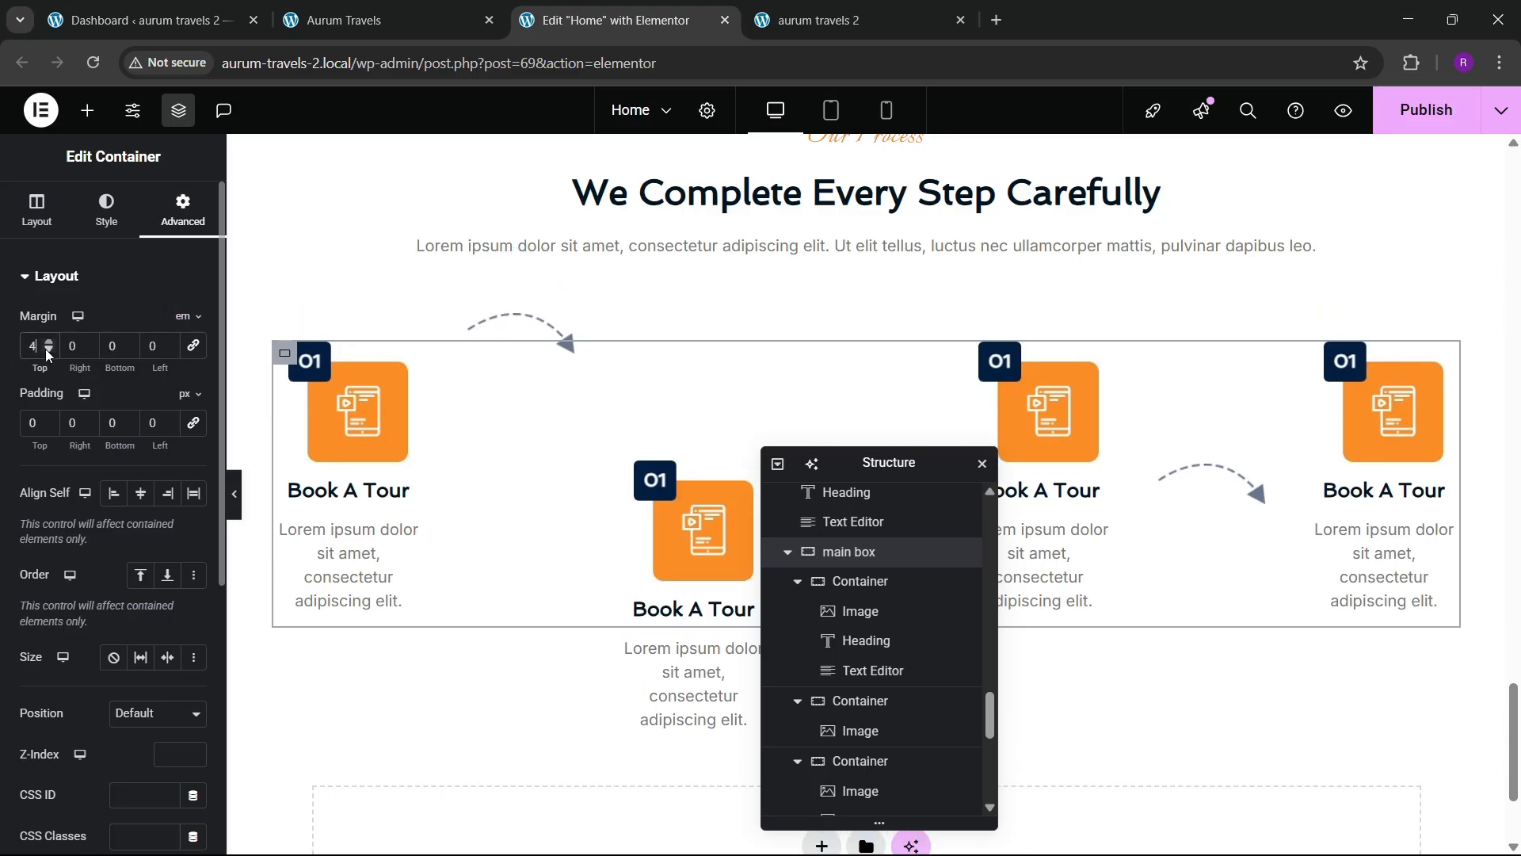
{"action": "left_click", "coordinate": [48, 350]}
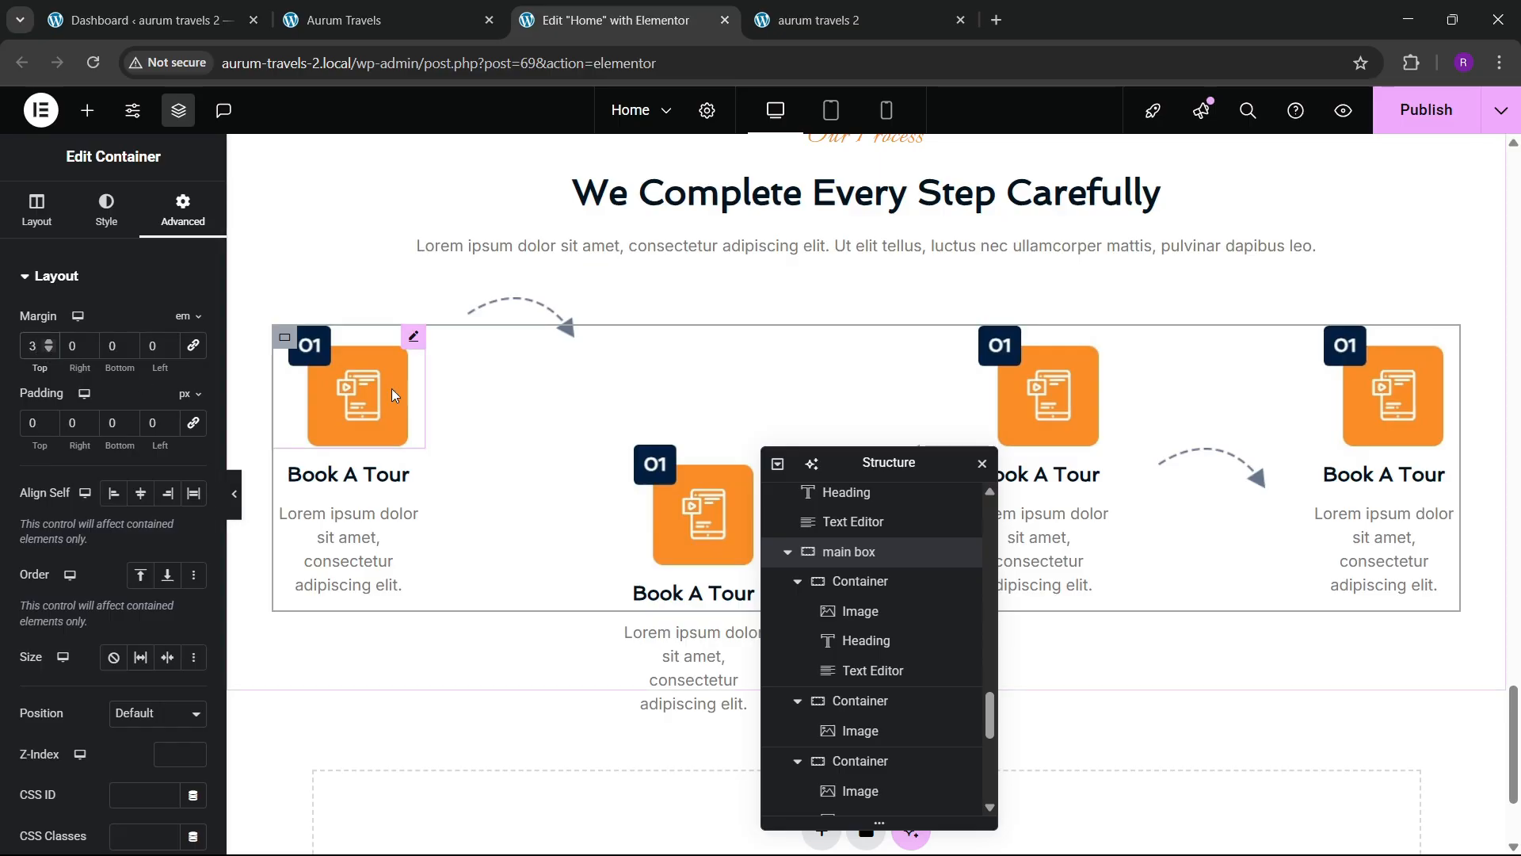
- Adjust the middle card's bottom margin and the first arrow's top margin with the spinners
{"action": "left_click", "coordinate": [569, 474]}
{"action": "left_click", "coordinate": [130, 349]}
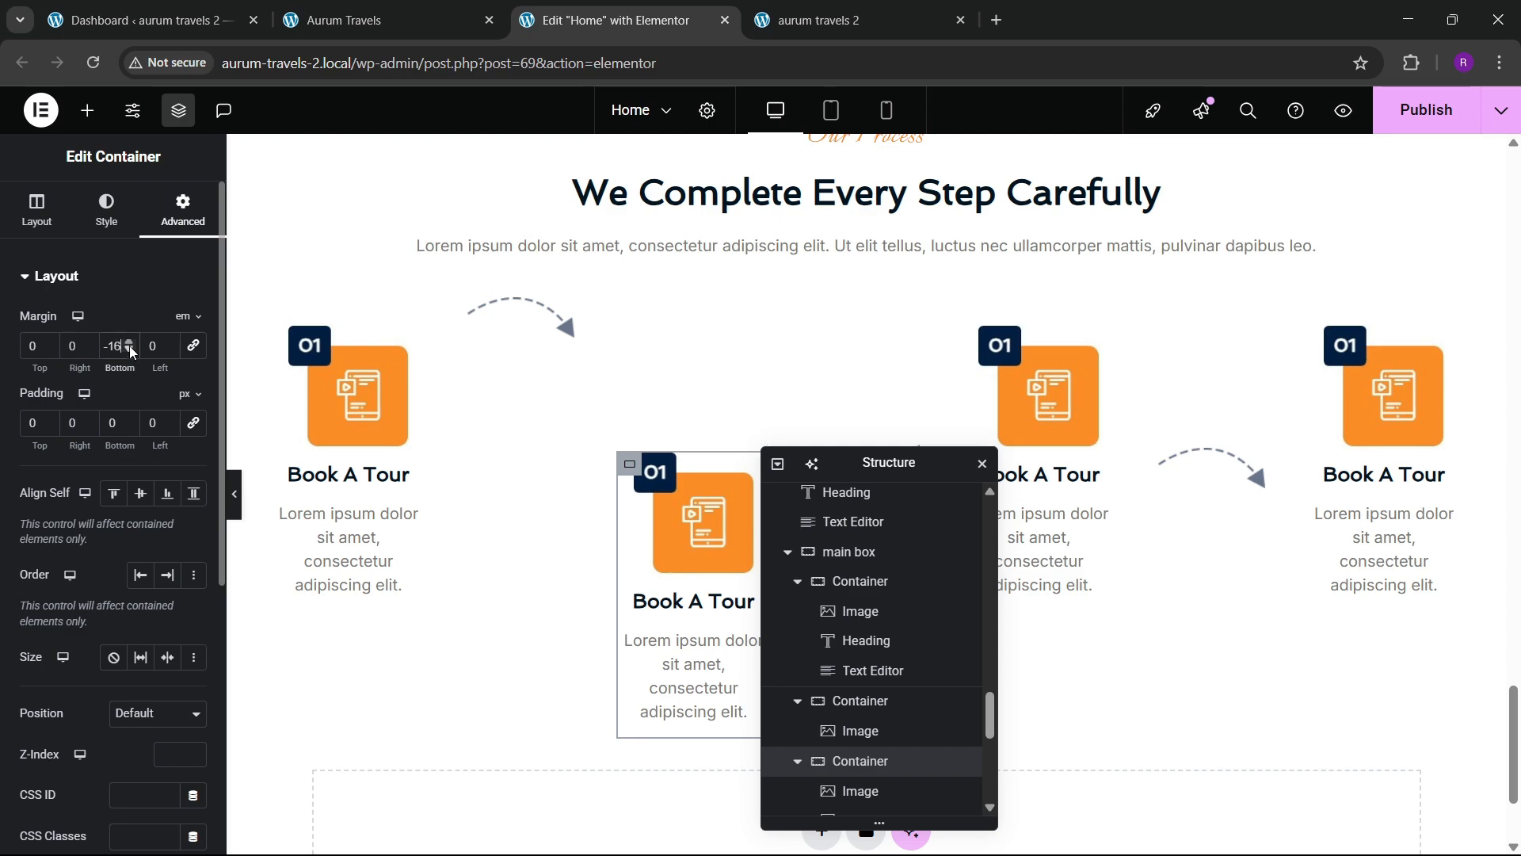
{"action": "left_click", "coordinate": [130, 341]}
{"action": "left_click", "coordinate": [130, 342]}
{"action": "left_click", "coordinate": [130, 341]}
{"action": "left_click", "coordinate": [129, 341]}
{"action": "left_click", "coordinate": [130, 341]}
{"action": "left_click", "coordinate": [130, 342]}
{"action": "left_click", "coordinate": [130, 341]}
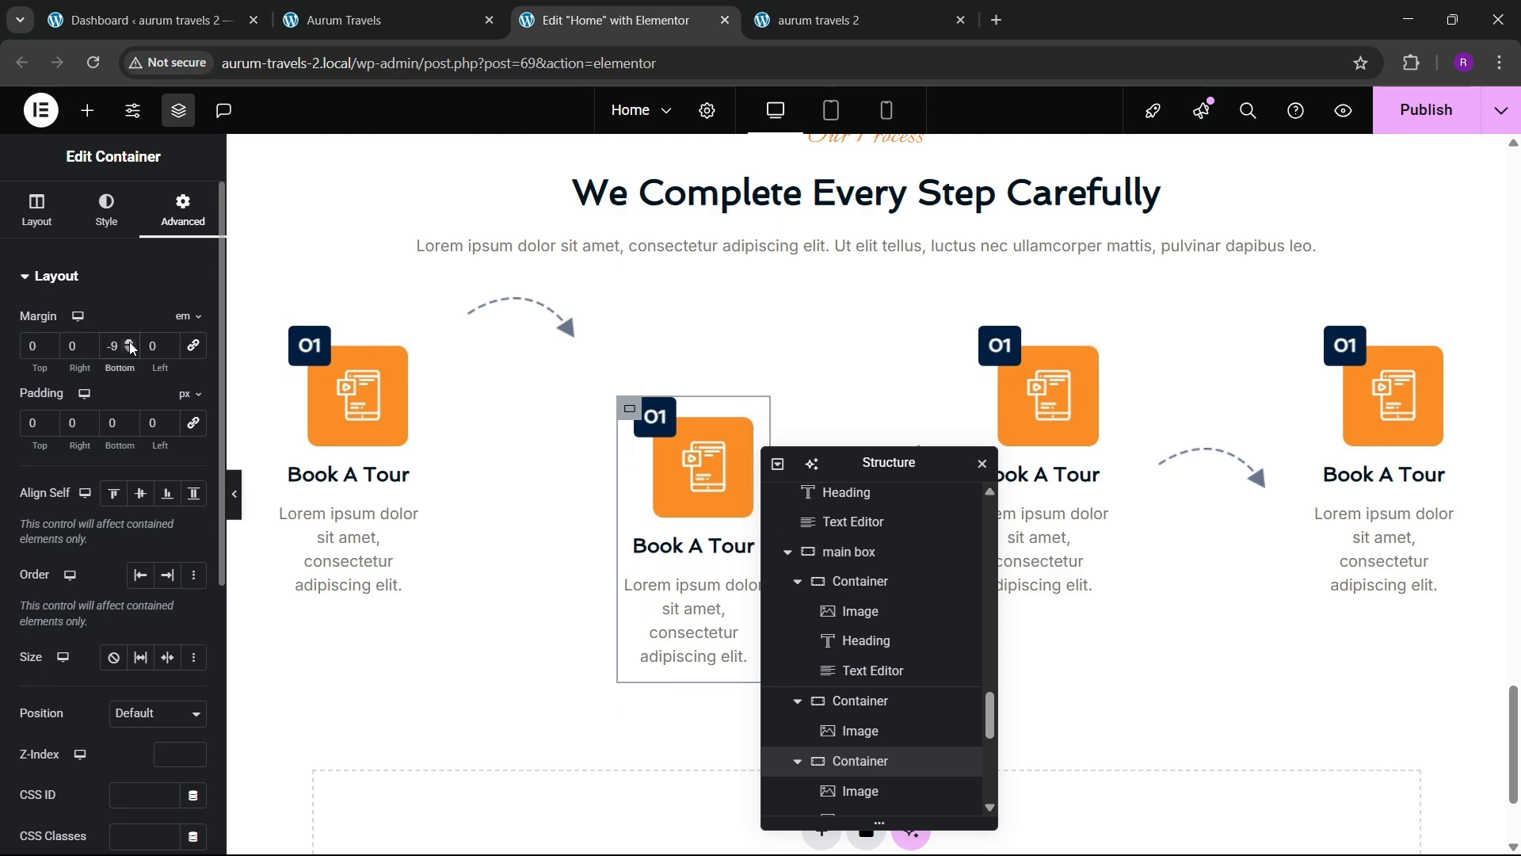
{"action": "left_click", "coordinate": [459, 317]}
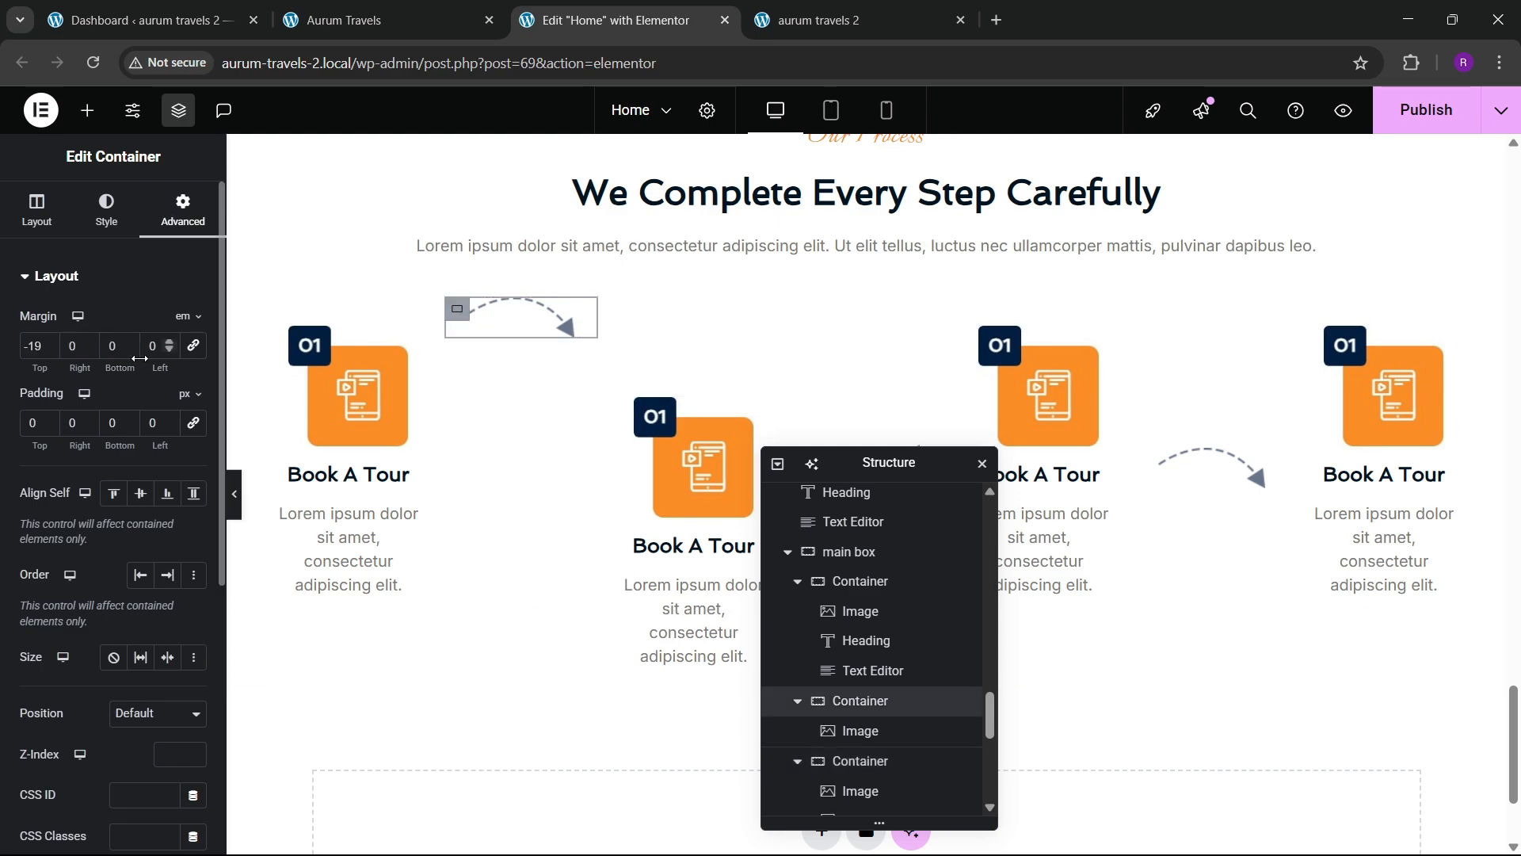
{"action": "left_click", "coordinate": [50, 341]}
{"action": "left_click", "coordinate": [51, 342]}
{"action": "left_click", "coordinate": [51, 341]}
{"action": "left_click", "coordinate": [51, 341]}
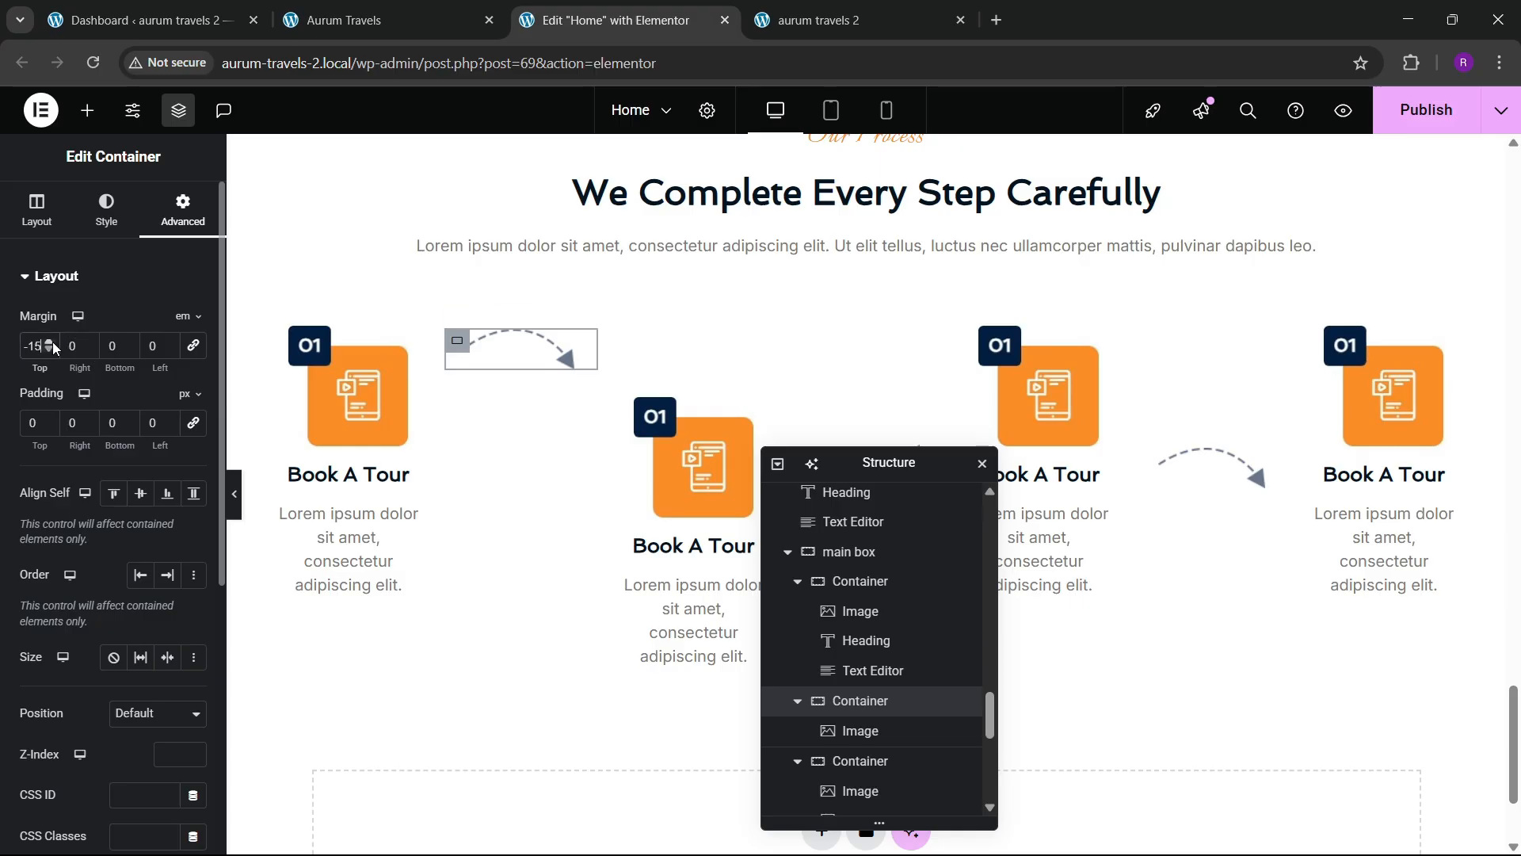
{"action": "left_click", "coordinate": [49, 349]}
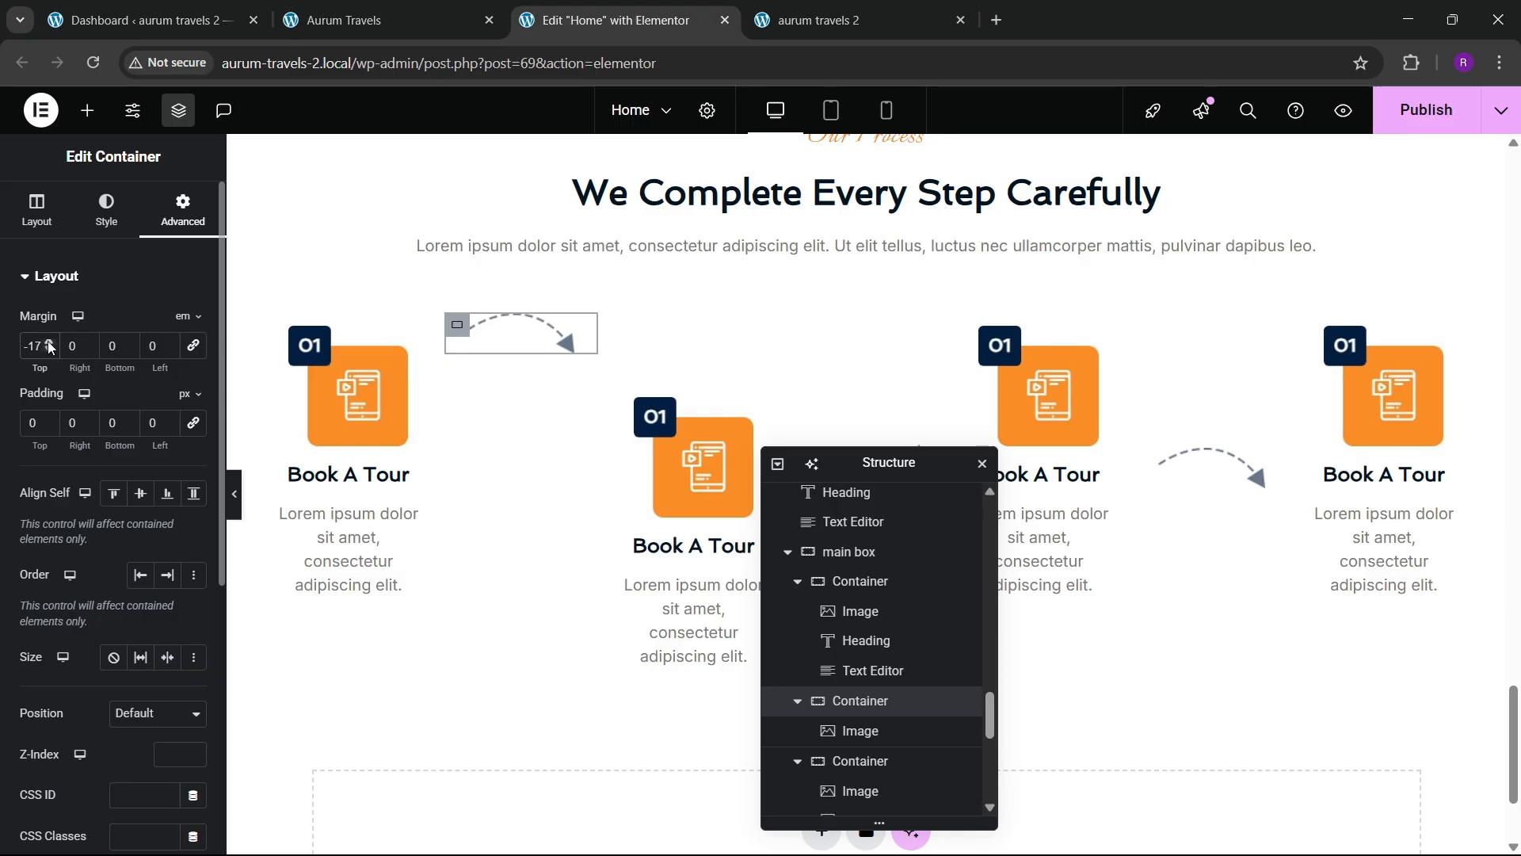
- Settle the middle Book A Tour card's bottom margin at -9 em
{"action": "left_click", "coordinate": [687, 436]}
{"action": "left_click", "coordinate": [630, 409]}
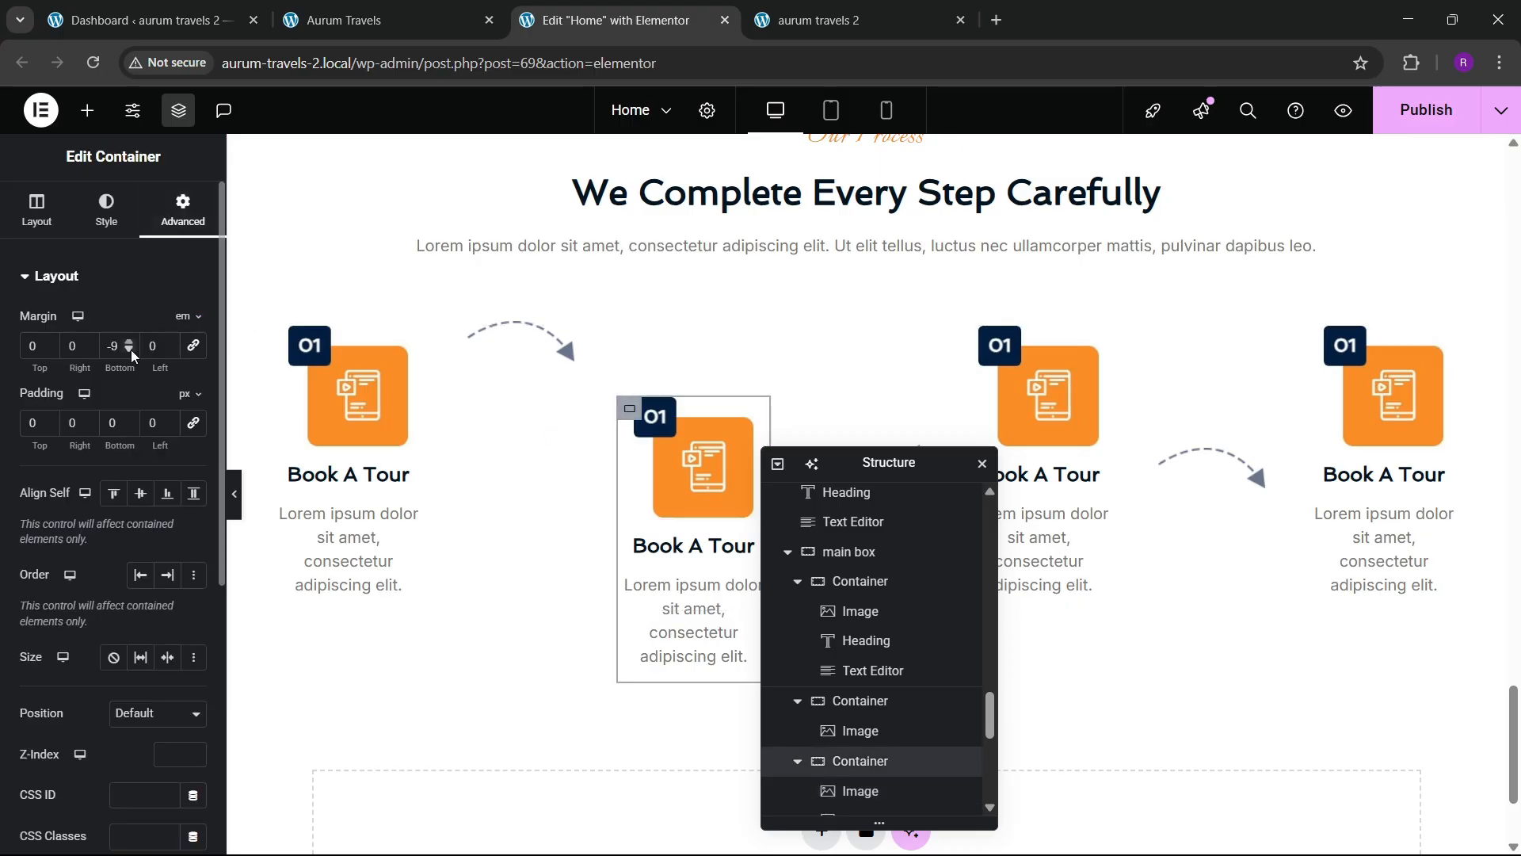
{"action": "left_click", "coordinate": [131, 349]}
{"action": "left_click", "coordinate": [131, 350]}
{"action": "left_click", "coordinate": [131, 342]}
{"action": "left_click", "coordinate": [130, 342]}
{"action": "left_click", "coordinate": [131, 342]}
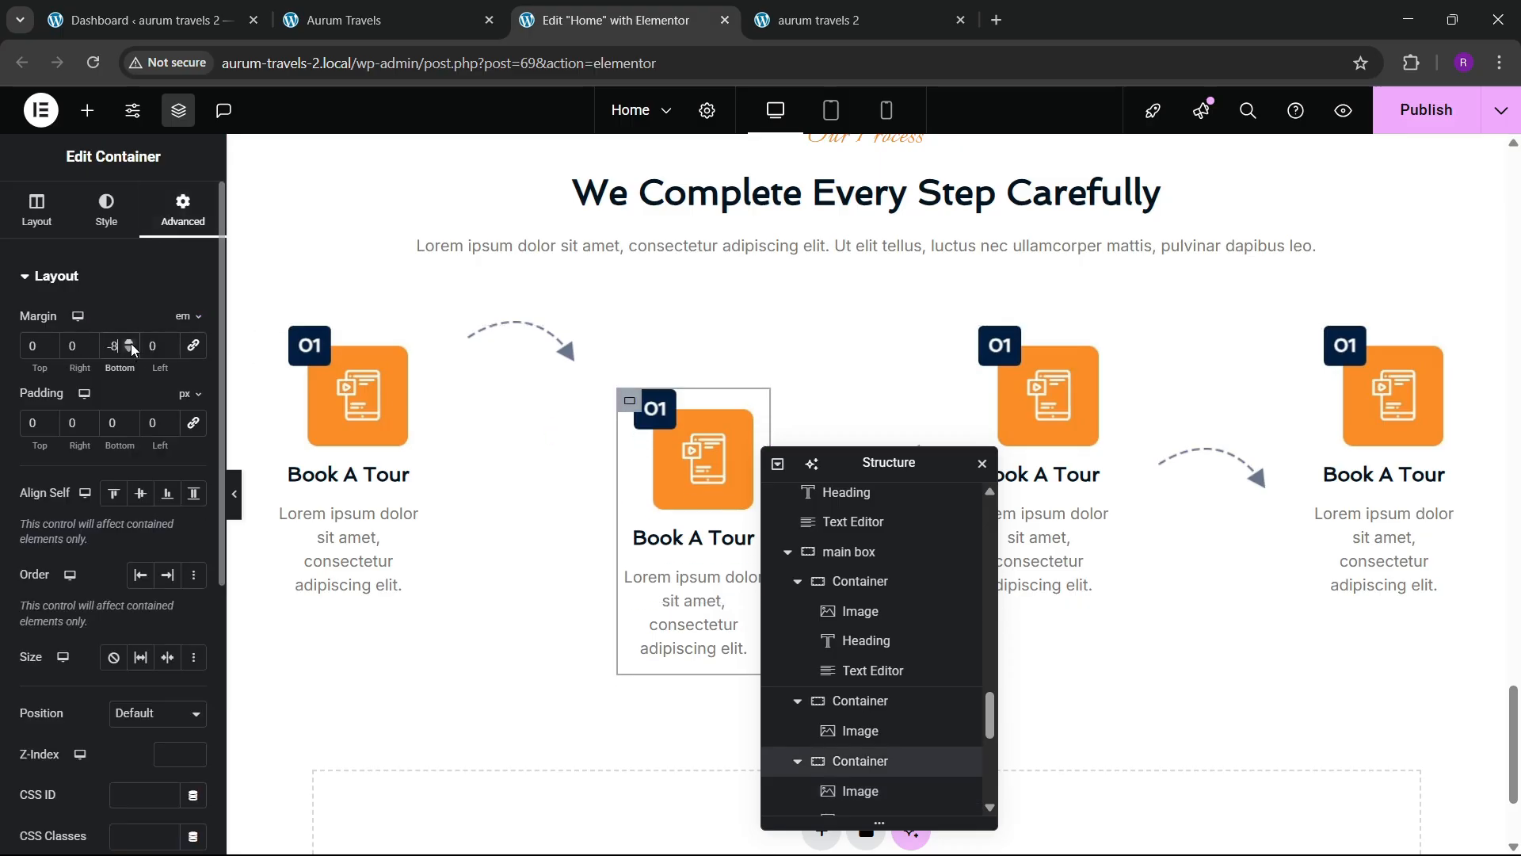
{"action": "left_click", "coordinate": [130, 342]}
{"action": "left_click", "coordinate": [130, 342]}
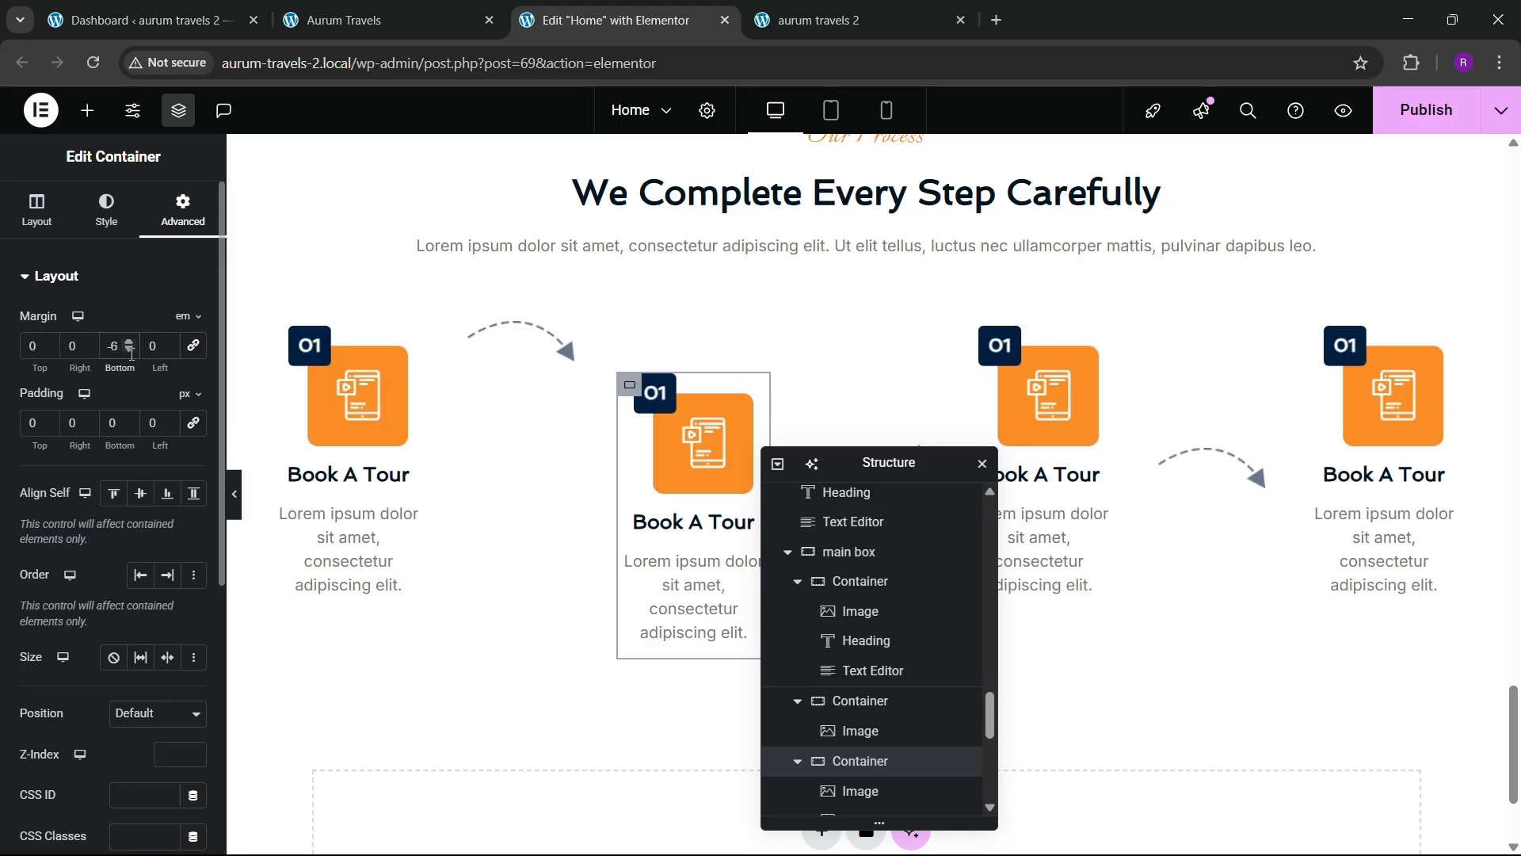
{"action": "left_click", "coordinate": [130, 352]}
{"action": "left_click", "coordinate": [130, 352]}
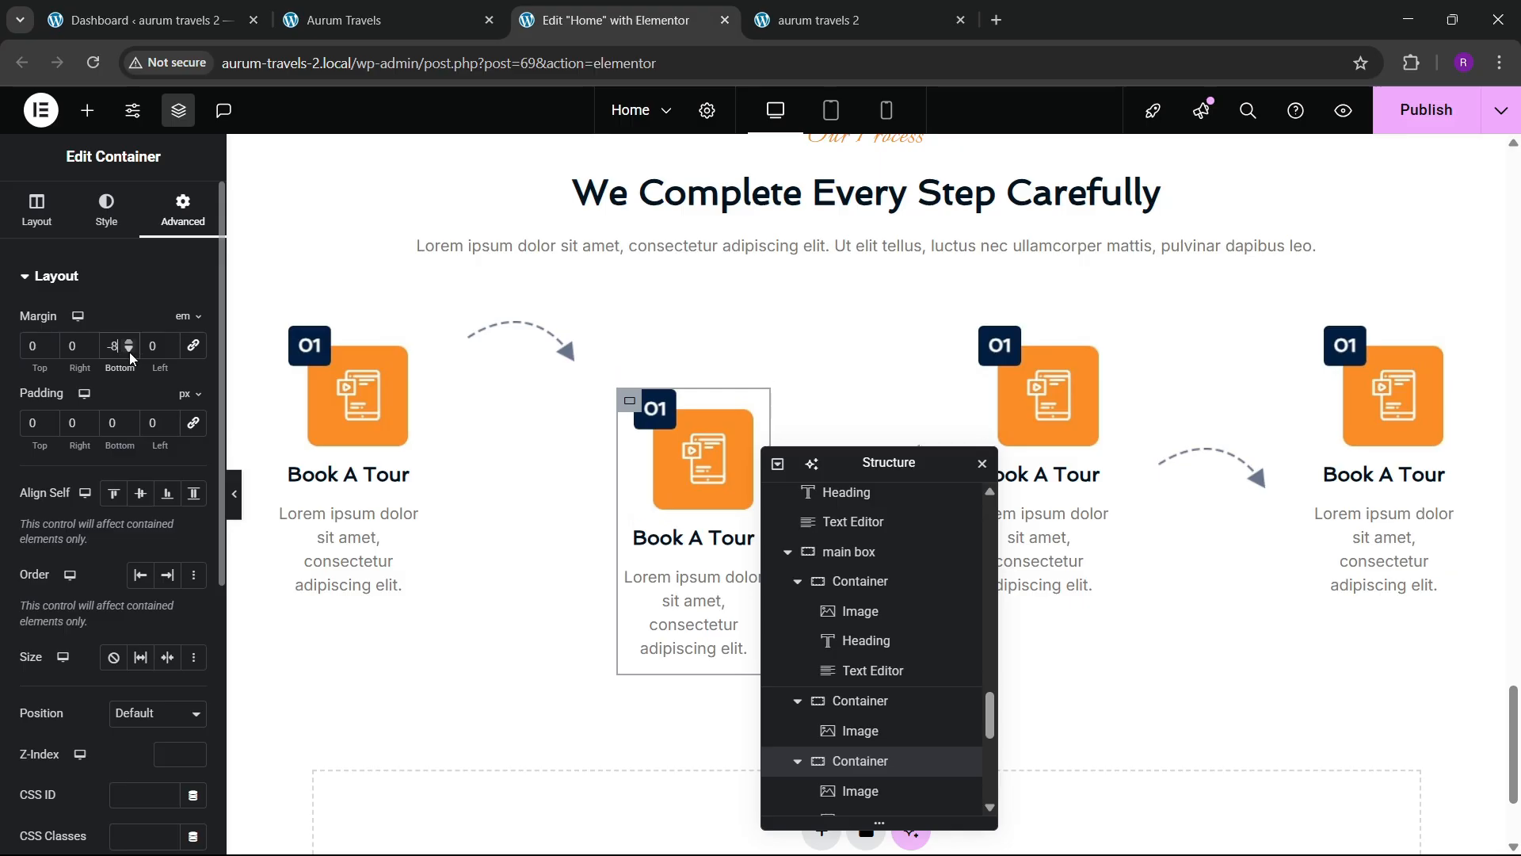
{"action": "left_click", "coordinate": [130, 352]}
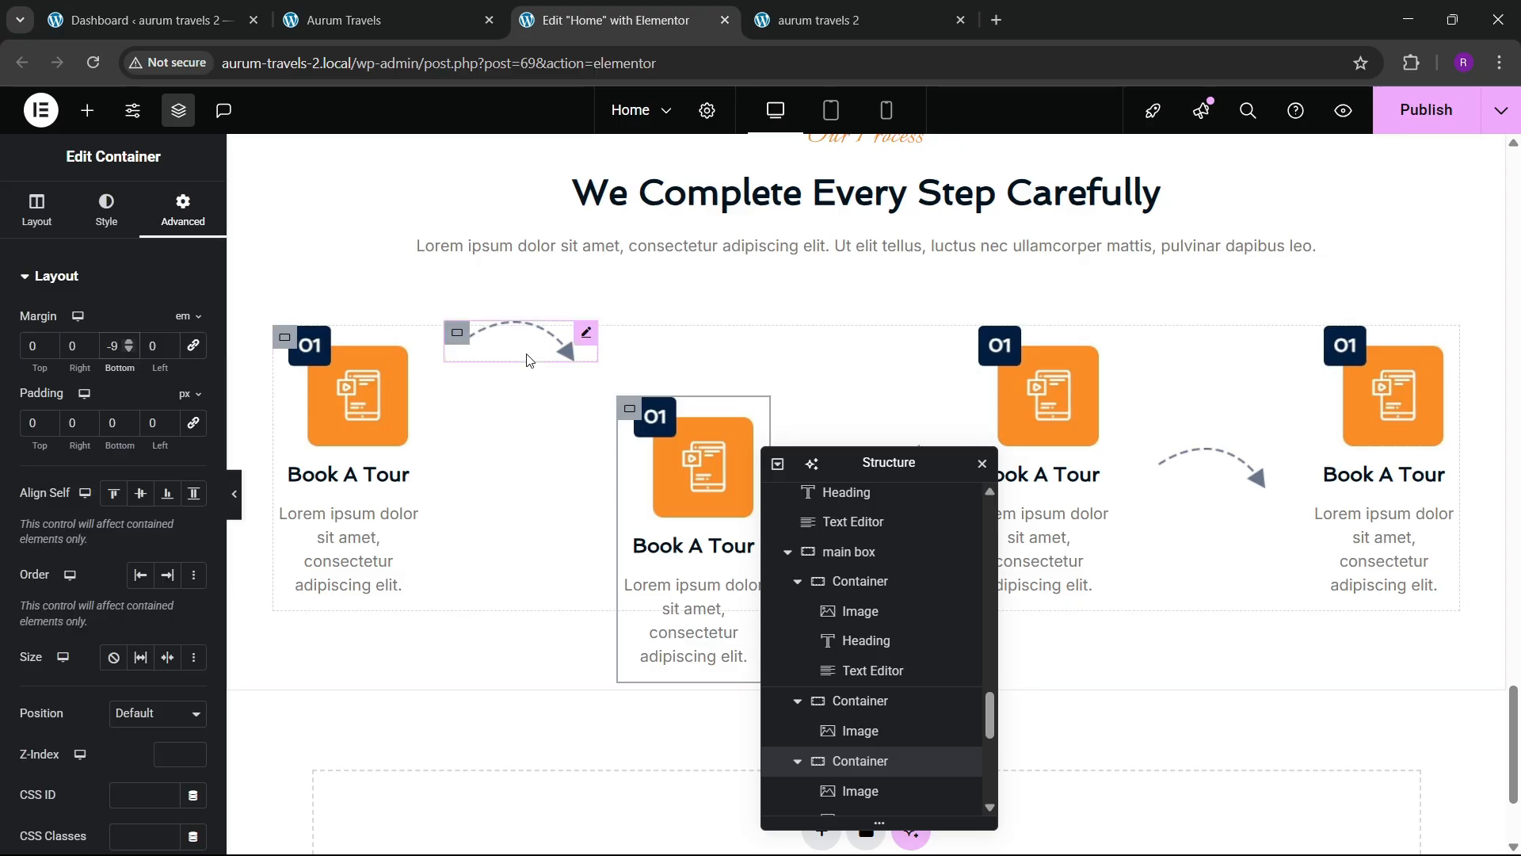
{"action": "left_click", "coordinate": [286, 337]}
{"action": "left_click", "coordinate": [183, 214]}
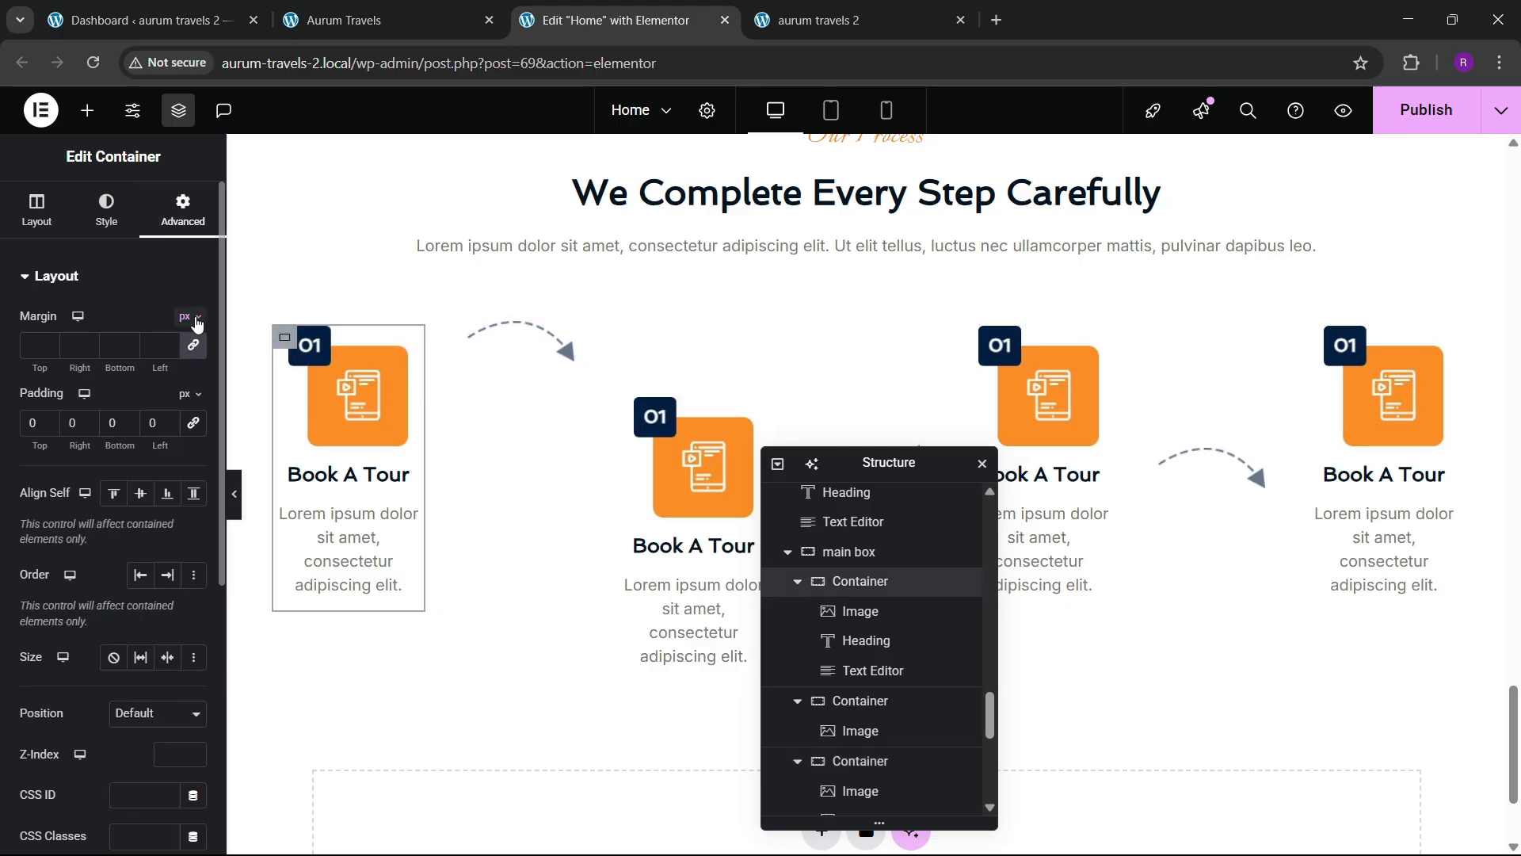
- Try negative bottom margins on the first card, then return its bottom offset to zero
{"action": "left_click", "coordinate": [130, 350]}
{"action": "left_click", "coordinate": [130, 350]}
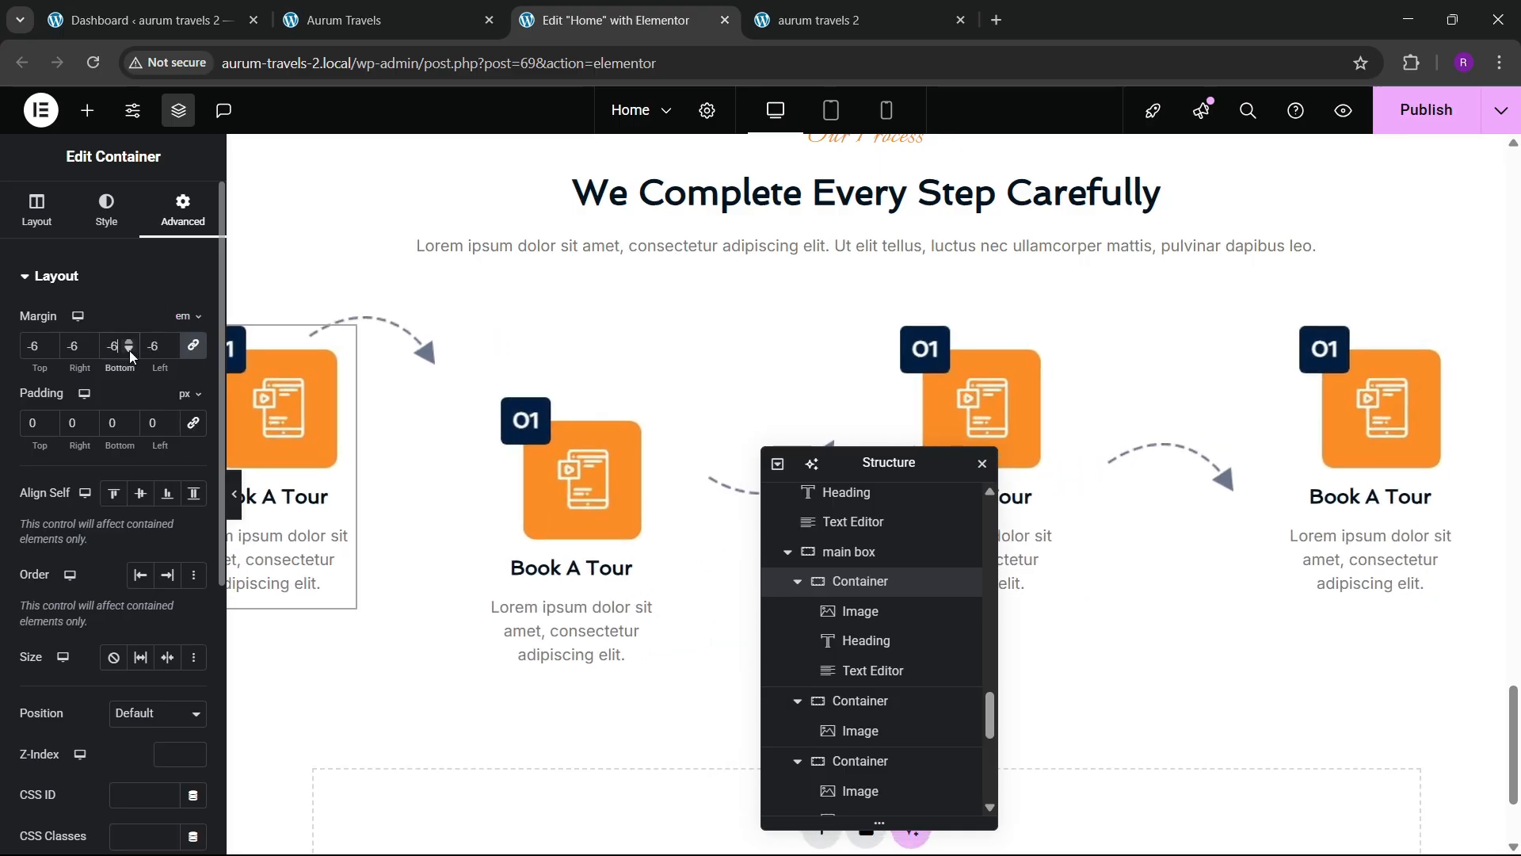
{"action": "key", "text": "BackSpace"}
{"action": "key", "text": "BackSpace"}
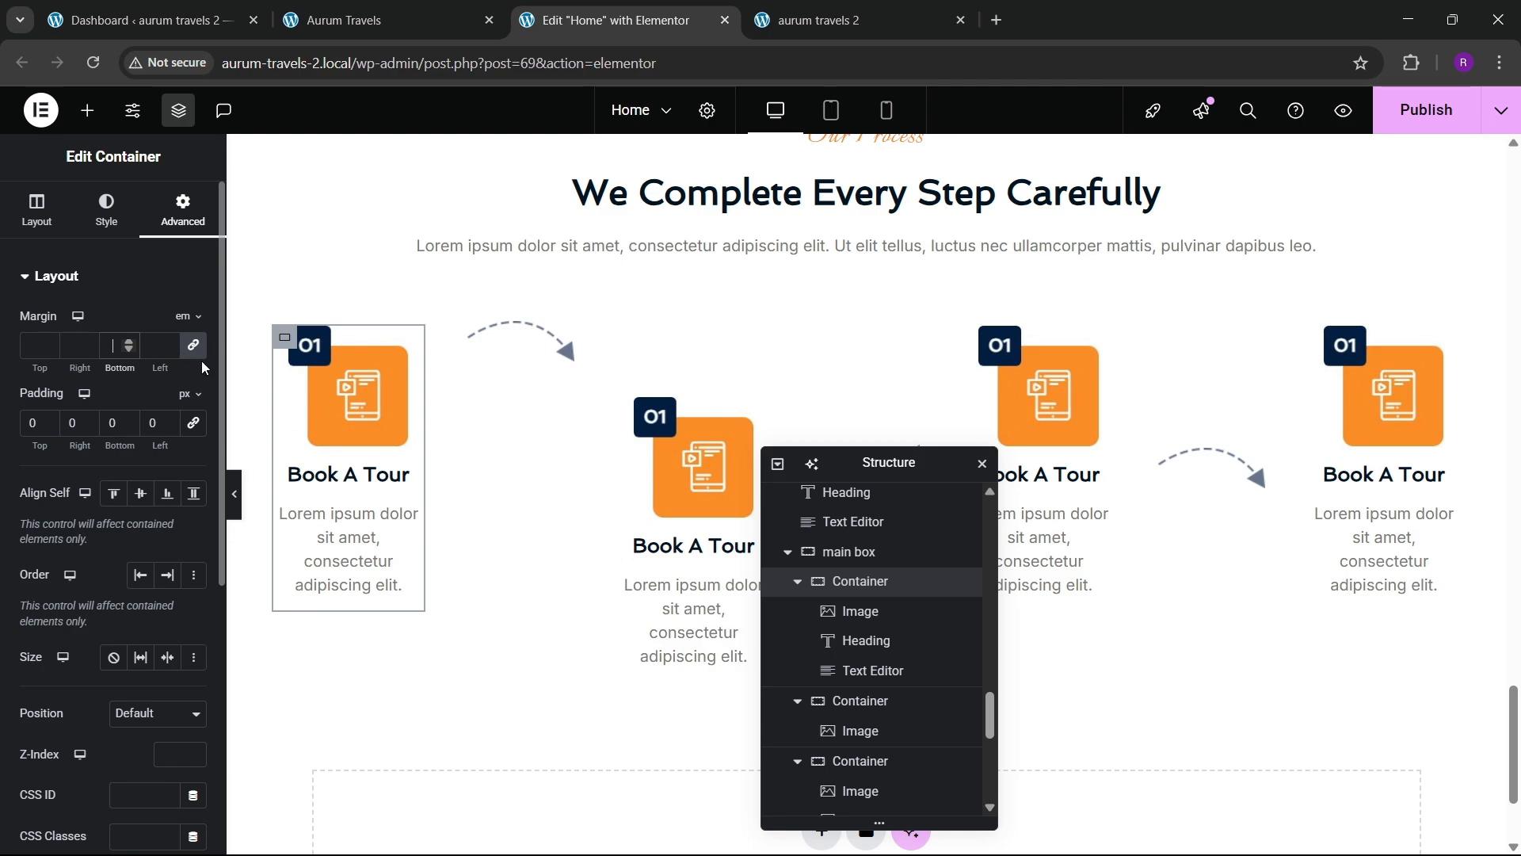
{"action": "left_click", "coordinate": [130, 350]}
{"action": "left_click", "coordinate": [129, 350]}
{"action": "left_click", "coordinate": [129, 350]}
{"action": "left_click", "coordinate": [129, 350]}
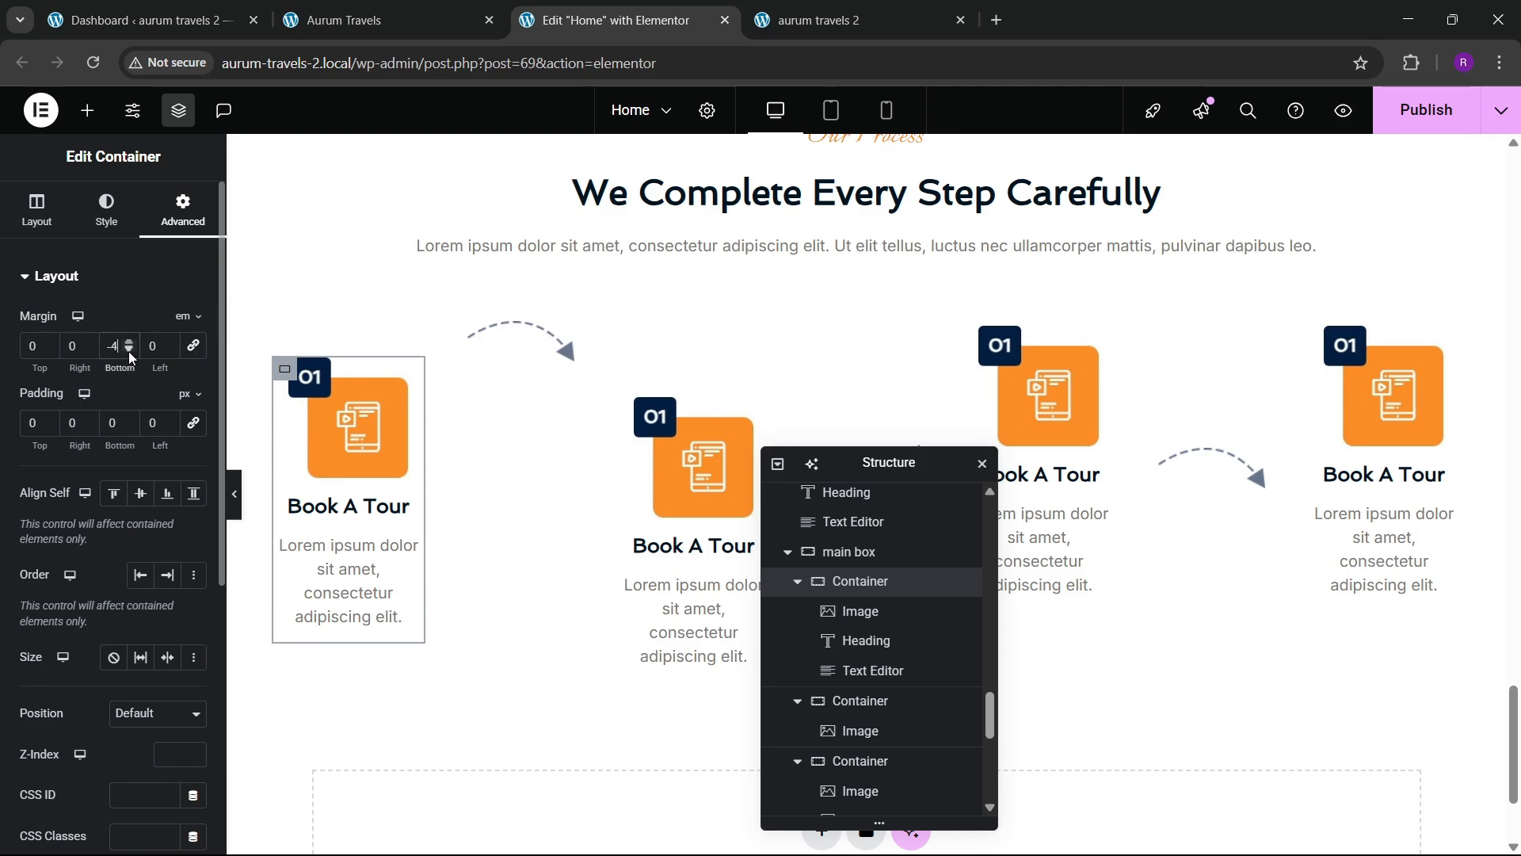
{"action": "left_click", "coordinate": [130, 344]}
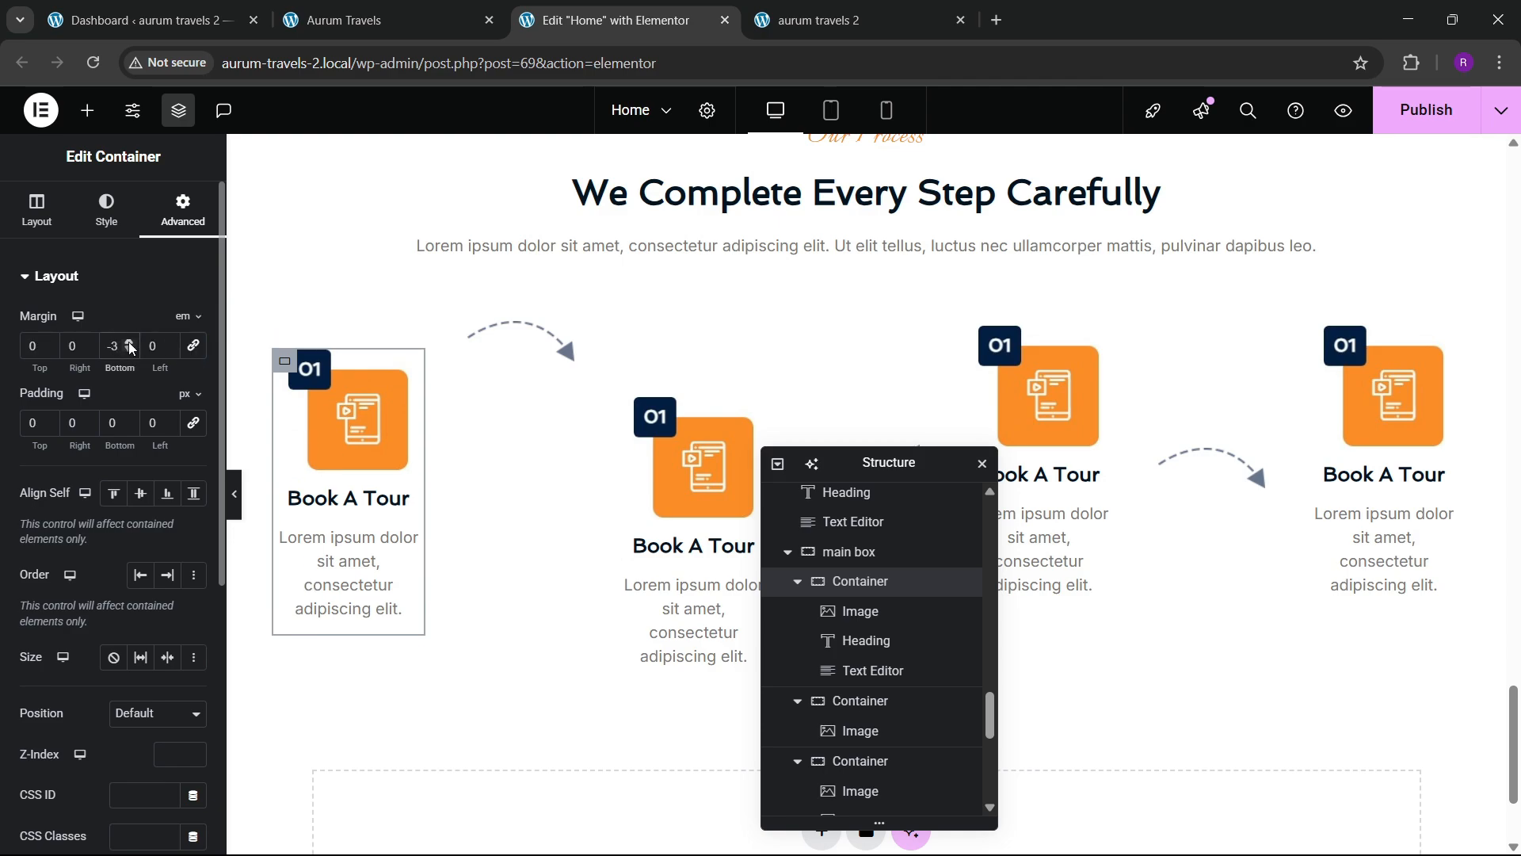
{"action": "left_click", "coordinate": [130, 343]}
{"action": "left_click", "coordinate": [130, 343]}
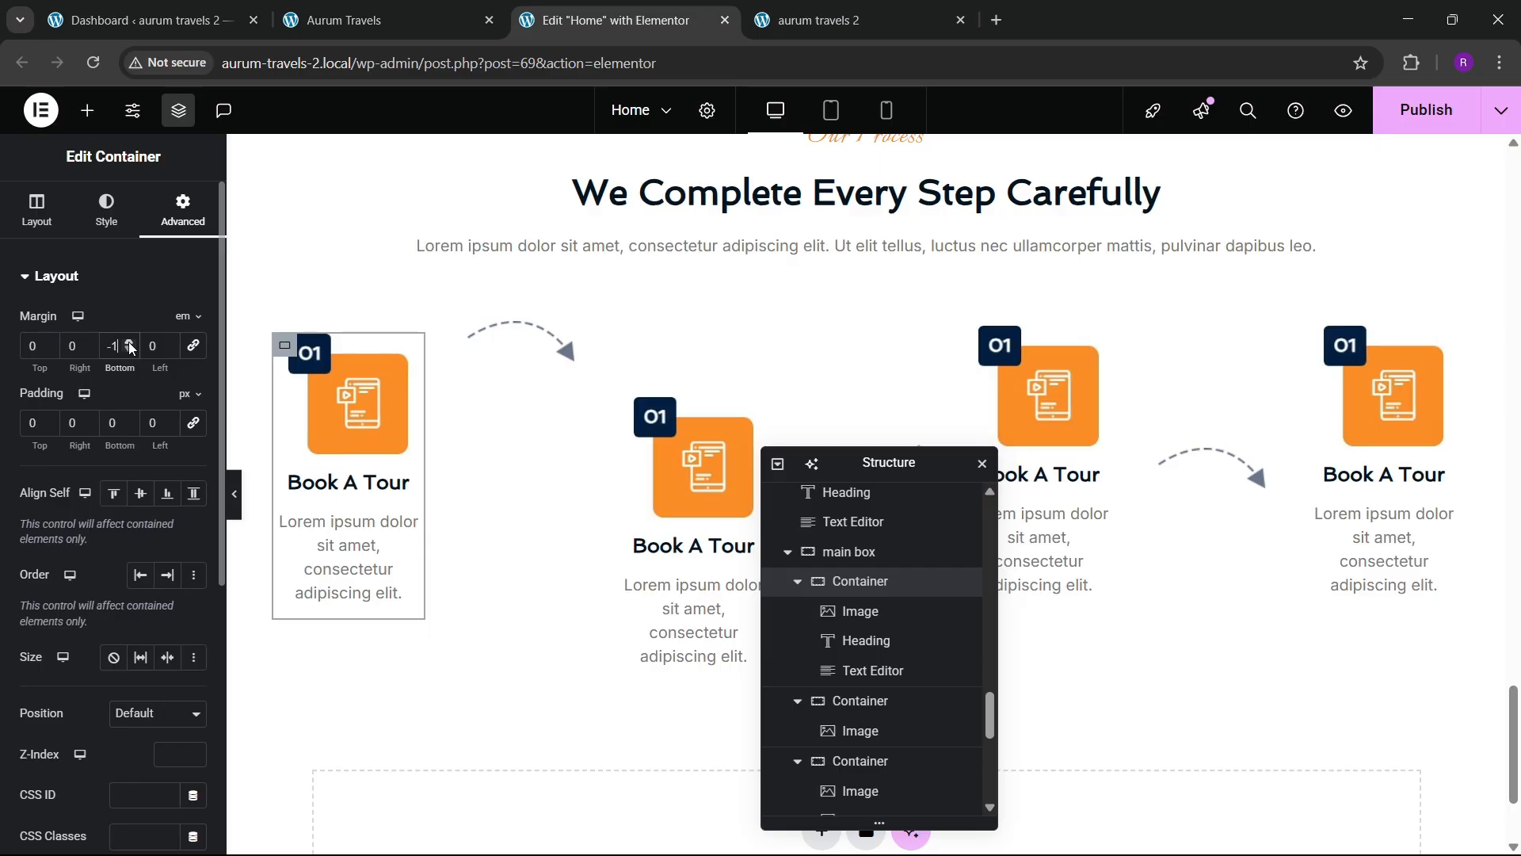
{"action": "left_click", "coordinate": [130, 343]}
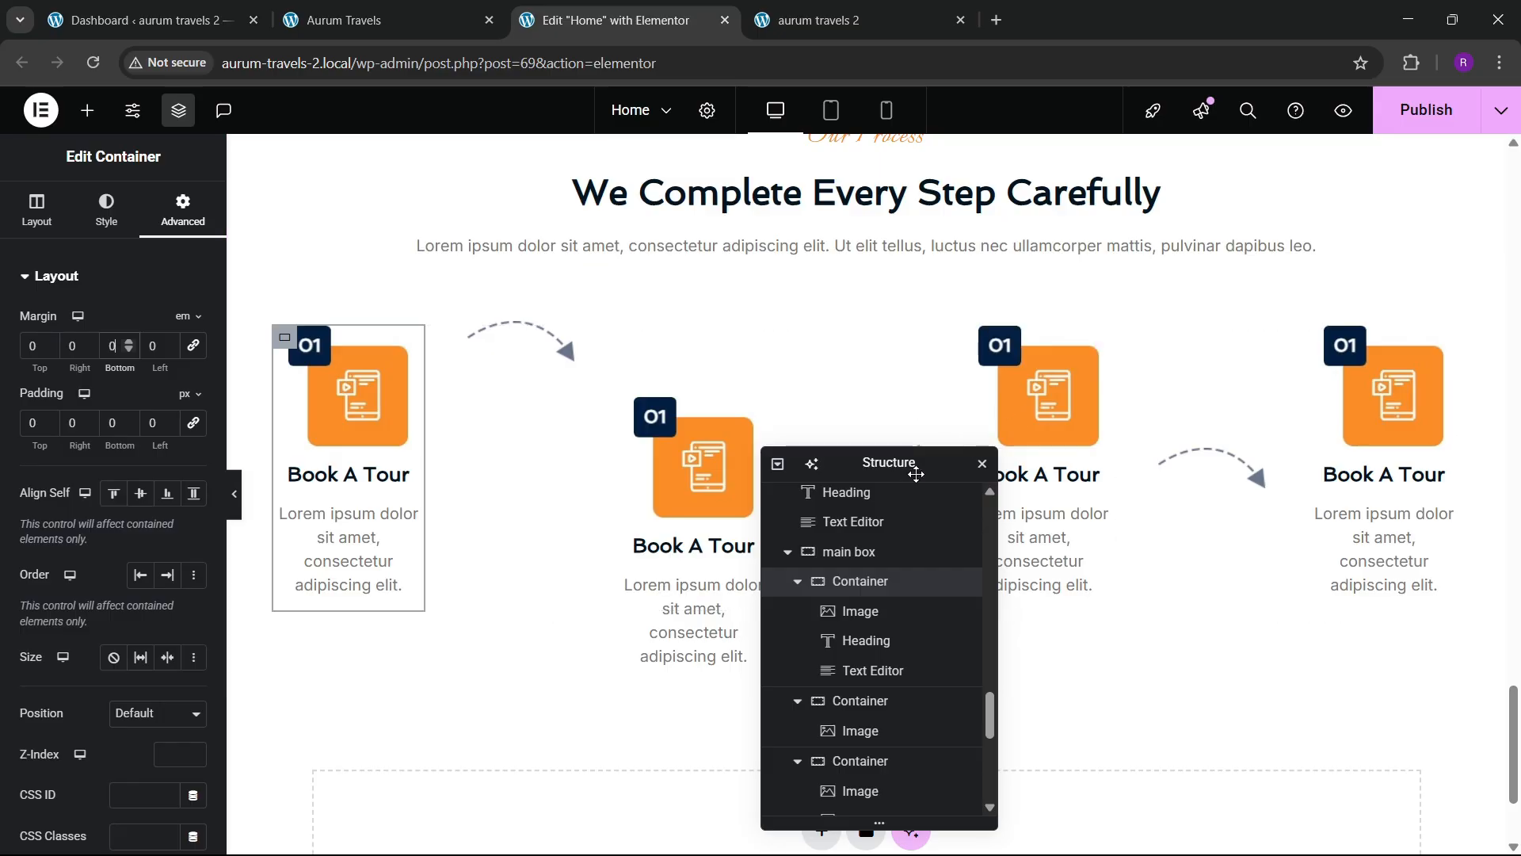
- Move the navigator aside and compare the live site with the second card's margin
{"action": "left_click_drag", "start_coordinate": [910, 469], "coordinate": [589, 469]}
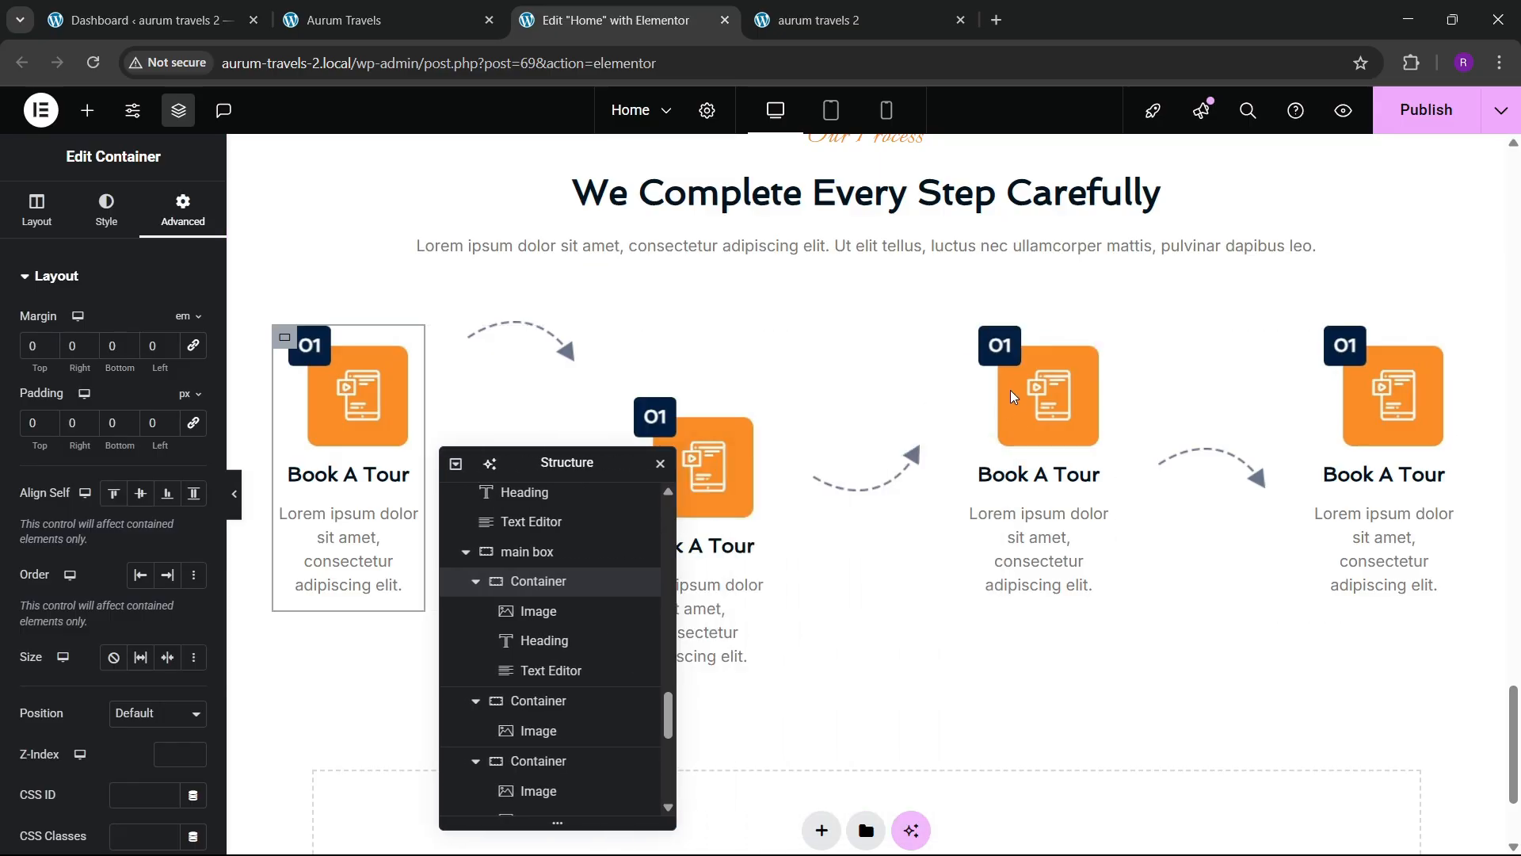
{"action": "left_click", "coordinate": [420, 20]}
{"action": "left_click", "coordinate": [602, 19]}
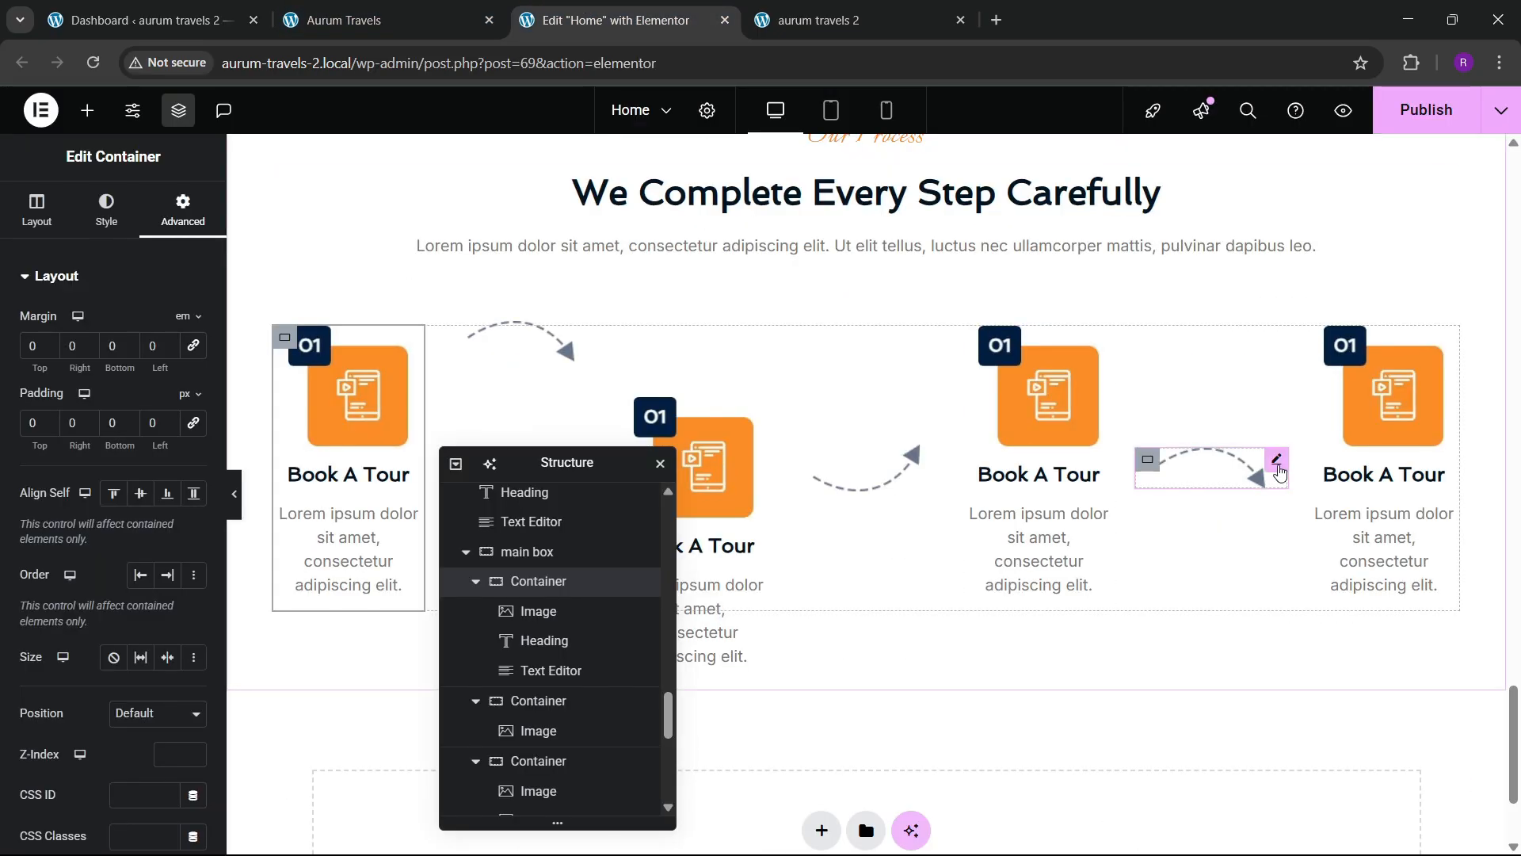
{"action": "left_click", "coordinate": [646, 430]}
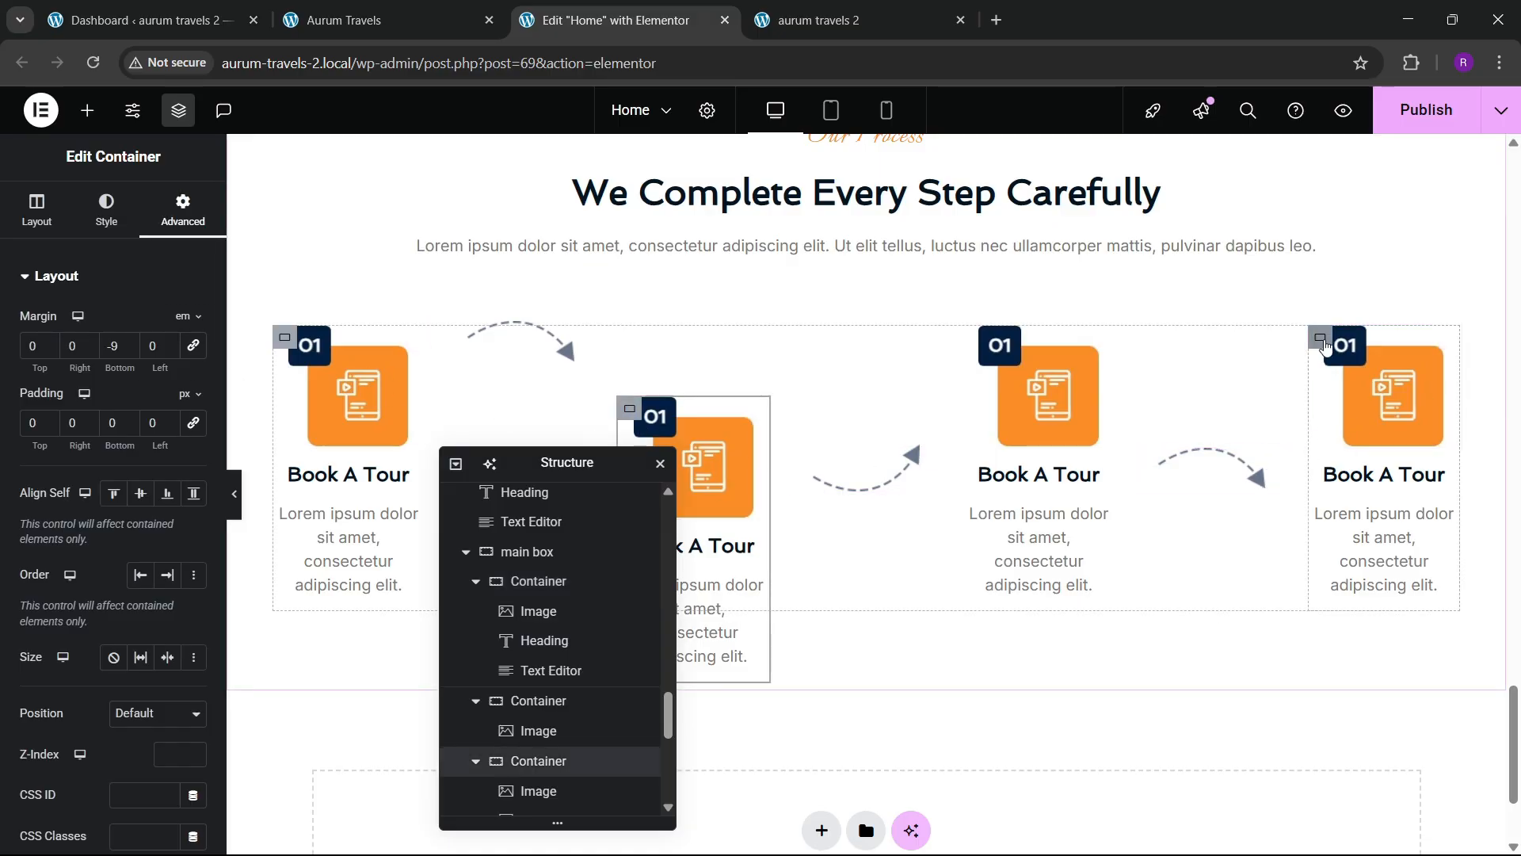
- Unlink the fourth card's margins, zero them, and set its bottom margin to -9 em
{"action": "left_click", "coordinate": [1331, 393]}
{"action": "left_click", "coordinate": [183, 210]}
{"action": "left_click", "coordinate": [191, 342]}
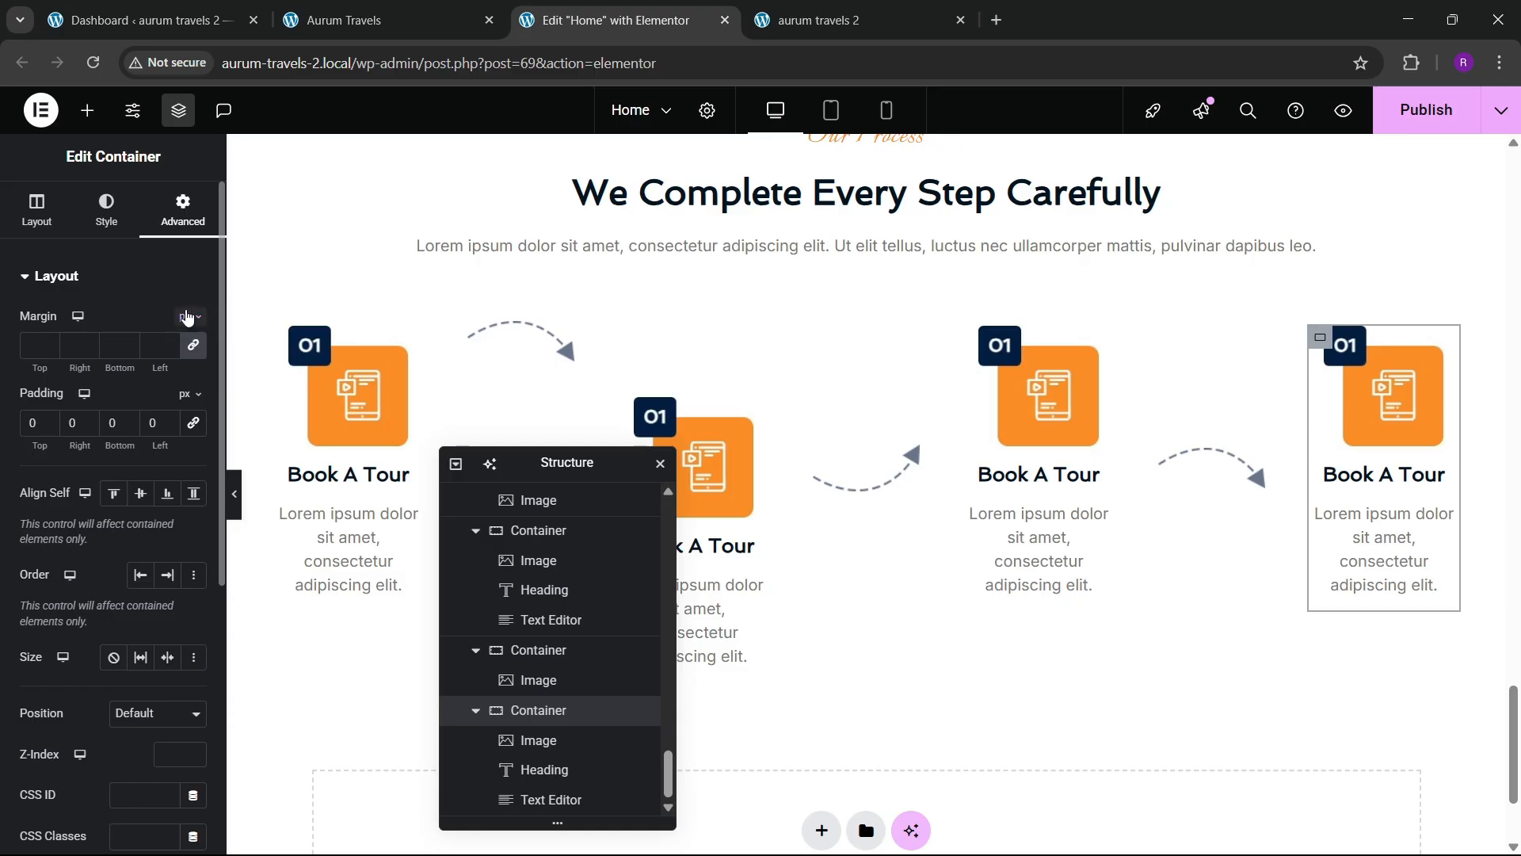
{"action": "left_click", "coordinate": [168, 348]}
{"action": "left_click", "coordinate": [130, 349]}
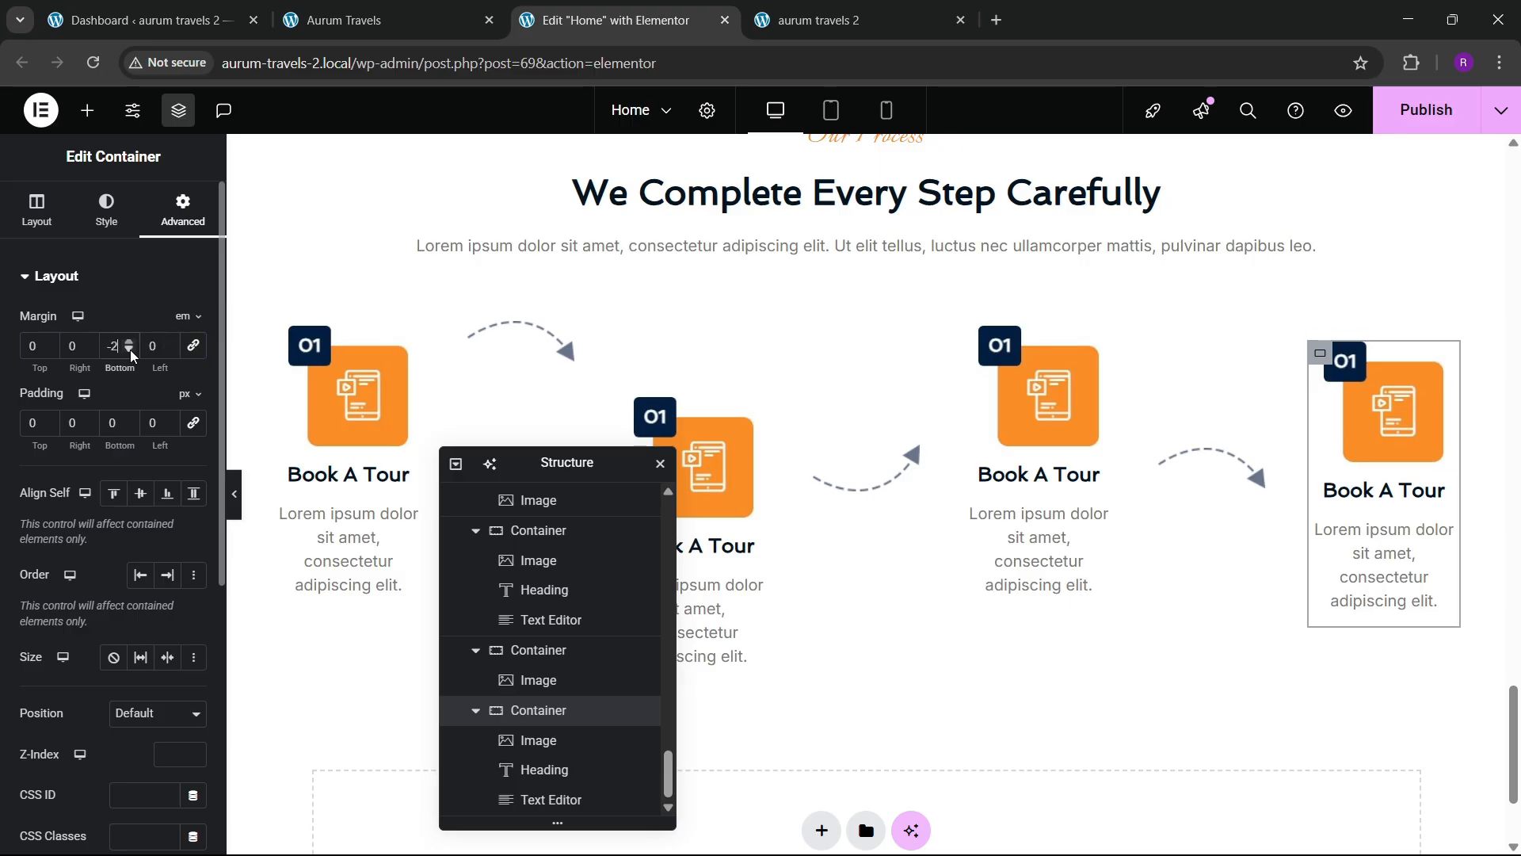
{"action": "left_click", "coordinate": [130, 349]}
{"action": "left_click", "coordinate": [130, 349]}
{"action": "left_click", "coordinate": [130, 350]}
{"action": "left_click", "coordinate": [130, 350]}
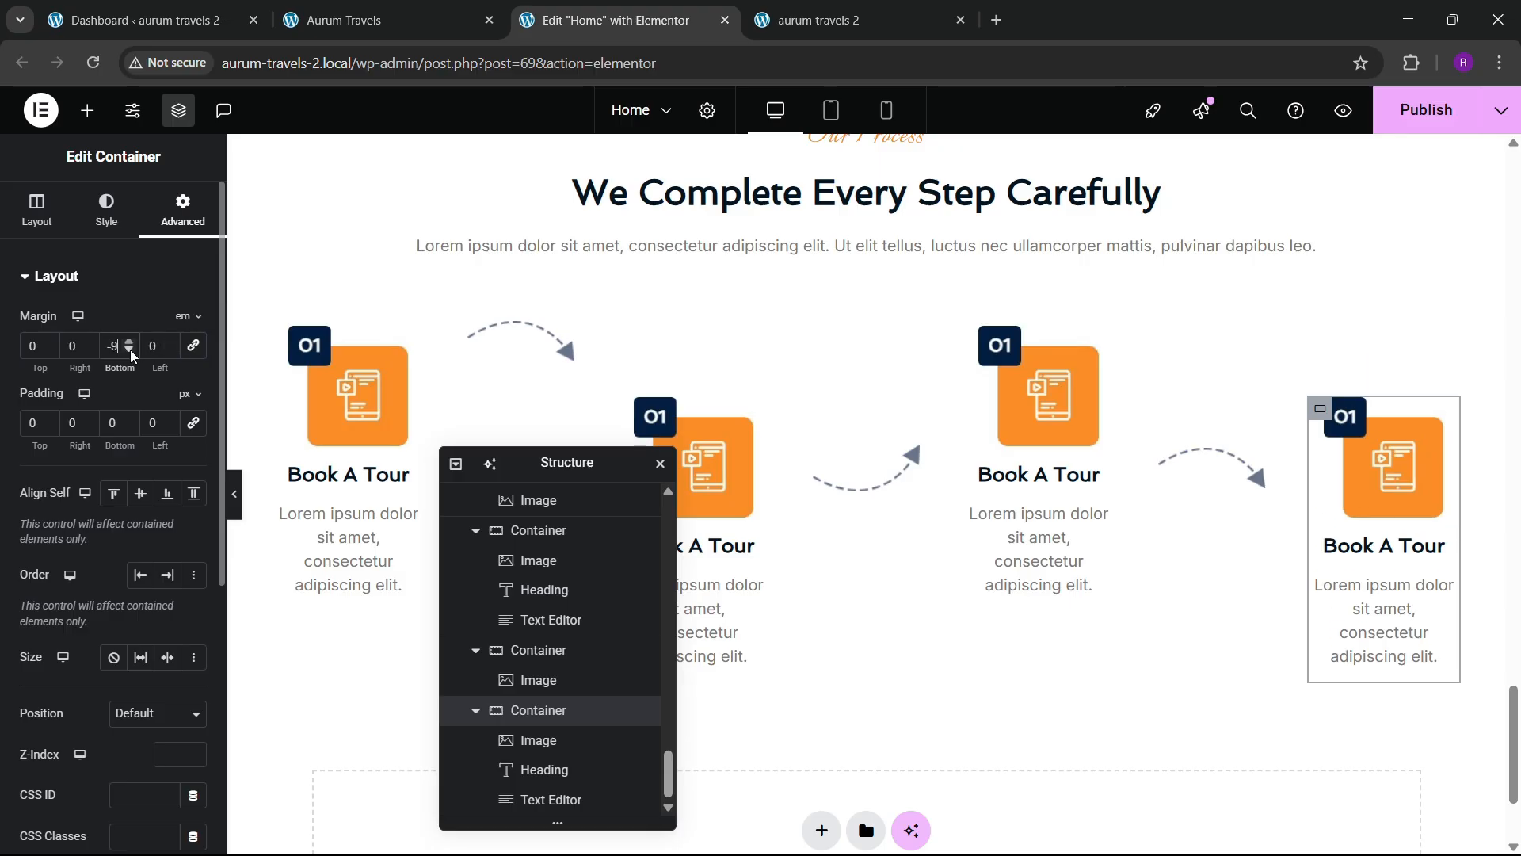
{"action": "left_click", "coordinate": [130, 350]}
{"action": "left_click", "coordinate": [1149, 460]}
- Check the first arrow's value, then set the right arrow's top margin to -16 em
{"action": "left_click", "coordinate": [183, 210]}
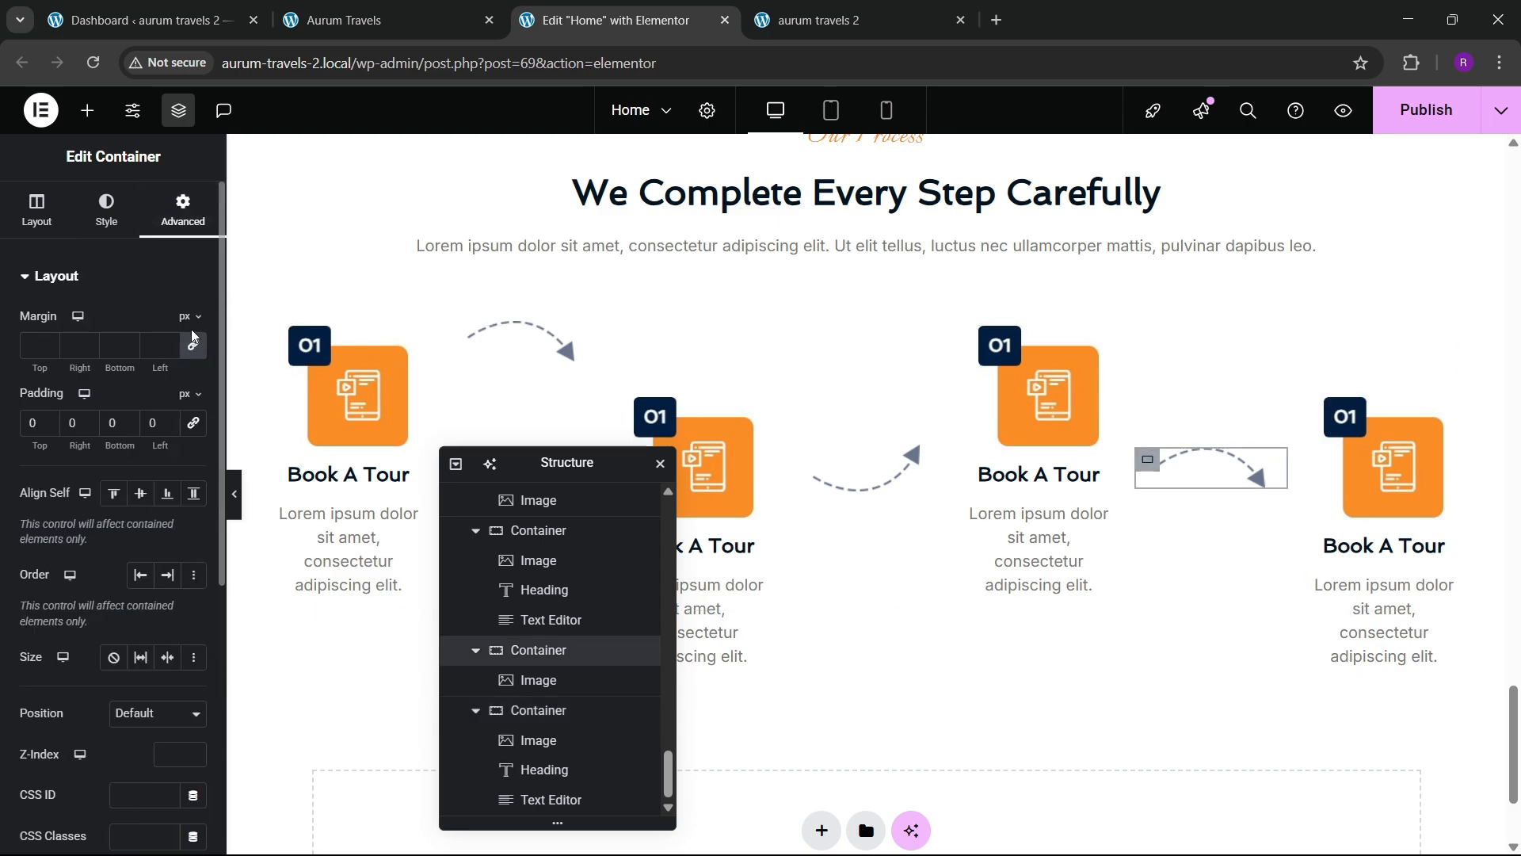
{"action": "left_click", "coordinate": [458, 336]}
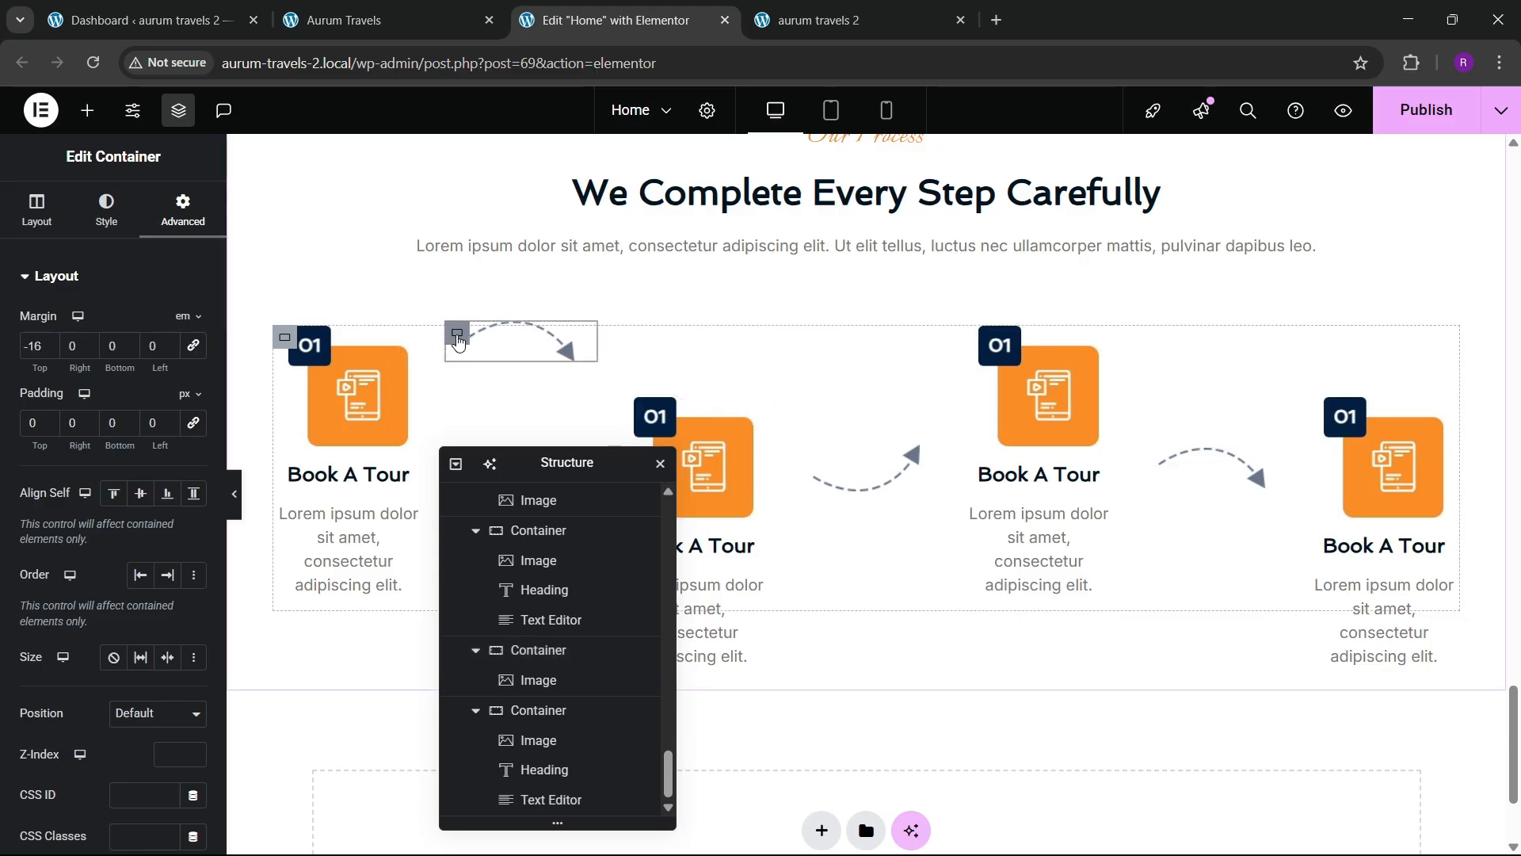
{"action": "left_click", "coordinate": [1149, 459]}
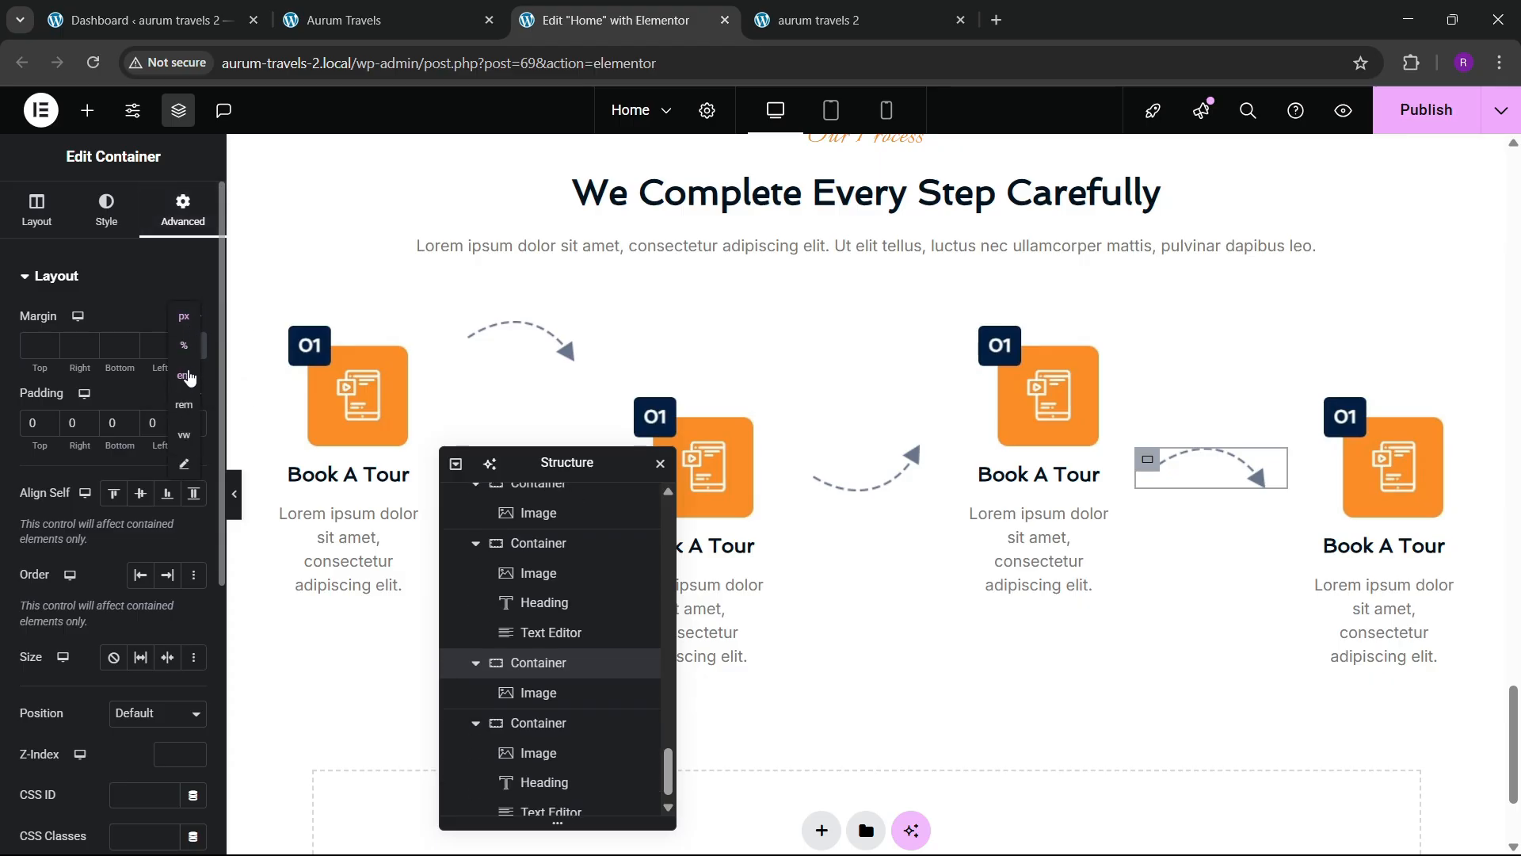
{"action": "left_click", "coordinate": [188, 376]}
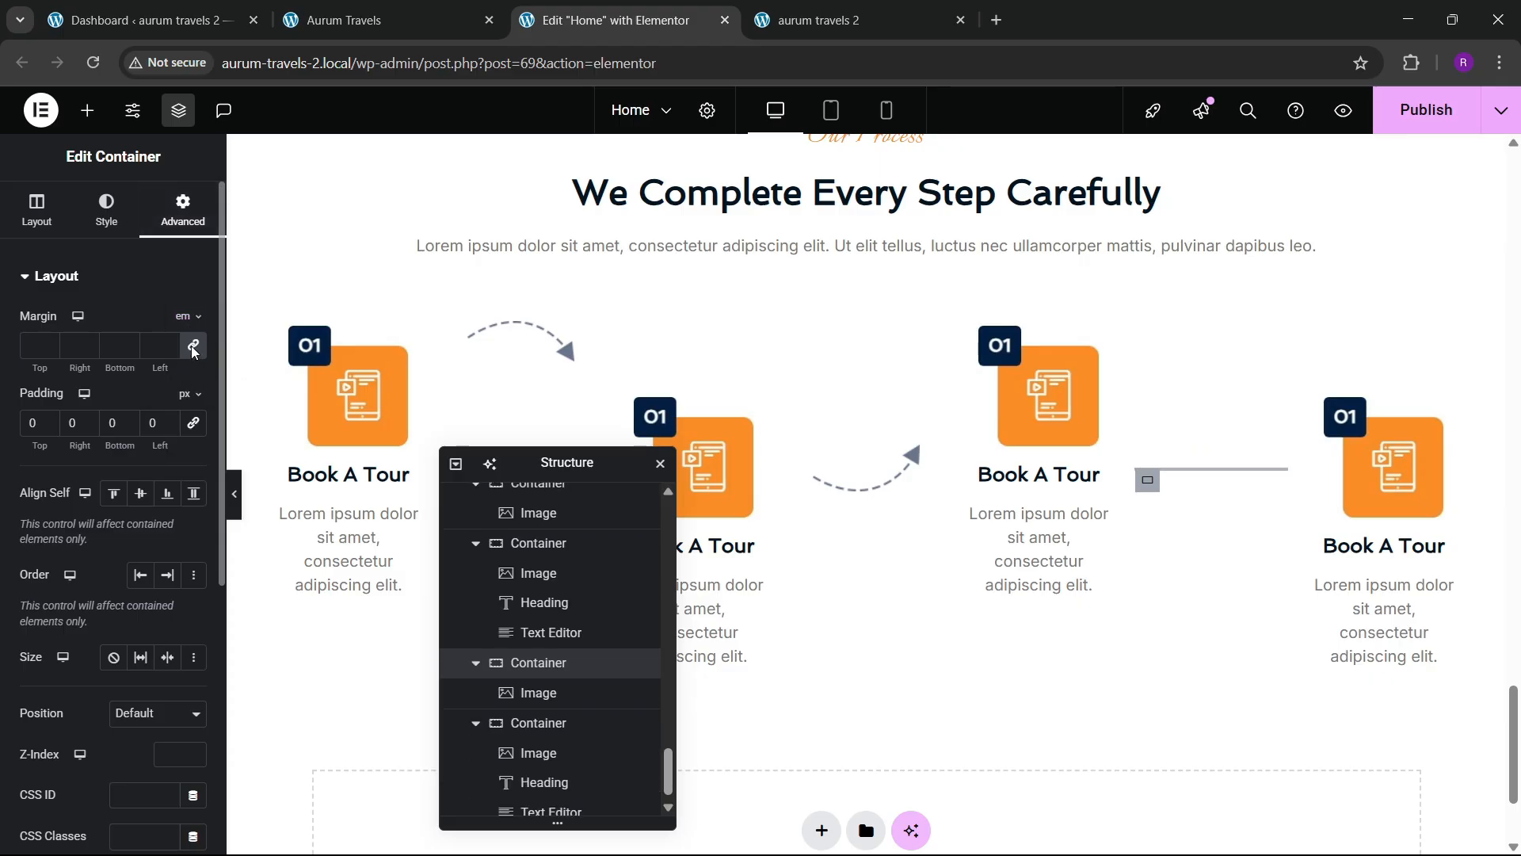
{"action": "left_click", "coordinate": [48, 350]}
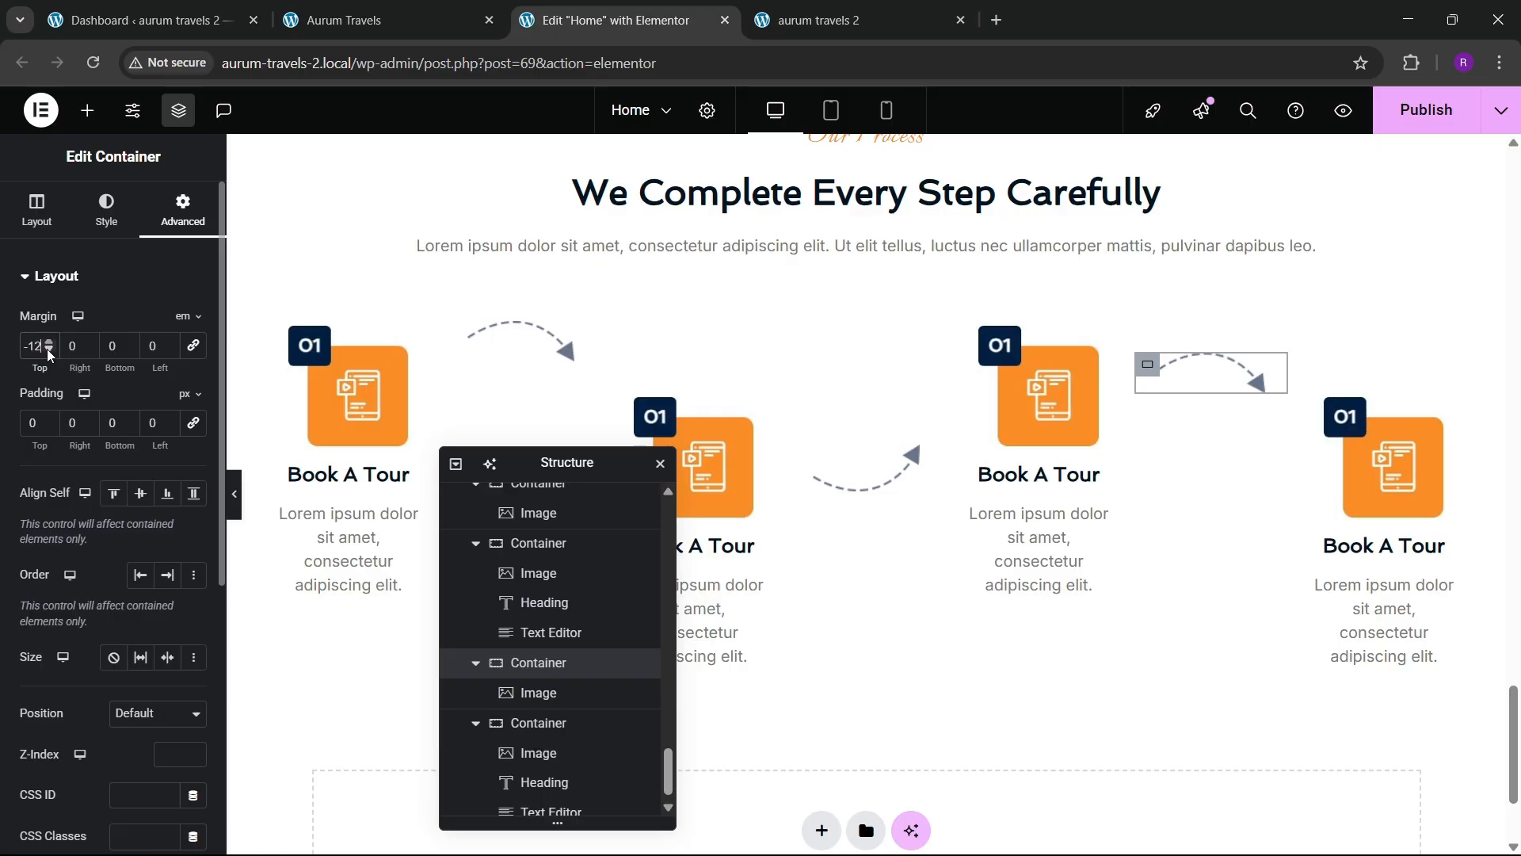
{"action": "left_click_drag", "start_coordinate": [46, 348], "coordinate": [46, 349]}
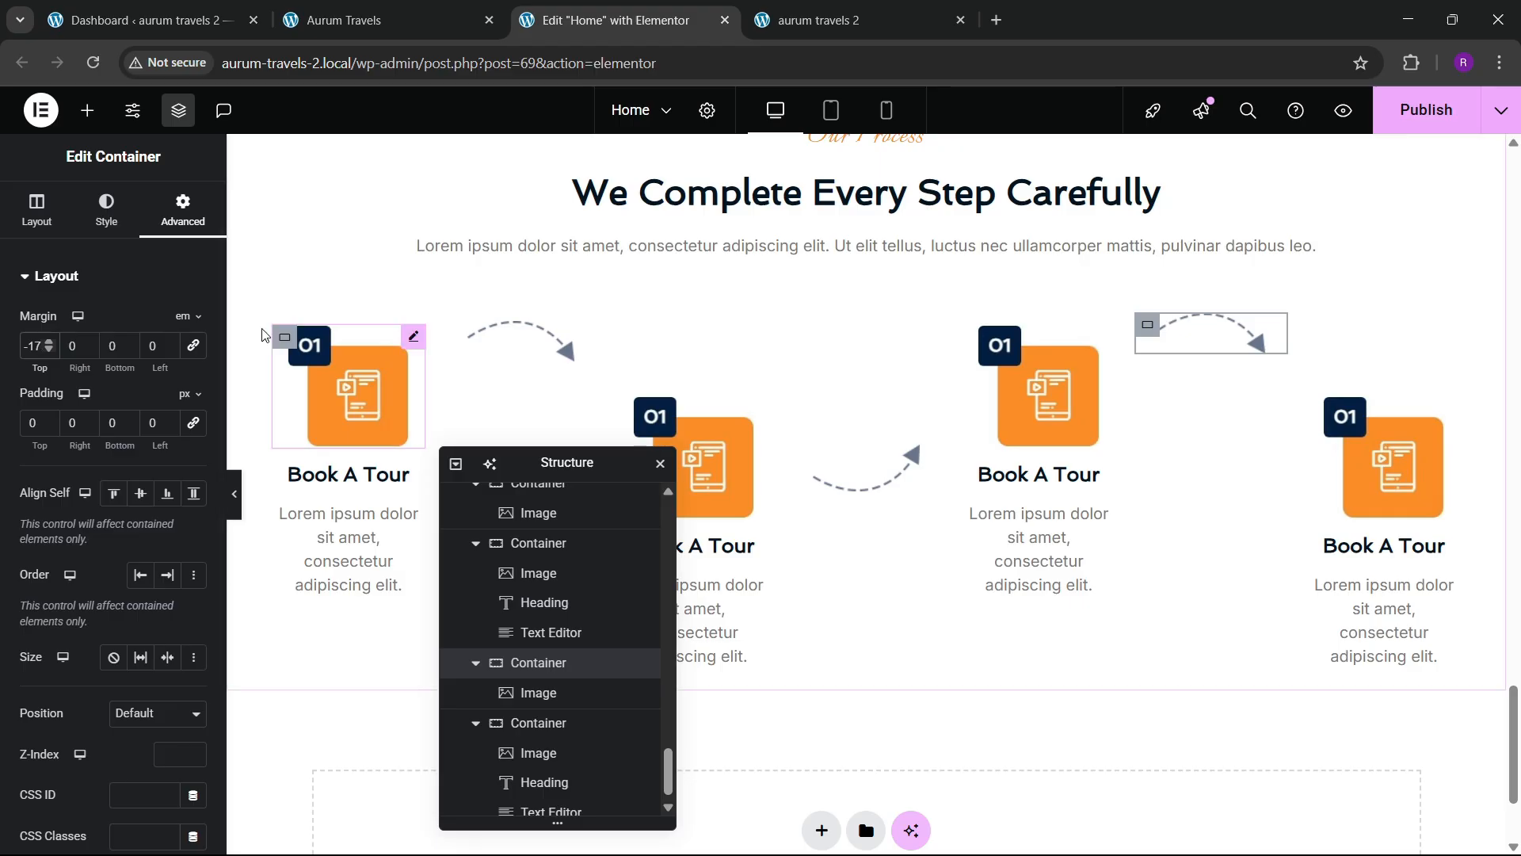
{"action": "left_click", "coordinate": [49, 341]}
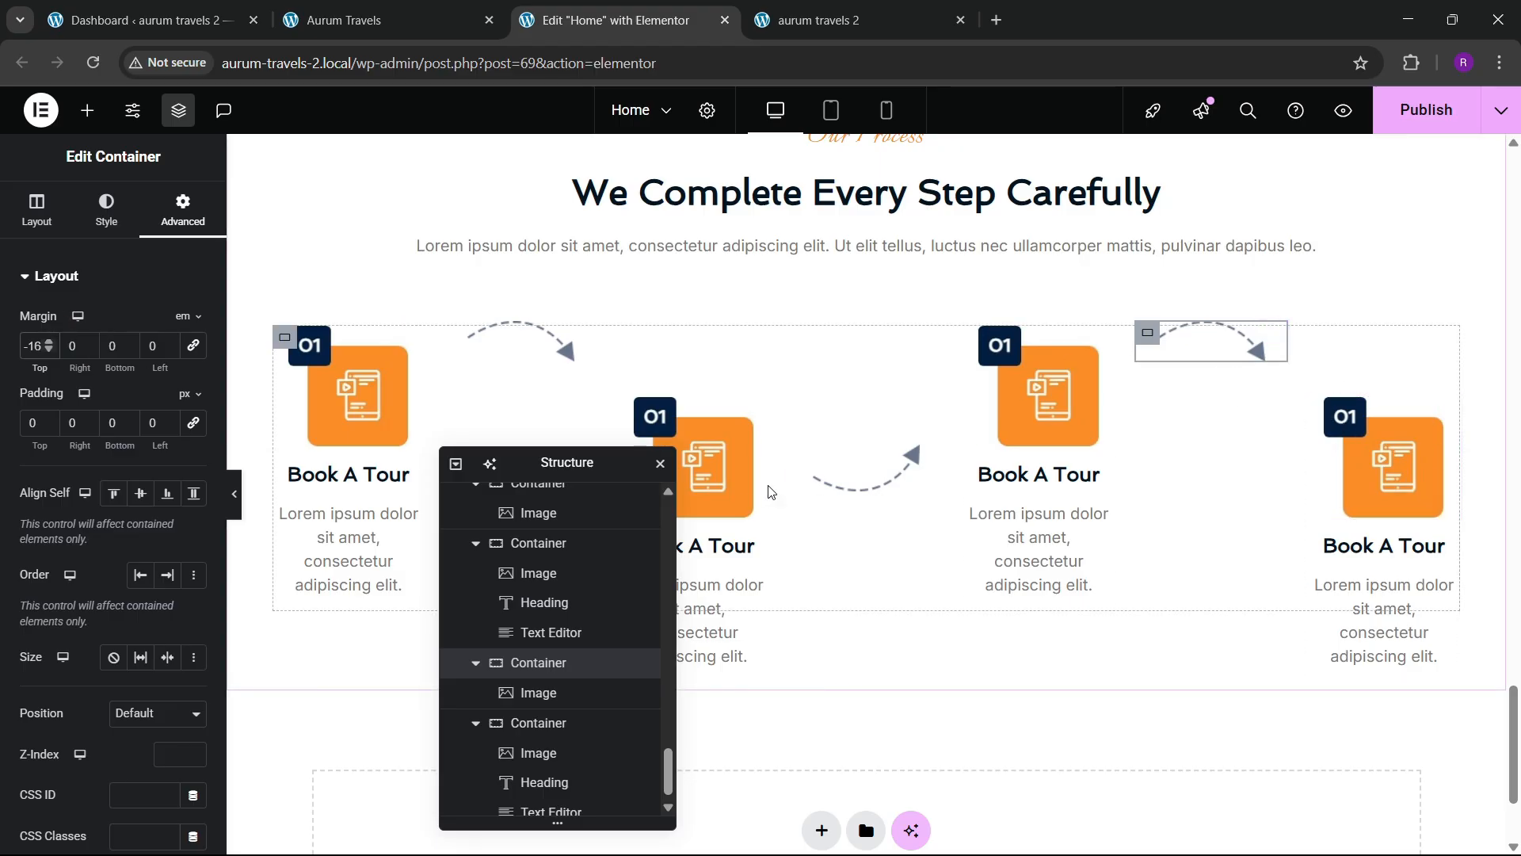
- Scroll to review the aligned arrows and select the first Book A Tour card
{"action": "scroll", "coordinate": [550, 654], "scroll_direction": "down", "scroll_amount": 1}
{"action": "scroll", "coordinate": [550, 649], "scroll_direction": "down", "scroll_amount": 1}
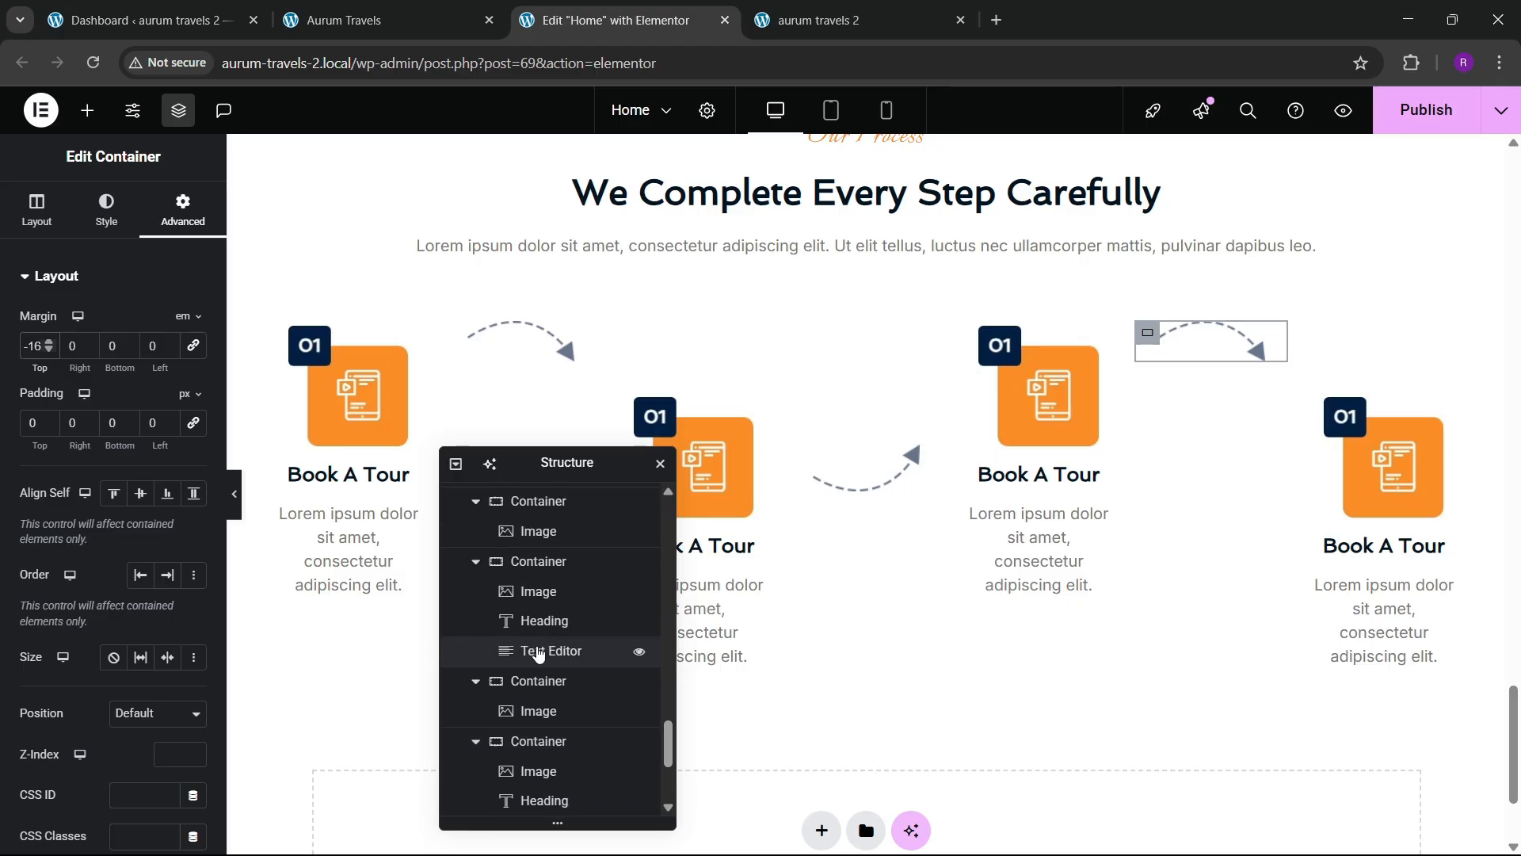
{"action": "scroll", "coordinate": [551, 646], "scroll_direction": "up", "scroll_amount": 1}
{"action": "scroll", "coordinate": [551, 697], "scroll_direction": "down", "scroll_amount": 3}
{"action": "scroll", "coordinate": [550, 704], "scroll_direction": "up", "scroll_amount": 3}
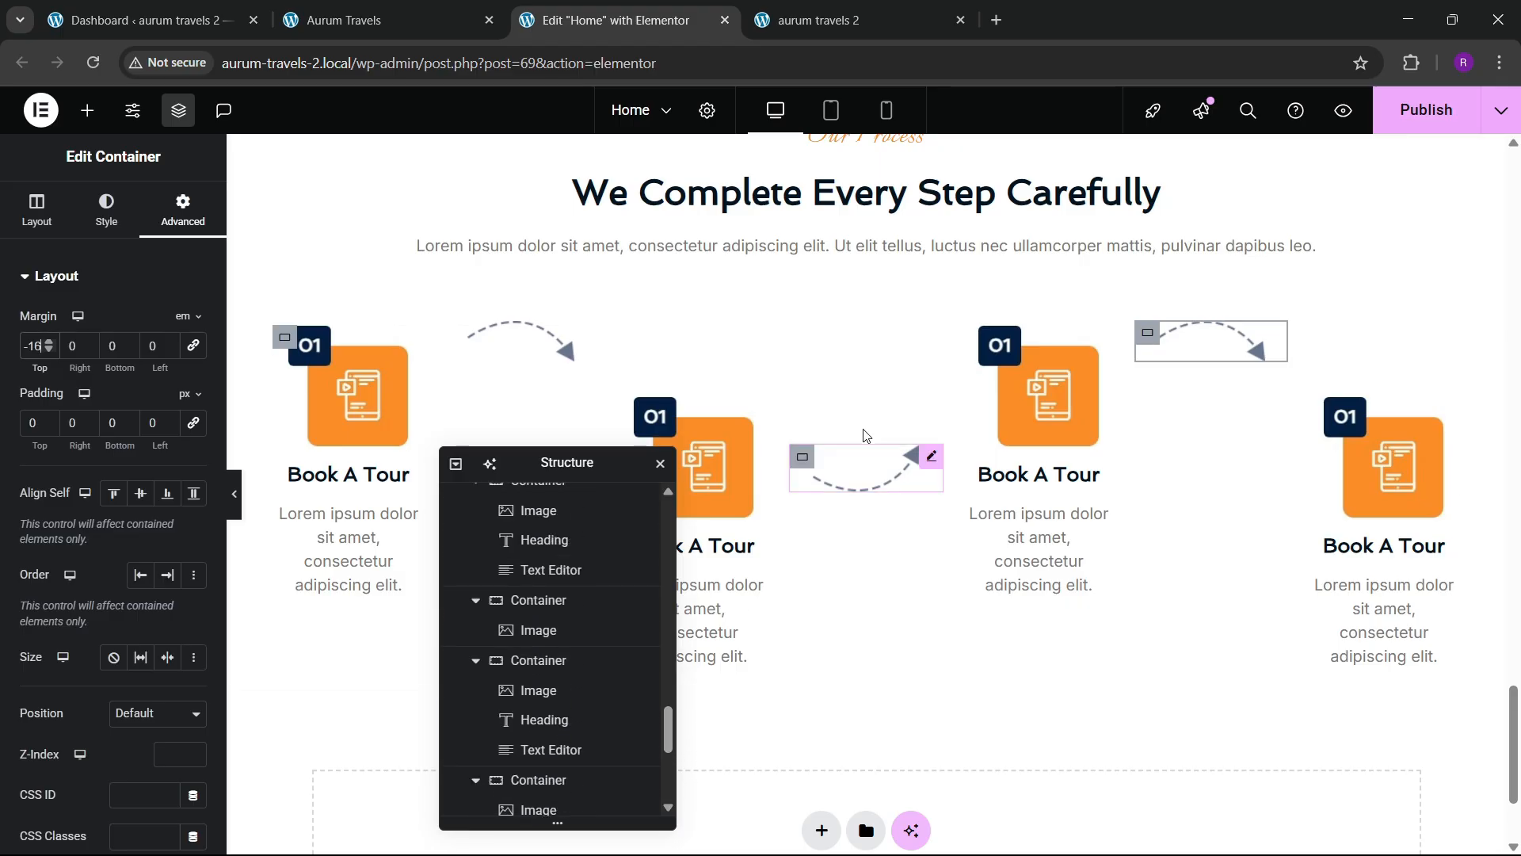
{"action": "left_click", "coordinate": [284, 338]}
{"action": "scroll", "coordinate": [538, 688], "scroll_direction": "up", "scroll_amount": 3}
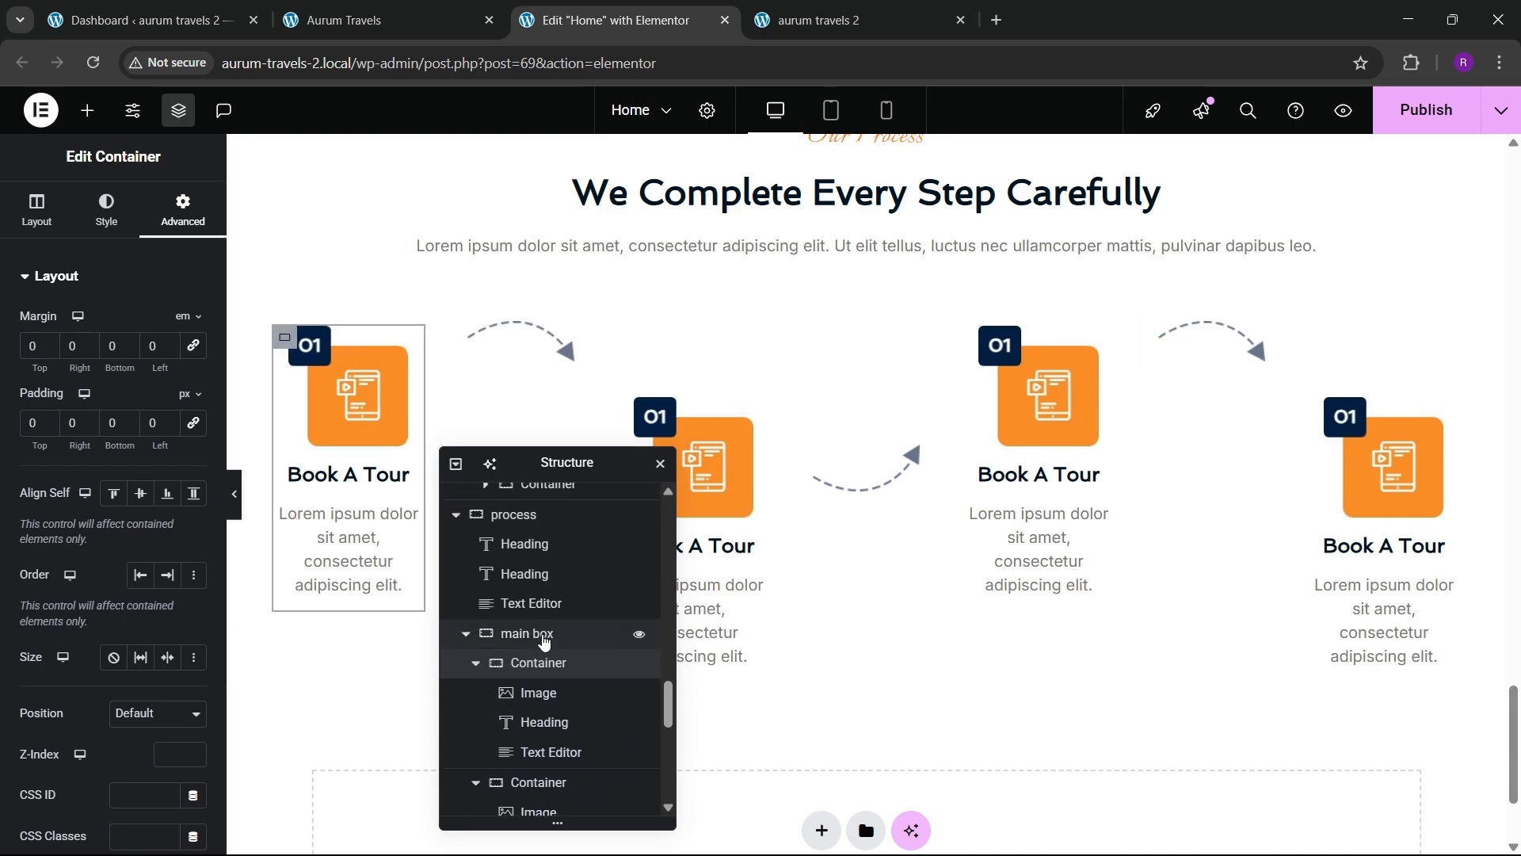
- Set the main box's layout gaps to 0
{"action": "left_click", "coordinate": [542, 633]}
{"action": "left_click", "coordinate": [36, 210]}
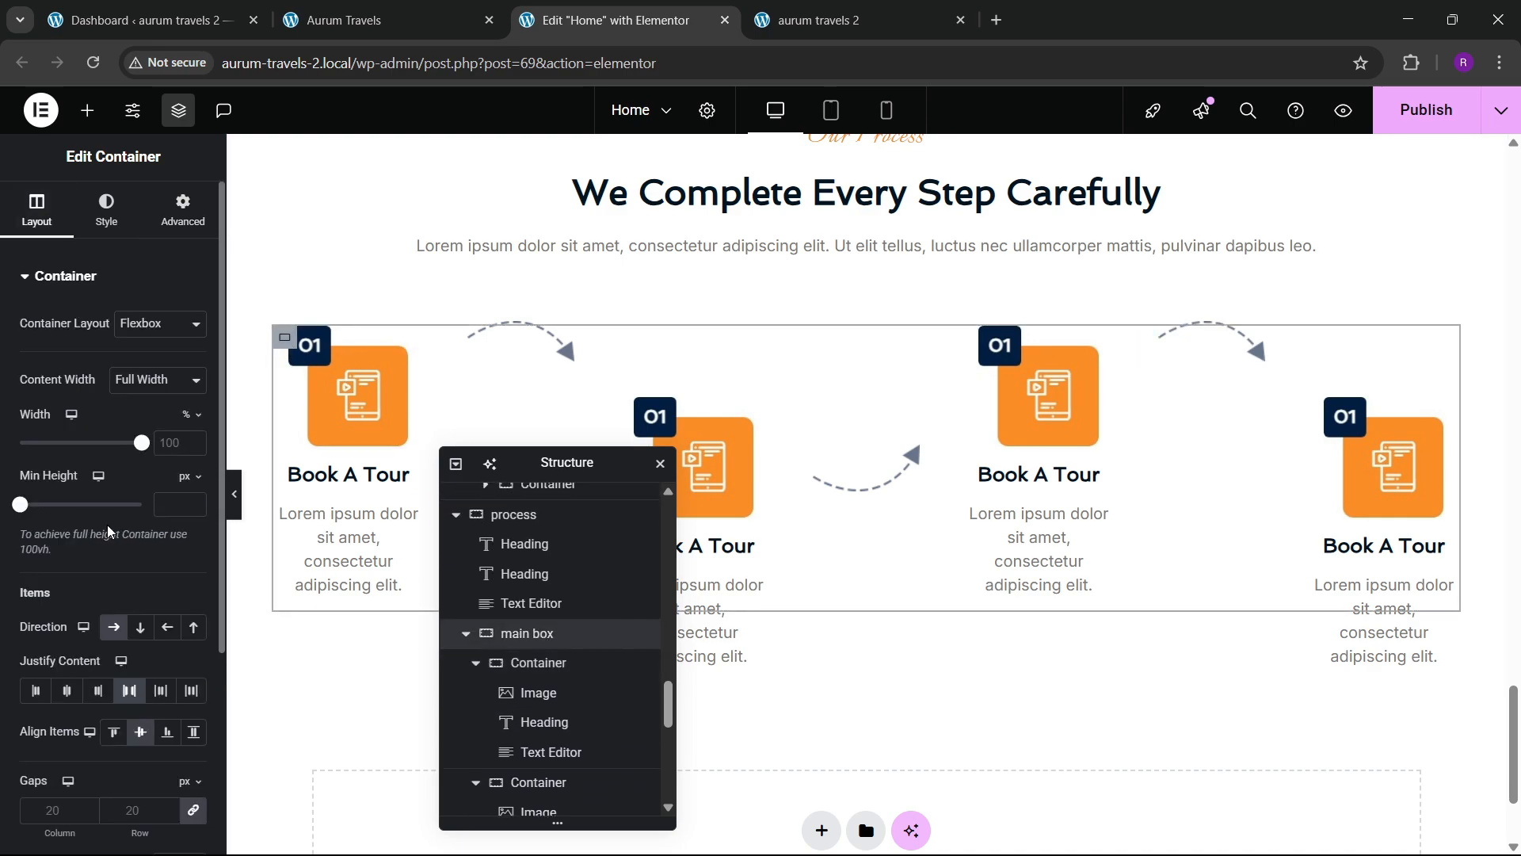
{"action": "scroll", "coordinate": [123, 584], "scroll_direction": "down", "scroll_amount": 5}
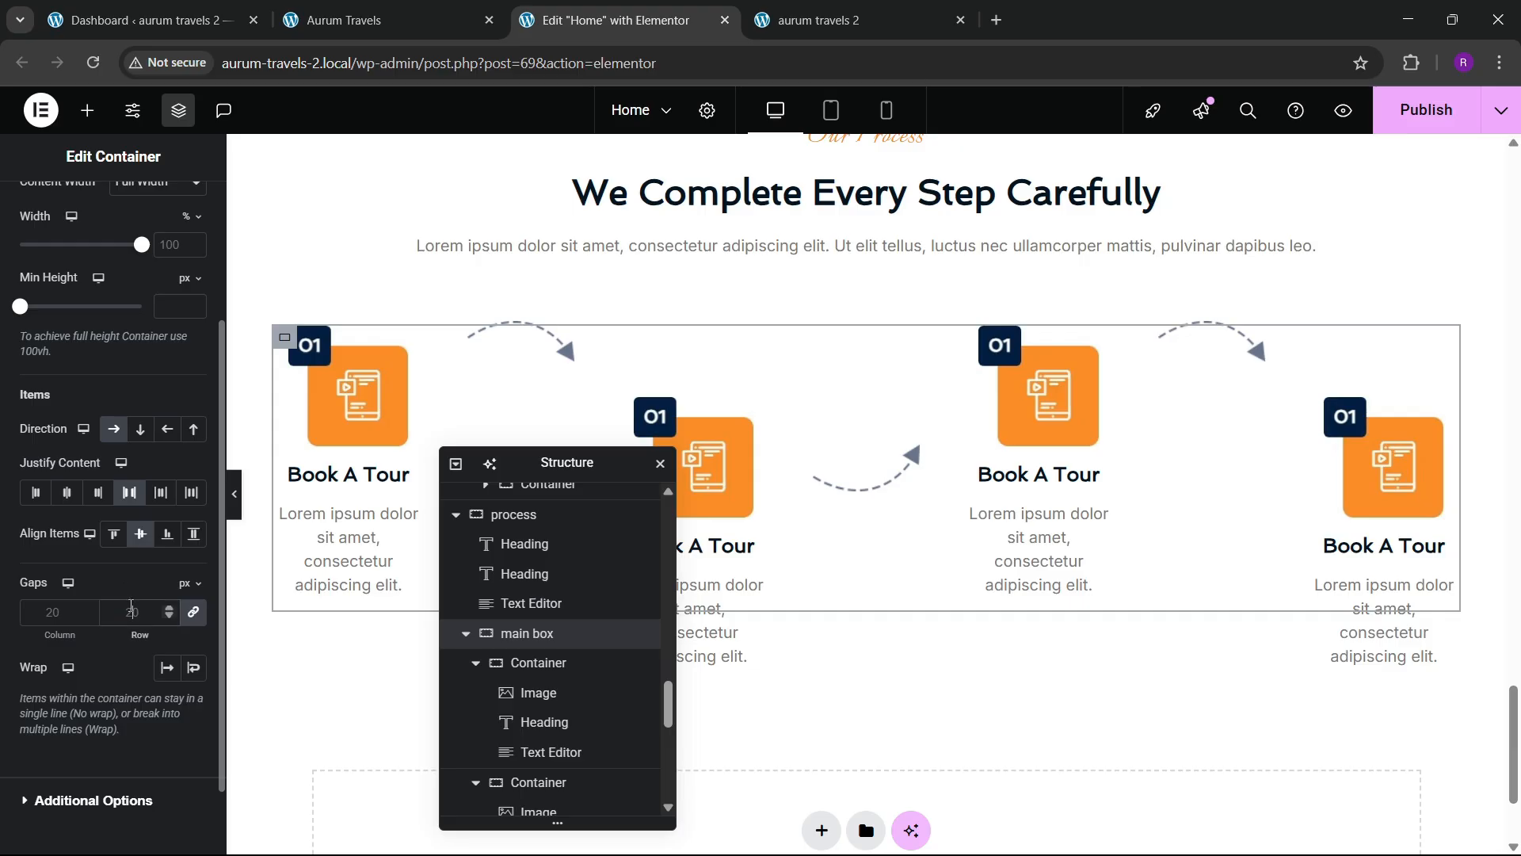
{"action": "left_click", "coordinate": [131, 606]}
{"action": "type", "text": "0"}
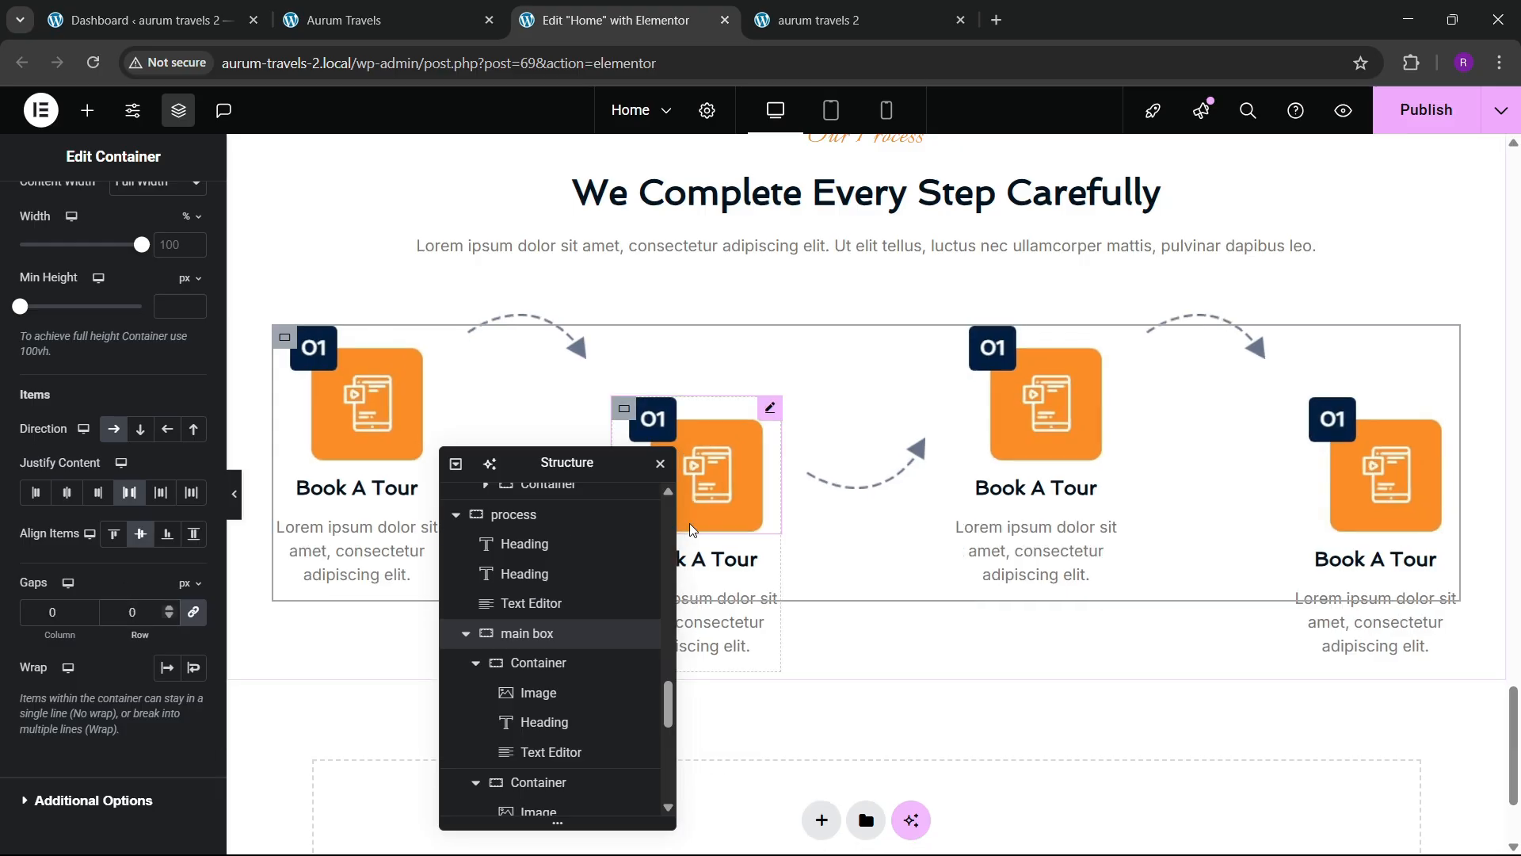
- Publish the homepage and reload the live site to review the process section
{"action": "left_click", "coordinate": [1426, 109]}
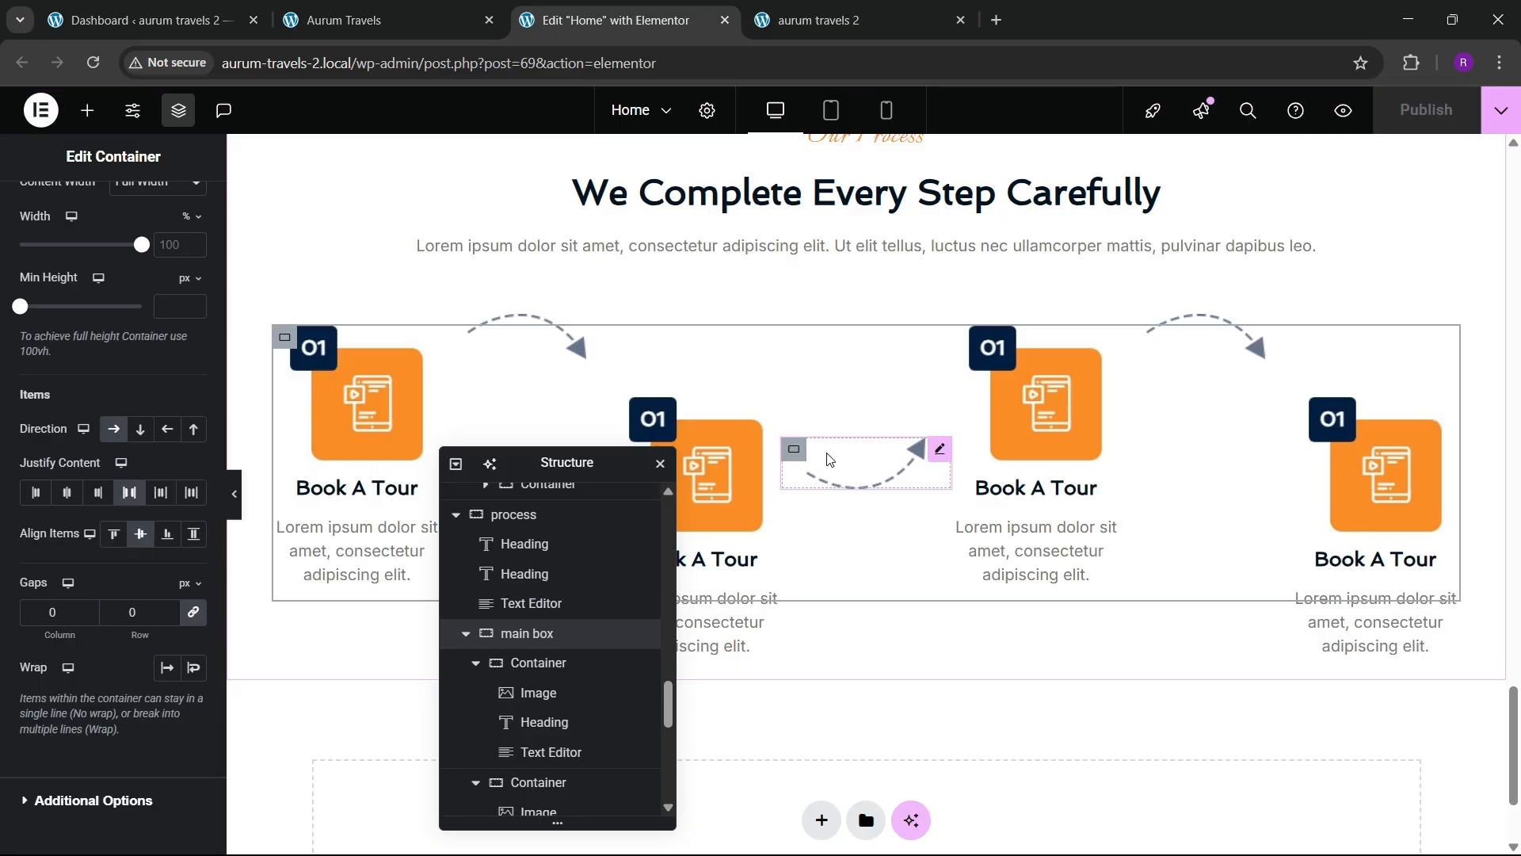
{"action": "left_click", "coordinate": [816, 20]}
{"action": "left_click", "coordinate": [94, 64]}
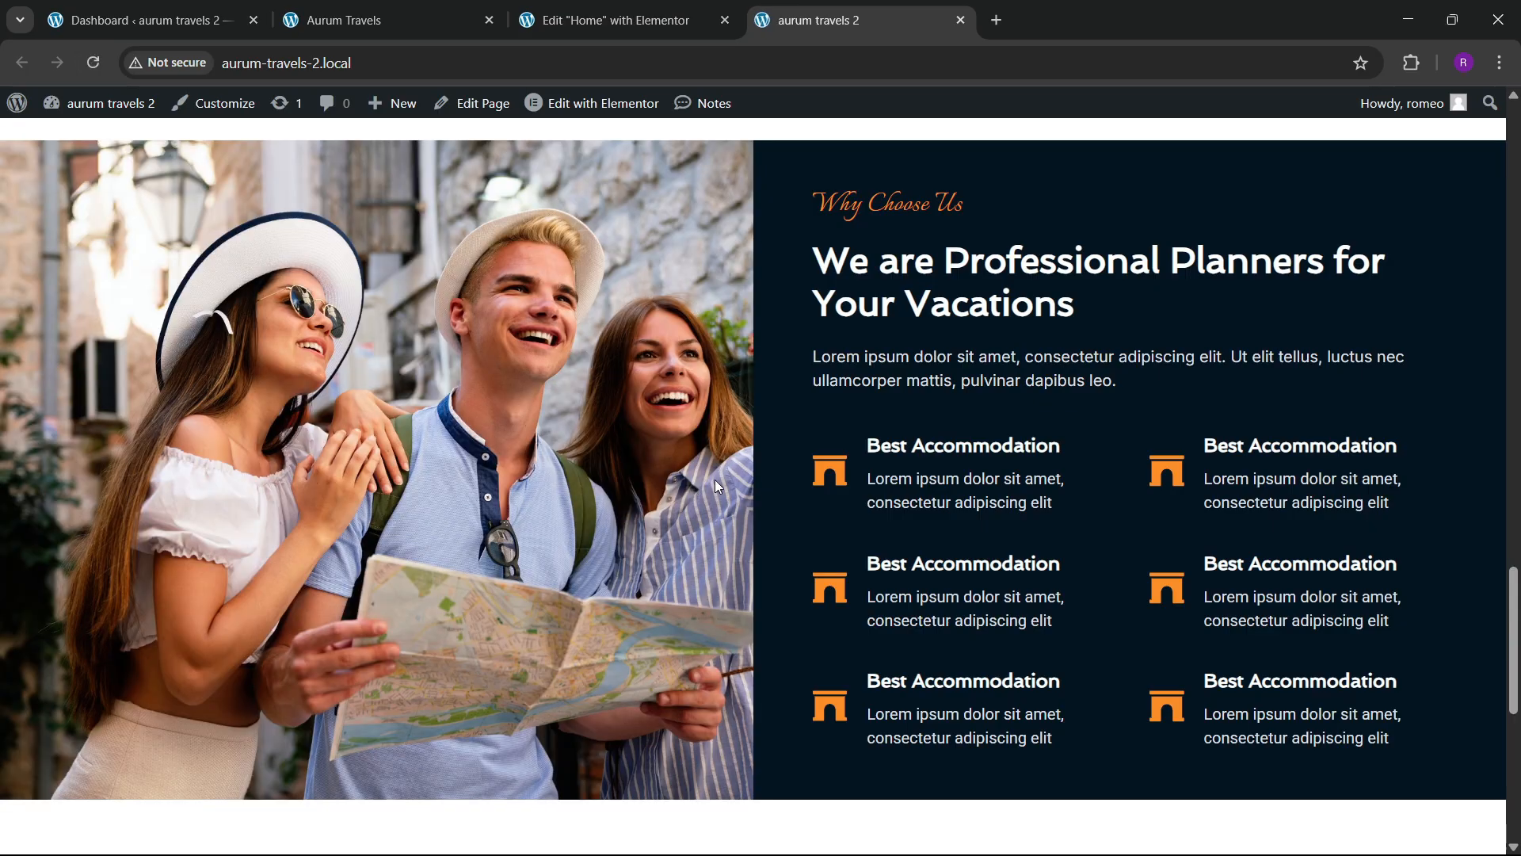
{"action": "scroll", "coordinate": [714, 478], "scroll_direction": "down", "scroll_amount": 7}
{"action": "scroll", "coordinate": [723, 491], "scroll_direction": "down", "scroll_amount": 1}
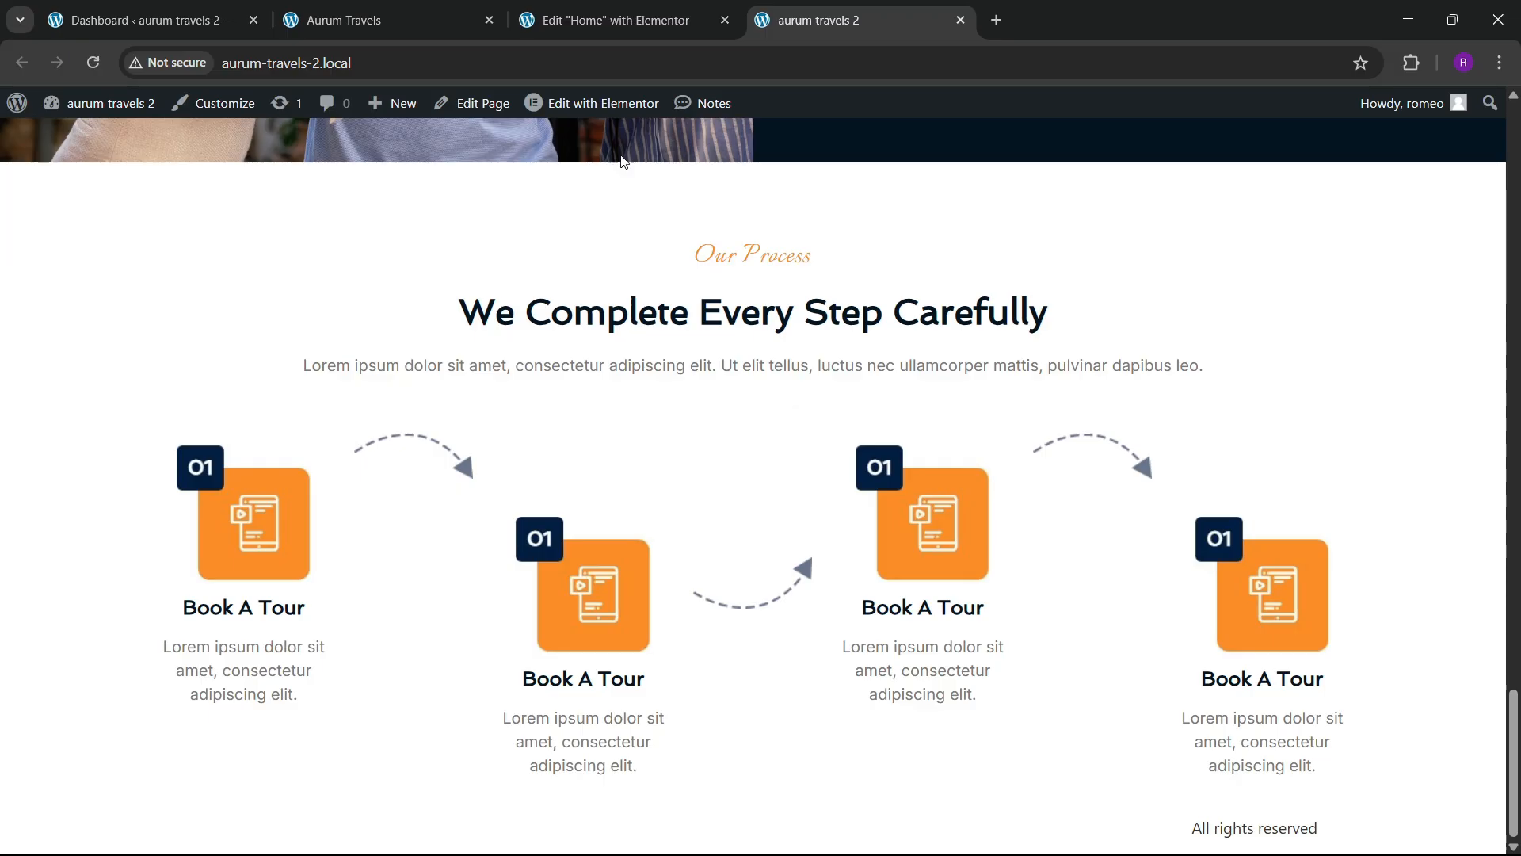
{"action": "left_click", "coordinate": [611, 19]}
- Replace the second step's image with the 02 icon from the Media Library
{"action": "left_click", "coordinate": [693, 463]}
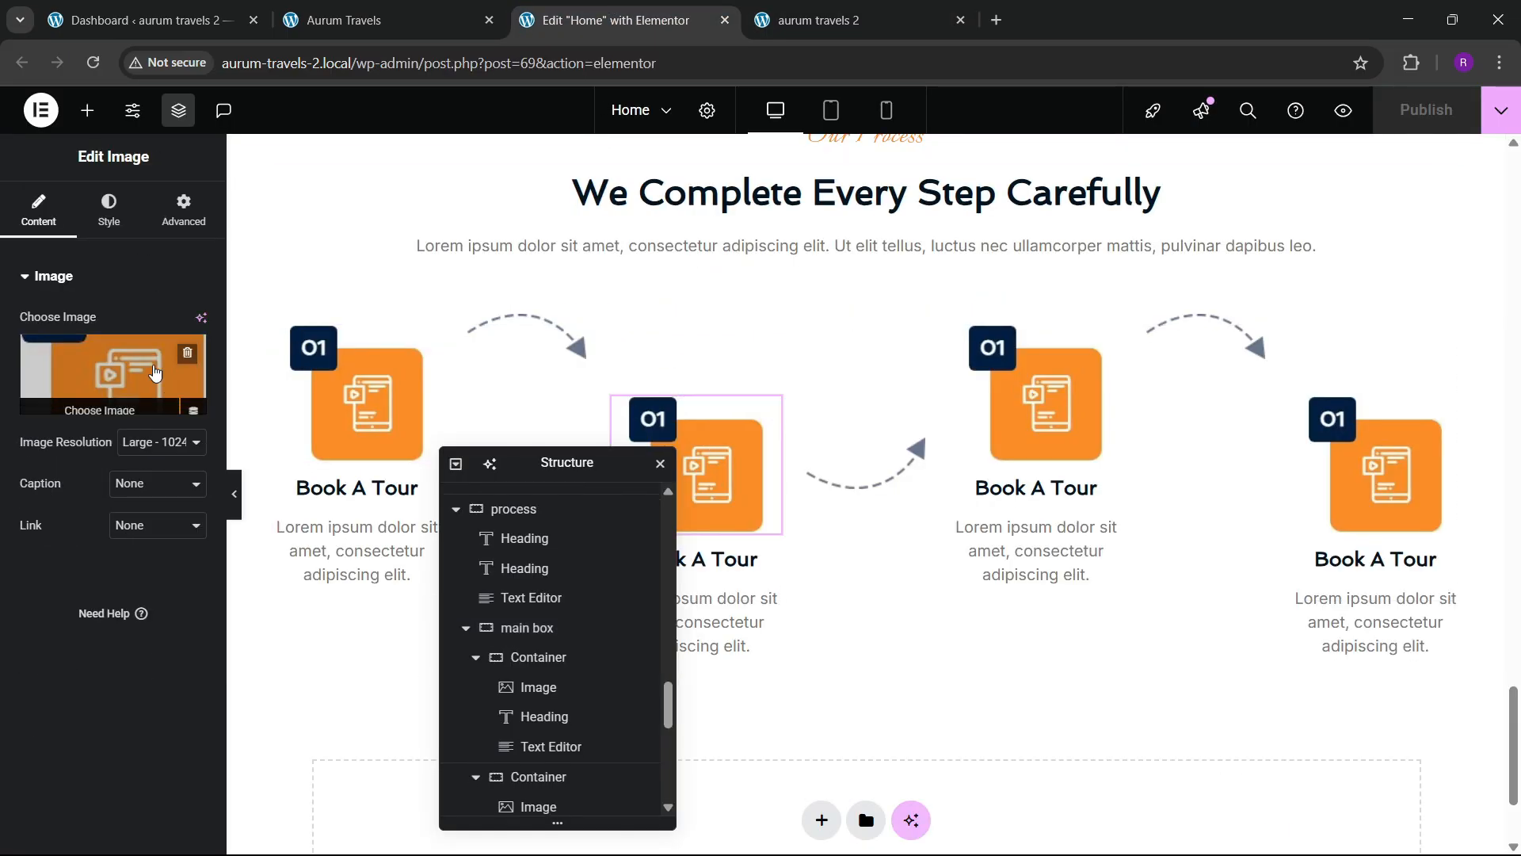
{"action": "left_click", "coordinate": [155, 373]}
{"action": "scroll", "coordinate": [719, 584], "scroll_direction": "down", "scroll_amount": 10}
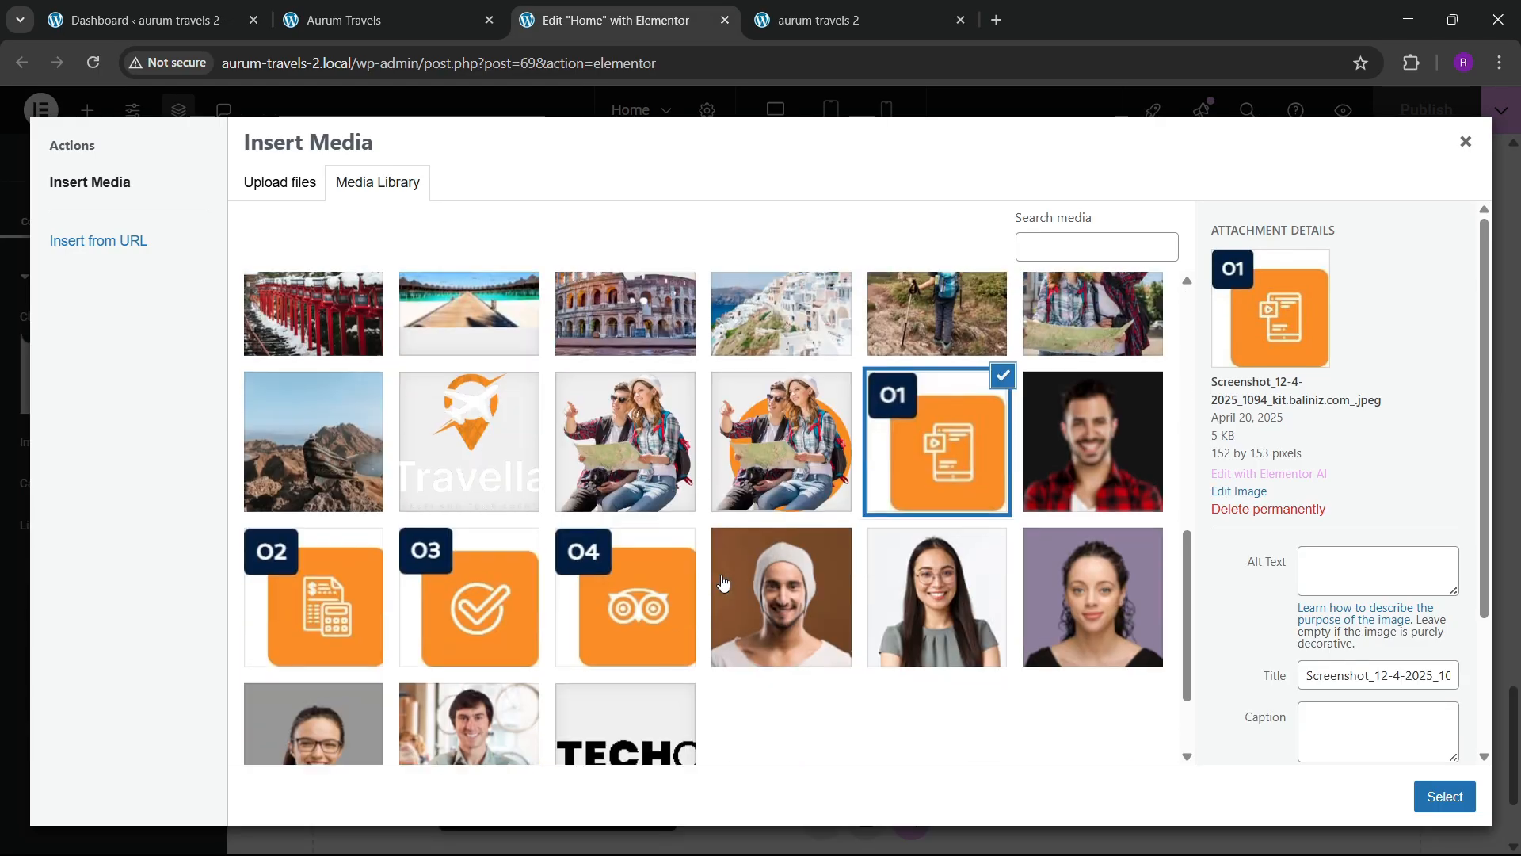
{"action": "left_click", "coordinate": [343, 597]}
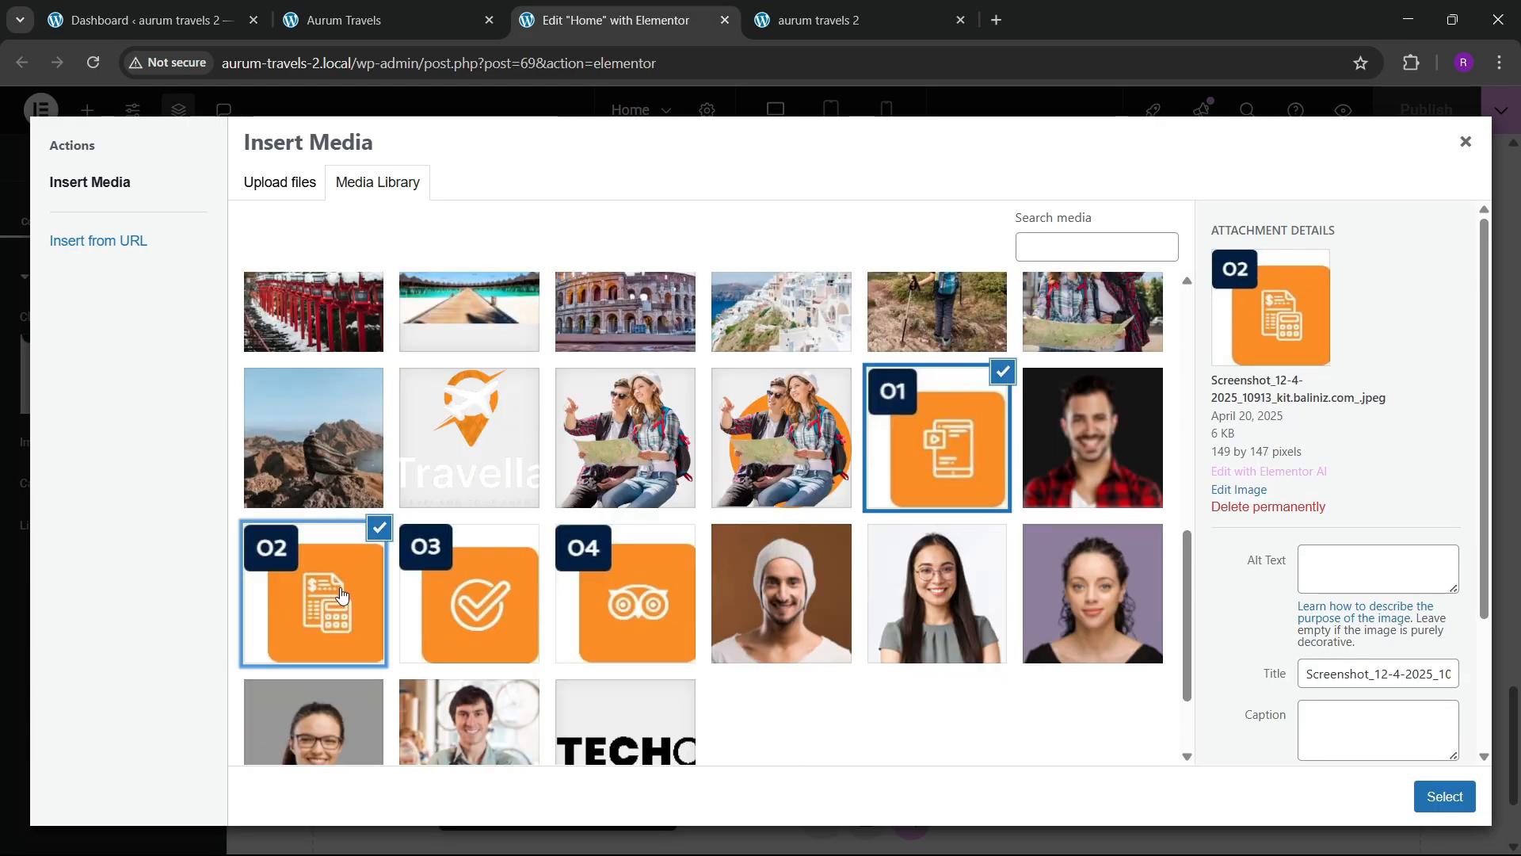
{"action": "left_click", "coordinate": [1430, 794]}
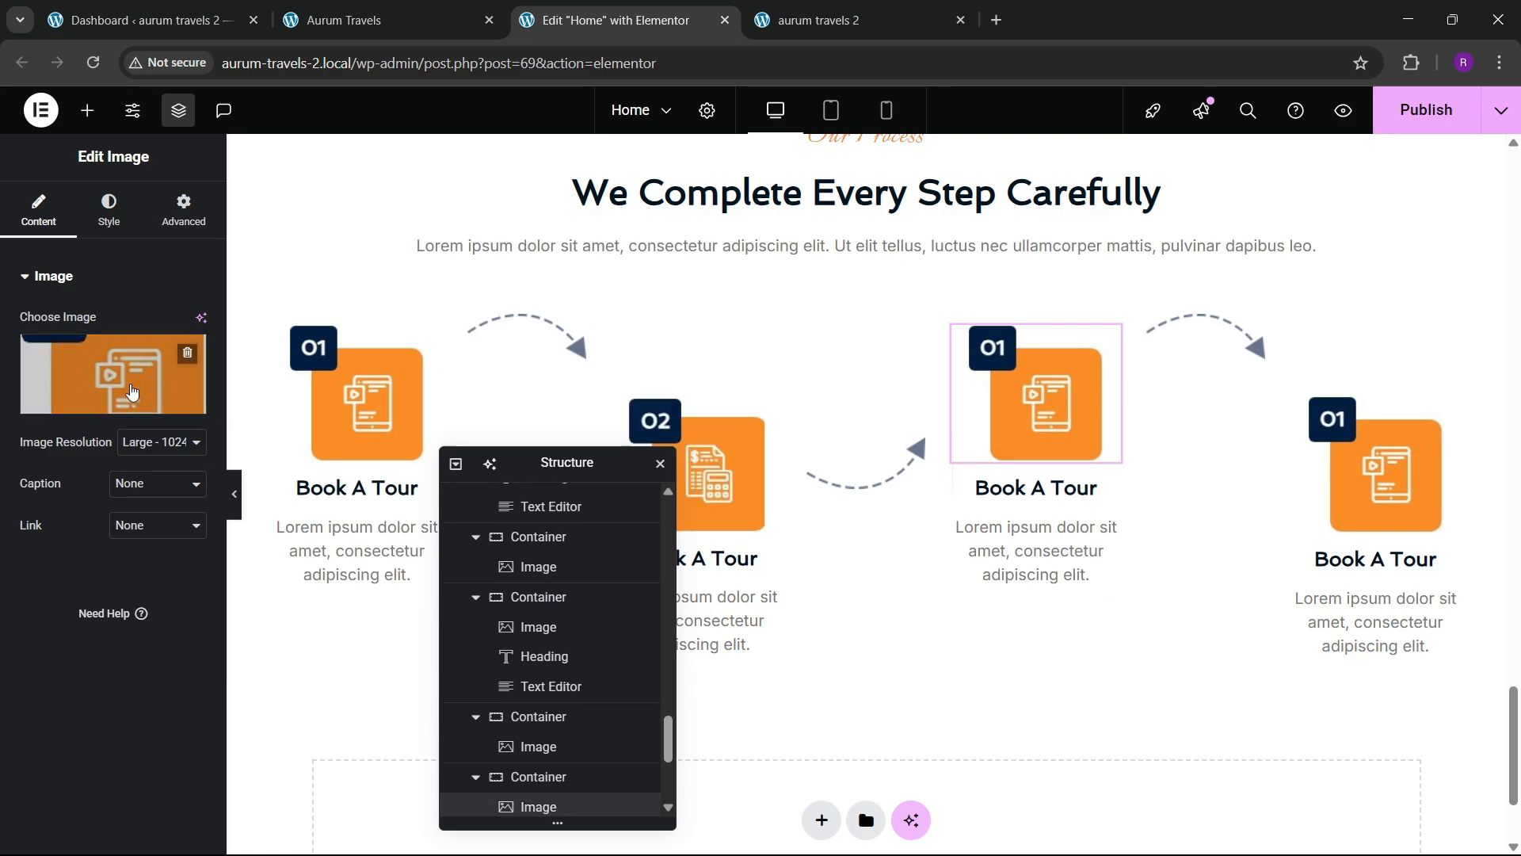
- Replace the third step's image with the 03 icon
{"action": "left_click", "coordinate": [132, 394]}
{"action": "scroll", "coordinate": [507, 610], "scroll_direction": "down", "scroll_amount": 5}
{"action": "scroll", "coordinate": [507, 610], "scroll_direction": "down", "scroll_amount": 5}
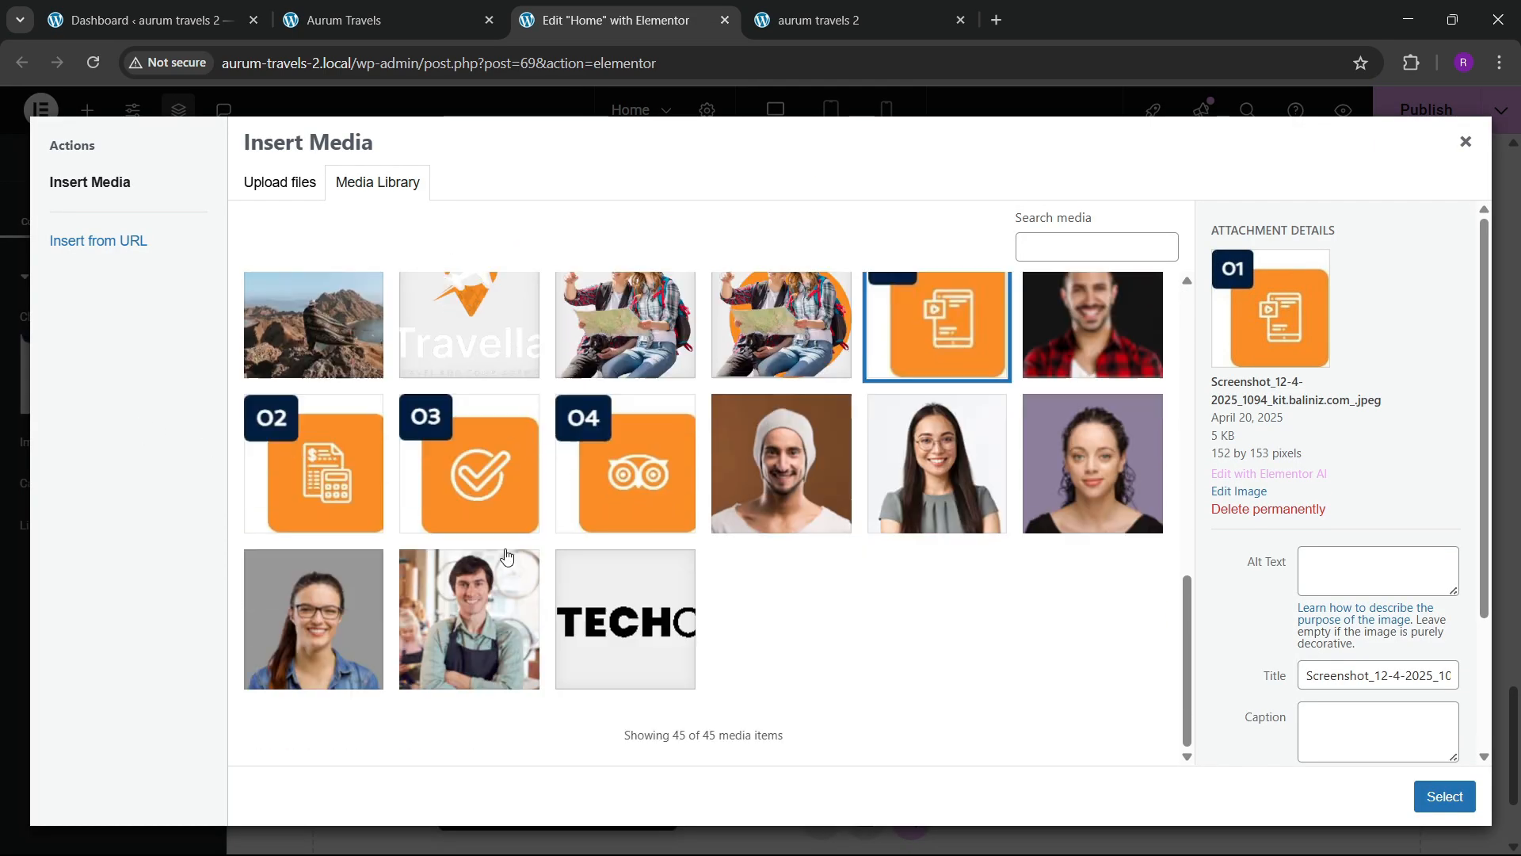
{"action": "left_click", "coordinate": [488, 475]}
{"action": "left_click", "coordinate": [1444, 796]}
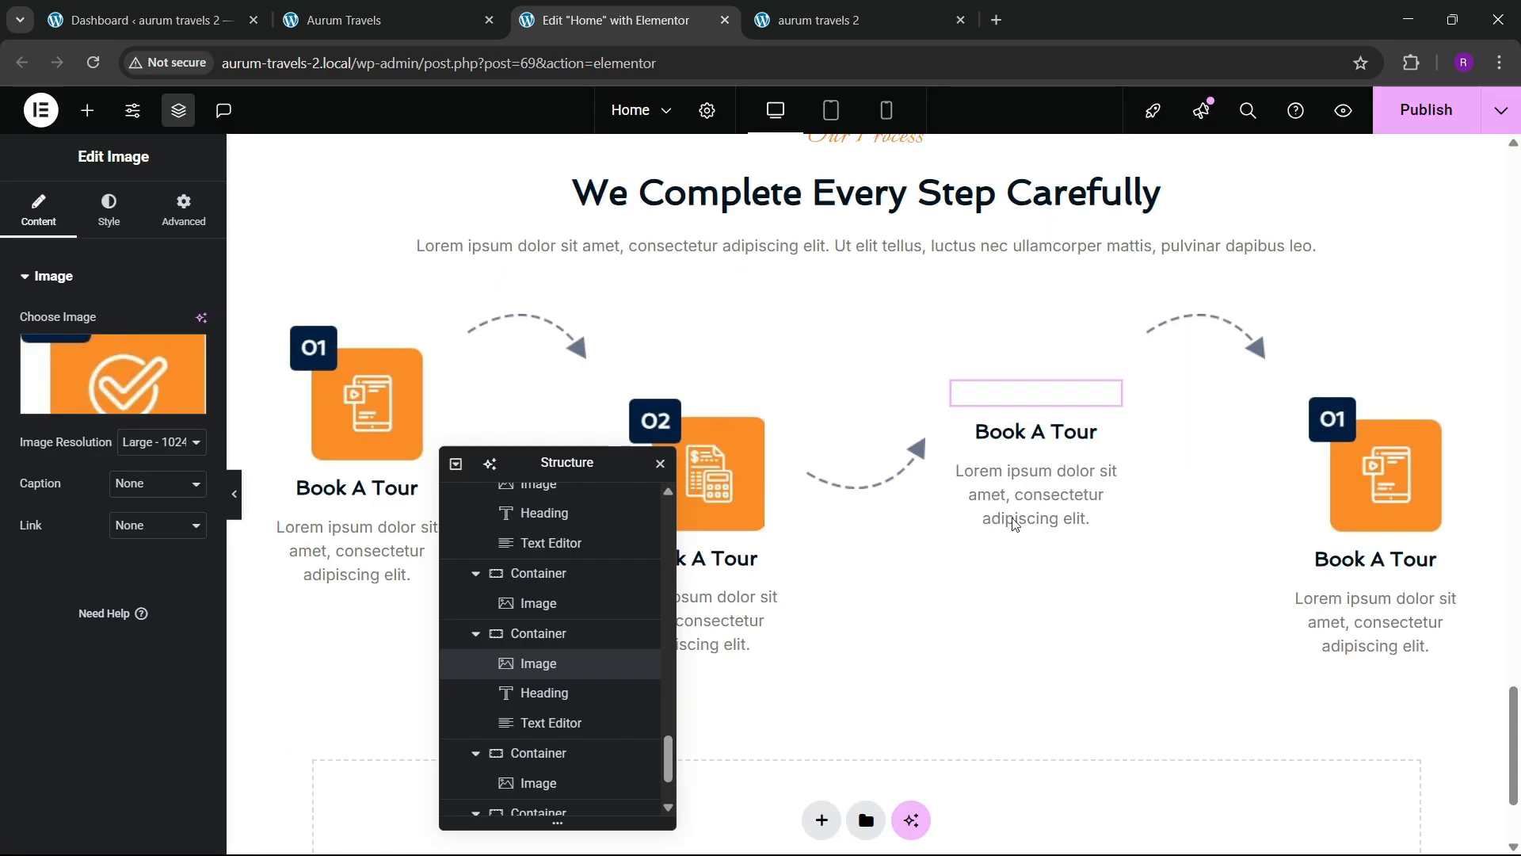
- Give the fourth step the 04 icon and save the page with Ctrl+S
{"action": "left_click", "coordinate": [1366, 468]}
{"action": "left_click", "coordinate": [46, 372]}
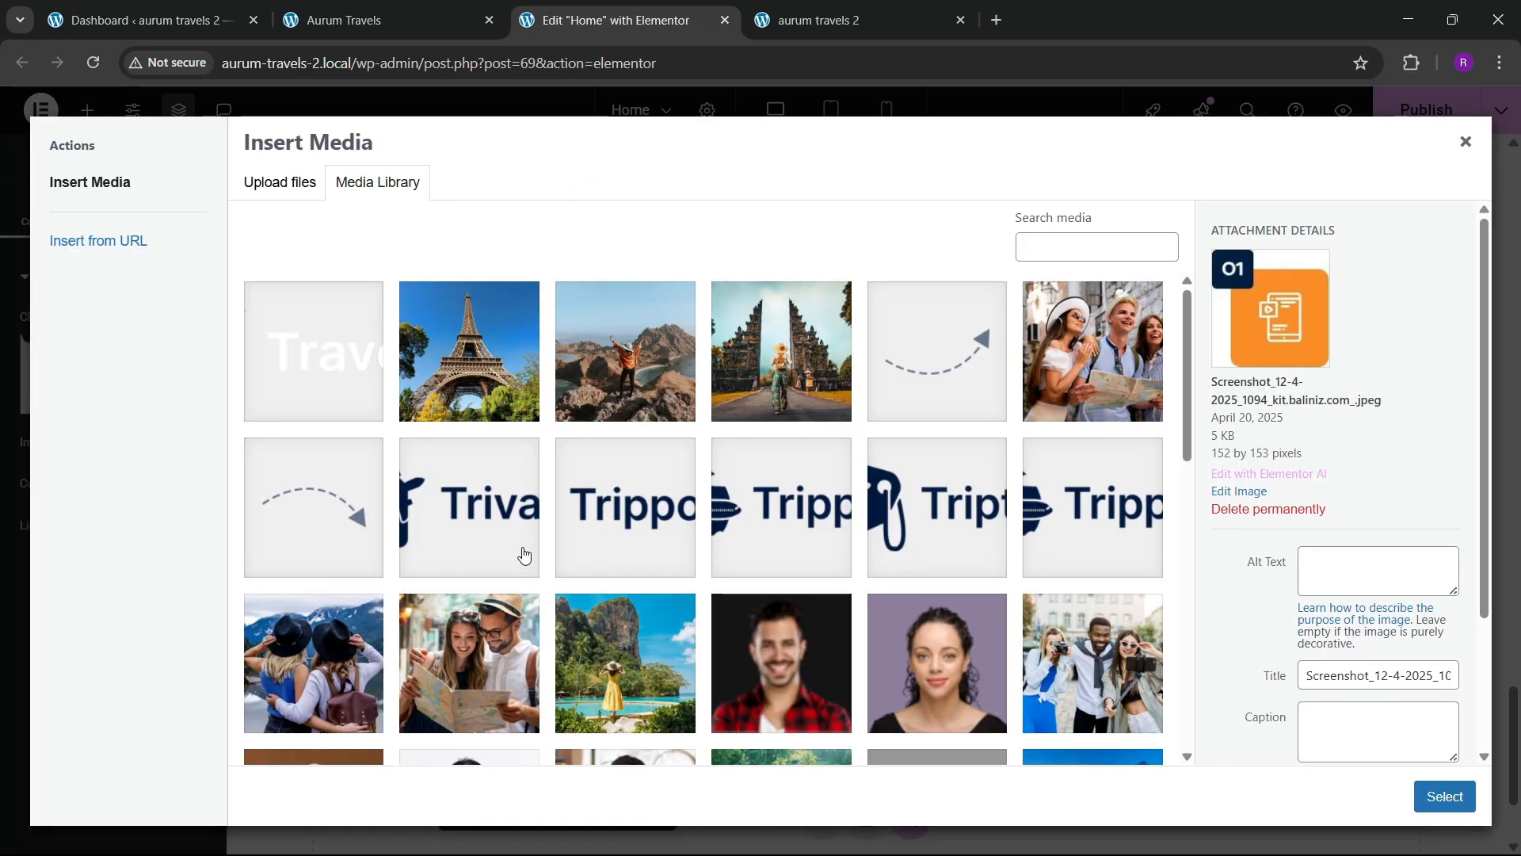
{"action": "scroll", "coordinate": [520, 567], "scroll_direction": "down", "scroll_amount": 10}
{"action": "left_click", "coordinate": [611, 507]}
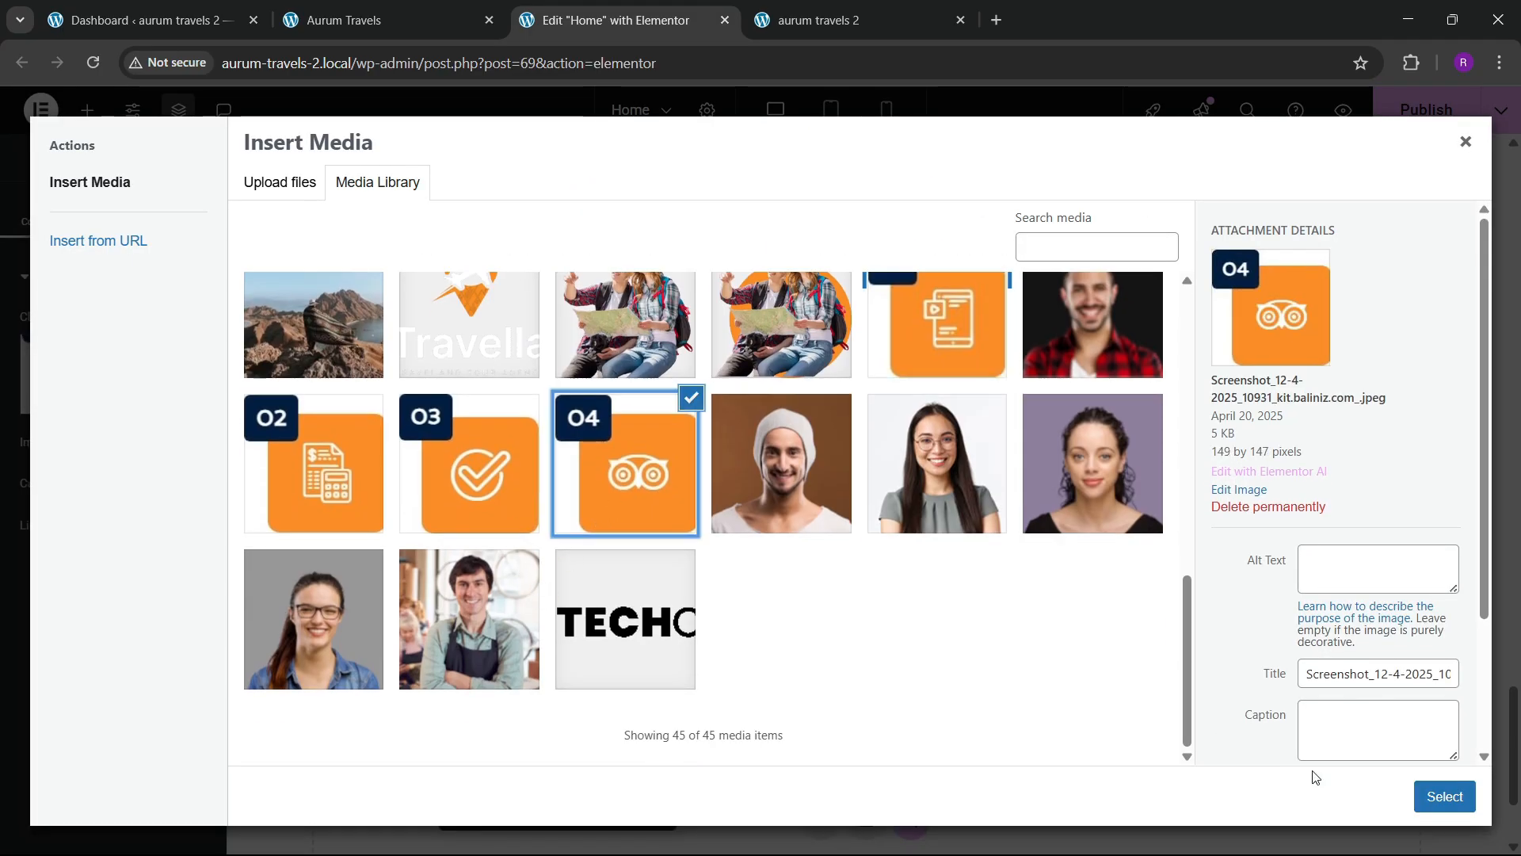
{"action": "left_click", "coordinate": [1444, 796]}
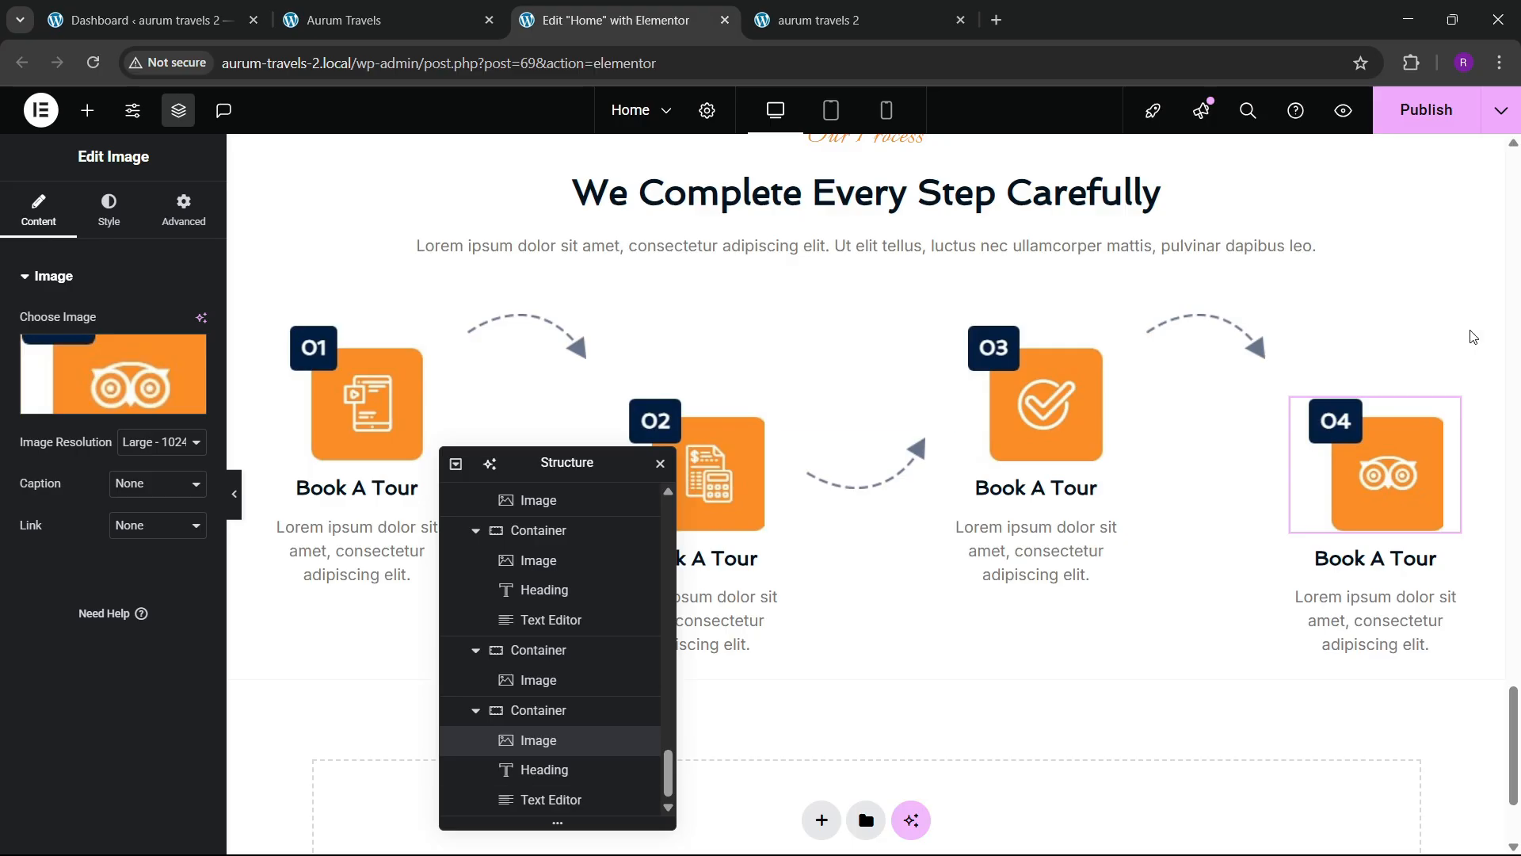
{"action": "key", "text": "ctrl+s"}
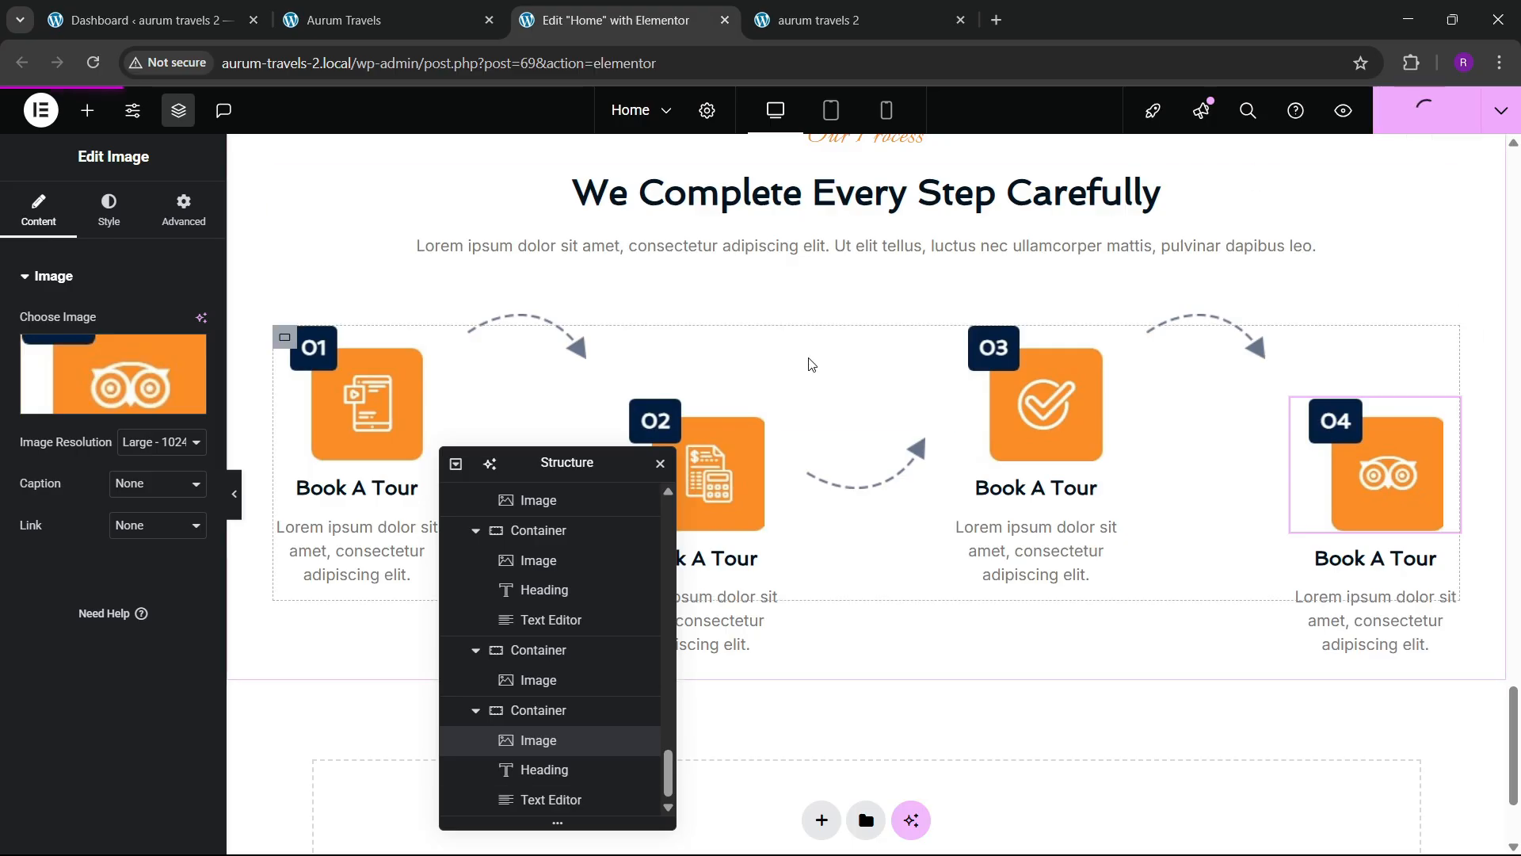
{"action": "left_click", "coordinate": [837, 19]}
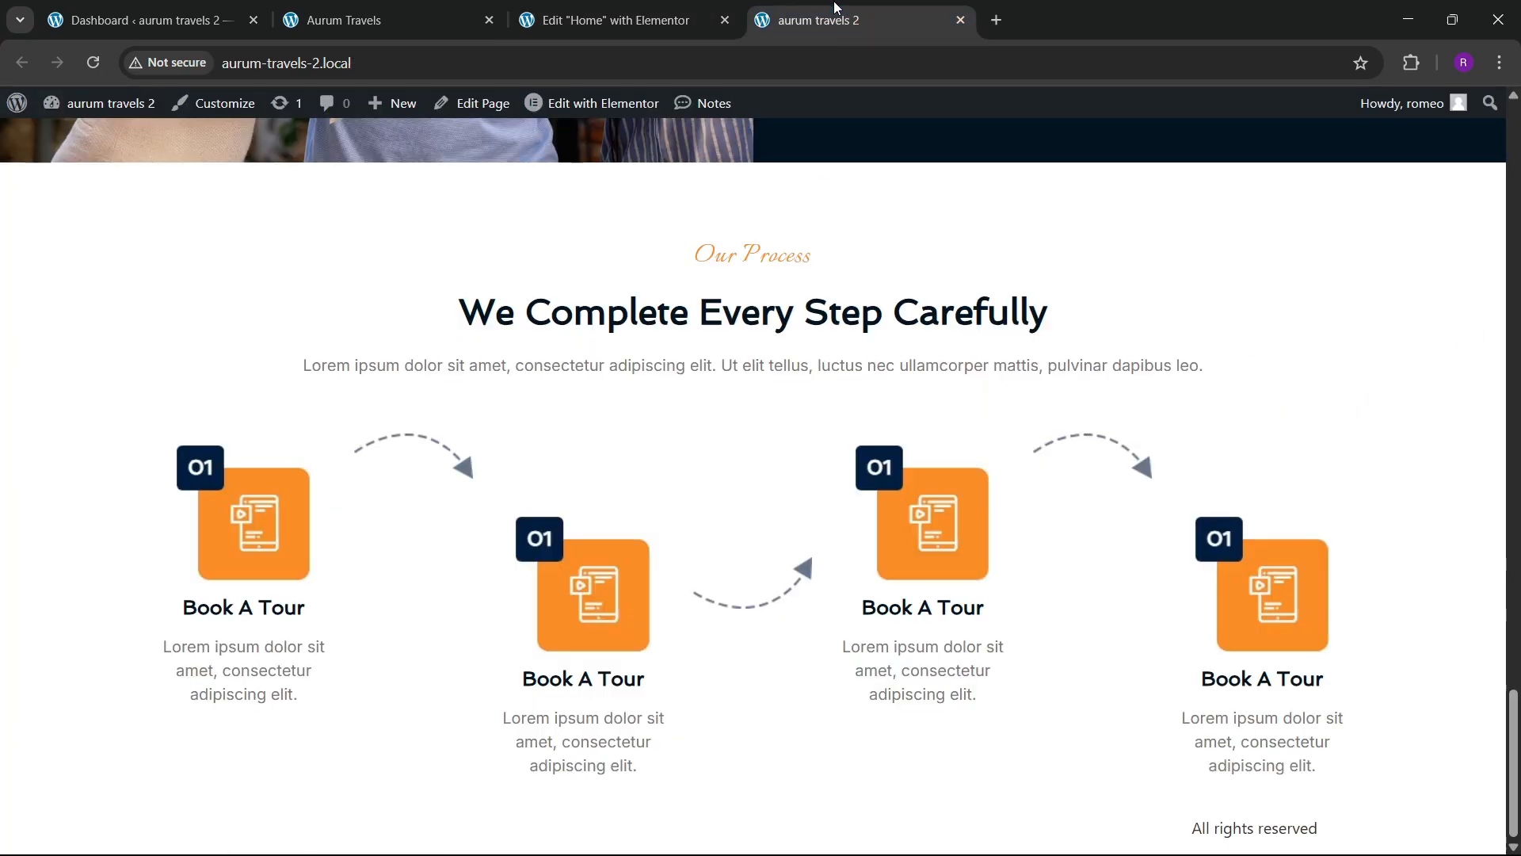
{"action": "left_click", "coordinate": [92, 63]}
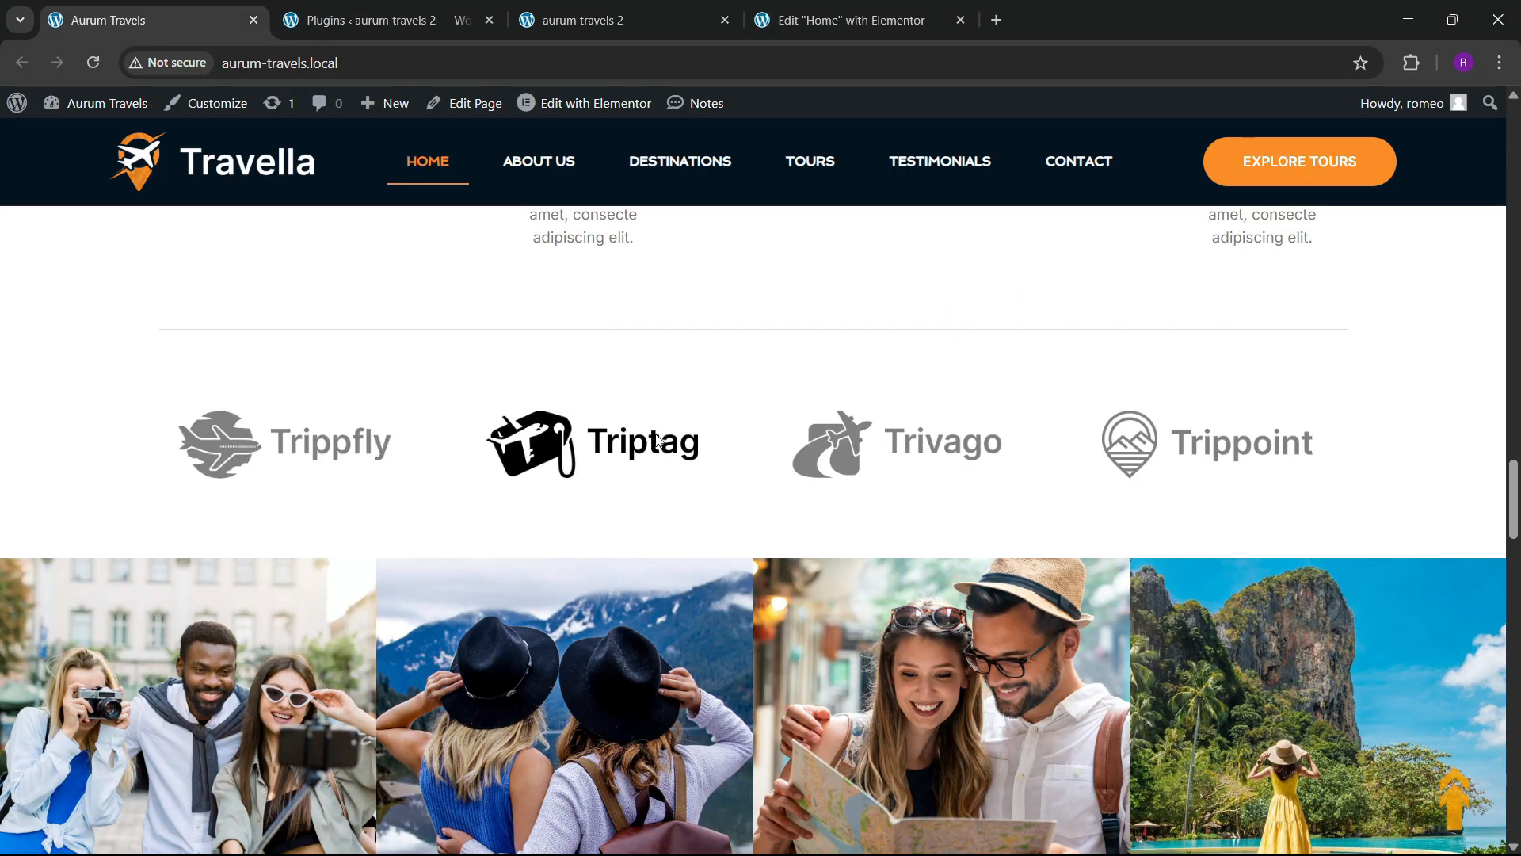
{"action": "left_click", "coordinate": [792, 20]}
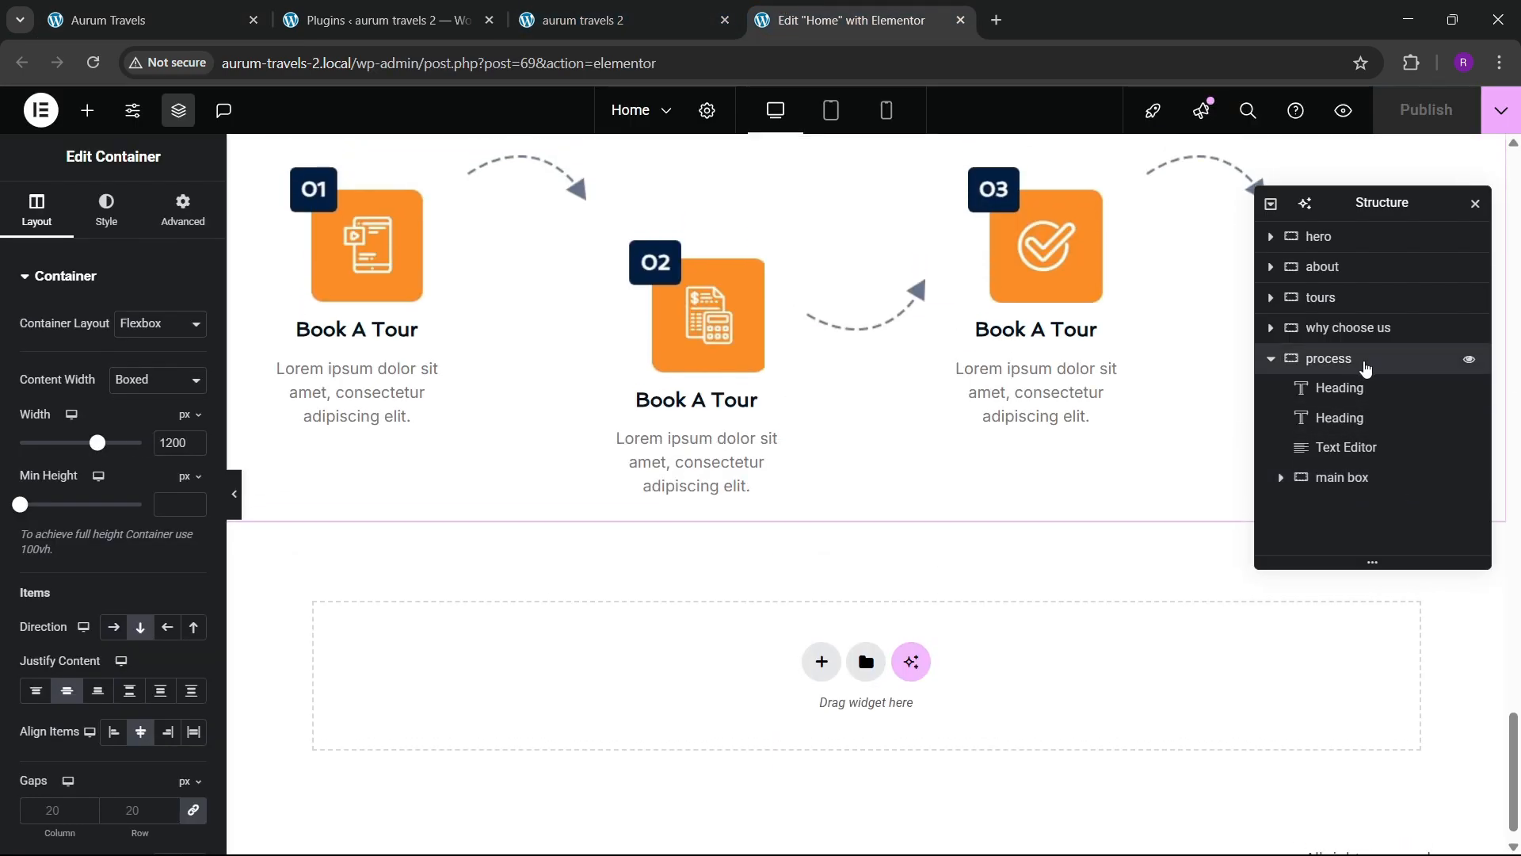
- Add a new container inside the process section and rename it 'client logos'
{"action": "right_click", "coordinate": [1352, 361]}
{"action": "left_click", "coordinate": [1358, 491]}
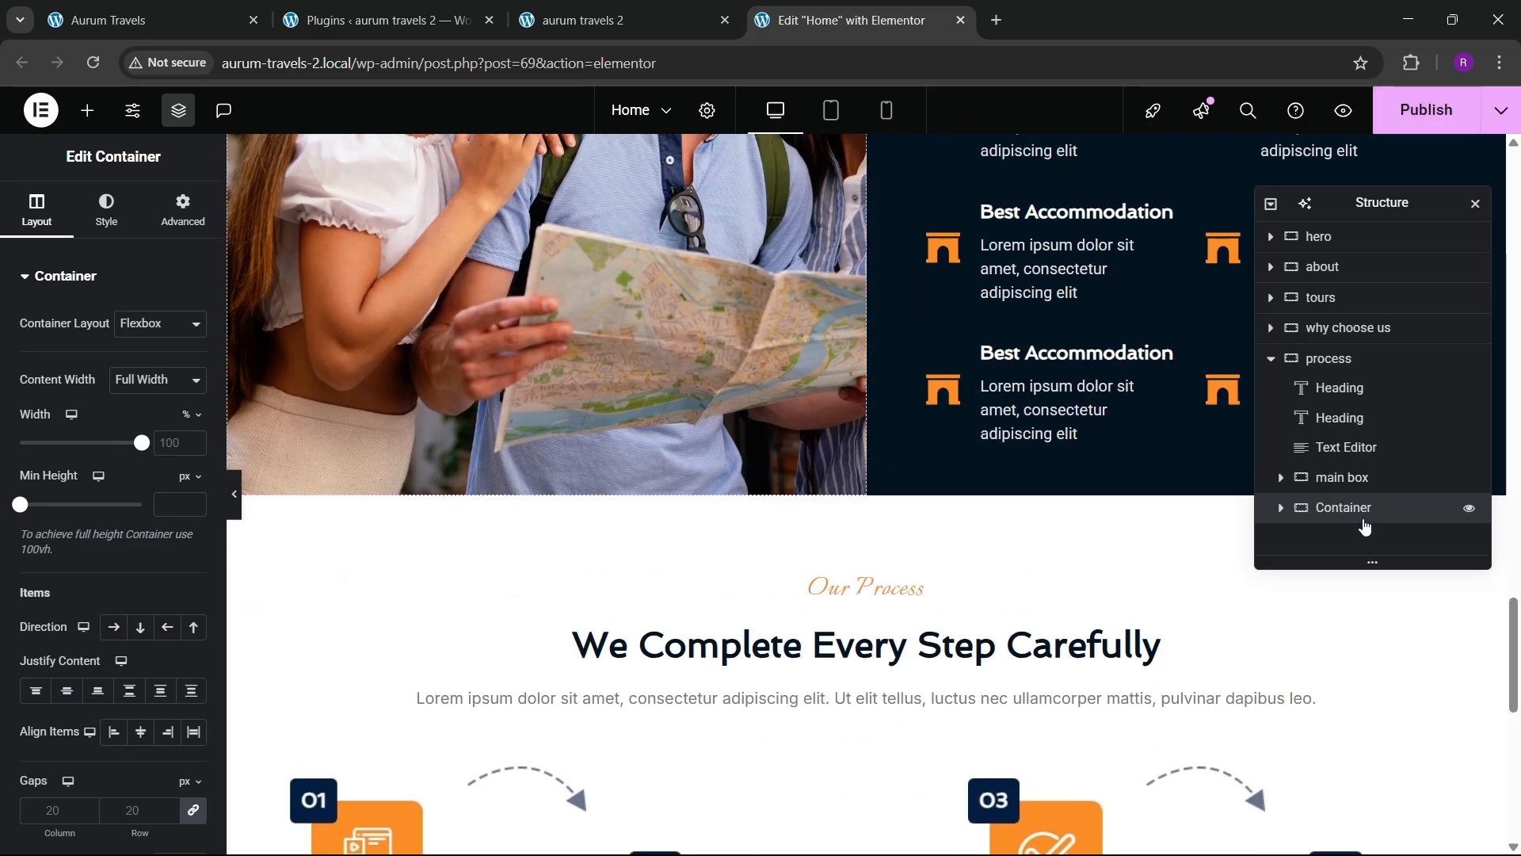
{"action": "double_click", "coordinate": [1344, 513]}
{"action": "type", "text": "client logos"}
- Review the main box's margin settings, then select the client logos container
{"action": "scroll", "coordinate": [688, 500], "scroll_direction": "down", "scroll_amount": 8}
{"action": "scroll", "coordinate": [684, 513], "scroll_direction": "up", "scroll_amount": 1}
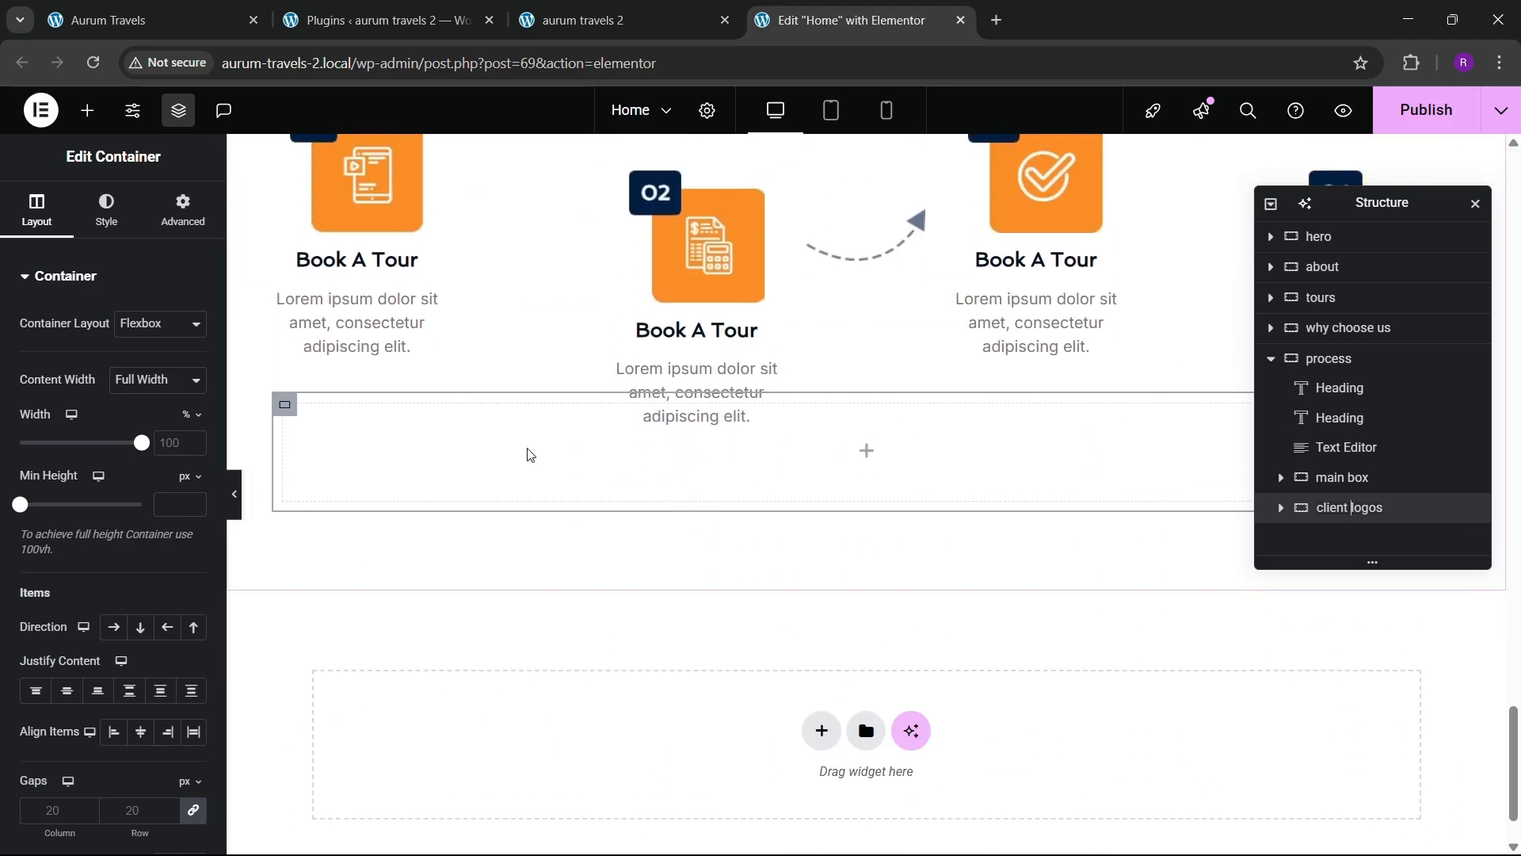
{"action": "scroll", "coordinate": [526, 452], "scroll_direction": "up", "scroll_amount": 5}
{"action": "left_click", "coordinate": [1339, 478]}
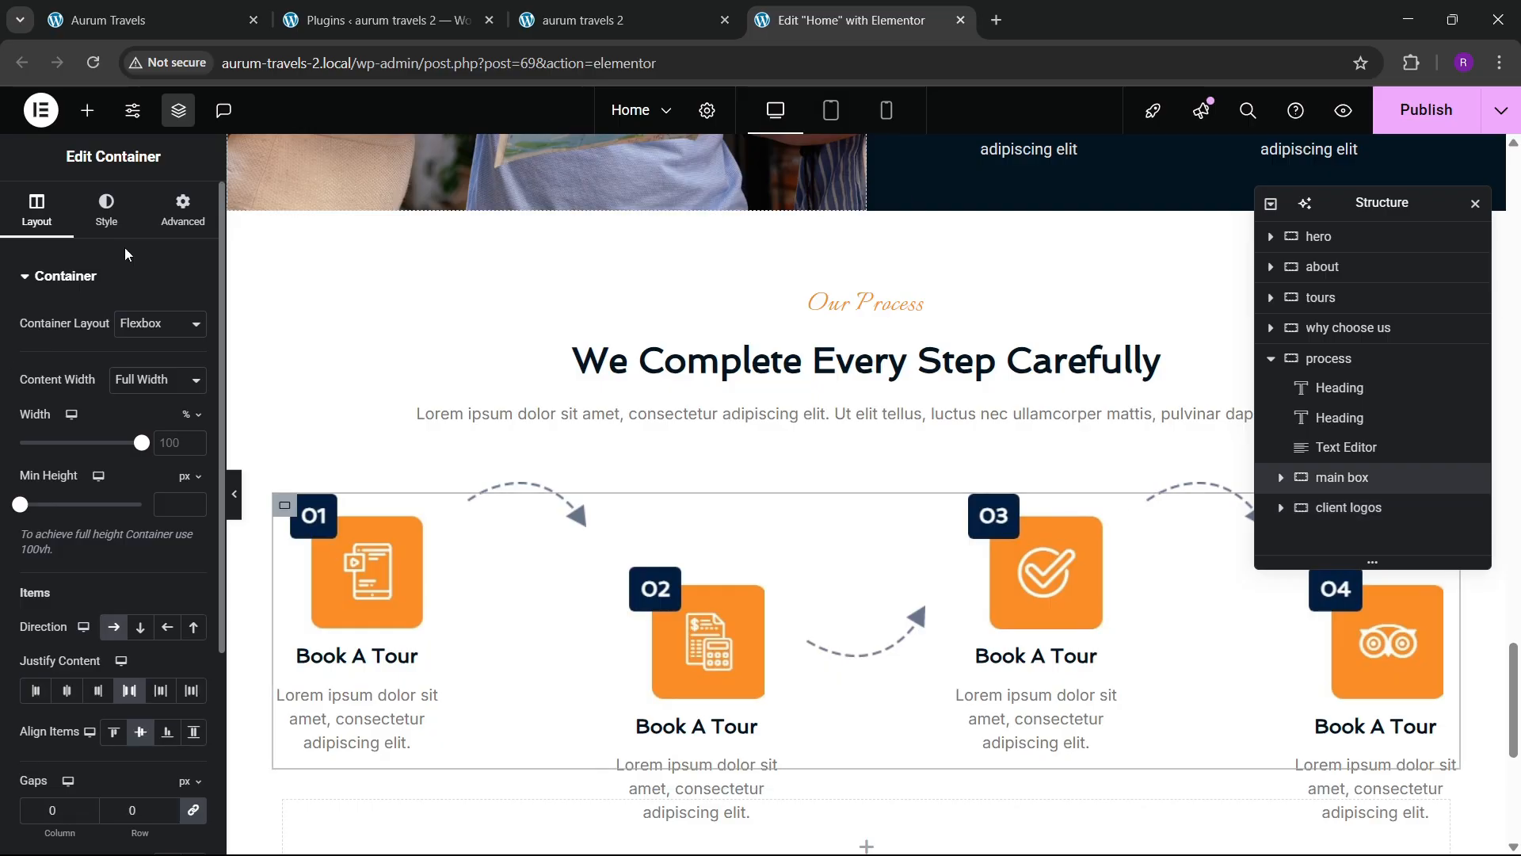
{"action": "left_click", "coordinate": [182, 210]}
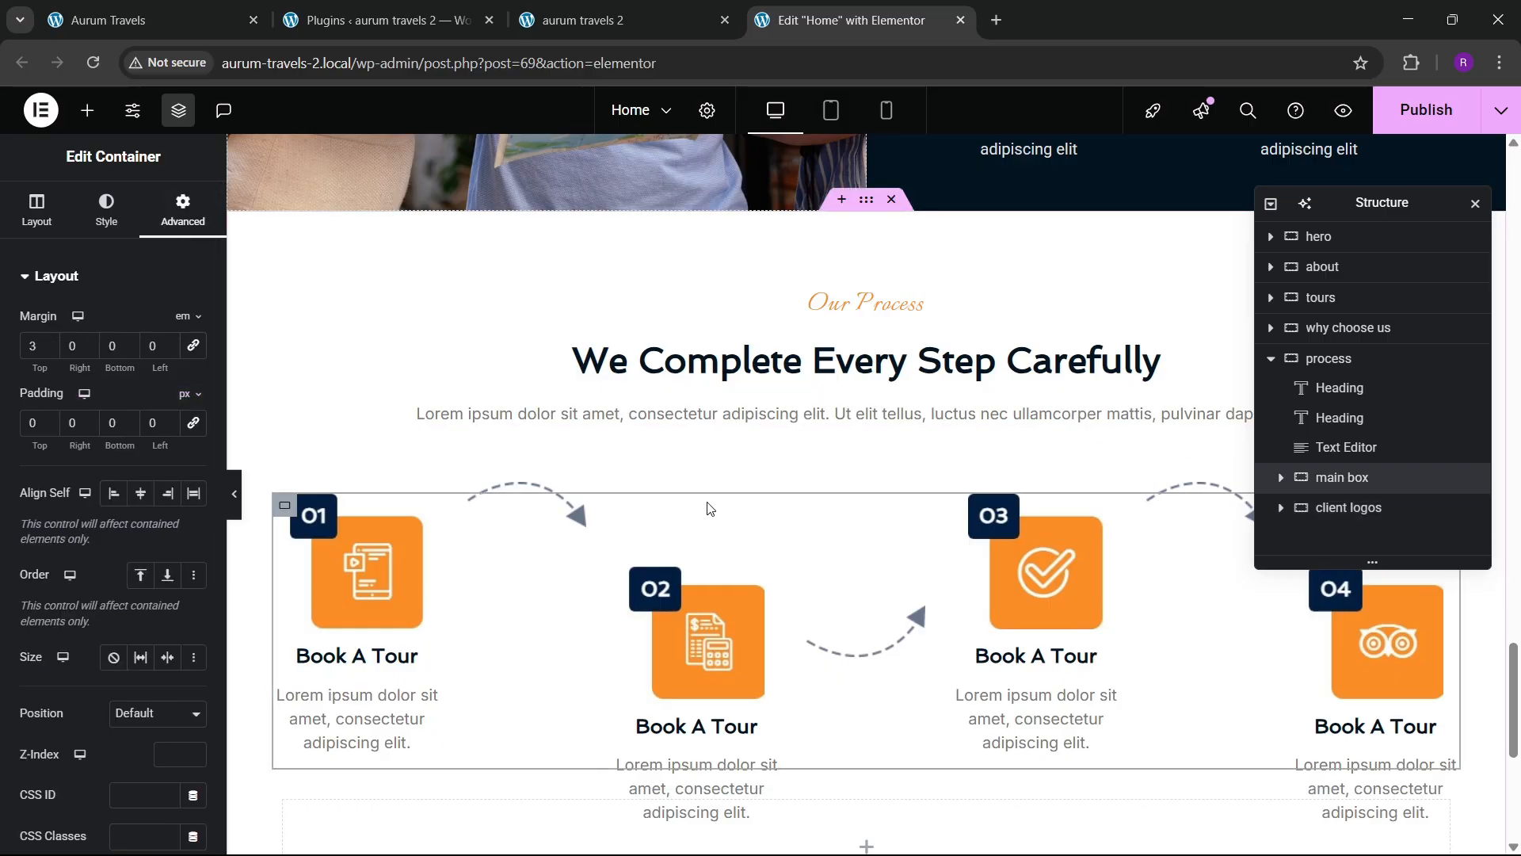
{"action": "scroll", "coordinate": [709, 505], "scroll_direction": "down", "scroll_amount": 3}
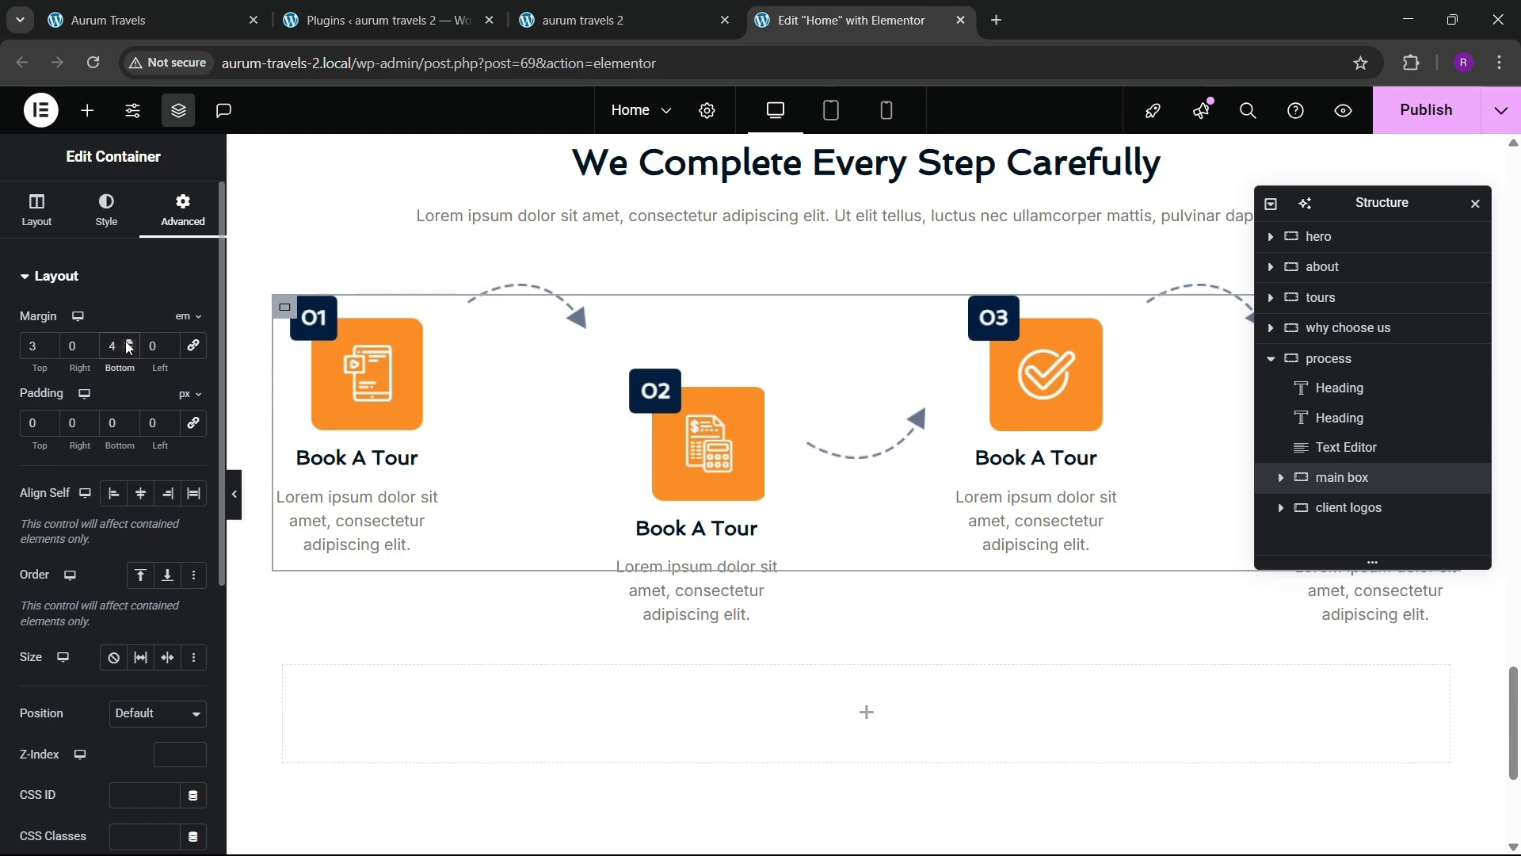
{"action": "left_click", "coordinate": [1347, 507]}
- Drag a Carousel widget from the element search into the client logos container
{"action": "left_click", "coordinate": [187, 215]}
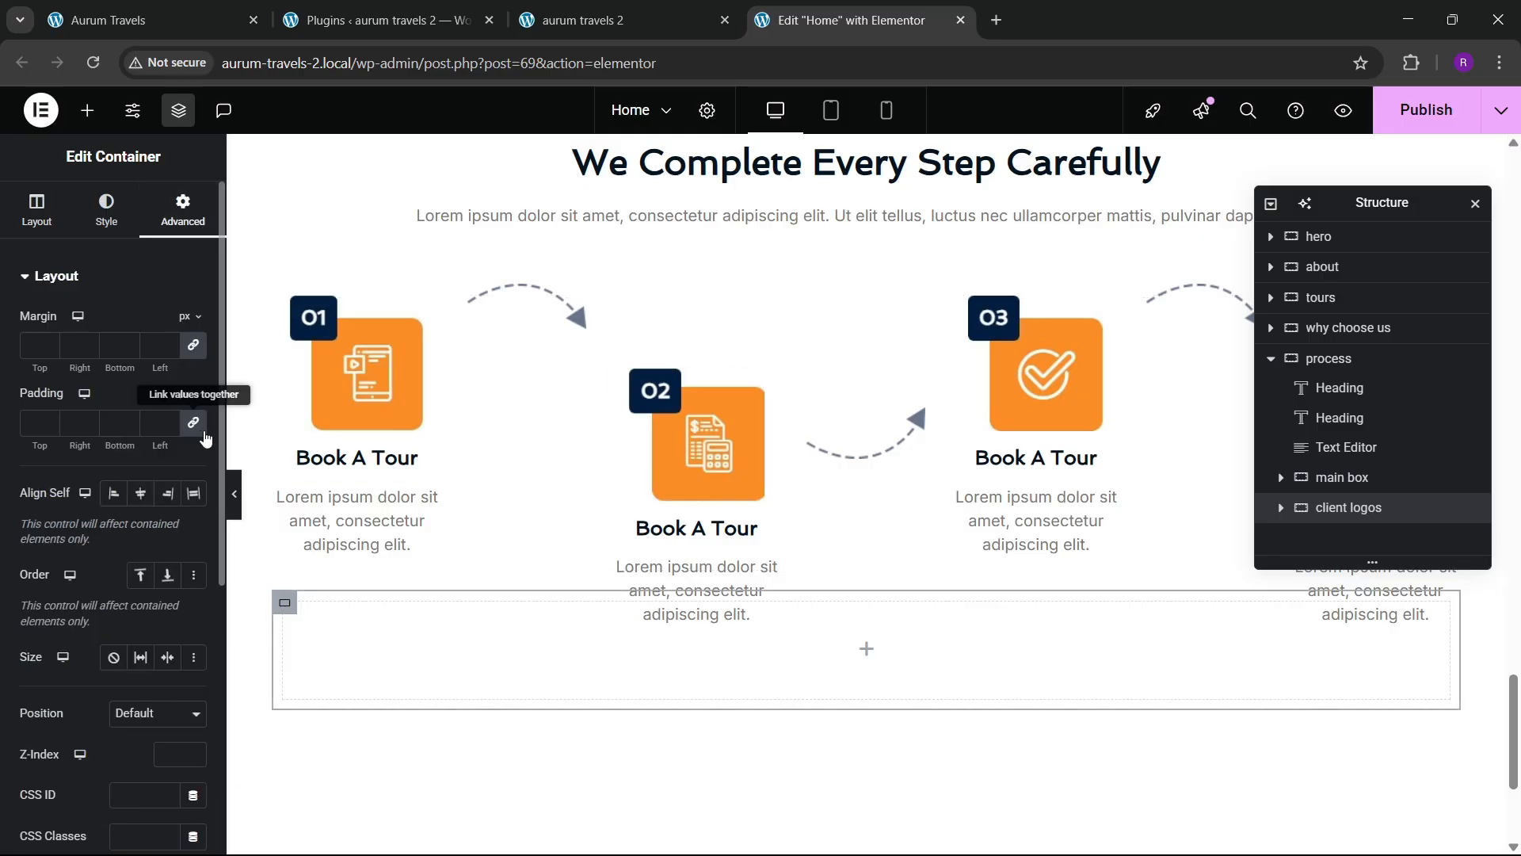
{"action": "left_click", "coordinate": [55, 224]}
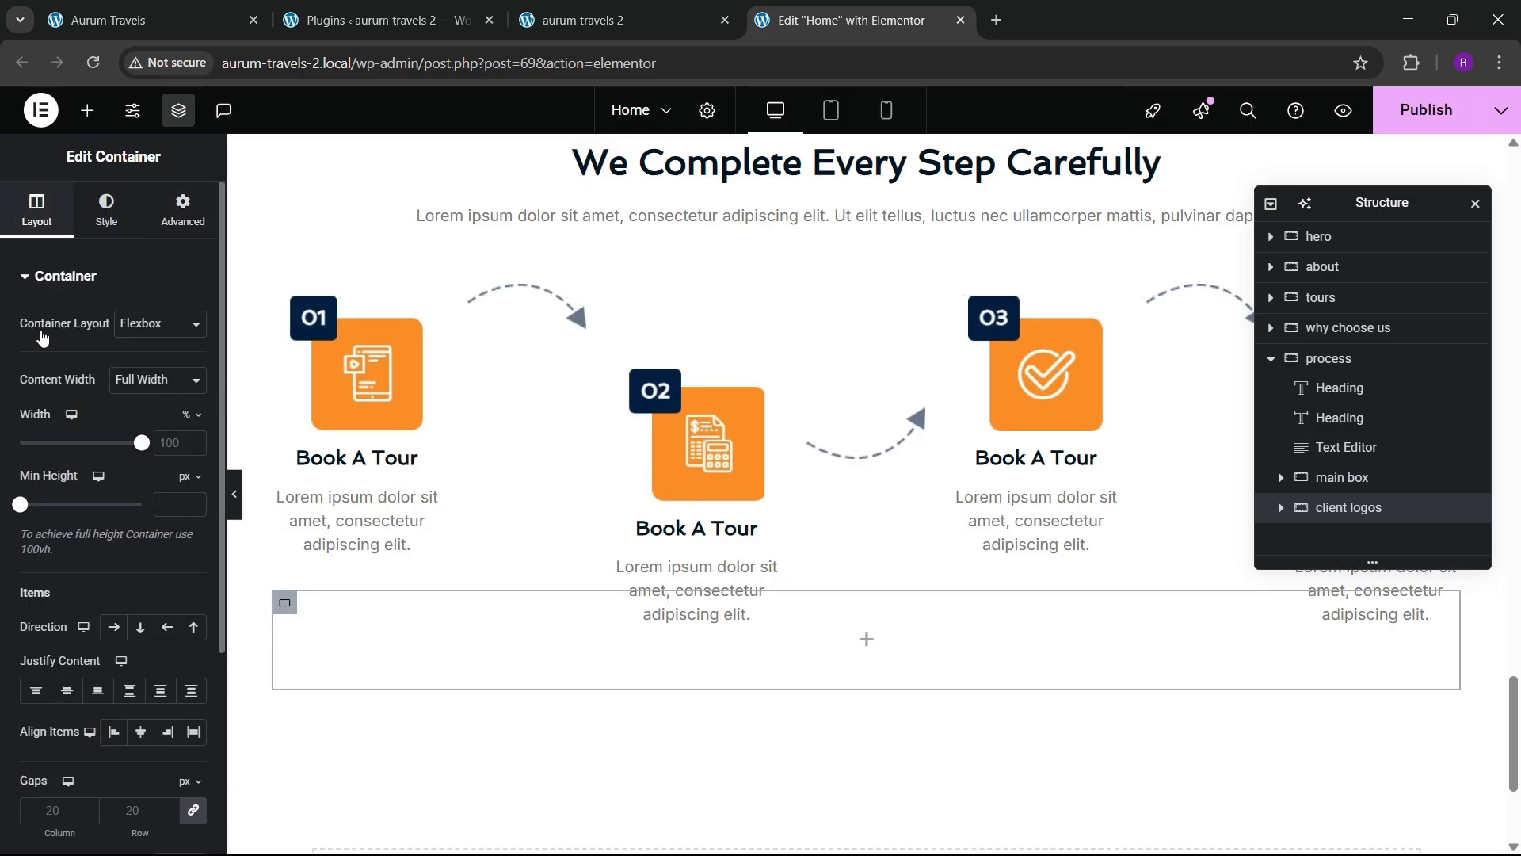
{"action": "left_click", "coordinate": [88, 109]}
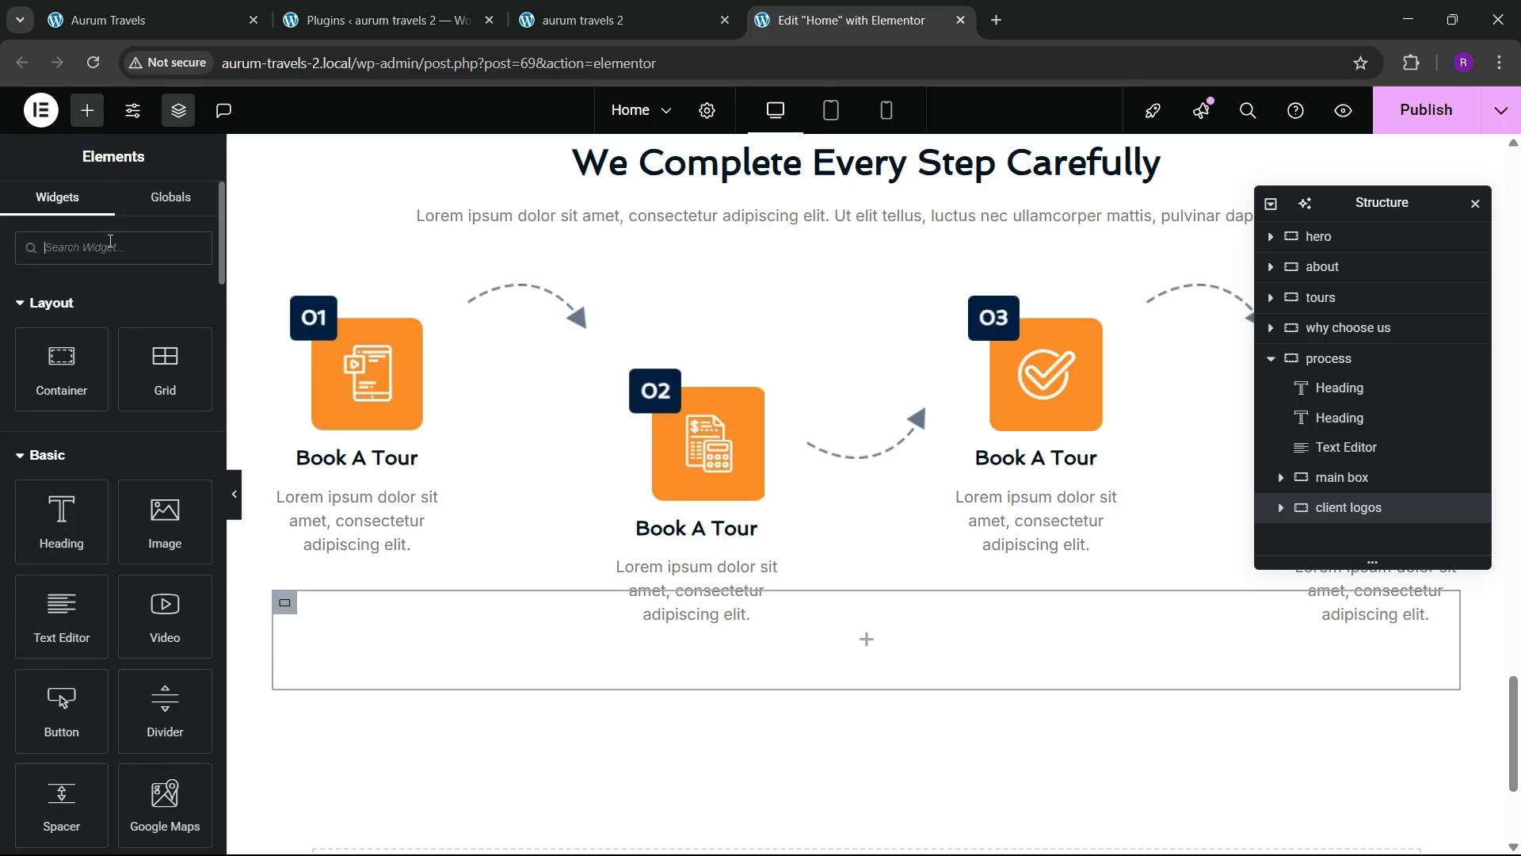
{"action": "type", "text": "card"}
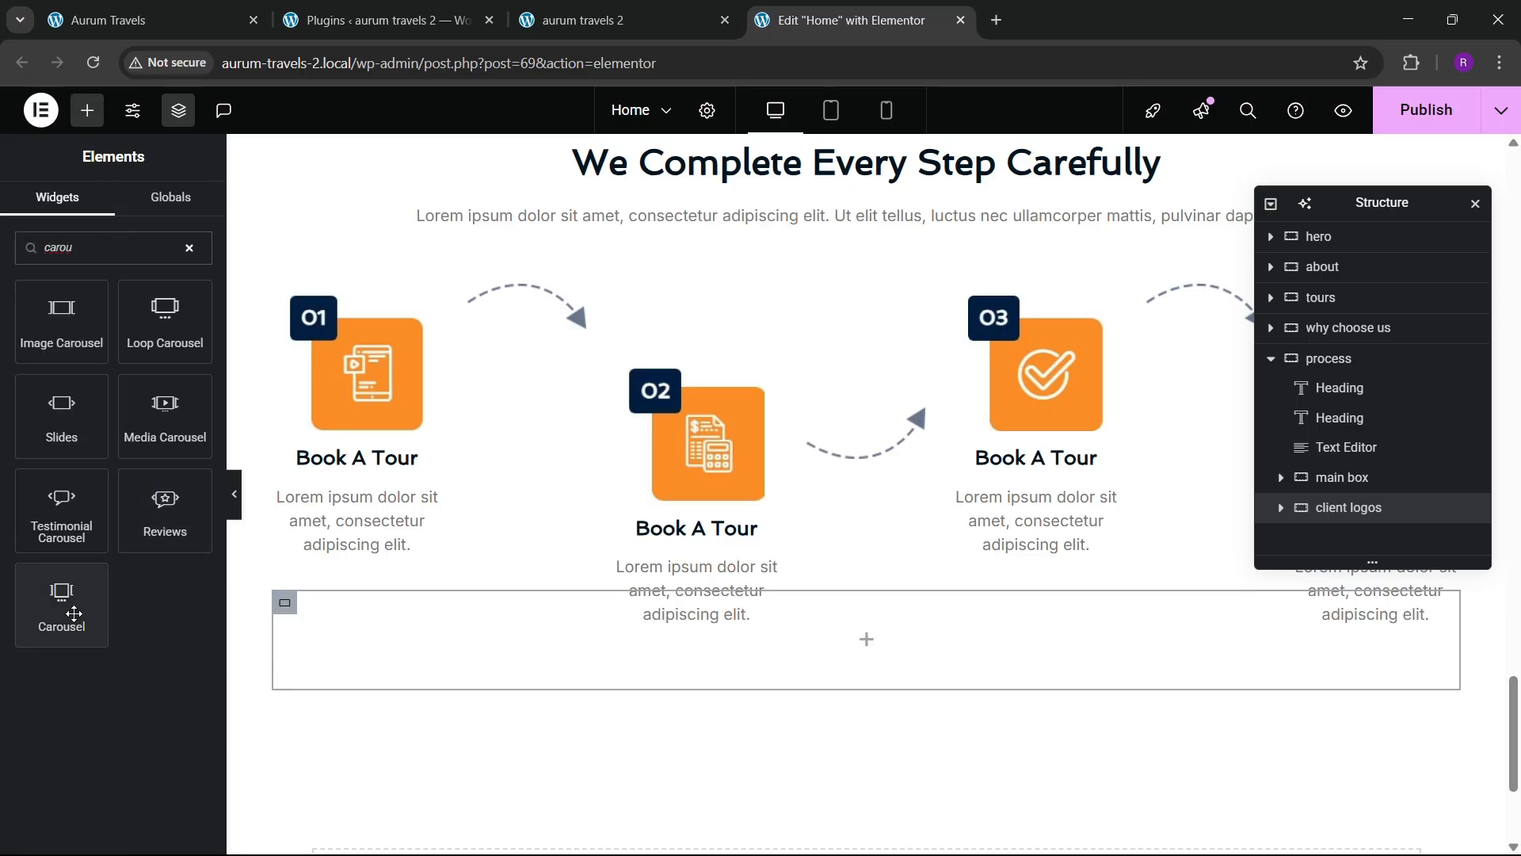
{"action": "left_click_drag", "start_coordinate": [74, 614], "coordinate": [509, 679]}
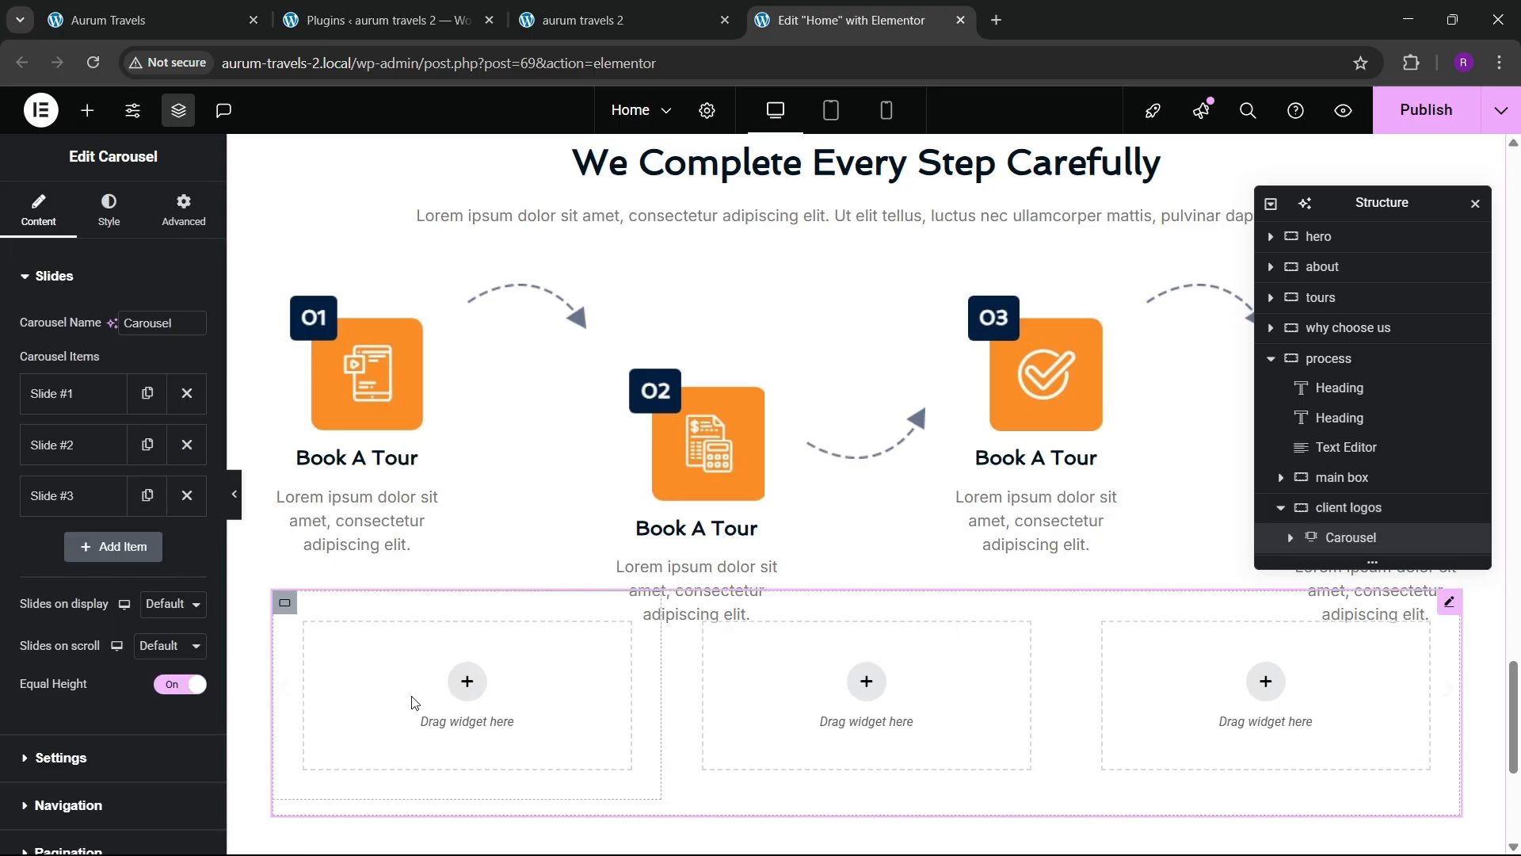
{"action": "scroll", "coordinate": [476, 665], "scroll_direction": "down", "scroll_amount": 1}
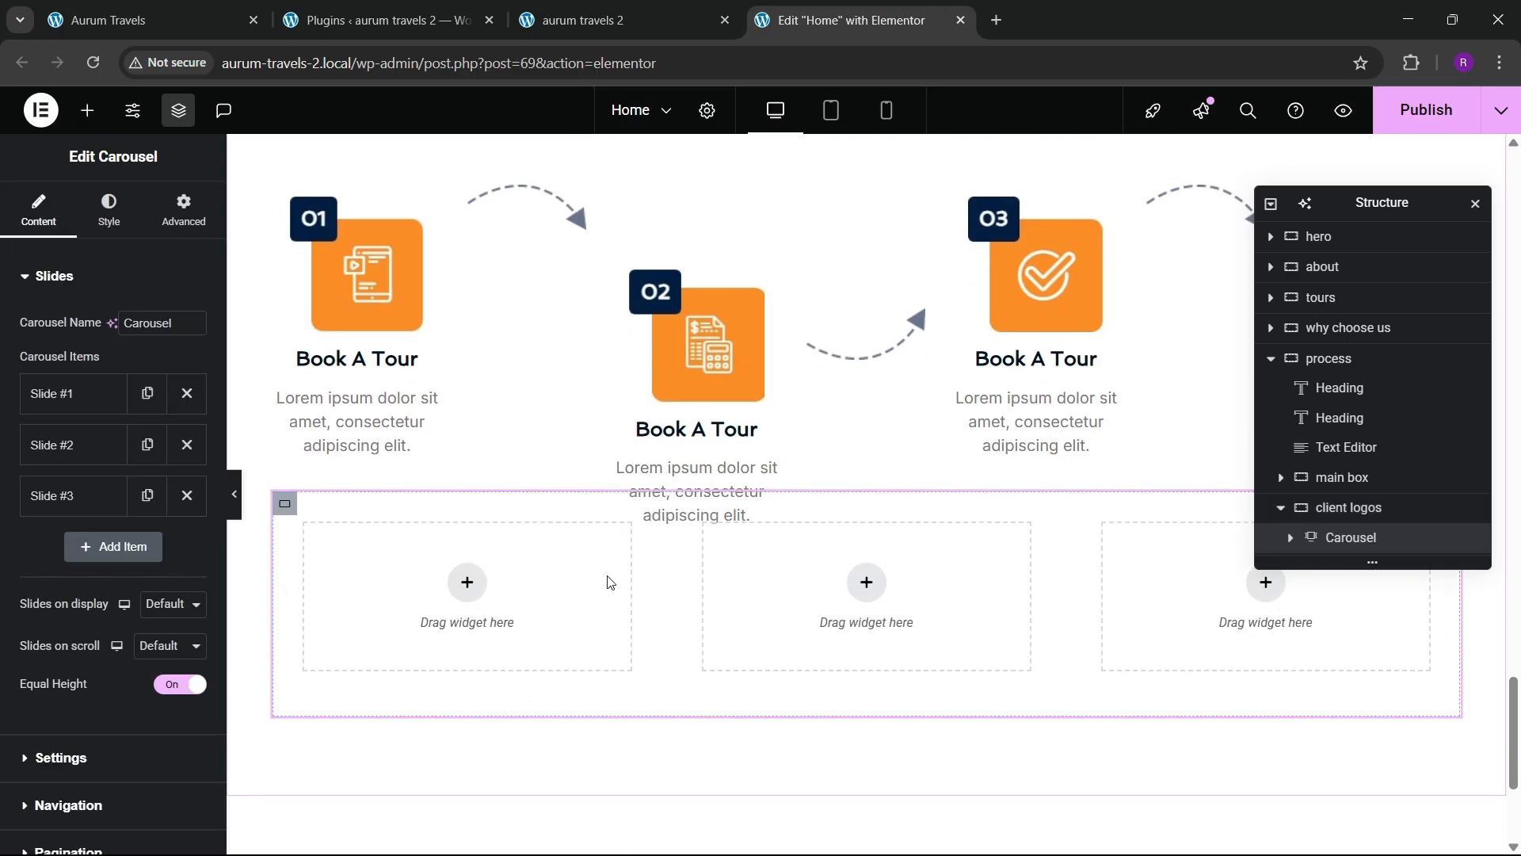
- Compare with the reference site's logo row and delete the extra carousel slides
{"action": "left_click", "coordinate": [646, 16]}
{"action": "left_click", "coordinate": [158, 20]}
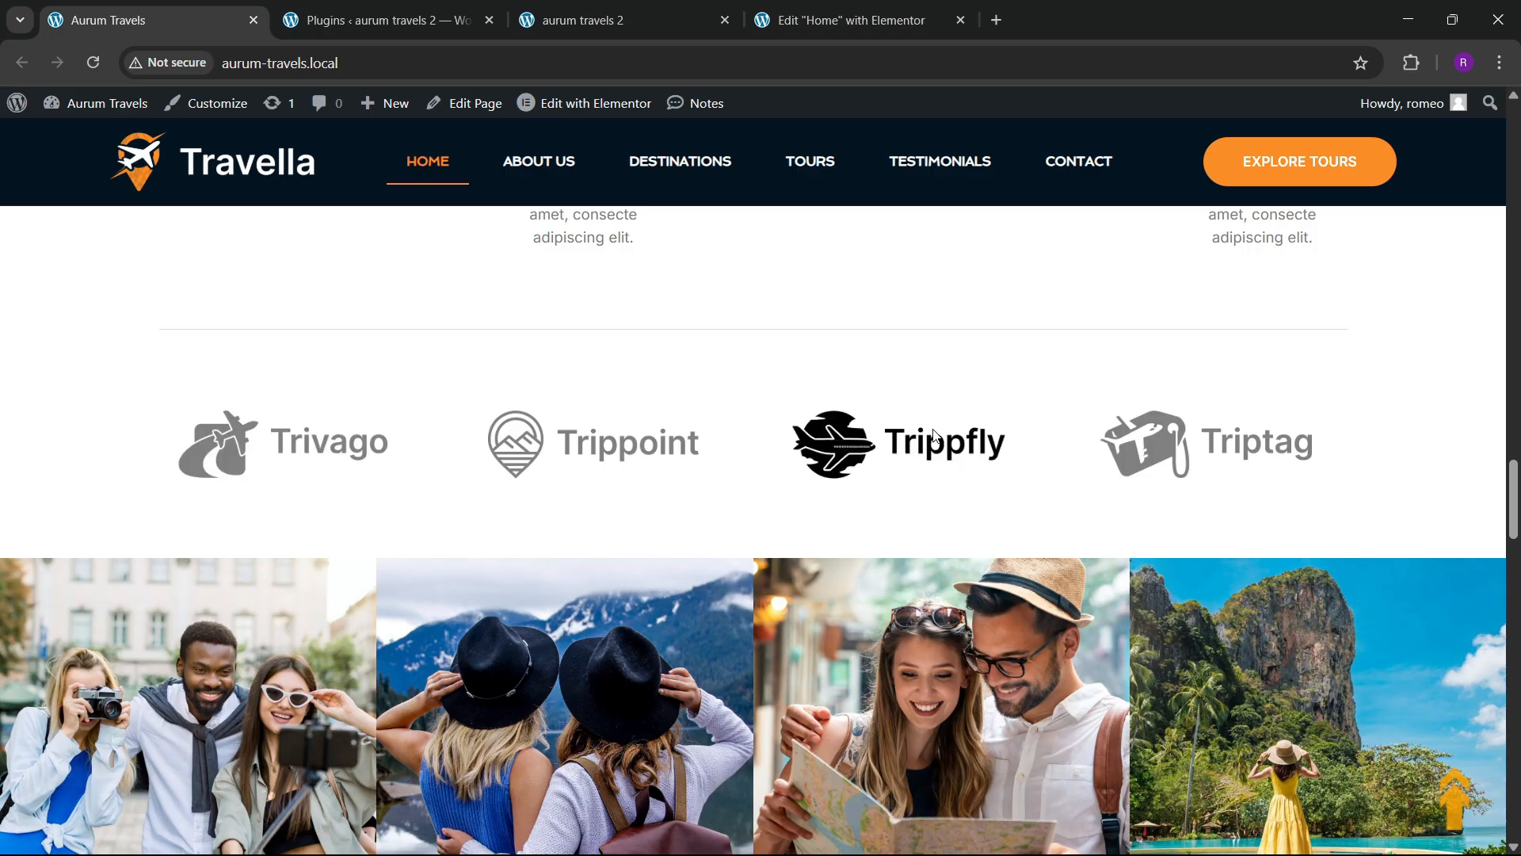
{"action": "left_click", "coordinate": [896, 18]}
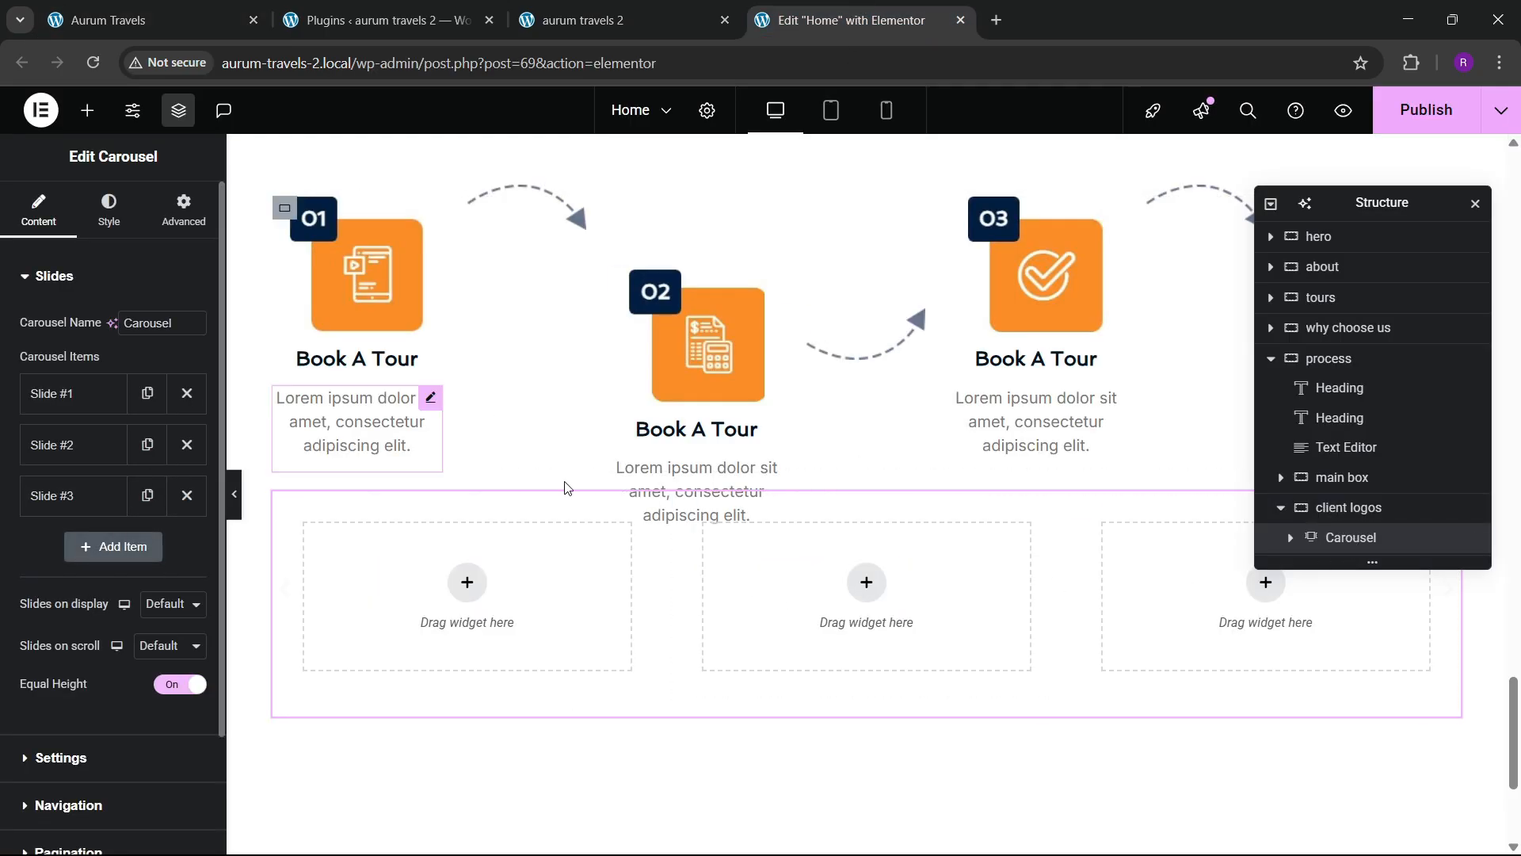
{"action": "left_click", "coordinate": [192, 461]}
- Delete the extra slide and set Slide #1's content width to Full Width
{"action": "left_click", "coordinate": [191, 461]}
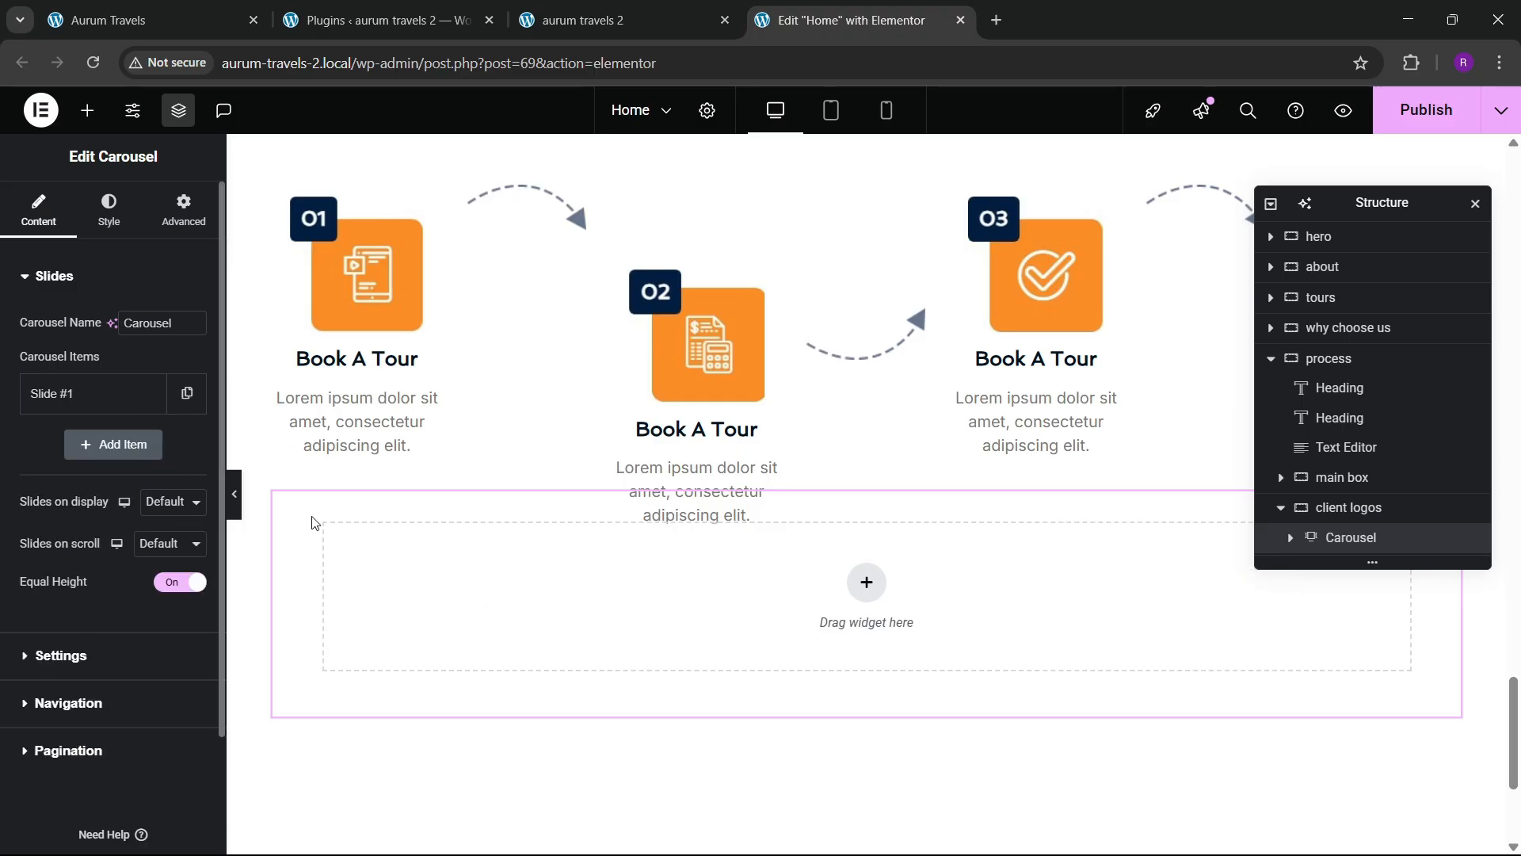
{"action": "left_click", "coordinate": [1290, 540]}
{"action": "scroll", "coordinate": [1347, 523], "scroll_direction": "down", "scroll_amount": 1}
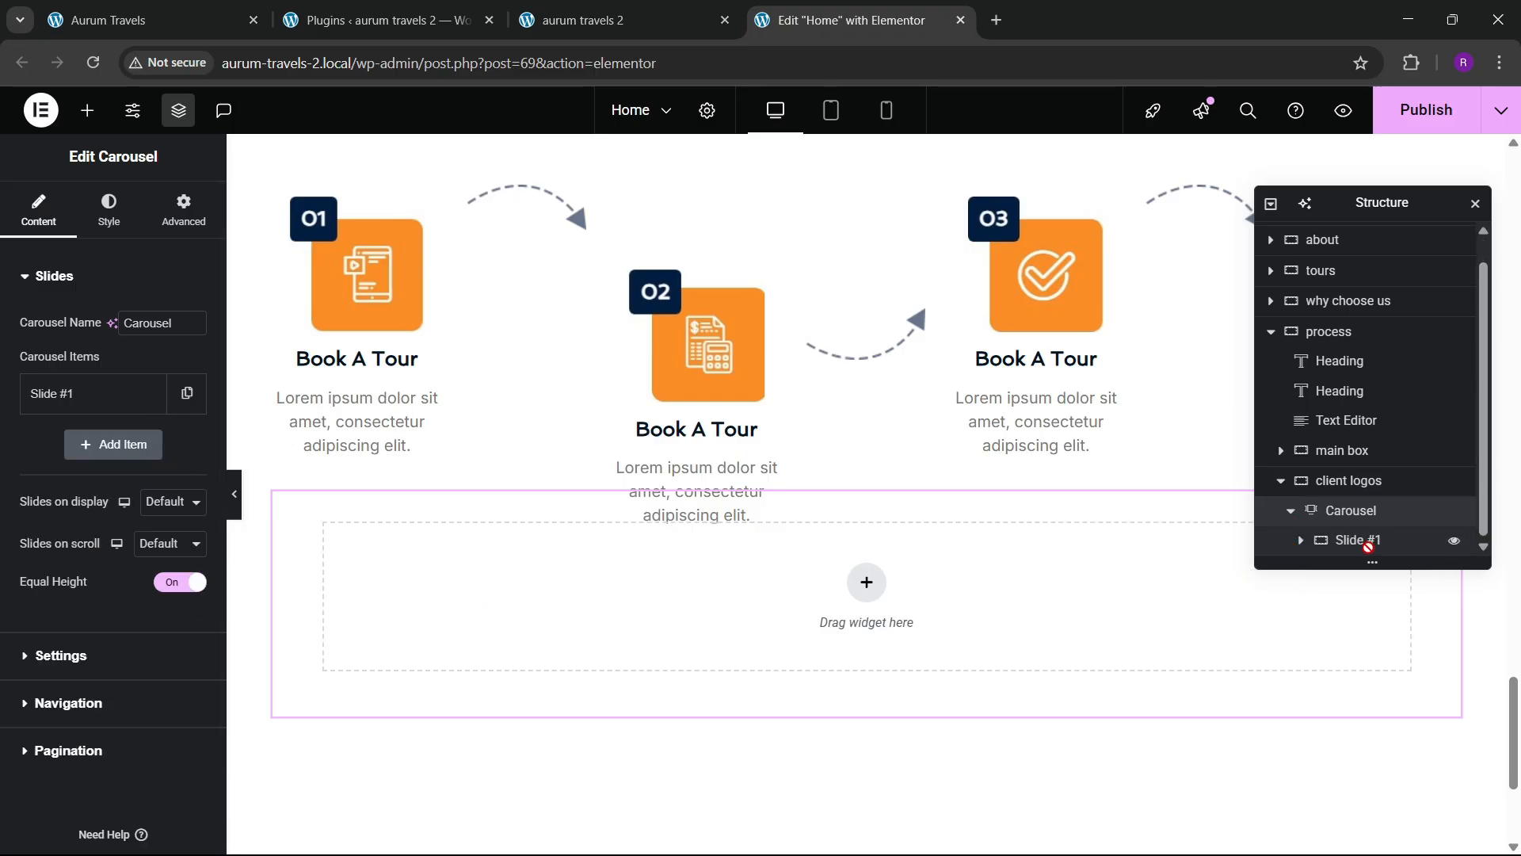
{"action": "left_click", "coordinate": [1359, 541]}
{"action": "left_click", "coordinate": [159, 380]}
{"action": "left_click", "coordinate": [147, 428]}
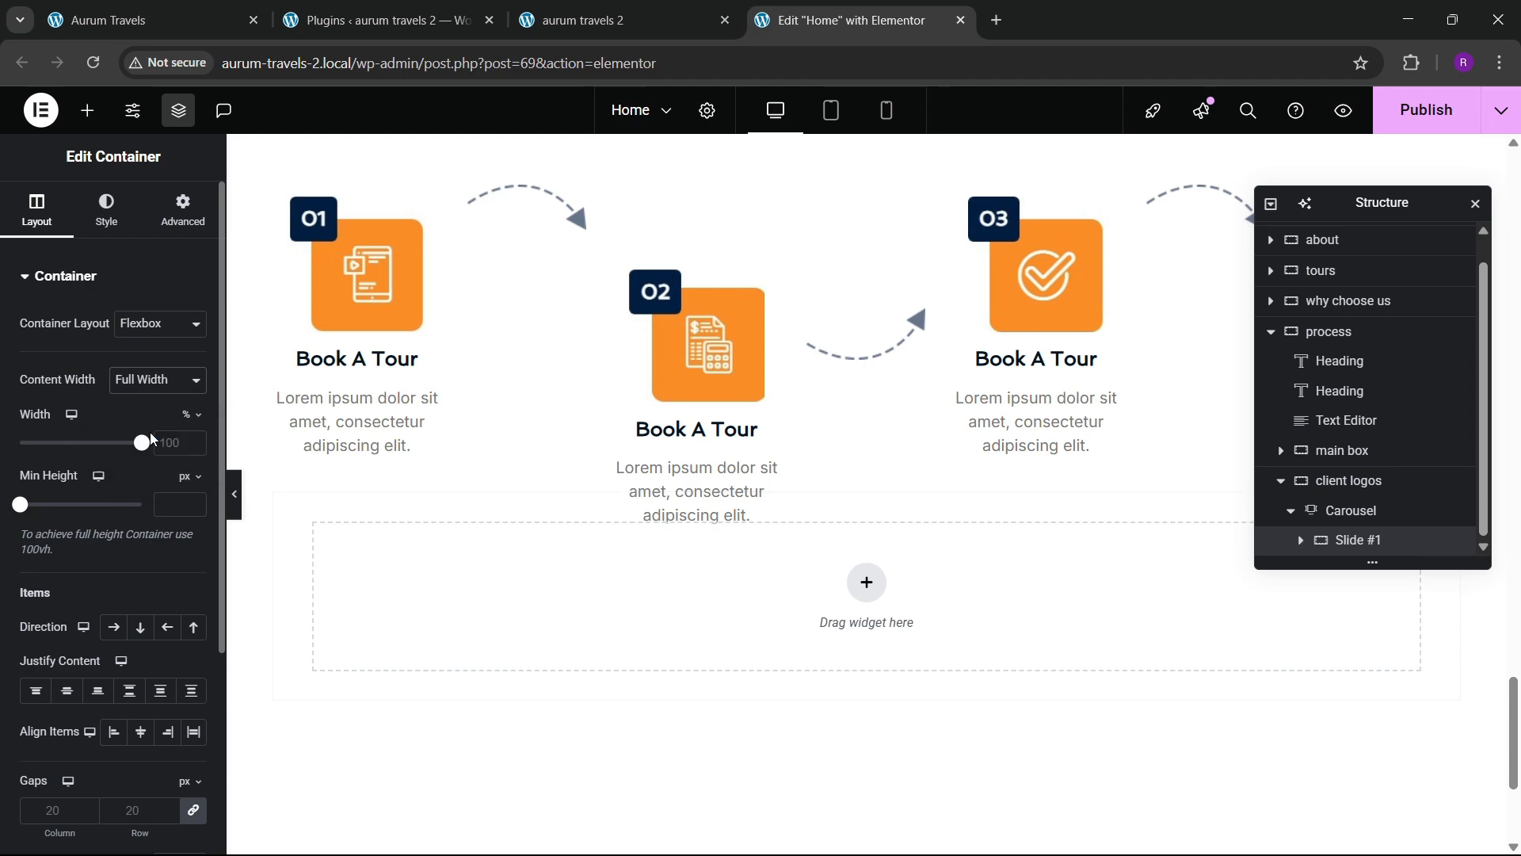
- Check the Carousel's Advanced margin and padding, then reselect Slide #1
{"action": "left_click", "coordinate": [1339, 511]}
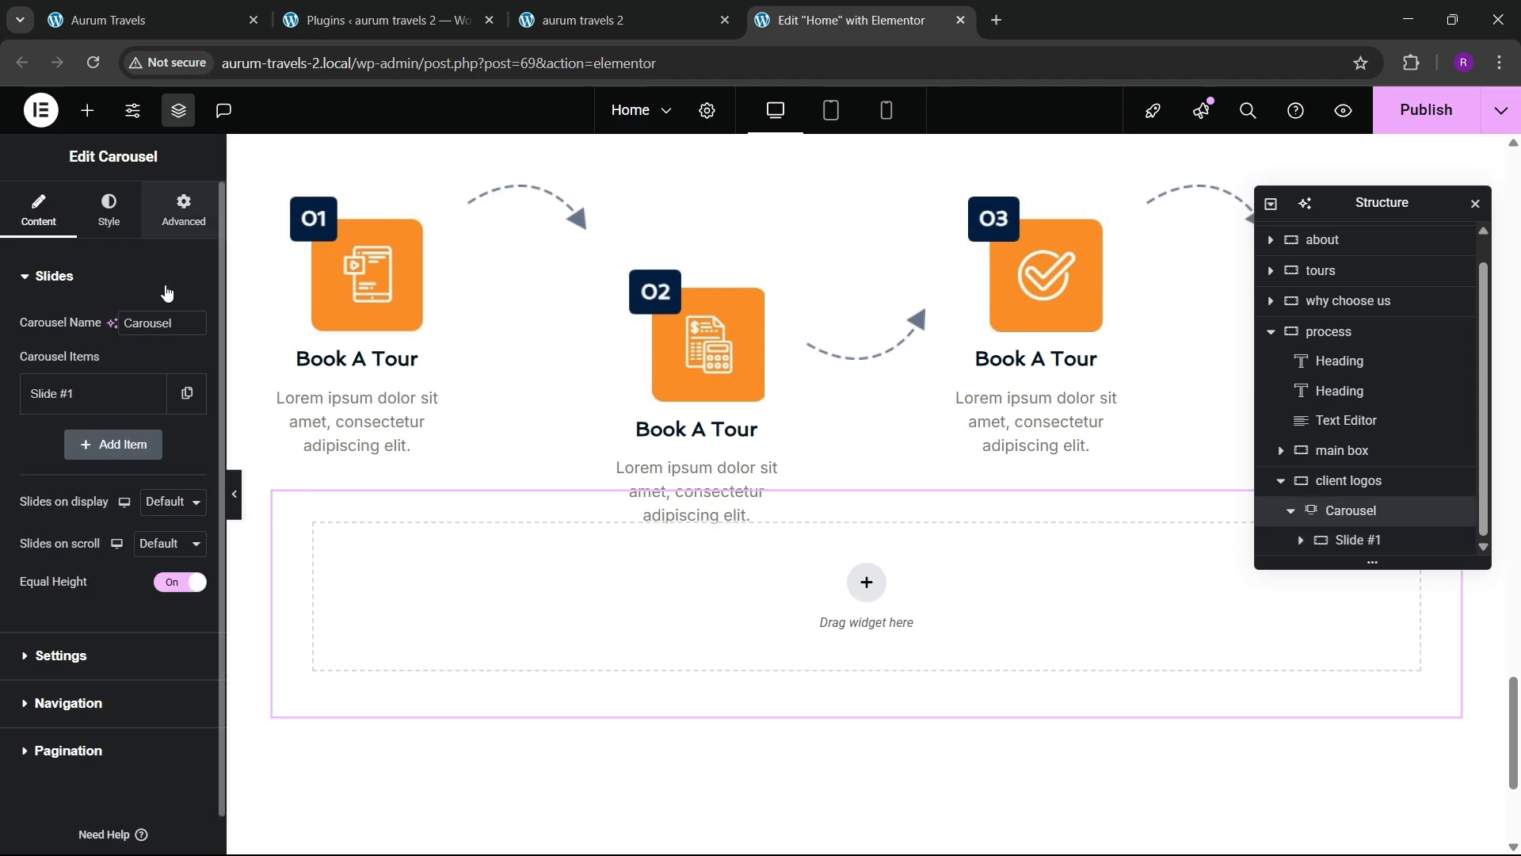
{"action": "left_click", "coordinate": [183, 209]}
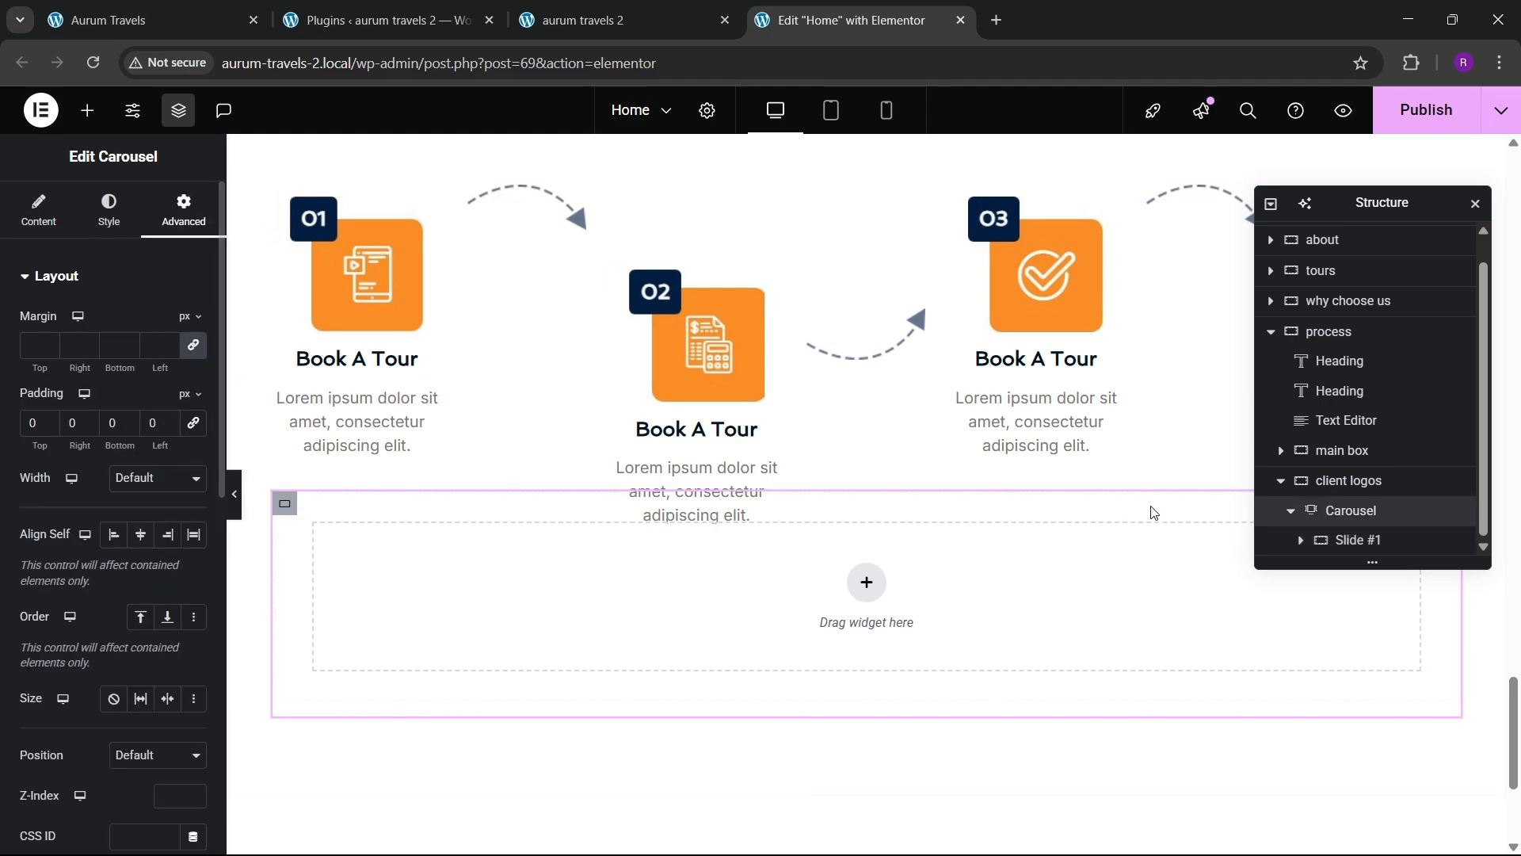
{"action": "left_click", "coordinate": [1353, 538]}
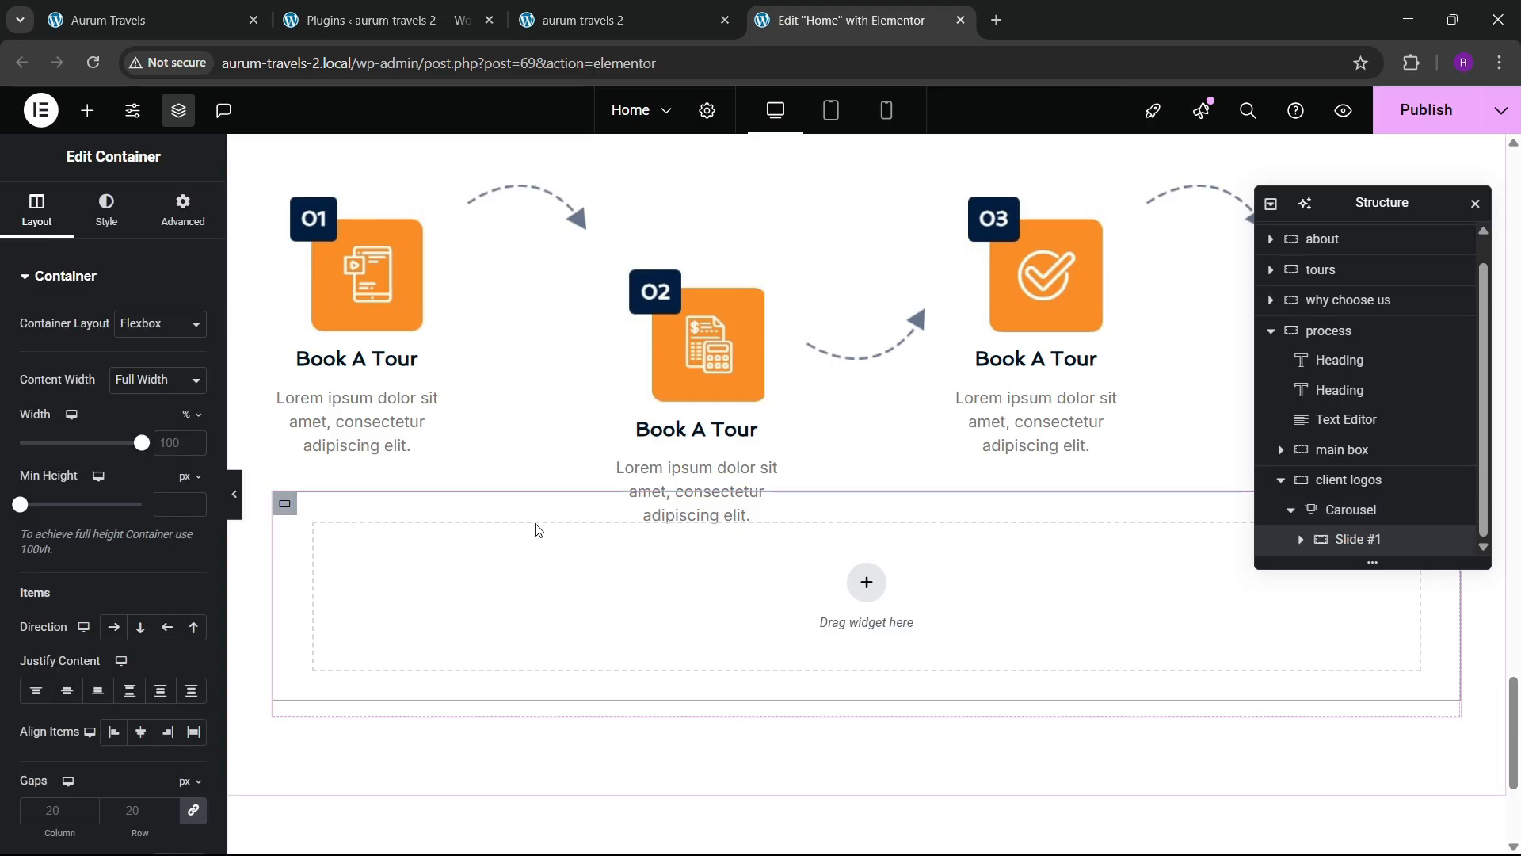
- Add an Image widget to Slide #1 showing the Trivago logo at Large resolution
{"action": "left_click", "coordinate": [87, 110]}
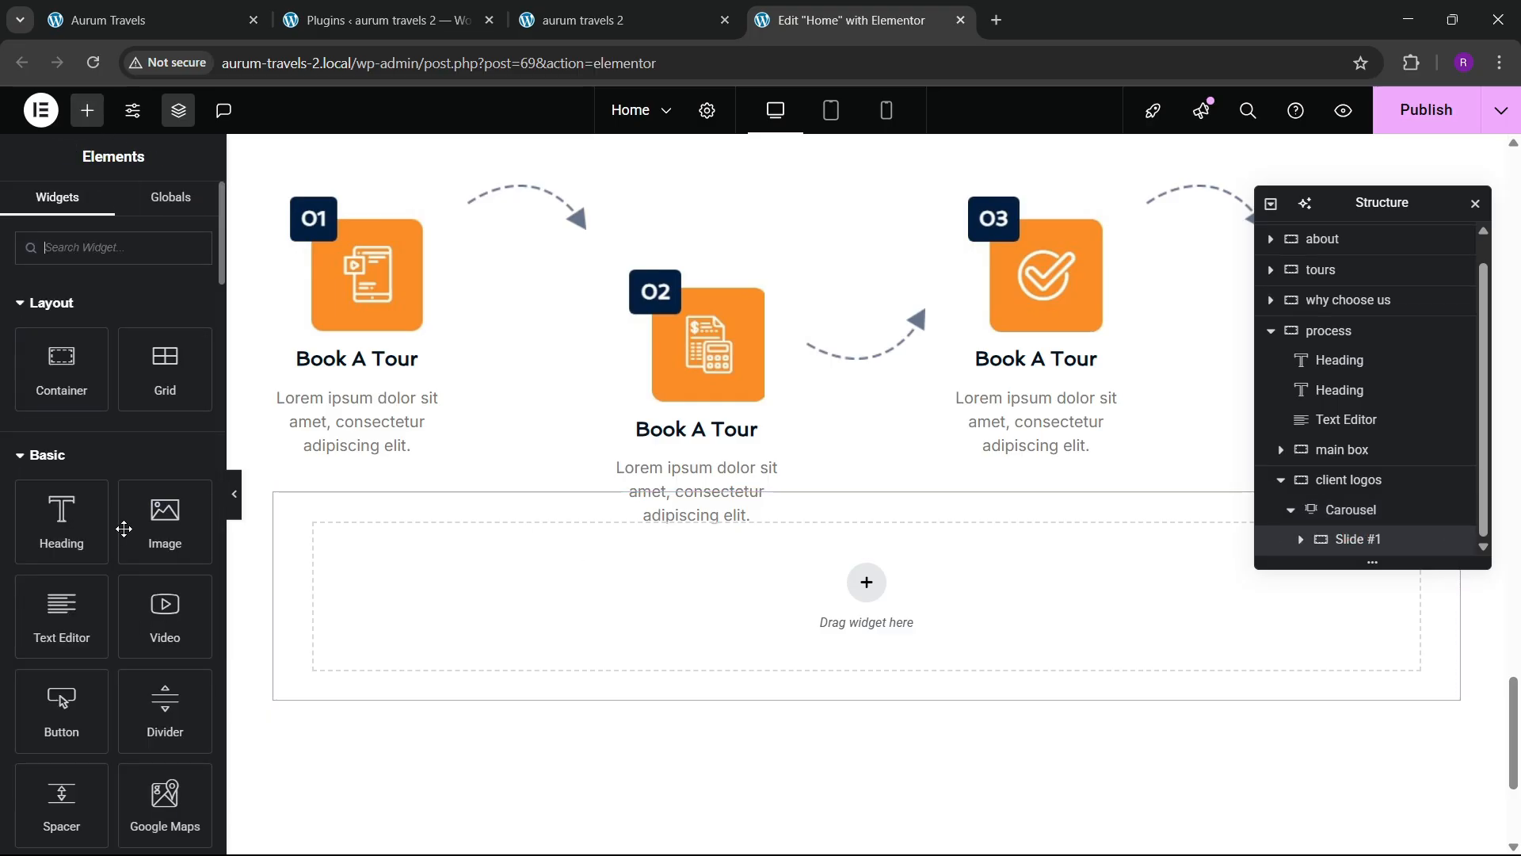
{"action": "left_click_drag", "start_coordinate": [168, 535], "coordinate": [544, 615]}
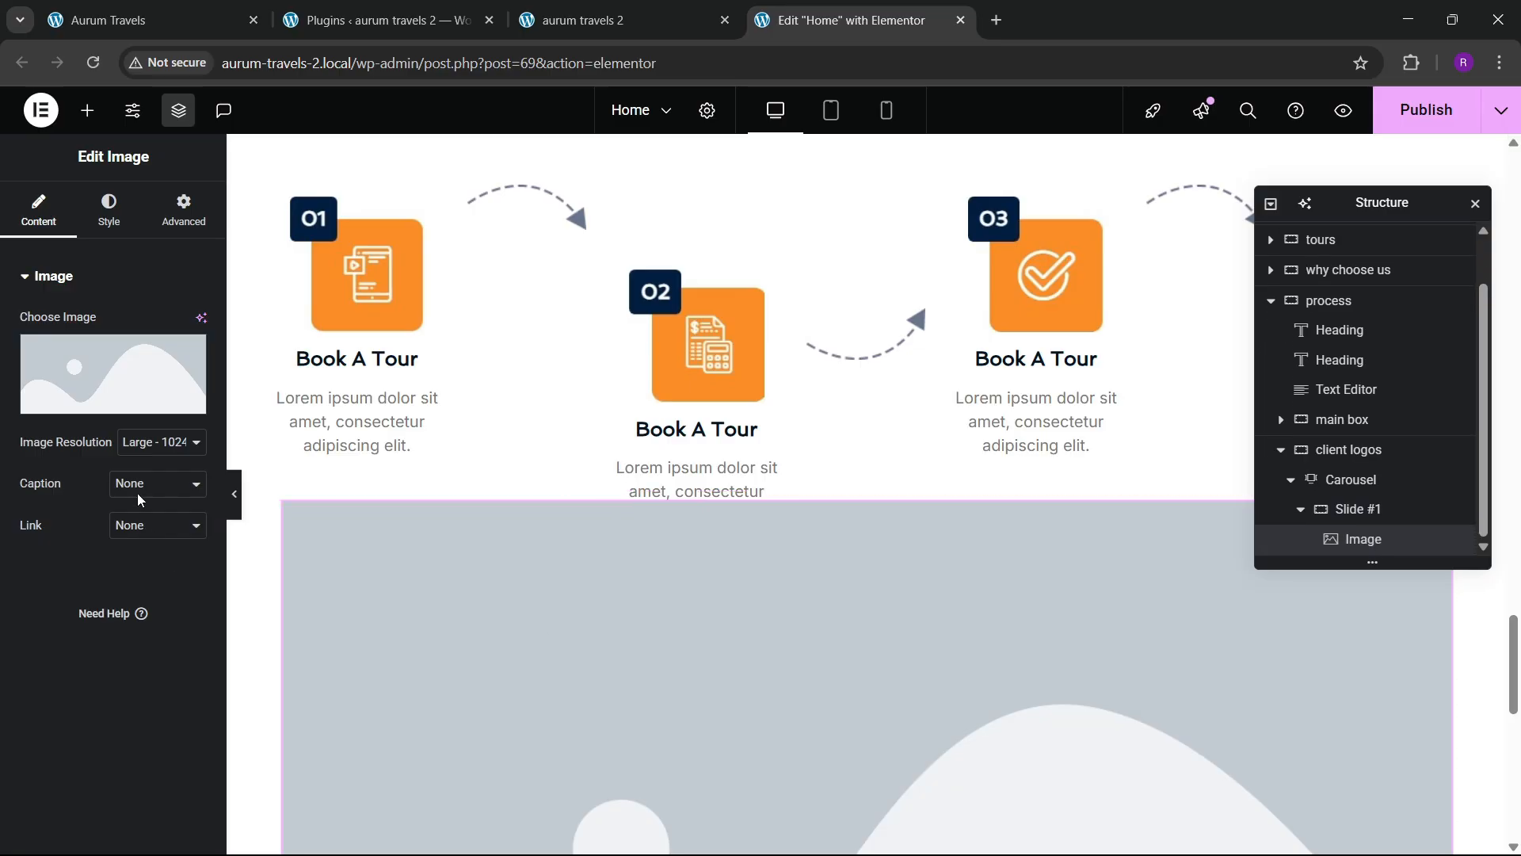
{"action": "left_click", "coordinate": [156, 362]}
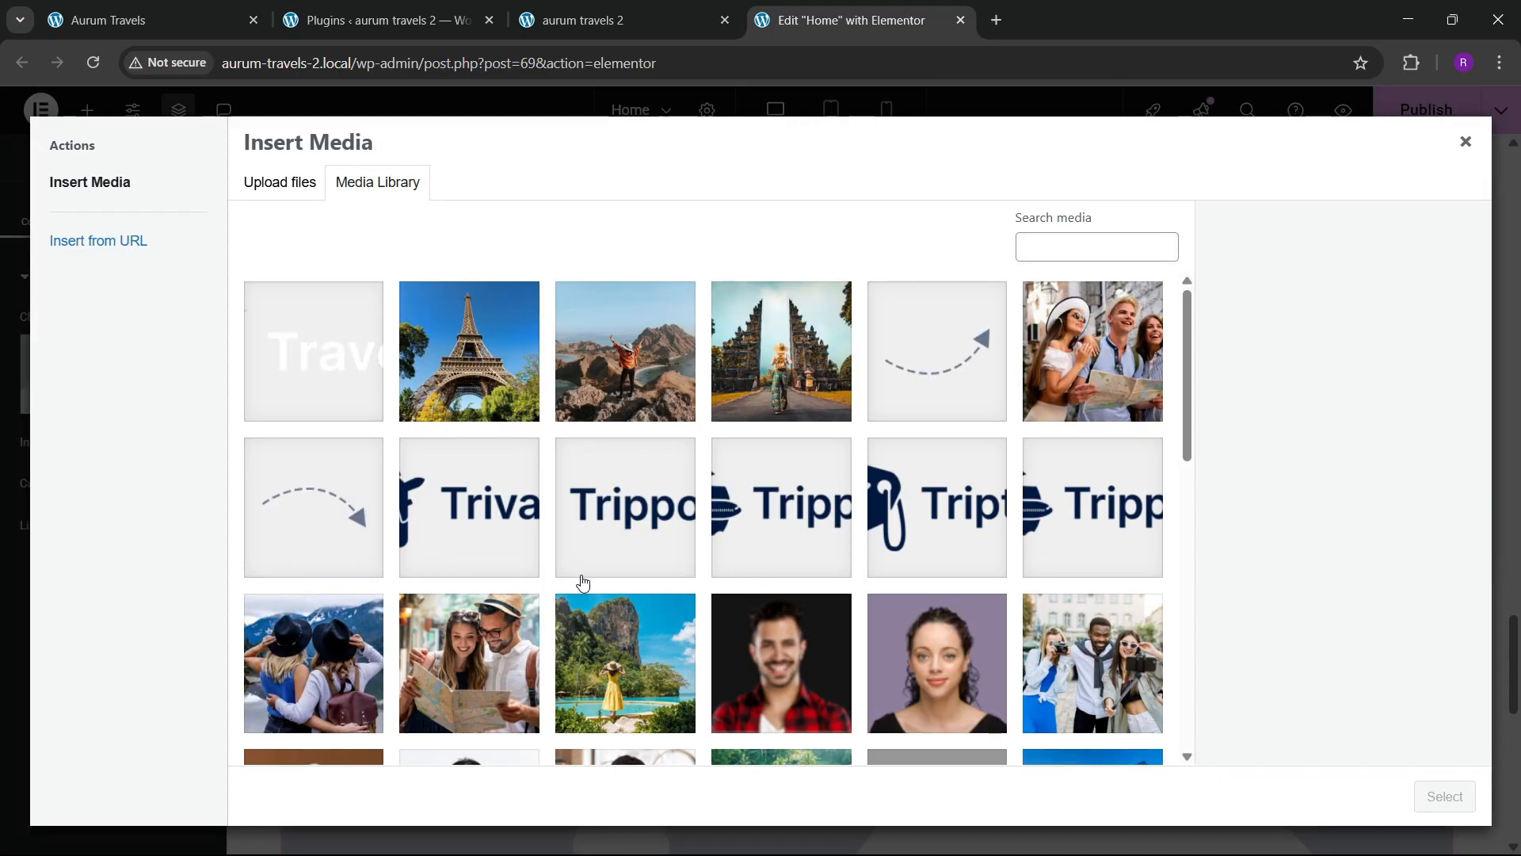
{"action": "left_click", "coordinate": [440, 488]}
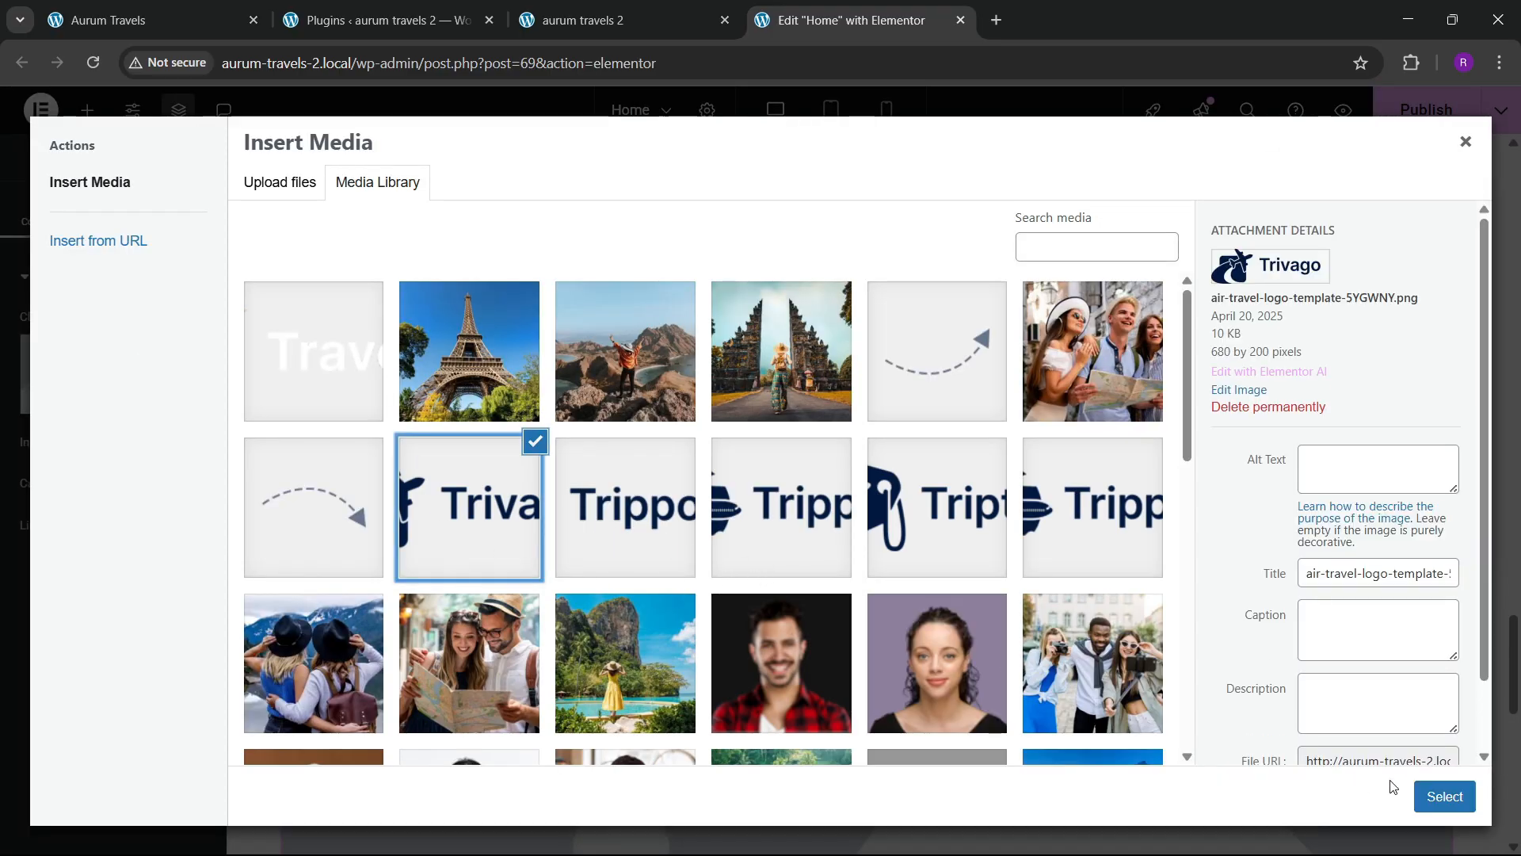
{"action": "left_click", "coordinate": [1432, 795]}
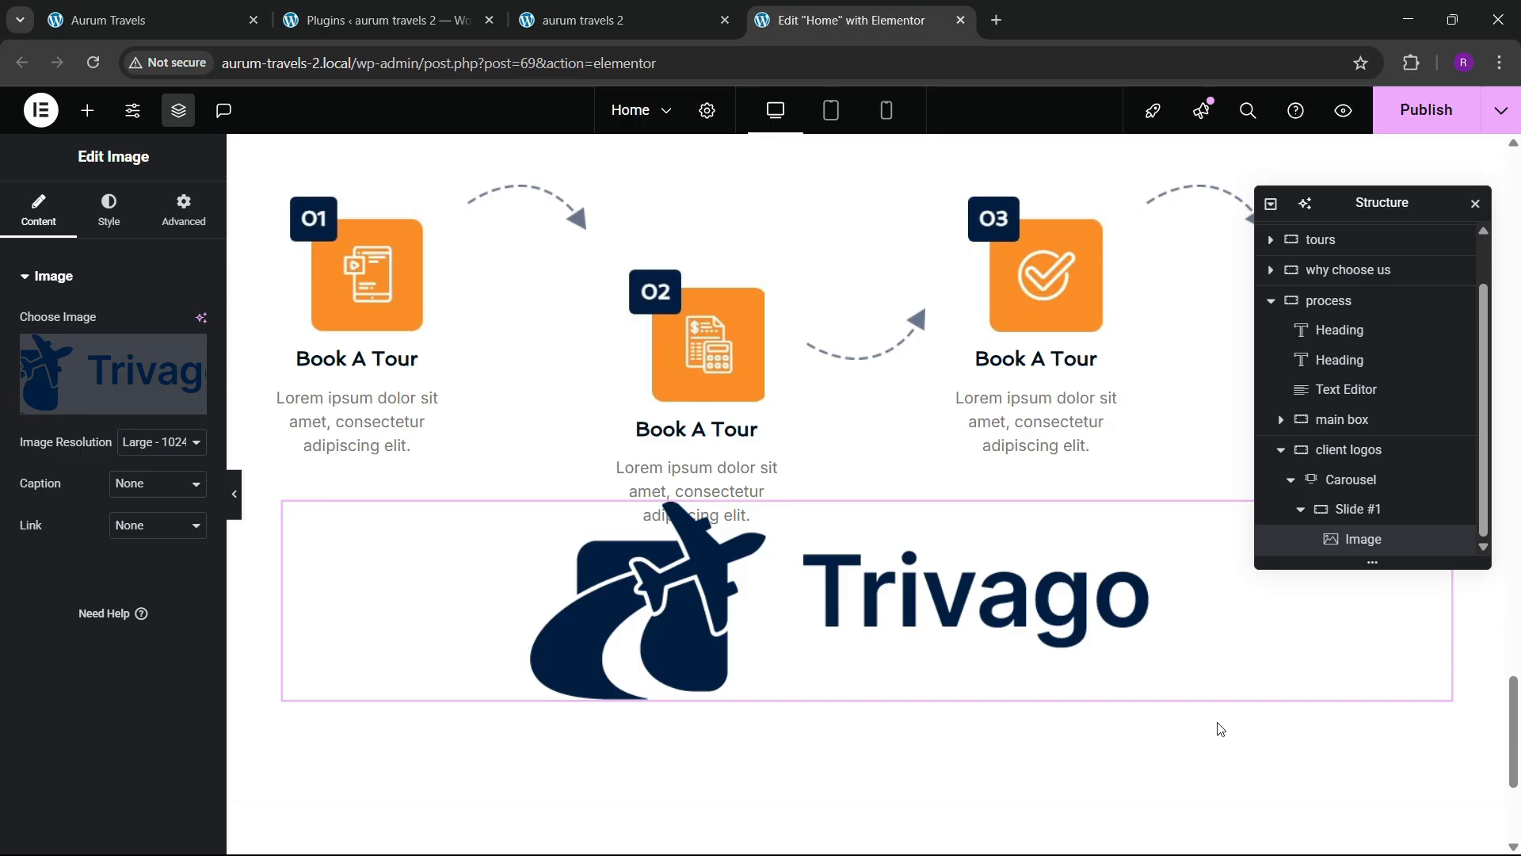
{"action": "left_click", "coordinate": [162, 445]}
{"action": "left_click", "coordinate": [70, 529]}
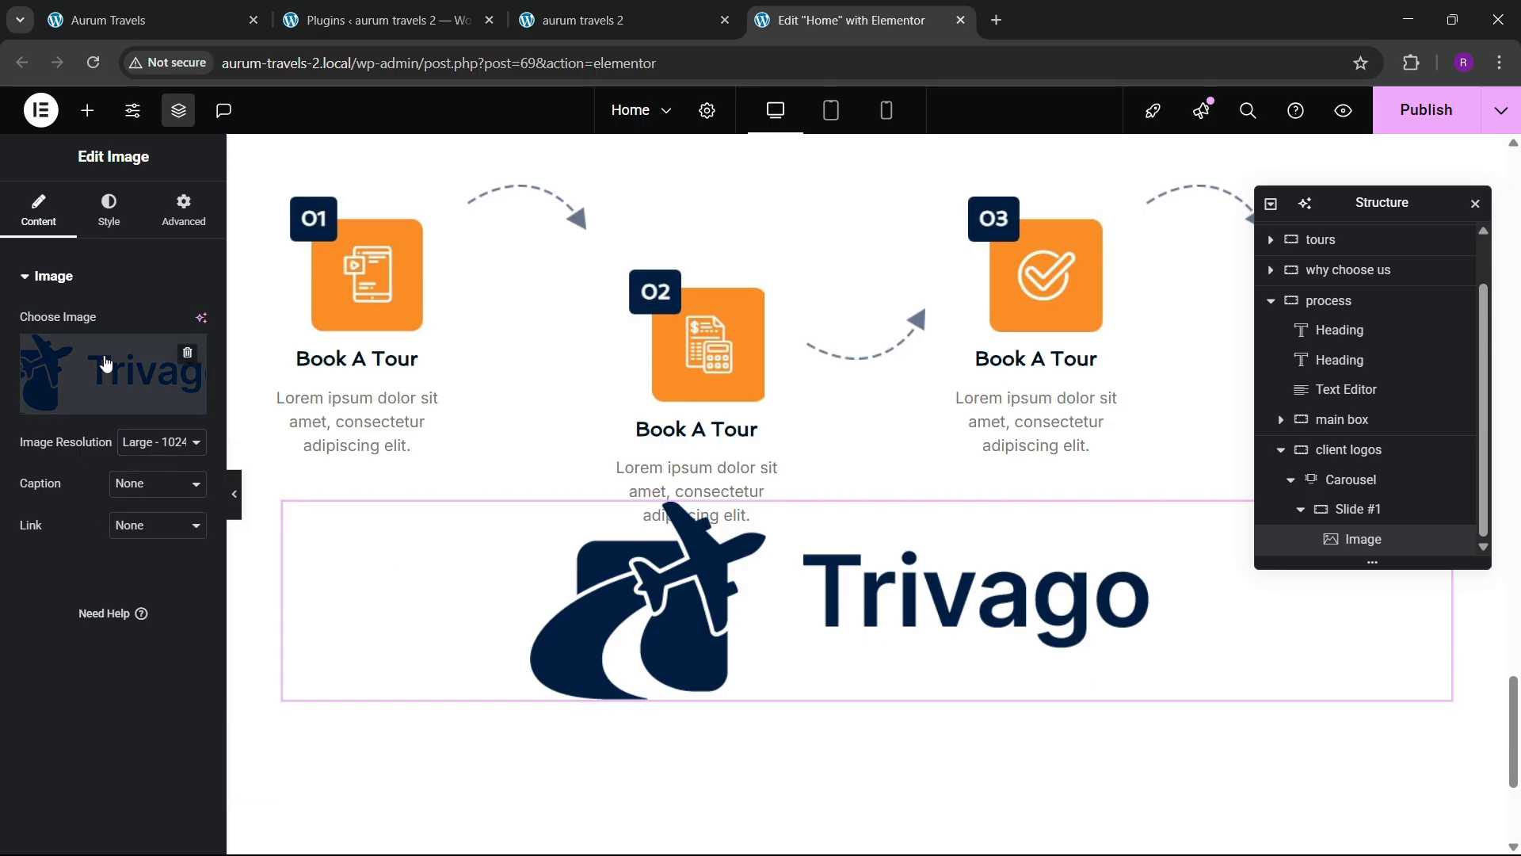
- Open the logo's CSS Filters and drag Saturation down to 0
{"action": "left_click", "coordinate": [109, 210]}
{"action": "scroll", "coordinate": [69, 505], "scroll_direction": "down", "scroll_amount": 2}
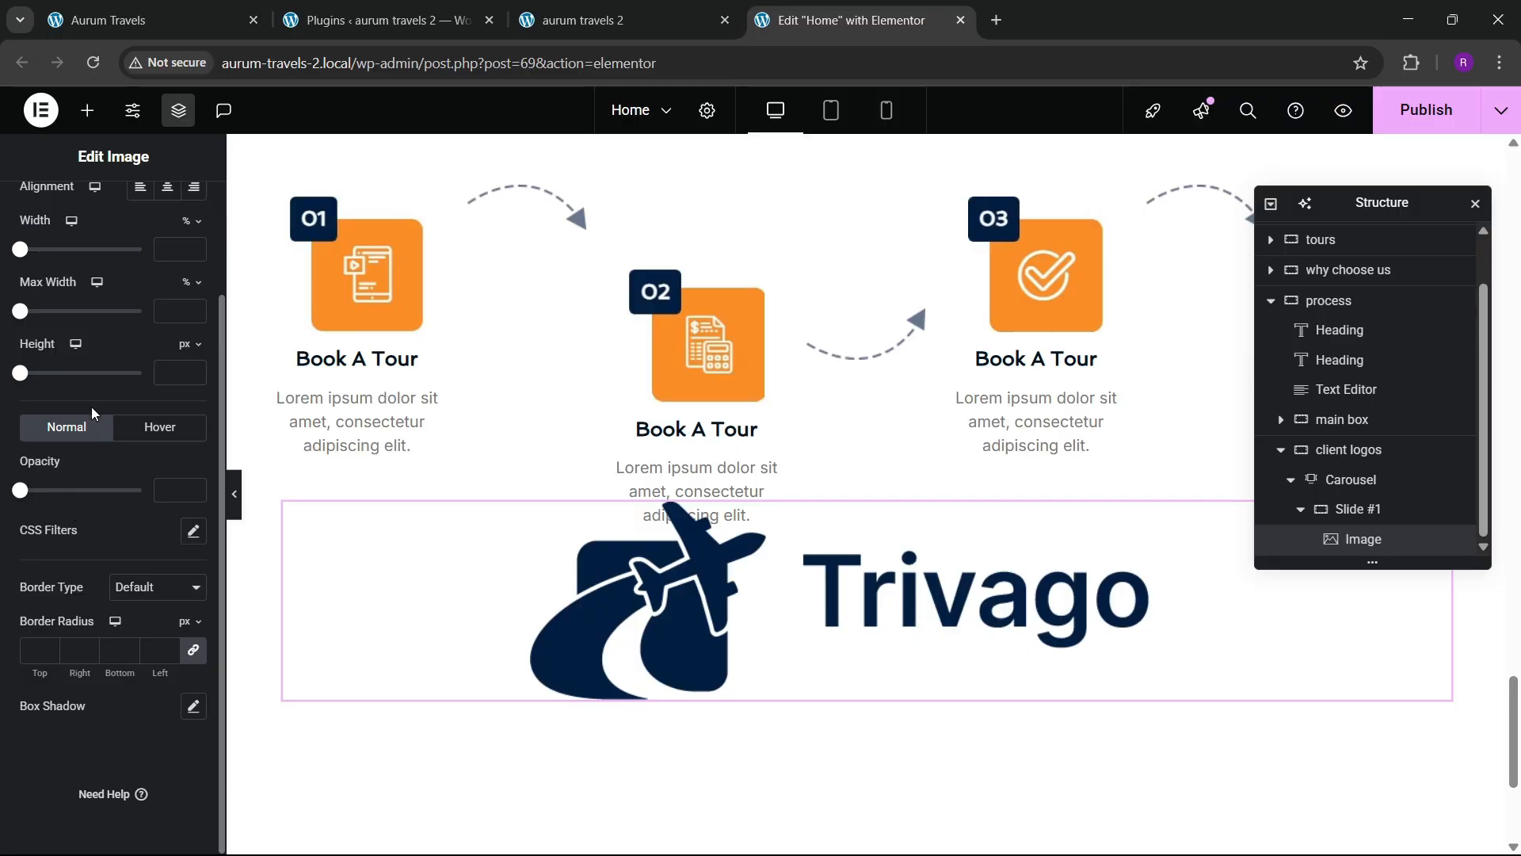
{"action": "left_click", "coordinate": [194, 534]}
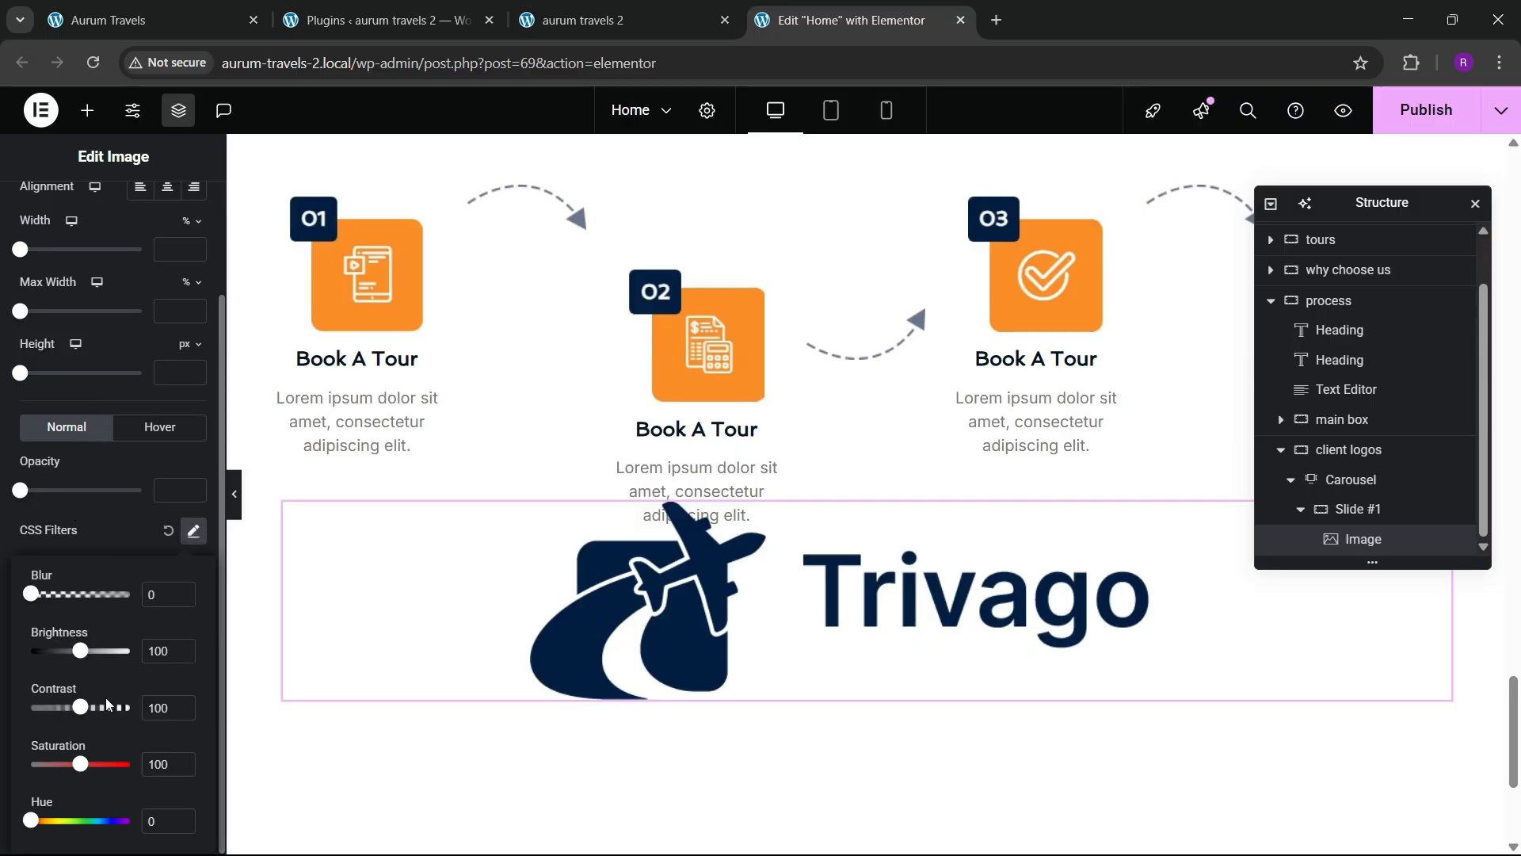
{"action": "left_click_drag", "start_coordinate": [80, 764], "coordinate": [30, 764]}
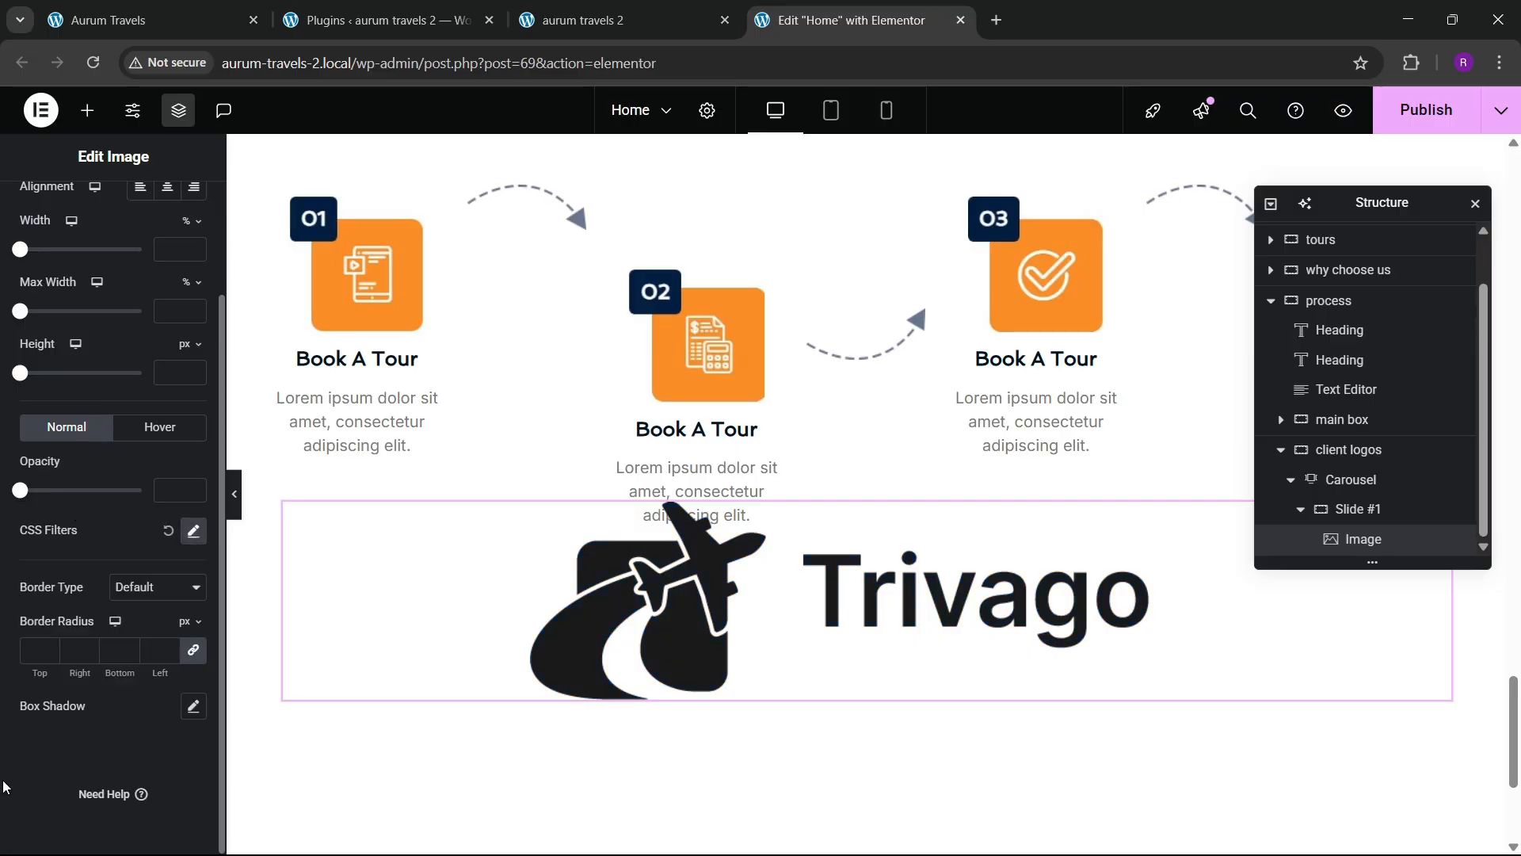
- Try the Blur slider, then set the logo's Contrast to 20
{"action": "left_click", "coordinate": [194, 531]}
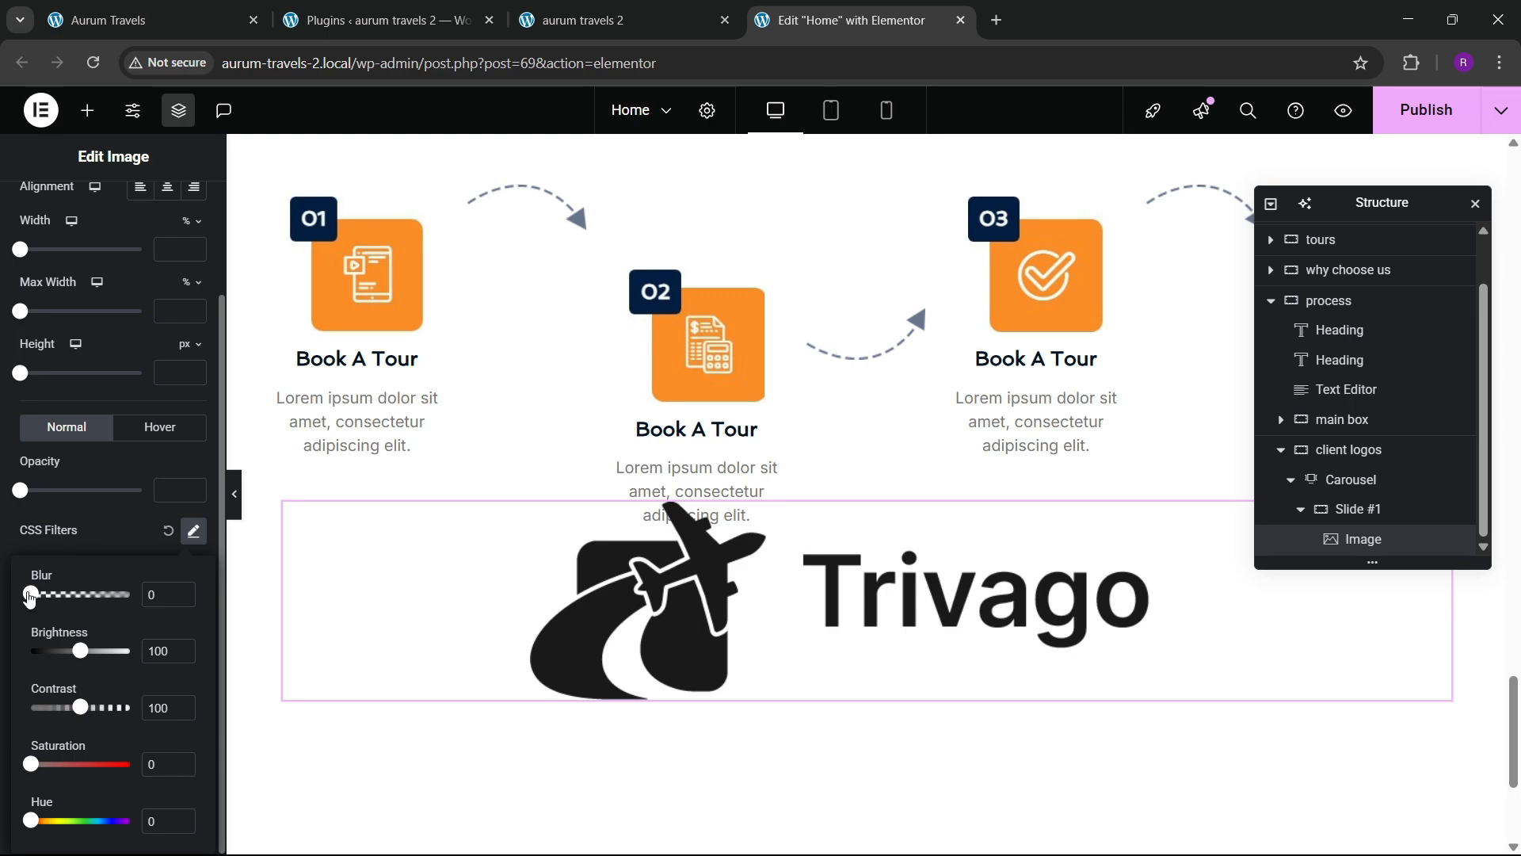
{"action": "mouse_move", "coordinate": [30, 598]}
{"action": "left_mouse_down"}
{"action": "mouse_move", "coordinate": [61, 597]}
{"action": "mouse_move", "coordinate": [21, 619]}
{"action": "left_mouse_up"}
{"action": "left_click_drag", "start_coordinate": [82, 720], "coordinate": [89, 778]}
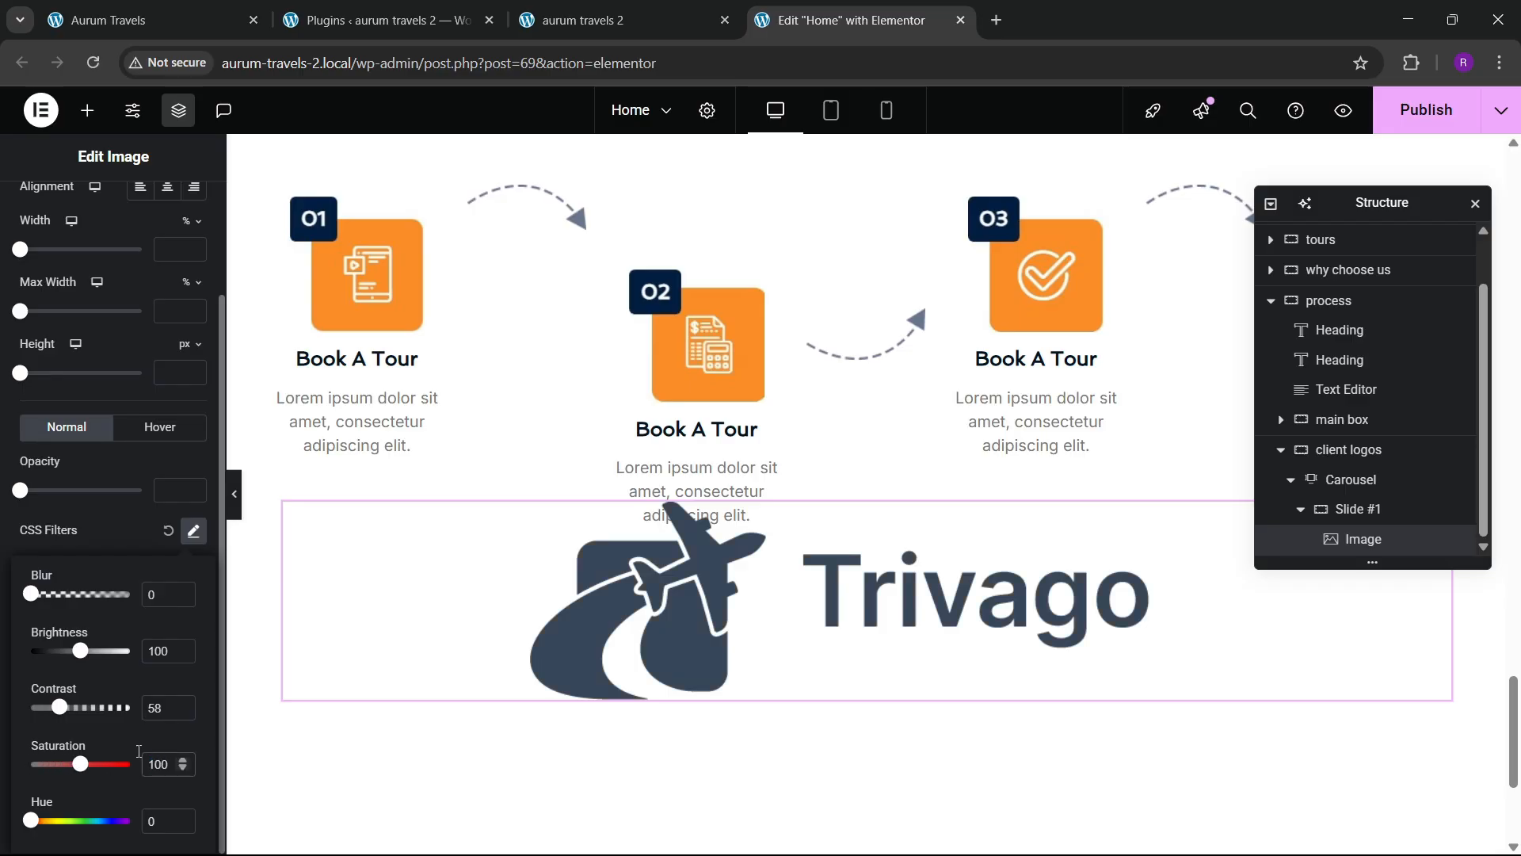
{"action": "left_click_drag", "start_coordinate": [58, 710], "coordinate": [45, 718]}
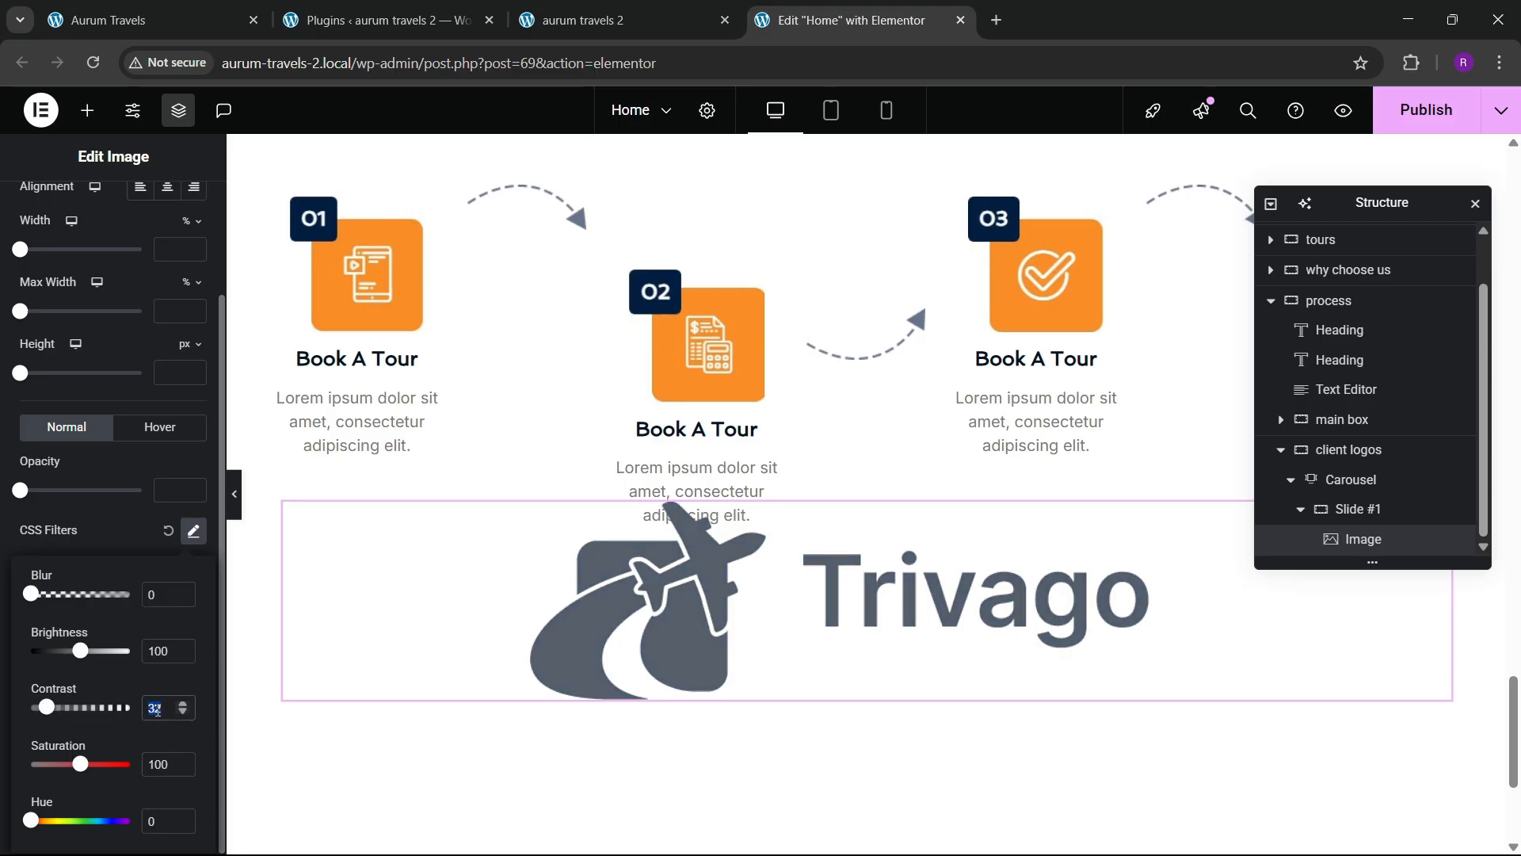
{"action": "type", "text": "20"}
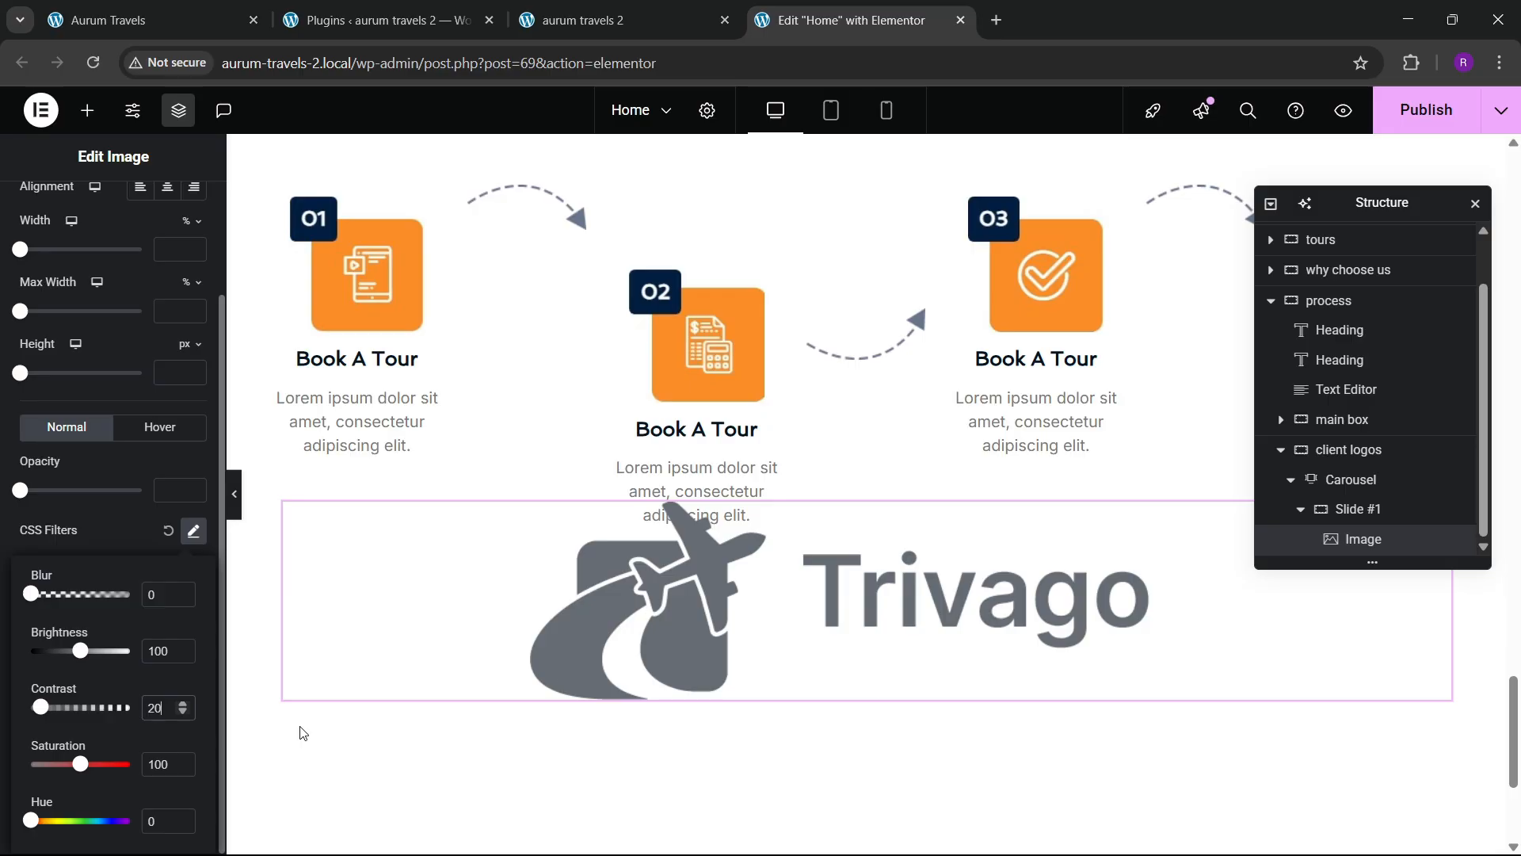
{"action": "left_click", "coordinate": [1301, 511]}
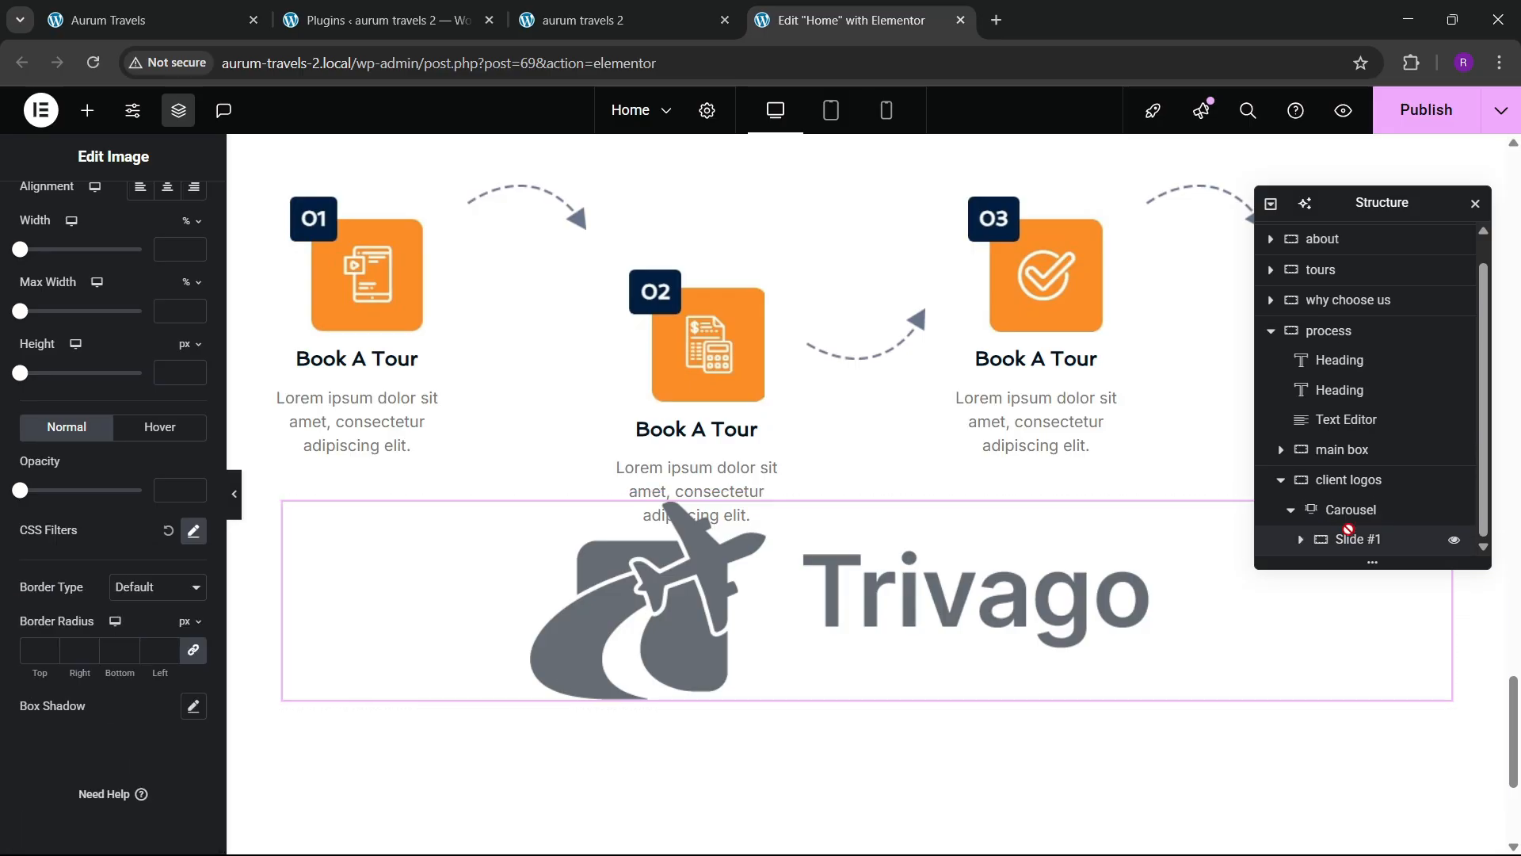
- Duplicate the Trivago logo slide five times in the Carousel's content settings
{"action": "left_click", "coordinate": [1348, 519]}
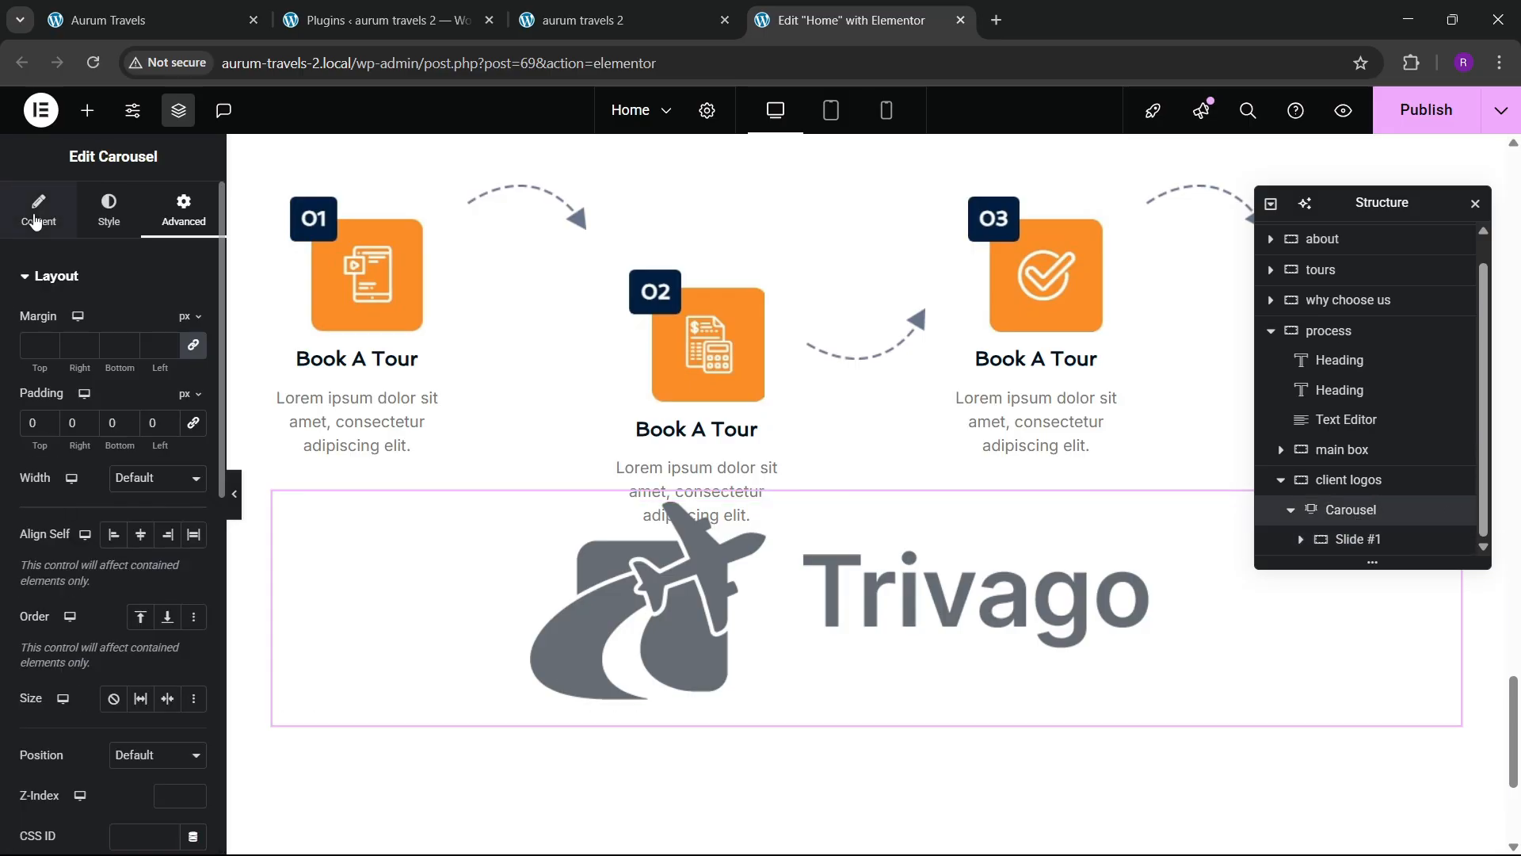
{"action": "left_click", "coordinate": [36, 214]}
{"action": "left_click", "coordinate": [148, 393]}
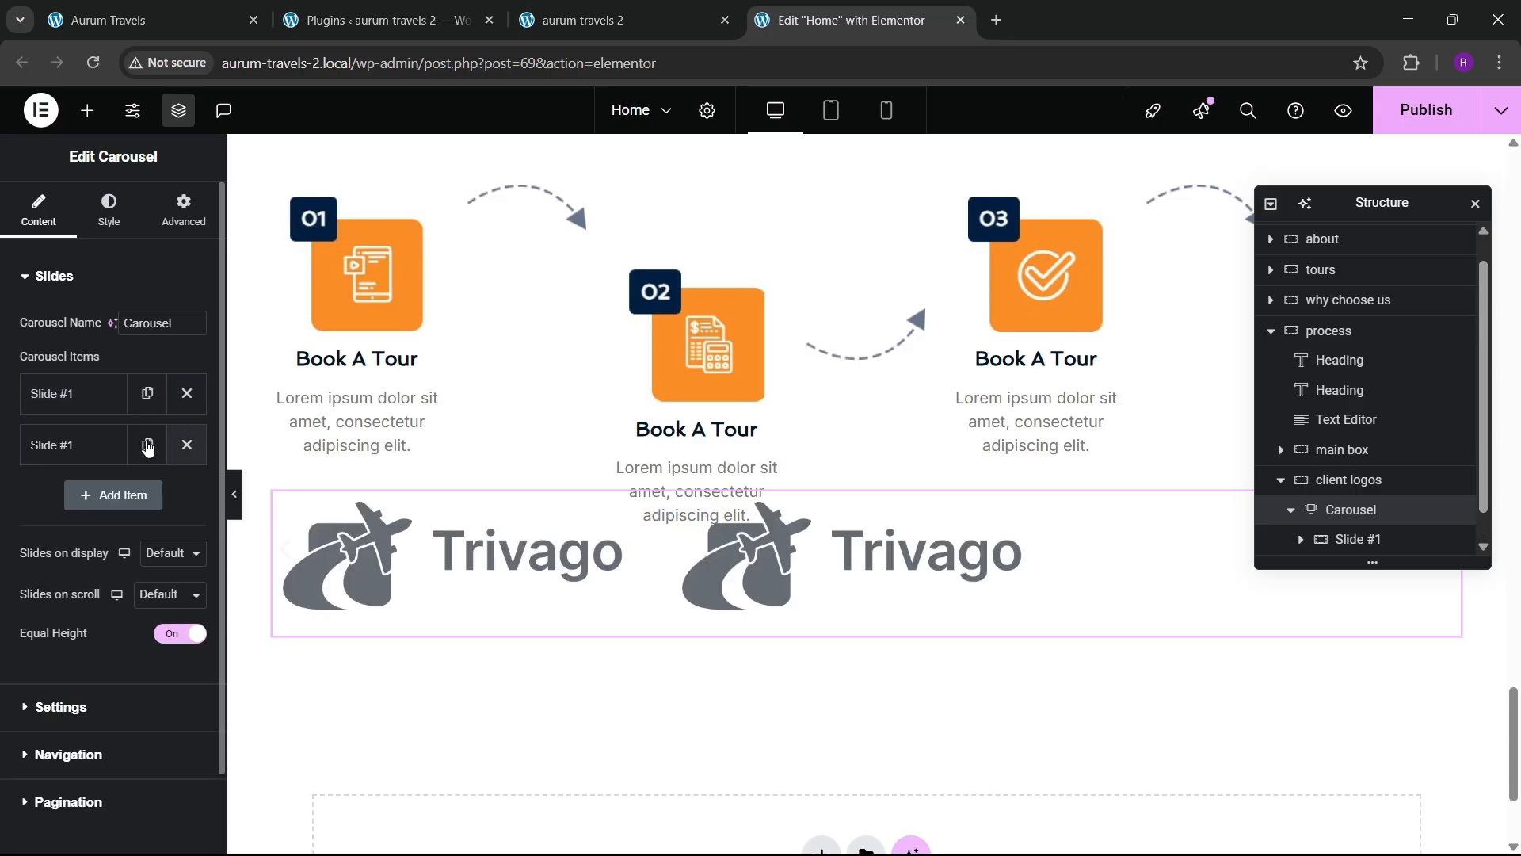
{"action": "left_click", "coordinate": [147, 444]}
{"action": "left_click", "coordinate": [148, 495]}
{"action": "left_click", "coordinate": [148, 547]}
{"action": "left_click", "coordinate": [147, 597]}
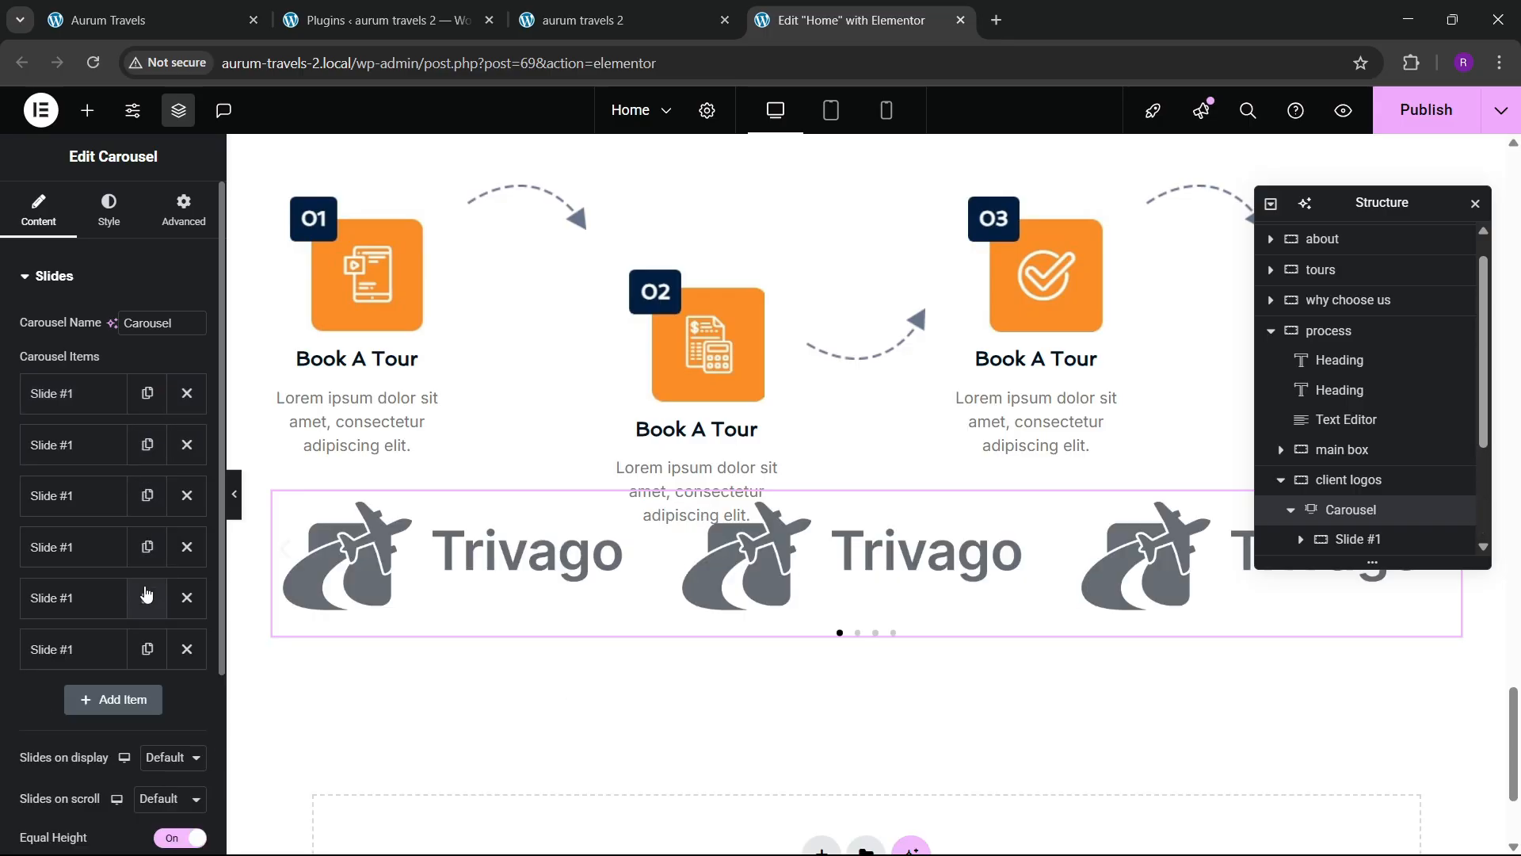
{"action": "scroll", "coordinate": [146, 596], "scroll_direction": "down", "scroll_amount": 3}
- Set Slides on display to 4 and Slides on scroll to 1
{"action": "left_click", "coordinate": [168, 559]}
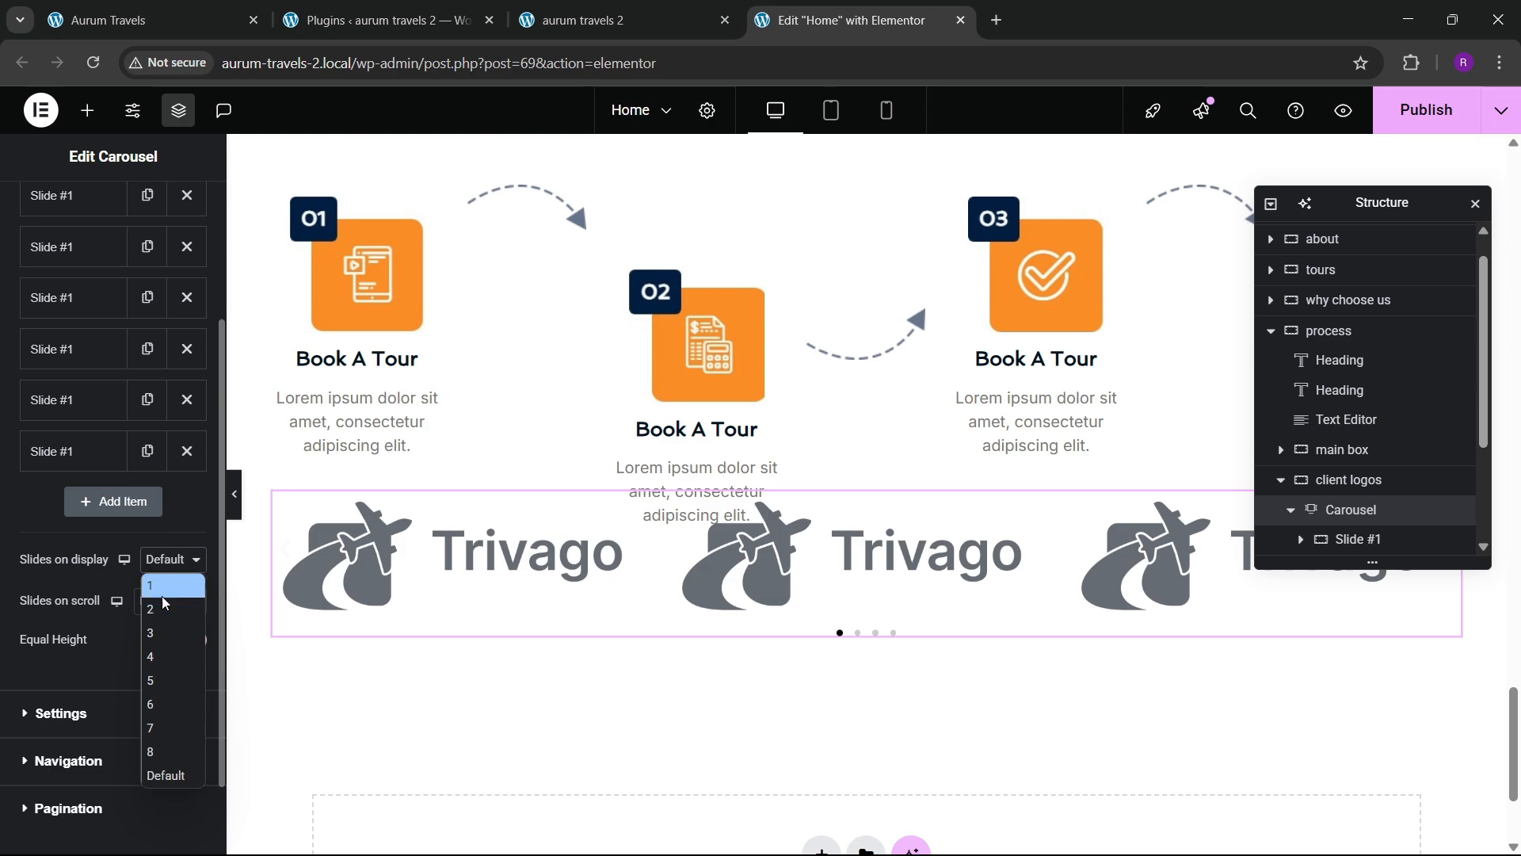
{"action": "left_click", "coordinate": [159, 656]}
{"action": "left_click", "coordinate": [168, 602]}
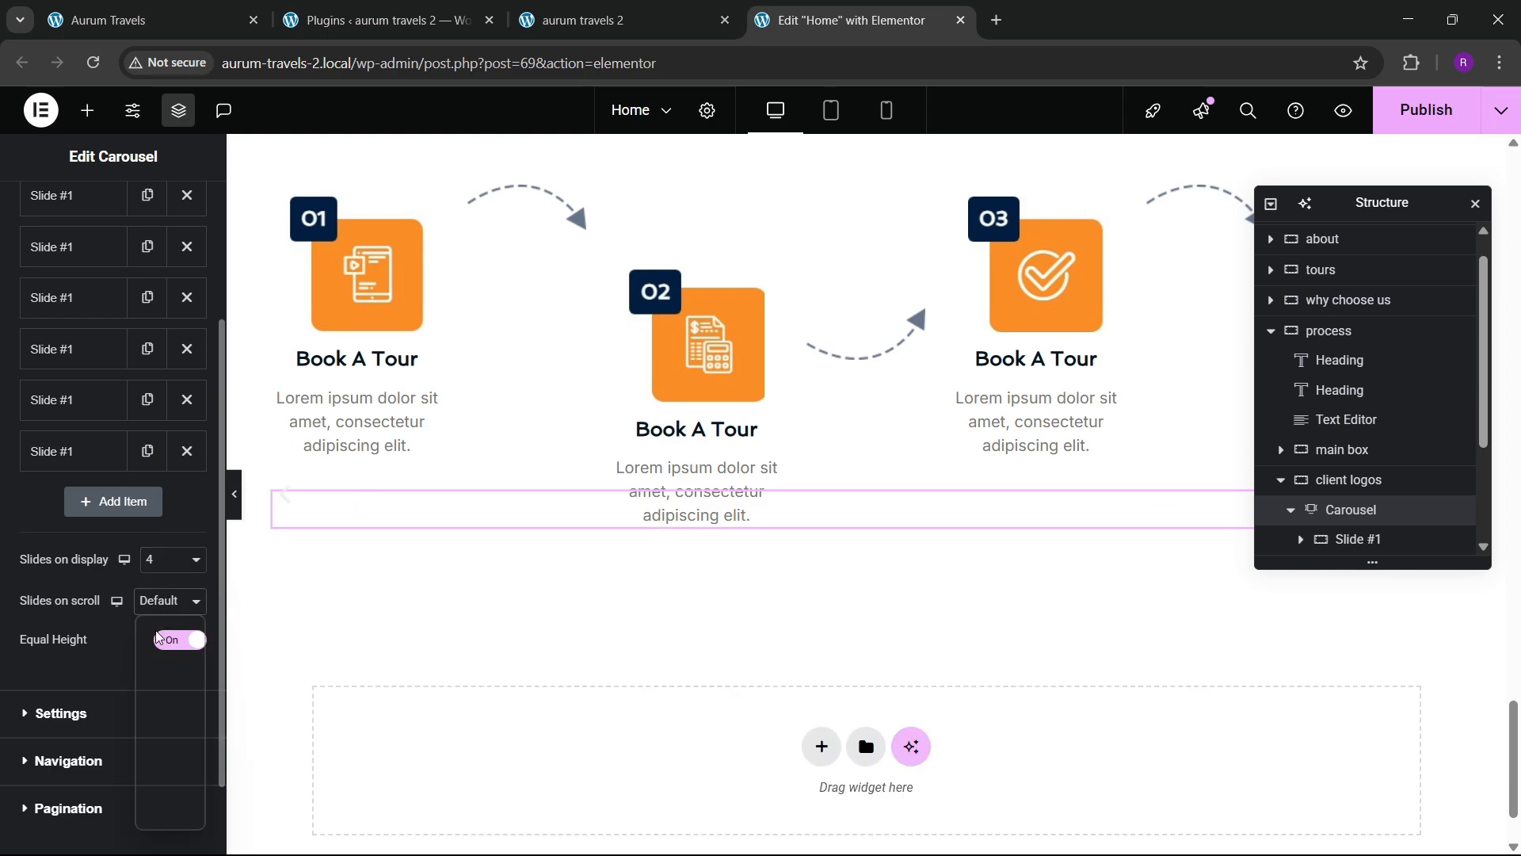
{"action": "left_click", "coordinate": [158, 630]}
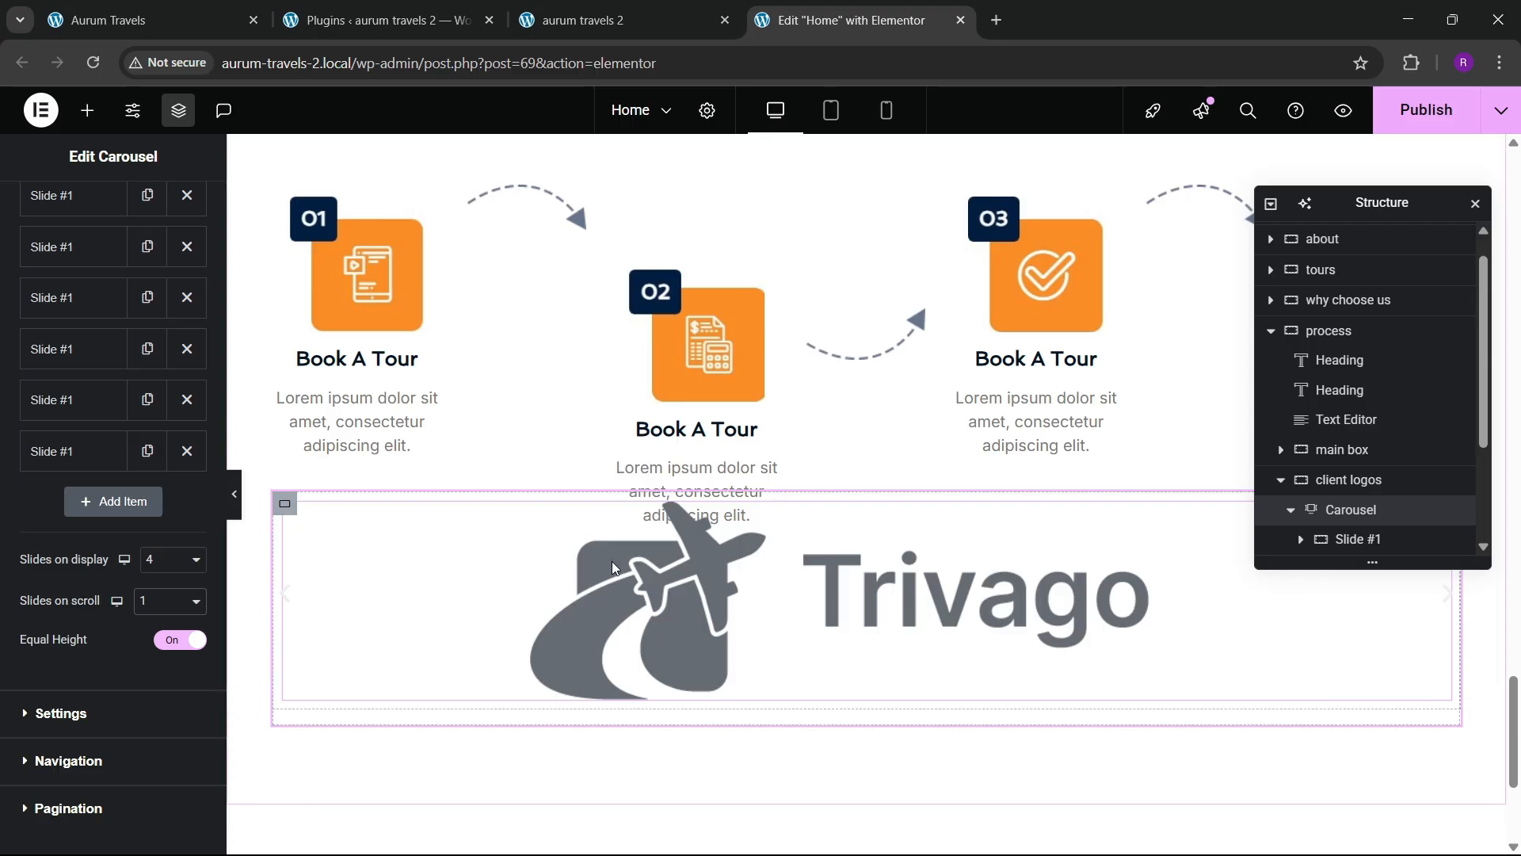
{"action": "scroll", "coordinate": [1381, 507], "scroll_direction": "down", "scroll_amount": 2}
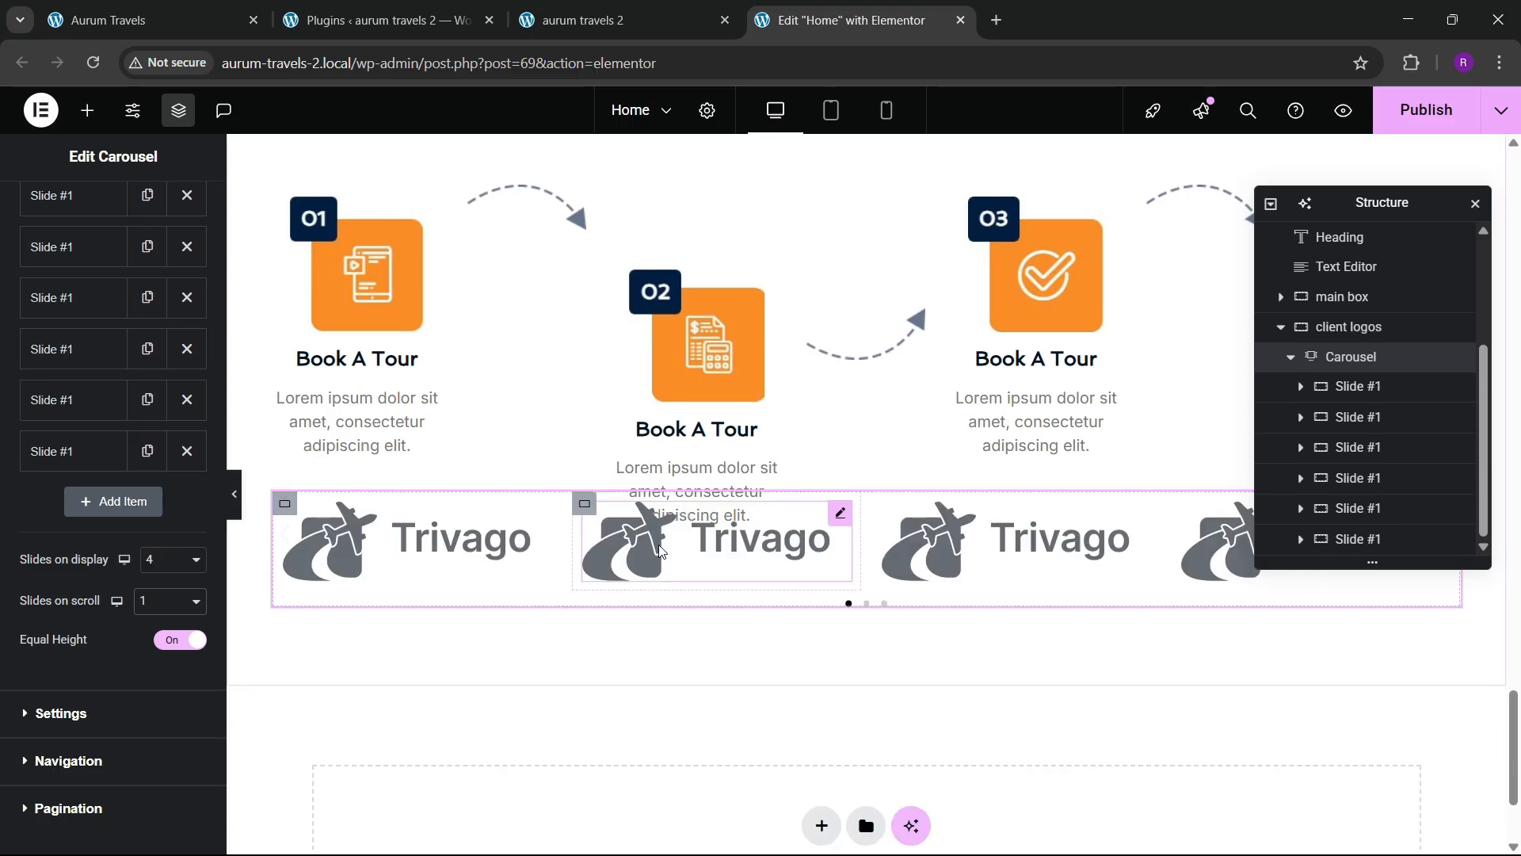
{"action": "scroll", "coordinate": [88, 634], "scroll_direction": "down", "scroll_amount": 2}
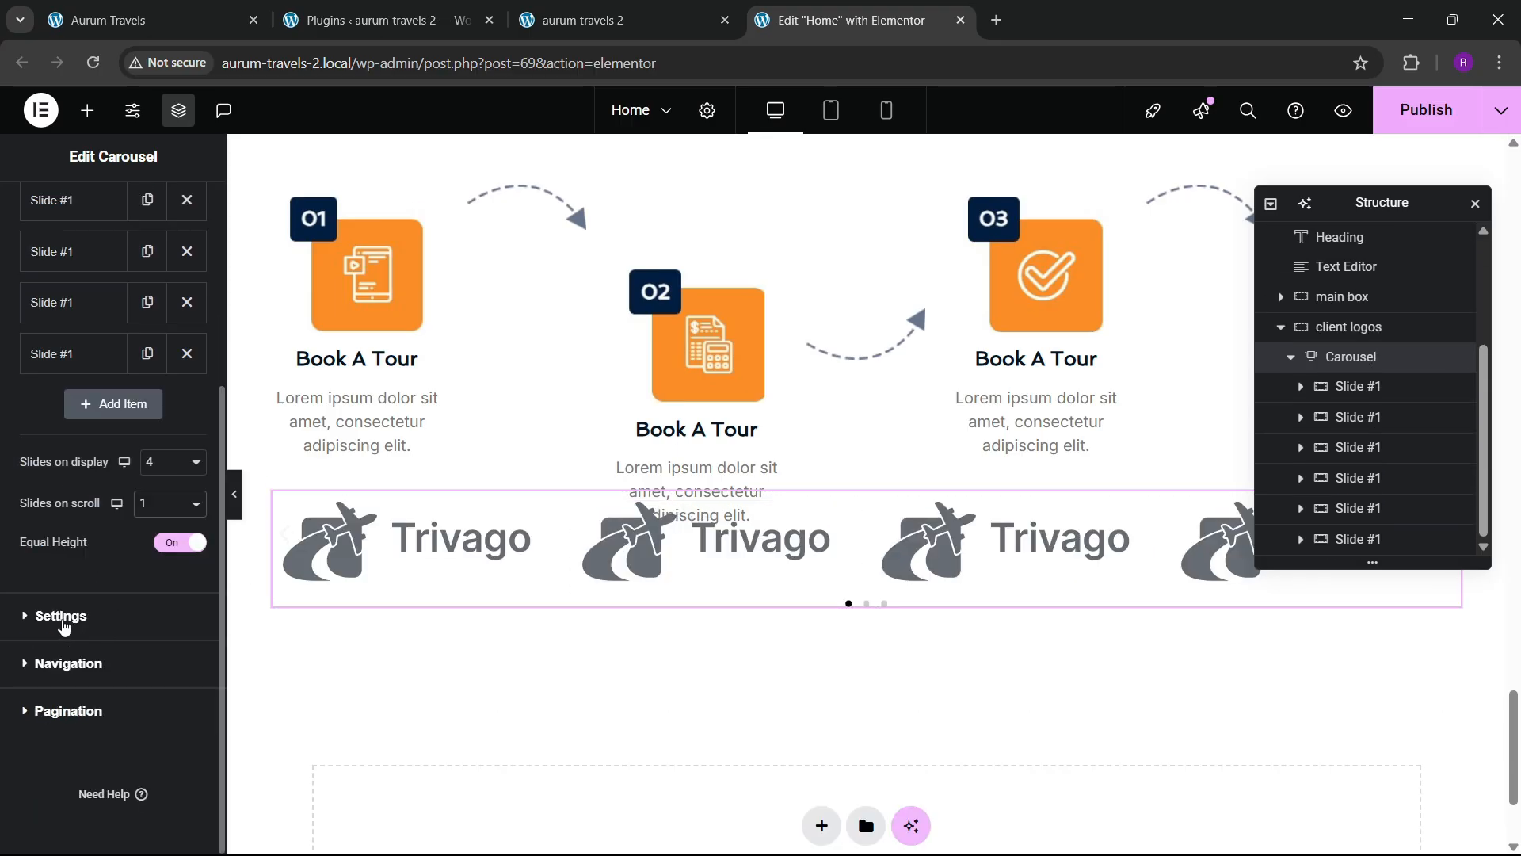
- Set the carousel's navigation Arrows to Hide
{"action": "left_click", "coordinate": [63, 618]}
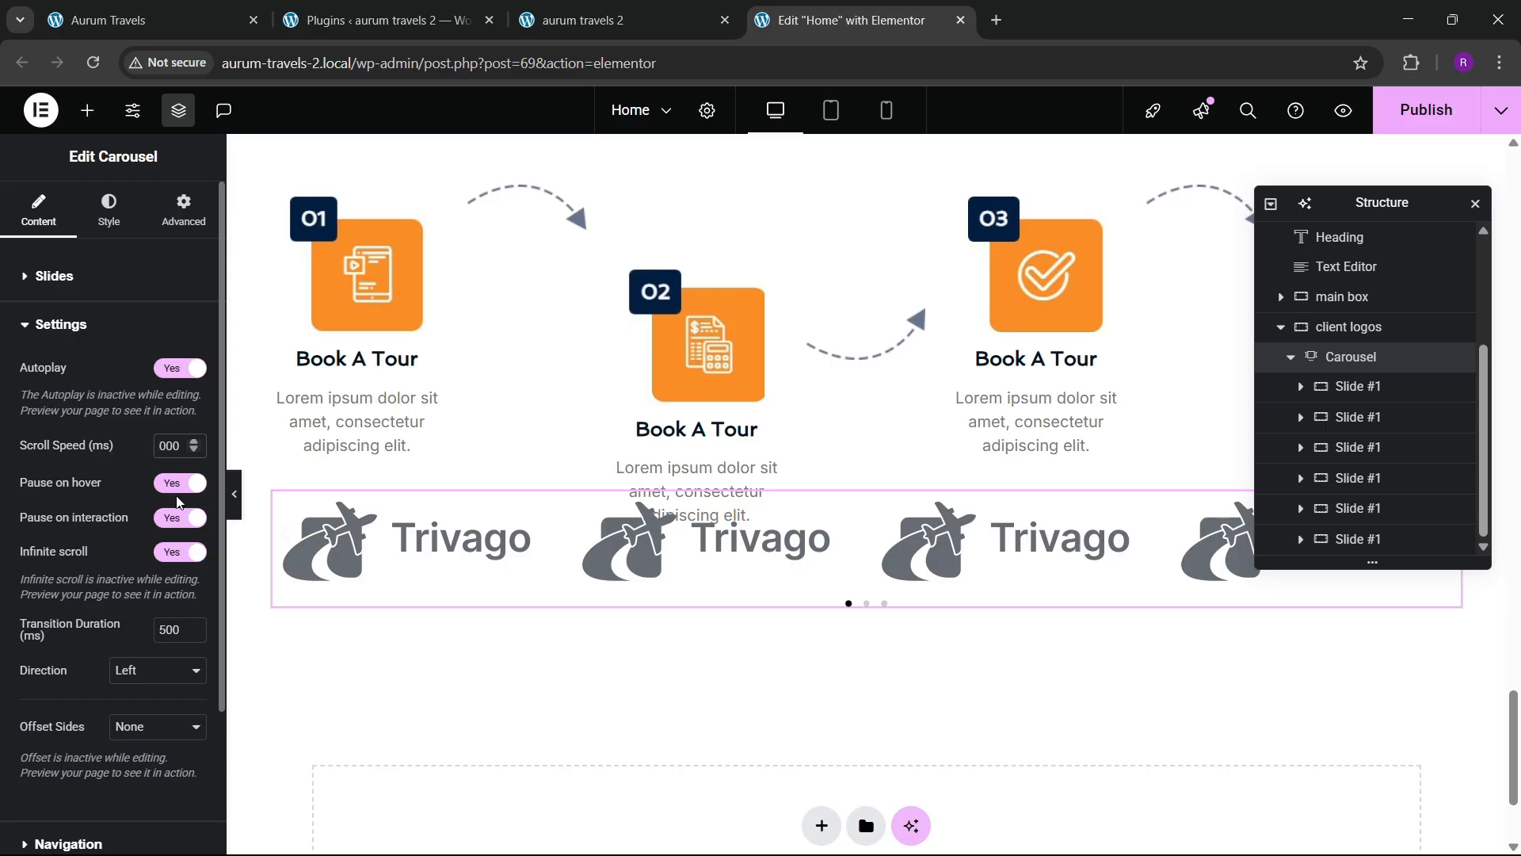
{"action": "scroll", "coordinate": [109, 476], "scroll_direction": "down", "scroll_amount": 2}
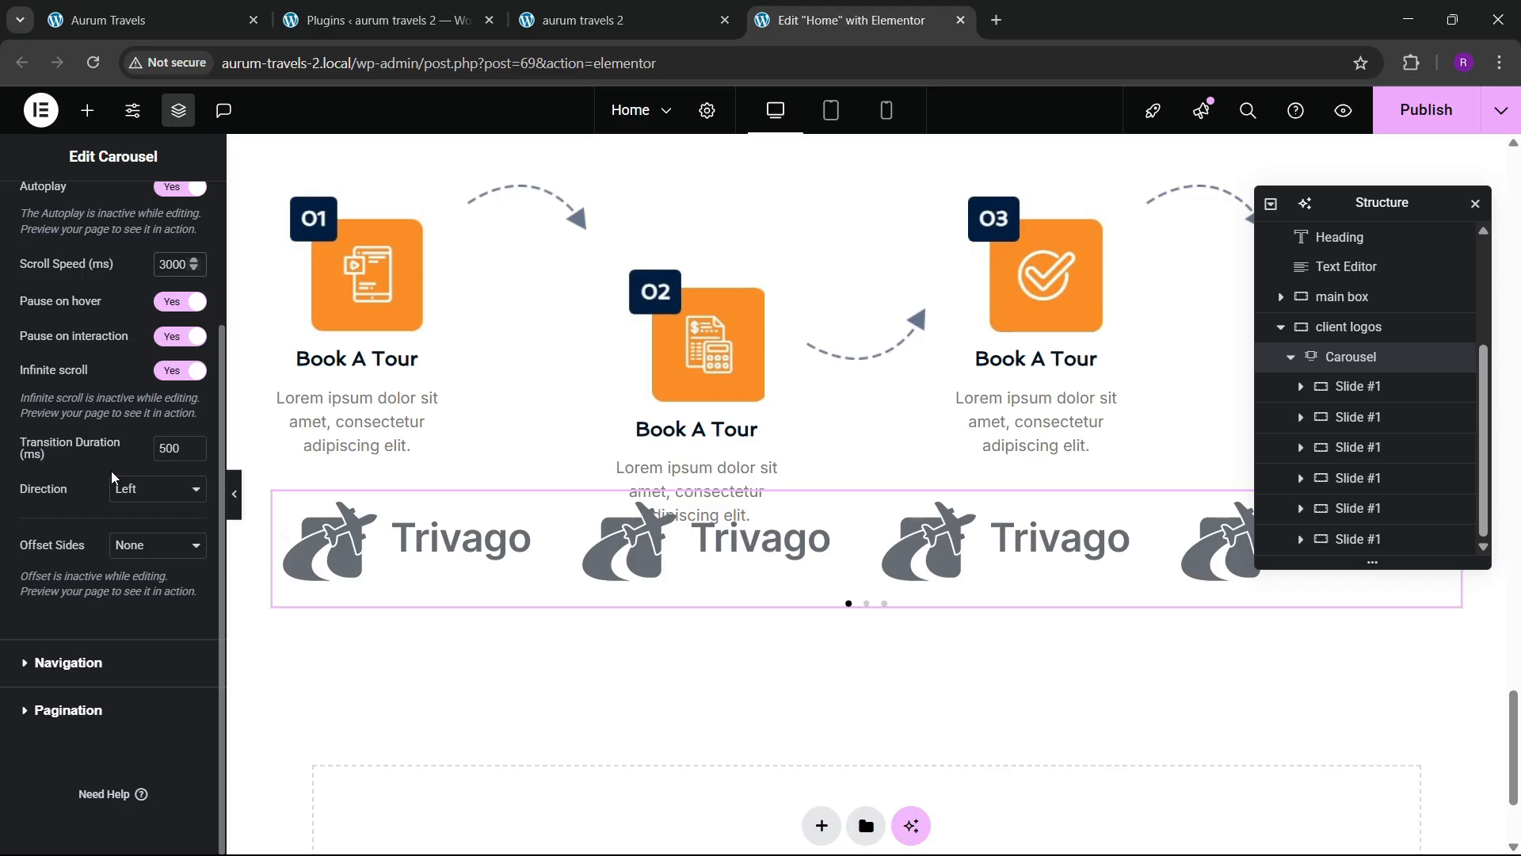
{"action": "left_click", "coordinate": [64, 662]}
{"action": "left_click", "coordinate": [182, 418]}
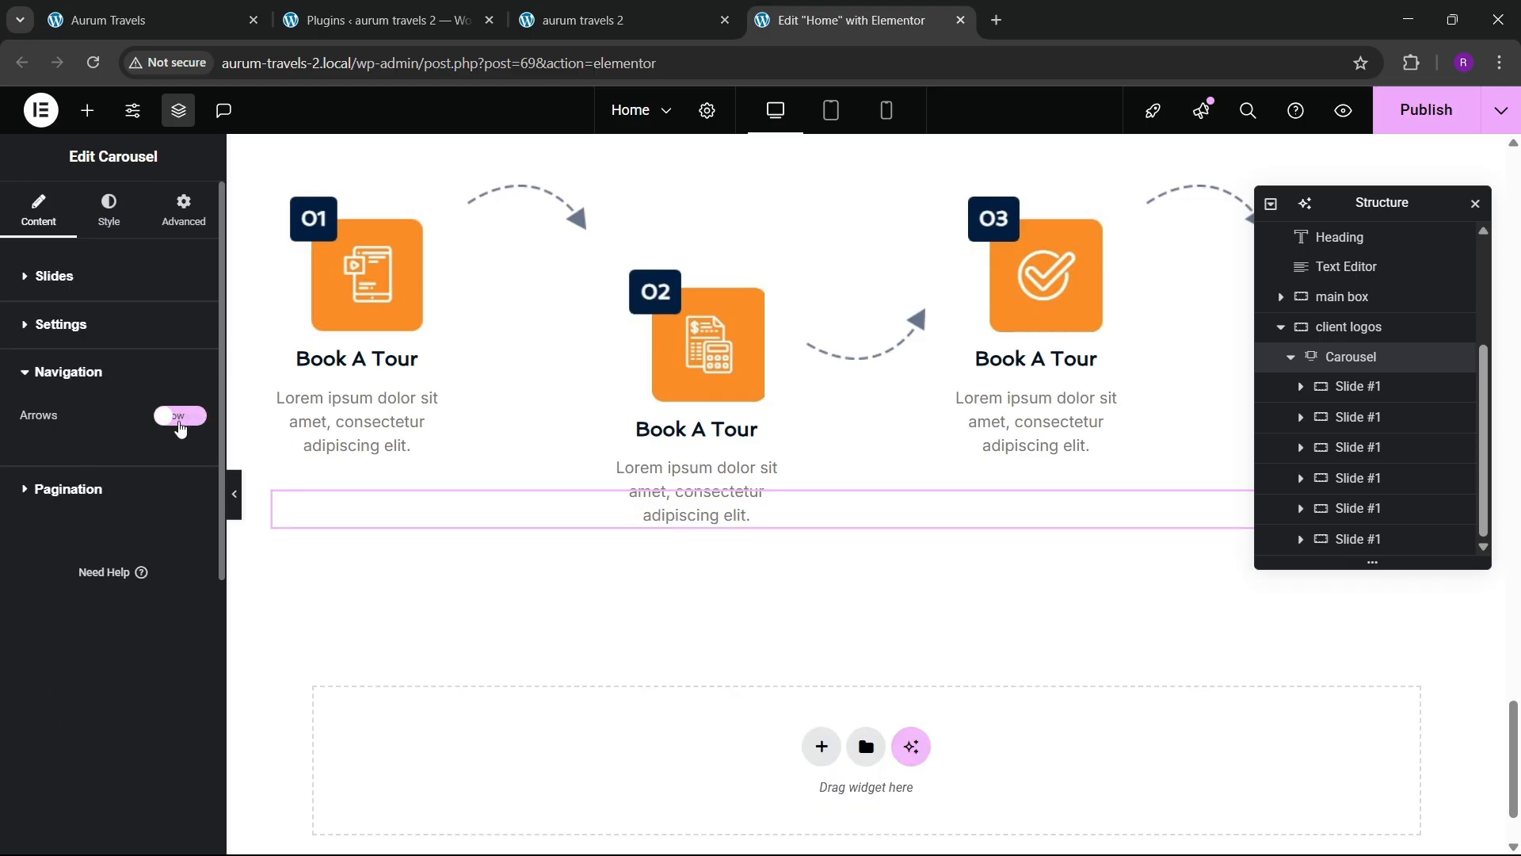
- Set the carousel's Pagination to None
{"action": "left_click", "coordinate": [67, 502]}
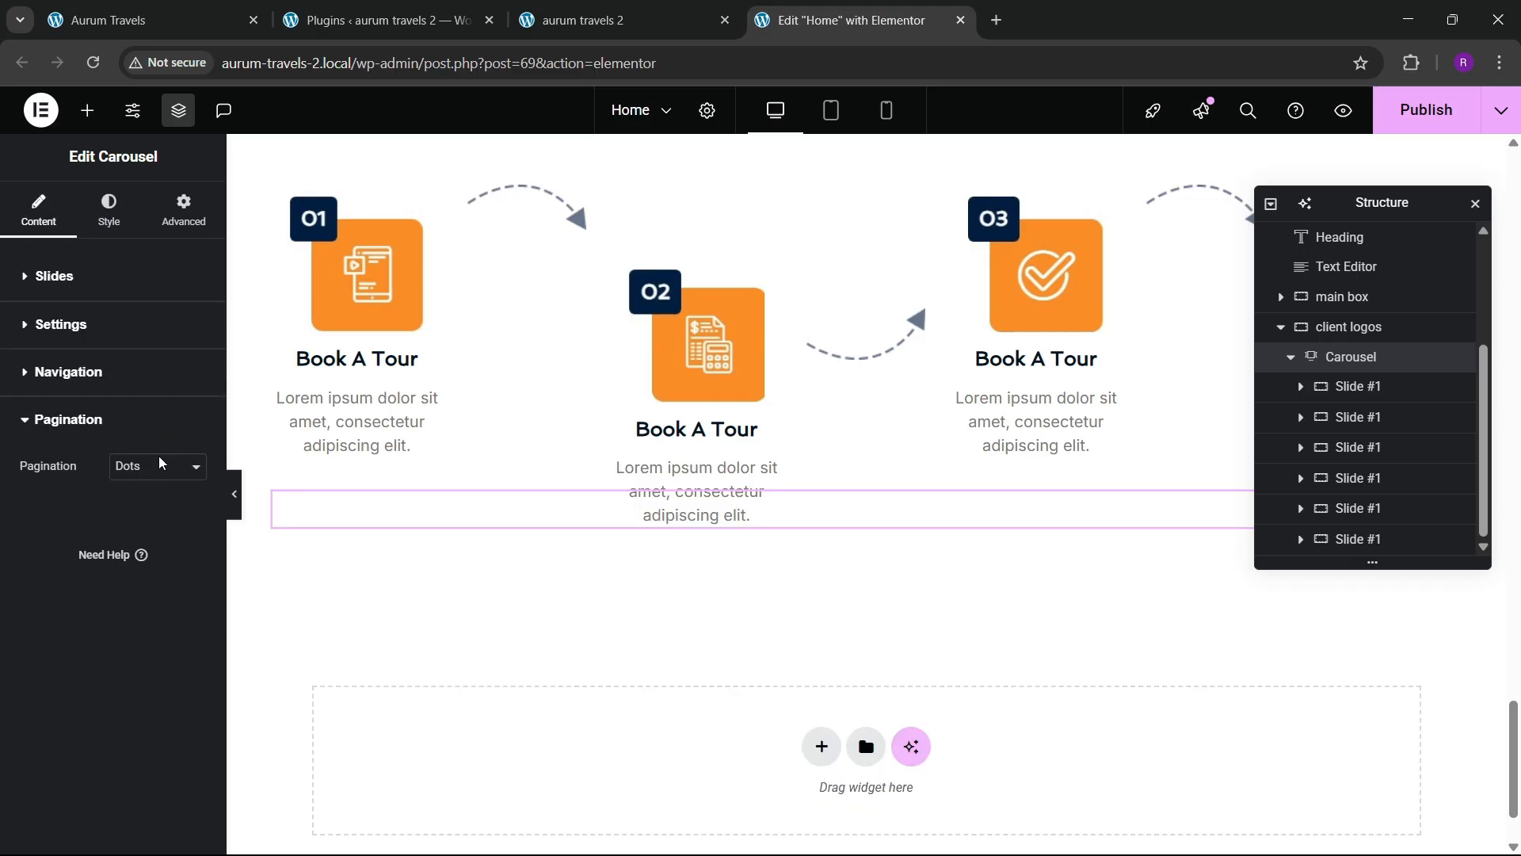
{"action": "left_click", "coordinate": [149, 475]}
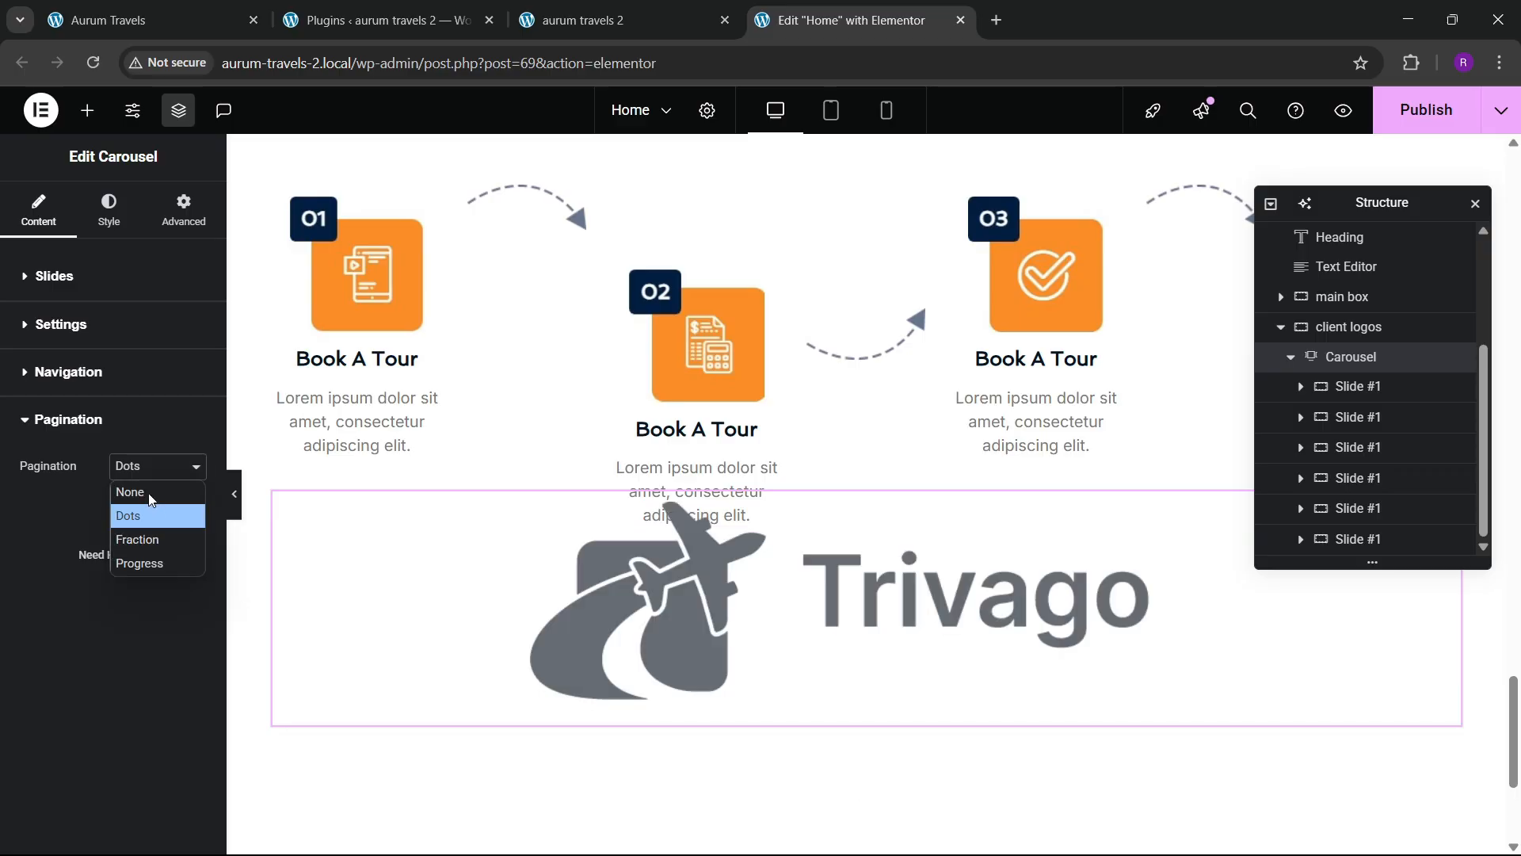
{"action": "left_click", "coordinate": [149, 492]}
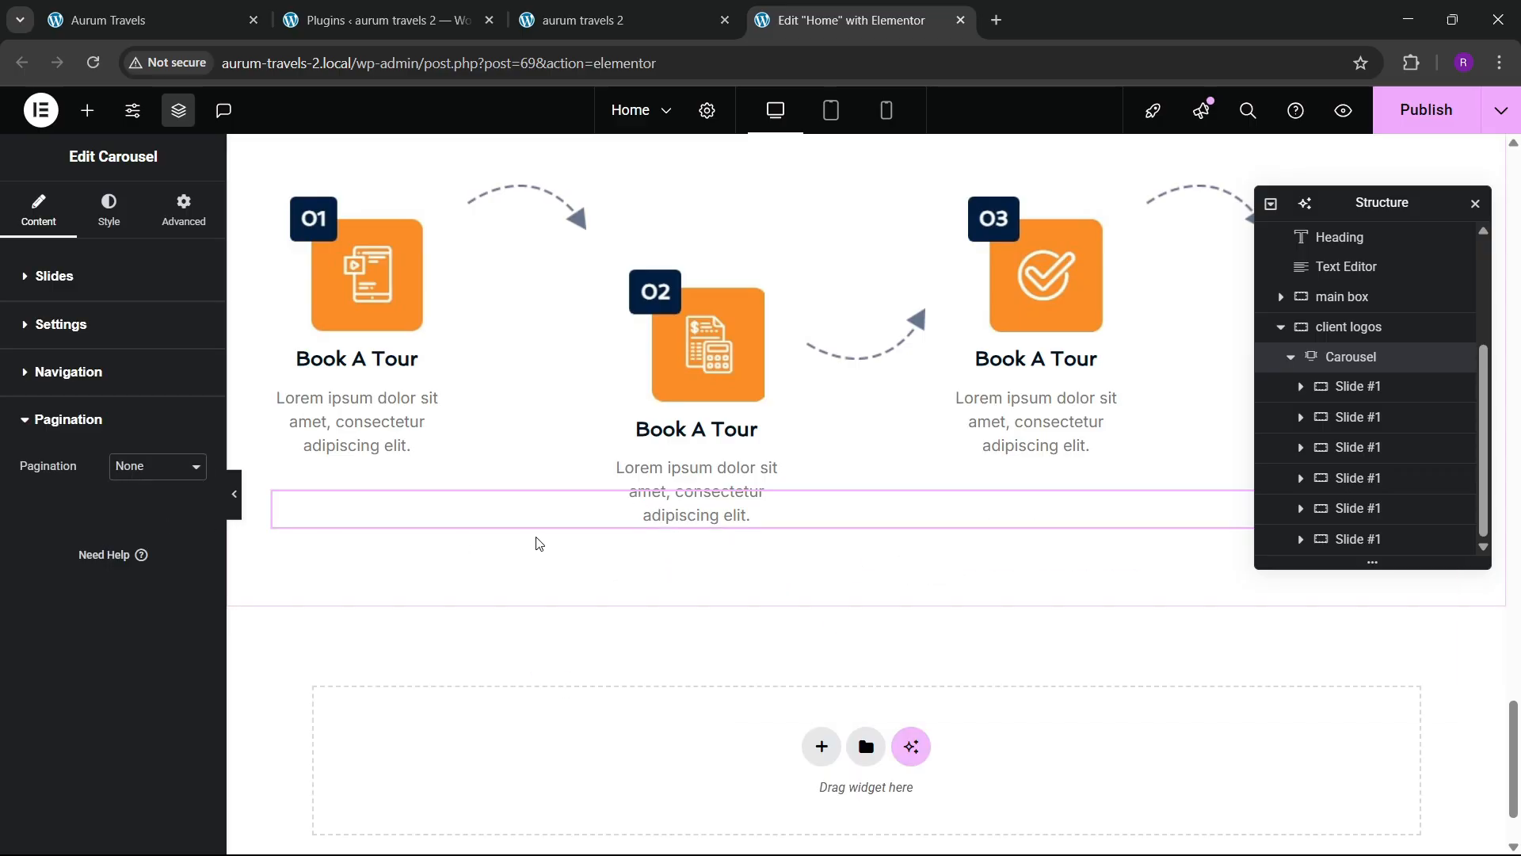
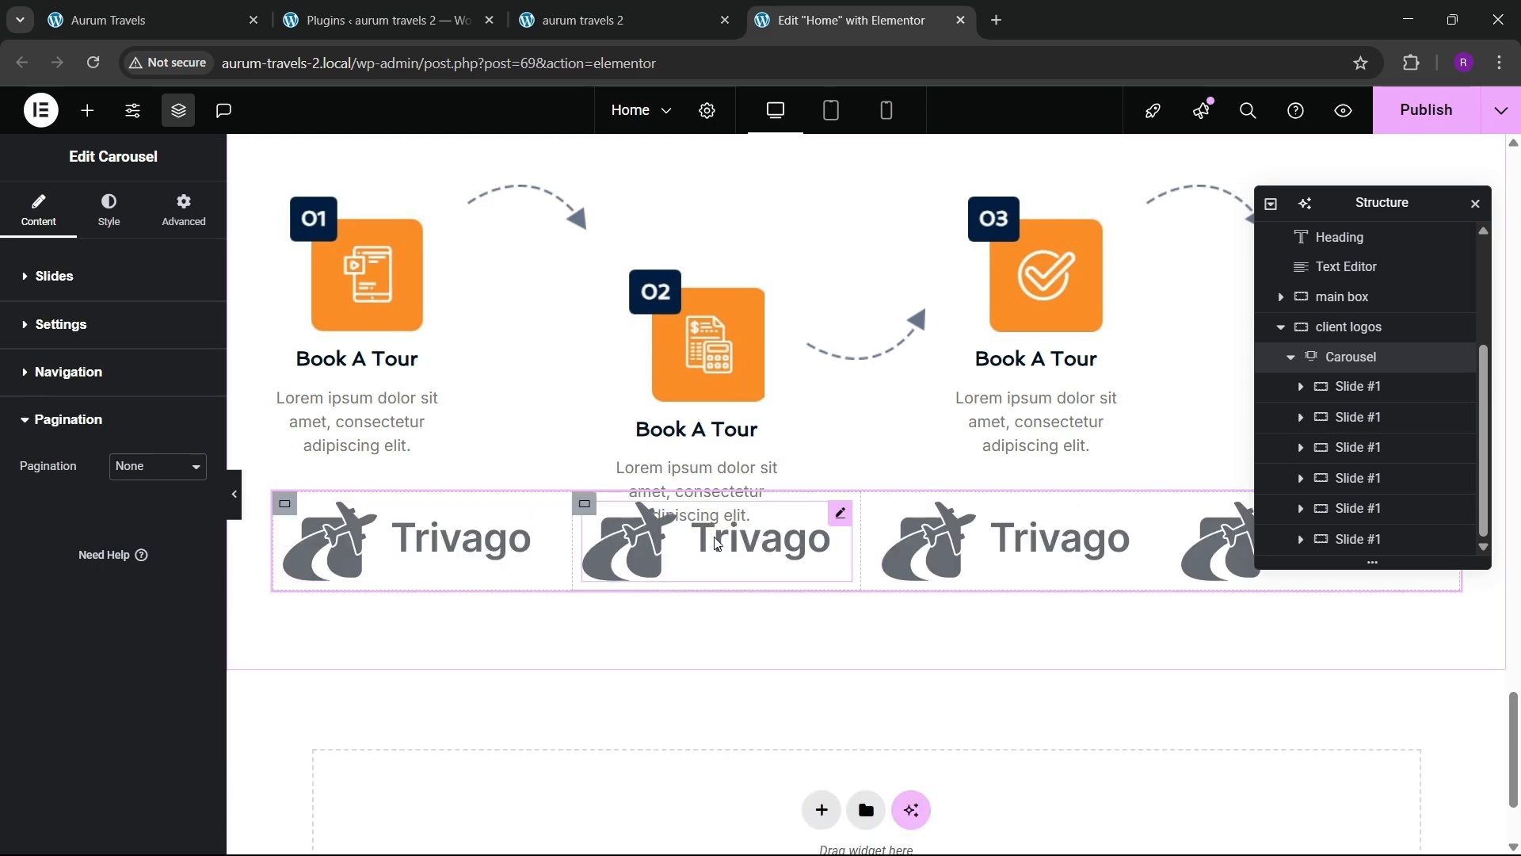
- Select the Trivago logo carousel and set its Gap between slides to 40
{"action": "left_click", "coordinate": [1300, 385]}
{"action": "left_click", "coordinate": [1356, 416]}
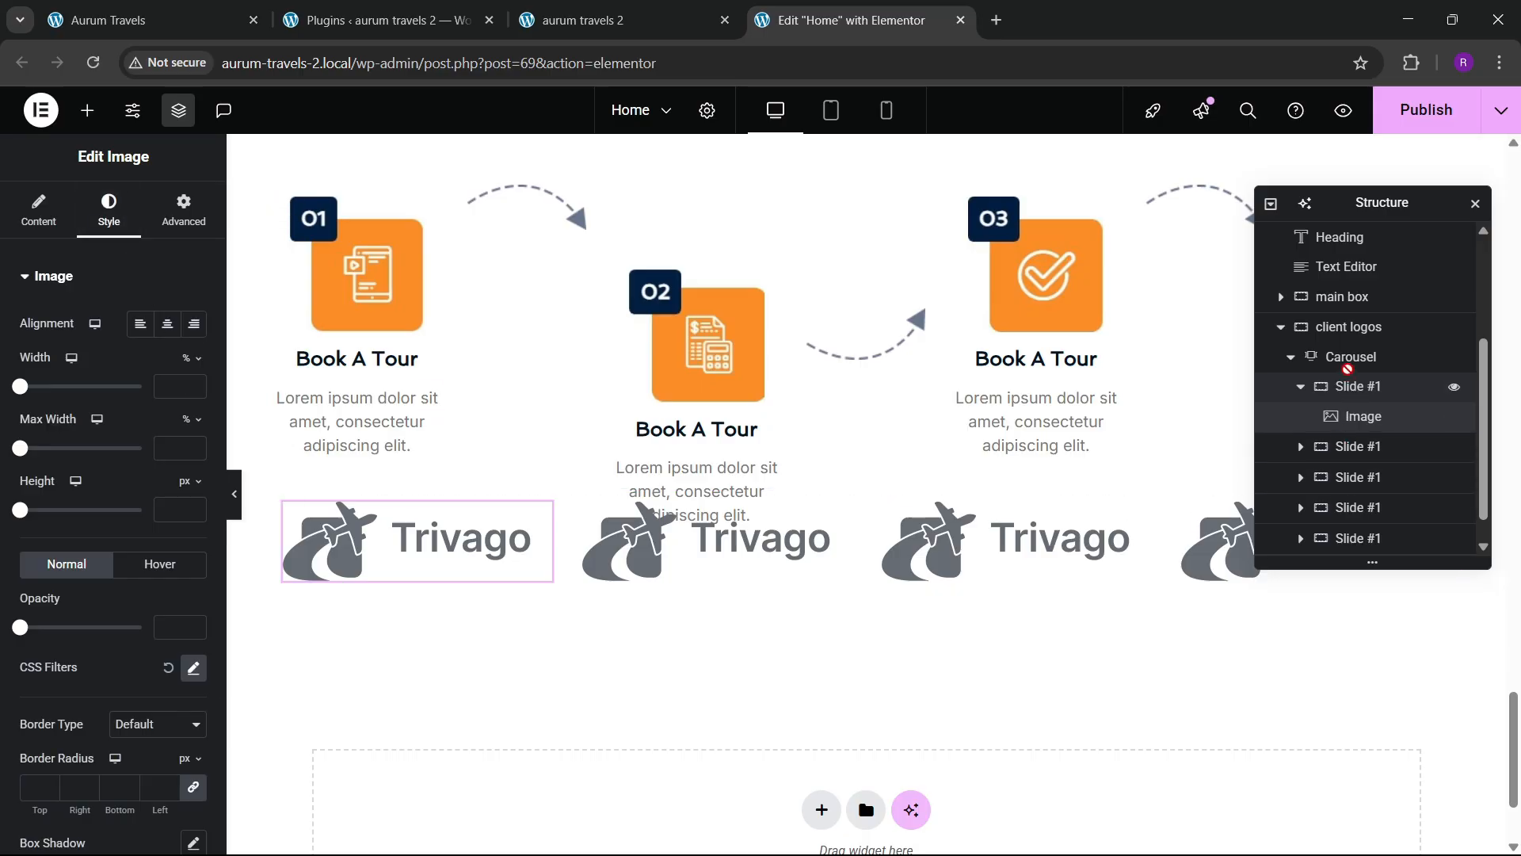
{"action": "left_click", "coordinate": [1348, 360]}
{"action": "scroll", "coordinate": [135, 580], "scroll_direction": "down", "scroll_amount": 4}
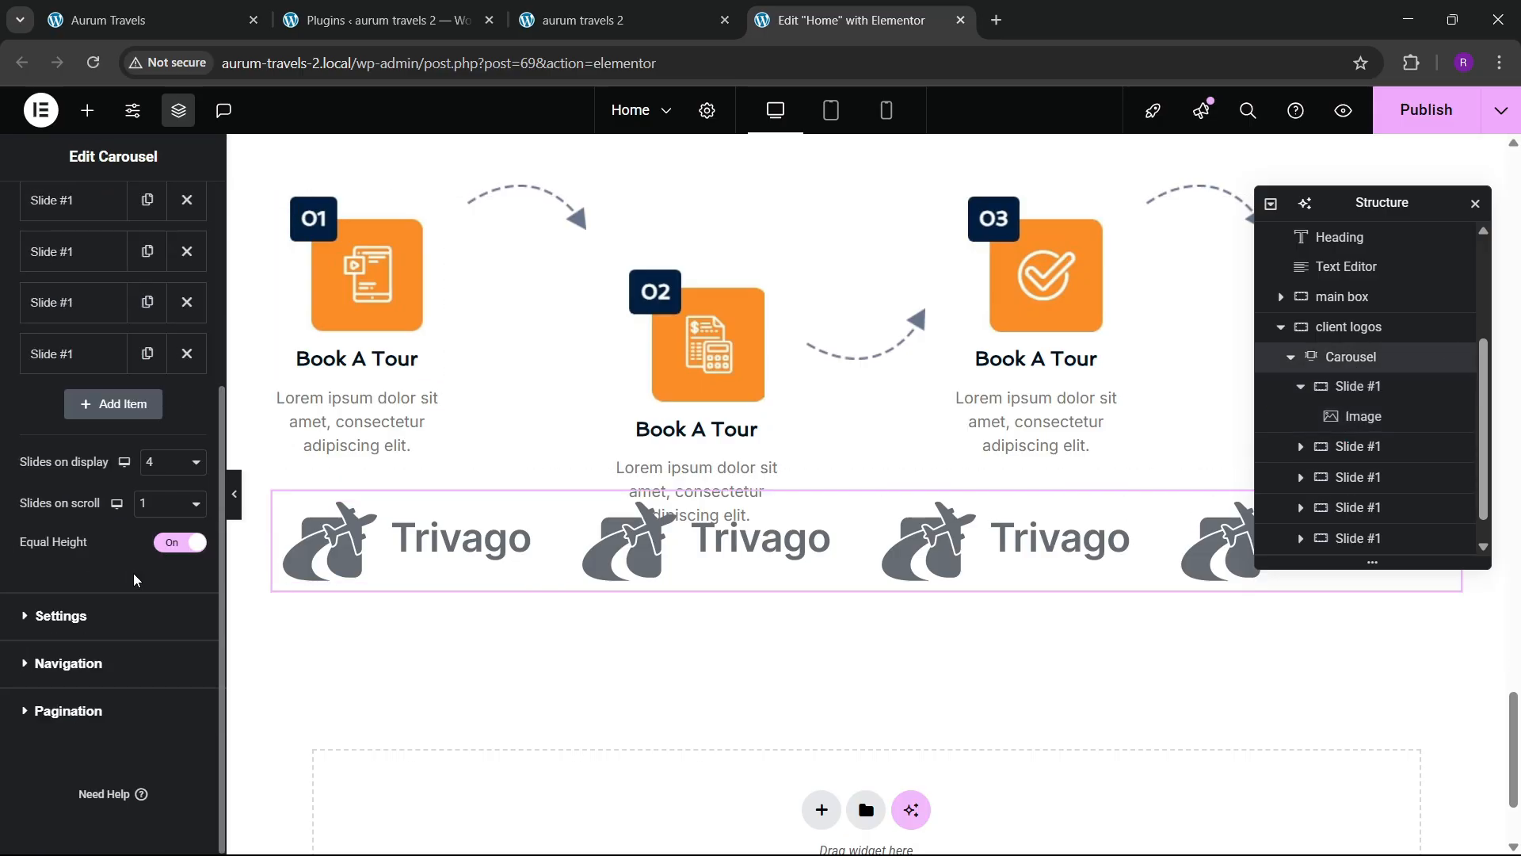
{"action": "scroll", "coordinate": [88, 555], "scroll_direction": "up", "scroll_amount": 4}
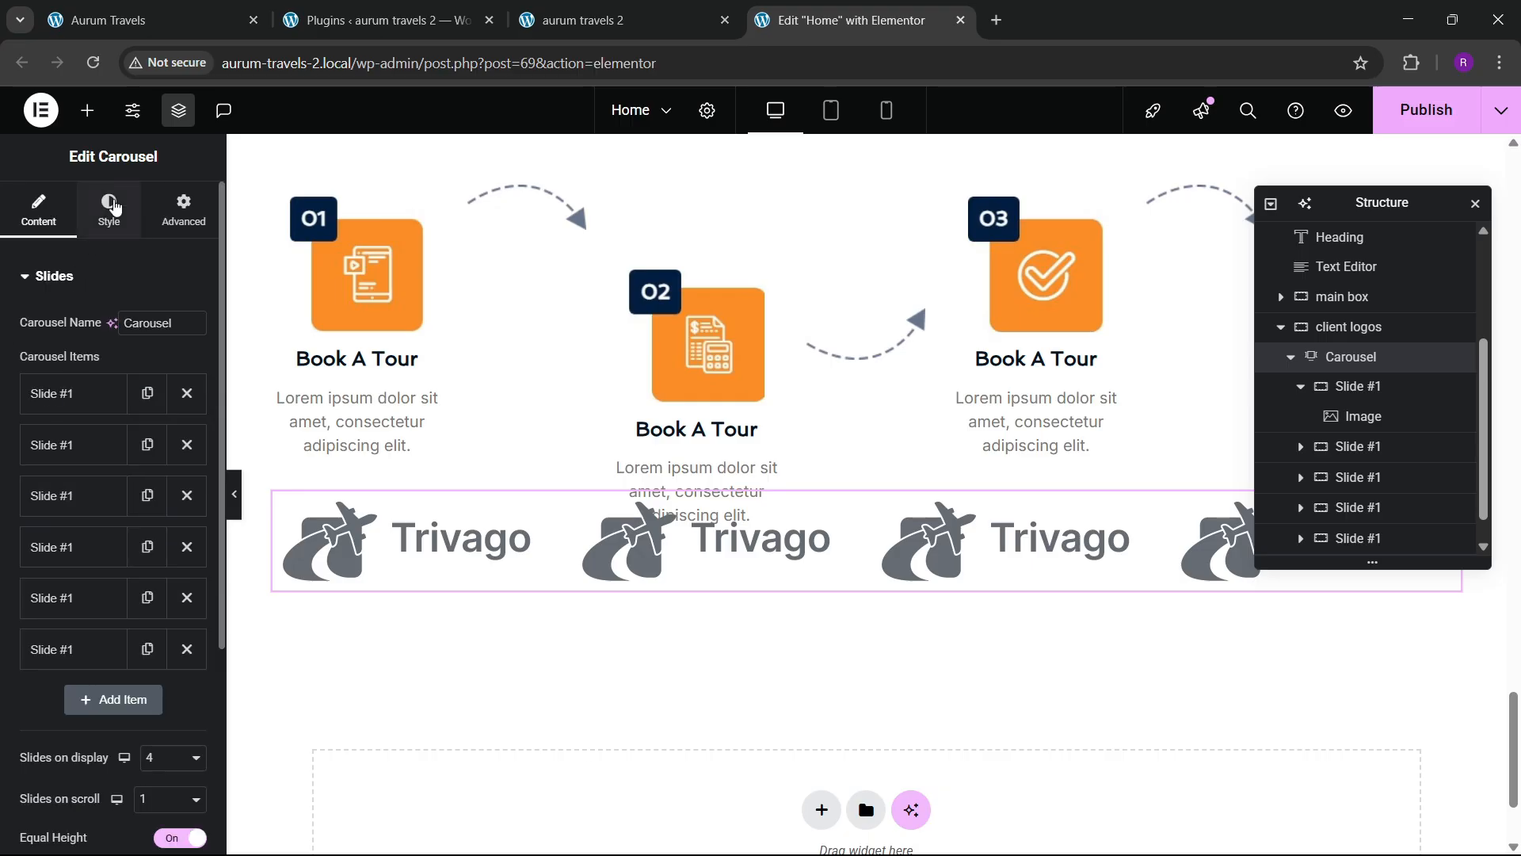
{"action": "left_click", "coordinate": [109, 208]}
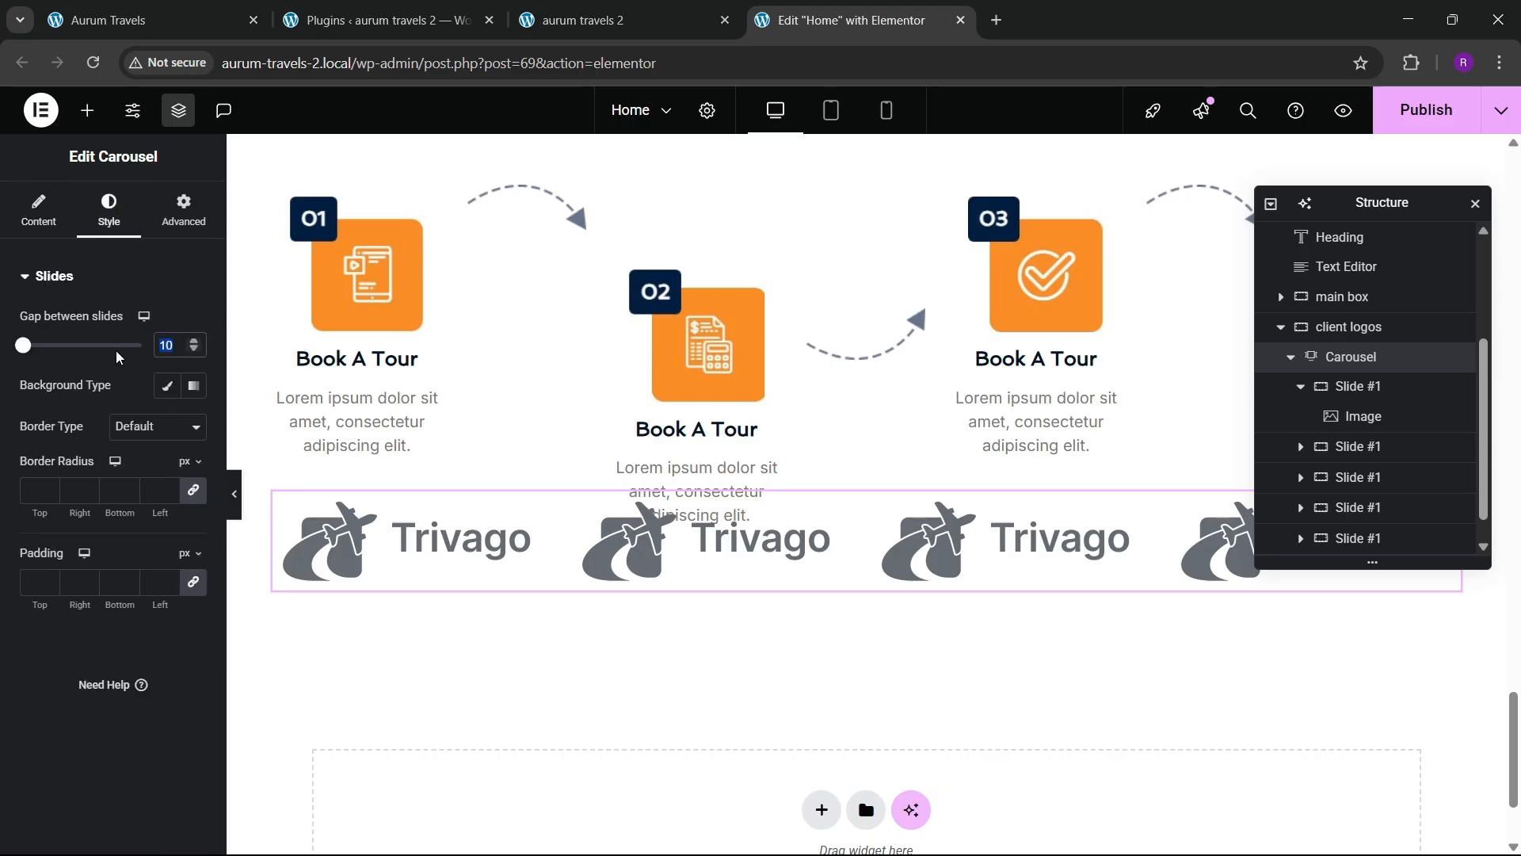
{"action": "type", "text": "40"}
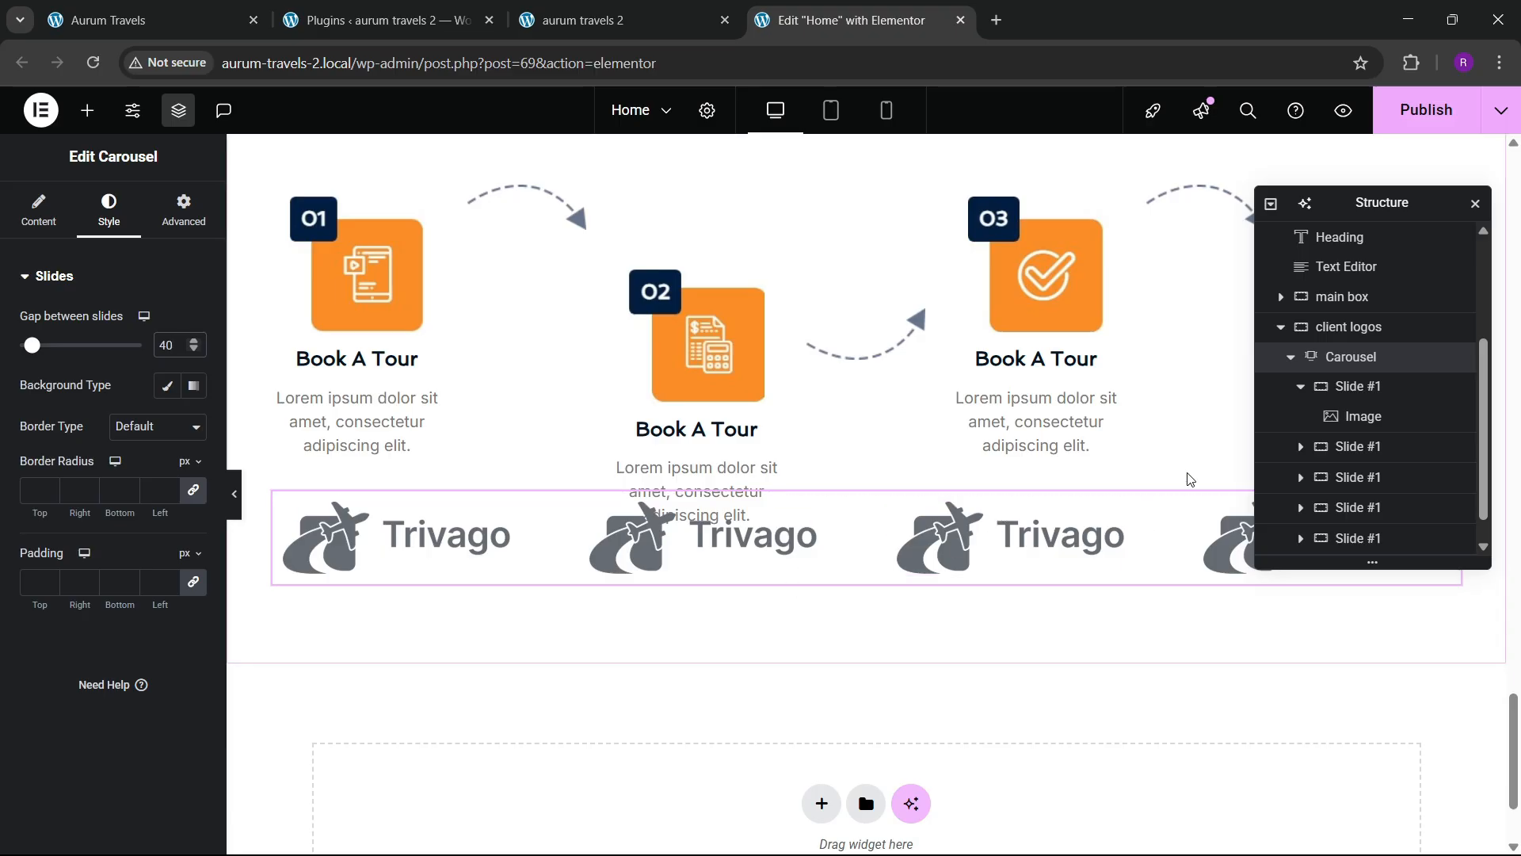
- Set hover CSS filters on the first Trivago logo and copy its style
{"action": "left_click", "coordinate": [1369, 414]}
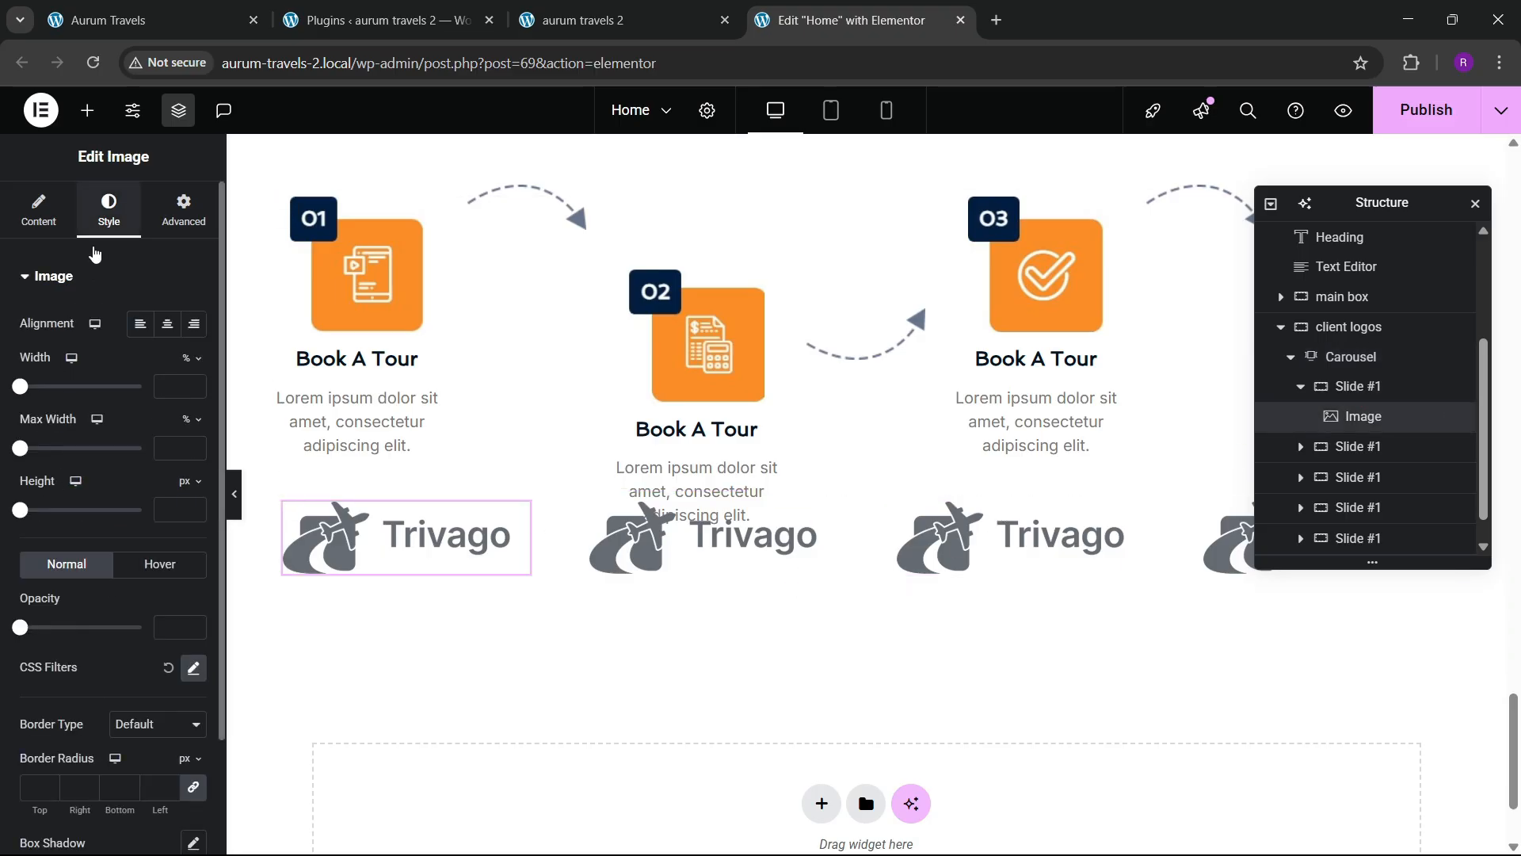
{"action": "scroll", "coordinate": [158, 475], "scroll_direction": "down", "scroll_amount": 2}
{"action": "left_click", "coordinate": [163, 426]}
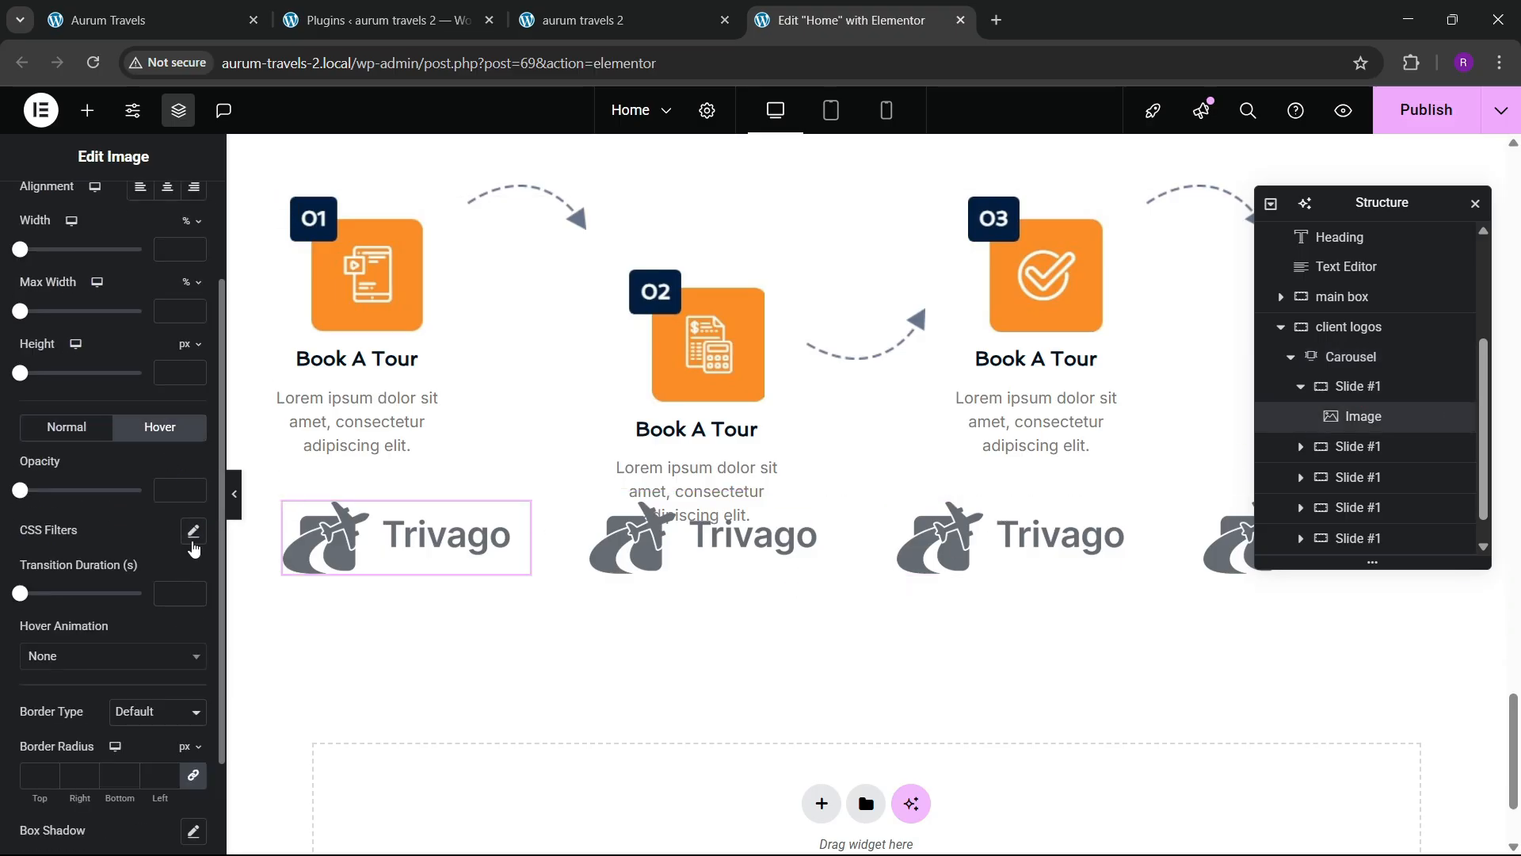
{"action": "left_click", "coordinate": [194, 532]}
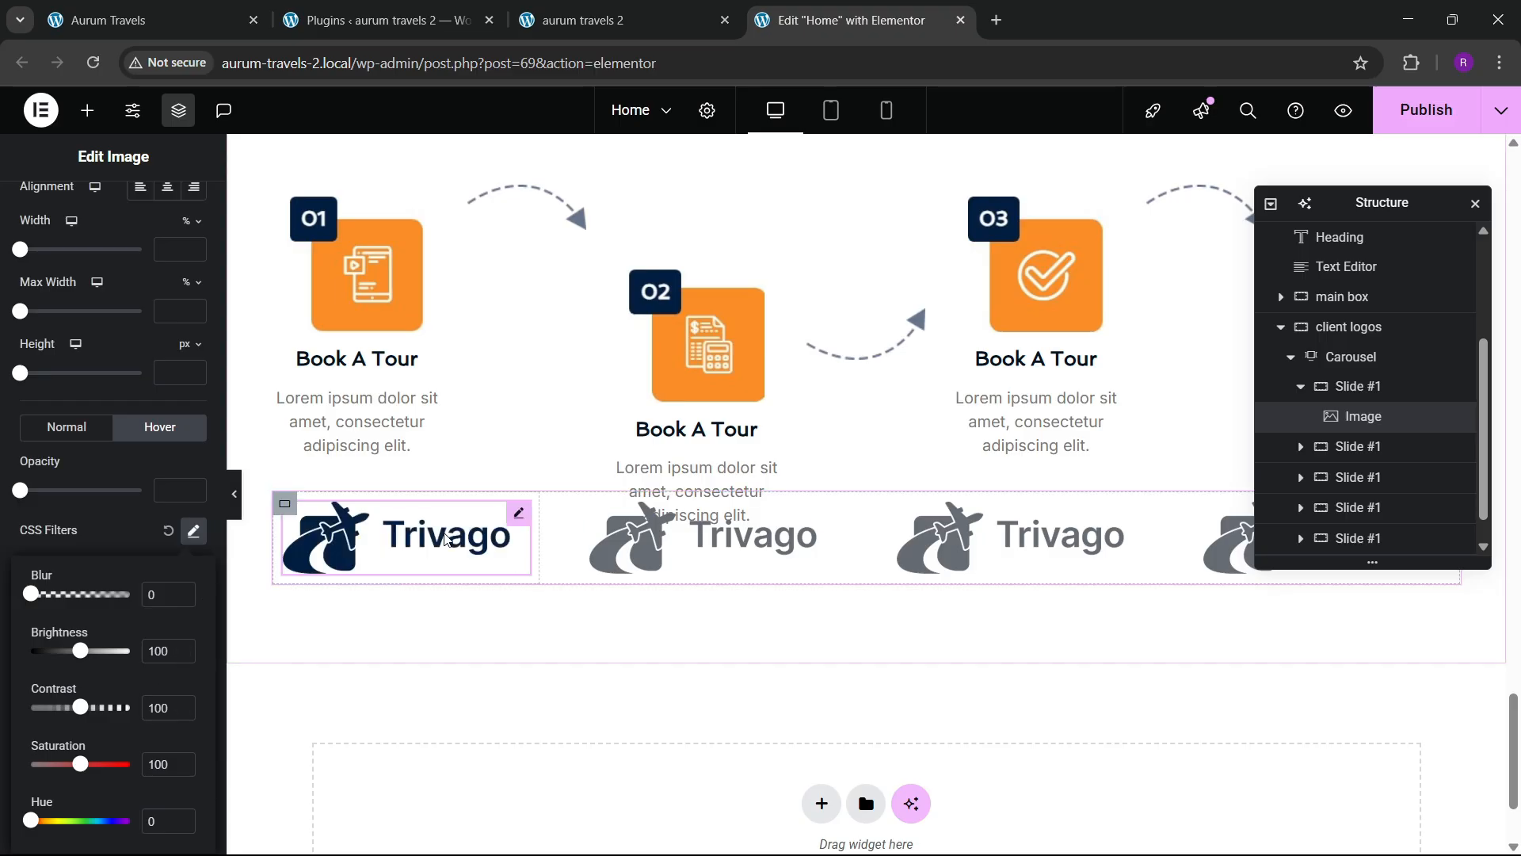
{"action": "right_click", "coordinate": [449, 547]}
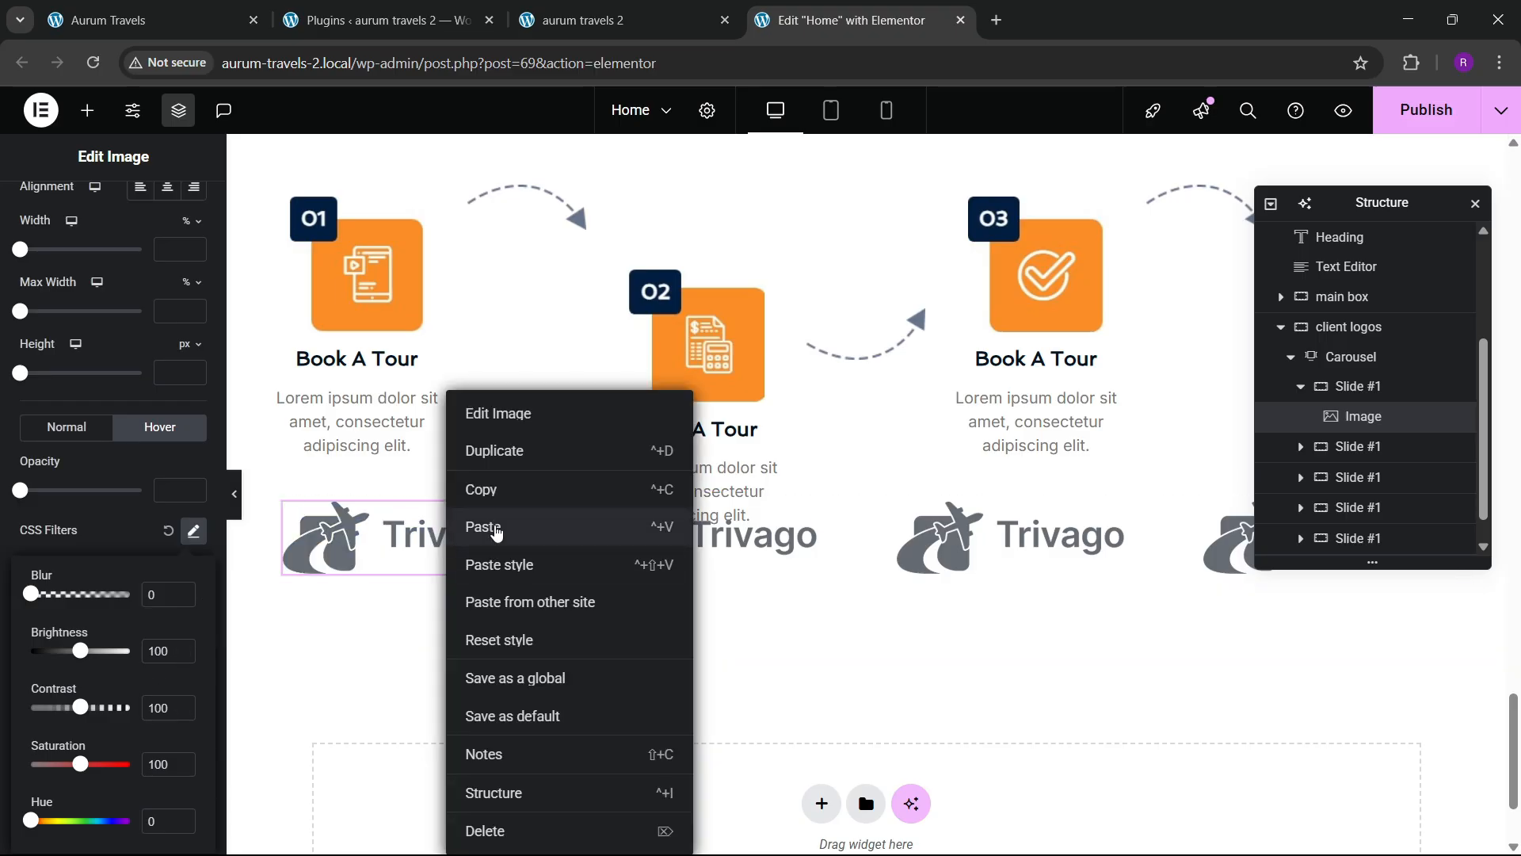
{"action": "left_click", "coordinate": [491, 528]}
- Paste the copied style onto the second, third and fourth Trivago logos
{"action": "right_click", "coordinate": [869, 555]}
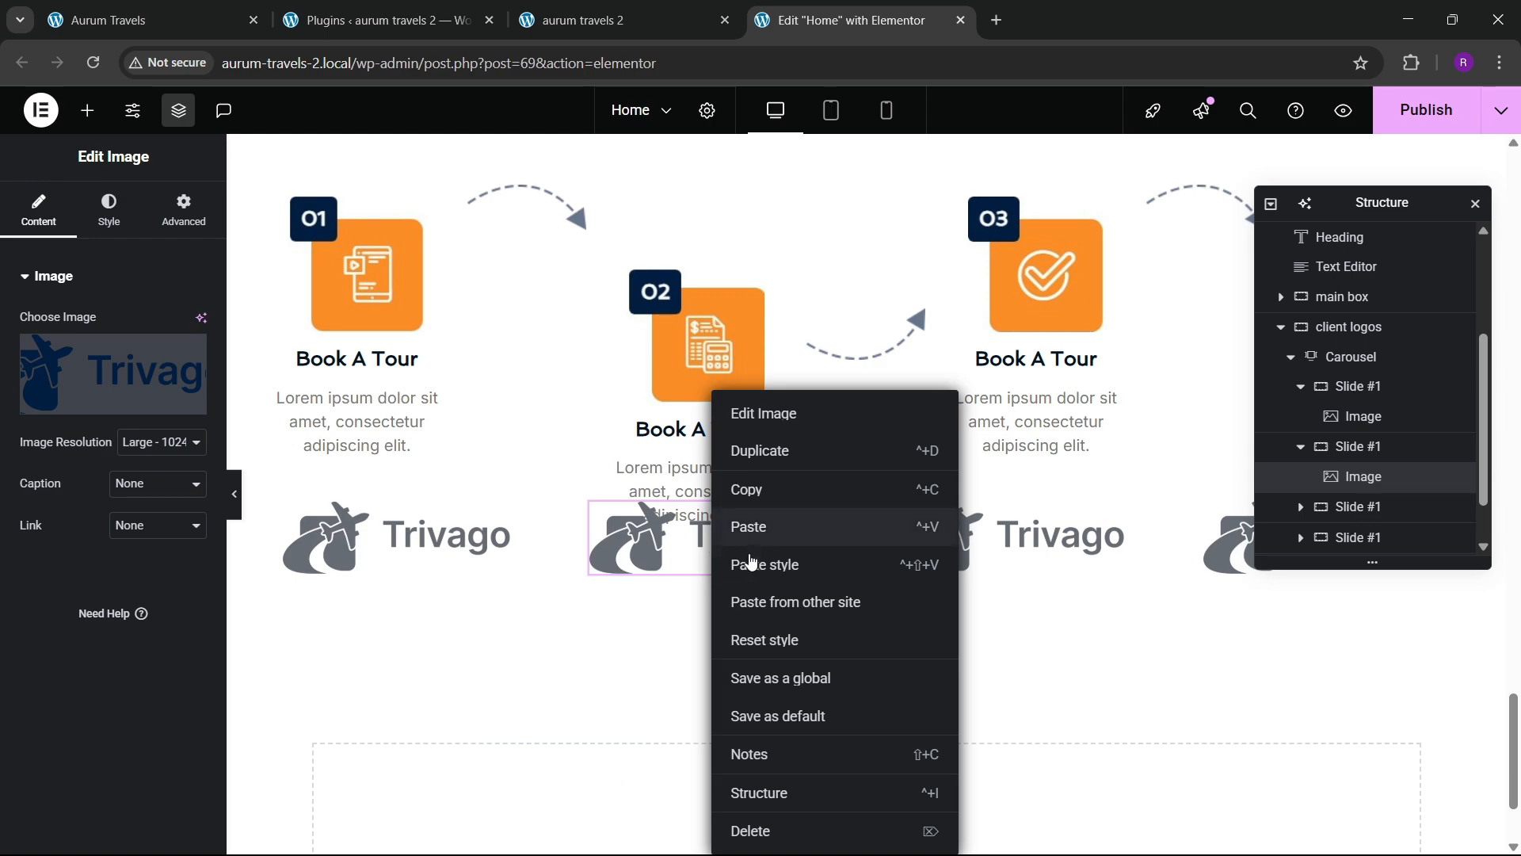
{"action": "left_click", "coordinate": [902, 563]}
{"action": "right_click", "coordinate": [985, 537]}
{"action": "left_click", "coordinate": [1022, 560]}
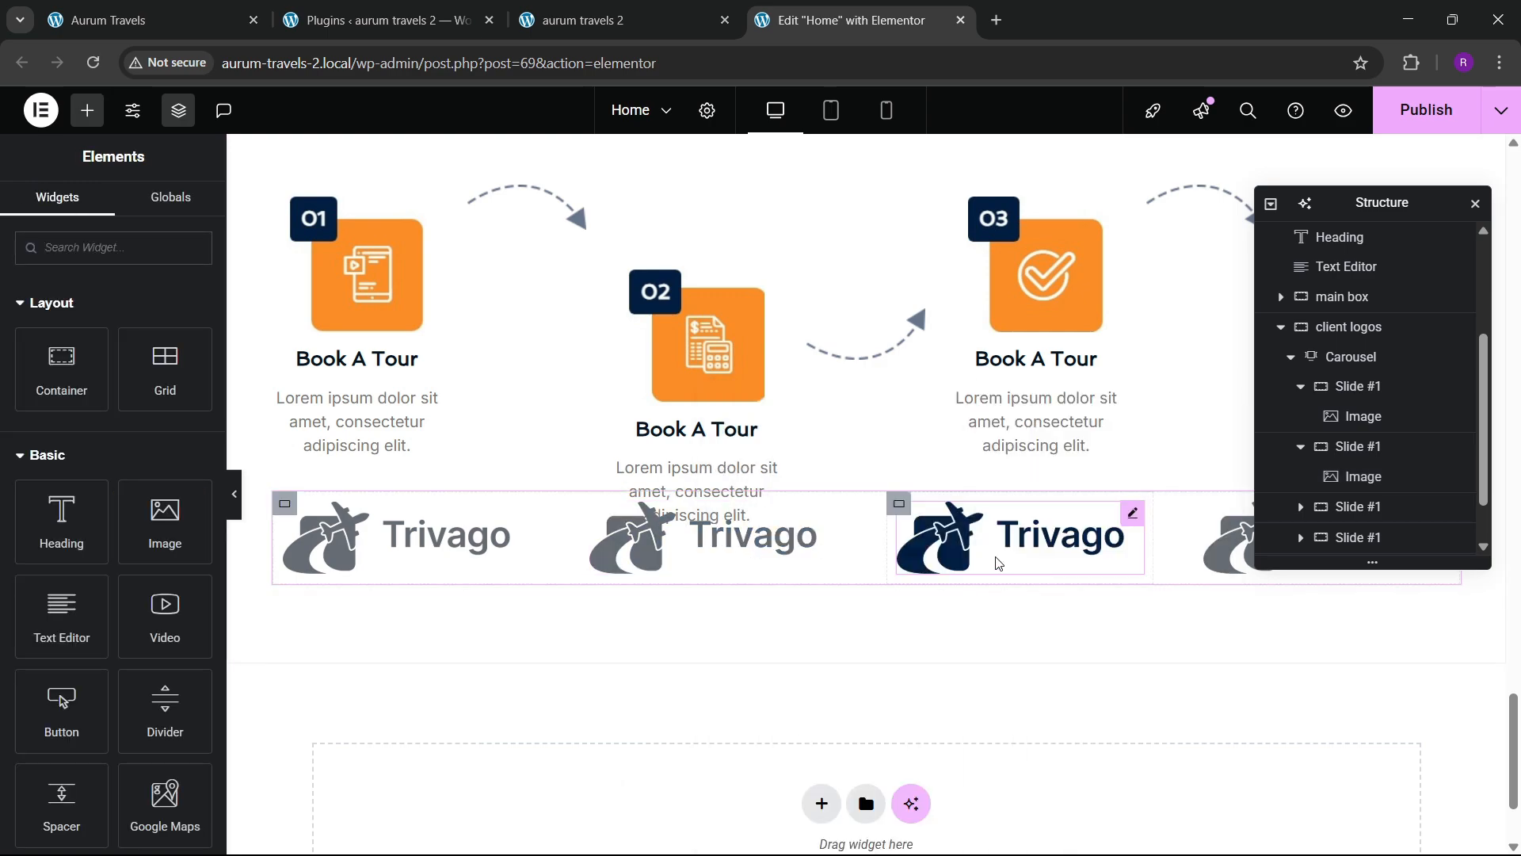
{"action": "left_click_drag", "start_coordinate": [1356, 253], "coordinate": [937, 484]}
{"action": "right_click", "coordinate": [1346, 539]}
{"action": "left_click", "coordinate": [1348, 563]}
- Give the process steps main box a 10 em bottom margin
{"action": "left_click", "coordinate": [816, 607]}
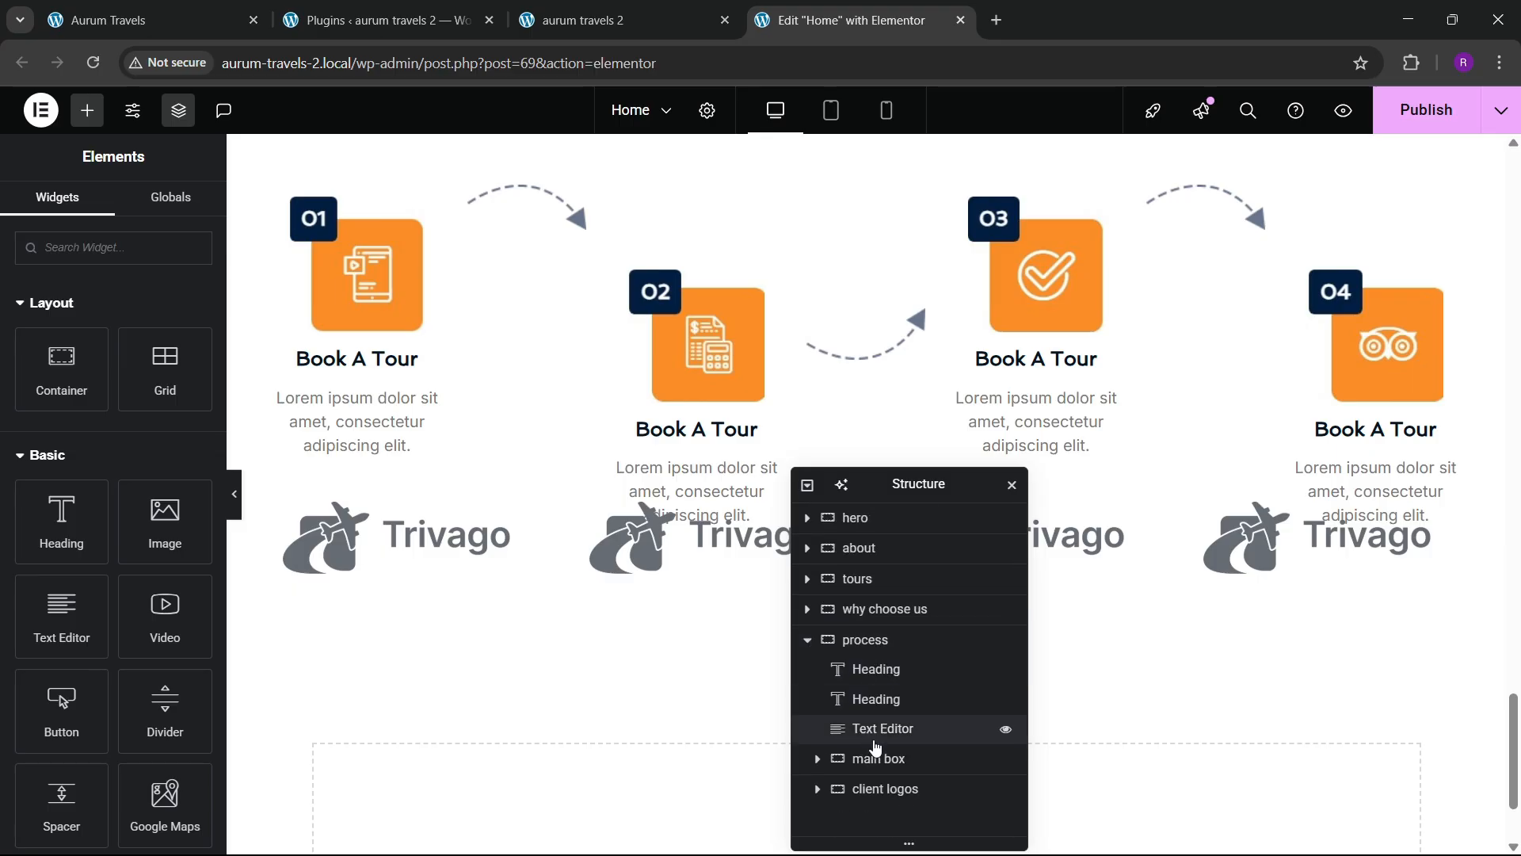
{"action": "left_click", "coordinate": [878, 758]}
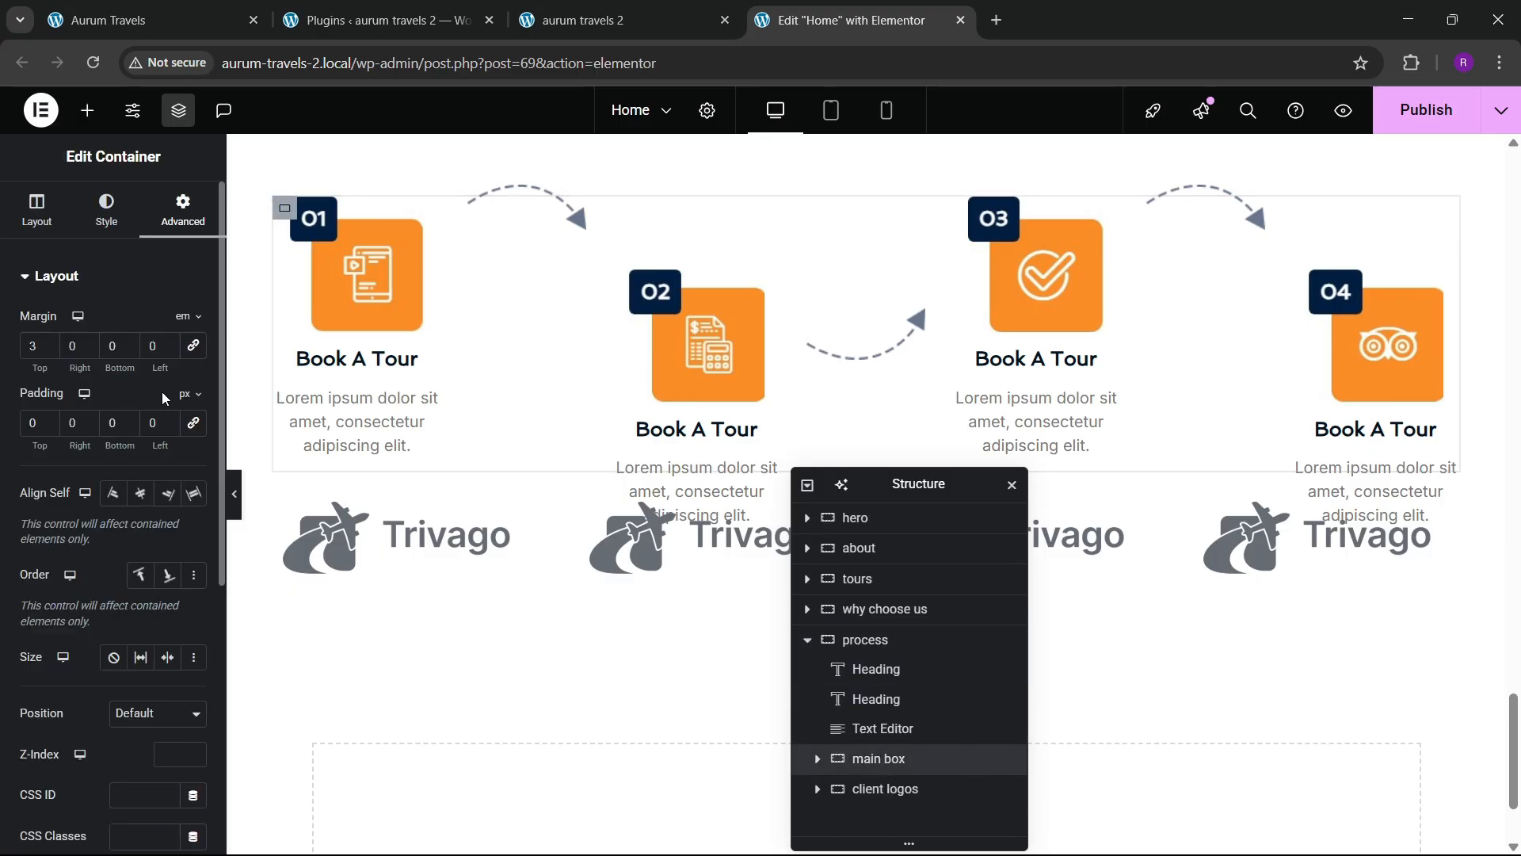
{"action": "left_click", "coordinate": [131, 340]}
{"action": "left_click", "coordinate": [131, 340]}
{"action": "left_click", "coordinate": [131, 340]}
{"action": "left_click", "coordinate": [131, 339]}
{"action": "left_click", "coordinate": [132, 340]}
{"action": "left_click", "coordinate": [131, 340]}
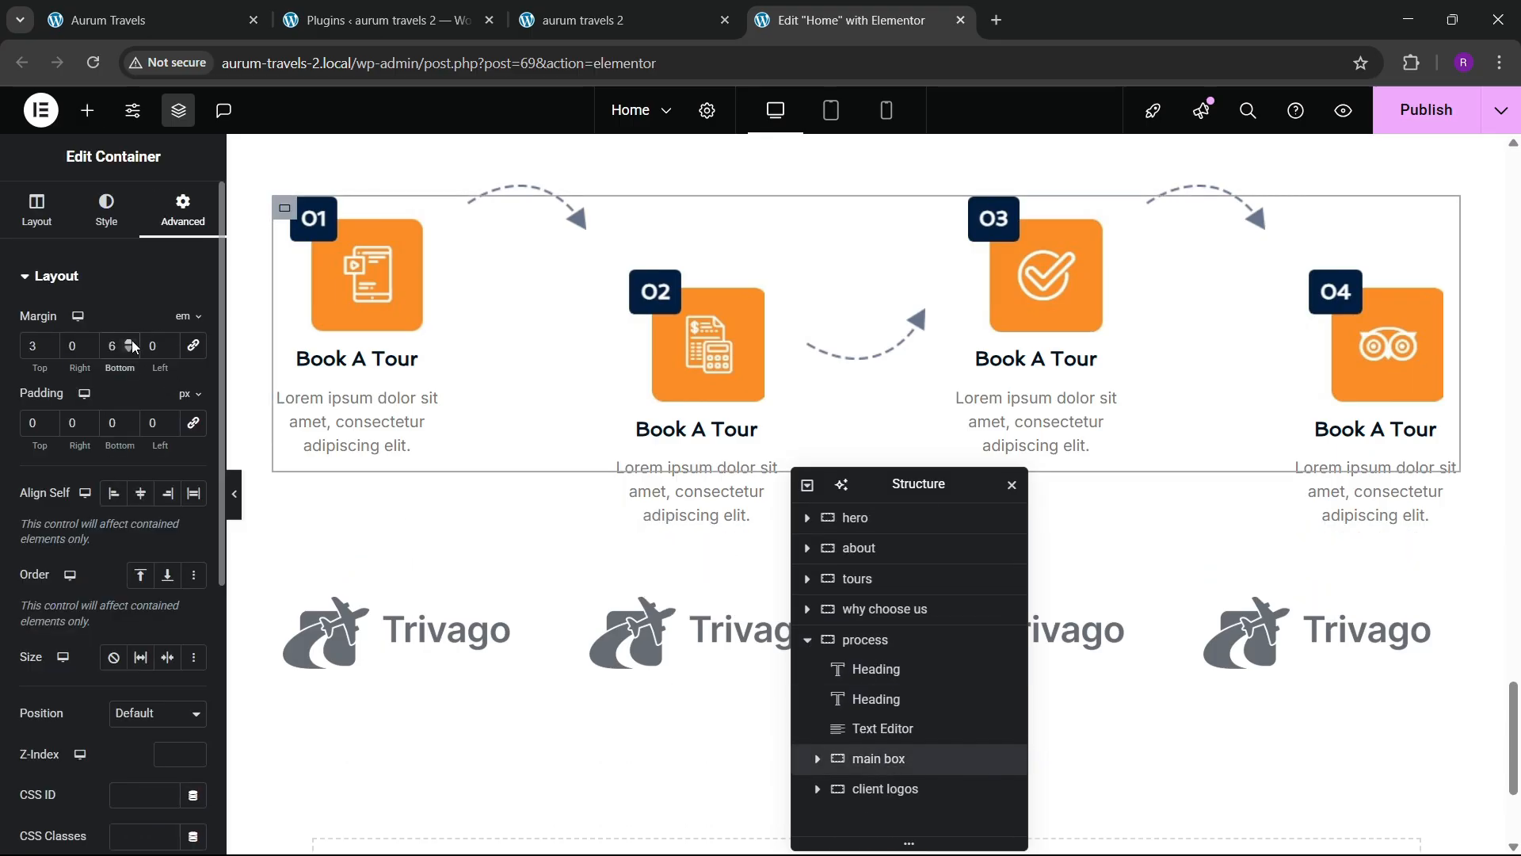
{"action": "left_click", "coordinate": [132, 340]}
{"action": "left_click", "coordinate": [132, 339]}
{"action": "left_click", "coordinate": [132, 339]}
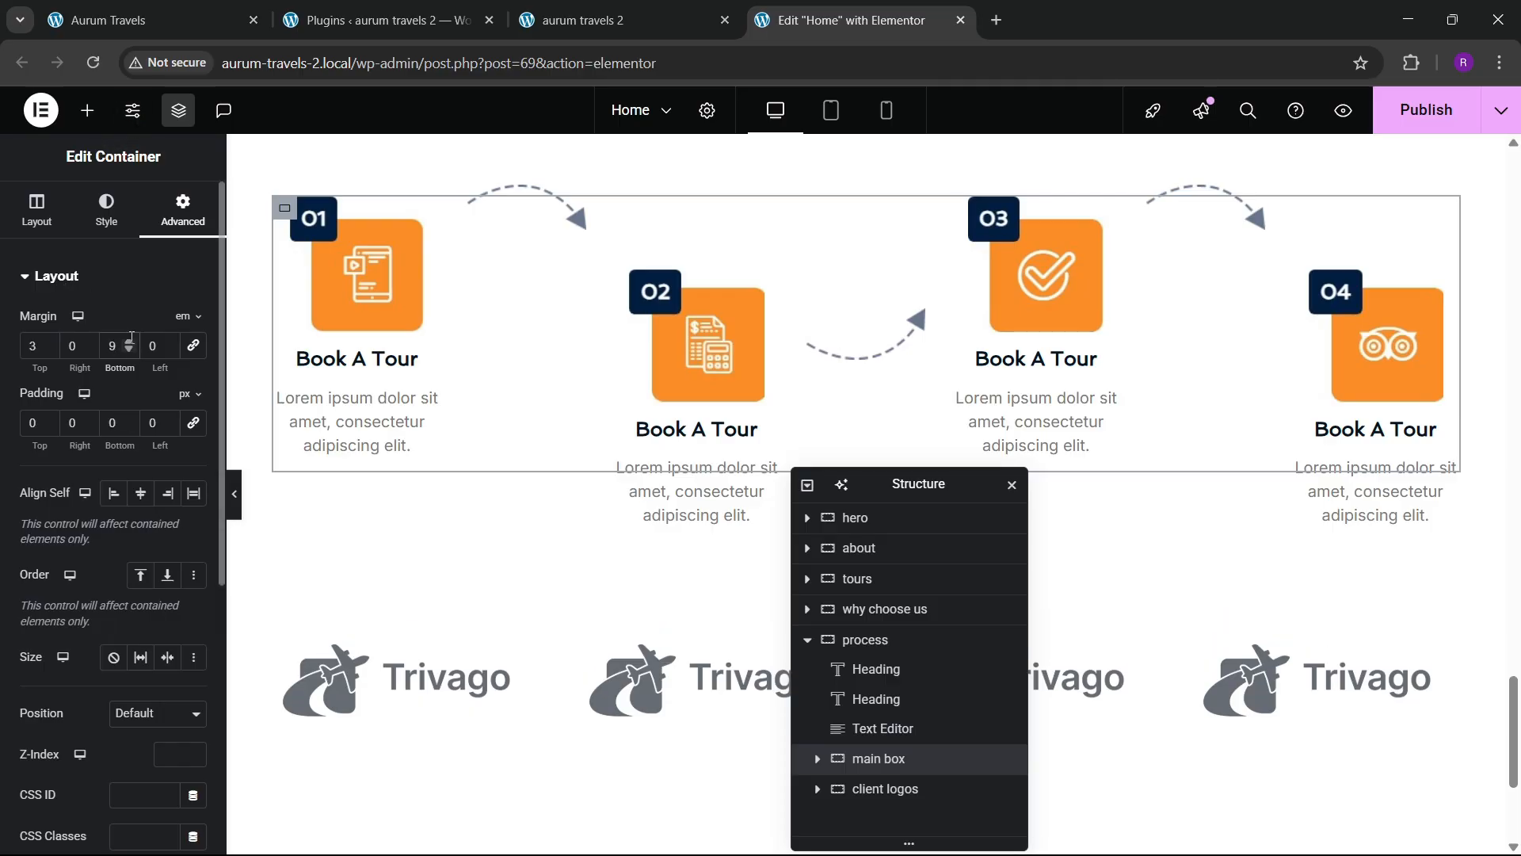
{"action": "left_click", "coordinate": [131, 341]}
- Scroll down the page and bring up the widget list
{"action": "left_click_drag", "start_coordinate": [961, 476], "coordinate": [1042, 354]}
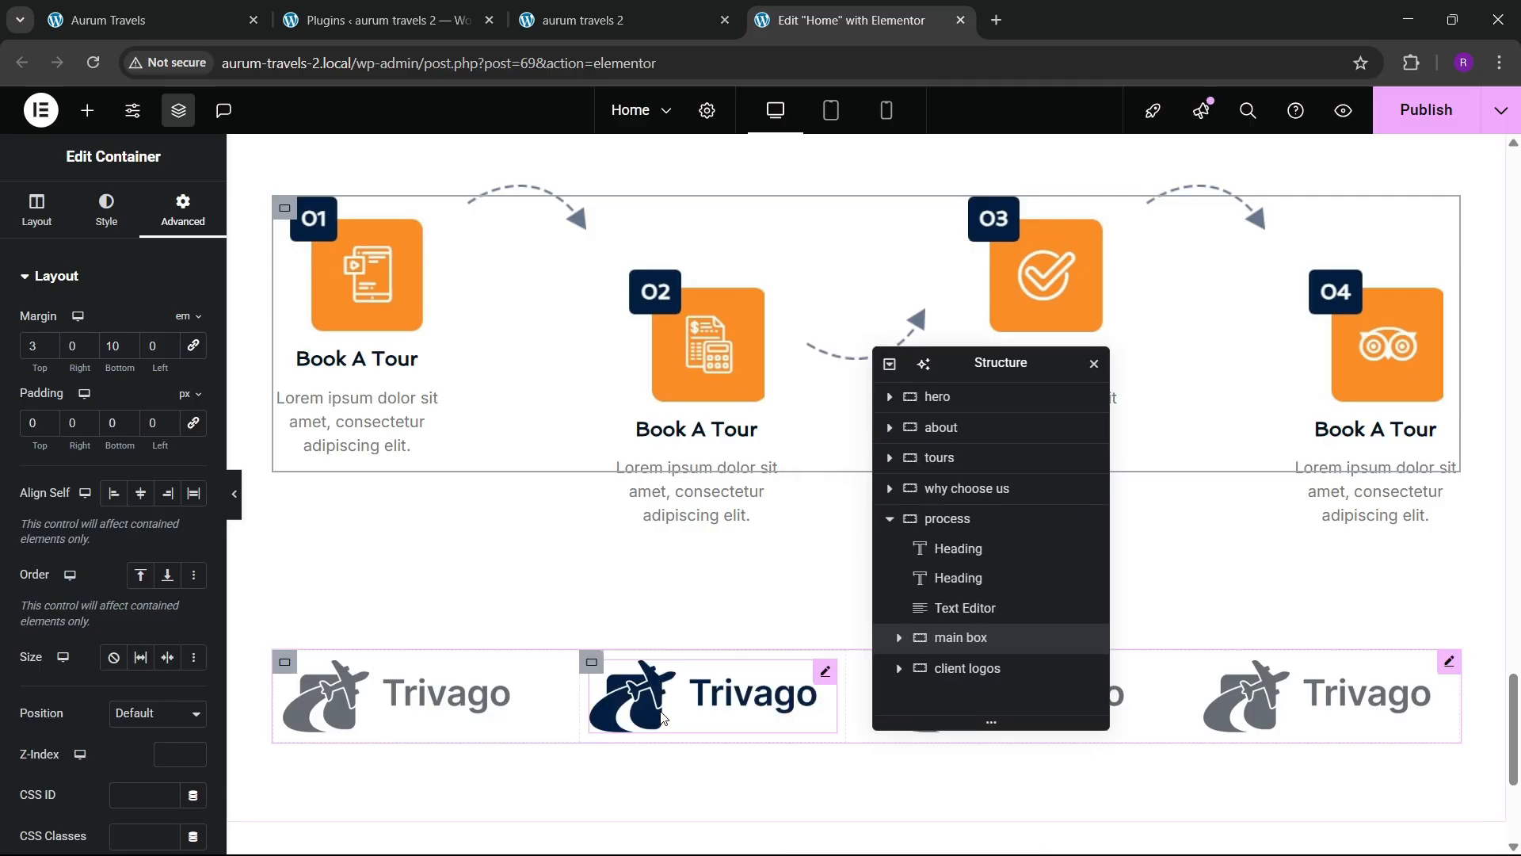
{"action": "scroll", "coordinate": [667, 706], "scroll_direction": "down", "scroll_amount": 1}
{"action": "scroll", "coordinate": [668, 706], "scroll_direction": "down", "scroll_amount": 1}
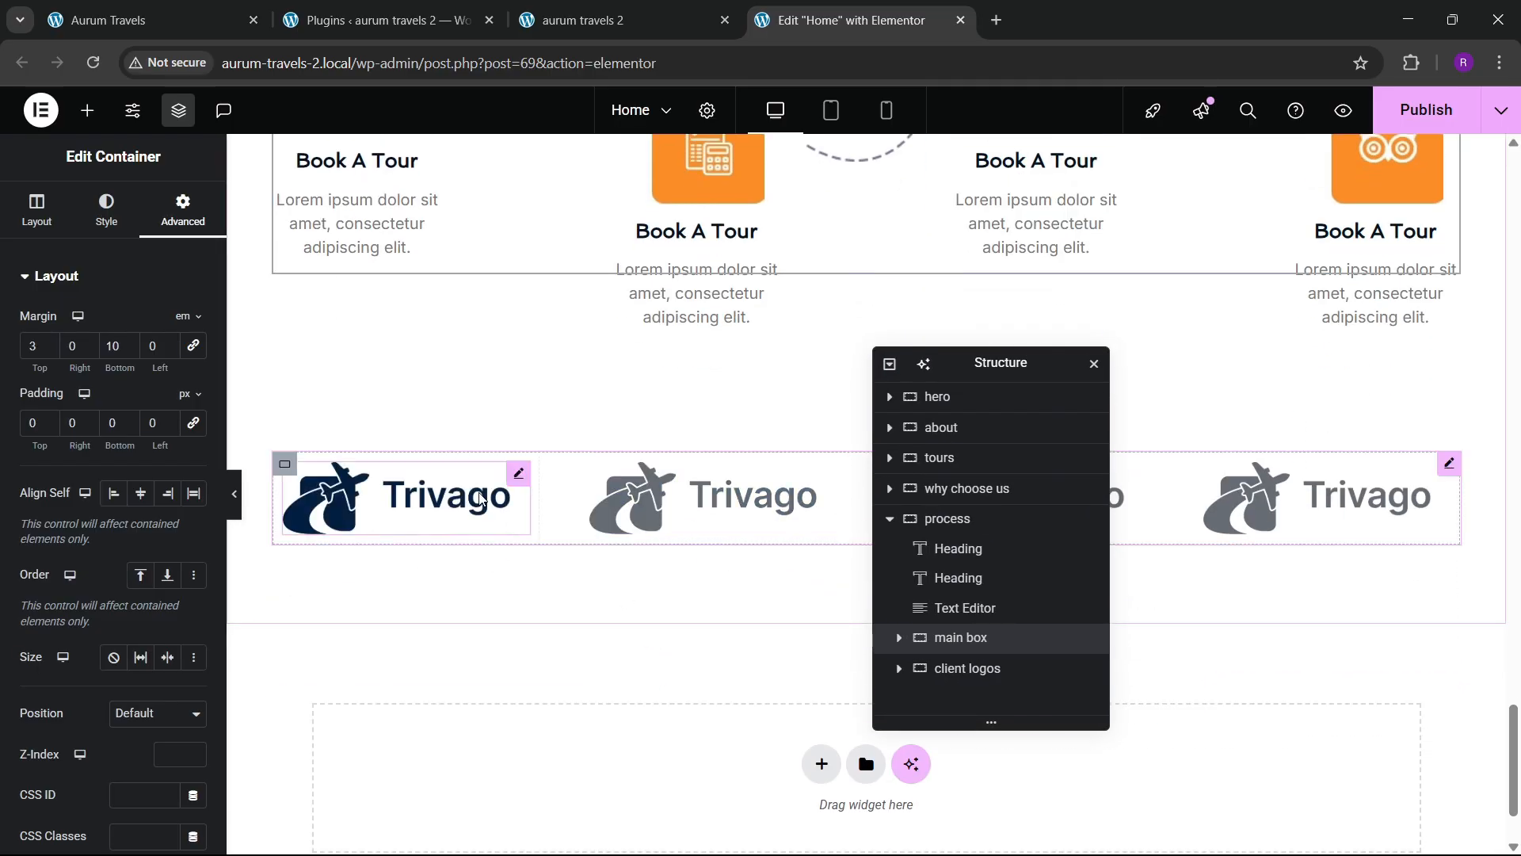
{"action": "left_click", "coordinate": [88, 110]}
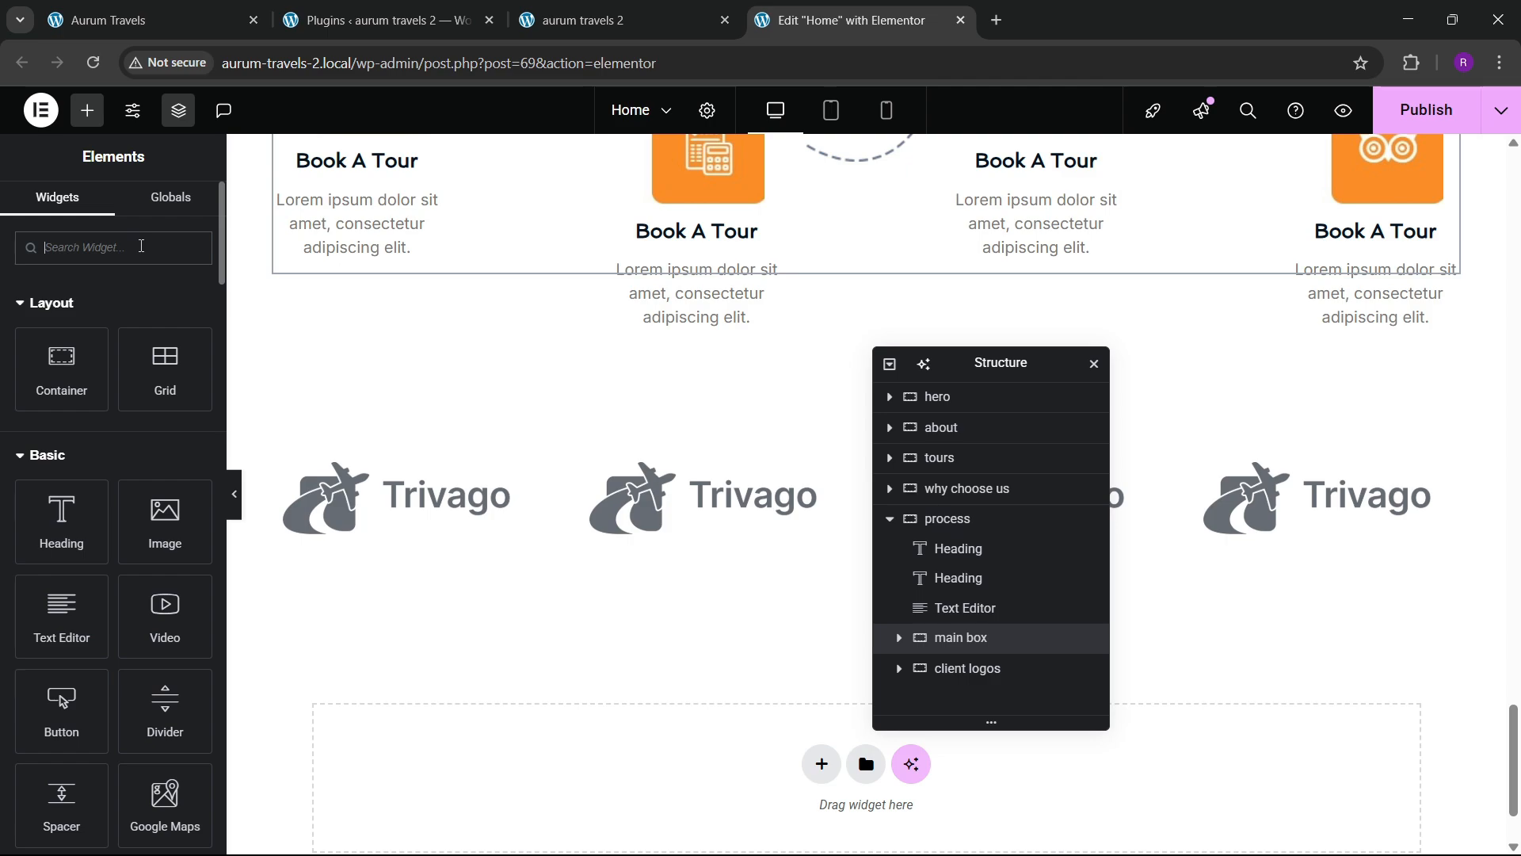
- Add a Divider widget above the Trivago logos
{"action": "type", "text": "divi"}
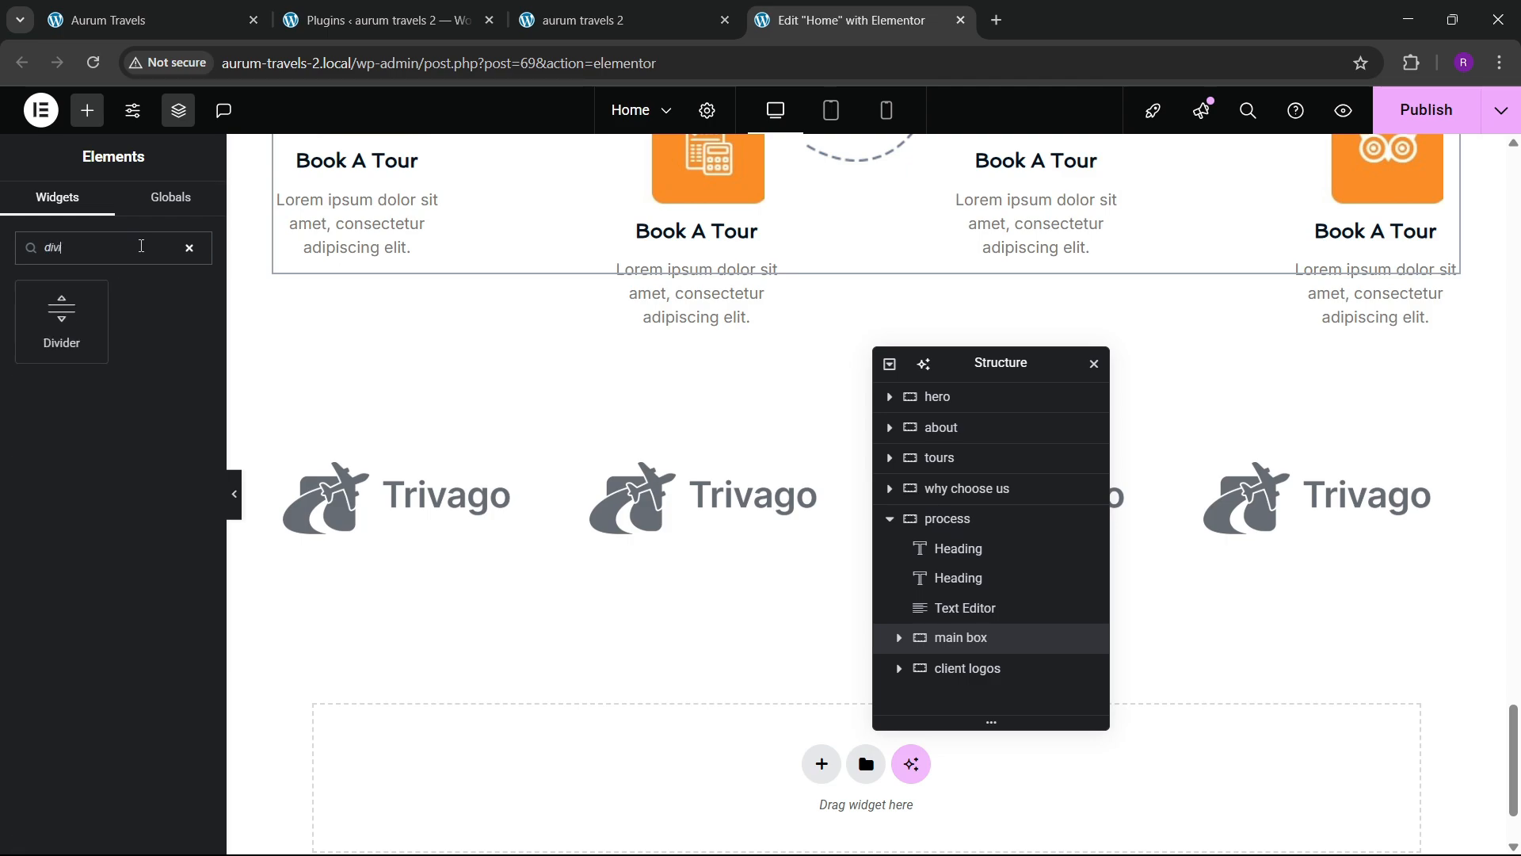
{"action": "left_click_drag", "start_coordinate": [83, 320], "coordinate": [626, 465]}
{"action": "scroll", "coordinate": [1022, 677], "scroll_direction": "down", "scroll_amount": 3}
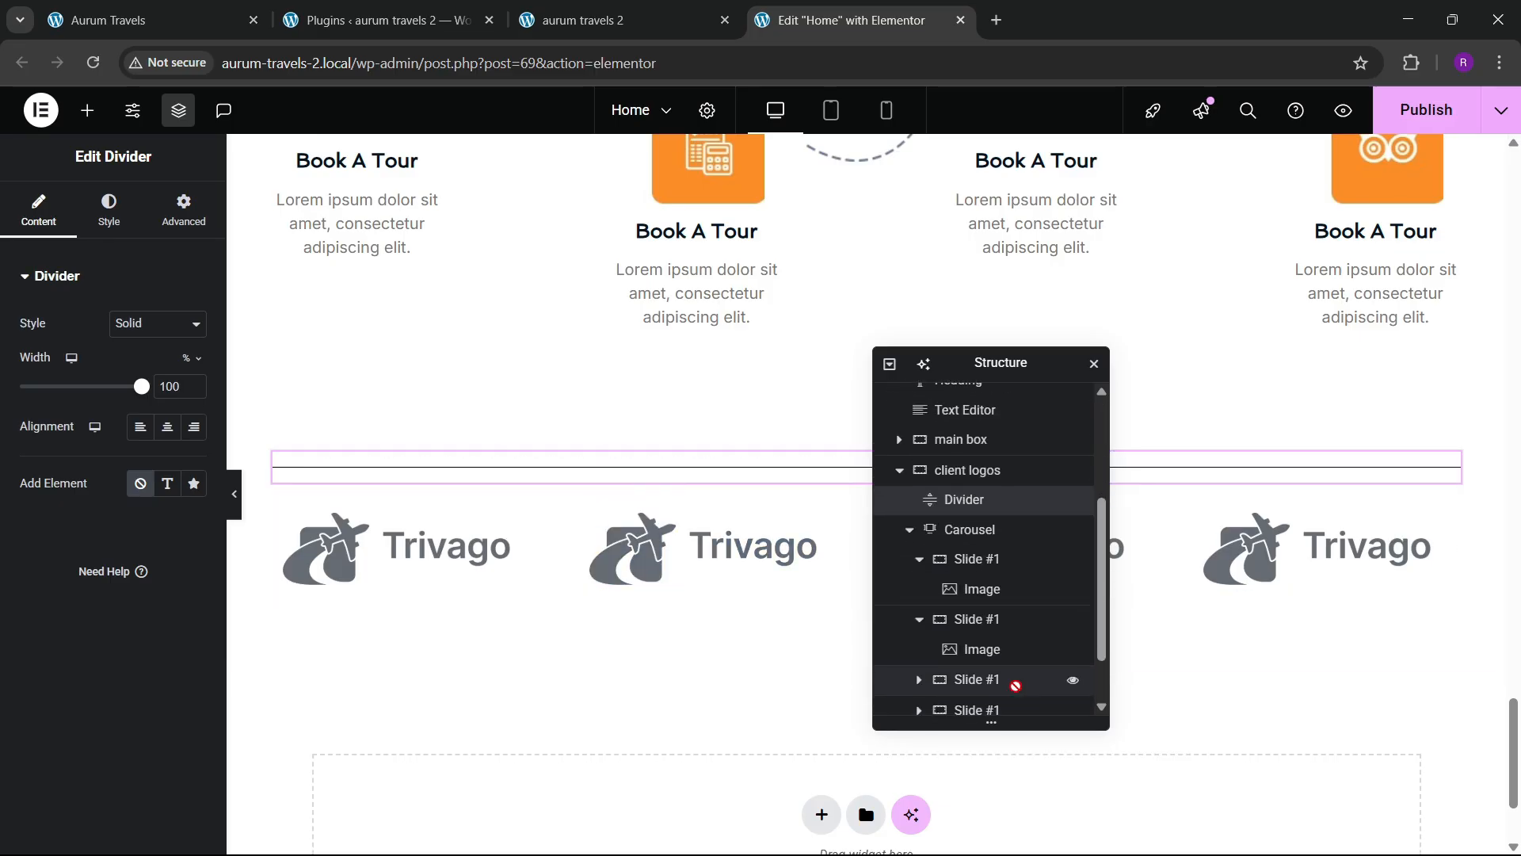
{"action": "left_click", "coordinate": [898, 471]}
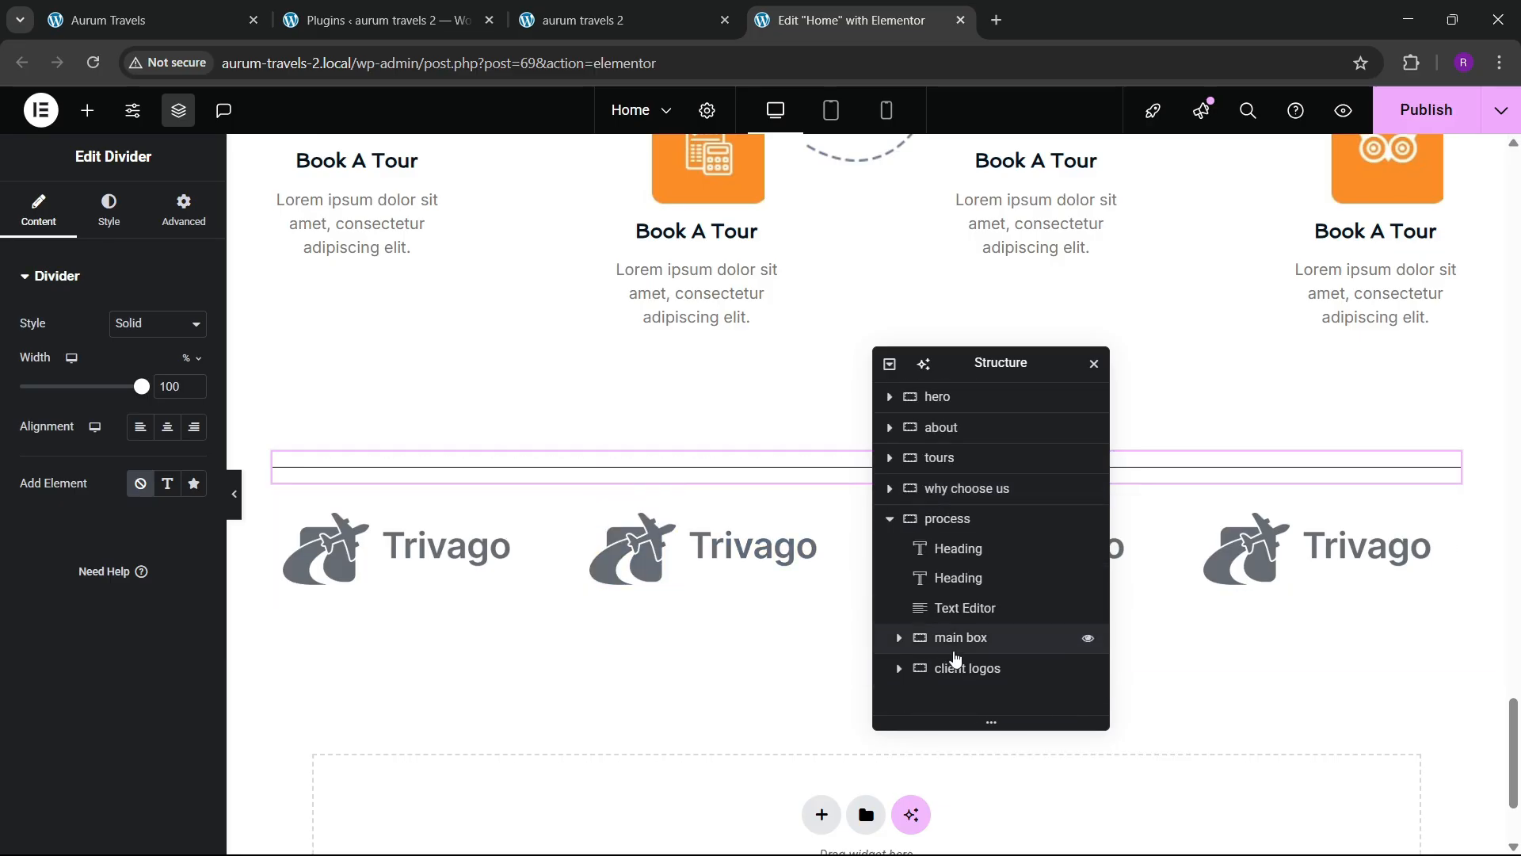
{"action": "left_click", "coordinate": [898, 670]}
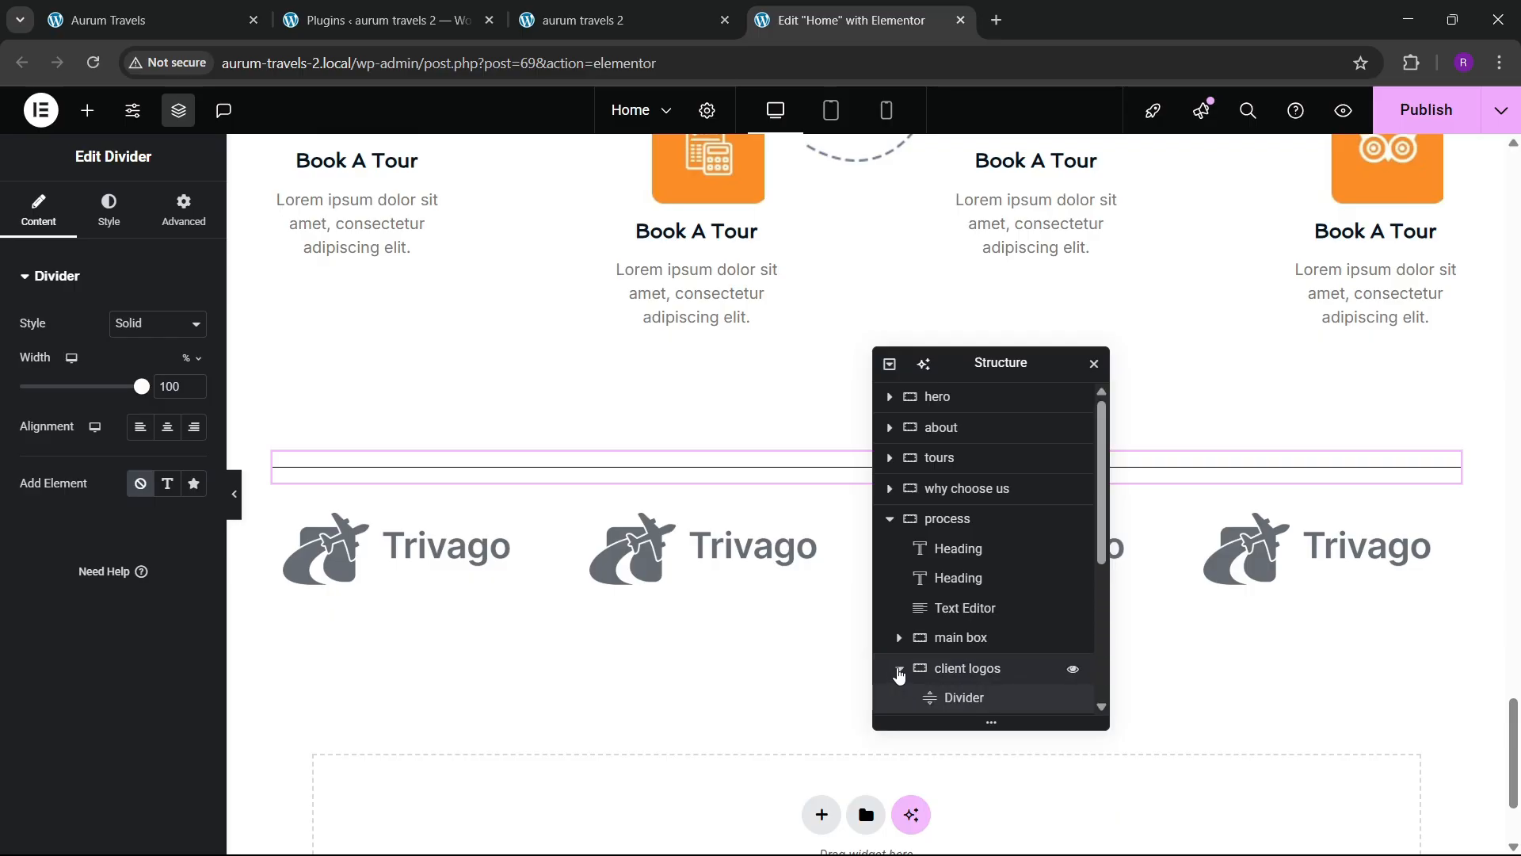
{"action": "scroll", "coordinate": [903, 666], "scroll_direction": "down", "scroll_amount": 1}
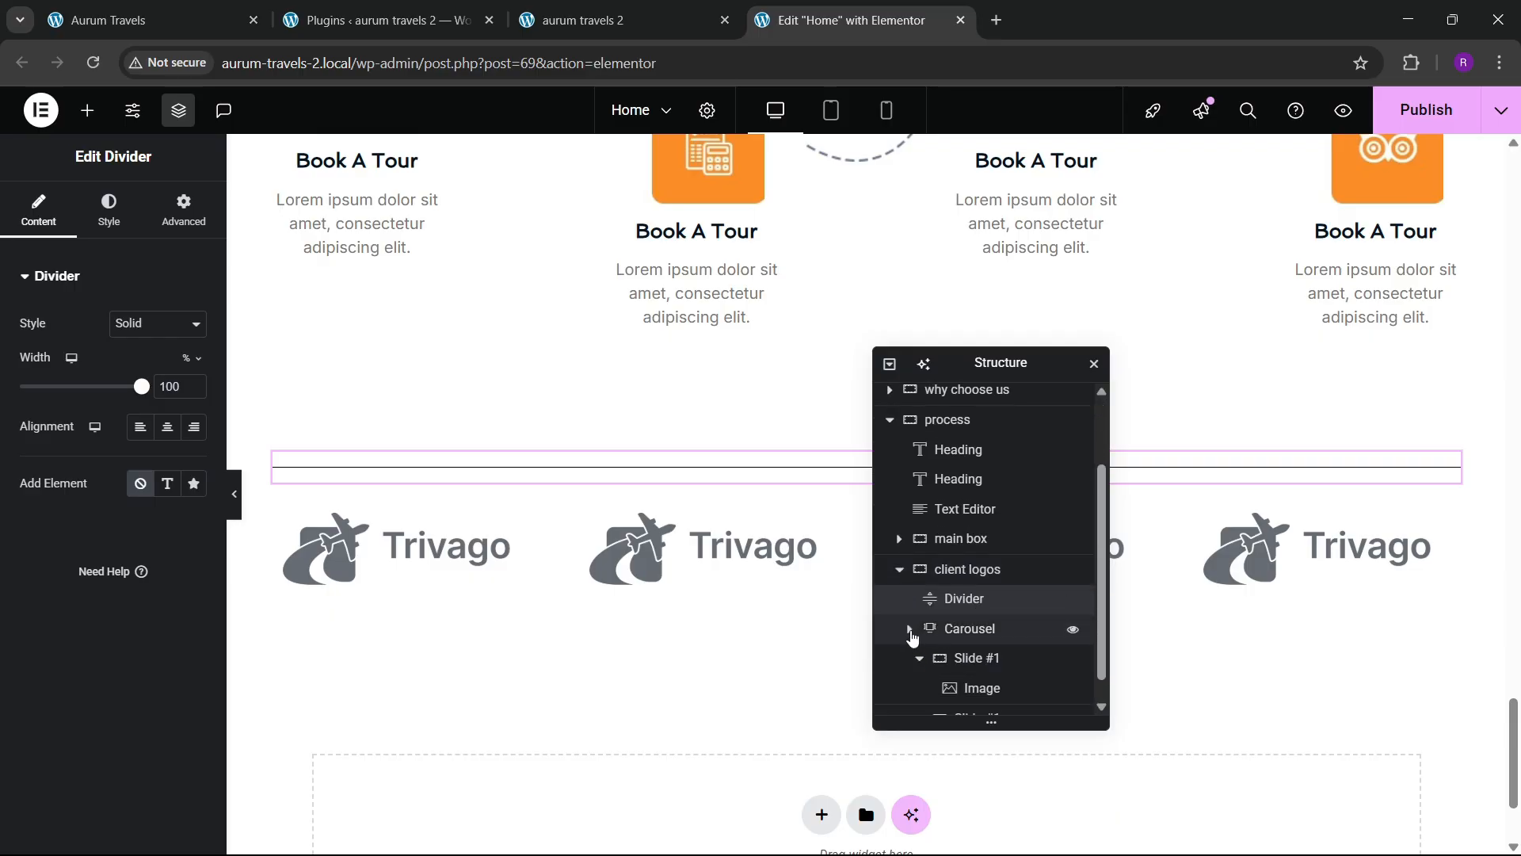
{"action": "left_click", "coordinate": [908, 628]}
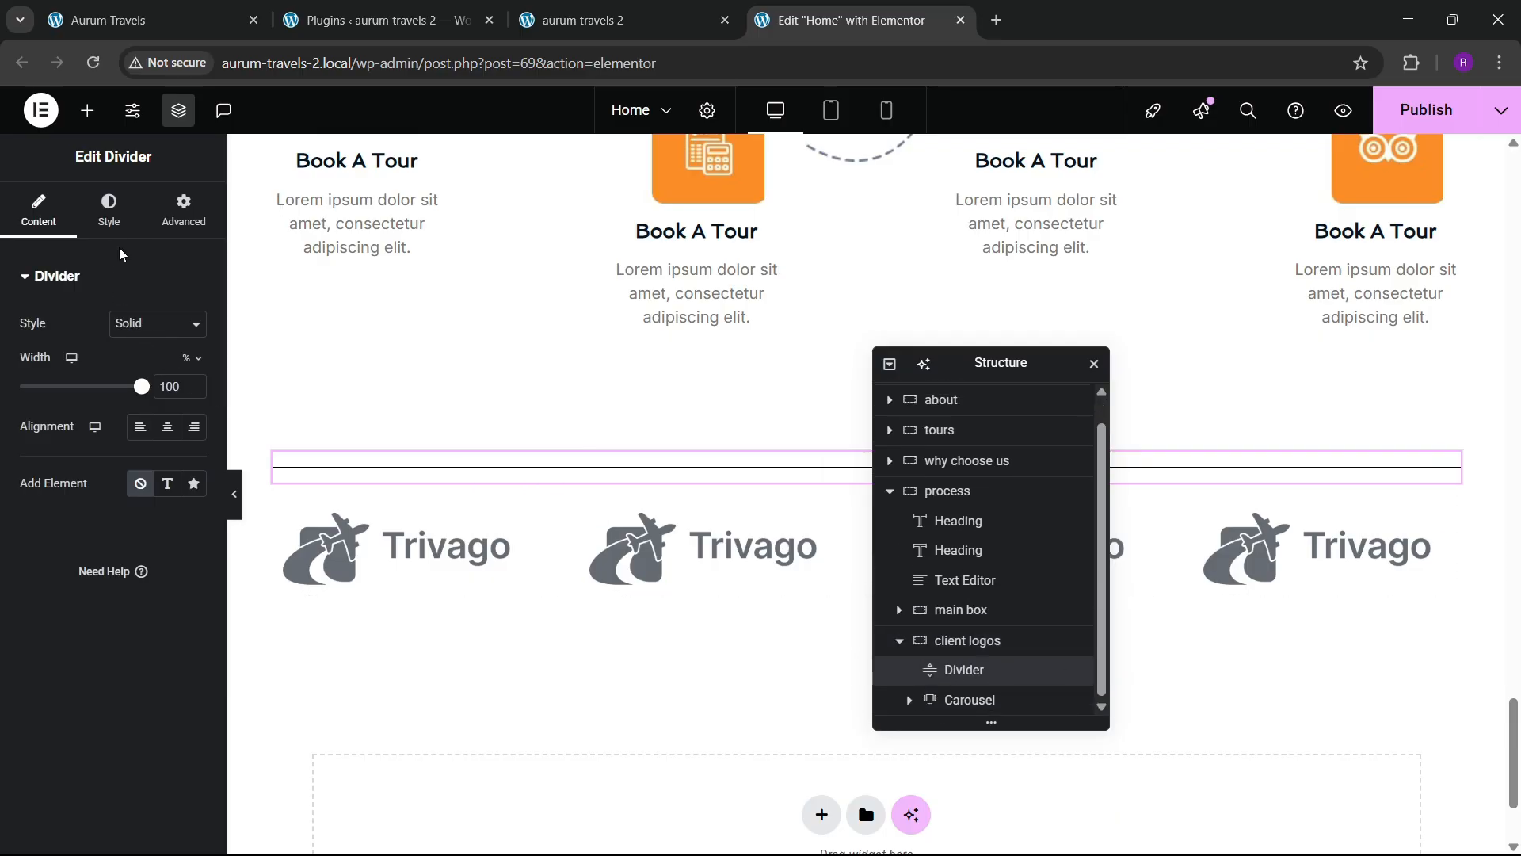
- Set the divider's gap to 0 and its colour to #A09494
{"action": "left_click", "coordinate": [109, 210]}
{"action": "left_click_drag", "start_coordinate": [53, 470], "coordinate": [5, 478]}
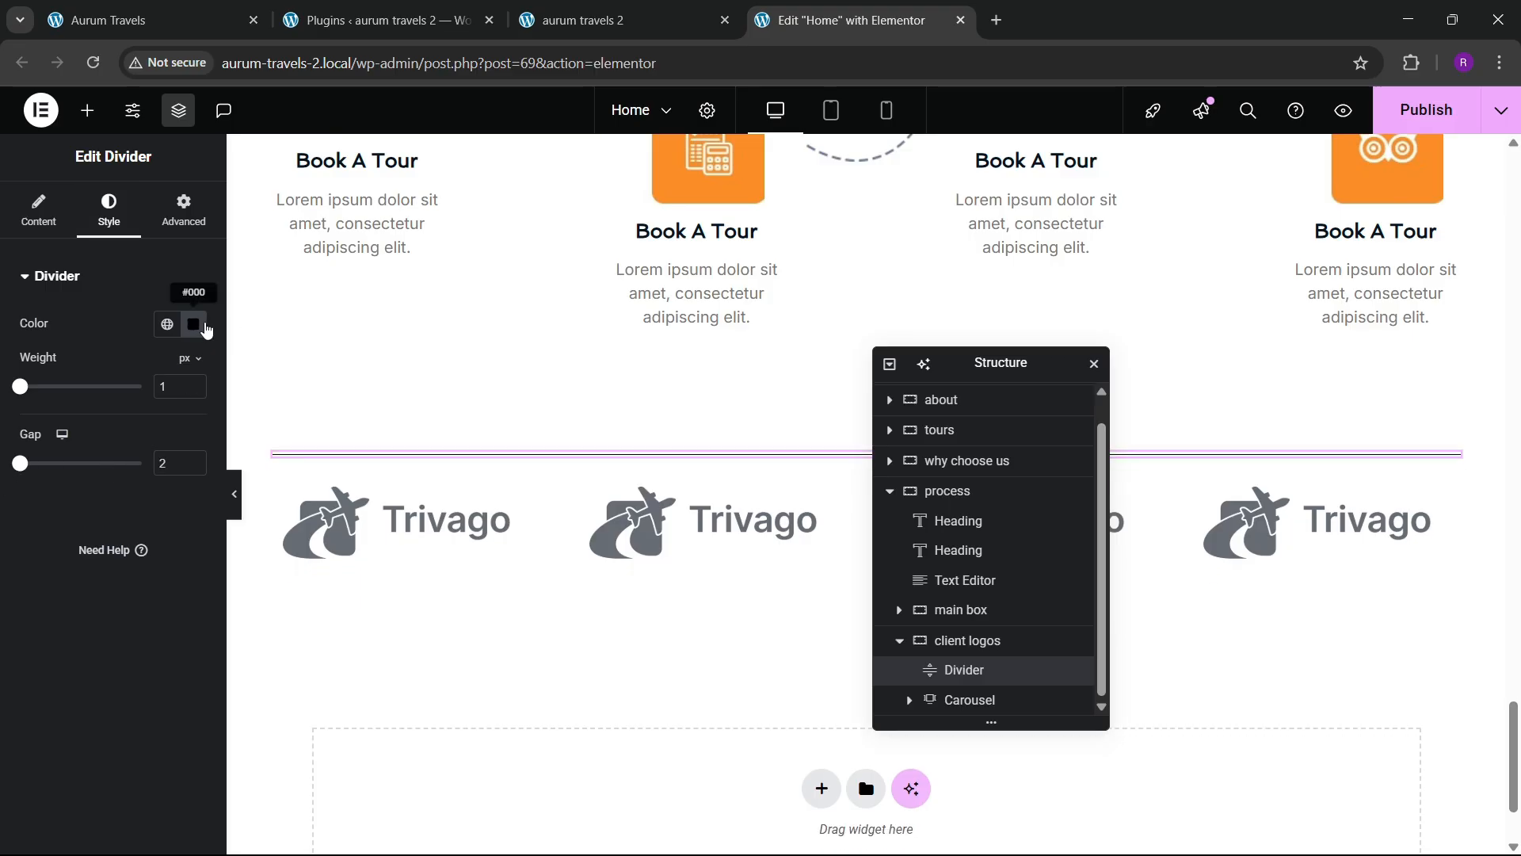
{"action": "left_click", "coordinate": [193, 324]}
{"action": "left_click_drag", "start_coordinate": [123, 513], "coordinate": [97, 459]}
{"action": "left_click", "coordinate": [38, 545]}
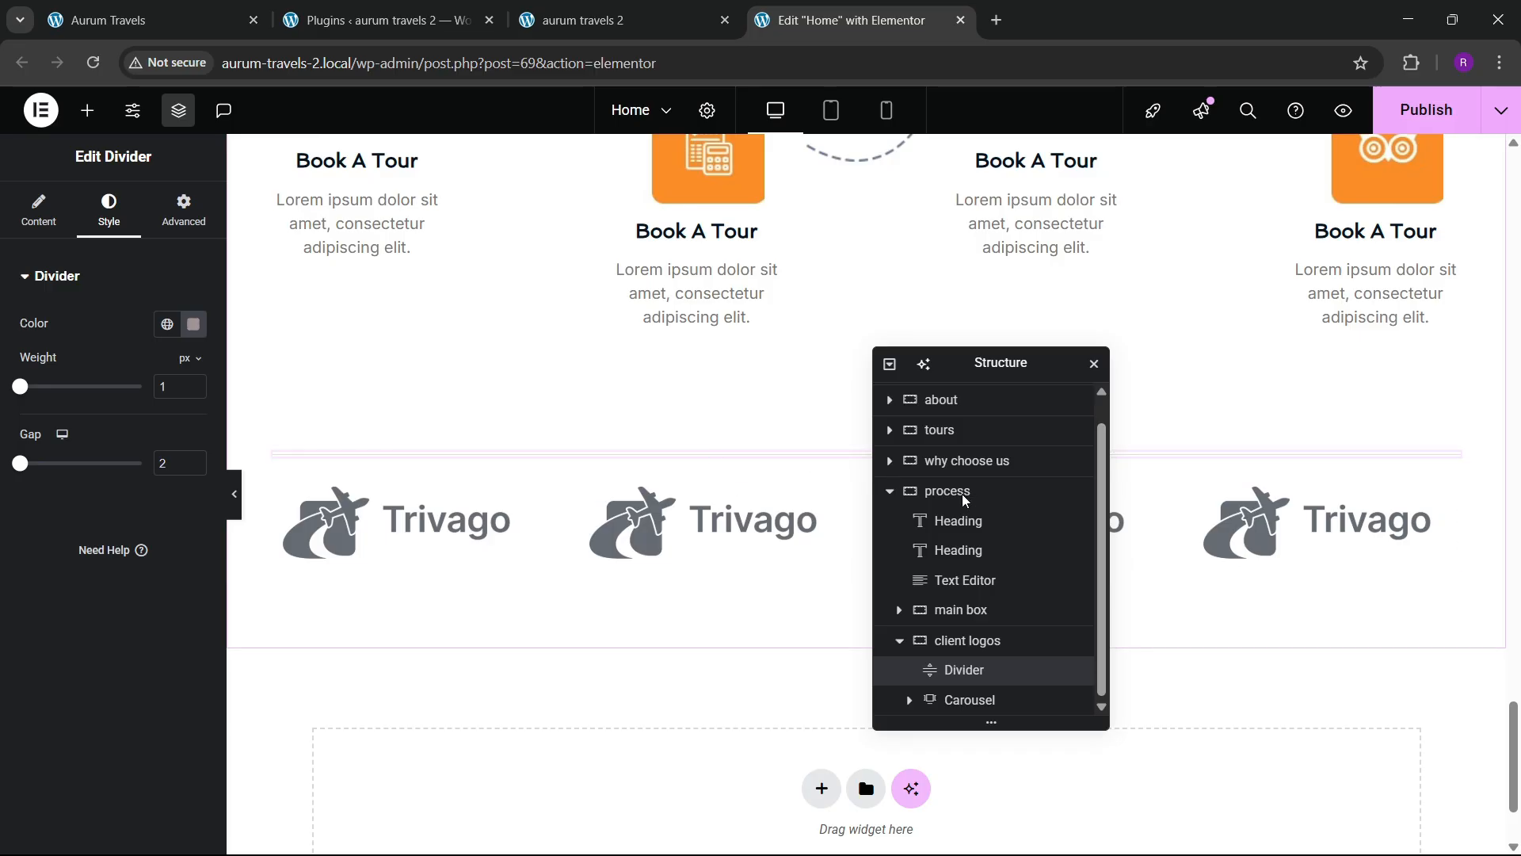
- Reduce the process box's bottom margin to 7
{"action": "left_click", "coordinate": [975, 623]}
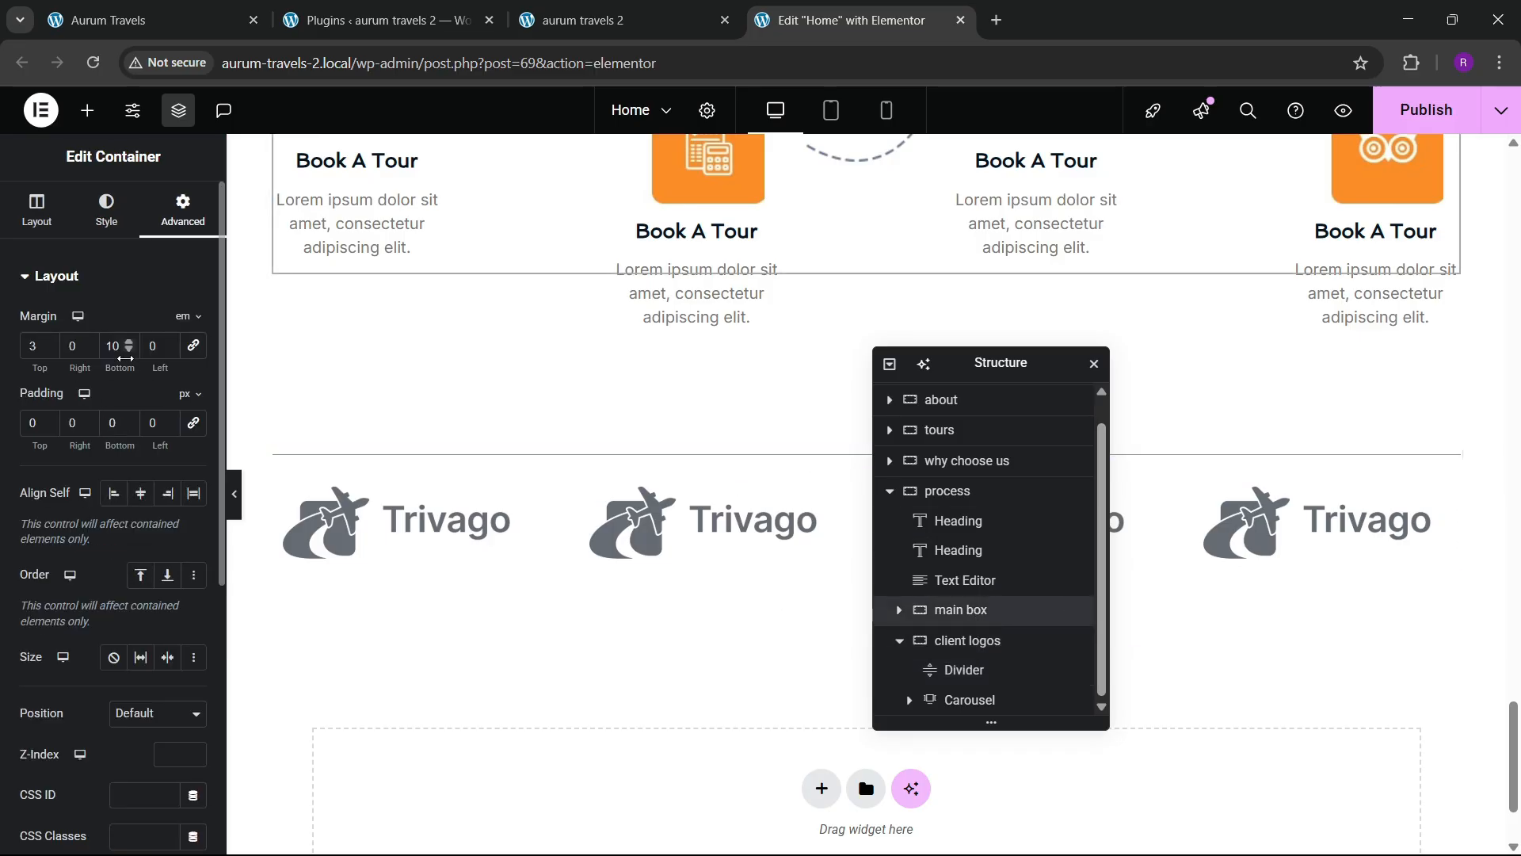
{"action": "scroll", "coordinate": [568, 465], "scroll_direction": "down", "scroll_amount": 5}
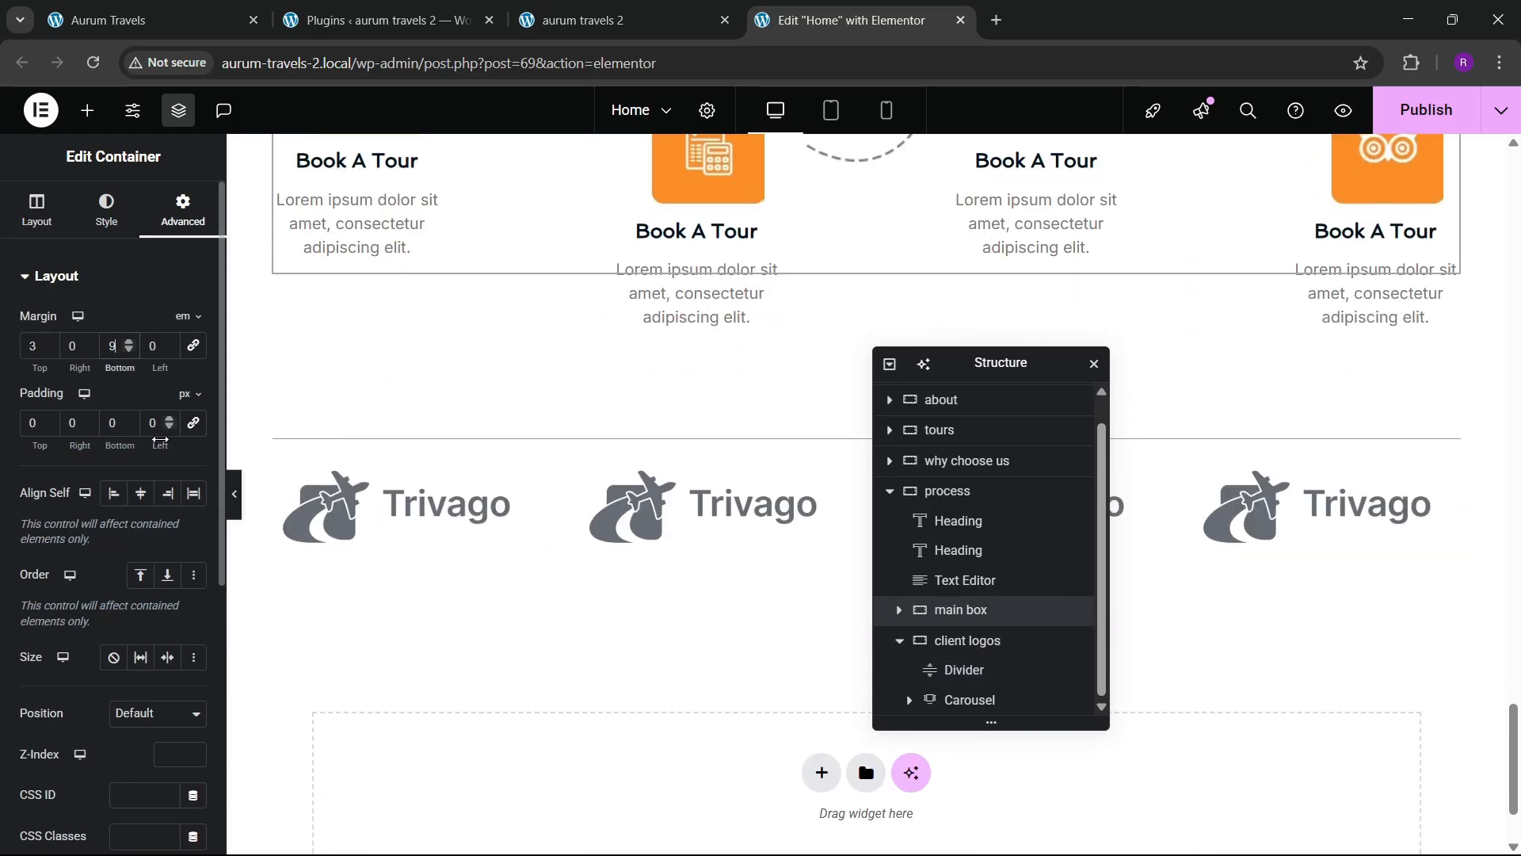
{"action": "left_click", "coordinate": [129, 350]}
{"action": "left_click", "coordinate": [129, 350]}
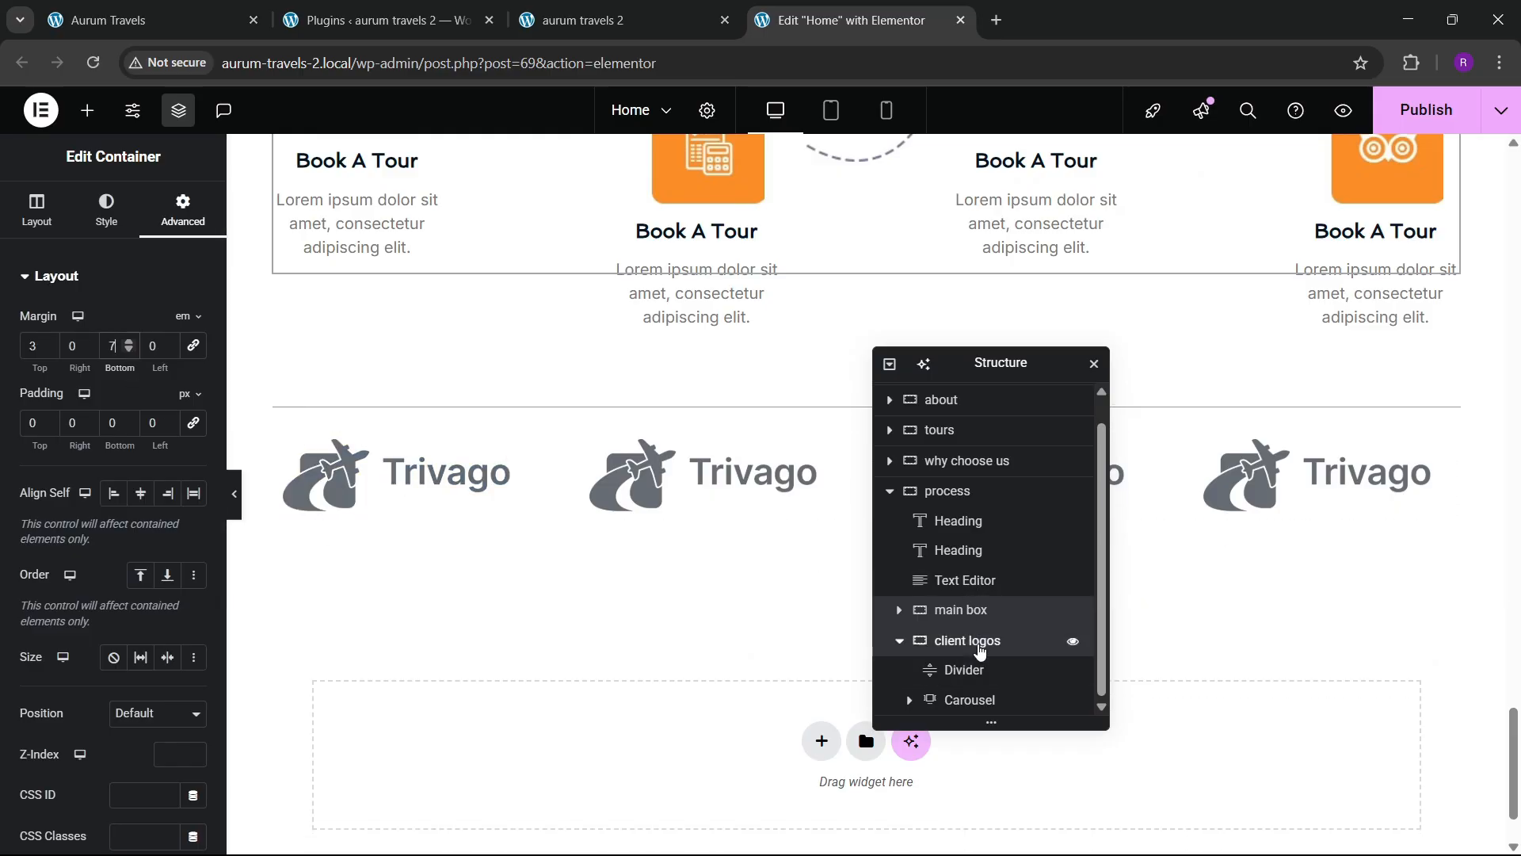
- Give the divider a 3 em bottom margin and preview the page
{"action": "left_click", "coordinate": [978, 642]}
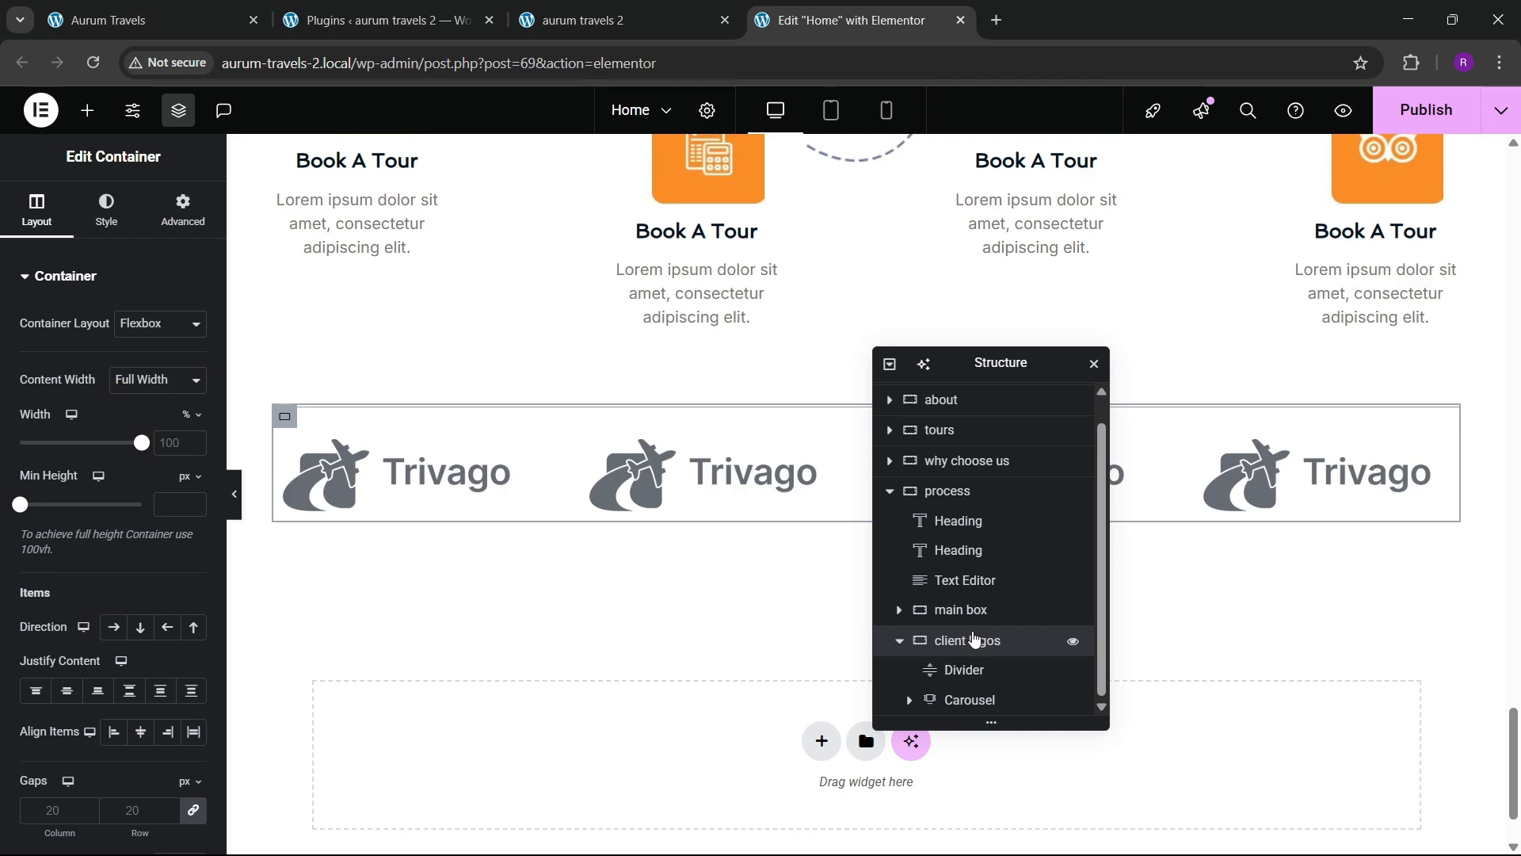
{"action": "left_click", "coordinate": [968, 669]}
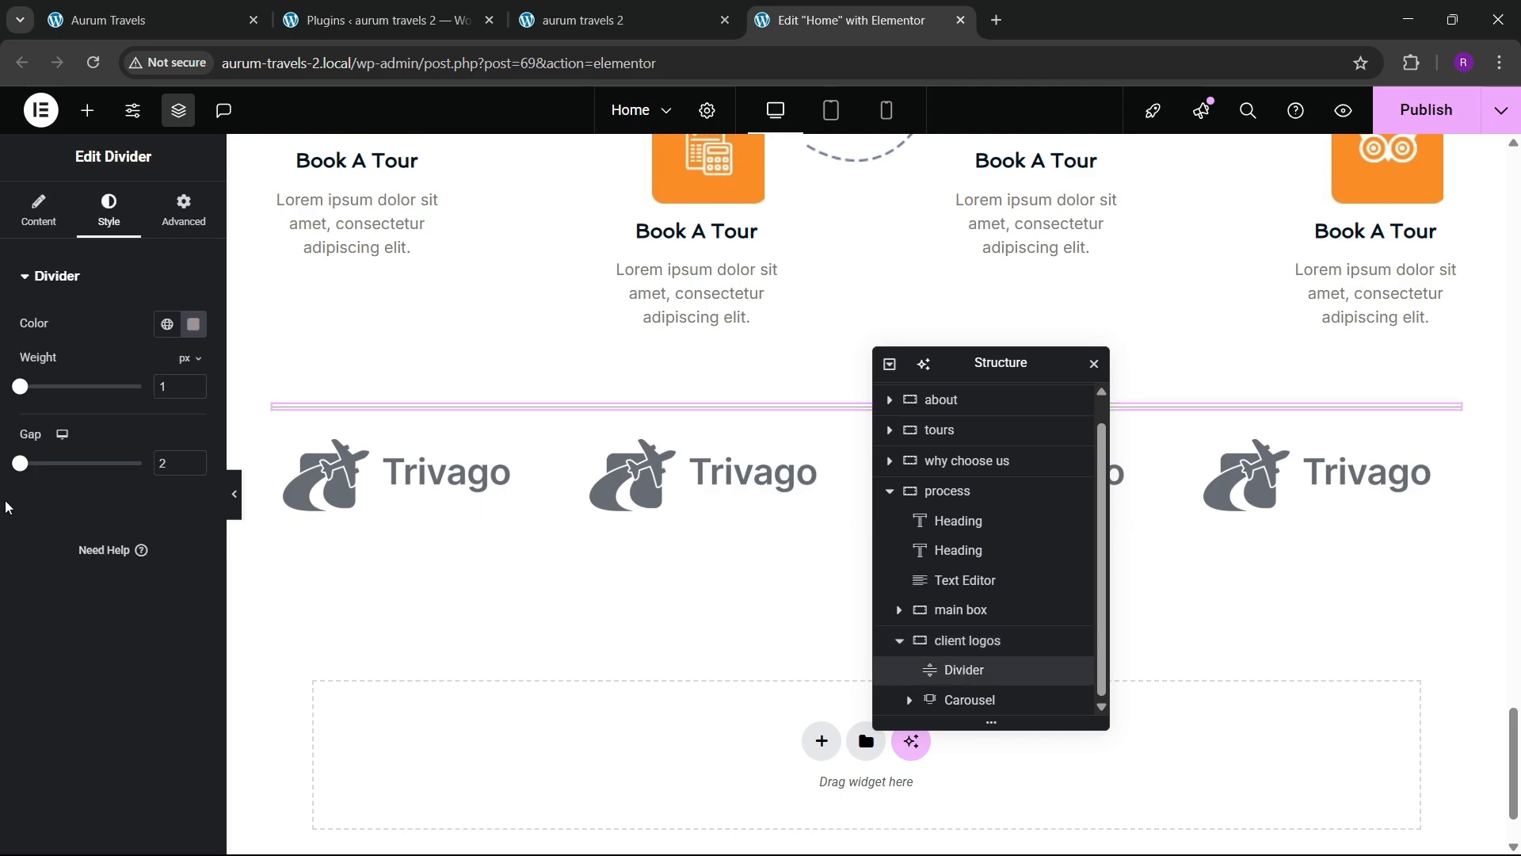
{"action": "left_click", "coordinate": [183, 210]}
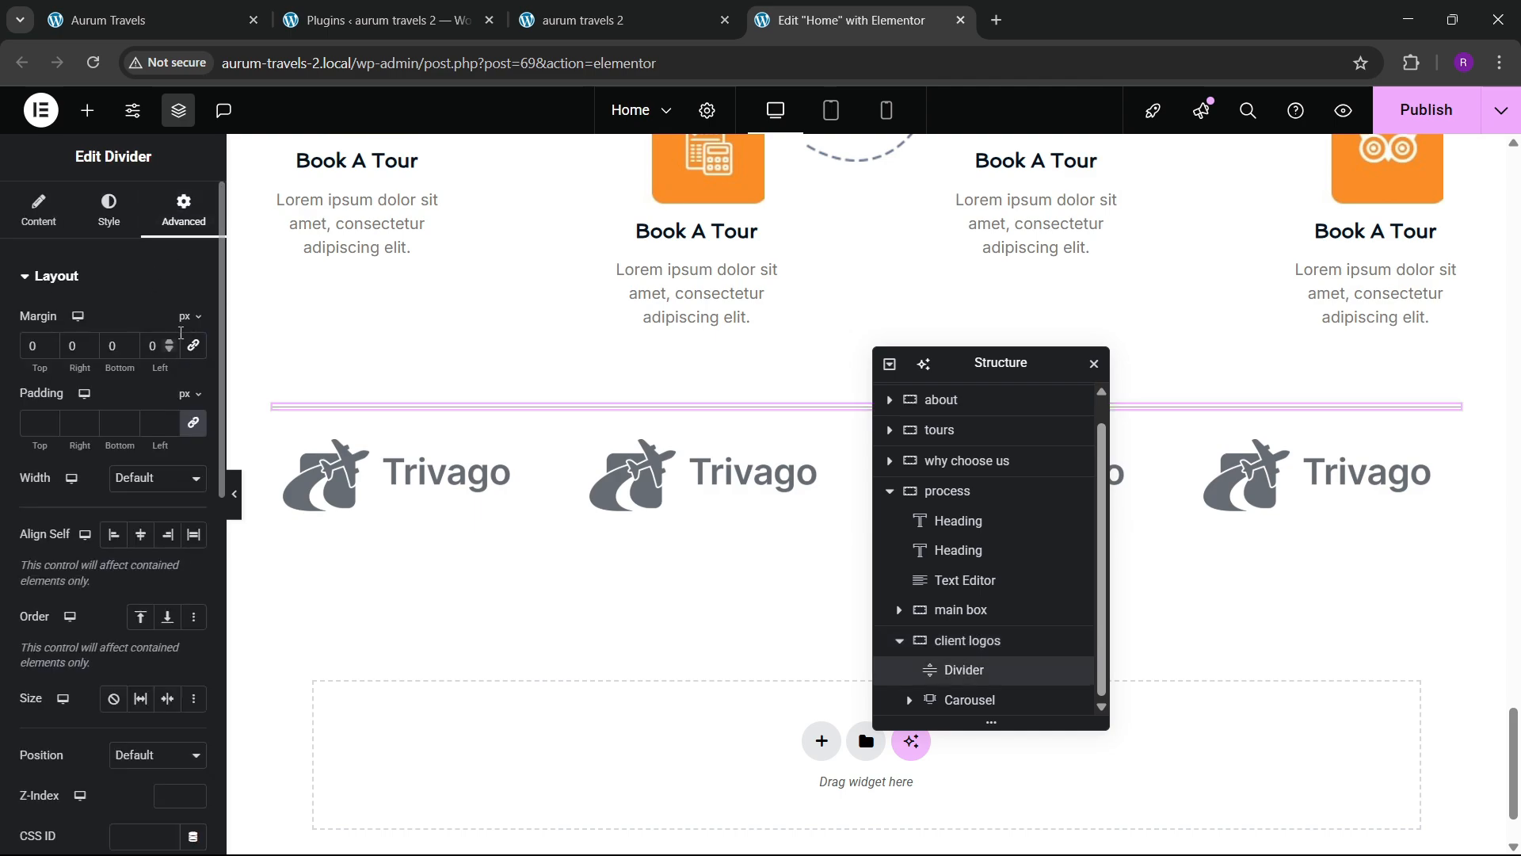
{"action": "left_click", "coordinate": [184, 316]}
{"action": "left_click", "coordinate": [186, 376]}
{"action": "left_click", "coordinate": [128, 343]}
{"action": "left_click", "coordinate": [128, 343]}
{"action": "left_click", "coordinate": [128, 343]}
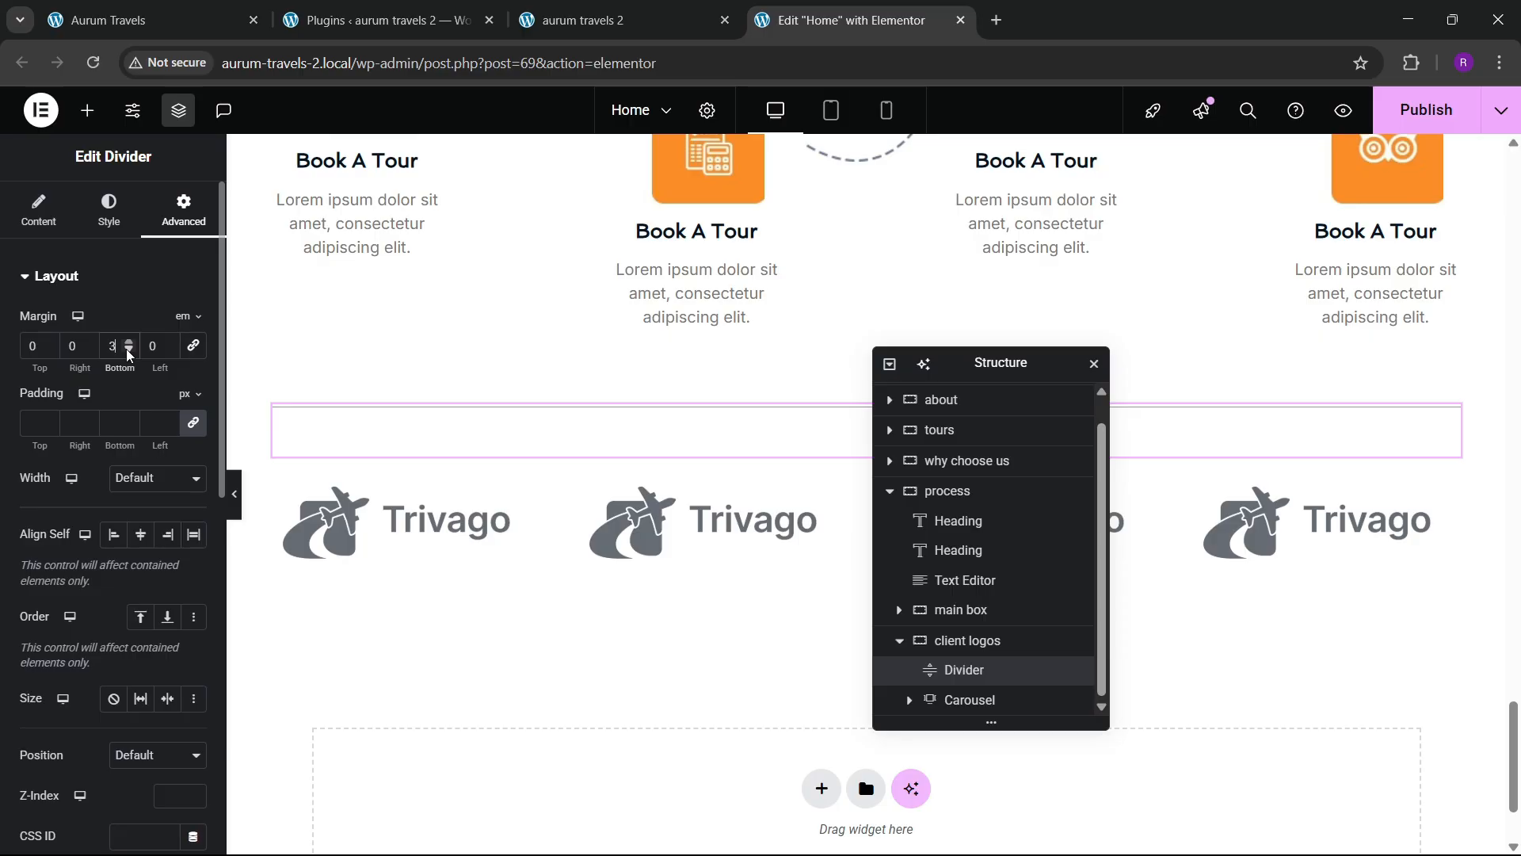
{"action": "left_click", "coordinate": [238, 511]}
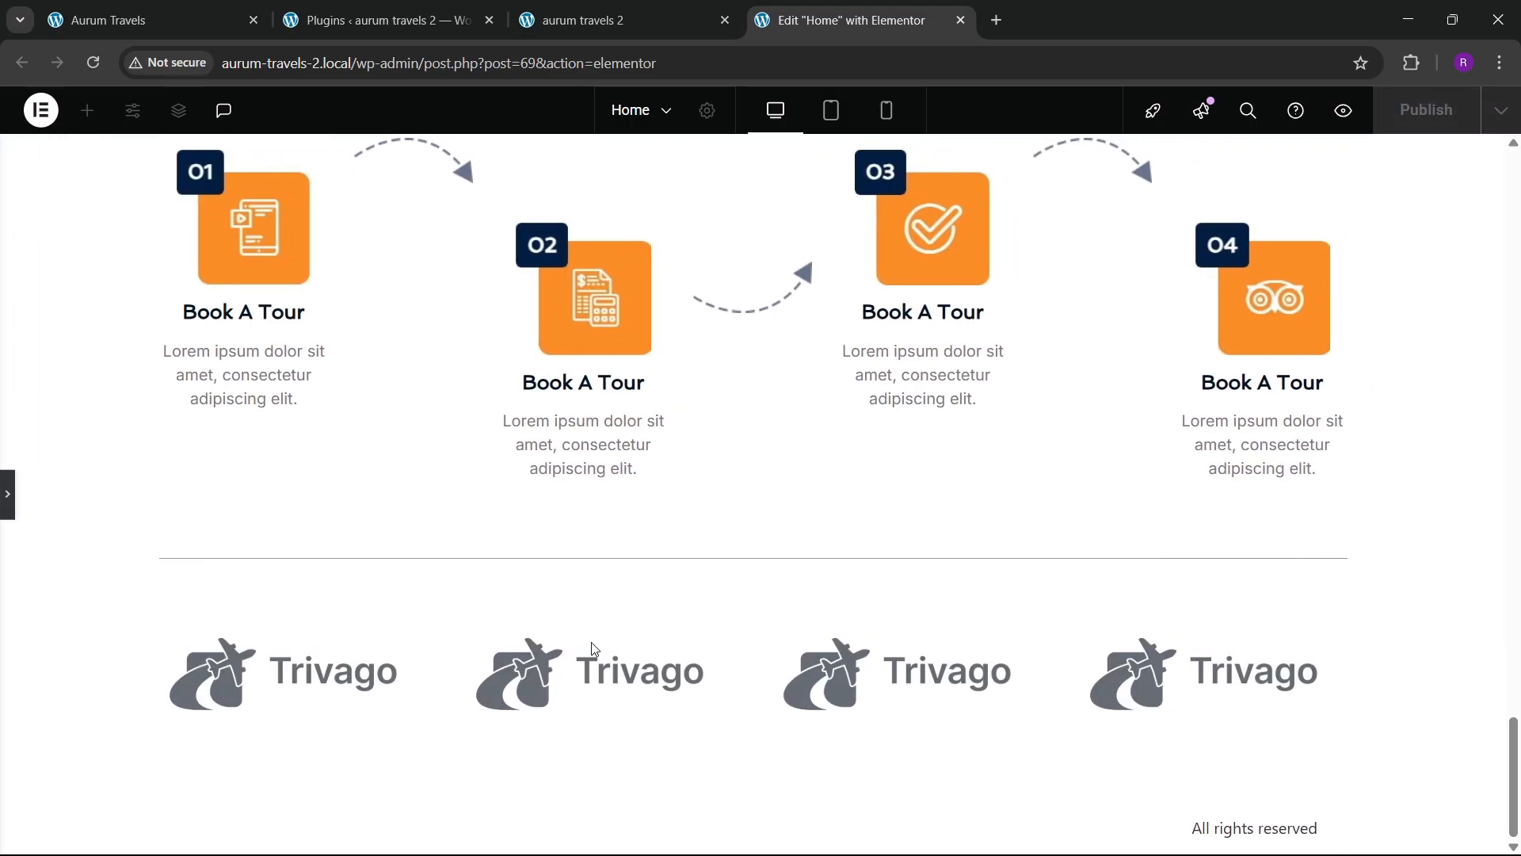
- Try a darker divider colour and preview the result
{"action": "left_click", "coordinate": [8, 523]}
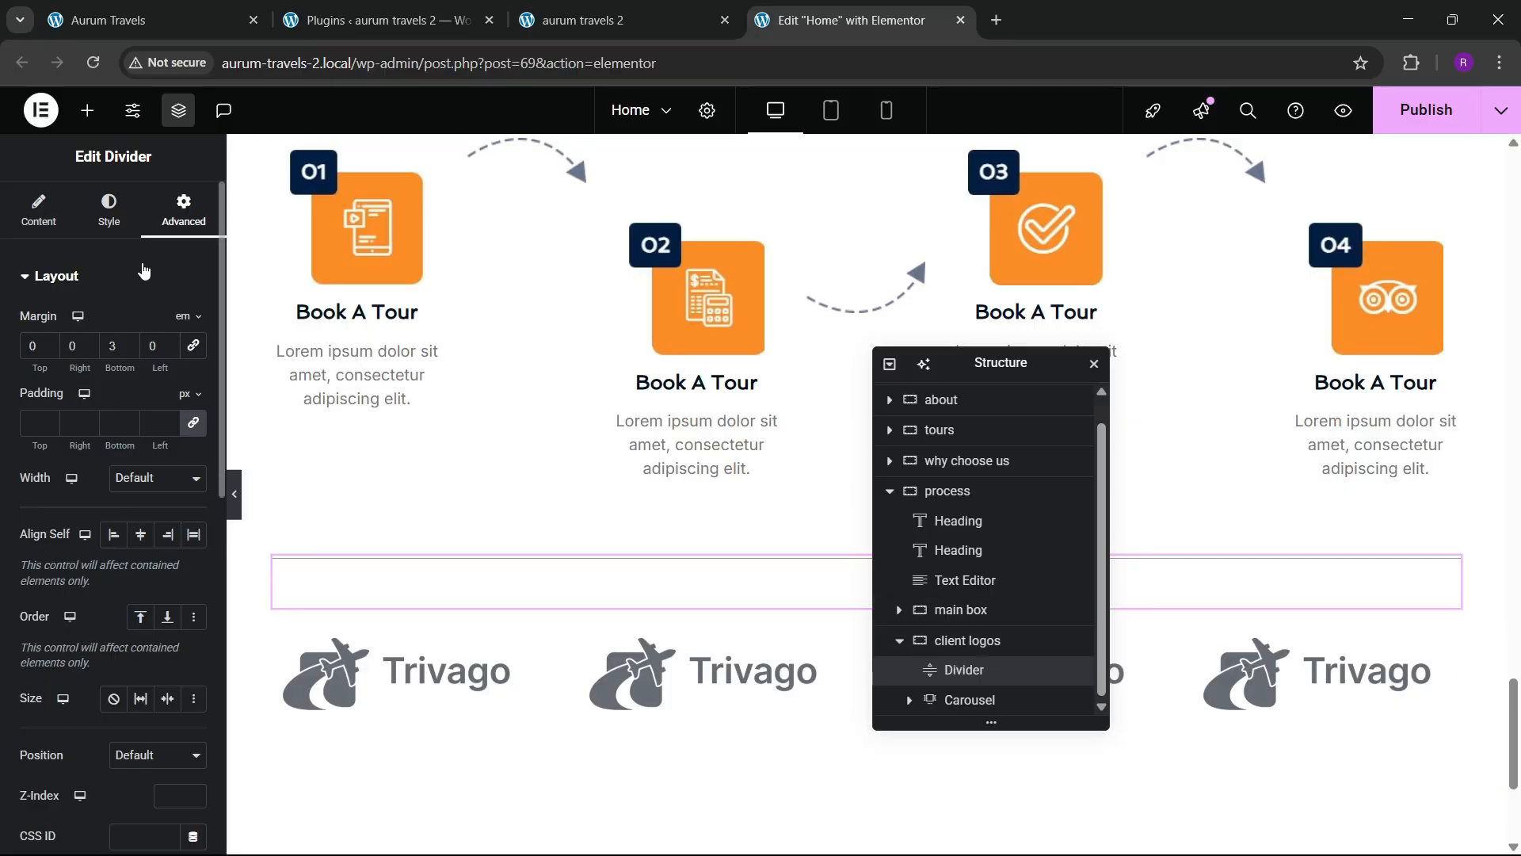
{"action": "left_click", "coordinate": [113, 228]}
{"action": "left_click", "coordinate": [194, 325]}
{"action": "mouse_move", "coordinate": [221, 493]}
{"action": "left_mouse_down"}
{"action": "mouse_move", "coordinate": [126, 498]}
{"action": "mouse_move", "coordinate": [102, 455]}
{"action": "left_mouse_up"}
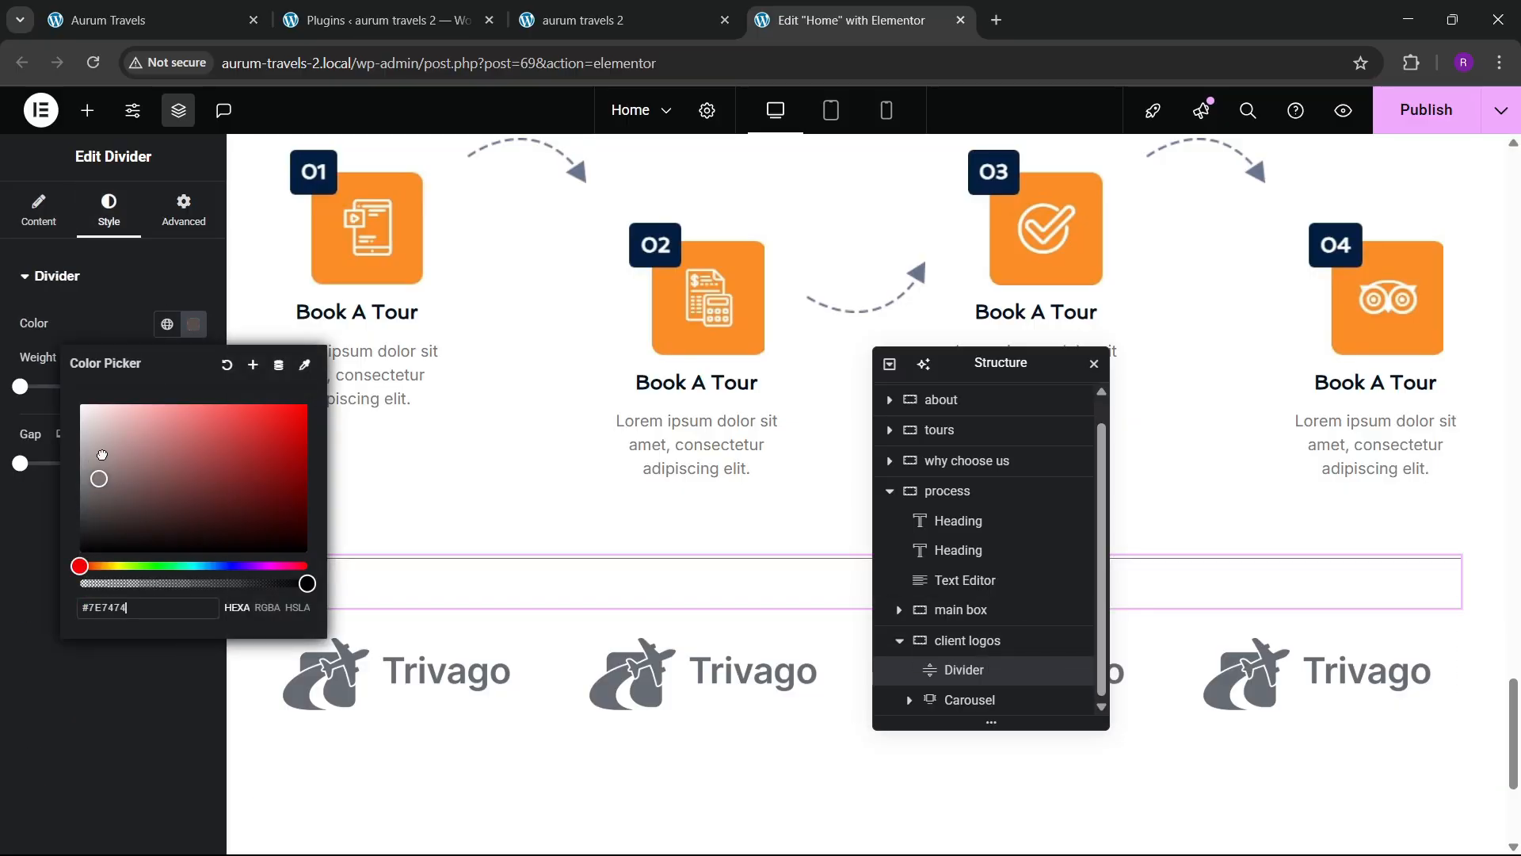
{"action": "left_click", "coordinate": [13, 566]}
{"action": "left_click", "coordinate": [236, 511]}
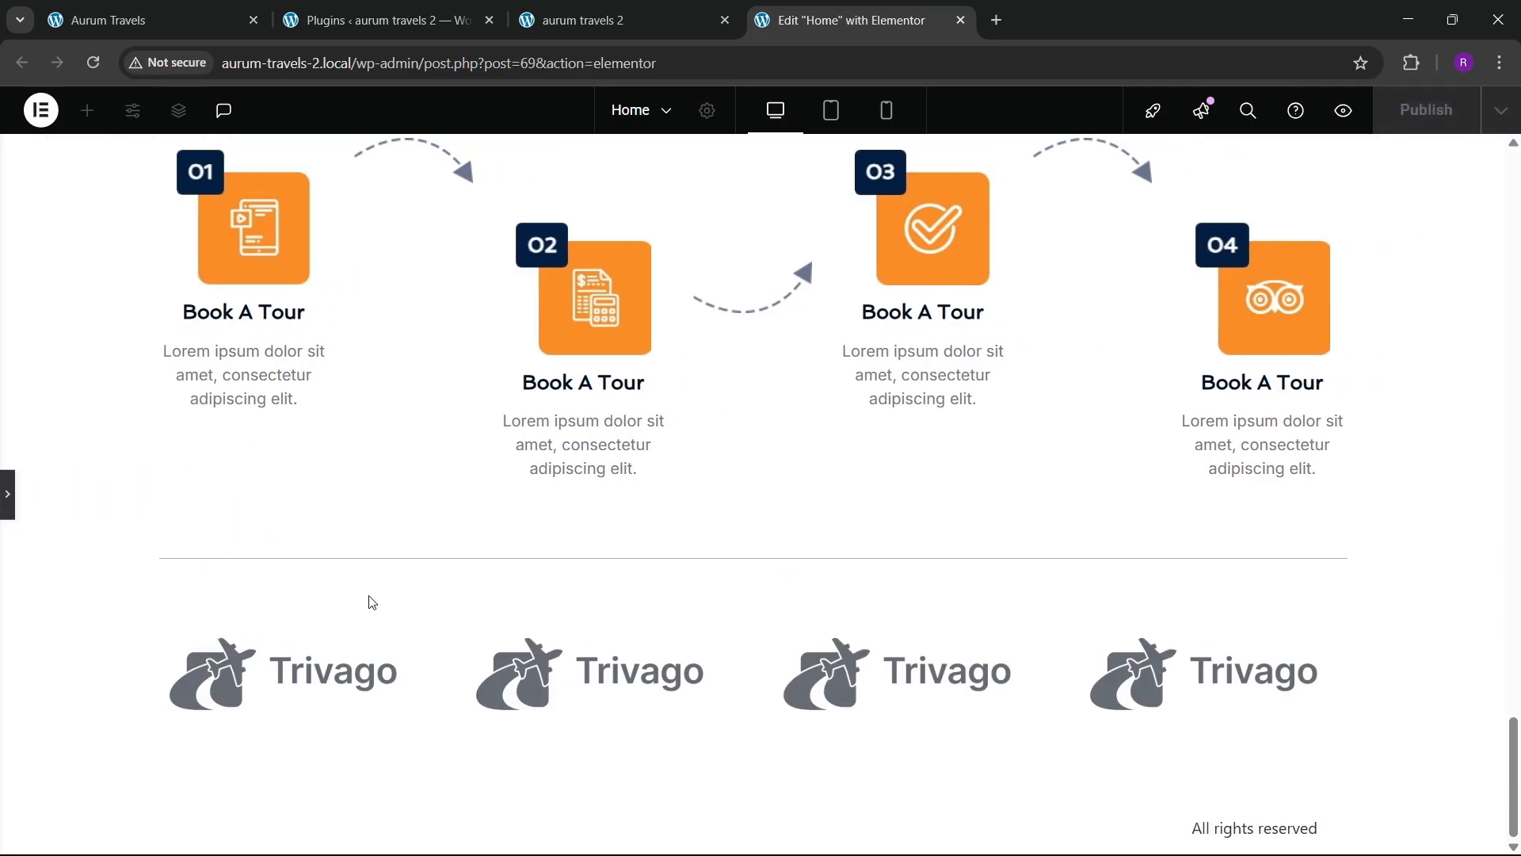
{"action": "left_click", "coordinate": [10, 495]}
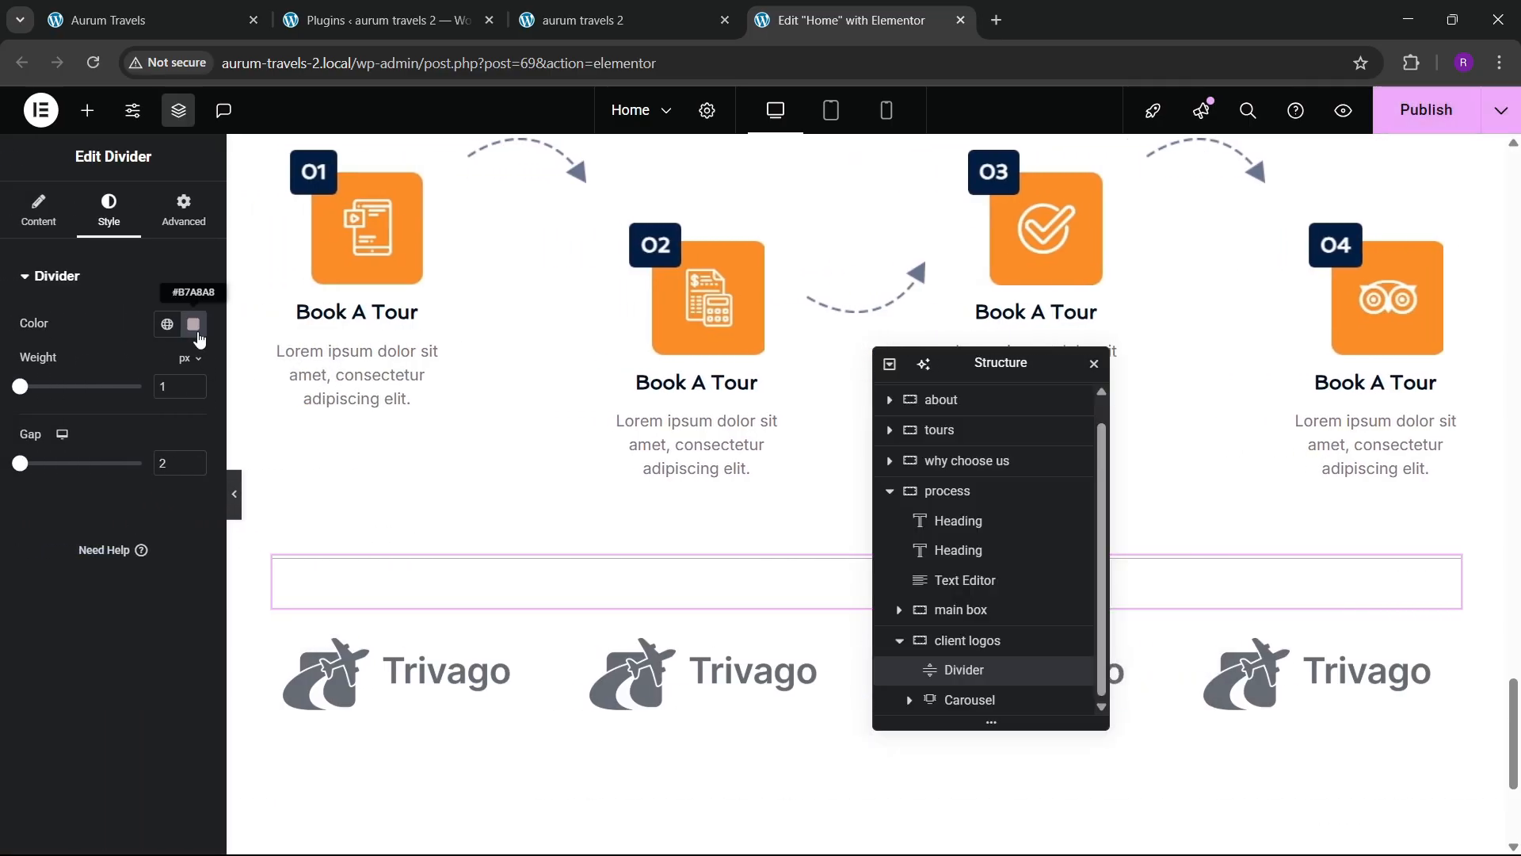
- Set the divider colour to #CECECE and preview it
{"action": "left_click", "coordinate": [193, 324]}
{"action": "type", "text": "#CECECE"}
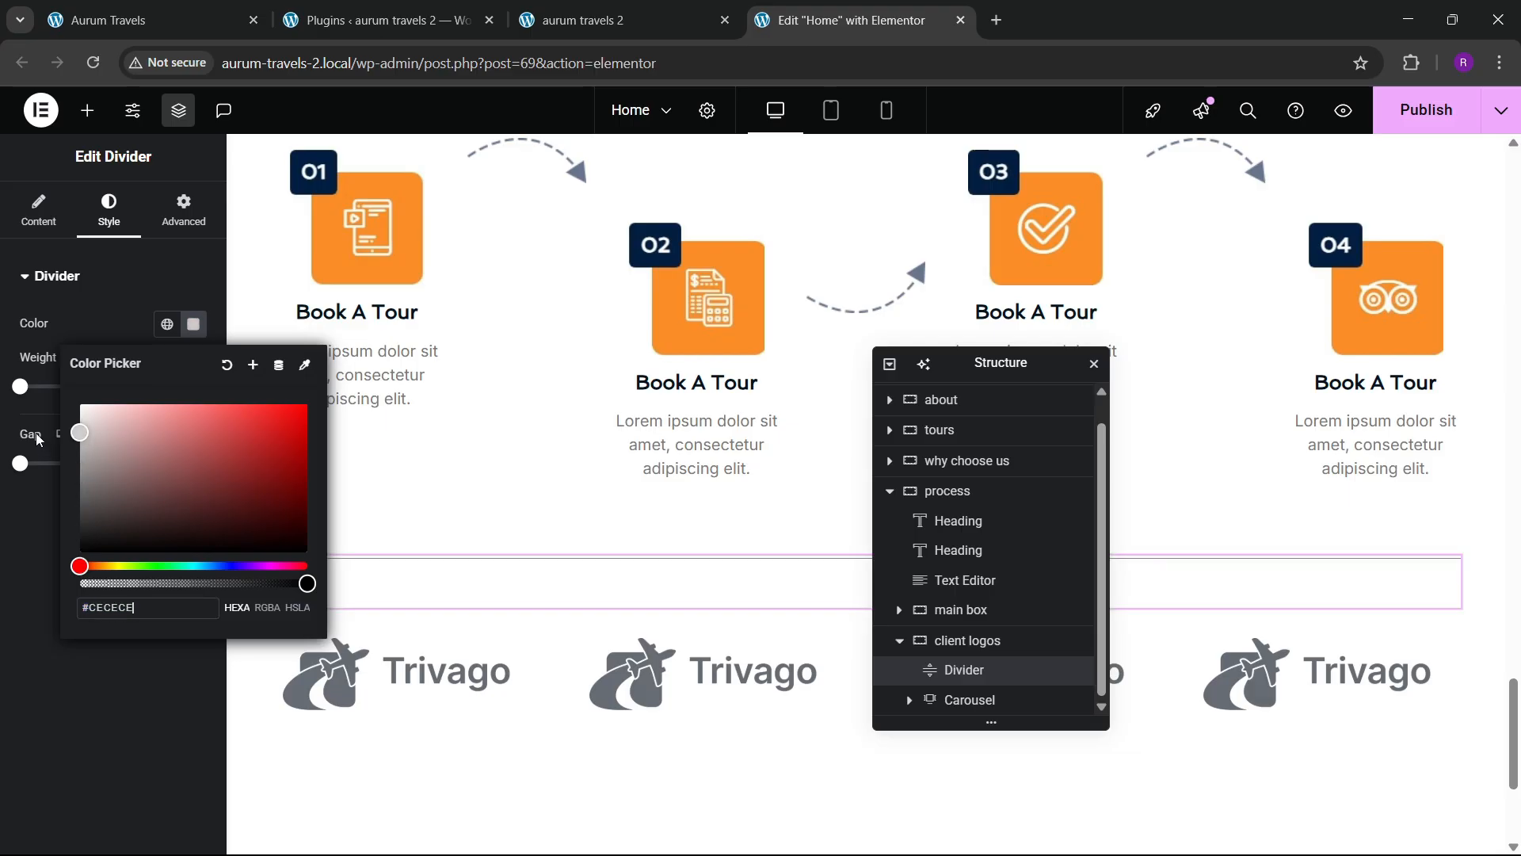
{"action": "left_click", "coordinate": [49, 597]}
{"action": "left_click", "coordinate": [236, 500]}
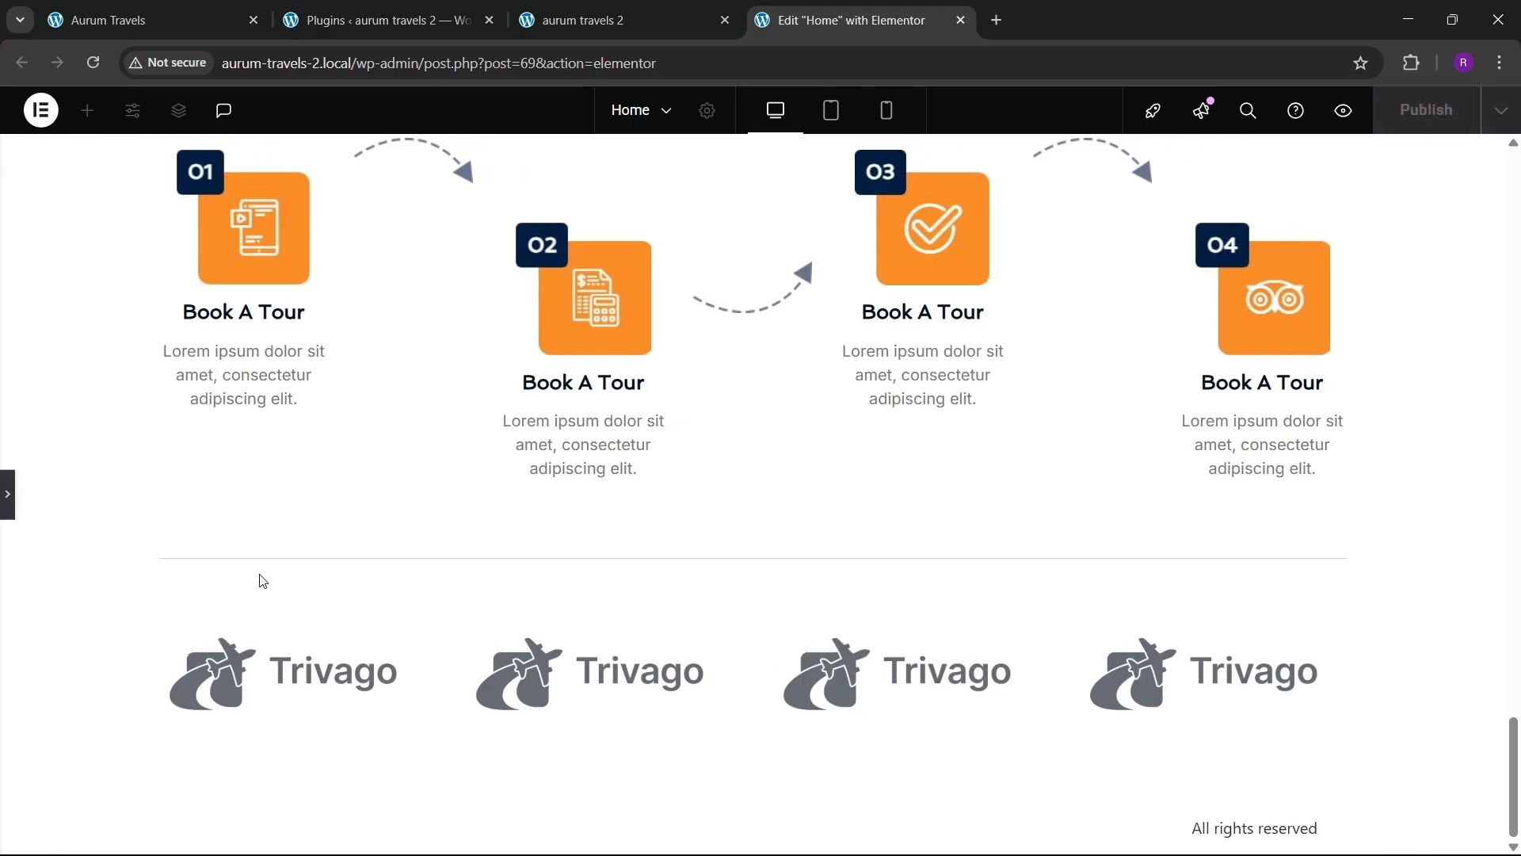
{"action": "left_click", "coordinate": [8, 495]}
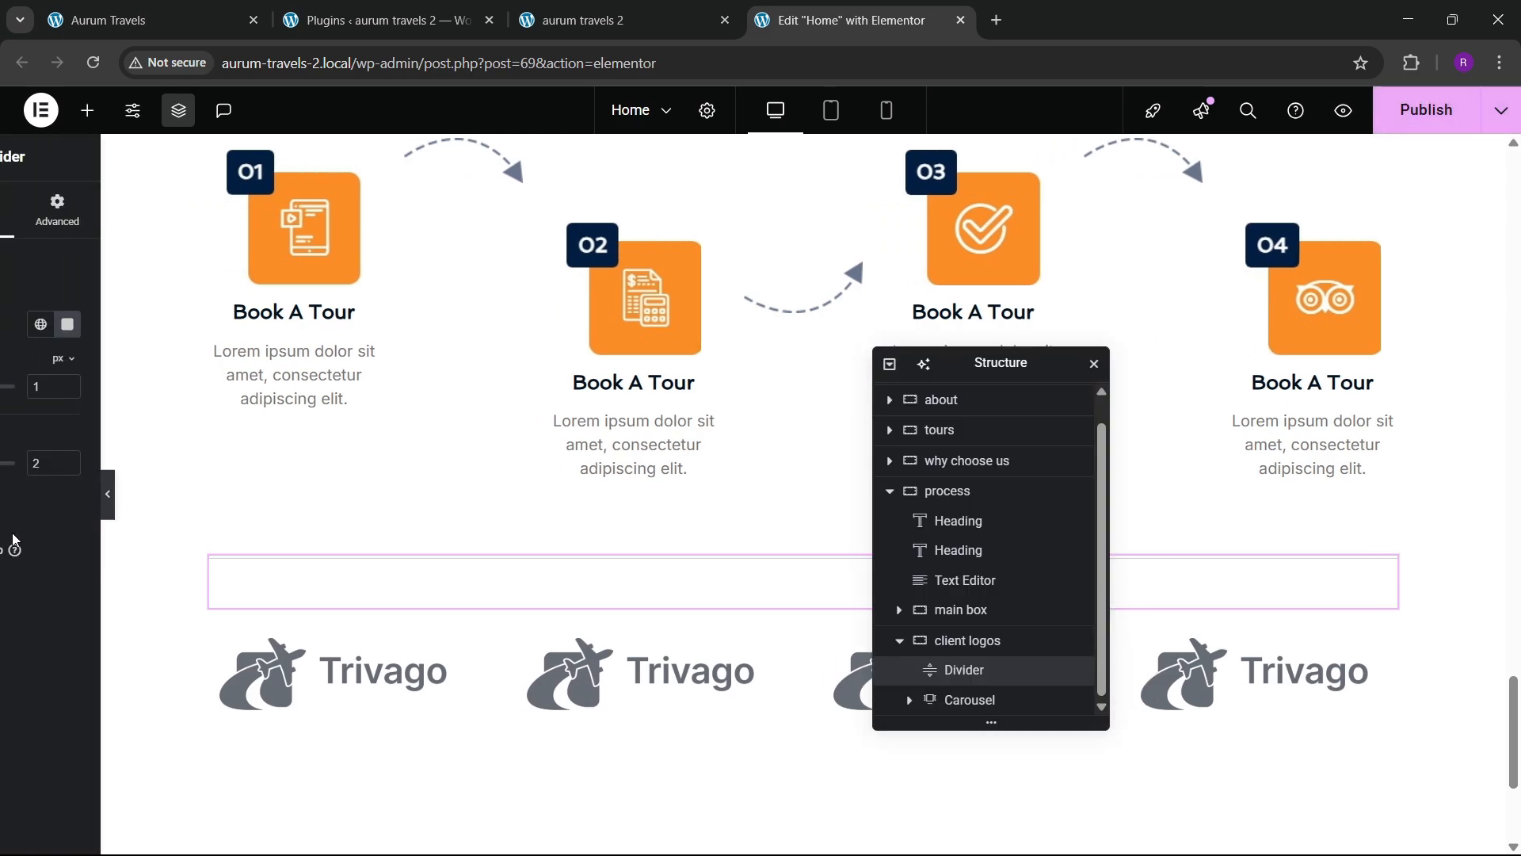
- Save the page with Ctrl+S and open it live via Publish > View Page
{"action": "key", "text": "ctrl+s"}
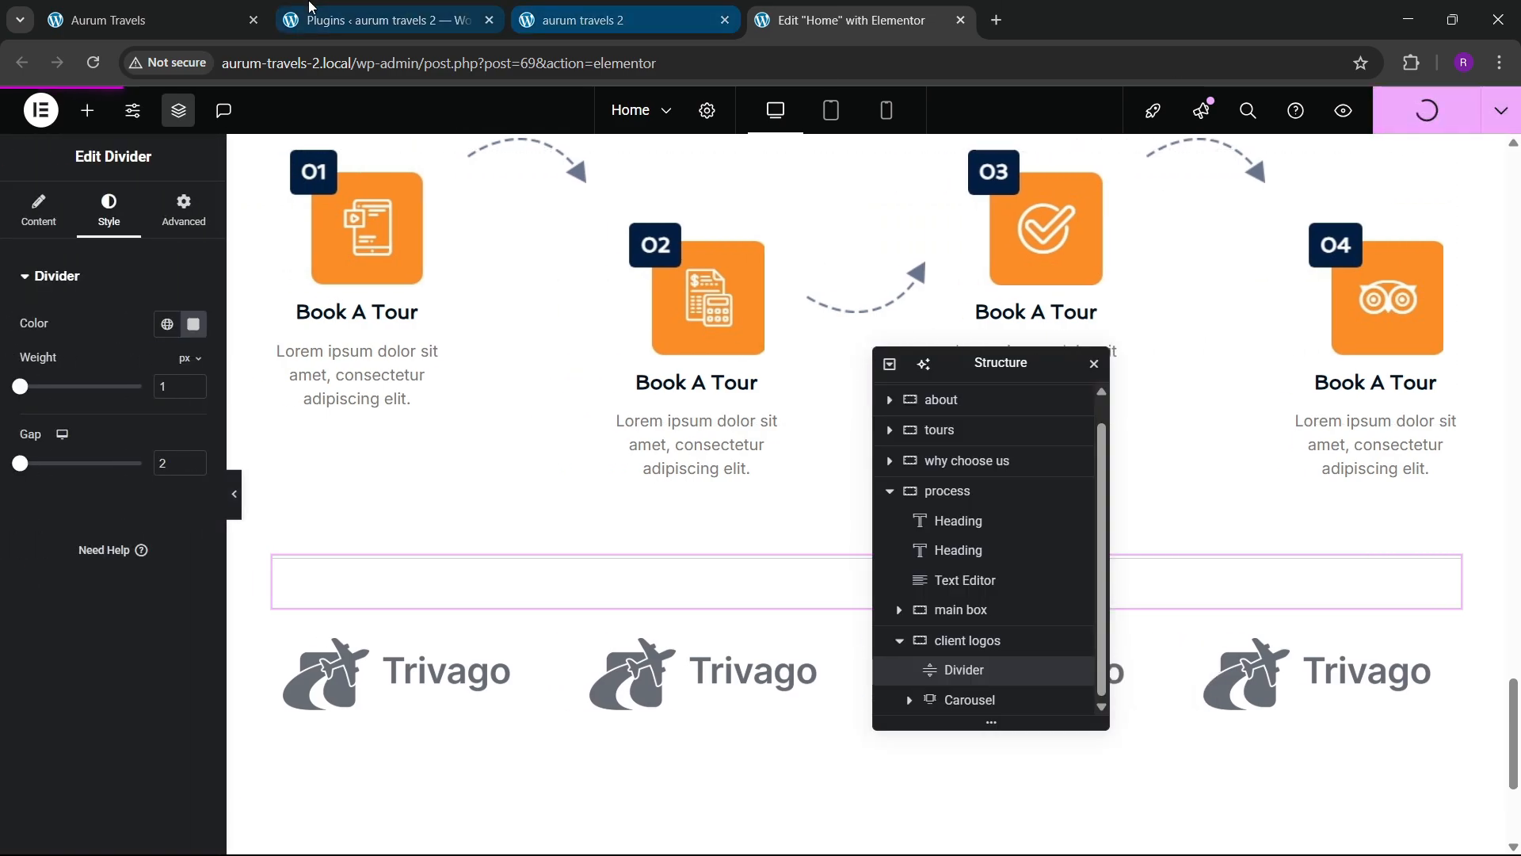
{"action": "left_click", "coordinate": [151, 20]}
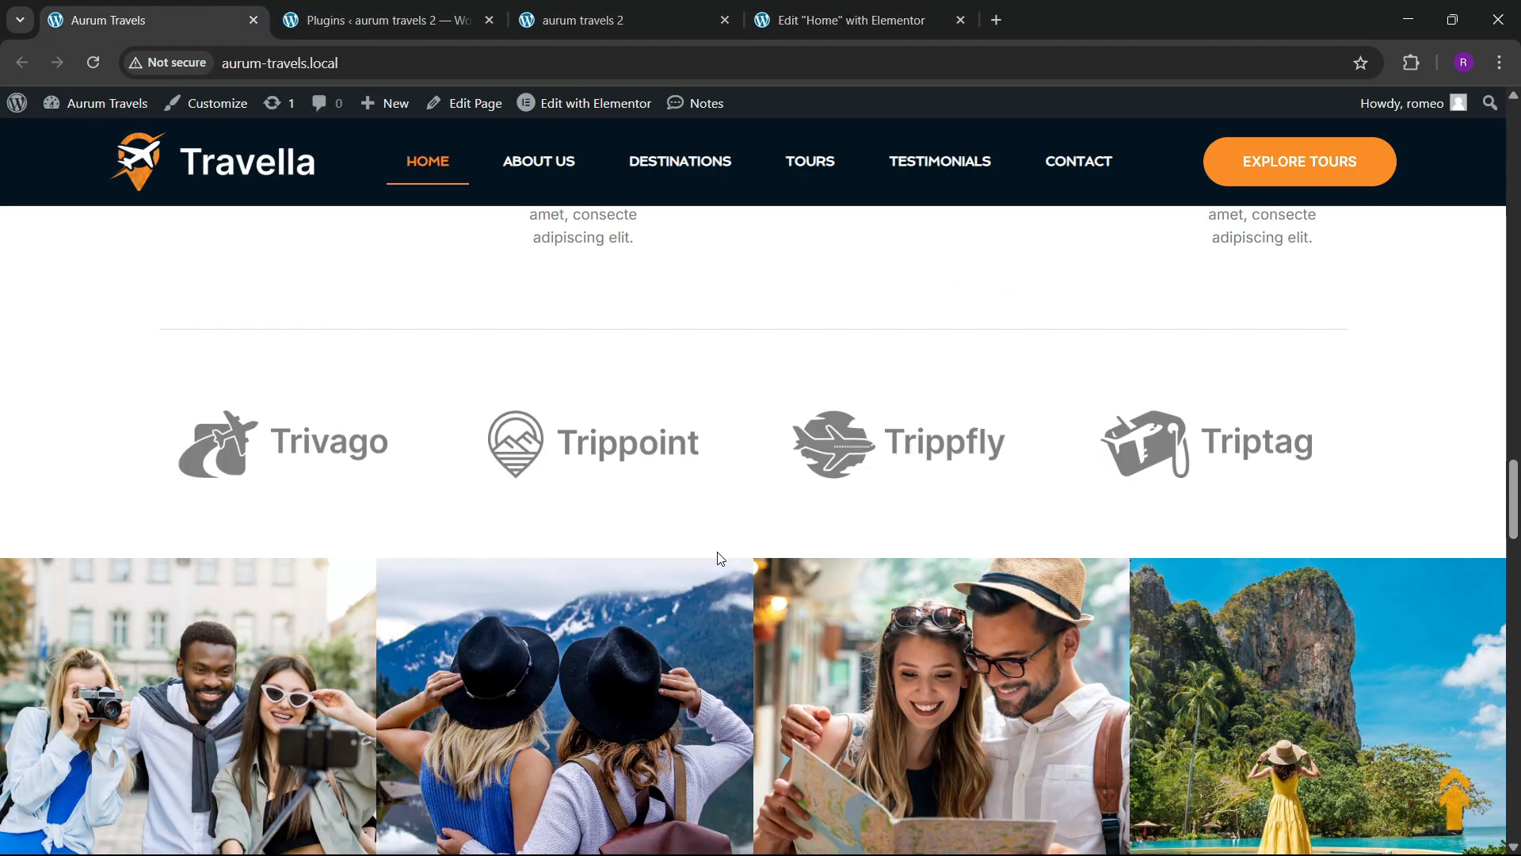
{"action": "left_click", "coordinate": [620, 8]}
{"action": "left_click", "coordinate": [825, 7]}
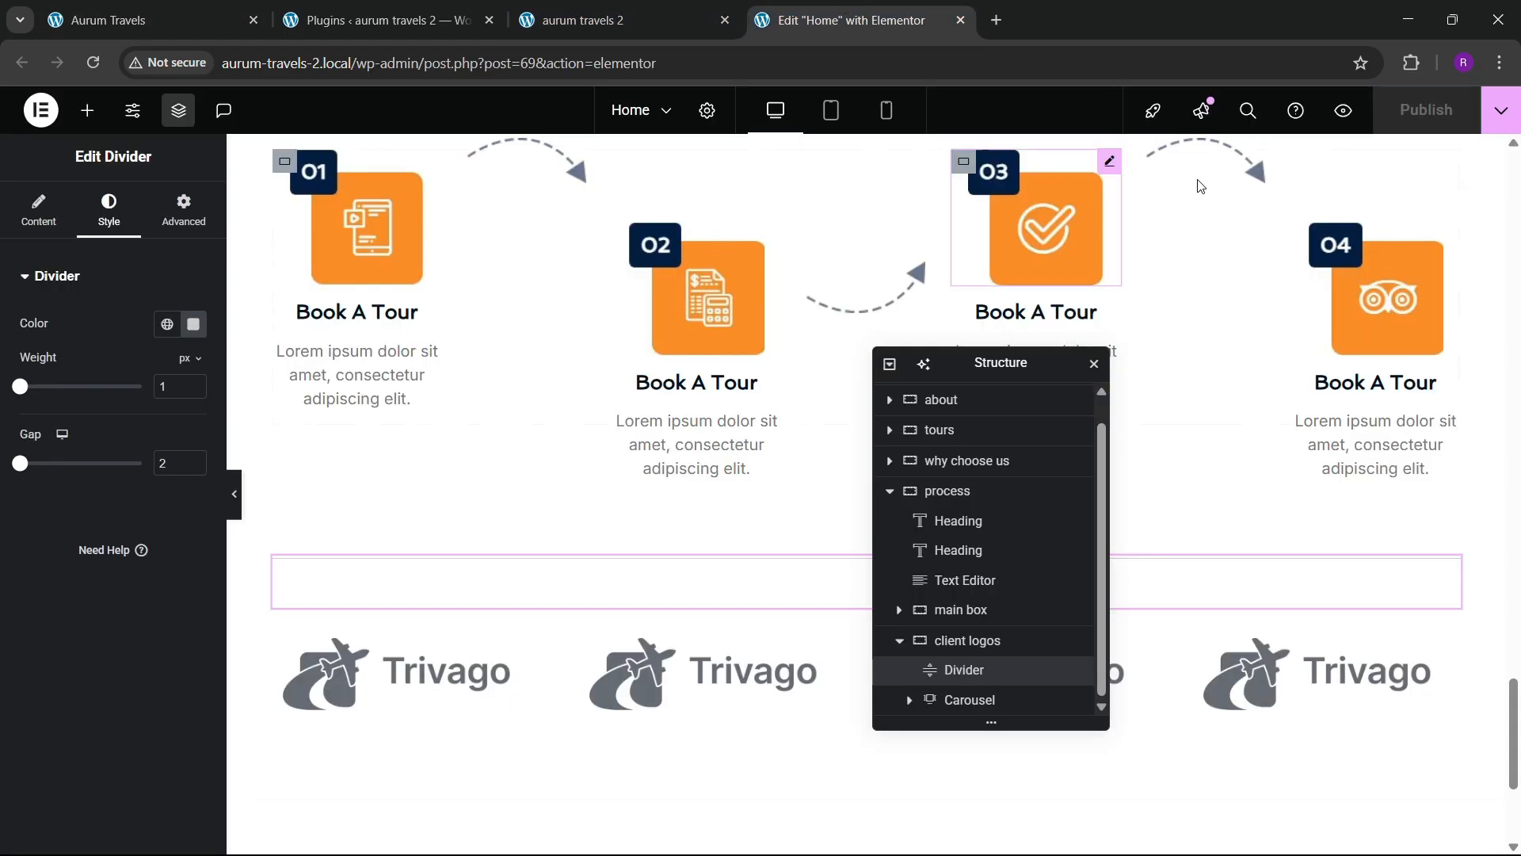
{"action": "left_click", "coordinate": [1502, 111]}
{"action": "left_click", "coordinate": [1447, 258]}
{"action": "left_click", "coordinate": [763, 31]}
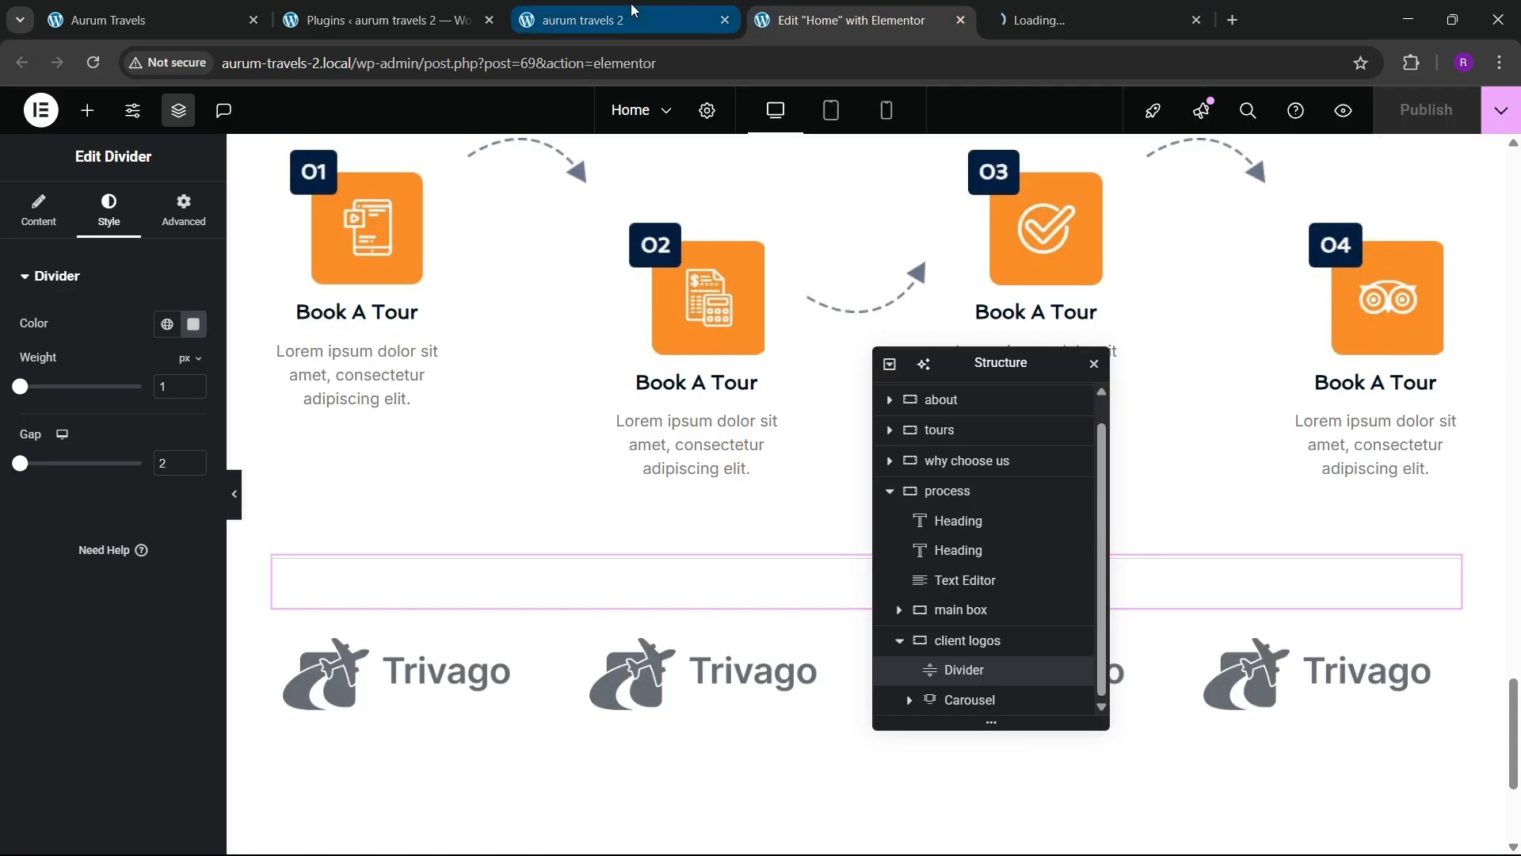
{"action": "left_click", "coordinate": [703, 30]}
{"action": "left_click", "coordinate": [726, 21]}
{"action": "left_click", "coordinate": [820, 20]}
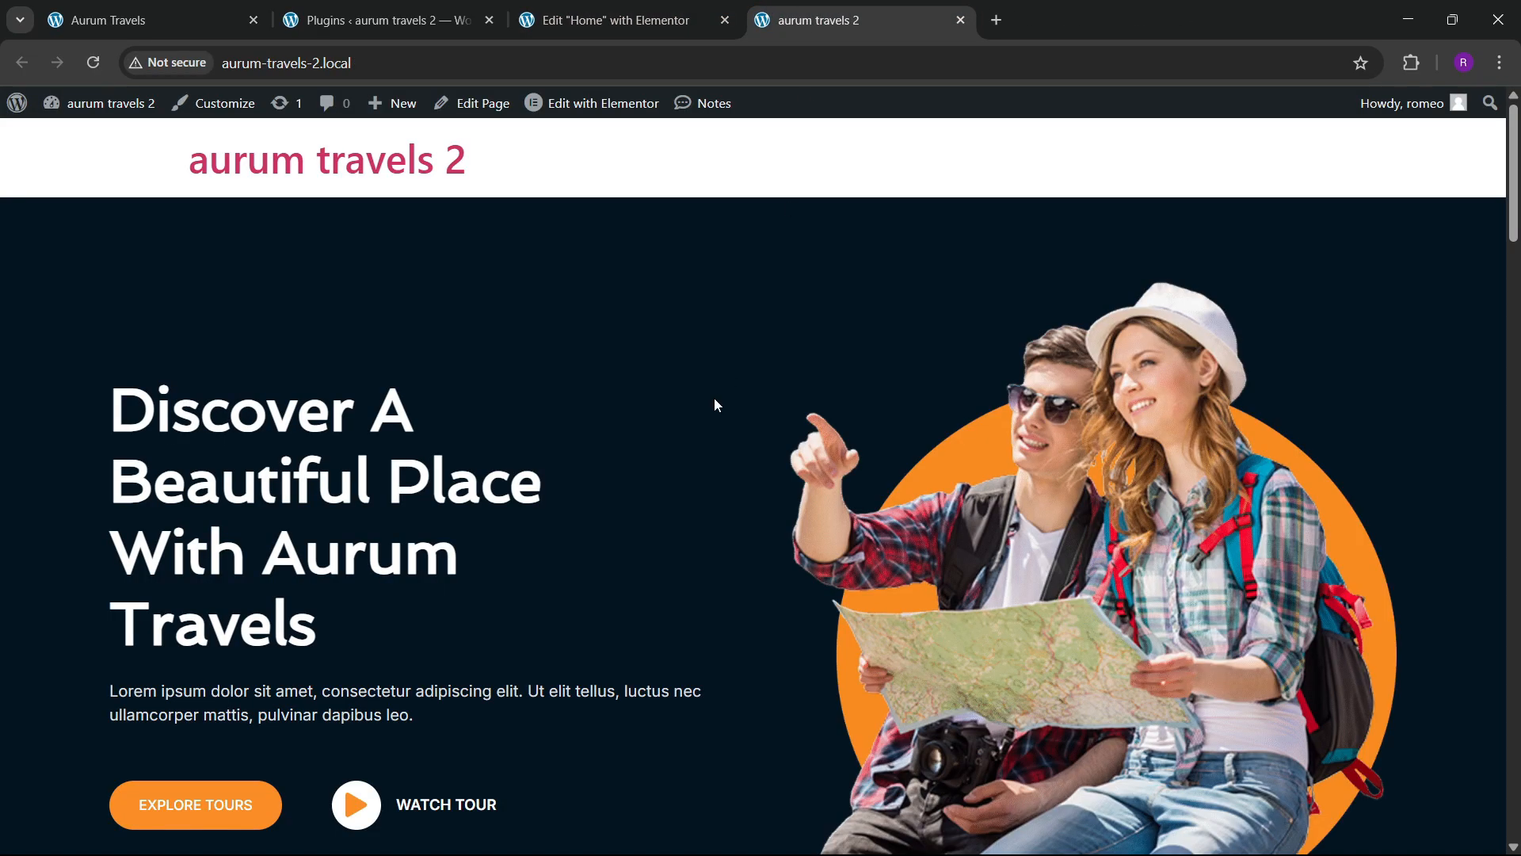
- Scroll the live homepage and compare it with the original Travella site
{"action": "scroll", "coordinate": [715, 397], "scroll_direction": "down", "scroll_amount": 10}
{"action": "scroll", "coordinate": [702, 482], "scroll_direction": "down", "scroll_amount": 20}
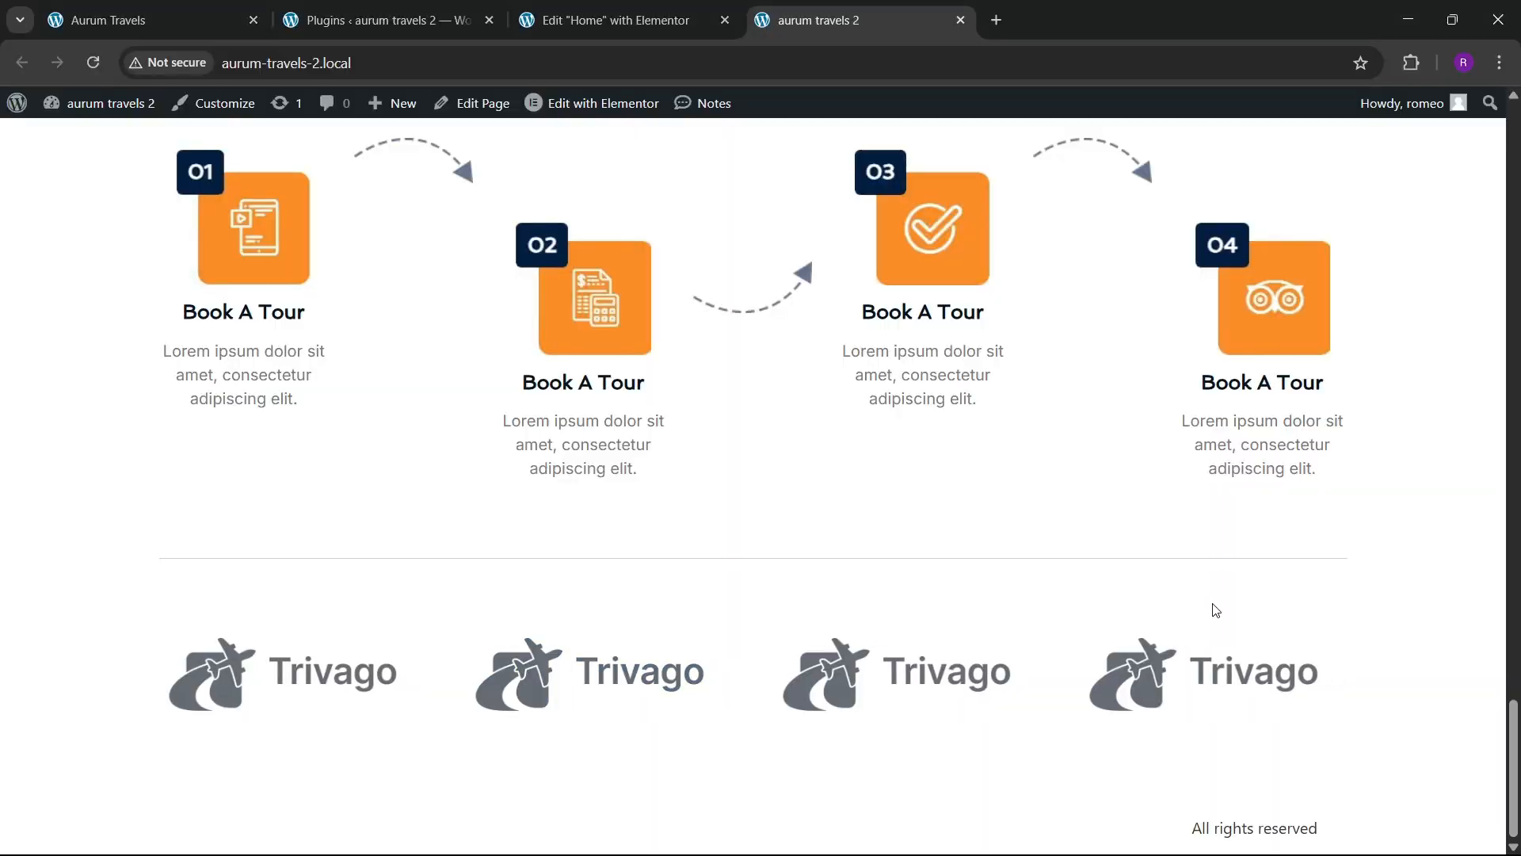
{"action": "scroll", "coordinate": [818, 526], "scroll_direction": "up", "scroll_amount": 5}
{"action": "scroll", "coordinate": [818, 515], "scroll_direction": "down", "scroll_amount": 4}
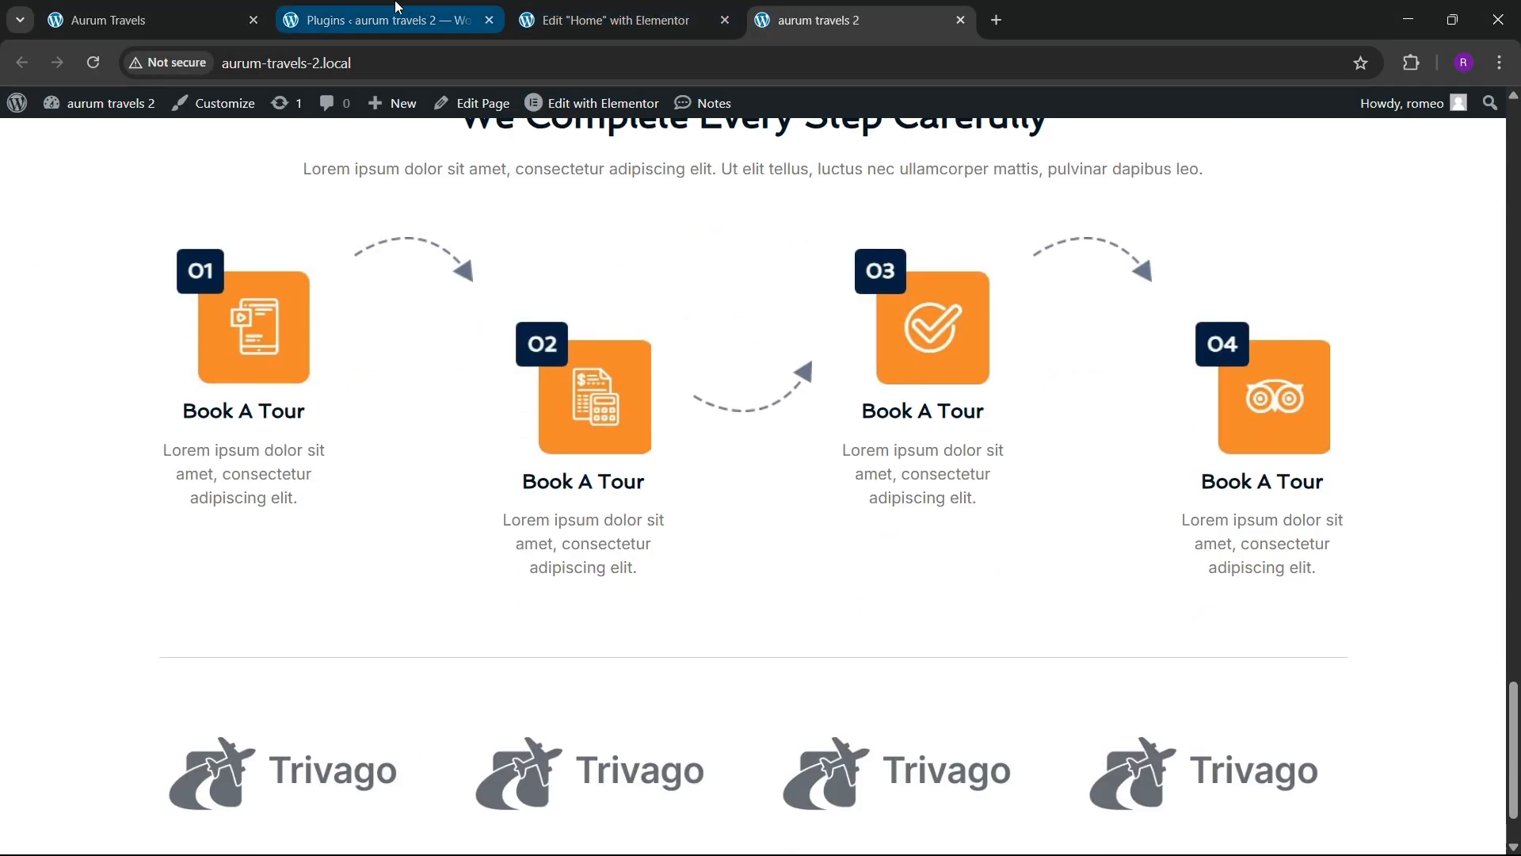
{"action": "left_click", "coordinate": [150, 19]}
{"action": "scroll", "coordinate": [606, 593], "scroll_direction": "down", "scroll_amount": 4}
- Add a single-column Flexbox container below the client logos section
{"action": "left_click", "coordinate": [650, 20]}
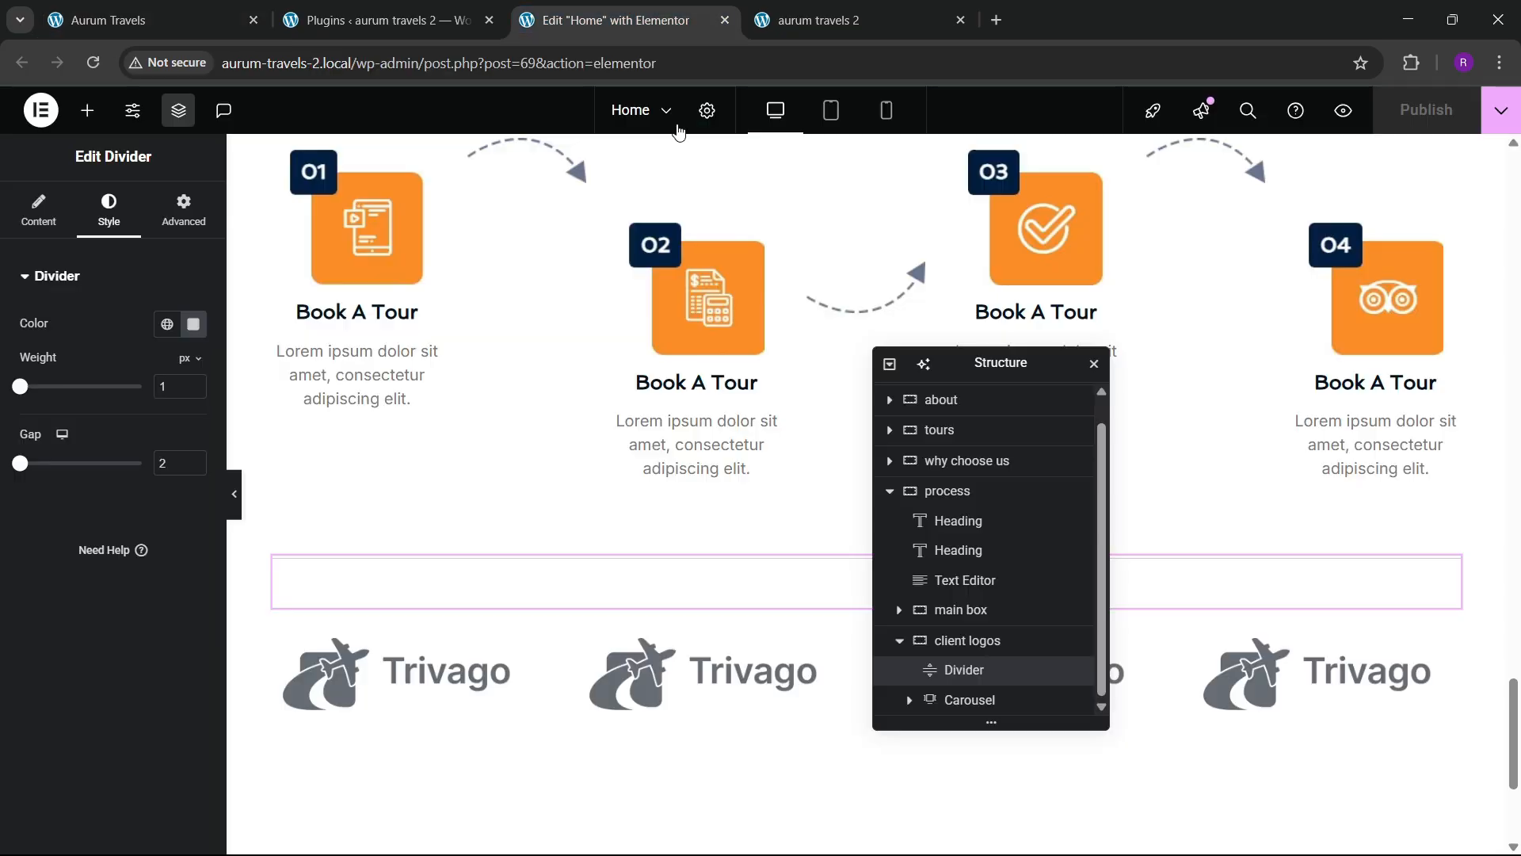
{"action": "scroll", "coordinate": [905, 663], "scroll_direction": "up", "scroll_amount": 1}
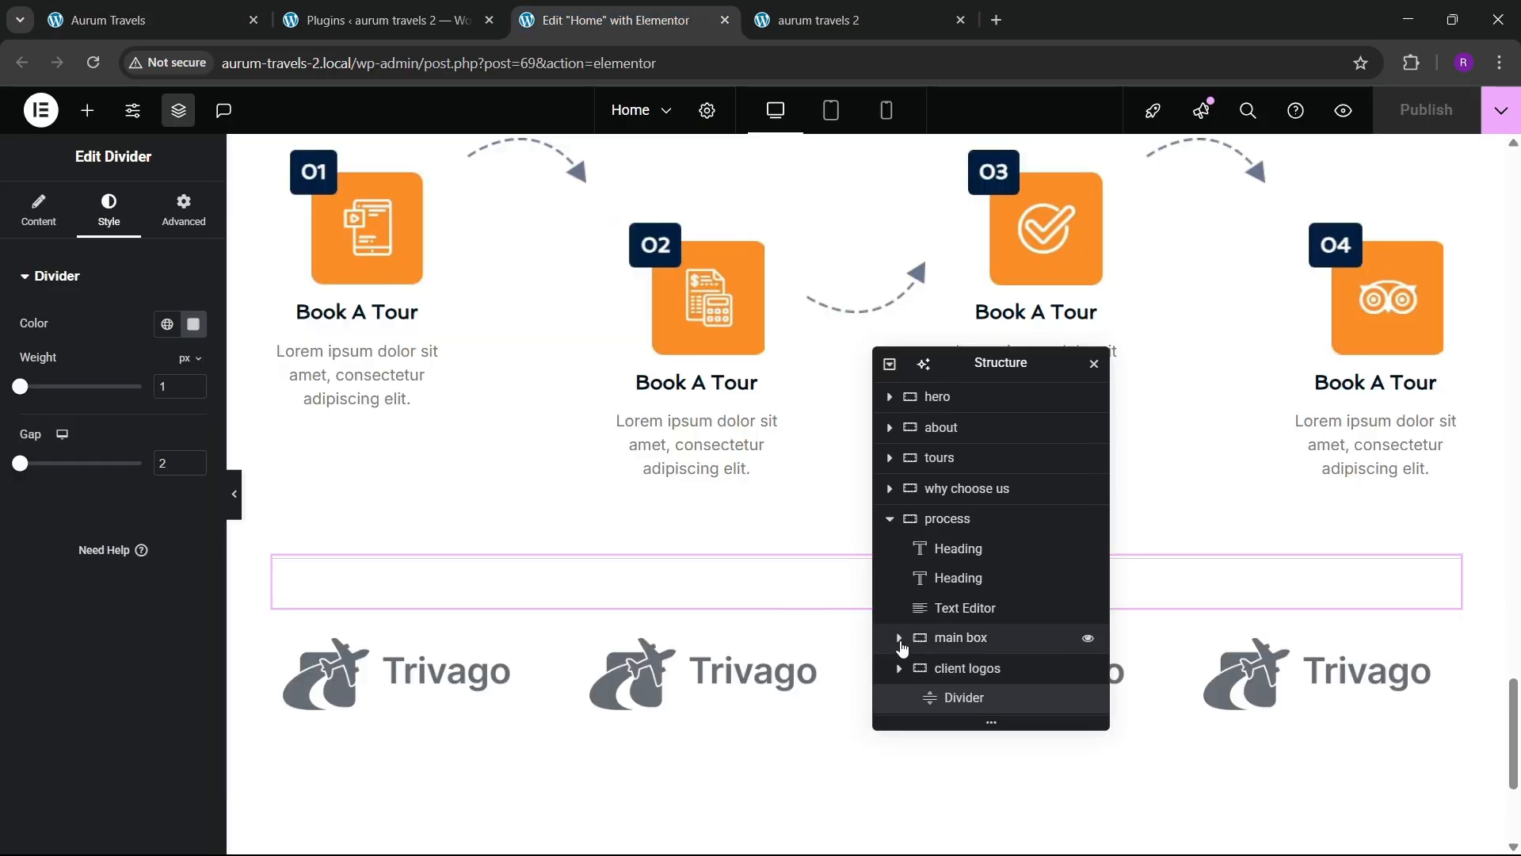
{"action": "left_click", "coordinate": [899, 668]}
{"action": "scroll", "coordinate": [800, 695], "scroll_direction": "down", "scroll_amount": 4}
{"action": "left_click", "coordinate": [805, 637]}
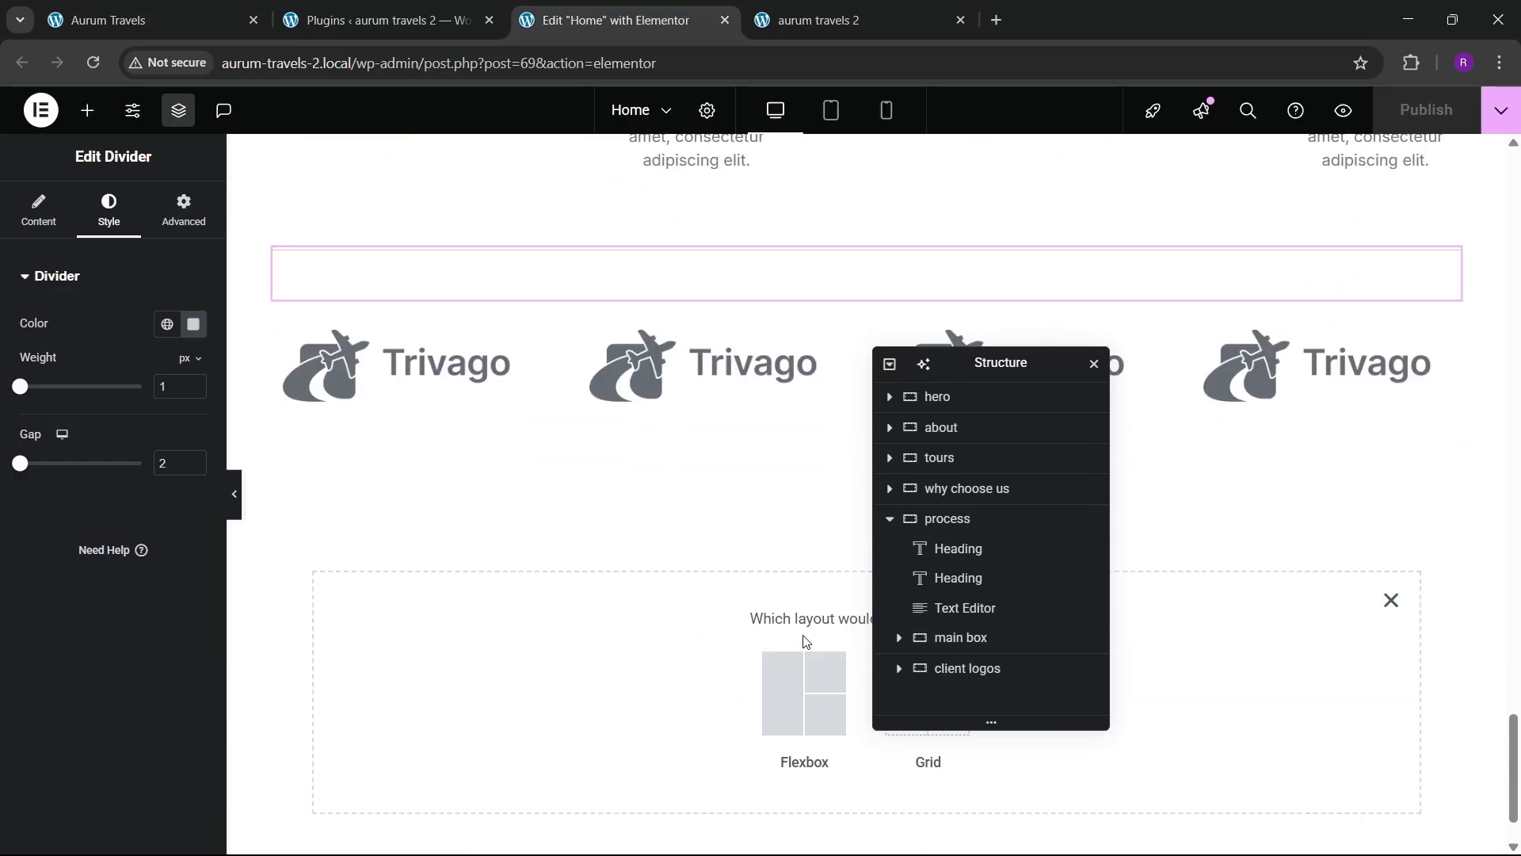
{"action": "left_click", "coordinate": [801, 689]}
{"action": "left_click", "coordinate": [594, 676]}
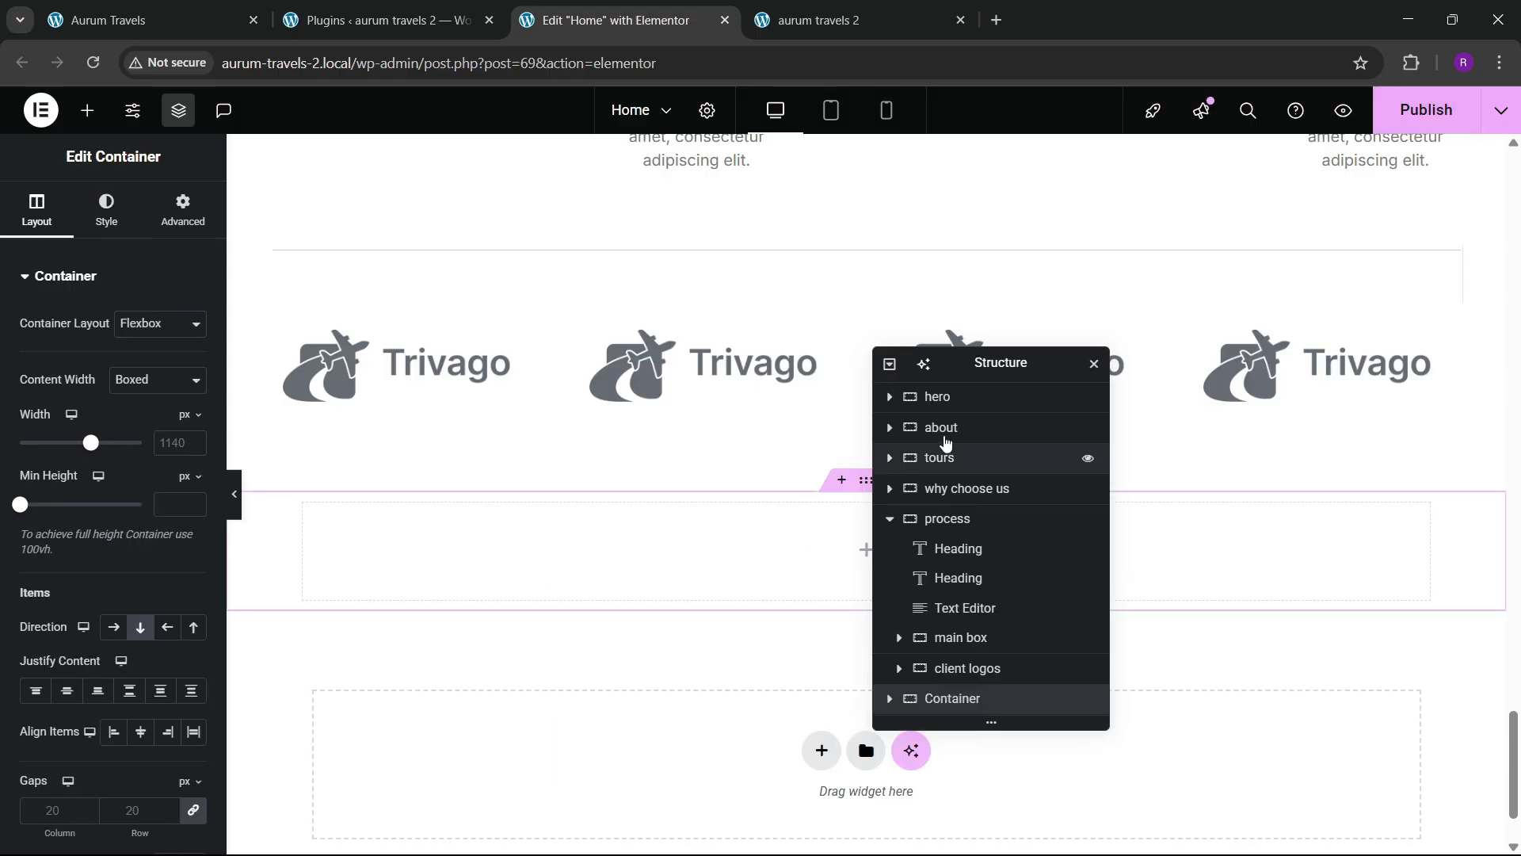
- Set the new container's Content Width to Full Width
{"action": "left_click_drag", "start_coordinate": [1000, 365], "coordinate": [1101, 345]}
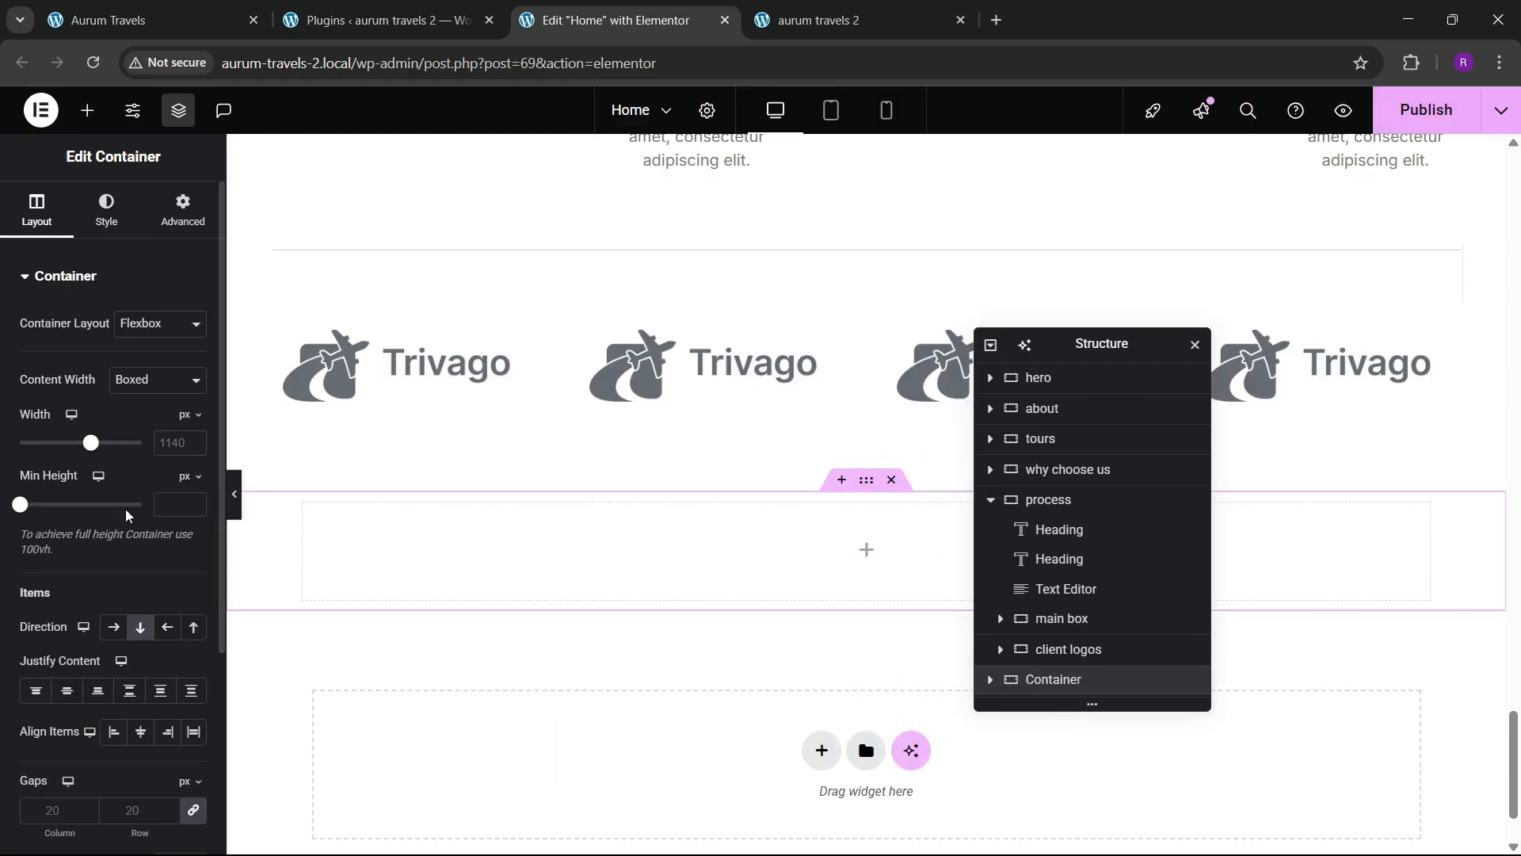
{"action": "left_click", "coordinate": [142, 429]}
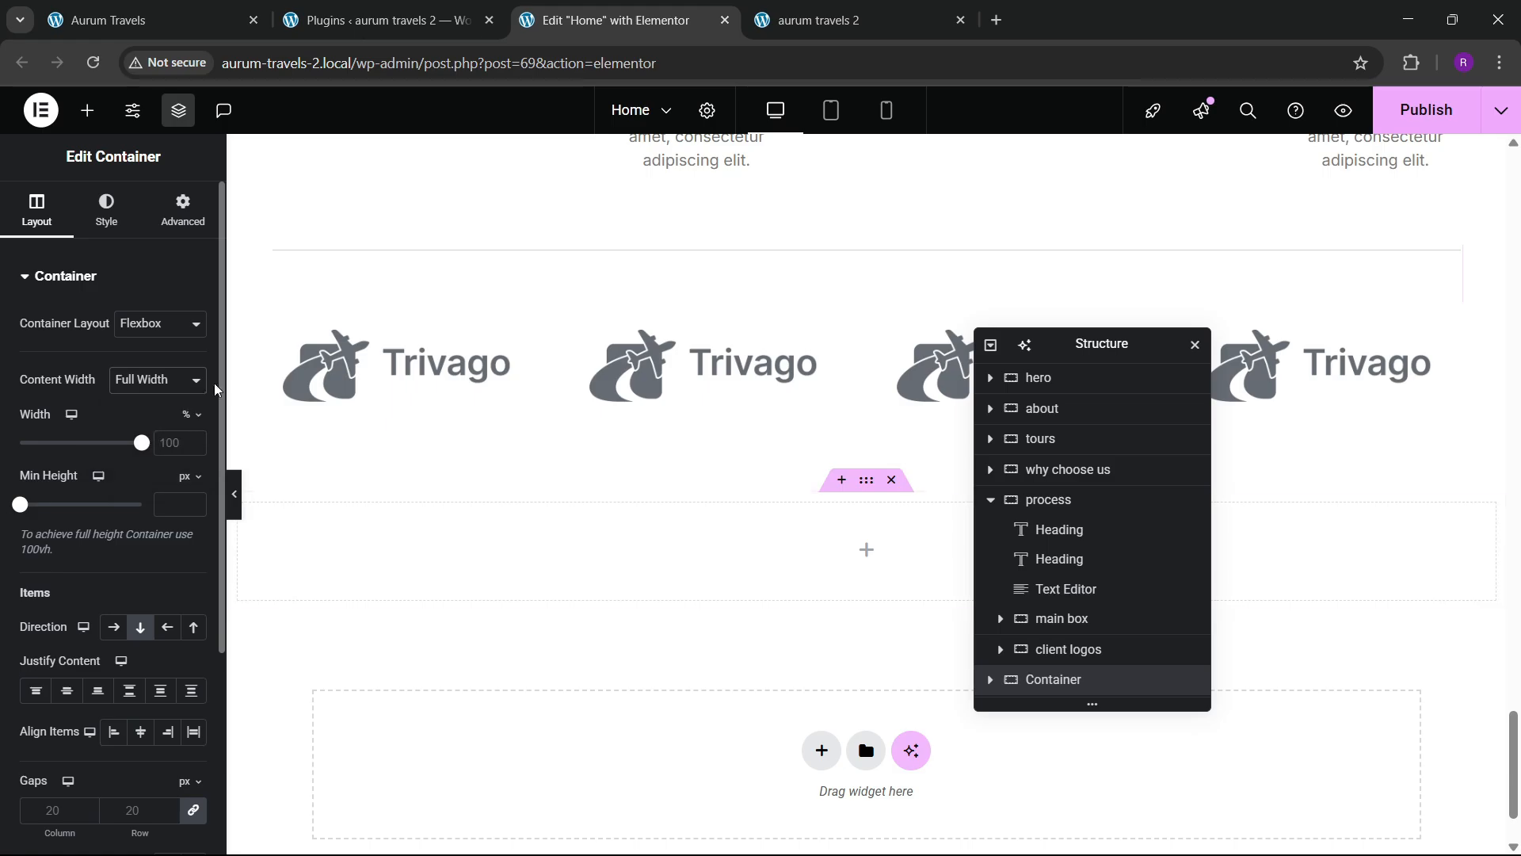
{"action": "left_click", "coordinate": [119, 20]}
{"action": "left_click", "coordinate": [628, 63]}
{"action": "left_click", "coordinate": [619, 21]}
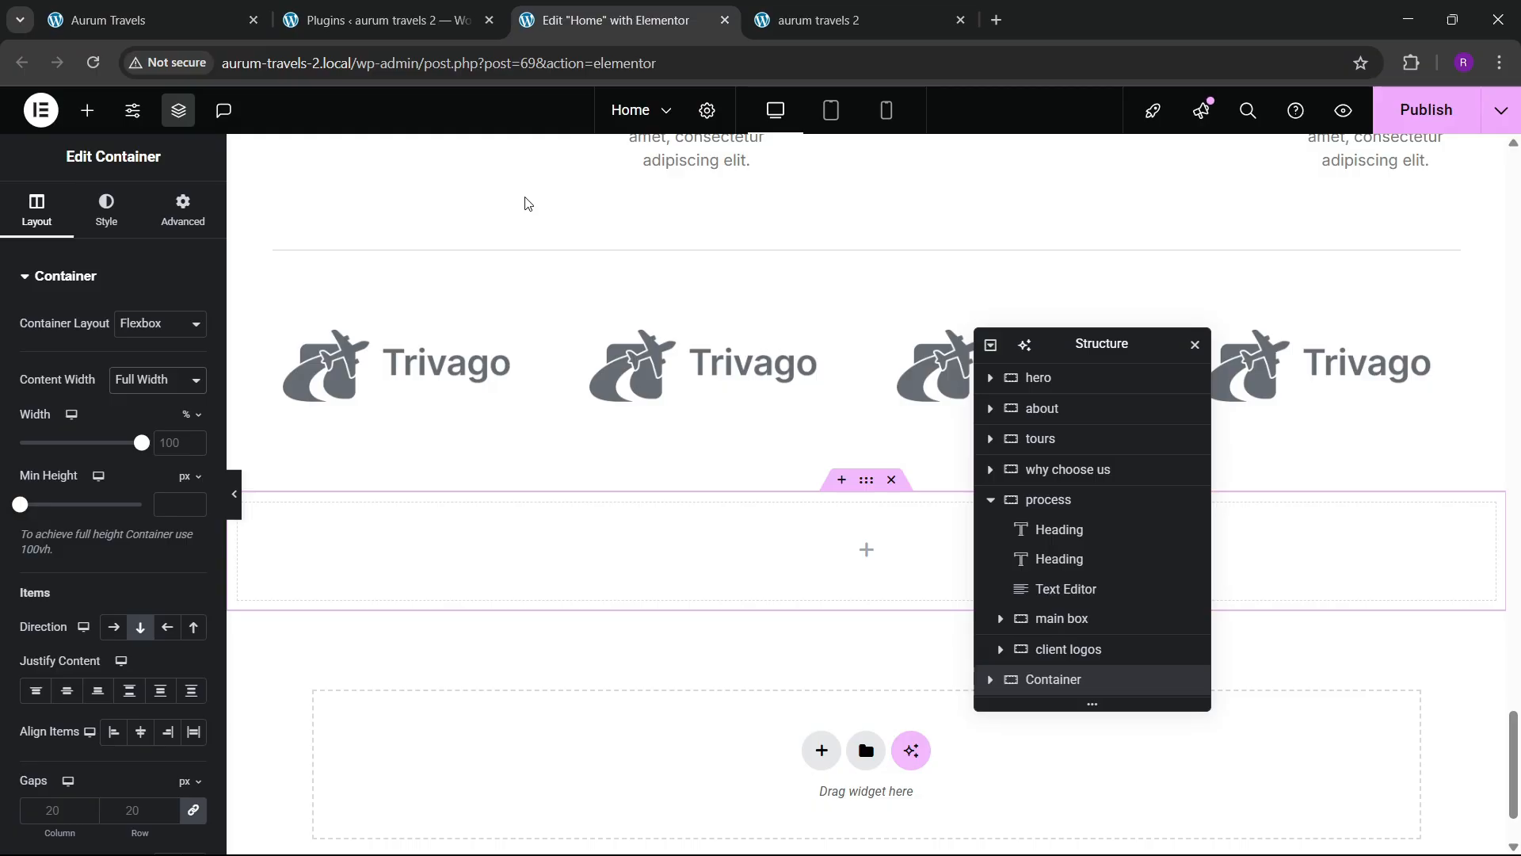
{"action": "left_click", "coordinate": [182, 222]}
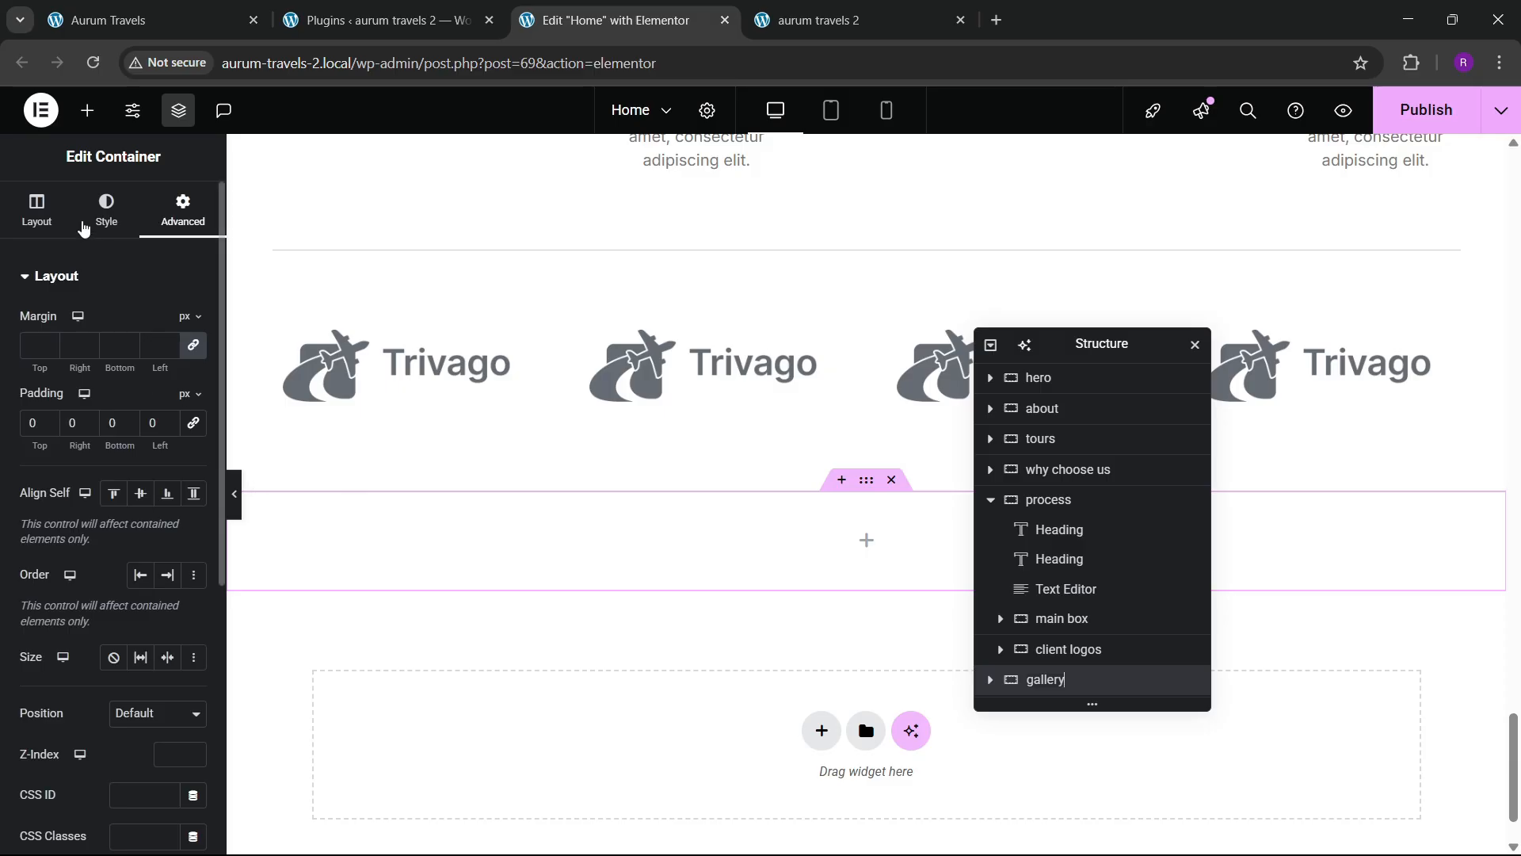
- Place a Gallery widget into the new container
{"action": "left_click", "coordinate": [87, 110]}
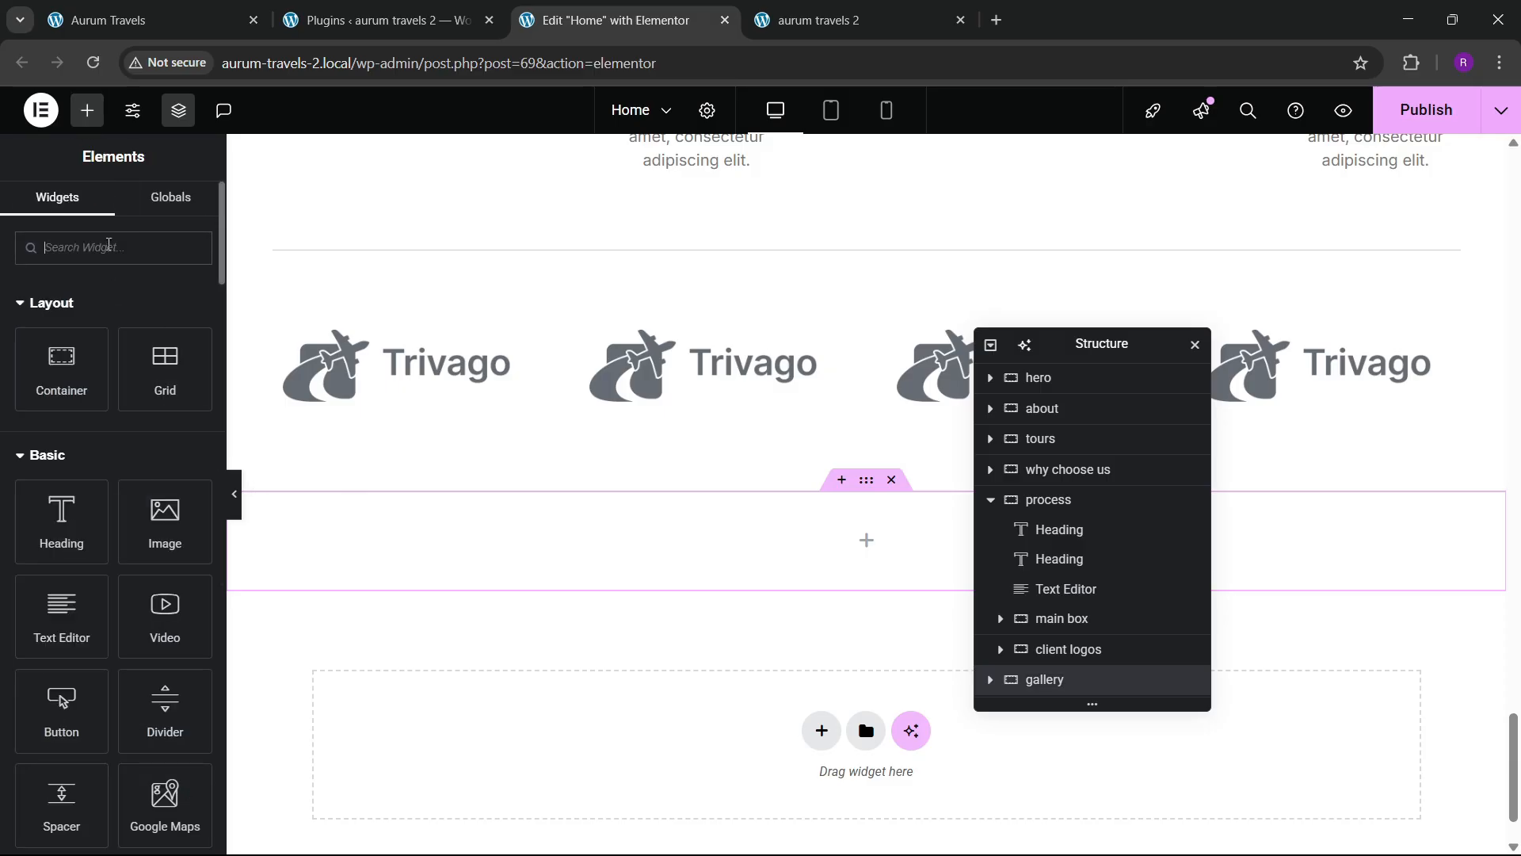
{"action": "type", "text": "gallery"}
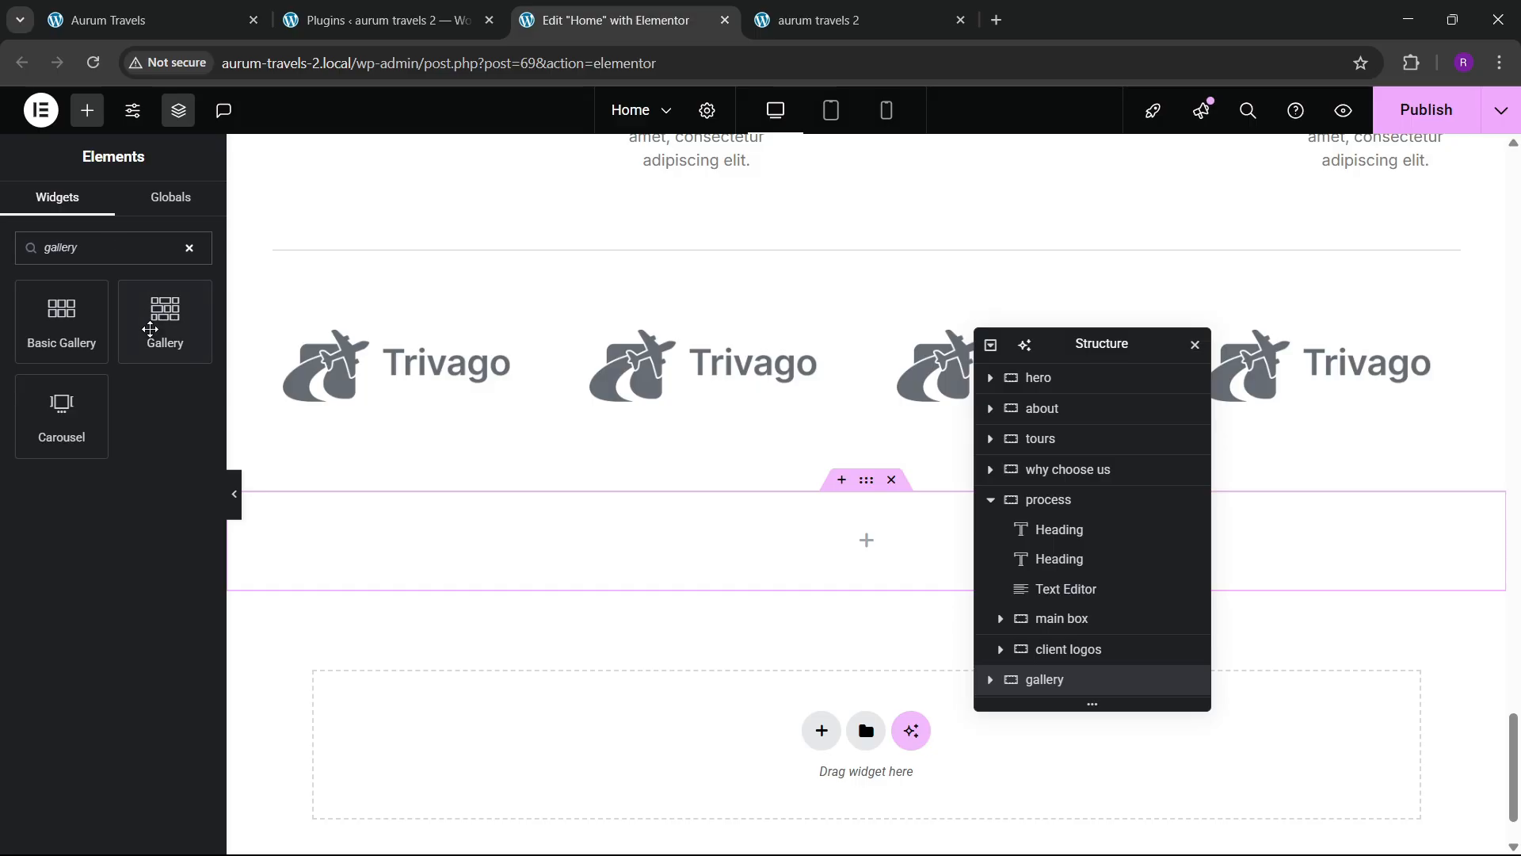
{"action": "left_click_drag", "start_coordinate": [149, 329], "coordinate": [503, 566]}
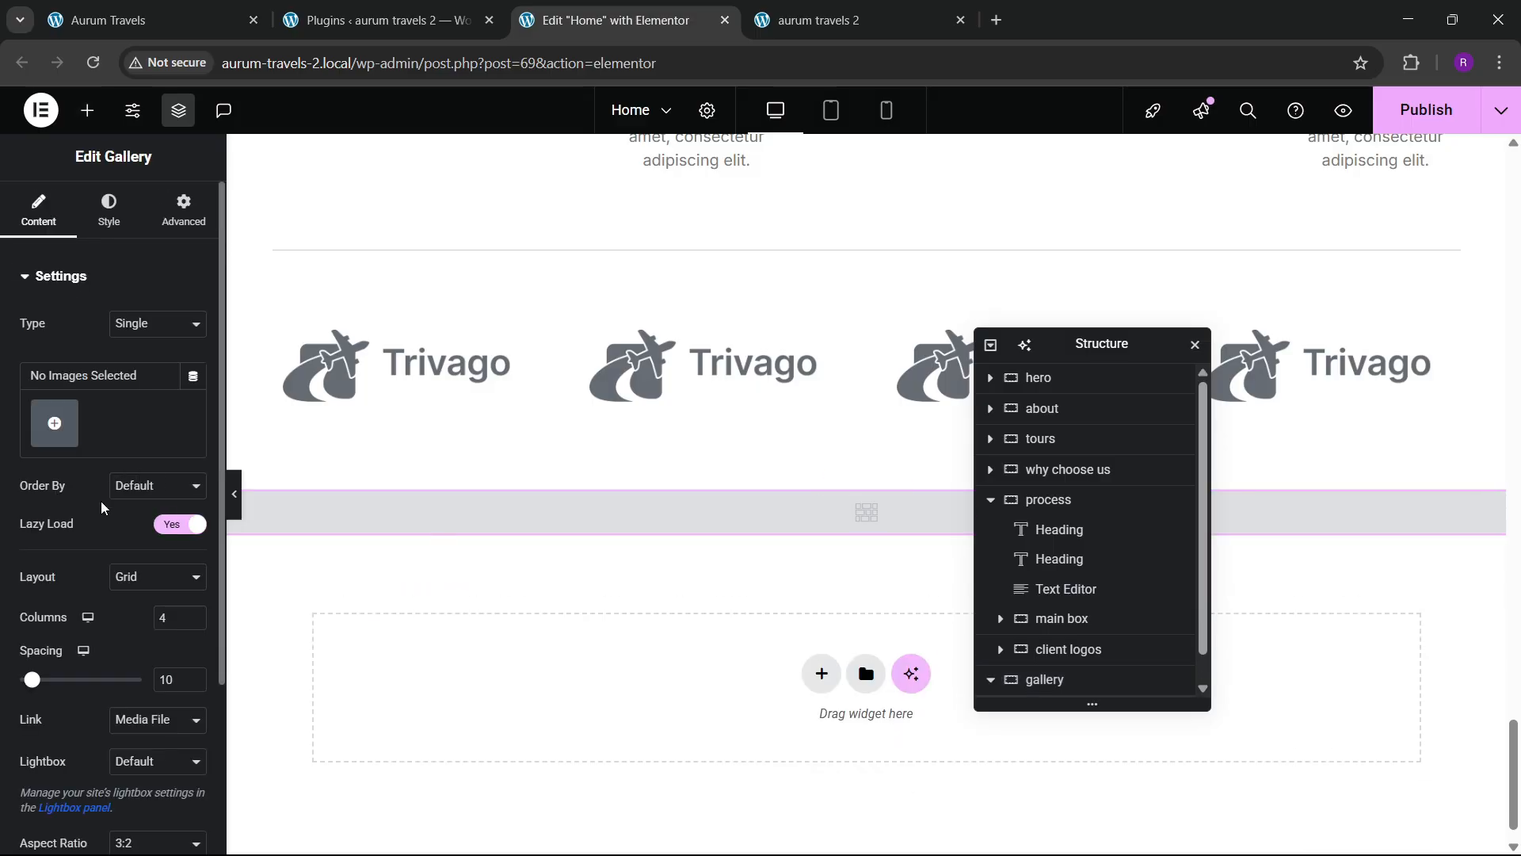
{"action": "left_click", "coordinate": [55, 424]}
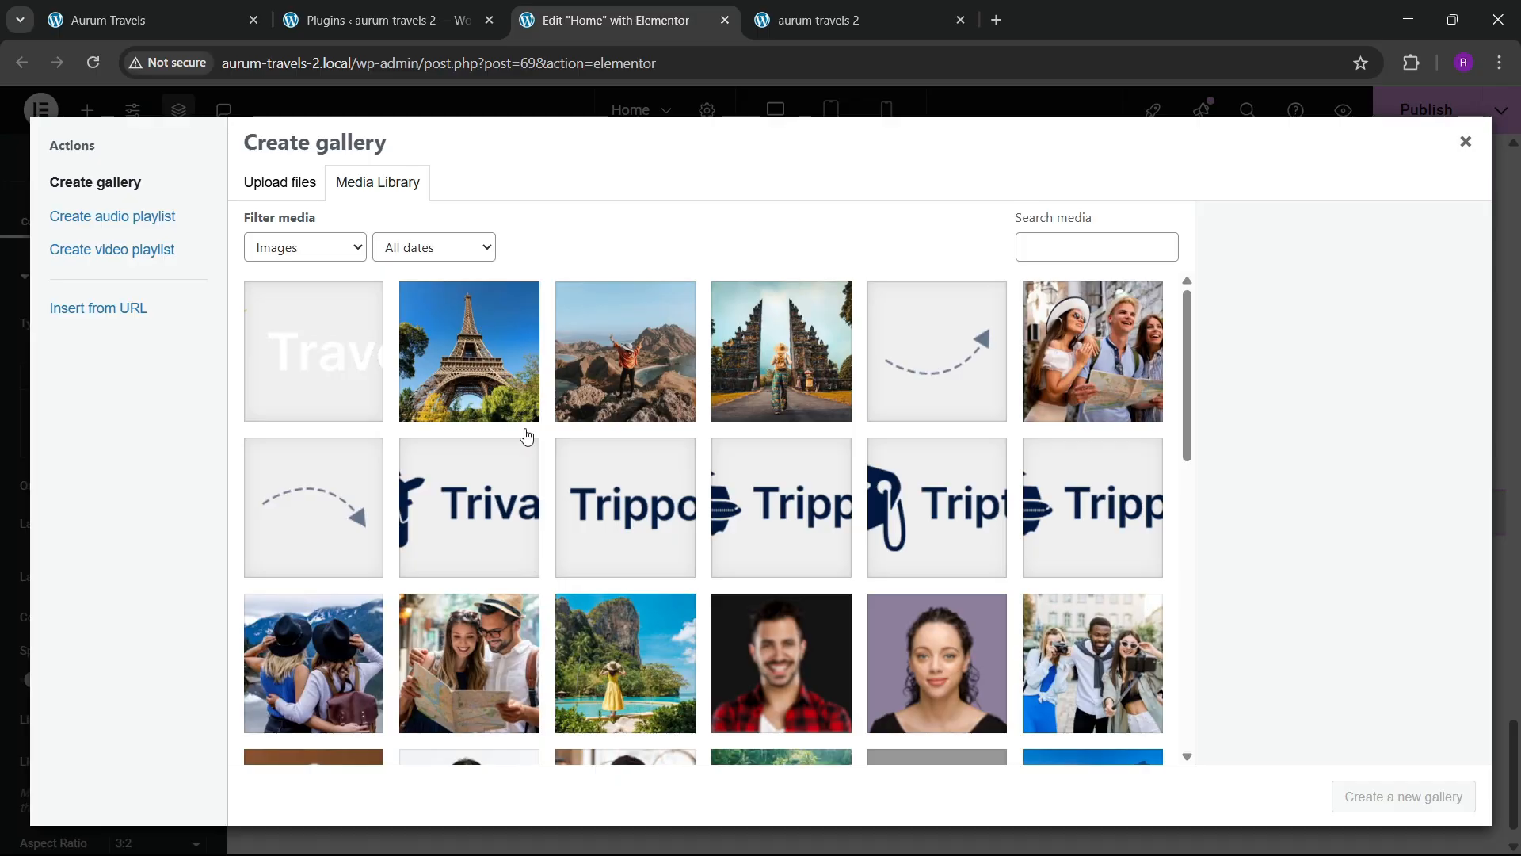
- Select the hats, selfie, yellow-dress beach and map-reading photos and create the gallery
{"action": "key", "text": "ctrl+shift+Tab"}
{"action": "key", "text": "ctrl+shift+Tab"}
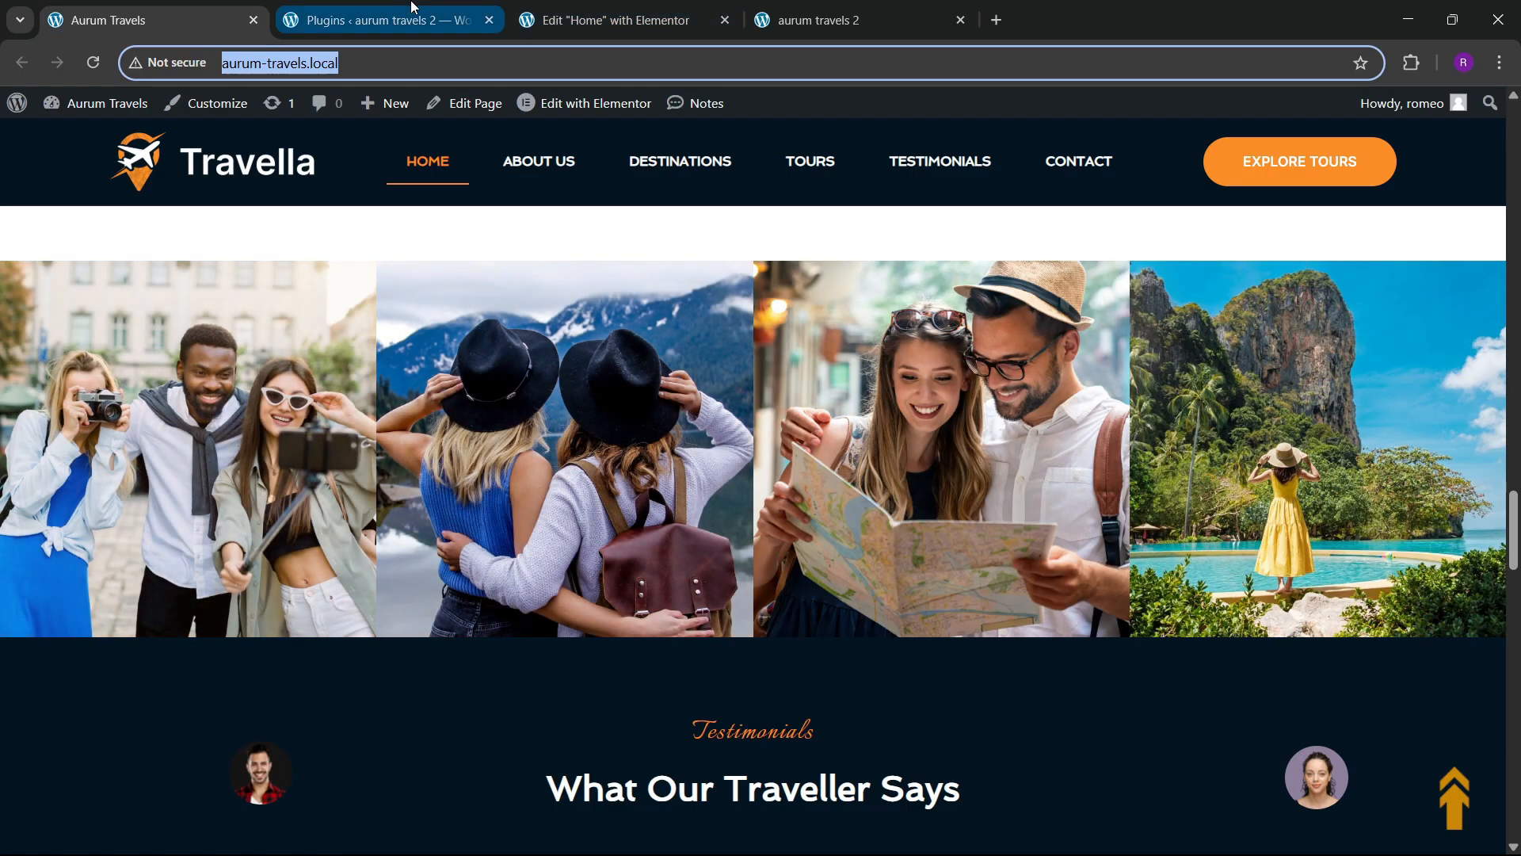
{"action": "left_click", "coordinate": [570, 20]}
{"action": "scroll", "coordinate": [606, 596], "scroll_direction": "down", "scroll_amount": 2}
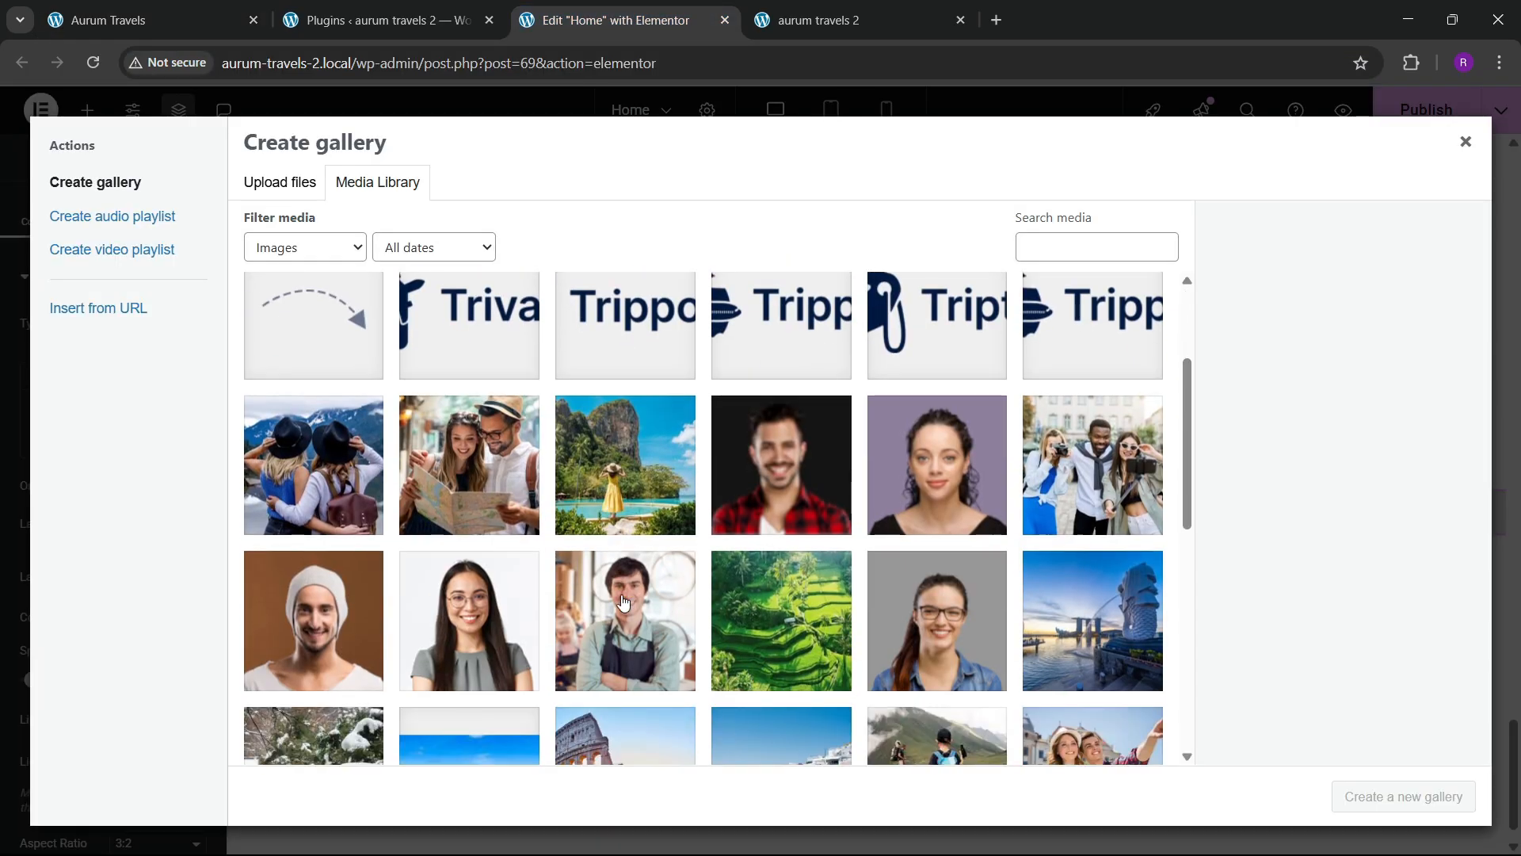
{"action": "left_click", "coordinate": [364, 516]}
{"action": "left_click", "coordinate": [1053, 515]}
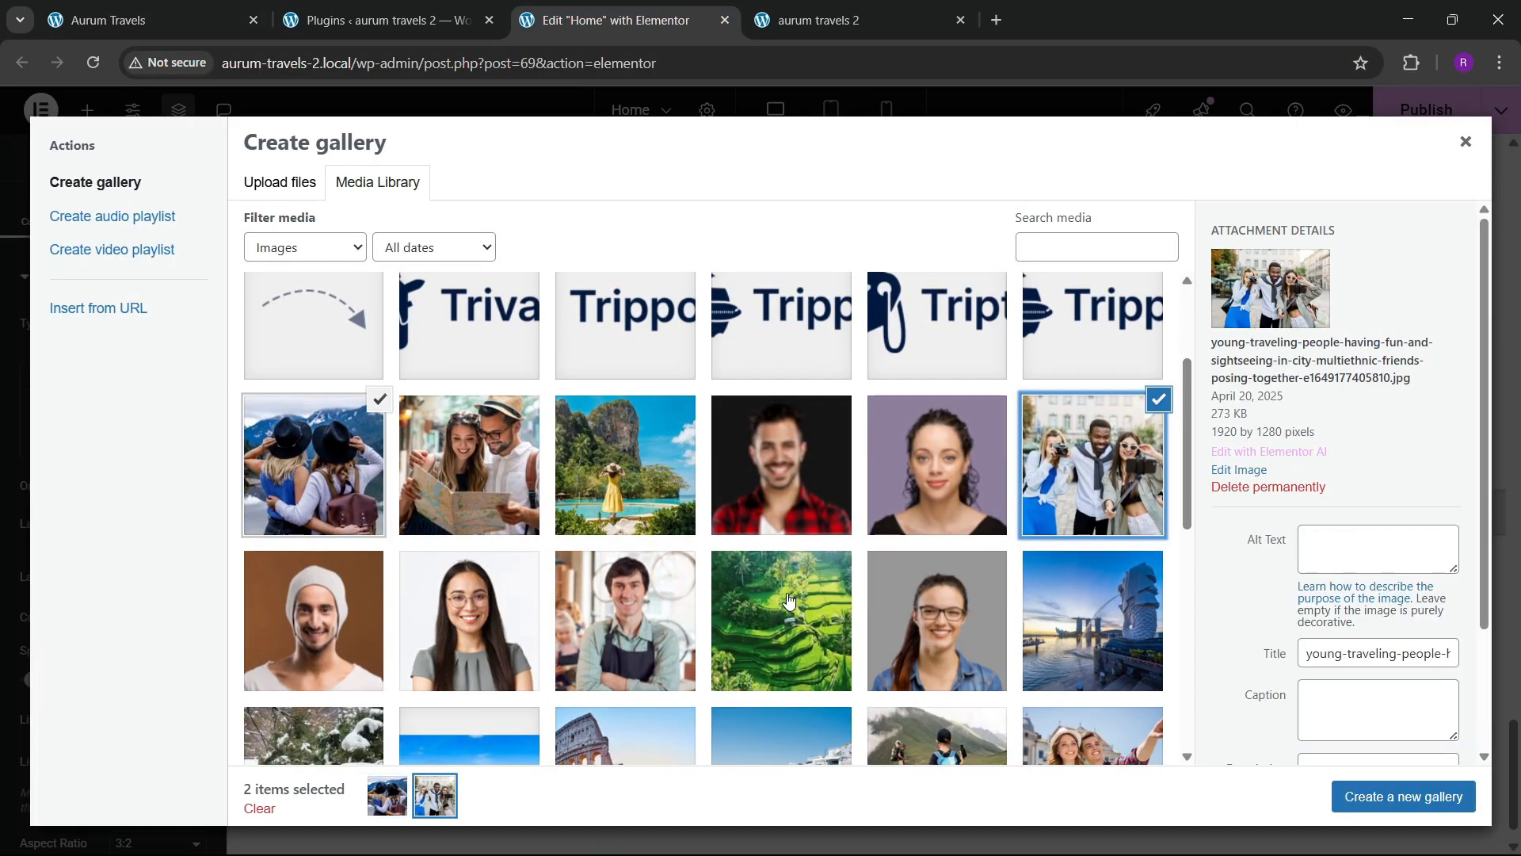
{"action": "left_click", "coordinate": [654, 529]}
{"action": "left_click", "coordinate": [515, 491]}
{"action": "left_click", "coordinate": [188, 11]}
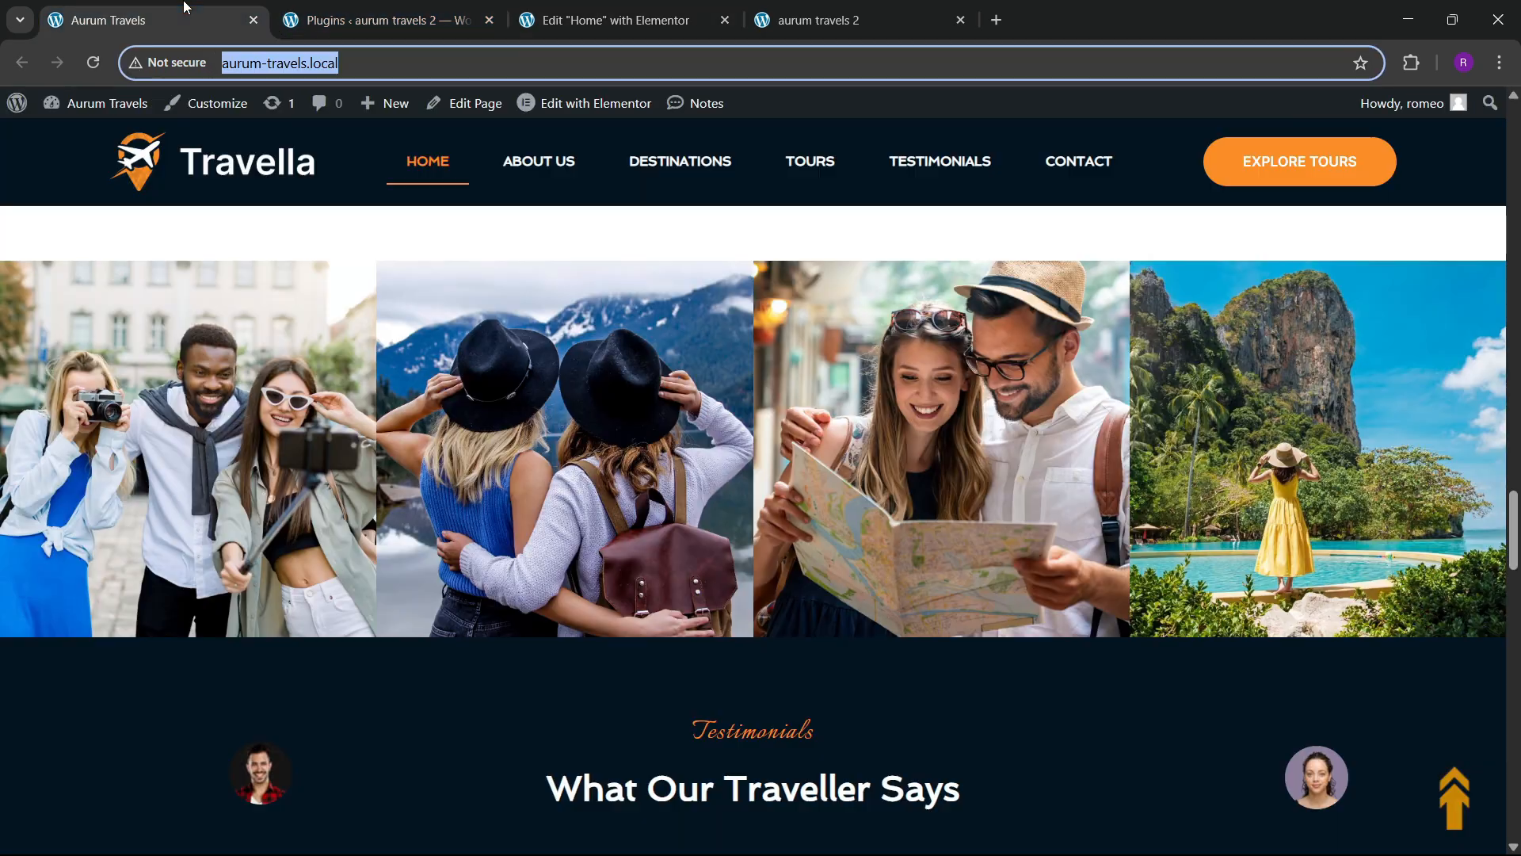
{"action": "left_click", "coordinate": [610, 20]}
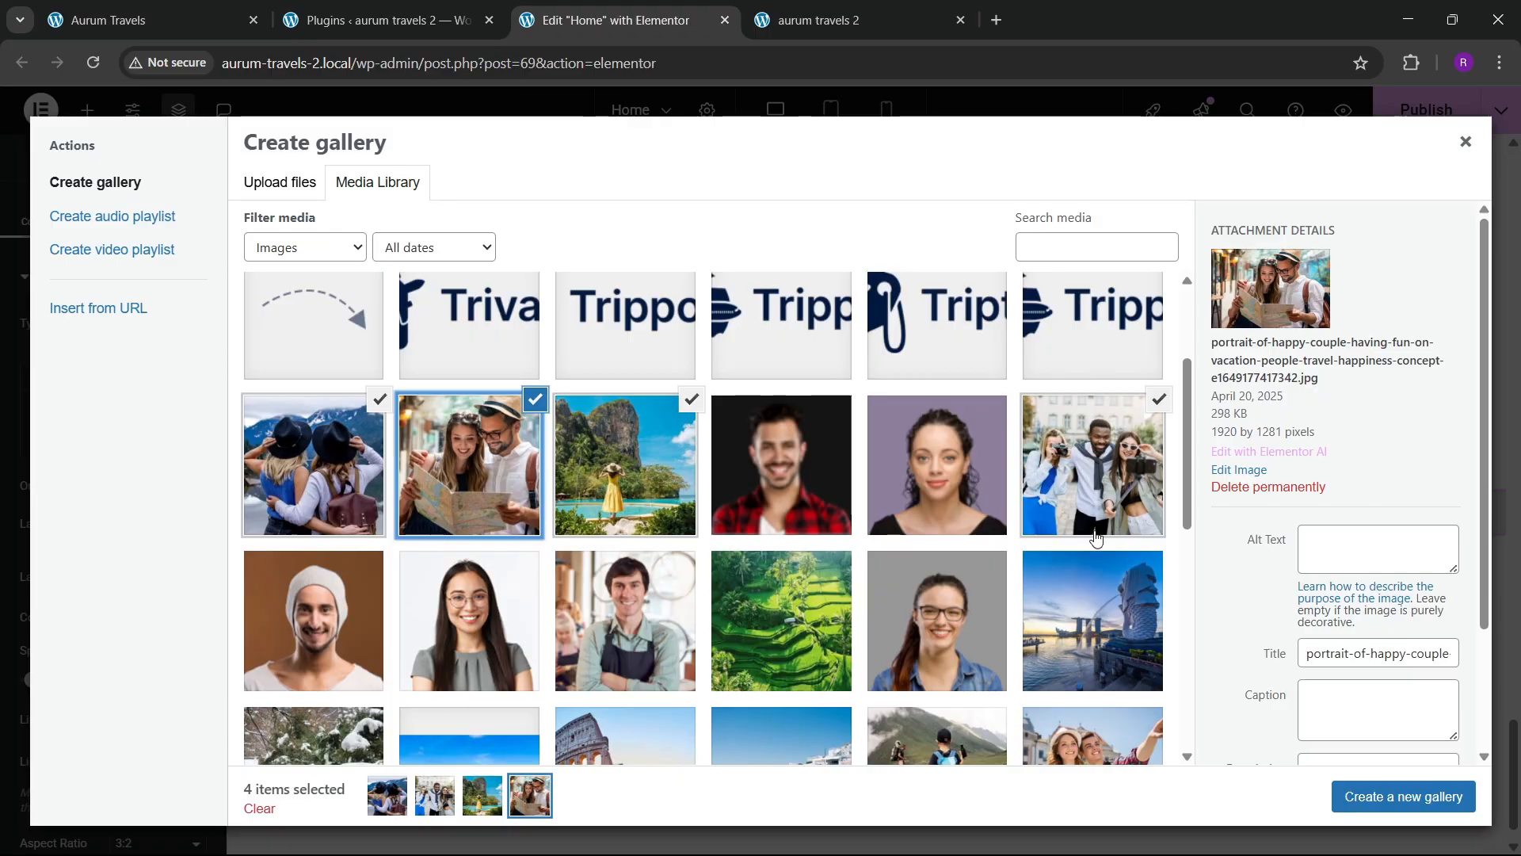
{"action": "left_click", "coordinate": [1435, 798]}
- Insert the gallery and set Random order, 0 spacing, 1:1 aspect ratio and Full resolution
{"action": "left_click", "coordinate": [1423, 796]}
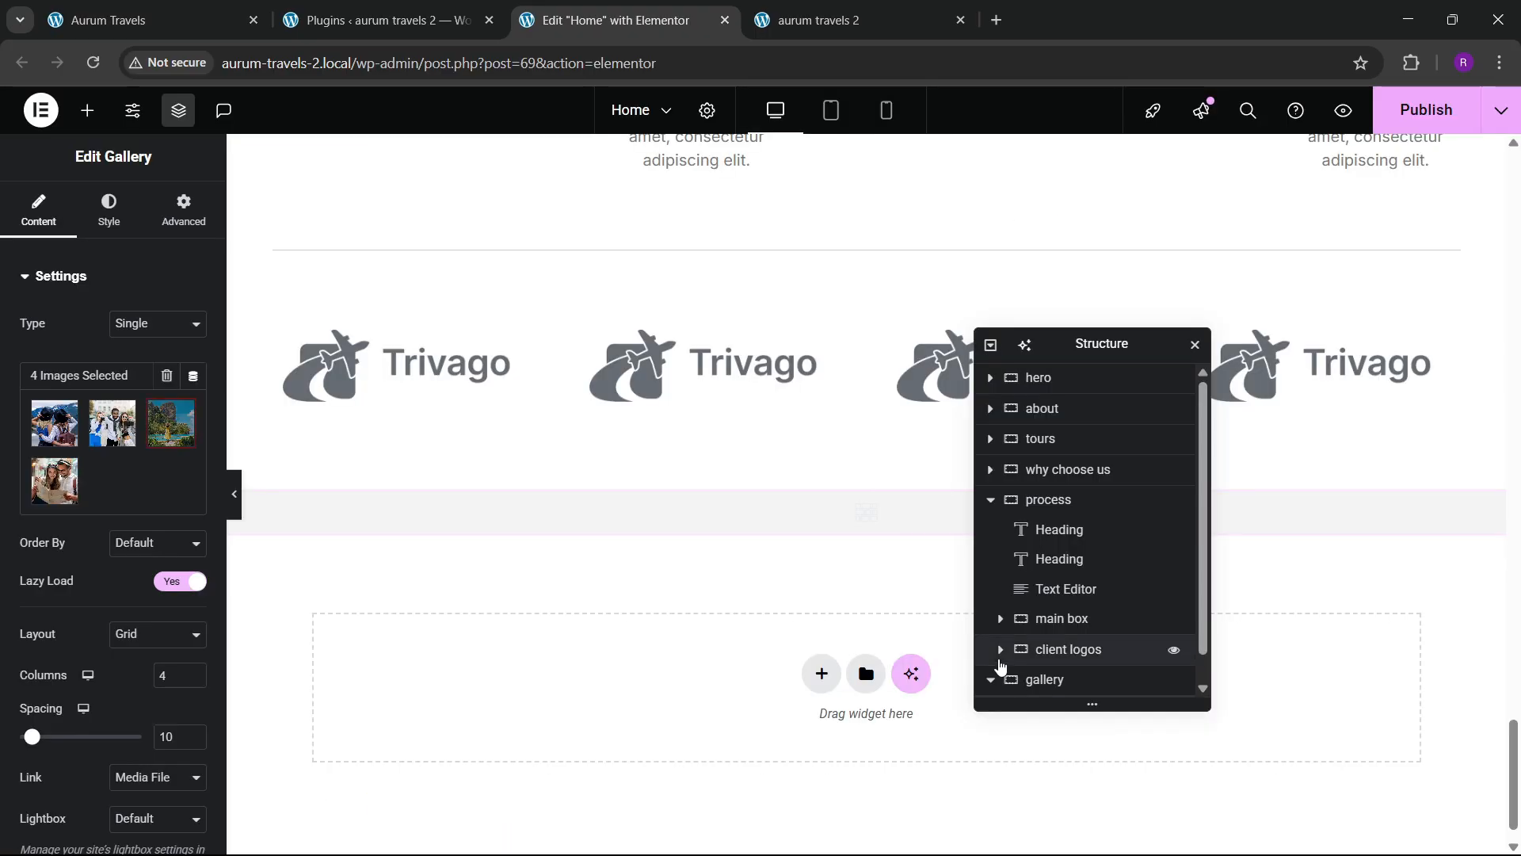
{"action": "left_click", "coordinate": [143, 444]}
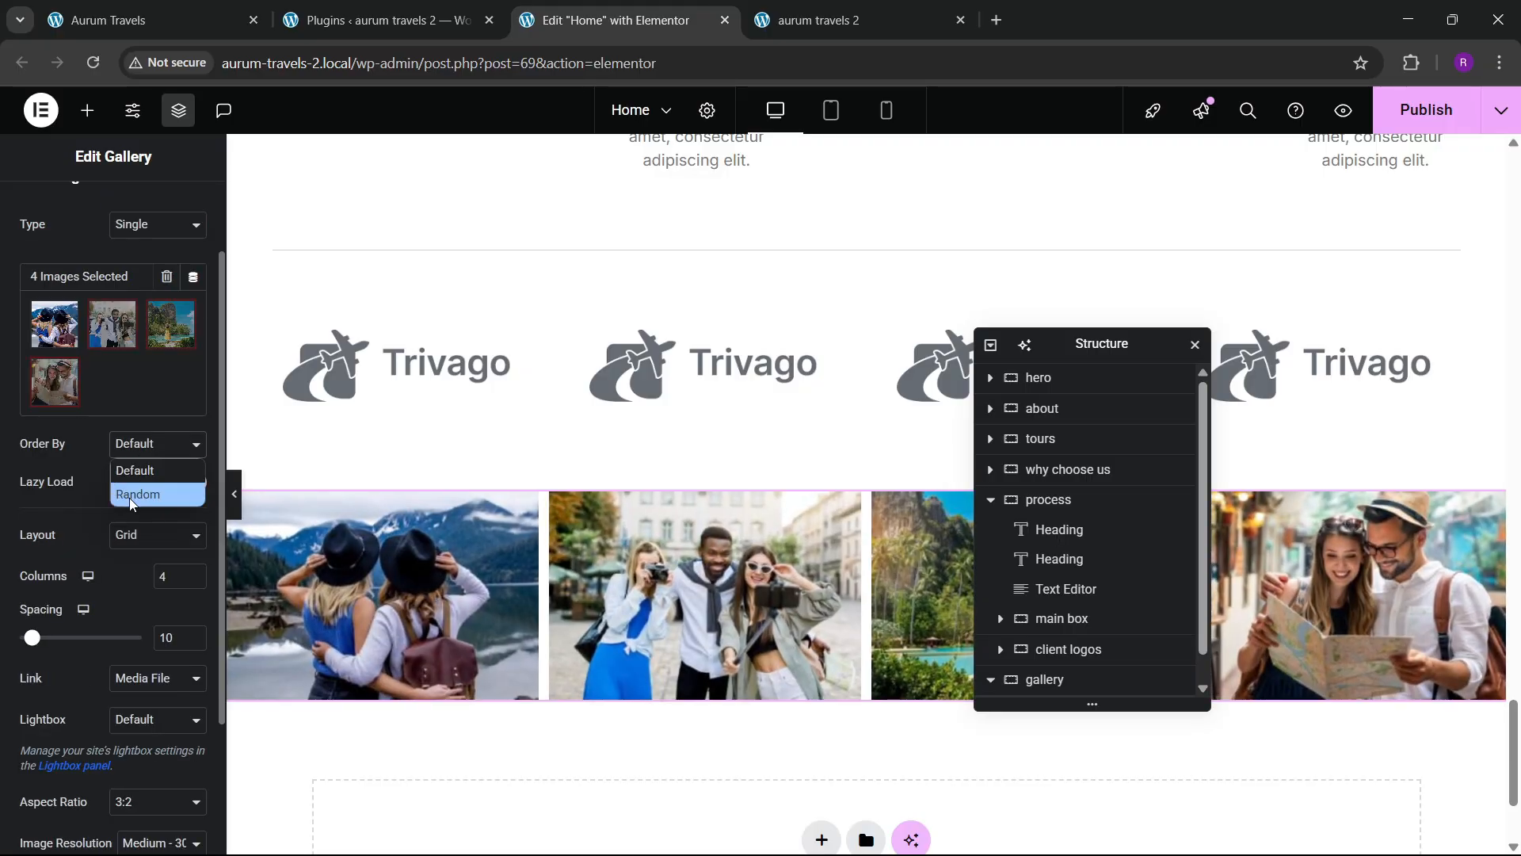
{"action": "left_click", "coordinate": [130, 493]}
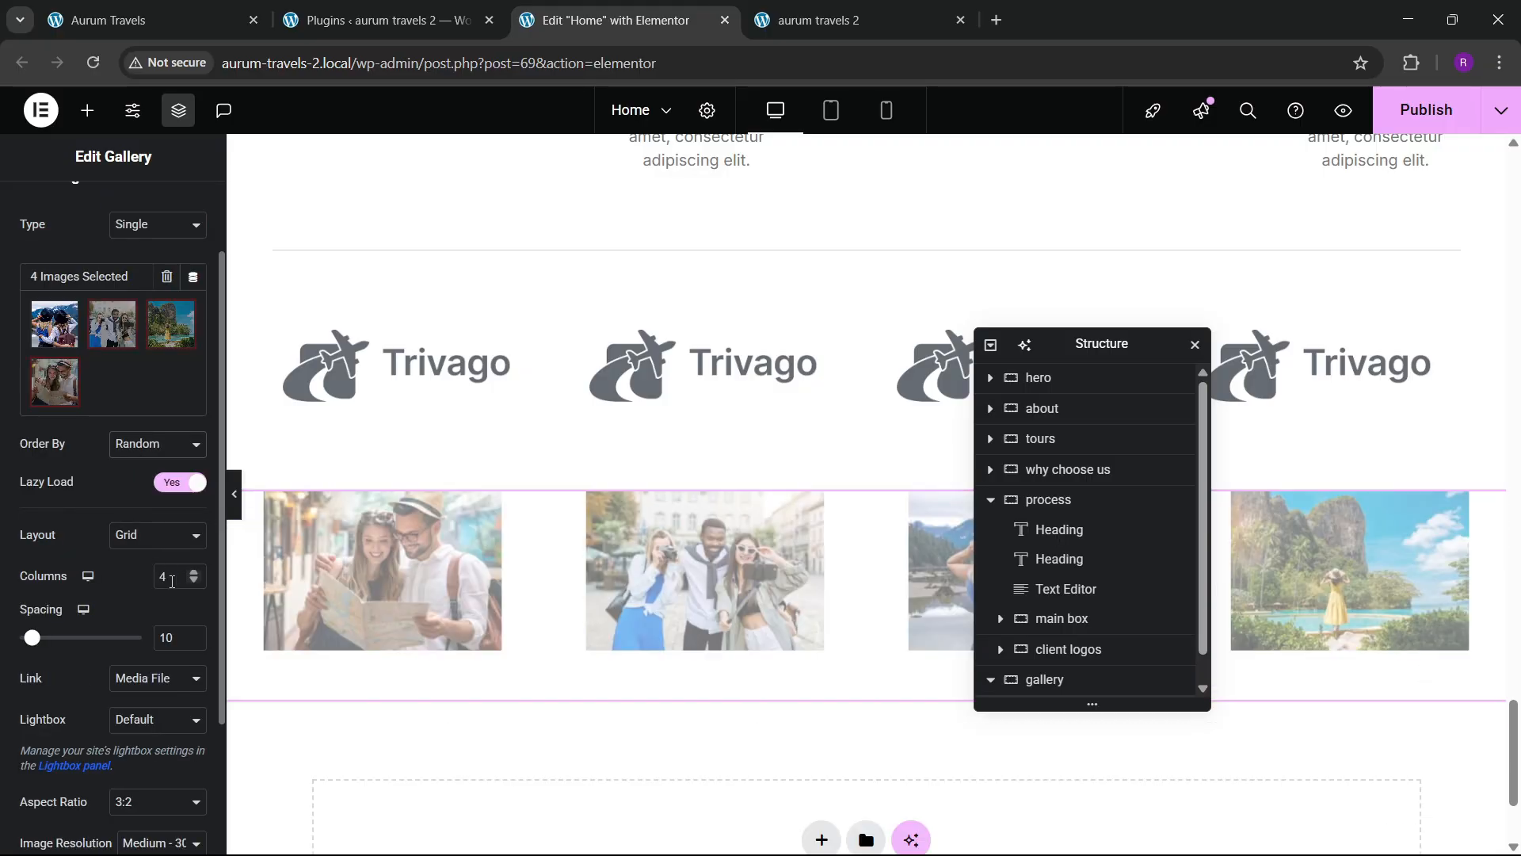
{"action": "scroll", "coordinate": [161, 587], "scroll_direction": "down", "scroll_amount": 1}
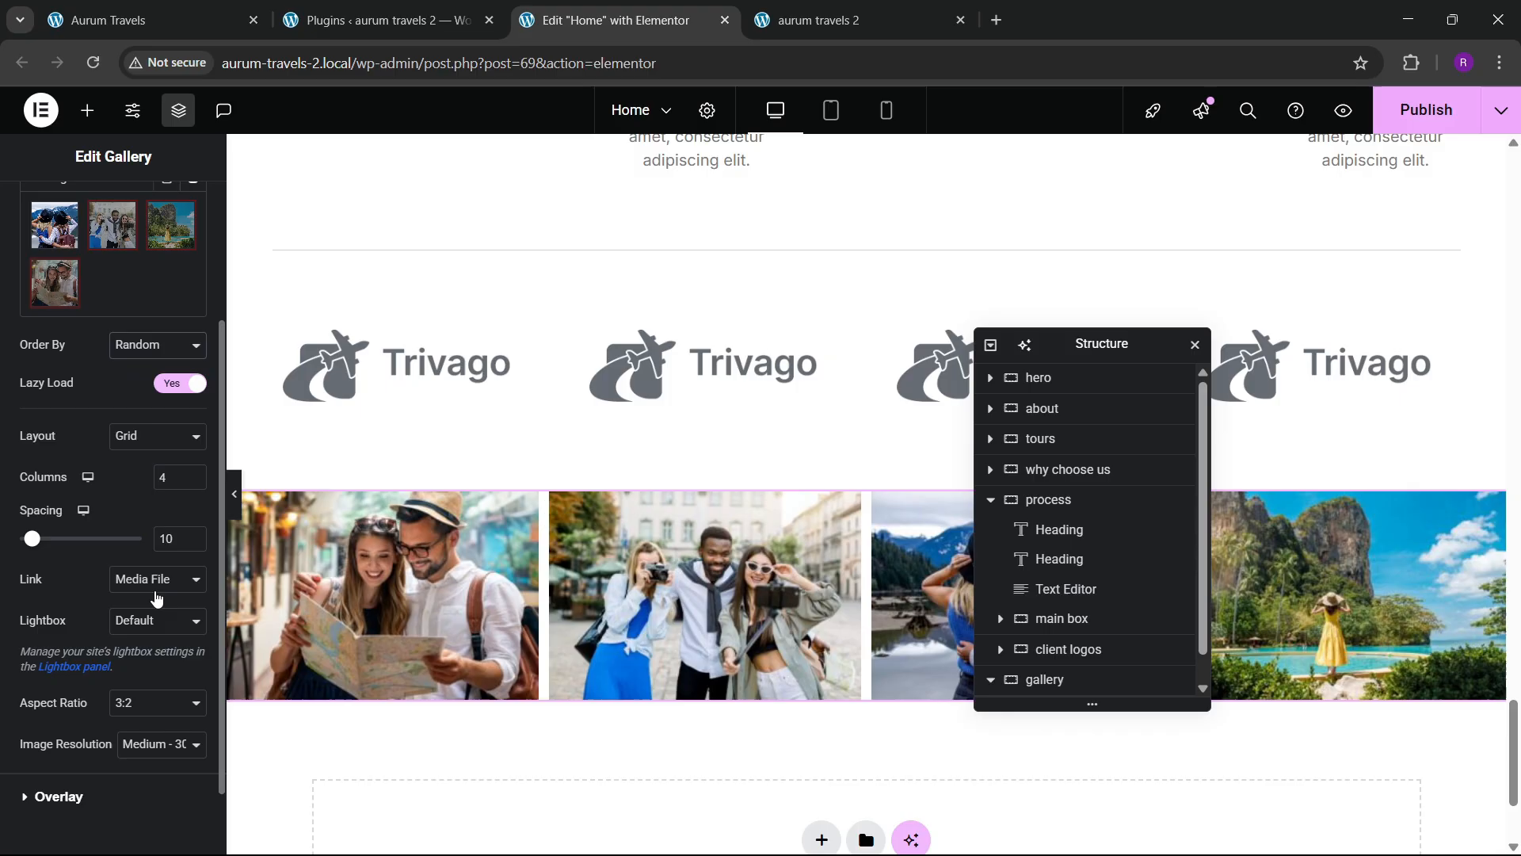
{"action": "left_click", "coordinate": [176, 542]}
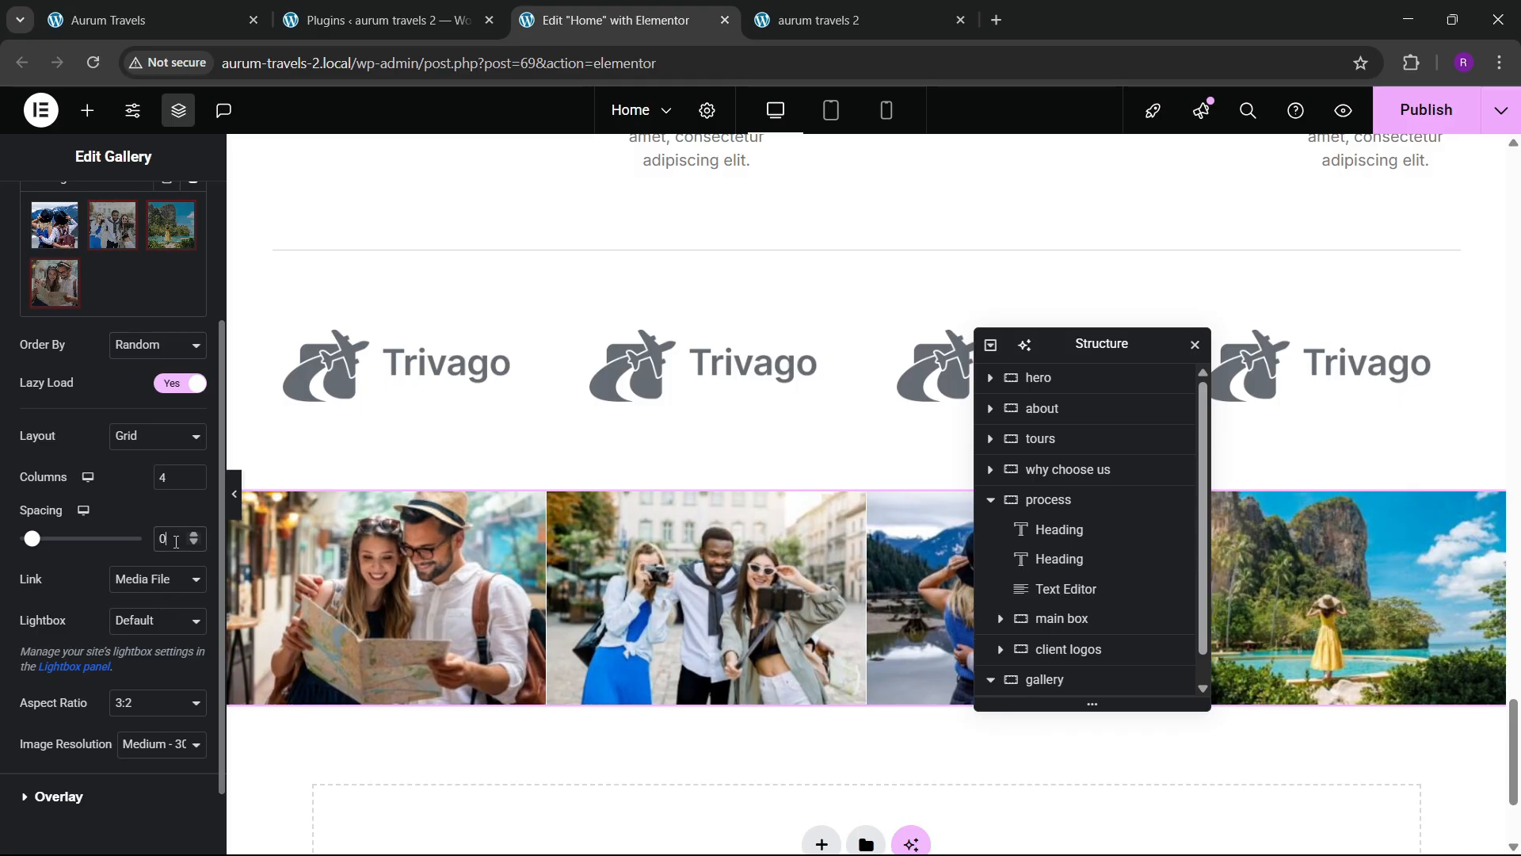
{"action": "scroll", "coordinate": [127, 547], "scroll_direction": "down", "scroll_amount": 1}
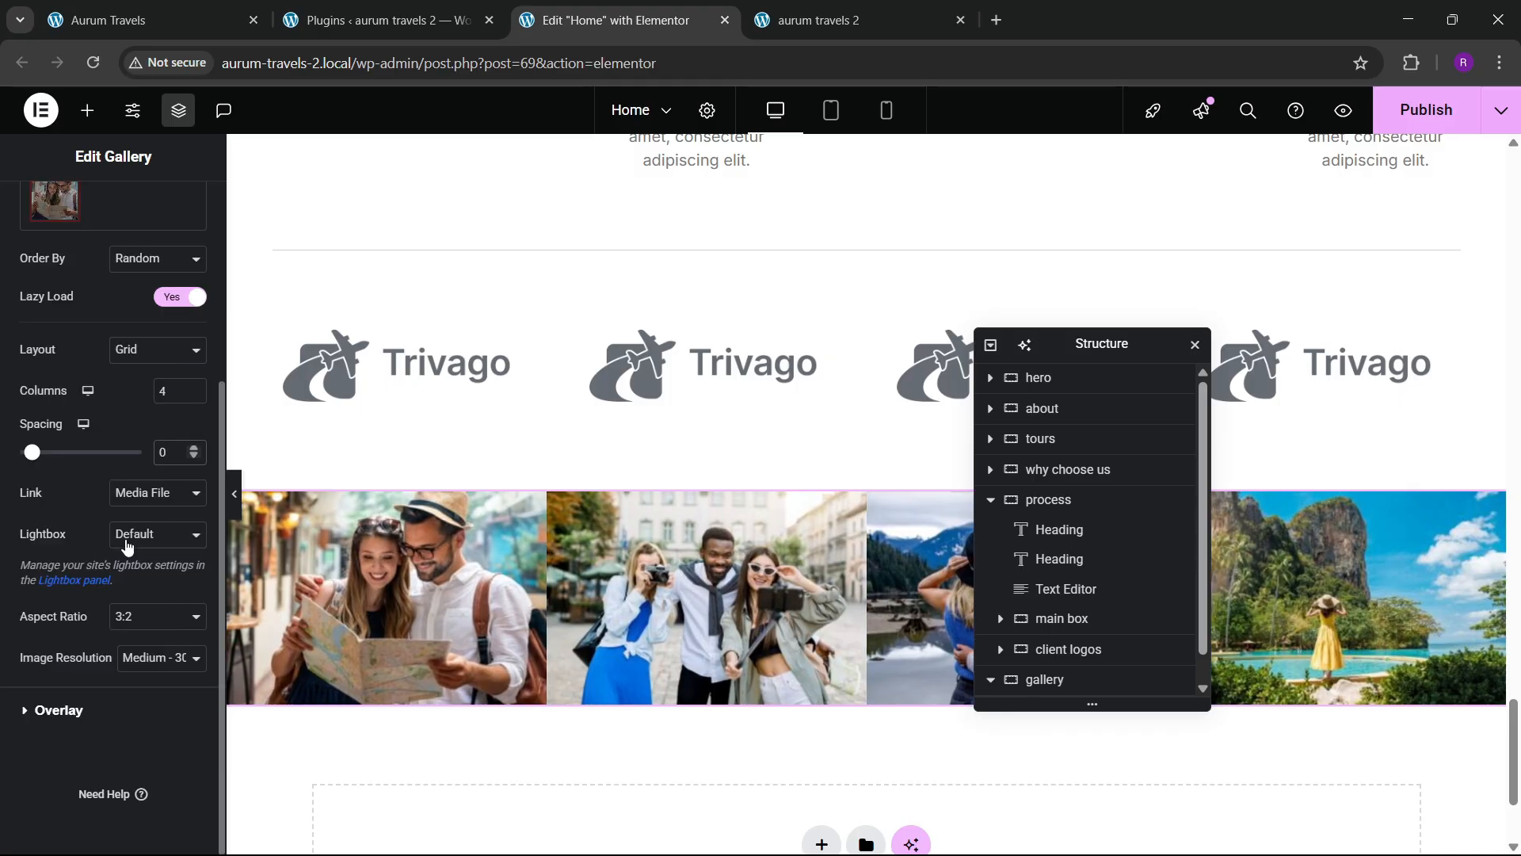
{"action": "left_click", "coordinate": [136, 618]}
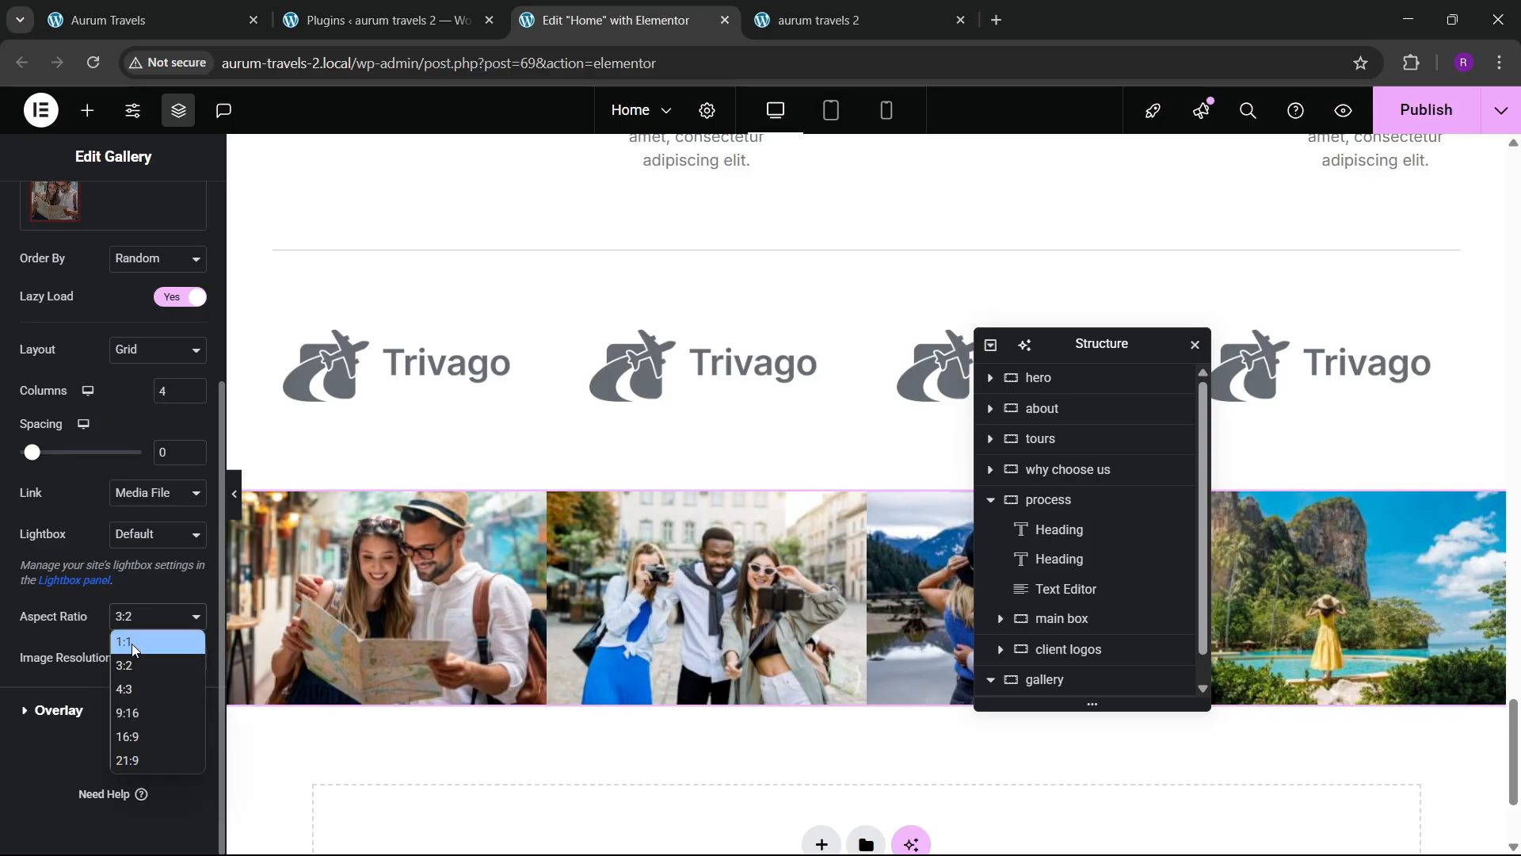
{"action": "left_click", "coordinate": [132, 643]}
{"action": "left_click", "coordinate": [140, 666]}
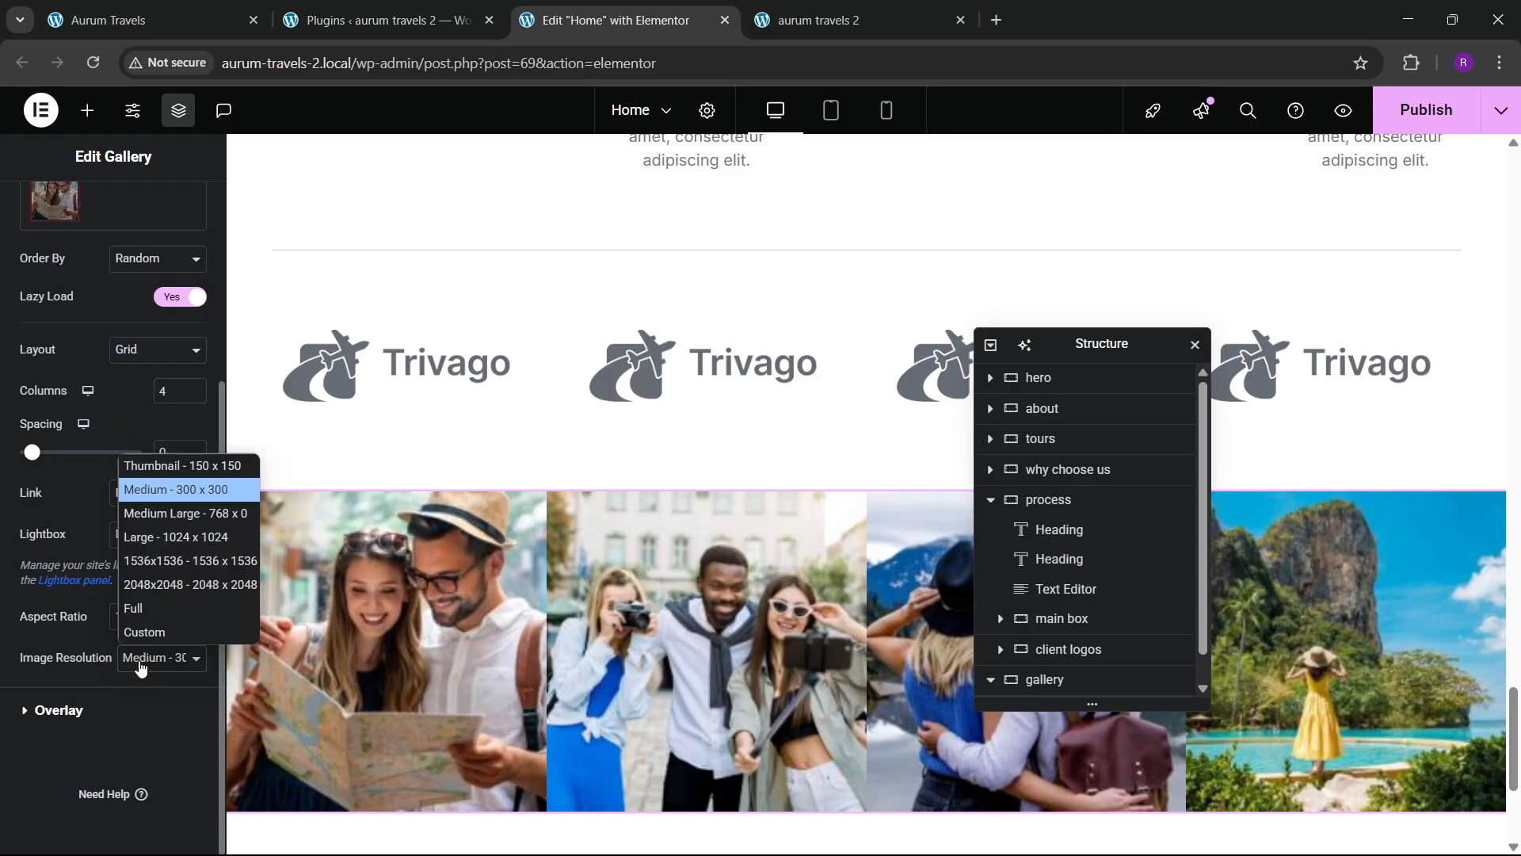
{"action": "left_click", "coordinate": [144, 606]}
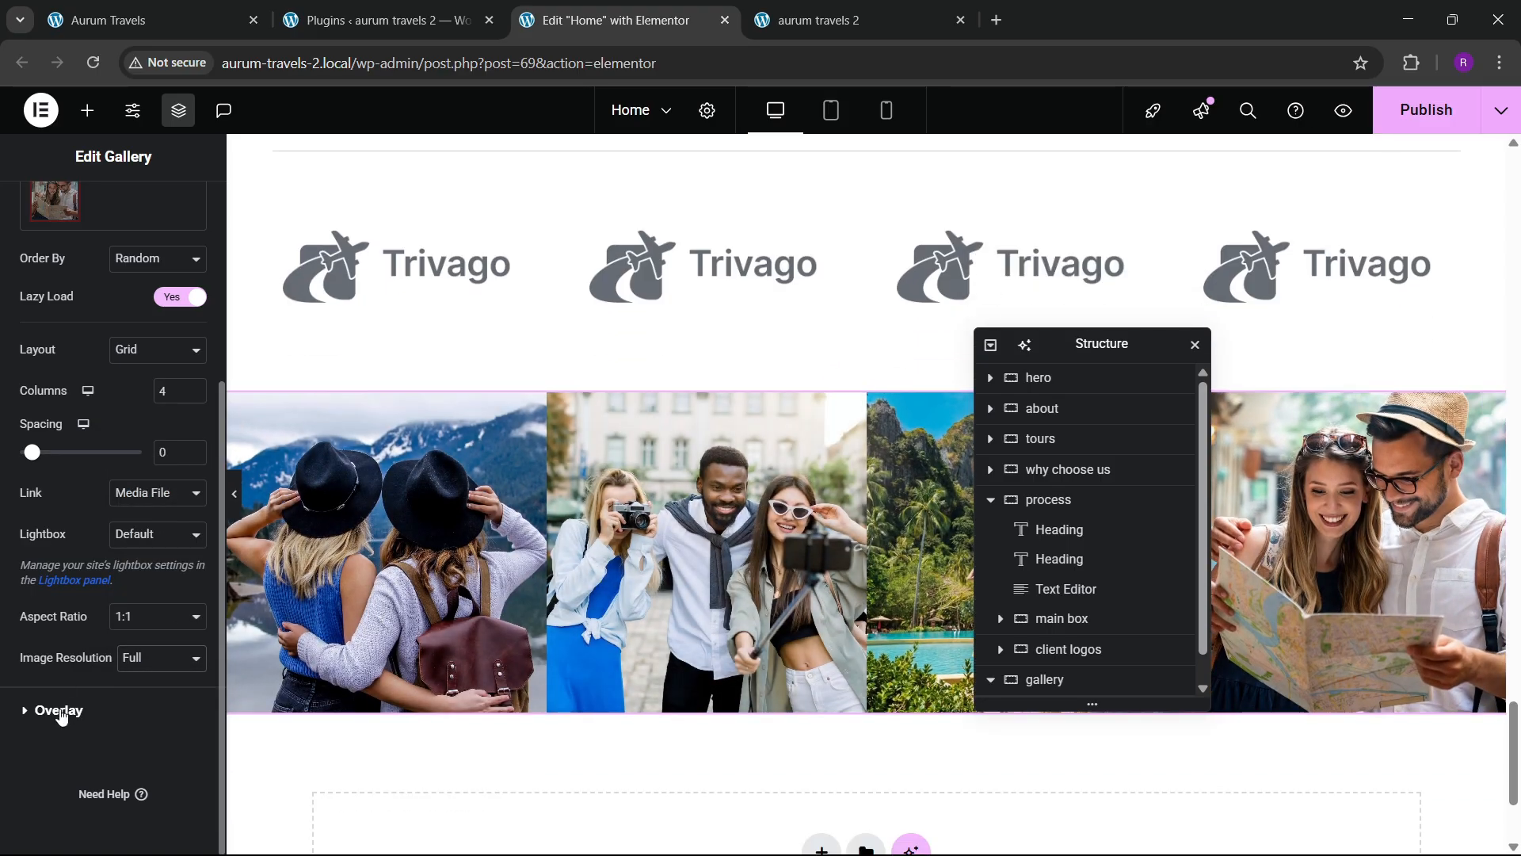
- Give the gallery's hover overlay a Classic colour background
{"action": "left_click", "coordinate": [60, 711]}
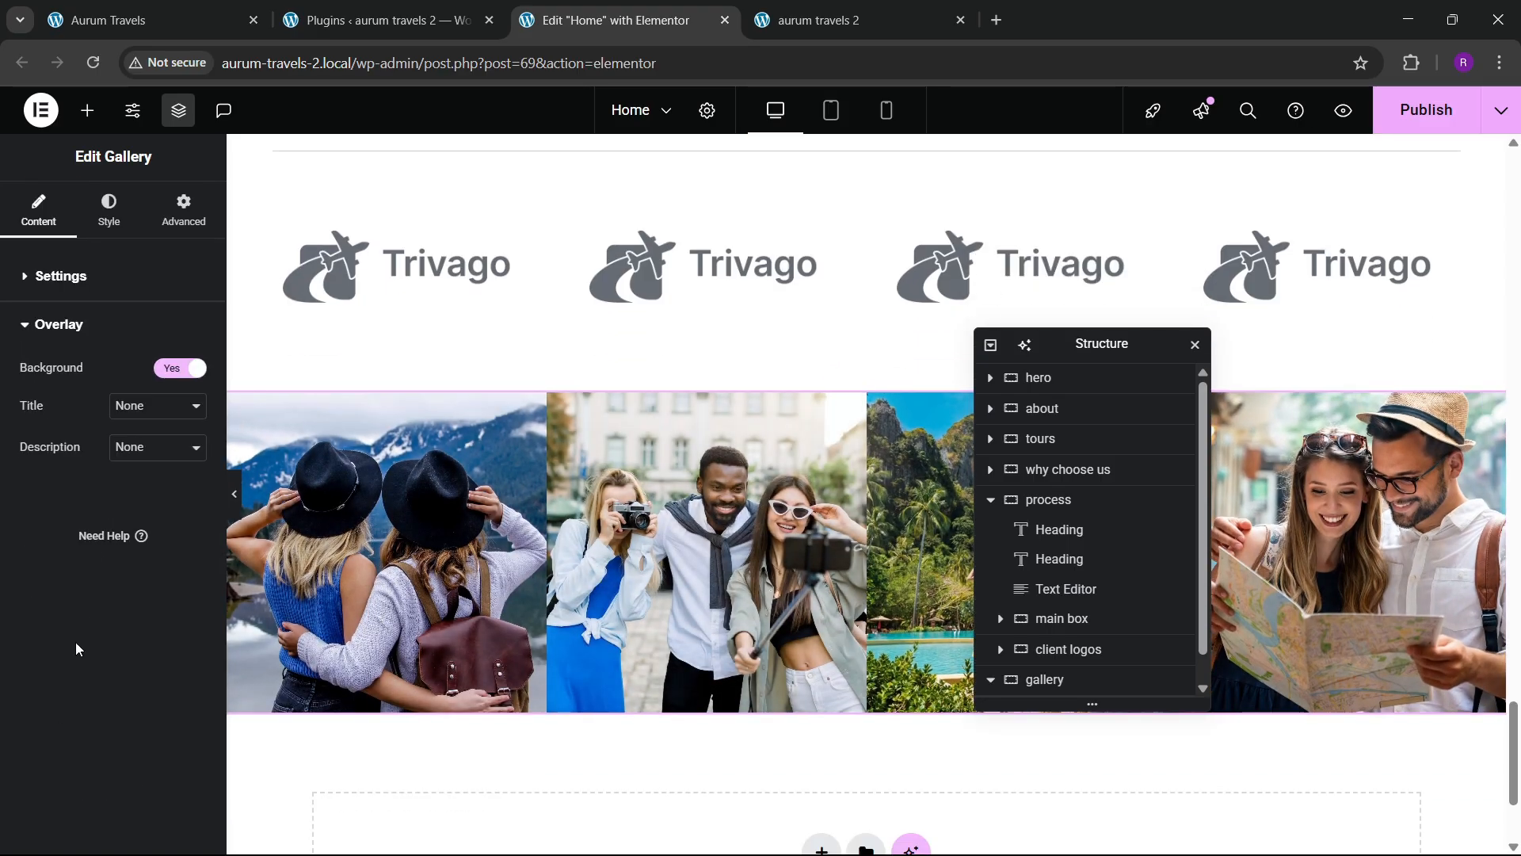
{"action": "left_click", "coordinate": [109, 222]}
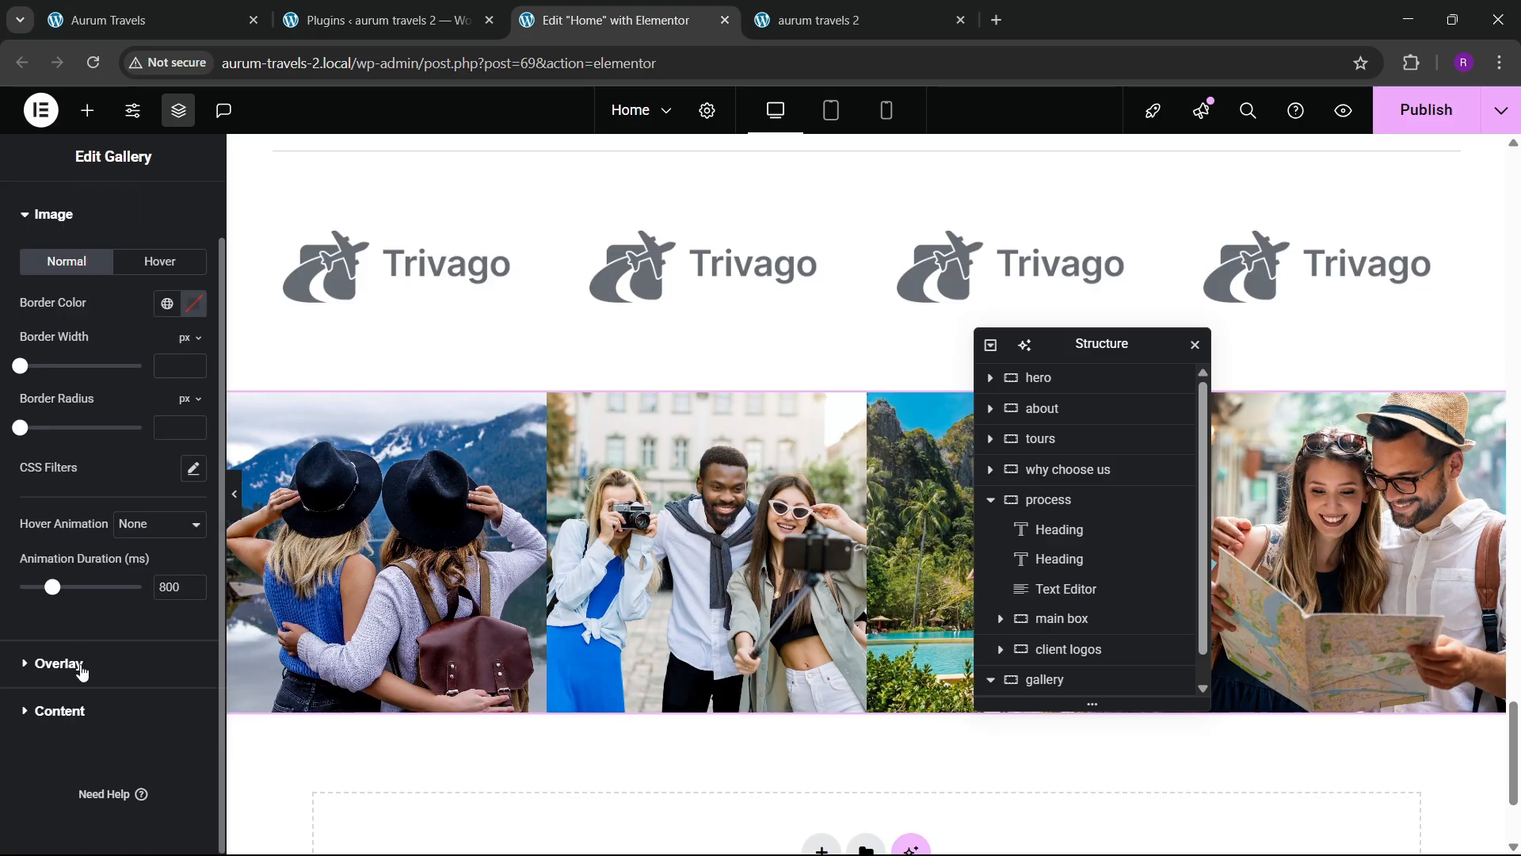
{"action": "left_click", "coordinate": [61, 664]}
{"action": "left_click", "coordinate": [167, 413]}
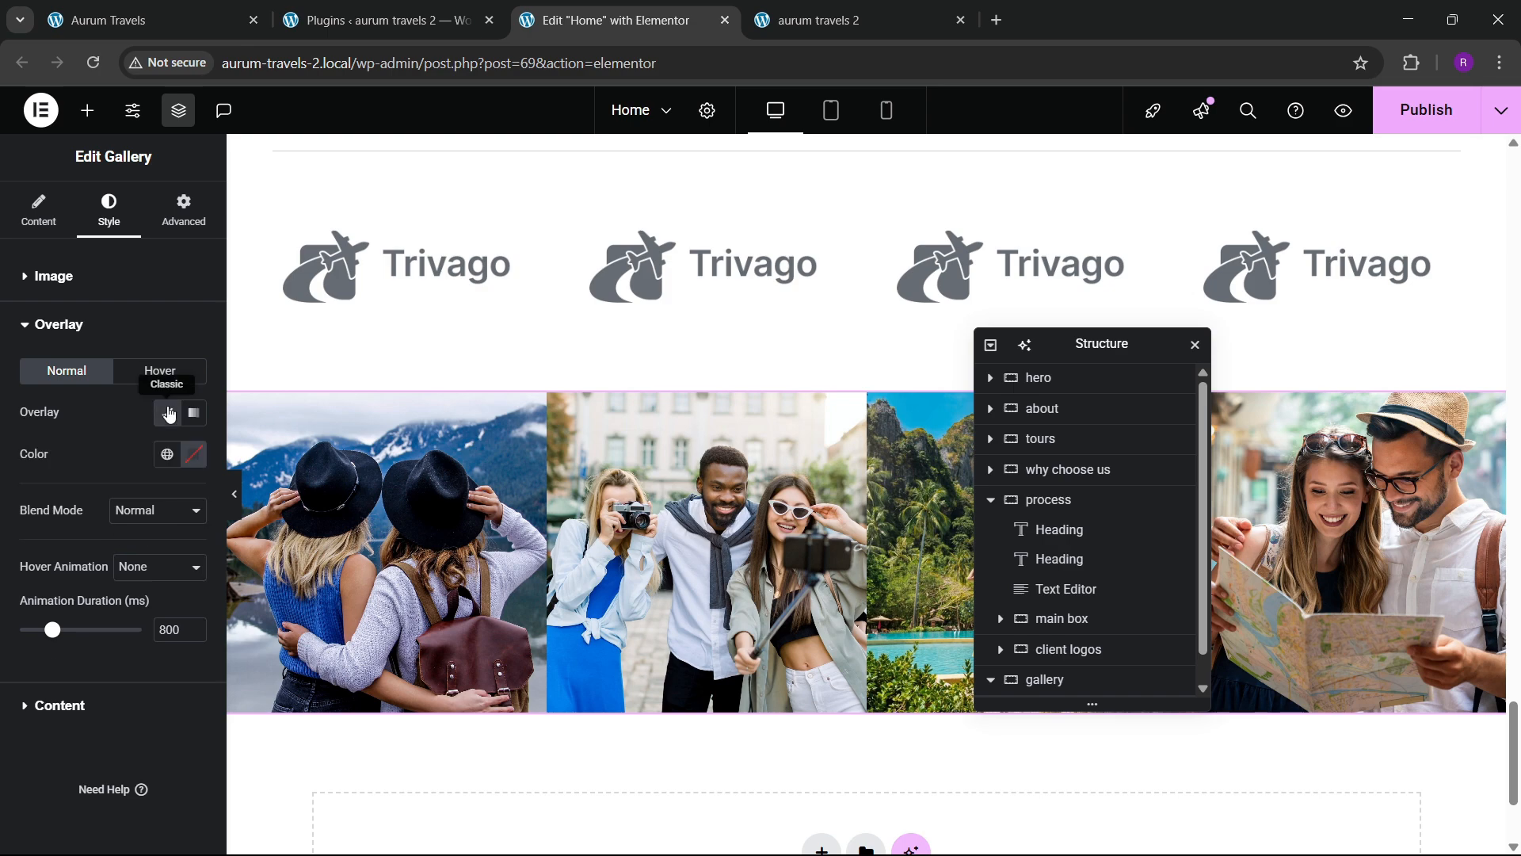
{"action": "left_click", "coordinate": [167, 379]}
{"action": "left_click", "coordinate": [168, 455]}
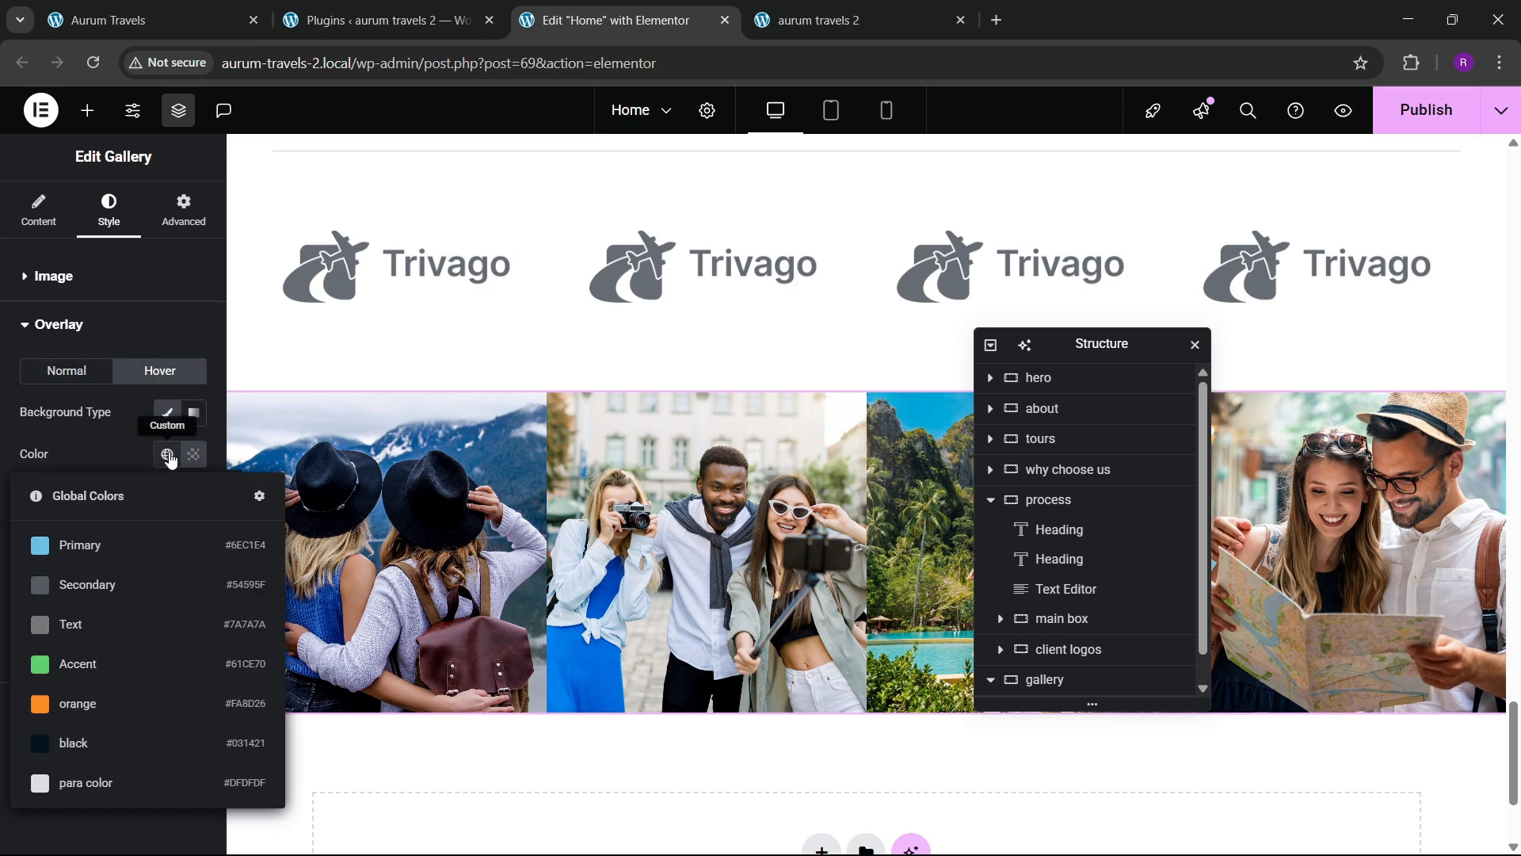
{"action": "left_click", "coordinate": [103, 721]}
- Make the hover overlay half-transparent orange #FA8D267D and publish the page
{"action": "left_click", "coordinate": [167, 454]}
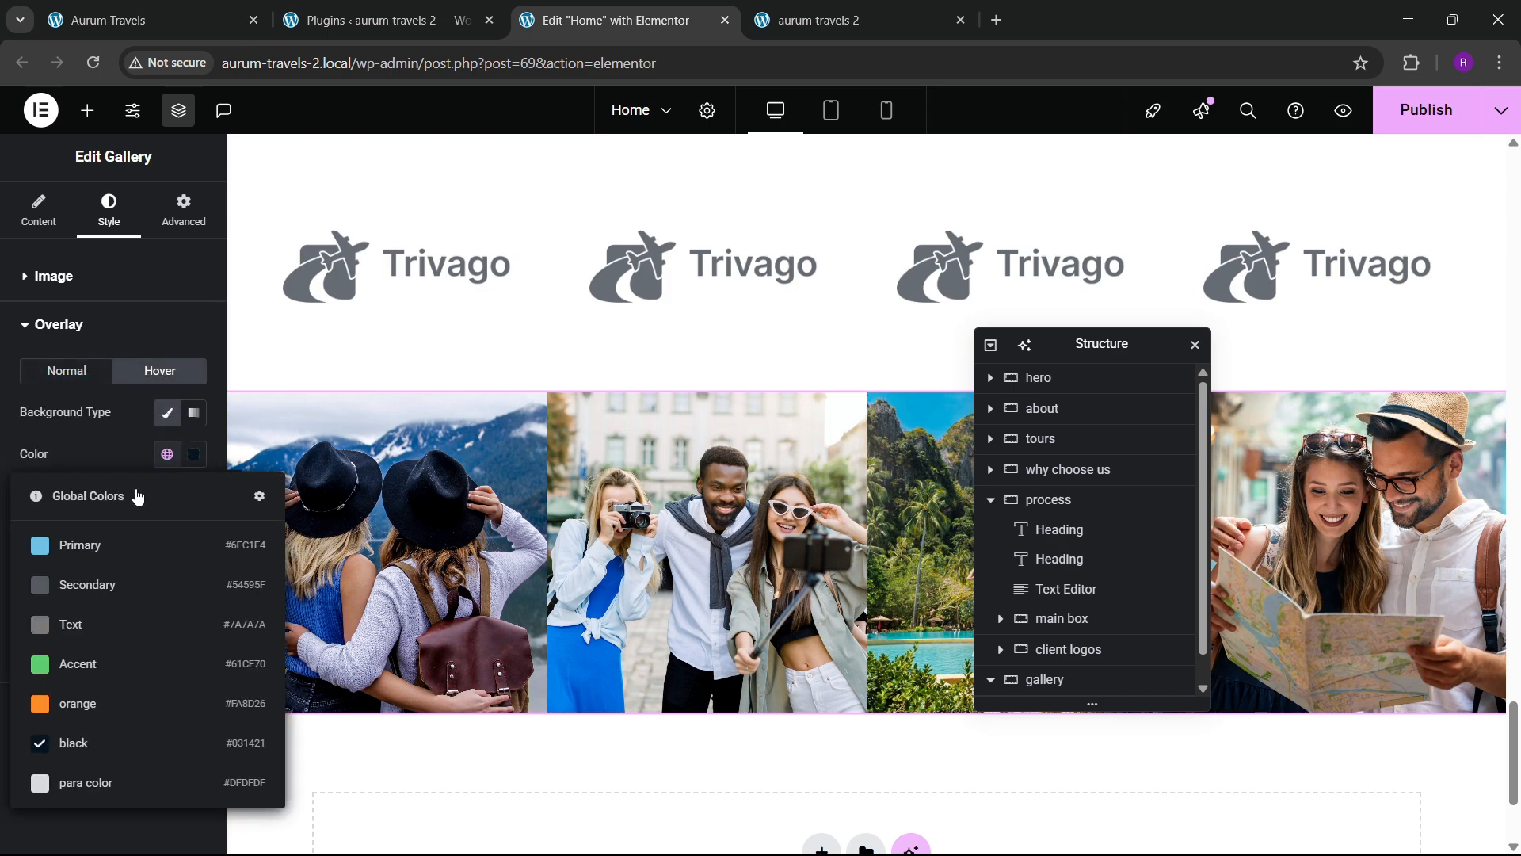
{"action": "left_click", "coordinate": [106, 700]}
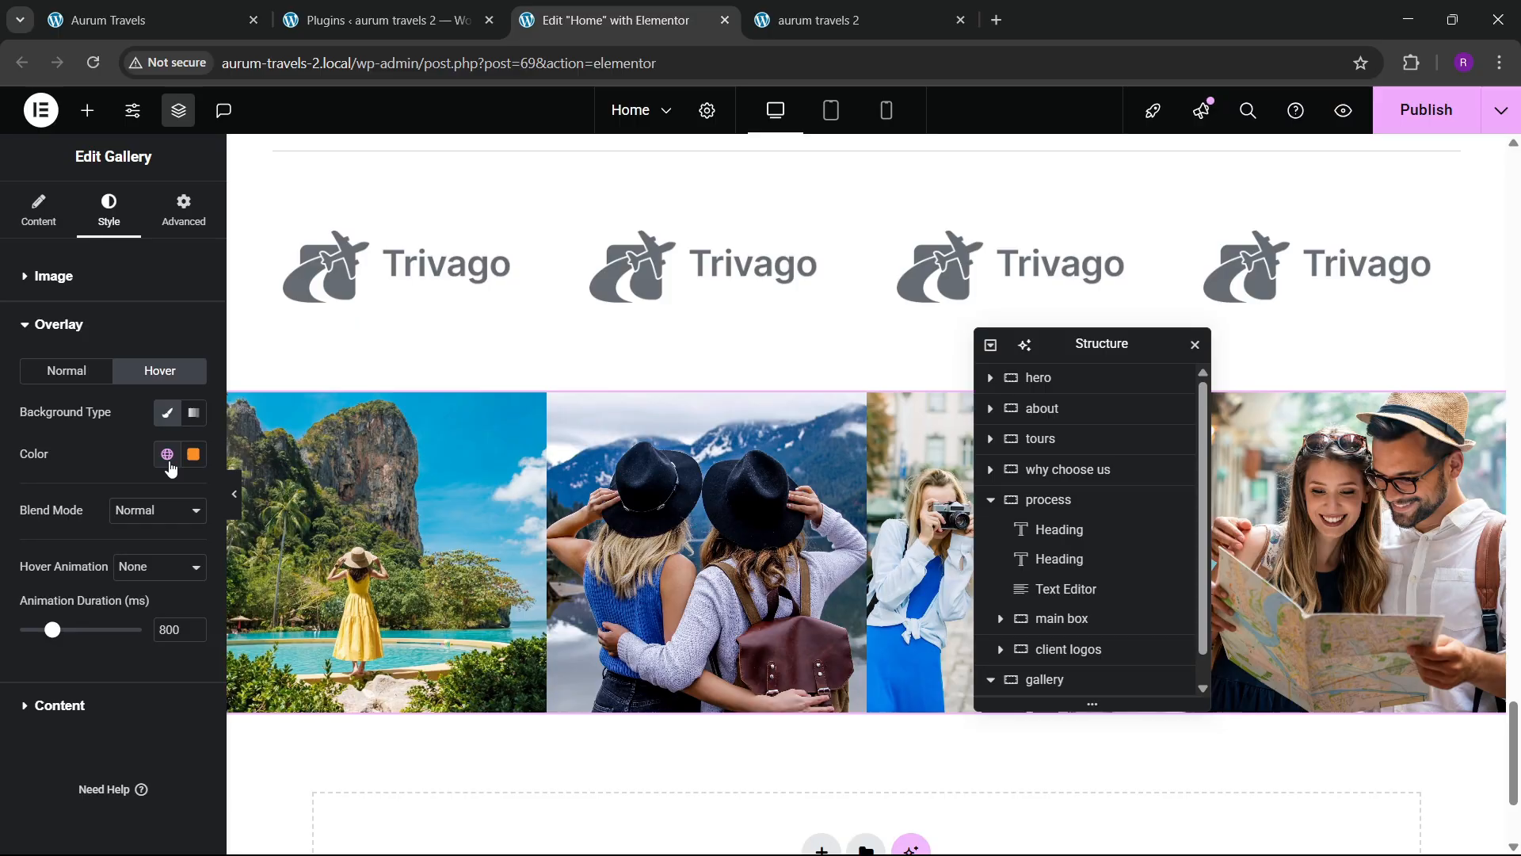
{"action": "left_click", "coordinate": [168, 455]}
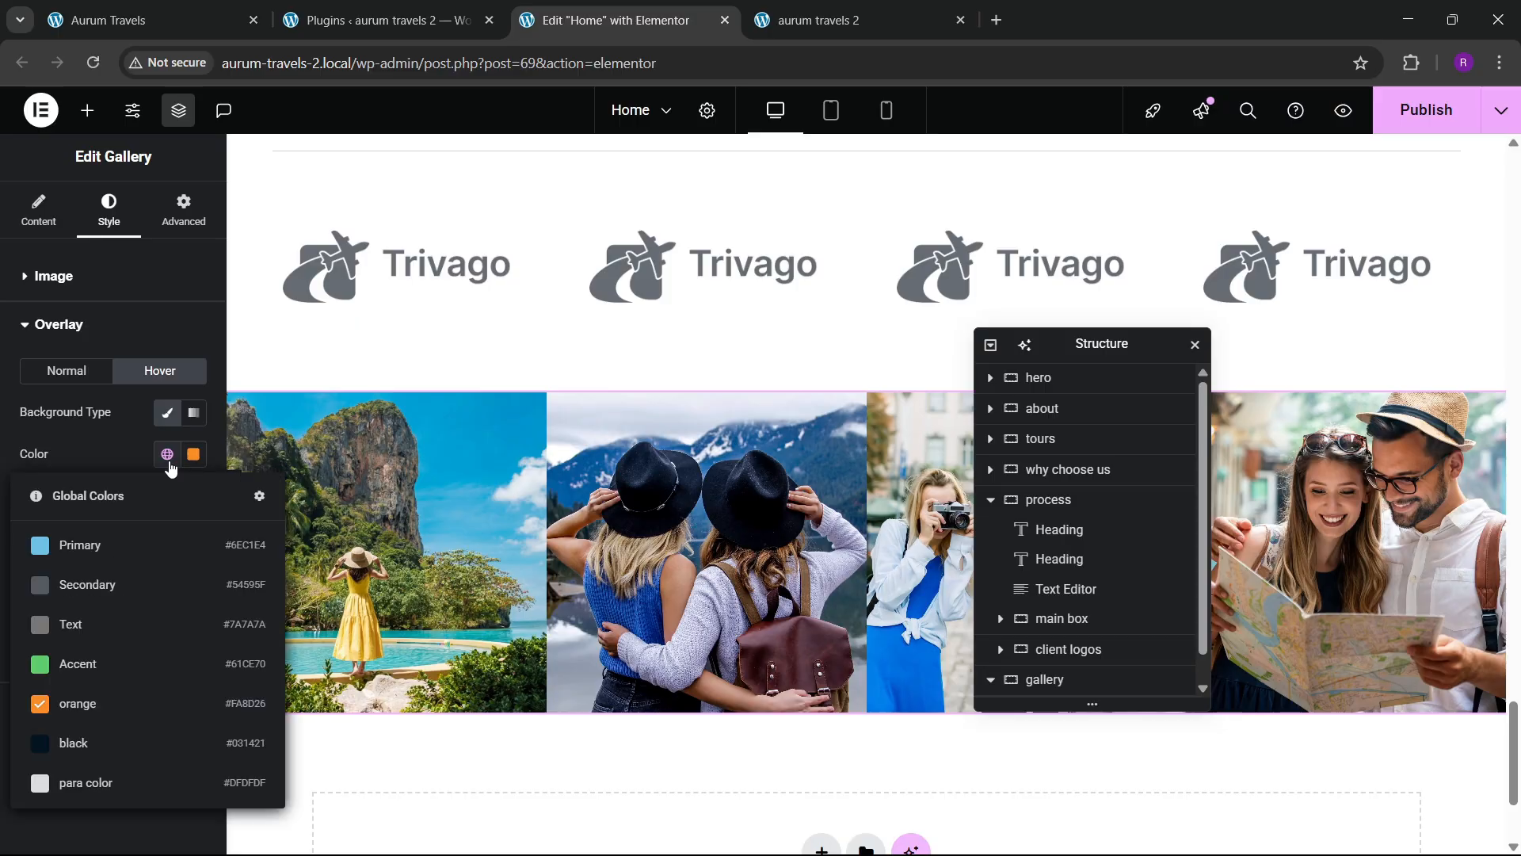
{"action": "left_click", "coordinate": [192, 455]}
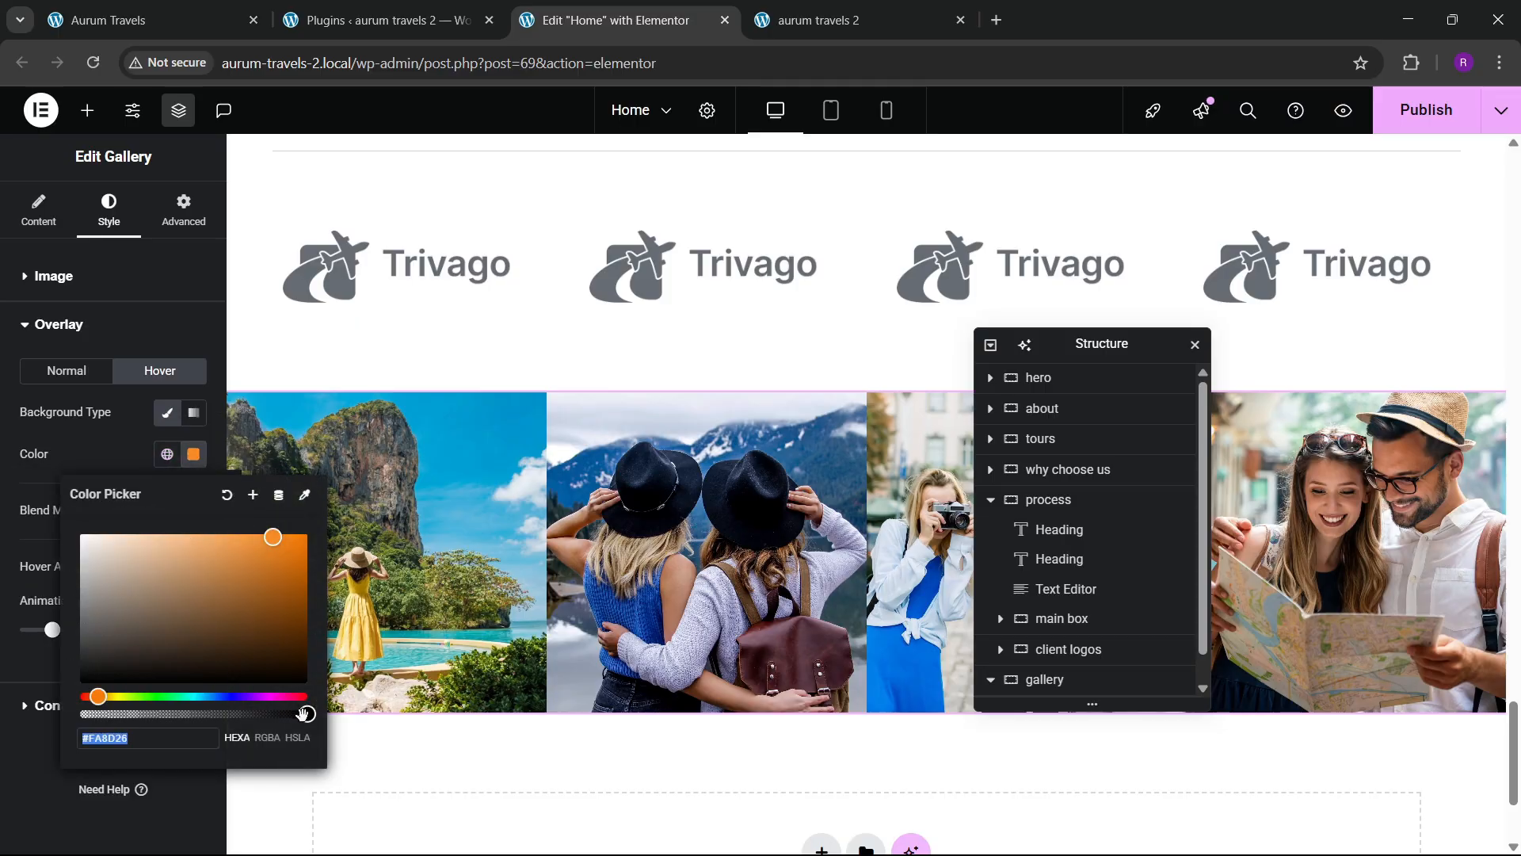
{"action": "left_click_drag", "start_coordinate": [303, 713], "coordinate": [193, 714]}
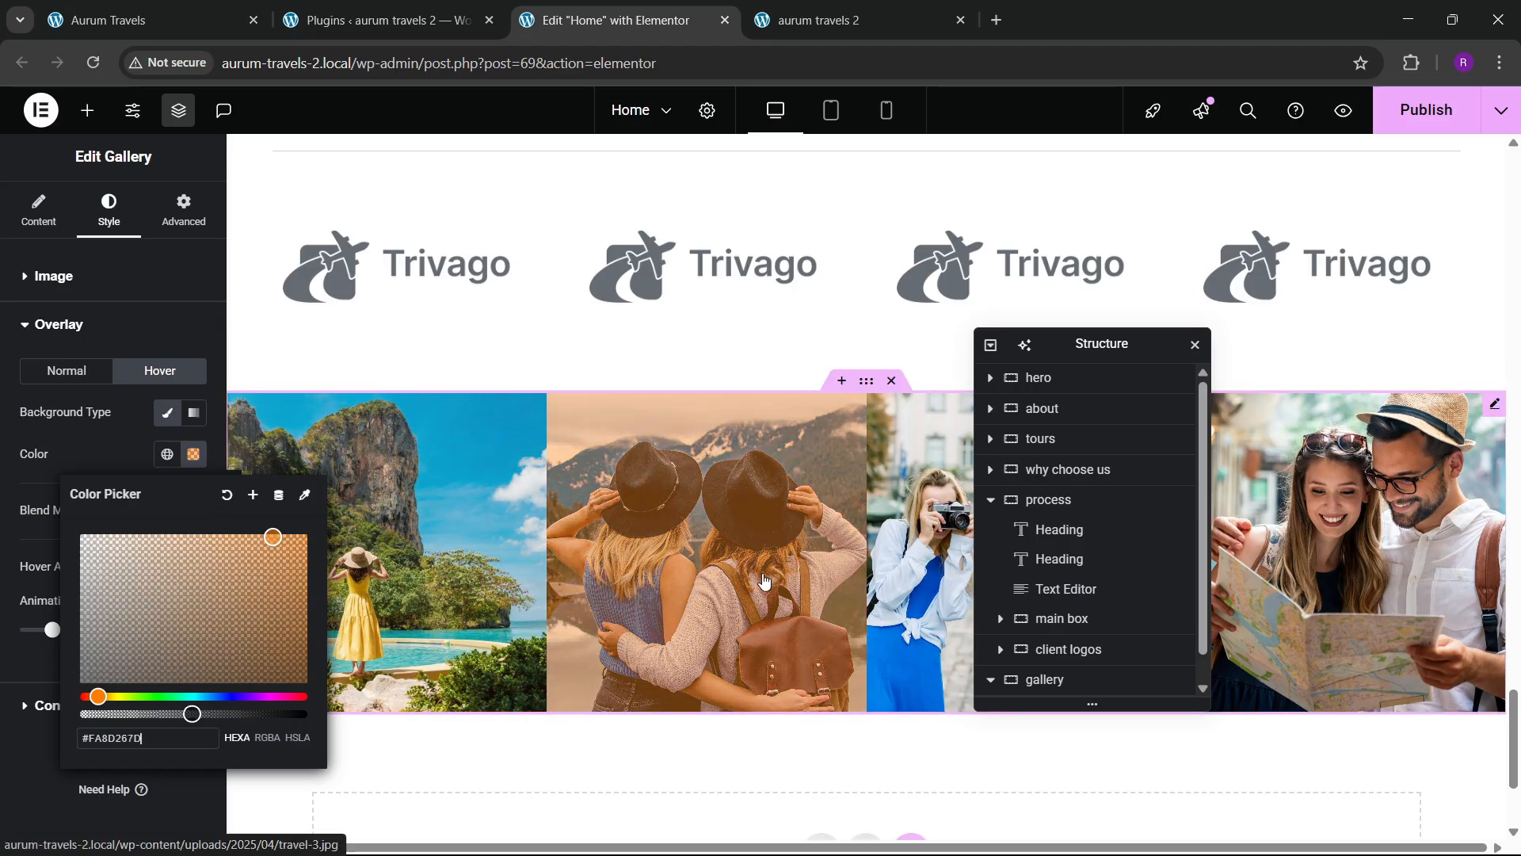
{"action": "left_click", "coordinate": [1408, 127]}
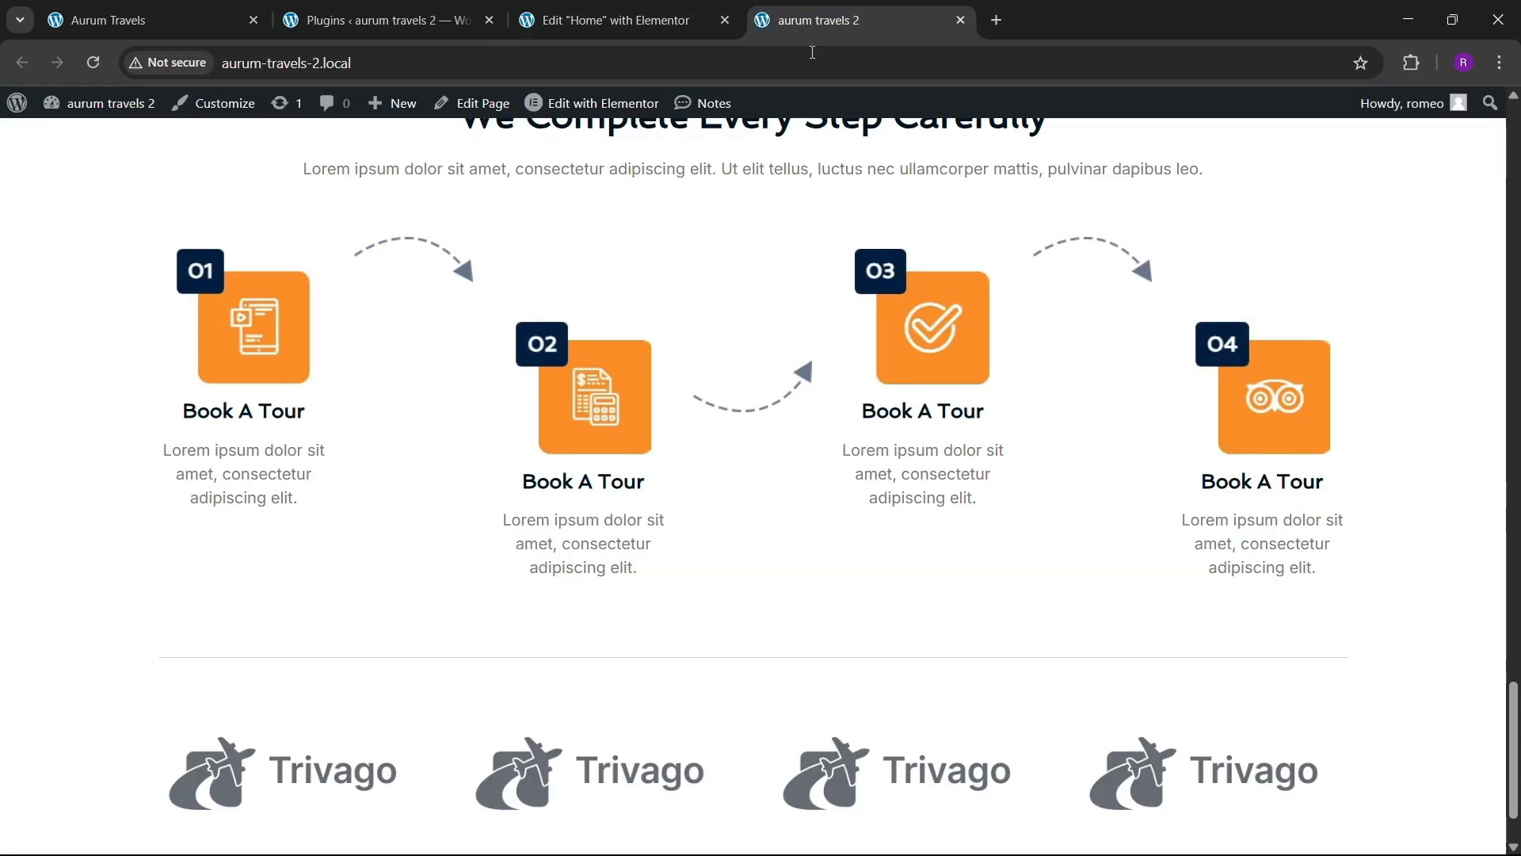
{"action": "left_click", "coordinate": [858, 20]}
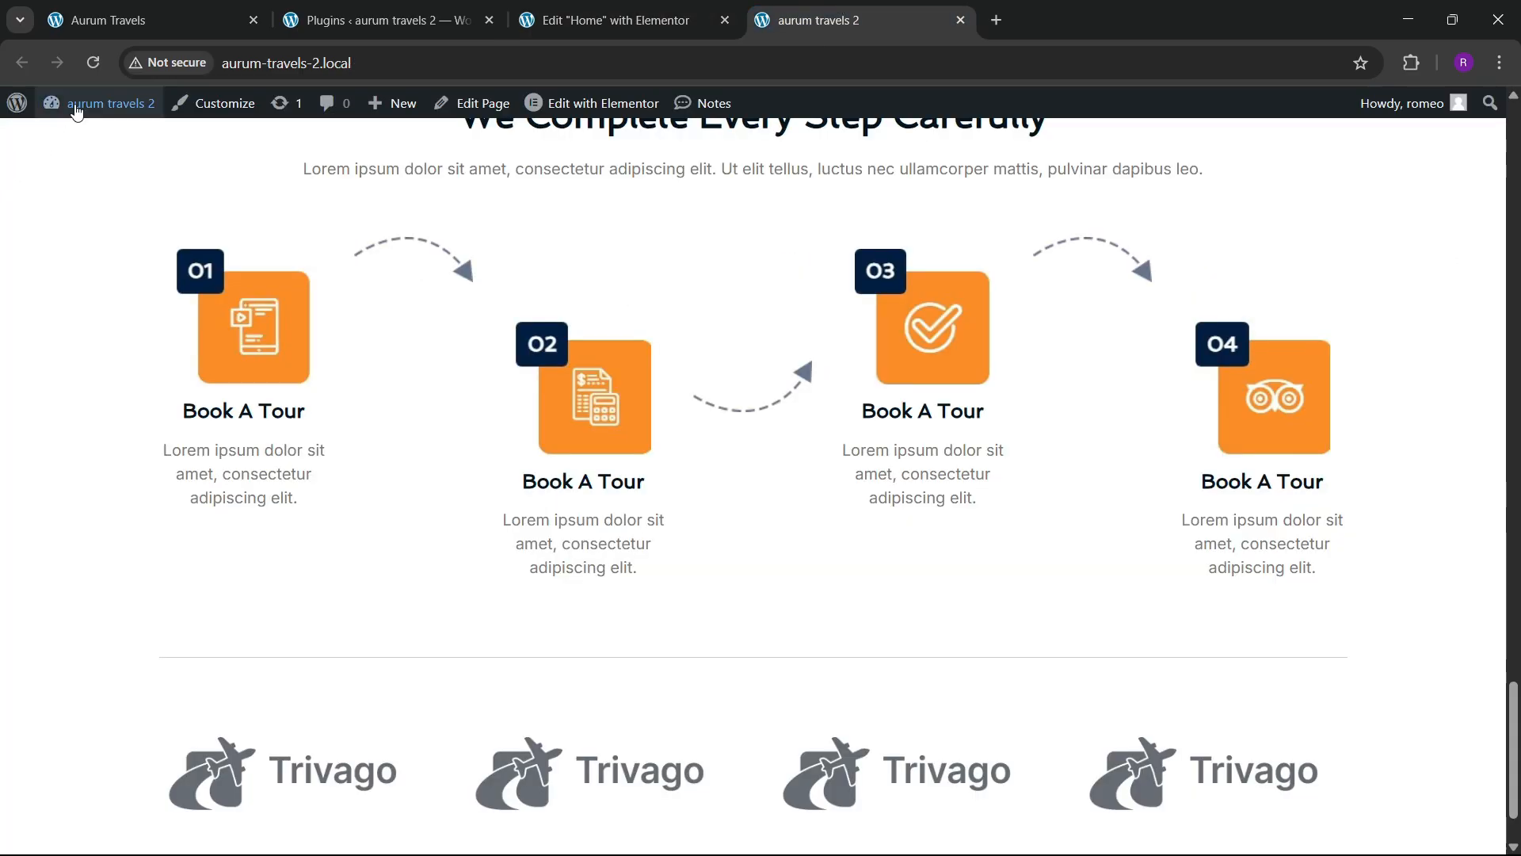
{"action": "left_click", "coordinate": [77, 113]}
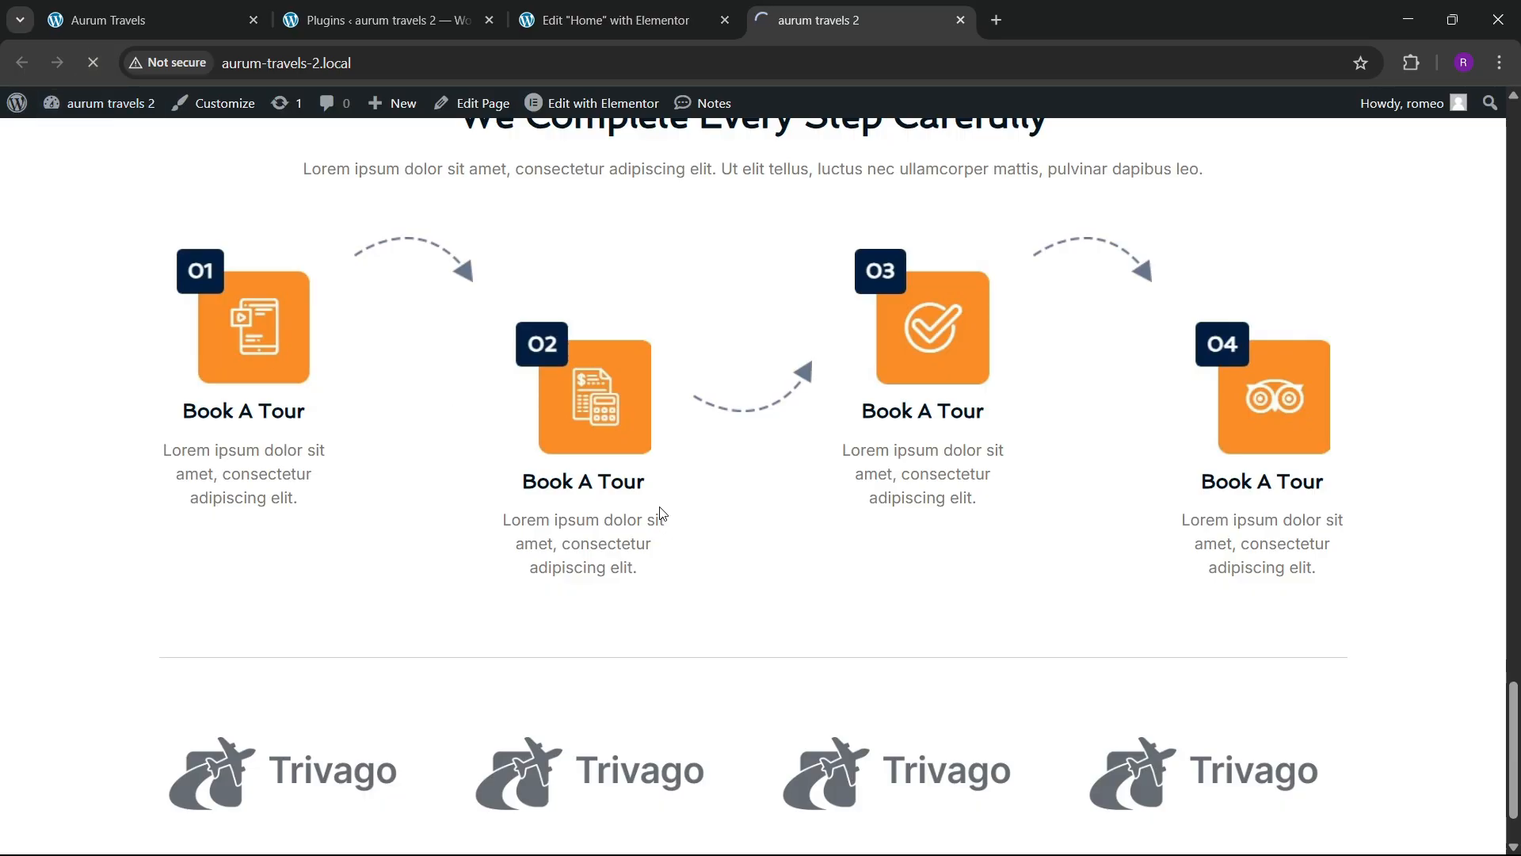
{"action": "scroll", "coordinate": [240, 594], "scroll_direction": "down", "scroll_amount": 6}
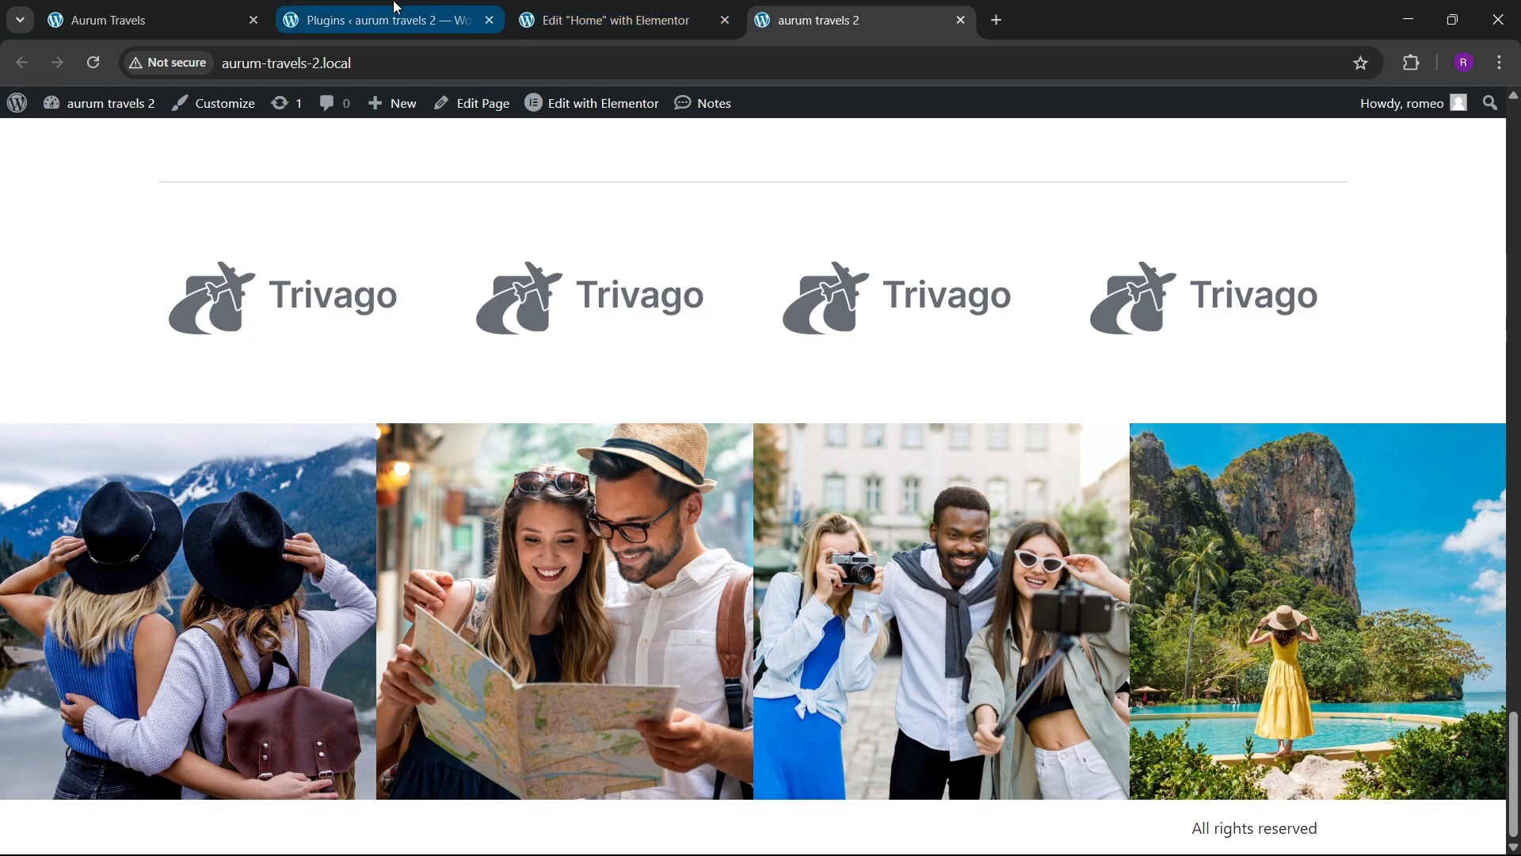
{"action": "left_click", "coordinate": [241, 16]}
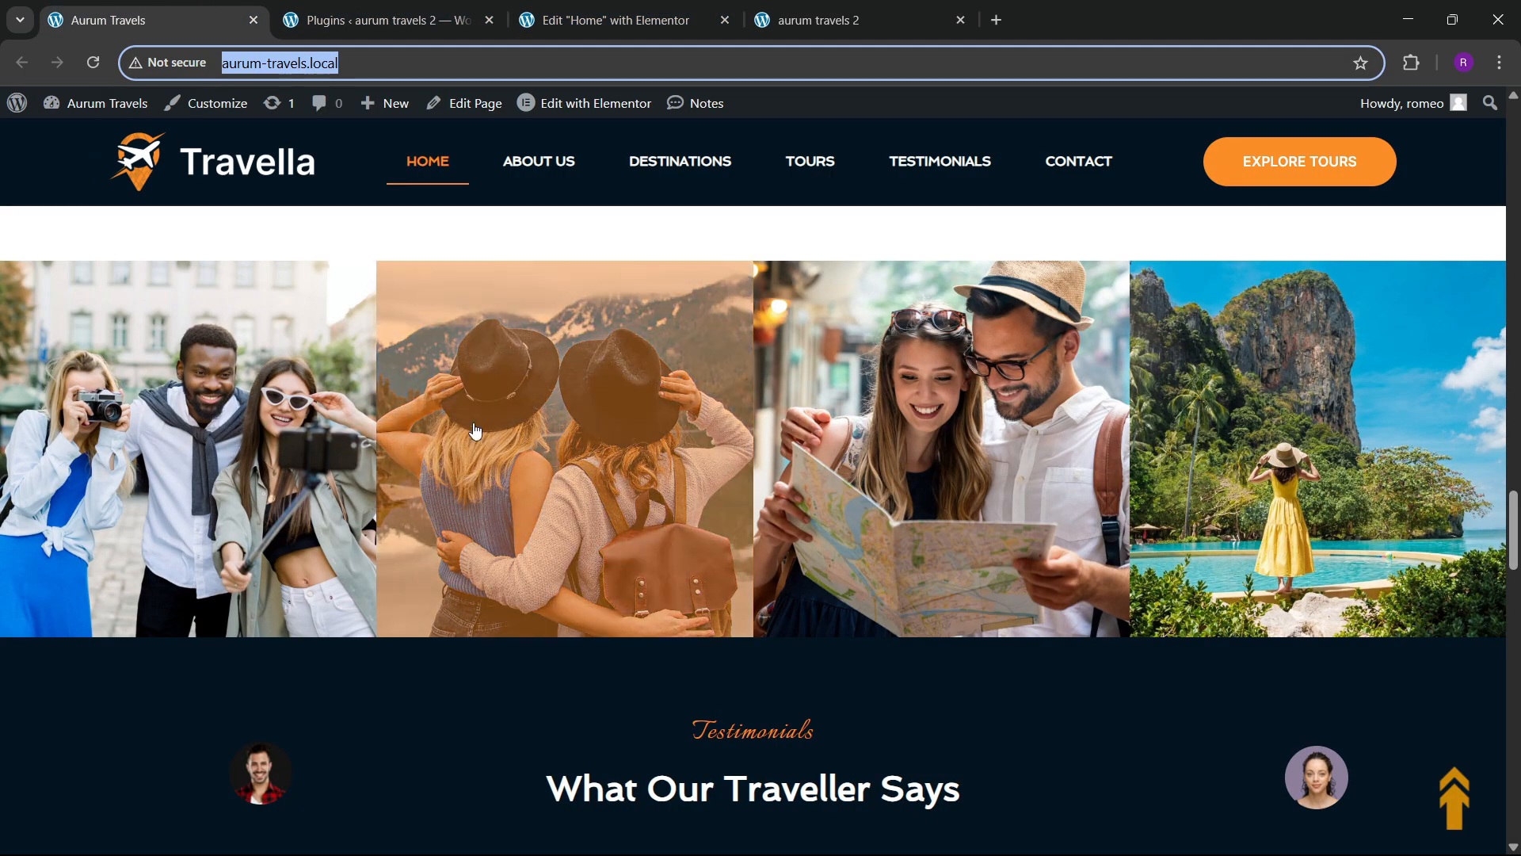
{"action": "left_click", "coordinate": [623, 7]}
{"action": "left_click", "coordinate": [753, 10]}
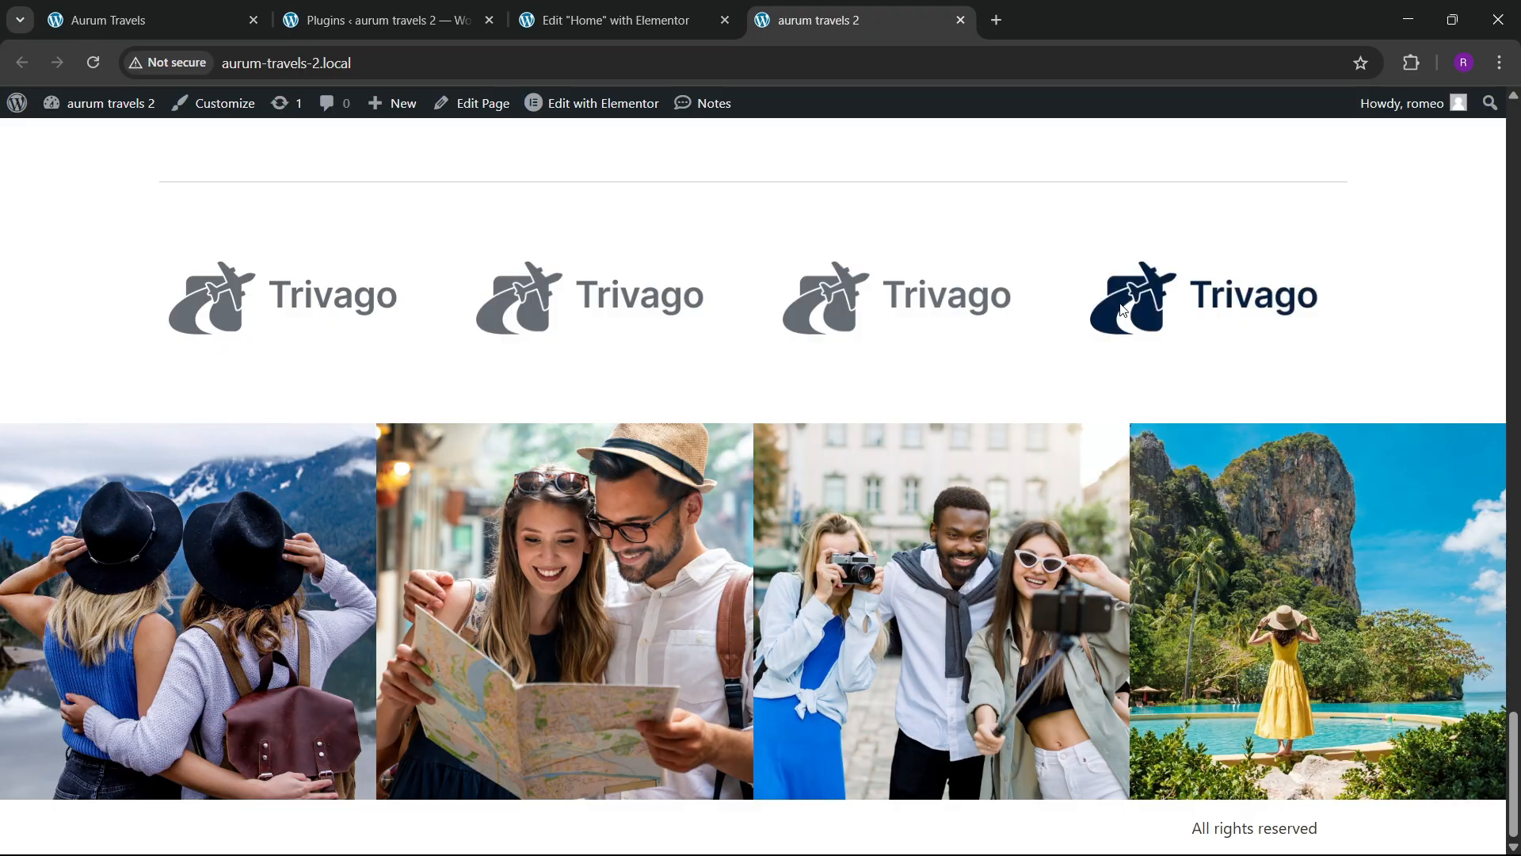
{"action": "left_click", "coordinate": [158, 17]}
{"action": "scroll", "coordinate": [745, 515], "scroll_direction": "down", "scroll_amount": 3}
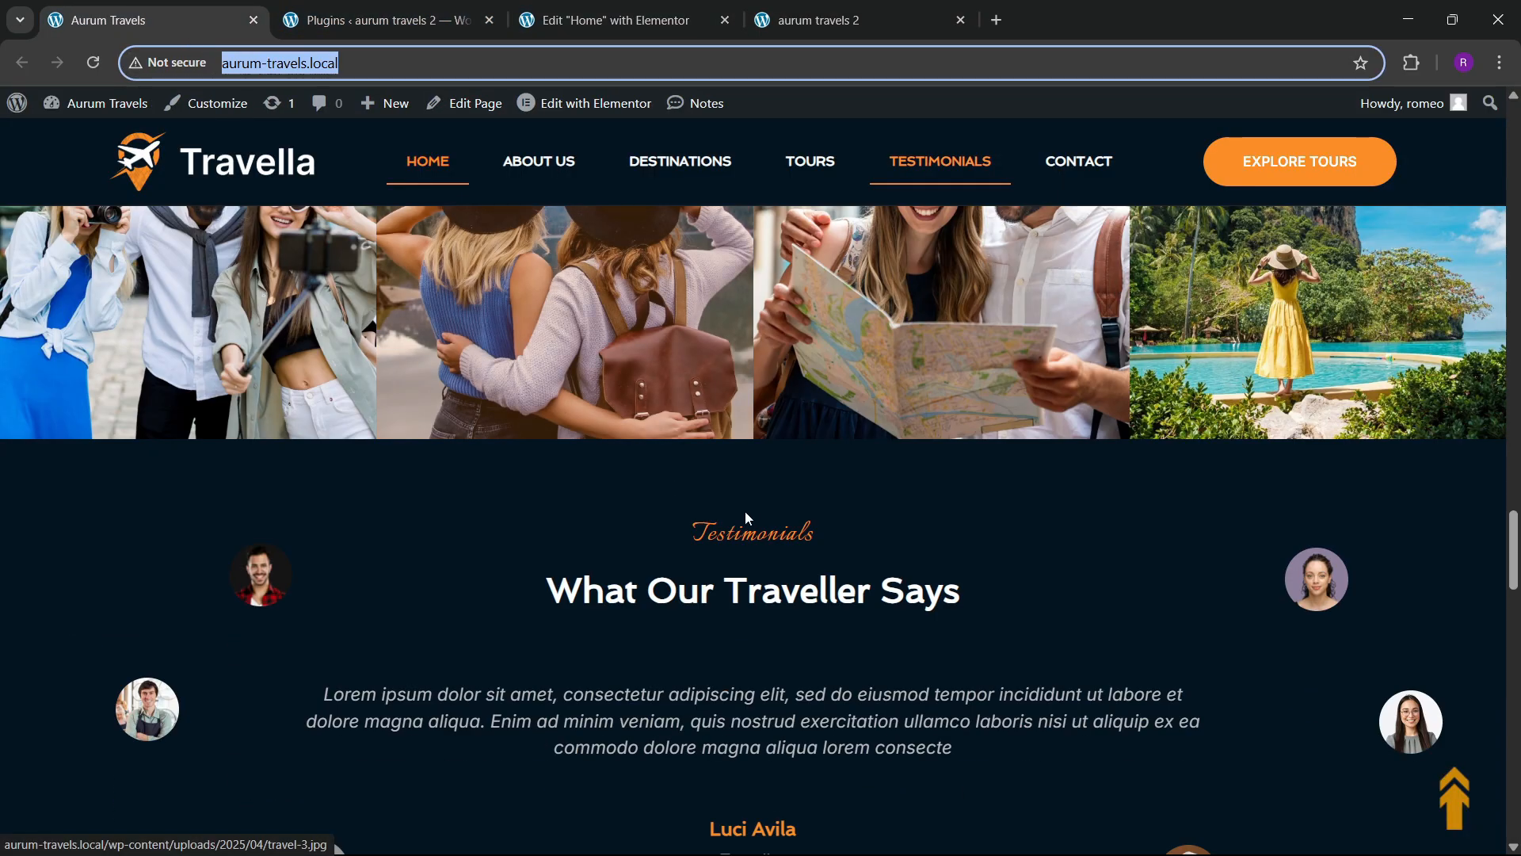
{"action": "scroll", "coordinate": [744, 515], "scroll_direction": "down", "scroll_amount": 3}
{"action": "scroll", "coordinate": [761, 460], "scroll_direction": "up", "scroll_amount": 1}
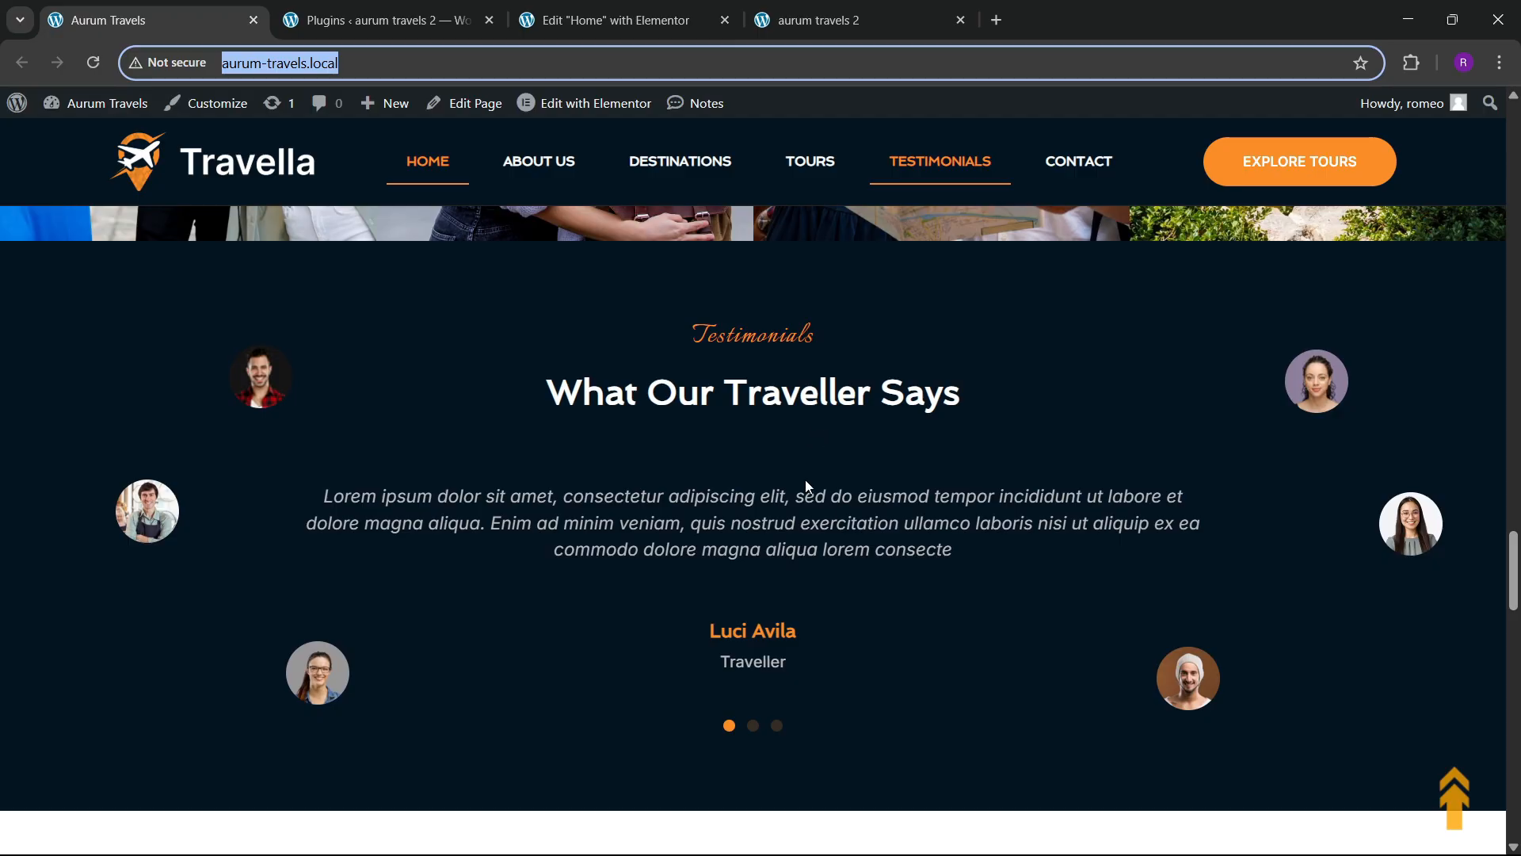
{"action": "scroll", "coordinate": [837, 519], "scroll_direction": "up", "scroll_amount": 1}
- Add a single-column Flexbox container below the gallery and set its width to 1200 px
{"action": "left_click", "coordinate": [610, 19]}
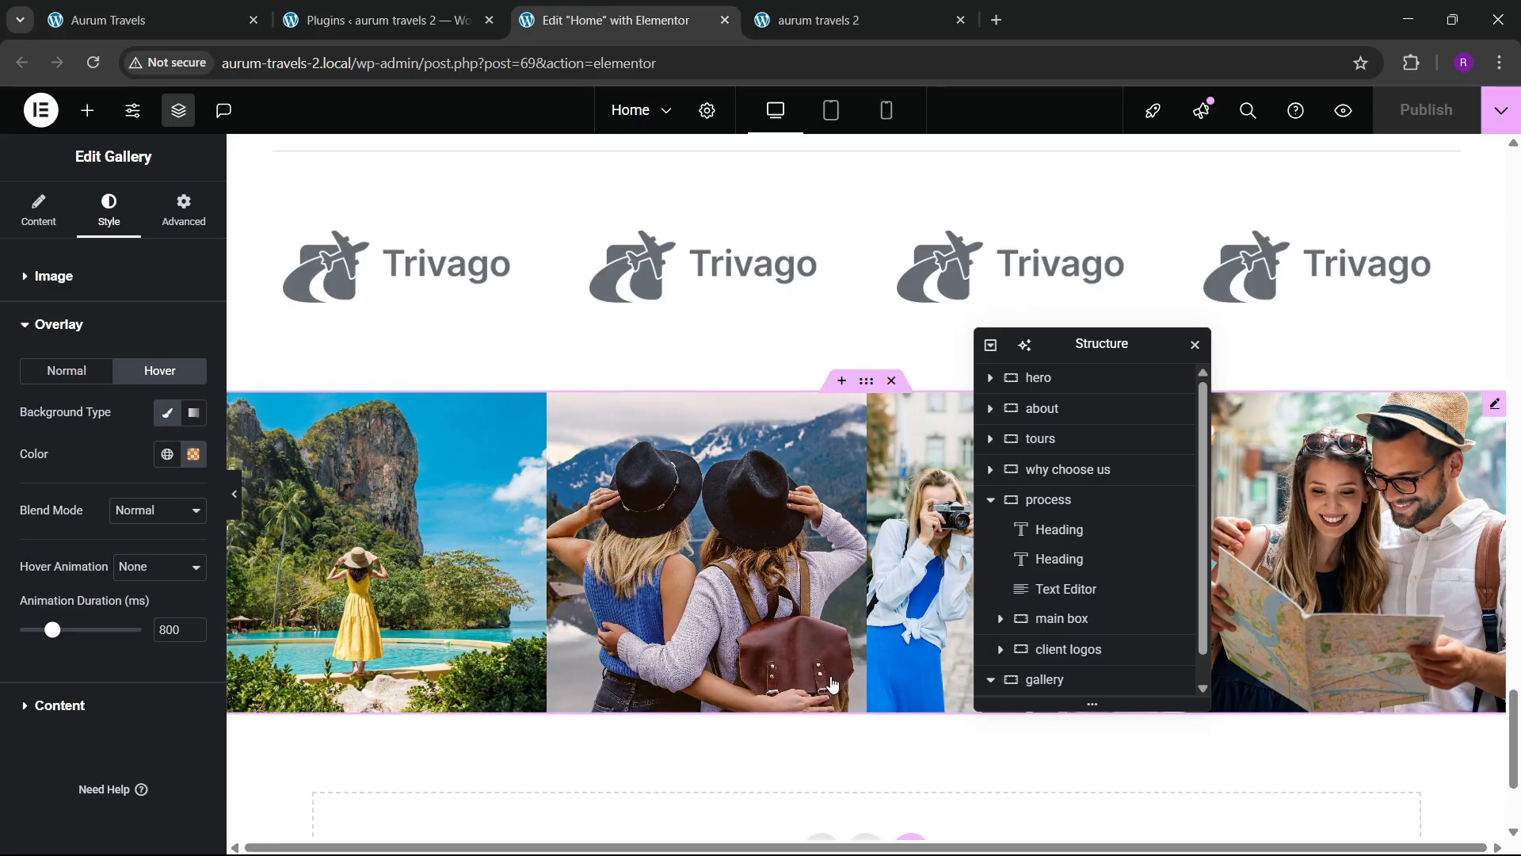
{"action": "left_click", "coordinate": [816, 646]}
{"action": "left_click", "coordinate": [809, 664]}
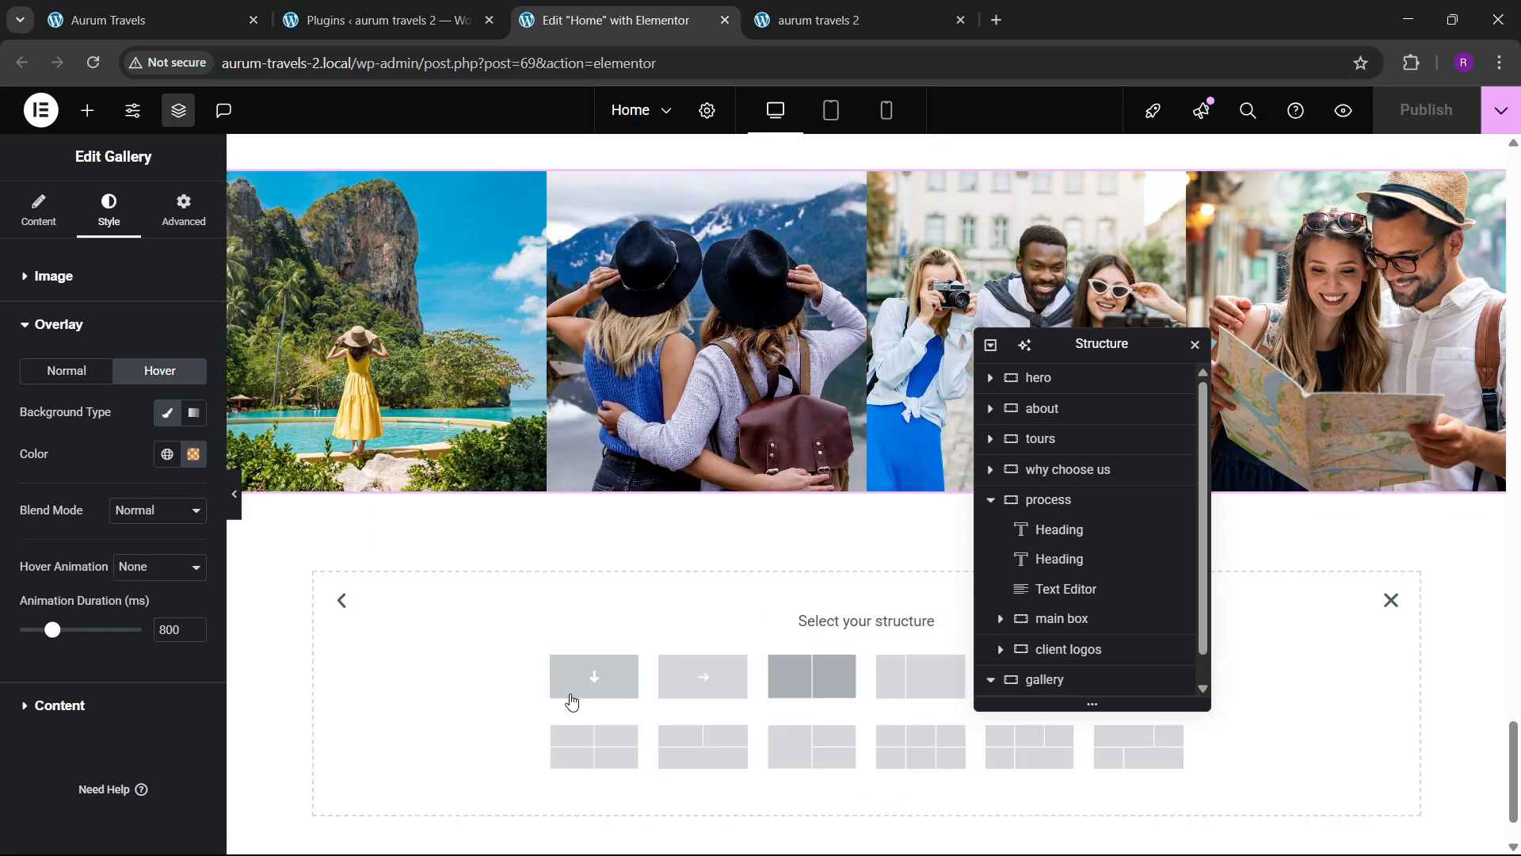
{"action": "left_click", "coordinate": [672, 694]}
{"action": "scroll", "coordinate": [1053, 495], "scroll_direction": "down", "scroll_amount": 1}
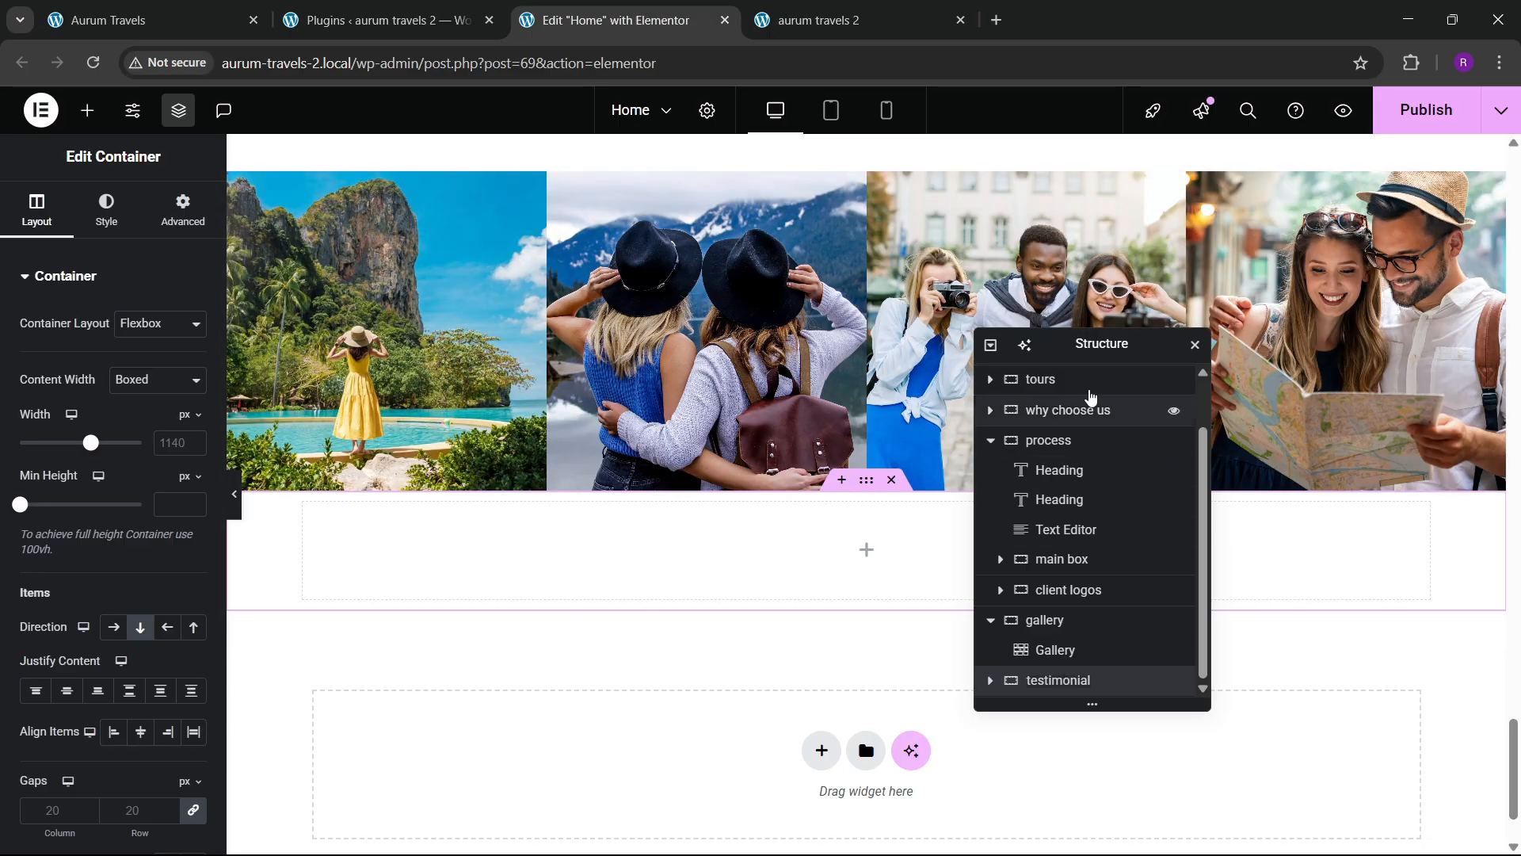
{"action": "left_click_drag", "start_coordinate": [1141, 351], "coordinate": [1216, 345]}
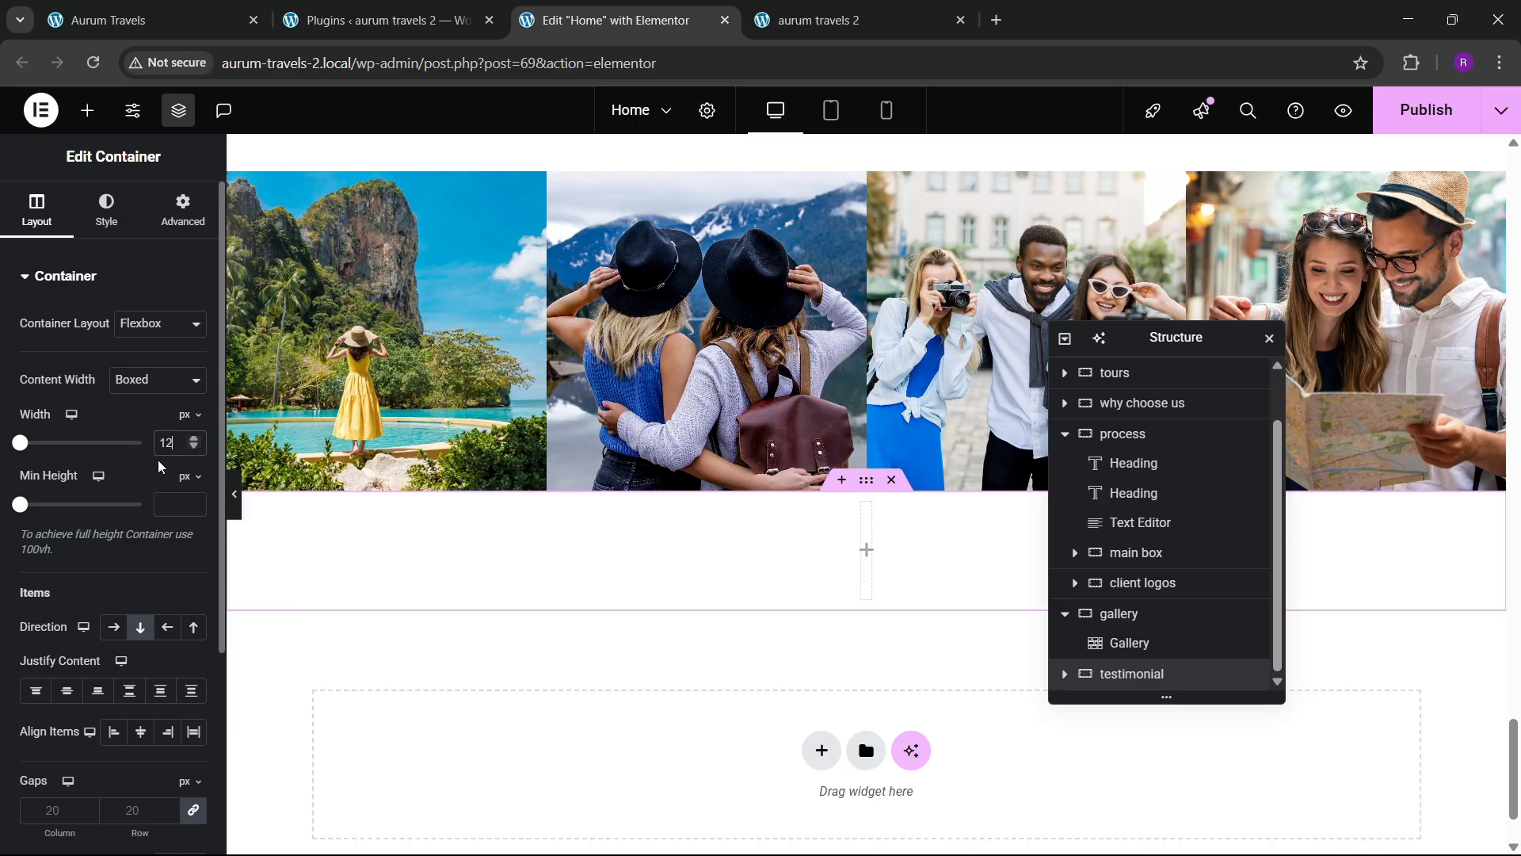
{"action": "type", "text": "00"}
- Give the new container 80 px top and bottom padding, using the live site as reference
{"action": "left_click", "coordinate": [183, 210]}
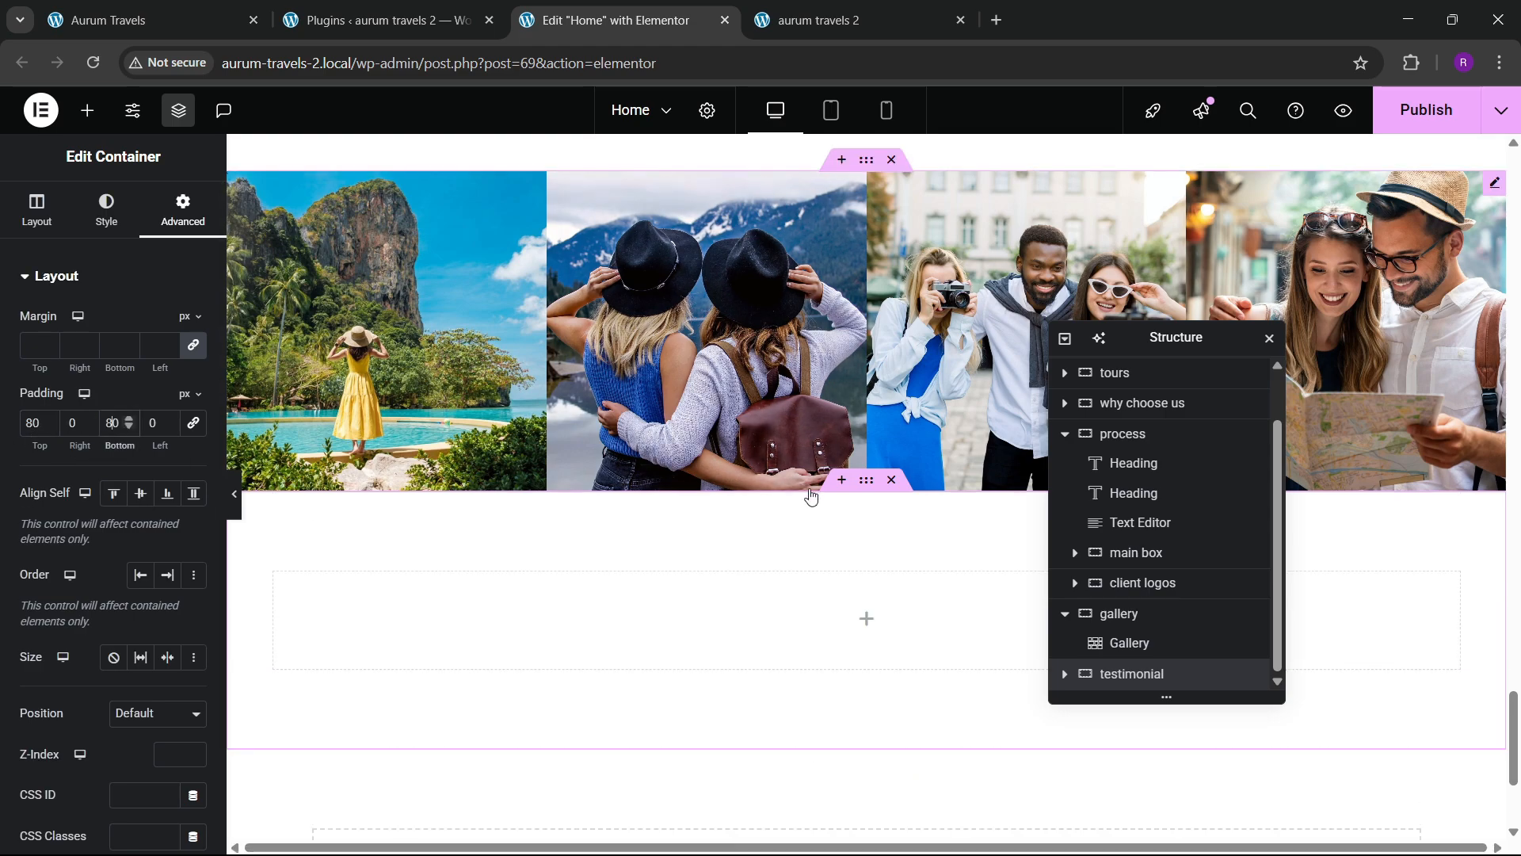
{"action": "scroll", "coordinate": [751, 435], "scroll_direction": "down", "scroll_amount": 2}
{"action": "left_click", "coordinate": [345, 6]}
{"action": "left_click", "coordinate": [151, 20]}
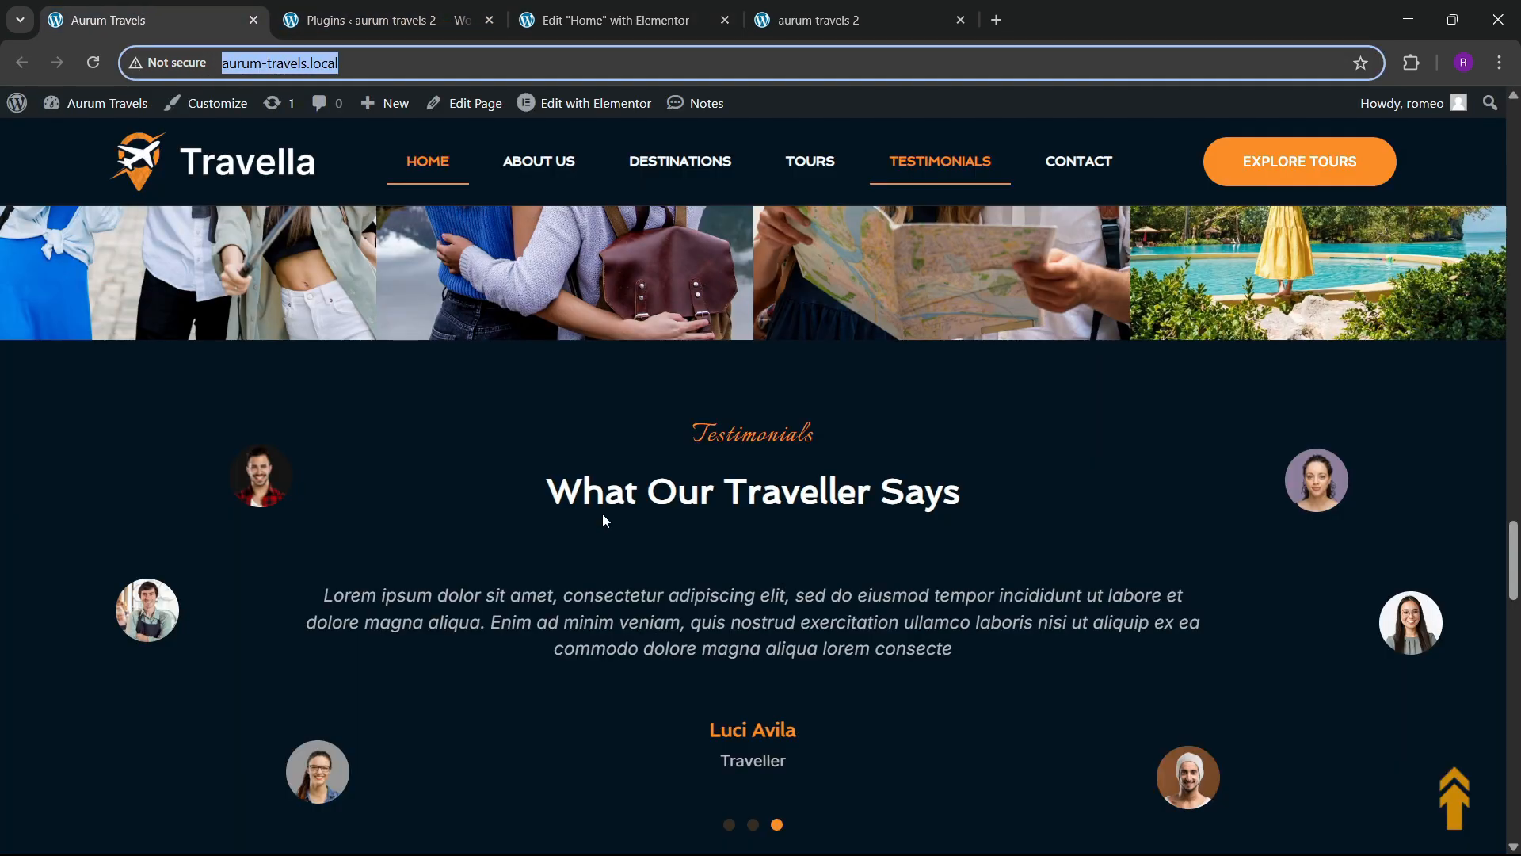
{"action": "left_click", "coordinate": [630, 21]}
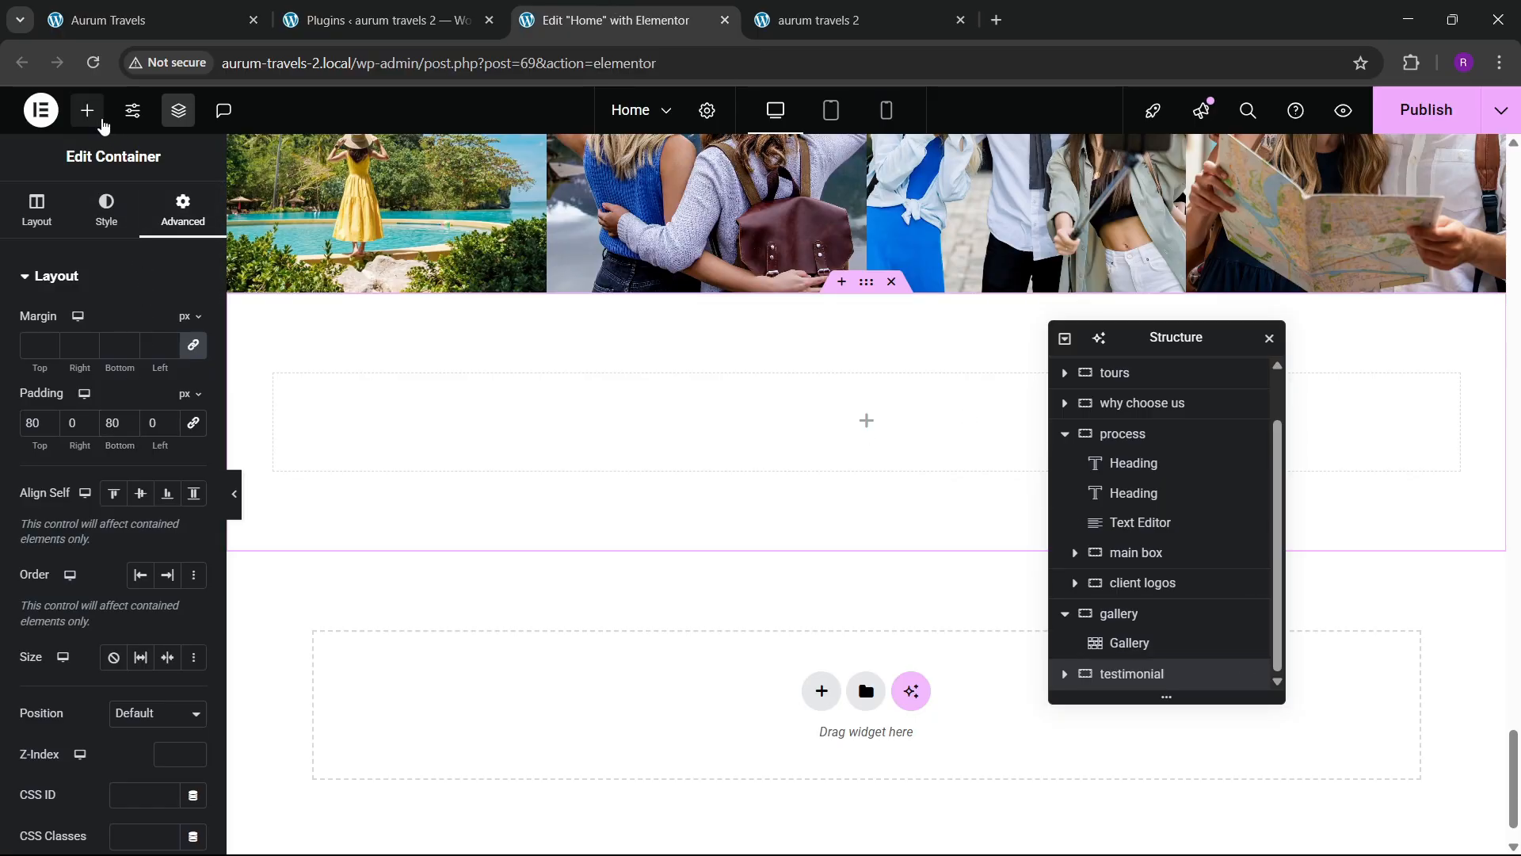
- Set the container's background to Classic with the global Black colour
{"action": "left_click", "coordinate": [89, 113]}
{"action": "left_click", "coordinate": [1125, 673]}
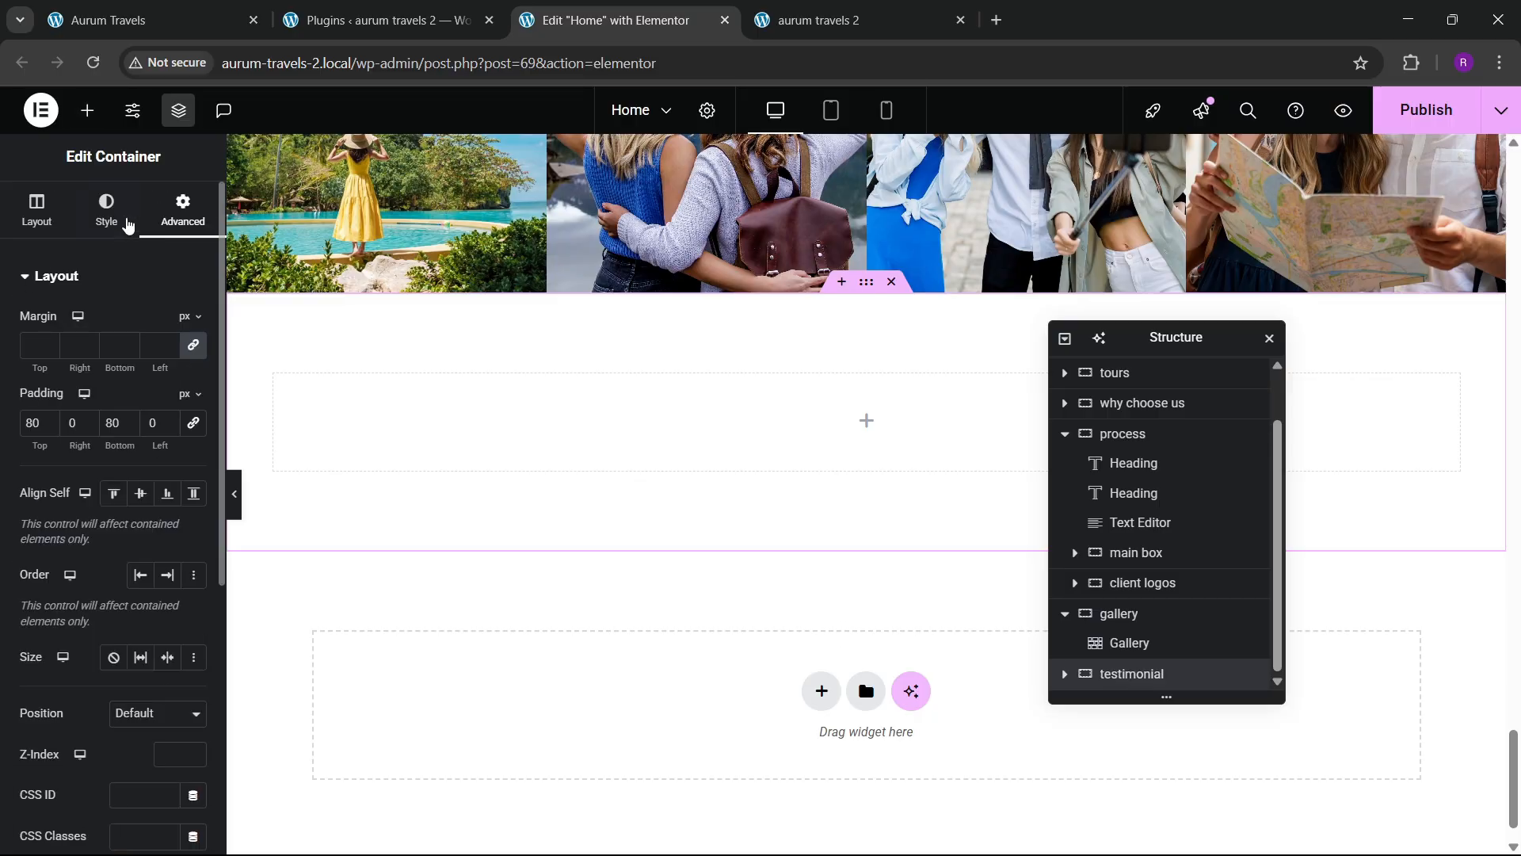
{"action": "left_click", "coordinate": [109, 213]}
{"action": "left_click", "coordinate": [128, 371]}
{"action": "left_click", "coordinate": [167, 406]}
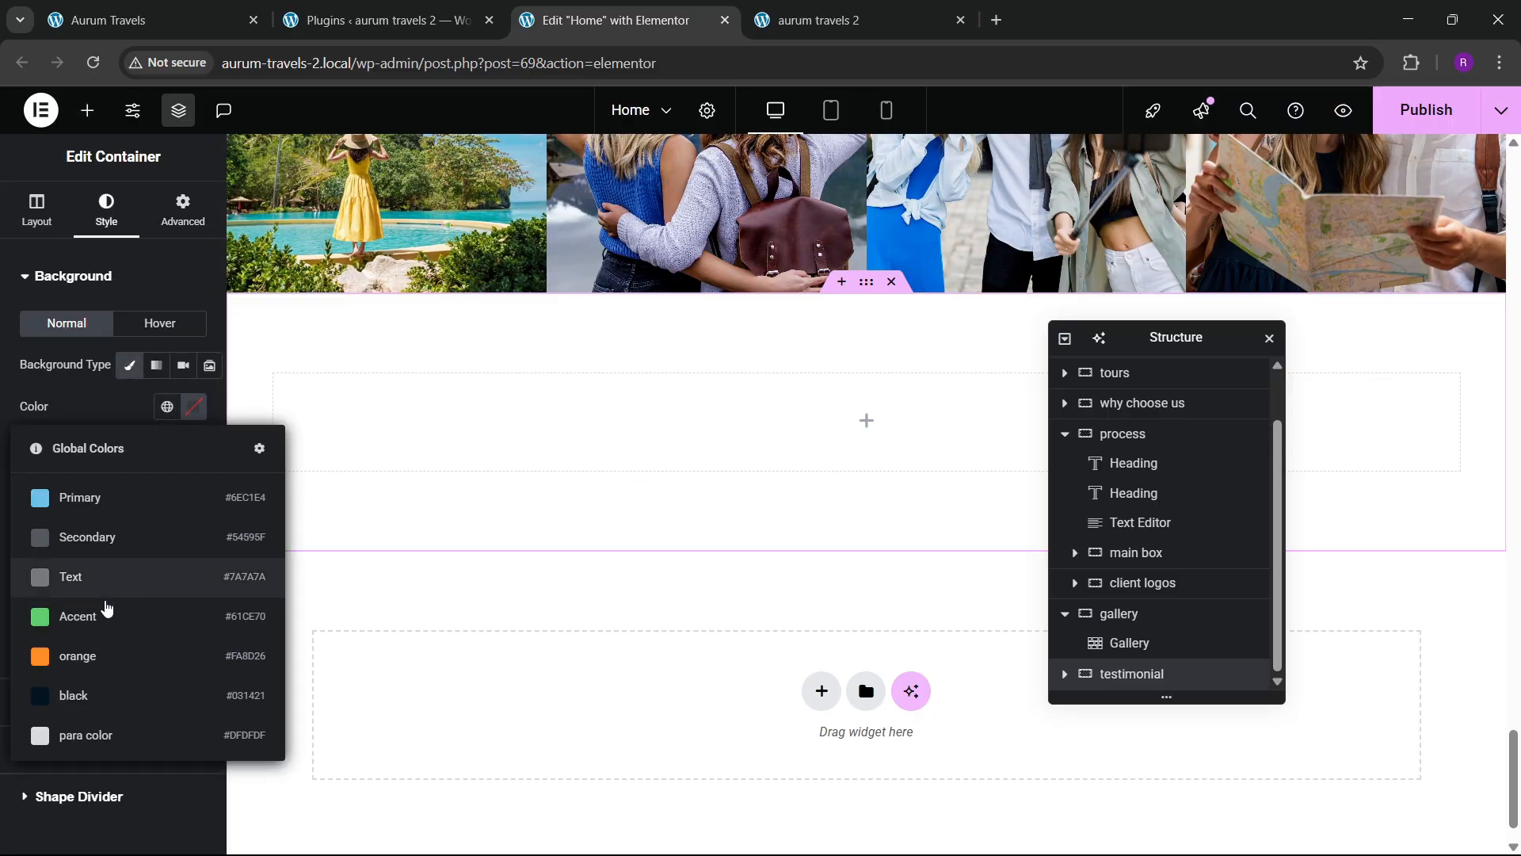
{"action": "left_click", "coordinate": [105, 692]}
{"action": "scroll", "coordinate": [767, 551], "scroll_direction": "up", "scroll_amount": 15}
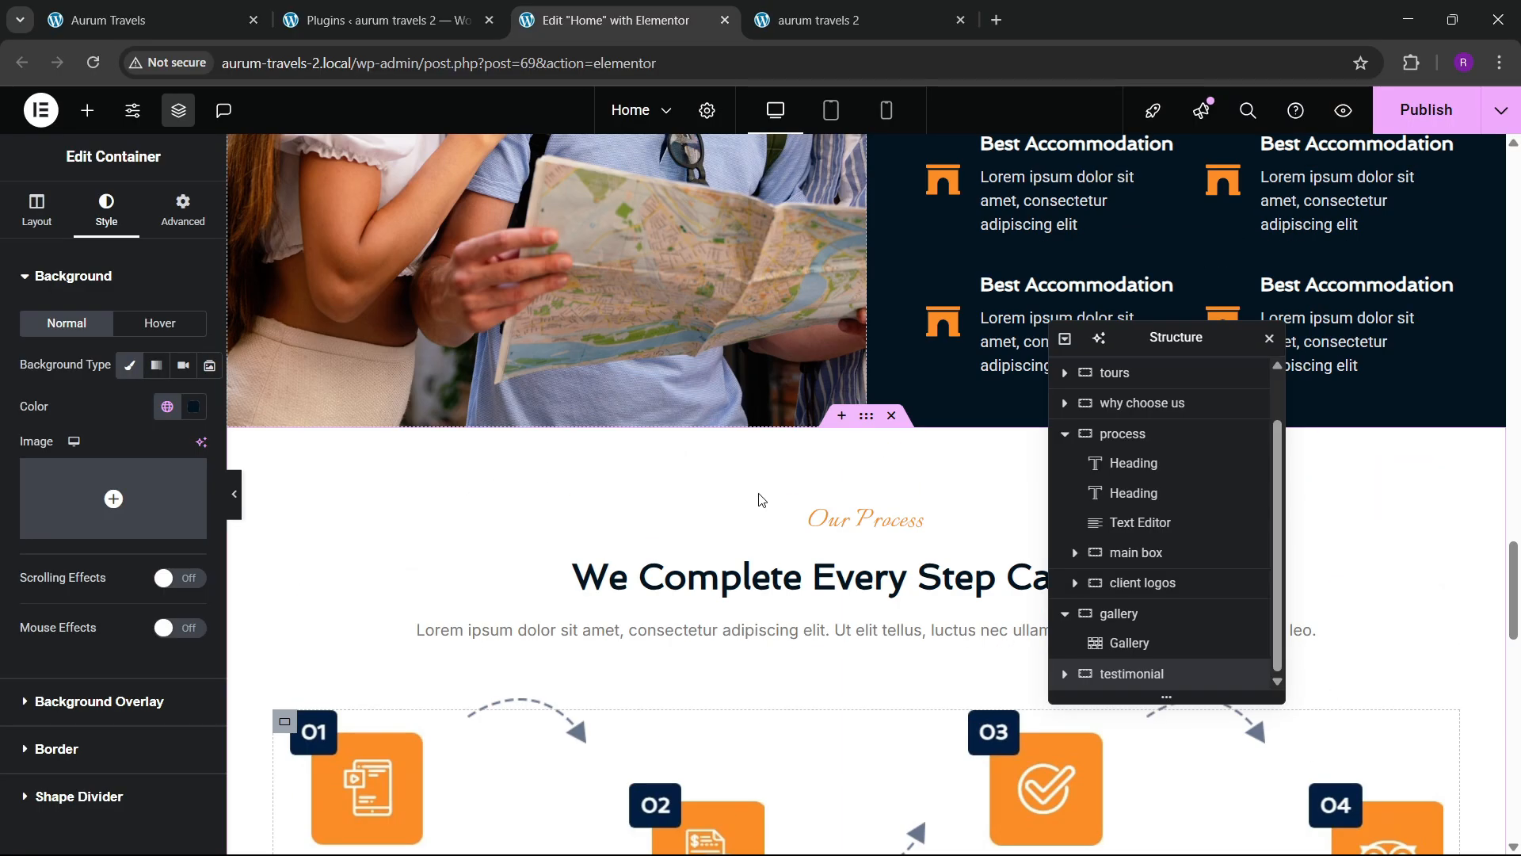
- Copy the Our Process tagline and paste it into the dark section
{"action": "right_click", "coordinate": [846, 519]}
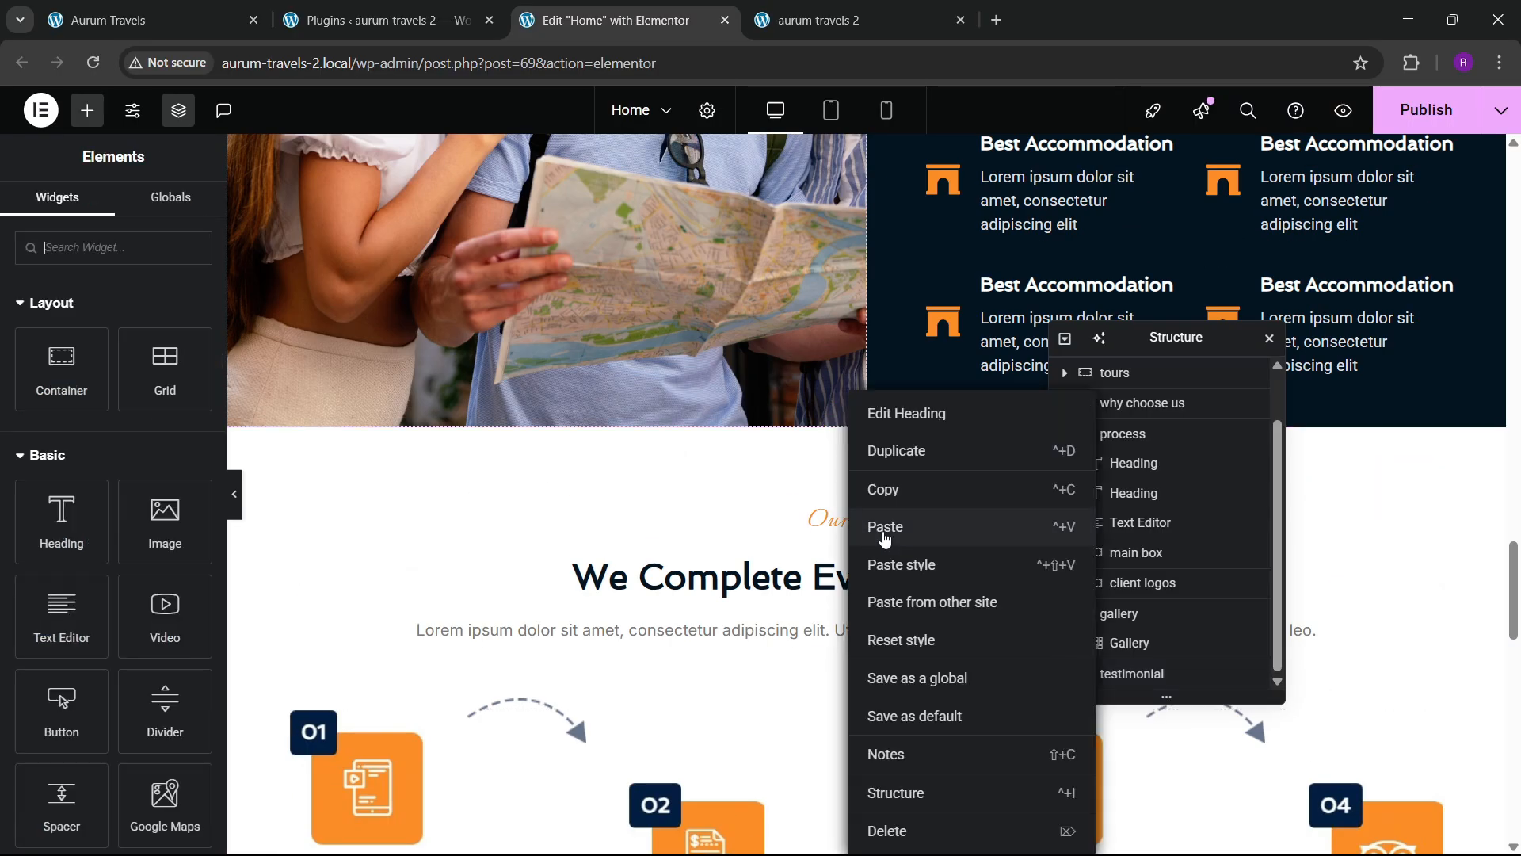
{"action": "left_click", "coordinate": [894, 494]}
{"action": "scroll", "coordinate": [734, 384], "scroll_direction": "down", "scroll_amount": 15}
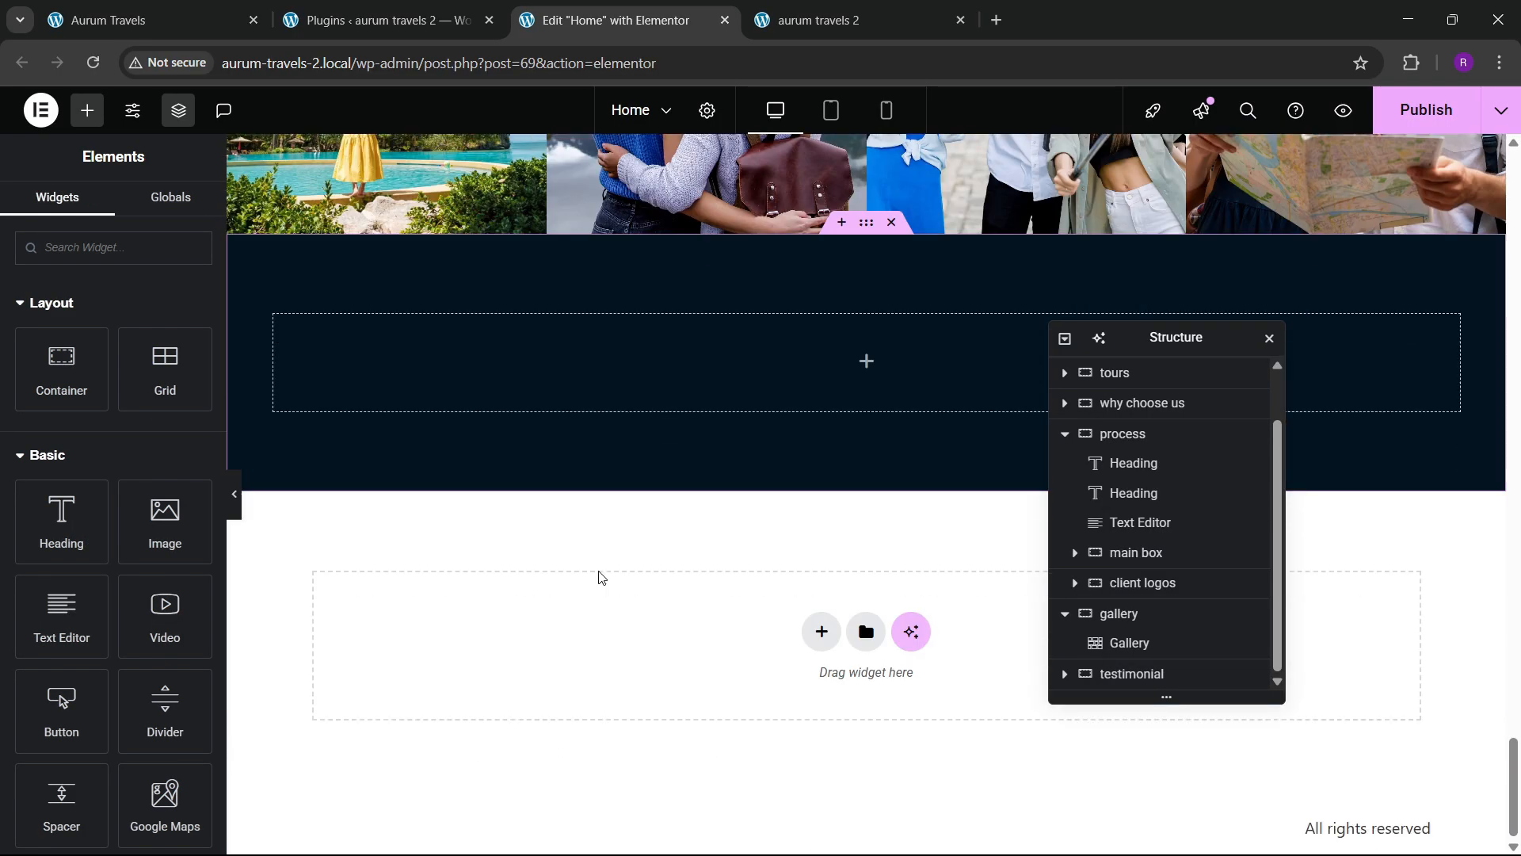
{"action": "right_click", "coordinate": [735, 315]}
{"action": "left_click", "coordinate": [779, 492]}
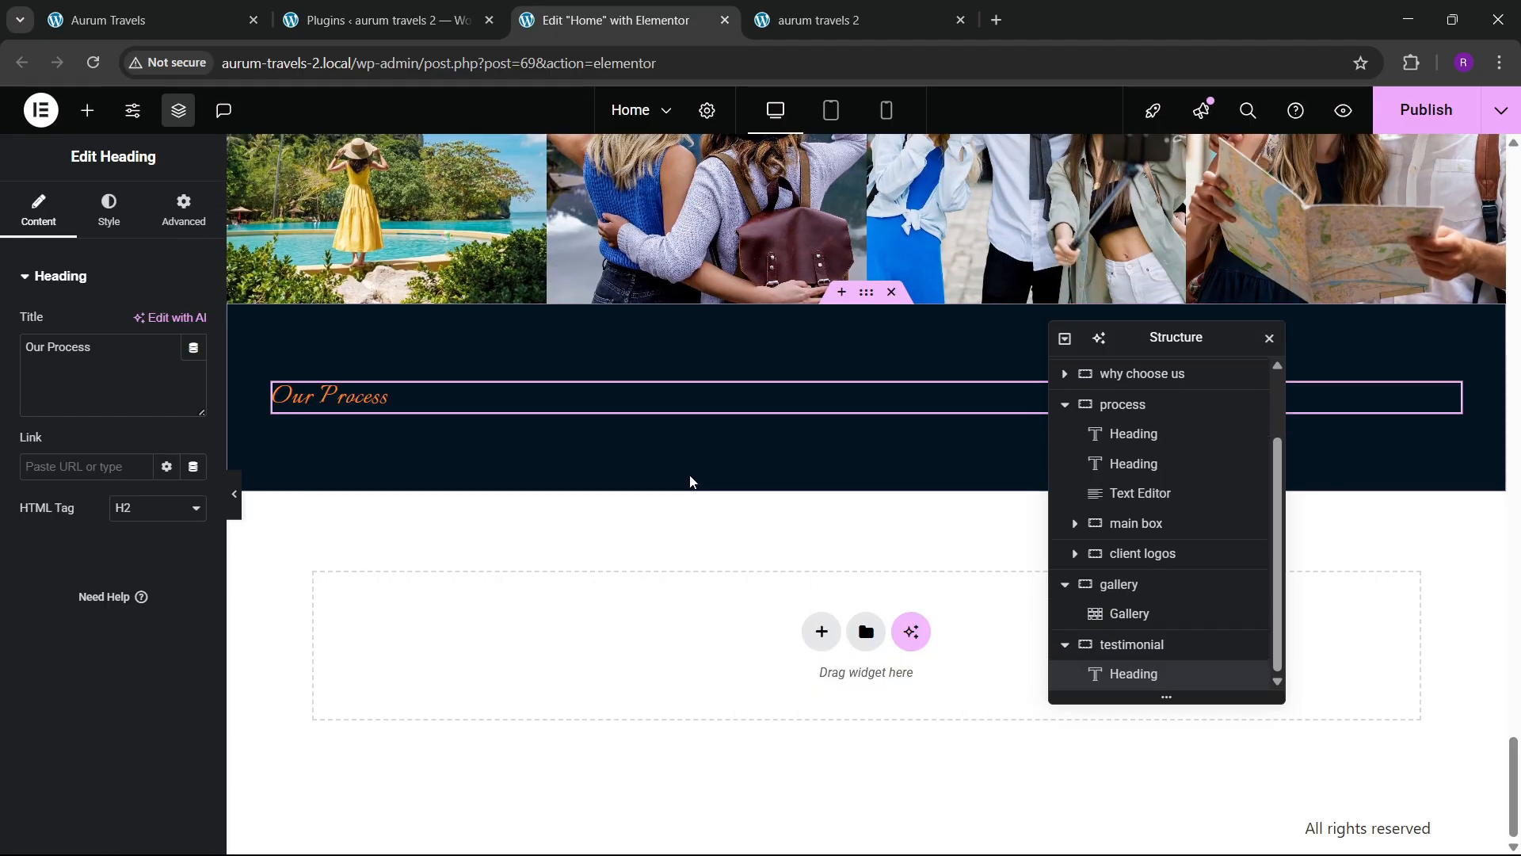
{"action": "scroll", "coordinate": [689, 478], "scroll_direction": "up", "scroll_amount": 15}
{"action": "scroll", "coordinate": [696, 407], "scroll_direction": "up", "scroll_amount": 3}
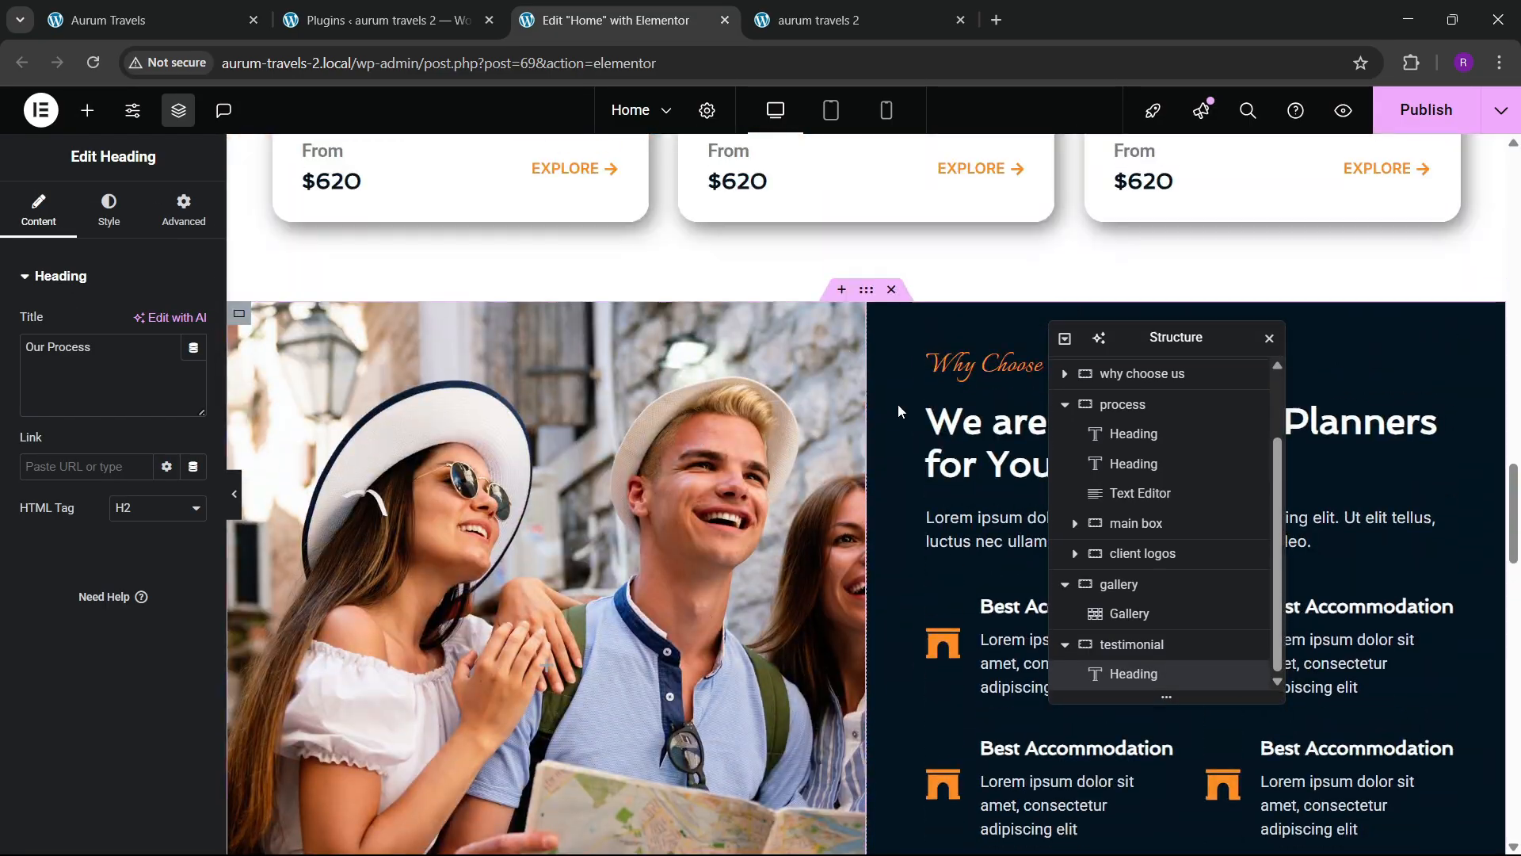
{"action": "left_click_drag", "start_coordinate": [1176, 337], "coordinate": [622, 437]}
- Copy the Professional Planners heading and compare against the live site's testimonials section
{"action": "right_click", "coordinate": [1063, 453]}
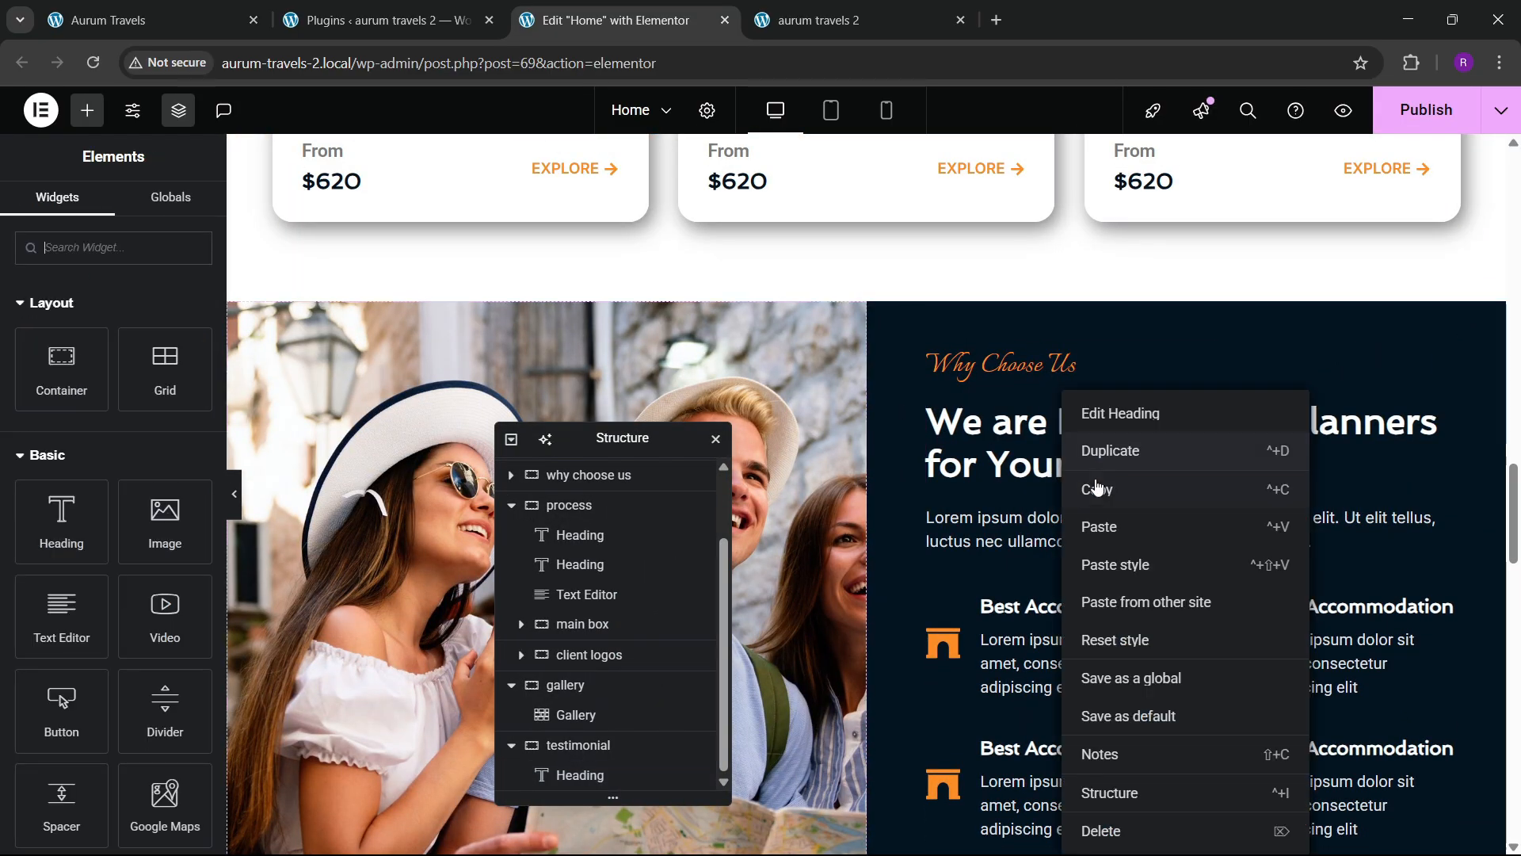
{"action": "left_click", "coordinate": [868, 539]}
{"action": "scroll", "coordinate": [868, 543], "scroll_direction": "down", "scroll_amount": 10}
{"action": "scroll", "coordinate": [852, 529], "scroll_direction": "down", "scroll_amount": 4}
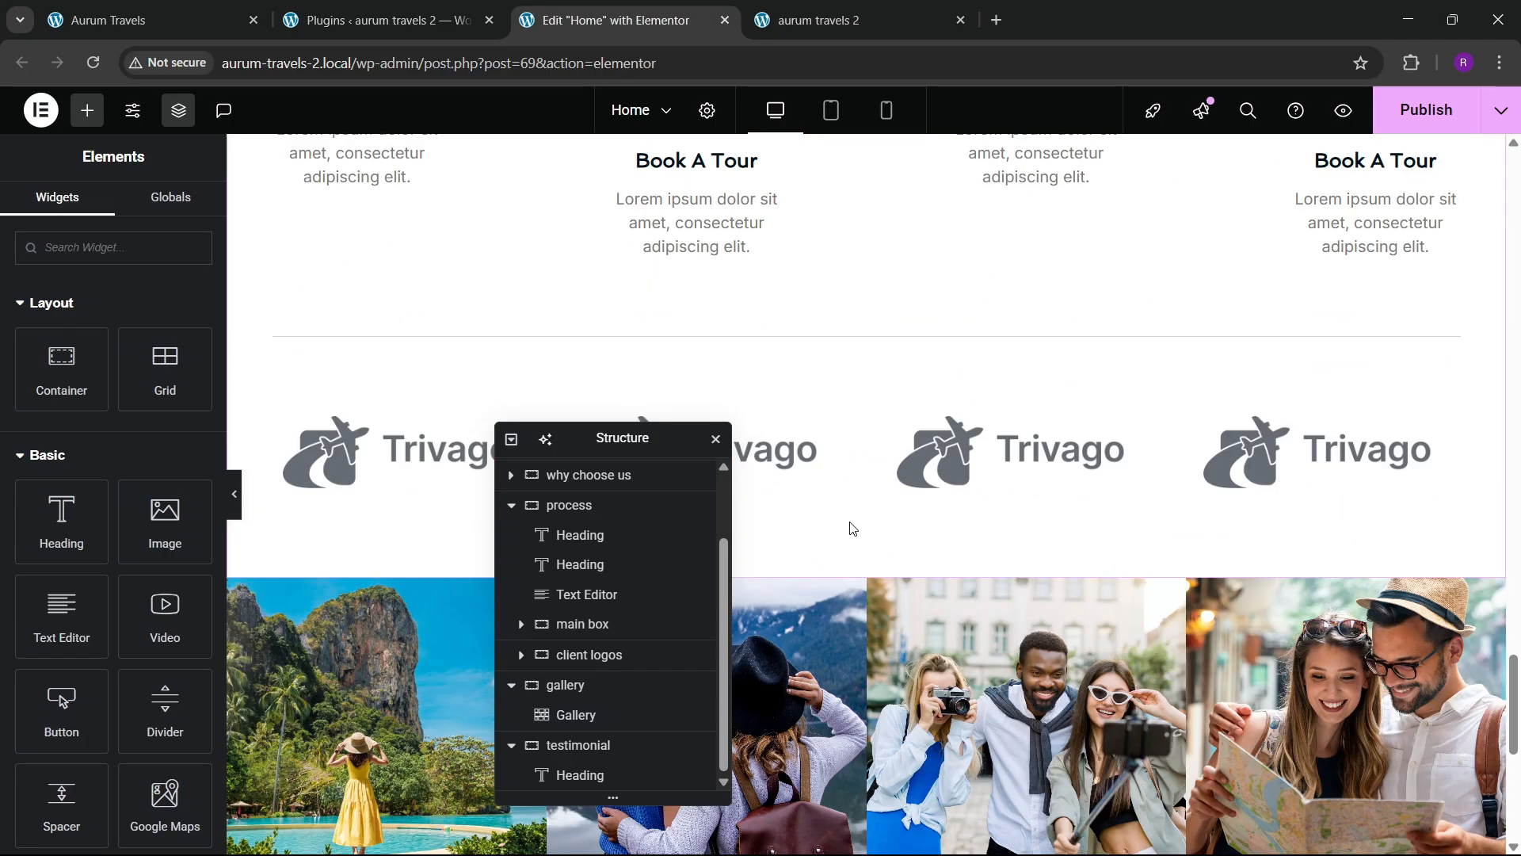
{"action": "scroll", "coordinate": [842, 483], "scroll_direction": "down", "scroll_amount": 8}
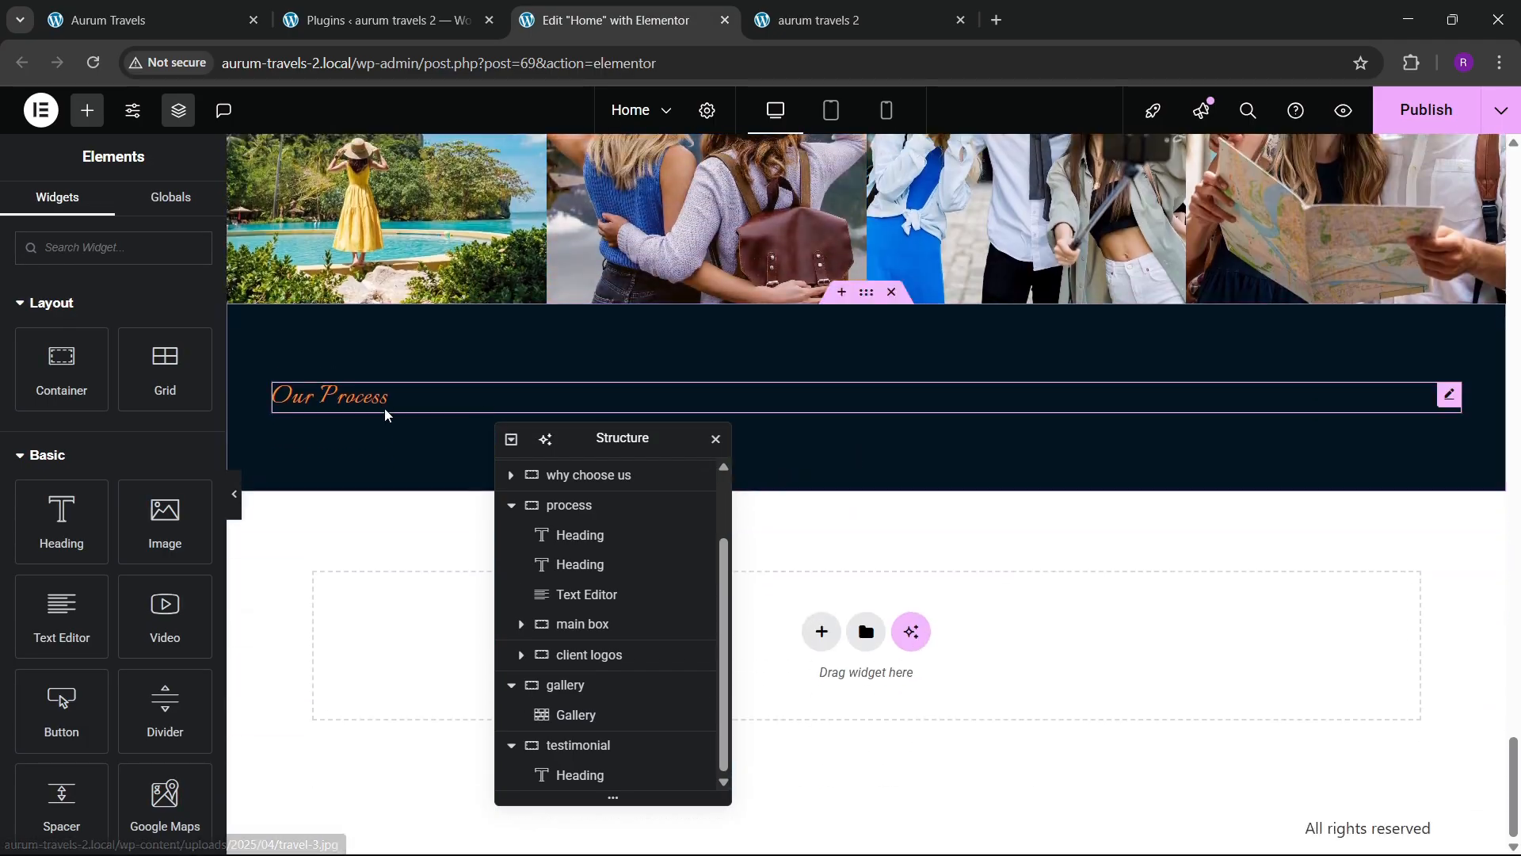
{"action": "right_click", "coordinate": [393, 407]}
{"action": "scroll", "coordinate": [935, 418], "scroll_direction": "up", "scroll_amount": 15}
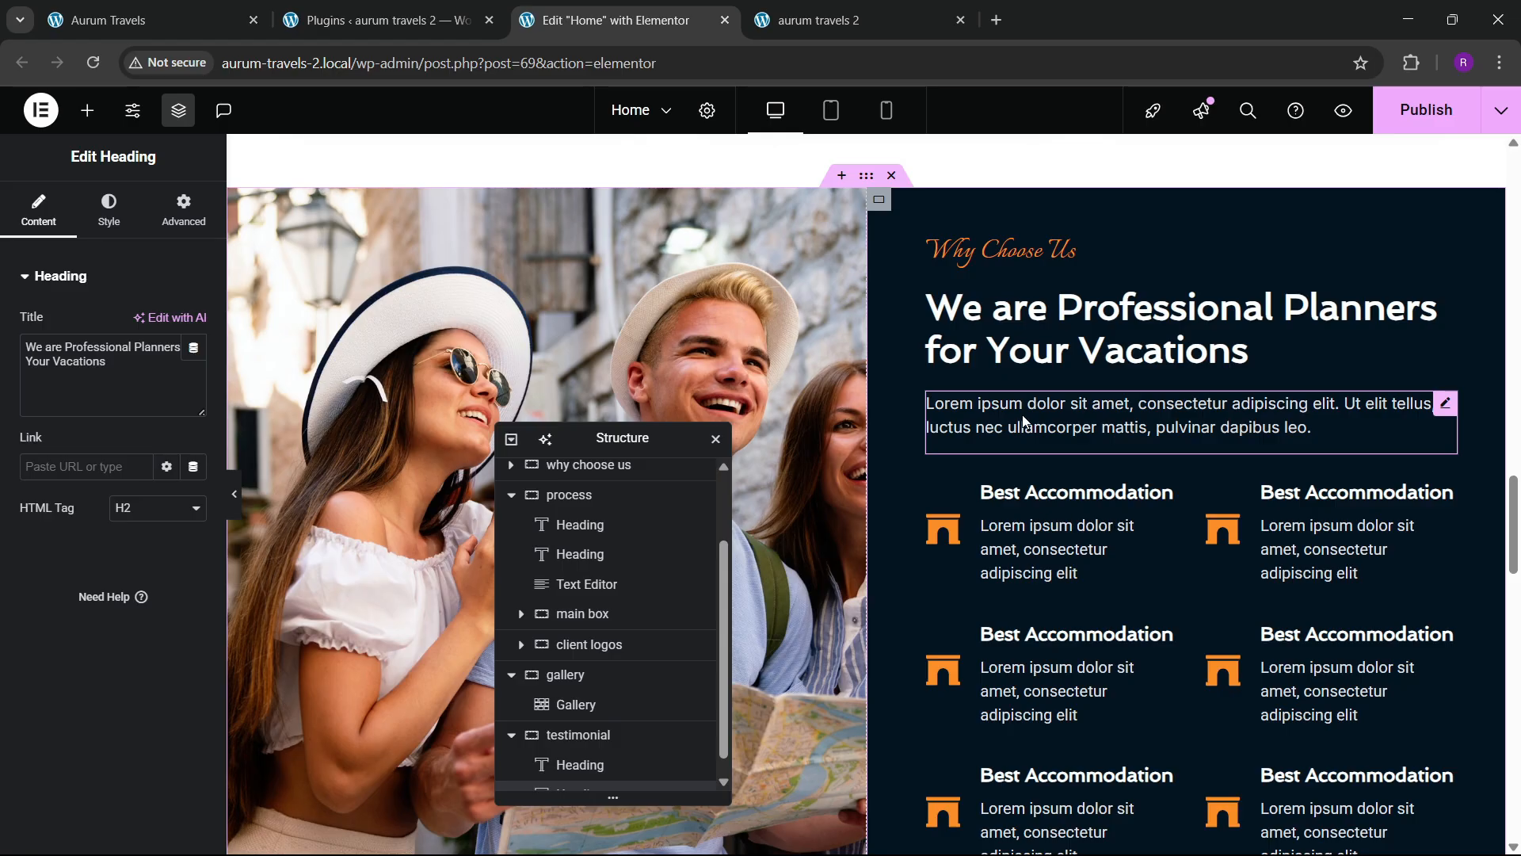
{"action": "right_click", "coordinate": [1023, 423]}
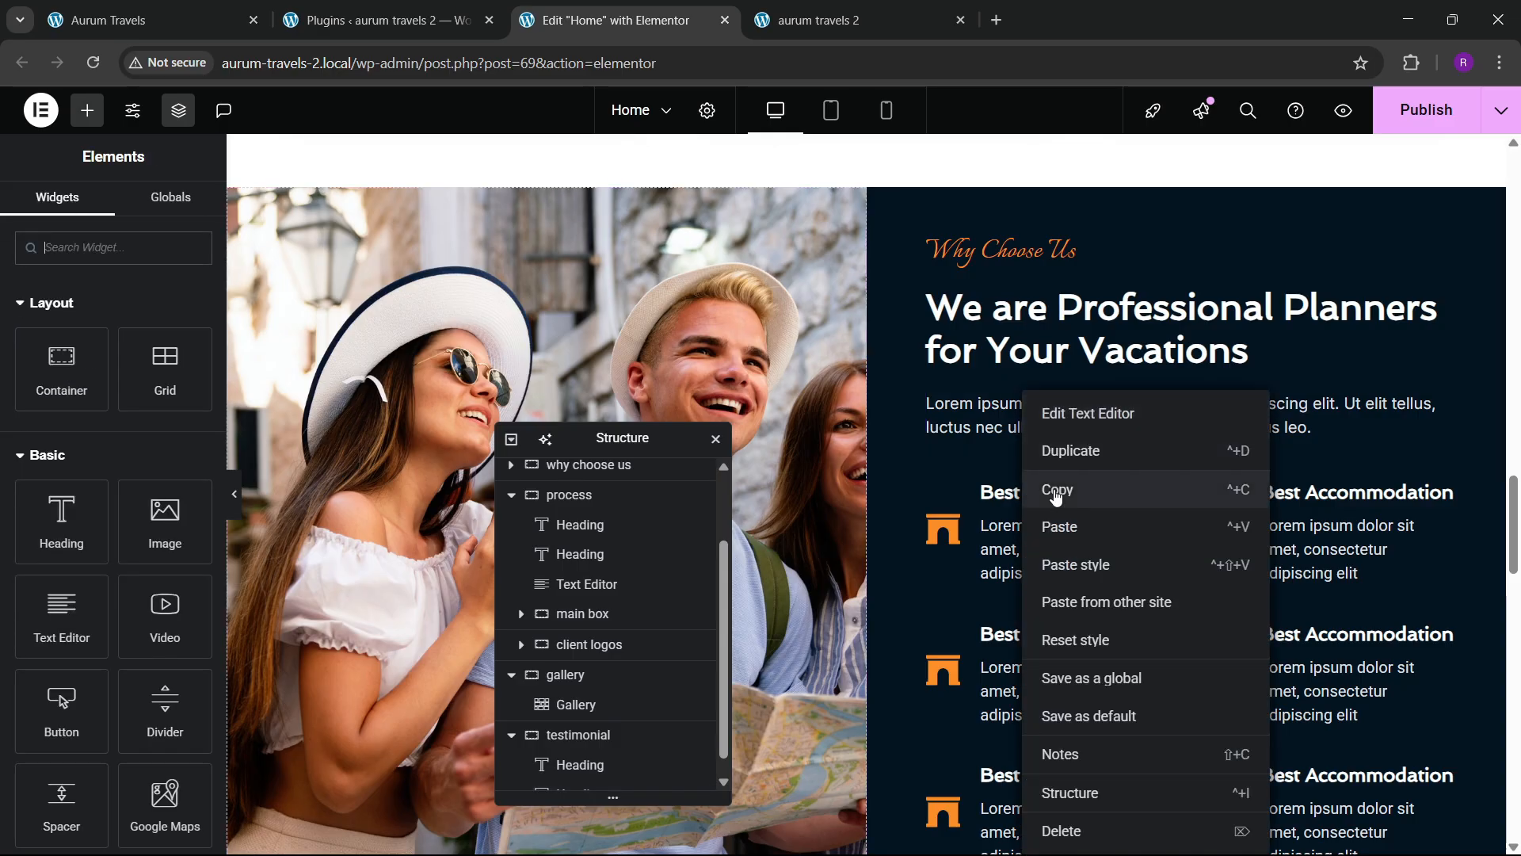
{"action": "left_click", "coordinate": [143, 20]}
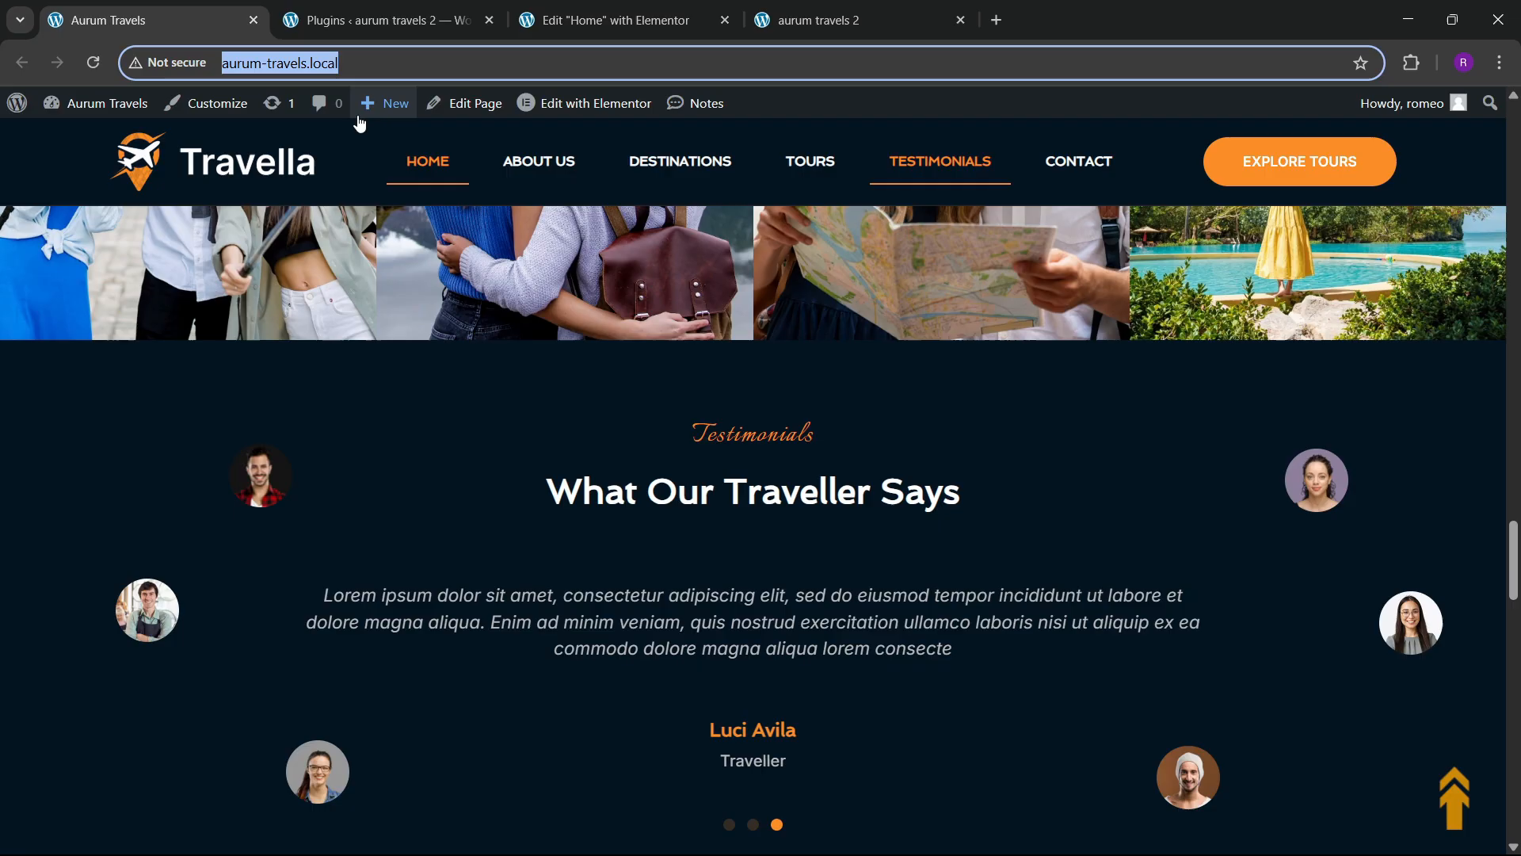
{"action": "left_click", "coordinate": [608, 8]}
- Copy the Professional Planners heading again and paste it into the dark section
{"action": "right_click", "coordinate": [1121, 331]}
{"action": "left_click", "coordinate": [1164, 428]}
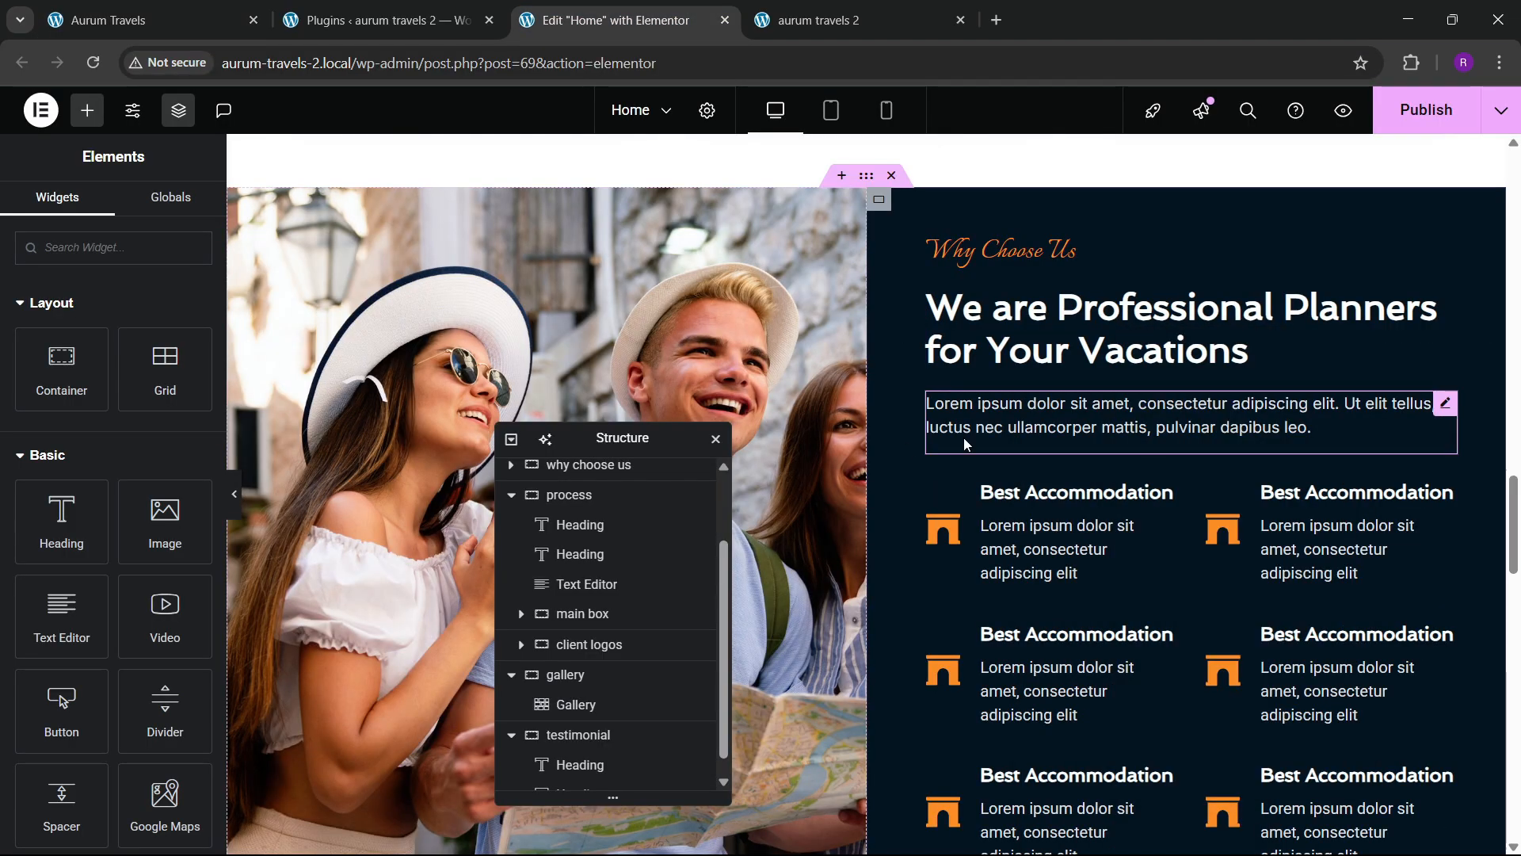
{"action": "scroll", "coordinate": [965, 443], "scroll_direction": "down", "scroll_amount": 8}
{"action": "left_click_drag", "start_coordinate": [625, 435], "coordinate": [1114, 344]}
{"action": "scroll", "coordinate": [792, 412], "scroll_direction": "down", "scroll_amount": 10}
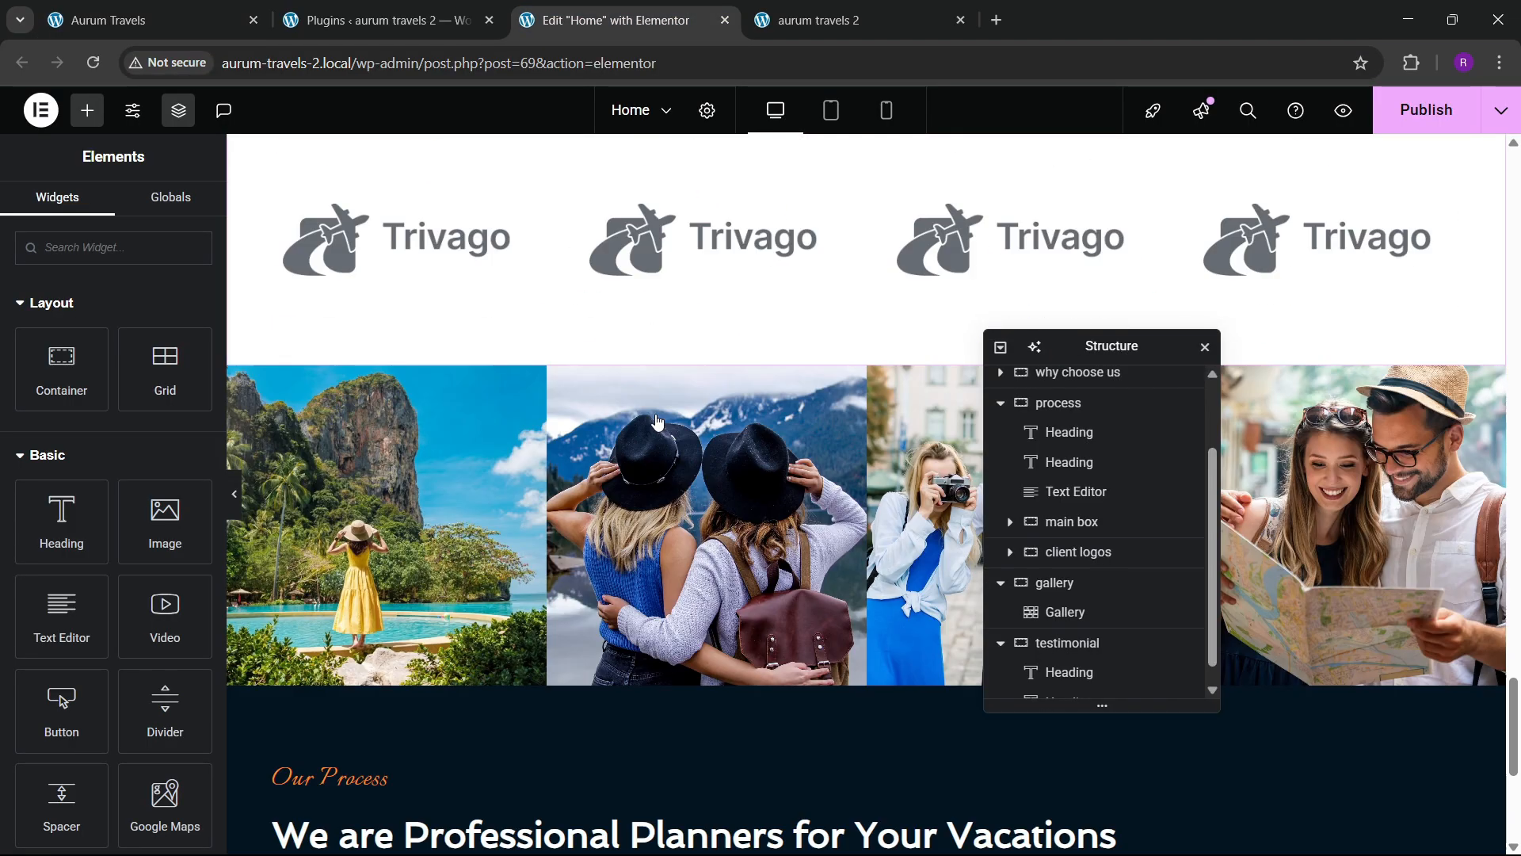
{"action": "scroll", "coordinate": [657, 421], "scroll_direction": "down", "scroll_amount": 5}
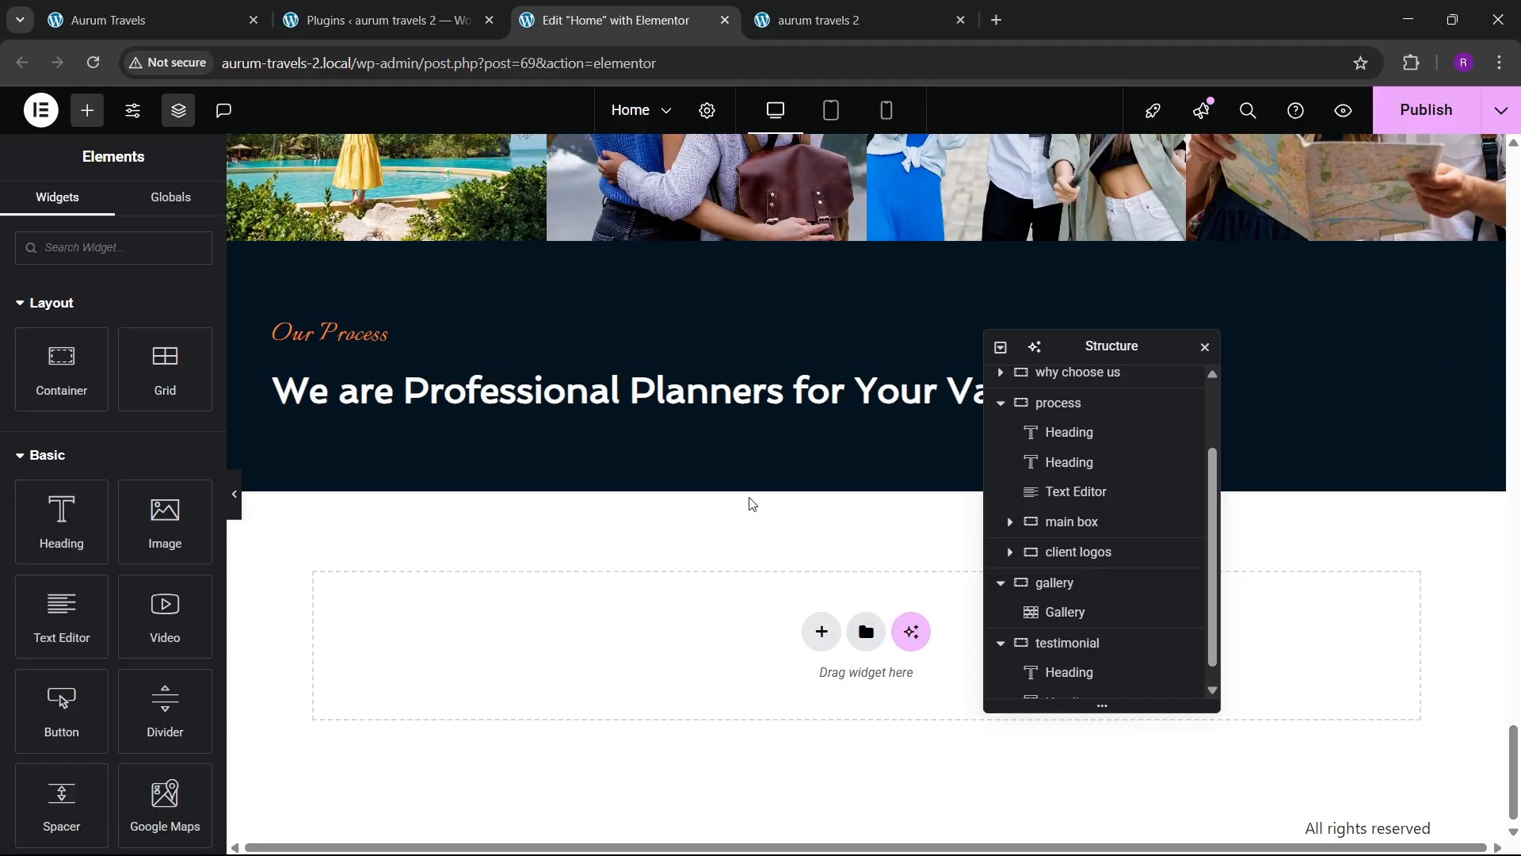
{"action": "scroll", "coordinate": [750, 502], "scroll_direction": "up", "scroll_amount": 10}
{"action": "left_click", "coordinate": [247, 18]}
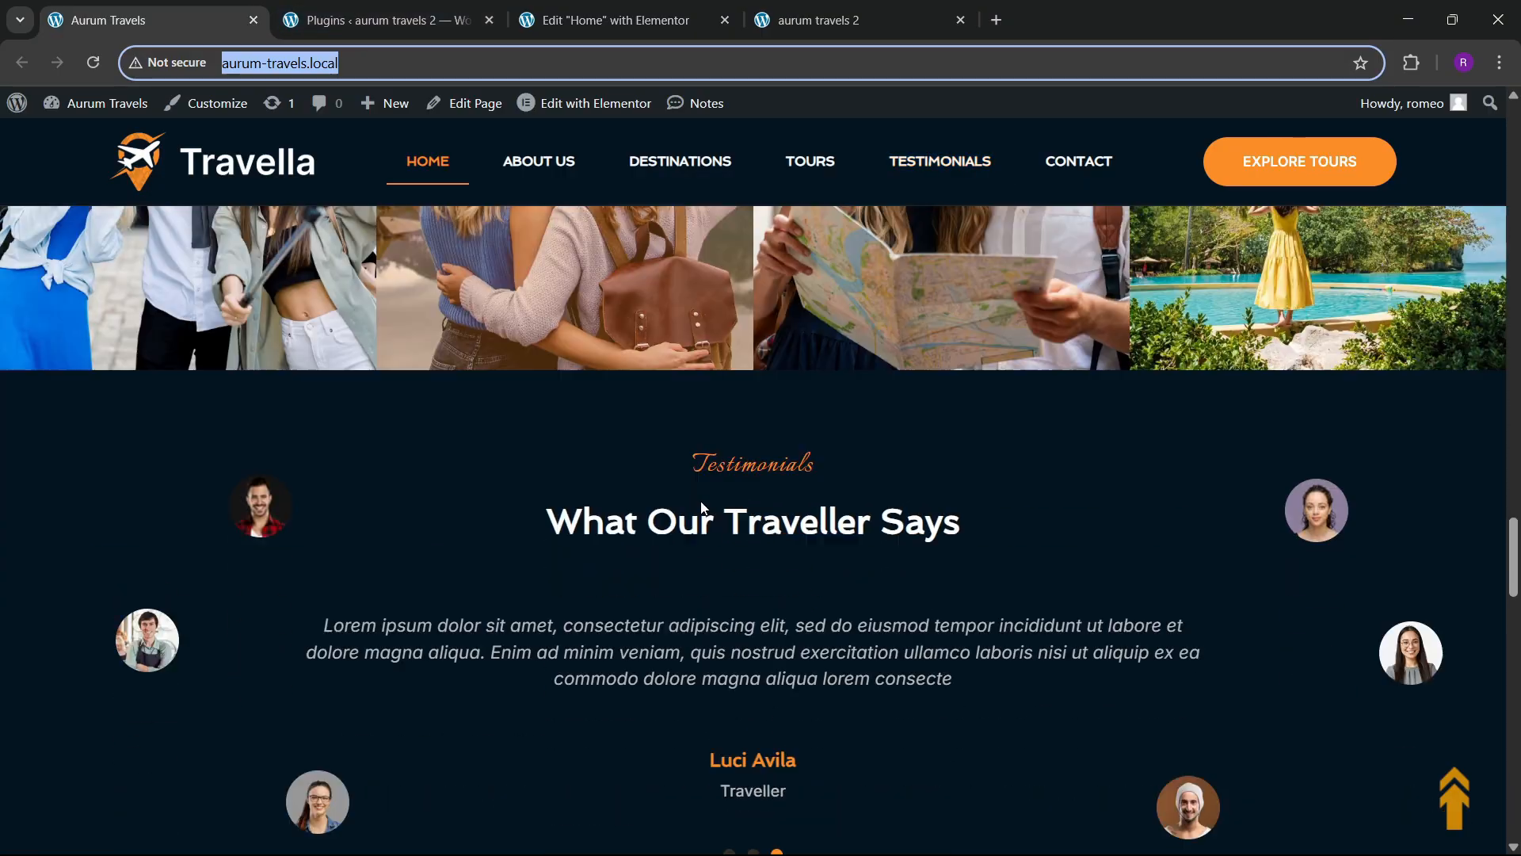
{"action": "scroll", "coordinate": [672, 426], "scroll_direction": "down", "scroll_amount": 2}
{"action": "left_click", "coordinate": [678, 8]}
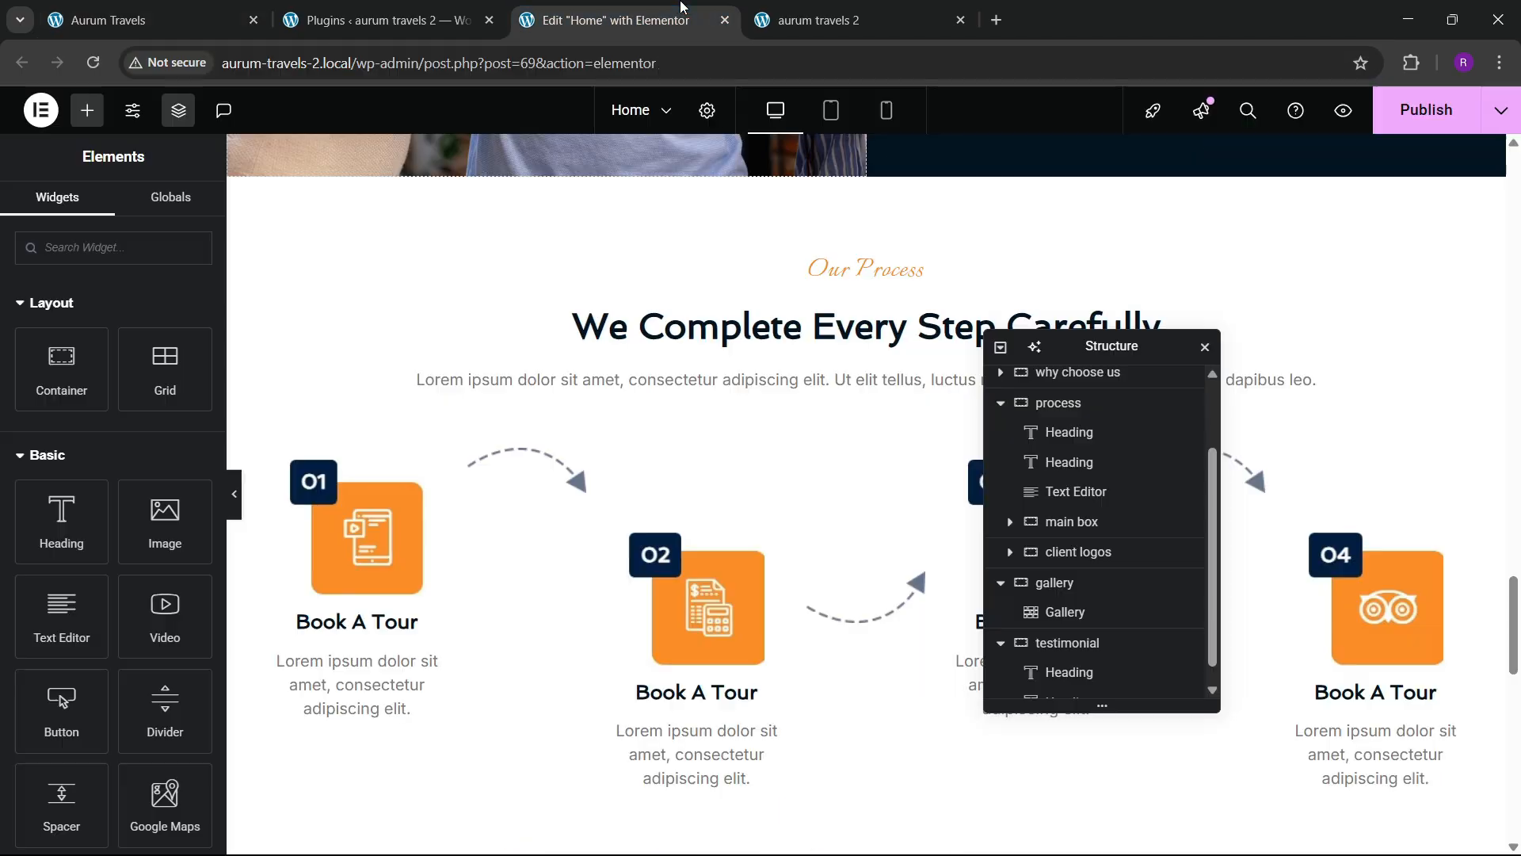
{"action": "scroll", "coordinate": [747, 511], "scroll_direction": "down", "scroll_amount": 10}
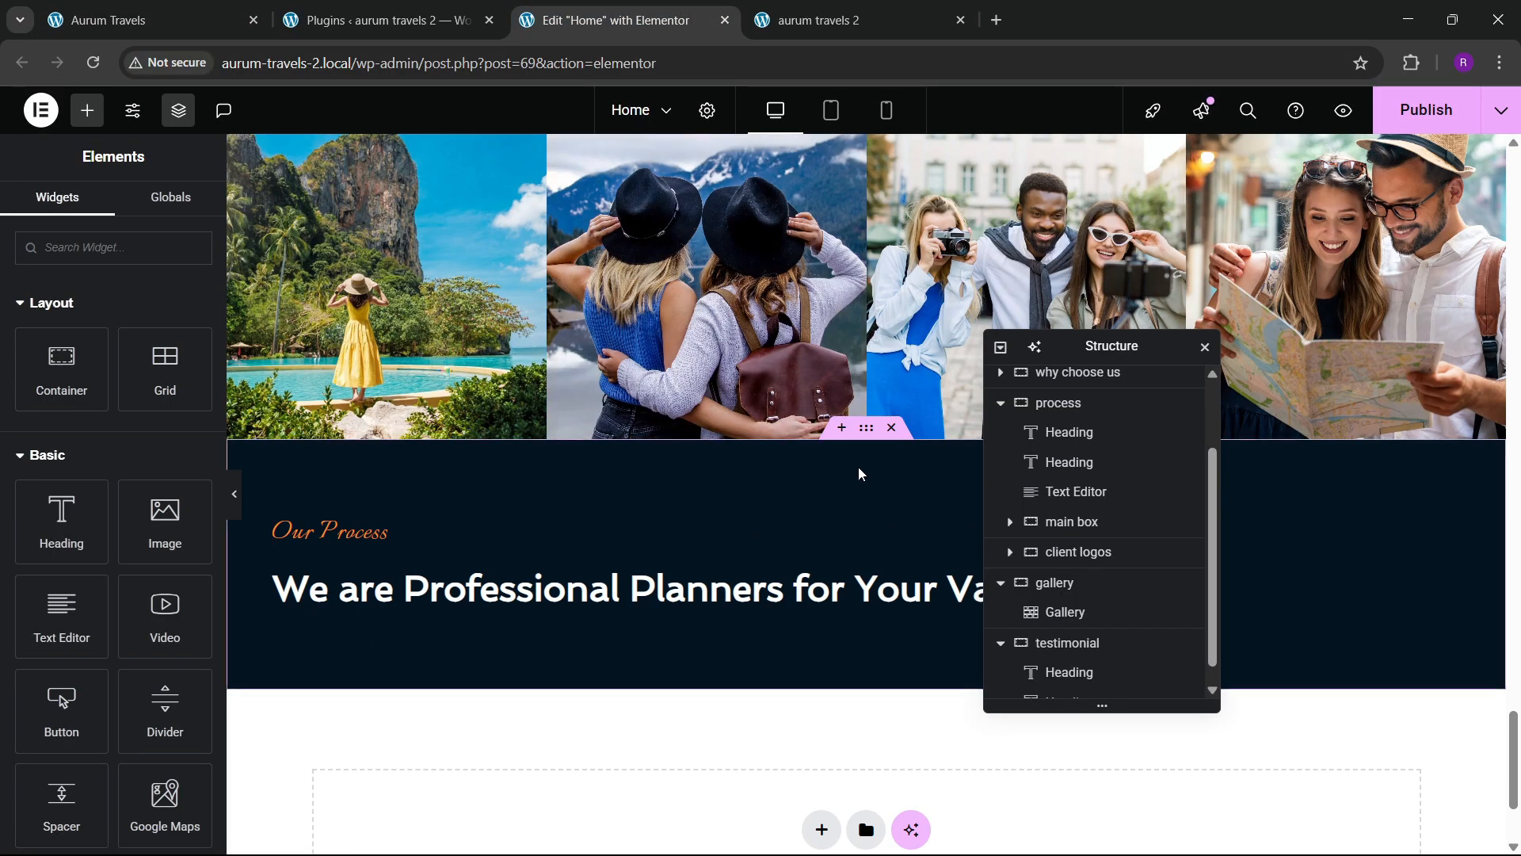
- Centre the dark section's contents both vertically and horizontally
{"action": "left_click", "coordinate": [766, 495]}
{"action": "left_click", "coordinate": [48, 207]}
{"action": "scroll", "coordinate": [95, 470], "scroll_direction": "down", "scroll_amount": 4}
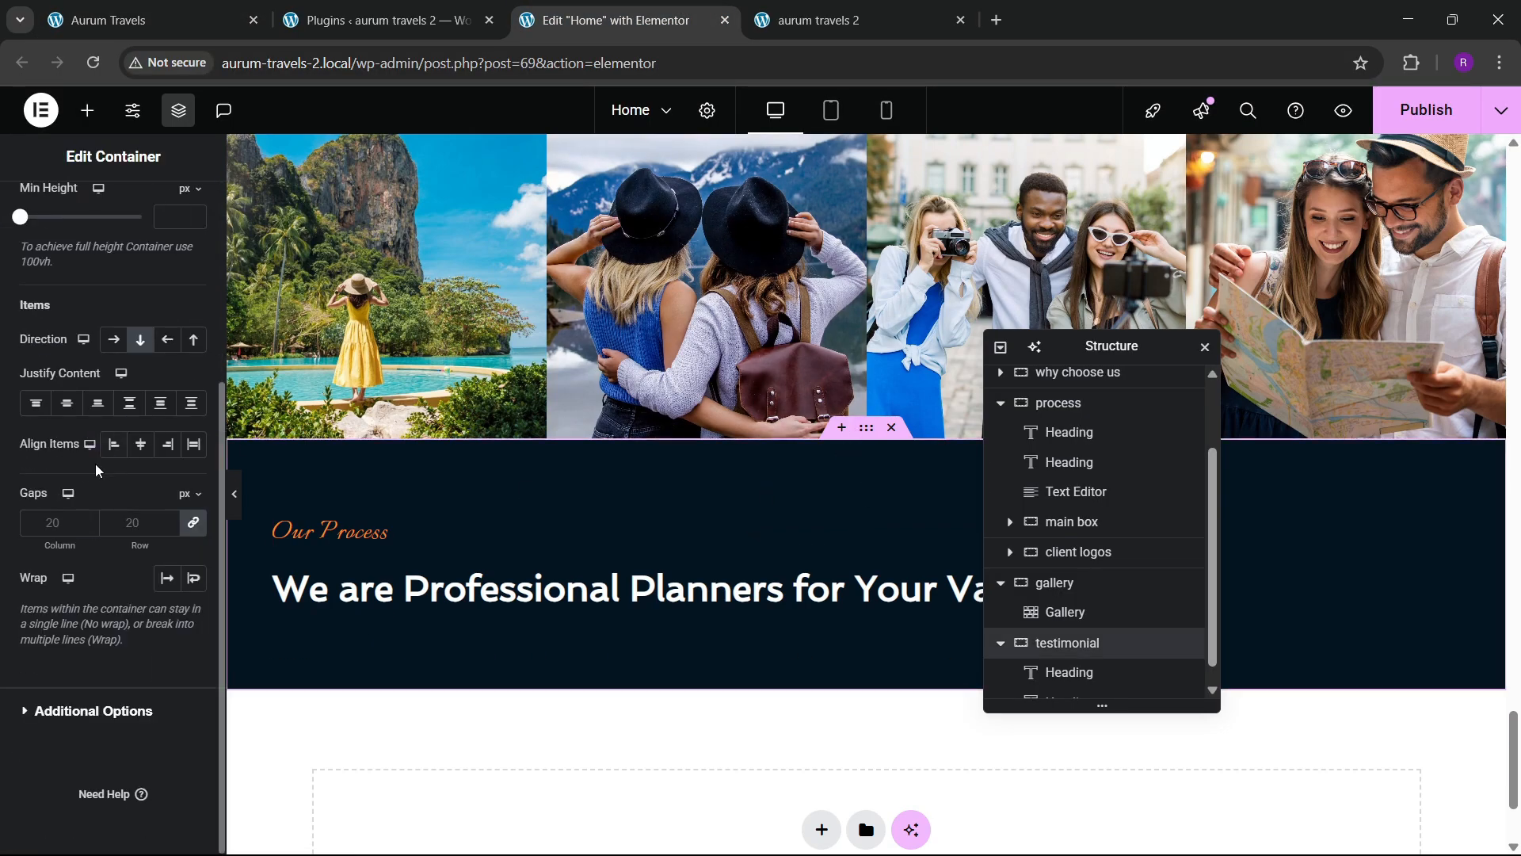
{"action": "left_click", "coordinate": [68, 409]}
{"action": "left_click", "coordinate": [141, 448]}
- Centre-align the large Professional Planners heading text
{"action": "left_click", "coordinate": [744, 600]}
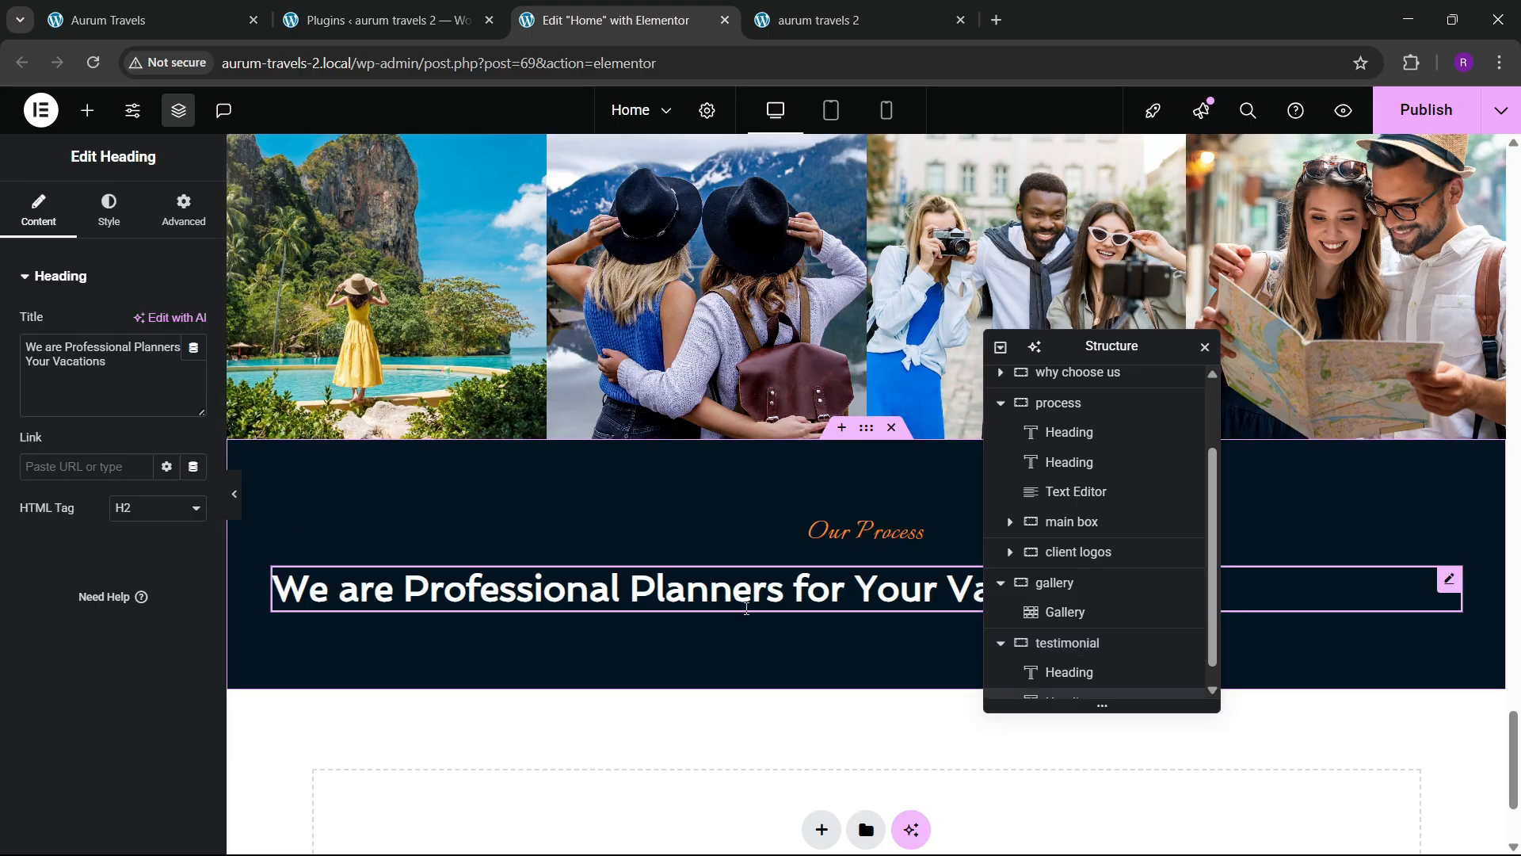
{"action": "left_click", "coordinate": [109, 207]}
{"action": "left_click", "coordinate": [140, 323]}
{"action": "scroll", "coordinate": [781, 537], "scroll_direction": "down", "scroll_amount": 1}
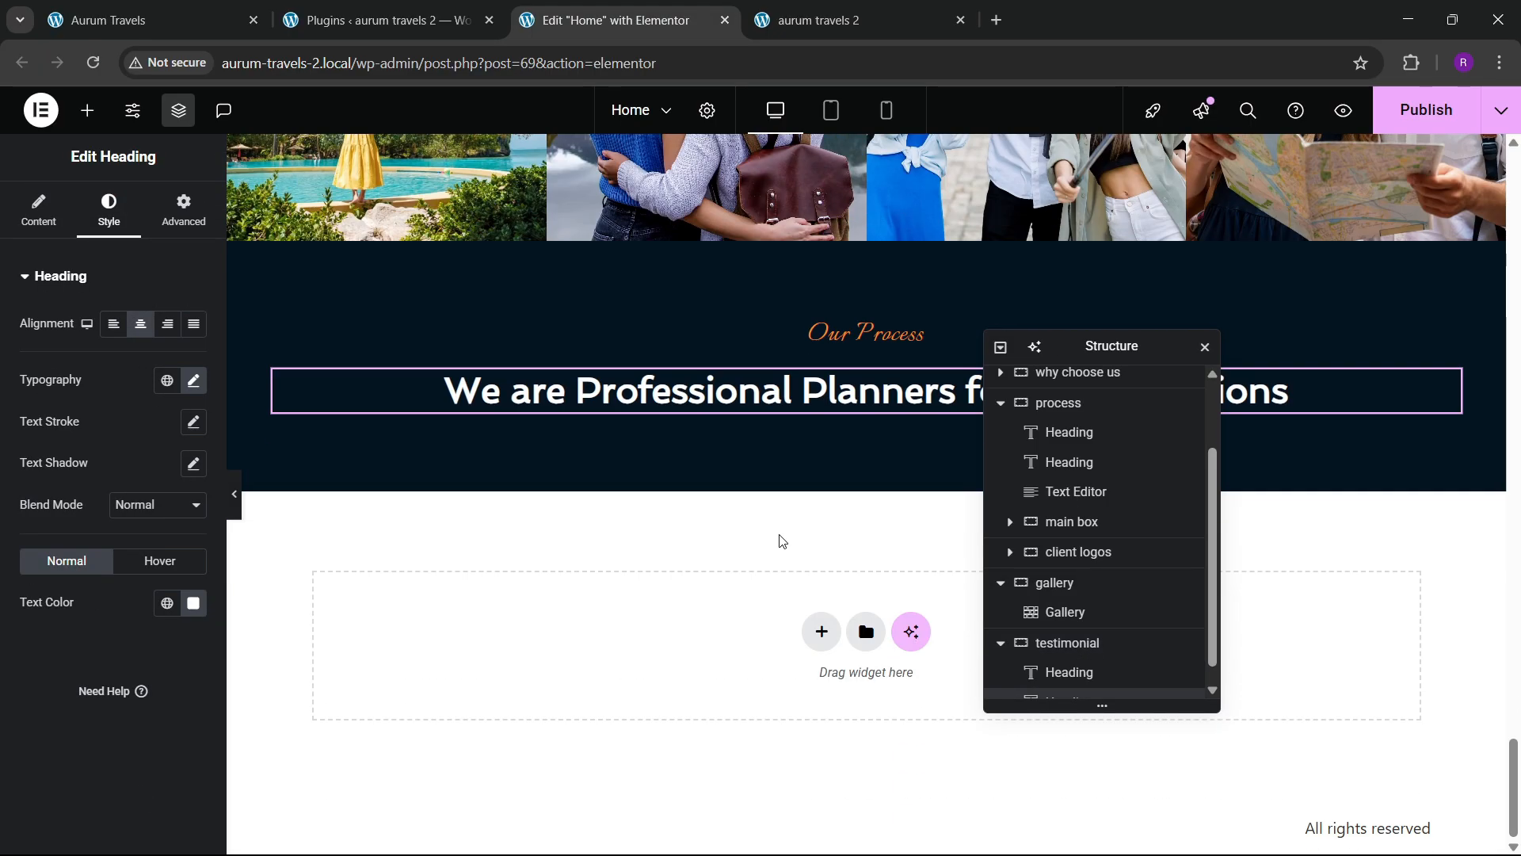
{"action": "scroll", "coordinate": [781, 536], "scroll_direction": "up", "scroll_amount": 1}
- Replace the large heading's title with 'What Our Traveller Says' copied from the live site
{"action": "left_click", "coordinate": [221, 8]}
{"action": "left_click_drag", "start_coordinate": [473, 338], "coordinate": [929, 339]}
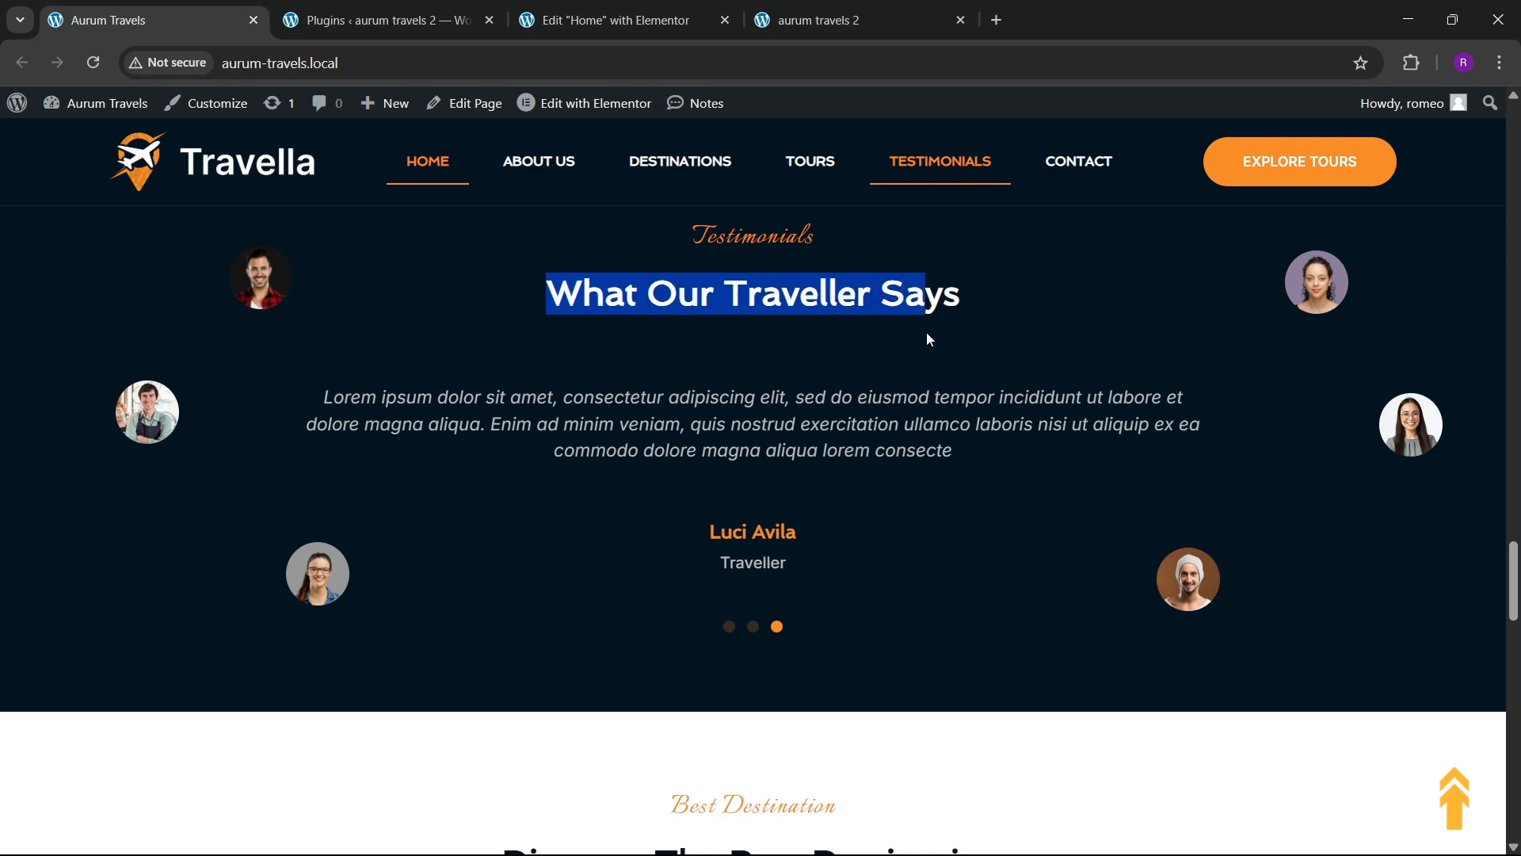
{"action": "left_click", "coordinate": [610, 20]}
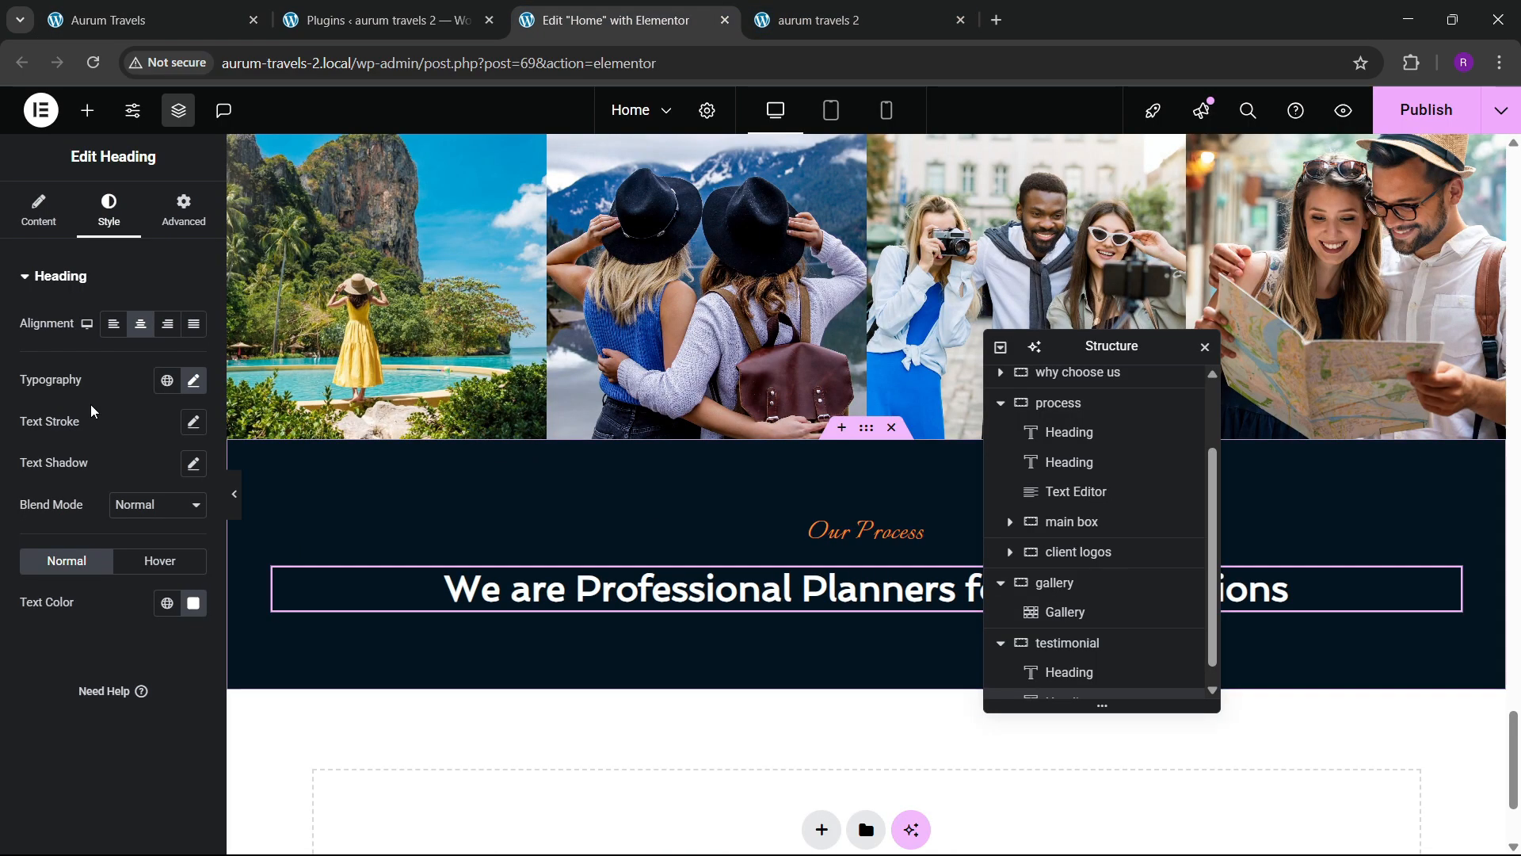
{"action": "left_click", "coordinate": [48, 223]}
{"action": "triple_click", "coordinate": [77, 389]}
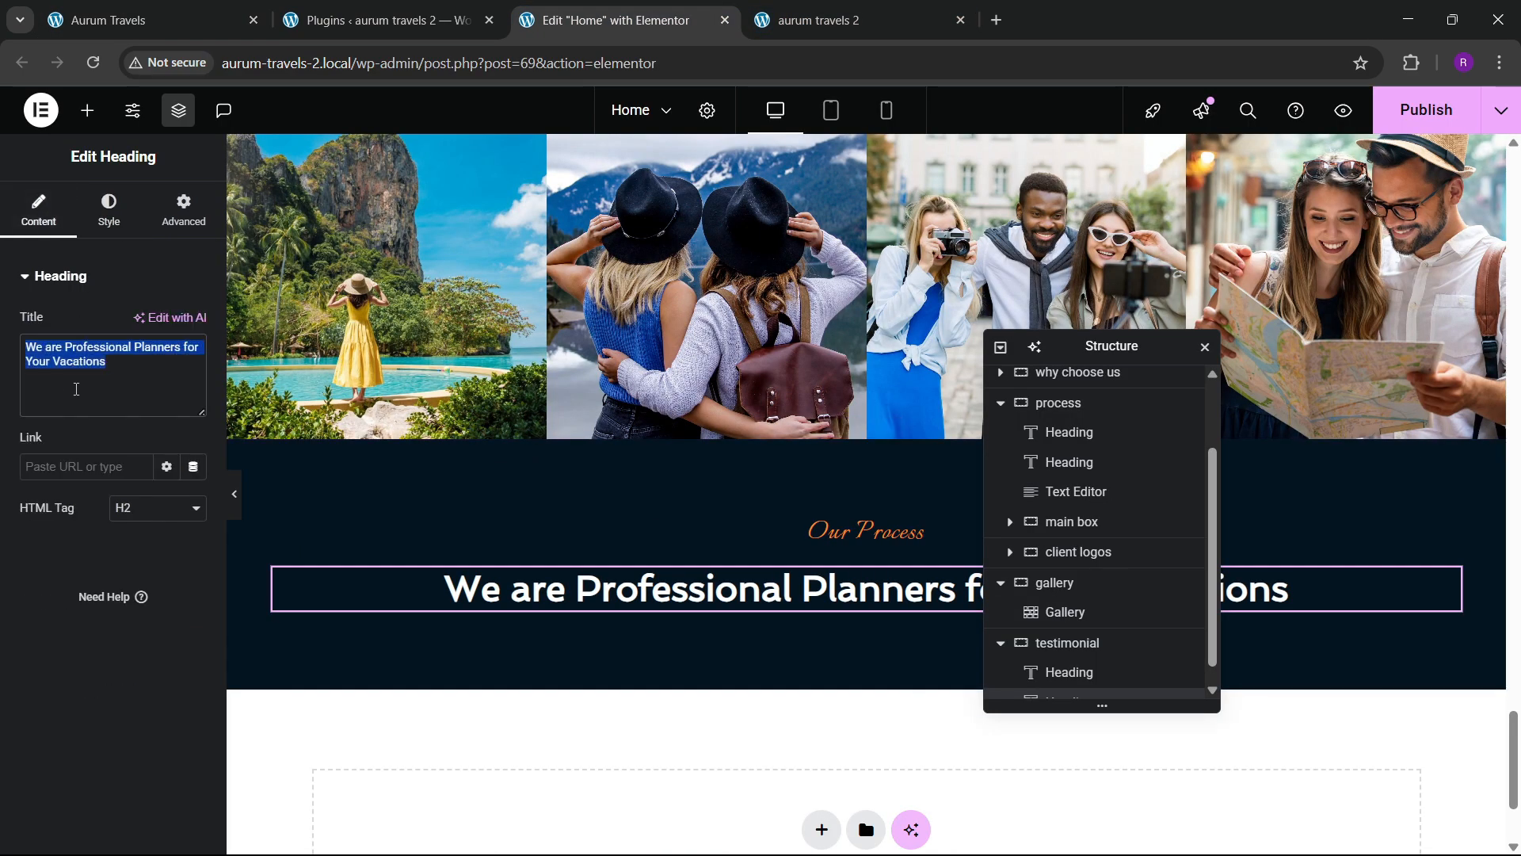
{"action": "key", "text": "ctrl+v"}
- Change the Our Process tagline to 'Testimonials' and compare it with the live carousel
{"action": "left_click", "coordinate": [838, 529]}
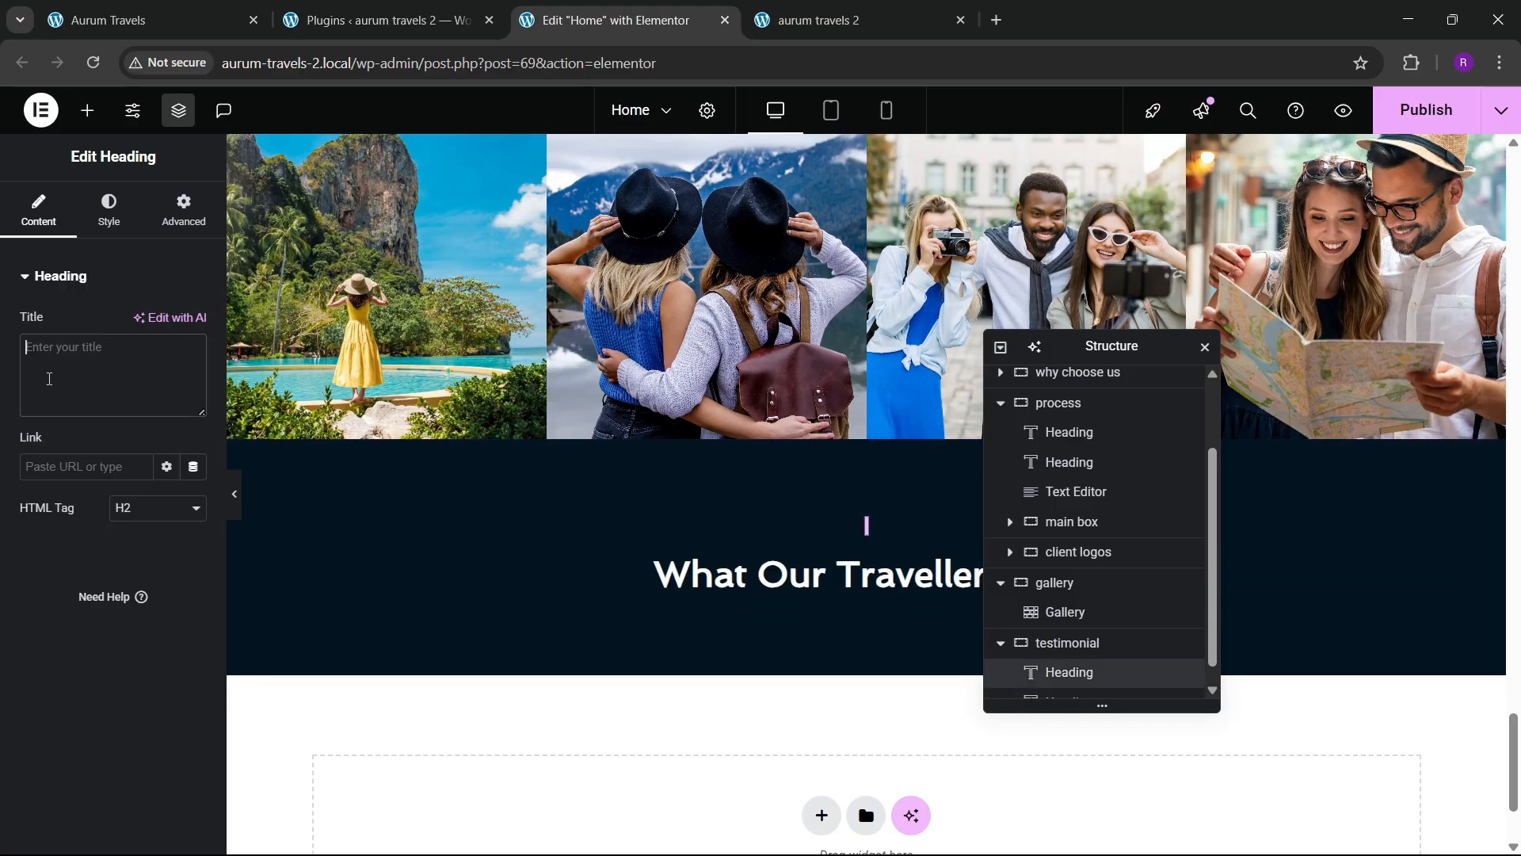
{"action": "type", "text": "TEst"}
{"action": "key", "text": "BackSpace"}
{"action": "key", "text": "BackSpace"}
{"action": "type", "text": "Testimonials"}
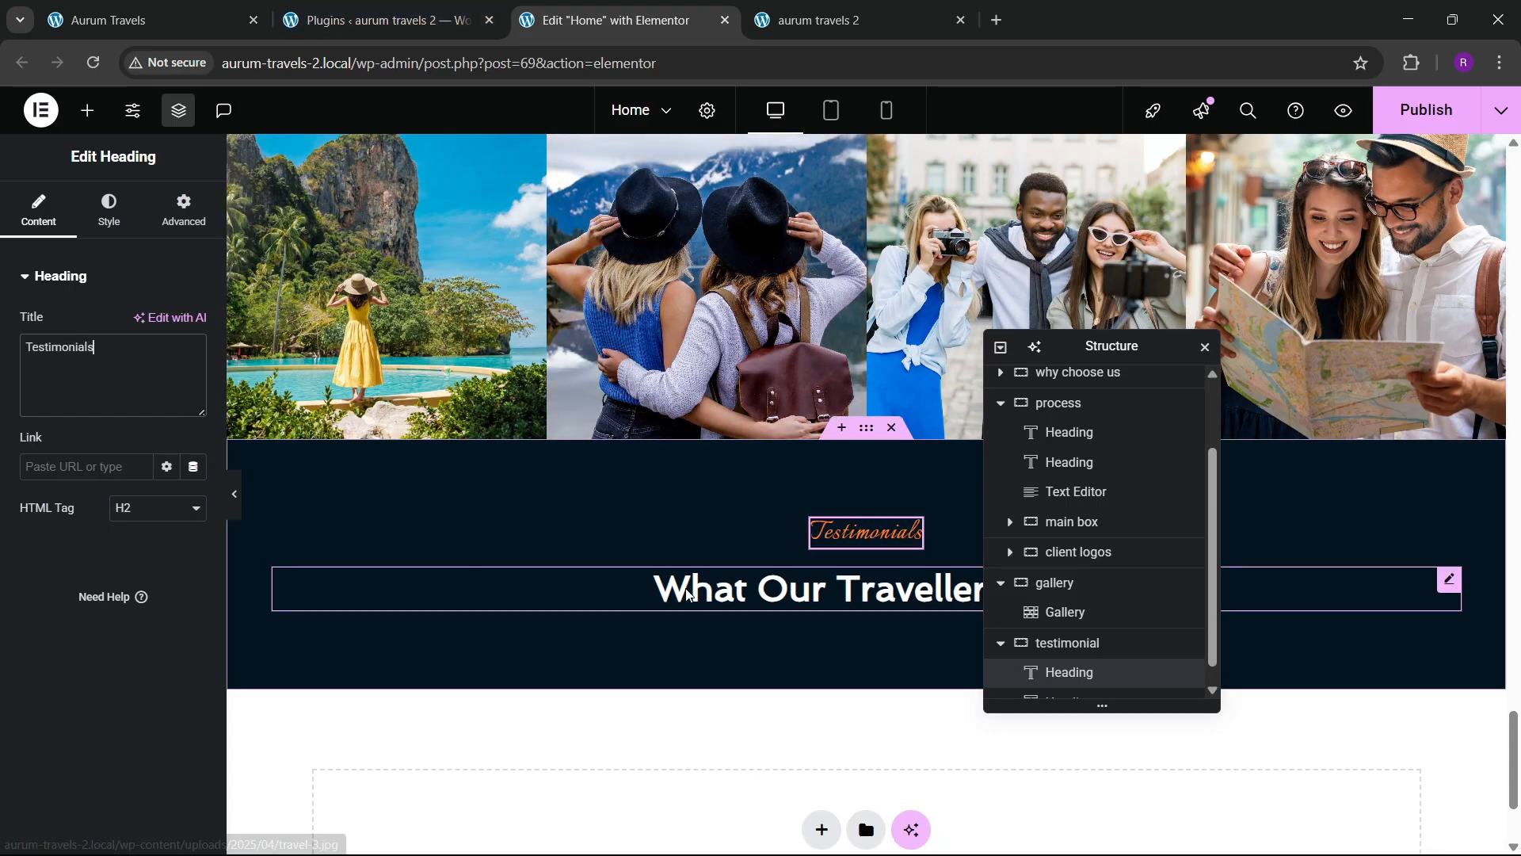
{"action": "left_click", "coordinate": [151, 20]}
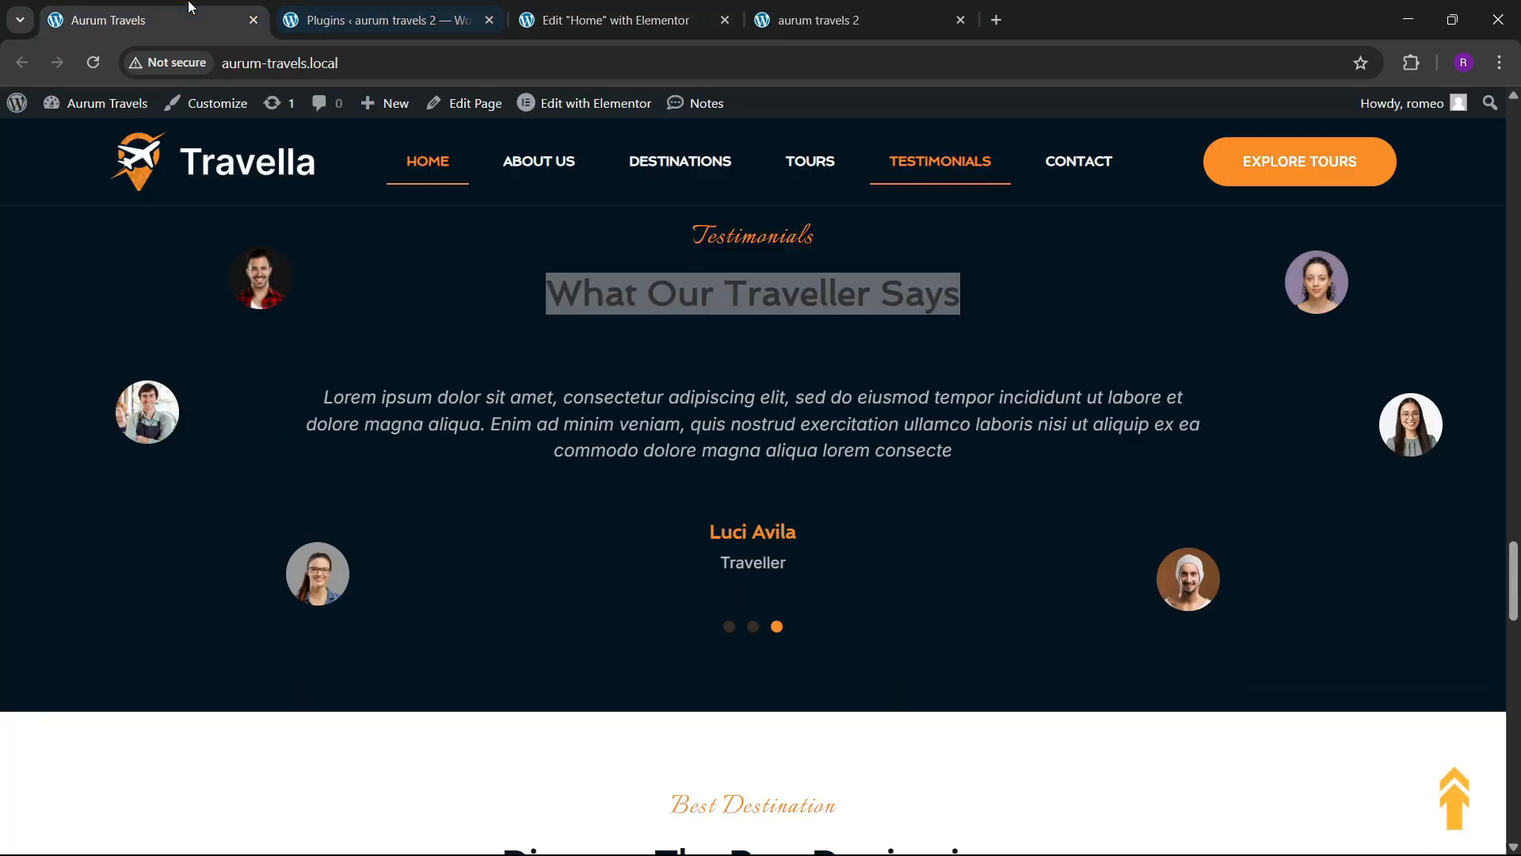
{"action": "left_click", "coordinate": [752, 630]}
{"action": "left_click", "coordinate": [616, 19]}
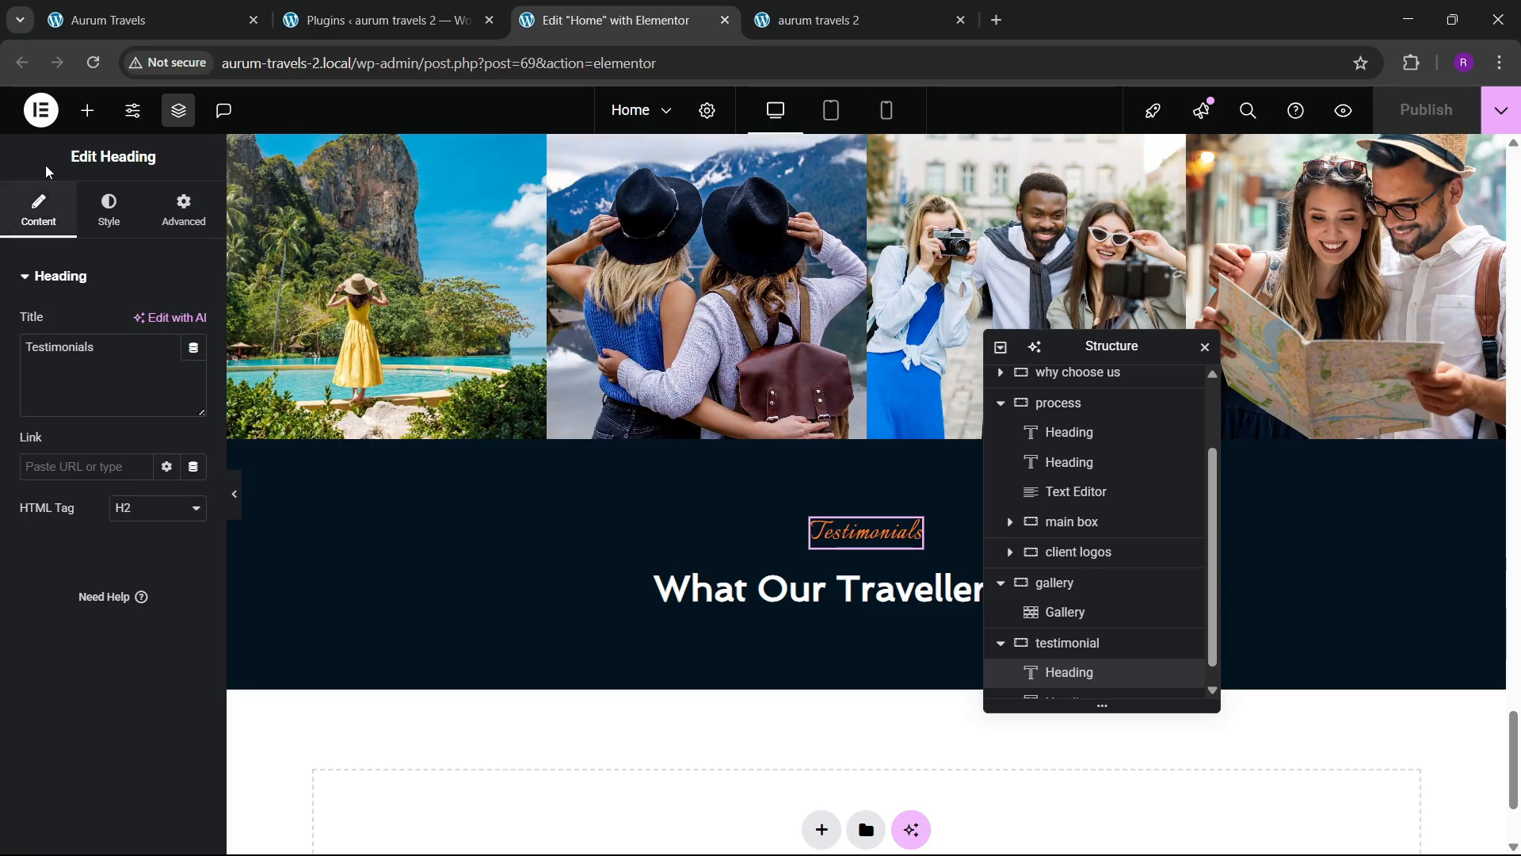
{"action": "left_click", "coordinate": [87, 110]}
- Place a Carousel below the heading, delete Slides 2–3, and set display and scroll to 1 slide
{"action": "type", "text": "carou"}
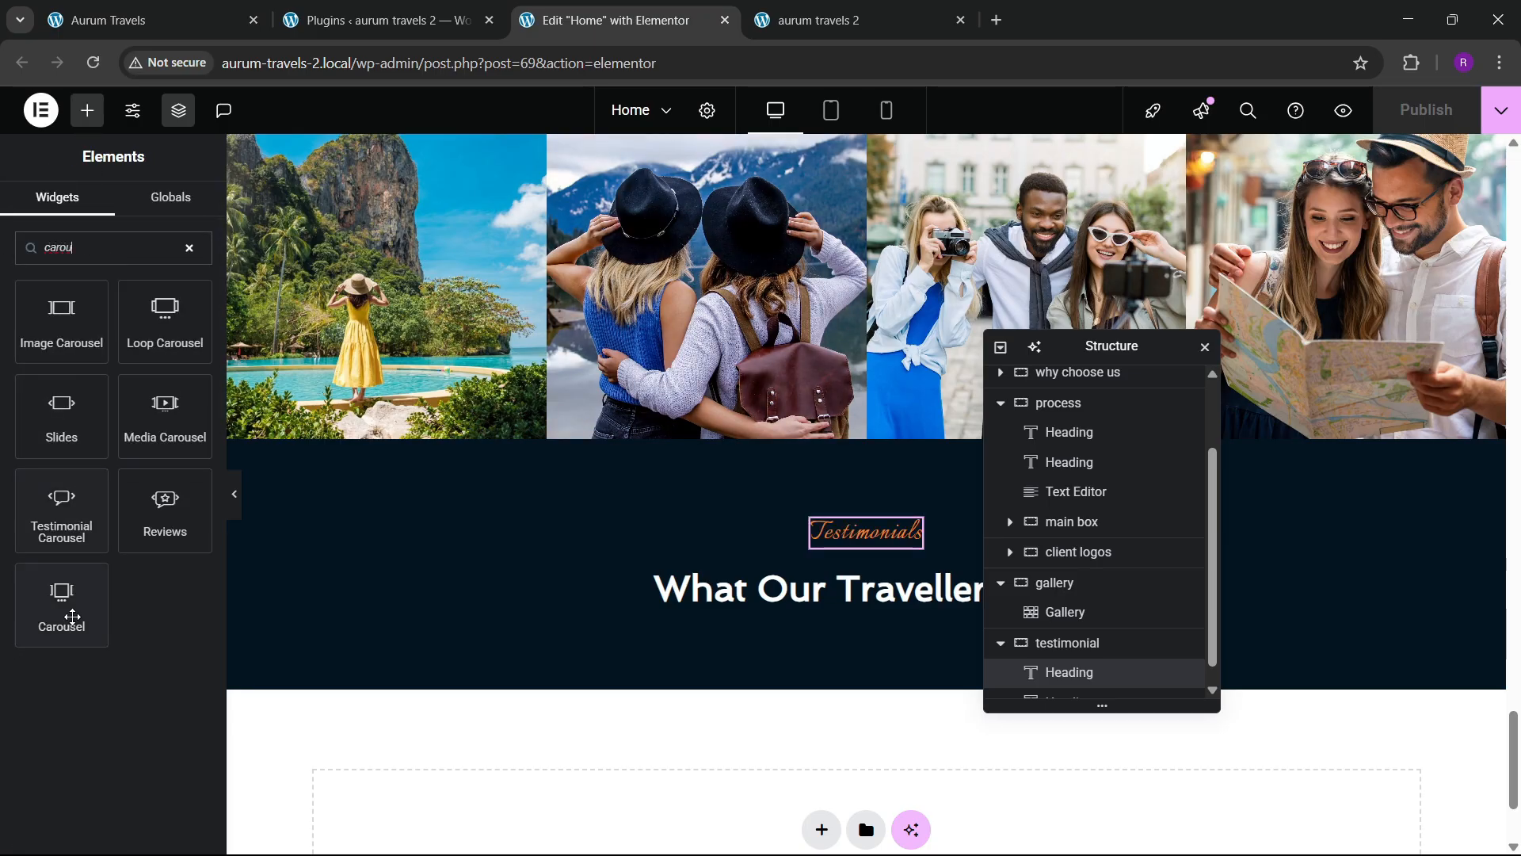
{"action": "left_click_drag", "start_coordinate": [72, 616], "coordinate": [791, 617]}
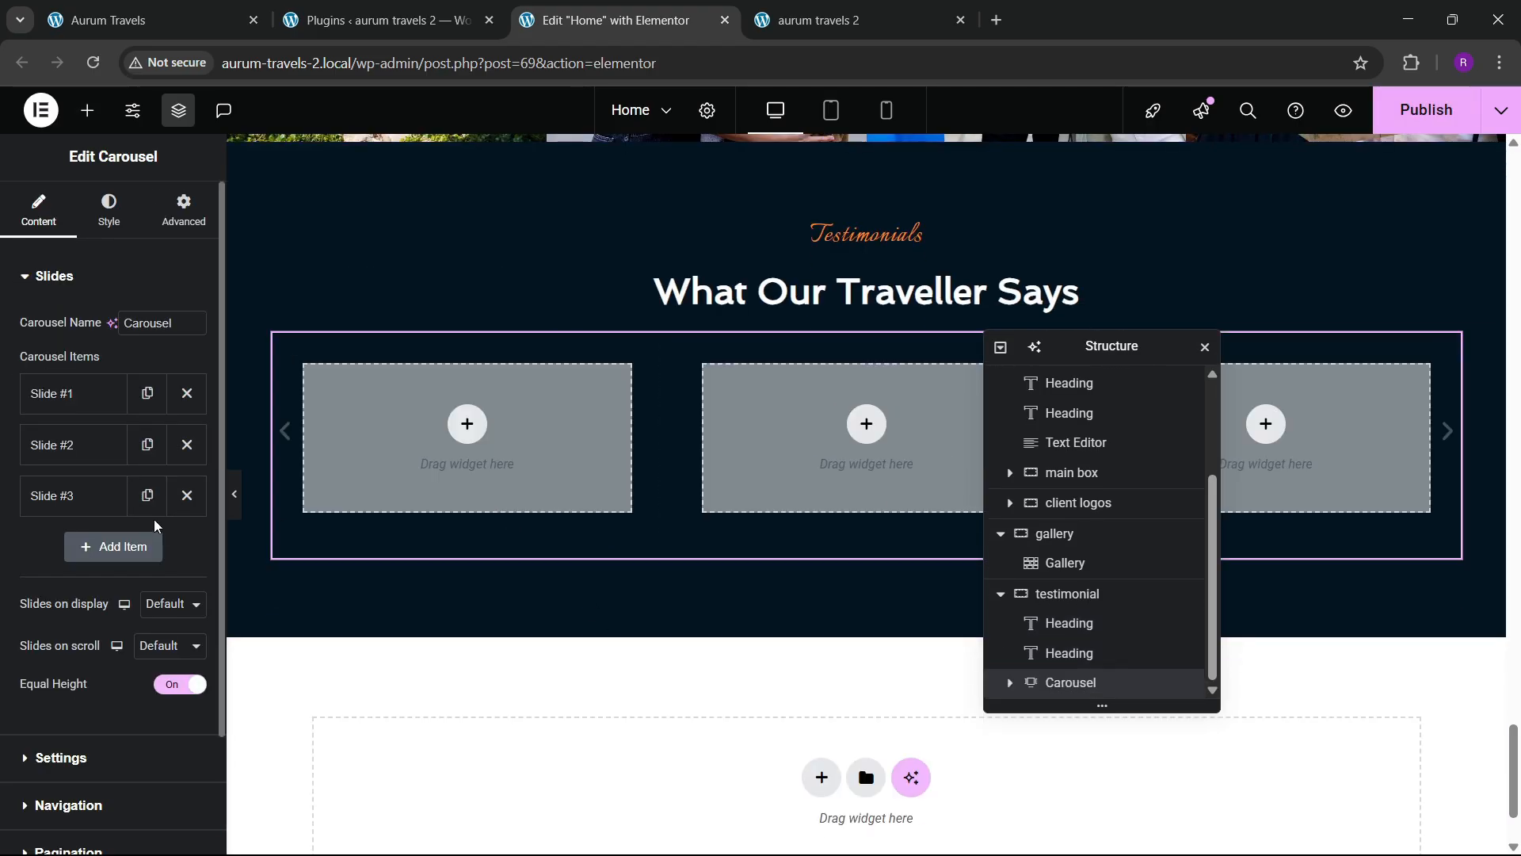
{"action": "left_click", "coordinate": [187, 495]}
{"action": "left_click", "coordinate": [186, 445]}
{"action": "left_click", "coordinate": [162, 503]}
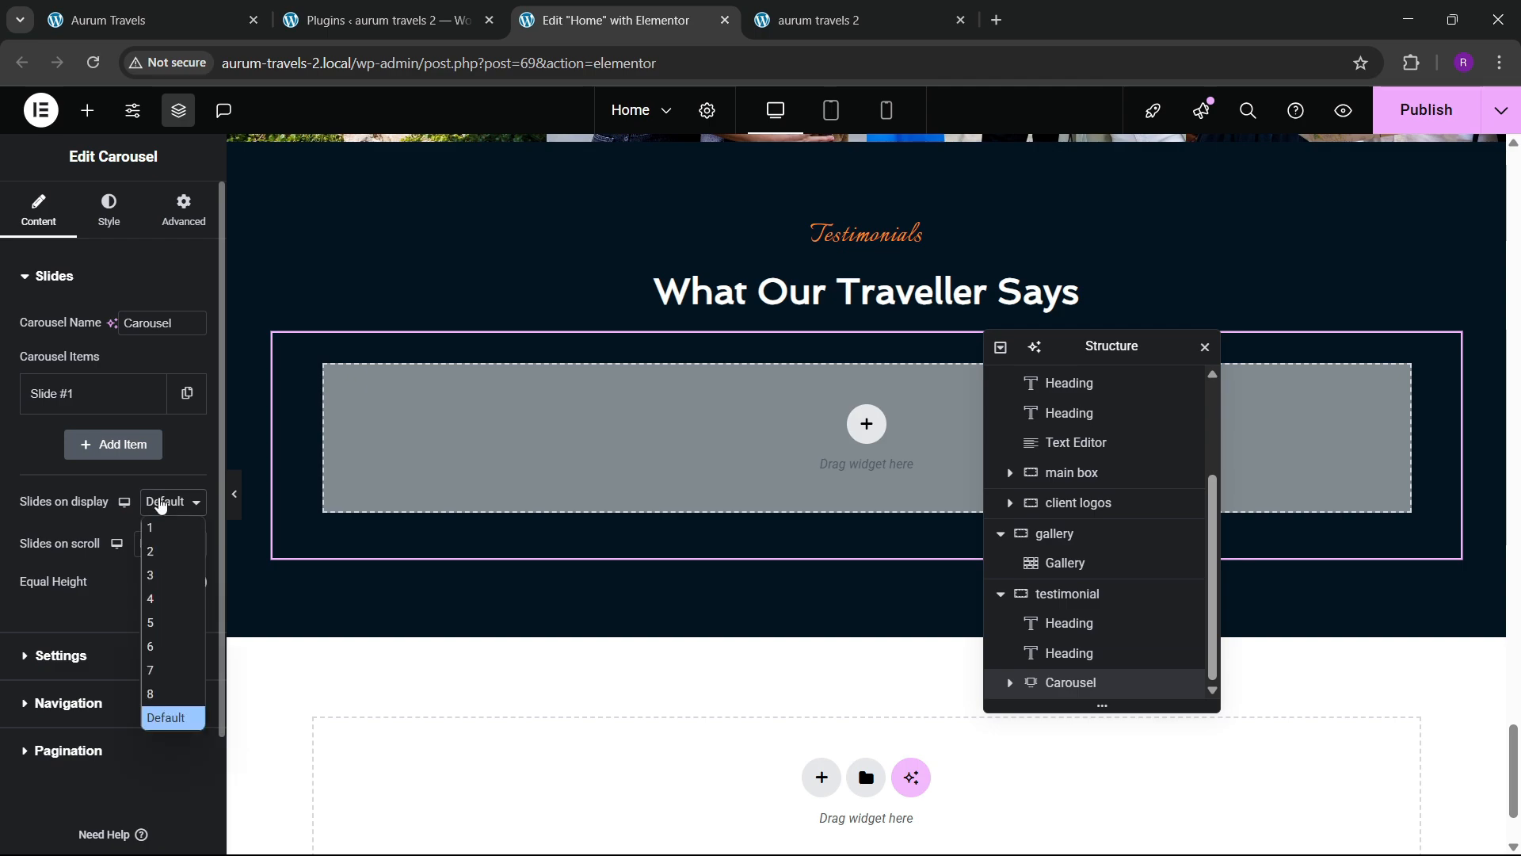
{"action": "left_click", "coordinate": [164, 527]}
{"action": "left_click", "coordinate": [165, 545]}
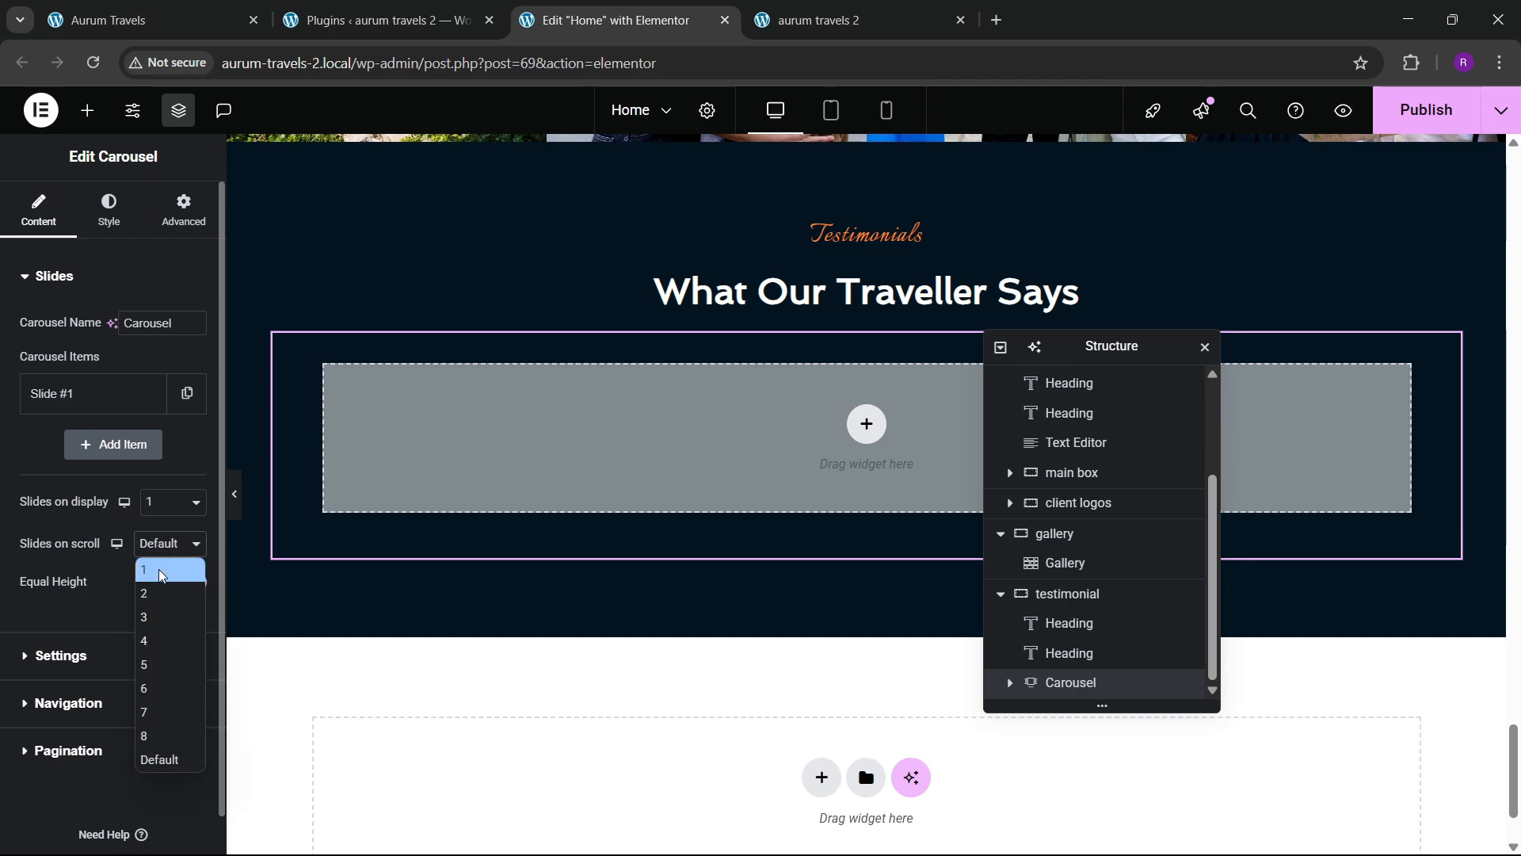
{"action": "left_click", "coordinate": [172, 569]}
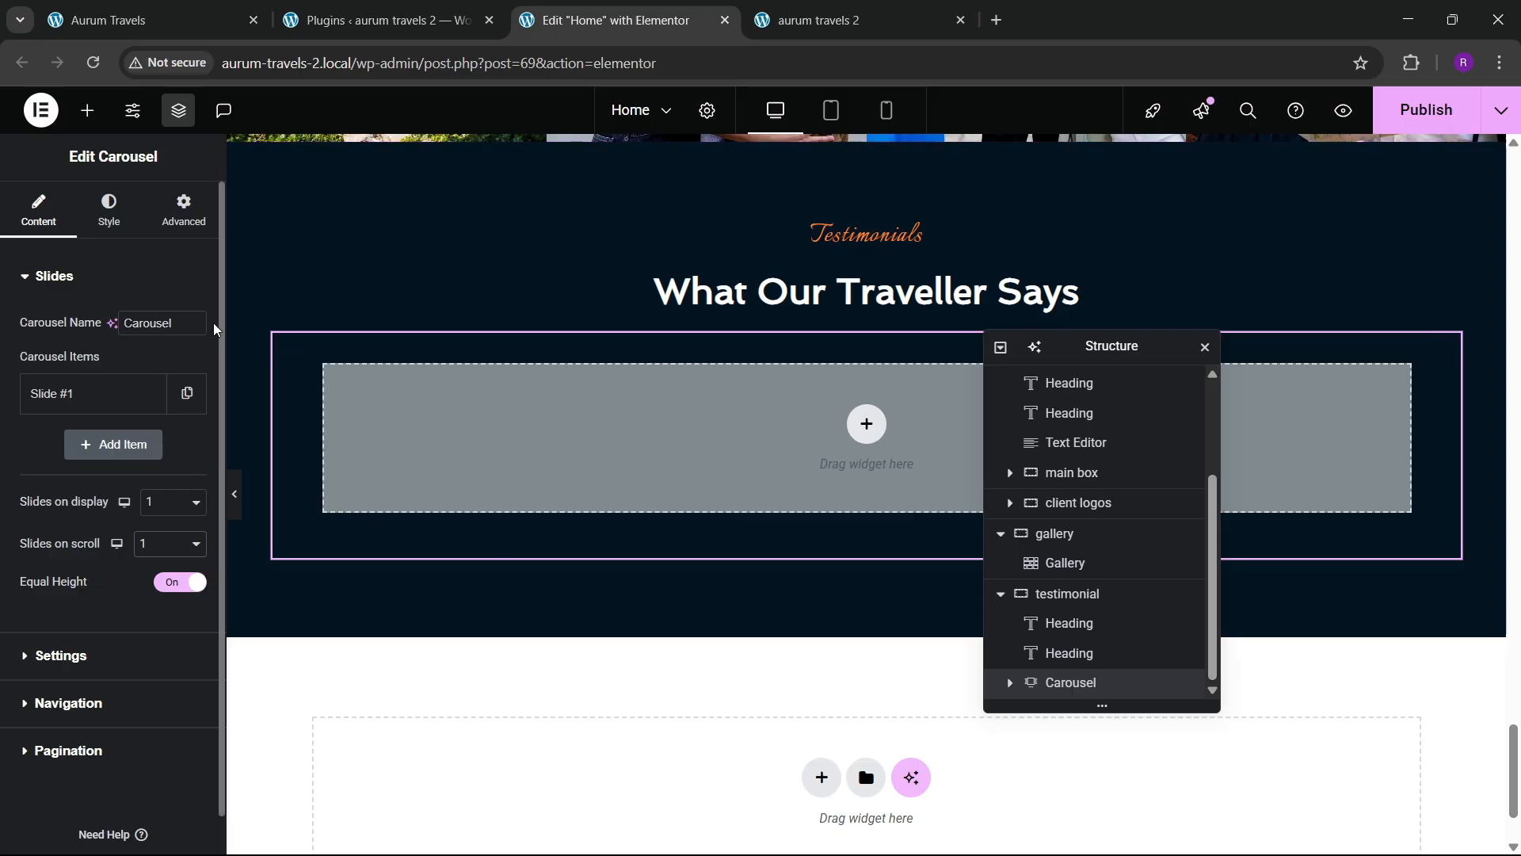
- Zero the carousel's padding and make Slide #1 full width with zero padding
{"action": "left_click", "coordinate": [187, 211]}
{"action": "left_click", "coordinate": [193, 423]}
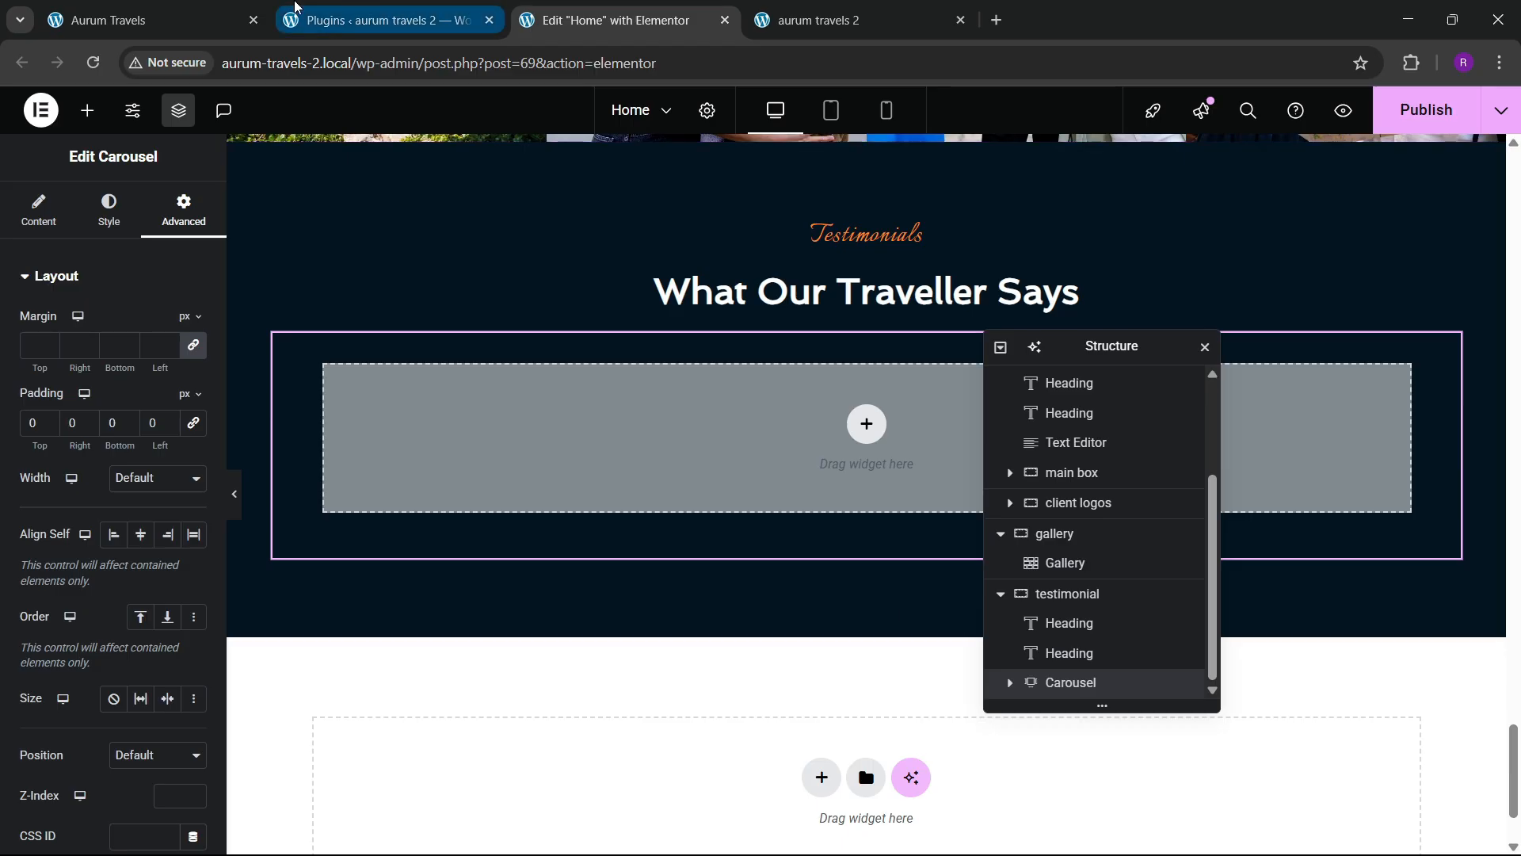
{"action": "left_click", "coordinate": [108, 20]}
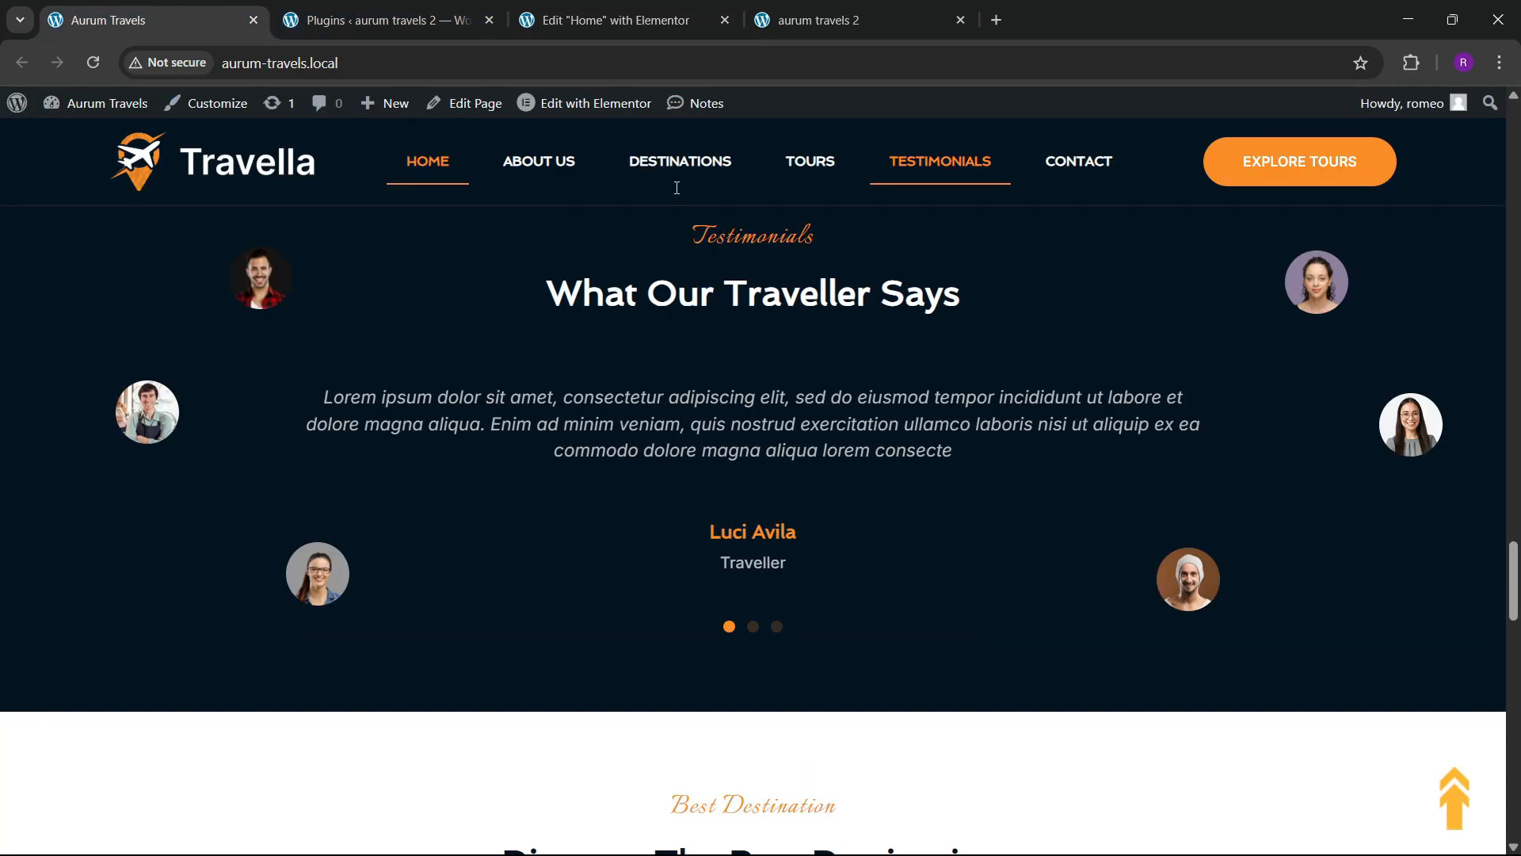
{"action": "left_click", "coordinate": [615, 20]}
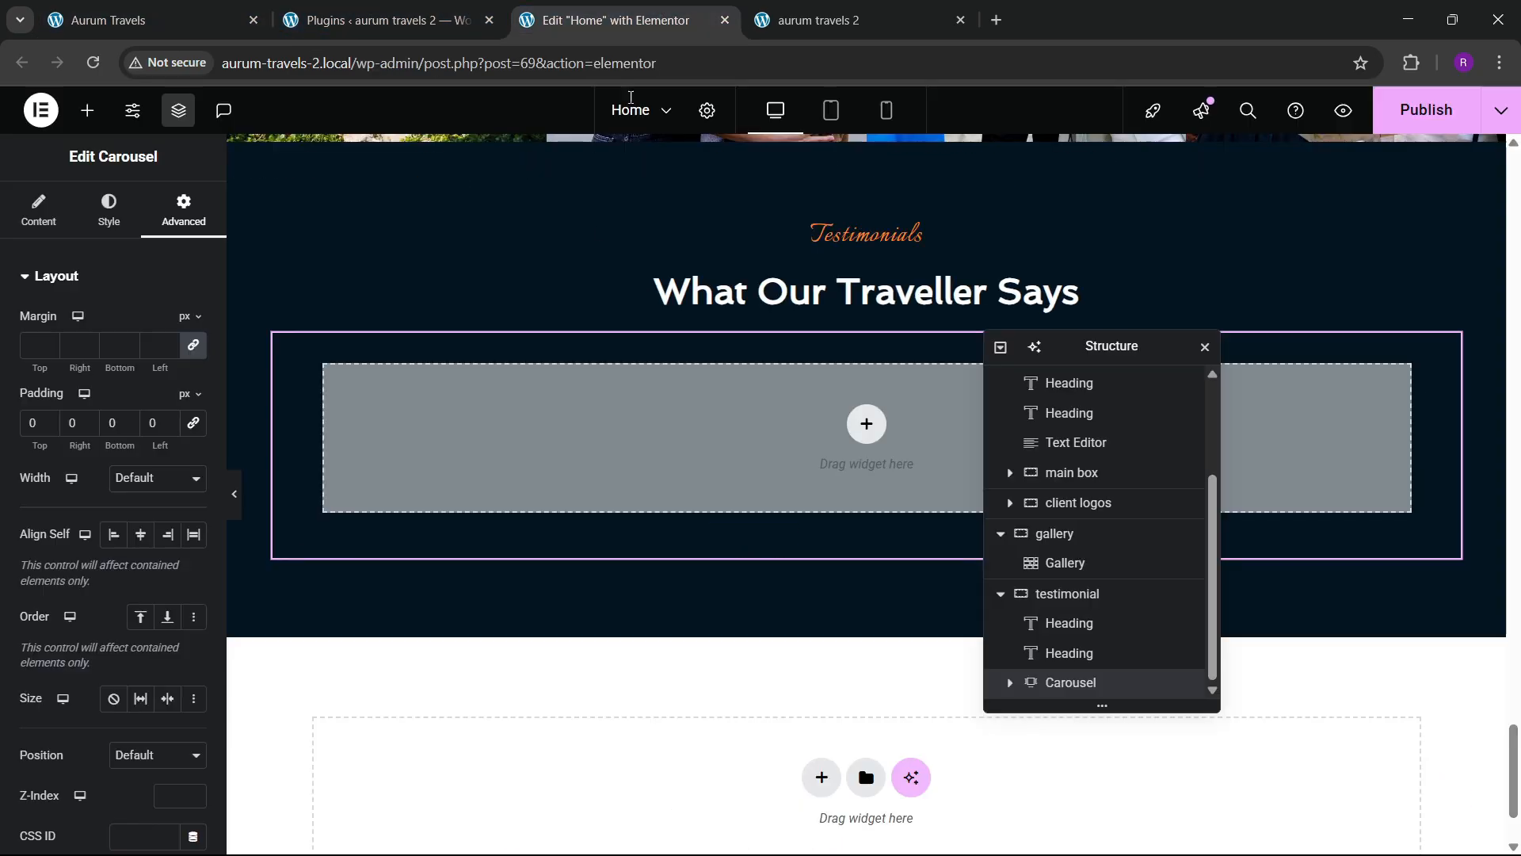
{"action": "left_click", "coordinate": [1014, 689]}
{"action": "left_click", "coordinate": [1065, 683]}
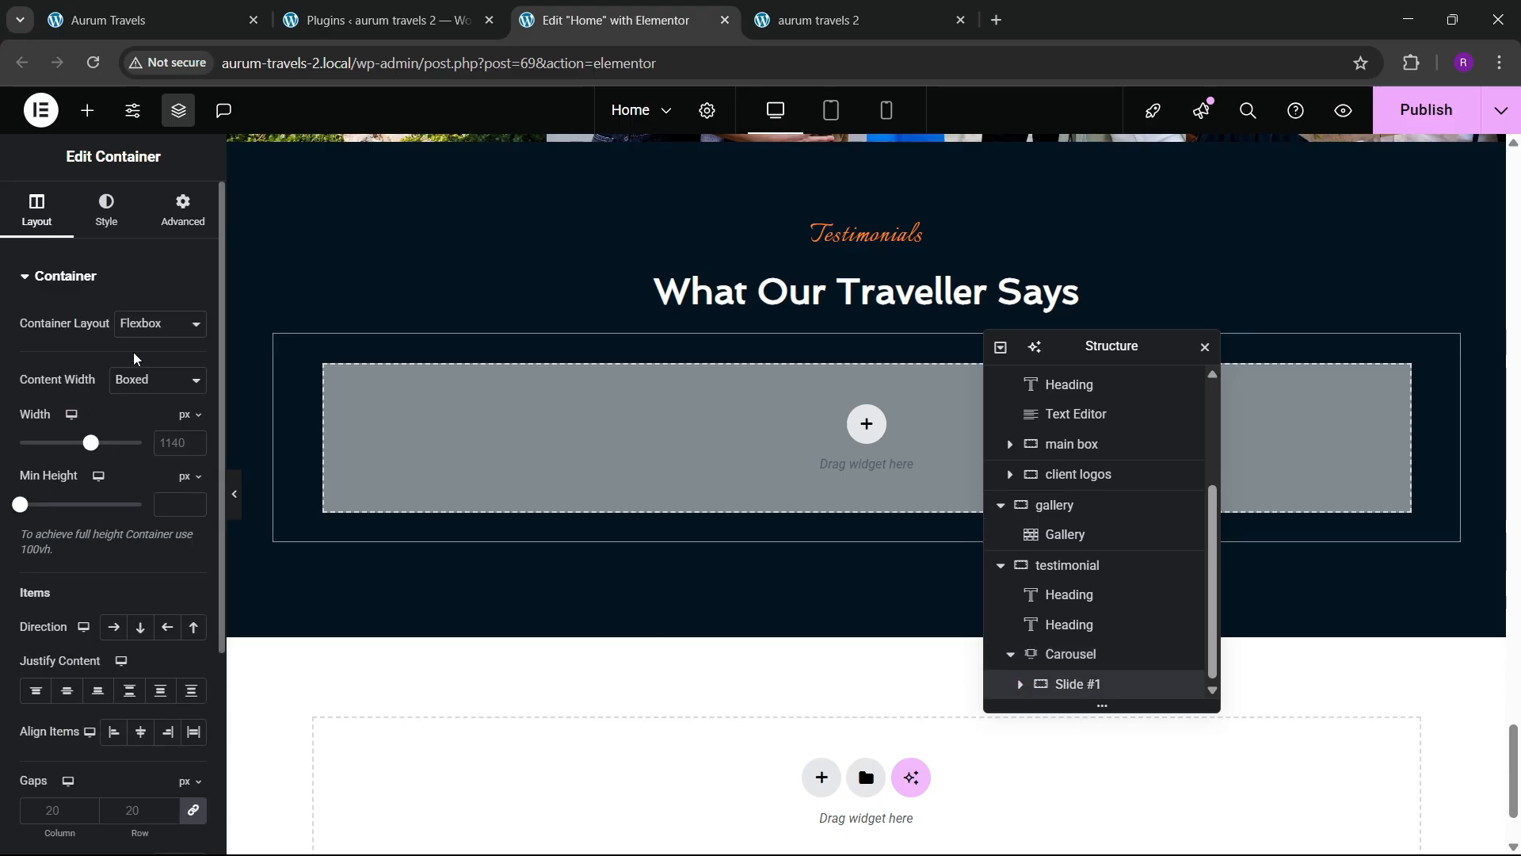
{"action": "left_click", "coordinate": [148, 381]}
{"action": "left_click", "coordinate": [143, 429]}
{"action": "left_click", "coordinate": [181, 209]}
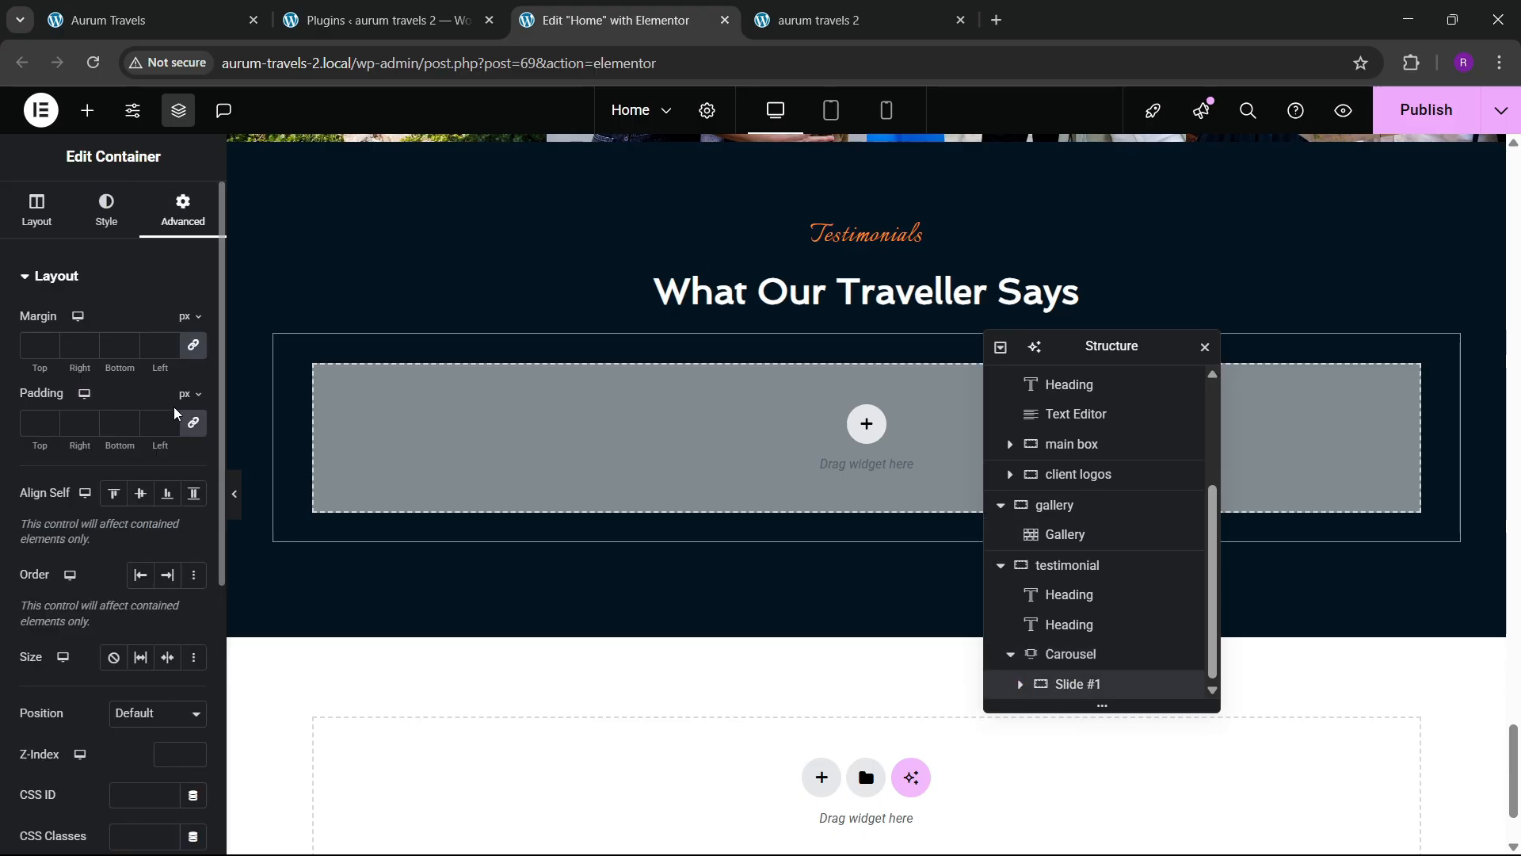
{"action": "left_click", "coordinate": [195, 428]}
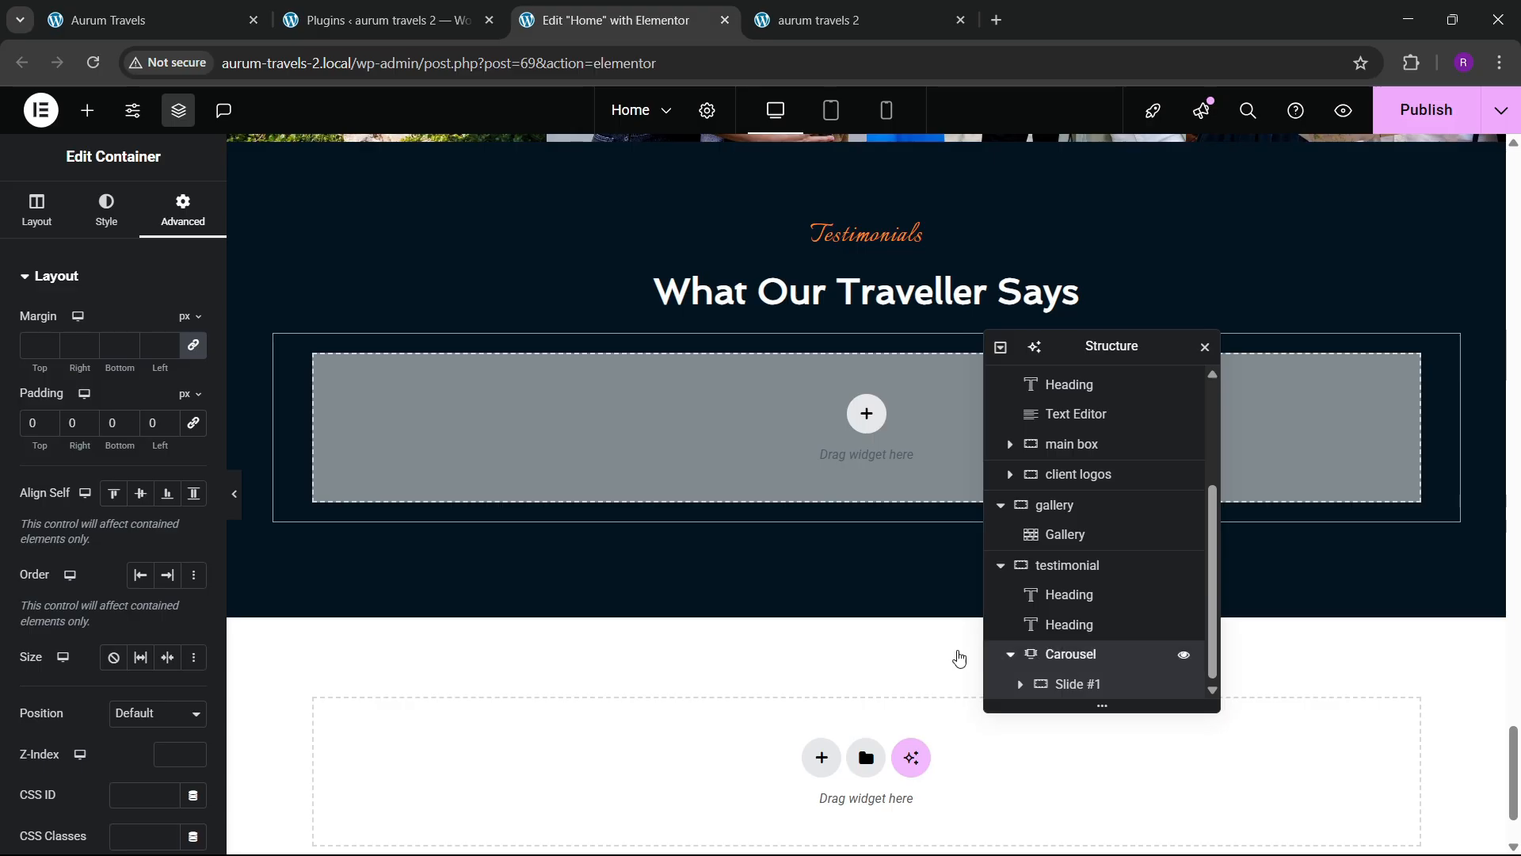
- Hide the carousel's navigation arrows
{"action": "left_click", "coordinate": [959, 656]}
{"action": "left_click", "coordinate": [48, 219]}
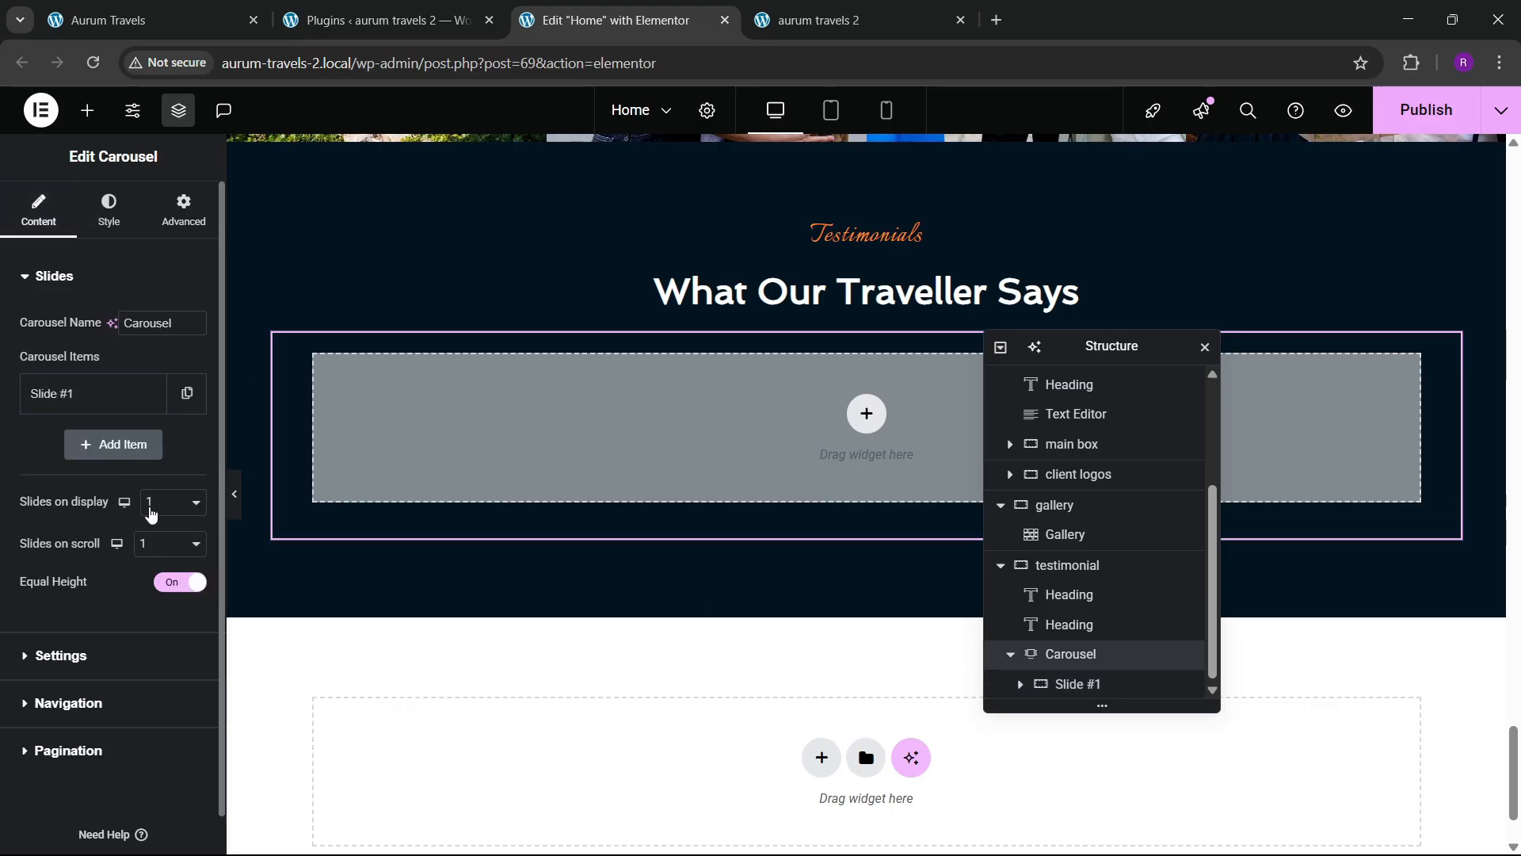
{"action": "left_click", "coordinate": [68, 656]}
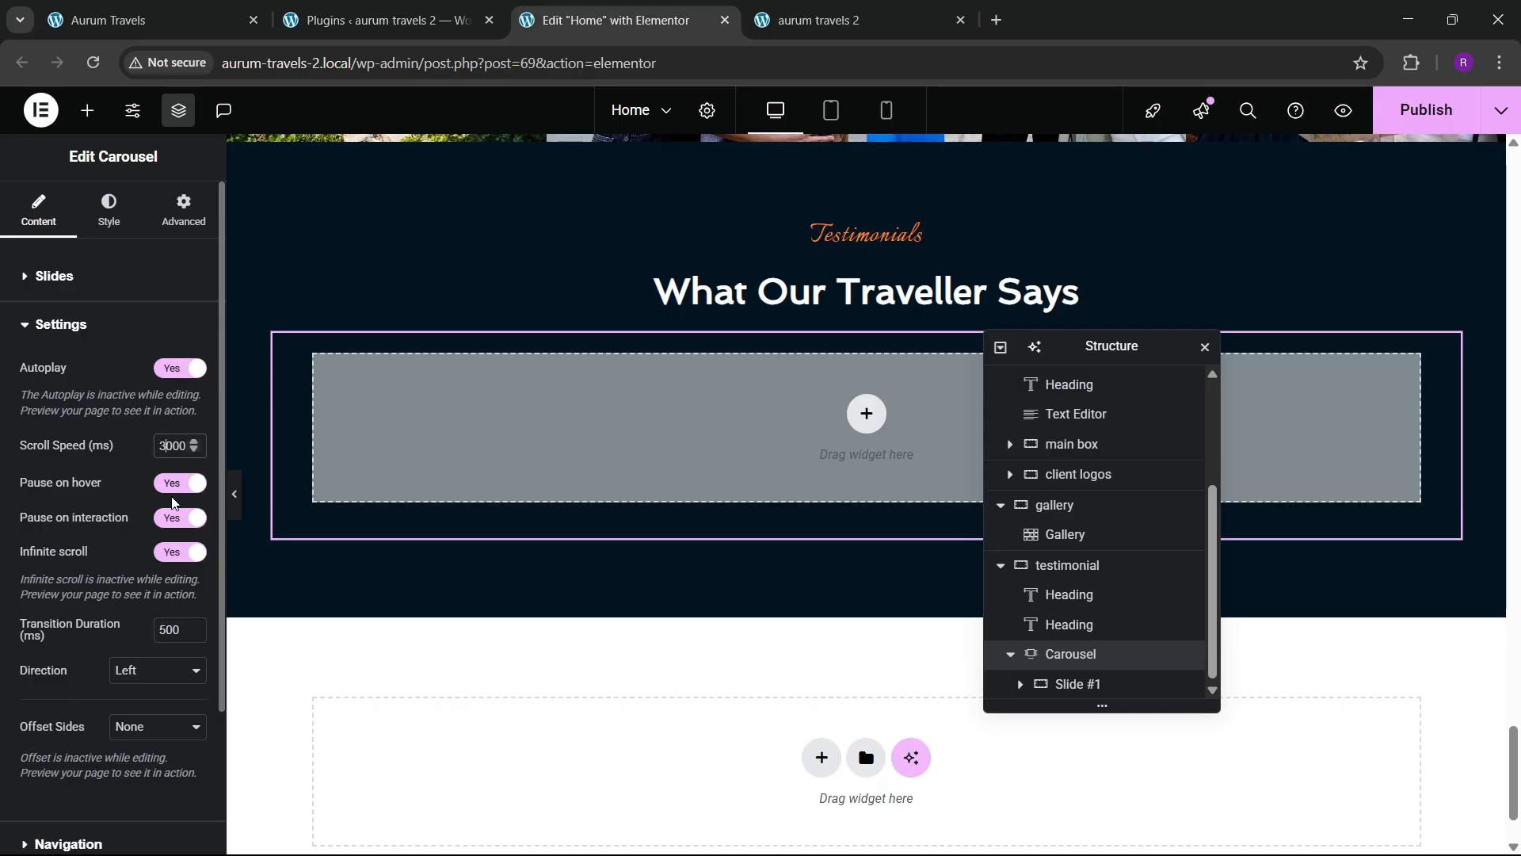
{"action": "scroll", "coordinate": [31, 545], "scroll_direction": "down", "scroll_amount": 2}
{"action": "left_click", "coordinate": [69, 662]}
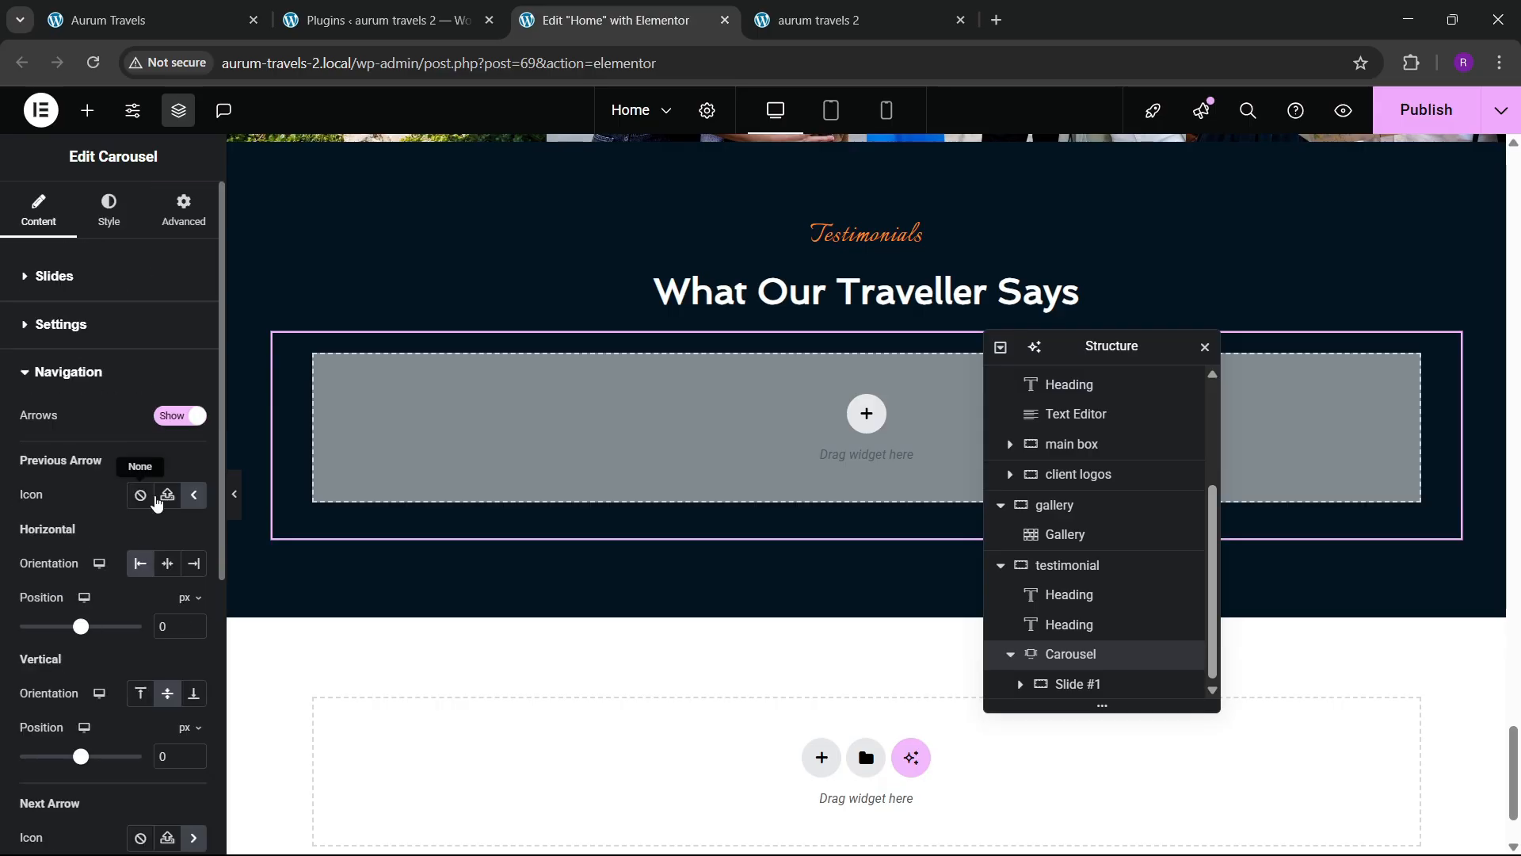
{"action": "left_click", "coordinate": [176, 416]}
{"action": "left_click", "coordinate": [107, 497]}
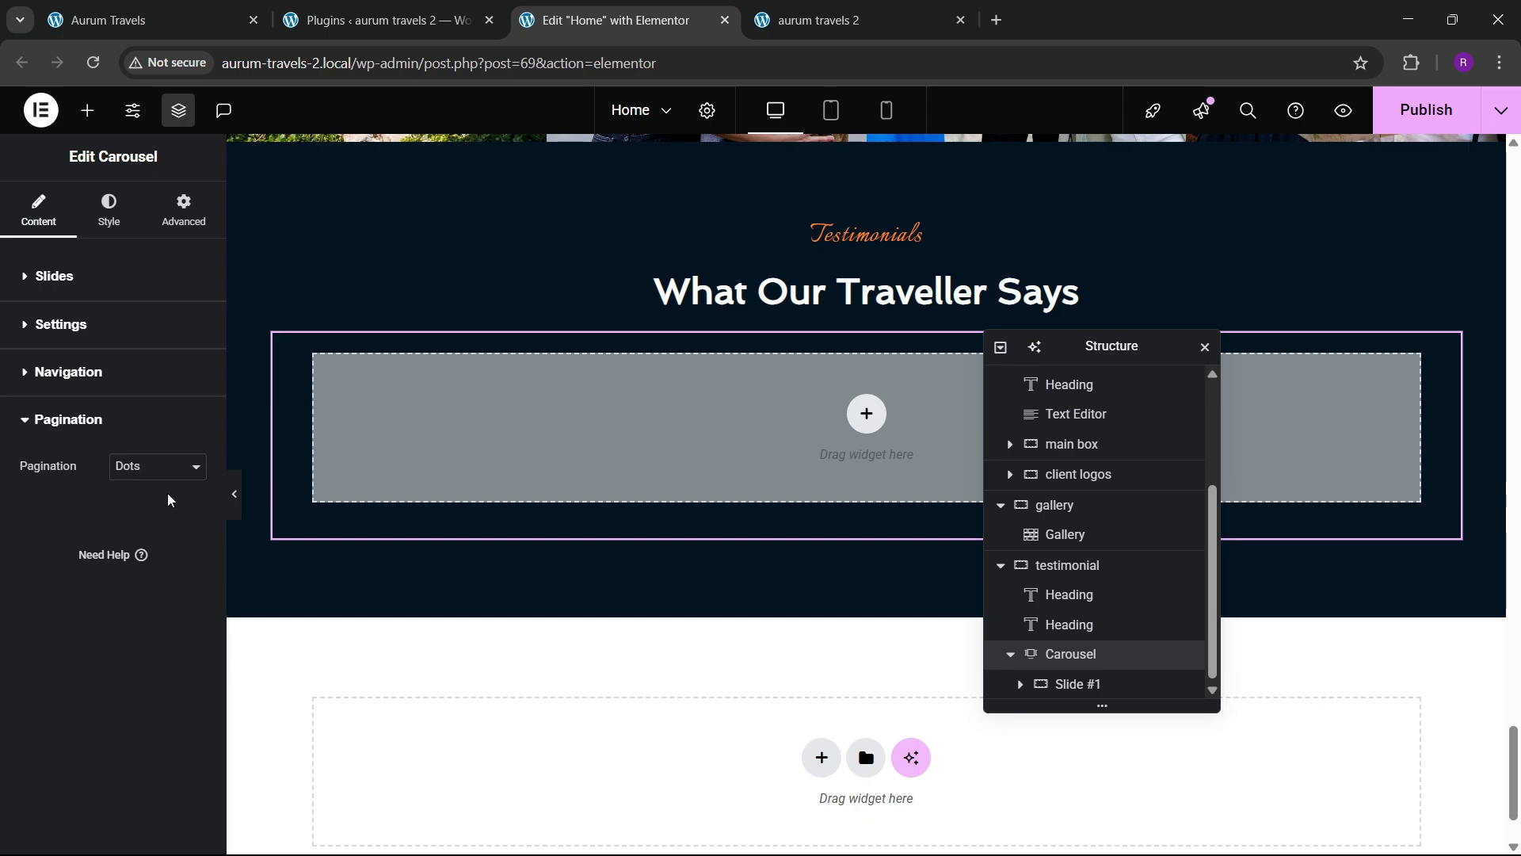
{"action": "left_click", "coordinate": [84, 295]}
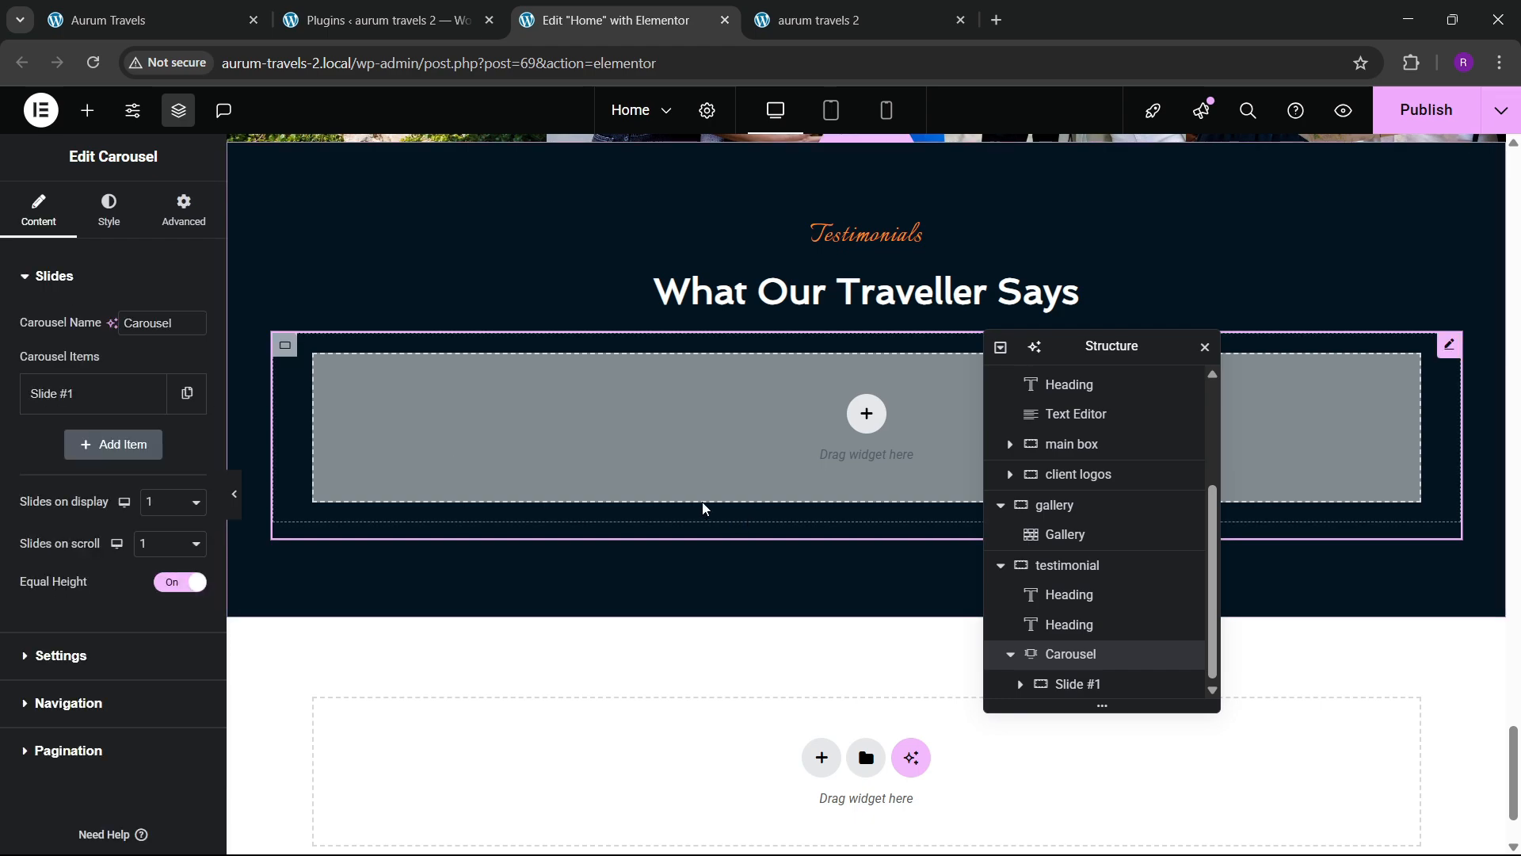
- Drop a new full-width container into the carousel's first slide
{"action": "left_click", "coordinate": [87, 110]}
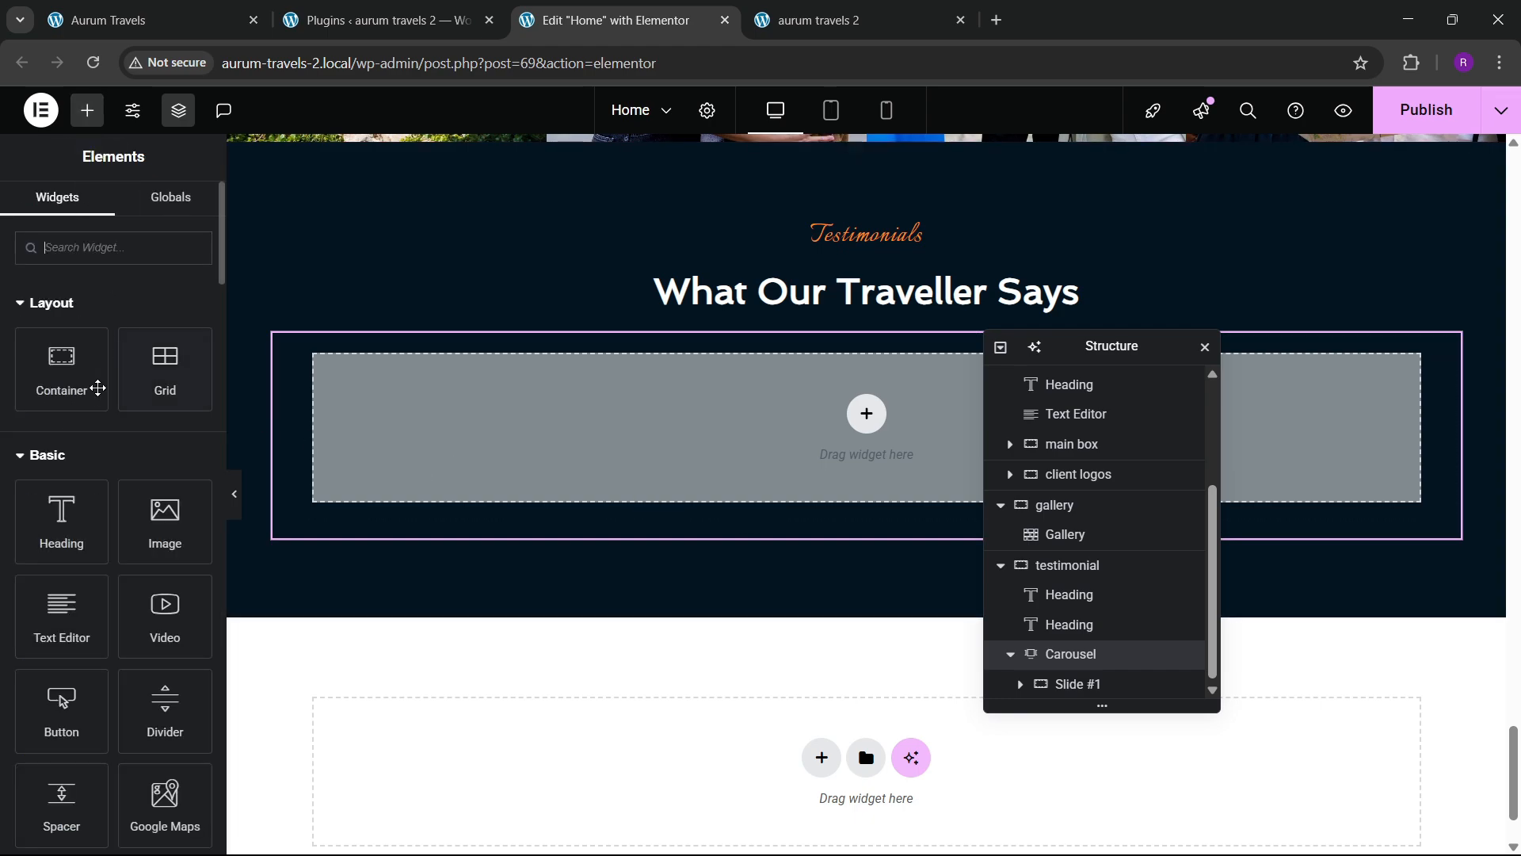
{"action": "left_click_drag", "start_coordinate": [96, 388], "coordinate": [515, 477]}
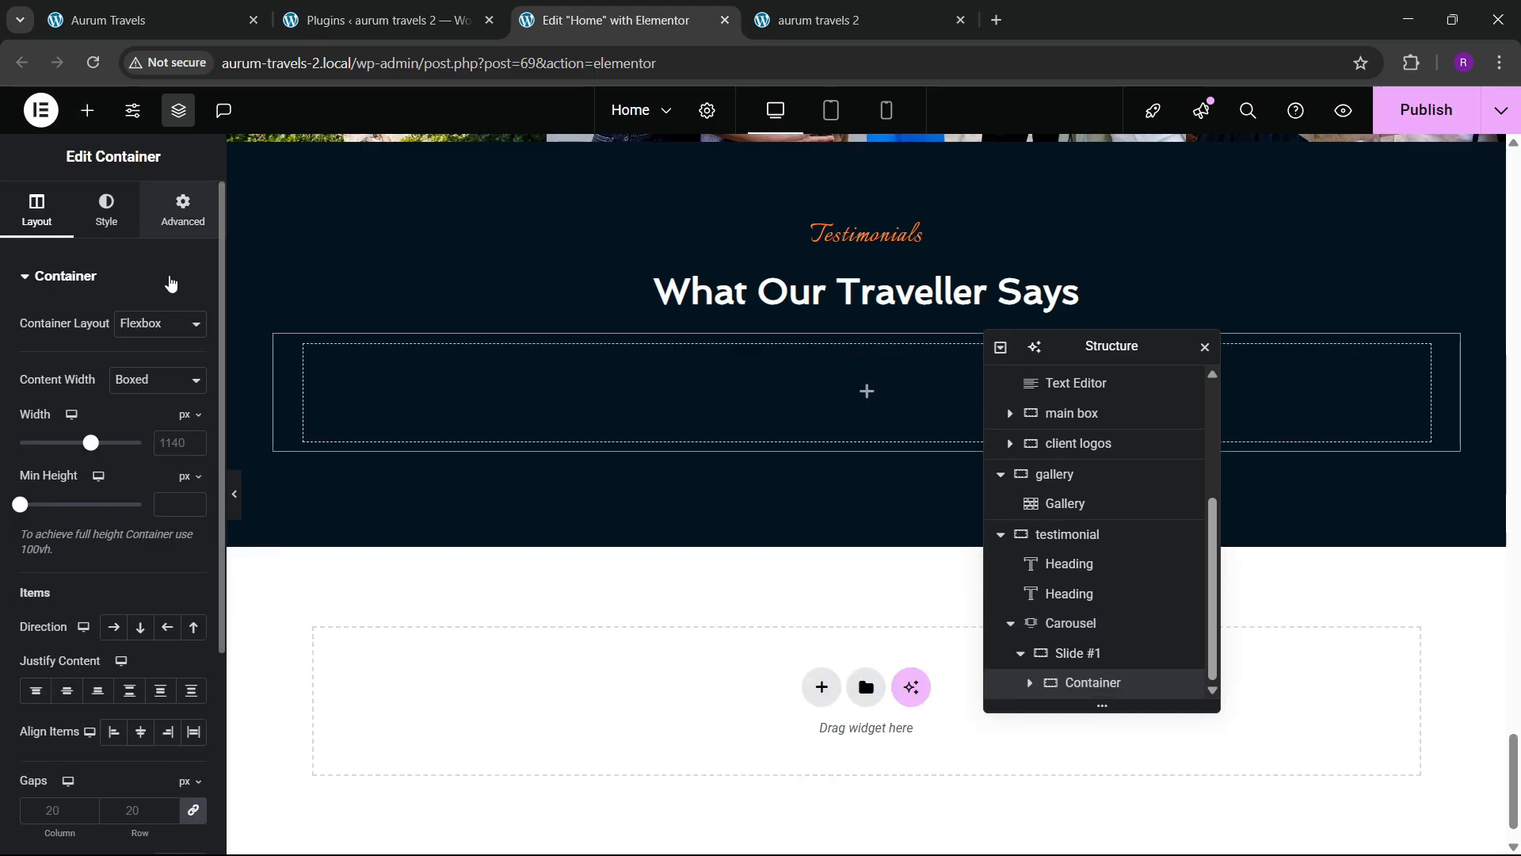
{"action": "left_click", "coordinate": [183, 210]}
{"action": "left_click", "coordinate": [36, 210]}
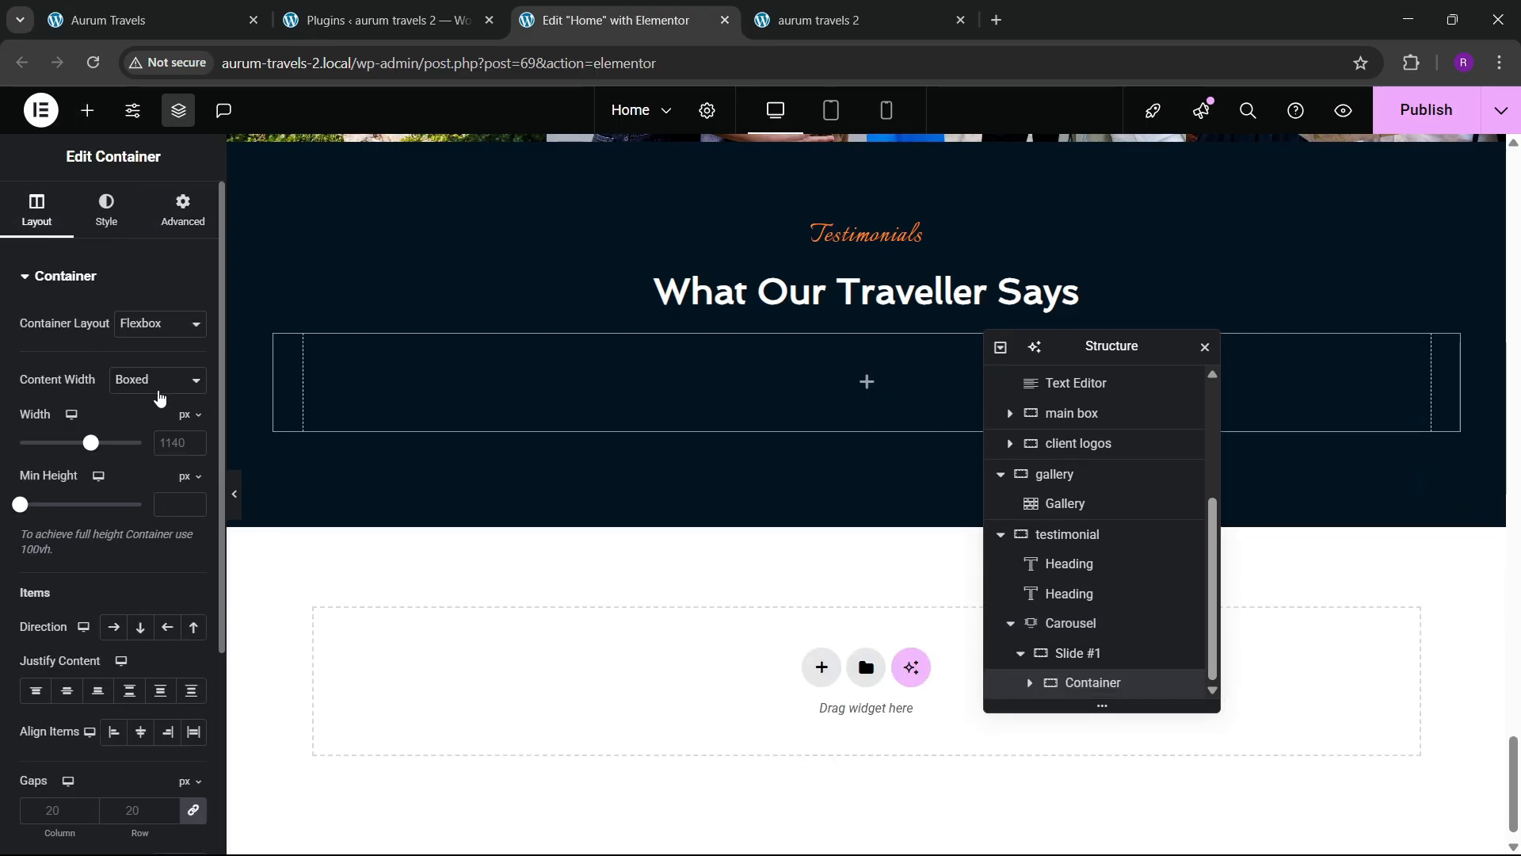
{"action": "left_click", "coordinate": [158, 379]}
{"action": "left_click", "coordinate": [143, 428]}
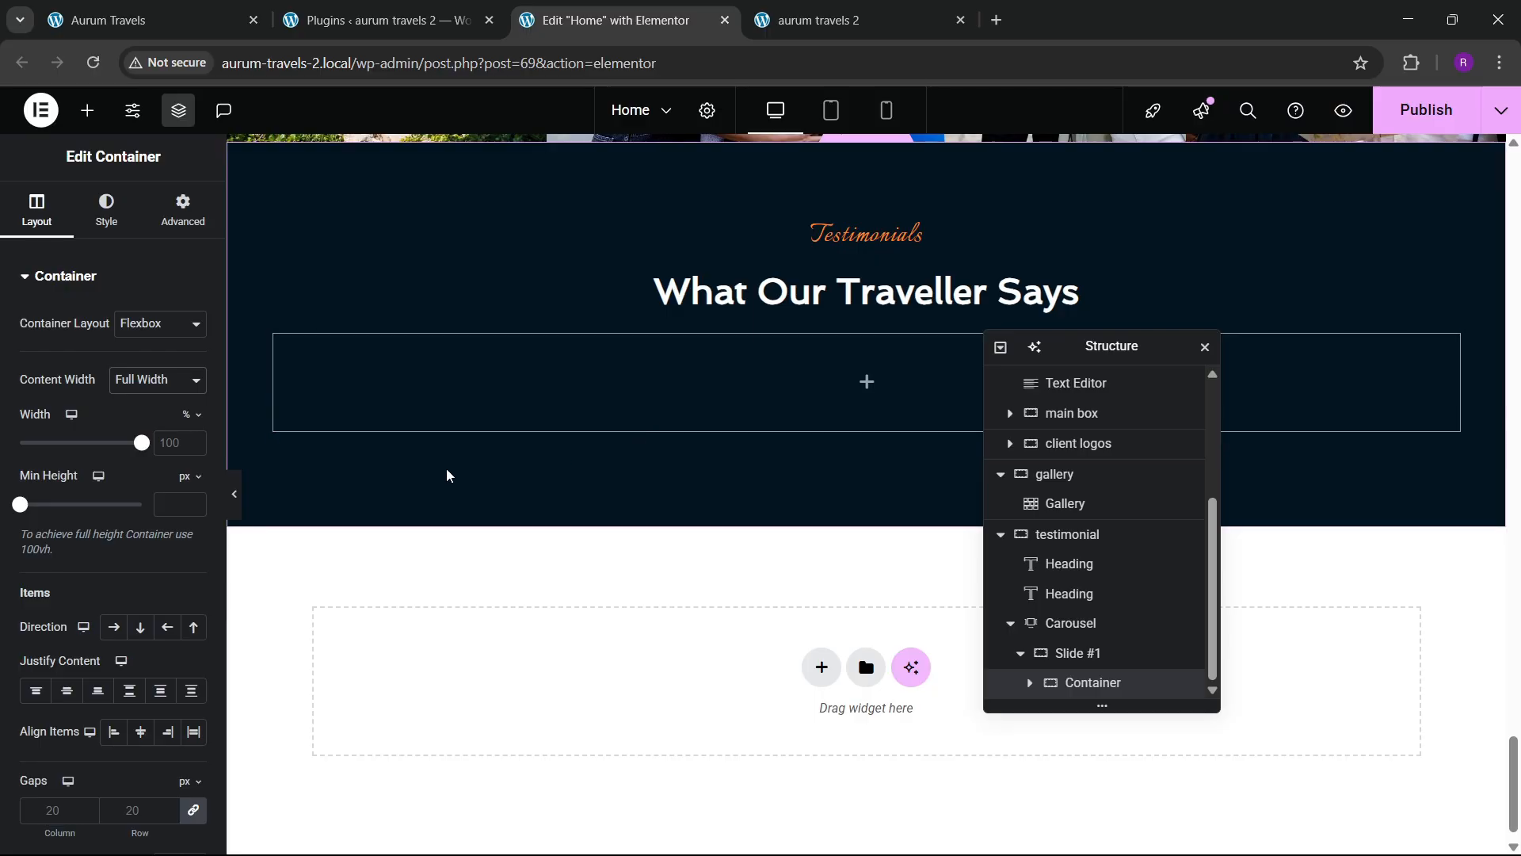
- Copy the process description text block and paste it into the slide's container
{"action": "scroll", "coordinate": [448, 475], "scroll_direction": "up", "scroll_amount": 4}
{"action": "scroll", "coordinate": [577, 468], "scroll_direction": "up", "scroll_amount": 15}
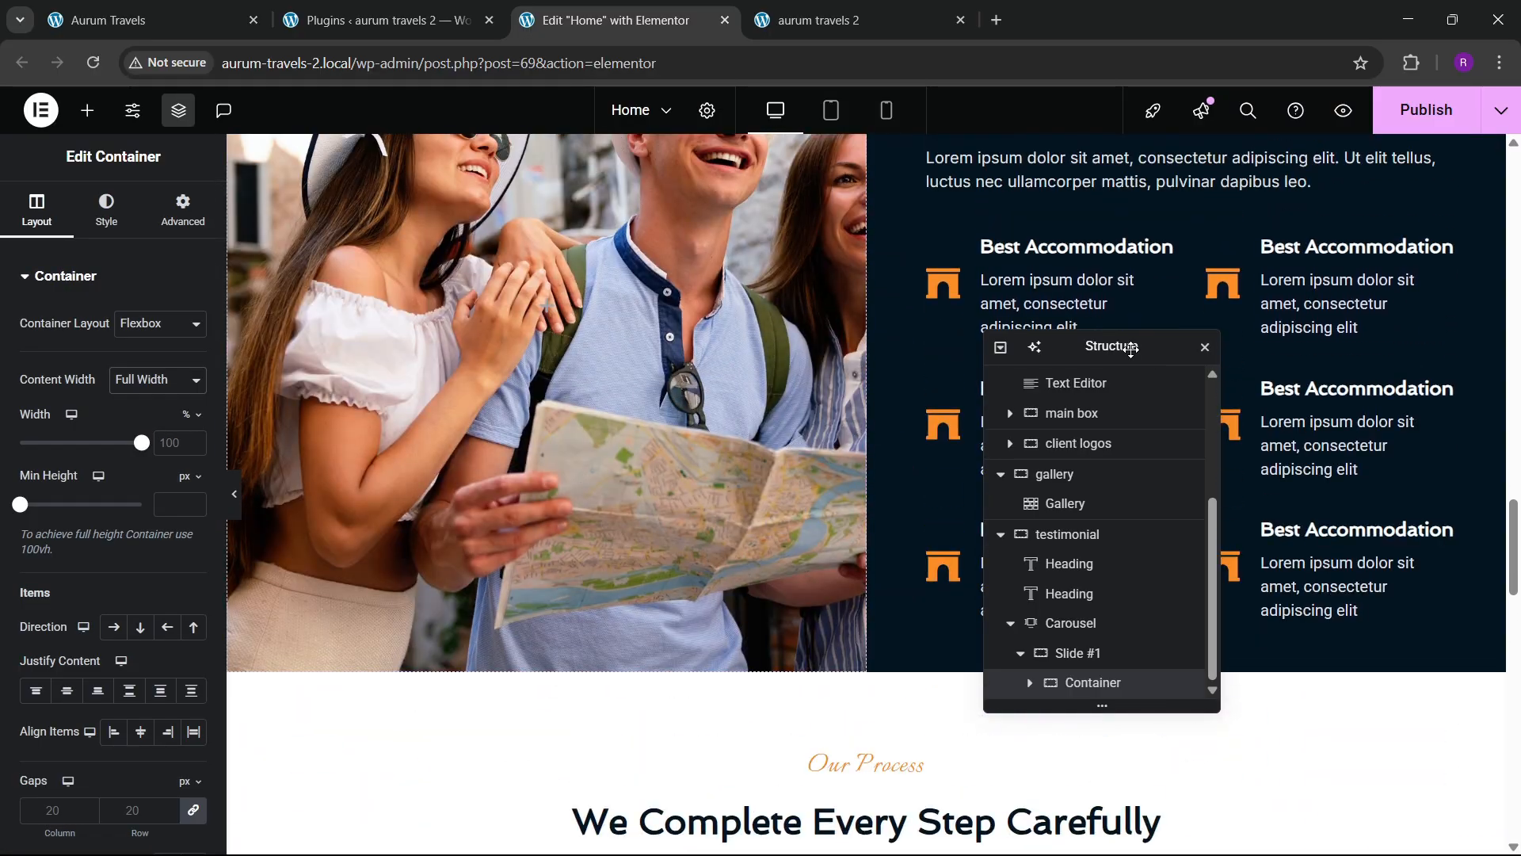
{"action": "left_click_drag", "start_coordinate": [1131, 350], "coordinate": [633, 356]}
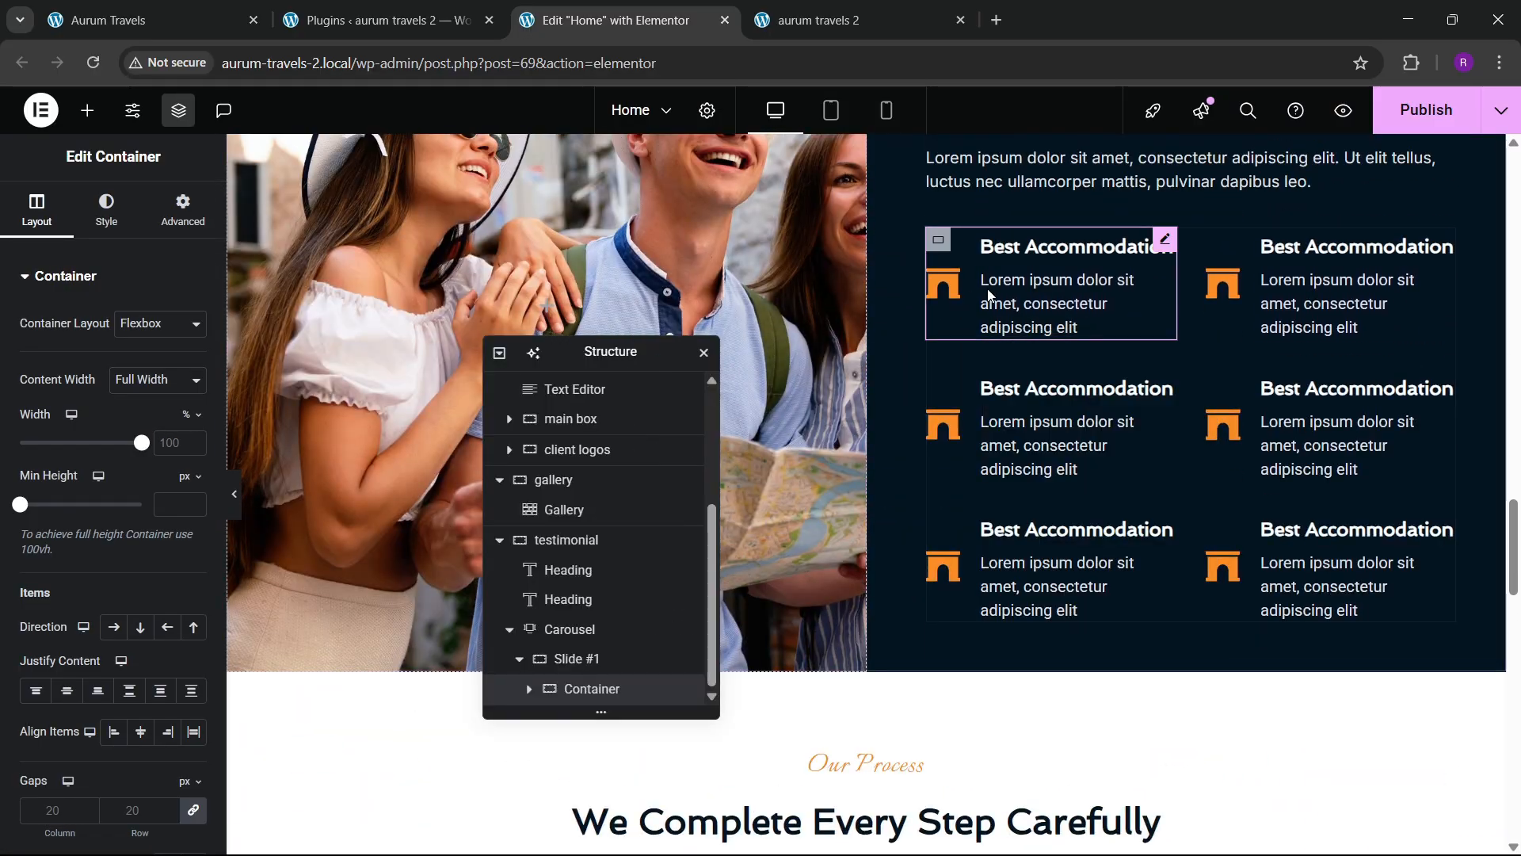
{"action": "scroll", "coordinate": [1071, 293], "scroll_direction": "up", "scroll_amount": 1}
{"action": "right_click", "coordinate": [1079, 290]}
{"action": "left_click", "coordinate": [1120, 383]}
{"action": "scroll", "coordinate": [866, 401], "scroll_direction": "down", "scroll_amount": 15}
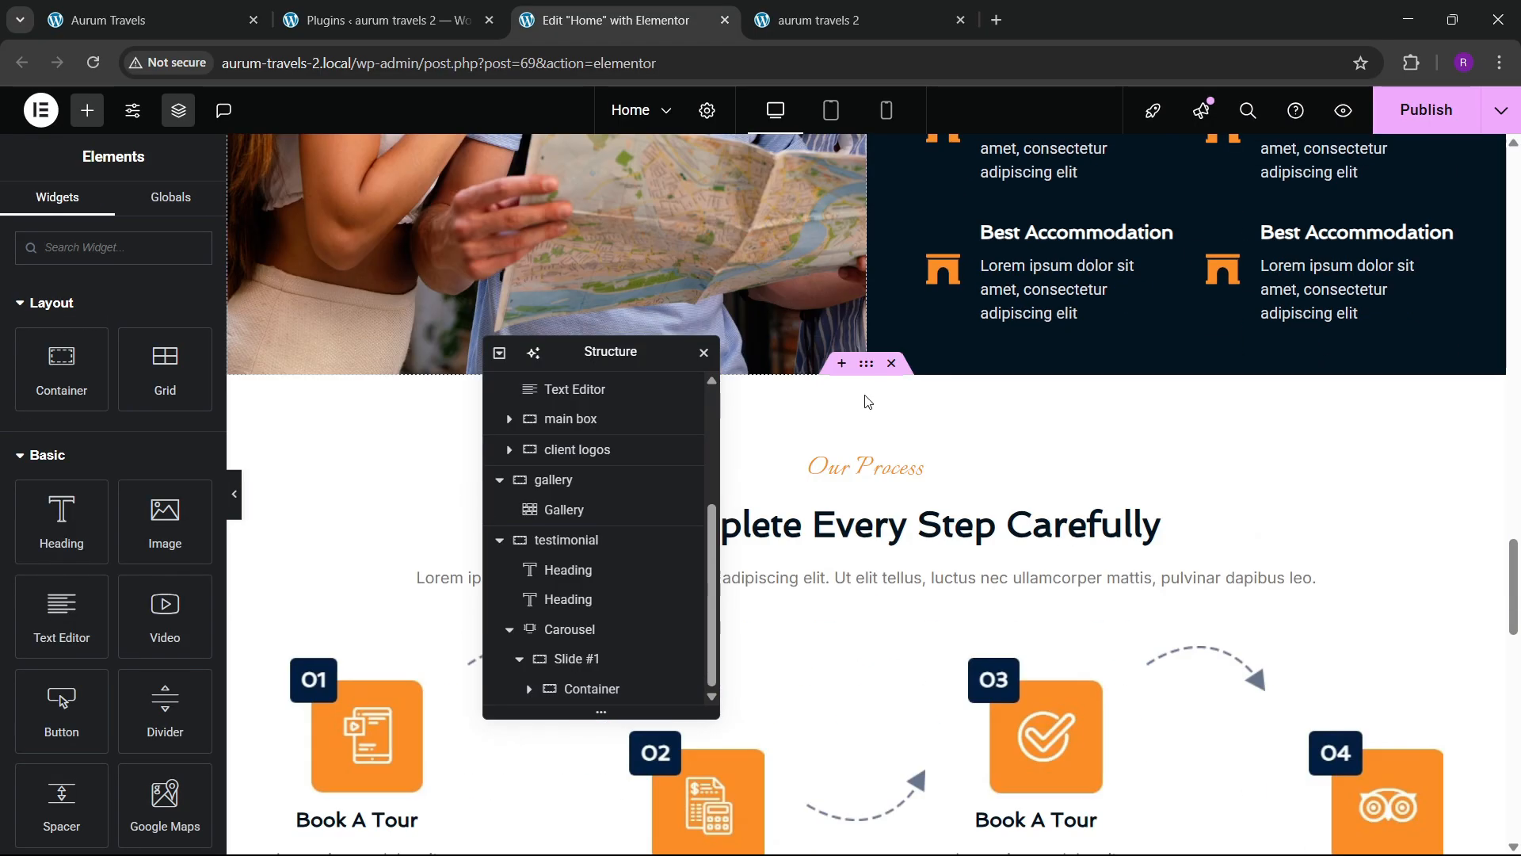
{"action": "left_click_drag", "start_coordinate": [601, 358], "coordinate": [1117, 299]}
{"action": "scroll", "coordinate": [578, 379], "scroll_direction": "down", "scroll_amount": 8}
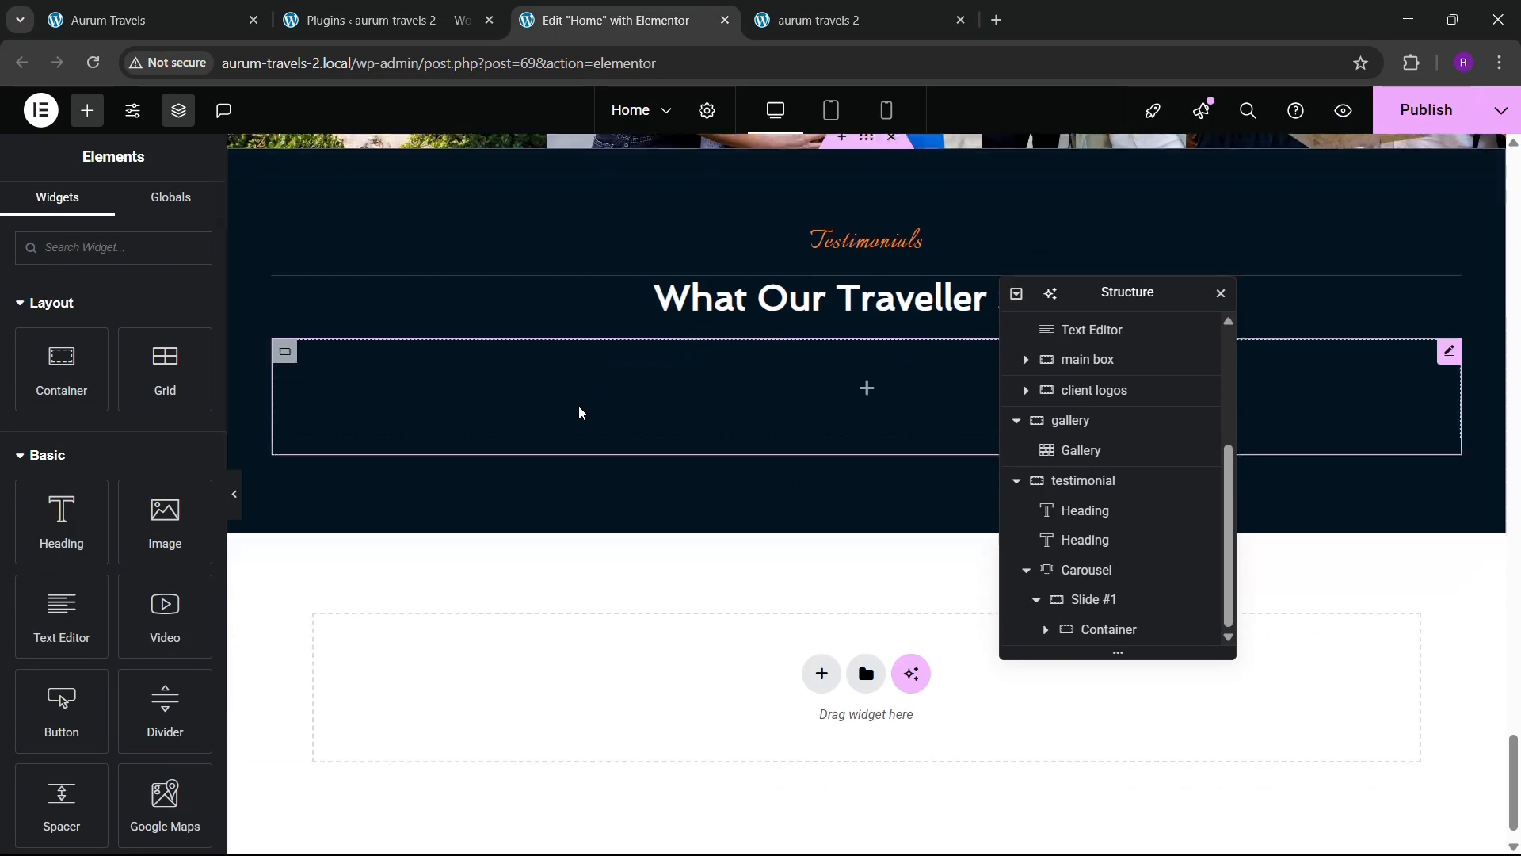
{"action": "right_click", "coordinate": [557, 358]}
{"action": "left_click", "coordinate": [619, 503]}
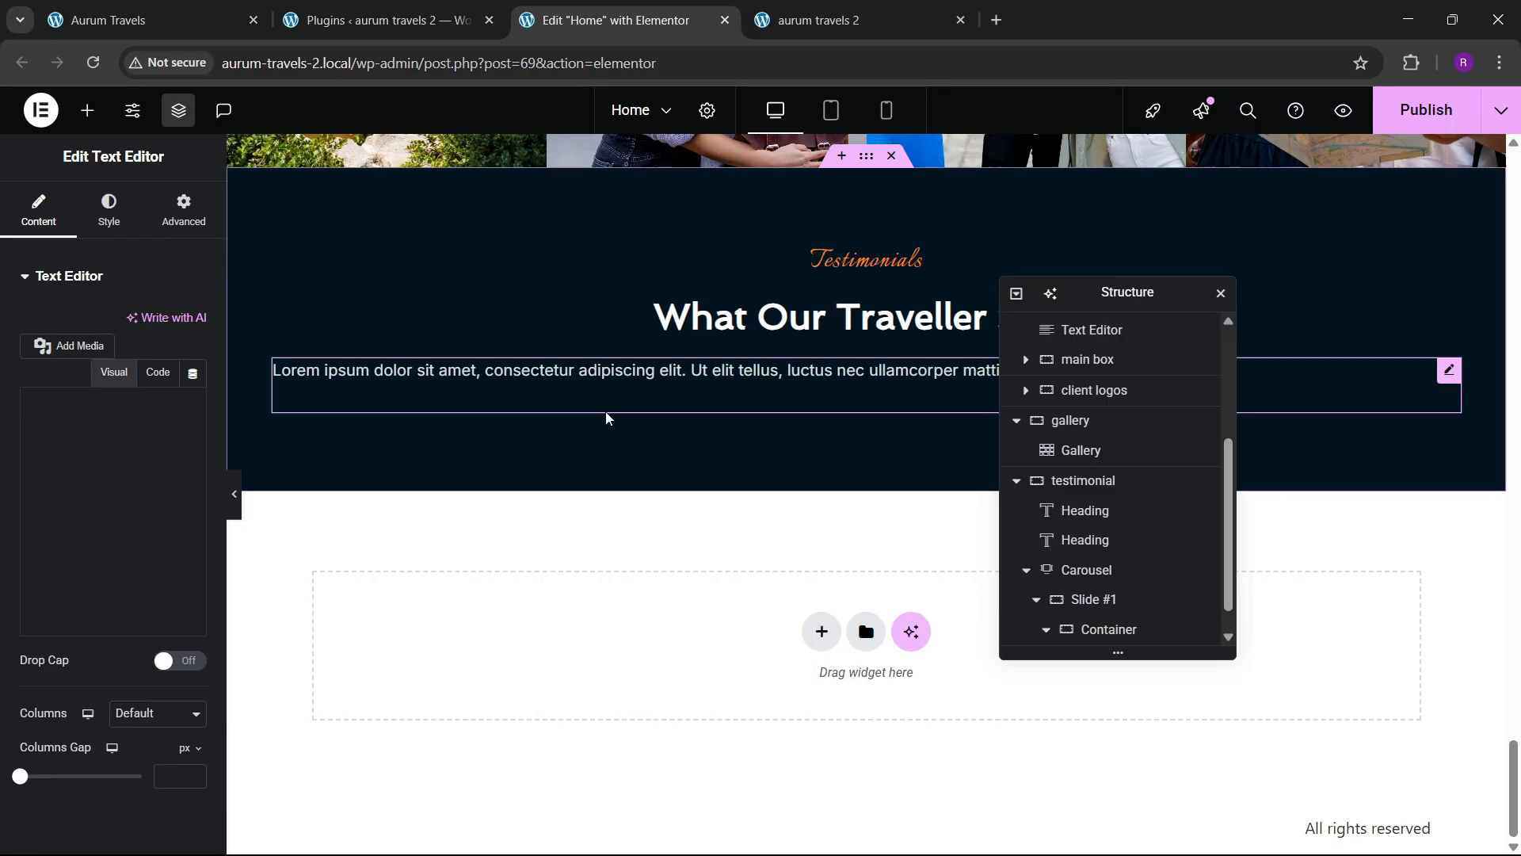
- Centre-align the pasted testimonial text and compare it with the live site
{"action": "left_click", "coordinate": [109, 210]}
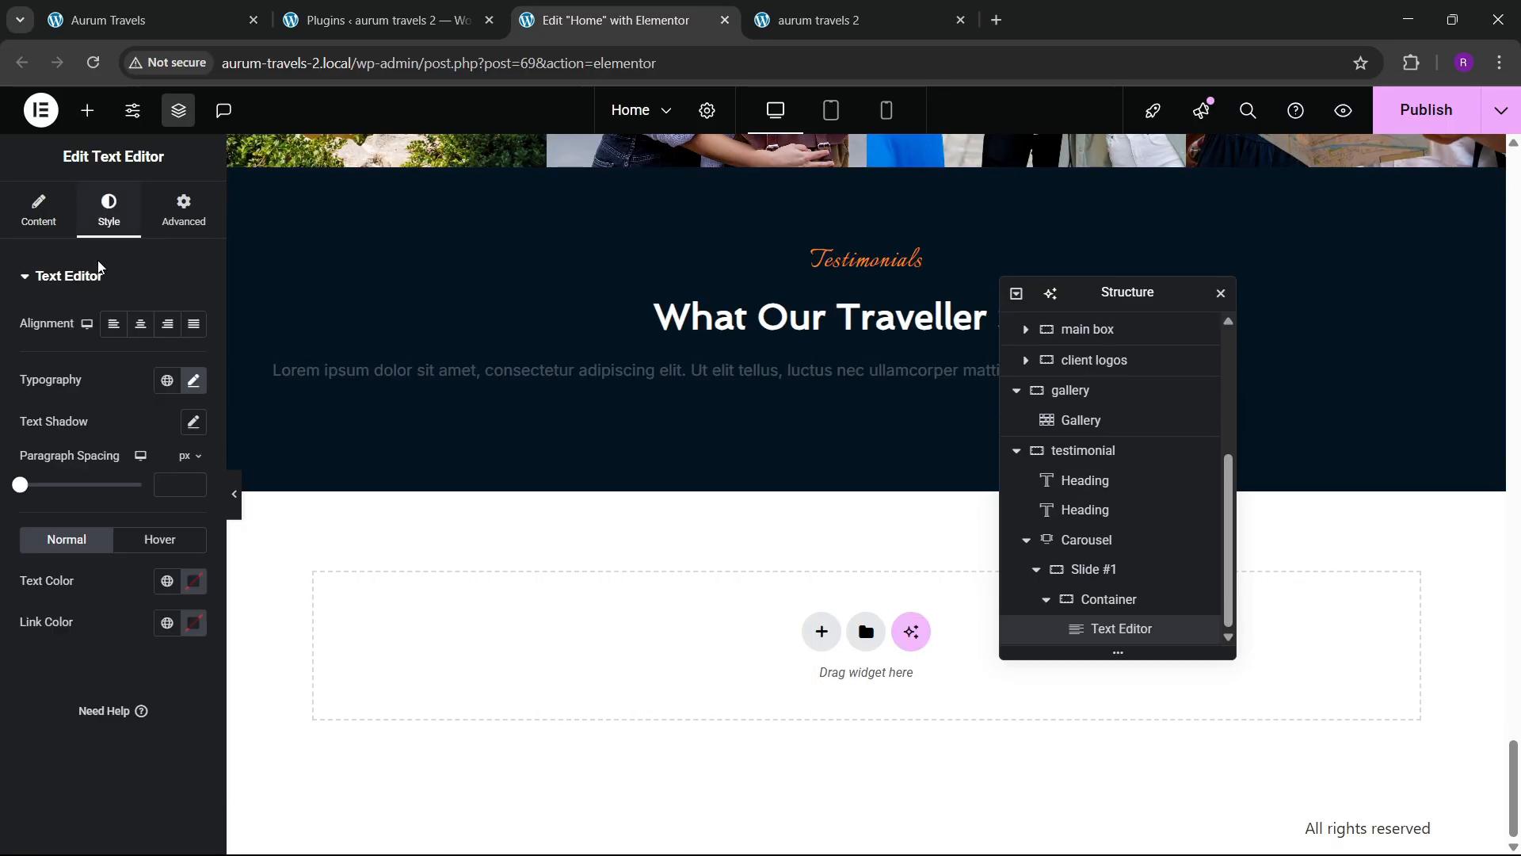
{"action": "left_click", "coordinate": [140, 323]}
{"action": "left_click", "coordinate": [190, 16]}
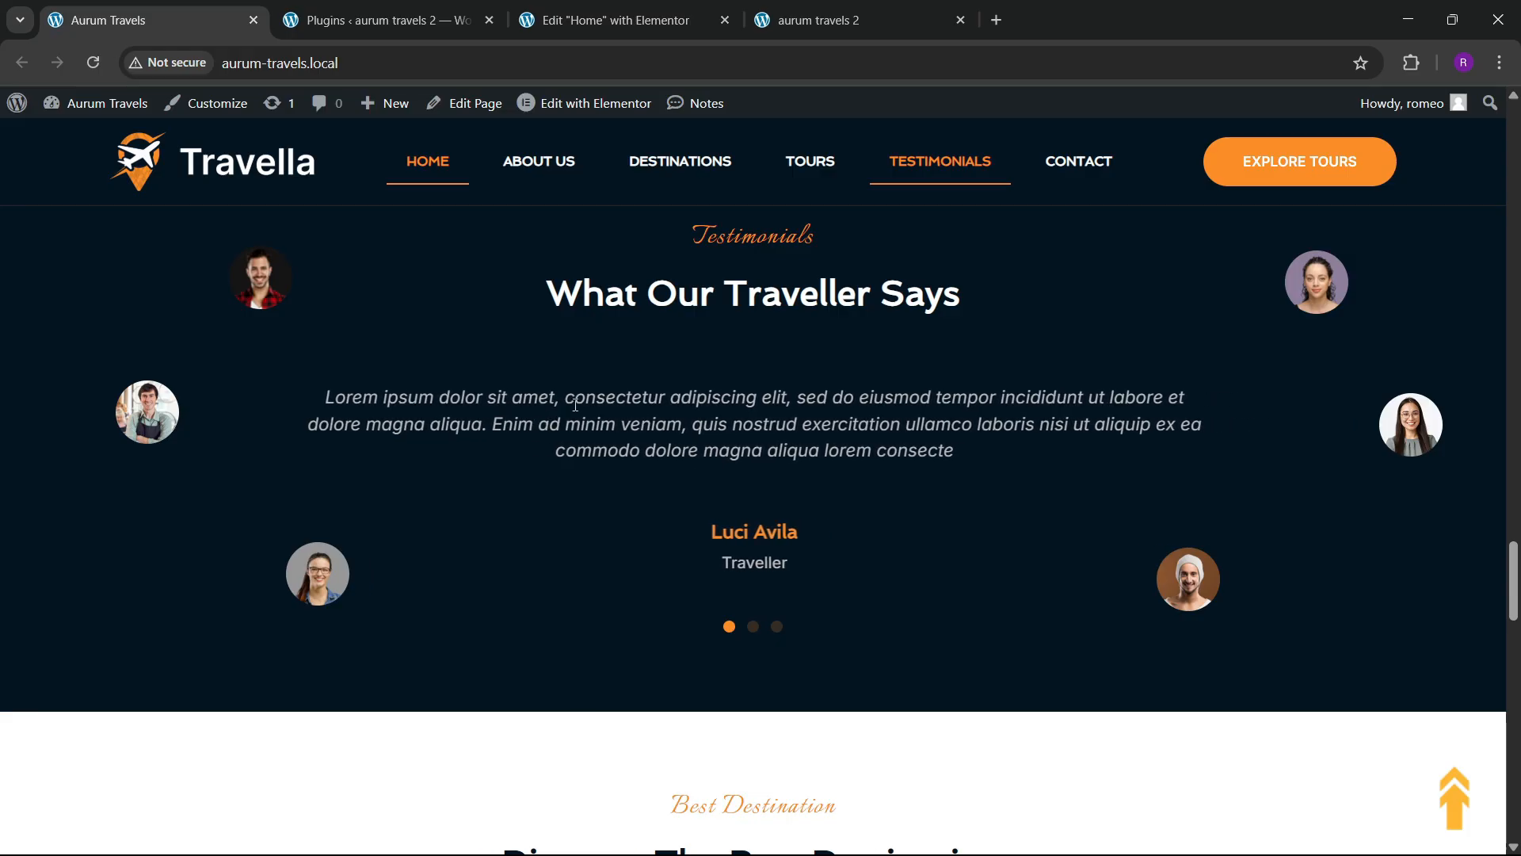
{"action": "left_click", "coordinate": [617, 20]}
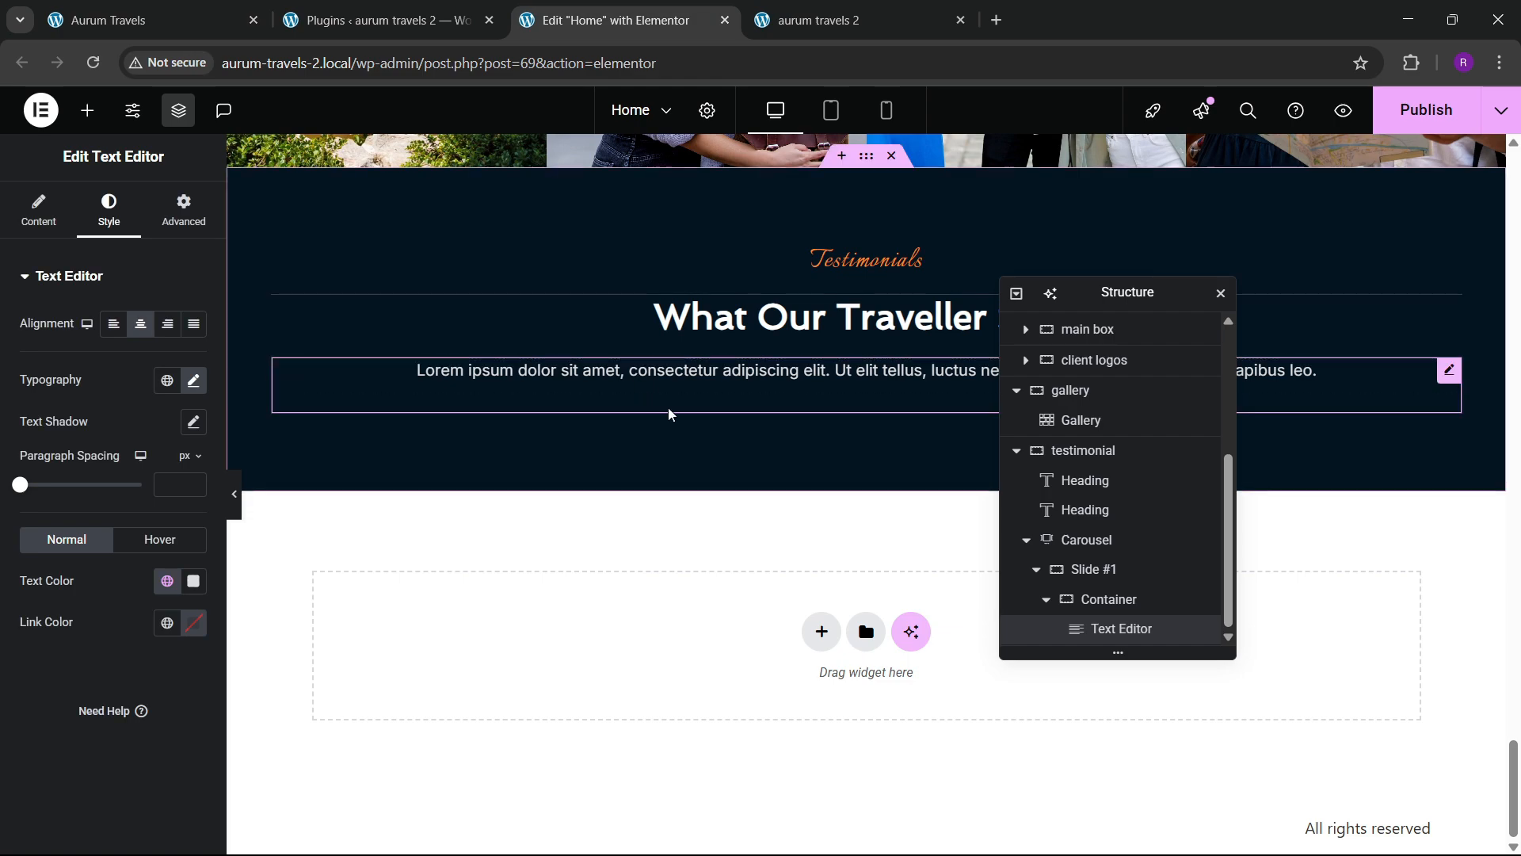
- Paste the paragraph text a second time to double its length
{"action": "left_click", "coordinate": [15, 234]}
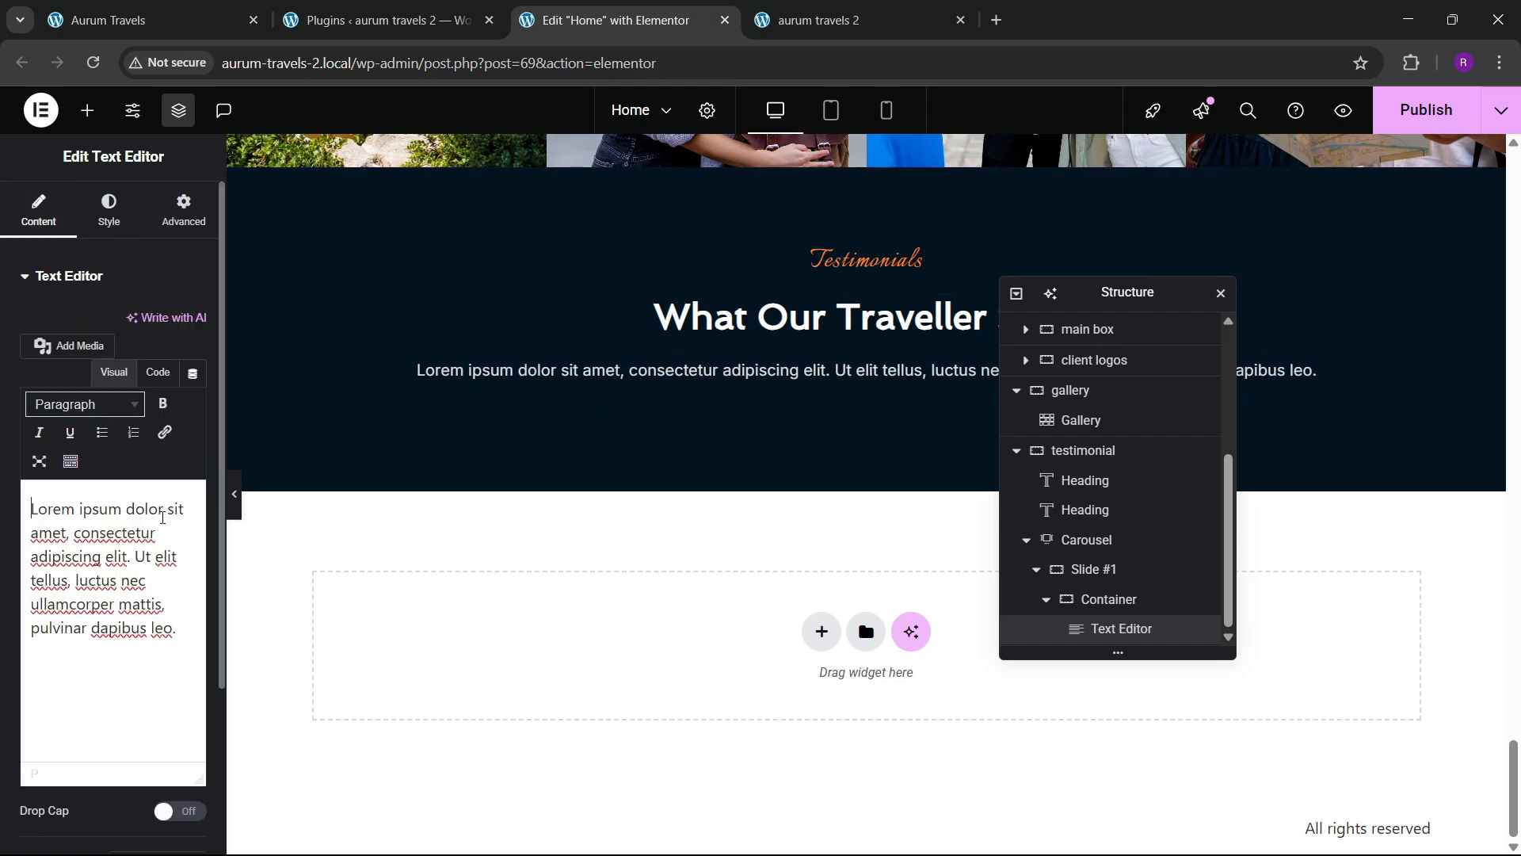
{"action": "left_click_drag", "start_coordinate": [181, 627], "coordinate": [2, 513]}
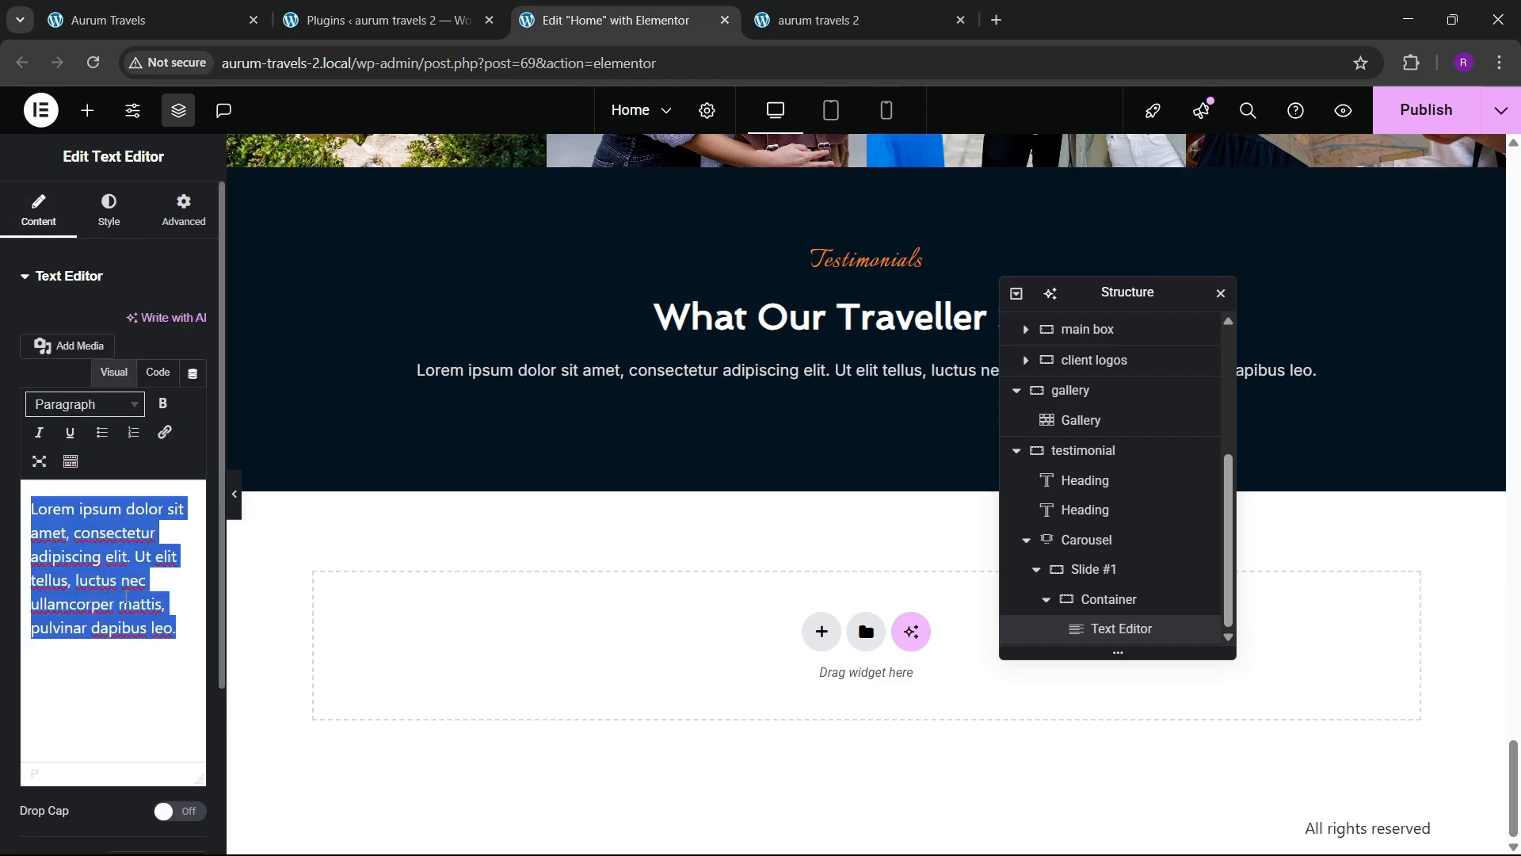
{"action": "left_click", "coordinate": [124, 602]}
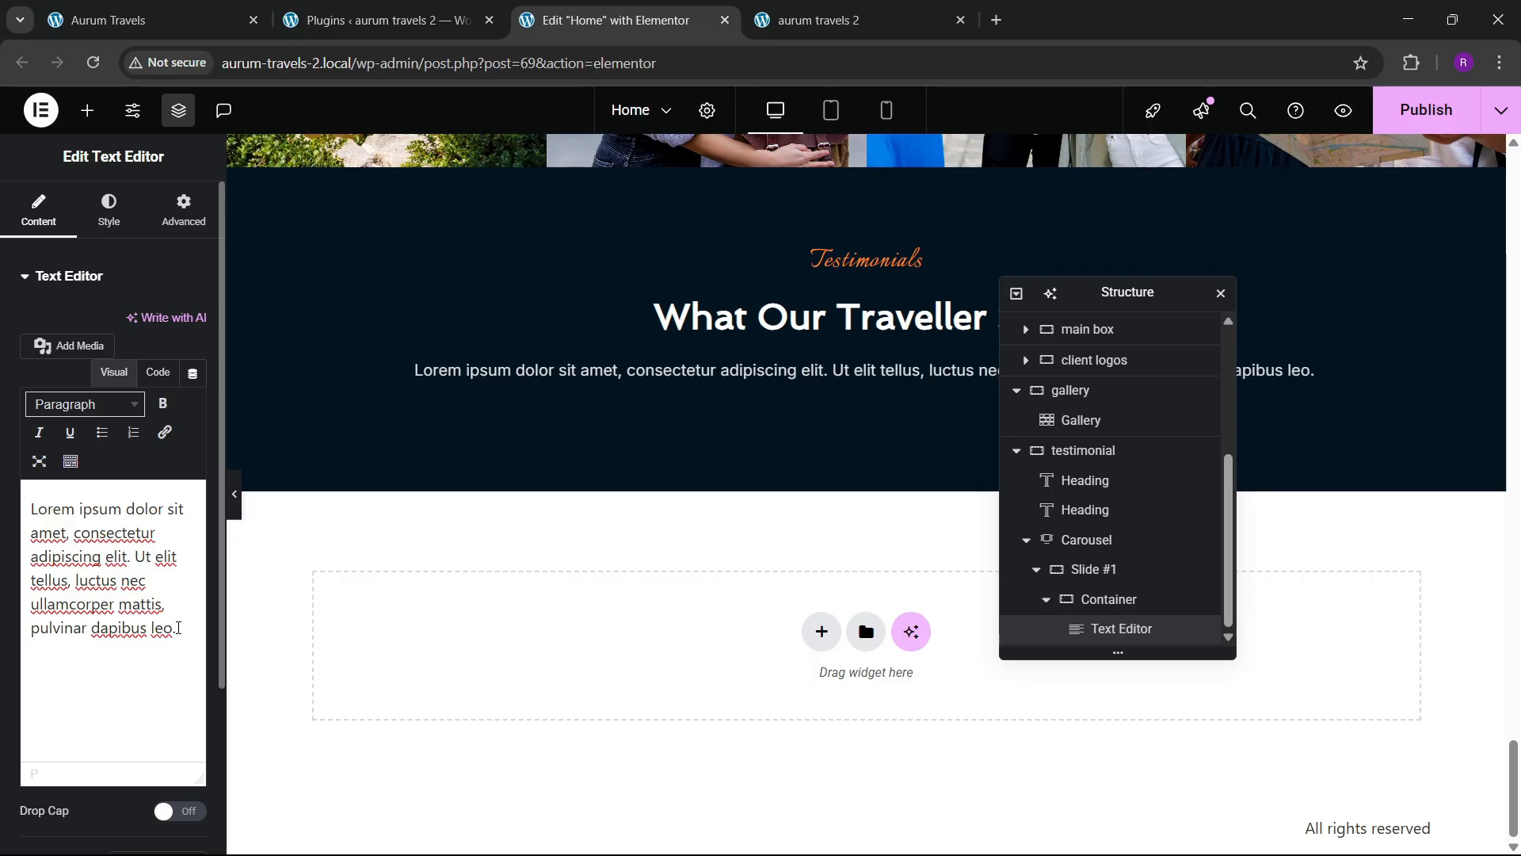
{"action": "key", "text": "ctrl+v"}
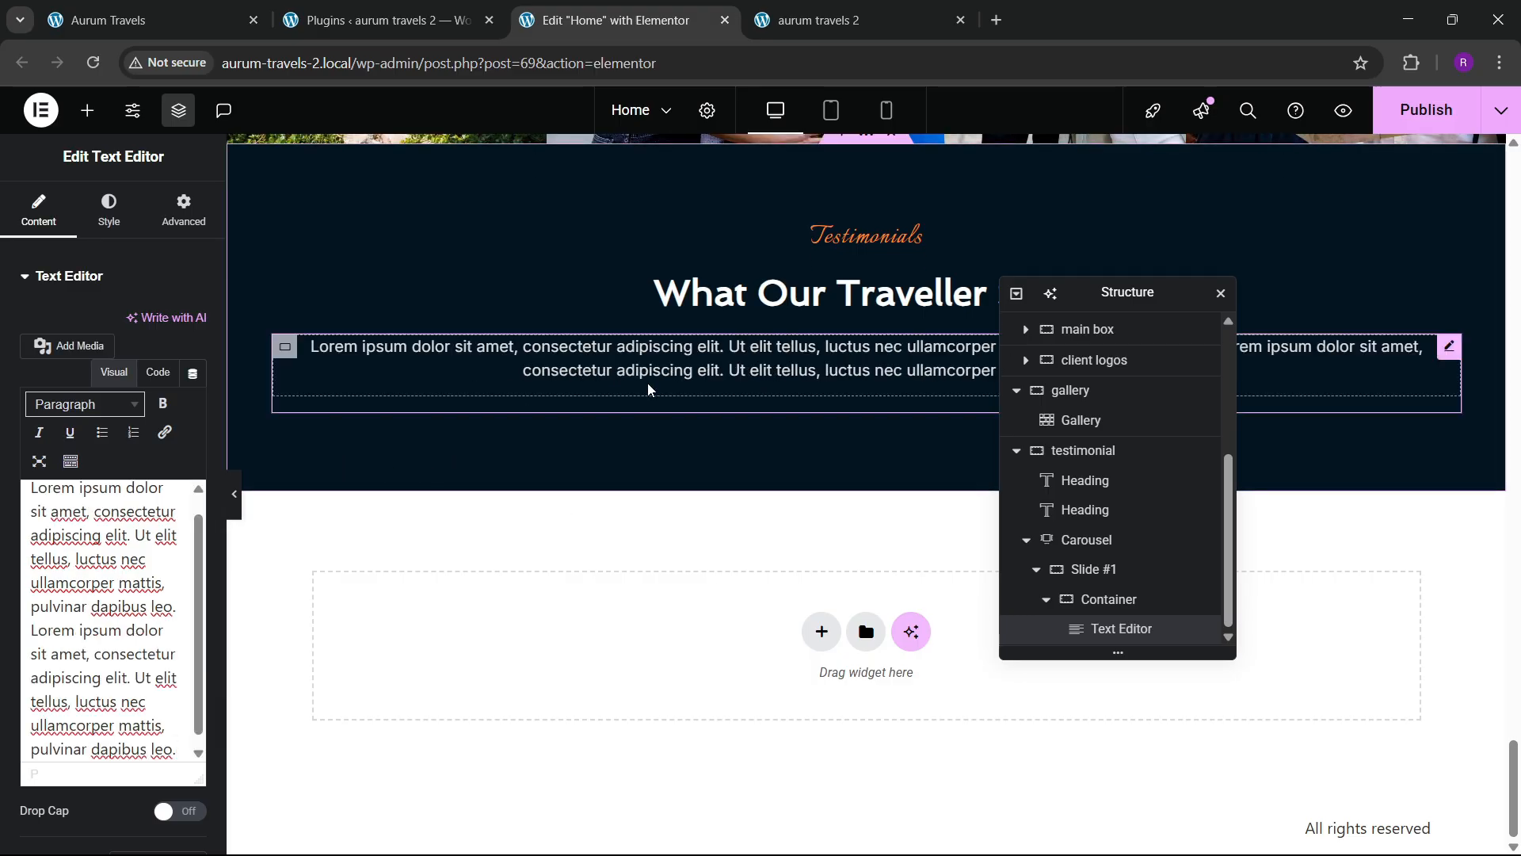
- Give the testimonial paragraph a custom width of about 54%
{"action": "left_click", "coordinate": [109, 210]}
{"action": "left_click", "coordinate": [184, 209]}
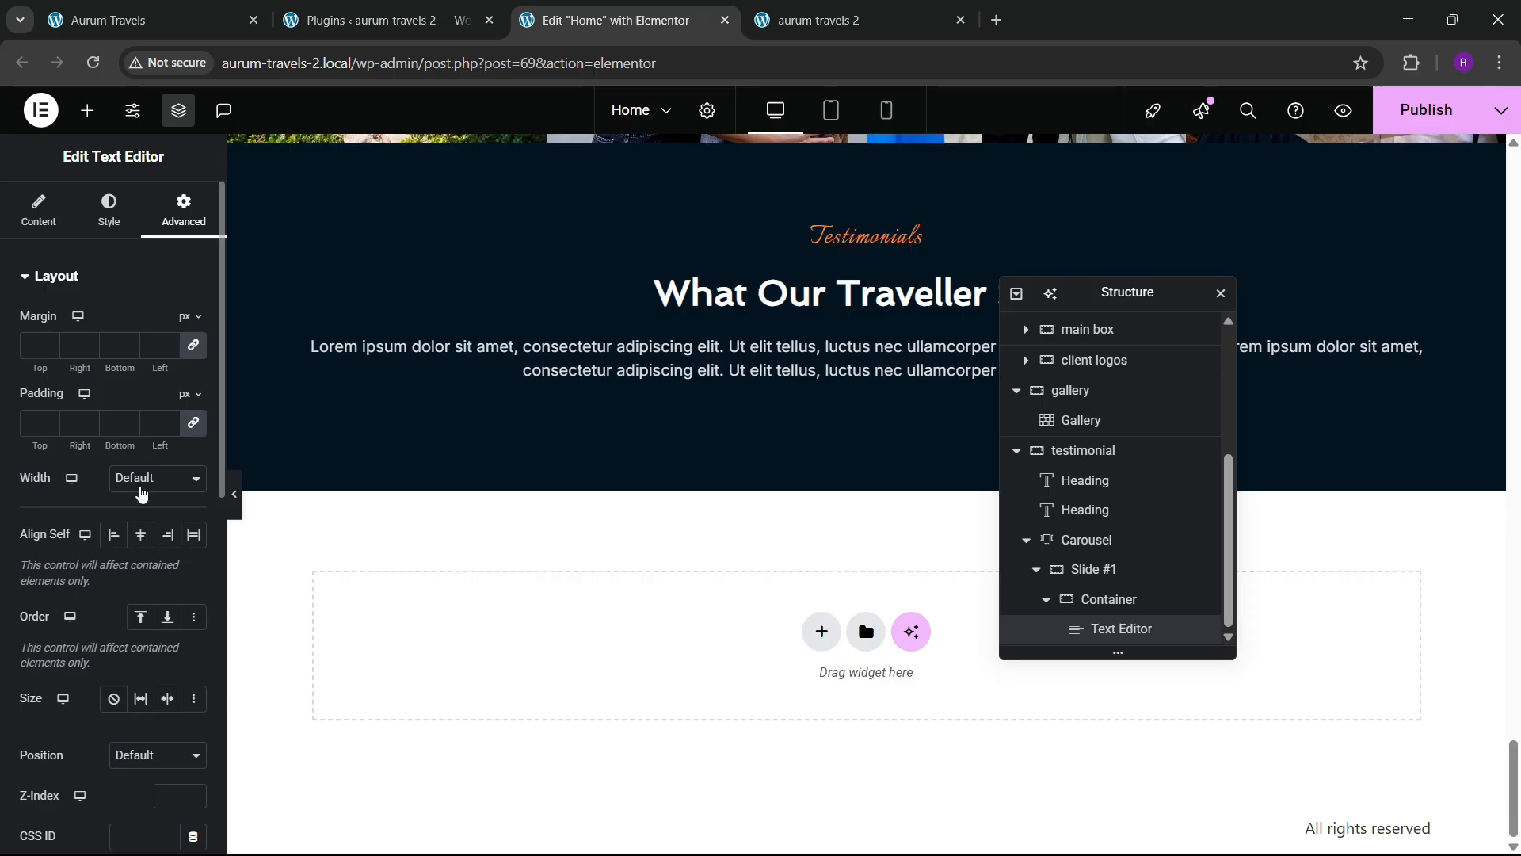
{"action": "left_click", "coordinate": [141, 488]}
{"action": "left_click", "coordinate": [147, 552]}
{"action": "left_click", "coordinate": [146, 481]}
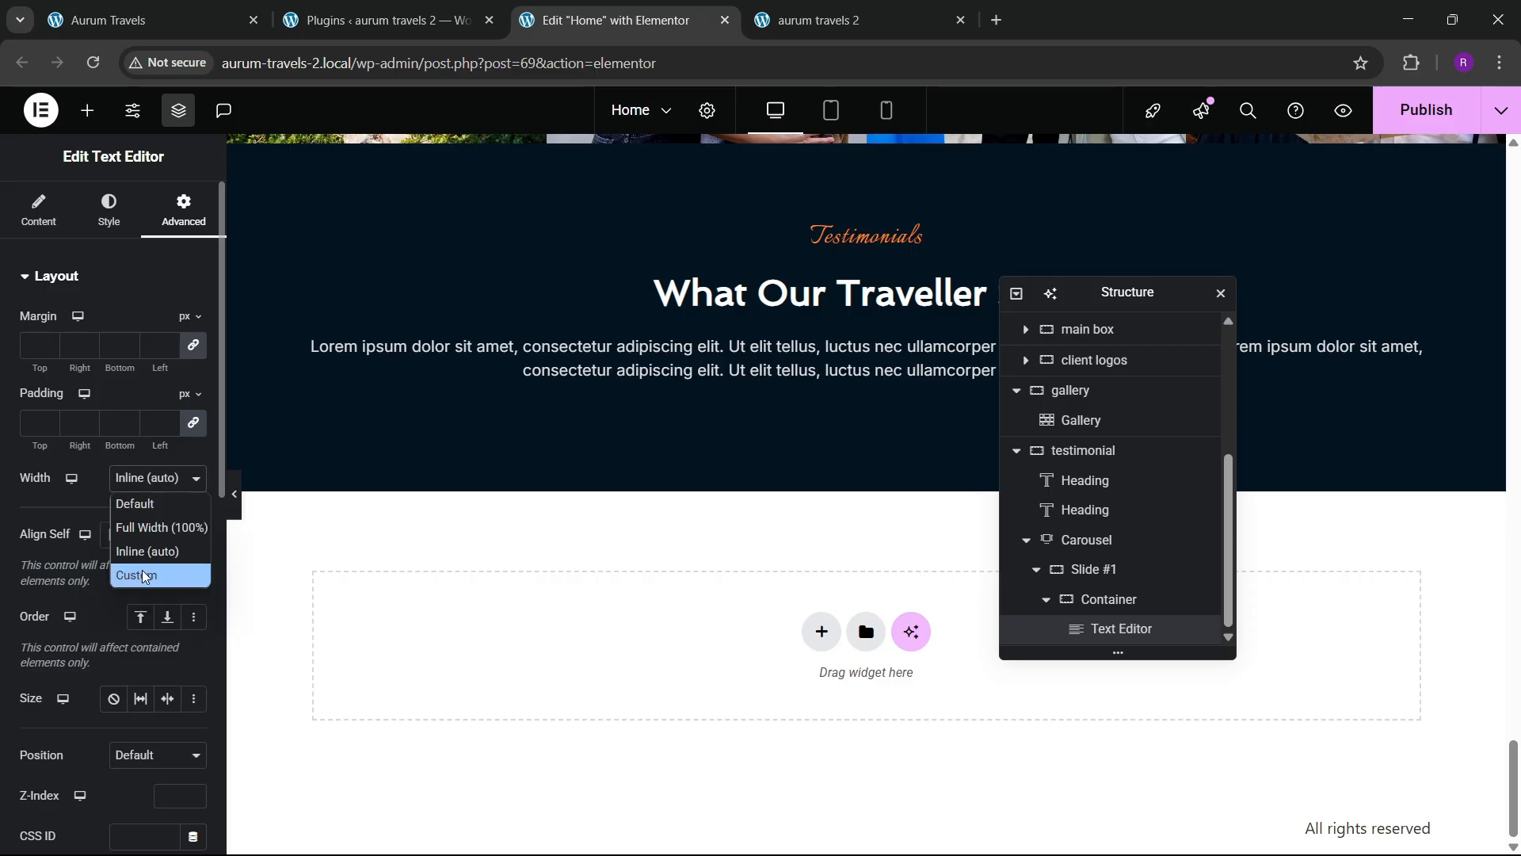
{"action": "left_click", "coordinate": [146, 576]}
{"action": "left_click_drag", "start_coordinate": [40, 550], "coordinate": [85, 544]}
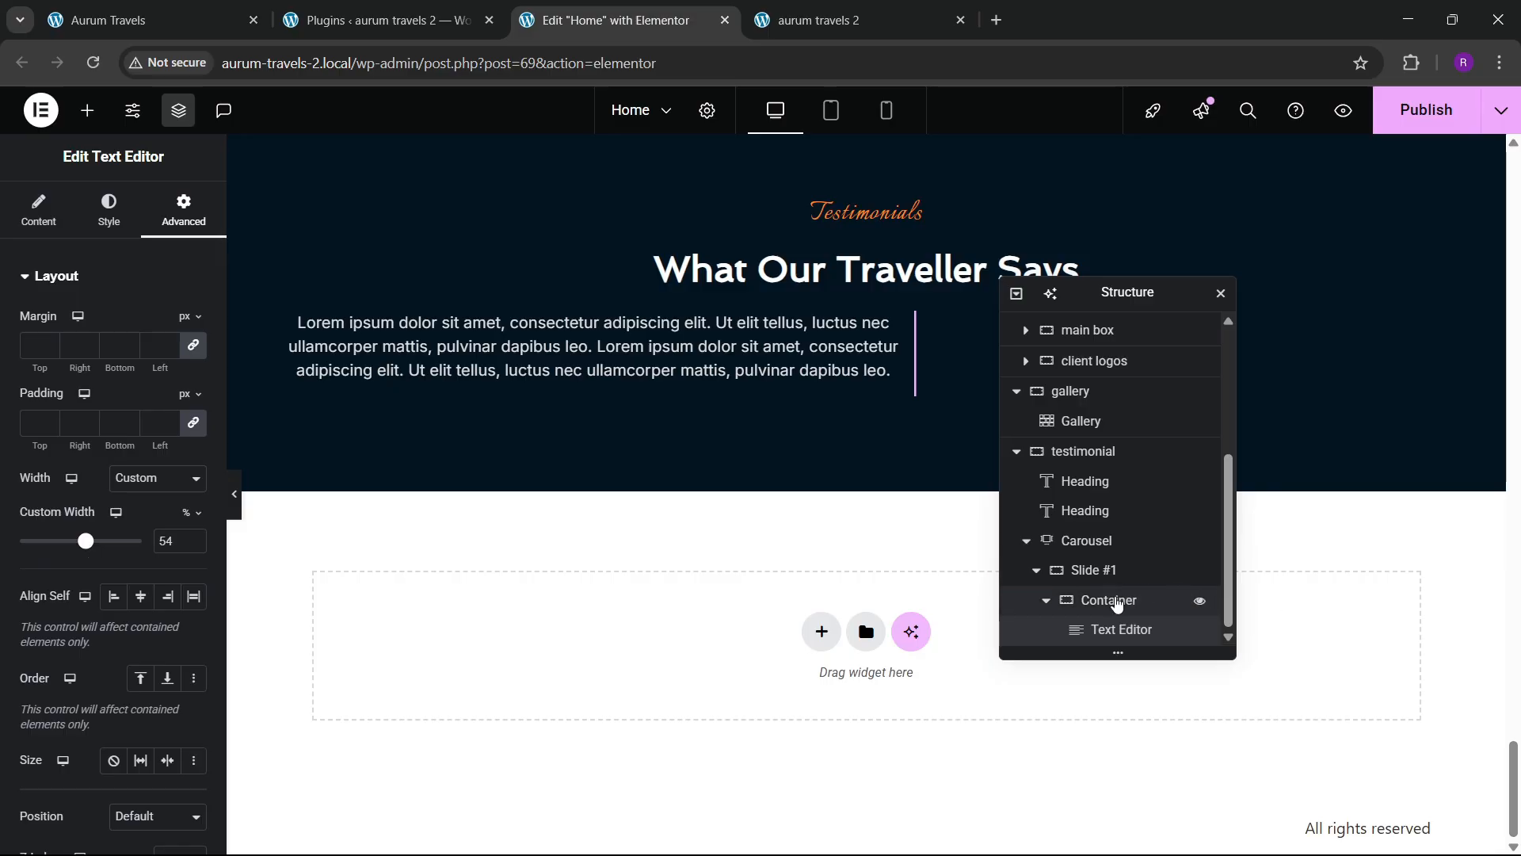
- Set the slide container to column direction with items centred
{"action": "left_click", "coordinate": [1117, 603]}
{"action": "scroll", "coordinate": [77, 377], "scroll_direction": "down", "scroll_amount": 3}
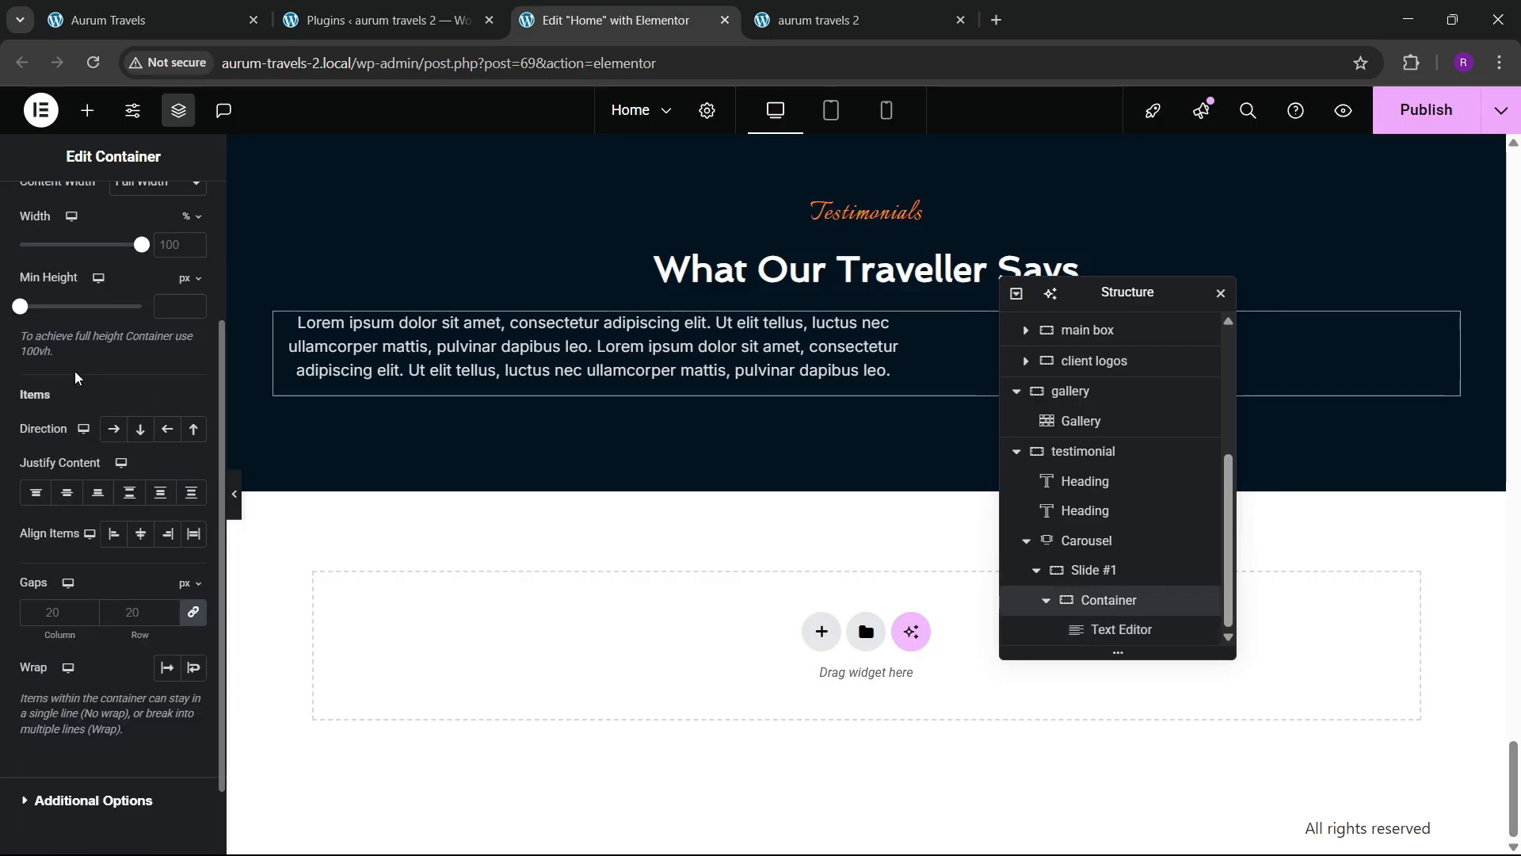
{"action": "left_click", "coordinate": [140, 429]}
{"action": "left_click", "coordinate": [141, 533]}
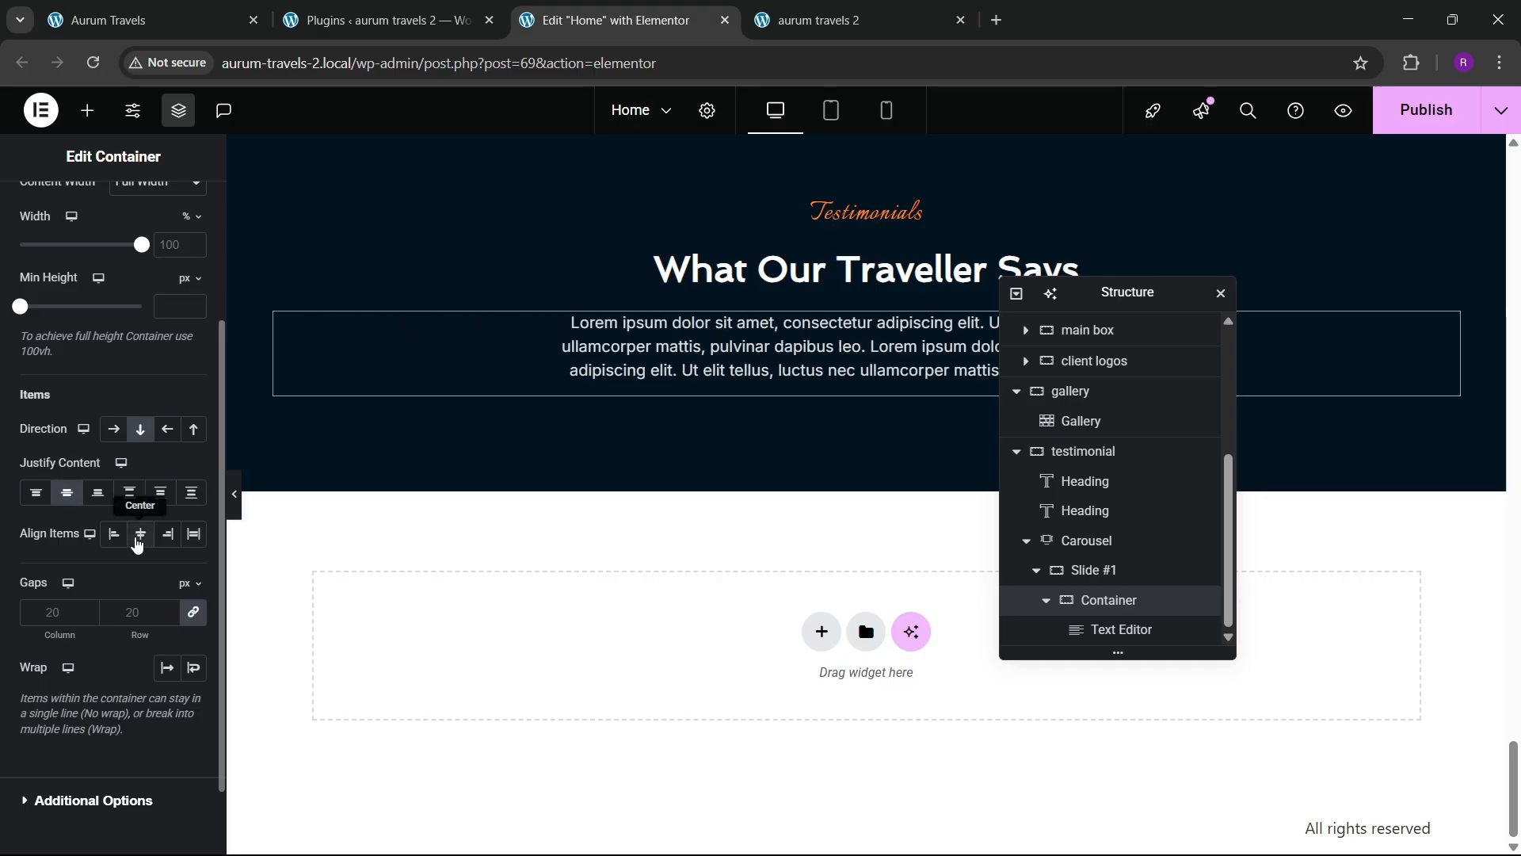
- Widen the testimonial paragraph to 75% custom width, checking against the live site
{"action": "left_click", "coordinate": [725, 381]}
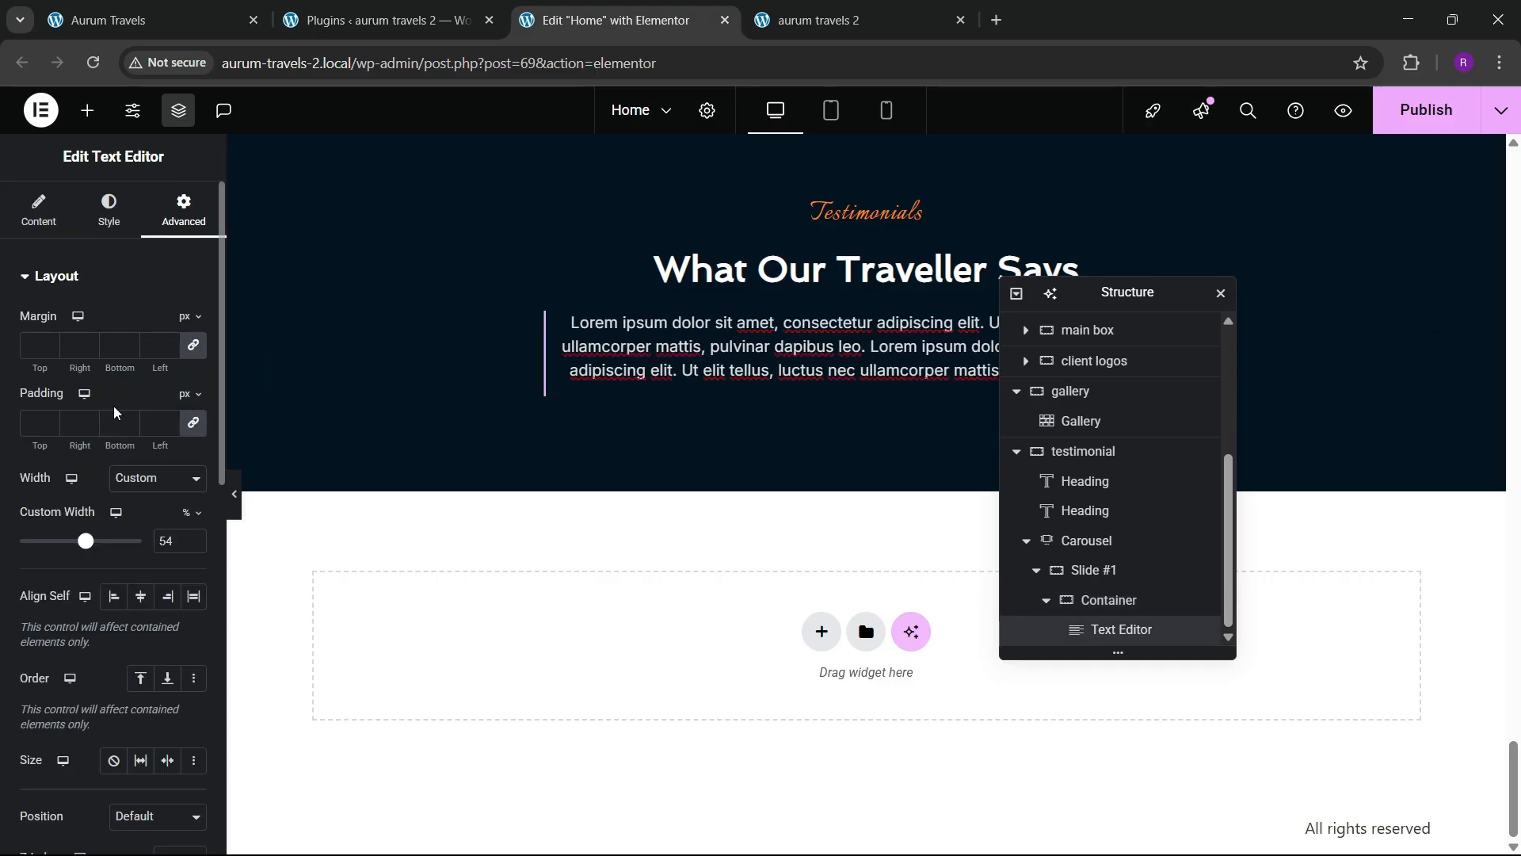
{"action": "left_click_drag", "start_coordinate": [196, 540], "coordinate": [196, 539]}
{"action": "left_click", "coordinate": [195, 540]}
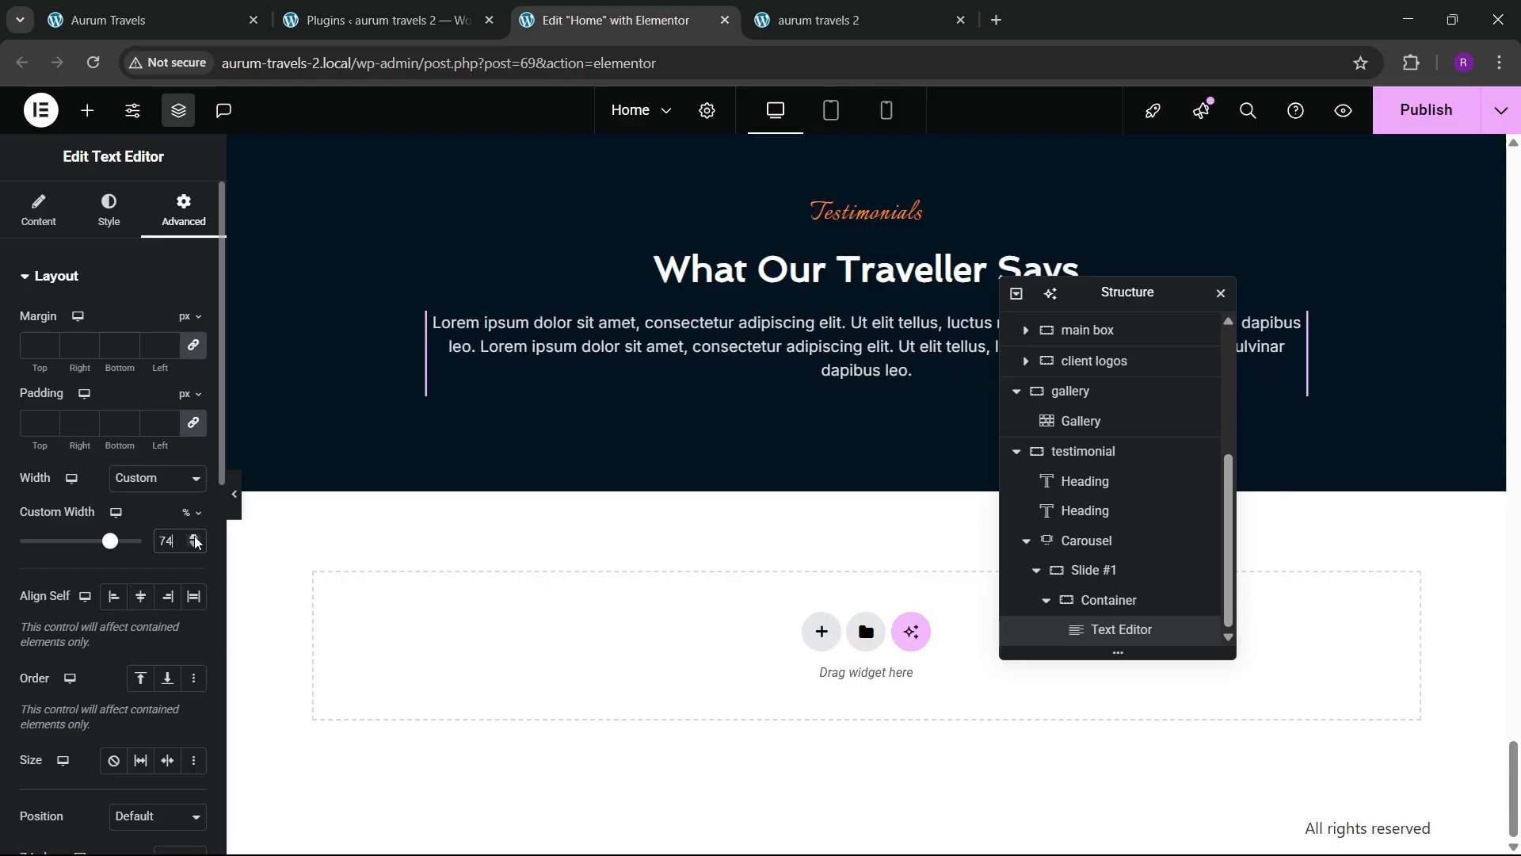
{"action": "left_click", "coordinate": [196, 540]}
{"action": "left_click", "coordinate": [139, 10]}
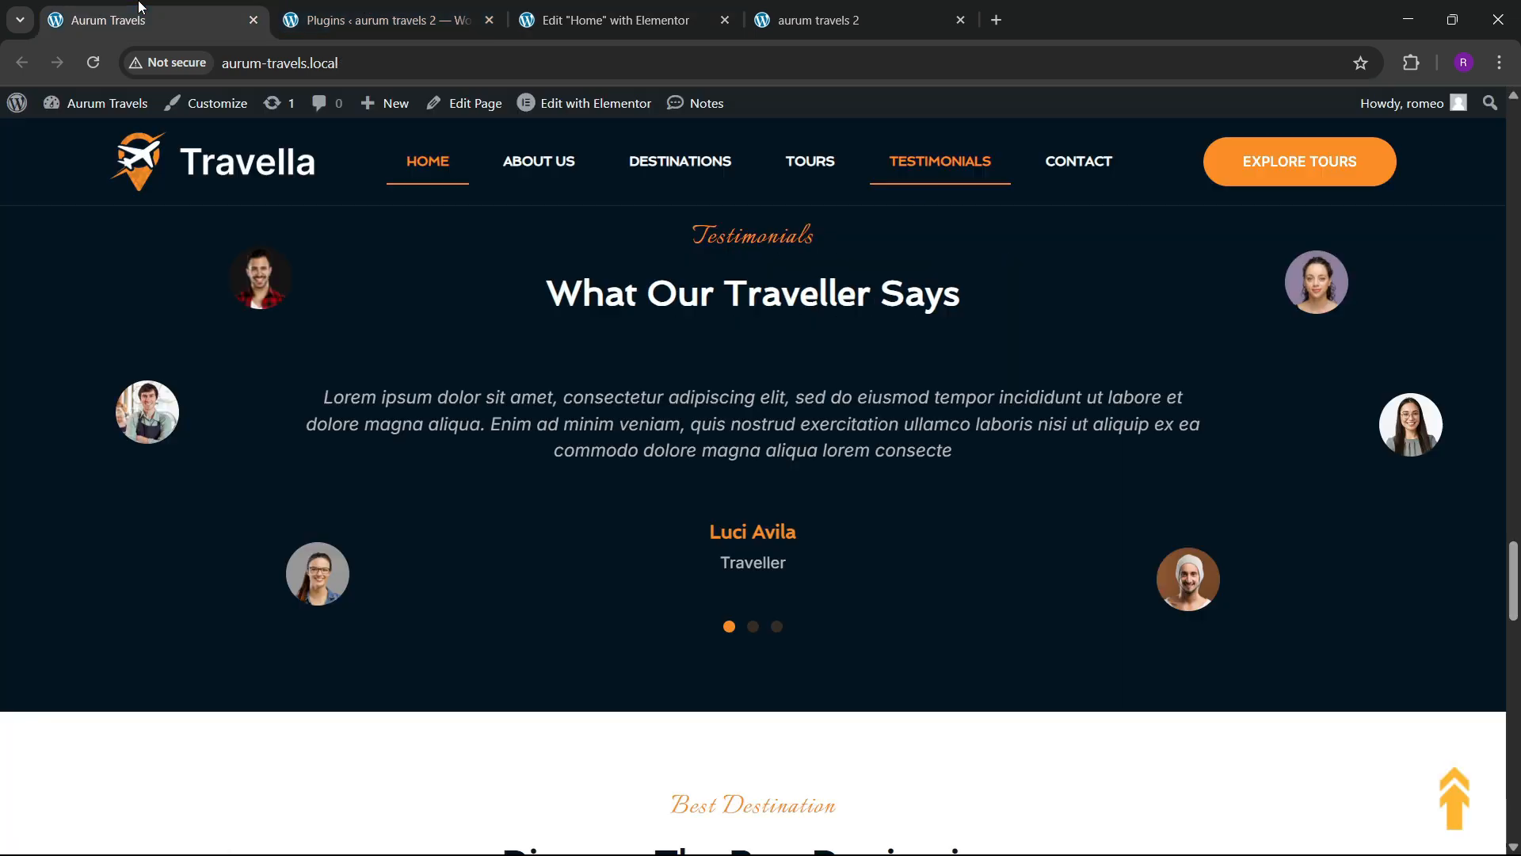
{"action": "left_click", "coordinate": [606, 19]}
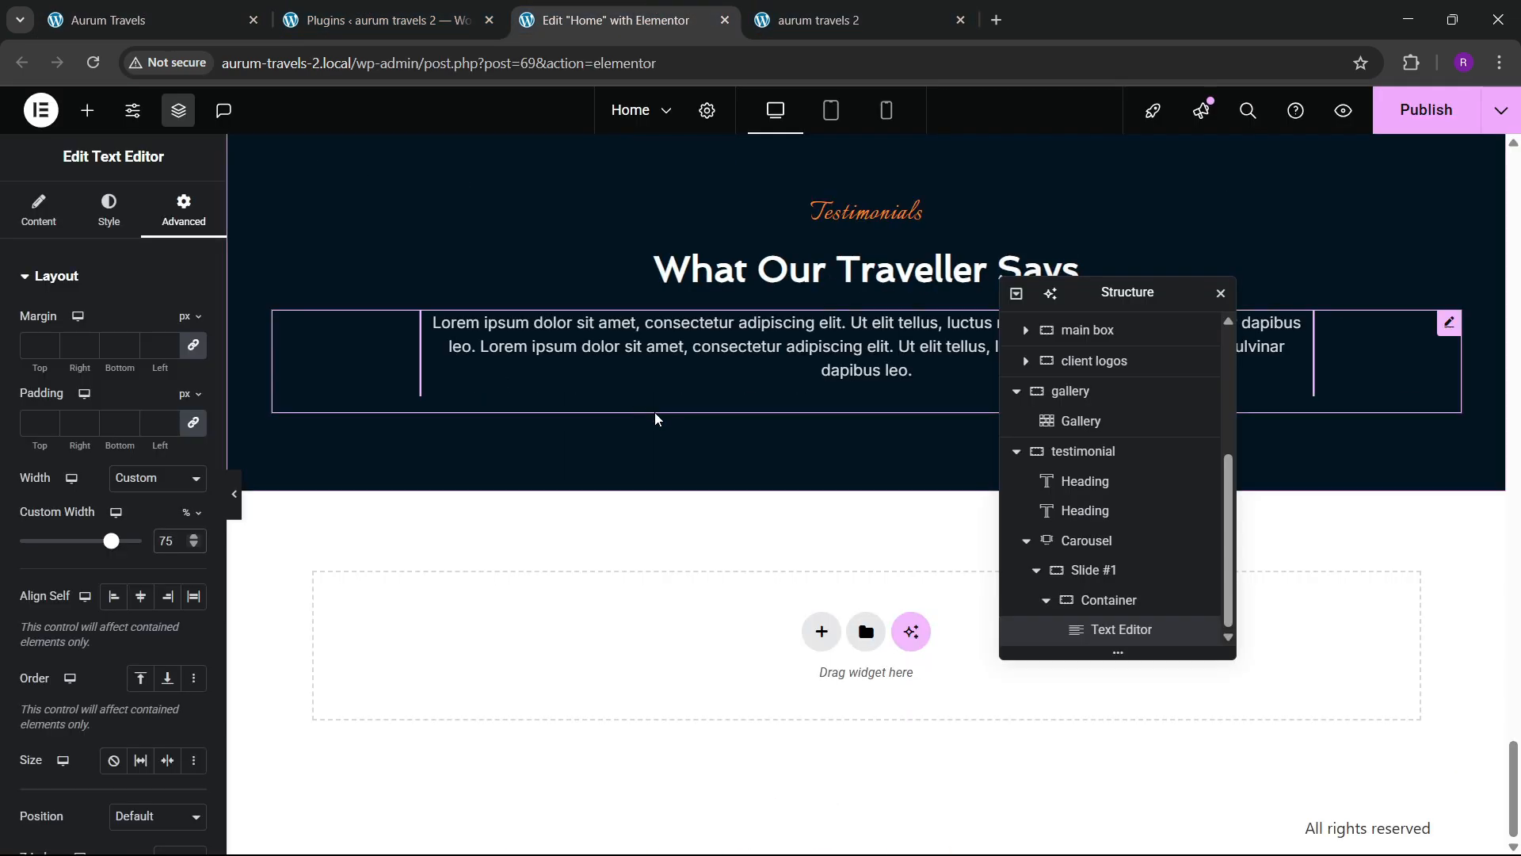
{"action": "right_click", "coordinate": [821, 268]}
- Paste the copied heading under the paragraph and retitle it with the traveller's name
{"action": "left_click", "coordinate": [883, 357]}
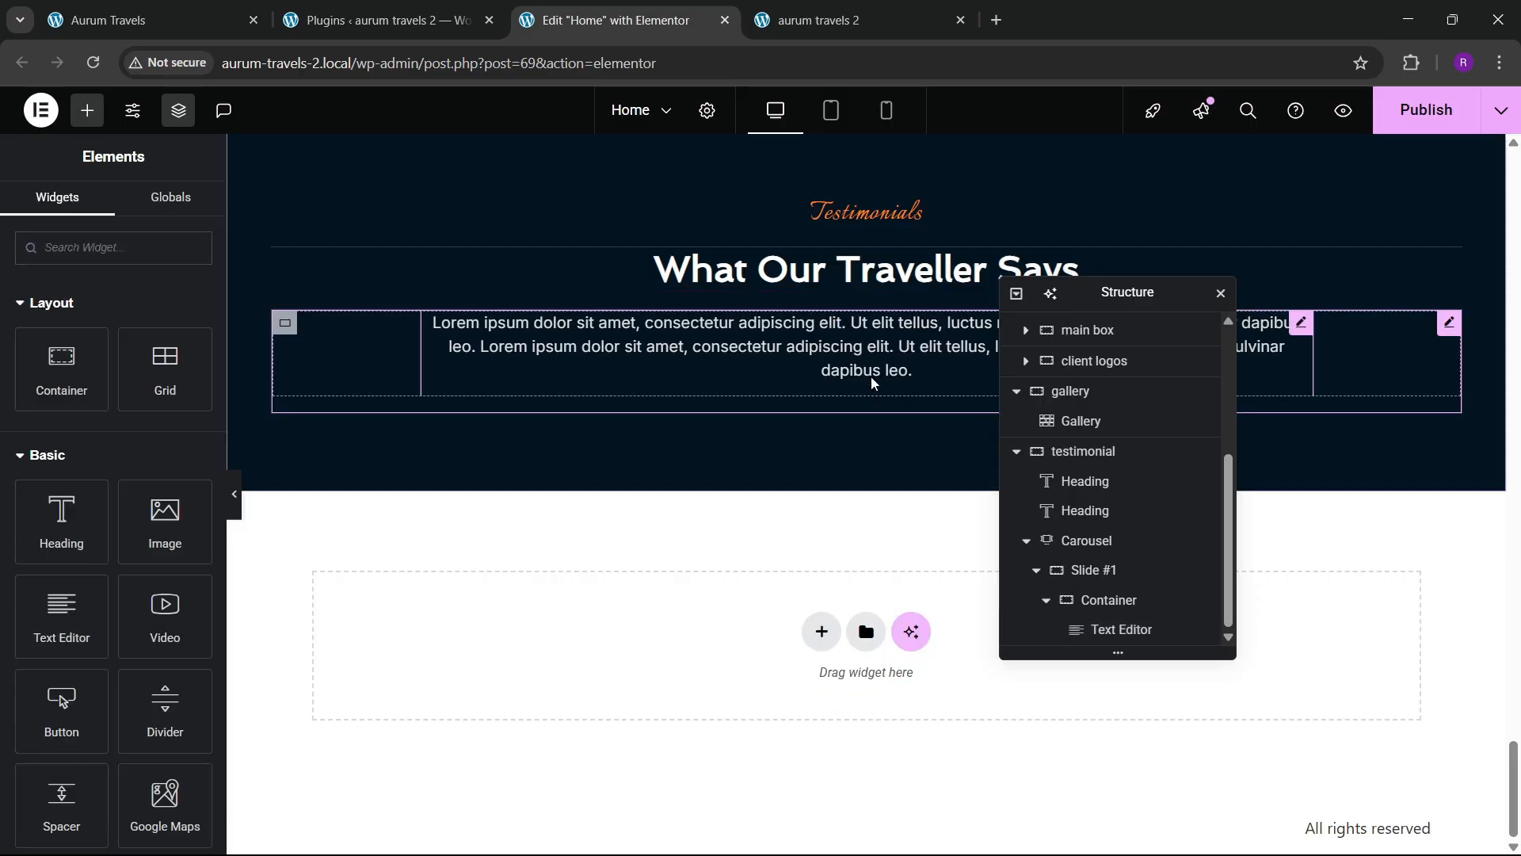
{"action": "right_click", "coordinate": [872, 378]}
{"action": "left_click", "coordinate": [909, 517]}
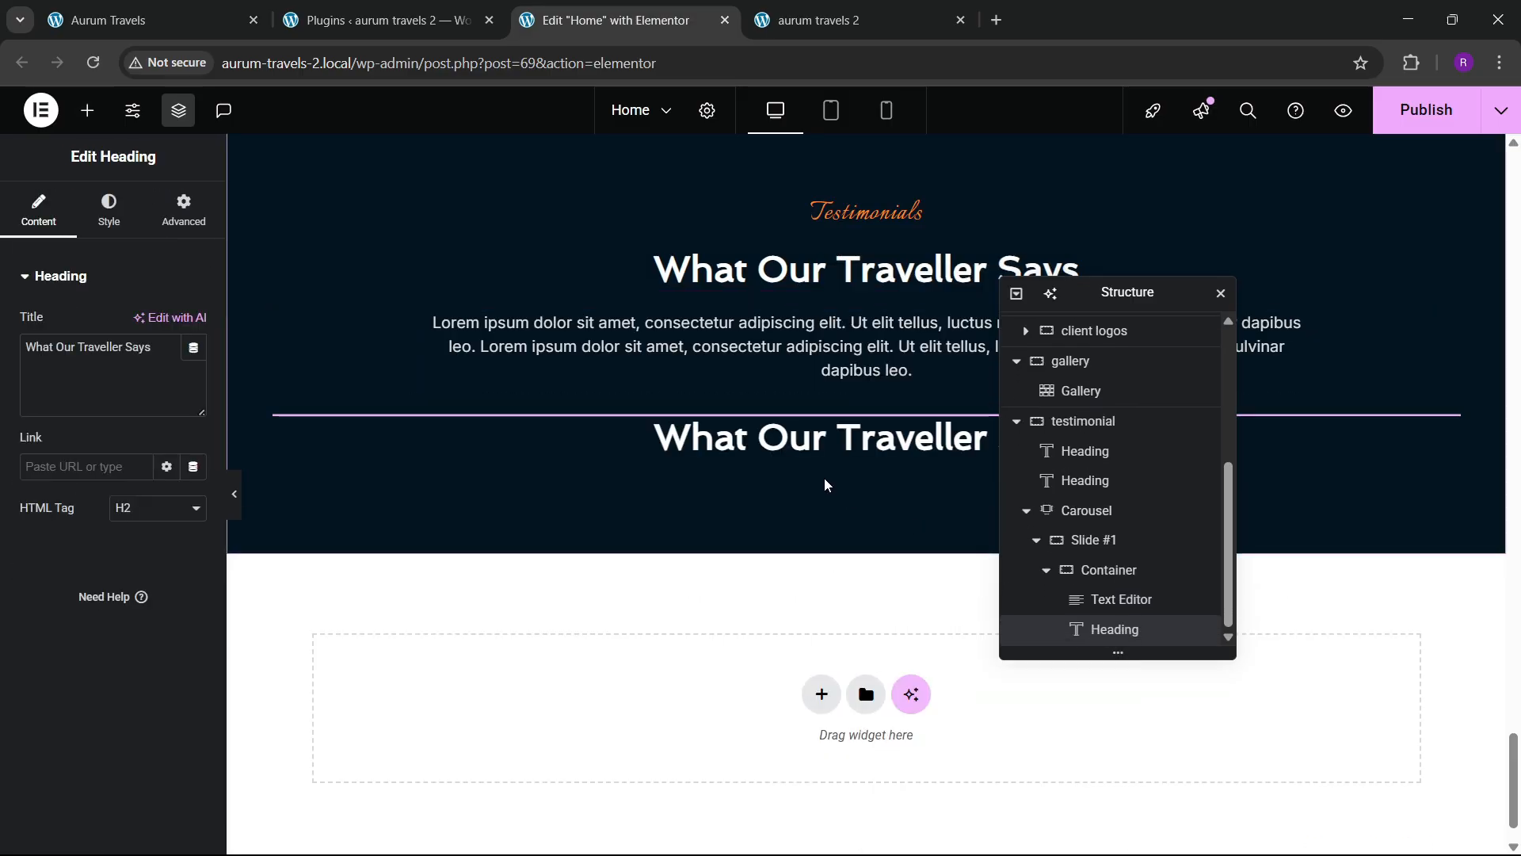
{"action": "left_click", "coordinate": [215, 8]}
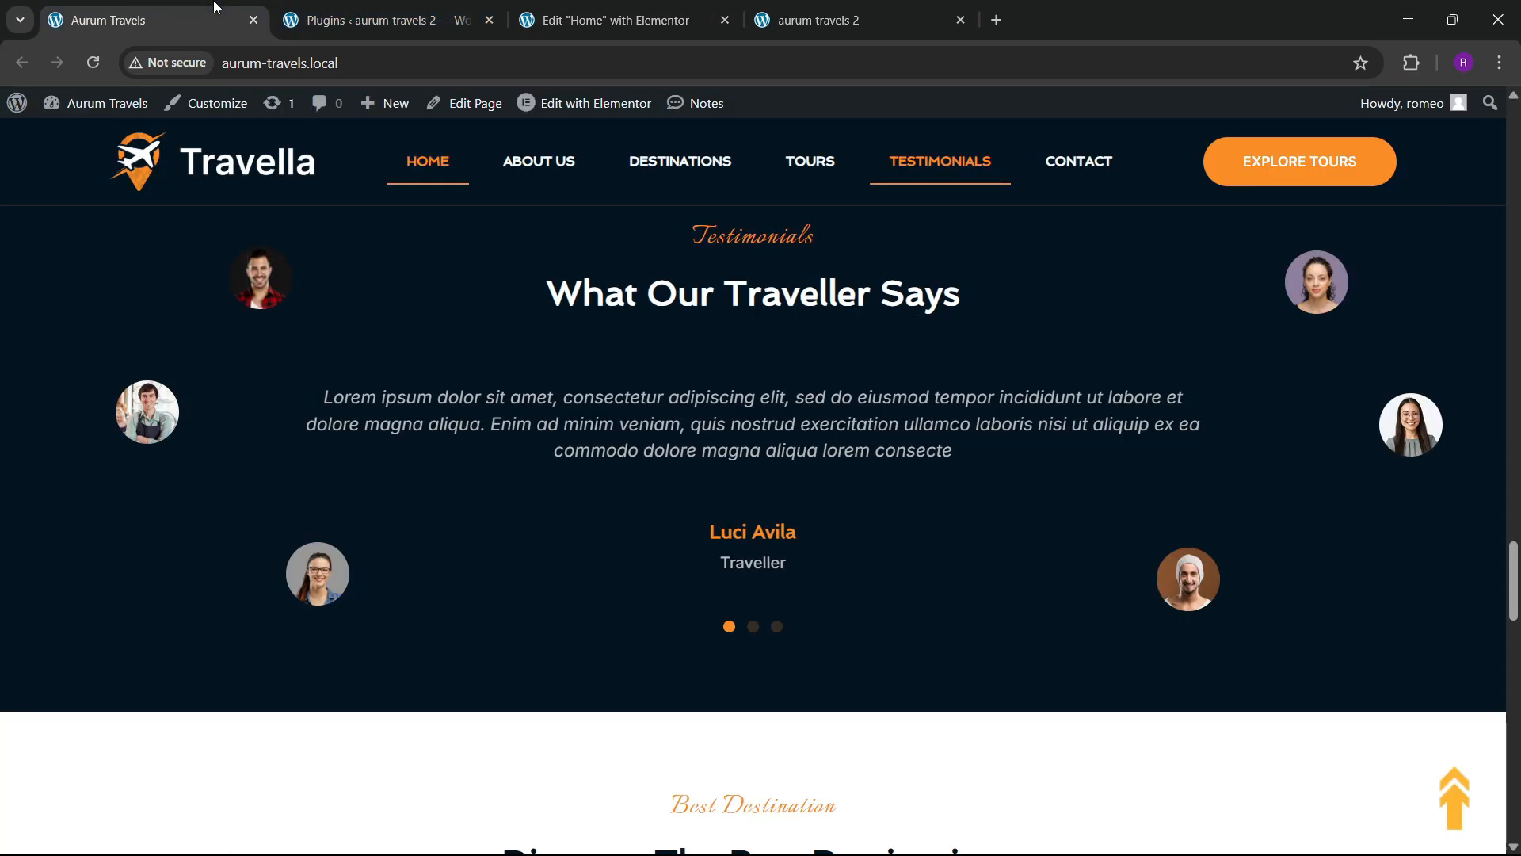
{"action": "left_click", "coordinate": [596, 8]}
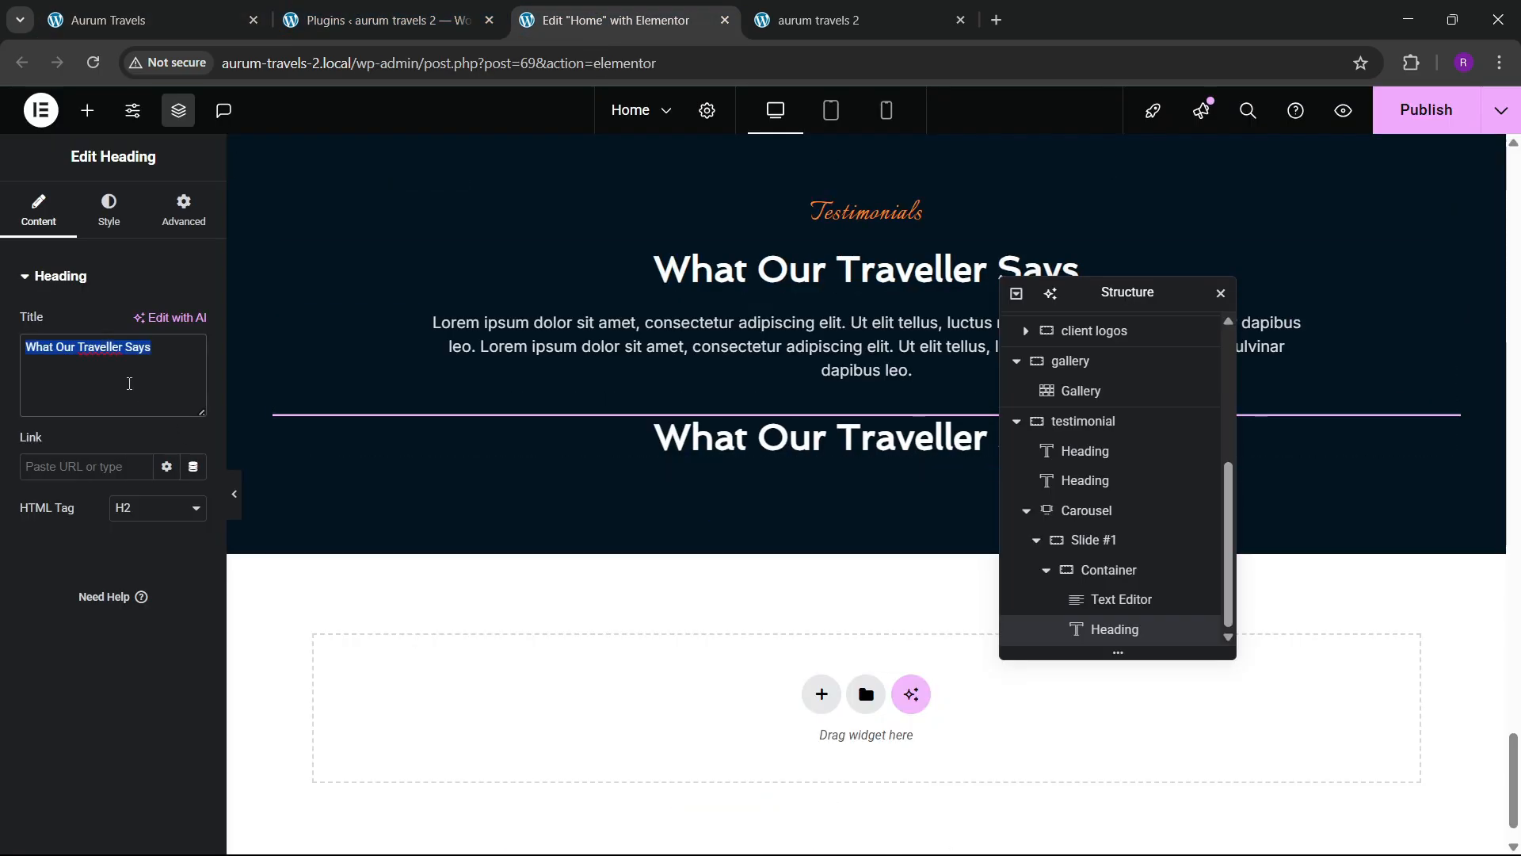
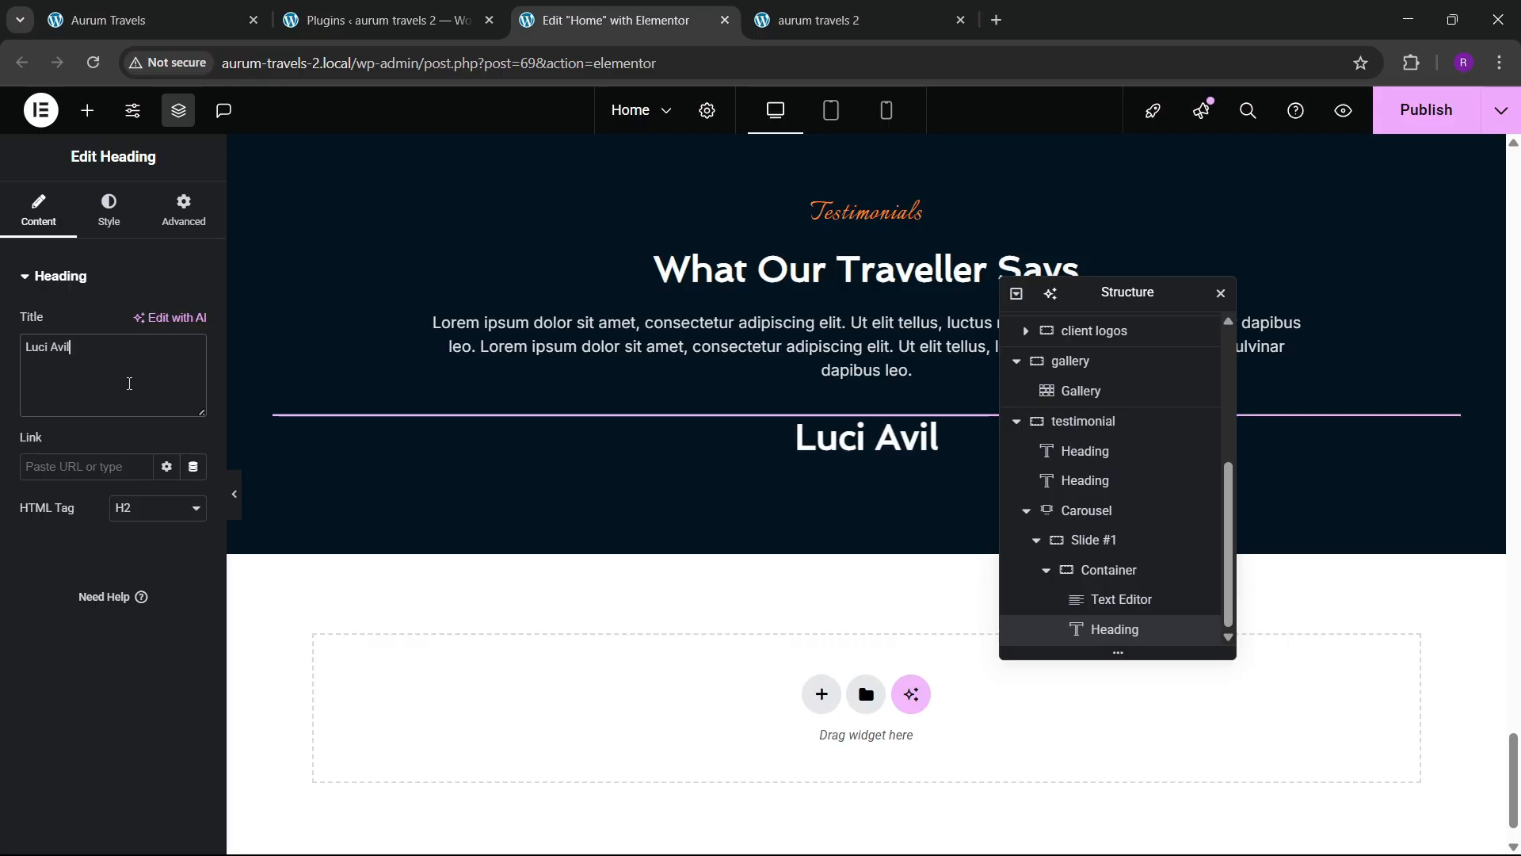
{"action": "left_click", "coordinate": [165, 8]}
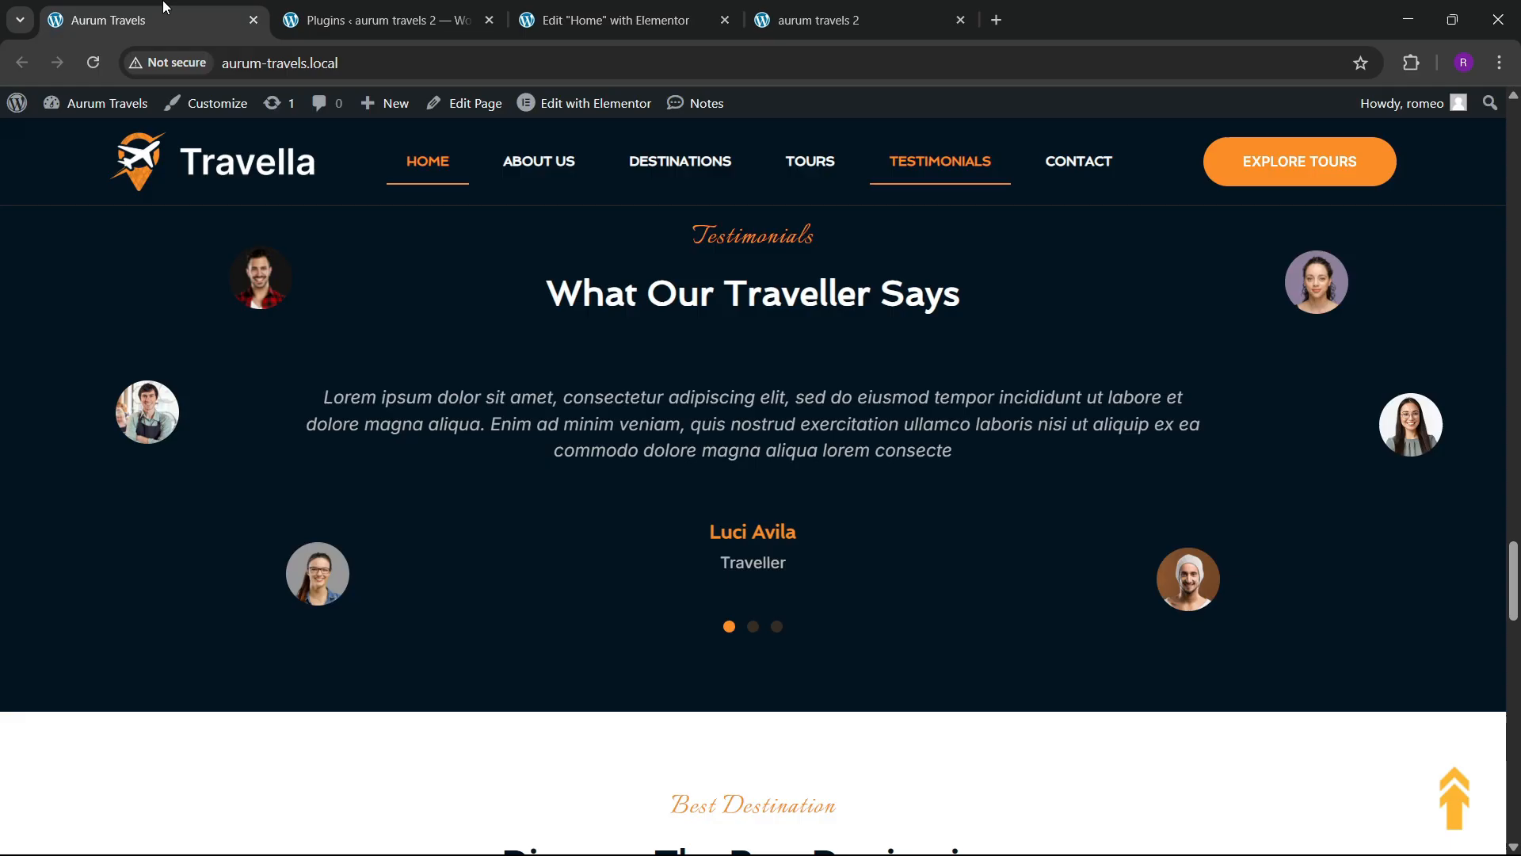
{"action": "left_click", "coordinate": [641, 8]}
- Make the name heading the global orange colour at 20px size
{"action": "left_click", "coordinate": [109, 207]}
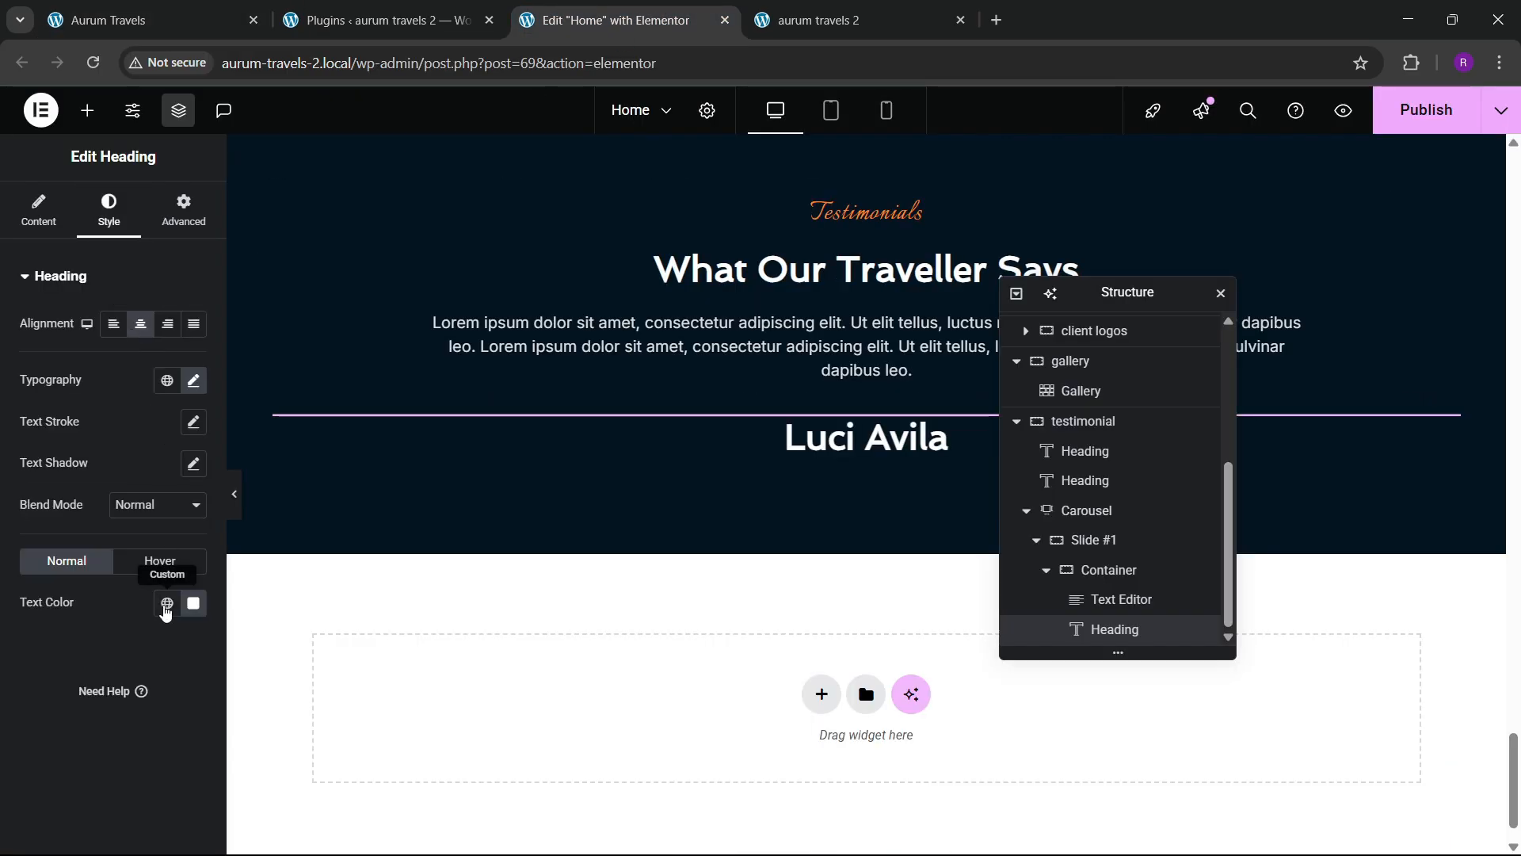
{"action": "left_click", "coordinate": [165, 604]}
{"action": "left_click", "coordinate": [113, 487]}
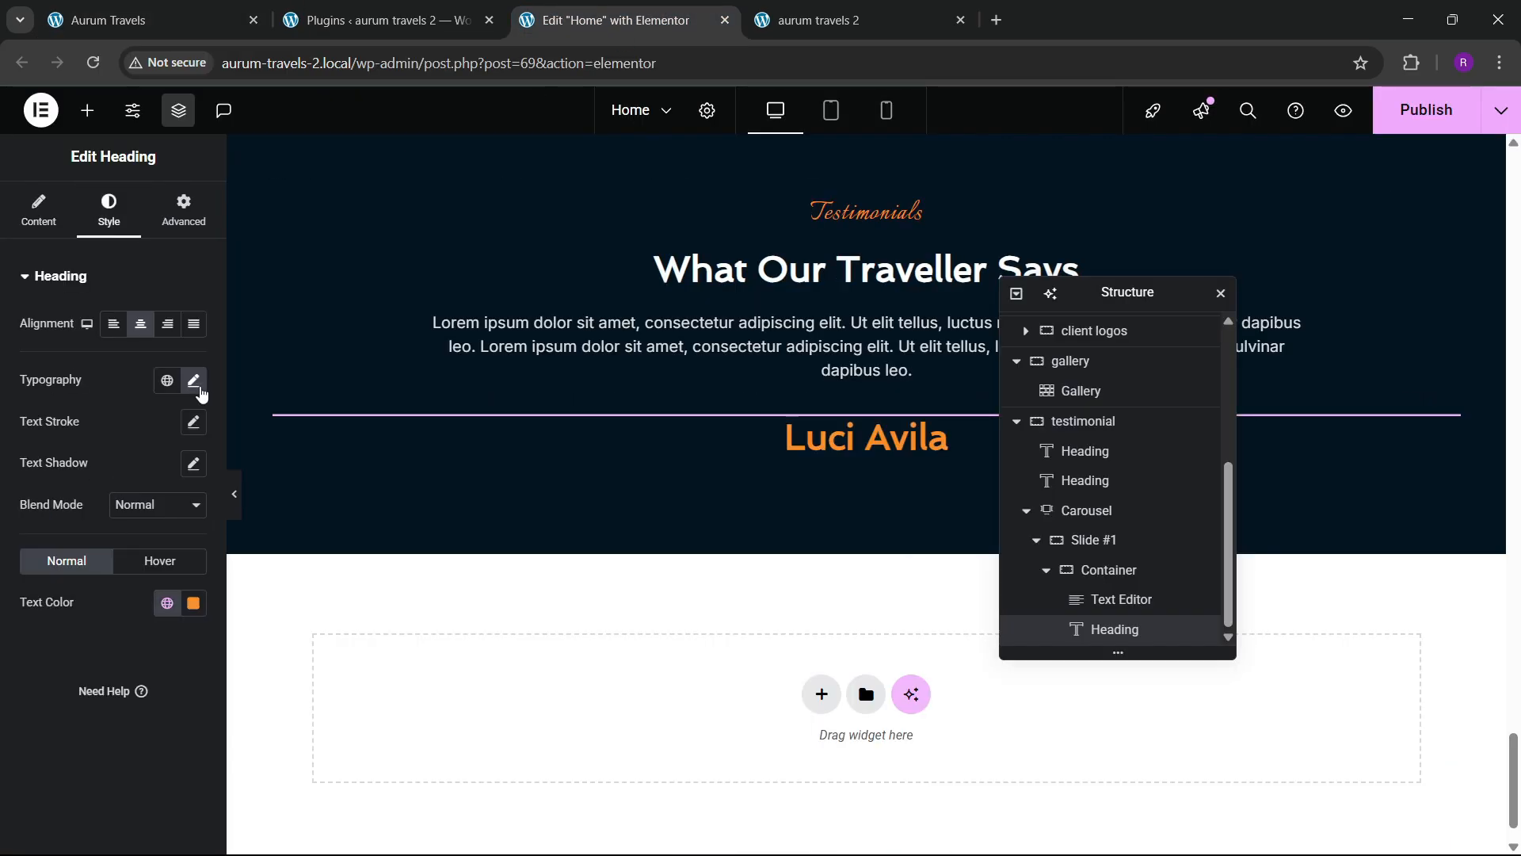
{"action": "left_click", "coordinate": [193, 381]}
{"action": "left_click_drag", "start_coordinate": [187, 539], "coordinate": [187, 539]}
{"action": "left_click", "coordinate": [188, 540]}
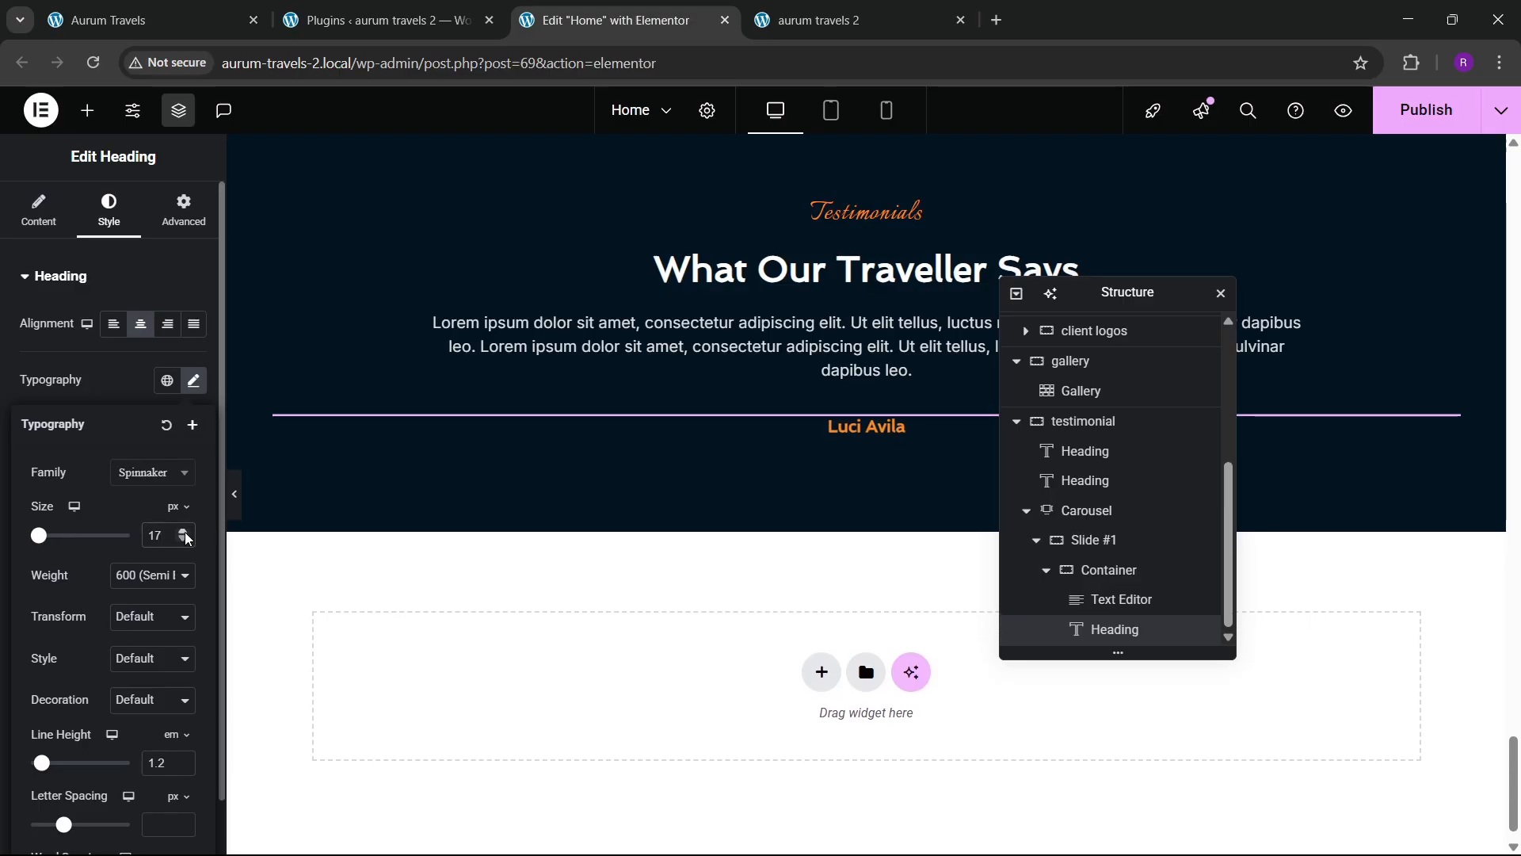
{"action": "left_click", "coordinate": [187, 541]}
{"action": "left_click", "coordinate": [131, 9]}
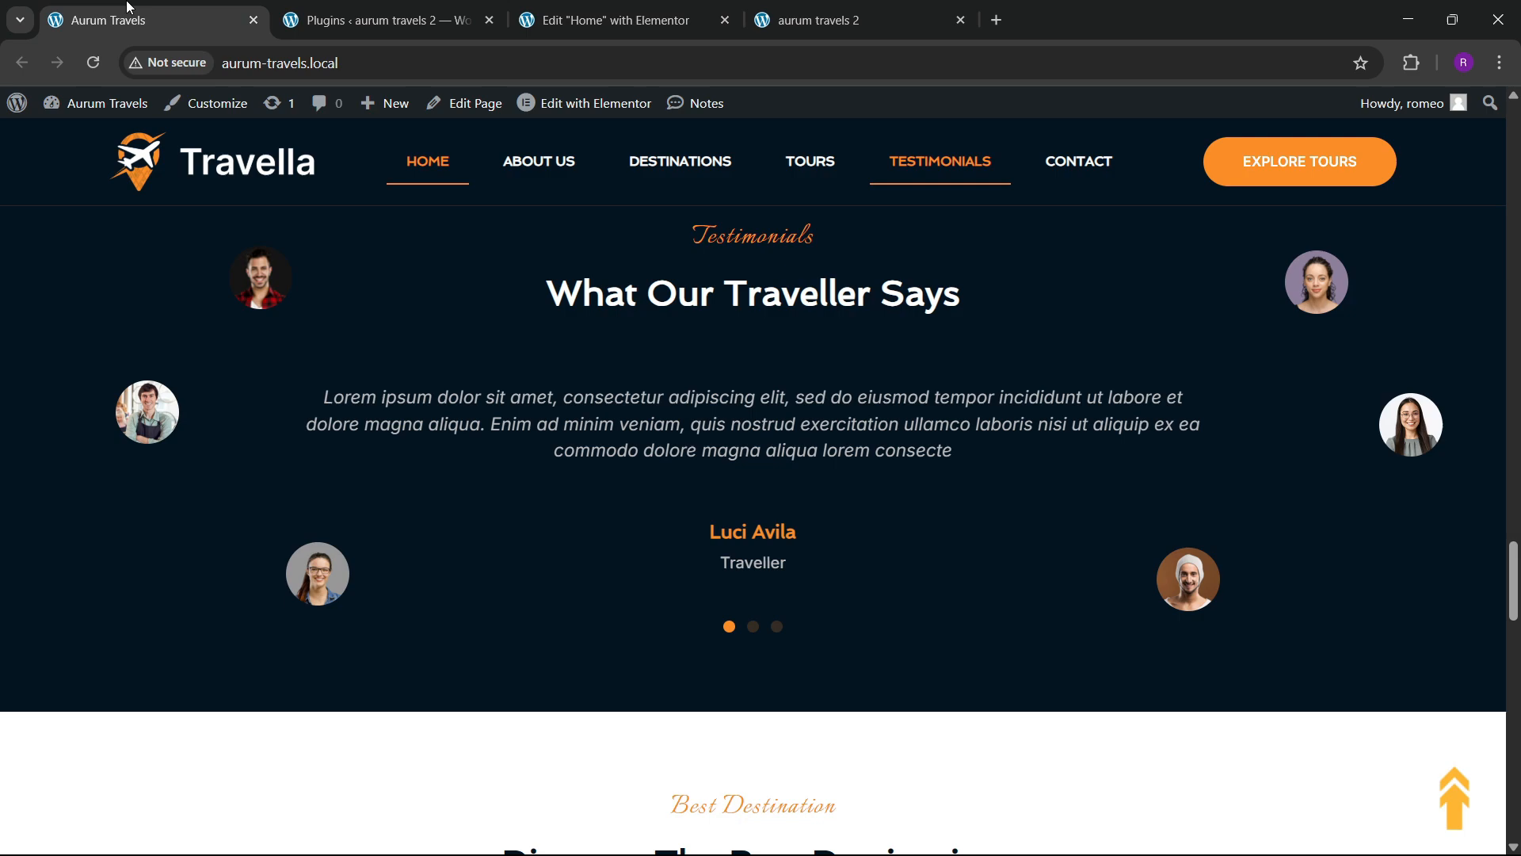
{"action": "left_click", "coordinate": [614, 10]}
{"action": "left_click", "coordinate": [182, 532]}
{"action": "left_click", "coordinate": [182, 532]}
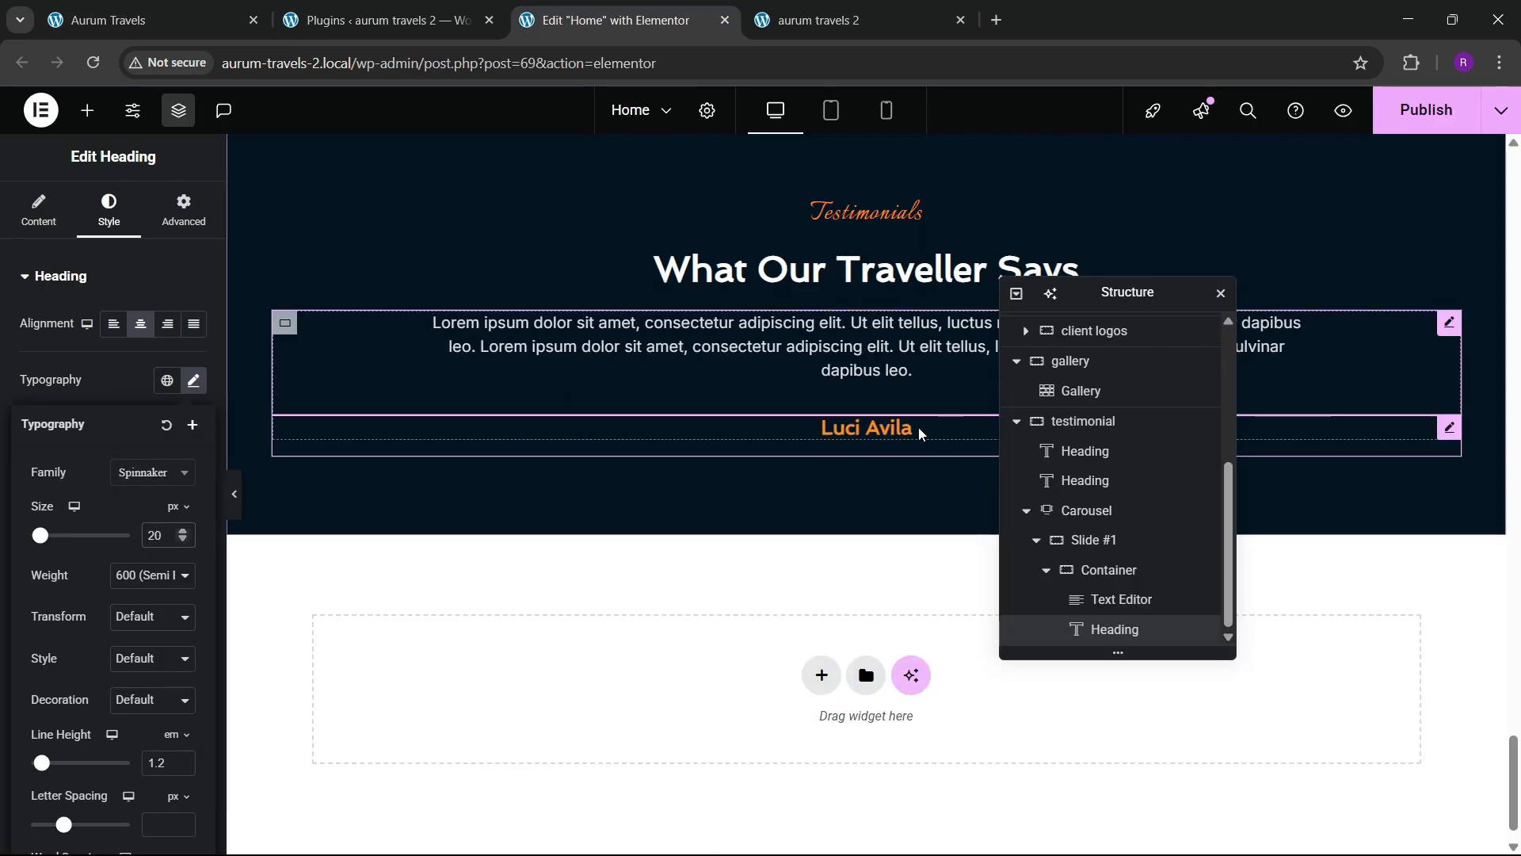
- Duplicate the name heading and retitle the copy 'Traveller'
{"action": "right_click", "coordinate": [876, 431]}
{"action": "left_click", "coordinate": [911, 451]}
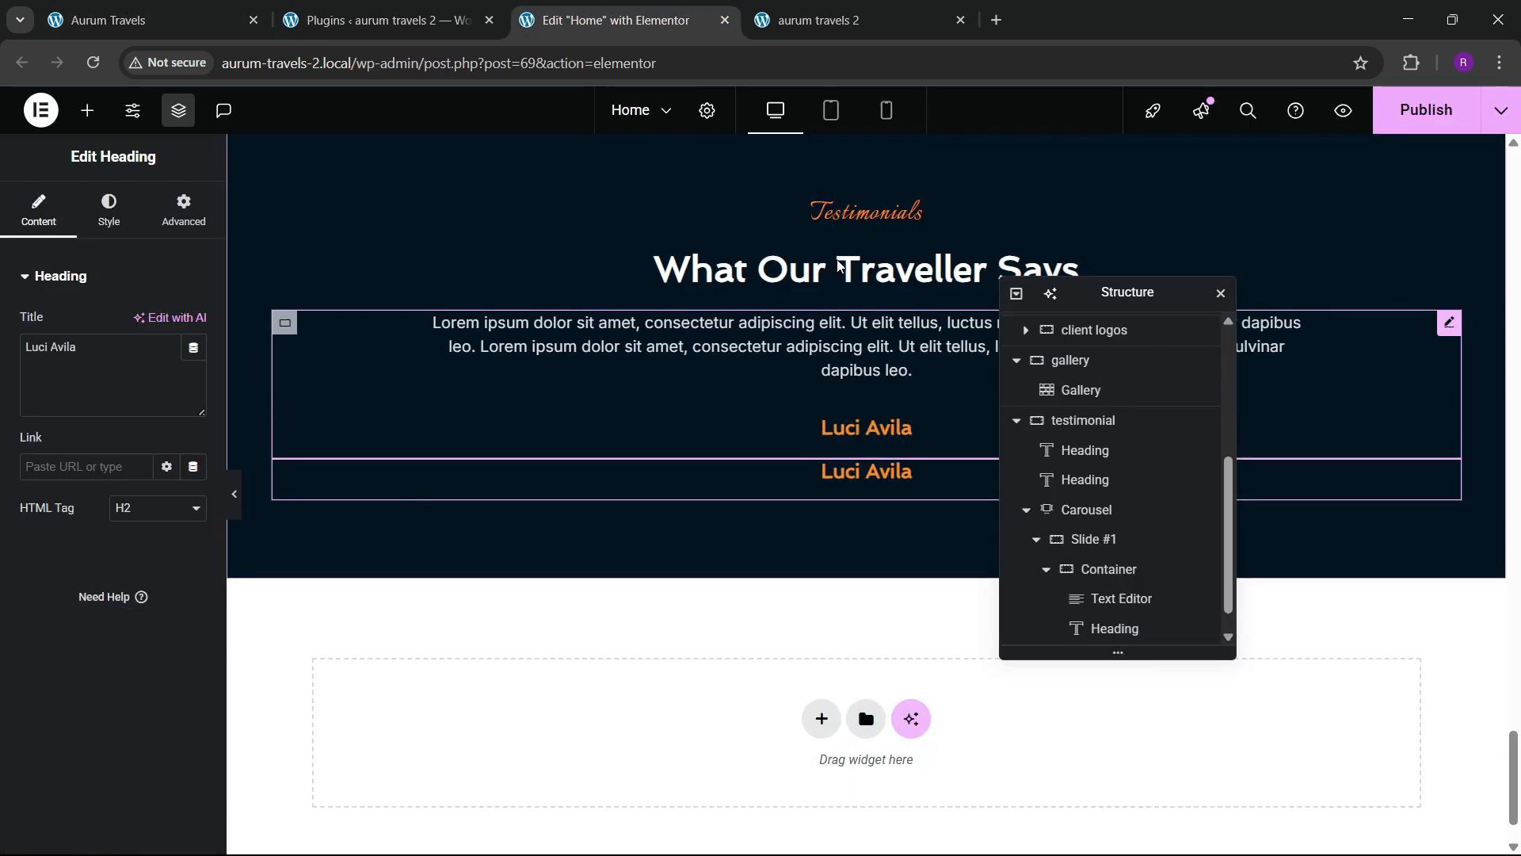
{"action": "left_click", "coordinate": [168, 6]}
{"action": "left_click", "coordinate": [610, 18]}
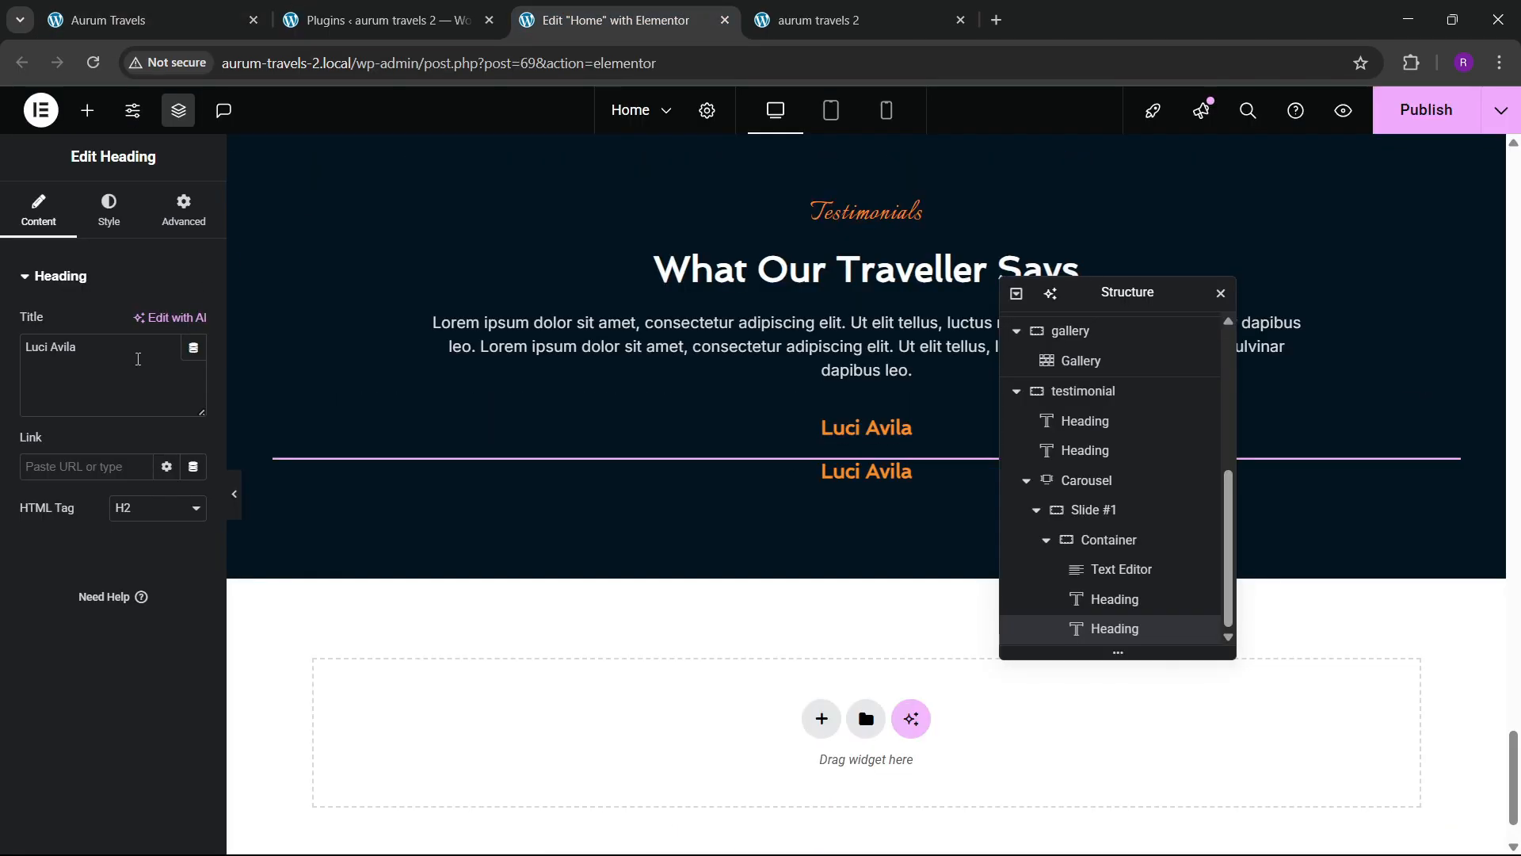
{"action": "key", "text": "BackSpace"}
{"action": "type", "text": "Traveller"}
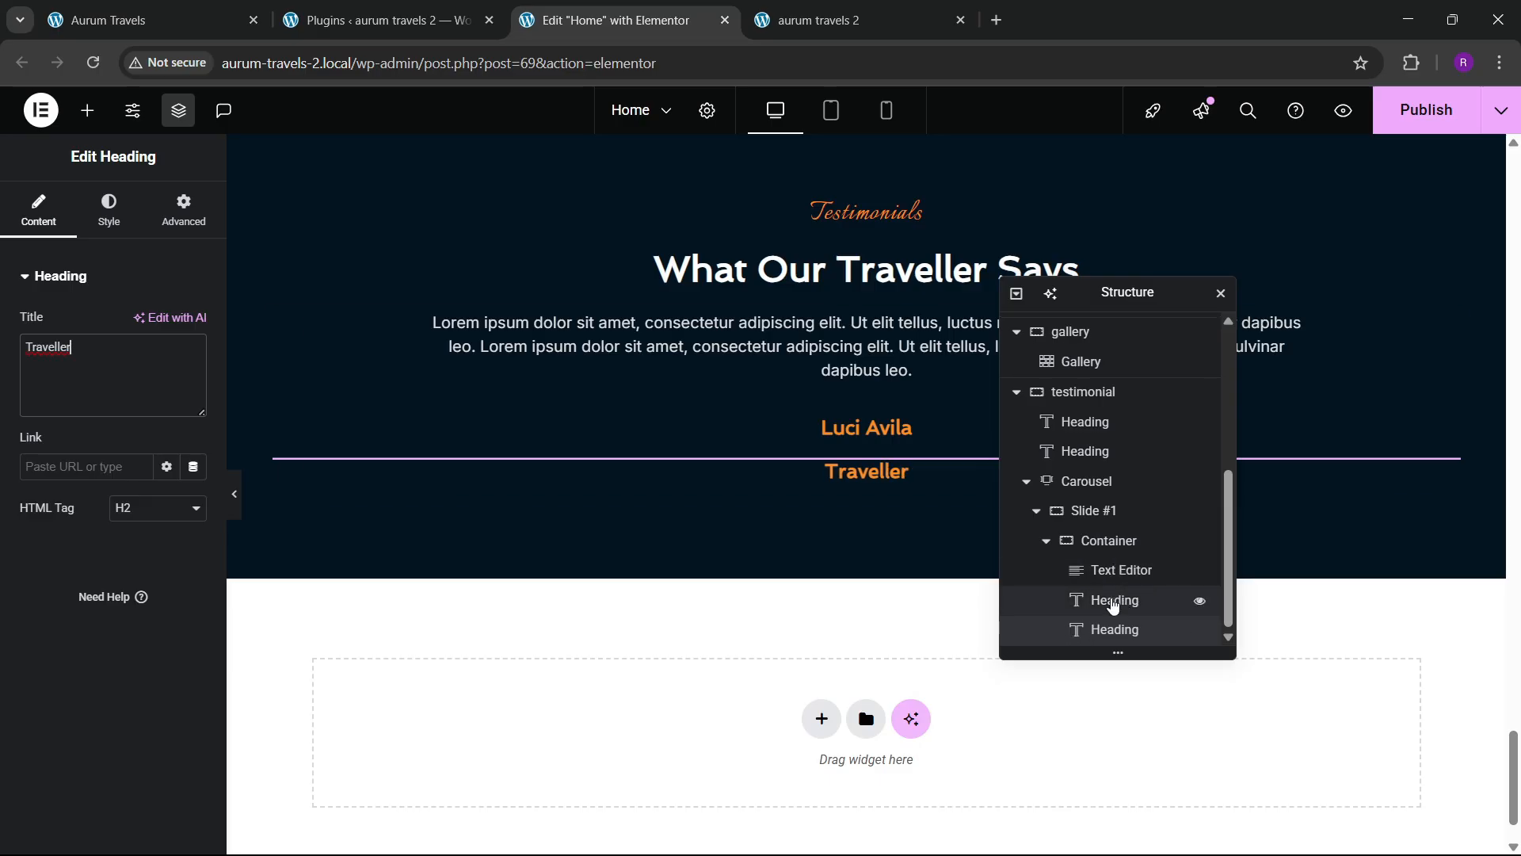
{"action": "left_click", "coordinate": [1113, 605]}
{"action": "left_click", "coordinate": [1115, 630]}
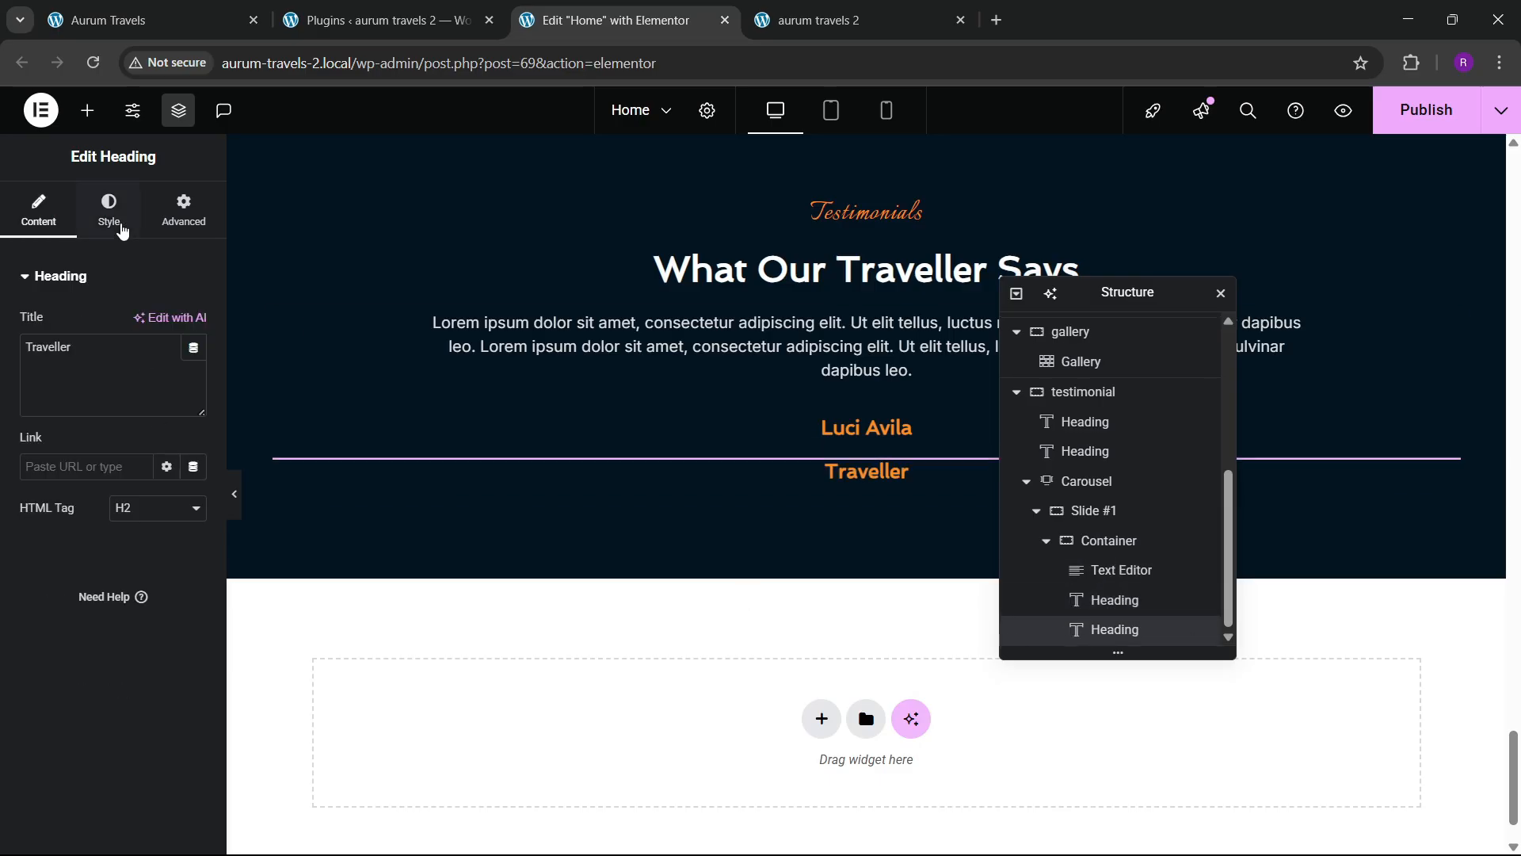
- Give the Traveller heading a global text colour and font weight 500
{"action": "left_click", "coordinate": [123, 229]}
{"action": "left_click", "coordinate": [194, 602]}
{"action": "left_click", "coordinate": [151, 392]}
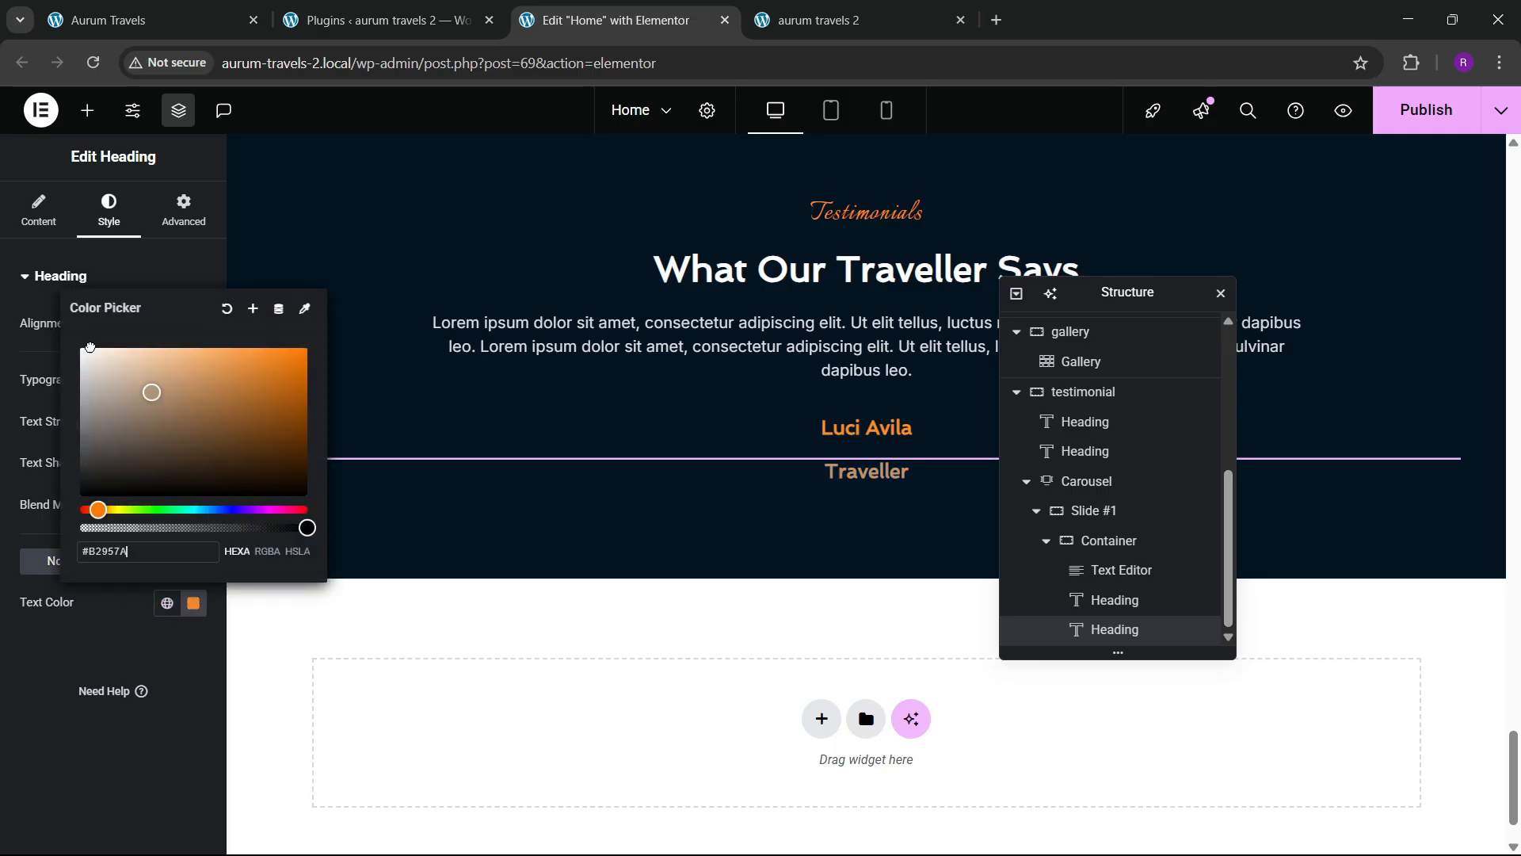
{"action": "left_click", "coordinate": [53, 638]}
{"action": "left_click", "coordinate": [151, 20]}
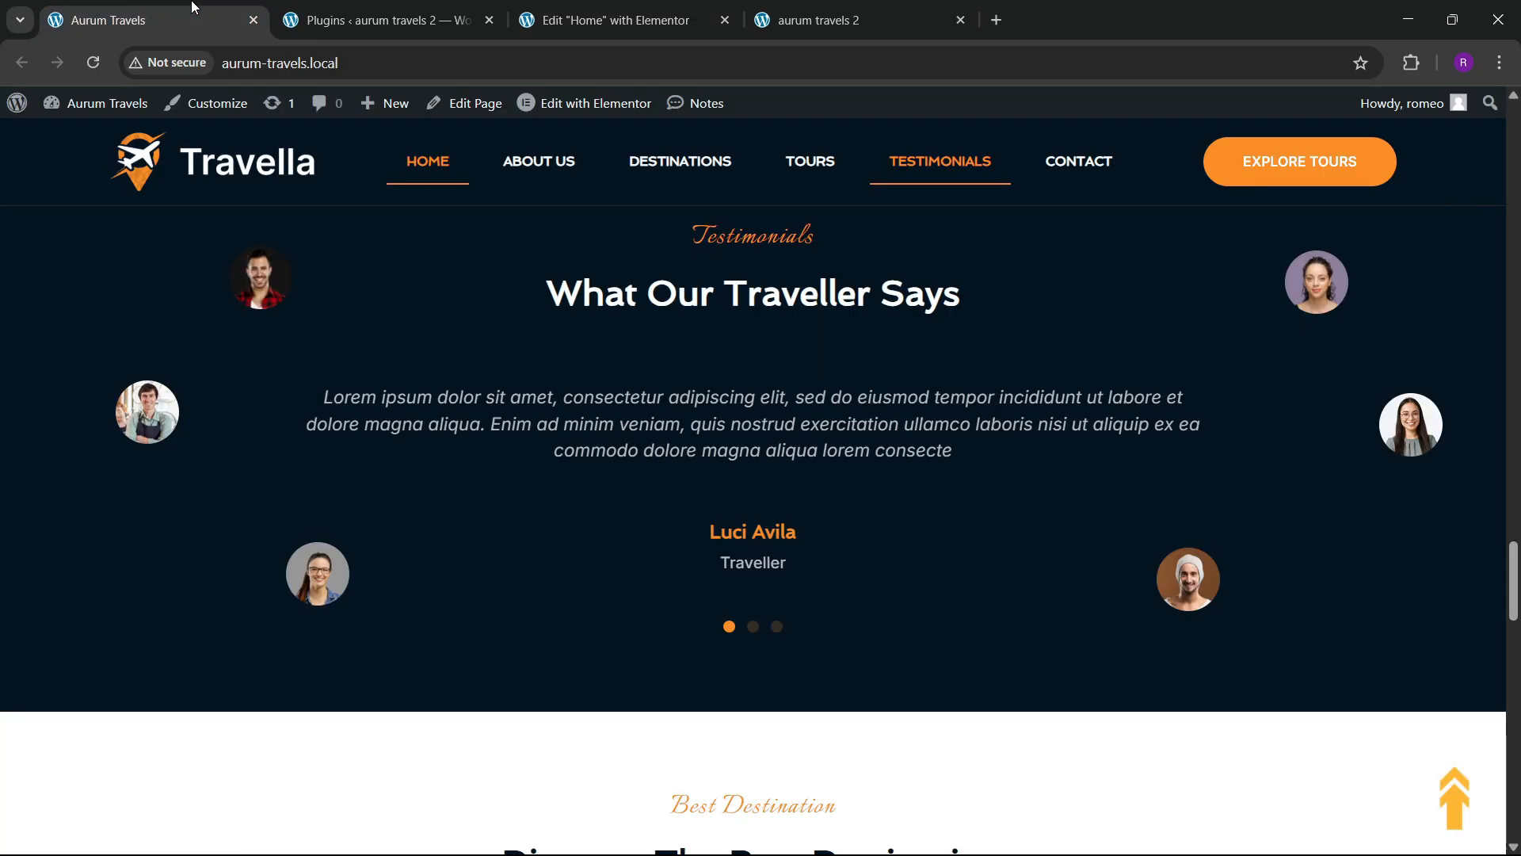
{"action": "left_click", "coordinate": [604, 10]}
{"action": "left_click", "coordinate": [167, 603]}
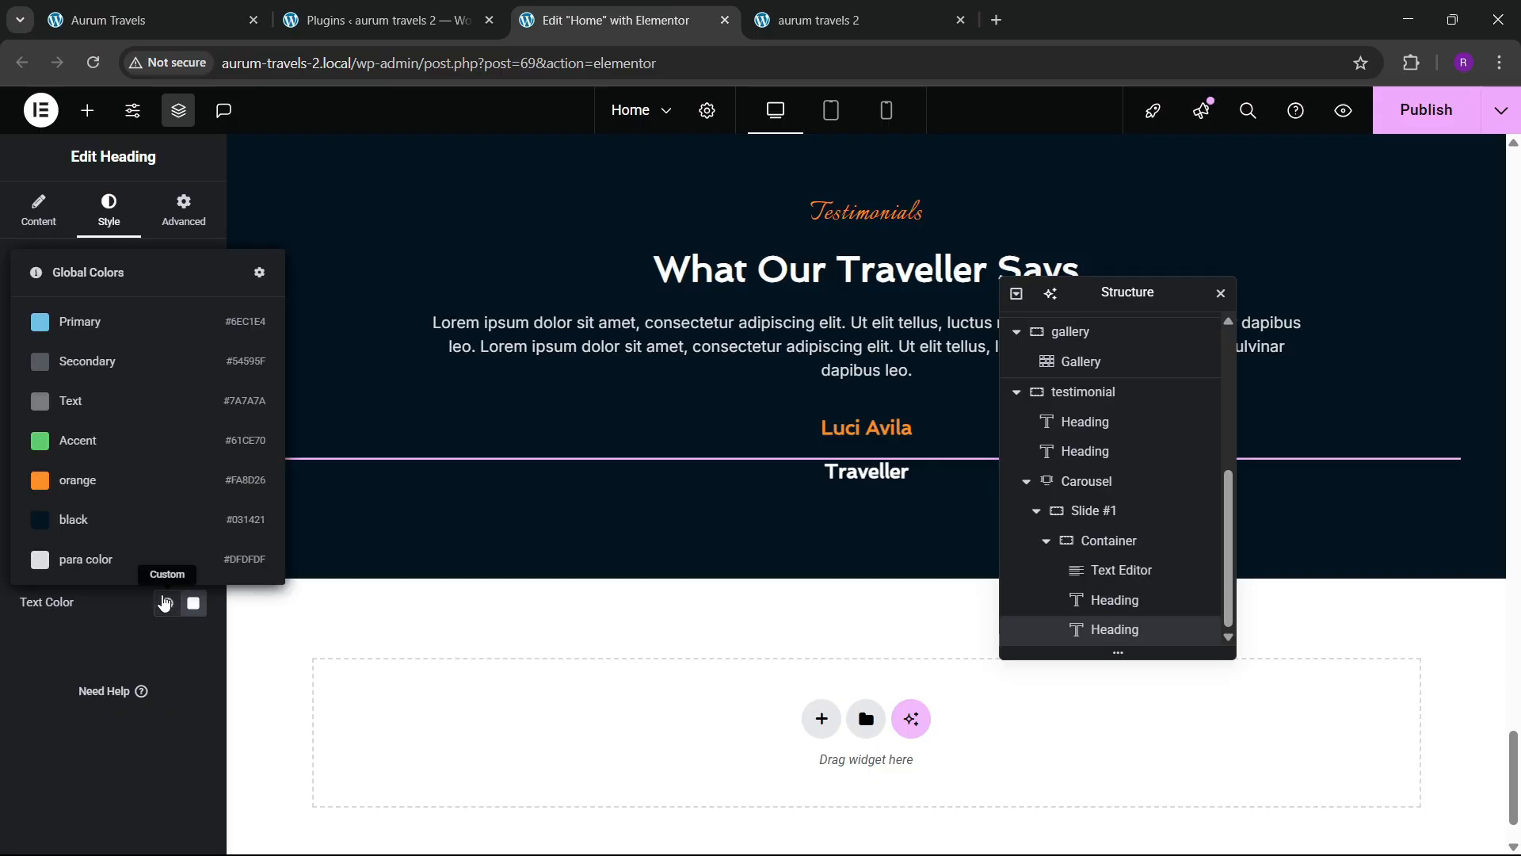
{"action": "left_click", "coordinate": [134, 564]}
{"action": "left_click", "coordinate": [194, 383]}
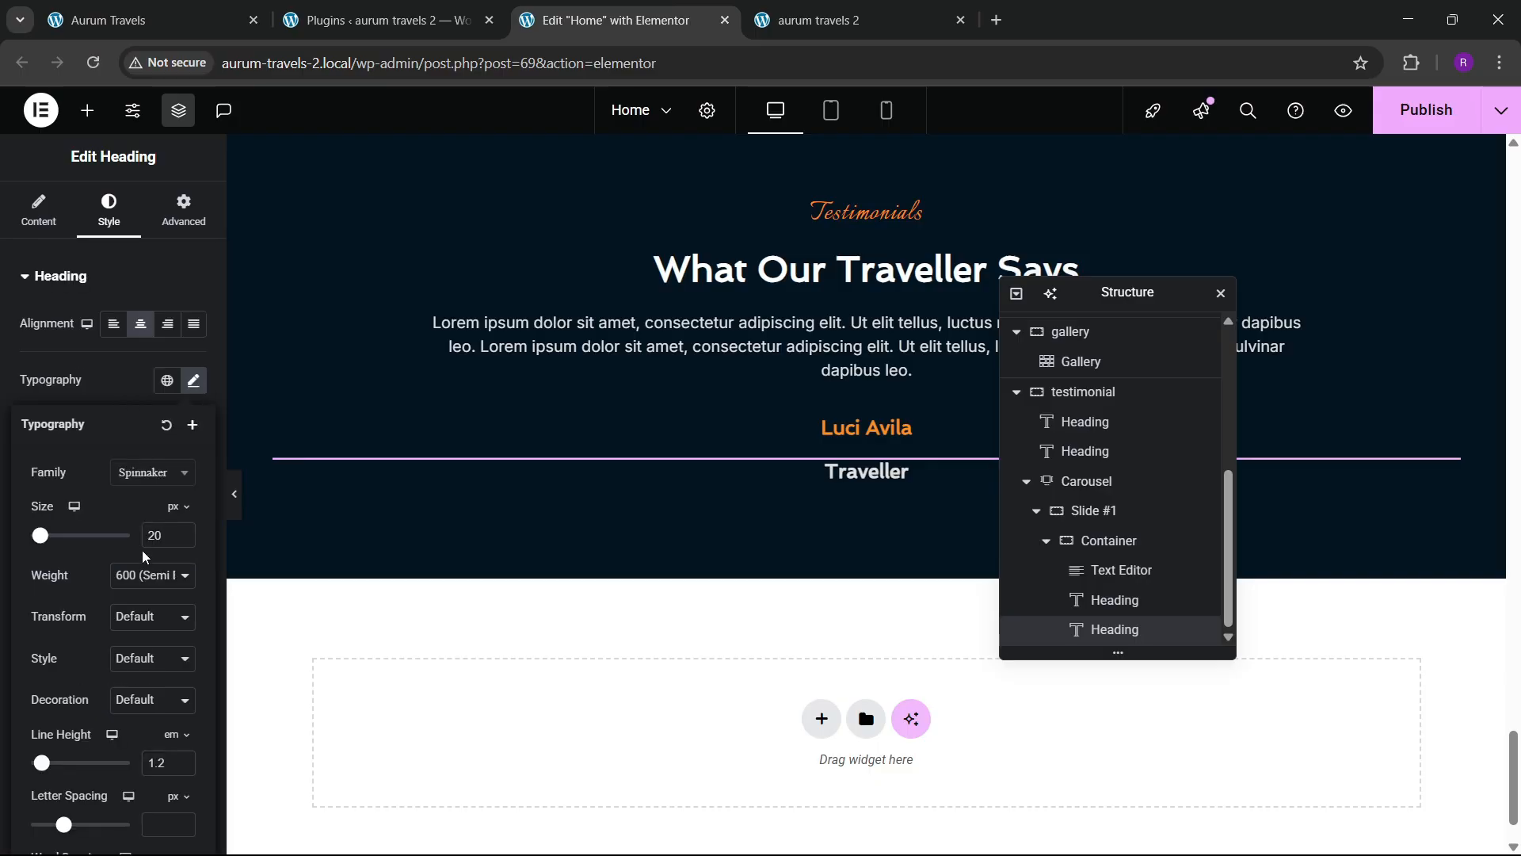
{"action": "left_click", "coordinate": [142, 584]}
{"action": "left_click", "coordinate": [142, 383]}
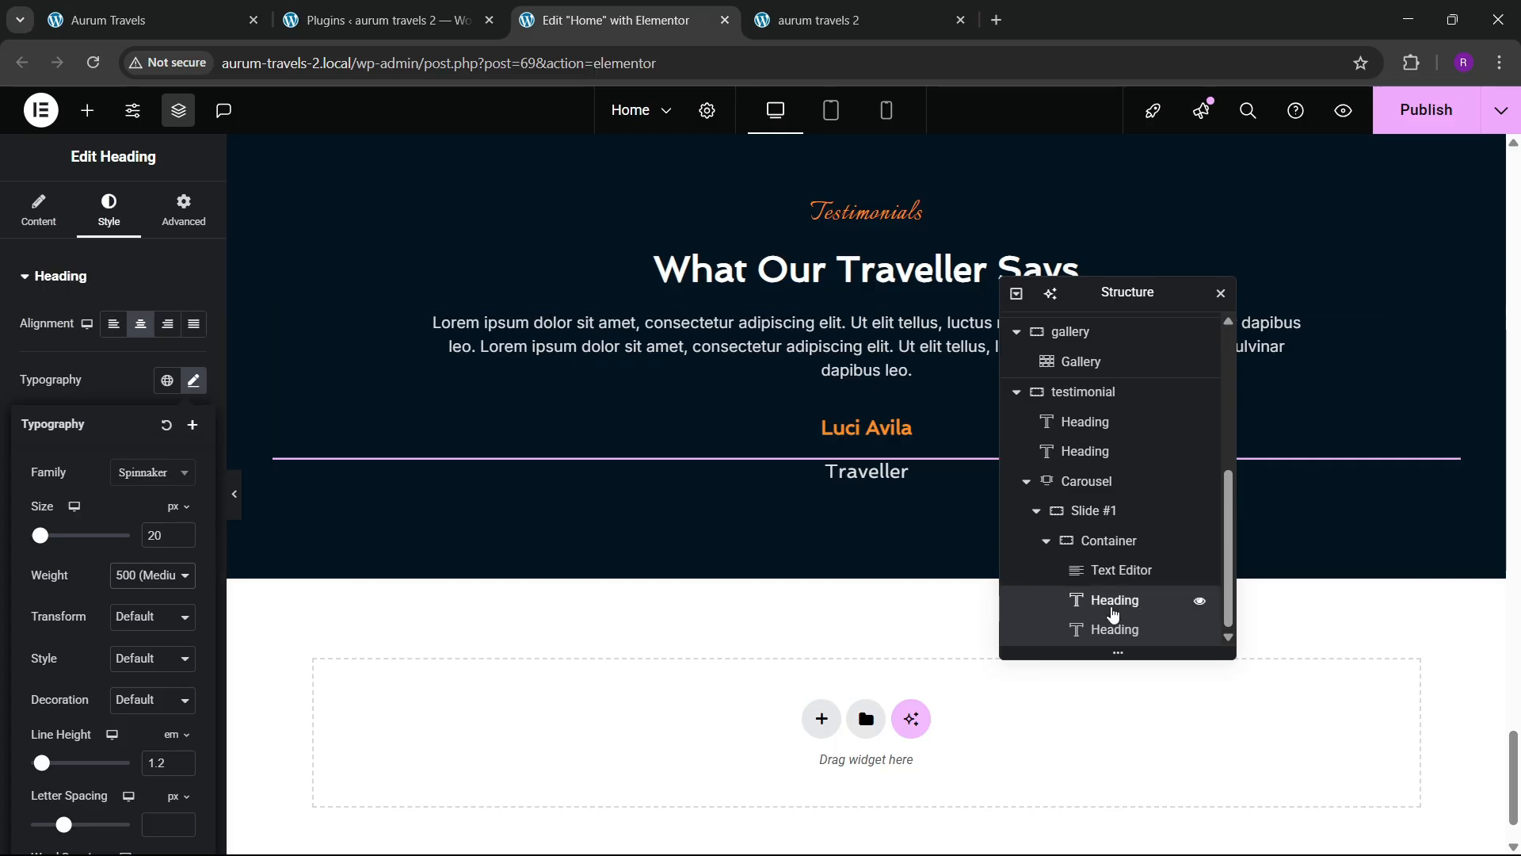
- Set the name heading's bottom margin to -11
{"action": "left_click", "coordinate": [1112, 602]}
{"action": "left_click", "coordinate": [183, 212]}
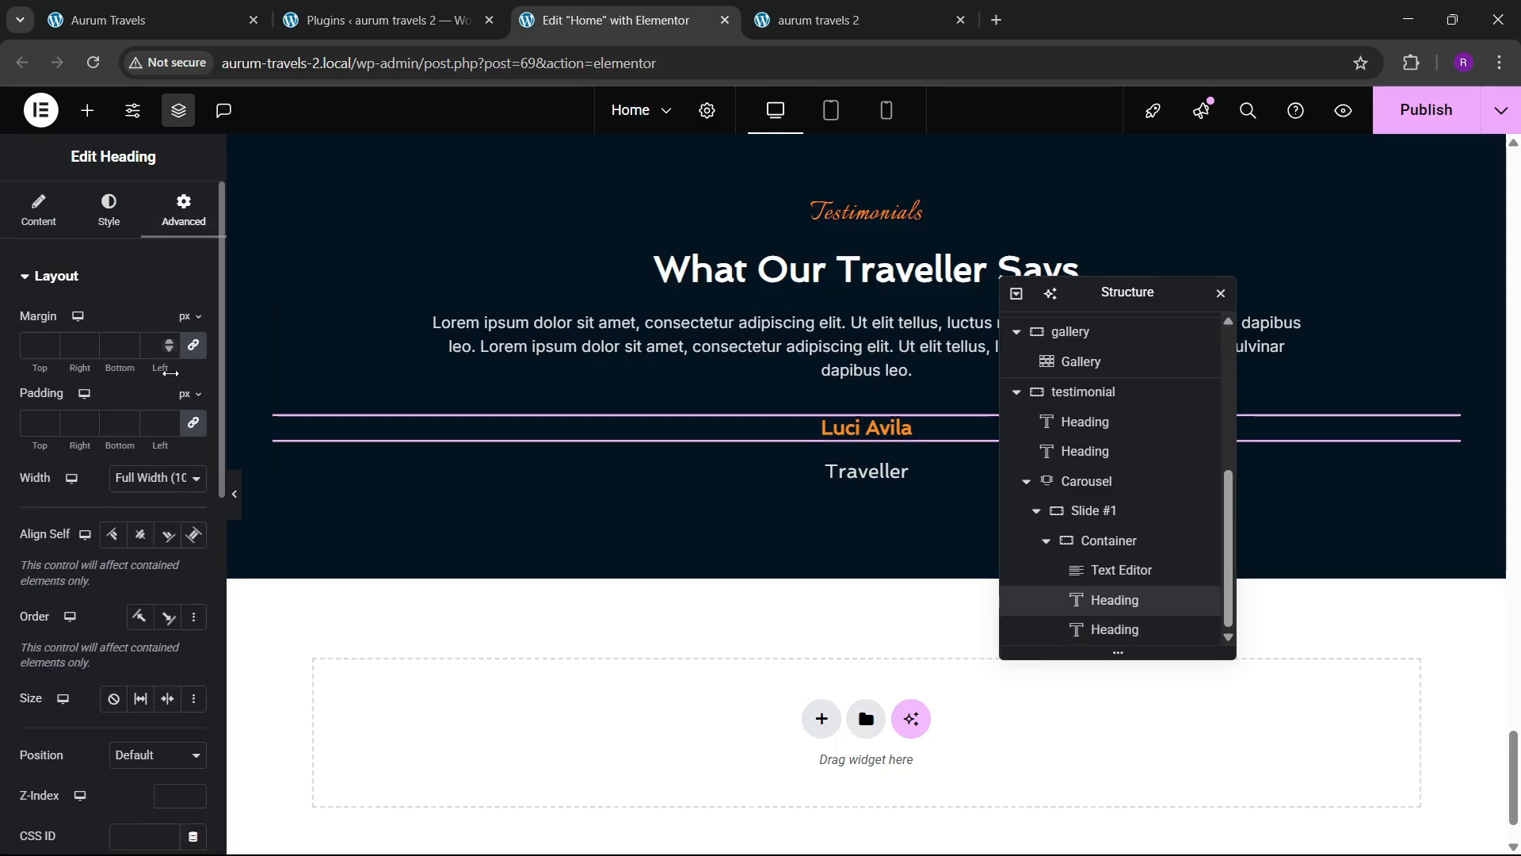
{"action": "left_click", "coordinate": [128, 350]}
{"action": "left_click", "coordinate": [128, 350]}
{"action": "left_click", "coordinate": [127, 350]}
{"action": "left_click", "coordinate": [127, 350]}
{"action": "left_click", "coordinate": [127, 350]}
{"action": "left_click", "coordinate": [127, 351]}
{"action": "left_click", "coordinate": [128, 350]}
{"action": "left_click", "coordinate": [127, 350]}
{"action": "left_click", "coordinate": [128, 350]}
{"action": "left_click", "coordinate": [127, 350]}
{"action": "left_click", "coordinate": [128, 350]}
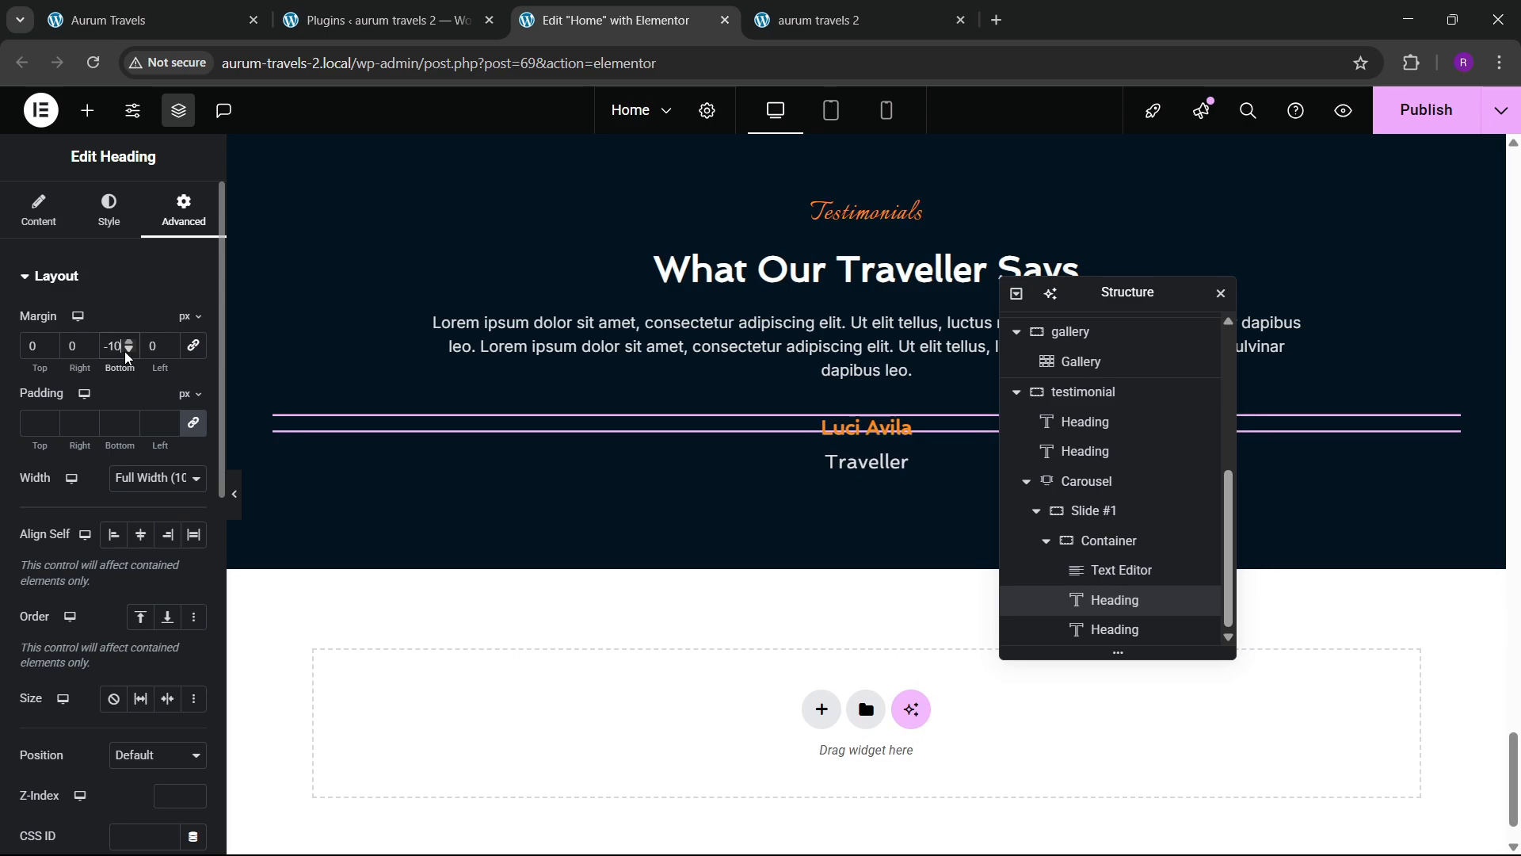
- Set the Traveller heading's font size to 17px
{"action": "left_click", "coordinate": [1109, 629]}
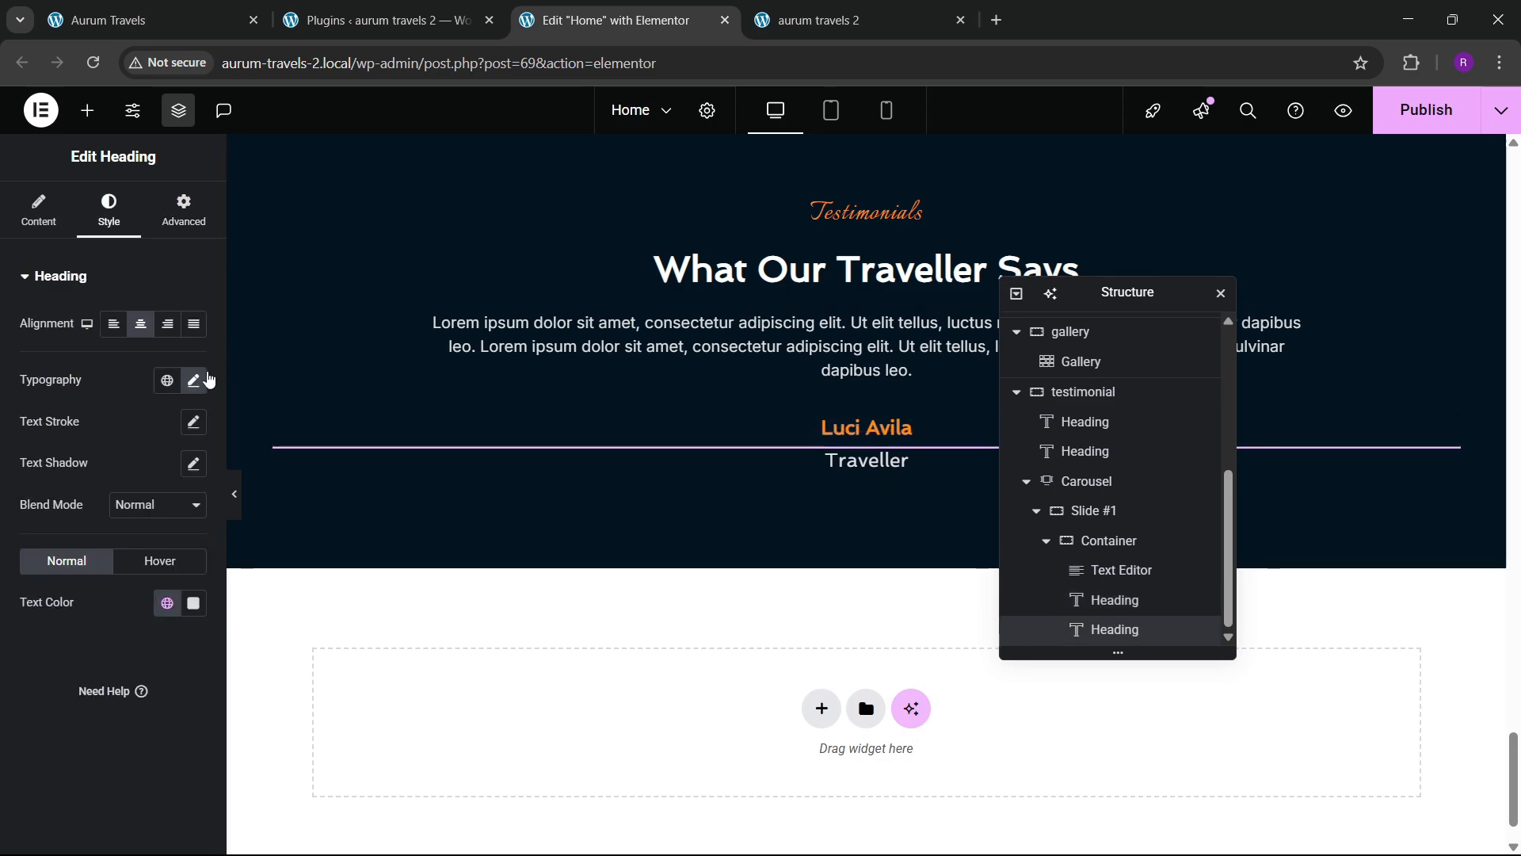
{"action": "left_click", "coordinate": [194, 380]}
{"action": "left_click", "coordinate": [182, 541]}
{"action": "left_click", "coordinate": [182, 541]}
{"action": "left_click", "coordinate": [183, 541]}
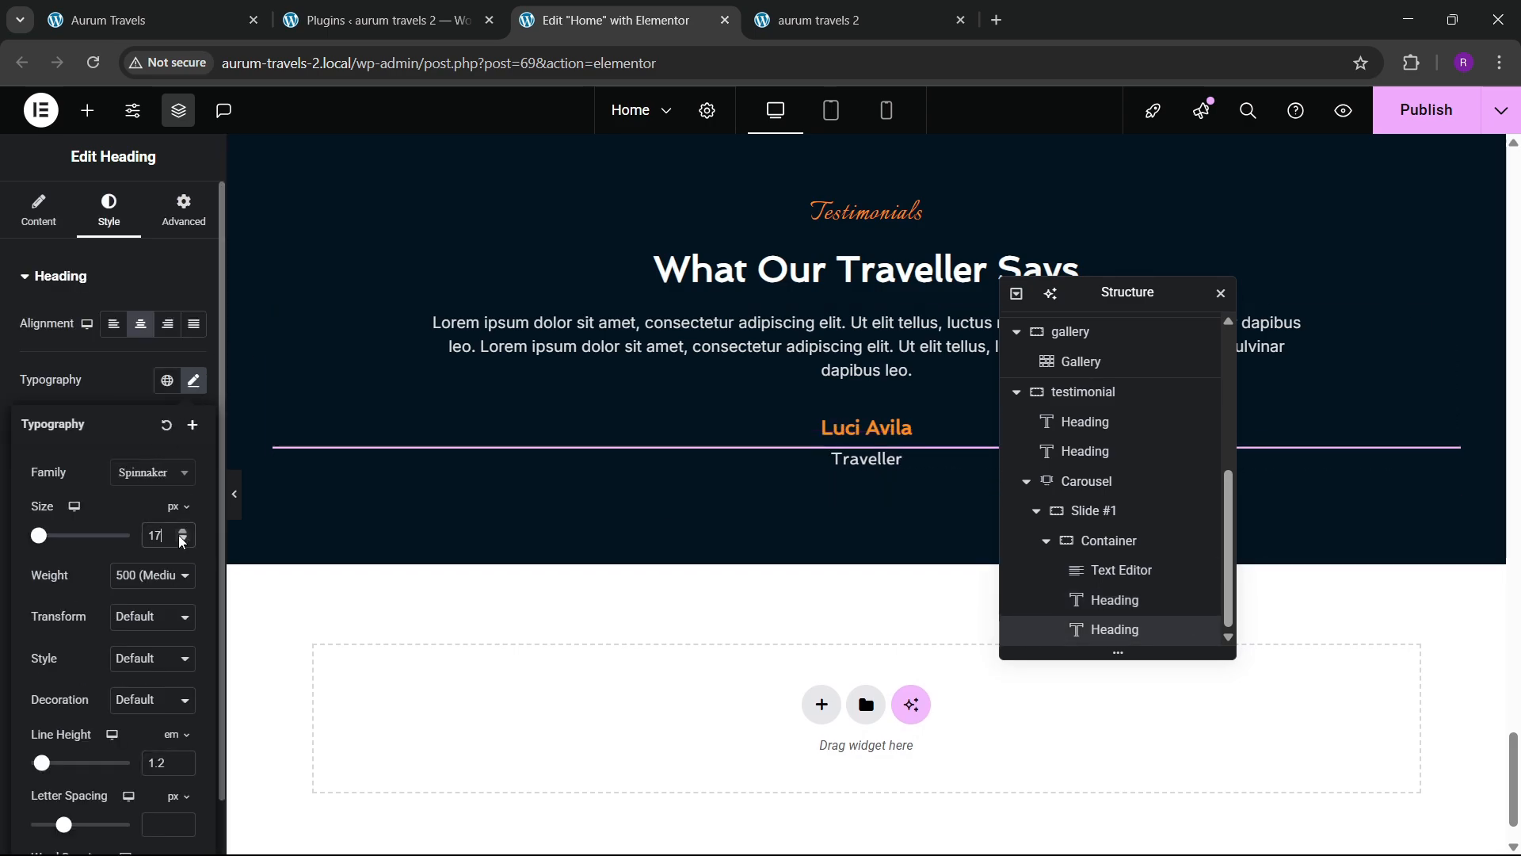
{"action": "left_click", "coordinate": [182, 533]}
{"action": "left_click", "coordinate": [183, 542]}
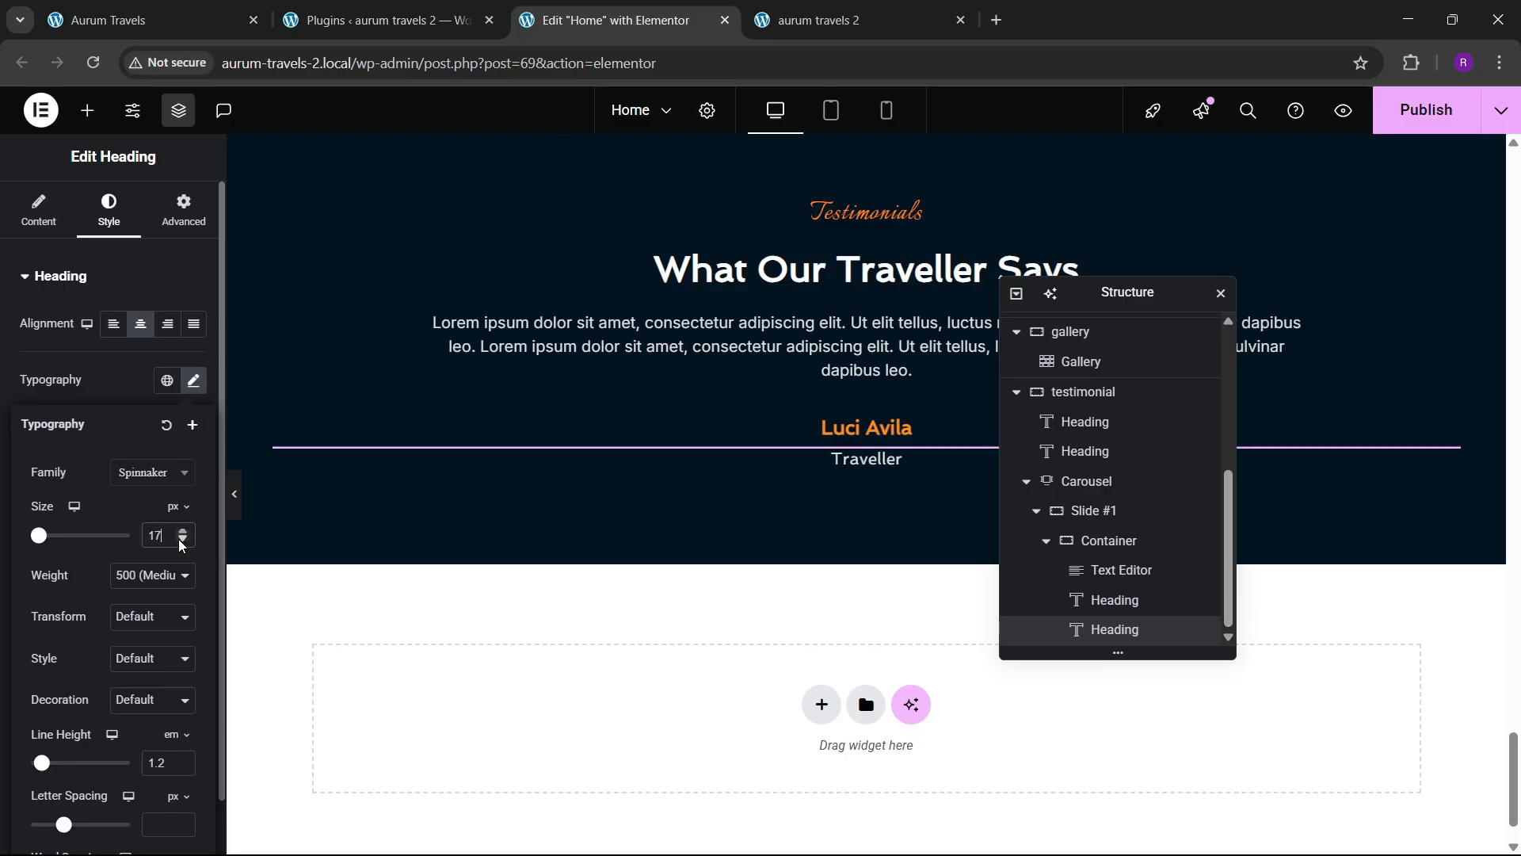
{"action": "left_click", "coordinate": [191, 7]}
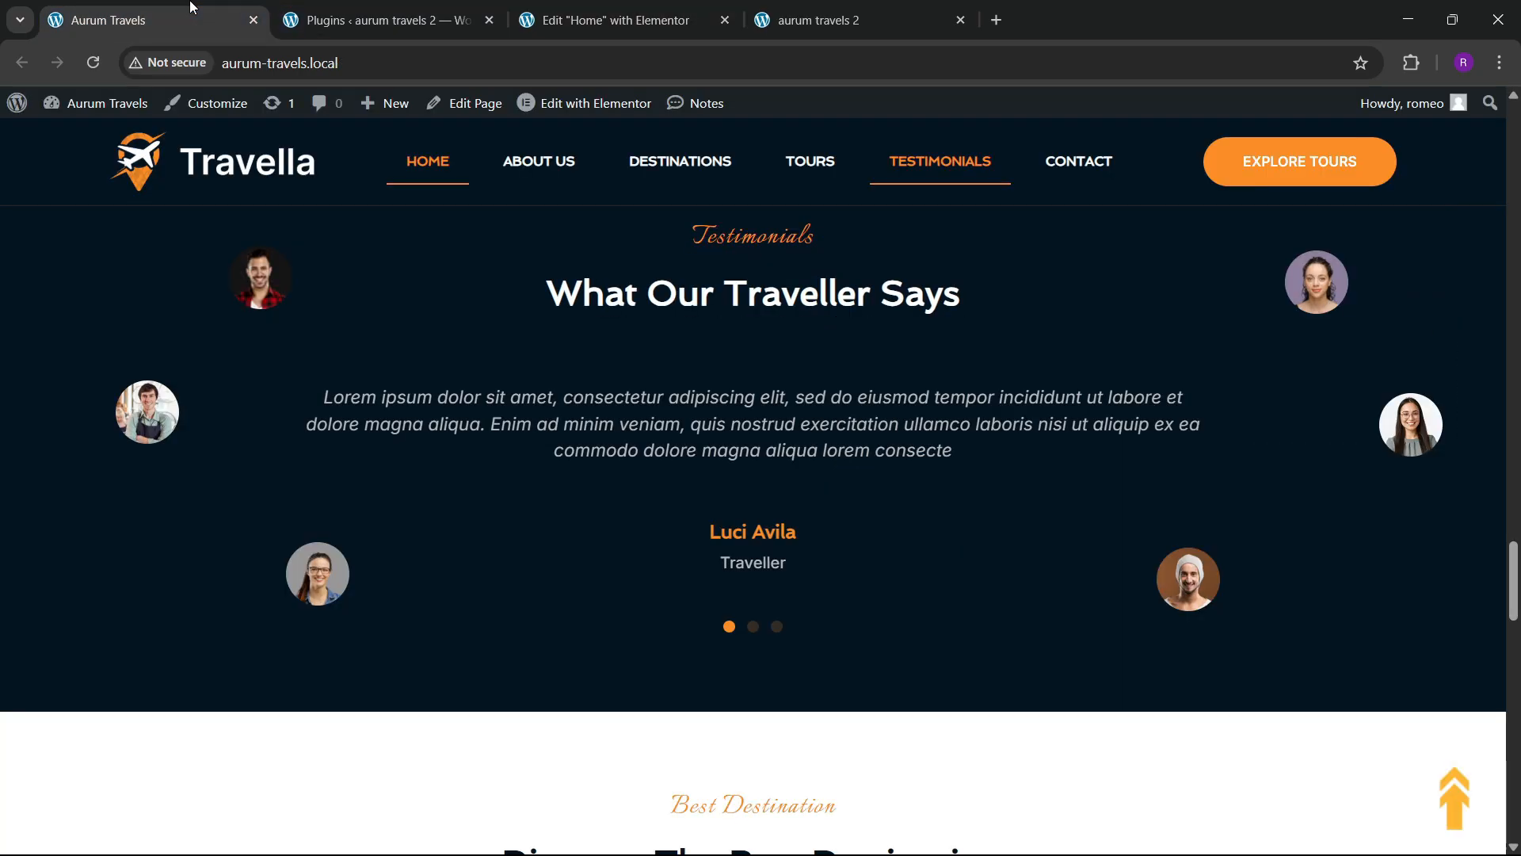
{"action": "left_click", "coordinate": [610, 20]}
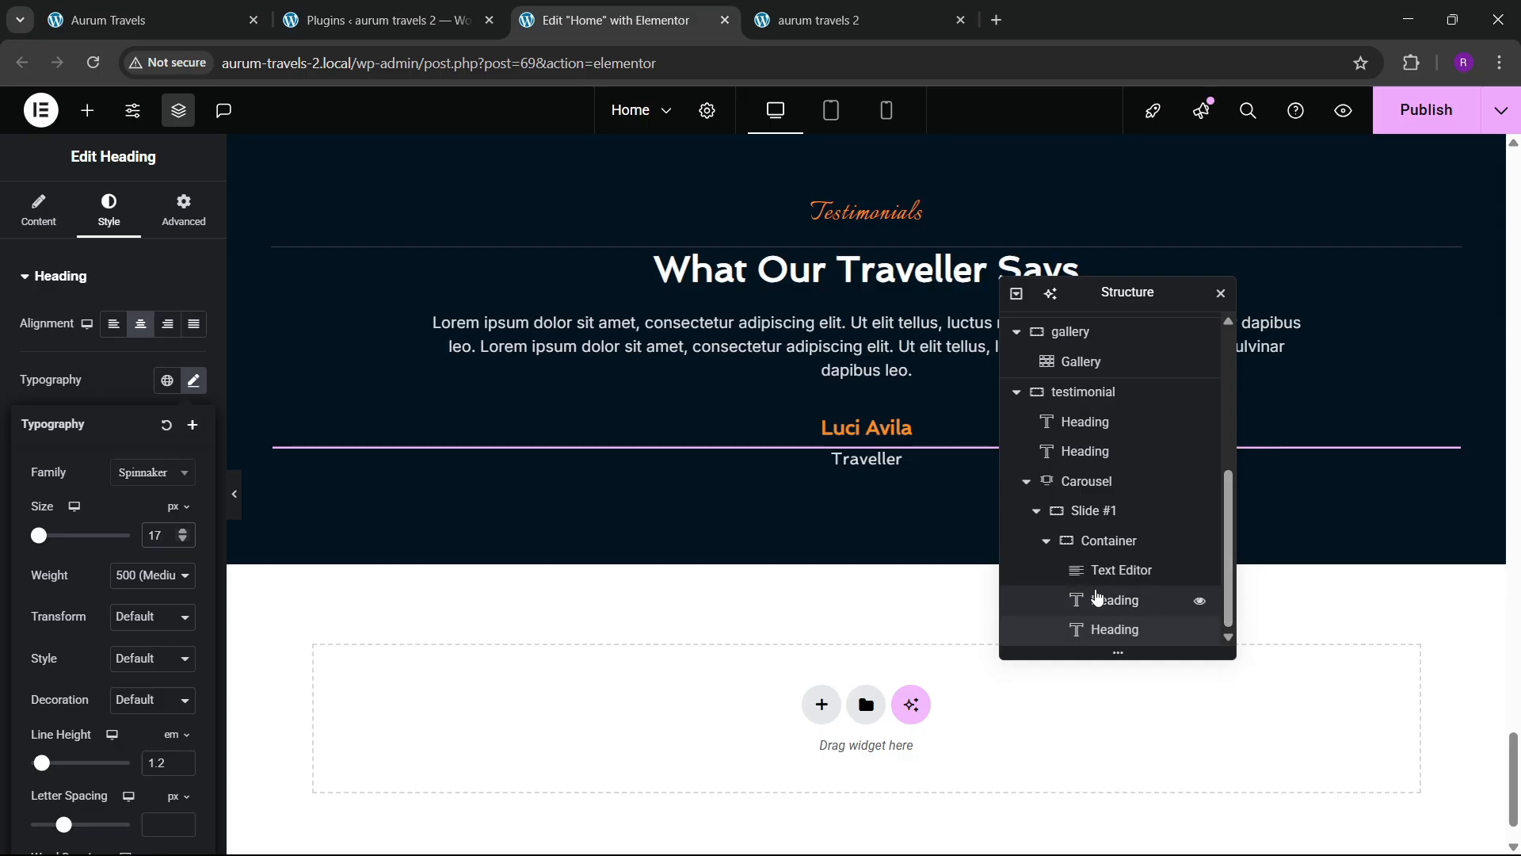
- Raise the name heading's top margin to 25
{"action": "left_click", "coordinate": [1115, 600]}
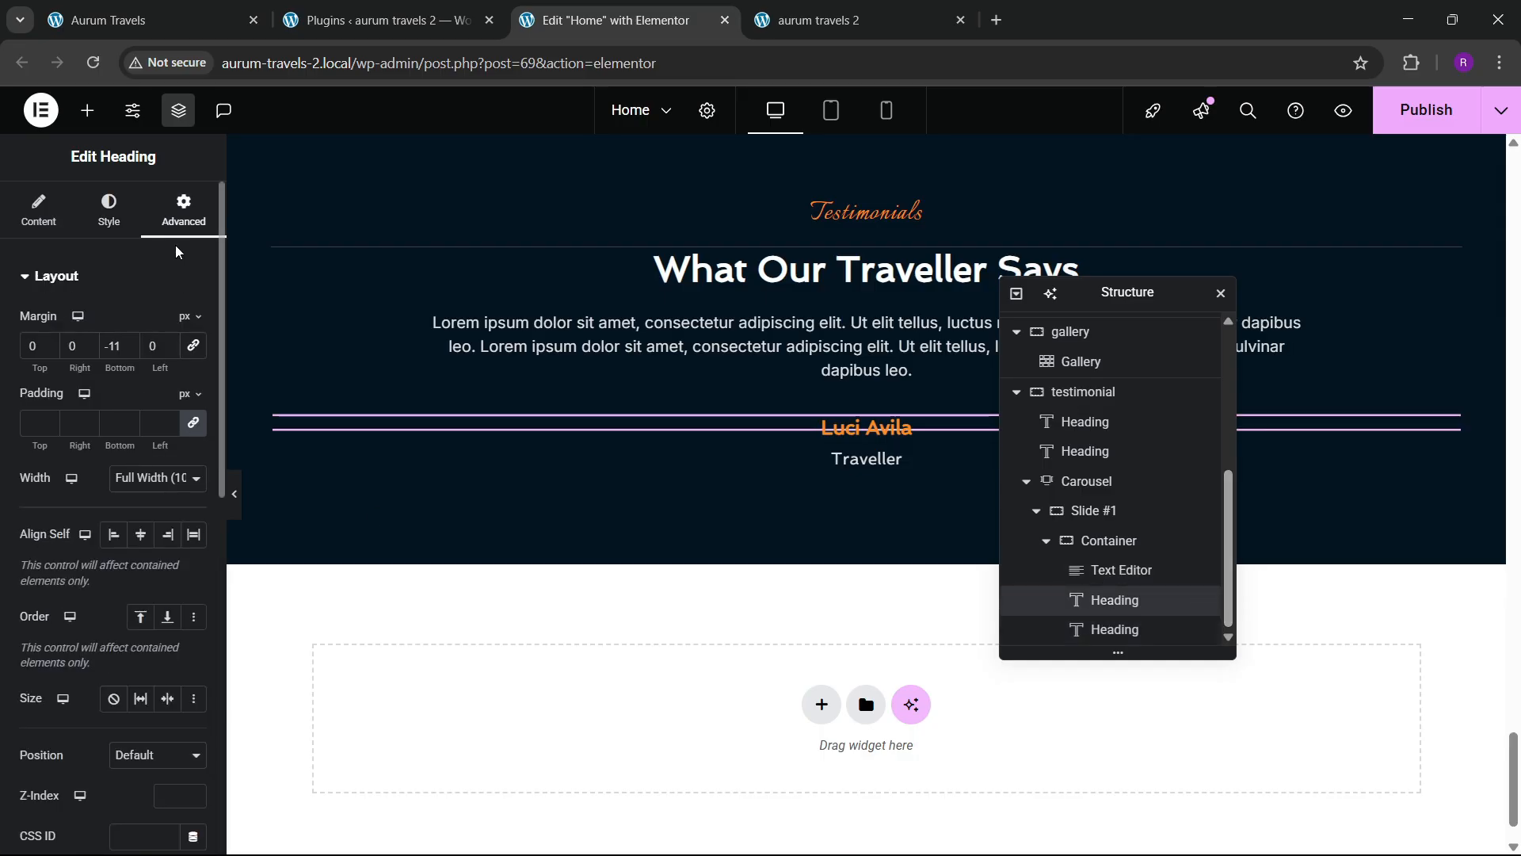
{"action": "left_click", "coordinate": [49, 344]}
{"action": "left_click", "coordinate": [49, 343]}
{"action": "left_click", "coordinate": [49, 344]}
{"action": "left_click", "coordinate": [49, 344]}
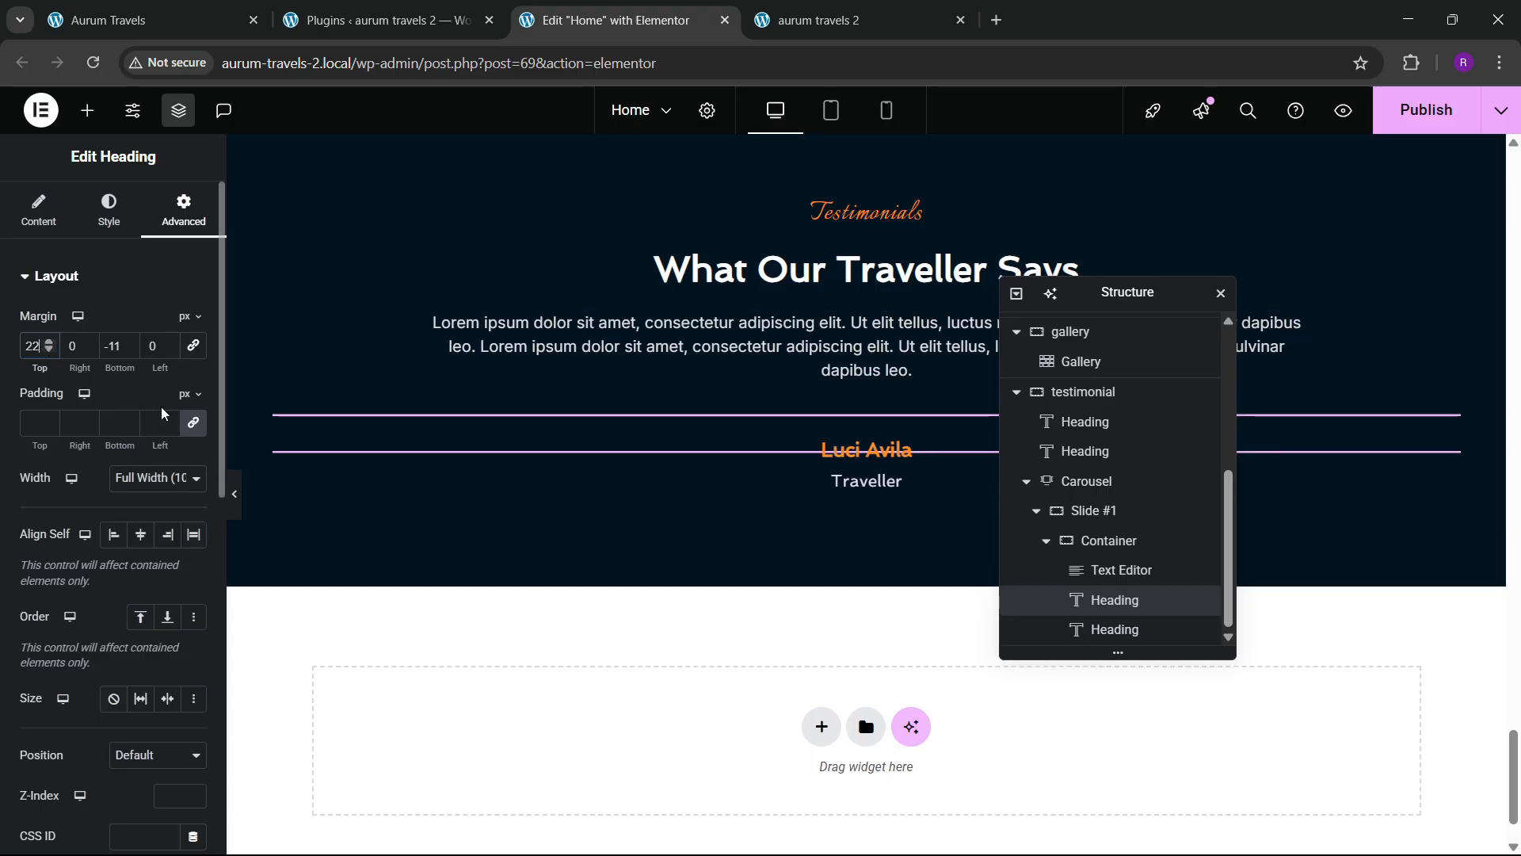
{"action": "key", "text": "Up"}
{"action": "key", "text": "Up"}
{"action": "key", "text": "Up"}
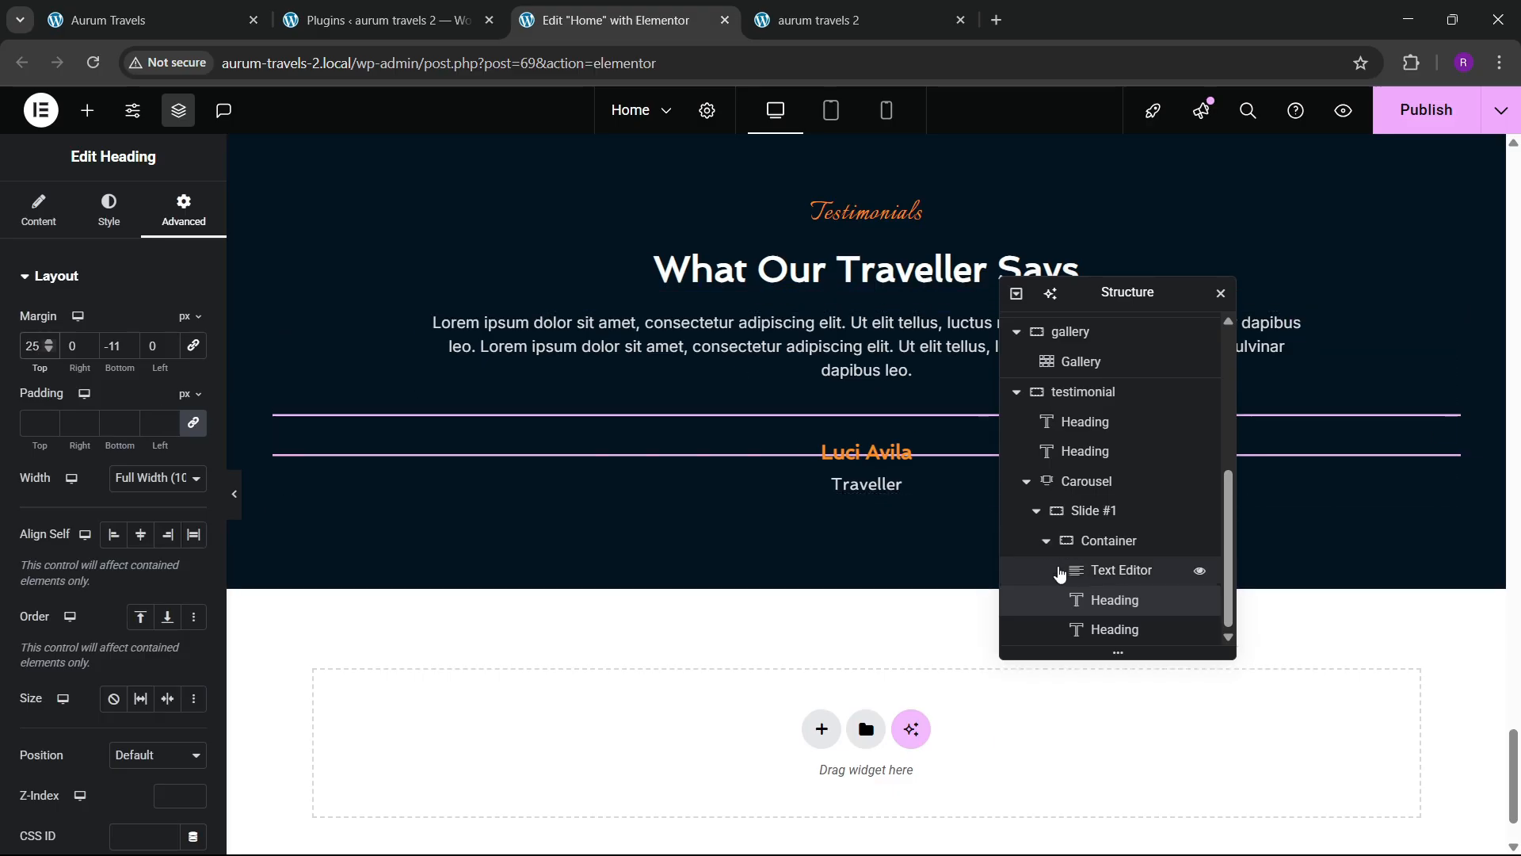
{"action": "left_click", "coordinate": [1096, 497]}
{"action": "left_click", "coordinate": [184, 210]}
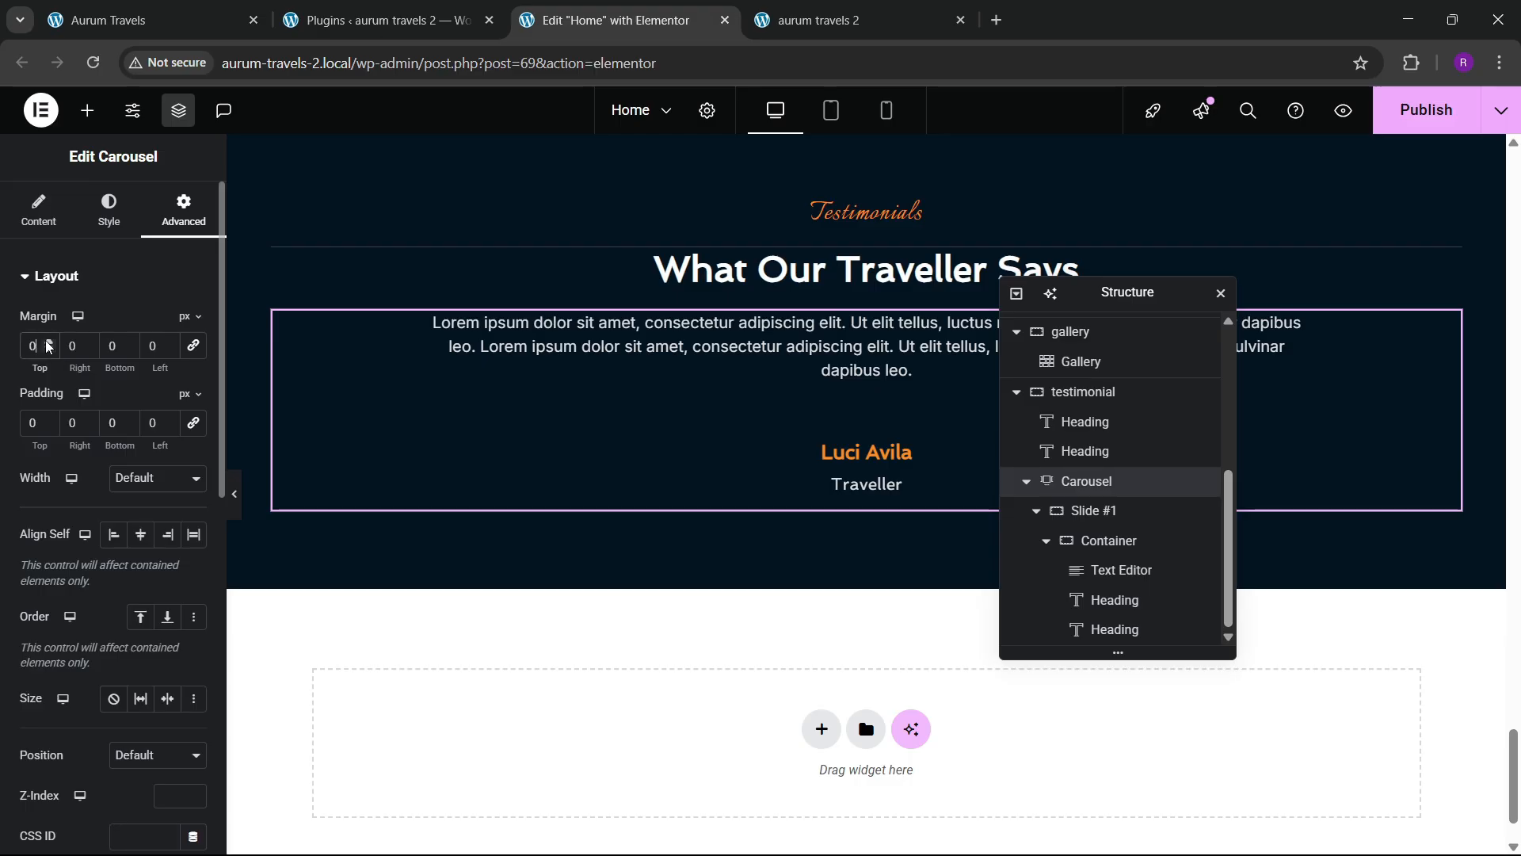
- Set the testimonial carousel's top margin to 40
{"action": "key", "text": "Up"}
{"action": "key", "text": "Up"}
{"action": "key", "text": "Up"}
{"action": "key", "text": "Up"}
{"action": "key", "text": "Up"}
{"action": "key", "text": "Up"}
{"action": "key", "text": "Up"}
{"action": "key", "text": "Up"}
{"action": "key", "text": "Up"}
{"action": "key", "text": "Up"}
{"action": "key", "text": "Up"}
{"action": "key", "text": "Up"}
{"action": "key", "text": "Up"}
{"action": "key", "text": "Up"}
{"action": "key", "text": "Up"}
{"action": "key", "text": "Up"}
{"action": "key", "text": "Up"}
{"action": "key", "text": "Up"}
{"action": "key", "text": "Up"}
{"action": "key", "text": "Up"}
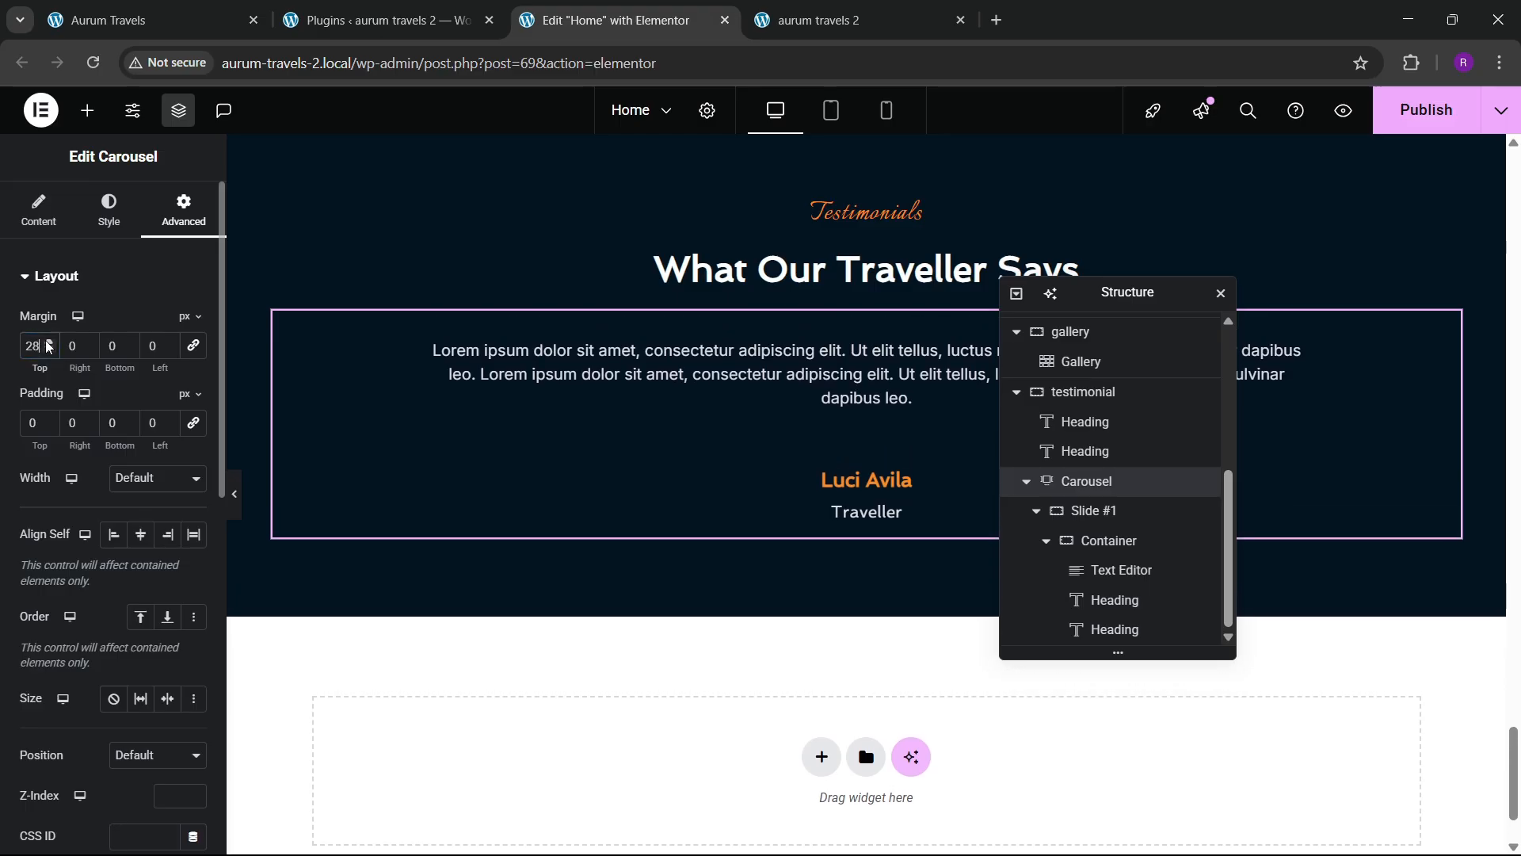
{"action": "key", "text": "Up"}
{"action": "key", "text": "Up"}
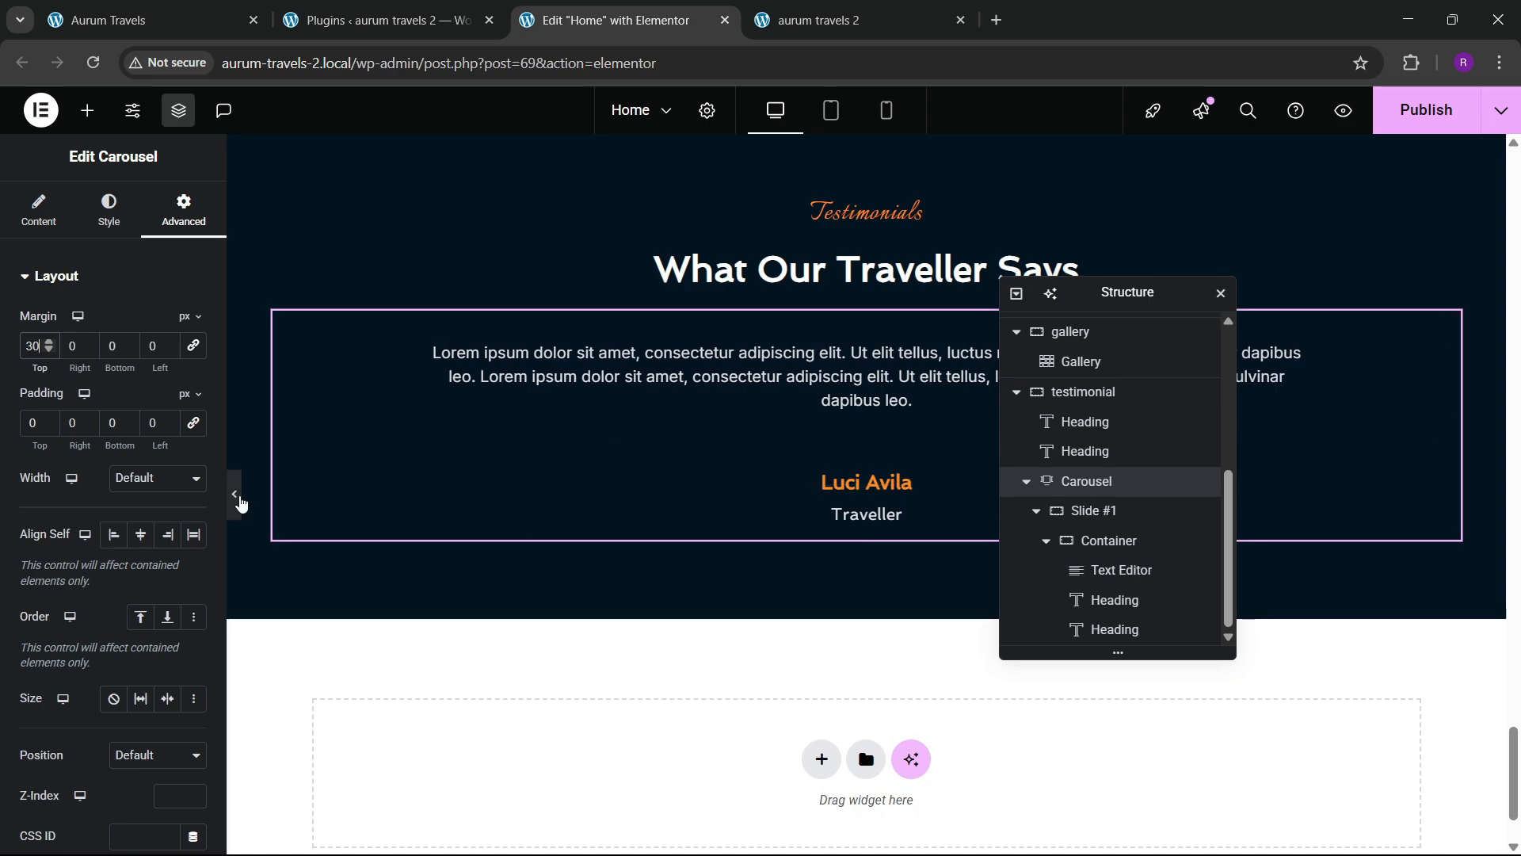
{"action": "left_click", "coordinate": [237, 496]}
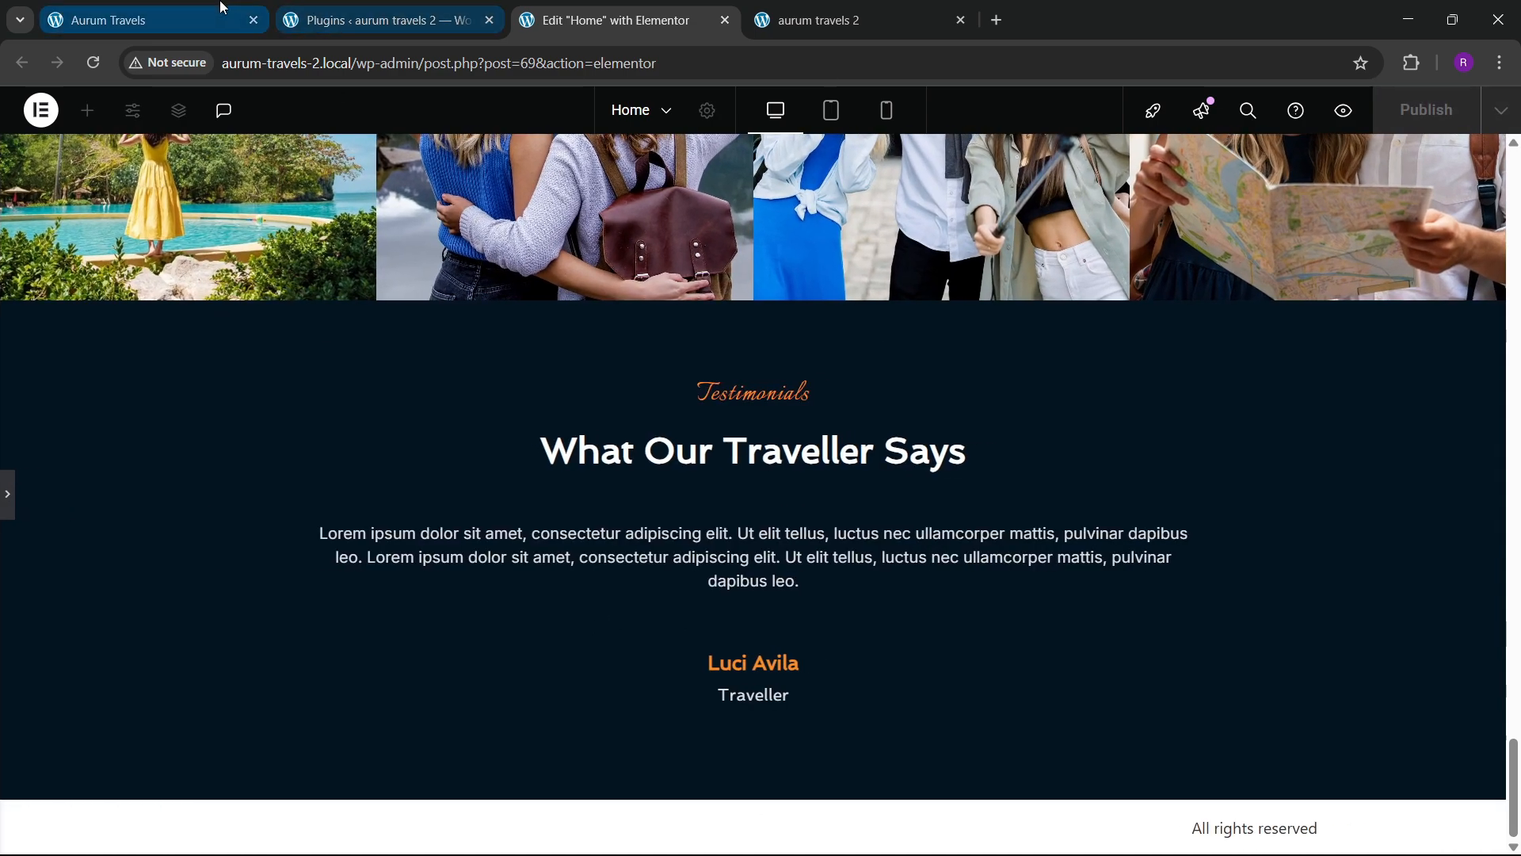
{"action": "left_click", "coordinate": [151, 20]}
{"action": "left_click", "coordinate": [626, 20]}
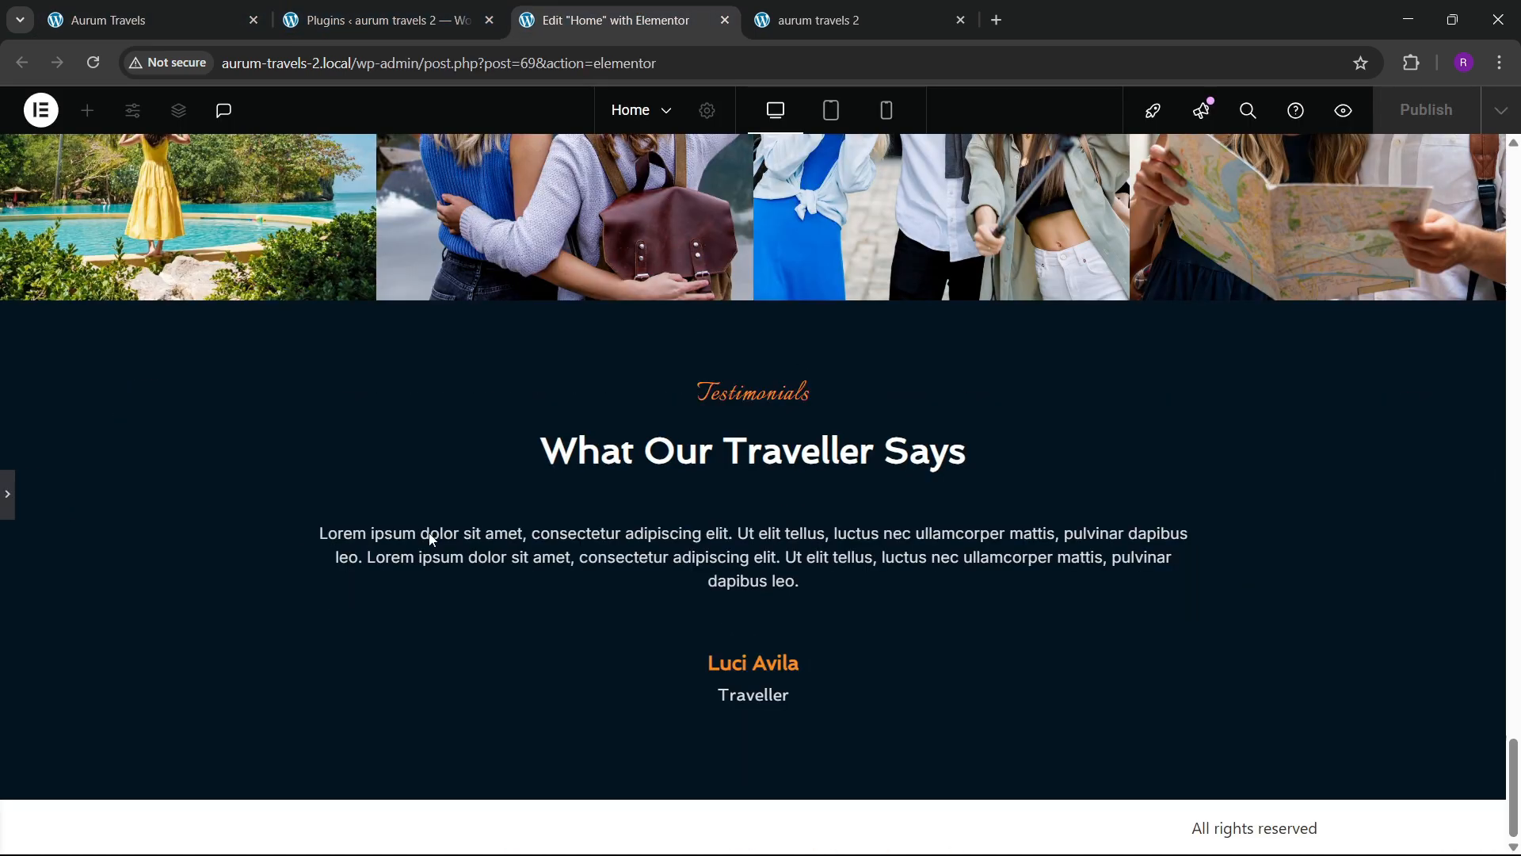
{"action": "left_click", "coordinate": [7, 494]}
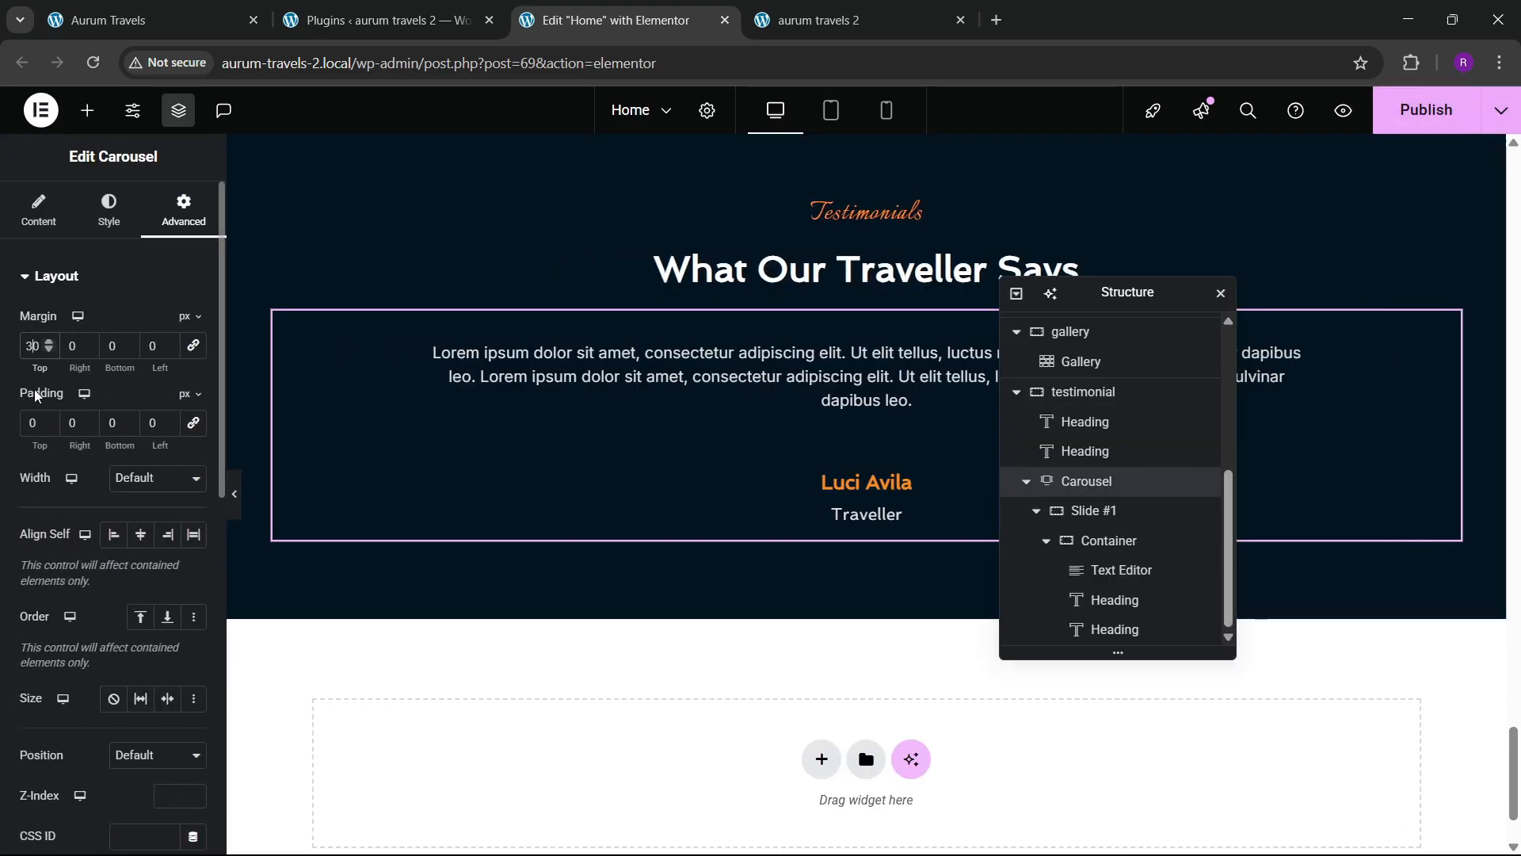
{"action": "key", "text": "BackSpace"}
{"action": "type", "text": "4"}
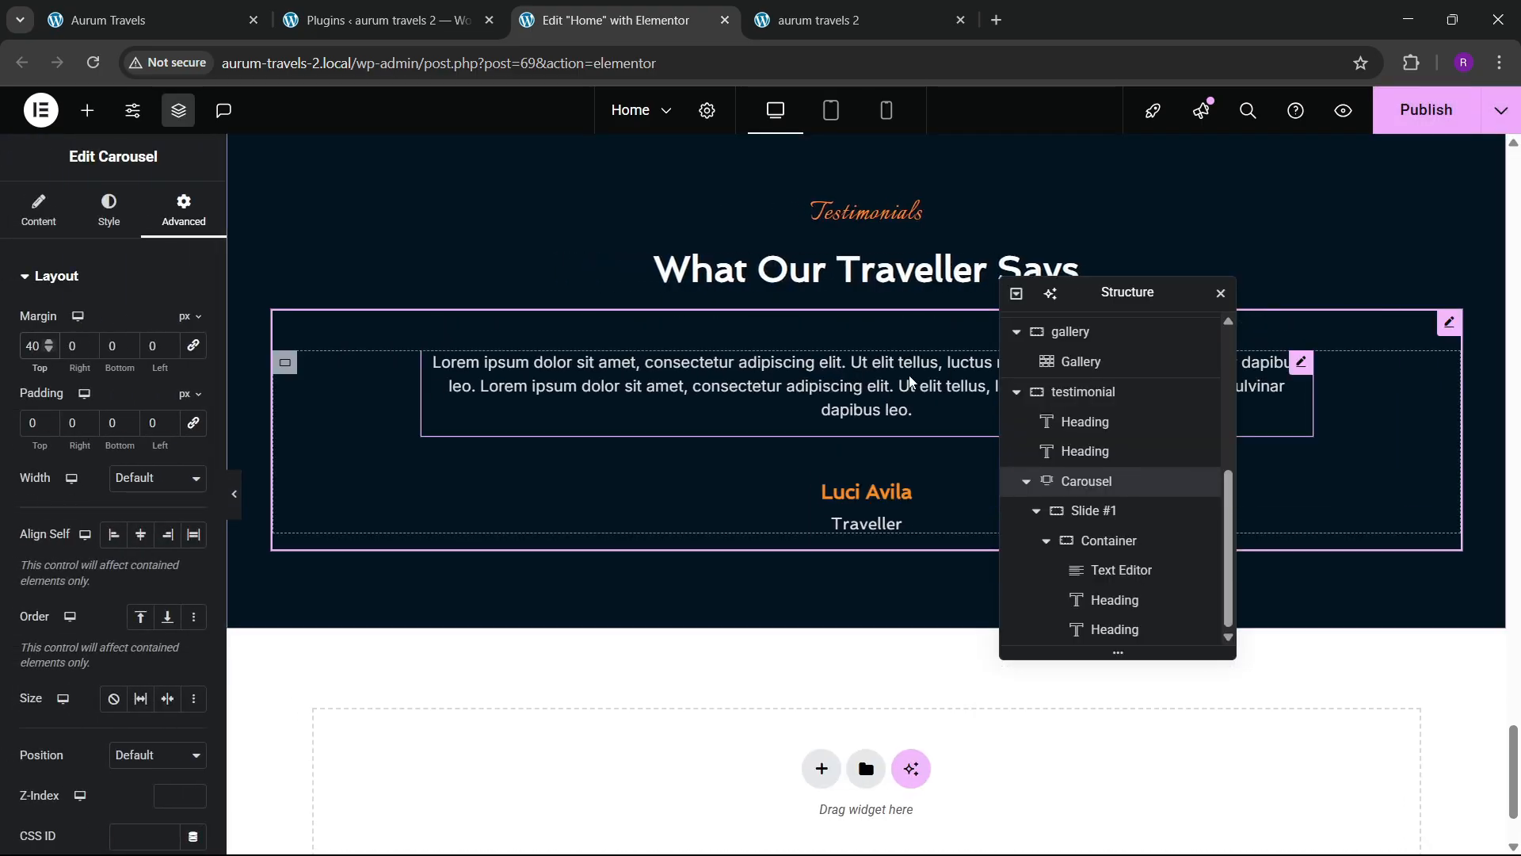
- Make the testimonial quote text 18px and italic
{"action": "left_click", "coordinate": [1134, 571]}
{"action": "left_click", "coordinate": [109, 210]}
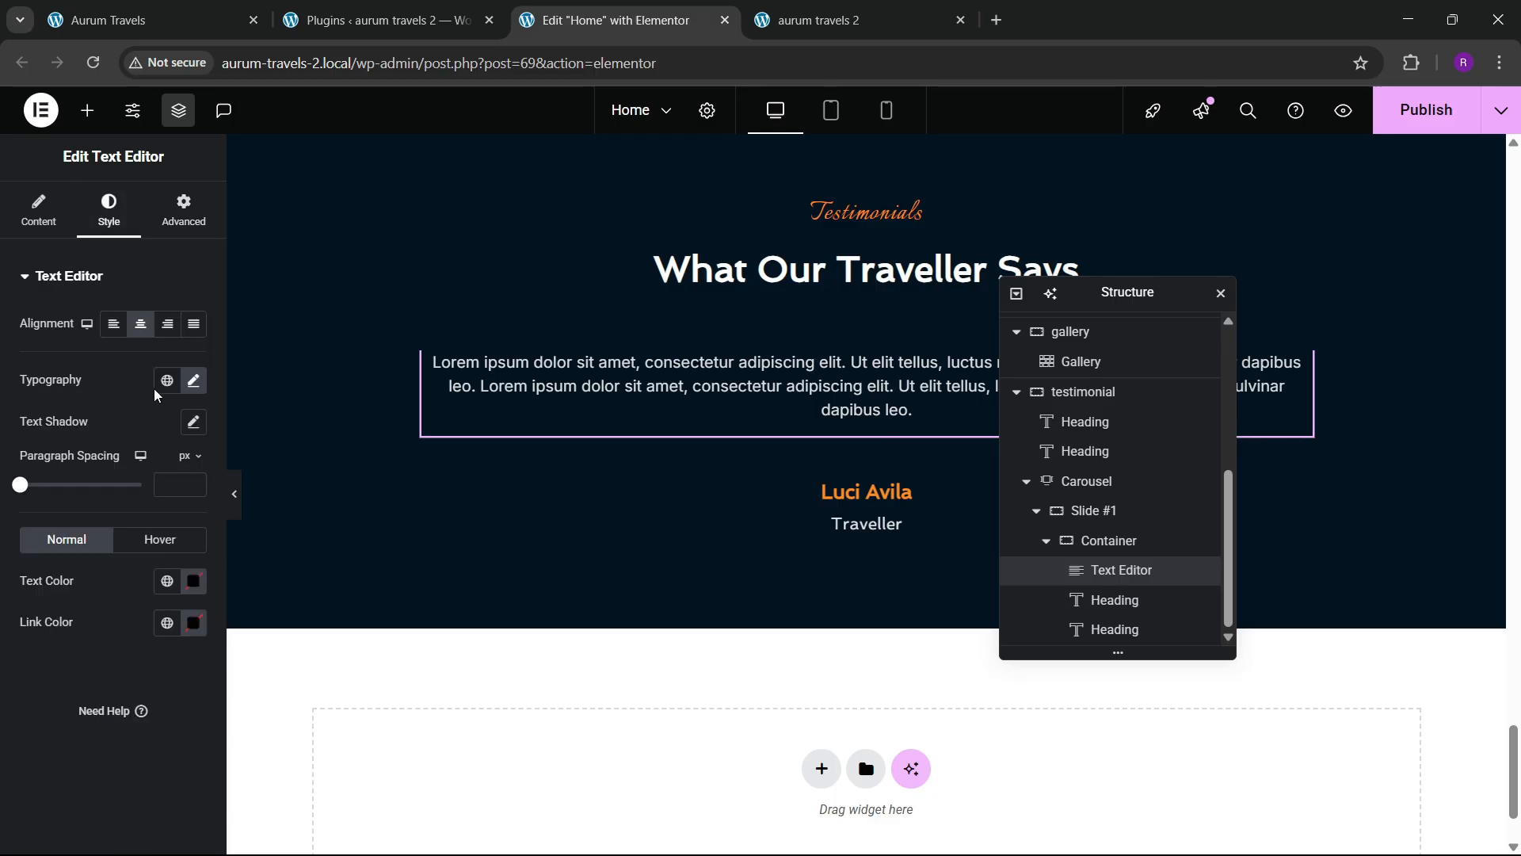
{"action": "left_click", "coordinate": [193, 382]}
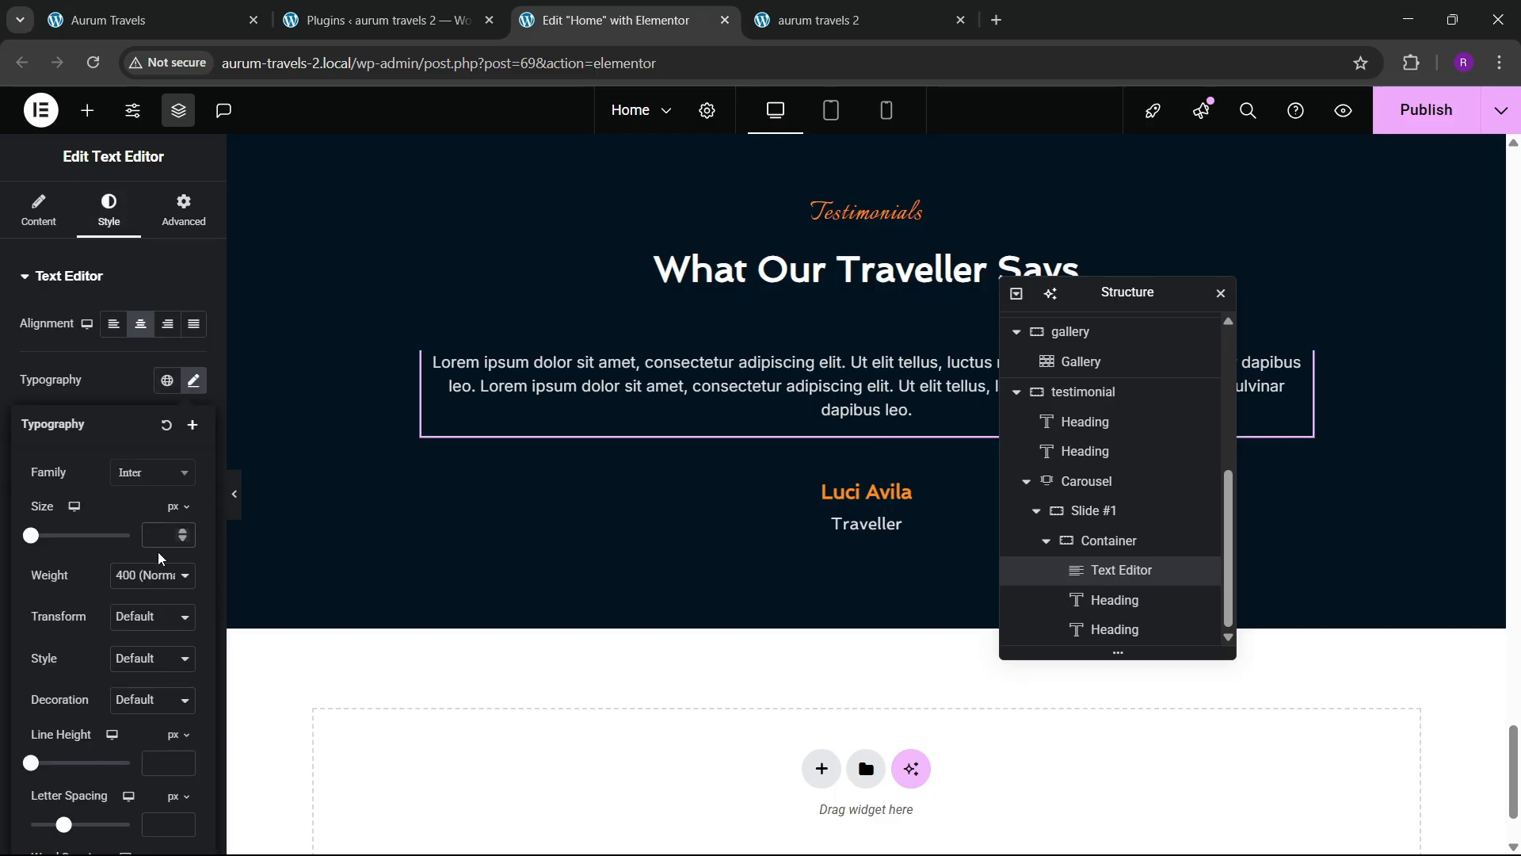
{"action": "type", "text": "30"}
{"action": "key", "text": "BackSpace"}
{"action": "key", "text": "BackSpace"}
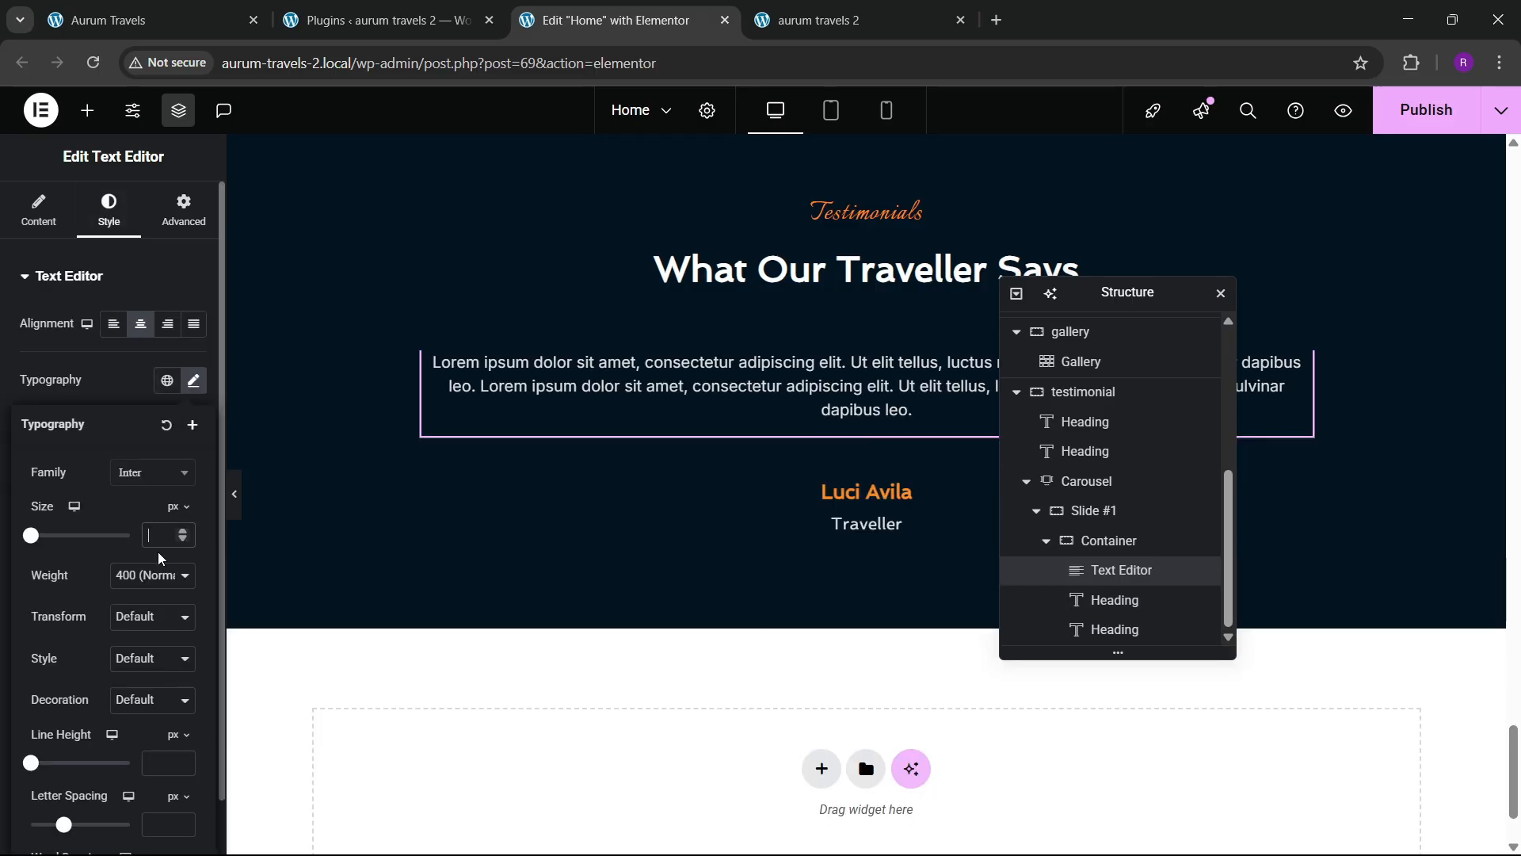
{"action": "type", "text": "20"}
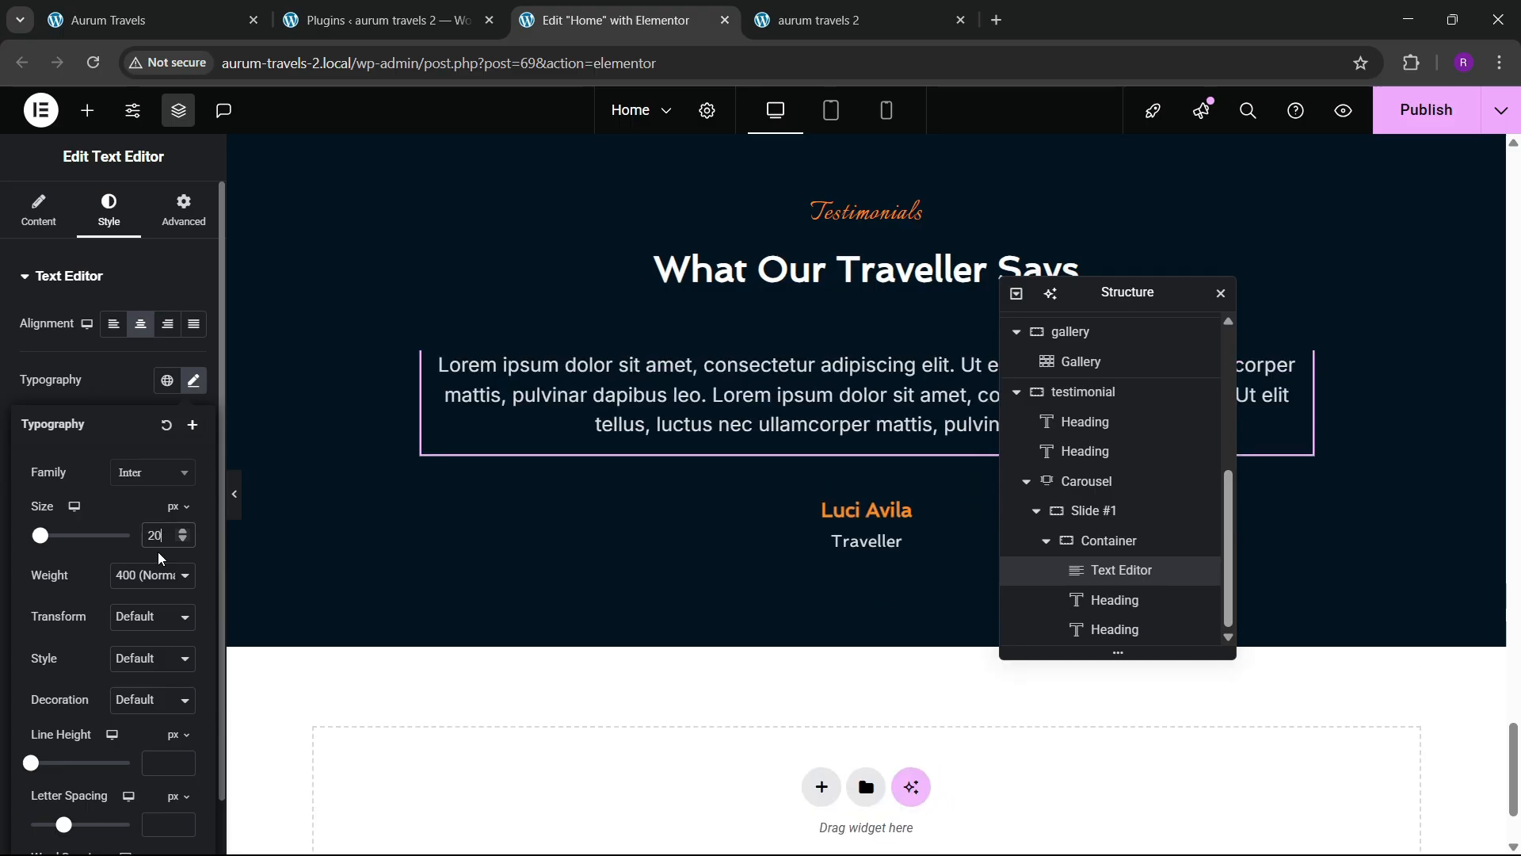
{"action": "key", "text": "Down"}
{"action": "key", "text": "Down"}
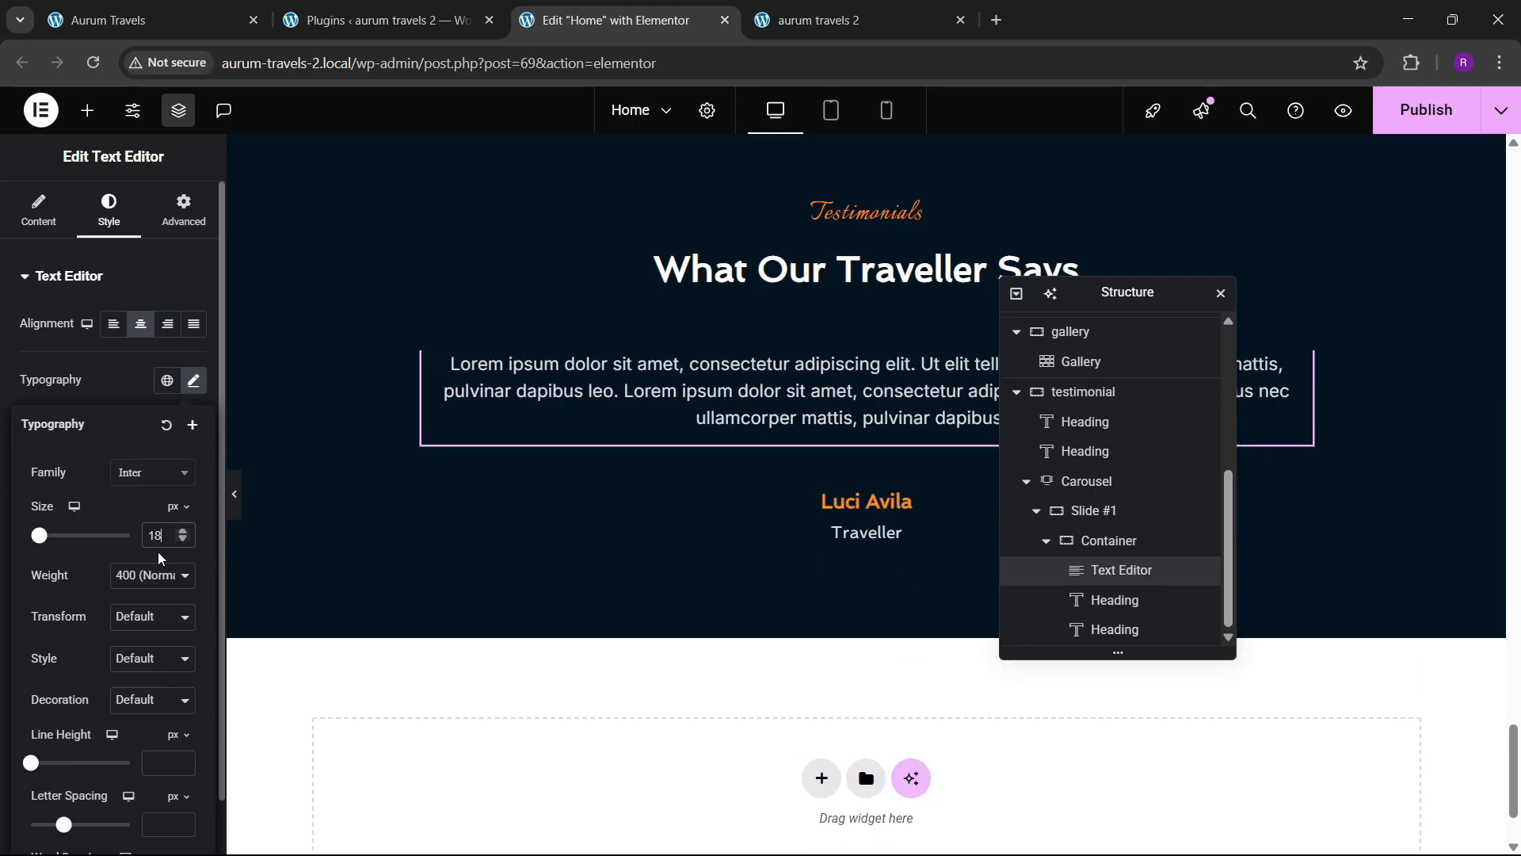
{"action": "left_click", "coordinate": [145, 617]}
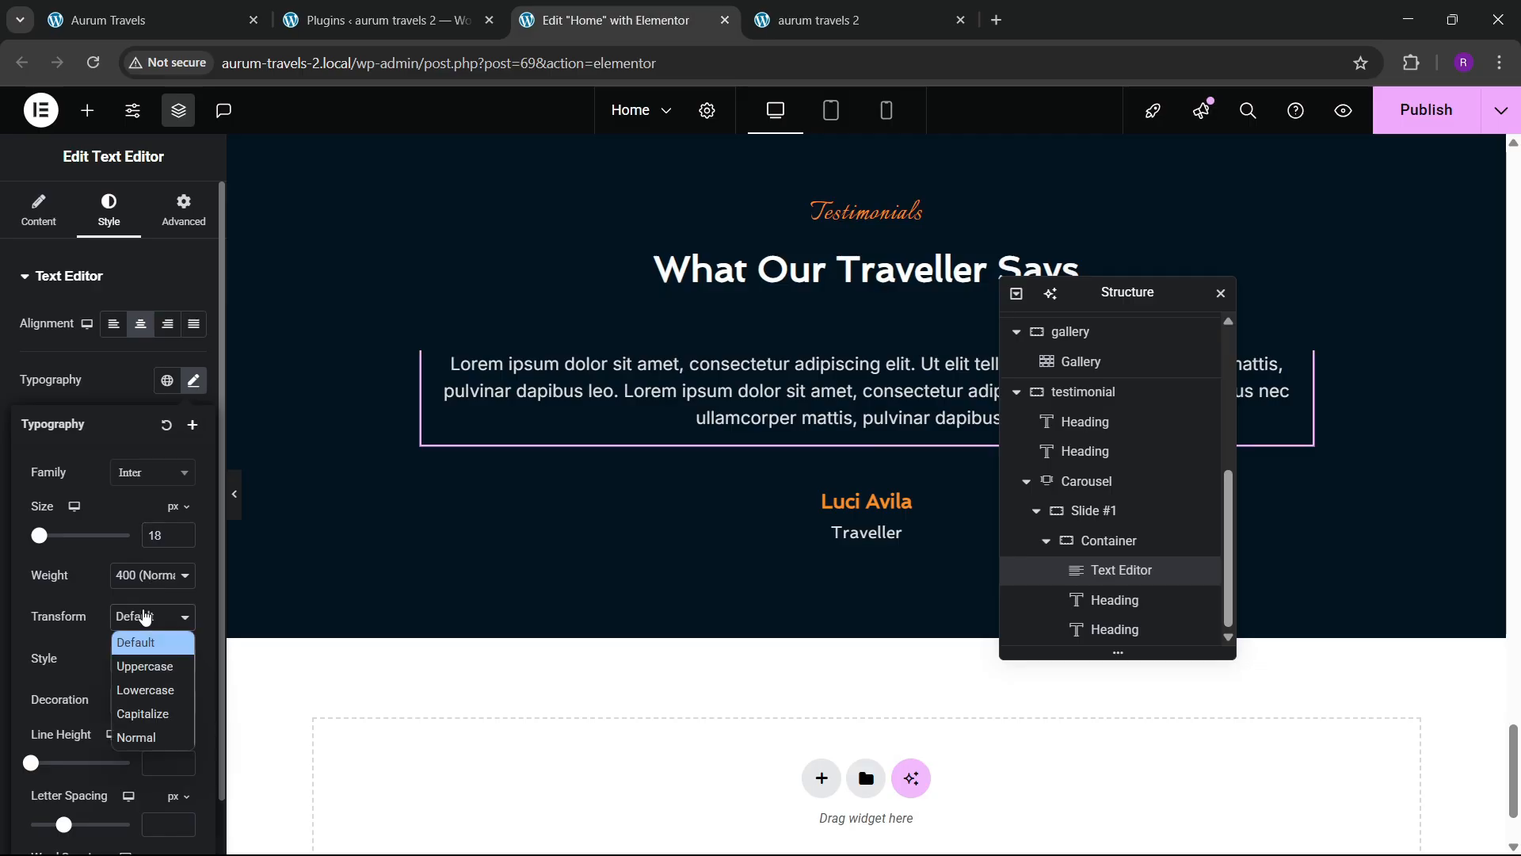
{"action": "left_click", "coordinate": [146, 617]}
{"action": "left_click", "coordinate": [147, 658]}
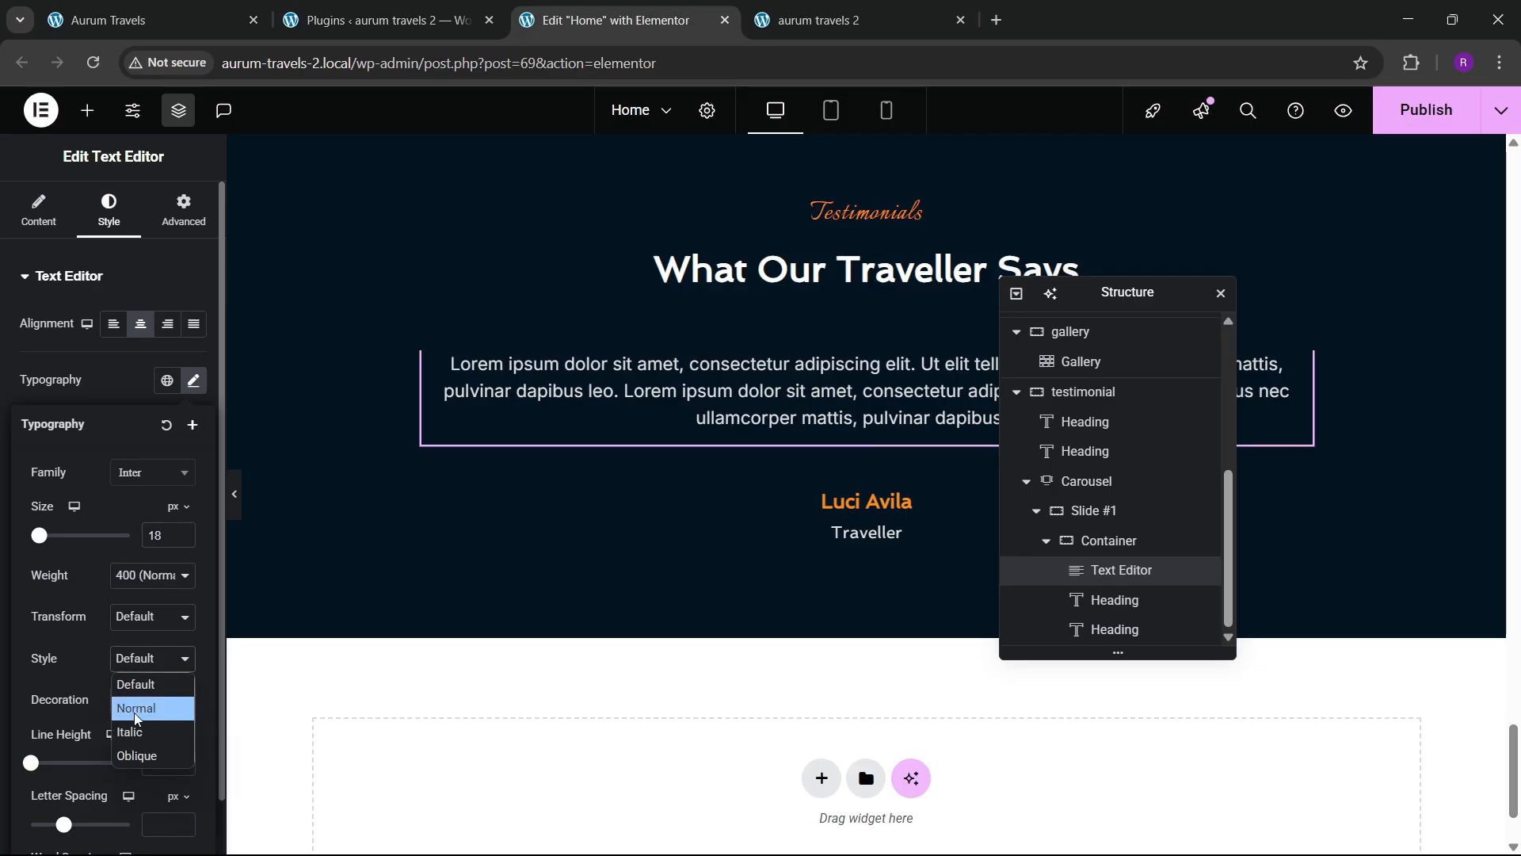
{"action": "left_click", "coordinate": [137, 732]}
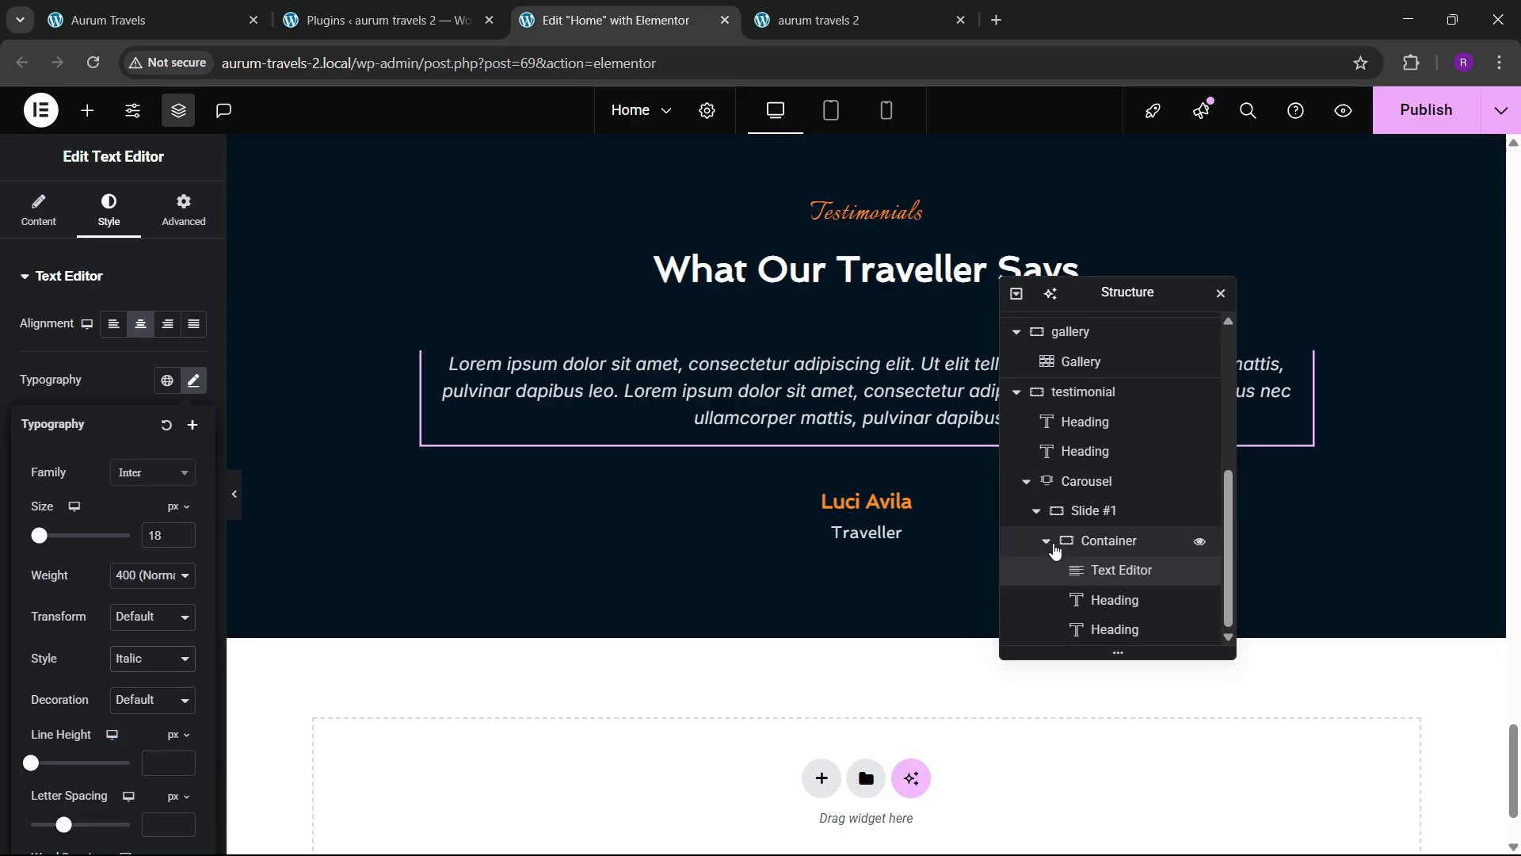
{"action": "left_click_drag", "start_coordinate": [1052, 518], "coordinate": [1081, 483]}
- Add another testimonial slide to the carousel's slide list
{"action": "left_click", "coordinate": [38, 210]}
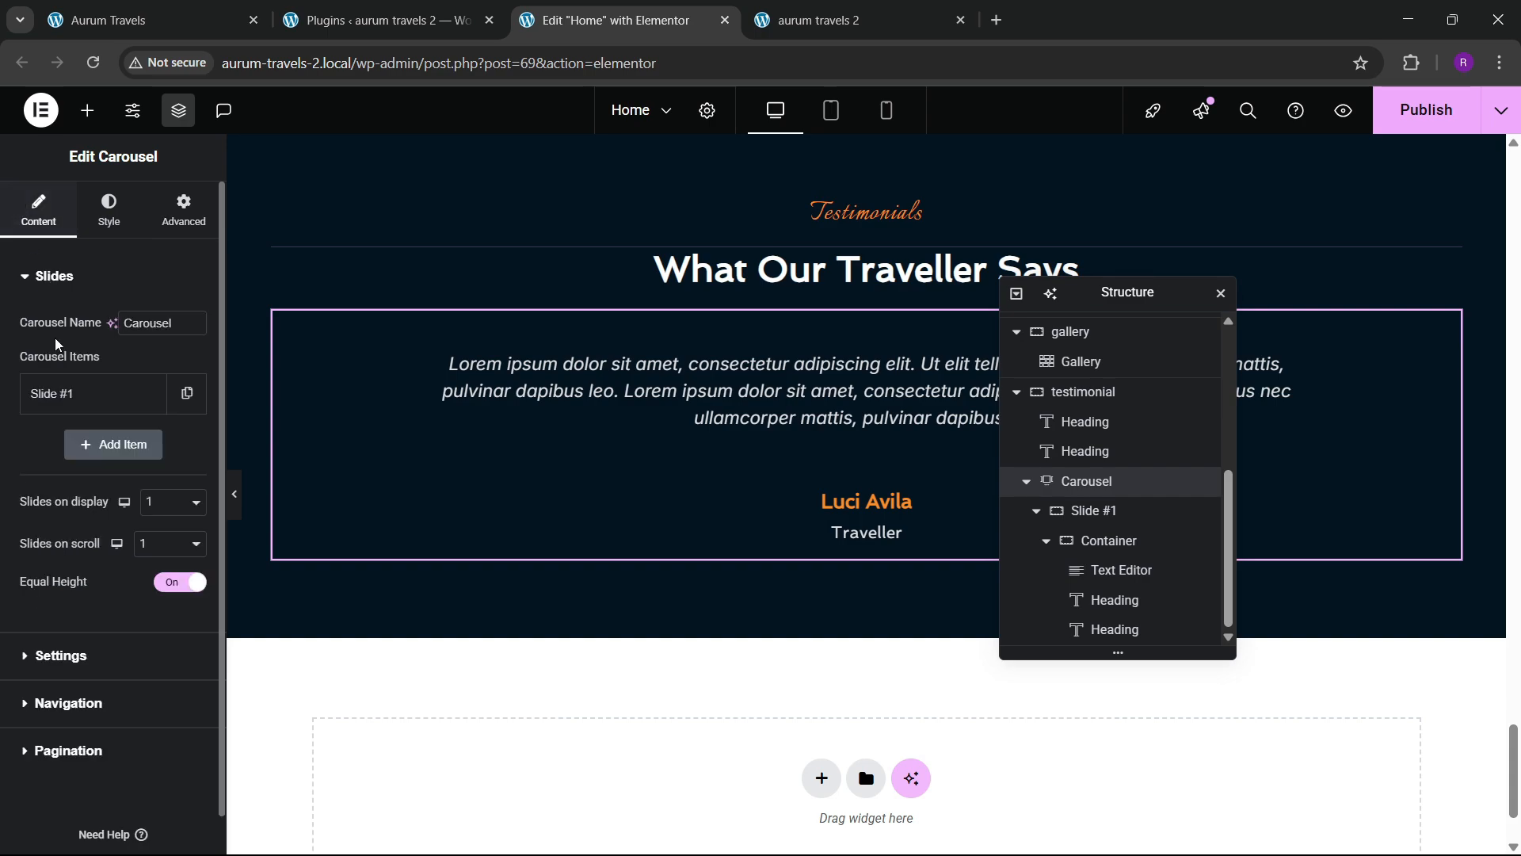
{"action": "left_click", "coordinate": [187, 393]}
{"action": "left_click", "coordinate": [148, 445]}
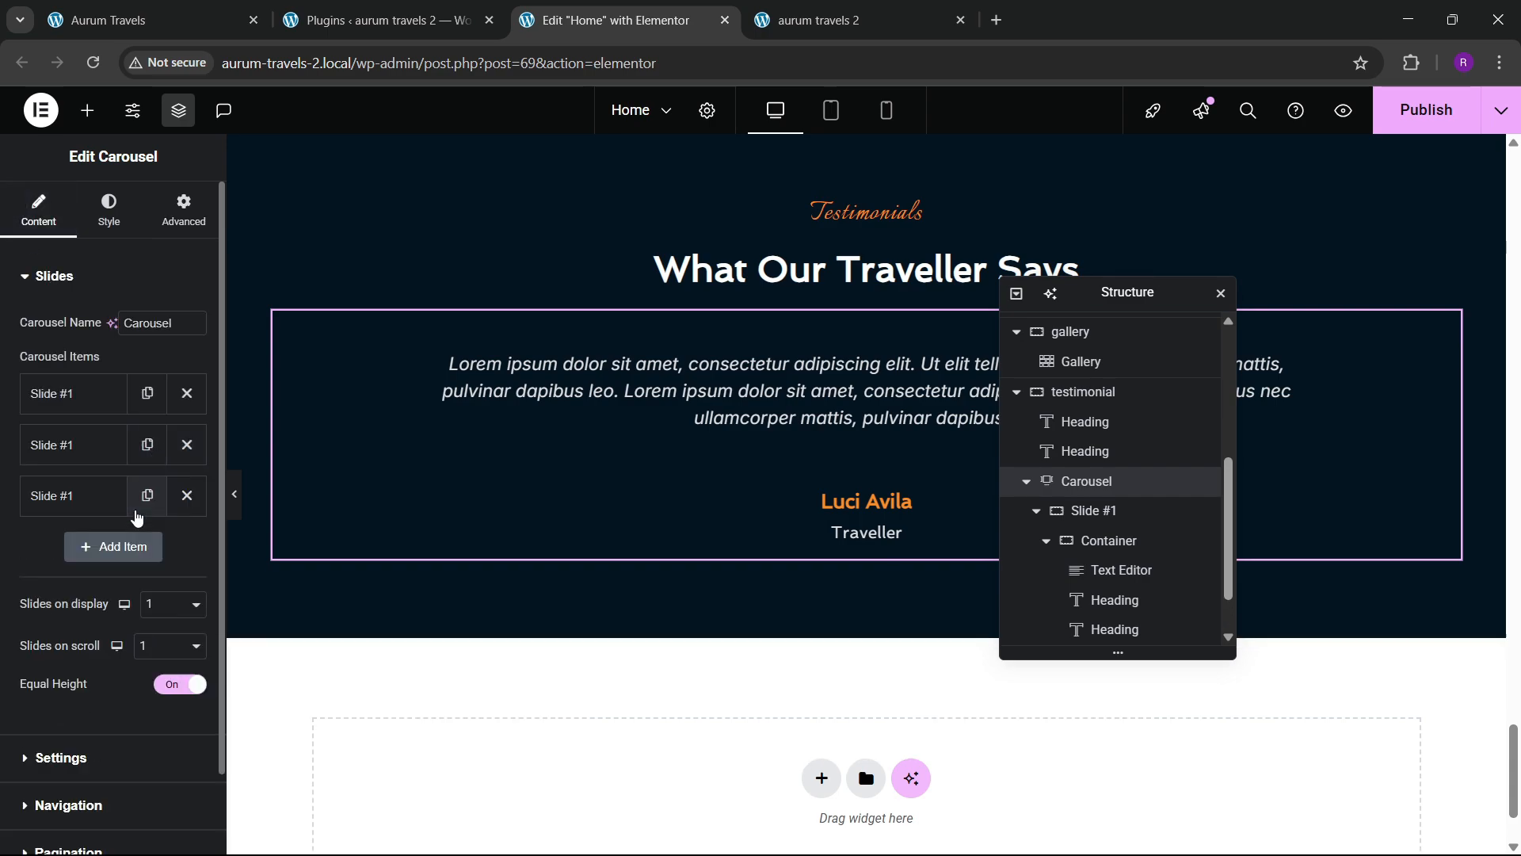
- Colour the pagination dots global orange, turning white #FFFFFF on hover
{"action": "left_click", "coordinate": [108, 210]}
{"action": "left_click", "coordinate": [64, 649]}
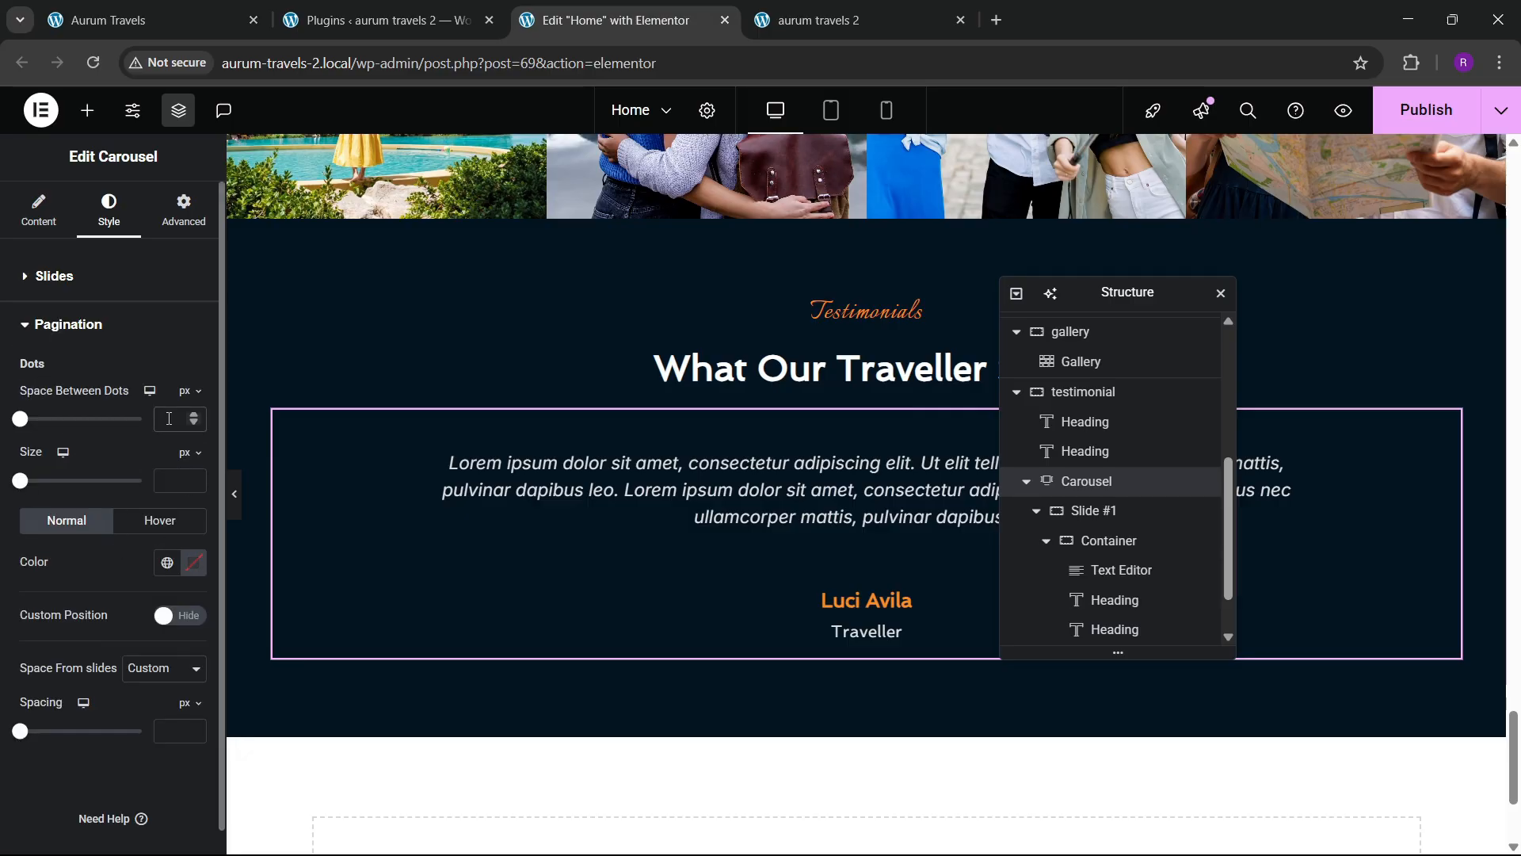
{"action": "left_click", "coordinate": [168, 564]}
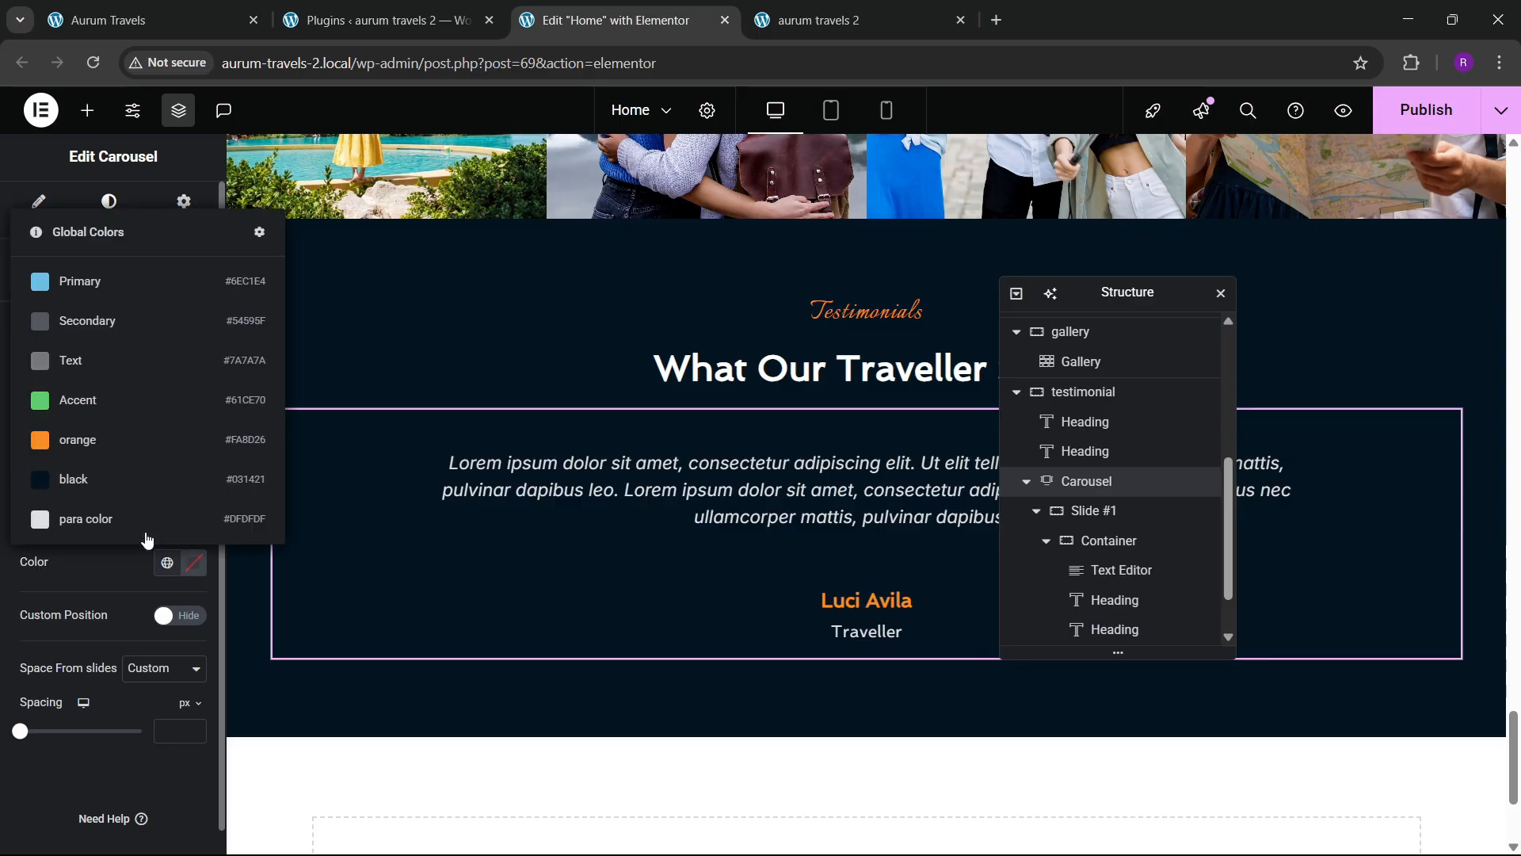
{"action": "left_click", "coordinate": [103, 447]}
{"action": "left_click", "coordinate": [155, 522]}
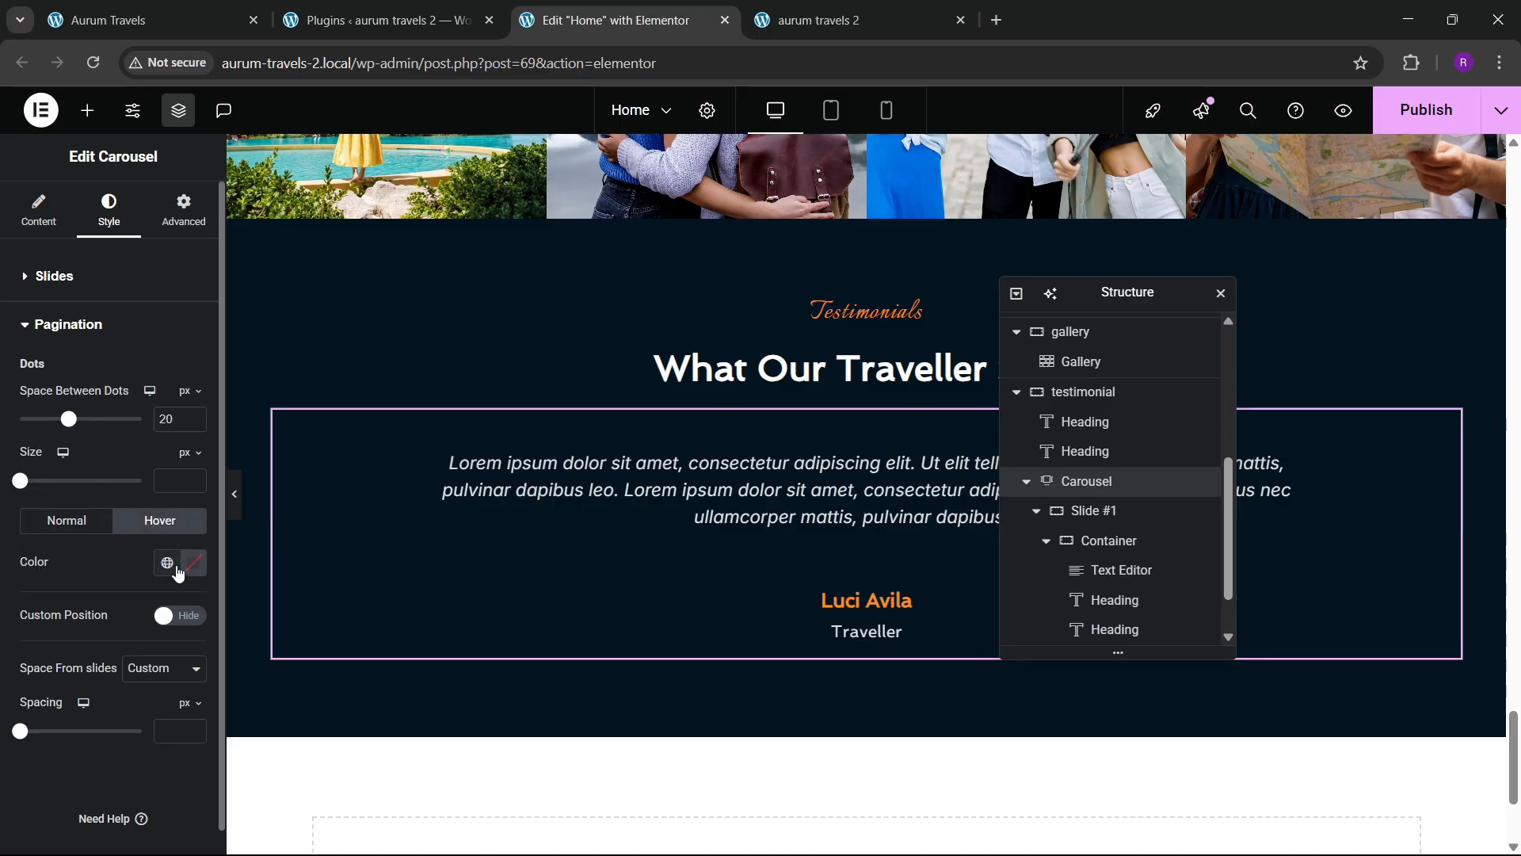
{"action": "left_click", "coordinate": [194, 563]}
{"action": "left_click_drag", "start_coordinate": [164, 386], "coordinate": [80, 309]}
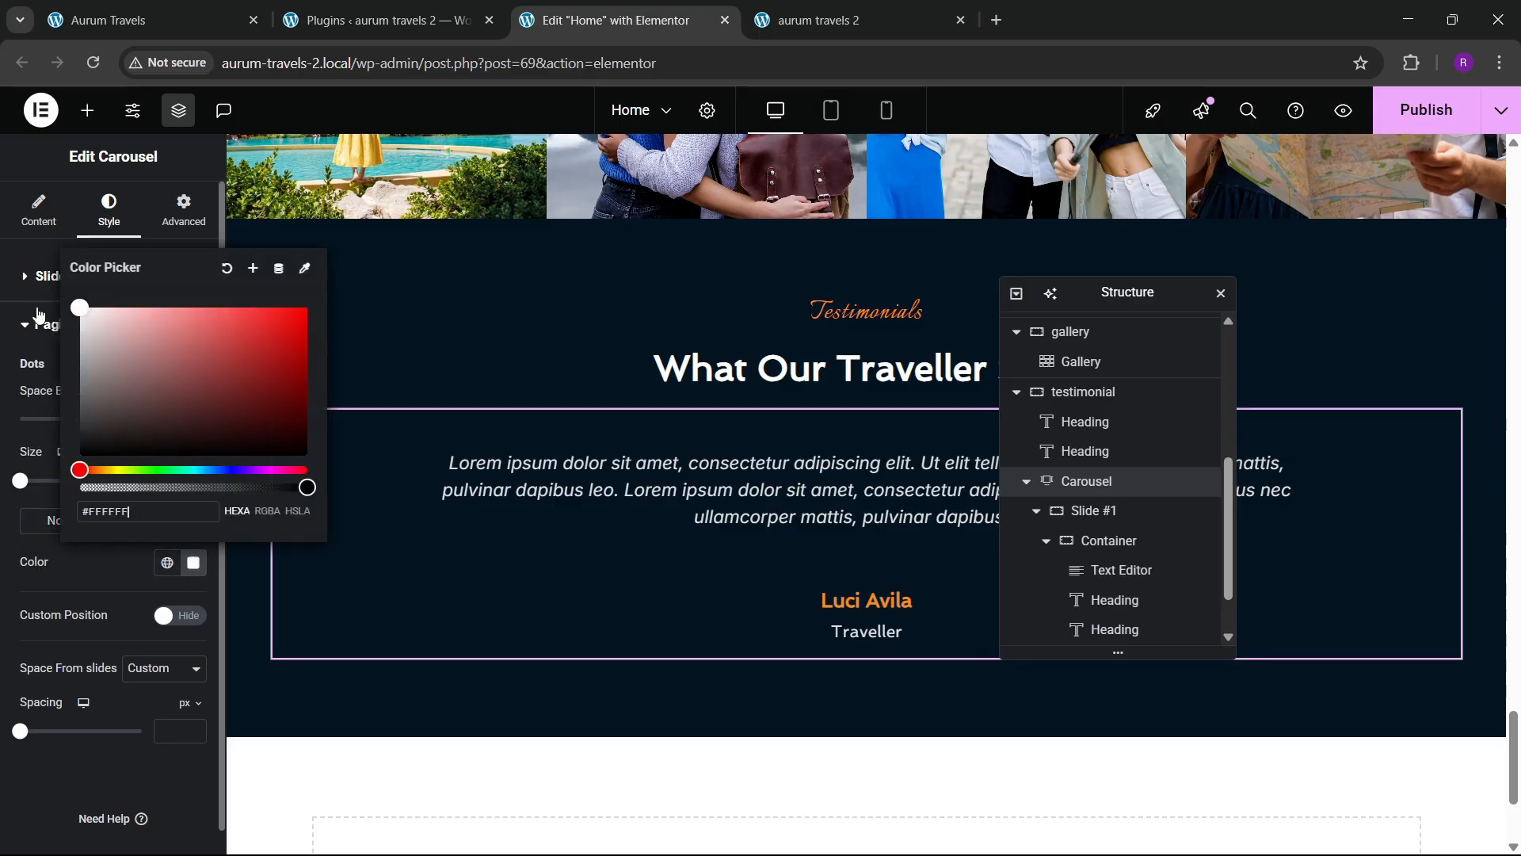
{"action": "left_click", "coordinate": [101, 577]}
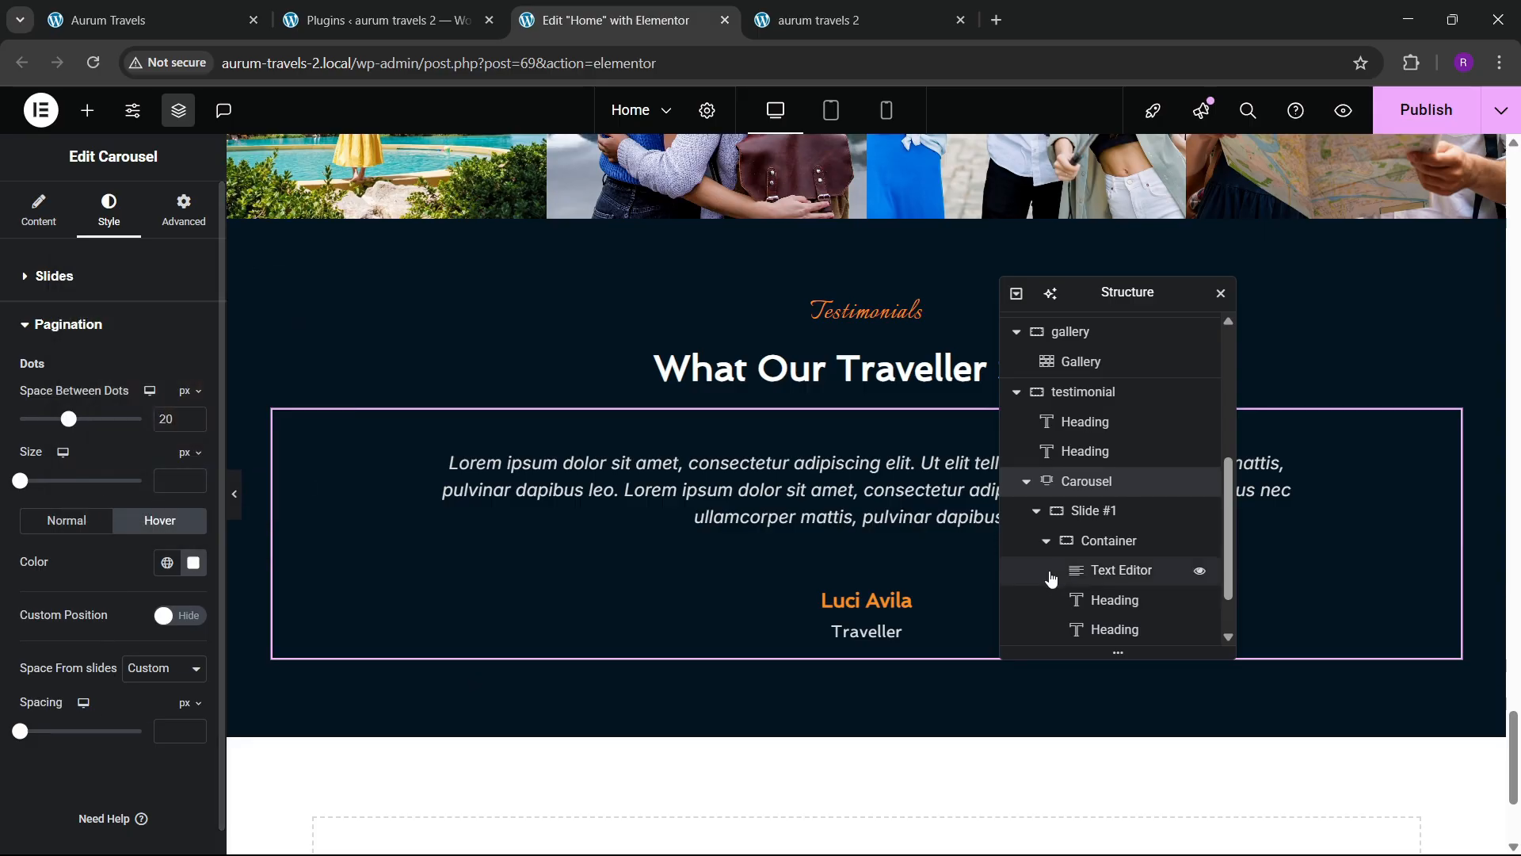
{"action": "scroll", "coordinate": [724, 550], "scroll_direction": "down", "scroll_amount": 3}
{"action": "scroll", "coordinate": [649, 493], "scroll_direction": "up", "scroll_amount": 3}
{"action": "scroll", "coordinate": [649, 493], "scroll_direction": "up", "scroll_amount": 1}
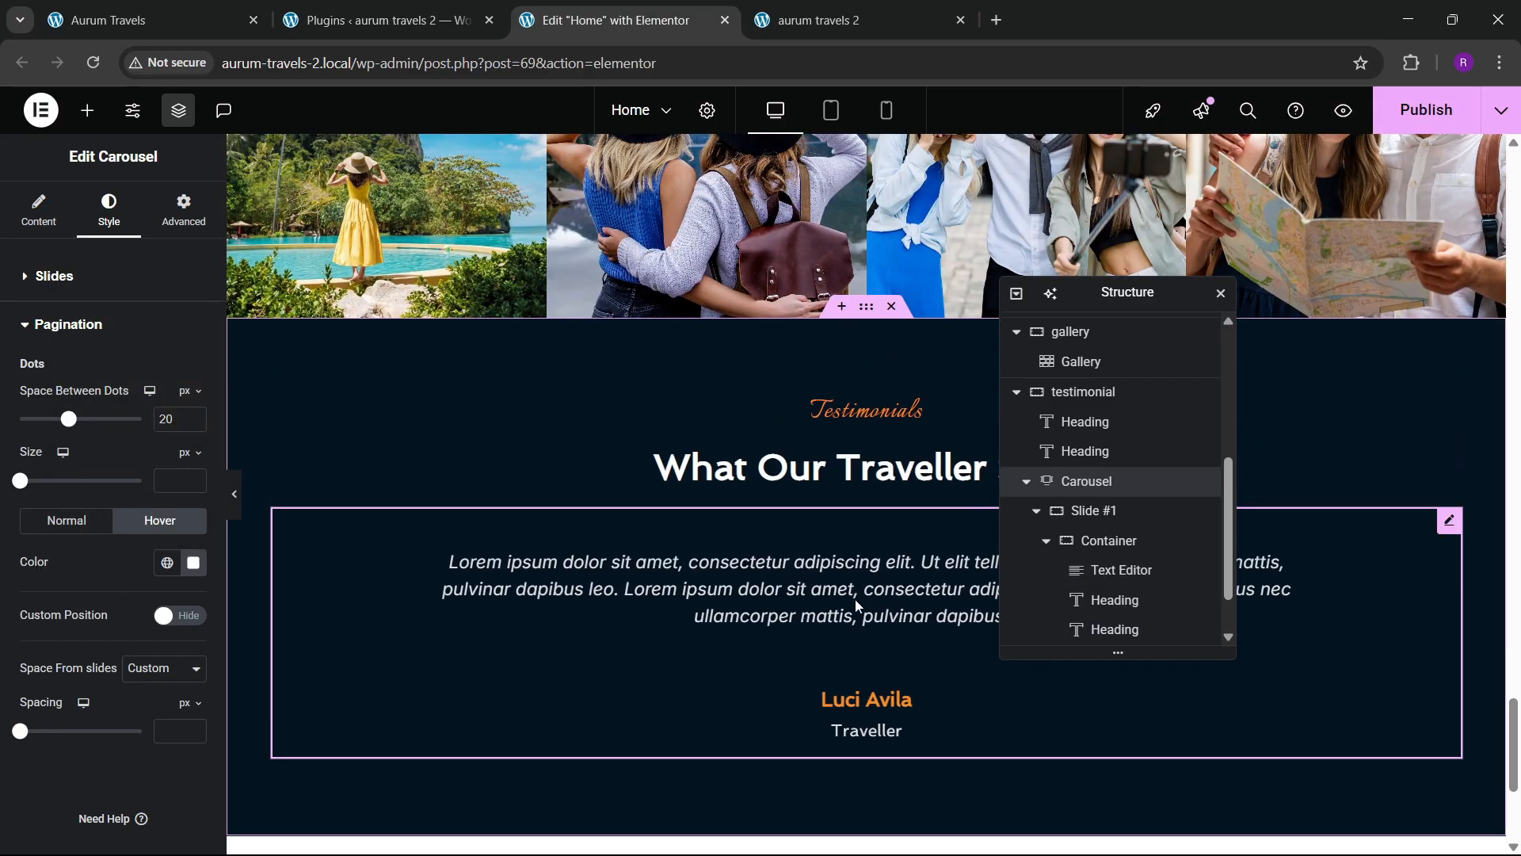
{"action": "scroll", "coordinate": [686, 703], "scroll_direction": "down", "scroll_amount": 3}
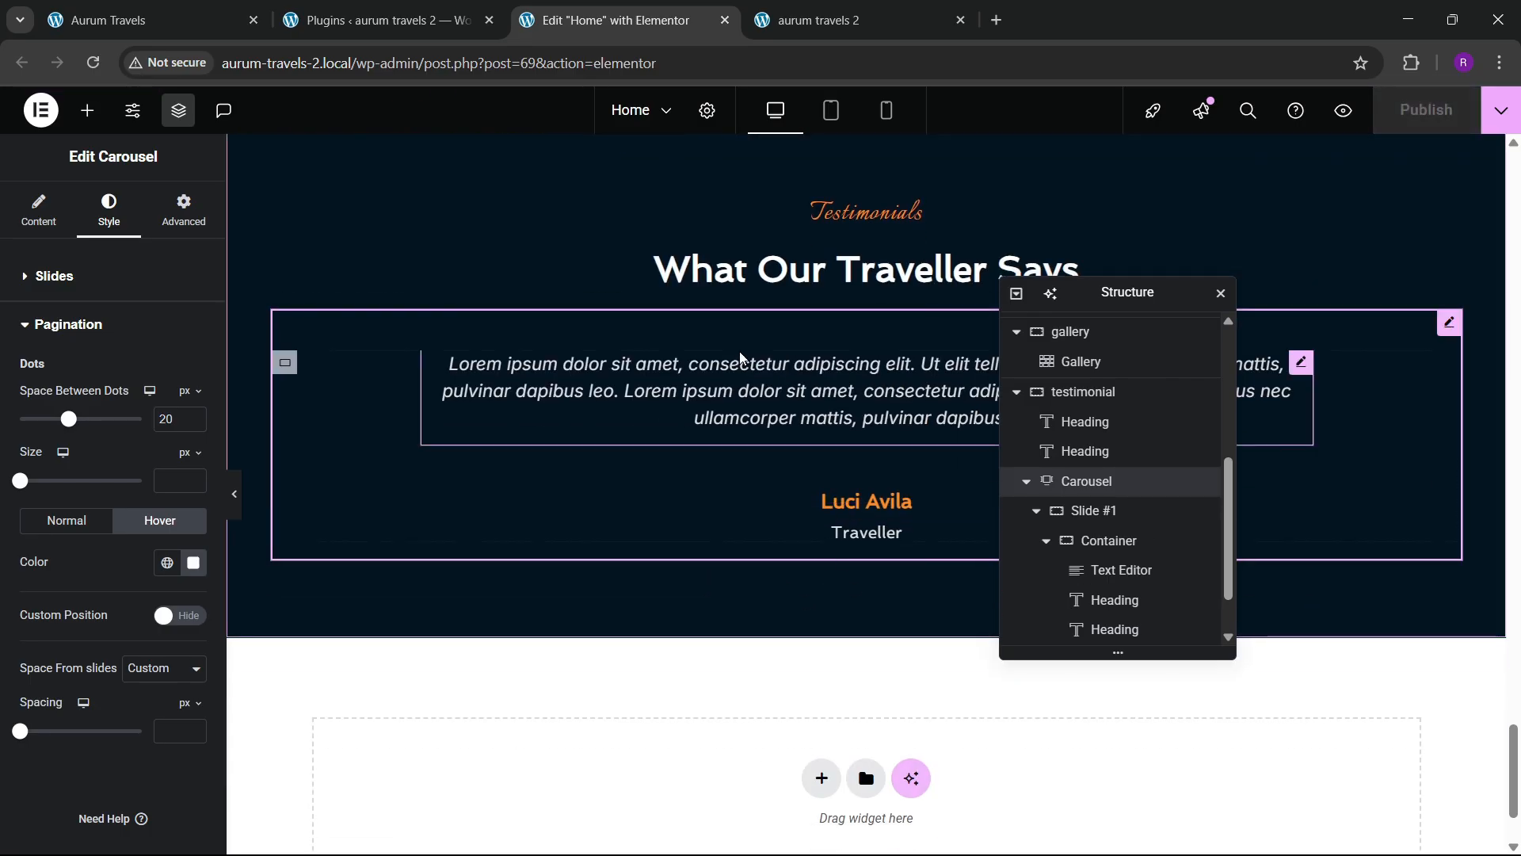
- On the live site, view the testimonial carousel's second and third slides using the pagination dots
{"action": "left_click", "coordinate": [781, 20]}
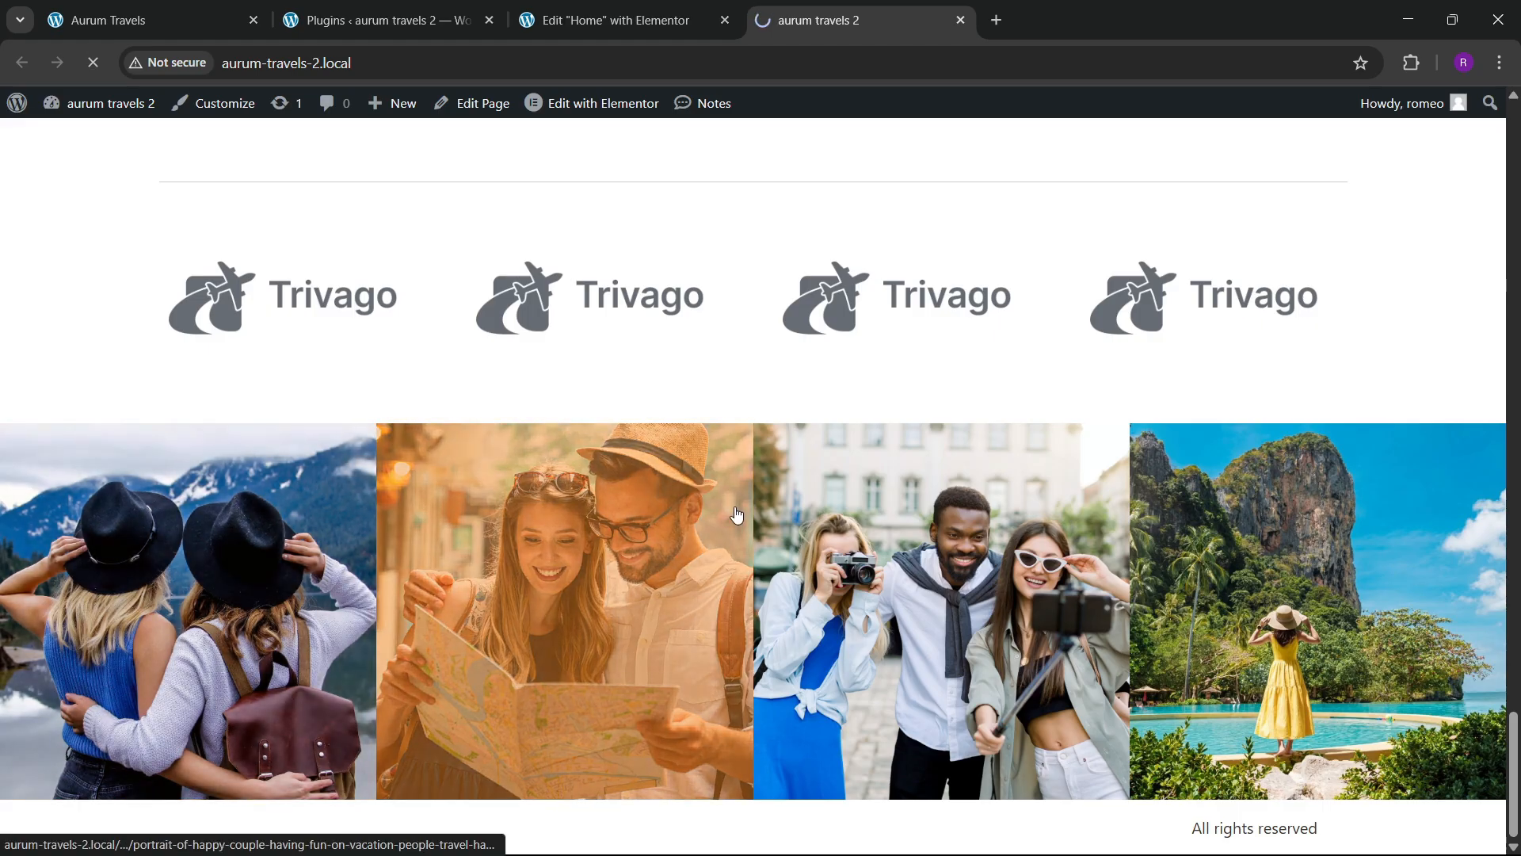
{"action": "scroll", "coordinate": [746, 507], "scroll_direction": "down", "scroll_amount": 5}
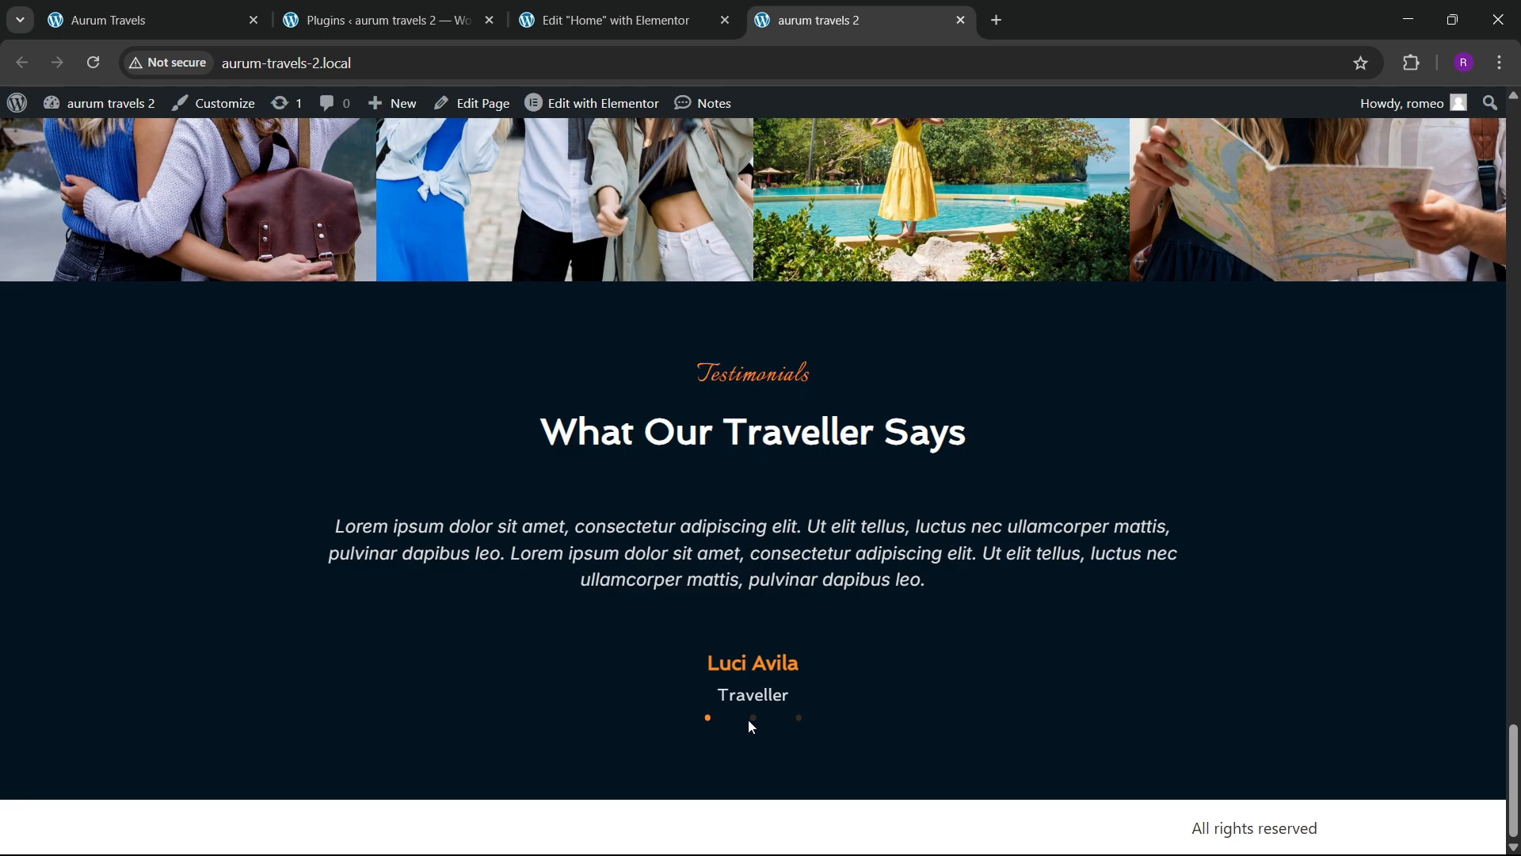
{"action": "left_click", "coordinate": [753, 718]}
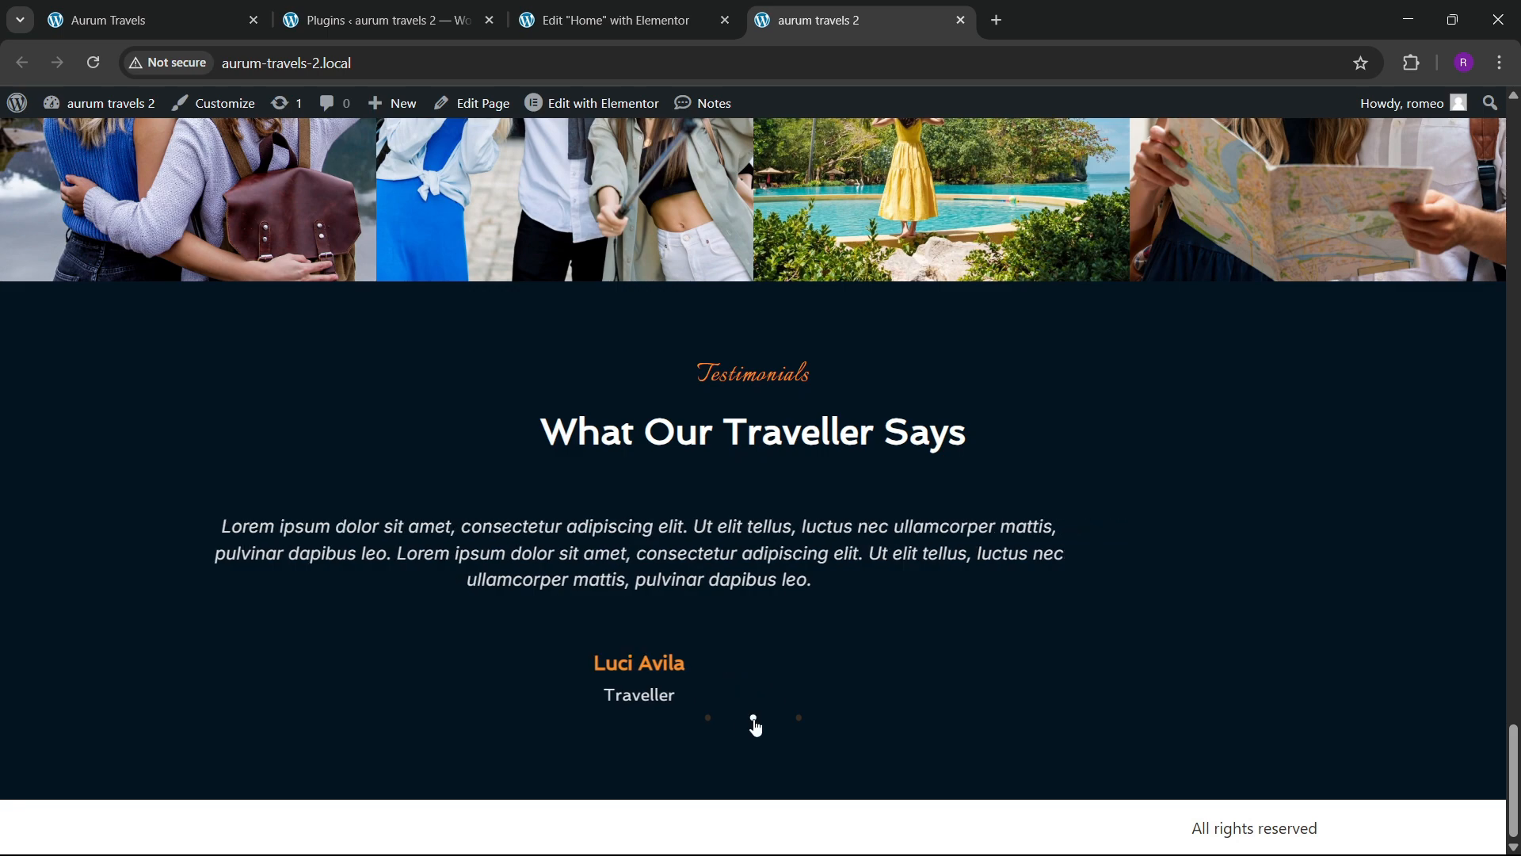
{"action": "left_click", "coordinate": [799, 719]}
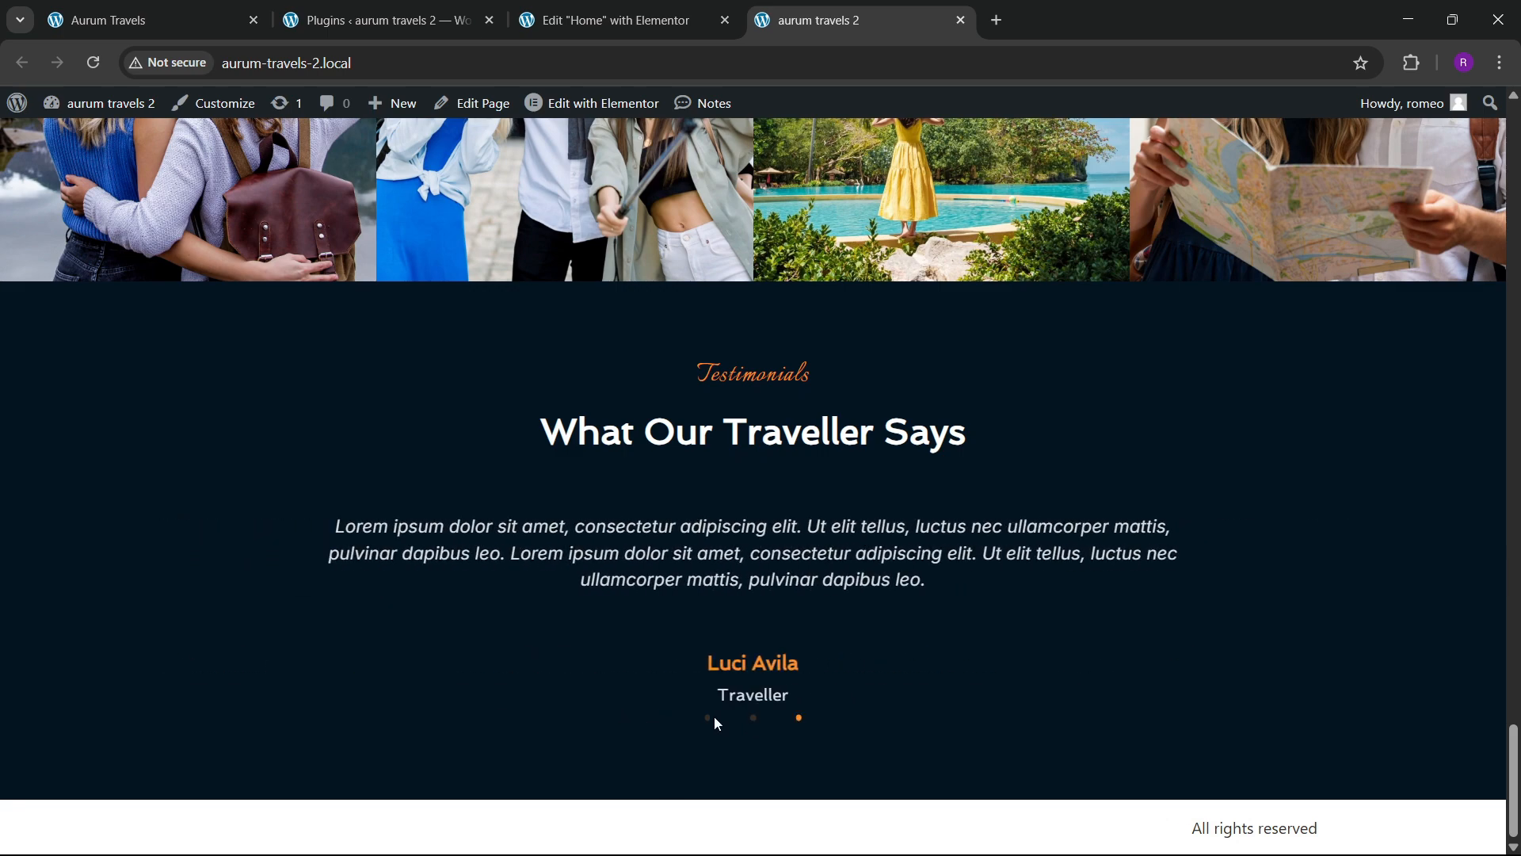
- Reload the Elementor editor and scroll back to the Testimonials section
{"action": "left_click", "coordinate": [610, 20]}
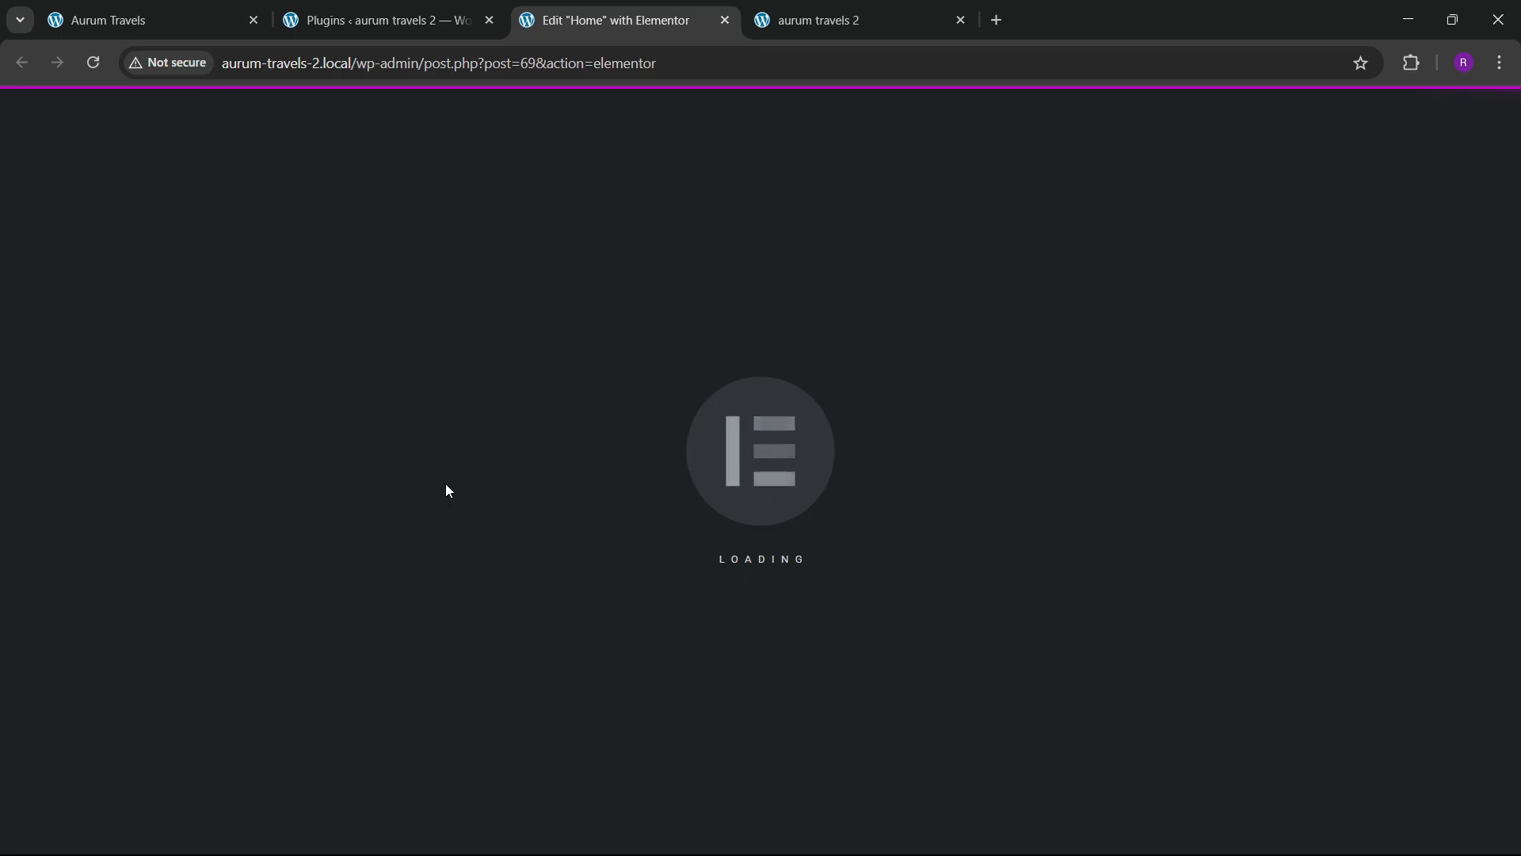
{"action": "left_click", "coordinate": [824, 18]}
{"action": "left_click", "coordinate": [672, 6]}
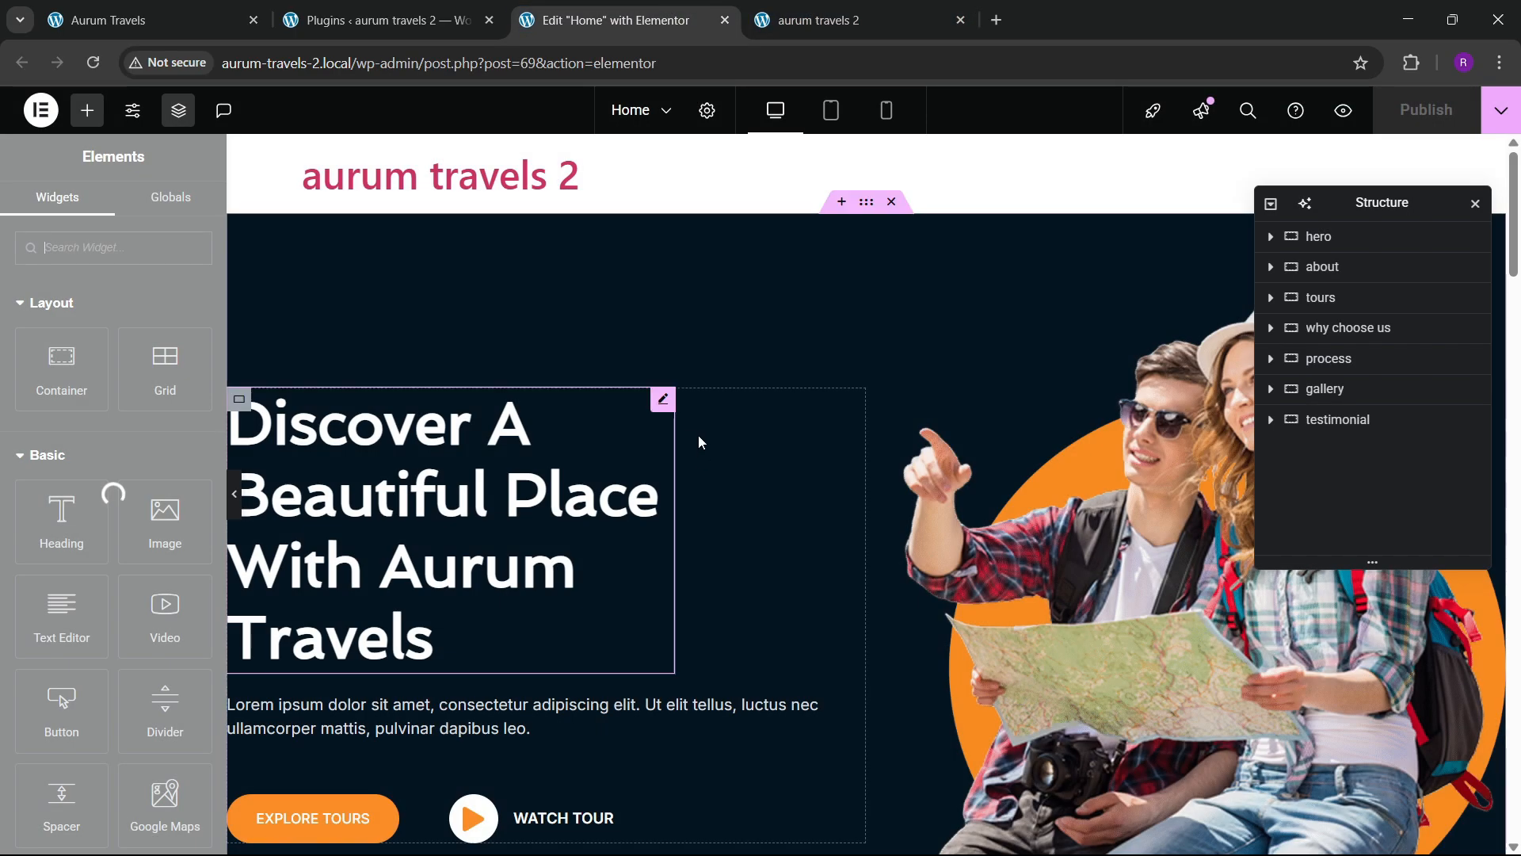
{"action": "scroll", "coordinate": [735, 498], "scroll_direction": "down", "scroll_amount": 5}
{"action": "scroll", "coordinate": [735, 505], "scroll_direction": "down", "scroll_amount": 20}
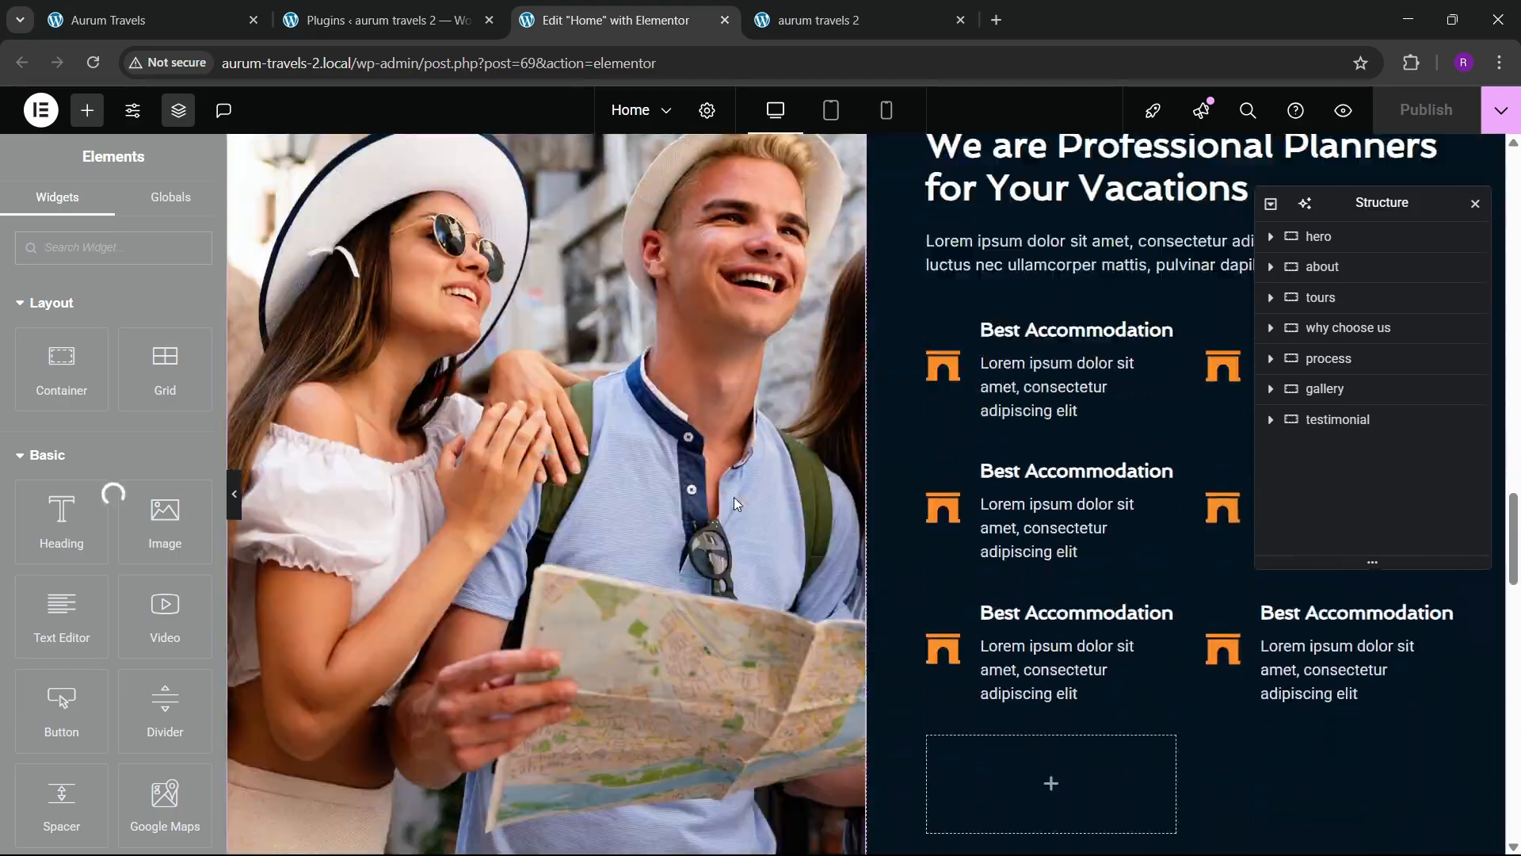
{"action": "scroll", "coordinate": [733, 507], "scroll_direction": "up", "scroll_amount": 9}
{"action": "scroll", "coordinate": [734, 514], "scroll_direction": "up", "scroll_amount": 12}
{"action": "scroll", "coordinate": [751, 488], "scroll_direction": "down", "scroll_amount": 13}
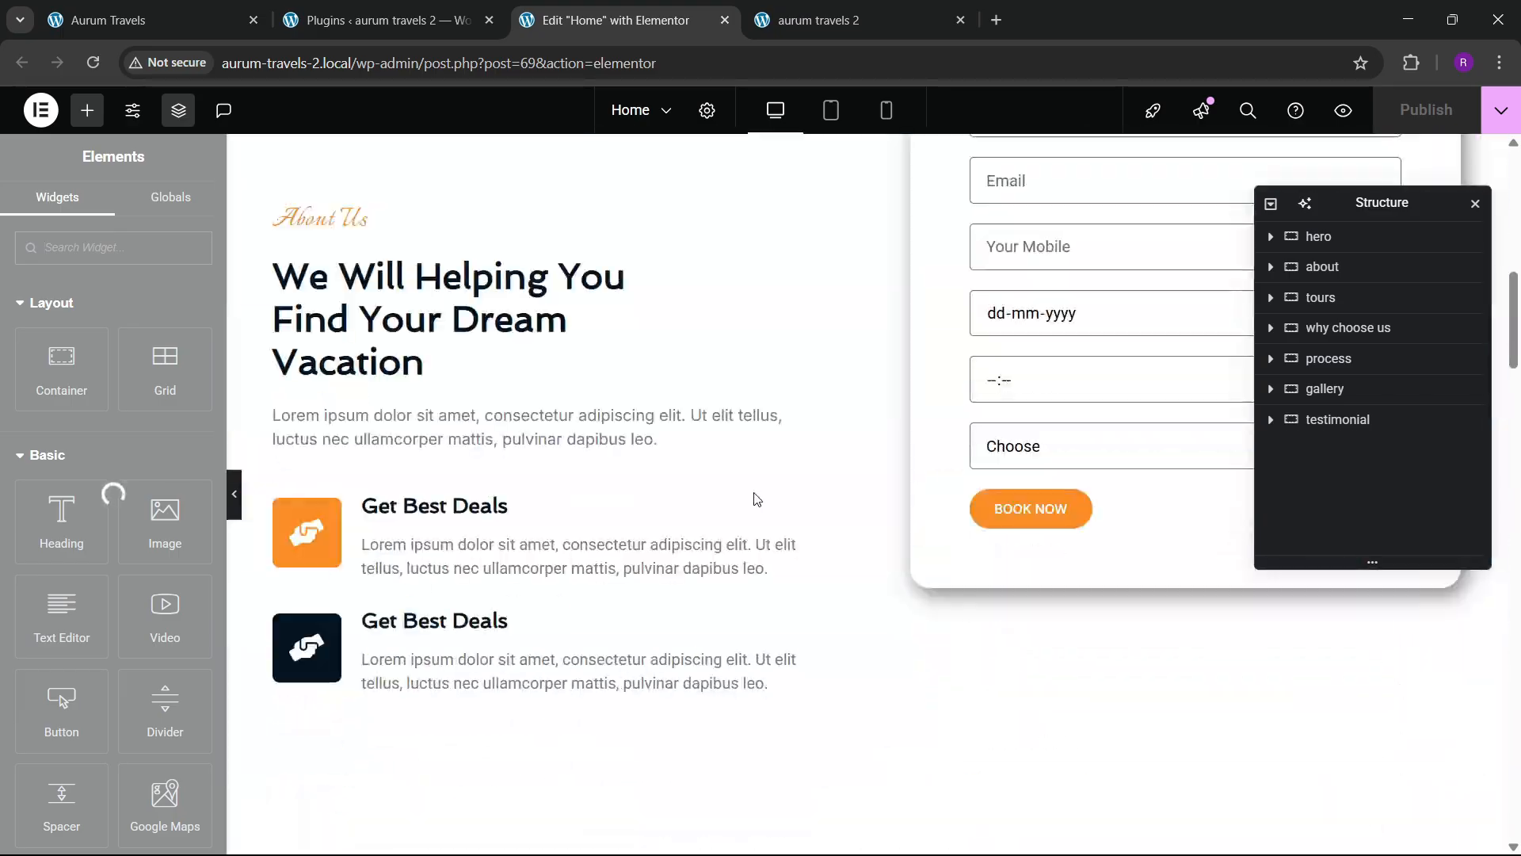
{"action": "scroll", "coordinate": [756, 496], "scroll_direction": "down", "scroll_amount": 20}
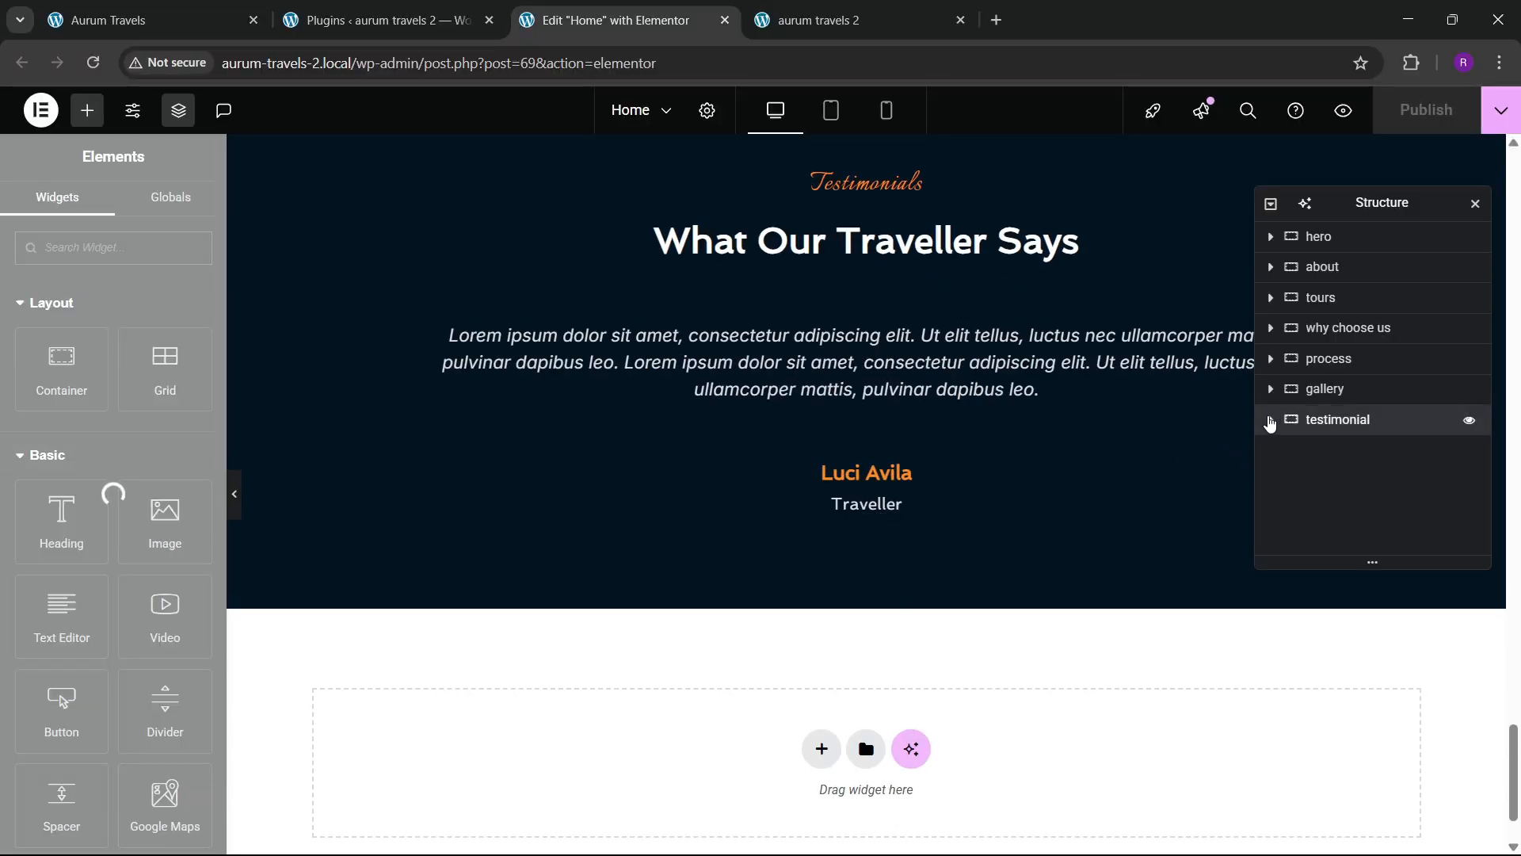
- Select the testimonial carousel and clear Space Between Dots in its Pagination style
{"action": "left_click", "coordinate": [1270, 419]}
{"action": "left_click", "coordinate": [1347, 508]}
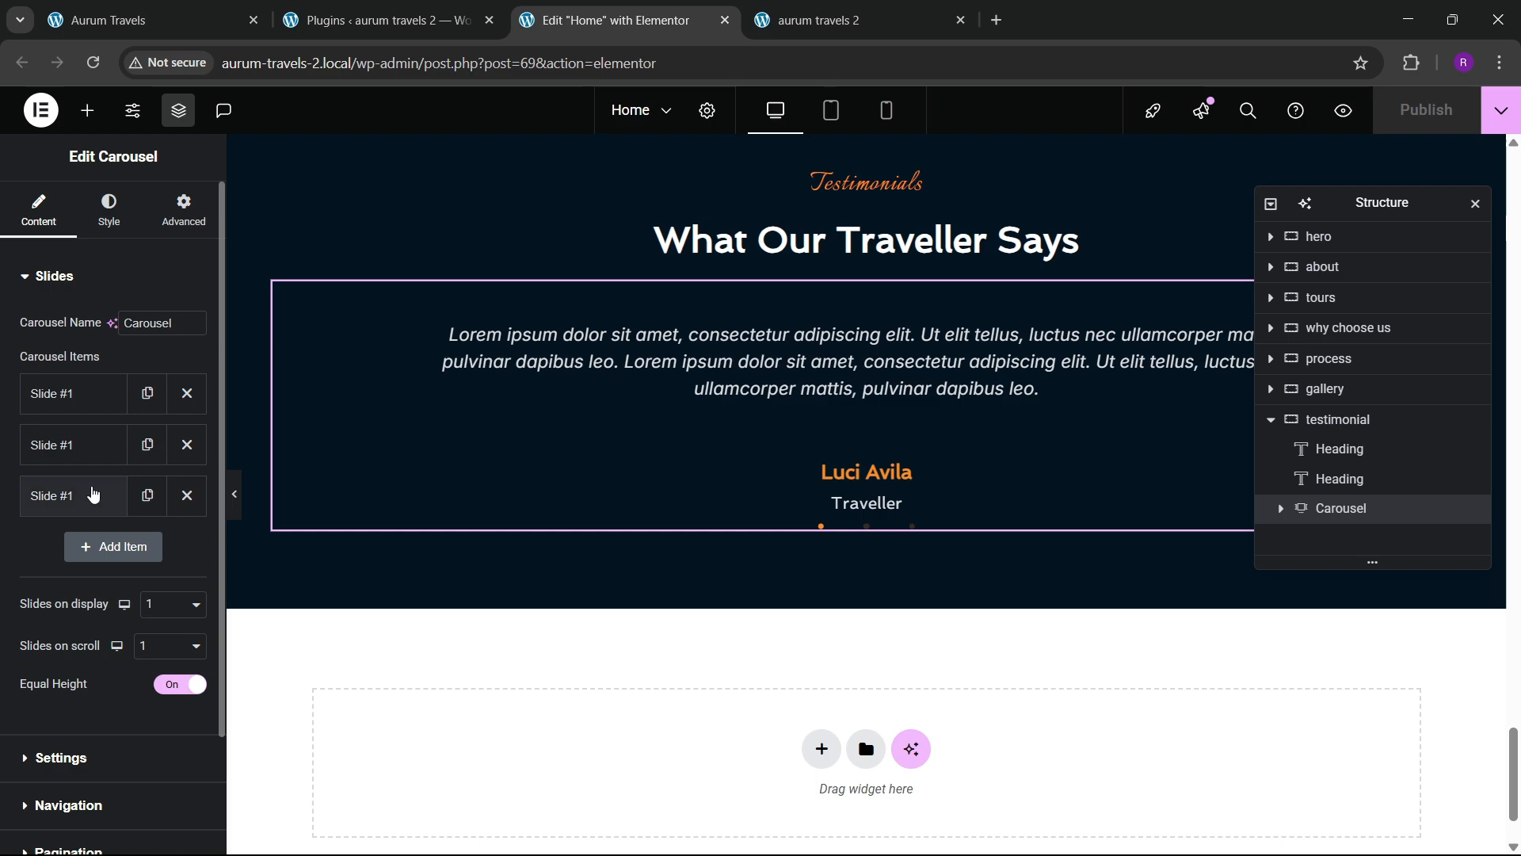
{"action": "left_click", "coordinate": [108, 228]}
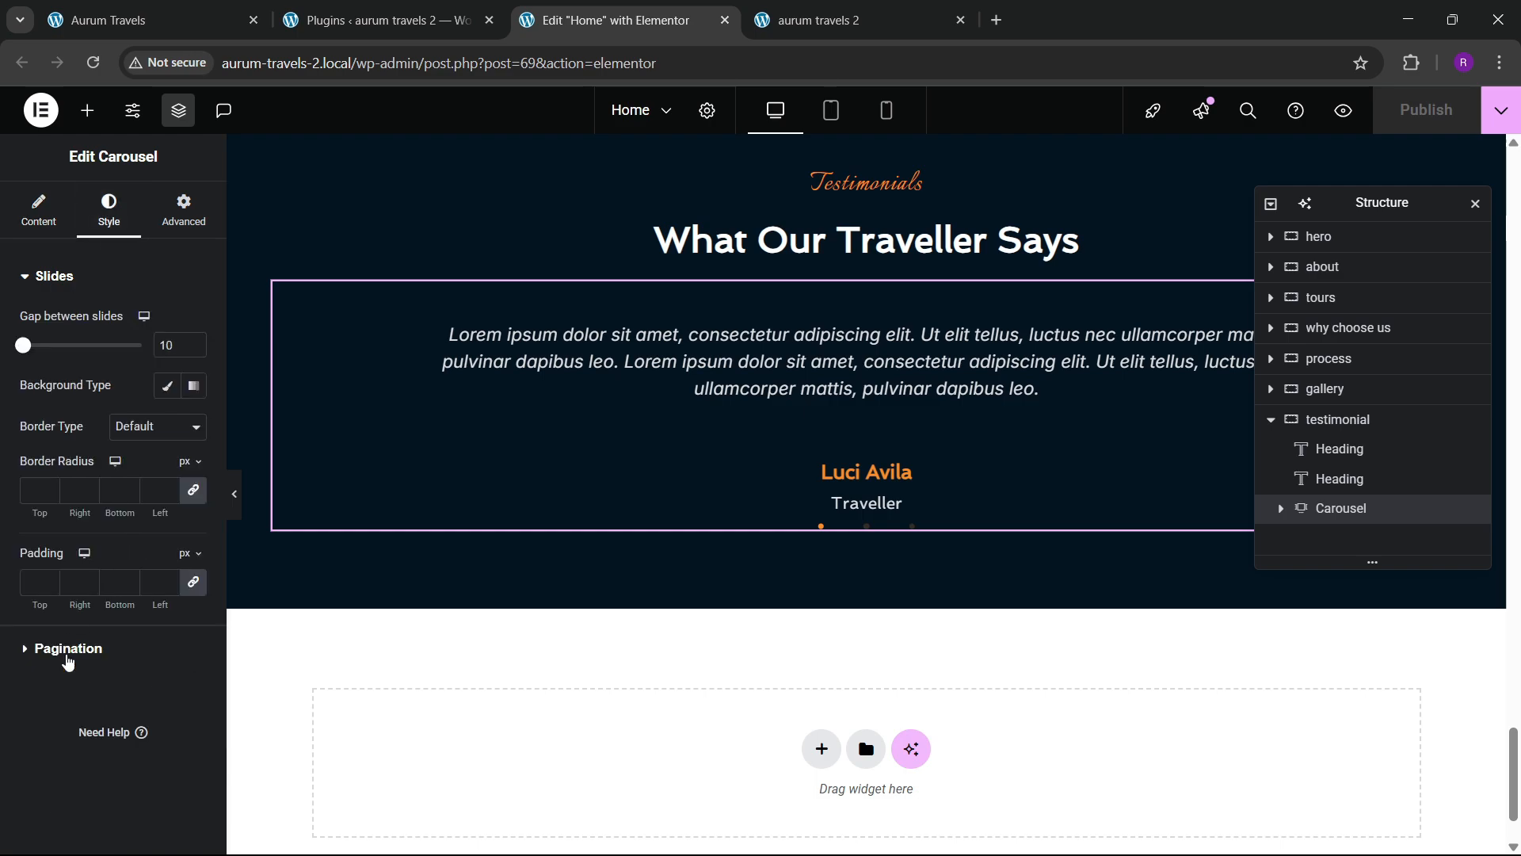
{"action": "left_click", "coordinate": [68, 650]}
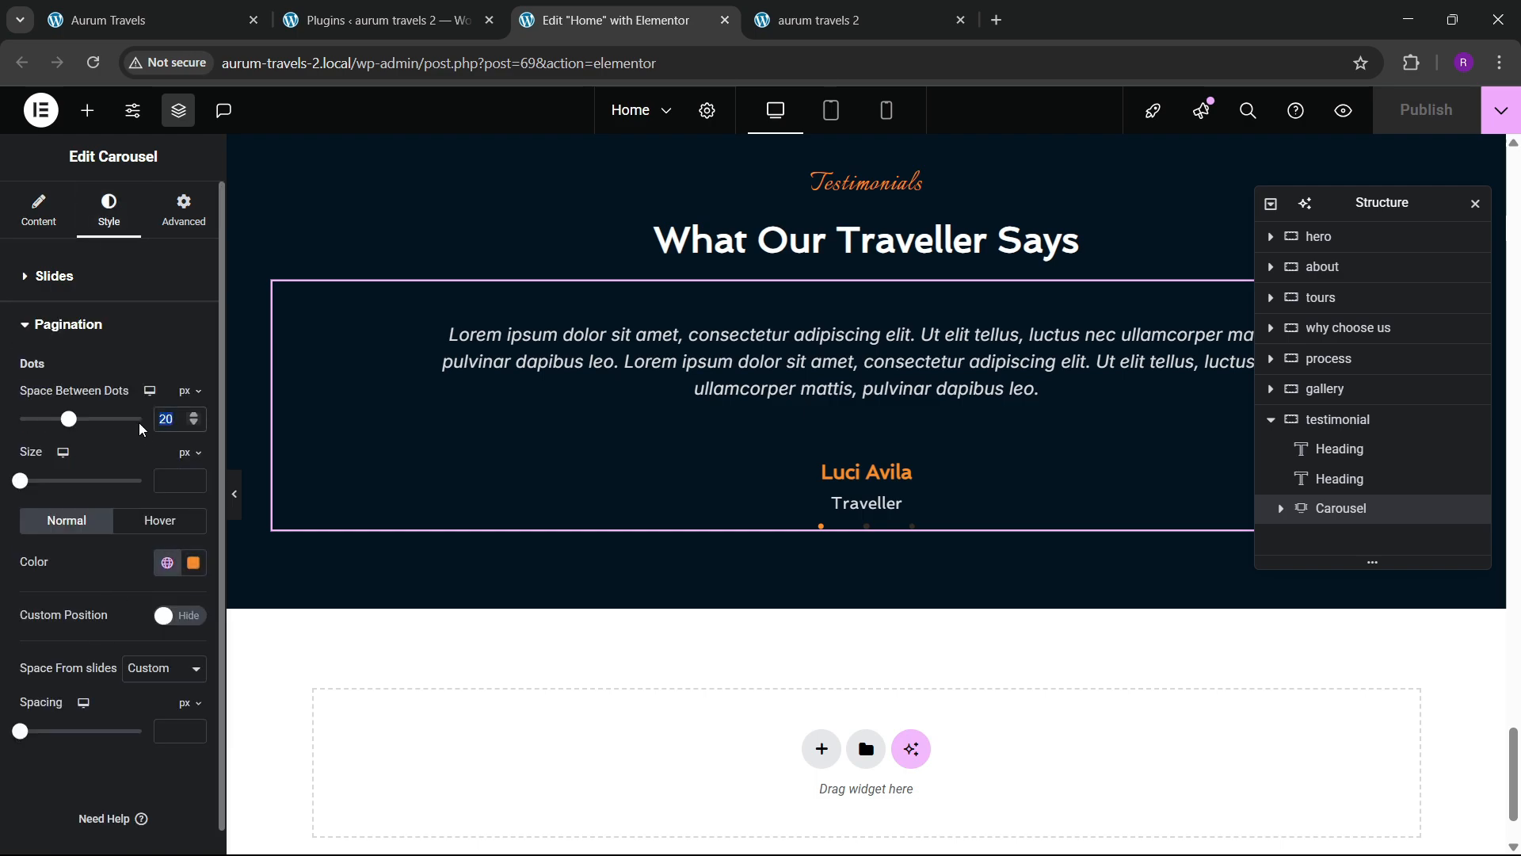
{"action": "key", "text": "BackSpace"}
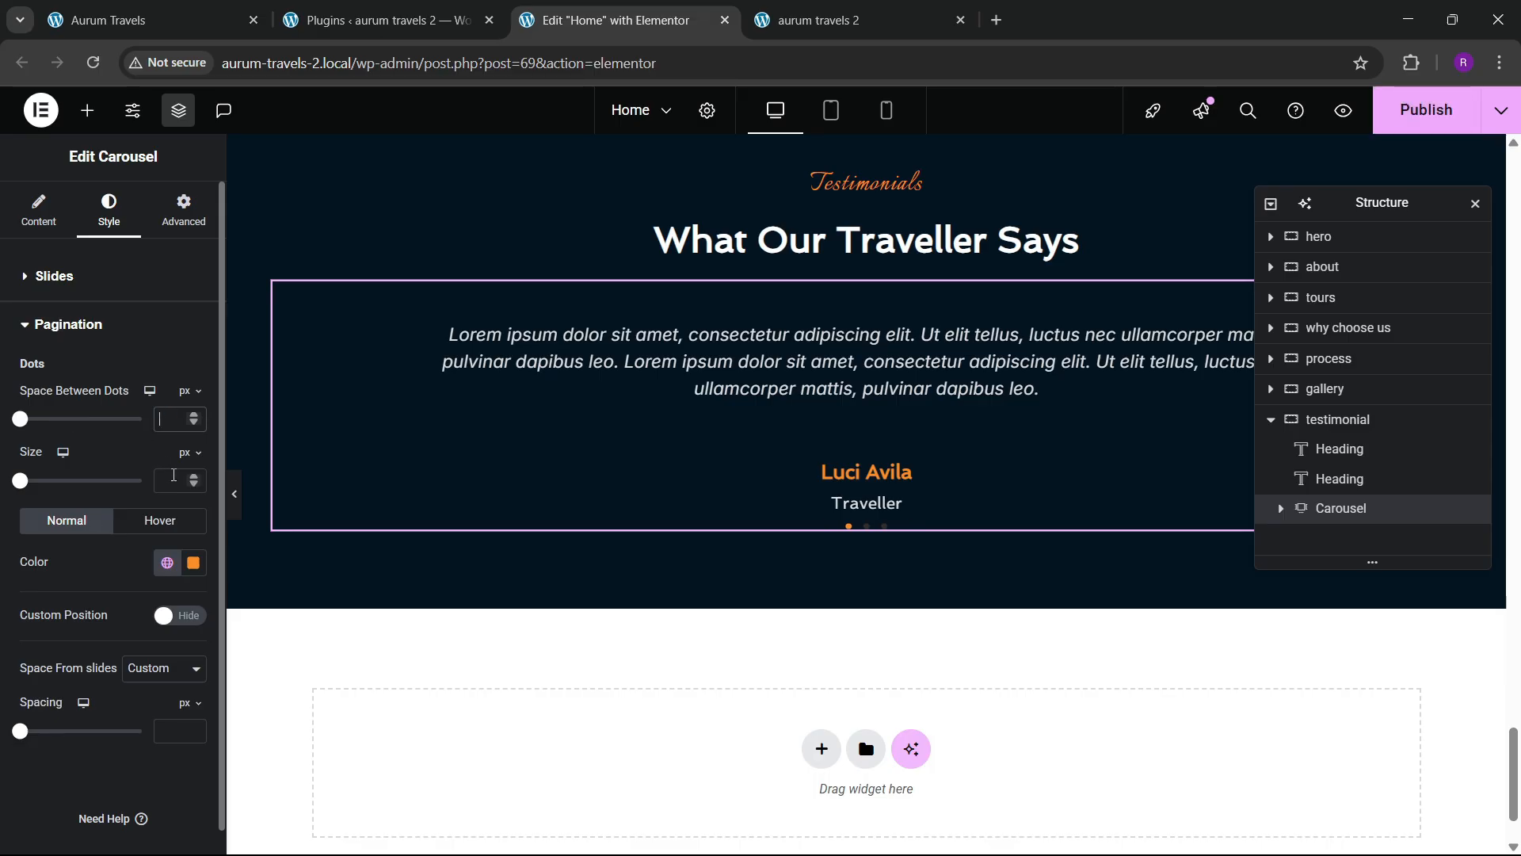
- Set the pagination dot size to 12
{"action": "left_click", "coordinate": [173, 474]}
{"action": "type", "text": "18"}
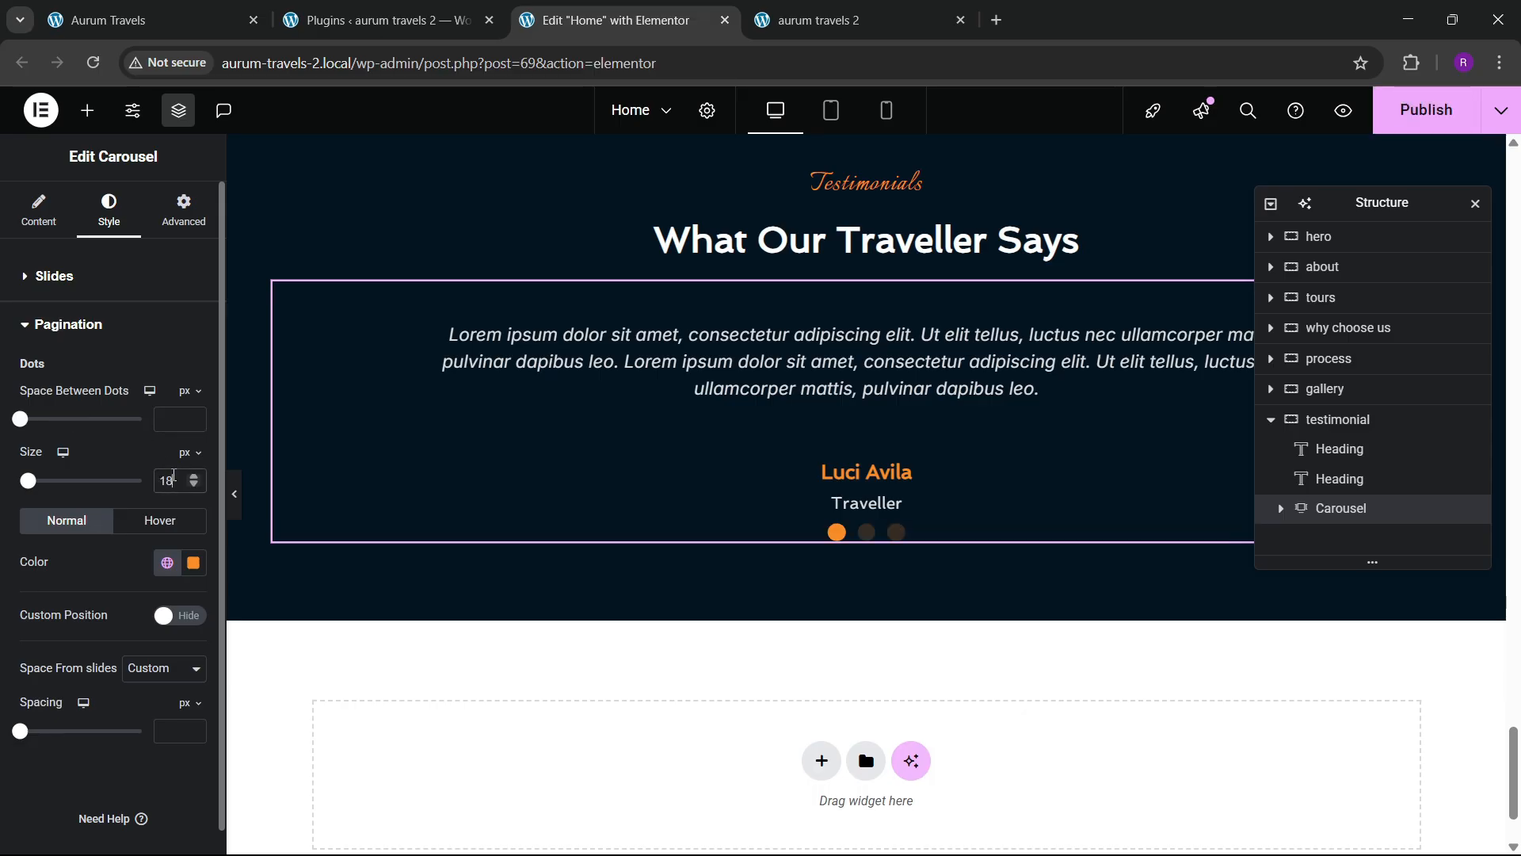
{"action": "key", "text": "BackSpace"}
{"action": "key", "text": "BackSpace"}
{"action": "type", "text": "15"}
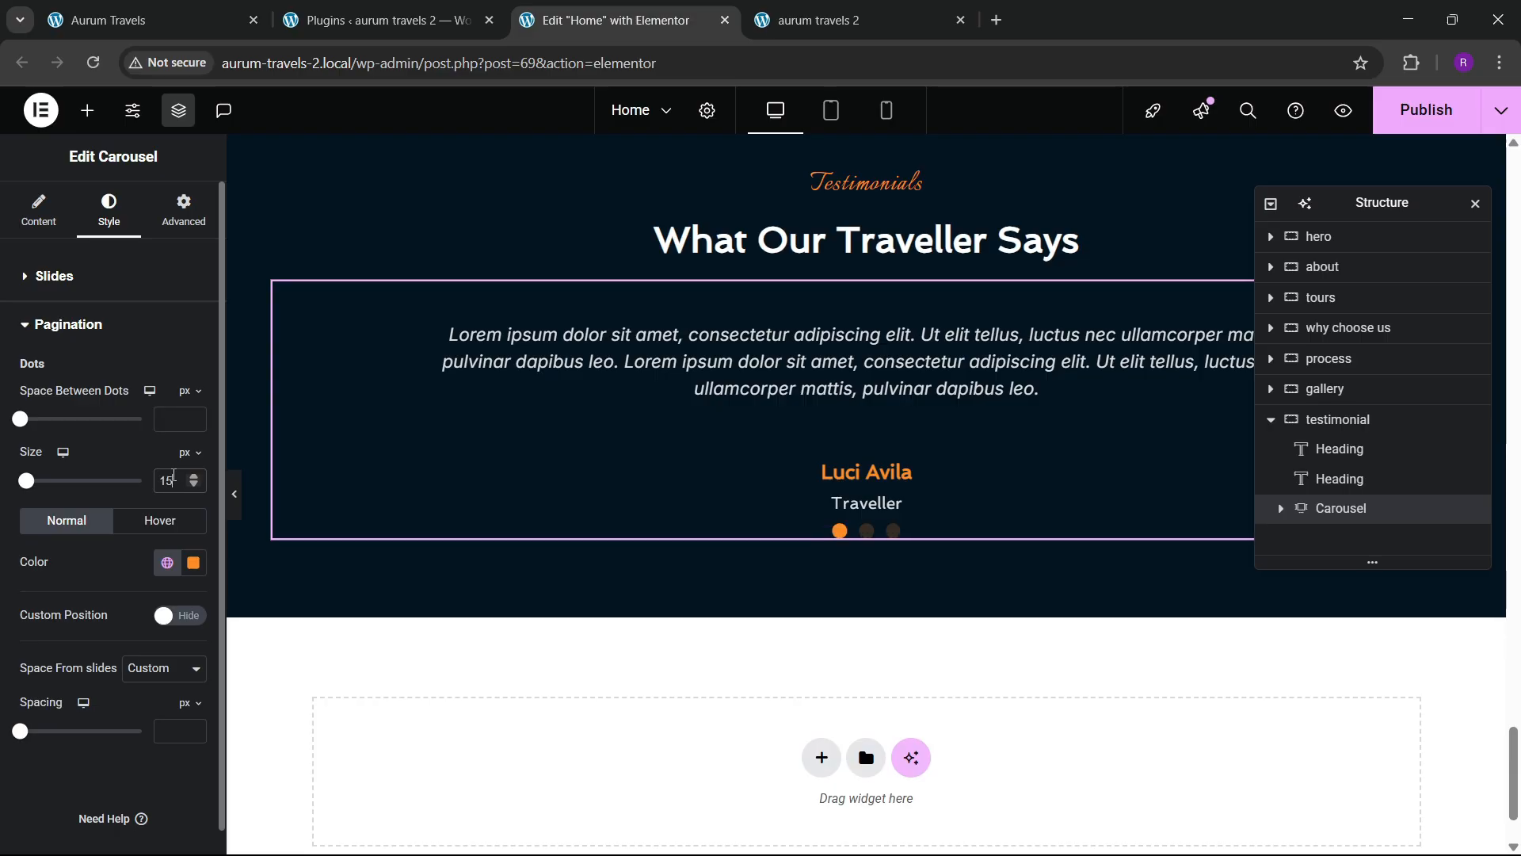
{"action": "key", "text": "BackSpace"}
{"action": "type", "text": "3"}
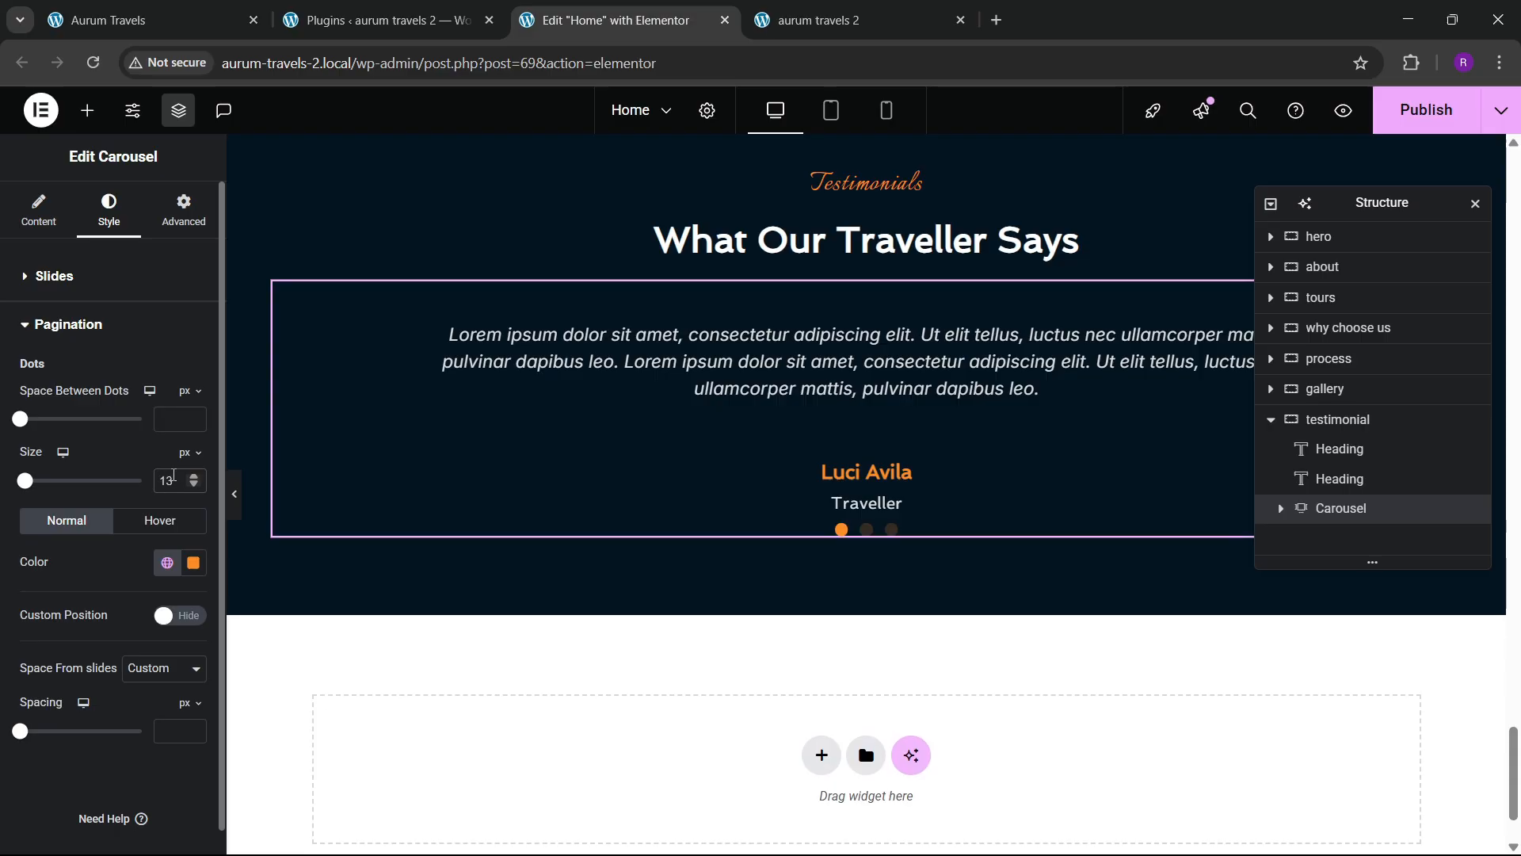
{"action": "key", "text": "BackSpace"}
{"action": "type", "text": "2"}
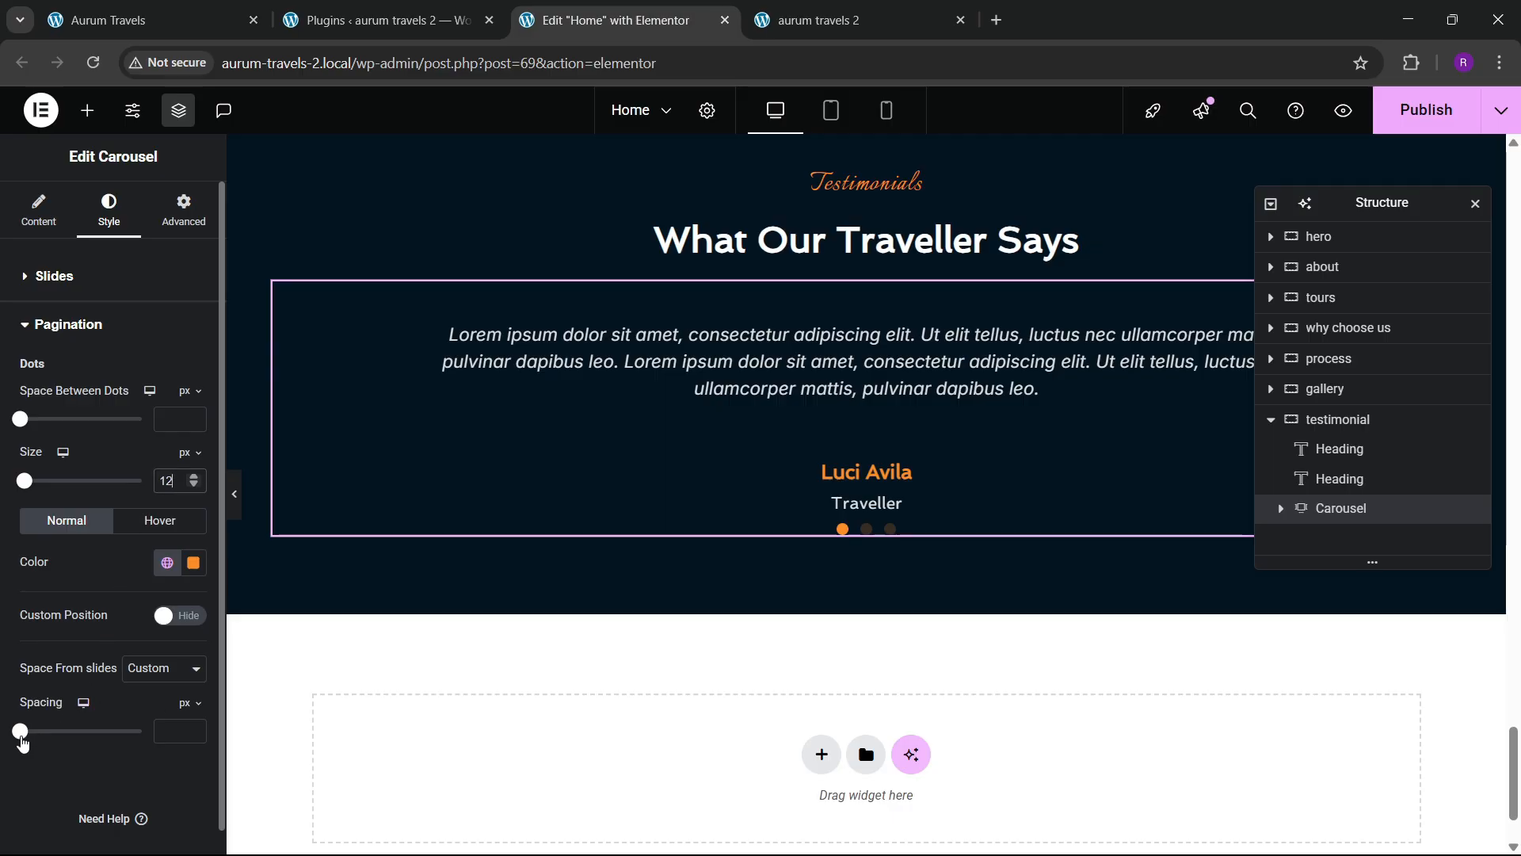
- Set the dots' spacing to 60 px and publish the page
{"action": "left_click_drag", "start_coordinate": [21, 732], "coordinate": [92, 746]}
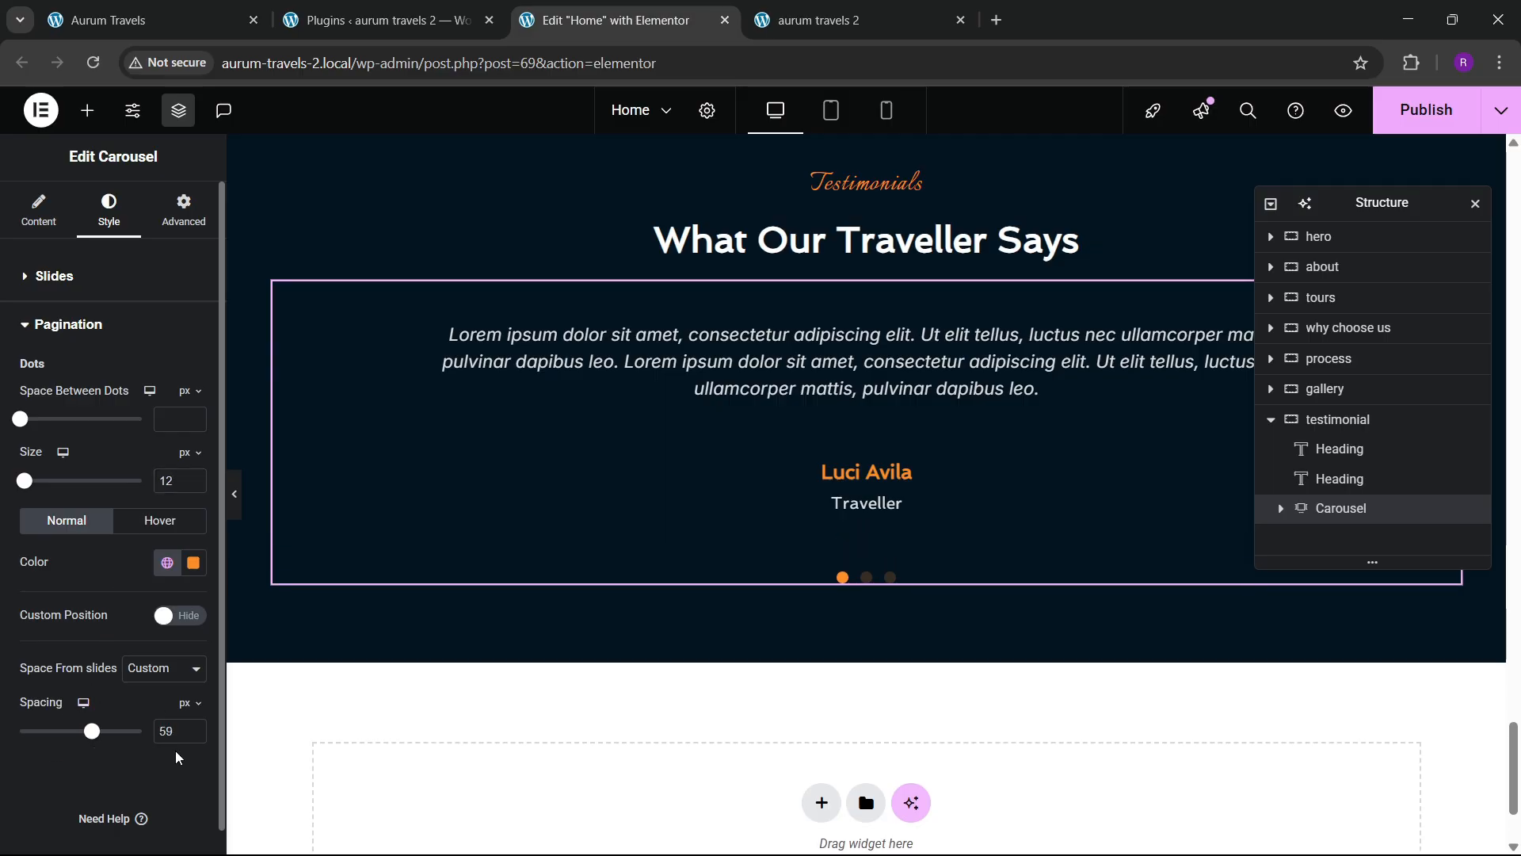
{"action": "type", "text": "60"}
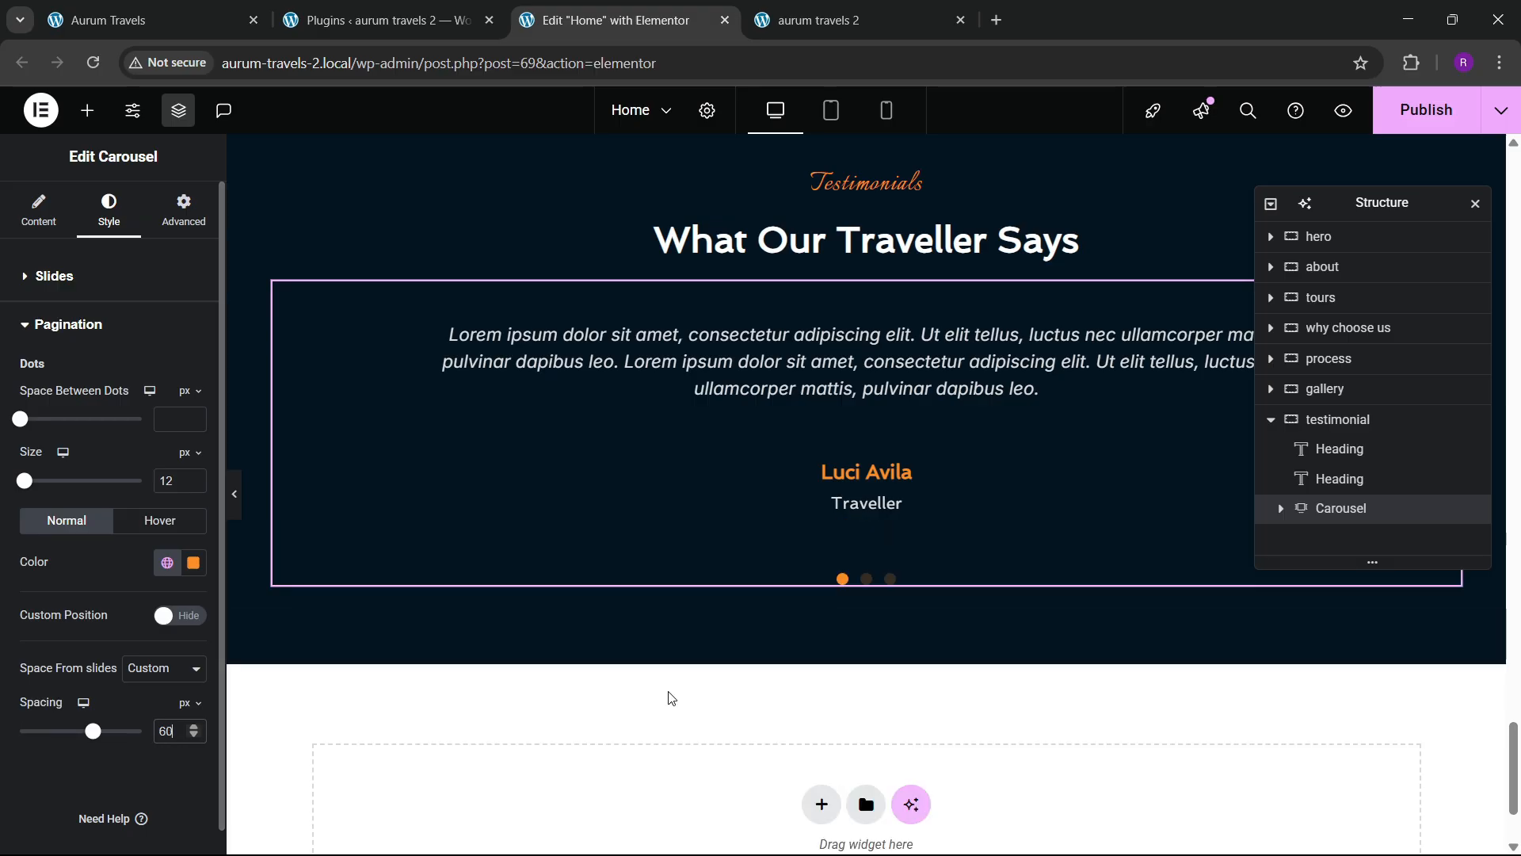
{"action": "left_click", "coordinate": [1385, 125]}
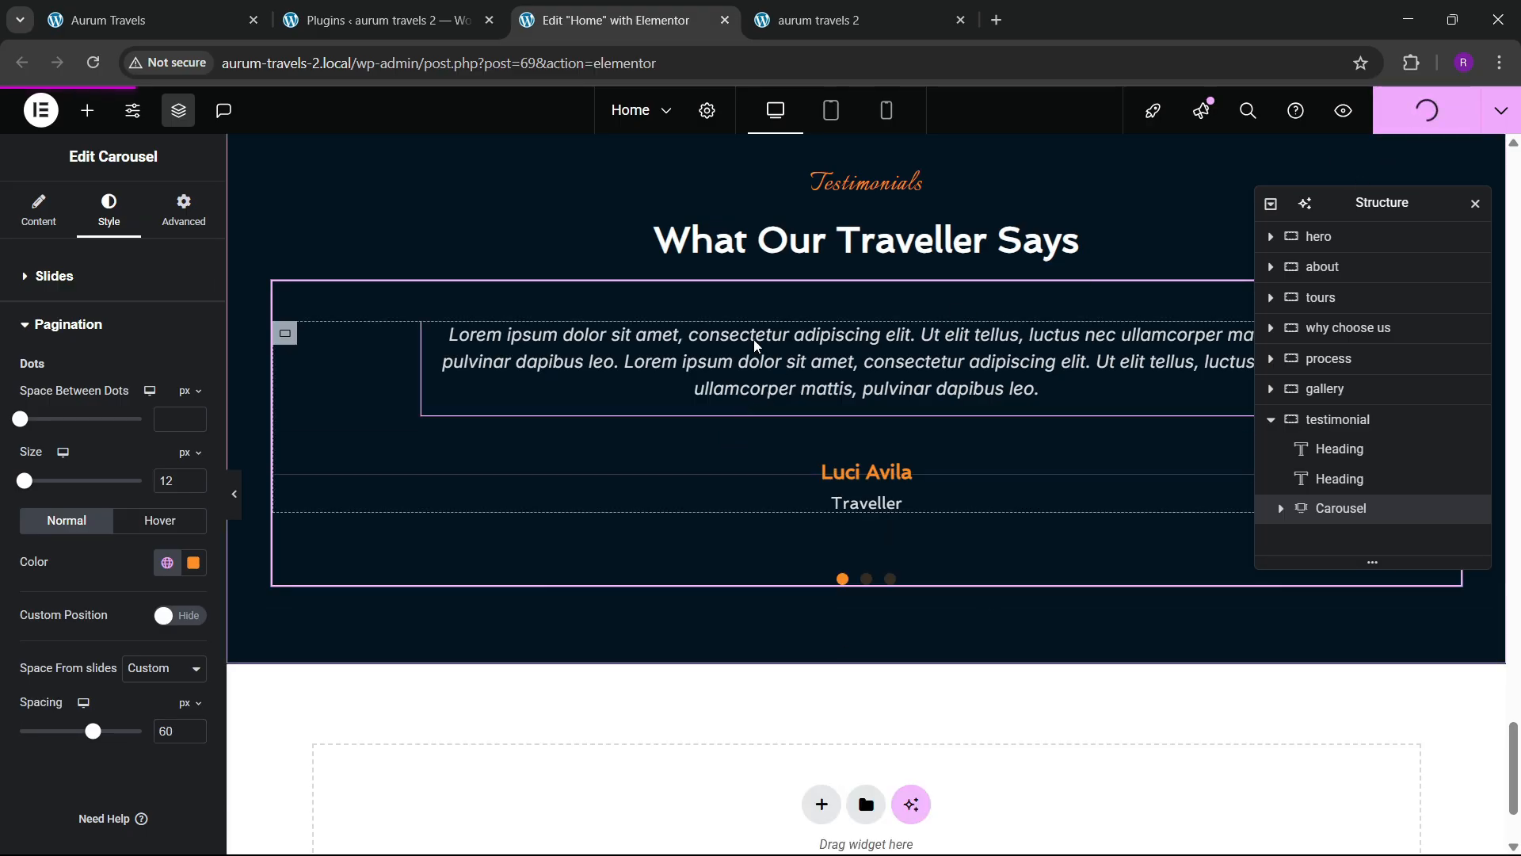
{"action": "left_click", "coordinate": [862, 9]}
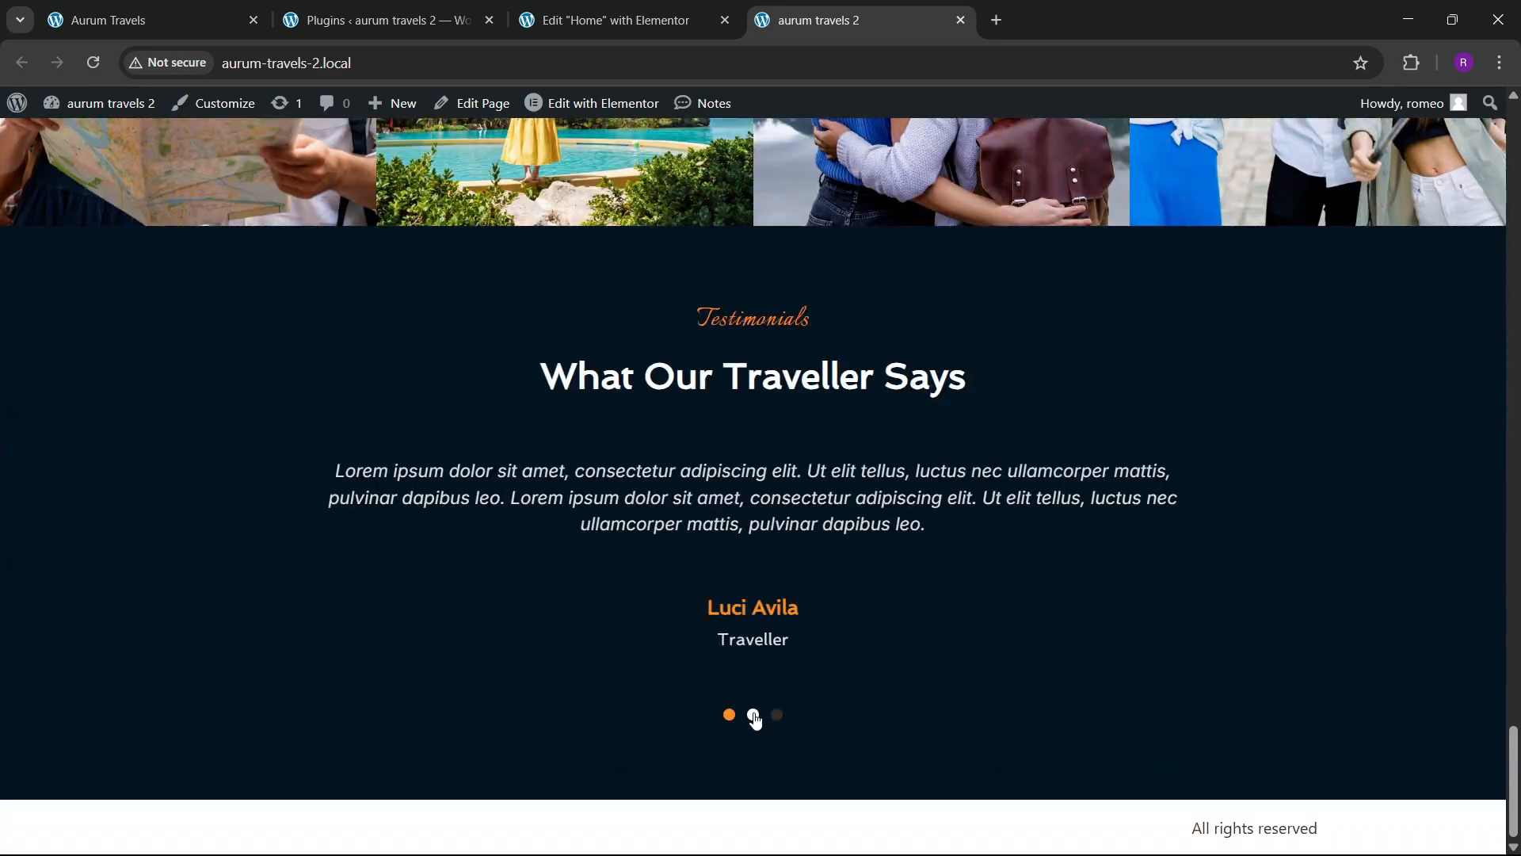
{"action": "left_click", "coordinate": [754, 716]}
{"action": "left_click", "coordinate": [776, 716]}
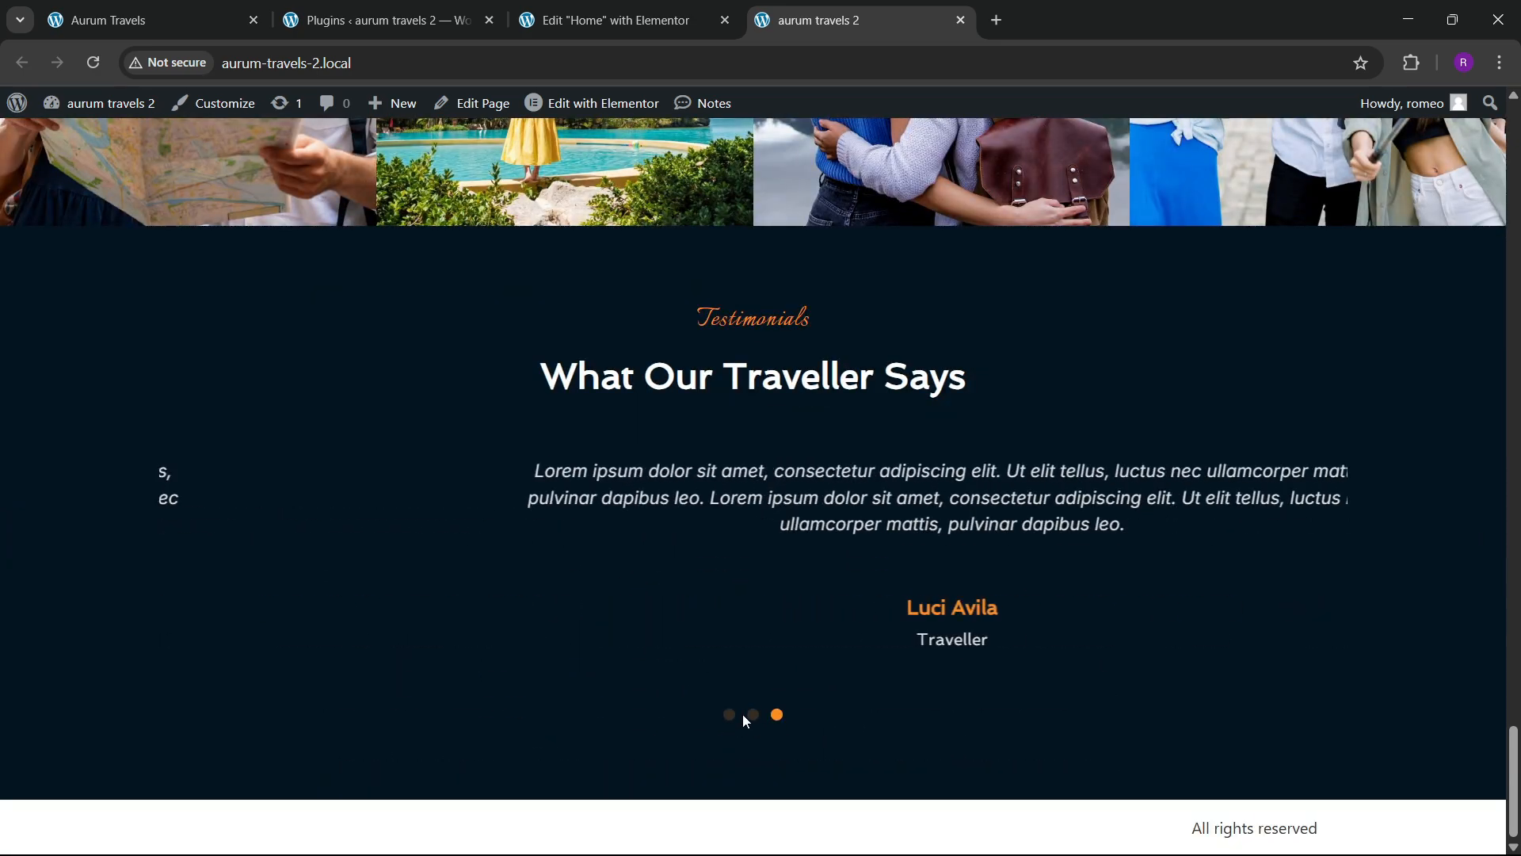
{"action": "left_click_drag", "start_coordinate": [765, 525], "coordinate": [526, 519]}
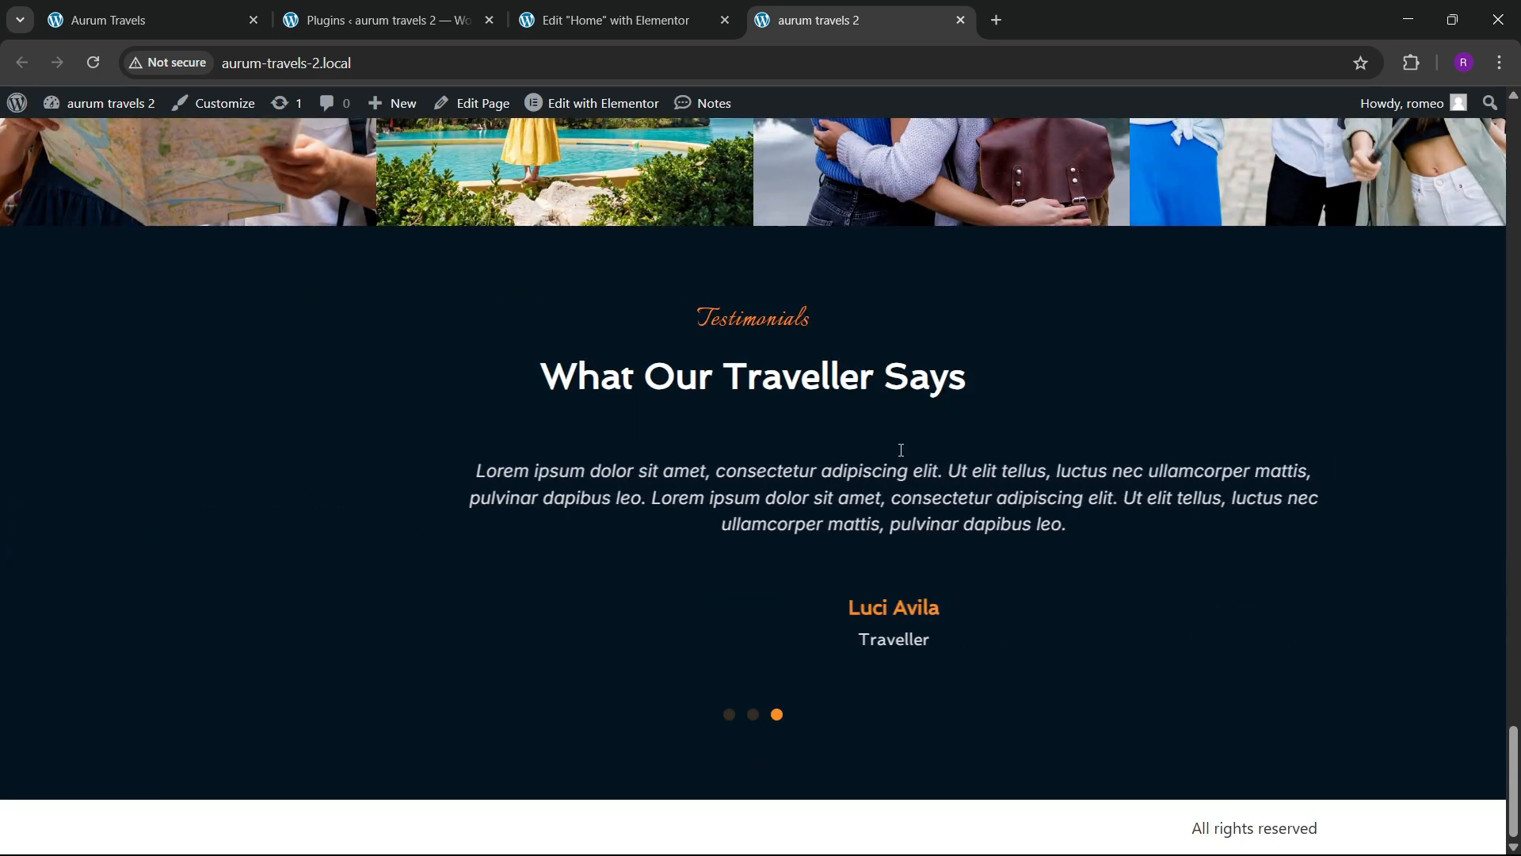
{"action": "left_click", "coordinate": [184, 7]}
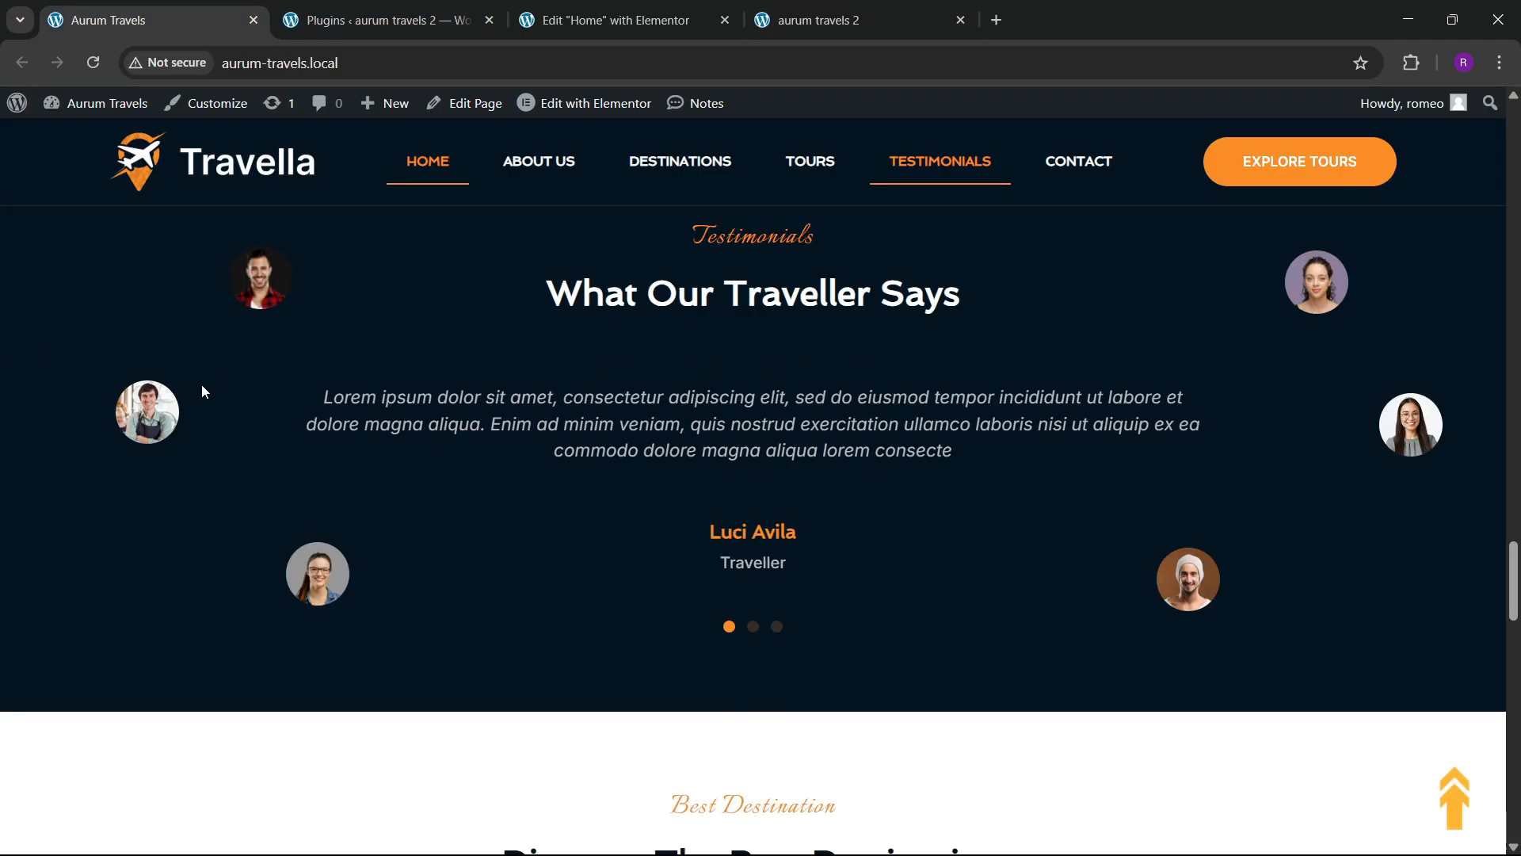
{"action": "left_click", "coordinate": [615, 20]}
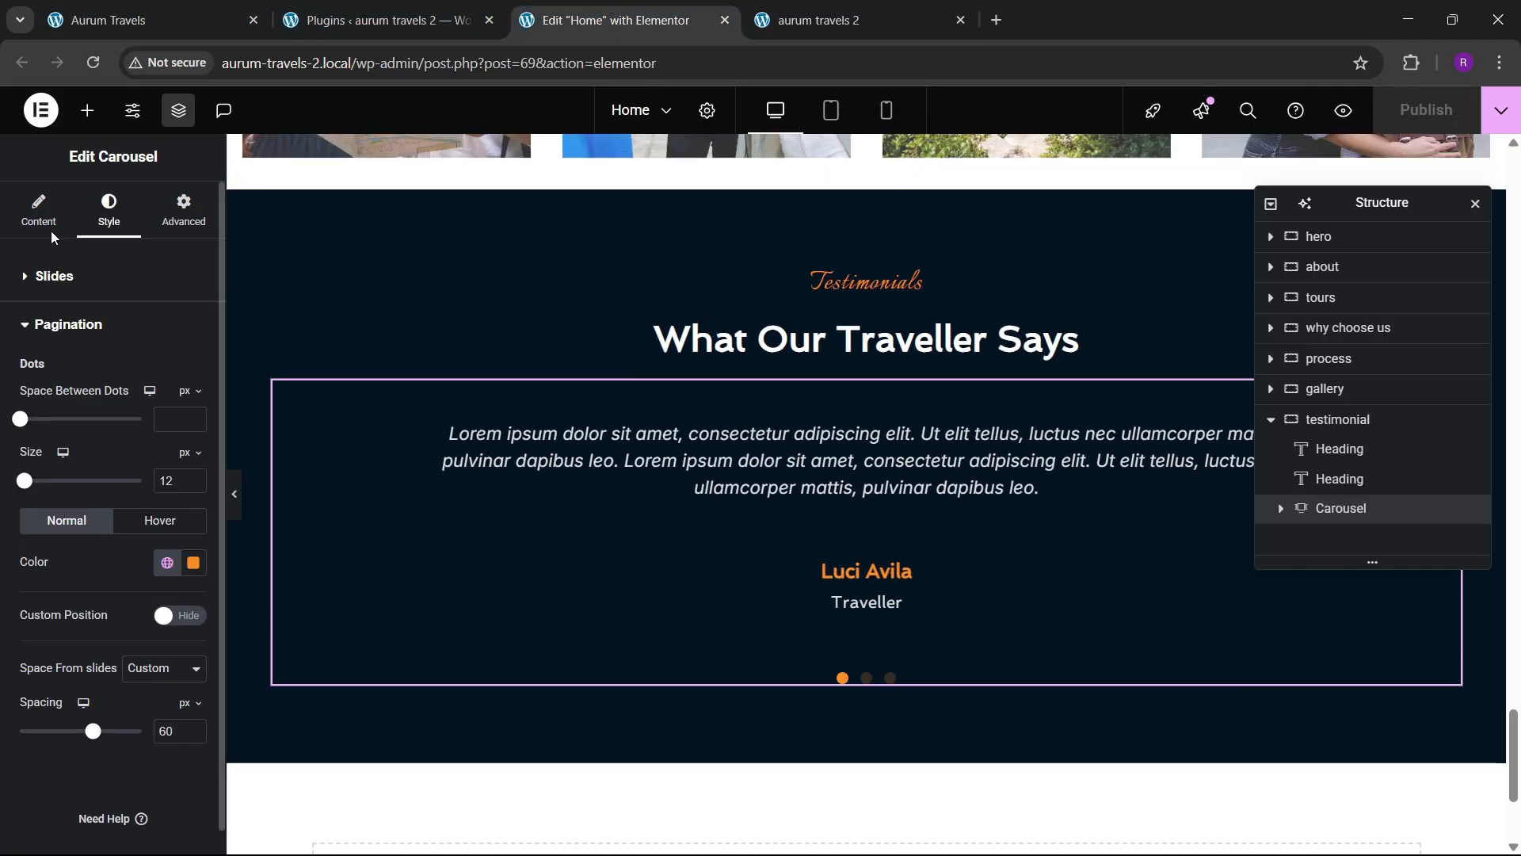
- Add an Image widget to the testimonial section using the red-shirt man's photo
{"action": "left_click", "coordinate": [87, 110]}
{"action": "left_click_drag", "start_coordinate": [162, 527], "coordinate": [867, 277]}
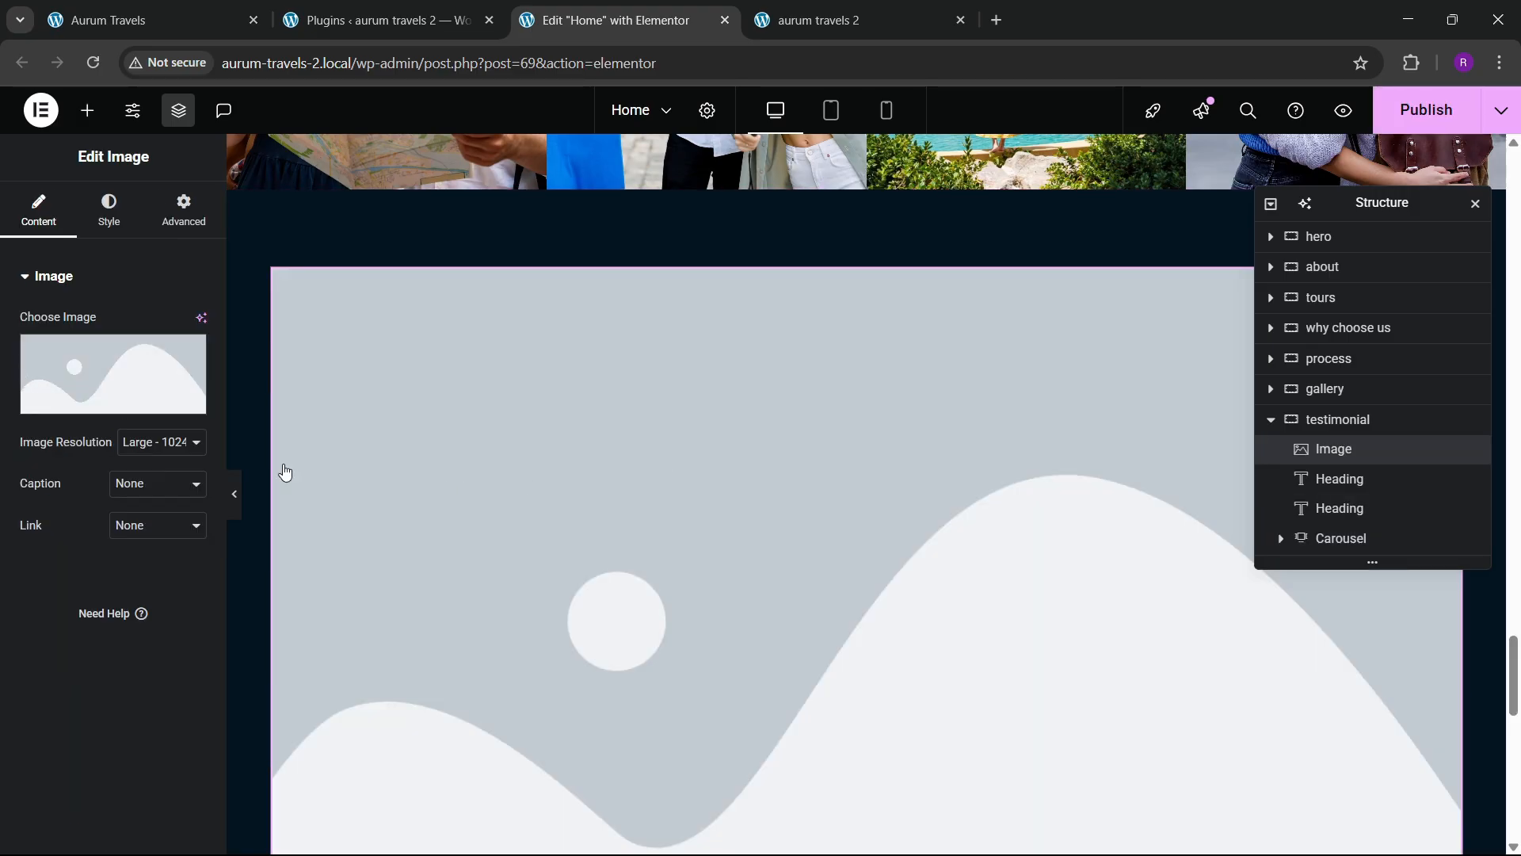
{"action": "left_click", "coordinate": [119, 373]}
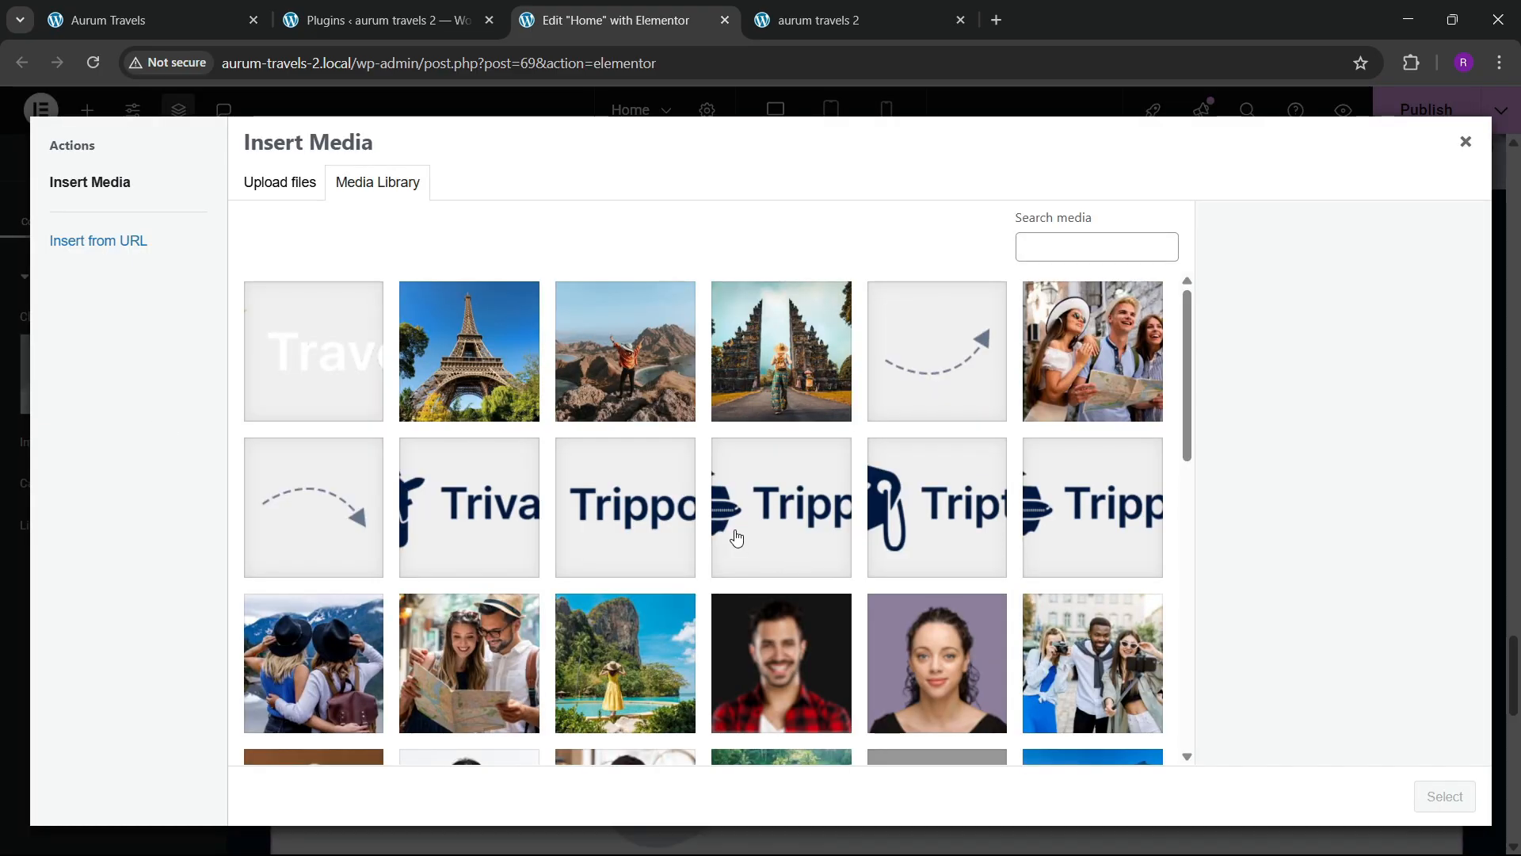
{"action": "scroll", "coordinate": [657, 592], "scroll_direction": "down", "scroll_amount": 3}
{"action": "left_click", "coordinate": [815, 507]}
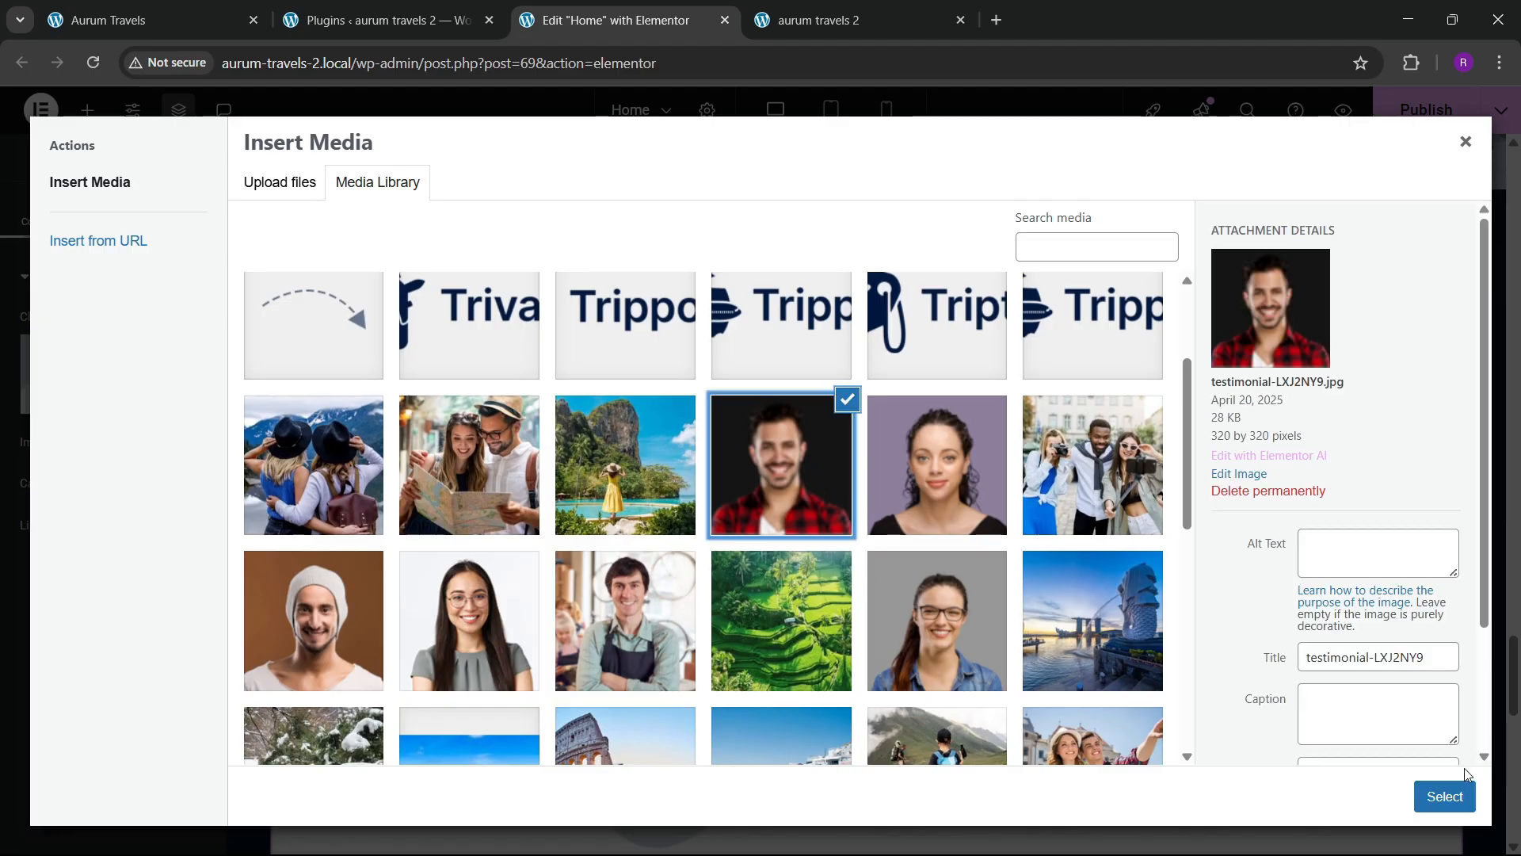
{"action": "left_click", "coordinate": [1444, 796]}
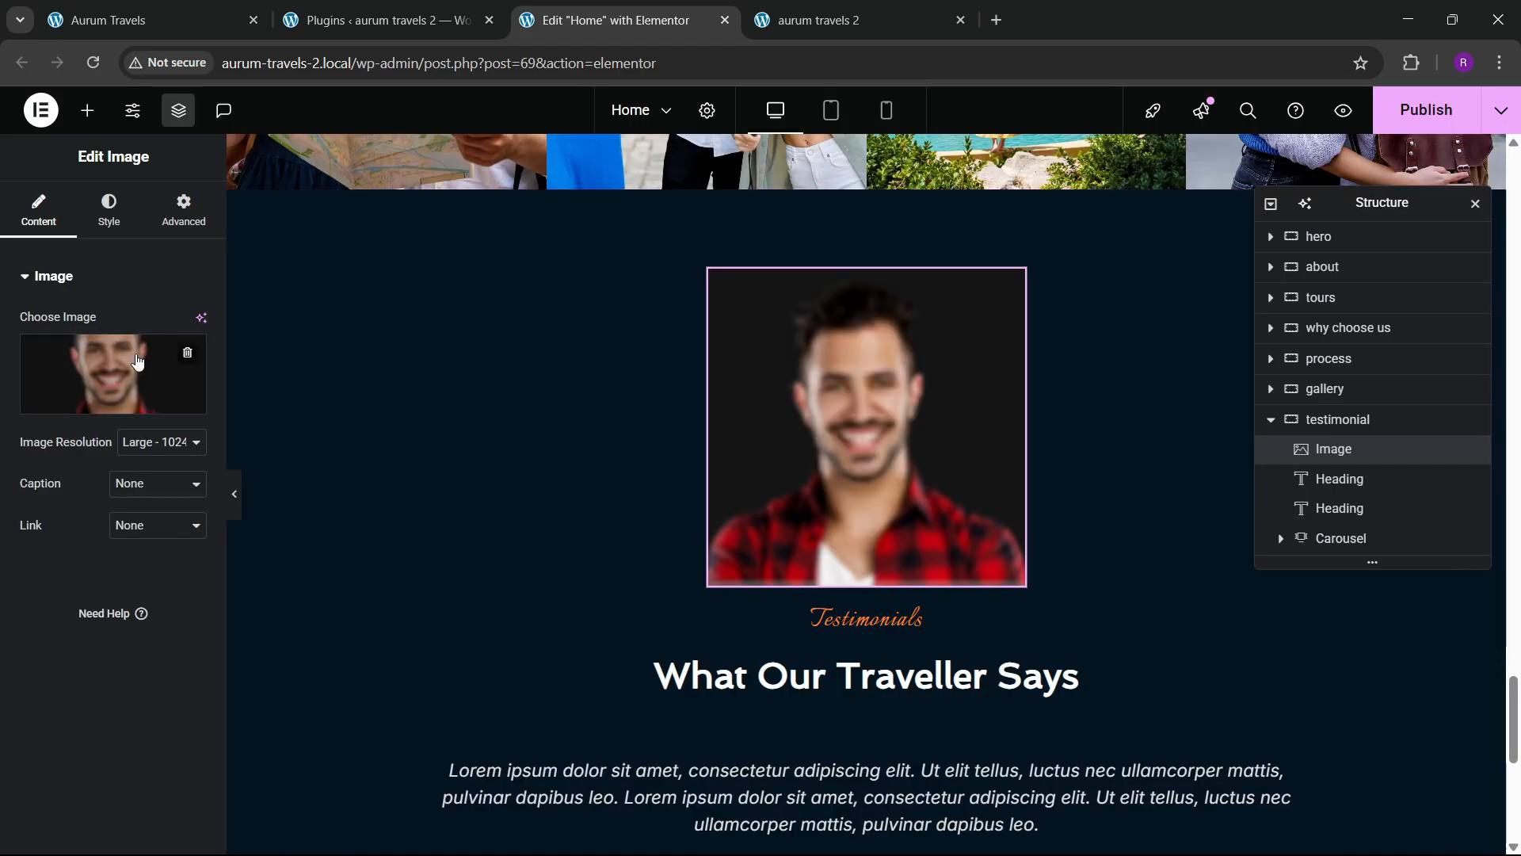
- Use Full image resolution and enable the mask to make the photo circular
{"action": "left_click", "coordinate": [161, 441]}
{"action": "left_click", "coordinate": [152, 611]}
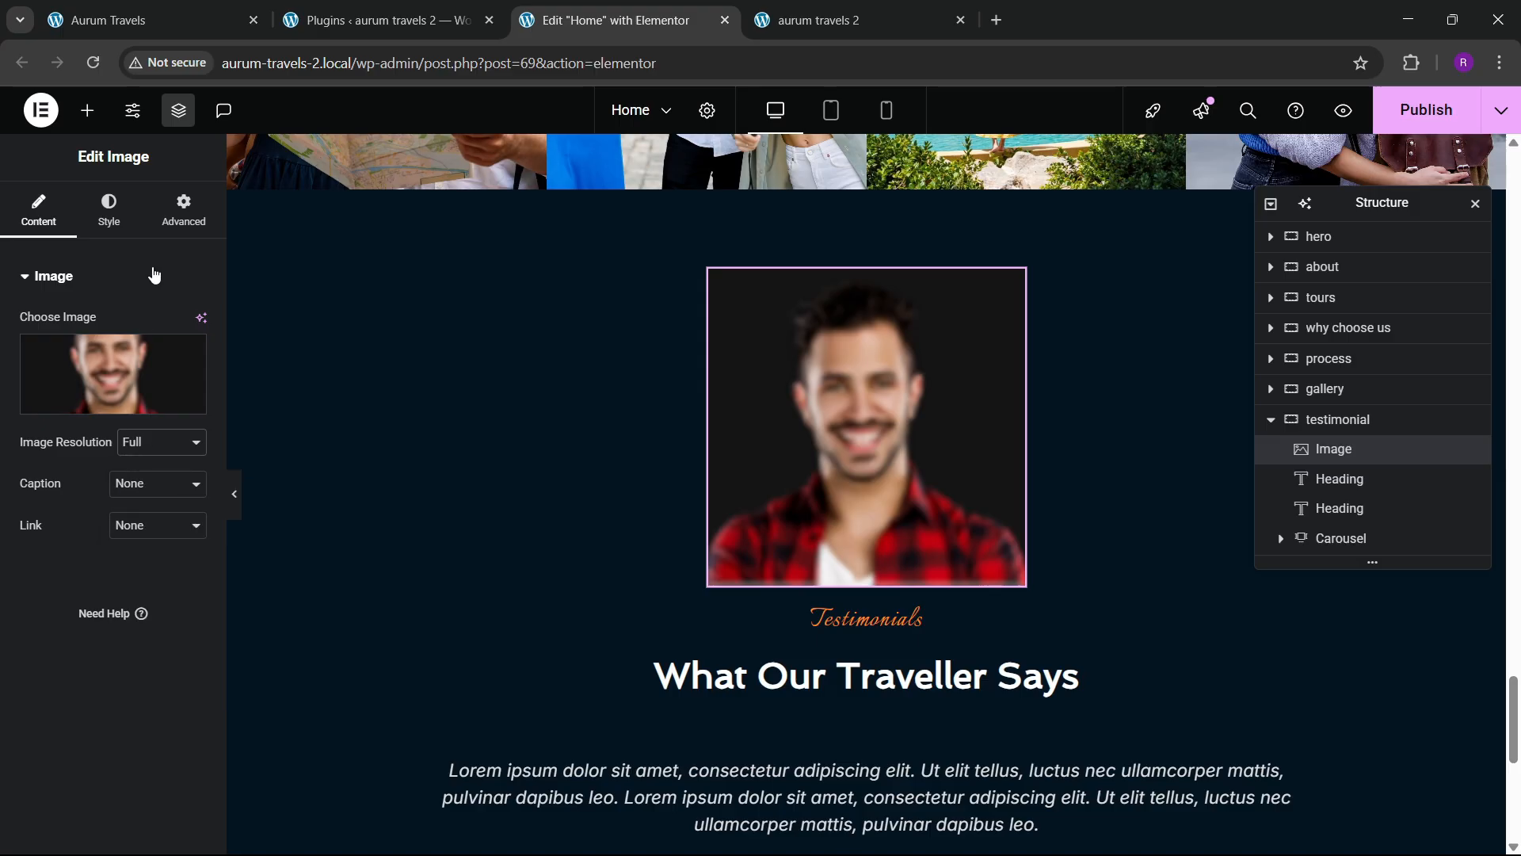
{"action": "left_click", "coordinate": [184, 210]}
{"action": "scroll", "coordinate": [158, 555], "scroll_direction": "down", "scroll_amount": 10}
{"action": "left_click", "coordinate": [166, 569]}
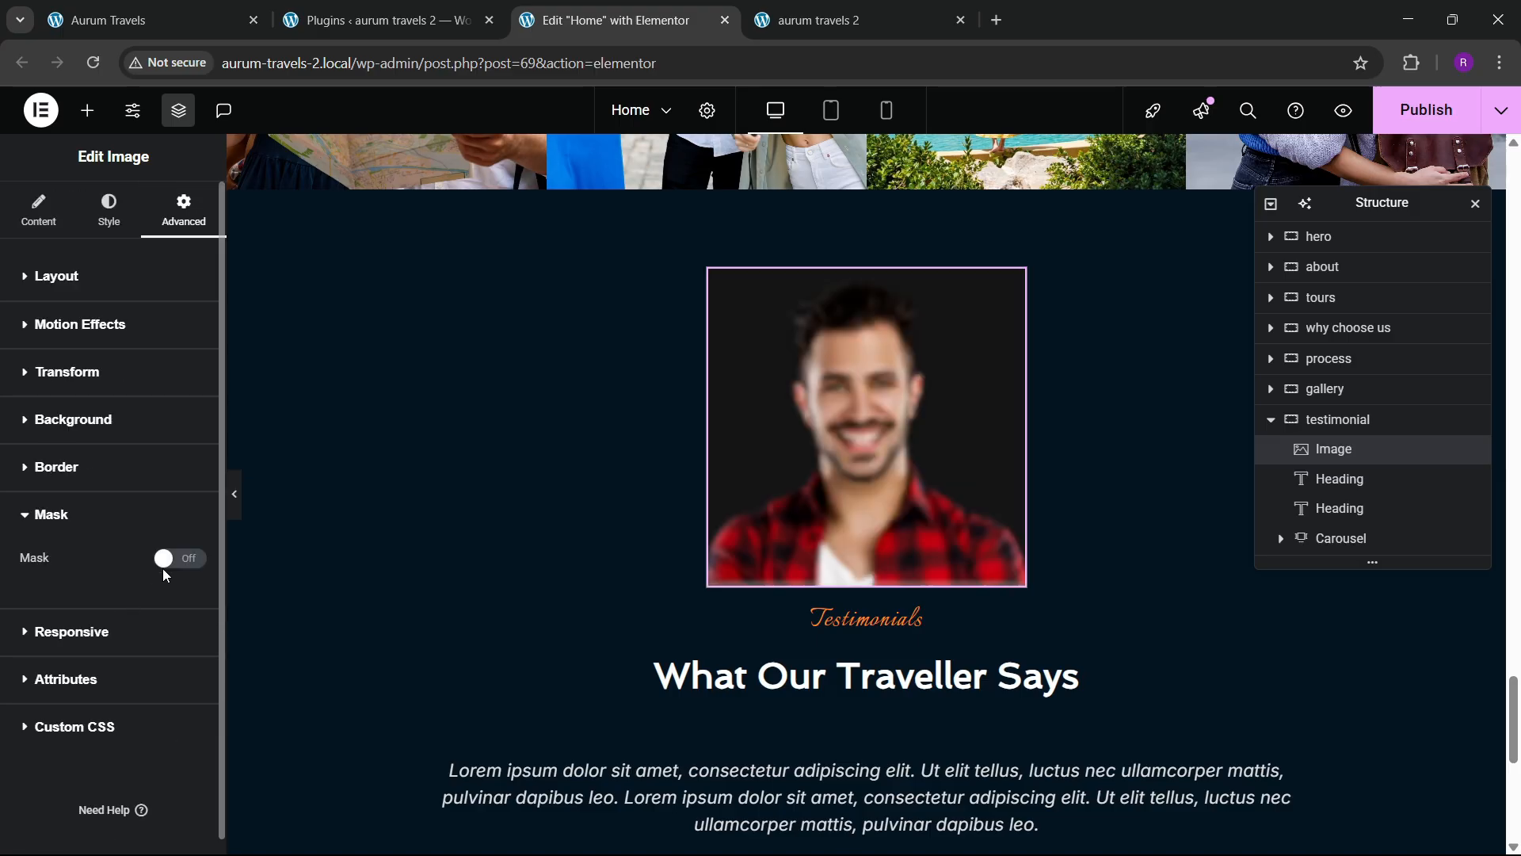
{"action": "left_click", "coordinate": [170, 559]}
{"action": "left_click", "coordinate": [111, 525]}
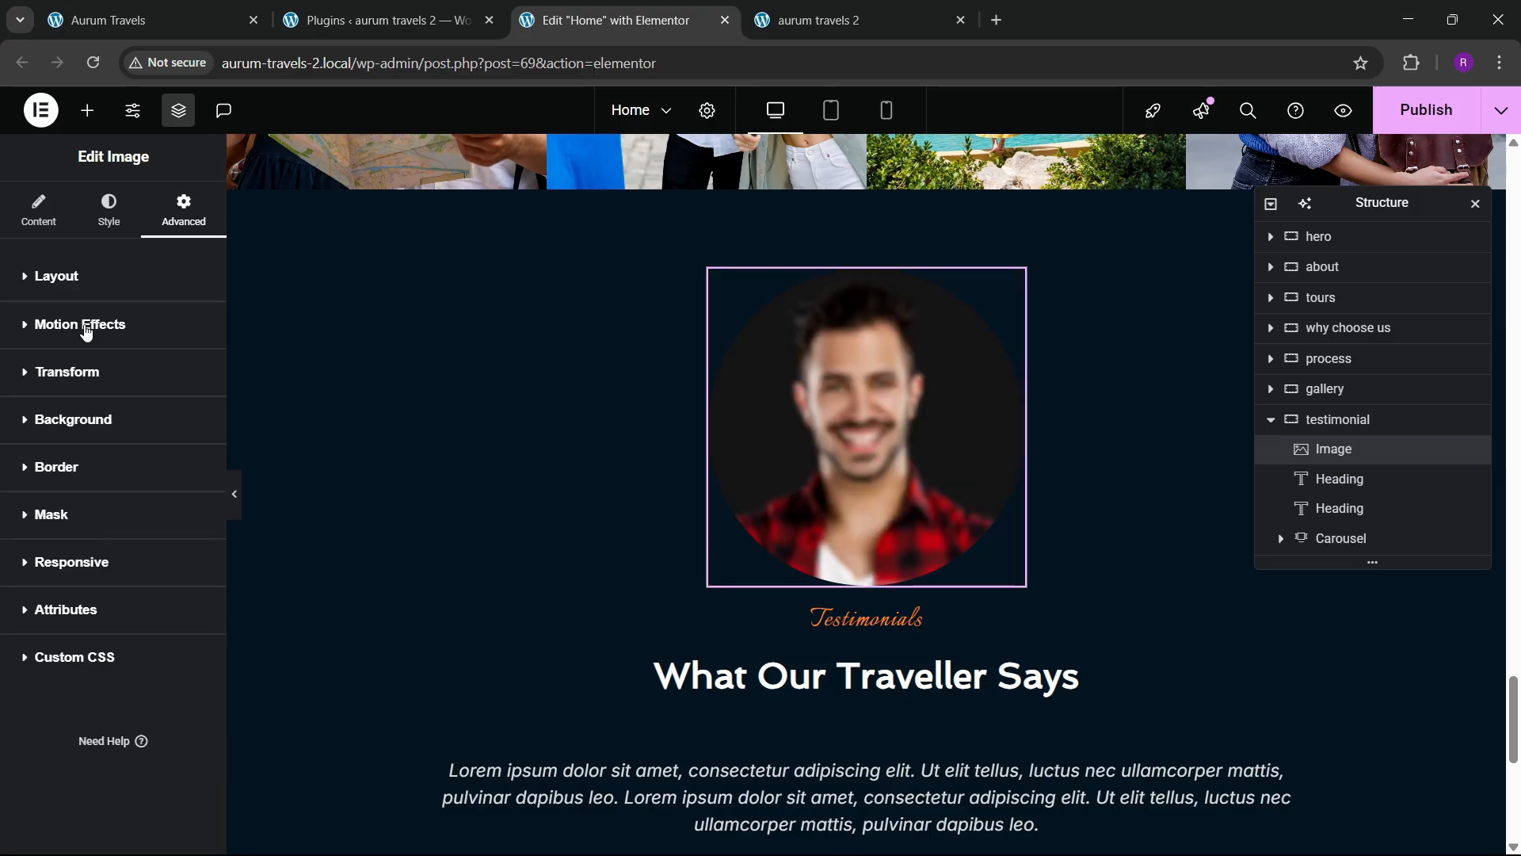
- Give the photo a custom width of 5%
{"action": "left_click", "coordinate": [108, 210]}
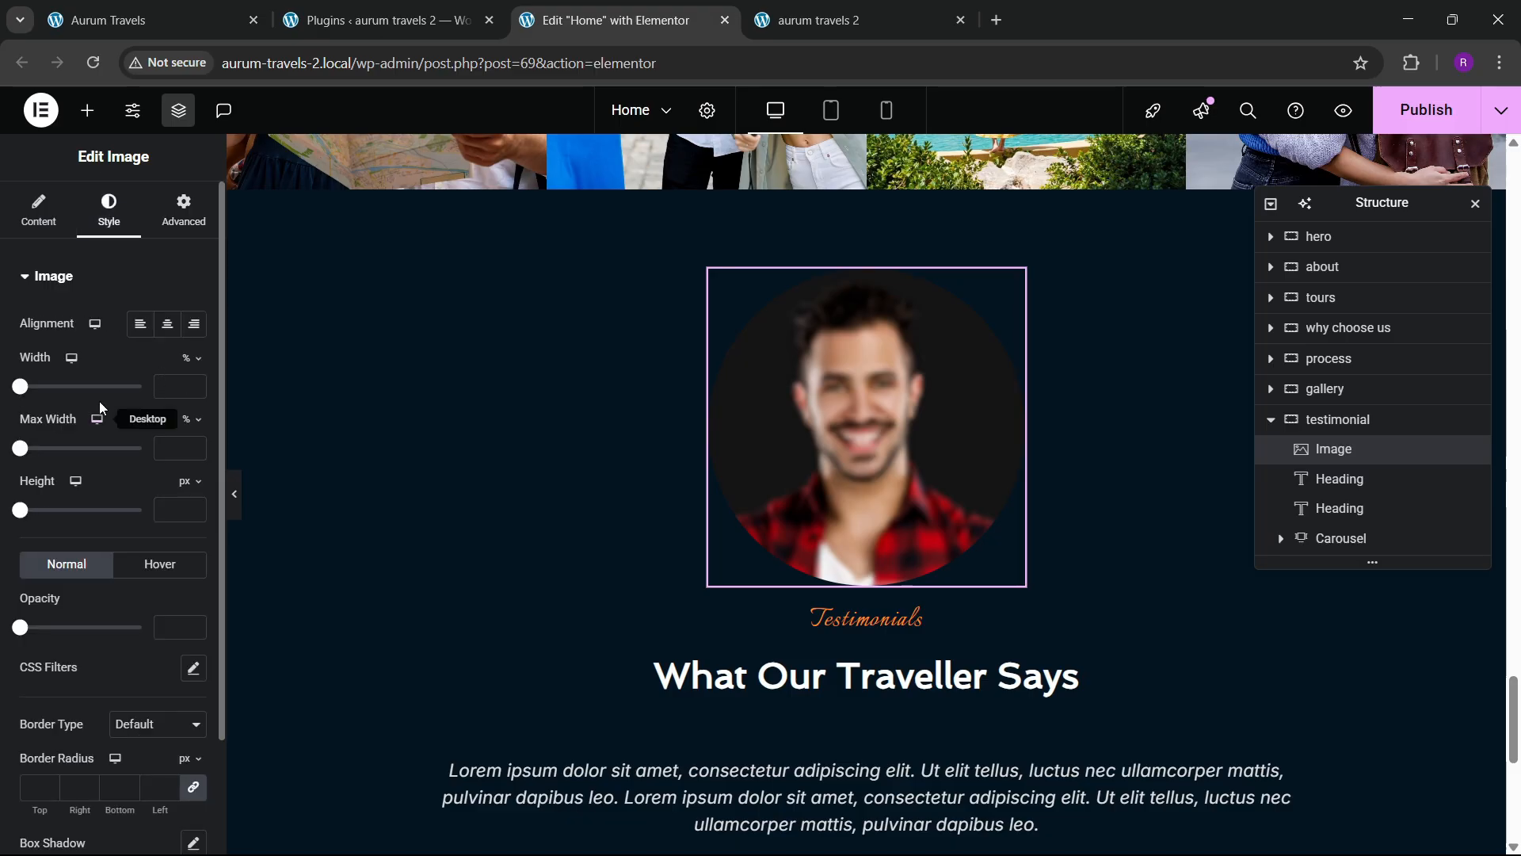
{"action": "left_click", "coordinate": [183, 210]}
{"action": "left_click", "coordinate": [154, 480]}
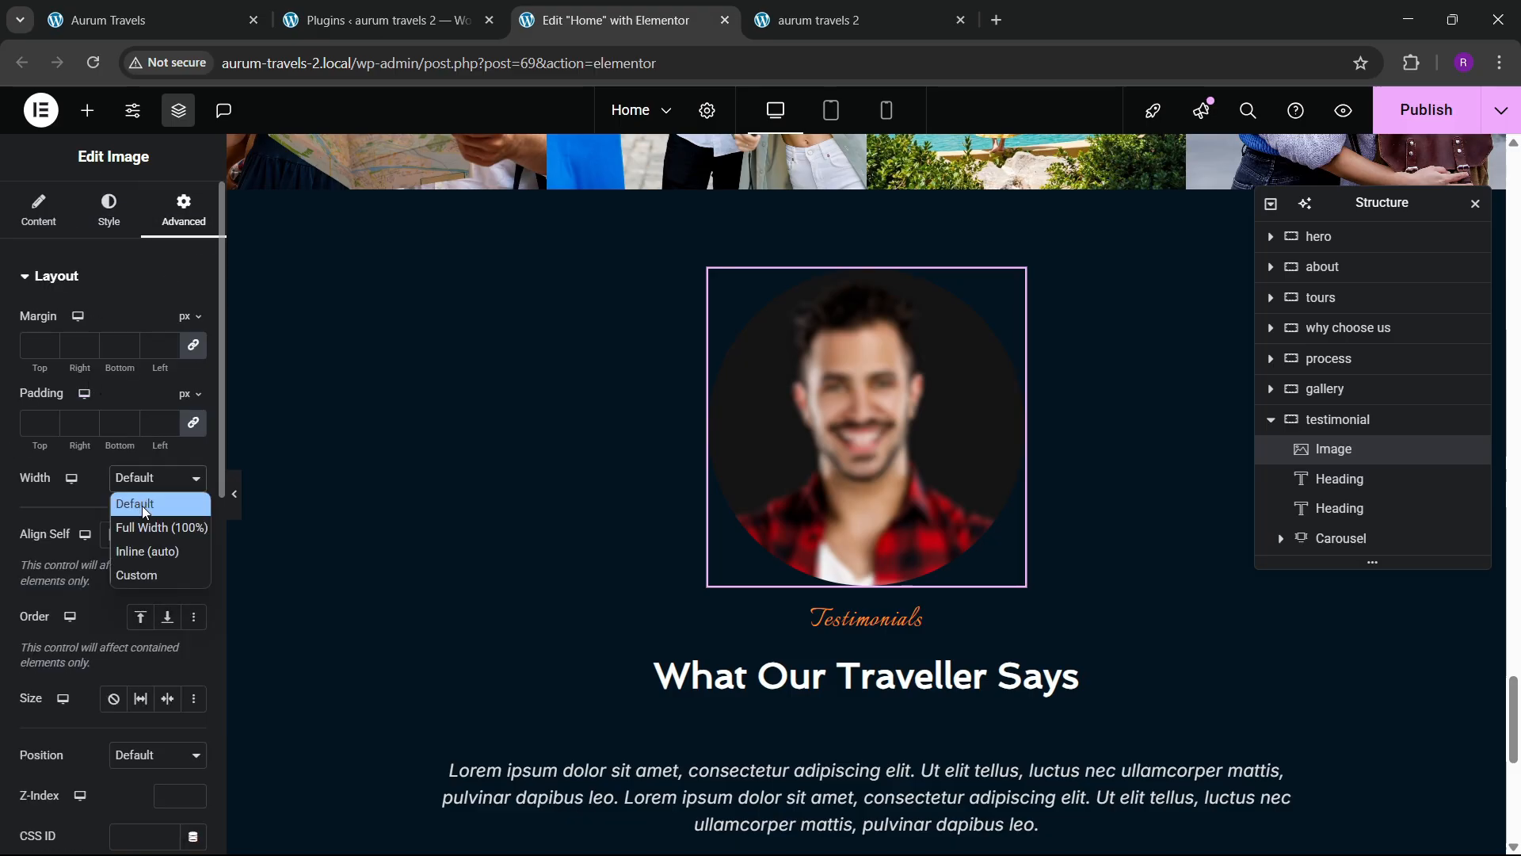
{"action": "left_click", "coordinate": [151, 573]}
{"action": "left_click_drag", "start_coordinate": [21, 544], "coordinate": [26, 542]}
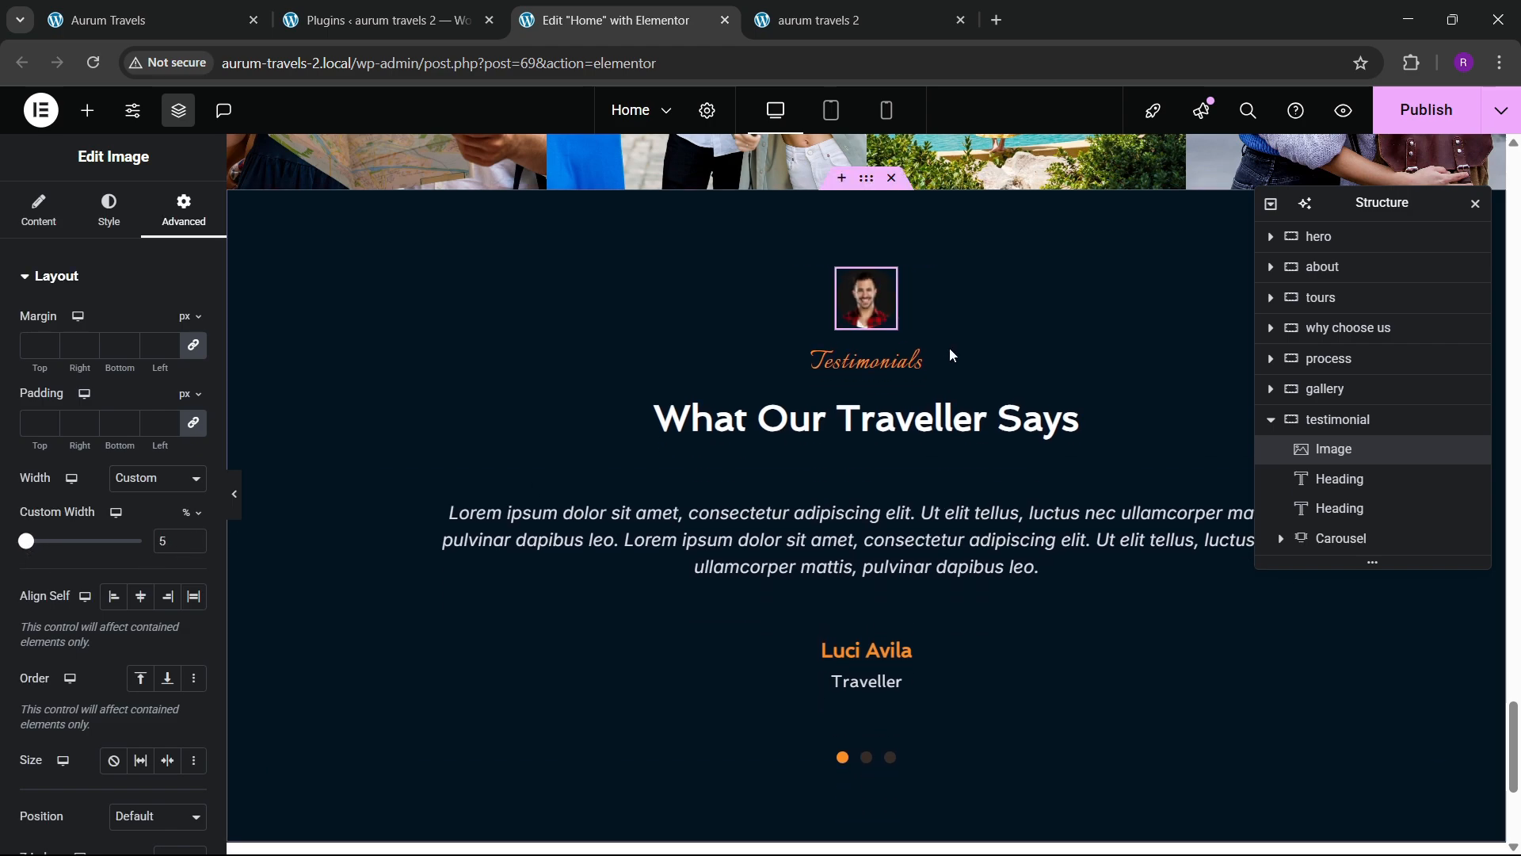
- Make the photo absolutely positioned beside the heading, then duplicate it and place the copy near the quote
{"action": "scroll", "coordinate": [107, 485], "scroll_direction": "down", "scroll_amount": 4}
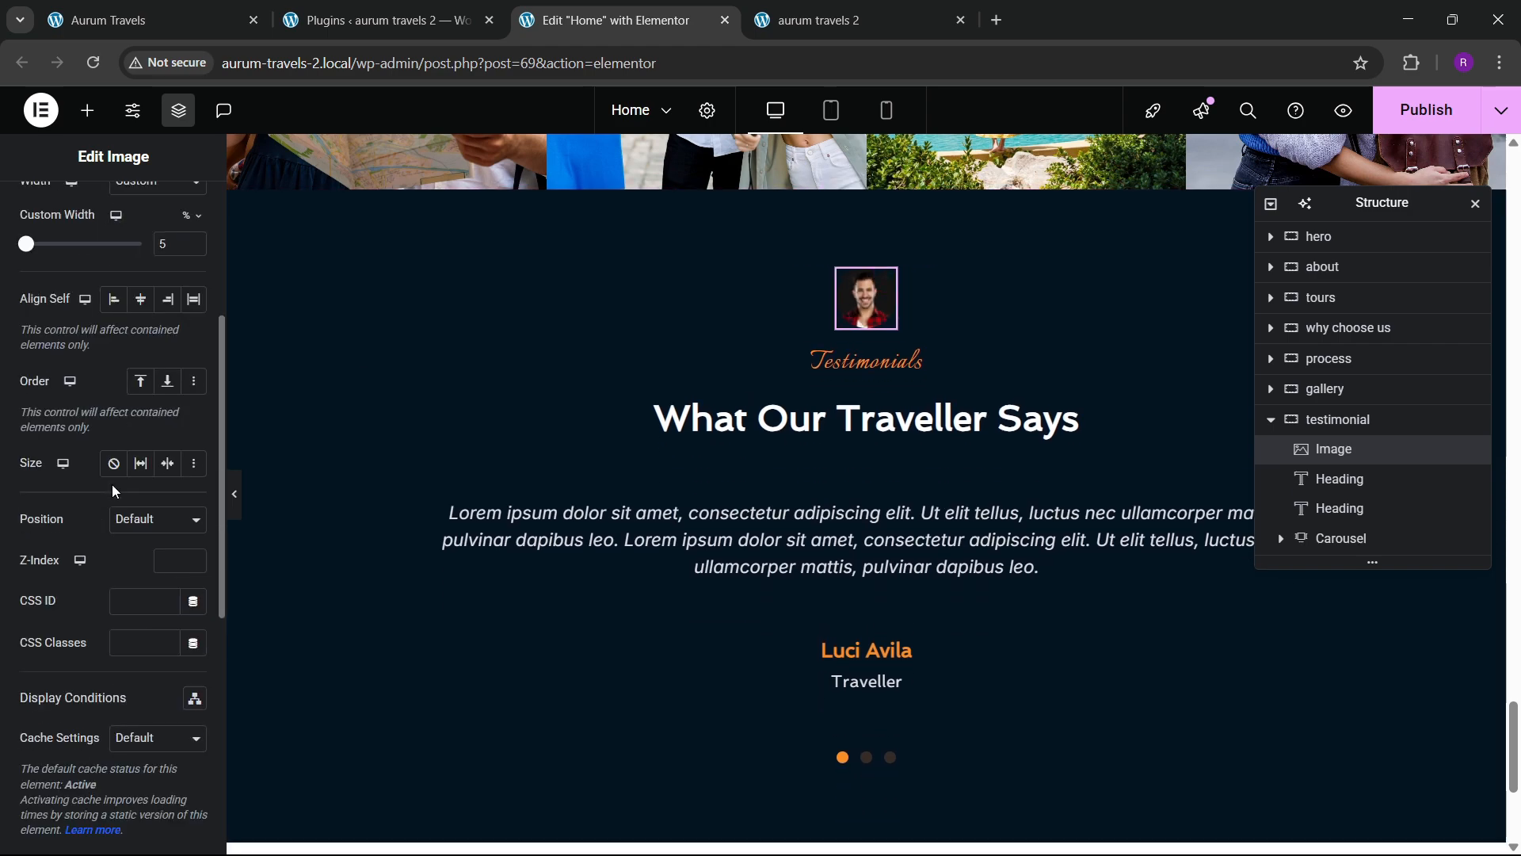
{"action": "left_click", "coordinate": [139, 520]}
{"action": "left_click", "coordinate": [141, 568]}
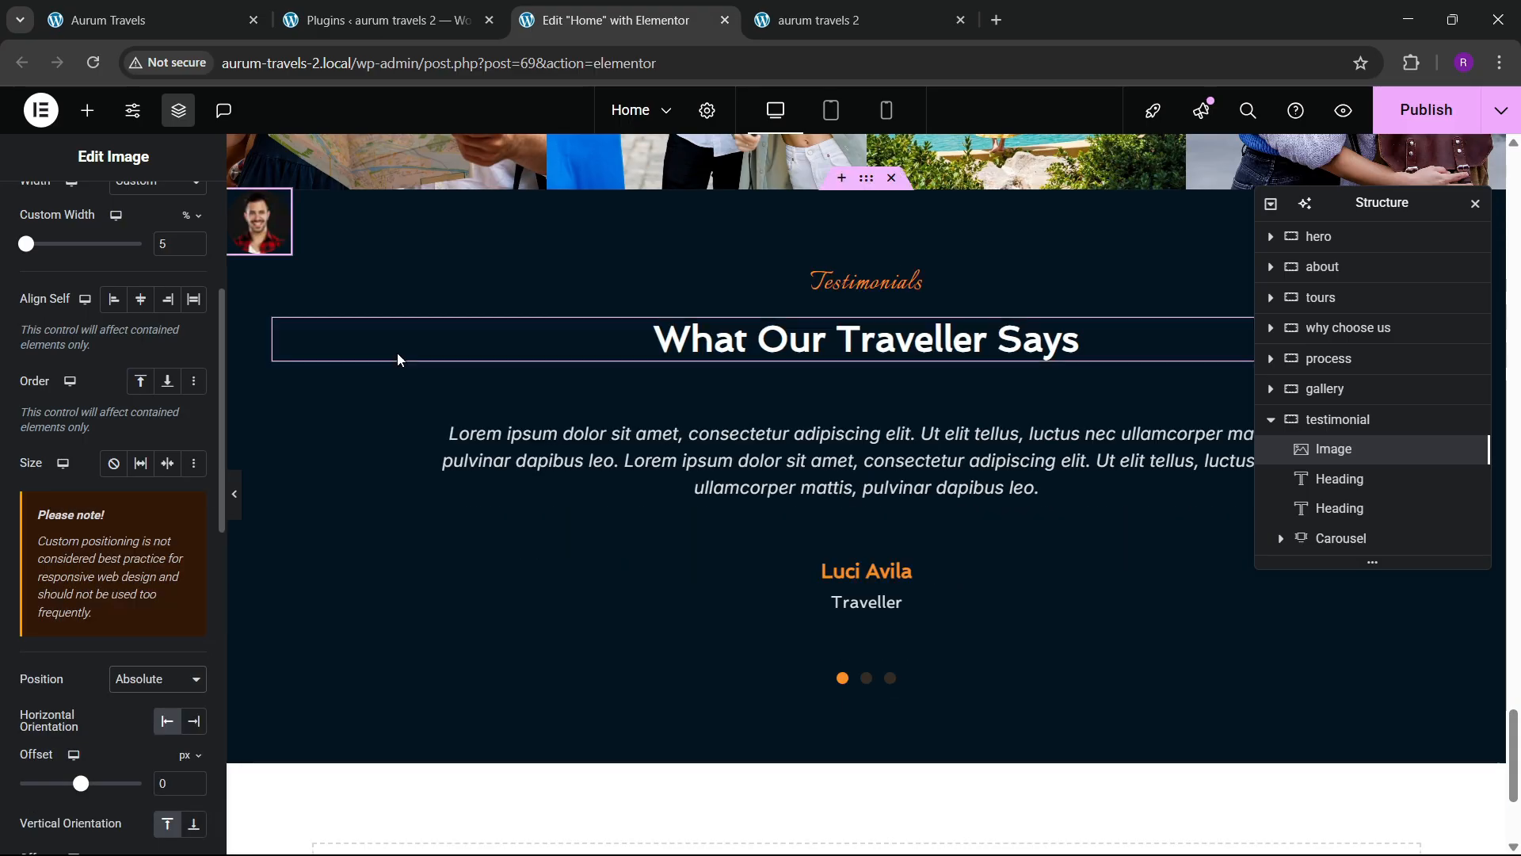
{"action": "left_click_drag", "start_coordinate": [266, 229], "coordinate": [446, 343]}
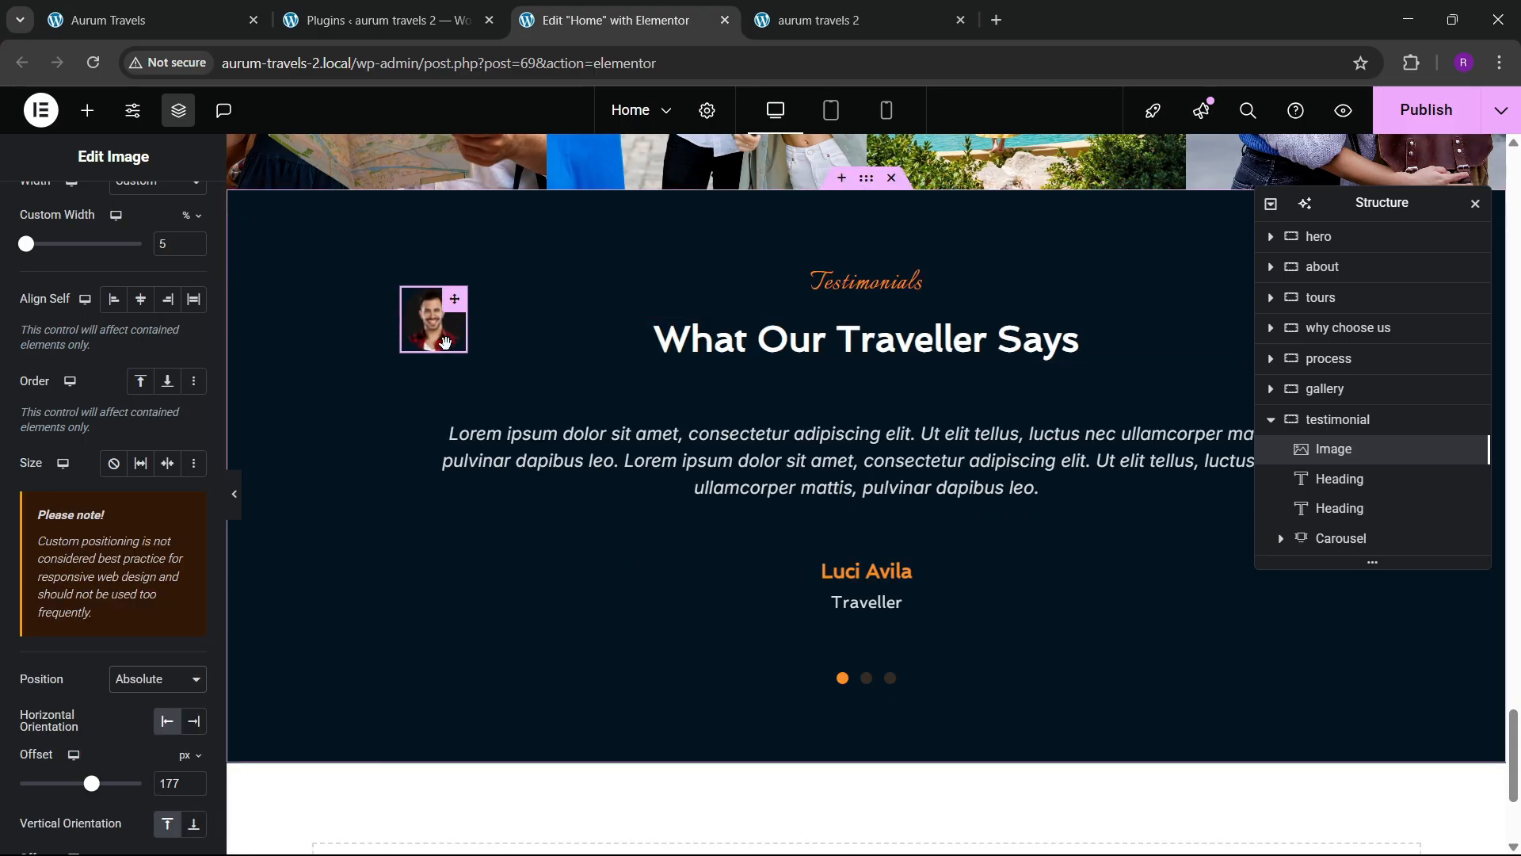
{"action": "left_click", "coordinate": [489, 386]}
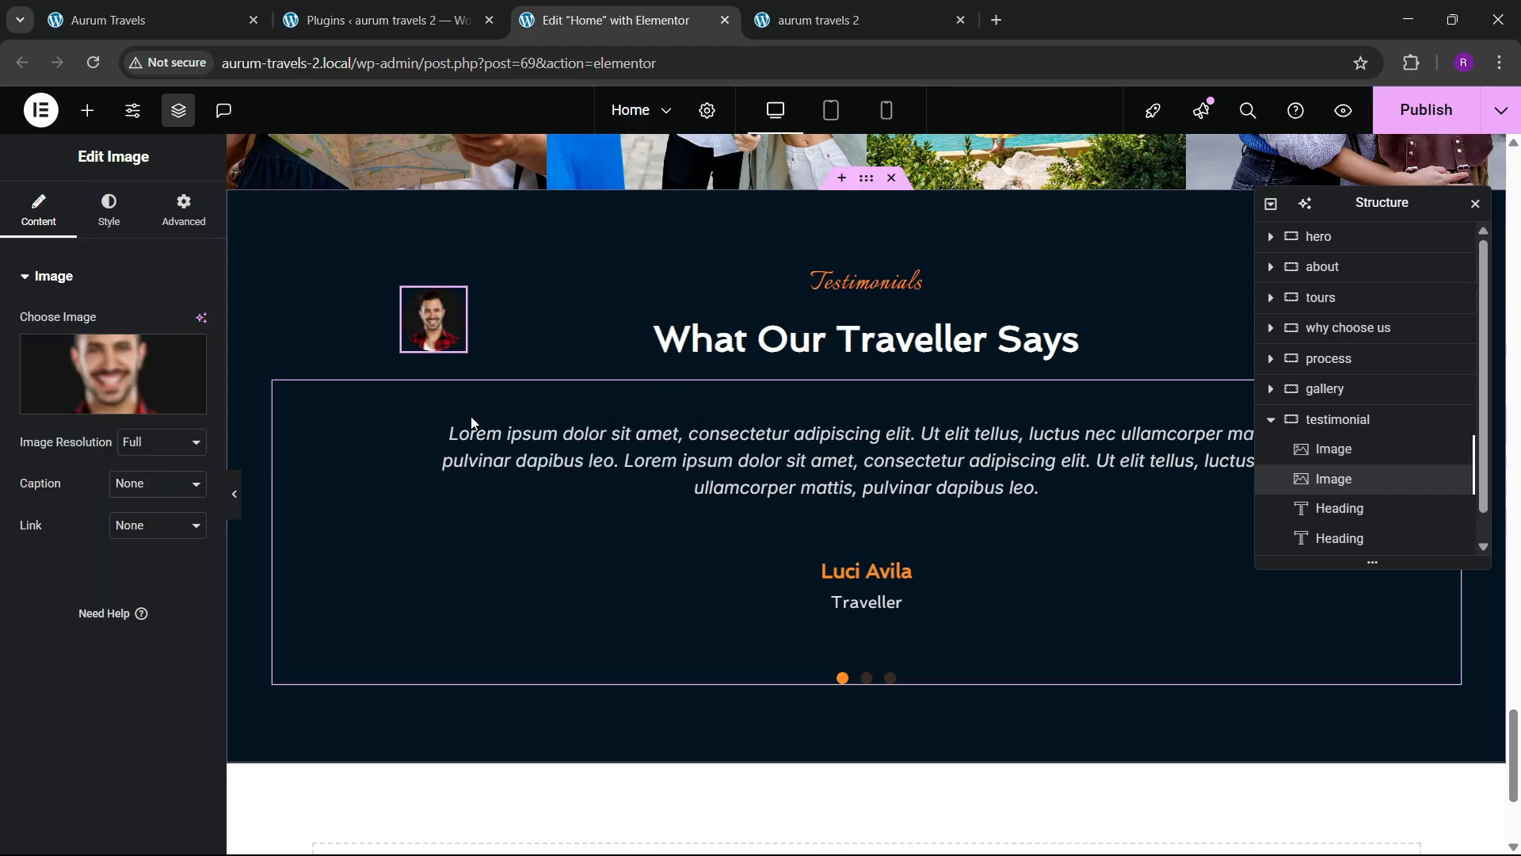
{"action": "left_click_drag", "start_coordinate": [435, 321], "coordinate": [368, 516]}
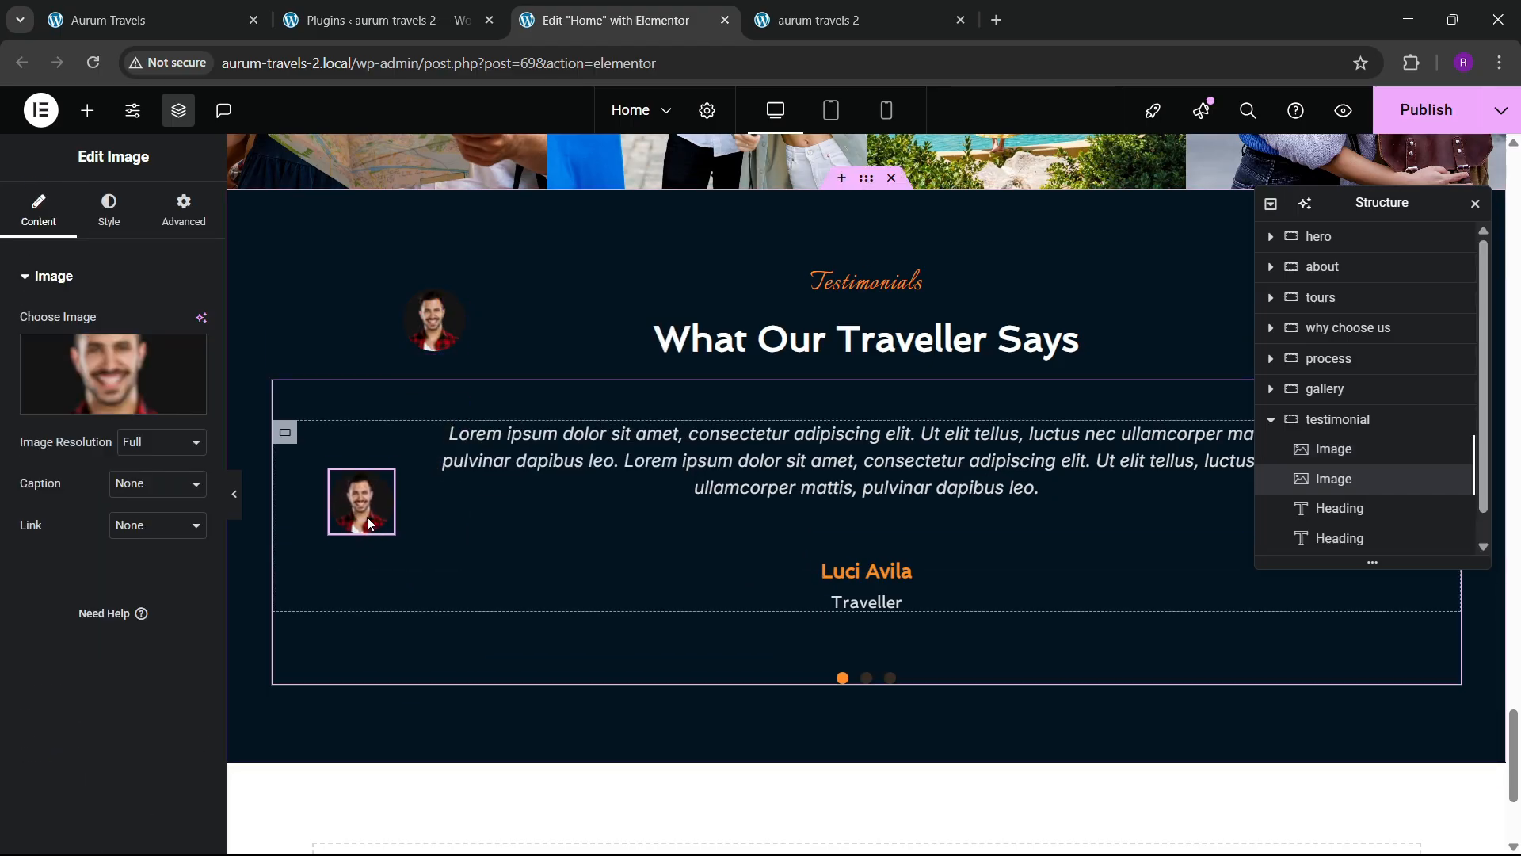
- Duplicate the testimonial container, then undo the duplication
{"action": "right_click", "coordinate": [360, 501]}
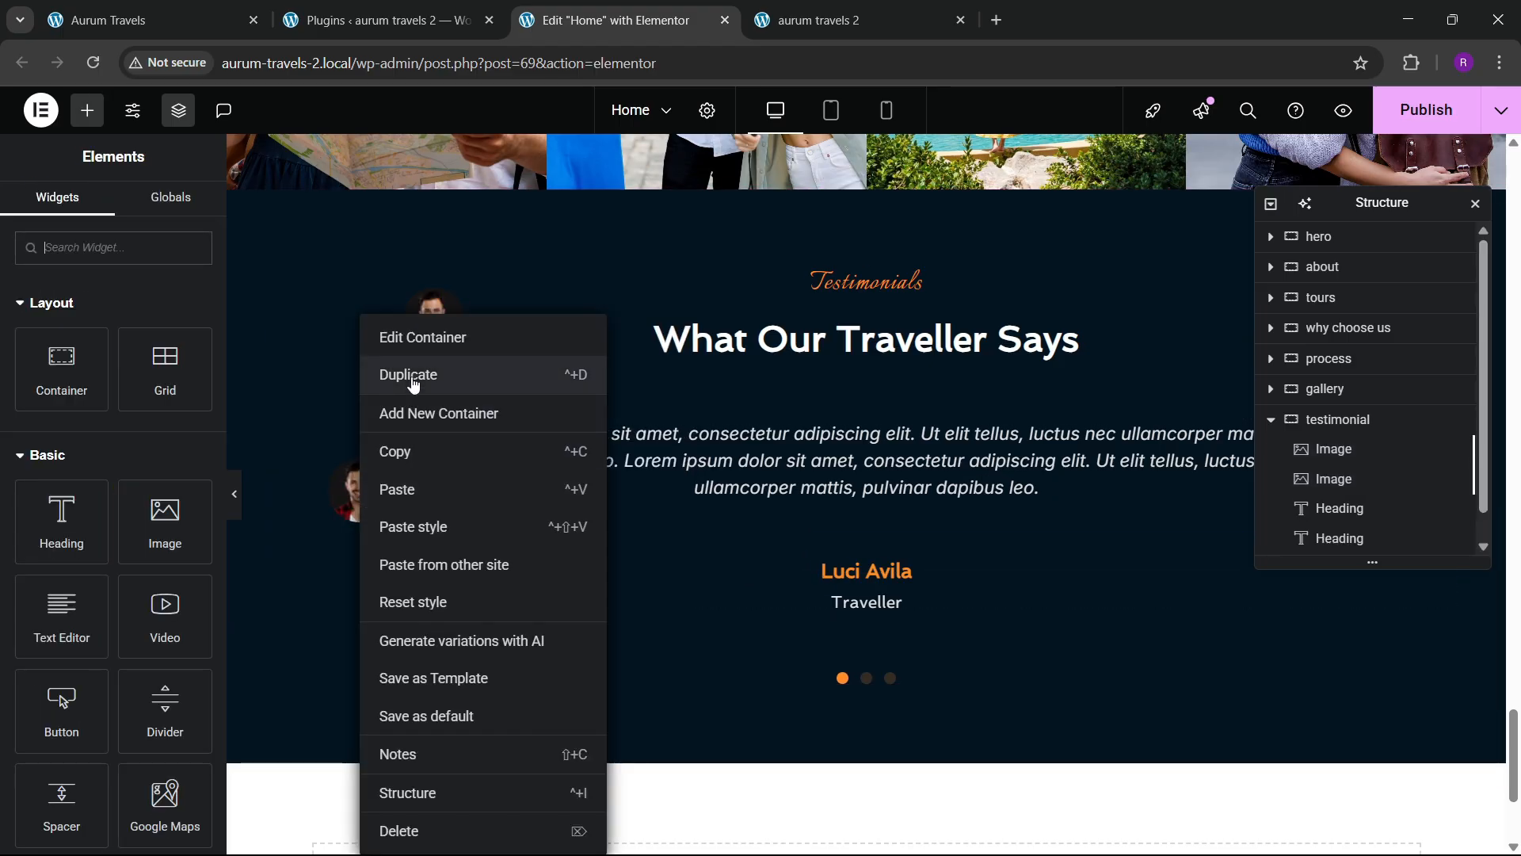
{"action": "left_click", "coordinate": [388, 411]}
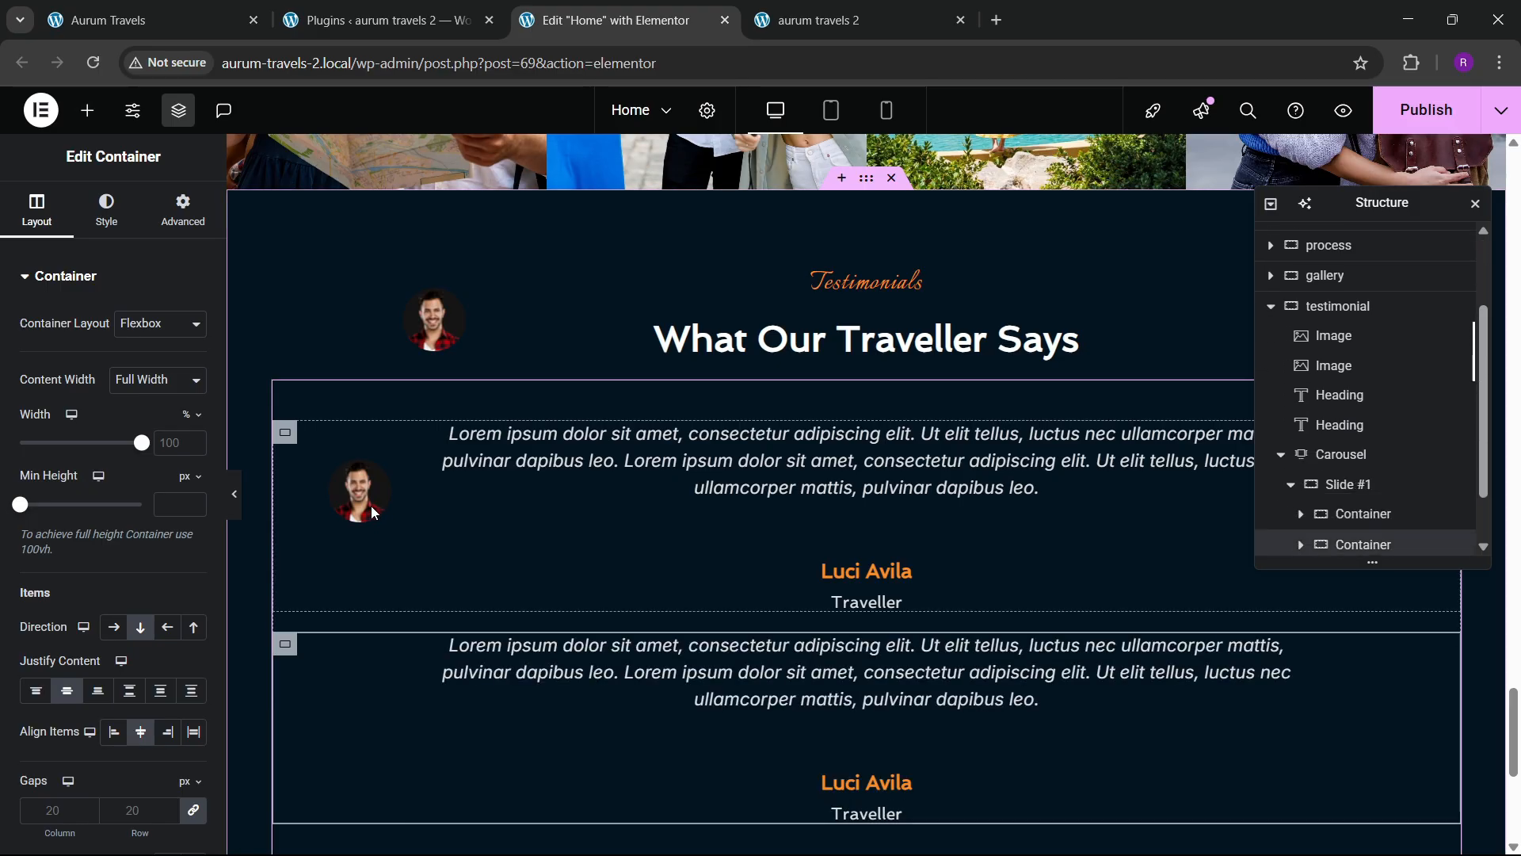
{"action": "key", "text": "ctrl+z"}
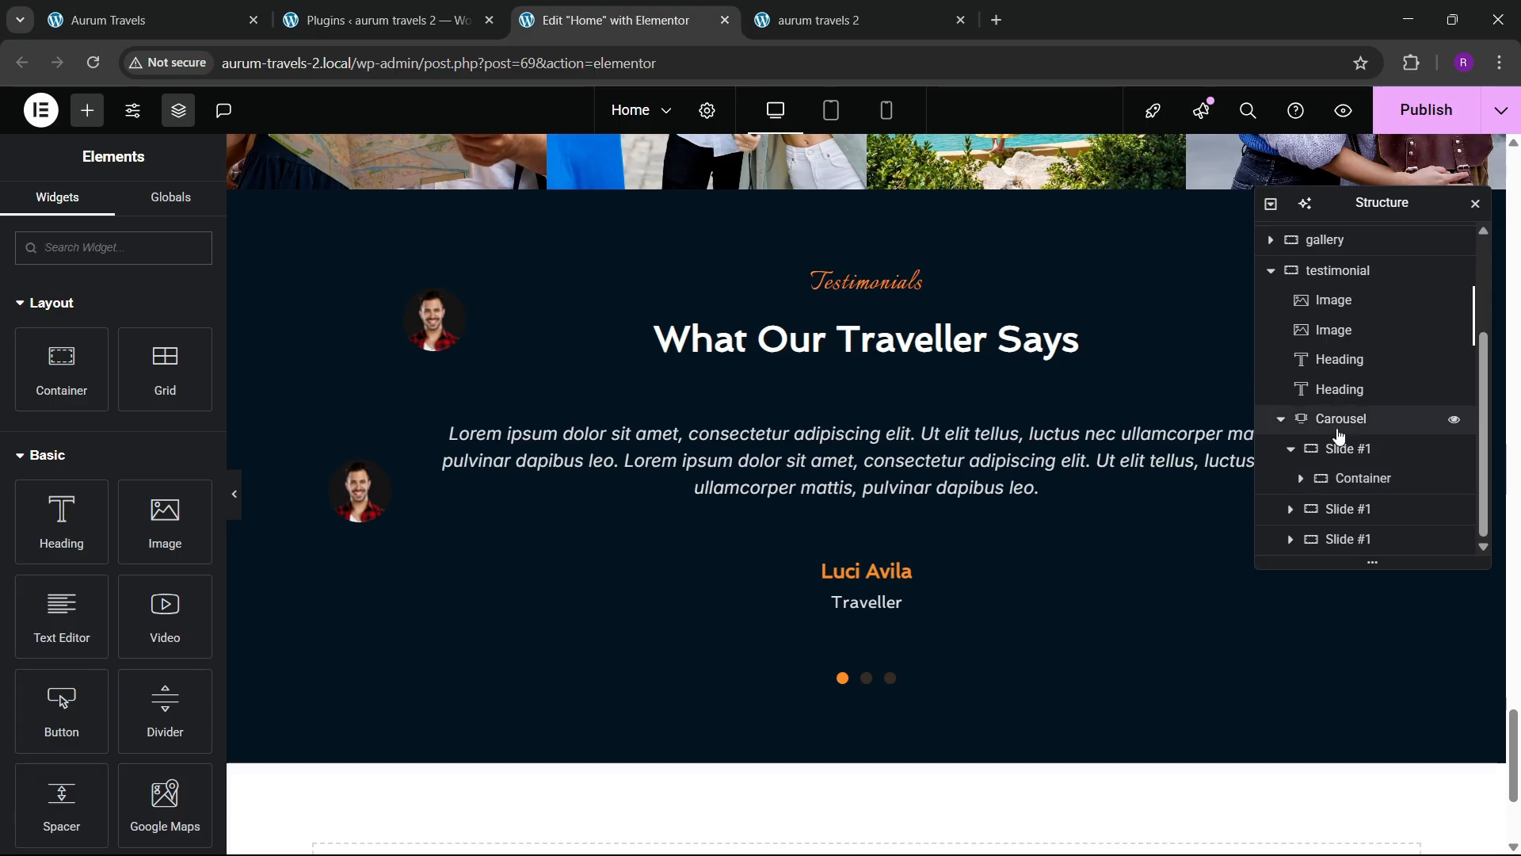
- Duplicate the second avatar image and review the copy's Position and Z-Index settings
{"action": "left_click", "coordinate": [1338, 336]}
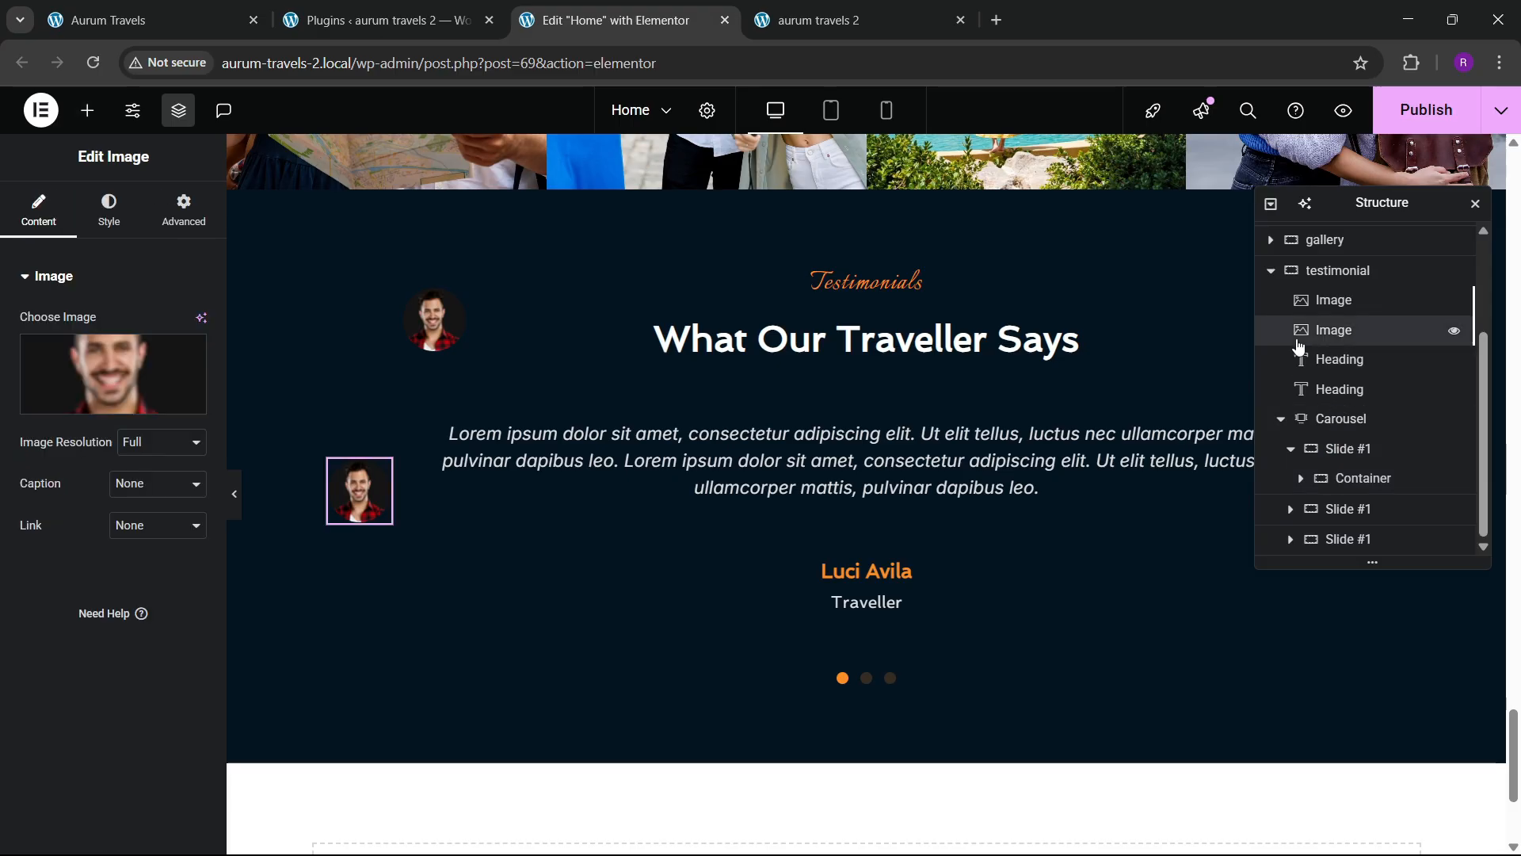
{"action": "left_click", "coordinate": [181, 218]}
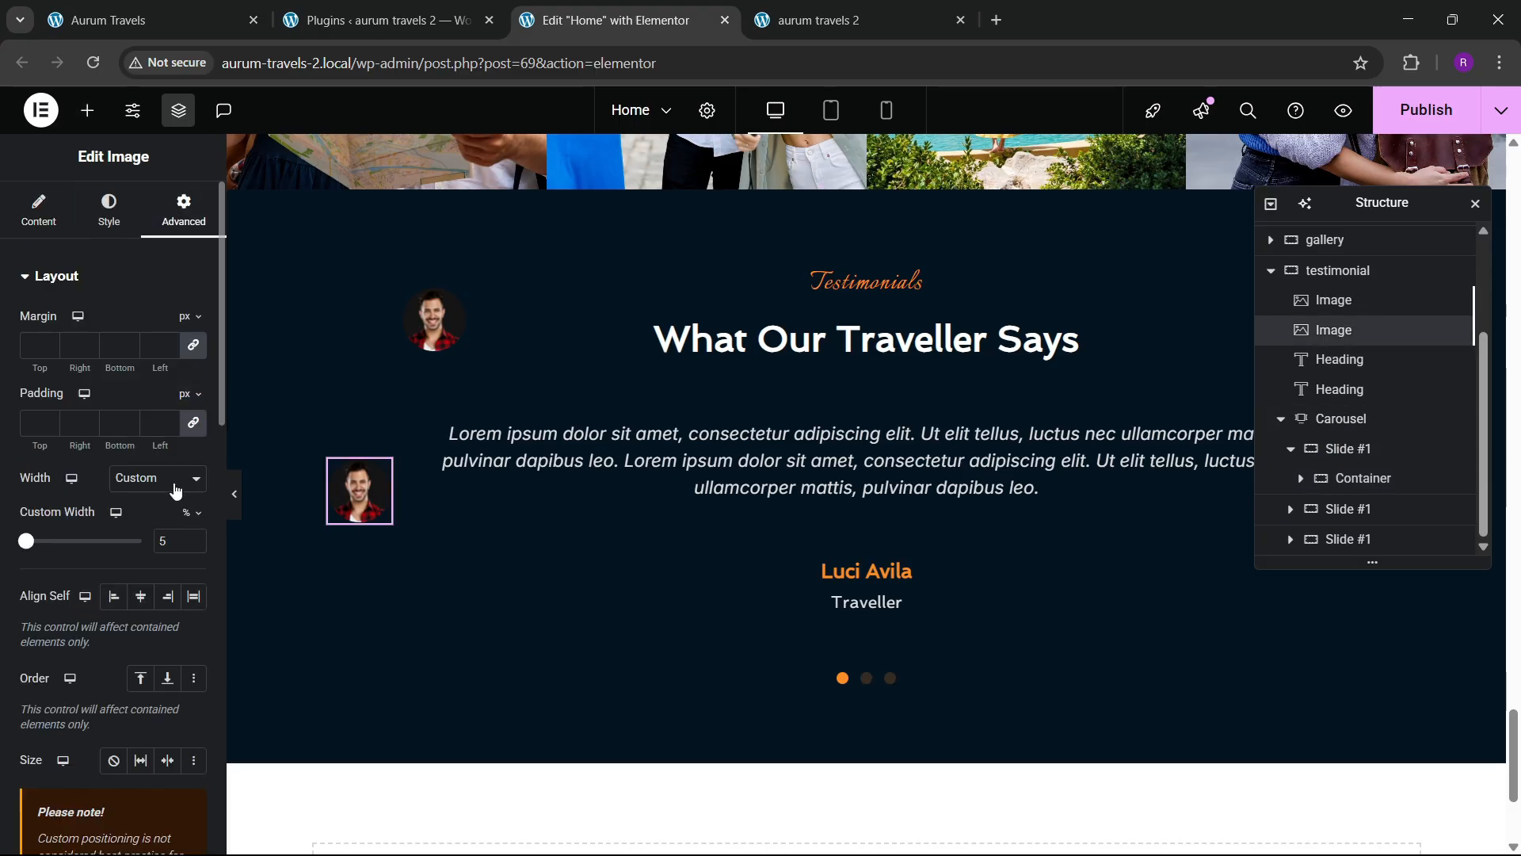
{"action": "right_click", "coordinate": [1344, 333]}
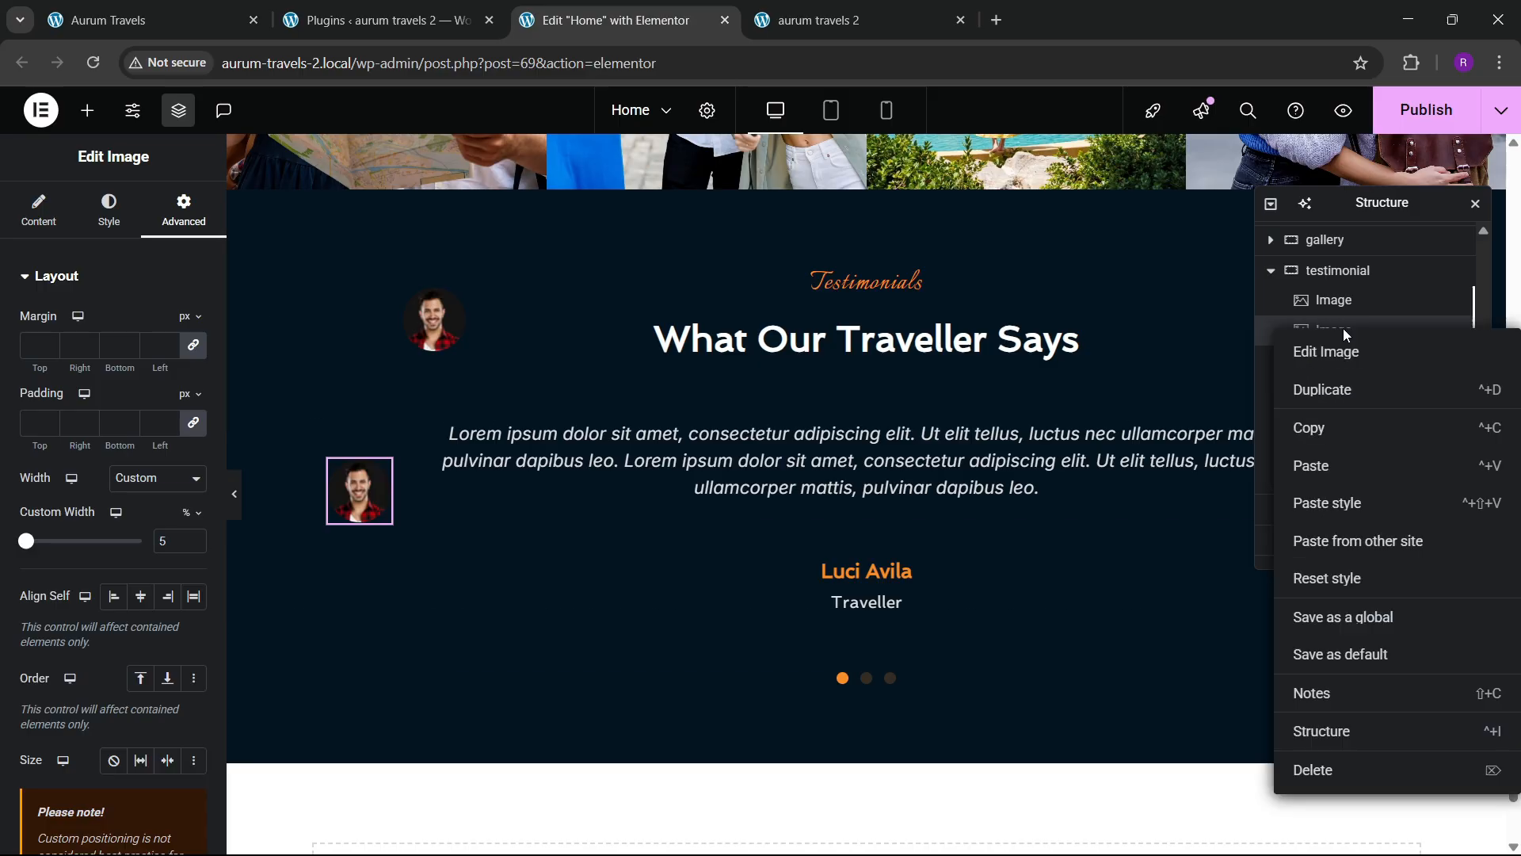
{"action": "left_click", "coordinate": [1338, 389]}
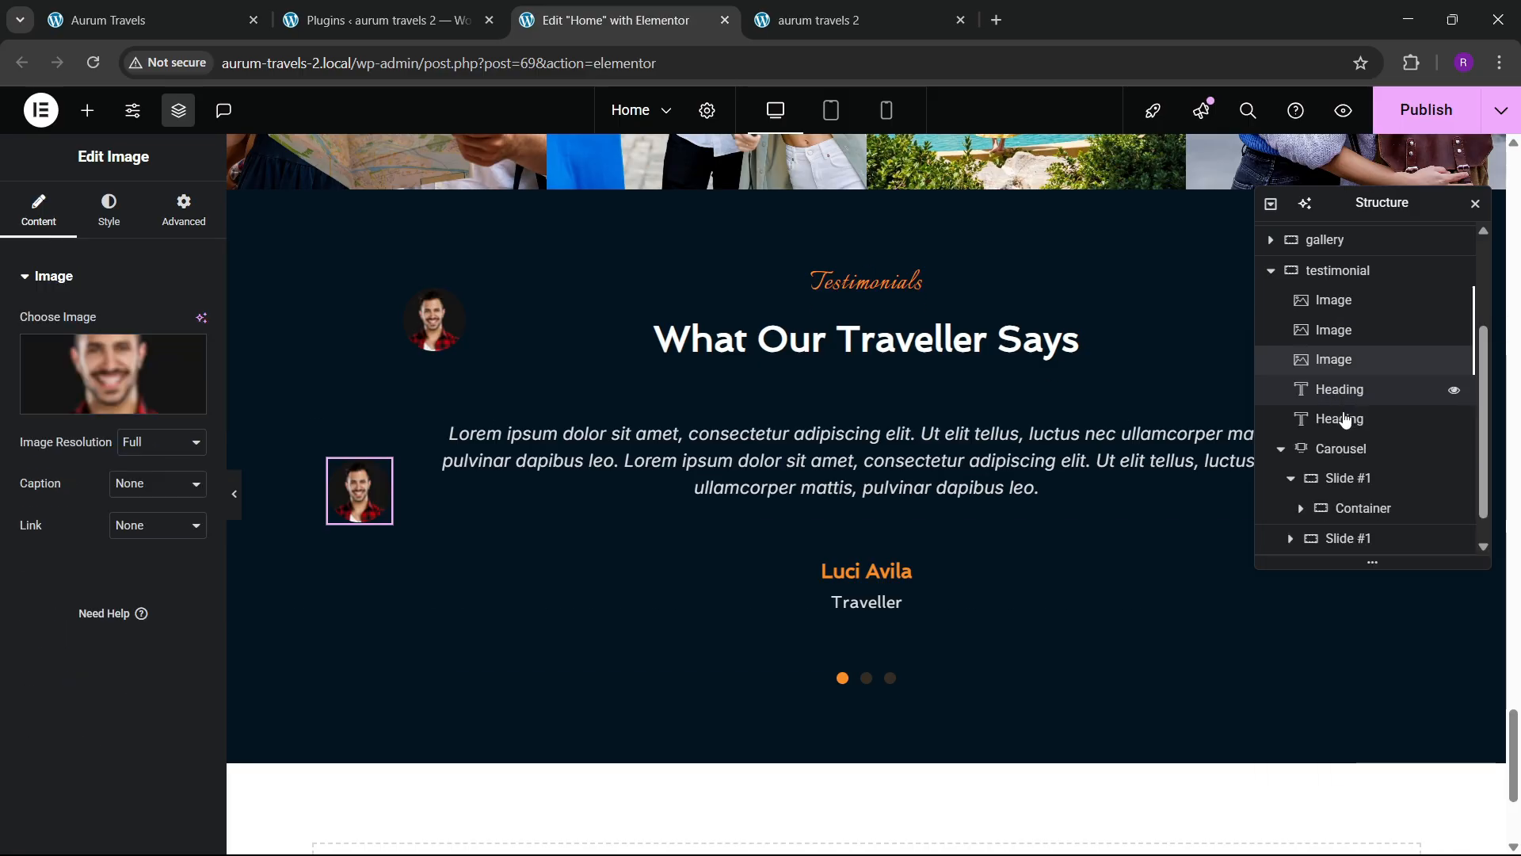
{"action": "left_click", "coordinate": [184, 211]}
{"action": "scroll", "coordinate": [120, 528], "scroll_direction": "down", "scroll_amount": 2}
{"action": "scroll", "coordinate": [121, 530], "scroll_direction": "up", "scroll_amount": 1}
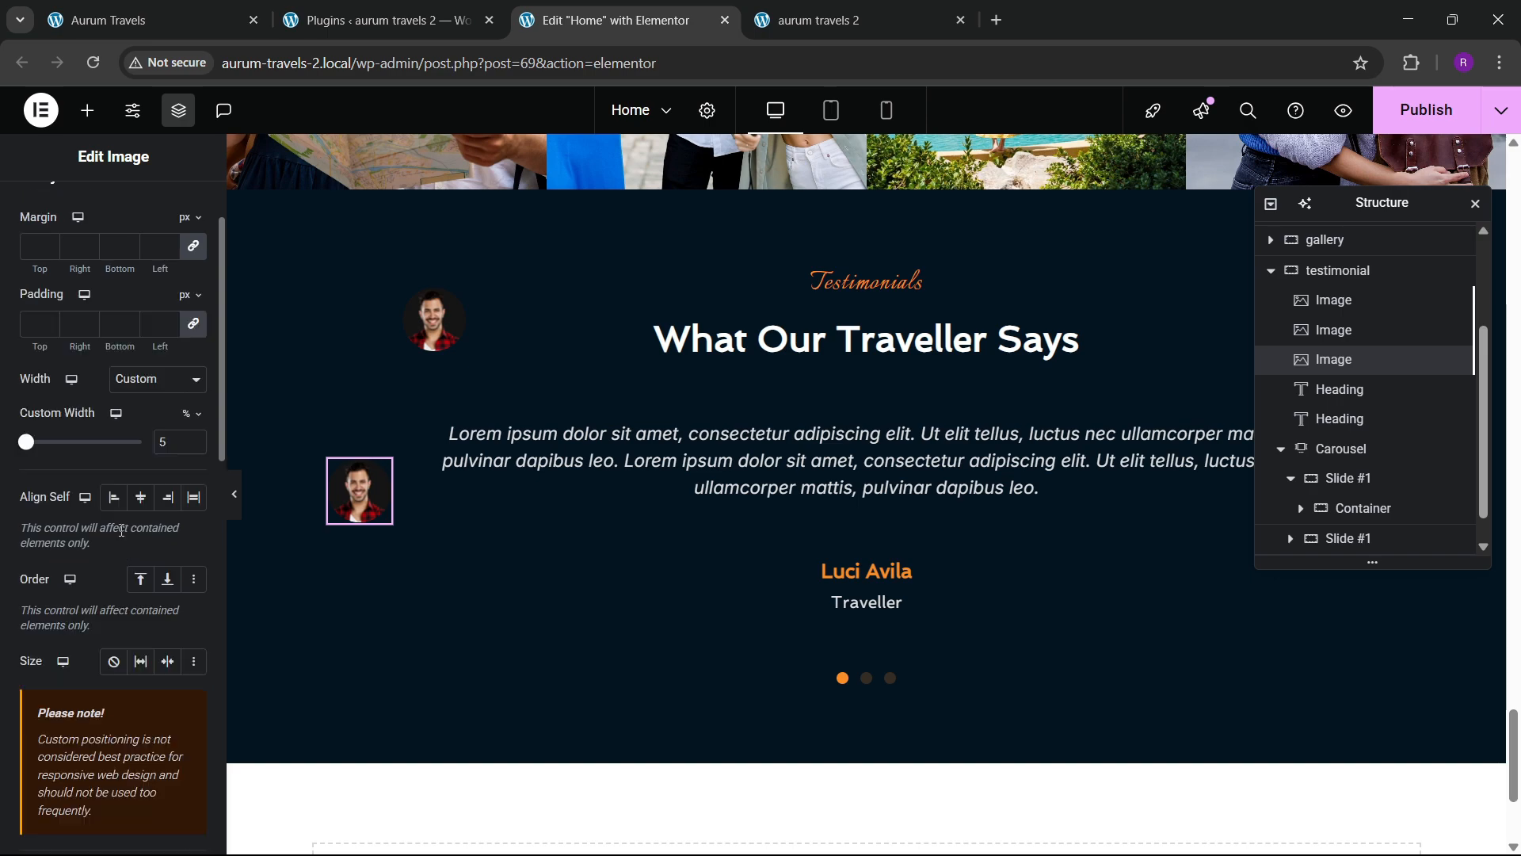
{"action": "scroll", "coordinate": [89, 495], "scroll_direction": "up", "scroll_amount": 1}
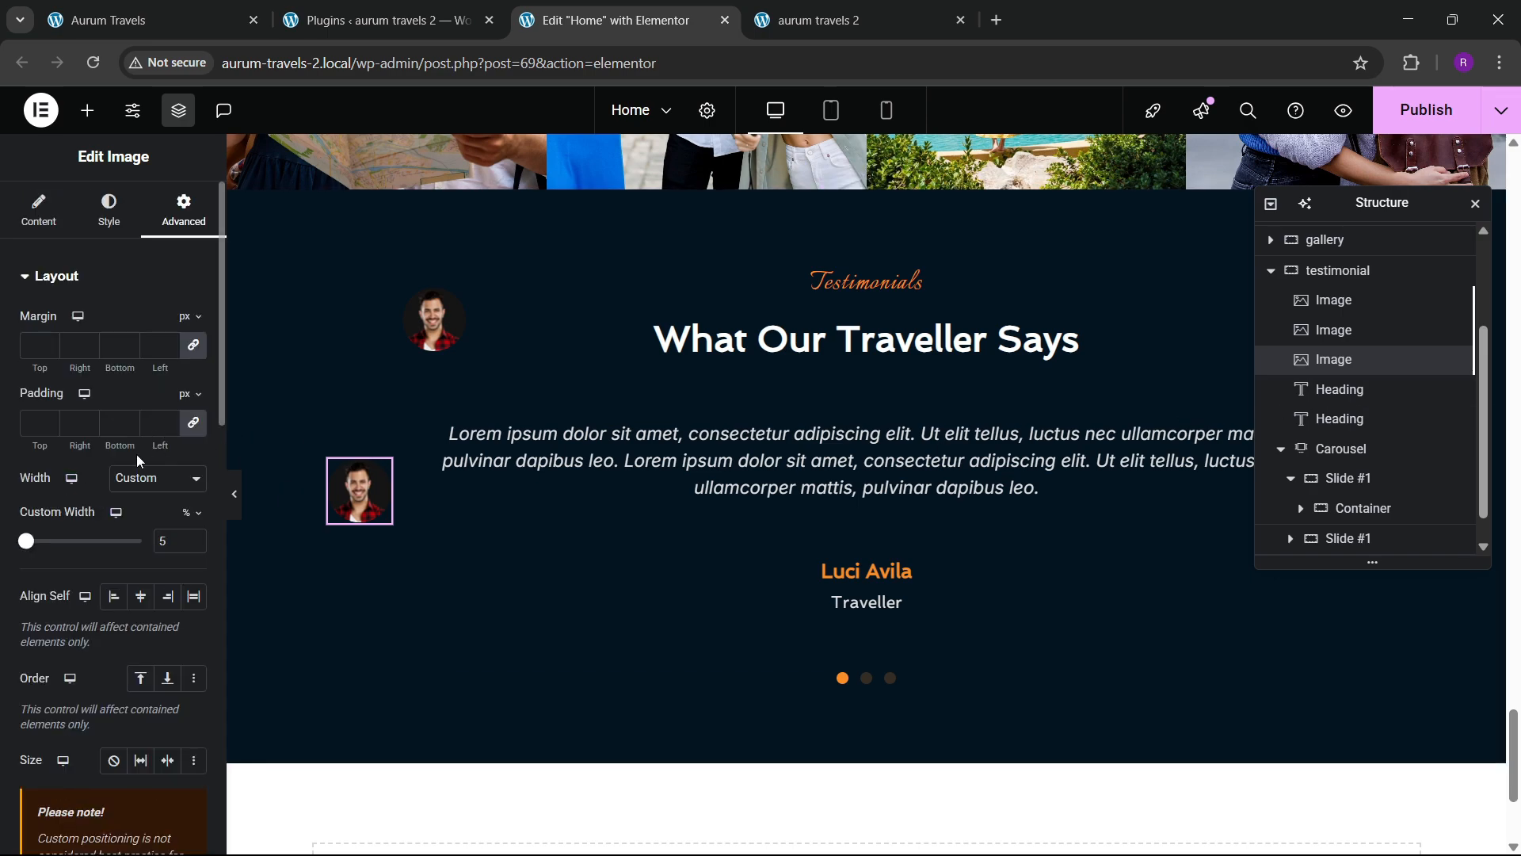
{"action": "scroll", "coordinate": [145, 520], "scroll_direction": "down", "scroll_amount": 10}
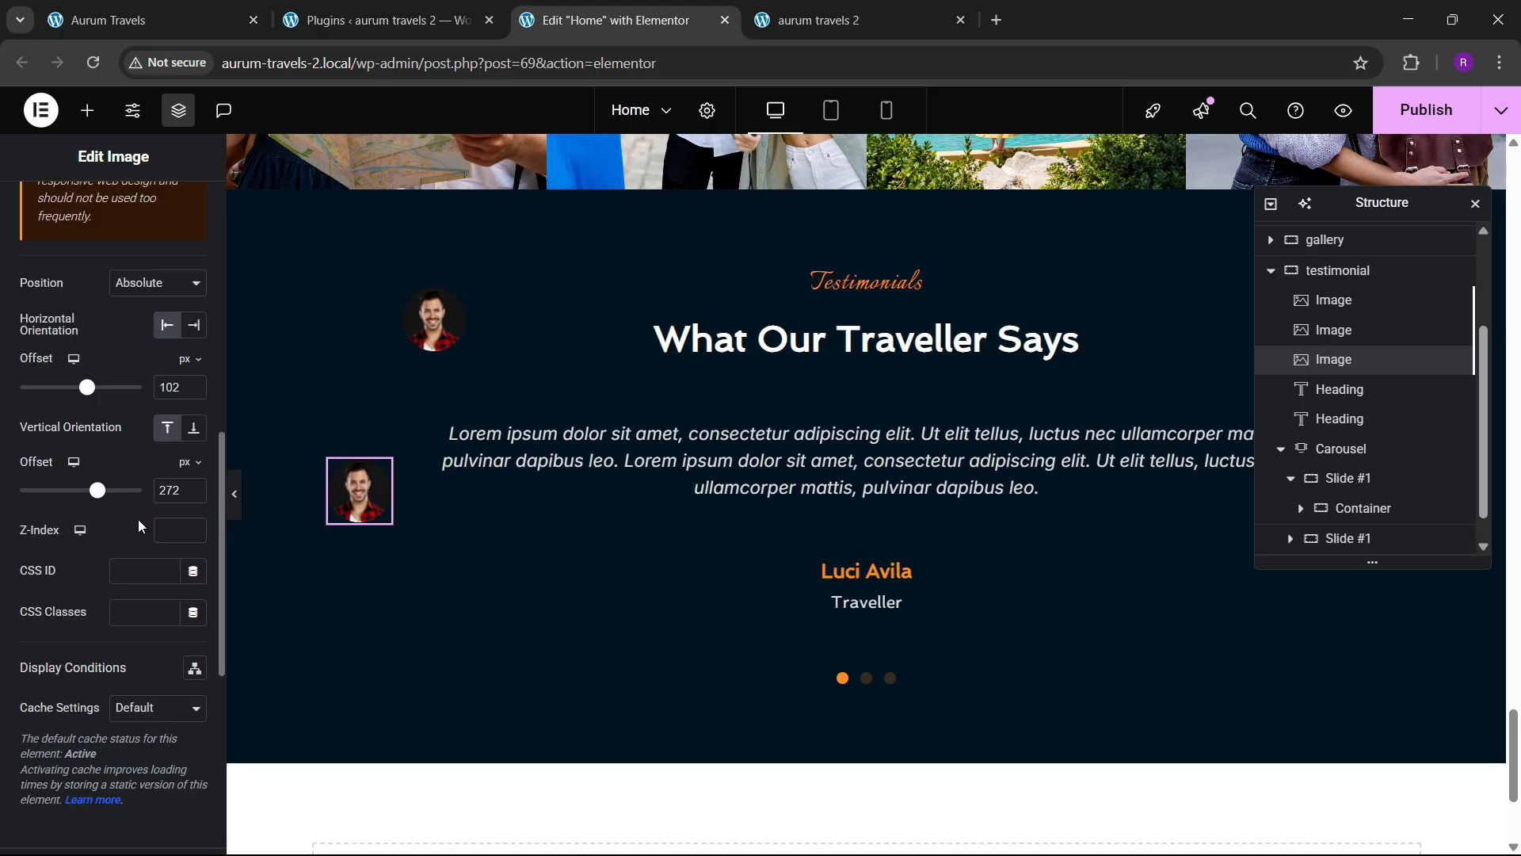
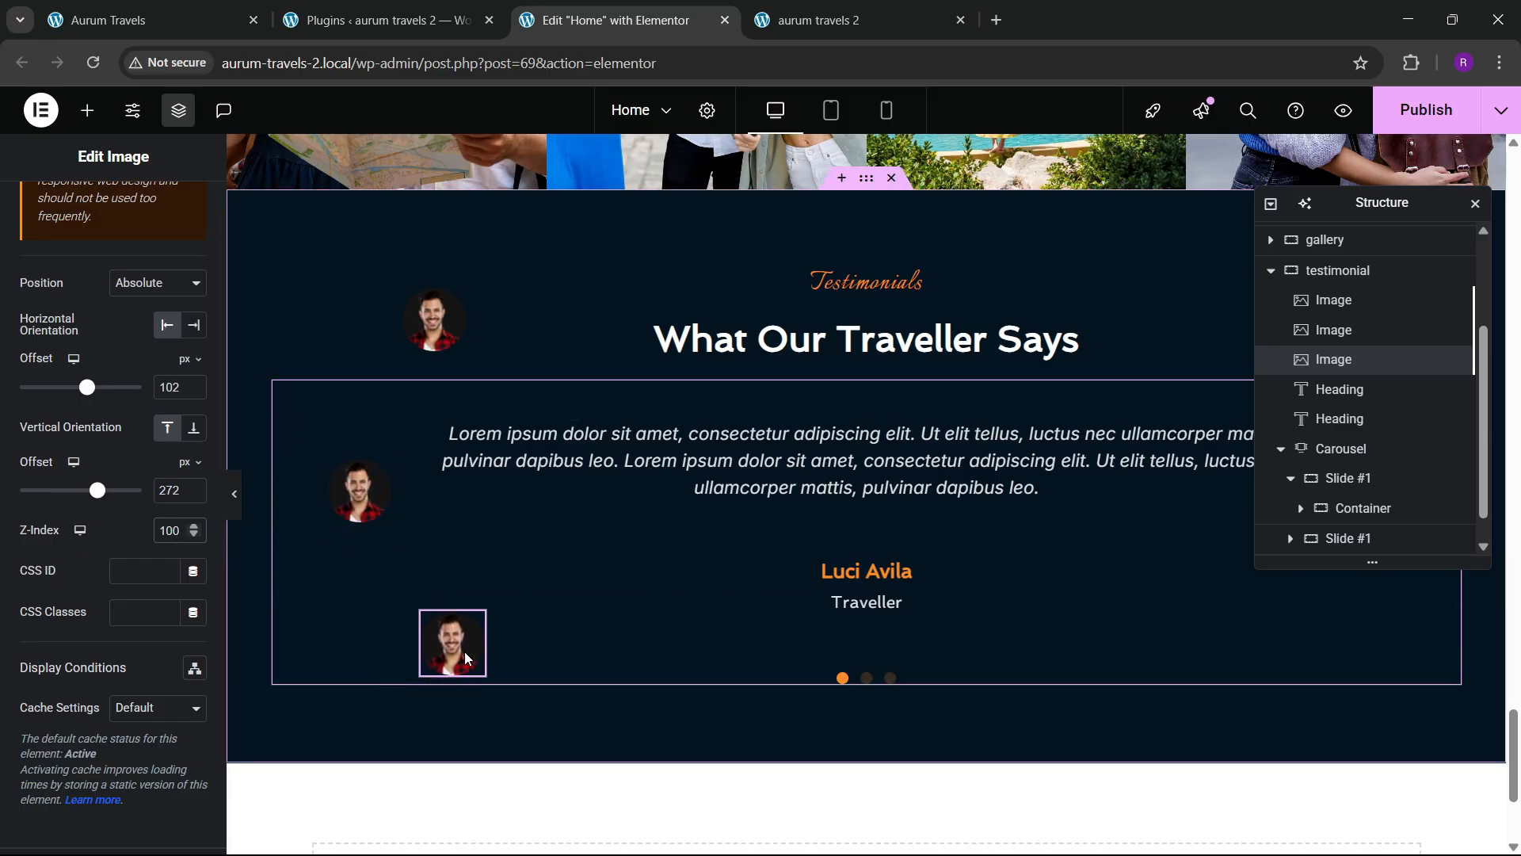
- Duplicate the bottom-left avatar and move the copy beside the heading on the right
{"action": "left_click_drag", "start_coordinate": [467, 659], "coordinate": [460, 651]}
{"action": "right_click", "coordinate": [458, 653]}
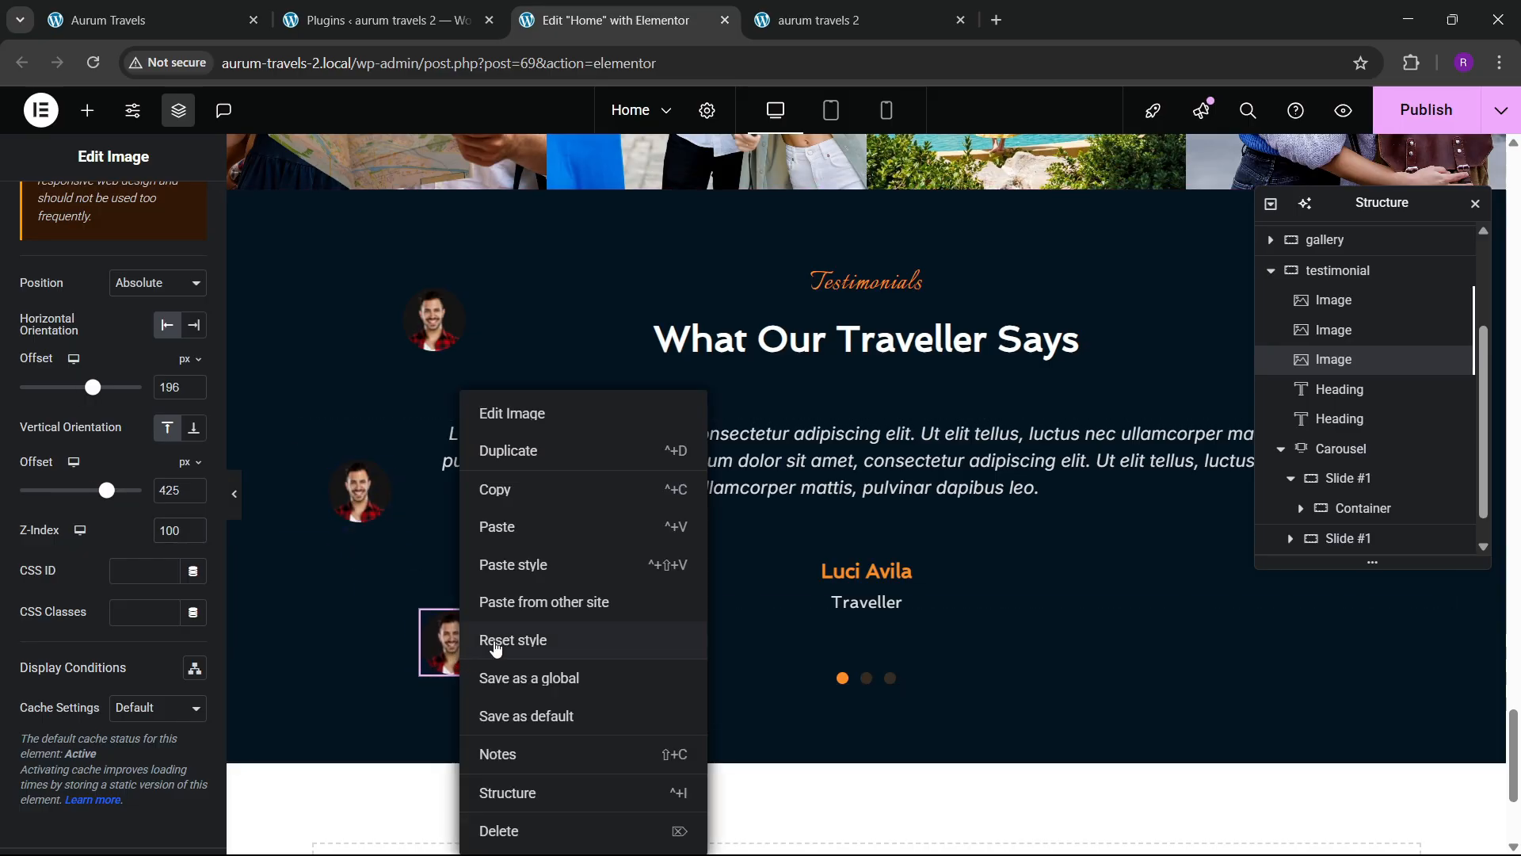
{"action": "left_click", "coordinate": [527, 460]}
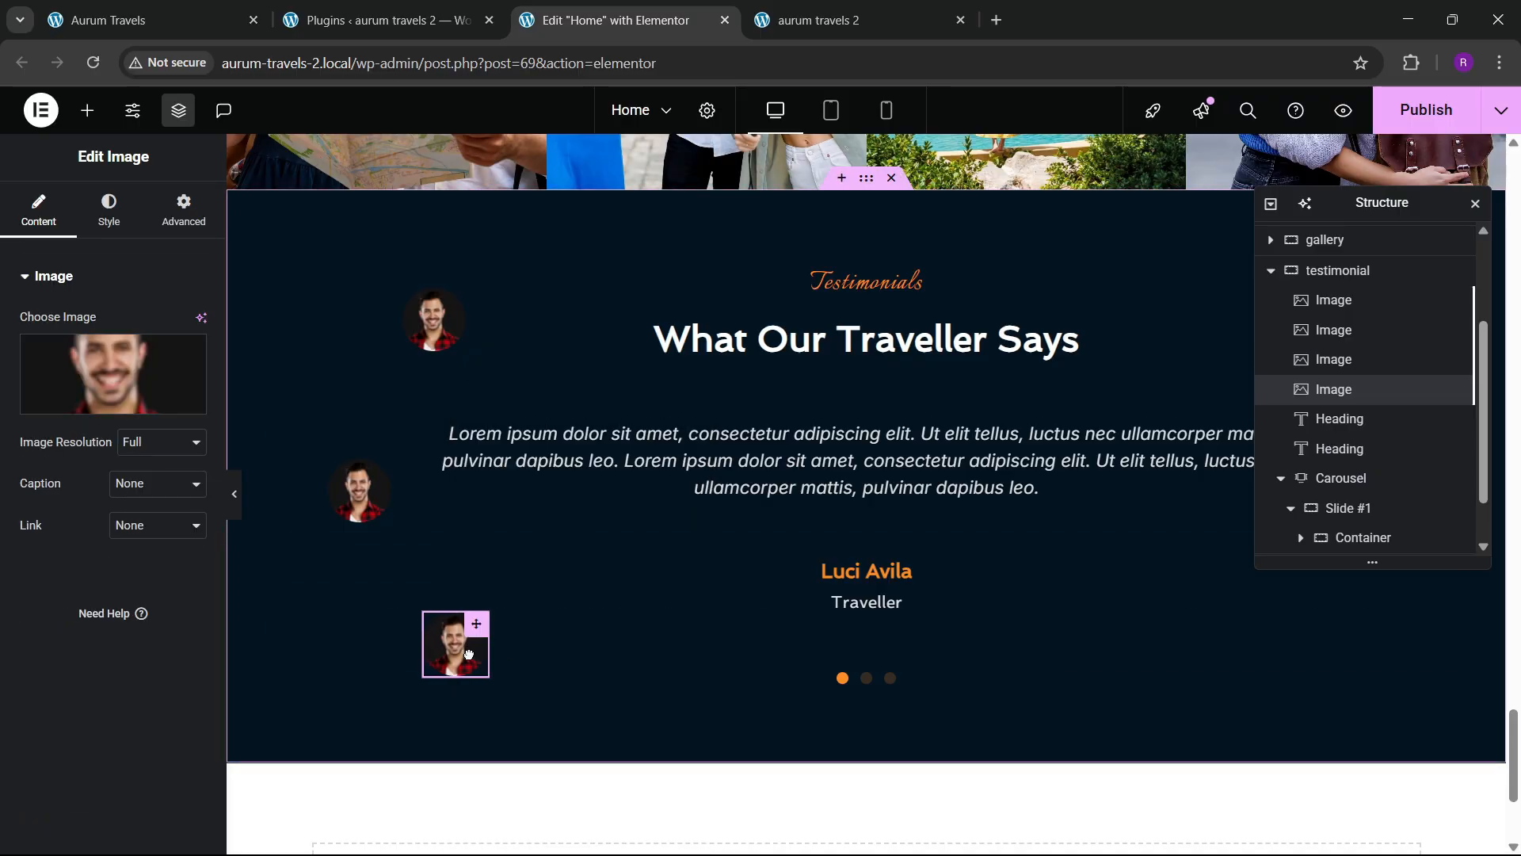
{"action": "left_click_drag", "start_coordinate": [468, 654], "coordinate": [1252, 315]}
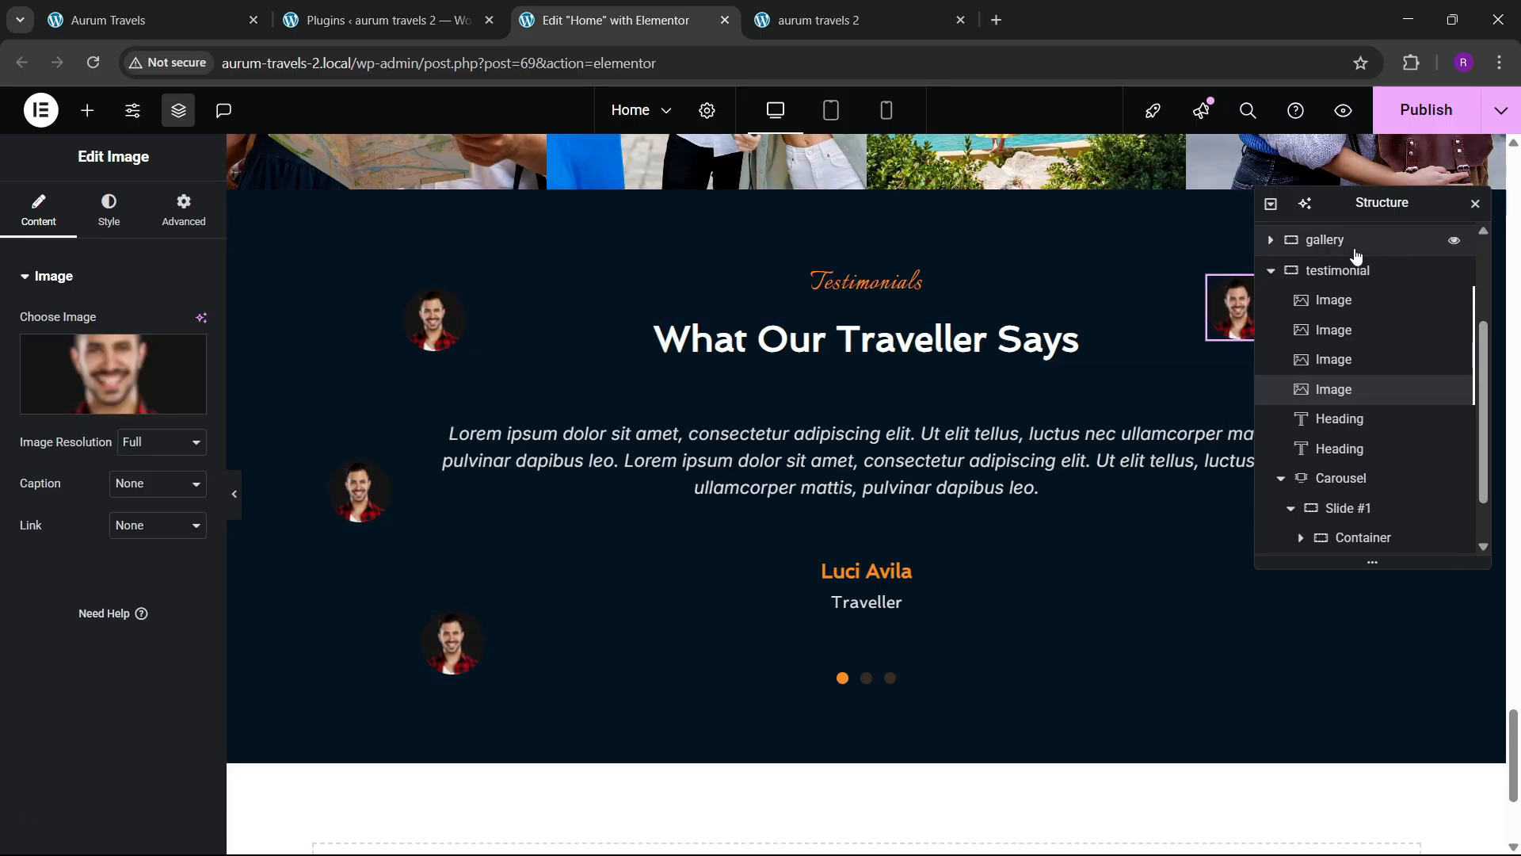
- Duplicate the top-right avatar and place the copy right of the quote text
{"action": "left_click_drag", "start_coordinate": [1357, 207], "coordinate": [925, 331]}
{"action": "right_click", "coordinate": [1238, 322]}
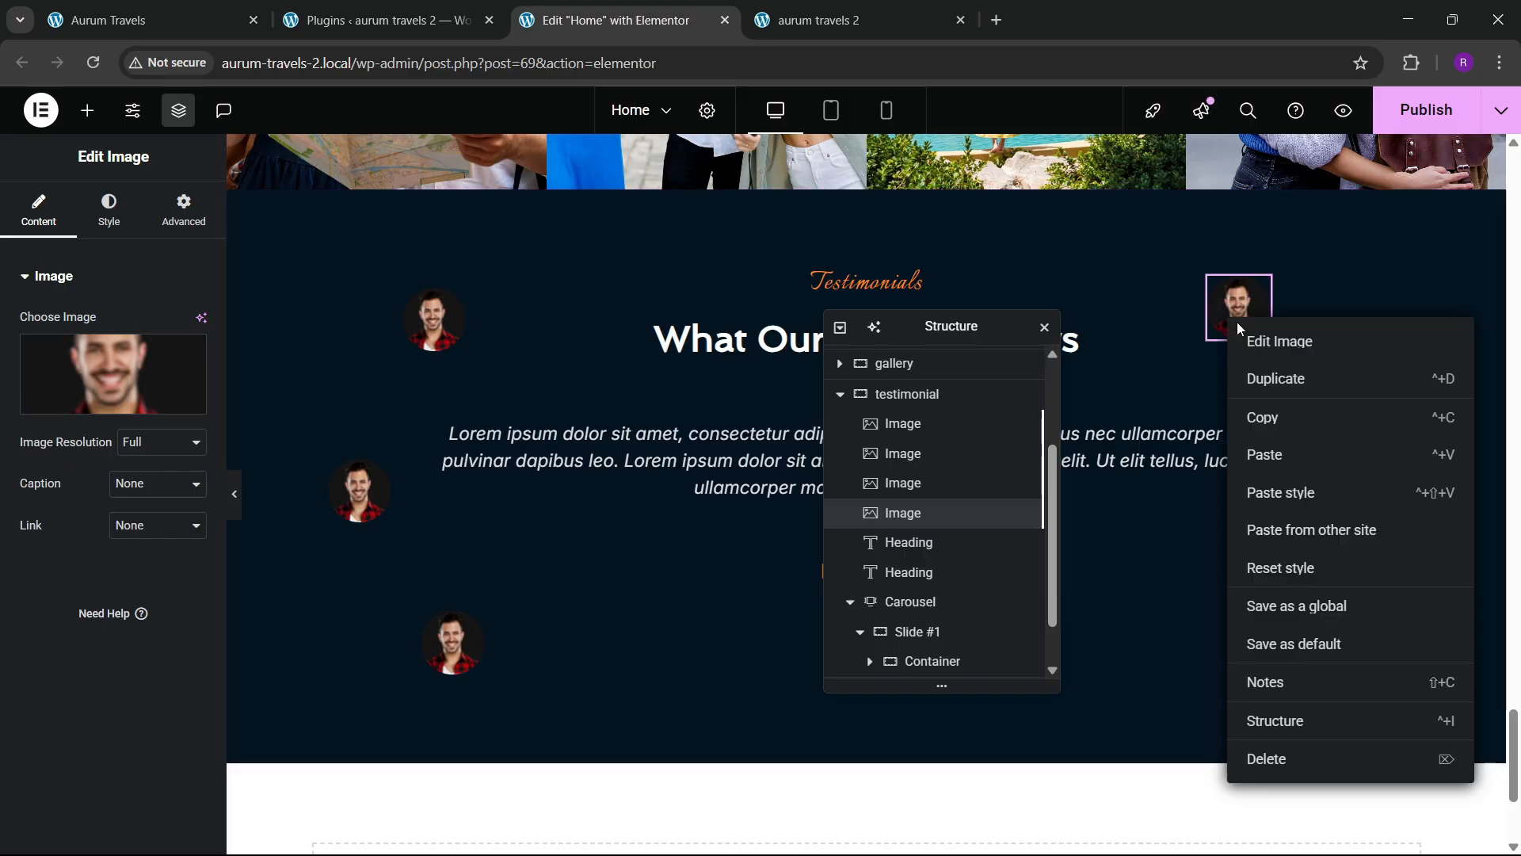
{"action": "left_click", "coordinate": [1264, 379]}
{"action": "left_click_drag", "start_coordinate": [1331, 433], "coordinate": [1374, 485]}
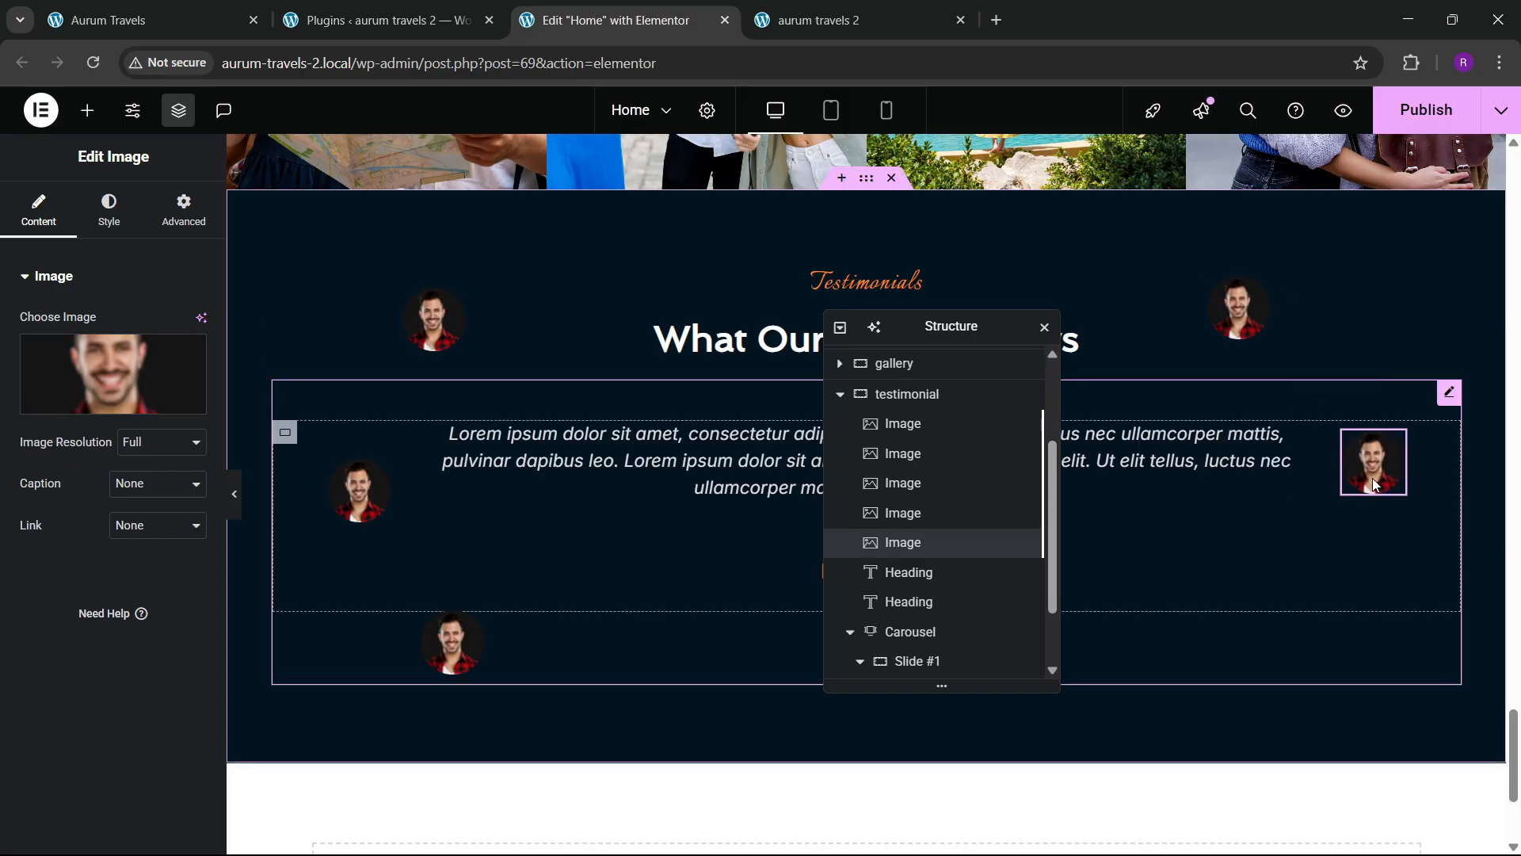
- Duplicate the right-middle avatar, place the copy at the bottom right, and preview the layout
{"action": "right_click", "coordinate": [1366, 510]}
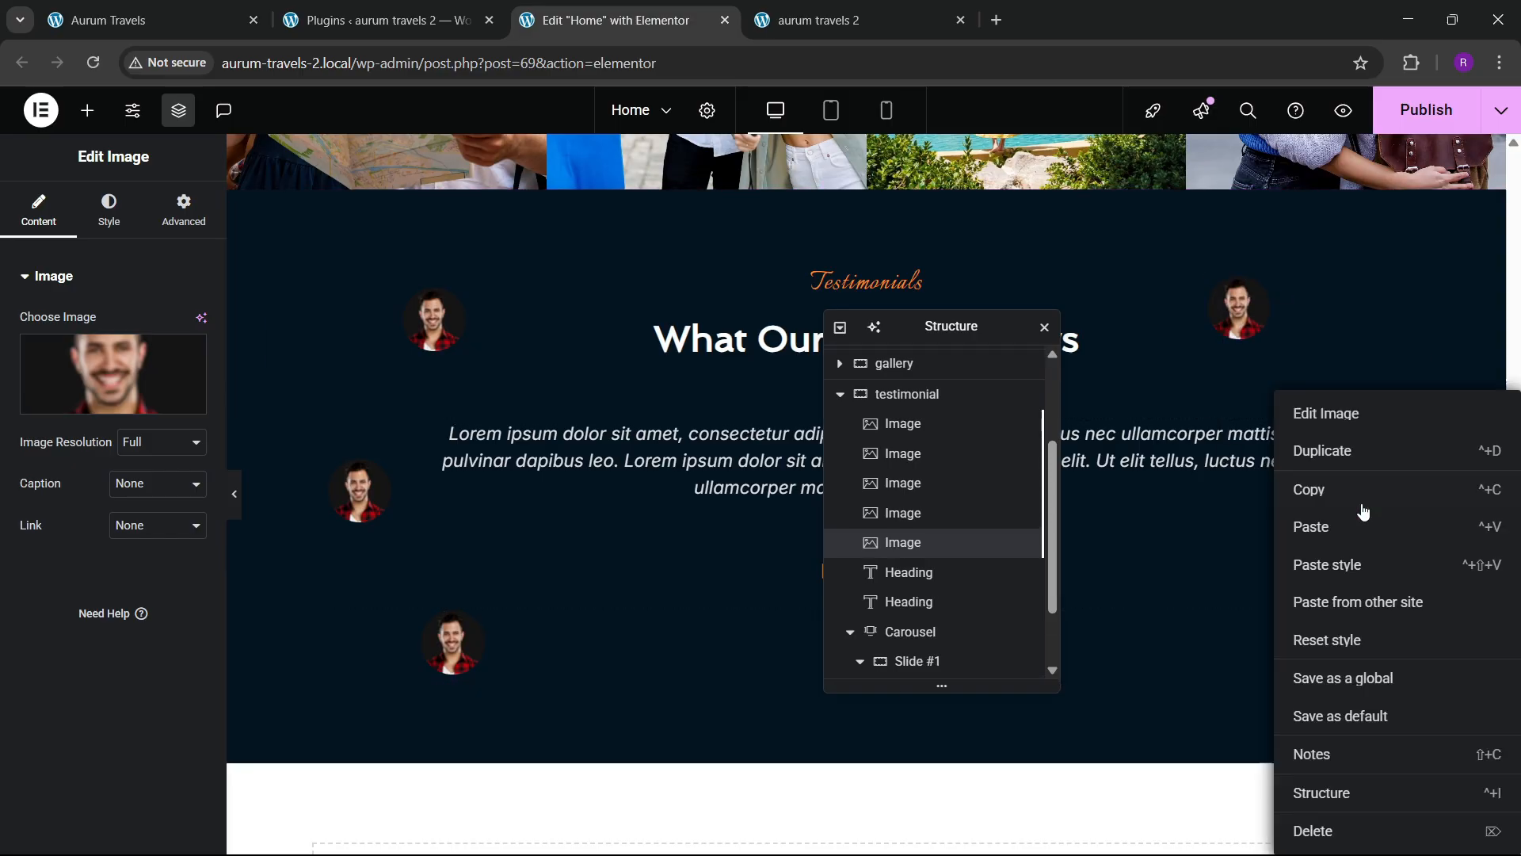
{"action": "left_click", "coordinate": [1339, 452]}
{"action": "left_click_drag", "start_coordinate": [1364, 519], "coordinate": [1222, 680]}
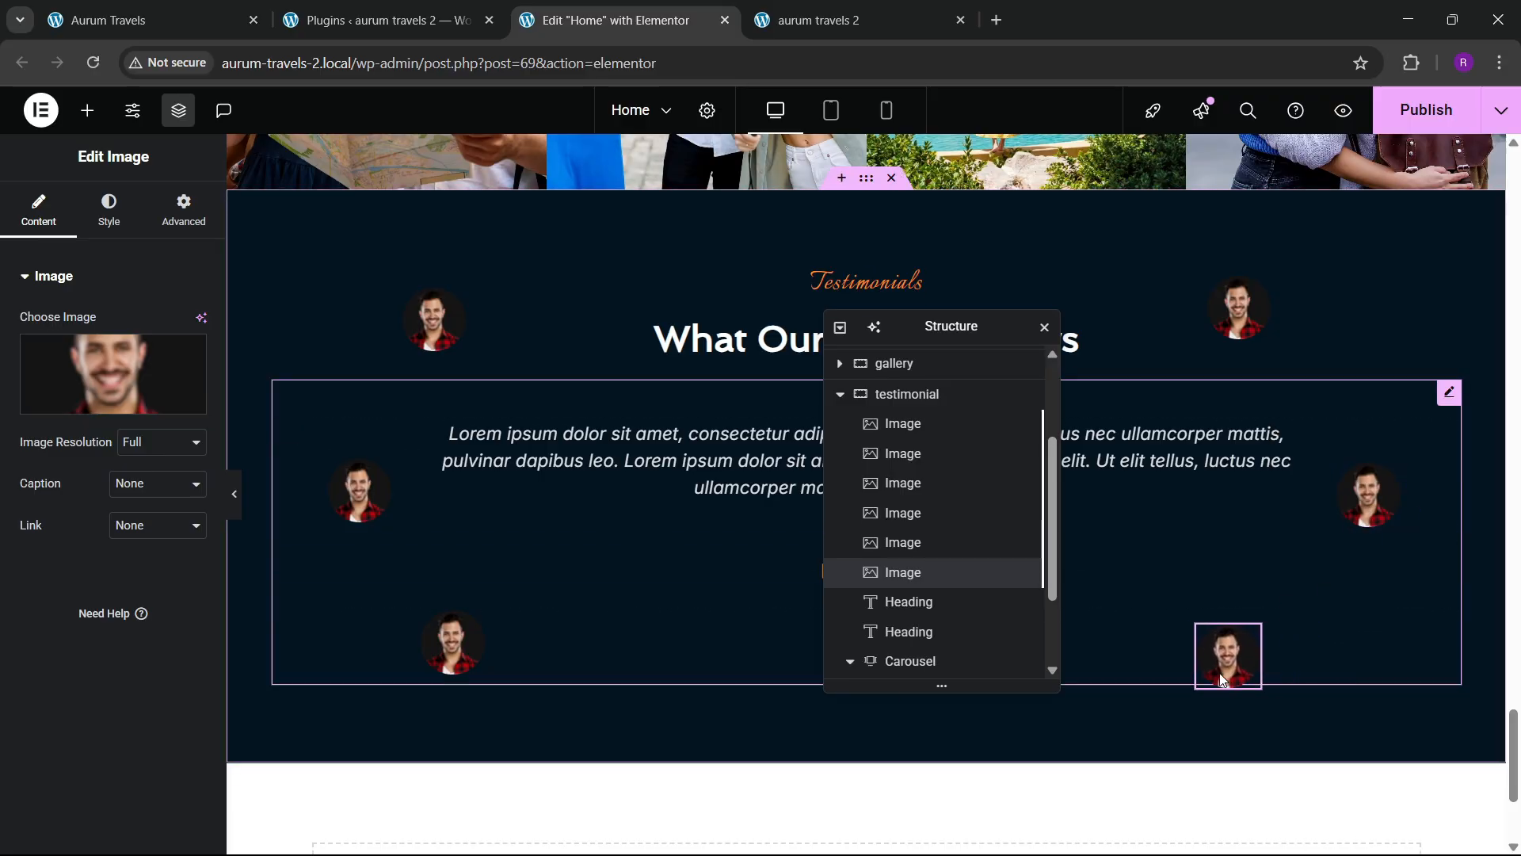
{"action": "left_click", "coordinate": [235, 498]}
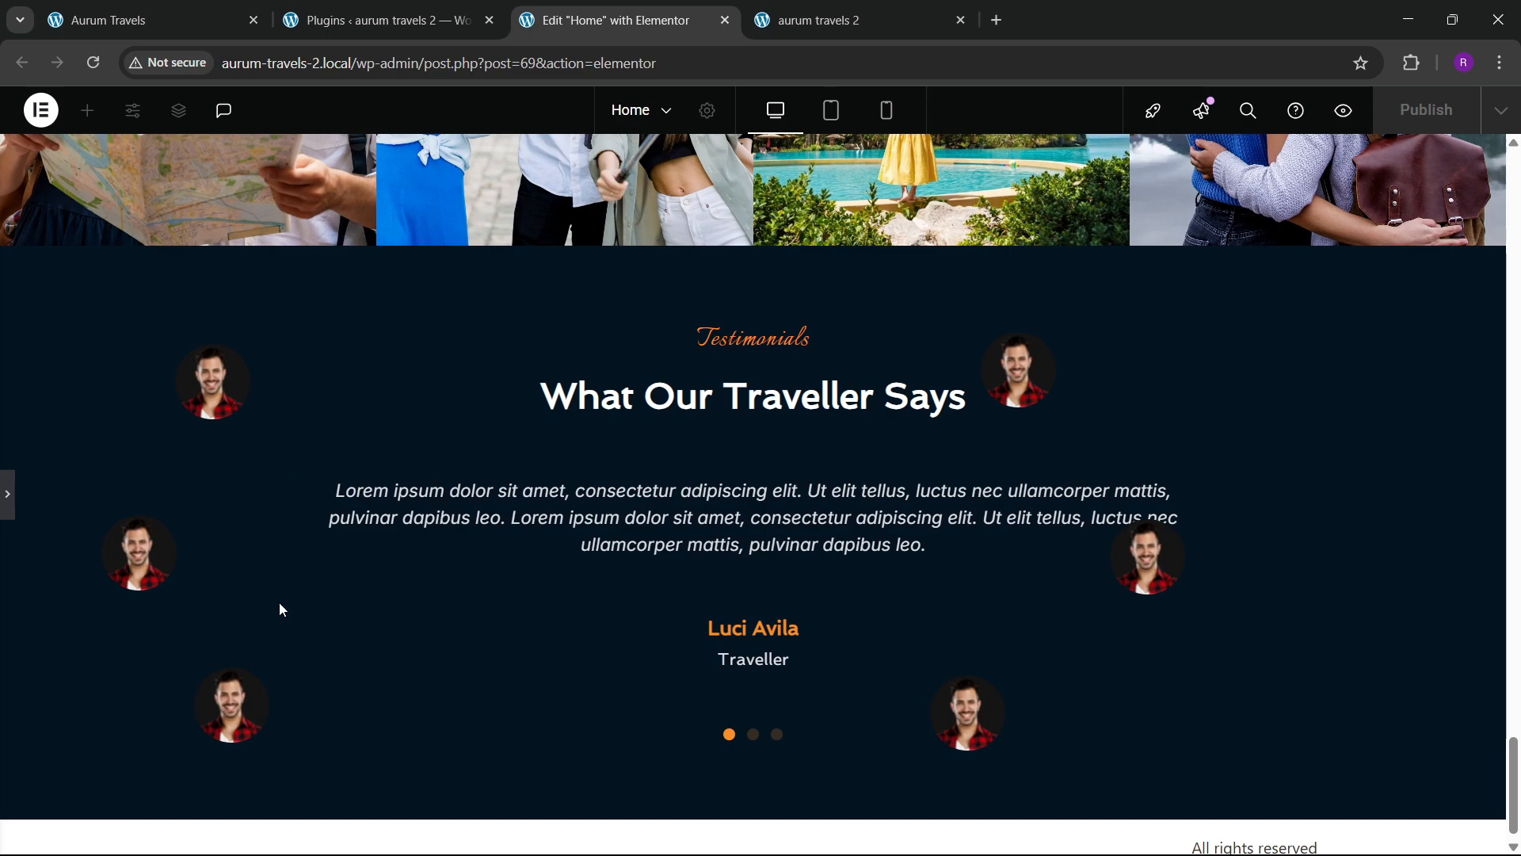
- Anchor the top-right avatar to the right edge and move it inward beside the heading
{"action": "left_click", "coordinate": [8, 511]}
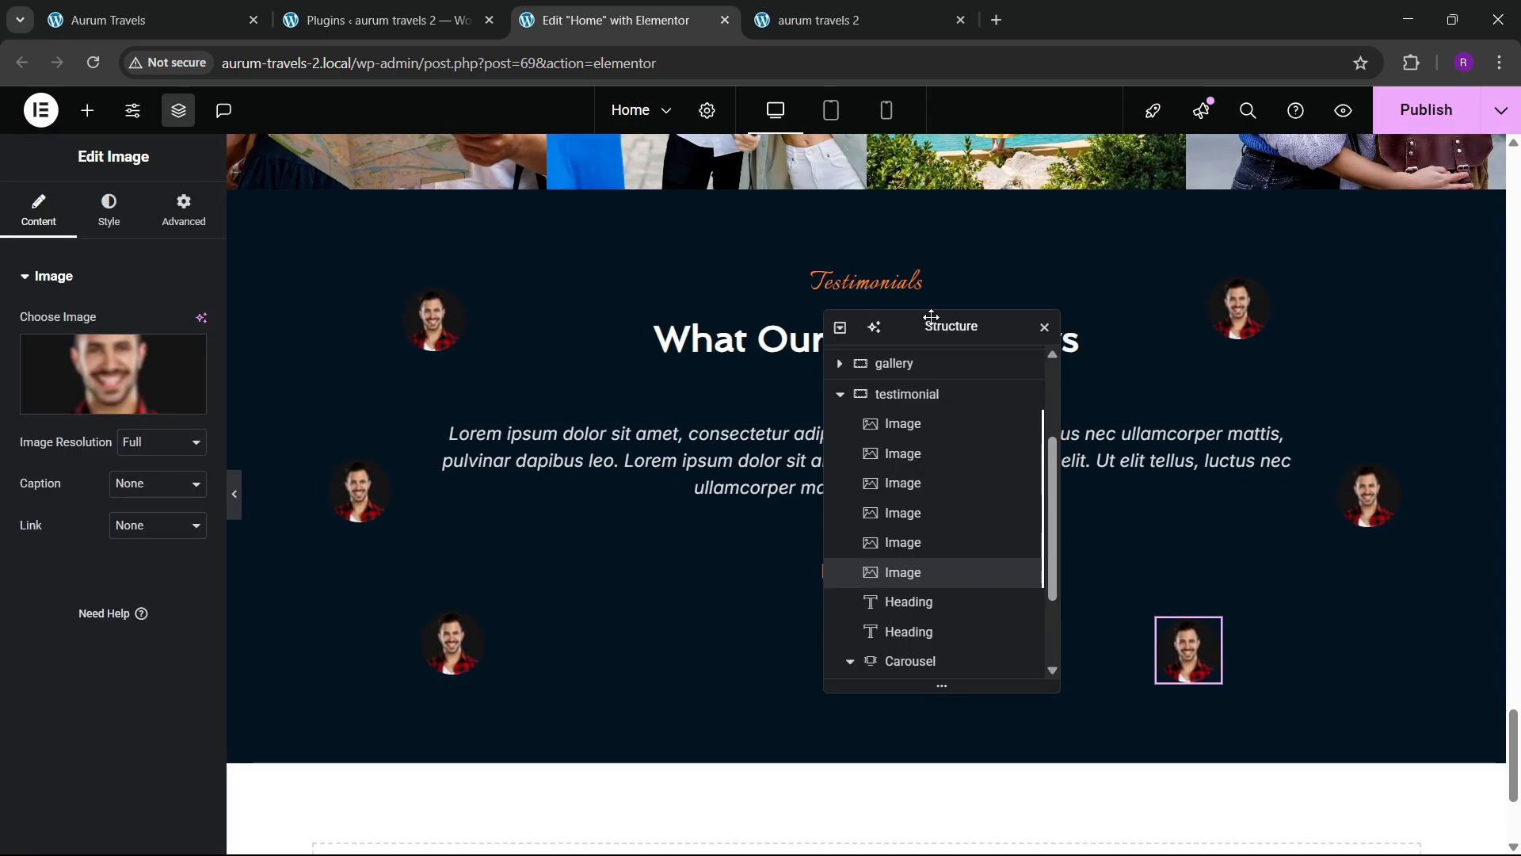
{"action": "left_click_drag", "start_coordinate": [930, 318], "coordinate": [847, 360]}
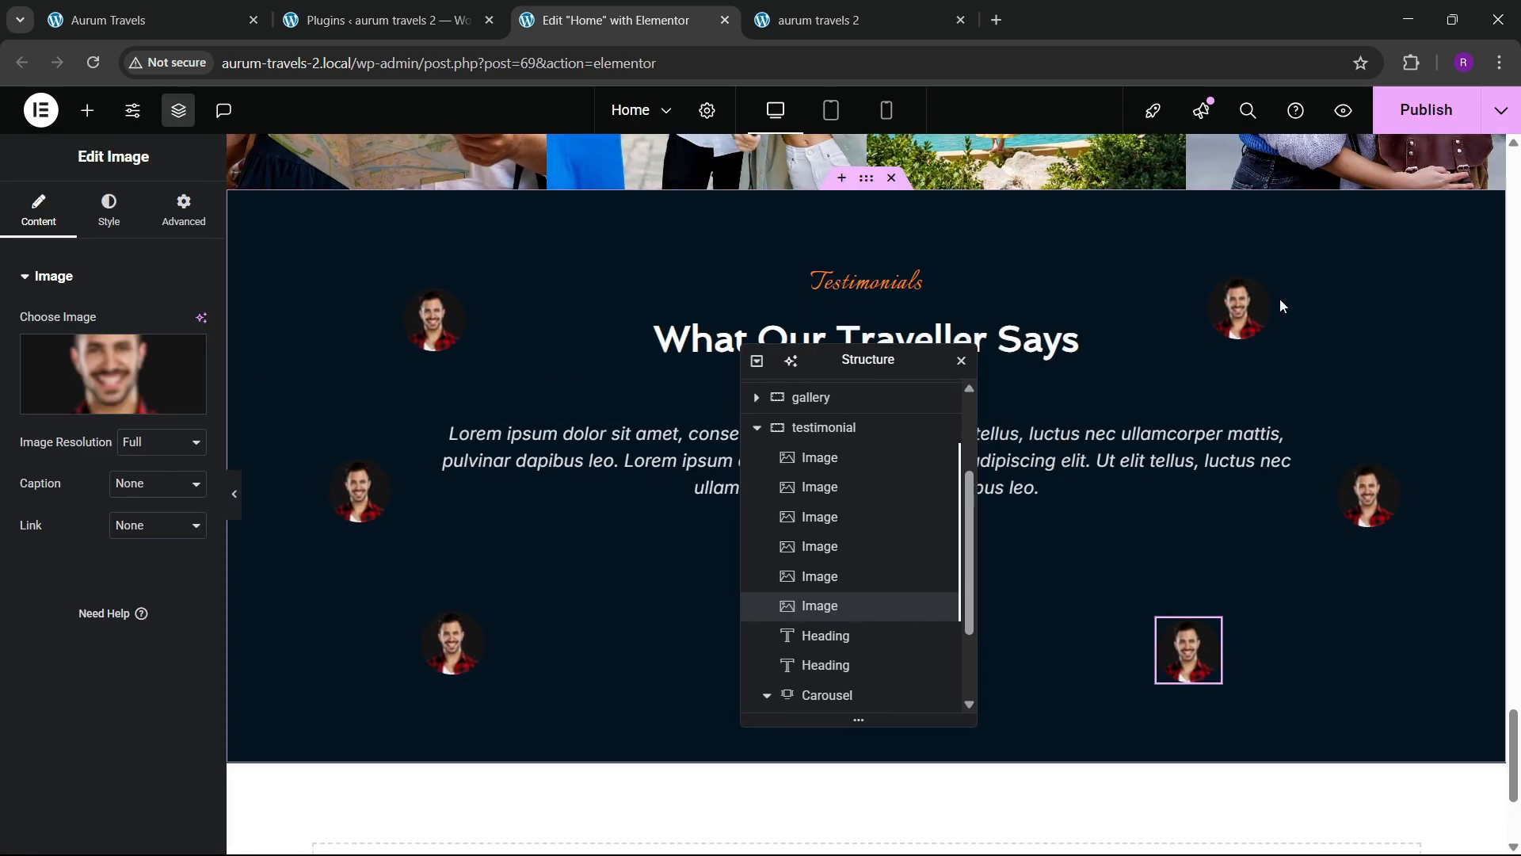
{"action": "left_click", "coordinate": [1239, 309]}
{"action": "left_click", "coordinate": [183, 210]}
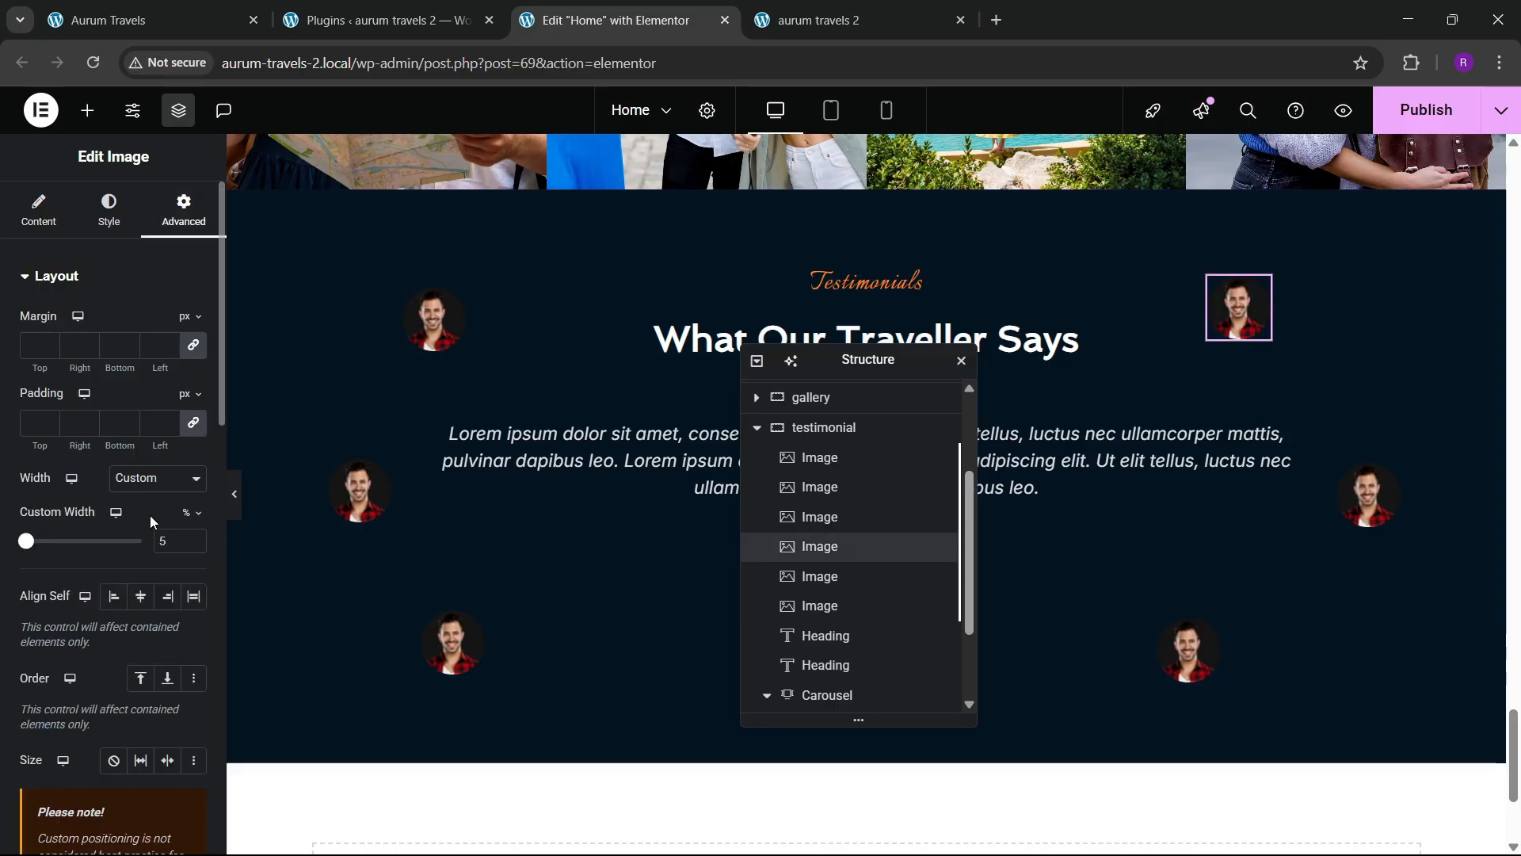
{"action": "scroll", "coordinate": [153, 520], "scroll_direction": "down", "scroll_amount": 7}
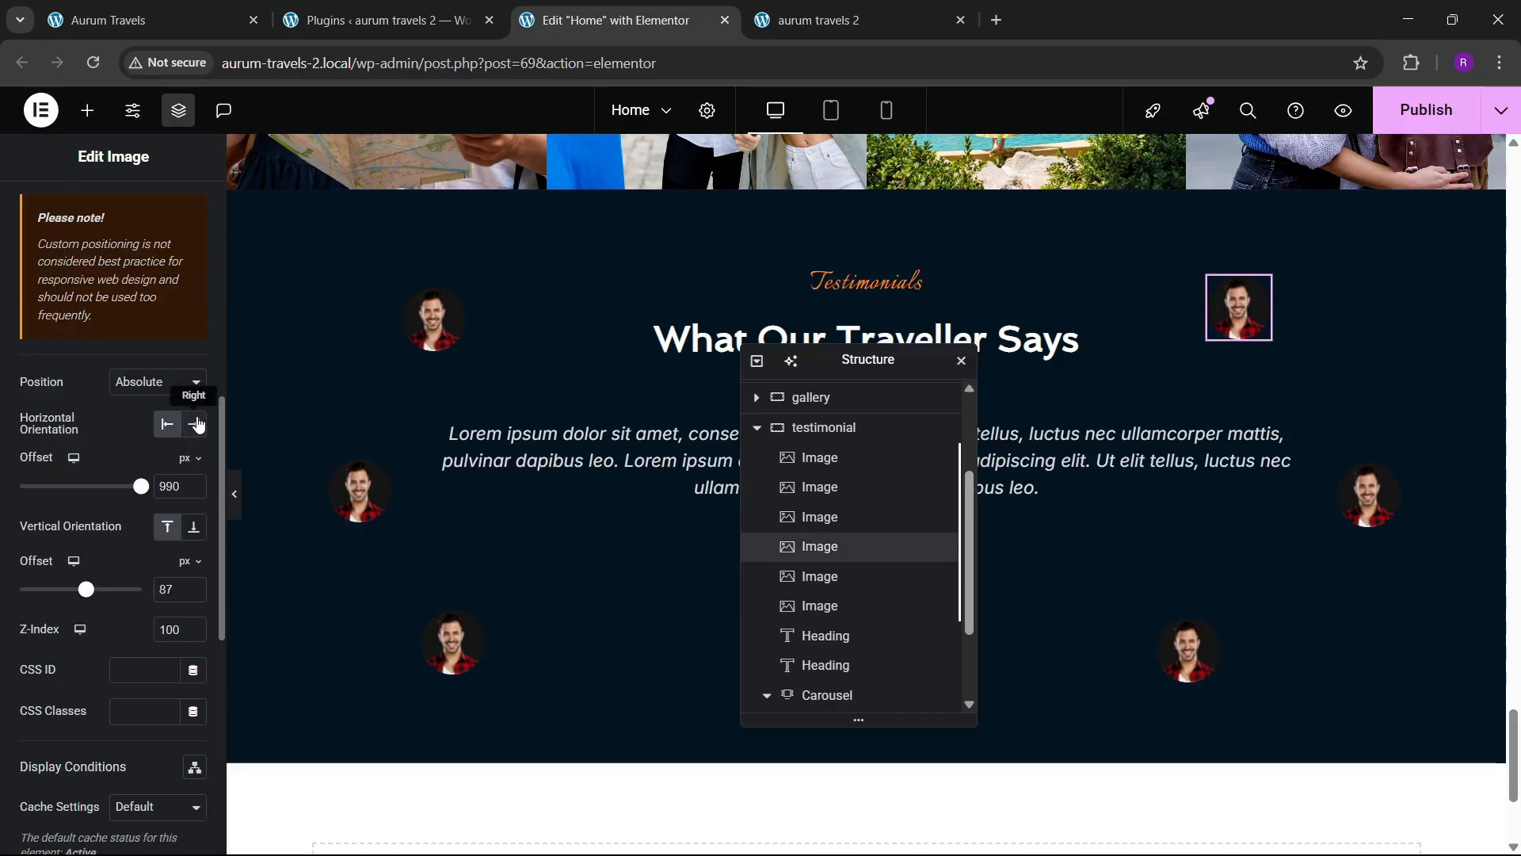
{"action": "left_click", "coordinate": [195, 424]}
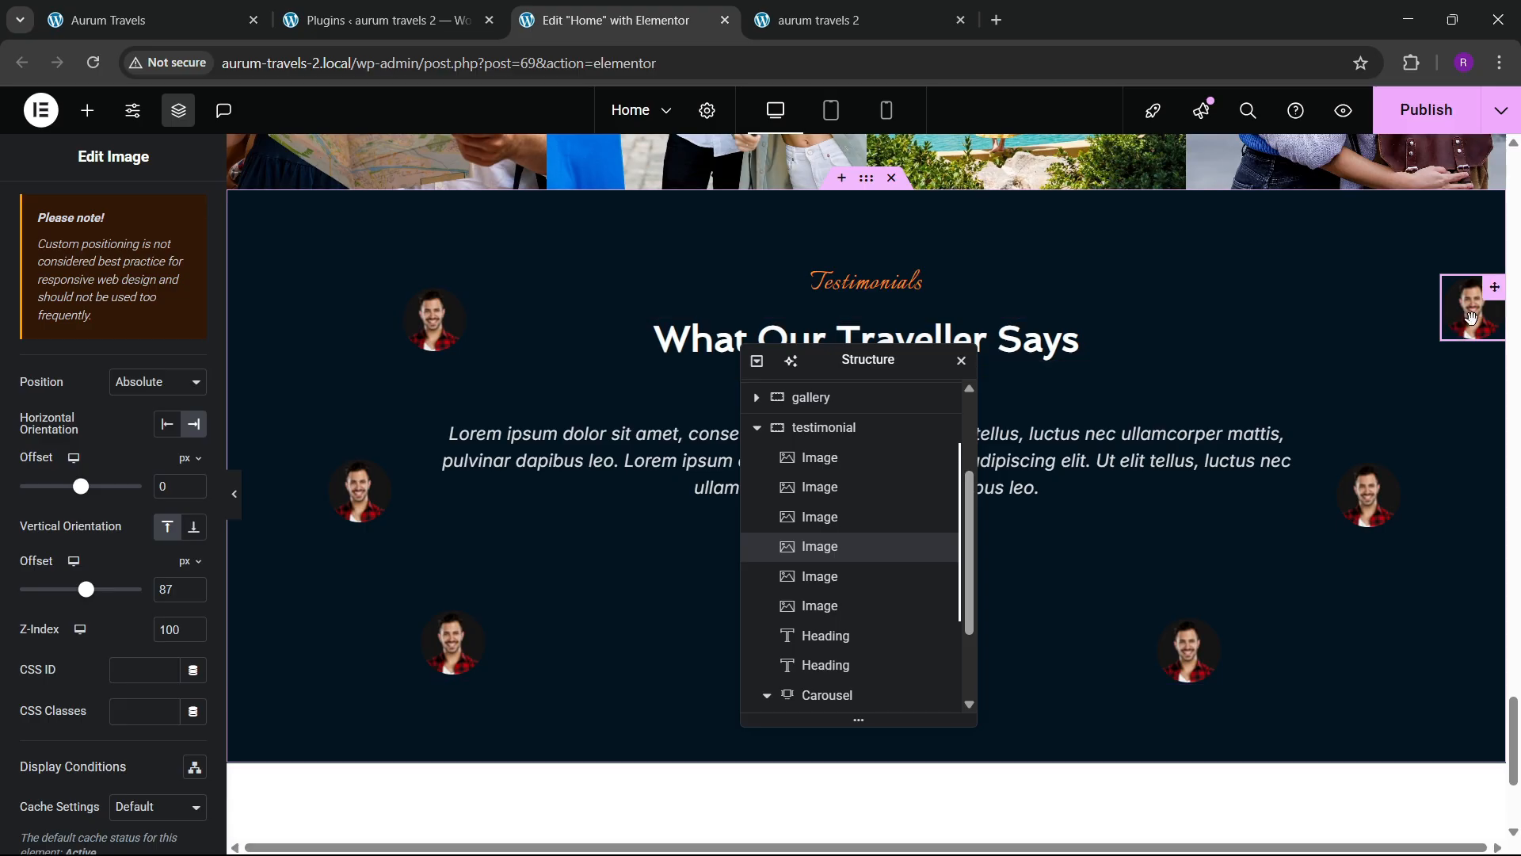
{"action": "left_click_drag", "start_coordinate": [1471, 326], "coordinate": [1397, 335]}
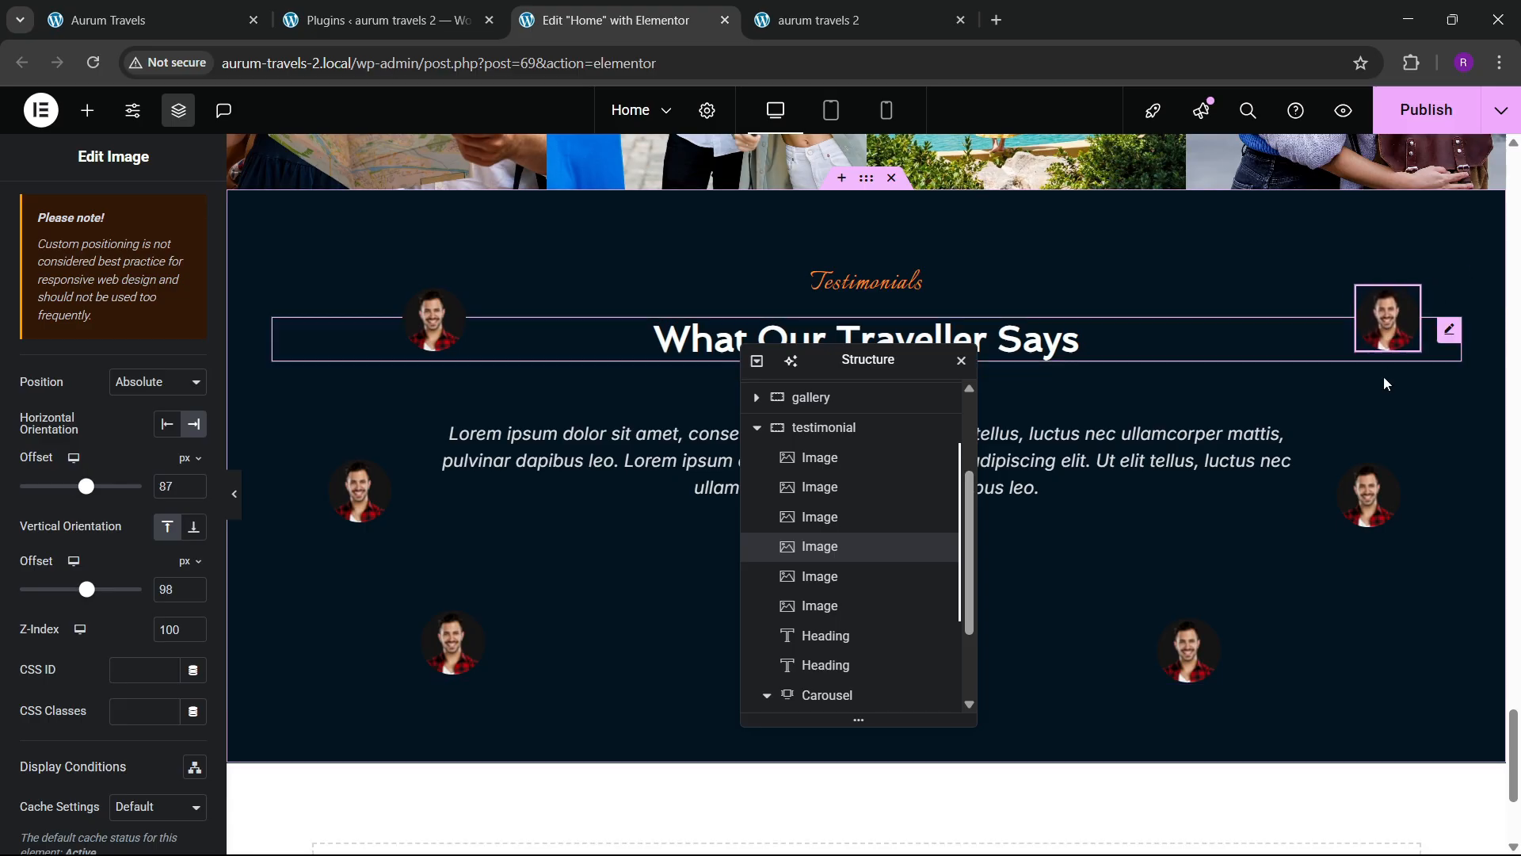
- Anchor the right-middle avatar to the right edge and nudge it inward
{"action": "left_click", "coordinate": [1369, 495]}
{"action": "left_click", "coordinate": [171, 218]}
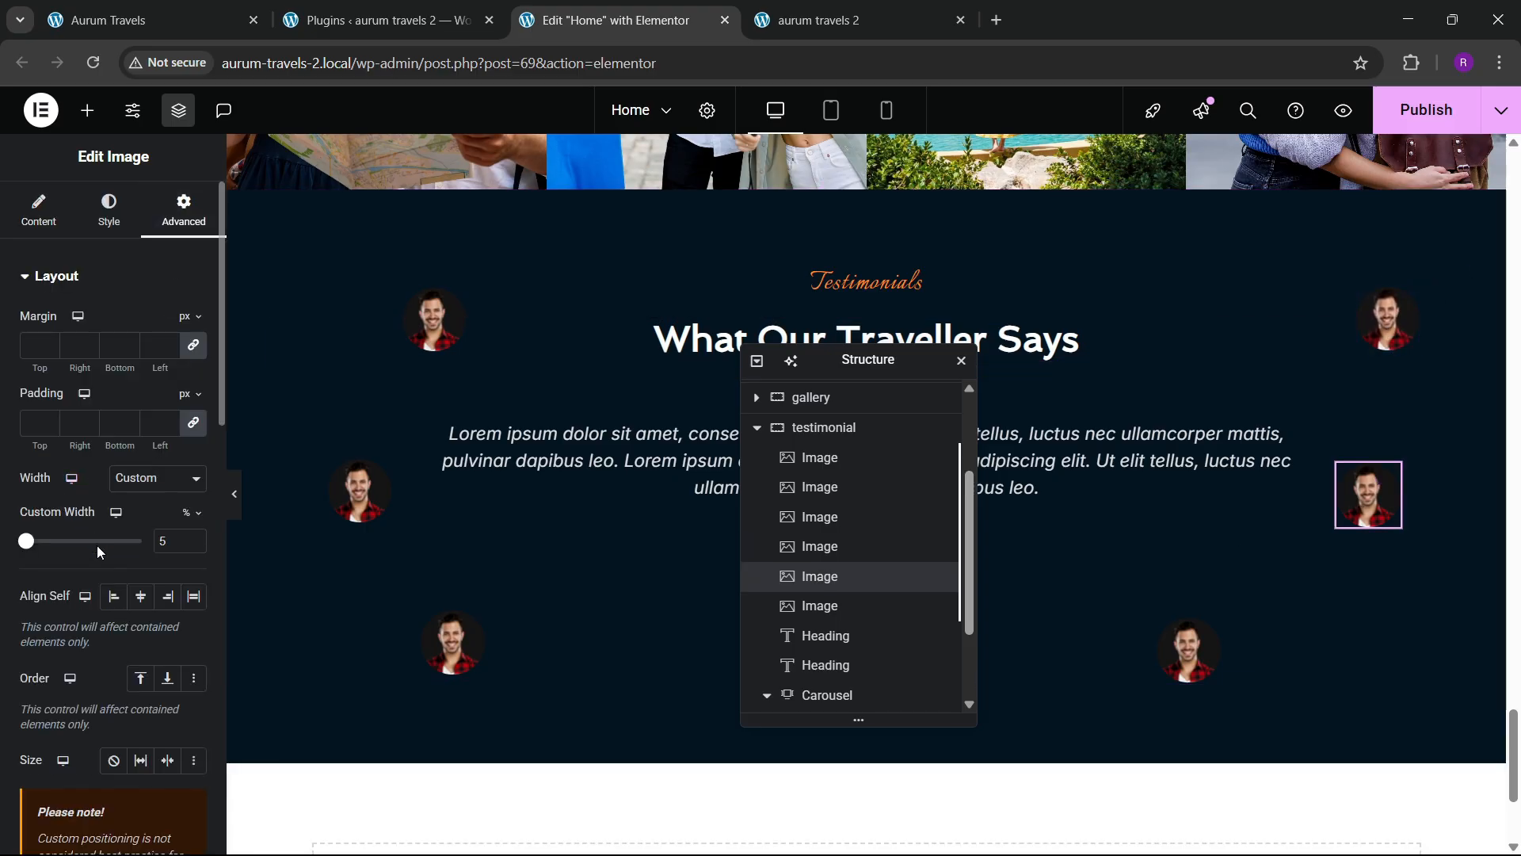
{"action": "scroll", "coordinate": [101, 563], "scroll_direction": "down", "scroll_amount": 5}
{"action": "left_click", "coordinate": [194, 524]}
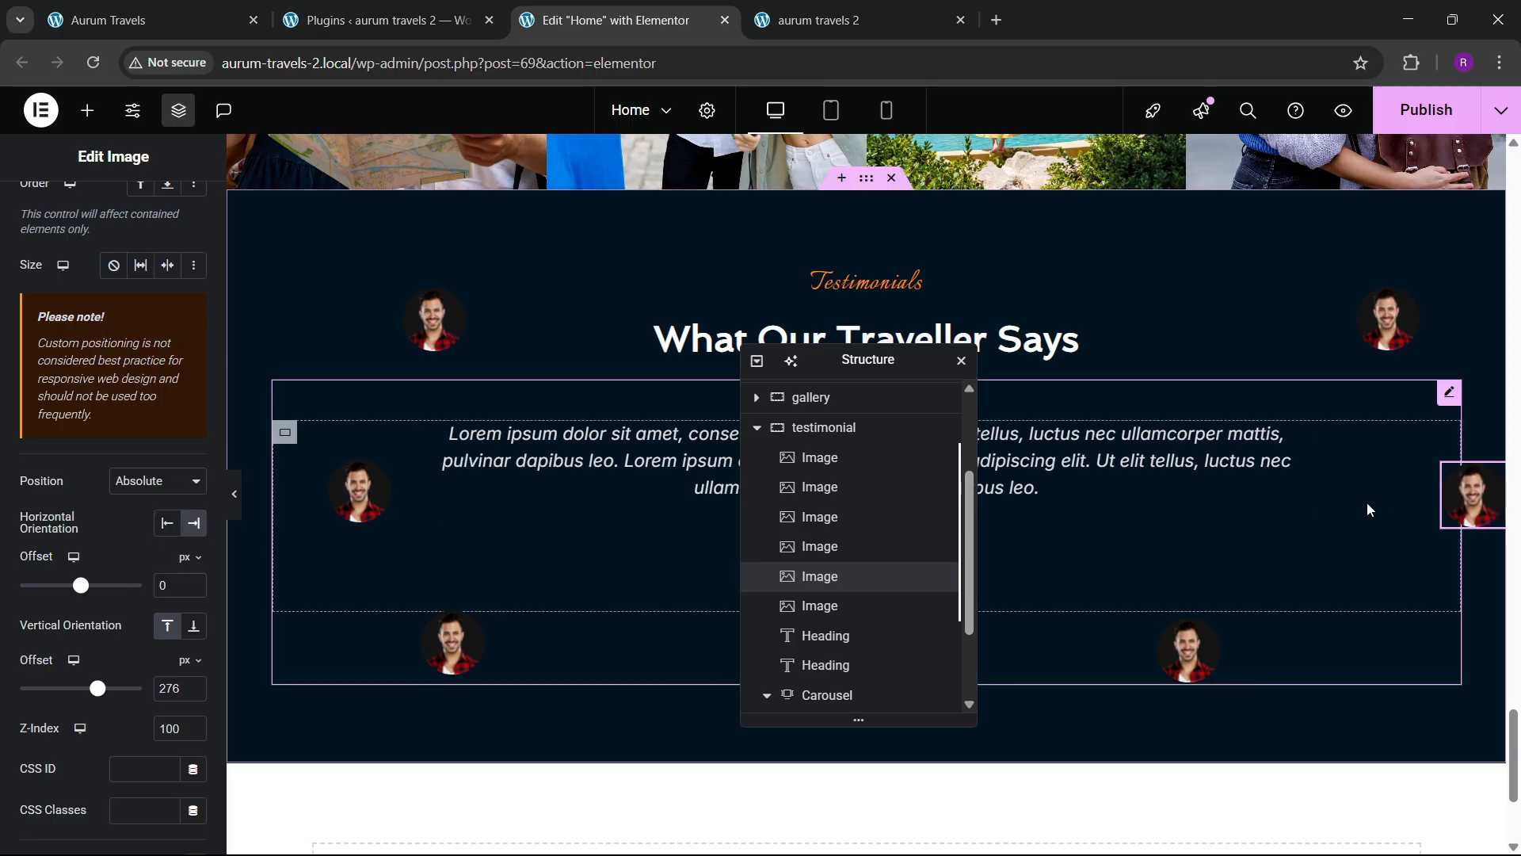
{"action": "left_click_drag", "start_coordinate": [1462, 493], "coordinate": [1375, 510]}
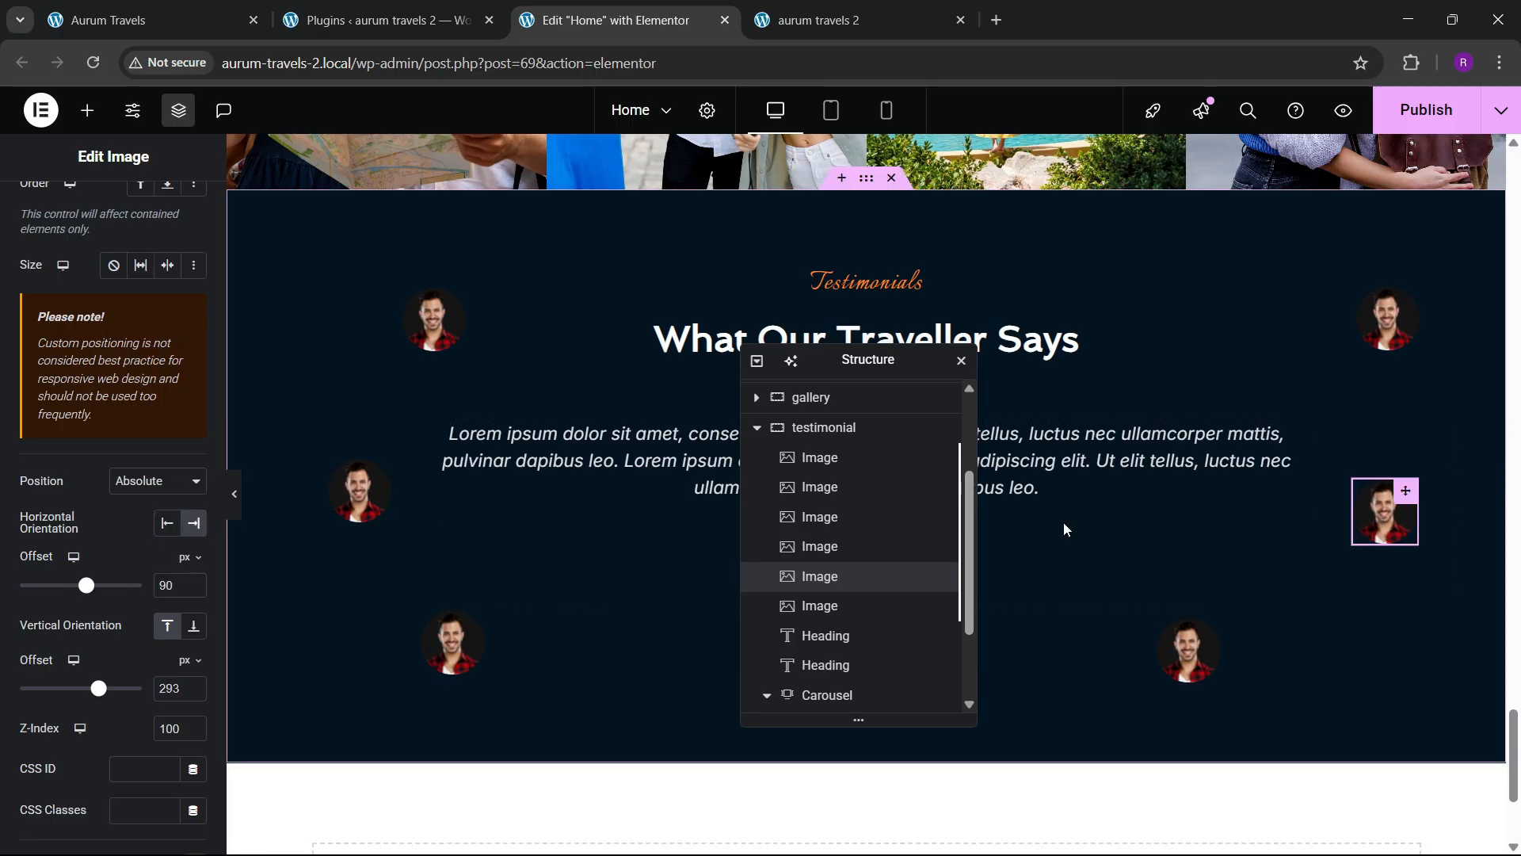
- Move the bottom-right avatar to 233 px from the right and 417 px from the top
{"action": "left_click", "coordinate": [1201, 653]}
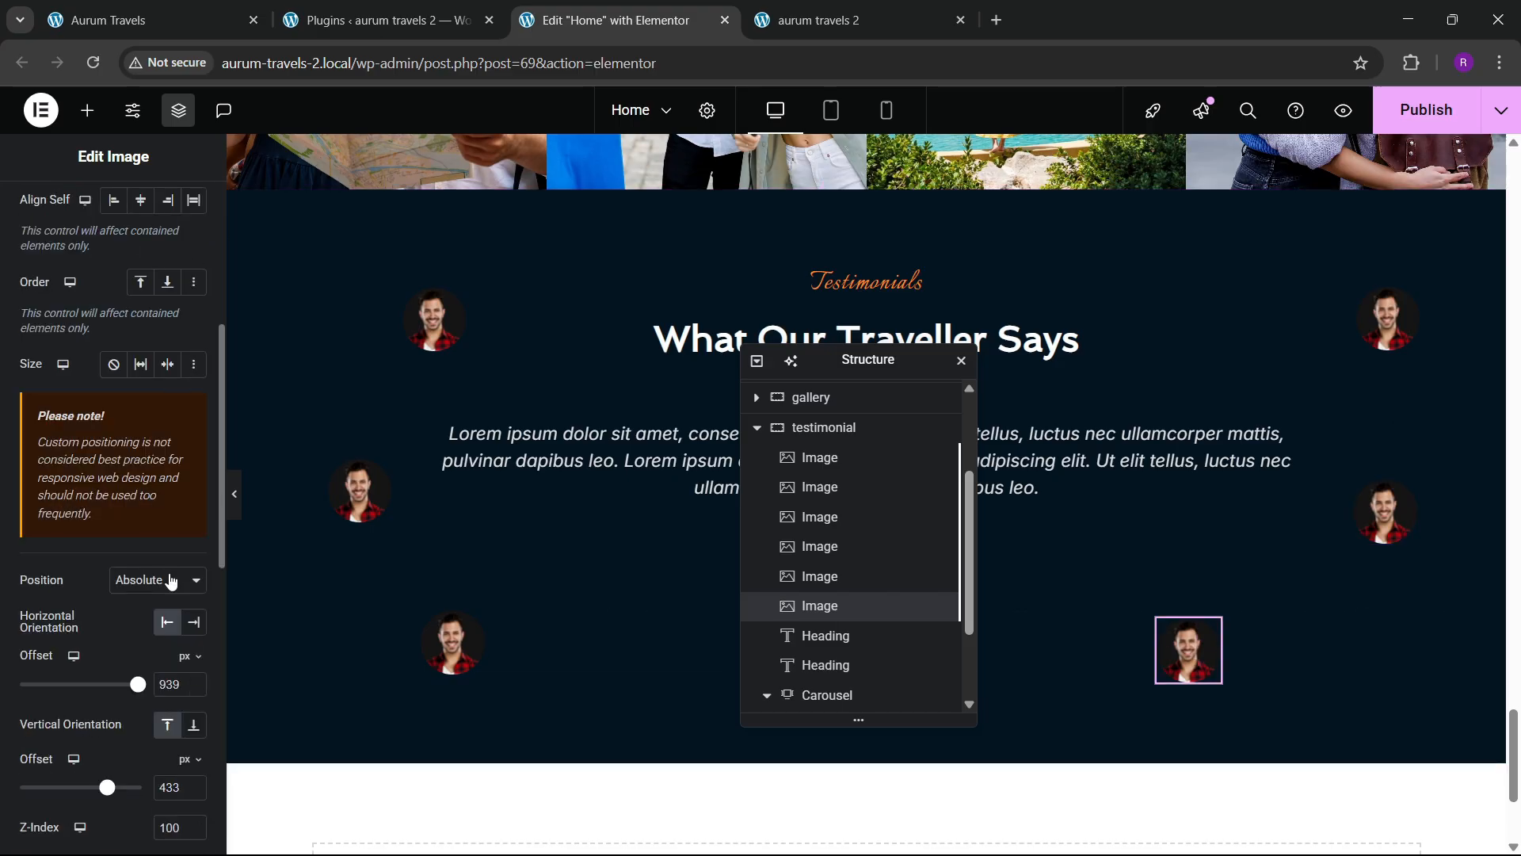
{"action": "scroll", "coordinate": [171, 581], "scroll_direction": "down", "scroll_amount": 4}
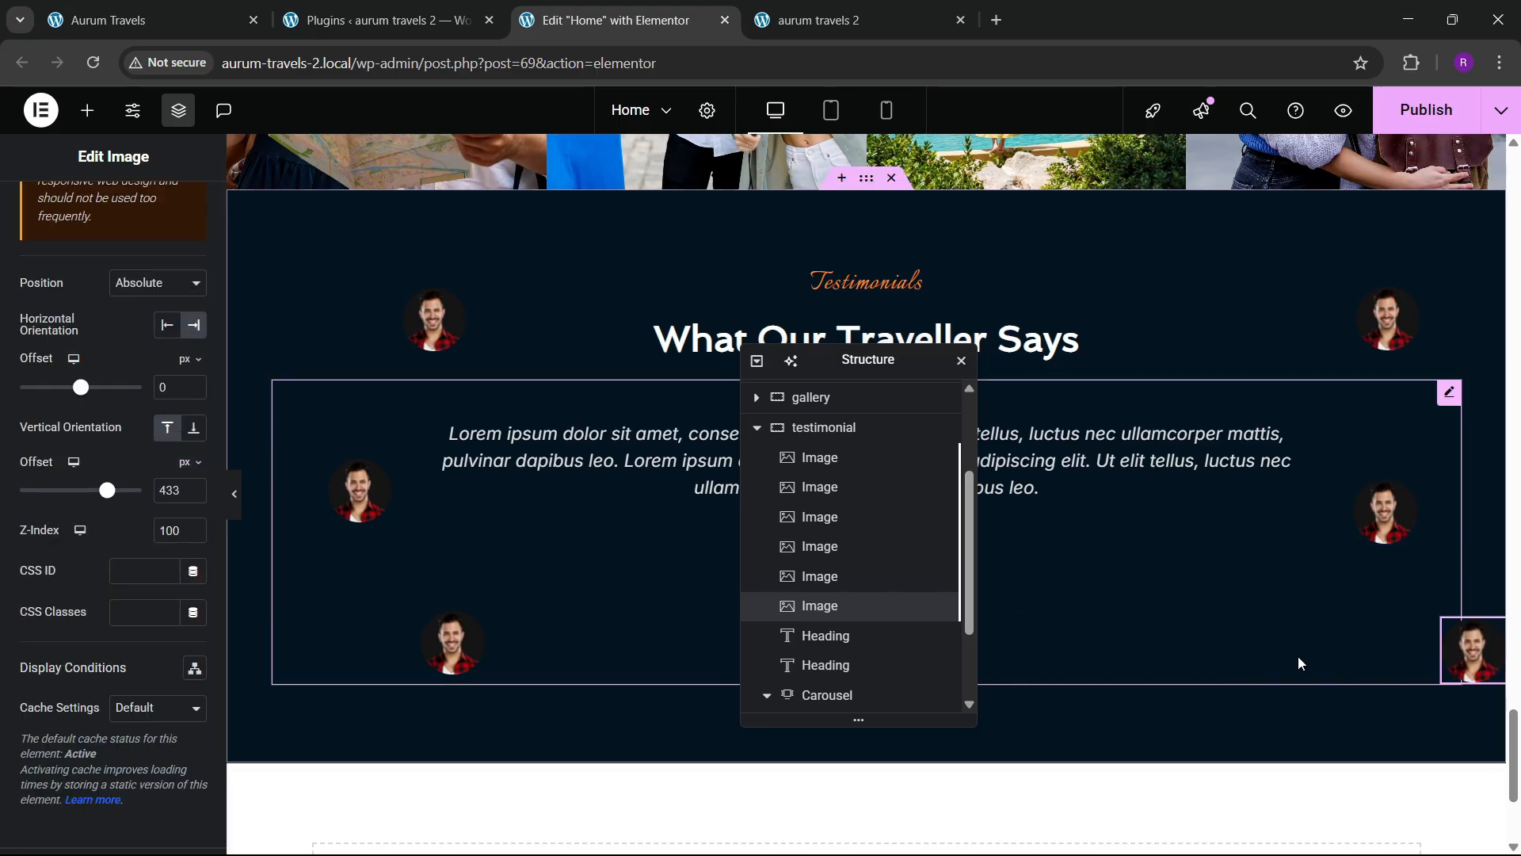
{"action": "left_click_drag", "start_coordinate": [1461, 644], "coordinate": [1229, 626]}
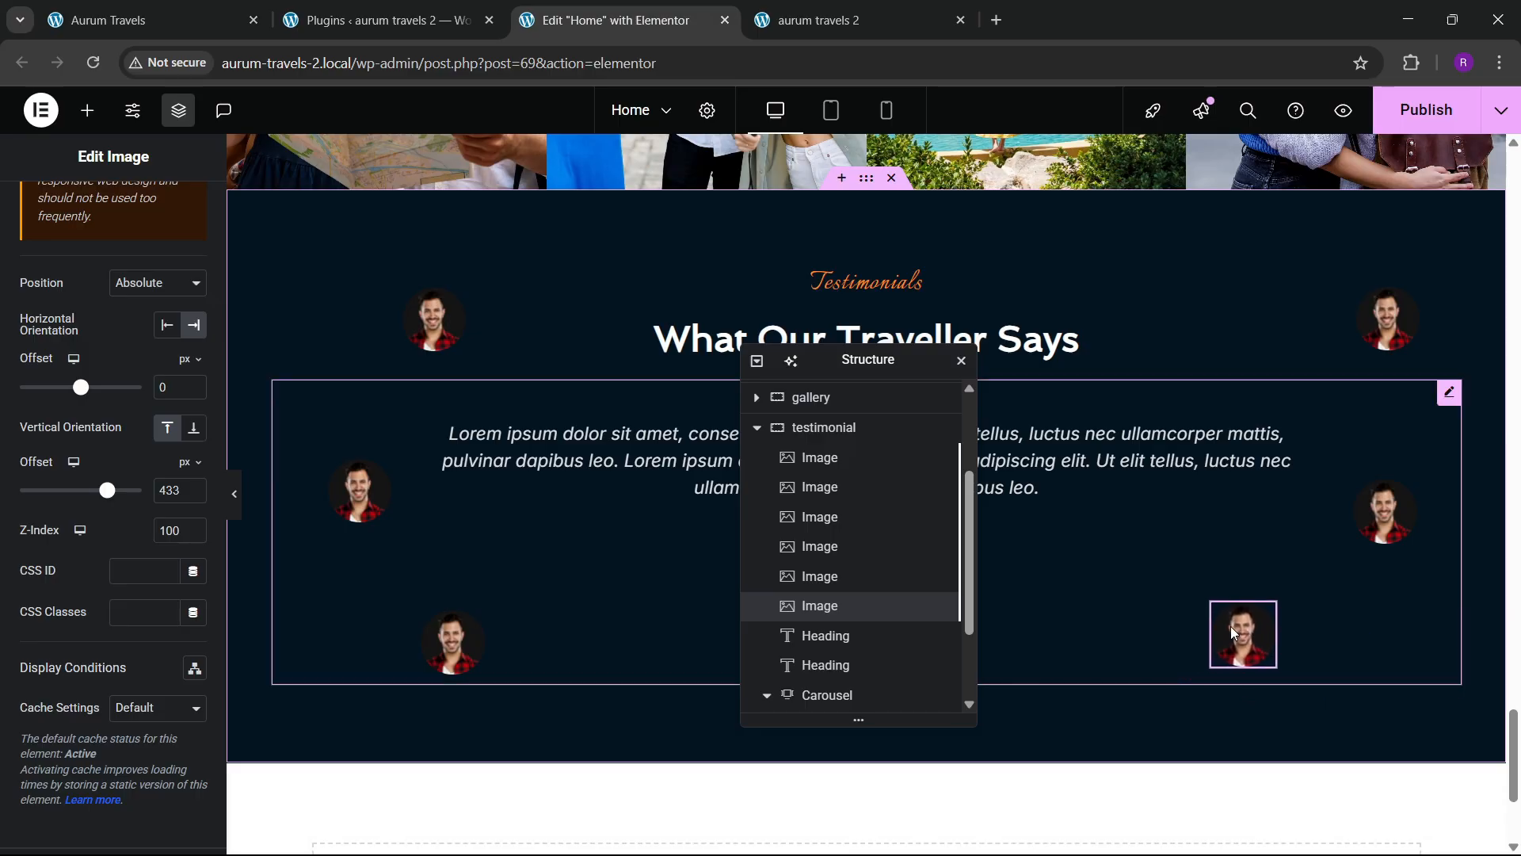
{"action": "left_click", "coordinate": [238, 511]}
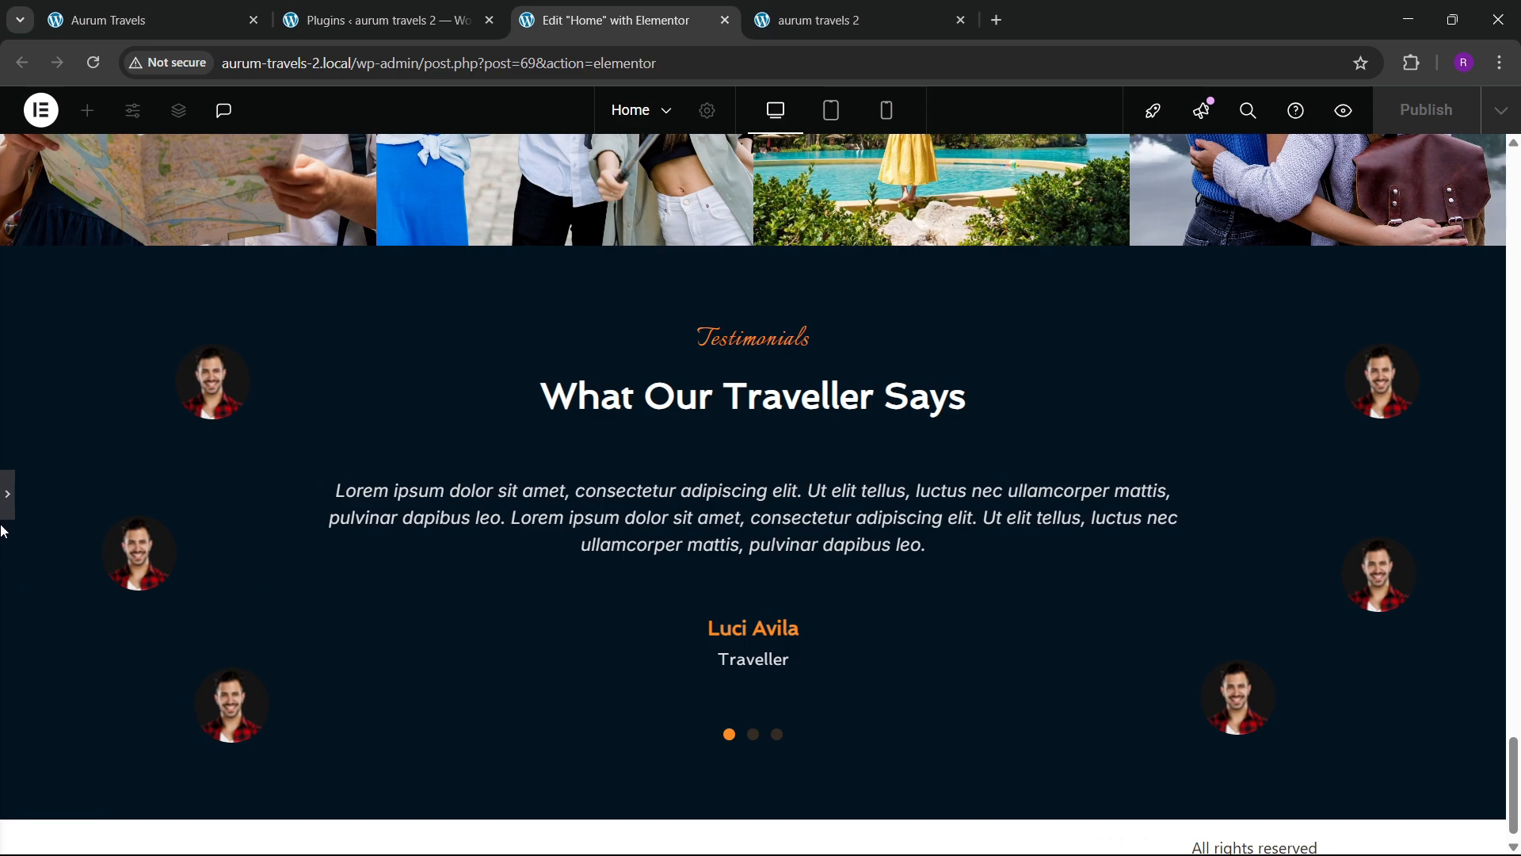
{"action": "left_click", "coordinate": [7, 514]}
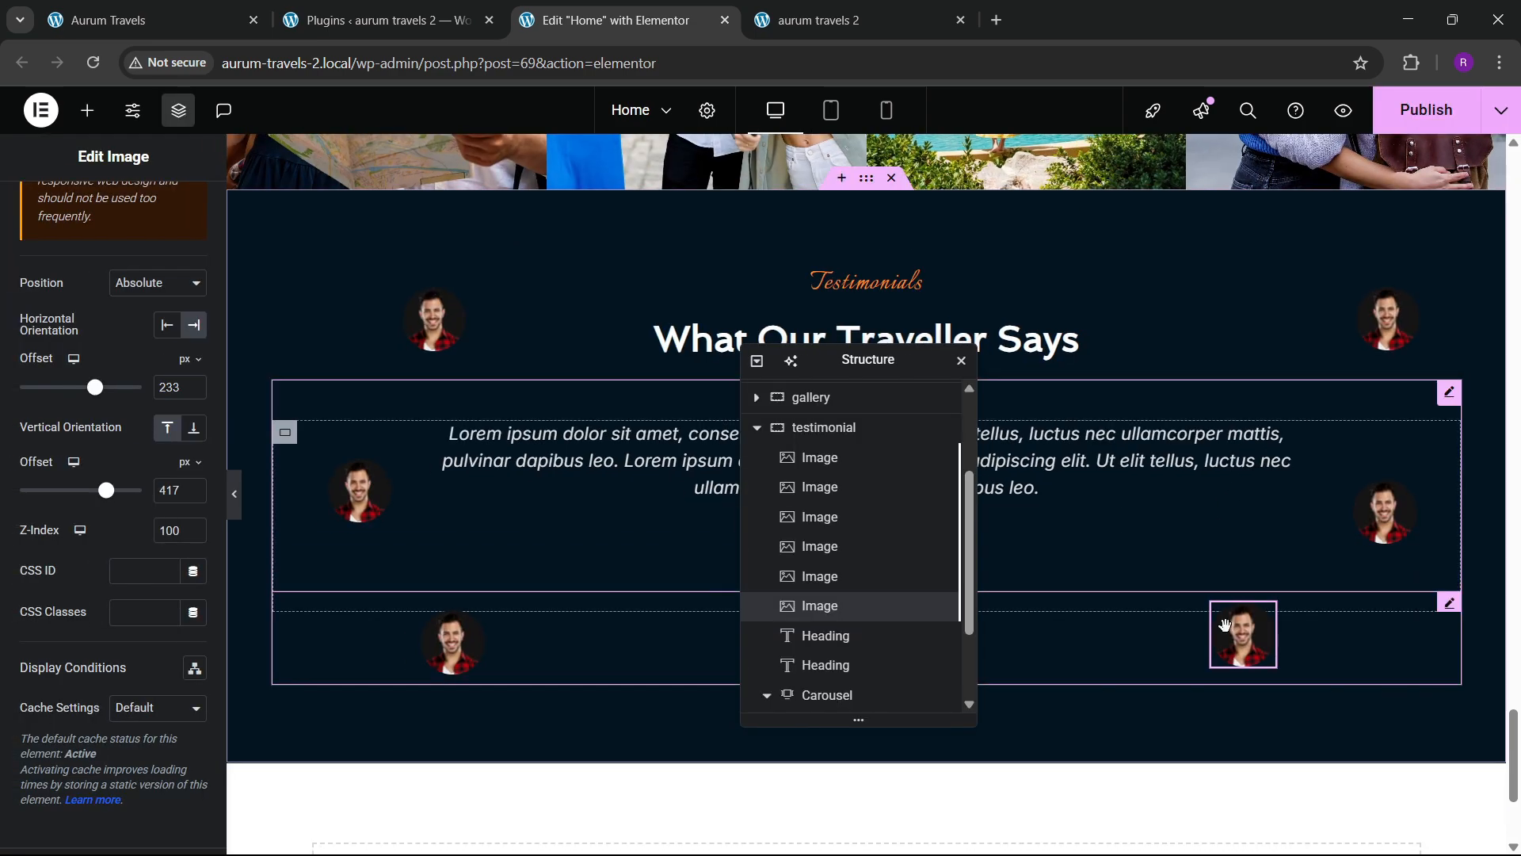
{"action": "scroll", "coordinate": [131, 395], "scroll_direction": "up", "scroll_amount": 10}
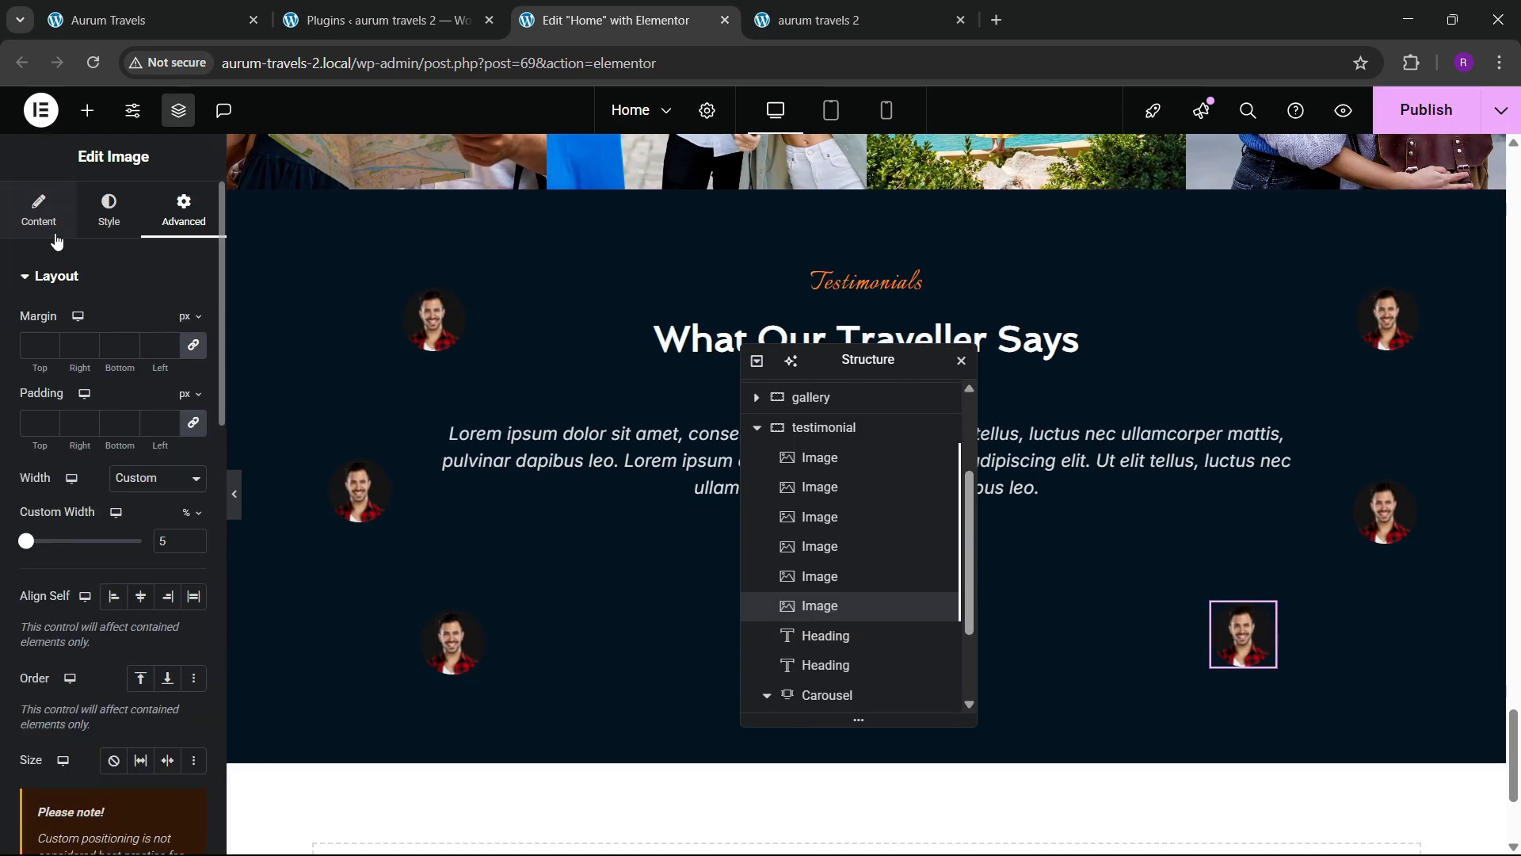
- Swap the bottom-right avatar's image for the woman's portrait from the Media Library
{"action": "left_click", "coordinate": [43, 212]}
{"action": "left_click", "coordinate": [86, 406]}
{"action": "scroll", "coordinate": [927, 442], "scroll_direction": "down", "scroll_amount": 4}
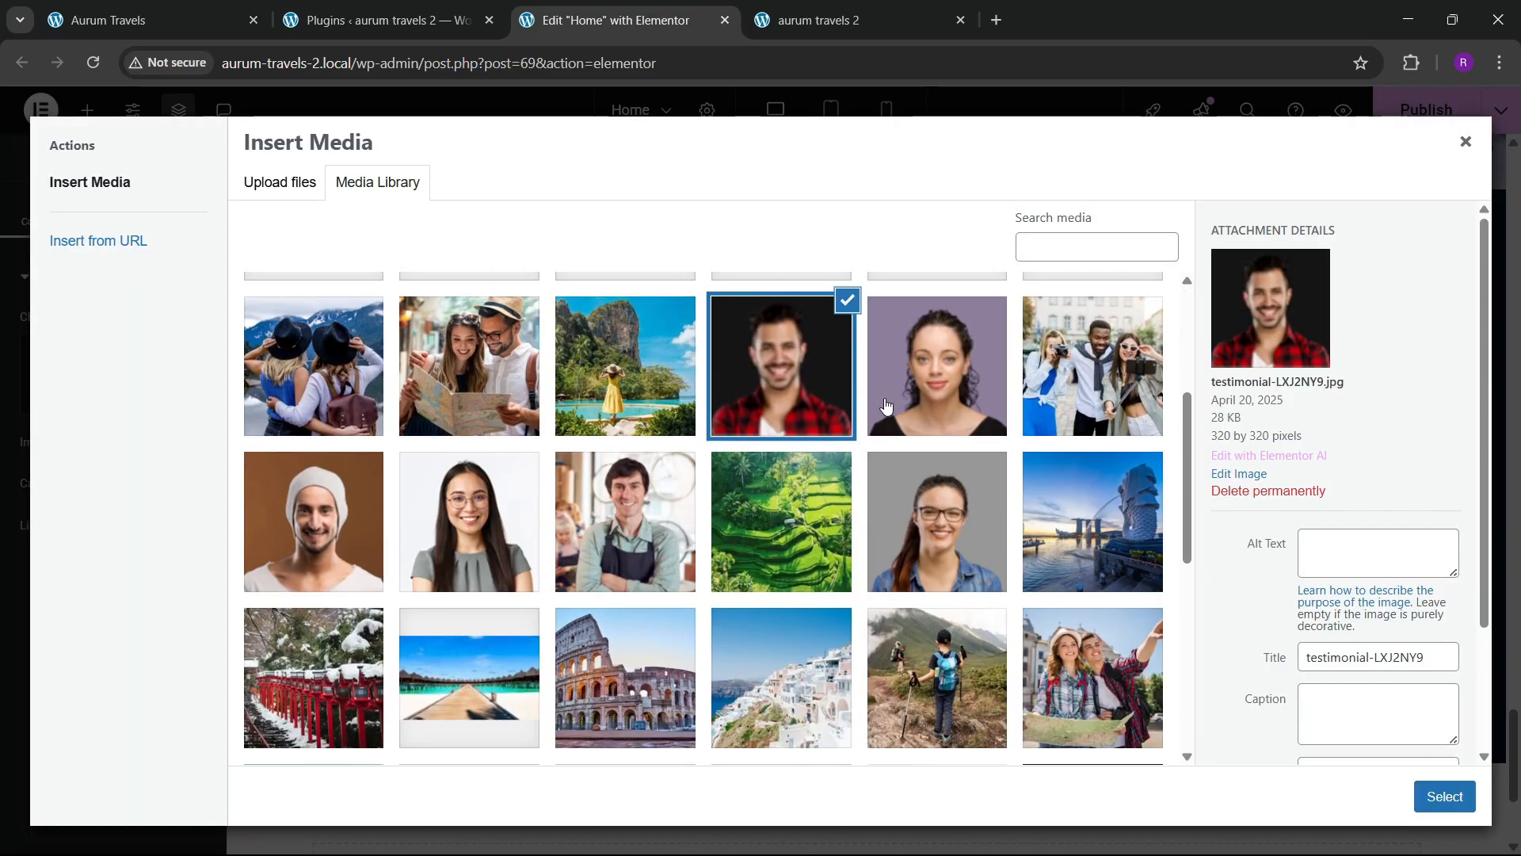
{"action": "left_click", "coordinate": [926, 442]}
{"action": "left_click", "coordinate": [1456, 797]}
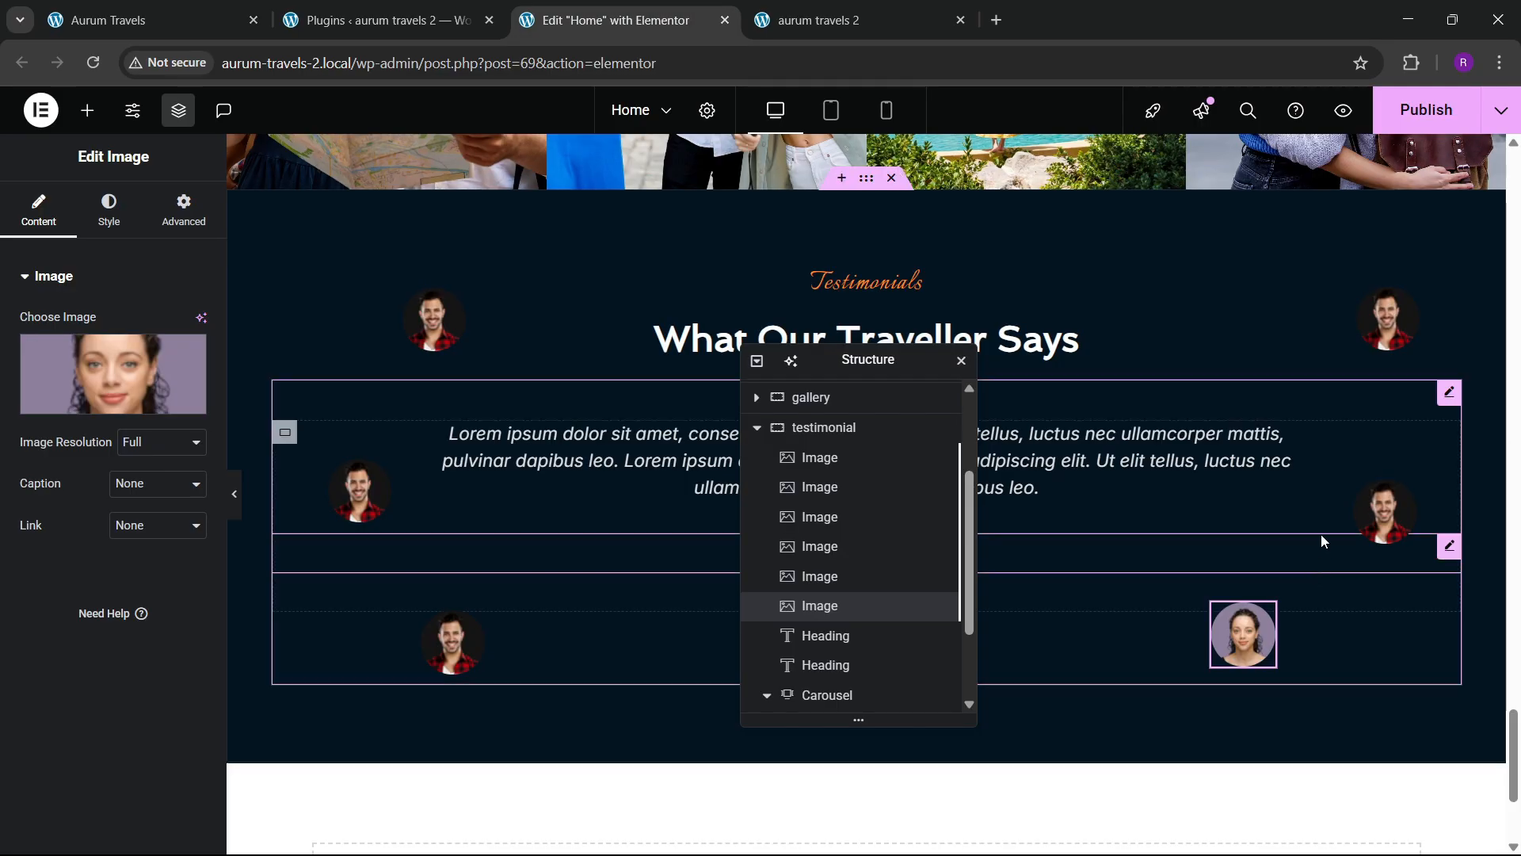
- Replace the right-middle avatar with the woman-with-glasses portrait
{"action": "left_click", "coordinate": [1396, 507]}
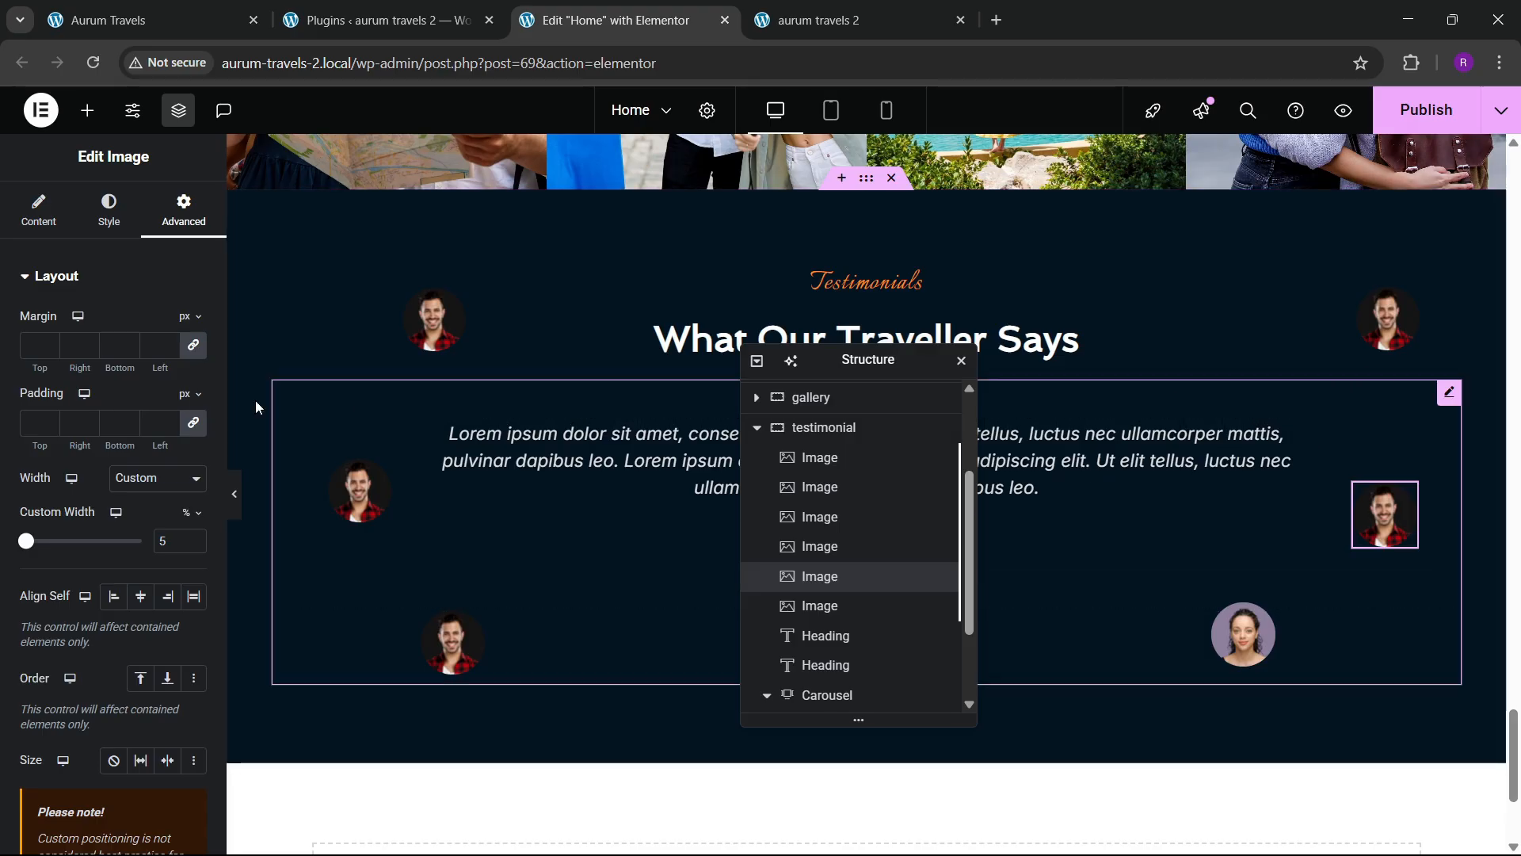
{"action": "left_click", "coordinate": [38, 212]}
{"action": "left_click", "coordinate": [87, 396]}
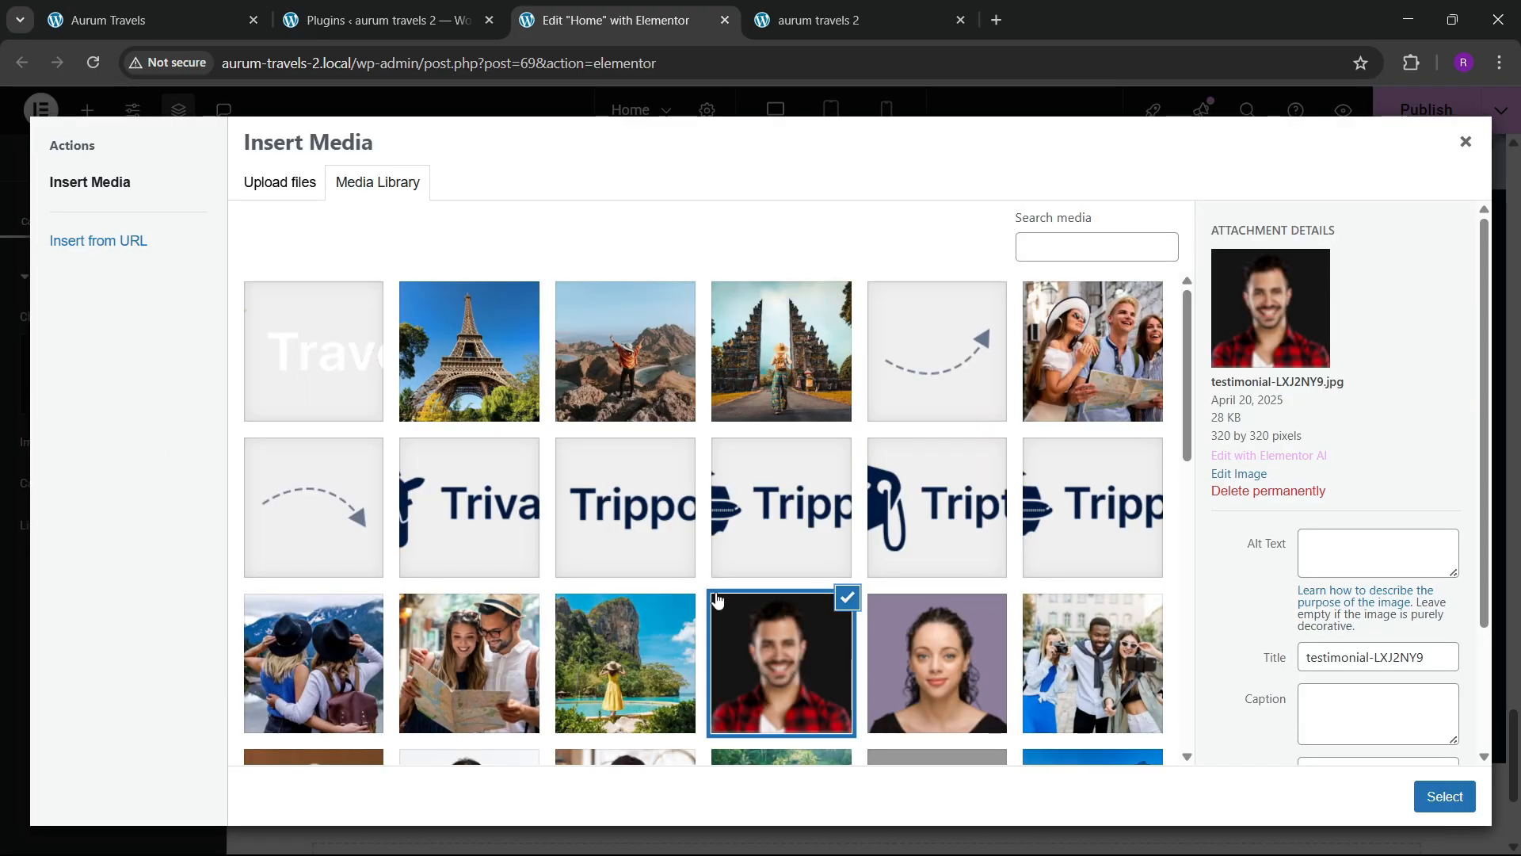
{"action": "scroll", "coordinate": [626, 475], "scroll_direction": "down", "scroll_amount": 5}
{"action": "left_click", "coordinate": [489, 448]}
{"action": "left_click", "coordinate": [1456, 797]}
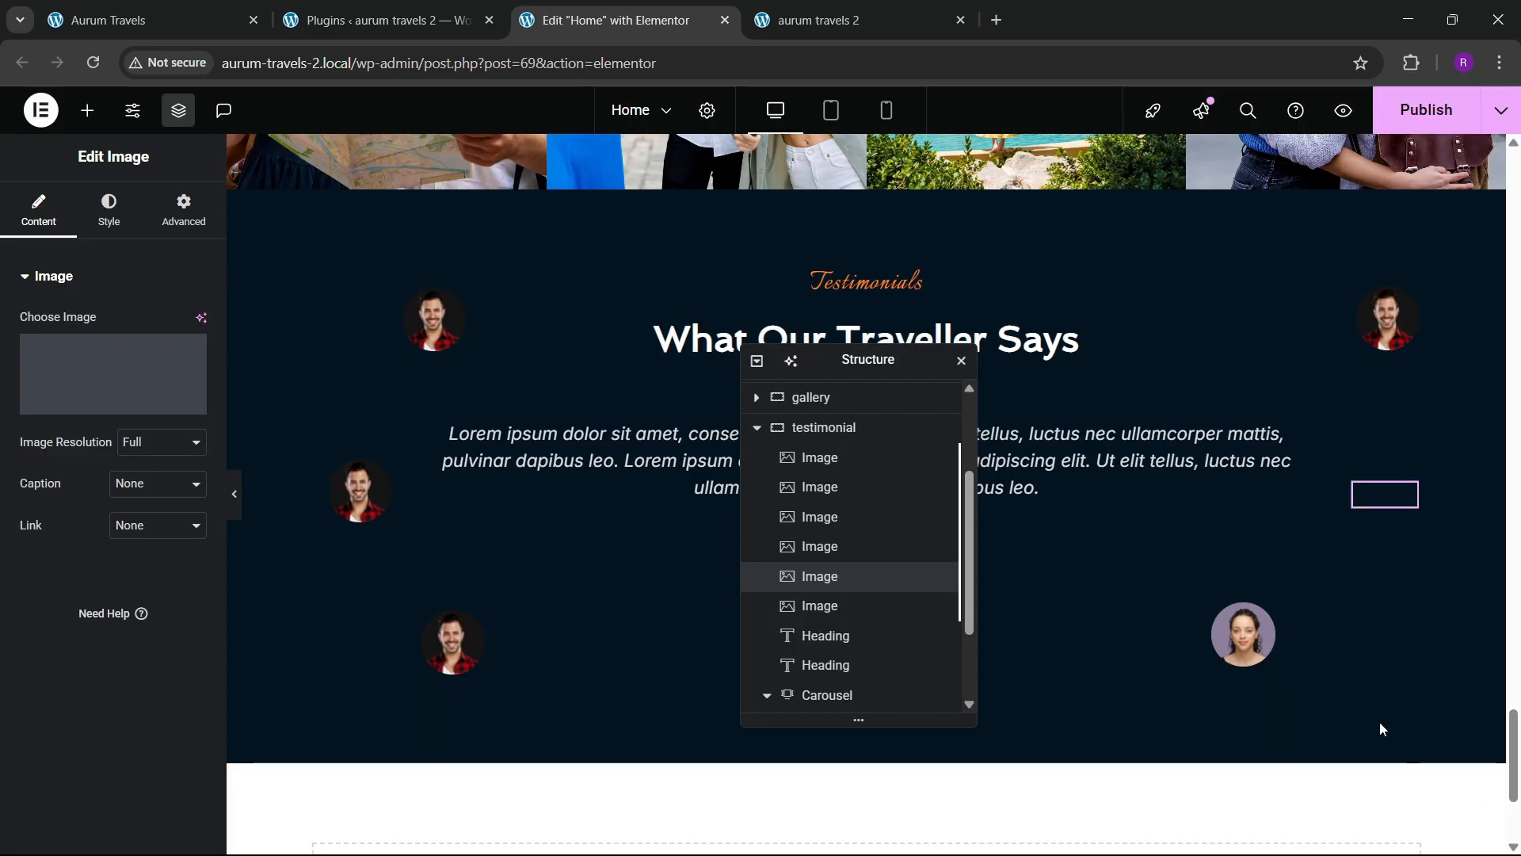
- Replace the top-right avatar with the man-in-apron portrait
{"action": "left_click", "coordinate": [1388, 318]}
{"action": "left_click", "coordinate": [109, 210]}
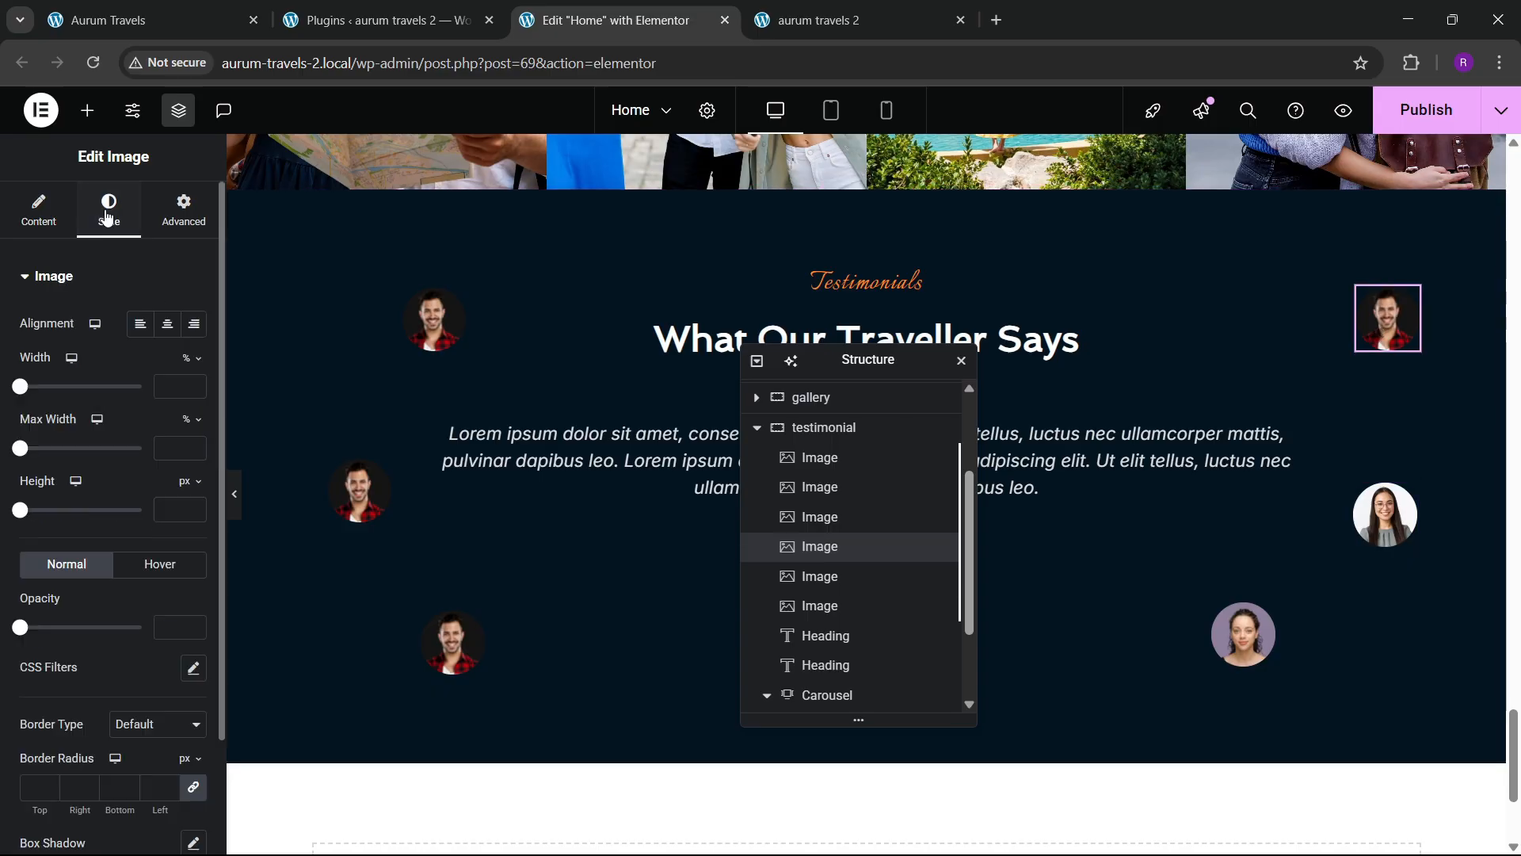
{"action": "left_click", "coordinate": [38, 210]}
{"action": "left_click", "coordinate": [103, 365]}
{"action": "scroll", "coordinate": [687, 570], "scroll_direction": "down", "scroll_amount": 5}
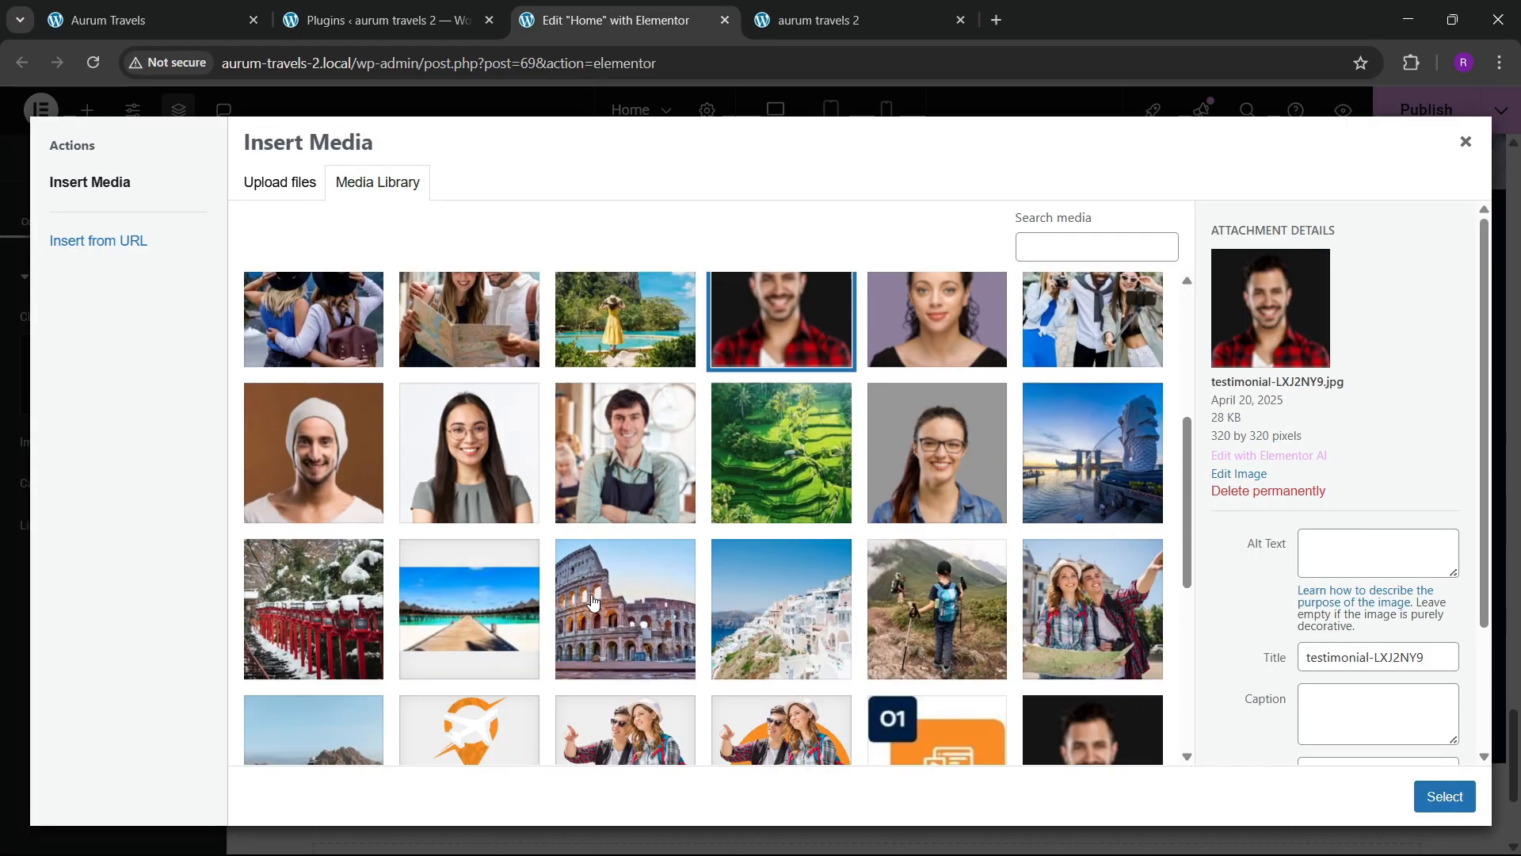
{"action": "left_click", "coordinate": [654, 467]}
{"action": "left_click", "coordinate": [1441, 792]}
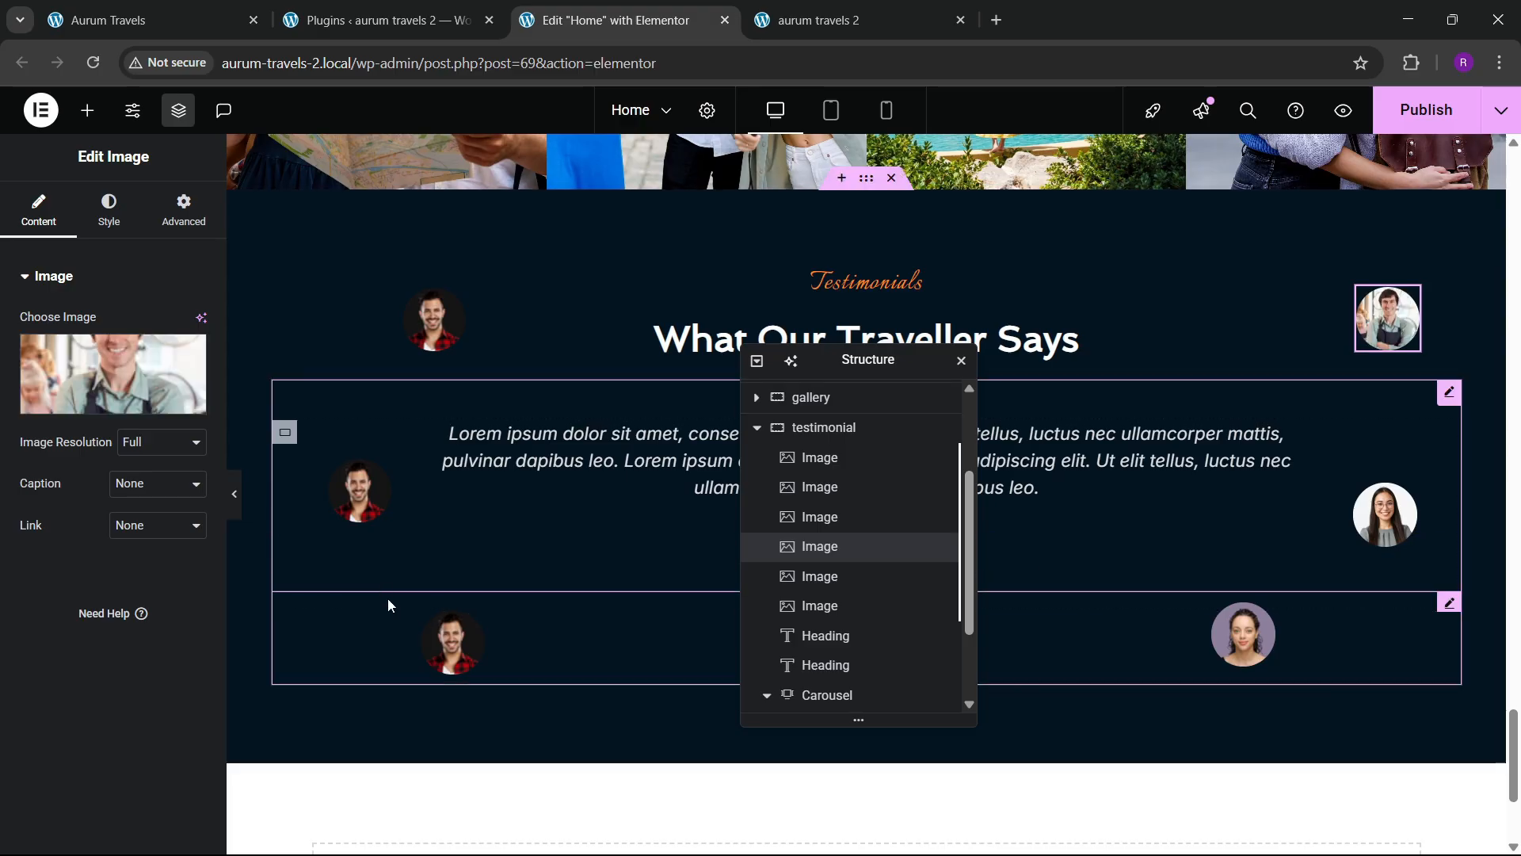
- Replace the bottom-left portrait with the photo of the woman with glasses
{"action": "left_click", "coordinate": [383, 528]}
{"action": "left_click", "coordinate": [452, 640]}
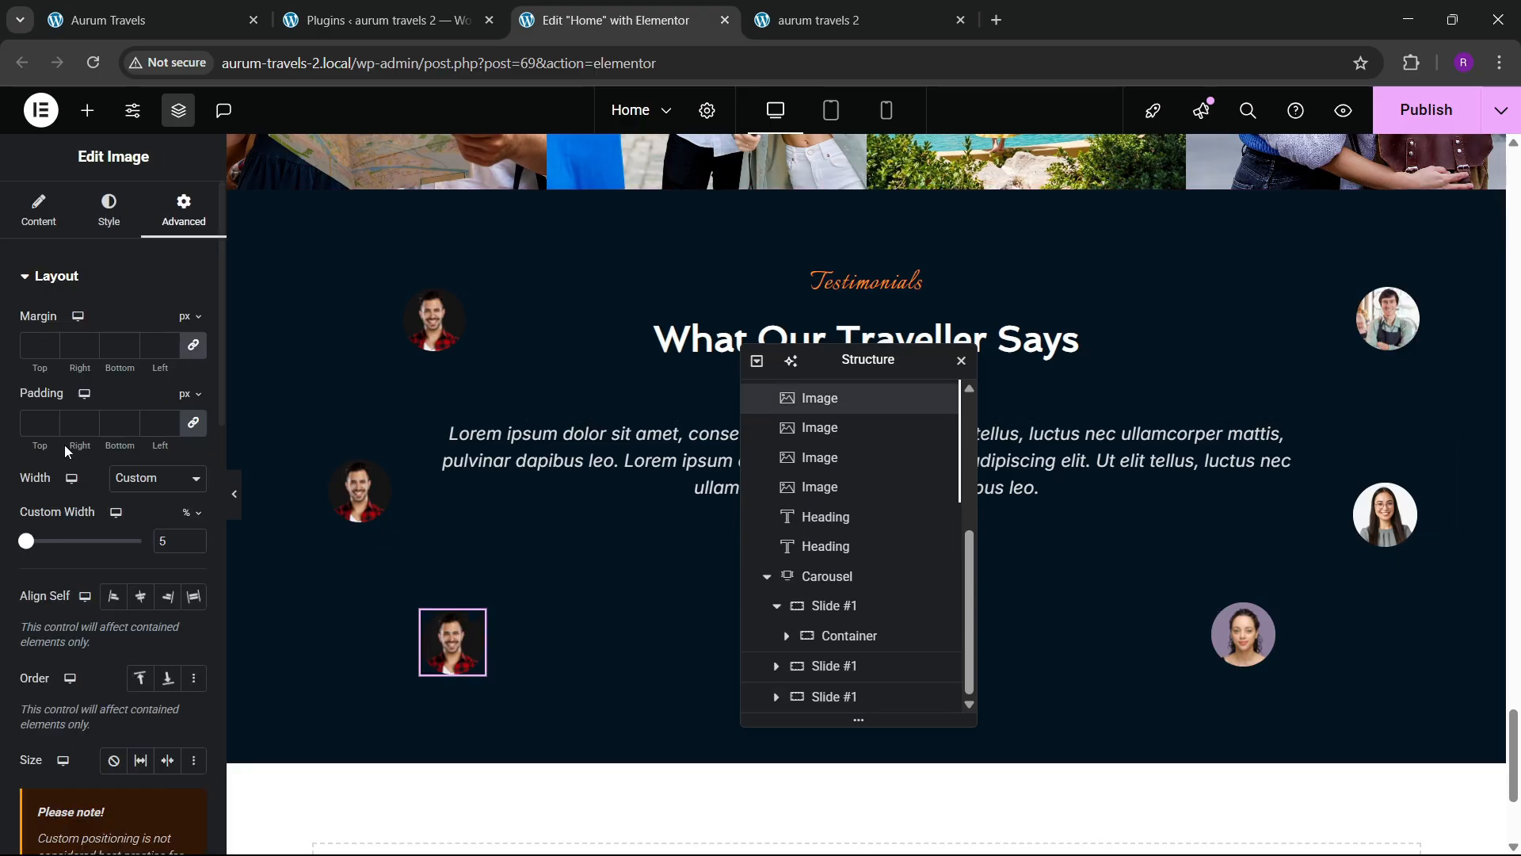
{"action": "left_click", "coordinate": [33, 210]}
{"action": "left_click", "coordinate": [127, 400]}
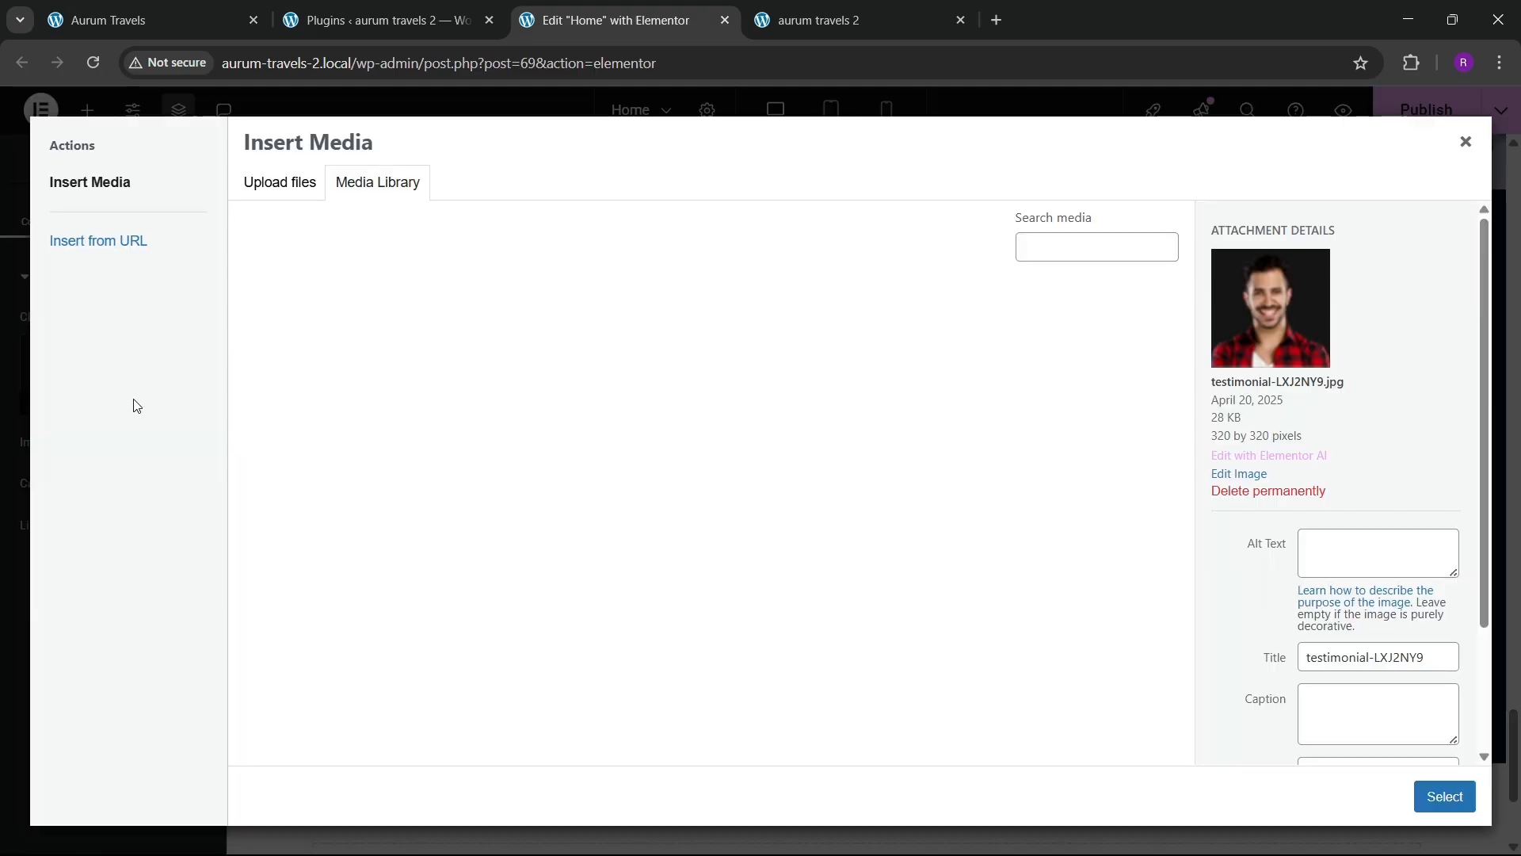
{"action": "scroll", "coordinate": [797, 587], "scroll_direction": "down", "scroll_amount": 1}
{"action": "scroll", "coordinate": [798, 586], "scroll_direction": "up", "scroll_amount": 1}
{"action": "left_click", "coordinate": [934, 610]}
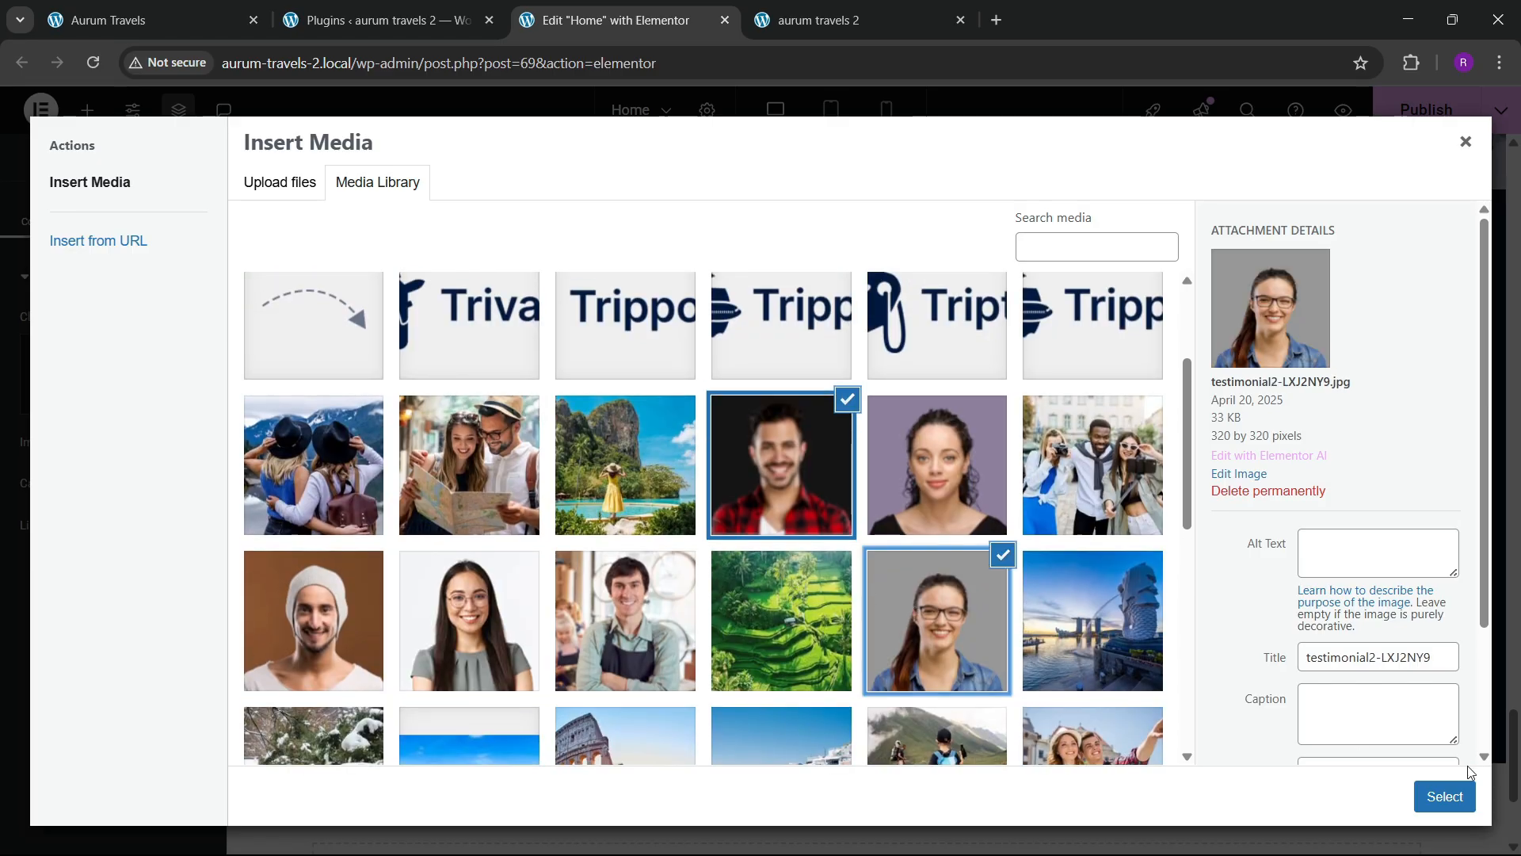
{"action": "left_click", "coordinate": [1443, 796]}
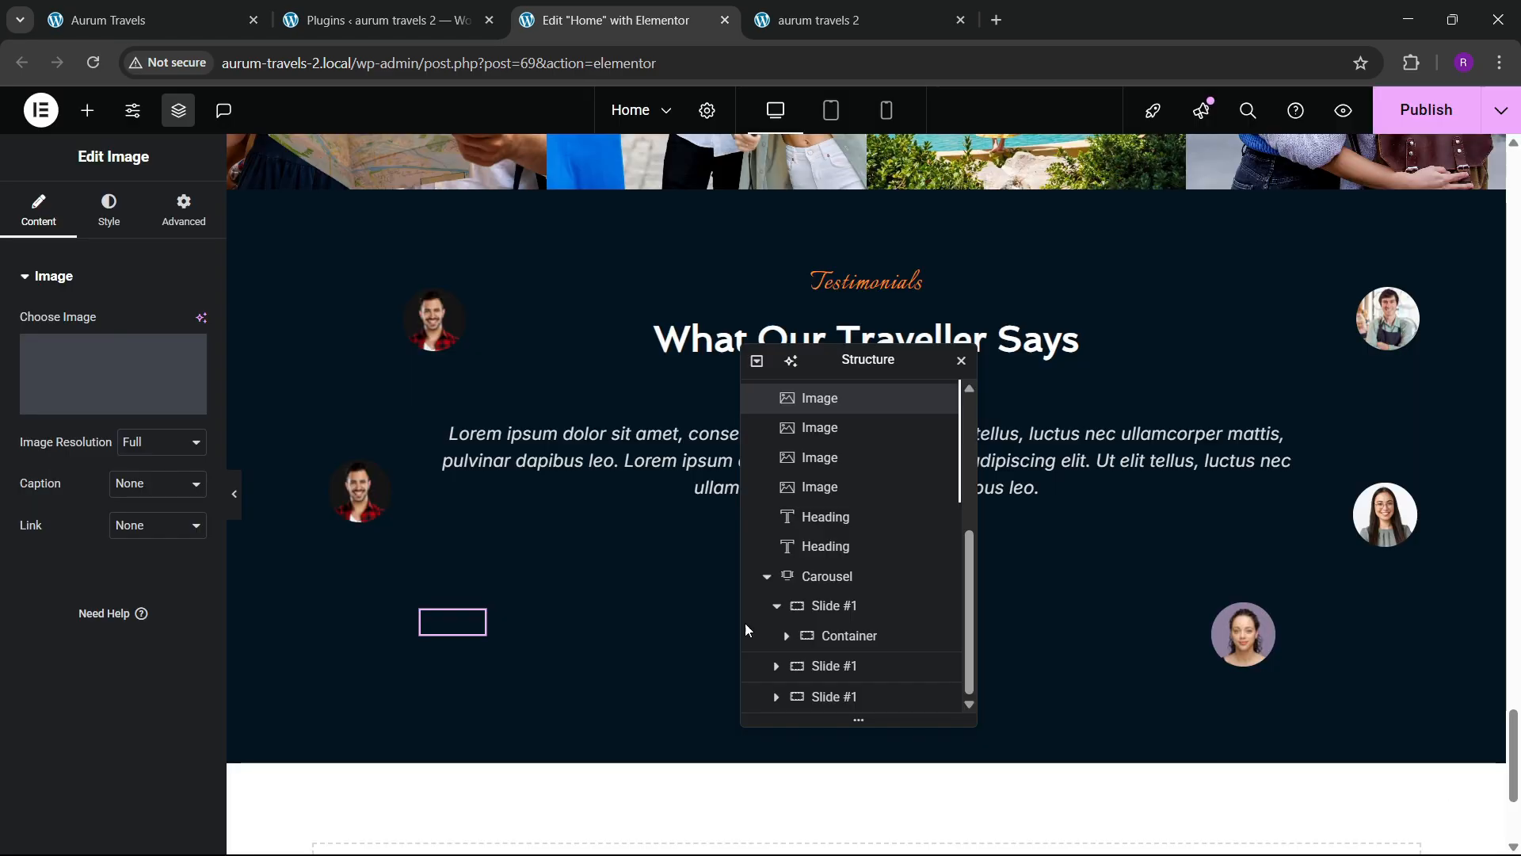
- Replace the top-left portrait with the beanie-wearing man's photo
{"action": "left_click", "coordinate": [416, 325]}
{"action": "left_click", "coordinate": [38, 210]}
{"action": "left_click", "coordinate": [95, 368]}
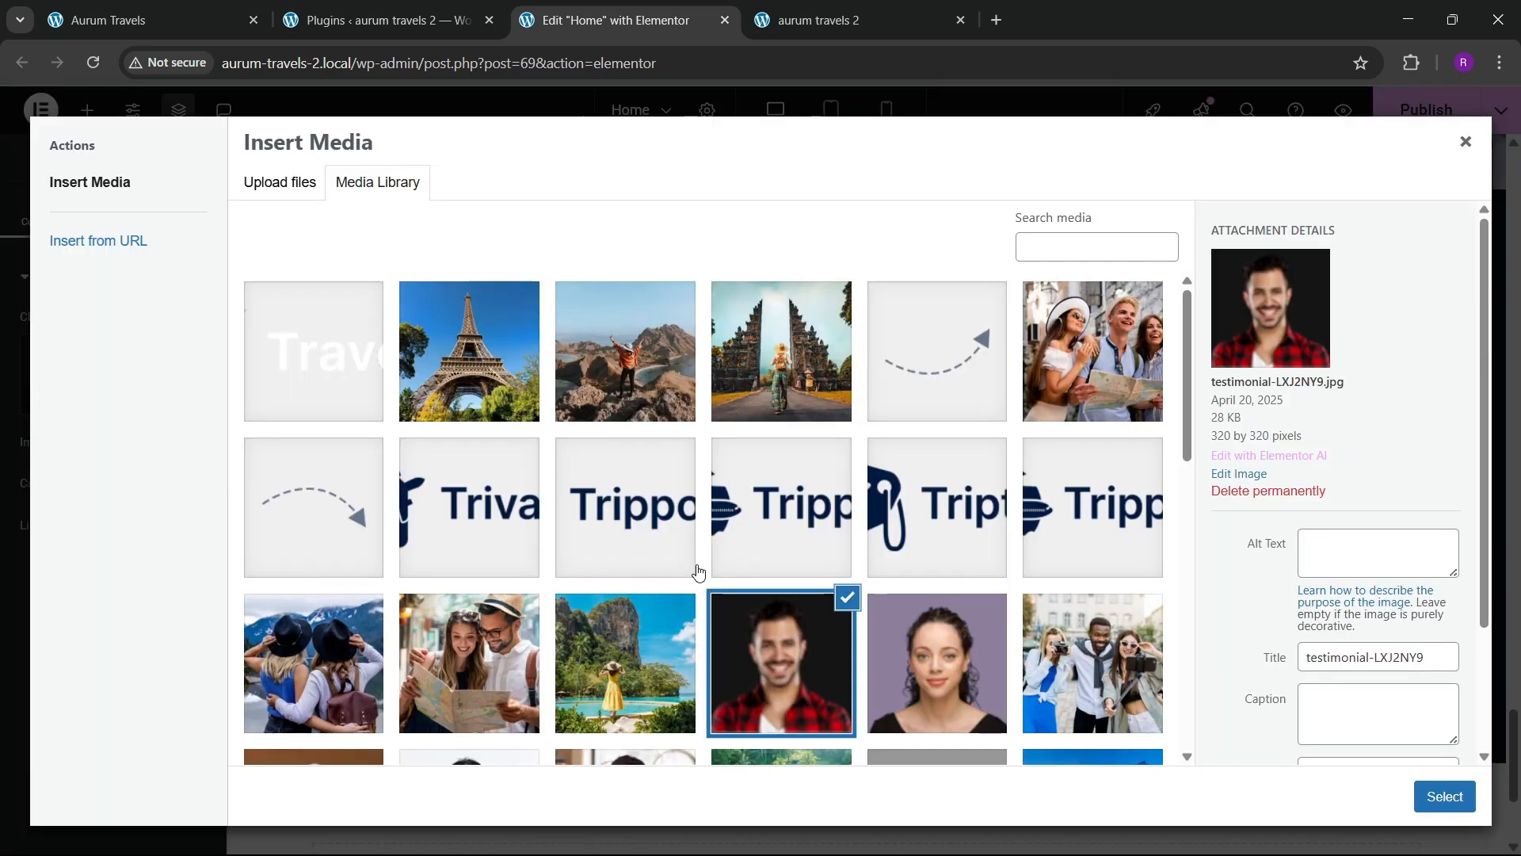
{"action": "scroll", "coordinate": [697, 572], "scroll_direction": "down", "scroll_amount": 2}
{"action": "left_click", "coordinate": [311, 545]}
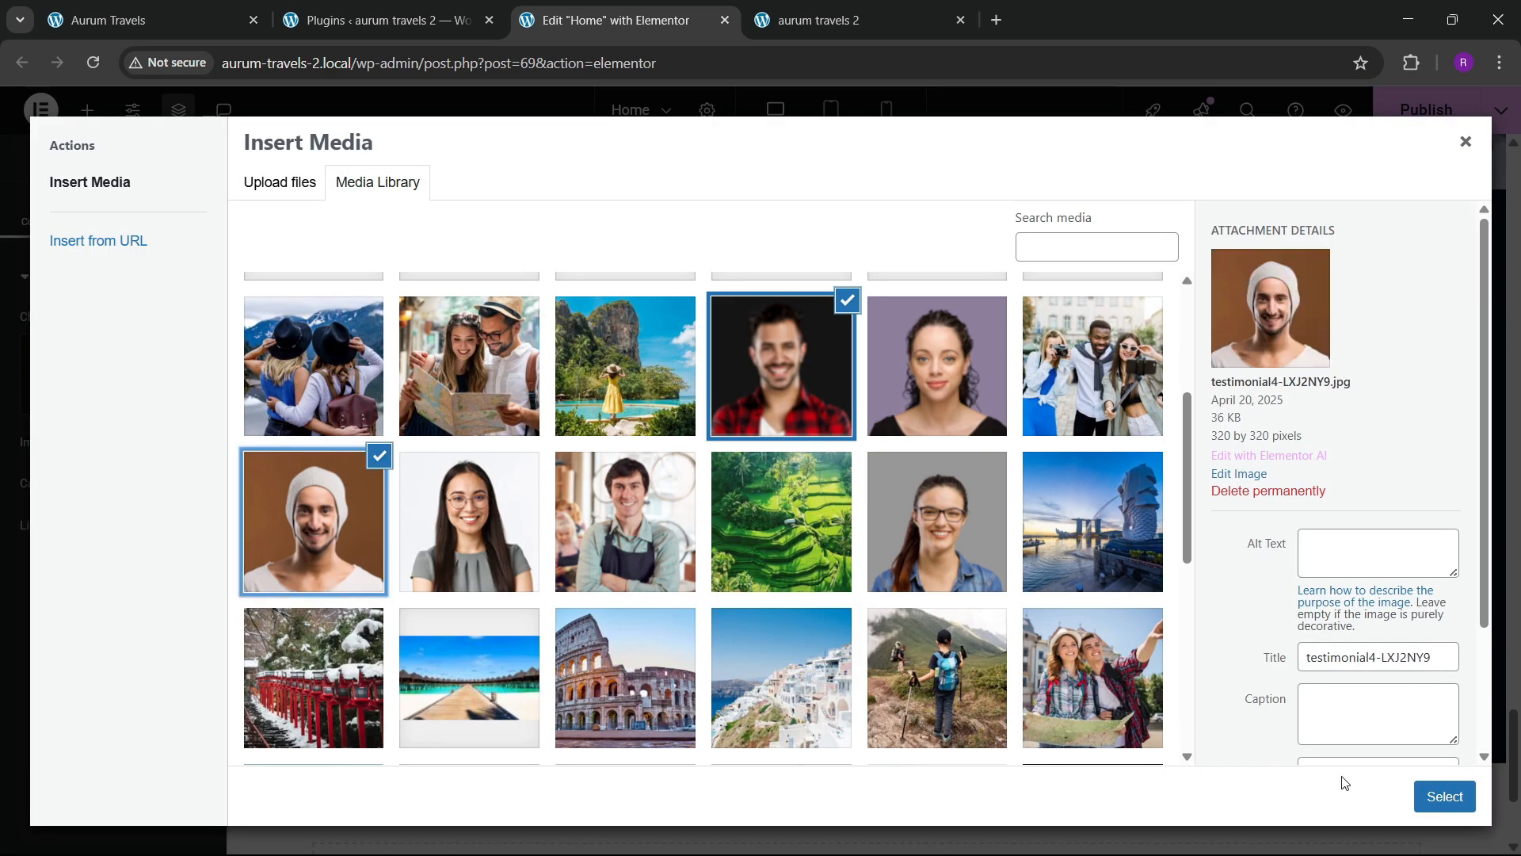
{"action": "left_click", "coordinate": [1440, 800]}
{"action": "scroll", "coordinate": [618, 515], "scroll_direction": "up", "scroll_amount": 2}
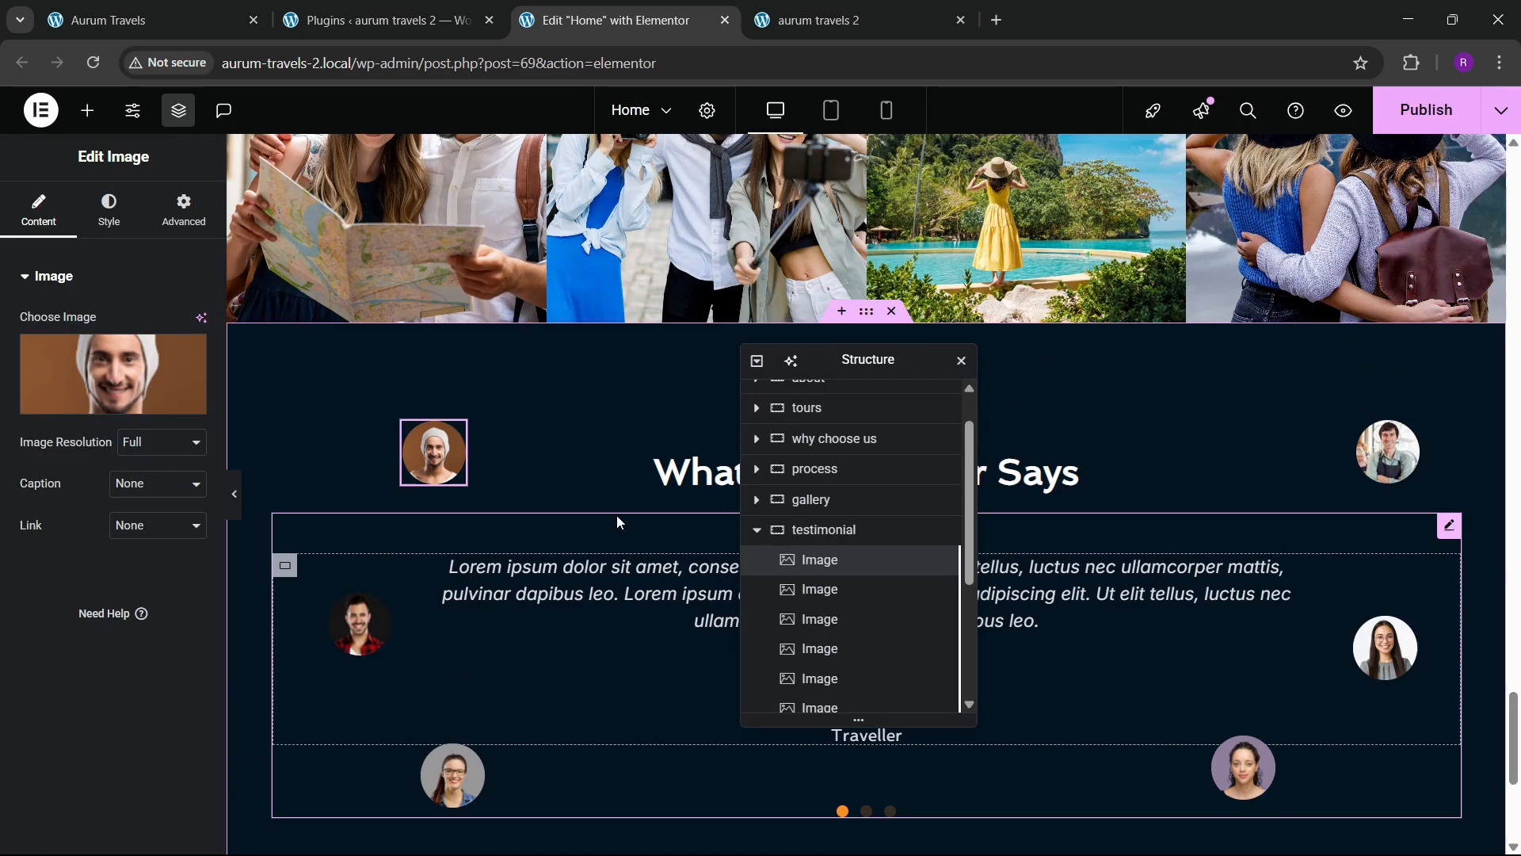
{"action": "scroll", "coordinate": [1052, 474], "scroll_direction": "down", "scroll_amount": 3}
- Publish the page and step through the live testimonial slider's quotes
{"action": "left_click", "coordinate": [1426, 109]}
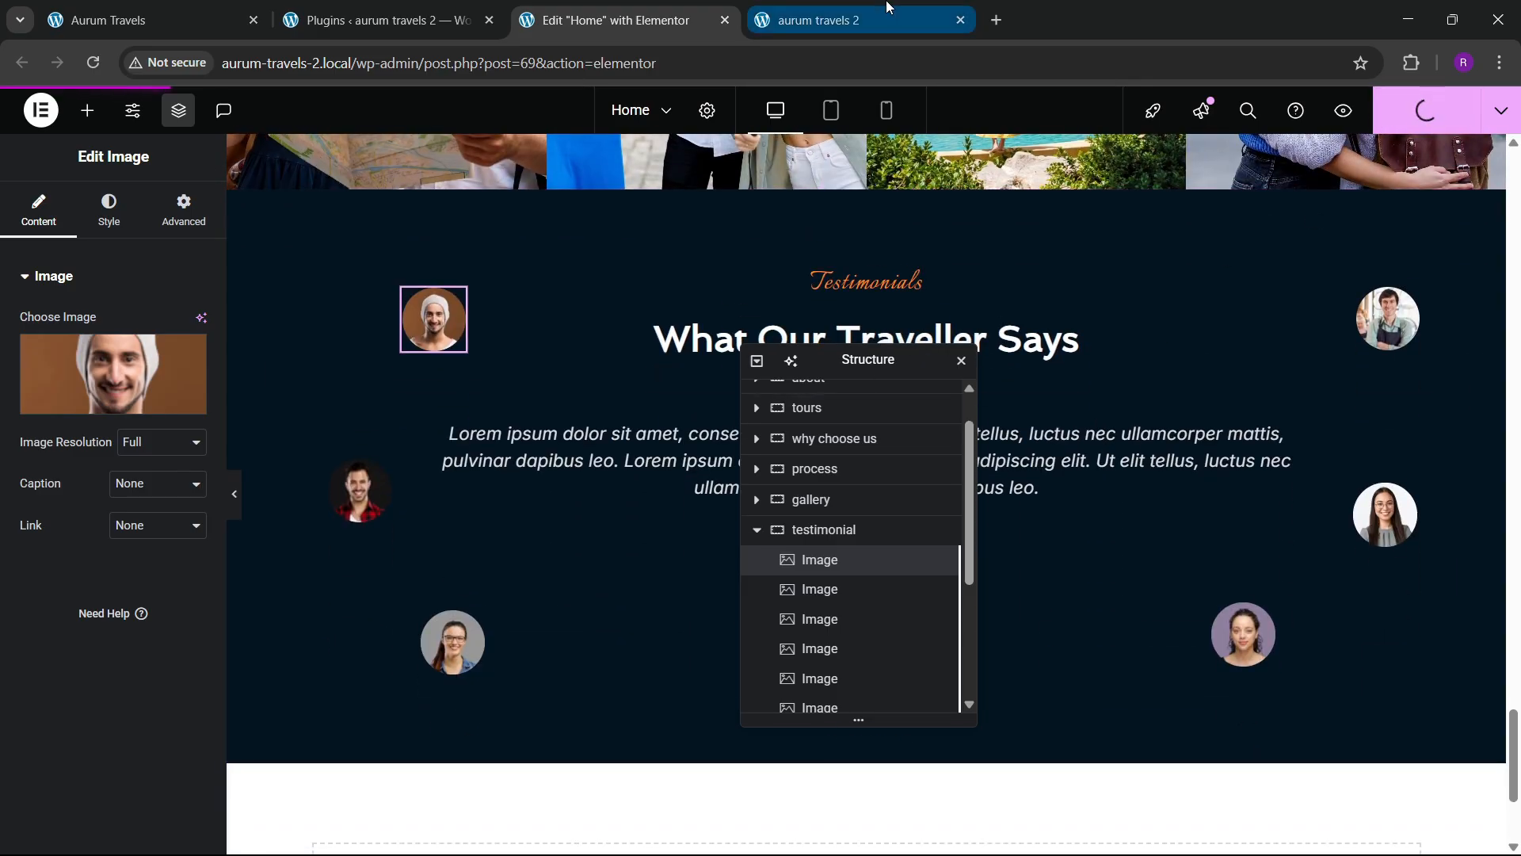
{"action": "left_click", "coordinate": [855, 12]}
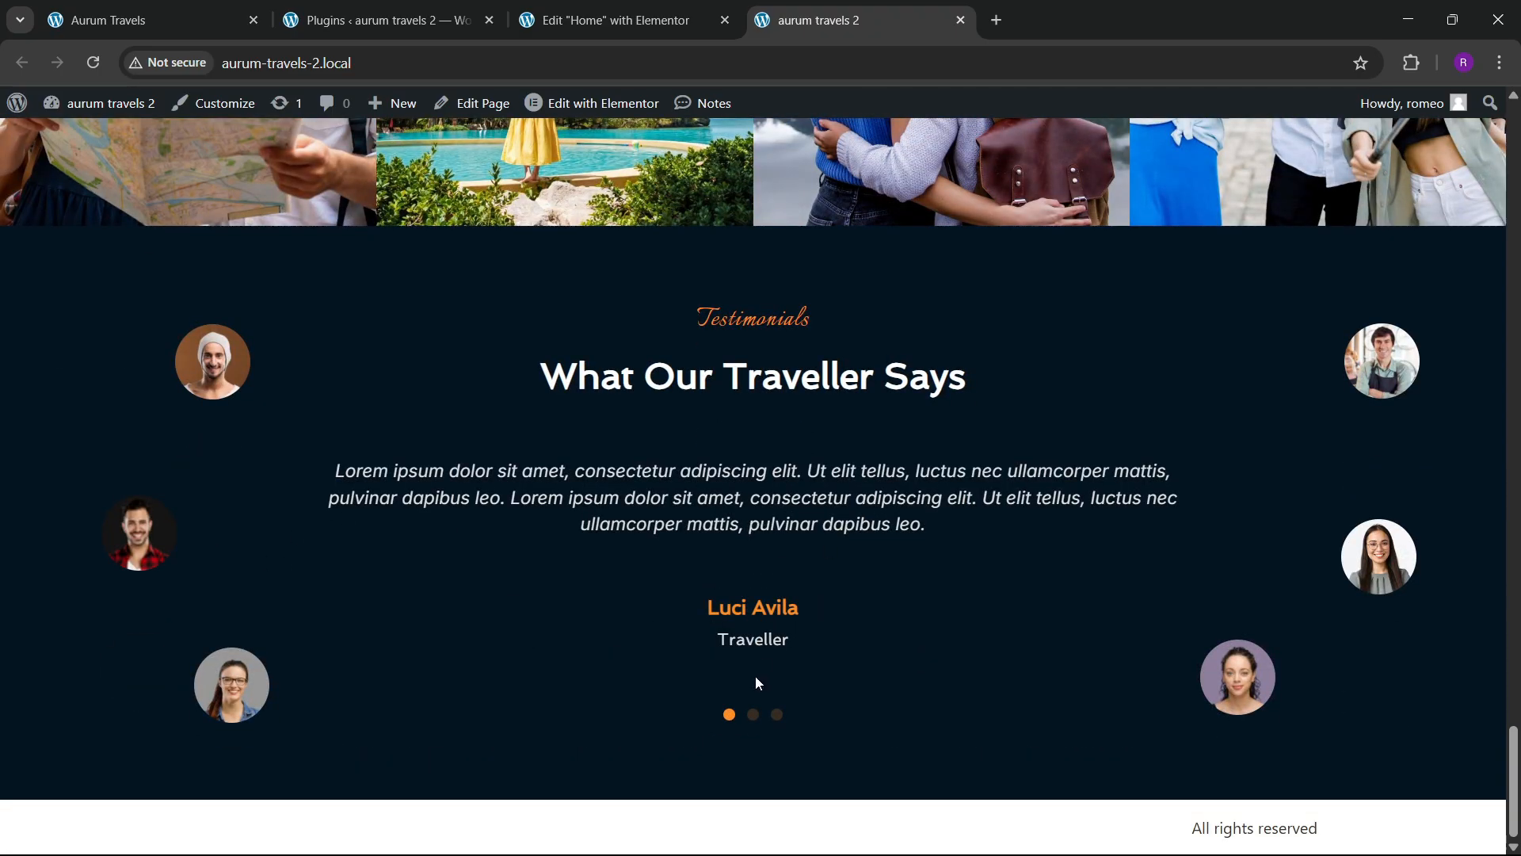
{"action": "left_click", "coordinate": [753, 715]}
{"action": "left_click", "coordinate": [776, 715]}
- Browse the Aurum Travels reference site's destination section, then return to the editor
{"action": "left_click", "coordinate": [143, 19]}
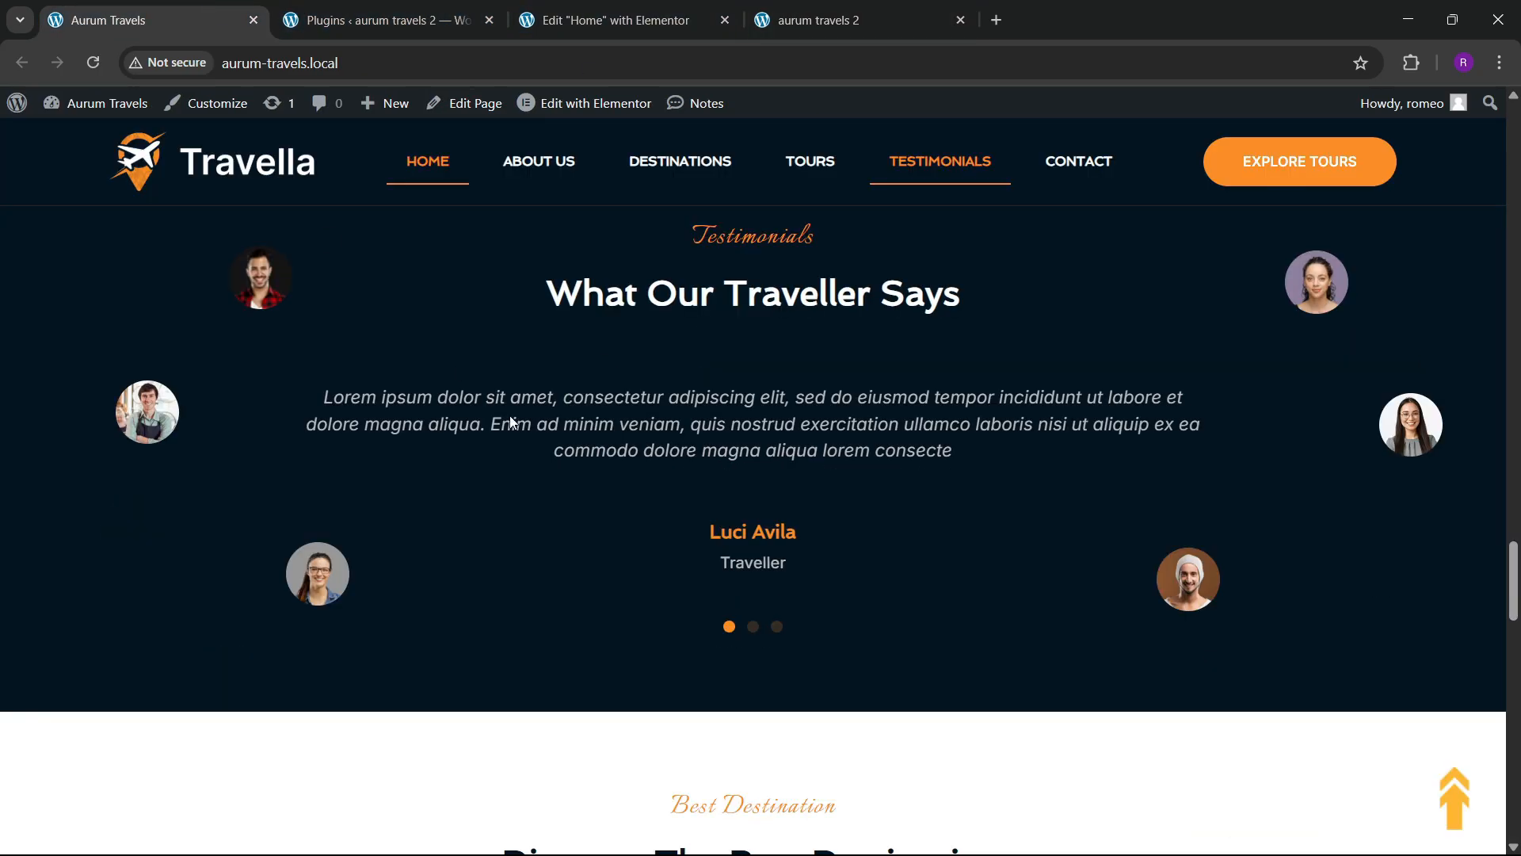
{"action": "scroll", "coordinate": [510, 415], "scroll_direction": "down", "scroll_amount": 7}
{"action": "scroll", "coordinate": [713, 475], "scroll_direction": "up", "scroll_amount": 1}
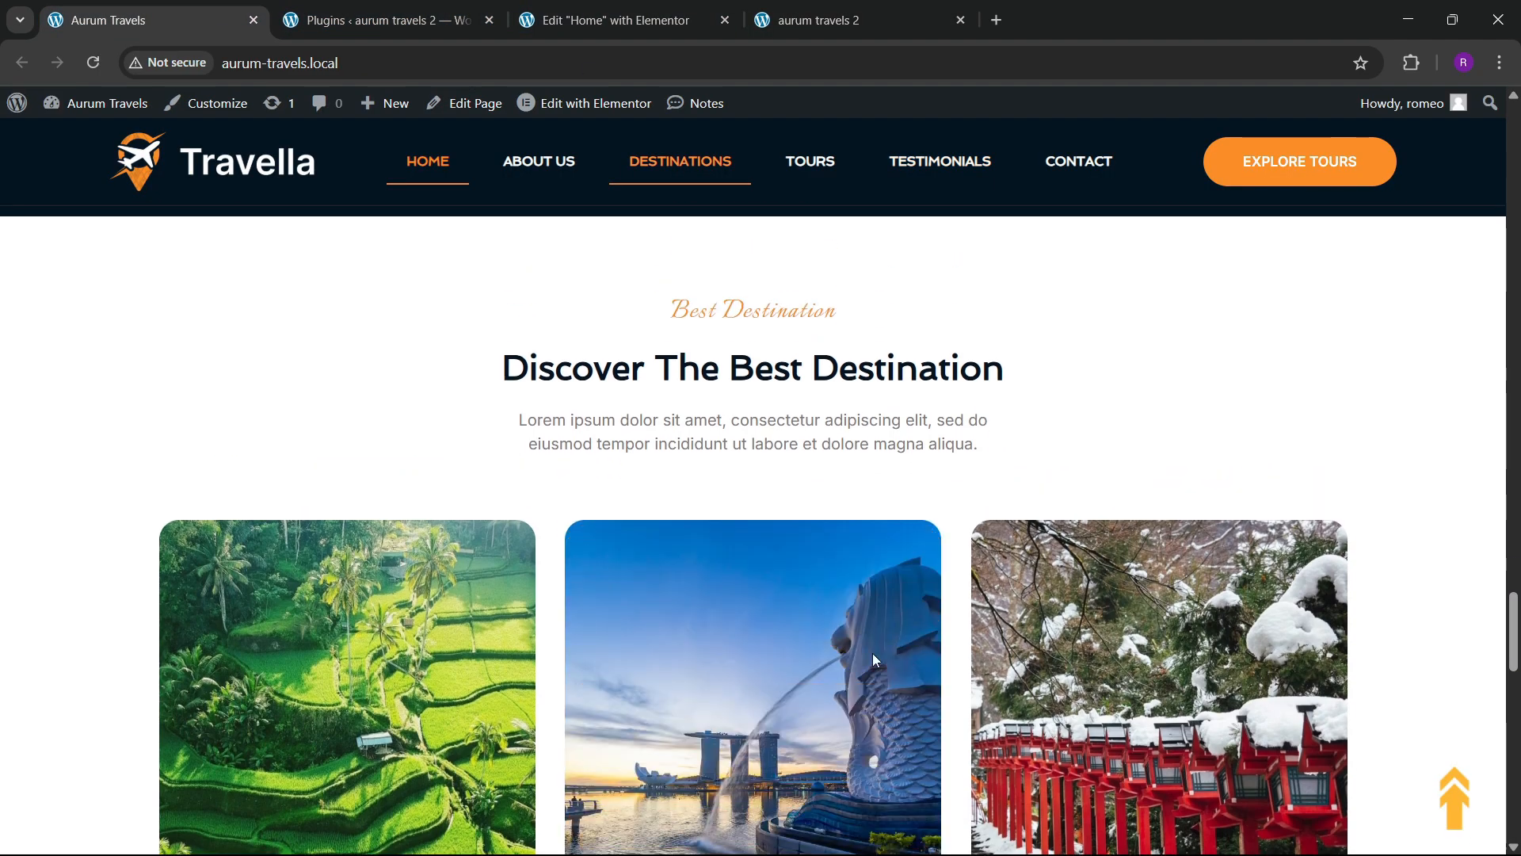
{"action": "scroll", "coordinate": [696, 475], "scroll_direction": "down", "scroll_amount": 2}
{"action": "scroll", "coordinate": [695, 479], "scroll_direction": "up", "scroll_amount": 2}
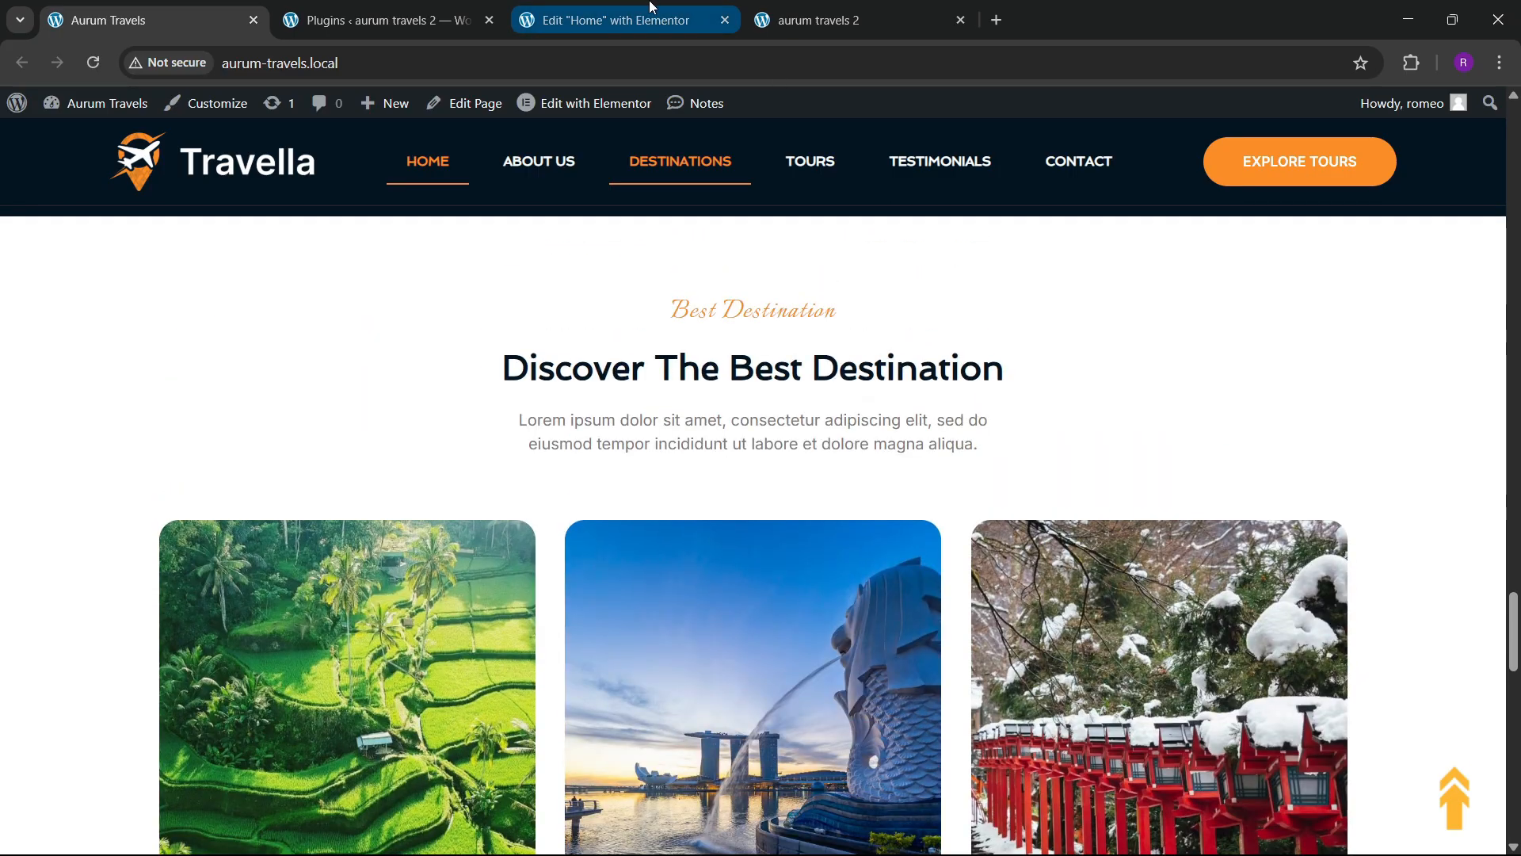
{"action": "left_click", "coordinate": [610, 20]}
- Add a single-structure Flexbox container below the testimonials
{"action": "left_click_drag", "start_coordinate": [874, 360], "coordinate": [1180, 332]}
{"action": "scroll", "coordinate": [657, 531], "scroll_direction": "down", "scroll_amount": 3}
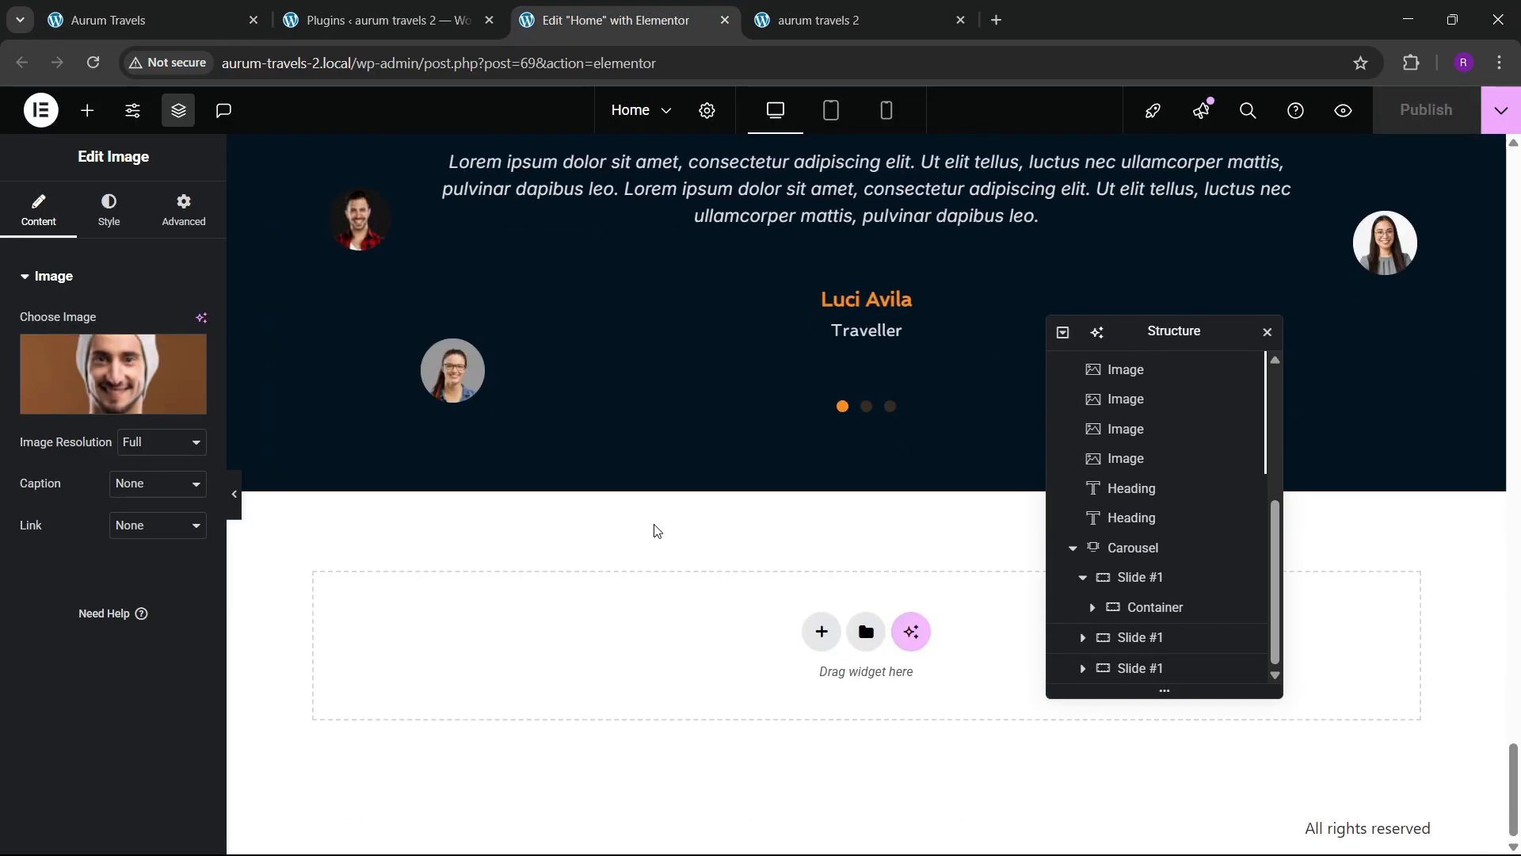
{"action": "left_click", "coordinate": [821, 632]}
{"action": "left_click", "coordinate": [804, 705]}
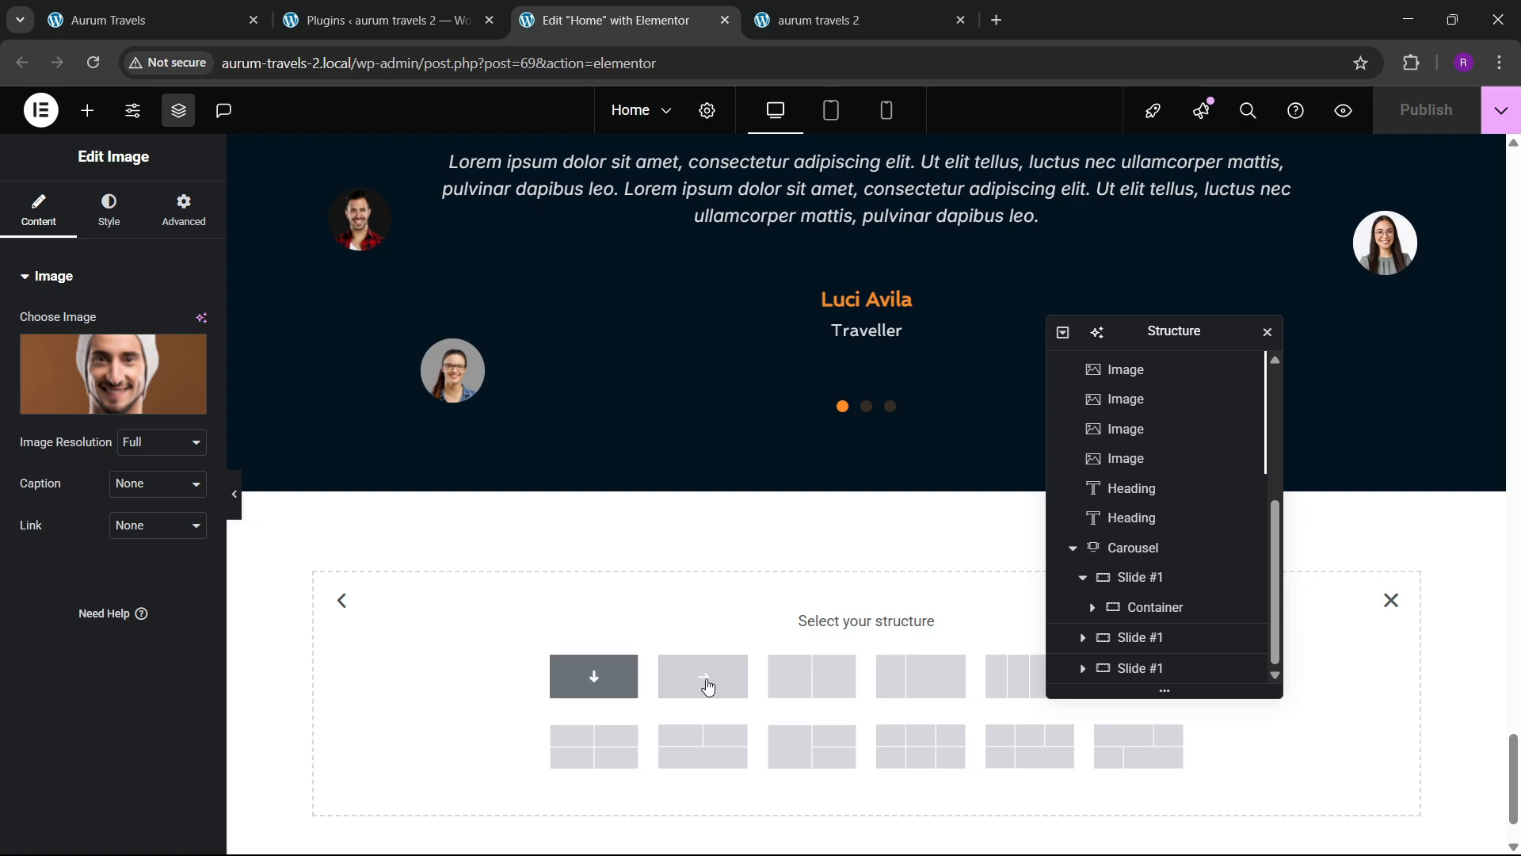
{"action": "left_click", "coordinate": [595, 675]}
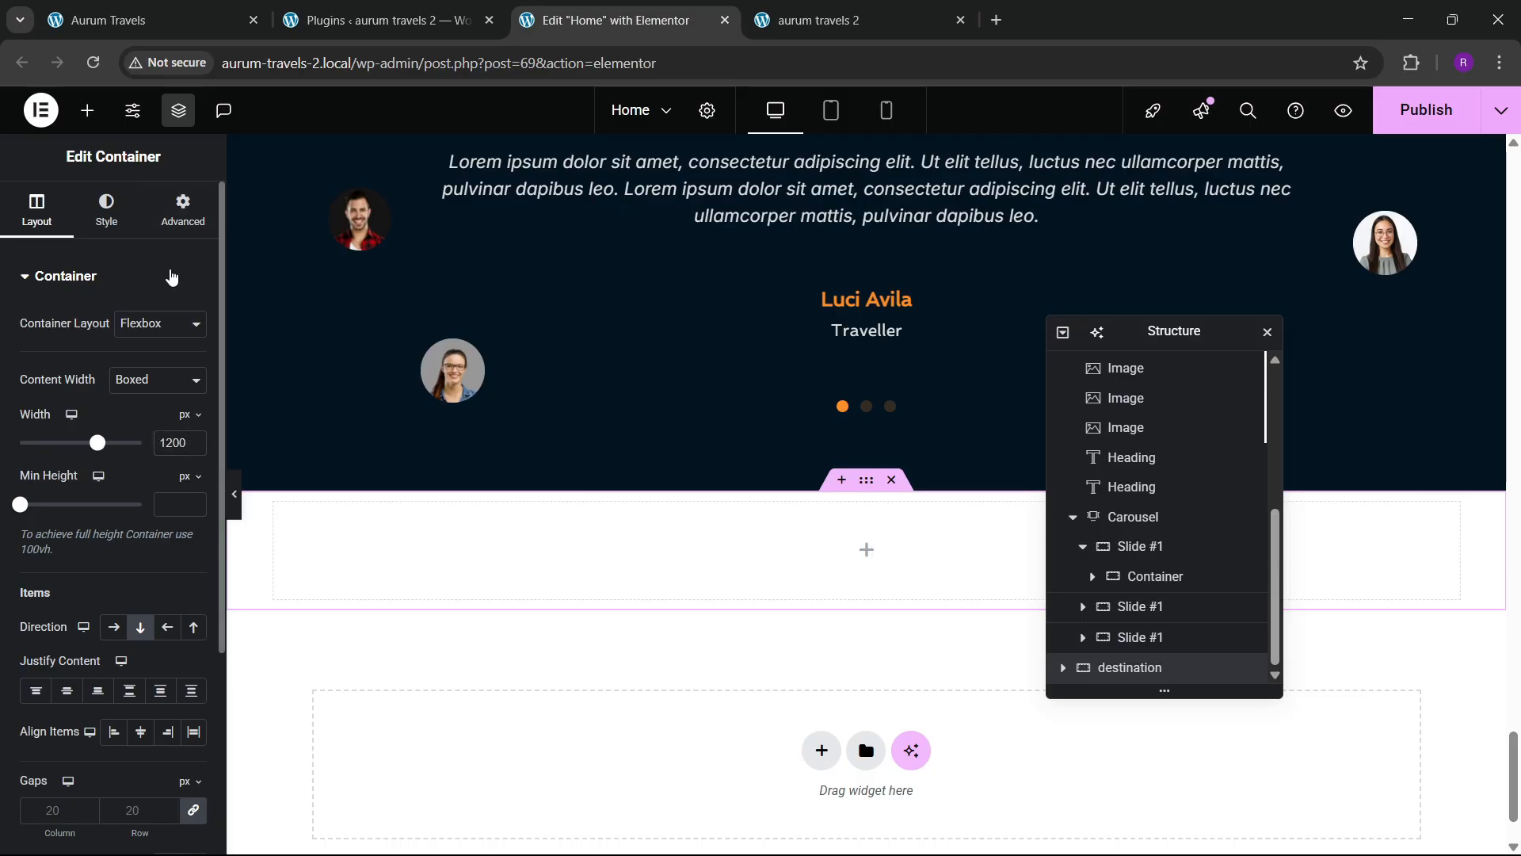
- Give the container 80 px top and bottom padding and centre its content
{"action": "left_click", "coordinate": [183, 208]}
{"action": "left_click", "coordinate": [26, 424]}
{"action": "type", "text": "0"}
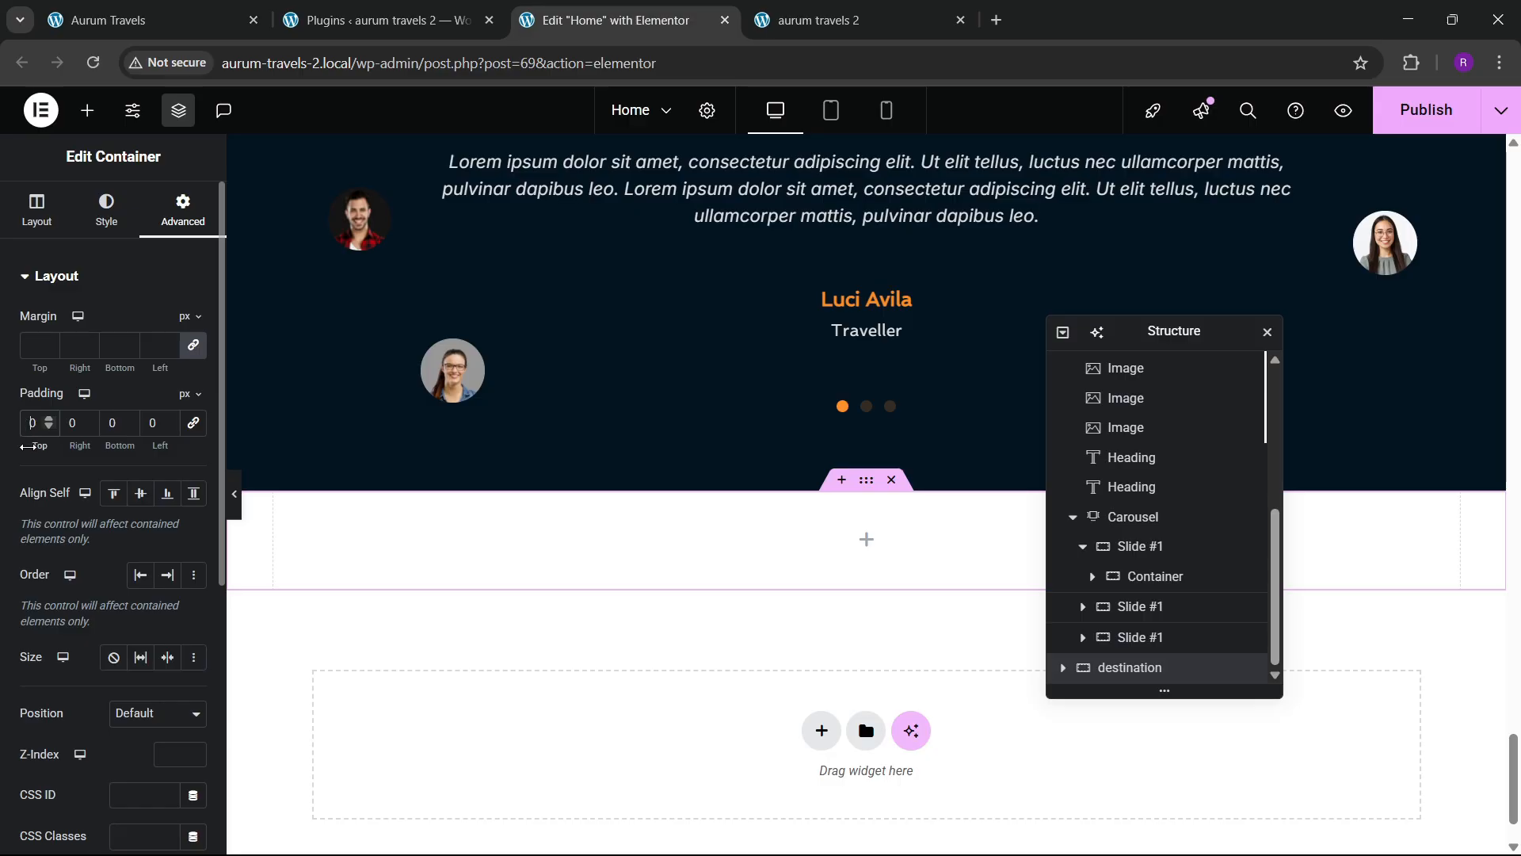
{"action": "type", "text": "8"}
{"action": "type", "text": "8"}
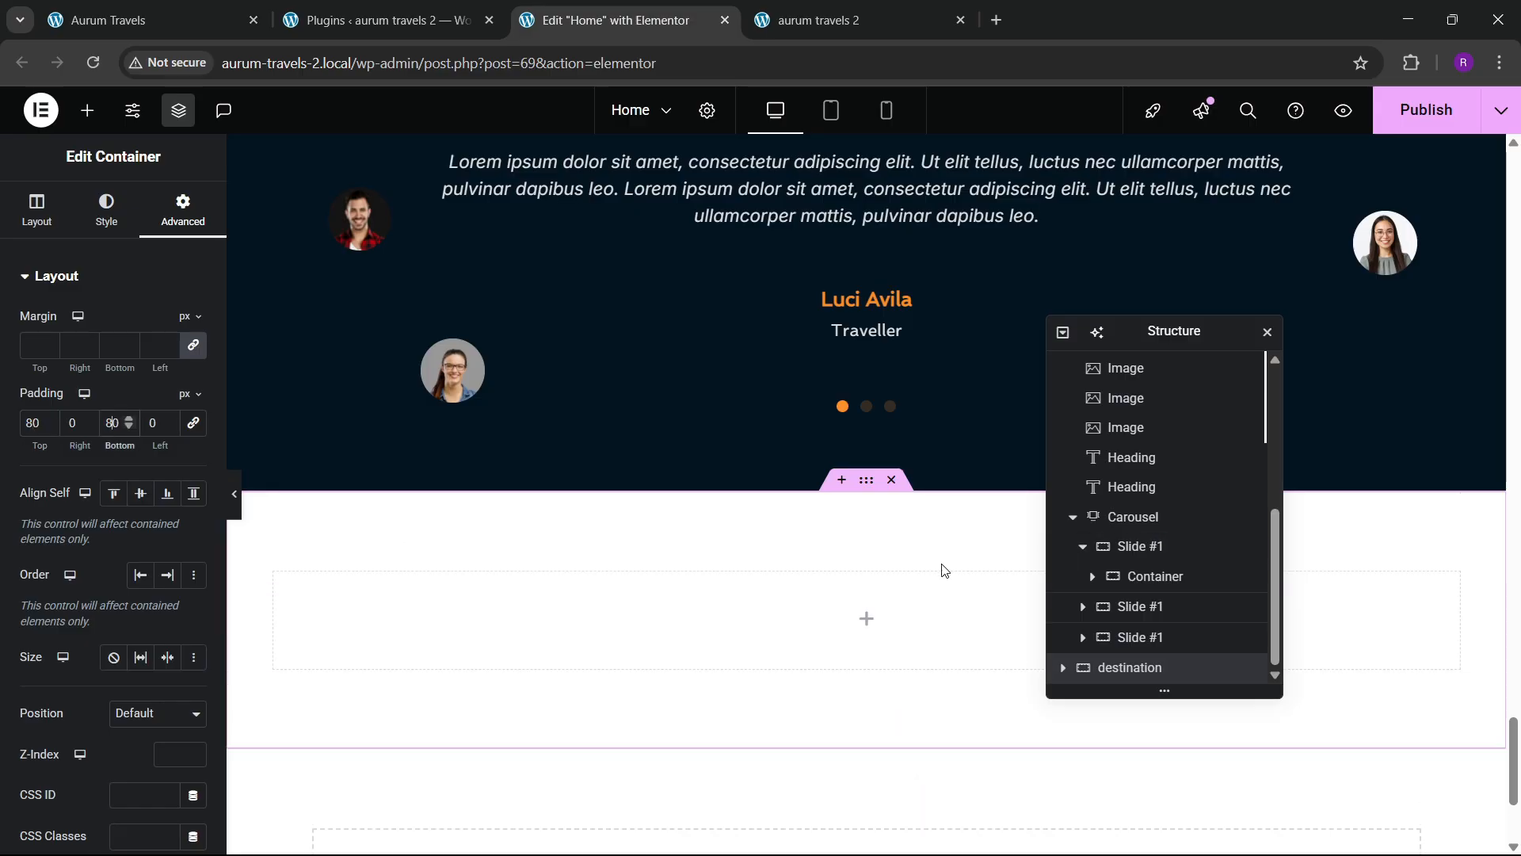
{"action": "left_click", "coordinate": [43, 229]}
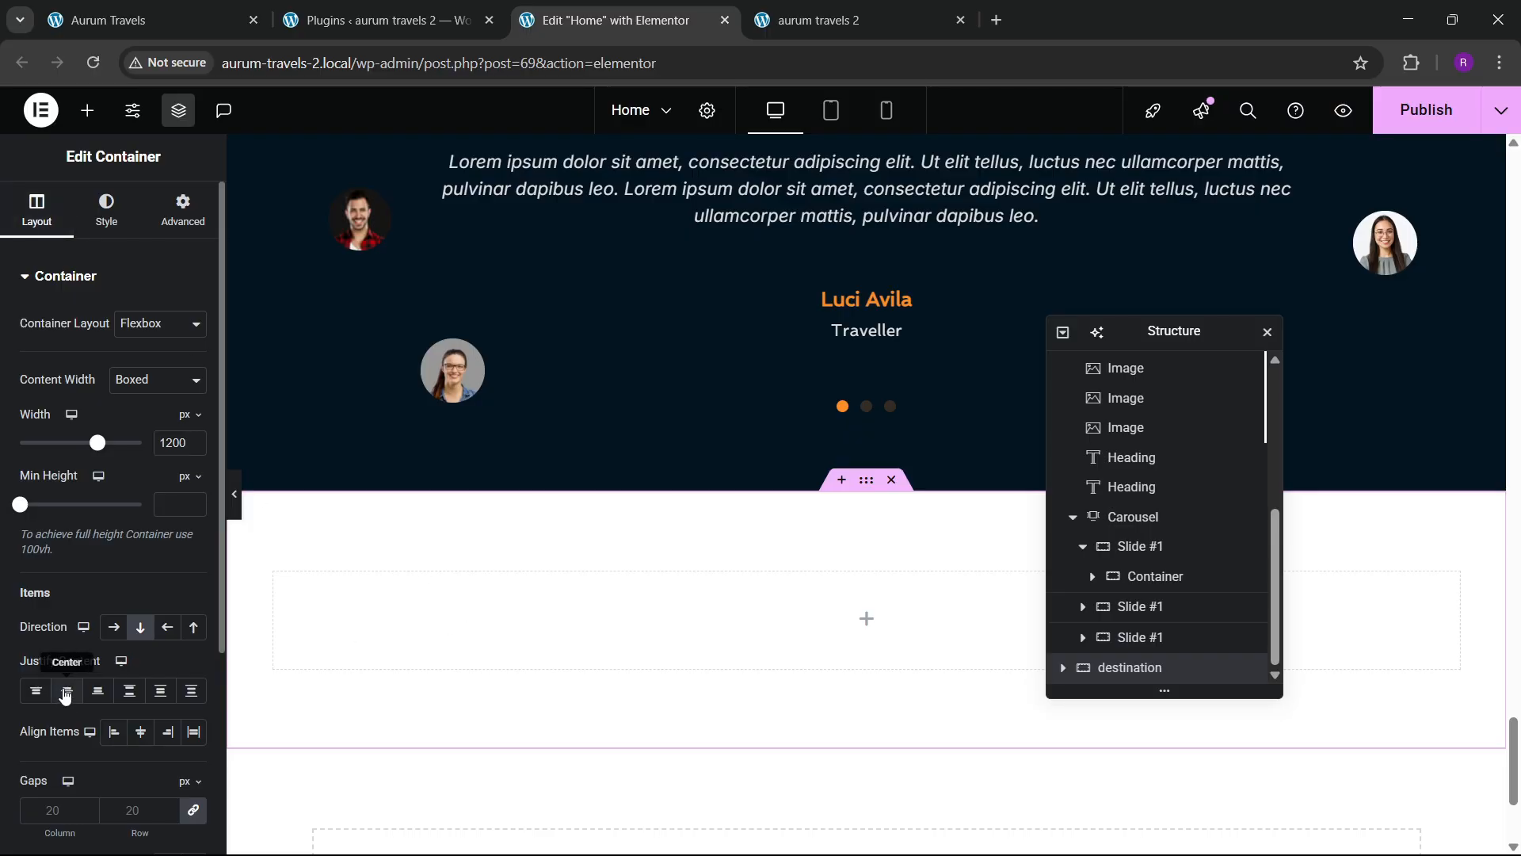
{"action": "scroll", "coordinate": [817, 600], "scroll_direction": "up", "scroll_amount": 20}
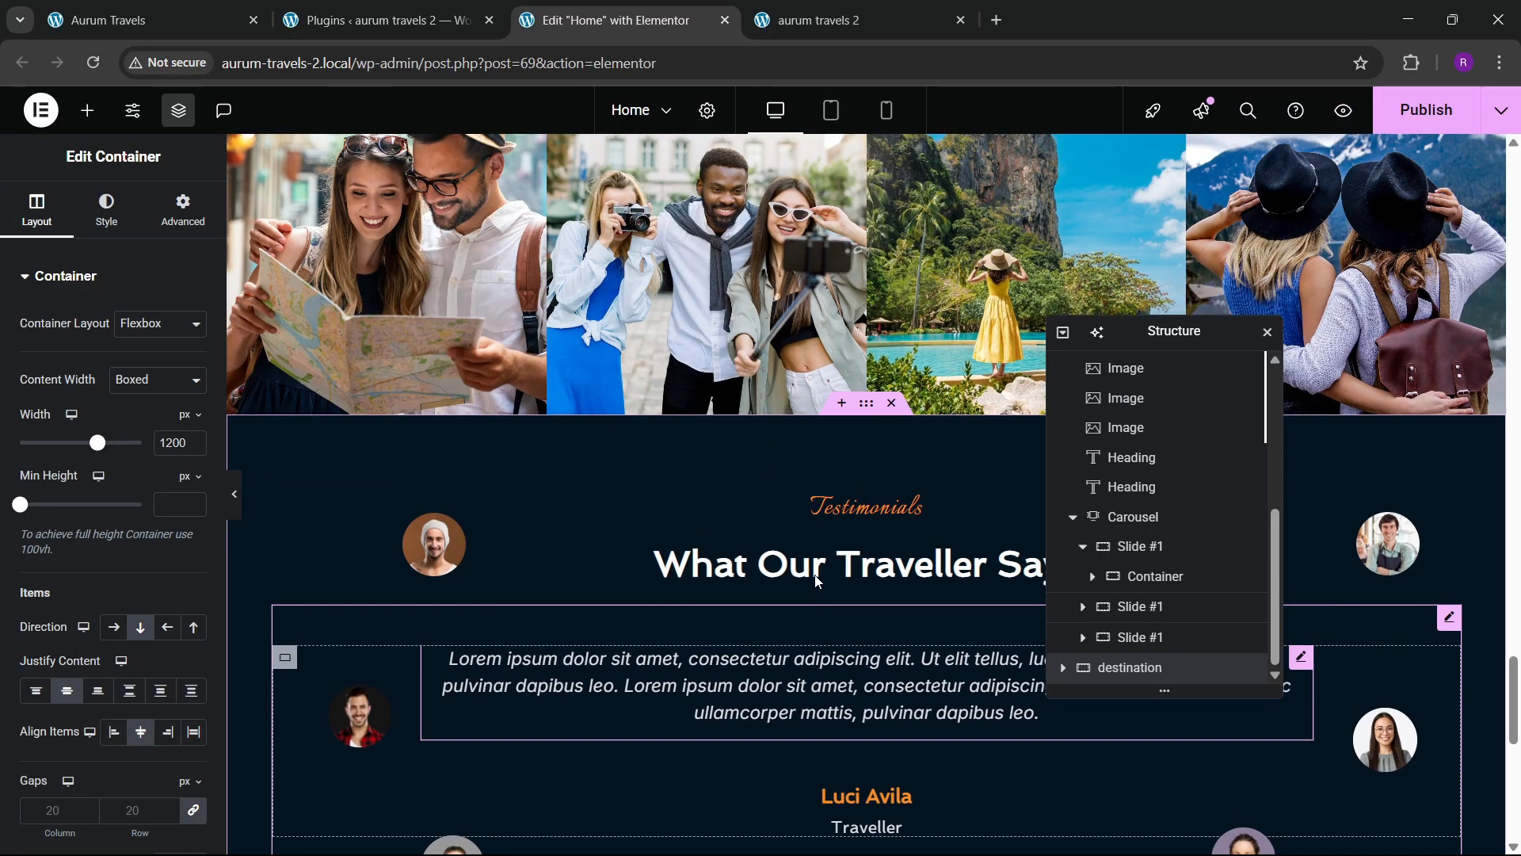
{"action": "scroll", "coordinate": [810, 550], "scroll_direction": "up", "scroll_amount": 3}
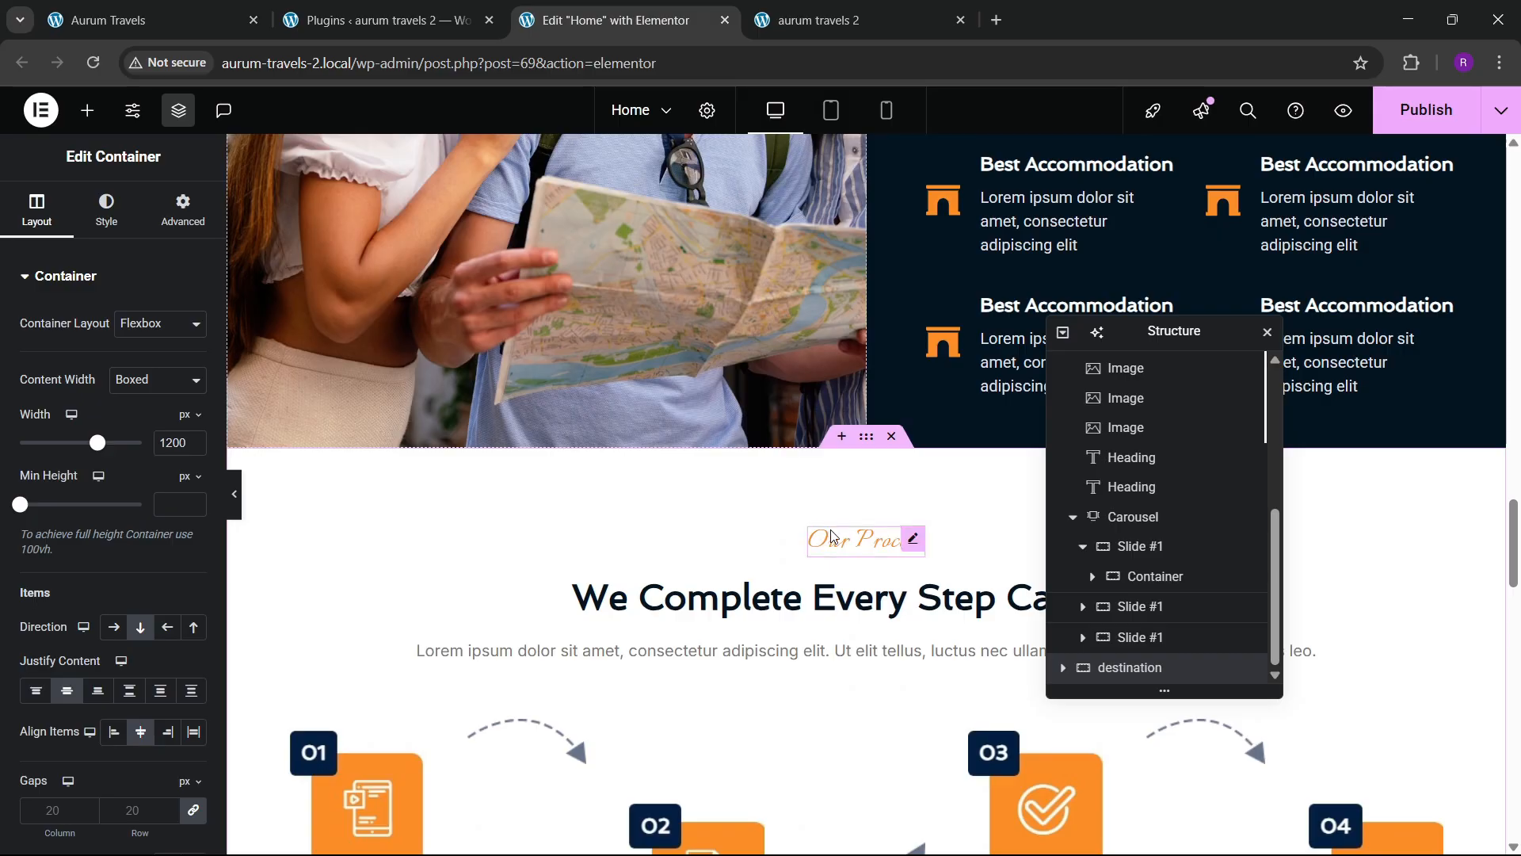
- Copy the Our Process subheading into the new empty container
{"action": "right_click", "coordinate": [832, 537]}
{"action": "key", "text": "Escape"}
{"action": "scroll", "coordinate": [796, 585], "scroll_direction": "down", "scroll_amount": 20}
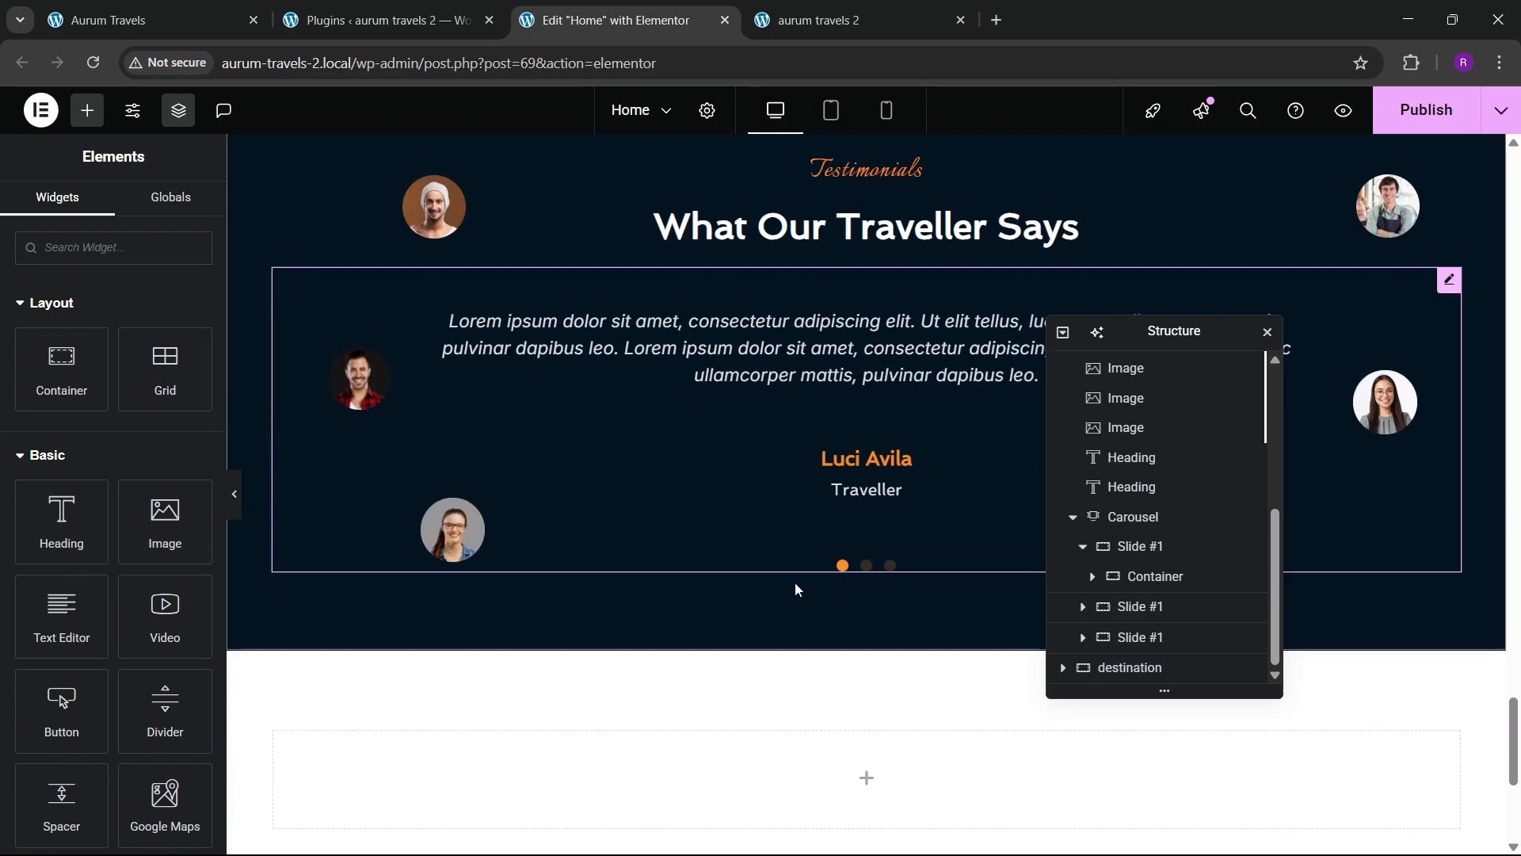
{"action": "scroll", "coordinate": [795, 584], "scroll_direction": "down", "scroll_amount": 3}
{"action": "right_click", "coordinate": [788, 540]}
{"action": "left_click", "coordinate": [832, 490]}
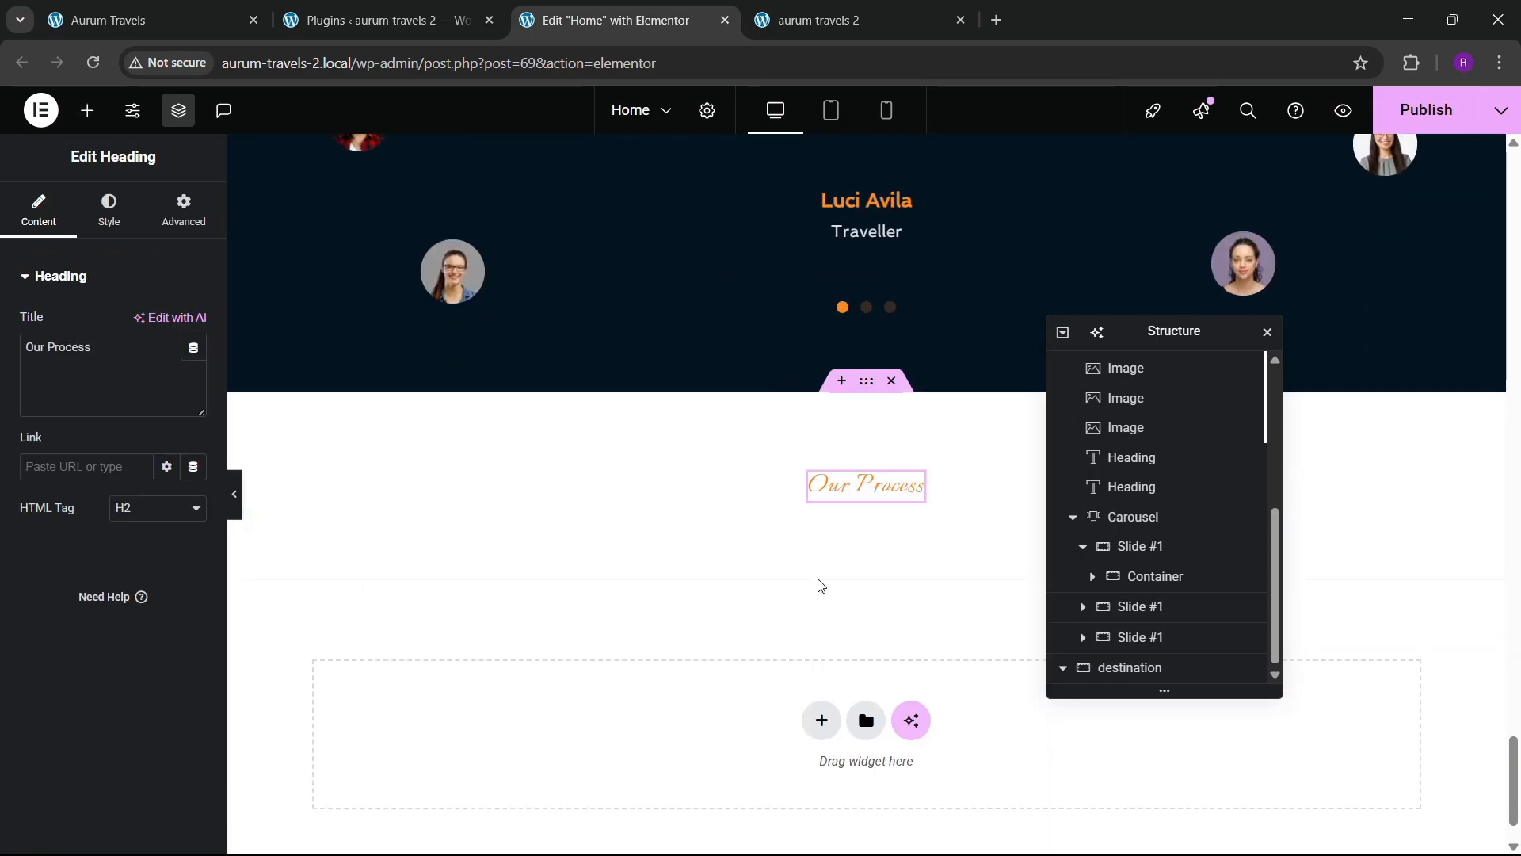
{"action": "scroll", "coordinate": [822, 586], "scroll_direction": "up", "scroll_amount": 20}
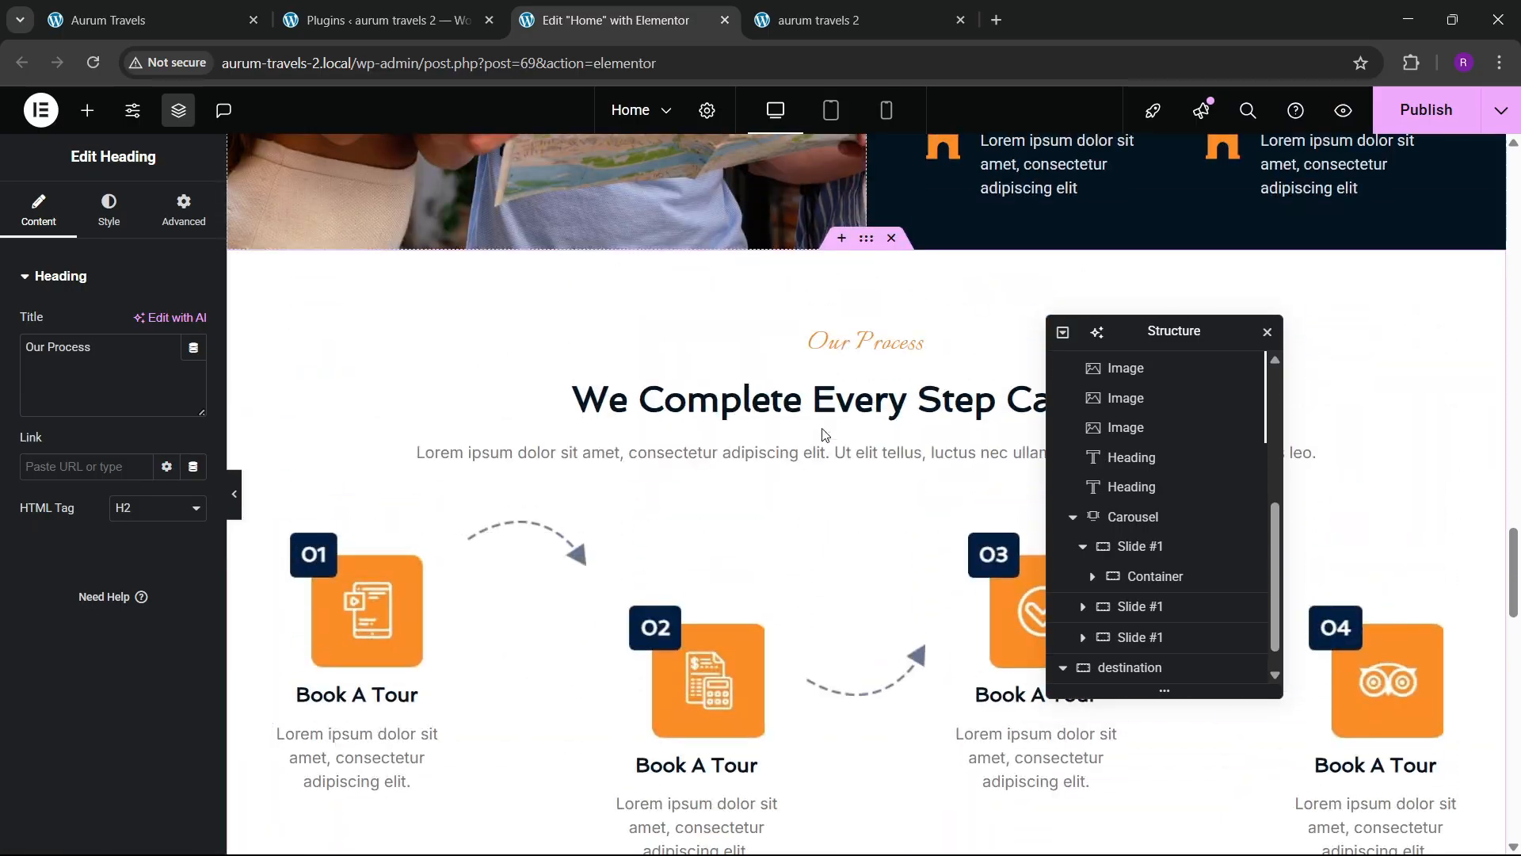
- Paste the 'We Complete Every Step Carefully' heading below the Our Process copy
{"action": "right_click", "coordinate": [825, 406]}
{"action": "left_click", "coordinate": [859, 496]}
{"action": "scroll", "coordinate": [832, 530], "scroll_direction": "down", "scroll_amount": 10}
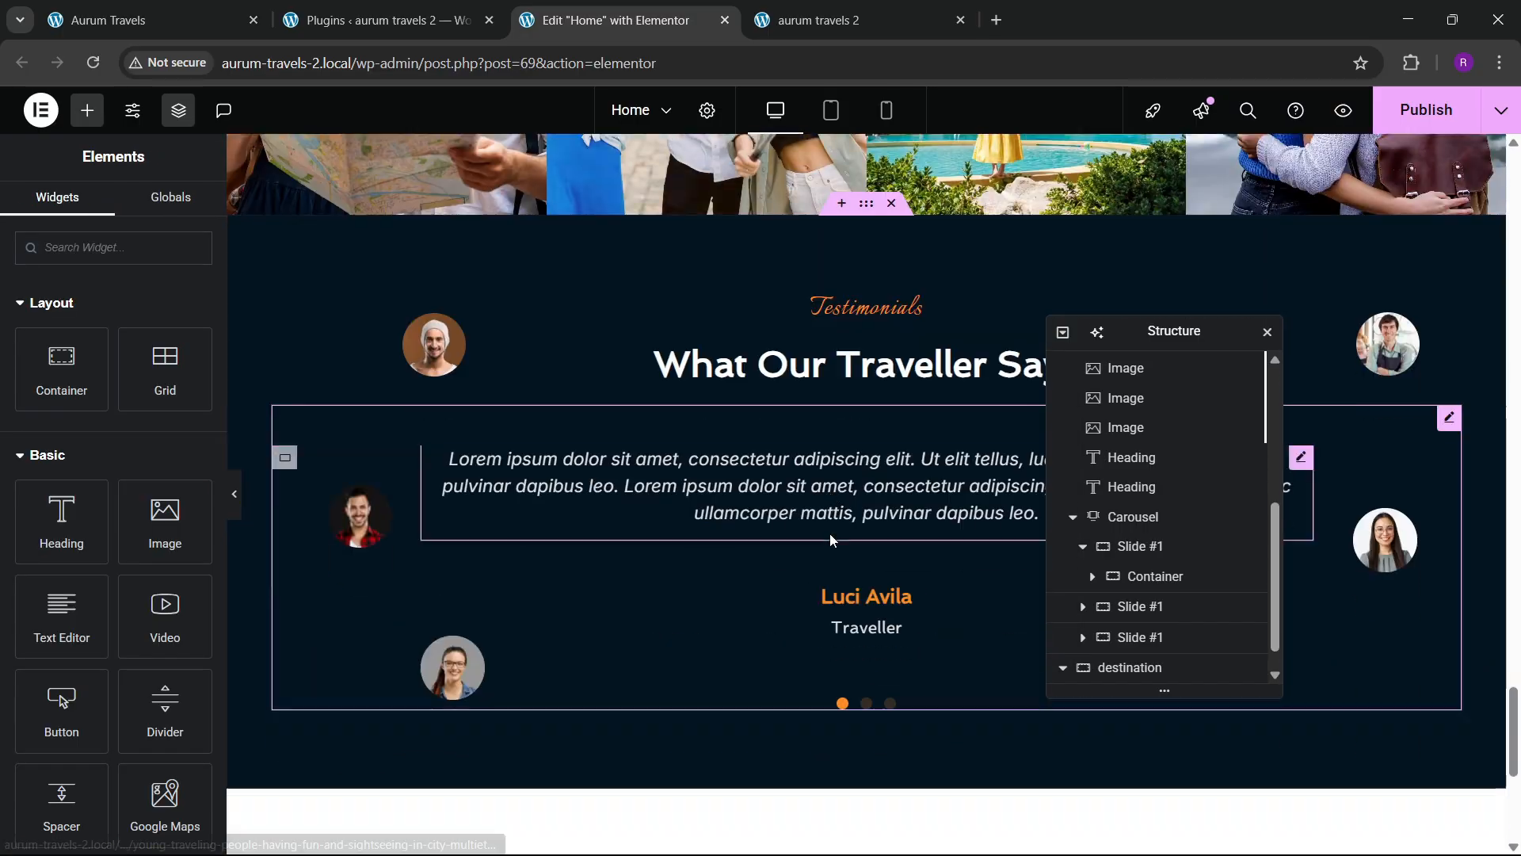
{"action": "scroll", "coordinate": [829, 534], "scroll_direction": "down", "scroll_amount": 5}
{"action": "right_click", "coordinate": [834, 400]}
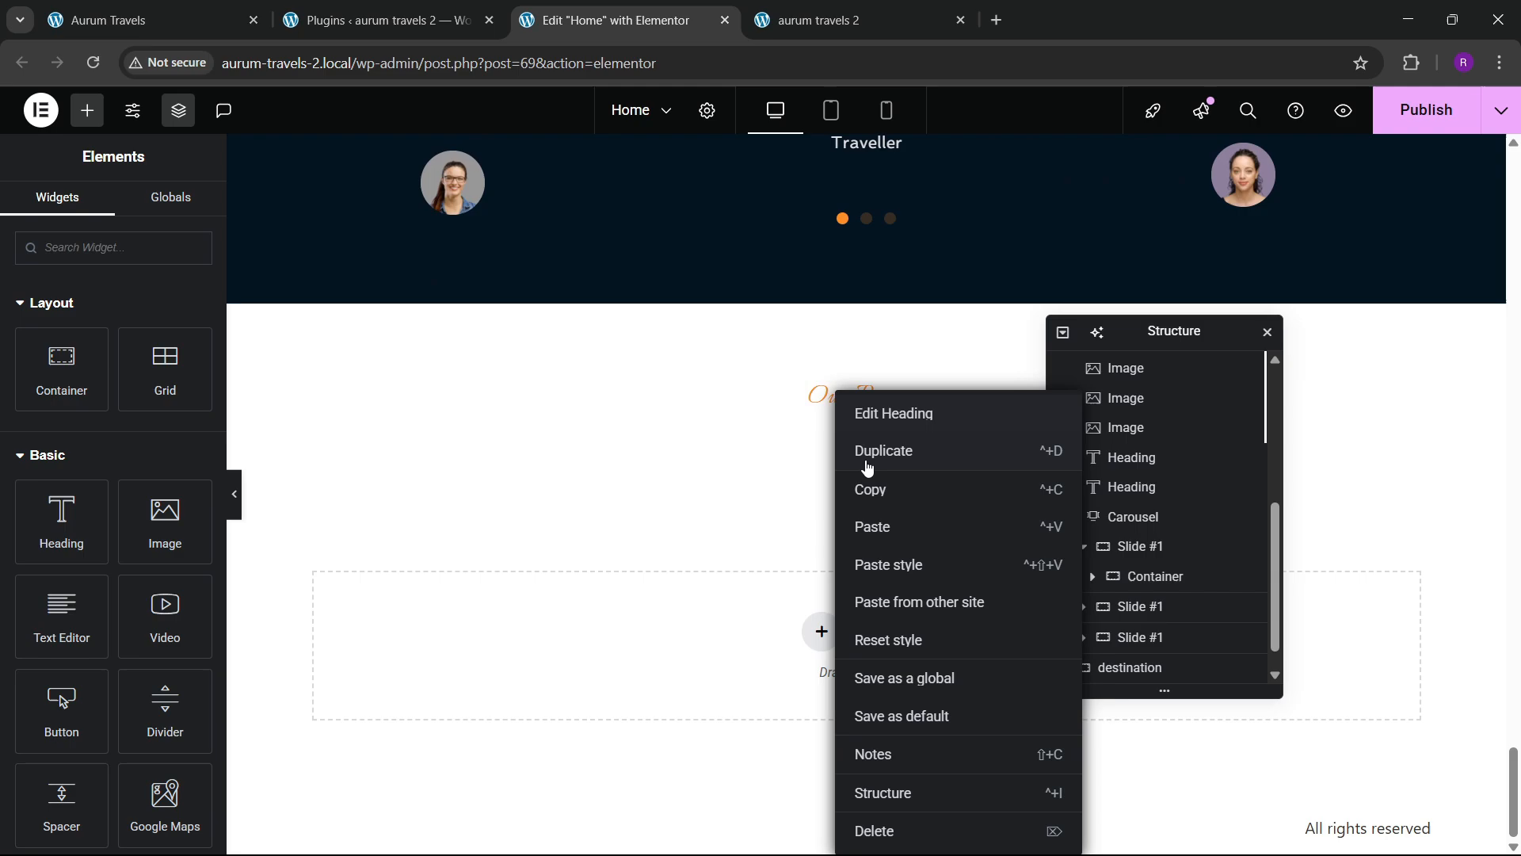
{"action": "left_click", "coordinate": [872, 528]}
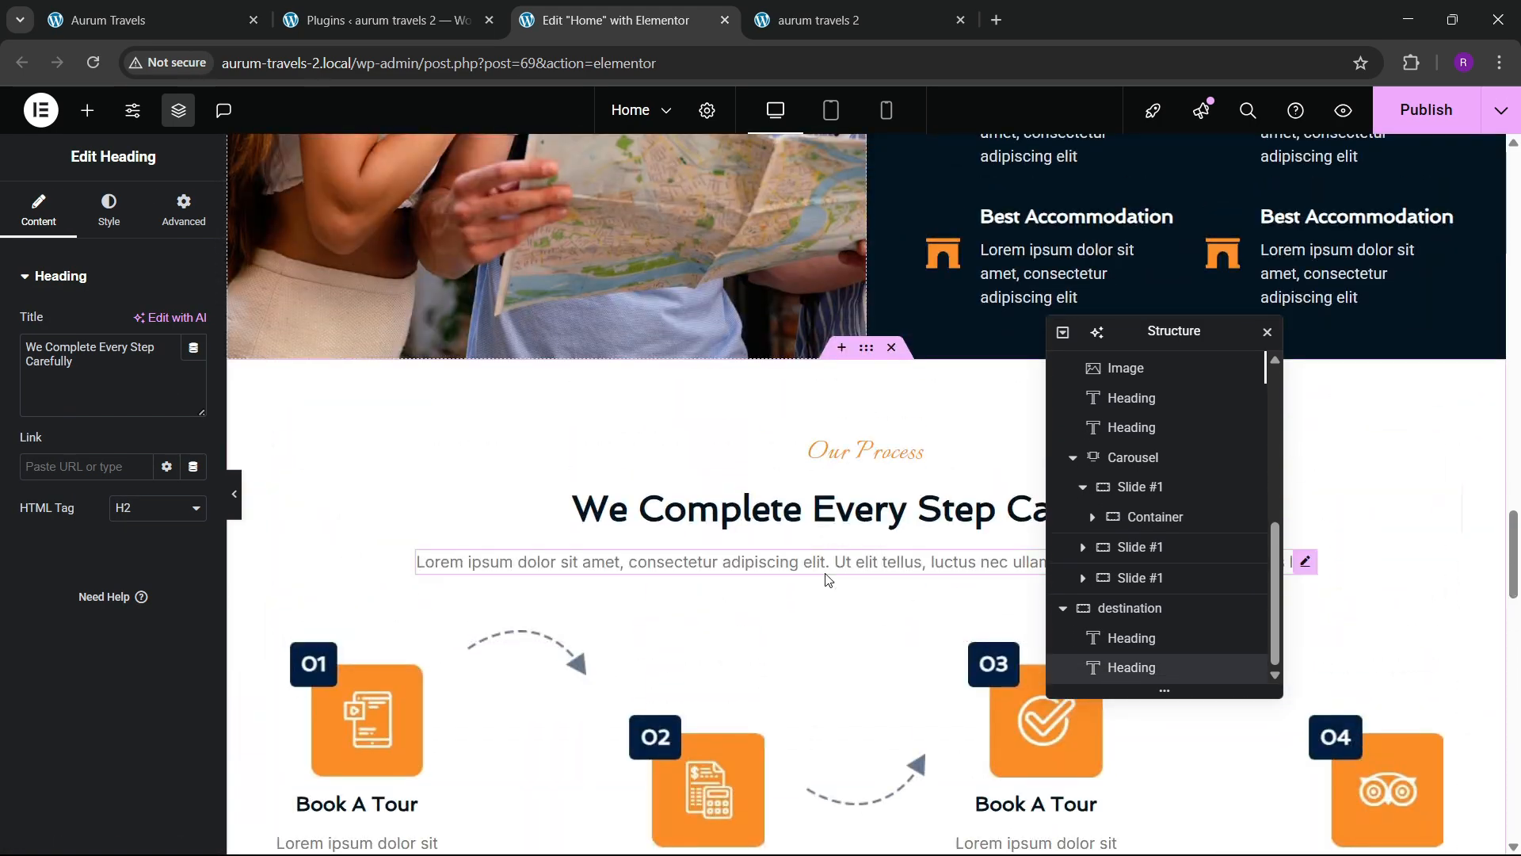
- Paste the lorem ipsum paragraph below the new heading and bring up the Aurum Travels site
{"action": "right_click", "coordinate": [826, 568]}
{"action": "left_click", "coordinate": [851, 486]}
{"action": "scroll", "coordinate": [849, 562], "scroll_direction": "down", "scroll_amount": 10}
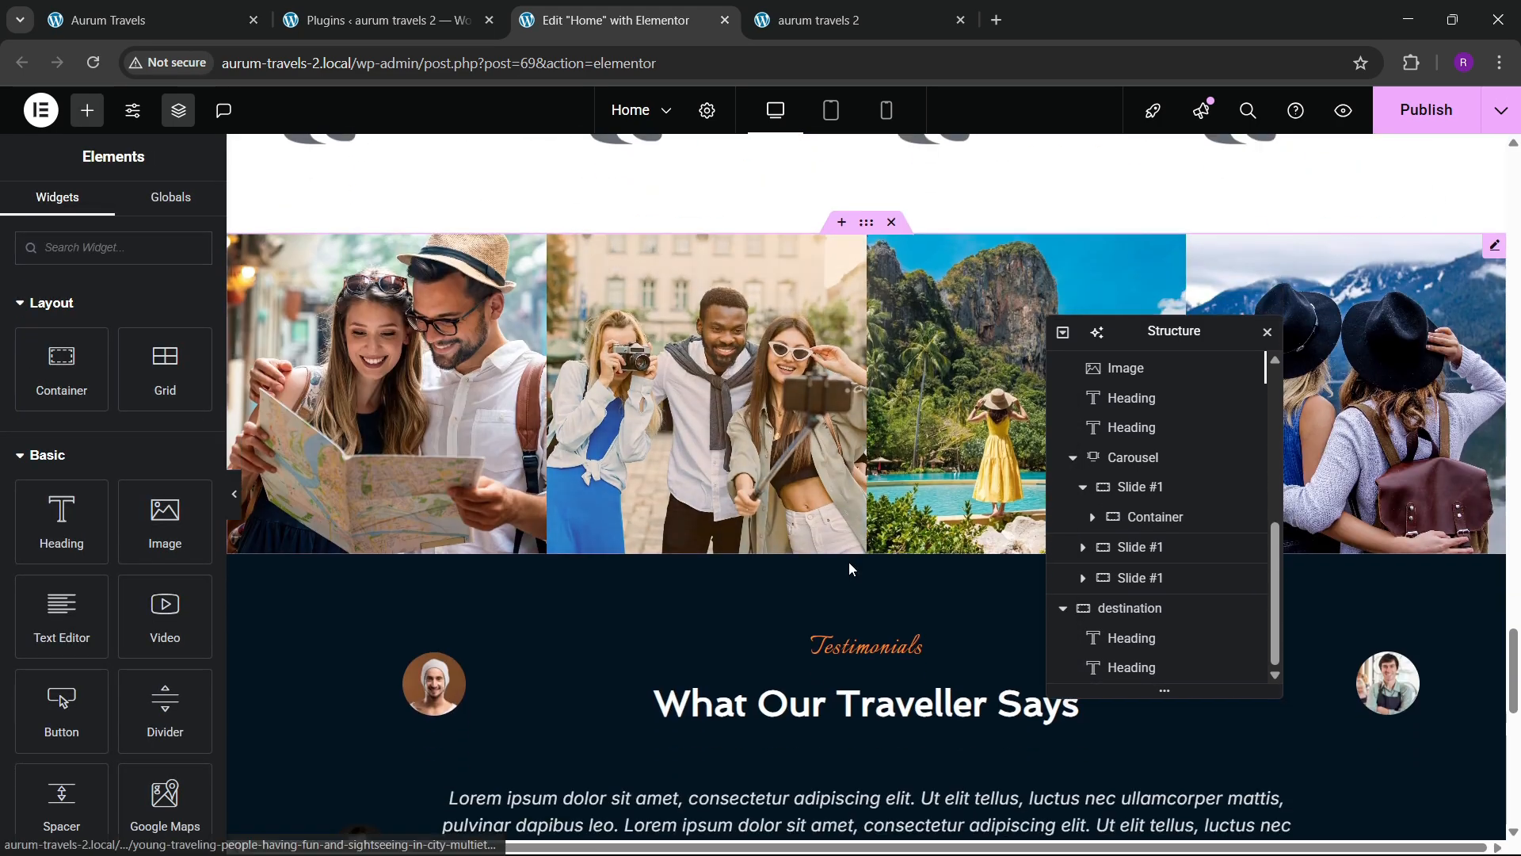
{"action": "scroll", "coordinate": [852, 572], "scroll_direction": "down", "scroll_amount": 3}
{"action": "right_click", "coordinate": [849, 406]}
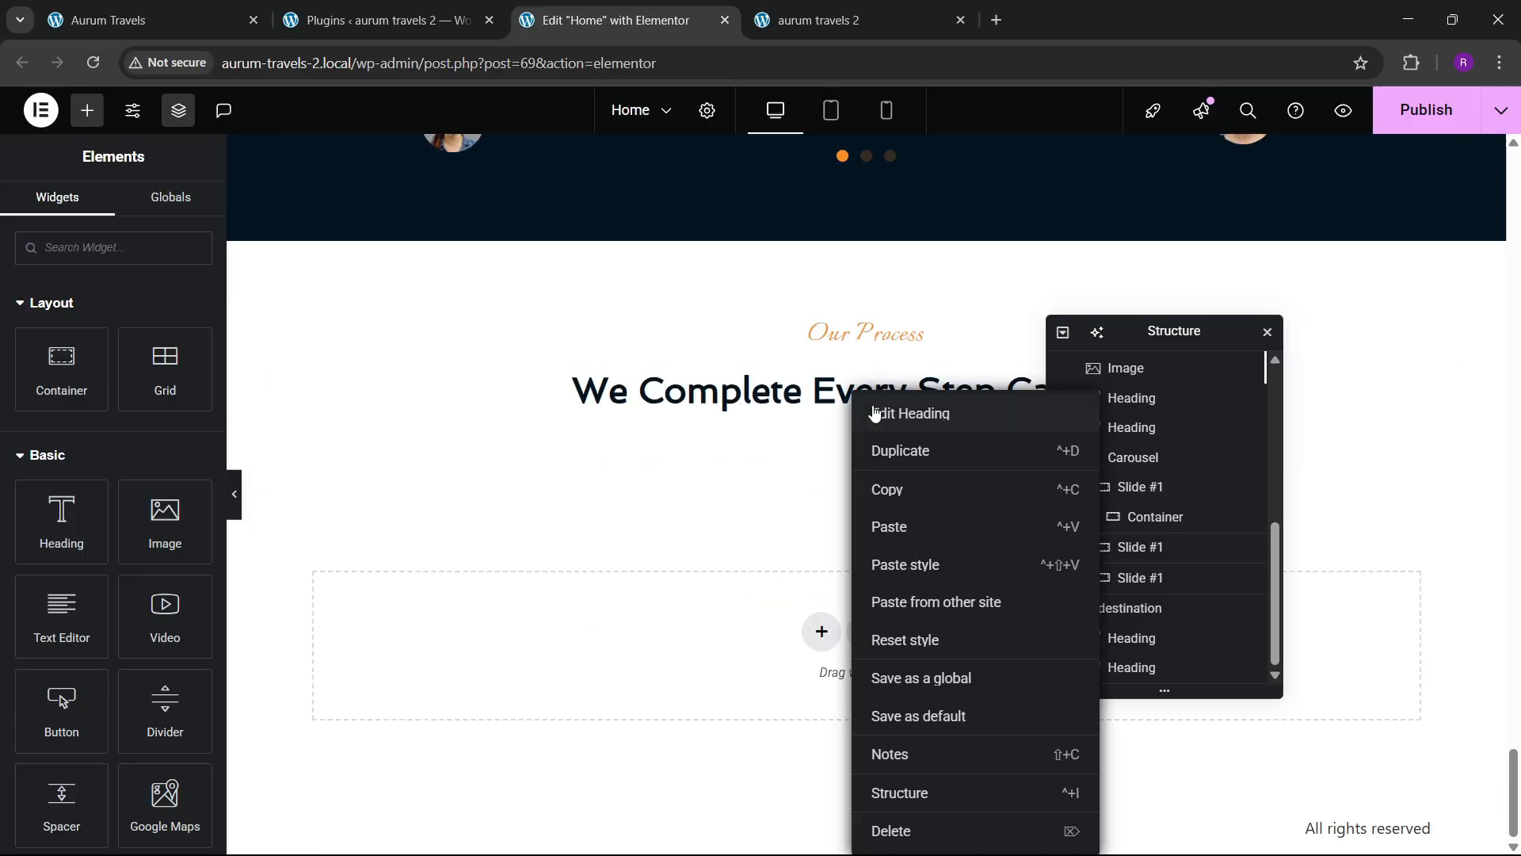
{"action": "left_click", "coordinate": [879, 524]}
{"action": "left_click", "coordinate": [178, 14]}
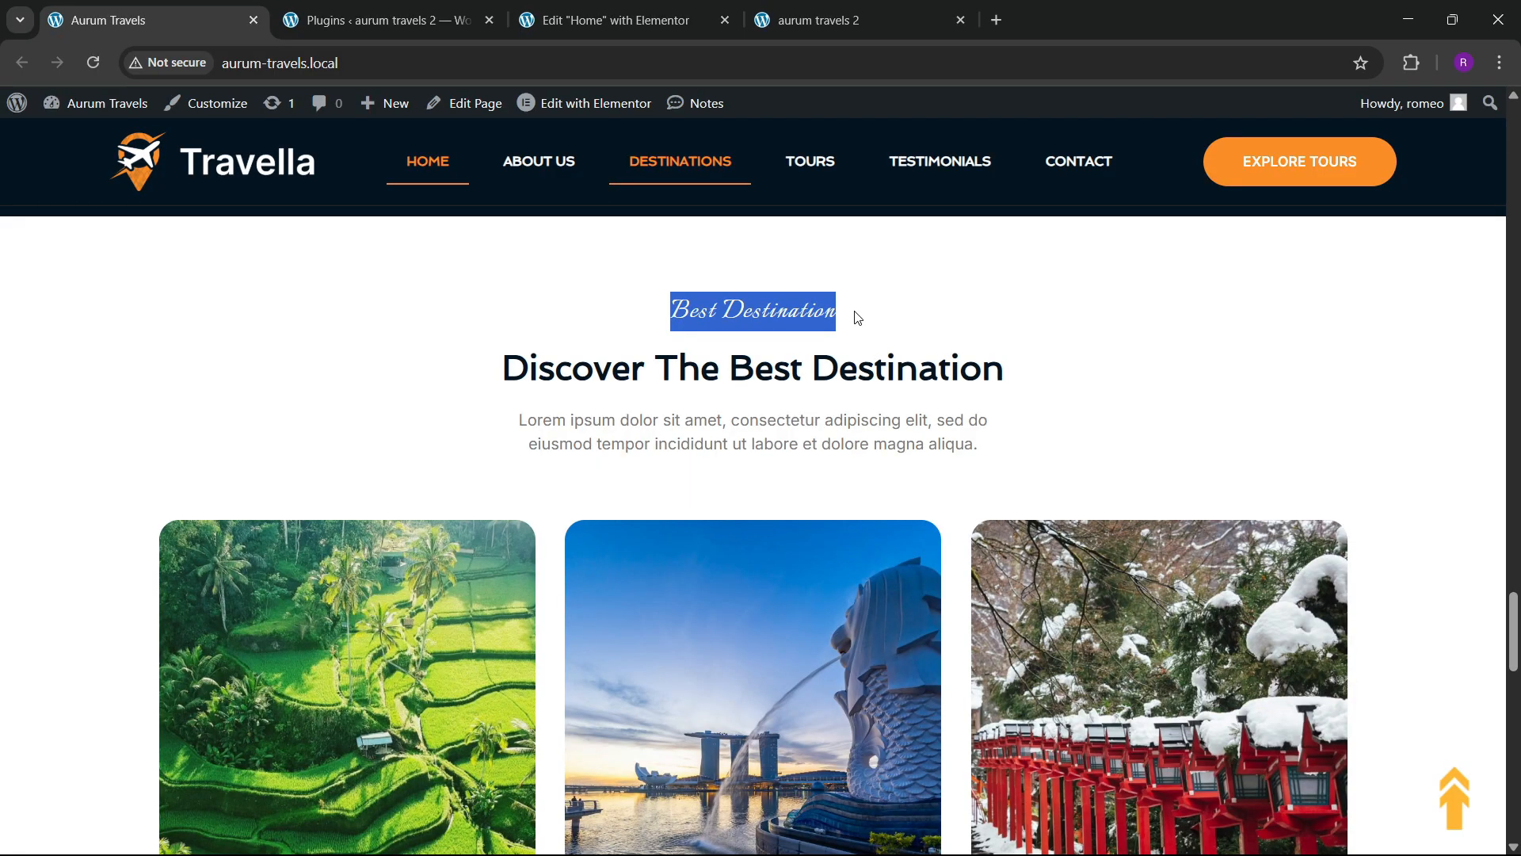
- Retitle the headings 'Best Destination' and 'Discover The Best Destination' using text from the live site
{"action": "left_click", "coordinate": [610, 20]}
{"action": "left_click", "coordinate": [865, 333]}
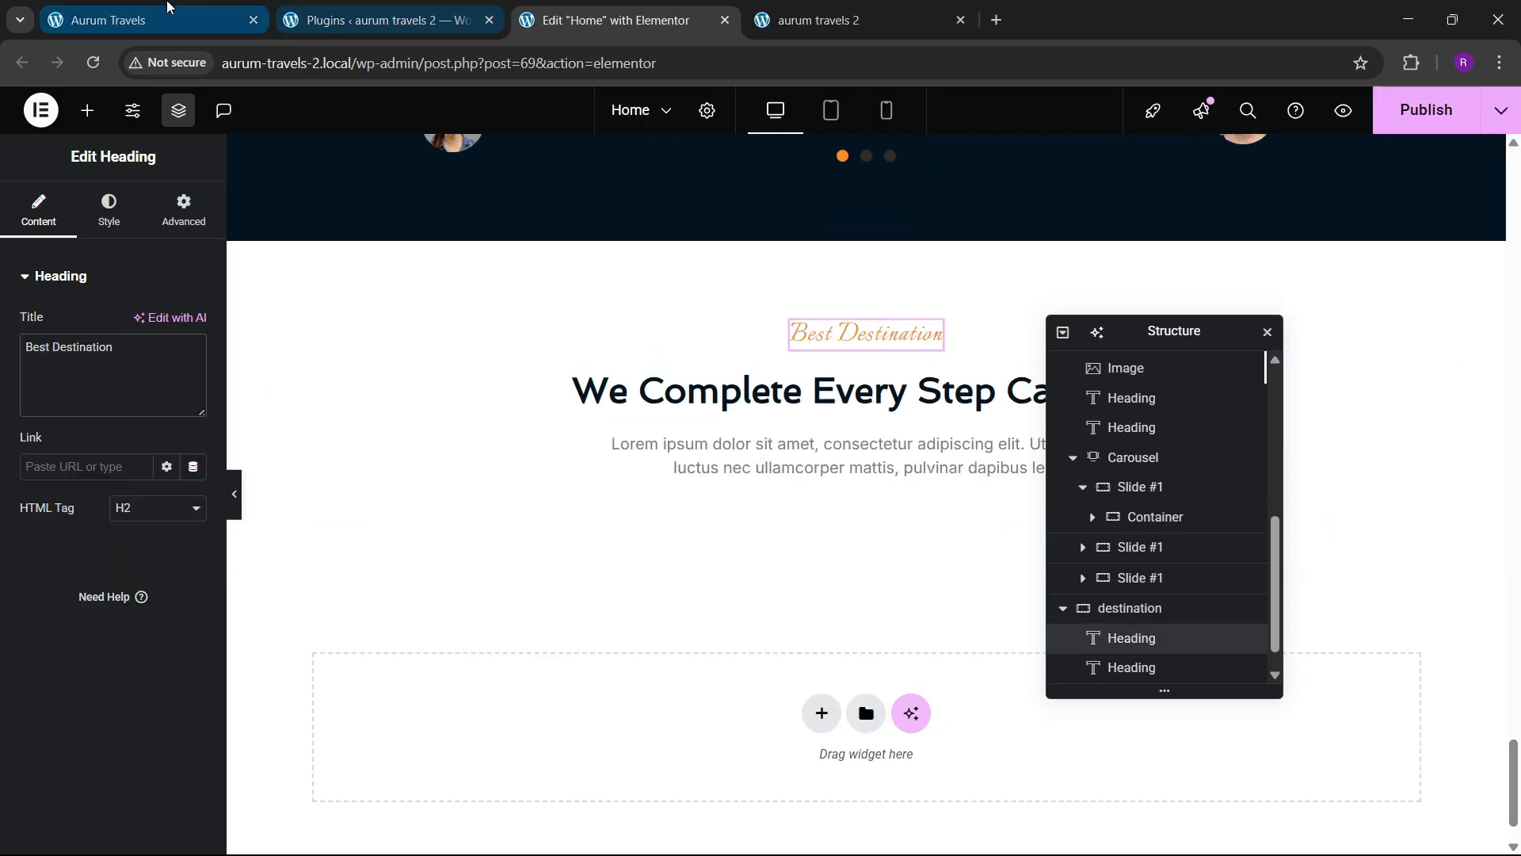
{"action": "left_click", "coordinate": [214, 17]}
{"action": "left_click_drag", "start_coordinate": [497, 381], "coordinate": [1002, 376]}
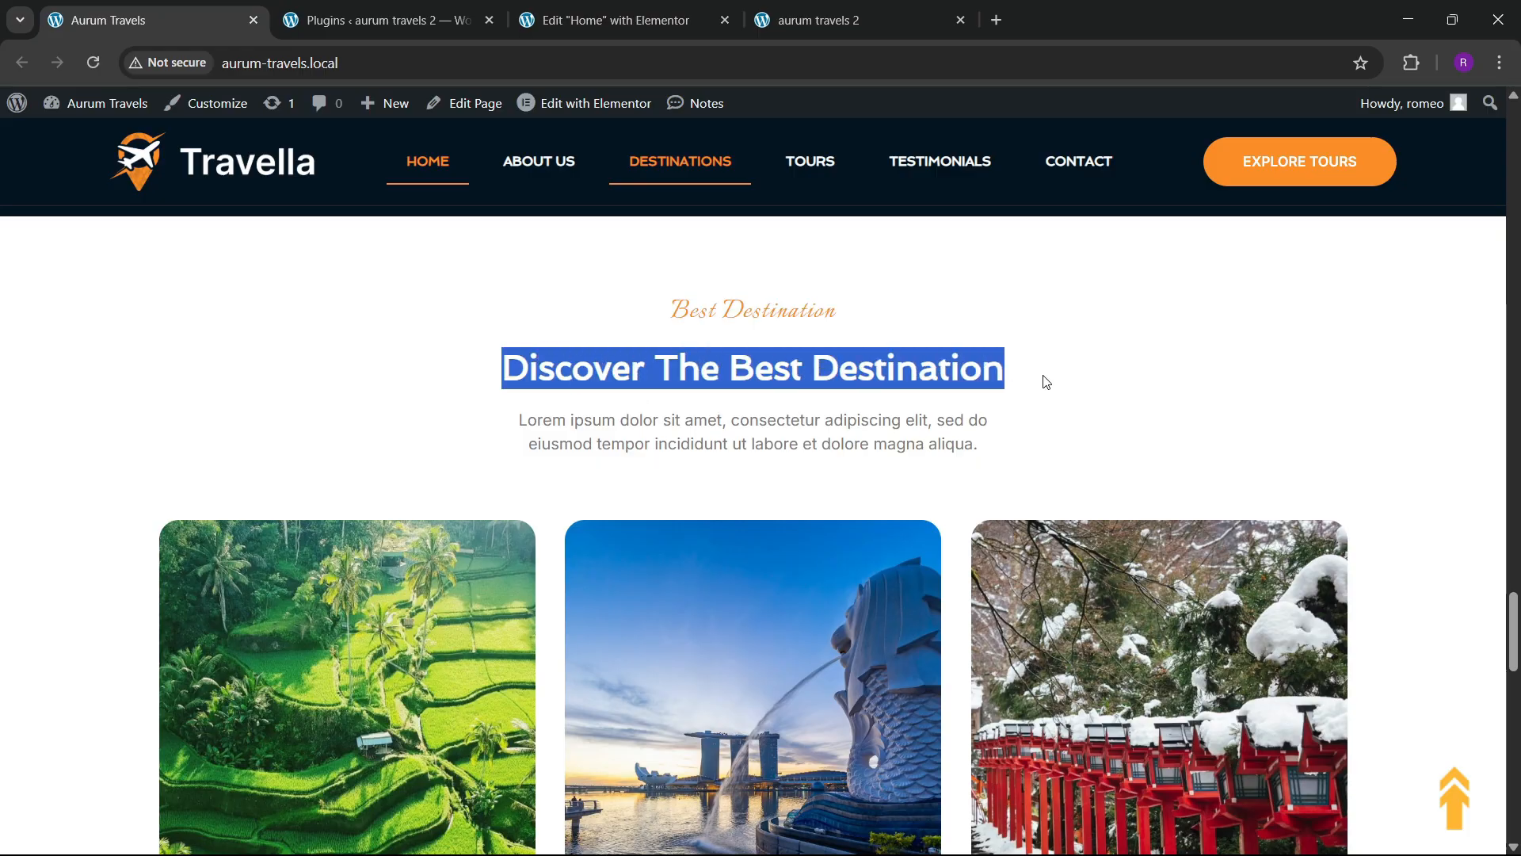
{"action": "left_click", "coordinate": [618, 20]}
{"action": "left_click", "coordinate": [792, 391]}
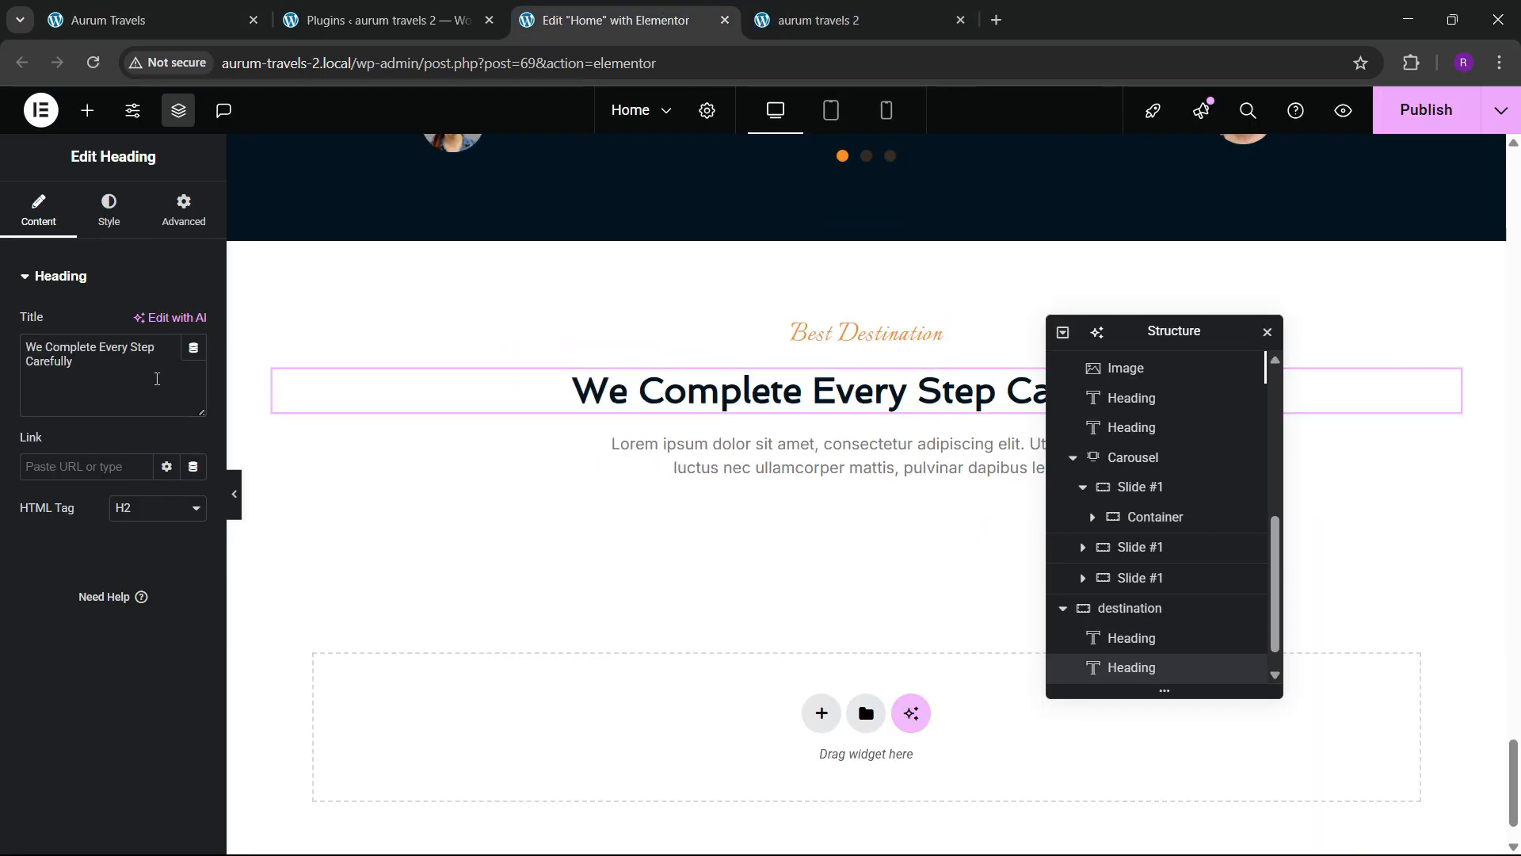
{"action": "key", "text": "ctrl+v"}
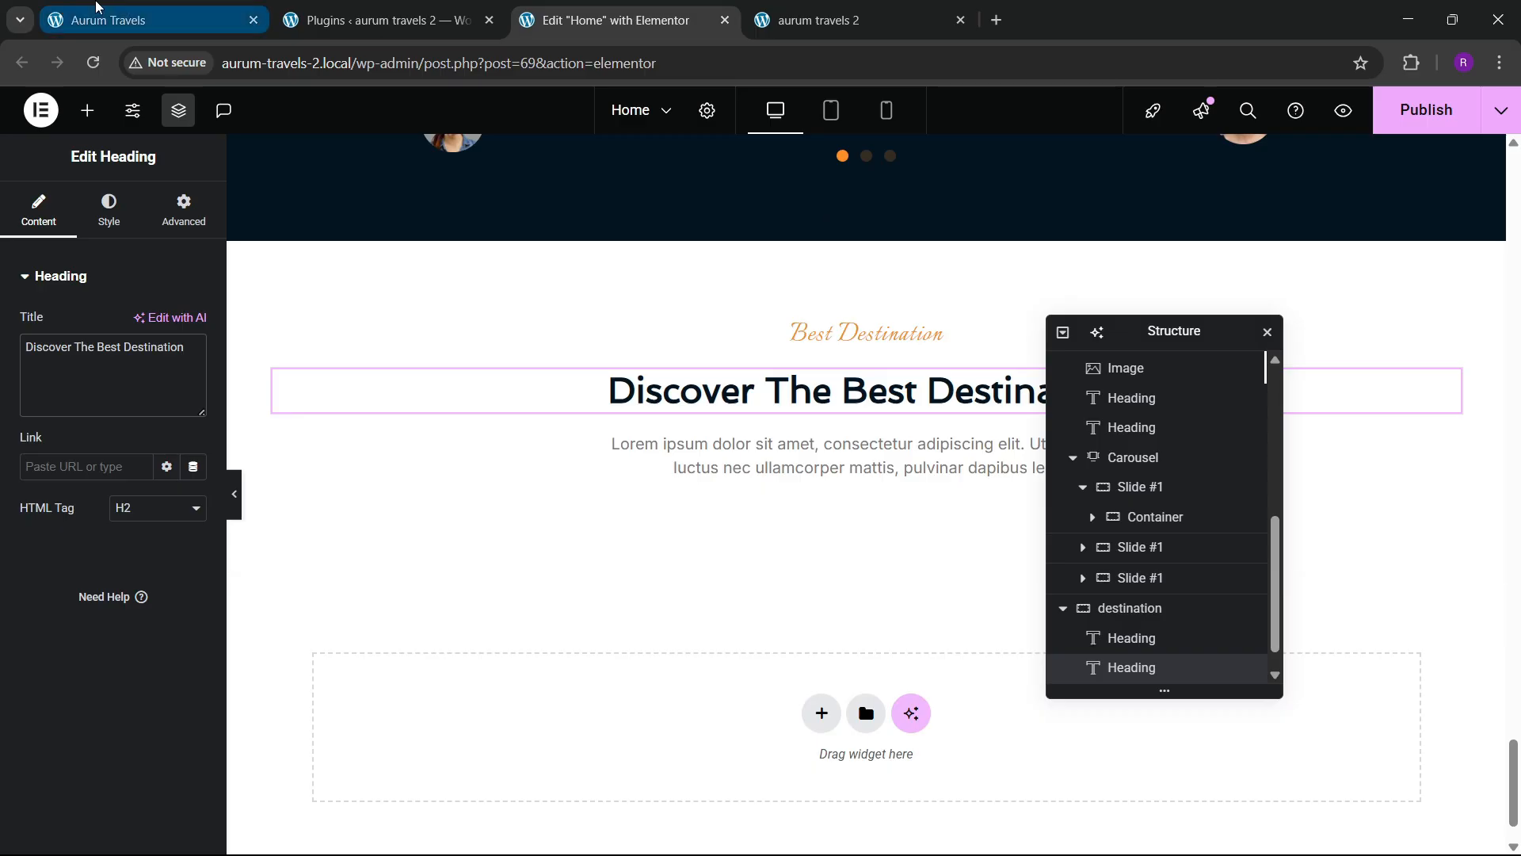
- Compare the new destination section against the live Aurum Travels page
{"action": "left_click", "coordinate": [151, 20]}
{"action": "scroll", "coordinate": [599, 438], "scroll_direction": "down", "scroll_amount": 1}
{"action": "left_click", "coordinate": [618, 19]}
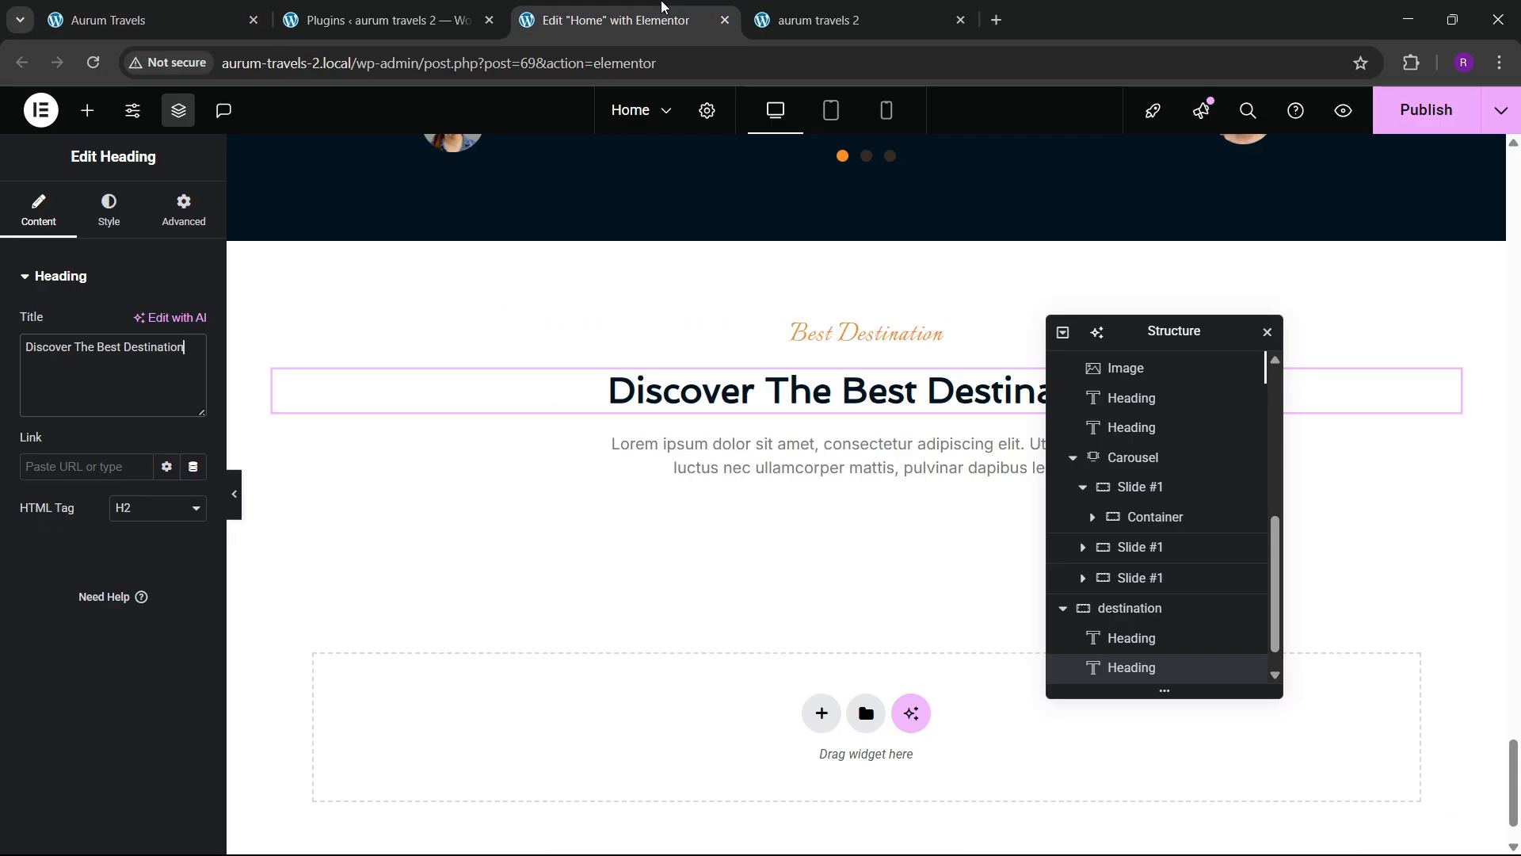
{"action": "left_click", "coordinate": [151, 20]}
{"action": "scroll", "coordinate": [736, 645], "scroll_direction": "down", "scroll_amount": 4}
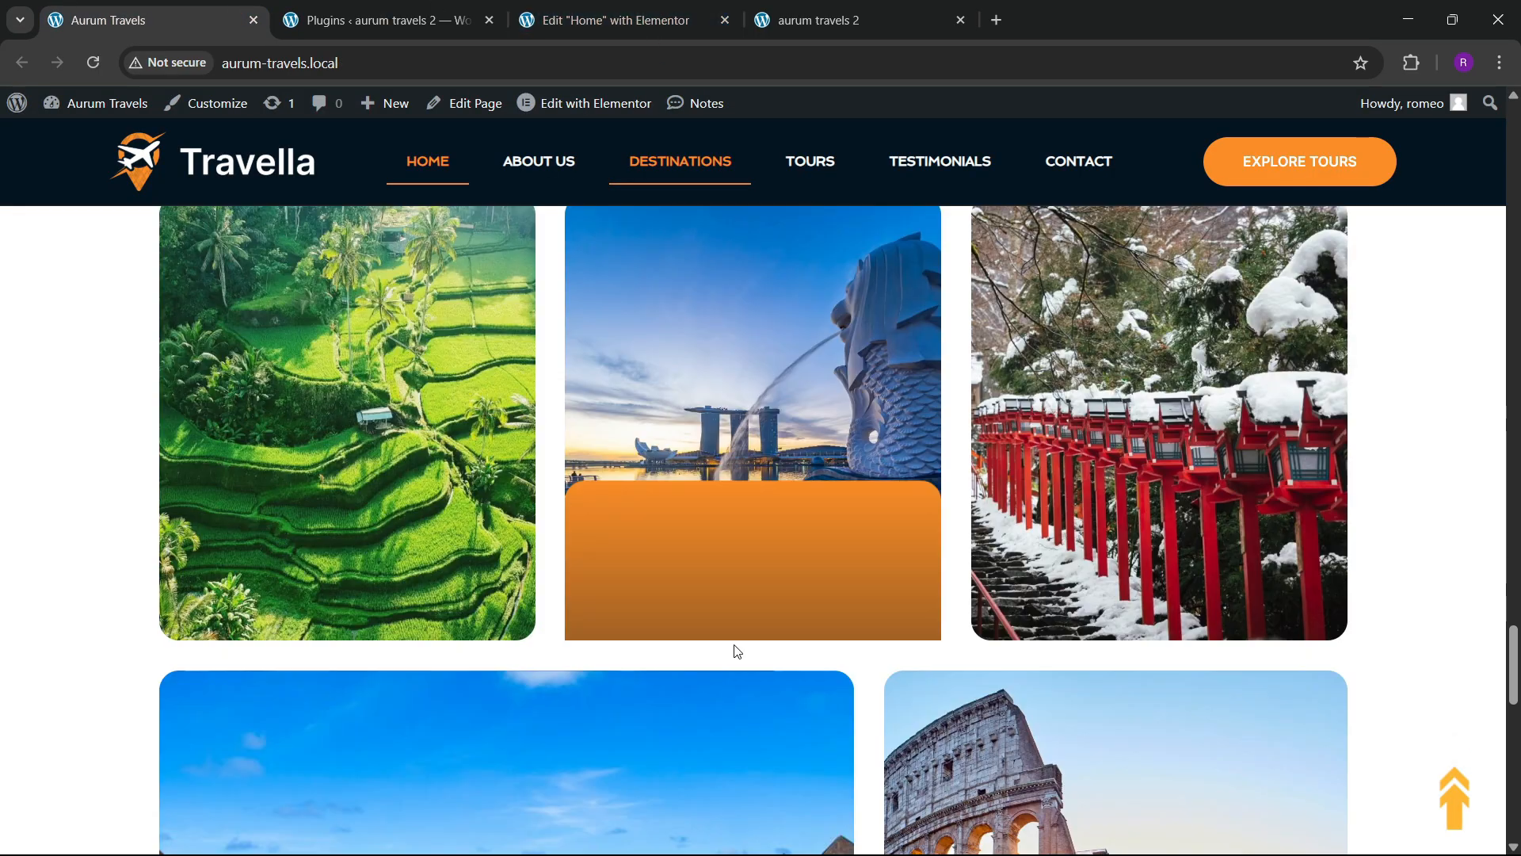
{"action": "scroll", "coordinate": [727, 531], "scroll_direction": "up", "scroll_amount": 3}
{"action": "left_click", "coordinate": [618, 20]}
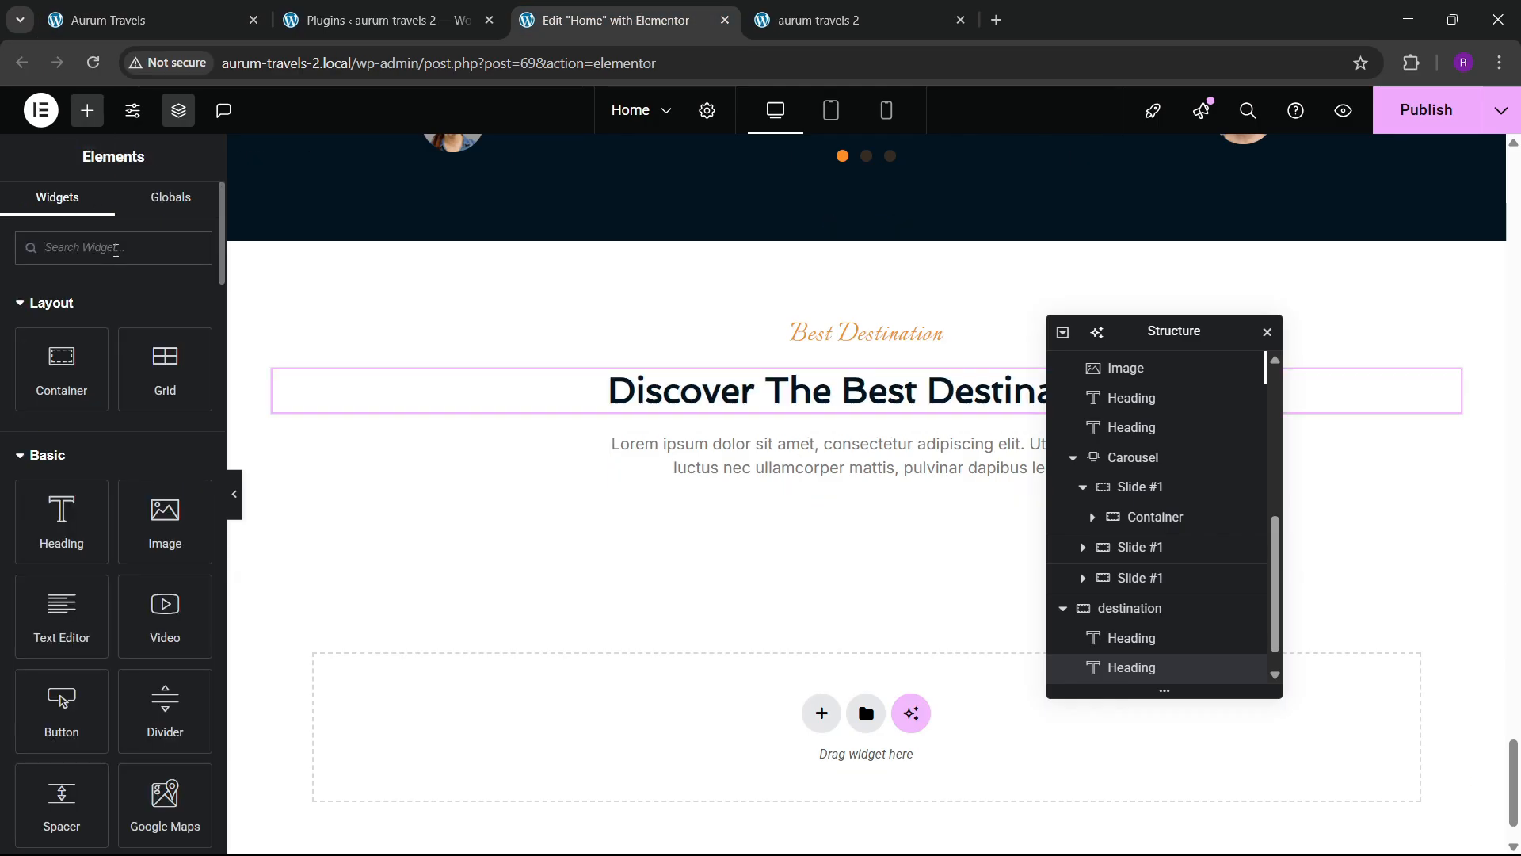
- Add a Grid below the destination text and reduce it to a single row
{"action": "type", "text": "grid"}
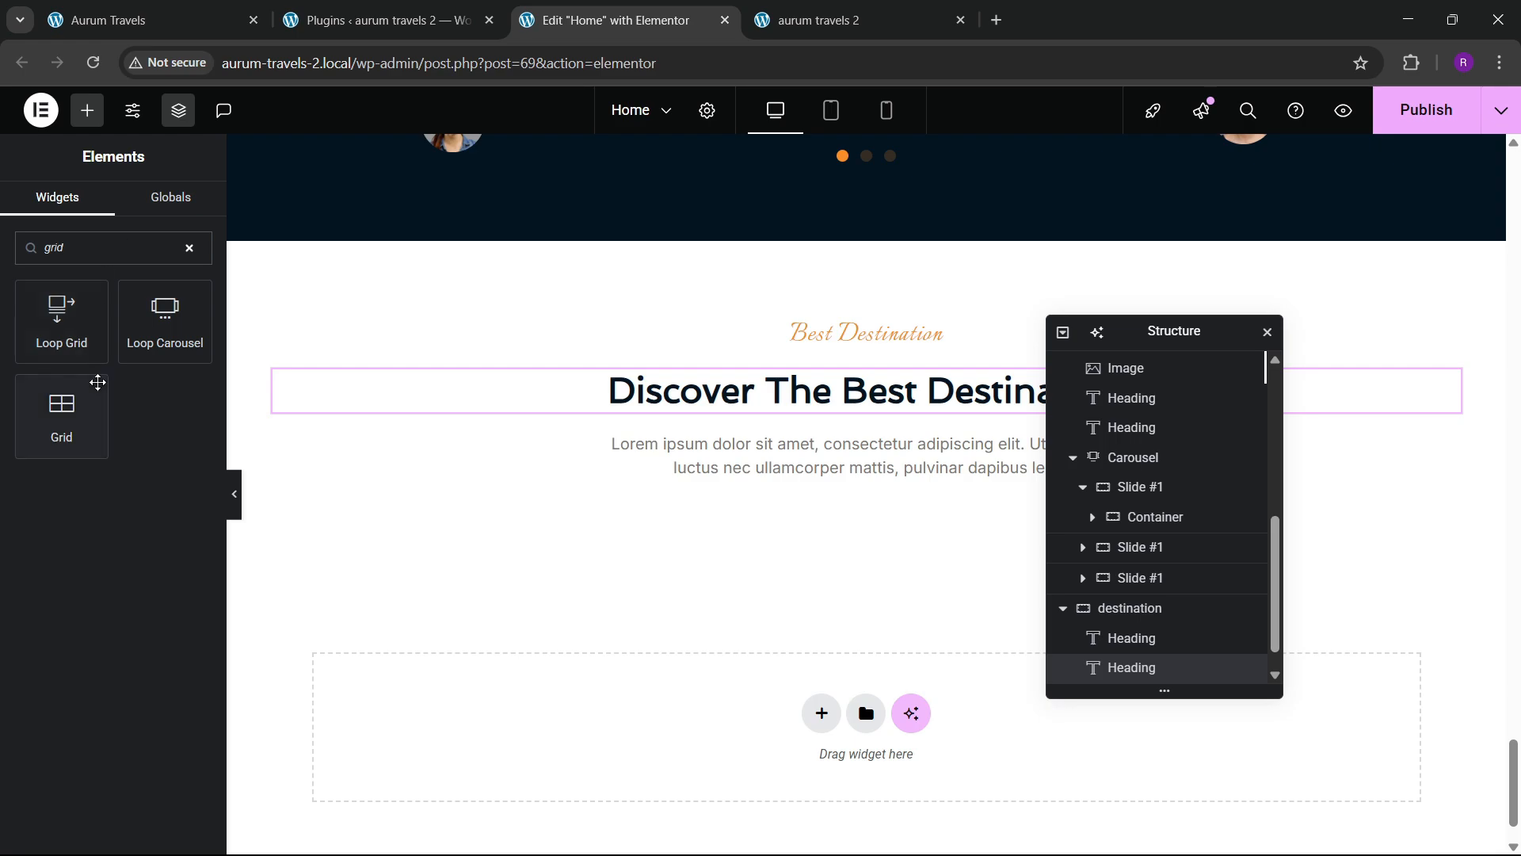
{"action": "left_click_drag", "start_coordinate": [98, 382], "coordinate": [841, 480]}
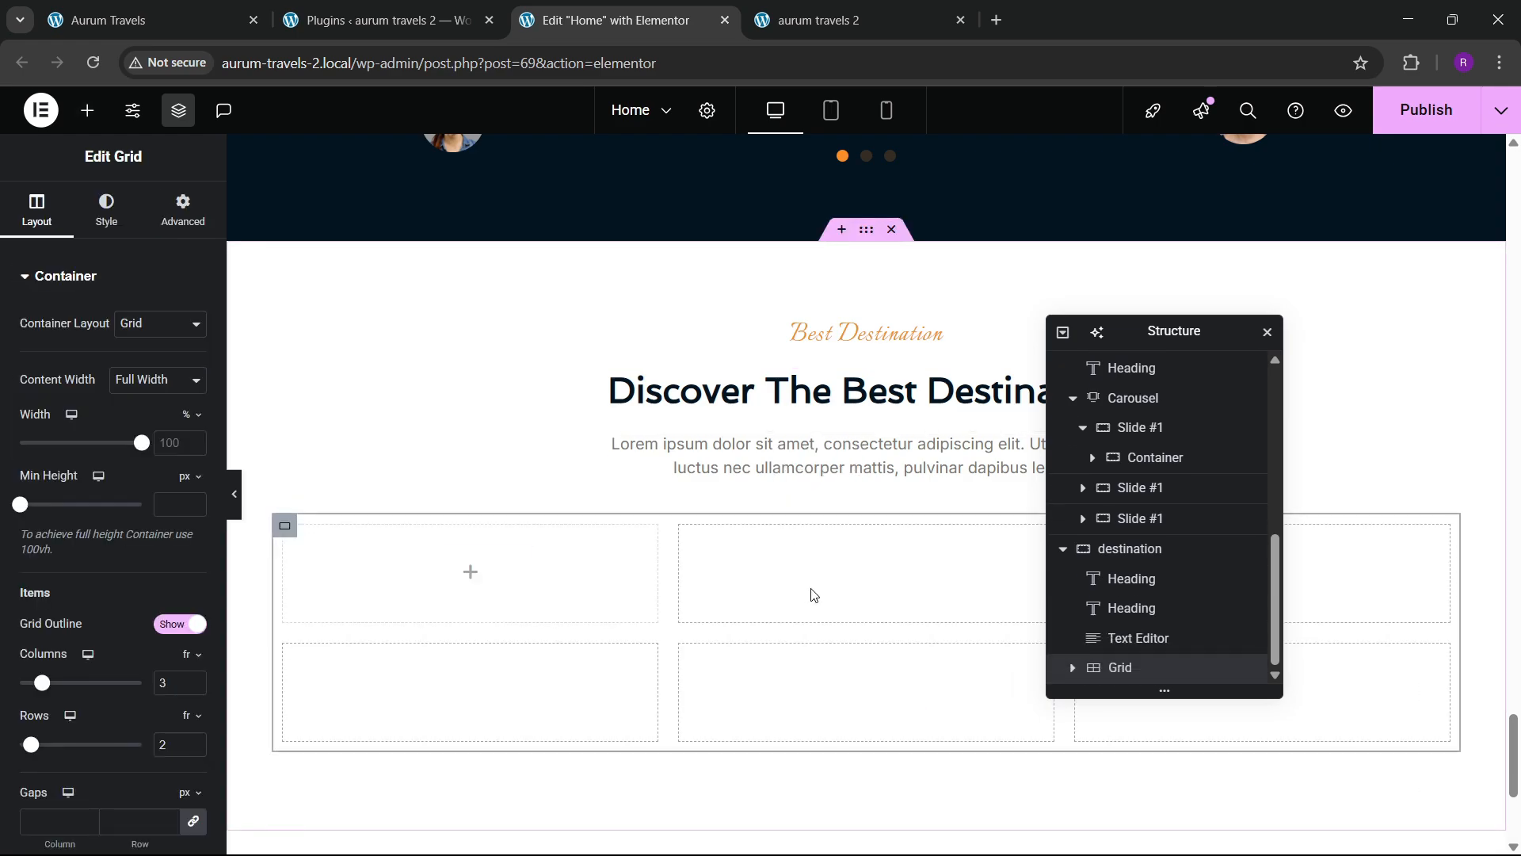
{"action": "scroll", "coordinate": [394, 407], "scroll_direction": "down", "scroll_amount": 3}
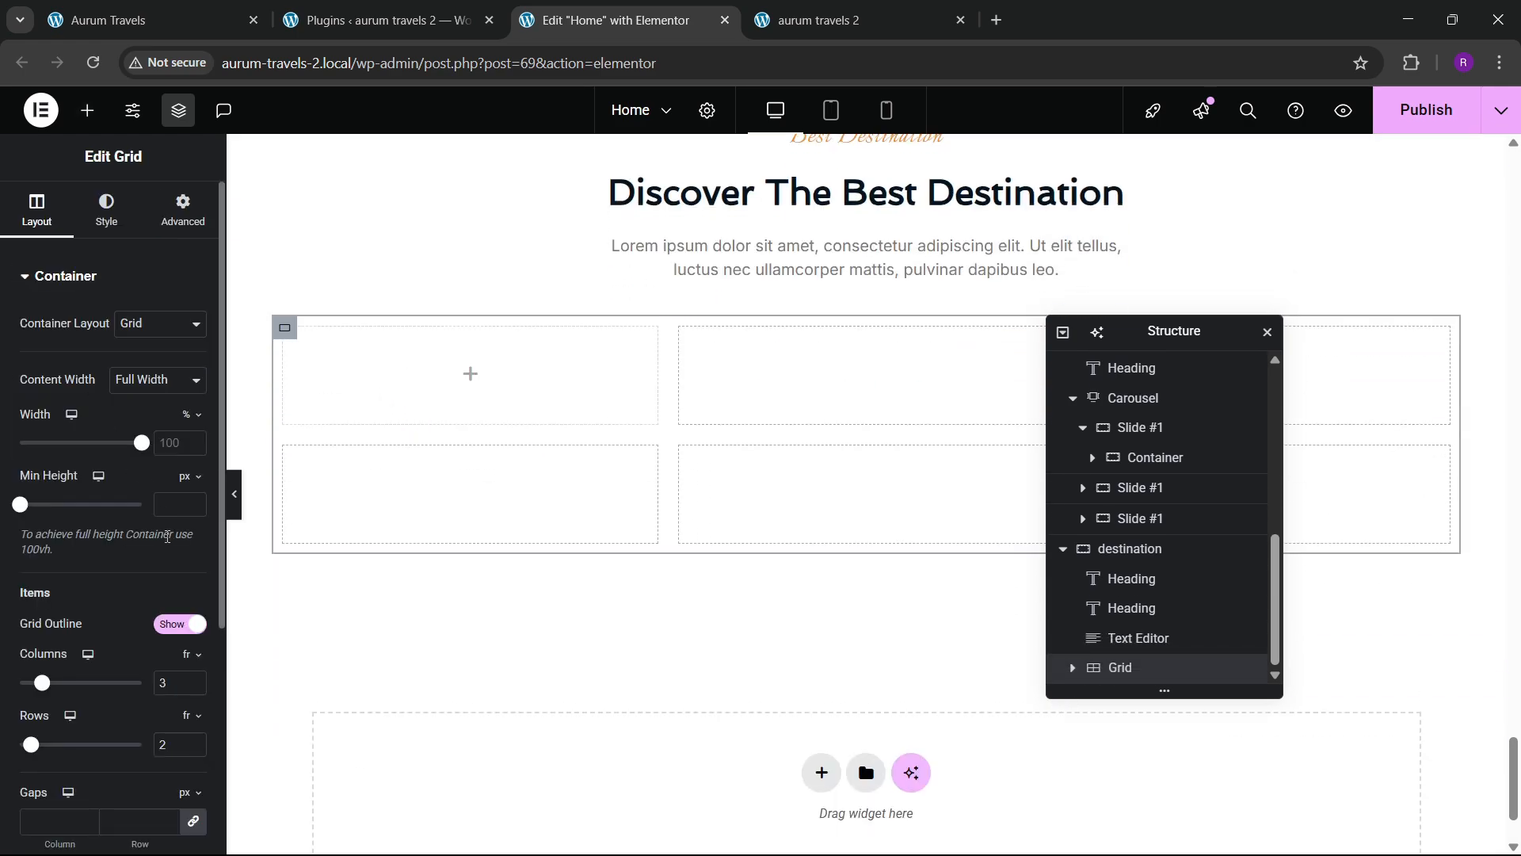
{"action": "scroll", "coordinate": [167, 537], "scroll_direction": "down", "scroll_amount": 3}
{"action": "left_click", "coordinate": [194, 552]}
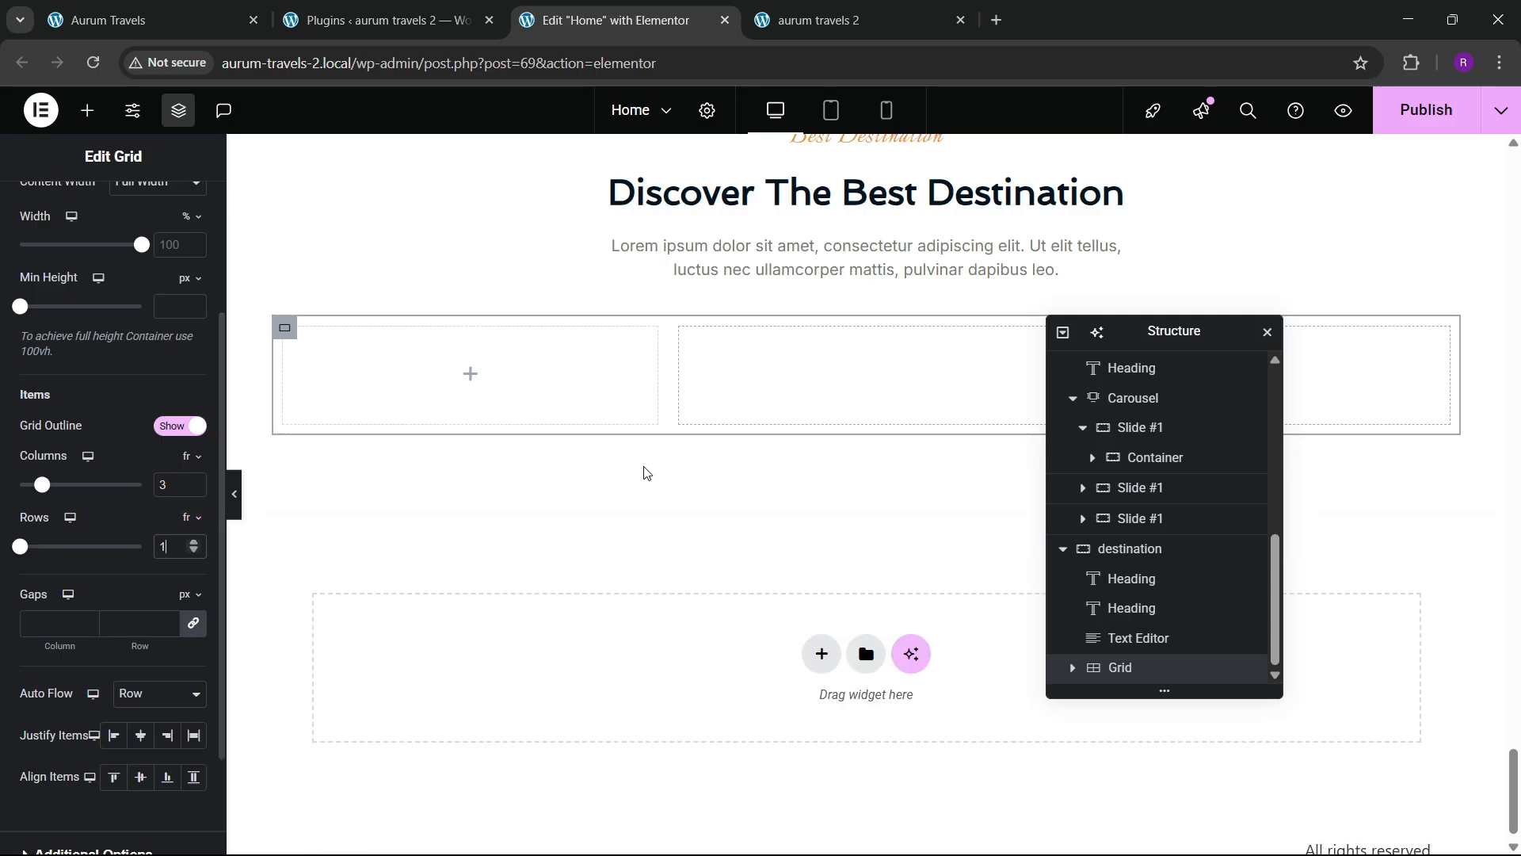
{"action": "scroll", "coordinate": [178, 237], "scroll_direction": "up", "scroll_amount": 5}
{"action": "left_click", "coordinate": [183, 210]}
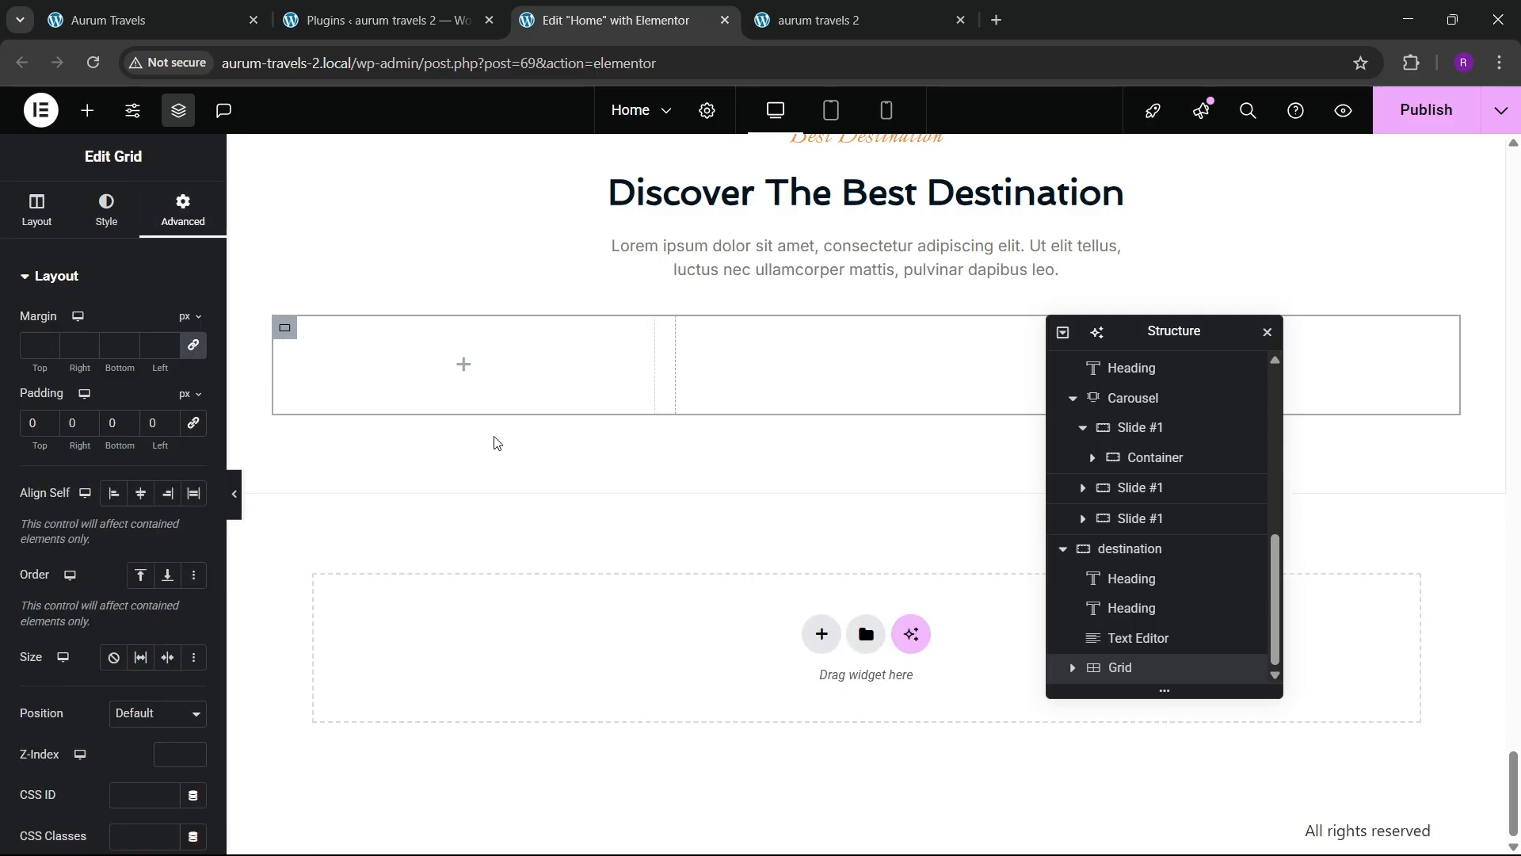
- Drop a container into the first grid cell and place a default Flip Box in it
{"action": "left_click", "coordinate": [87, 110]}
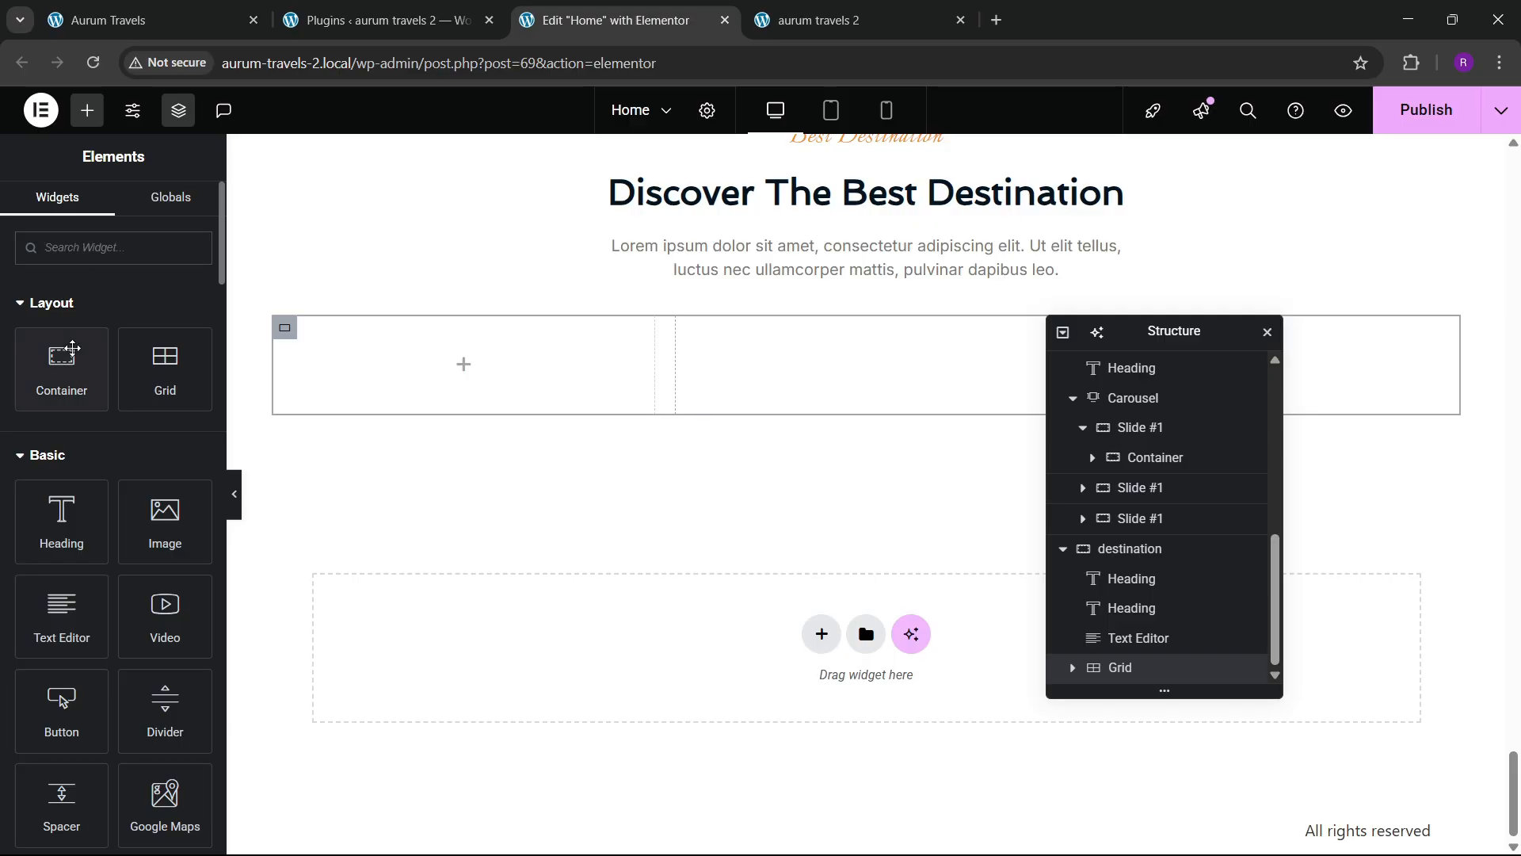
{"action": "left_click_drag", "start_coordinate": [61, 364], "coordinate": [487, 356]}
{"action": "scroll", "coordinate": [201, 248], "scroll_direction": "down", "scroll_amount": 4}
{"action": "scroll", "coordinate": [200, 248], "scroll_direction": "up", "scroll_amount": 5}
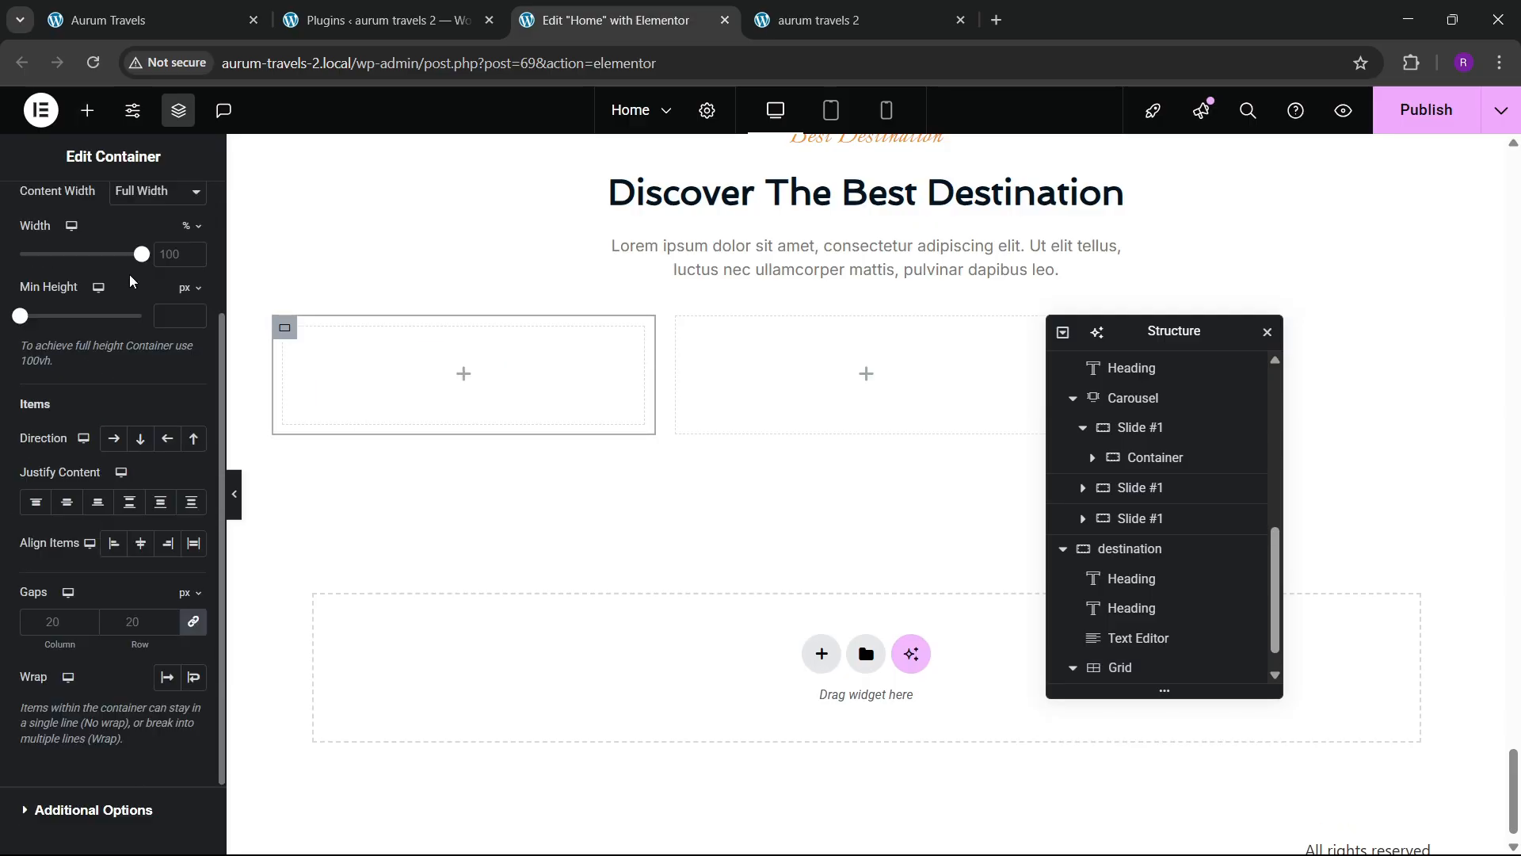
{"action": "left_click", "coordinate": [183, 210]}
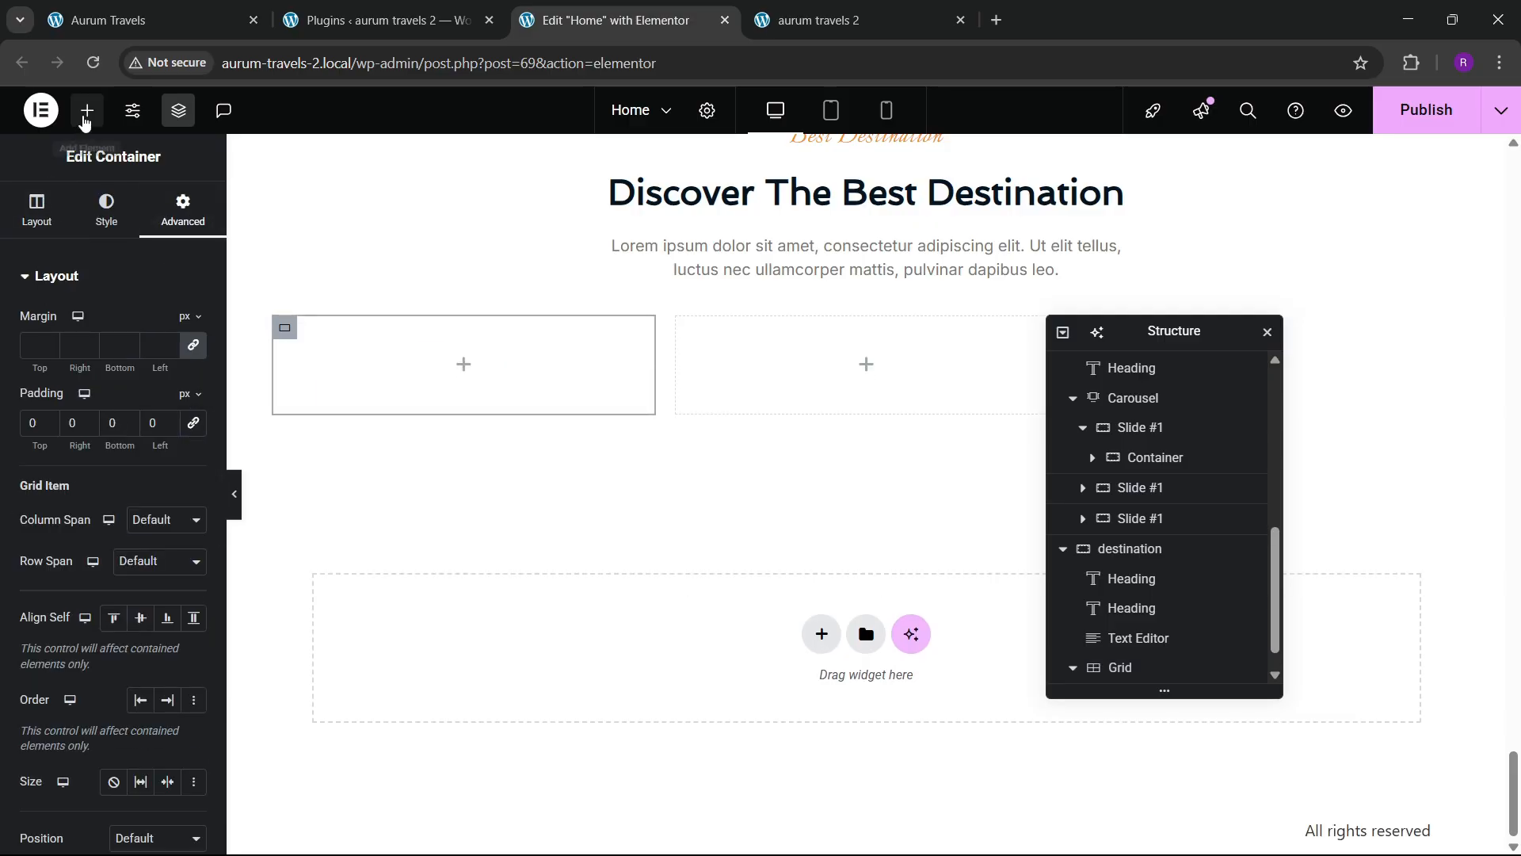
{"action": "left_click", "coordinate": [87, 110]}
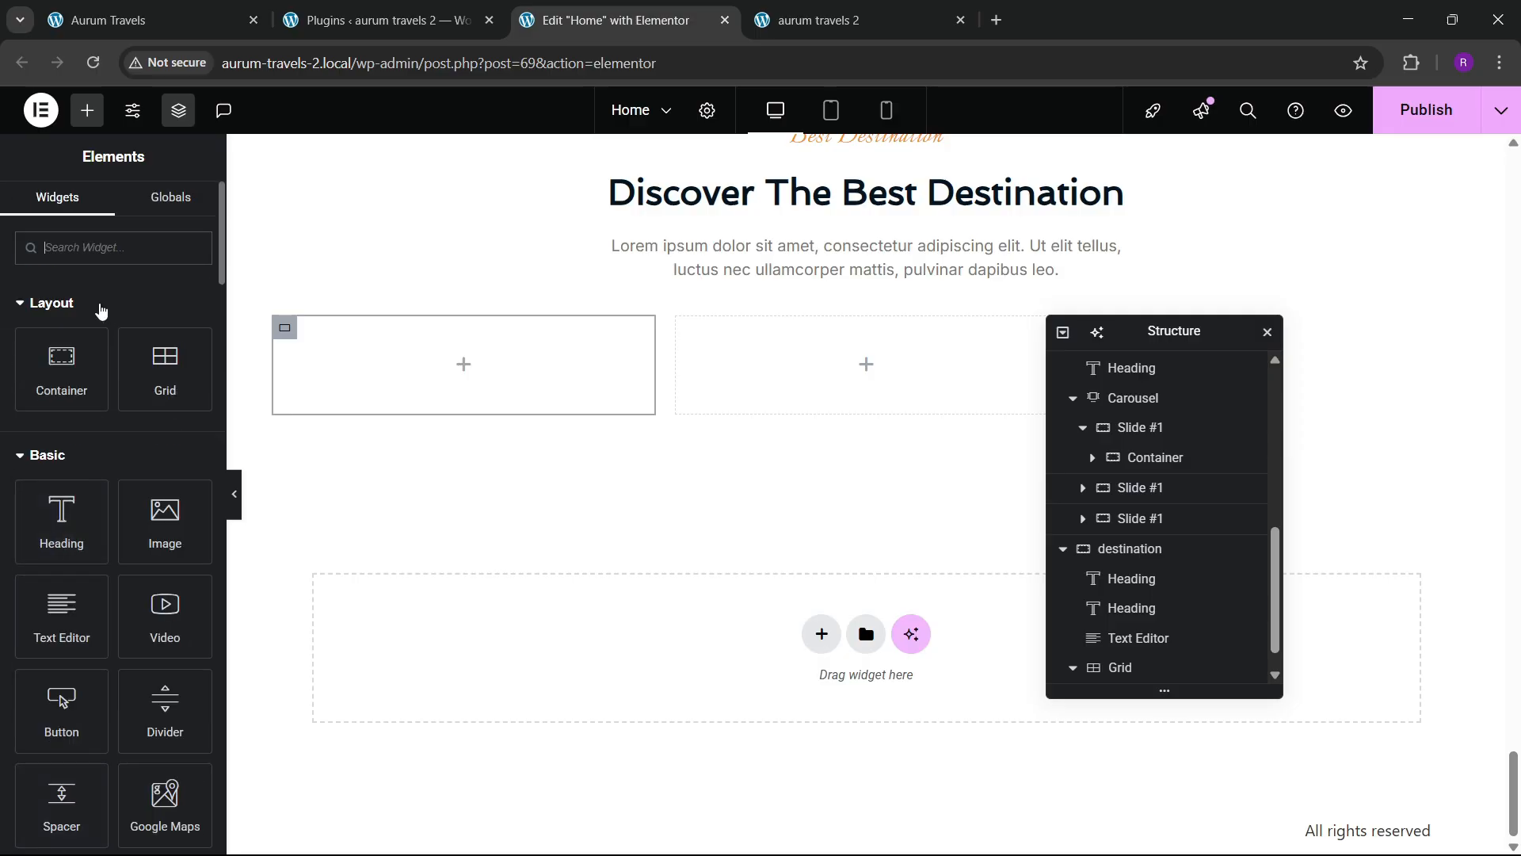
{"action": "type", "text": "flip"}
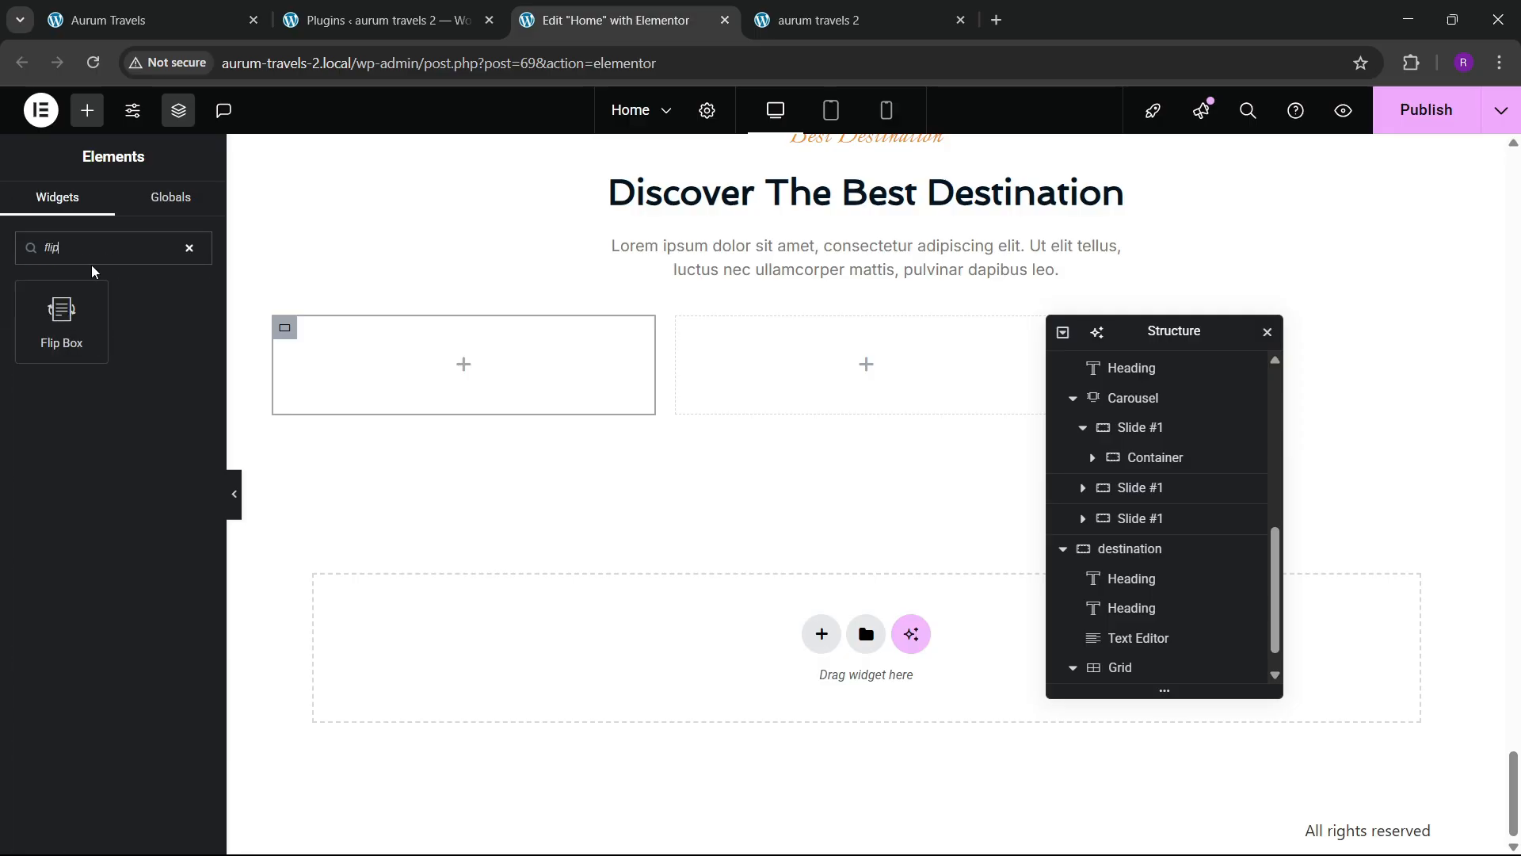
{"action": "left_click_drag", "start_coordinate": [87, 287], "coordinate": [452, 381]}
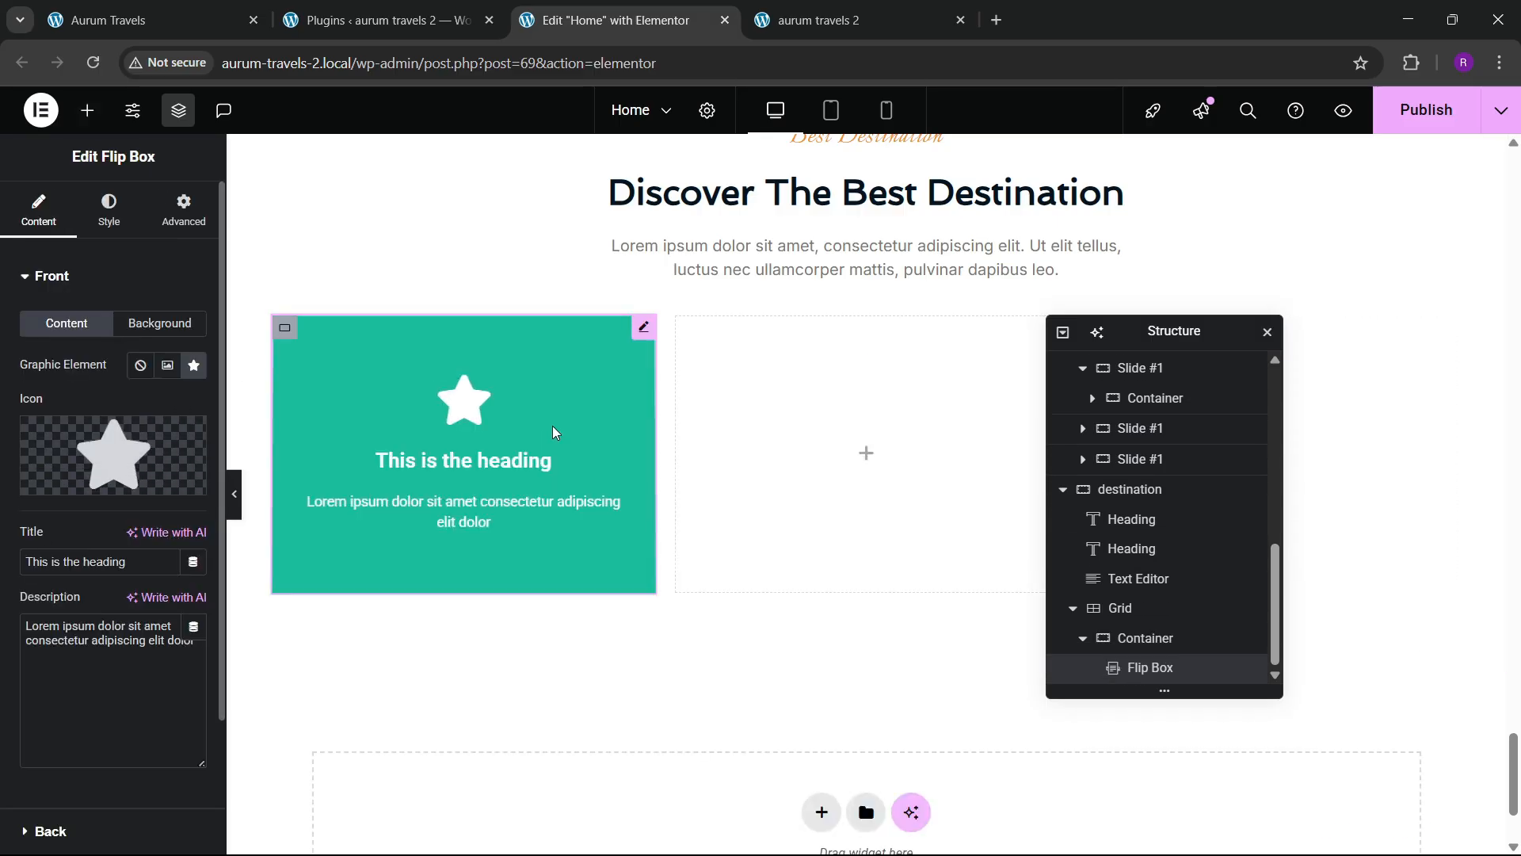
- Set the flip box front's graphic to none and its background type to Classic
{"action": "left_click", "coordinate": [243, 6]}
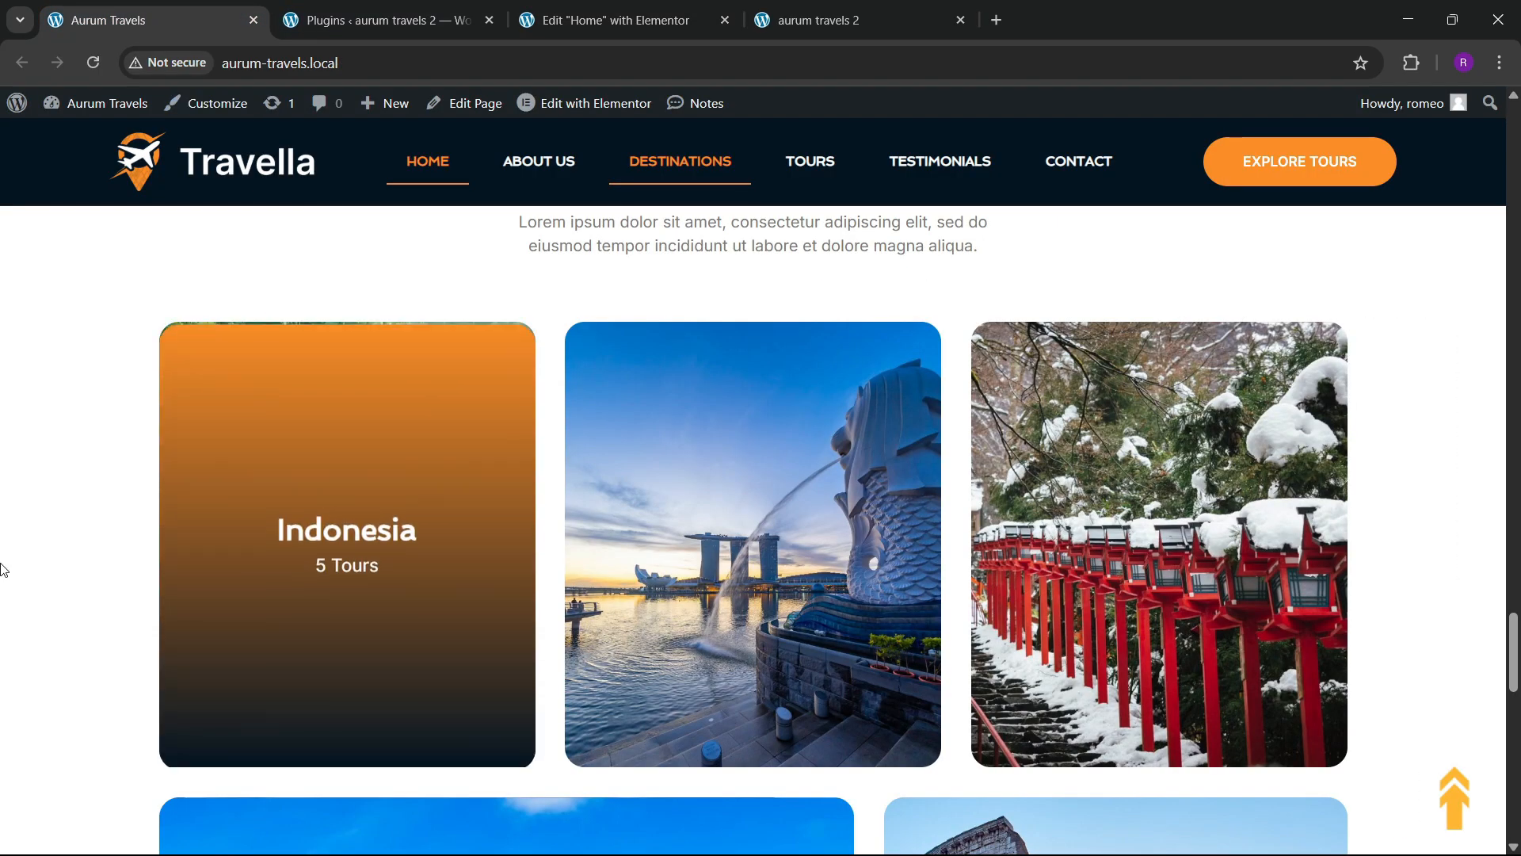
{"action": "left_click", "coordinate": [610, 20]}
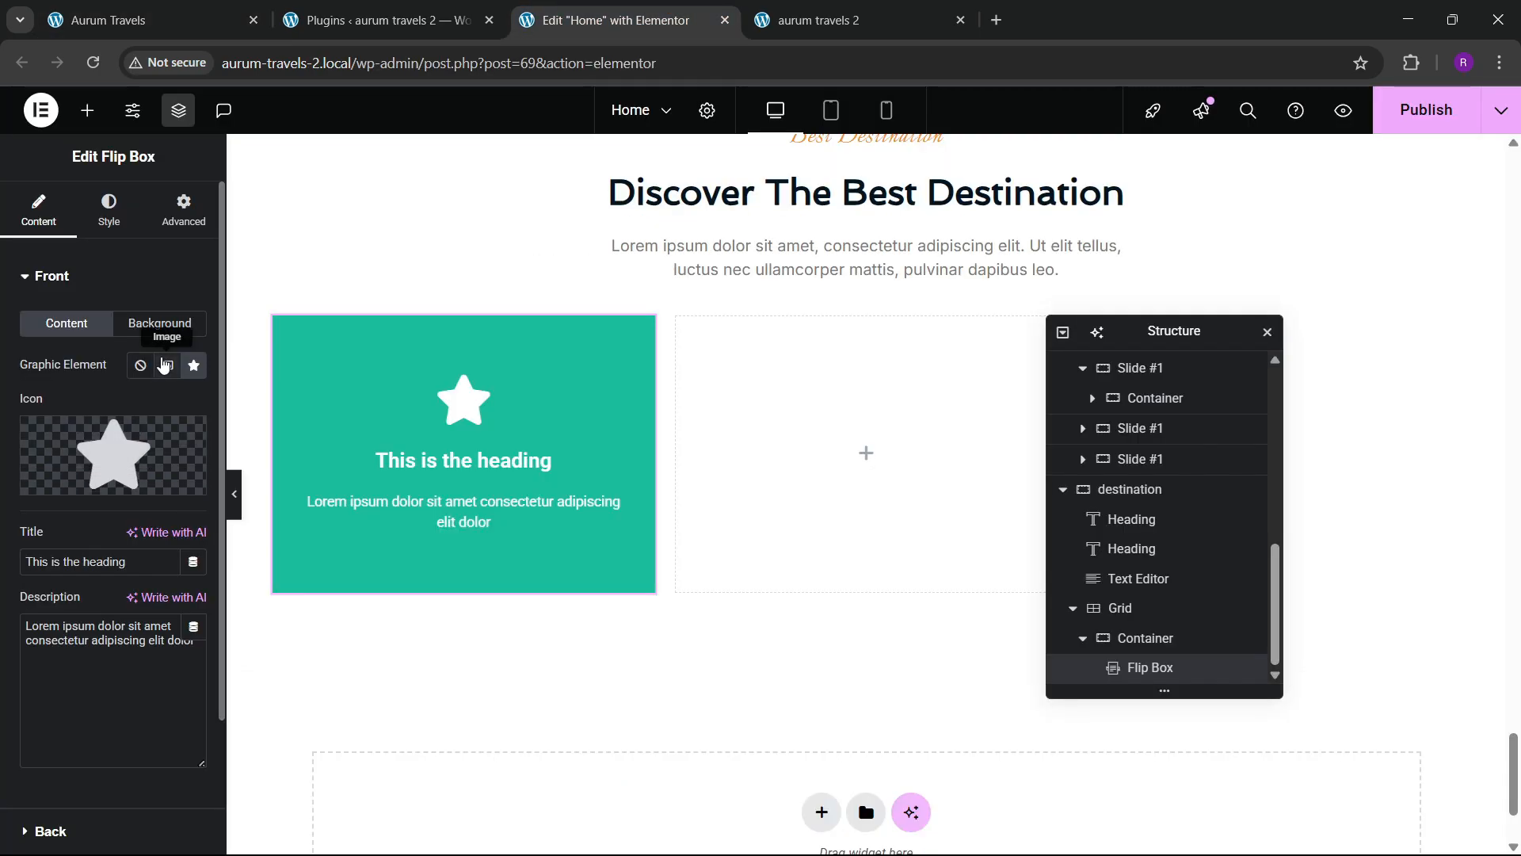
{"action": "left_click", "coordinate": [166, 366]}
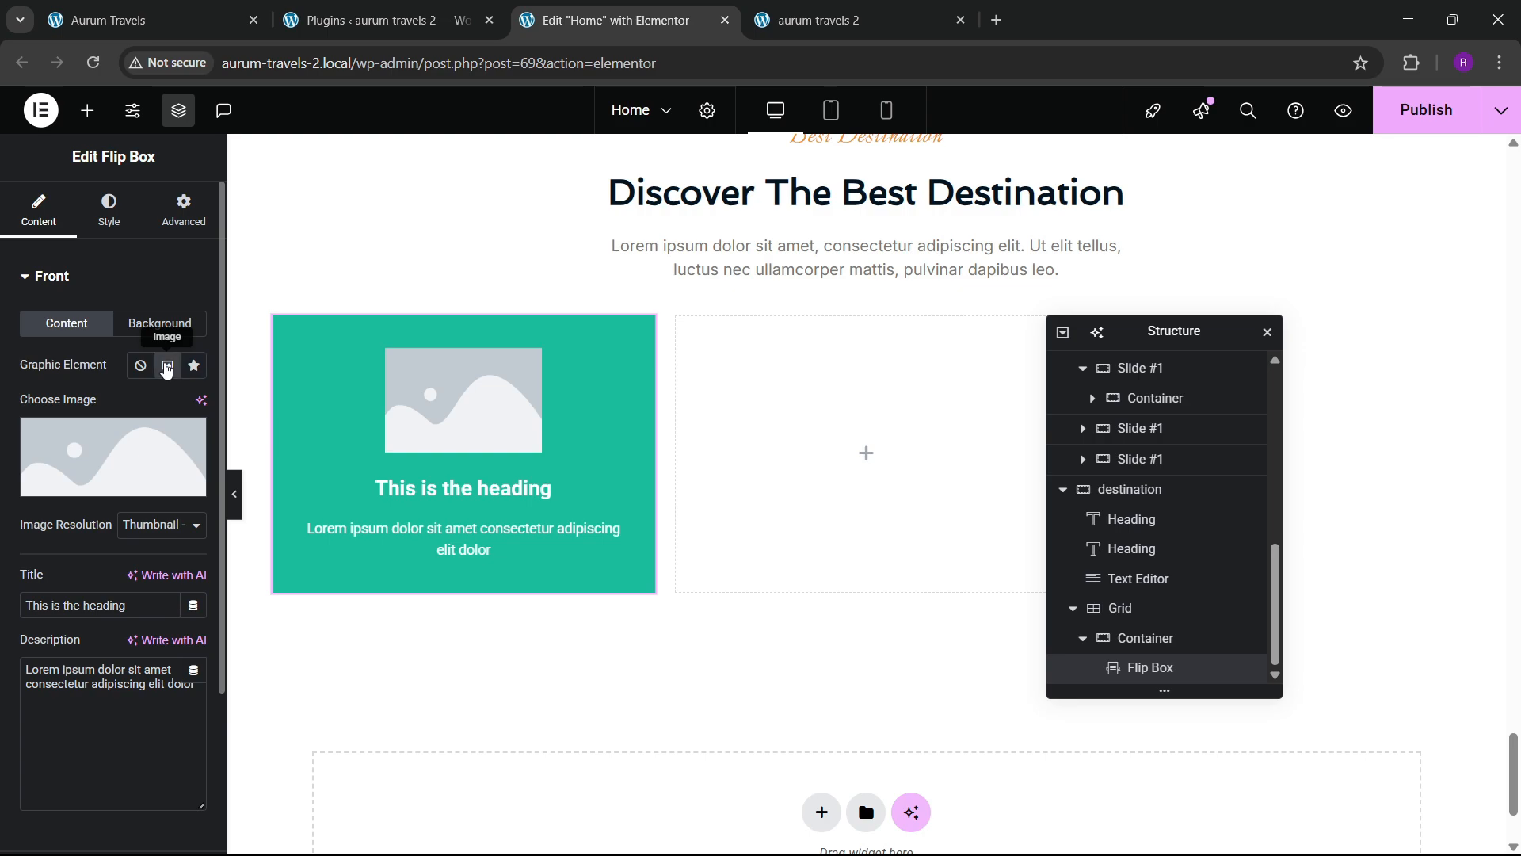
{"action": "left_click", "coordinate": [139, 367]}
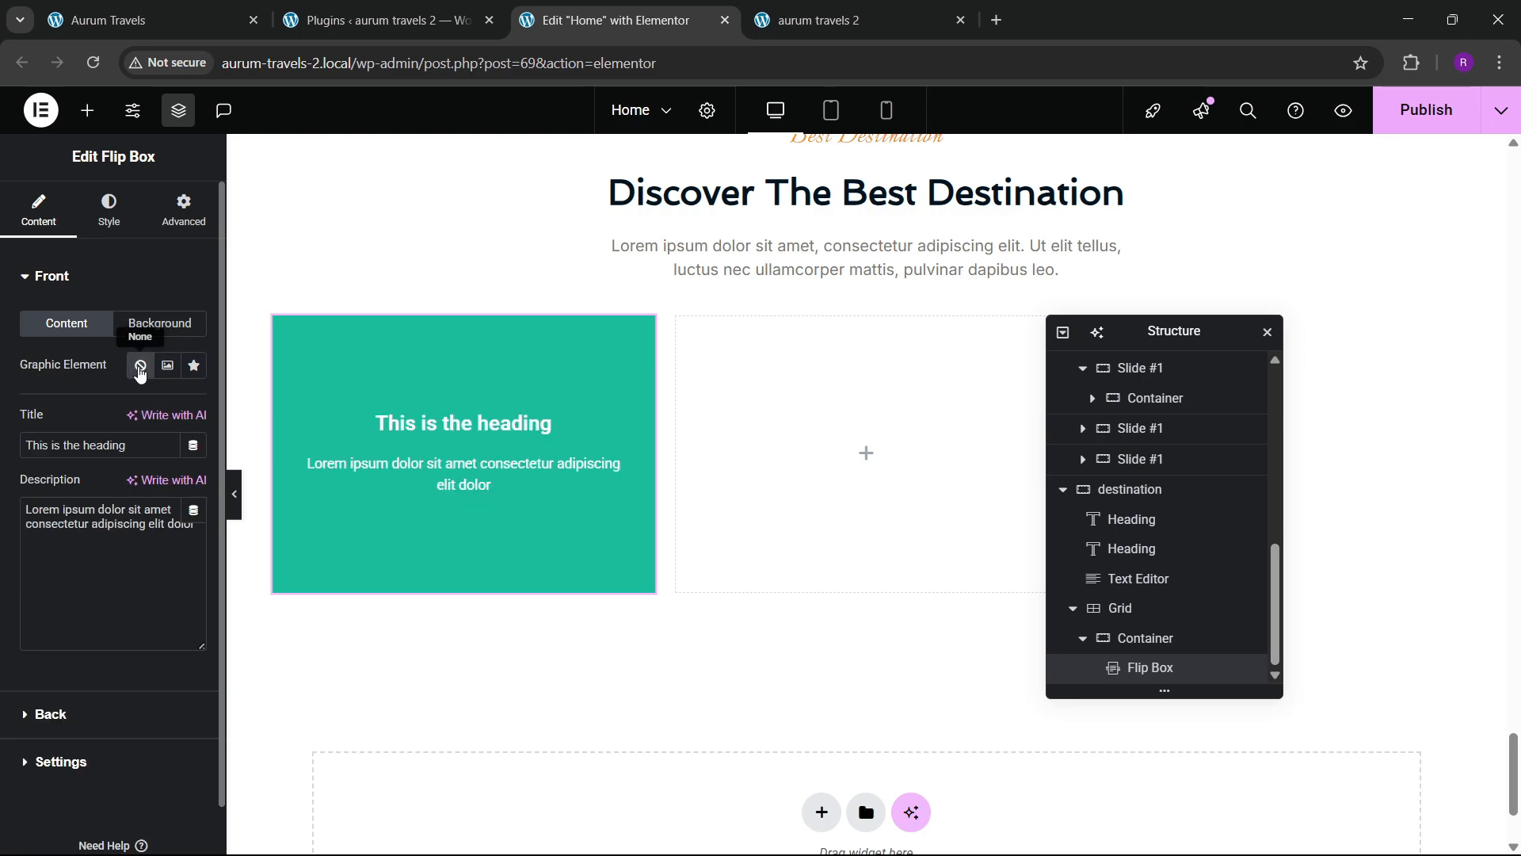
{"action": "scroll", "coordinate": [84, 545], "scroll_direction": "down", "scroll_amount": 1}
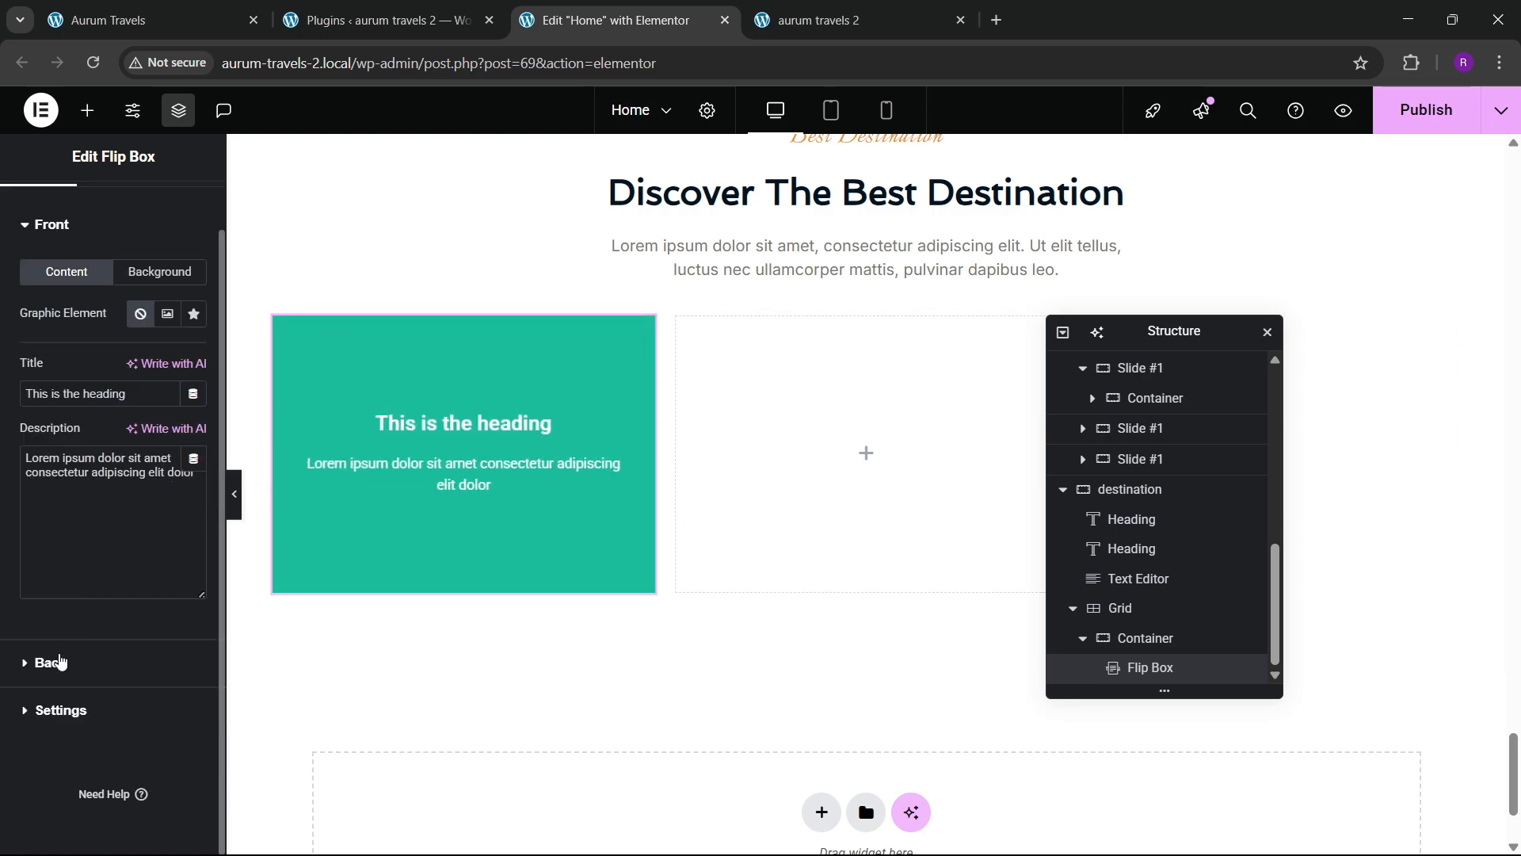
{"action": "scroll", "coordinate": [60, 663], "scroll_direction": "up", "scroll_amount": 1}
{"action": "left_click", "coordinate": [135, 326]}
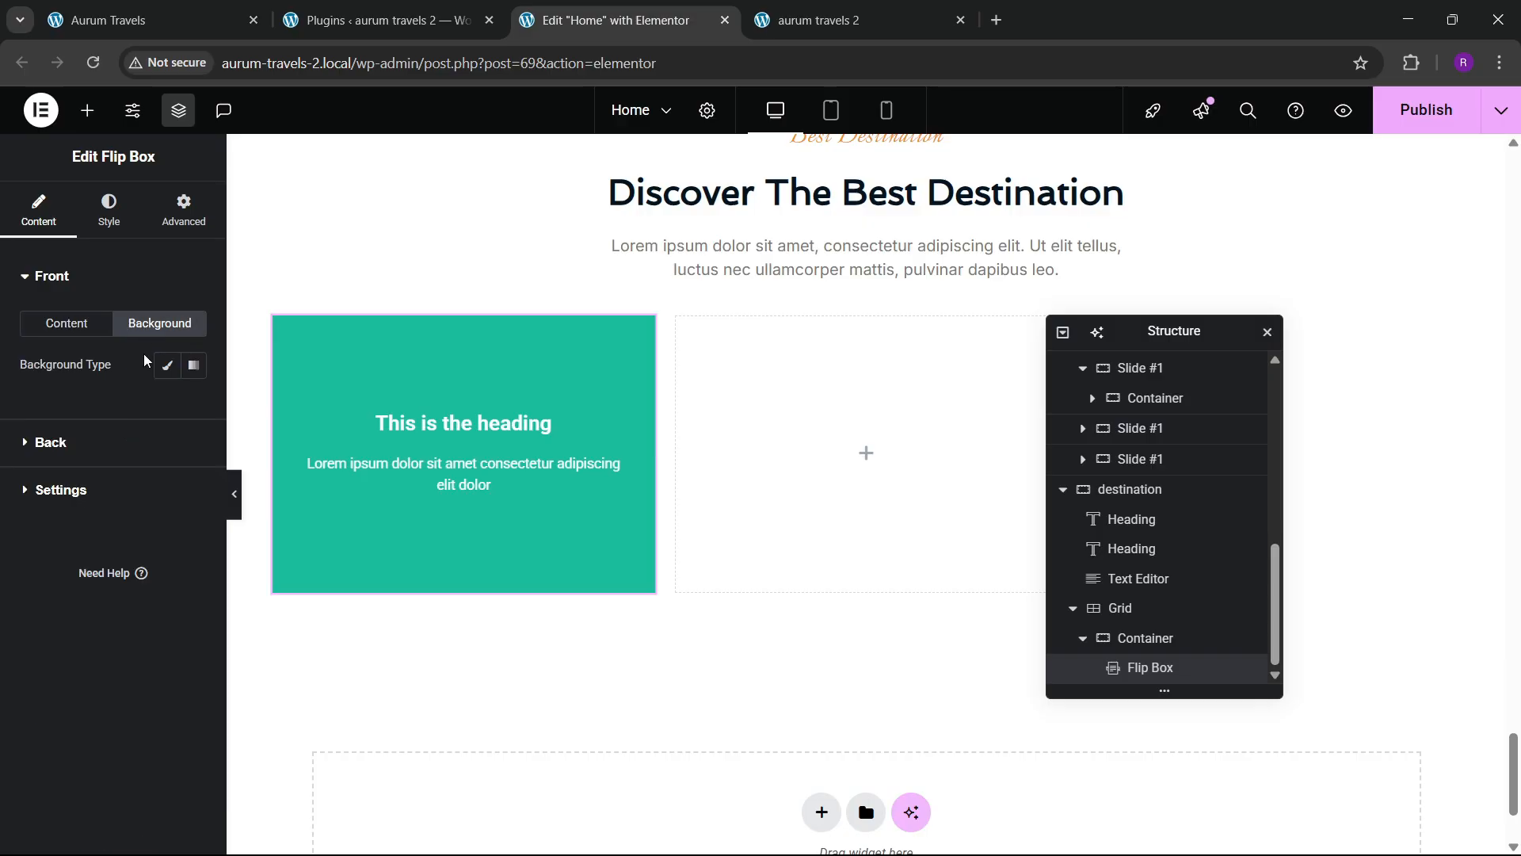
{"action": "left_click", "coordinate": [166, 366]}
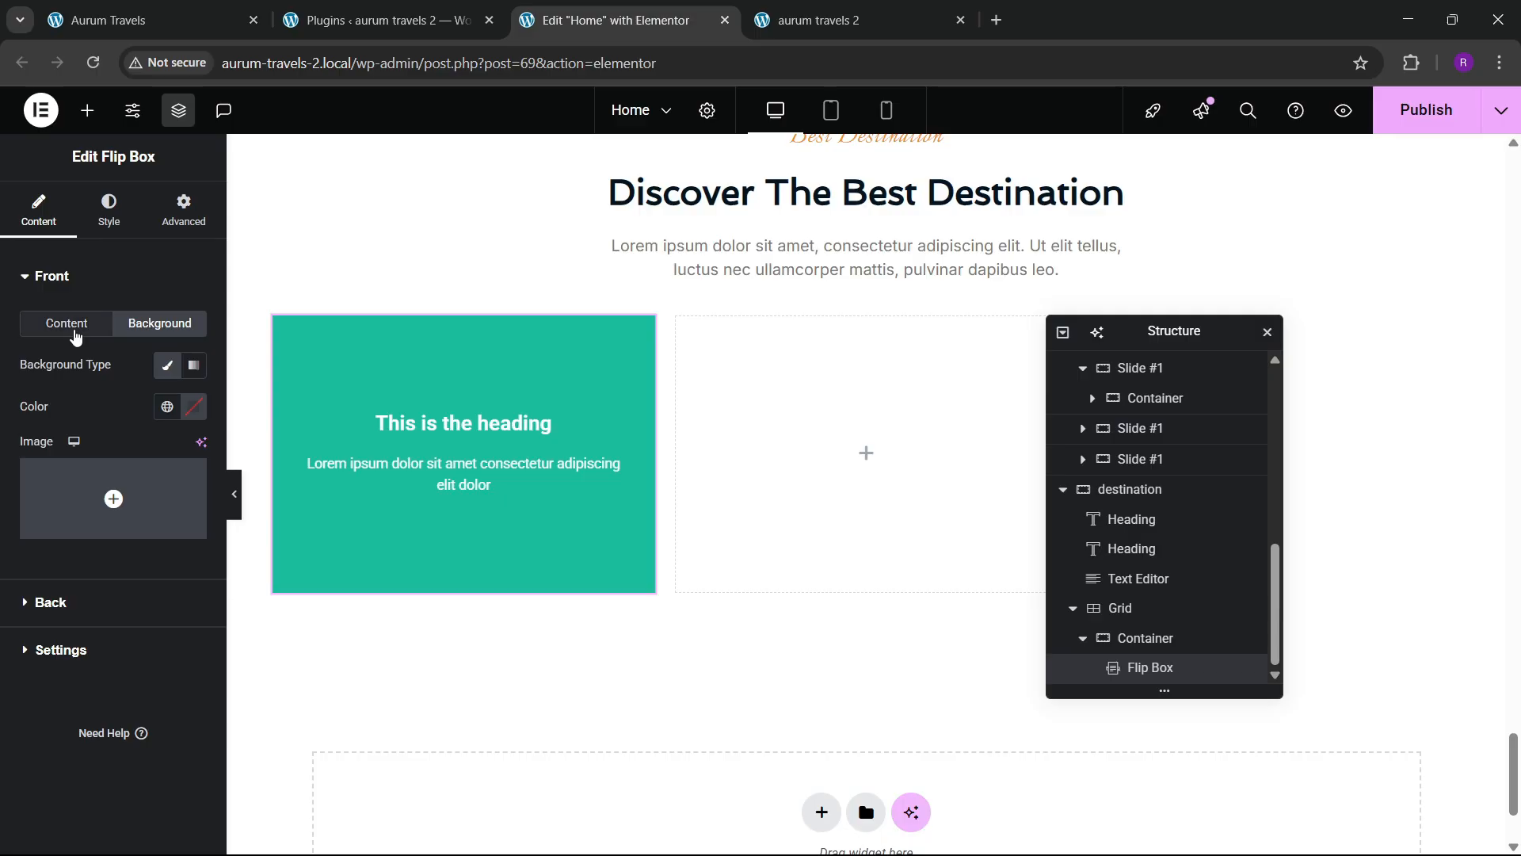
{"action": "left_click", "coordinate": [75, 336]}
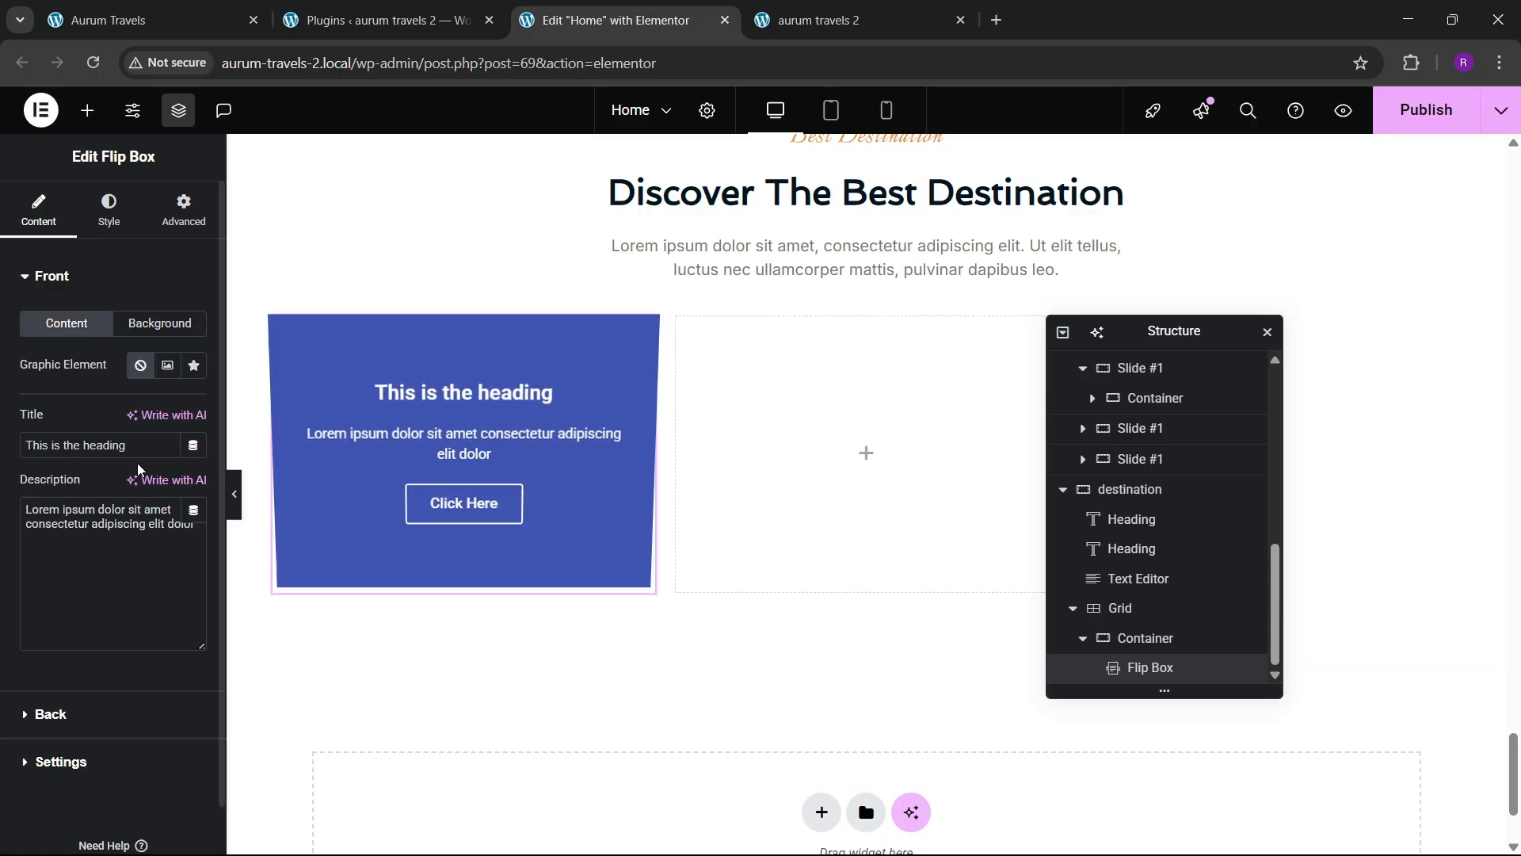
- Delete the front side's title and description text
{"action": "left_click_drag", "start_coordinate": [135, 445], "coordinate": [2, 460]}
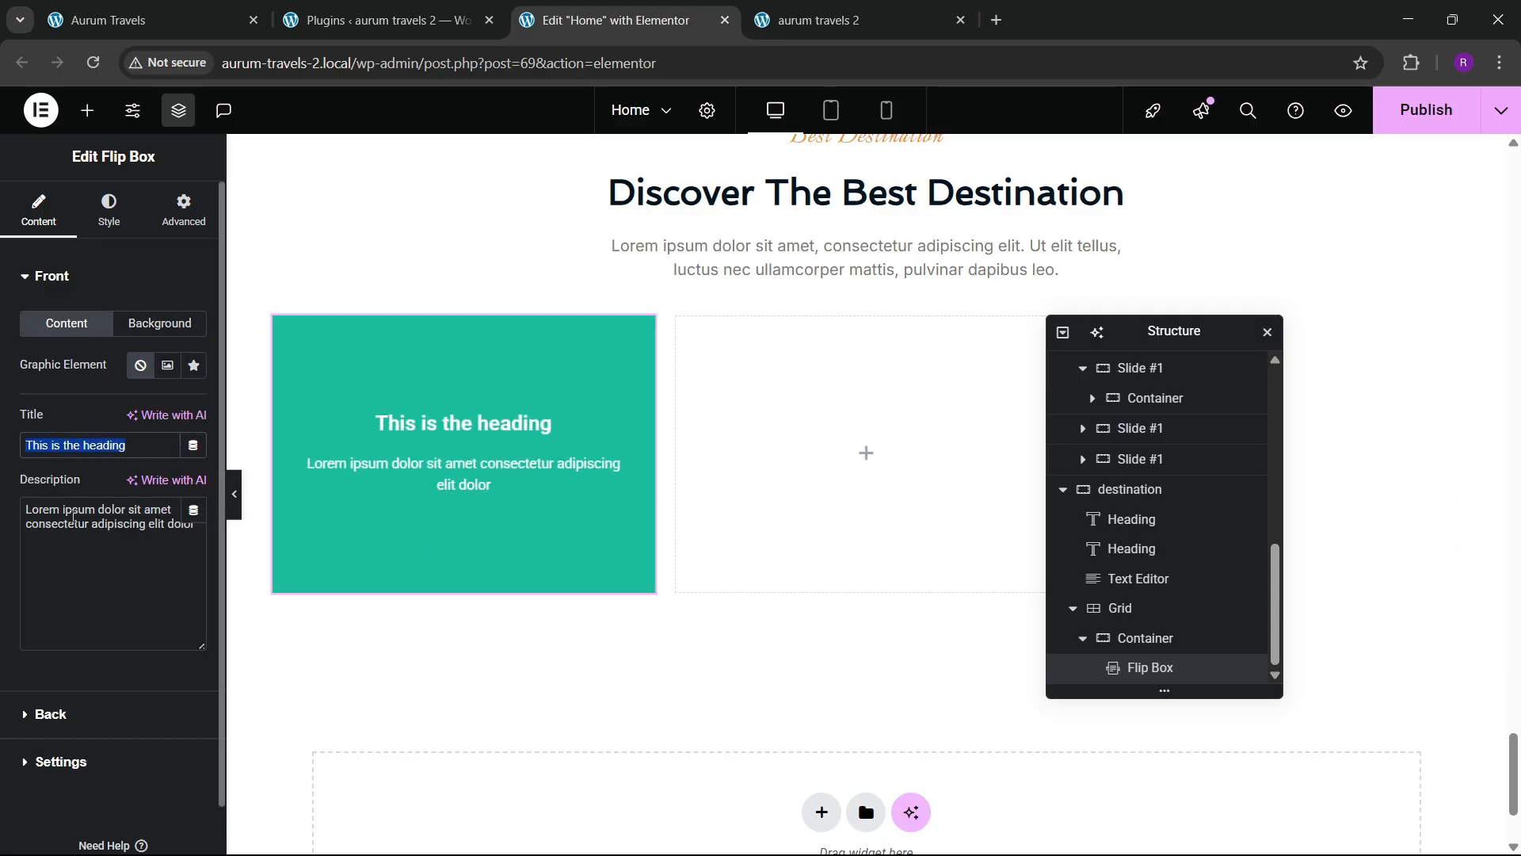
{"action": "left_click", "coordinate": [105, 534]}
{"action": "triple_click", "coordinate": [96, 530]}
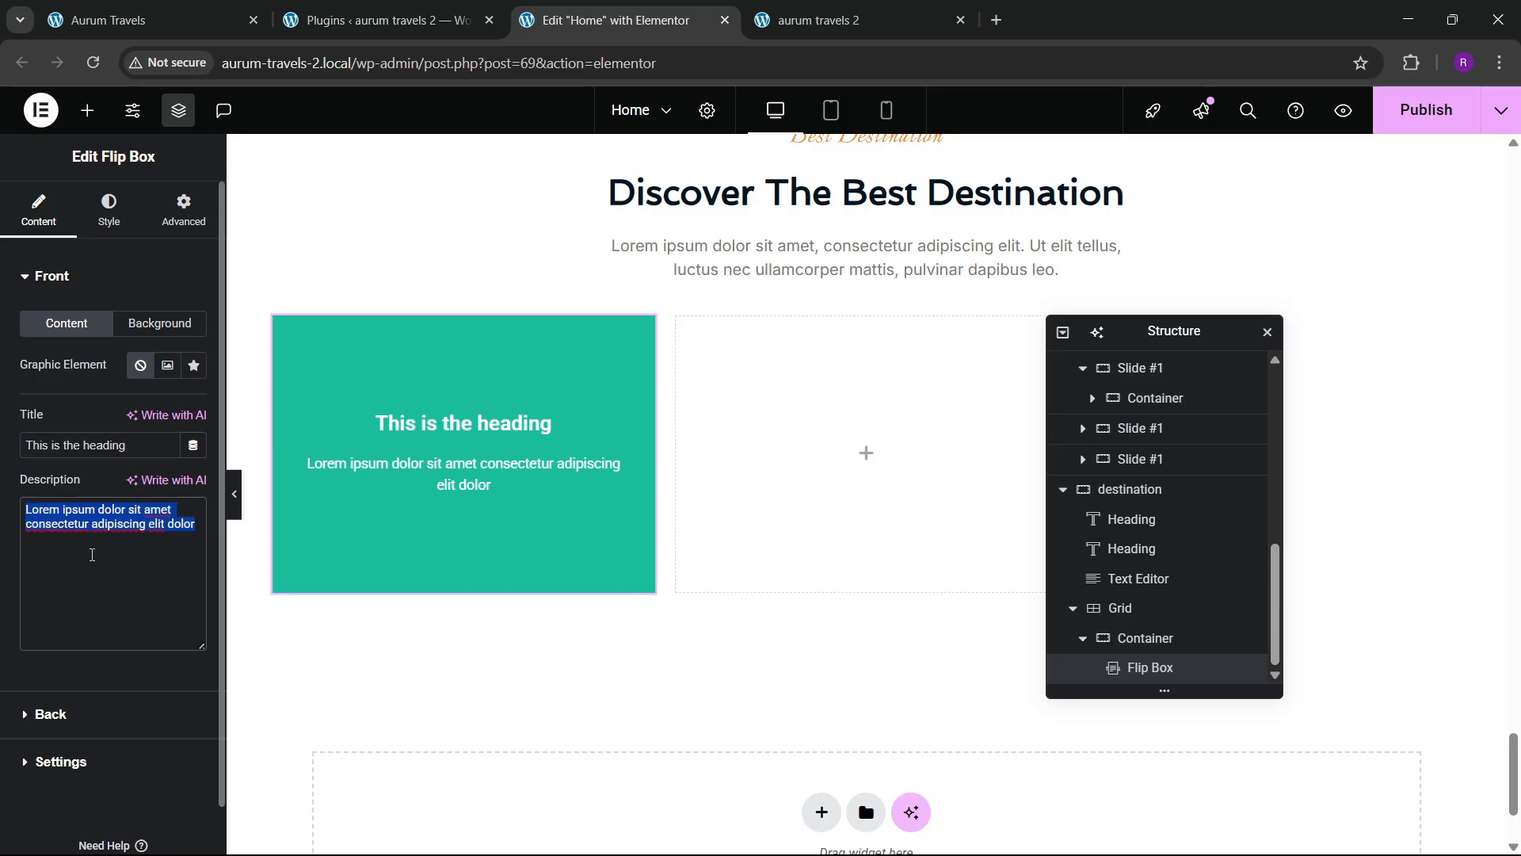
{"action": "key", "text": "BackSpace"}
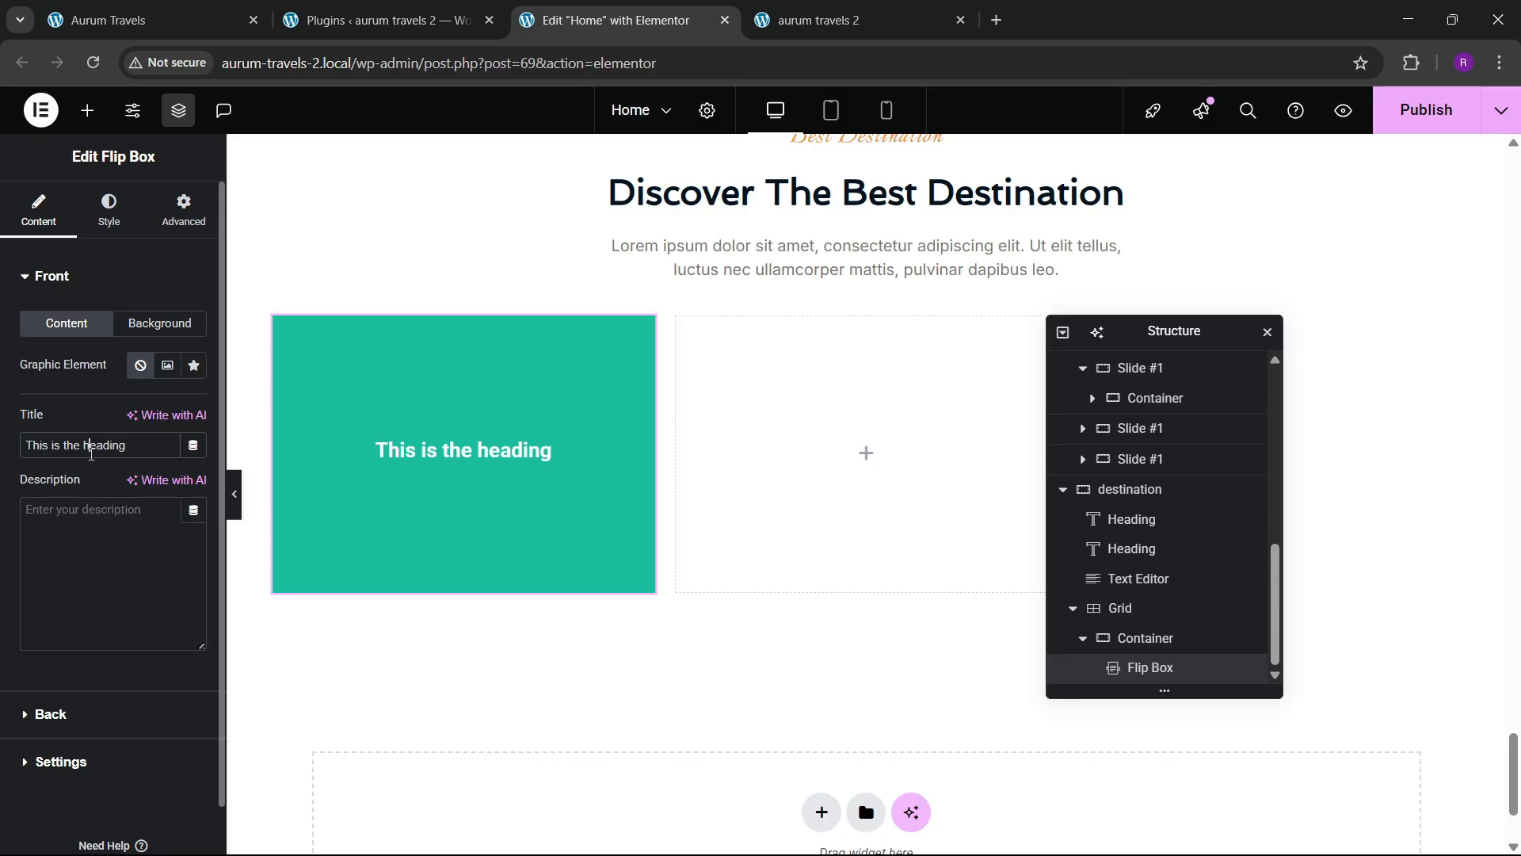
{"action": "triple_click", "coordinate": [91, 448]}
{"action": "key", "text": "BackSpace"}
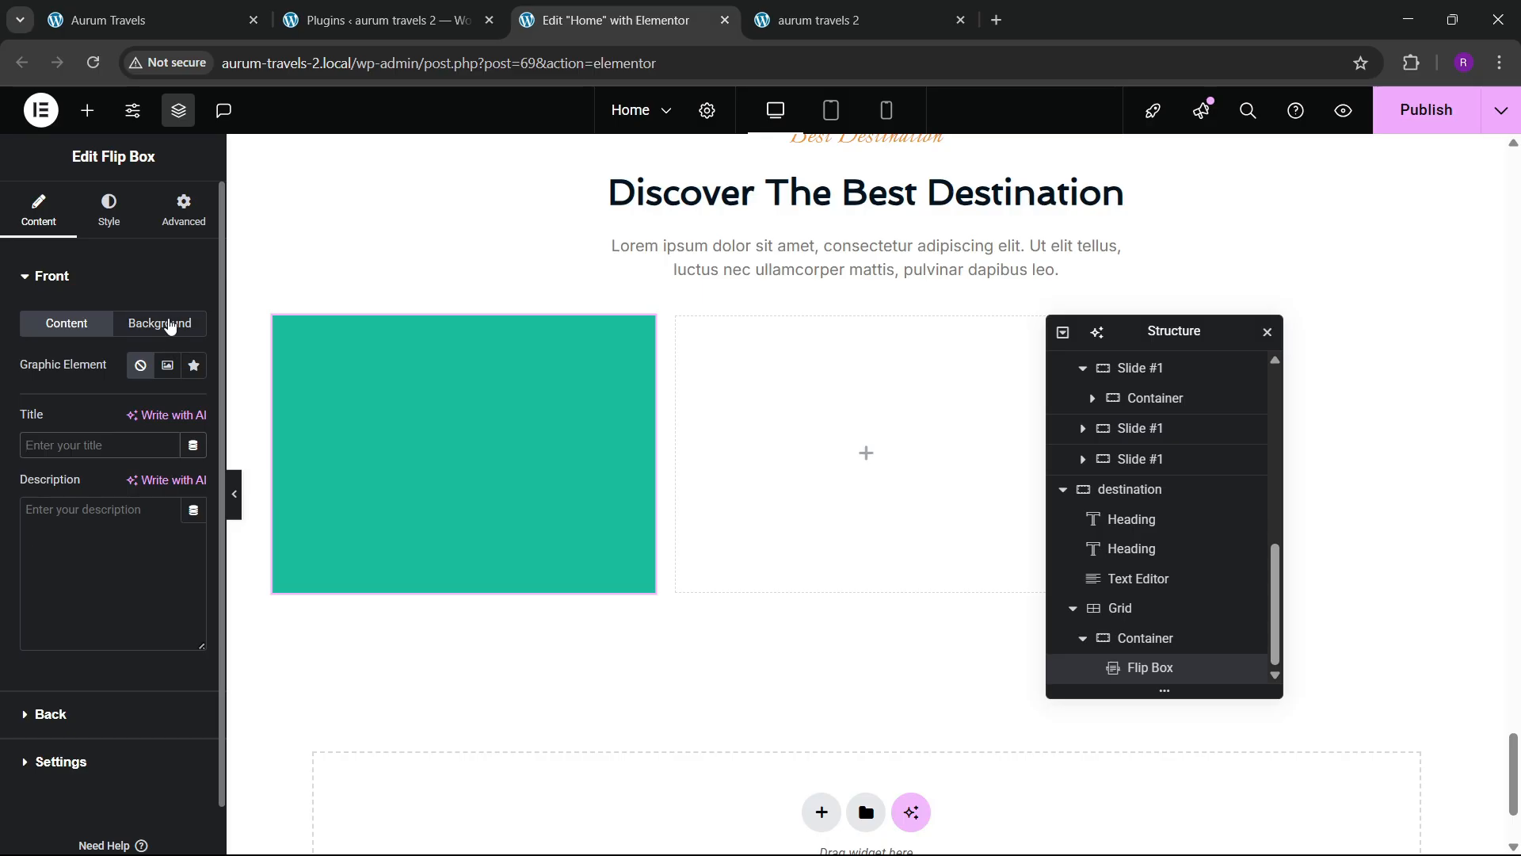
- Choose the rice-terrace photo from the media library as the front background image
{"action": "left_click", "coordinate": [169, 325]}
{"action": "left_click", "coordinate": [119, 491]}
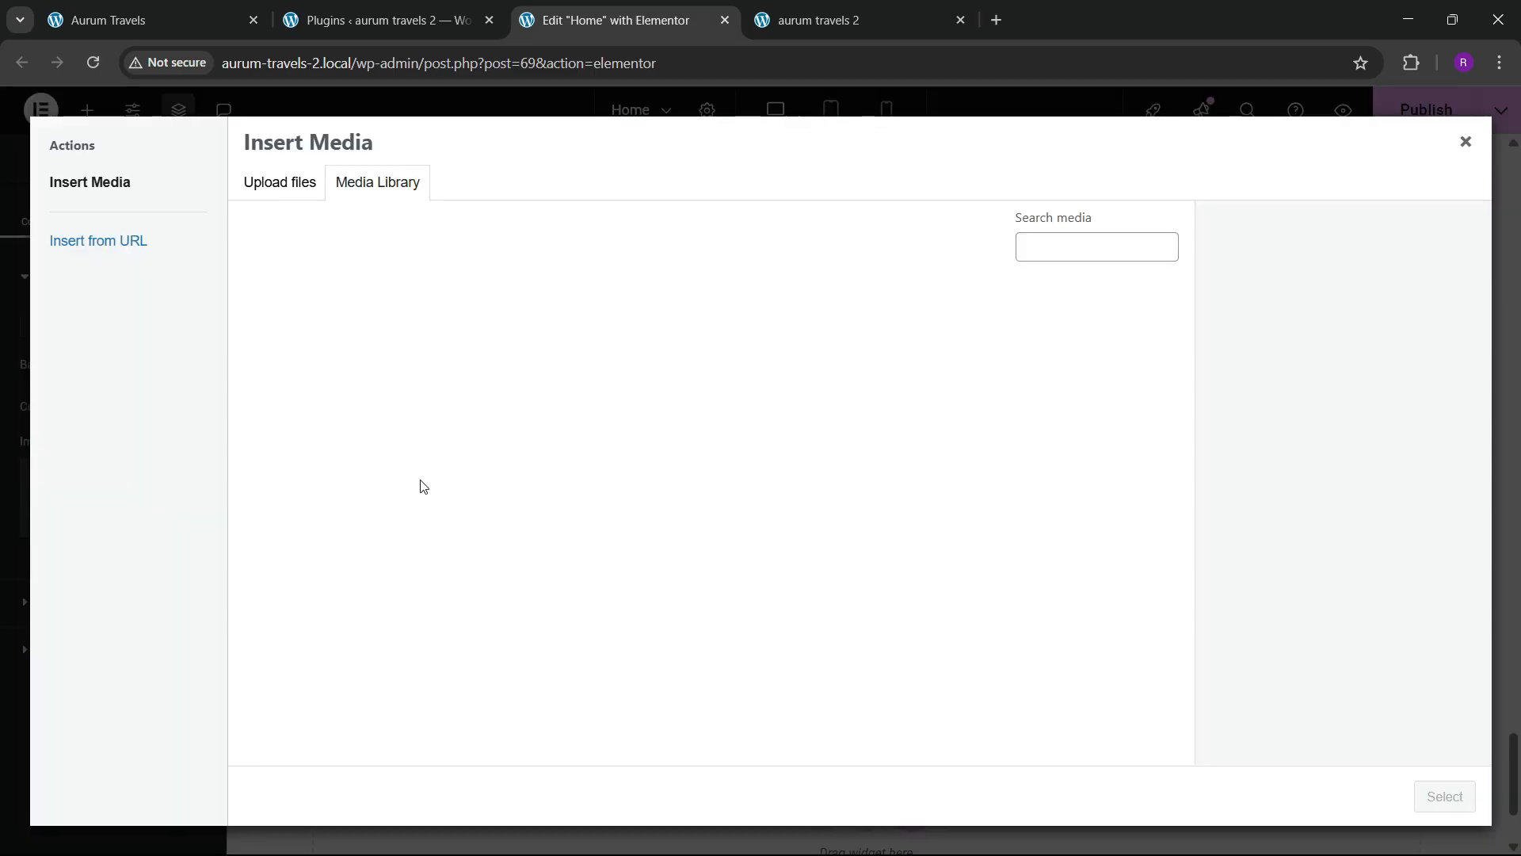
{"action": "left_click", "coordinate": [185, 5]}
{"action": "left_click", "coordinate": [645, 6]}
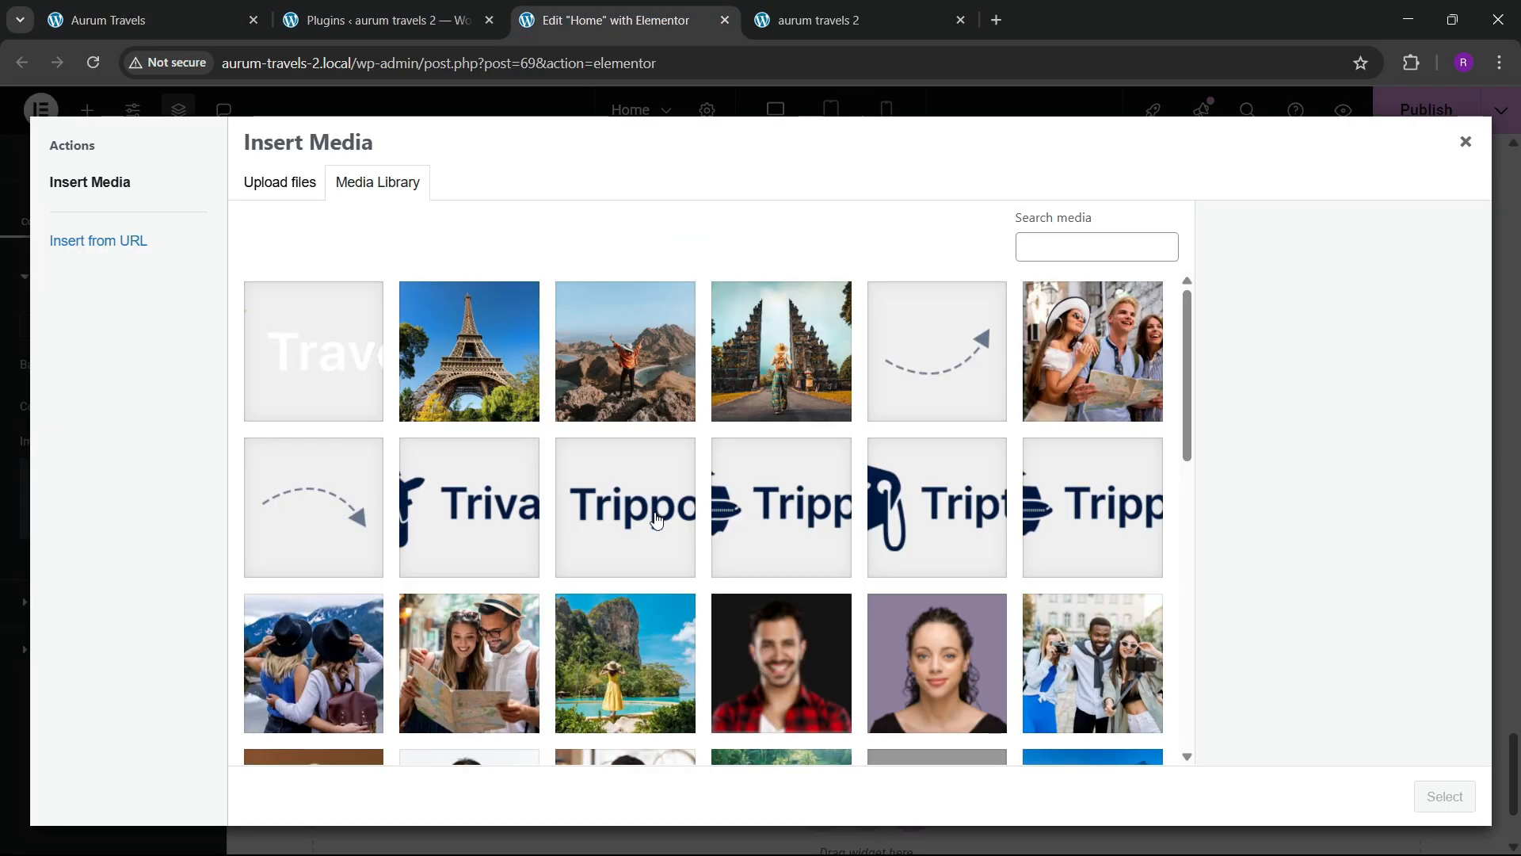
{"action": "scroll", "coordinate": [655, 519], "scroll_direction": "down", "scroll_amount": 2}
{"action": "left_click", "coordinate": [780, 617]}
{"action": "left_click", "coordinate": [1426, 808]}
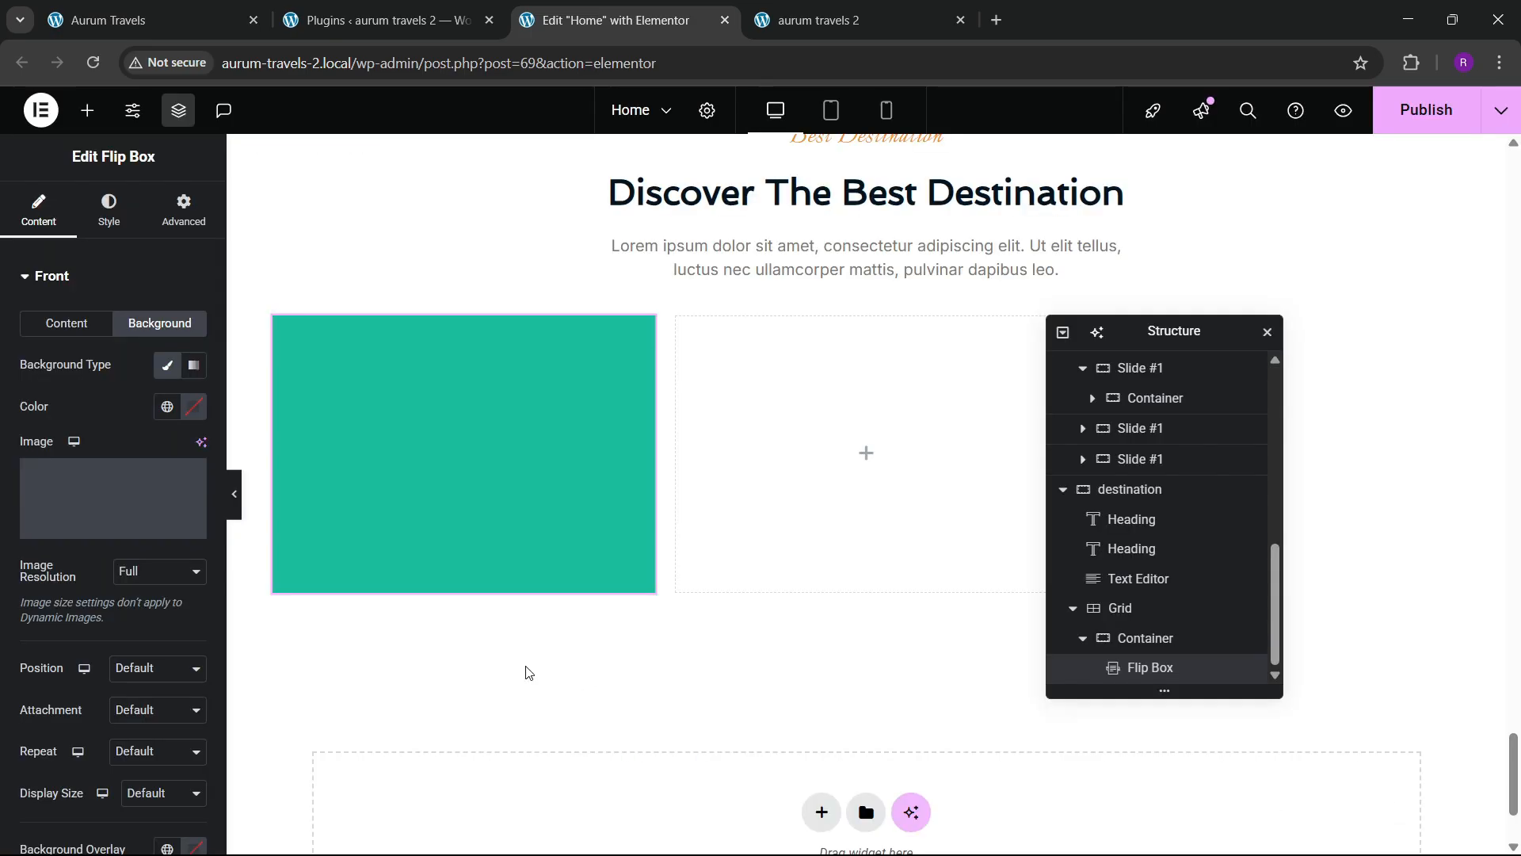
- Set the front background image to Center Center position and Cover display size
{"action": "scroll", "coordinate": [50, 545], "scroll_direction": "down", "scroll_amount": 3}
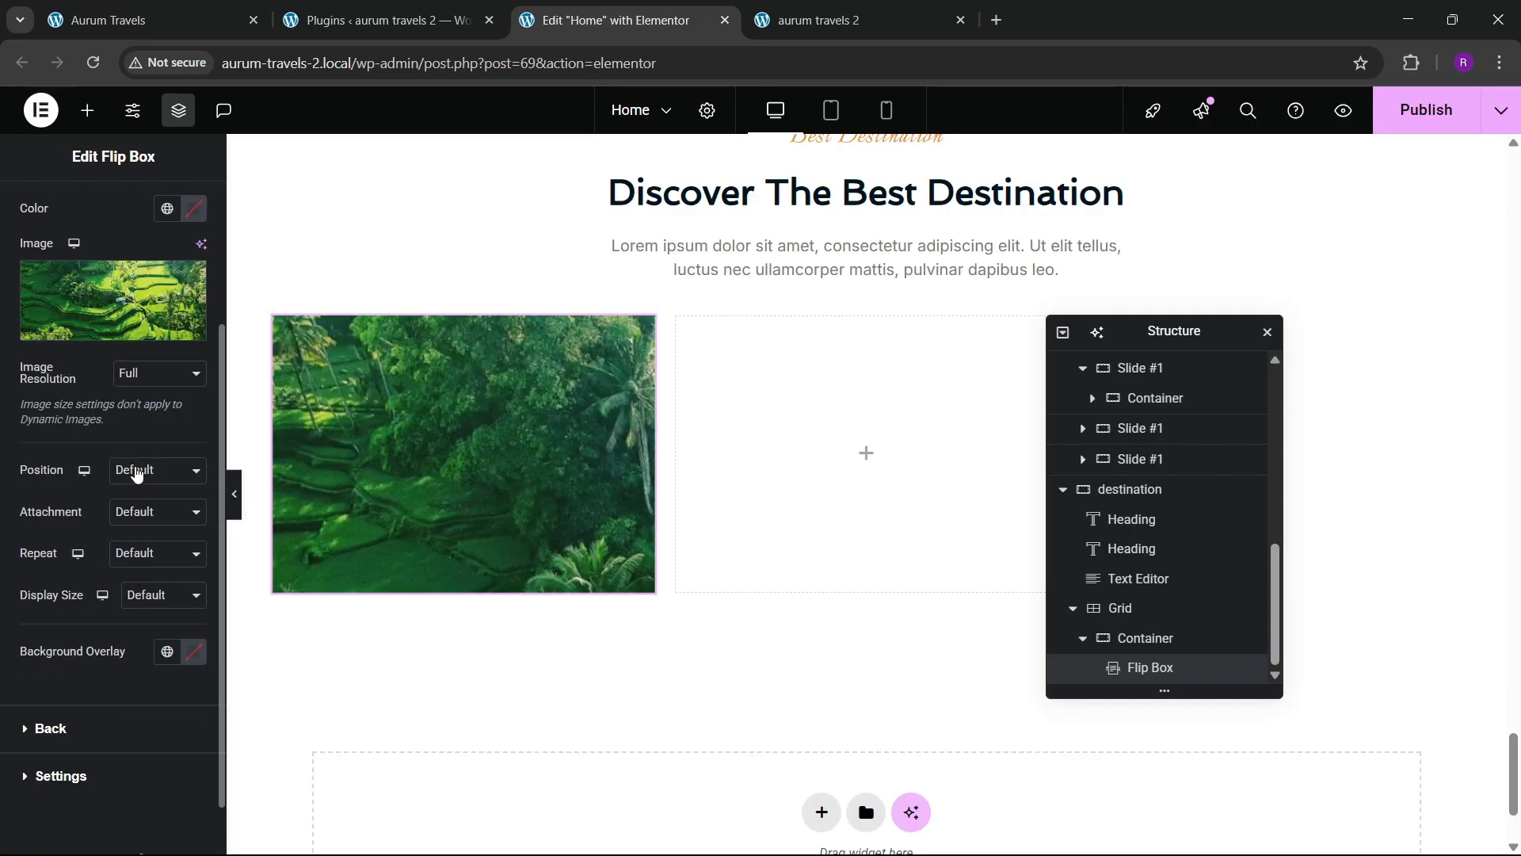
{"action": "left_click", "coordinate": [136, 472]}
{"action": "left_click", "coordinate": [135, 520]}
{"action": "left_click", "coordinate": [141, 596]}
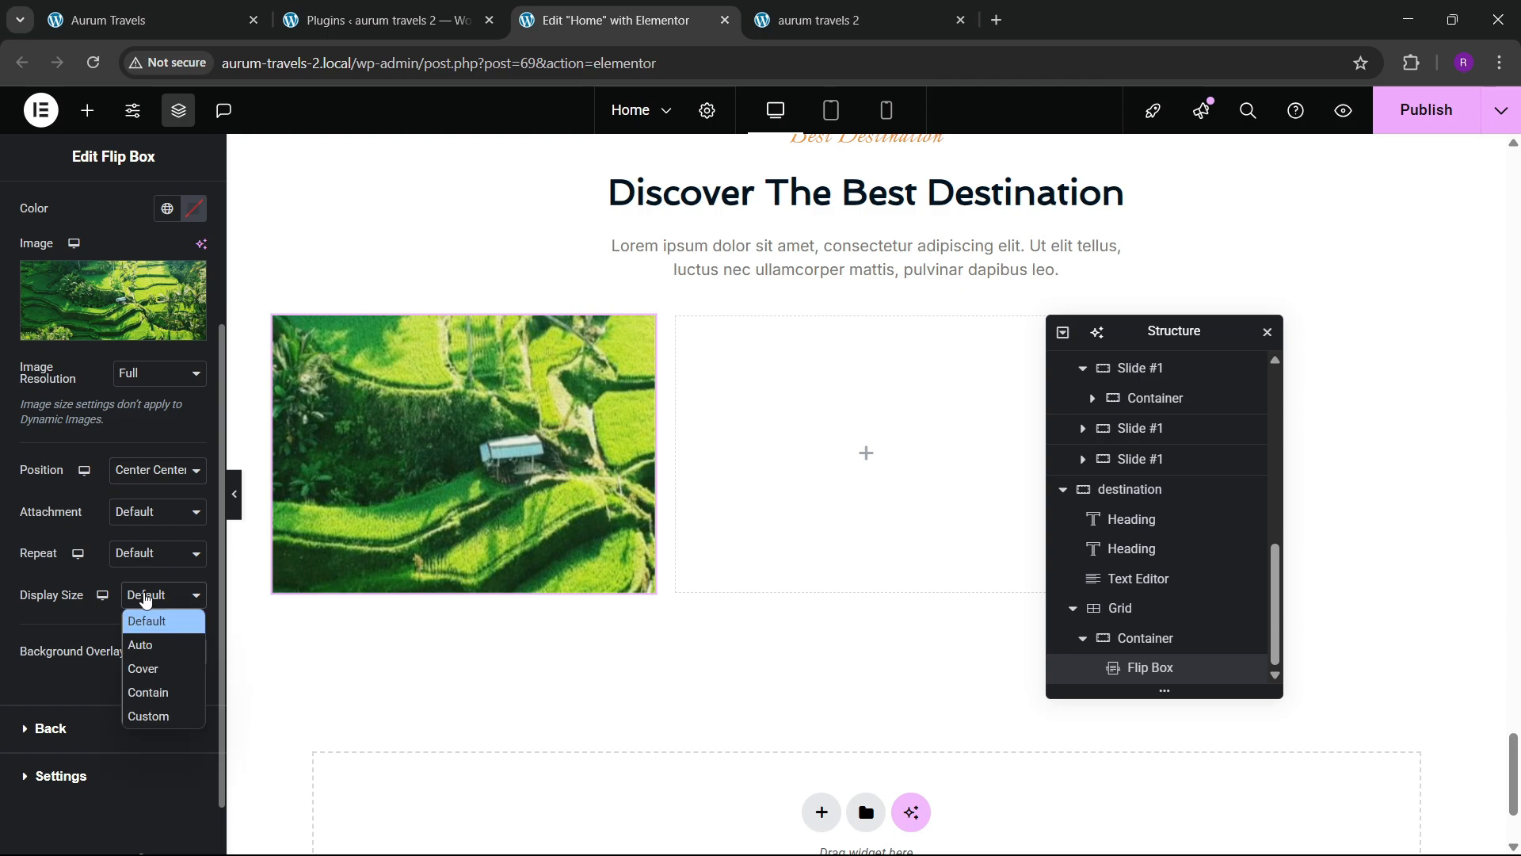
{"action": "left_click", "coordinate": [146, 643]}
{"action": "left_click", "coordinate": [141, 596]}
{"action": "left_click", "coordinate": [137, 667]}
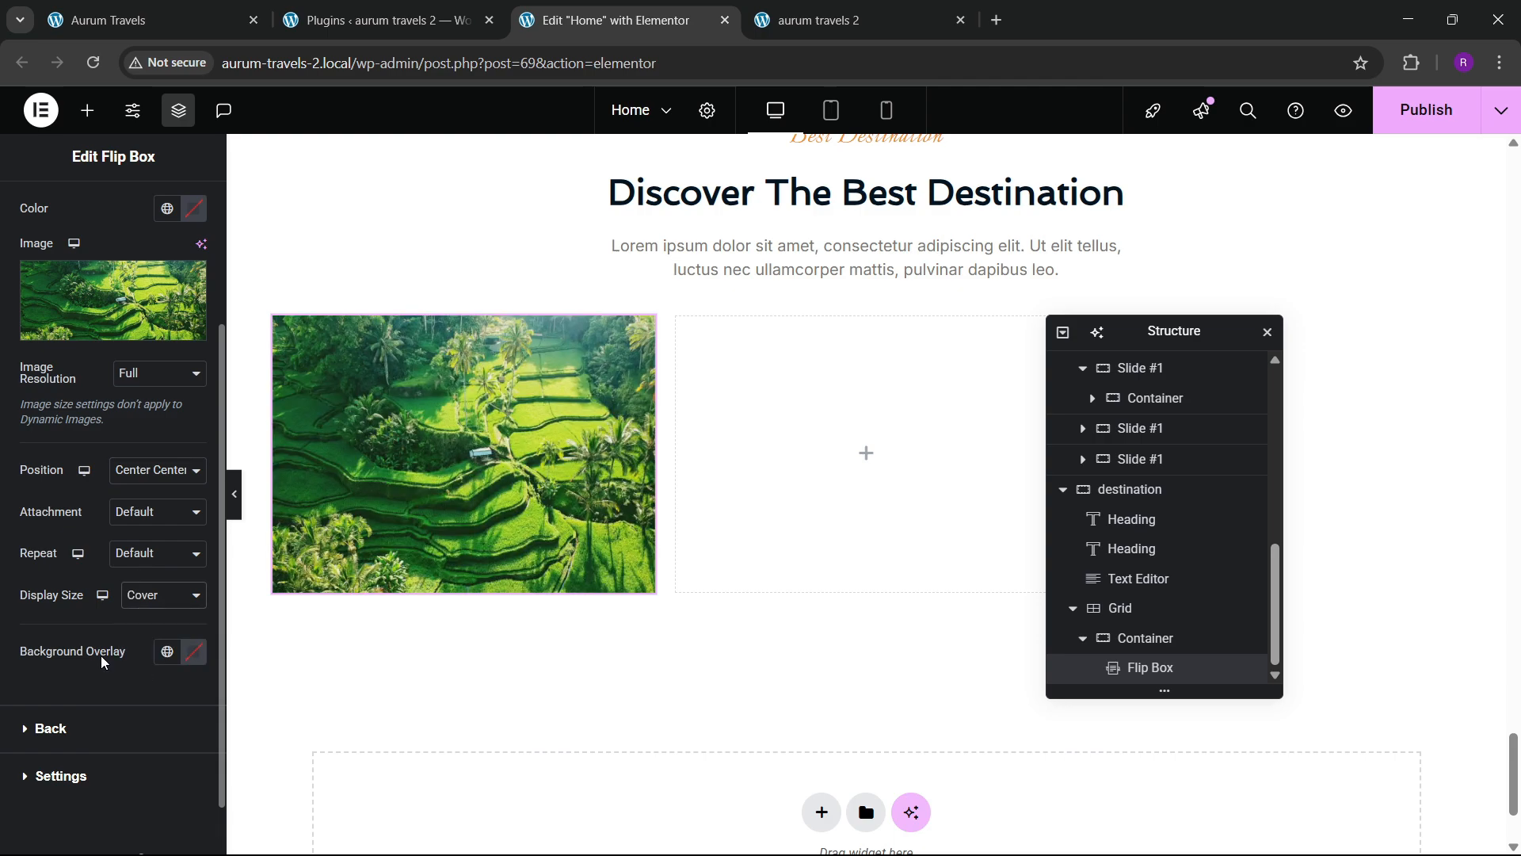
{"action": "scroll", "coordinate": [95, 618], "scroll_direction": "down", "scroll_amount": 1}
{"action": "left_click", "coordinate": [61, 709]}
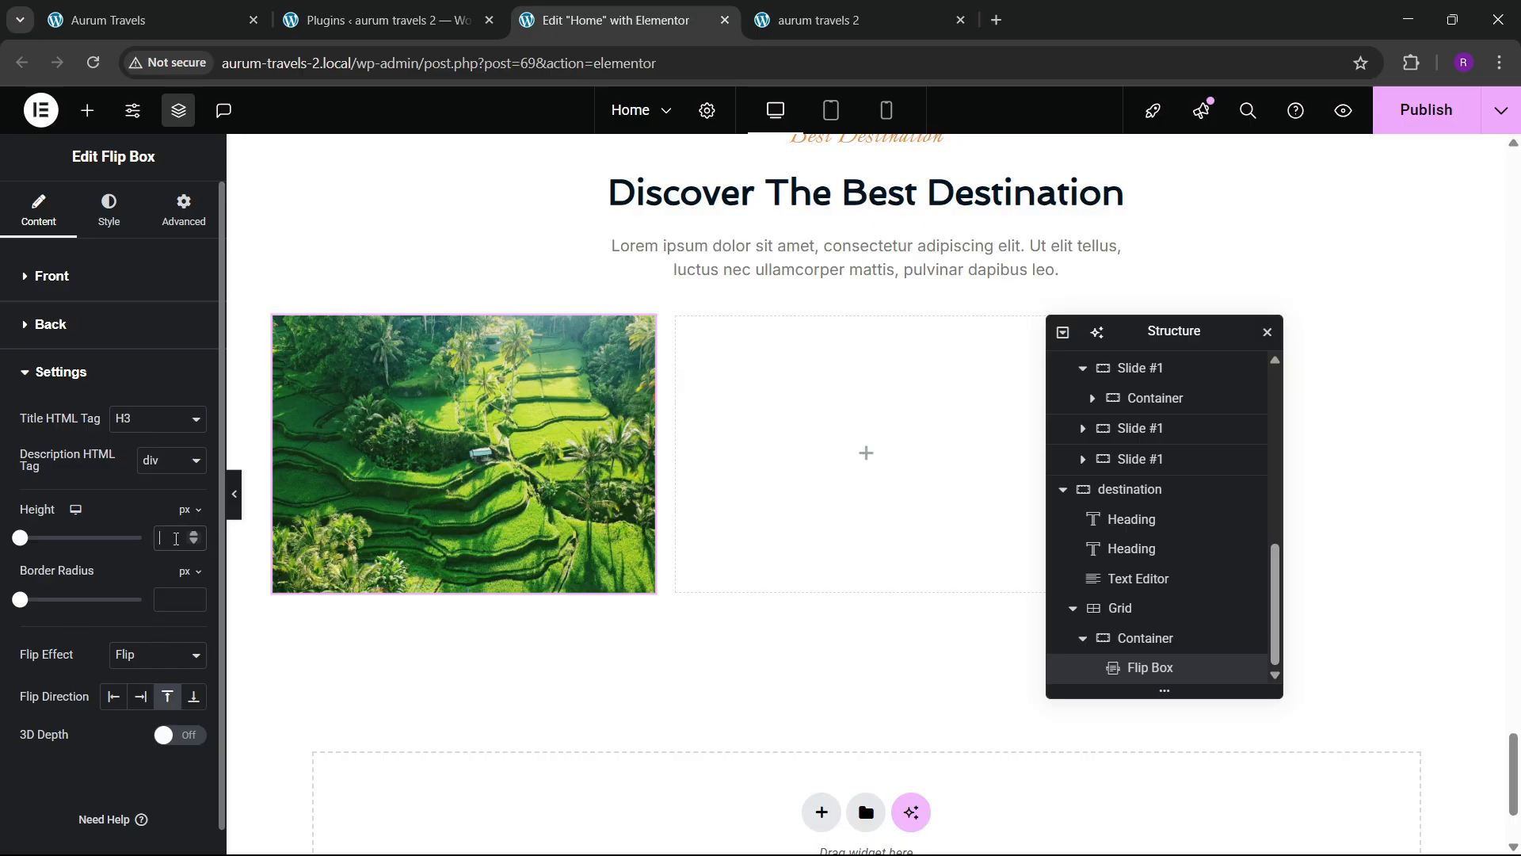
- Set the flip box height to 400 and change its flip effect to Slide
{"action": "type", "text": "400"}
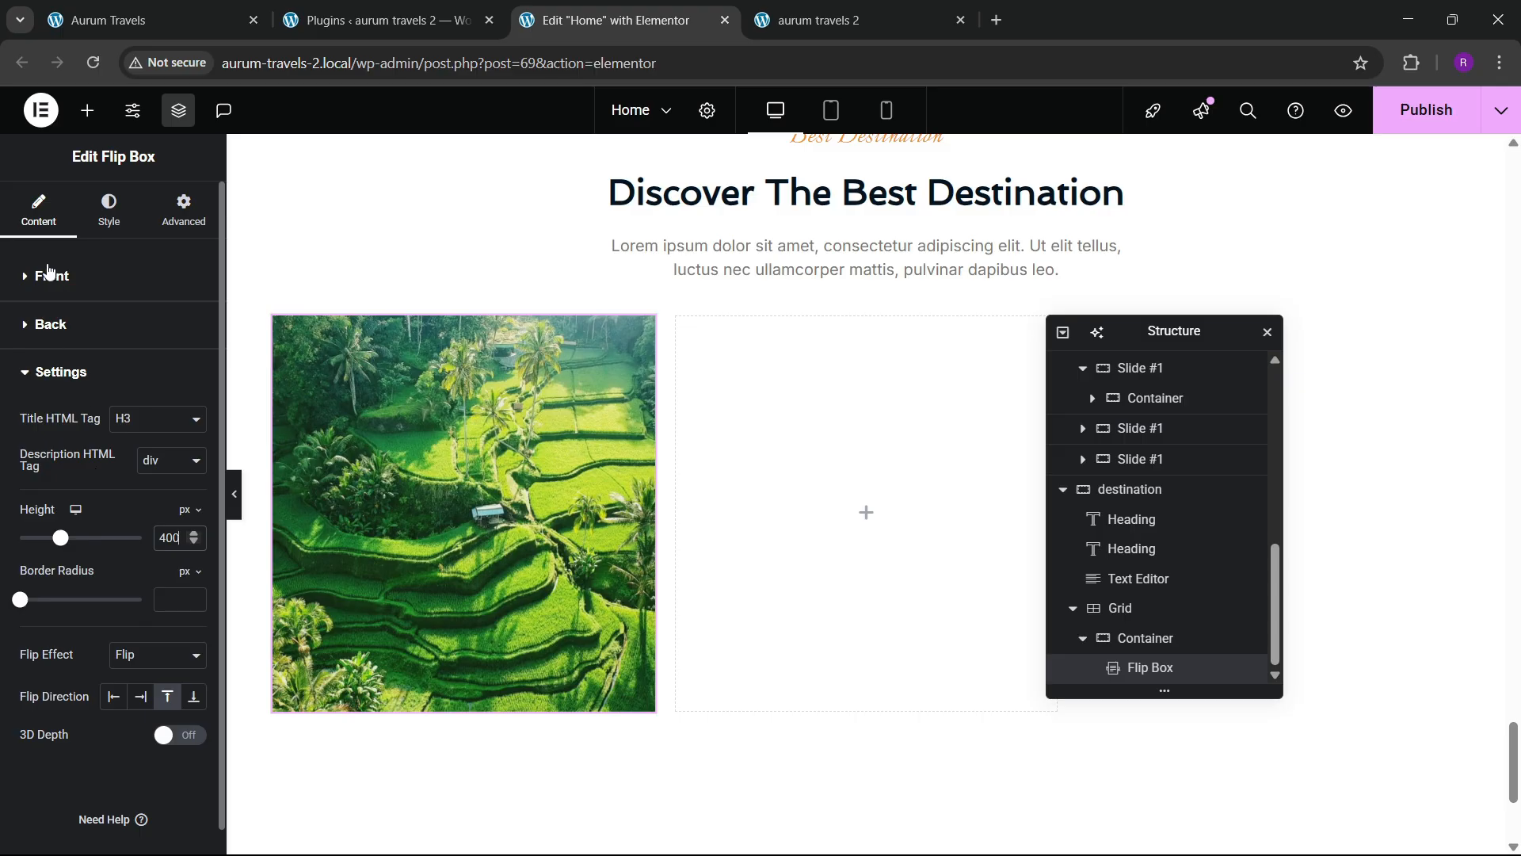
{"action": "left_click", "coordinate": [49, 274]}
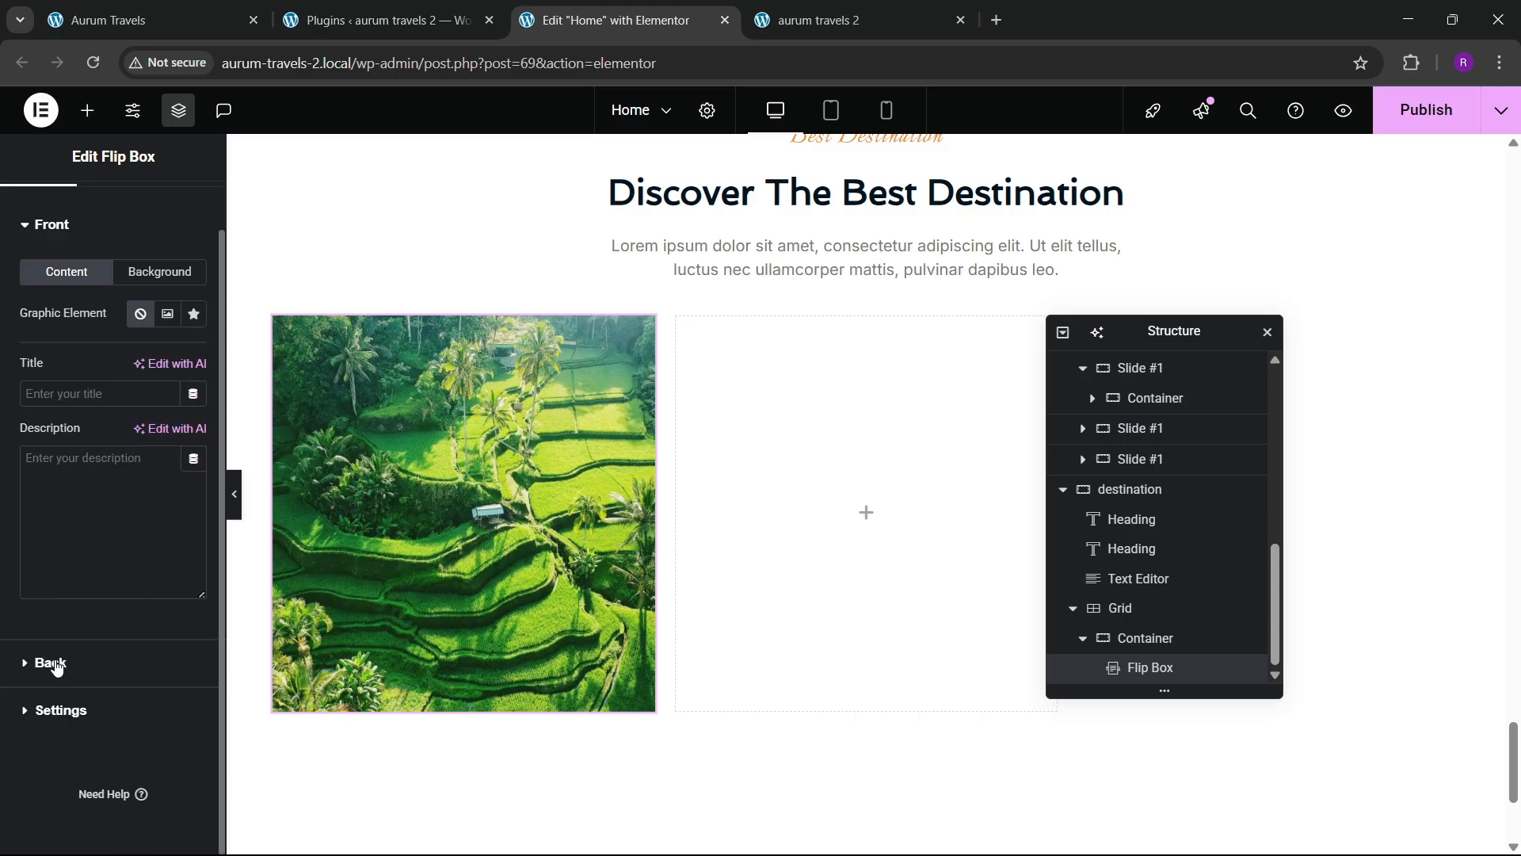
{"action": "left_click", "coordinate": [50, 663]}
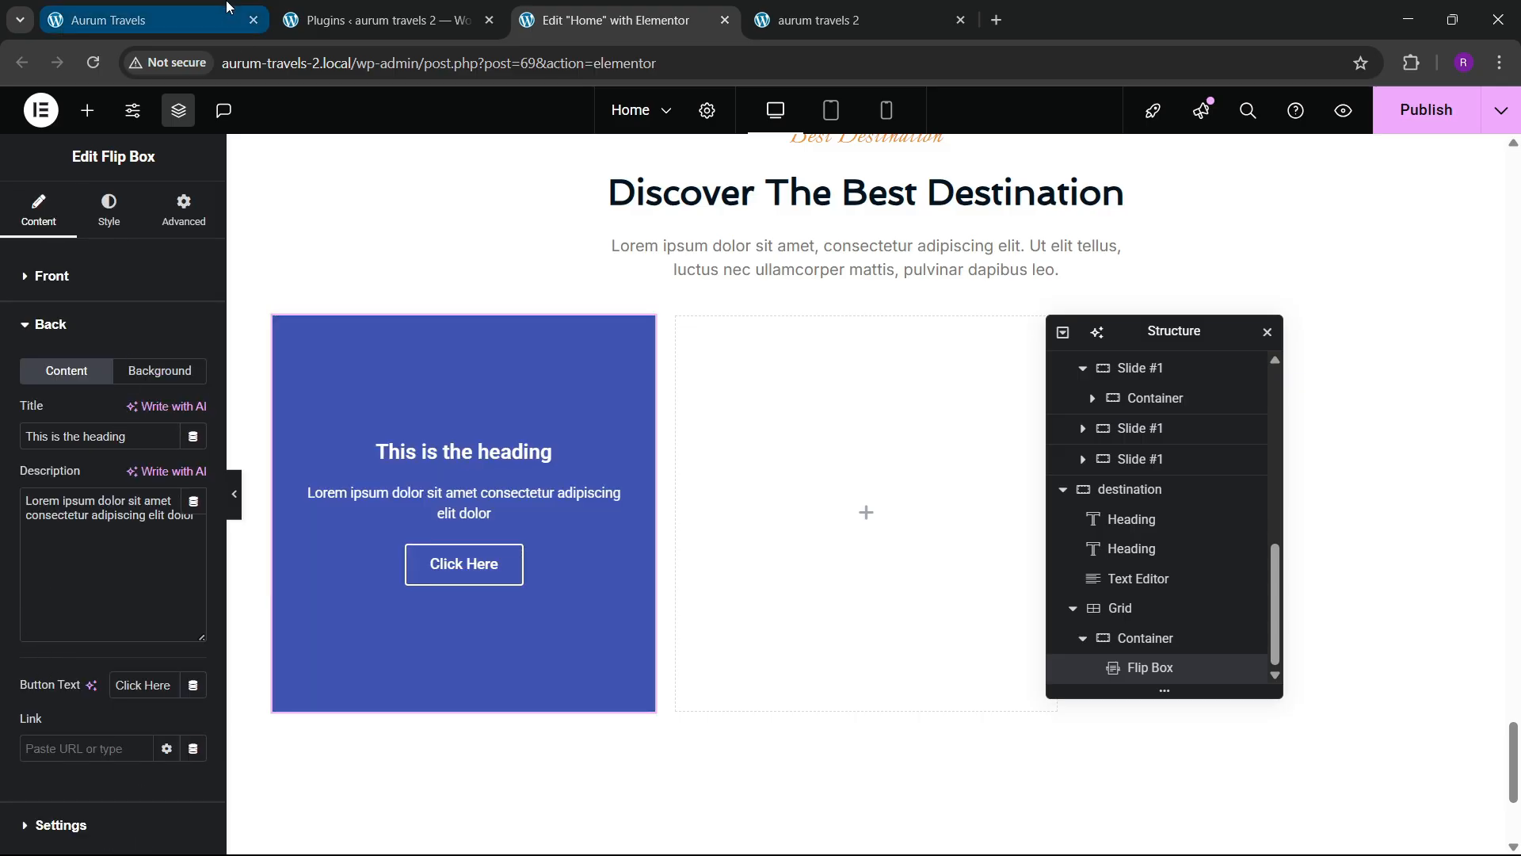
{"action": "scroll", "coordinate": [68, 713], "scroll_direction": "down", "scroll_amount": 2}
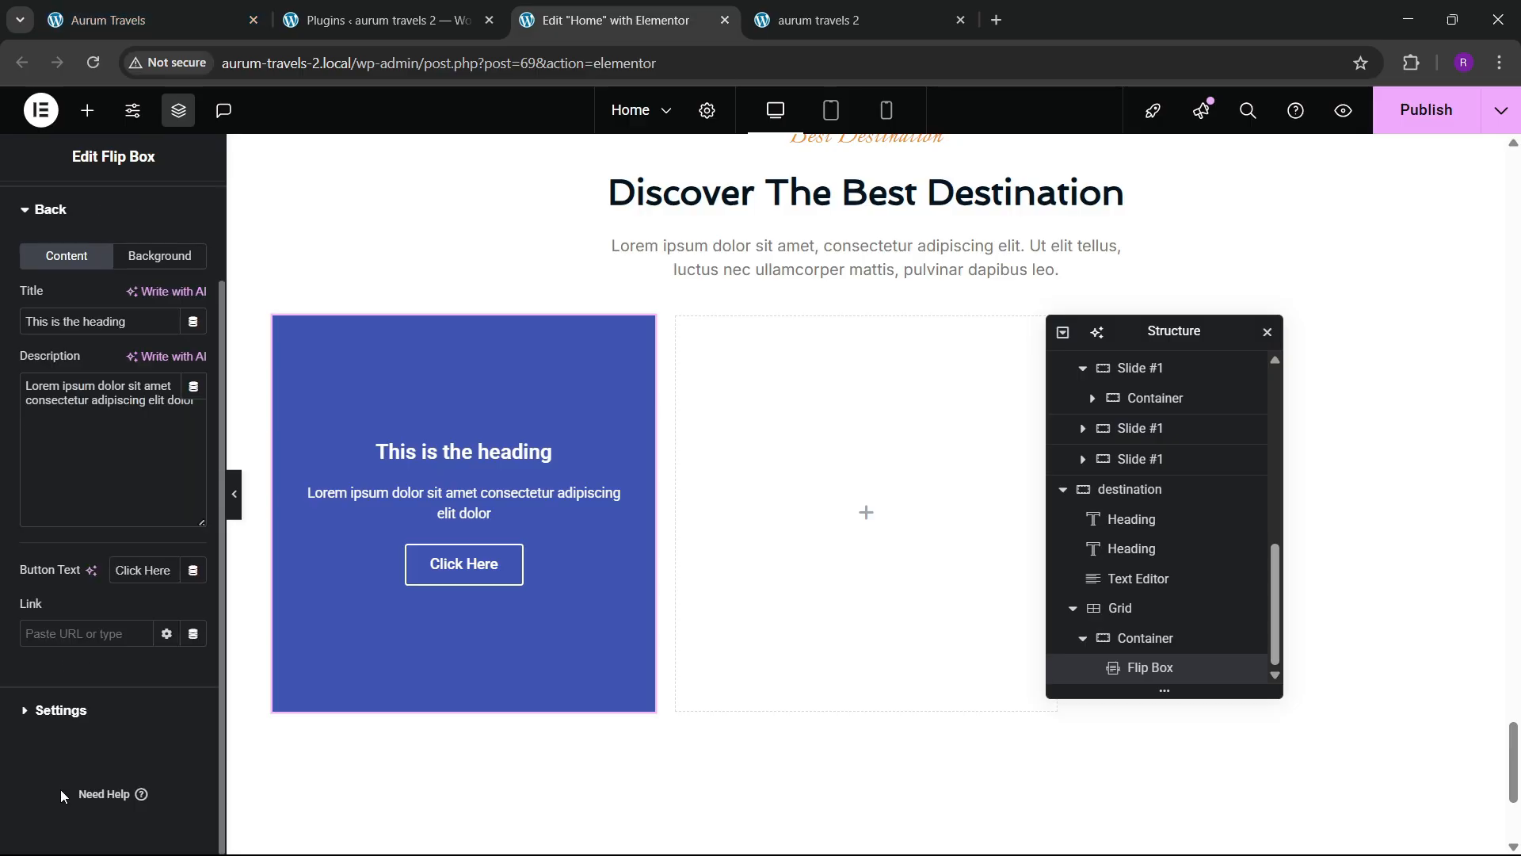
{"action": "left_click", "coordinate": [60, 710]}
{"action": "scroll", "coordinate": [119, 586], "scroll_direction": "down", "scroll_amount": 1}
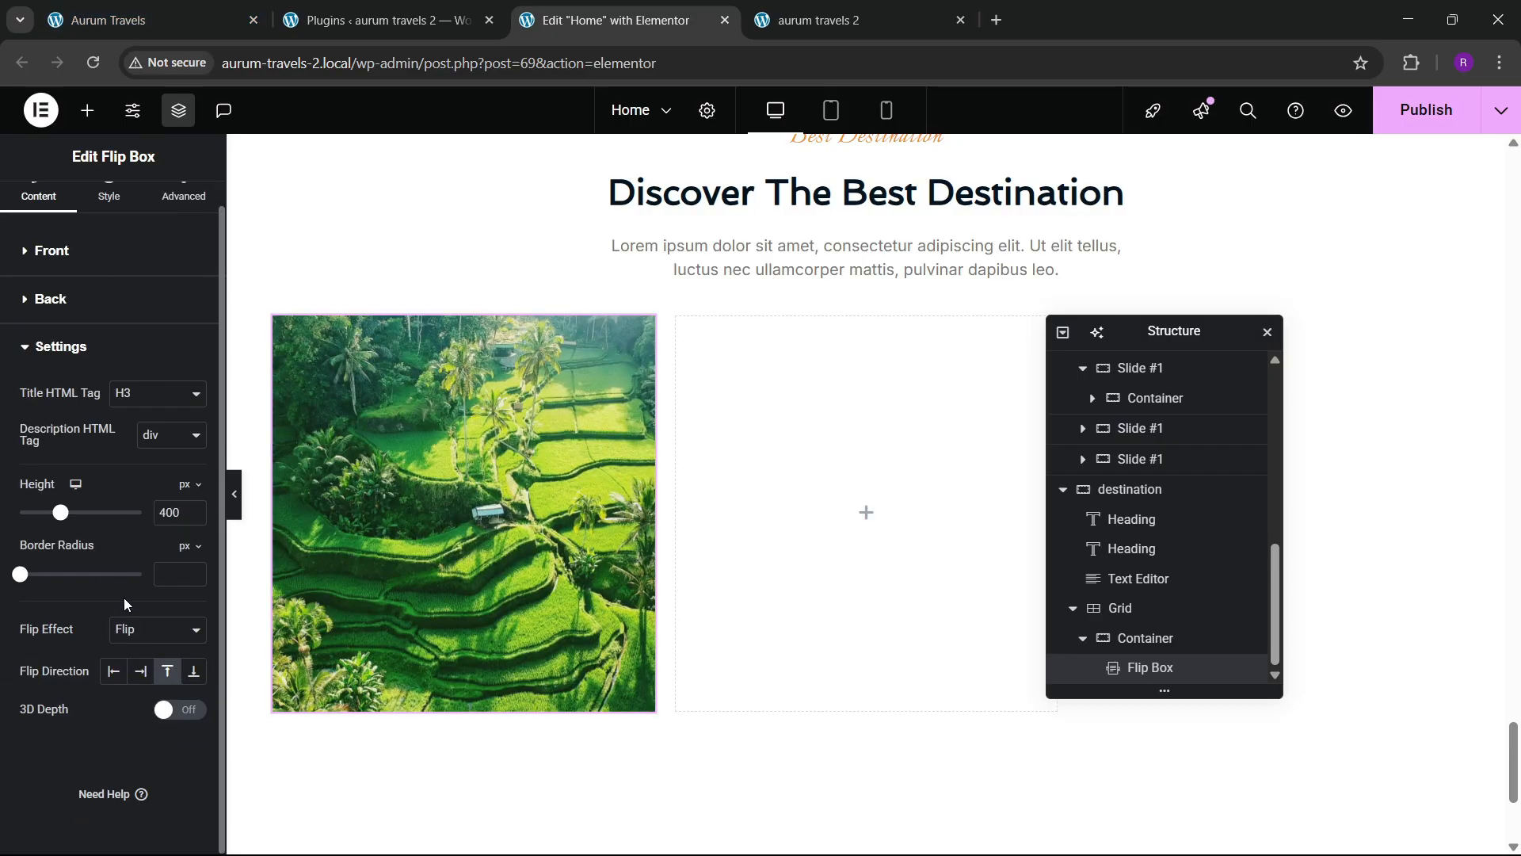
{"action": "left_click", "coordinate": [145, 630]}
{"action": "left_click", "coordinate": [142, 678]}
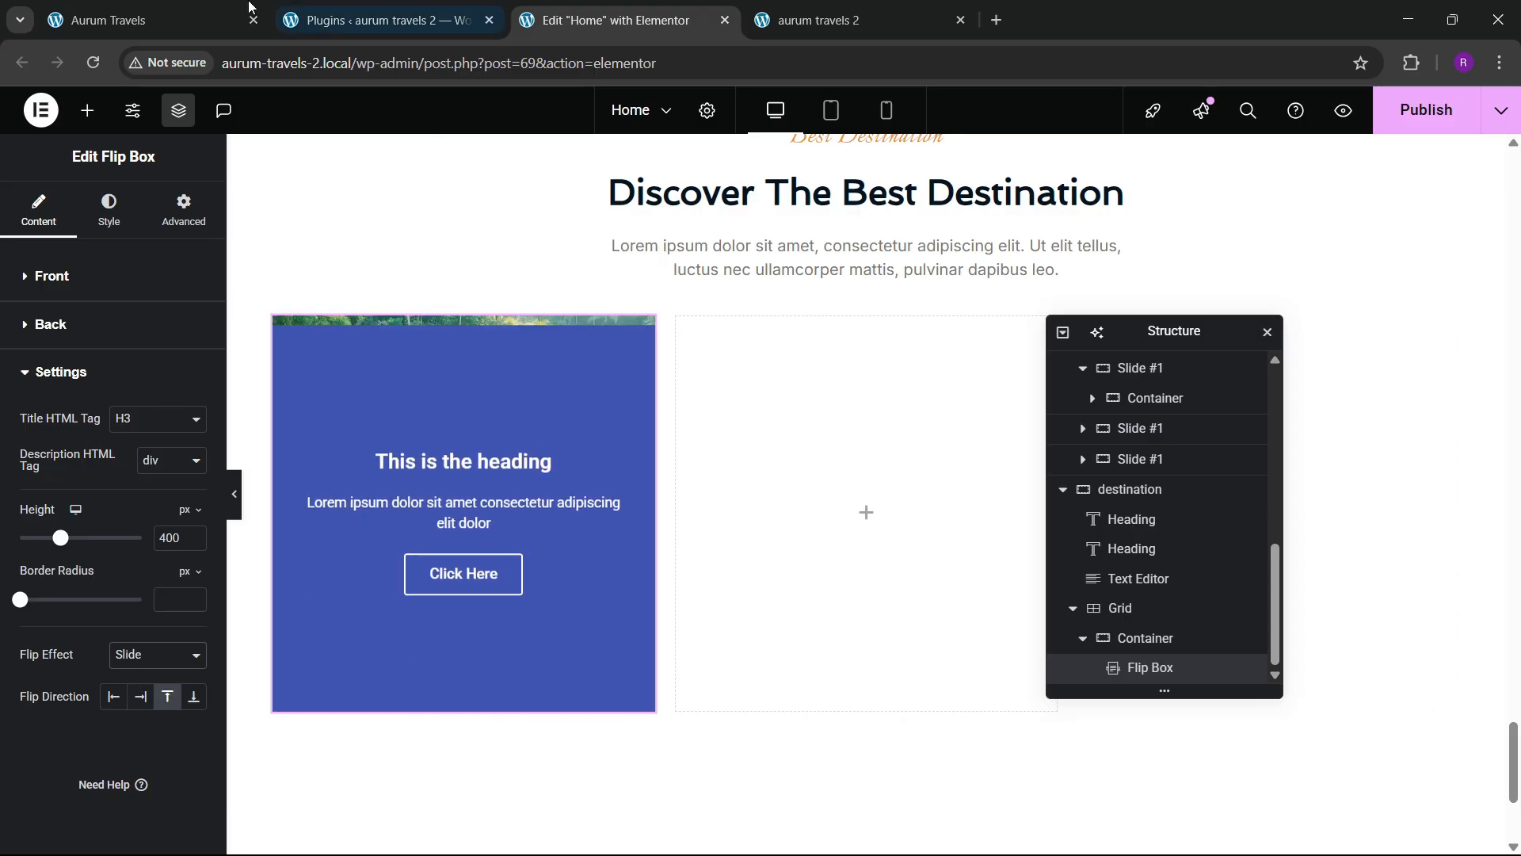
{"action": "left_click", "coordinate": [127, 20]}
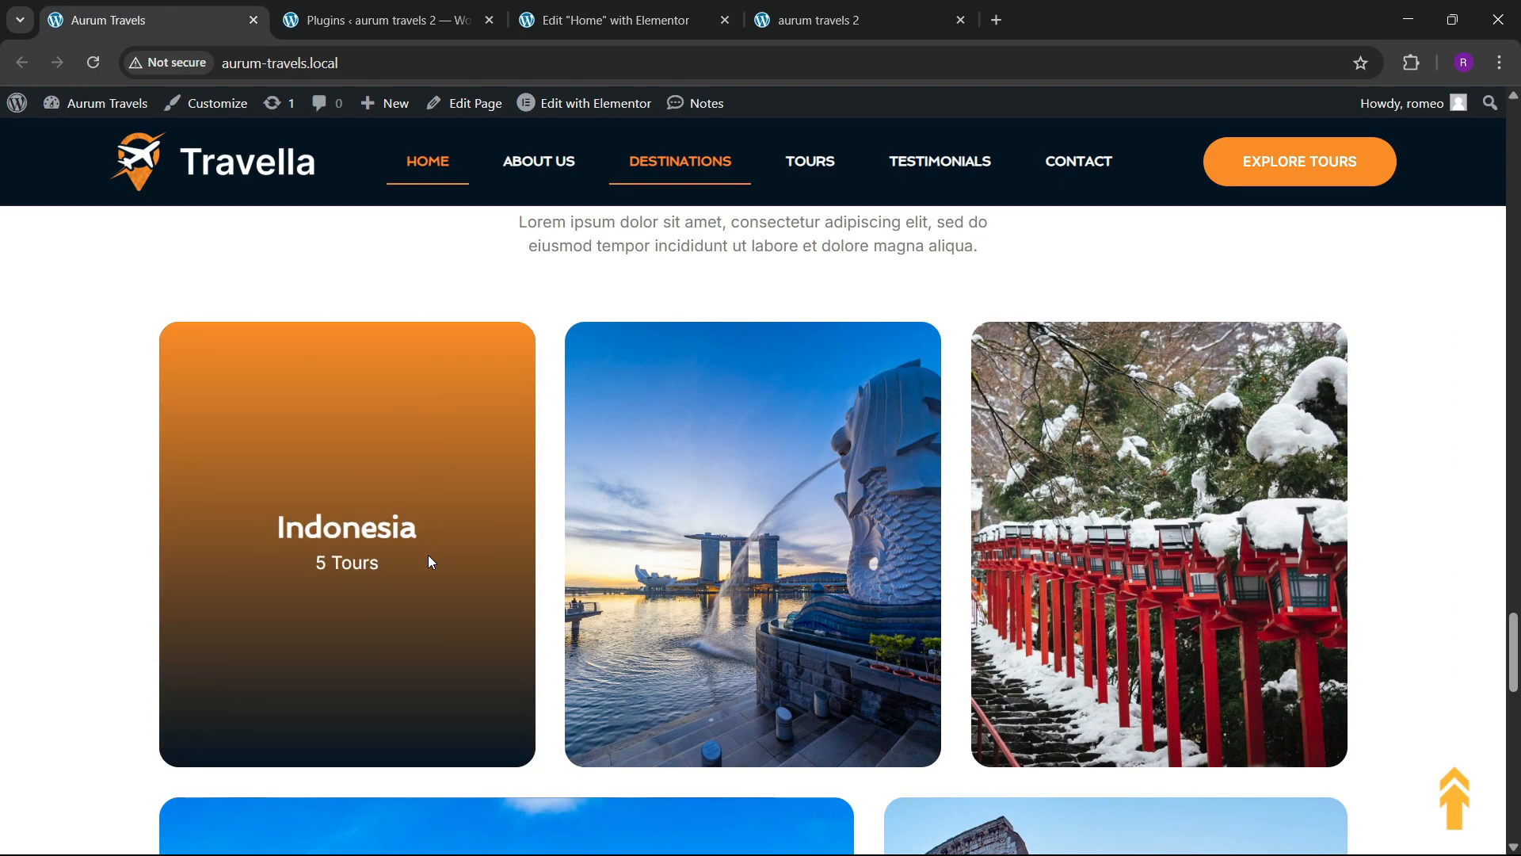
{"action": "left_click", "coordinate": [602, 20]}
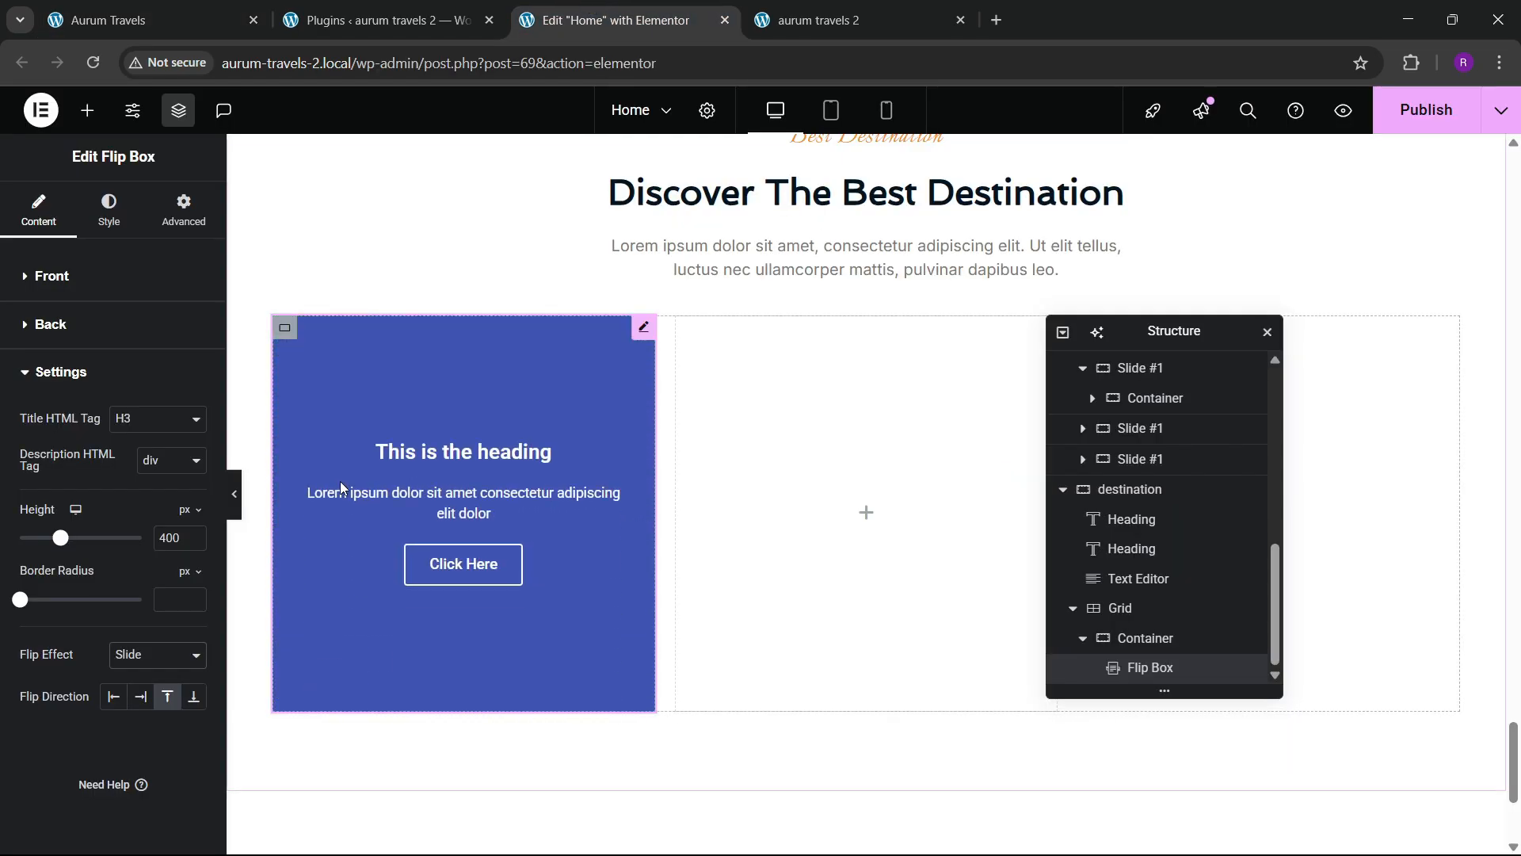
- Clear the back-side button label and enter 'Indonesia' as title and '4 Days' as description
{"action": "left_click", "coordinate": [50, 324]}
{"action": "scroll", "coordinate": [89, 475], "scroll_direction": "down", "scroll_amount": 2}
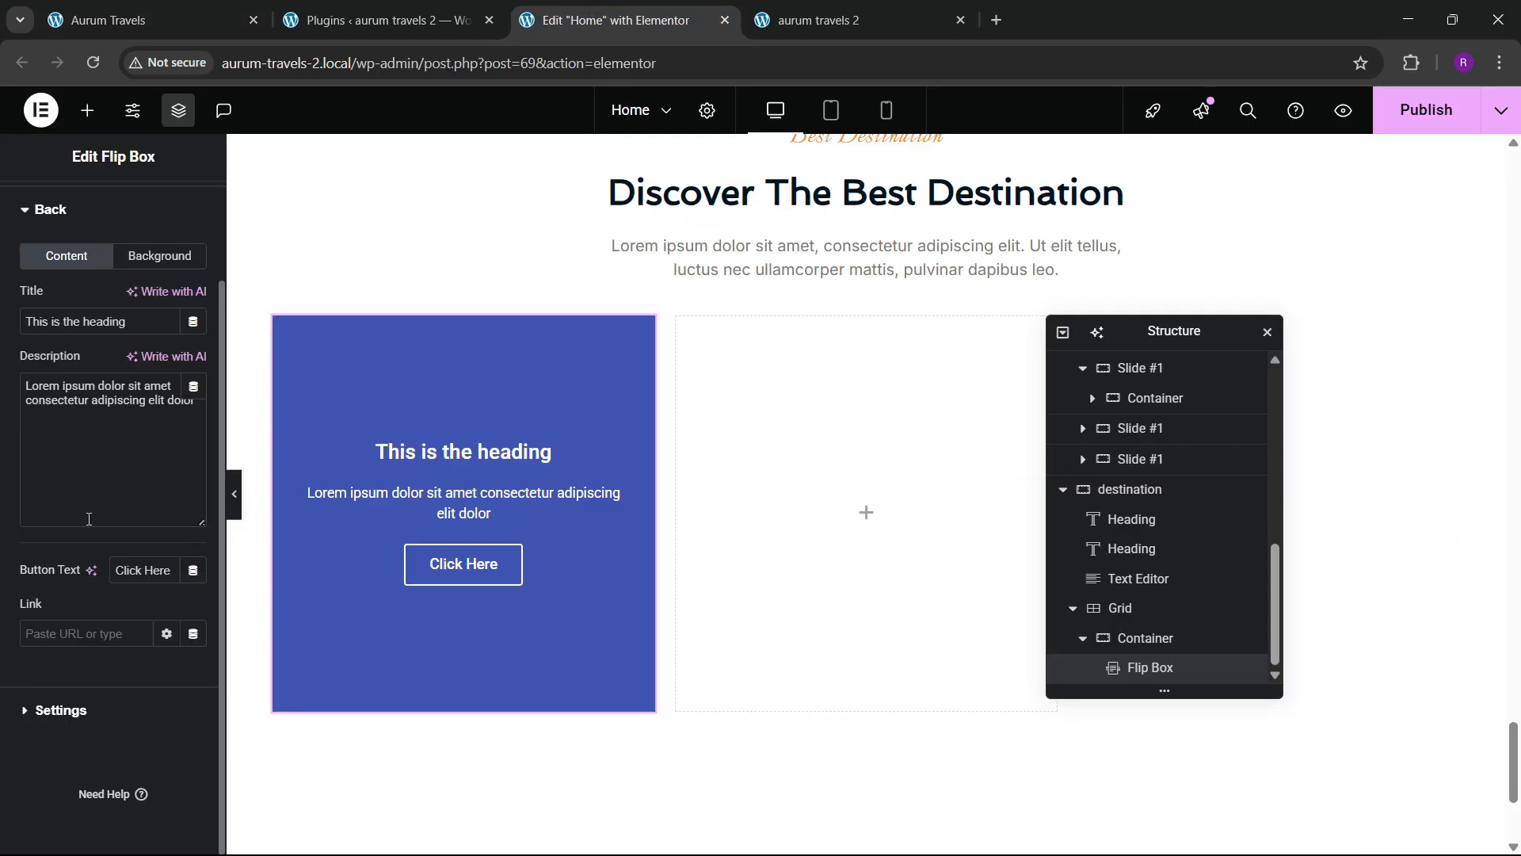
{"action": "triple_click", "coordinate": [141, 572]}
{"action": "key", "text": "BackSpace"}
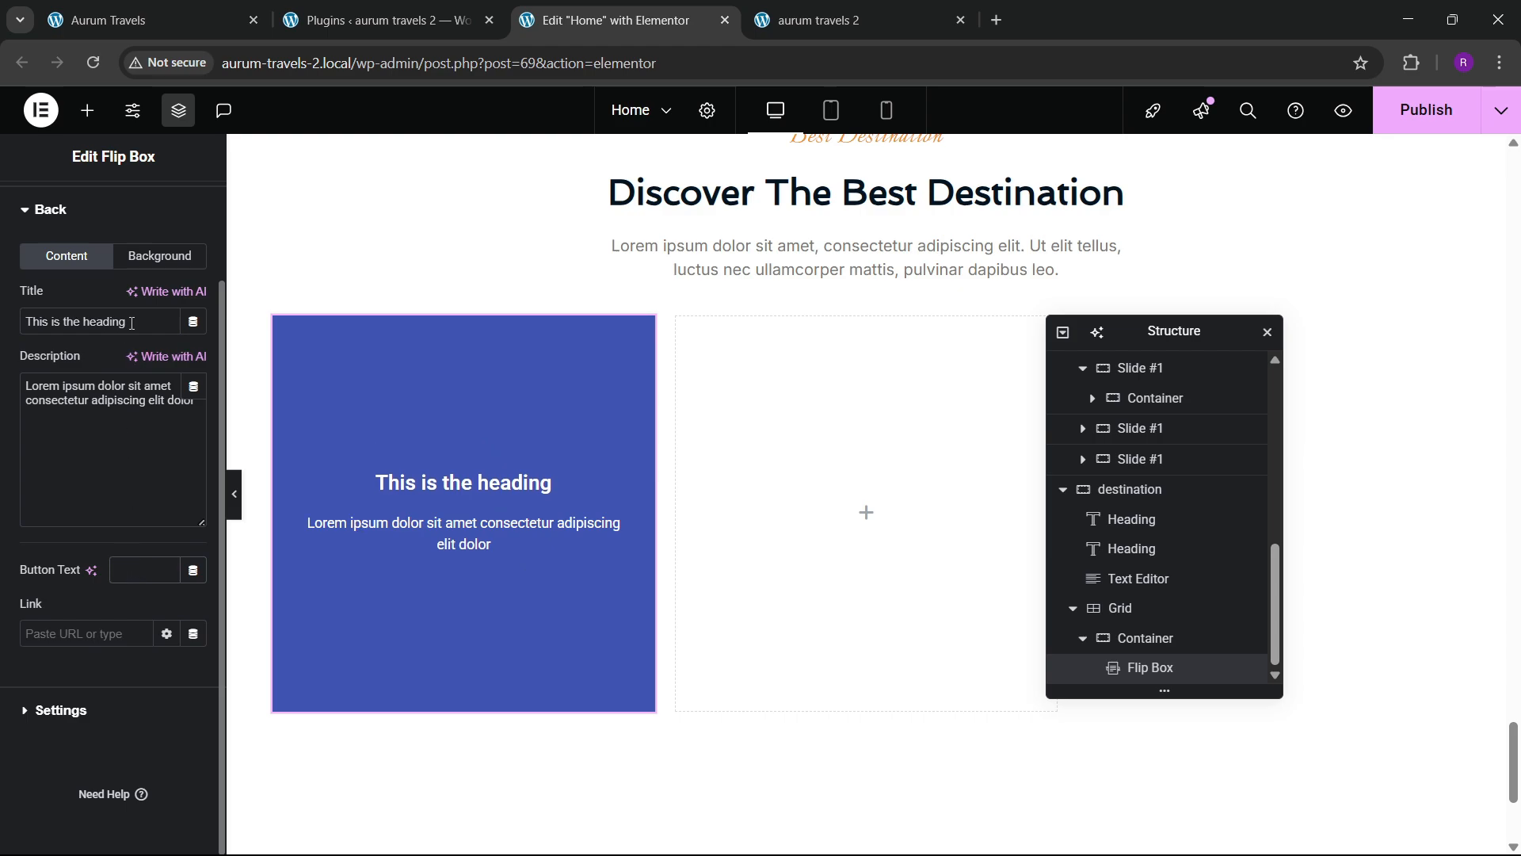
{"action": "left_click_drag", "start_coordinate": [131, 322], "coordinate": [3, 317]}
{"action": "type", "text": "Indo"}
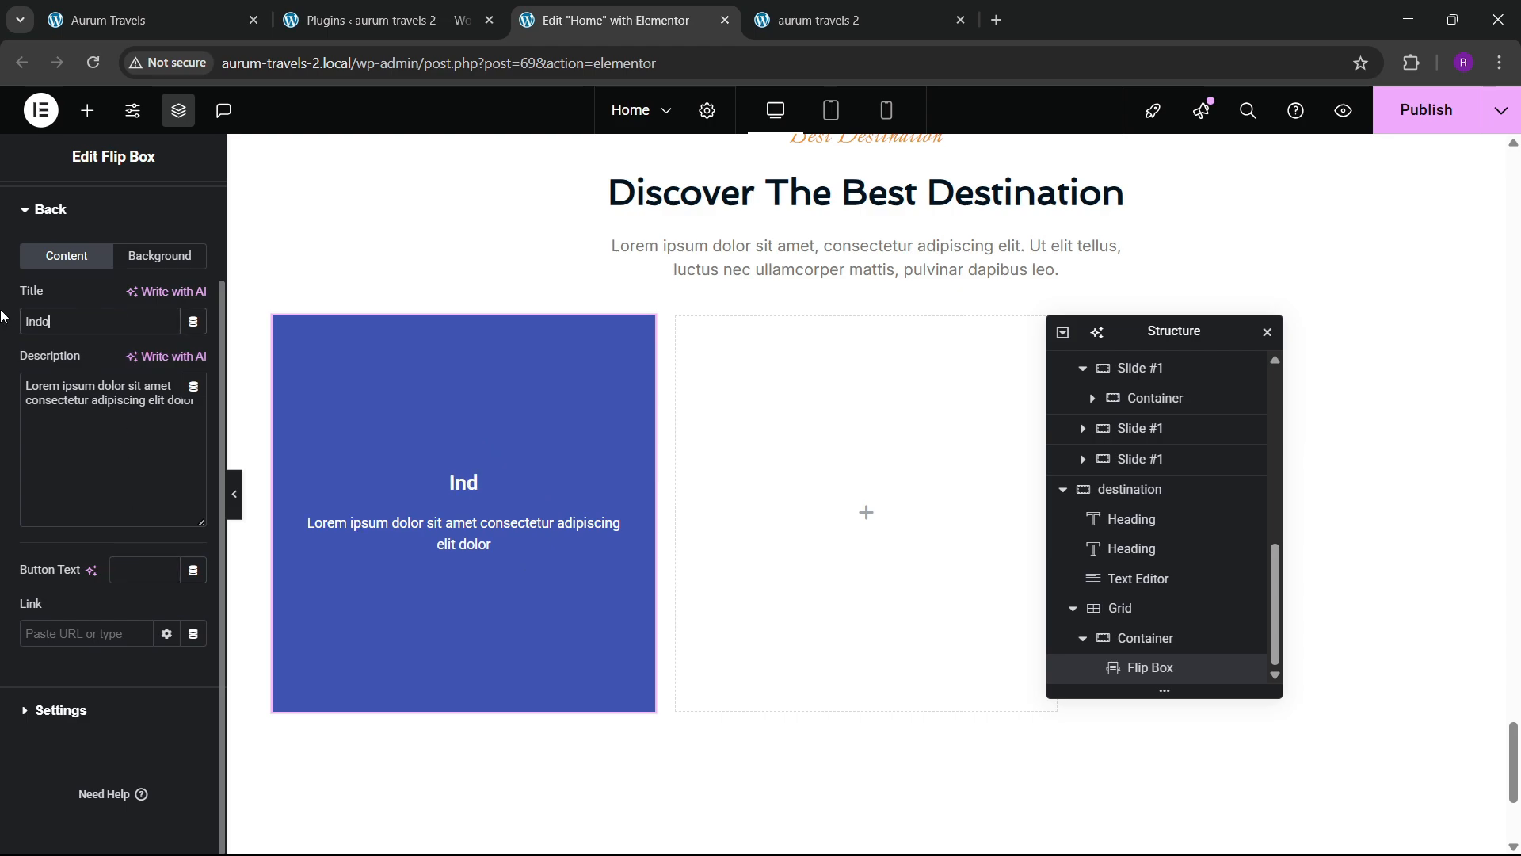
{"action": "type", "text": "nesia"}
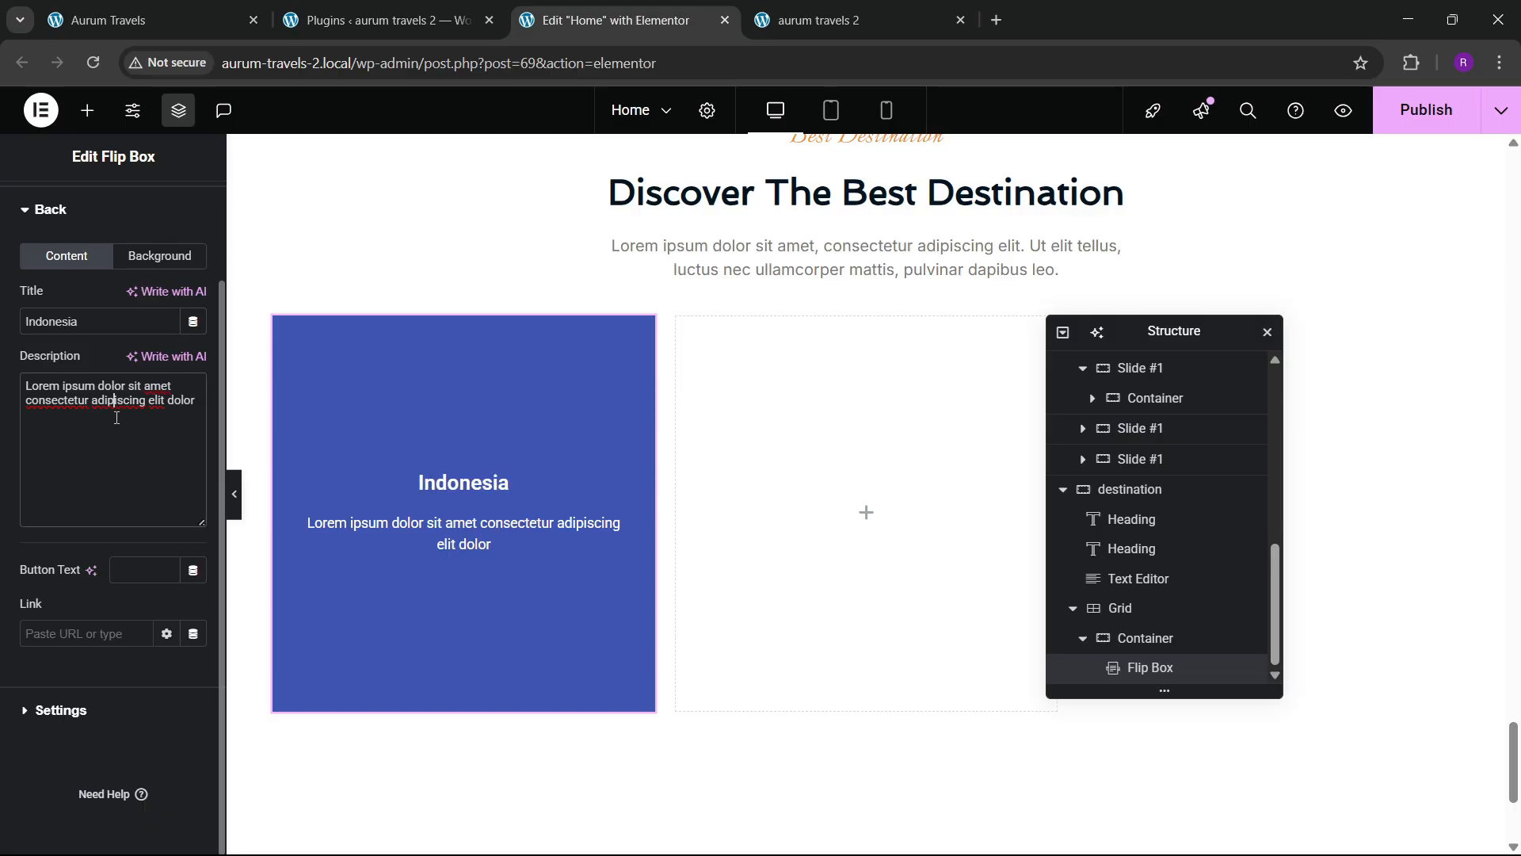
{"action": "key", "text": "ctrl+a"}
{"action": "type", "text": "4"}
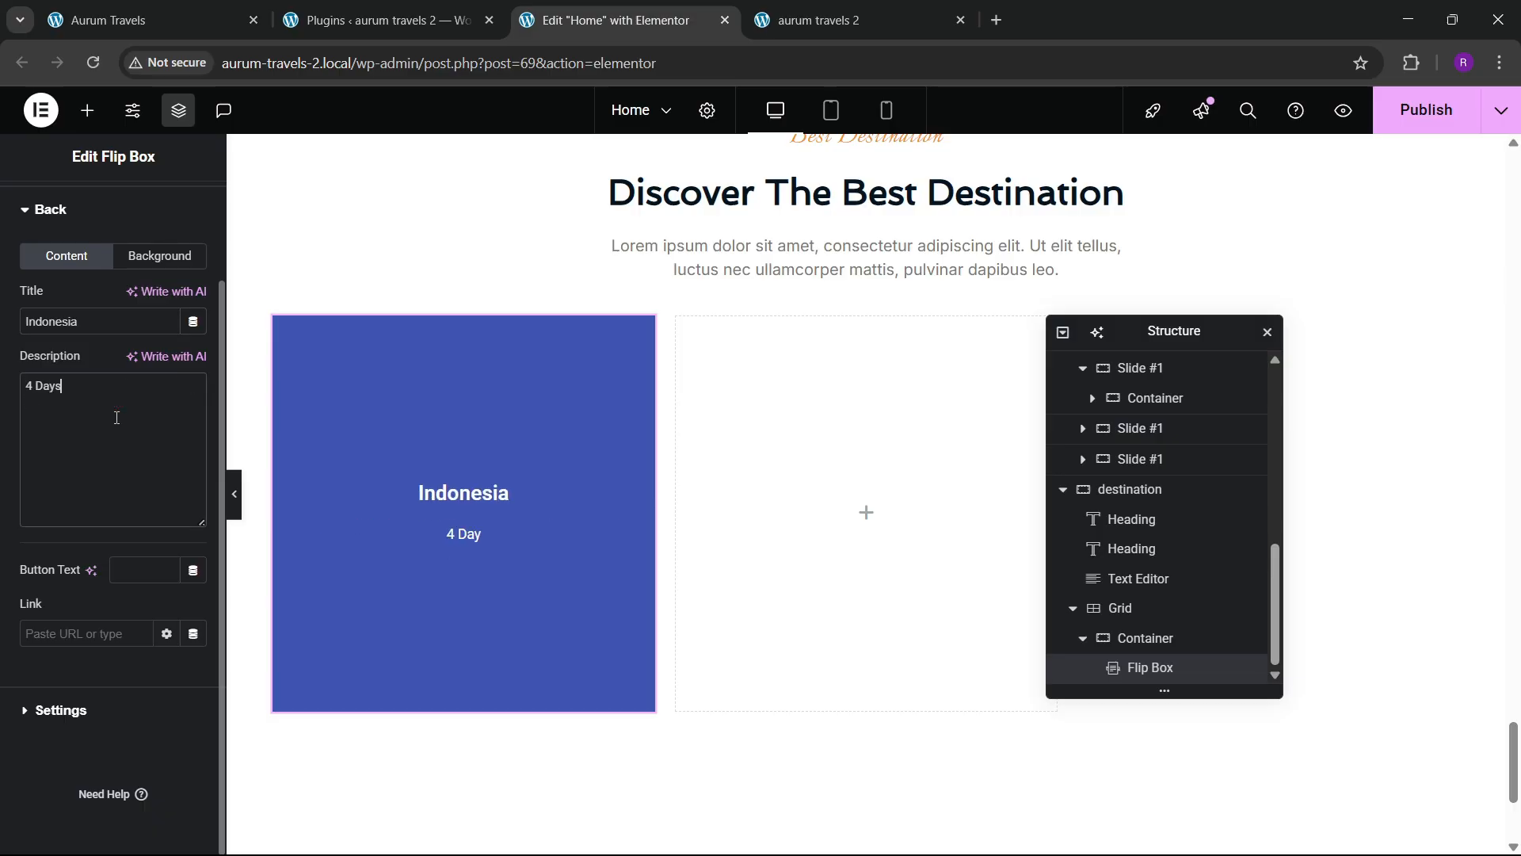
{"action": "scroll", "coordinate": [127, 443], "scroll_direction": "up", "scroll_amount": 2}
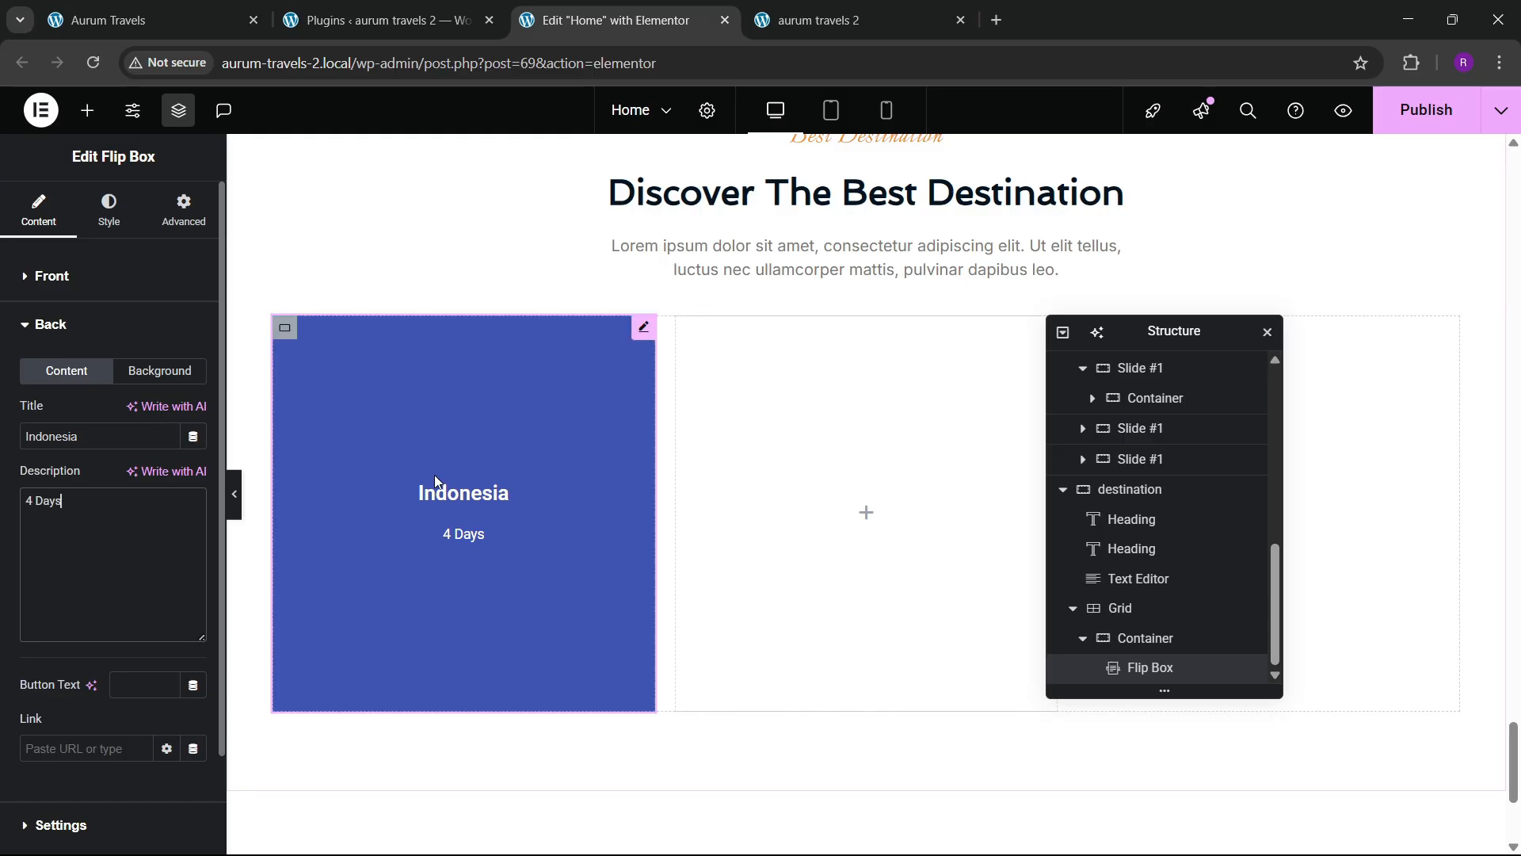
- Compare with the live site's Indonesia card, then review the back side's style and content settings
{"action": "left_click", "coordinate": [151, 20]}
{"action": "mouse_move", "coordinate": [363, 430]}
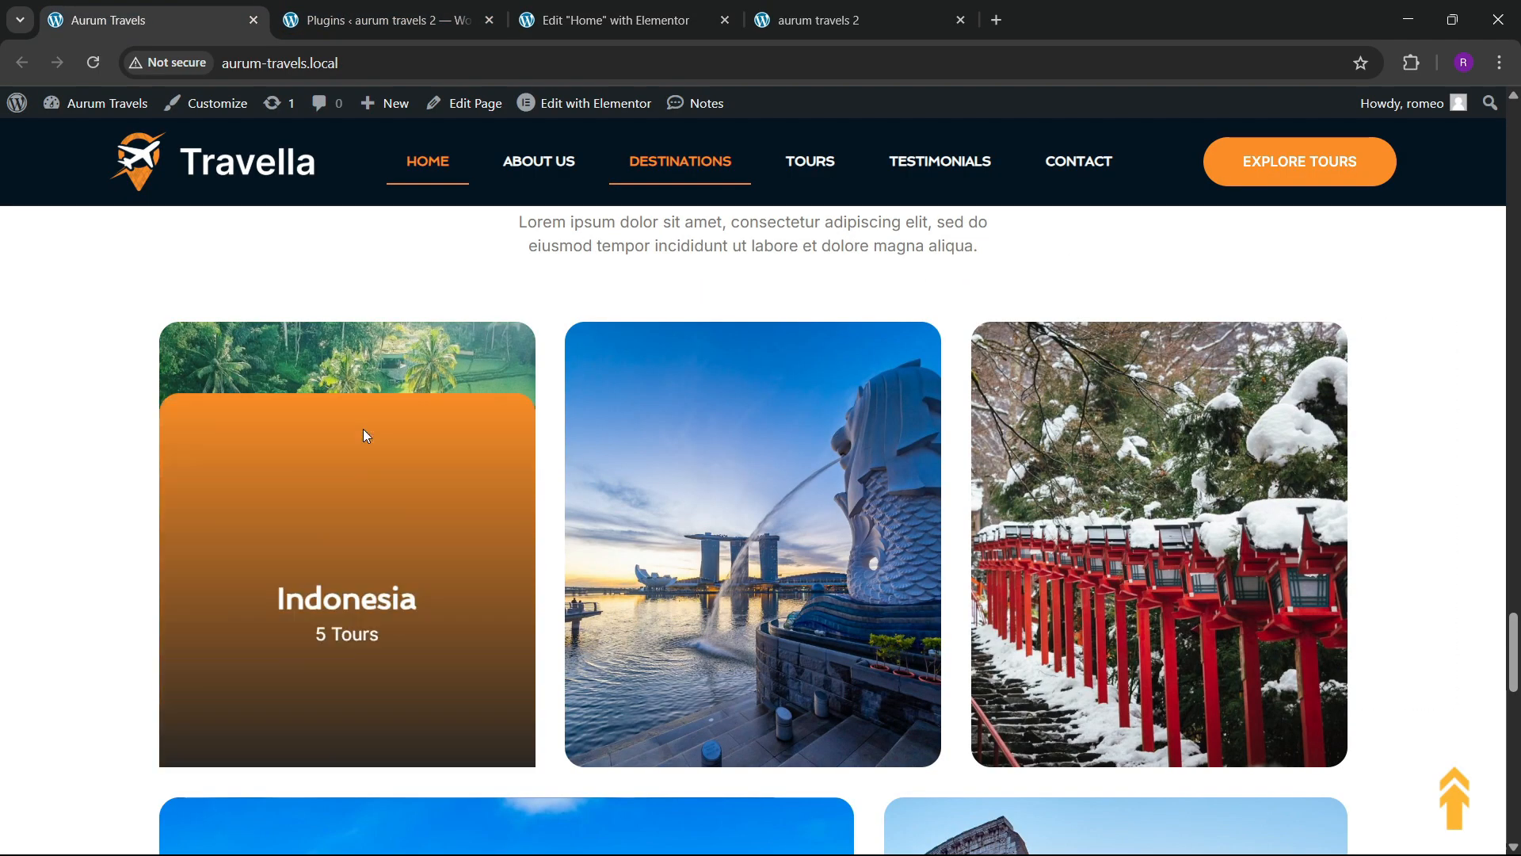
{"action": "left_click", "coordinate": [610, 20]}
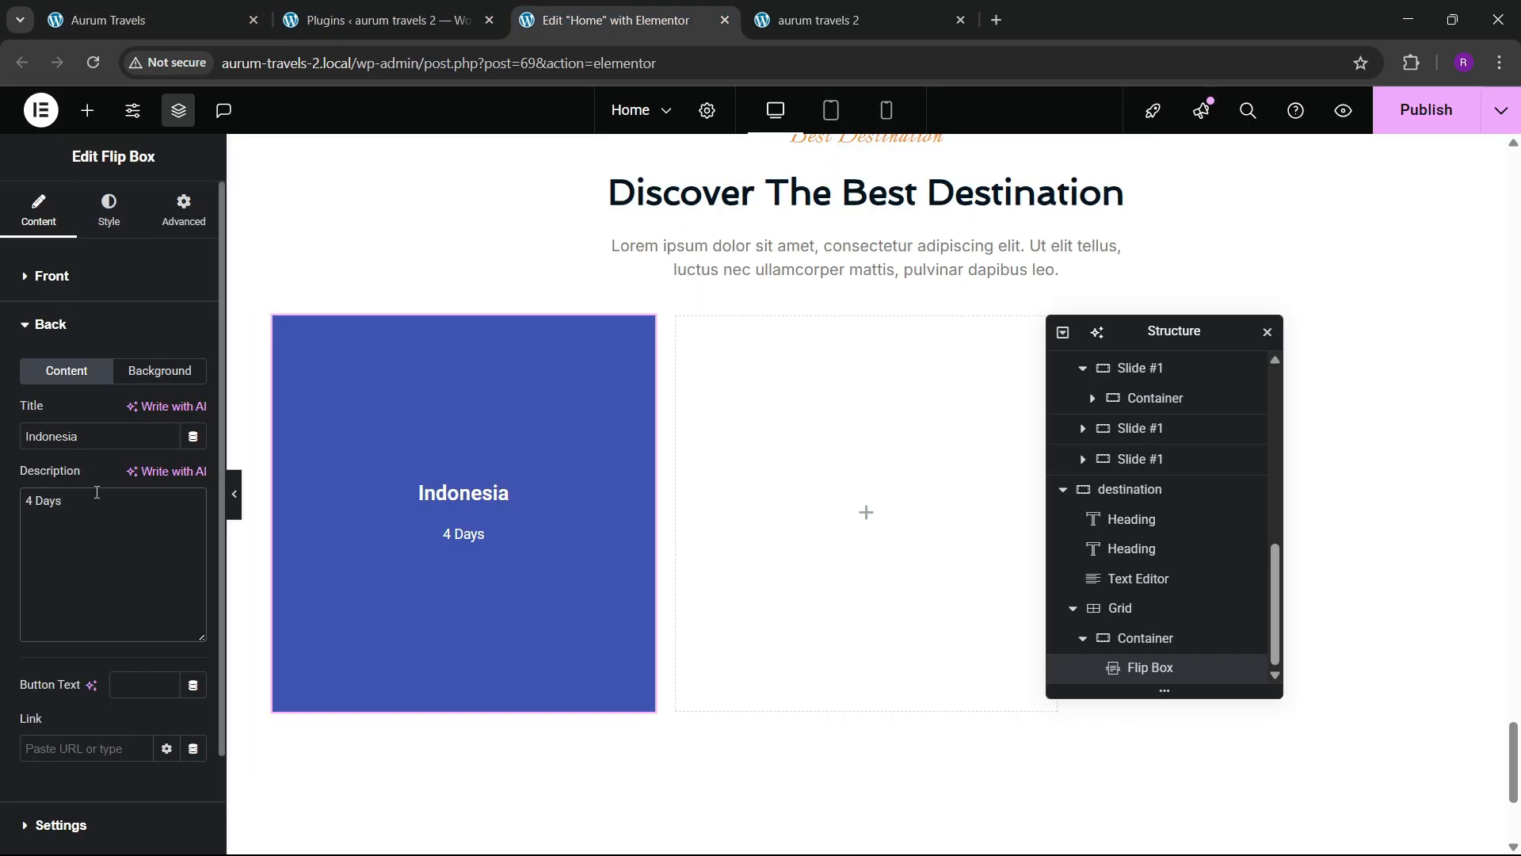
{"action": "left_click", "coordinate": [109, 210]}
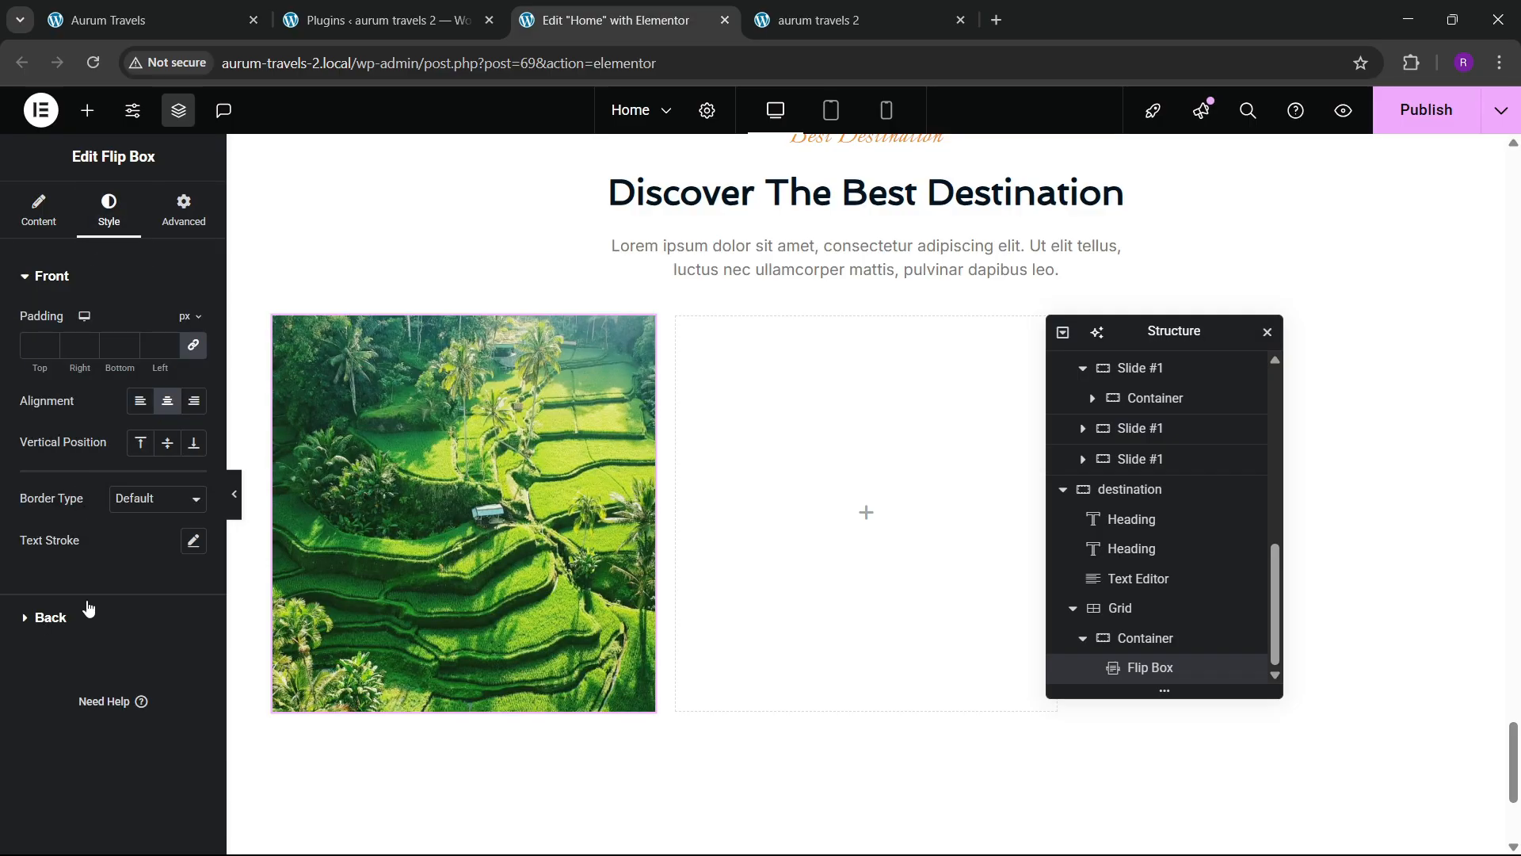
{"action": "left_click", "coordinate": [50, 617]}
{"action": "scroll", "coordinate": [144, 602], "scroll_direction": "down", "scroll_amount": 3}
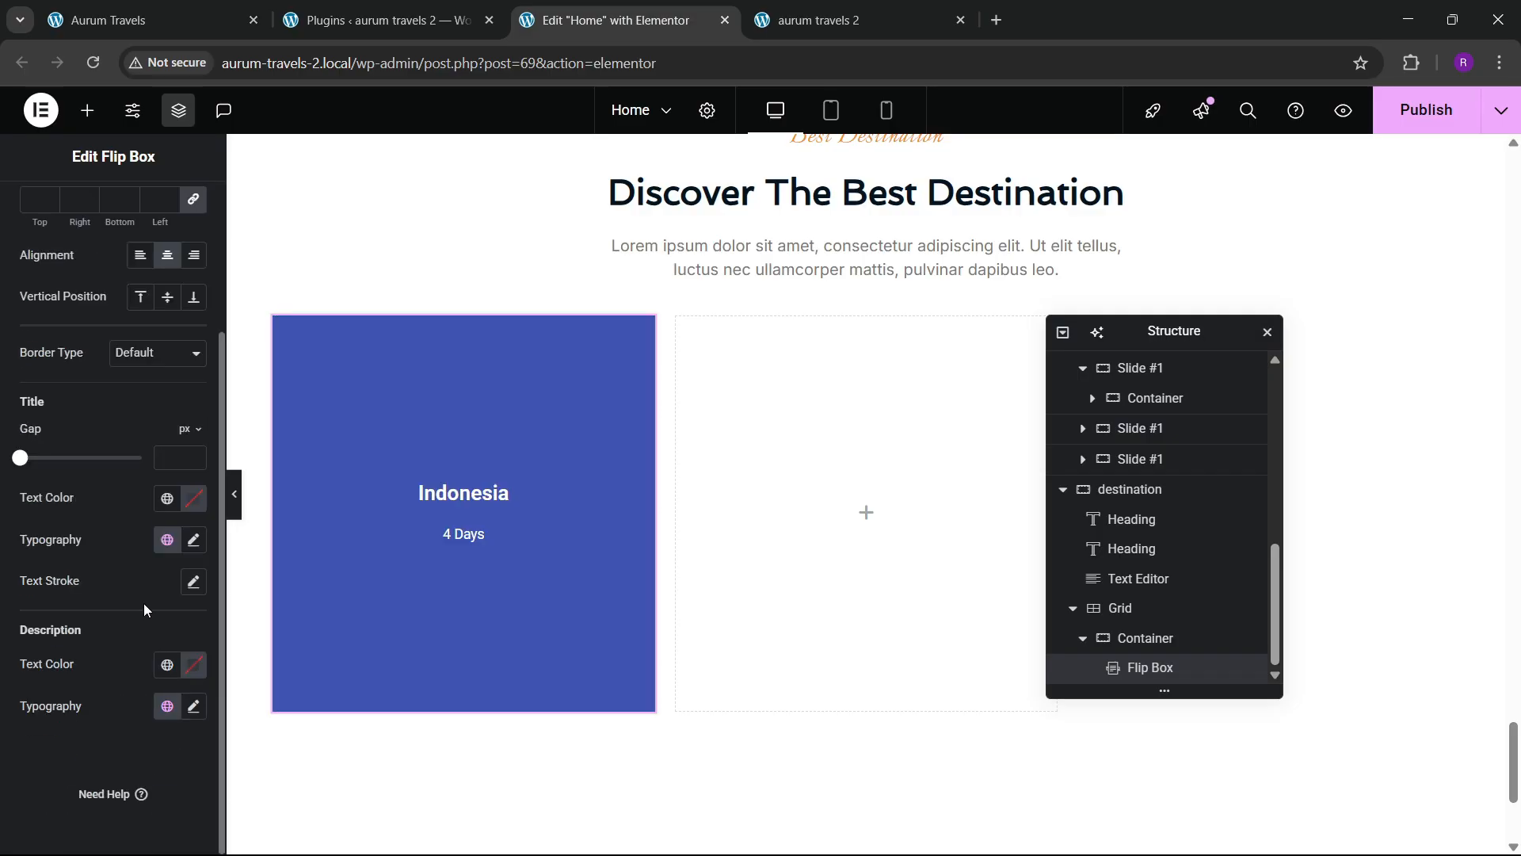
{"action": "scroll", "coordinate": [121, 607], "scroll_direction": "up", "scroll_amount": 2}
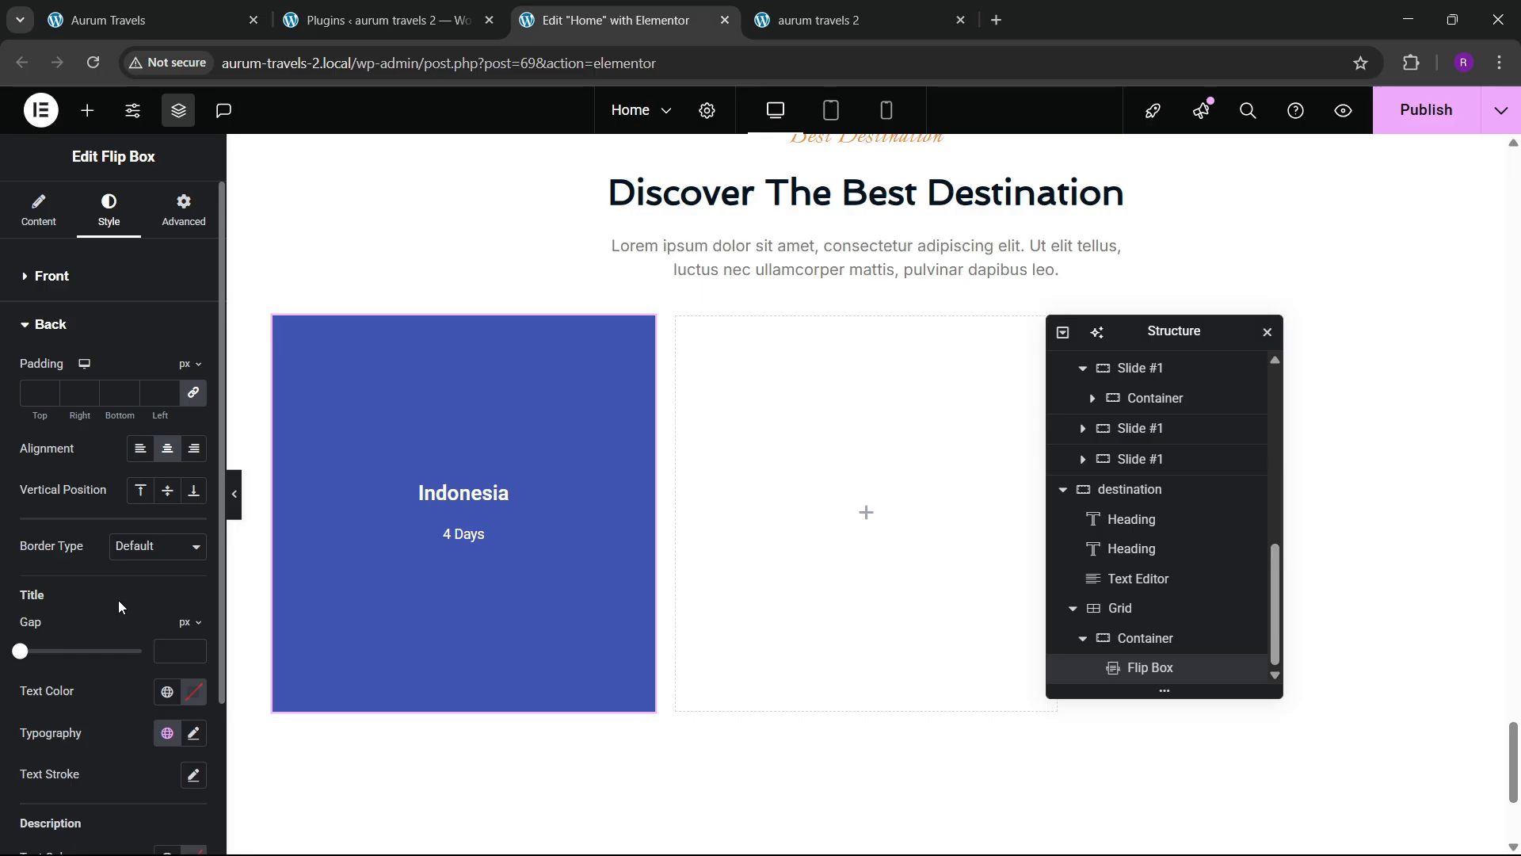
{"action": "left_click", "coordinate": [38, 230]}
{"action": "left_click", "coordinate": [66, 661]}
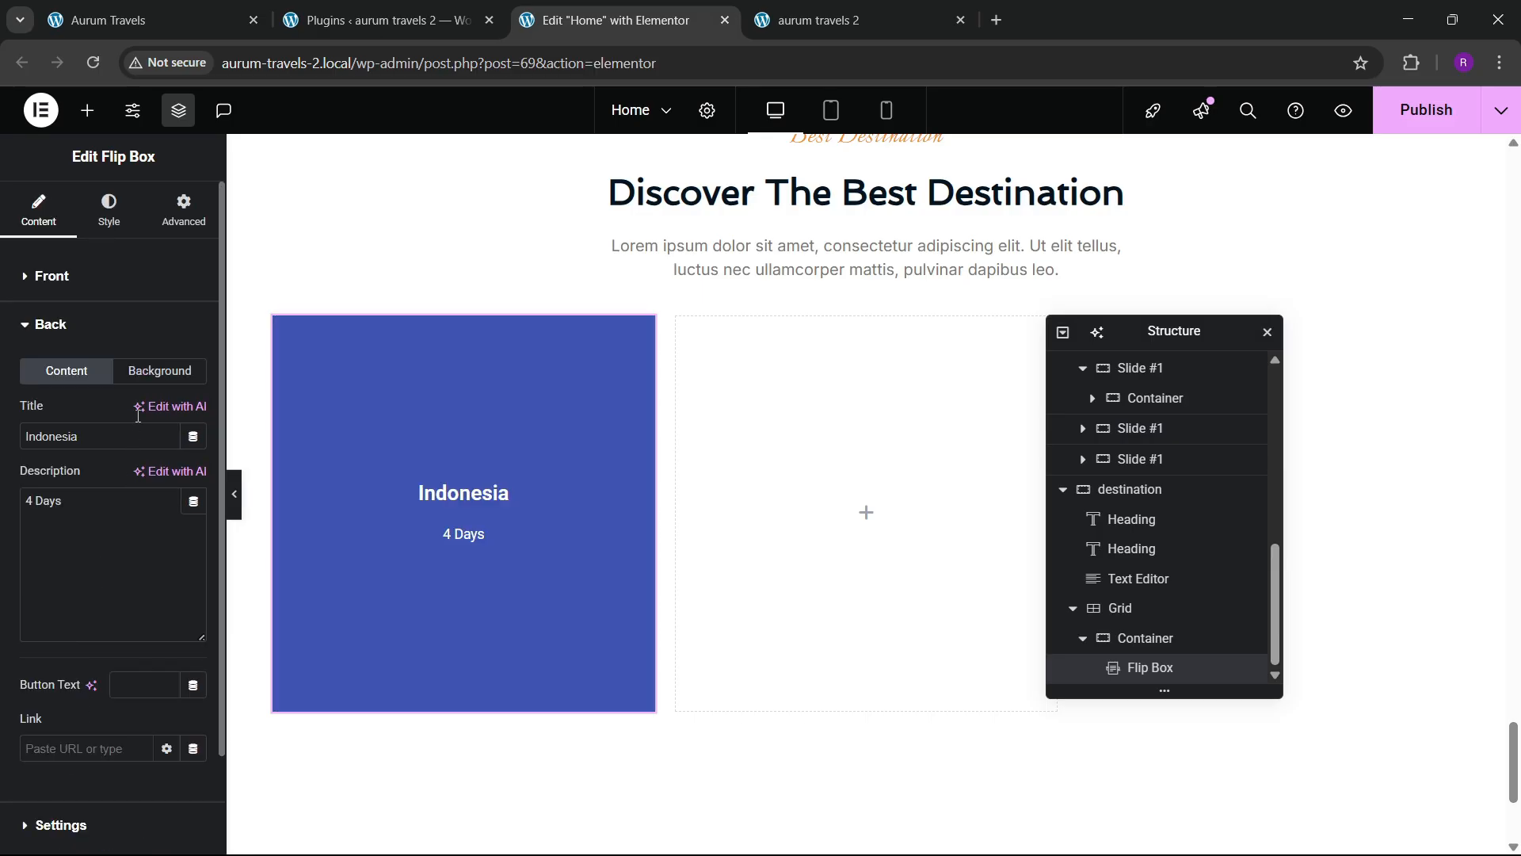
- Make the back background a 180° gradient from the orange global colour to black
{"action": "left_click", "coordinate": [154, 372]}
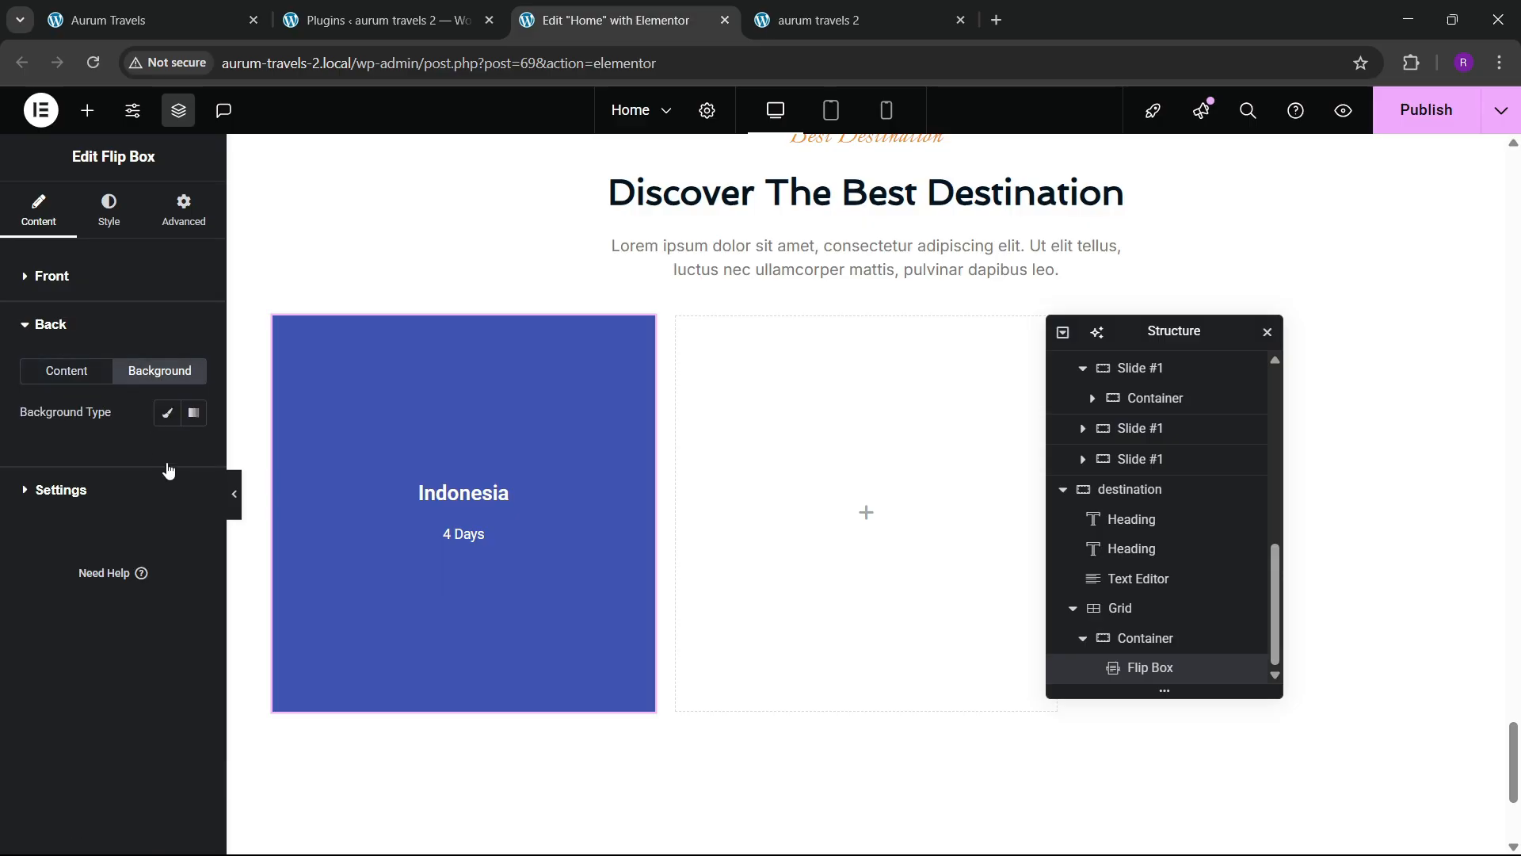
{"action": "left_click", "coordinate": [64, 376]}
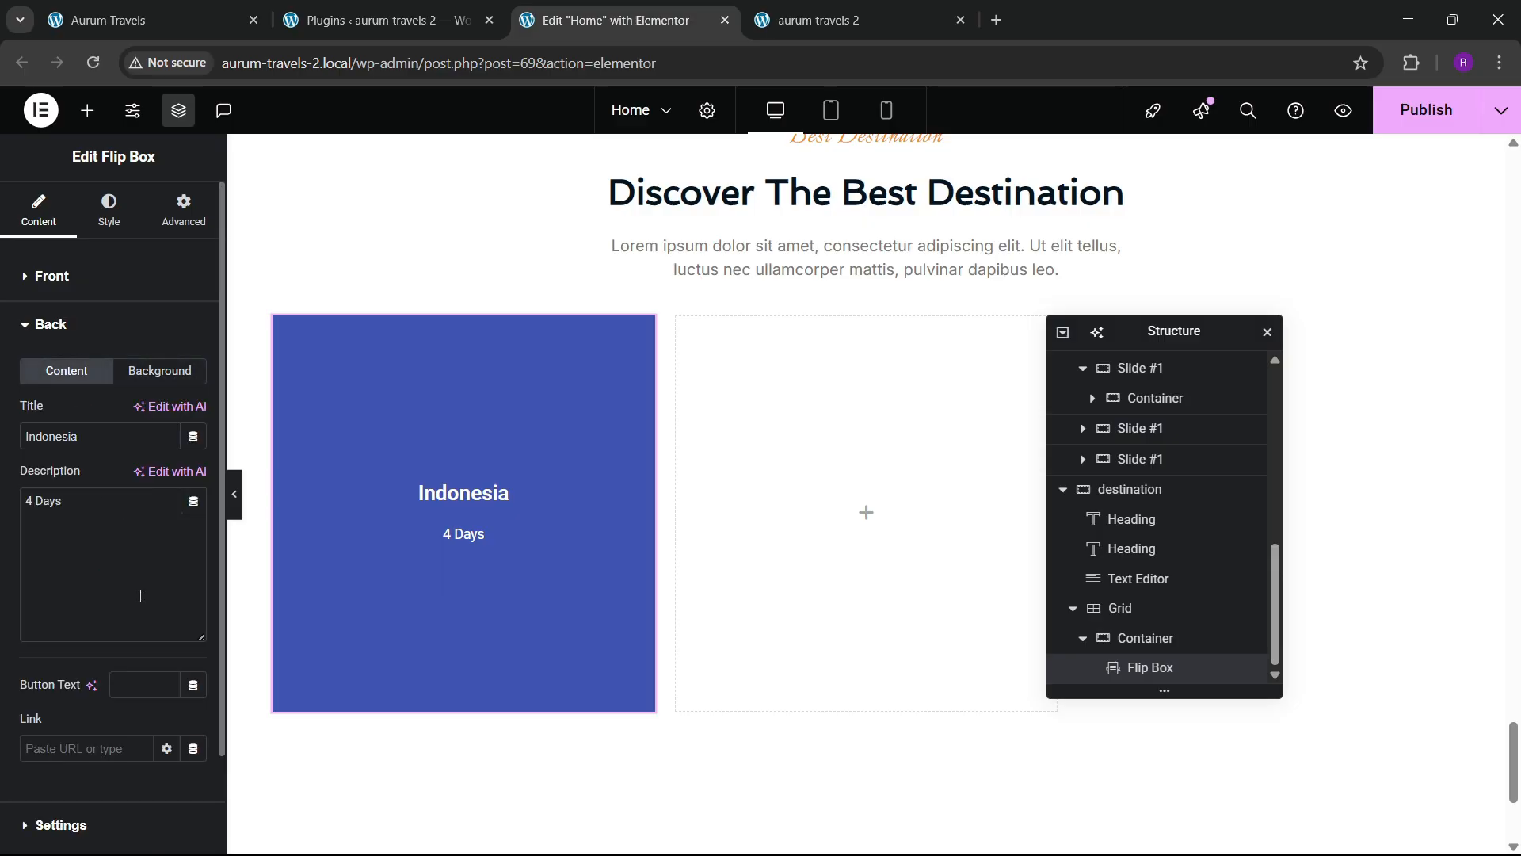
{"action": "left_click", "coordinate": [146, 374]}
{"action": "left_click", "coordinate": [193, 413]}
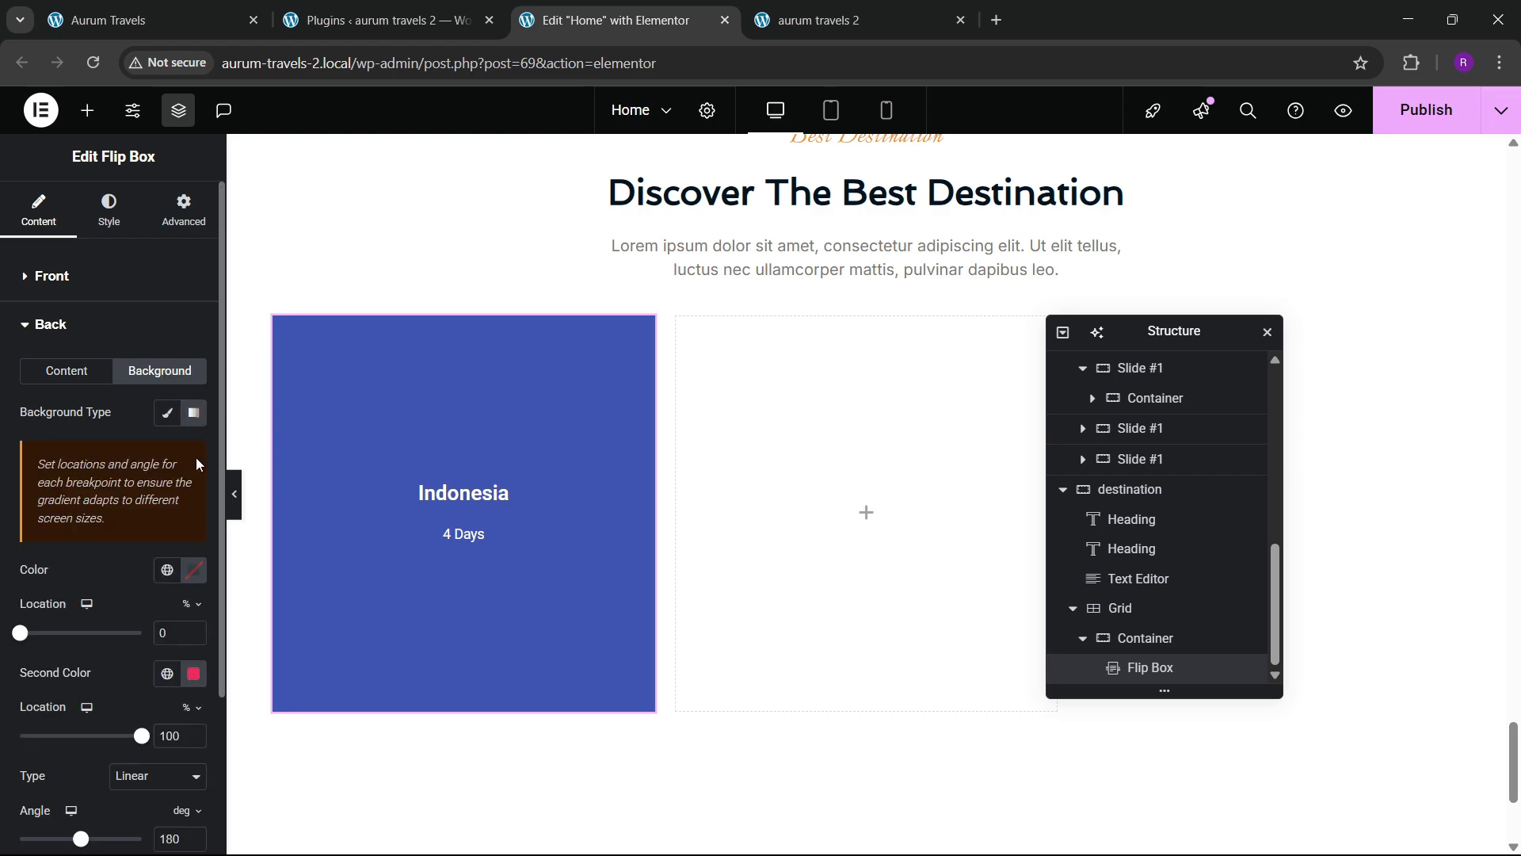
{"action": "left_click", "coordinate": [167, 571]}
{"action": "left_click", "coordinate": [119, 448]}
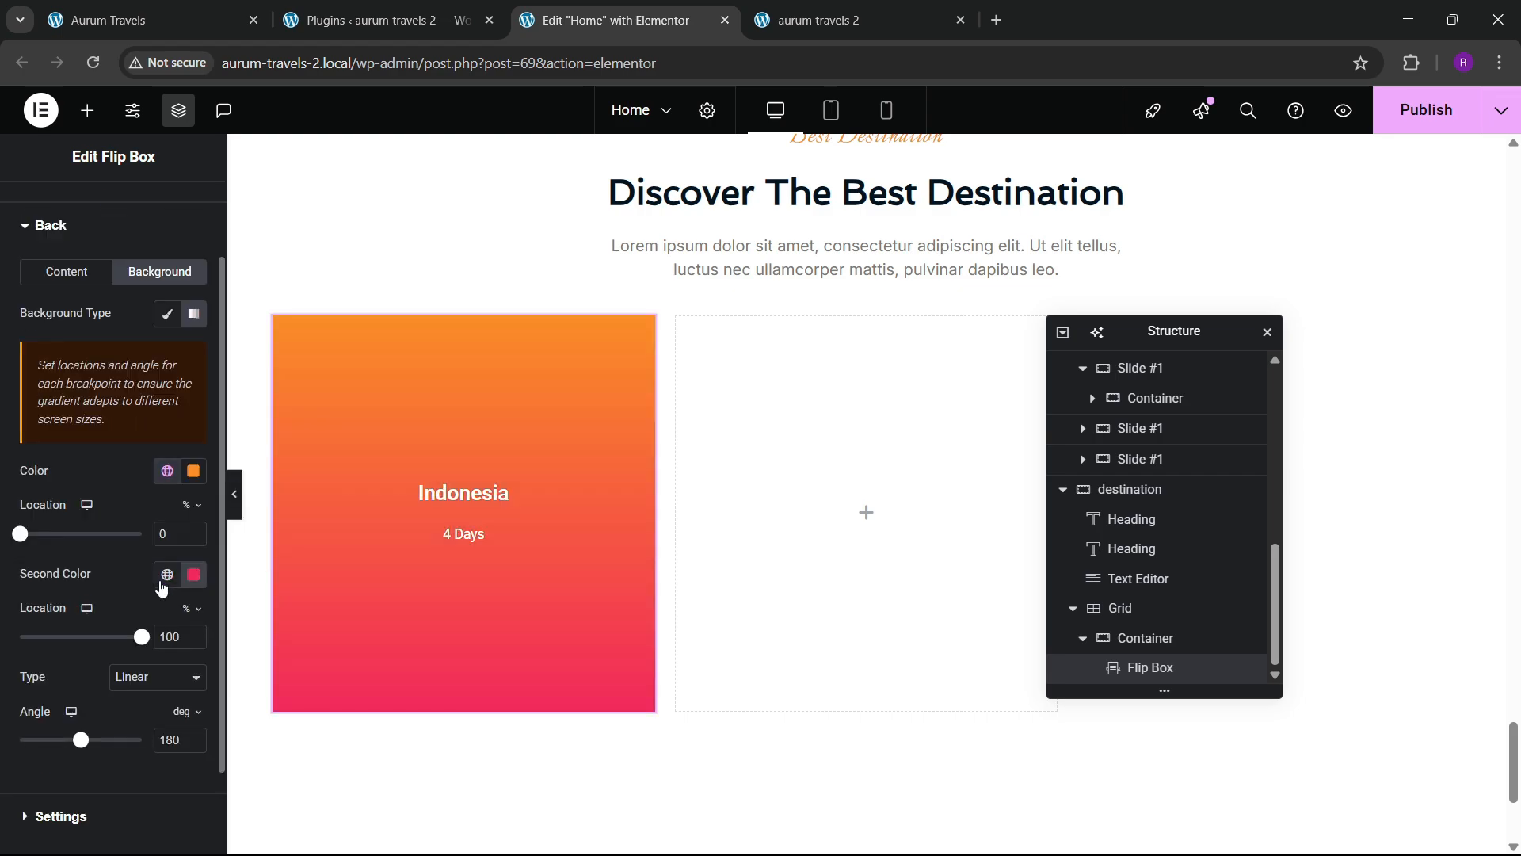
{"action": "left_click", "coordinate": [193, 574]}
{"action": "left_click_drag", "start_coordinate": [174, 400], "coordinate": [22, 535]}
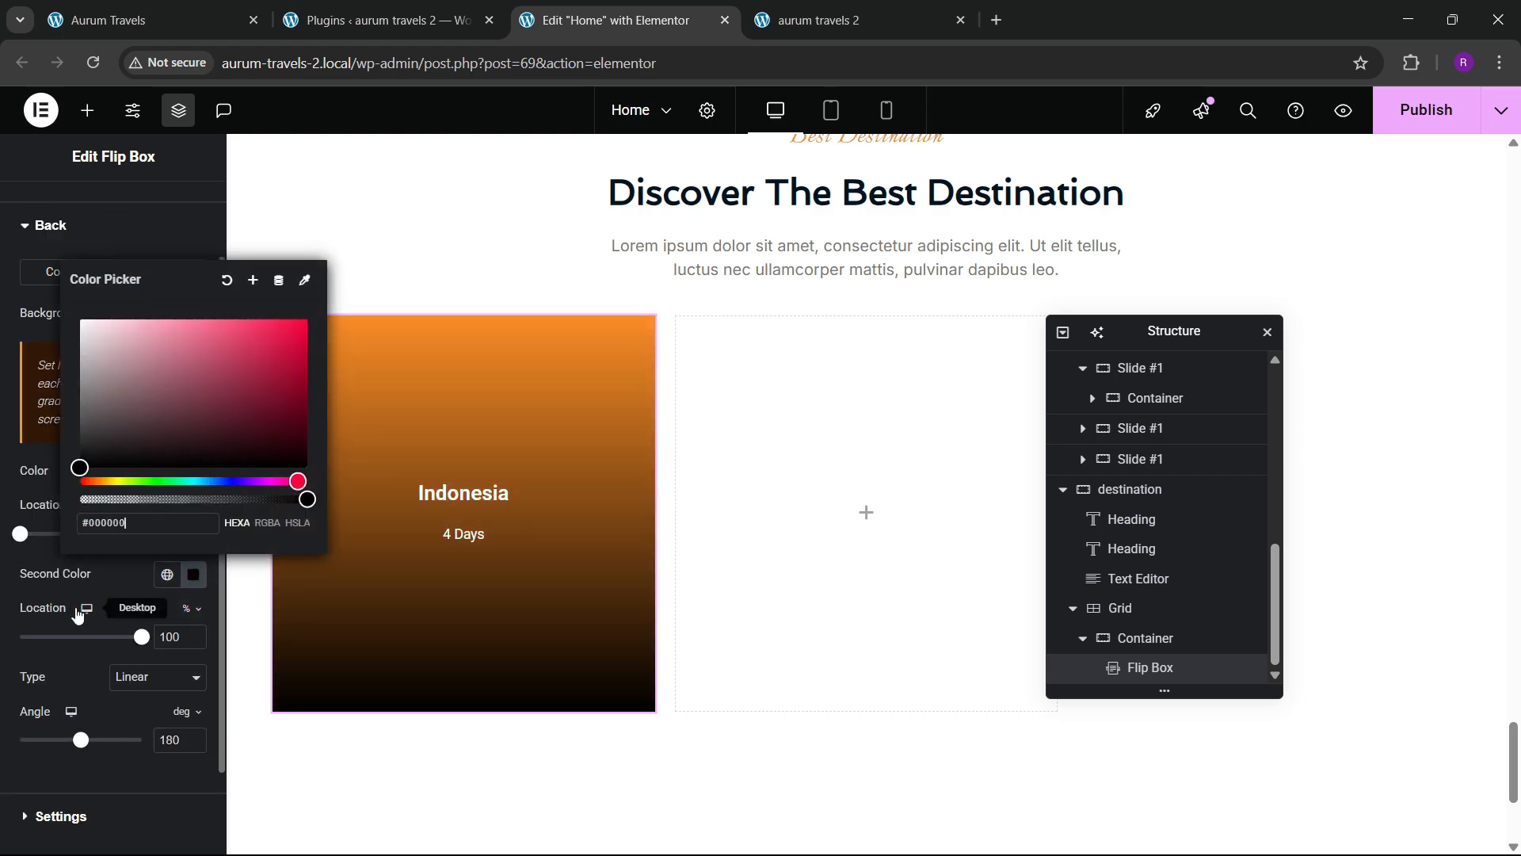
{"action": "left_click", "coordinate": [77, 614]}
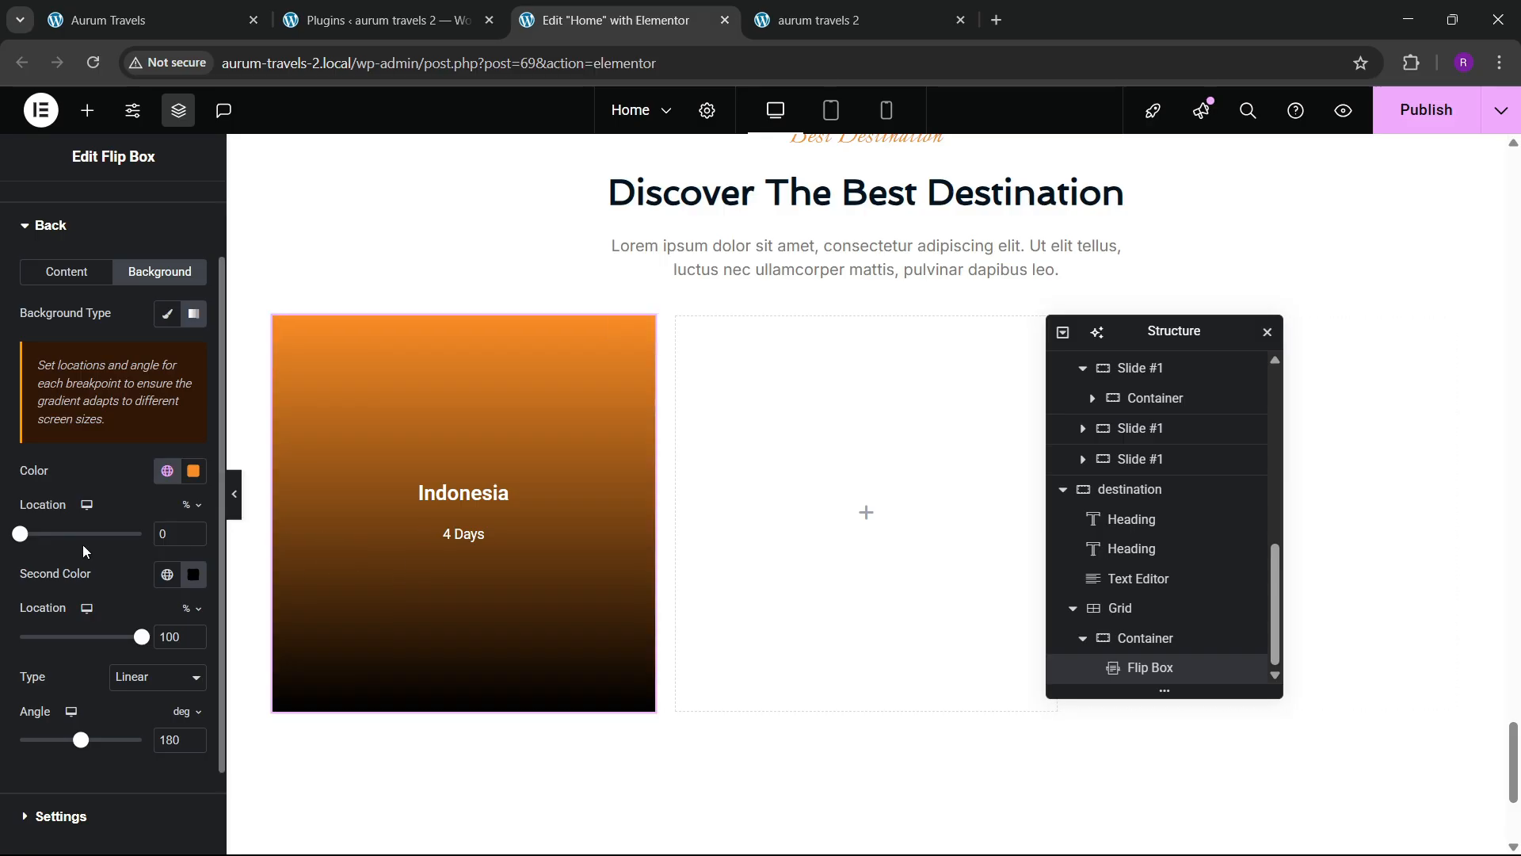
{"action": "scroll", "coordinate": [82, 544], "scroll_direction": "up", "scroll_amount": 2}
{"action": "left_click", "coordinate": [107, 213]}
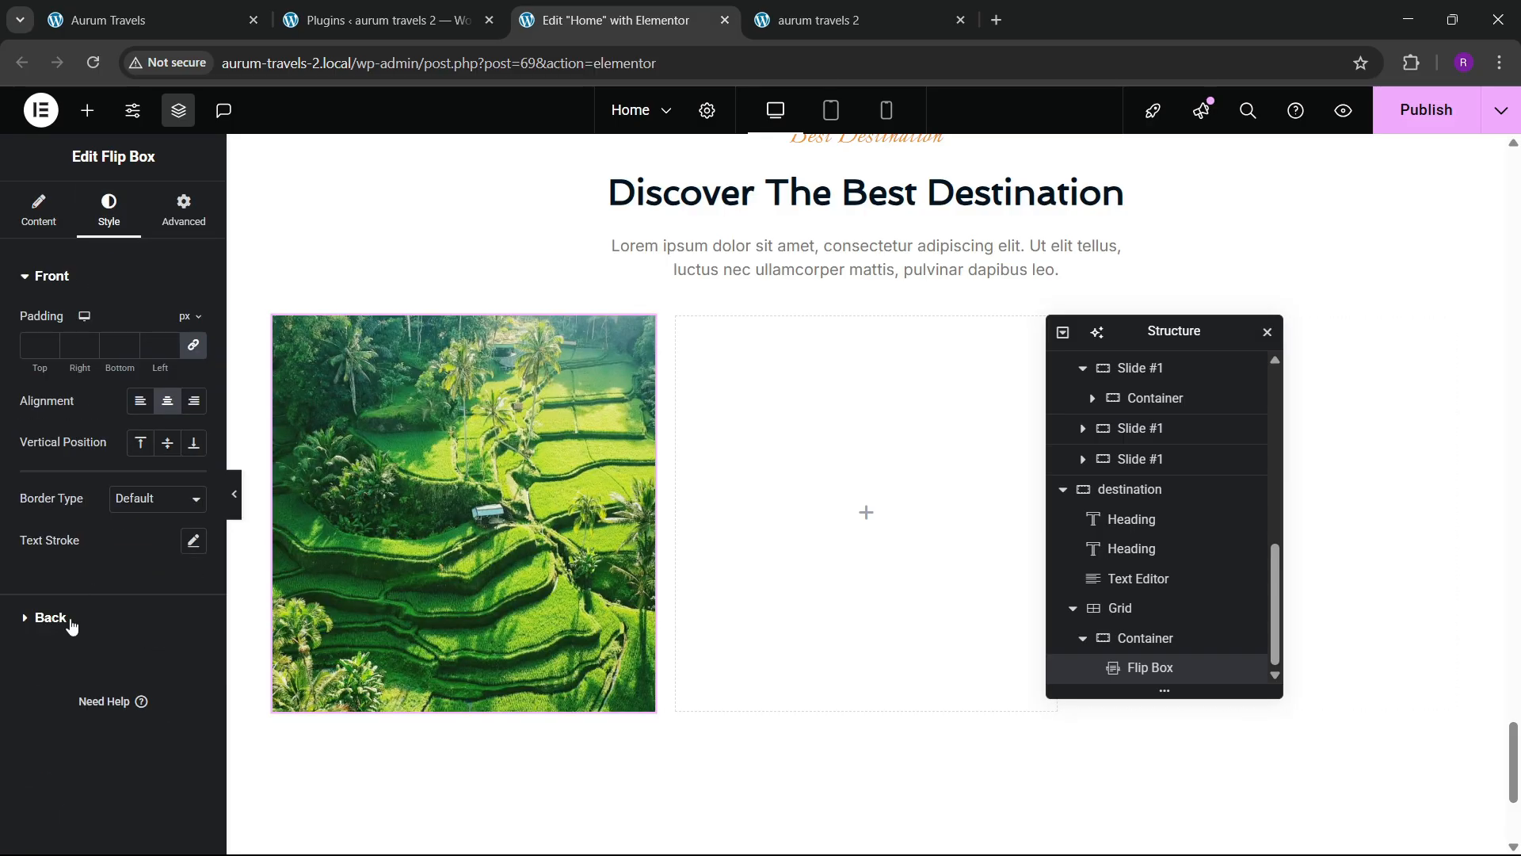
- Style the back 'Indonesia' title white in the Spinnaker font at a larger size
{"action": "left_click", "coordinate": [70, 625]}
{"action": "scroll", "coordinate": [137, 574], "scroll_direction": "down", "scroll_amount": 3}
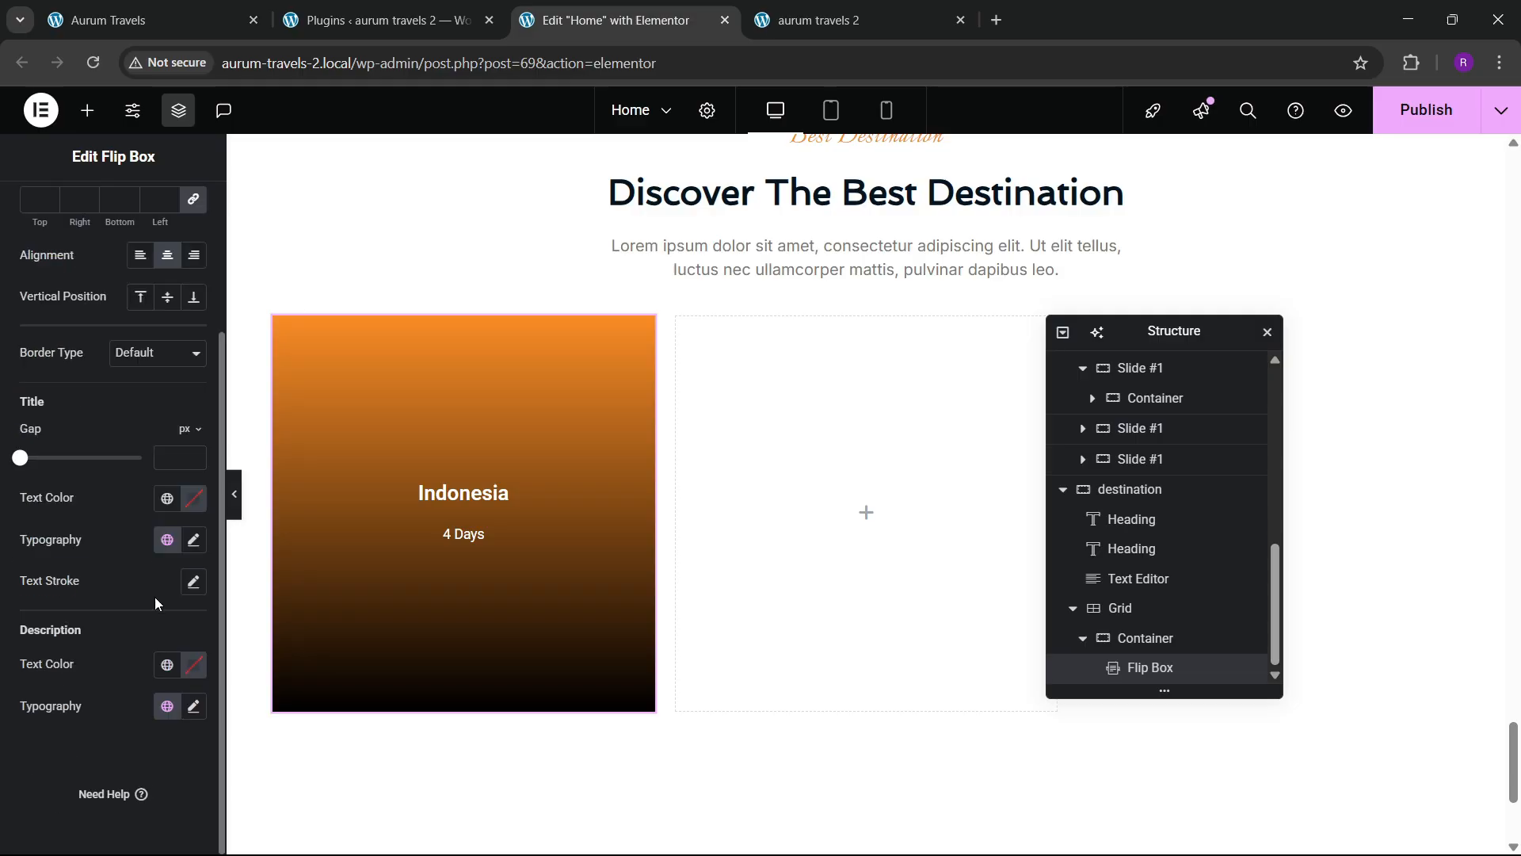
{"action": "left_click", "coordinate": [189, 505]}
{"action": "left_click_drag", "start_coordinate": [168, 587], "coordinate": [14, 492]}
{"action": "left_click", "coordinate": [13, 492]}
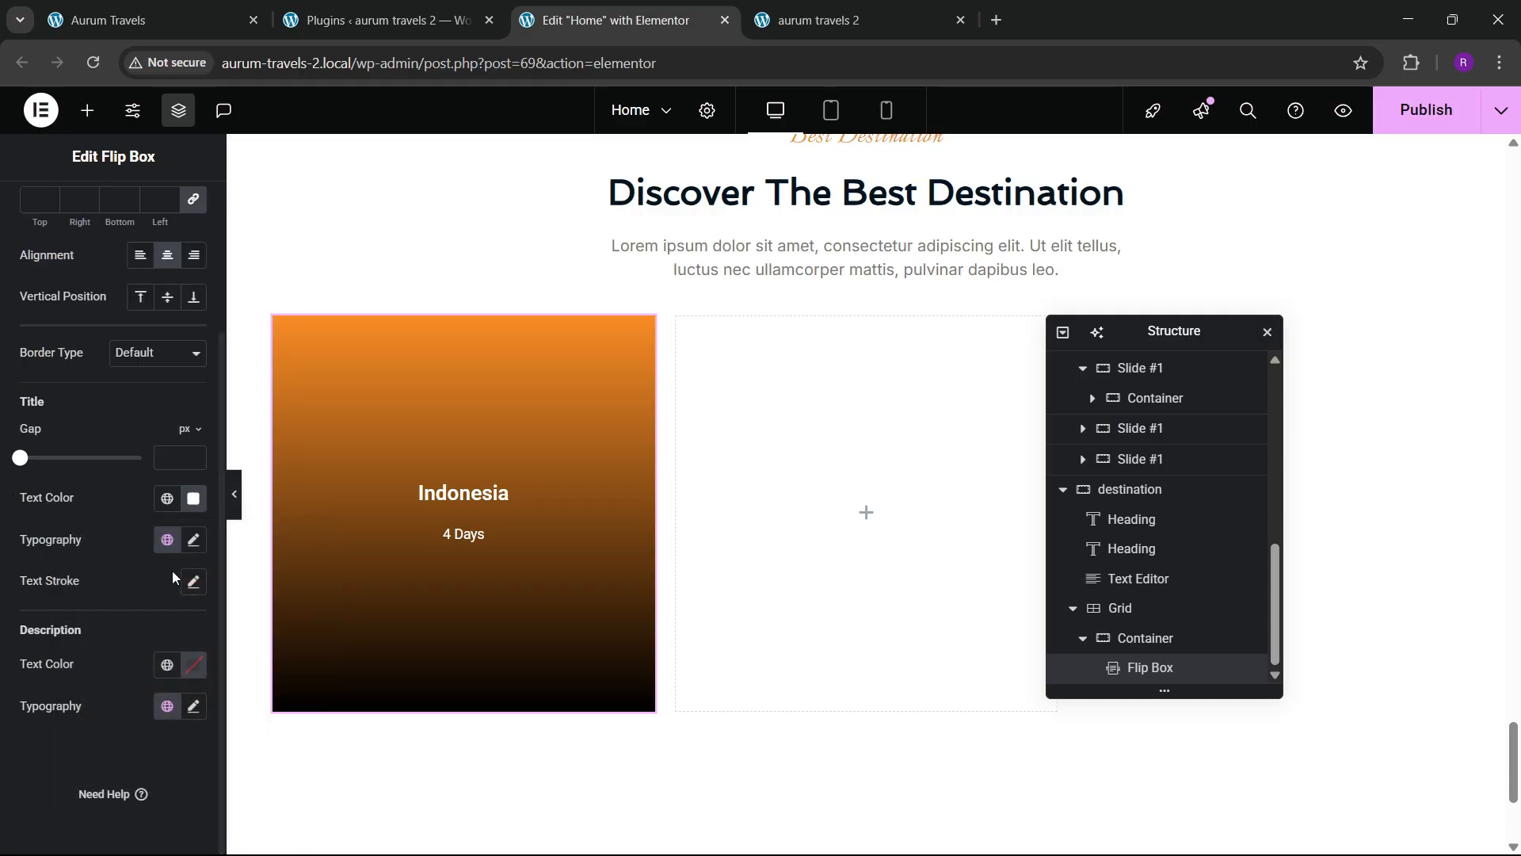
{"action": "left_click", "coordinate": [193, 540]}
{"action": "left_click", "coordinate": [150, 628]}
{"action": "scroll", "coordinate": [98, 583], "scroll_direction": "down", "scroll_amount": 1}
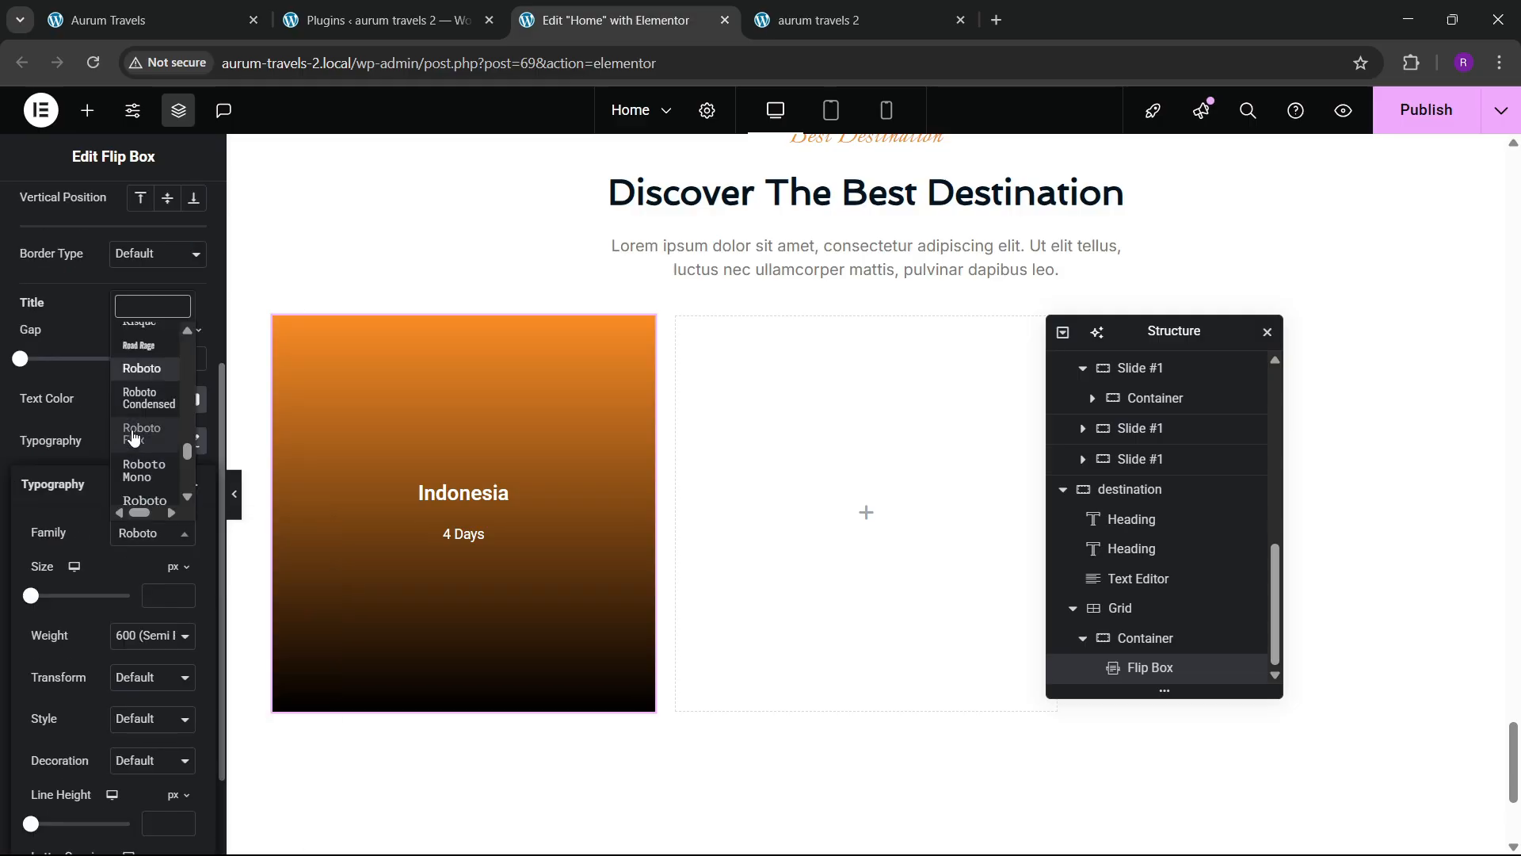
{"action": "type", "text": "spinn"}
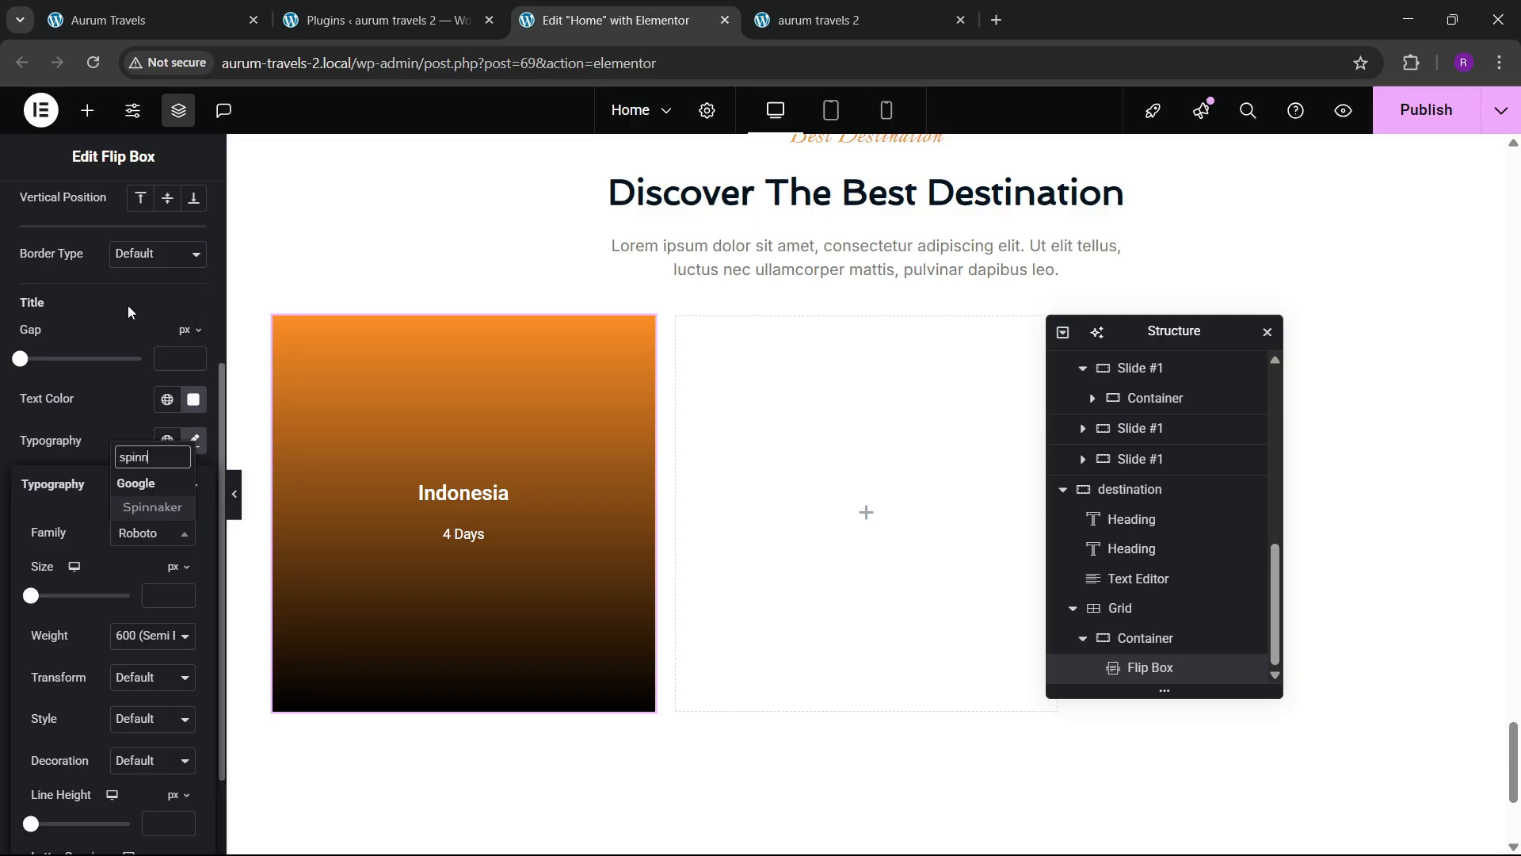
{"action": "key", "text": "Return"}
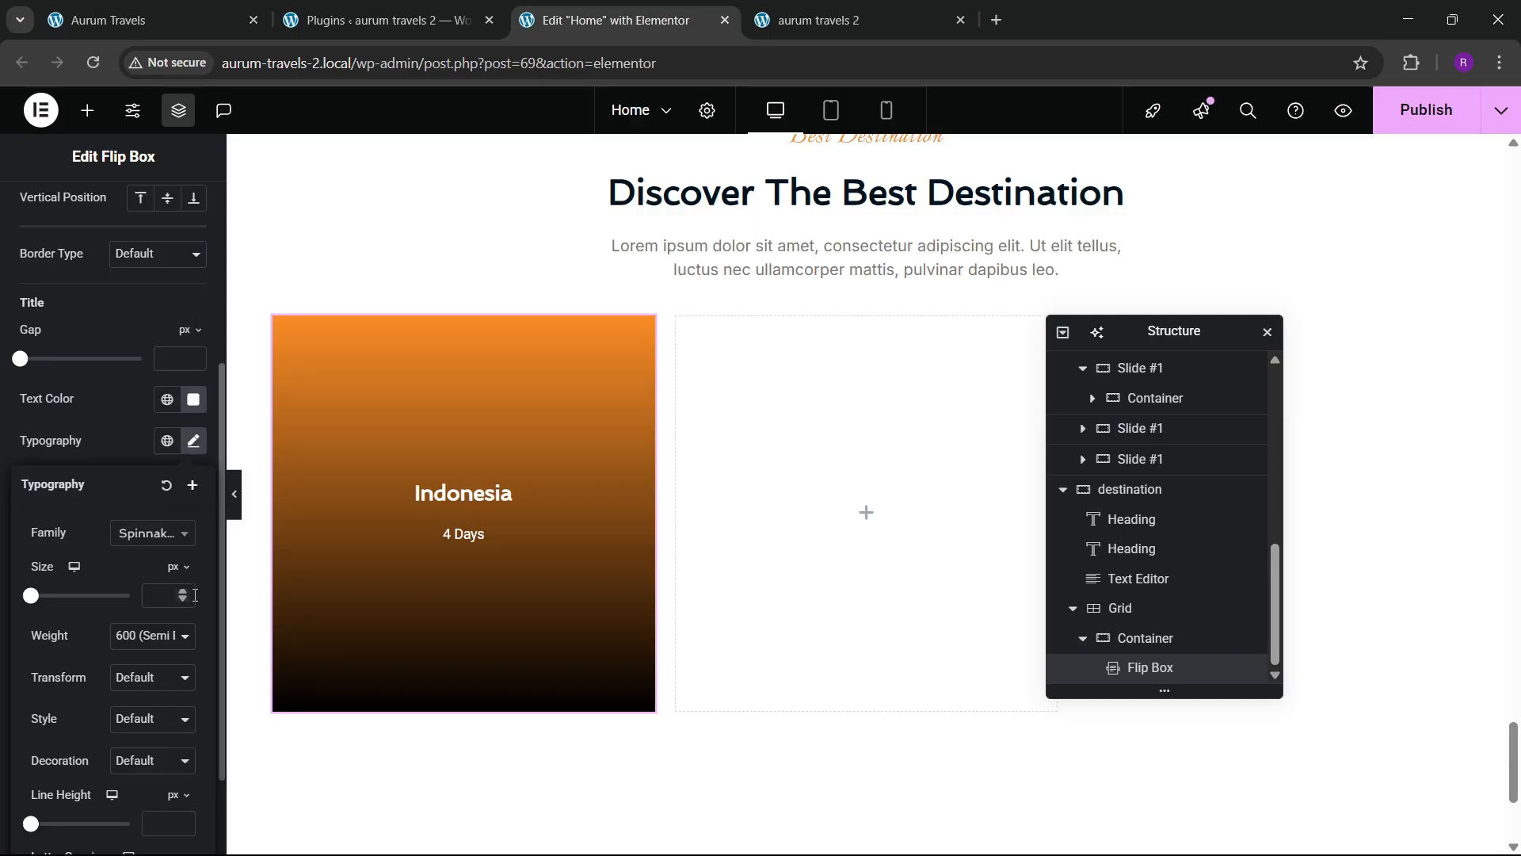
{"action": "left_click_drag", "start_coordinate": [188, 591], "coordinate": [188, 591]}
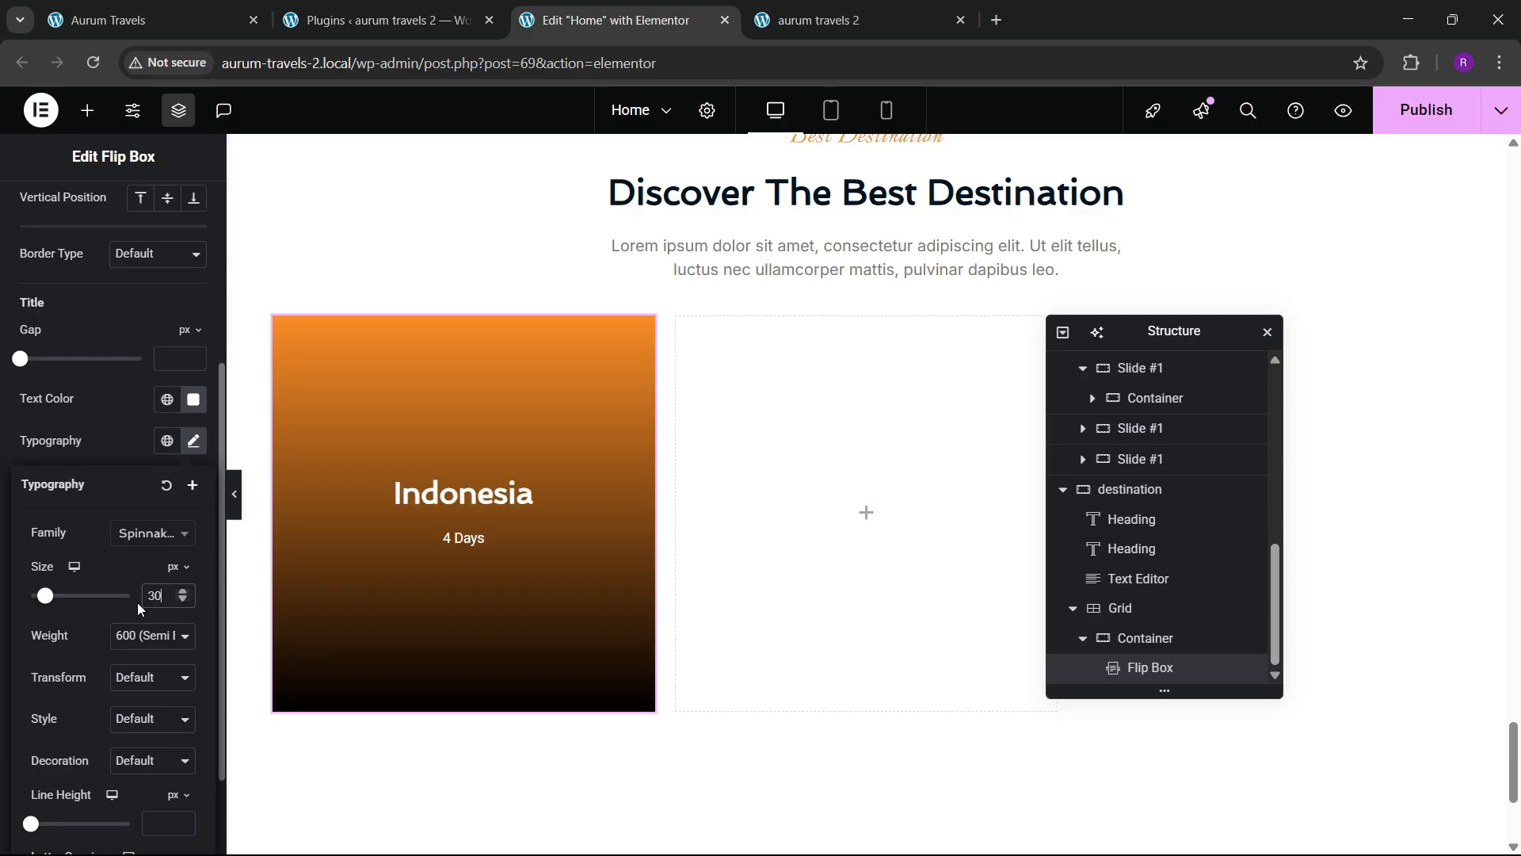
{"action": "left_click", "coordinate": [107, 404]}
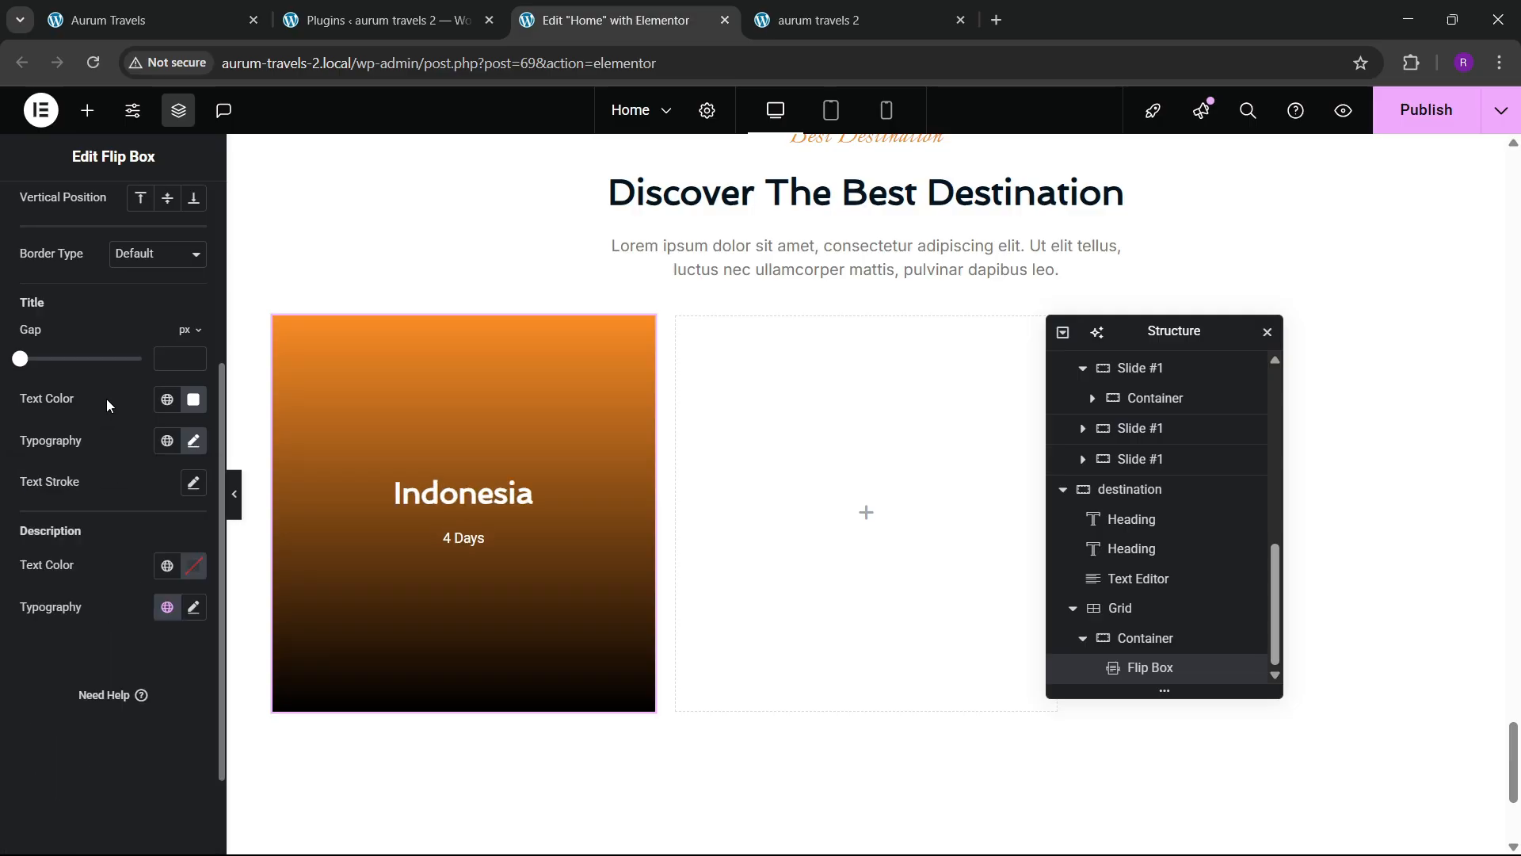
- Style the '4 Days' description white in the Inter font at about size 18
{"action": "left_click", "coordinate": [199, 573]}
{"action": "left_click_drag", "start_coordinate": [211, 394], "coordinate": [50, 362]}
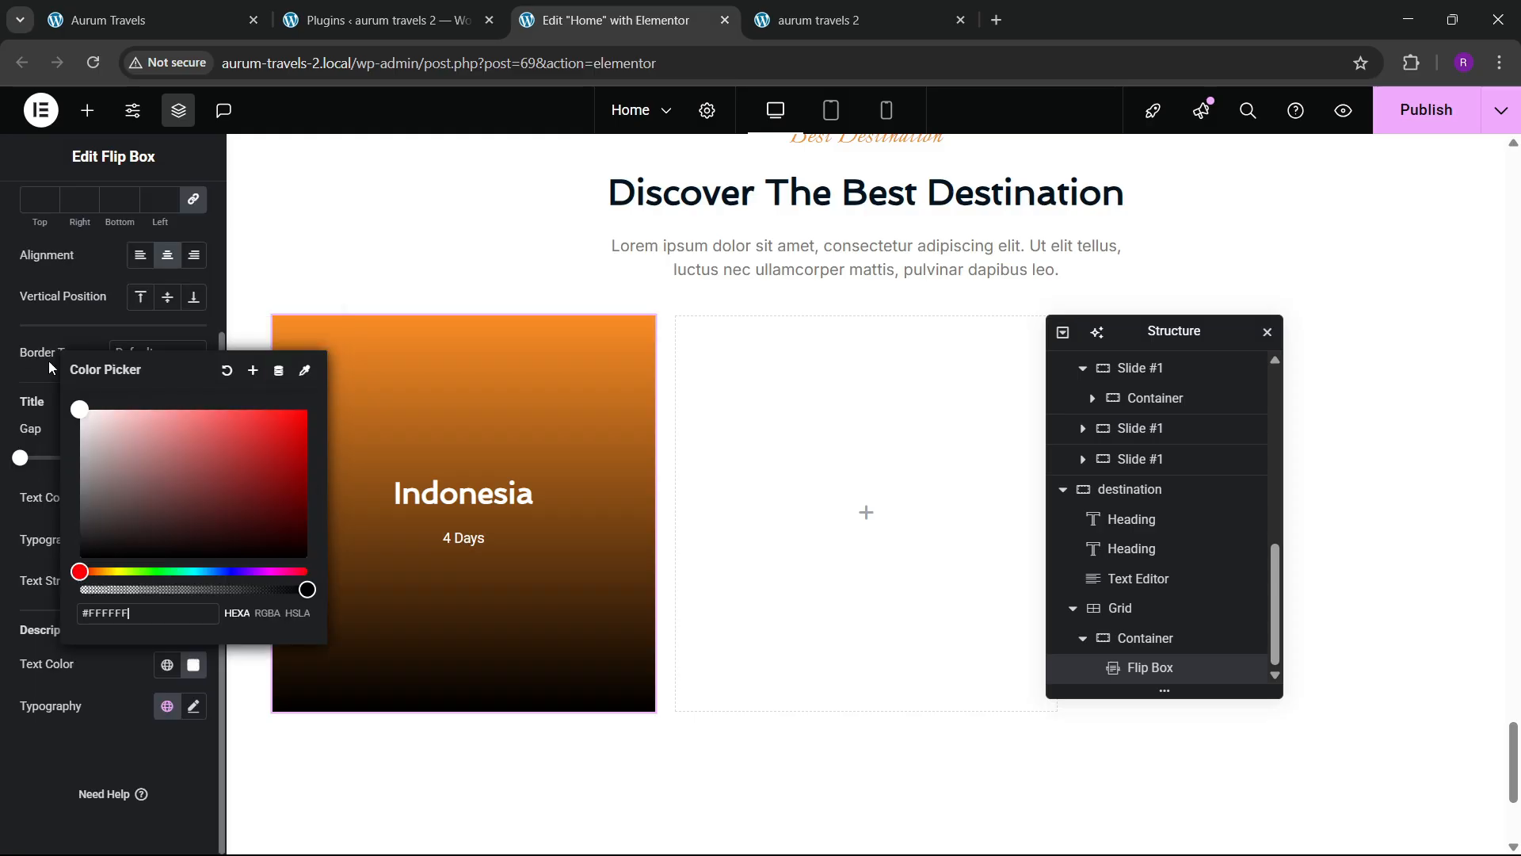
{"action": "left_click", "coordinate": [87, 651]}
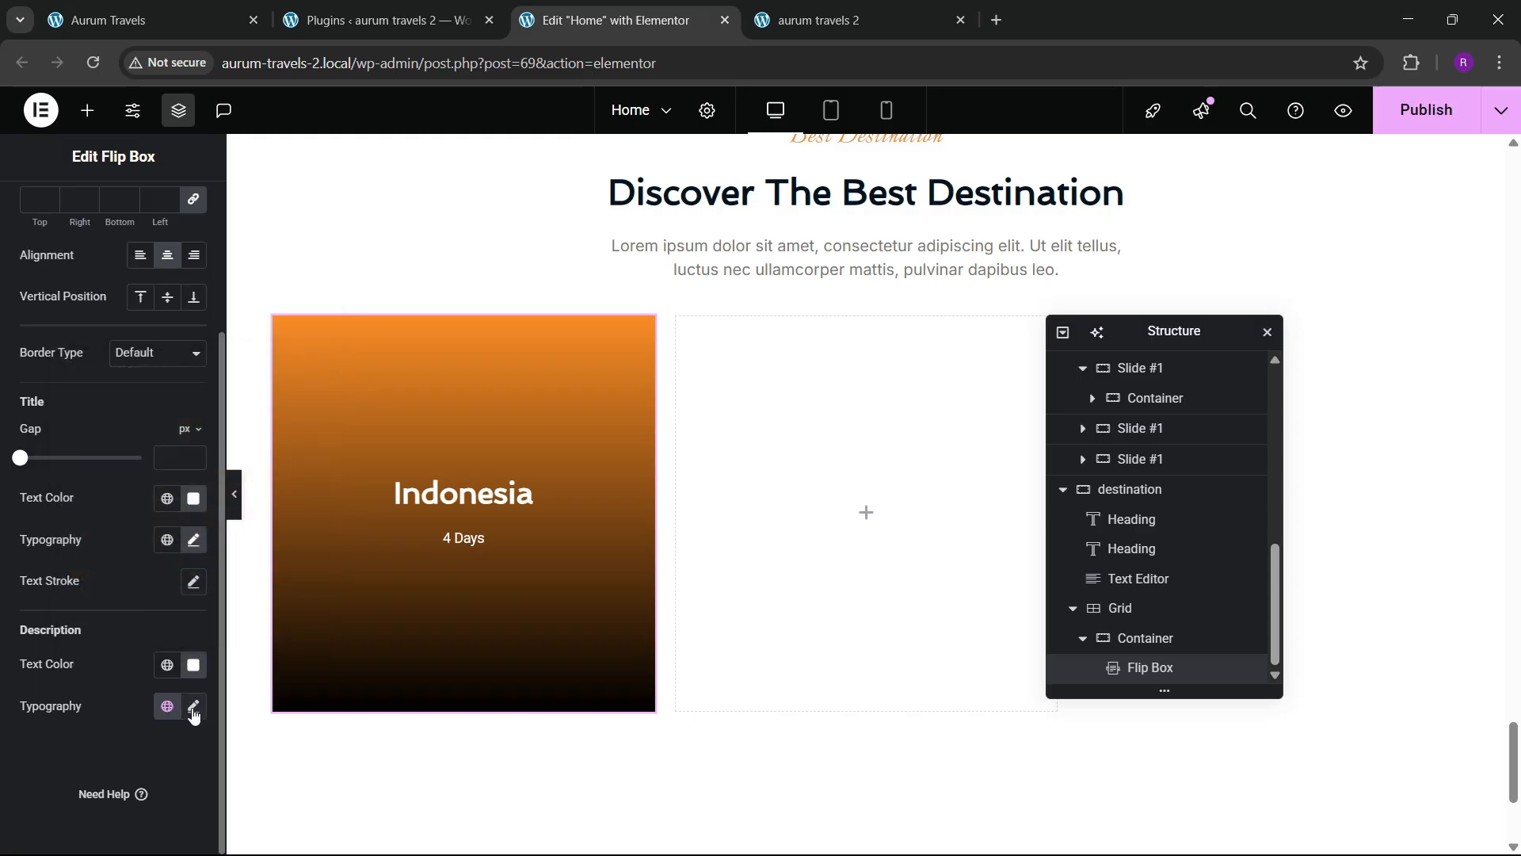
{"action": "left_click", "coordinate": [193, 707]}
{"action": "scroll", "coordinate": [99, 546], "scroll_direction": "down", "scroll_amount": 1}
{"action": "left_click", "coordinate": [145, 697]}
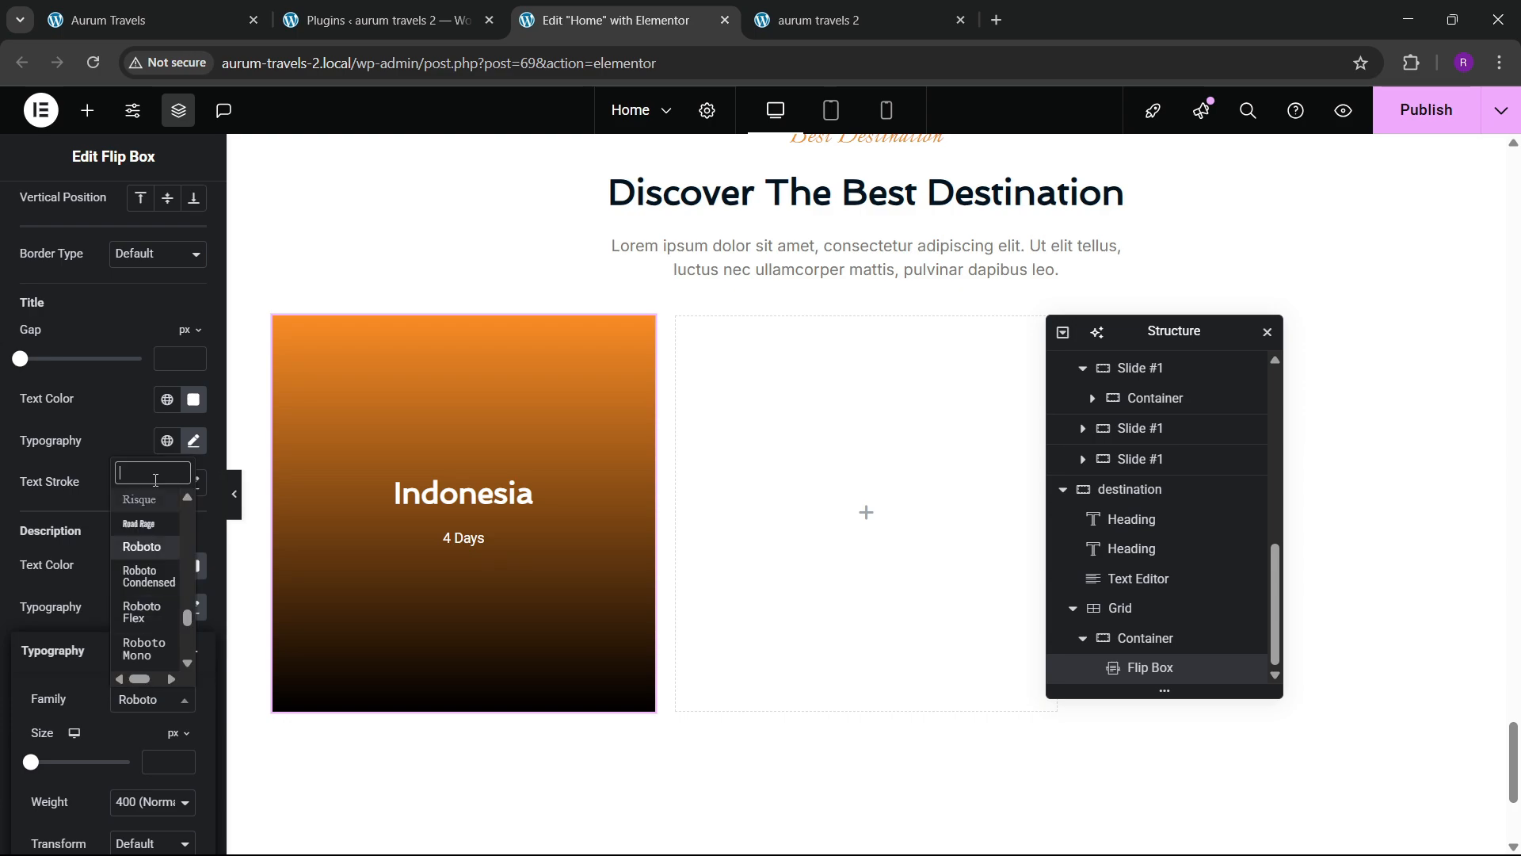
{"action": "type", "text": "inter"}
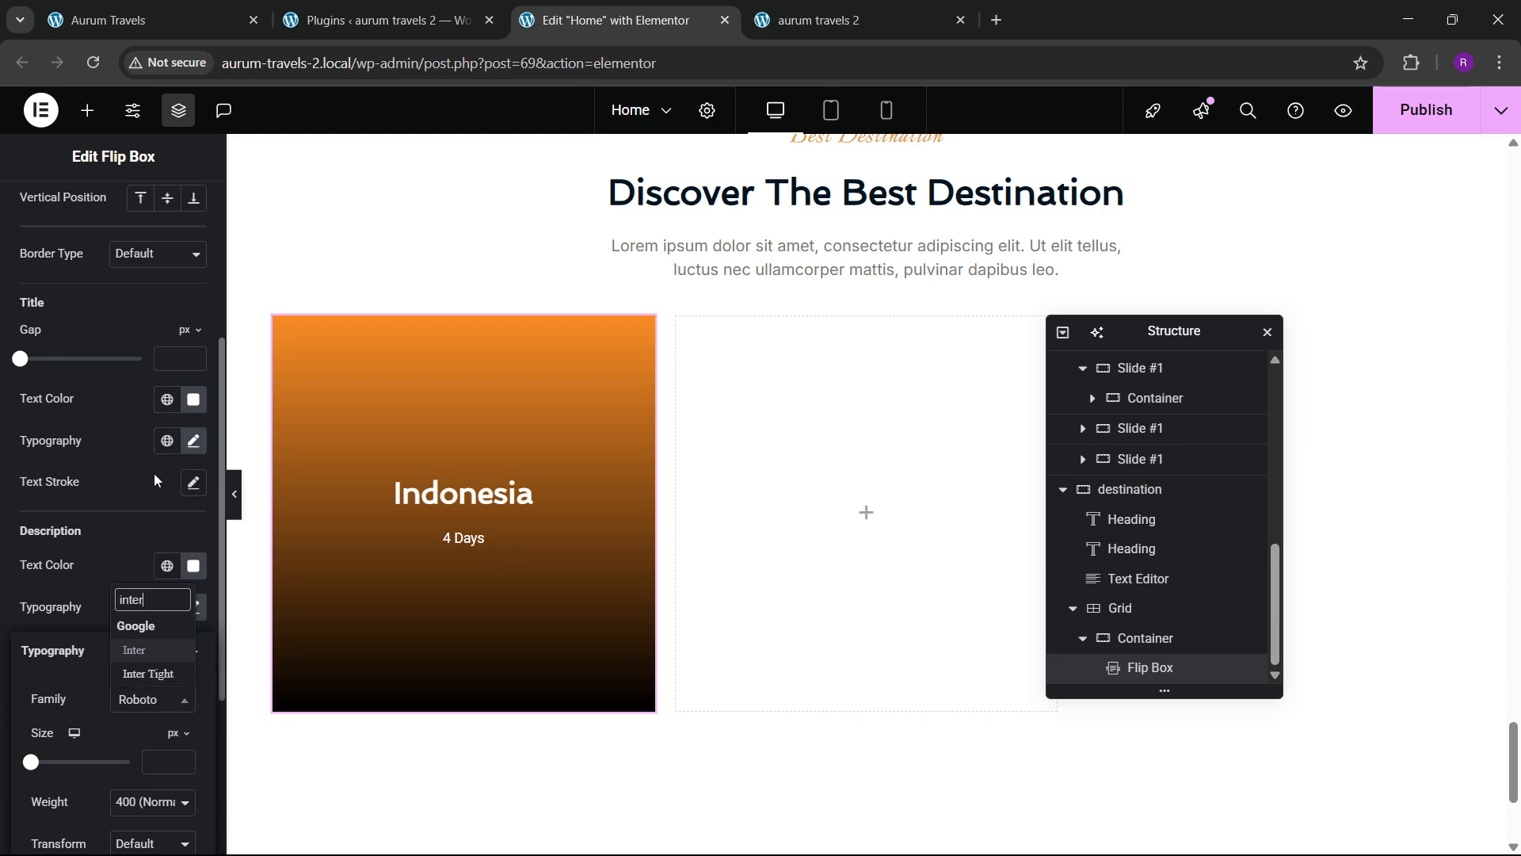
{"action": "key", "text": "Return"}
{"action": "scroll", "coordinate": [175, 639], "scroll_direction": "down", "scroll_amount": 3}
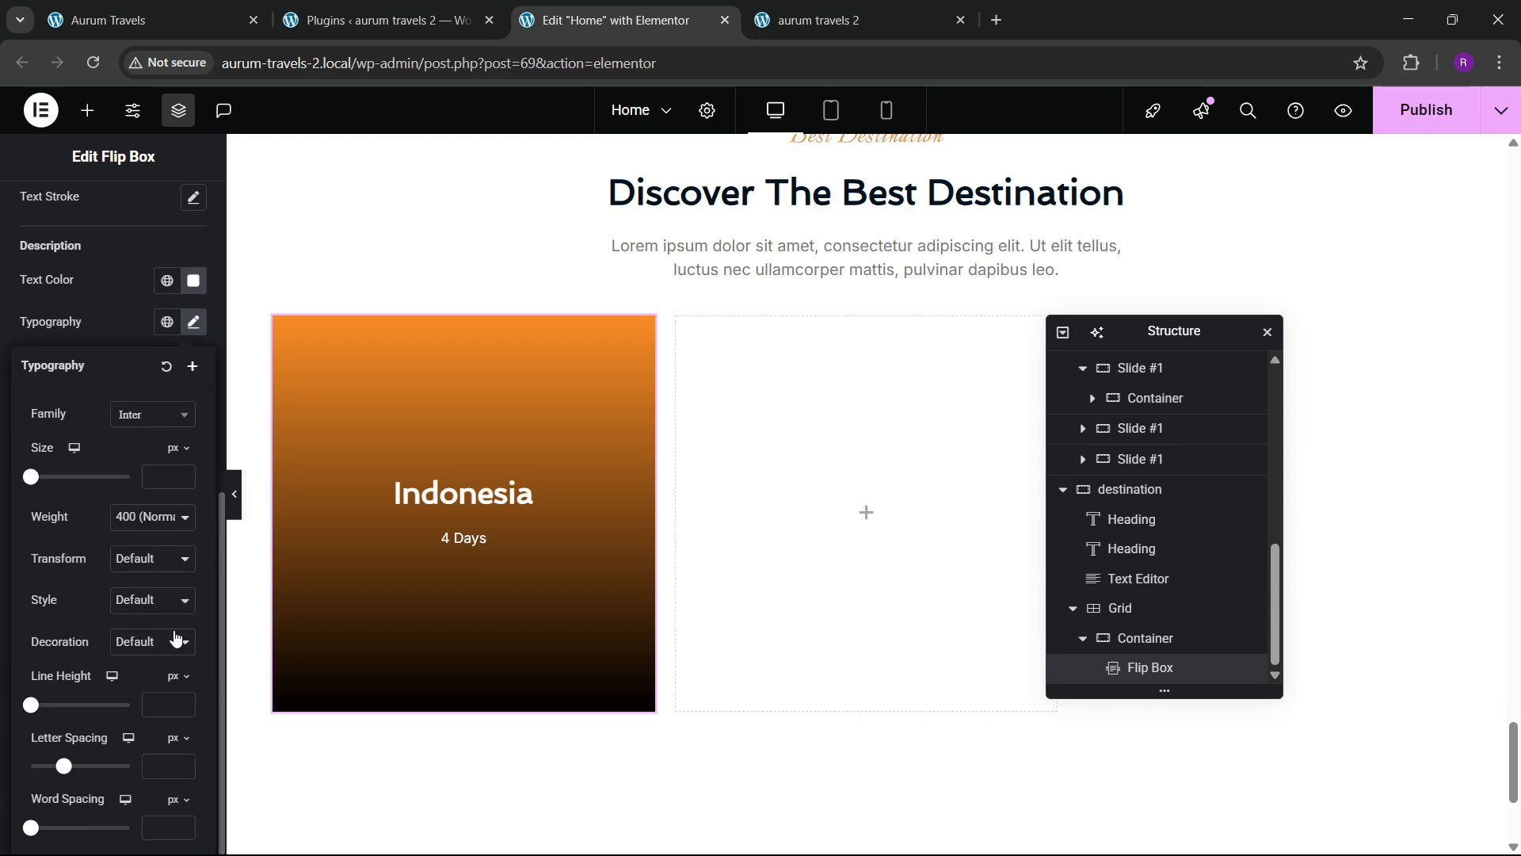
{"action": "left_click", "coordinate": [184, 473]}
{"action": "left_click", "coordinate": [184, 478]}
{"action": "left_click", "coordinate": [184, 478]}
{"action": "left_click", "coordinate": [184, 479]}
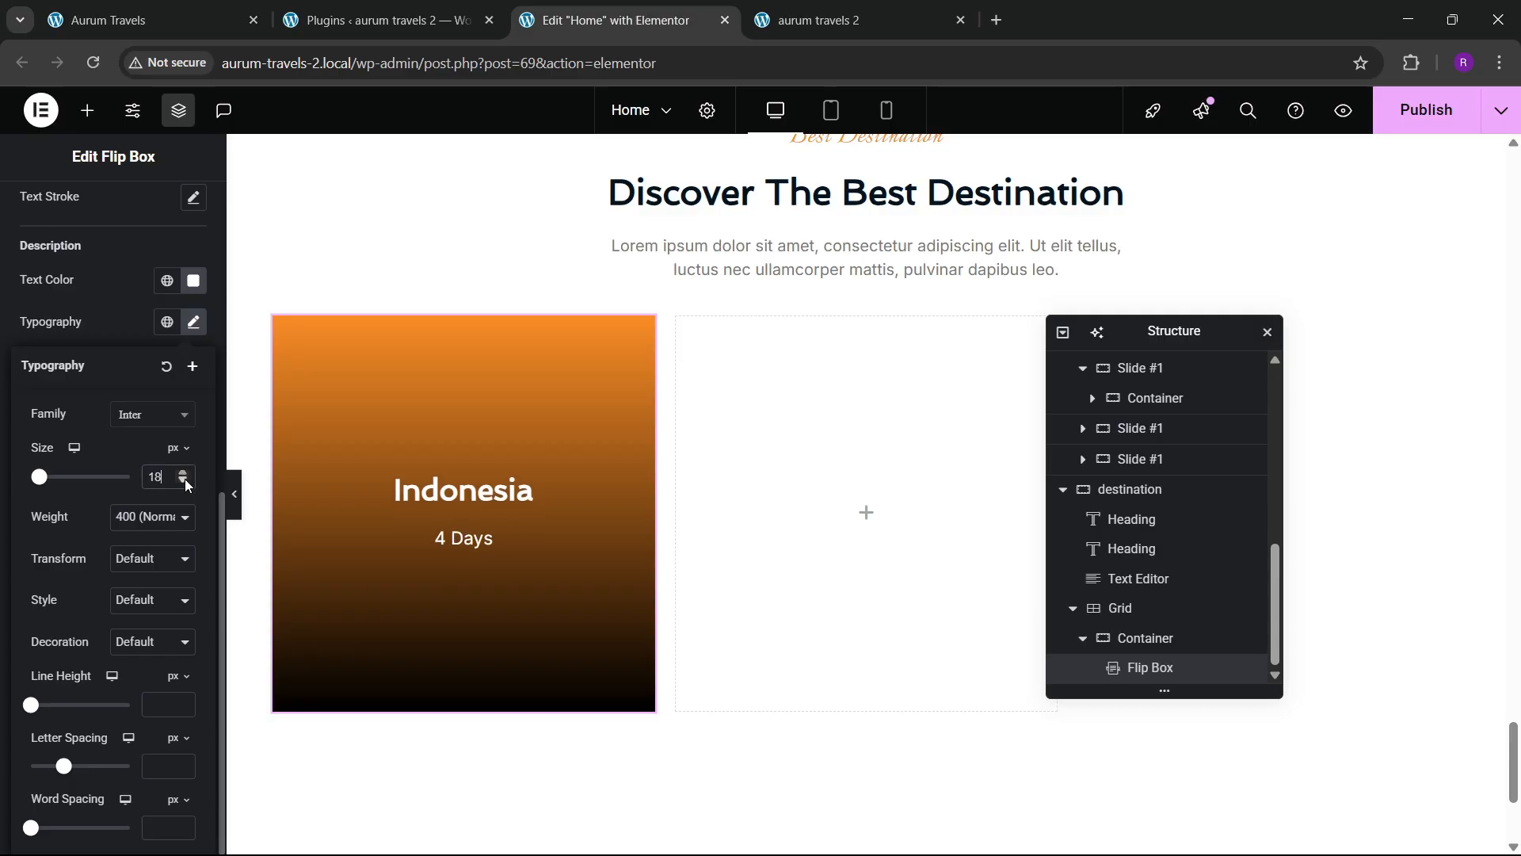
{"action": "left_click", "coordinate": [184, 479]}
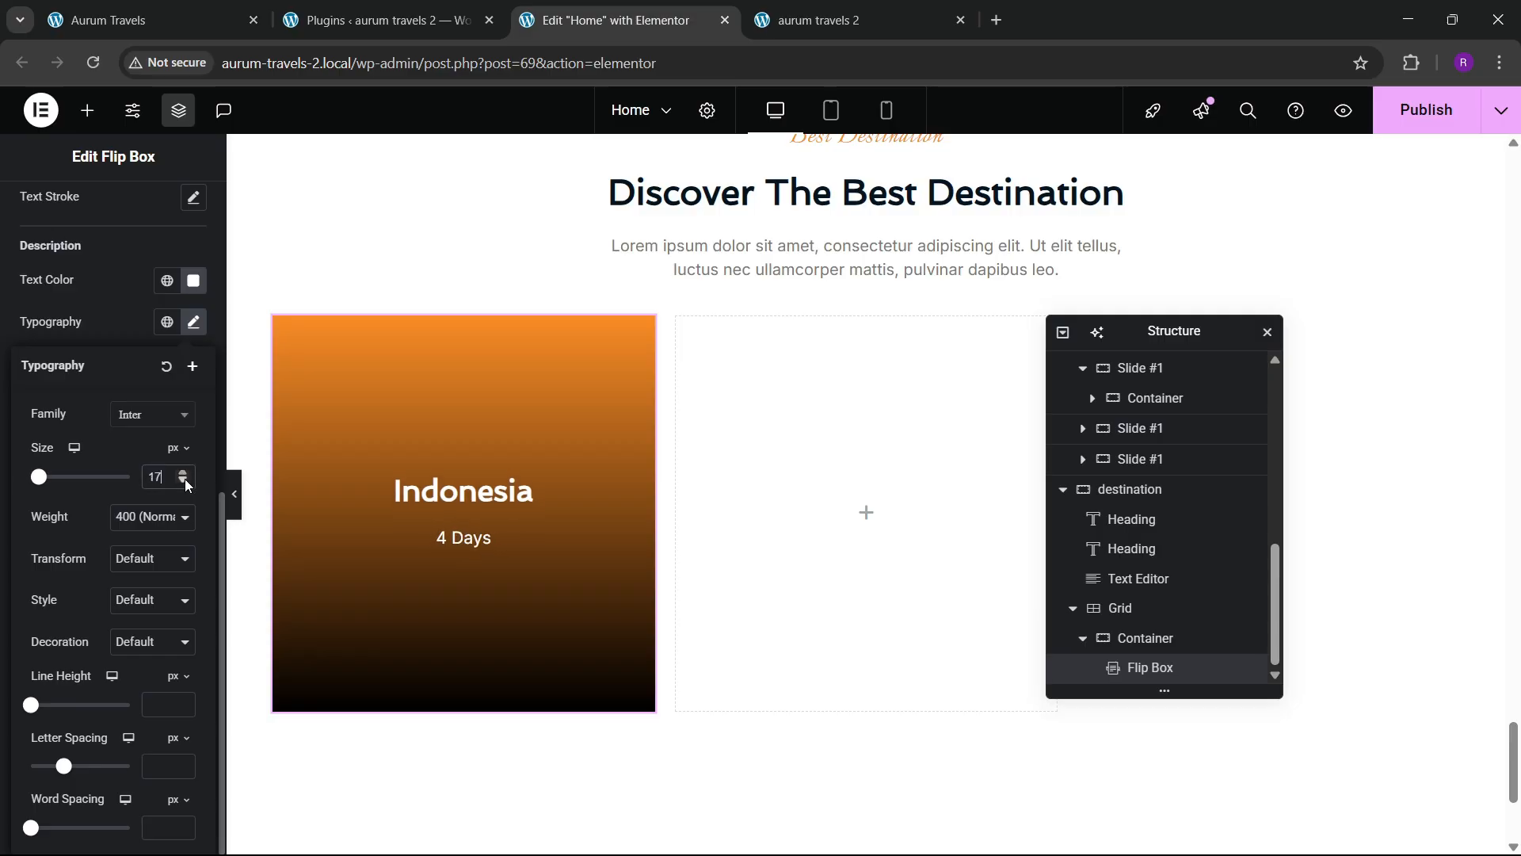
- Compare the styled flip card with the live site and close the description typography panel
{"action": "left_click", "coordinate": [267, 11]}
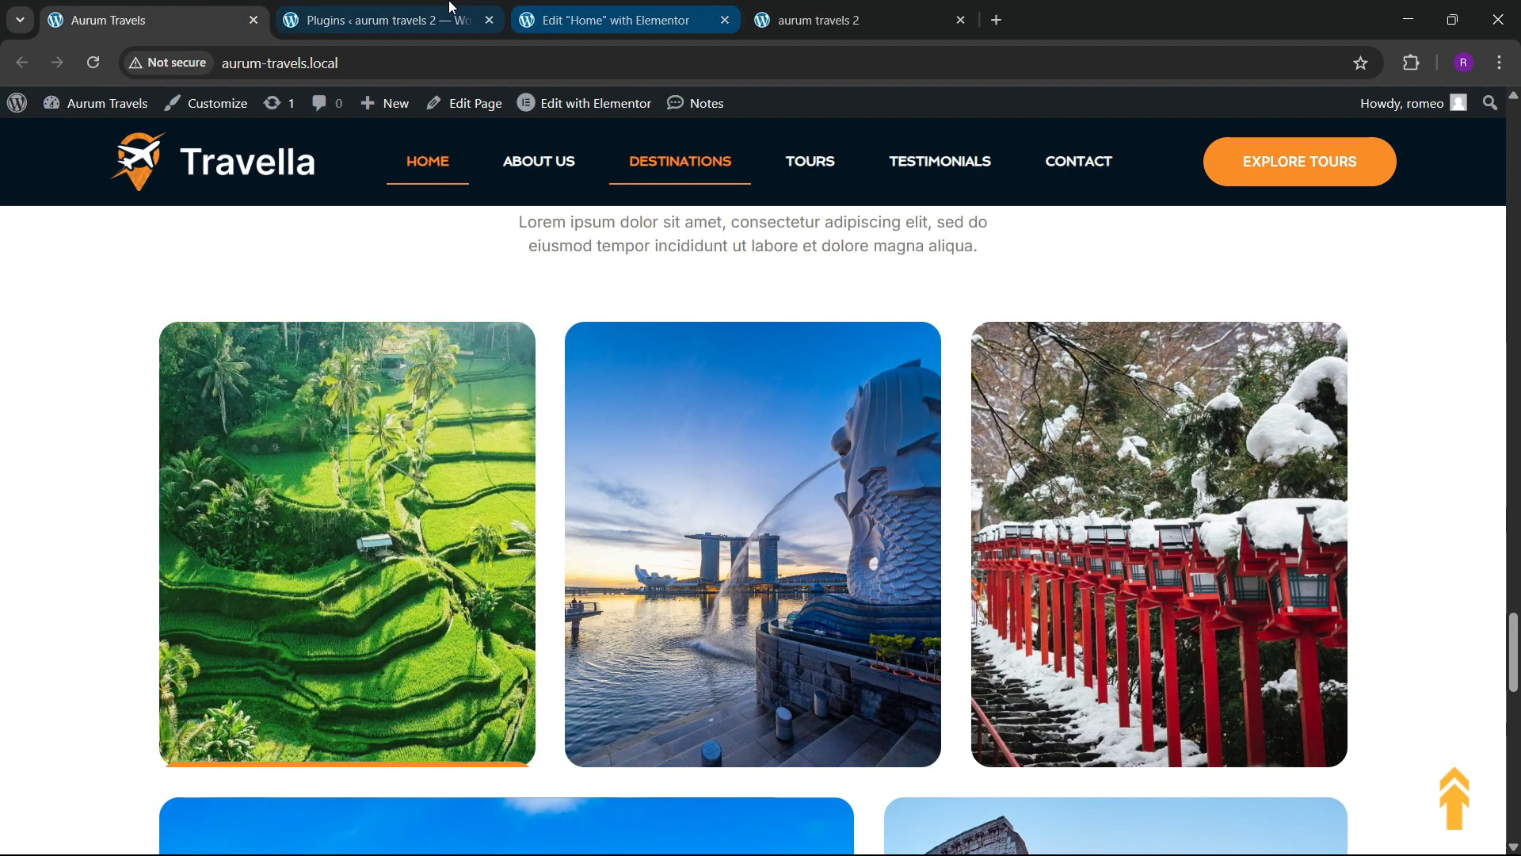
{"action": "left_click", "coordinate": [449, 11]}
{"action": "left_click", "coordinate": [615, 20]}
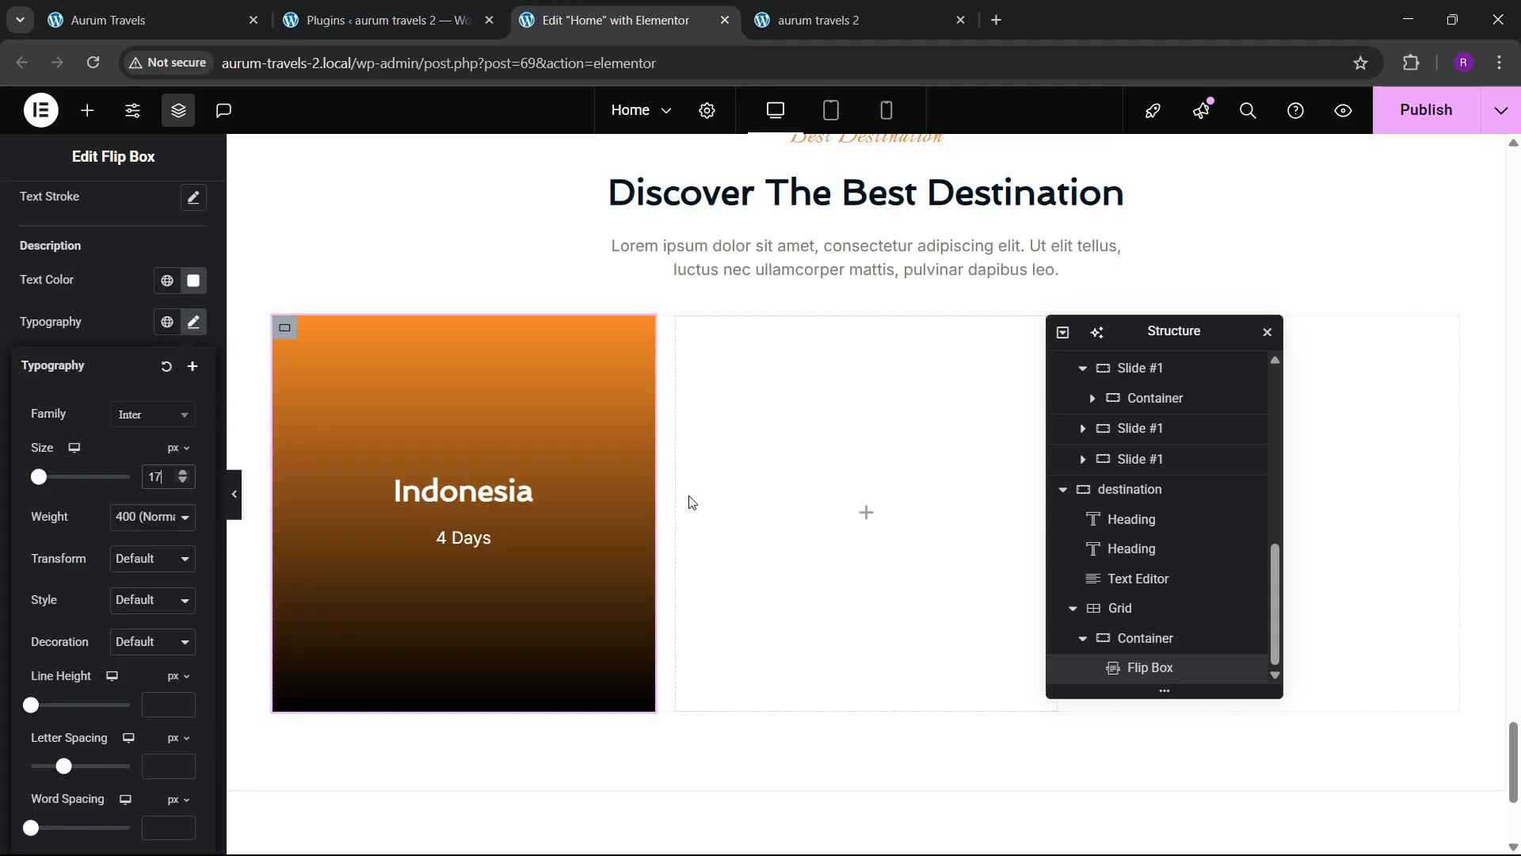
{"action": "left_click", "coordinate": [1172, 674]}
{"action": "scroll", "coordinate": [131, 368], "scroll_direction": "up", "scroll_amount": 6}
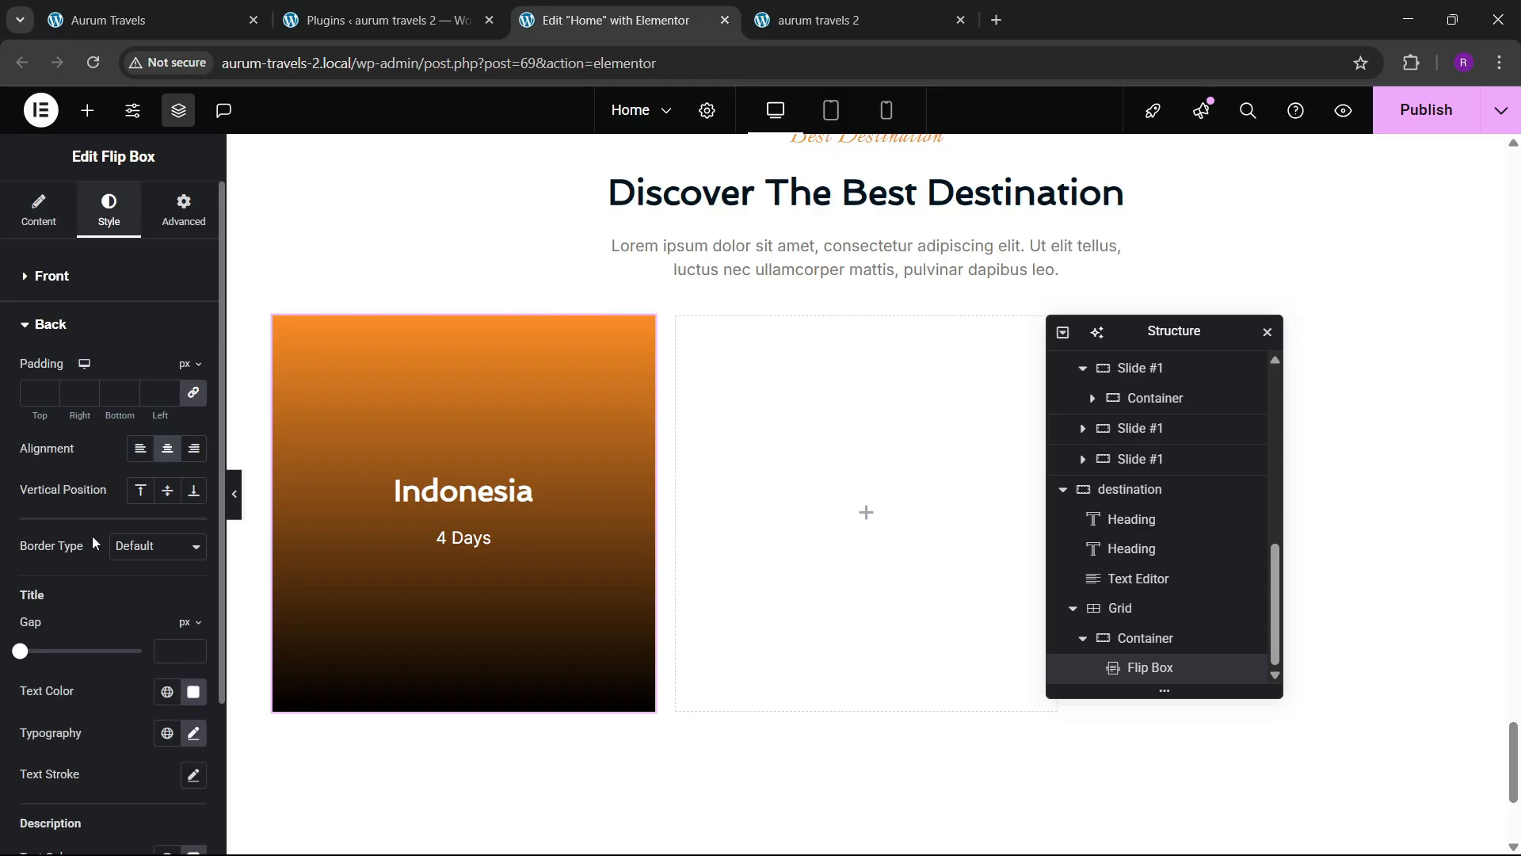
- Review the front side's style and content settings, then select the flip box's parent container
{"action": "left_click", "coordinate": [52, 276]}
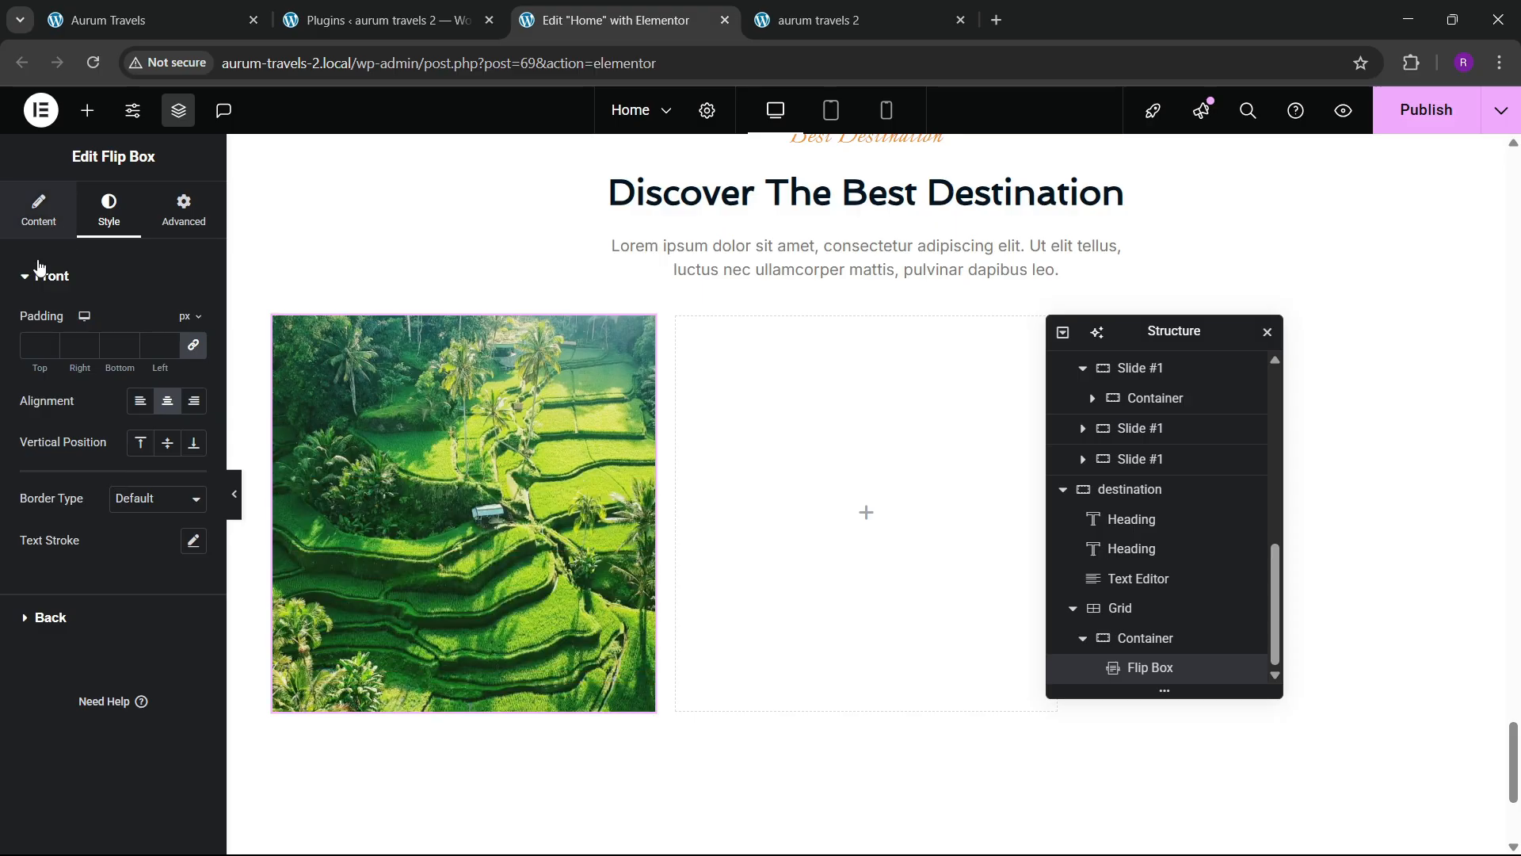
{"action": "left_click", "coordinate": [38, 210]}
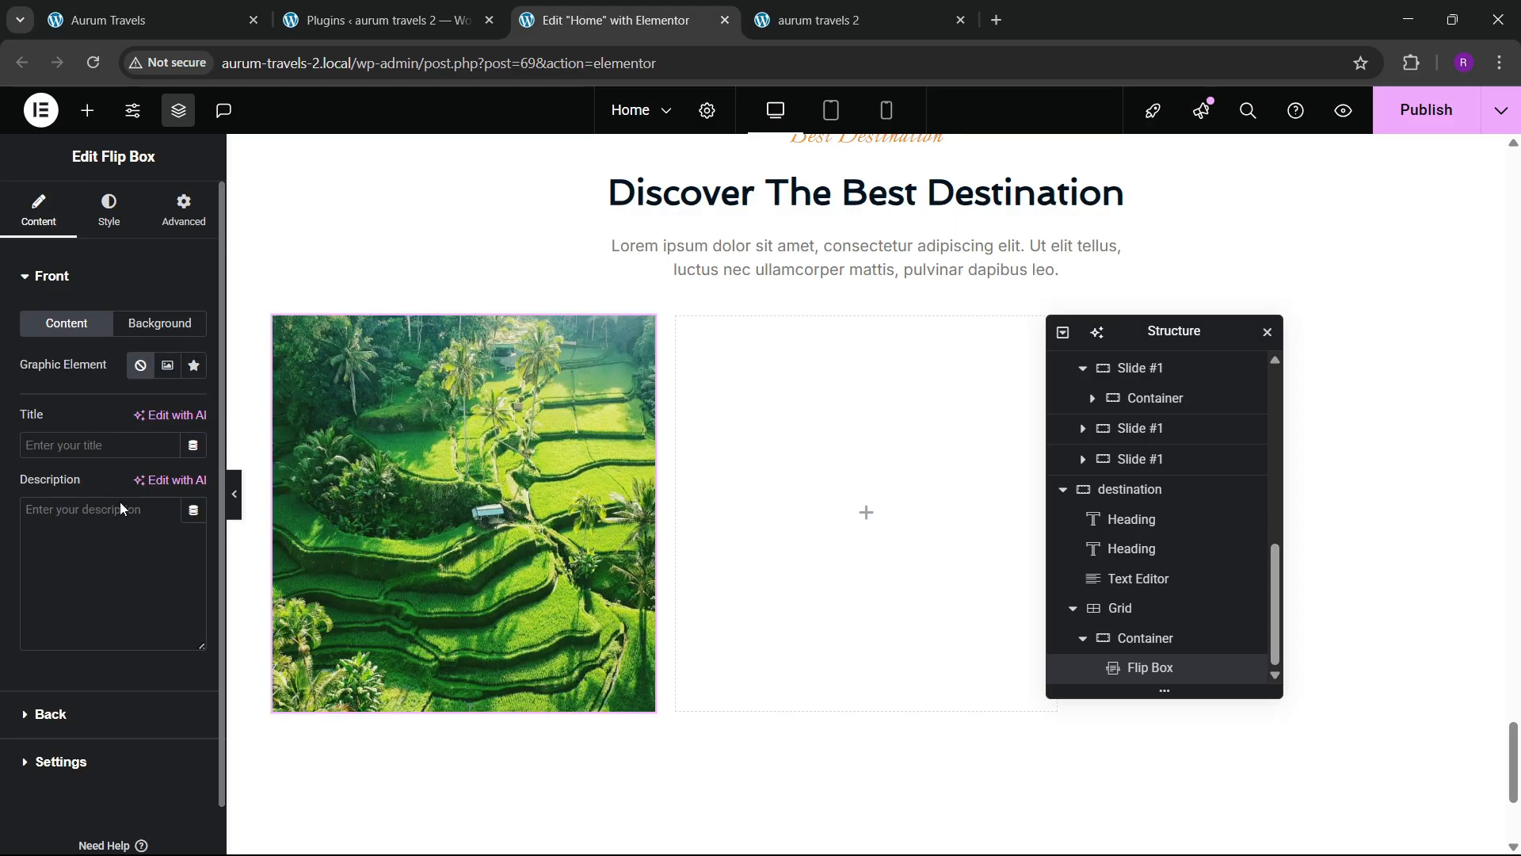
{"action": "left_click", "coordinate": [108, 211]}
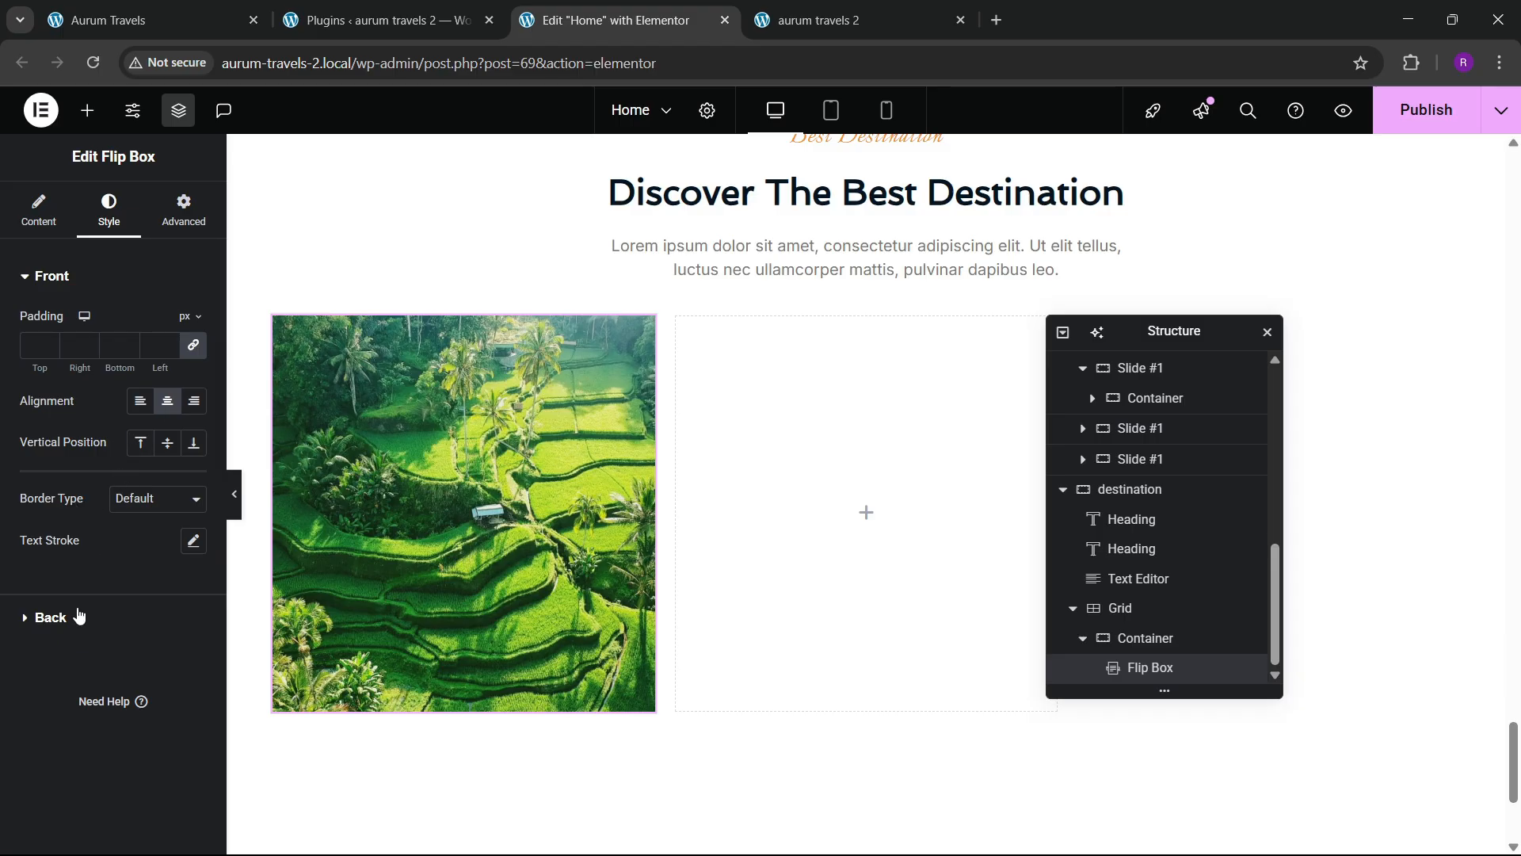
{"action": "scroll", "coordinate": [124, 615], "scroll_direction": "down", "scroll_amount": 2}
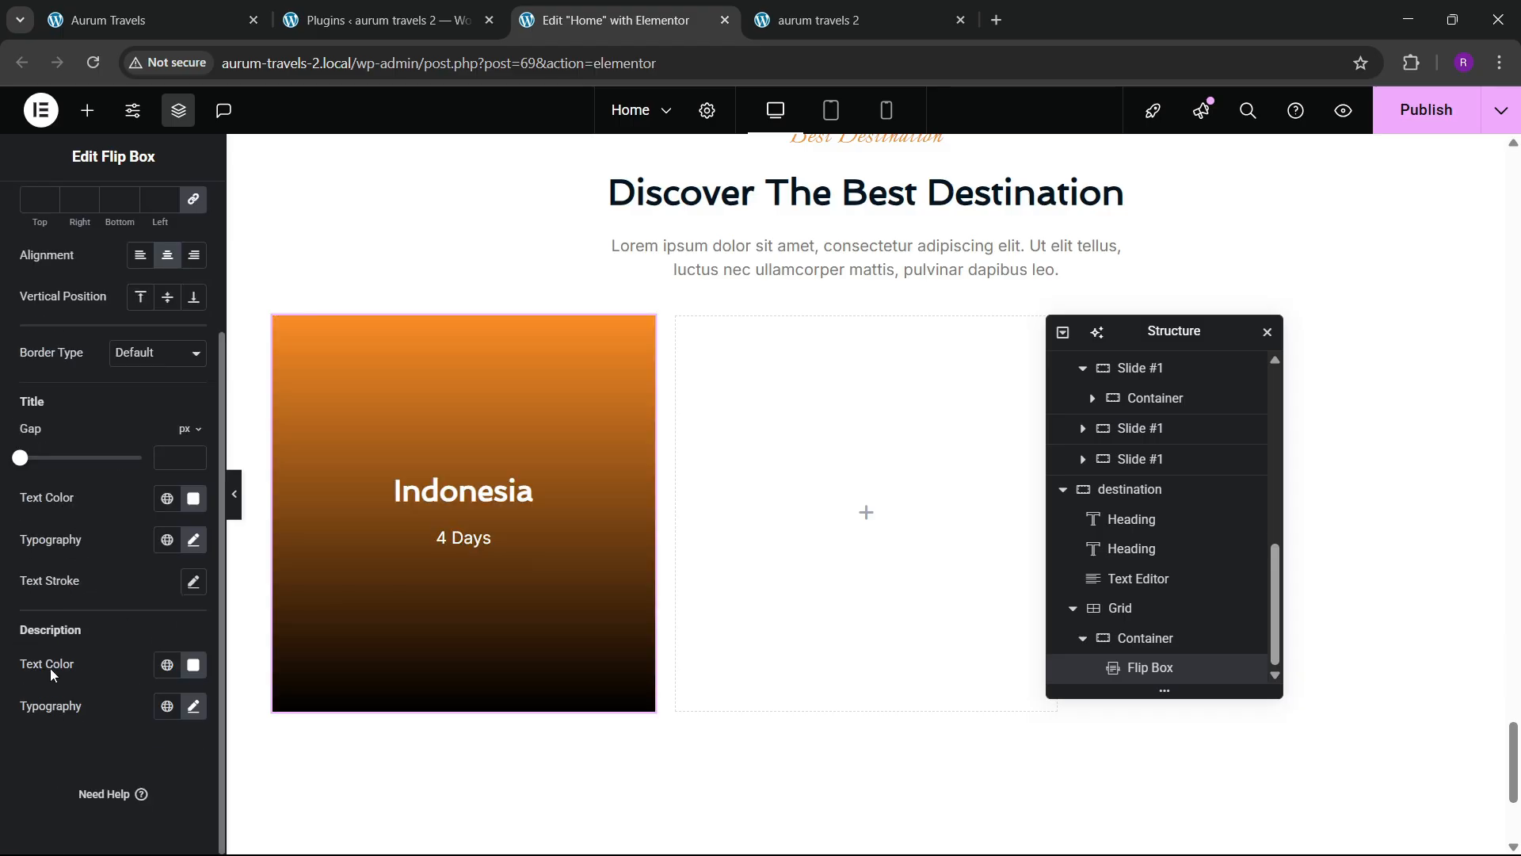
{"action": "left_click", "coordinate": [1175, 638]}
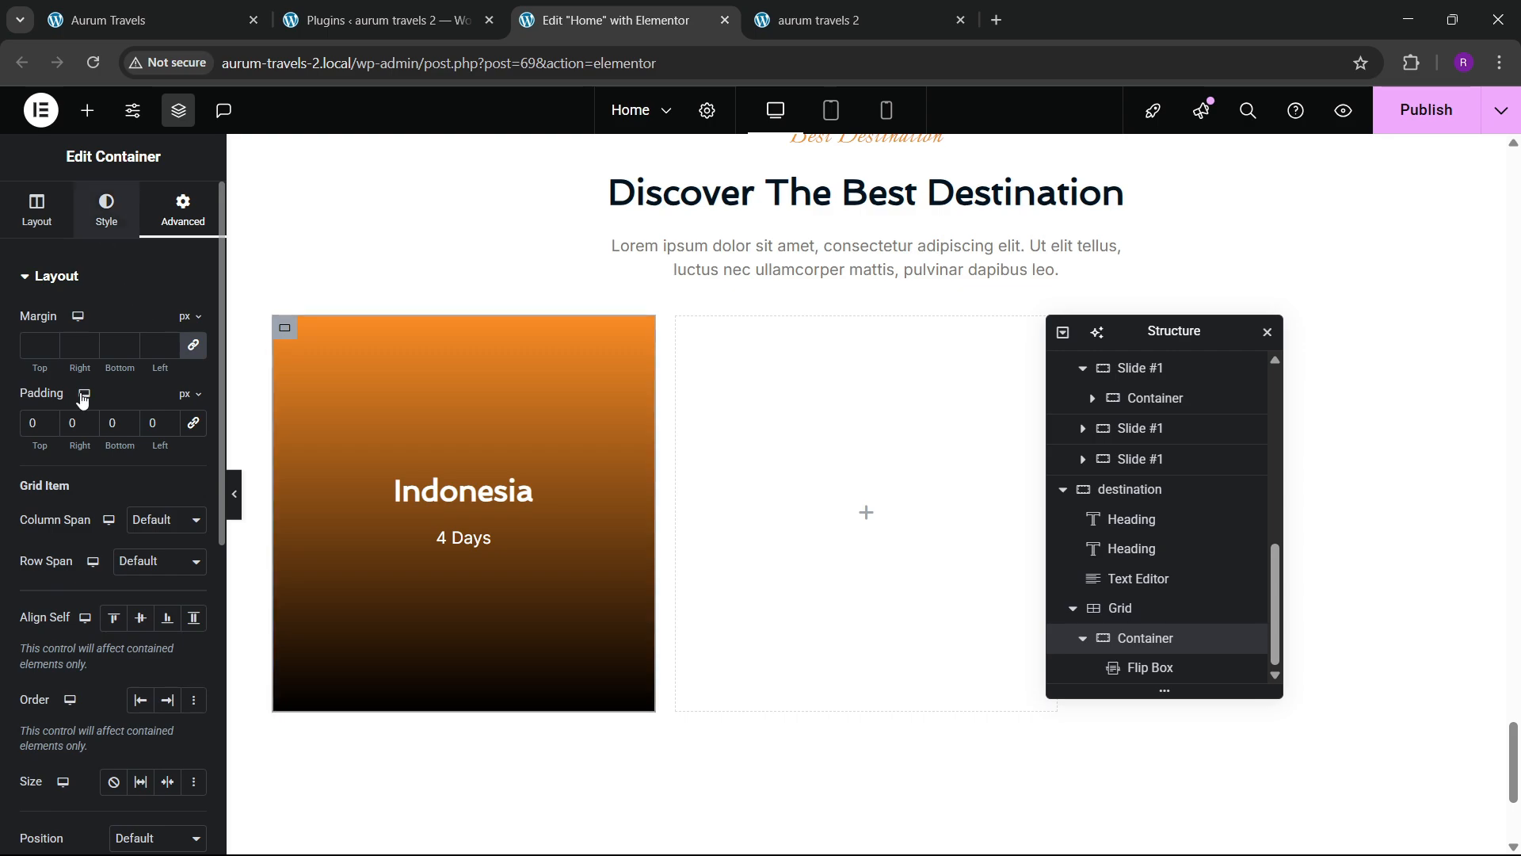
- Try a 20 px border radius on the container, then remove it again
{"action": "left_click", "coordinate": [107, 211]}
{"action": "left_click", "coordinate": [57, 490]}
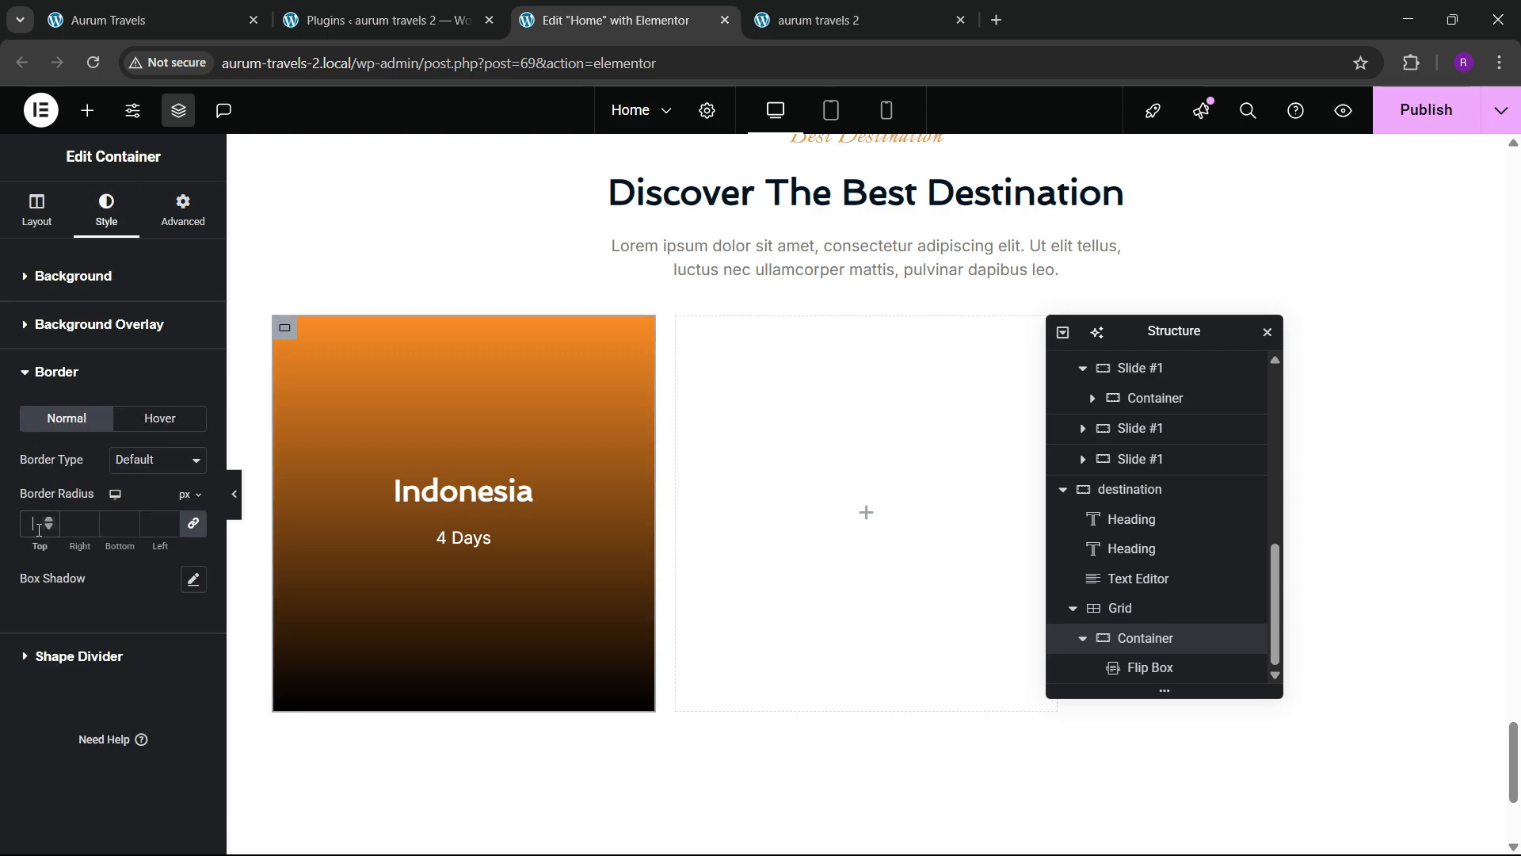
{"action": "type", "text": "20"}
{"action": "left_click", "coordinate": [235, 495]}
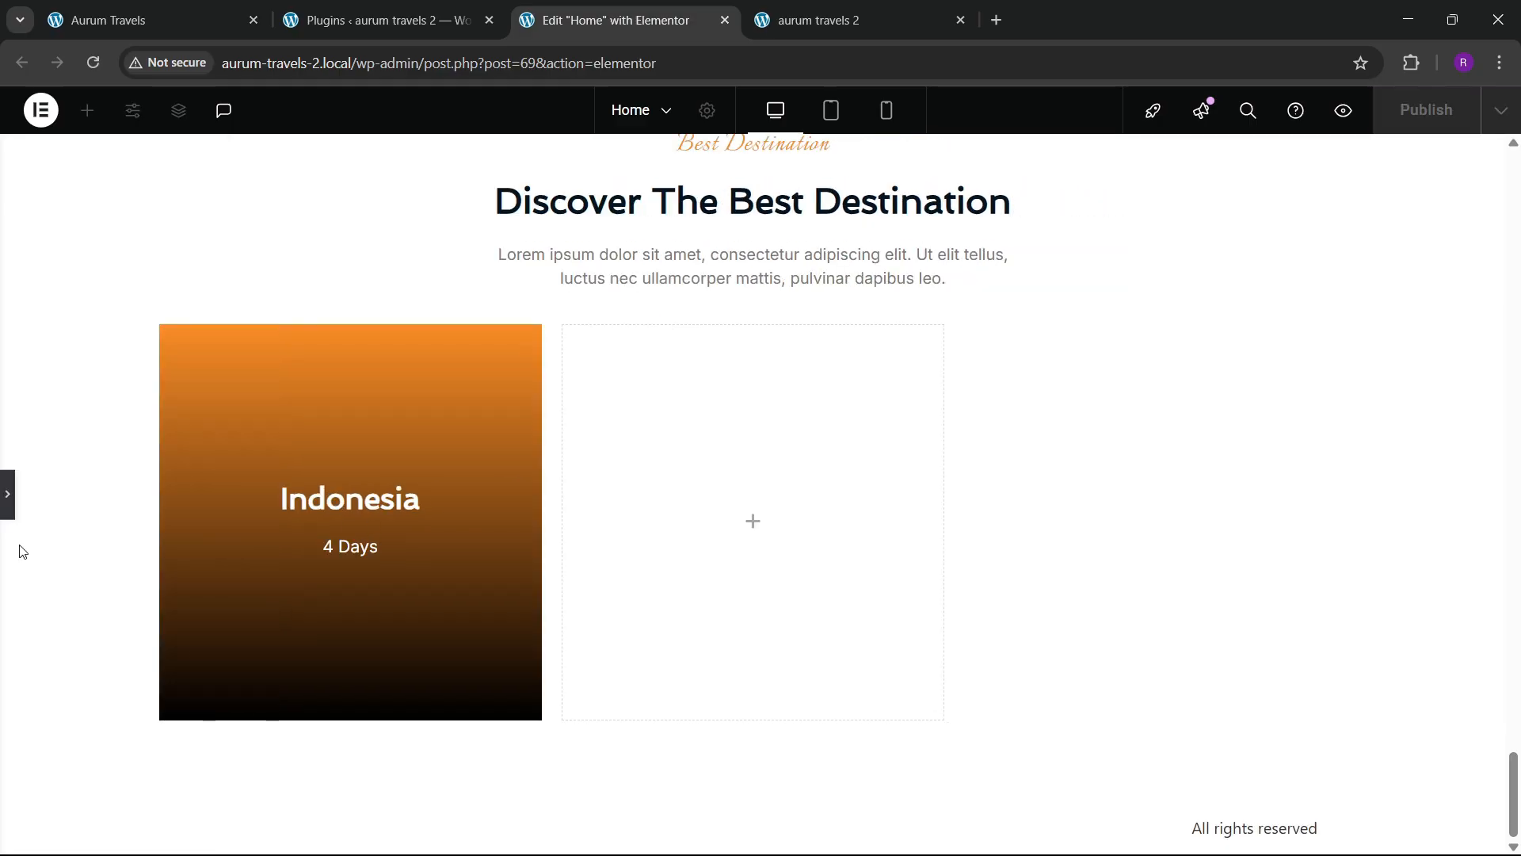
{"action": "left_click", "coordinate": [4, 516]}
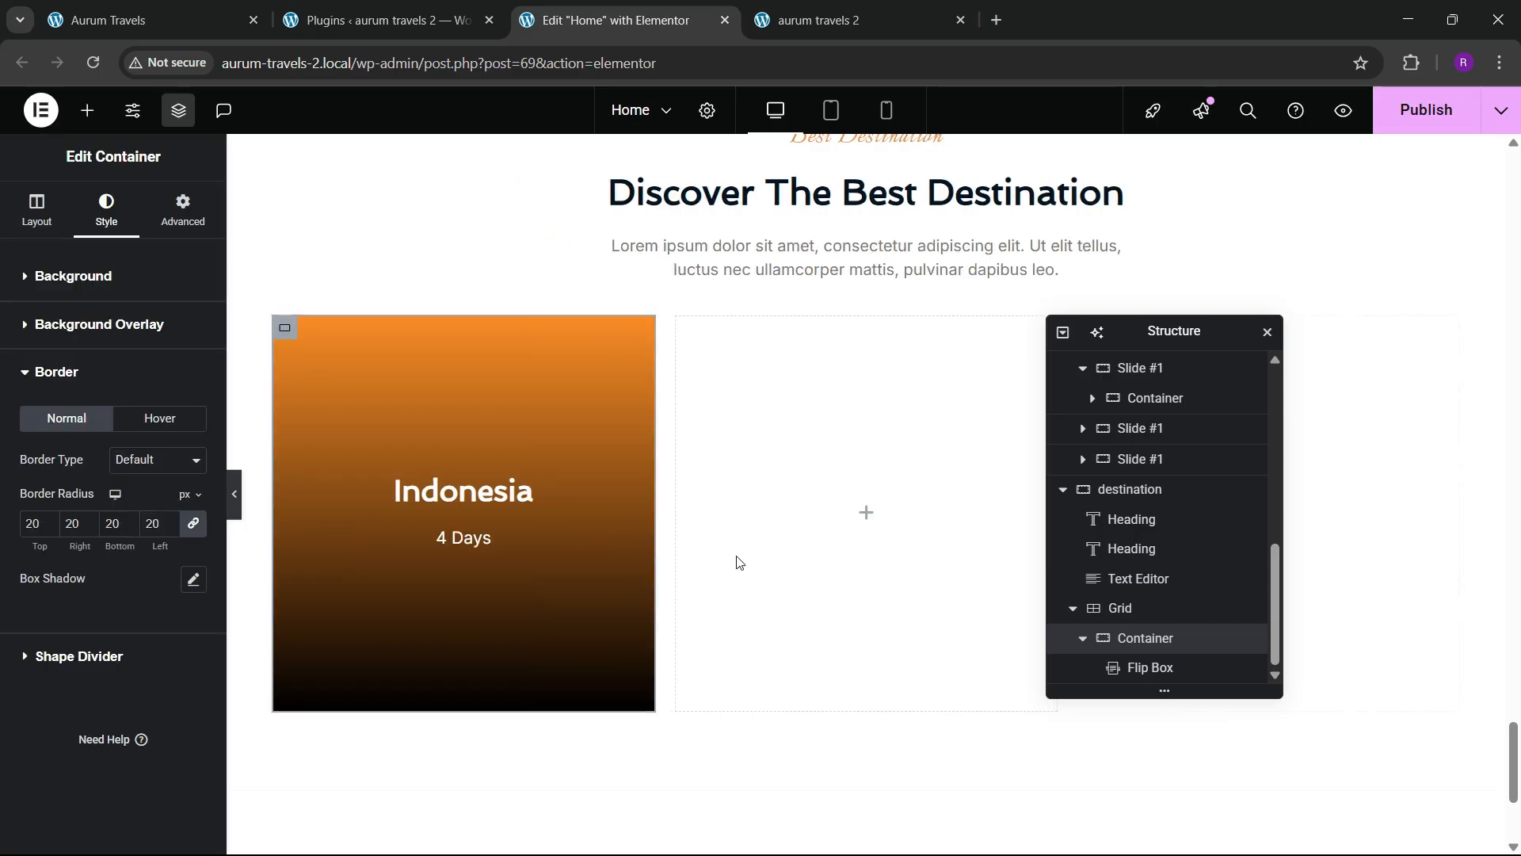
{"action": "double_click", "coordinate": [35, 525]}
{"action": "key", "text": "BackSpace"}
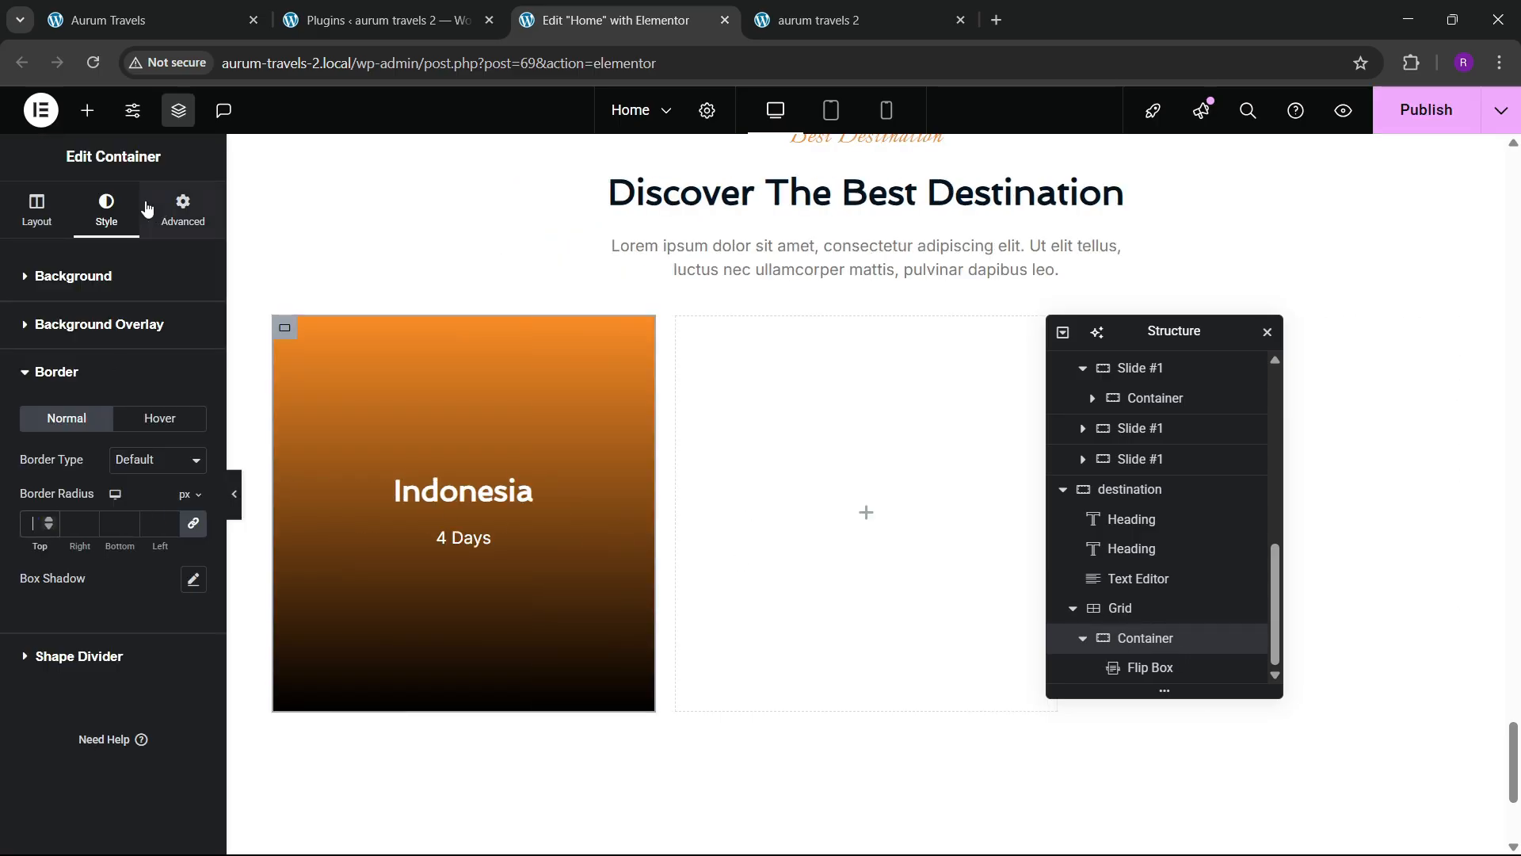
- Browse the container's Advanced sections: Transform, Responsive and Attributes
{"action": "left_click", "coordinate": [183, 208]}
{"action": "scroll", "coordinate": [144, 520], "scroll_direction": "down", "scroll_amount": 6}
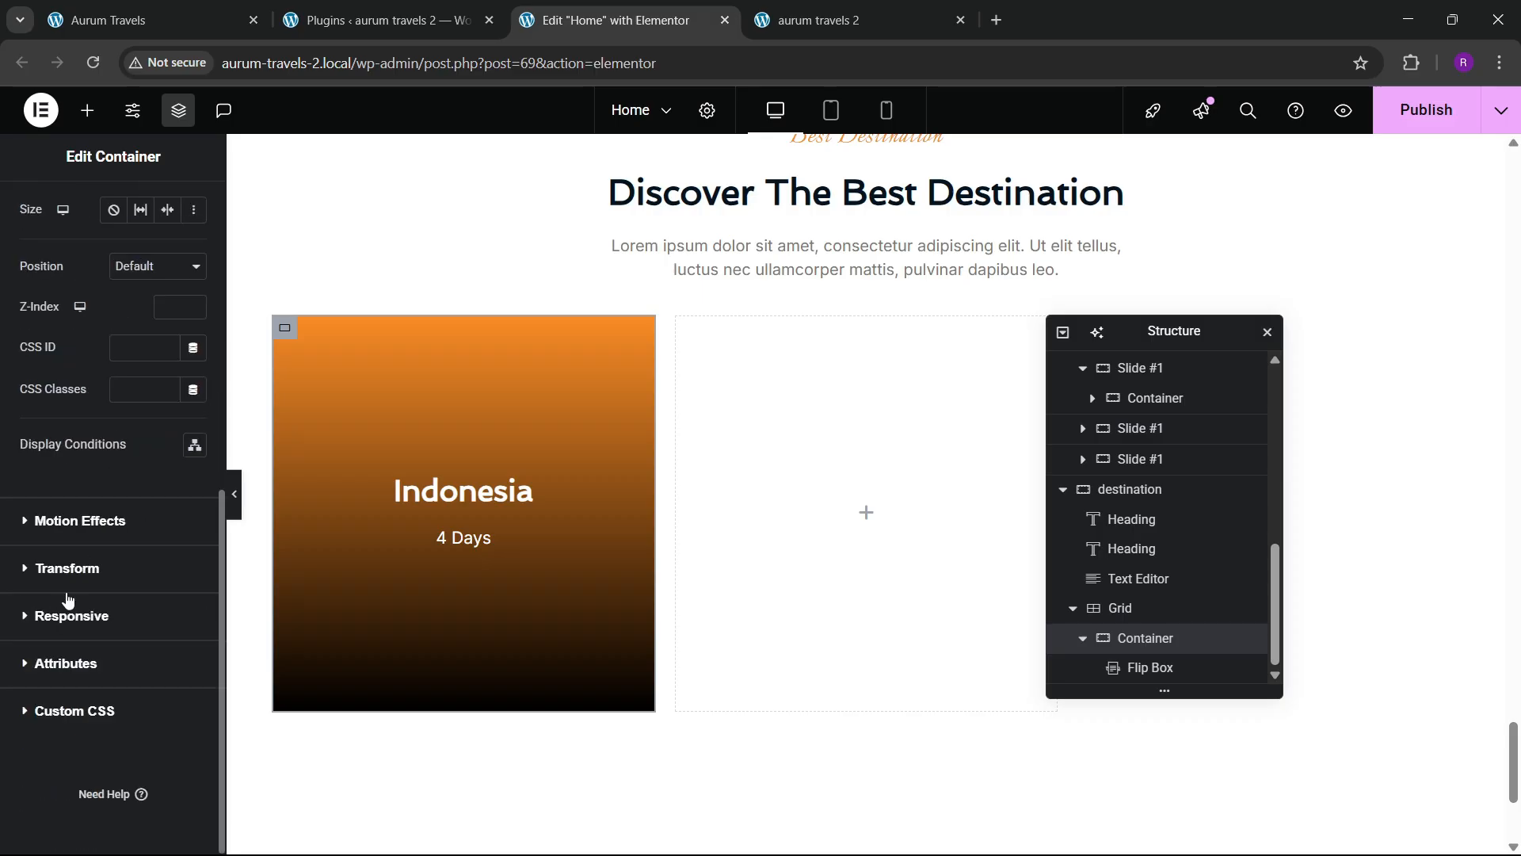
{"action": "scroll", "coordinate": [73, 517], "scroll_direction": "up", "scroll_amount": 3}
{"action": "scroll", "coordinate": [76, 522], "scroll_direction": "down", "scroll_amount": 3}
{"action": "scroll", "coordinate": [77, 594], "scroll_direction": "up", "scroll_amount": 3}
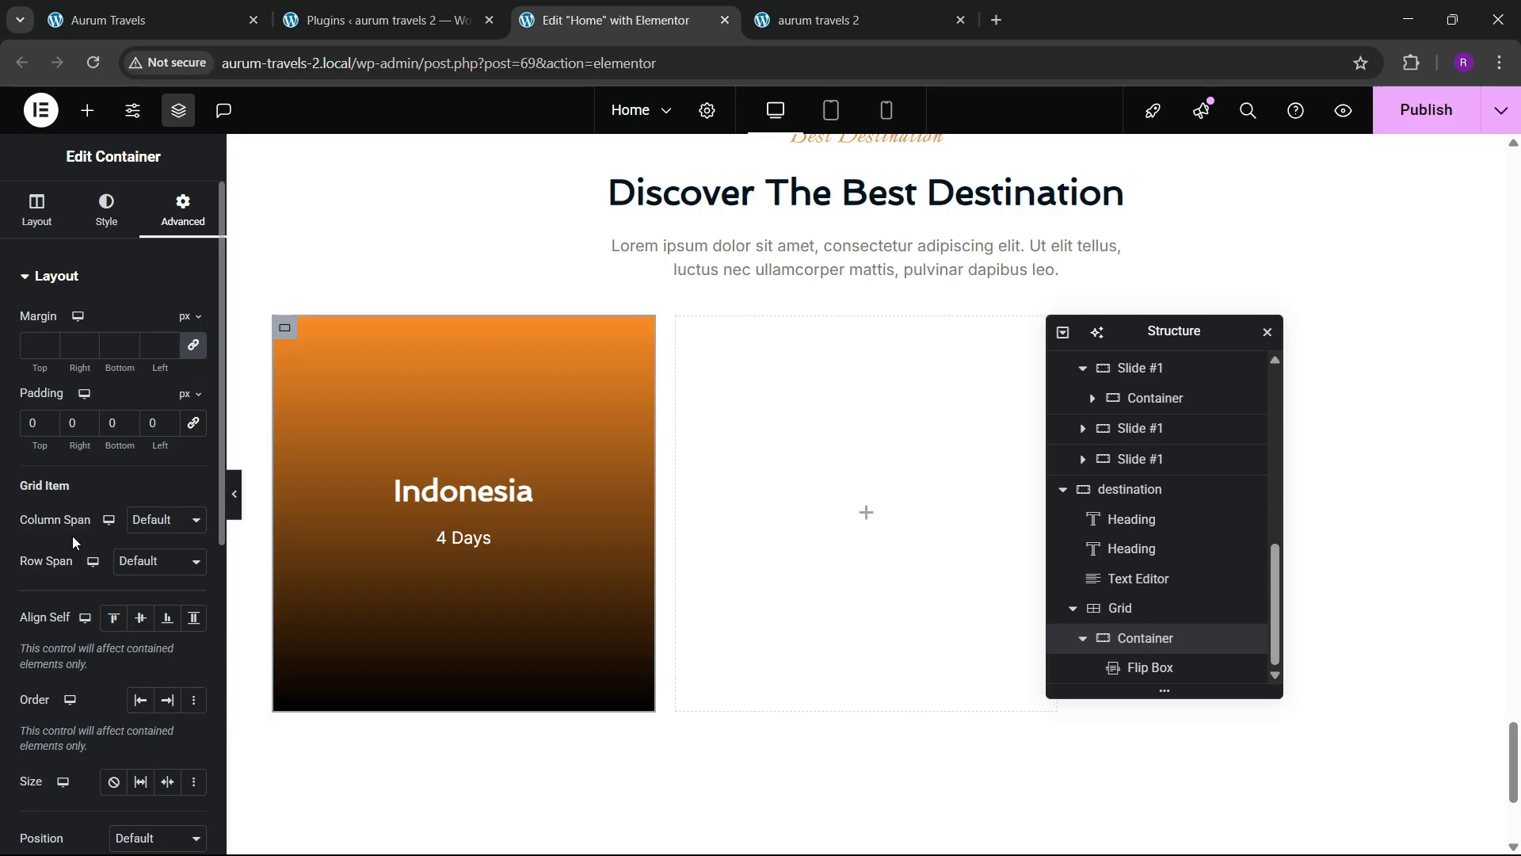
{"action": "scroll", "coordinate": [76, 547], "scroll_direction": "down", "scroll_amount": 7}
{"action": "left_click", "coordinate": [77, 579]}
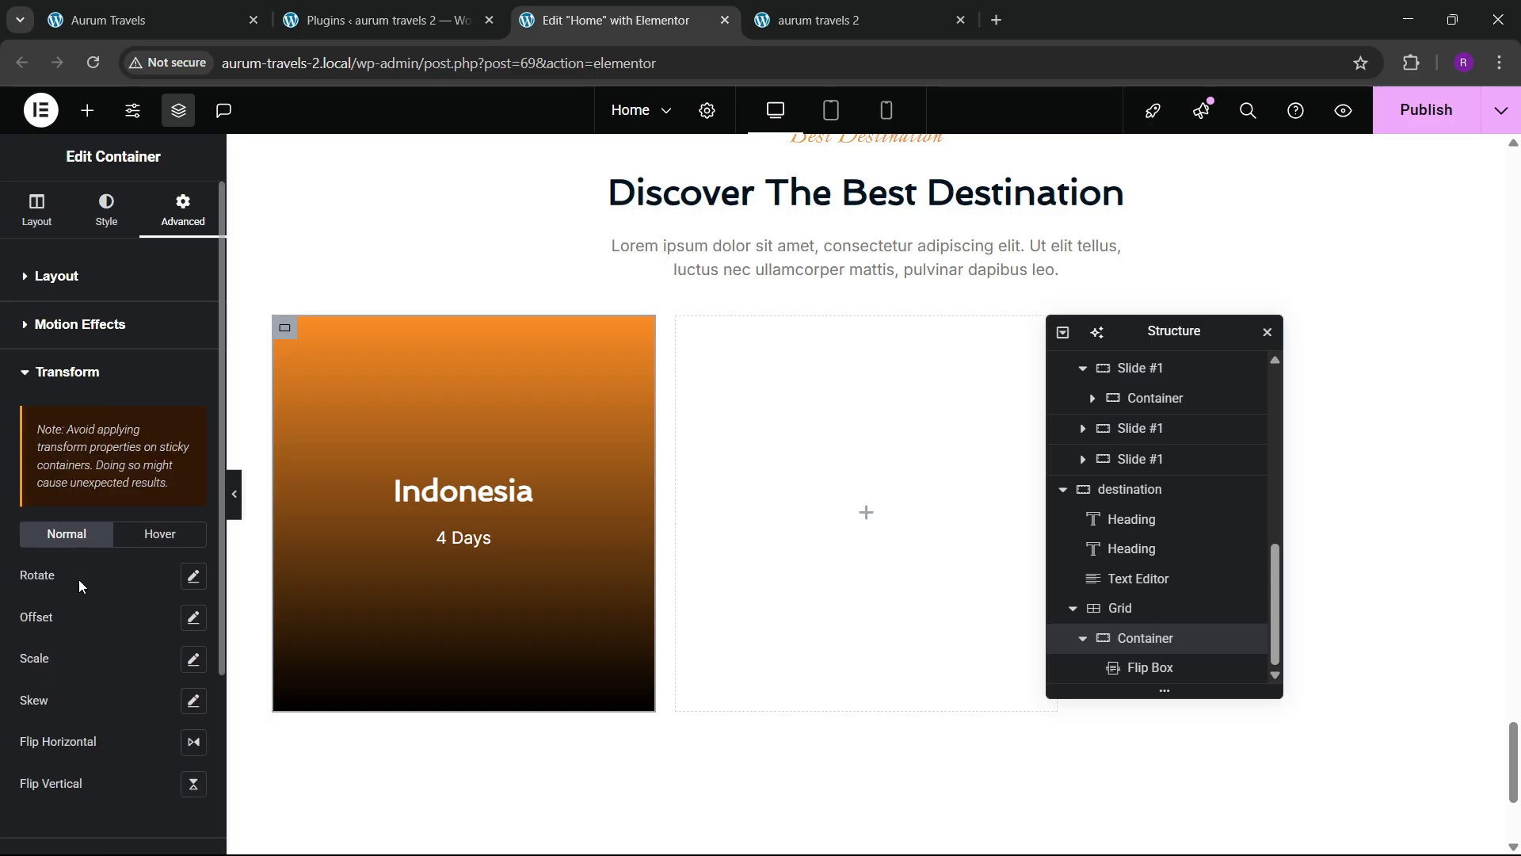
{"action": "scroll", "coordinate": [83, 569], "scroll_direction": "down", "scroll_amount": 3}
{"action": "left_click", "coordinate": [88, 624]}
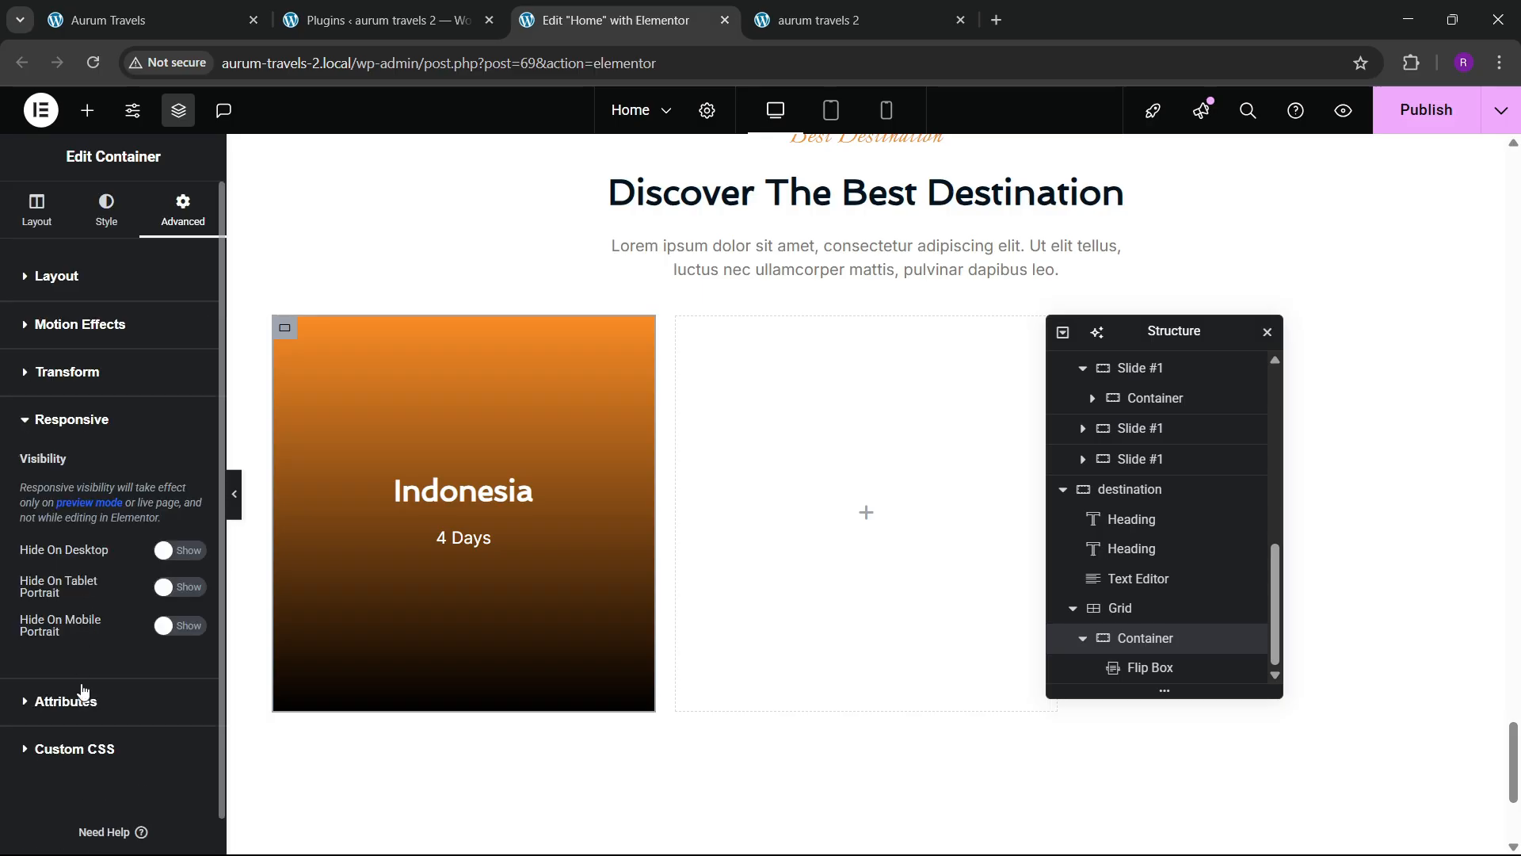
{"action": "scroll", "coordinate": [86, 688], "scroll_direction": "down", "scroll_amount": 1}
{"action": "left_click", "coordinate": [88, 662]}
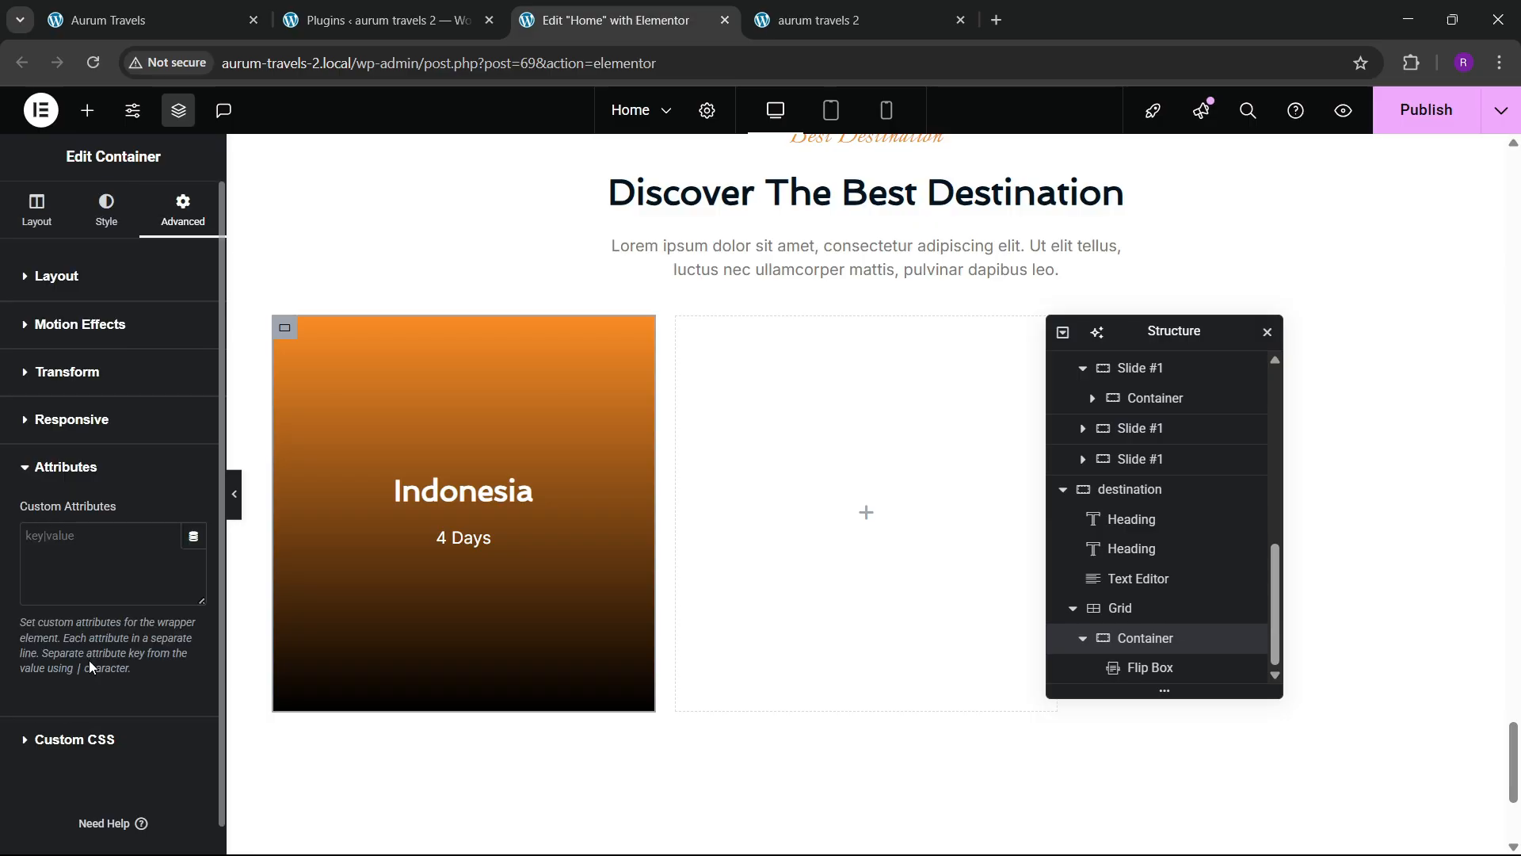
{"action": "left_click", "coordinate": [57, 225]}
- Select the flip box and inspect its back-side border type without changing it
{"action": "left_click", "coordinate": [1150, 667]}
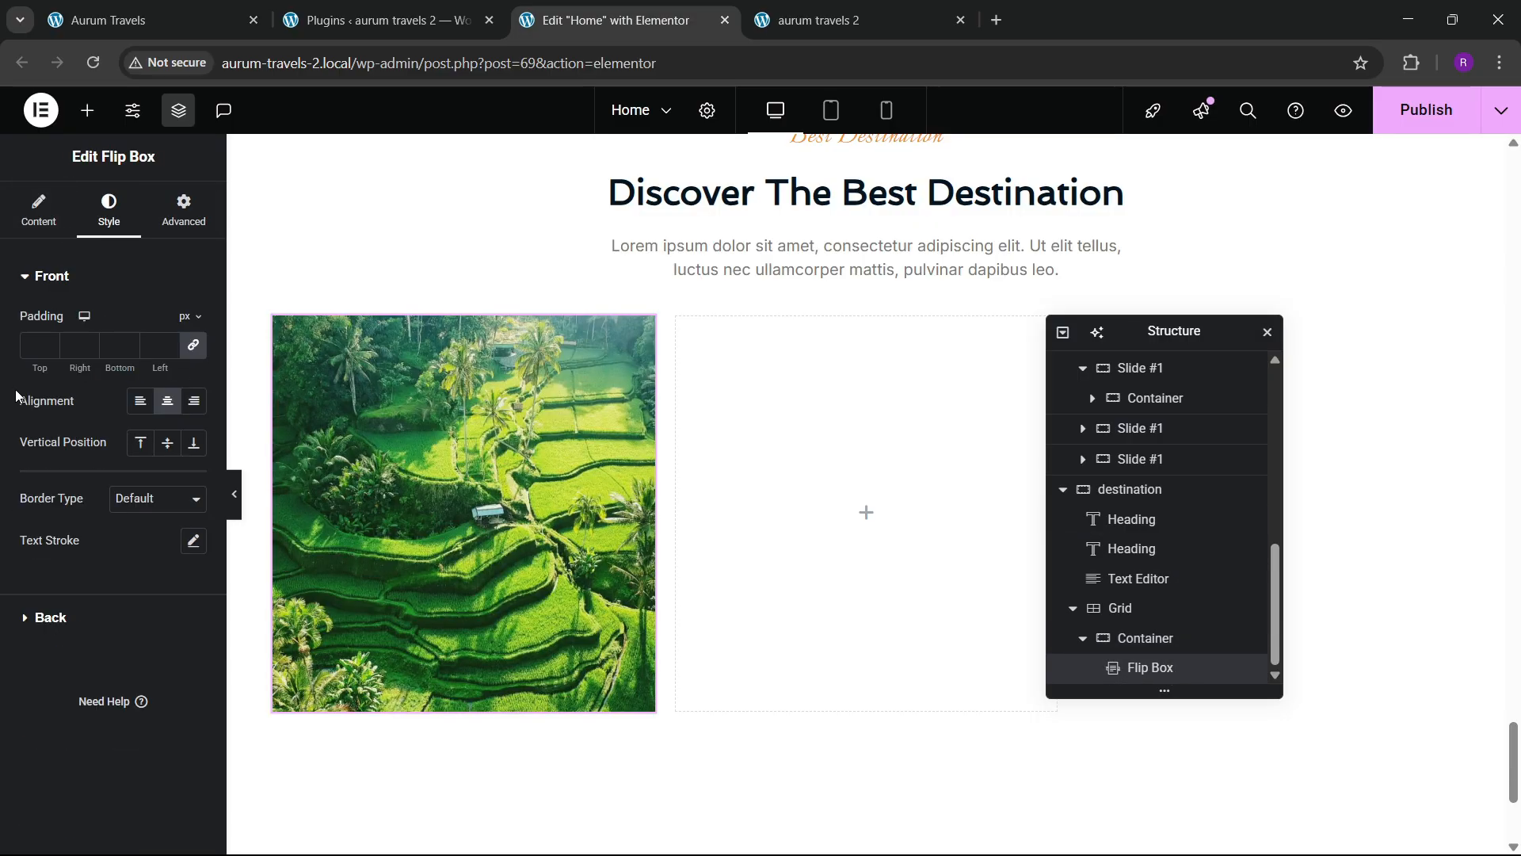
{"action": "left_click", "coordinate": [78, 614]}
{"action": "scroll", "coordinate": [92, 499], "scroll_direction": "down", "scroll_amount": 2}
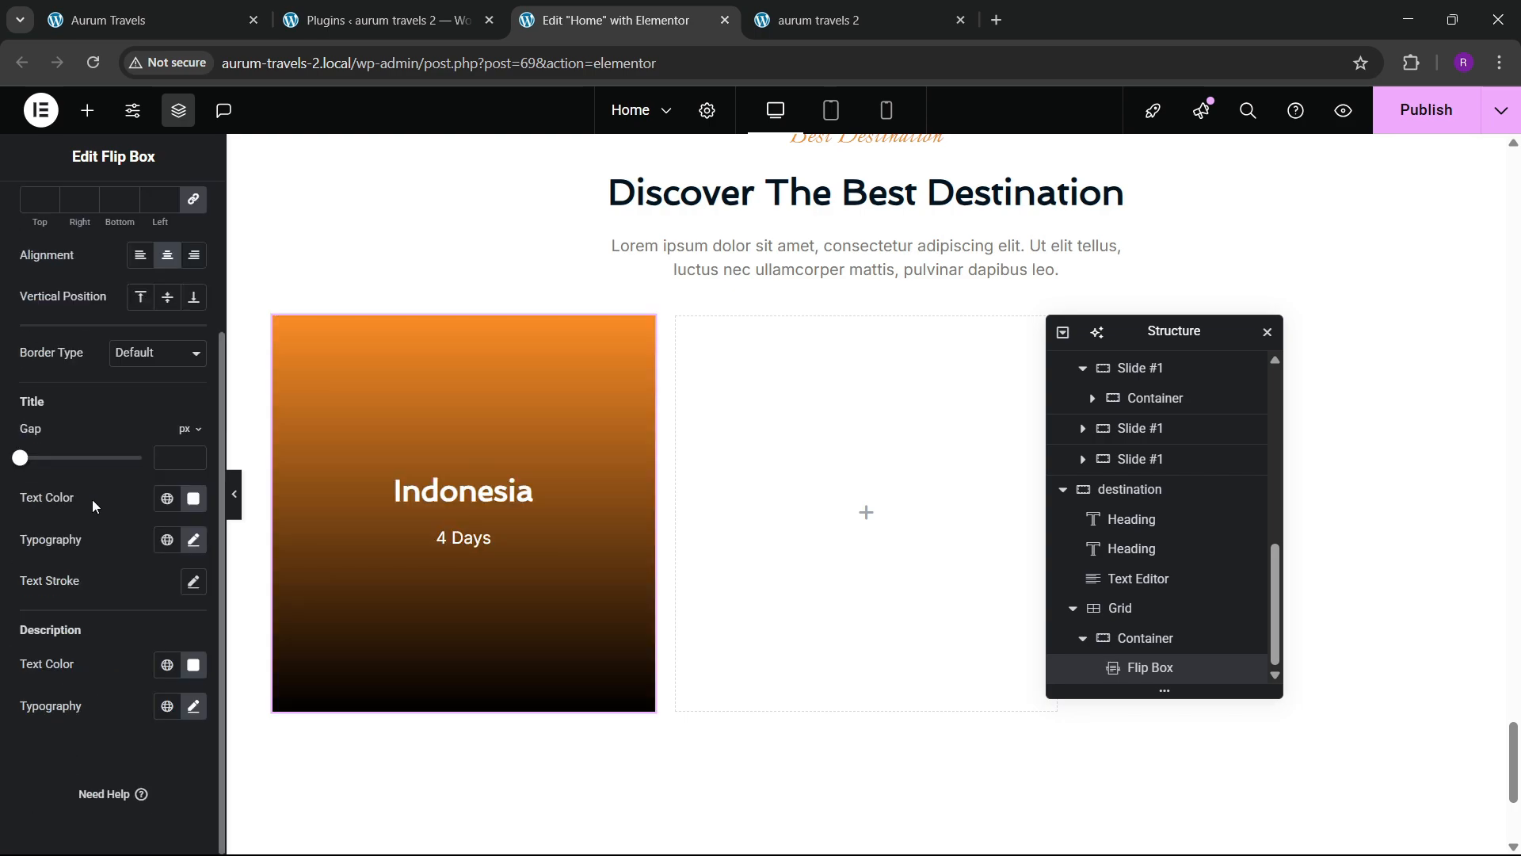
{"action": "left_click", "coordinate": [147, 357]}
{"action": "left_click", "coordinate": [84, 412]}
{"action": "scroll", "coordinate": [118, 475], "scroll_direction": "up", "scroll_amount": 5}
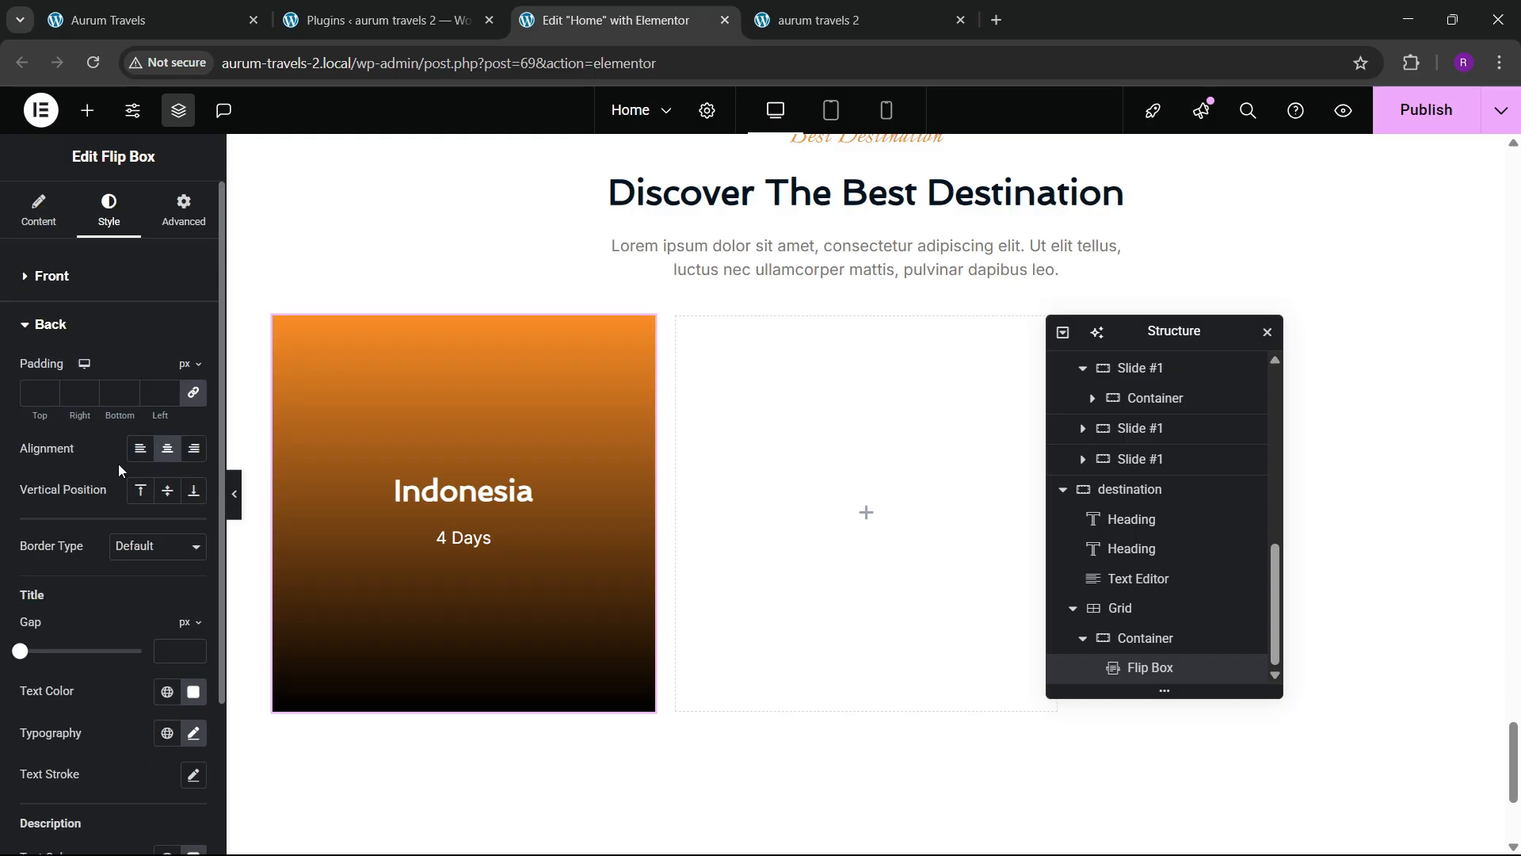
- Give the flip box a 20 px border radius under Settings and compare with the live site
{"action": "left_click", "coordinate": [48, 214]}
{"action": "scroll", "coordinate": [120, 541], "scroll_direction": "down", "scroll_amount": 1}
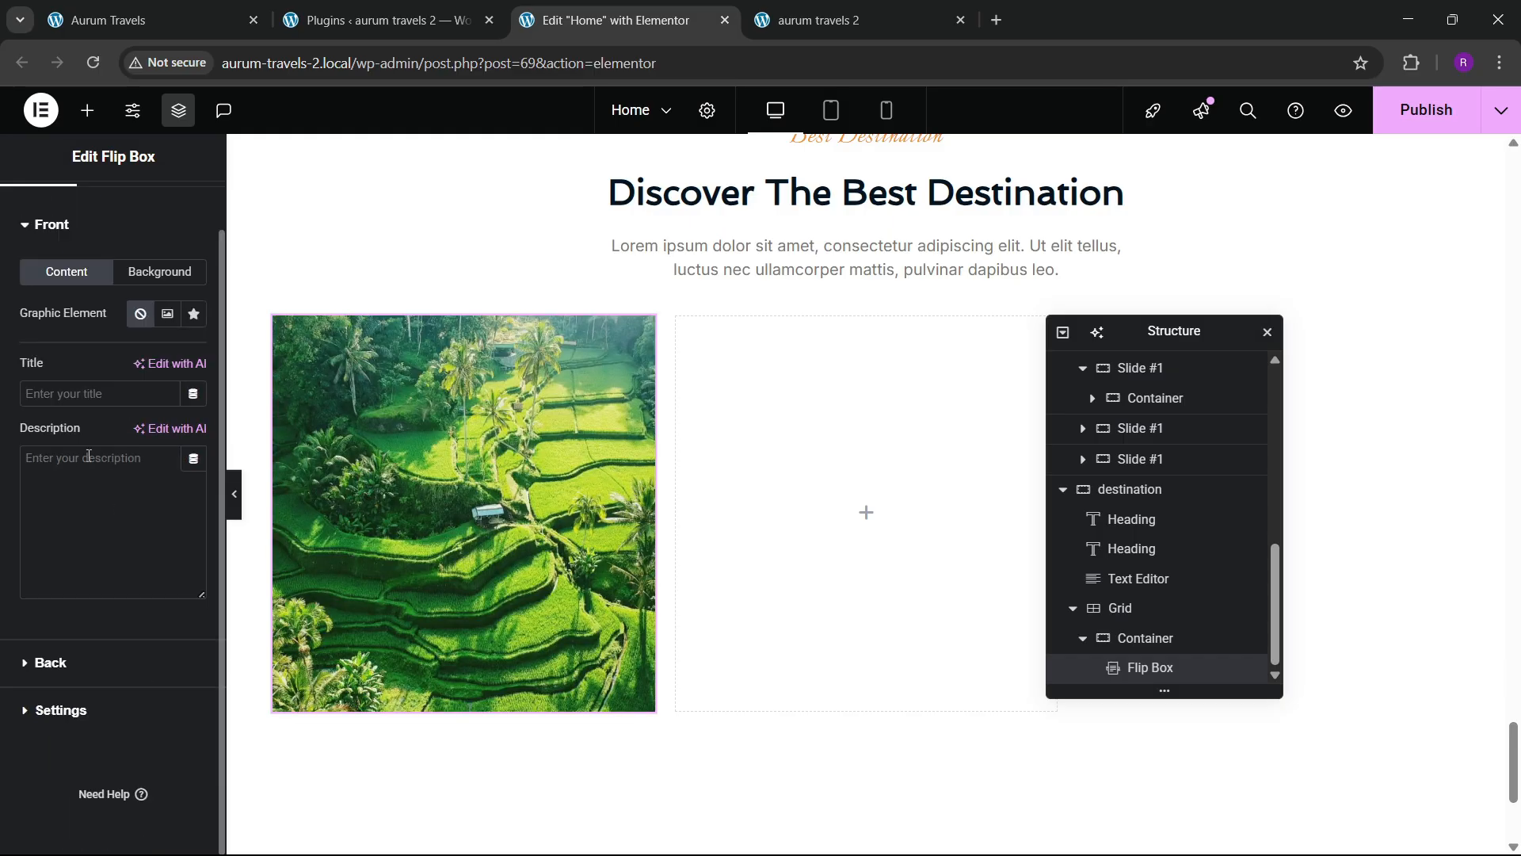
{"action": "scroll", "coordinate": [89, 456], "scroll_direction": "up", "scroll_amount": 1}
{"action": "scroll", "coordinate": [95, 491], "scroll_direction": "down", "scroll_amount": 1}
{"action": "left_click", "coordinate": [106, 711]}
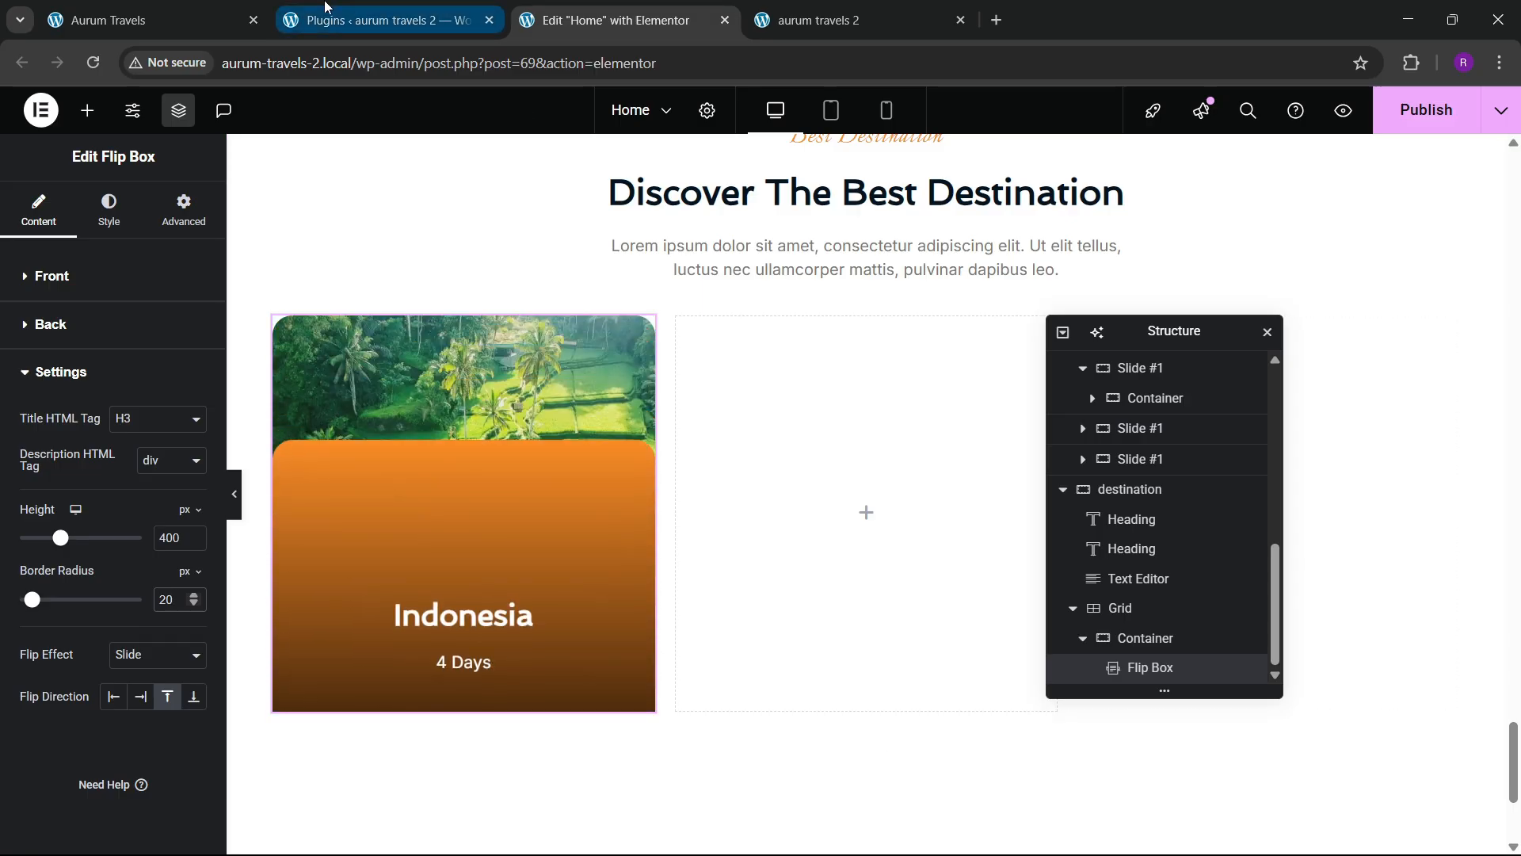
{"action": "left_click", "coordinate": [143, 20]}
{"action": "left_click", "coordinate": [604, 20]}
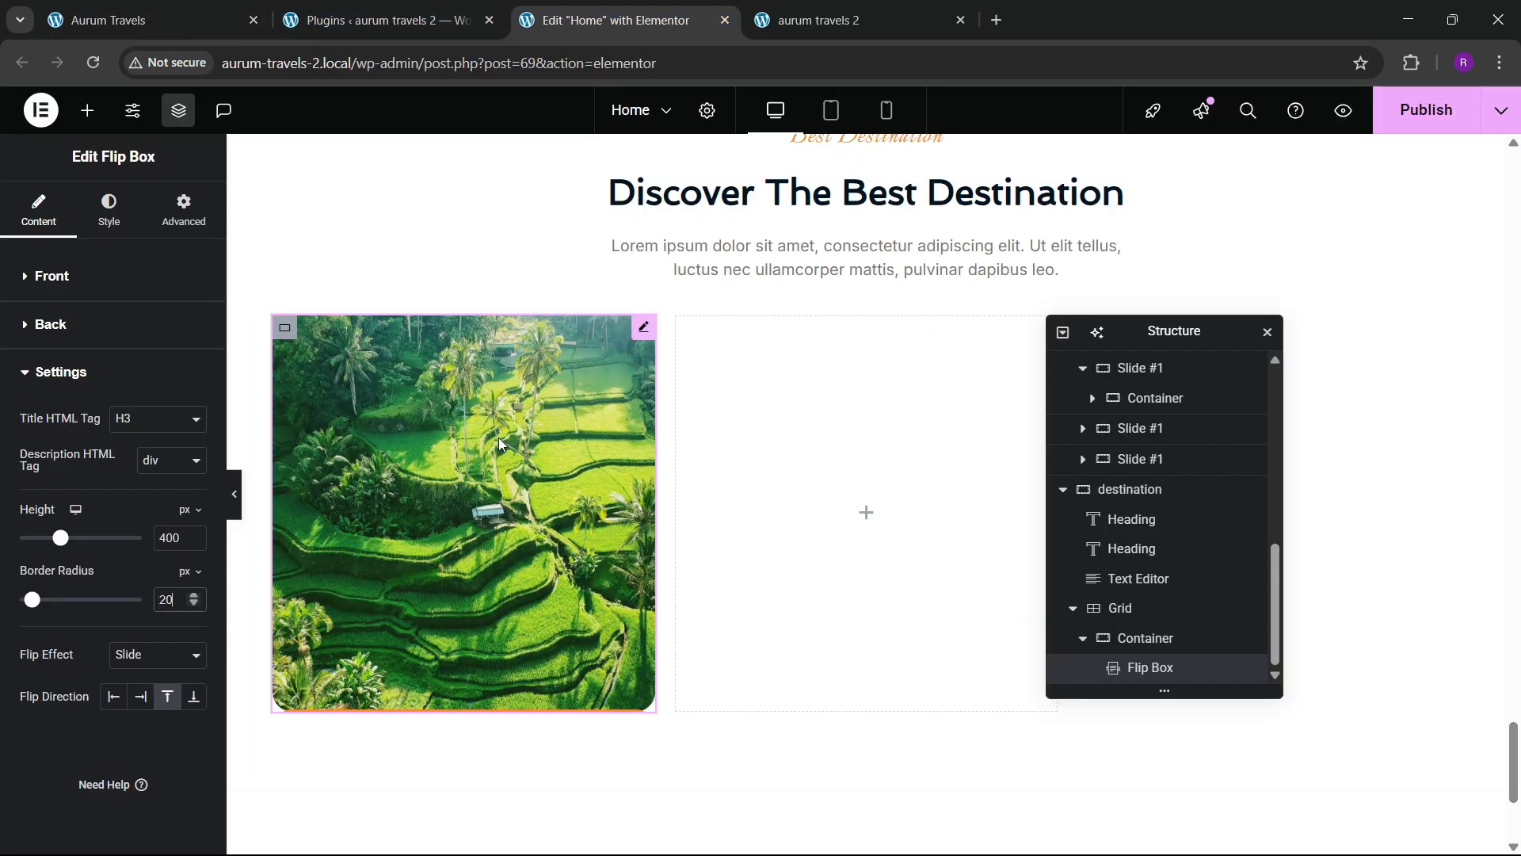
{"action": "left_click", "coordinate": [1083, 639]}
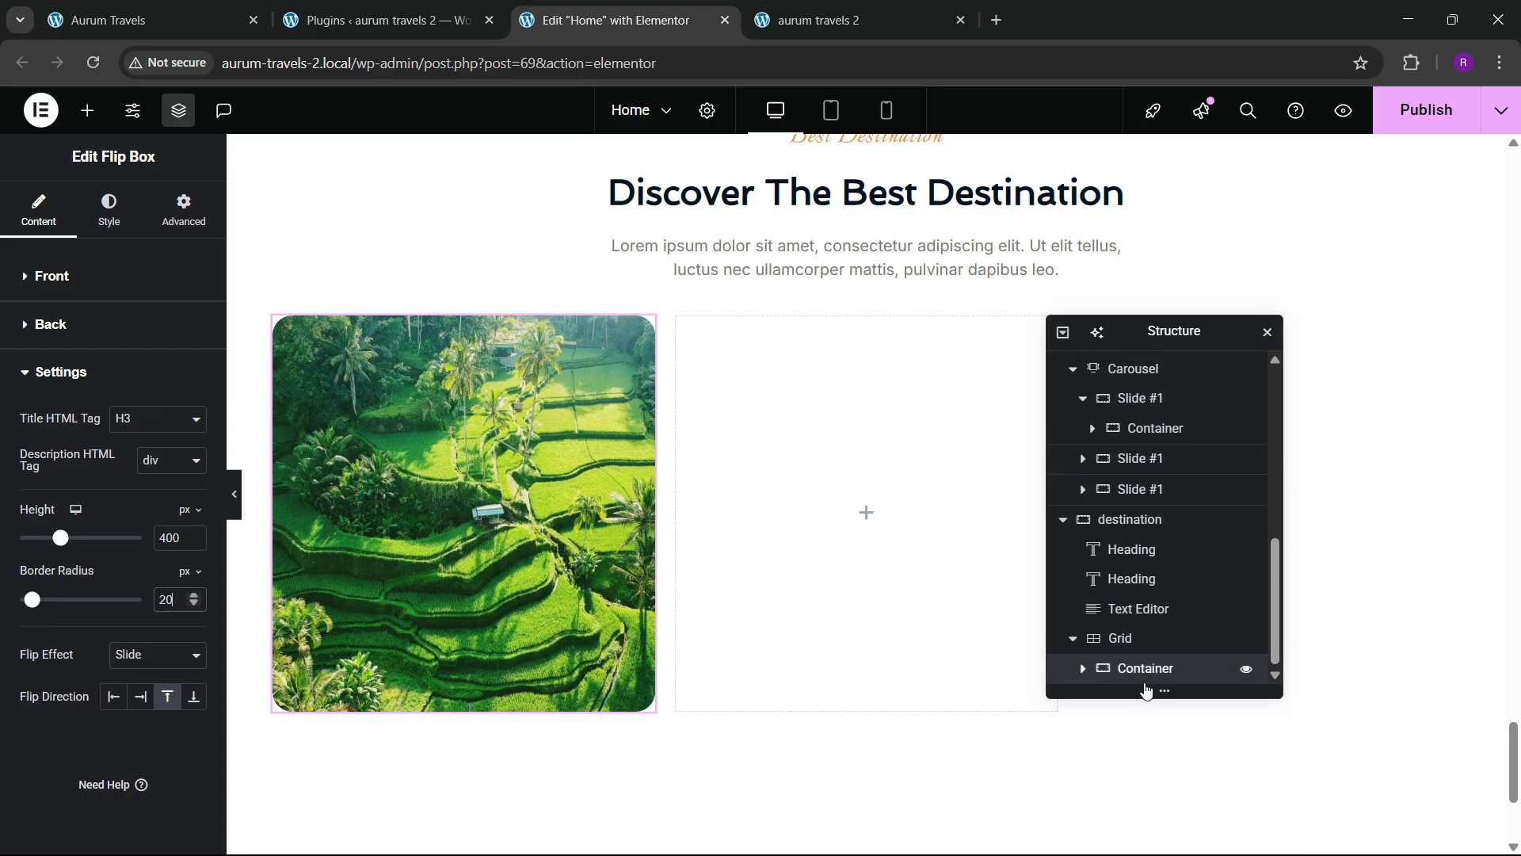
- Paste a copy of the rice-terrace card into the grid and duplicate it, giving three cards
{"action": "left_click", "coordinate": [1143, 672]}
{"action": "right_click", "coordinate": [1142, 672]}
{"action": "left_click", "coordinate": [1178, 489]}
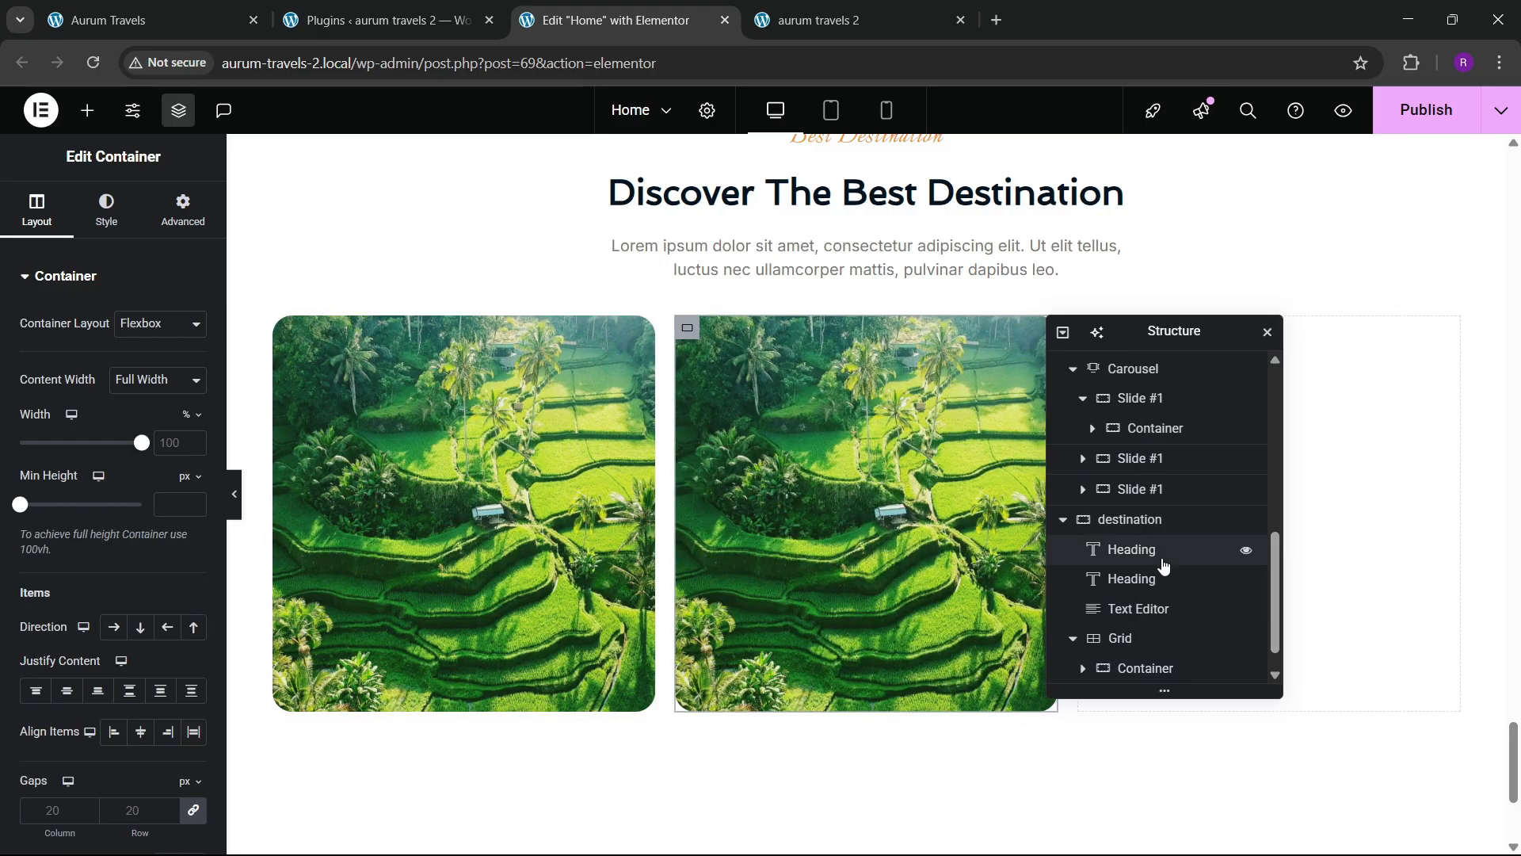
{"action": "right_click", "coordinate": [1151, 669]}
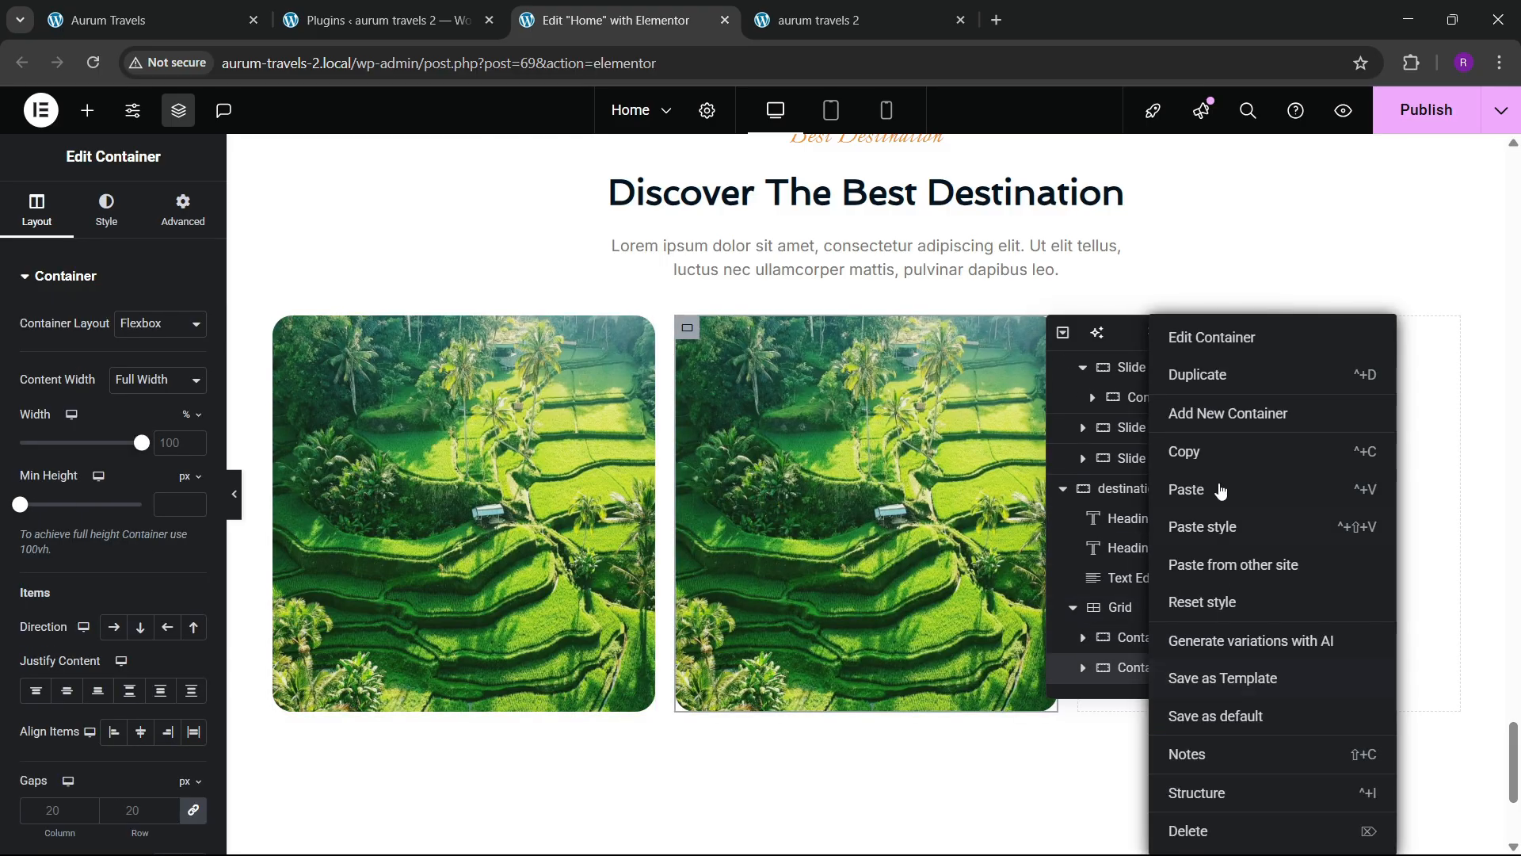
{"action": "left_click", "coordinate": [1216, 378]}
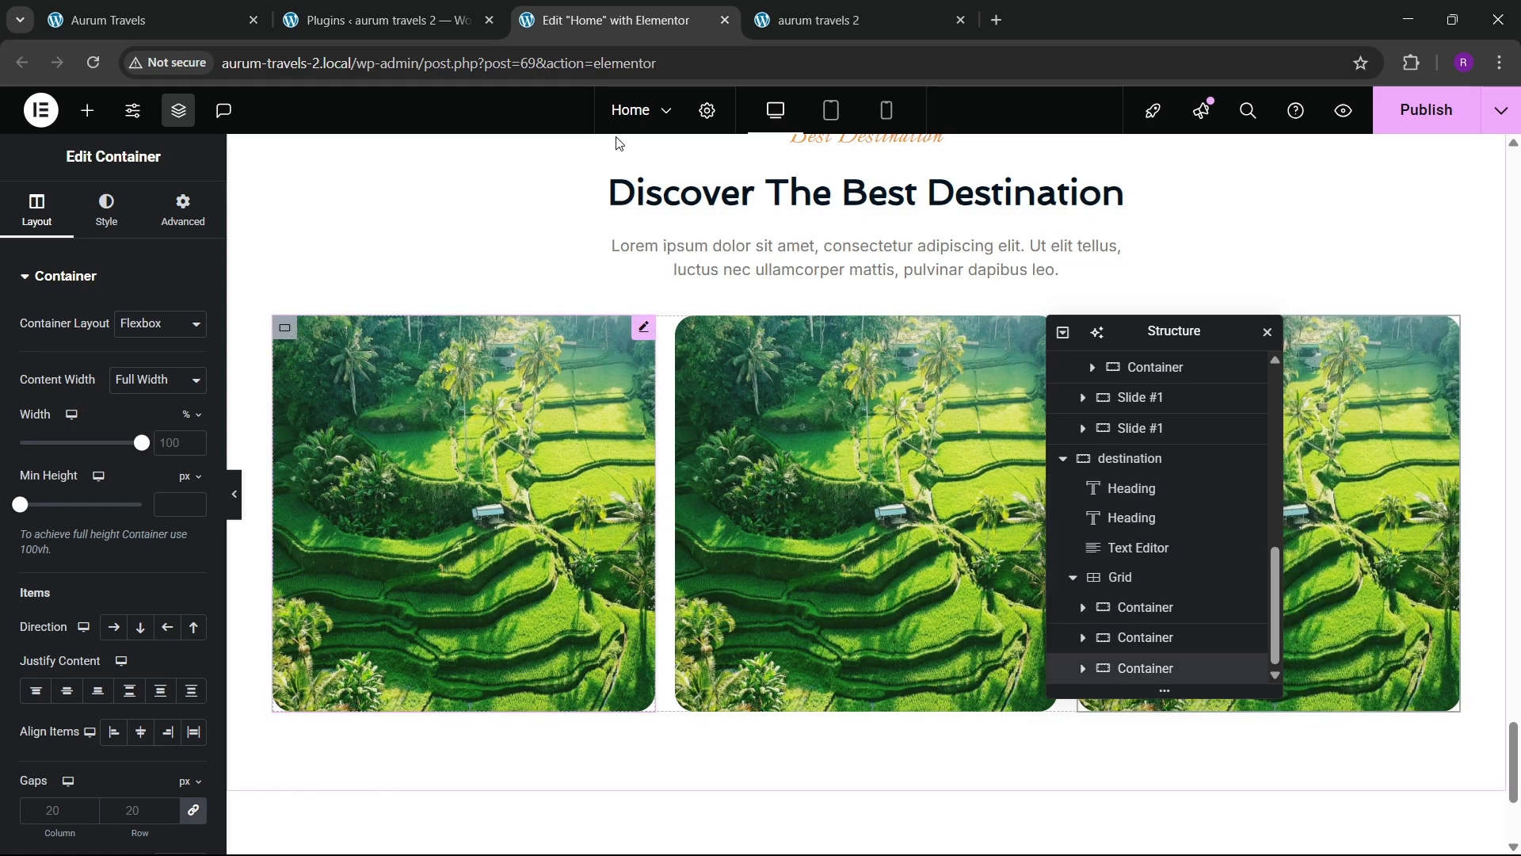
{"action": "left_click", "coordinate": [237, 20]}
{"action": "left_click", "coordinate": [617, 19]}
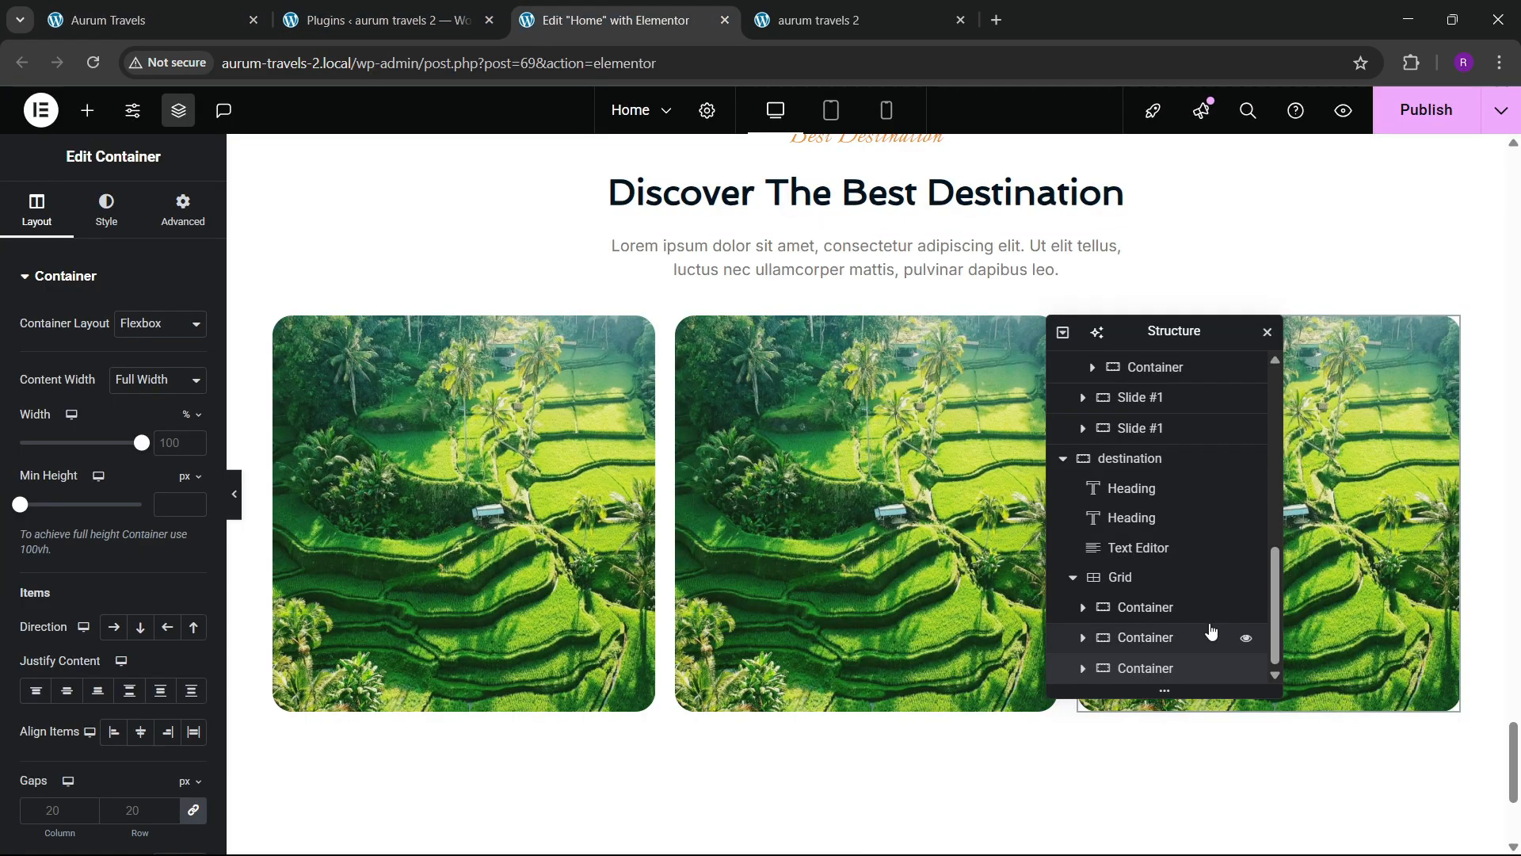
- Select the grid and clear its 40 px layout gap to replace it
{"action": "left_click", "coordinate": [1141, 577]}
{"action": "left_click", "coordinate": [38, 208]}
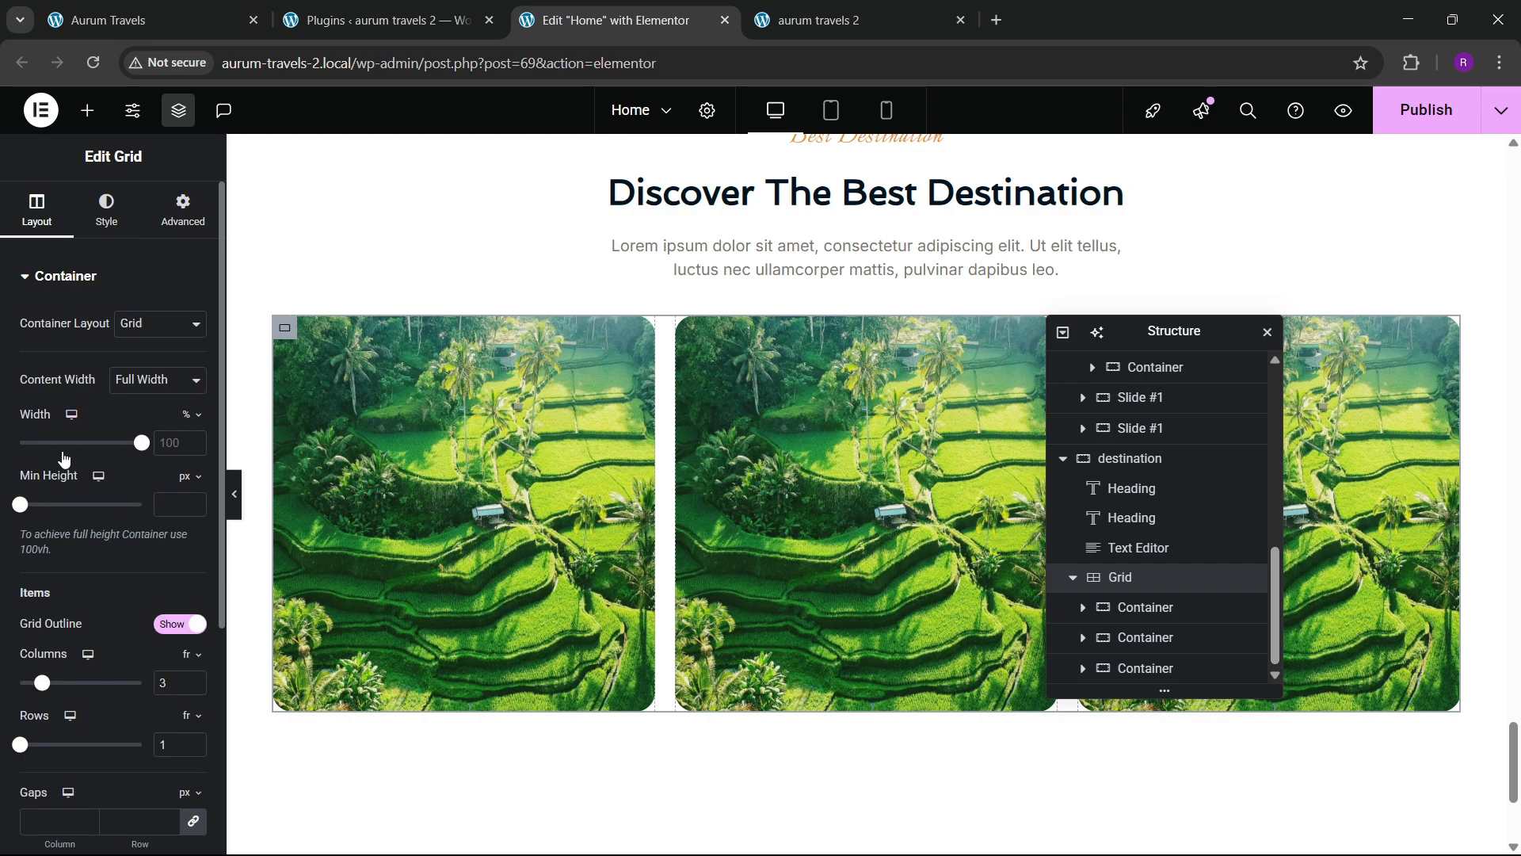
{"action": "scroll", "coordinate": [103, 539], "scroll_direction": "down", "scroll_amount": 3}
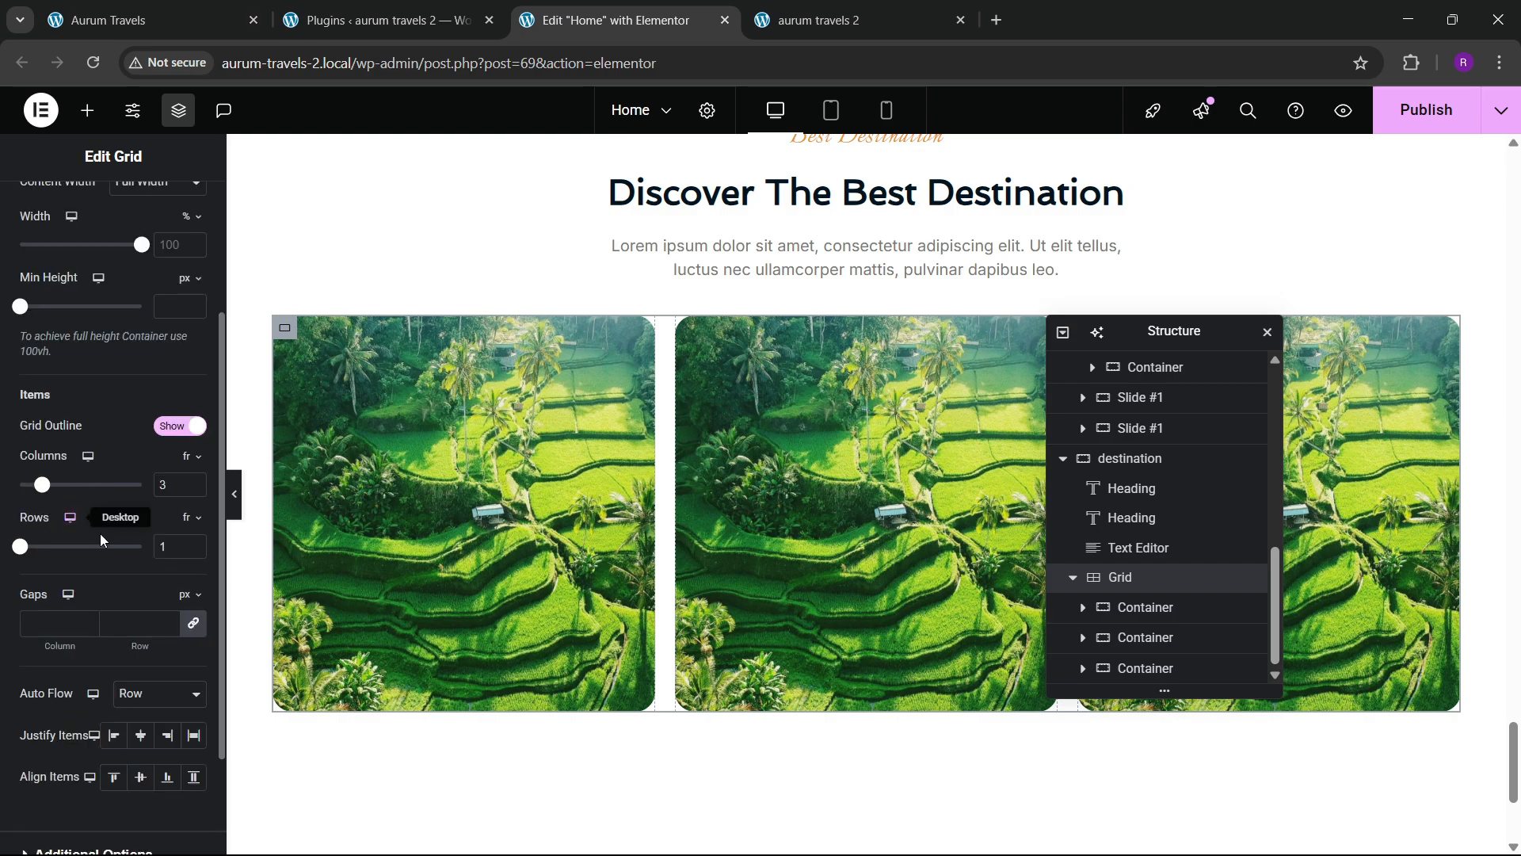
{"action": "left_click", "coordinate": [129, 626]}
{"action": "type", "text": "40"}
{"action": "key", "text": "BackSpace"}
{"action": "key", "text": "BackSpace"}
- Set the grid gap to 30 px and compare the spacing with the live site
{"action": "type", "text": "30"}
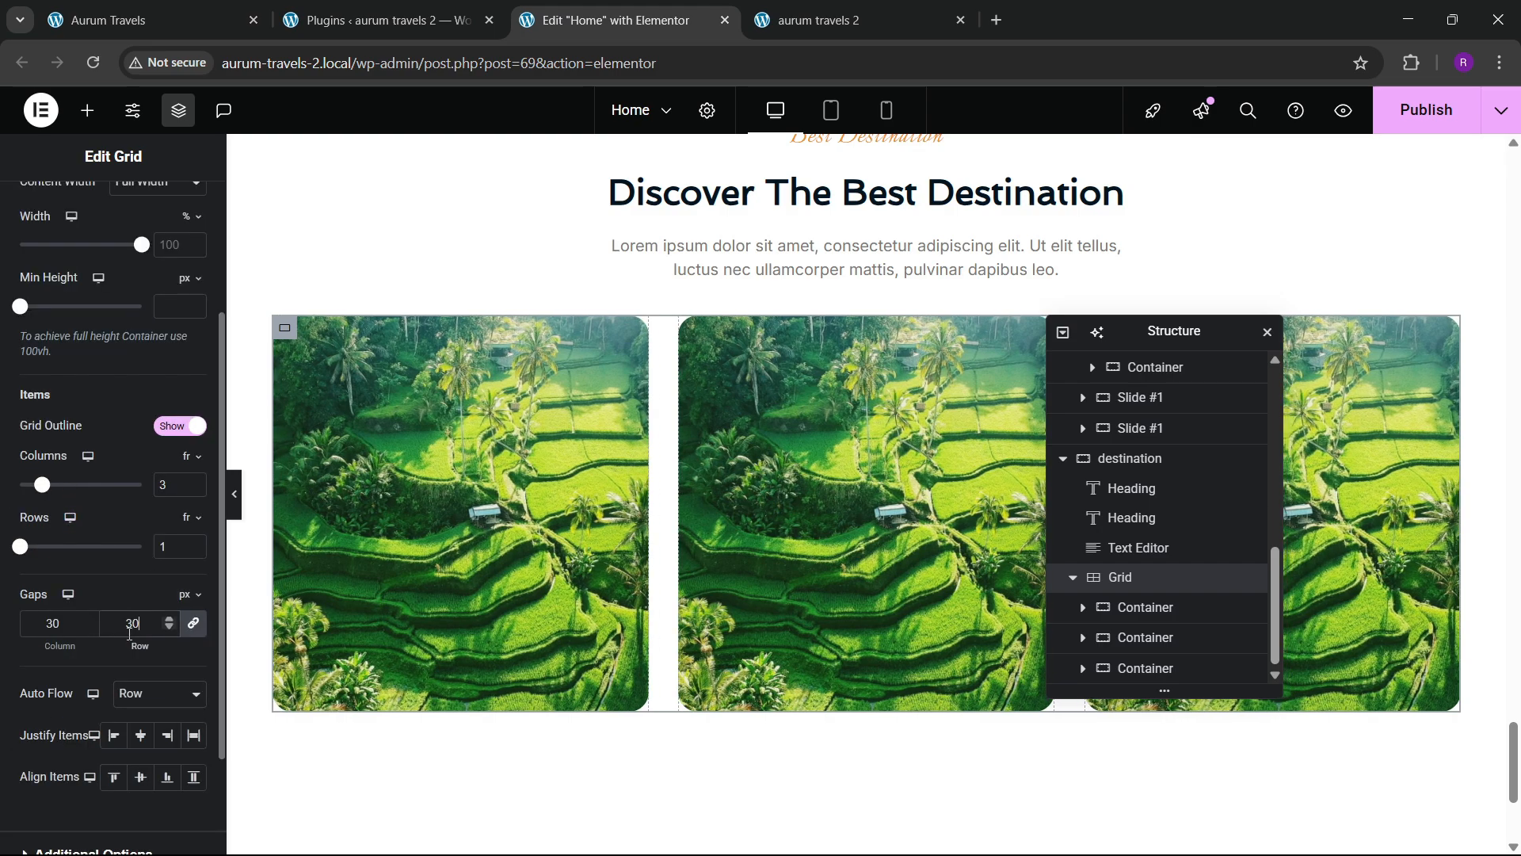
{"action": "left_click", "coordinate": [143, 20]}
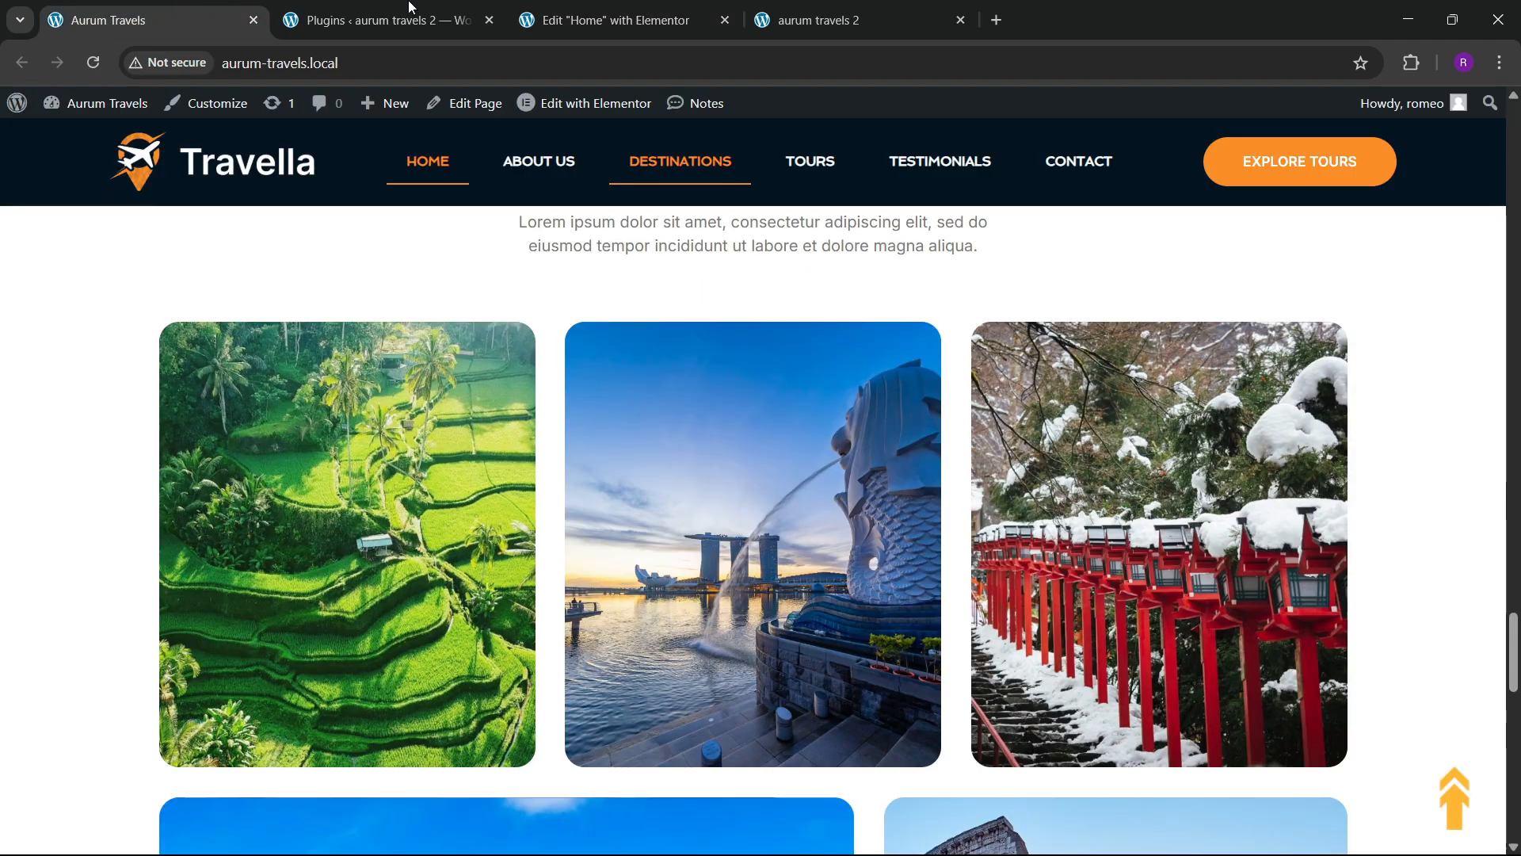
{"action": "left_click", "coordinate": [603, 20]}
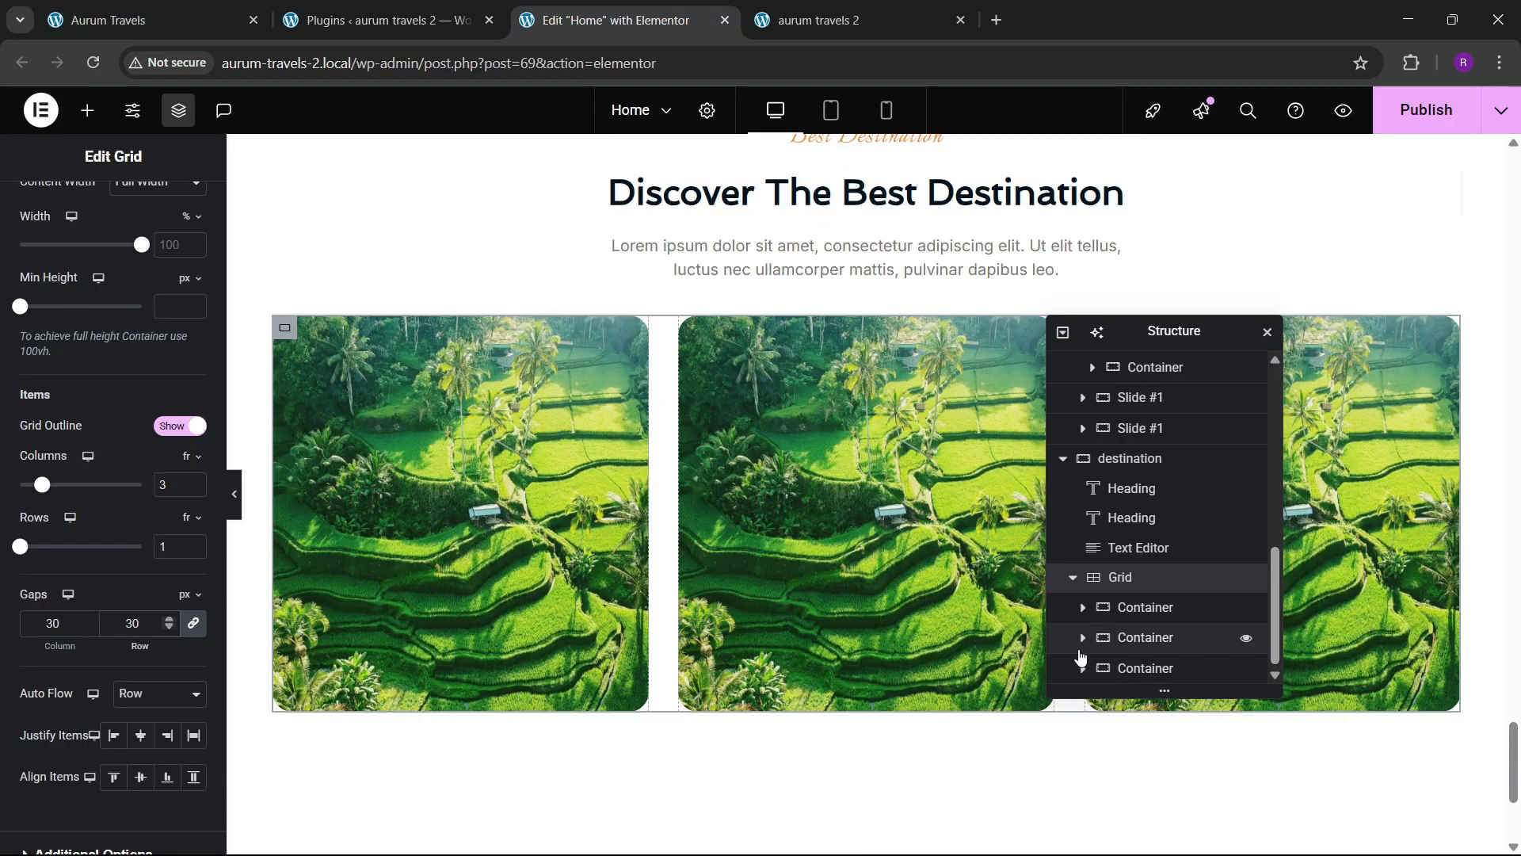
- Give the middle flip box the Singapore Merlion image as its front background
{"action": "left_click", "coordinate": [1084, 637]}
{"action": "left_click", "coordinate": [838, 491]}
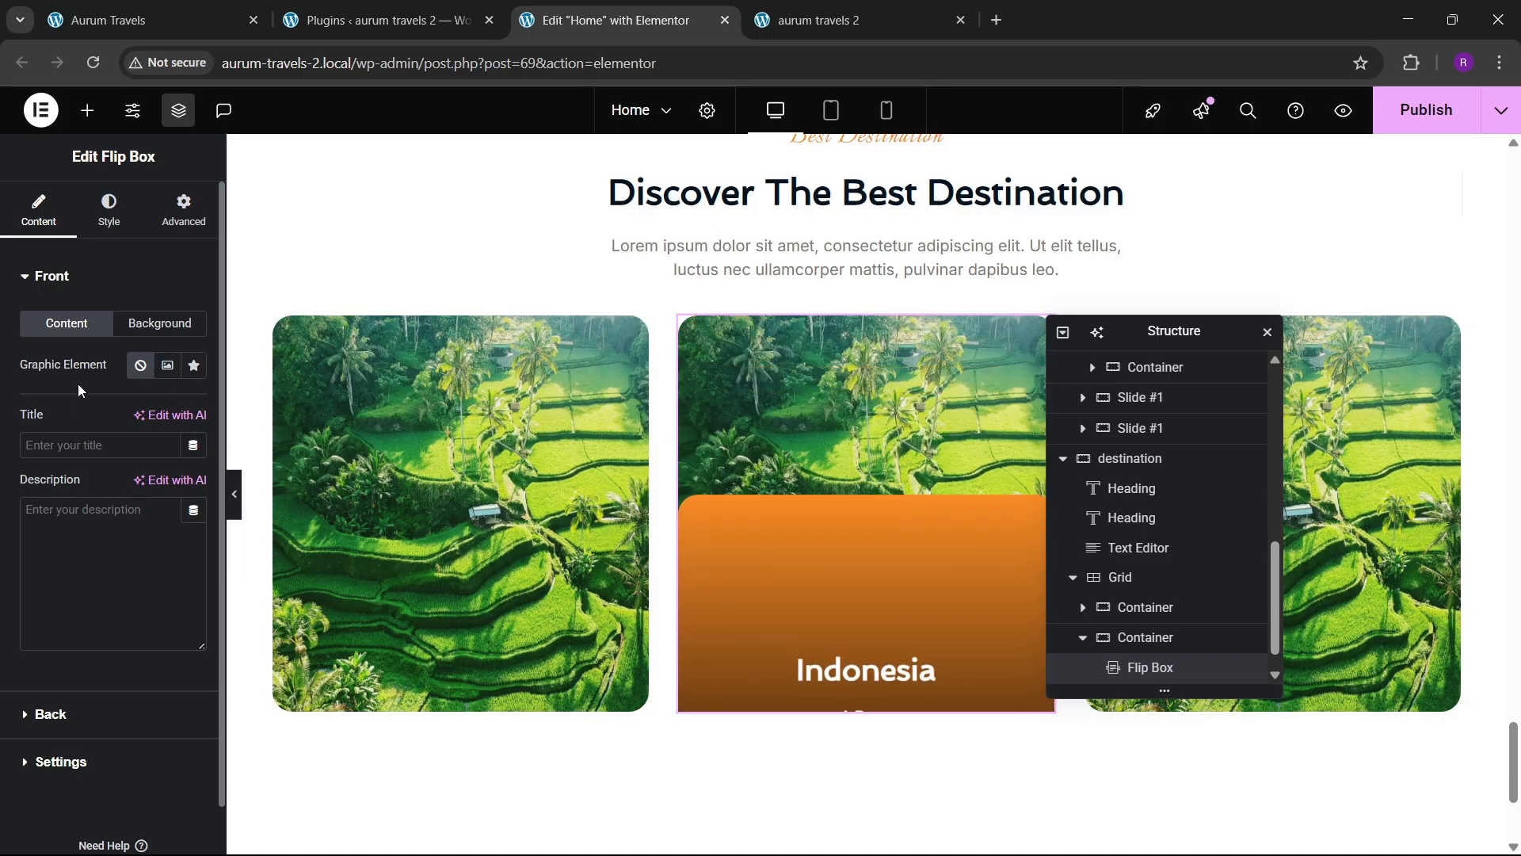
{"action": "left_click", "coordinate": [165, 336]}
{"action": "left_click", "coordinate": [119, 501]}
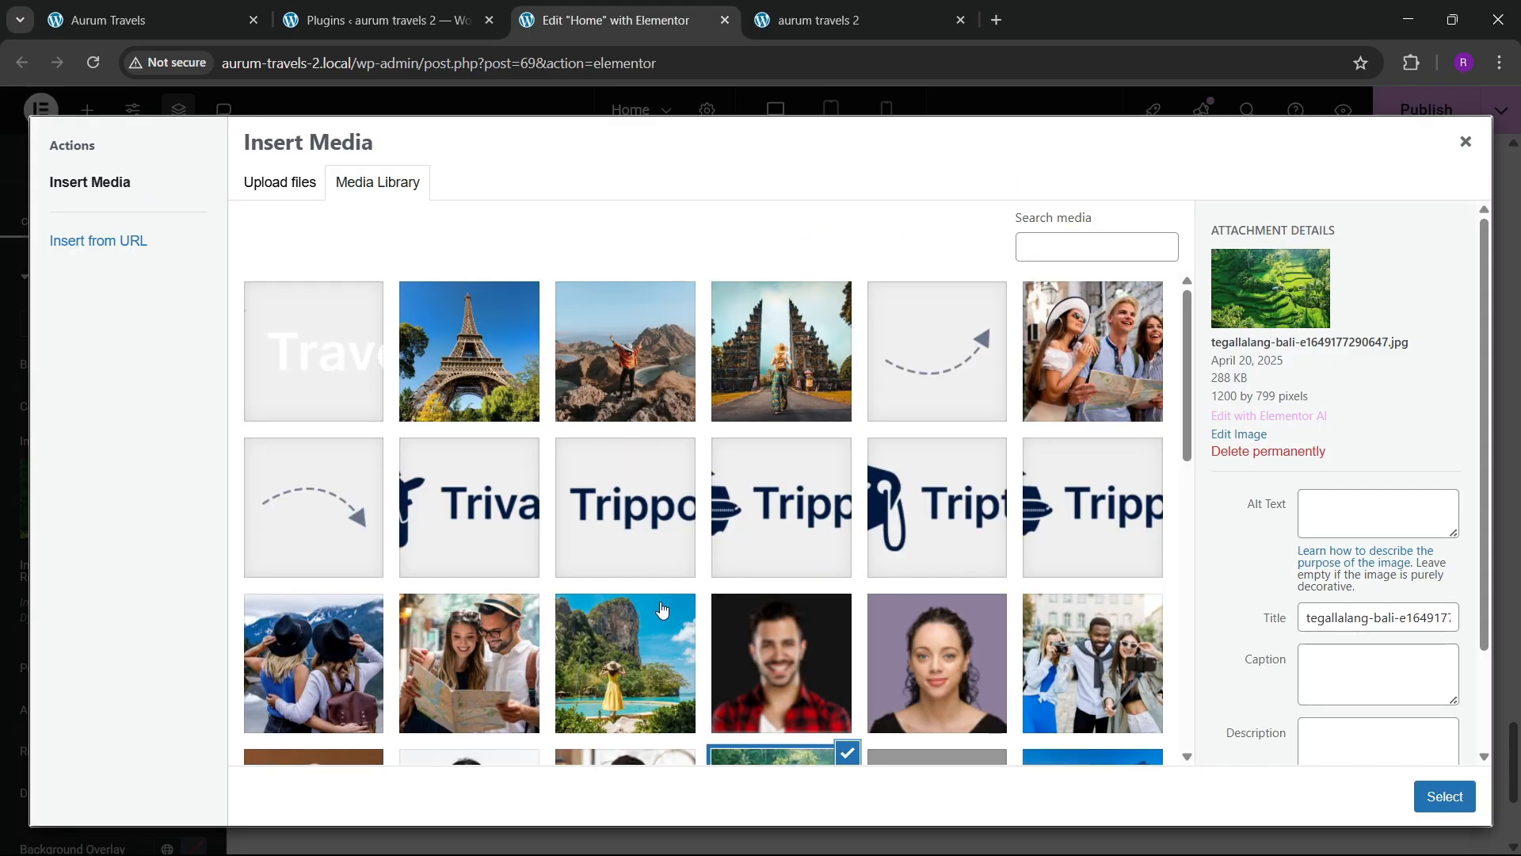
{"action": "scroll", "coordinate": [666, 617], "scroll_direction": "down", "scroll_amount": 3}
{"action": "left_click", "coordinate": [108, 19]}
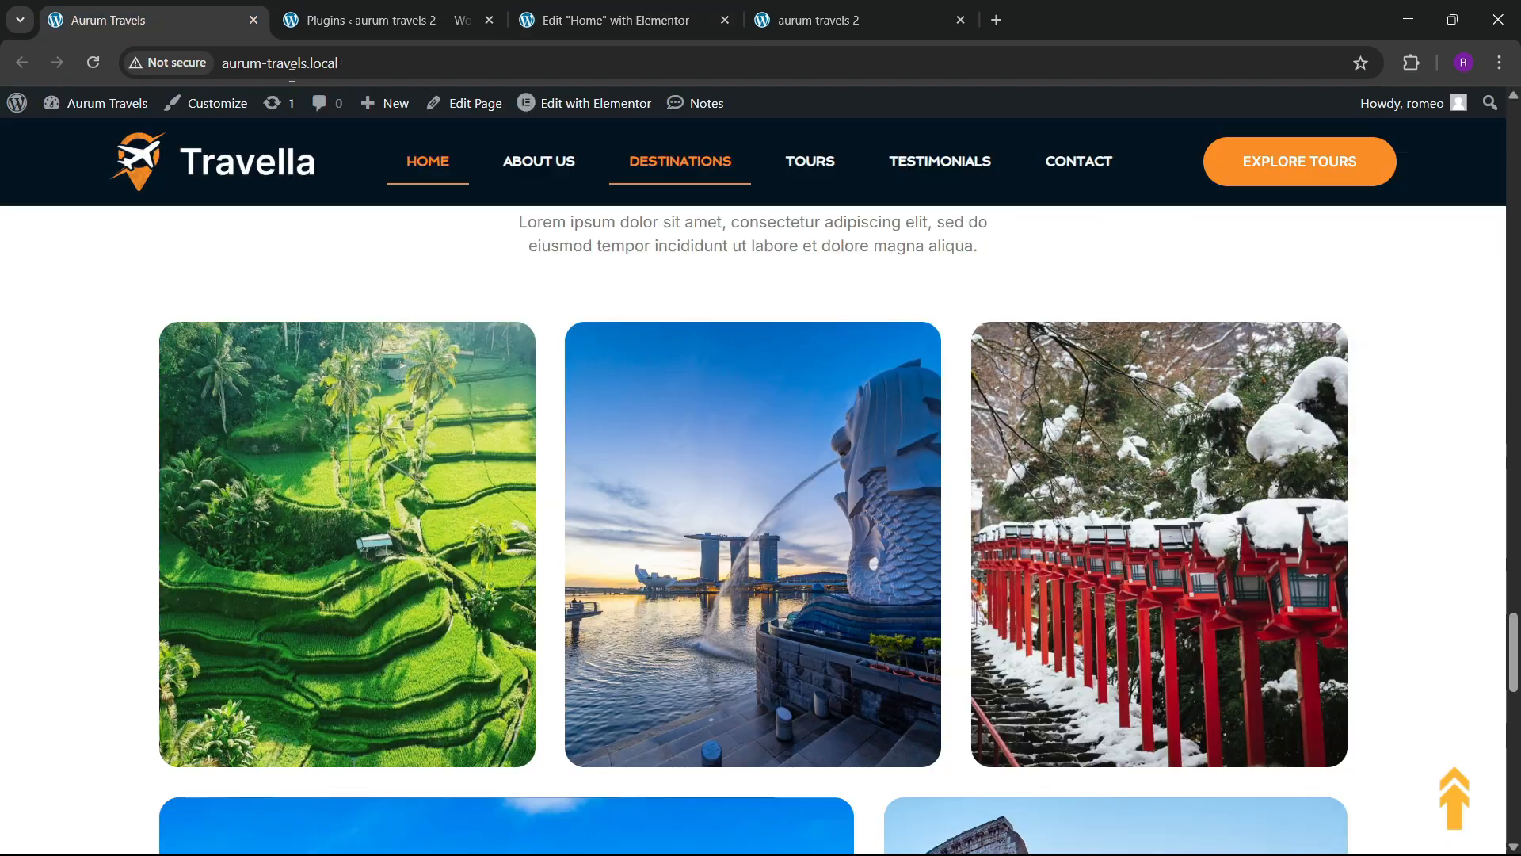
{"action": "left_click", "coordinate": [614, 6]}
{"action": "left_click", "coordinate": [1082, 515]}
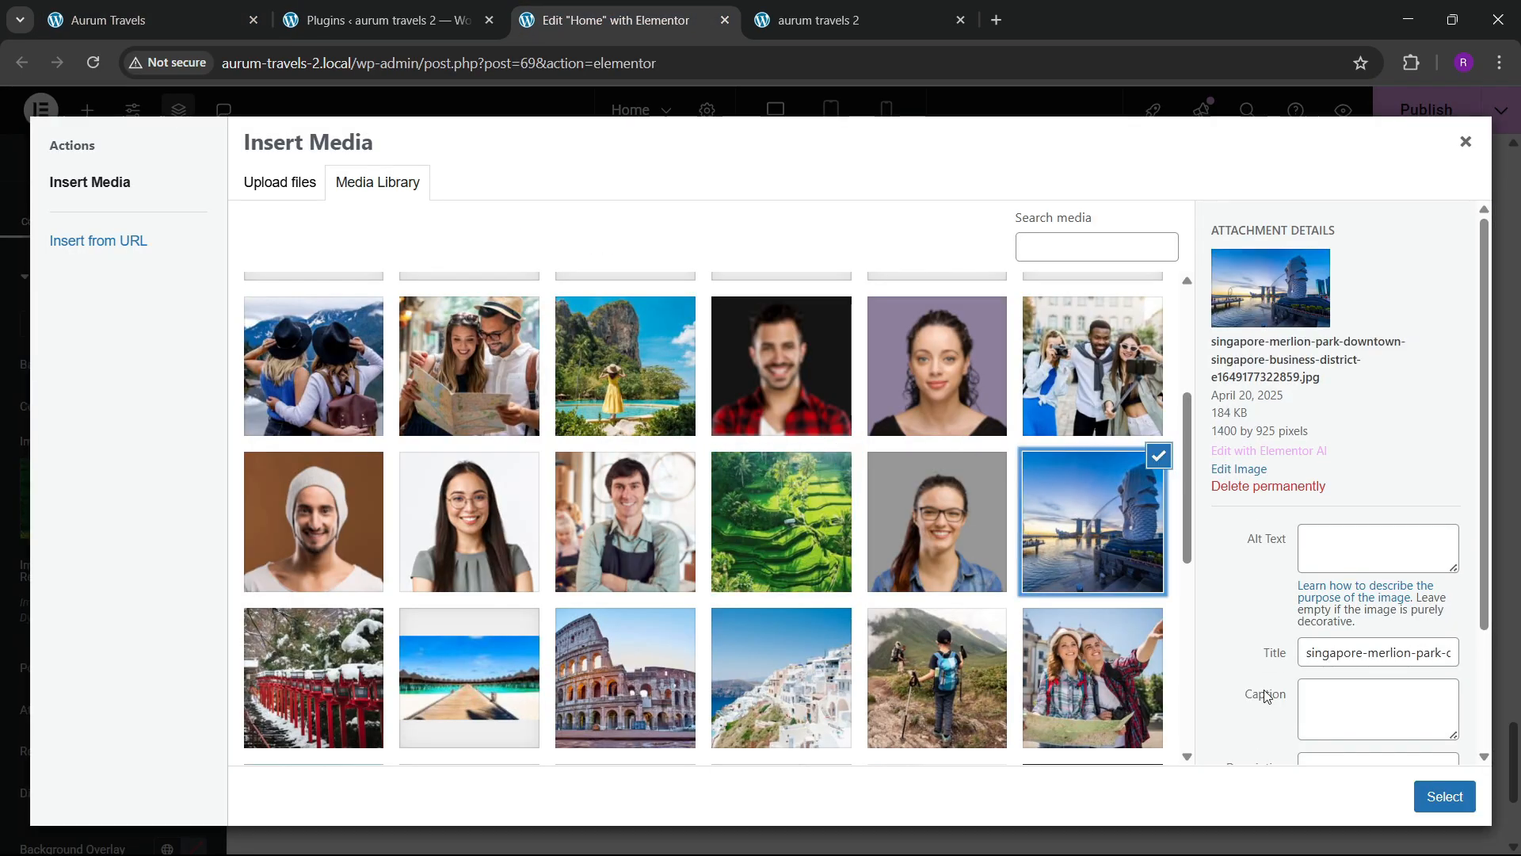
{"action": "left_click", "coordinate": [1443, 796]}
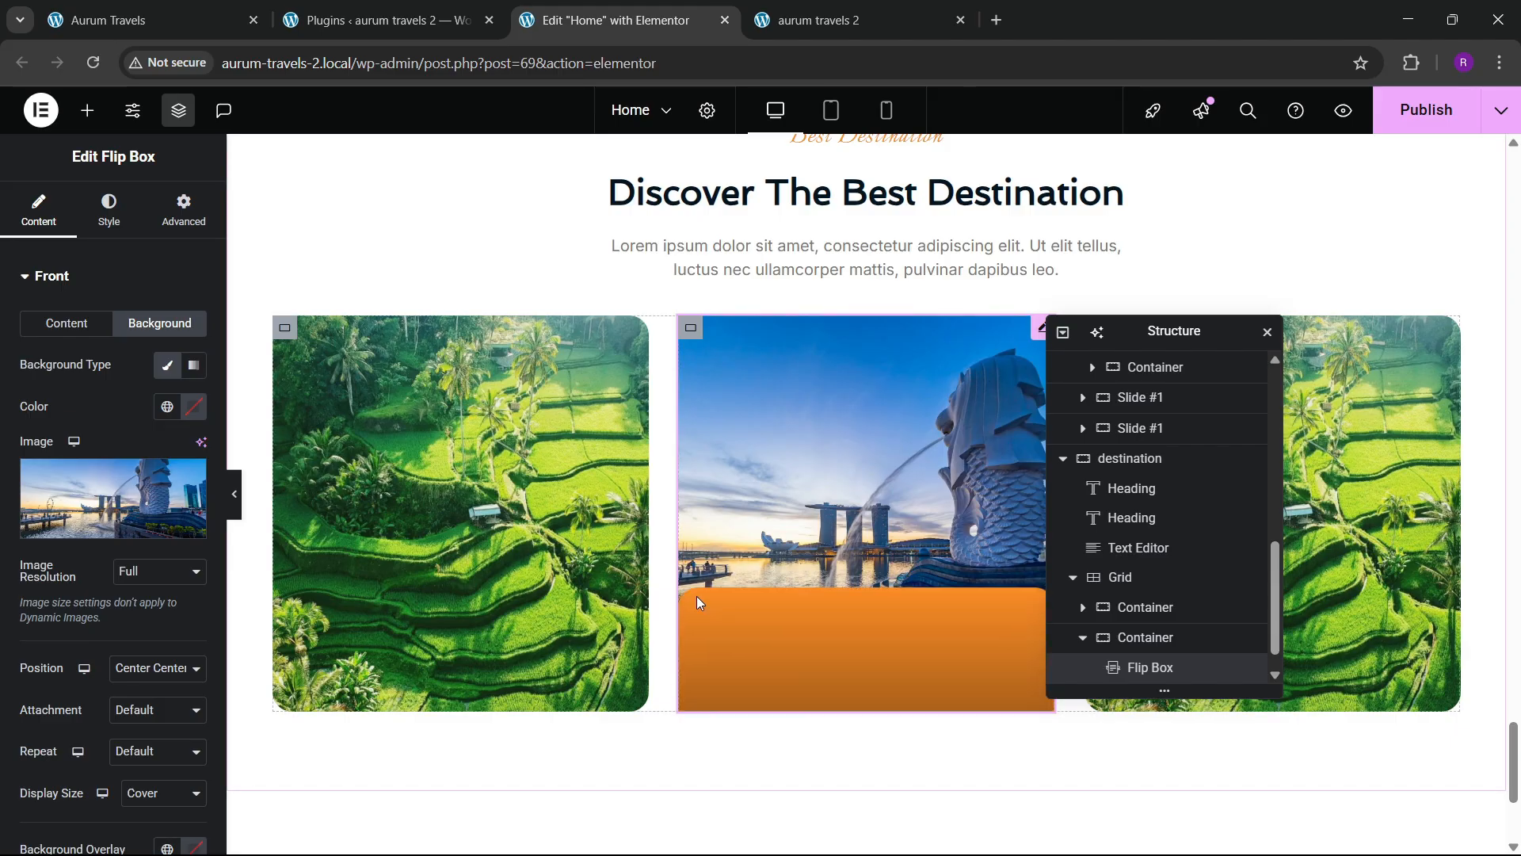
- Set the third flip box's front background to the Japanese winter lantern image and publish
{"action": "left_click", "coordinate": [127, 20]}
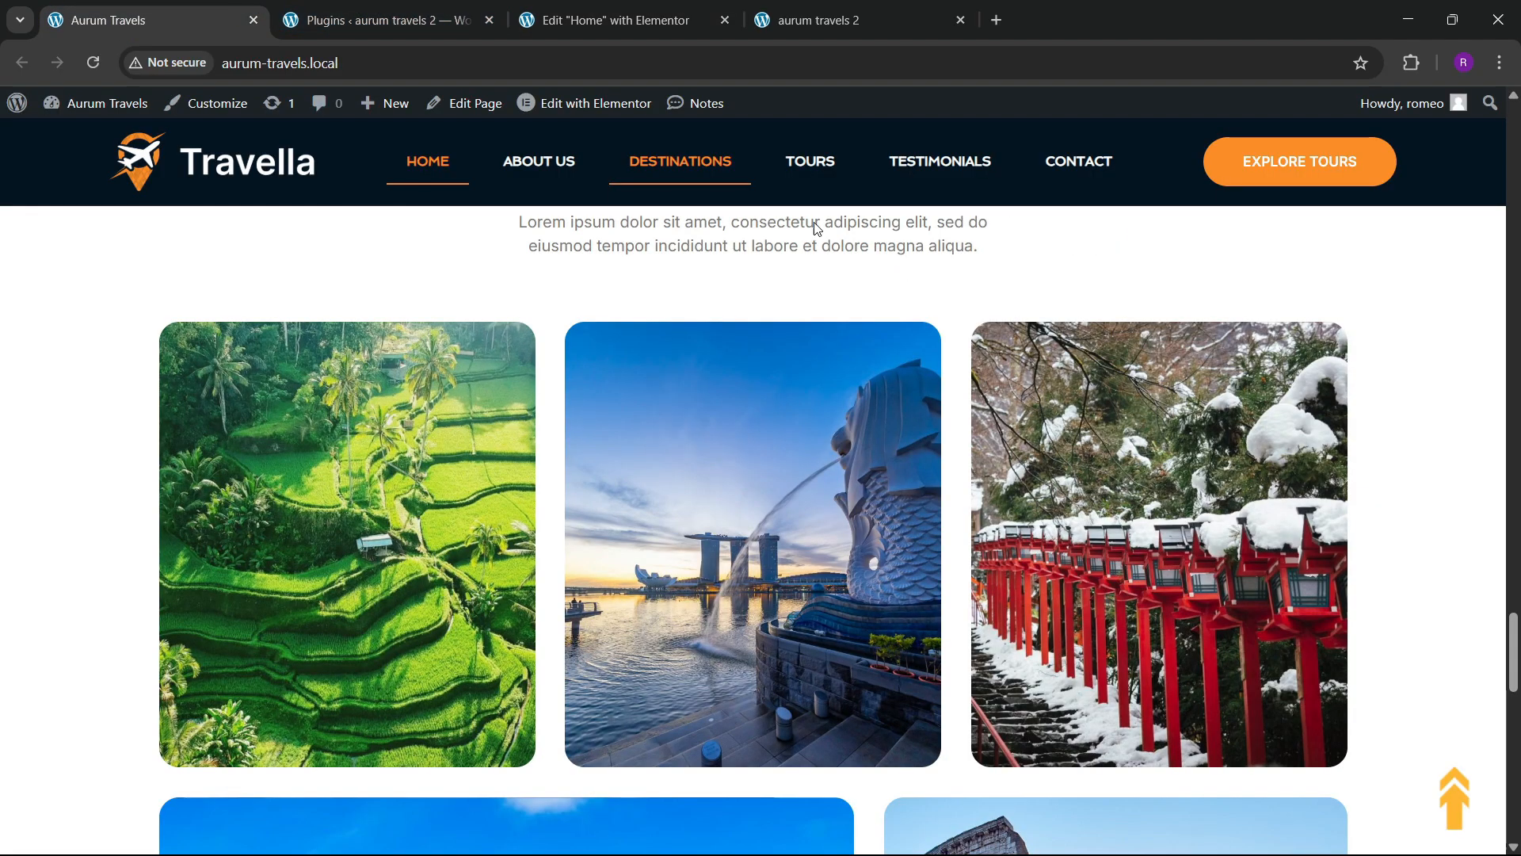
{"action": "left_click", "coordinate": [626, 16]}
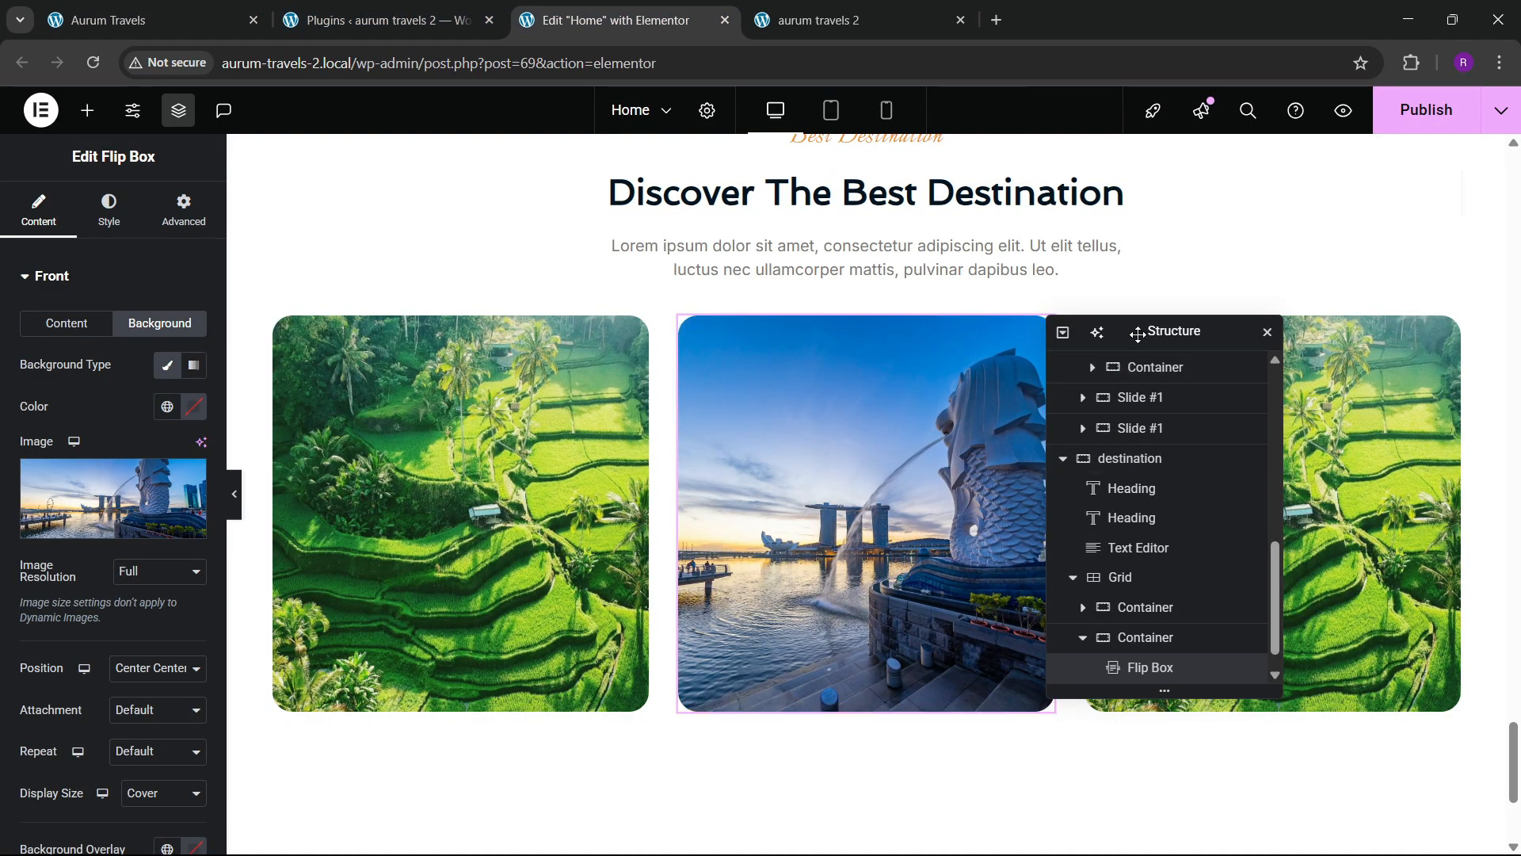
{"action": "left_click_drag", "start_coordinate": [1139, 333], "coordinate": [885, 416]}
{"action": "left_click", "coordinate": [1151, 448]}
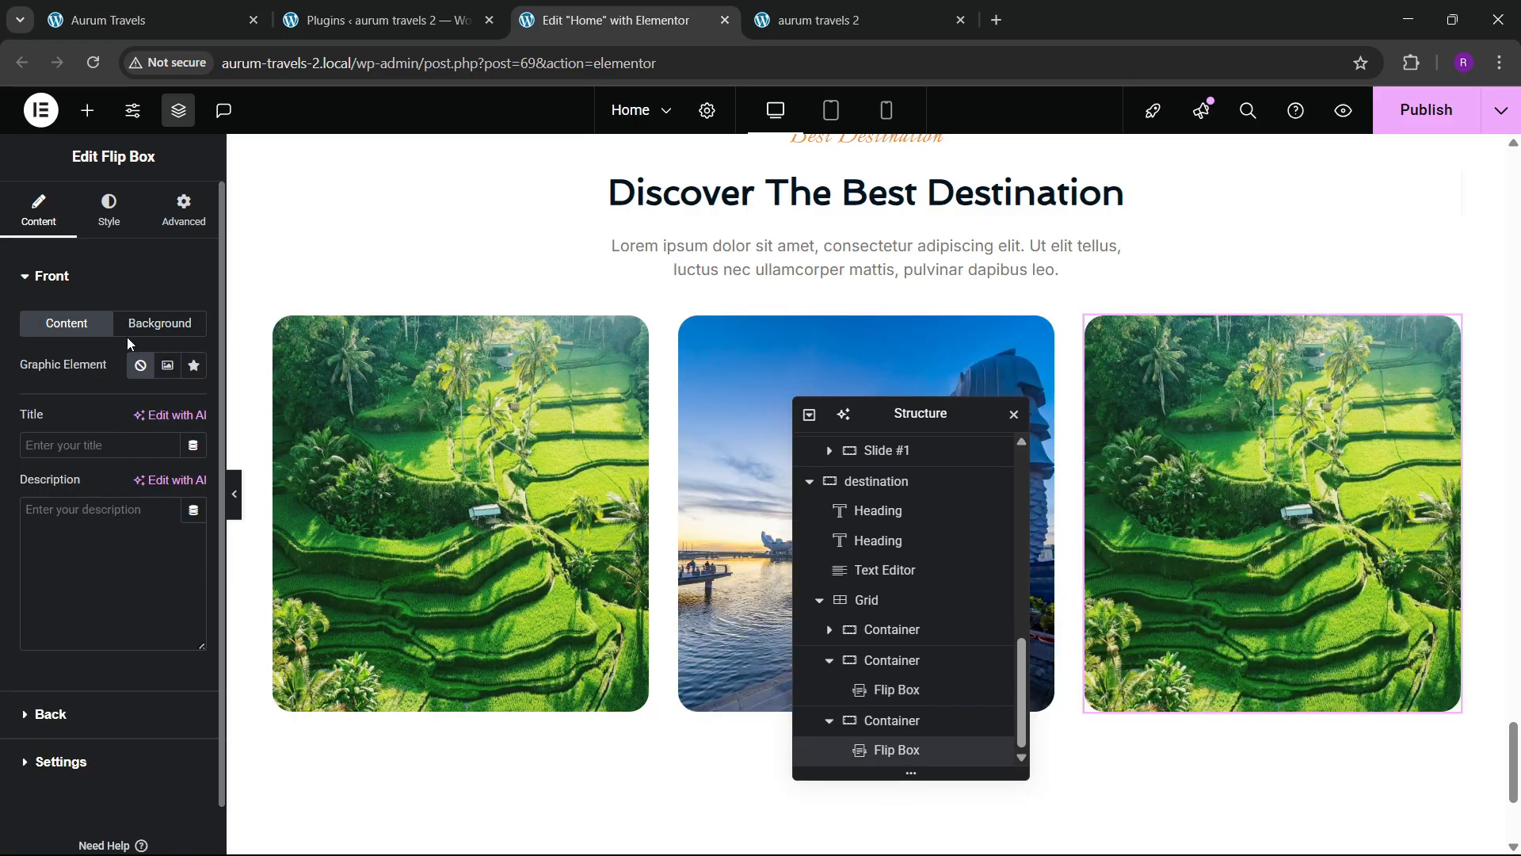
{"action": "left_click", "coordinate": [159, 324]}
{"action": "left_click", "coordinate": [119, 499]}
{"action": "scroll", "coordinate": [930, 579], "scroll_direction": "down", "scroll_amount": 2}
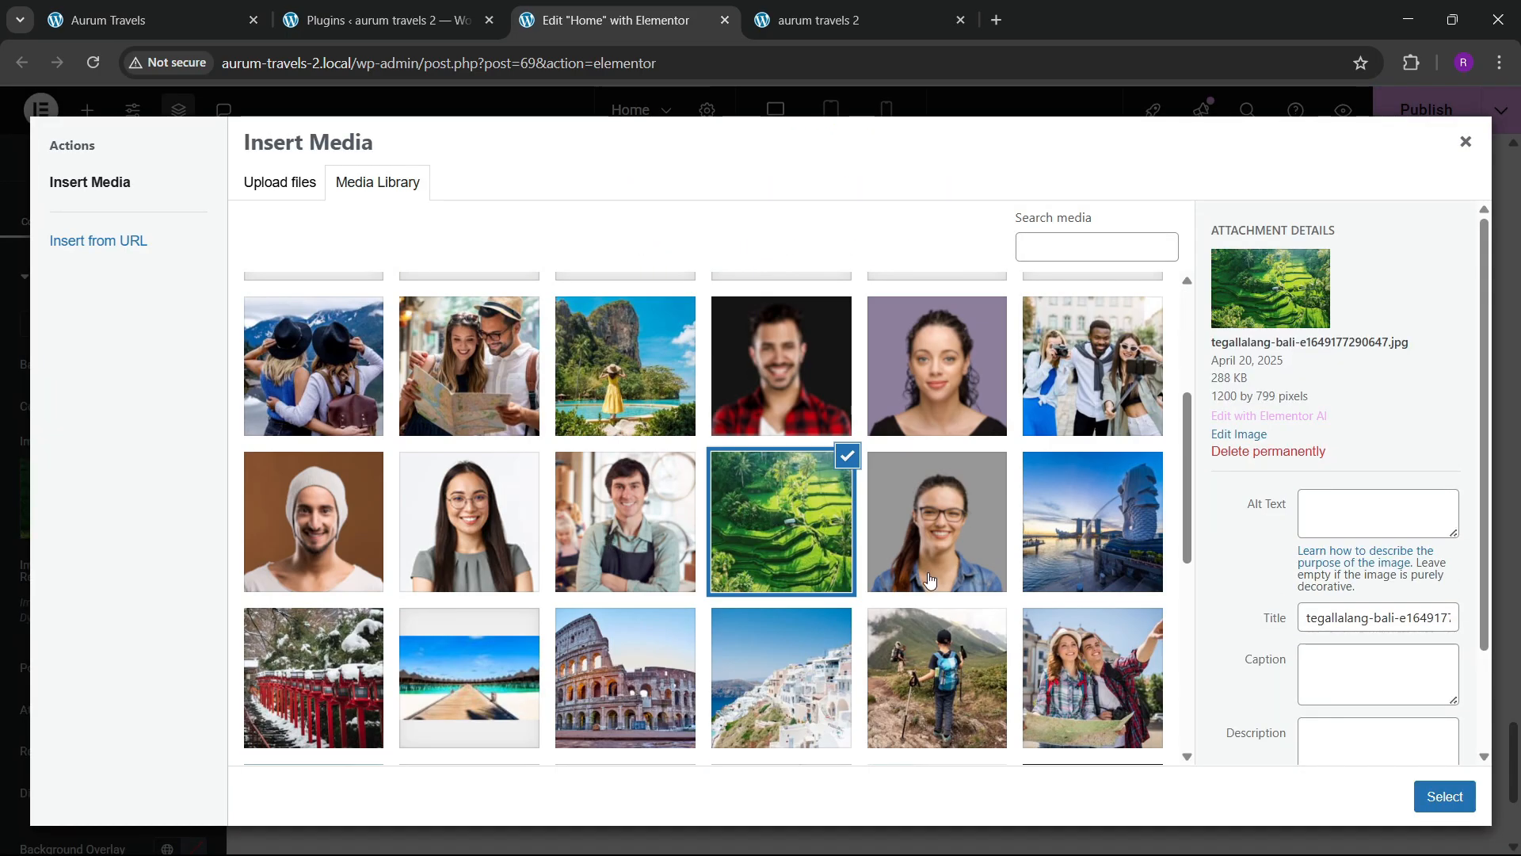
{"action": "scroll", "coordinate": [388, 606], "scroll_direction": "down", "scroll_amount": 1}
{"action": "left_click", "coordinate": [346, 584]}
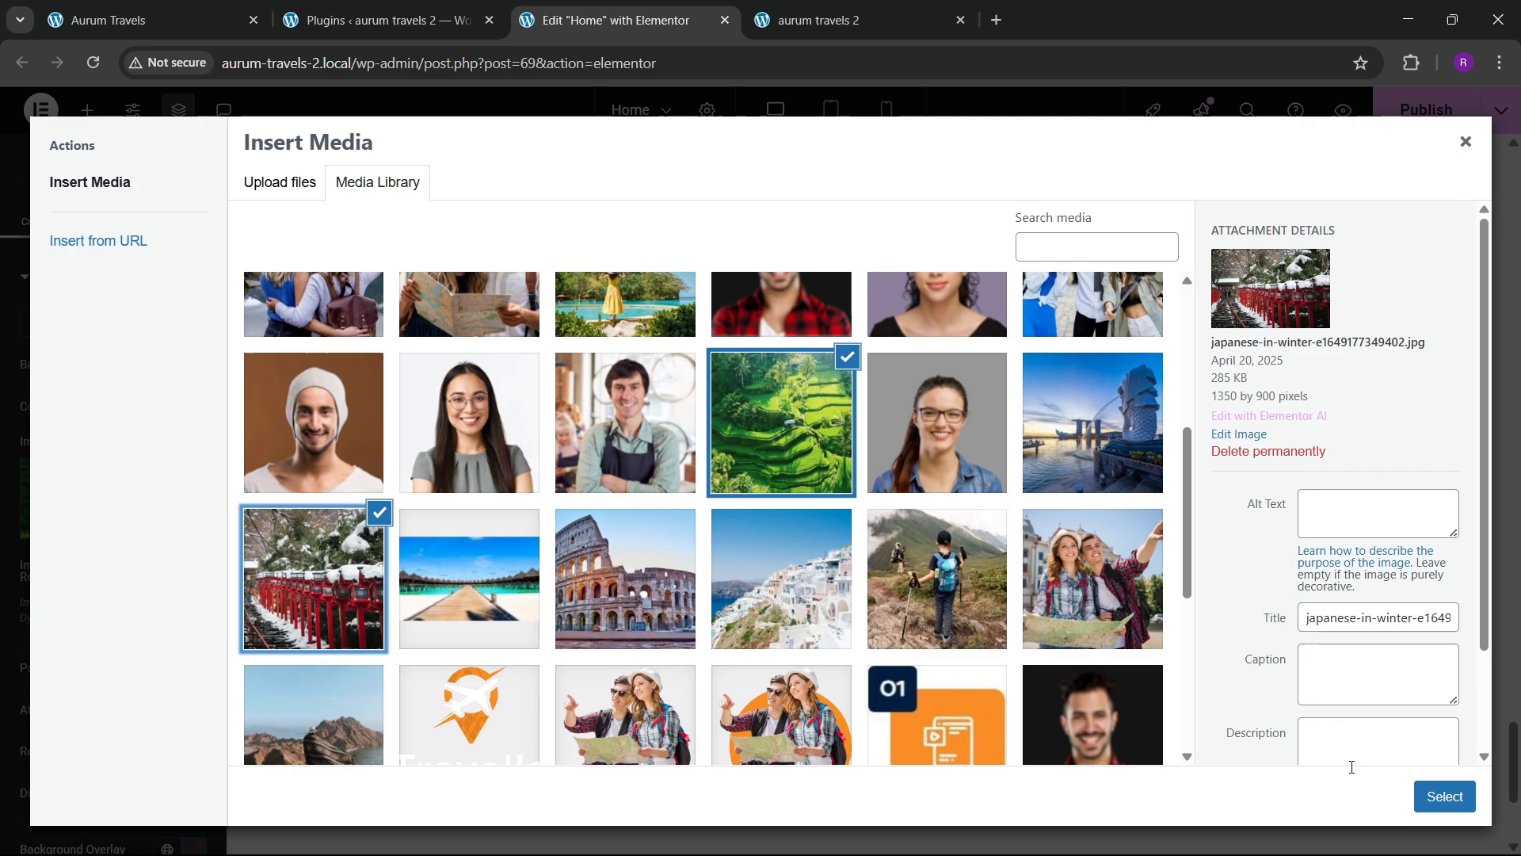
{"action": "left_click", "coordinate": [1432, 812]}
{"action": "scroll", "coordinate": [622, 496], "scroll_direction": "down", "scroll_amount": 3}
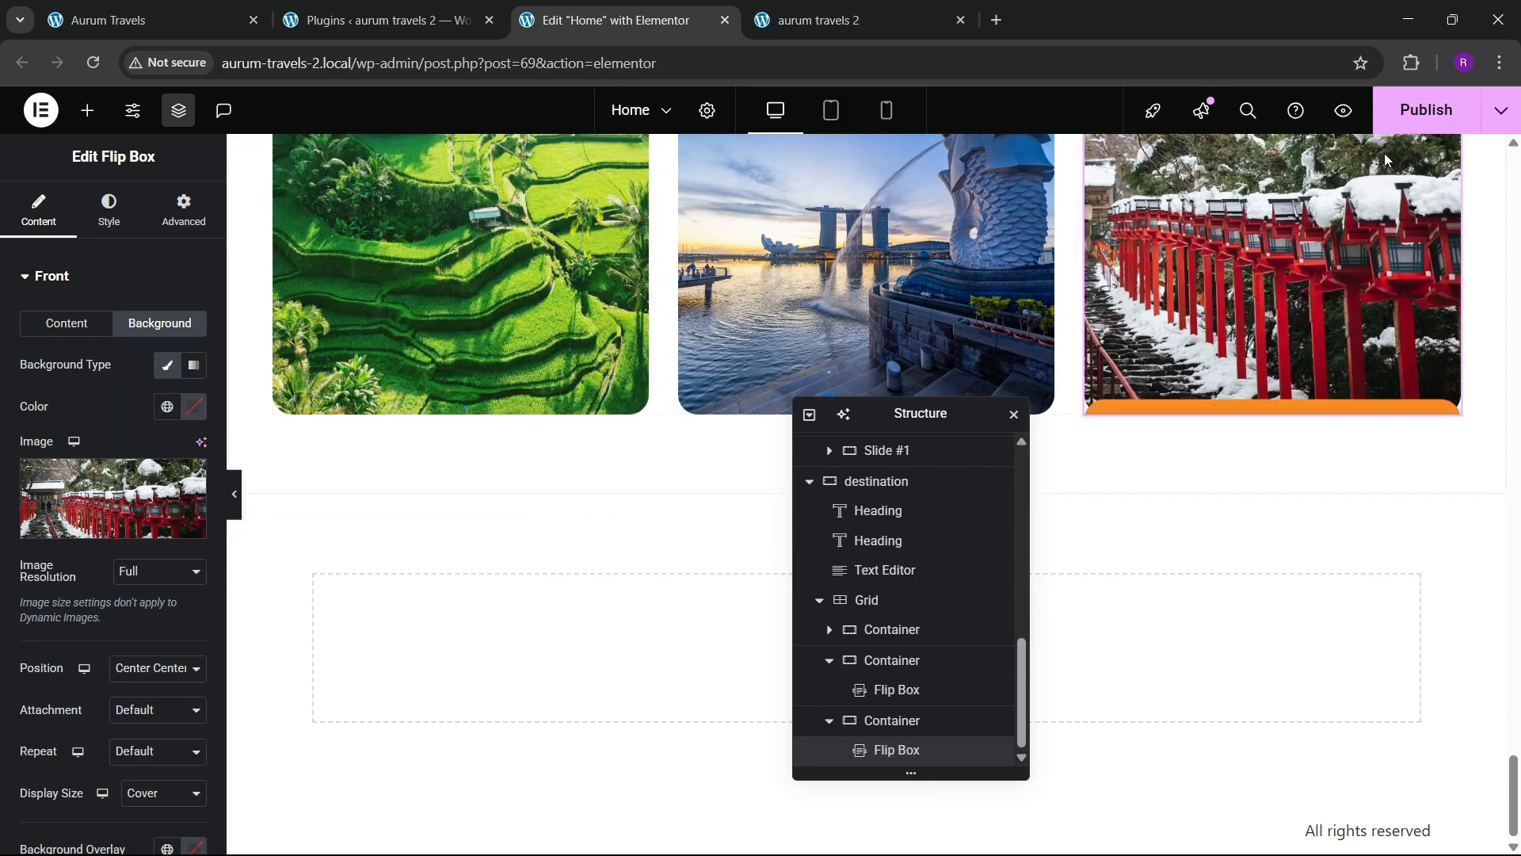
{"action": "left_click", "coordinate": [1426, 109]}
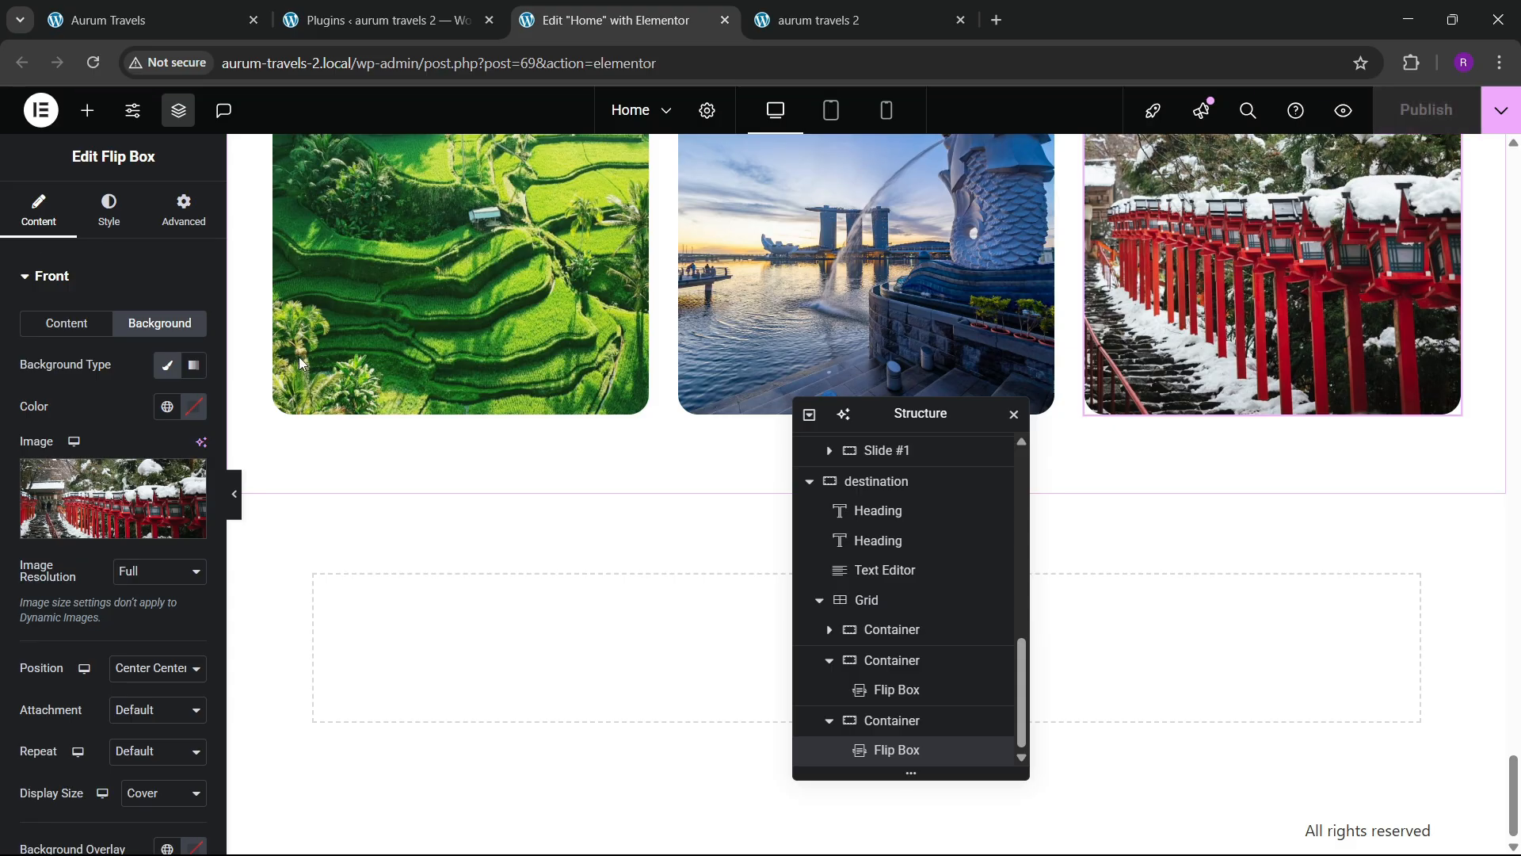
- Add an empty container to the destination section, beneath the three-card grid
{"action": "left_click", "coordinate": [87, 109]}
{"action": "mouse_move", "coordinate": [70, 397]}
{"action": "left_mouse_down"}
{"action": "mouse_move", "coordinate": [246, 497]}
{"action": "mouse_move", "coordinate": [617, 416]}
{"action": "mouse_move", "coordinate": [707, 434]}
{"action": "mouse_move", "coordinate": [710, 478]}
{"action": "mouse_move", "coordinate": [90, 381]}
{"action": "left_mouse_up"}
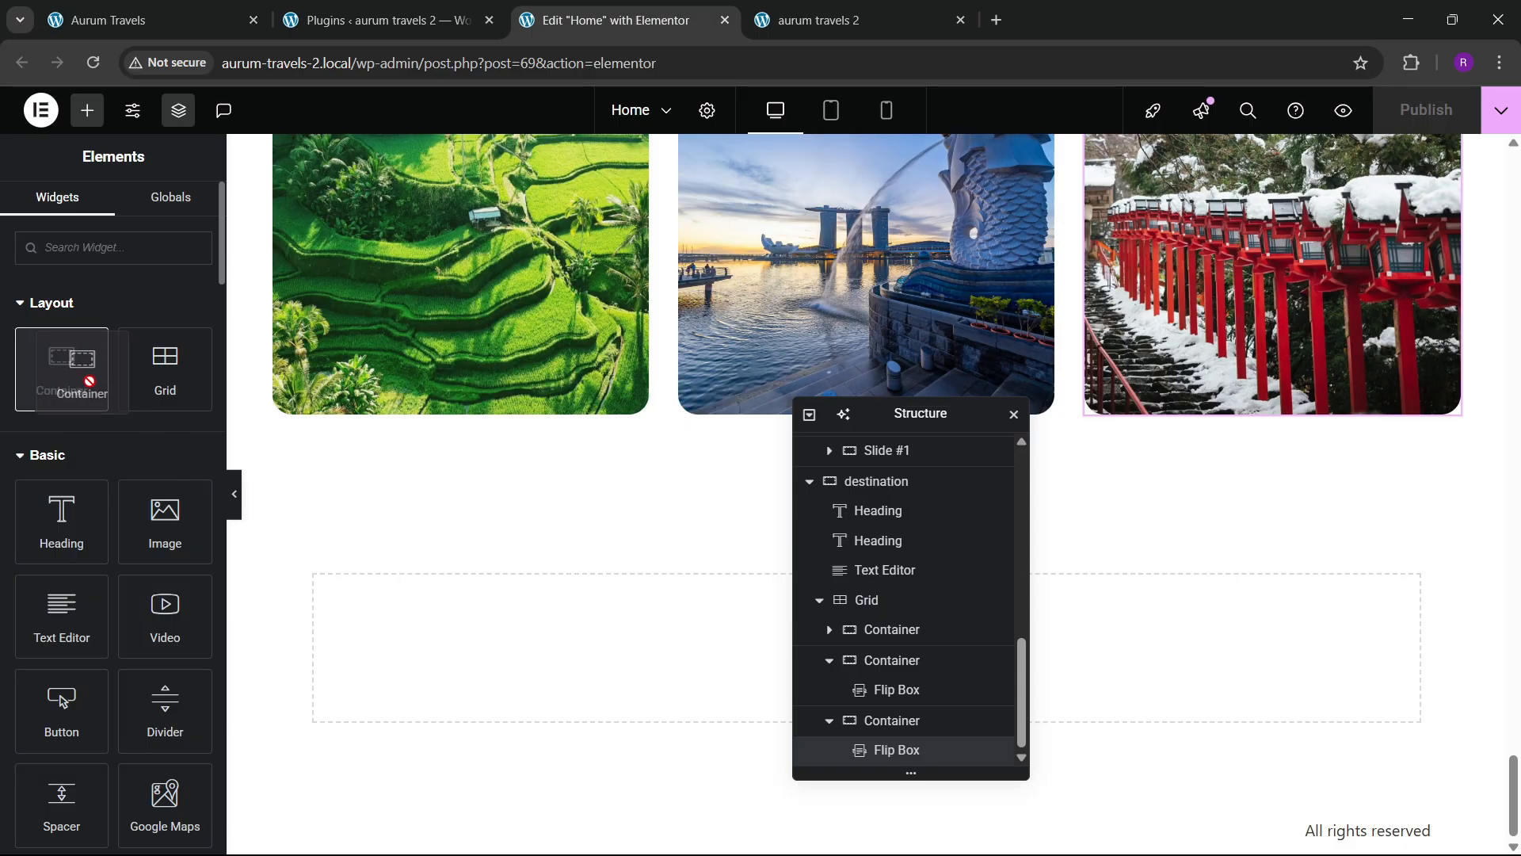
{"action": "left_click", "coordinate": [830, 721]}
{"action": "left_click", "coordinate": [829, 703]}
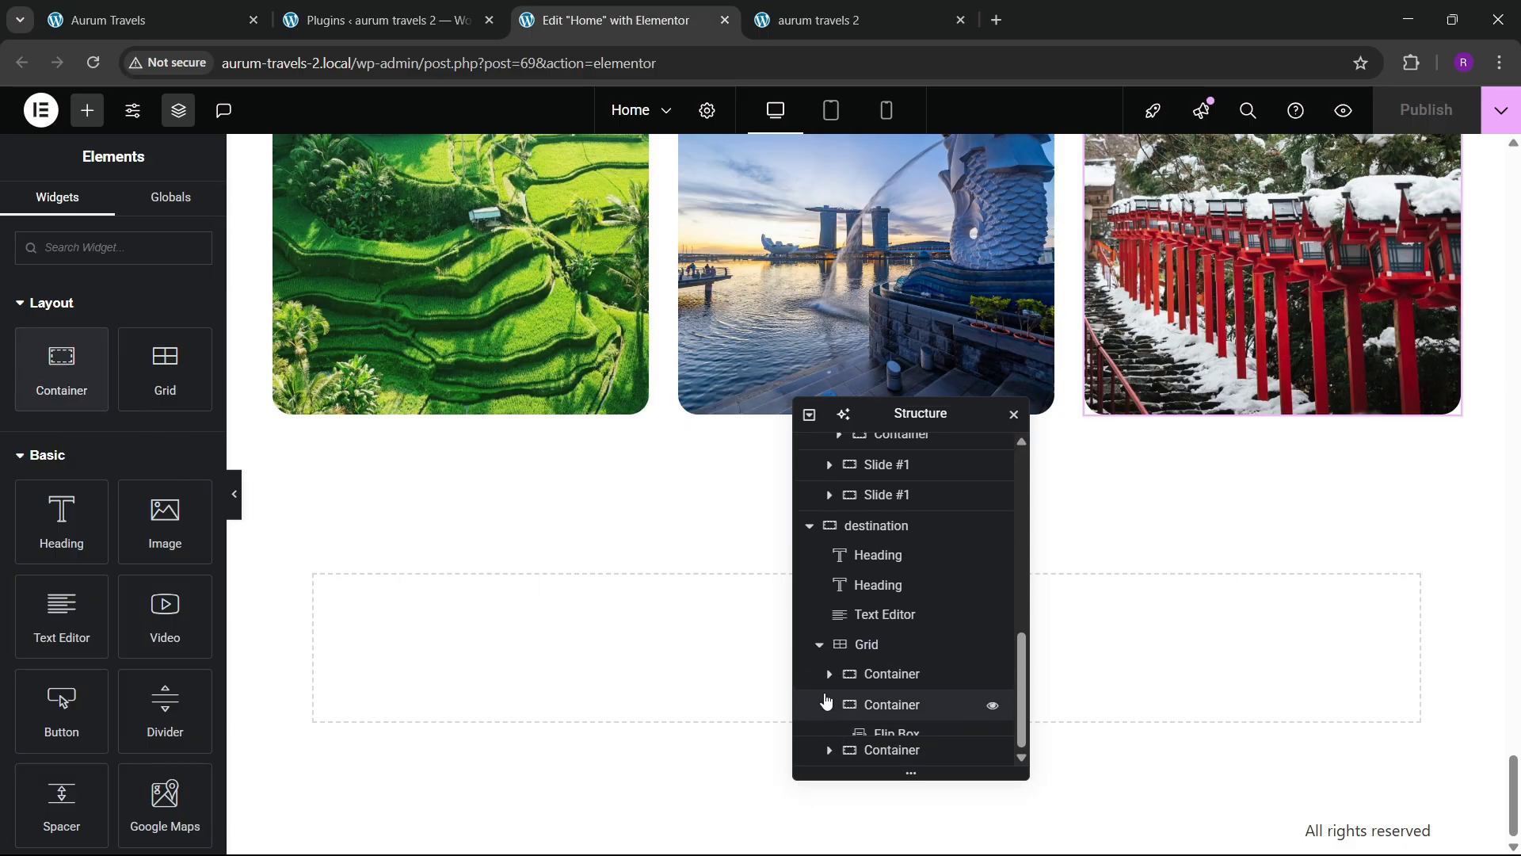
{"action": "left_click", "coordinate": [818, 666]}
{"action": "left_click", "coordinate": [898, 632]}
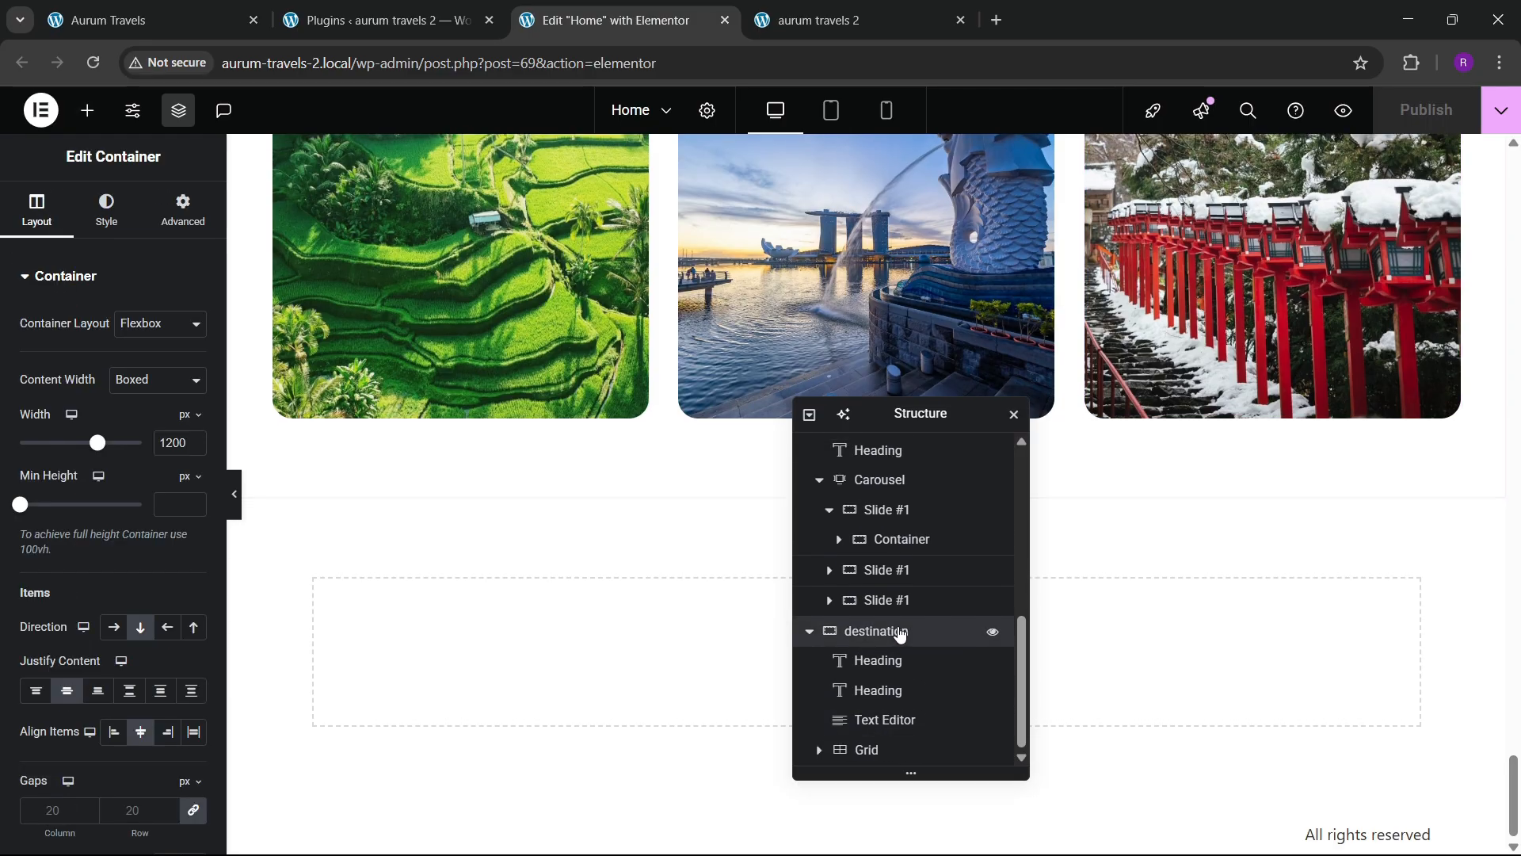
{"action": "right_click", "coordinate": [900, 639]}
{"action": "left_click", "coordinate": [970, 412]}
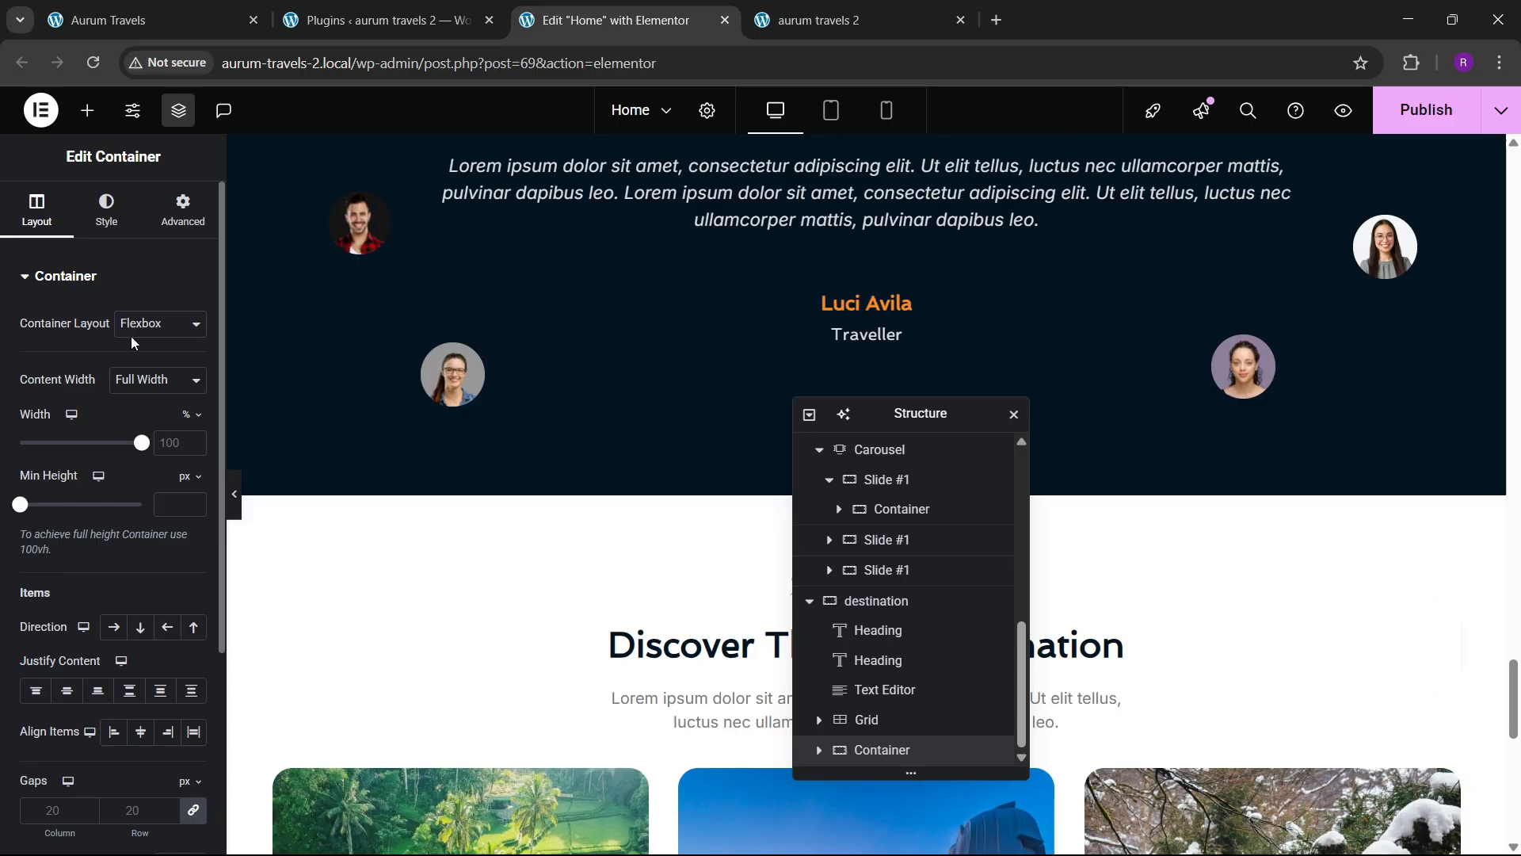
{"action": "left_click", "coordinate": [176, 207]}
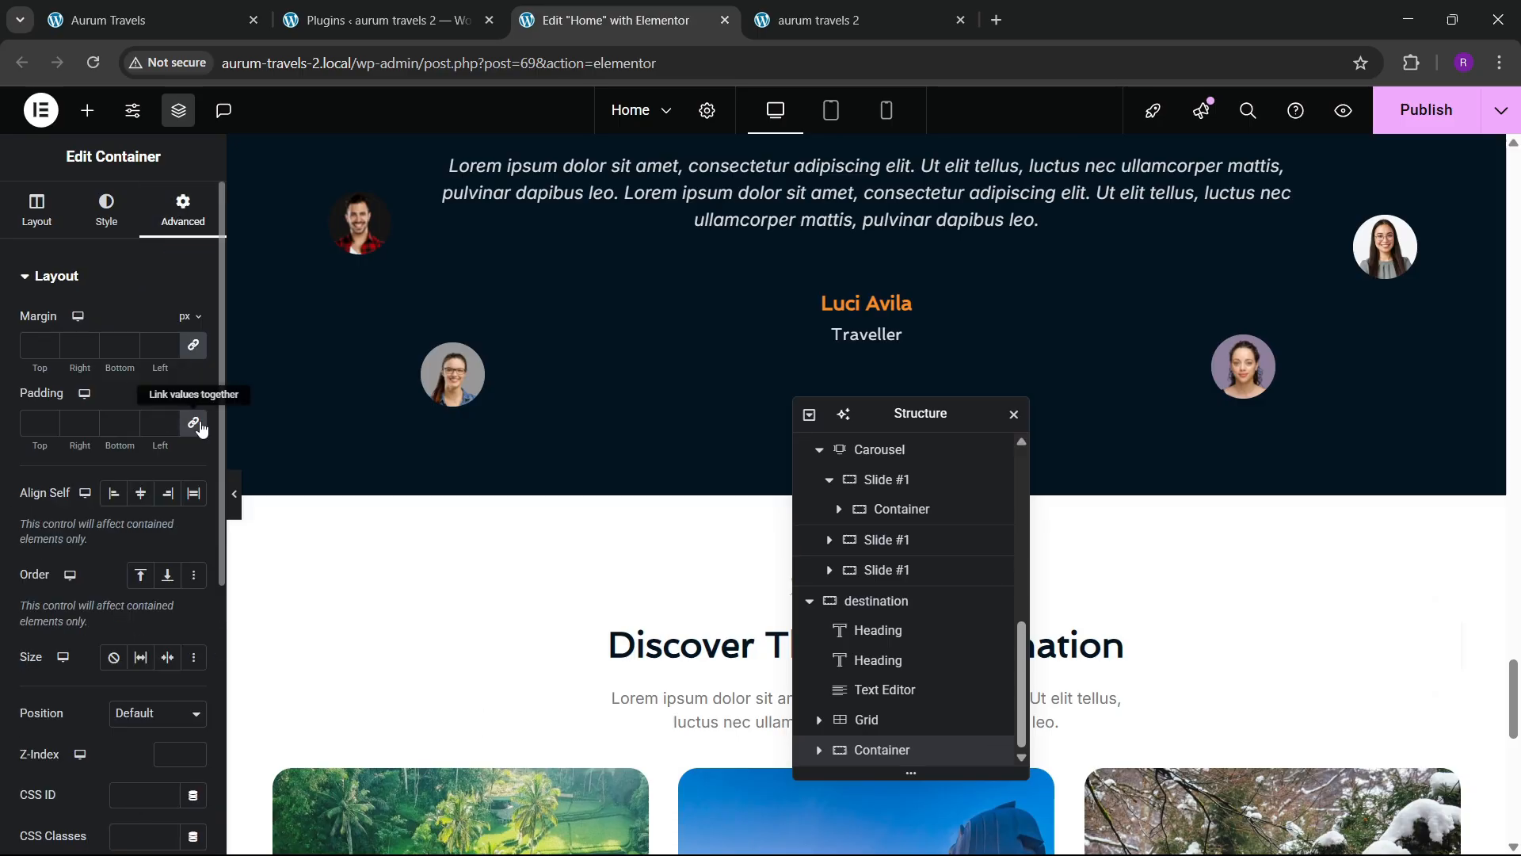
- Nest a container inside the new empty container and duplicate it, making two inner containers
{"action": "left_click", "coordinate": [96, 121]}
{"action": "scroll", "coordinate": [424, 388], "scroll_direction": "down", "scroll_amount": 8}
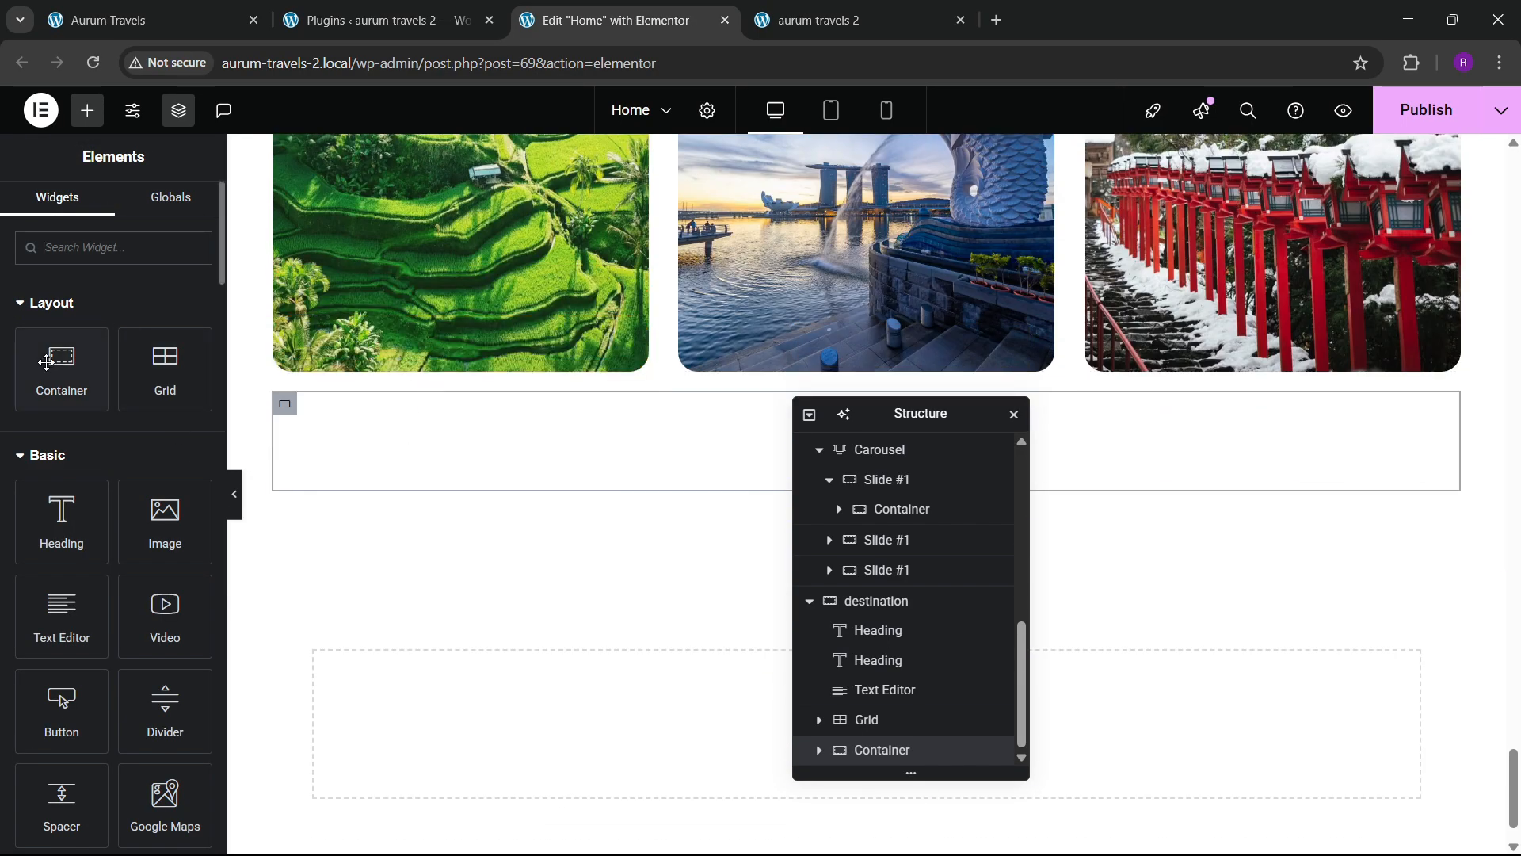
{"action": "left_click_drag", "start_coordinate": [46, 362], "coordinate": [414, 454]}
{"action": "left_click", "coordinate": [183, 208]}
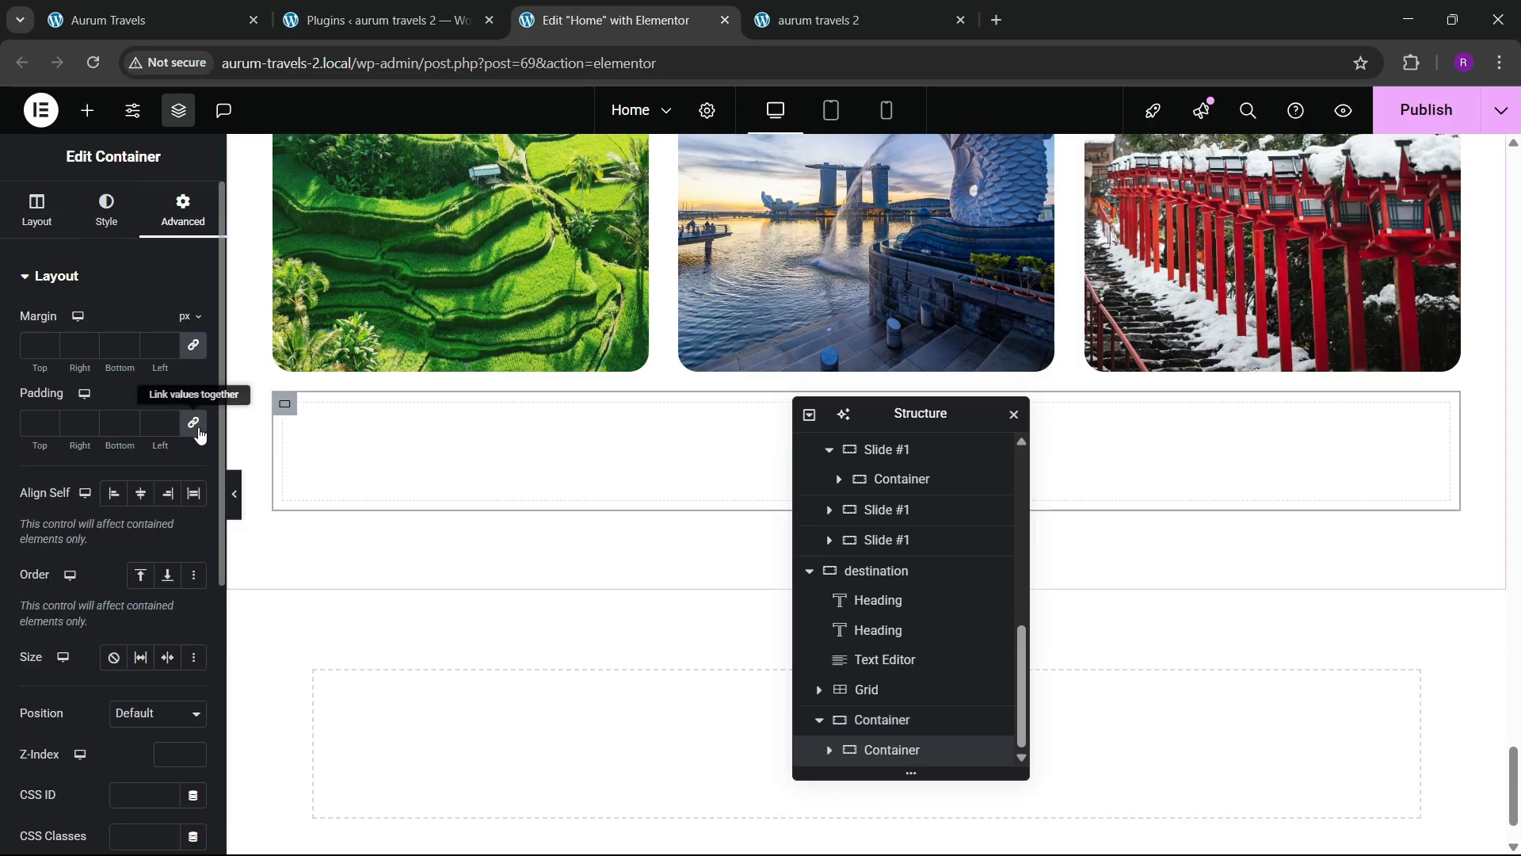
{"action": "right_click", "coordinate": [877, 749]}
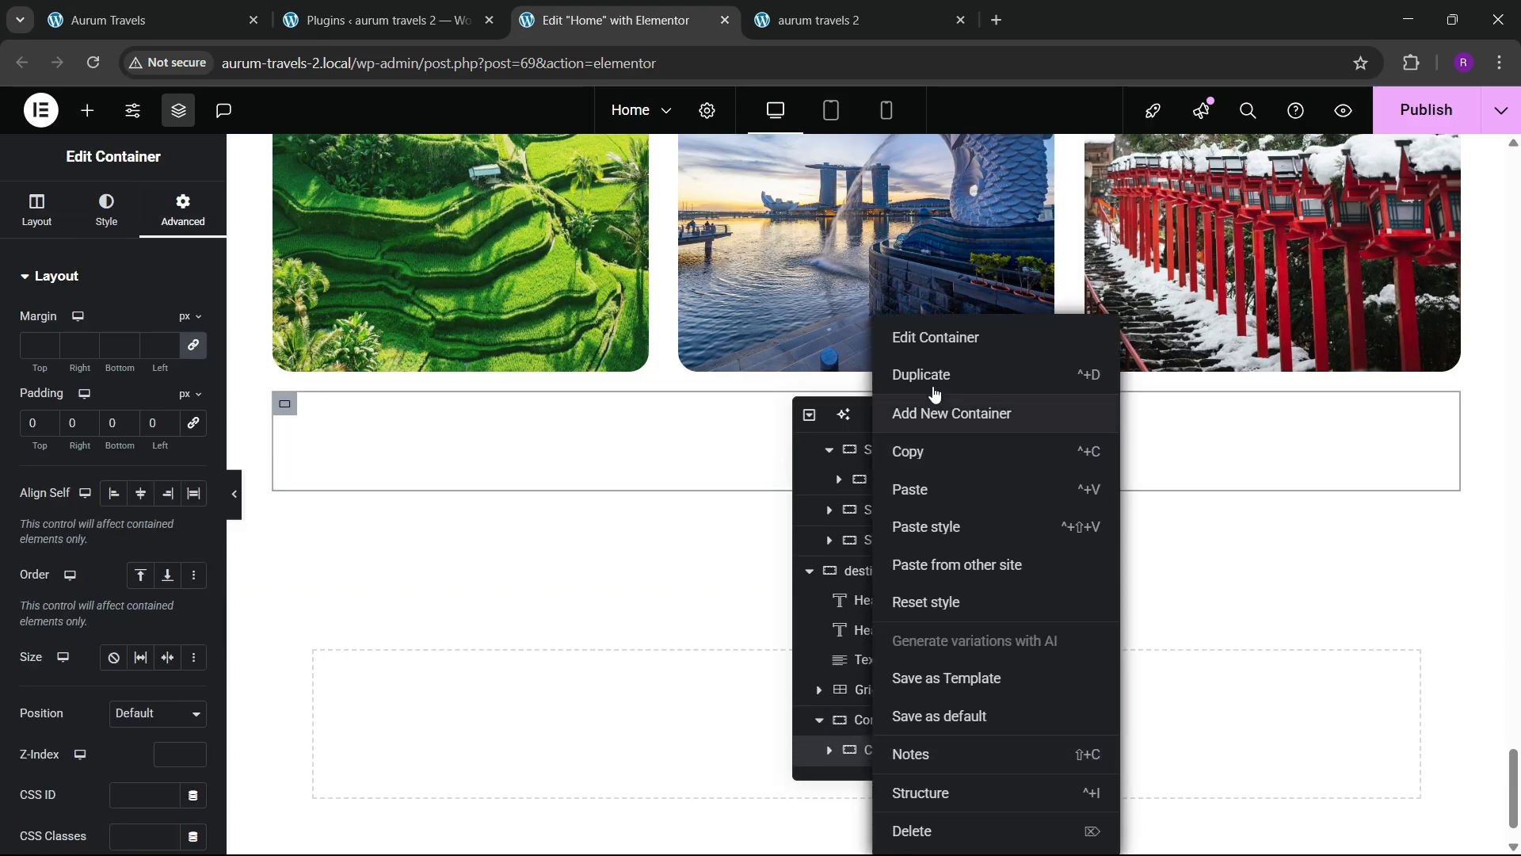
{"action": "left_click", "coordinate": [935, 388]}
{"action": "scroll", "coordinate": [897, 709], "scroll_direction": "down", "scroll_amount": 2}
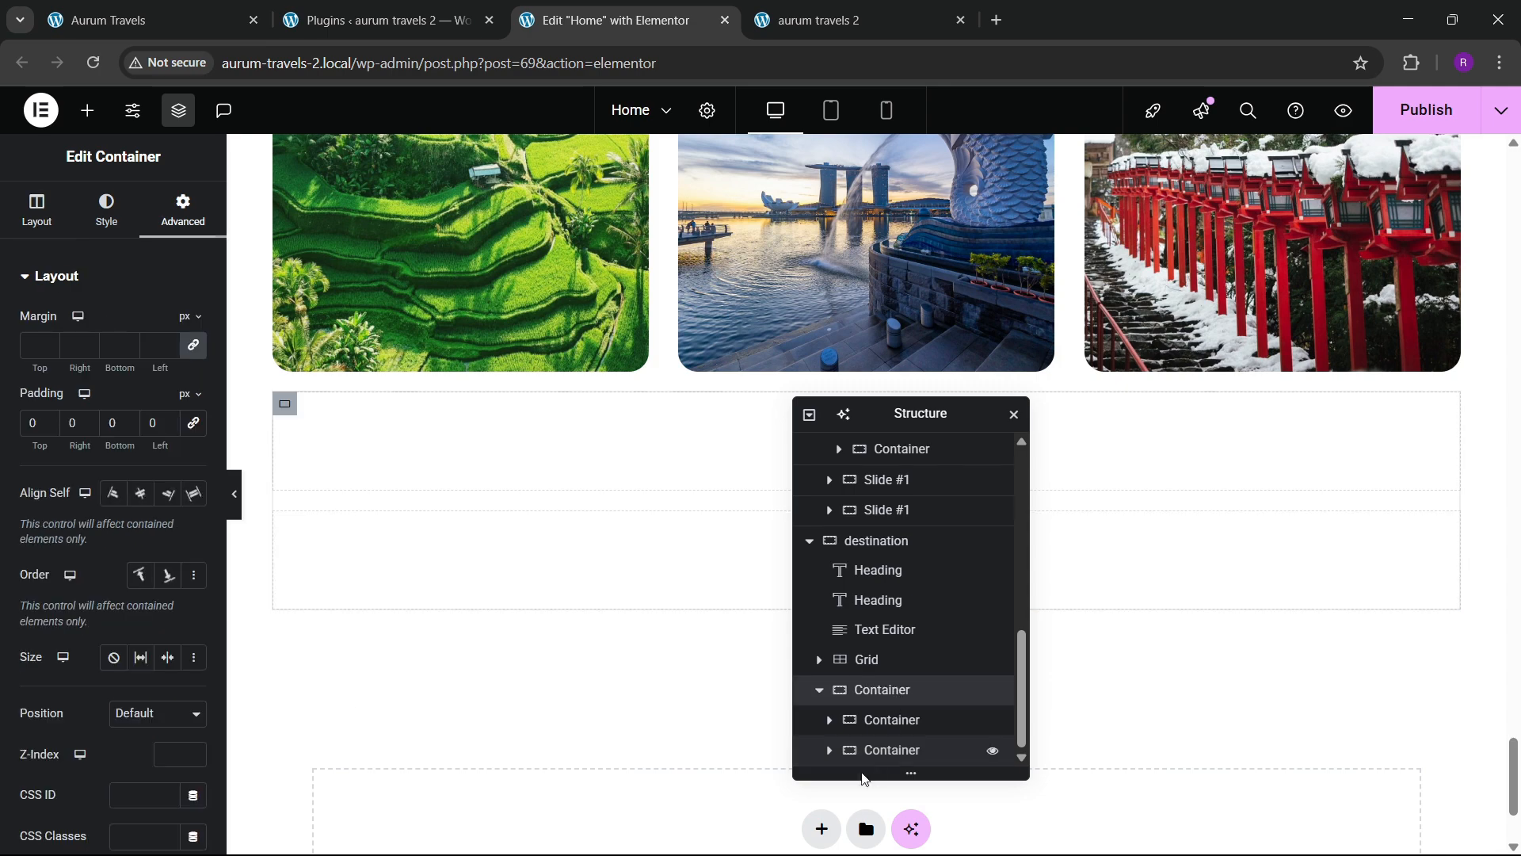
- Set the outer container to row direction and size the inner columns 60% and 40%
{"action": "left_click", "coordinate": [37, 208]}
{"action": "scroll", "coordinate": [126, 521], "scroll_direction": "down", "scroll_amount": 2}
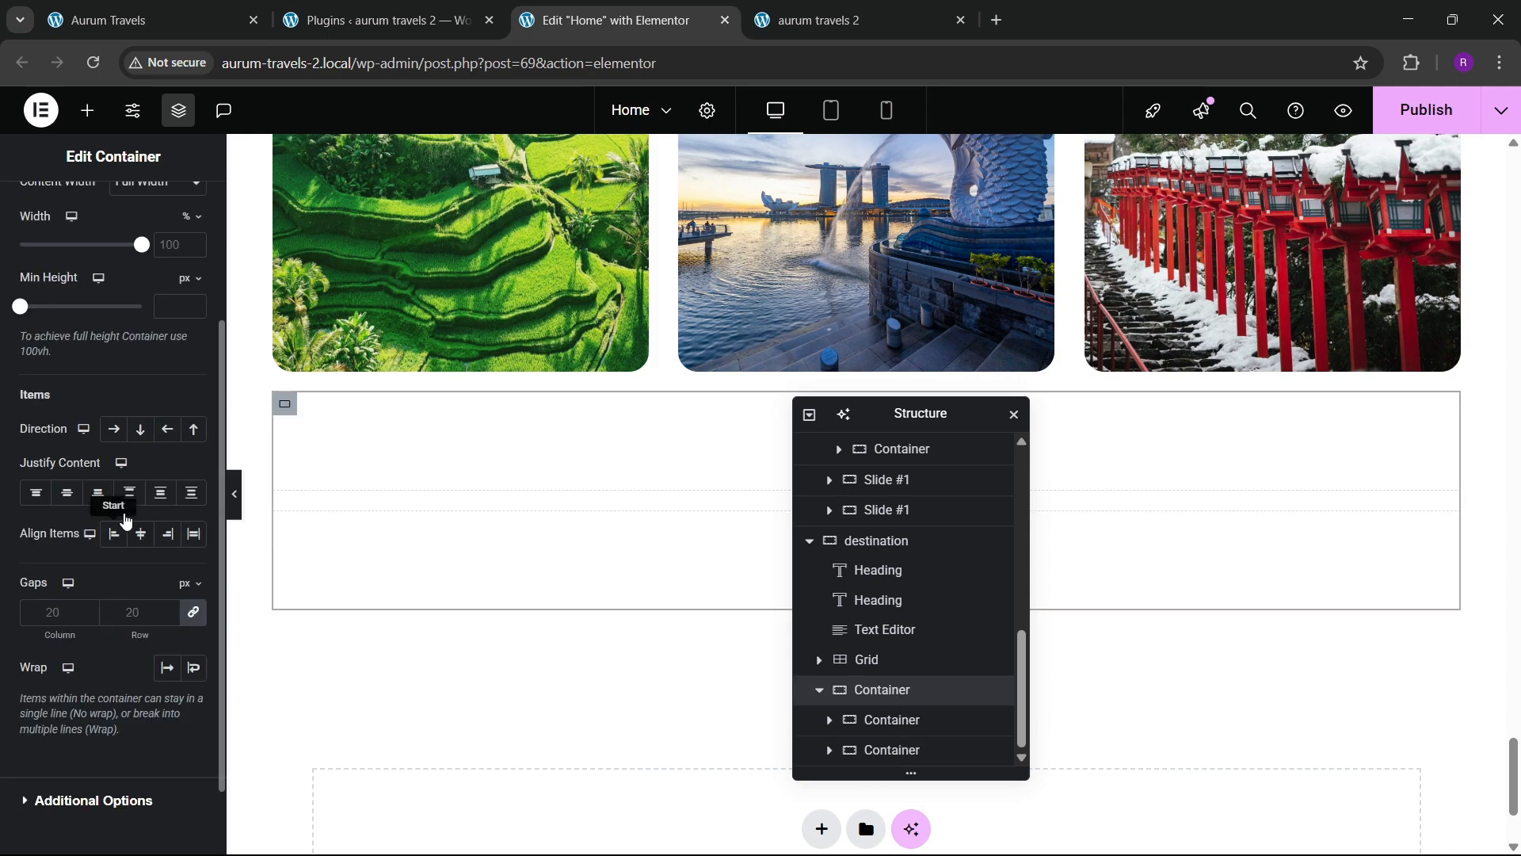
{"action": "left_click", "coordinate": [117, 432]}
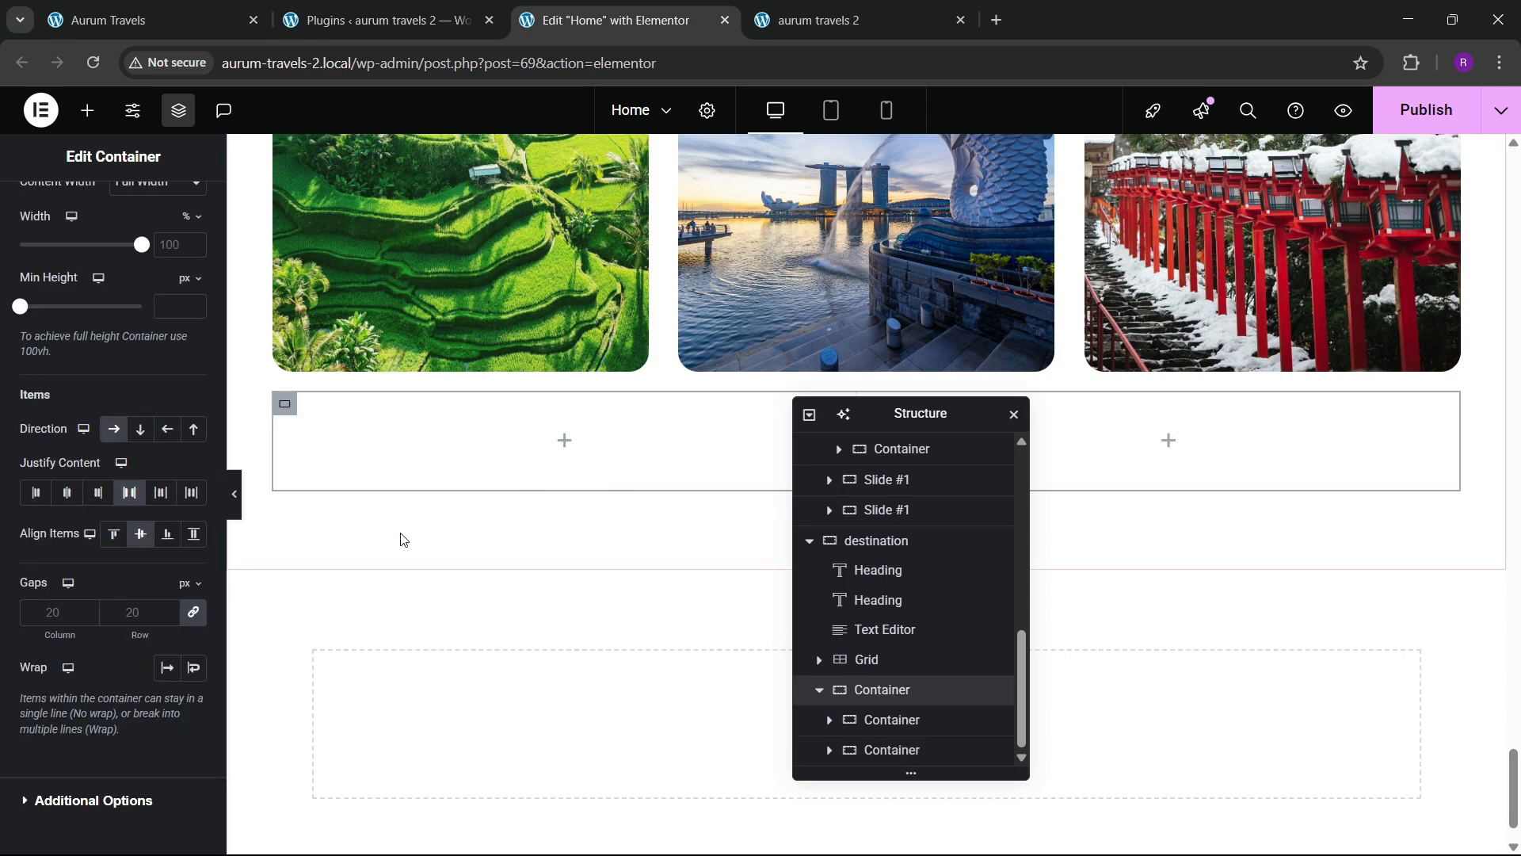
{"action": "mouse_move", "coordinate": [917, 415]}
{"action": "left_mouse_down"}
{"action": "mouse_move", "coordinate": [630, 451]}
{"action": "mouse_move", "coordinate": [924, 417]}
{"action": "left_mouse_up"}
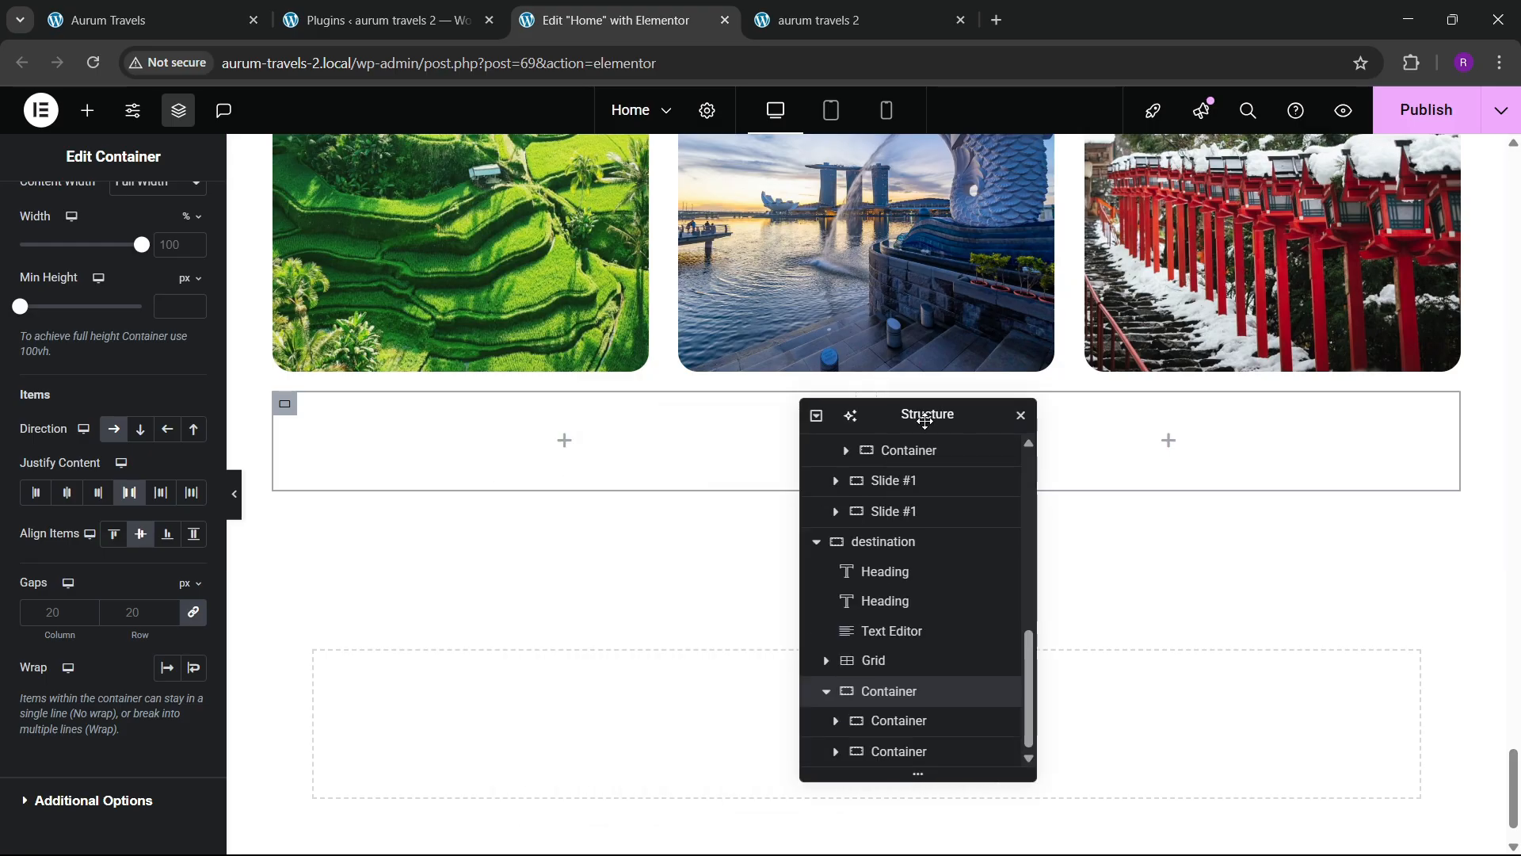
{"action": "left_click", "coordinate": [909, 718]}
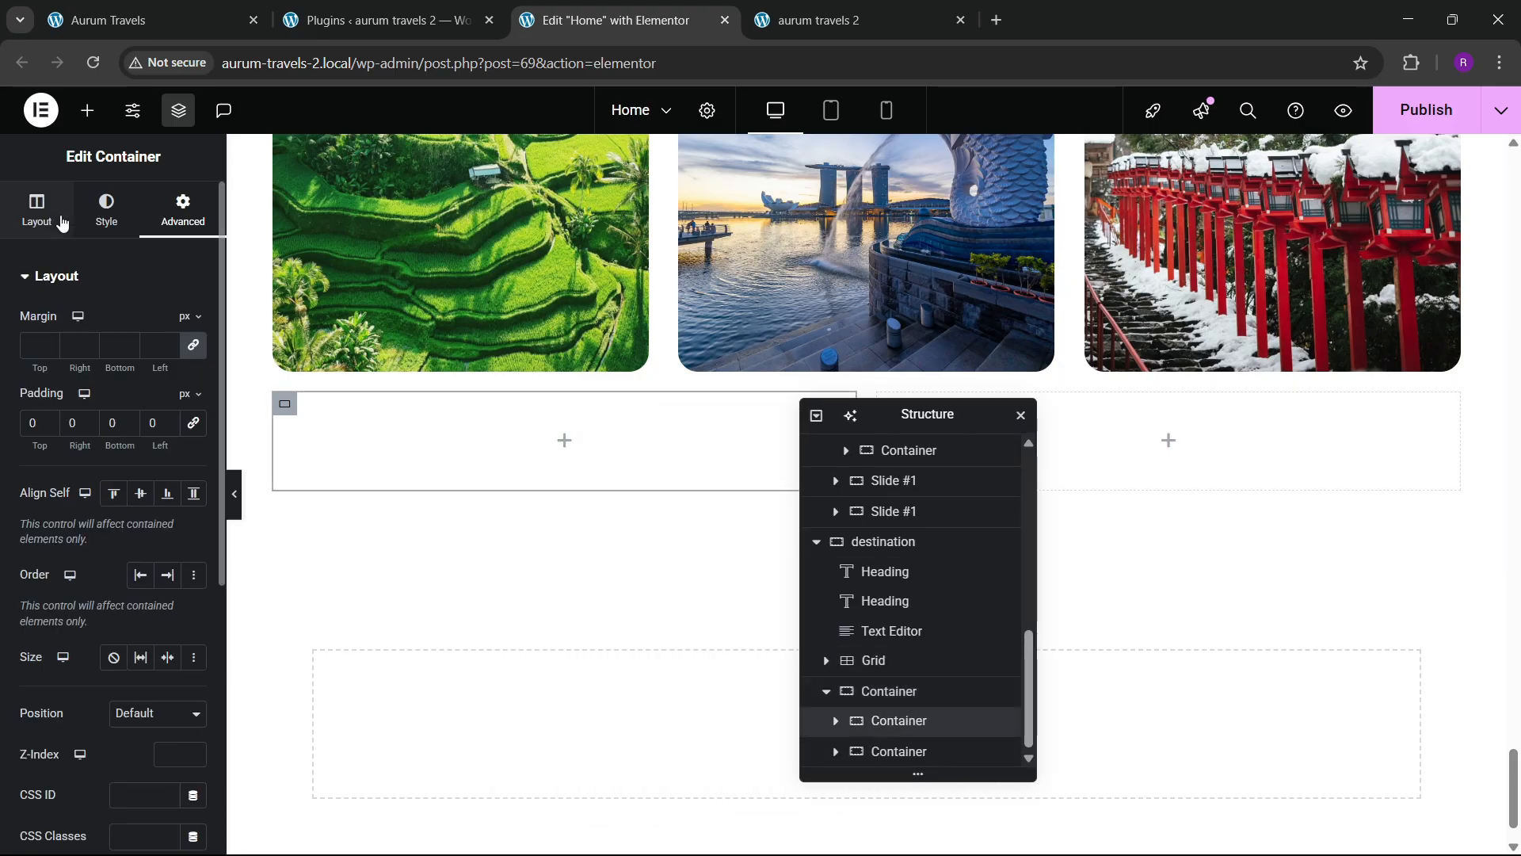
{"action": "left_click", "coordinate": [37, 210]}
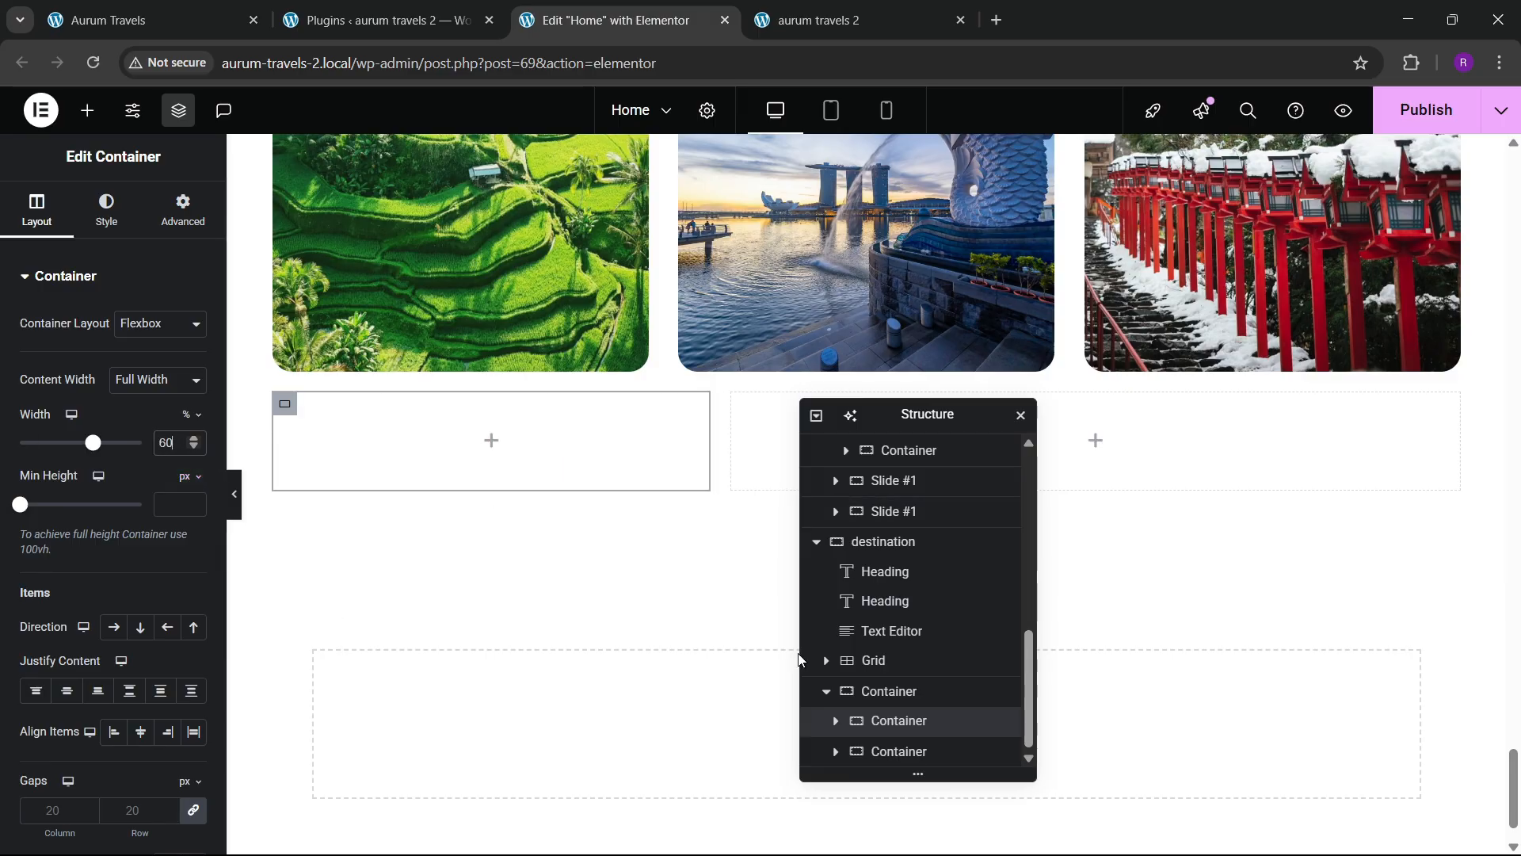
{"action": "left_click", "coordinate": [927, 748]}
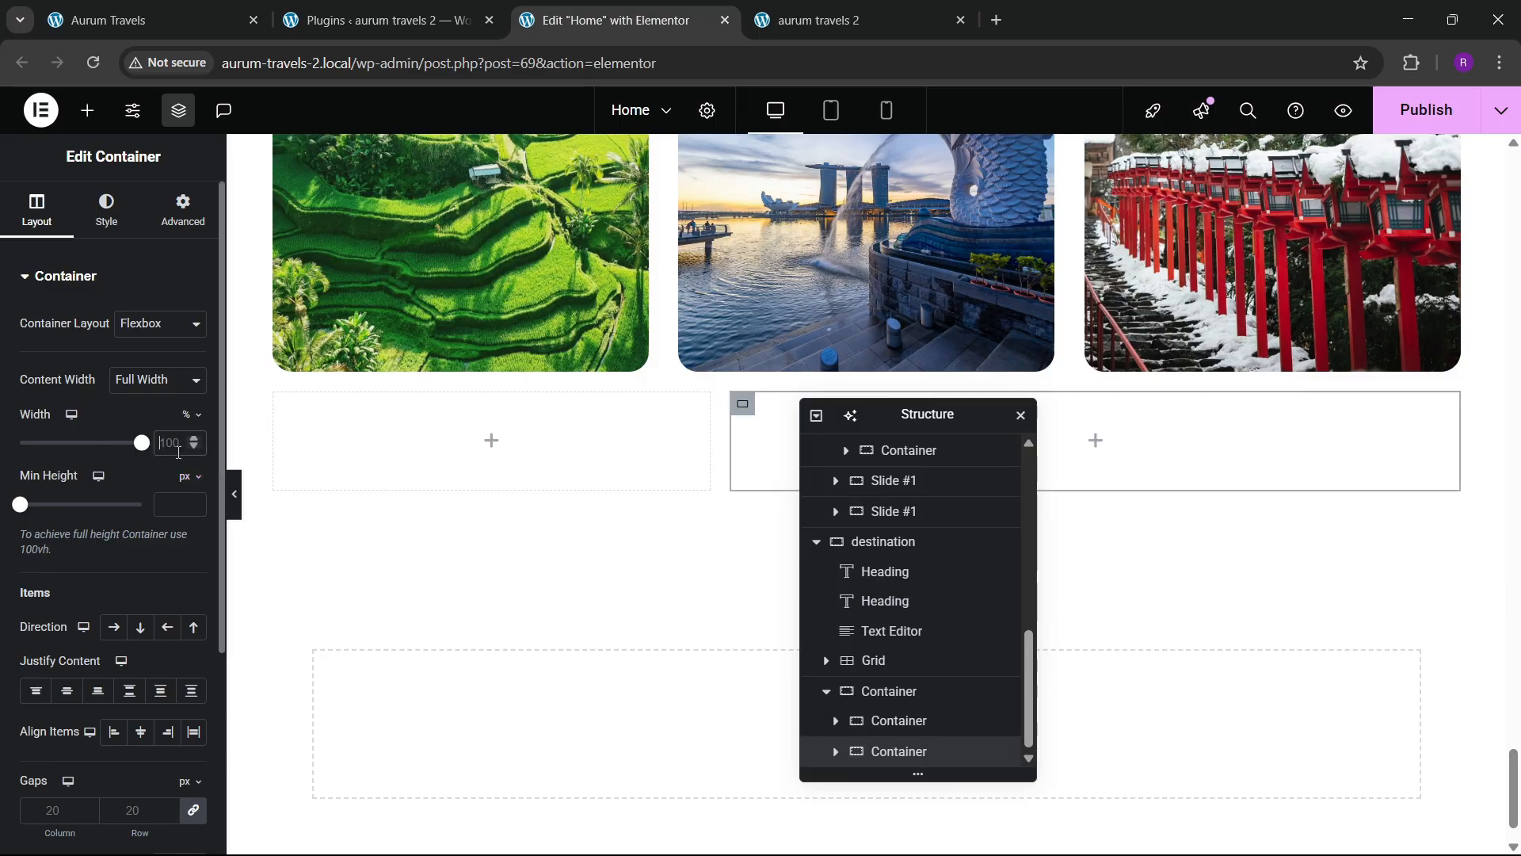
{"action": "type", "text": "40"}
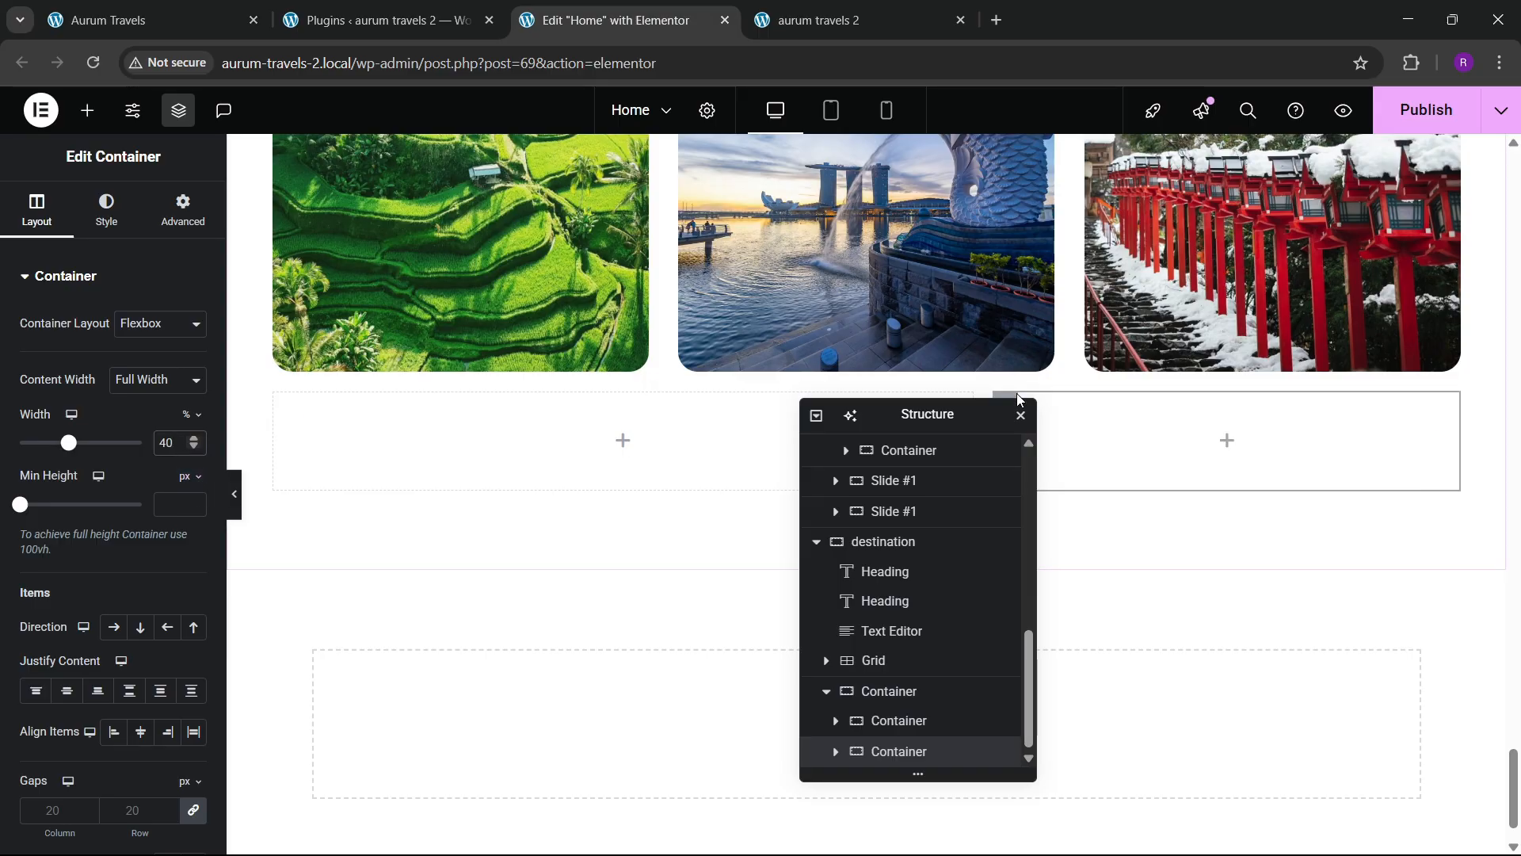
- Copy the first destination card into both new columns, then compare with the live site
{"action": "right_click", "coordinate": [483, 272]}
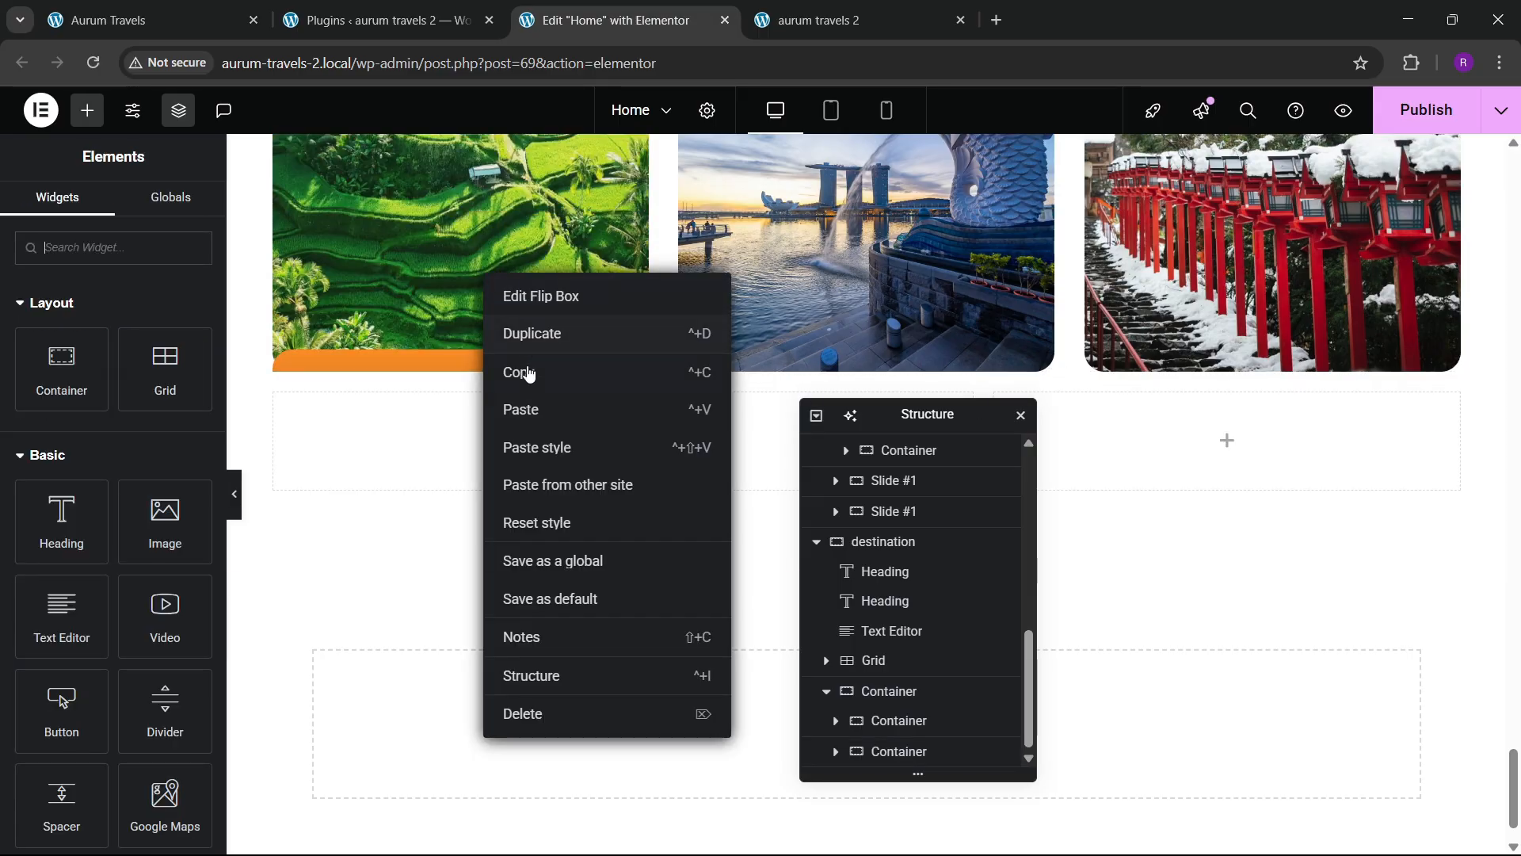
{"action": "left_click", "coordinate": [526, 372]}
{"action": "right_click", "coordinate": [442, 443]}
{"action": "left_click", "coordinate": [468, 489]}
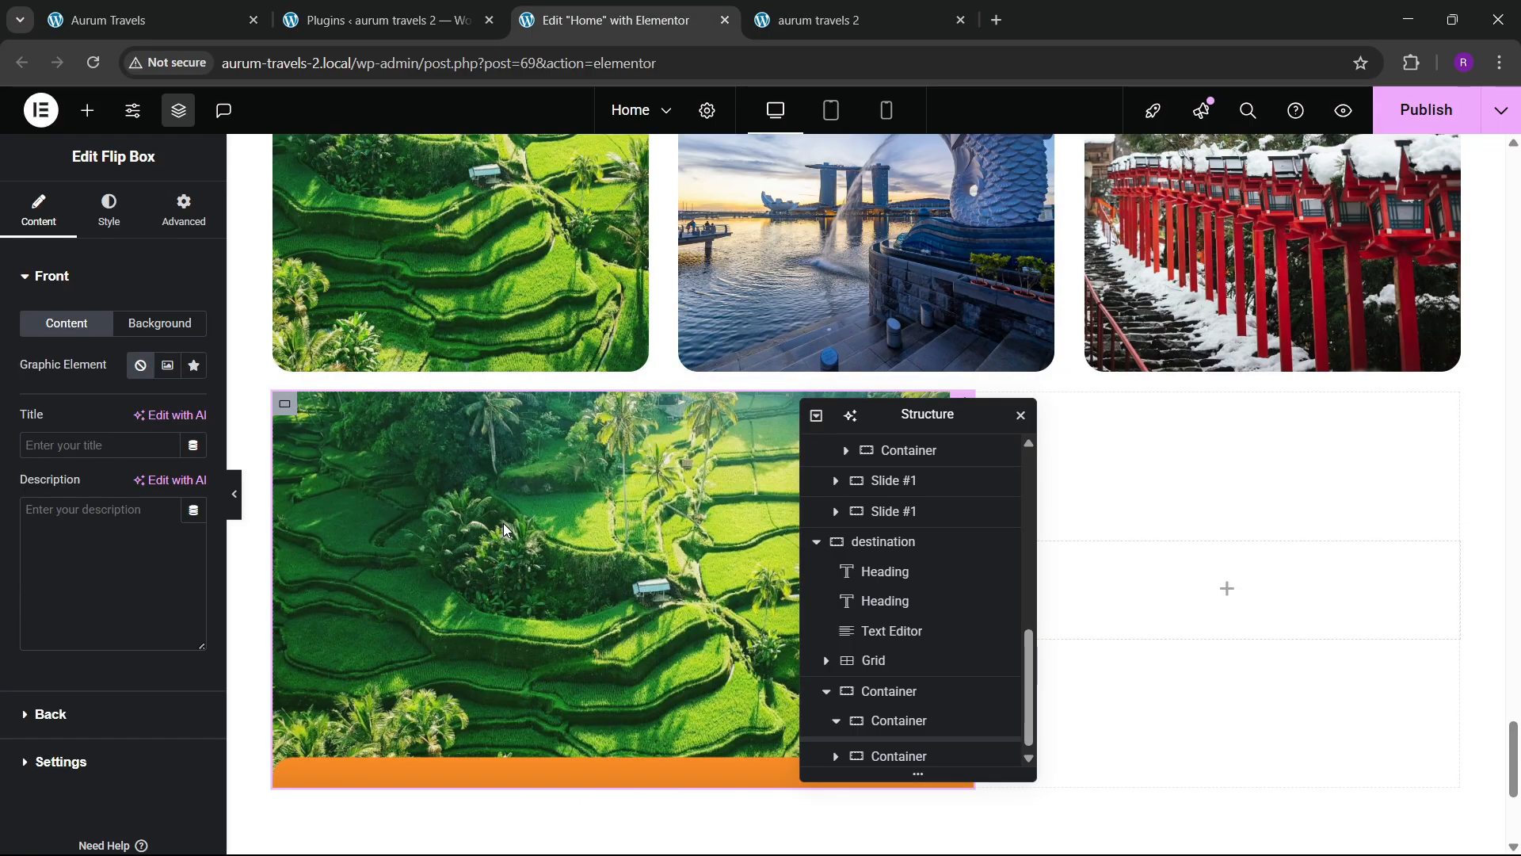
{"action": "right_click", "coordinate": [1164, 580]}
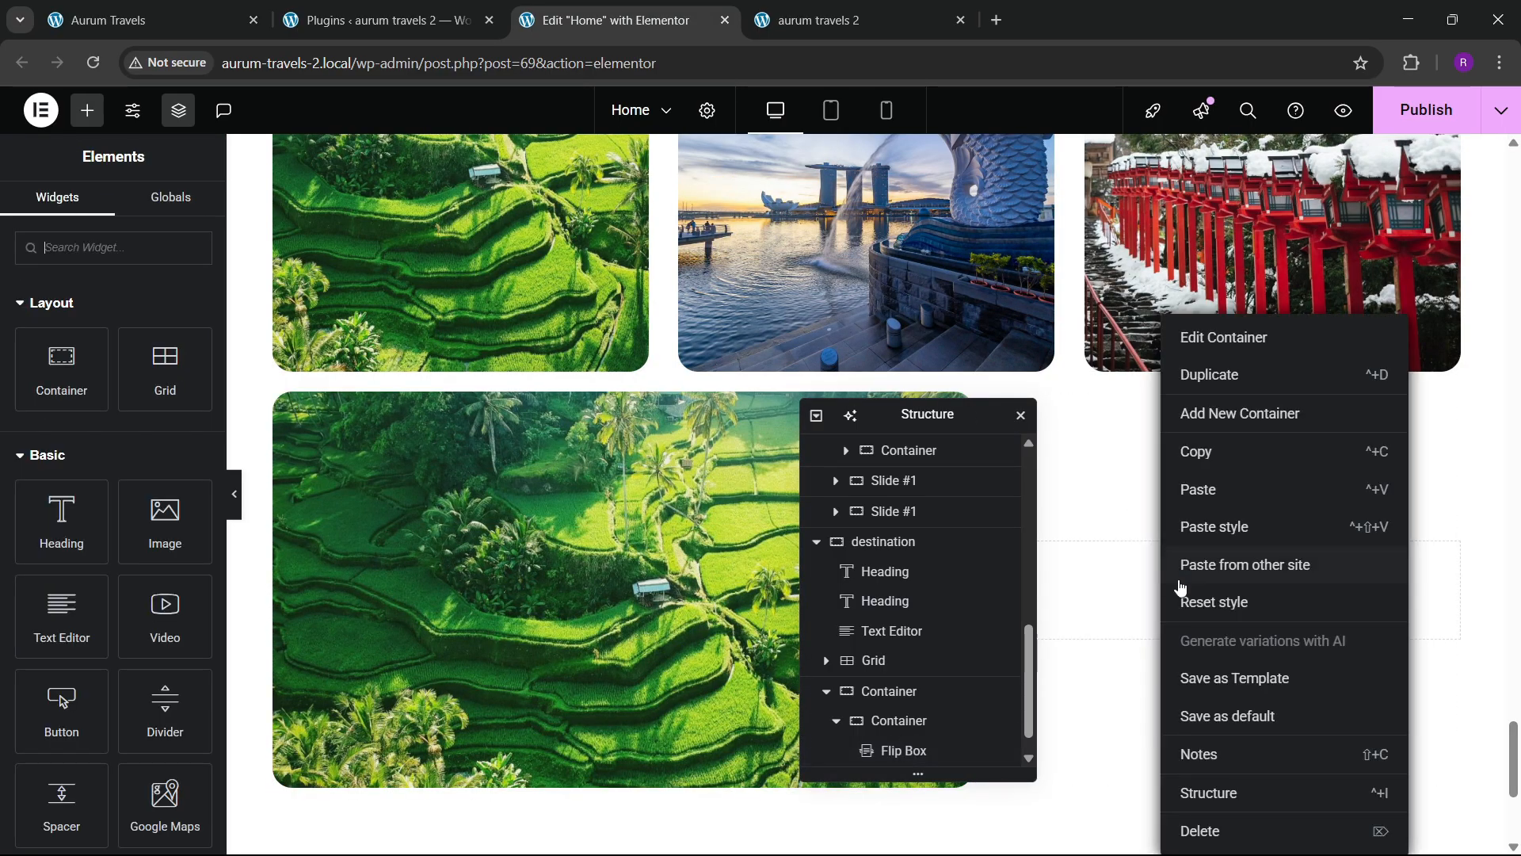
{"action": "left_click", "coordinate": [1200, 490]}
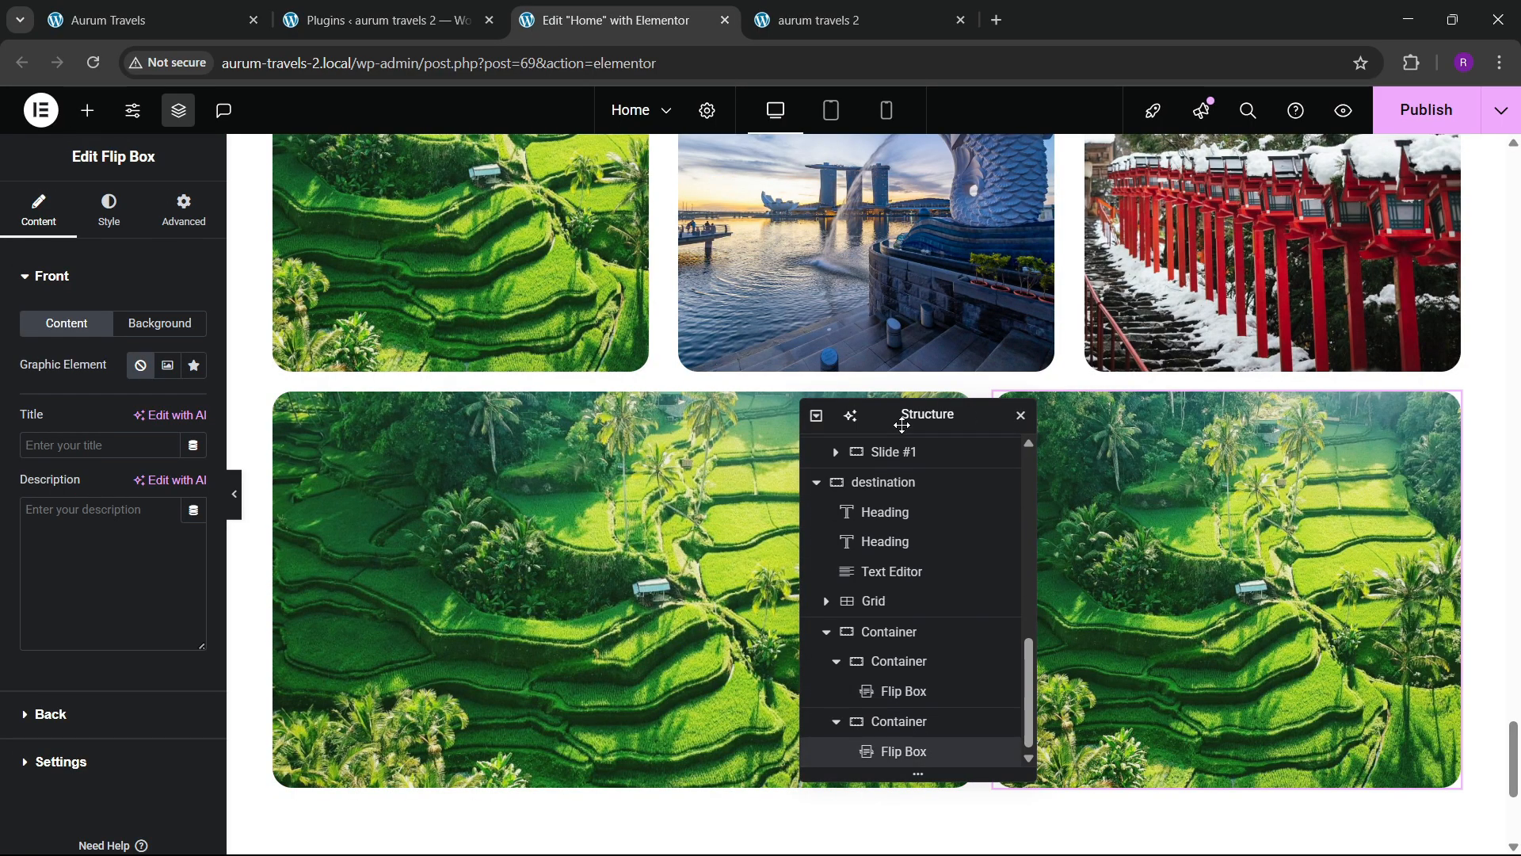
{"action": "left_click", "coordinate": [839, 517]}
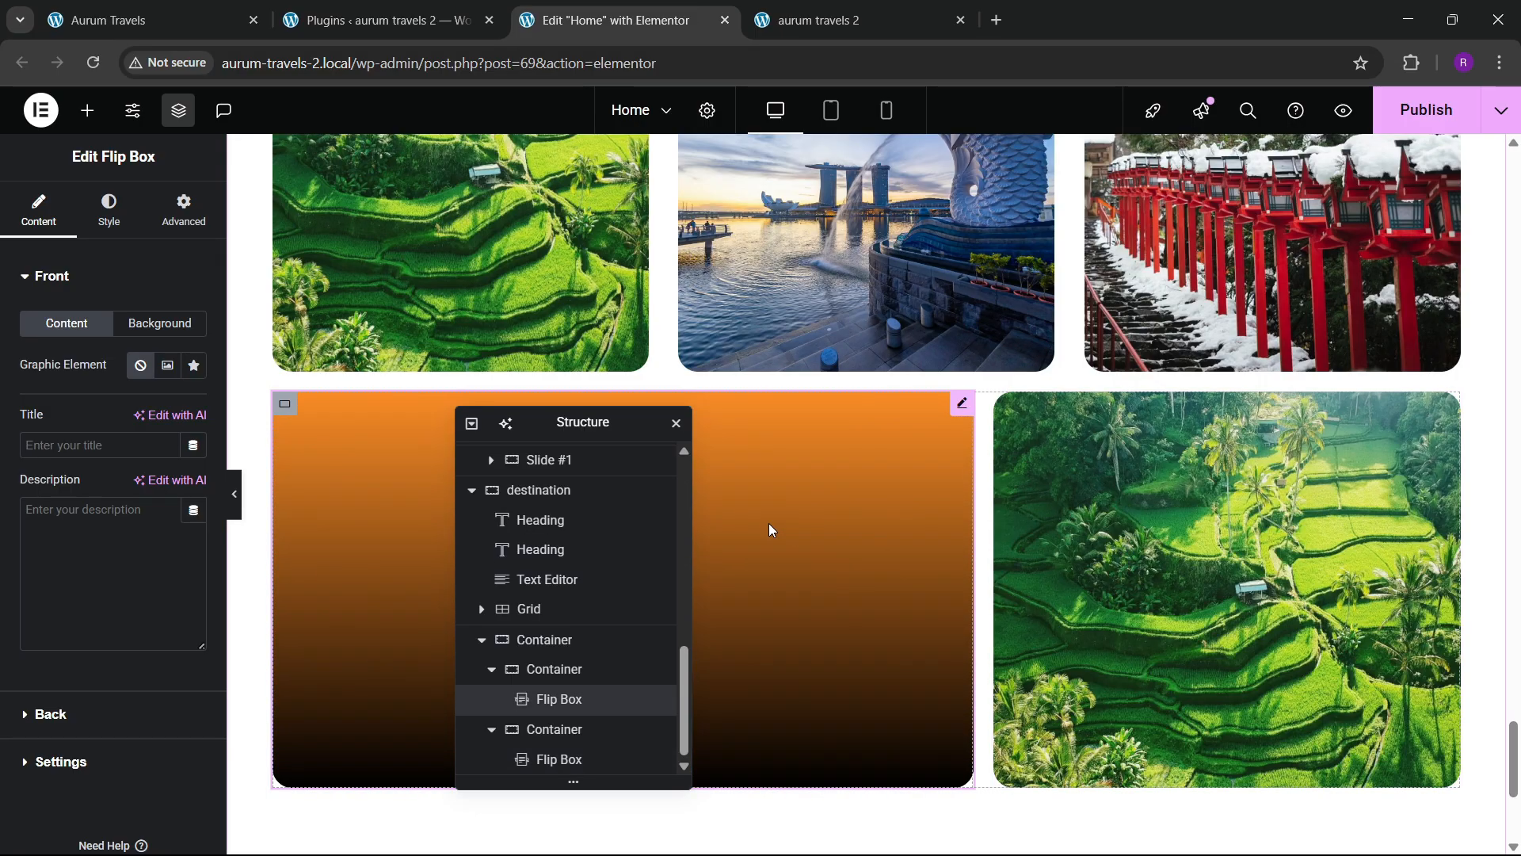
{"action": "left_click", "coordinate": [154, 19]}
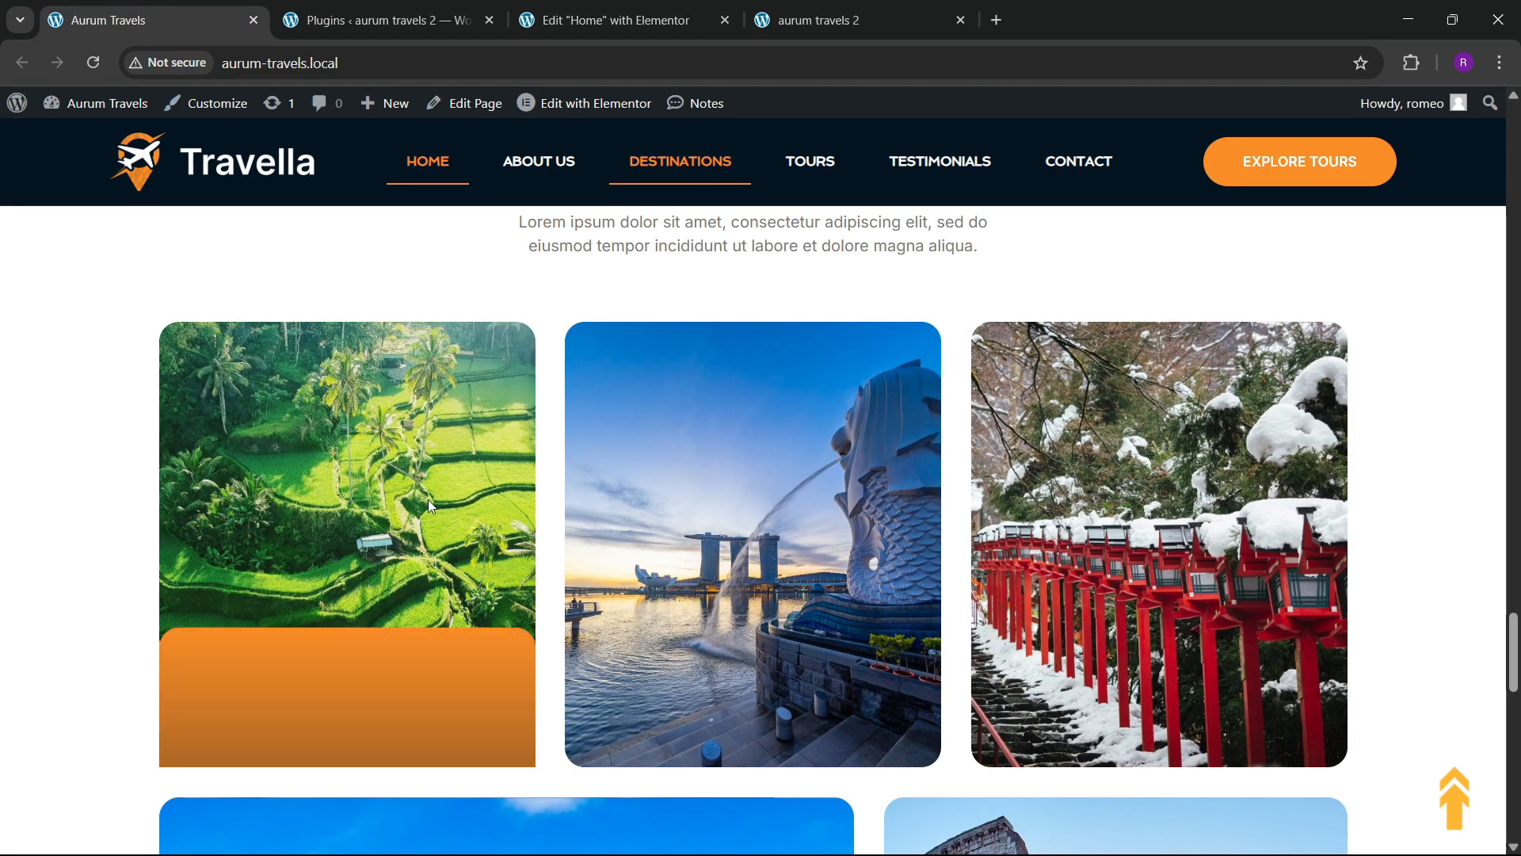
{"action": "scroll", "coordinate": [459, 555], "scroll_direction": "down", "scroll_amount": 5}
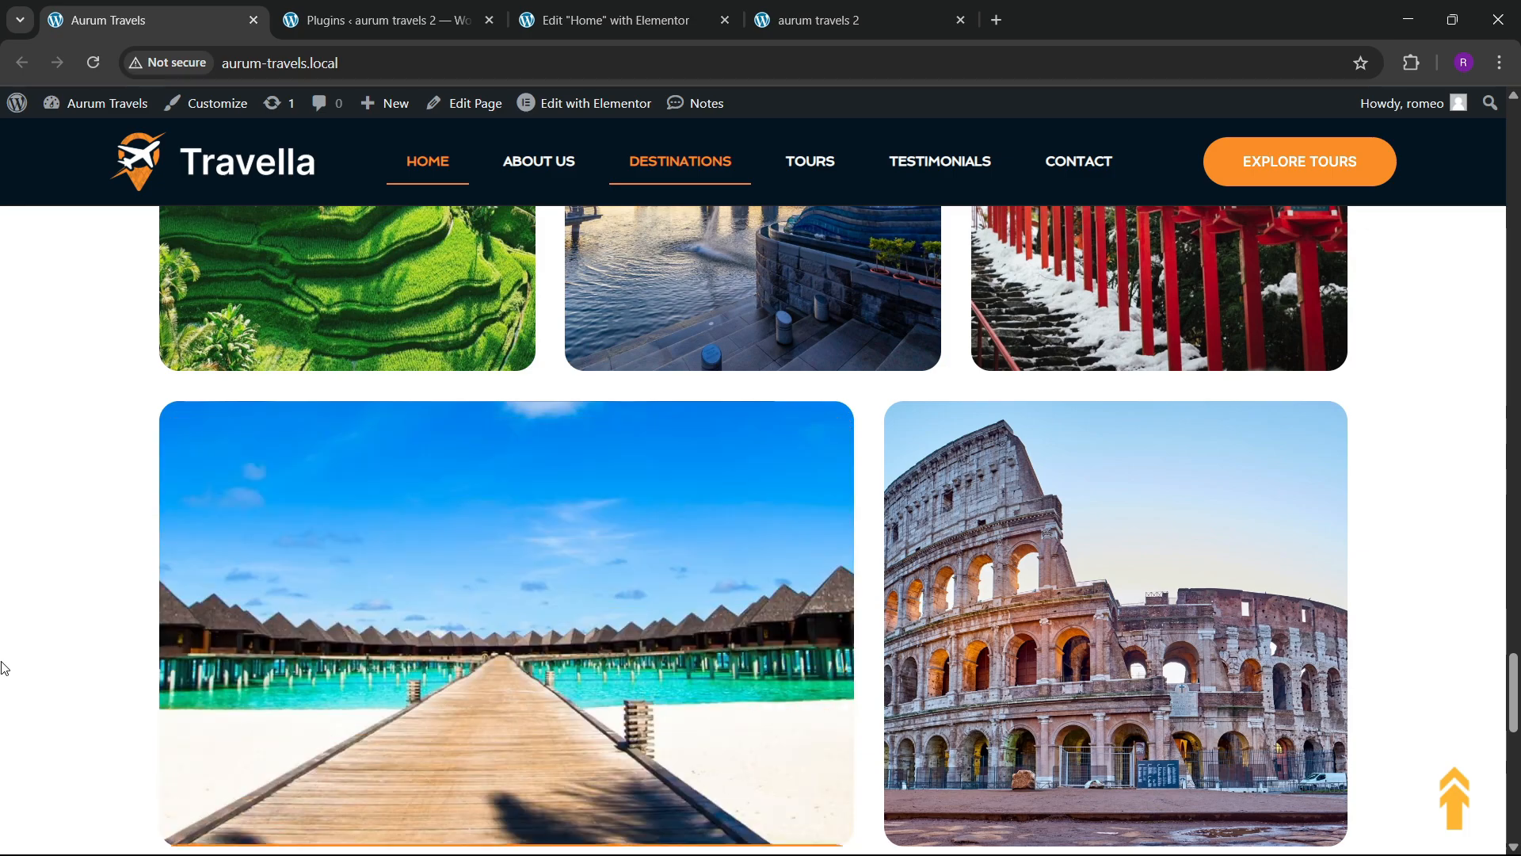
{"action": "key", "text": "ctrl+Tab"}
{"action": "key", "text": "ctrl+Tab"}
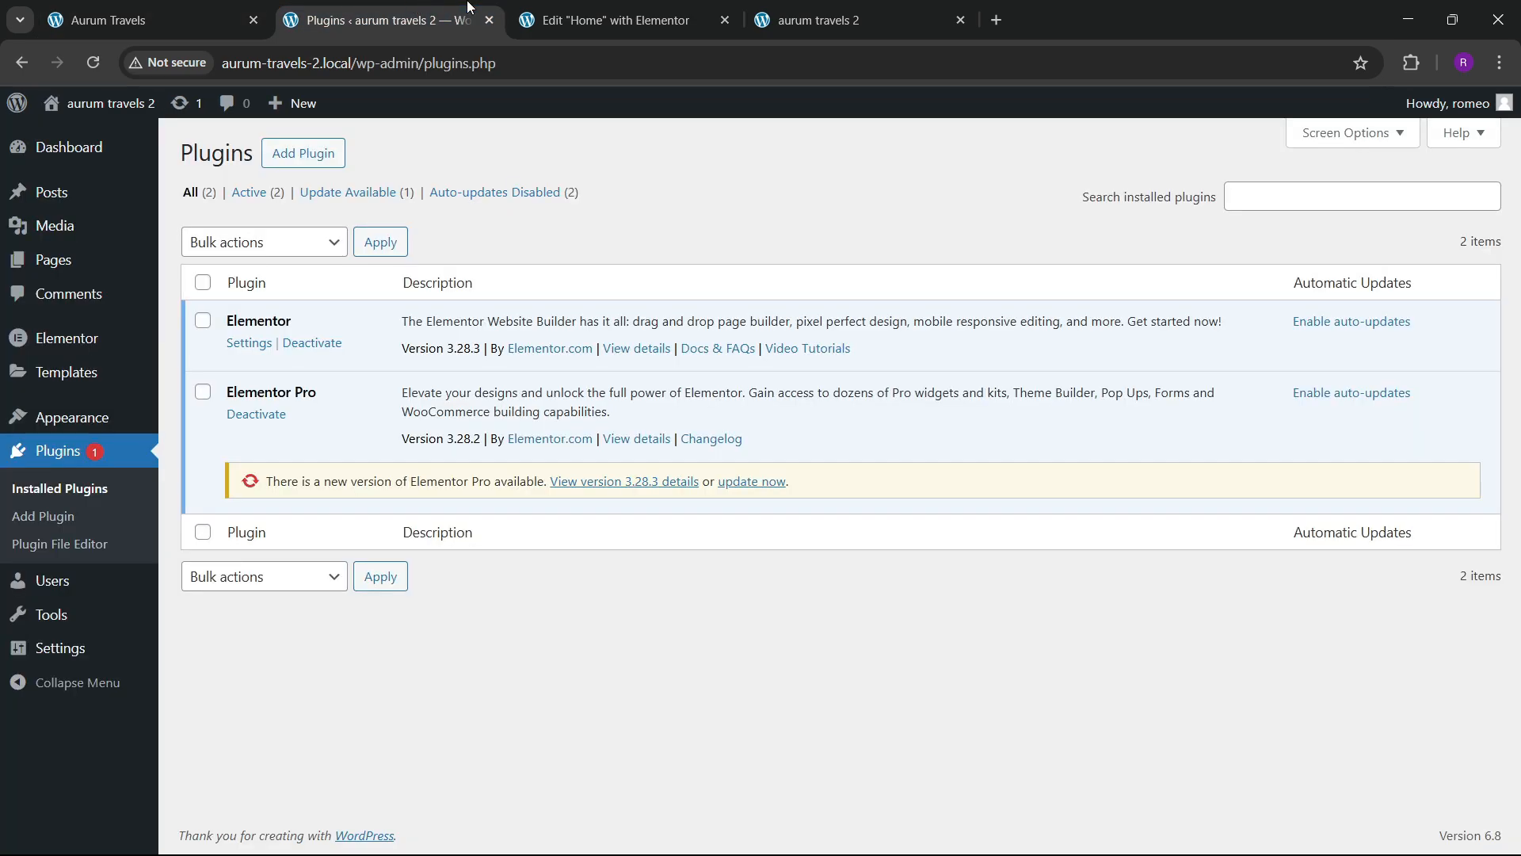
- Set the left wide flip box's front background to the Maldives jetty image
{"action": "left_click", "coordinate": [160, 323]}
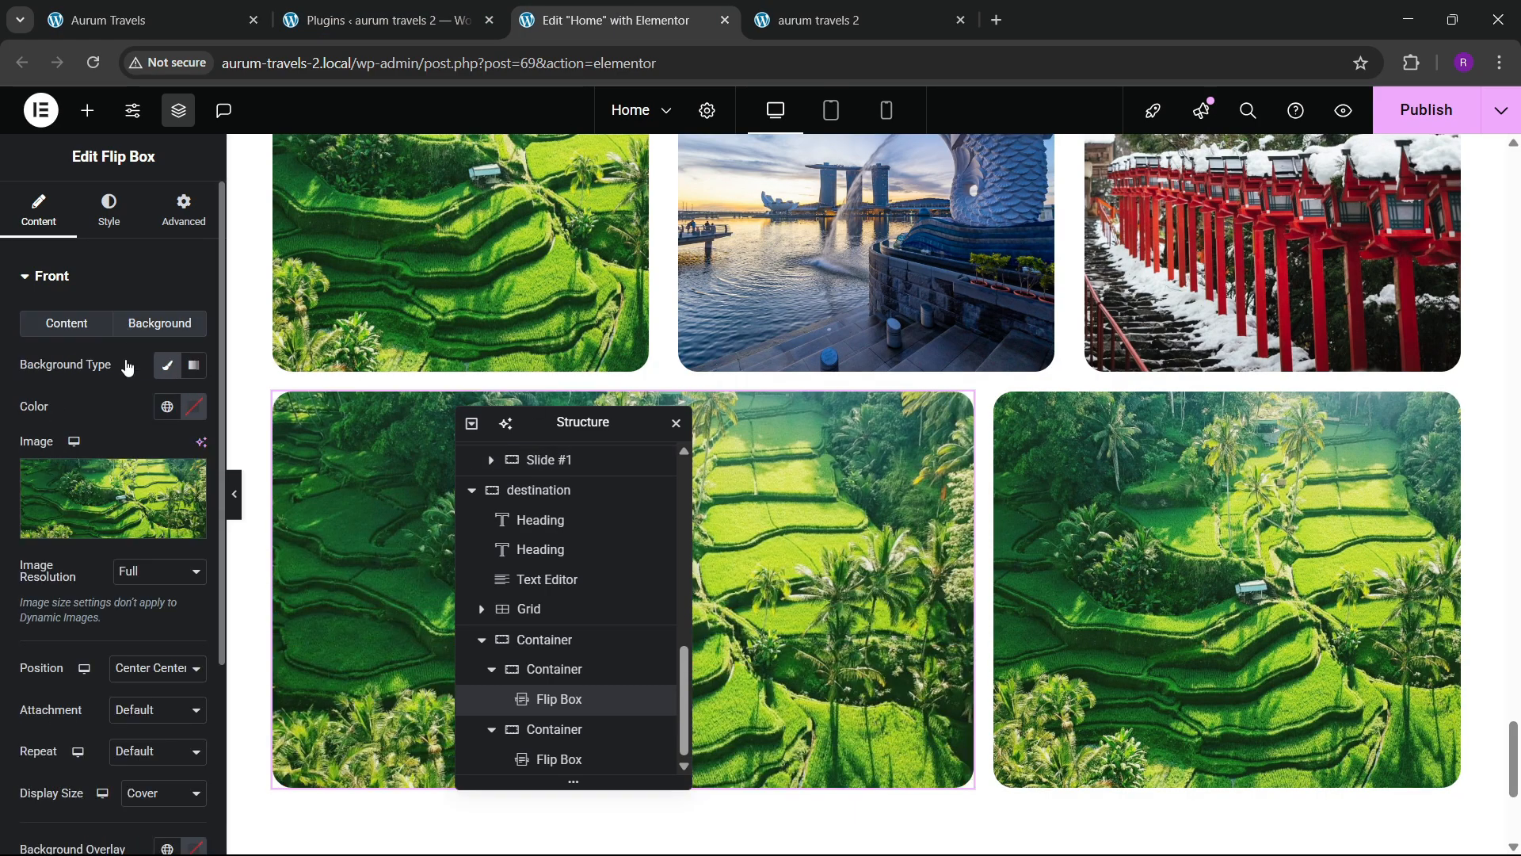
{"action": "left_click", "coordinate": [99, 487]}
{"action": "scroll", "coordinate": [542, 563], "scroll_direction": "down", "scroll_amount": 6}
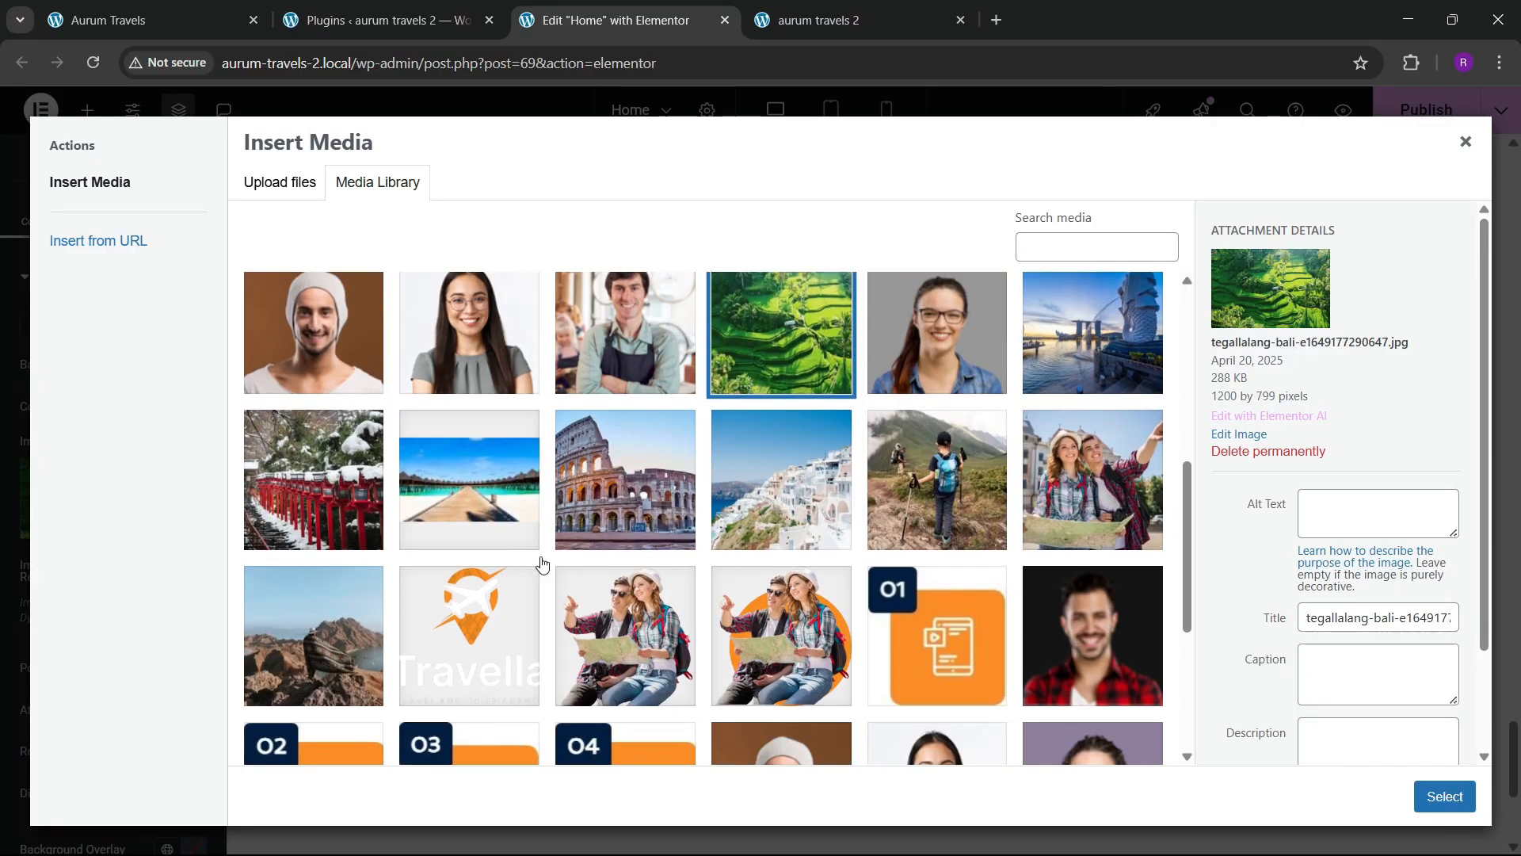
{"action": "left_click", "coordinate": [481, 511]}
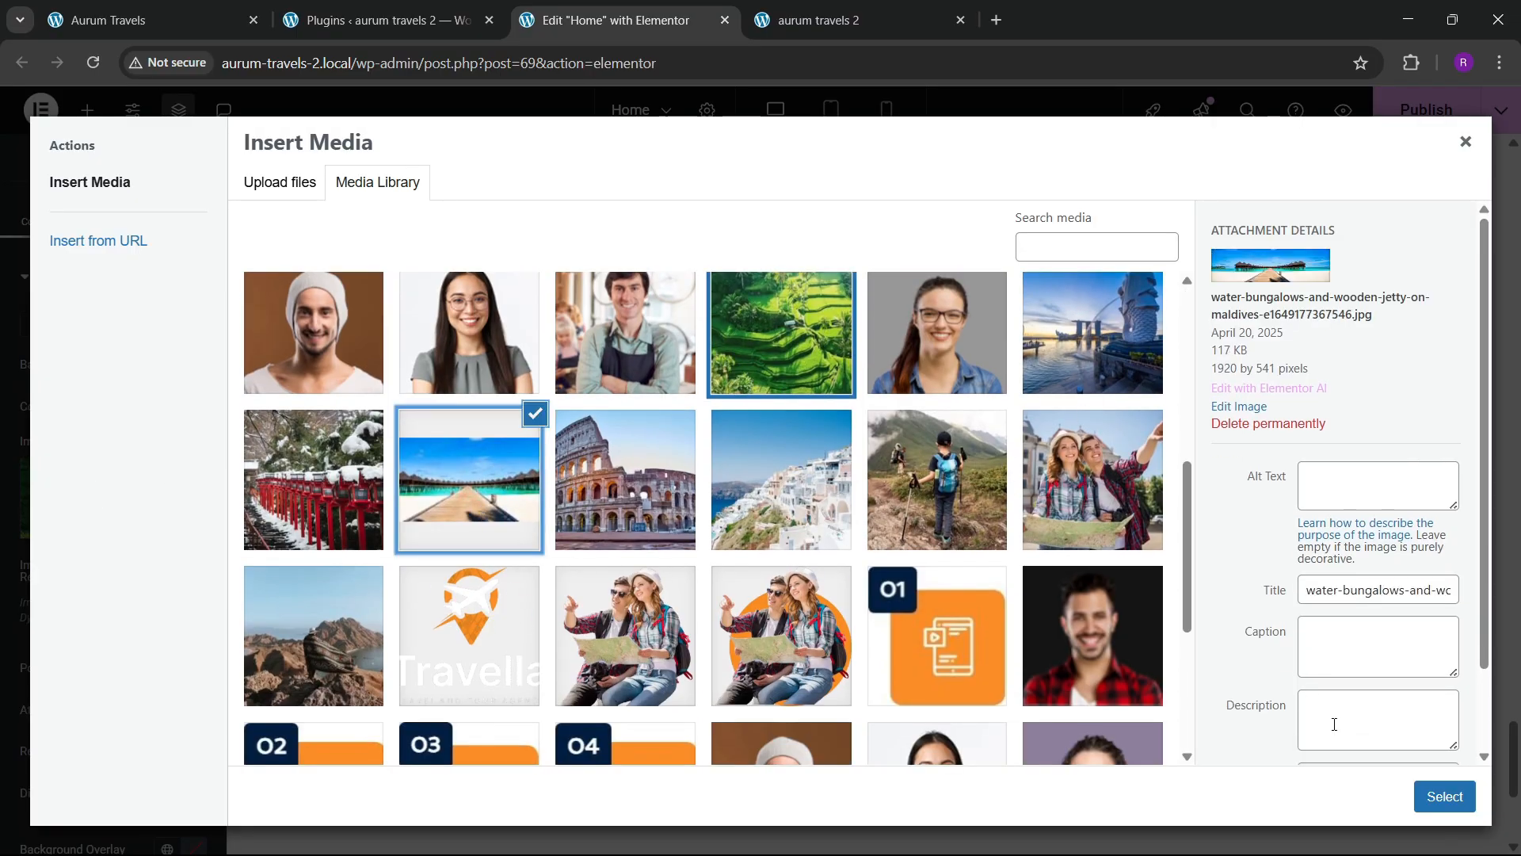
{"action": "left_click", "coordinate": [1446, 809]}
- Set the right wide flip box's front background to the Colosseum image
{"action": "left_click", "coordinate": [559, 759]}
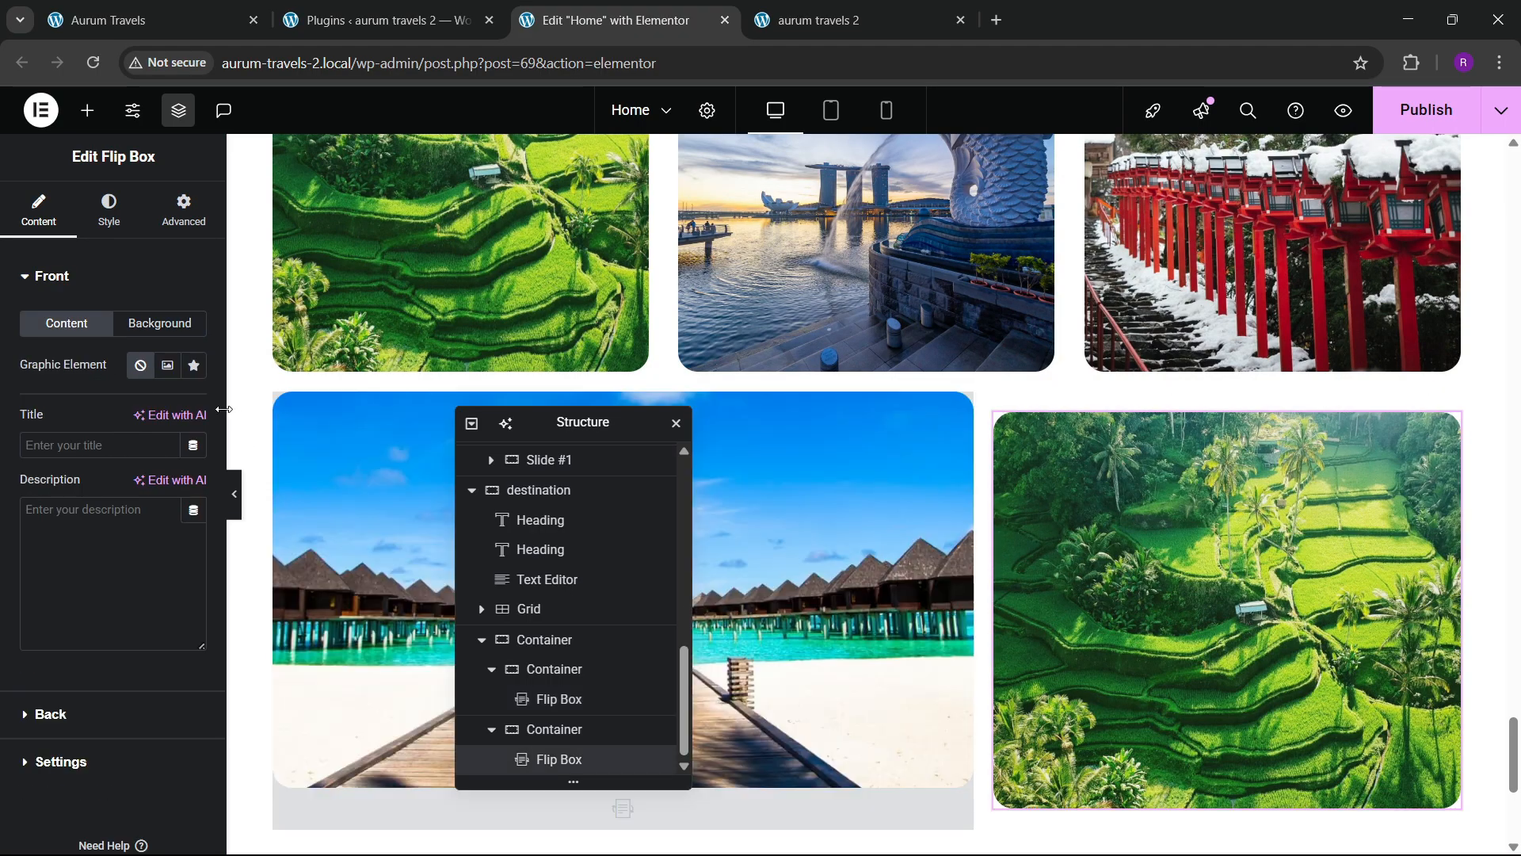
{"action": "left_click", "coordinate": [157, 325]}
{"action": "left_click", "coordinate": [107, 458]}
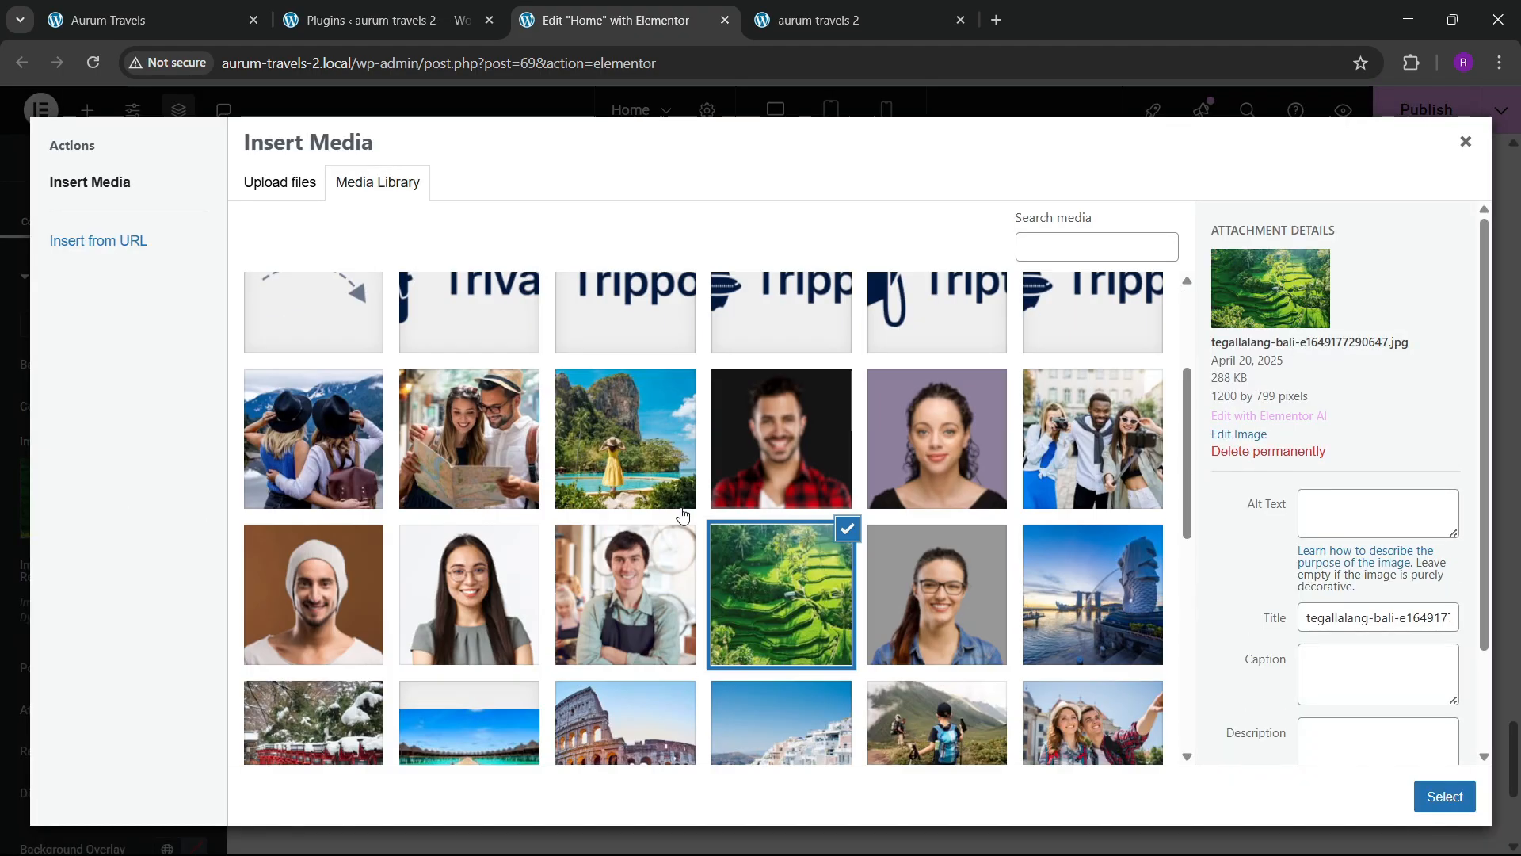
{"action": "scroll", "coordinate": [677, 524], "scroll_direction": "down", "scroll_amount": 4}
{"action": "scroll", "coordinate": [677, 525], "scroll_direction": "up", "scroll_amount": 1}
{"action": "left_click", "coordinate": [656, 511]}
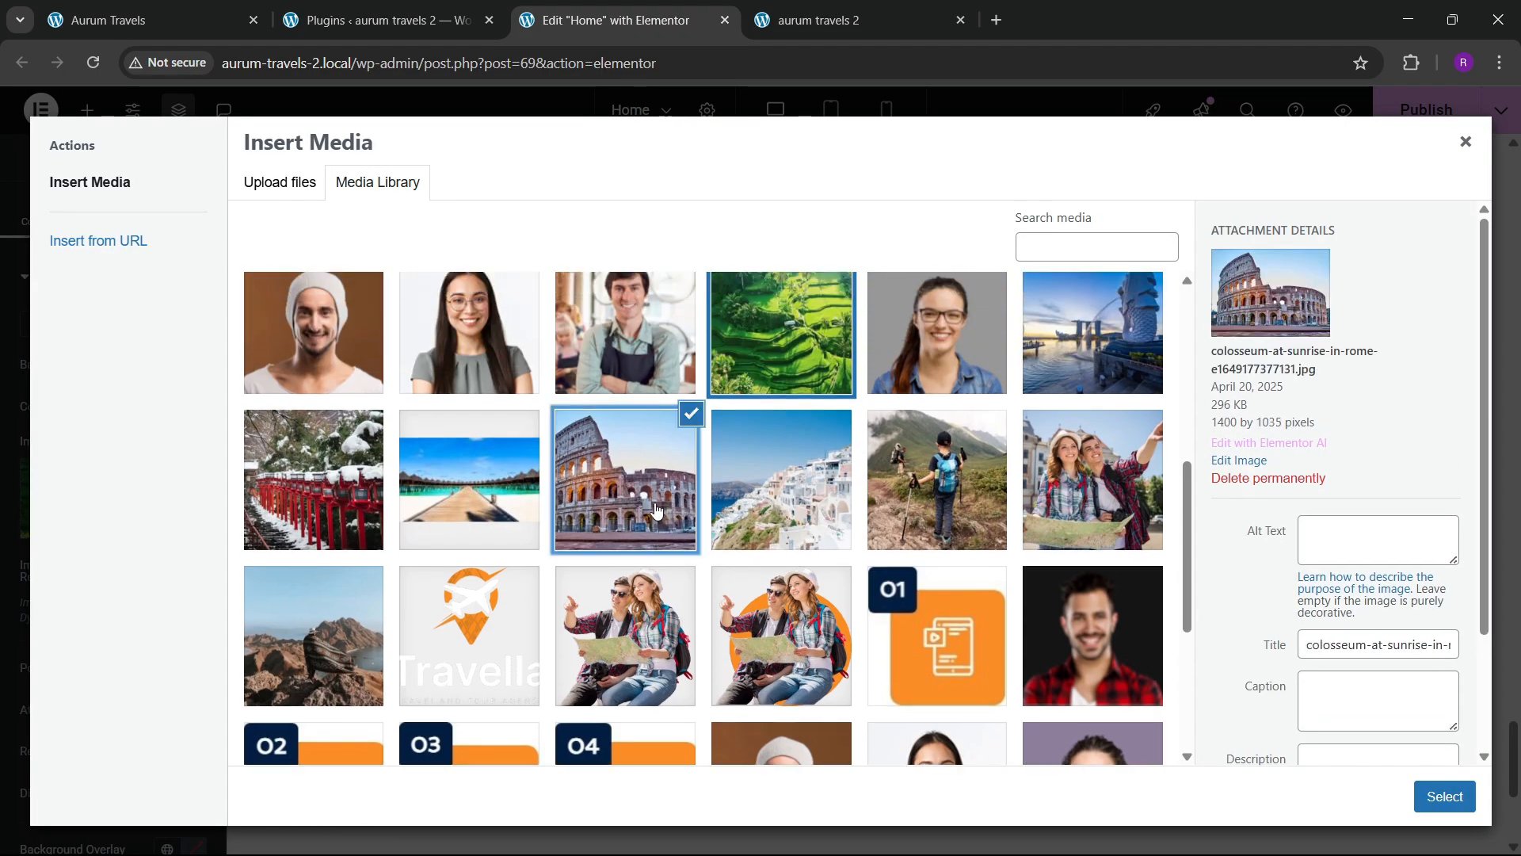
{"action": "left_click", "coordinate": [1442, 794]}
{"action": "scroll", "coordinate": [905, 523], "scroll_direction": "up", "scroll_amount": 4}
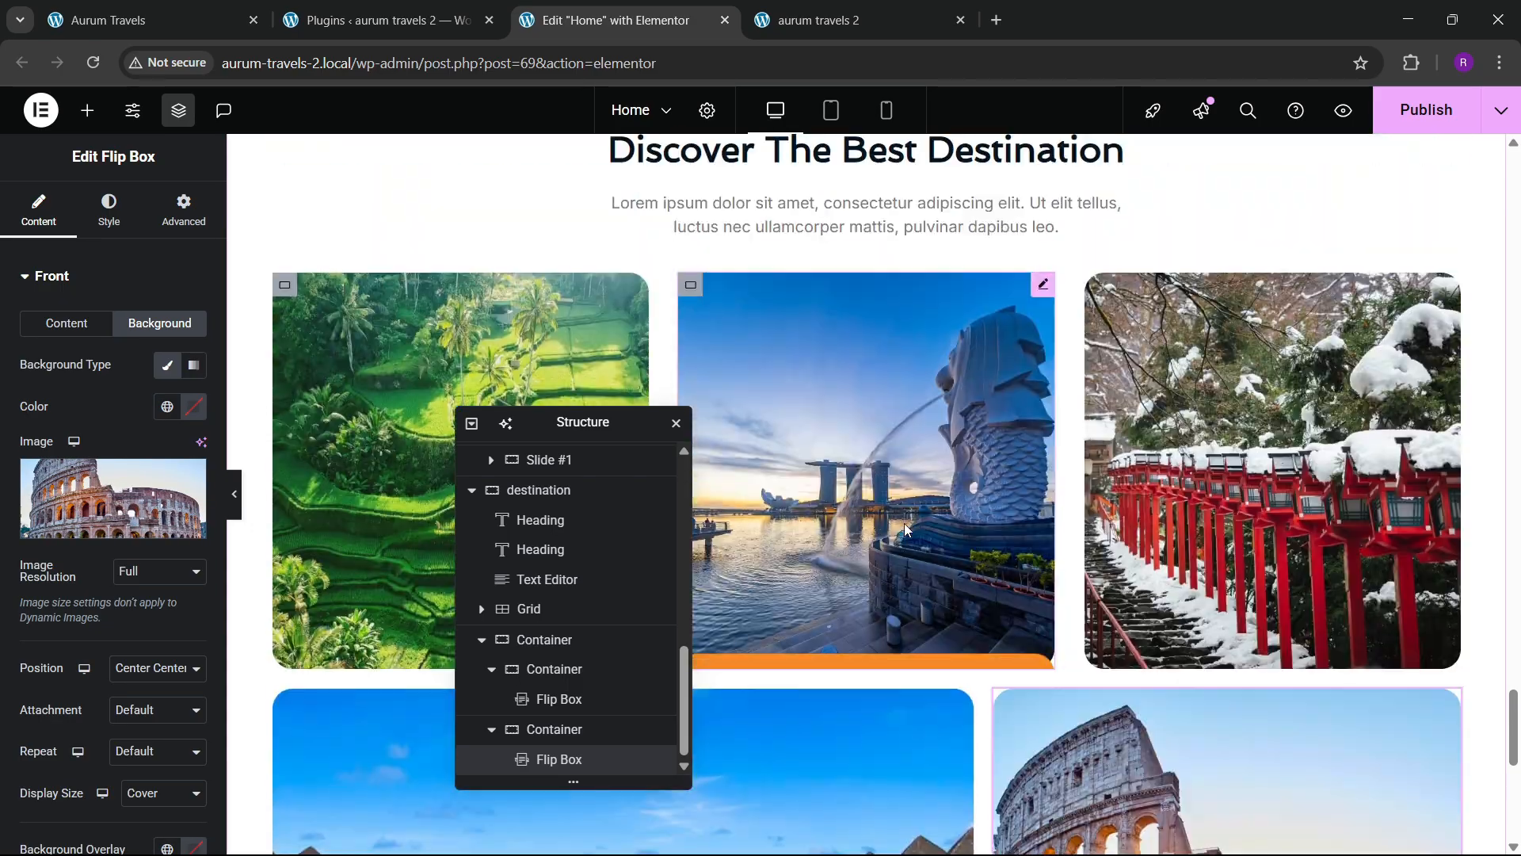
{"action": "scroll", "coordinate": [904, 523], "scroll_direction": "down", "scroll_amount": 1}
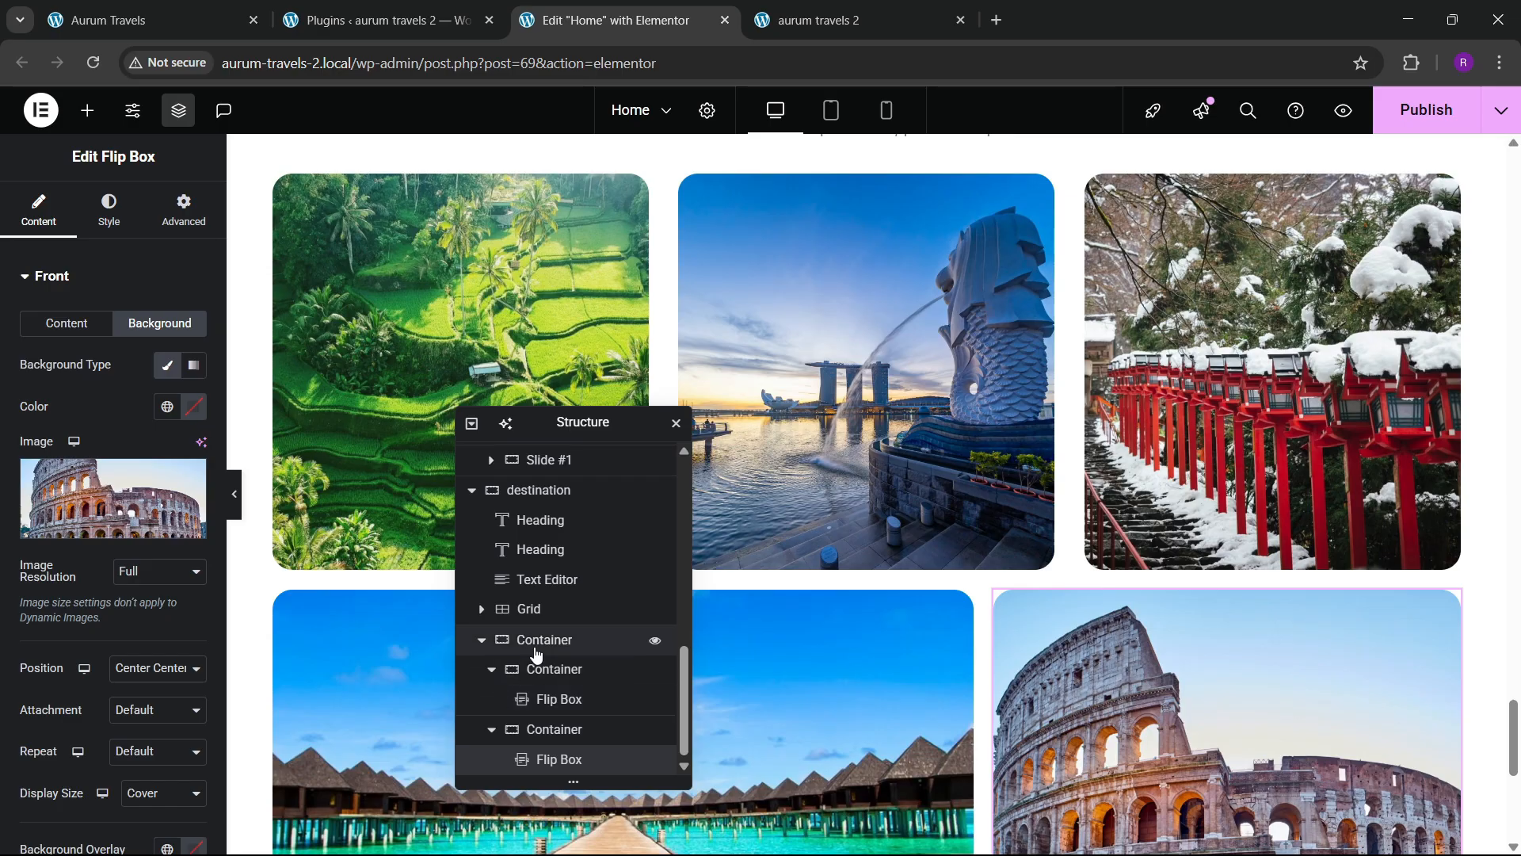
- Set the gap between the two wide flip boxes' items to 30 px
{"action": "left_click", "coordinate": [535, 654]}
{"action": "scroll", "coordinate": [115, 429], "scroll_direction": "down", "scroll_amount": 3}
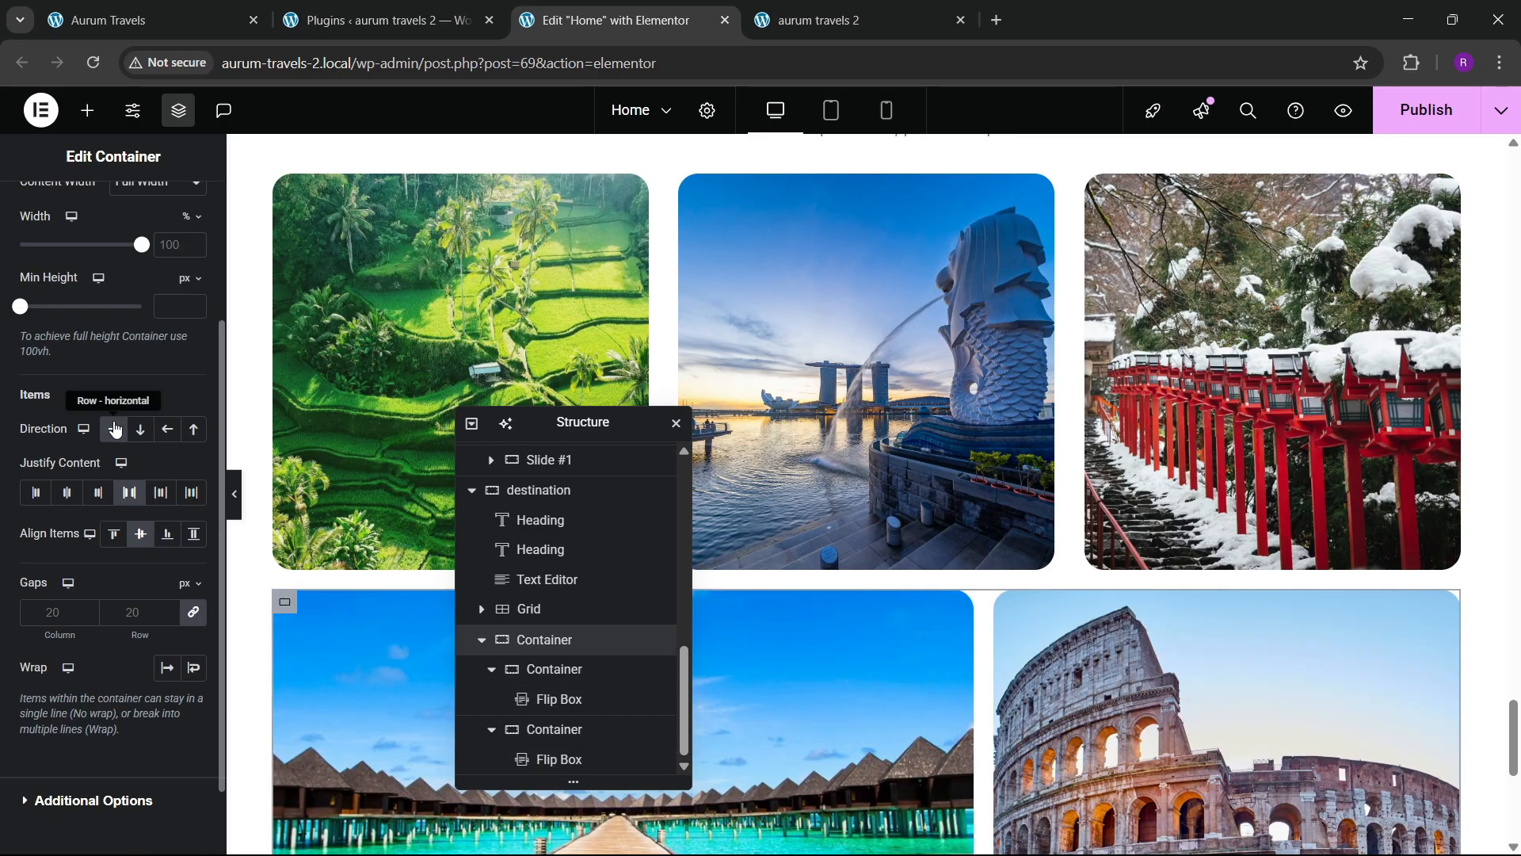
{"action": "left_click", "coordinate": [138, 610]}
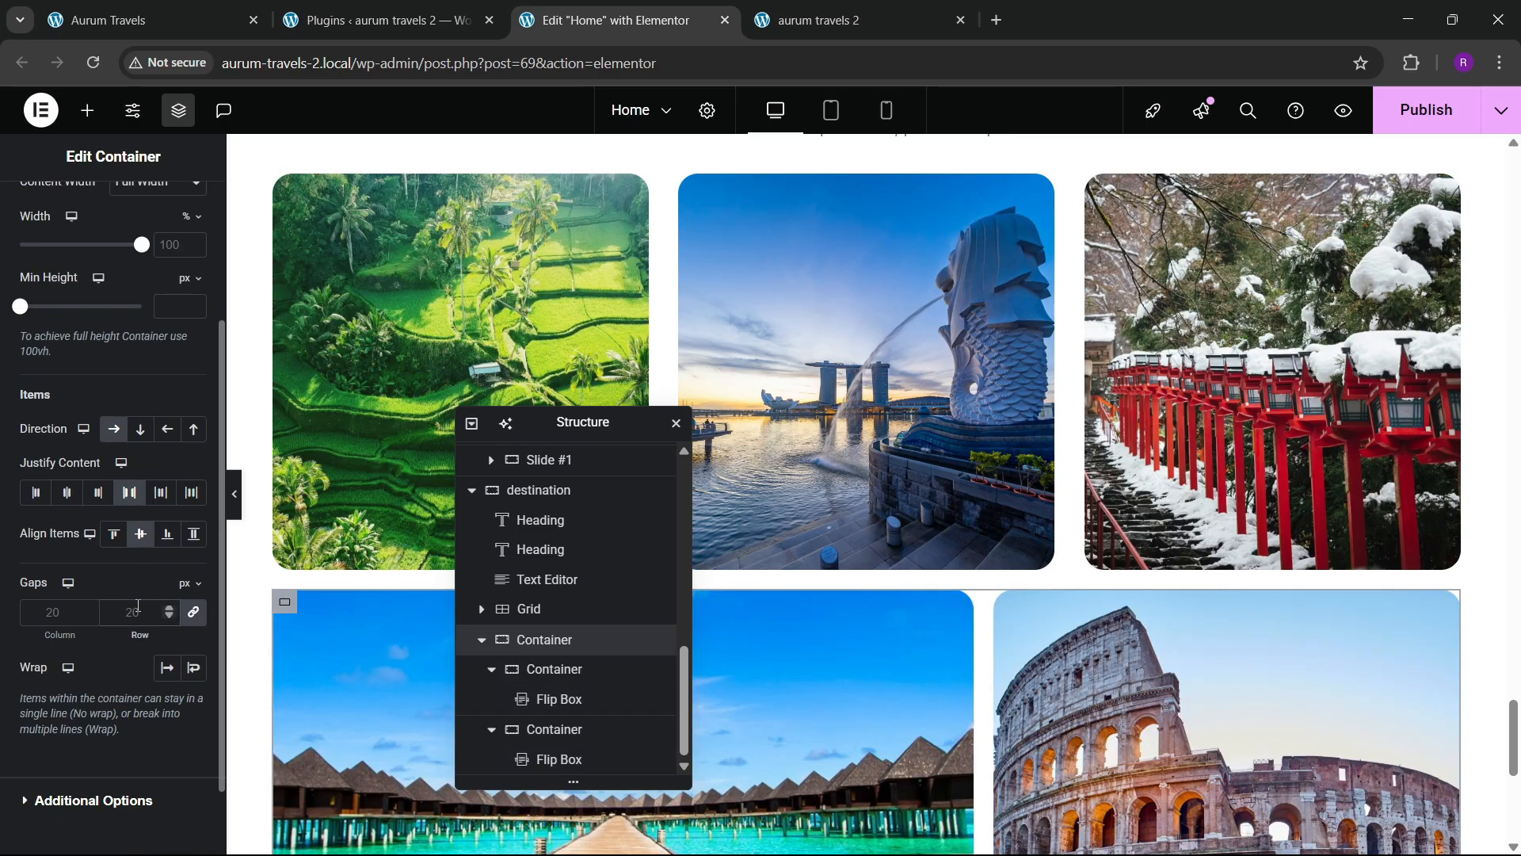
{"action": "type", "text": "30"}
{"action": "scroll", "coordinate": [906, 559], "scroll_direction": "down", "scroll_amount": 5}
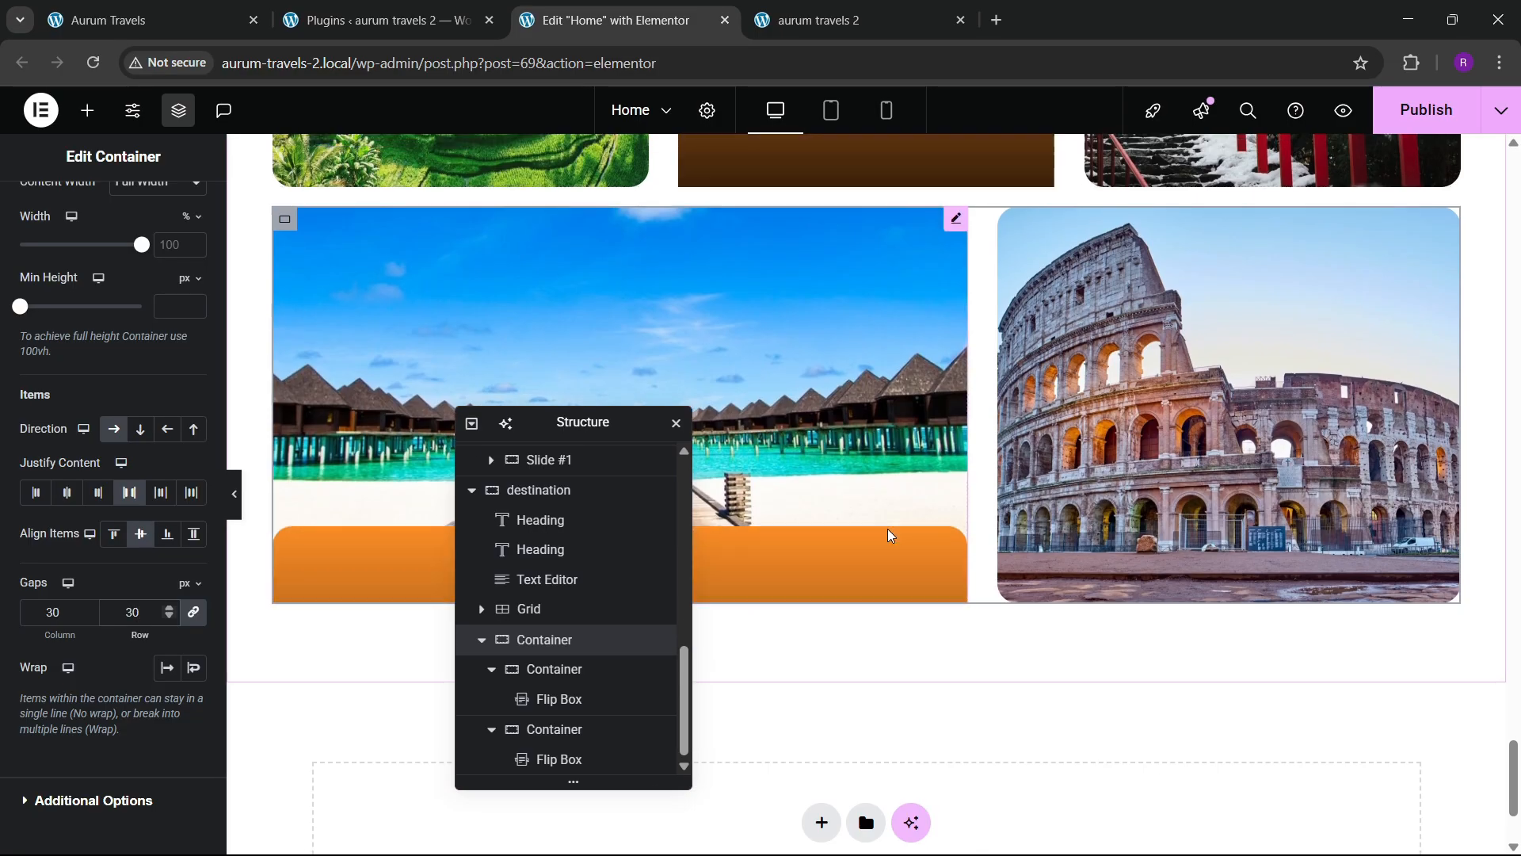
{"action": "scroll", "coordinate": [887, 529], "scroll_direction": "up", "scroll_amount": 2}
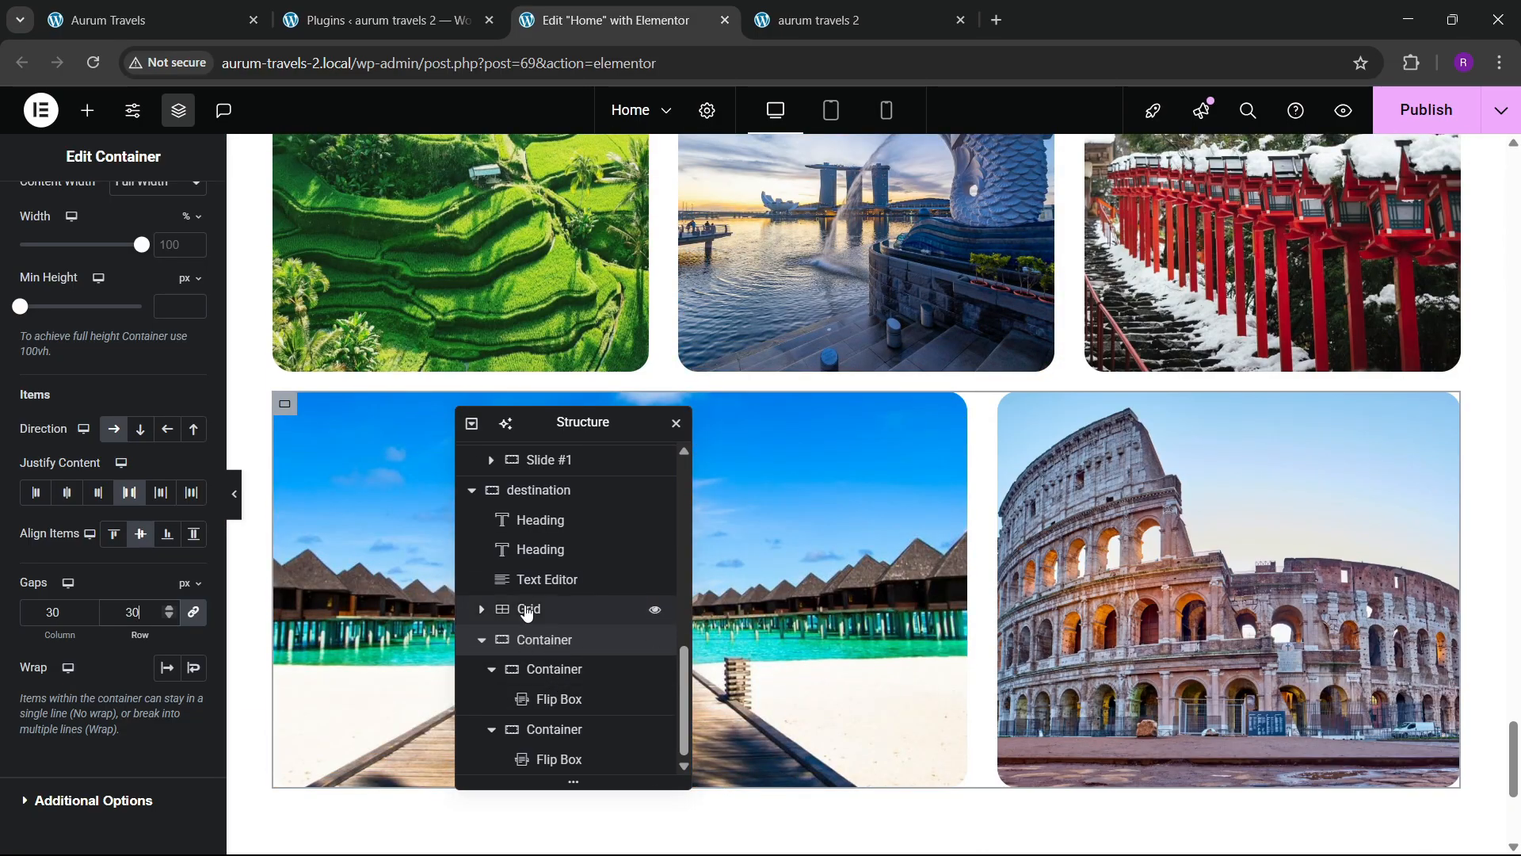
- Select the three-card grid and review its Advanced settings
{"action": "left_click", "coordinate": [527, 610]}
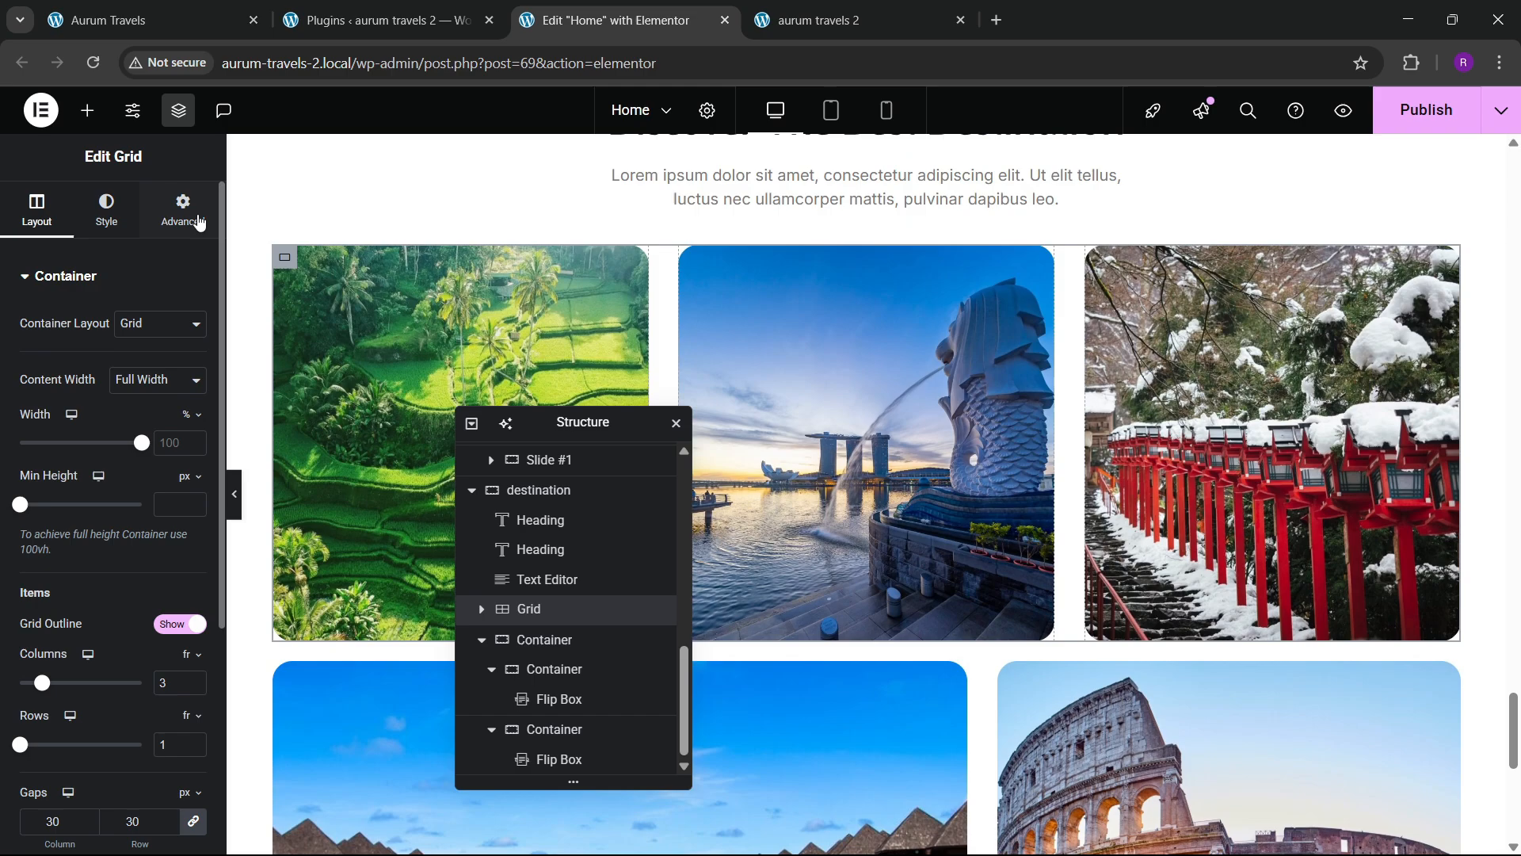
{"action": "left_click", "coordinate": [183, 210]}
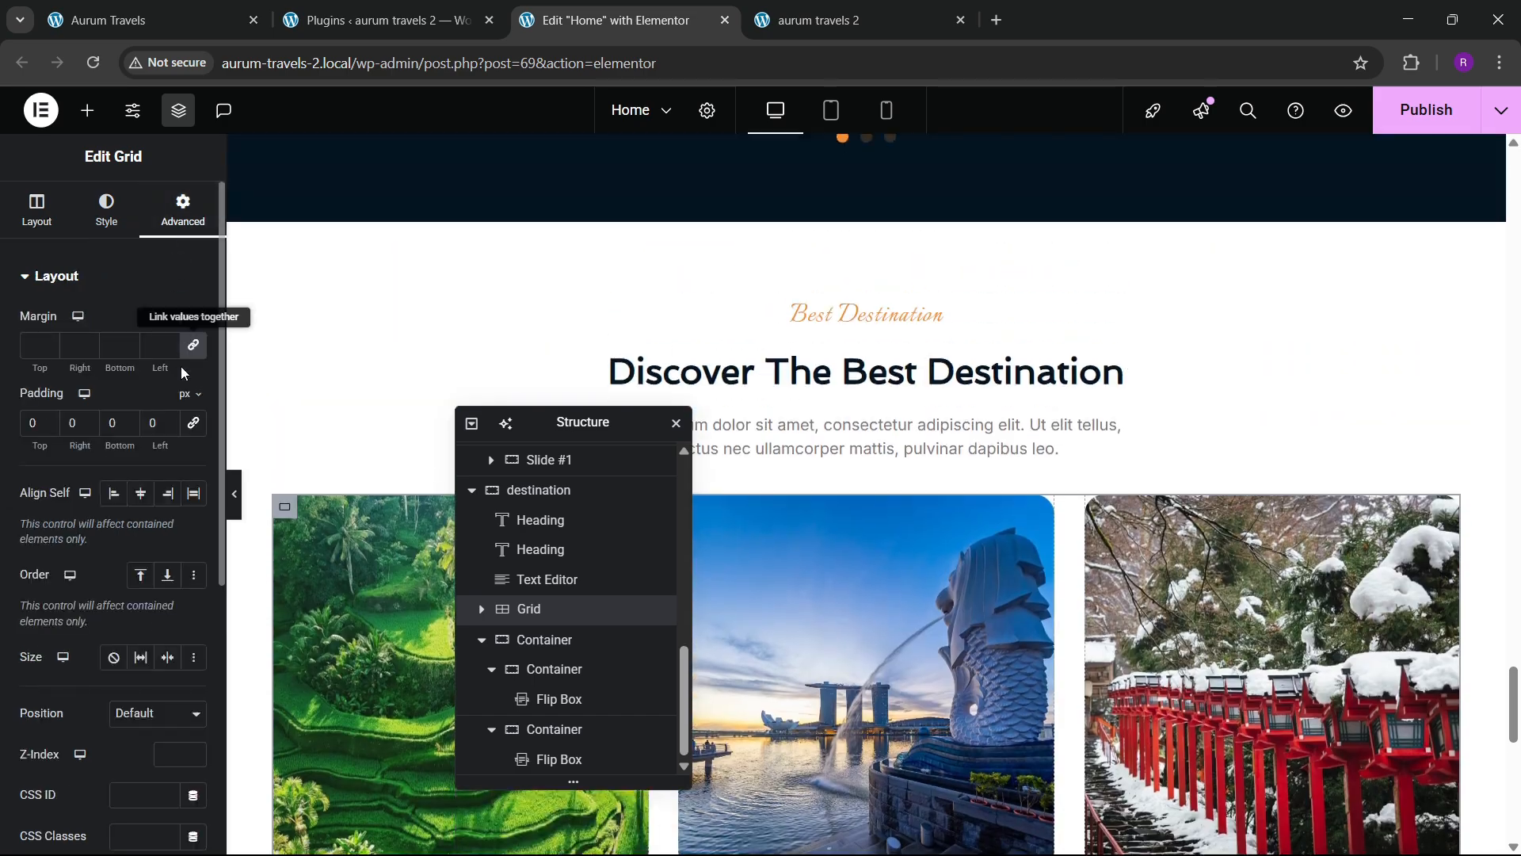
{"action": "scroll", "coordinate": [1014, 475], "scroll_direction": "down", "scroll_amount": 9}
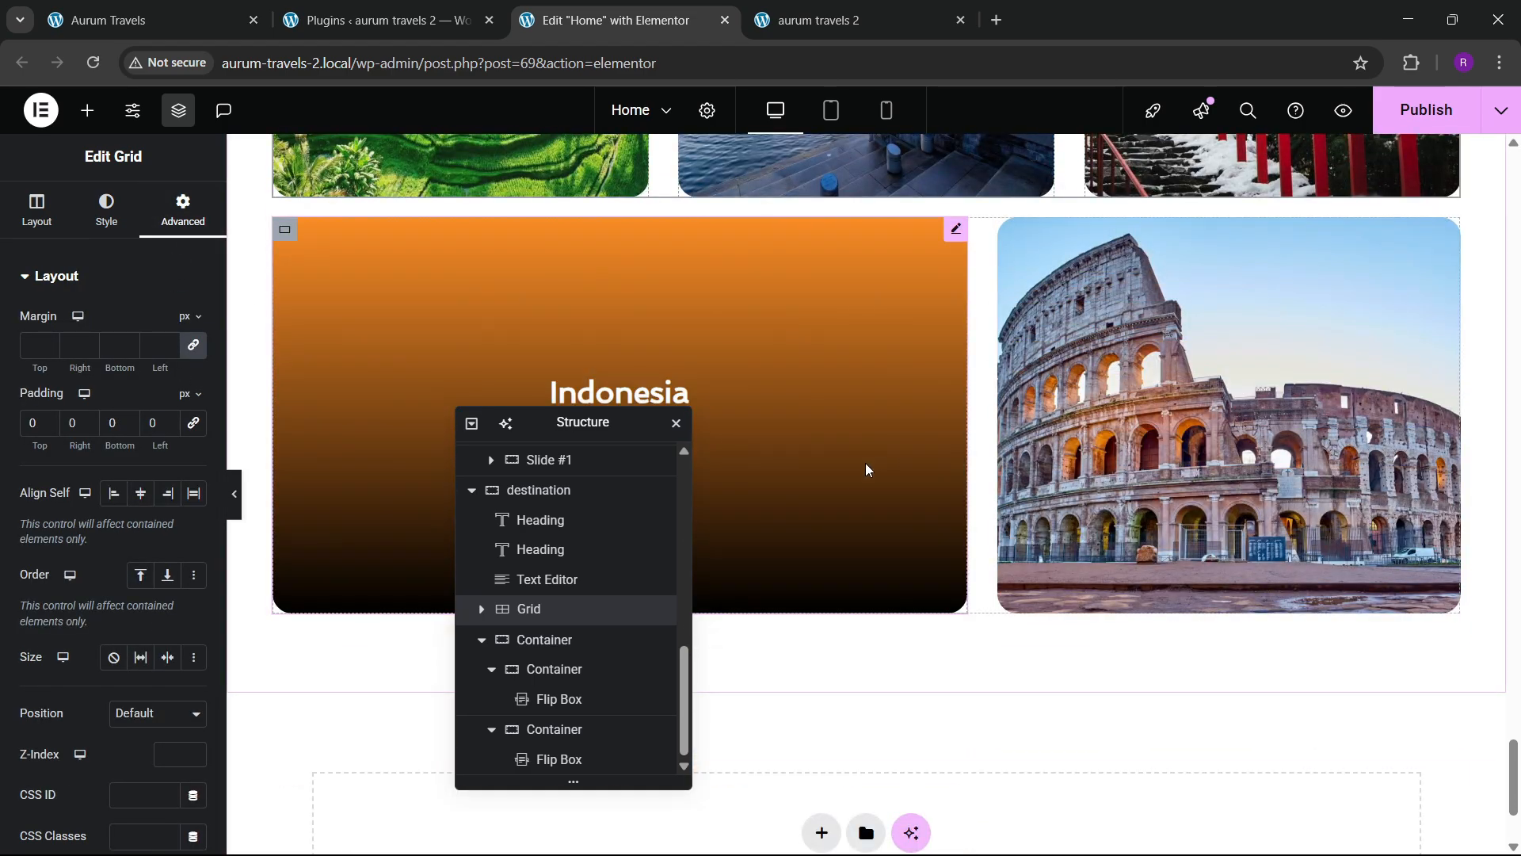
{"action": "scroll", "coordinate": [865, 462], "scroll_direction": "up", "scroll_amount": 1}
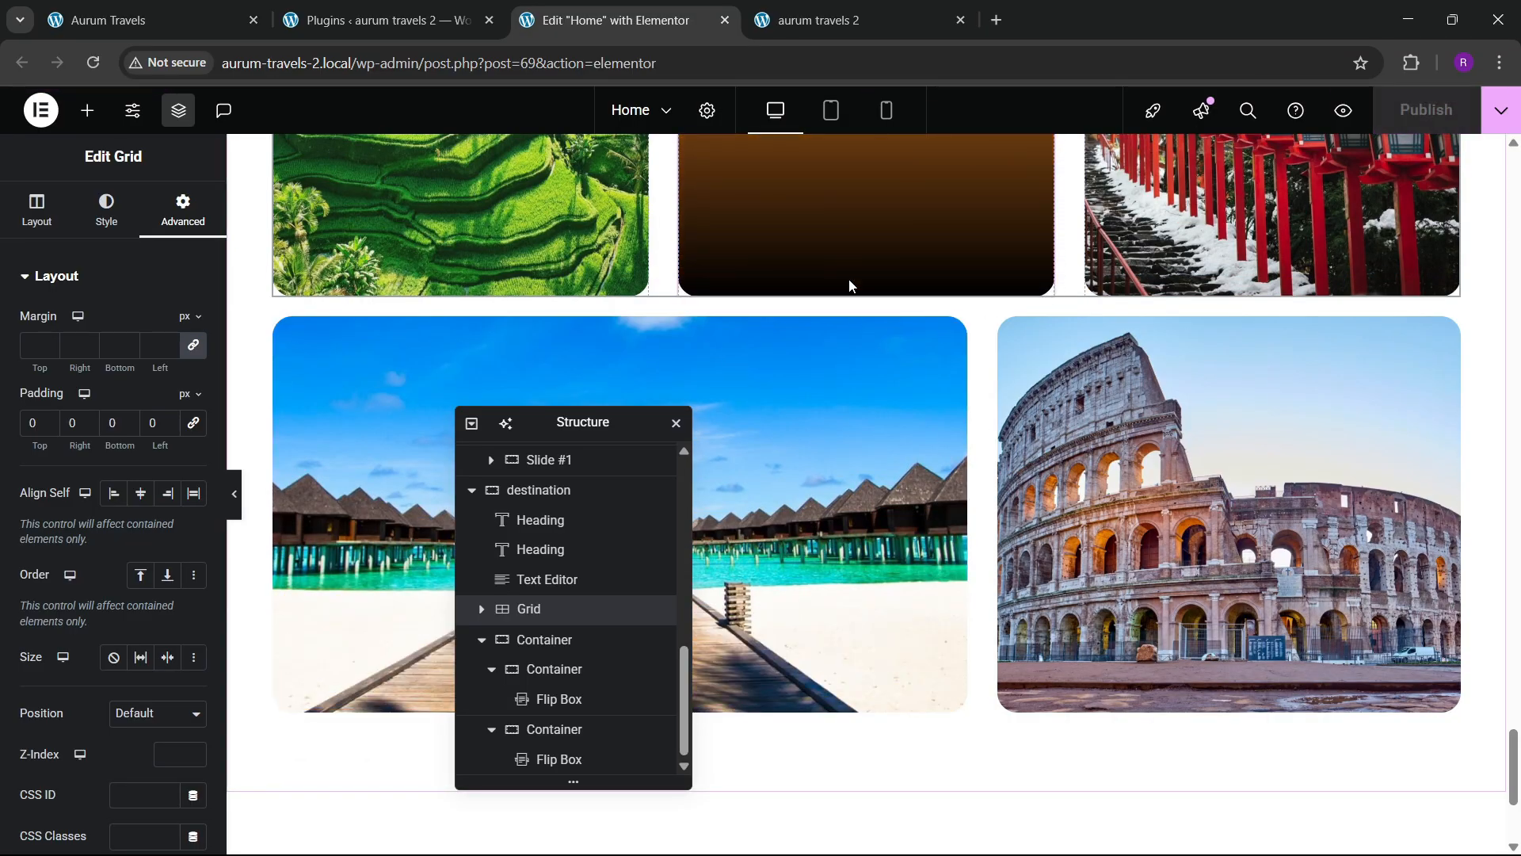
{"action": "left_click", "coordinate": [856, 19]}
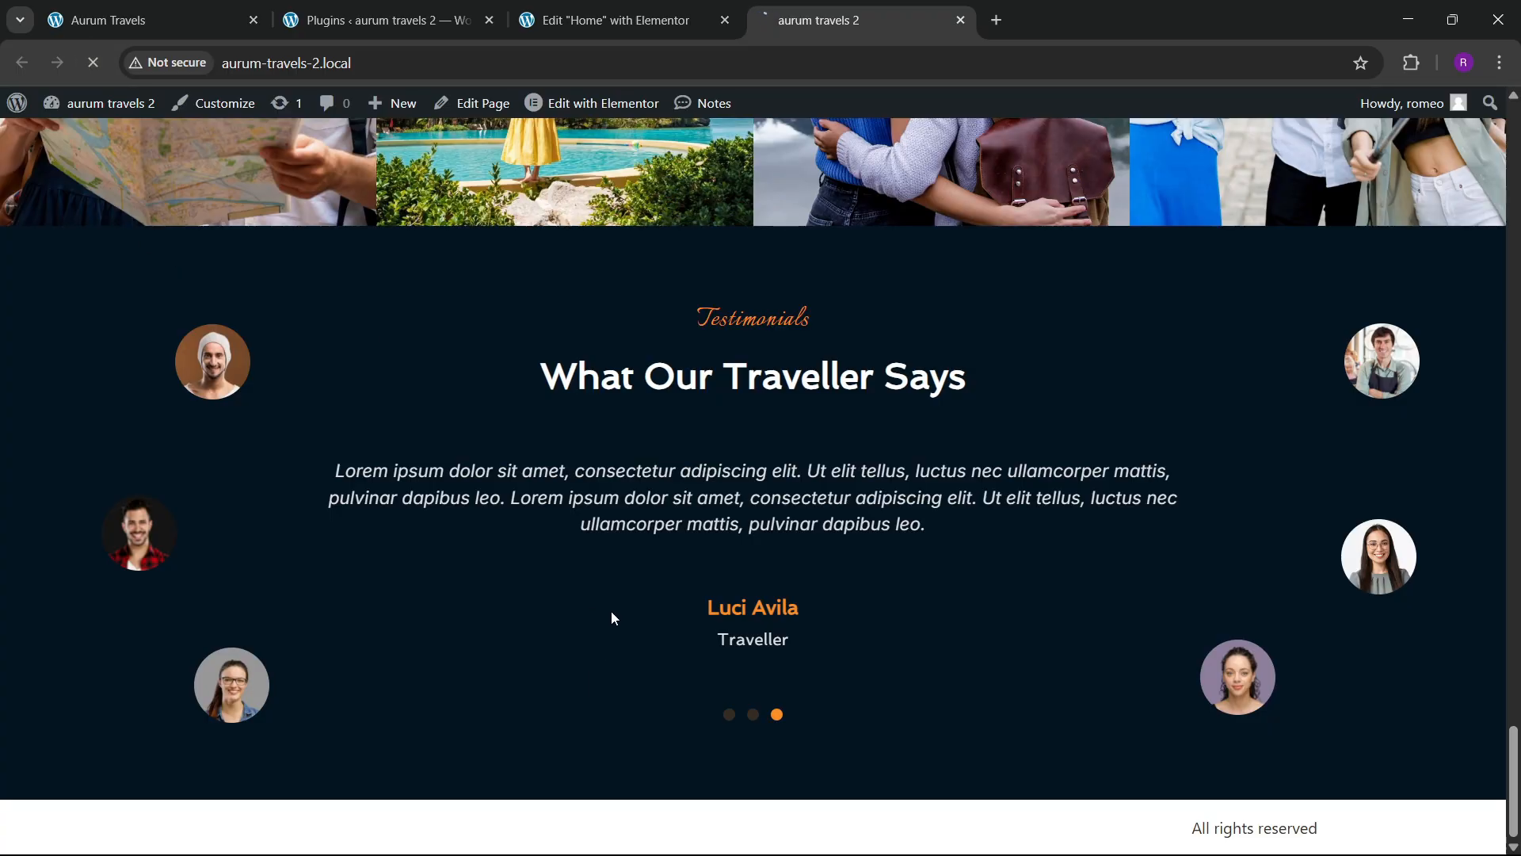
{"action": "scroll", "coordinate": [640, 610], "scroll_direction": "down", "scroll_amount": 11}
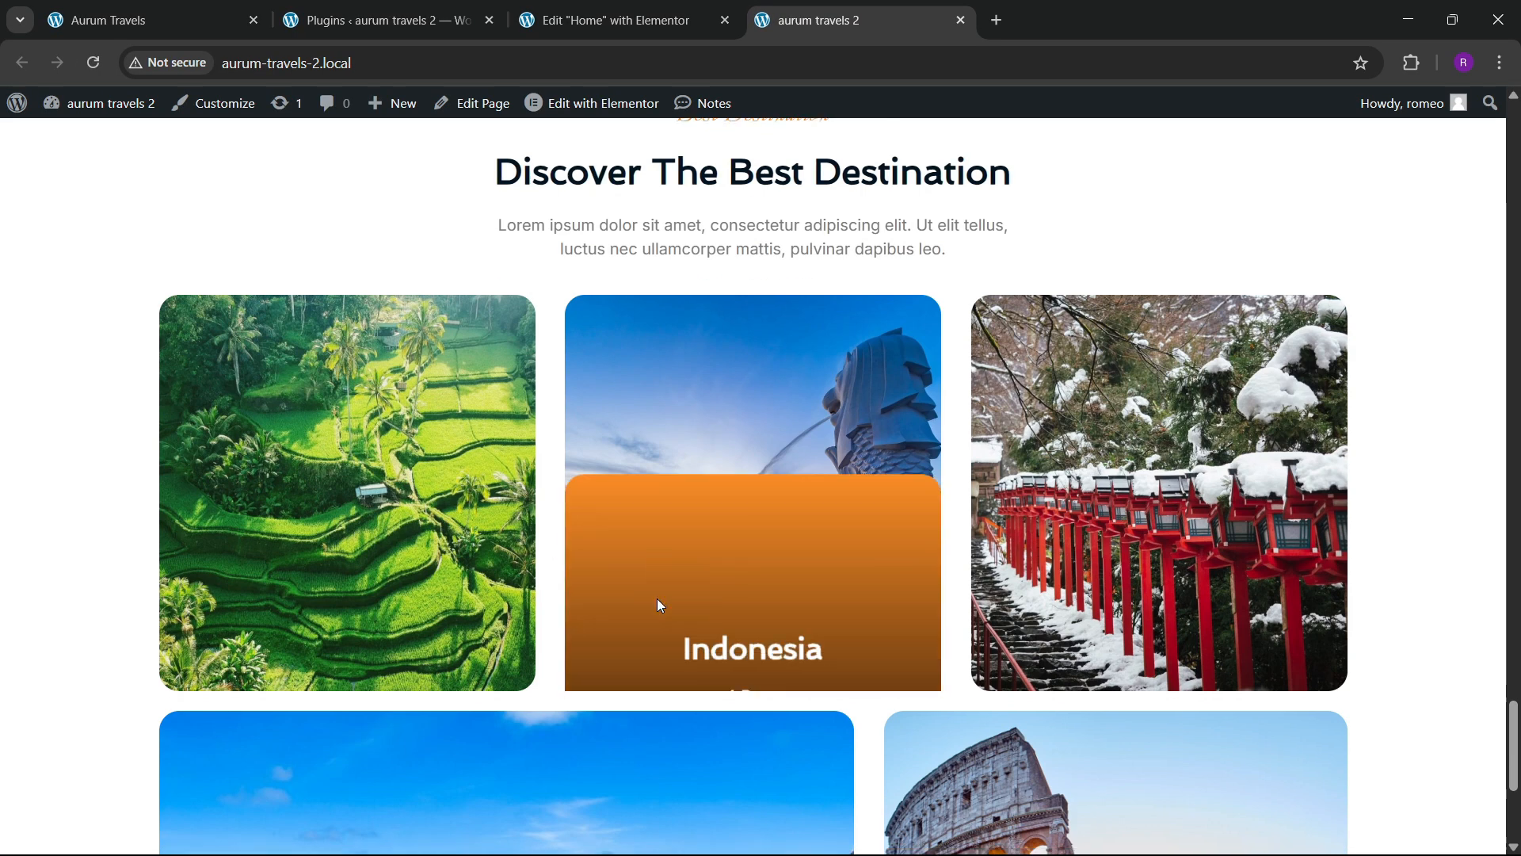
{"action": "scroll", "coordinate": [663, 542], "scroll_direction": "up", "scroll_amount": 6}
{"action": "scroll", "coordinate": [663, 542], "scroll_direction": "down", "scroll_amount": 7}
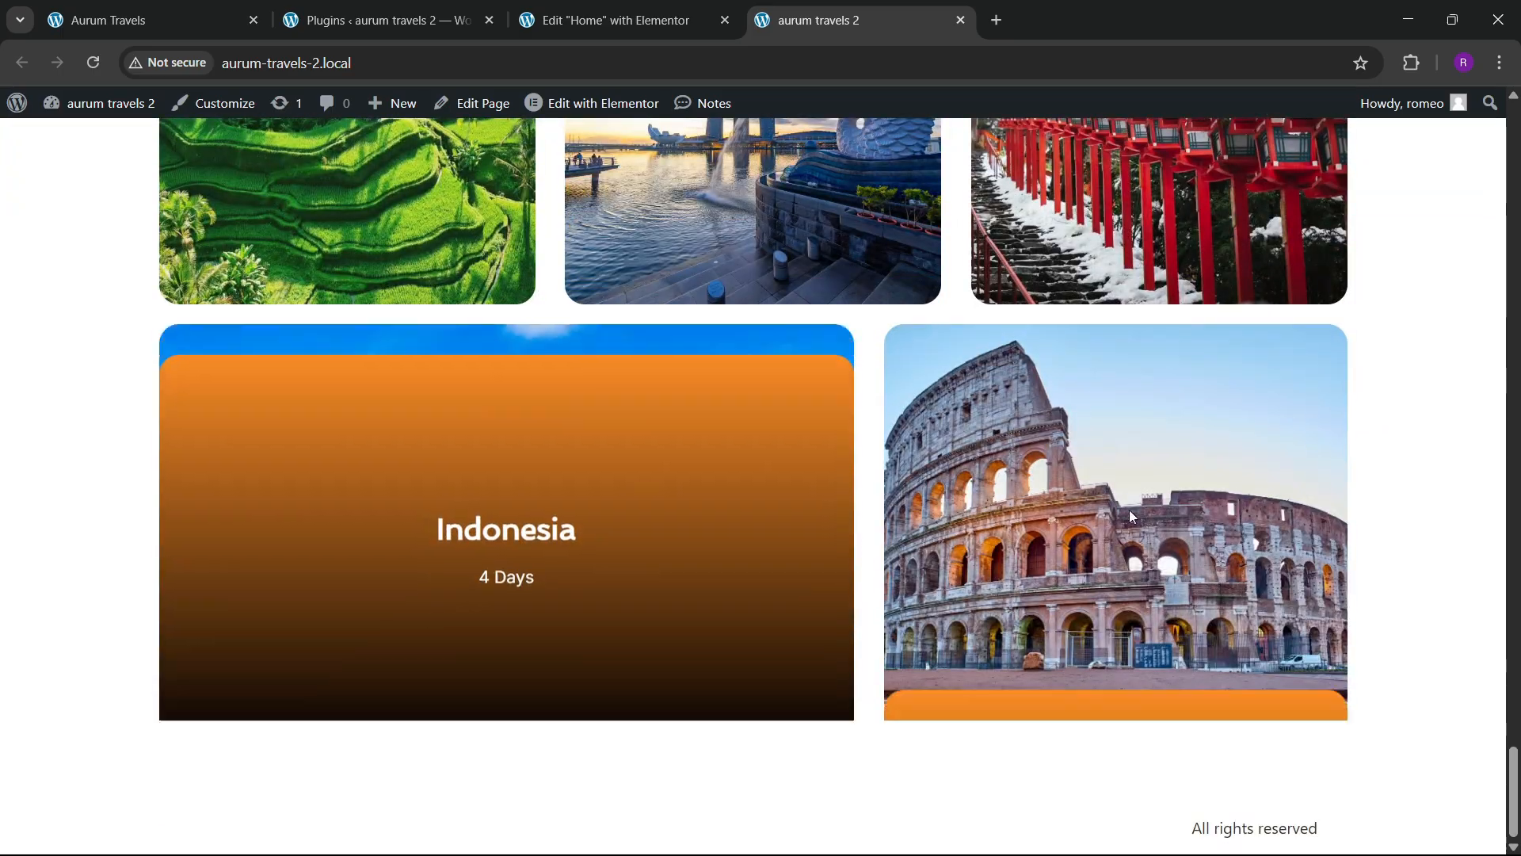
{"action": "scroll", "coordinate": [1027, 533], "scroll_direction": "up", "scroll_amount": 3}
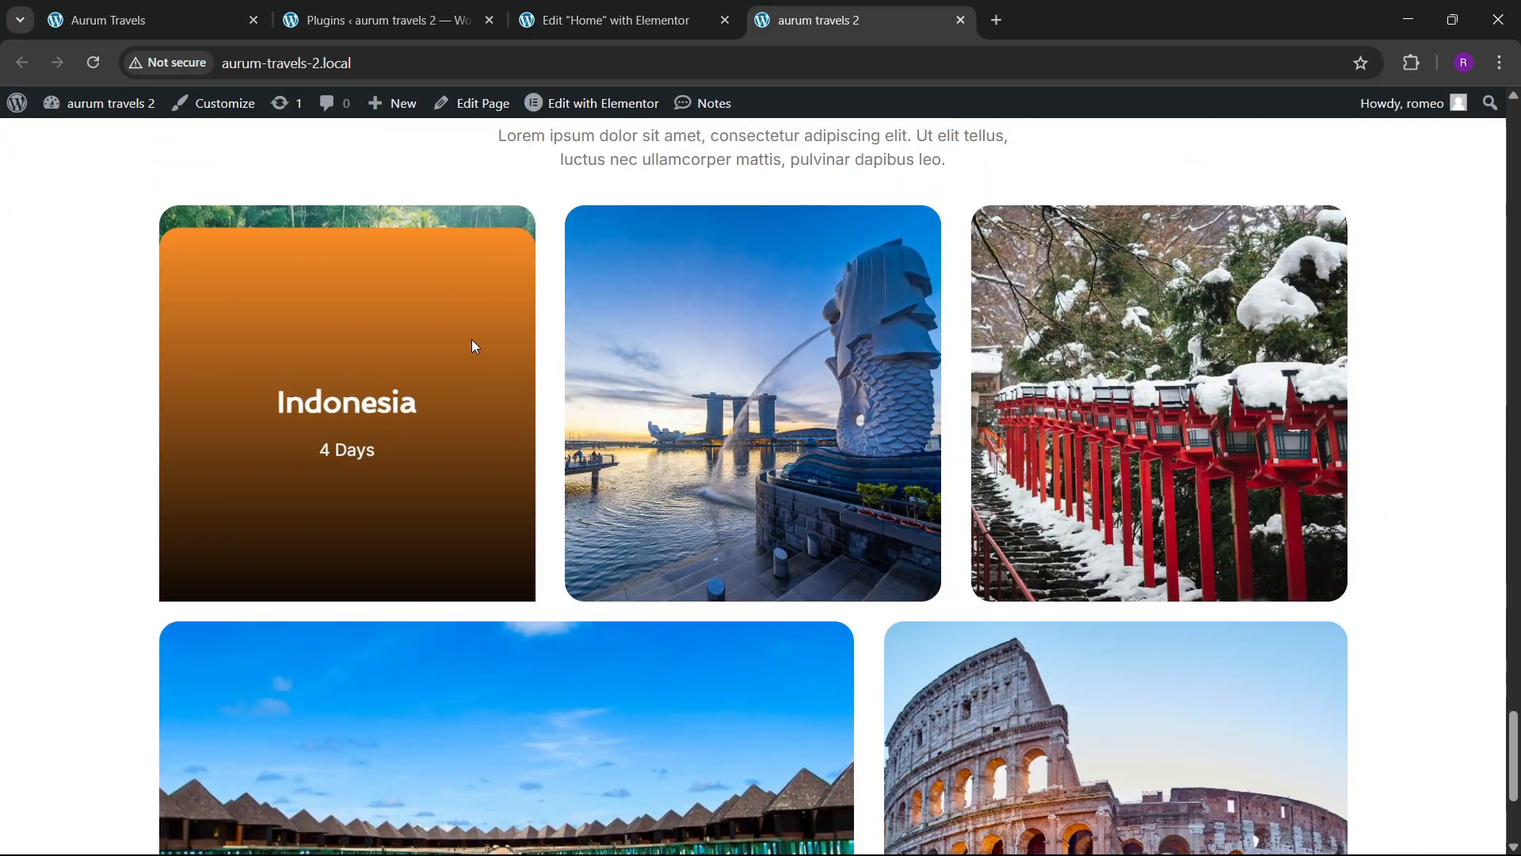
{"action": "left_click", "coordinate": [226, 8]}
{"action": "scroll", "coordinate": [602, 554], "scroll_direction": "down", "scroll_amount": 5}
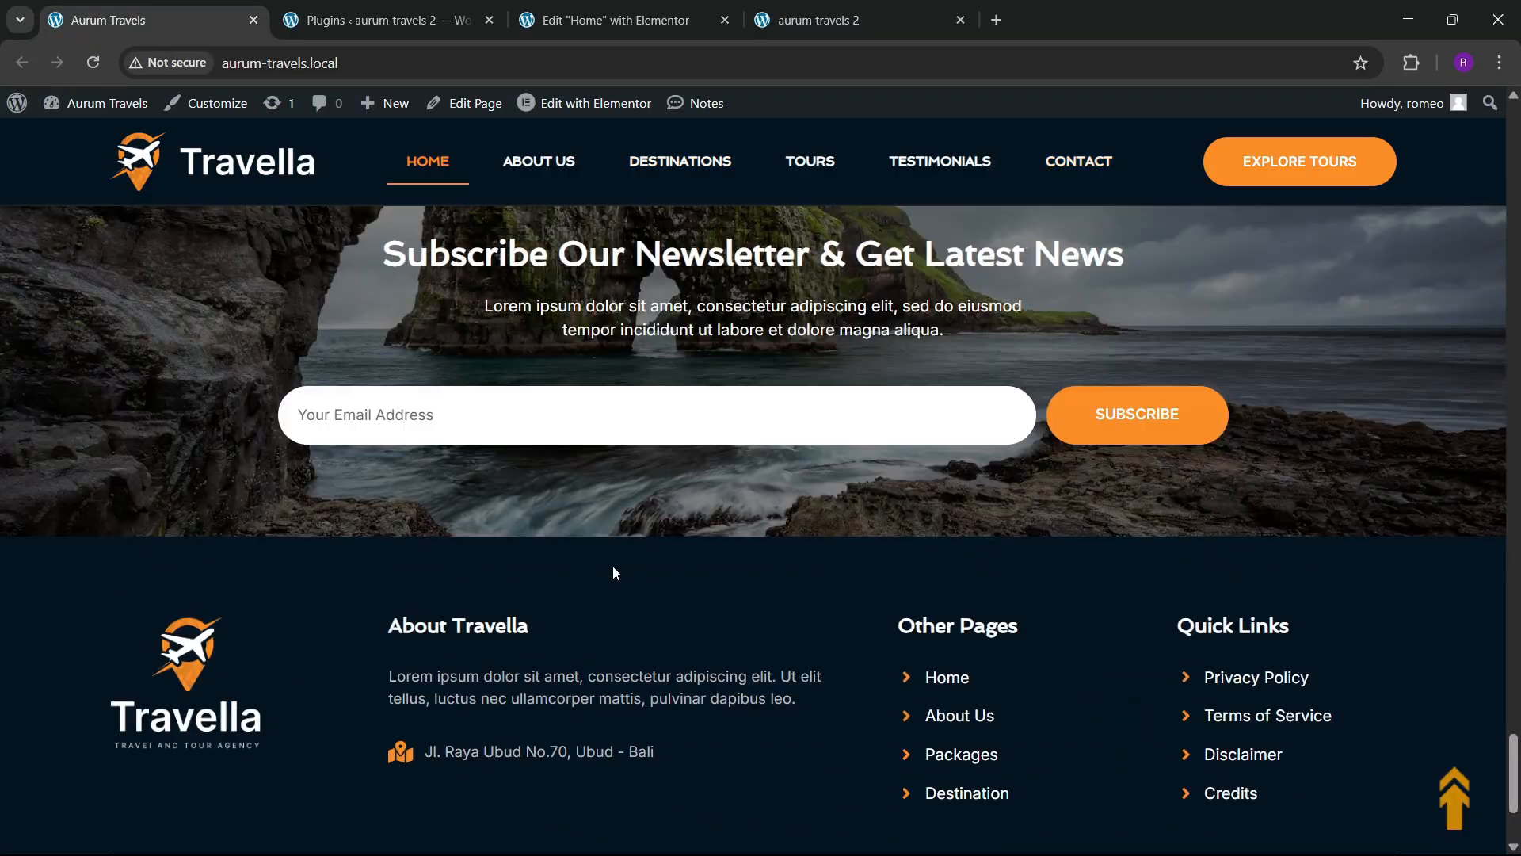
{"action": "scroll", "coordinate": [685, 389], "scroll_direction": "up", "scroll_amount": 1}
{"action": "scroll", "coordinate": [436, 576], "scroll_direction": "up", "scroll_amount": 1}
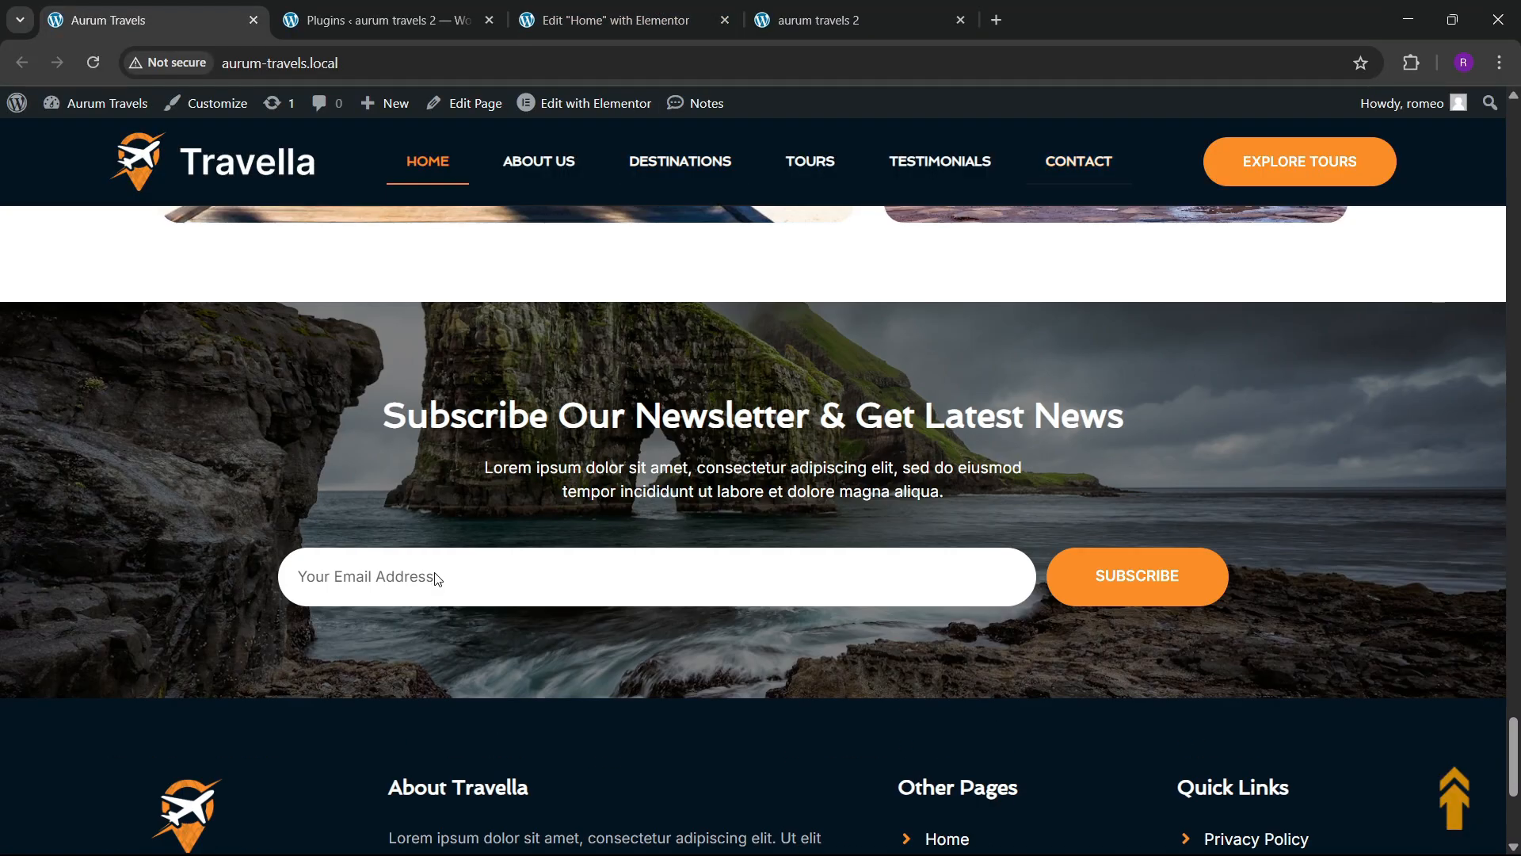
{"action": "left_click", "coordinate": [679, 10]}
- Add a new Flexbox container with the first structure below the destination section
{"action": "left_click_drag", "start_coordinate": [596, 438], "coordinate": [1073, 303]}
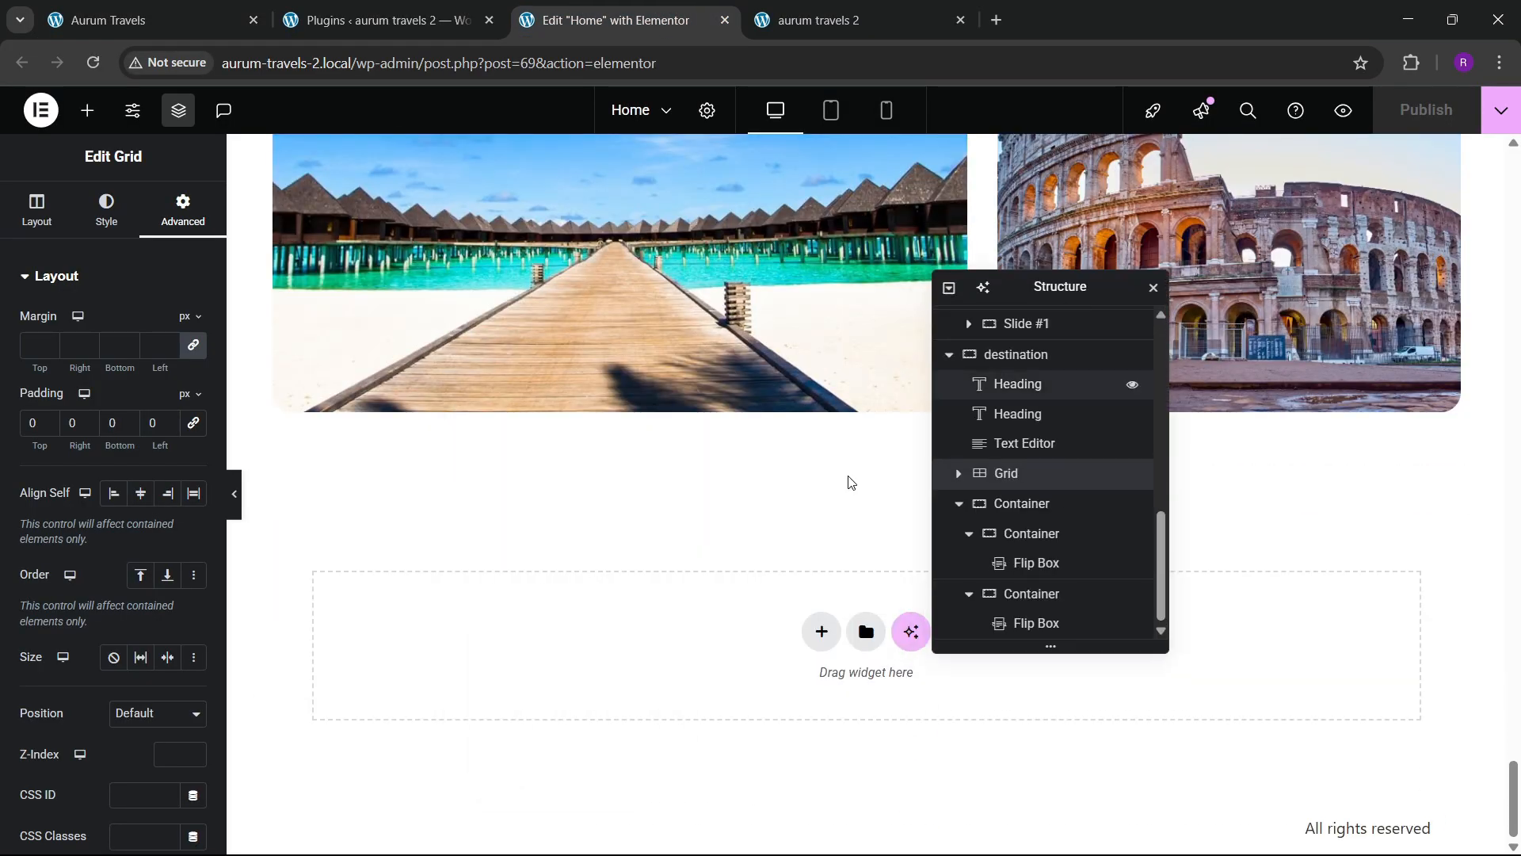
{"action": "left_click", "coordinate": [823, 632]}
{"action": "left_click", "coordinate": [805, 703]}
{"action": "left_click", "coordinate": [594, 675]}
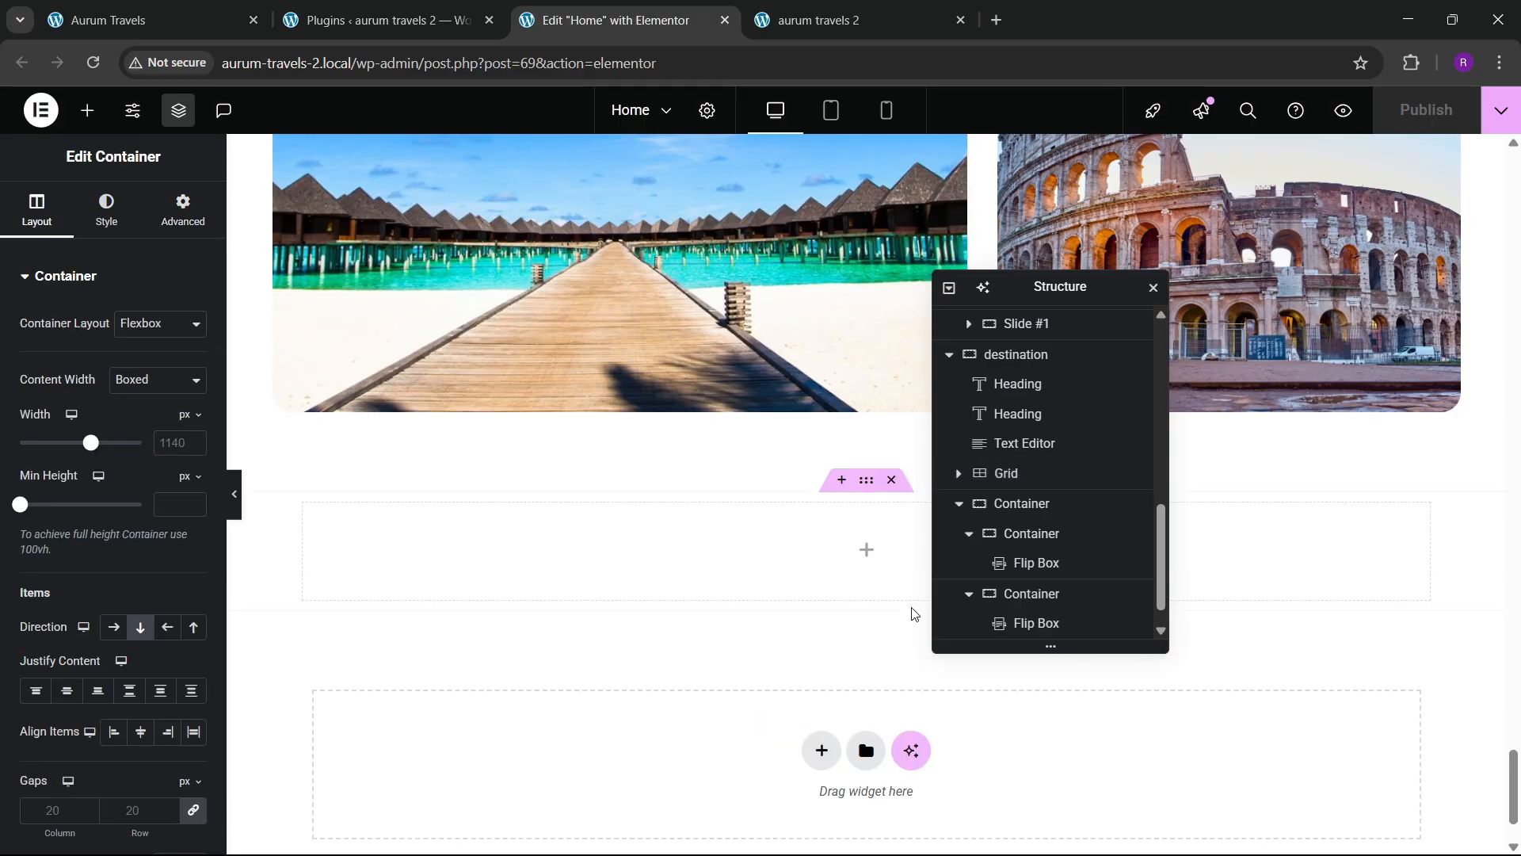
{"action": "scroll", "coordinate": [1045, 596], "scroll_direction": "down", "scroll_amount": 1}
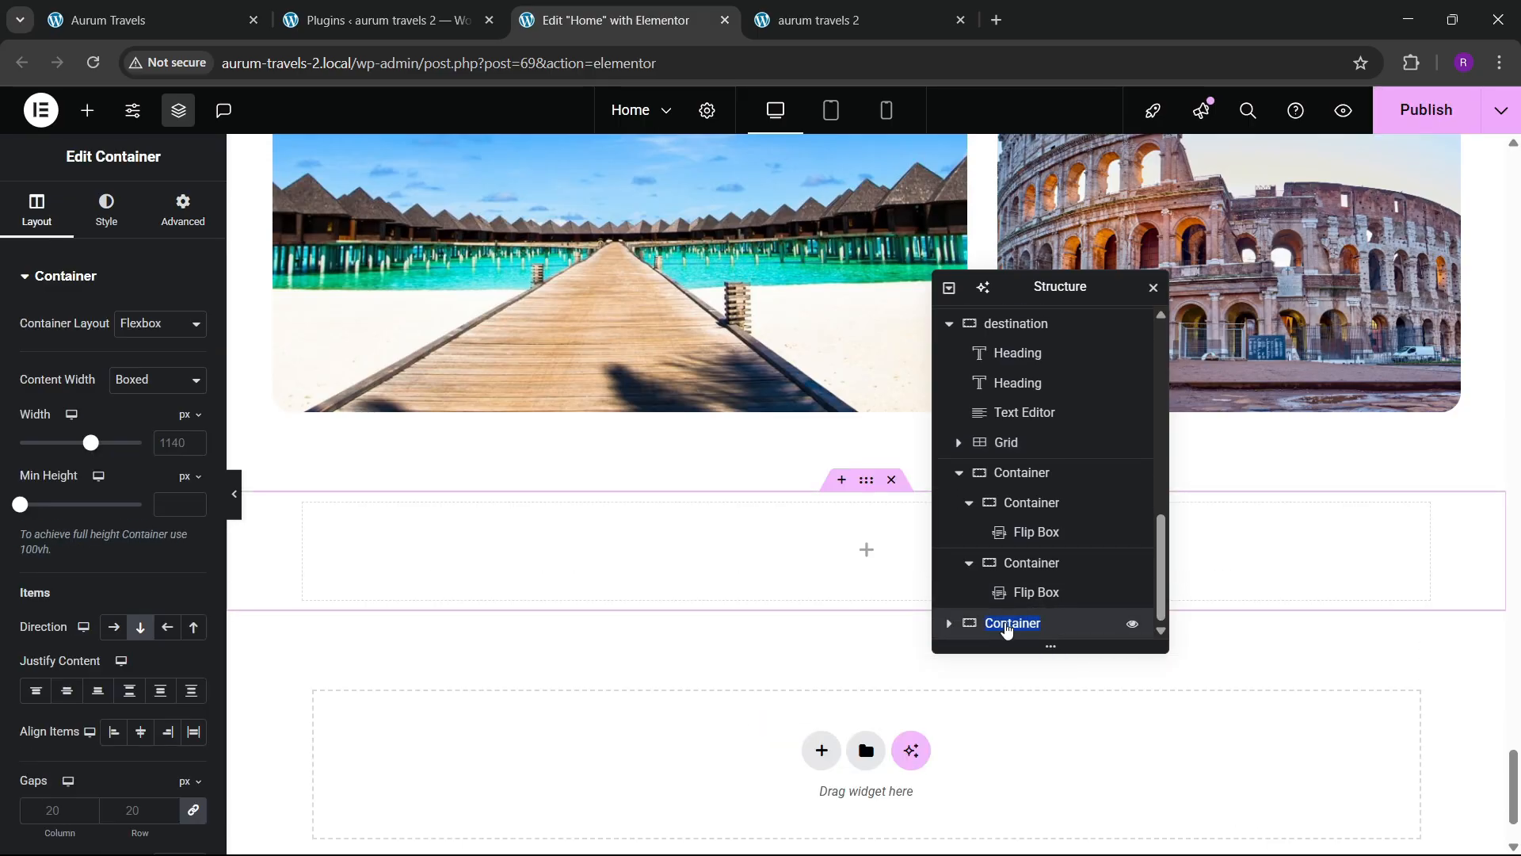
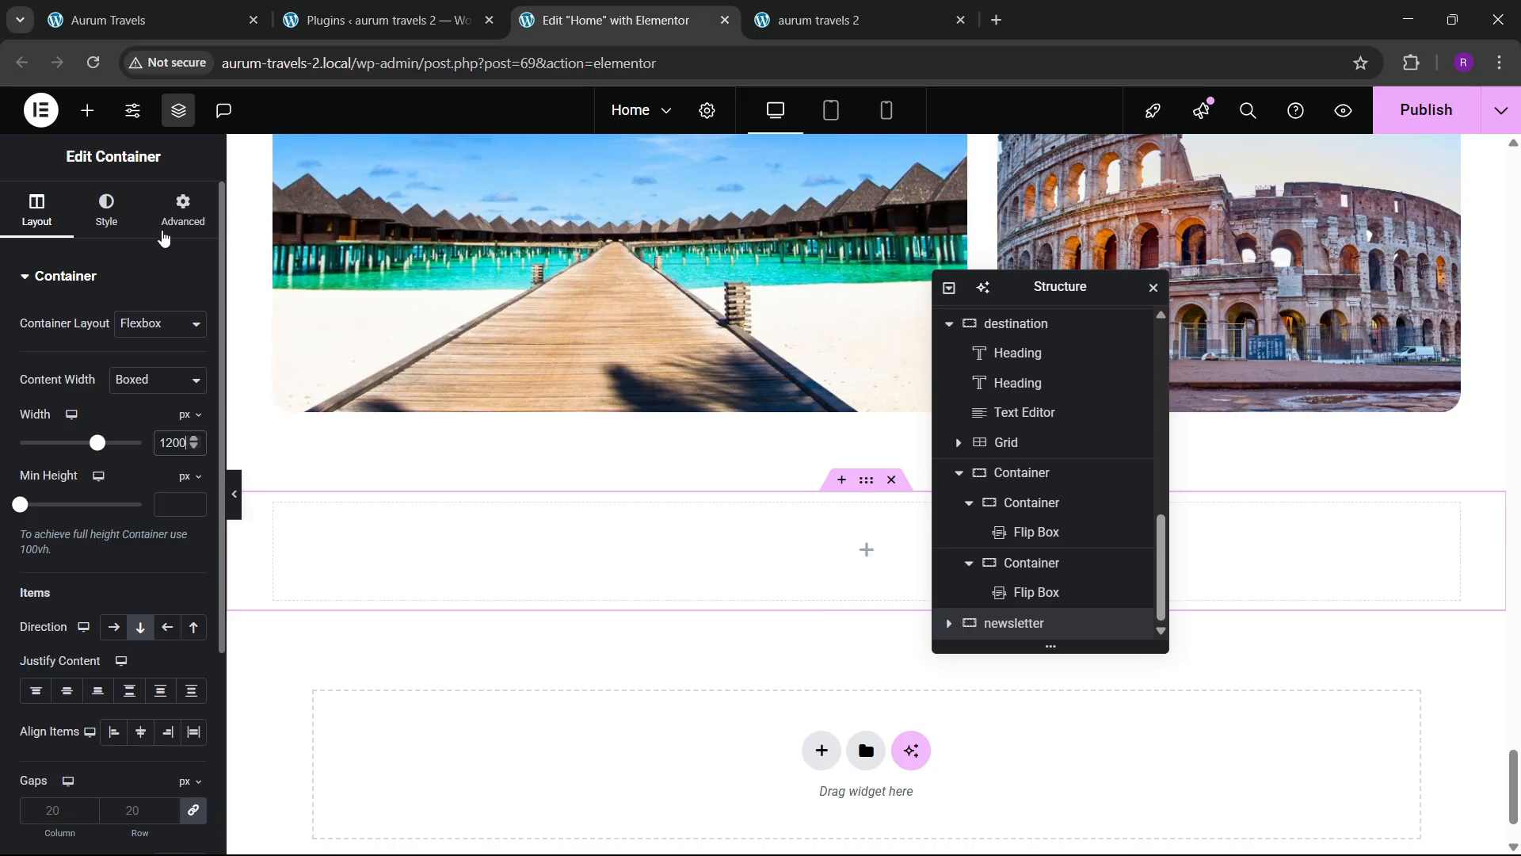
- Set the new container's top and bottom padding to 80 px
{"action": "left_click", "coordinate": [165, 234]}
{"action": "left_click", "coordinate": [192, 428]}
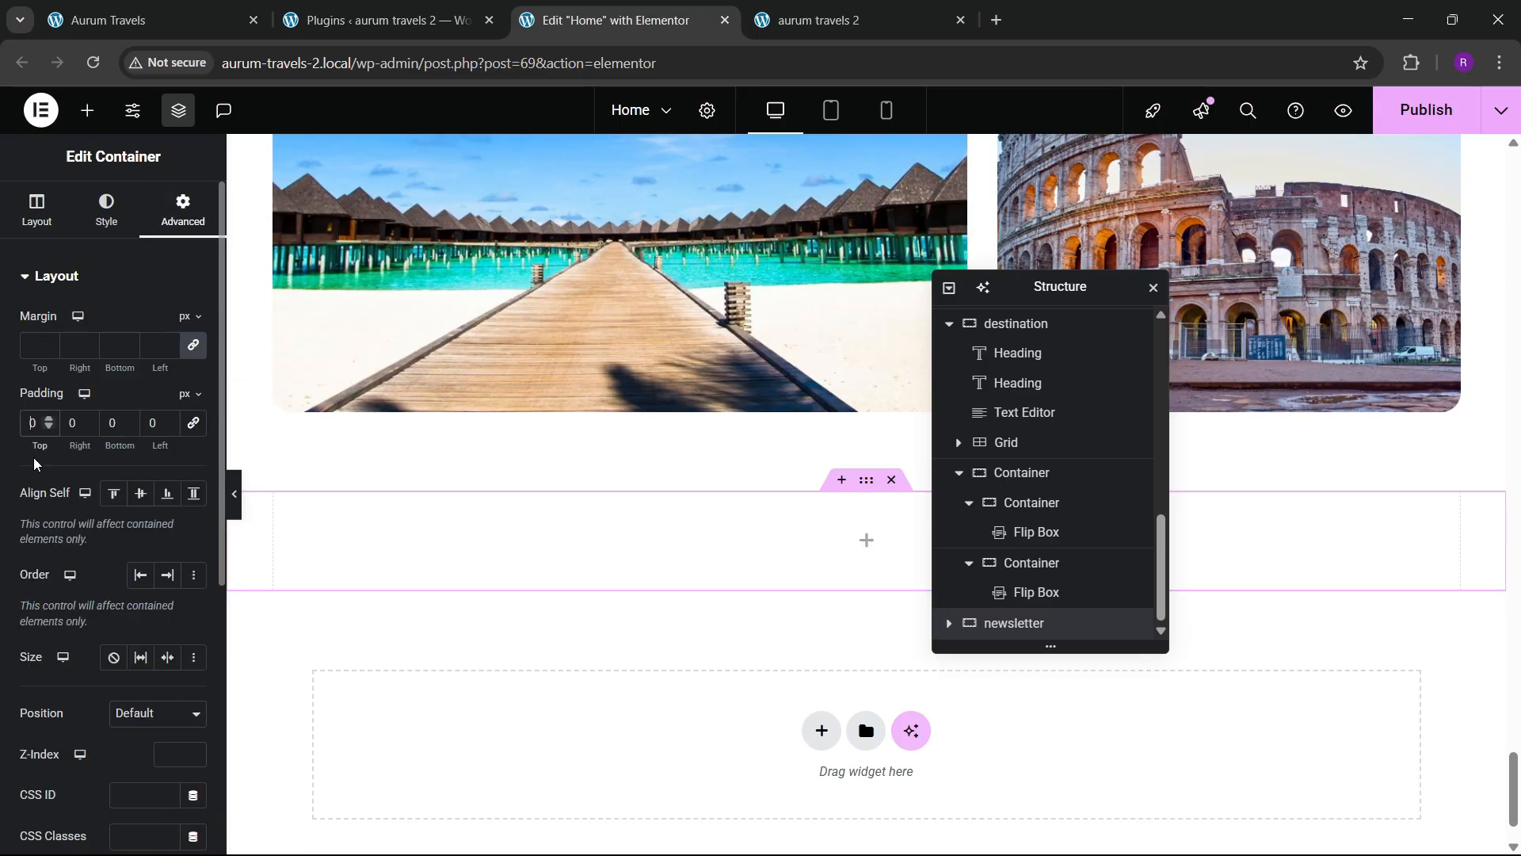
{"action": "type", "text": "80"}
{"action": "key", "text": "Tab"}
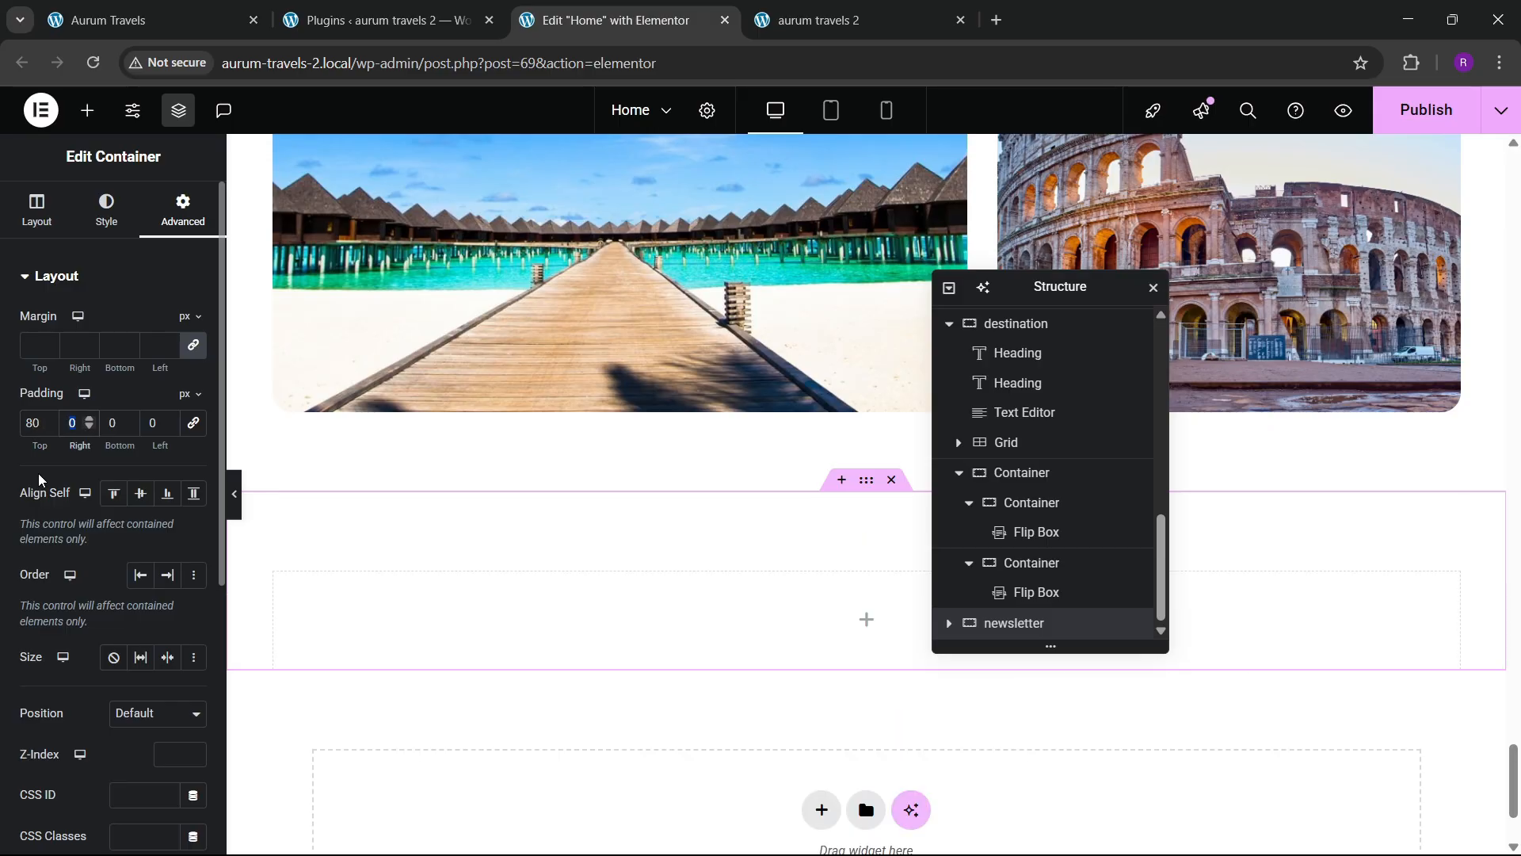
{"action": "type", "text": "80"}
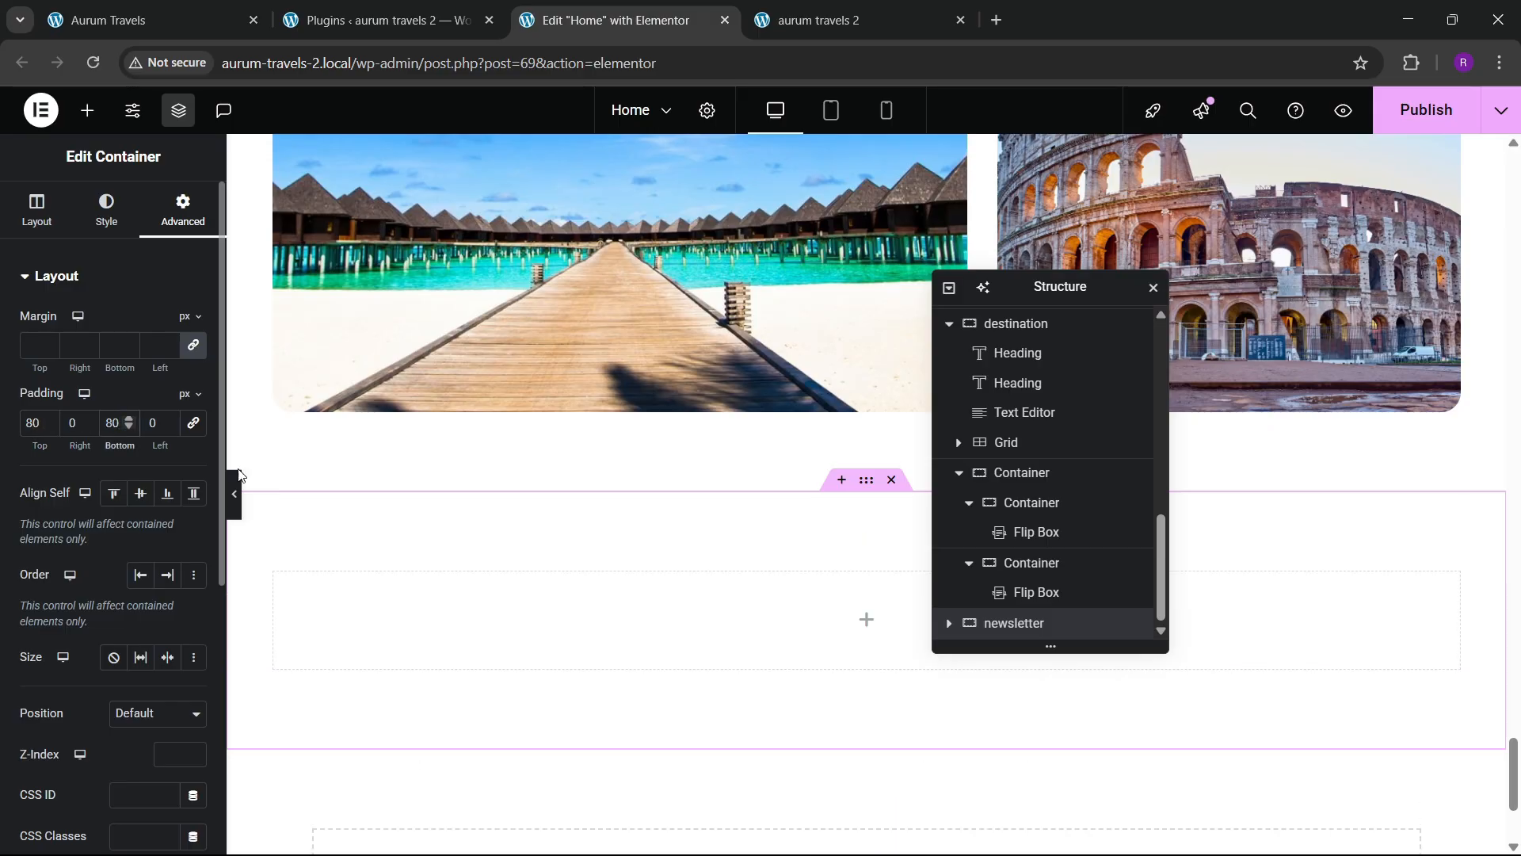
- Give the container a classic background using the rocky hilltop photo
{"action": "left_click", "coordinate": [107, 207]}
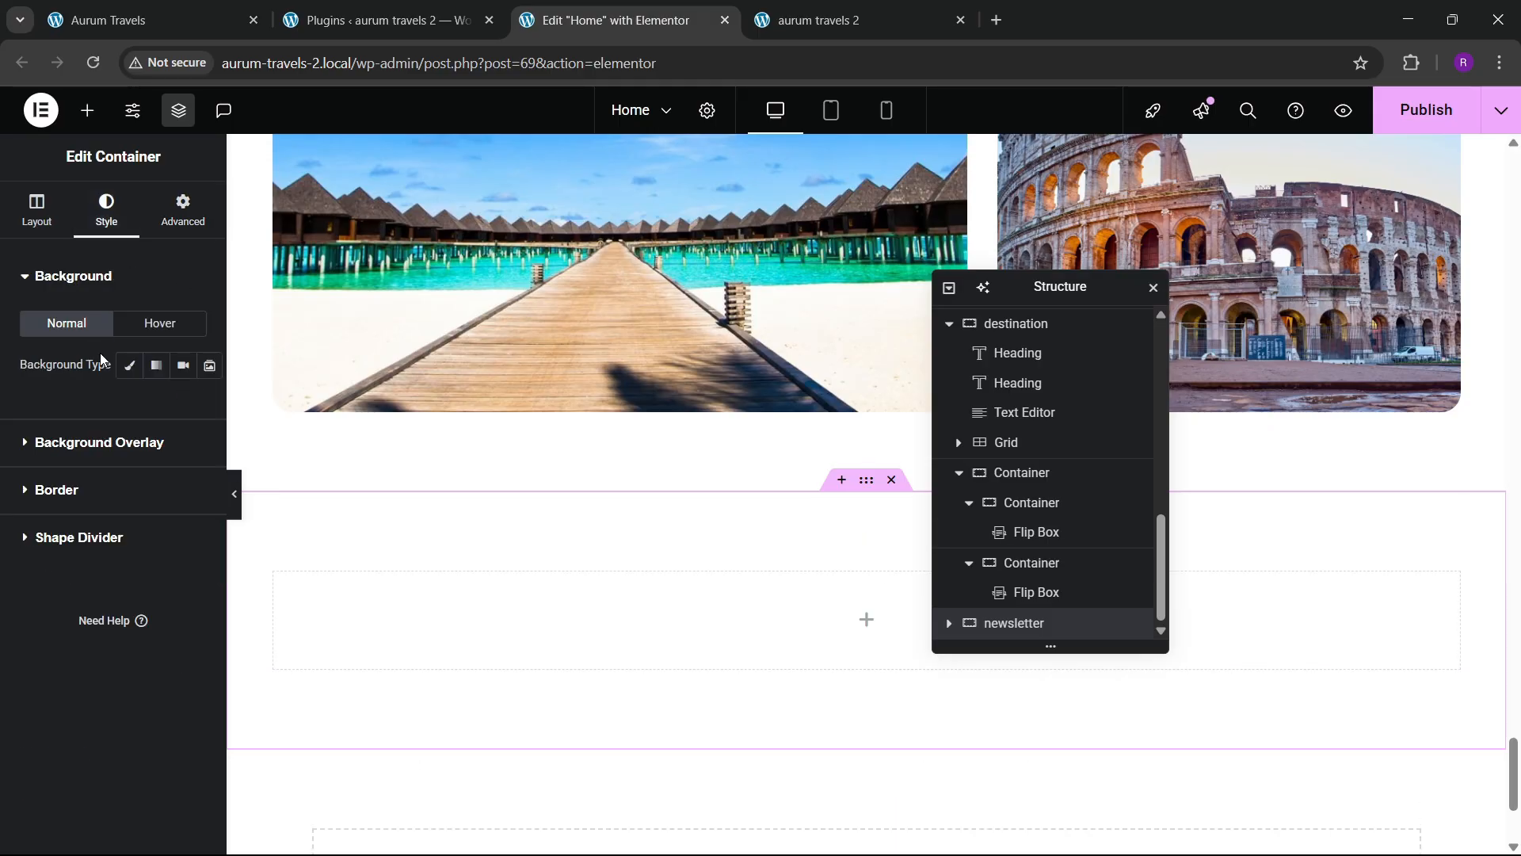
{"action": "left_click", "coordinate": [129, 365]}
{"action": "left_click", "coordinate": [103, 498]}
{"action": "scroll", "coordinate": [600, 530], "scroll_direction": "down", "scroll_amount": 2}
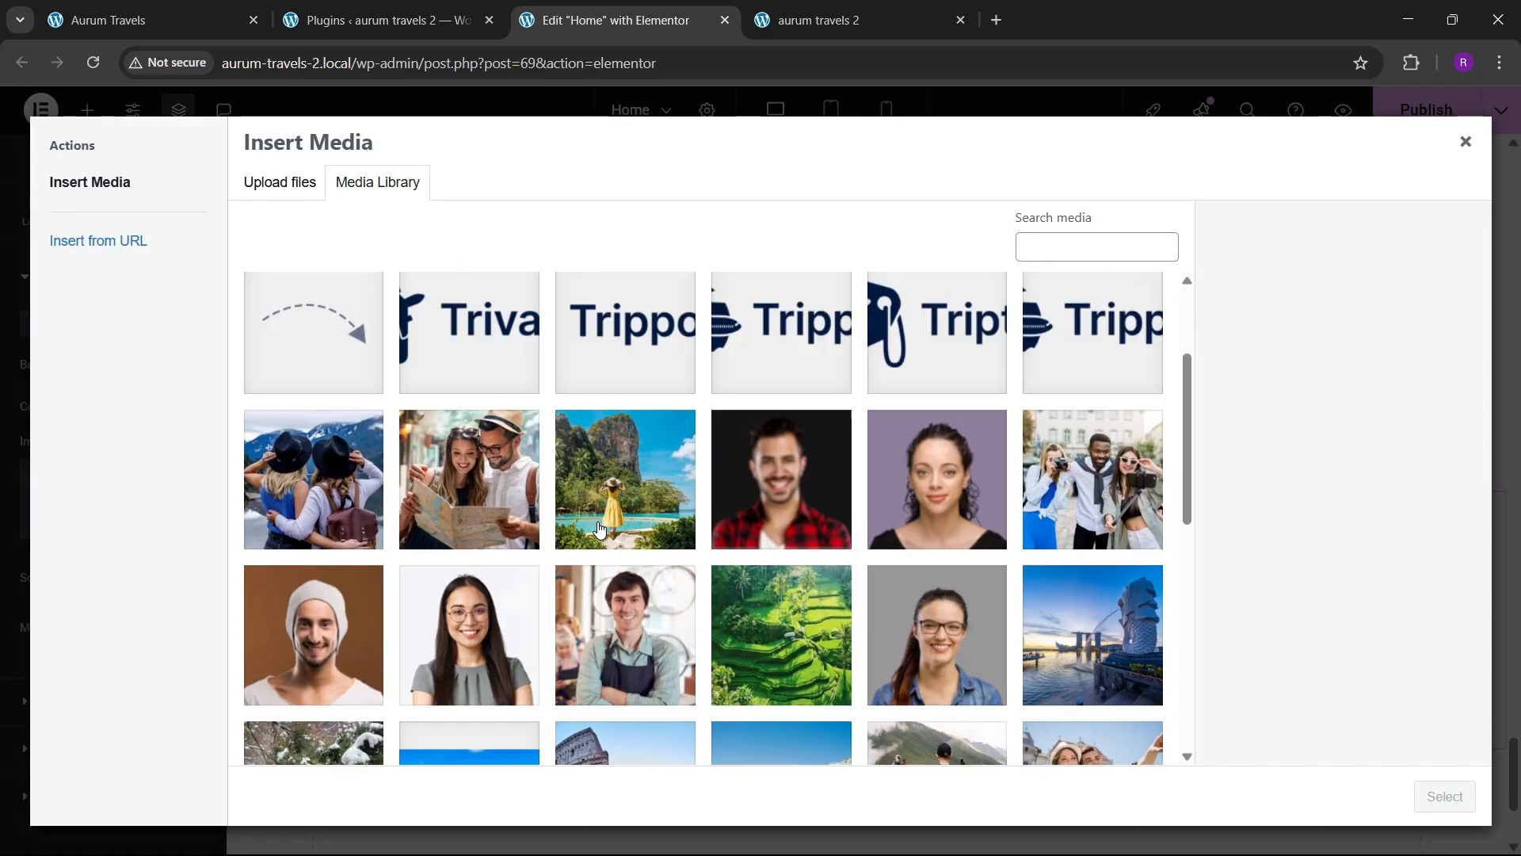
{"action": "scroll", "coordinate": [600, 529], "scroll_direction": "down", "scroll_amount": 5}
{"action": "scroll", "coordinate": [577, 579], "scroll_direction": "down", "scroll_amount": 3}
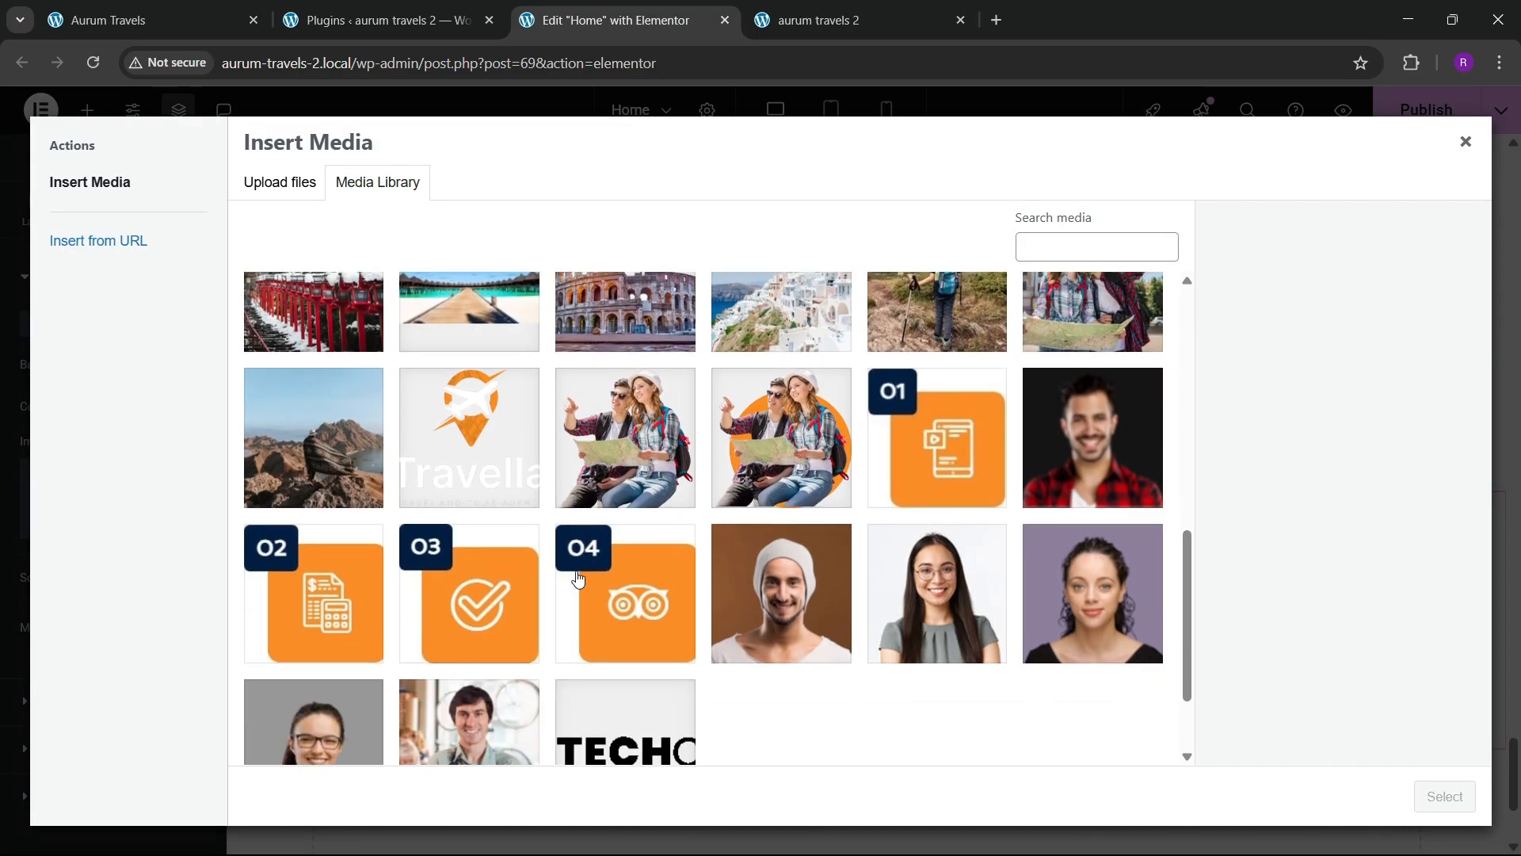
{"action": "scroll", "coordinate": [578, 566], "scroll_direction": "up", "scroll_amount": 6}
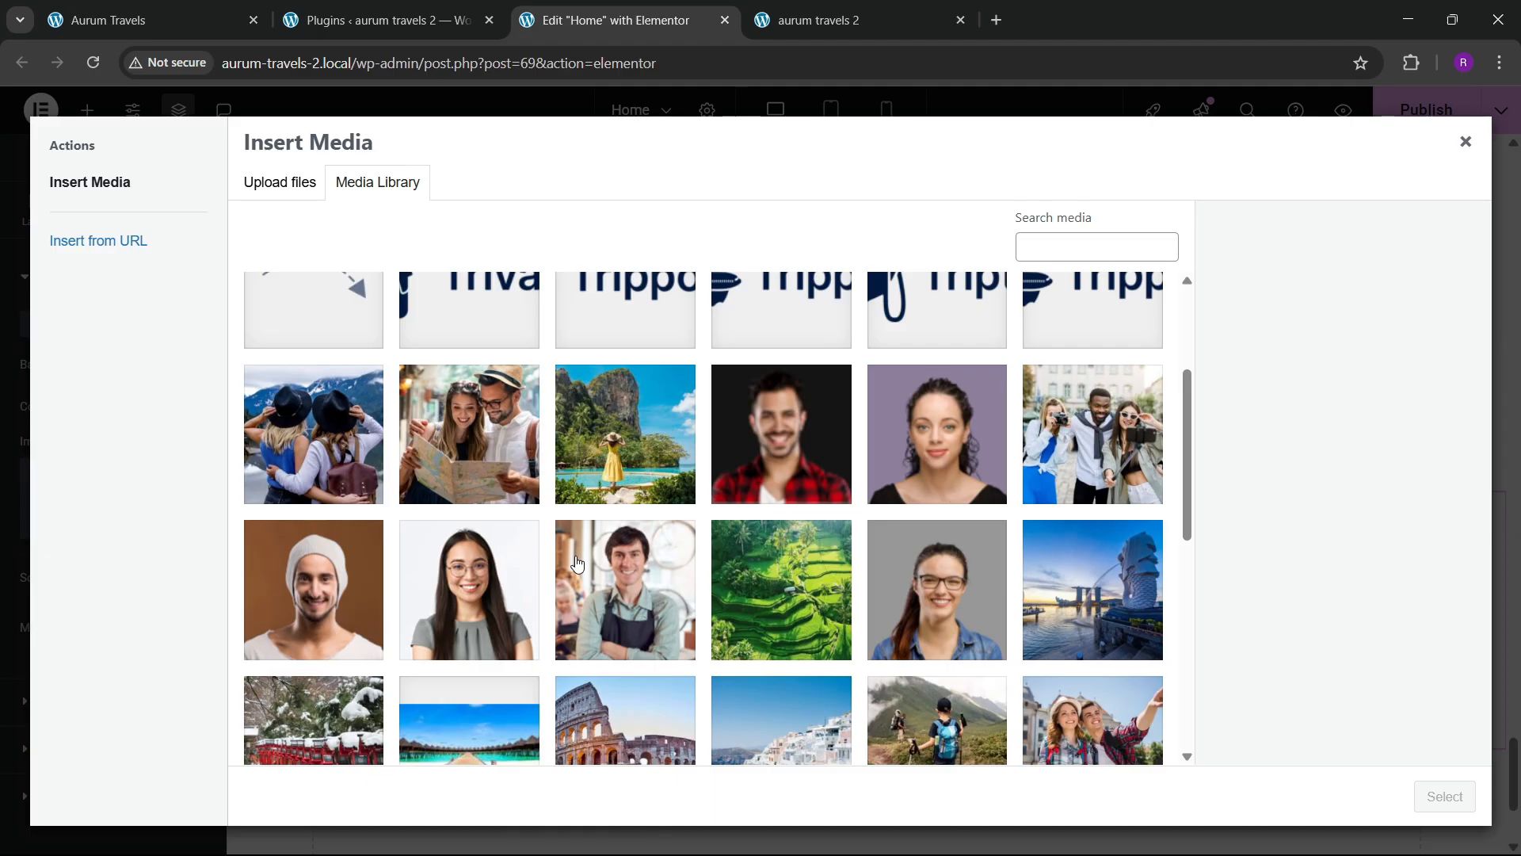
{"action": "scroll", "coordinate": [577, 562], "scroll_direction": "up", "scroll_amount": 3}
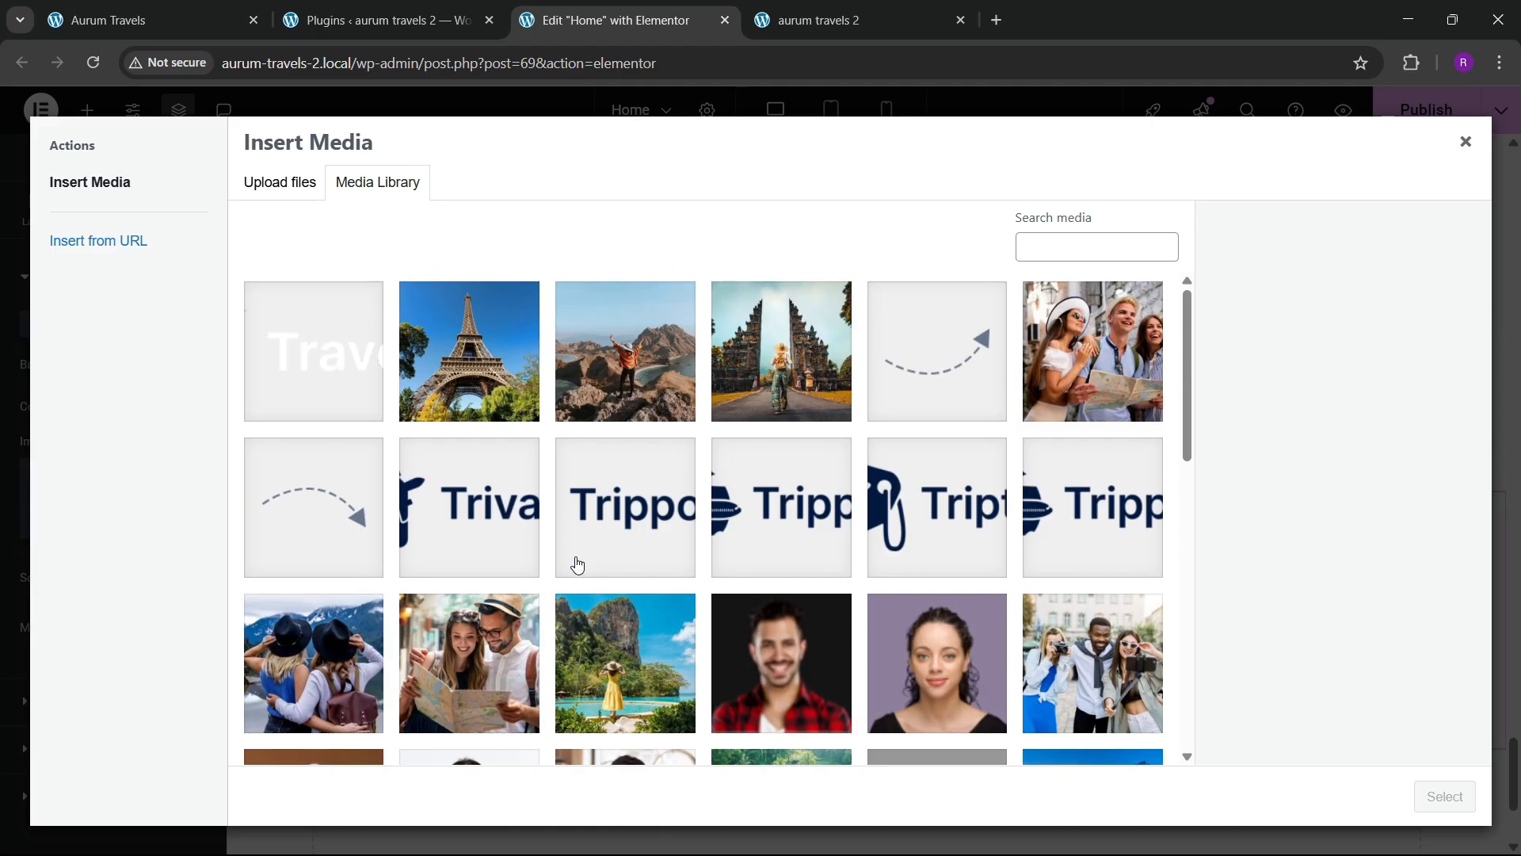
{"action": "scroll", "coordinate": [534, 635], "scroll_direction": "down", "scroll_amount": 5}
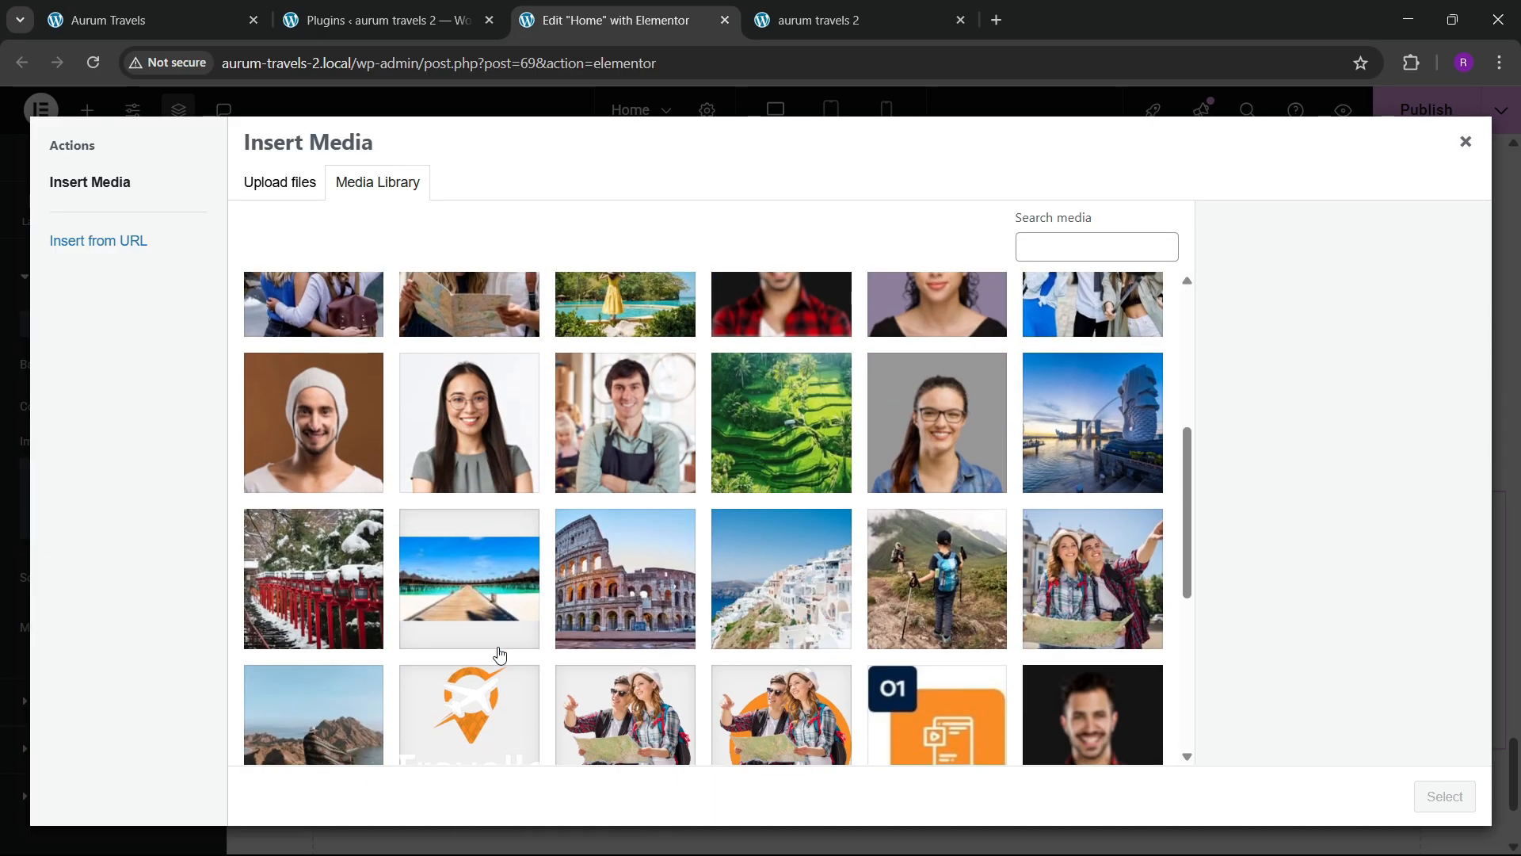
{"action": "left_click", "coordinate": [264, 9]}
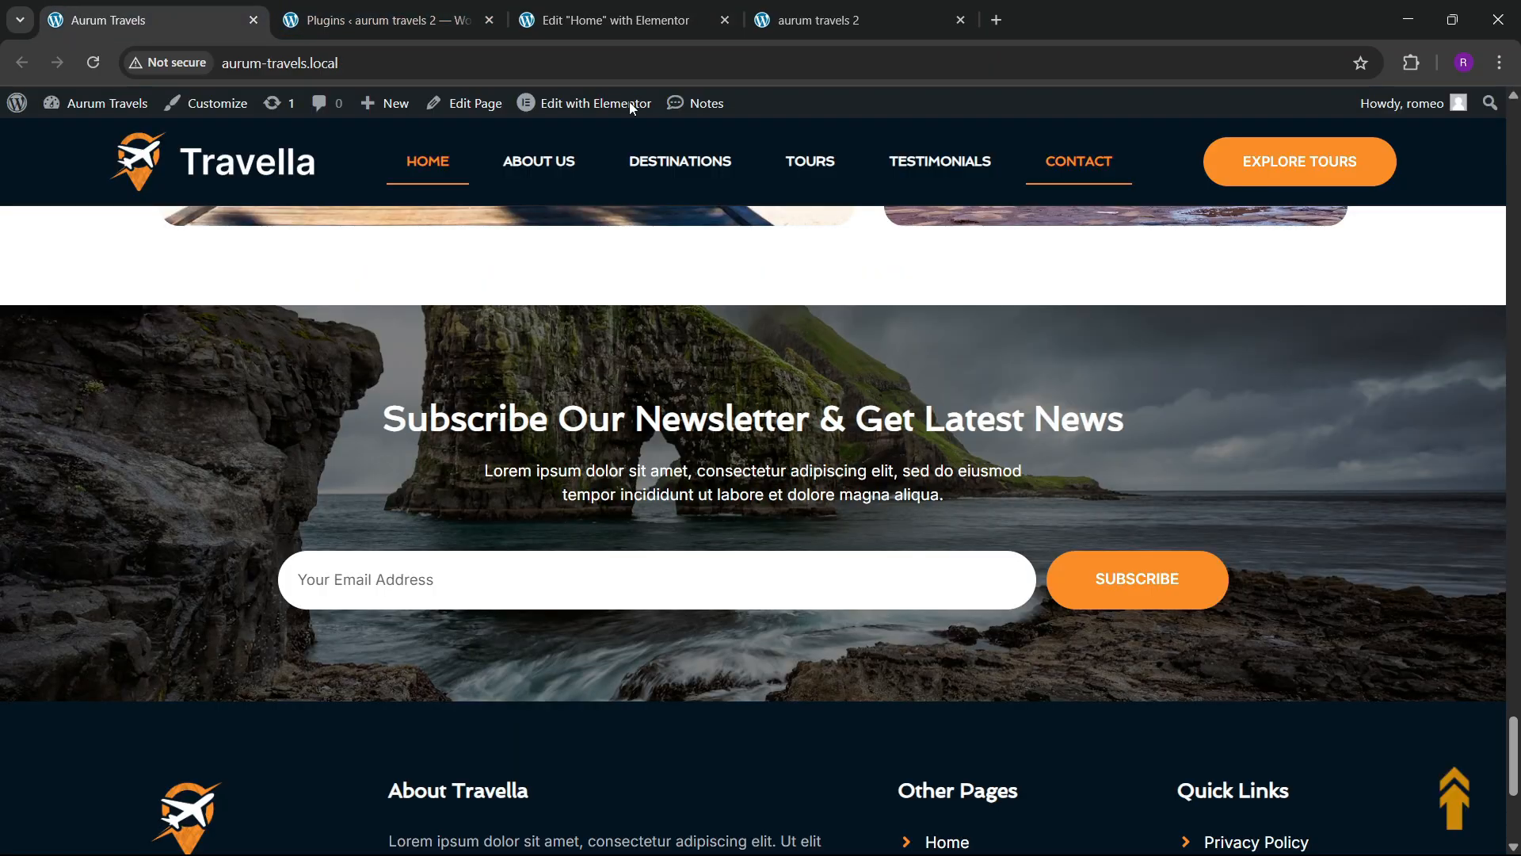
{"action": "left_click", "coordinate": [636, 10]}
{"action": "scroll", "coordinate": [753, 614], "scroll_direction": "up", "scroll_amount": 5}
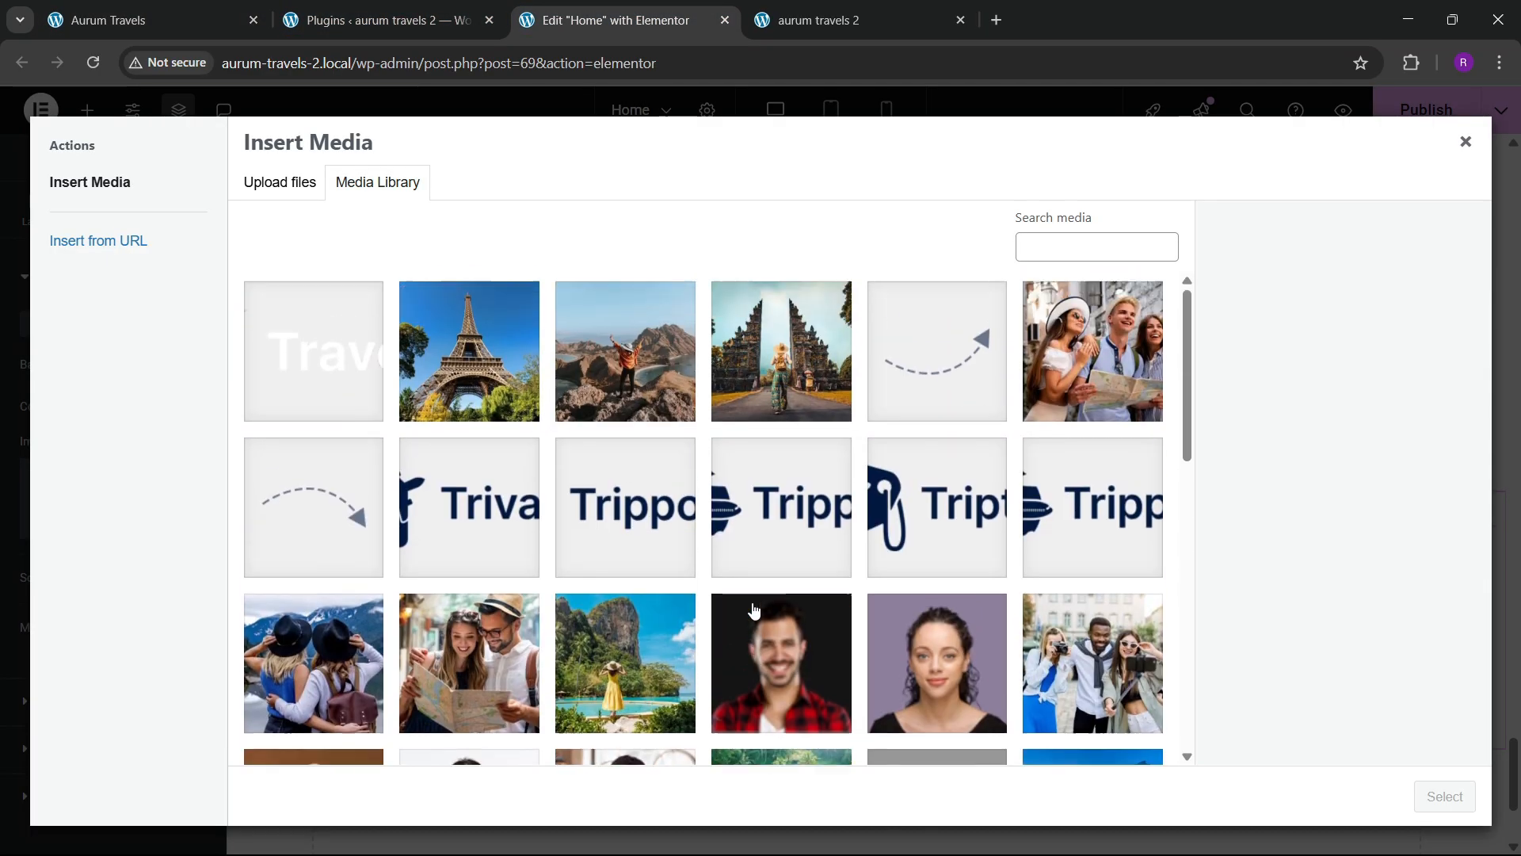
{"action": "left_click", "coordinate": [662, 395]}
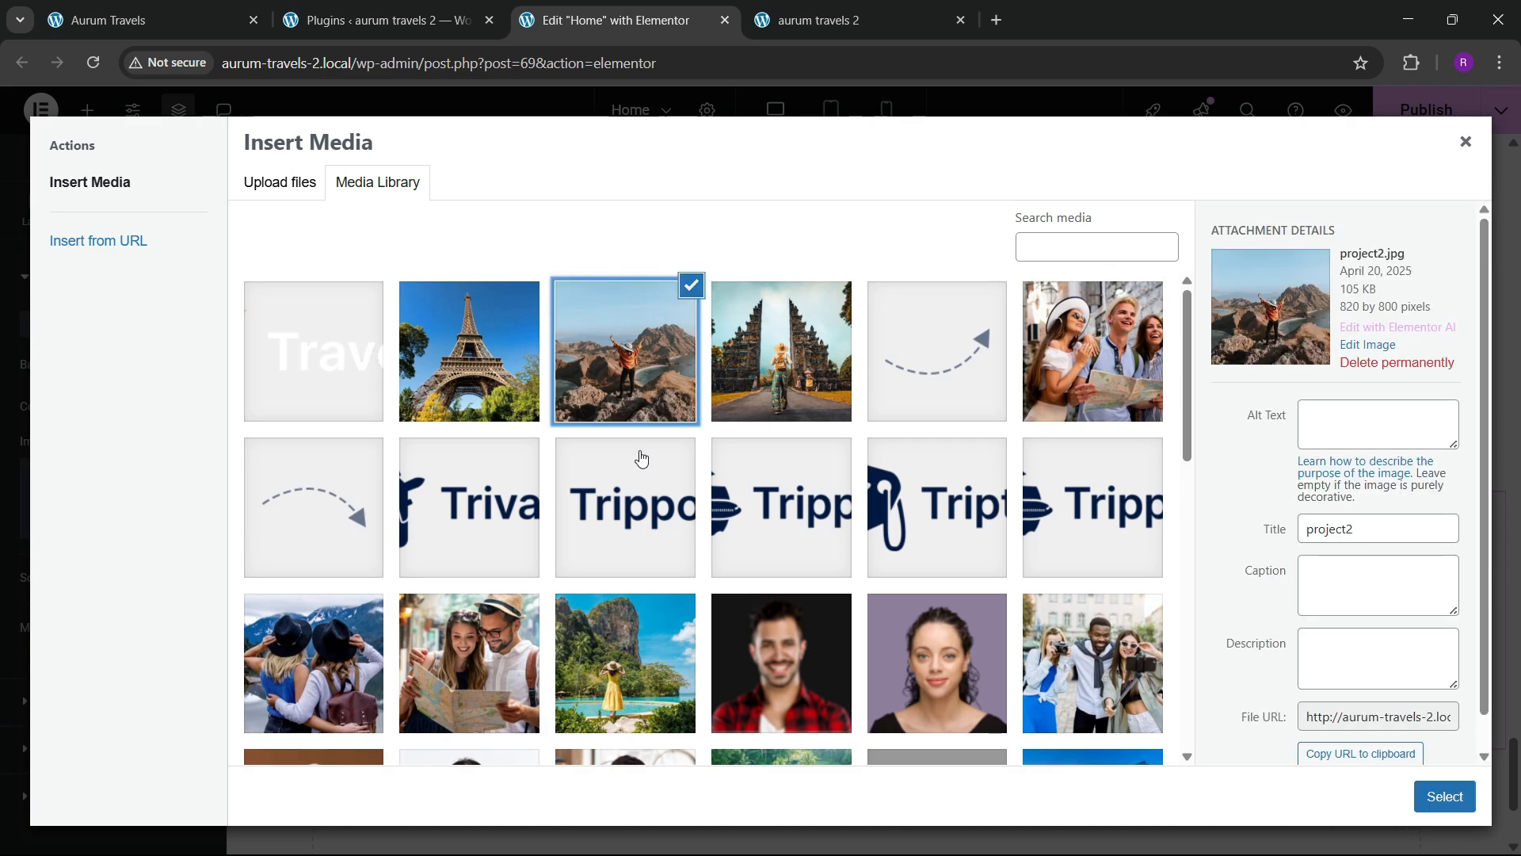
{"action": "scroll", "coordinate": [659, 509], "scroll_direction": "down", "scroll_amount": 7}
{"action": "left_click", "coordinate": [359, 557]}
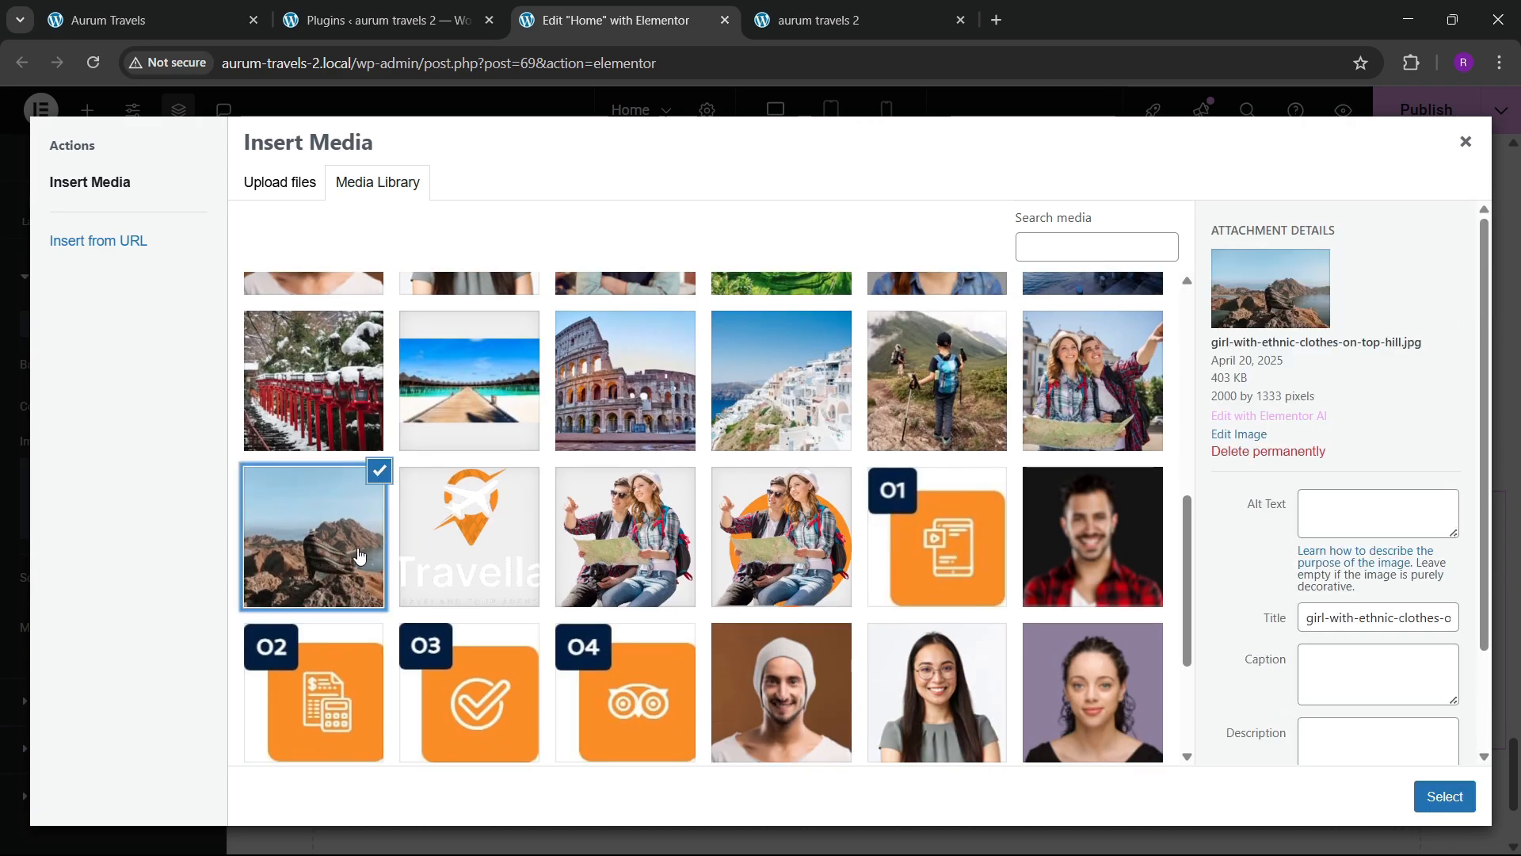
{"action": "scroll", "coordinate": [864, 600], "scroll_direction": "down", "scroll_amount": 3}
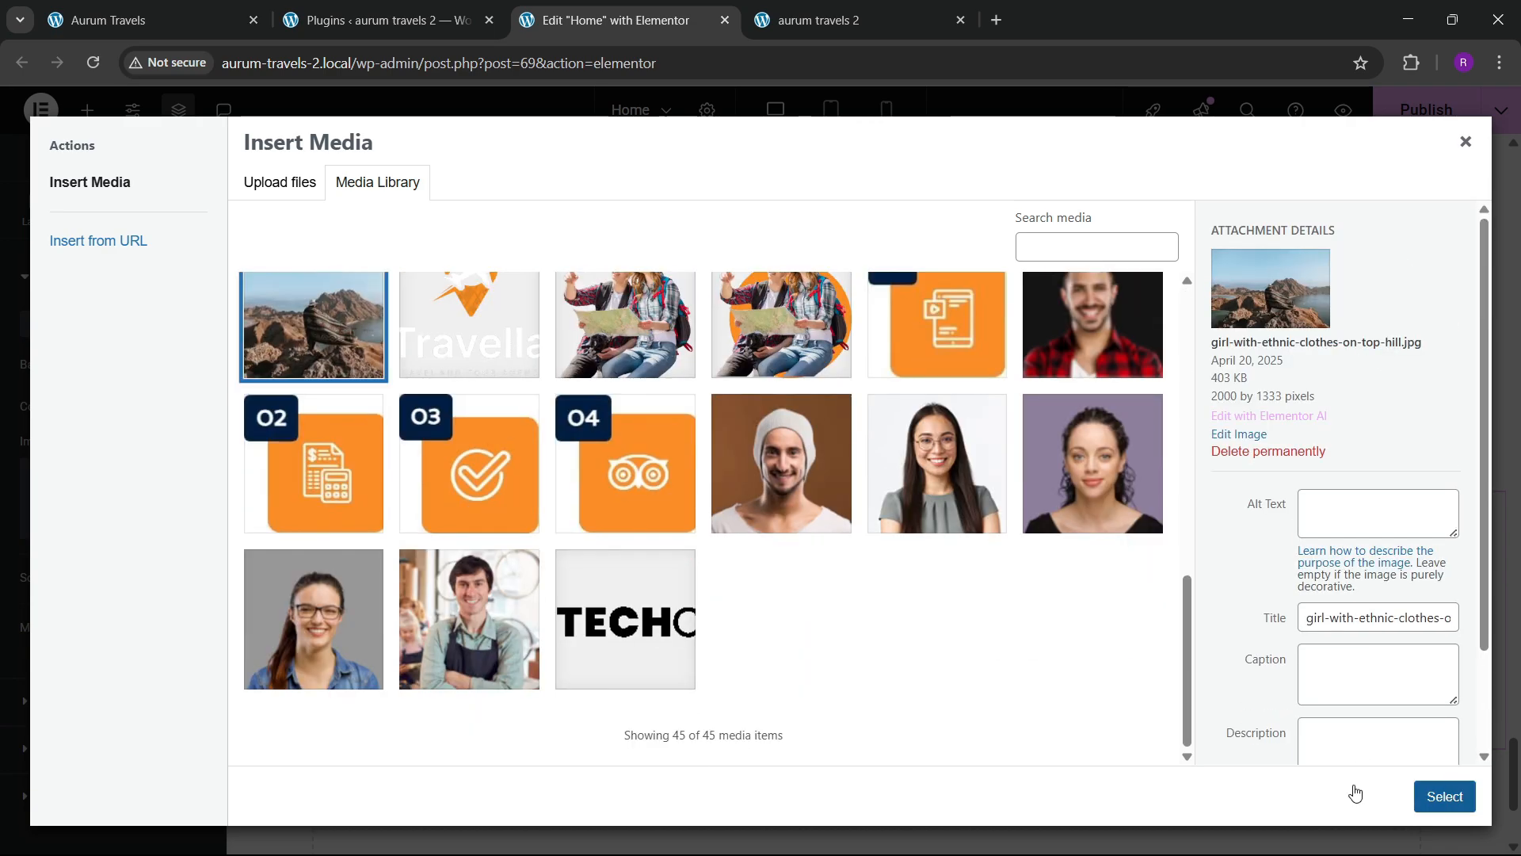
{"action": "left_click", "coordinate": [1462, 799]}
- Set the background position to Center Center, size to Cover and attachment to Fixed
{"action": "scroll", "coordinate": [119, 509], "scroll_direction": "down", "scroll_amount": 2}
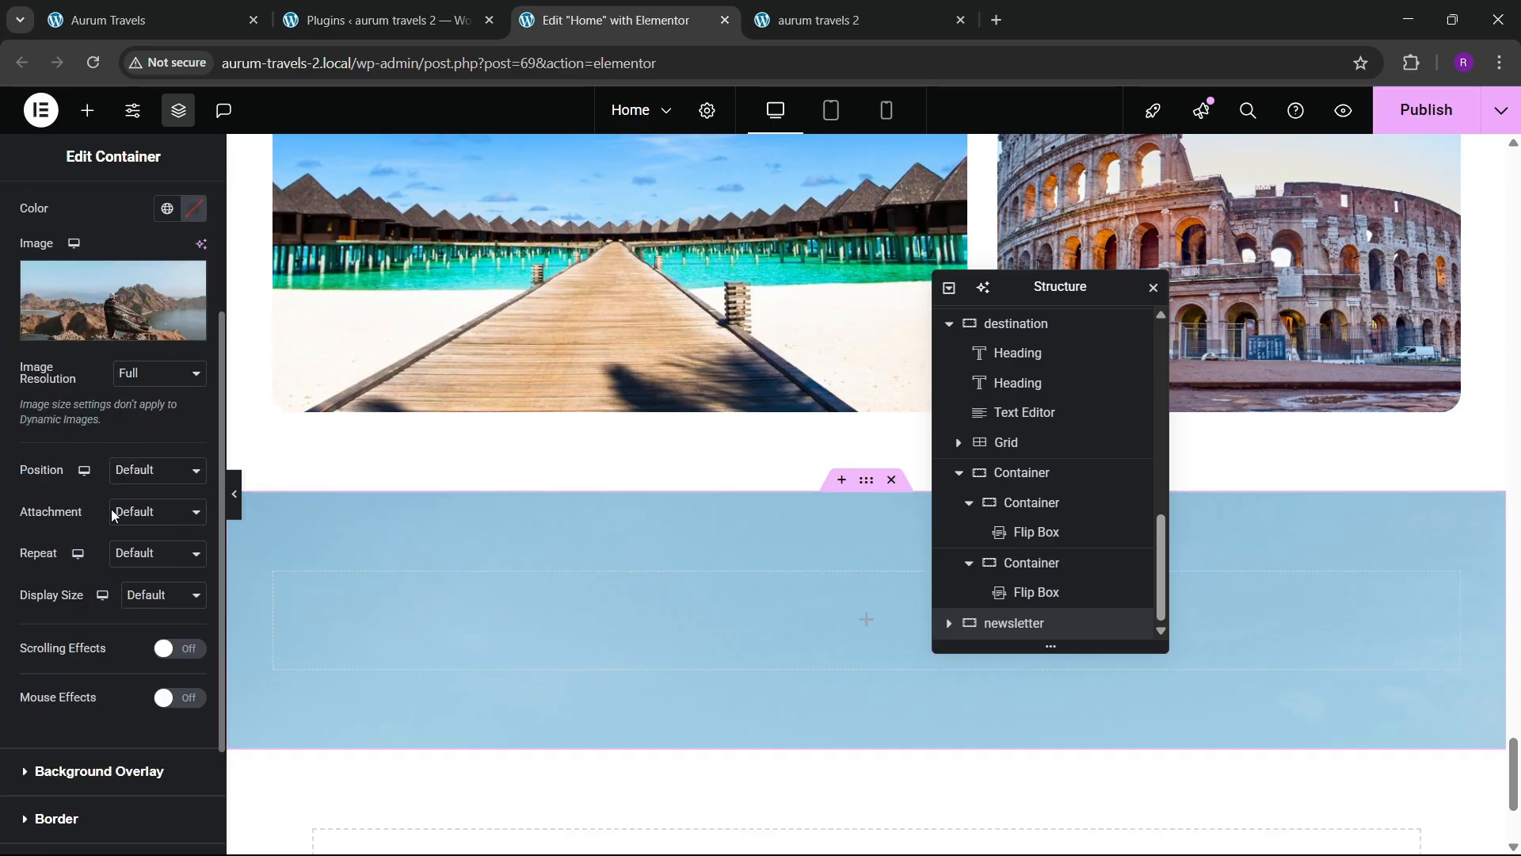
{"action": "left_click", "coordinate": [154, 470]}
{"action": "left_click", "coordinate": [139, 516]}
{"action": "scroll", "coordinate": [103, 579], "scroll_direction": "down", "scroll_amount": 1}
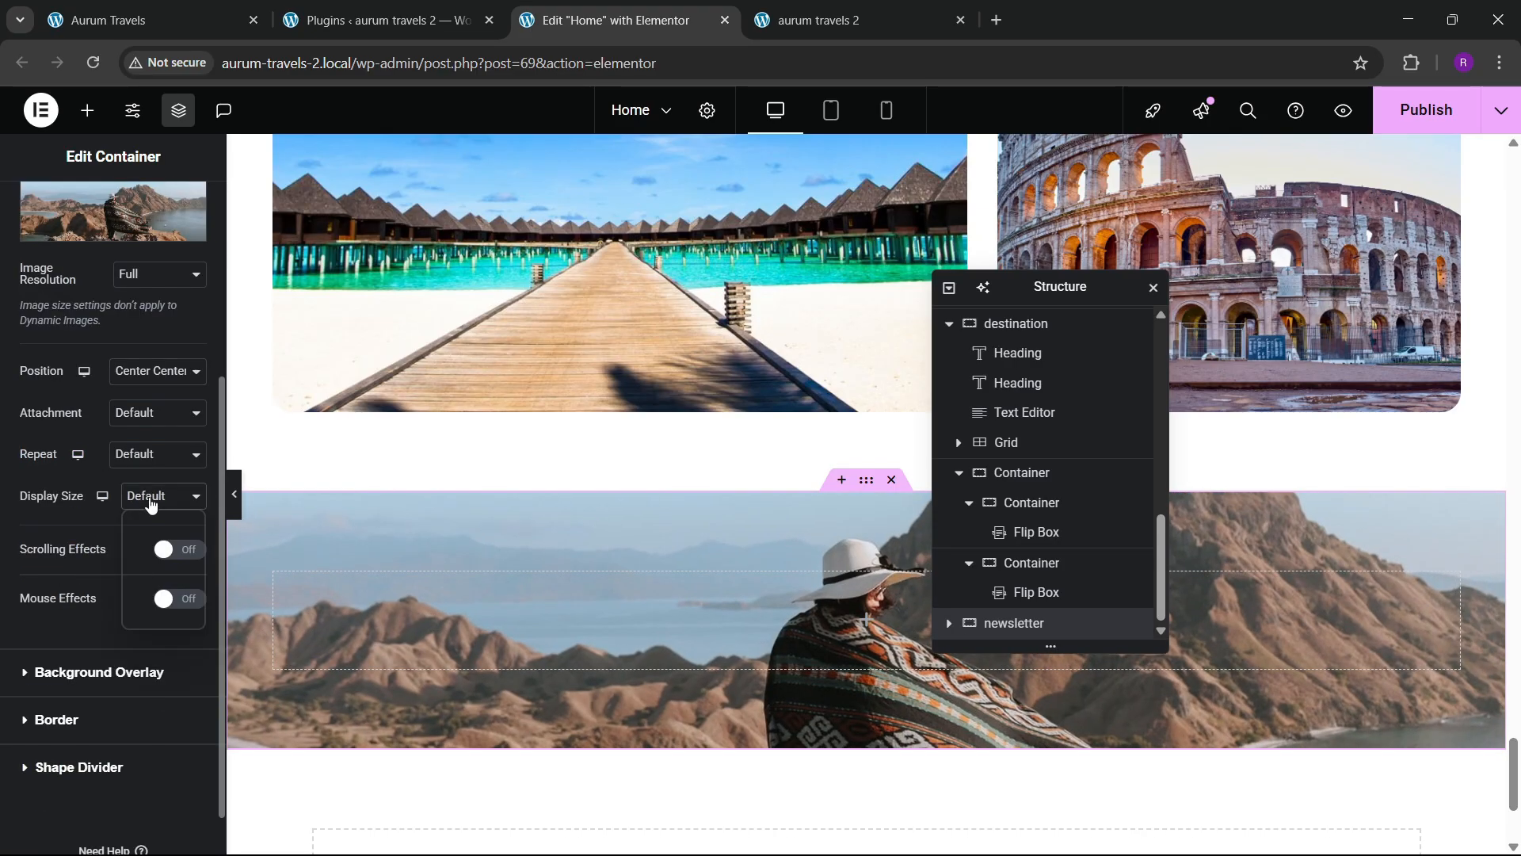
{"action": "left_click", "coordinate": [154, 569]}
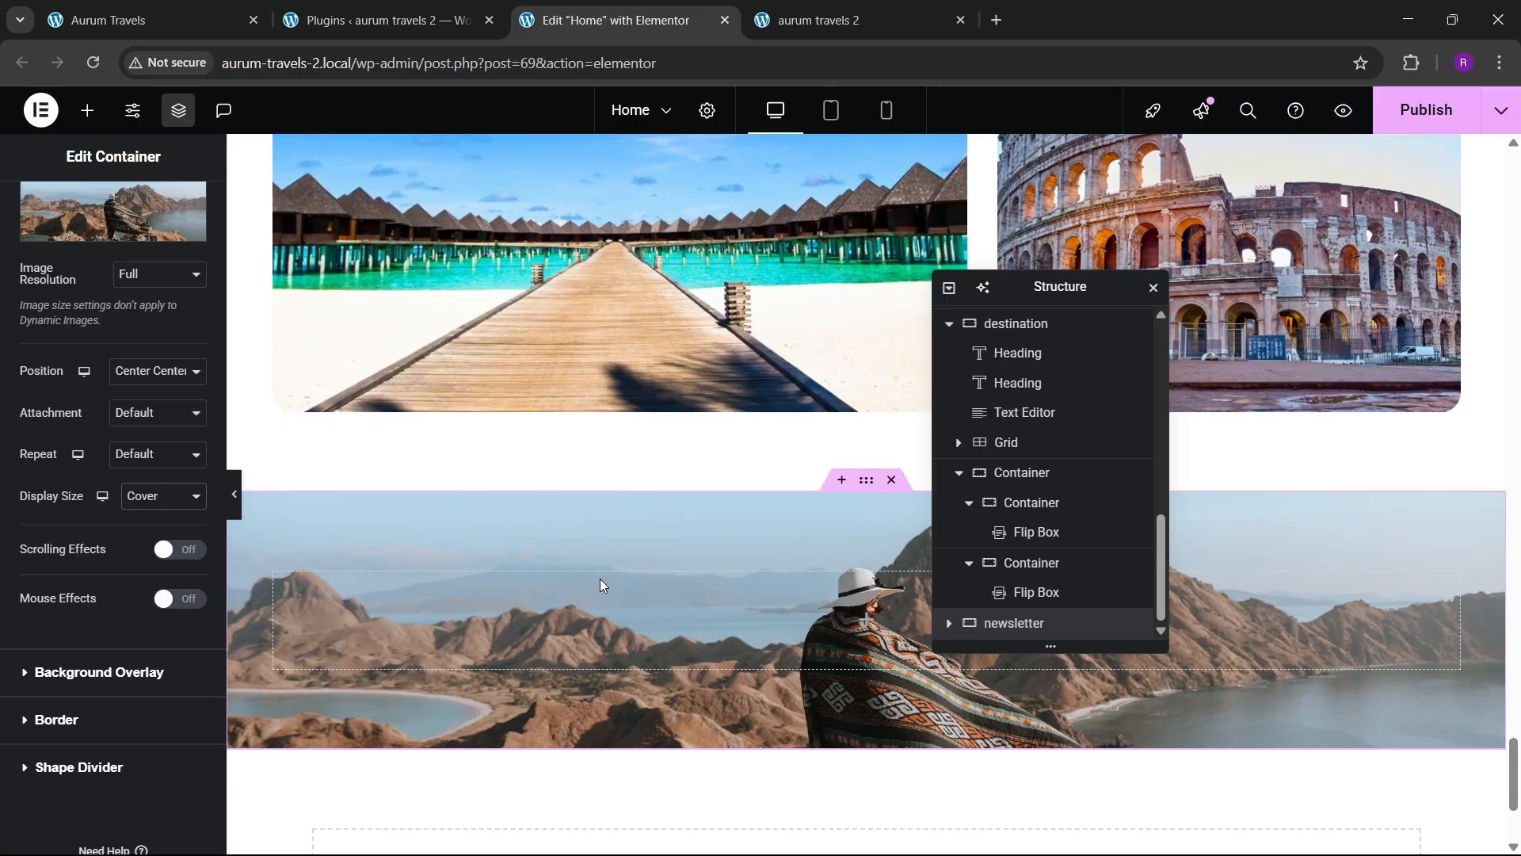
{"action": "scroll", "coordinate": [43, 519], "scroll_direction": "up", "scroll_amount": 2}
{"action": "scroll", "coordinate": [47, 519], "scroll_direction": "down", "scroll_amount": 2}
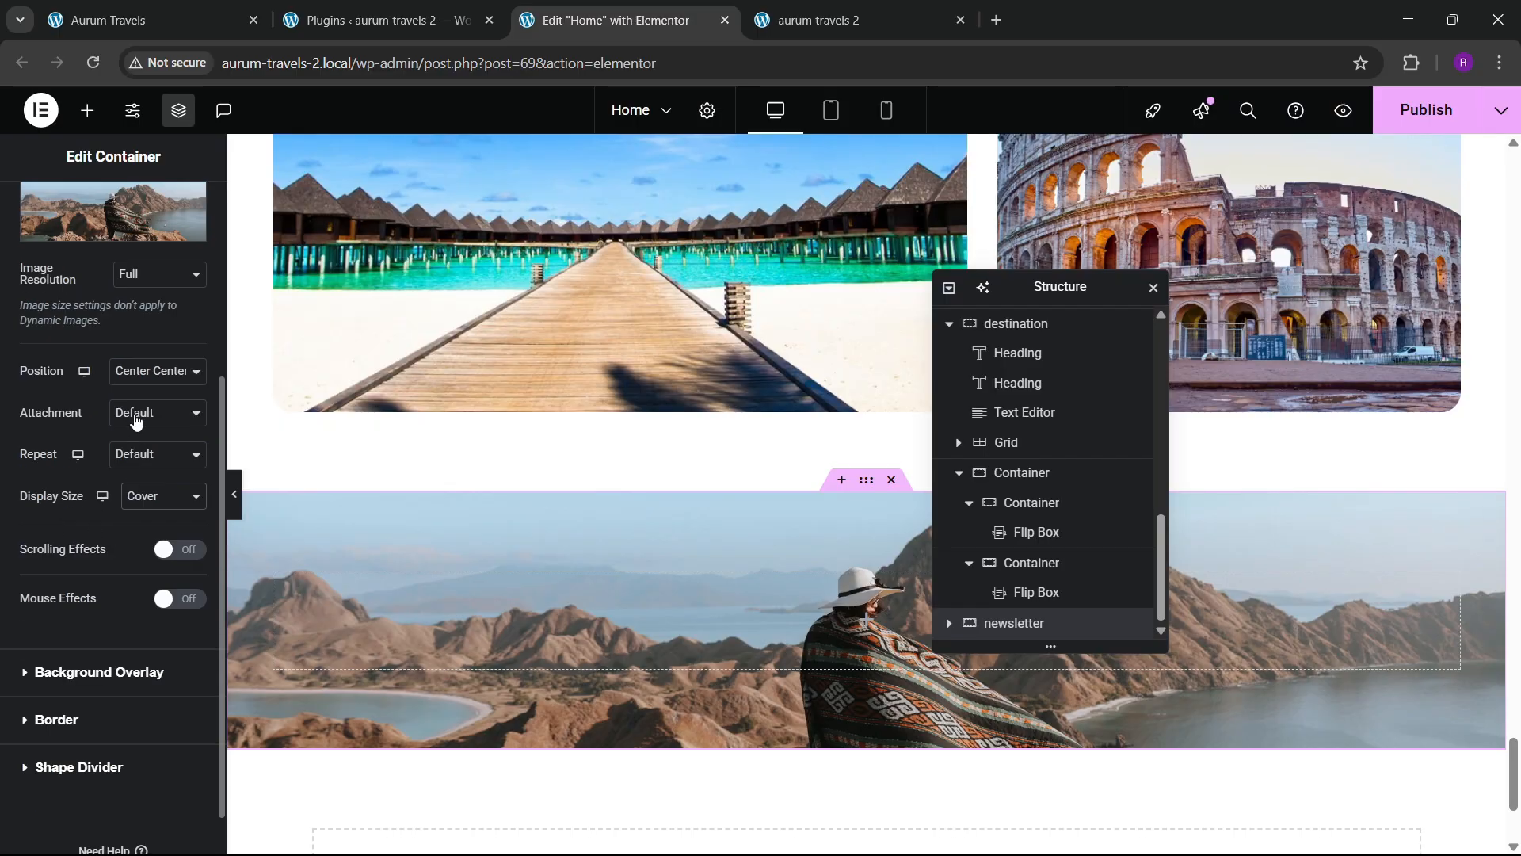
{"action": "left_click", "coordinate": [135, 420]}
{"action": "left_click", "coordinate": [145, 484]}
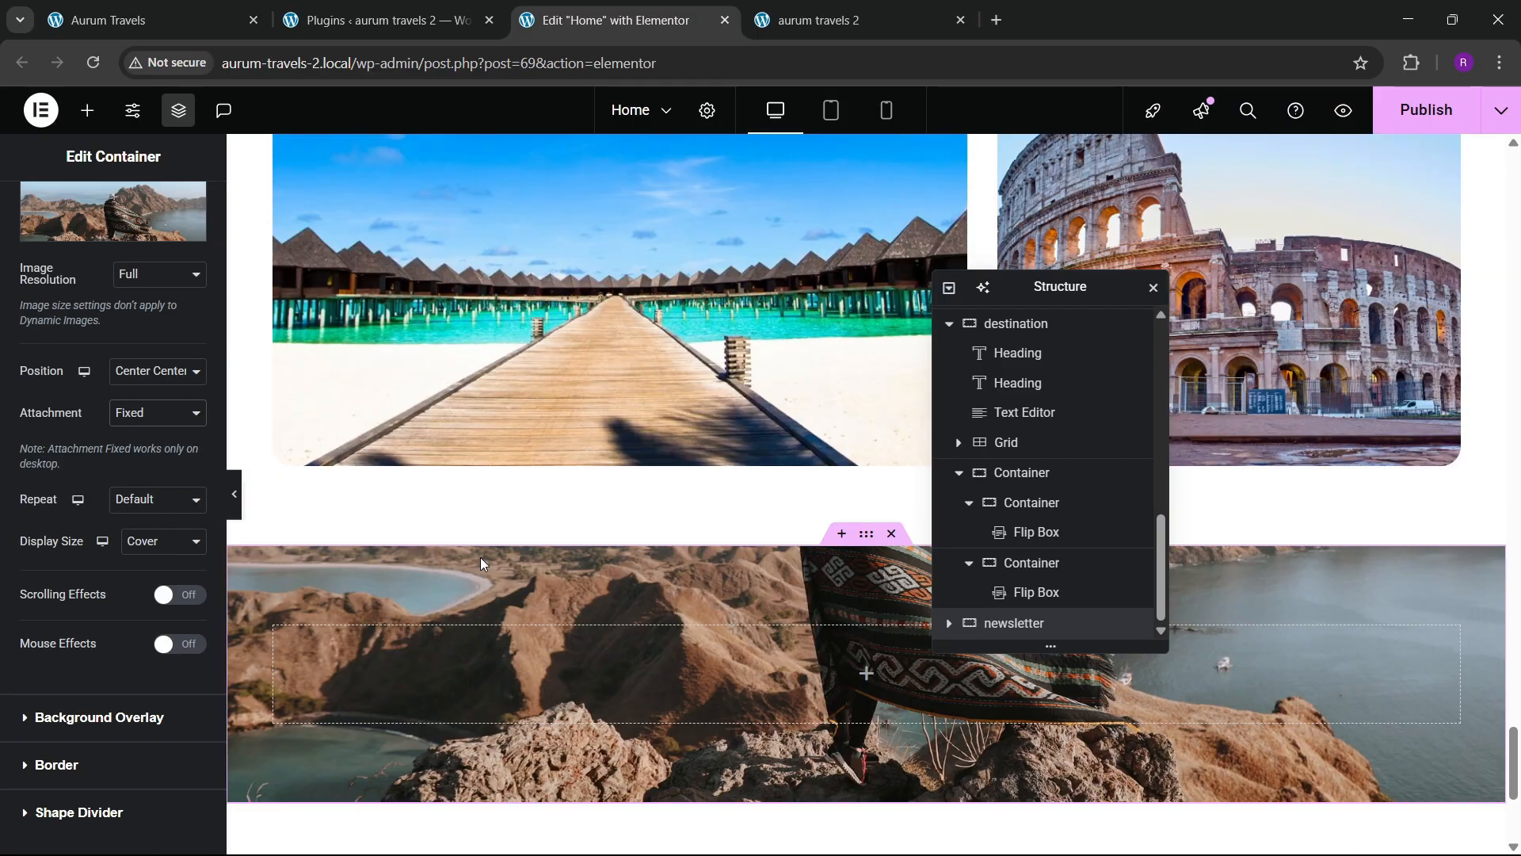
{"action": "scroll", "coordinate": [480, 563], "scroll_direction": "down", "scroll_amount": 4}
{"action": "scroll", "coordinate": [287, 381], "scroll_direction": "up", "scroll_amount": 3}
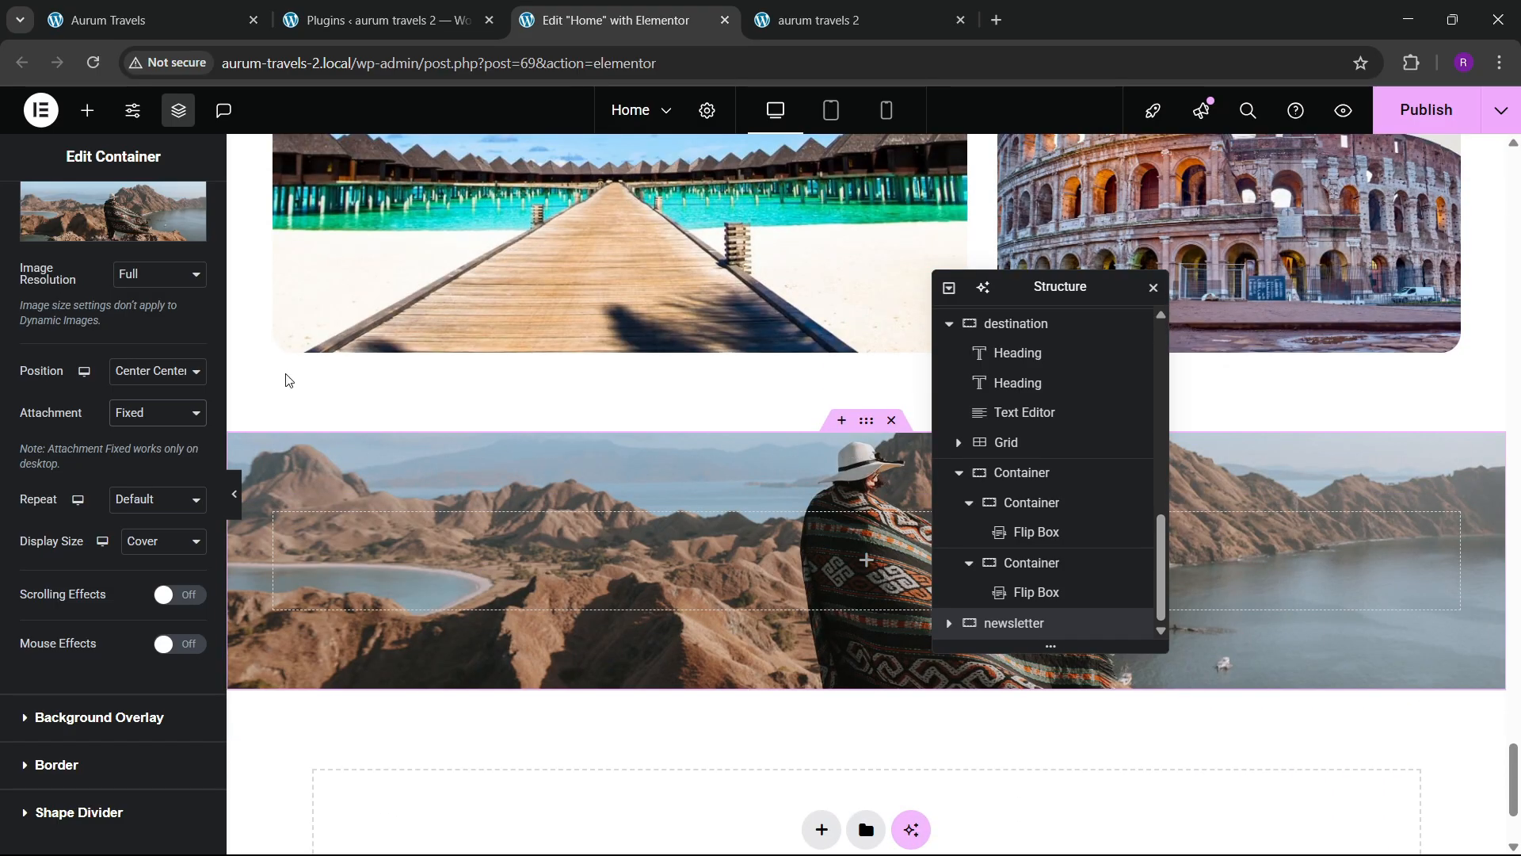
- Add a classic black background overlay at 0.4 opacity
{"action": "left_click", "coordinate": [153, 17]}
{"action": "left_click", "coordinate": [615, 20]}
{"action": "scroll", "coordinate": [85, 333], "scroll_direction": "up", "scroll_amount": 4}
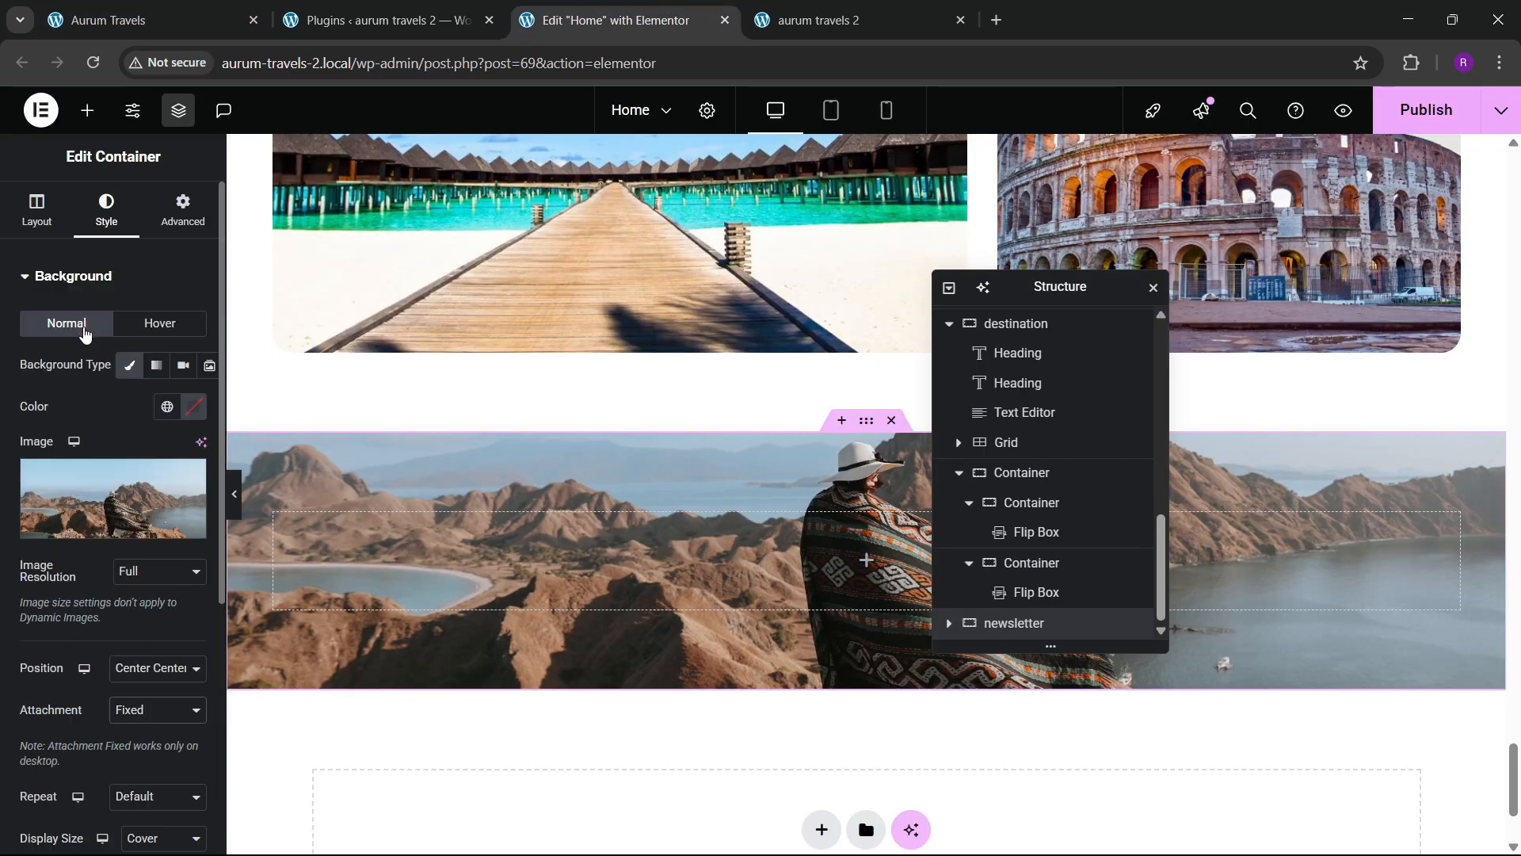
{"action": "scroll", "coordinate": [107, 372], "scroll_direction": "down", "scroll_amount": 5}
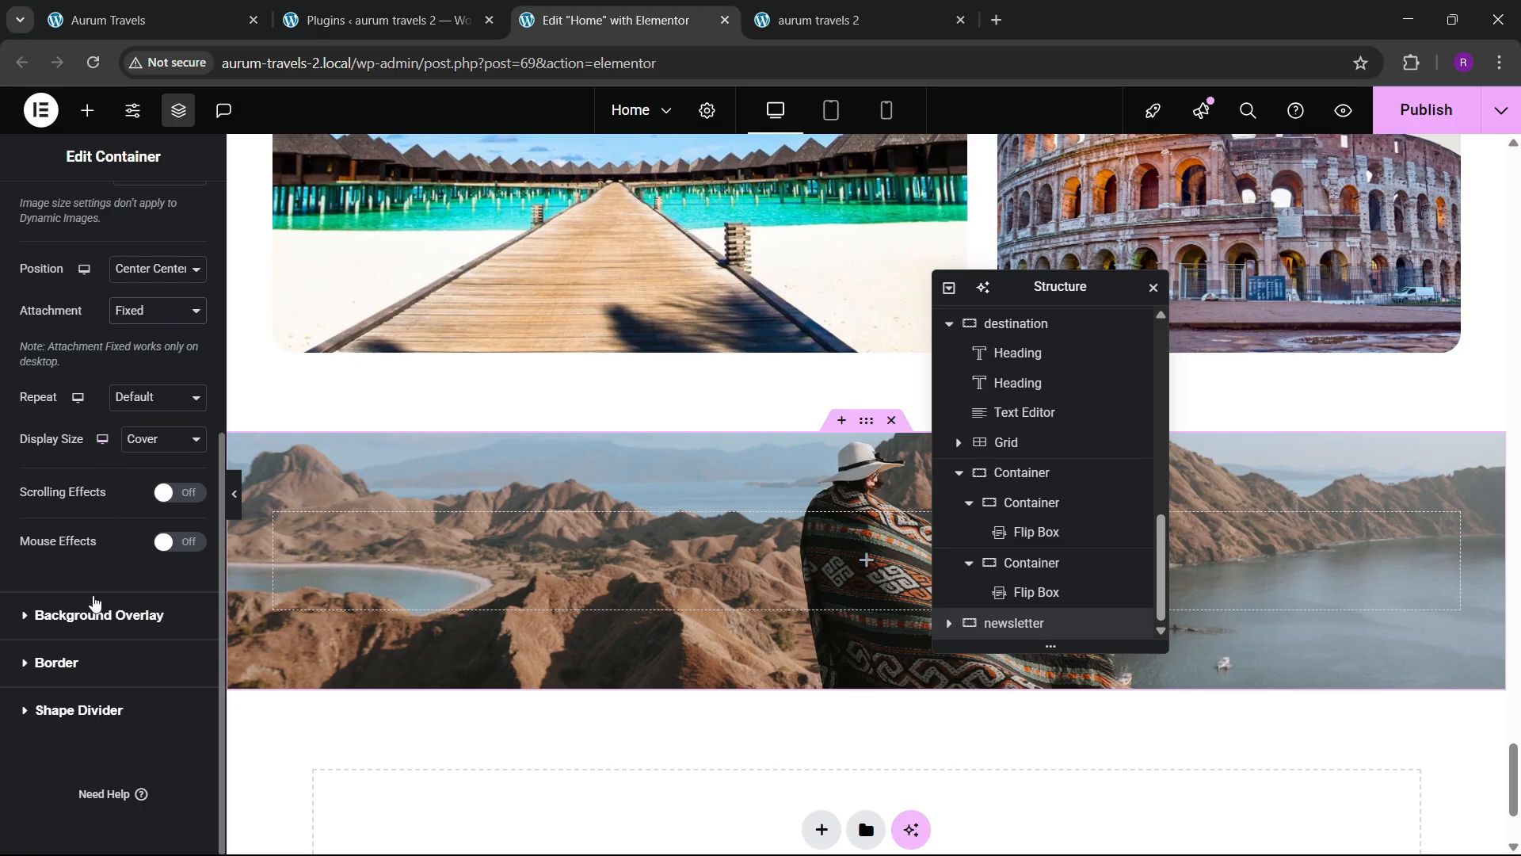
{"action": "left_click", "coordinate": [95, 611]}
{"action": "left_click", "coordinate": [167, 412]}
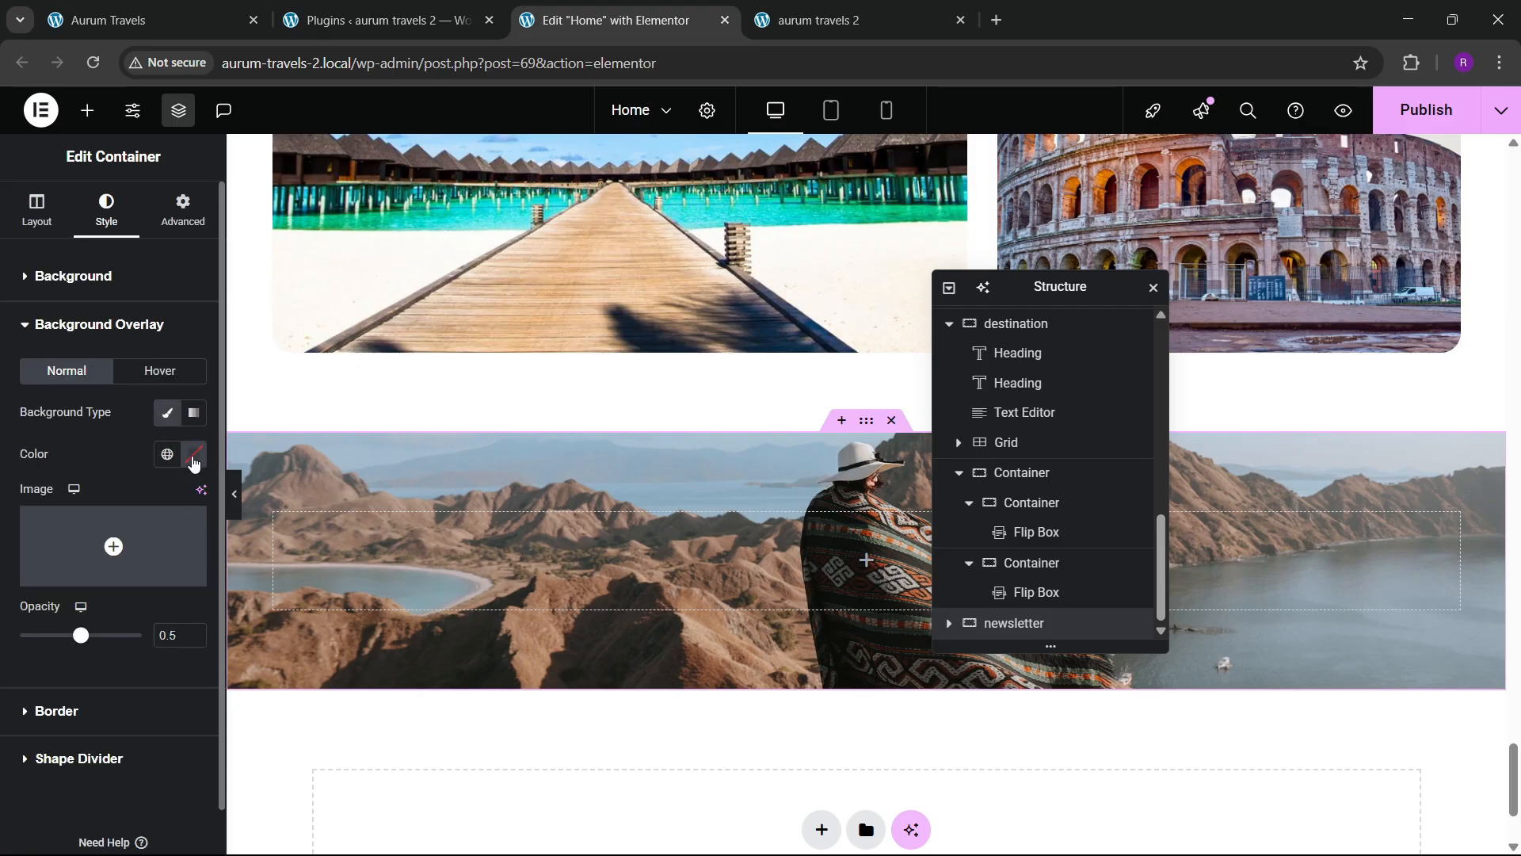
{"action": "left_click", "coordinate": [193, 454]}
{"action": "left_click", "coordinate": [107, 469]}
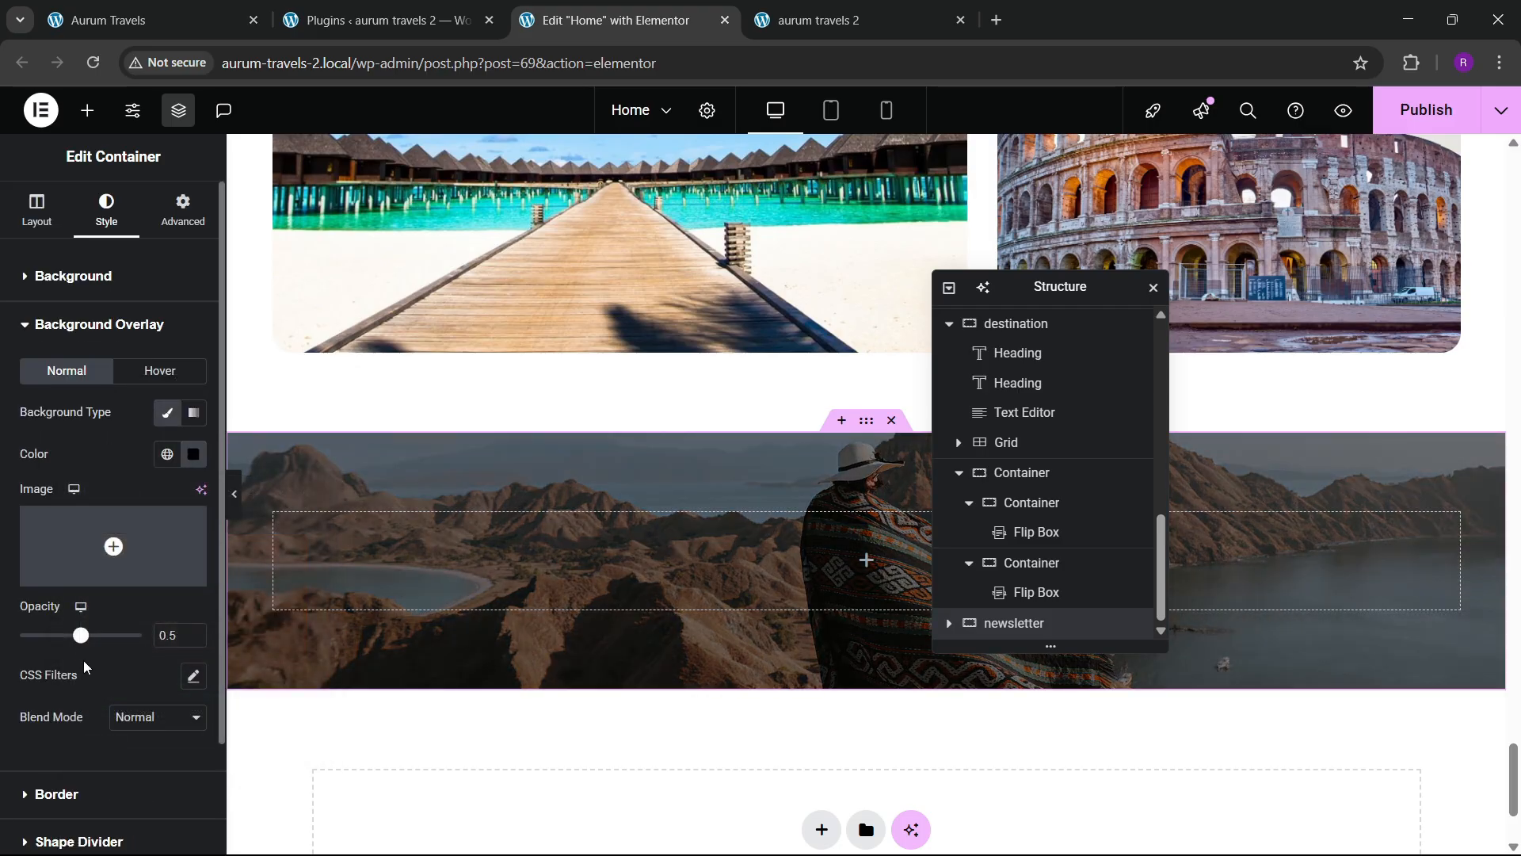
{"action": "left_click_drag", "start_coordinate": [80, 643], "coordinate": [67, 664]}
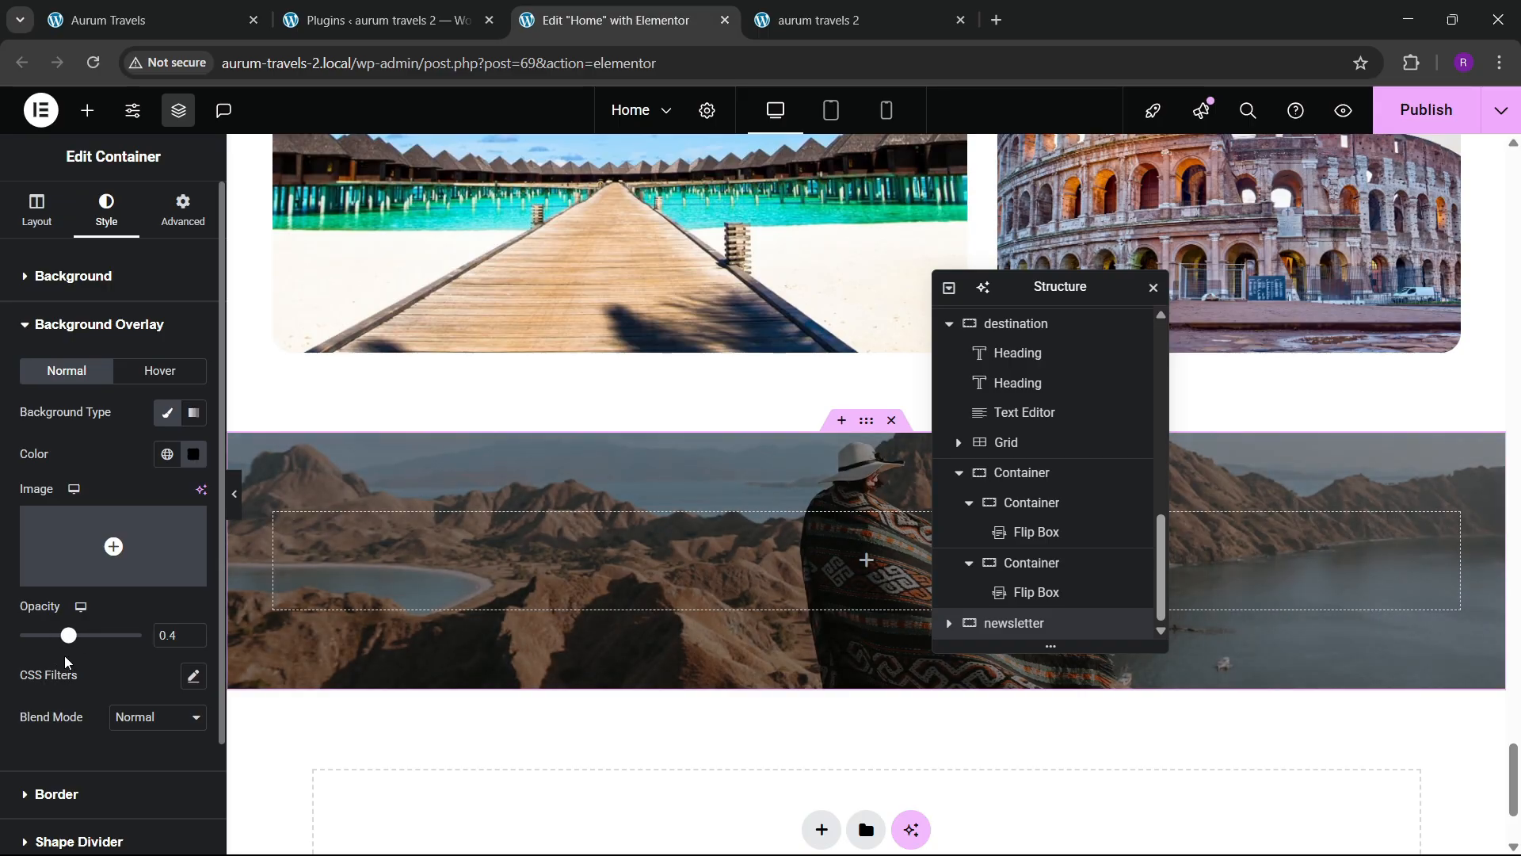
{"action": "scroll", "coordinate": [606, 575], "scroll_direction": "up", "scroll_amount": 8}
- Copy the 'Discover The Best' heading into the newsletter section
{"action": "left_click", "coordinate": [248, 8]}
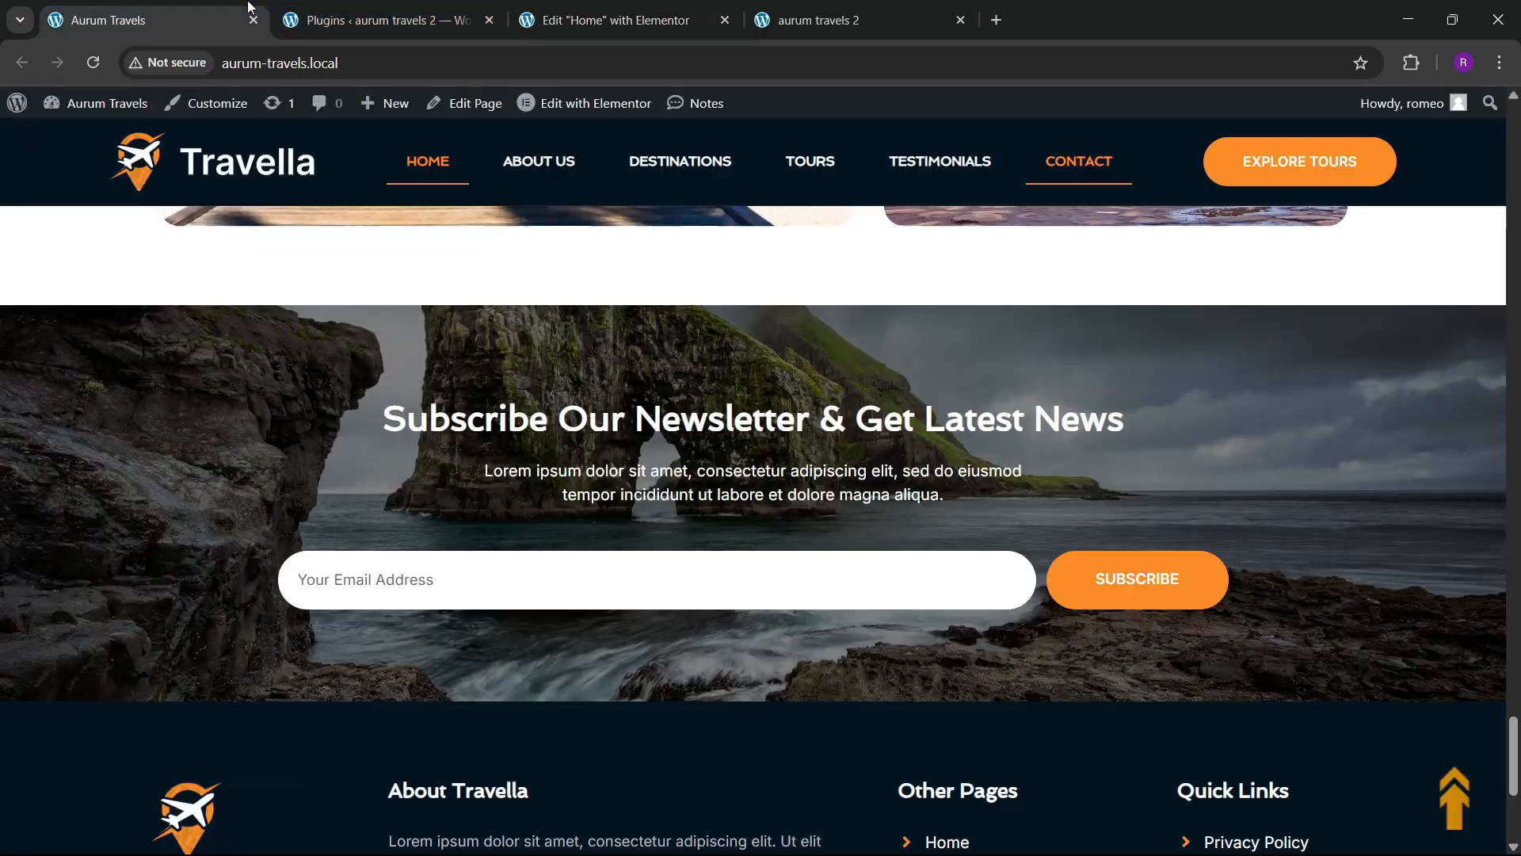
{"action": "left_click", "coordinate": [610, 19]}
{"action": "scroll", "coordinate": [731, 404], "scroll_direction": "up", "scroll_amount": 4}
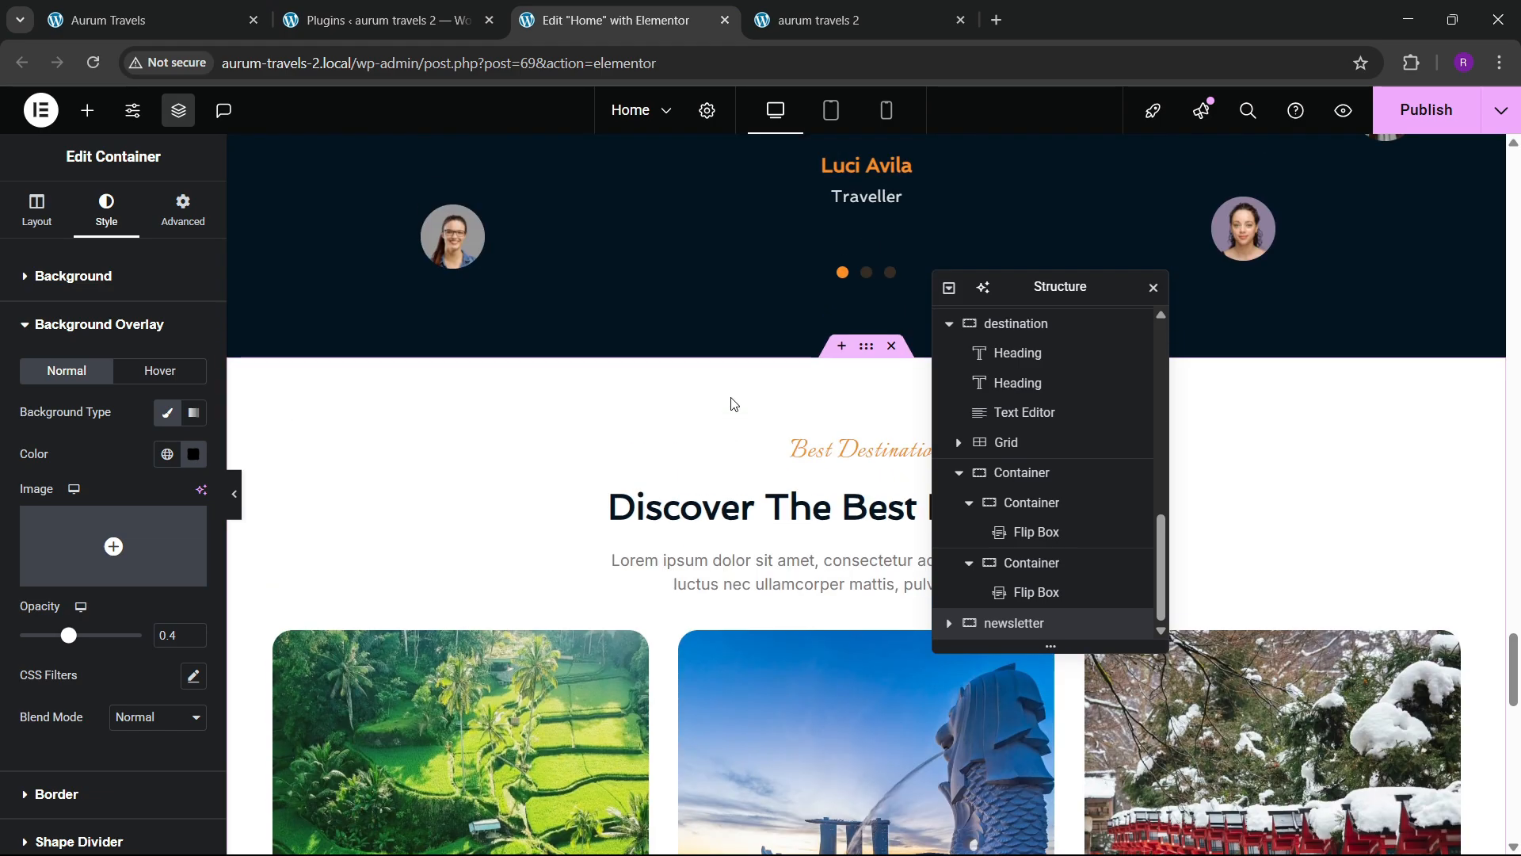
{"action": "right_click", "coordinate": [741, 499]}
{"action": "left_click", "coordinate": [773, 487]}
{"action": "scroll", "coordinate": [731, 527], "scroll_direction": "down", "scroll_amount": 10}
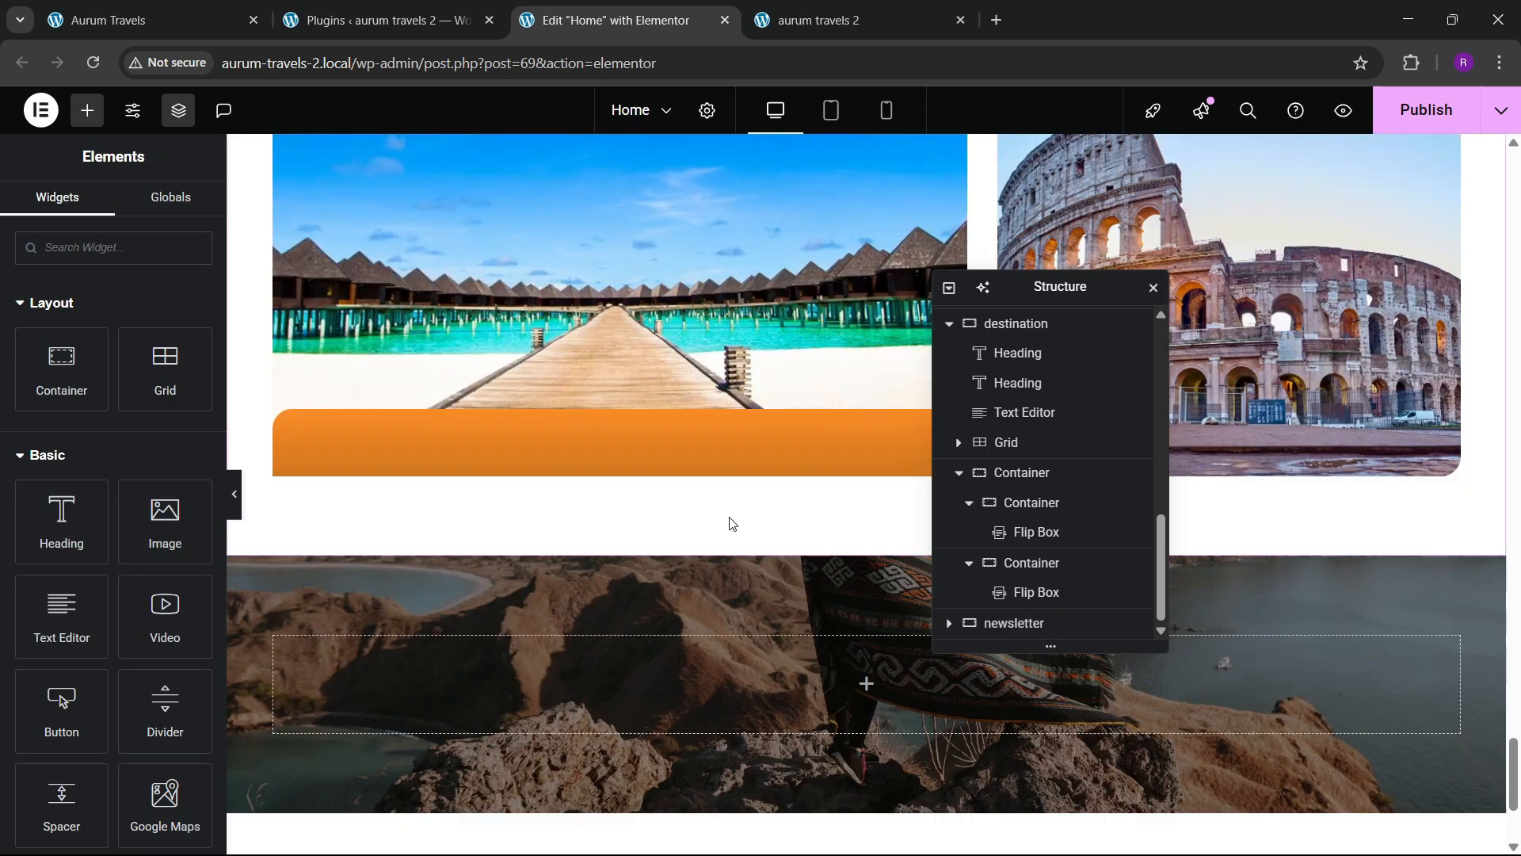
{"action": "scroll", "coordinate": [731, 524], "scroll_direction": "down", "scroll_amount": 4}
{"action": "right_click", "coordinate": [679, 360]}
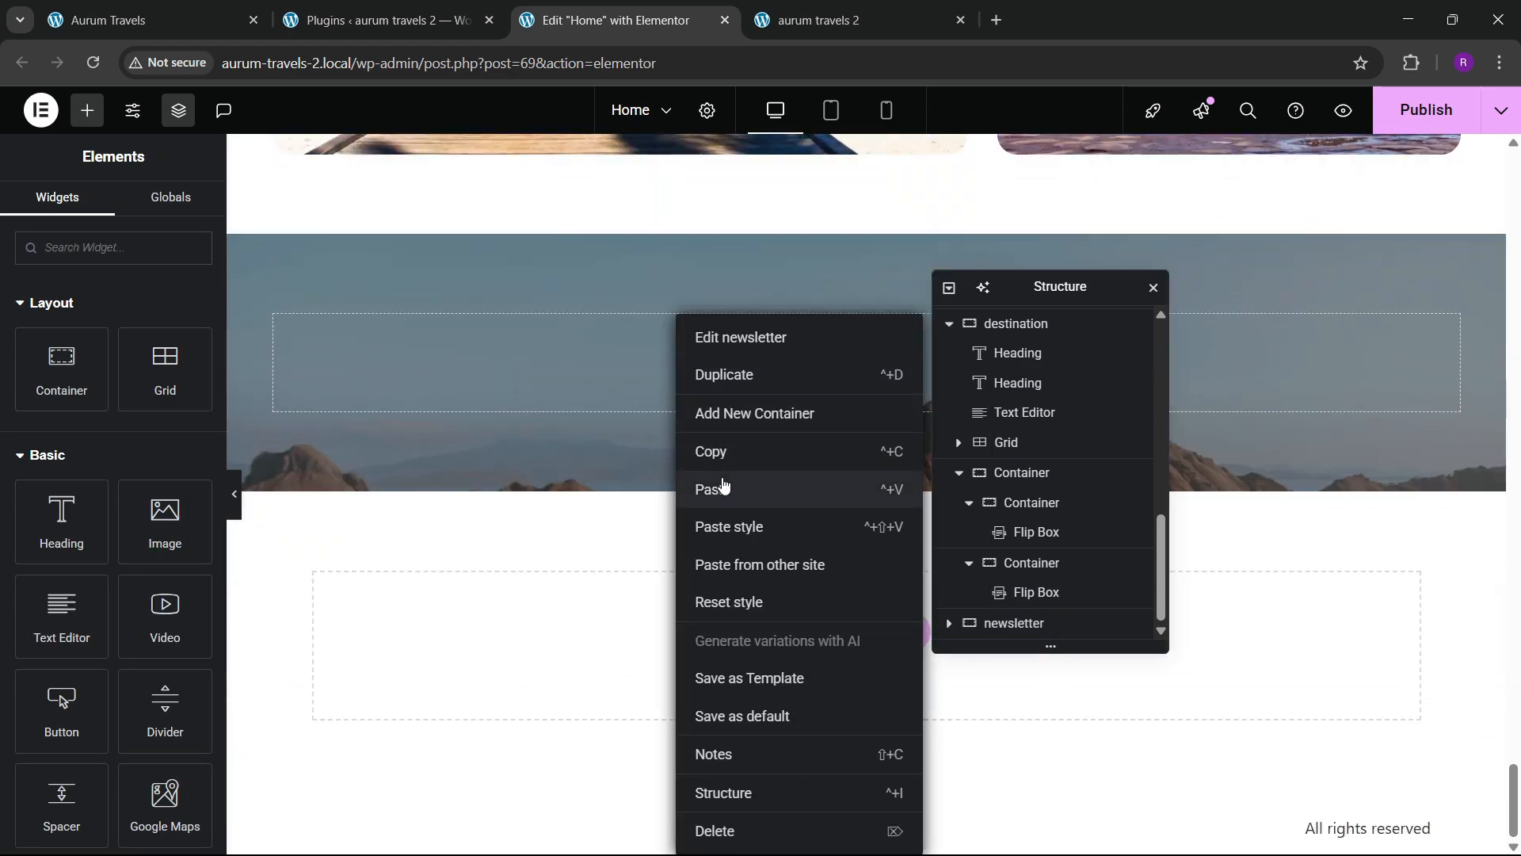
{"action": "left_click", "coordinate": [711, 489]}
{"action": "left_click", "coordinate": [227, 6]}
{"action": "left_click", "coordinate": [615, 19]}
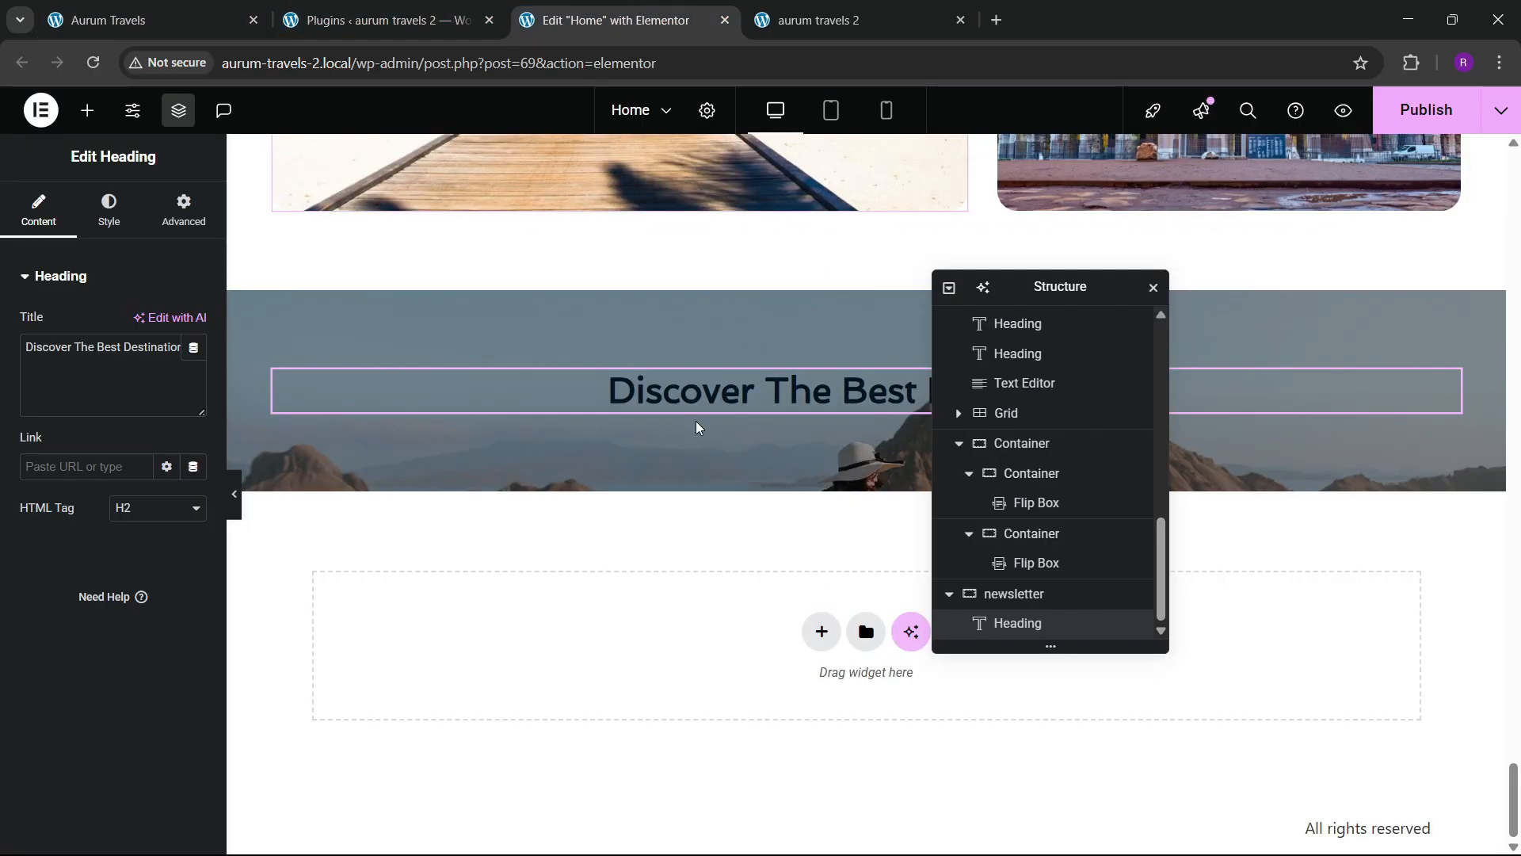
- Copy the destination paragraph and paste it below the newsletter heading
{"action": "scroll", "coordinate": [715, 415], "scroll_direction": "up", "scroll_amount": 12}
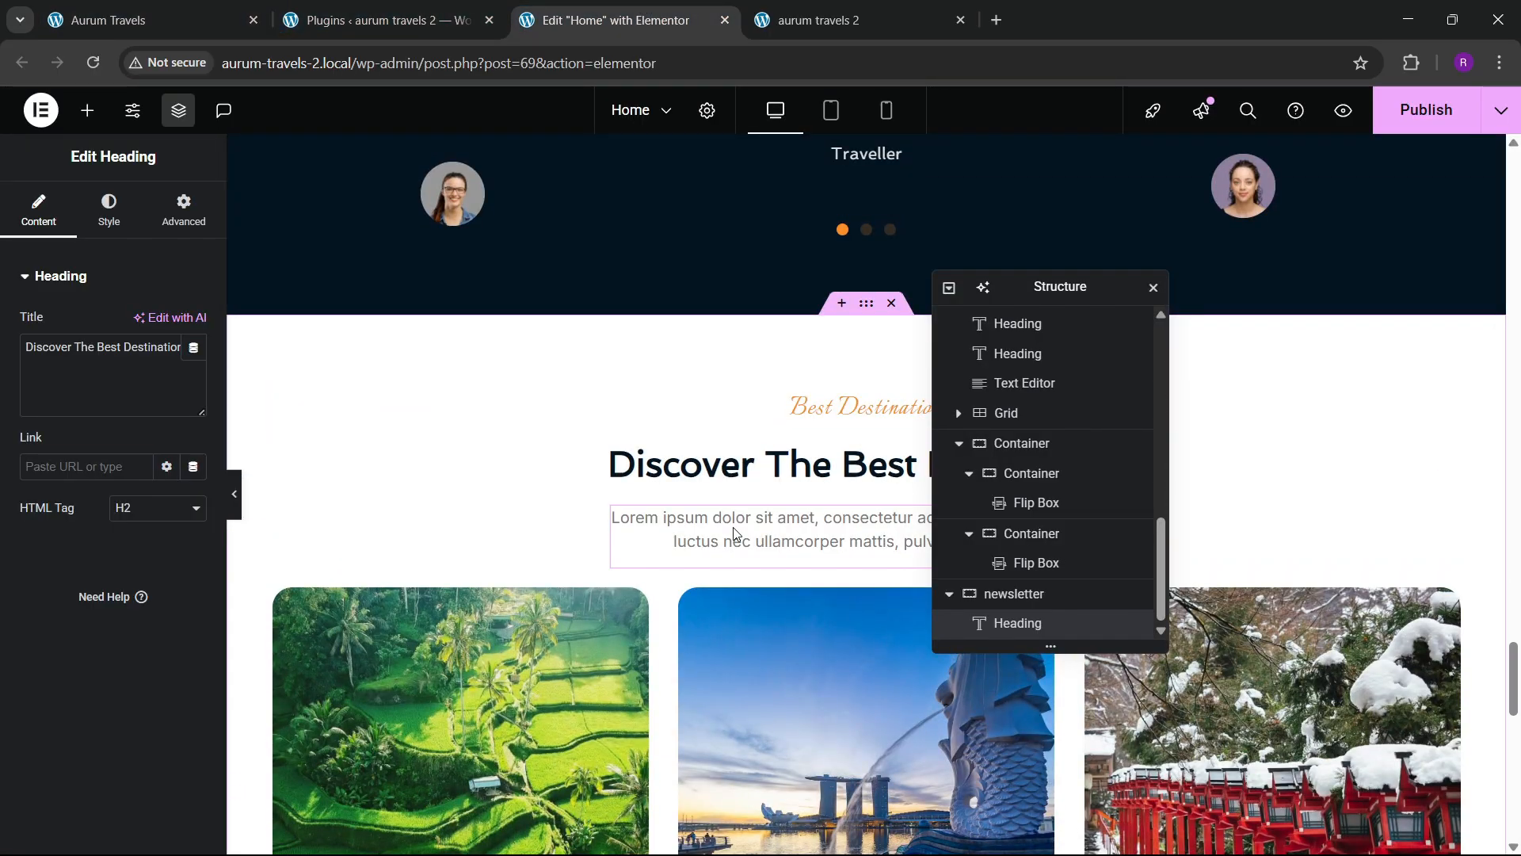
{"action": "right_click", "coordinate": [733, 531]}
{"action": "left_click", "coordinate": [767, 489]}
{"action": "scroll", "coordinate": [733, 522], "scroll_direction": "down", "scroll_amount": 10}
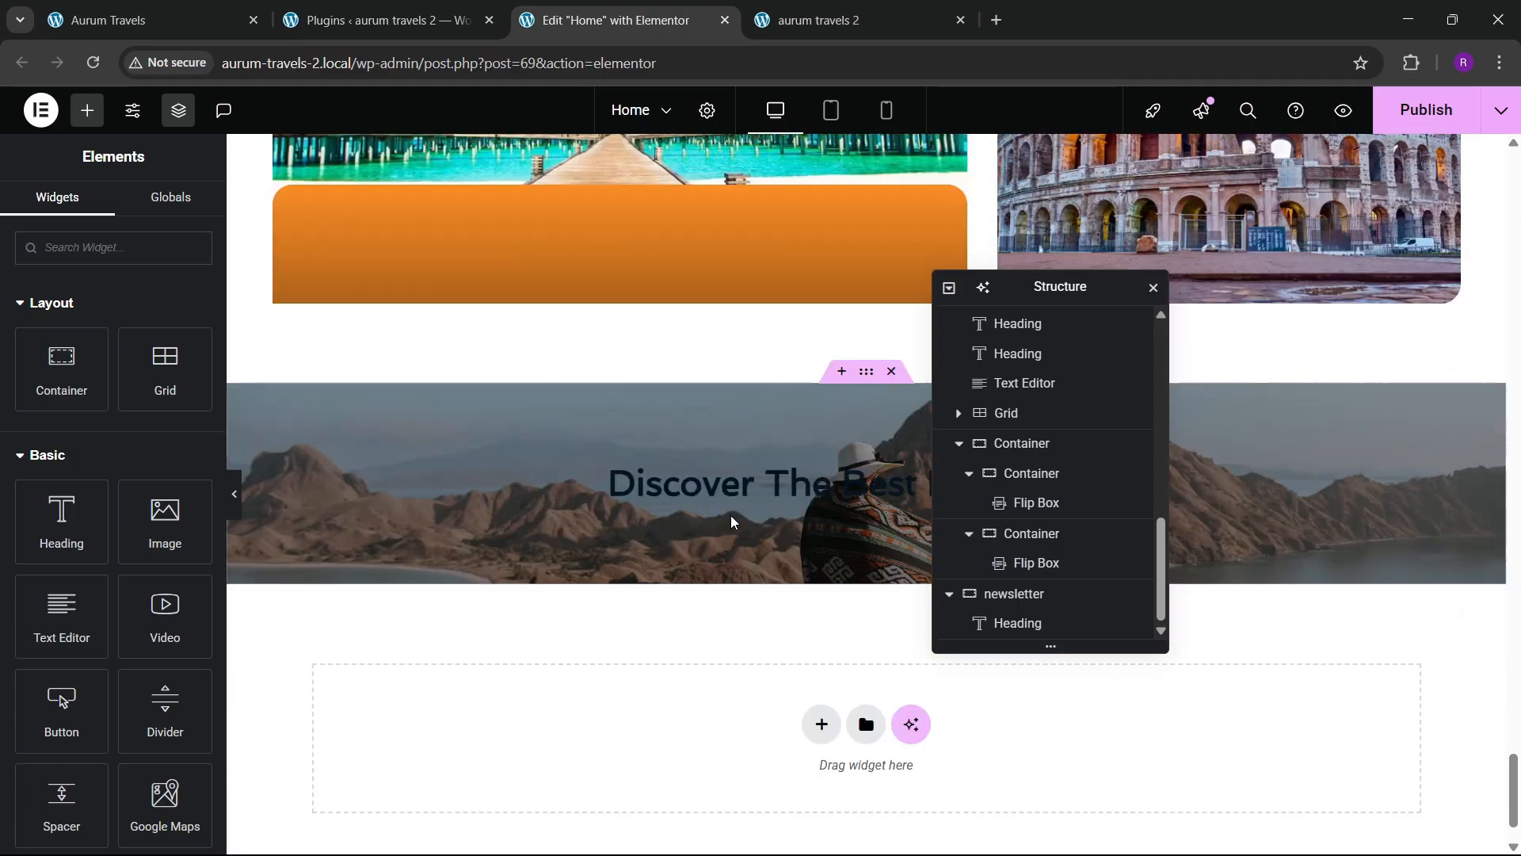
{"action": "right_click", "coordinate": [740, 396]}
{"action": "left_click", "coordinate": [780, 526]}
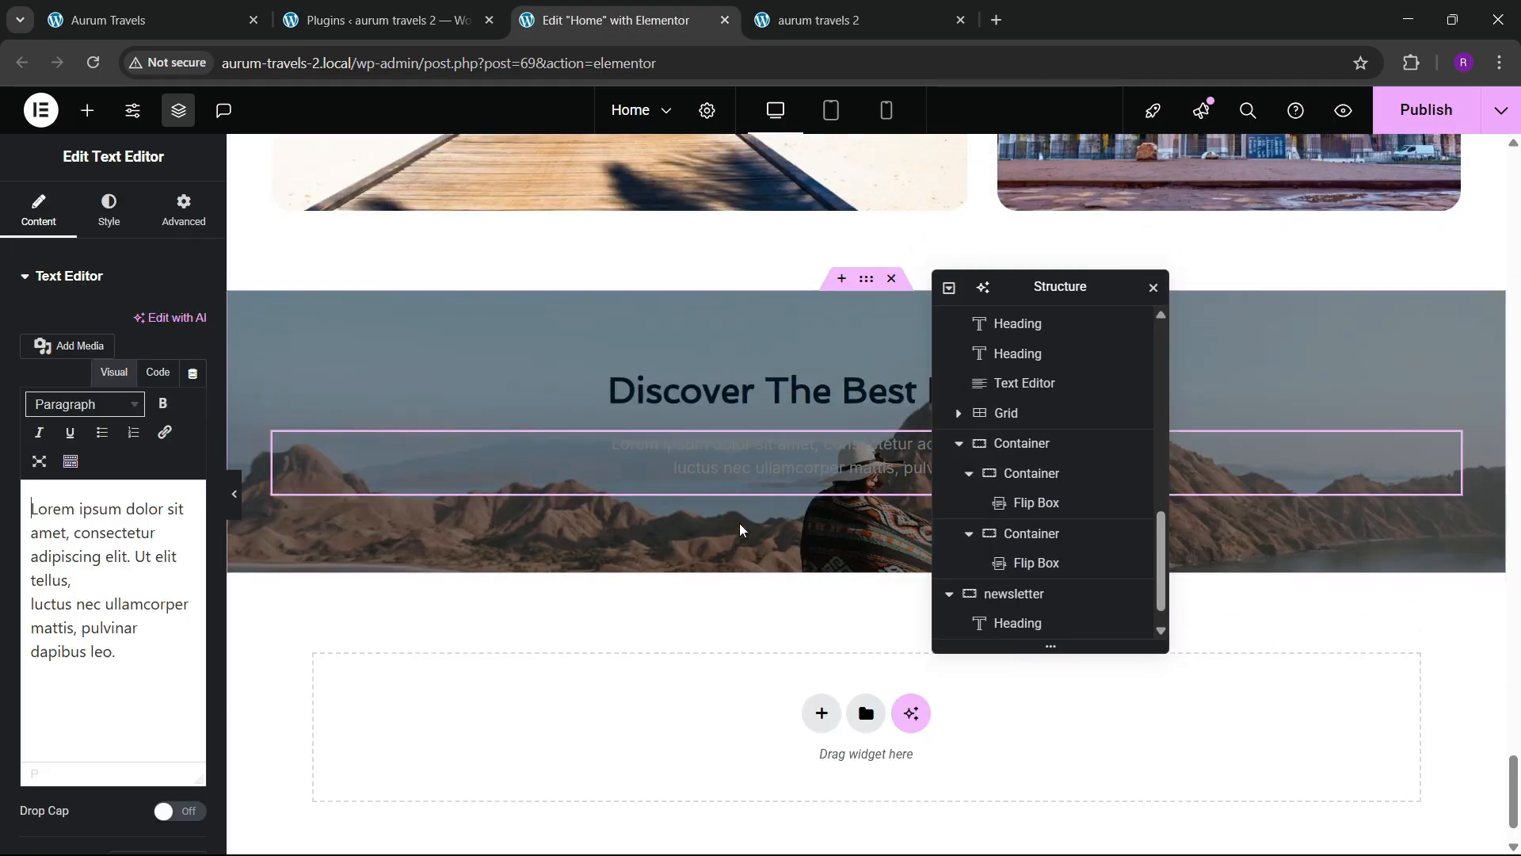
- Make the newsletter heading's text colour white
{"action": "left_click", "coordinate": [784, 393]}
{"action": "left_click", "coordinate": [108, 210]}
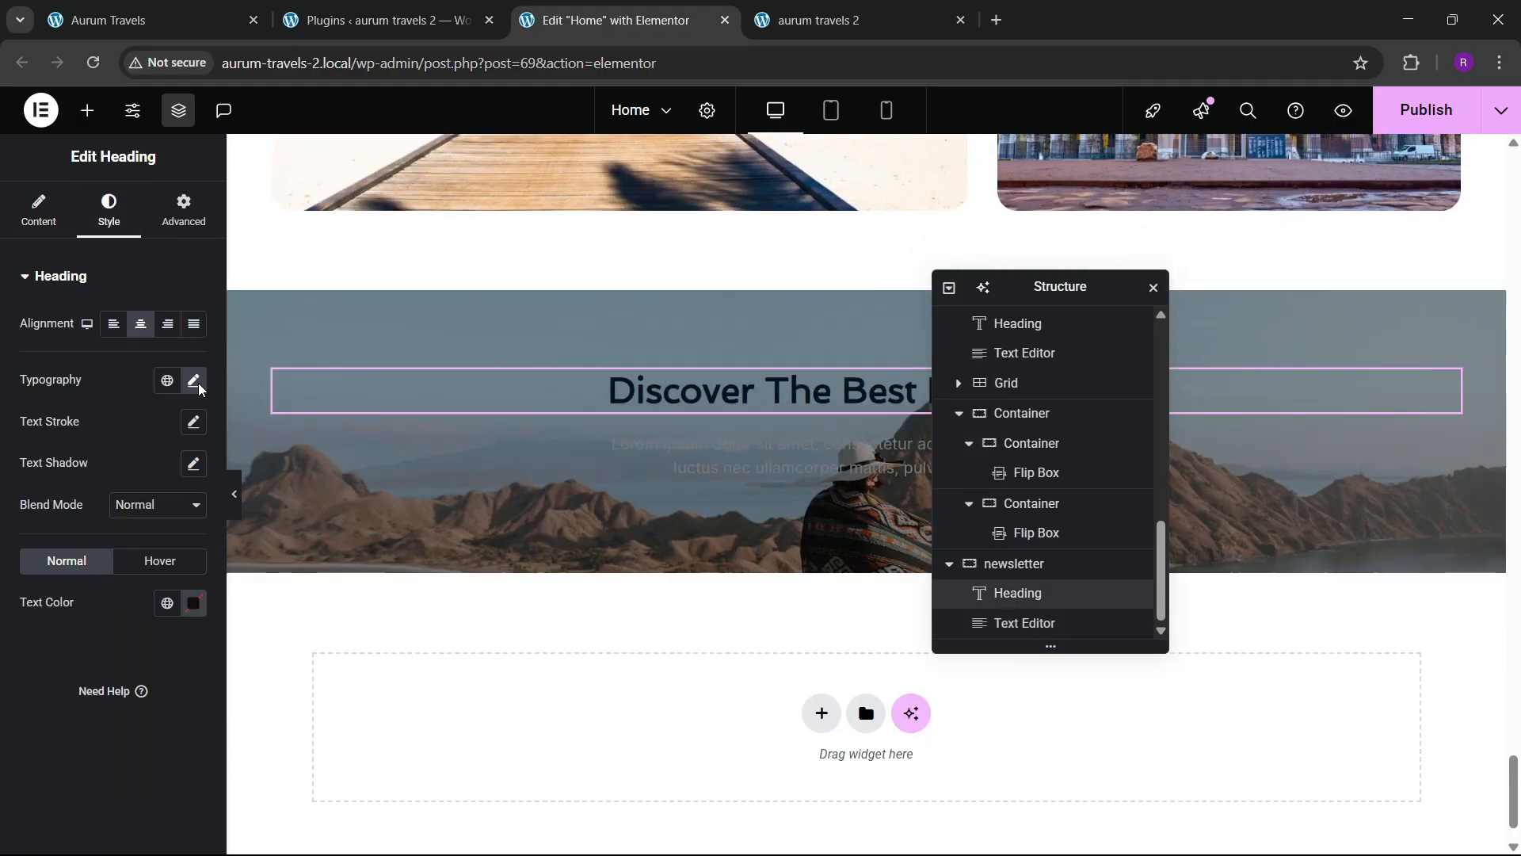
{"action": "left_click", "coordinate": [194, 602]}
{"action": "left_click", "coordinate": [81, 344]}
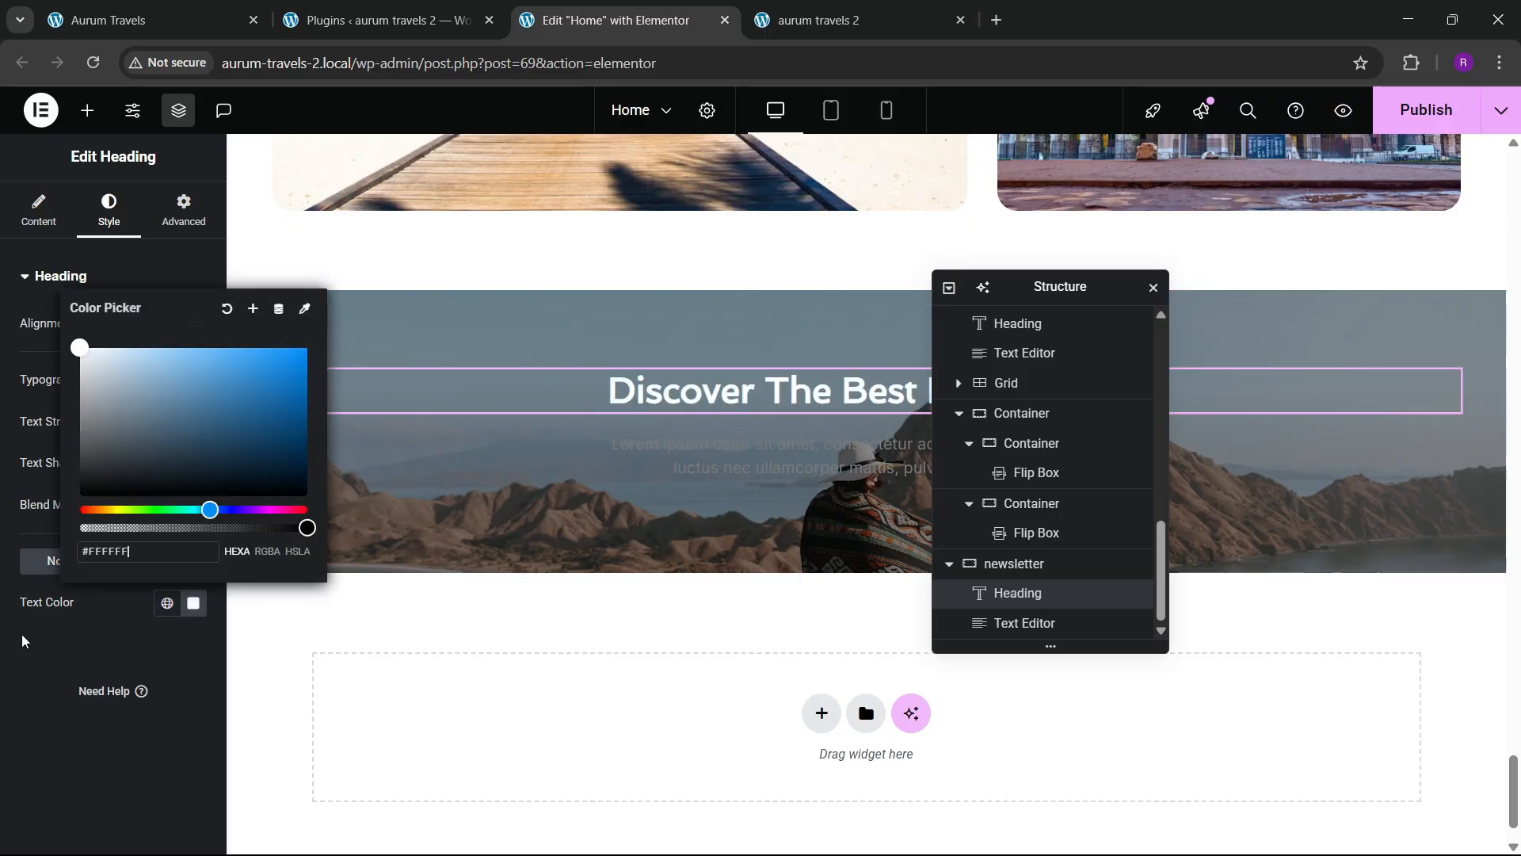
{"action": "left_click", "coordinate": [666, 550]}
- Make the pasted paragraph's text colour near-white
{"action": "left_click", "coordinate": [460, 489]}
{"action": "left_click", "coordinate": [108, 210]}
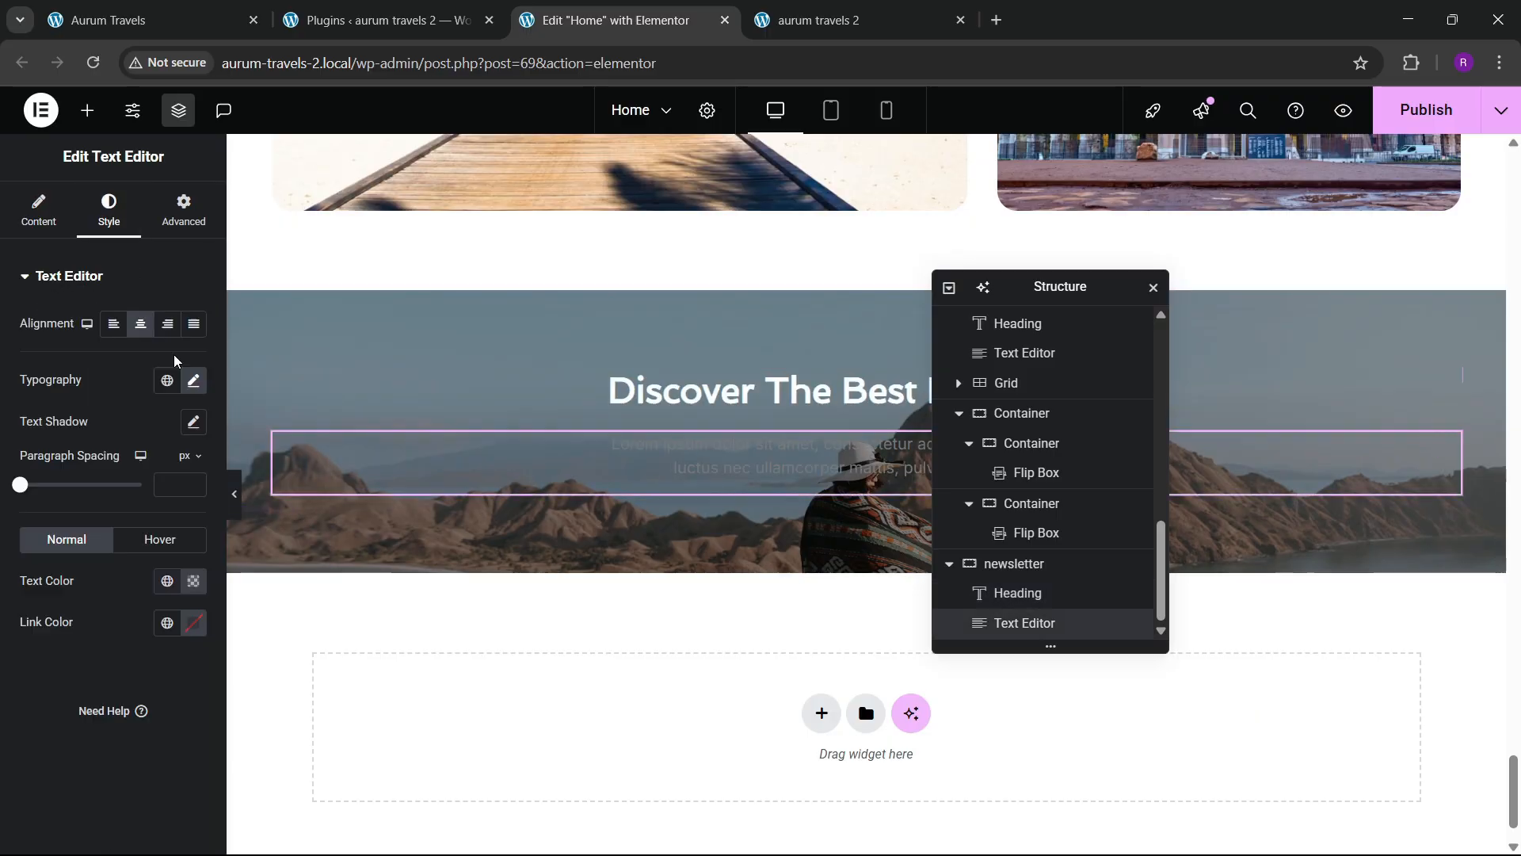
{"action": "left_click", "coordinate": [200, 626]}
{"action": "left_click", "coordinate": [197, 620]}
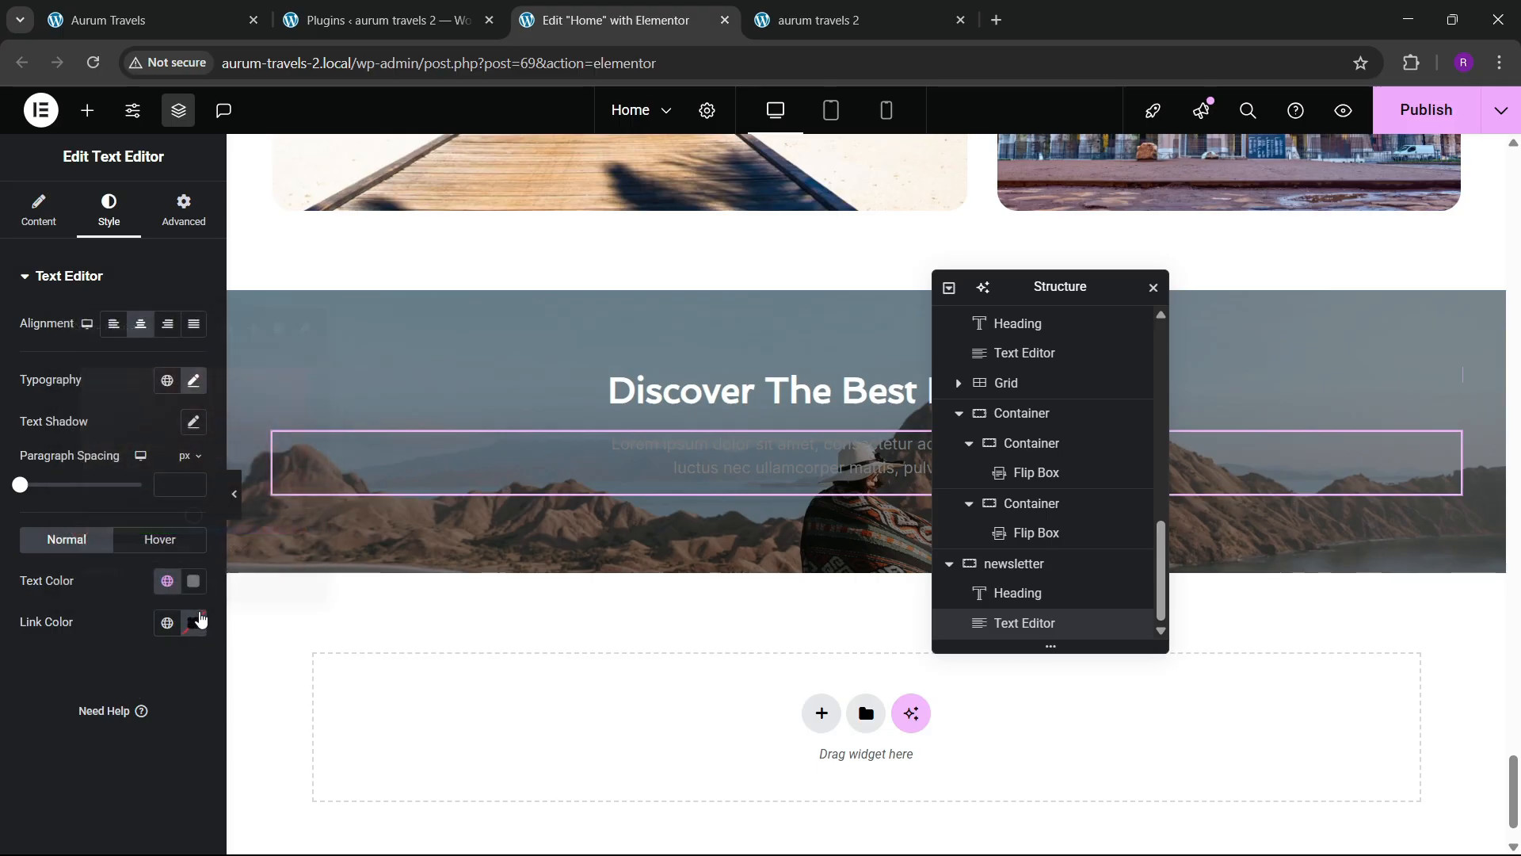
{"action": "left_click", "coordinate": [194, 582]}
{"action": "left_click", "coordinate": [80, 328]}
{"action": "left_click", "coordinate": [747, 473]}
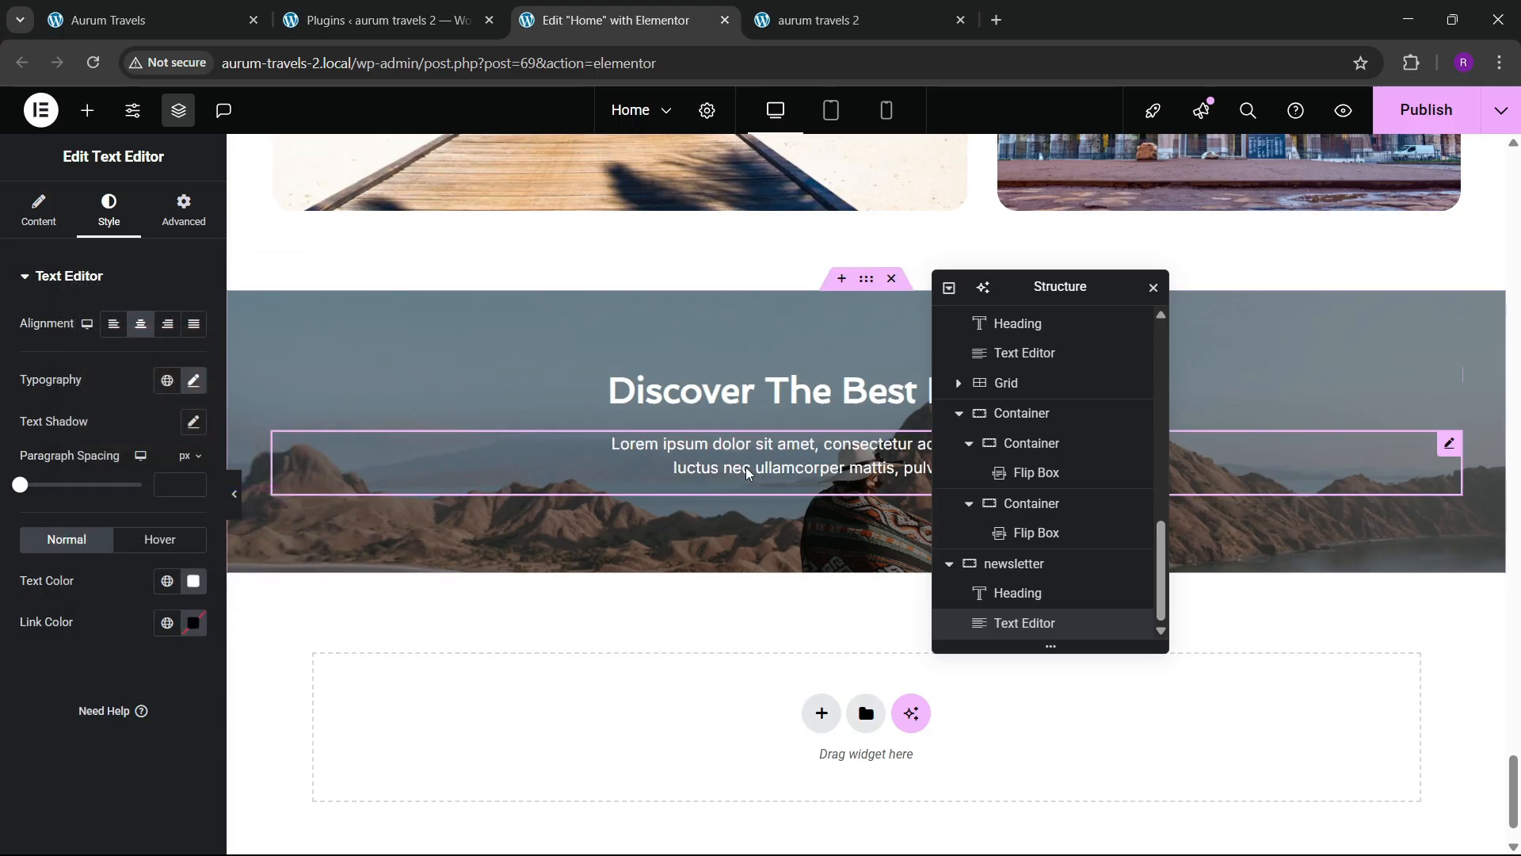
- Add a Form widget below the paragraph and delete its Message and Name fields
{"action": "left_click", "coordinate": [88, 109]}
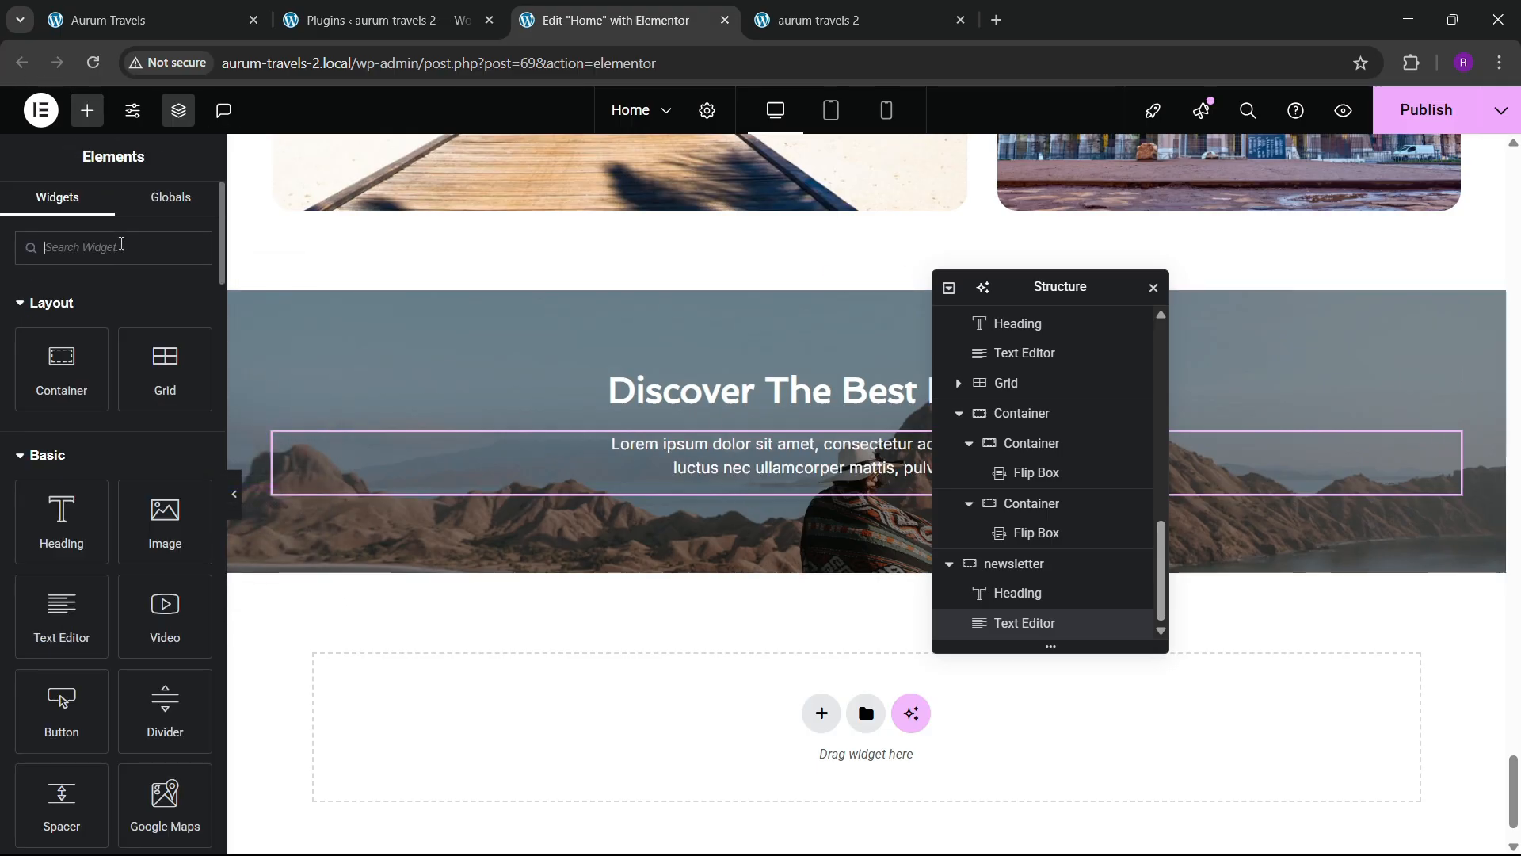
{"action": "type", "text": "form"}
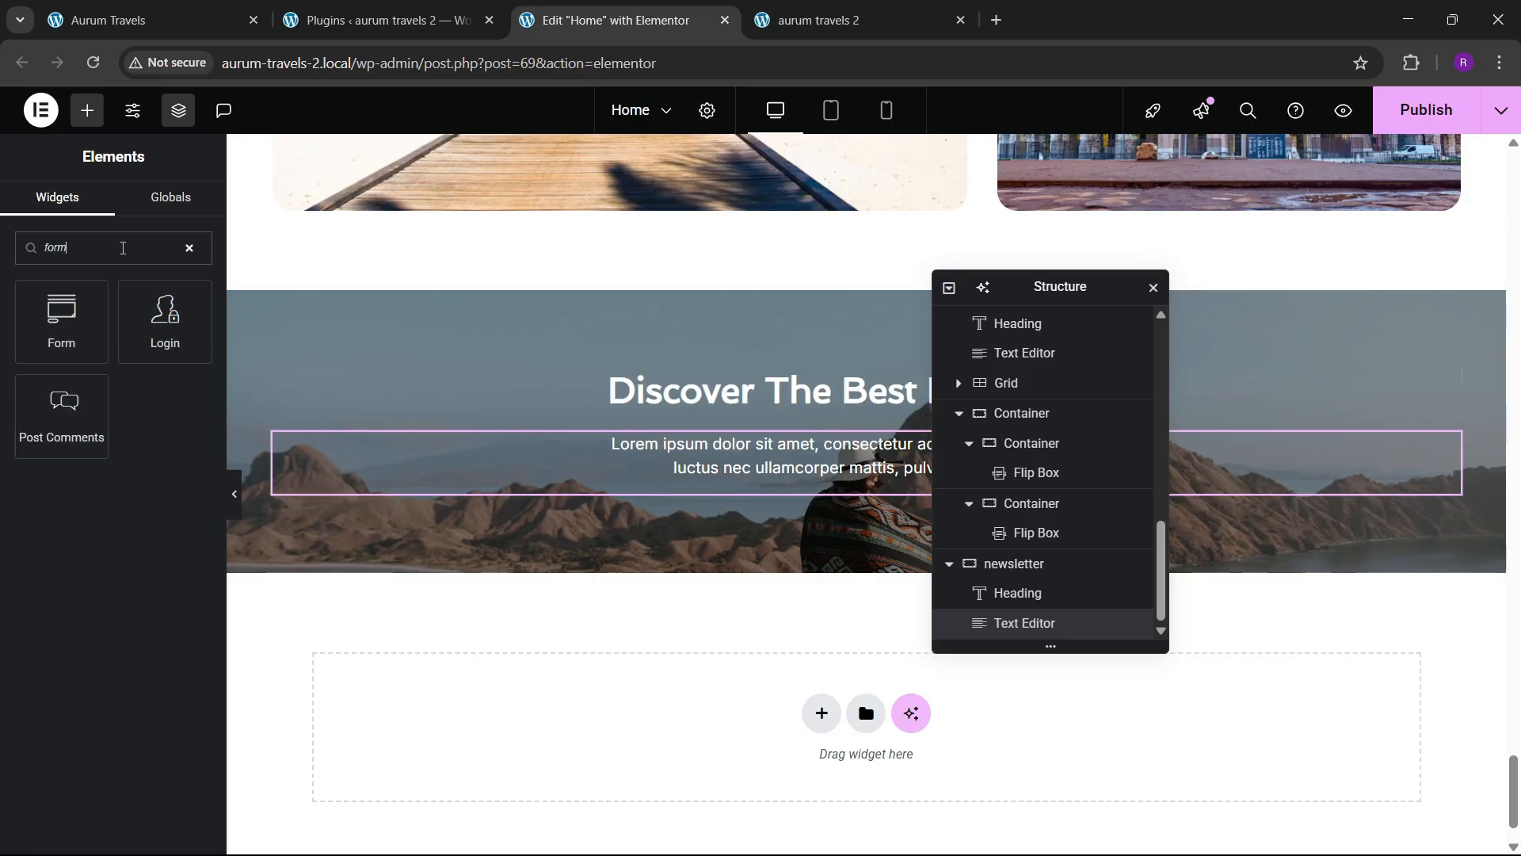
{"action": "left_click_drag", "start_coordinate": [61, 321], "coordinate": [592, 483]}
{"action": "left_click", "coordinate": [187, 483]}
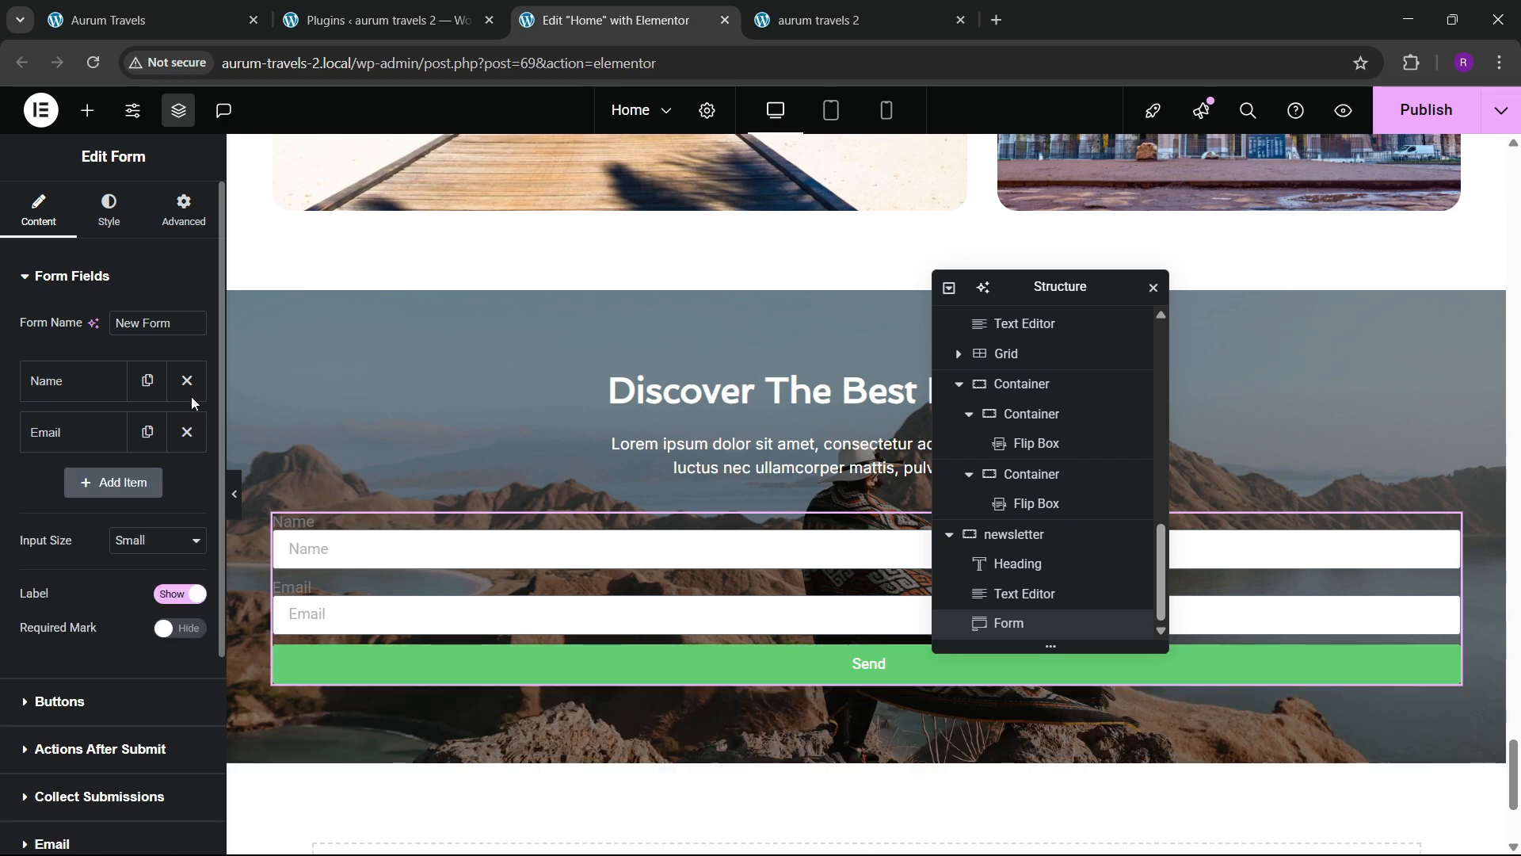
{"action": "left_click", "coordinate": [187, 383]}
{"action": "left_click", "coordinate": [143, 487]}
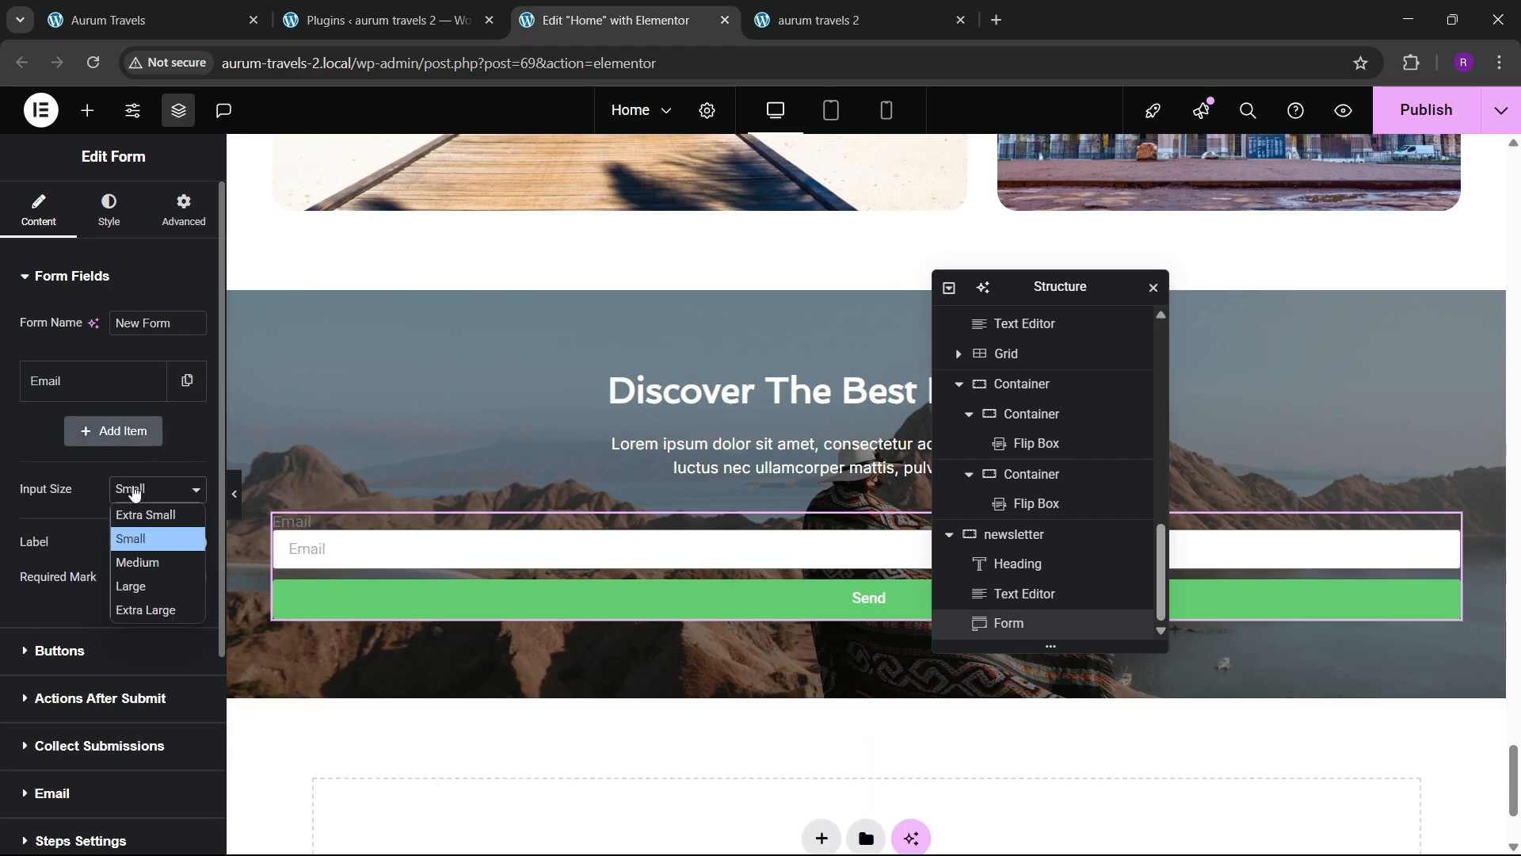
- Make the form inputs Medium and the Email field 80% wide
{"action": "left_click", "coordinate": [142, 566]}
{"action": "left_click", "coordinate": [111, 383]}
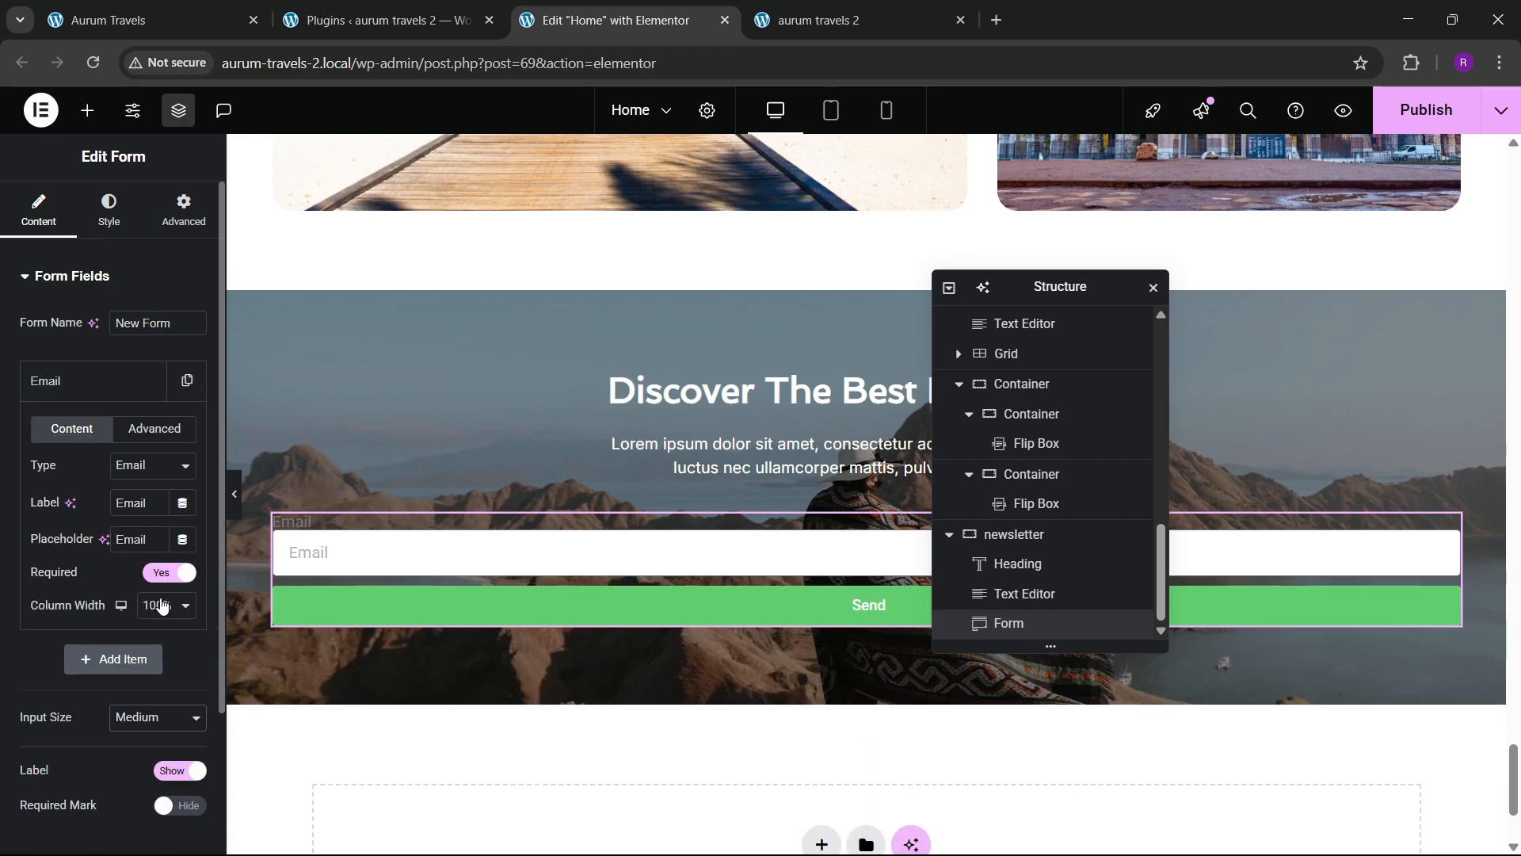
{"action": "left_click", "coordinate": [162, 605]}
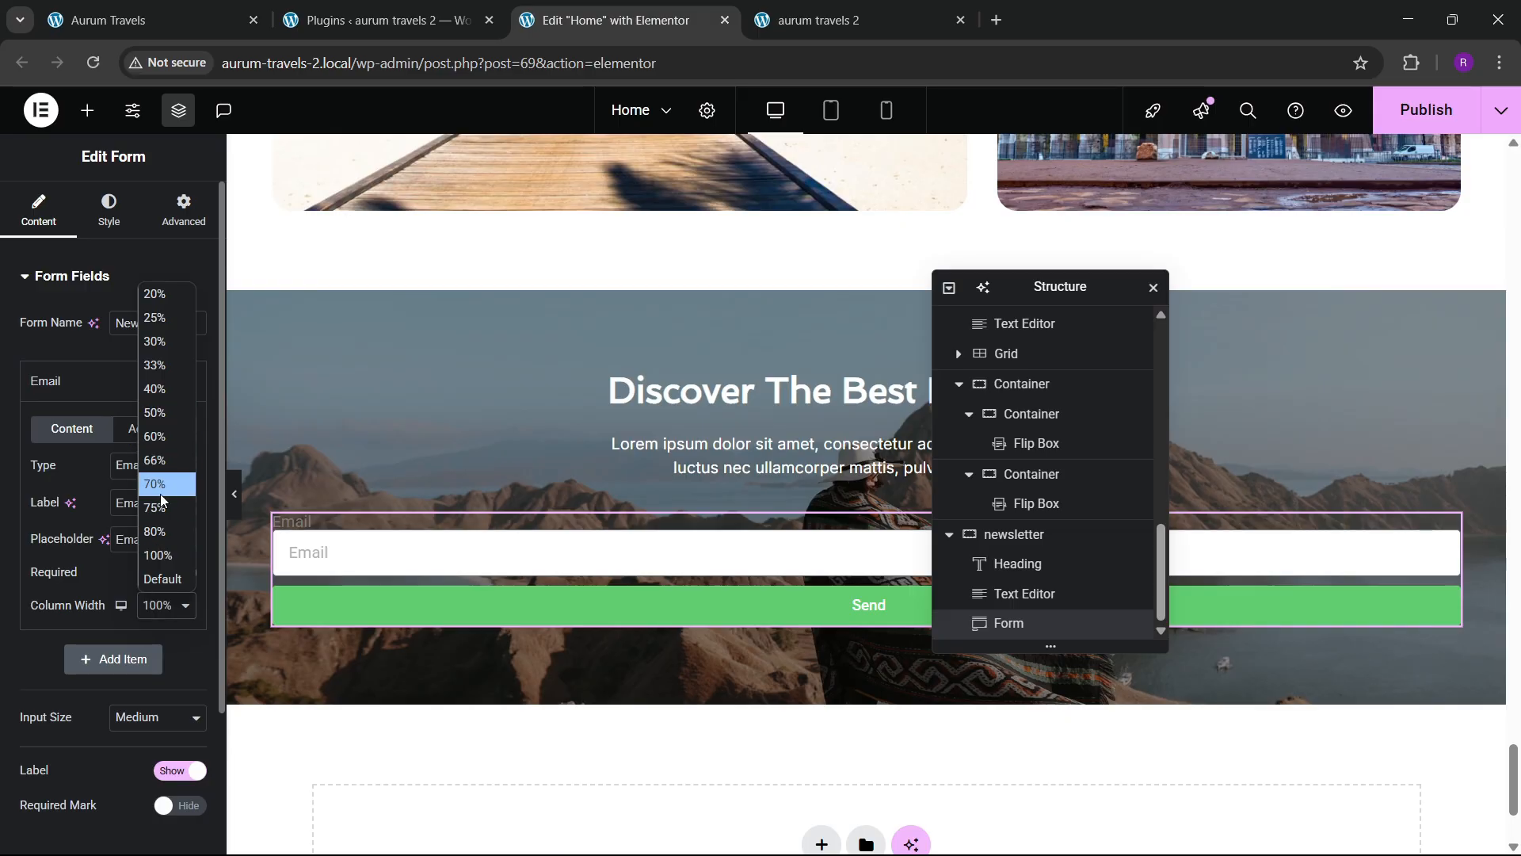
{"action": "left_click", "coordinate": [158, 532]}
{"action": "scroll", "coordinate": [98, 573], "scroll_direction": "down", "scroll_amount": 3}
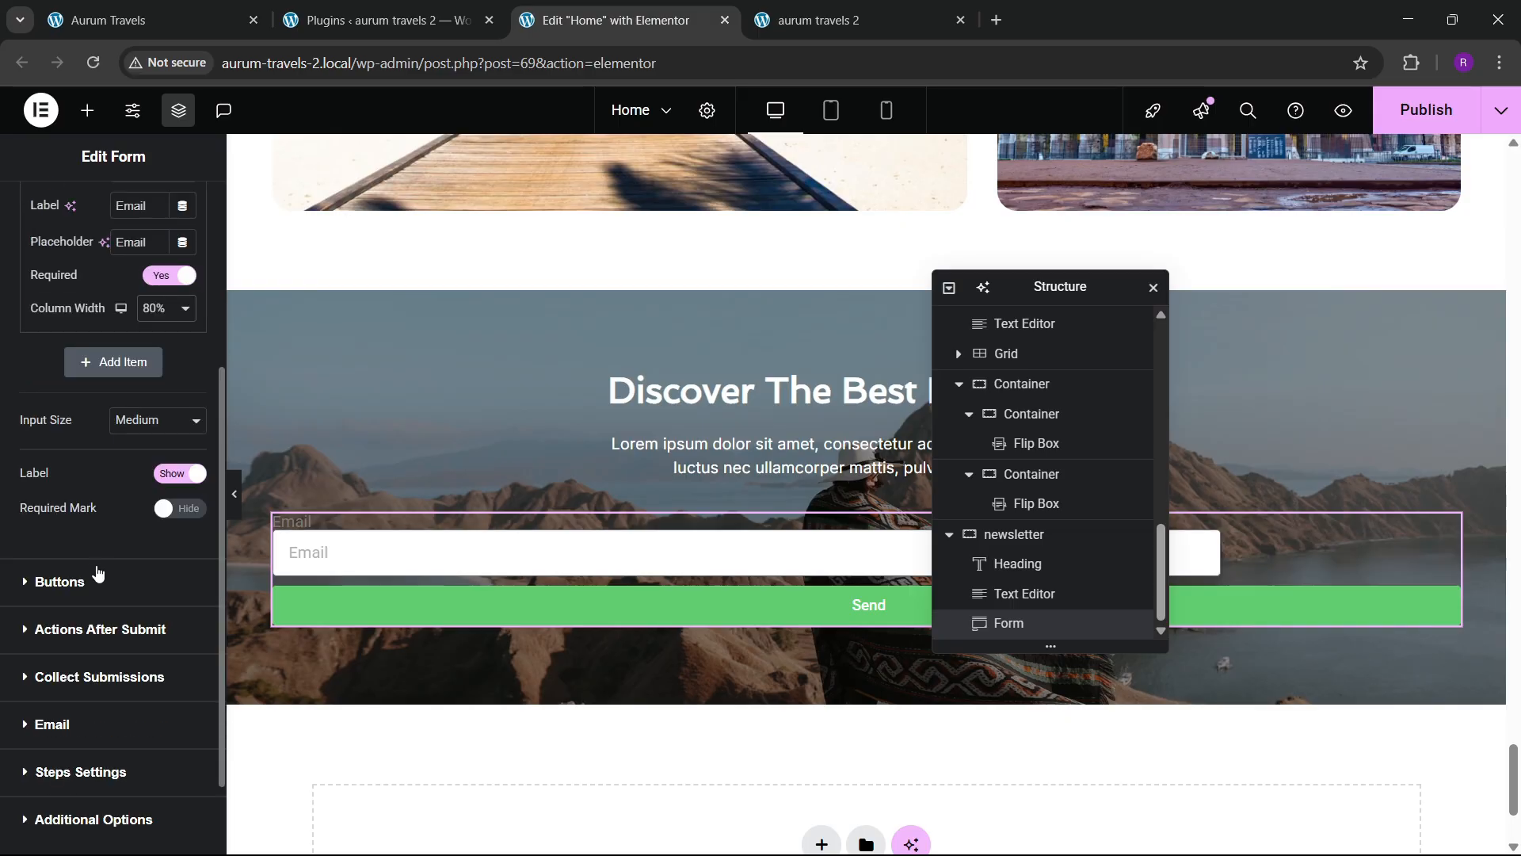
- Make the form button Medium size with a 20% column width
{"action": "left_click", "coordinate": [82, 578]}
{"action": "left_click", "coordinate": [151, 371]}
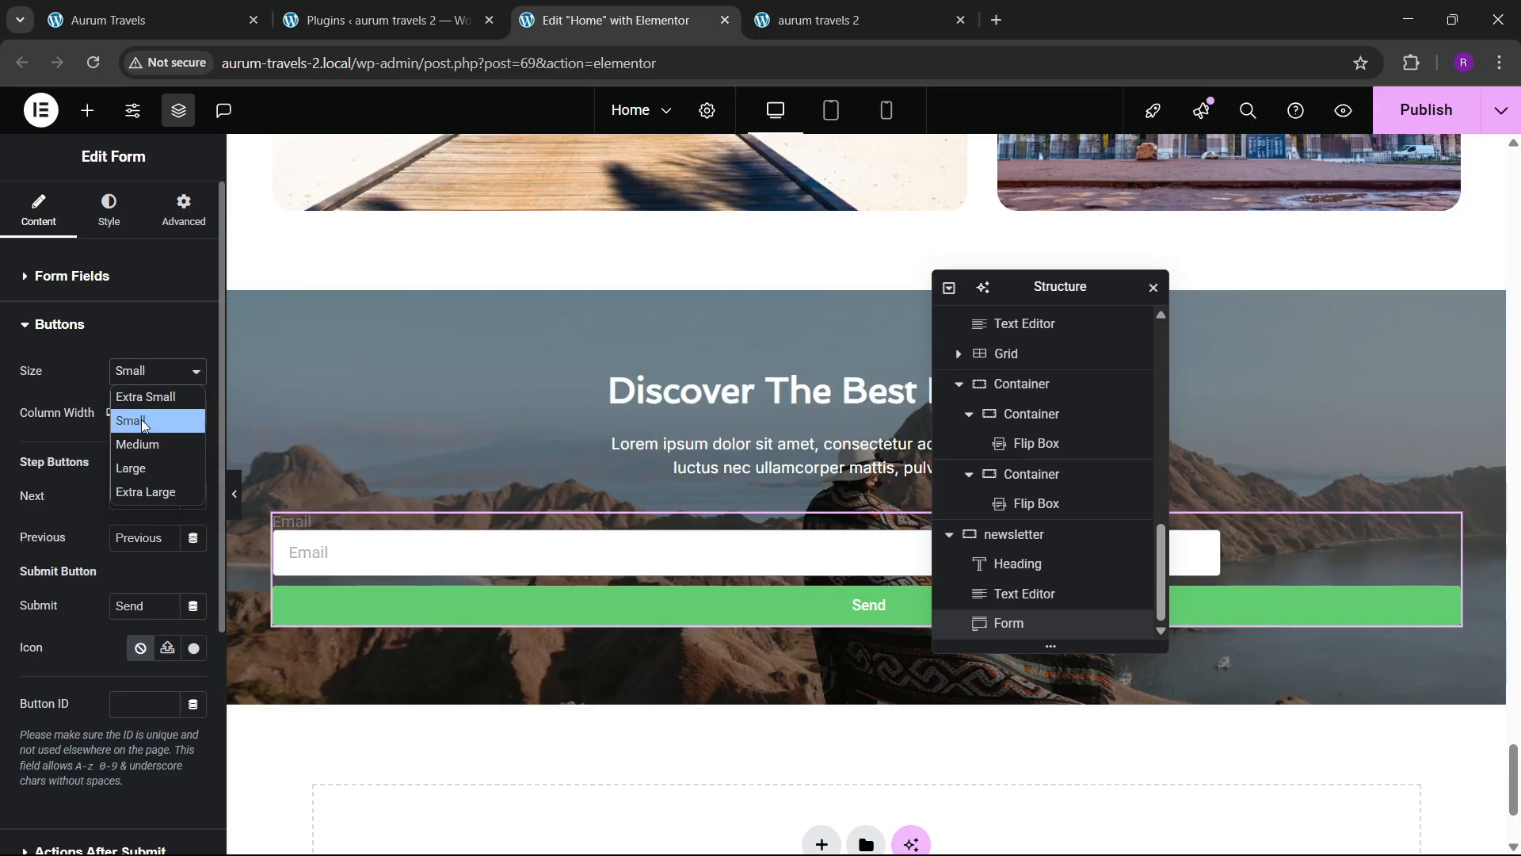
{"action": "left_click", "coordinate": [147, 435]}
{"action": "left_click", "coordinate": [162, 413]}
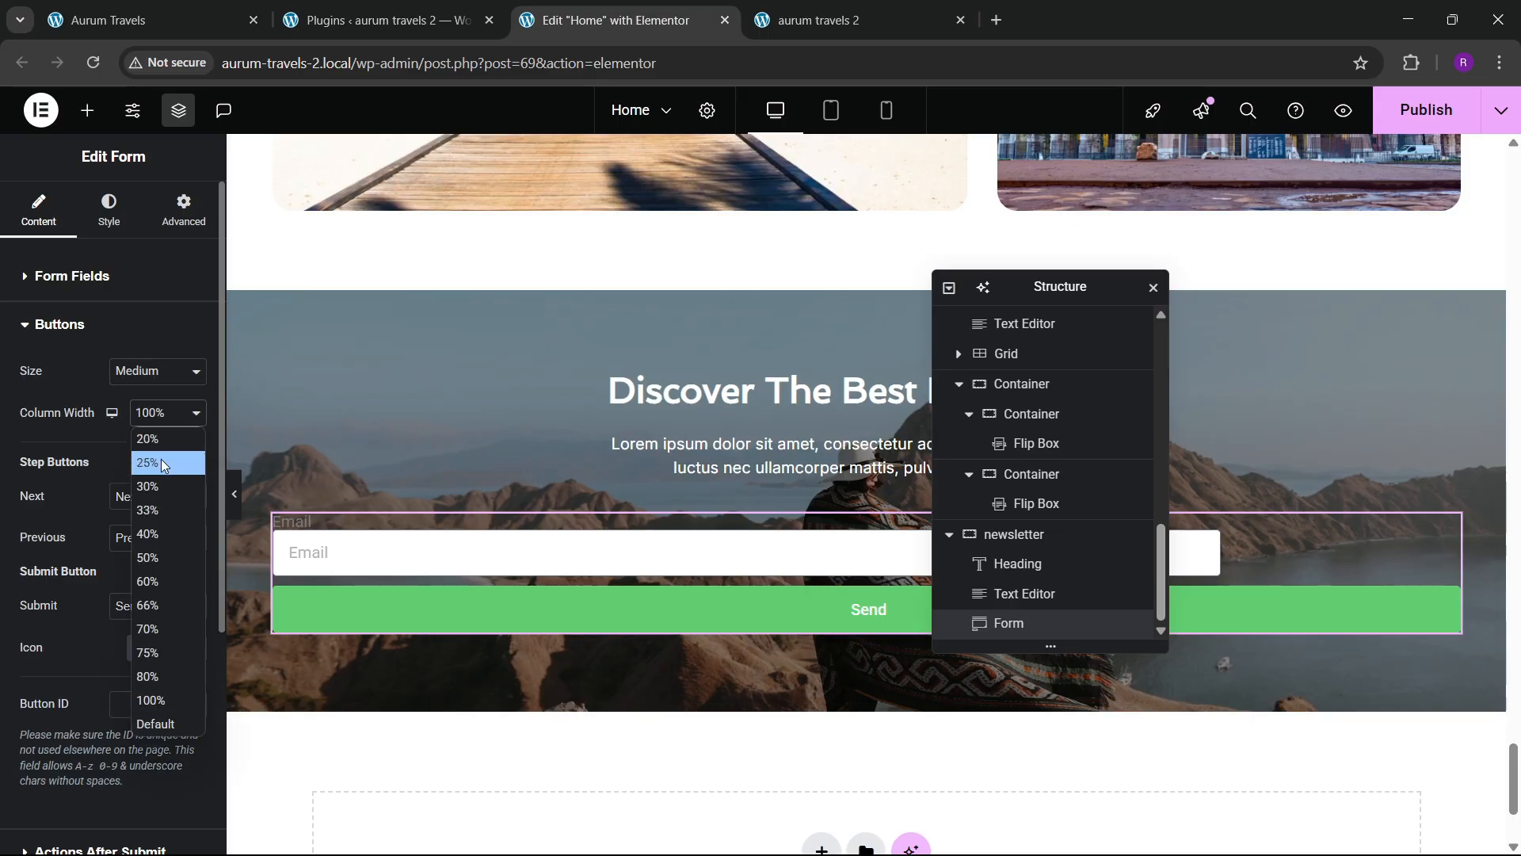
{"action": "left_click", "coordinate": [164, 444]}
{"action": "left_click", "coordinate": [182, 7]}
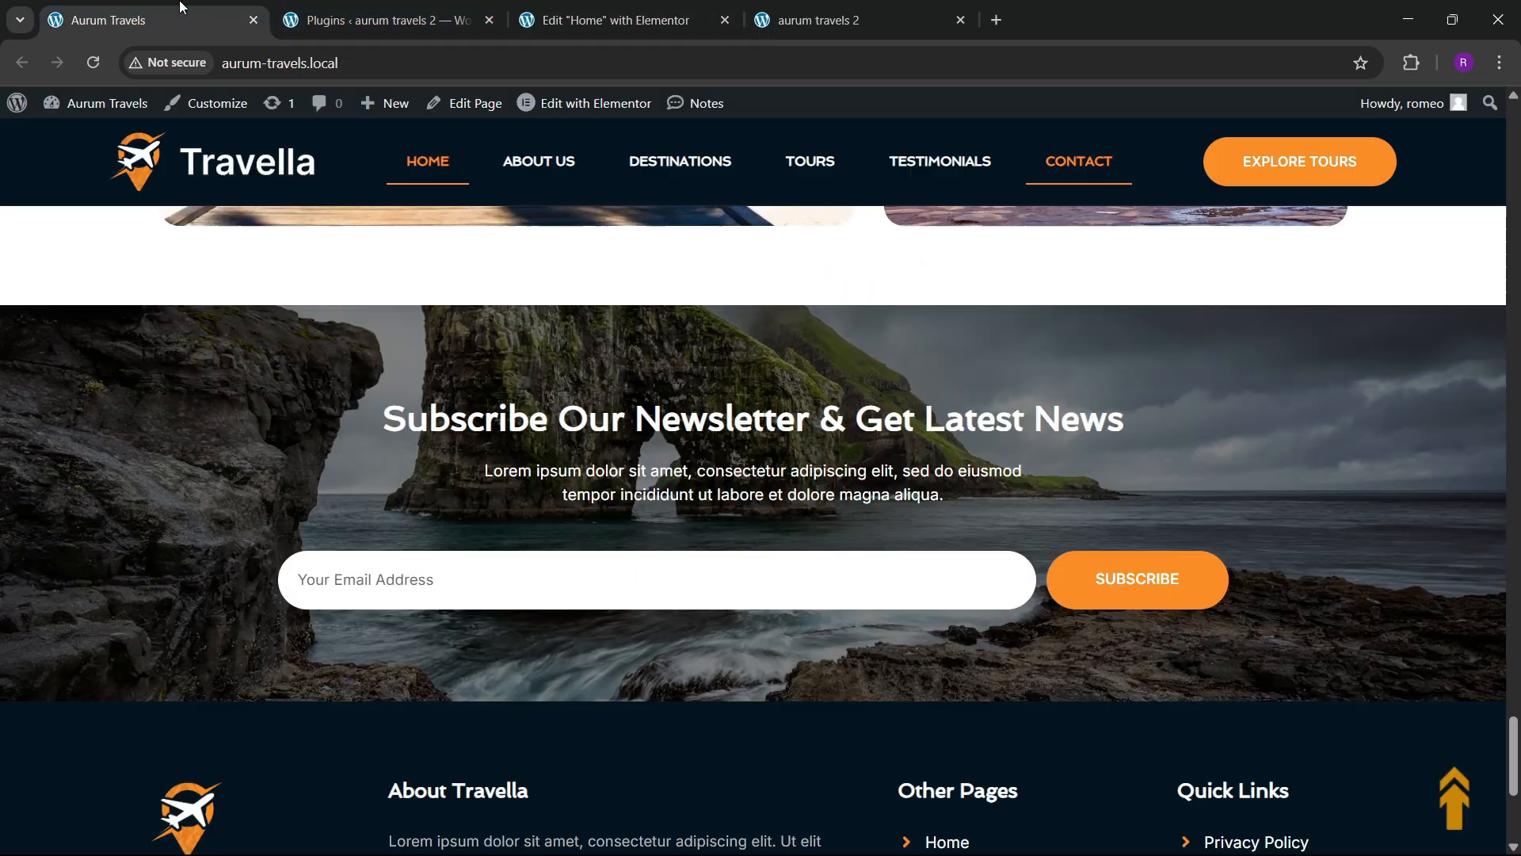
{"action": "left_click", "coordinate": [580, 18]}
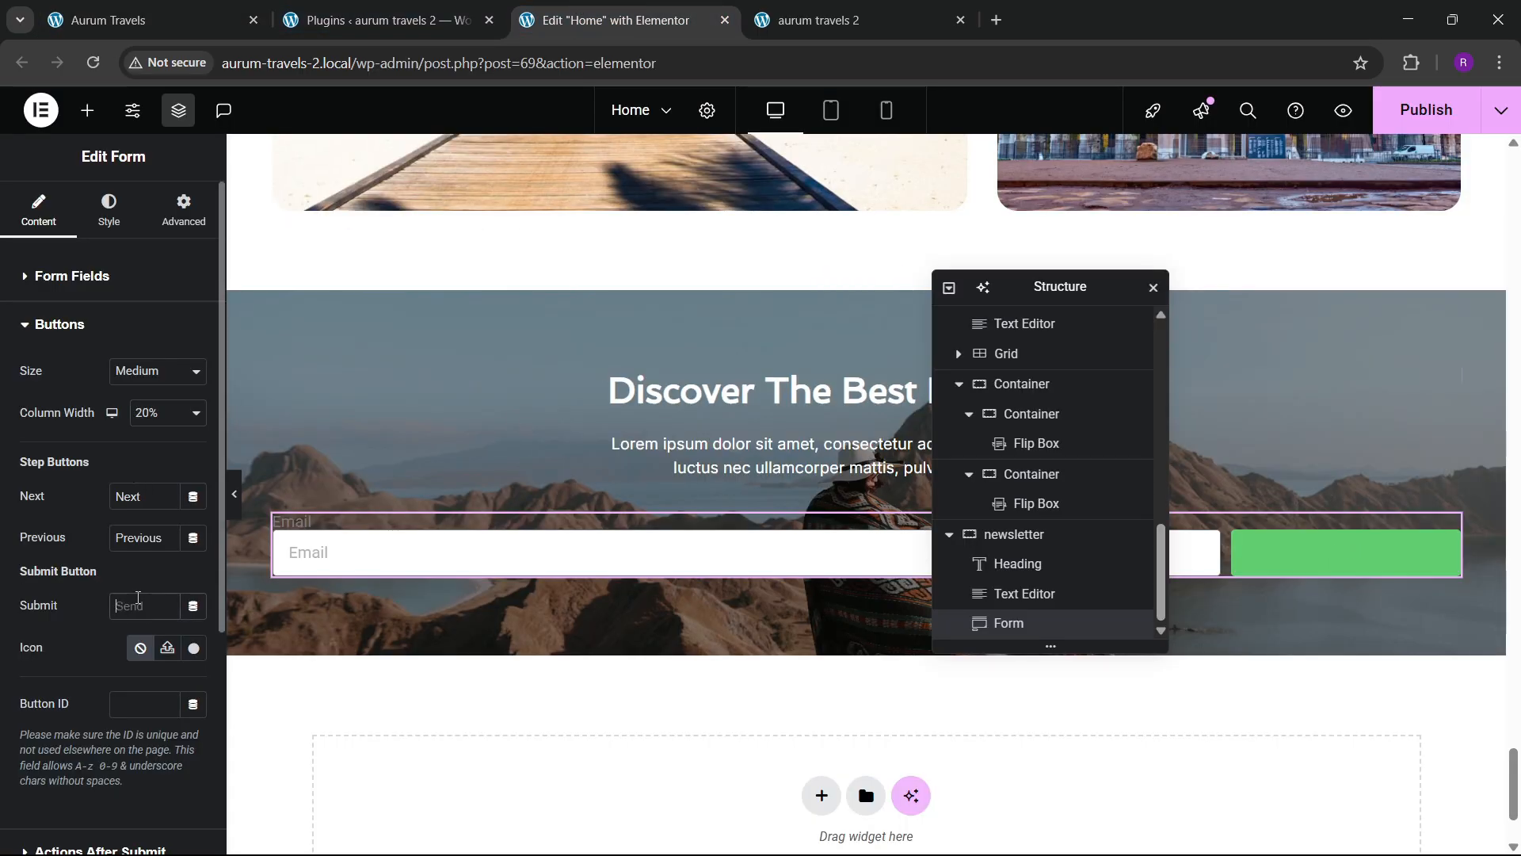
- Relabel the button 'SUBSCRIBE' and clear the Email field's placeholder text
{"action": "left_click", "coordinate": [138, 598]}
{"action": "type", "text": "SUBSCRIBE"}
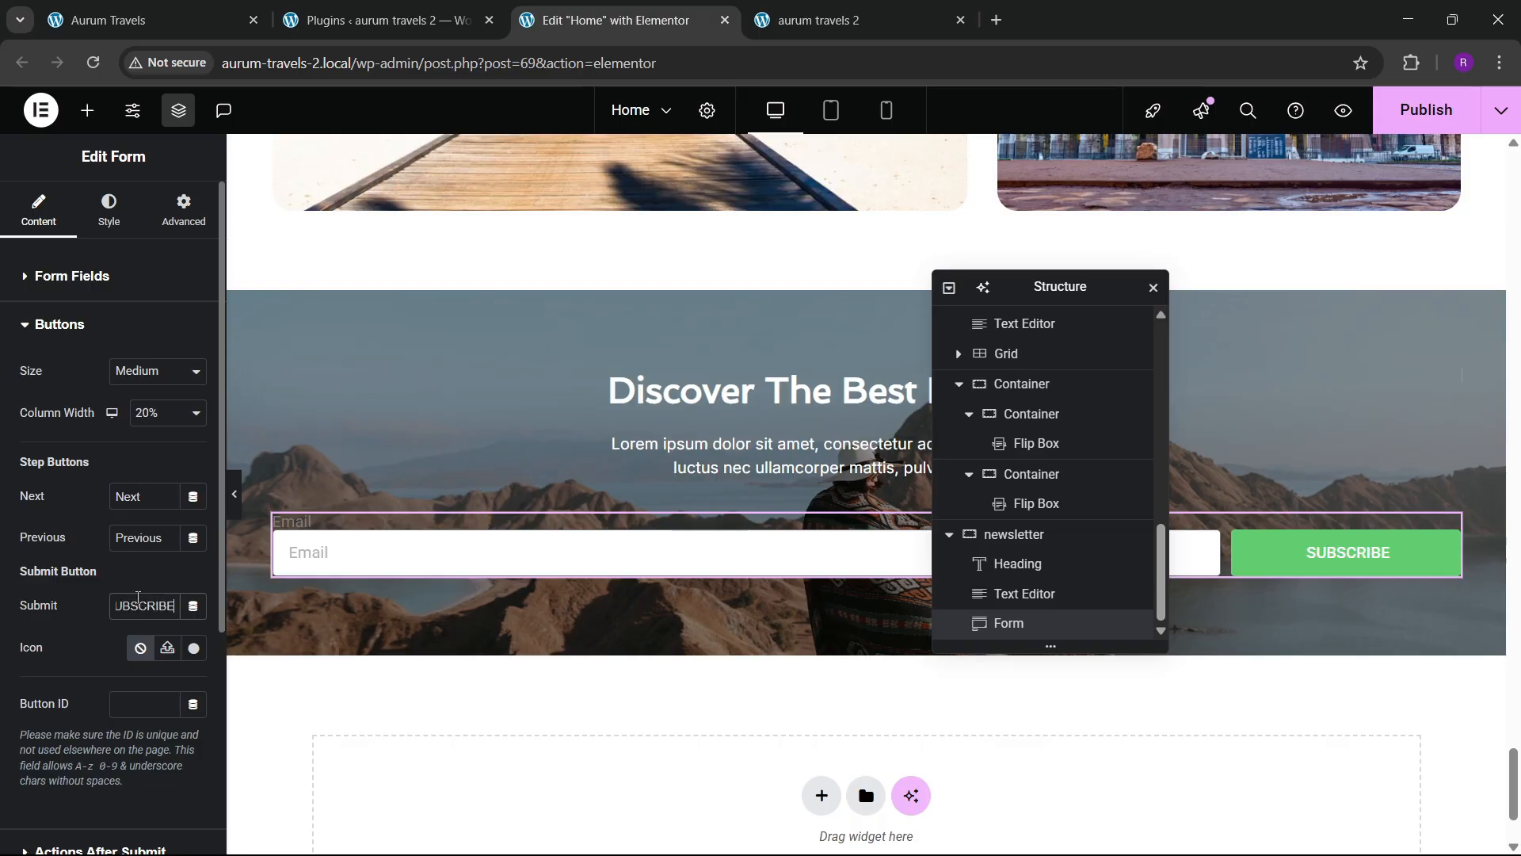
{"action": "left_click", "coordinate": [39, 277]}
{"action": "left_click", "coordinate": [79, 381]}
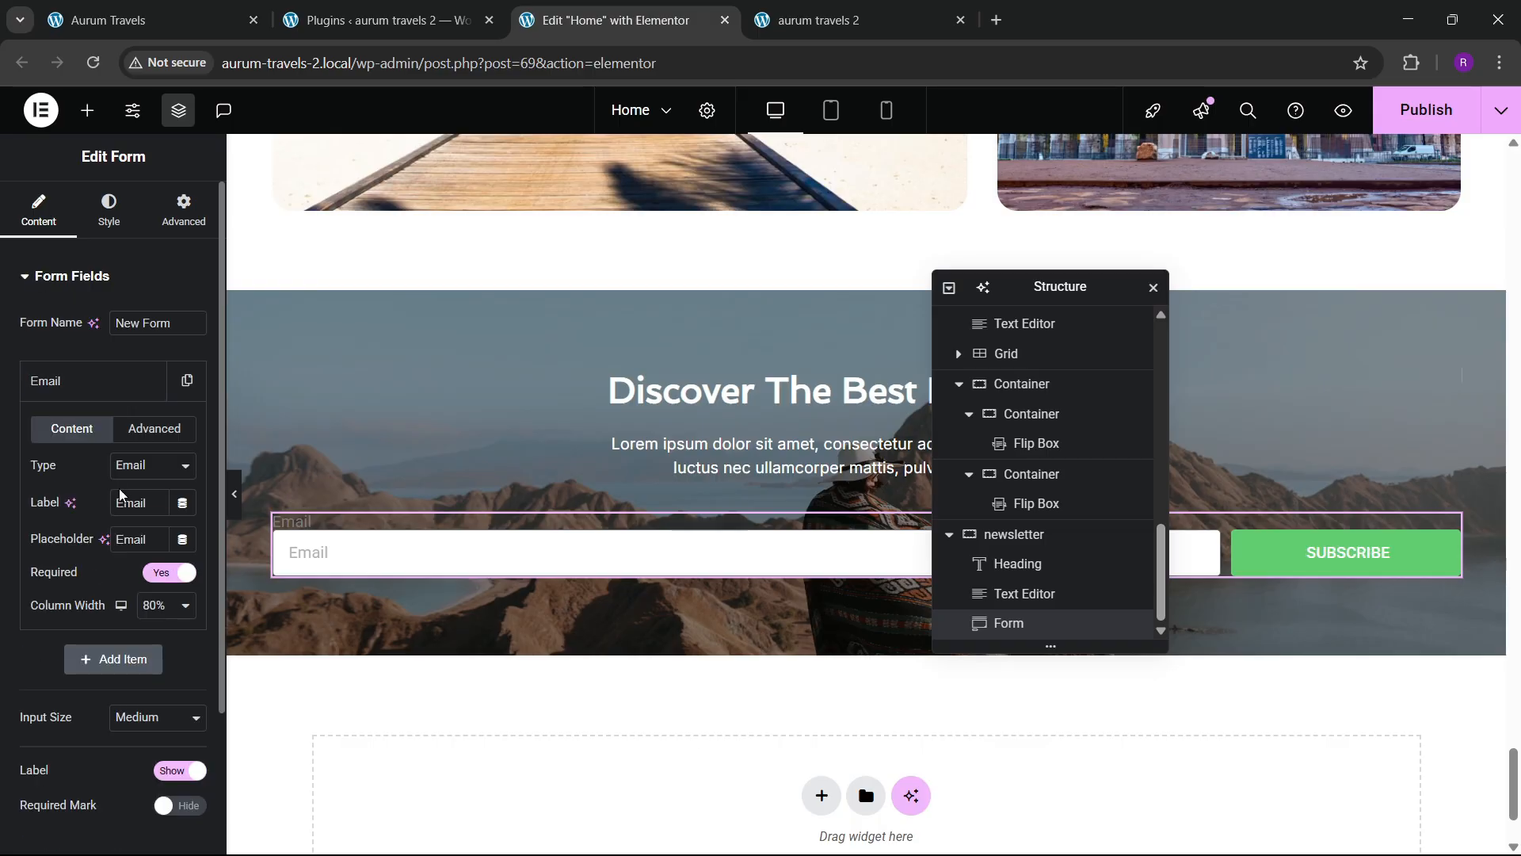
{"action": "key", "text": "BackSpace"}
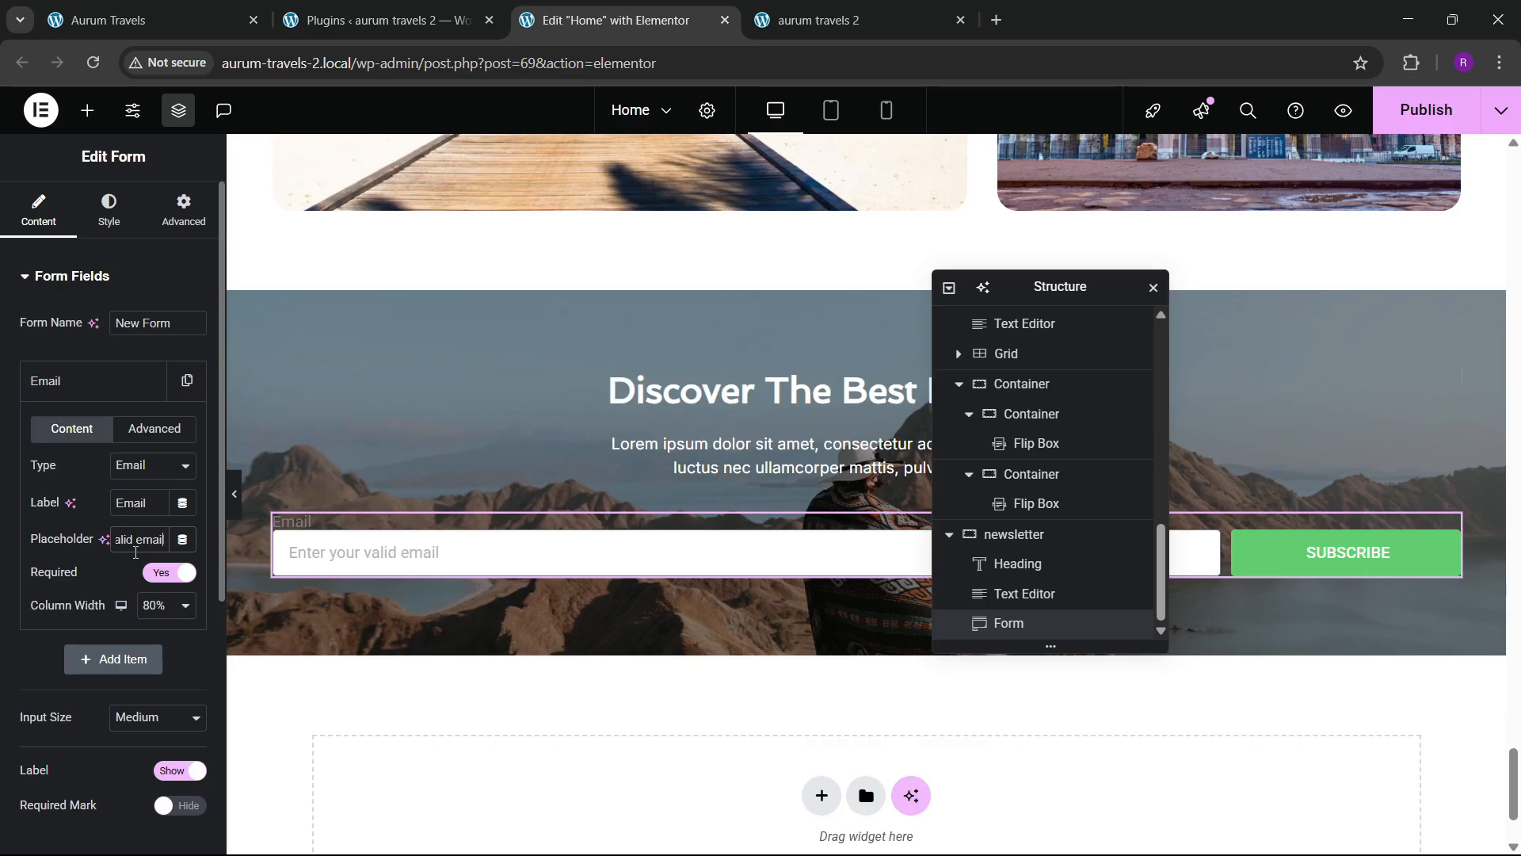
- Set both the form inputs and the SUBSCRIBE button to Large
{"action": "scroll", "coordinate": [136, 552], "scroll_direction": "down", "scroll_amount": 1}
{"action": "left_click", "coordinate": [149, 621]}
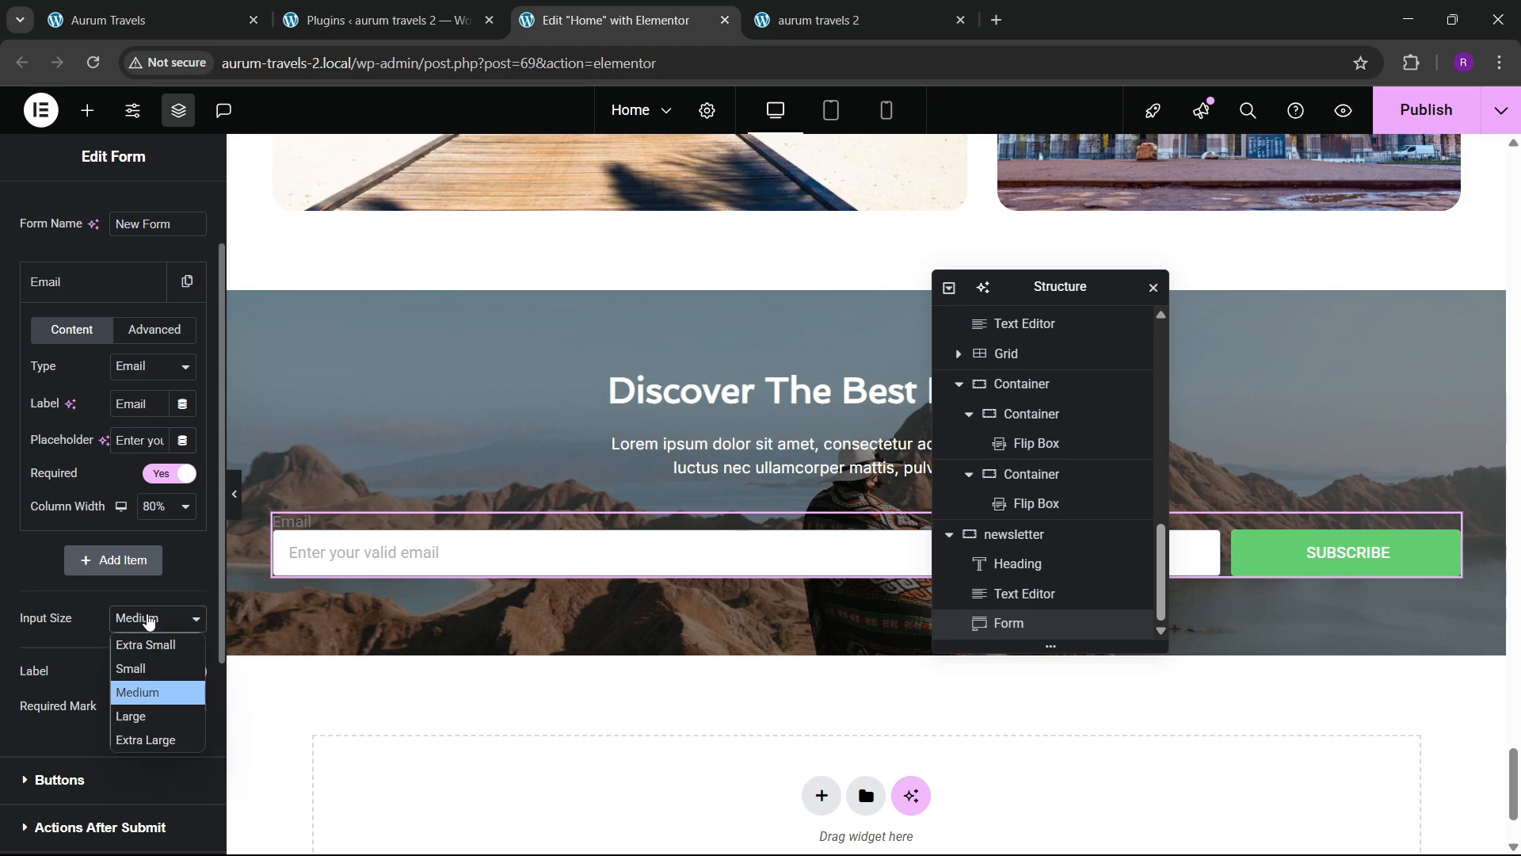
{"action": "left_click", "coordinate": [149, 715]}
{"action": "scroll", "coordinate": [82, 616], "scroll_direction": "down", "scroll_amount": 3}
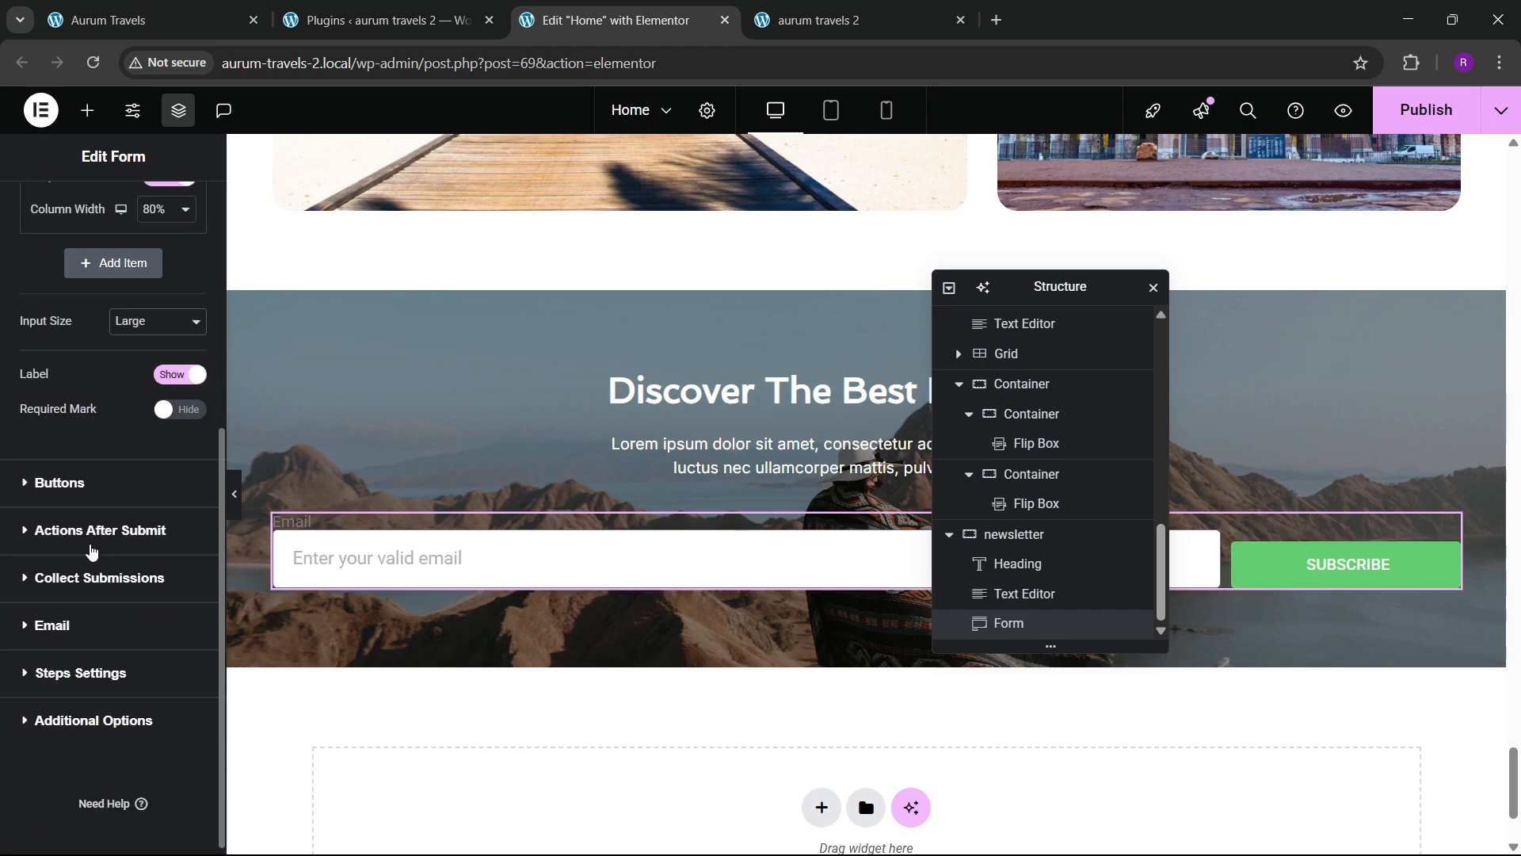
{"action": "left_click", "coordinate": [59, 482]}
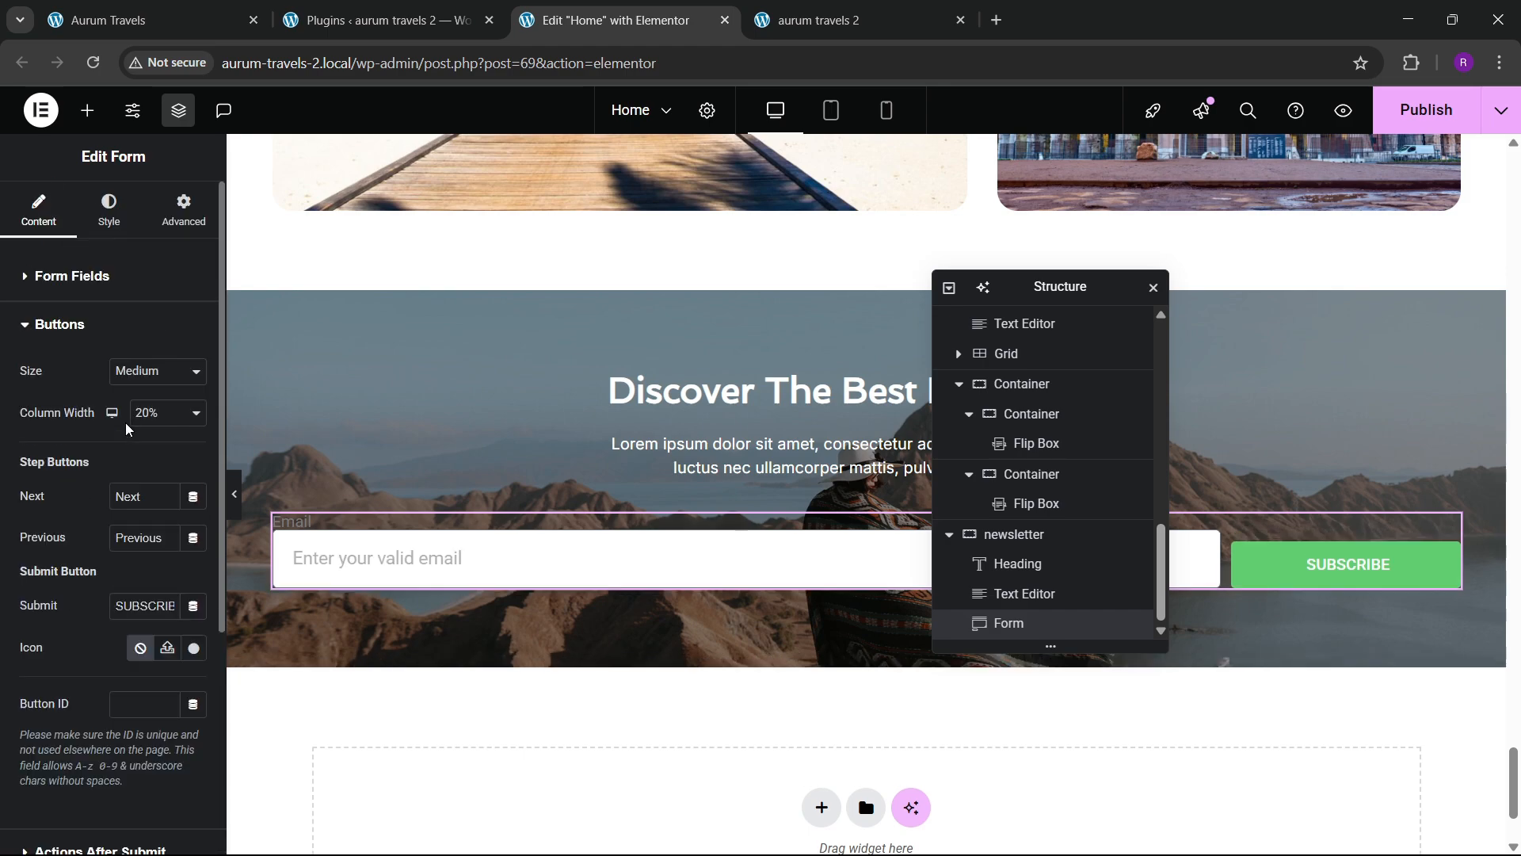
{"action": "left_click", "coordinate": [150, 371]}
{"action": "left_click", "coordinate": [146, 470]}
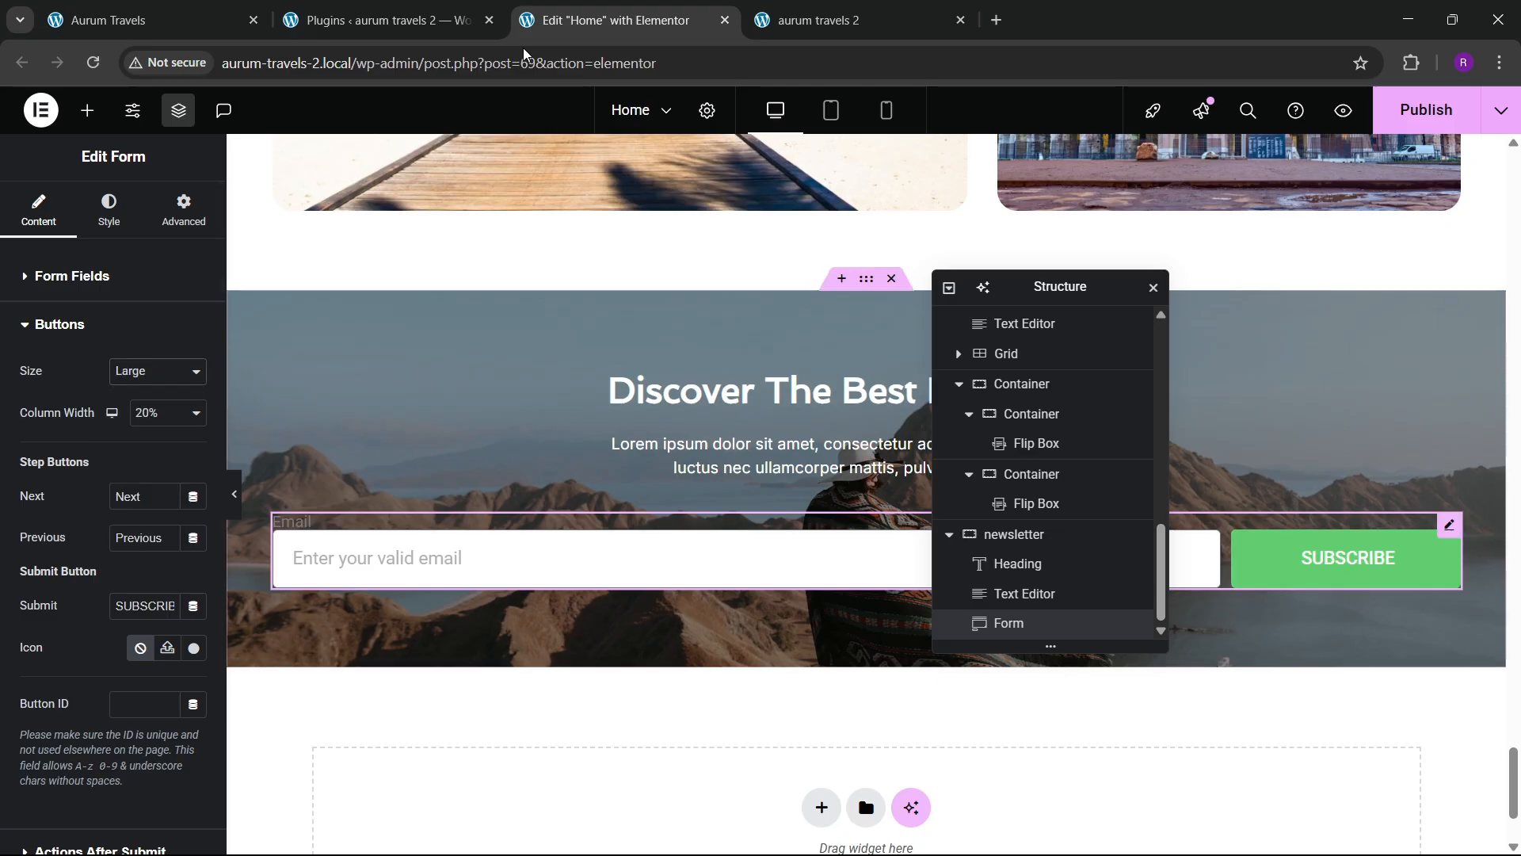
{"action": "left_click", "coordinate": [178, 9]}
{"action": "left_click", "coordinate": [606, 19]}
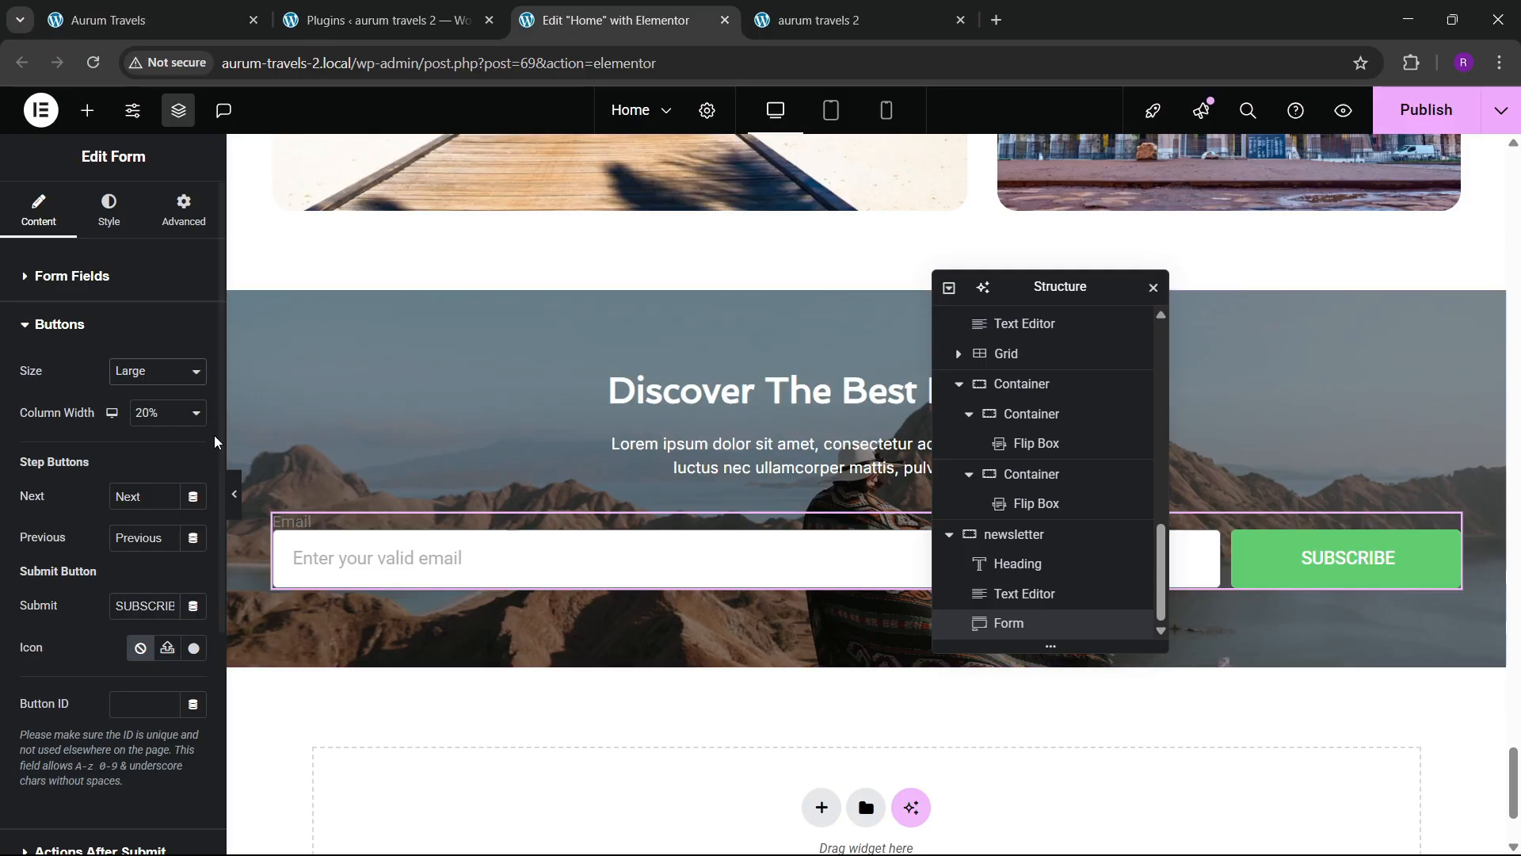
- Try a Medium SUBSCRIBE button and keep the input size at Large
{"action": "left_click", "coordinate": [158, 371]}
{"action": "left_click", "coordinate": [141, 444]}
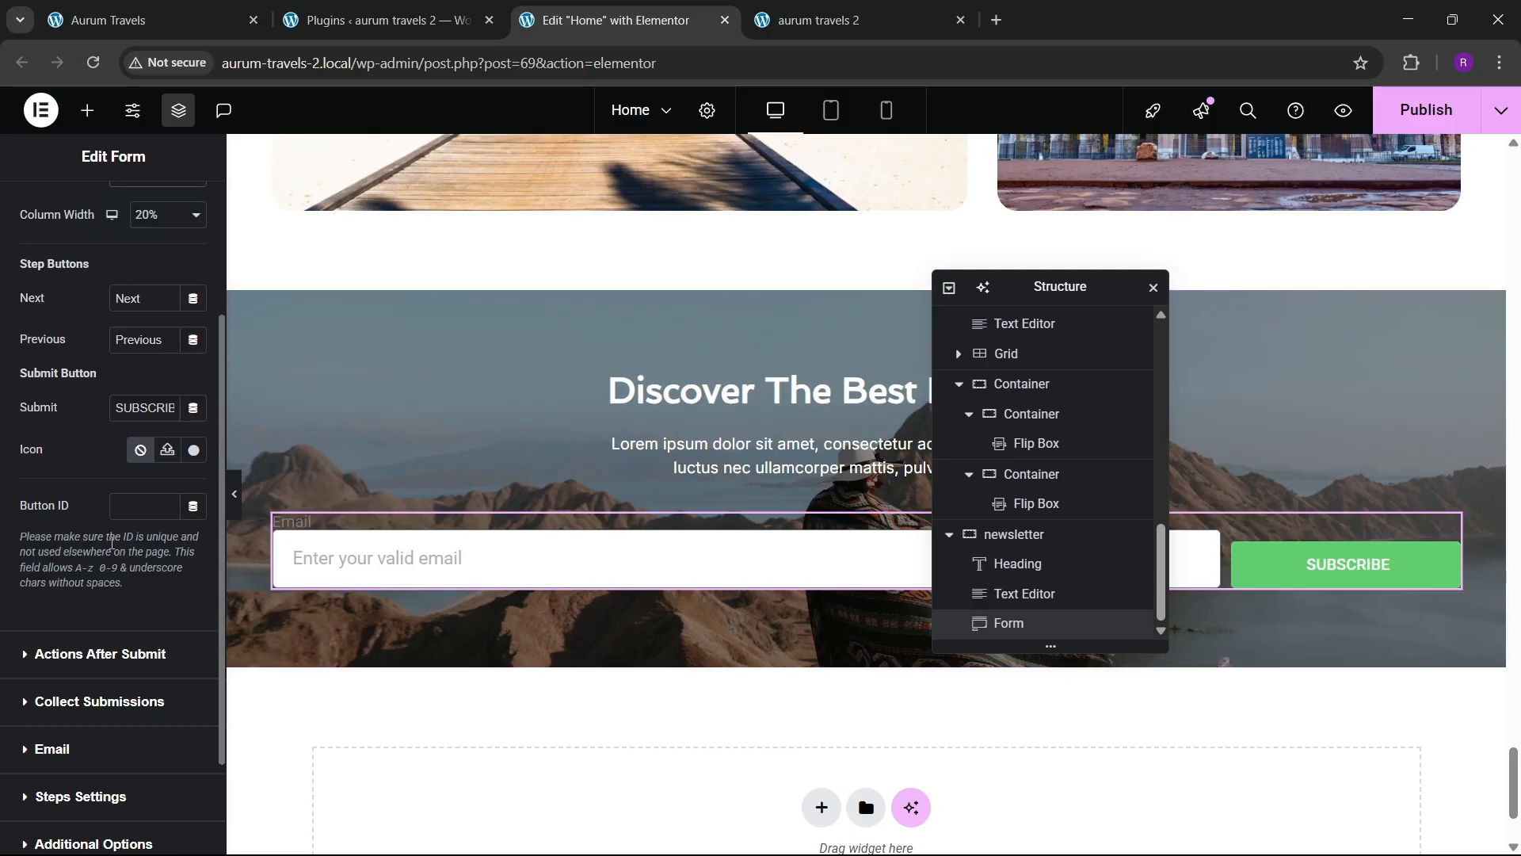
{"action": "left_click", "coordinate": [60, 292]}
{"action": "left_click", "coordinate": [146, 489]}
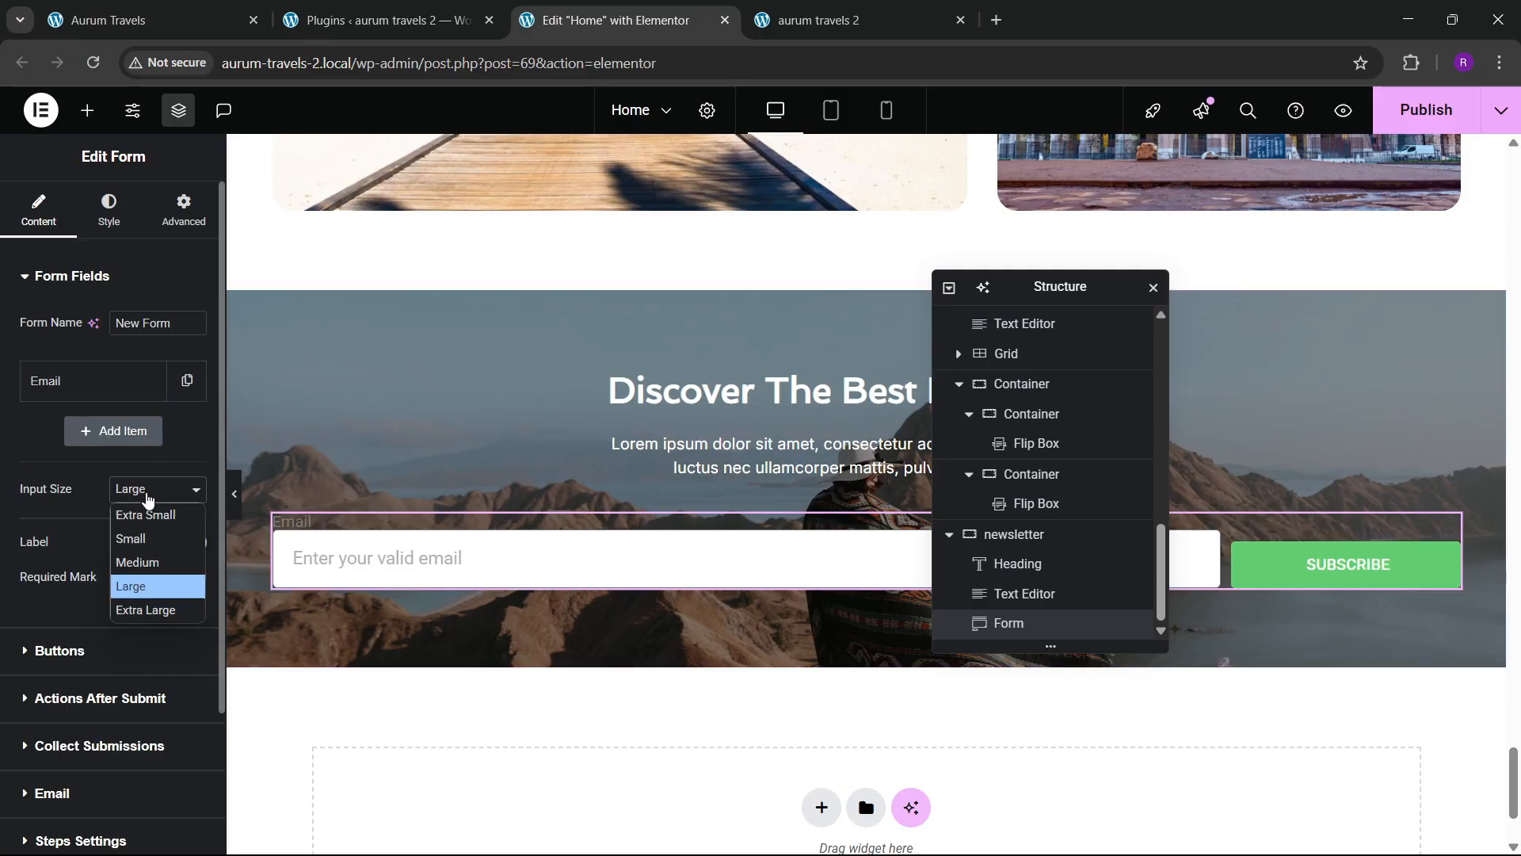
{"action": "left_click", "coordinate": [151, 565]}
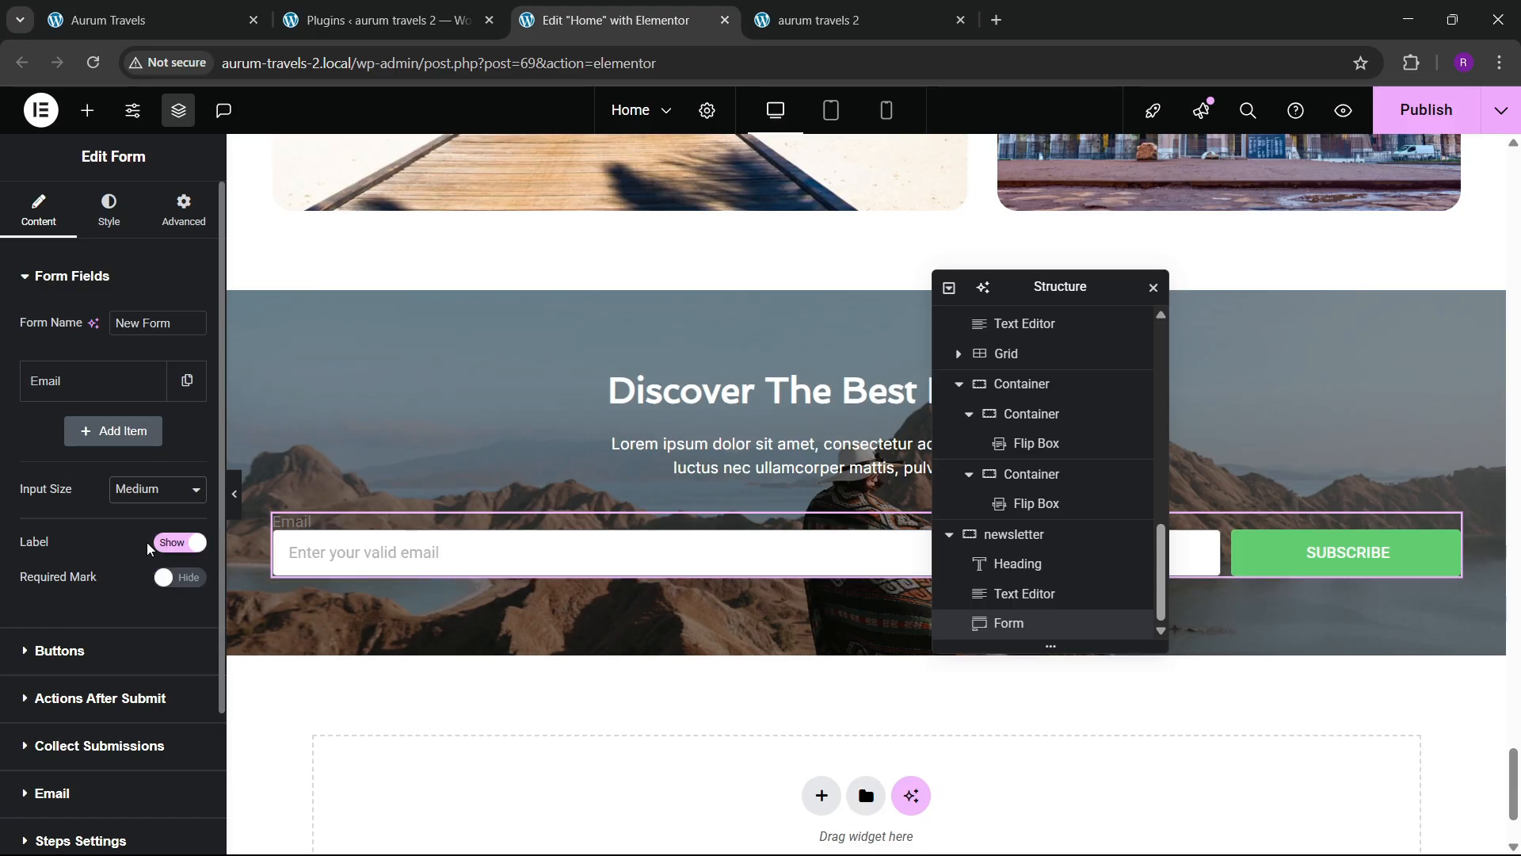
{"action": "left_click", "coordinate": [149, 493]}
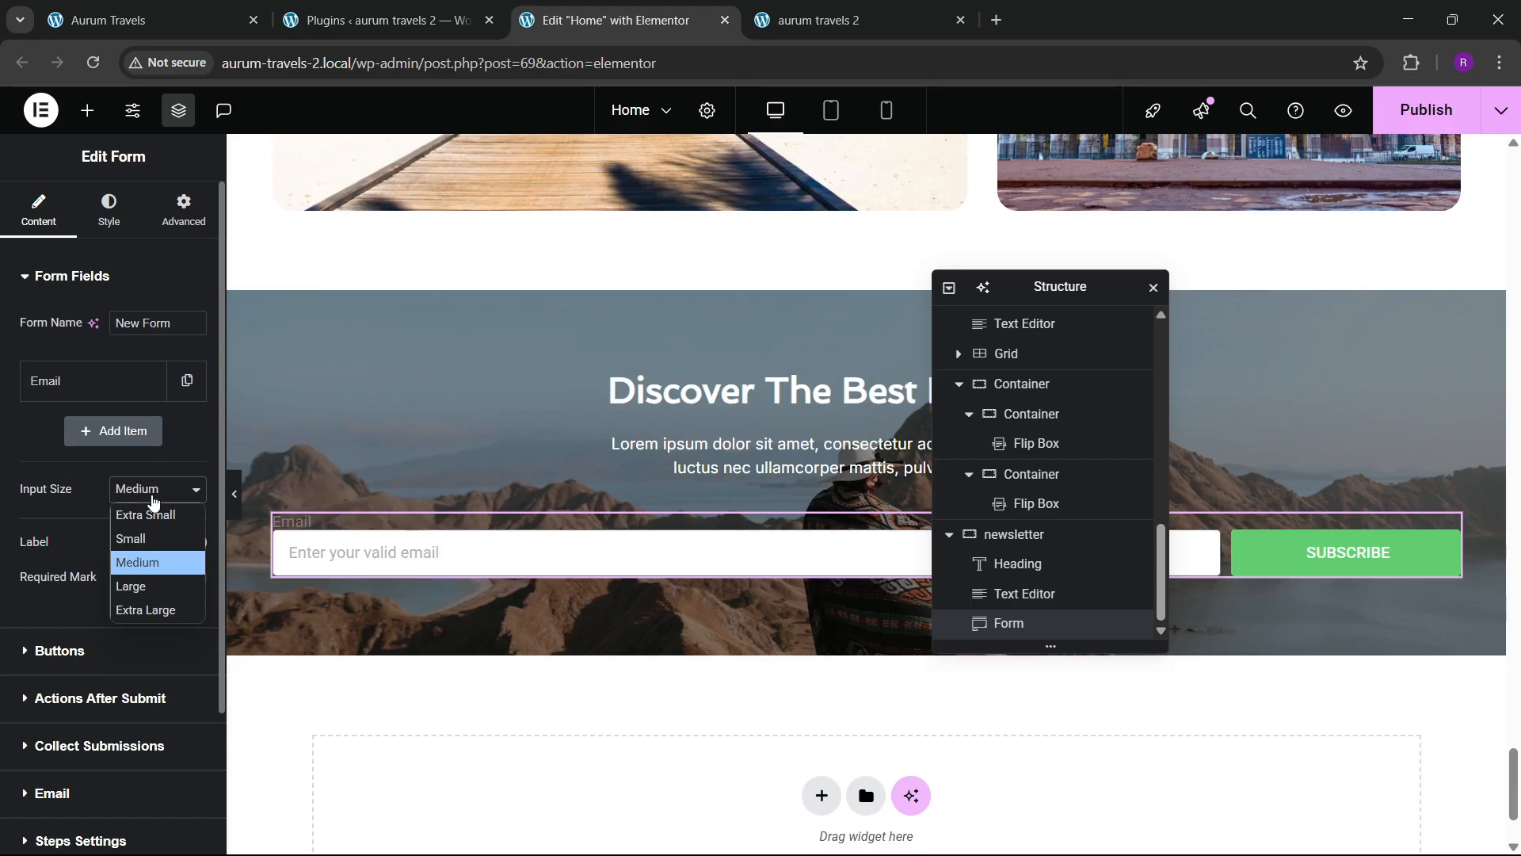
{"action": "left_click", "coordinate": [135, 587]}
- Set the SUBSCRIBE button back to Large and select the newsletter section
{"action": "scroll", "coordinate": [109, 462], "scroll_direction": "down", "scroll_amount": 2}
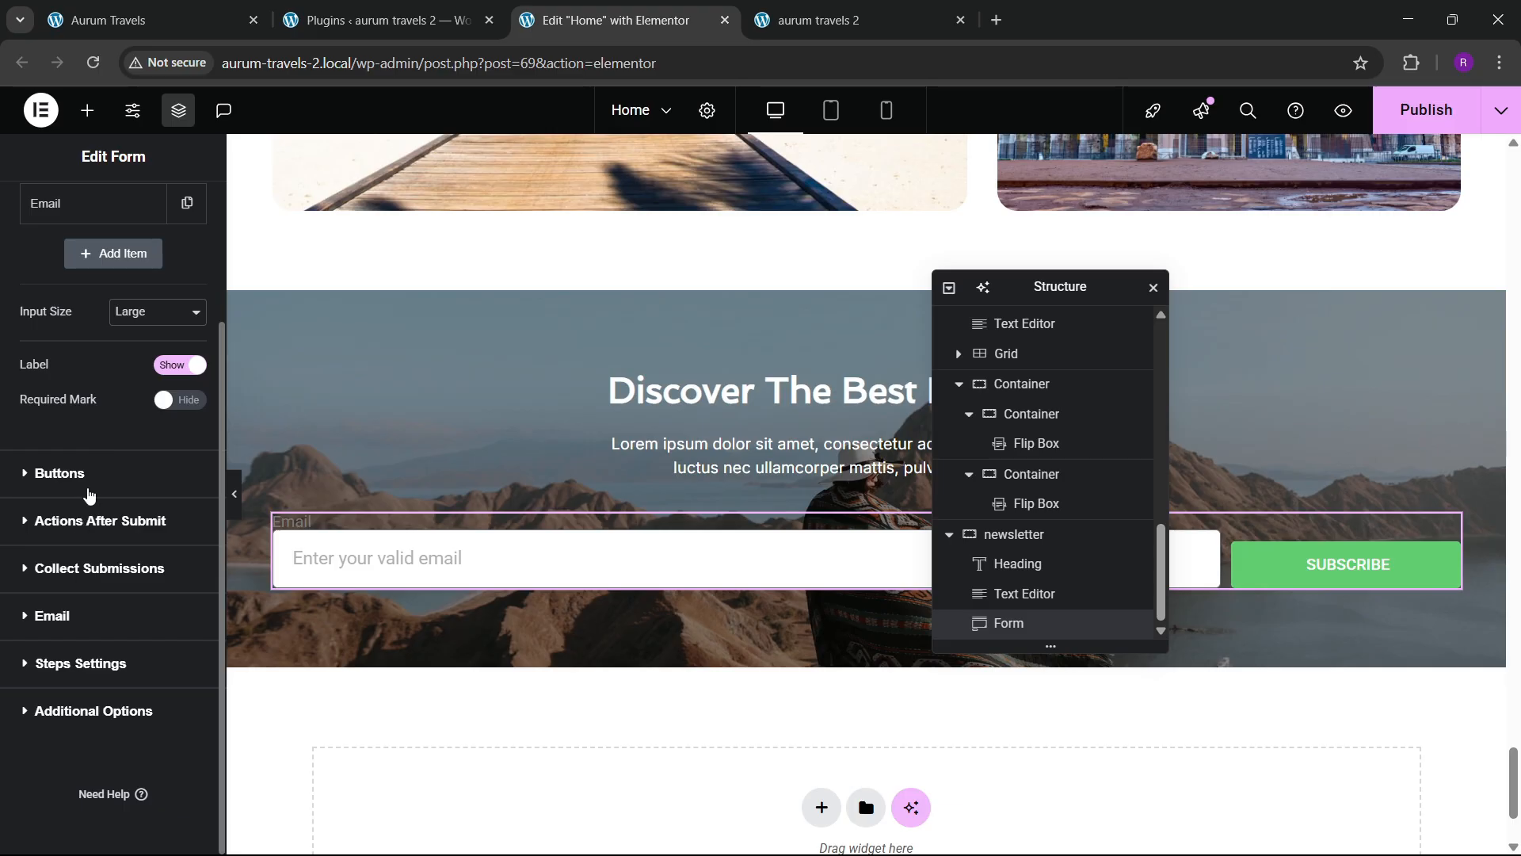
{"action": "left_click", "coordinate": [60, 473]}
{"action": "left_click", "coordinate": [158, 373]}
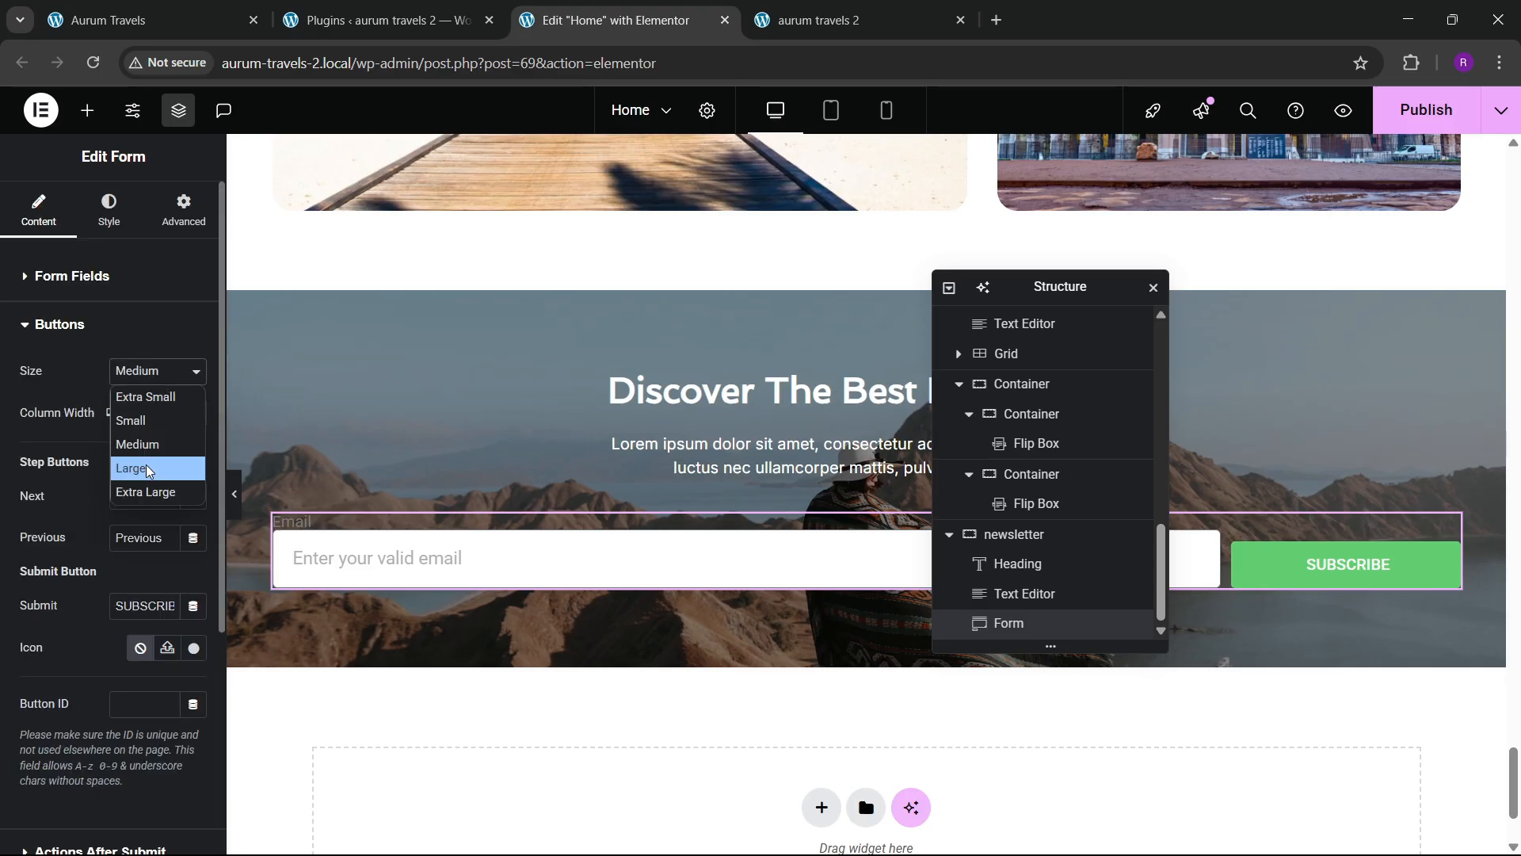
{"action": "left_click", "coordinate": [151, 468]}
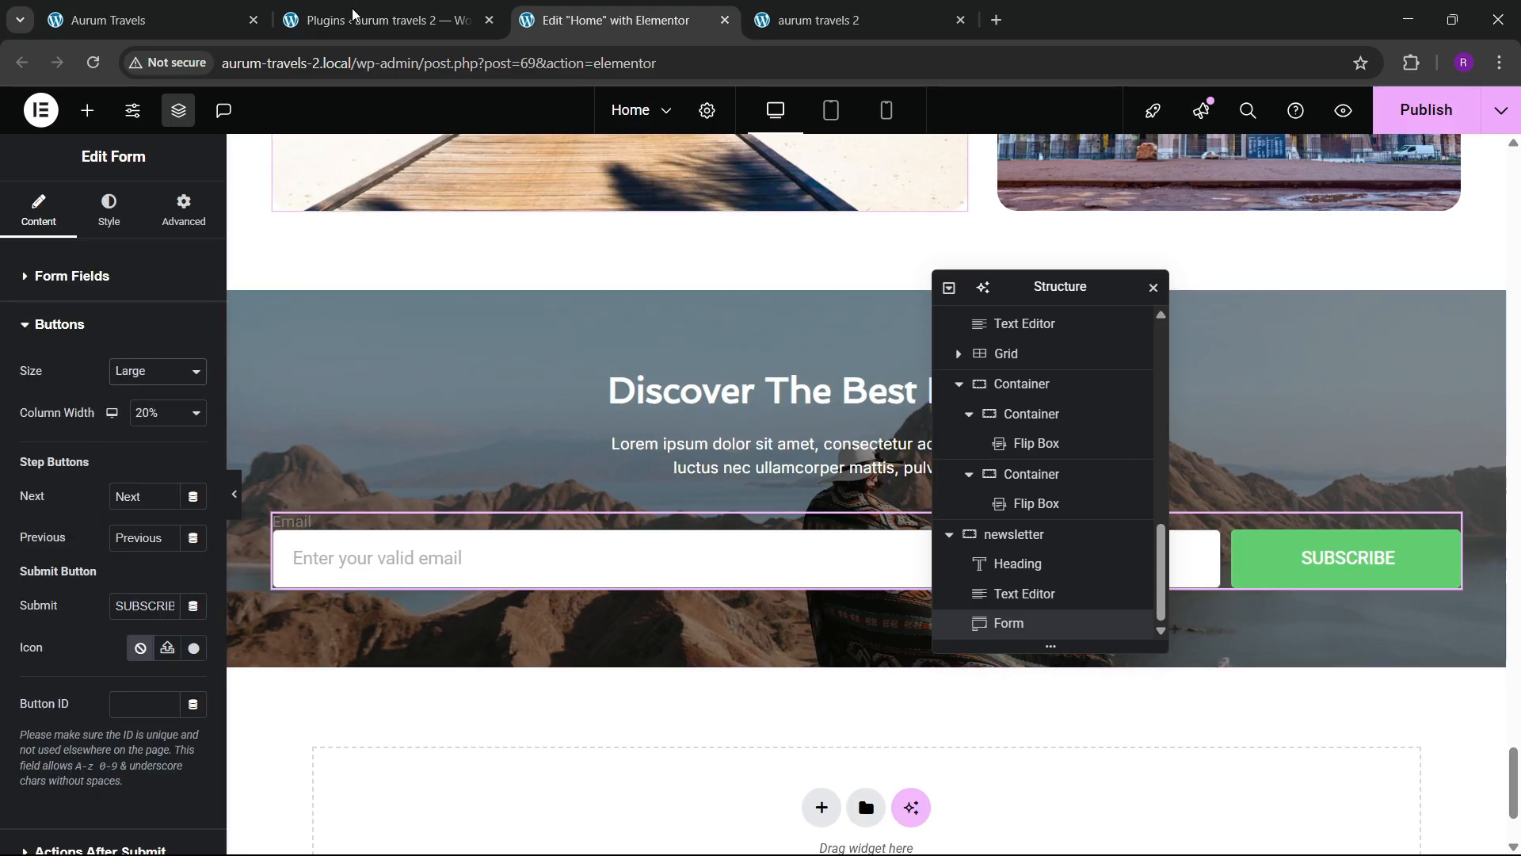
{"action": "left_click", "coordinate": [177, 8]}
{"action": "left_click", "coordinate": [655, 11]}
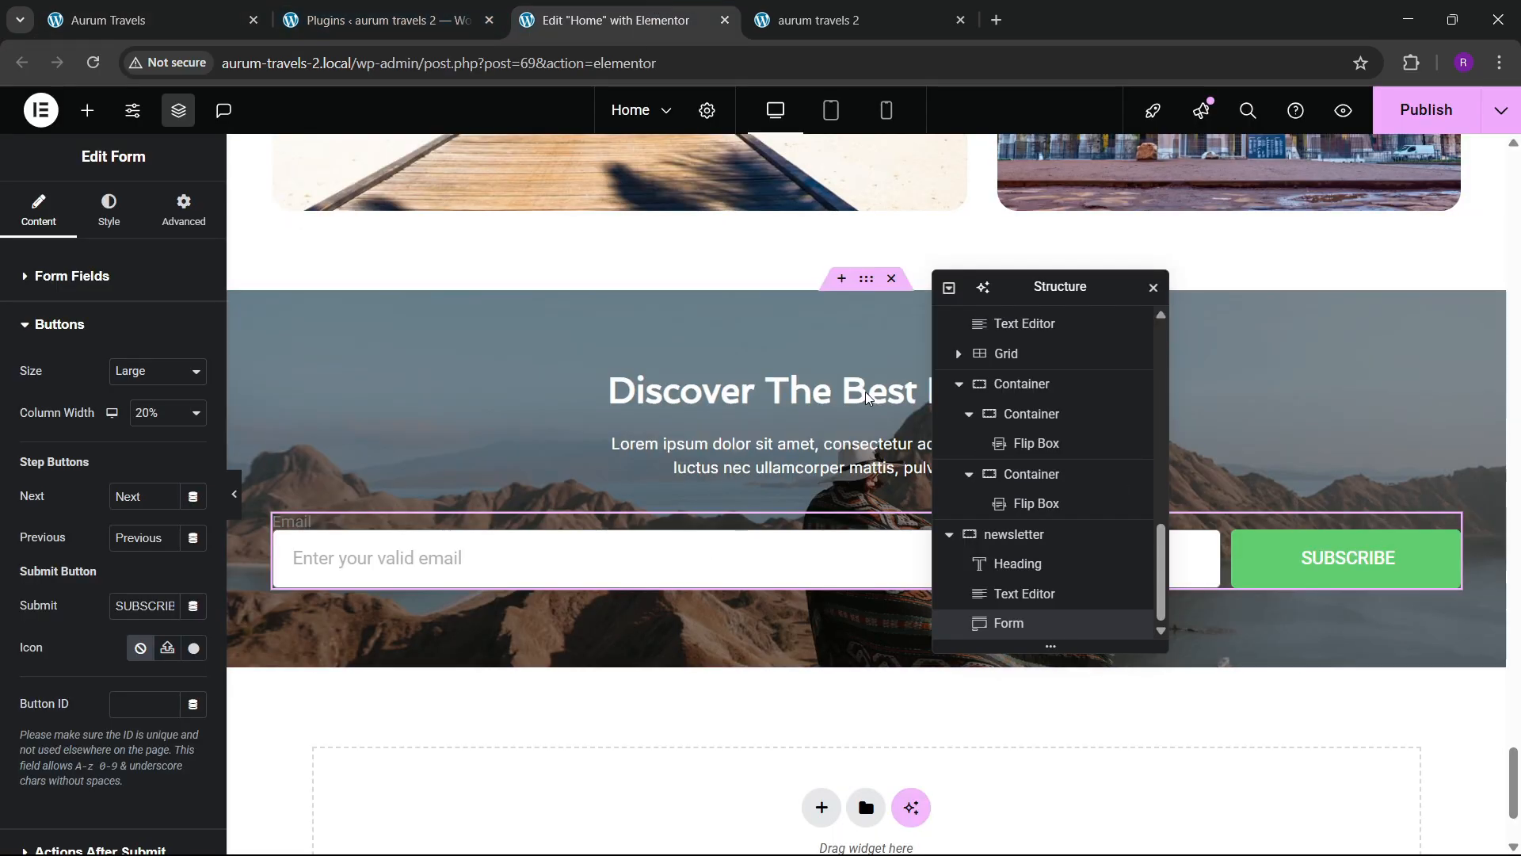
{"action": "left_click", "coordinate": [427, 336]}
- Set the newsletter section's Justify Content and Align Items to center
{"action": "left_click", "coordinate": [38, 210]}
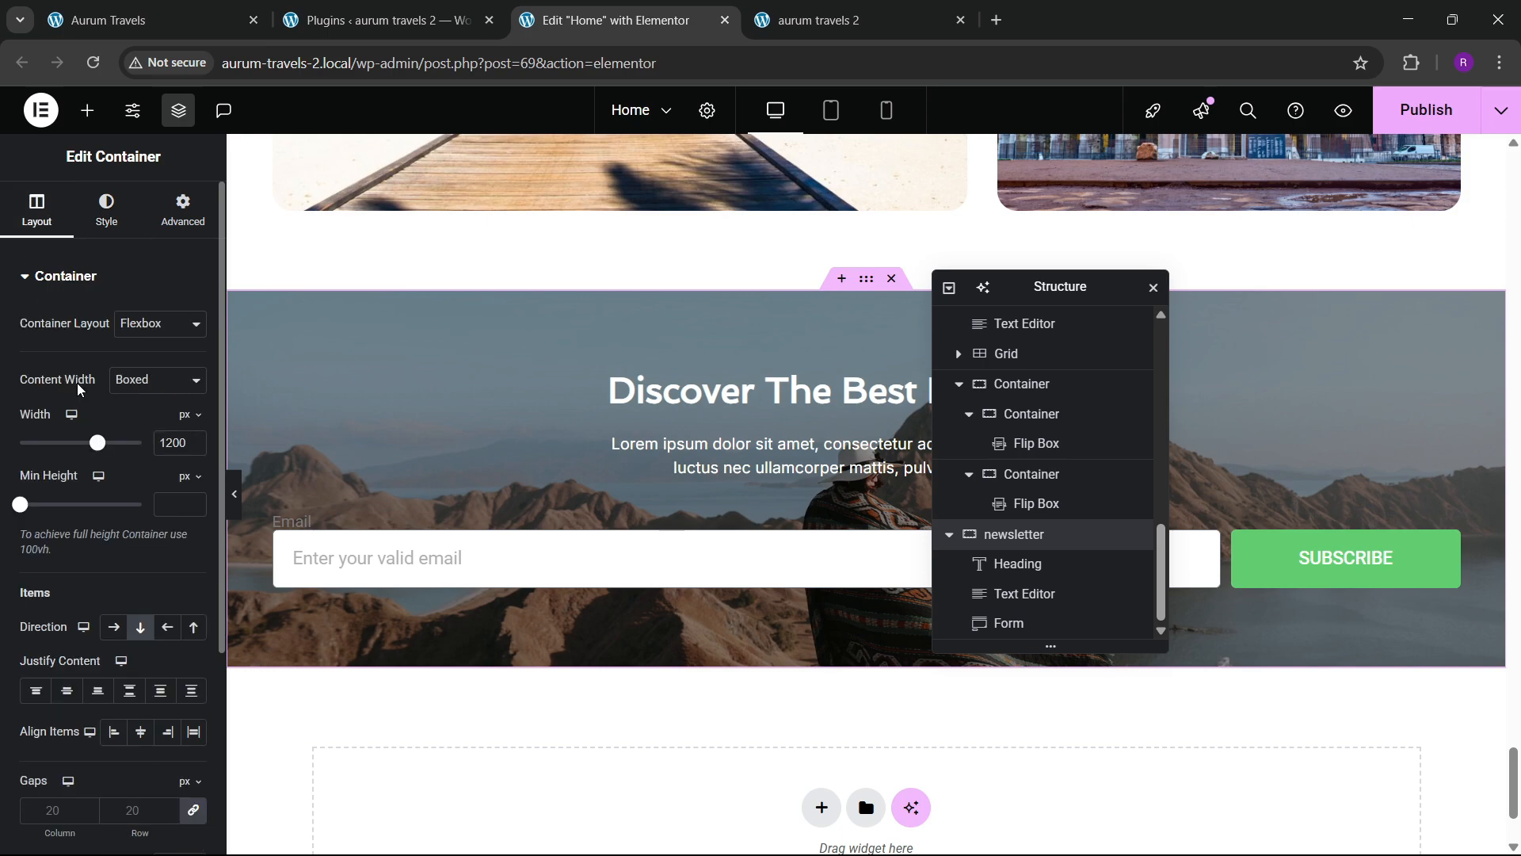
{"action": "scroll", "coordinate": [103, 475], "scroll_direction": "down", "scroll_amount": 3}
{"action": "left_click", "coordinate": [68, 493]}
{"action": "left_click", "coordinate": [141, 534]}
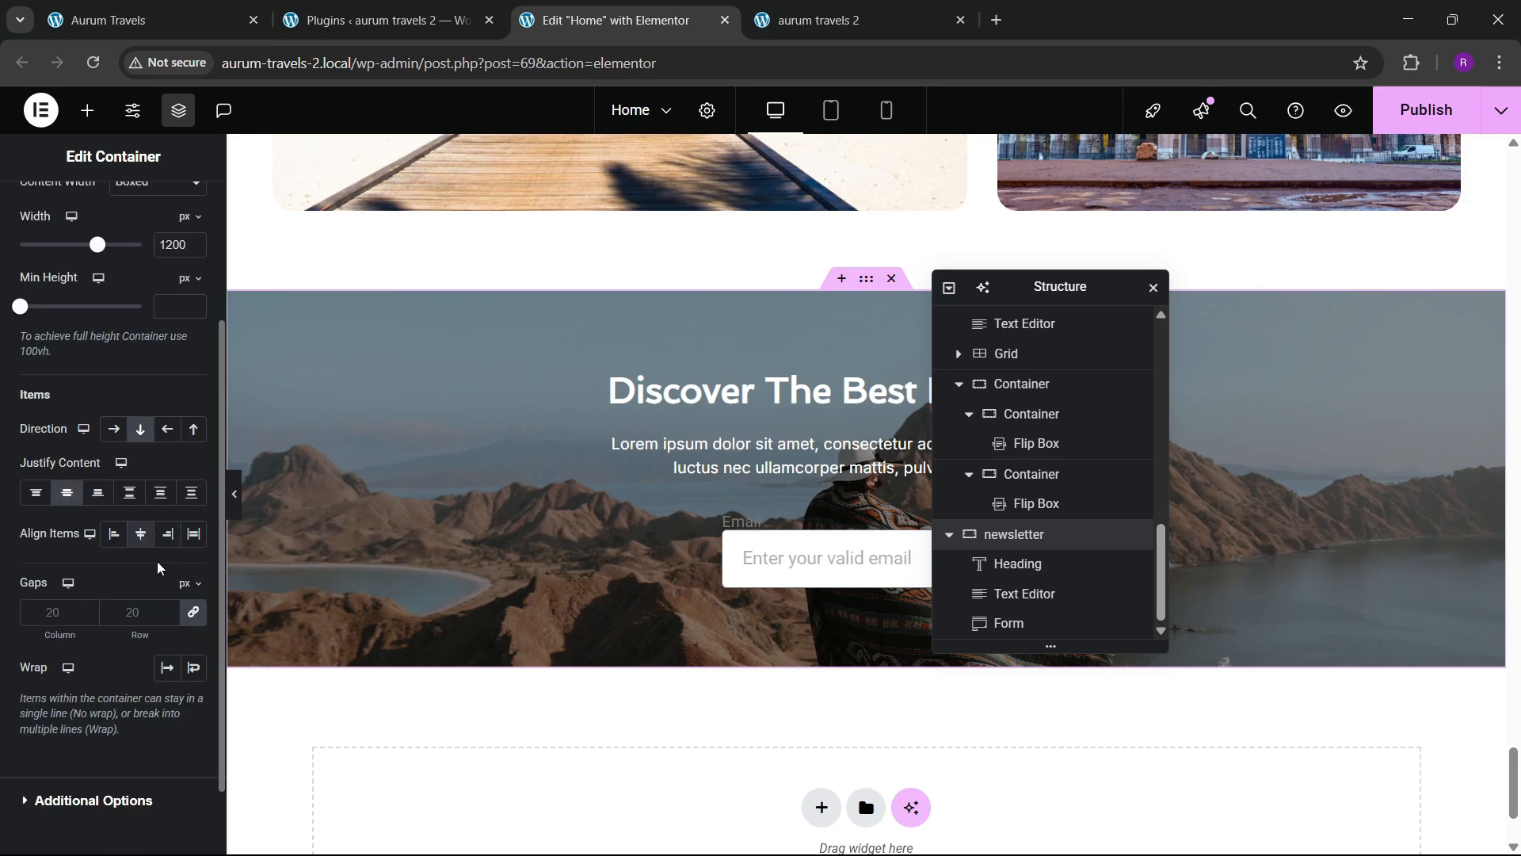
- Hide the form's Email label
{"action": "left_click", "coordinate": [784, 559]}
{"action": "left_click", "coordinate": [183, 214]}
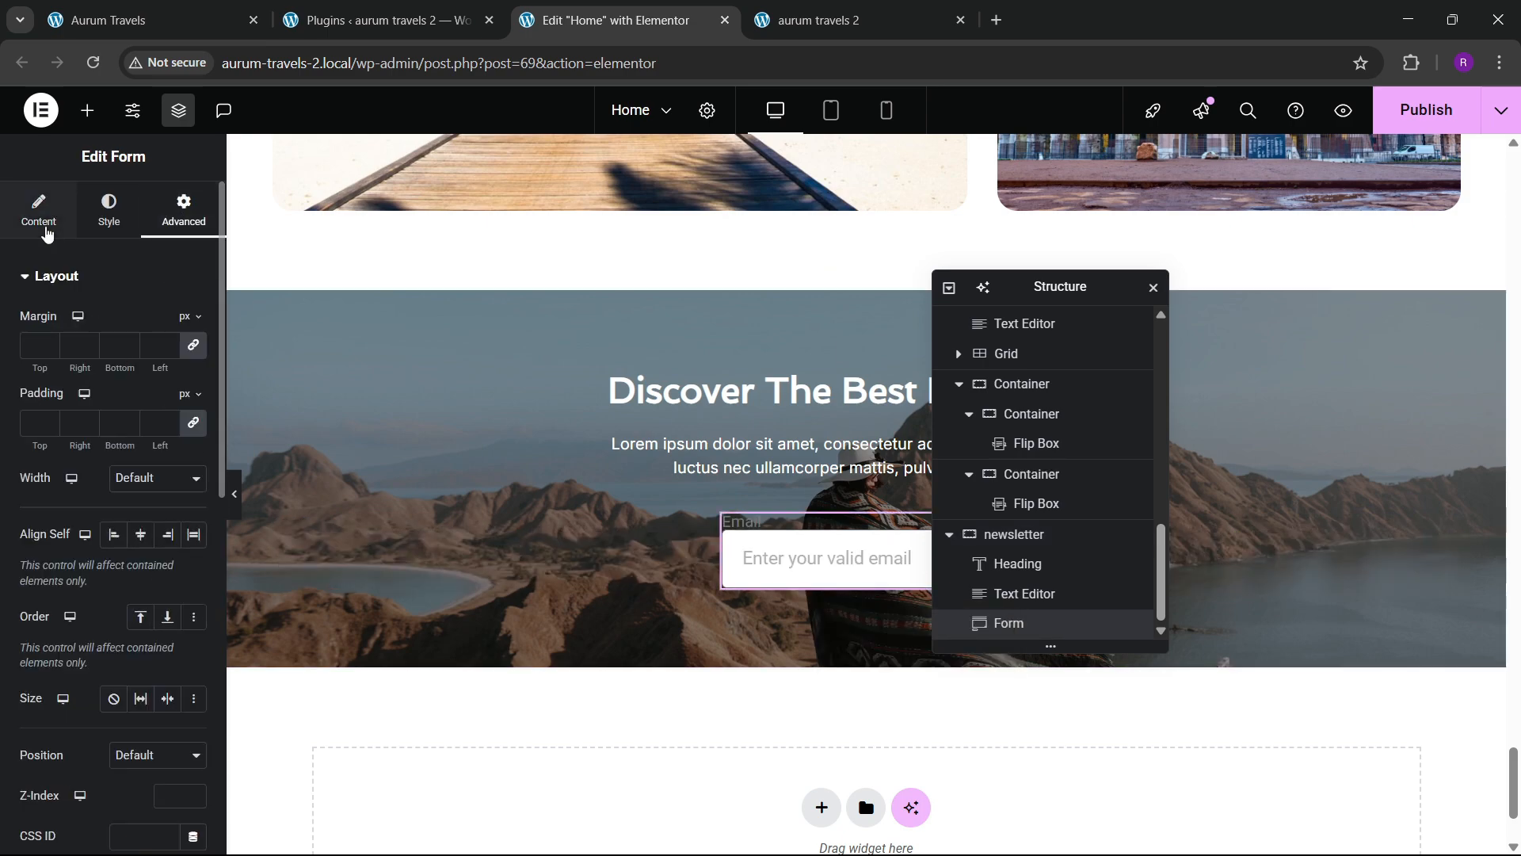
{"action": "left_click", "coordinate": [38, 212]}
{"action": "left_click", "coordinate": [174, 543]}
- Give the form widget a custom width of 70%
{"action": "left_click", "coordinate": [183, 210]}
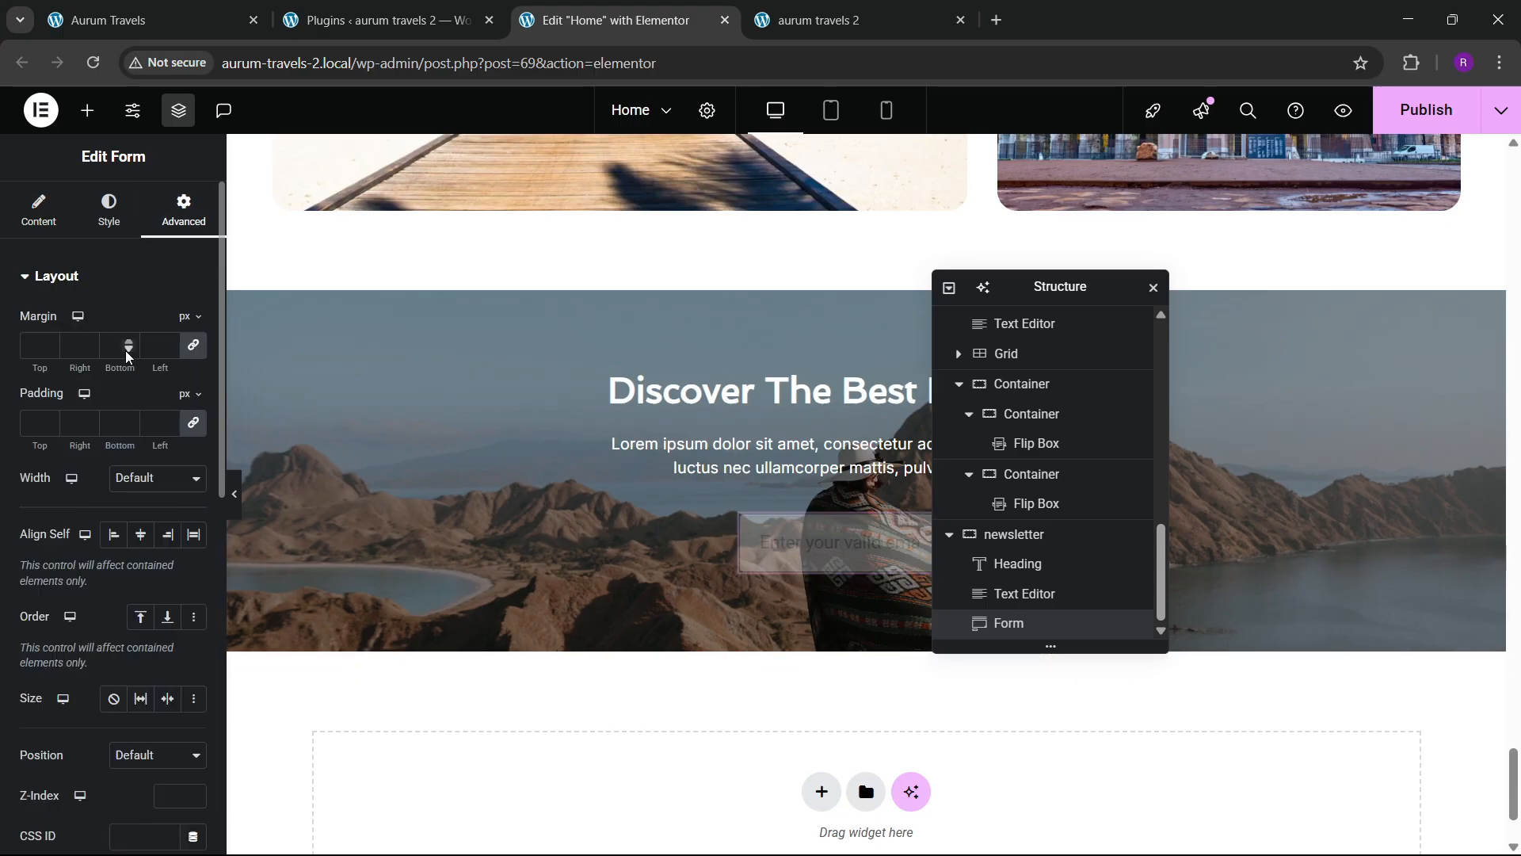
{"action": "scroll", "coordinate": [90, 435], "scroll_direction": "down", "scroll_amount": 1}
{"action": "left_click", "coordinate": [144, 381]}
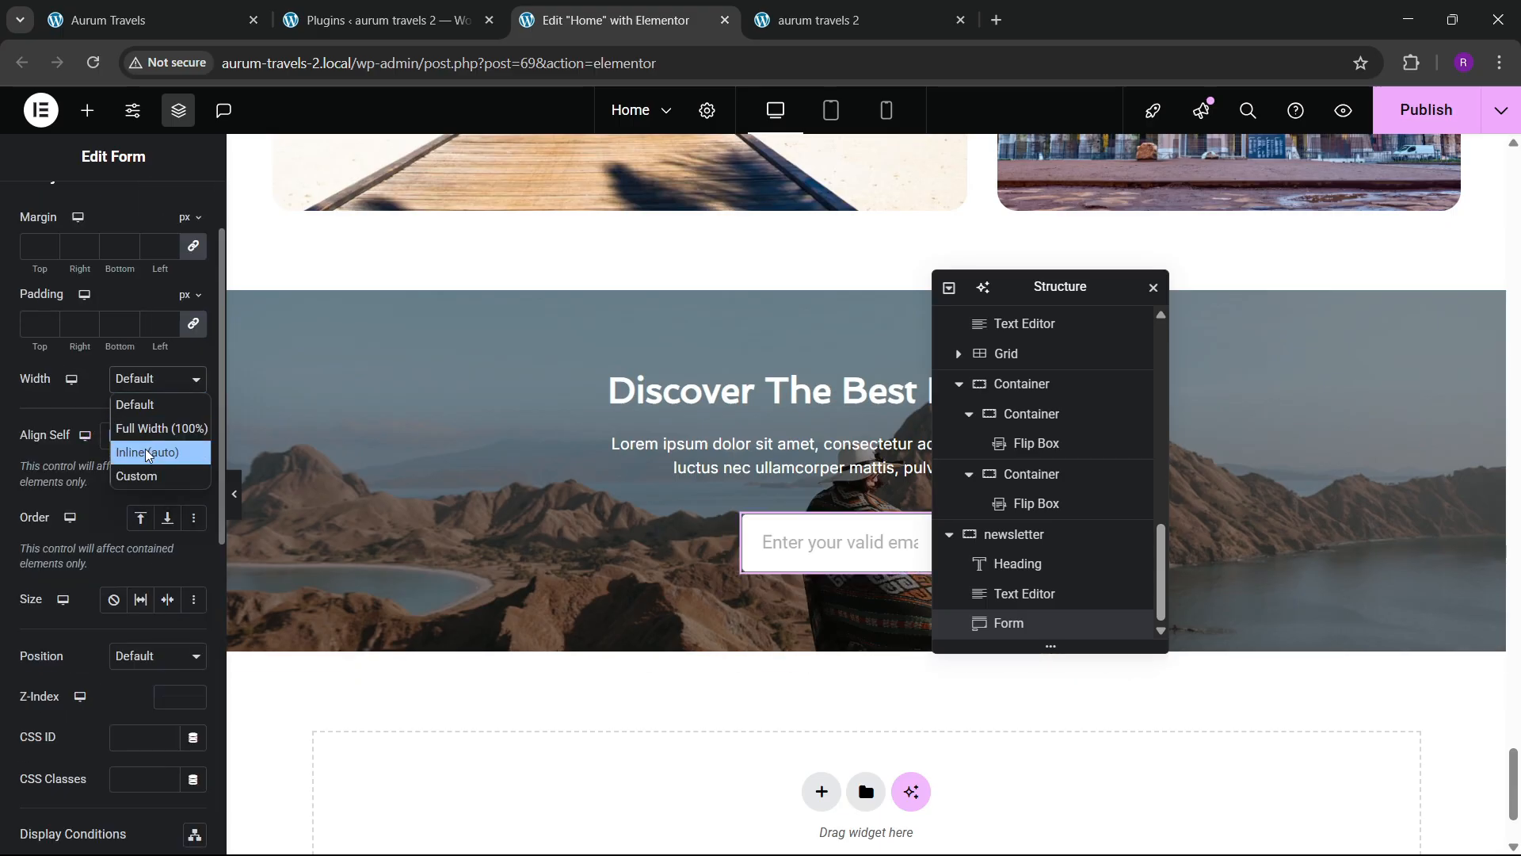
{"action": "left_click", "coordinate": [139, 474]}
{"action": "left_click_drag", "start_coordinate": [23, 446], "coordinate": [103, 463]}
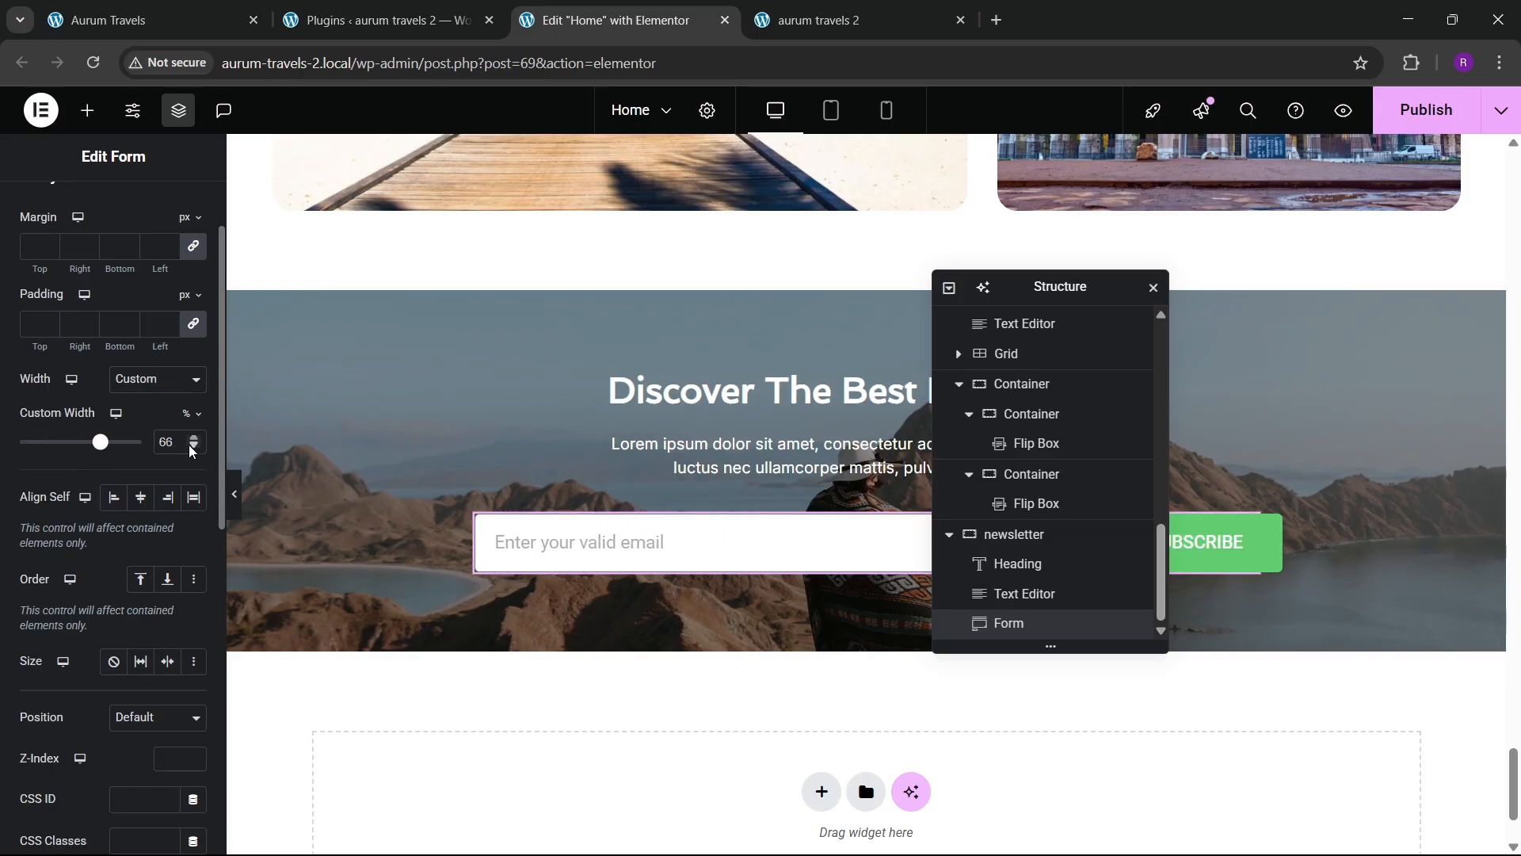
{"action": "type", "text": "70"}
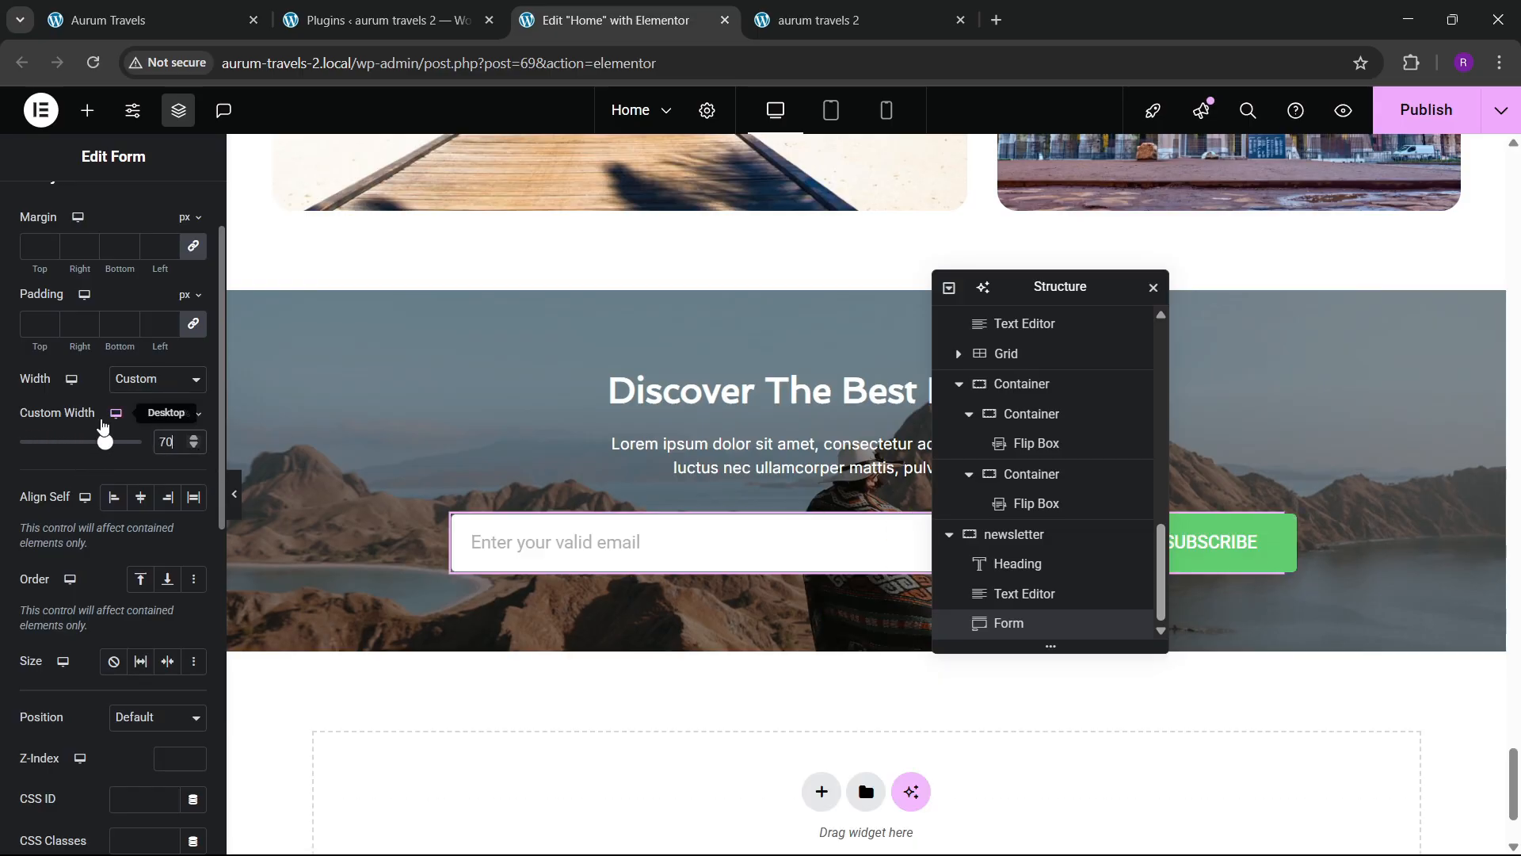
{"action": "left_click_drag", "start_coordinate": [1062, 288], "coordinate": [903, 325]}
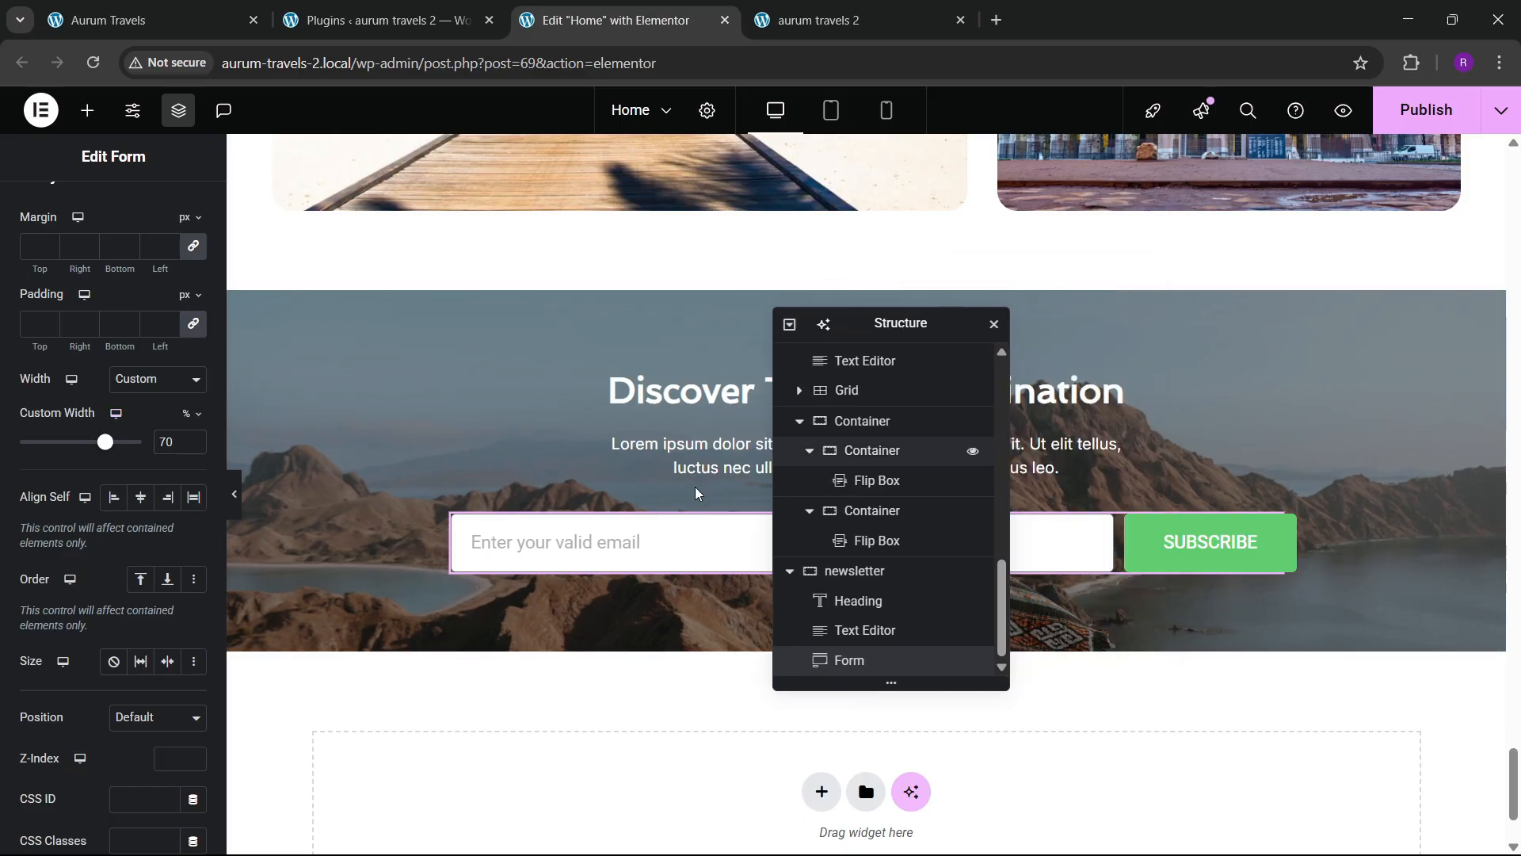
{"action": "left_click", "coordinate": [195, 8]}
{"action": "left_click", "coordinate": [569, 7]}
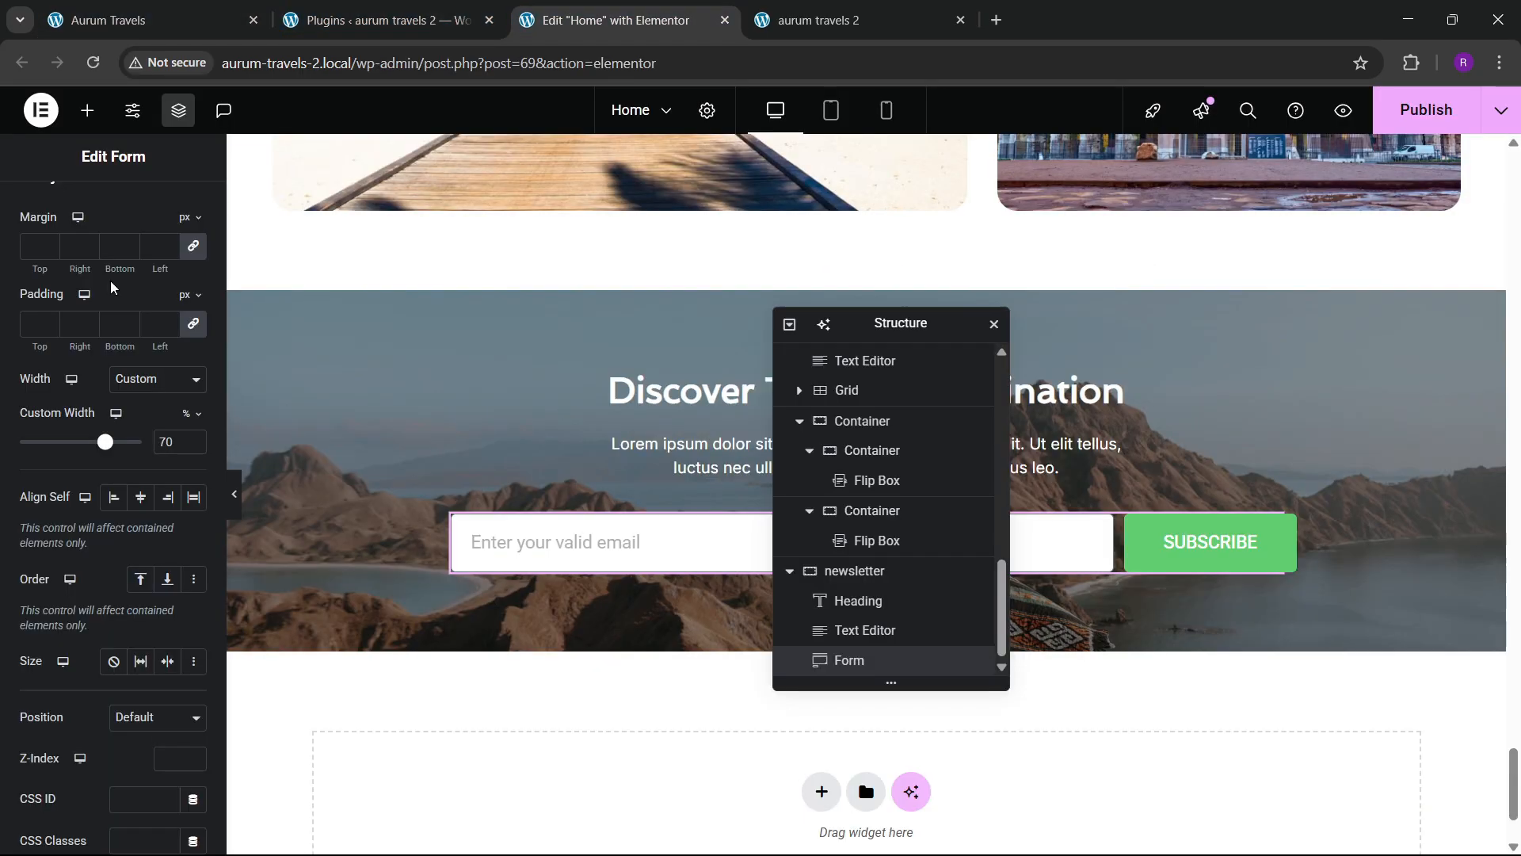
{"action": "scroll", "coordinate": [114, 276], "scroll_direction": "up", "scroll_amount": 2}
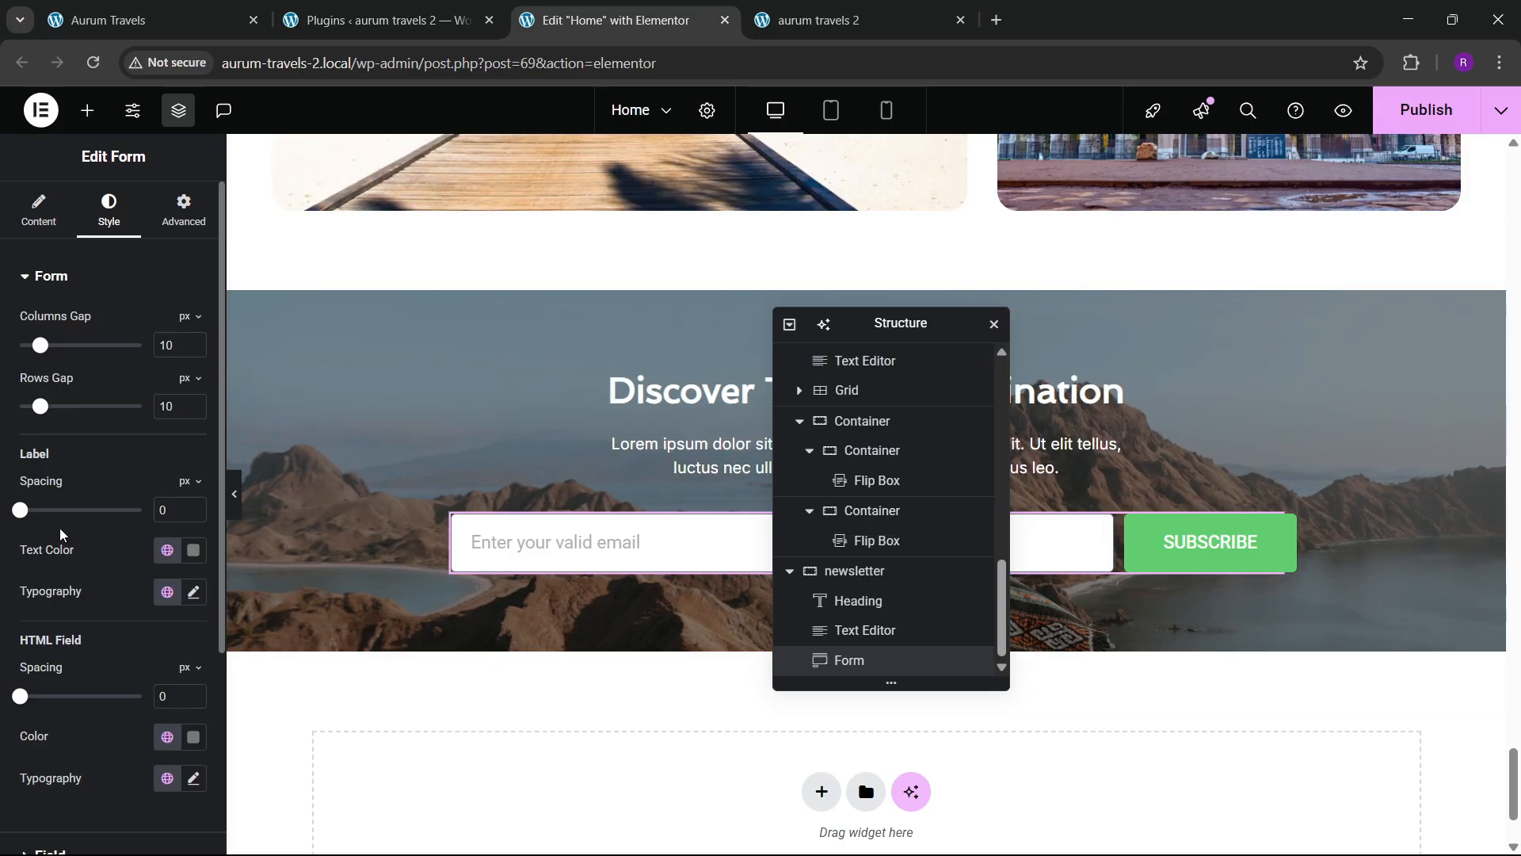
- Paste a darker text colour into the form field style settings
{"action": "scroll", "coordinate": [71, 554], "scroll_direction": "down", "scroll_amount": 3}
{"action": "left_click", "coordinate": [67, 651]}
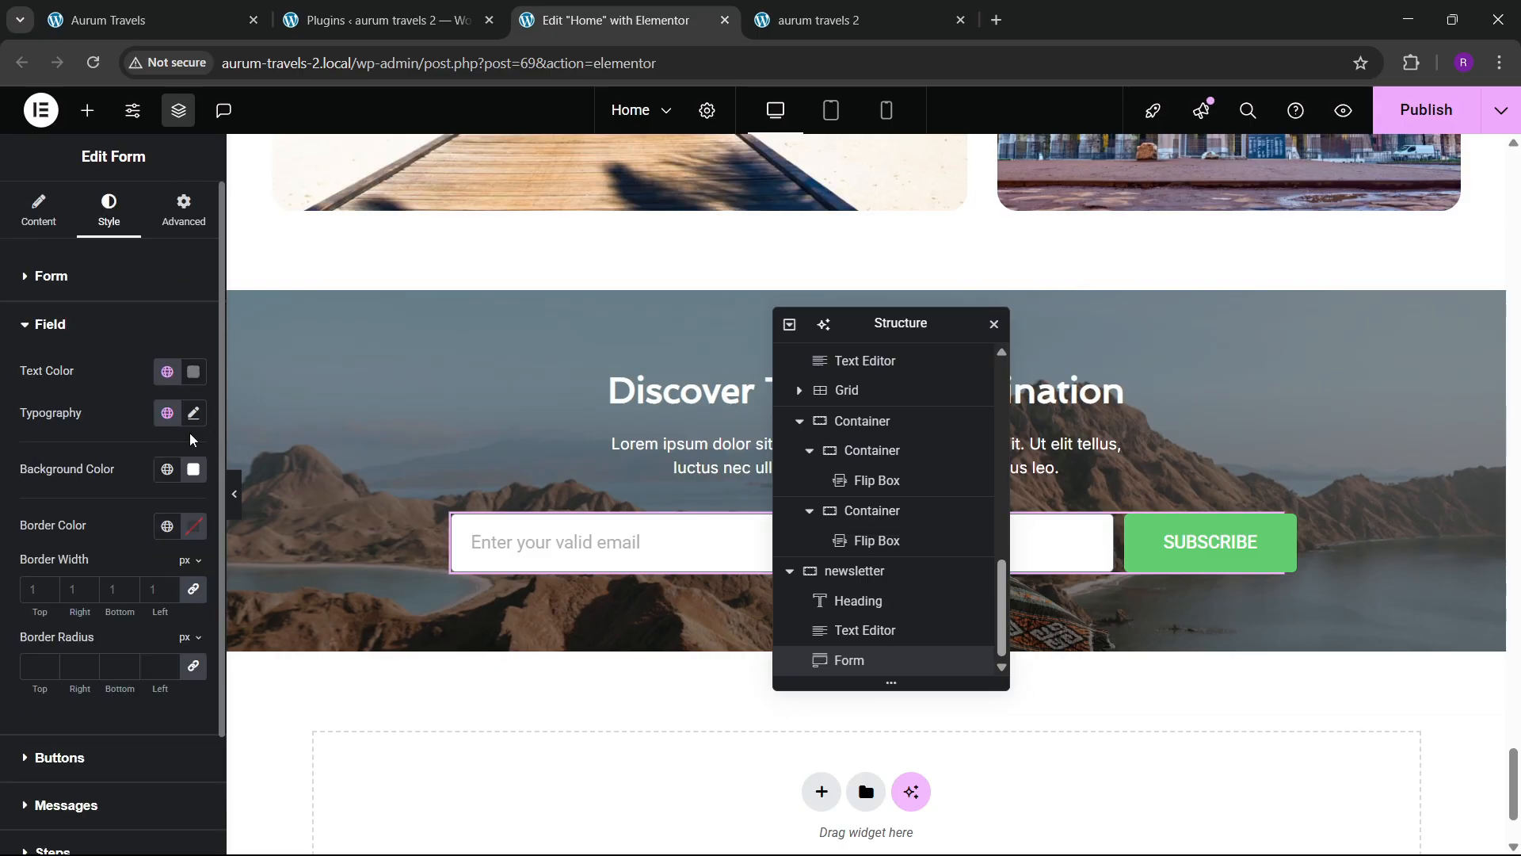
{"action": "left_click", "coordinate": [194, 375]}
{"action": "key", "text": "ctrl+v"}
{"action": "left_click", "coordinate": [89, 326]}
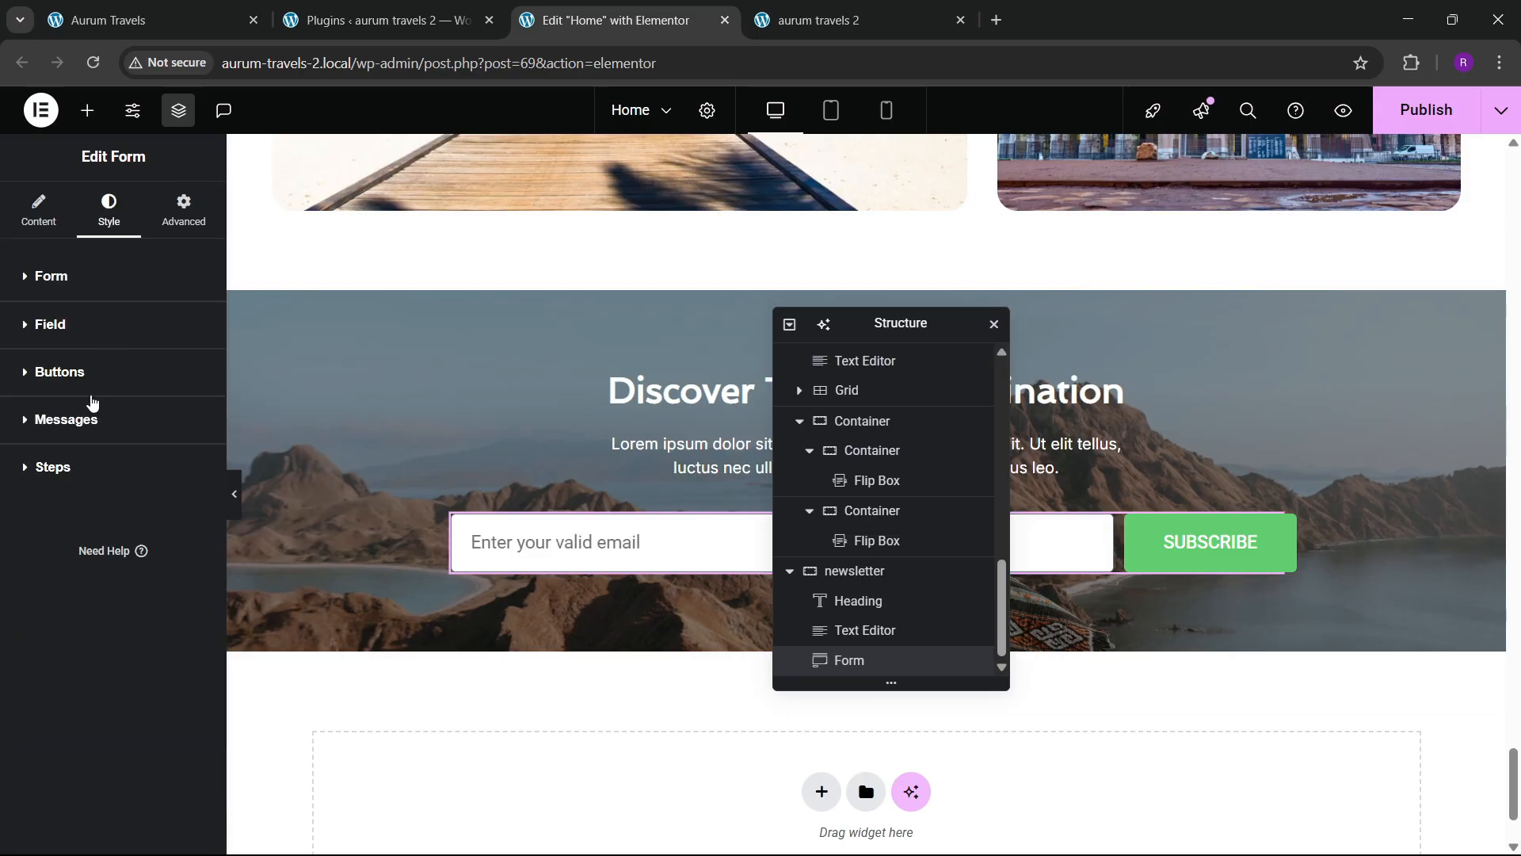
{"action": "left_click", "coordinate": [86, 333]}
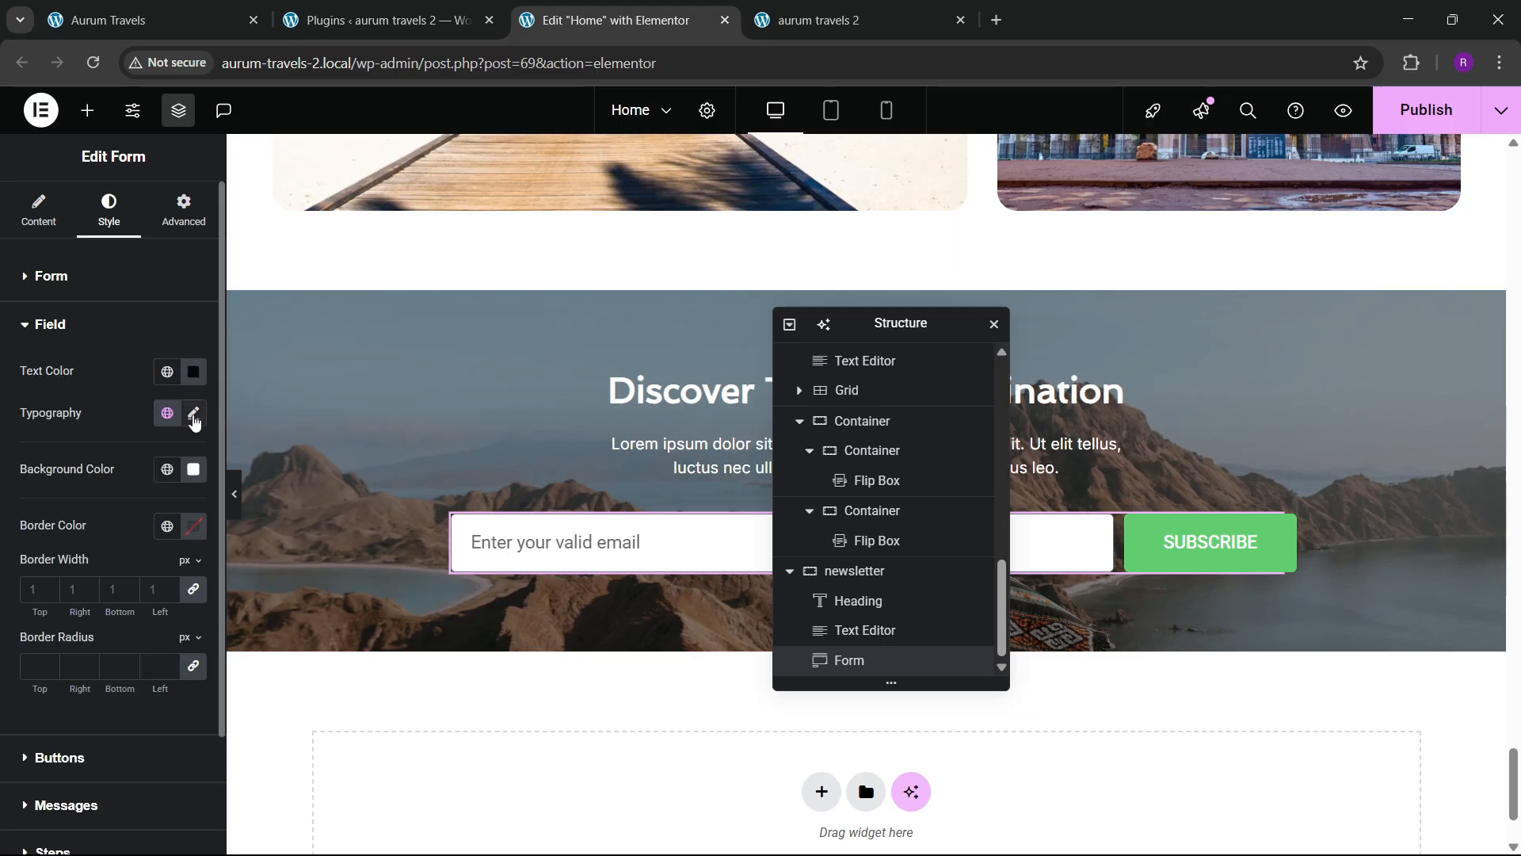
- Set the field typography to Spinnaker, 300 (Light) weight, size 16
{"action": "left_click", "coordinate": [195, 413]}
{"action": "left_click", "coordinate": [144, 505]}
{"action": "type", "text": "spin"}
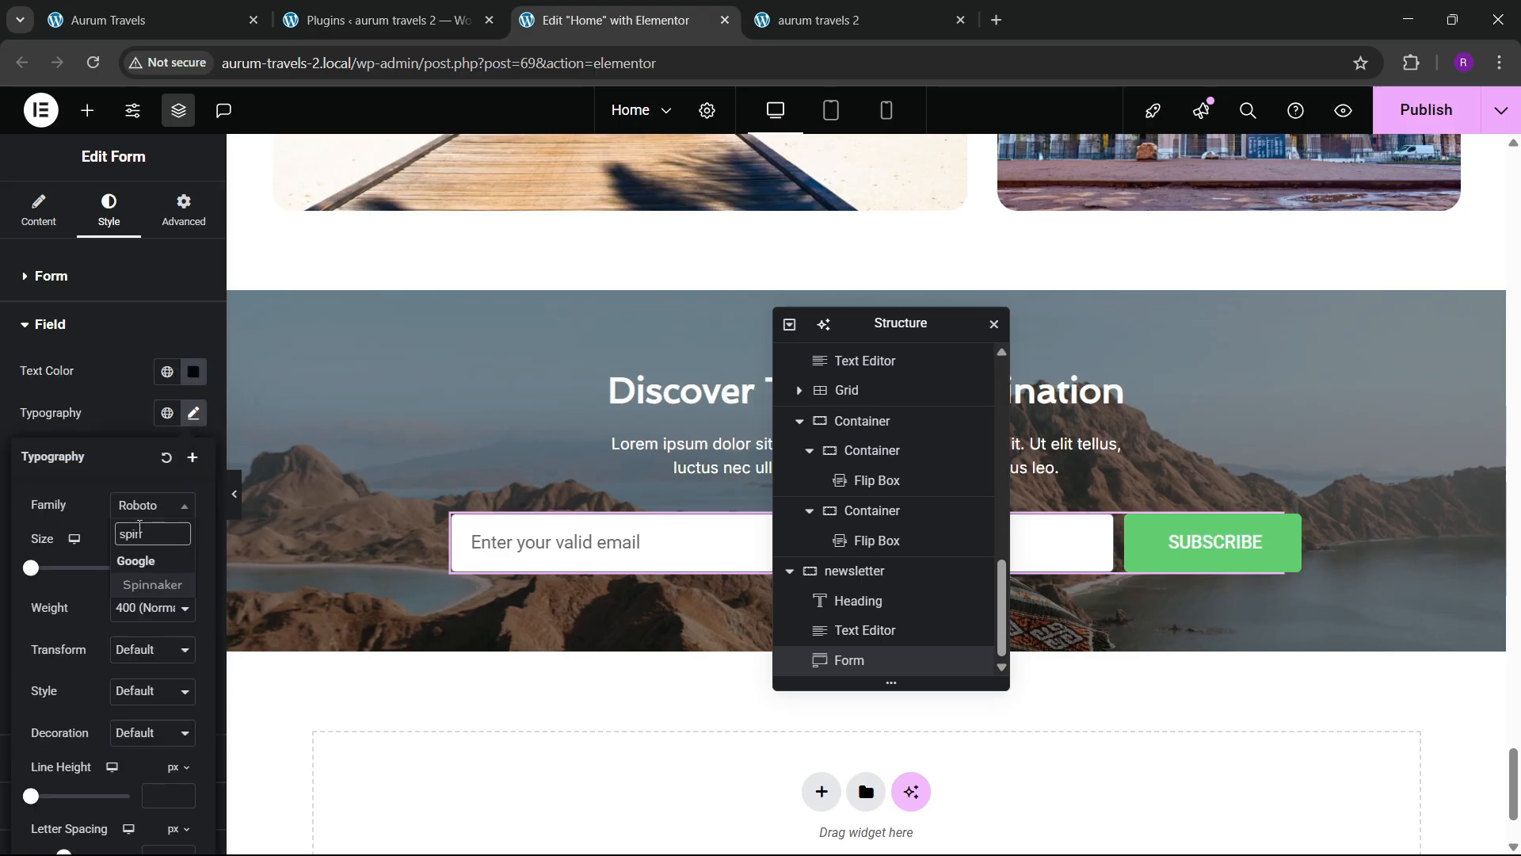
{"action": "key", "text": "Return"}
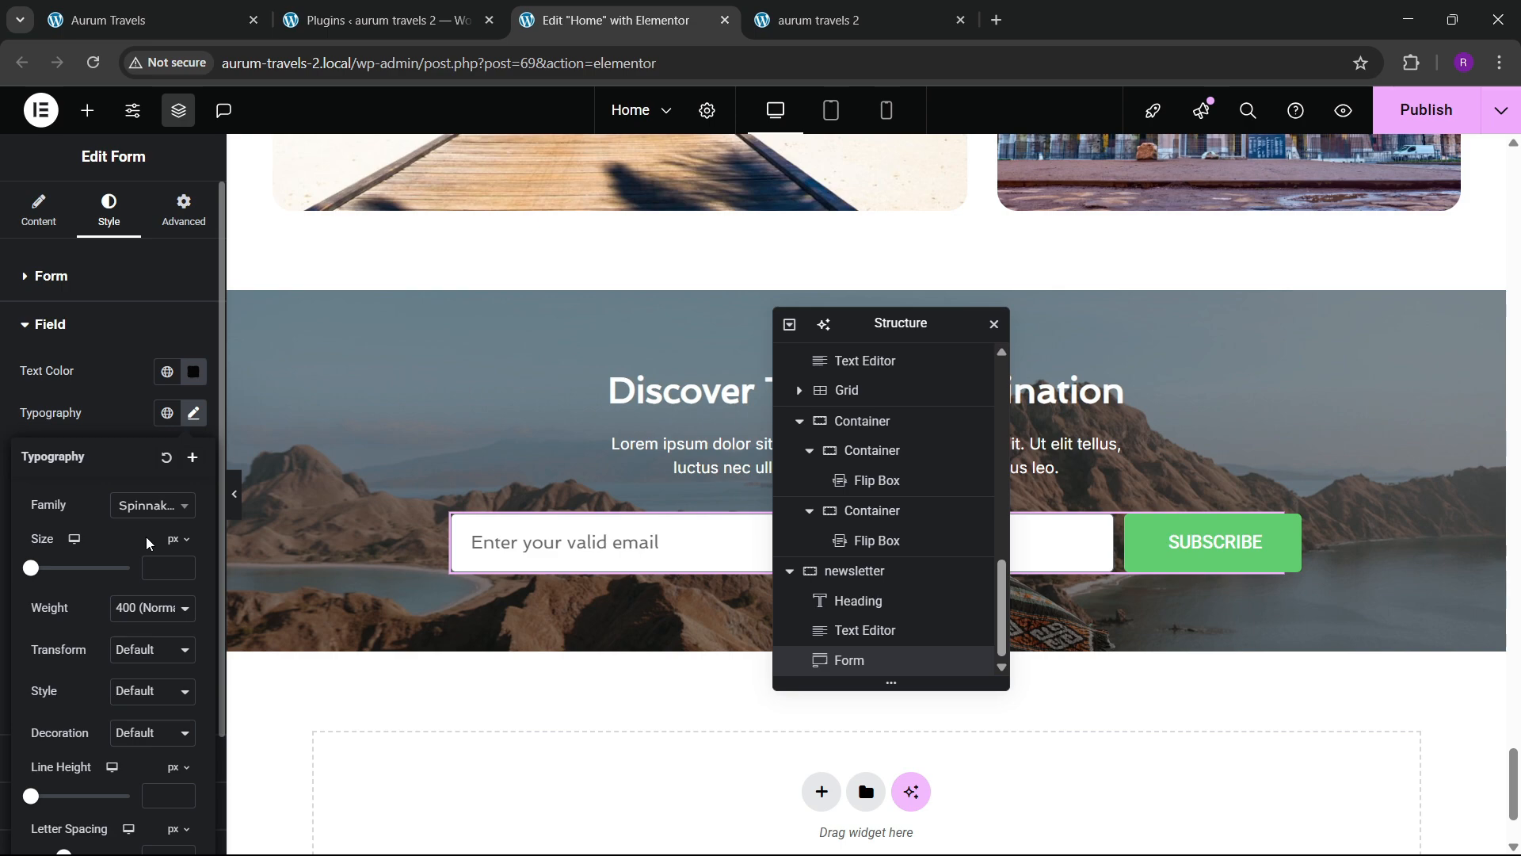
{"action": "left_click", "coordinate": [154, 616]}
{"action": "left_click", "coordinate": [147, 374]}
{"action": "type", "text": "5"}
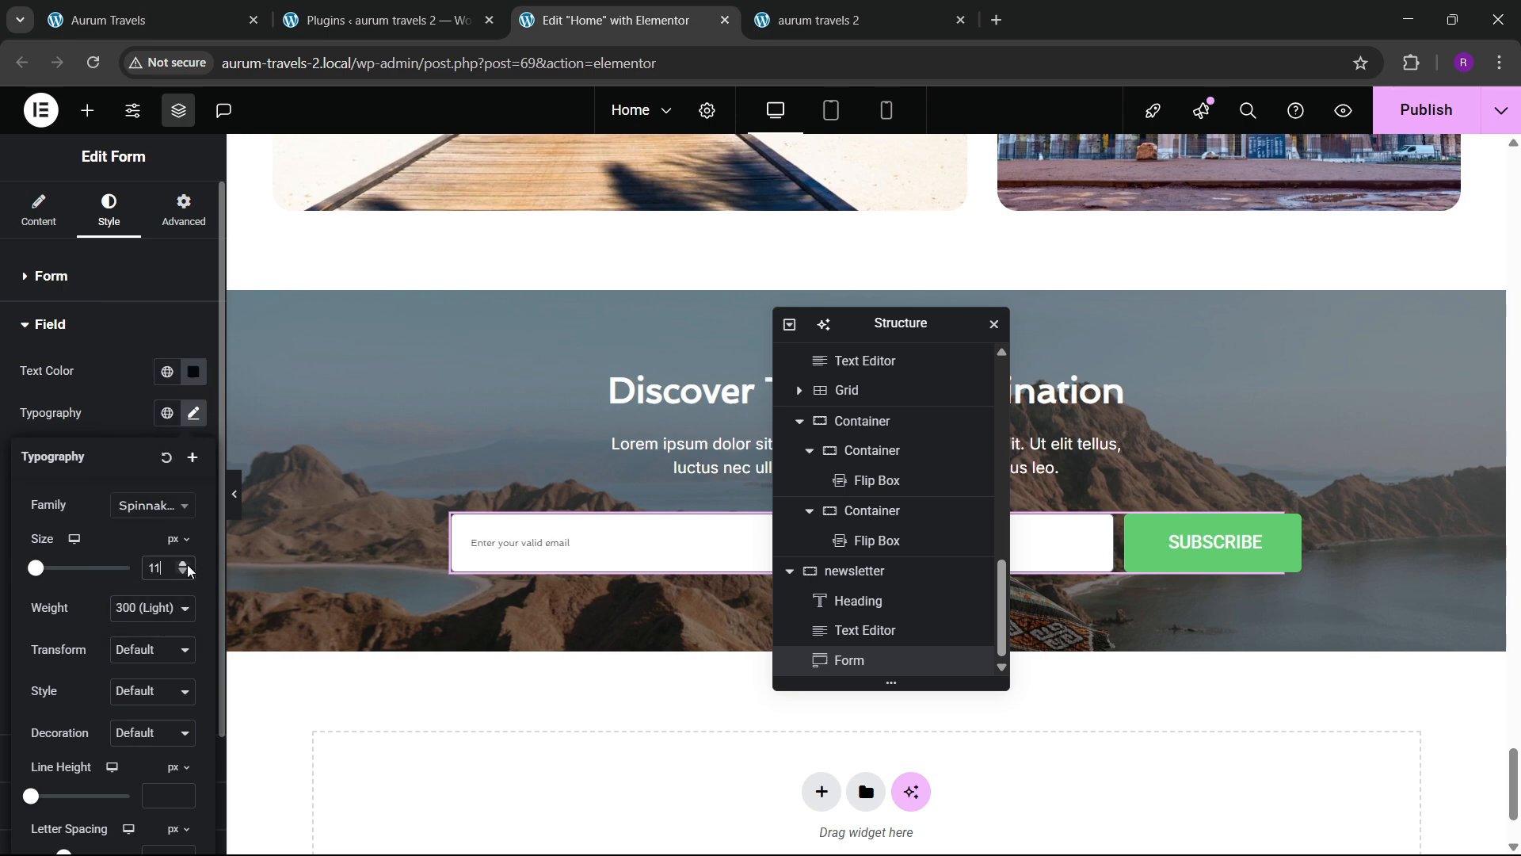
{"action": "left_click", "coordinate": [183, 565]}
{"action": "left_click", "coordinate": [183, 564]}
{"action": "left_click", "coordinate": [183, 564]}
{"action": "left_click", "coordinate": [183, 564]}
{"action": "left_click", "coordinate": [183, 564]}
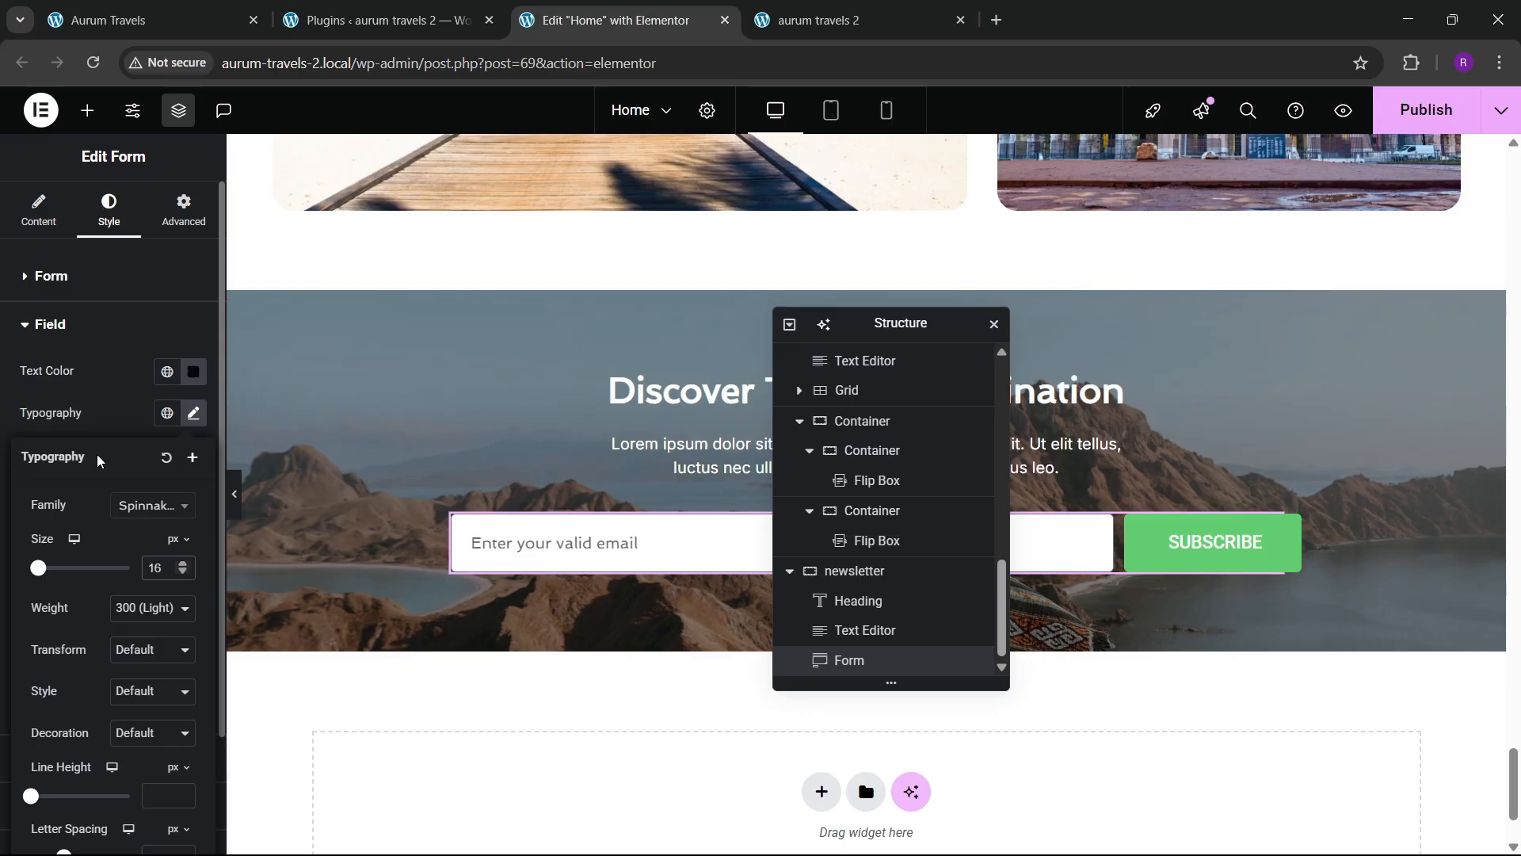
{"action": "left_click", "coordinate": [99, 397]}
- Make the Previous button background the global orange colour
{"action": "scroll", "coordinate": [89, 591], "scroll_direction": "down", "scroll_amount": 2}
{"action": "left_click", "coordinate": [92, 614]}
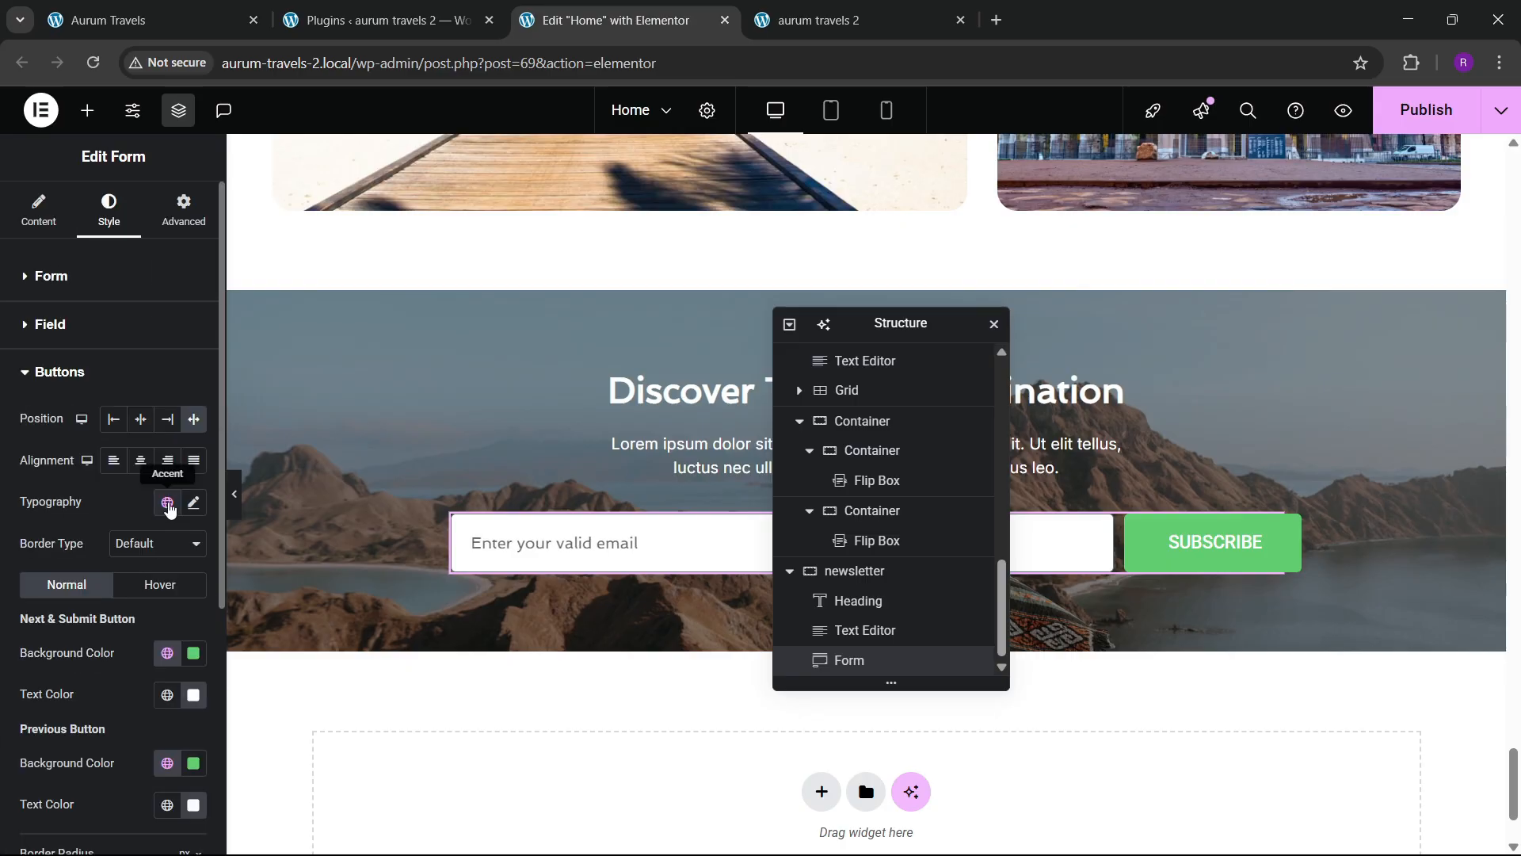
{"action": "scroll", "coordinate": [166, 522], "scroll_direction": "down", "scroll_amount": 4}
{"action": "left_click", "coordinate": [167, 467]}
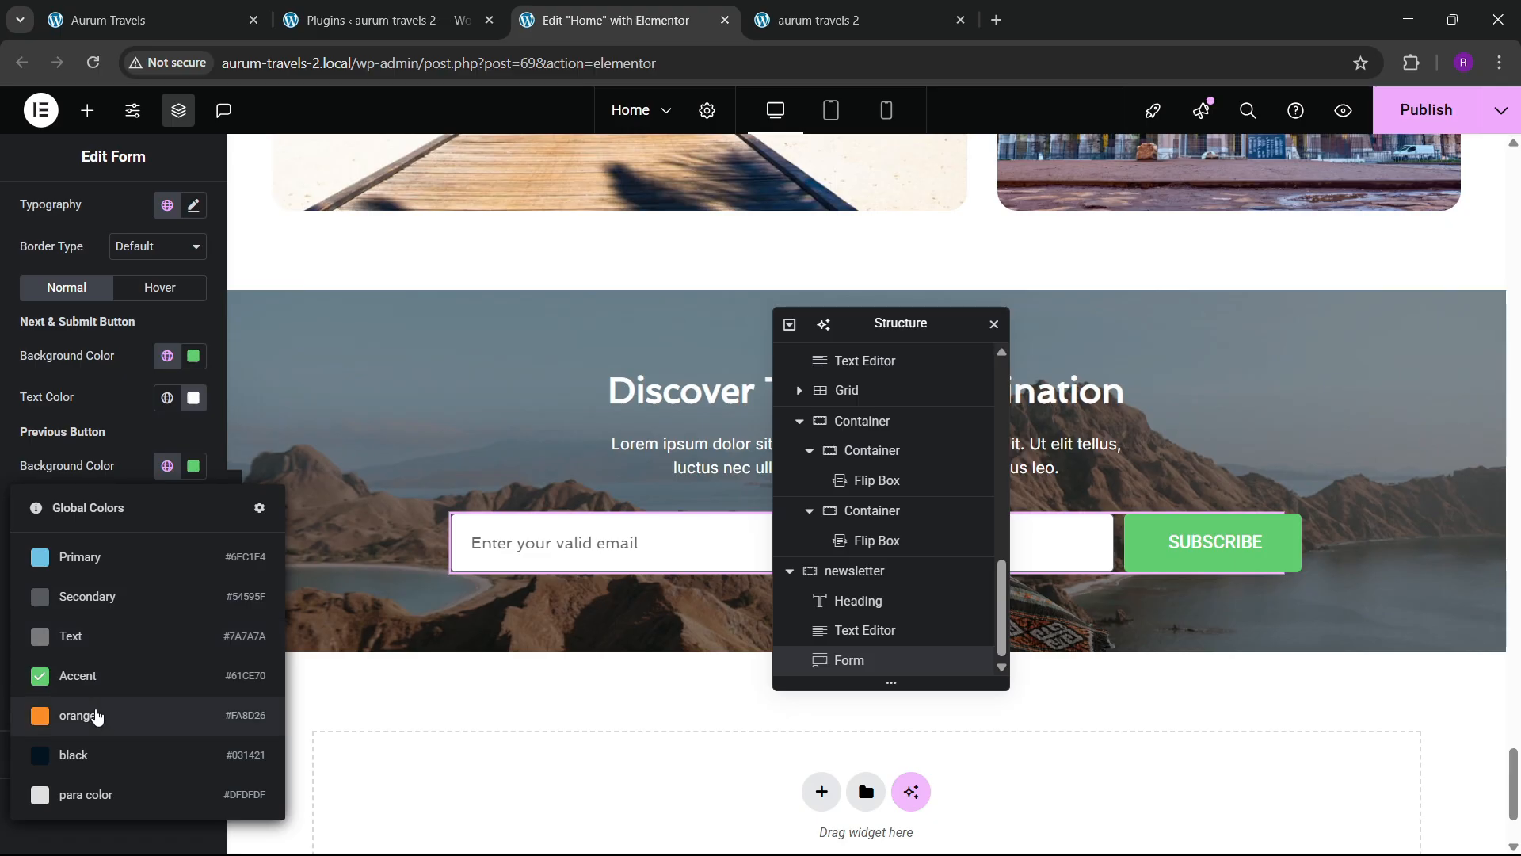
{"action": "left_click", "coordinate": [95, 716]}
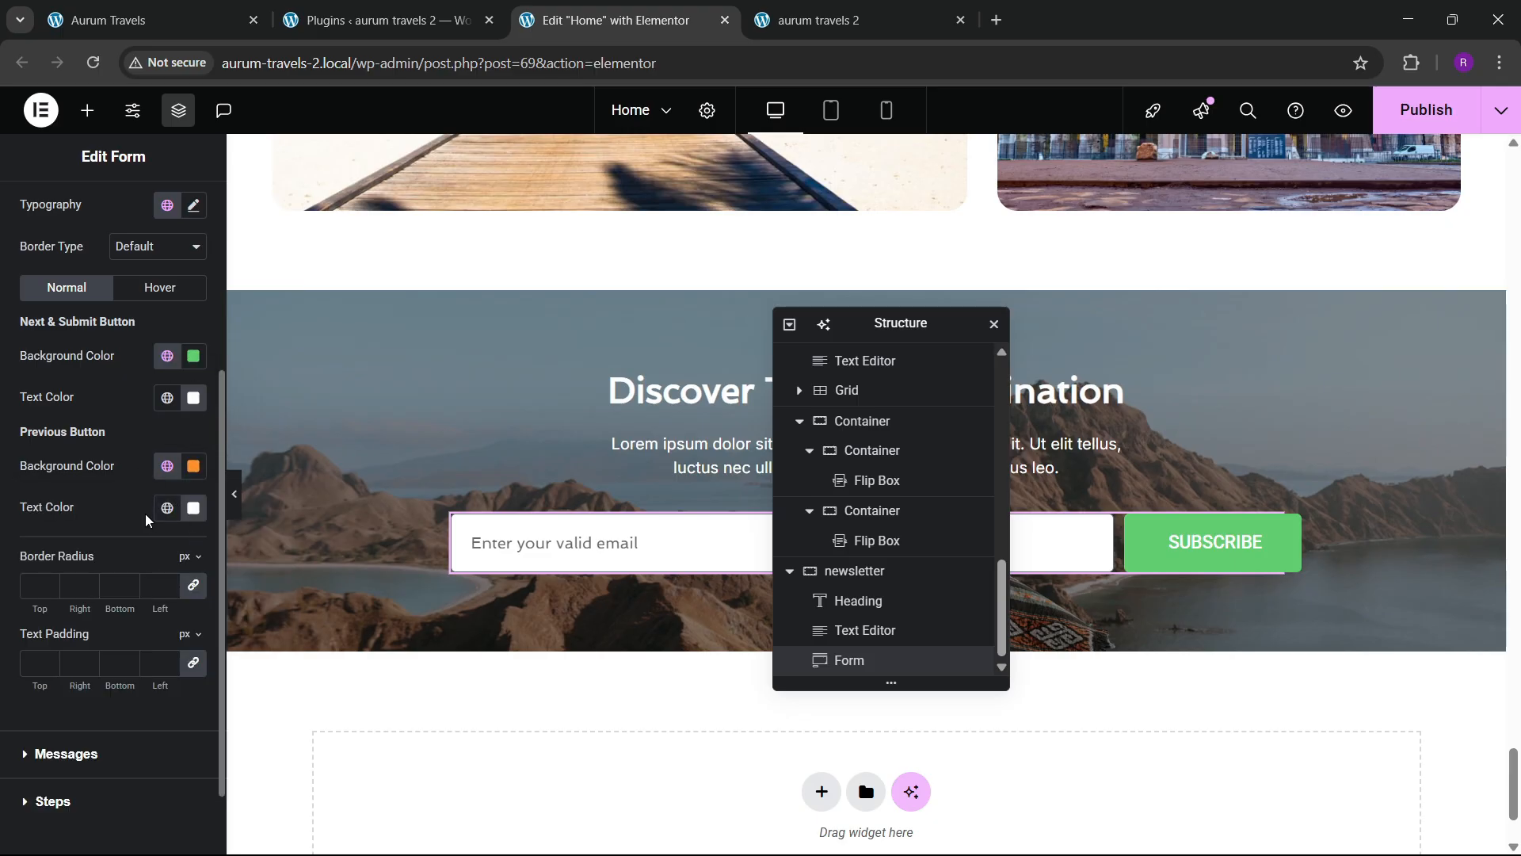
- Set the button typography to the Inter font with 15 px text
{"action": "scroll", "coordinate": [146, 520], "scroll_direction": "up", "scroll_amount": 1}
{"action": "left_click", "coordinate": [193, 304]}
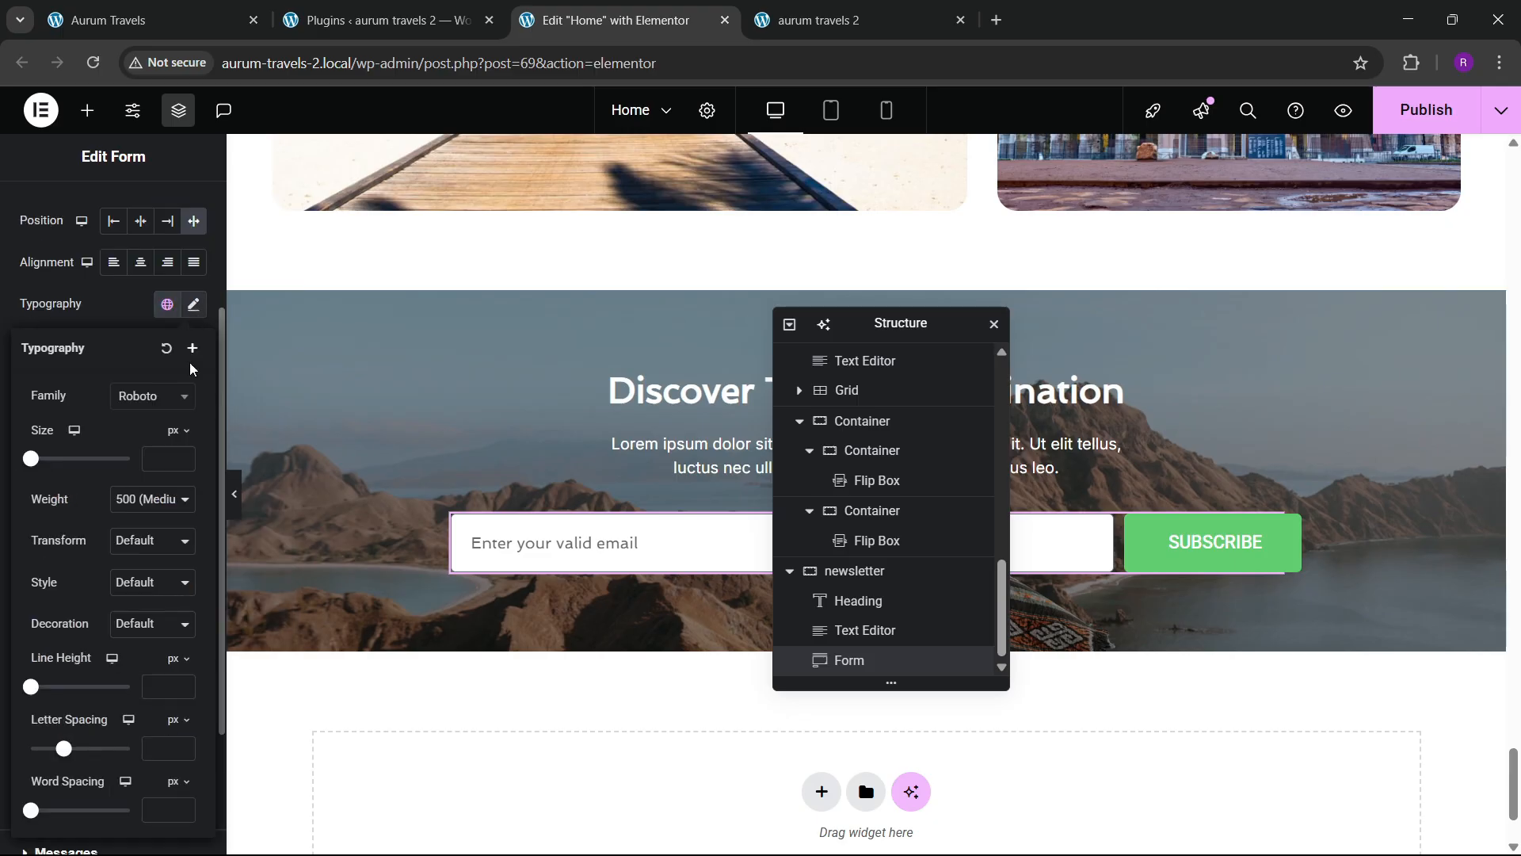
{"action": "left_click", "coordinate": [153, 395]}
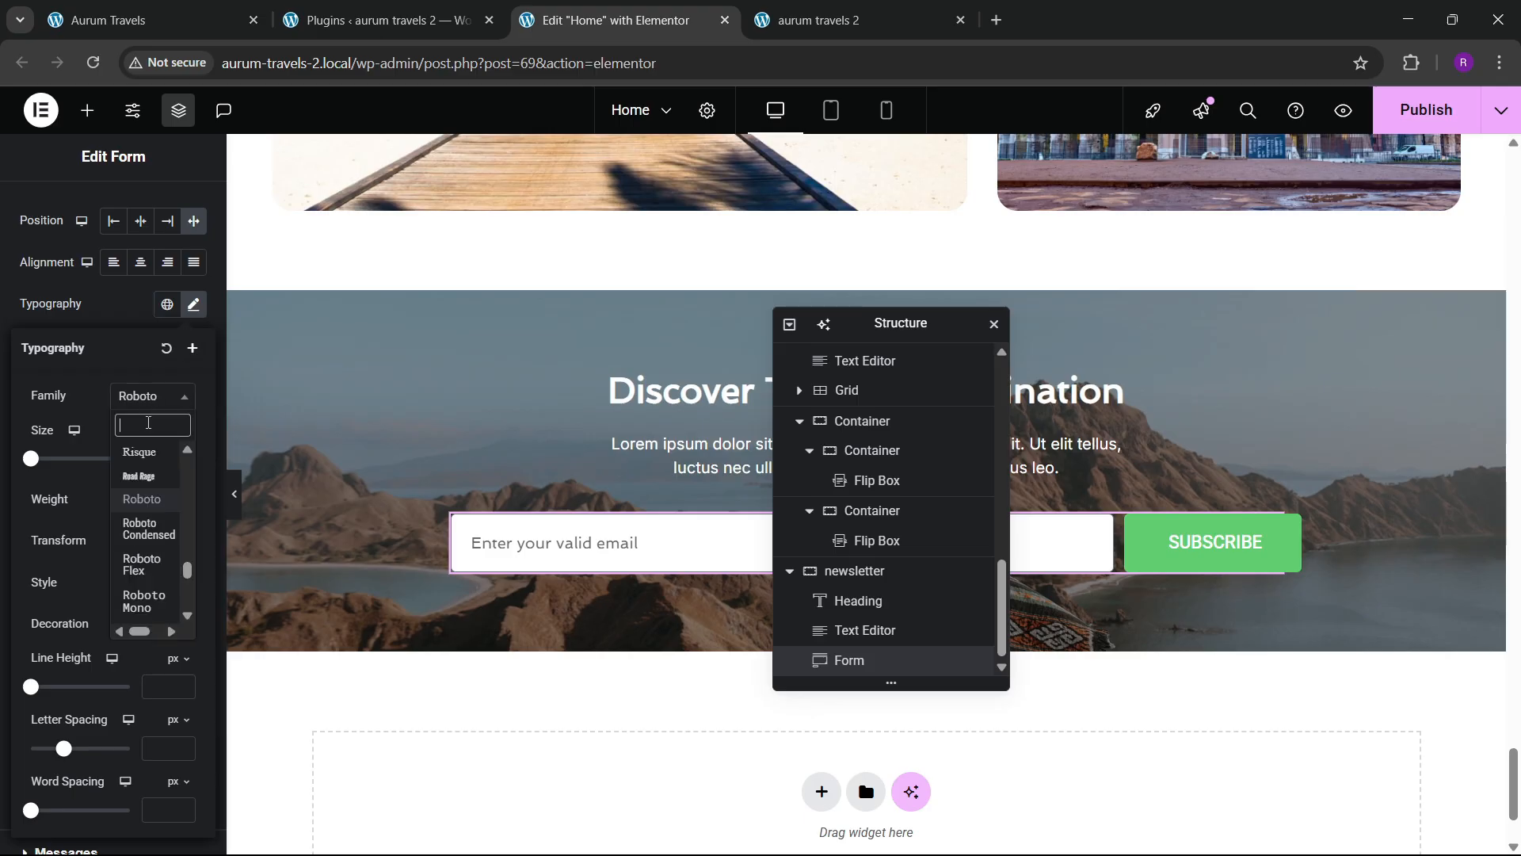
{"action": "type", "text": "intr"}
{"action": "key", "text": "BackSpace"}
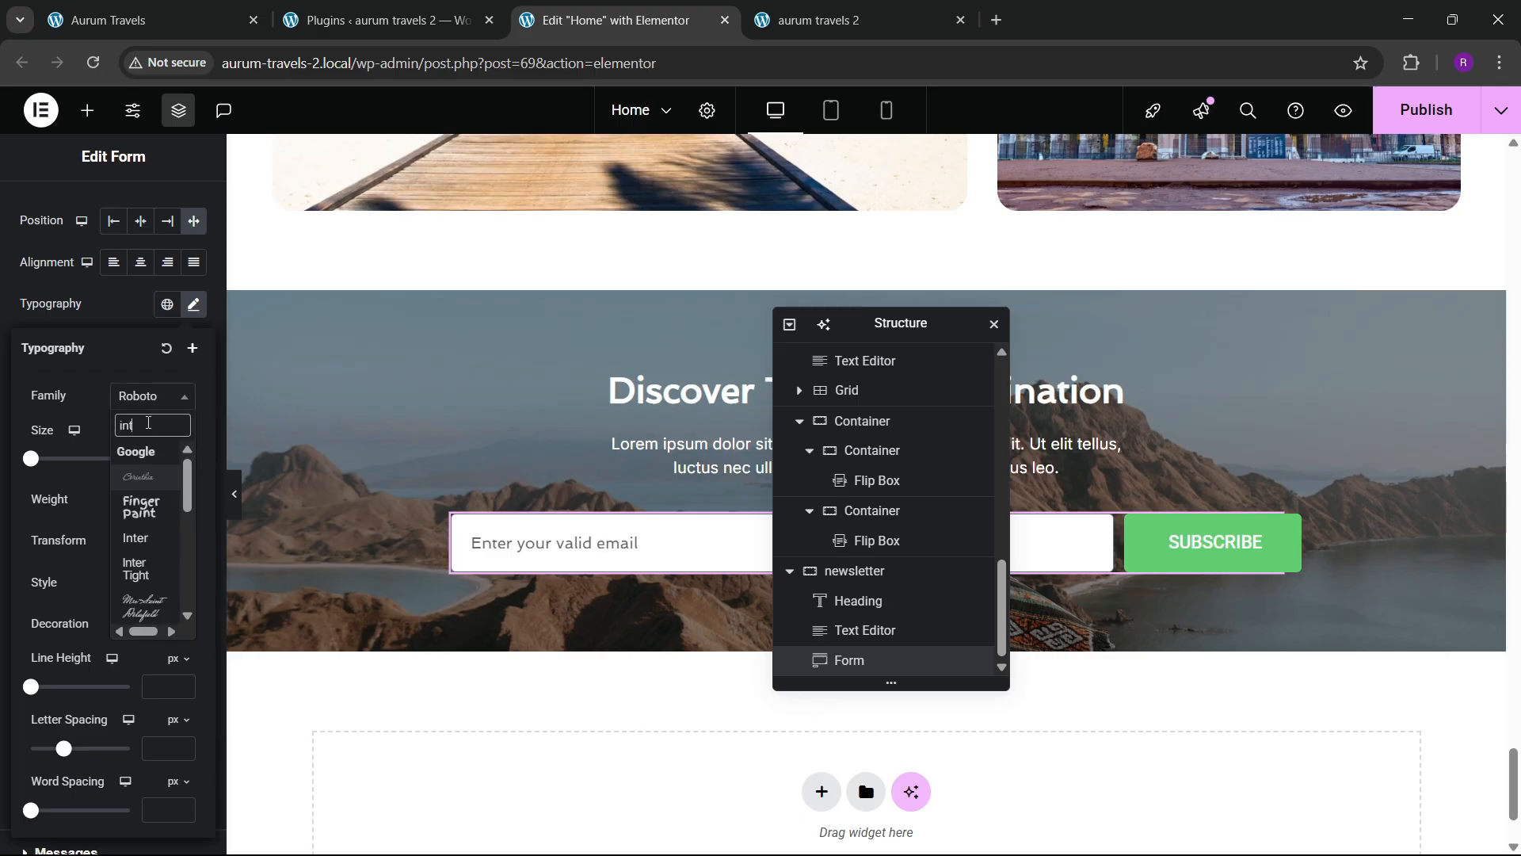
{"action": "type", "text": "er"}
{"action": "key", "text": "Return"}
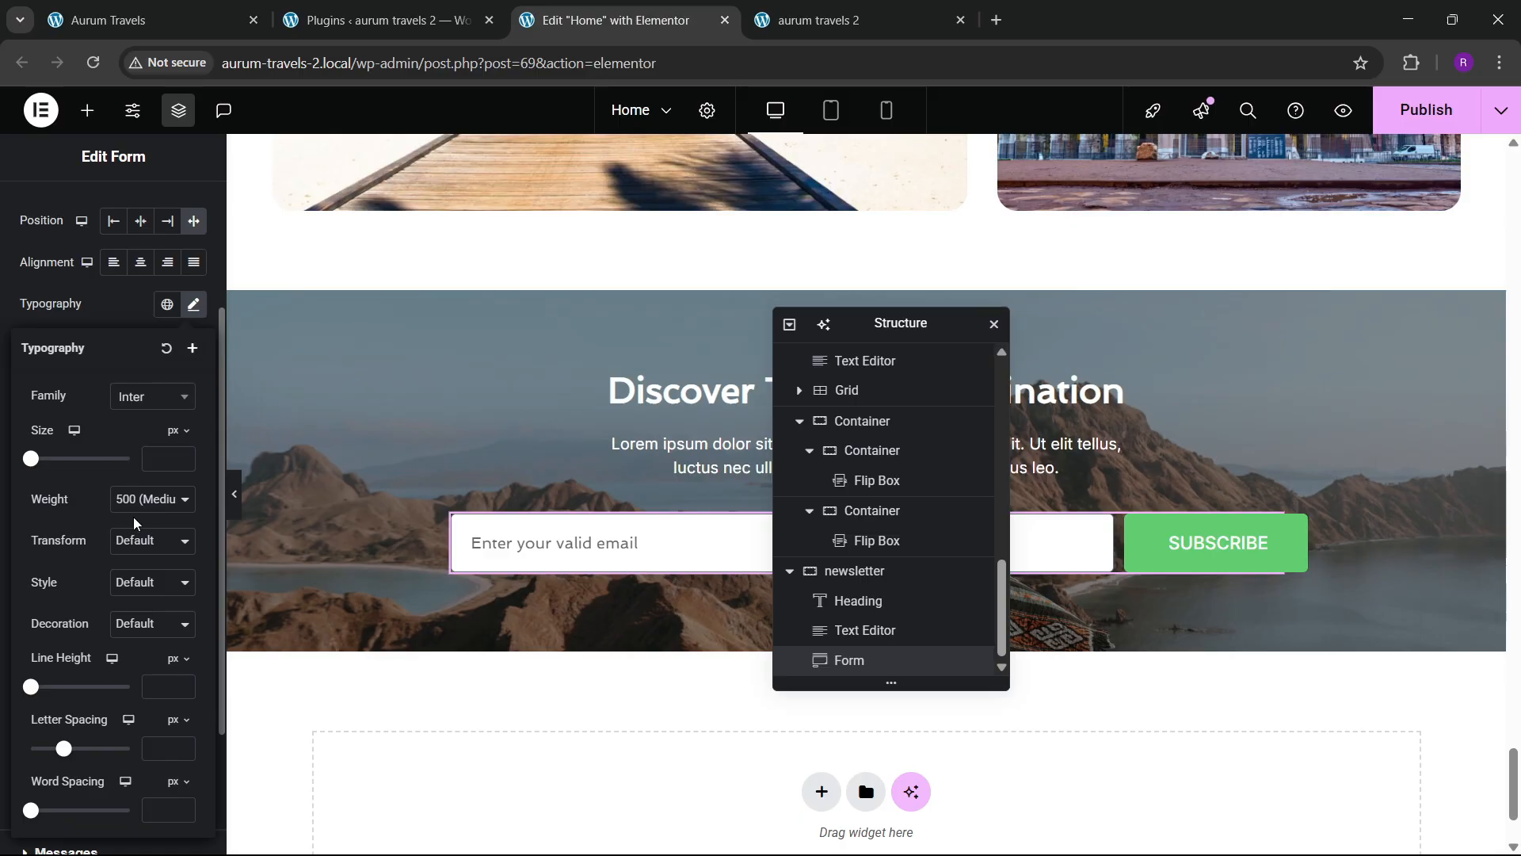
{"action": "left_click", "coordinate": [187, 458]}
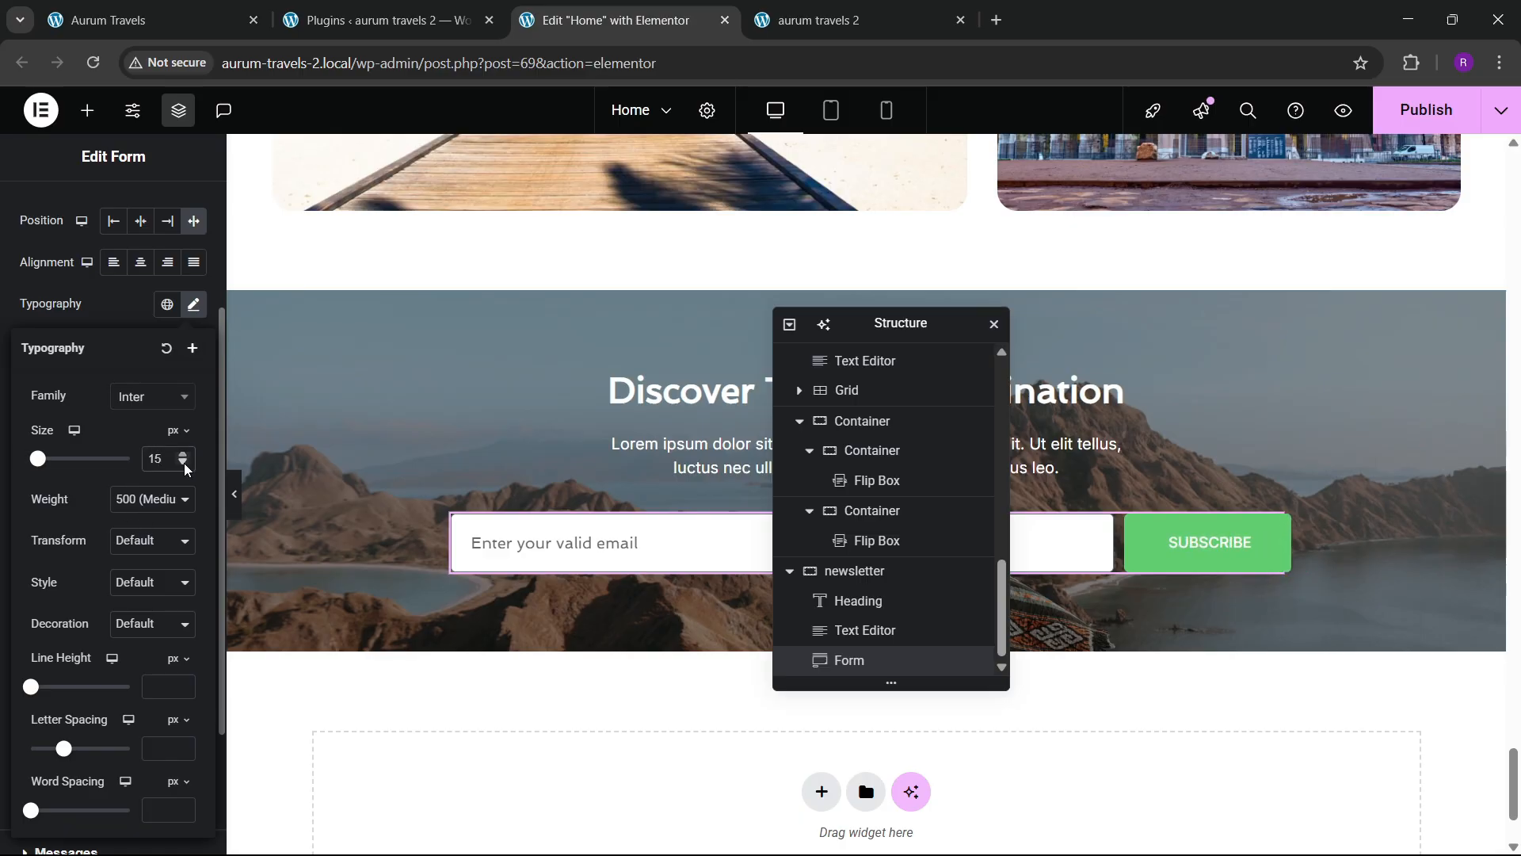
{"action": "left_click", "coordinate": [102, 320]}
- Round the SUBSCRIBE button corners with a 100 px border radius
{"action": "scroll", "coordinate": [92, 550], "scroll_direction": "down", "scroll_amount": 3}
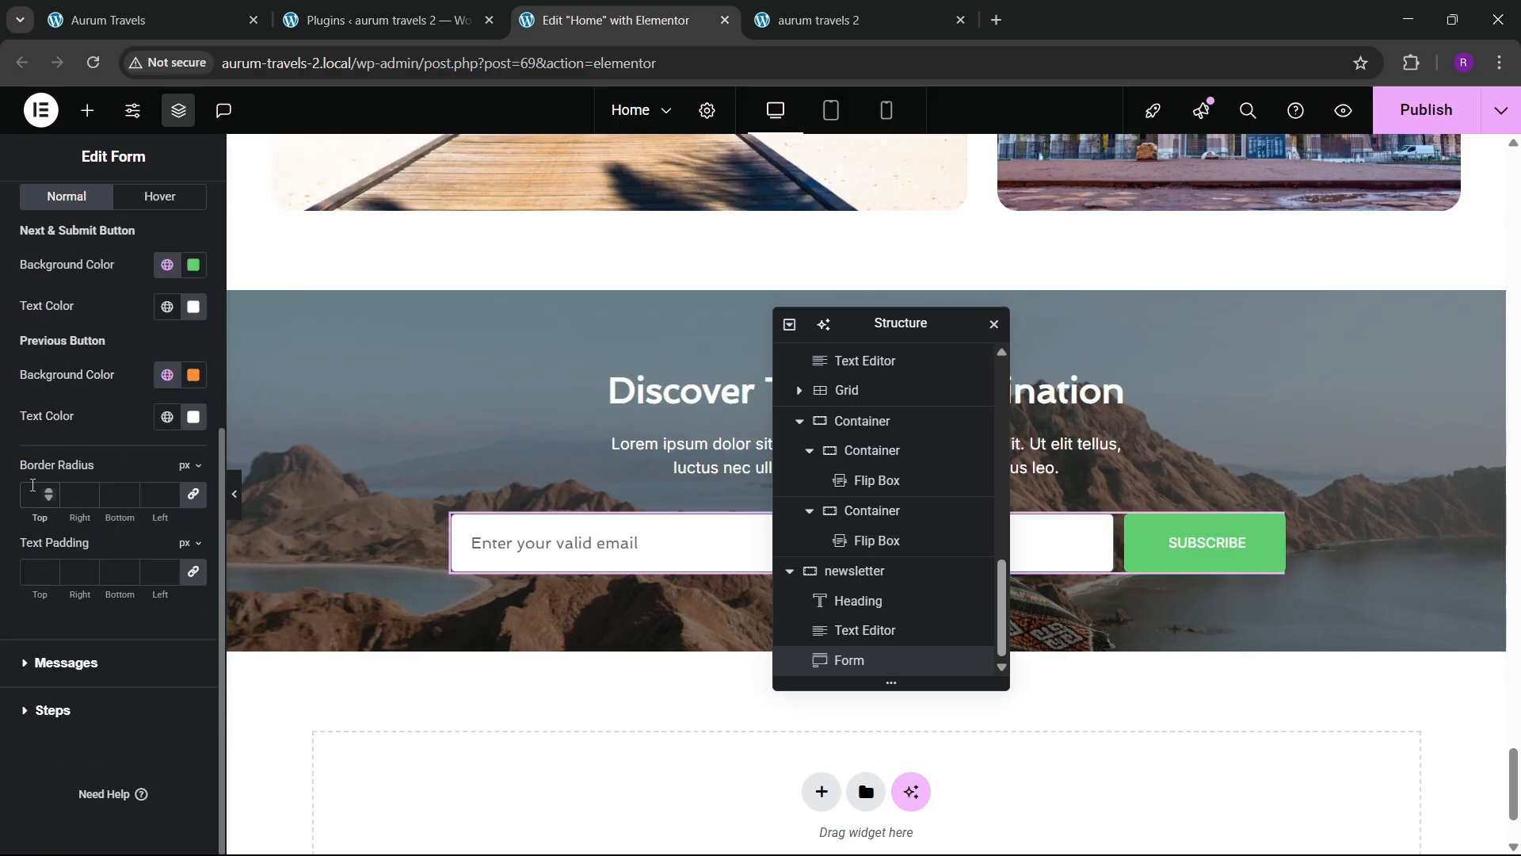
{"action": "left_click", "coordinate": [32, 492]}
{"action": "type", "text": "100"}
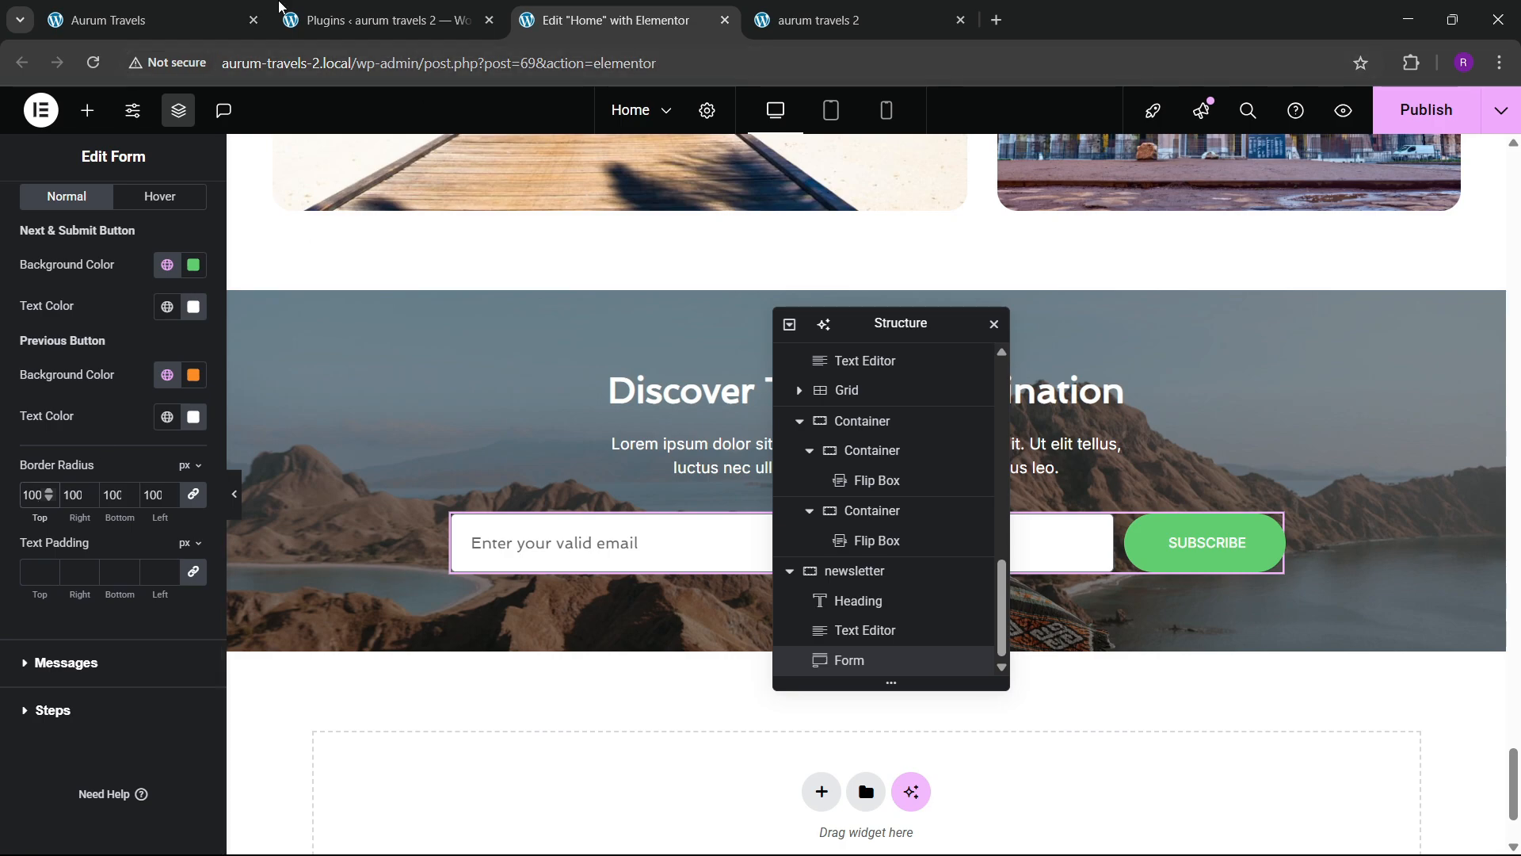
{"action": "left_click", "coordinate": [151, 20]}
{"action": "left_click", "coordinate": [614, 20]}
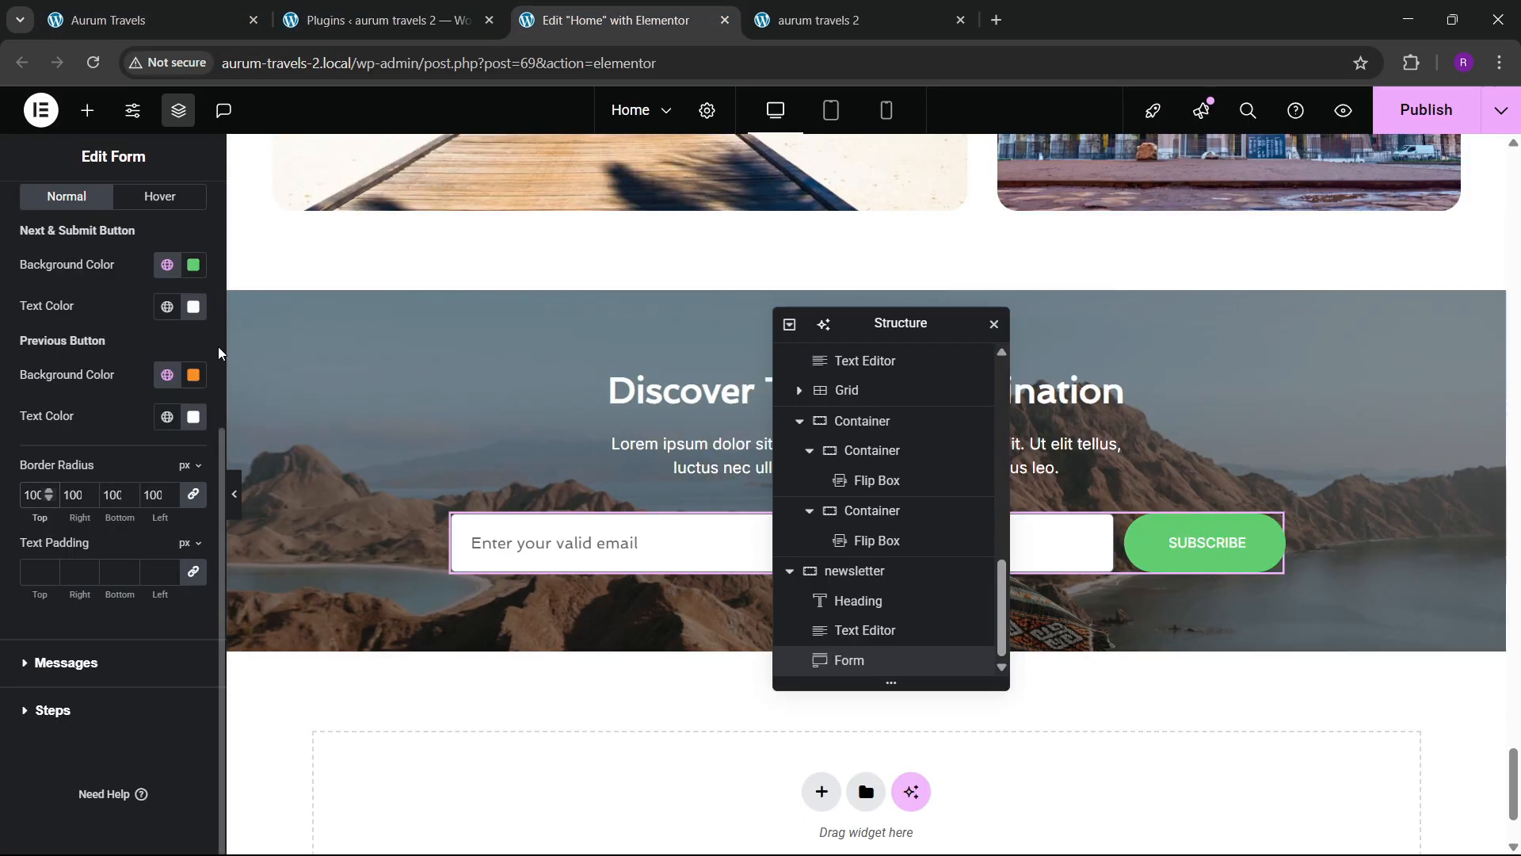
{"action": "scroll", "coordinate": [130, 307], "scroll_direction": "up", "scroll_amount": 5}
{"action": "left_click", "coordinate": [44, 324]}
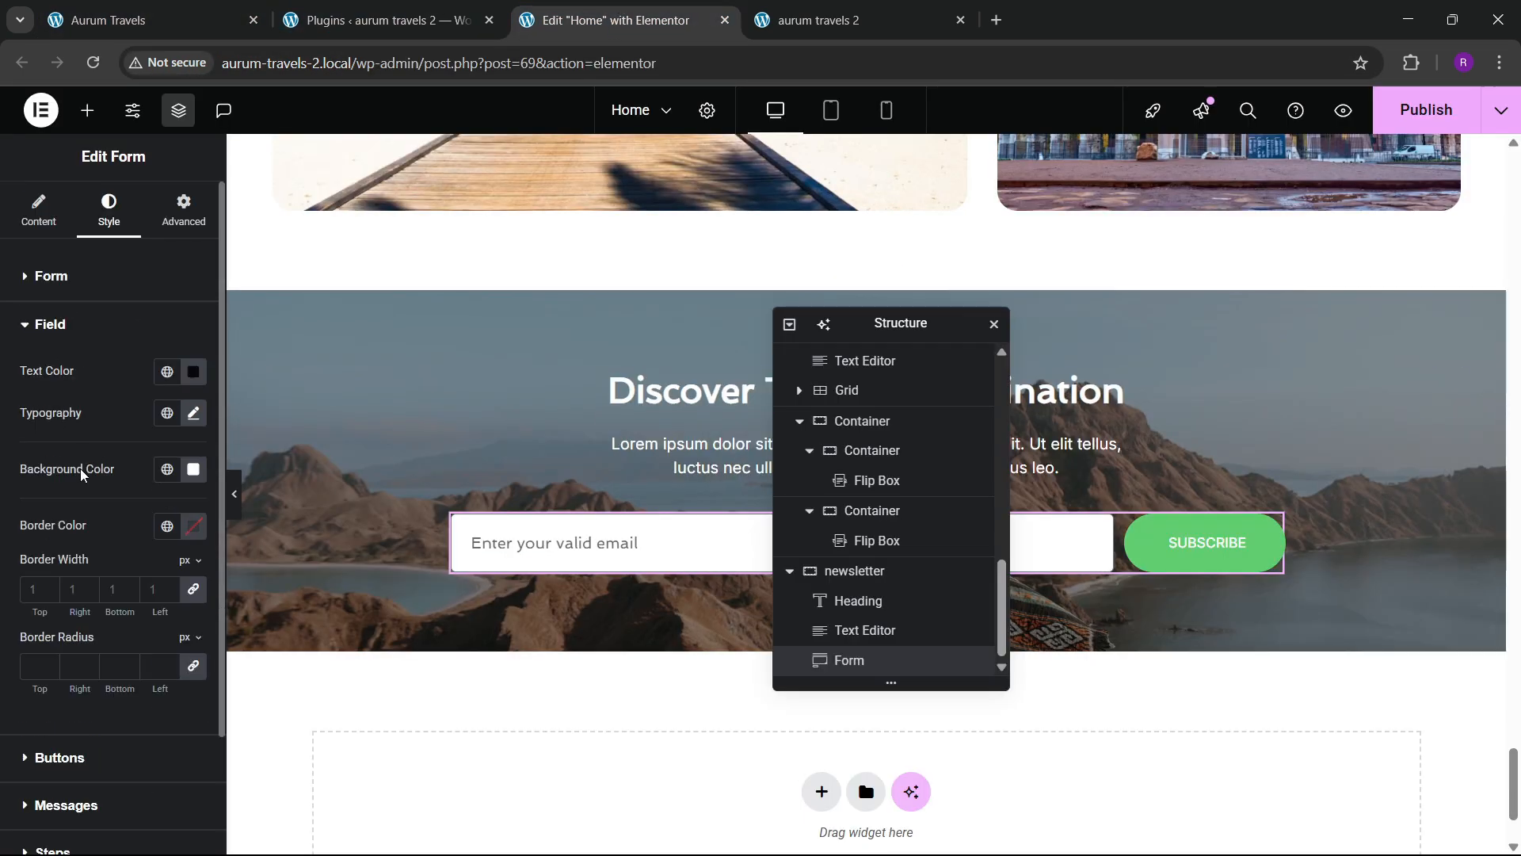
- Give the email field a 100 border radius and a 0 border width
{"action": "type", "text": "100"}
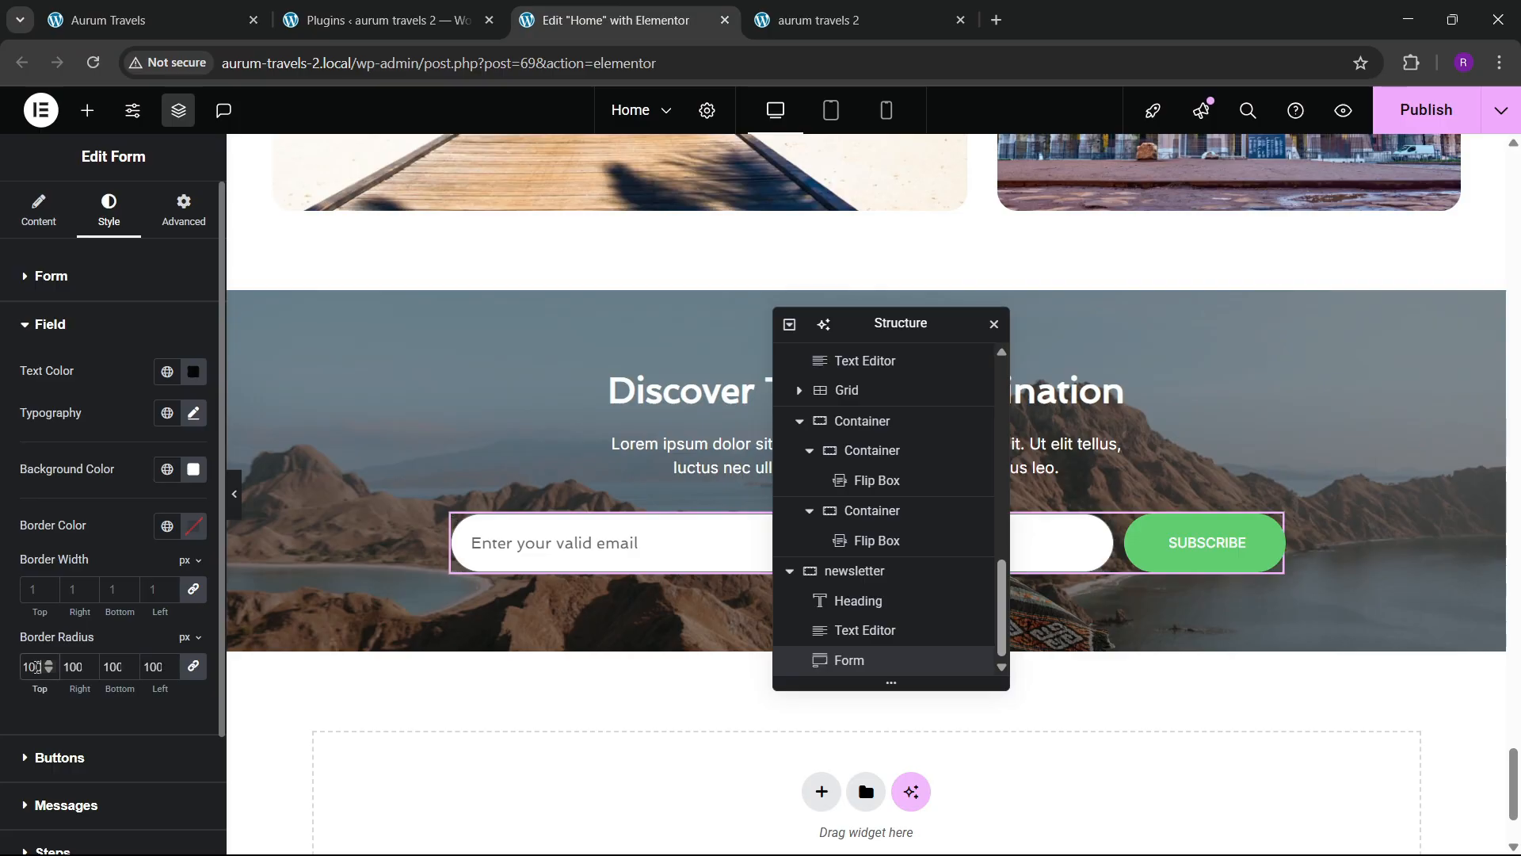
{"action": "scroll", "coordinate": [50, 555], "scroll_direction": "down", "scroll_amount": 2}
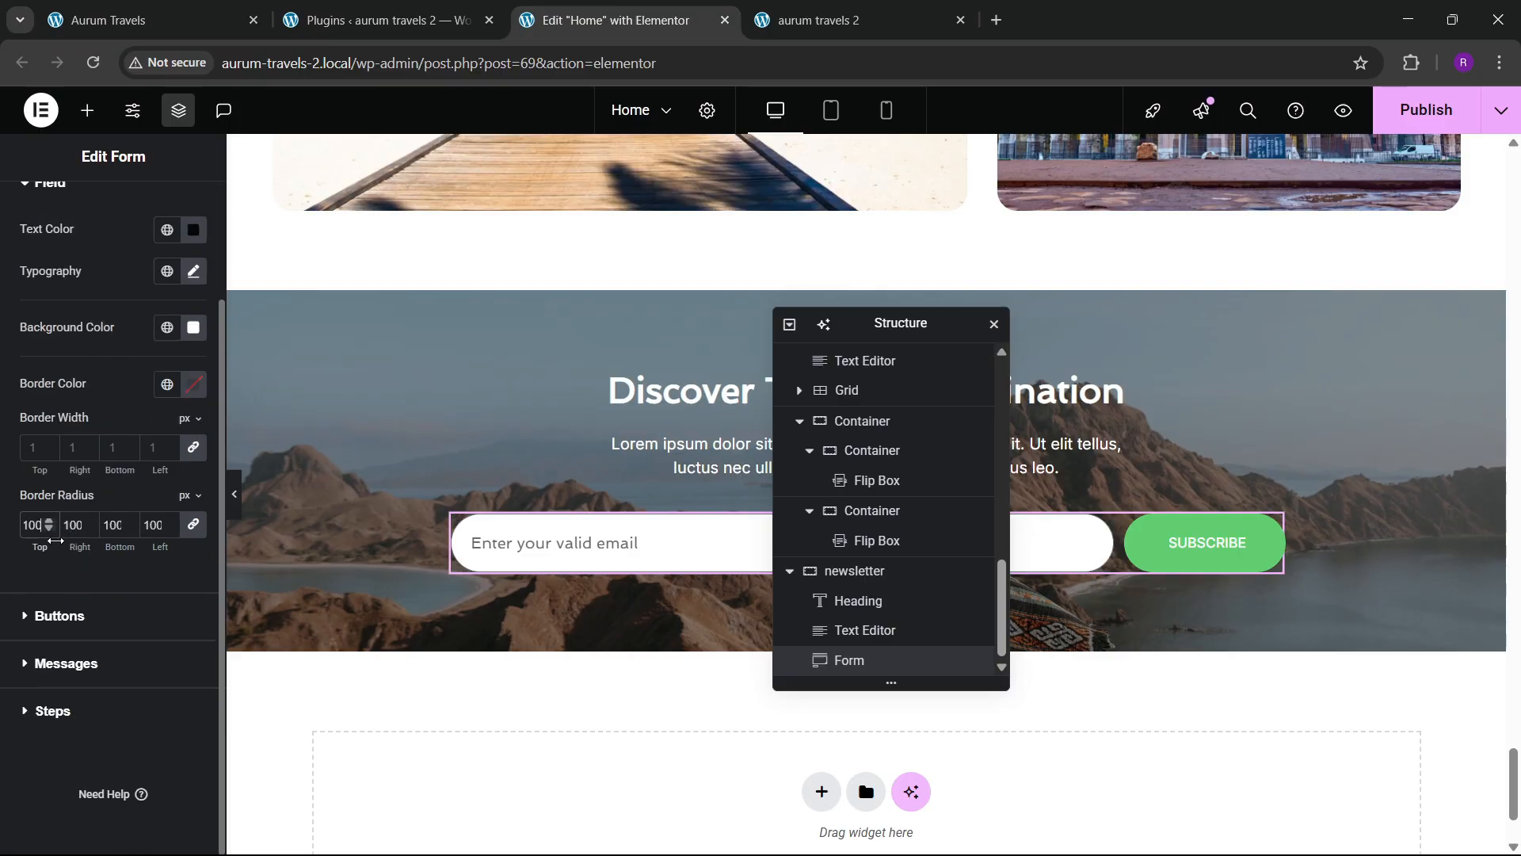
{"action": "left_click", "coordinate": [34, 449]}
{"action": "type", "text": "0"}
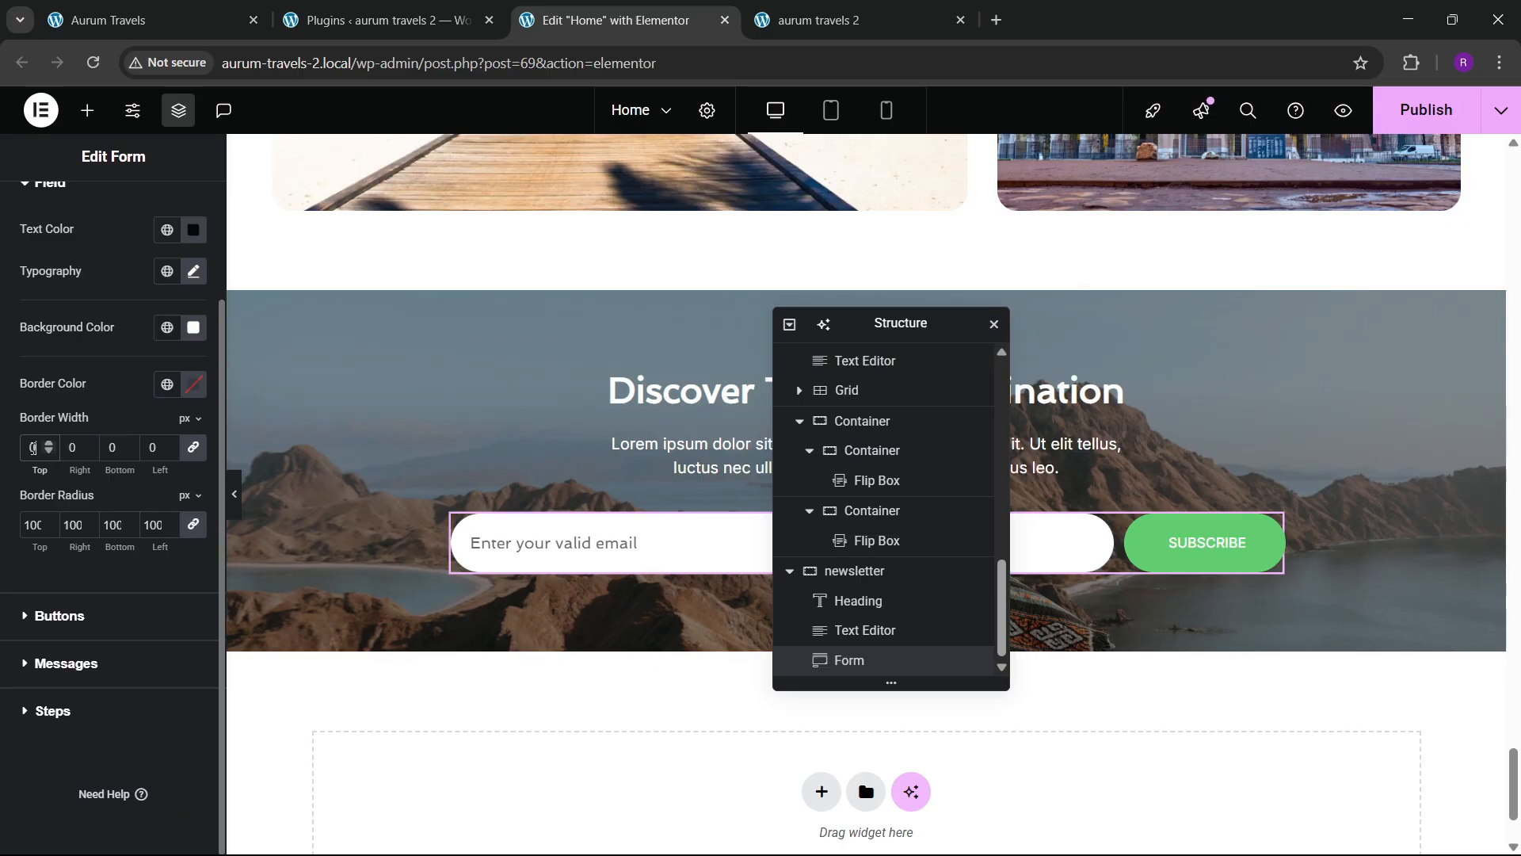
- Make the SUBSCRIBE button background the global orange colour
{"action": "left_click", "coordinate": [65, 627]}
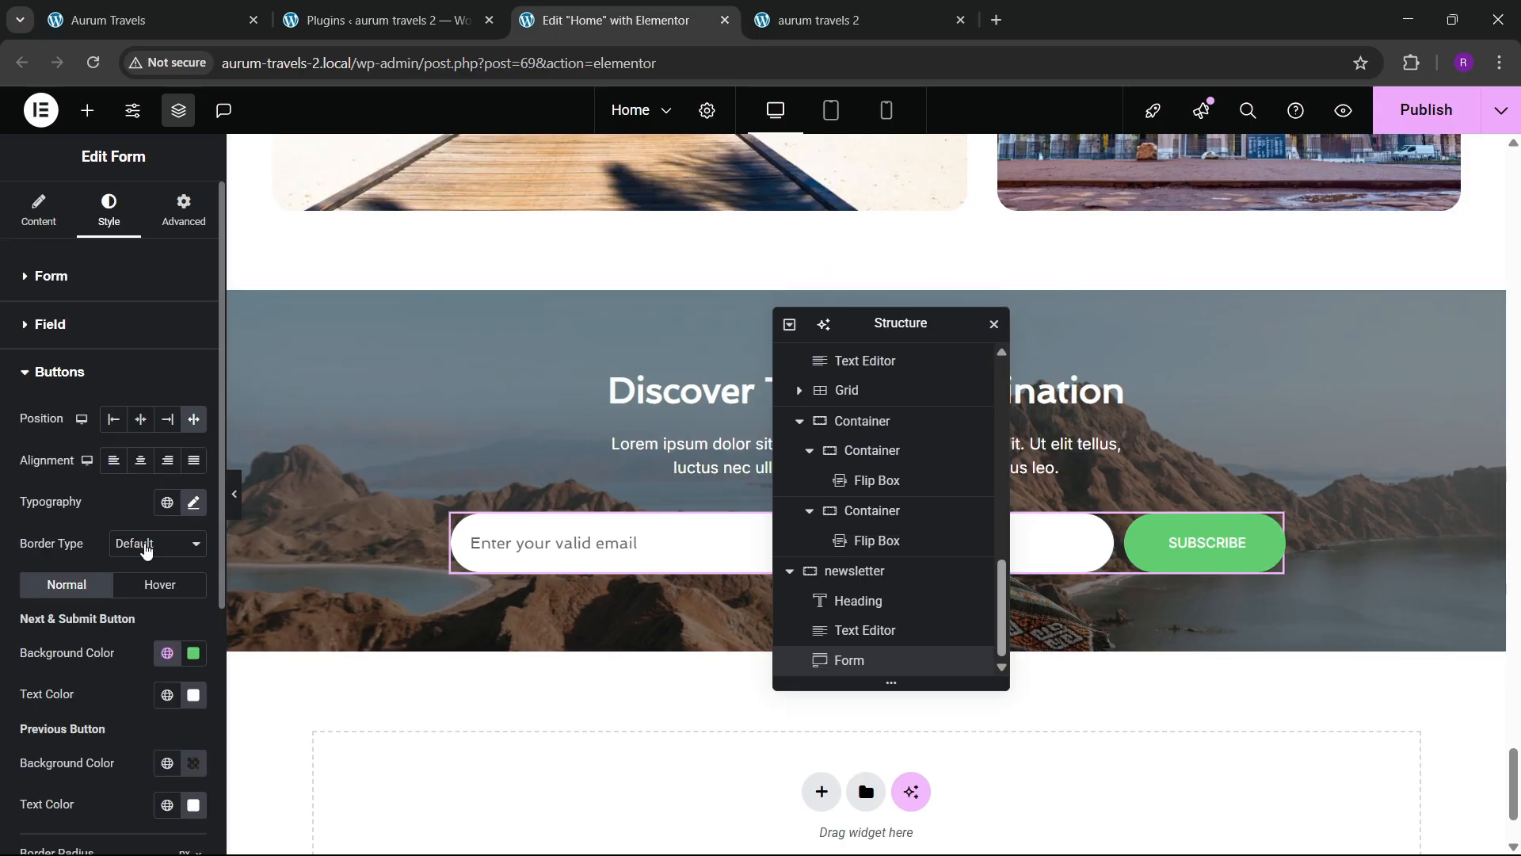
{"action": "scroll", "coordinate": [164, 626], "scroll_direction": "down", "scroll_amount": 3}
{"action": "left_click", "coordinate": [166, 457]}
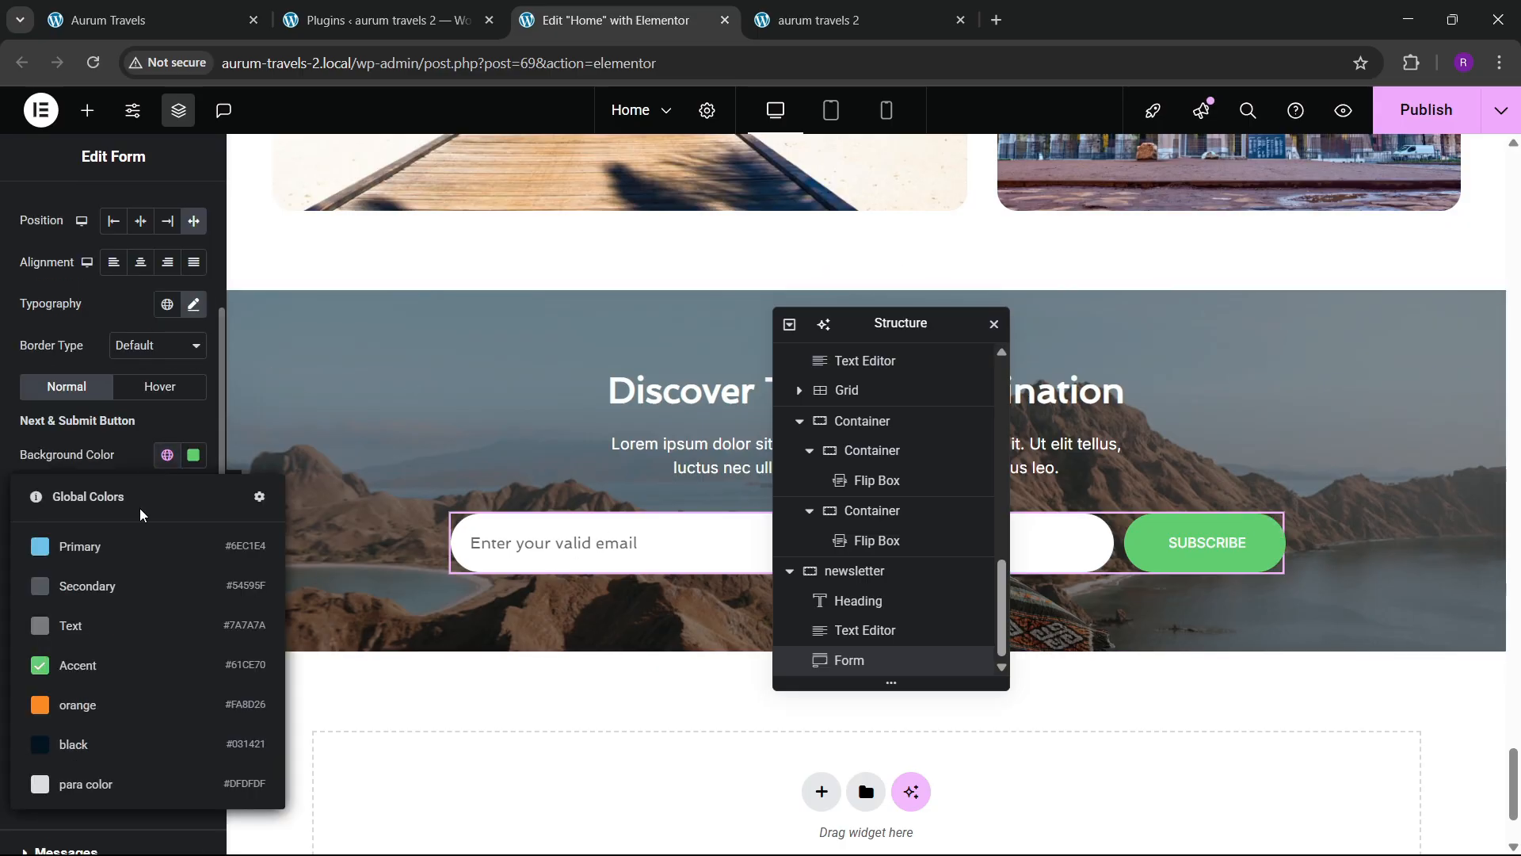
{"action": "left_click", "coordinate": [111, 704]}
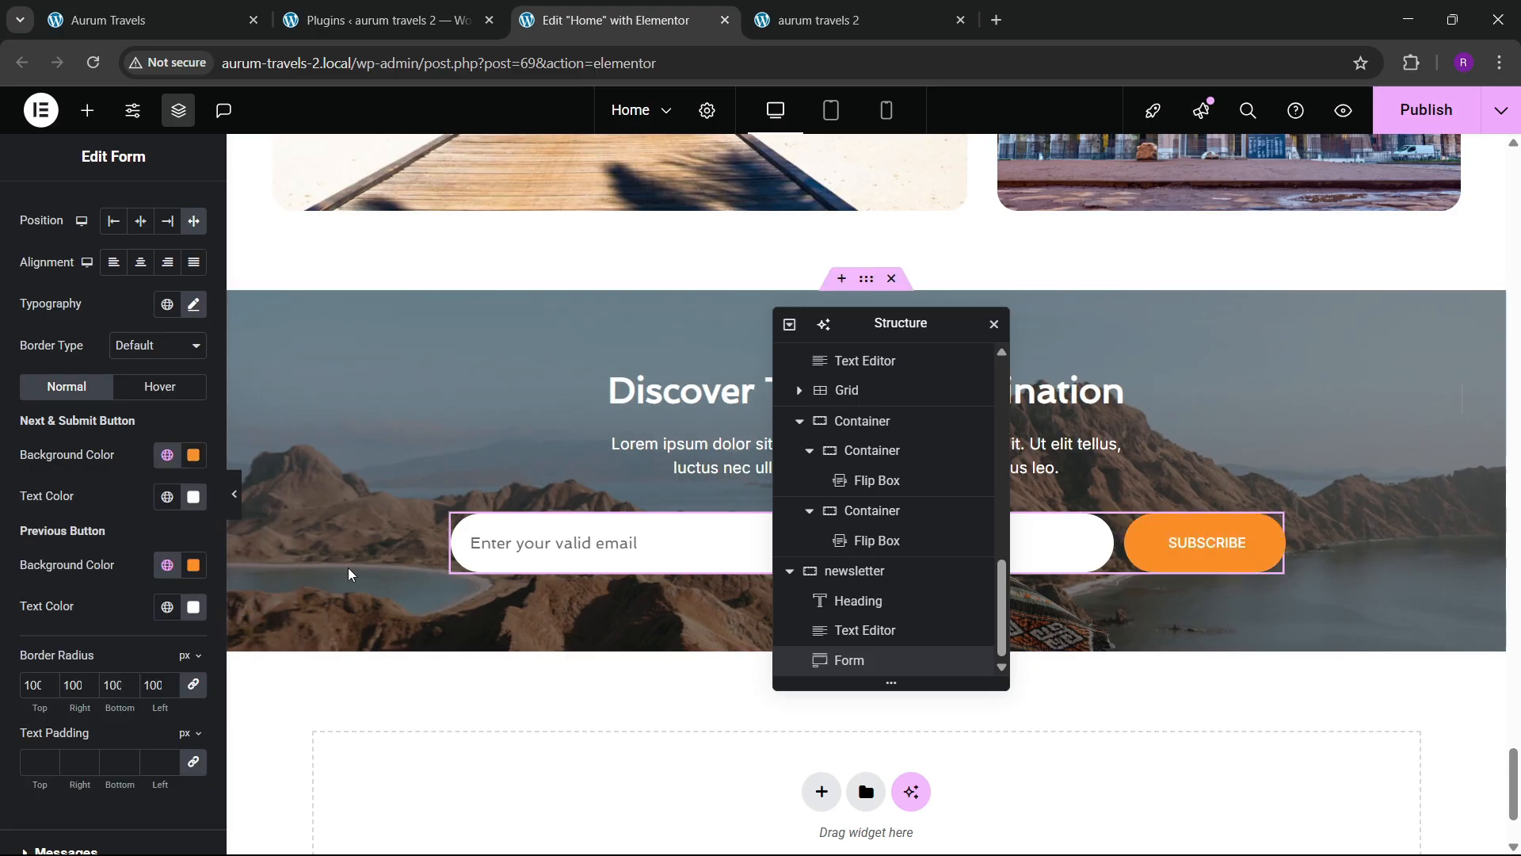
{"action": "scroll", "coordinate": [170, 388], "scroll_direction": "up", "scroll_amount": 3}
{"action": "left_click", "coordinate": [194, 504]}
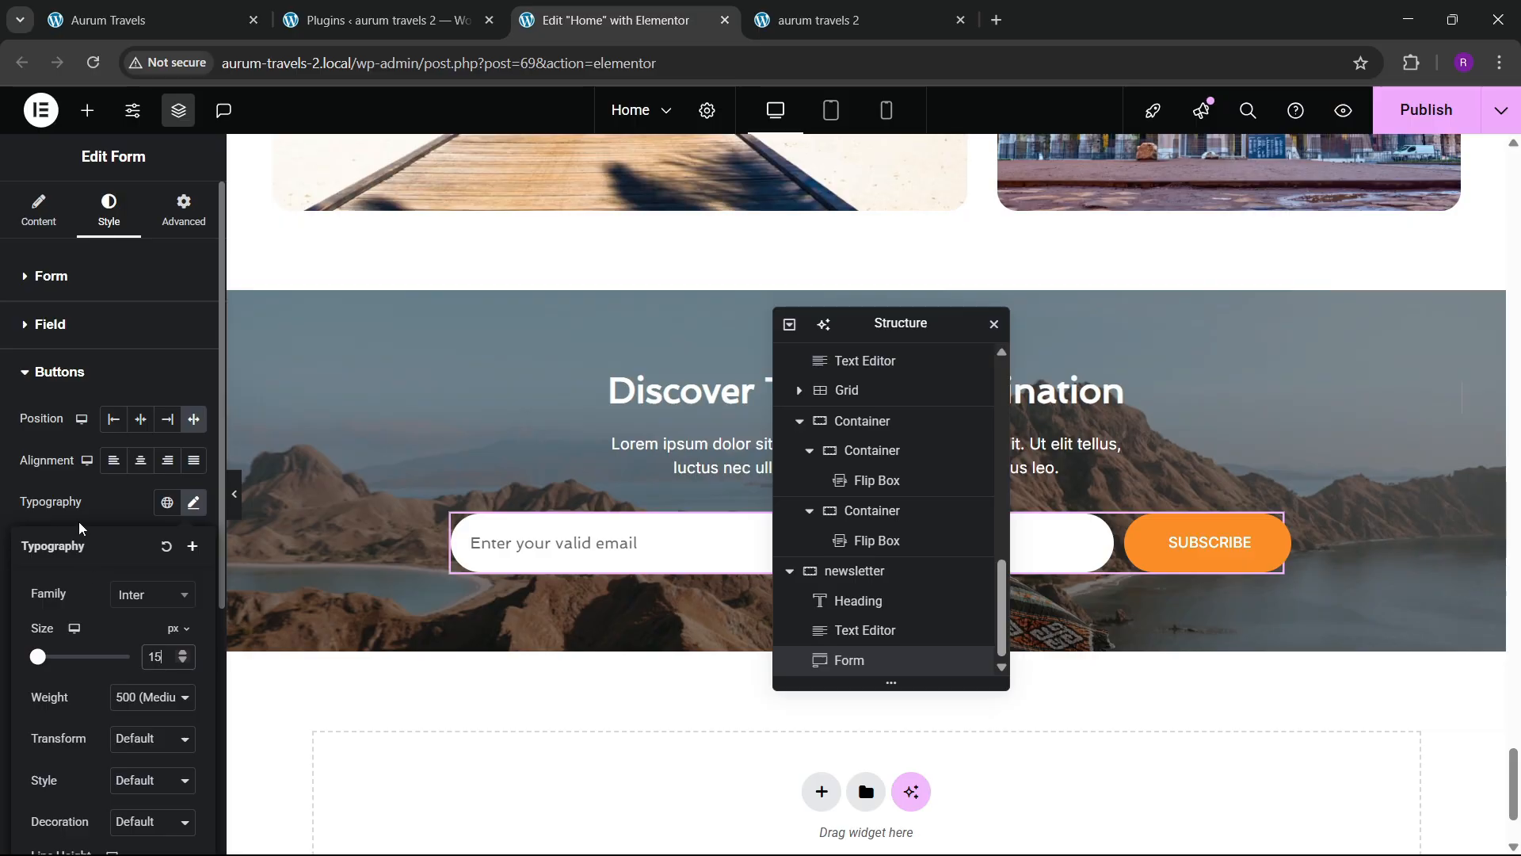
{"action": "left_click", "coordinate": [101, 513]}
{"action": "left_click", "coordinate": [143, 19]}
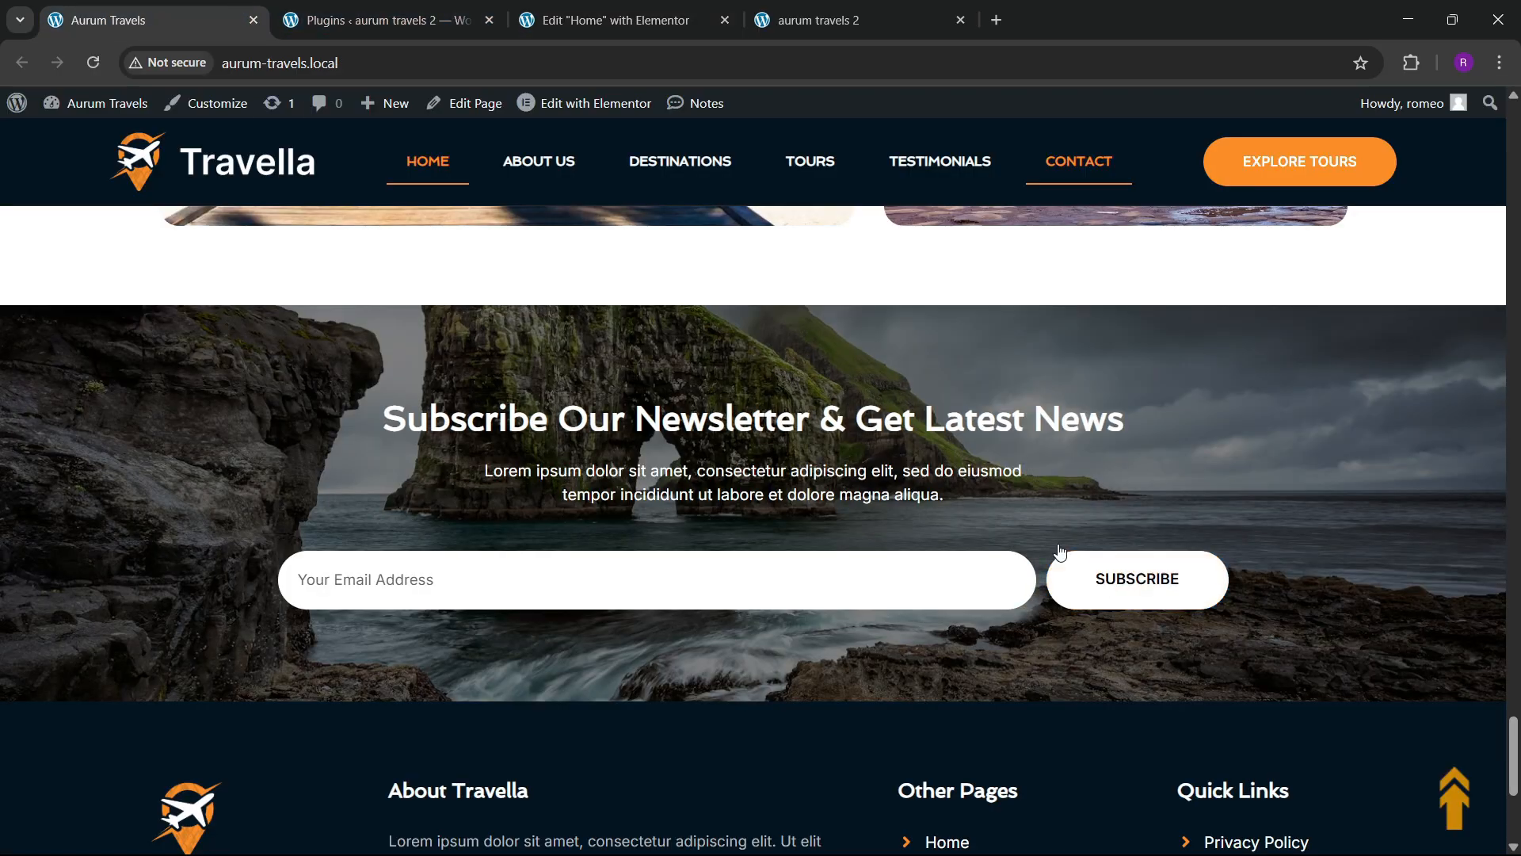
{"action": "left_click", "coordinate": [622, 18]}
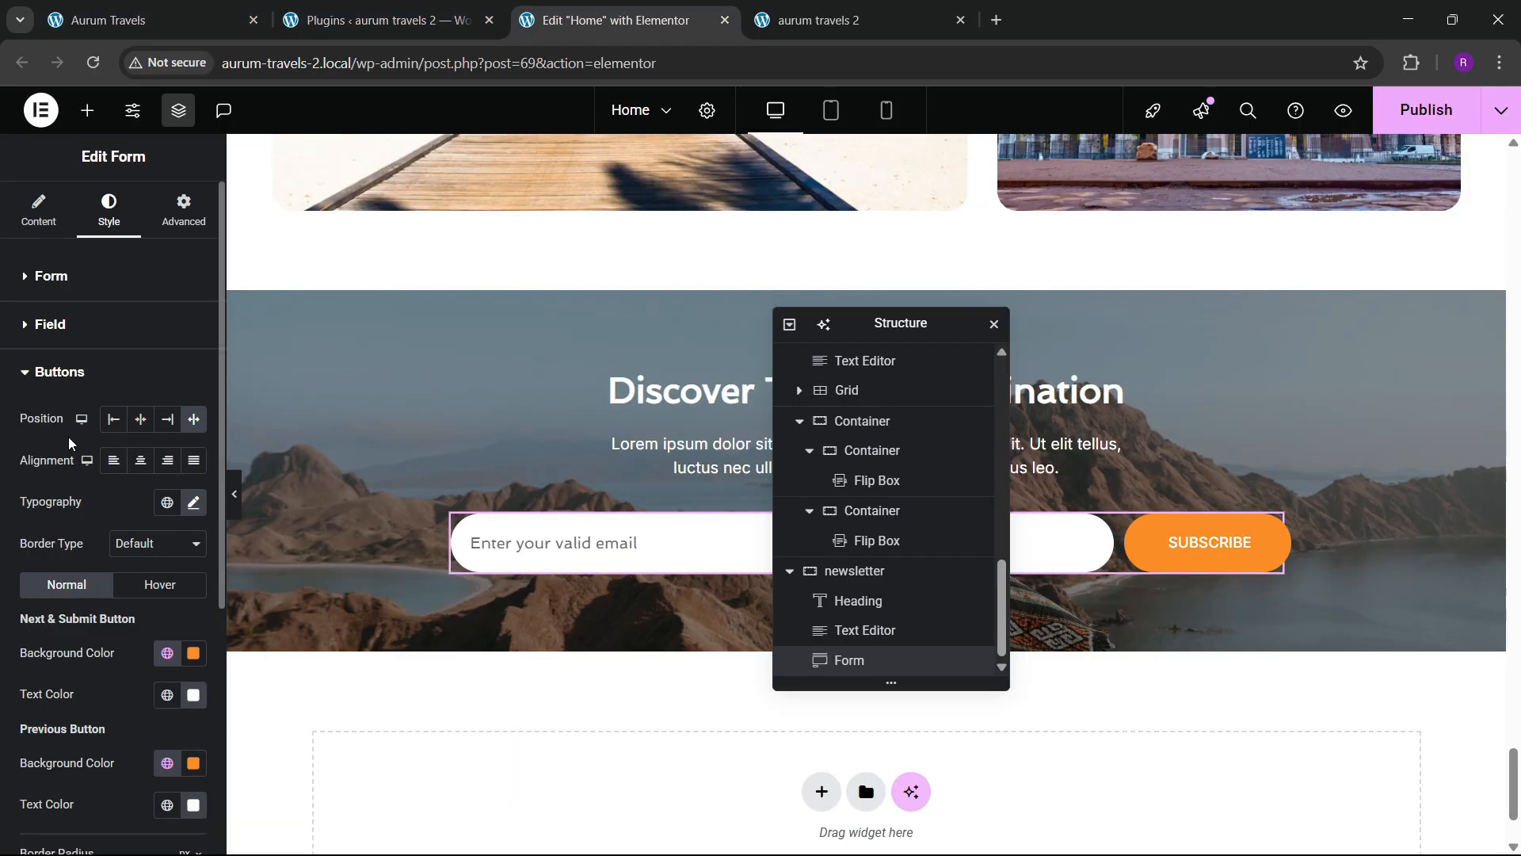
{"action": "scroll", "coordinate": [79, 468], "scroll_direction": "down", "scroll_amount": 3}
- Give the button's hover state a white background and black text
{"action": "left_click", "coordinate": [150, 388]}
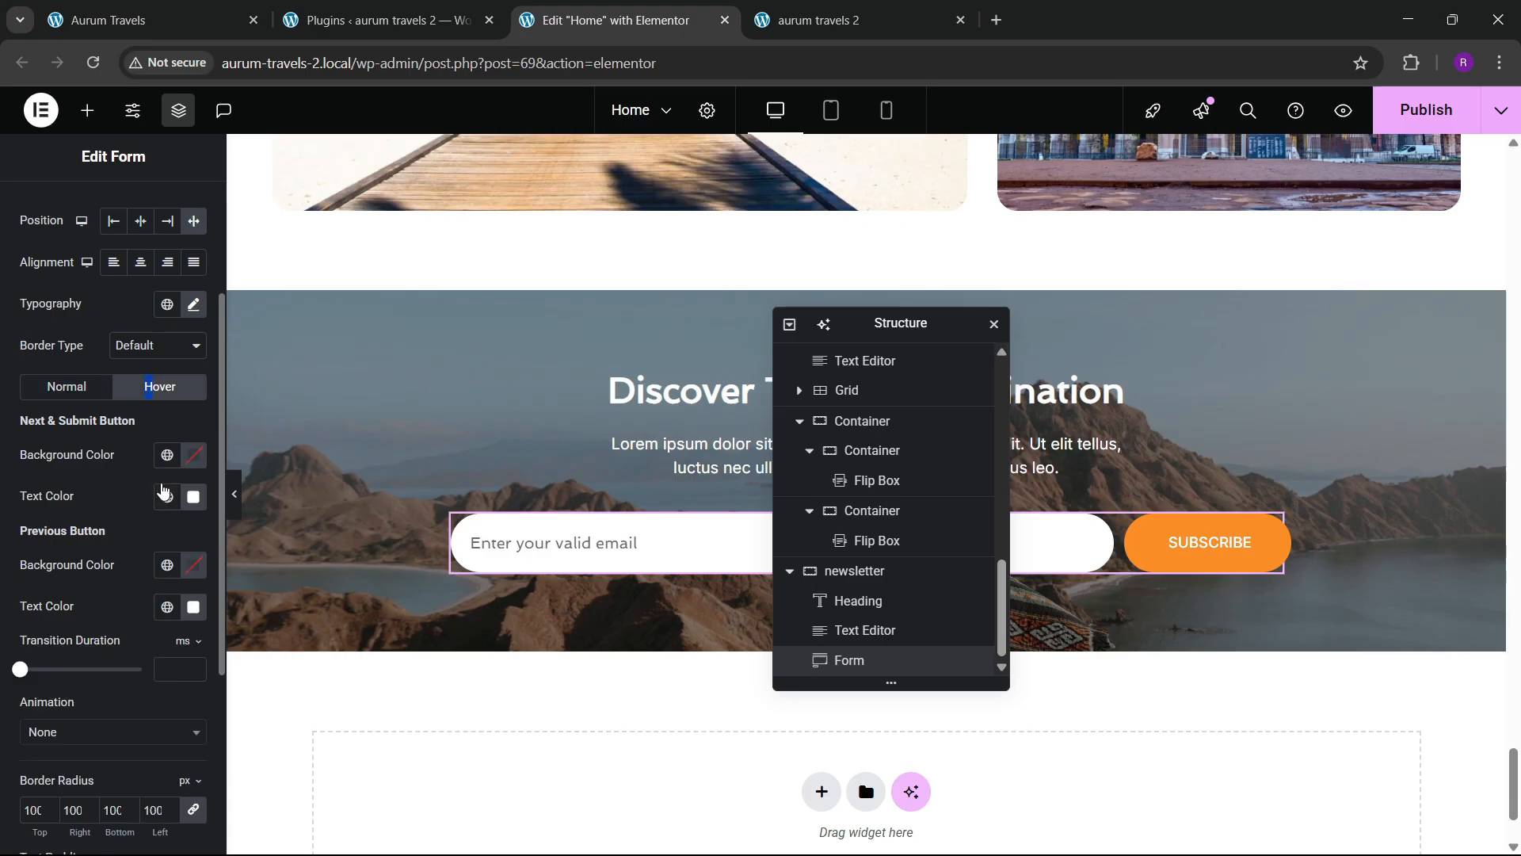
{"action": "left_click", "coordinate": [193, 455]}
{"action": "left_click", "coordinate": [79, 533]}
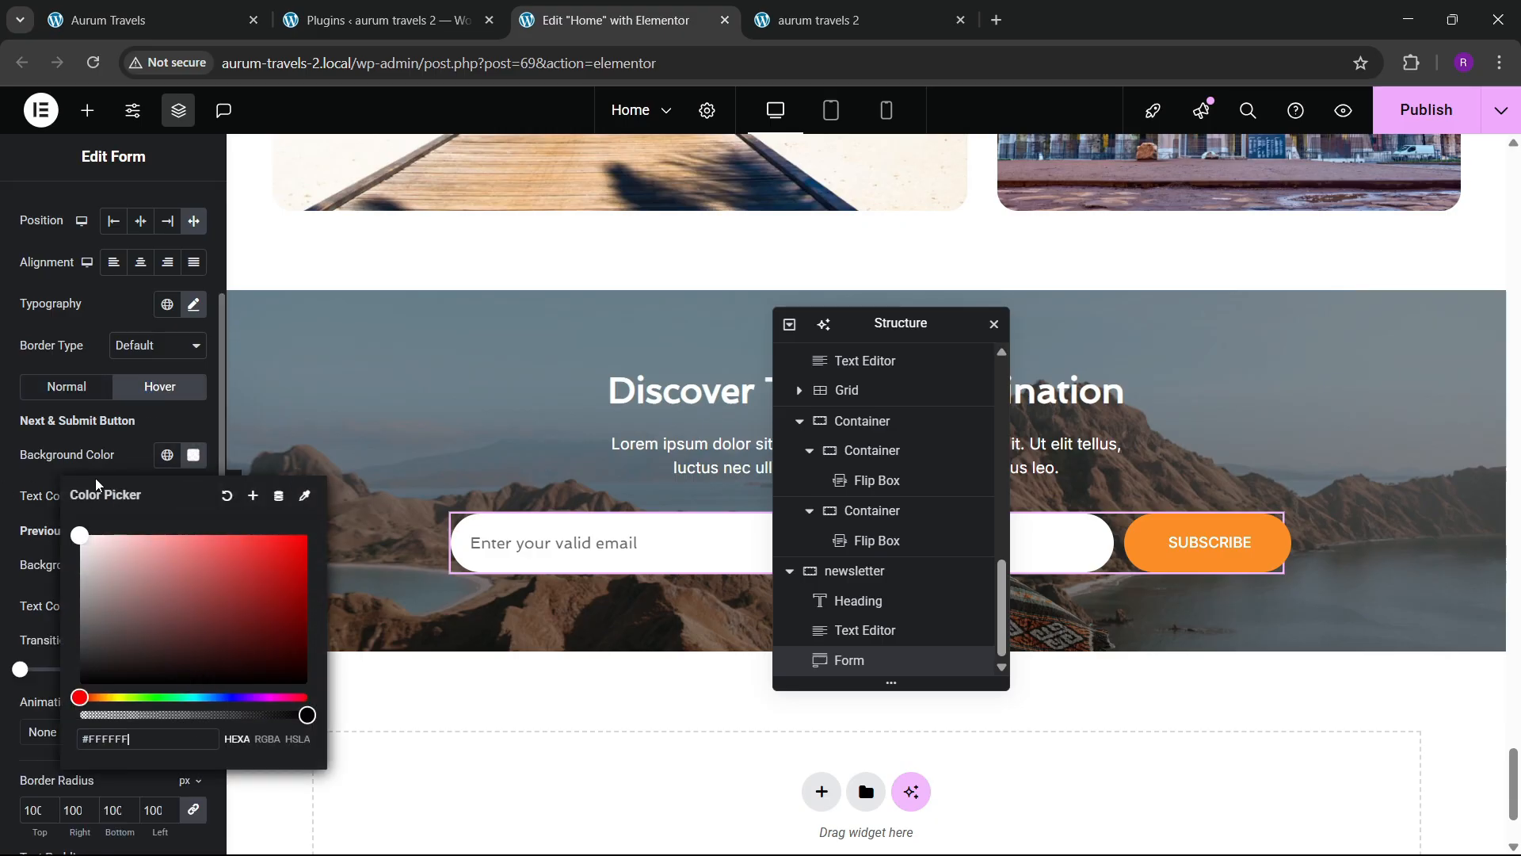
{"action": "left_click", "coordinate": [193, 455]}
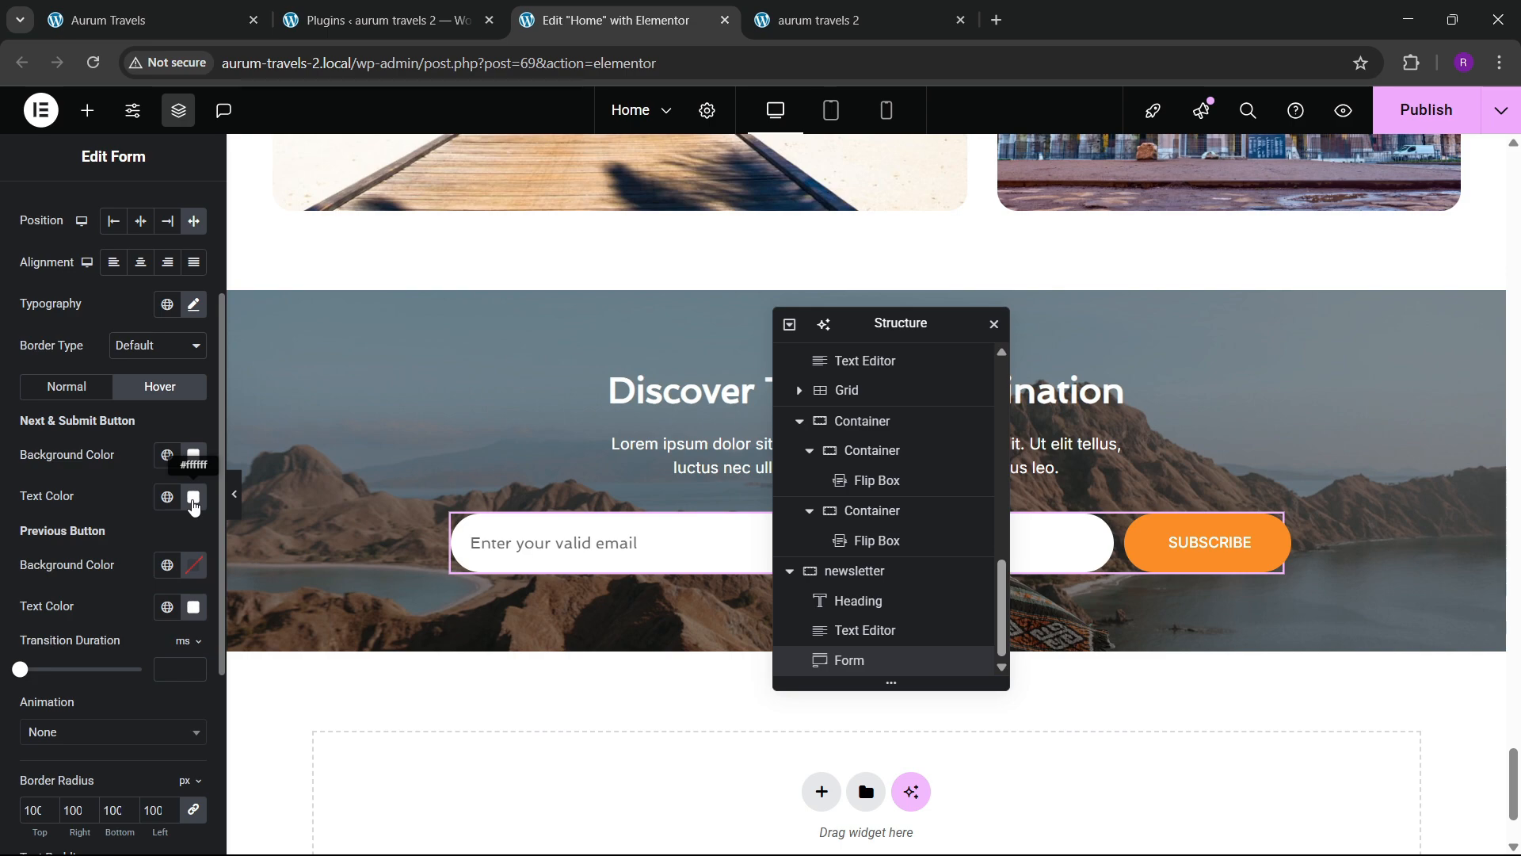
{"action": "left_click", "coordinate": [166, 497]}
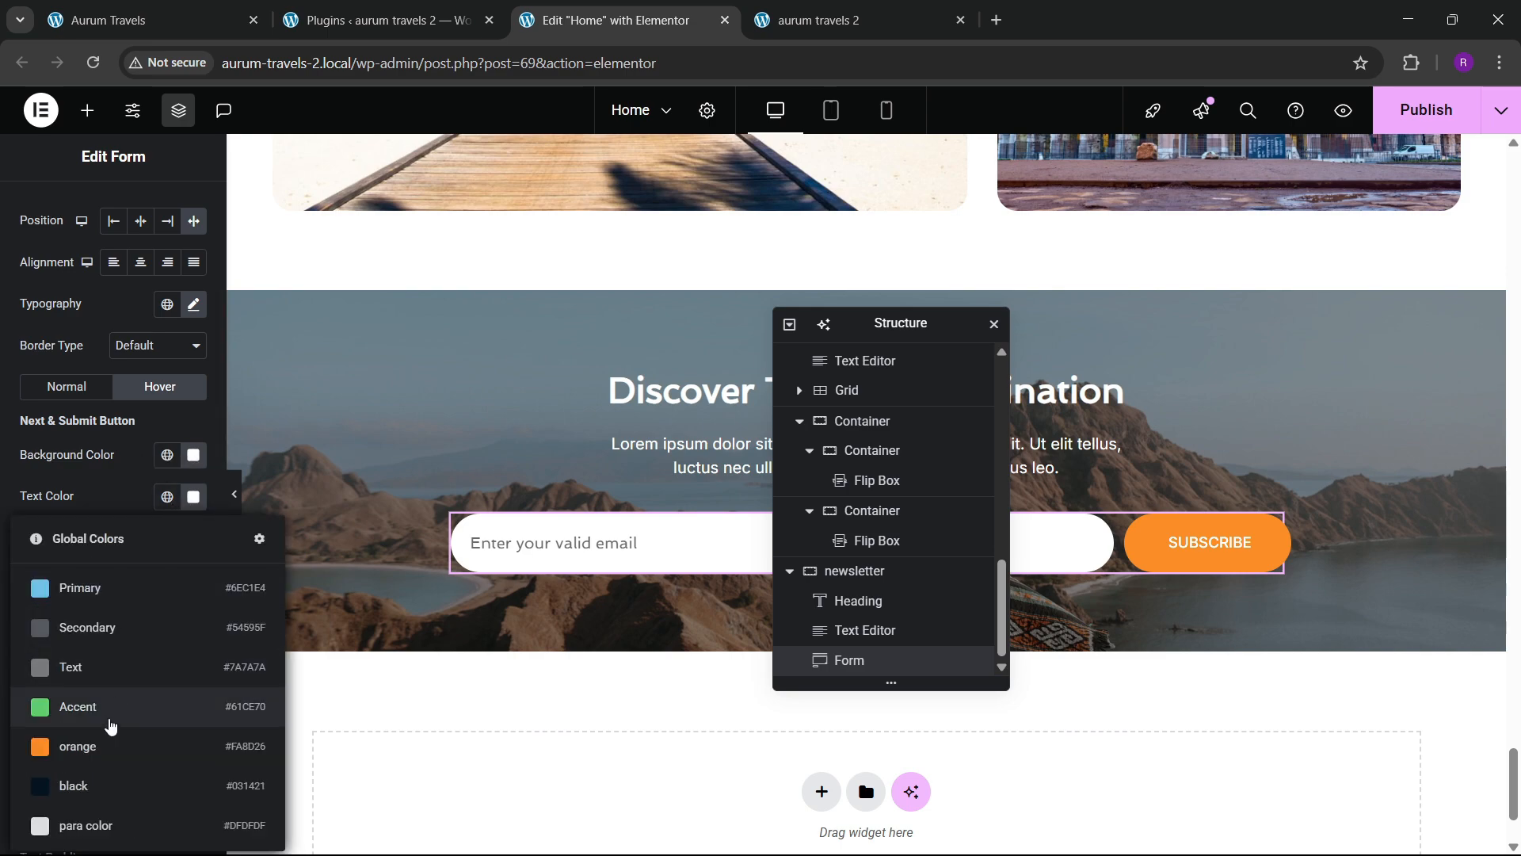
{"action": "left_click", "coordinate": [111, 708]}
{"action": "left_click", "coordinate": [166, 496]}
{"action": "left_click", "coordinate": [88, 743]}
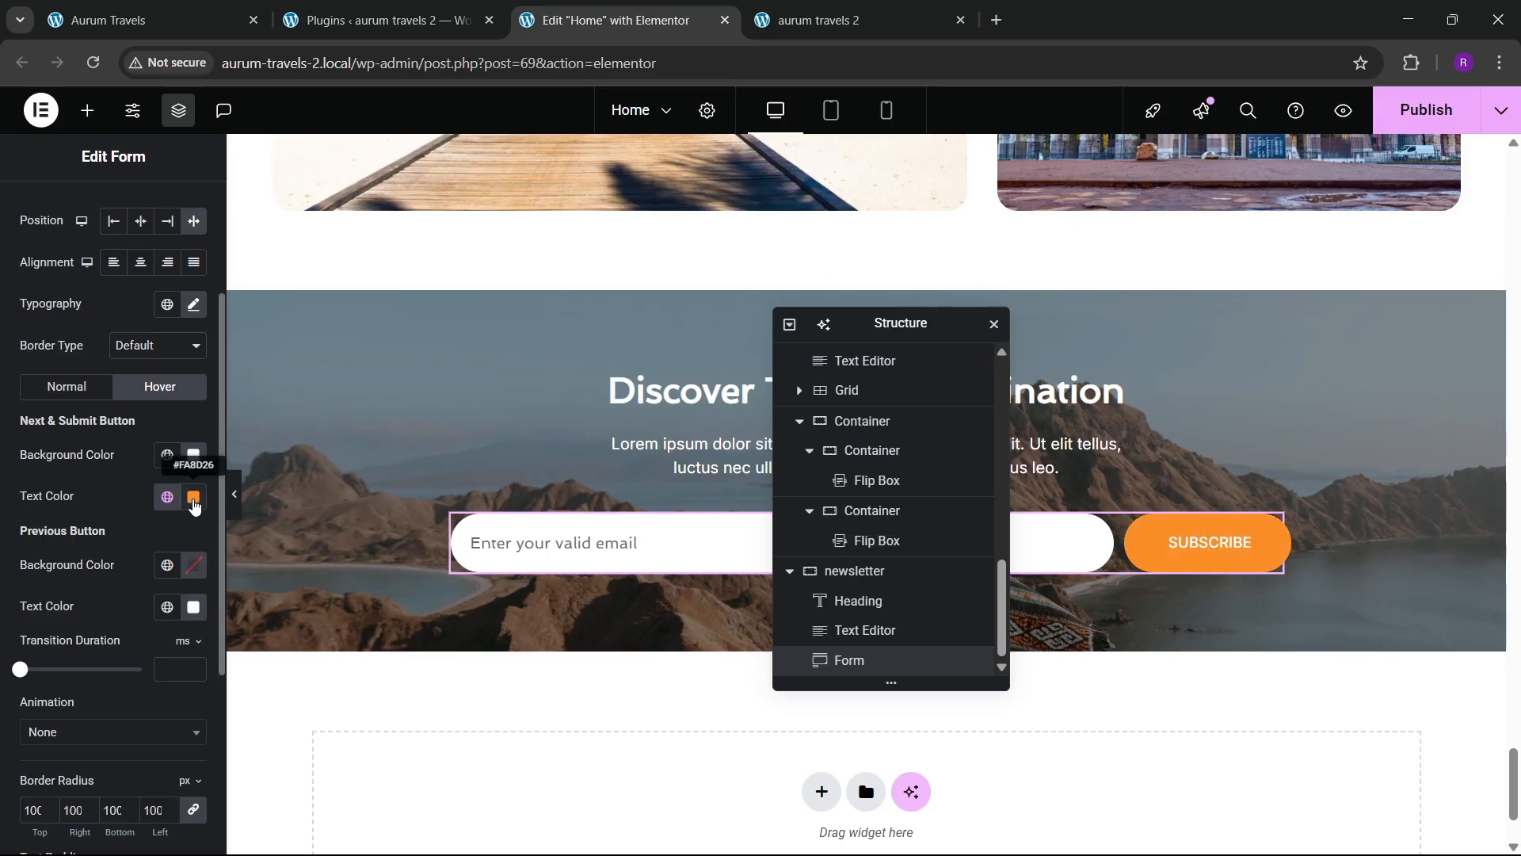
{"action": "left_click", "coordinate": [194, 496]}
{"action": "left_click_drag", "start_coordinate": [55, 739], "coordinate": [54, 742]}
{"action": "left_click", "coordinate": [106, 515]}
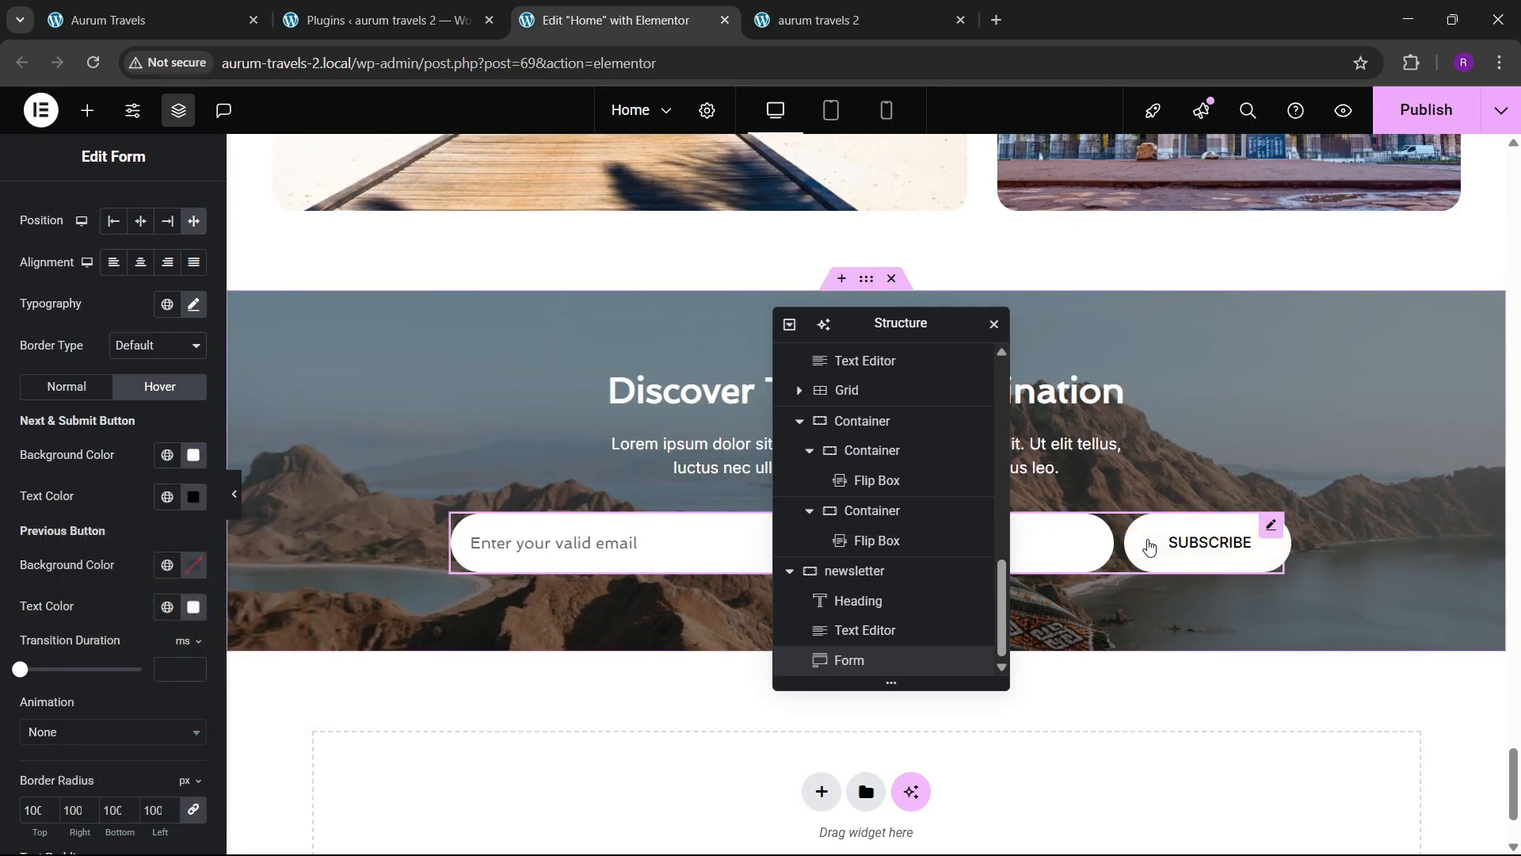
- Try the email field in the preview, then publish the page
{"action": "left_click", "coordinate": [577, 522]}
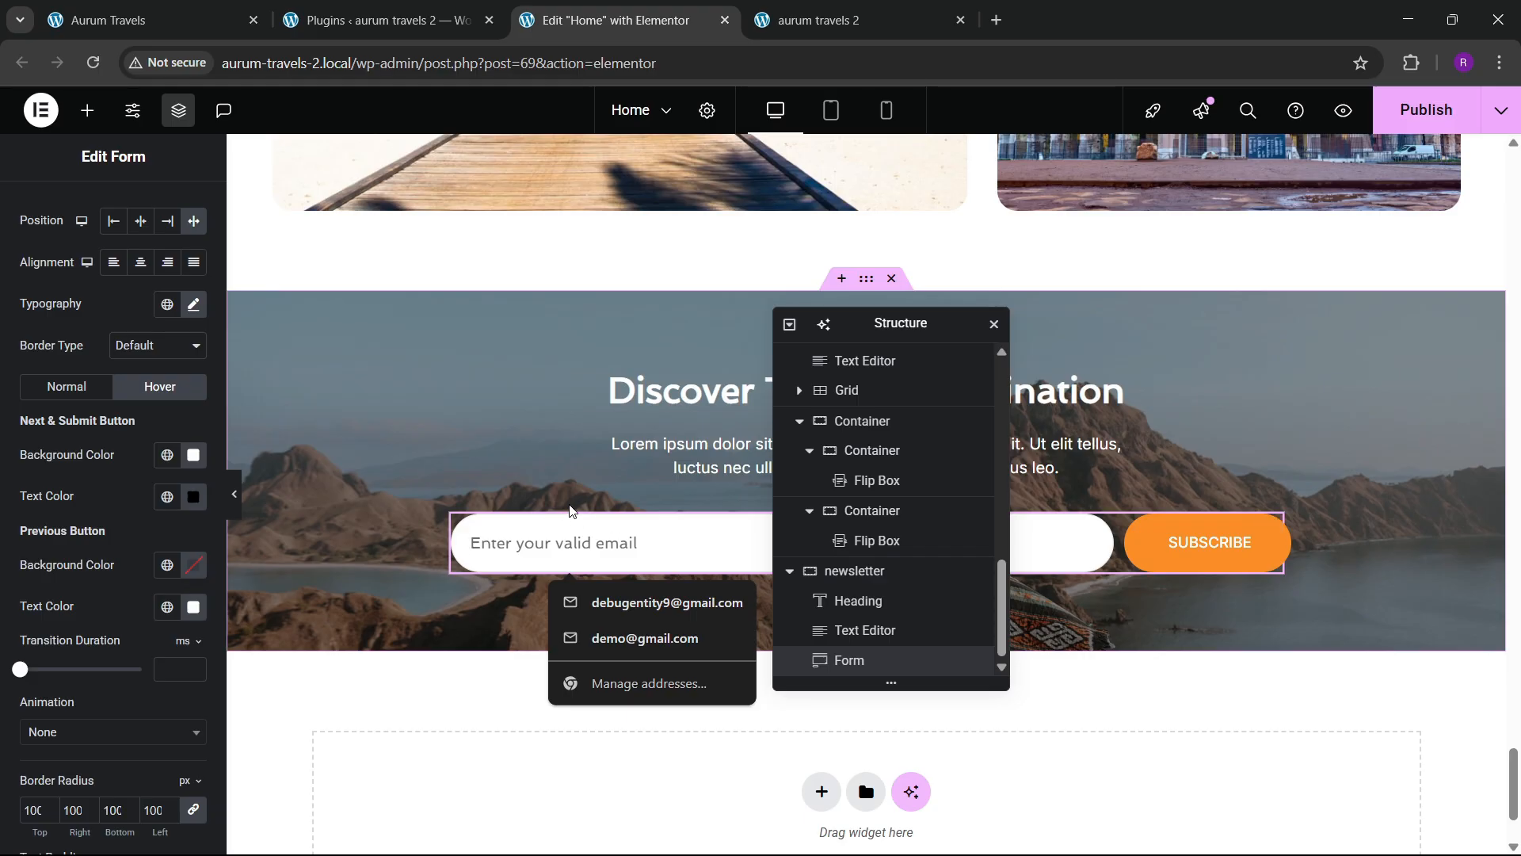
{"action": "scroll", "coordinate": [584, 497], "scroll_direction": "up", "scroll_amount": 1}
{"action": "scroll", "coordinate": [594, 491], "scroll_direction": "down", "scroll_amount": 3}
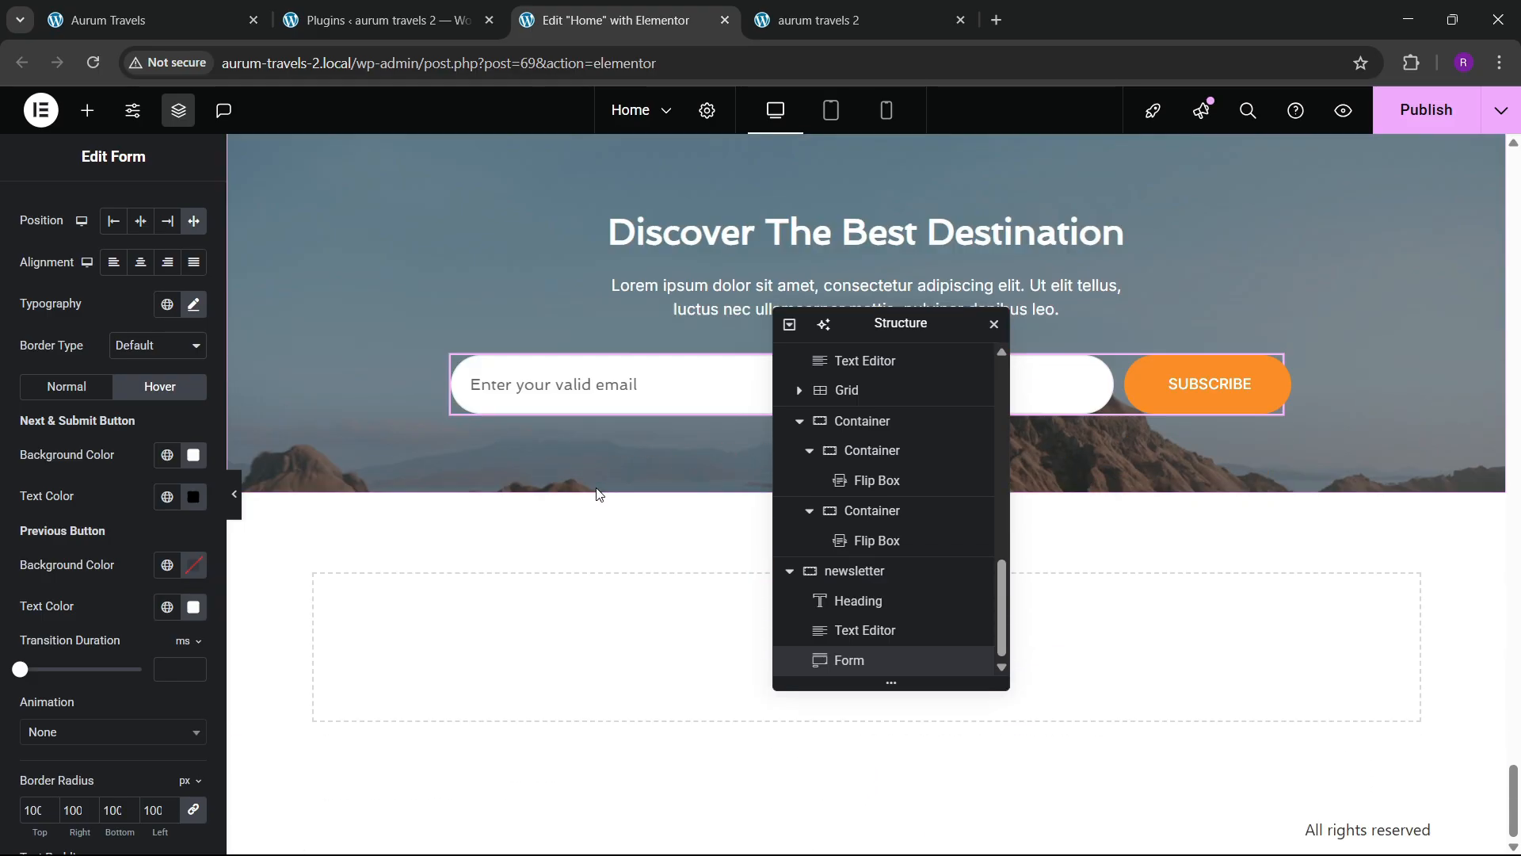
{"action": "scroll", "coordinate": [546, 515], "scroll_direction": "up", "scroll_amount": 4}
{"action": "left_click", "coordinate": [143, 20]}
{"action": "left_click", "coordinate": [610, 20]}
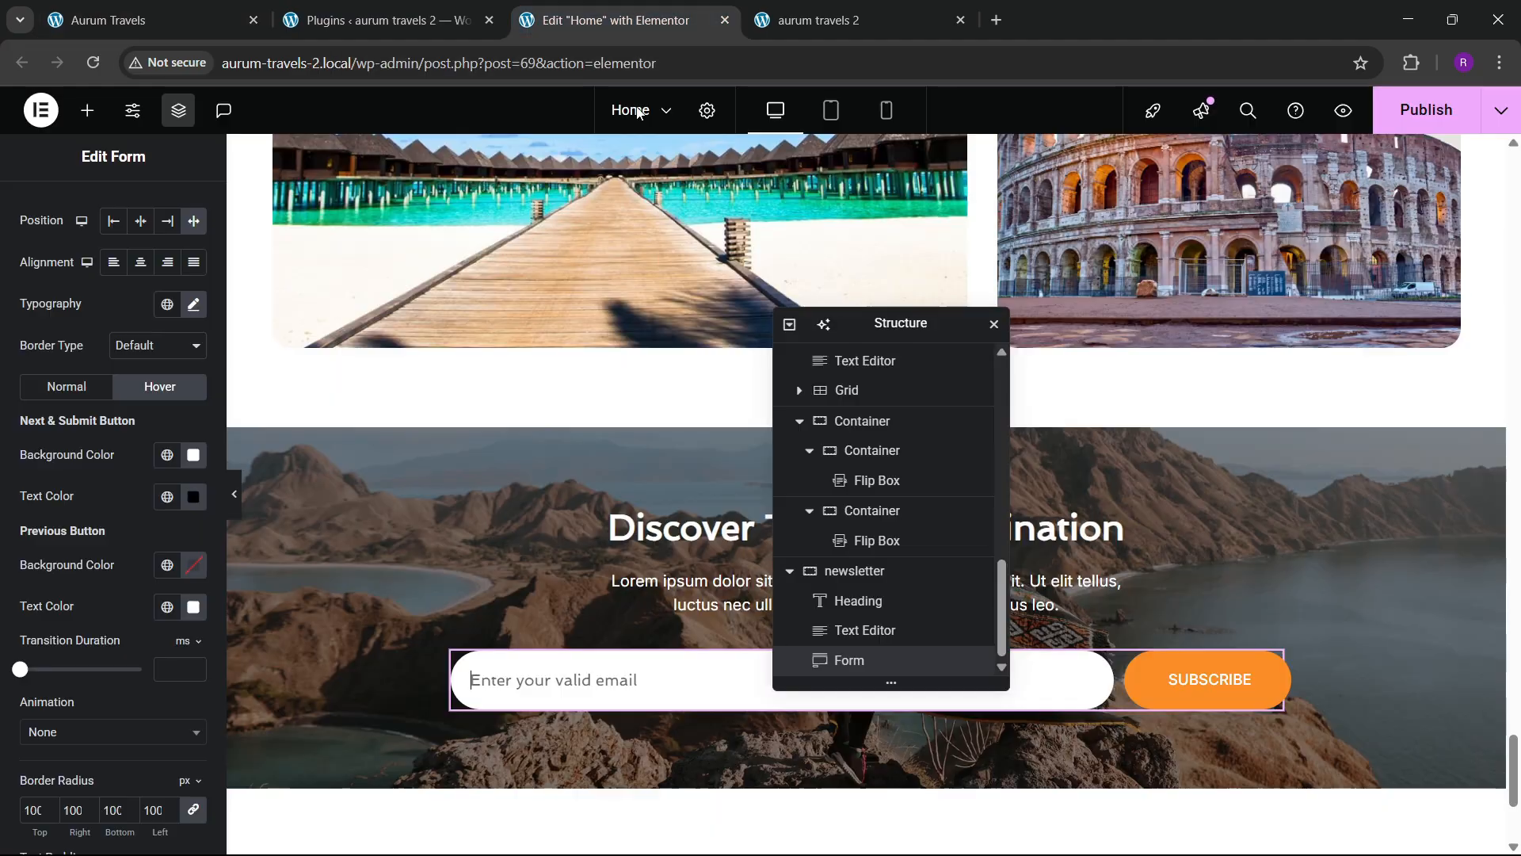
{"action": "left_click", "coordinate": [1426, 111]}
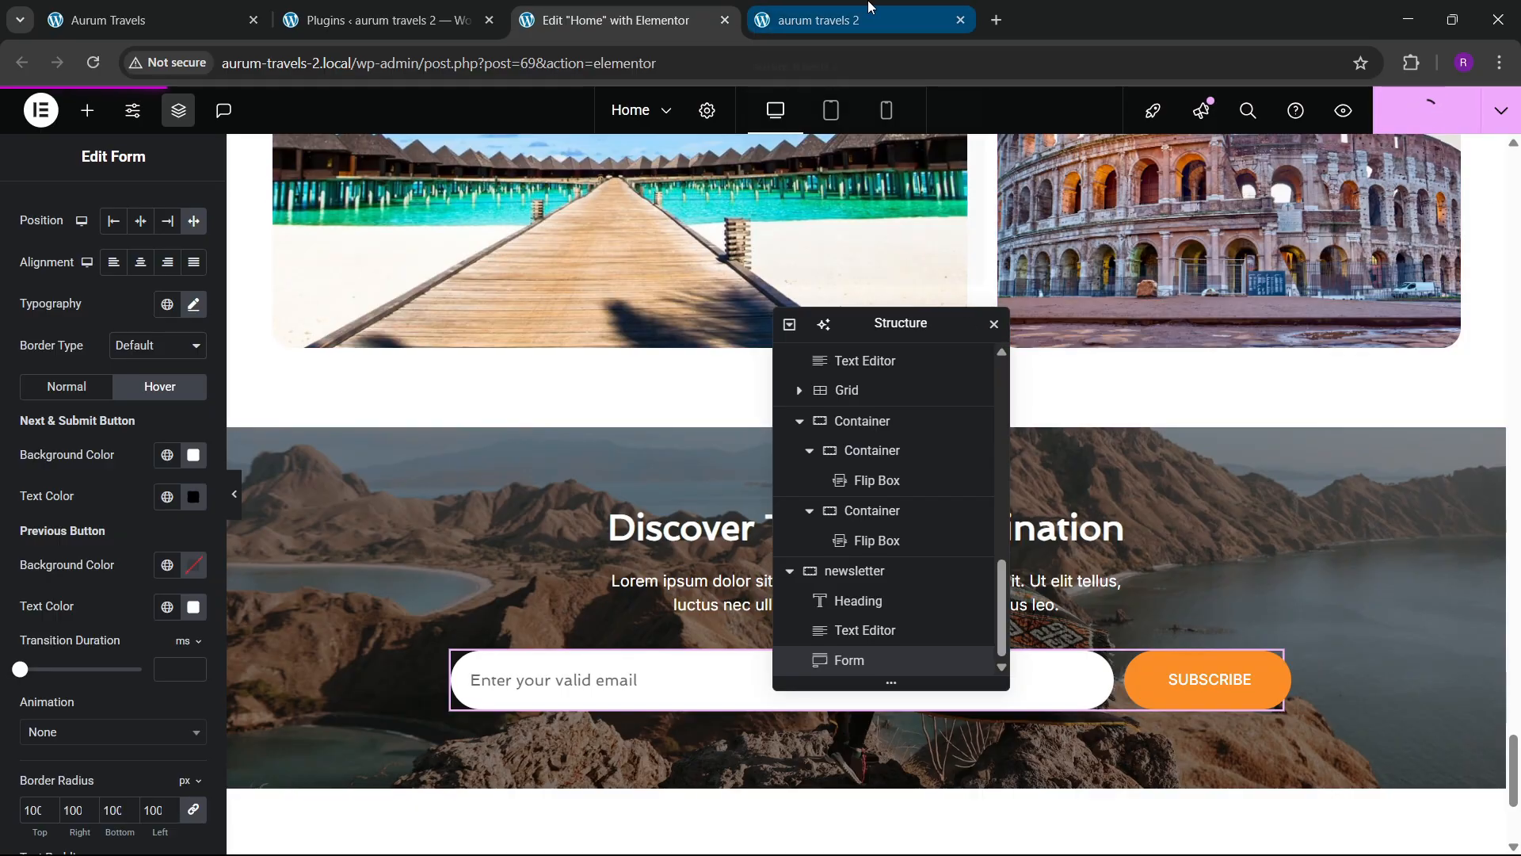
- Reload the aurum travels 2 site and try the published newsletter email field
{"action": "left_click", "coordinate": [870, 9]}
{"action": "left_click", "coordinate": [93, 63]}
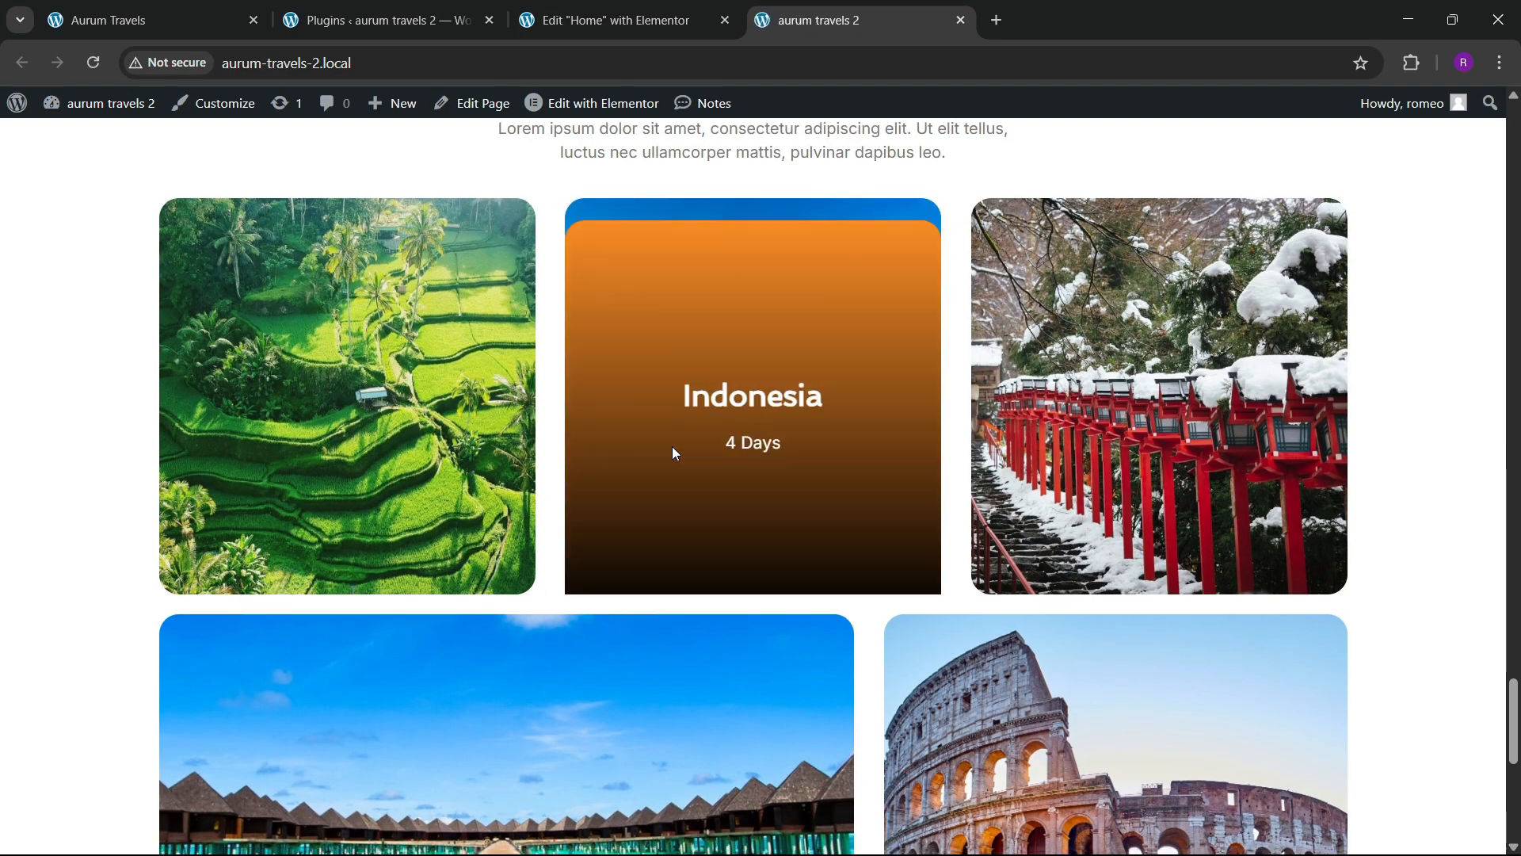
{"action": "scroll", "coordinate": [673, 448], "scroll_direction": "down", "scroll_amount": 8}
{"action": "left_click", "coordinate": [621, 681]}
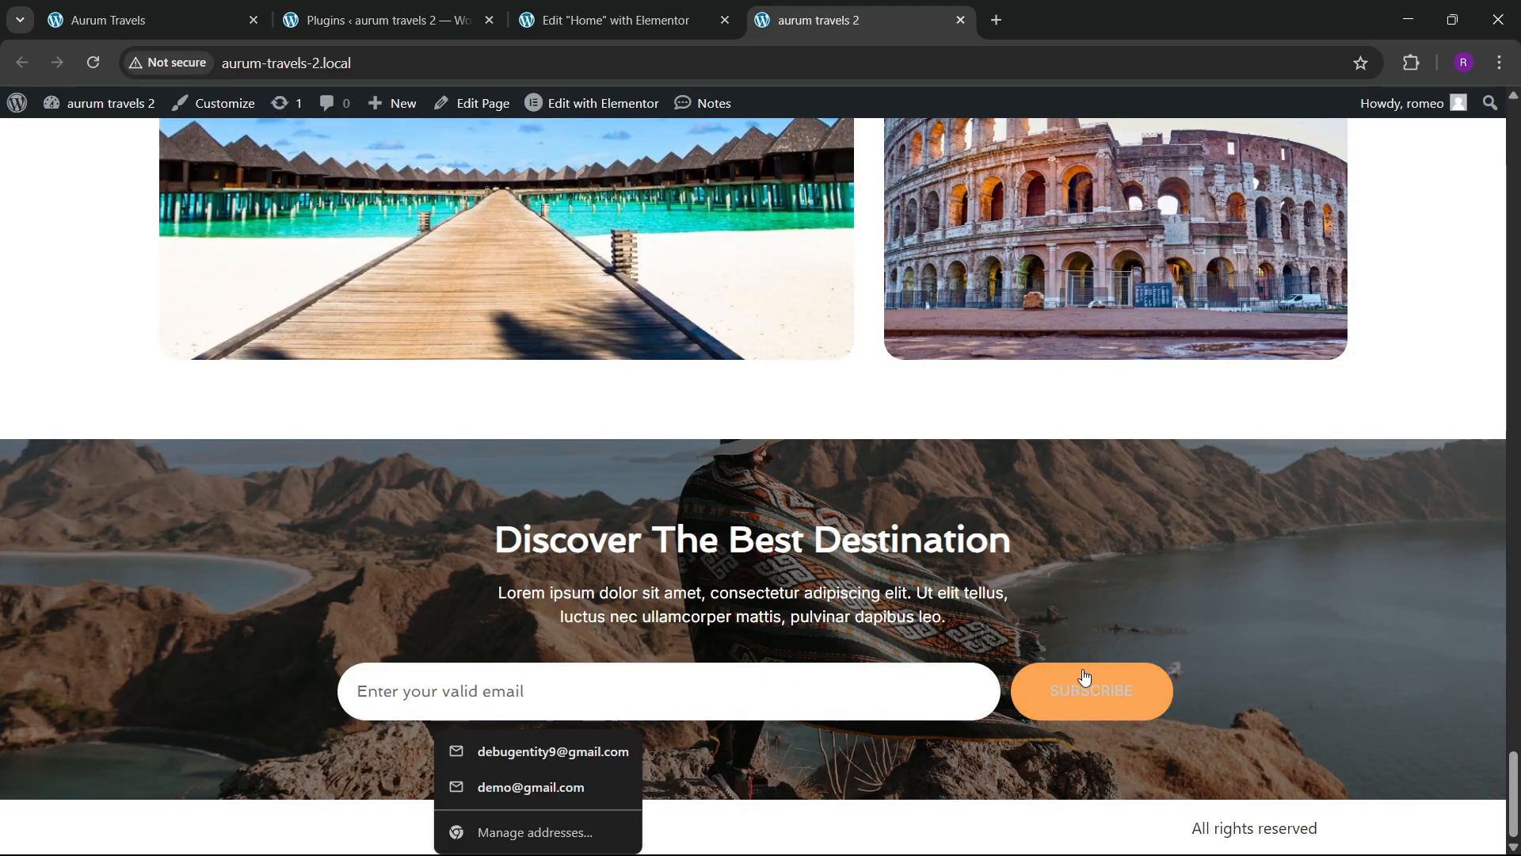
{"action": "scroll", "coordinate": [1095, 613], "scroll_direction": "up", "scroll_amount": 3}
{"action": "scroll", "coordinate": [1093, 612], "scroll_direction": "up", "scroll_amount": 3}
{"action": "scroll", "coordinate": [1093, 611], "scroll_direction": "down", "scroll_amount": 5}
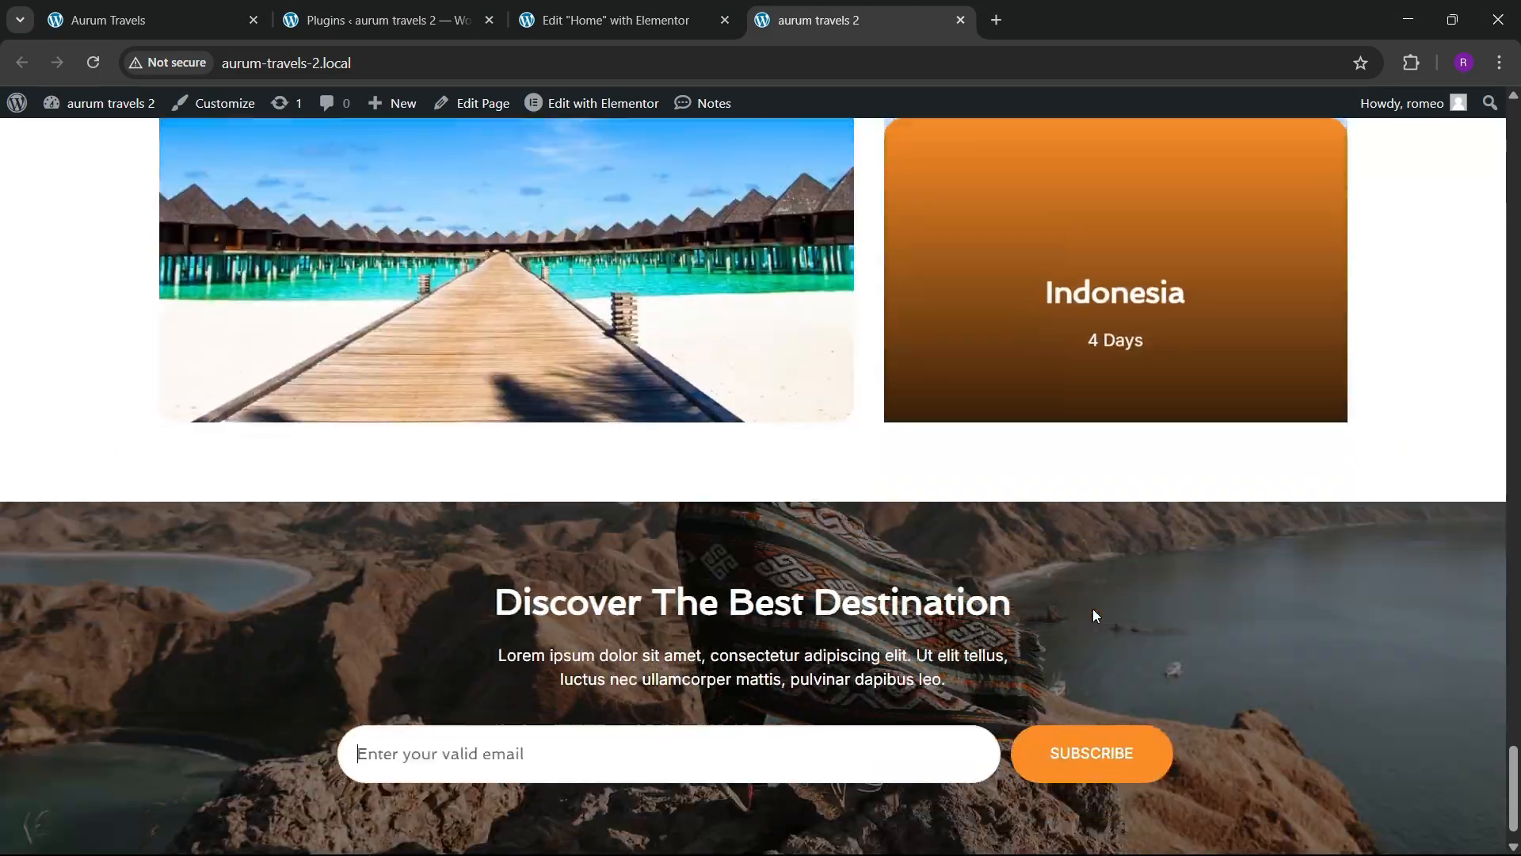
{"action": "scroll", "coordinate": [1053, 568], "scroll_direction": "up", "scroll_amount": 5}
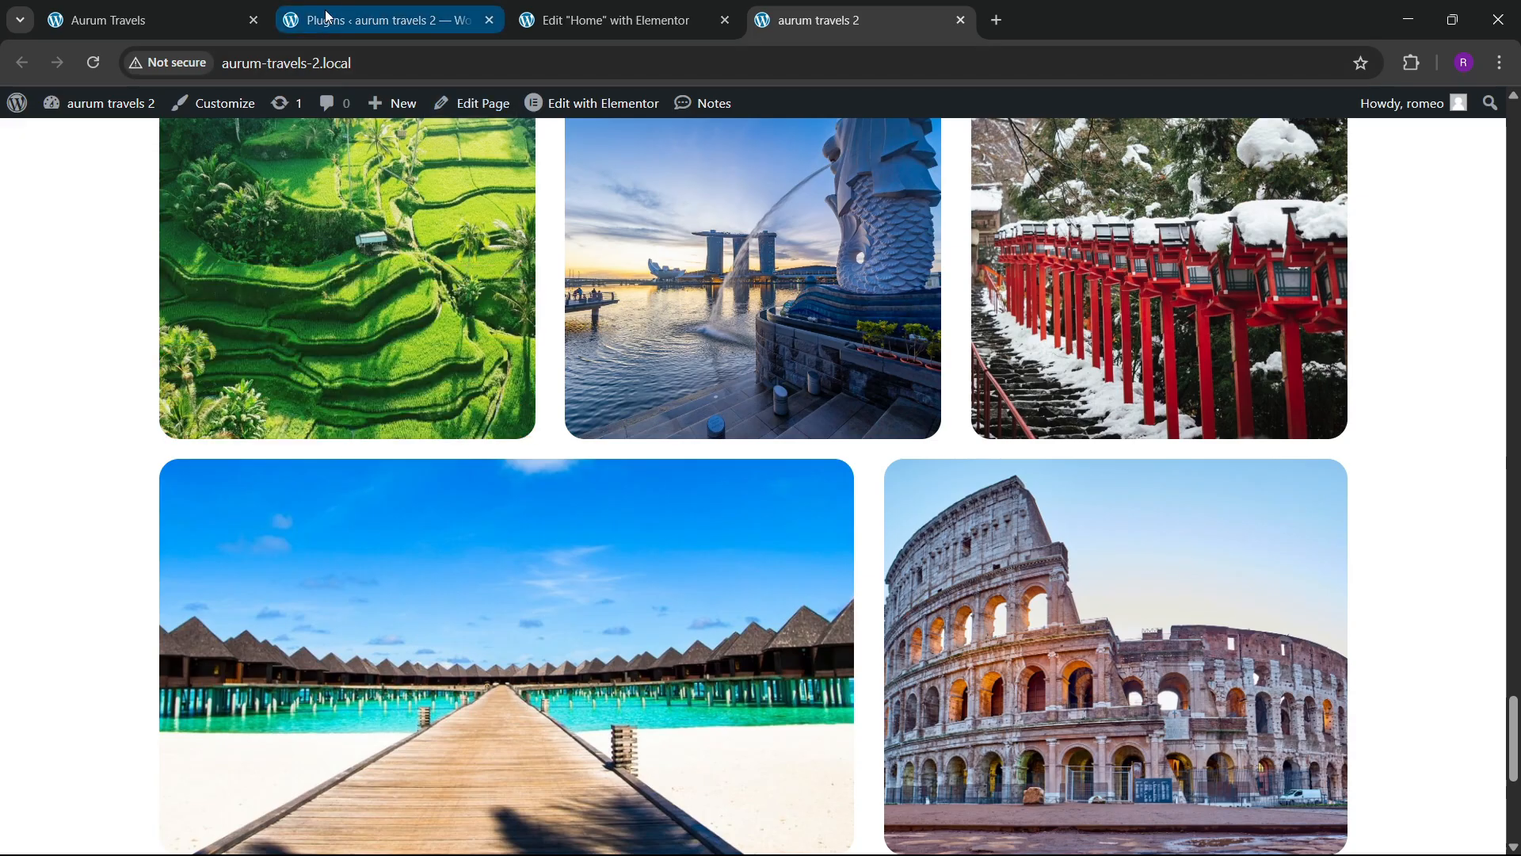
- Scroll through the Aurum Travels site's footer for comparison
{"action": "left_click", "coordinate": [198, 19]}
{"action": "scroll", "coordinate": [591, 439], "scroll_direction": "down", "scroll_amount": 5}
{"action": "scroll", "coordinate": [653, 492], "scroll_direction": "up", "scroll_amount": 15}
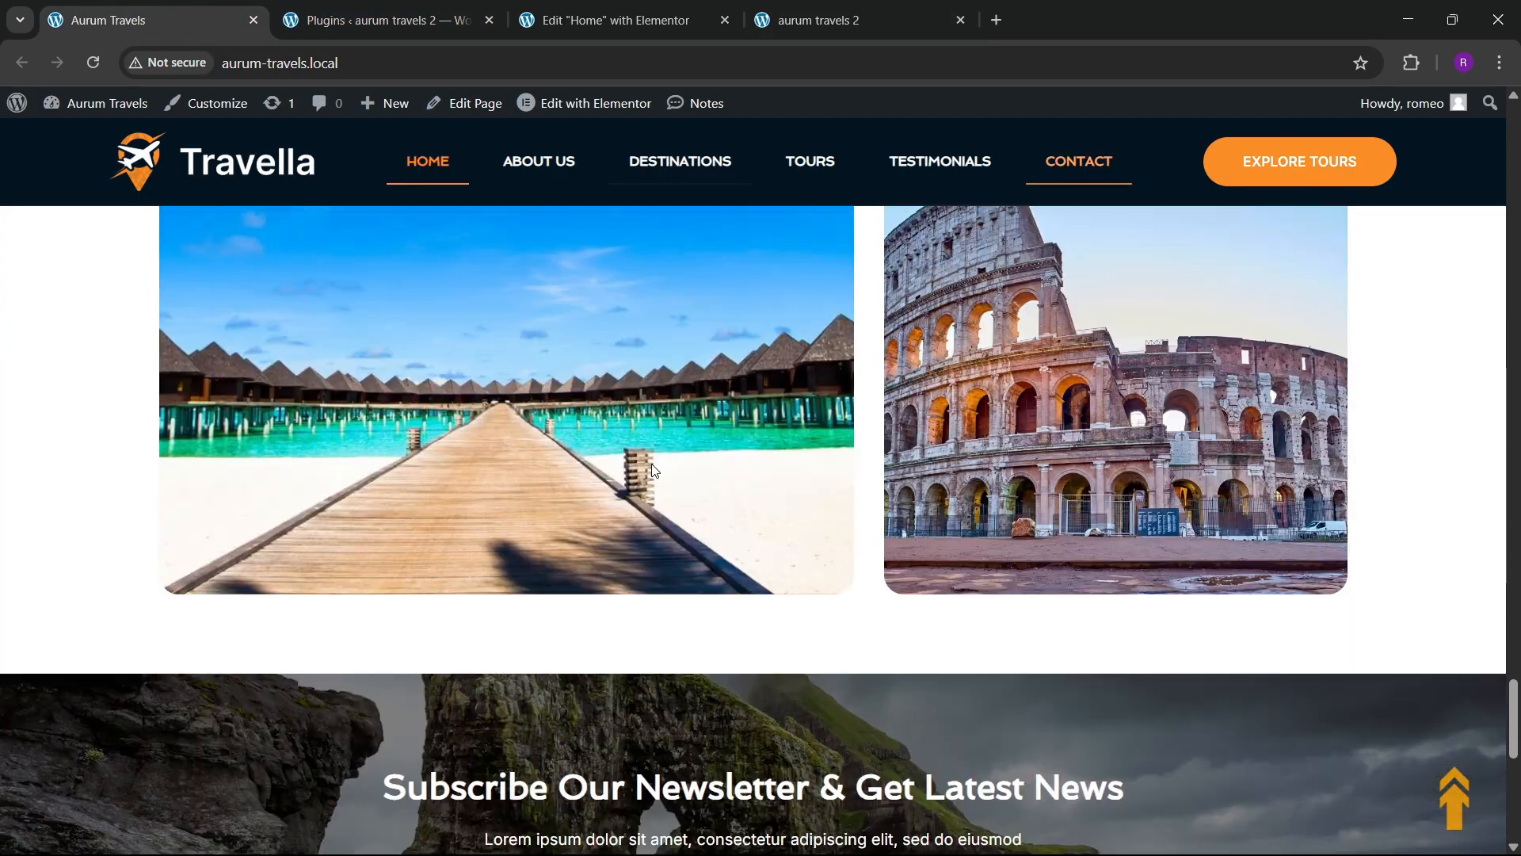
{"action": "scroll", "coordinate": [653, 416], "scroll_direction": "up", "scroll_amount": 8}
{"action": "scroll", "coordinate": [651, 412], "scroll_direction": "down", "scroll_amount": 12}
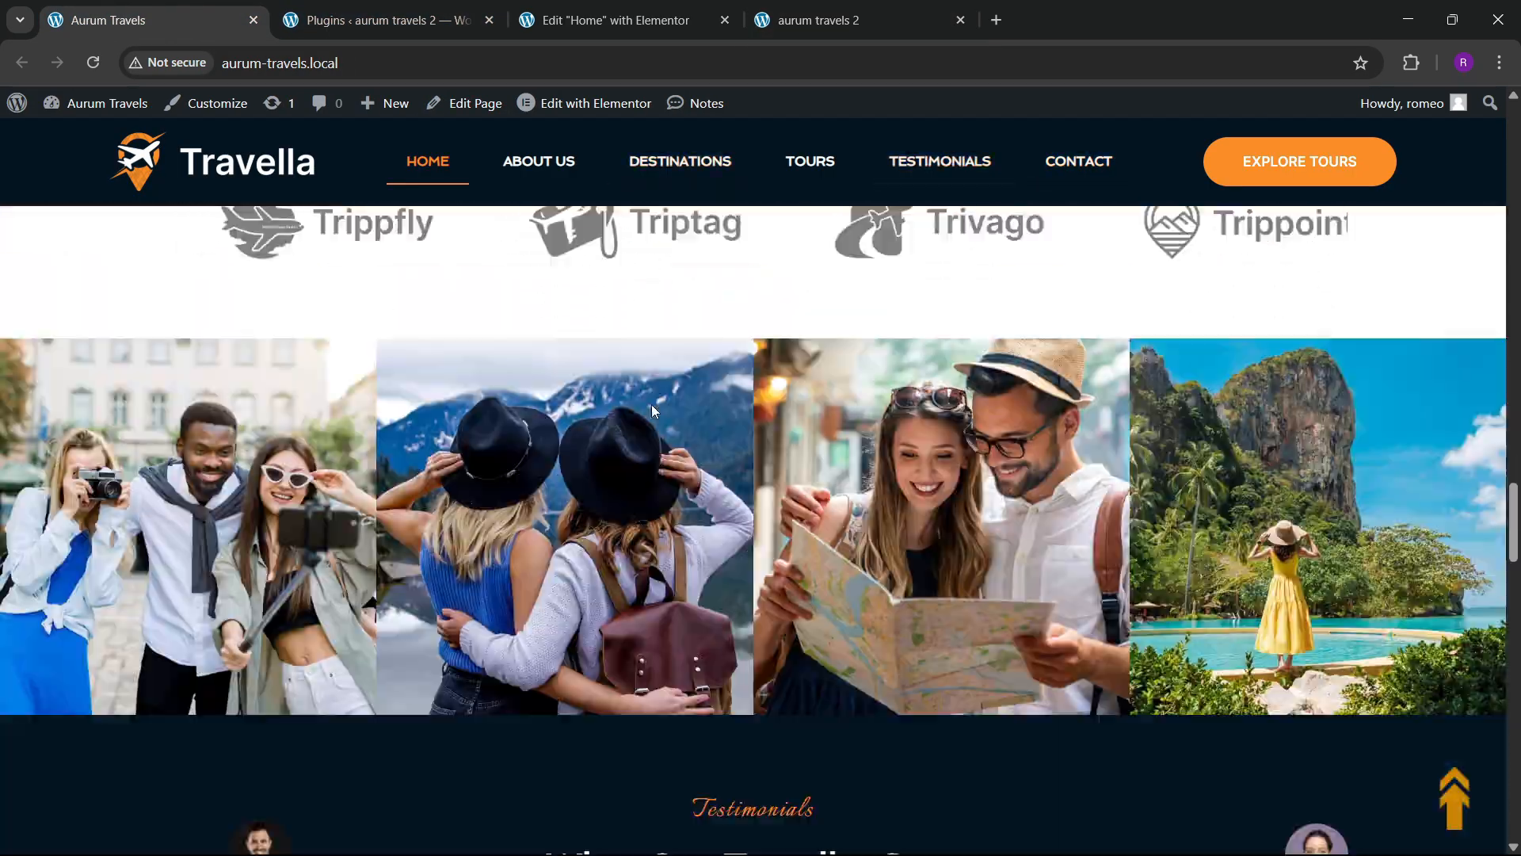
{"action": "scroll", "coordinate": [660, 436], "scroll_direction": "down", "scroll_amount": 5}
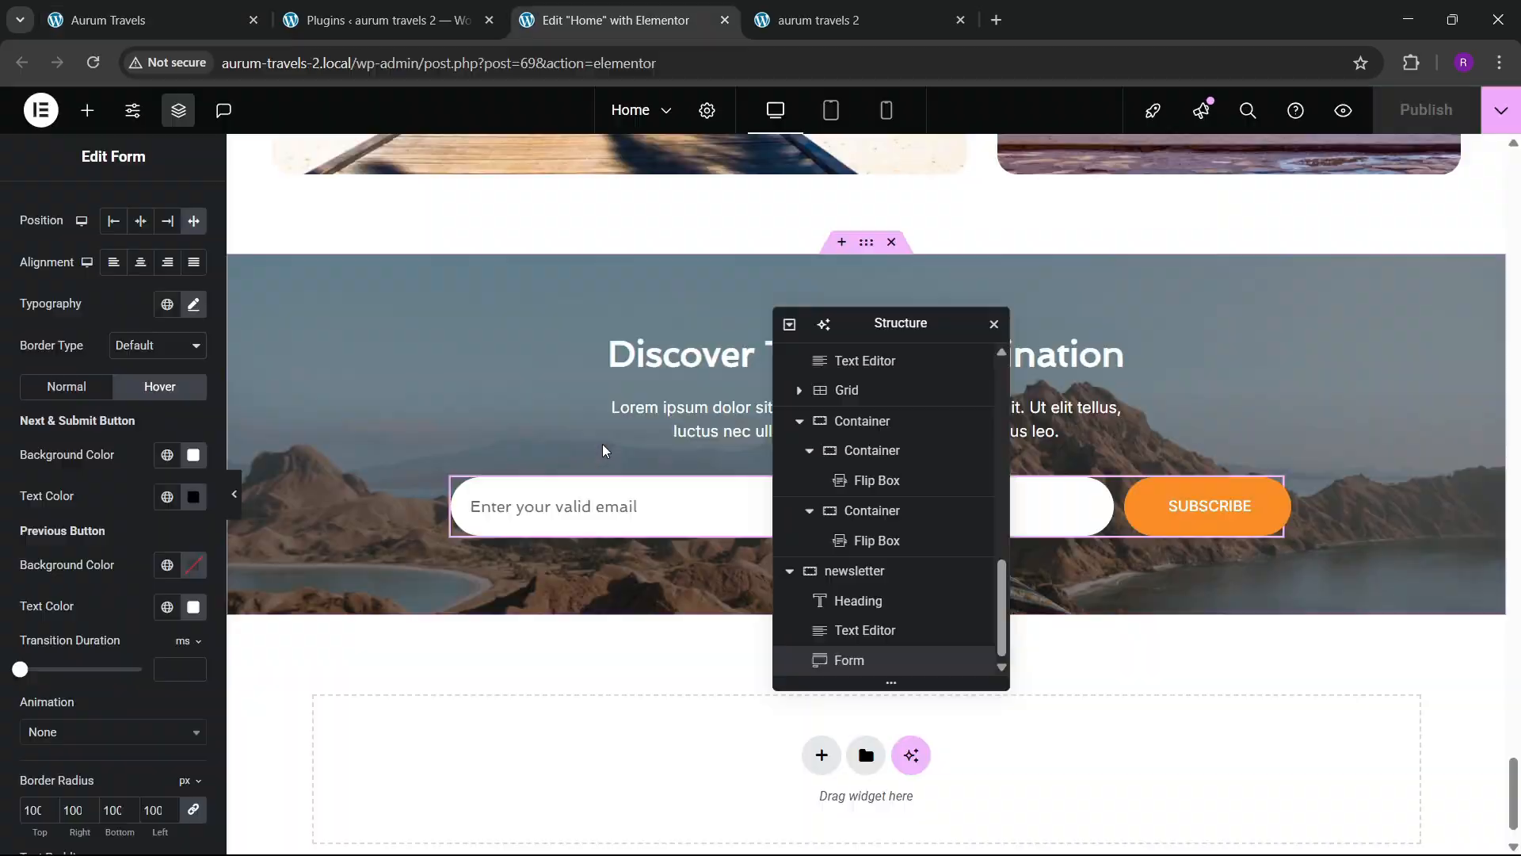
{"action": "scroll", "coordinate": [603, 450], "scroll_direction": "down", "scroll_amount": 2}
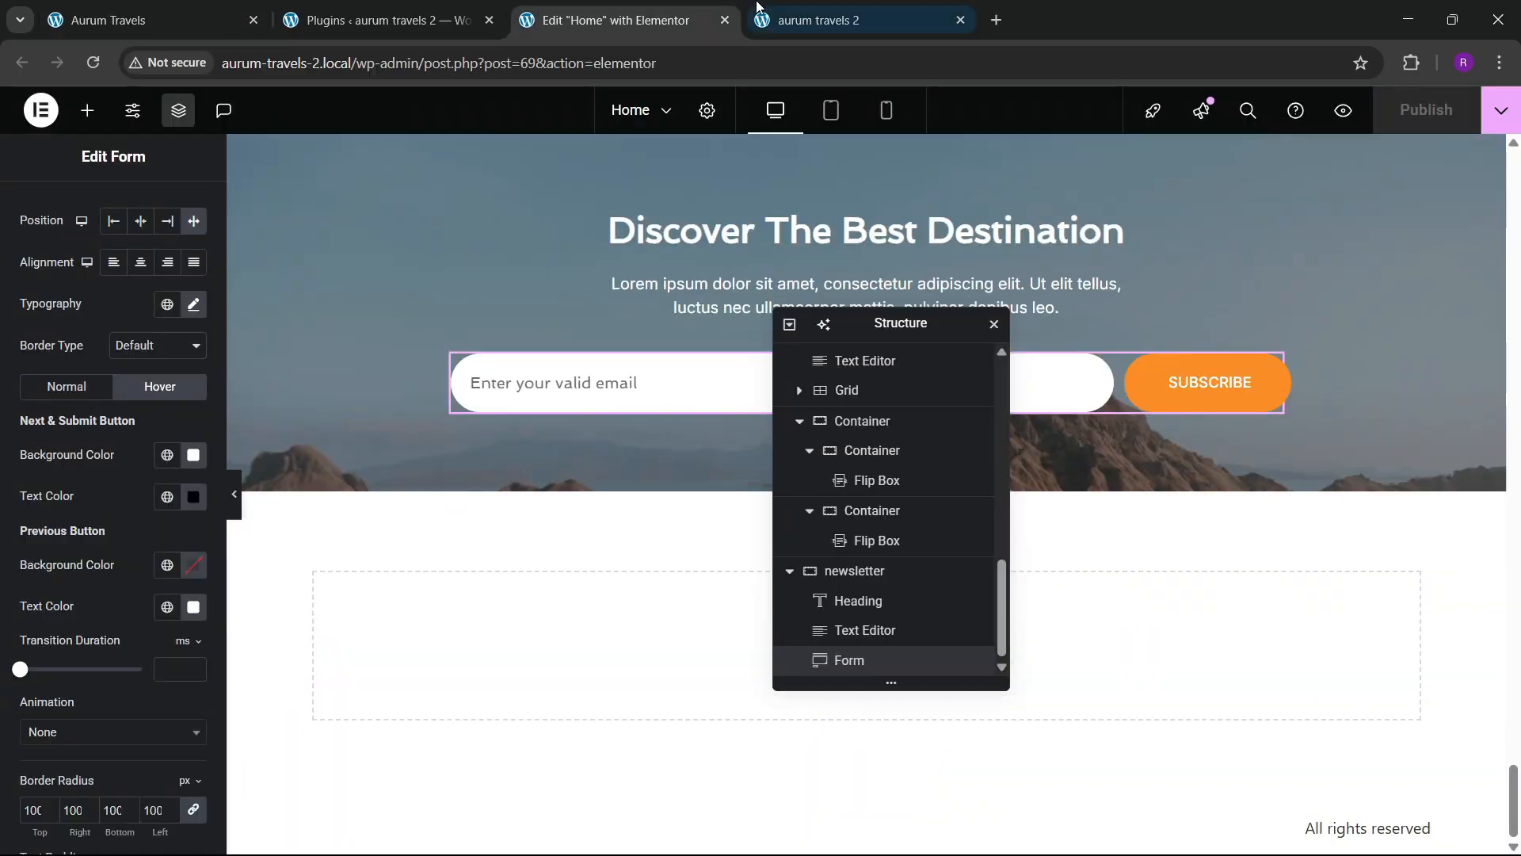
{"action": "scroll", "coordinate": [582, 452], "scroll_direction": "up", "scroll_amount": 2}
{"action": "scroll", "coordinate": [582, 445], "scroll_direction": "up", "scroll_amount": 2}
- Open the Elementor Theme Builder in a new tab from the admin menu
{"action": "key", "text": "ctrl+shift+Tab"}
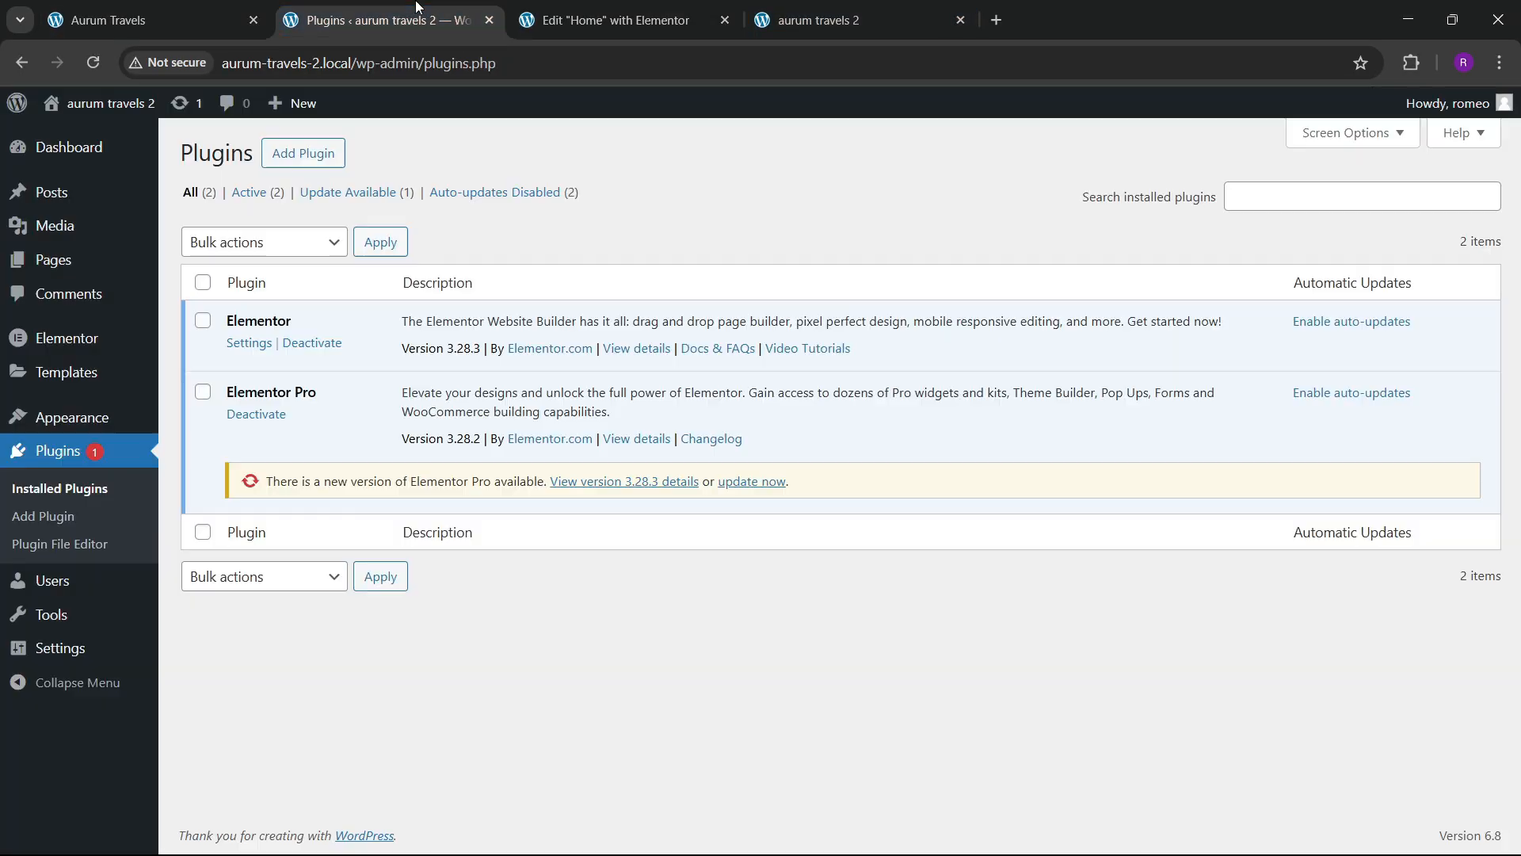
{"action": "key", "text": "ctrl+shift+Tab"}
{"action": "left_click", "coordinate": [372, 20]}
{"action": "mouse_move", "coordinate": [64, 380]}
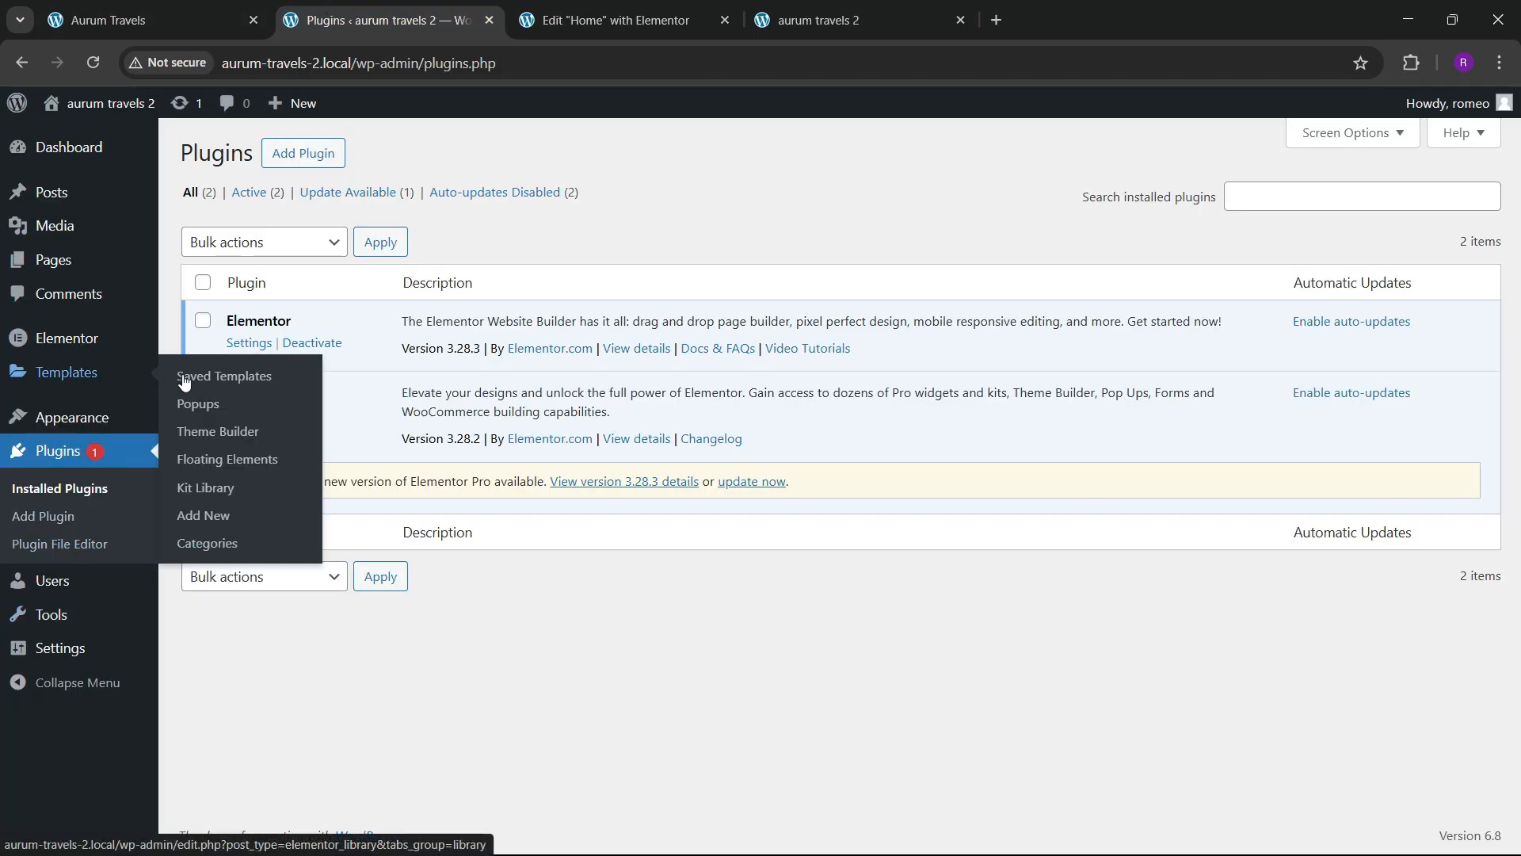
{"action": "right_click", "coordinate": [220, 440]}
{"action": "left_click", "coordinate": [278, 456]}
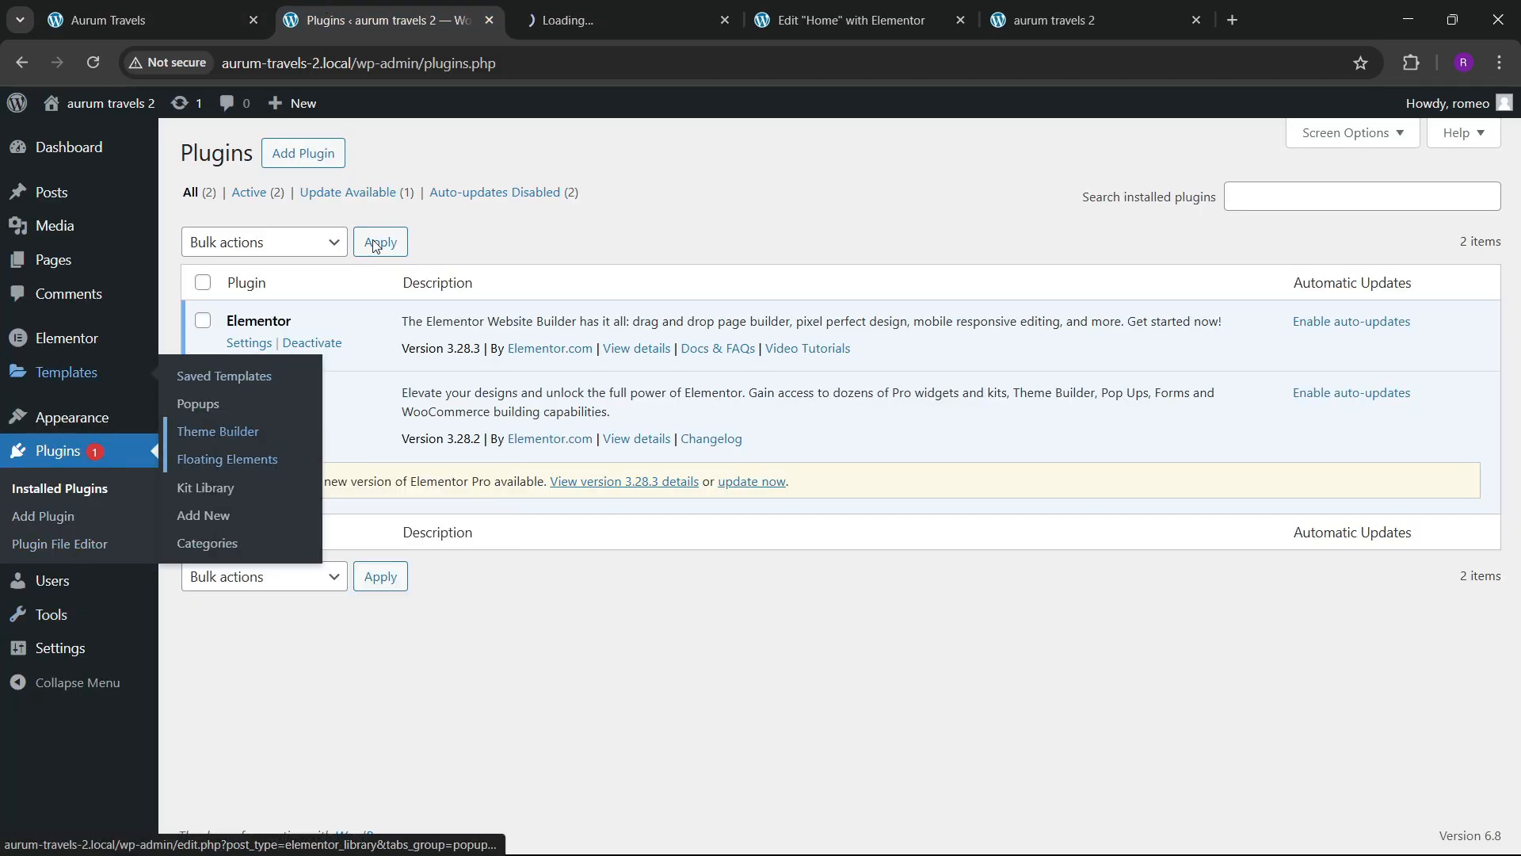
{"action": "left_click", "coordinate": [563, 20]}
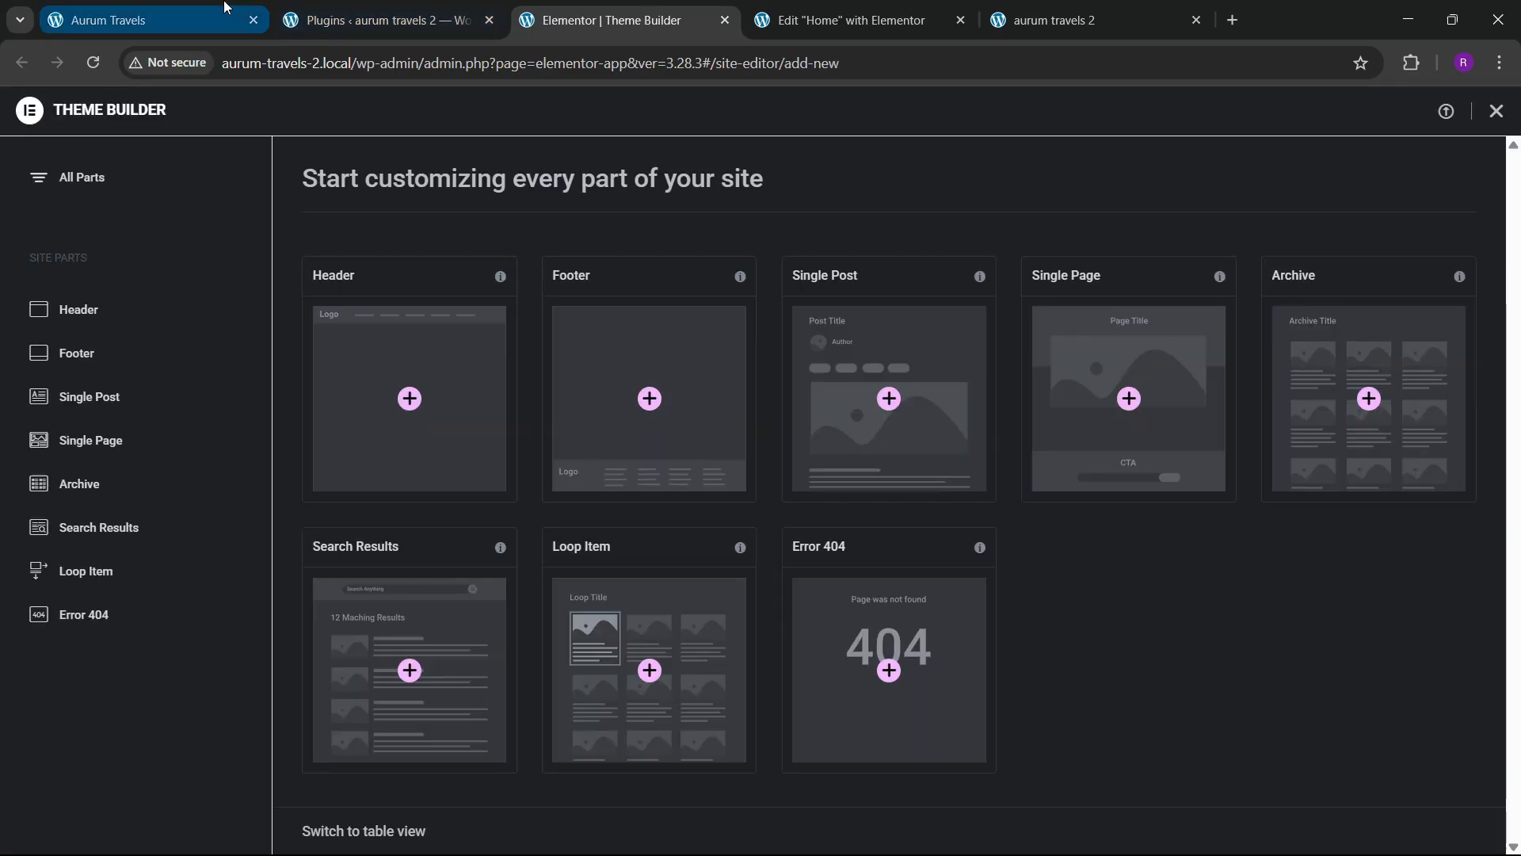
- Create a new Footer template and close its template library to reach the empty canvas
{"action": "left_click", "coordinate": [222, 17]}
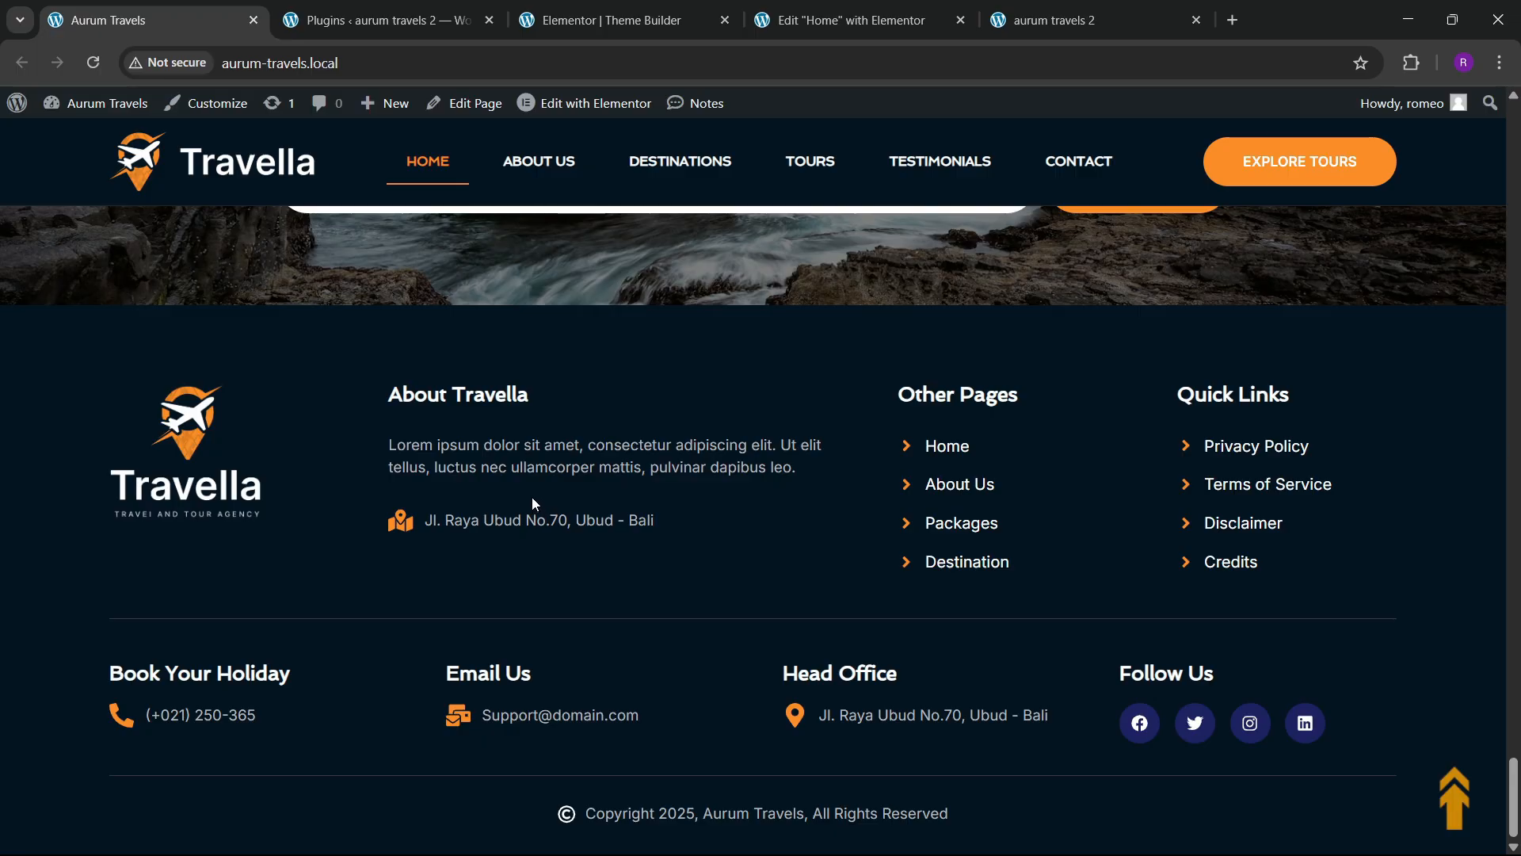
{"action": "left_click", "coordinate": [602, 19]}
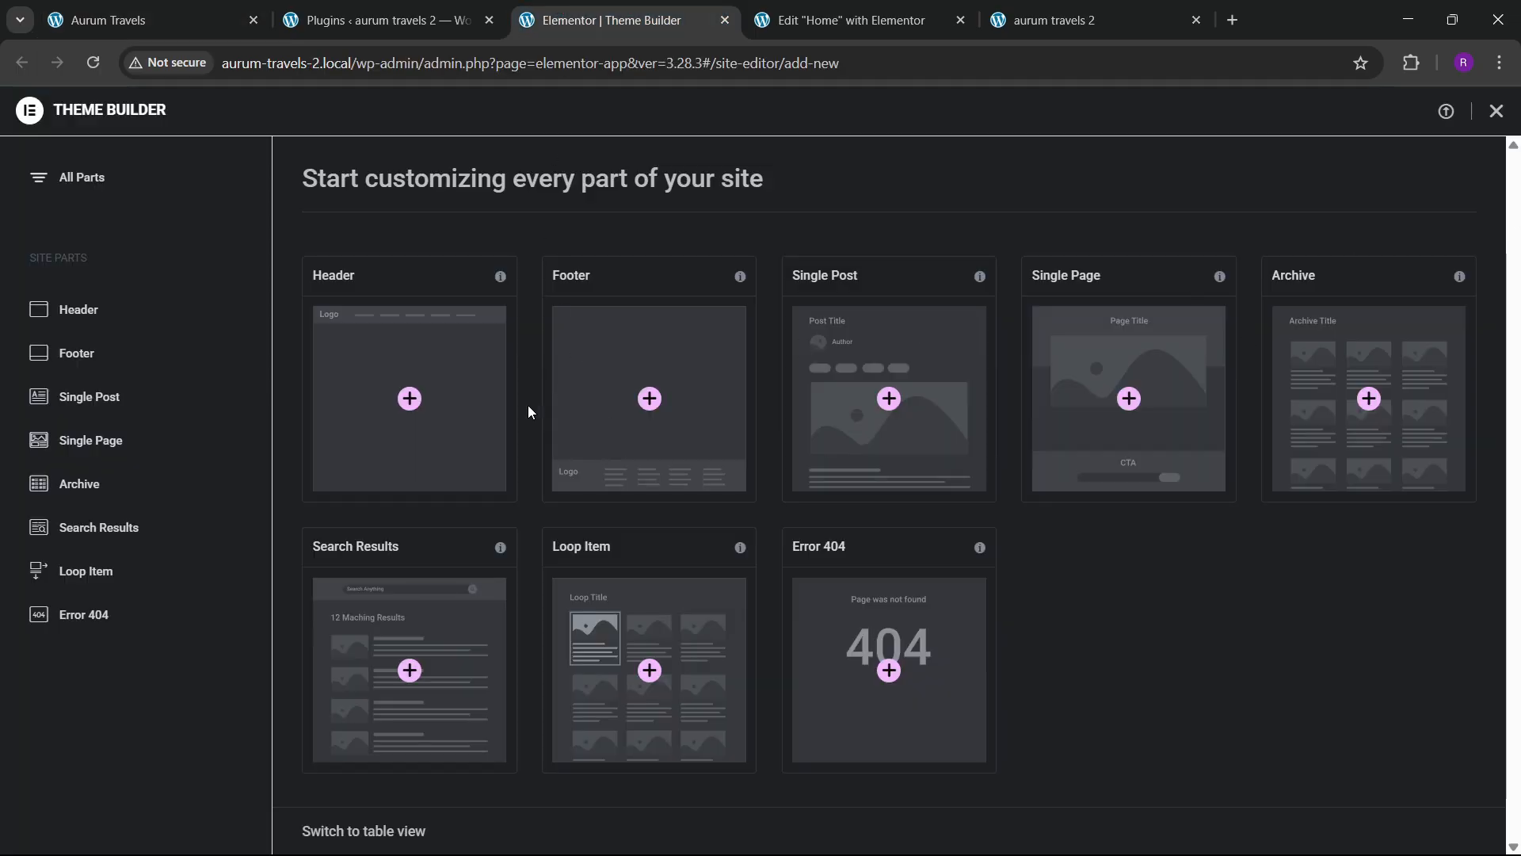
{"action": "left_click", "coordinate": [111, 361]}
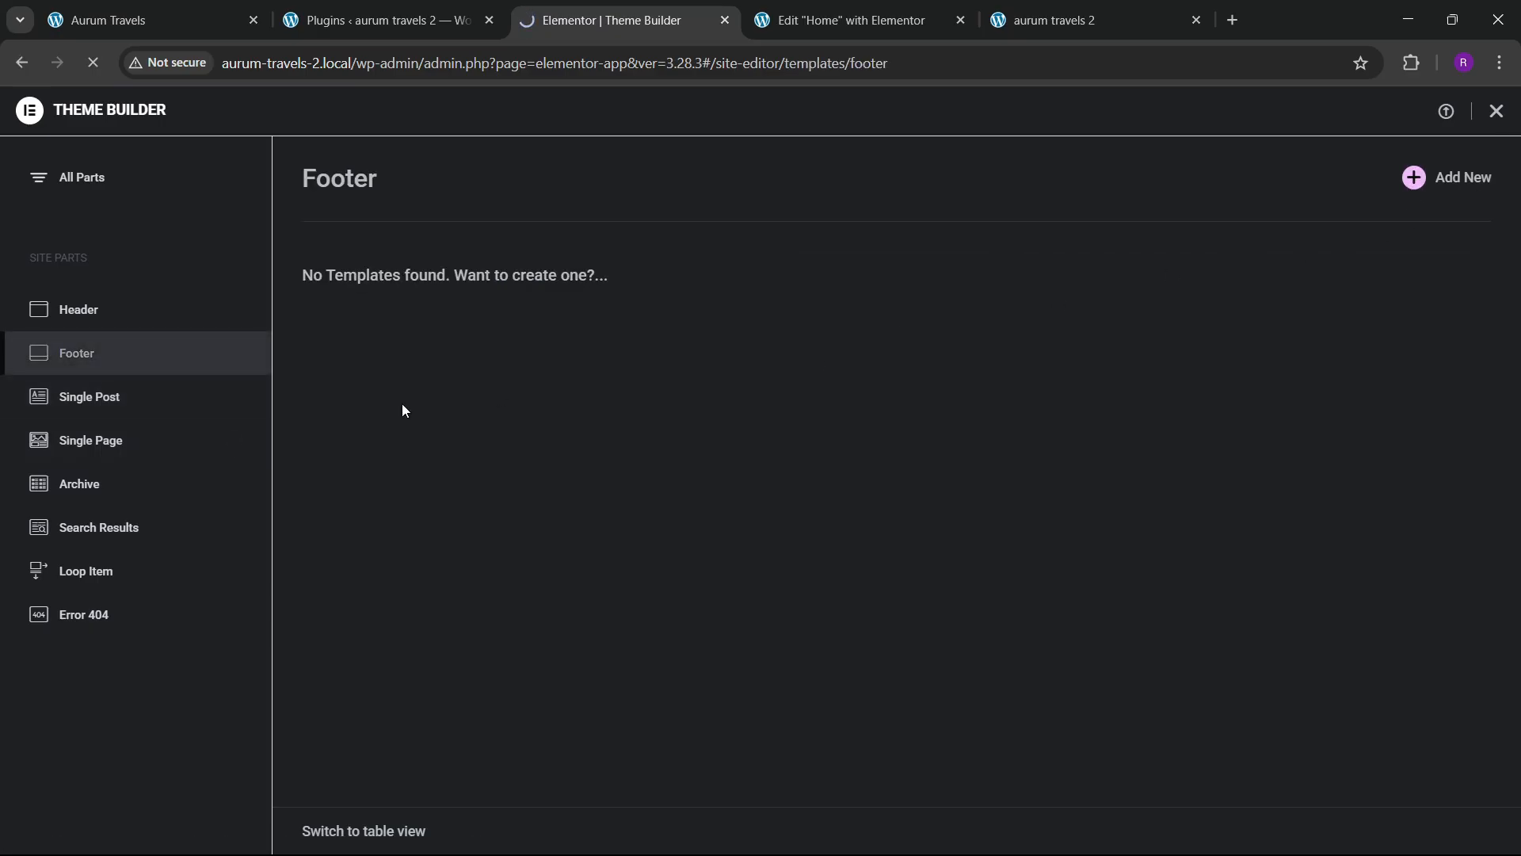
{"action": "left_click", "coordinate": [188, 9]}
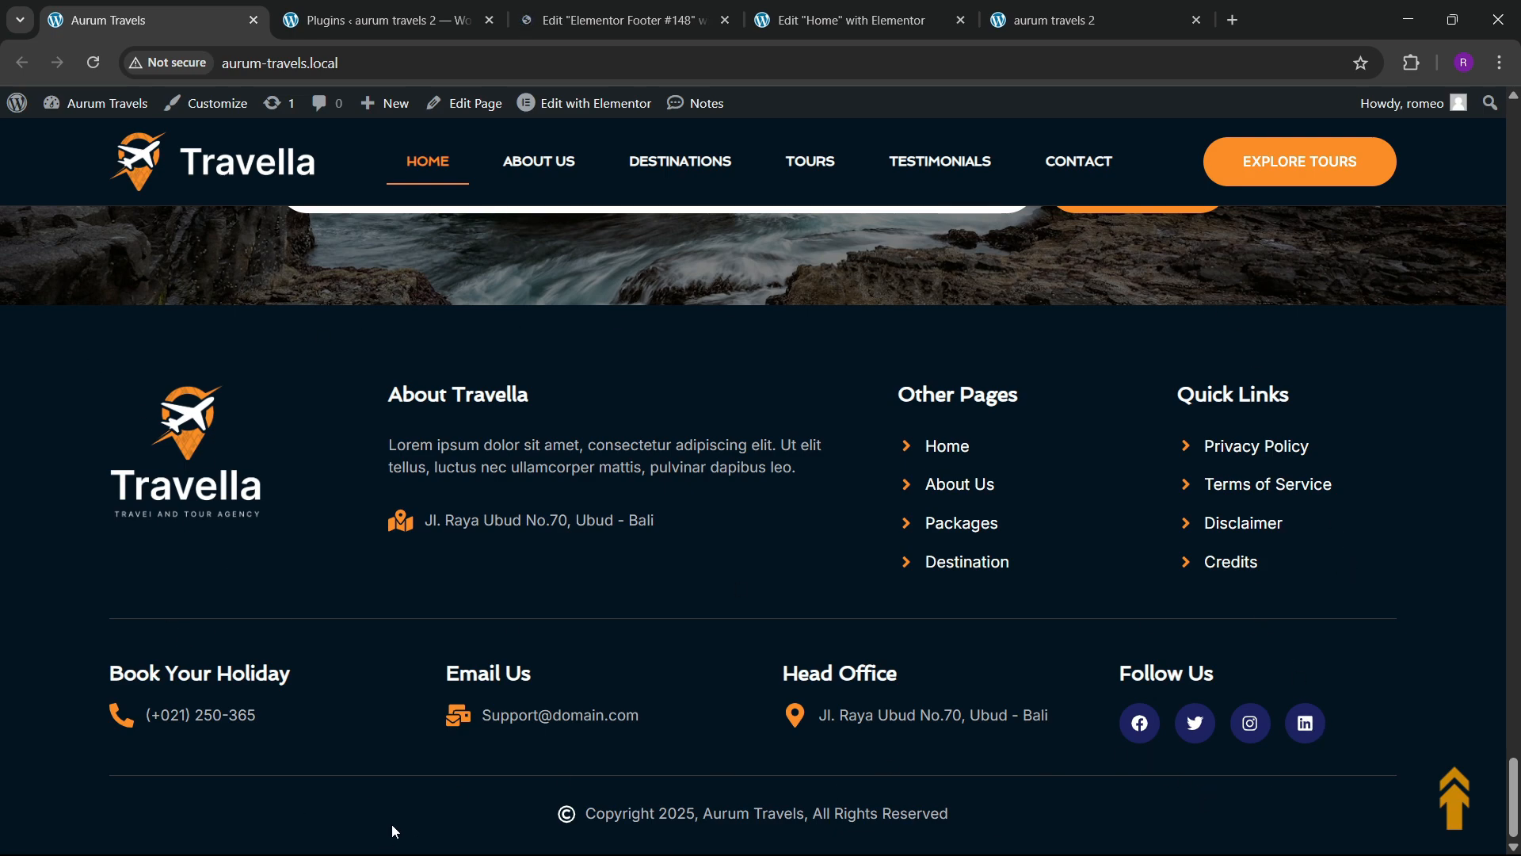
{"action": "left_click", "coordinate": [646, 18]}
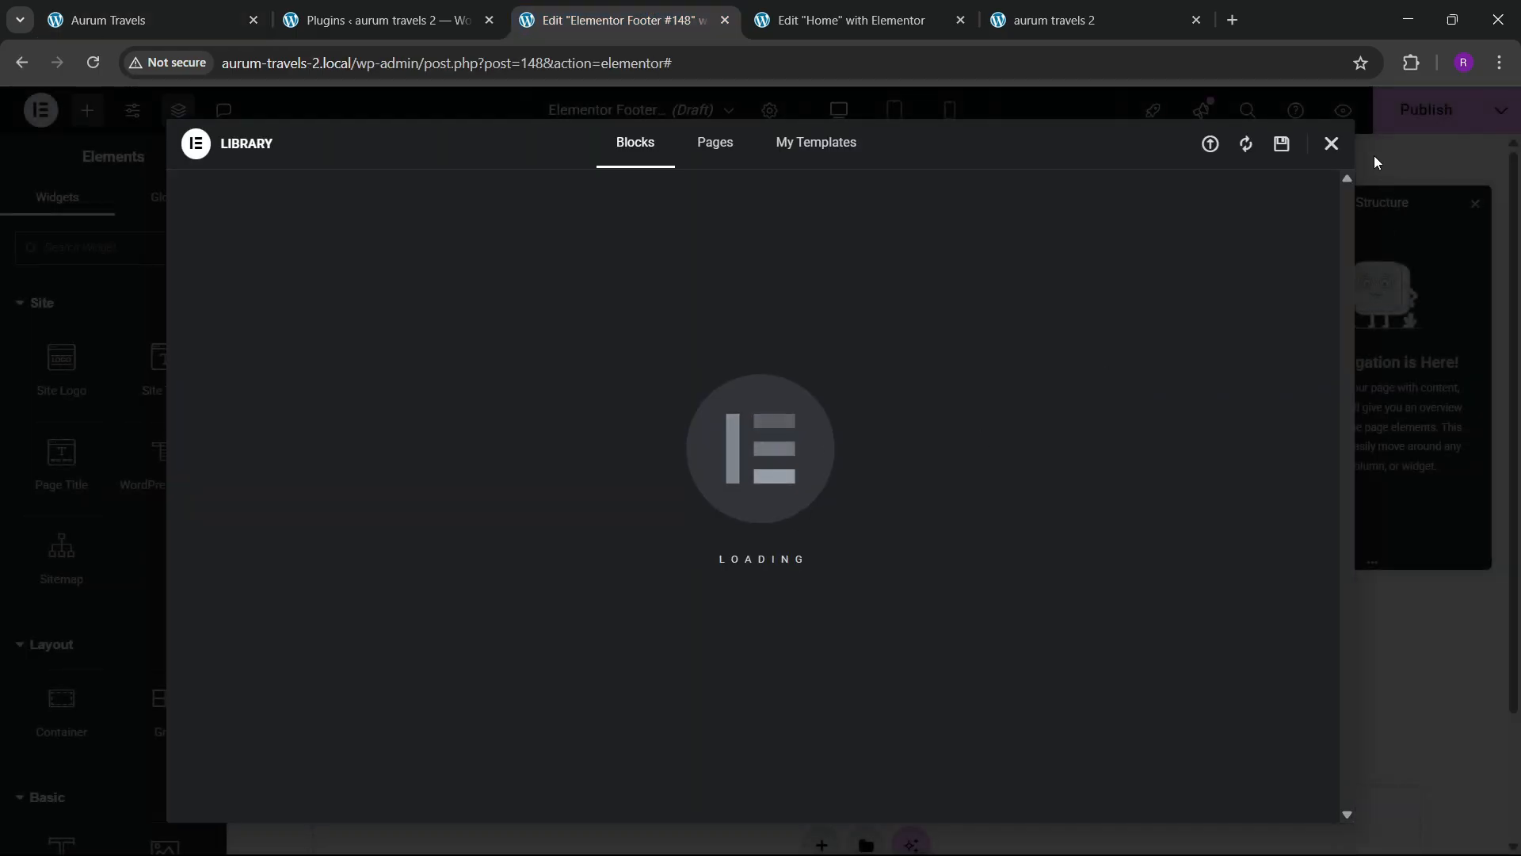
{"action": "left_click", "coordinate": [1331, 143]}
{"action": "scroll", "coordinate": [767, 408], "scroll_direction": "down", "scroll_amount": 2}
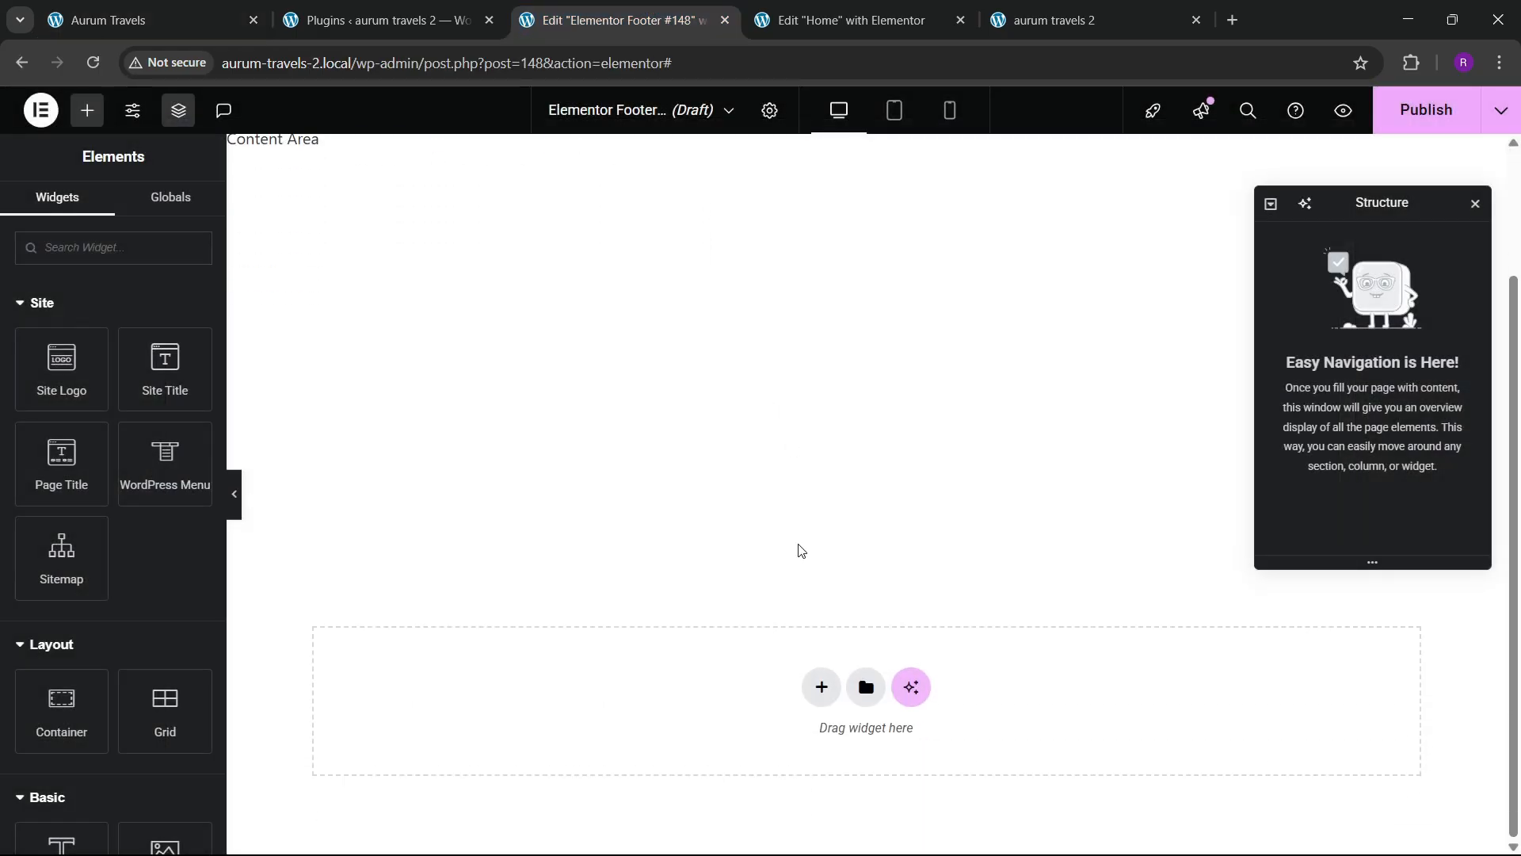
- Add a single-column flexbox container with content centred in both directions
{"action": "left_click", "coordinate": [808, 695]}
{"action": "left_click", "coordinate": [803, 680]}
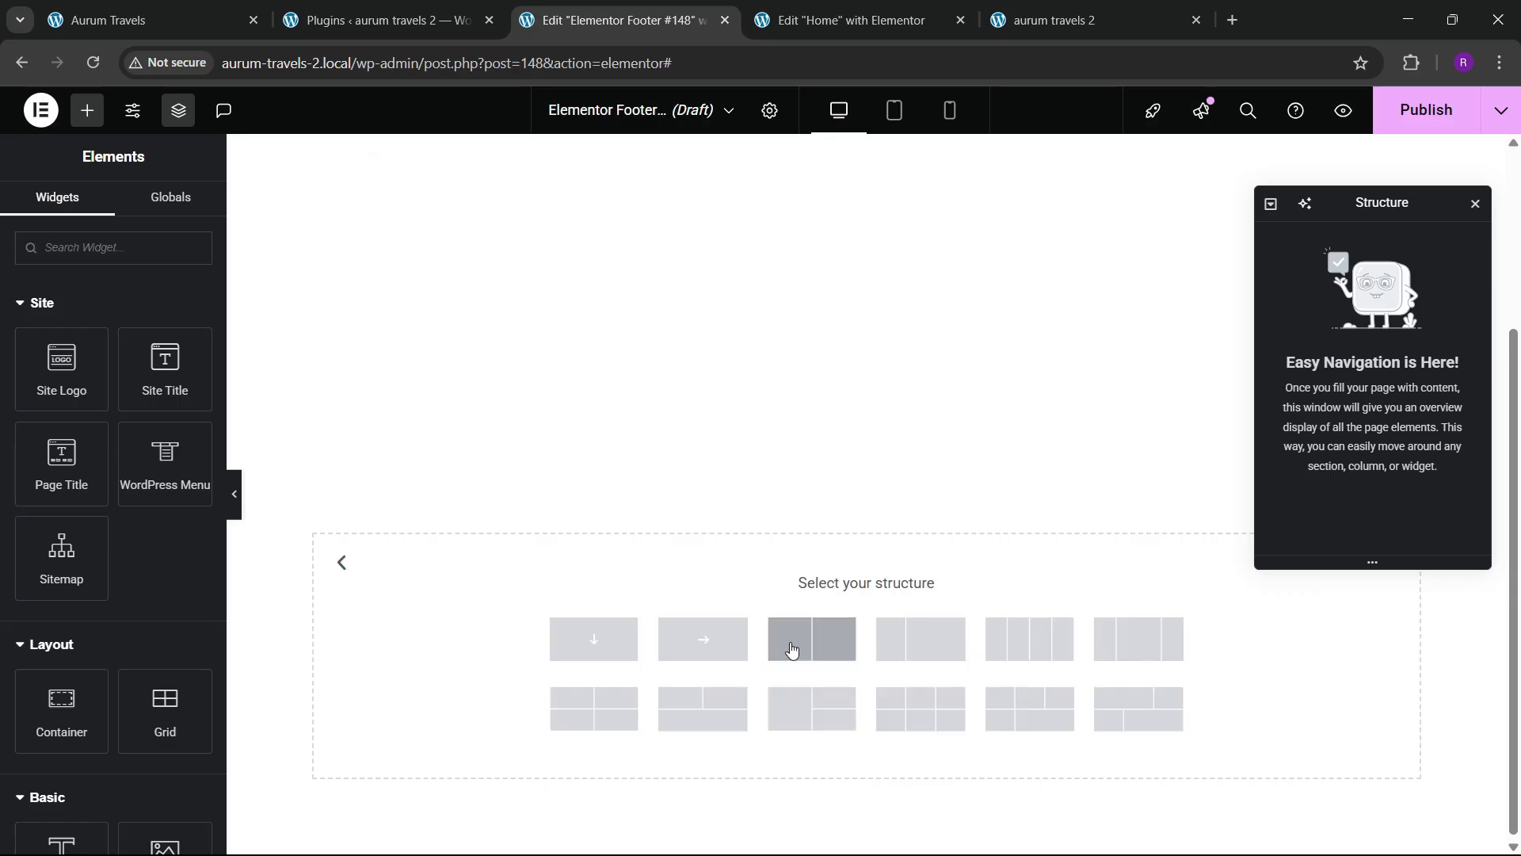
{"action": "left_click", "coordinate": [626, 648]}
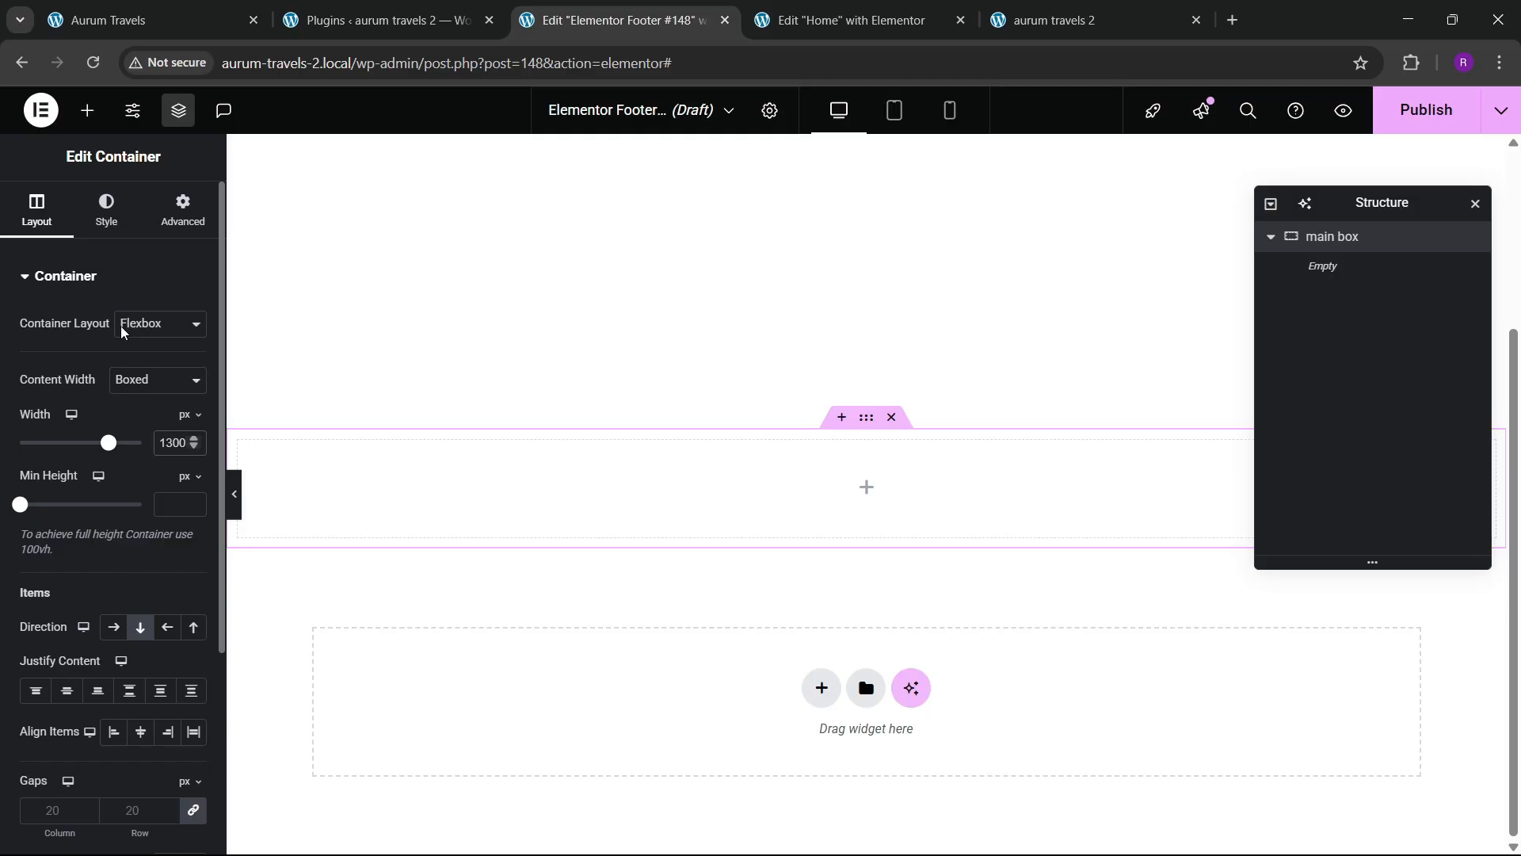
{"action": "scroll", "coordinate": [85, 599], "scroll_direction": "down", "scroll_amount": 1}
{"action": "left_click", "coordinate": [69, 594]}
{"action": "left_click", "coordinate": [141, 634]}
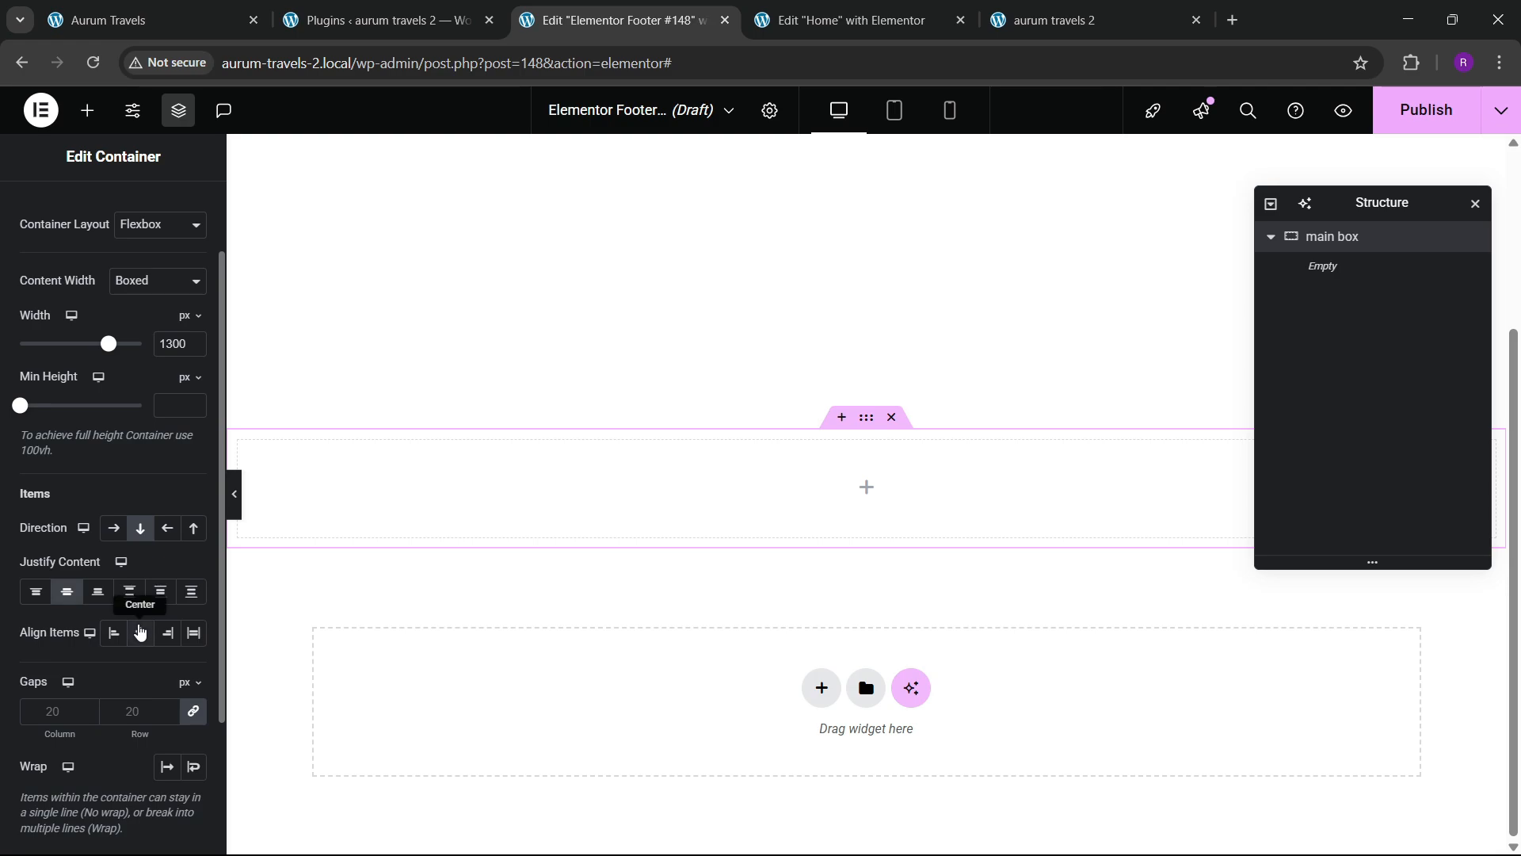
- Unlink the container padding and set top and bottom to 80
{"action": "scroll", "coordinate": [187, 240], "scroll_direction": "up", "scroll_amount": 2}
{"action": "left_click", "coordinate": [183, 210]}
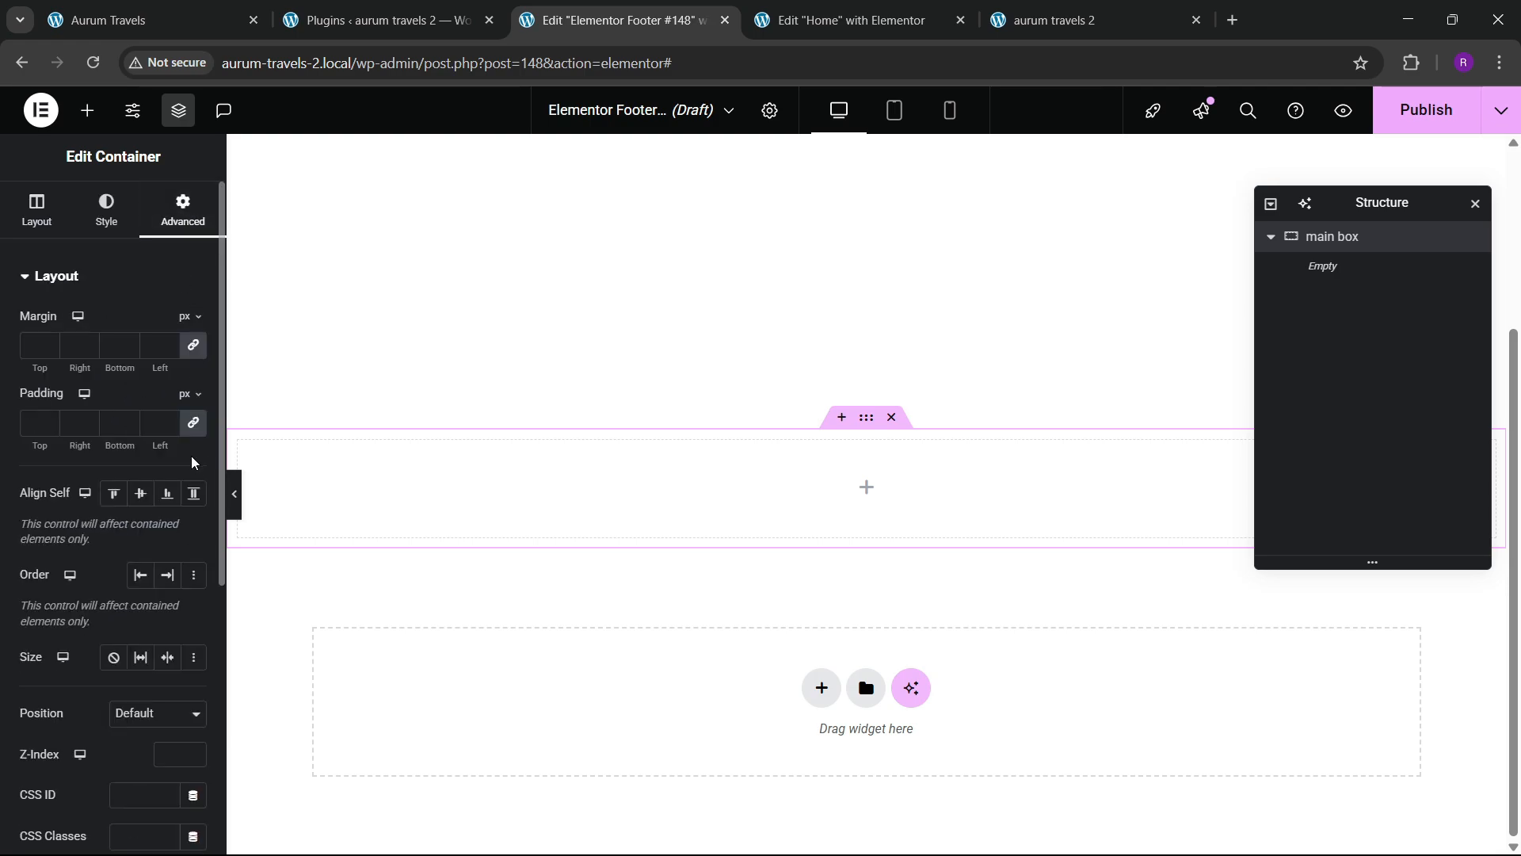
{"action": "left_click", "coordinate": [194, 425]}
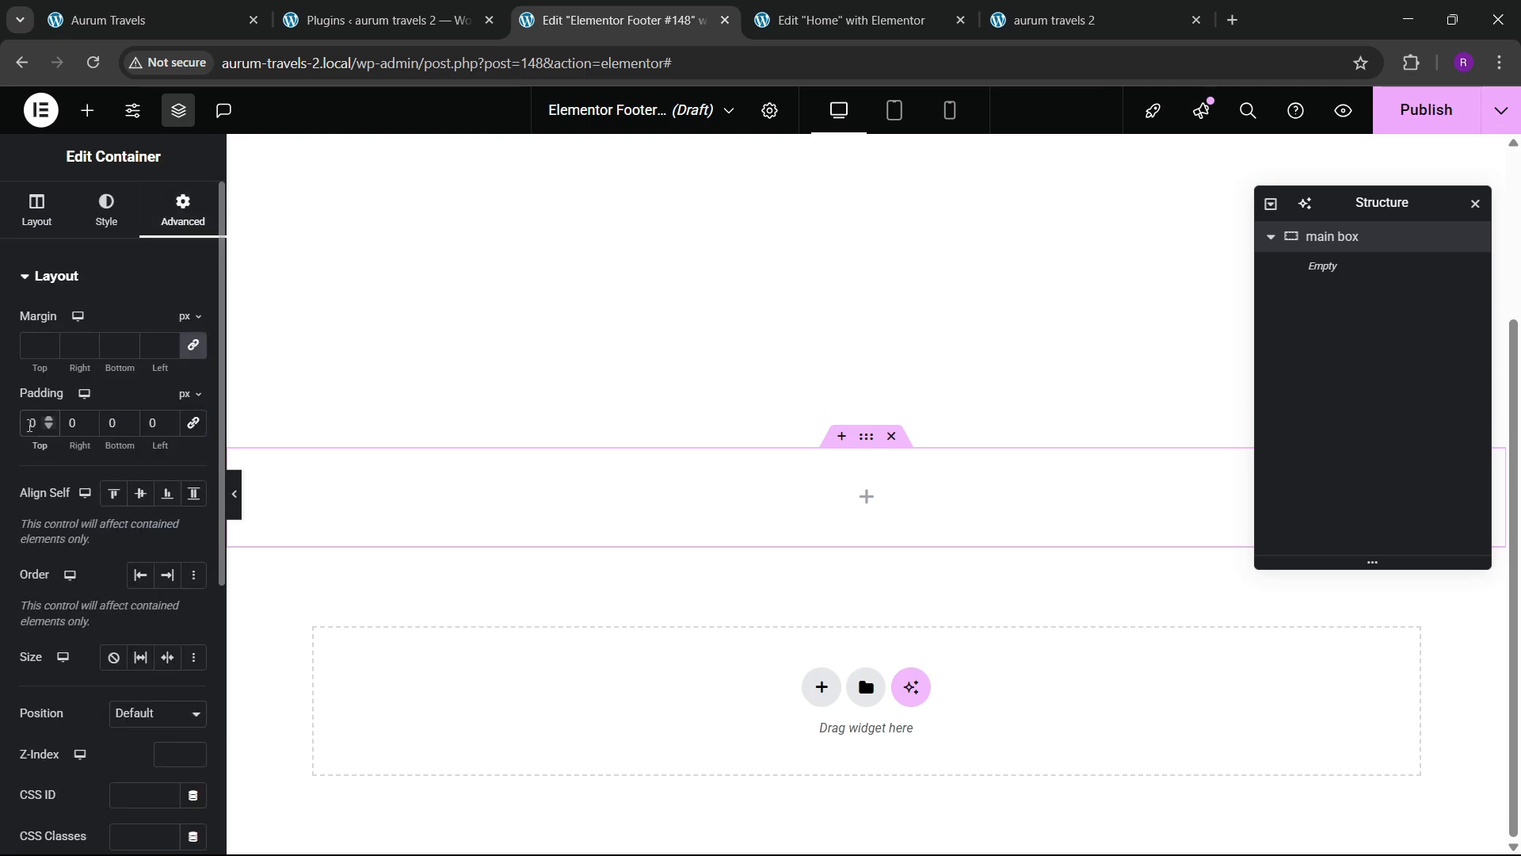
{"action": "type", "text": "80"}
{"action": "key", "text": "Tab"}
{"action": "type", "text": "80"}
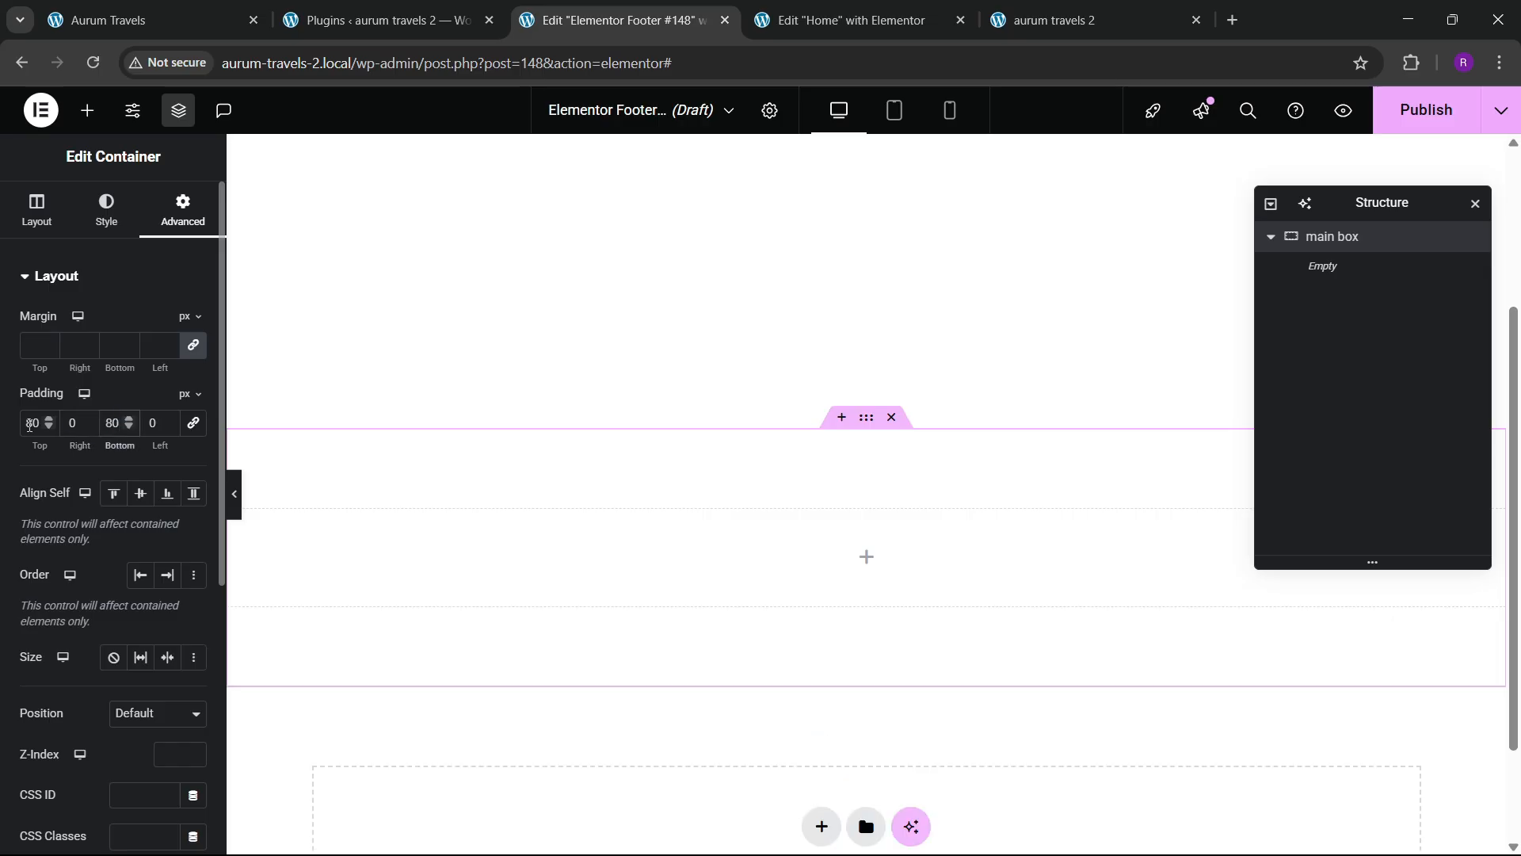
- Give the container a solid background using the dark navy global colour
{"action": "left_click", "coordinate": [106, 209]}
{"action": "left_click", "coordinate": [129, 364]}
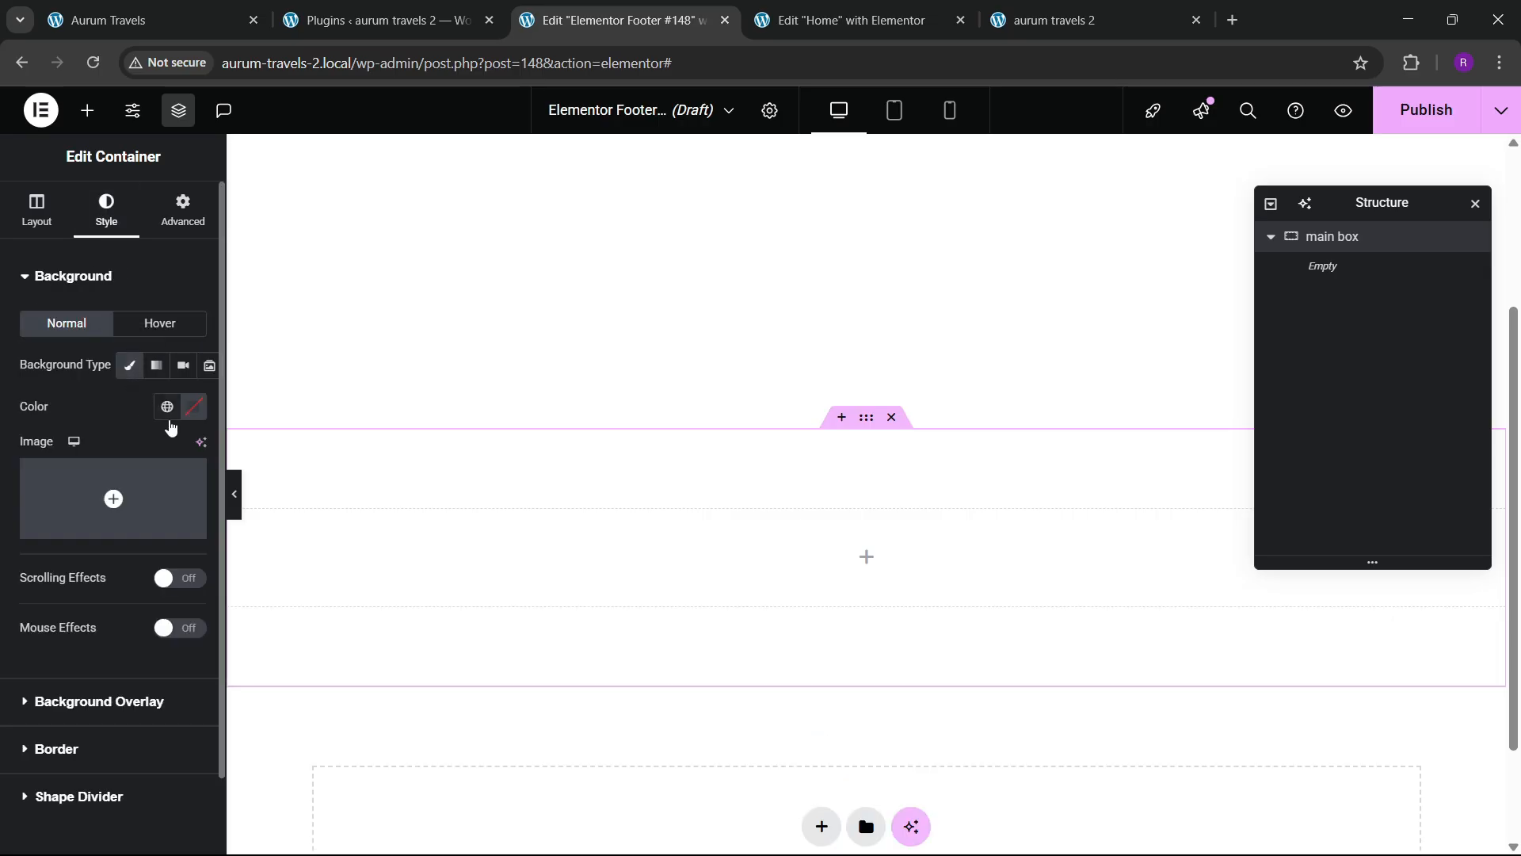
{"action": "left_click", "coordinate": [167, 407]}
{"action": "left_click", "coordinate": [73, 696]}
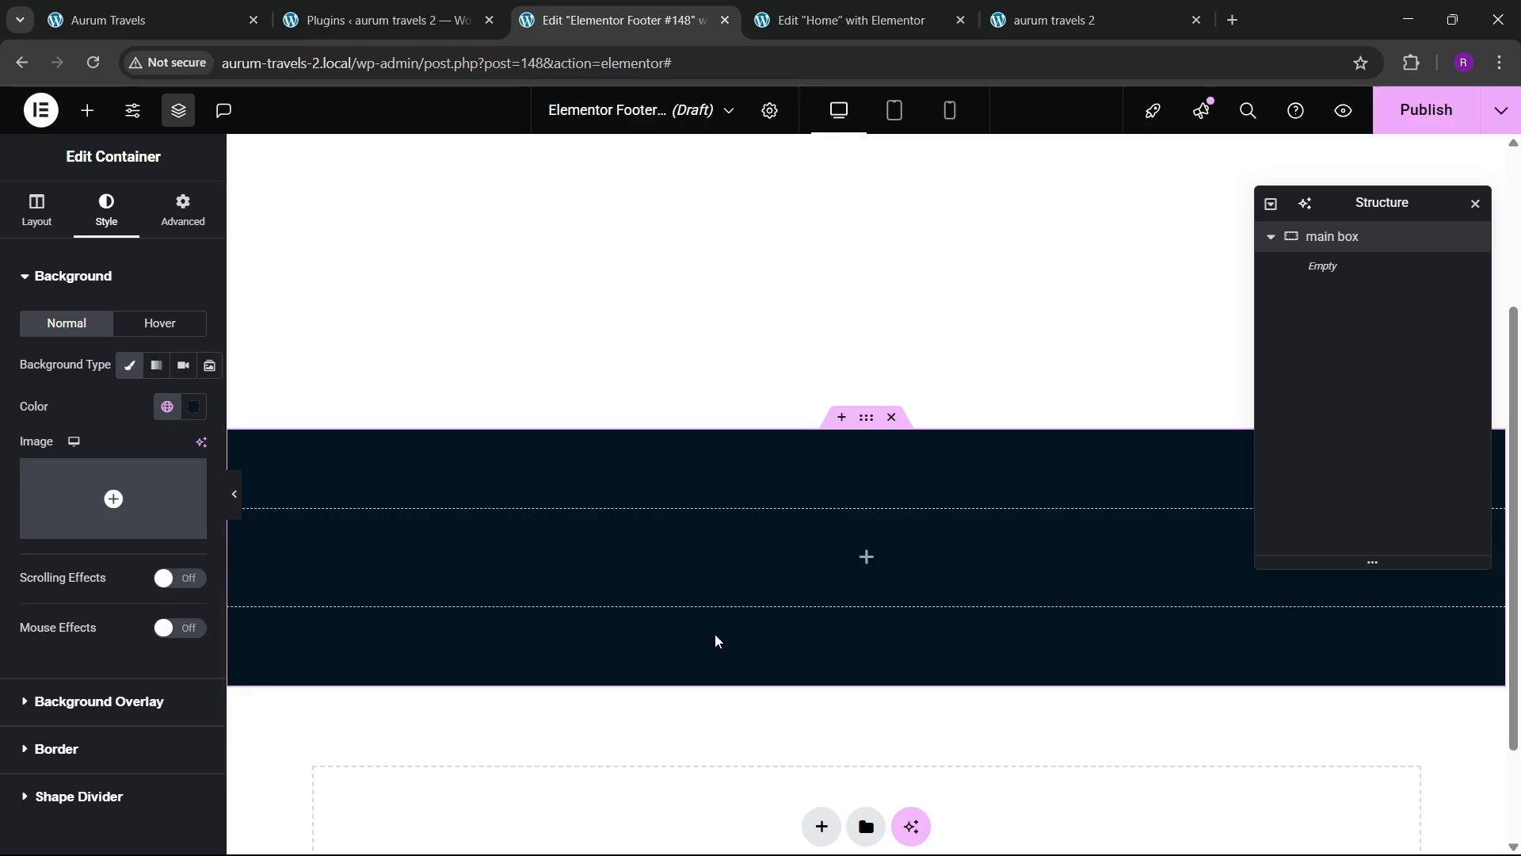
{"action": "left_click", "coordinate": [222, 20]}
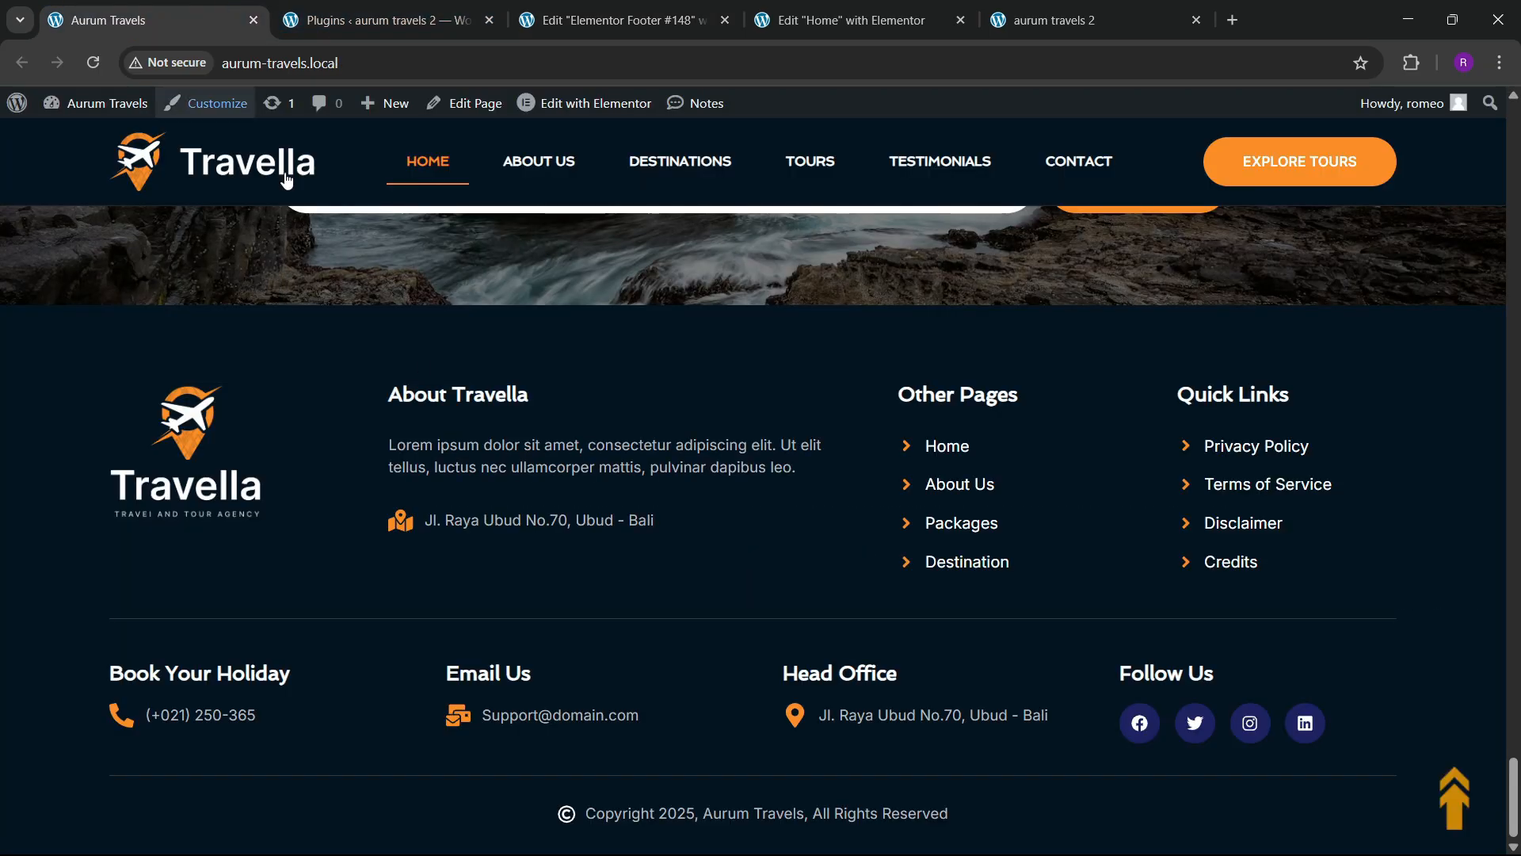
{"action": "left_click", "coordinate": [603, 9]}
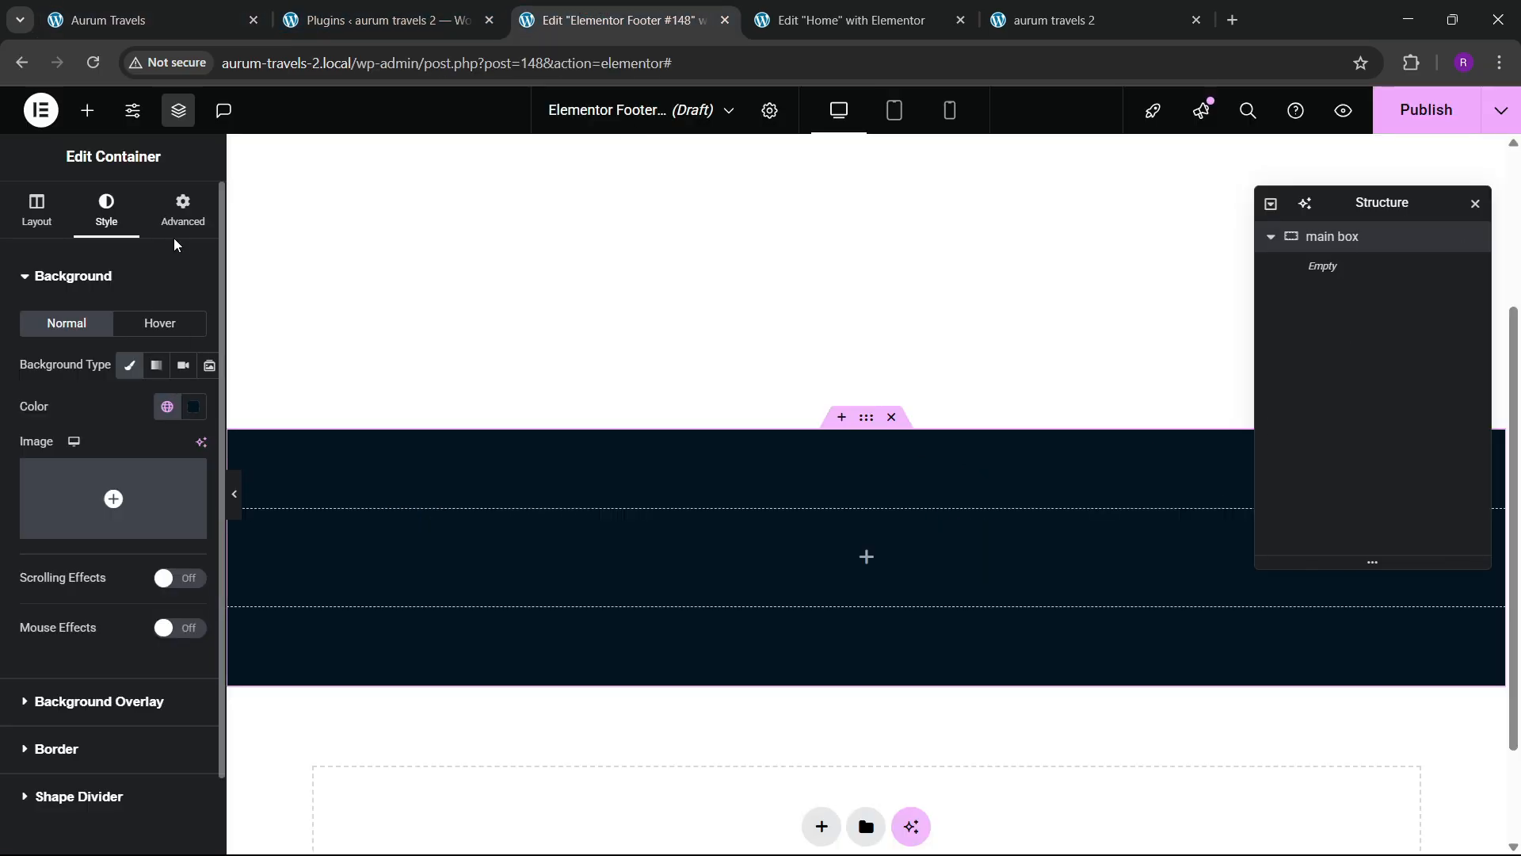
- Change the container's top and bottom padding to 60 px
{"action": "left_click", "coordinate": [183, 208]}
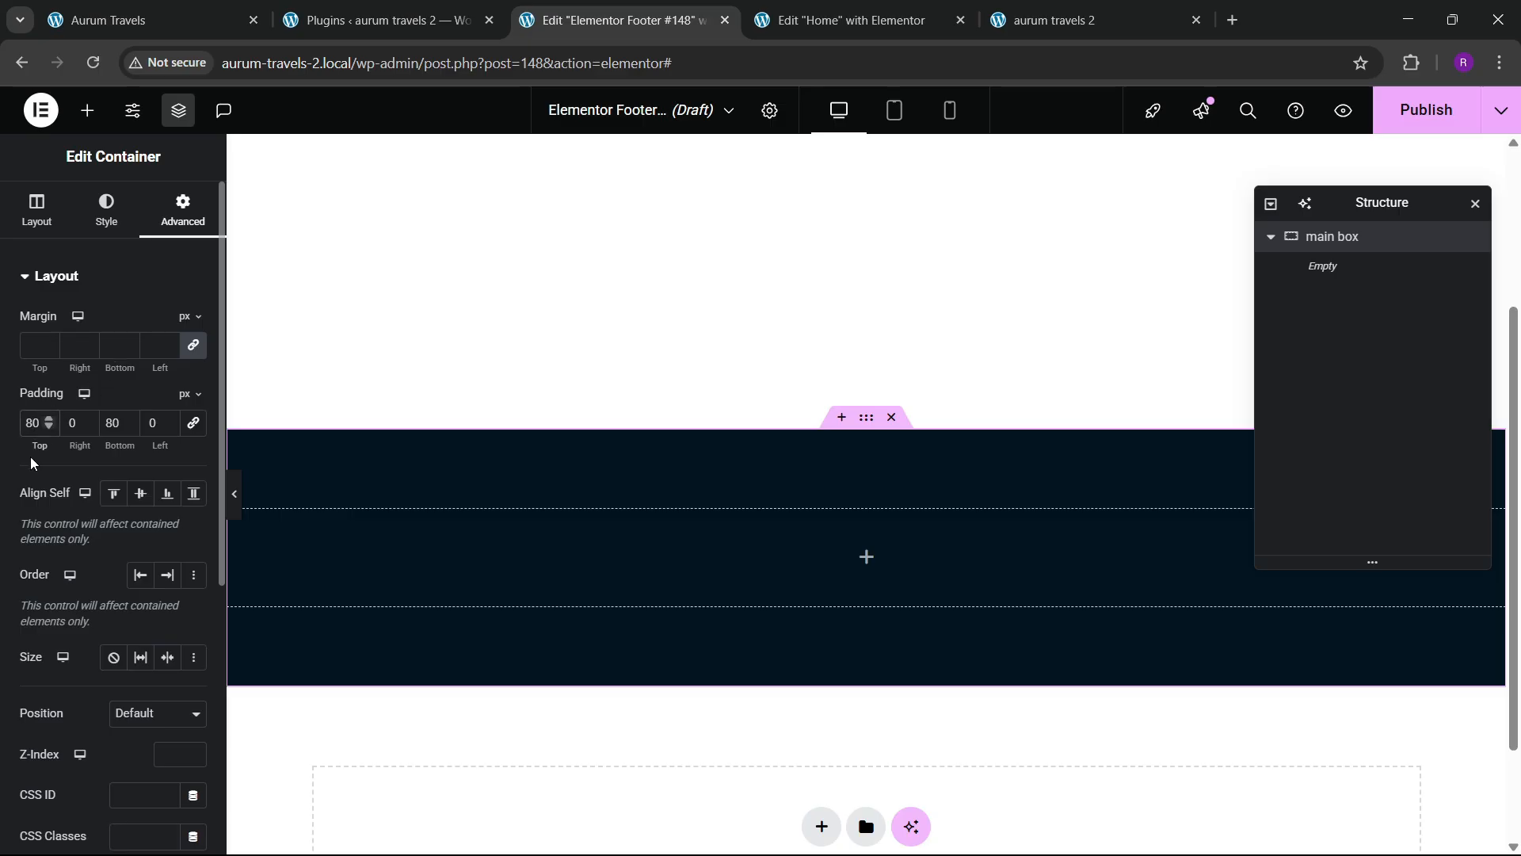
{"action": "key", "text": "BackSpace"}
{"action": "type", "text": "6"}
{"action": "key", "text": "Tab"}
{"action": "key", "text": "Tab"}
{"action": "type", "text": "60"}
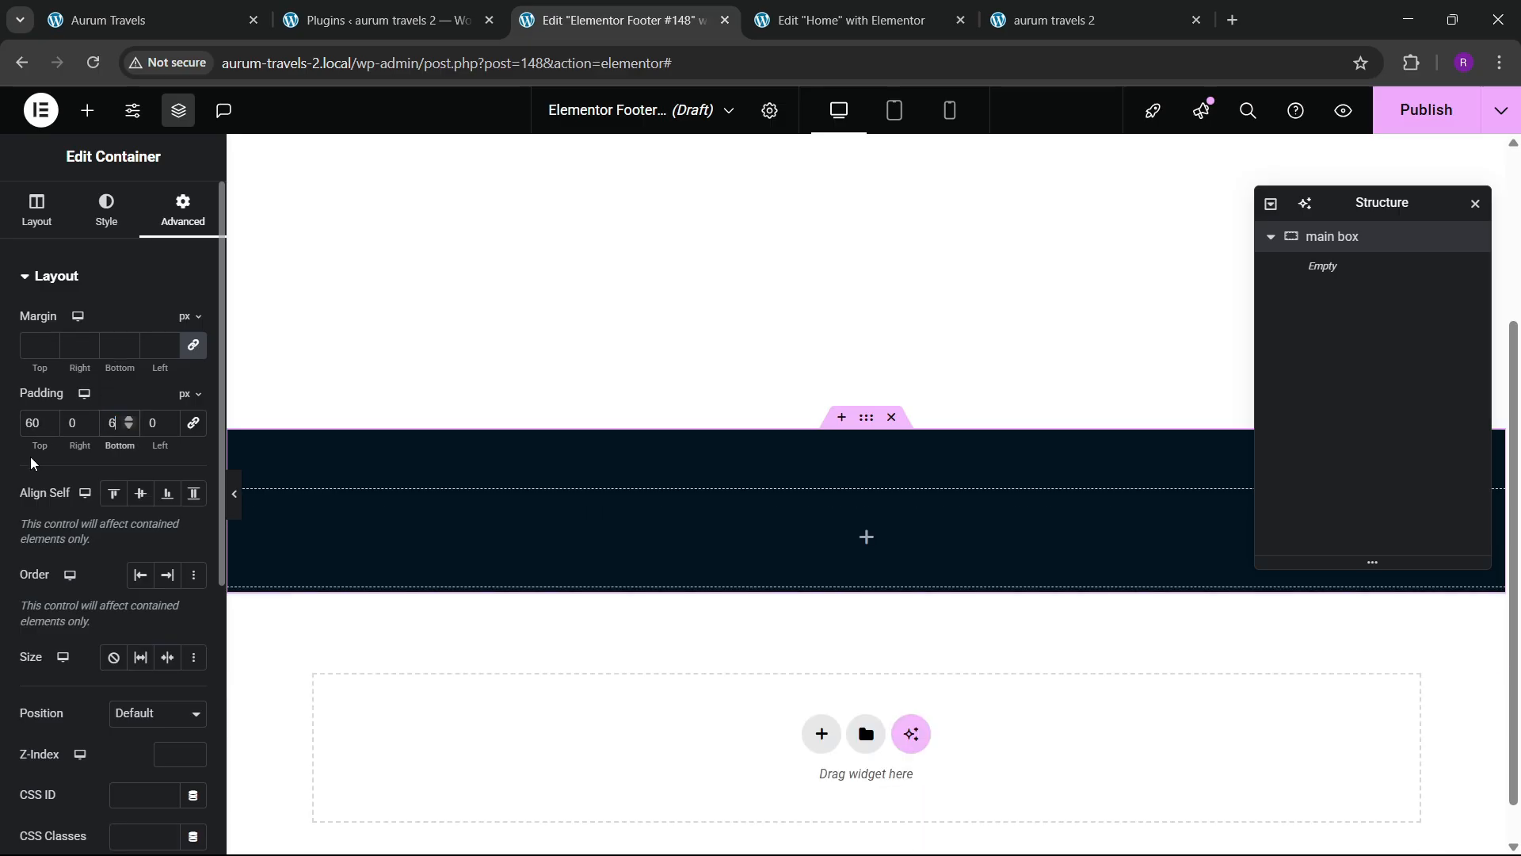
{"action": "left_click", "coordinate": [121, 8]}
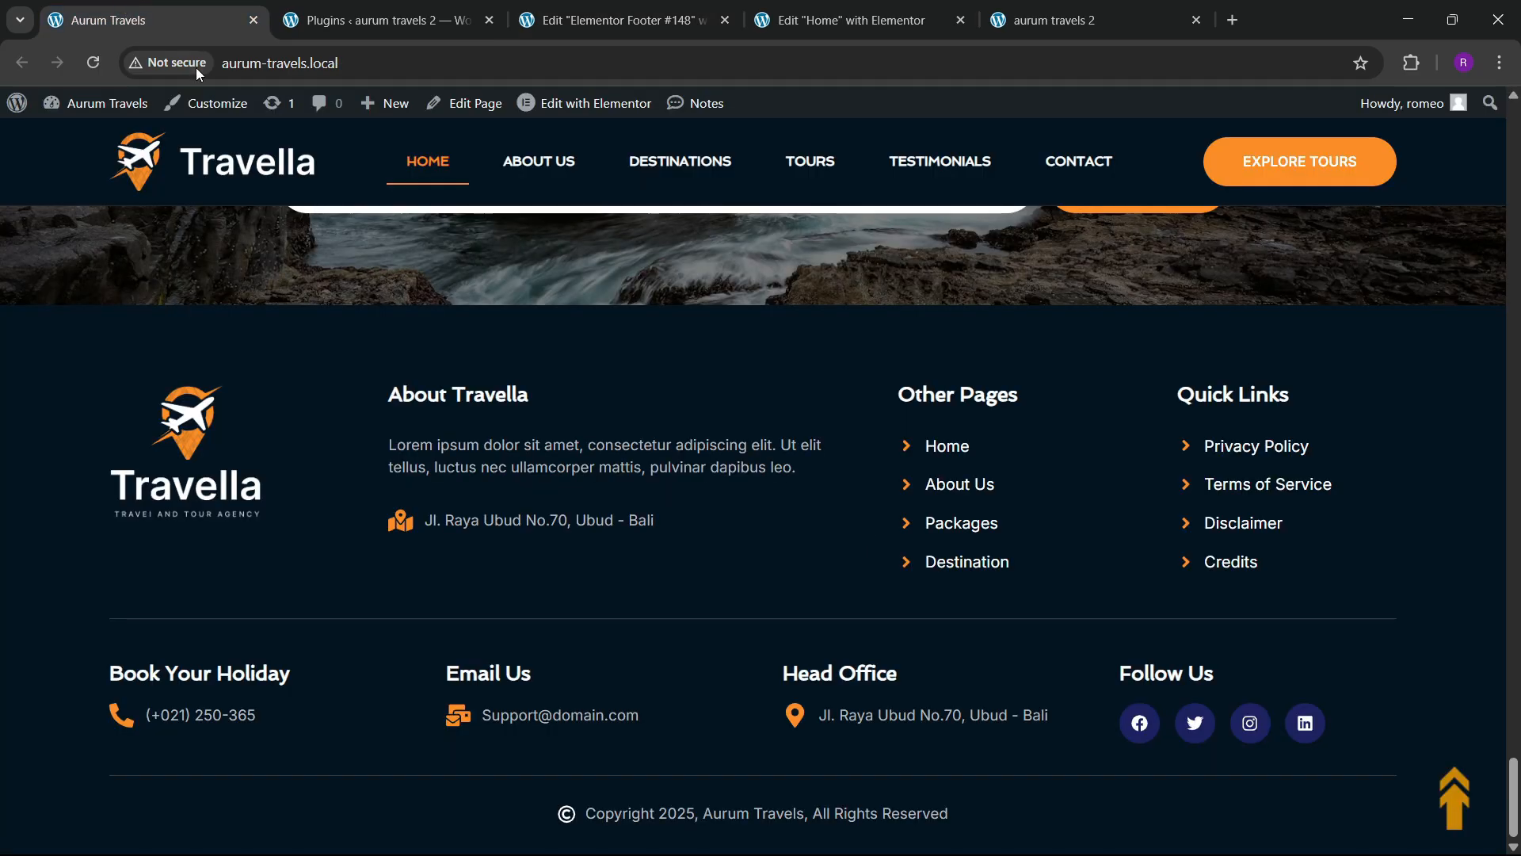
{"action": "left_click", "coordinate": [848, 20]}
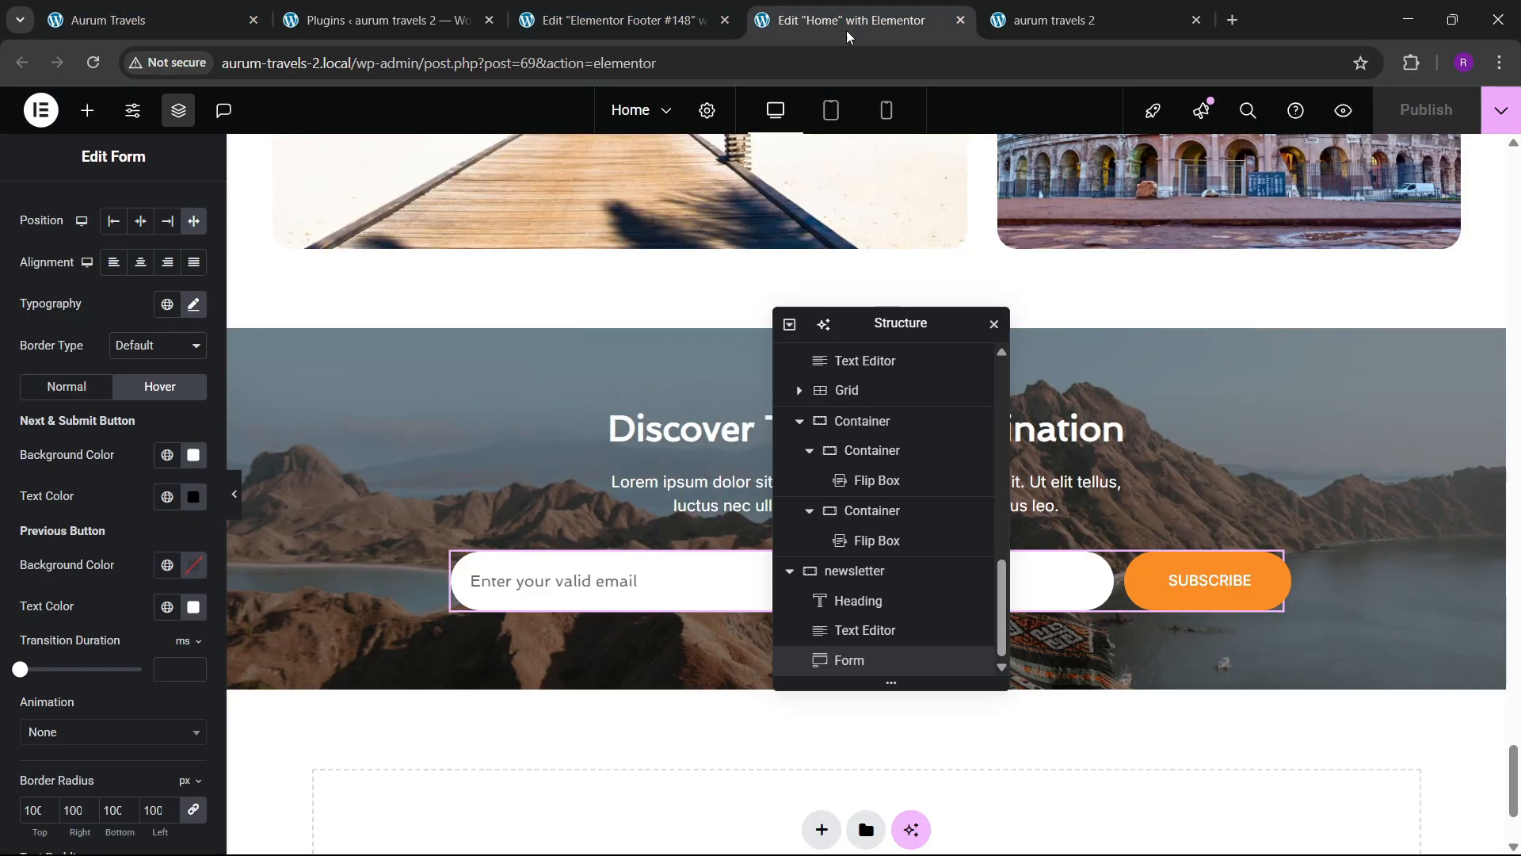
{"action": "left_click", "coordinate": [618, 20]}
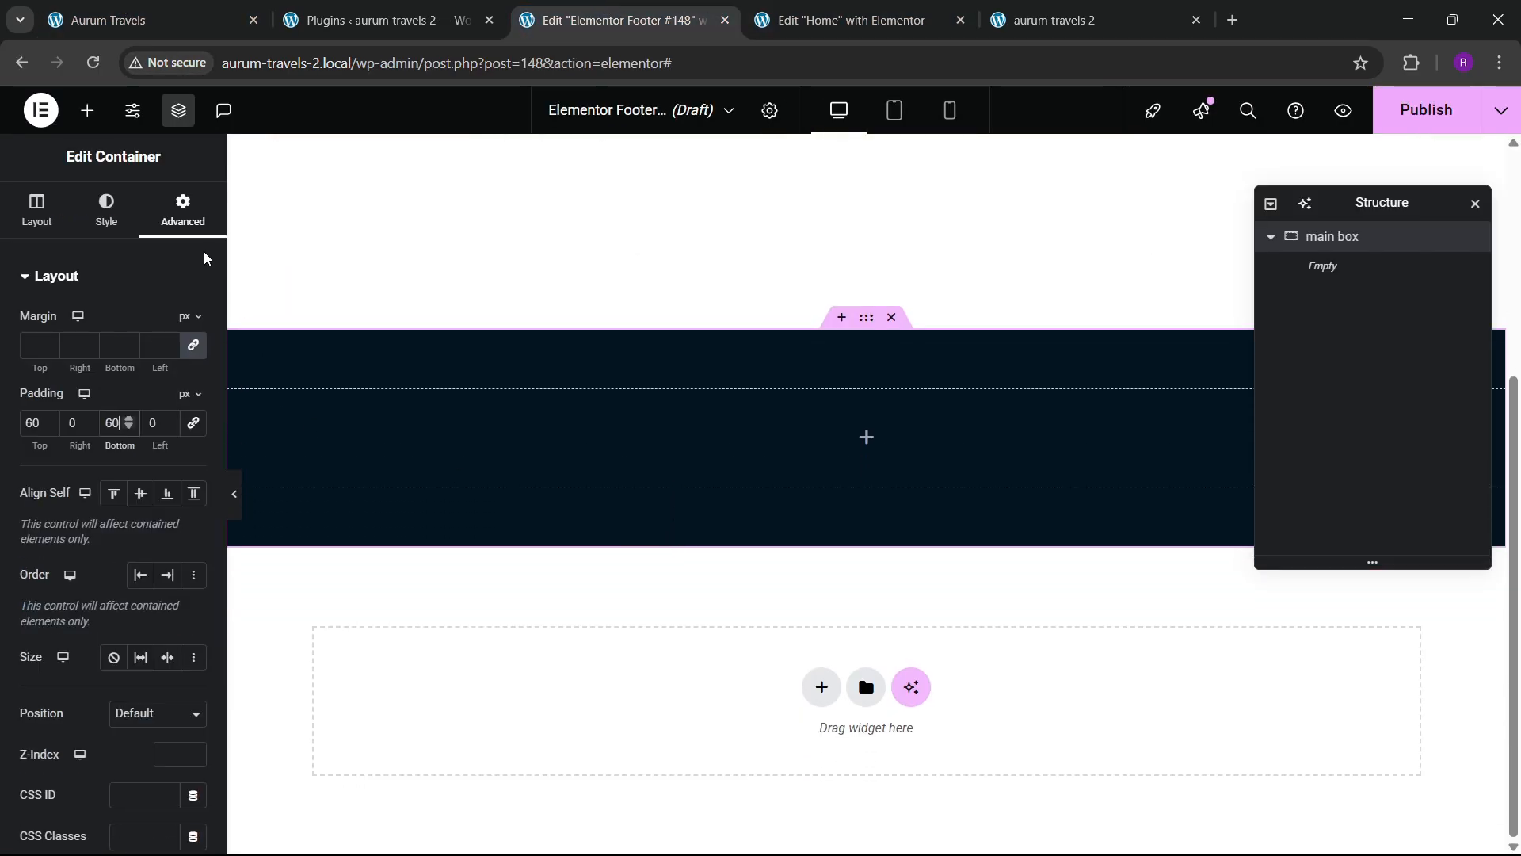
{"action": "left_click", "coordinate": [87, 110]}
{"action": "scroll", "coordinate": [92, 444], "scroll_direction": "down", "scroll_amount": 2}
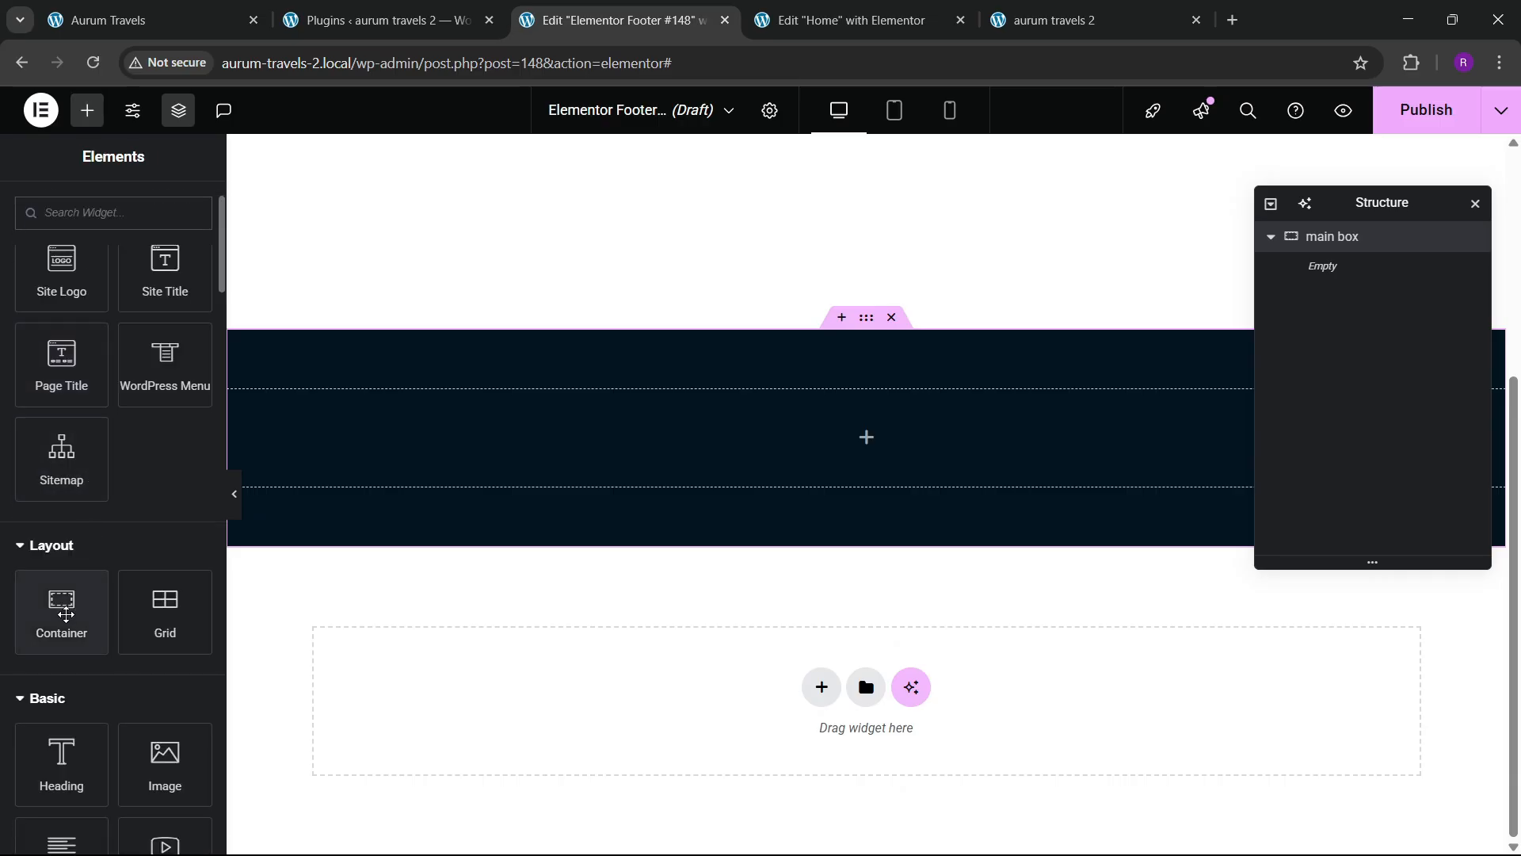
- Place a new container inside the 1st box and set its padding to 0
{"action": "left_click_drag", "start_coordinate": [66, 614], "coordinate": [555, 444]}
{"action": "double_click", "coordinate": [1351, 265]}
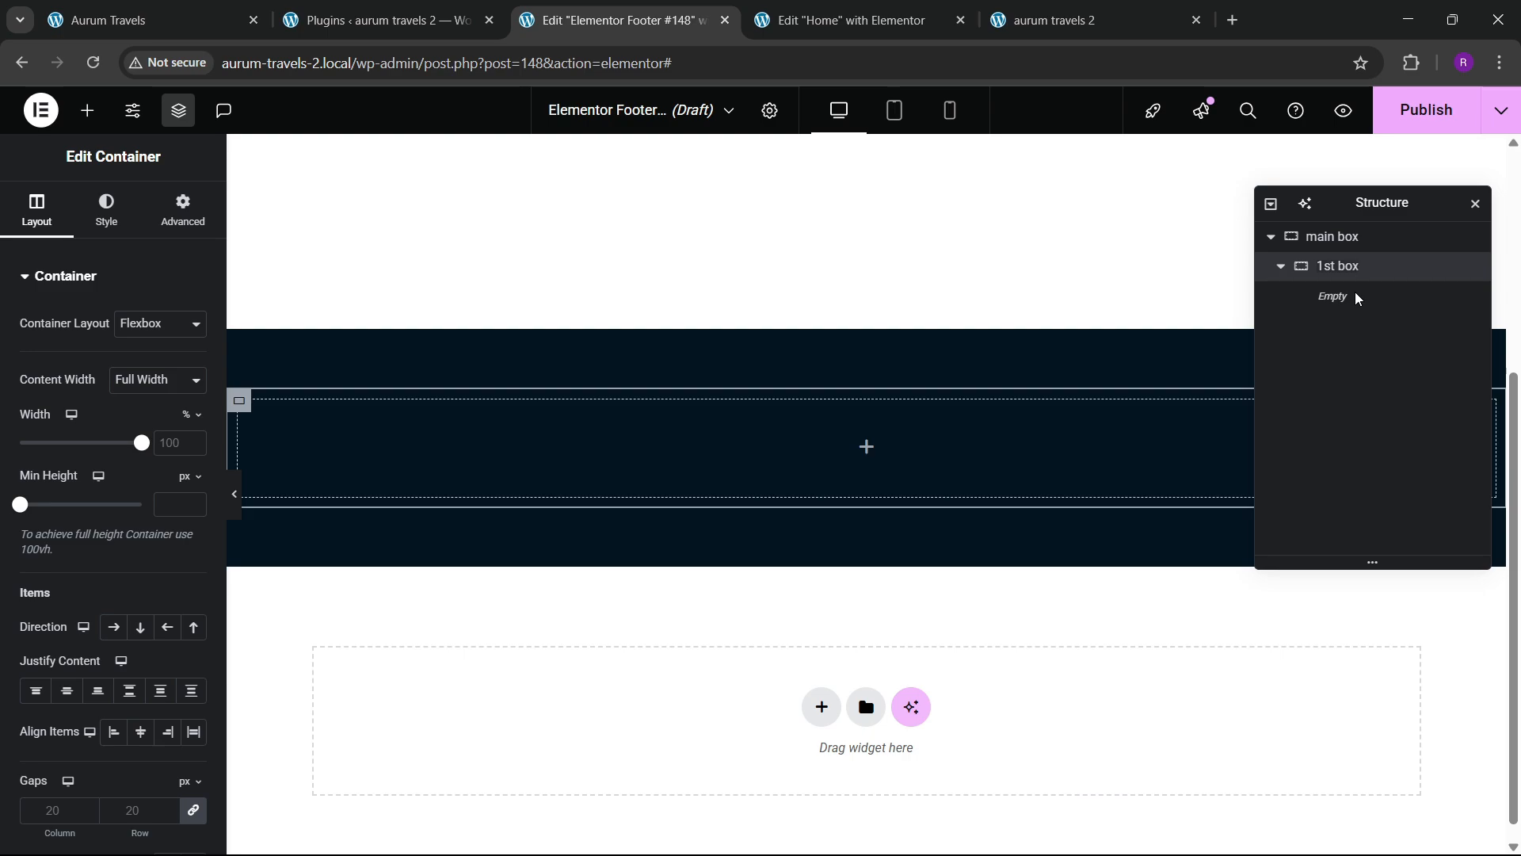
{"action": "left_click", "coordinate": [234, 5]}
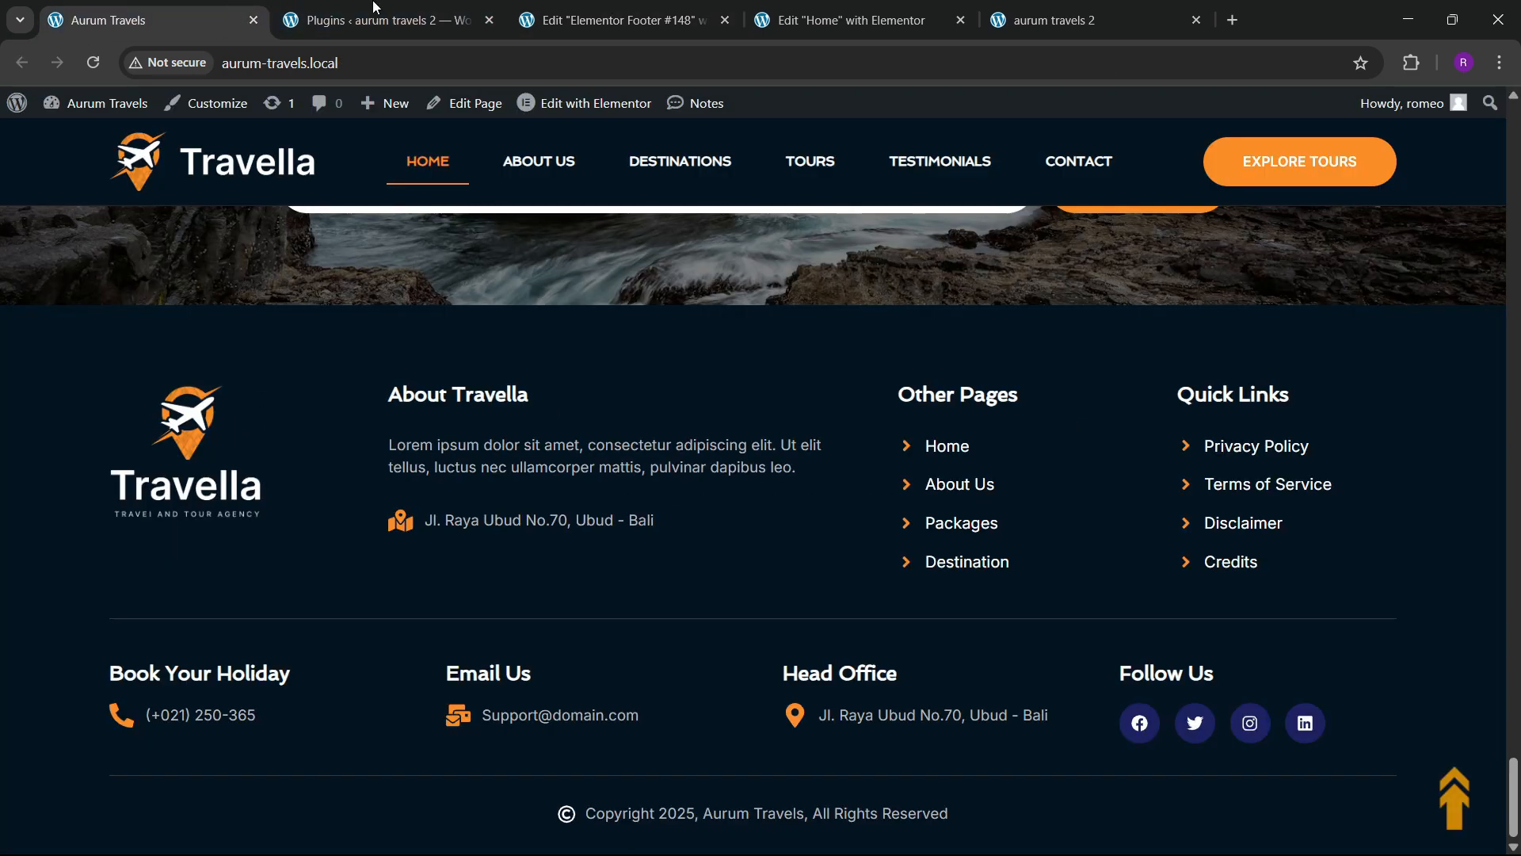
{"action": "left_click", "coordinate": [613, 19]}
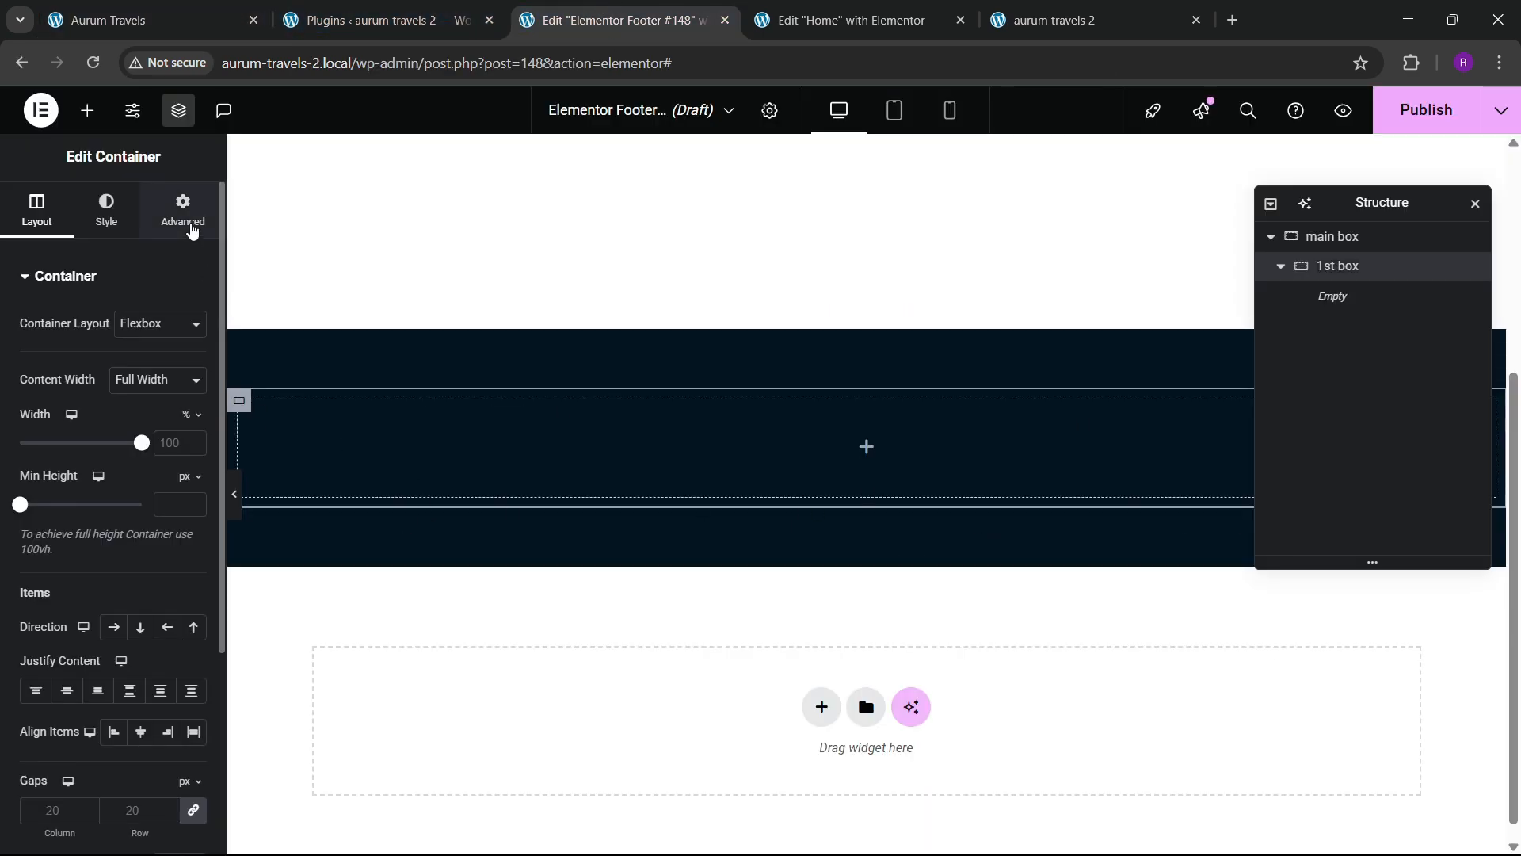
{"action": "left_click", "coordinate": [191, 230]}
{"action": "left_click", "coordinate": [87, 111]}
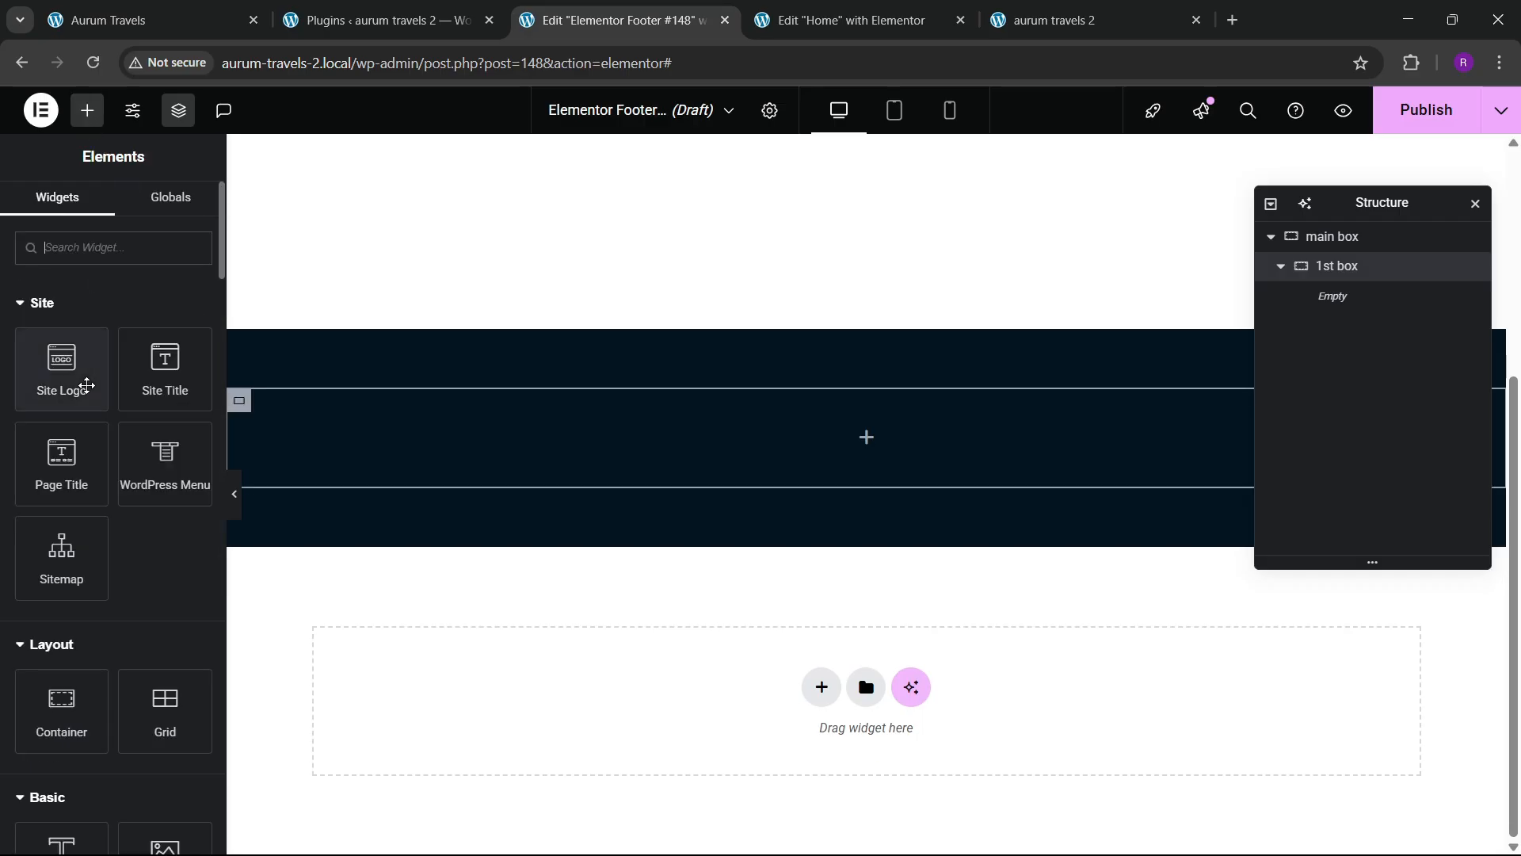
{"action": "scroll", "coordinate": [87, 386], "scroll_direction": "down", "scroll_amount": 1}
{"action": "left_click_drag", "start_coordinate": [61, 606], "coordinate": [491, 432]}
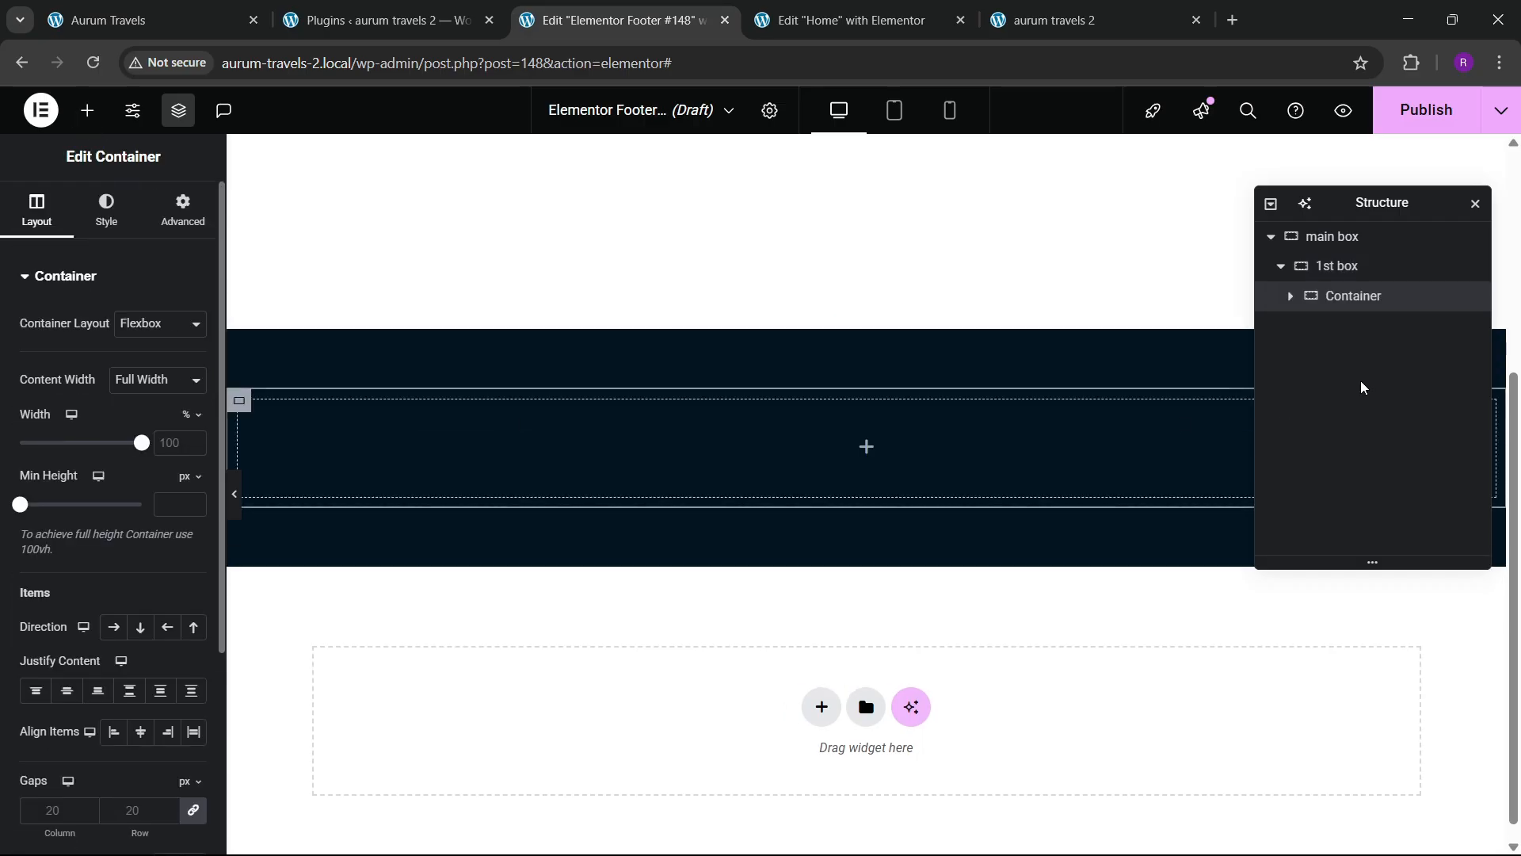
{"action": "left_click", "coordinate": [187, 212]}
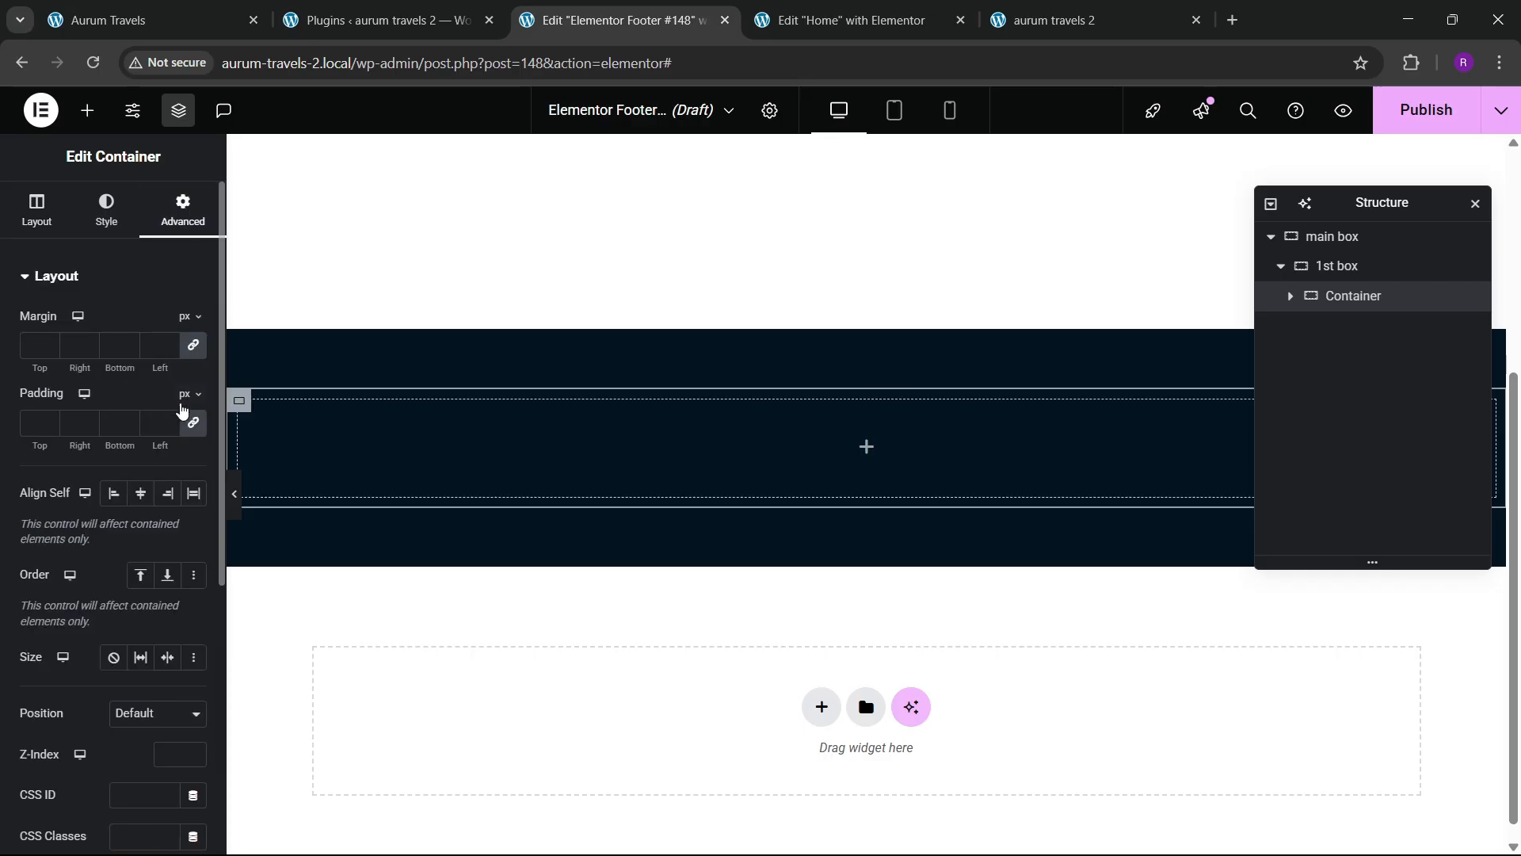
- Duplicate the inner container twice and add a fourth empty container
{"action": "right_click", "coordinate": [1357, 299]}
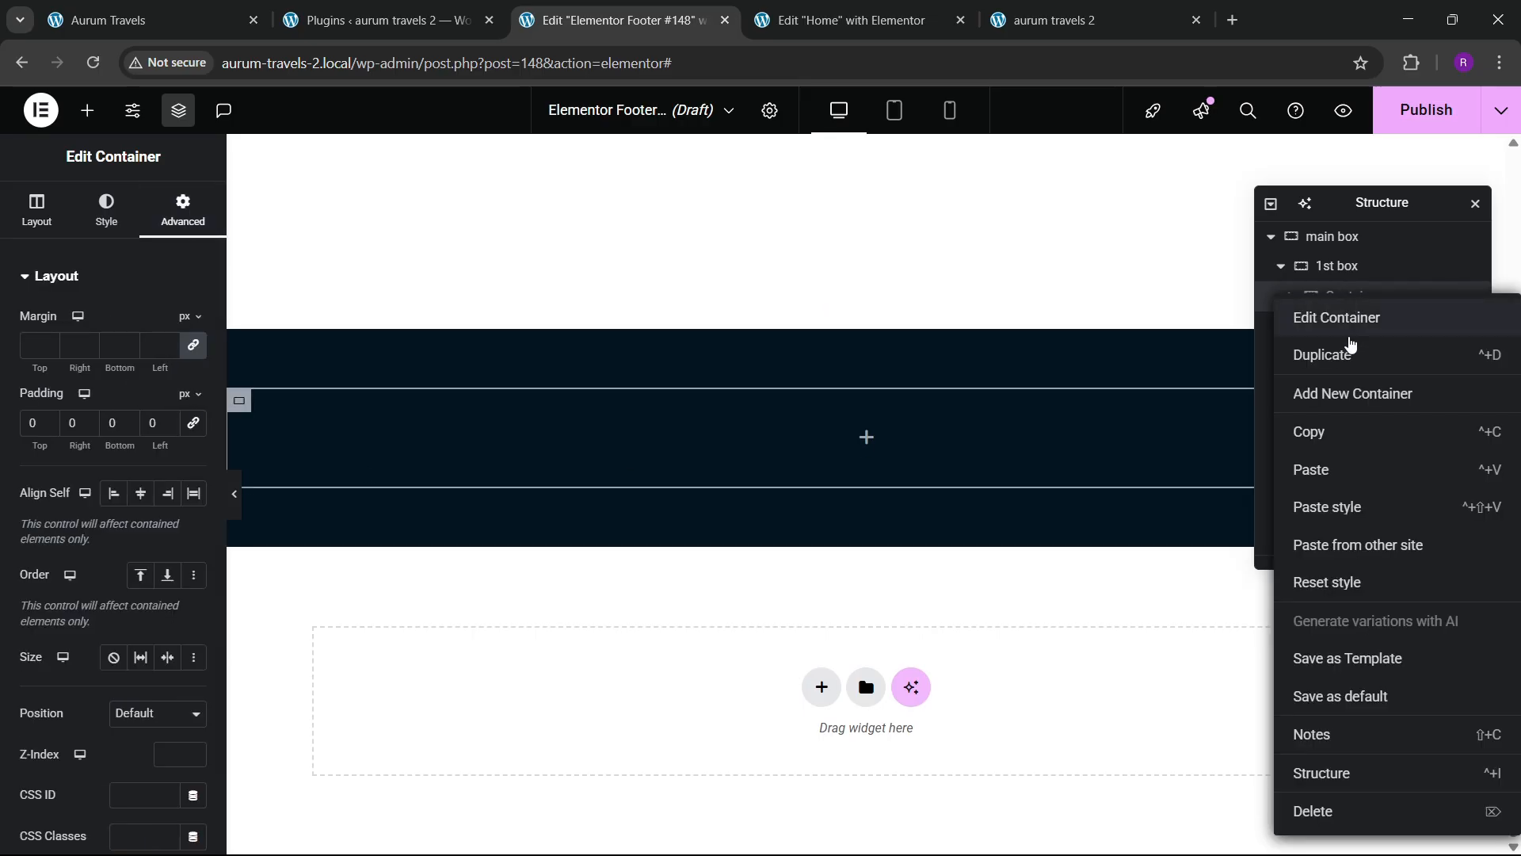
{"action": "left_click", "coordinate": [1313, 354]}
{"action": "right_click", "coordinate": [1340, 332]}
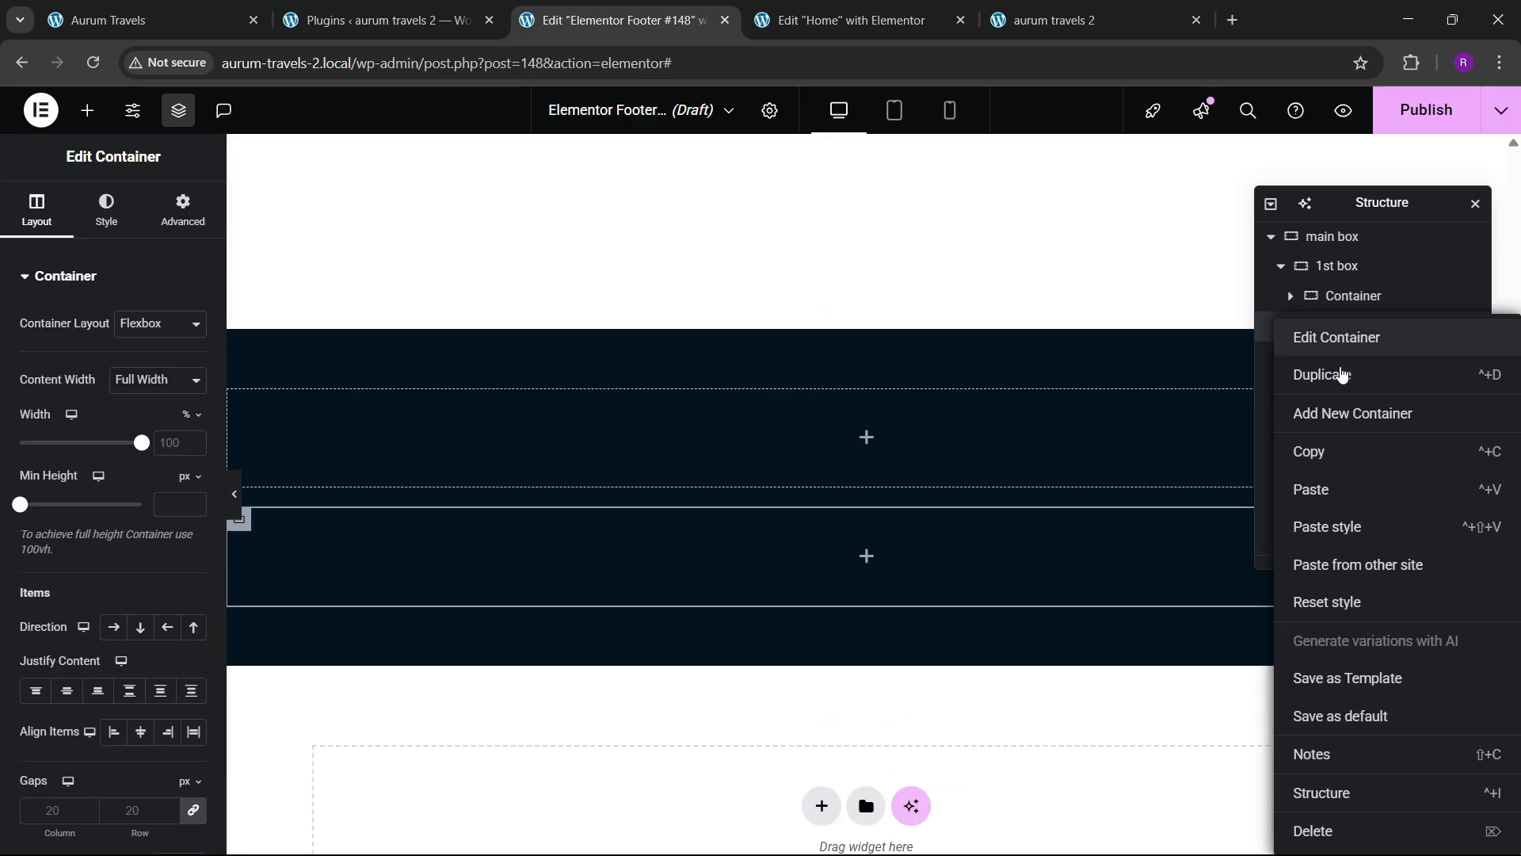
{"action": "left_click", "coordinate": [1378, 374]}
{"action": "right_click", "coordinate": [1362, 354]}
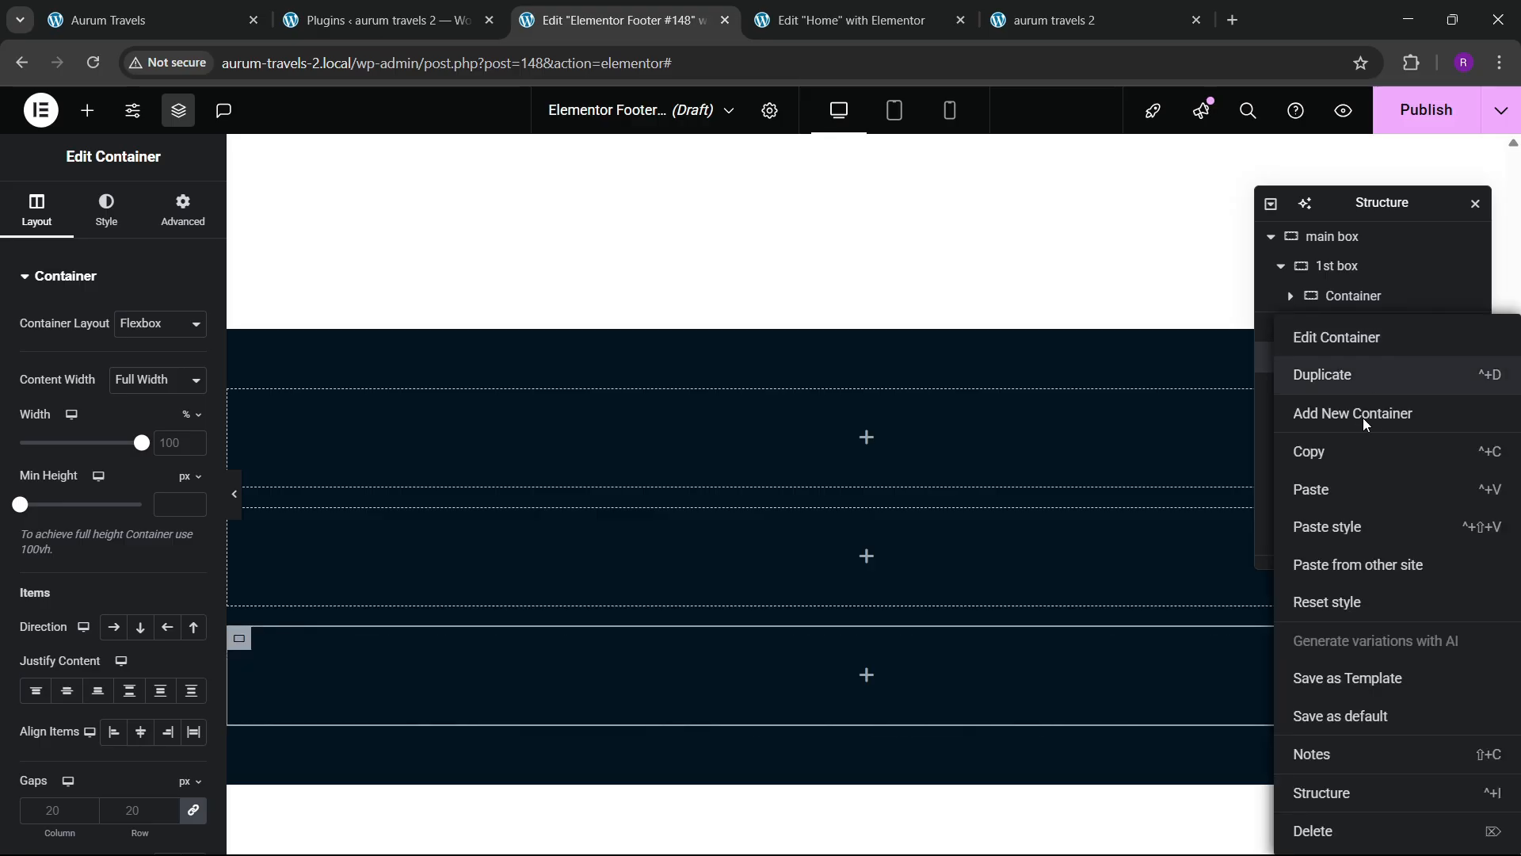
{"action": "left_click", "coordinate": [1363, 416]}
- Set the 1st box's Direction to Row so the four containers sit side by side
{"action": "left_click", "coordinate": [1344, 267]}
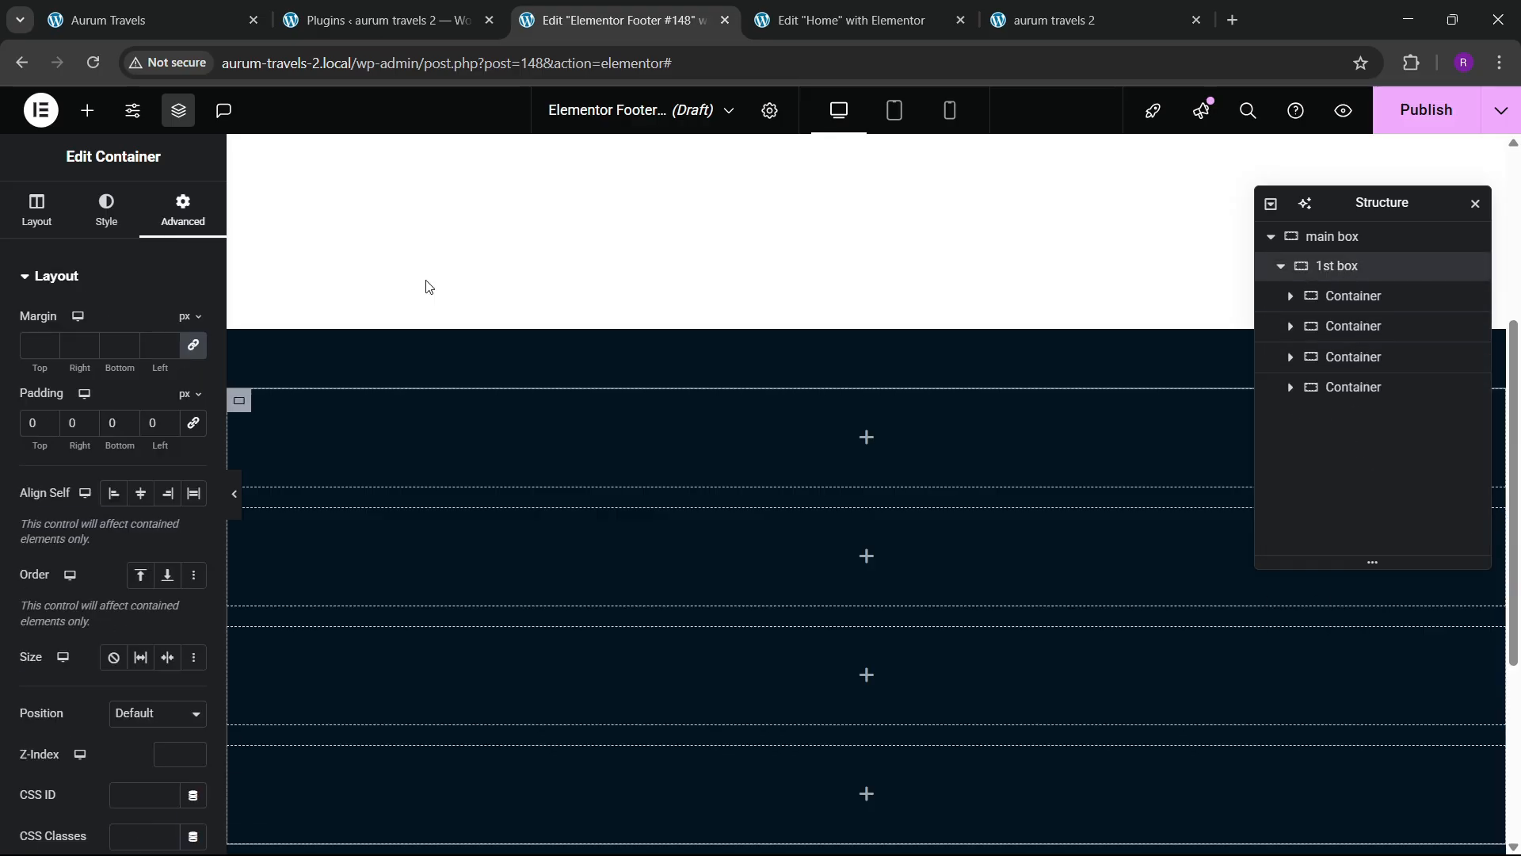
{"action": "left_click", "coordinate": [37, 222]}
{"action": "scroll", "coordinate": [88, 515], "scroll_direction": "down", "scroll_amount": 1}
{"action": "left_click", "coordinate": [113, 528]}
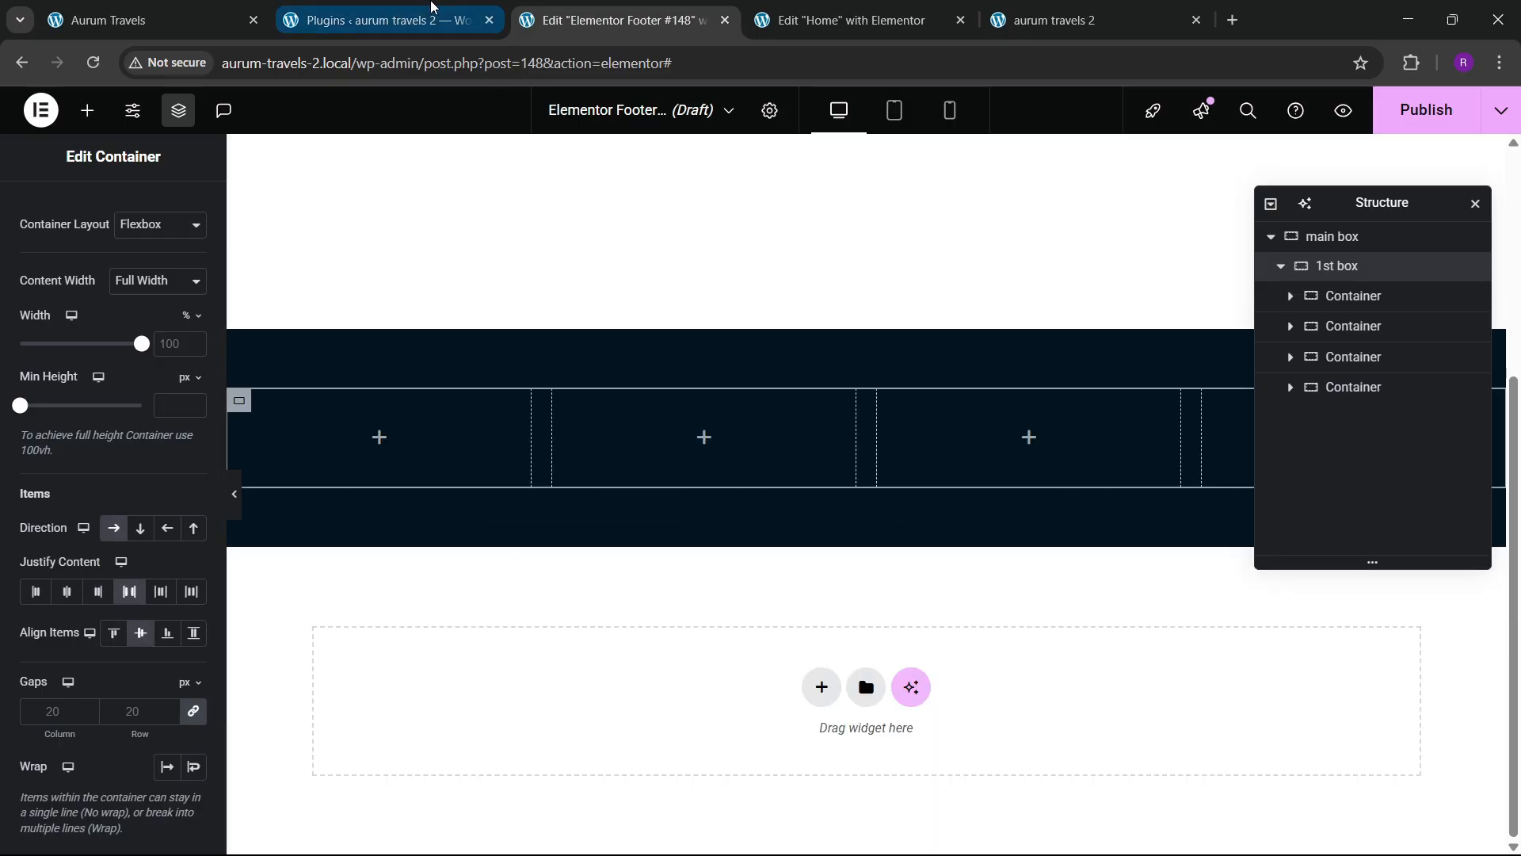
{"action": "left_click", "coordinate": [88, 110]}
{"action": "scroll", "coordinate": [120, 530], "scroll_direction": "down", "scroll_amount": 3}
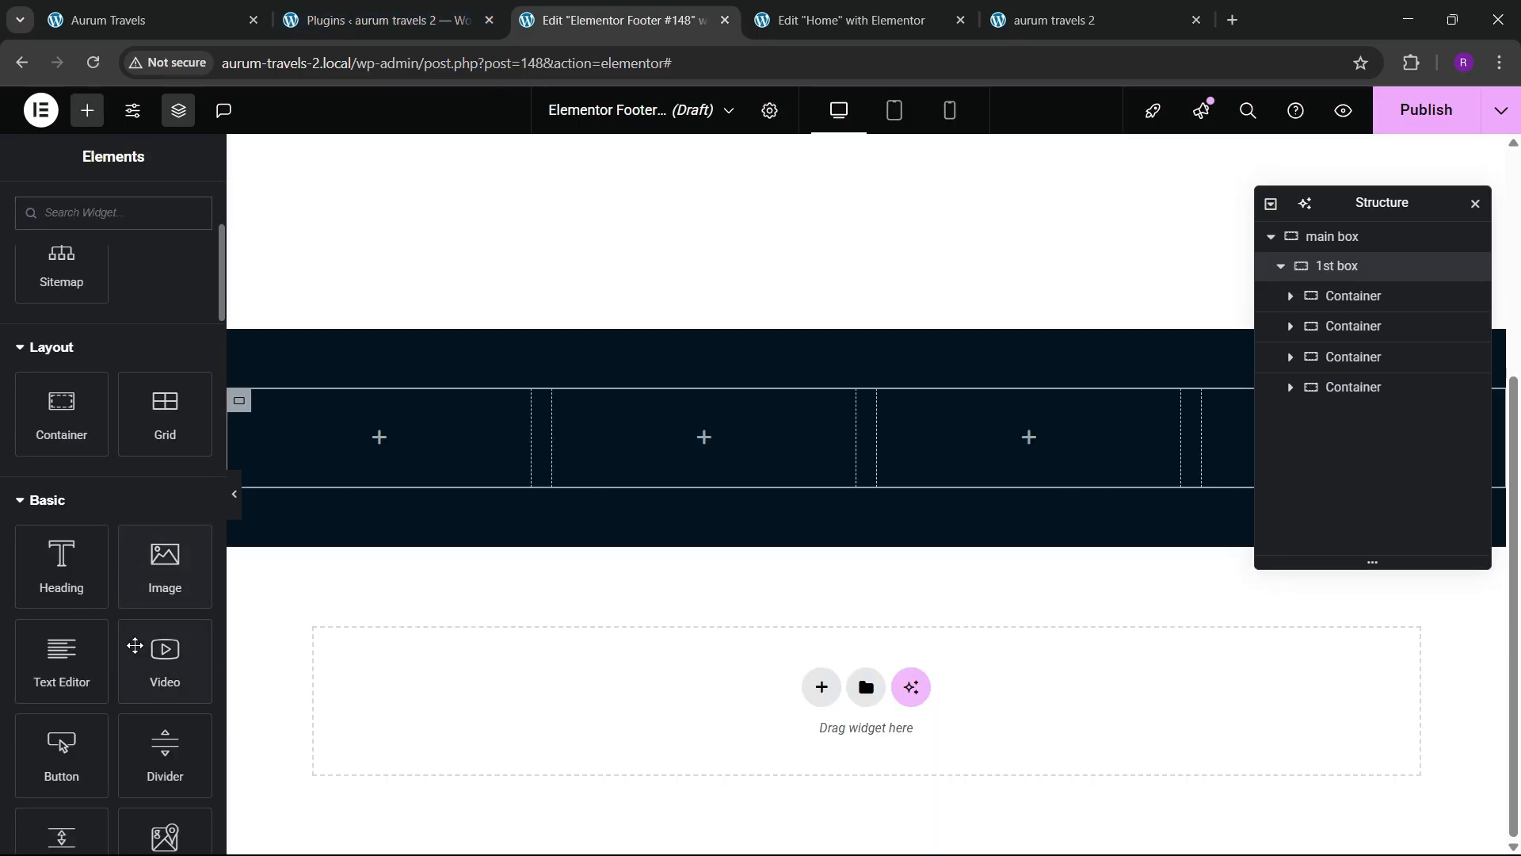
- Add an Image widget to the first column showing logo-footer.png from the Media Library
{"action": "left_click_drag", "start_coordinate": [165, 564], "coordinate": [349, 443]}
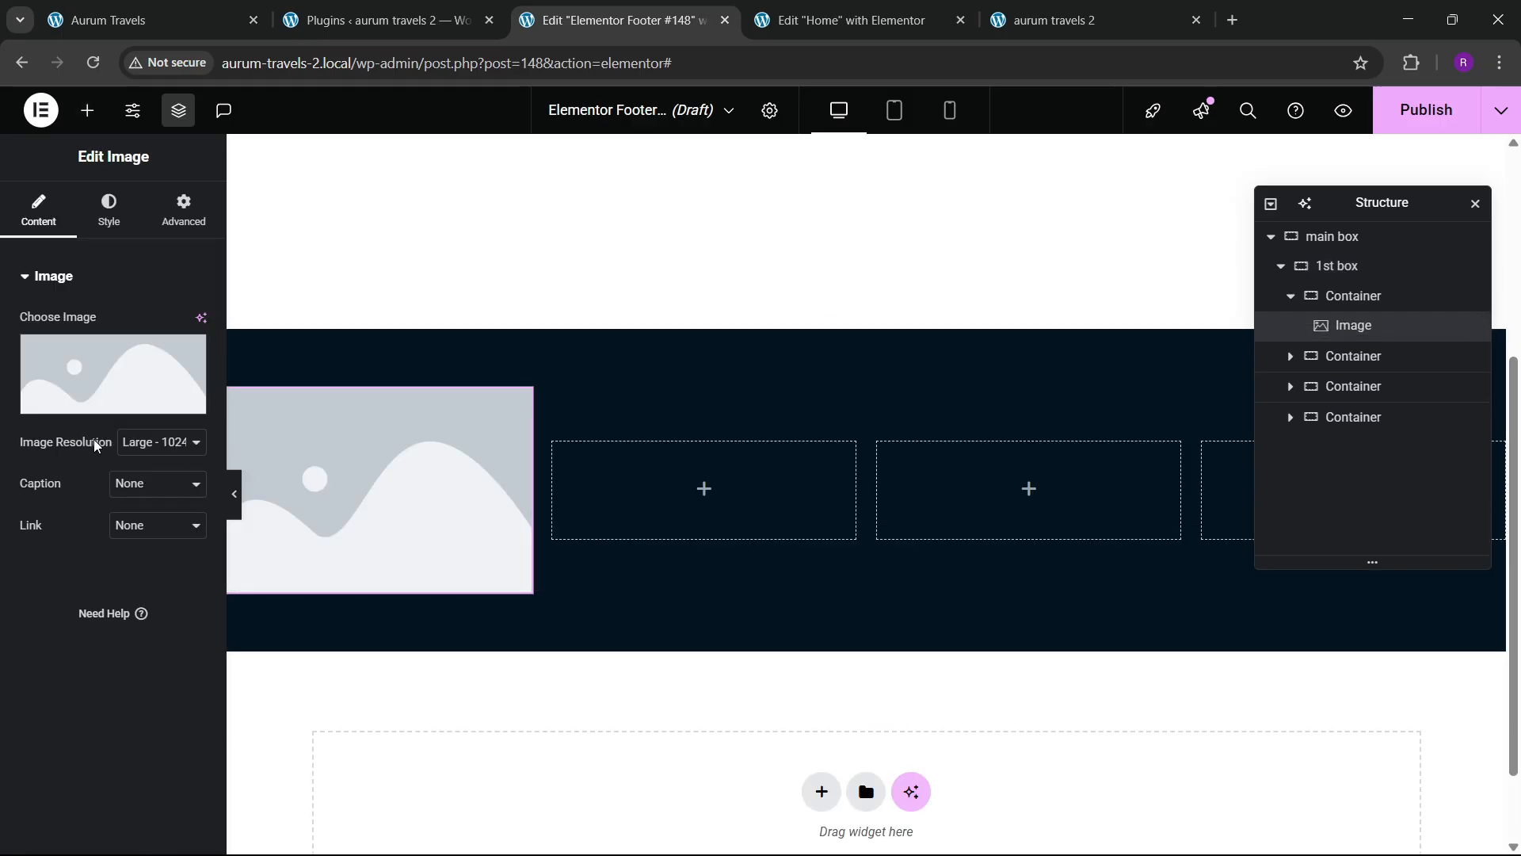
{"action": "left_click", "coordinate": [111, 373]}
{"action": "left_click", "coordinate": [366, 327]}
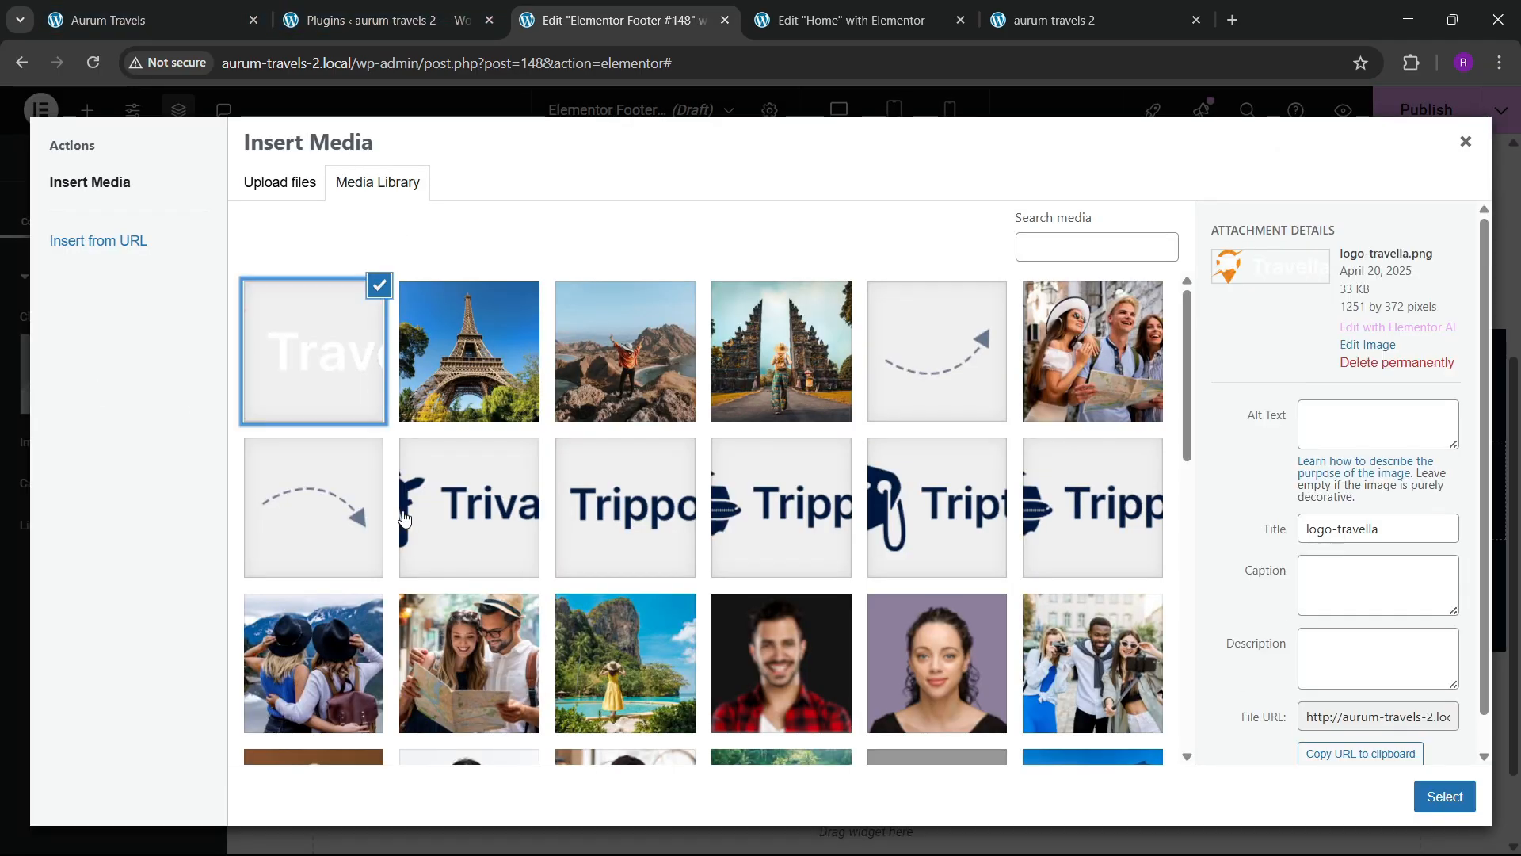
{"action": "scroll", "coordinate": [721, 552], "scroll_direction": "down", "scroll_amount": 10}
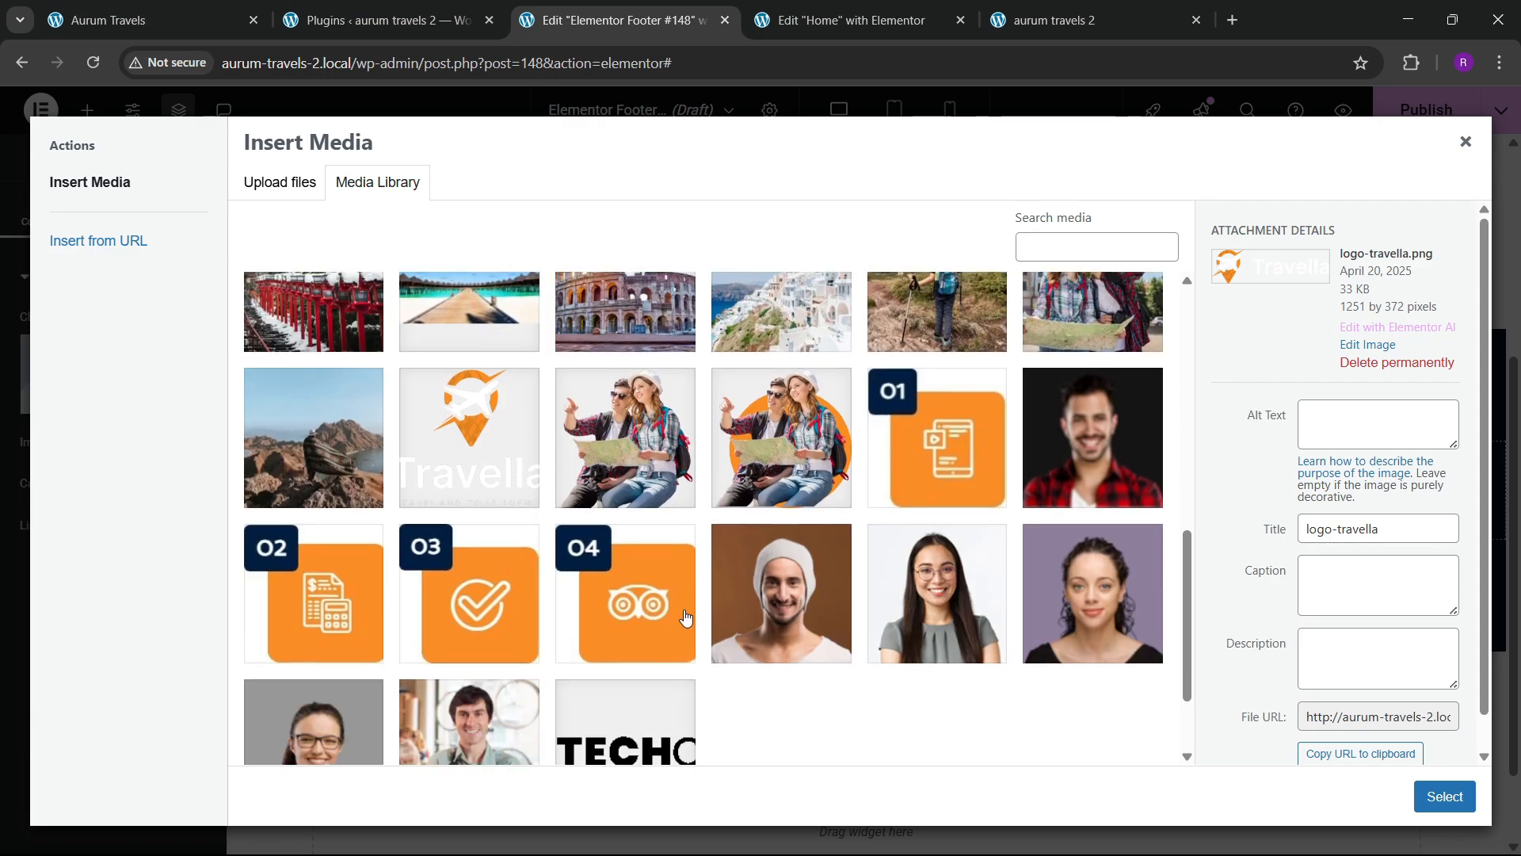
{"action": "left_click", "coordinate": [504, 371]}
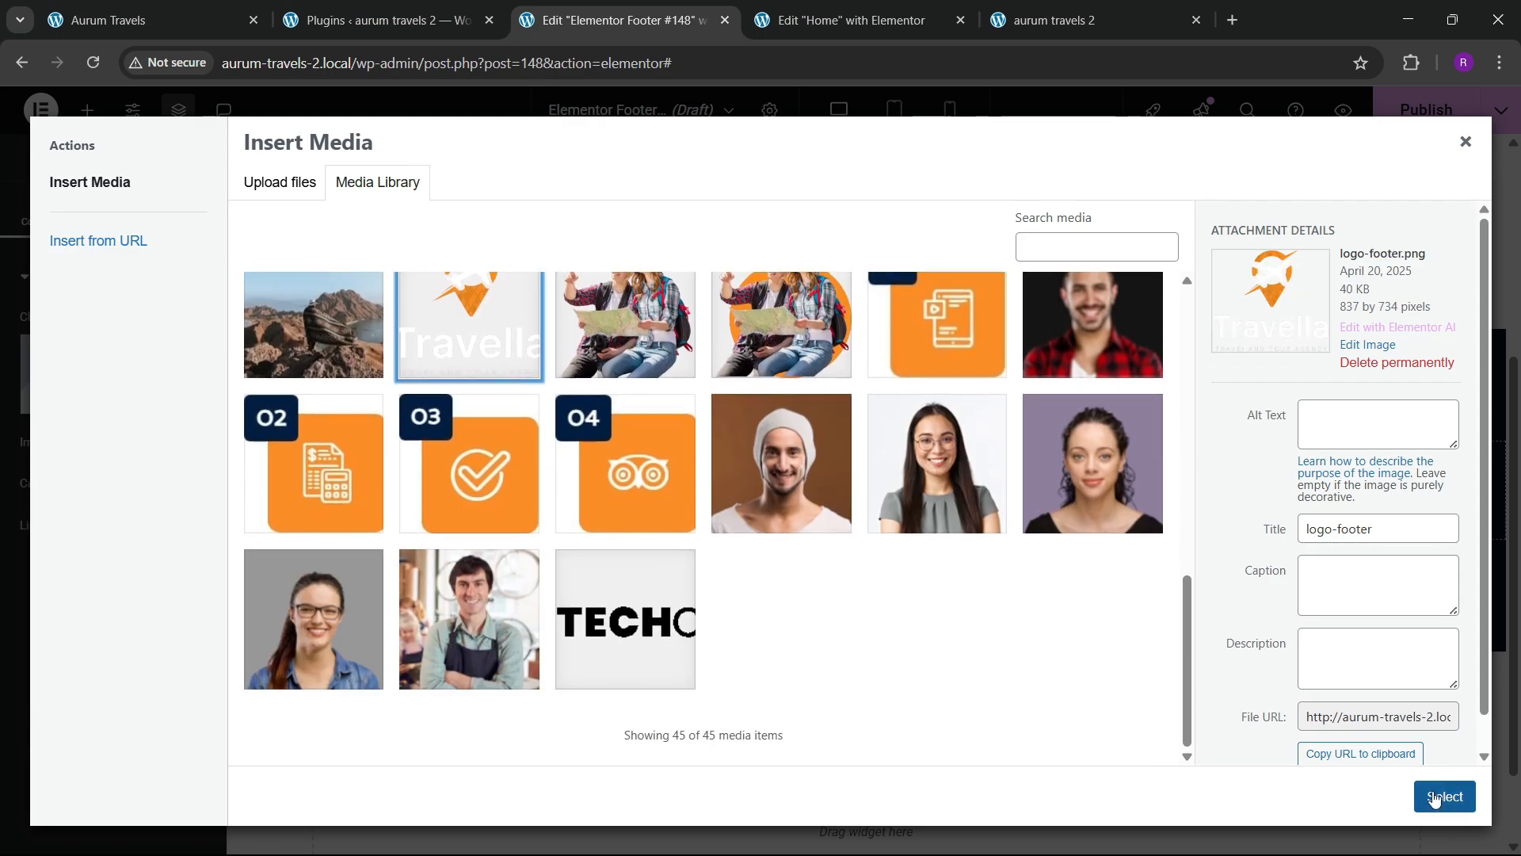
{"action": "left_click", "coordinate": [1436, 799]}
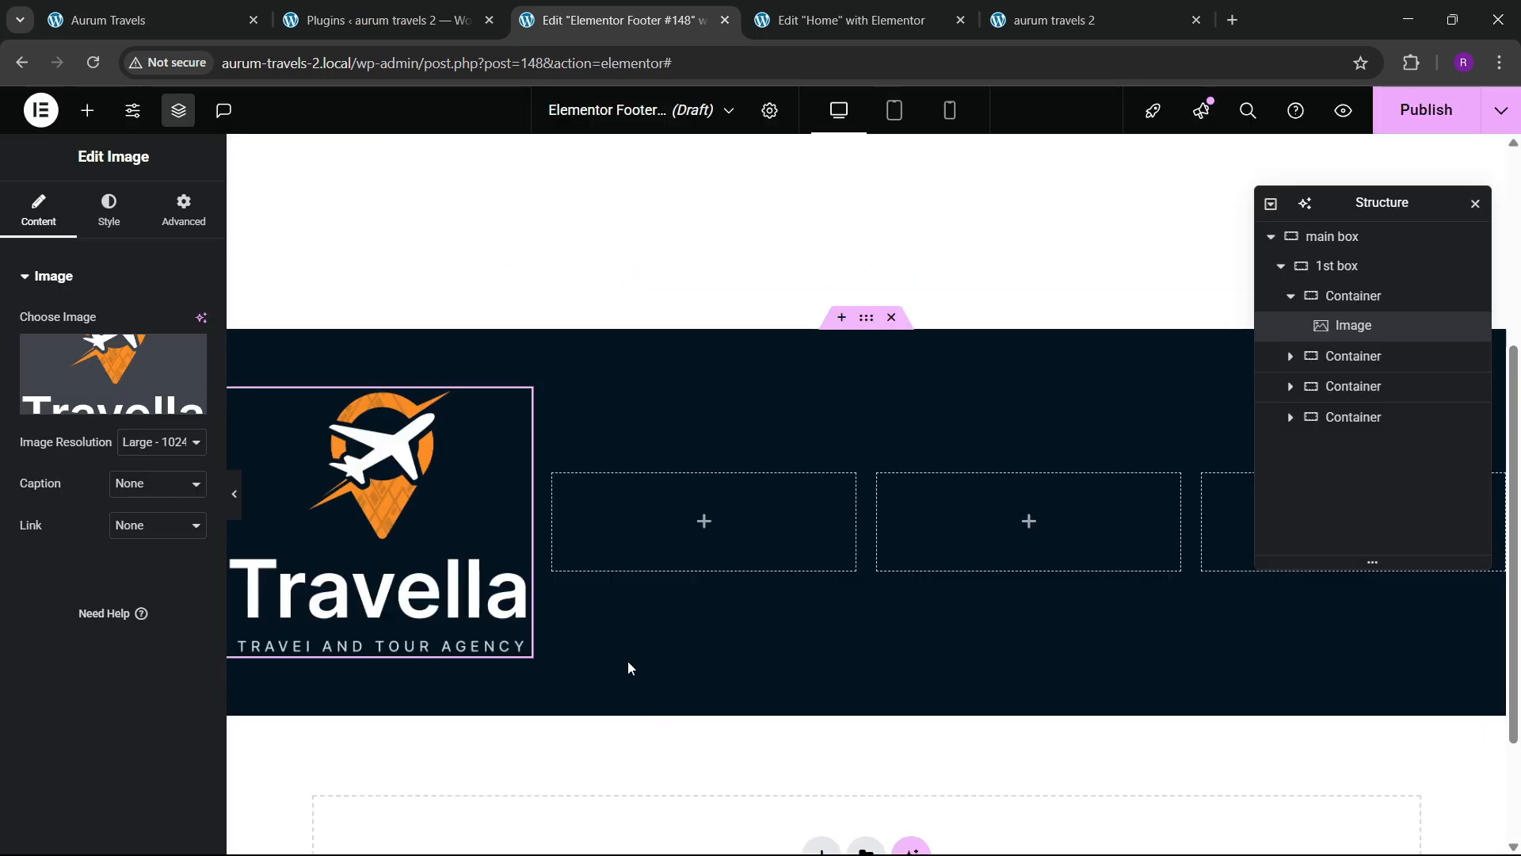
{"action": "left_click", "coordinate": [164, 8]}
{"action": "left_click", "coordinate": [703, 6]}
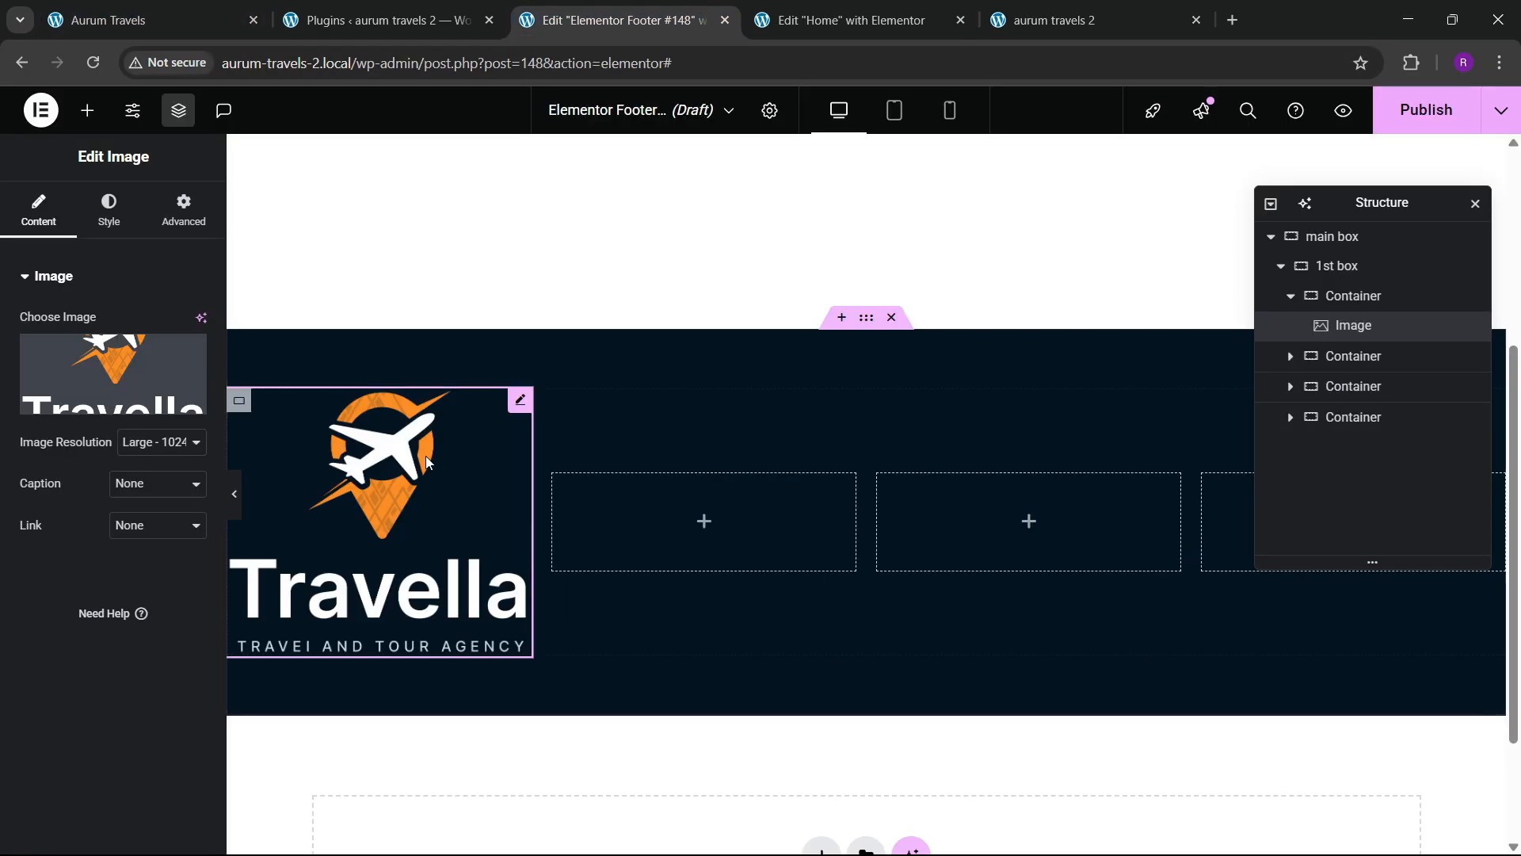
- Set the logo's Advanced width to Custom at 52%
{"action": "left_click", "coordinate": [183, 210]}
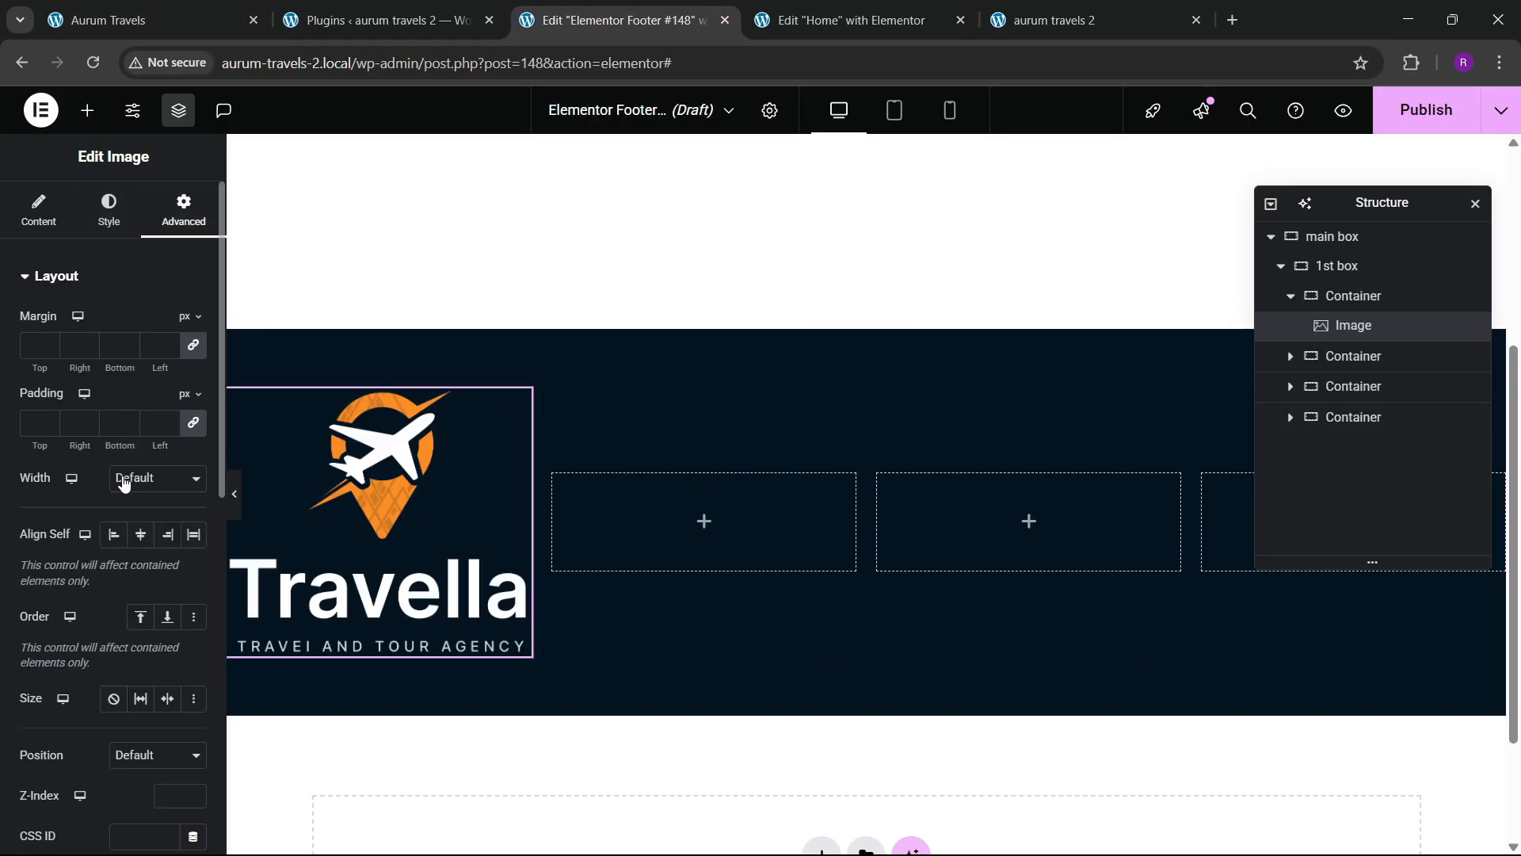
{"action": "left_click", "coordinate": [157, 477]}
{"action": "left_click", "coordinate": [131, 564]}
{"action": "left_click_drag", "start_coordinate": [16, 545], "coordinate": [80, 568]}
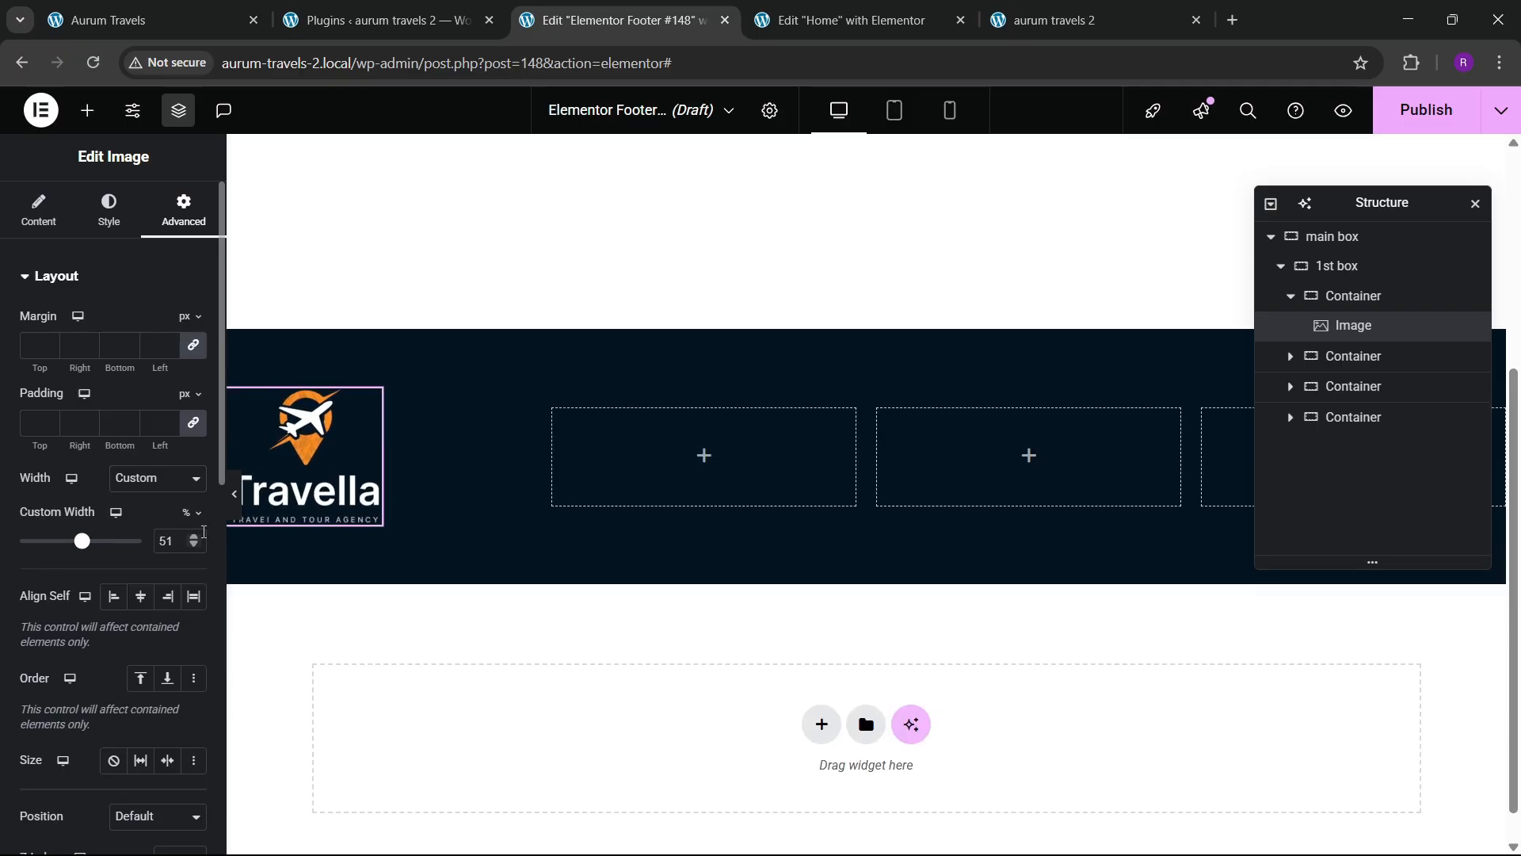
{"action": "left_click", "coordinate": [195, 538]}
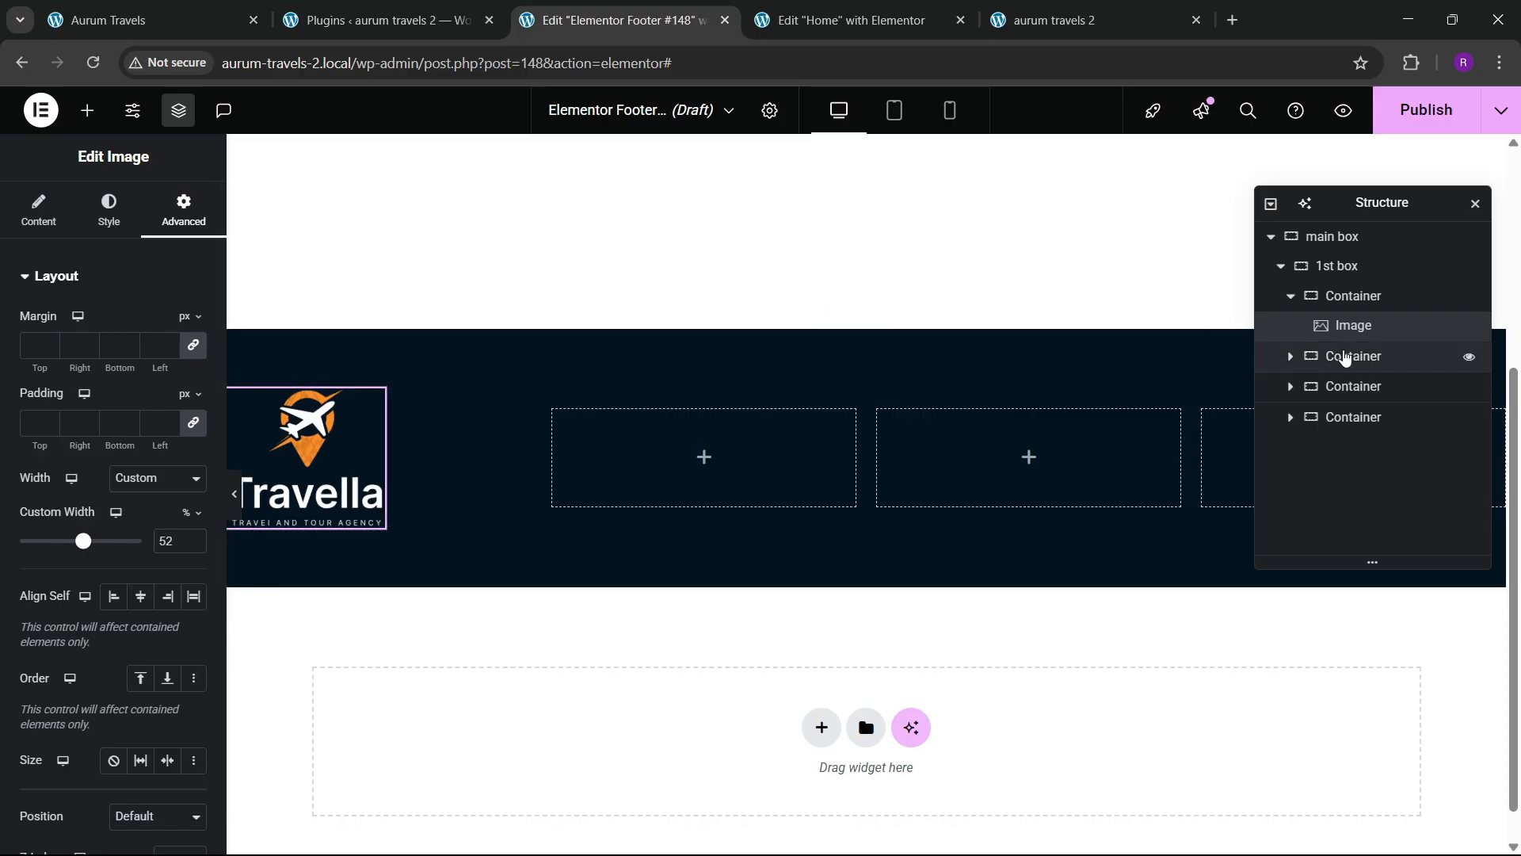
{"action": "left_click", "coordinate": [1341, 298]}
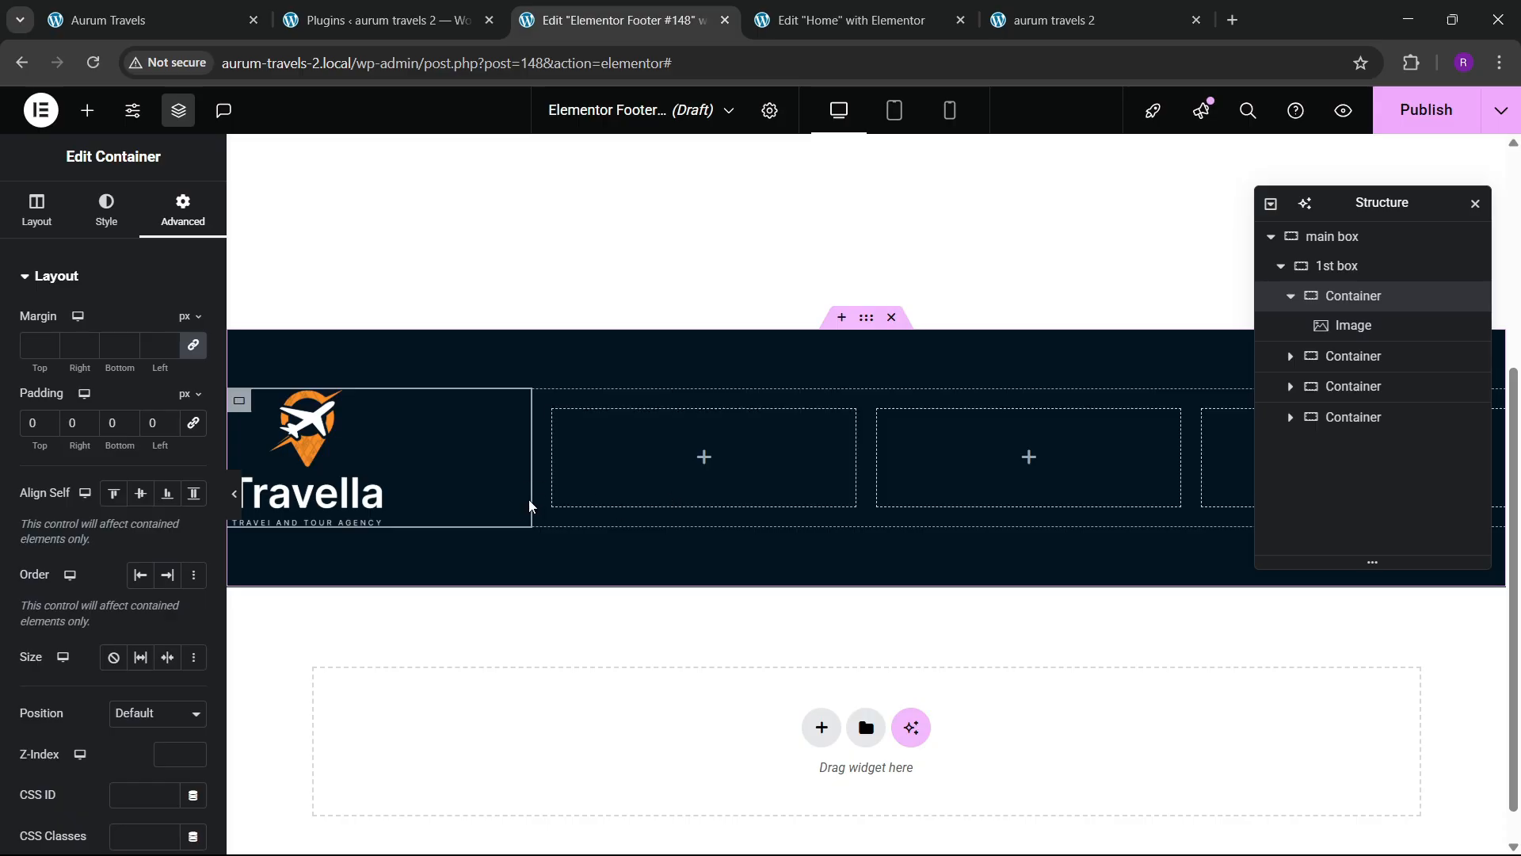
{"action": "left_click", "coordinate": [348, 12]}
{"action": "left_click", "coordinate": [230, 11]}
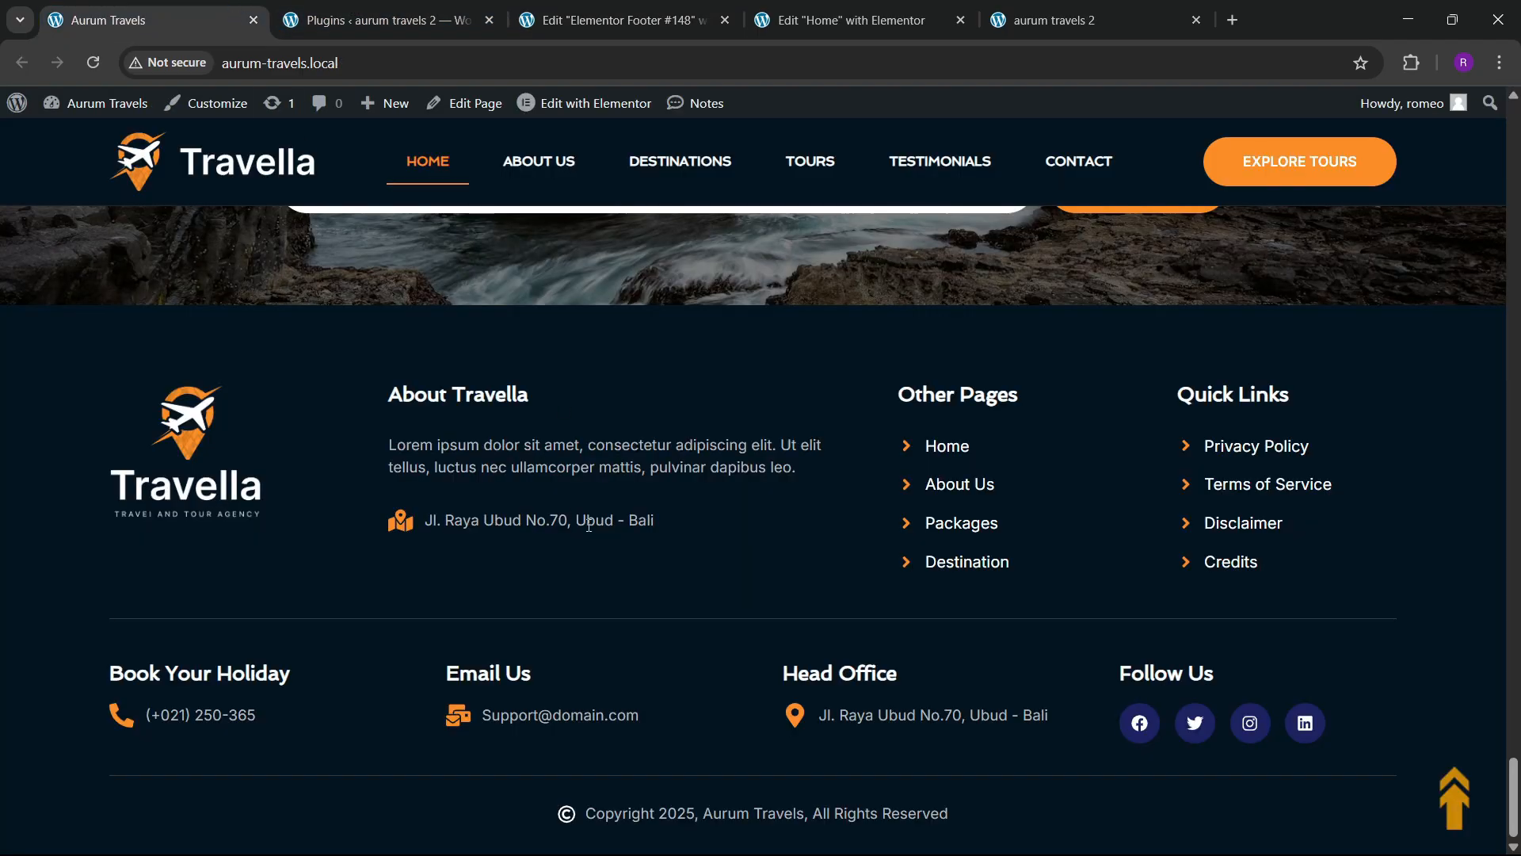
{"action": "left_click", "coordinate": [622, 20]}
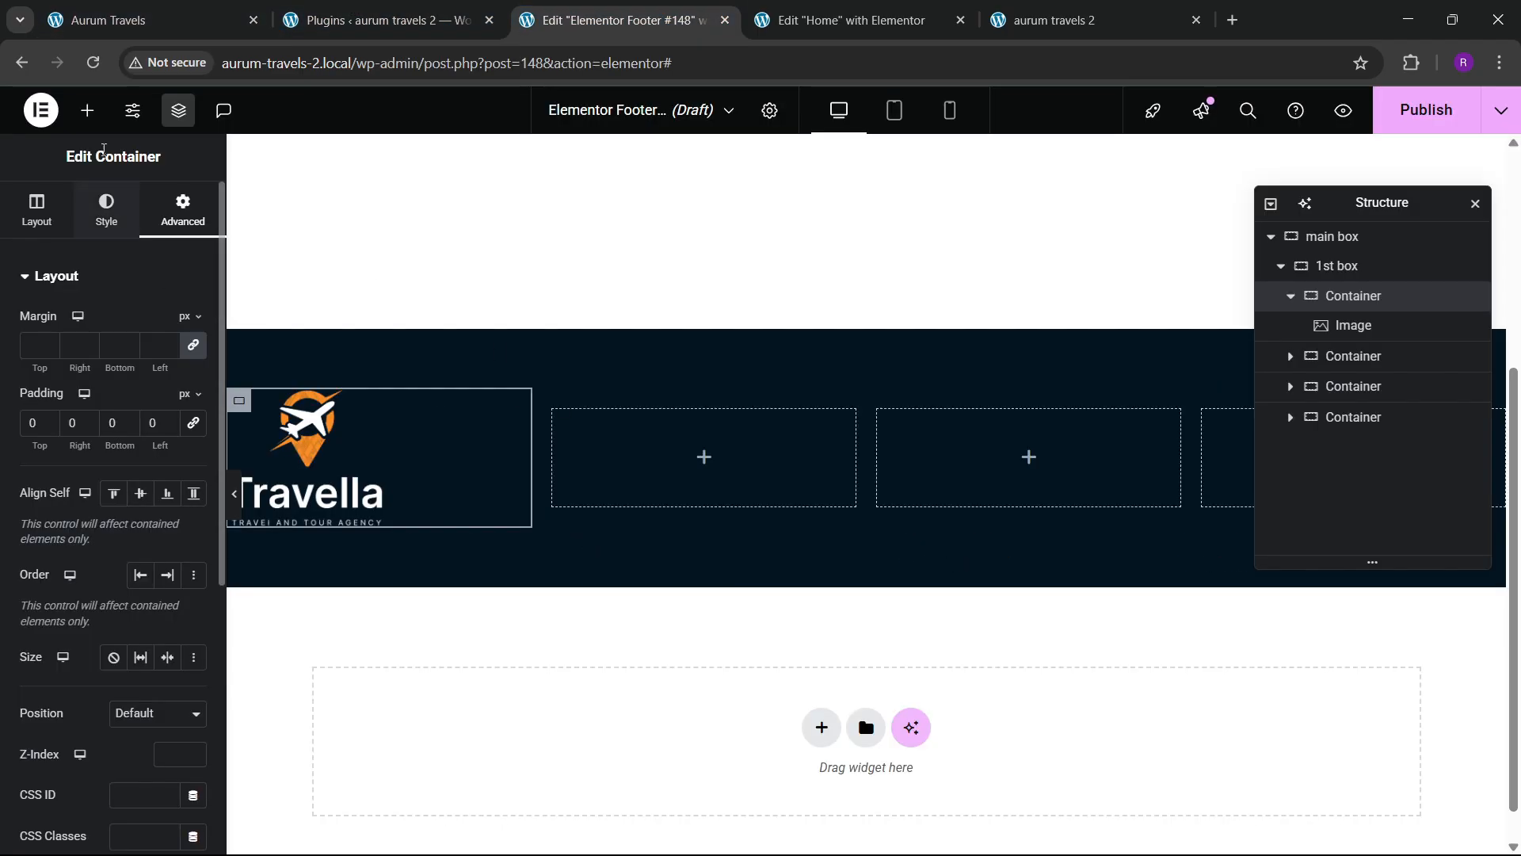
{"action": "left_click", "coordinate": [87, 110]}
{"action": "scroll", "coordinate": [131, 564], "scroll_direction": "down", "scroll_amount": 2}
- Add a heading to the second column and title it 'About Us'
{"action": "left_click_drag", "start_coordinate": [62, 644], "coordinate": [701, 456]}
{"action": "triple_click", "coordinate": [94, 353]}
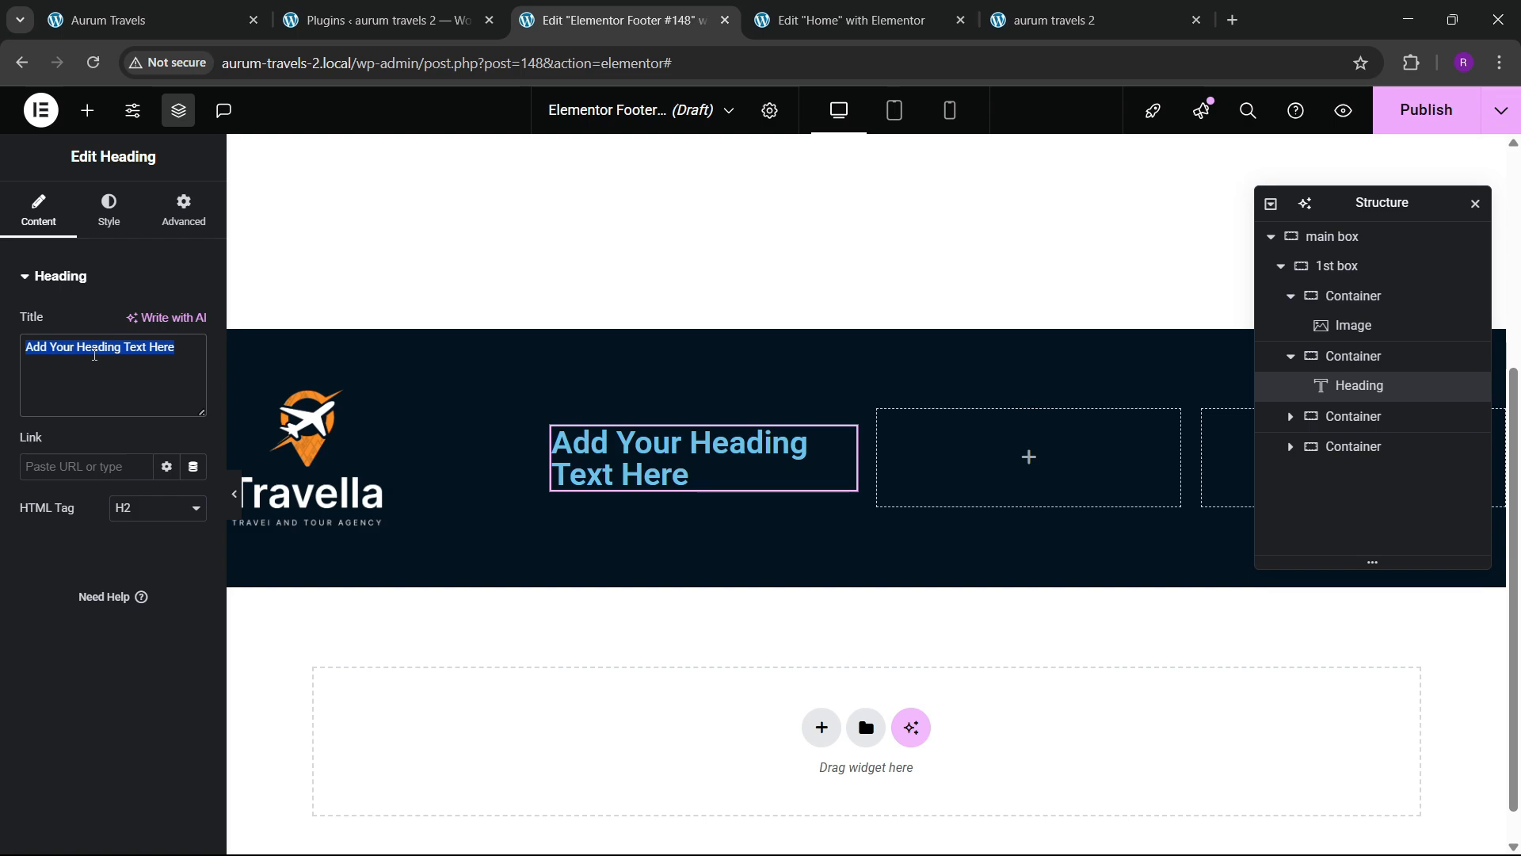
{"action": "key", "text": "BackSpace"}
{"action": "type", "text": "About Us"}
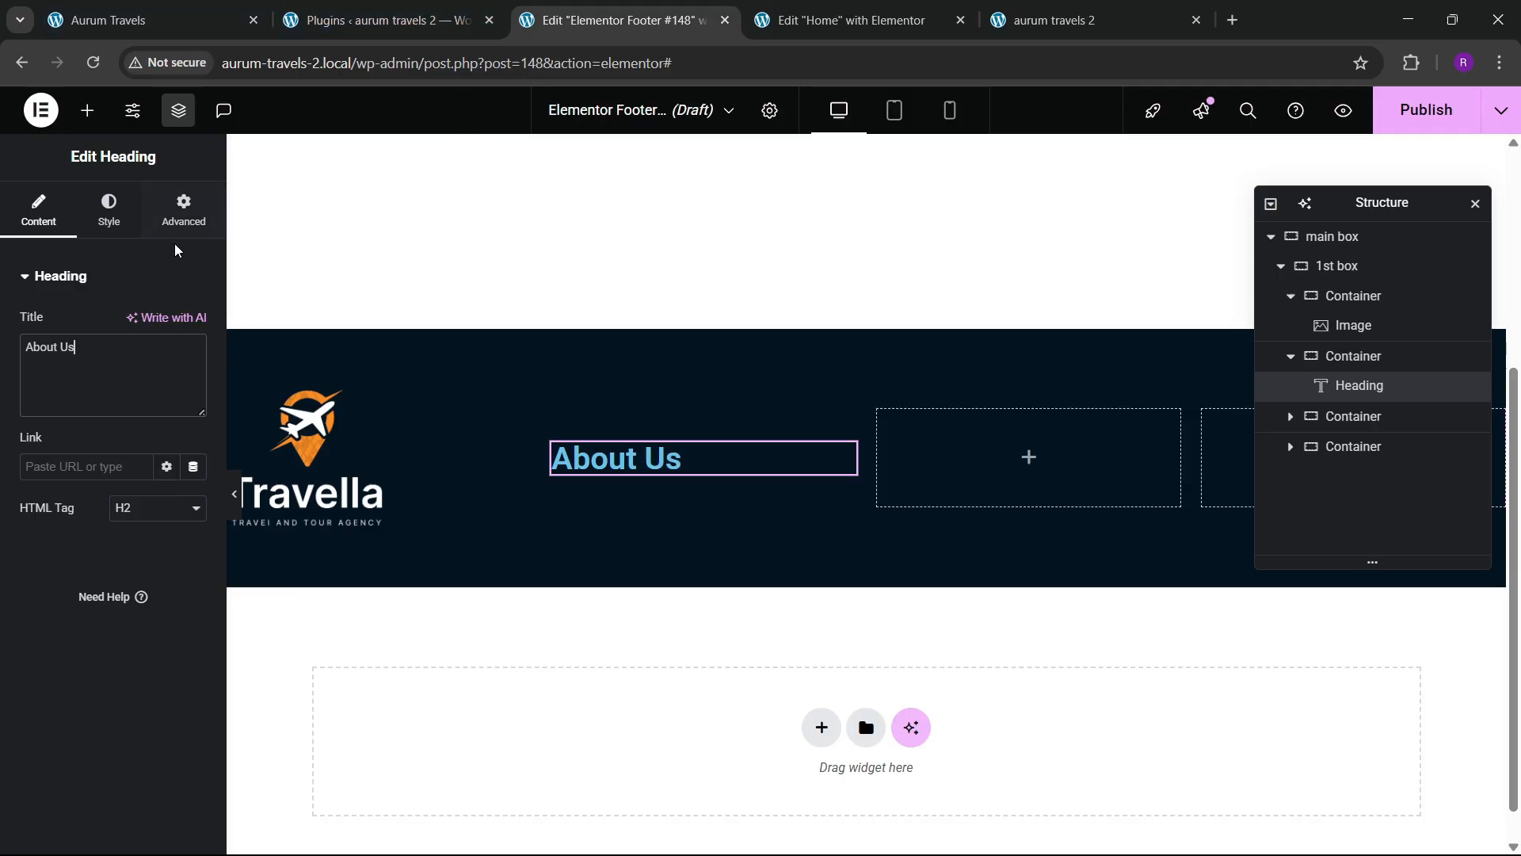
- Set the heading's typography to the Spinnaker font at 20 px
{"action": "left_click", "coordinate": [109, 215]}
{"action": "left_click", "coordinate": [201, 384]}
{"action": "left_click", "coordinate": [146, 473]}
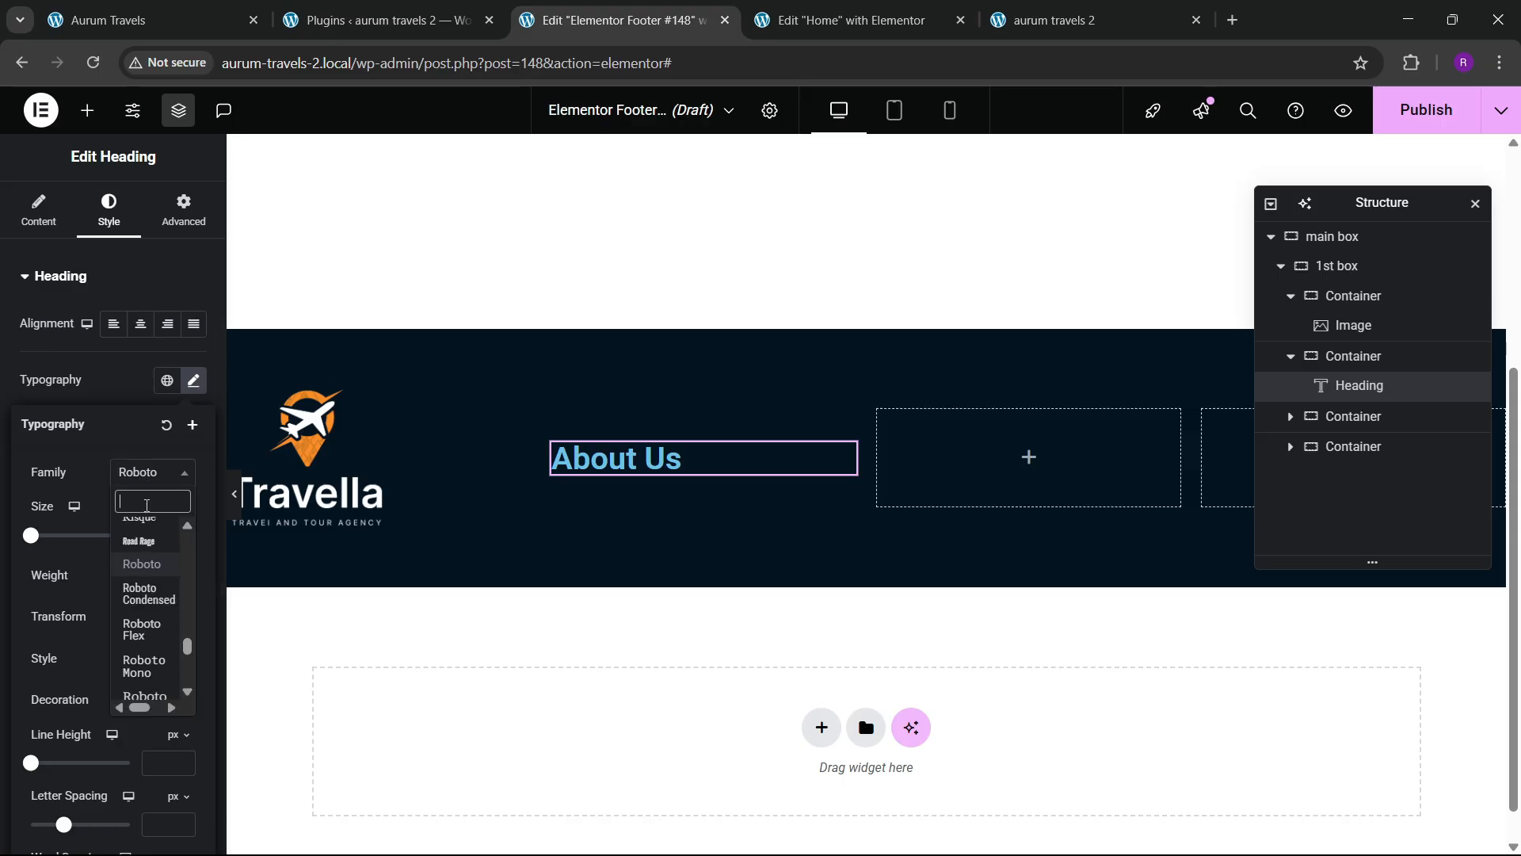
{"action": "type", "text": "spinn"}
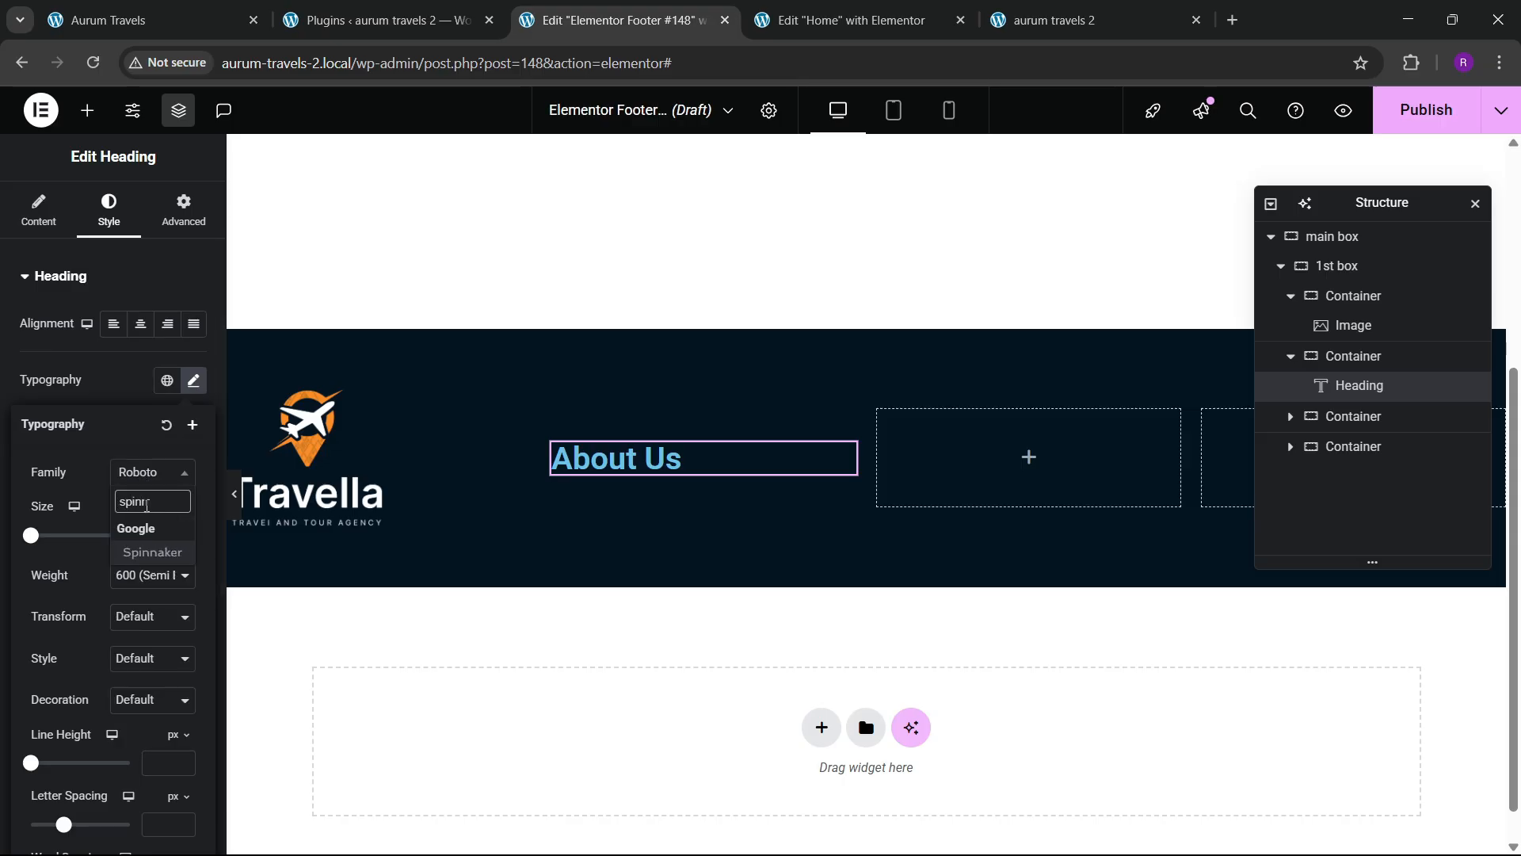
{"action": "key", "text": "Return"}
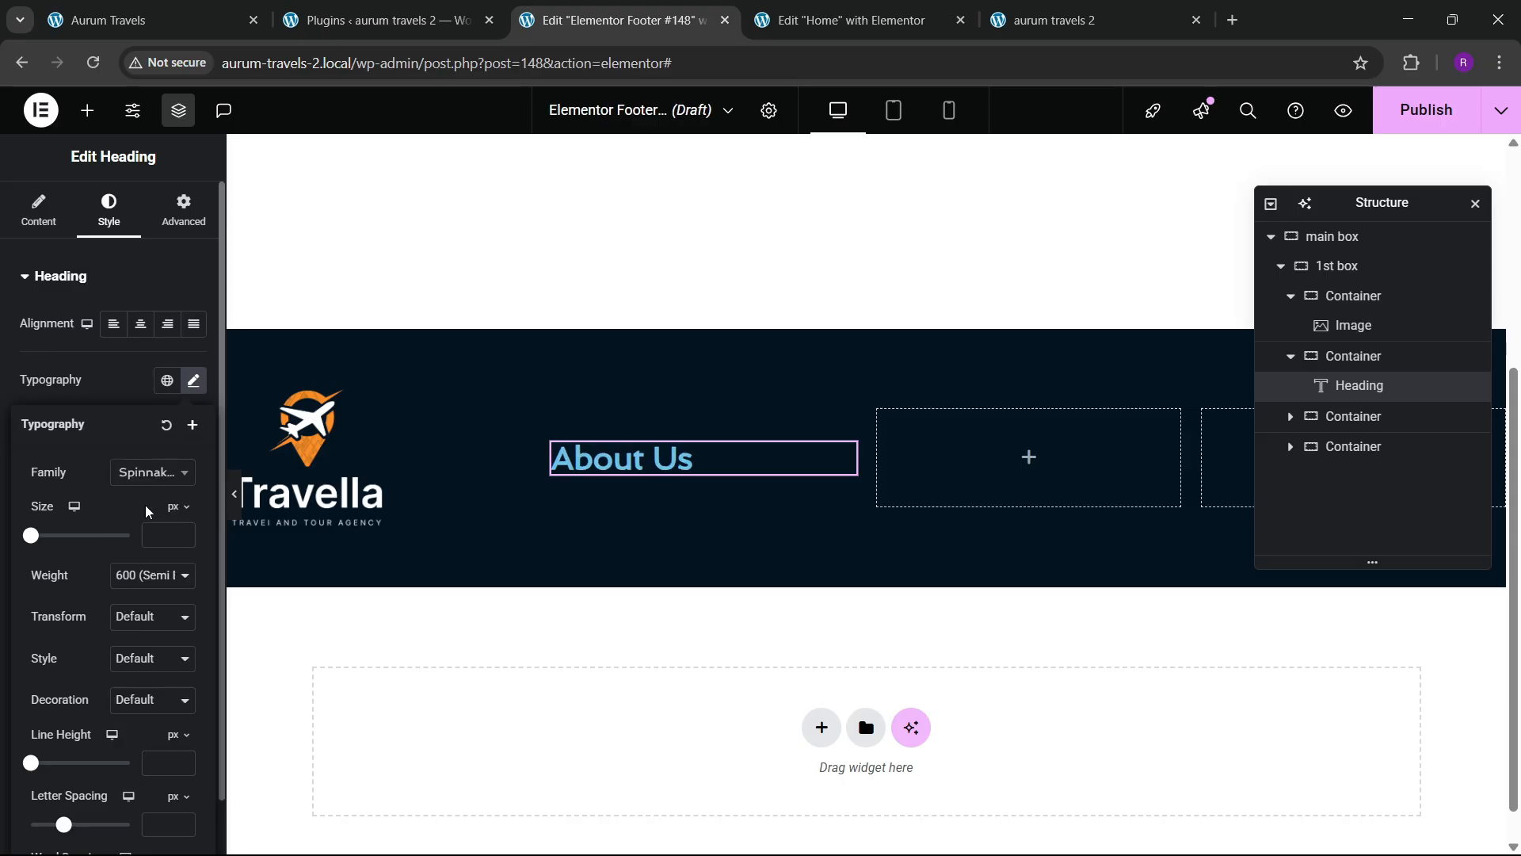
{"action": "type", "text": "2"}
{"action": "left_click", "coordinate": [187, 532]}
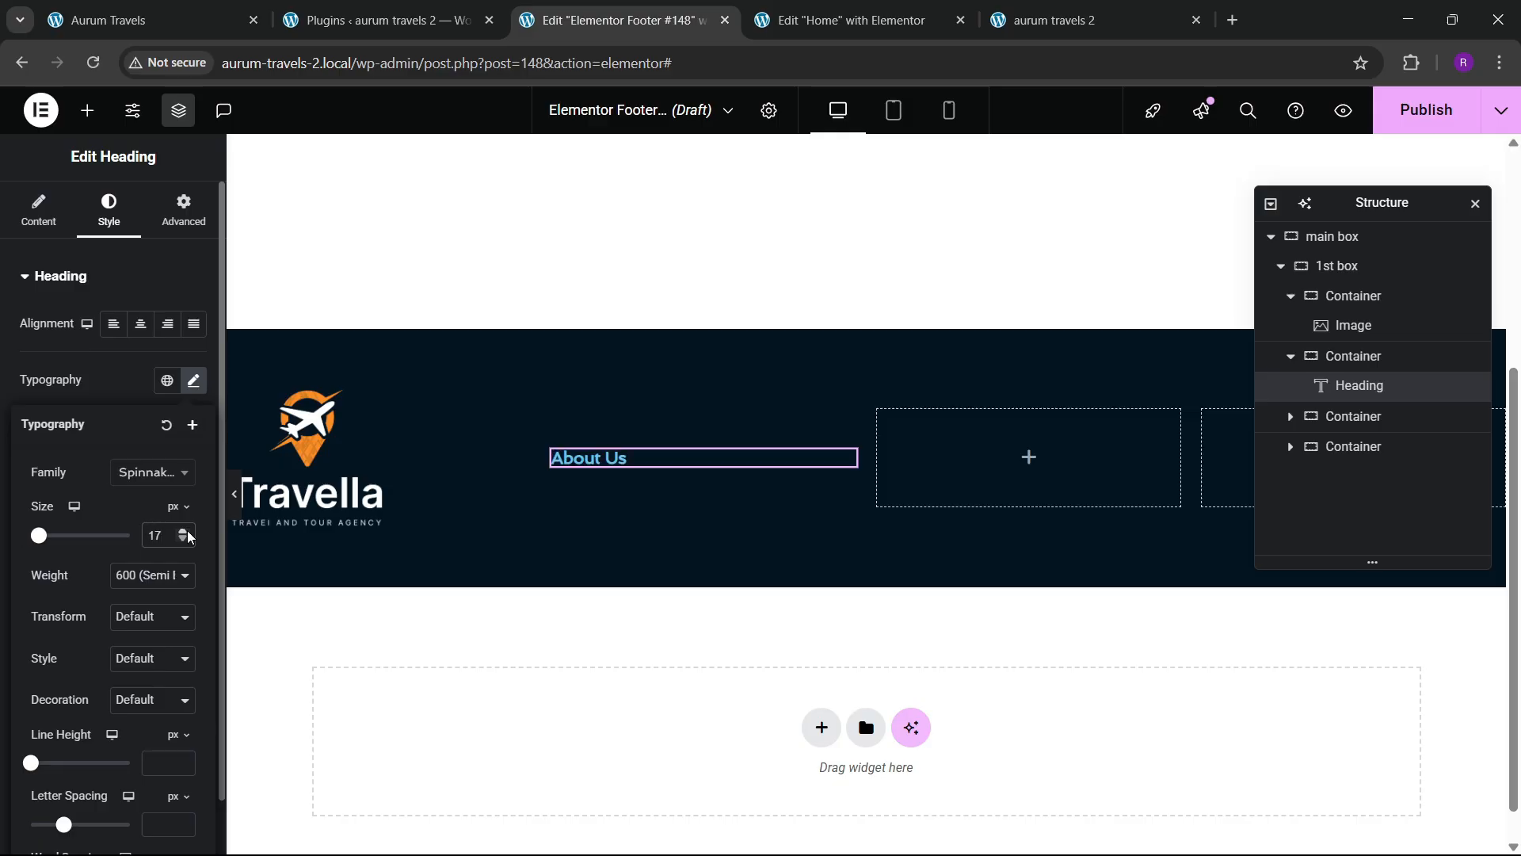
{"action": "left_click", "coordinate": [187, 531]}
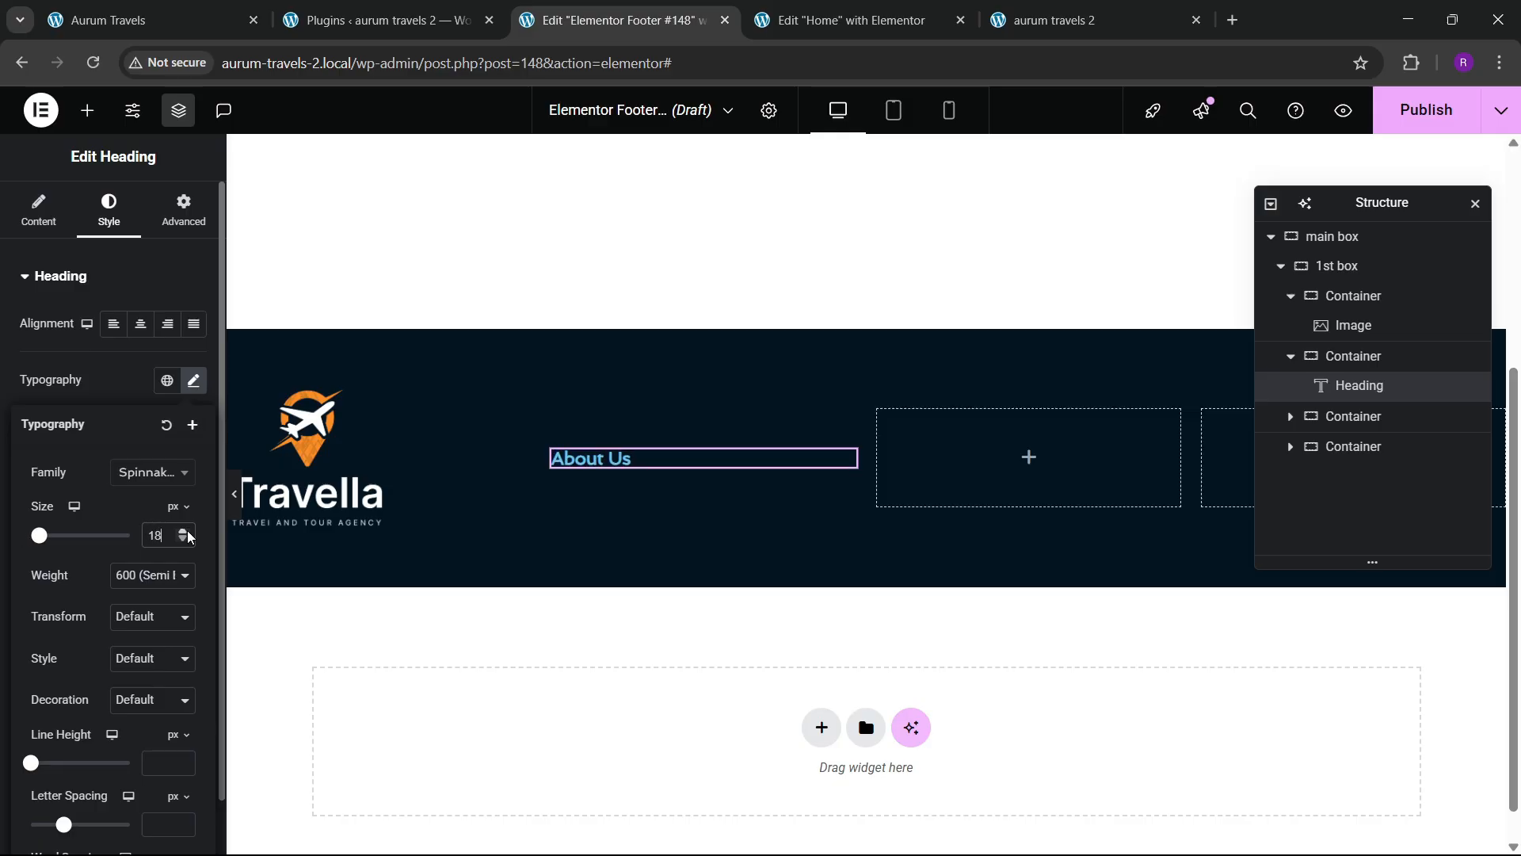
{"action": "left_click", "coordinate": [108, 20]}
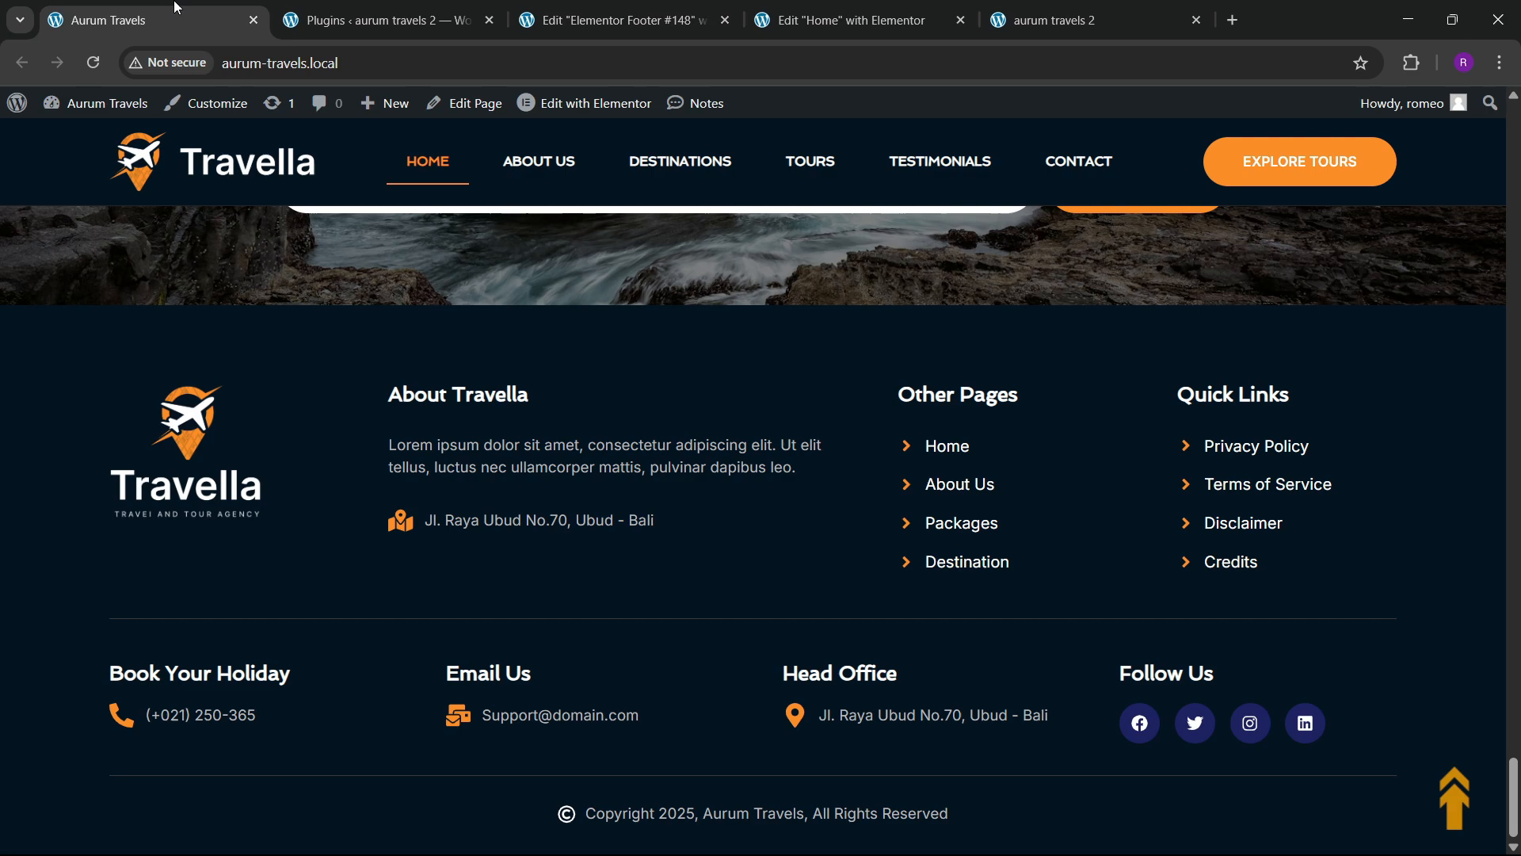
{"action": "left_click", "coordinate": [586, 20]}
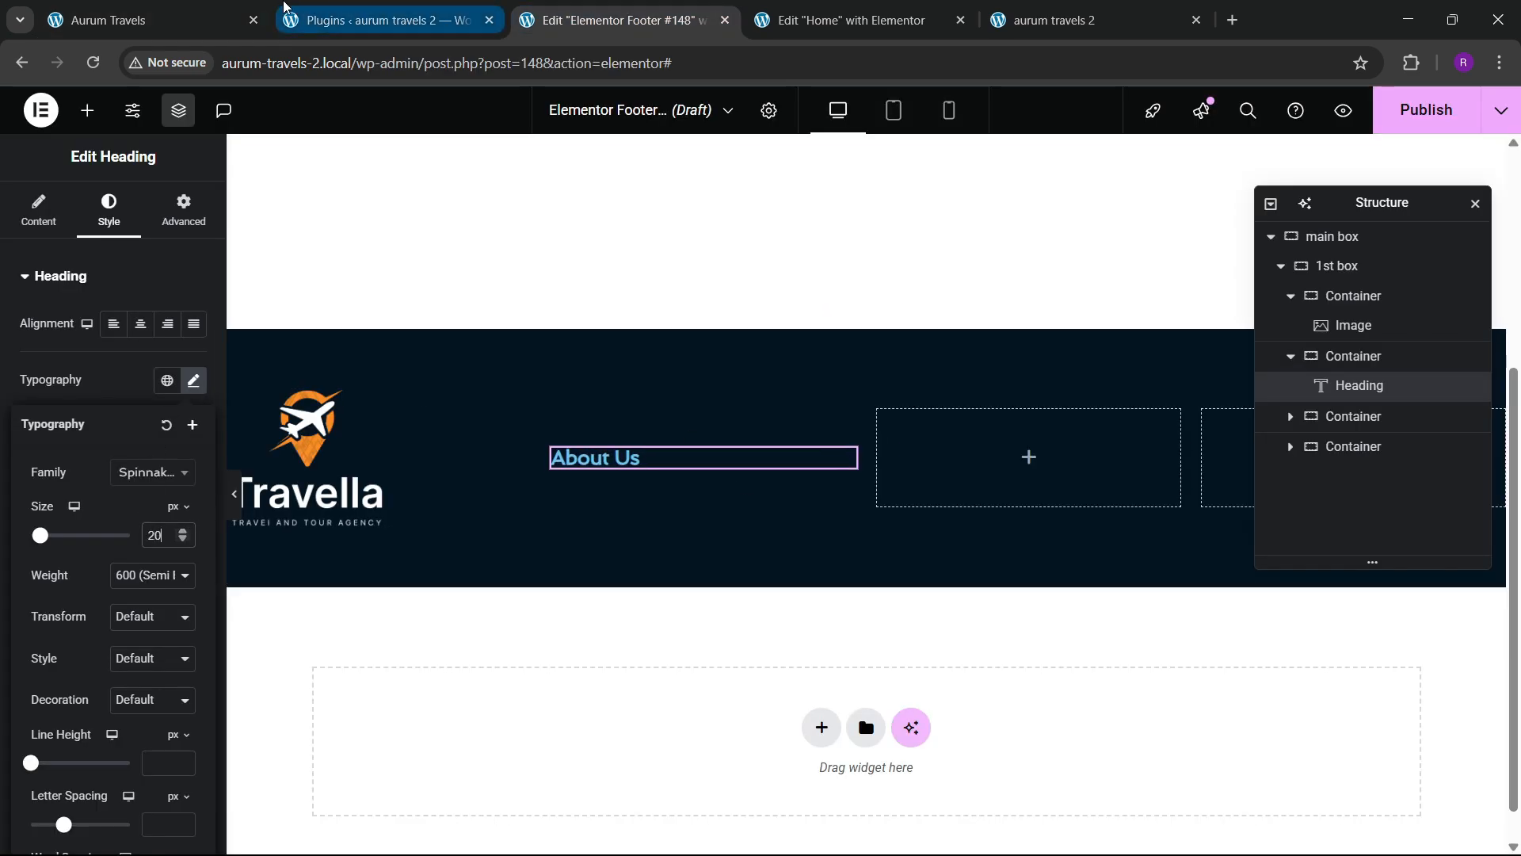
{"action": "left_click", "coordinate": [210, 8]}
{"action": "left_click", "coordinate": [610, 20]}
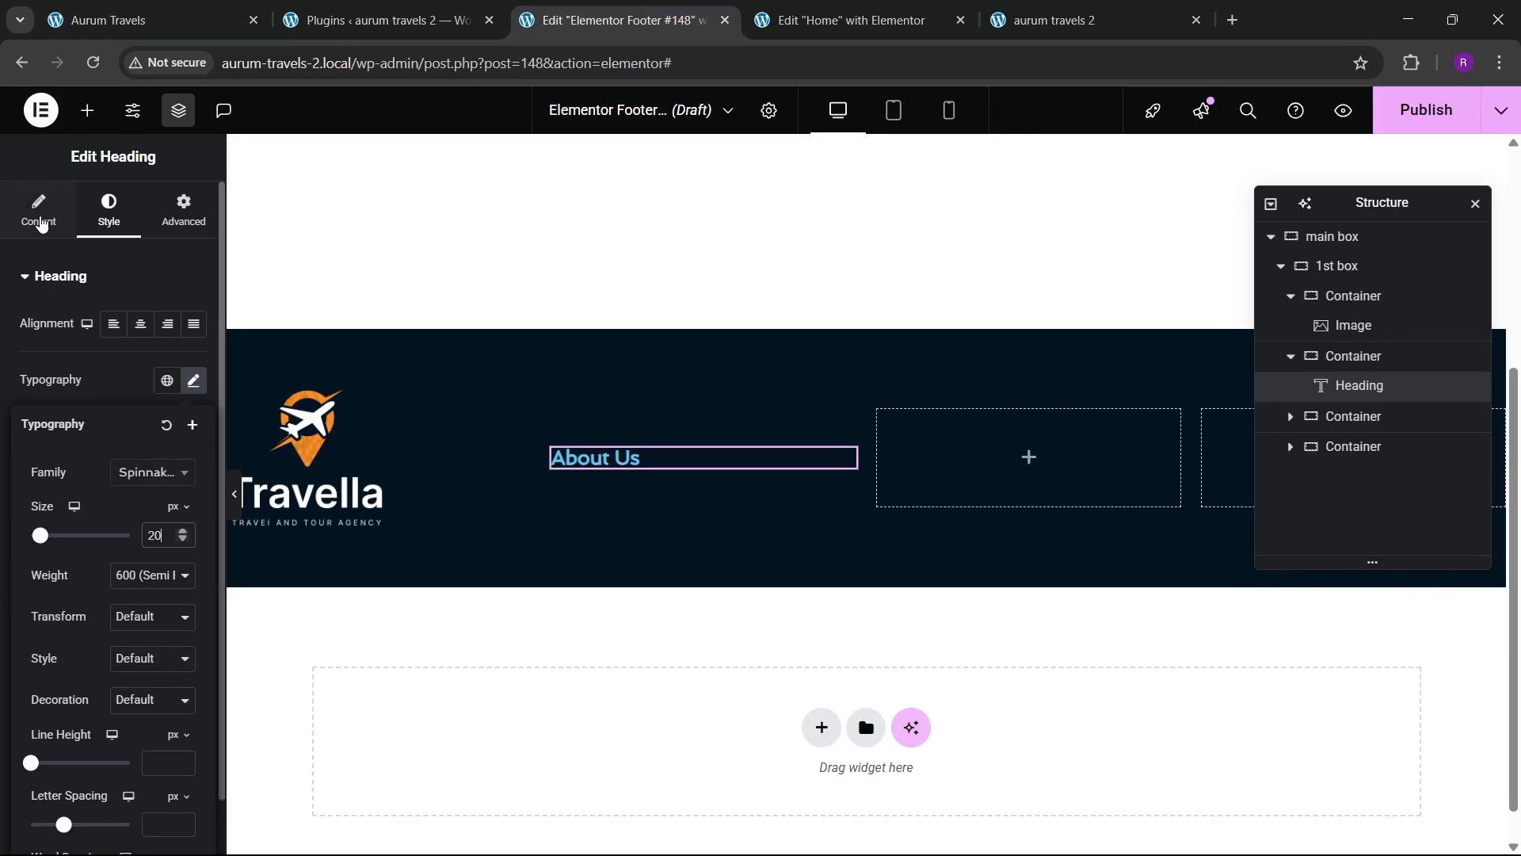
- Make the About Us heading text colour white (#FFFFFF)
{"action": "left_click", "coordinate": [102, 389]}
{"action": "left_click", "coordinate": [193, 603]}
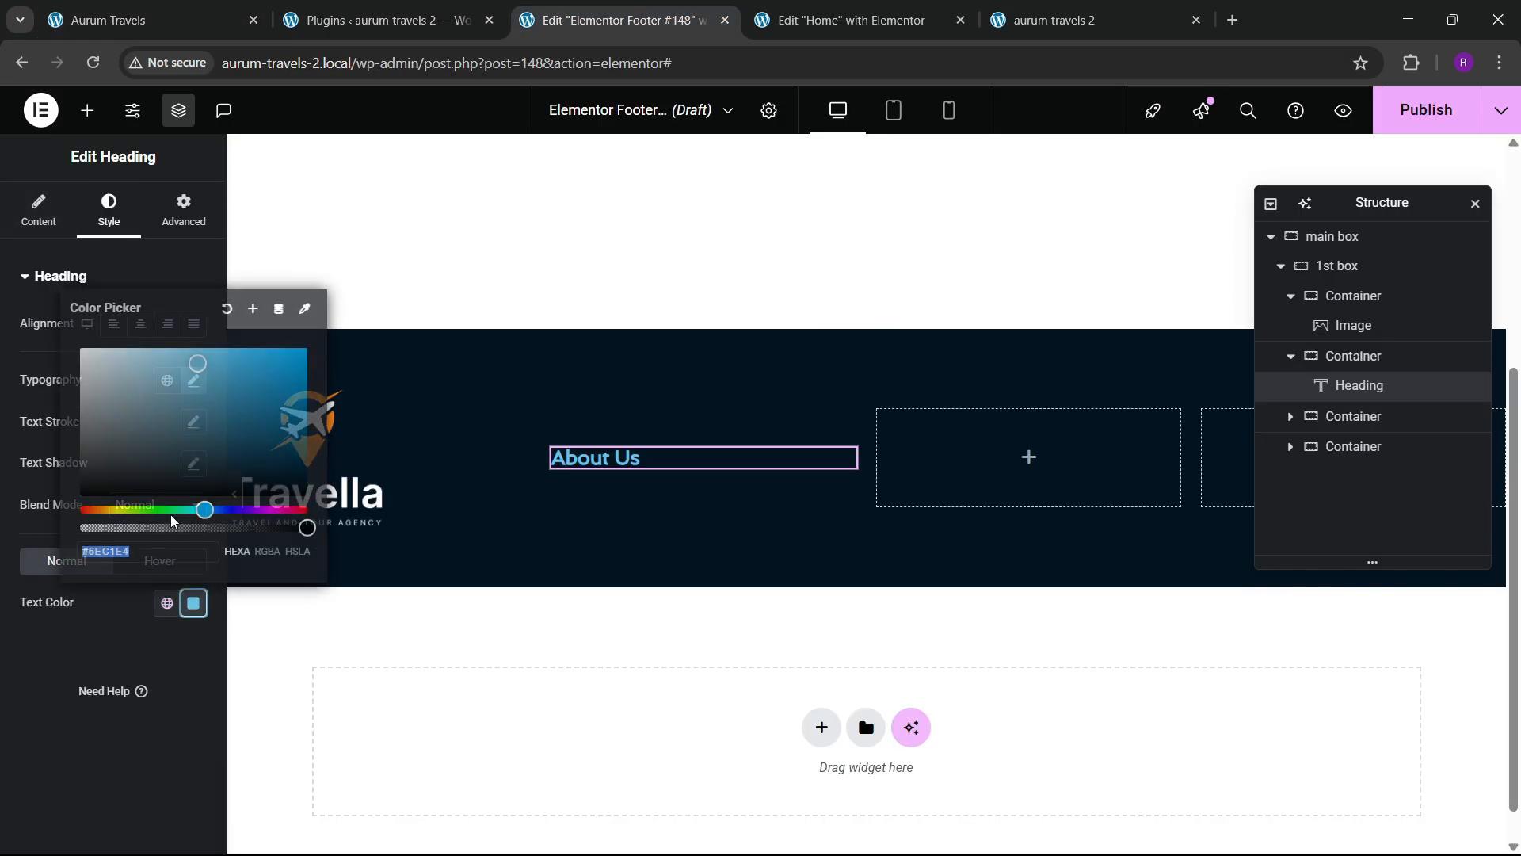
{"action": "left_click_drag", "start_coordinate": [127, 424], "coordinate": [56, 317]}
{"action": "left_click", "coordinate": [193, 603]}
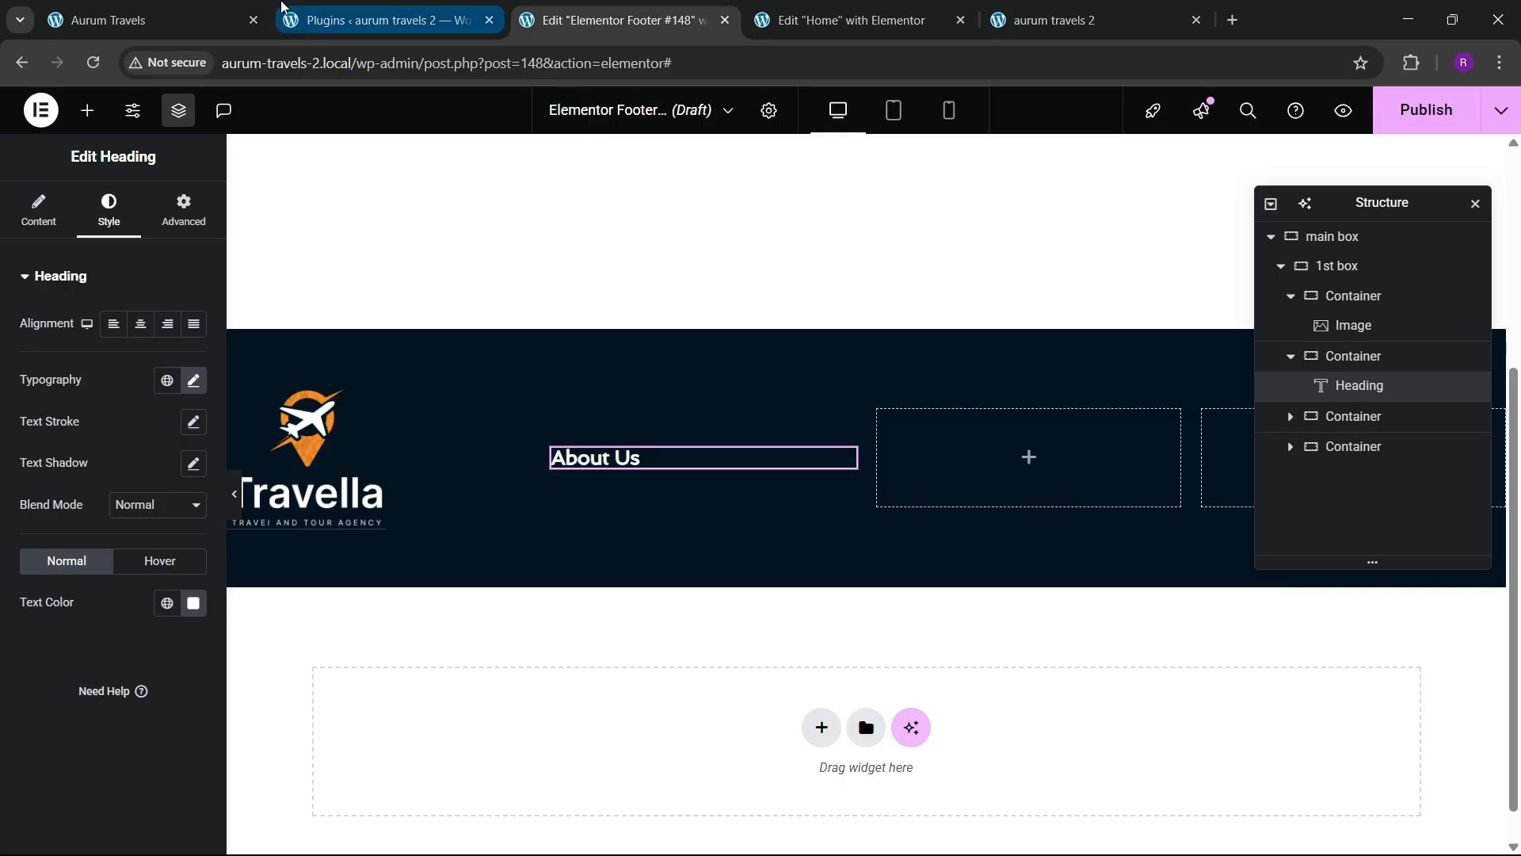
{"action": "left_click", "coordinate": [380, 20]}
{"action": "left_click", "coordinate": [182, 9]}
{"action": "left_click", "coordinate": [610, 20]}
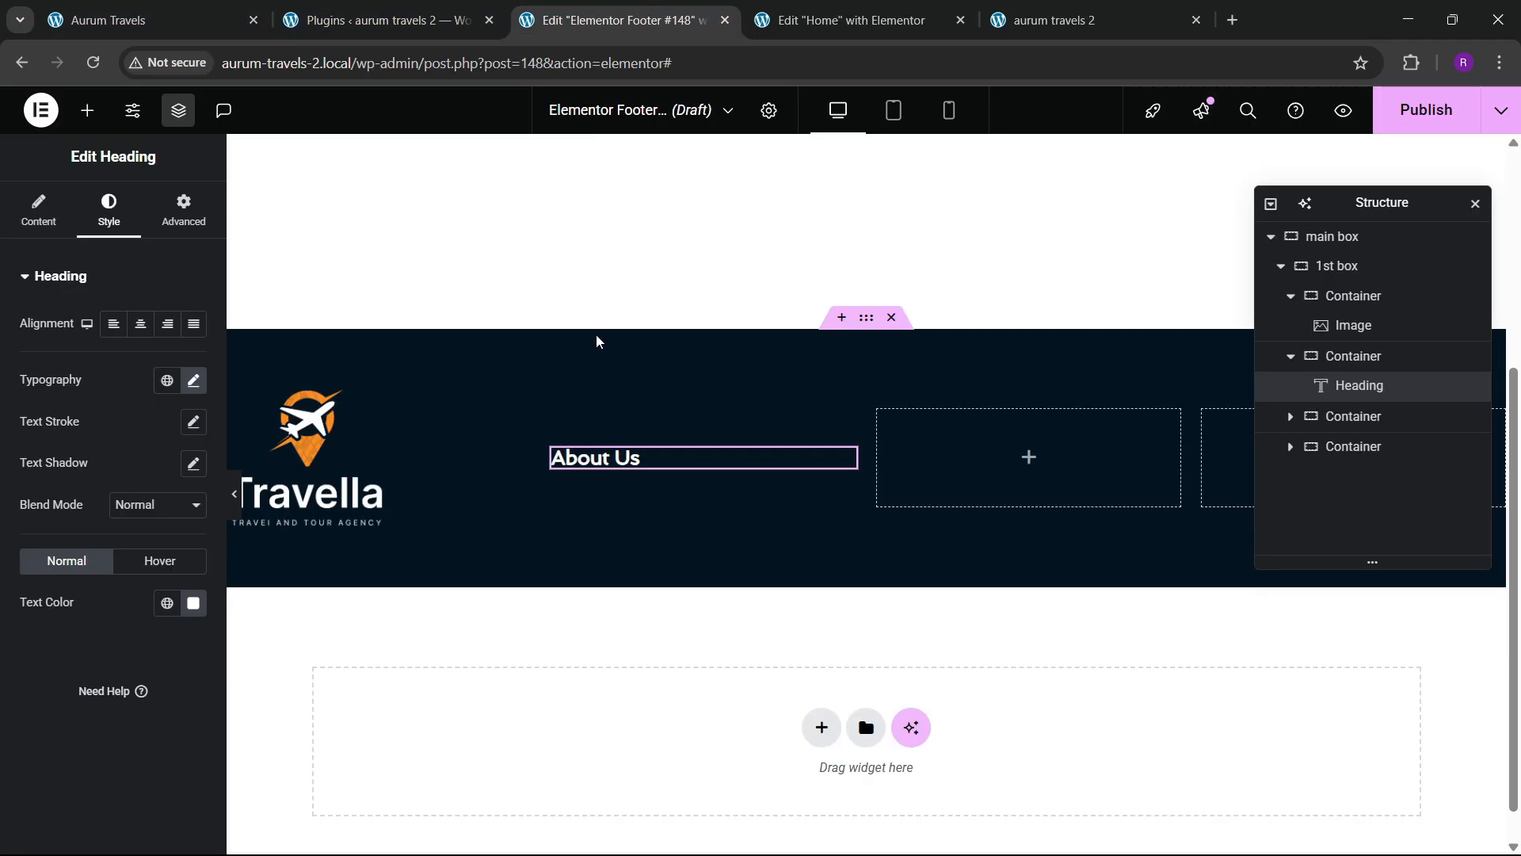
{"action": "left_click", "coordinate": [87, 109]}
- Add a Text Editor lorem ipsum paragraph beneath the About Us heading
{"action": "scroll", "coordinate": [95, 574], "scroll_direction": "down", "scroll_amount": 4}
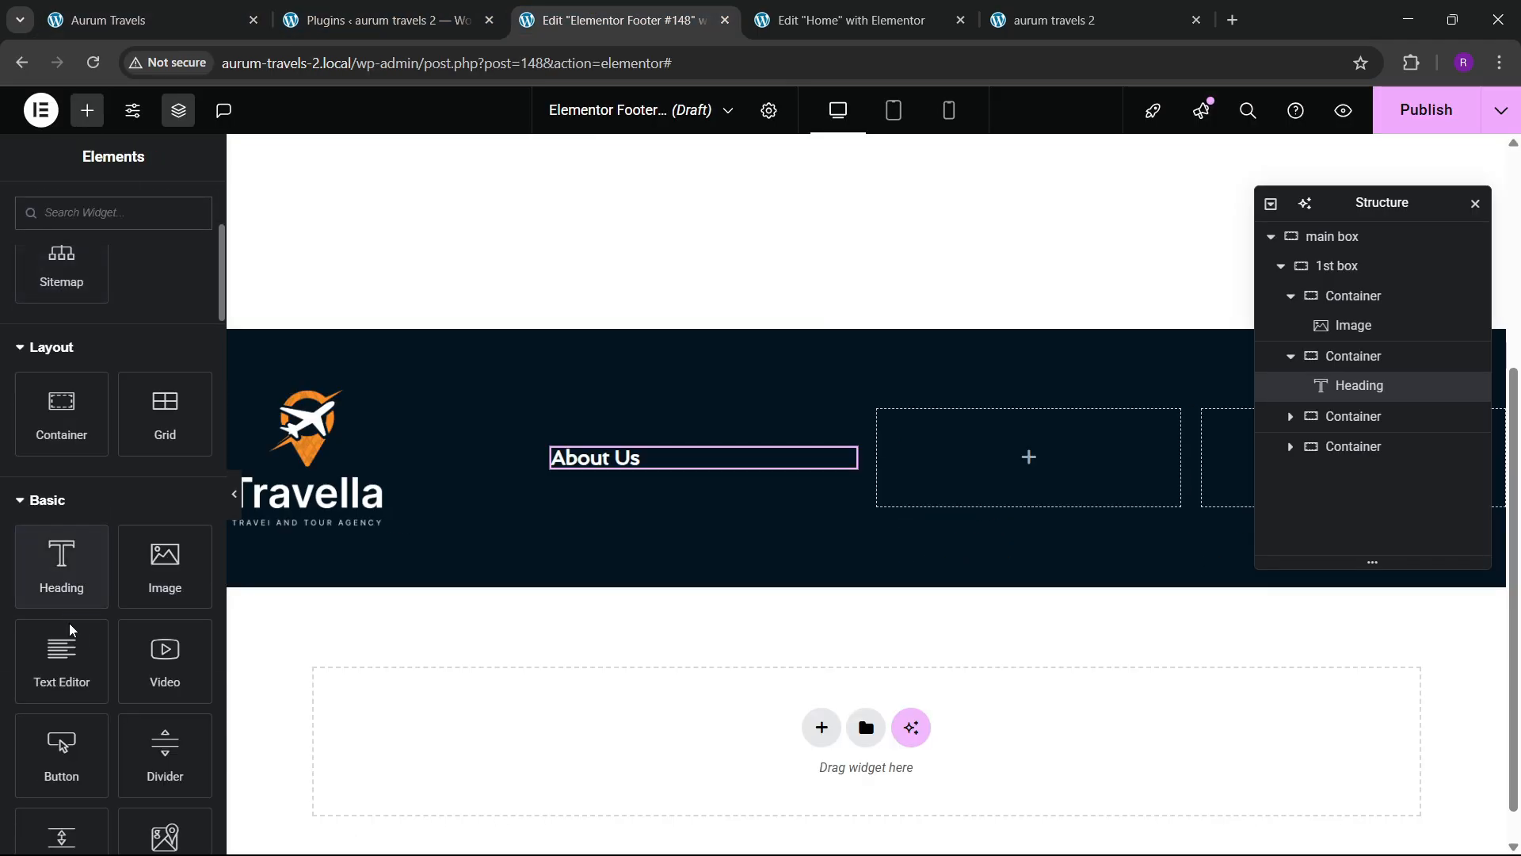
{"action": "left_click_drag", "start_coordinate": [64, 645], "coordinate": [706, 479]}
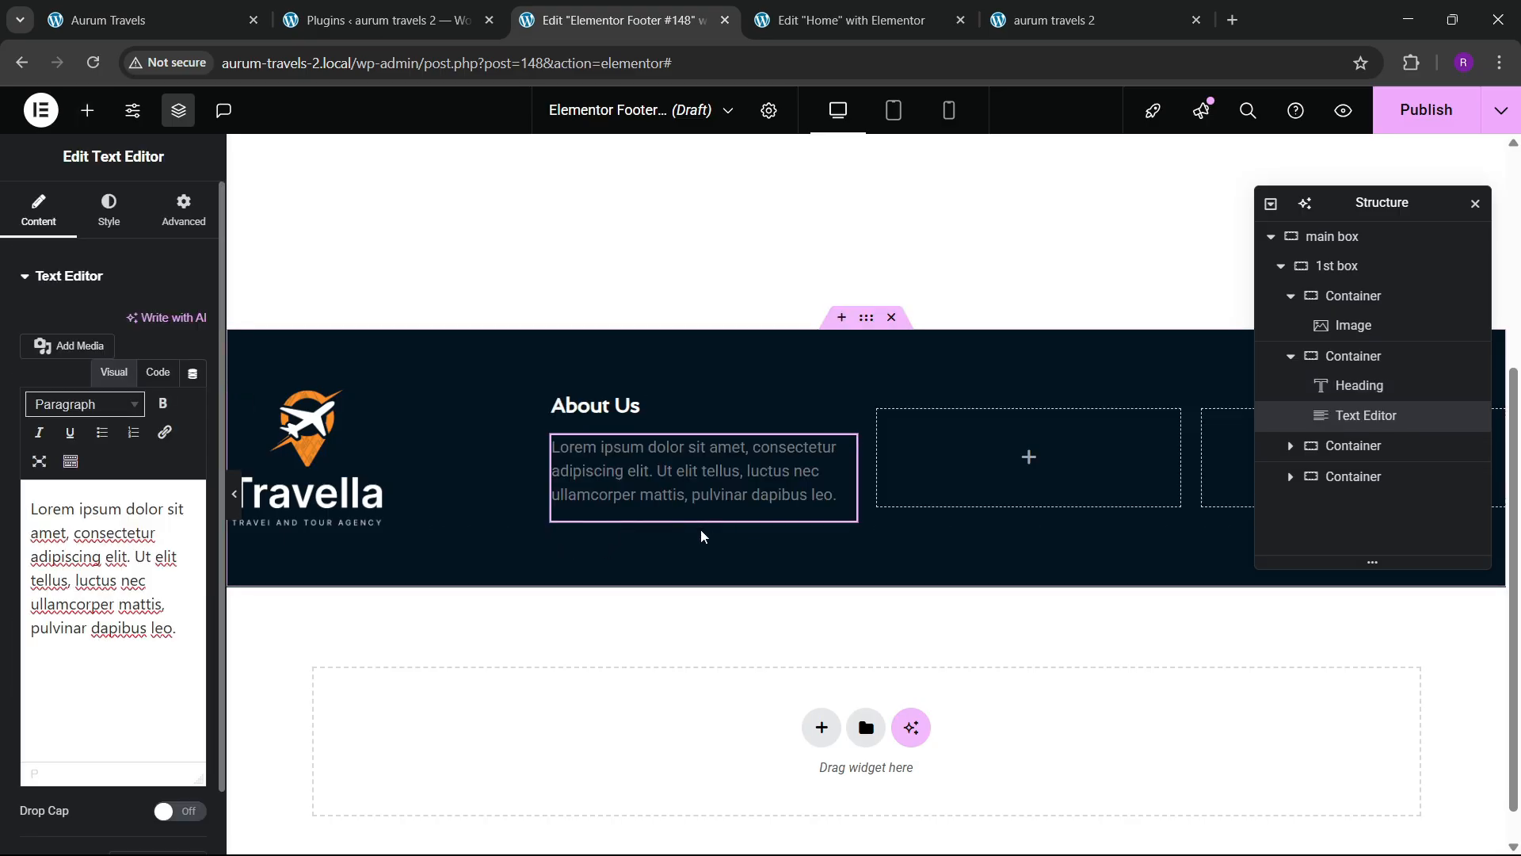
{"action": "left_click", "coordinate": [158, 17]}
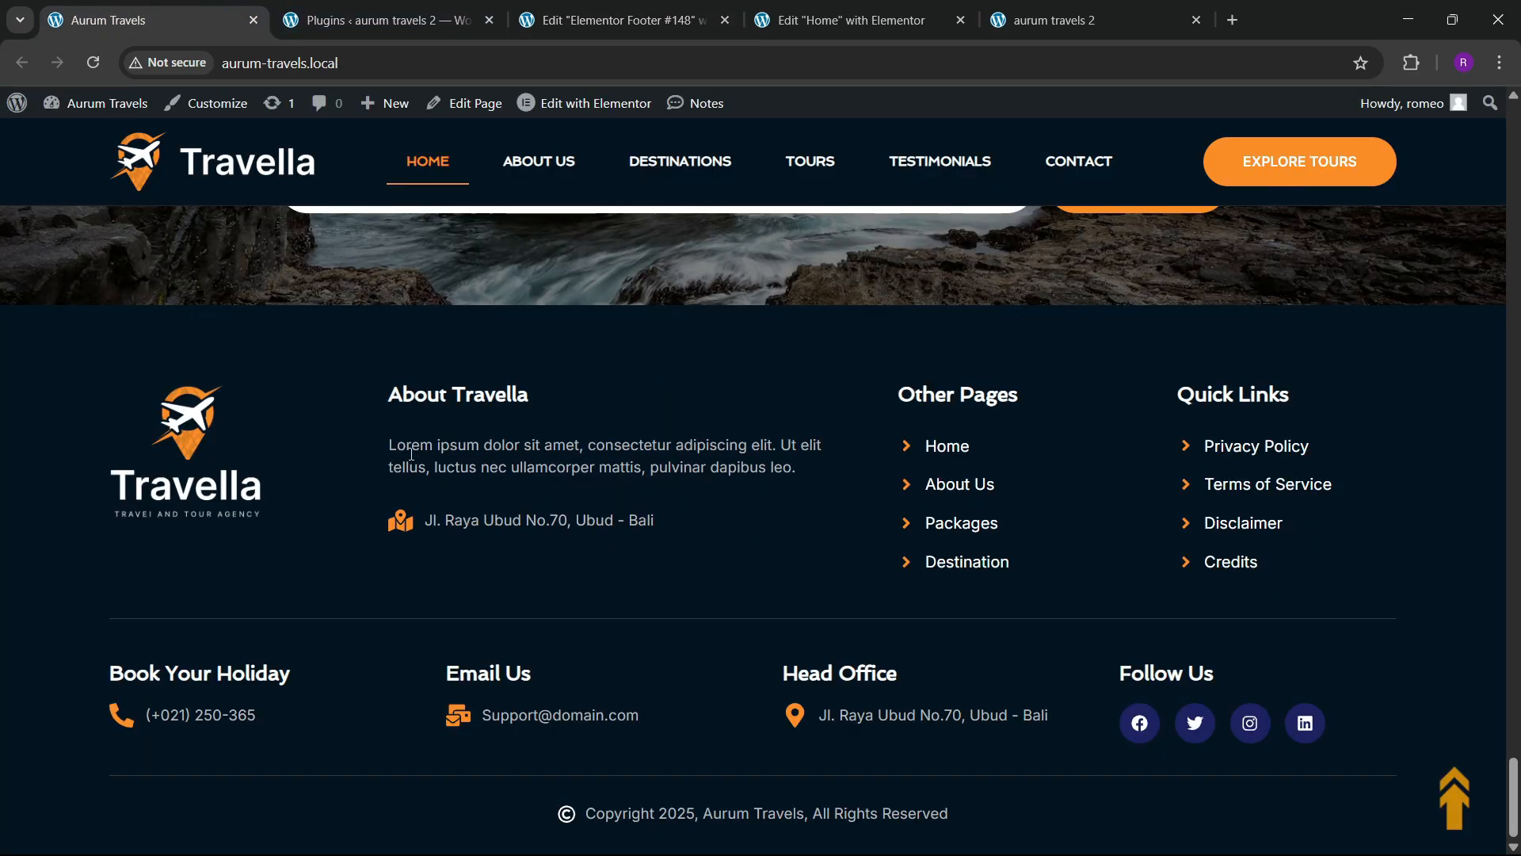
{"action": "left_click_drag", "start_coordinate": [391, 448], "coordinate": [815, 467]}
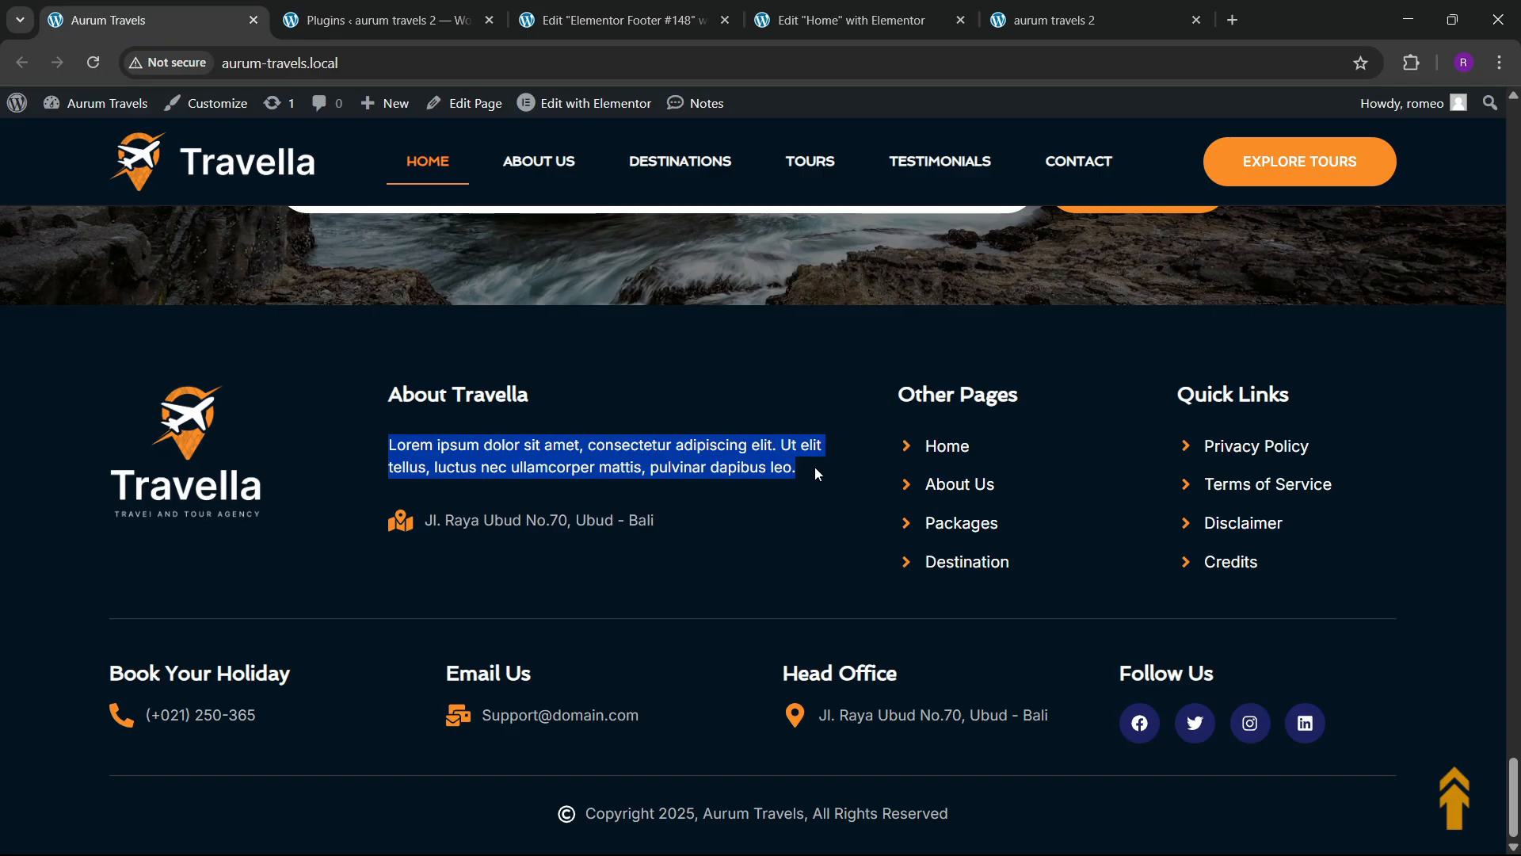
{"action": "left_click", "coordinate": [622, 20]}
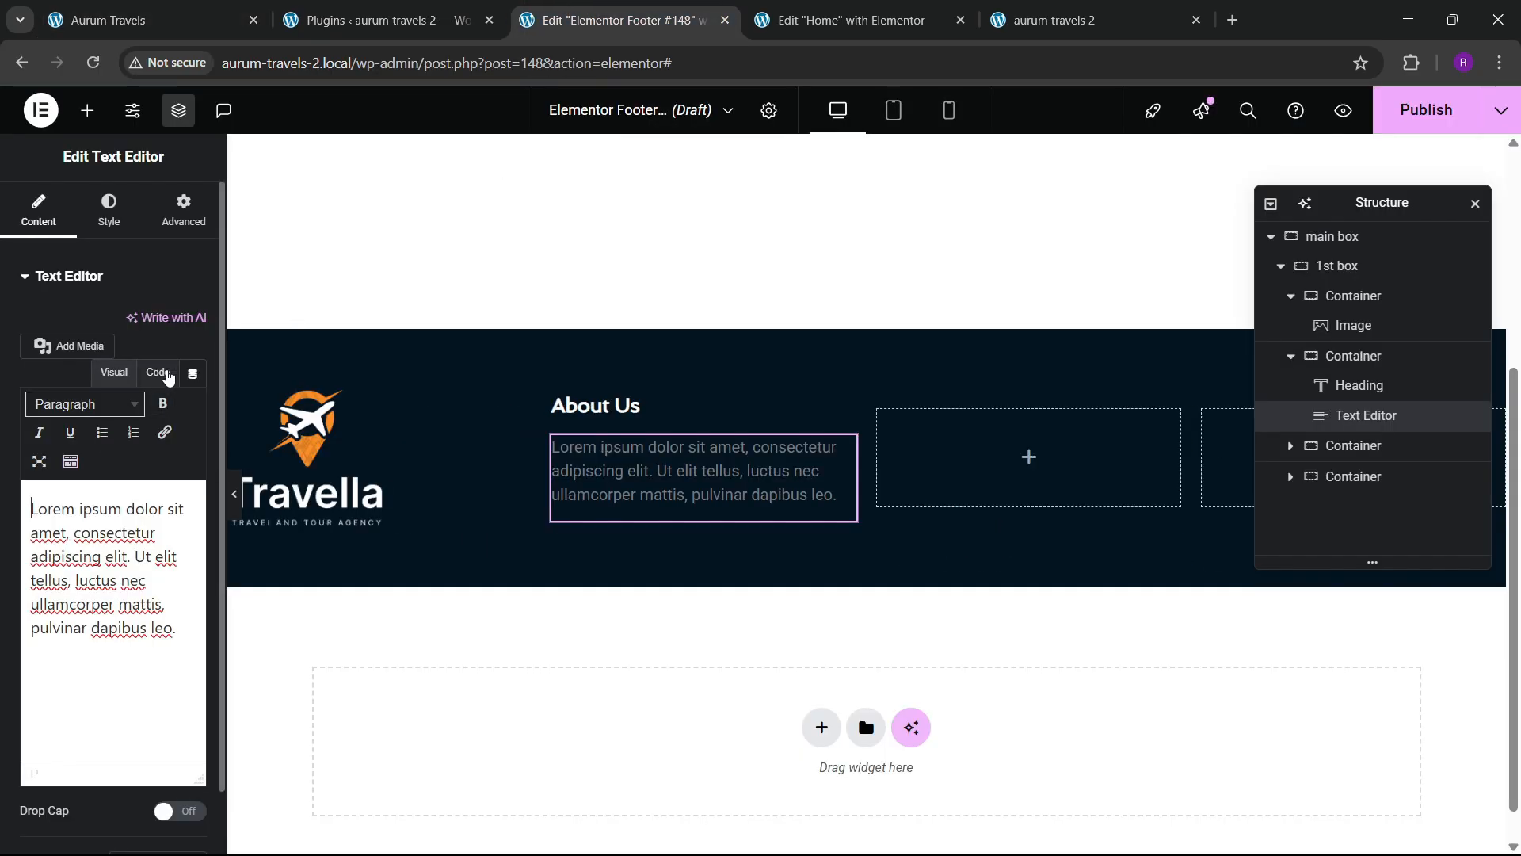
- Set the paragraph's text colour to the global plain white
{"action": "left_click", "coordinate": [108, 210]}
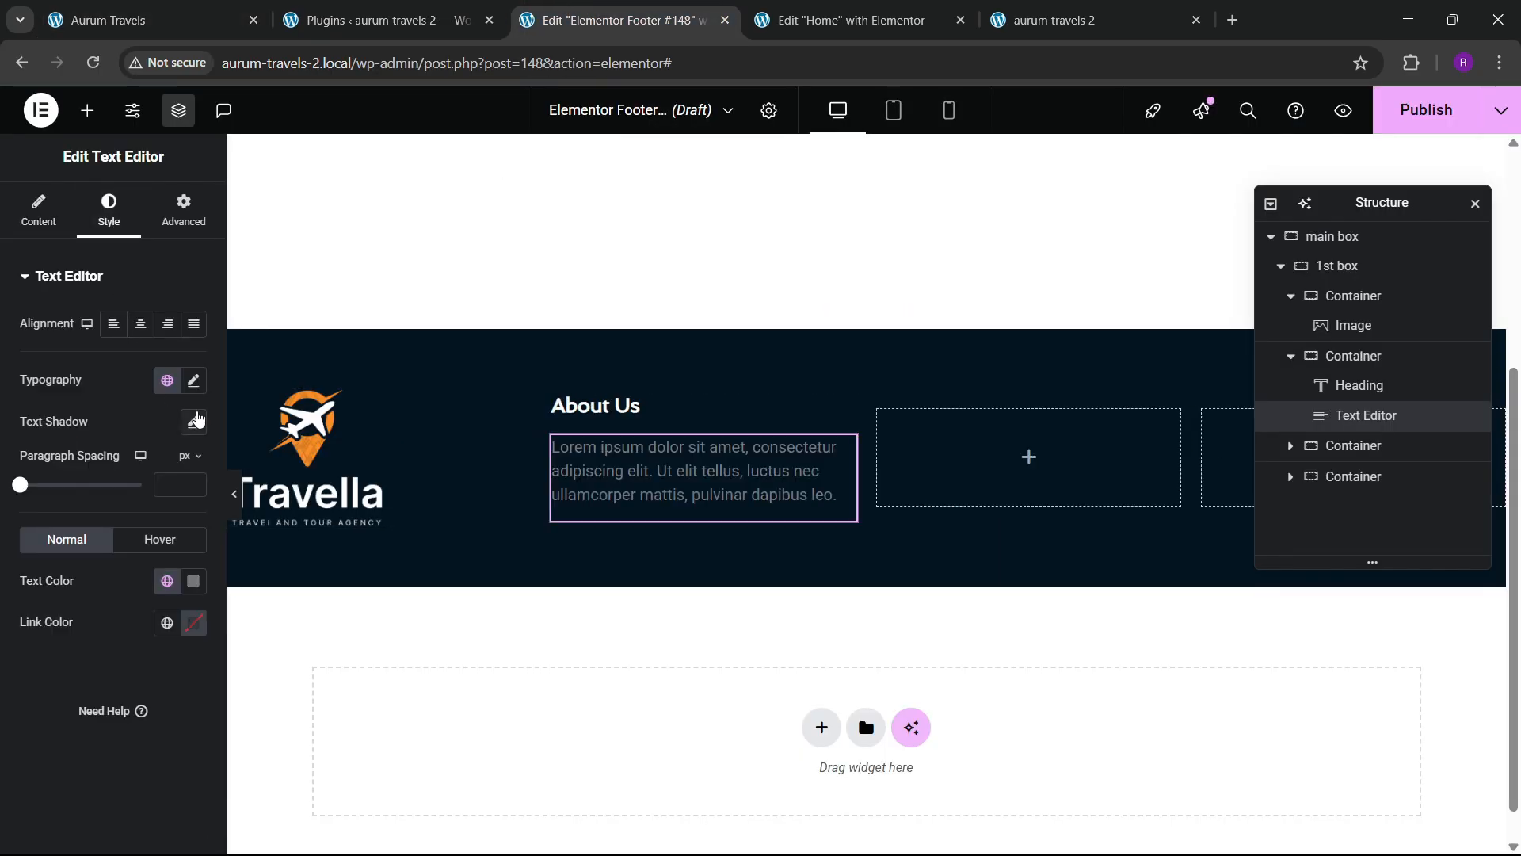
{"action": "left_click", "coordinate": [167, 622]}
{"action": "left_click", "coordinate": [151, 623]}
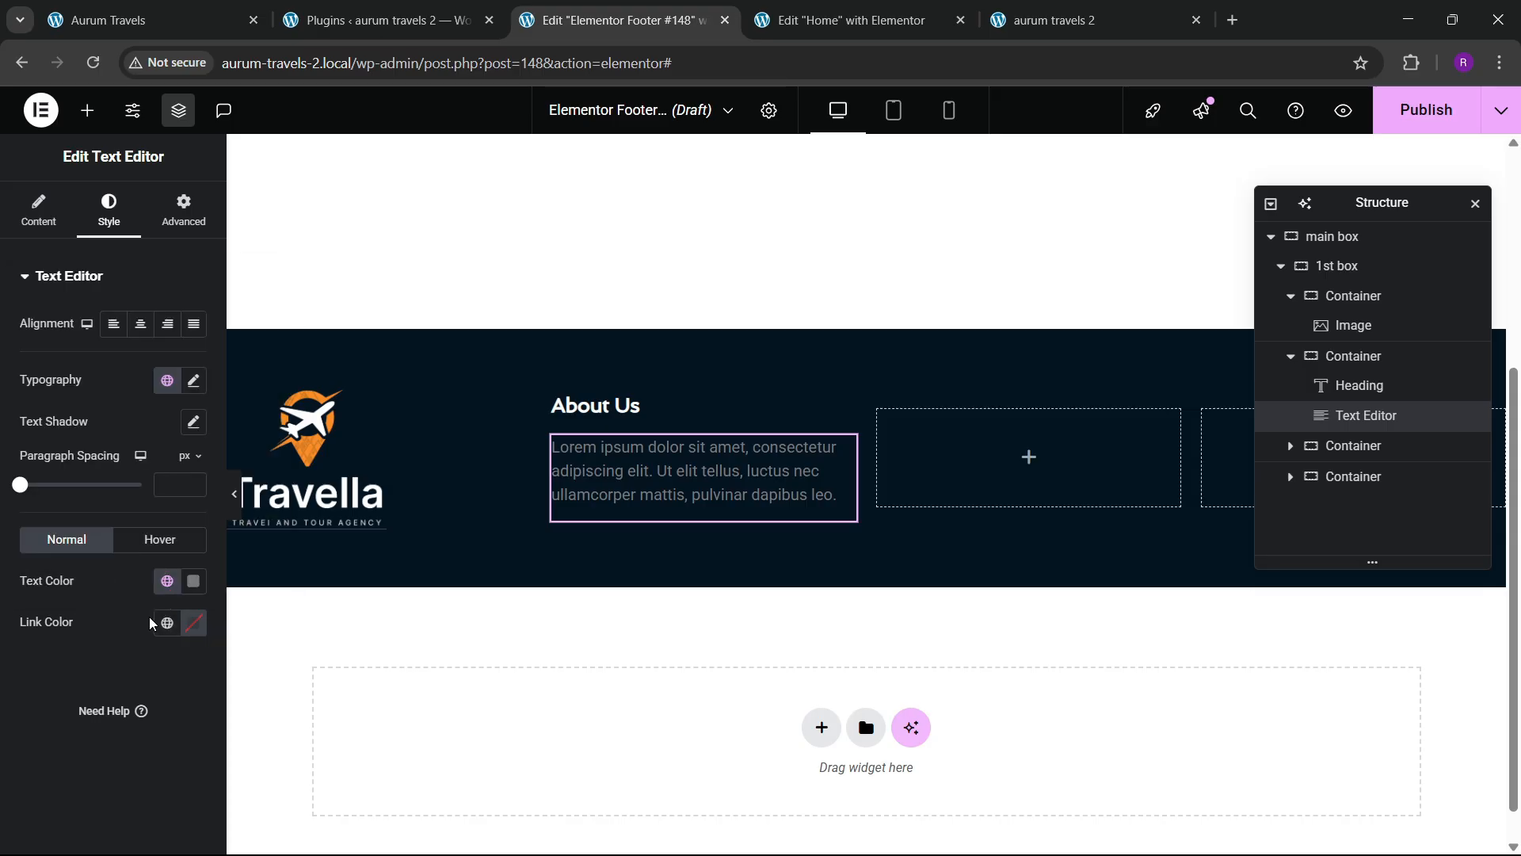
{"action": "left_click", "coordinate": [166, 582]}
{"action": "left_click", "coordinate": [94, 533]}
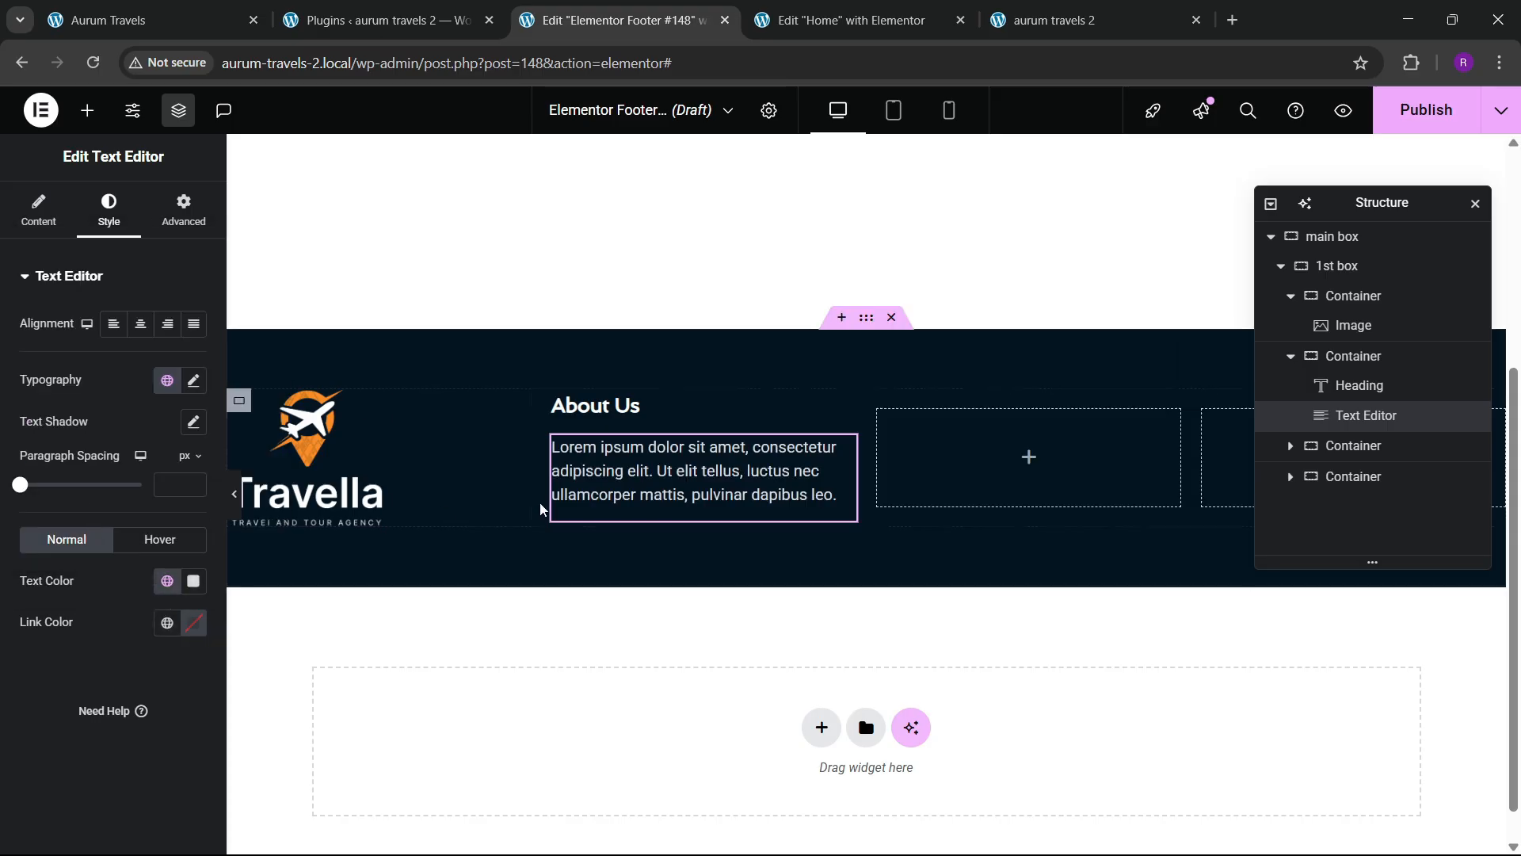
{"action": "left_click", "coordinate": [205, 10]}
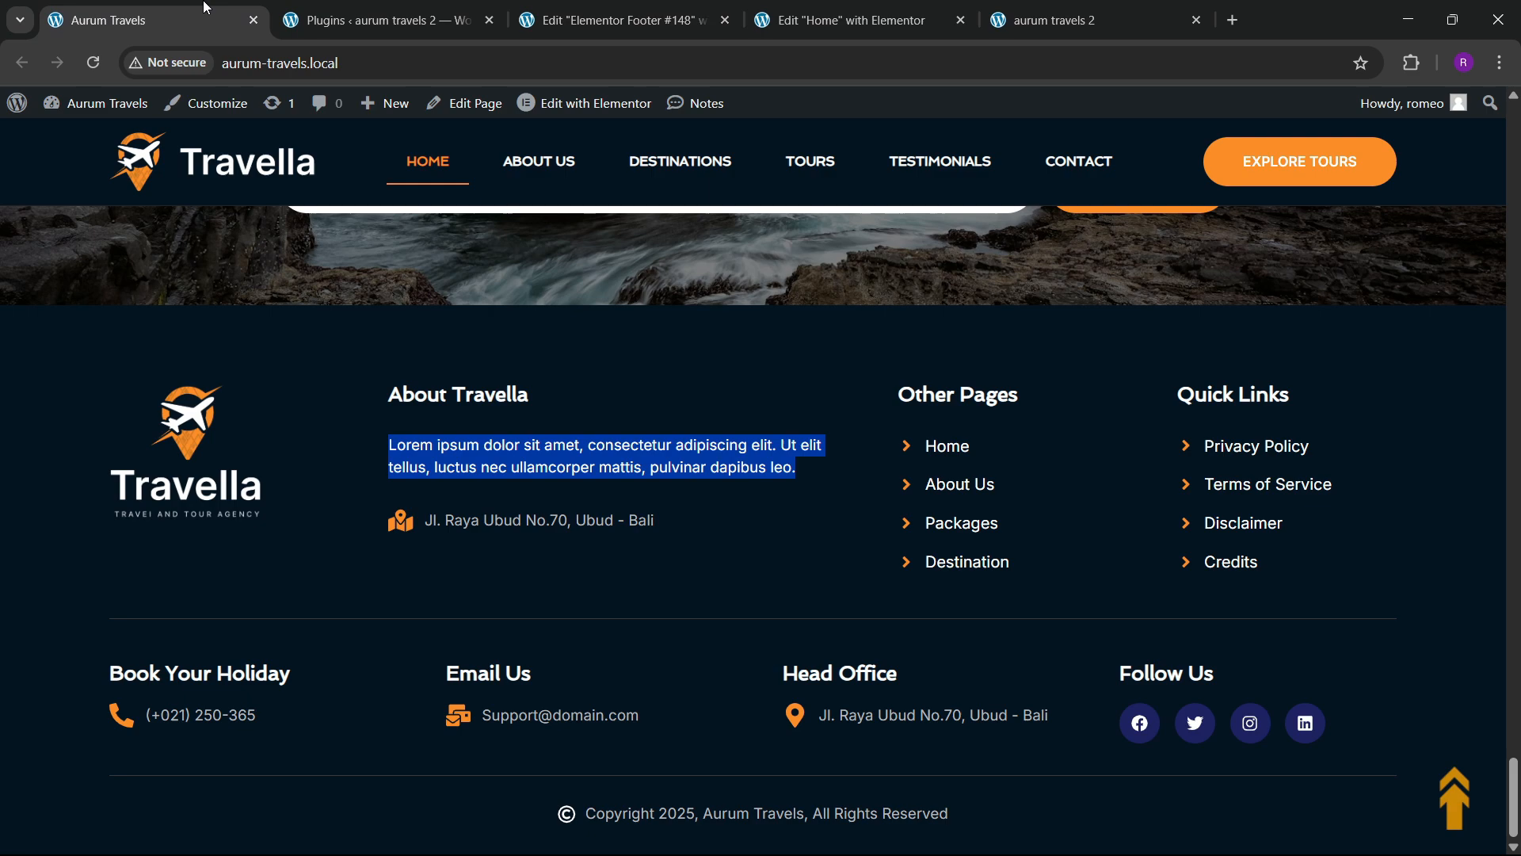
{"action": "left_click", "coordinate": [552, 6]}
{"action": "left_click", "coordinate": [88, 110]}
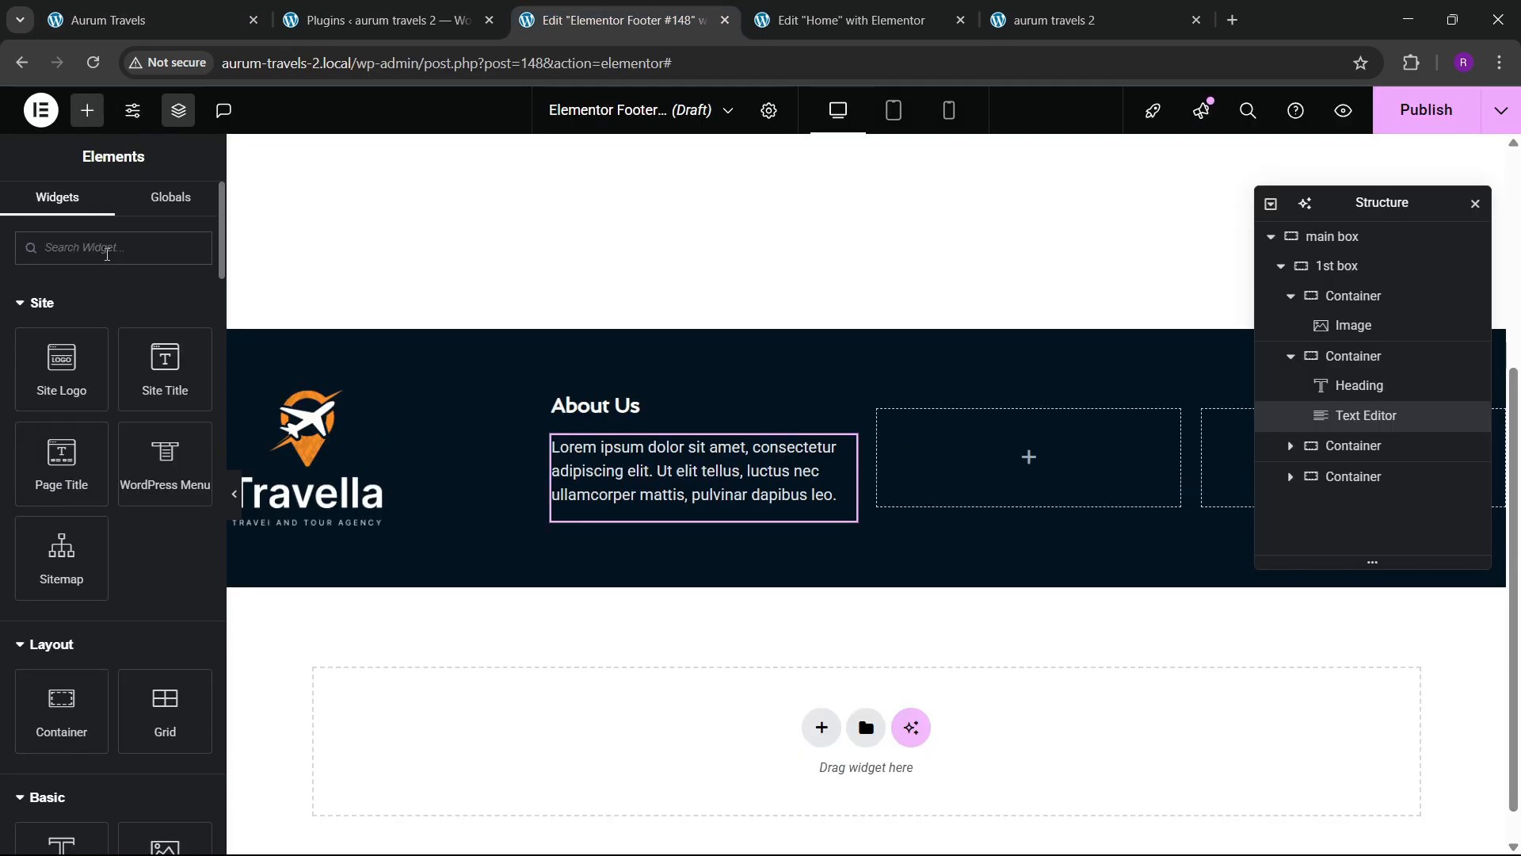
- Add an Icon List below the paragraph and delete its second and third items
{"action": "type", "text": "list"}
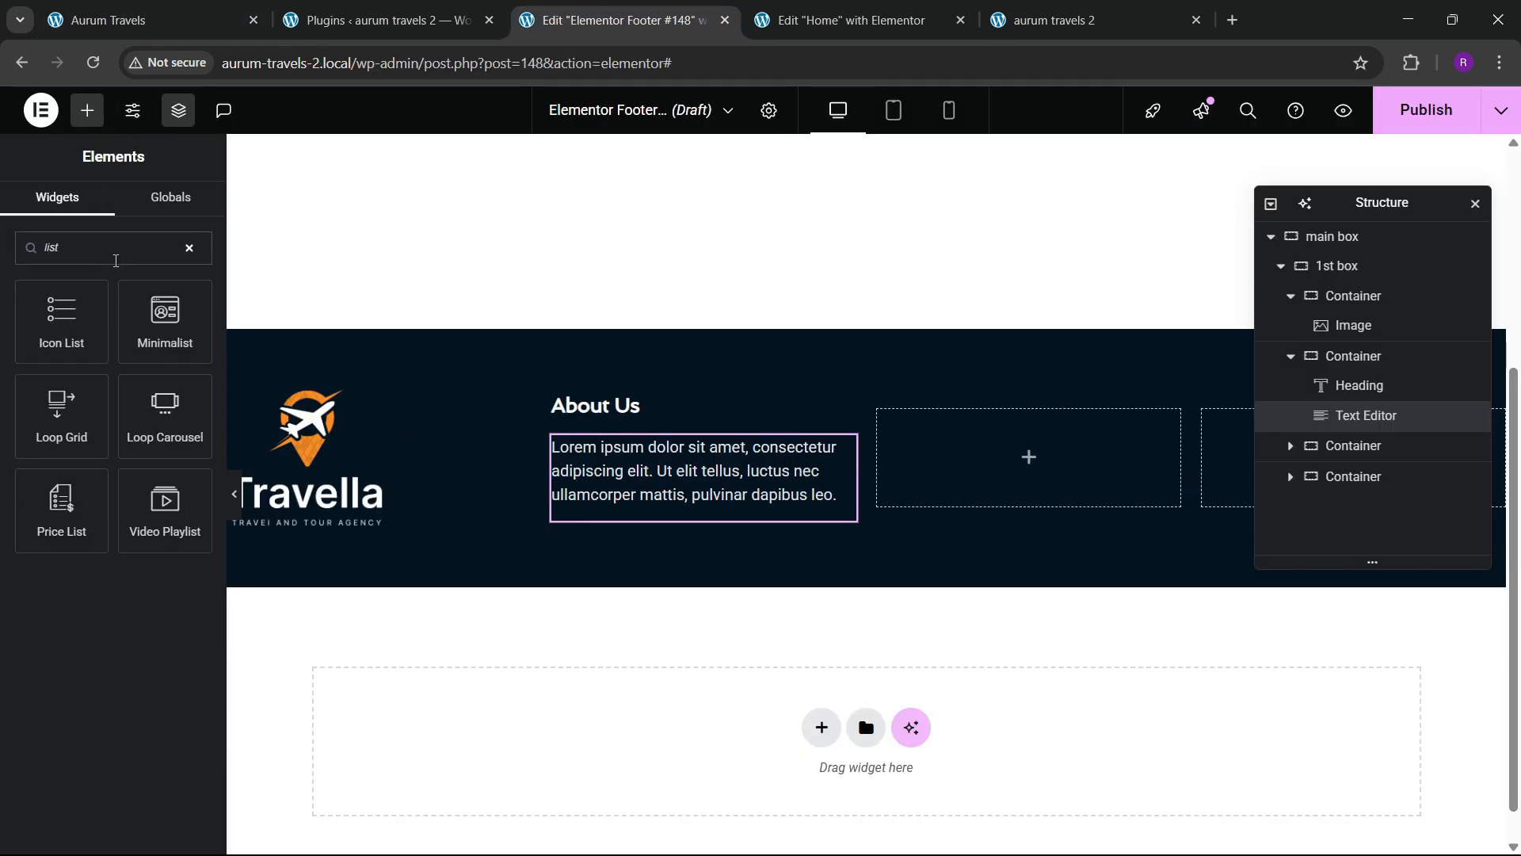
{"action": "left_click_drag", "start_coordinate": [87, 305], "coordinate": [625, 517]}
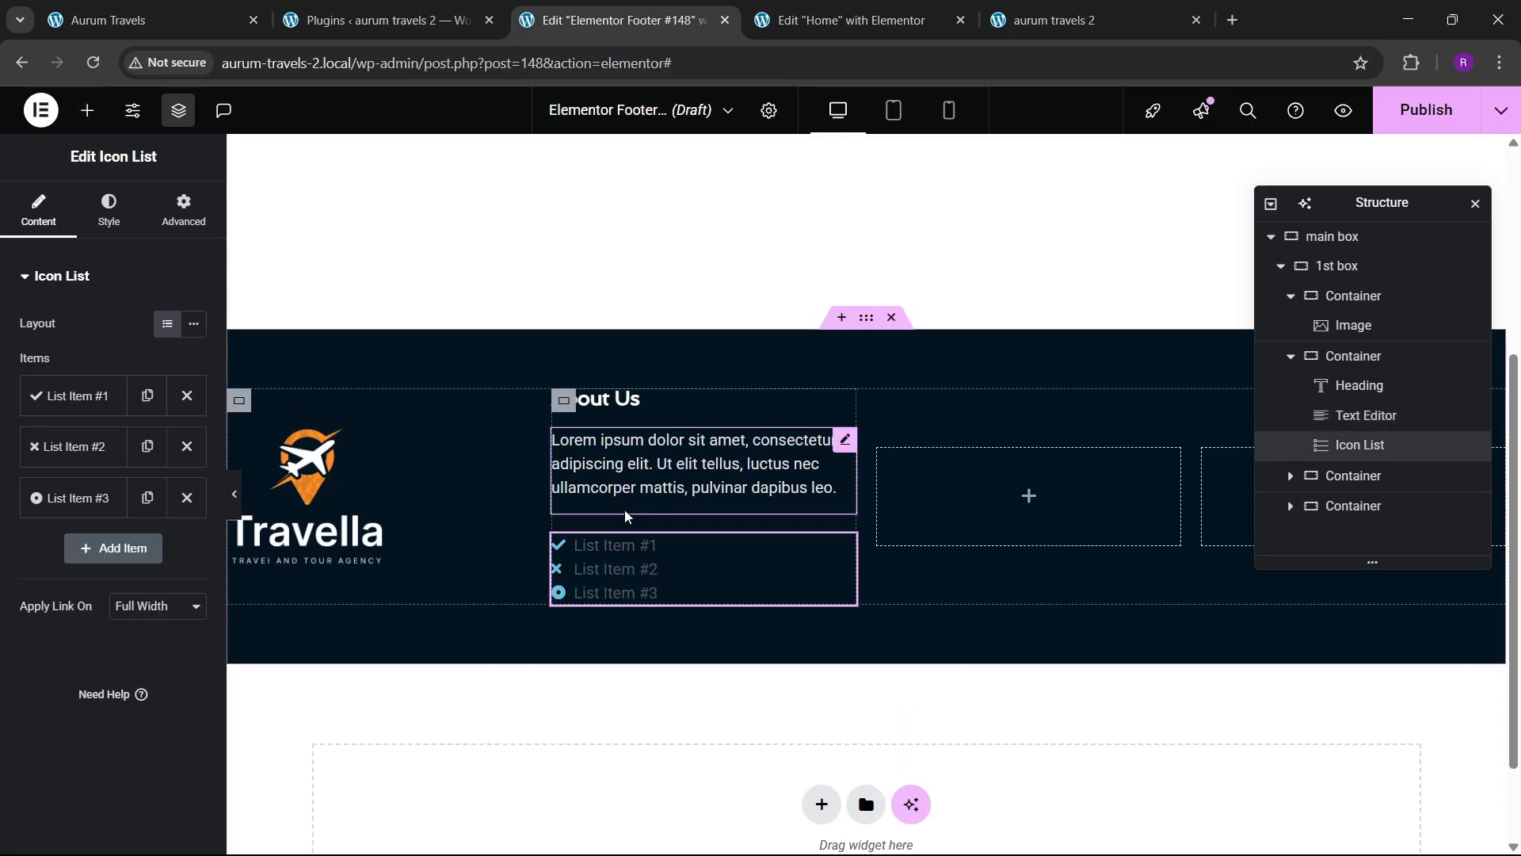
{"action": "left_click", "coordinate": [187, 446]}
{"action": "left_click", "coordinate": [187, 446]}
- Give the remaining list item the map marker icon
{"action": "left_click", "coordinate": [125, 396]}
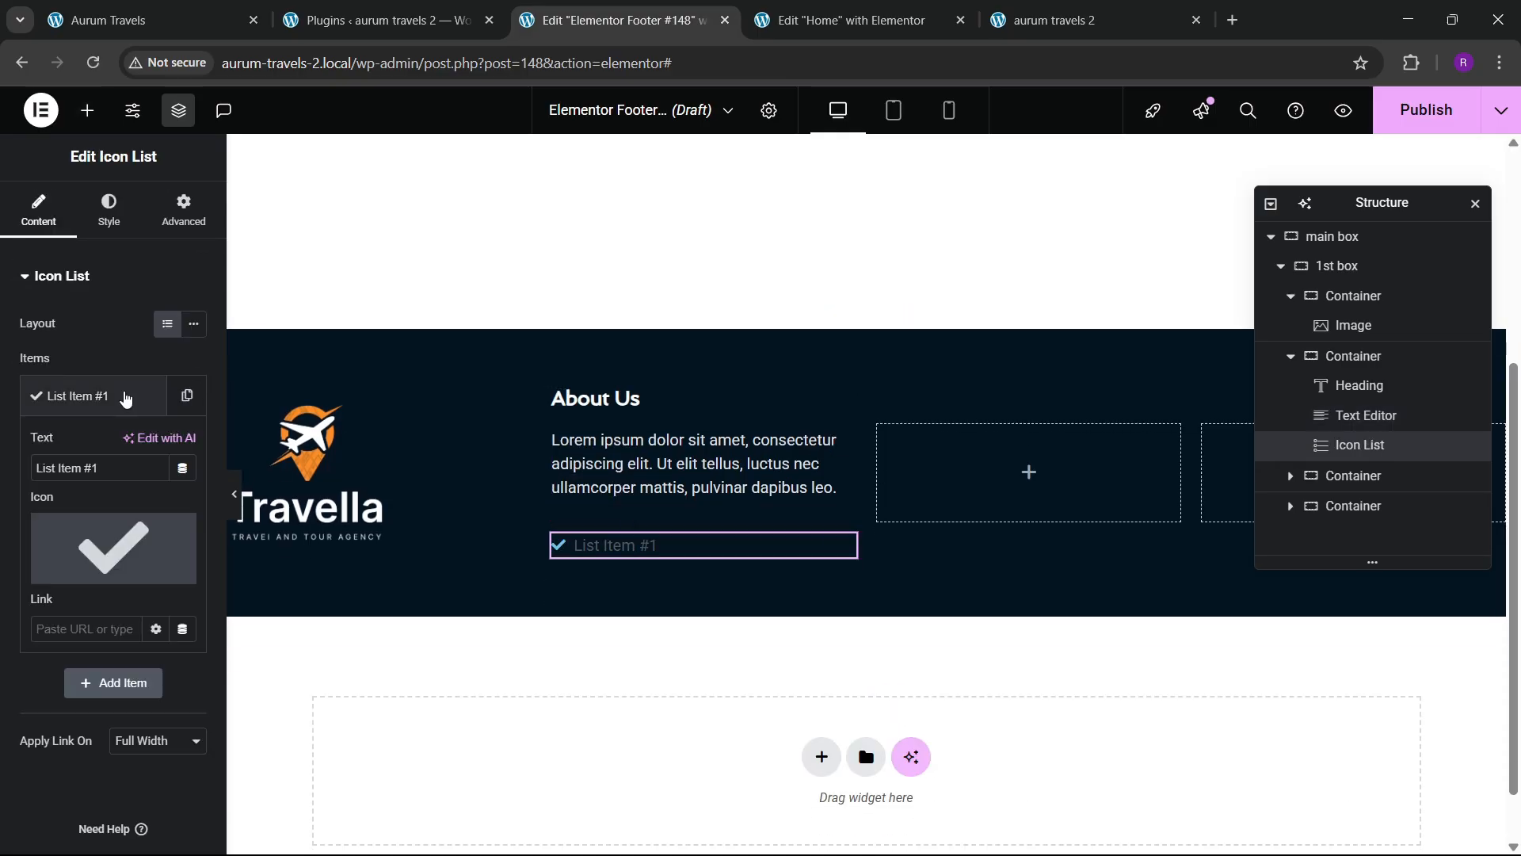
{"action": "left_click", "coordinate": [113, 548]}
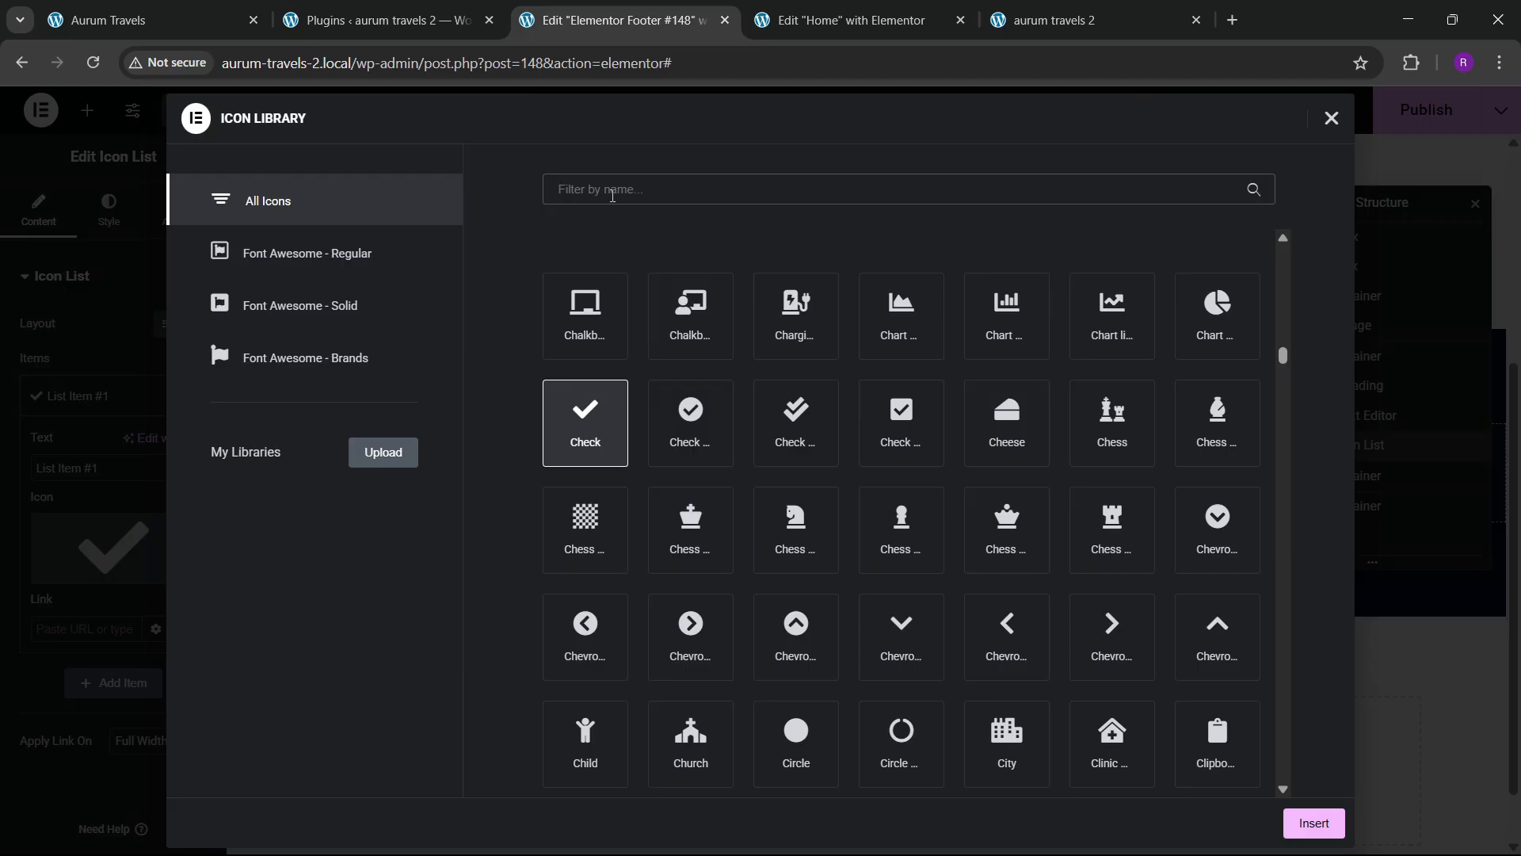
{"action": "left_click", "coordinate": [612, 196]}
{"action": "type", "text": "map"}
{"action": "left_click", "coordinate": [801, 317]}
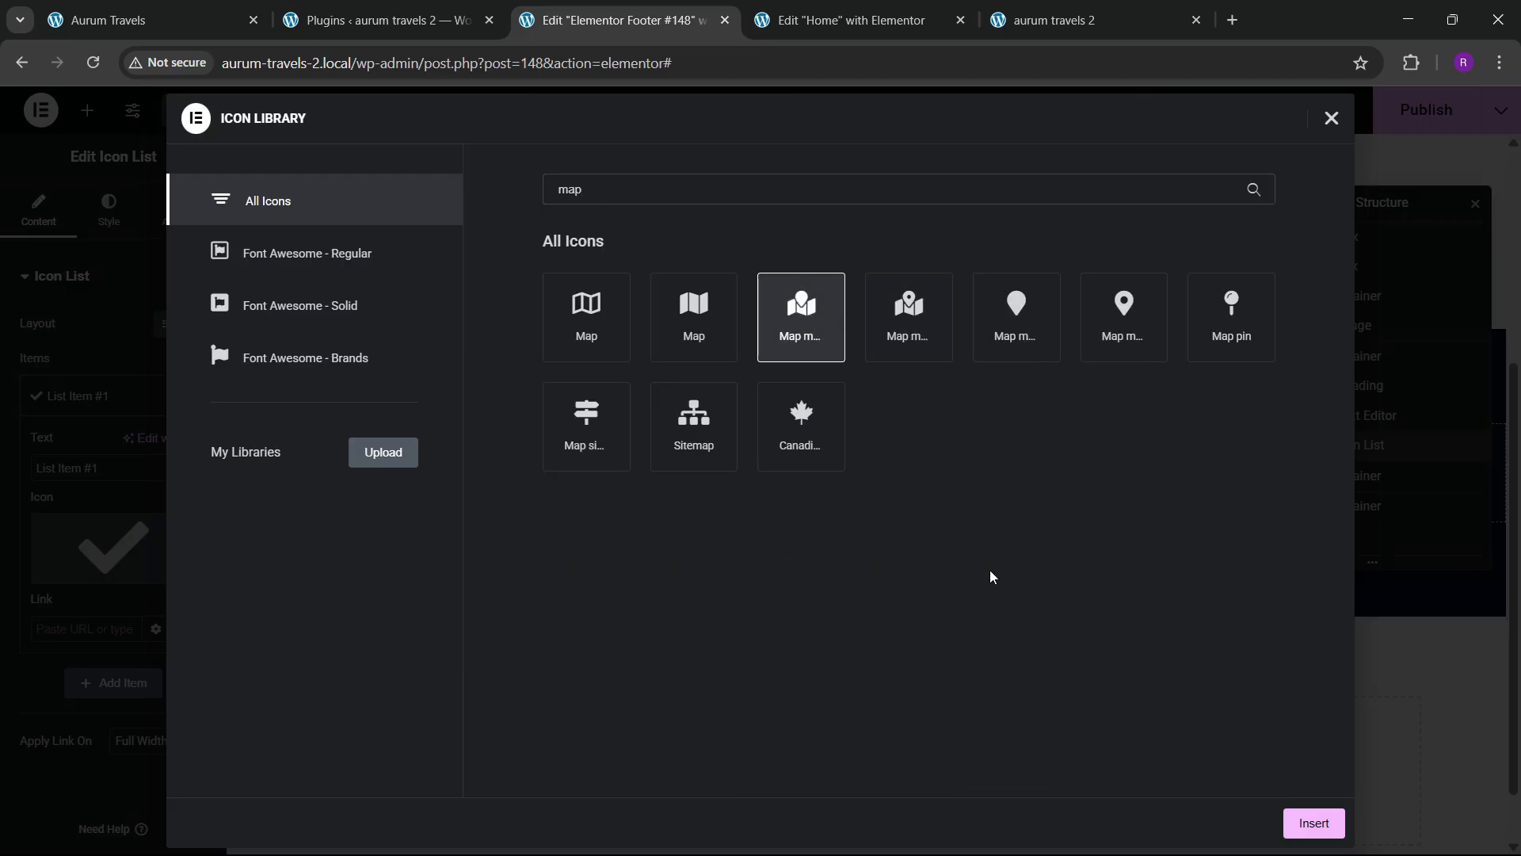
{"action": "left_click", "coordinate": [1313, 823]}
- Replace the item's text with the office address copied from the live footer
{"action": "left_click", "coordinate": [381, 20]}
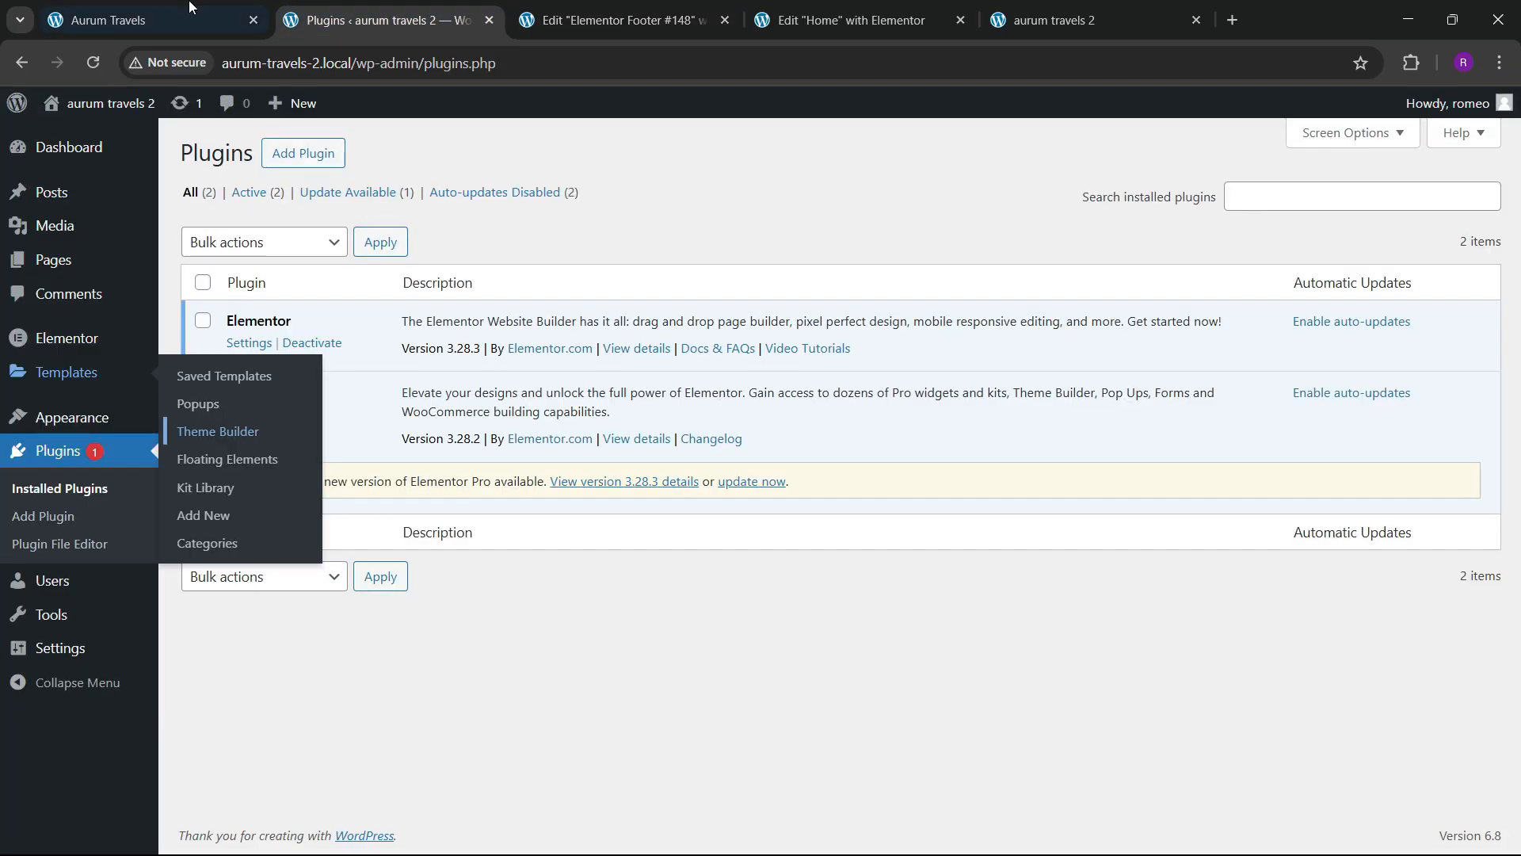
{"action": "left_click", "coordinate": [150, 20]}
{"action": "left_click_drag", "start_coordinate": [426, 527], "coordinate": [635, 524]}
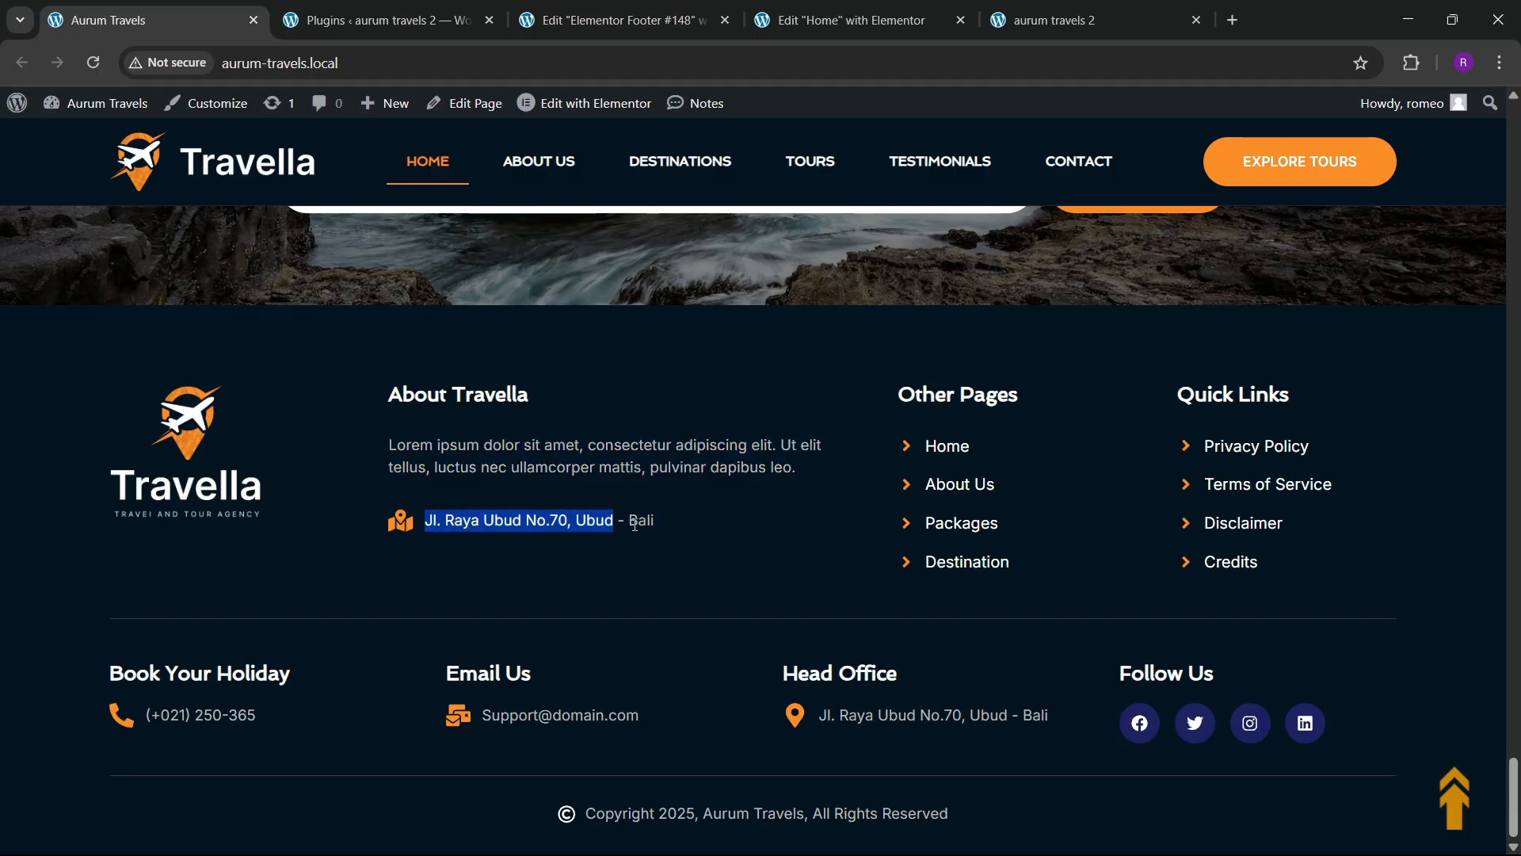
{"action": "left_click", "coordinate": [618, 20]}
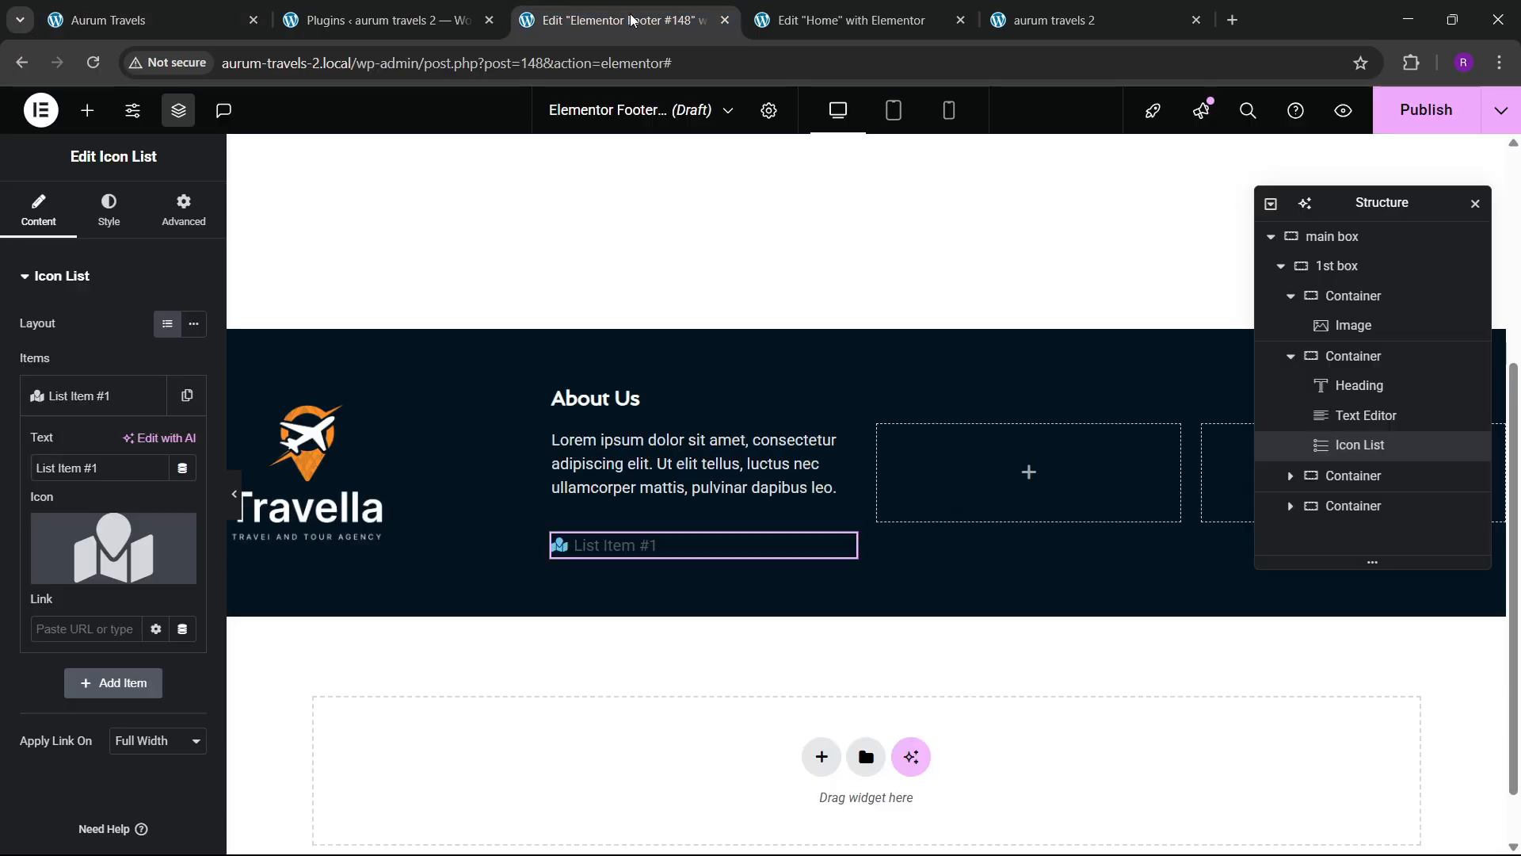
{"action": "left_click_drag", "start_coordinate": [111, 470], "coordinate": [16, 472]}
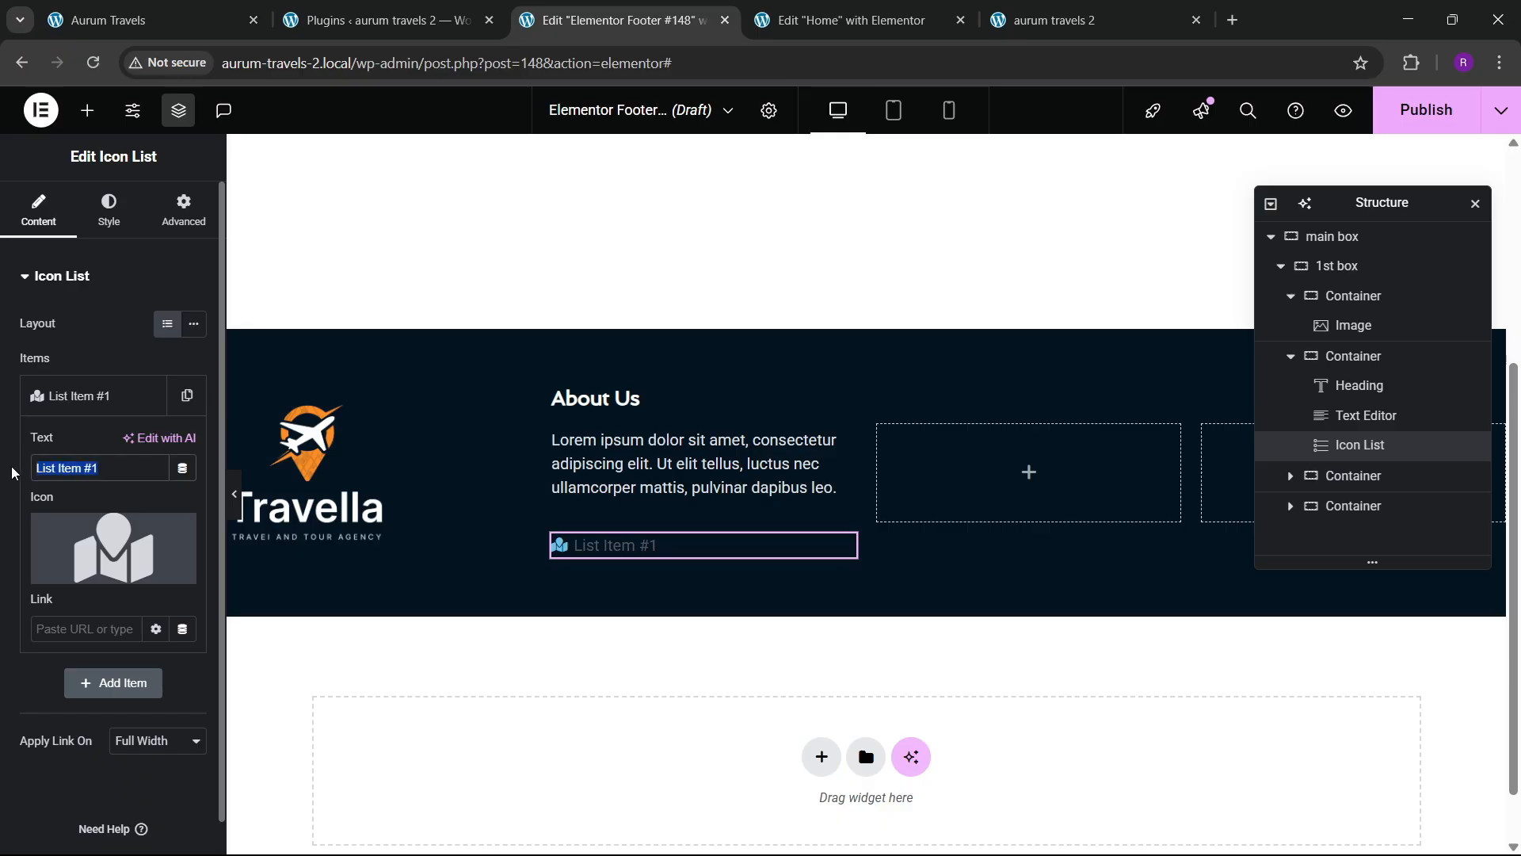
- Make the map icon the orange global colour at size 25
{"action": "left_click", "coordinate": [108, 210]}
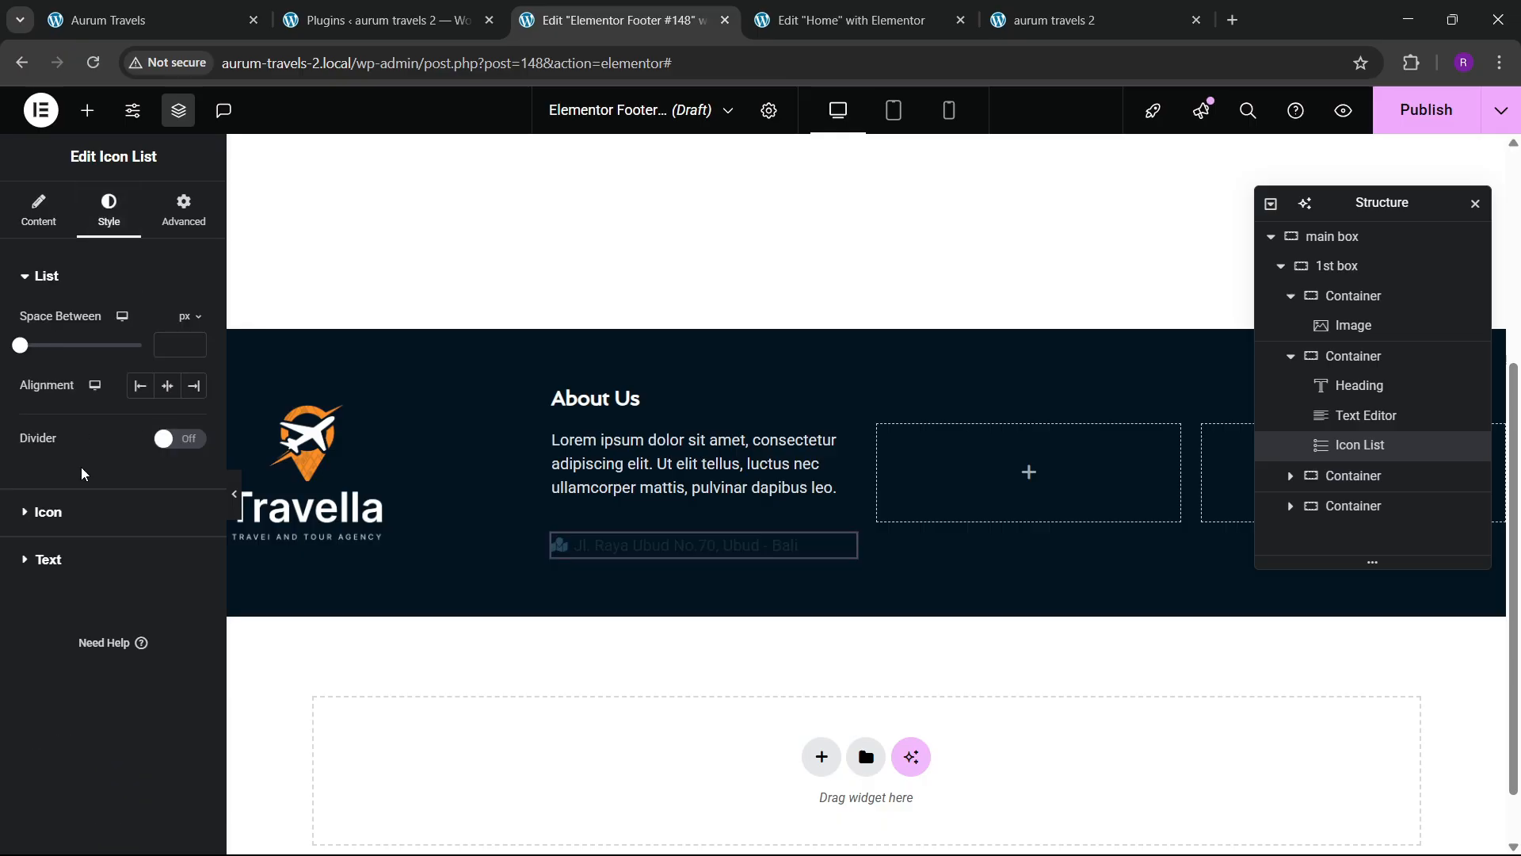
{"action": "left_click", "coordinate": [43, 510]}
{"action": "left_click", "coordinate": [168, 426]}
{"action": "left_click", "coordinate": [102, 617]}
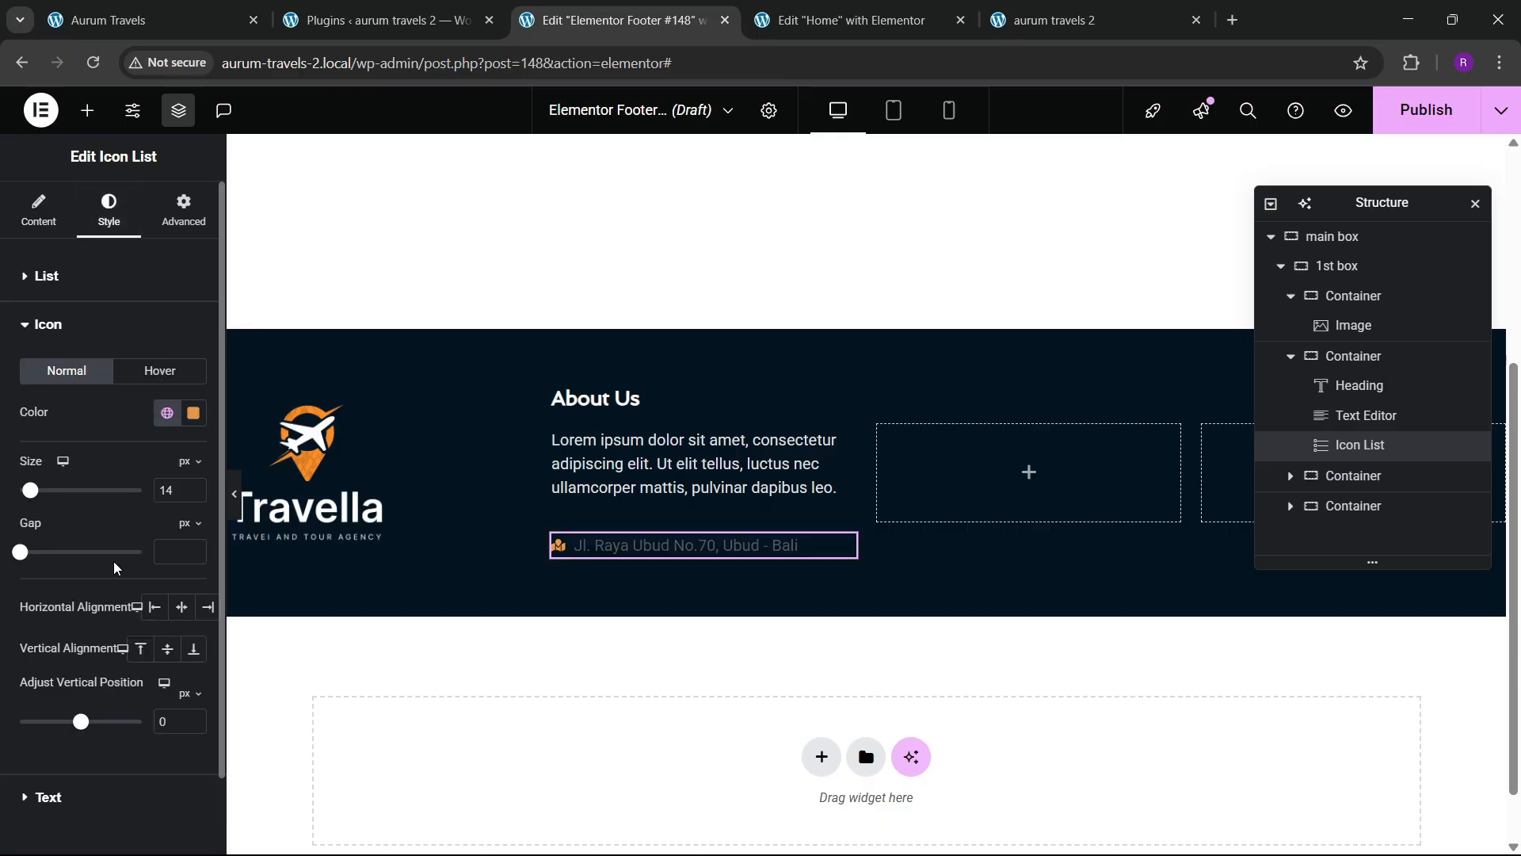
{"action": "scroll", "coordinate": [84, 622], "scroll_direction": "down", "scroll_amount": 1}
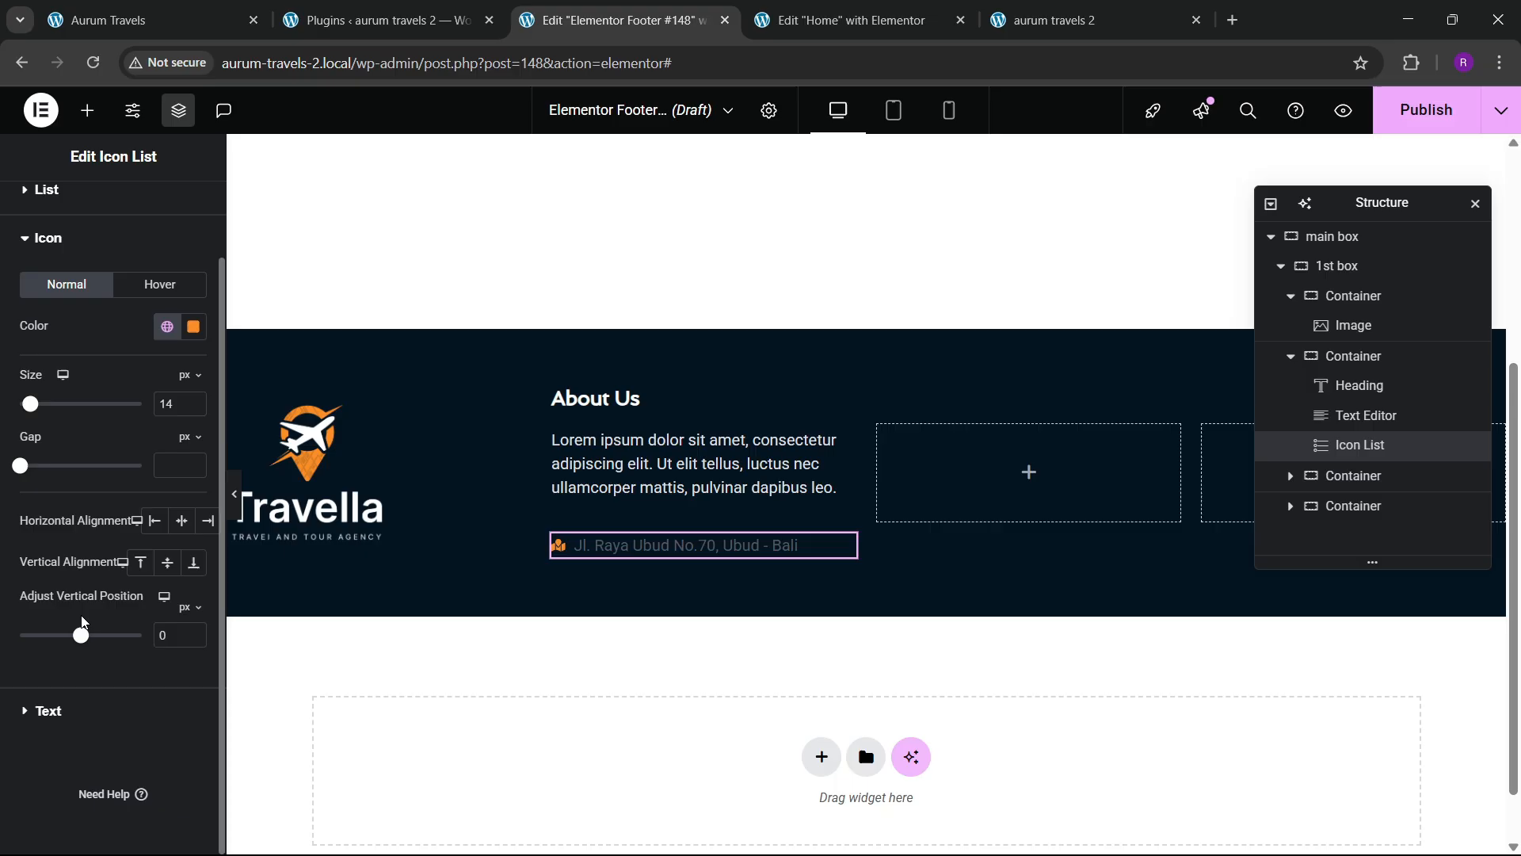
{"action": "left_click", "coordinate": [198, 402]}
{"action": "left_click", "coordinate": [198, 402]}
{"action": "left_click", "coordinate": [198, 402]}
{"action": "left_click", "coordinate": [198, 401]}
{"action": "left_click", "coordinate": [198, 401]}
{"action": "left_click", "coordinate": [198, 401]}
{"action": "double_click", "coordinate": [198, 401]}
{"action": "left_click", "coordinate": [198, 402]}
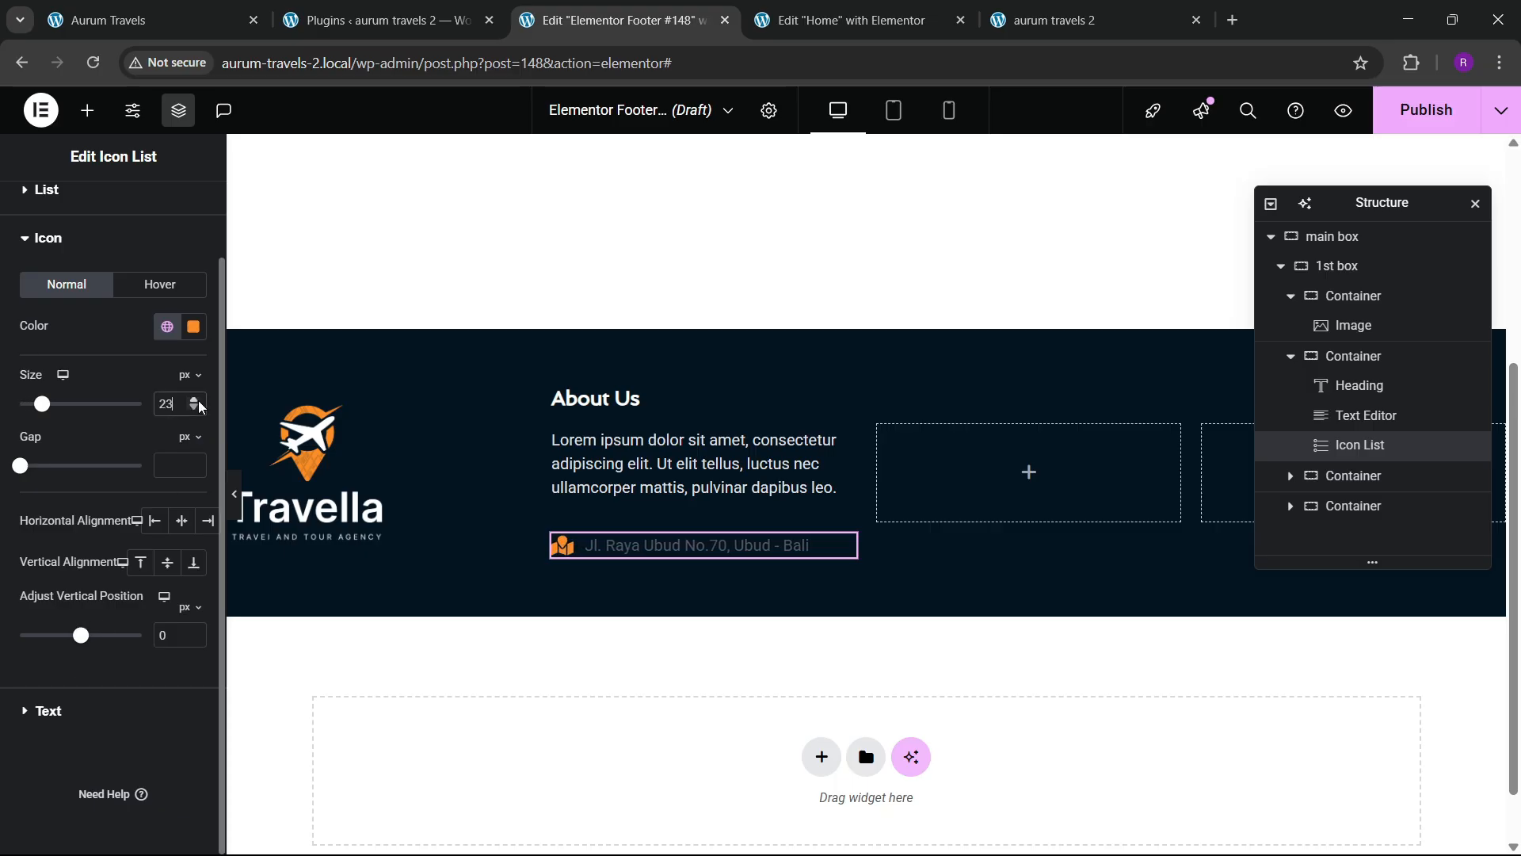
{"action": "double_click", "coordinate": [199, 403]}
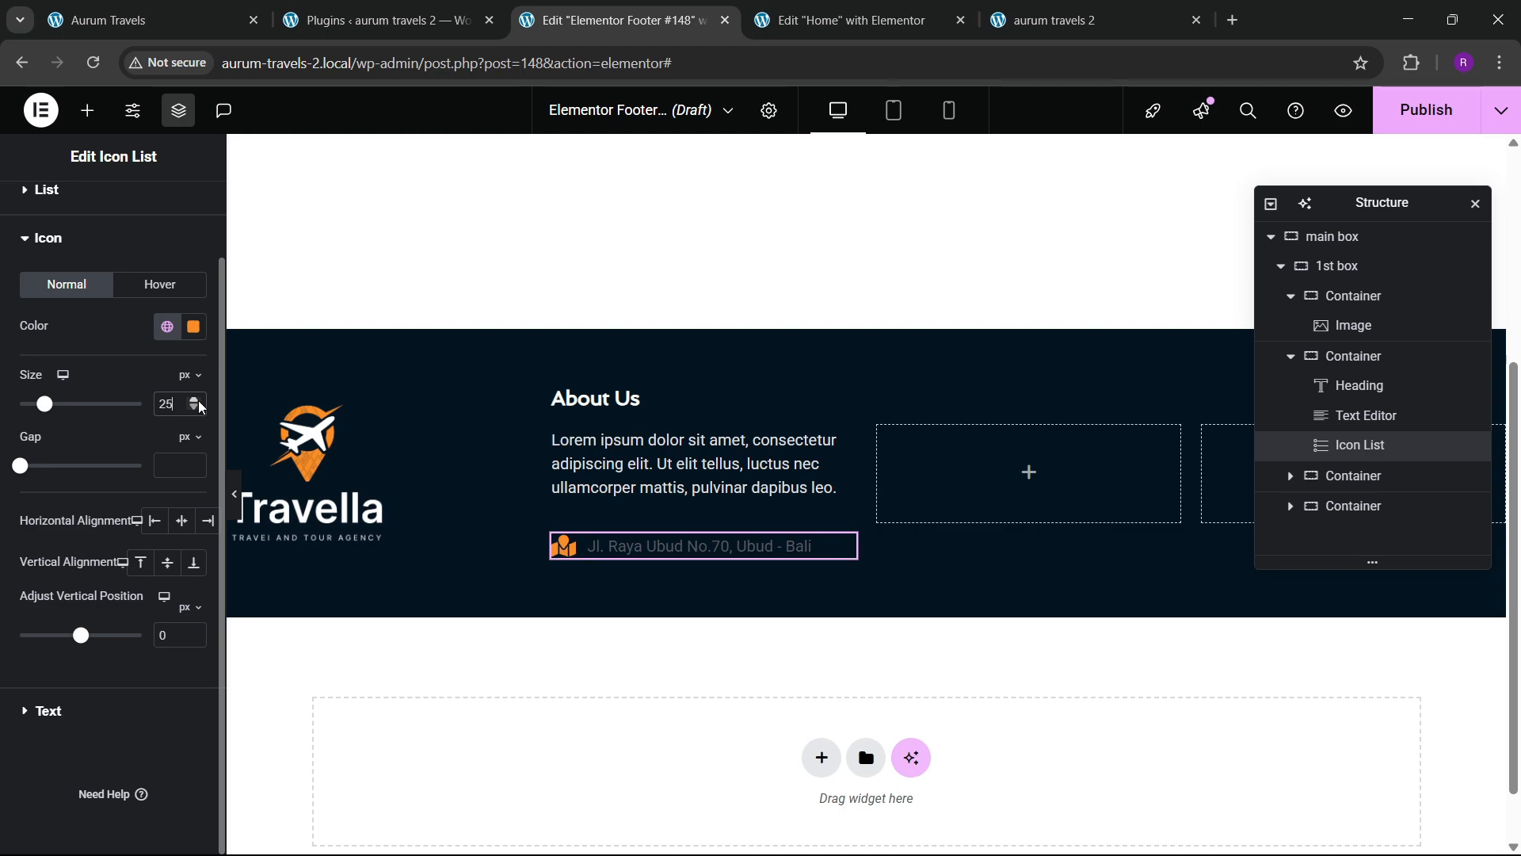
- Set the address text colour to pure white
{"action": "left_click", "coordinate": [83, 720]}
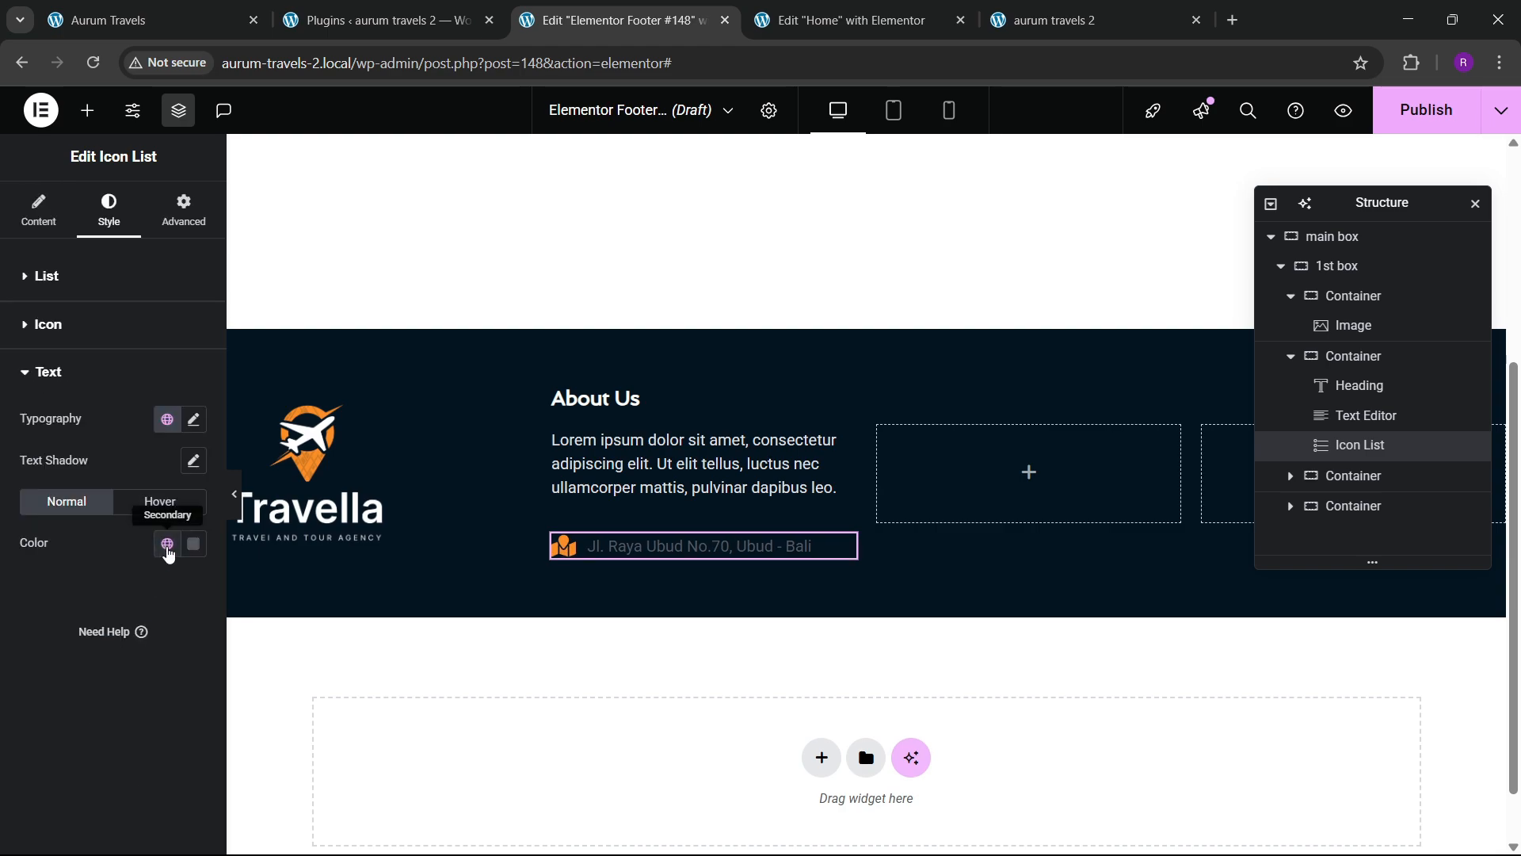
{"action": "left_click", "coordinate": [166, 544]}
{"action": "left_click", "coordinate": [112, 502]}
{"action": "left_click", "coordinate": [216, 8]}
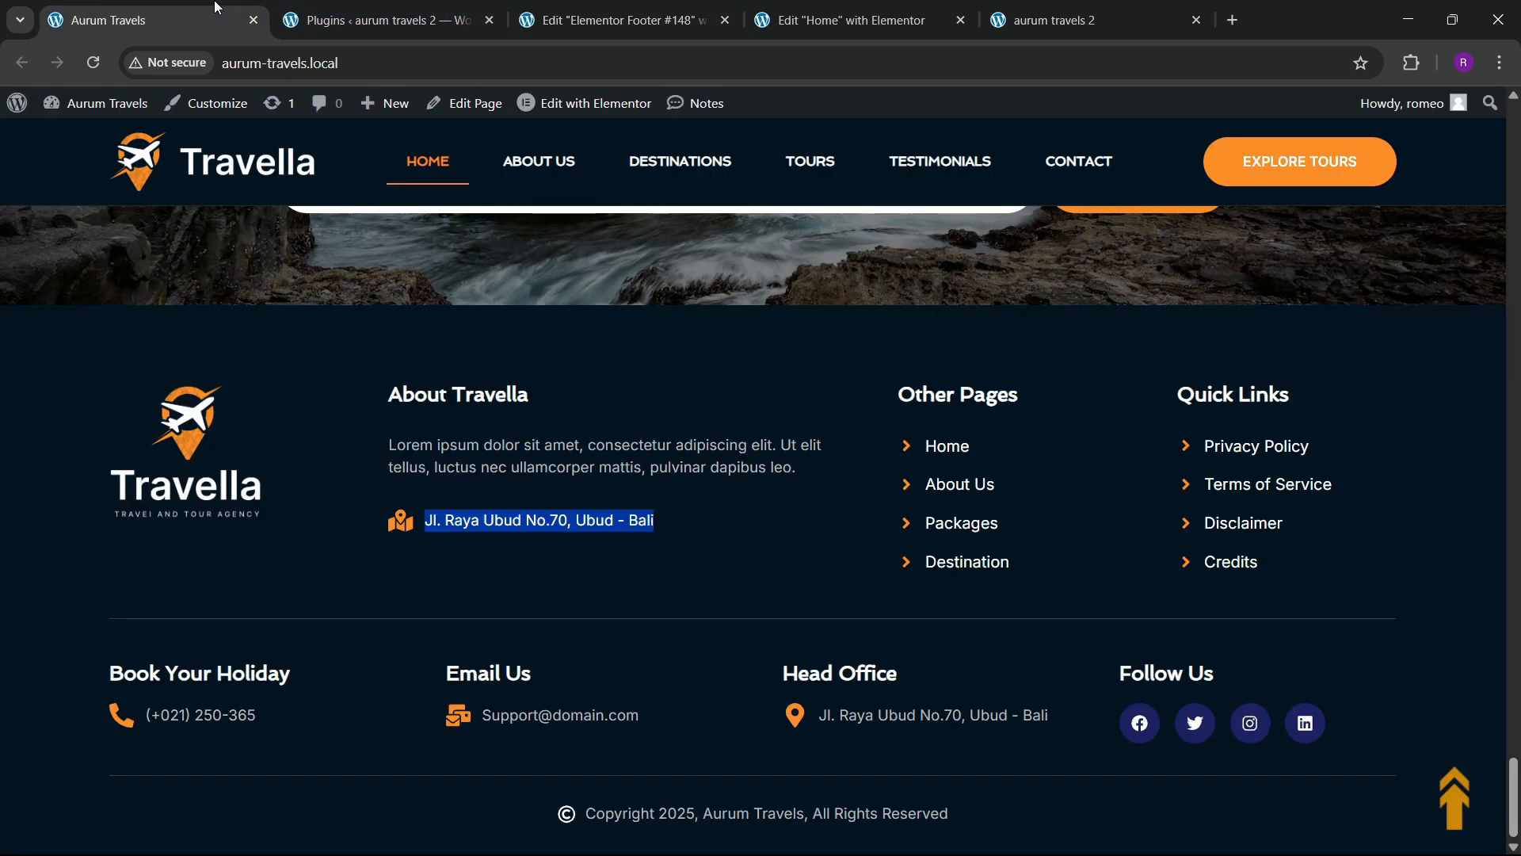
{"action": "left_click", "coordinate": [606, 20]}
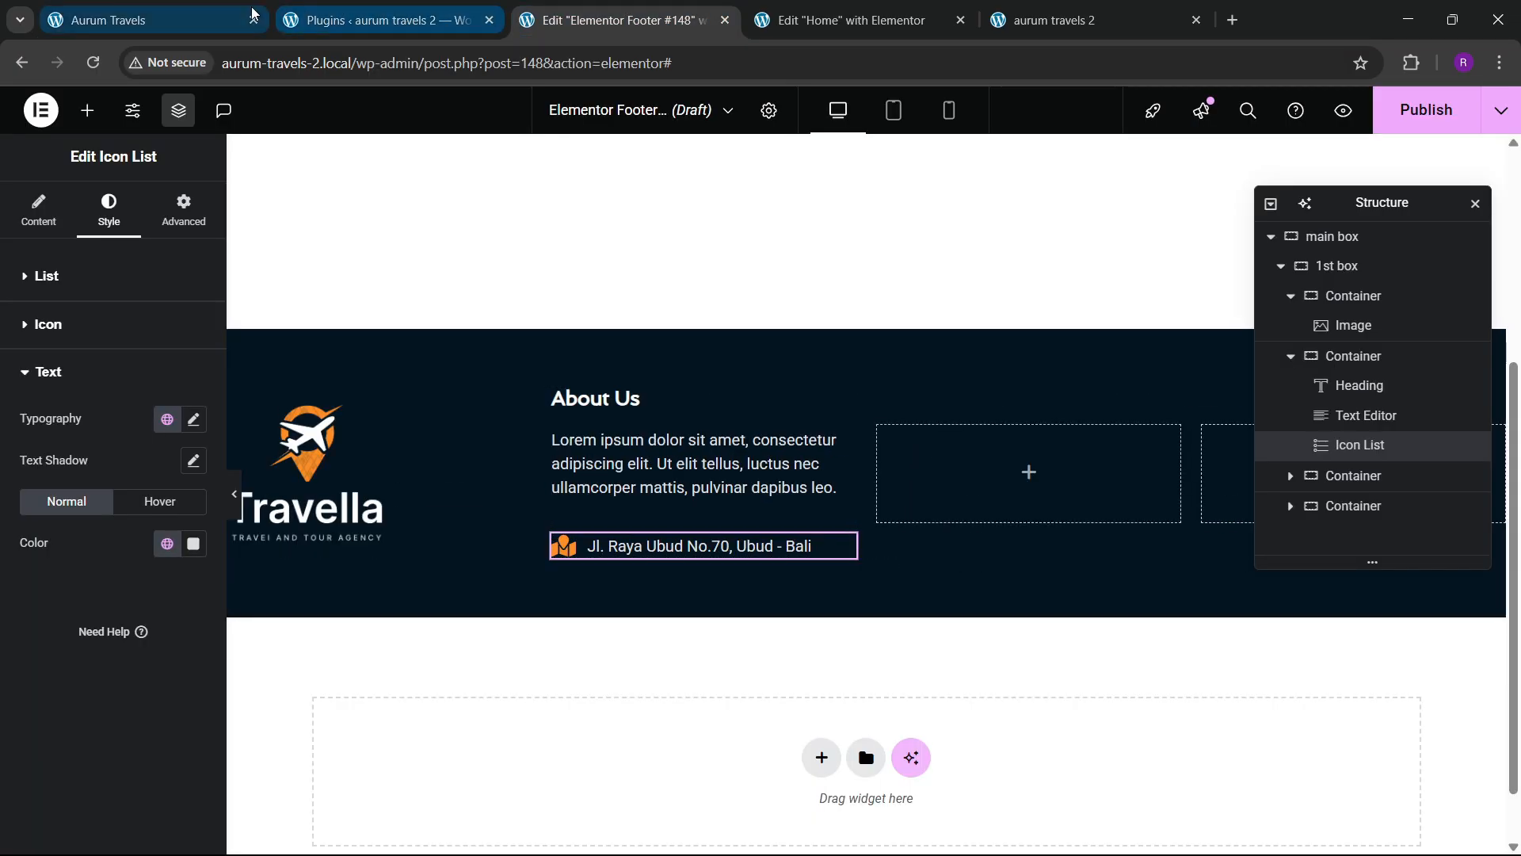
- Copy the About Us heading and paste it into the empty third column
{"action": "left_click", "coordinate": [1342, 272]}
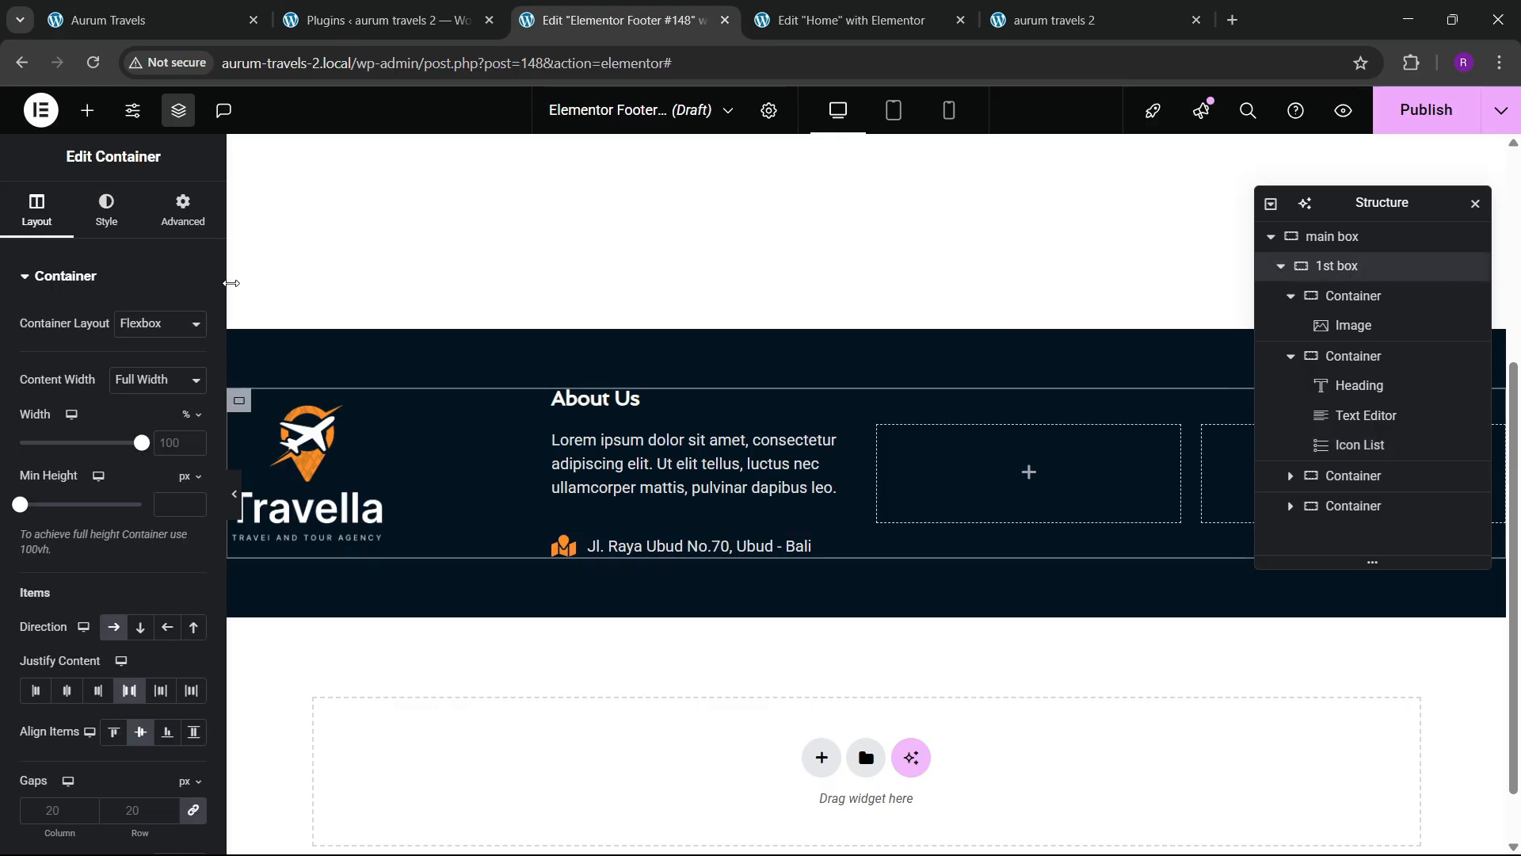
{"action": "scroll", "coordinate": [119, 554], "scroll_direction": "down", "scroll_amount": 4}
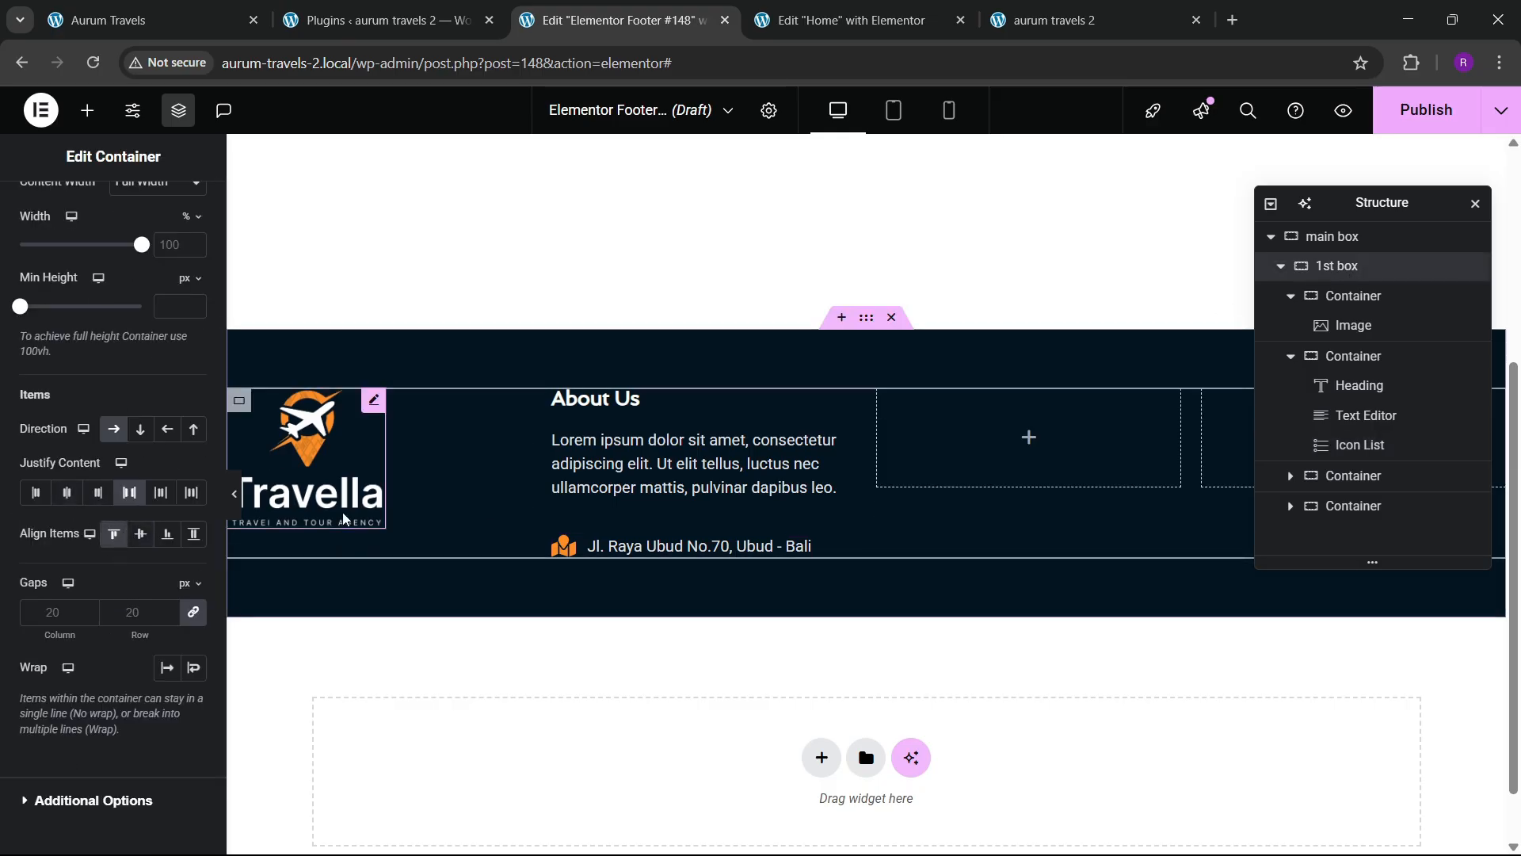
{"action": "left_click", "coordinate": [111, 20]}
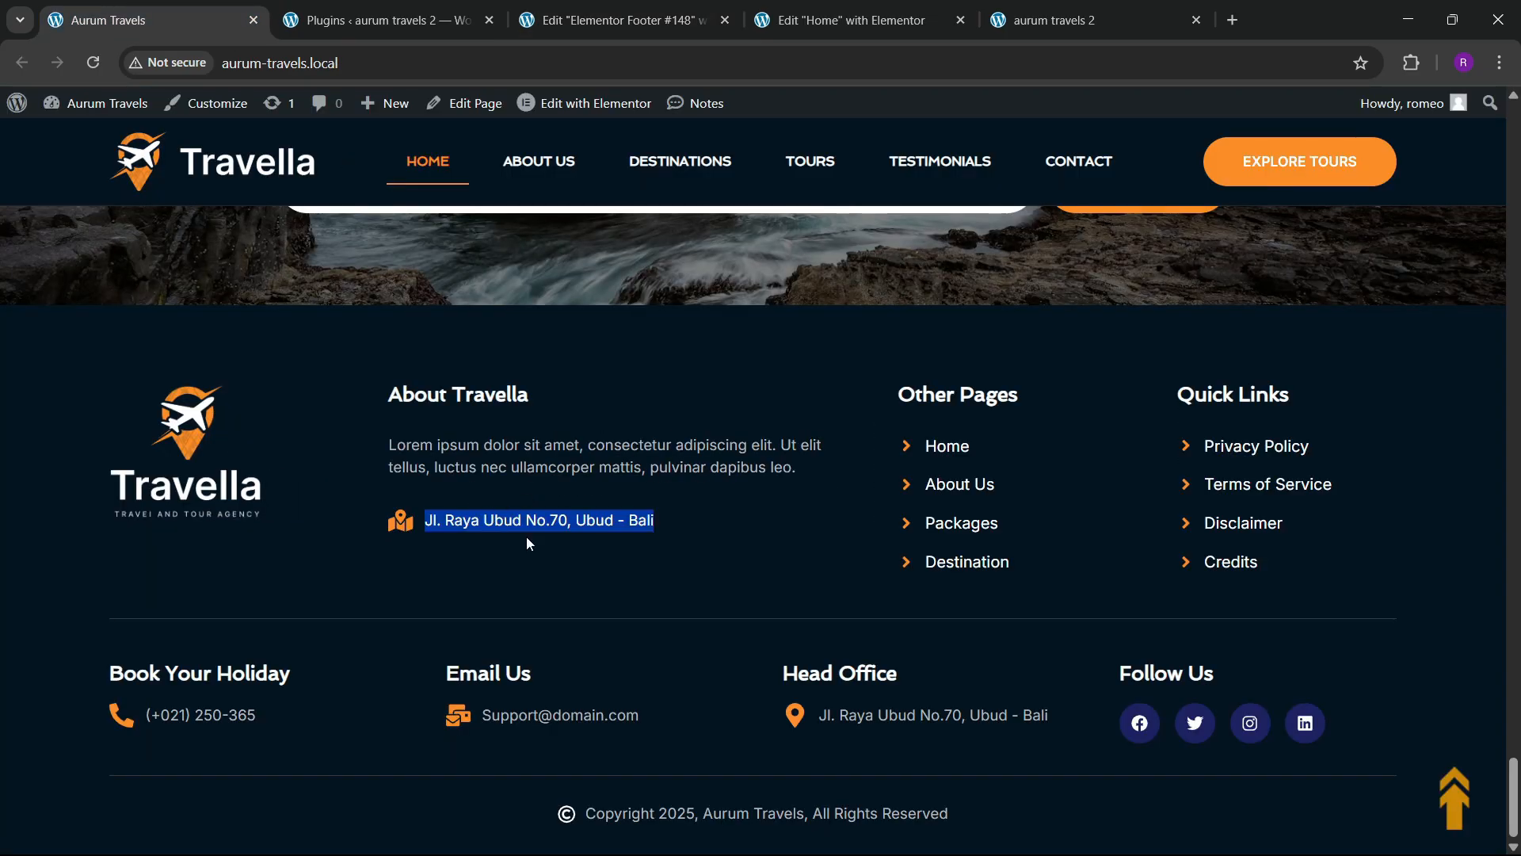
{"action": "left_click", "coordinate": [614, 20]}
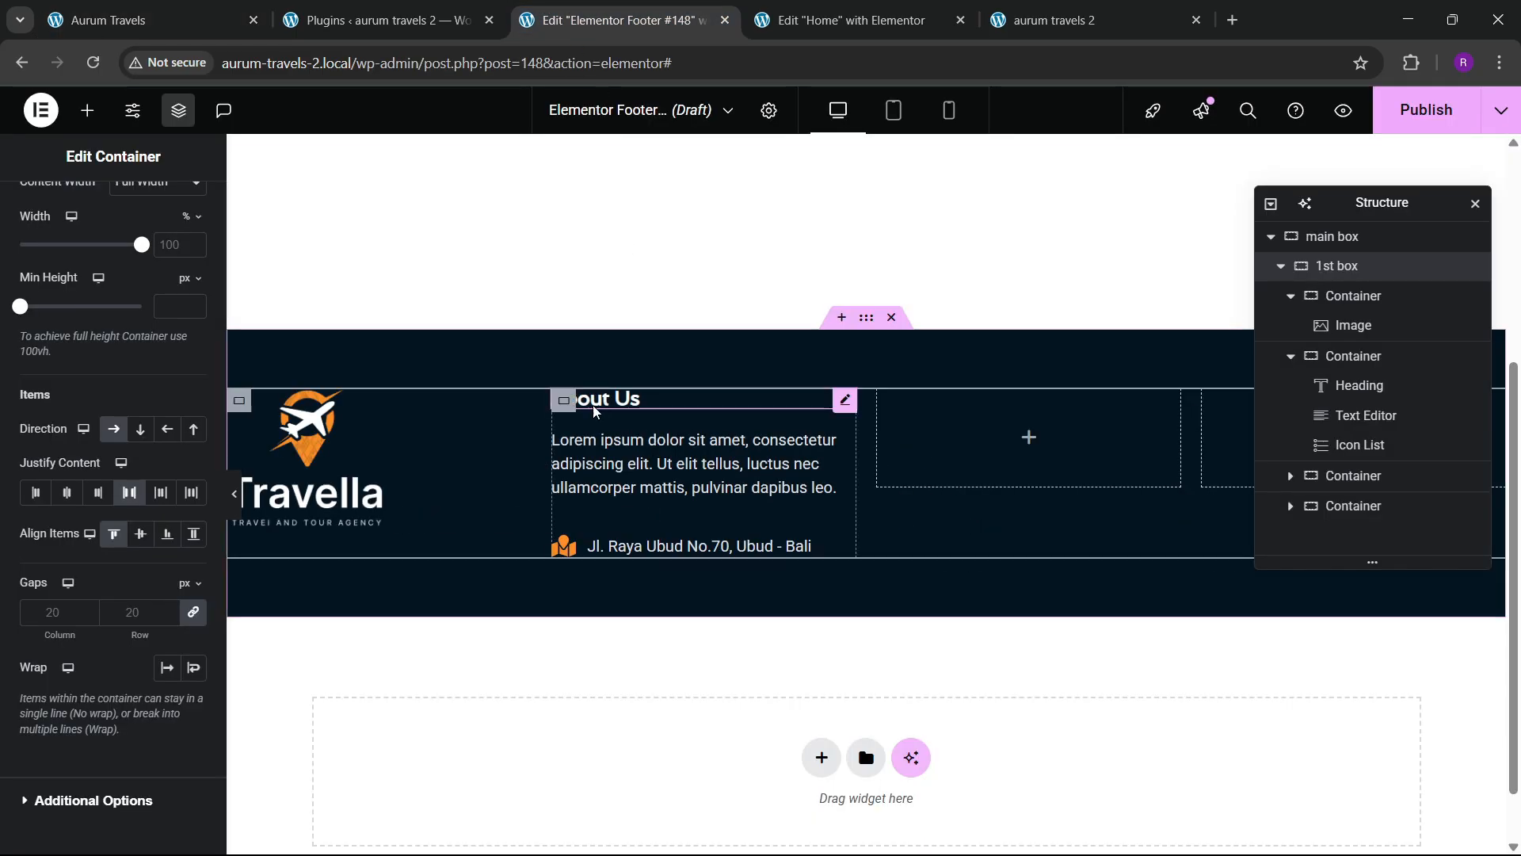
{"action": "left_click", "coordinate": [602, 398]}
{"action": "left_click", "coordinate": [194, 380]}
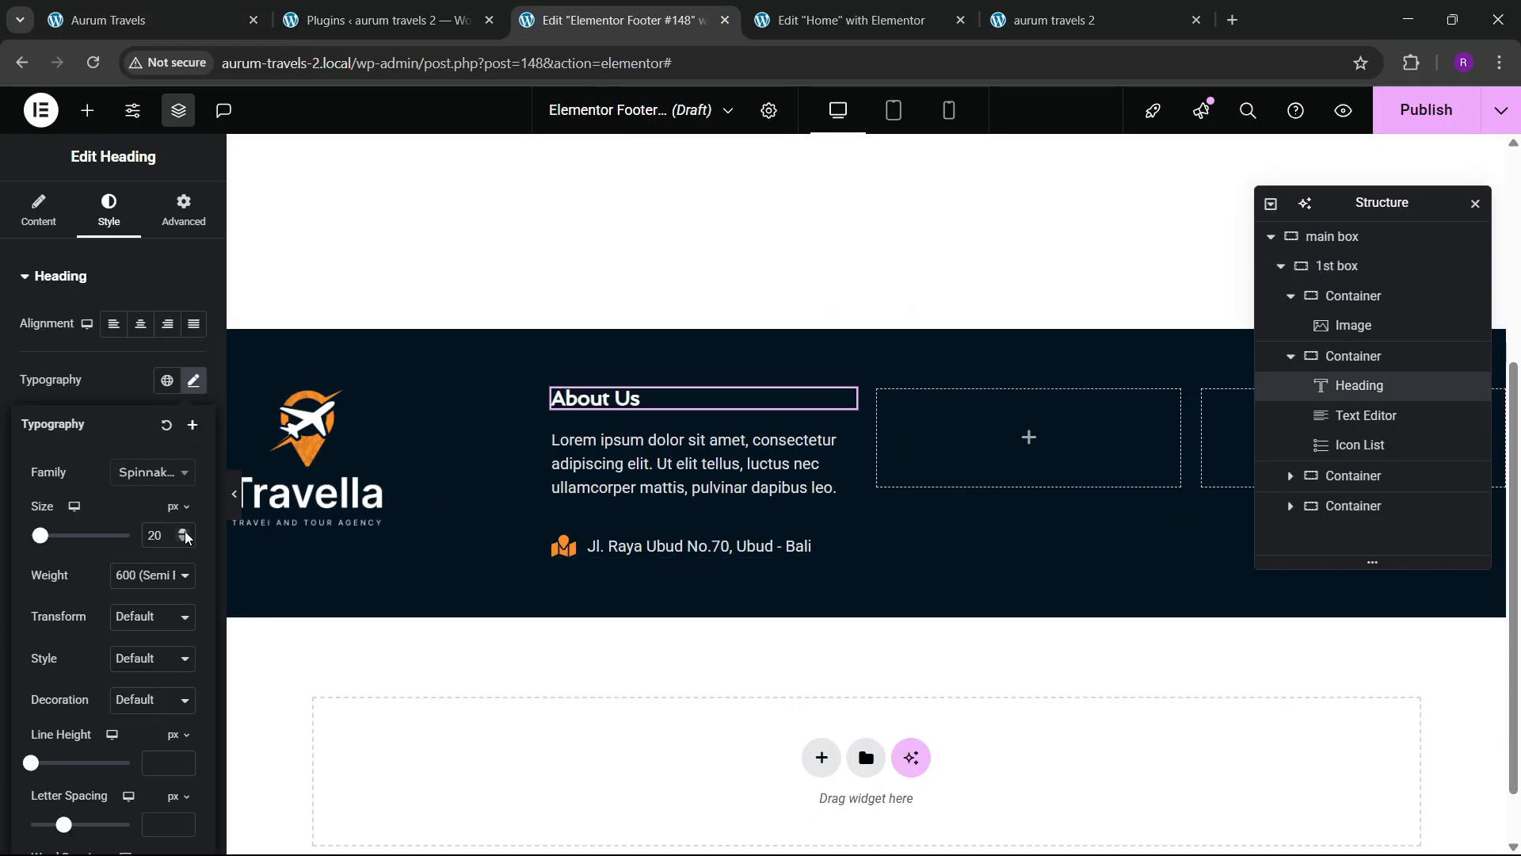
{"action": "right_click", "coordinate": [697, 400]}
{"action": "left_click", "coordinate": [745, 453]}
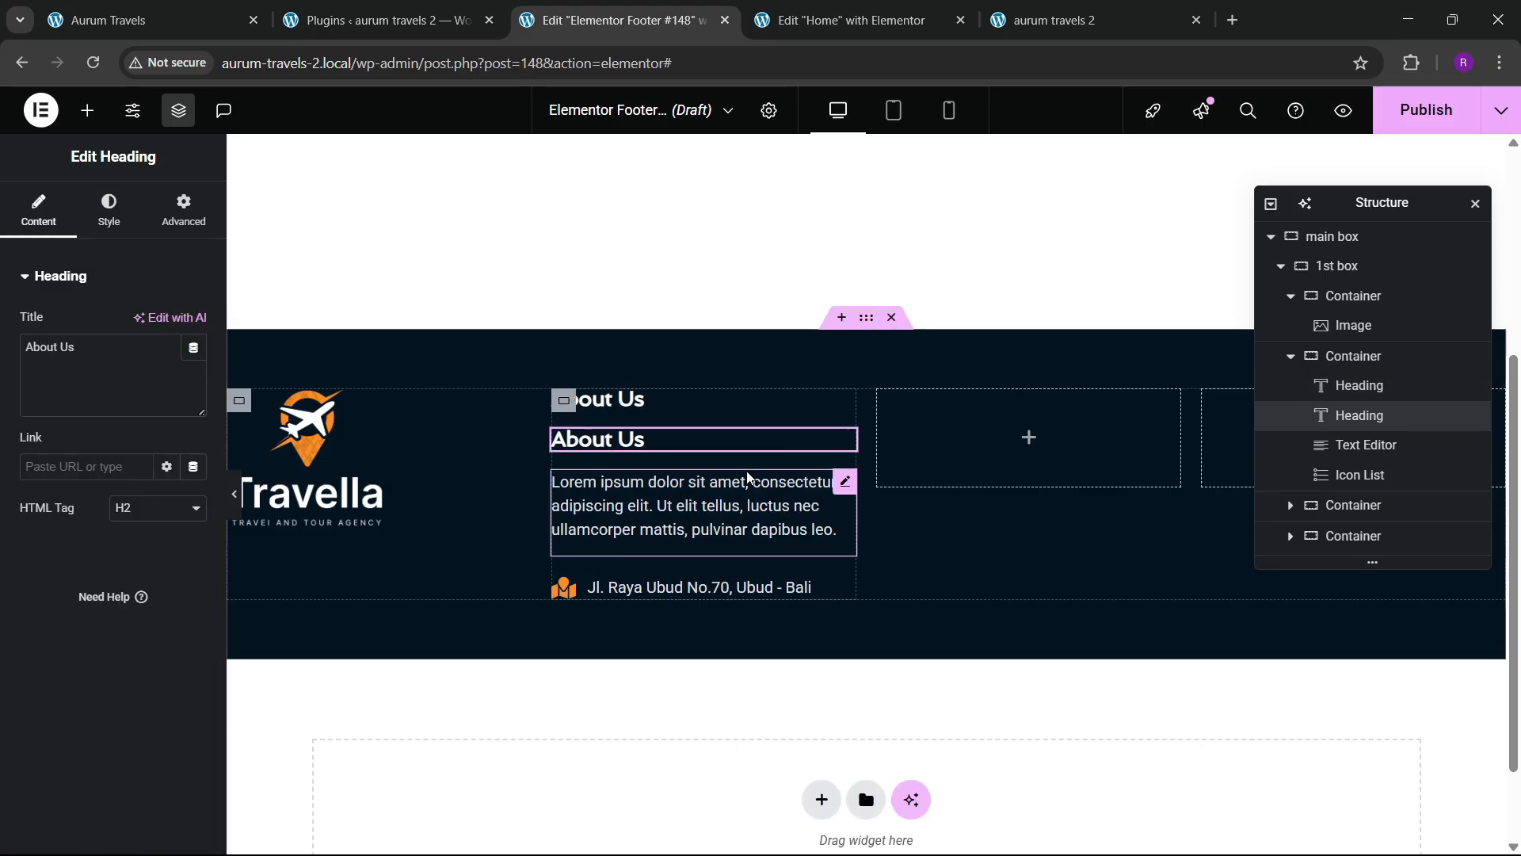
{"action": "key", "text": "Delete"}
{"action": "right_click", "coordinate": [681, 401]}
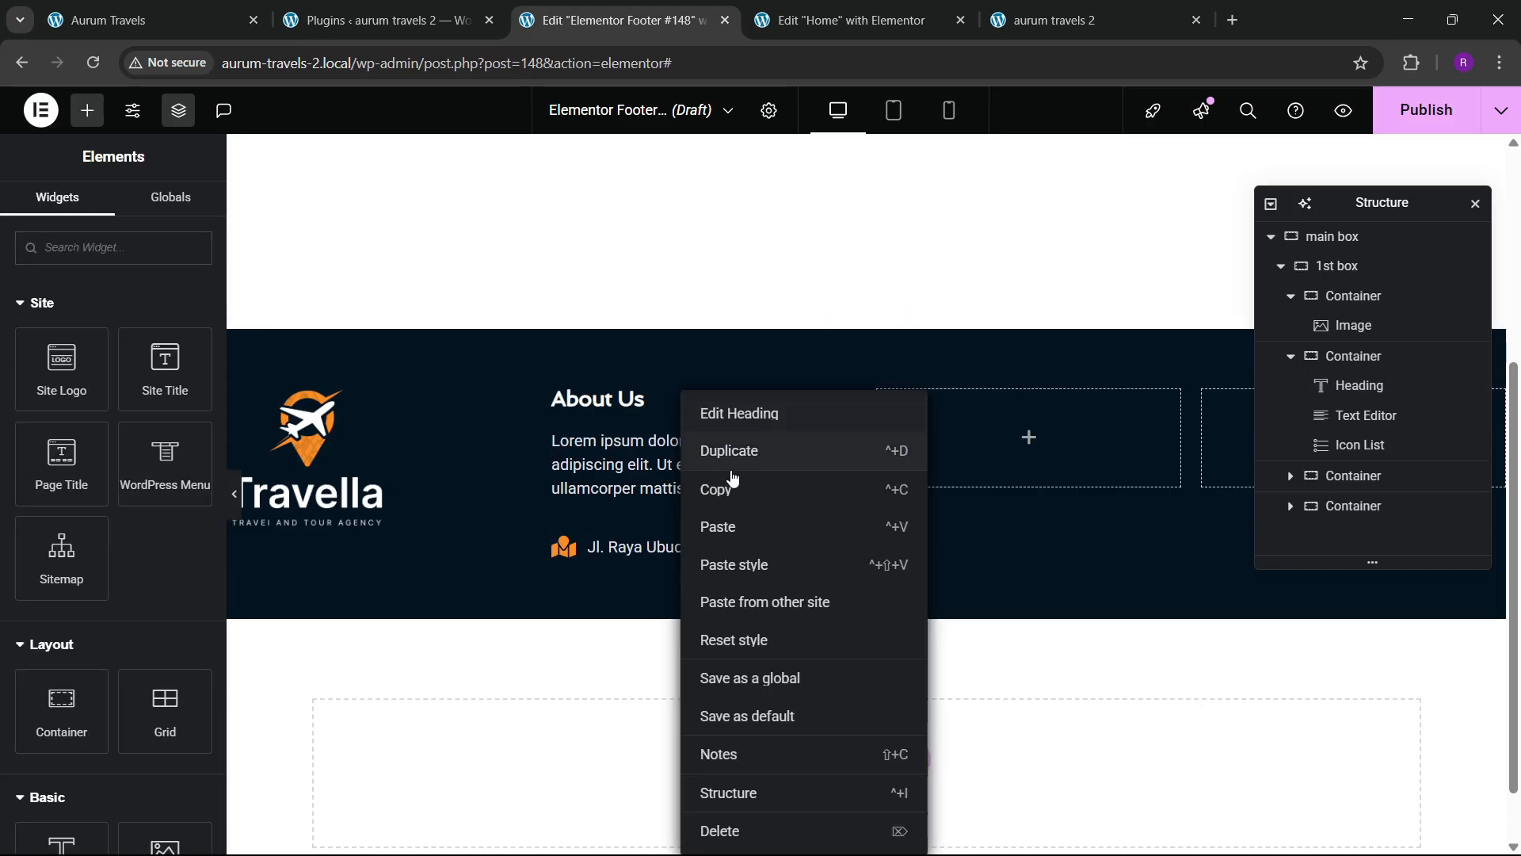
{"action": "left_click", "coordinate": [732, 487]}
{"action": "right_click", "coordinate": [900, 435]}
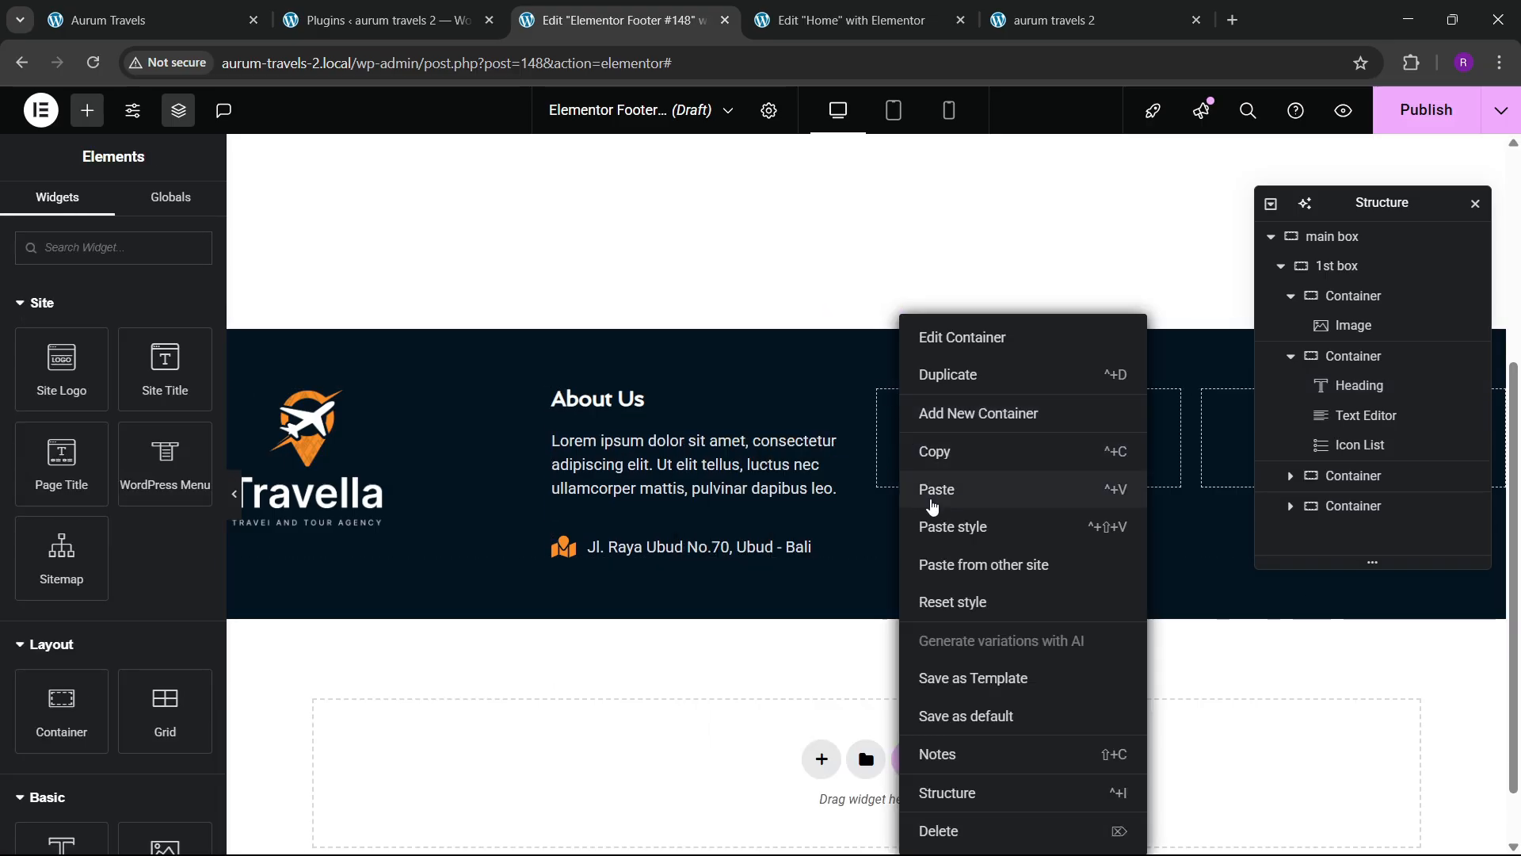
{"action": "left_click", "coordinate": [933, 490]}
- Retitle the pasted heading 'Other Pages'
{"action": "left_click", "coordinate": [119, 20]}
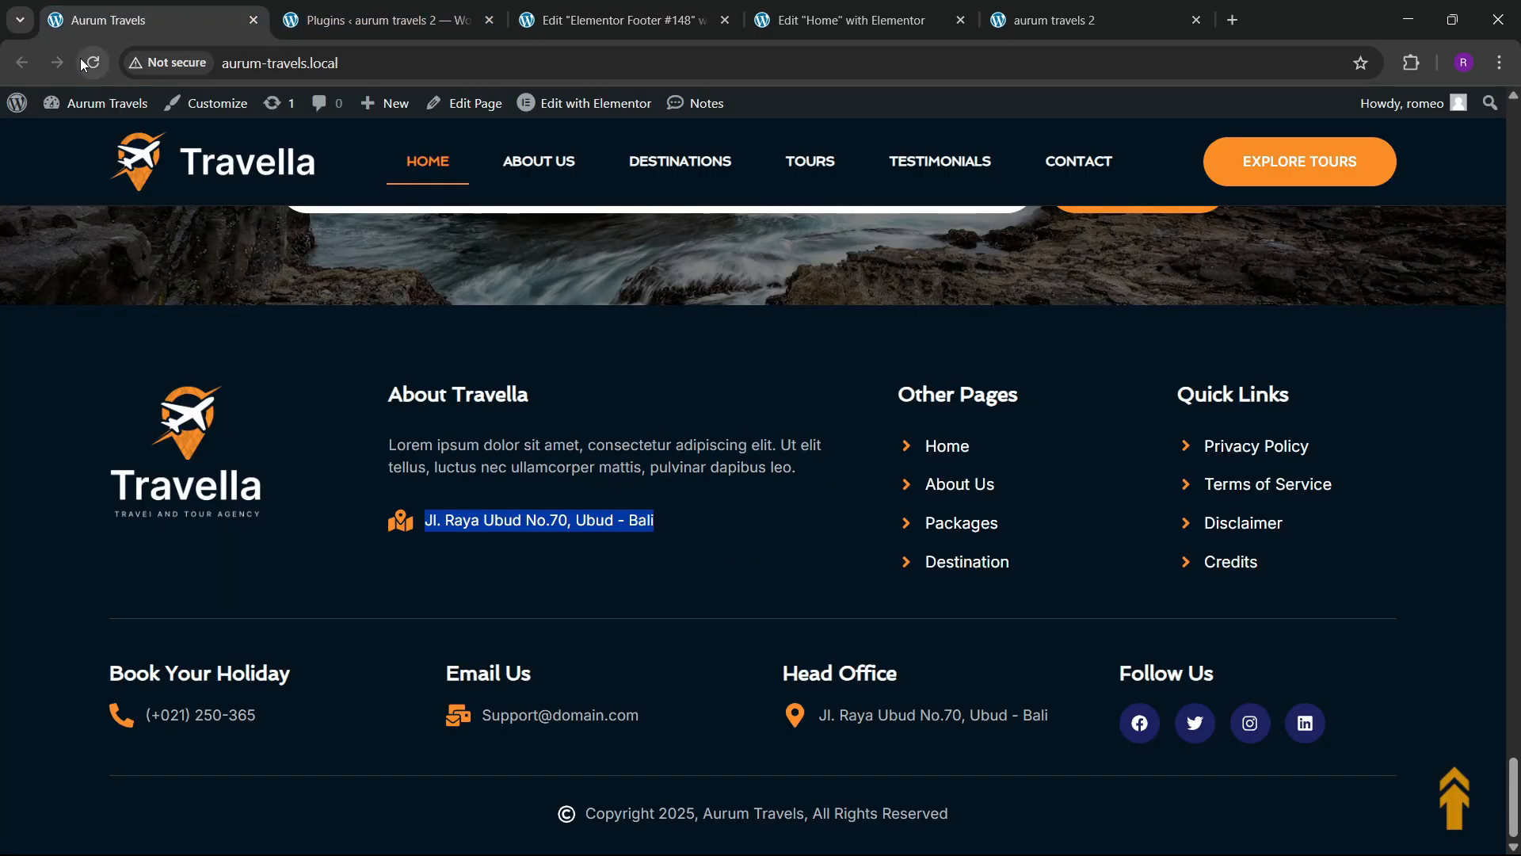
{"action": "left_click", "coordinate": [618, 20]}
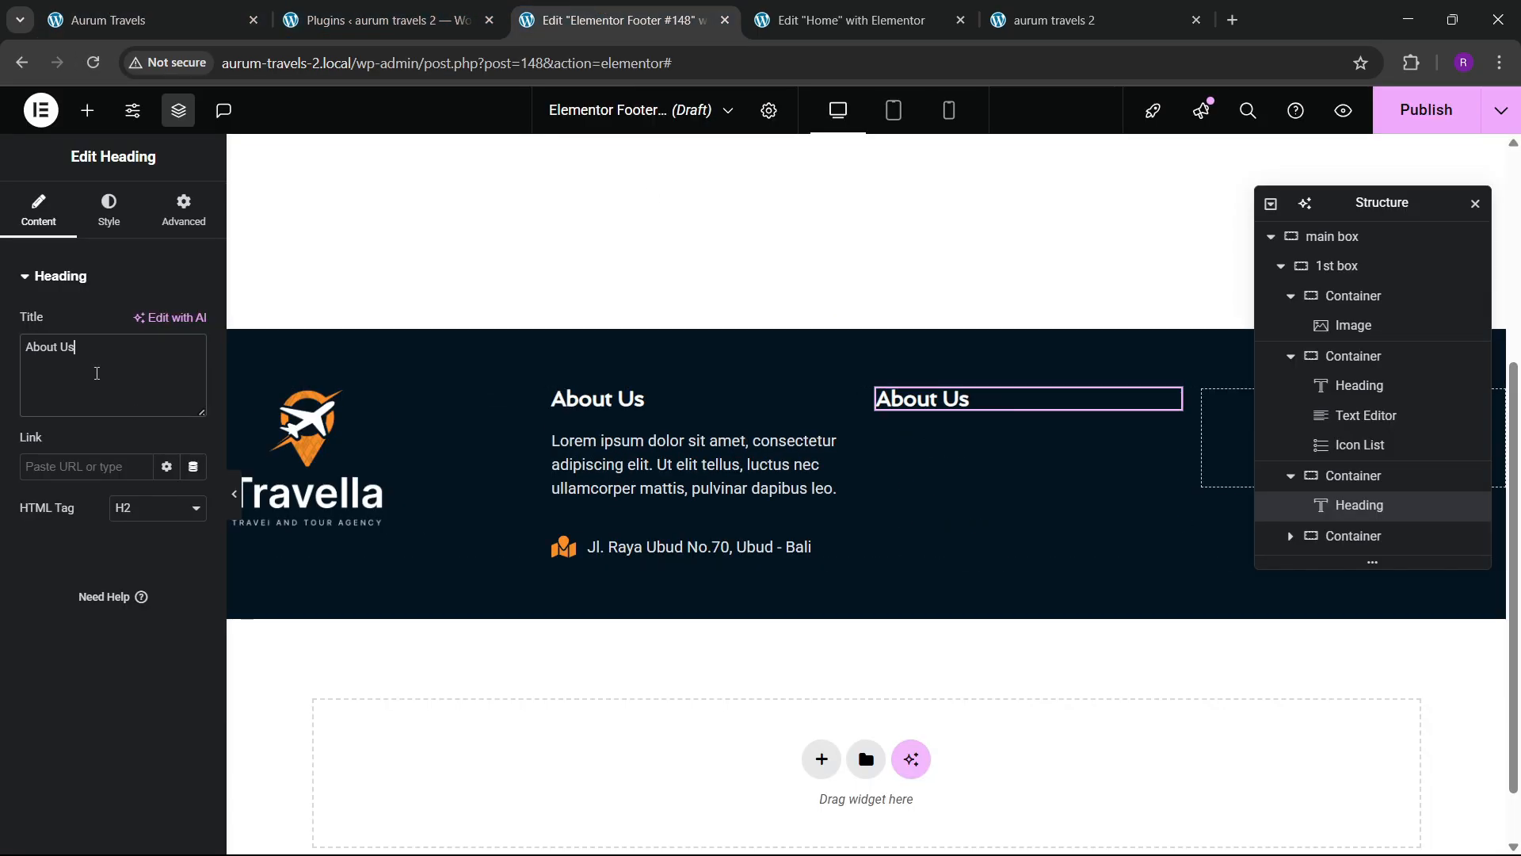
{"action": "key", "text": "BackSpace"}
{"action": "type", "text": "Other Pages"}
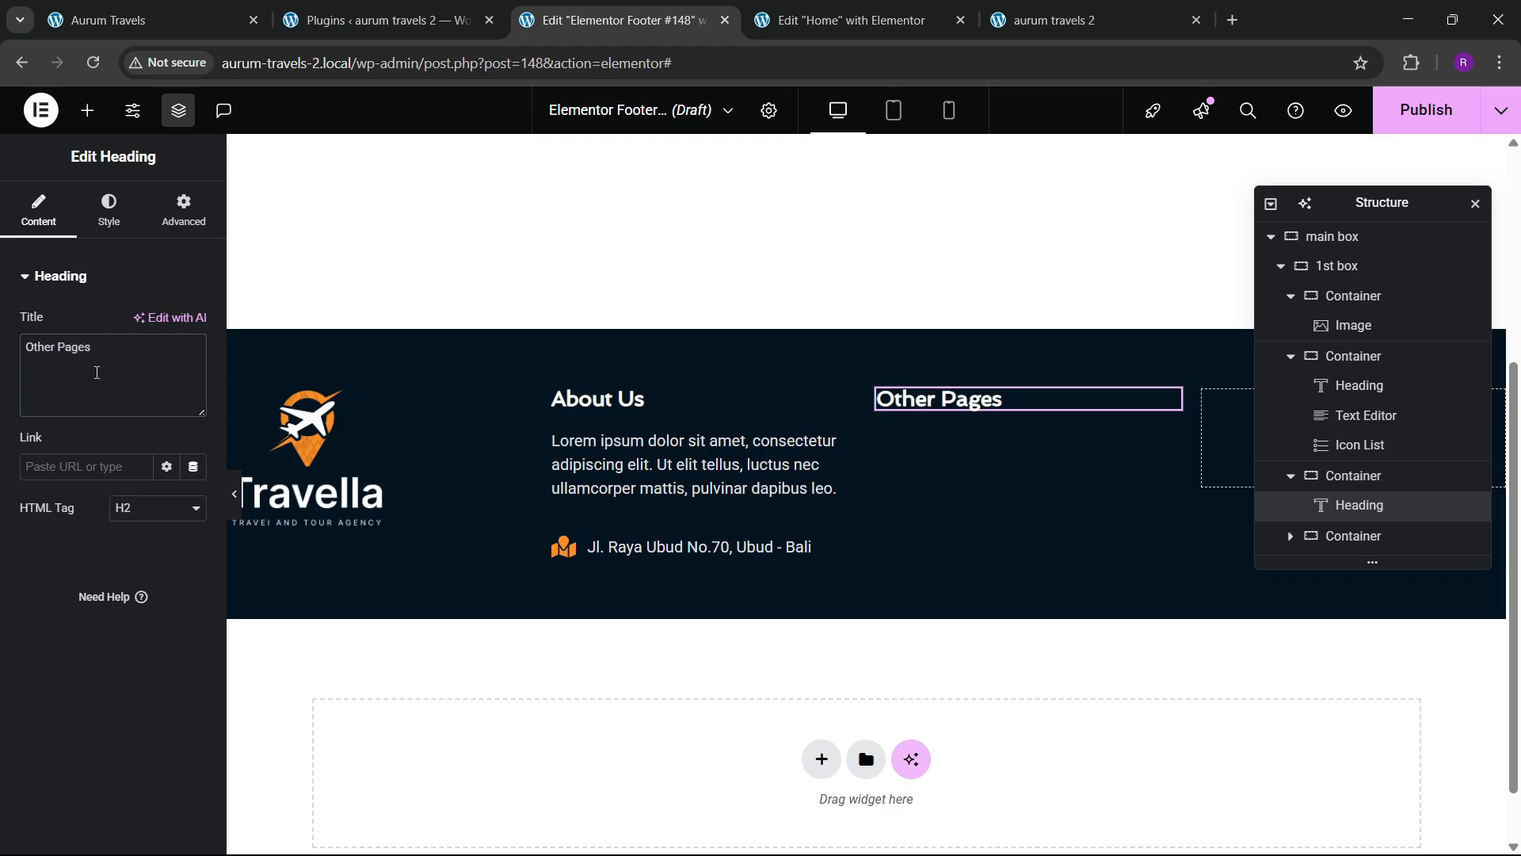
- Compare the Other Pages heading's typography against About Us to confirm they match
{"action": "left_click", "coordinate": [619, 406]}
{"action": "left_click", "coordinate": [194, 380]}
{"action": "left_click", "coordinate": [159, 536]}
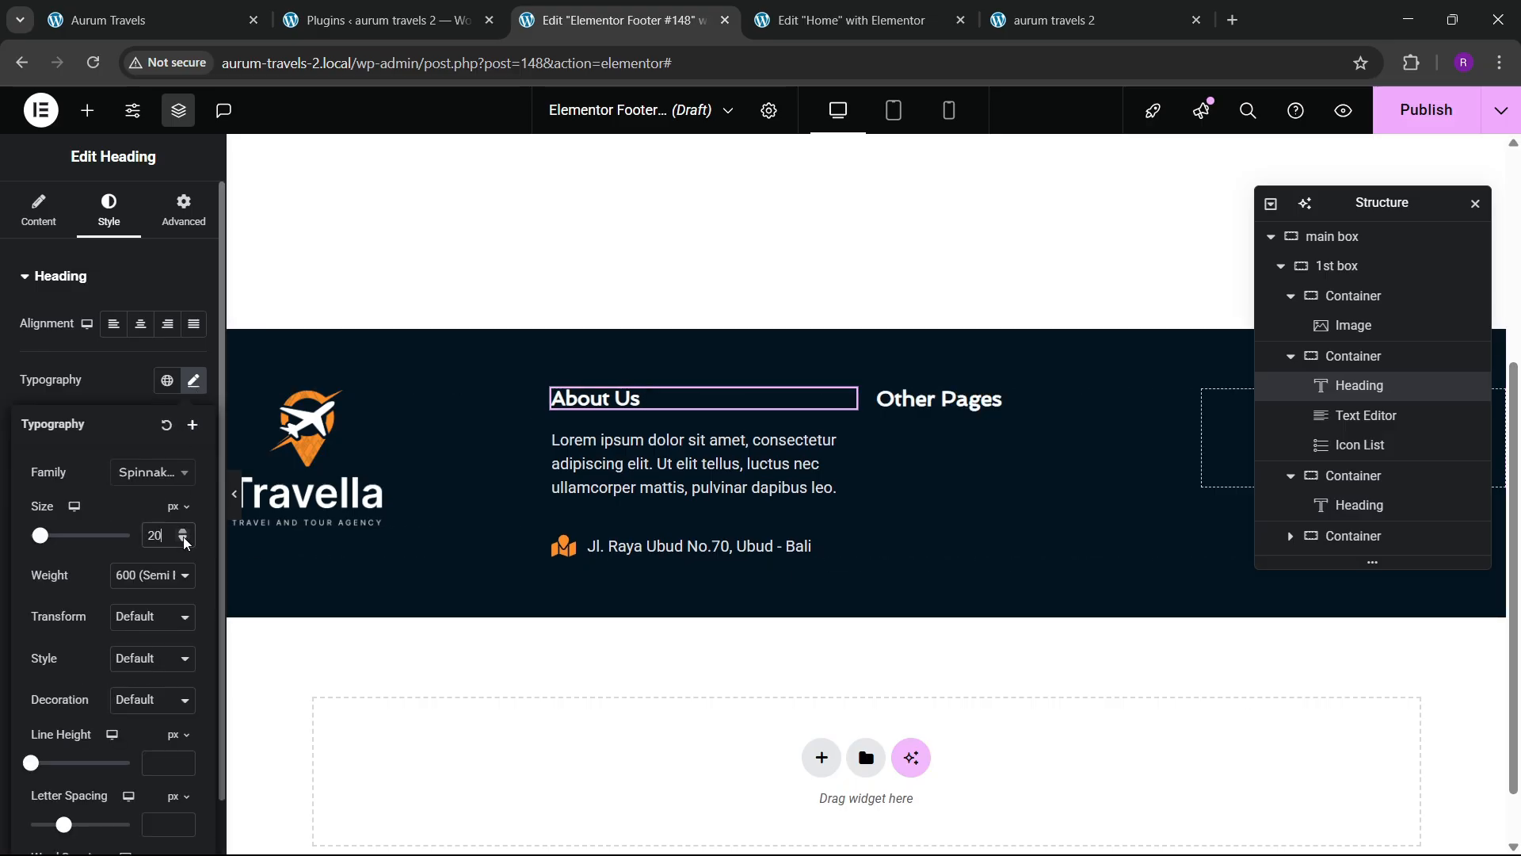
{"action": "left_click", "coordinate": [941, 396]}
{"action": "left_click", "coordinate": [108, 210]}
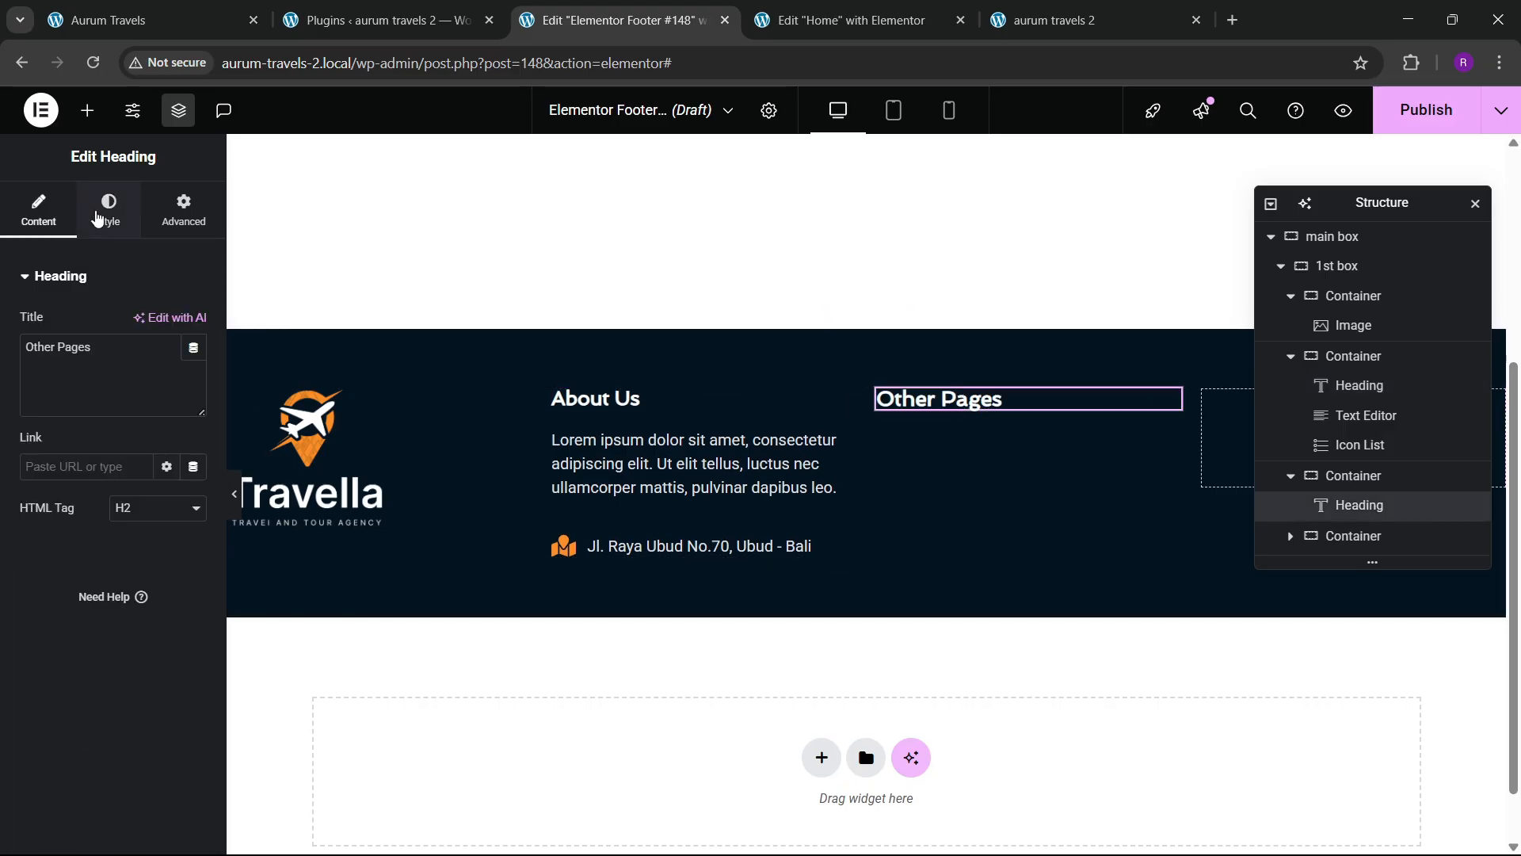
{"action": "left_click", "coordinate": [194, 385]}
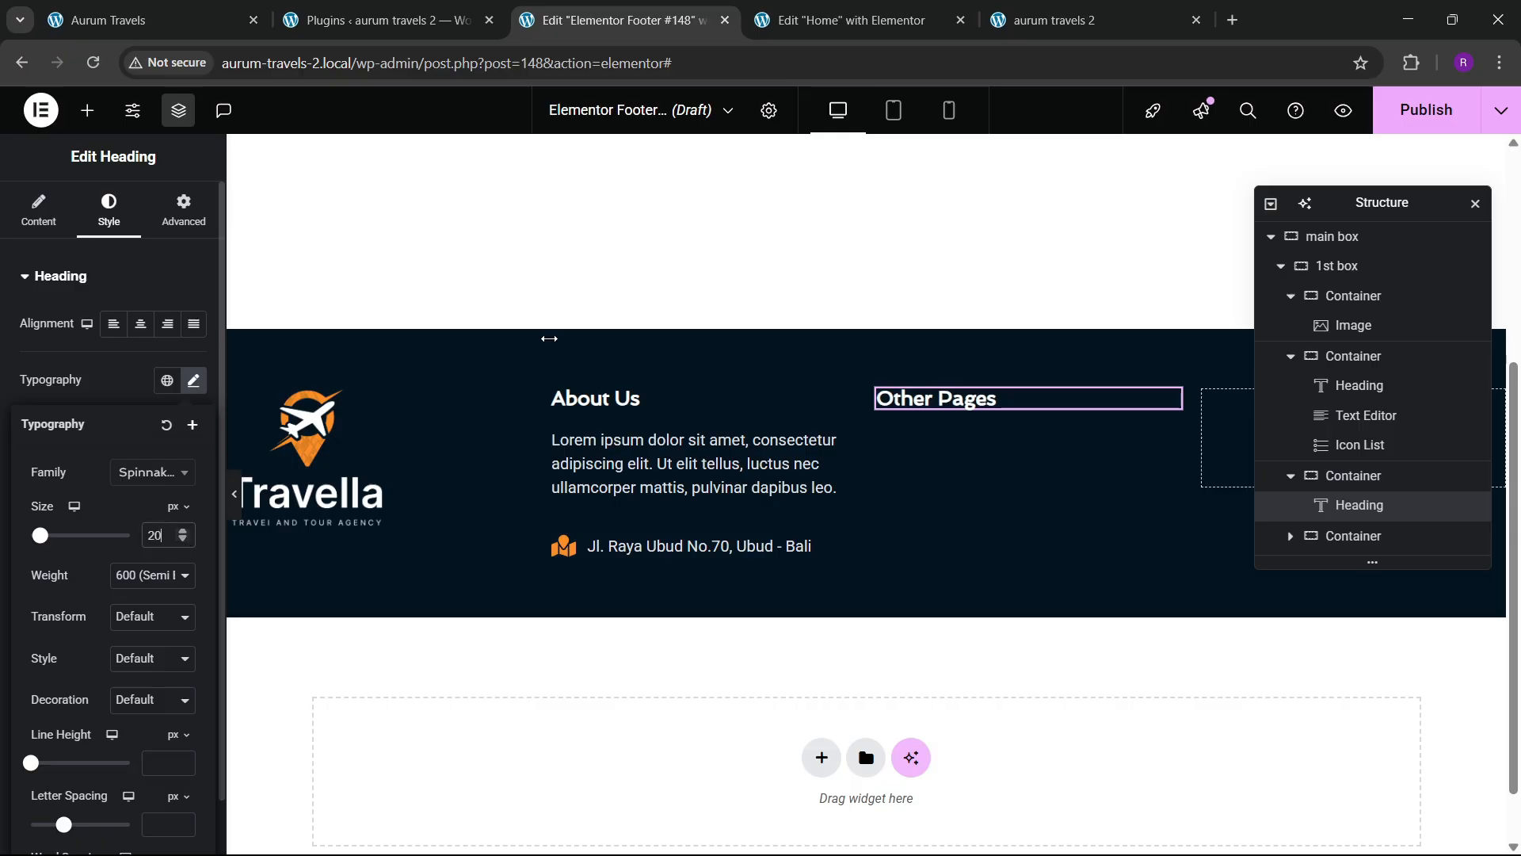
{"action": "left_click", "coordinate": [119, 20]}
{"action": "left_click", "coordinate": [703, 9]}
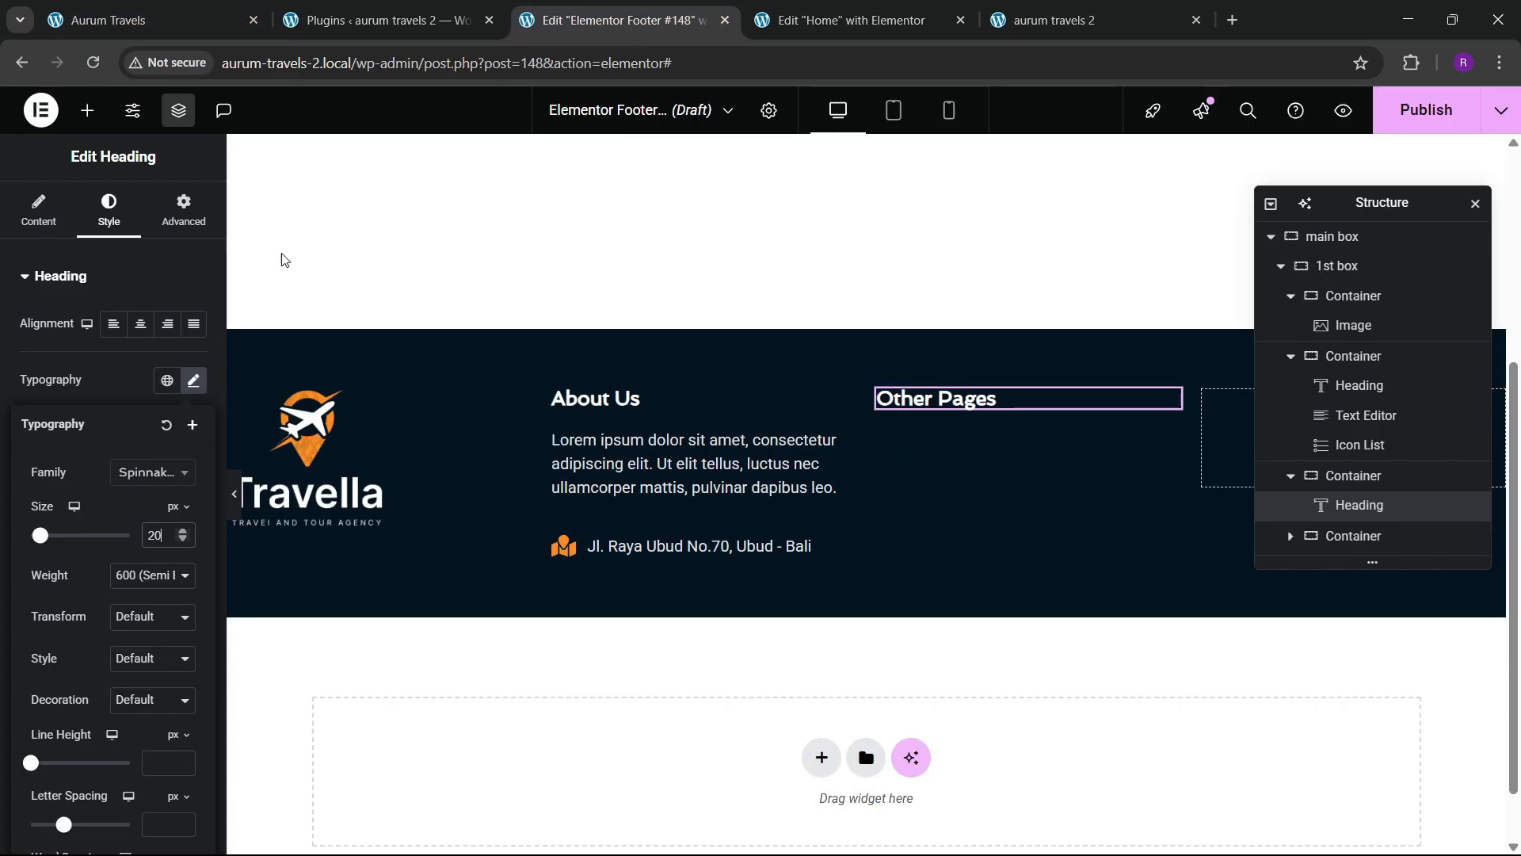
{"action": "left_click", "coordinate": [87, 110]}
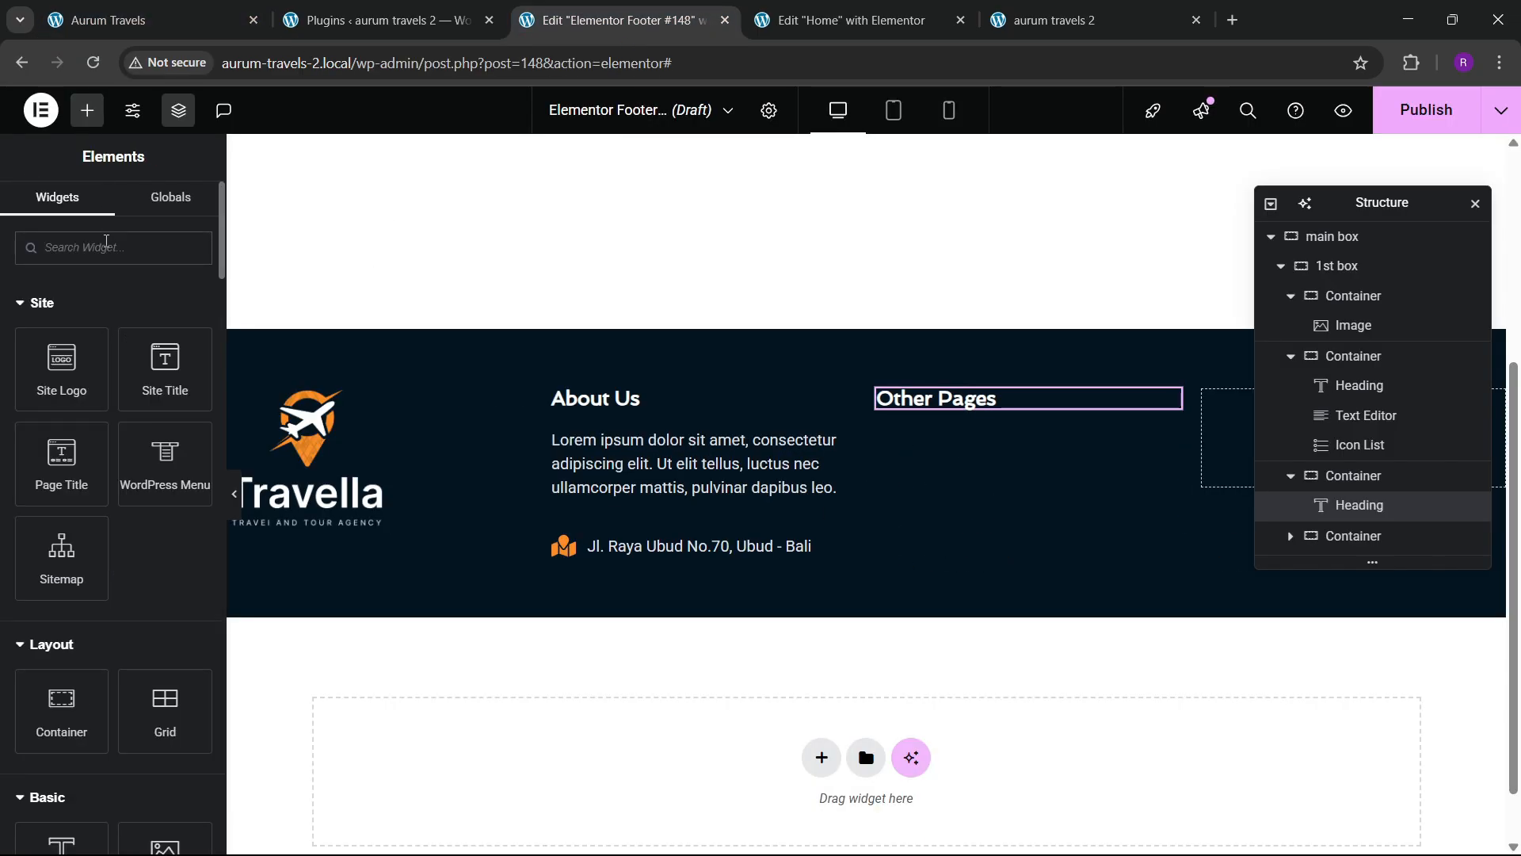
- Add an Icon List widget under the Other Pages heading and remove its extra placeholder items
{"action": "left_click", "coordinate": [106, 247]}
{"action": "type", "text": "list"}
{"action": "left_click_drag", "start_coordinate": [23, 336], "coordinate": [1013, 411]}
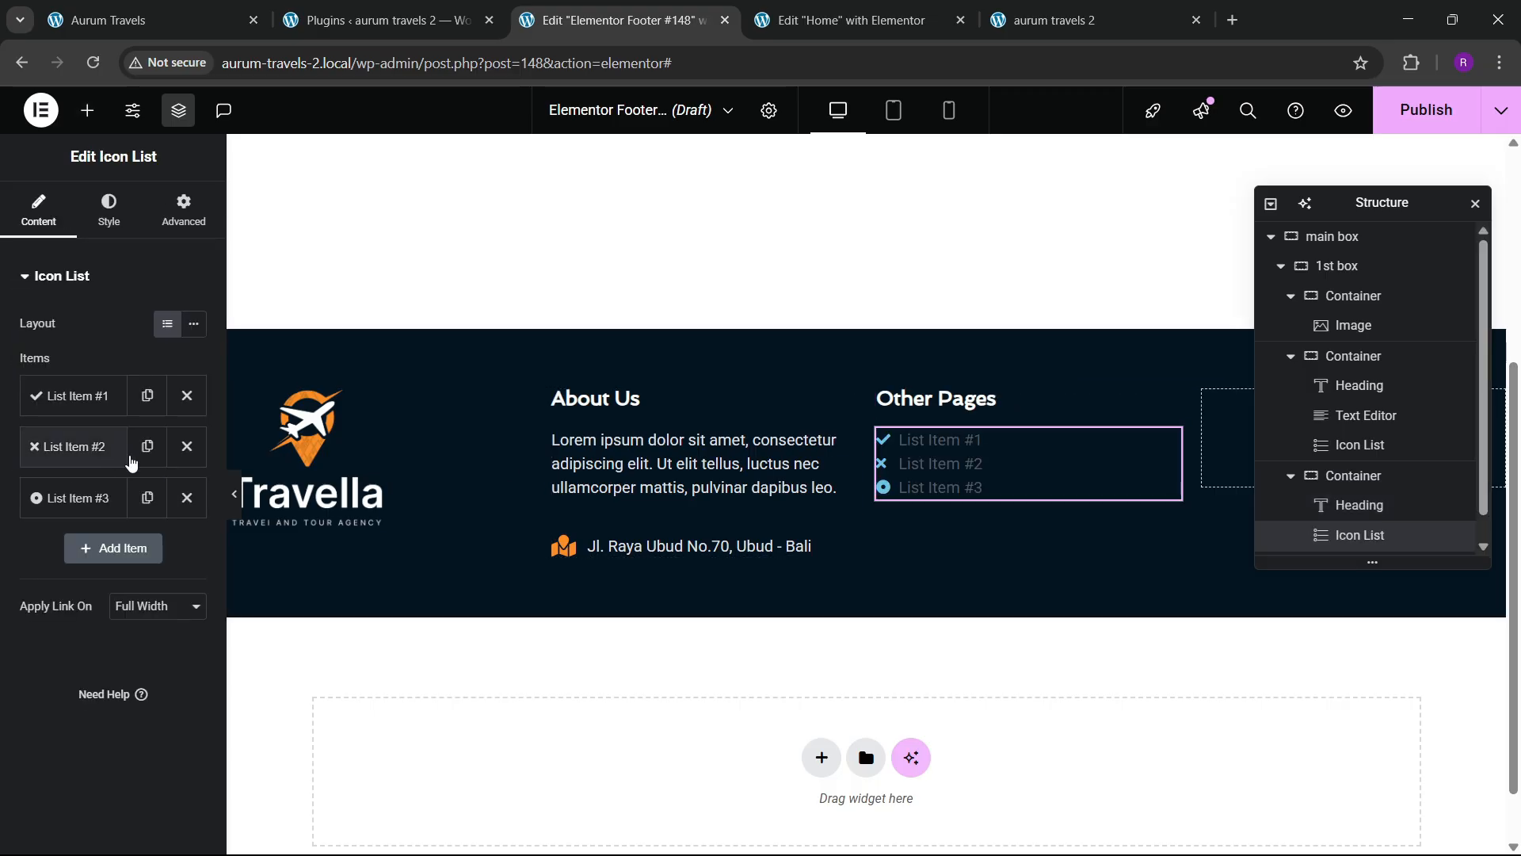
{"action": "double_click", "coordinate": [187, 446]}
- Set the first list item's icon to the right-pointing angle chevron
{"action": "left_click", "coordinate": [133, 407]}
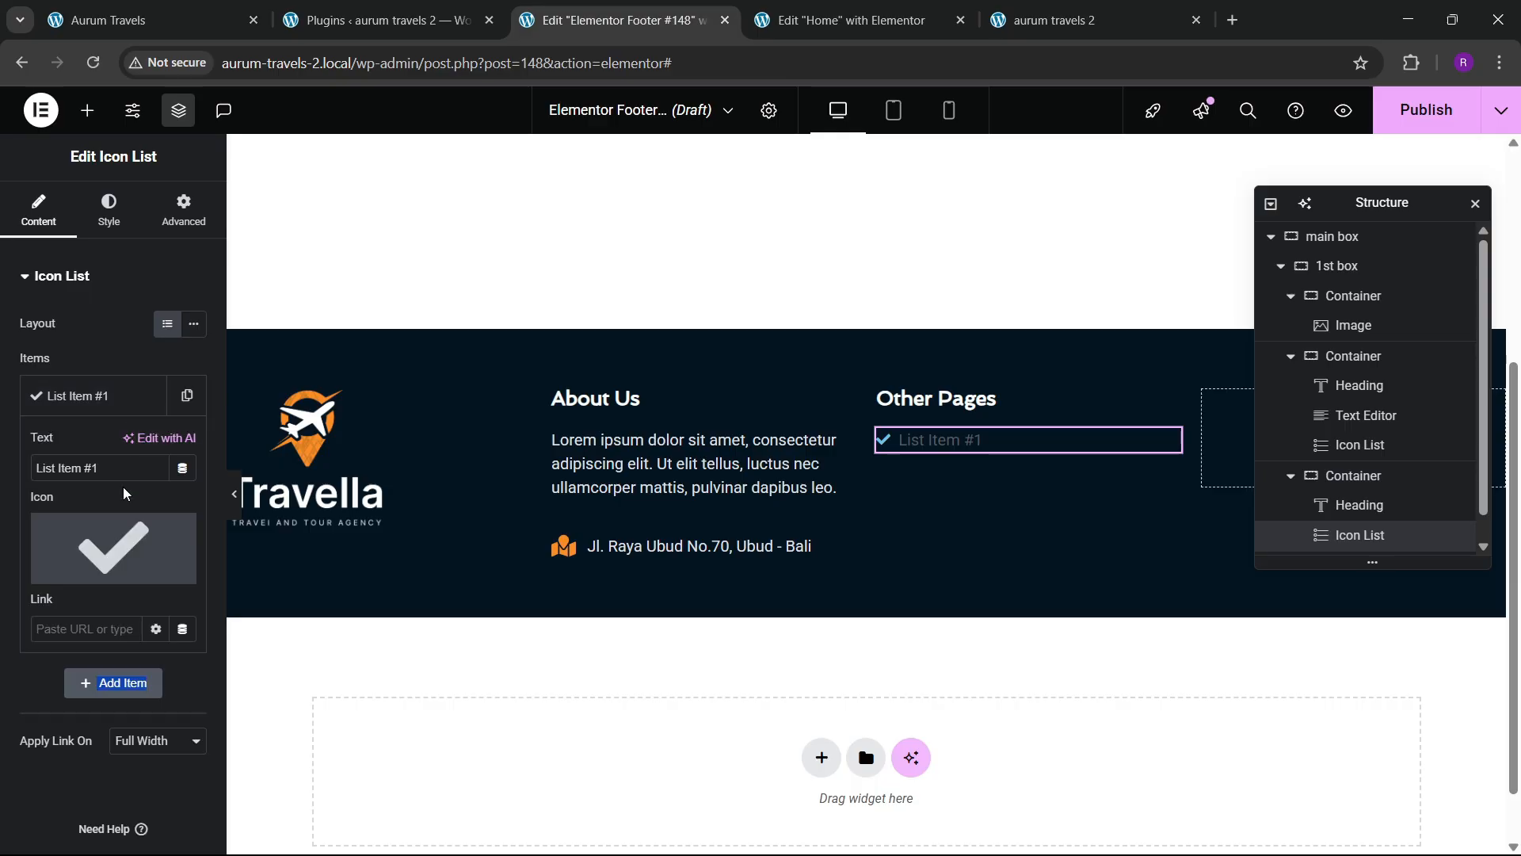
{"action": "mouse_move", "coordinate": [111, 547]}
{"action": "left_click", "coordinate": [72, 567]}
{"action": "left_click", "coordinate": [208, 28]}
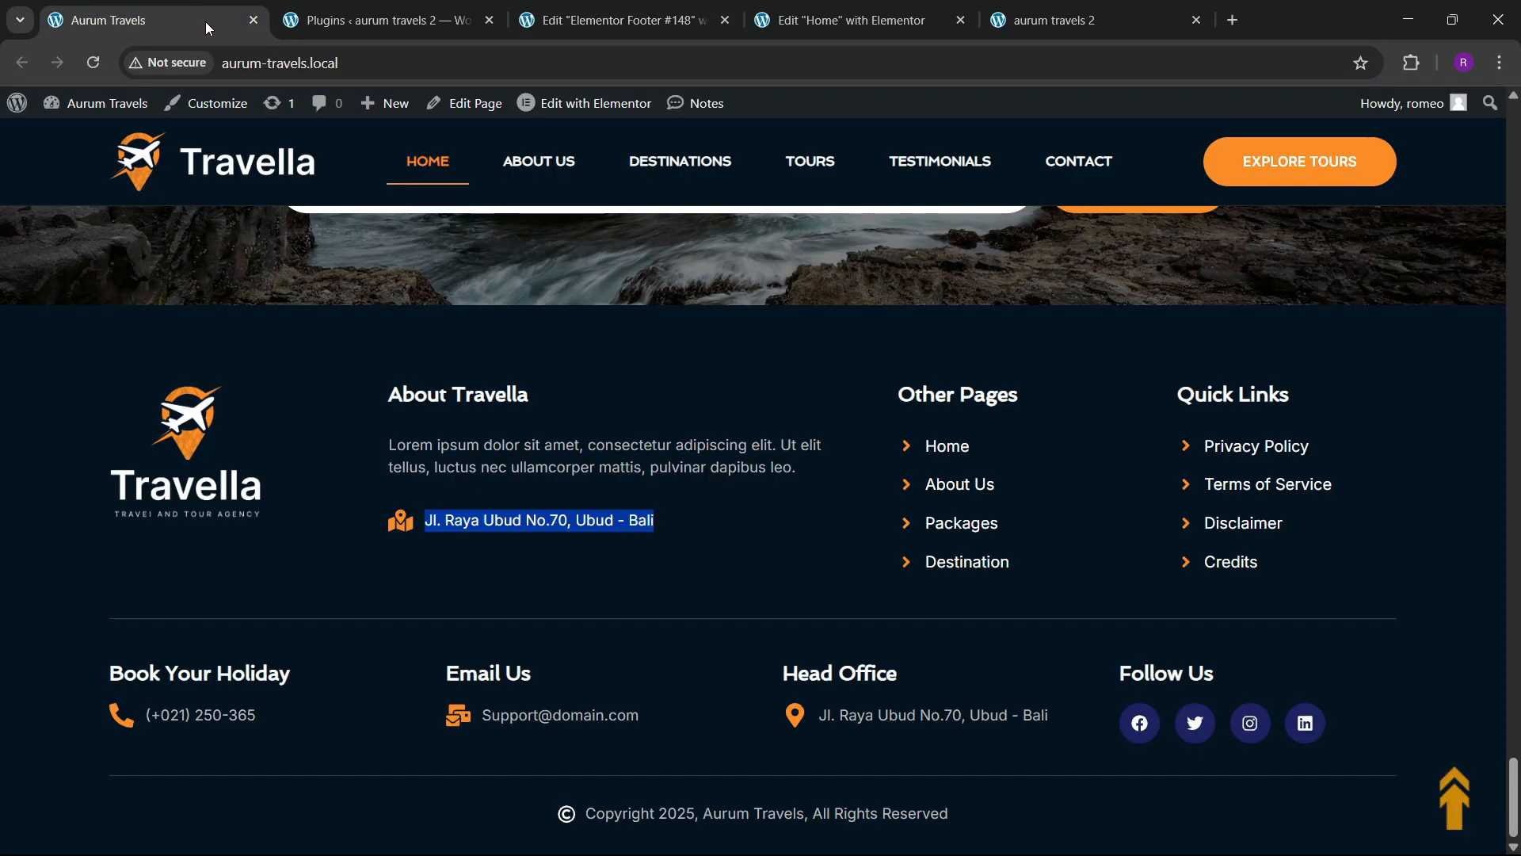
{"action": "left_click", "coordinate": [525, 7]}
{"action": "scroll", "coordinate": [798, 422], "scroll_direction": "up", "scroll_amount": 6}
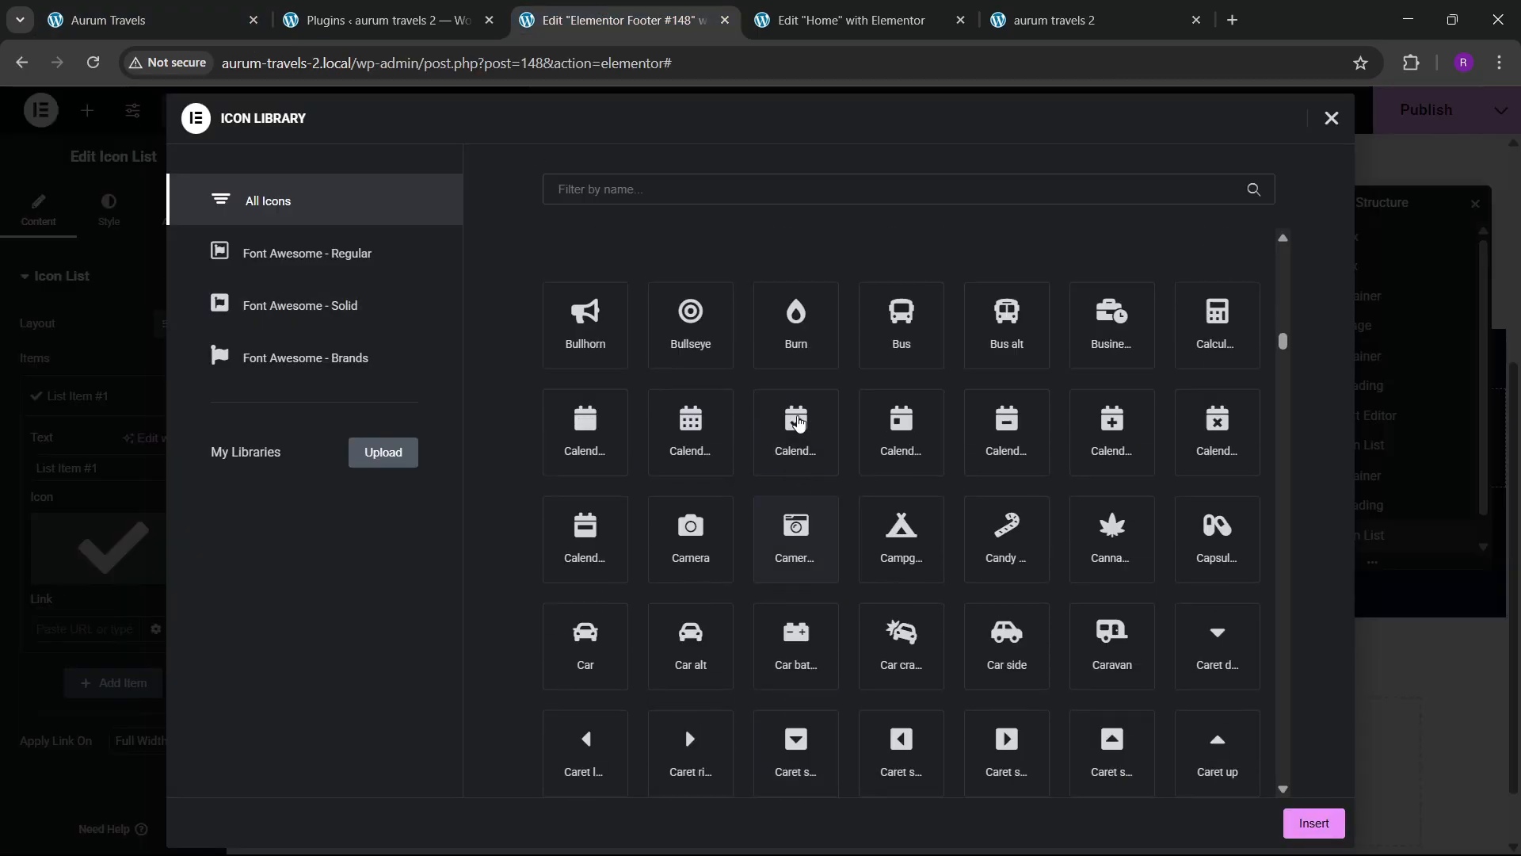
{"action": "scroll", "coordinate": [784, 412], "scroll_direction": "up", "scroll_amount": 3}
{"action": "left_click", "coordinate": [671, 186]}
{"action": "type", "text": "r"}
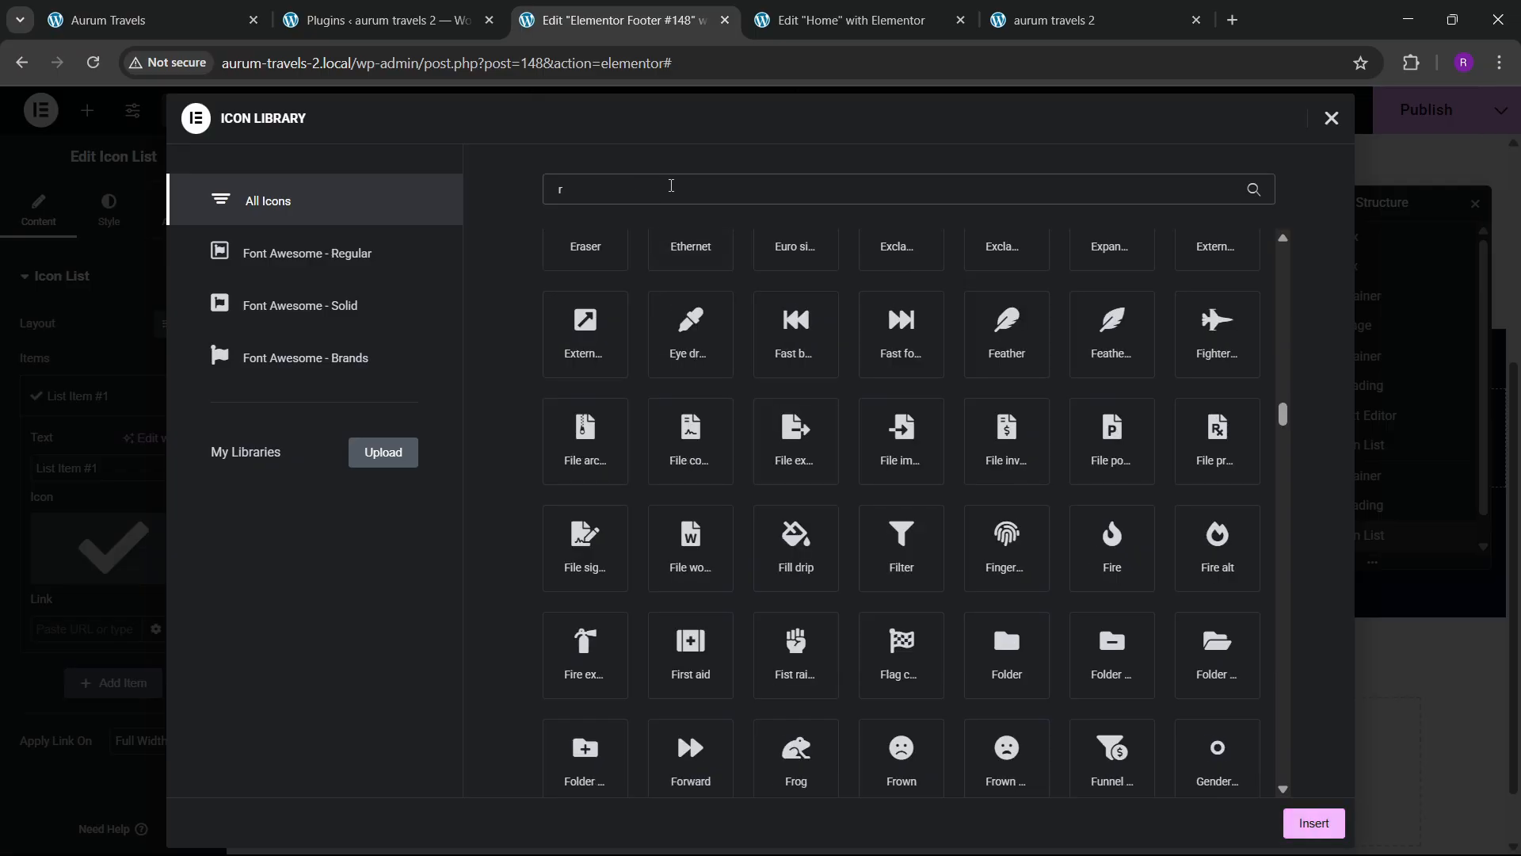
{"action": "key", "text": "BackSpace"}
{"action": "type", "text": "angle"}
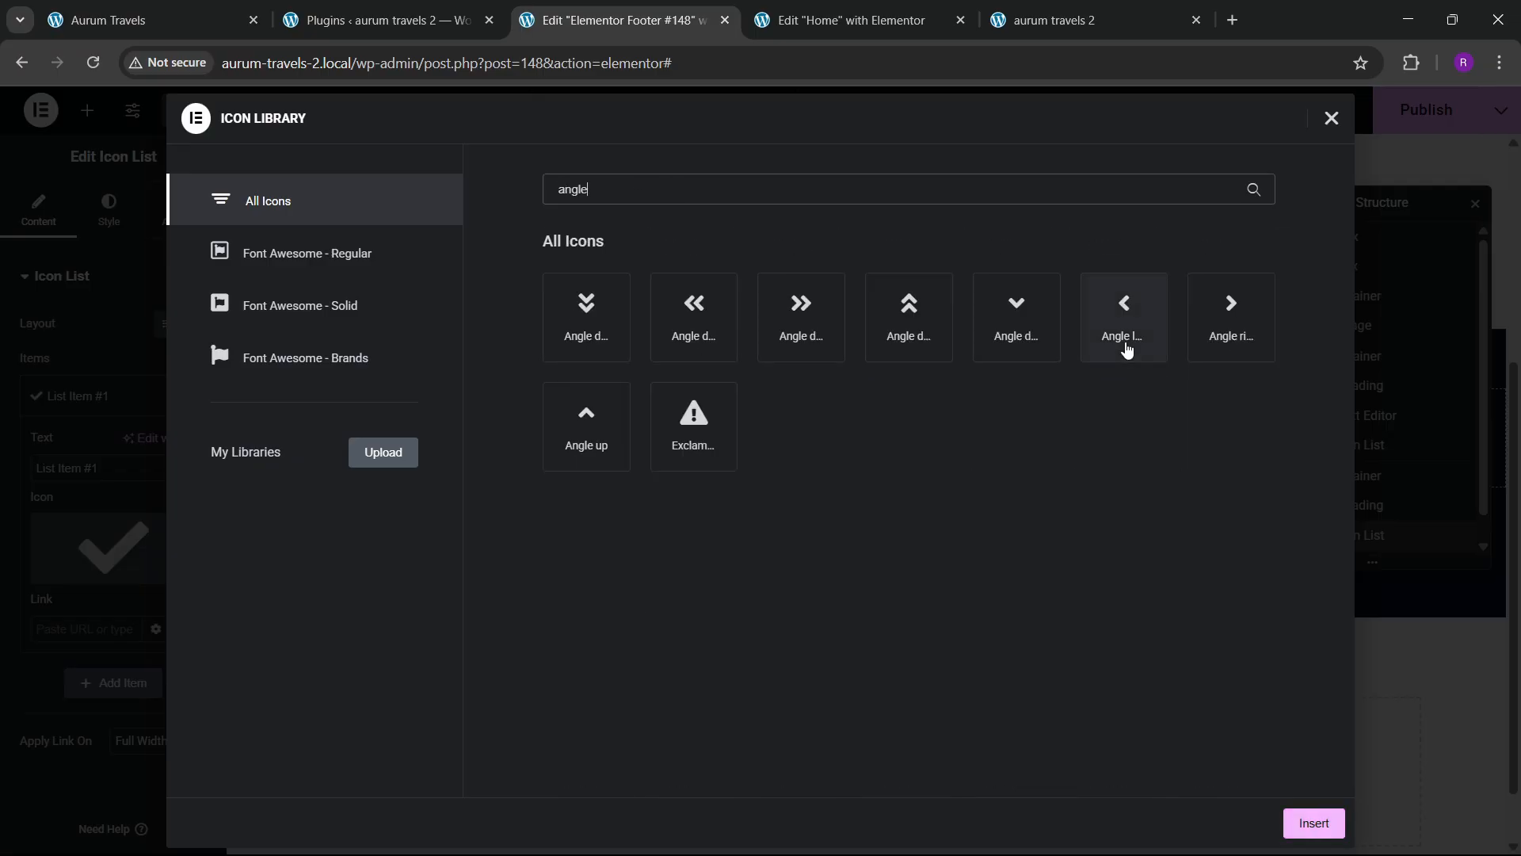
{"action": "left_click", "coordinate": [1205, 336]}
{"action": "left_click", "coordinate": [1291, 822]}
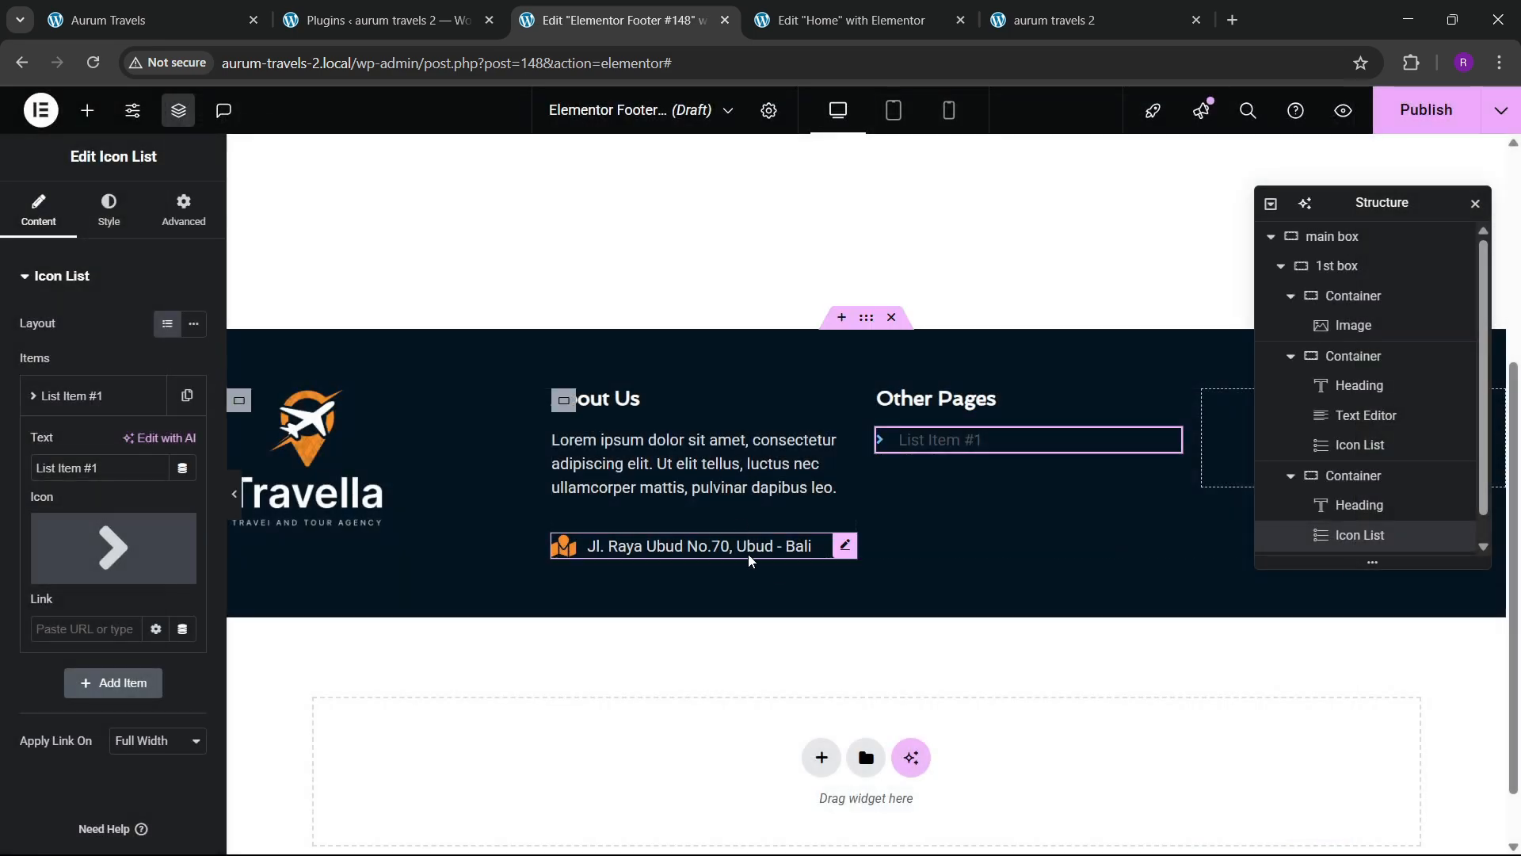
- Rename the first item to Home and duplicate it four times
{"action": "left_click_drag", "start_coordinate": [98, 467], "coordinate": [25, 465]}
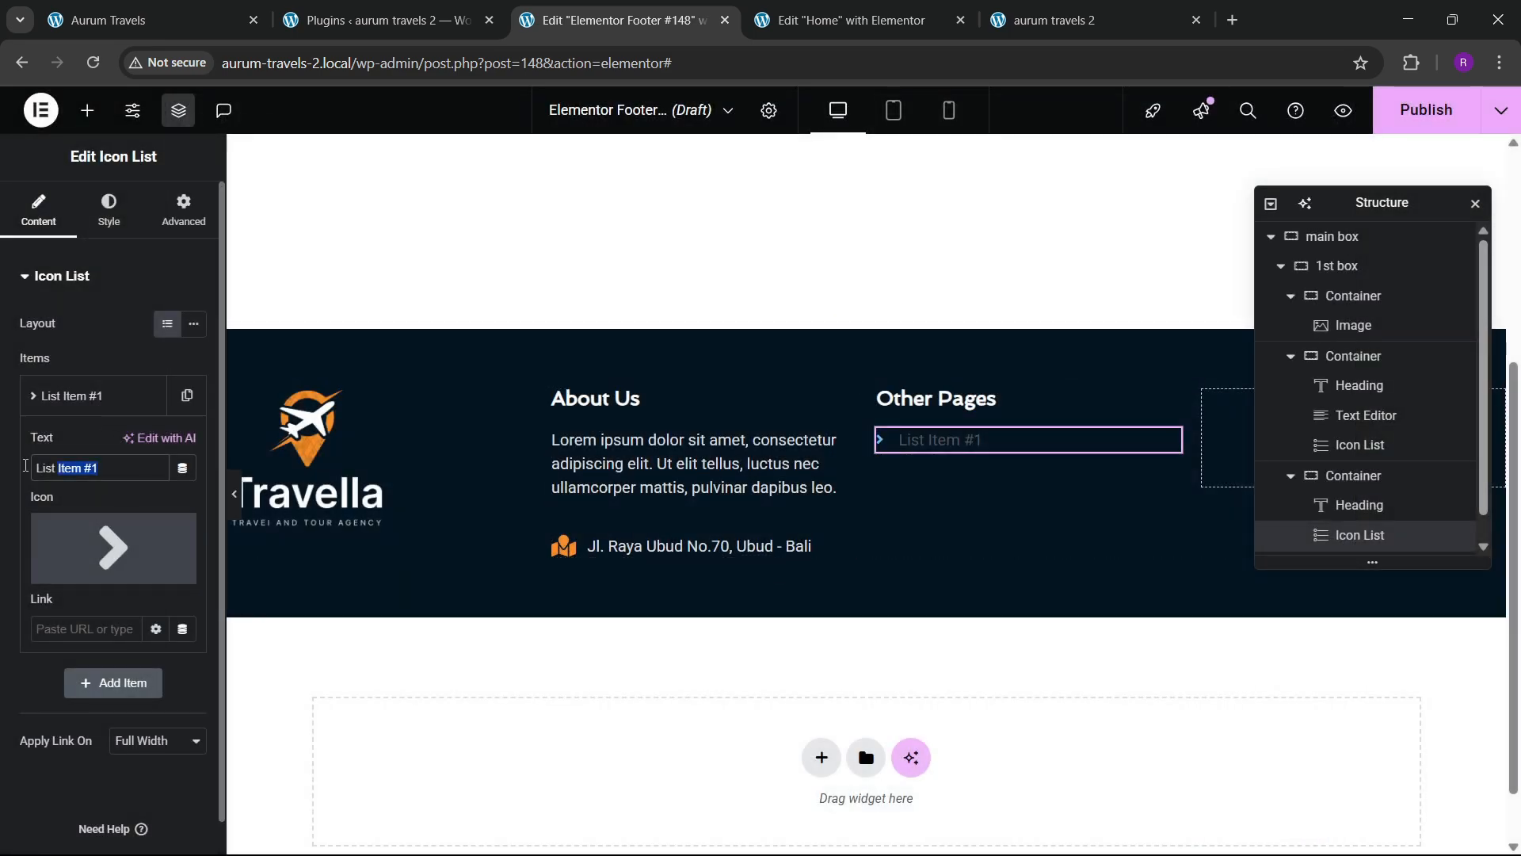
{"action": "type", "text": "Home"}
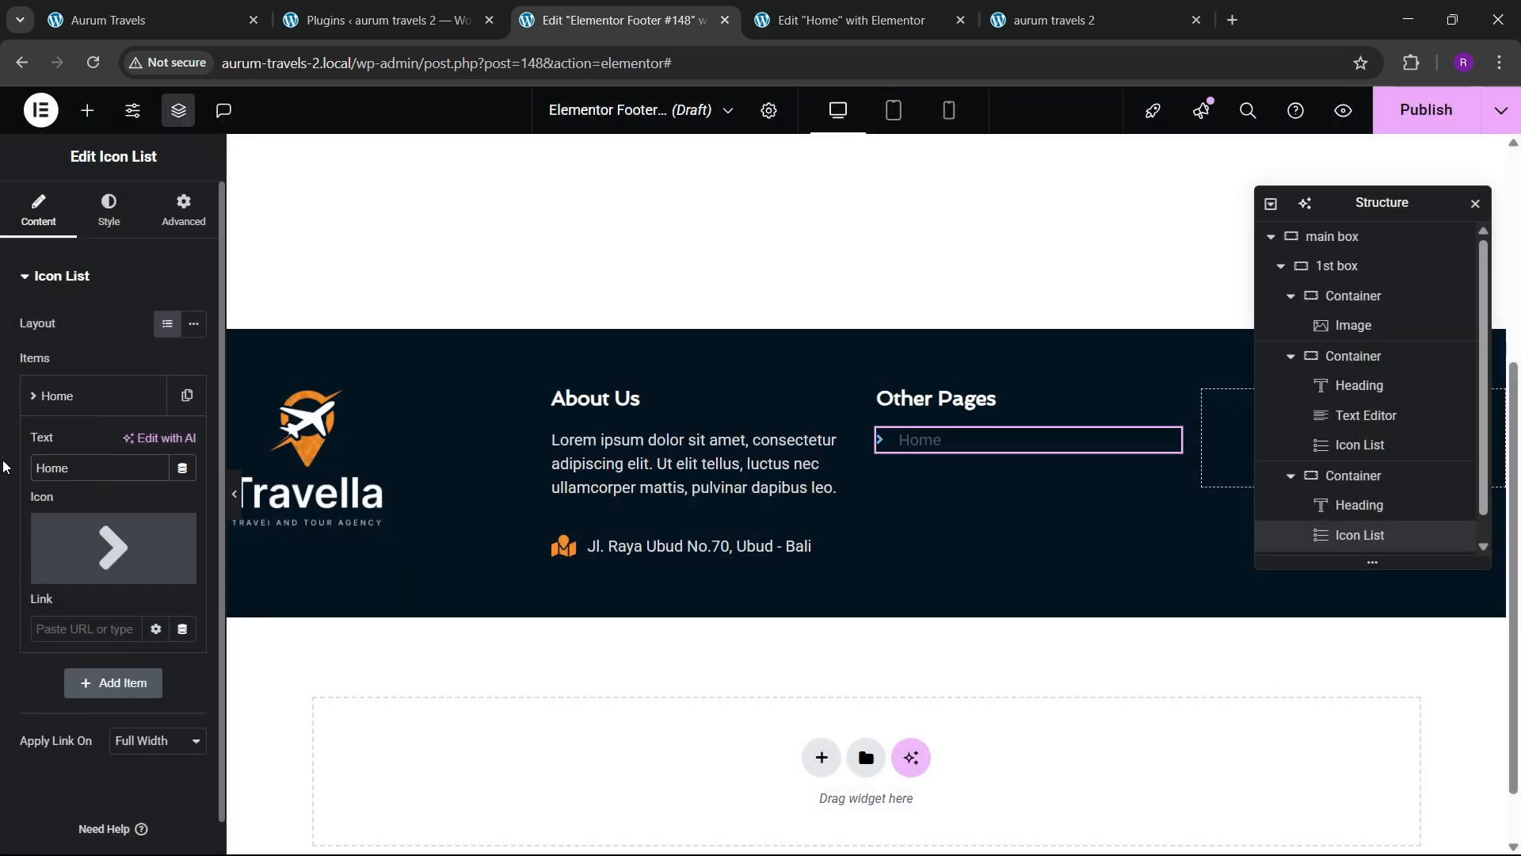
{"action": "left_click", "coordinate": [63, 397]}
{"action": "left_click", "coordinate": [121, 10]}
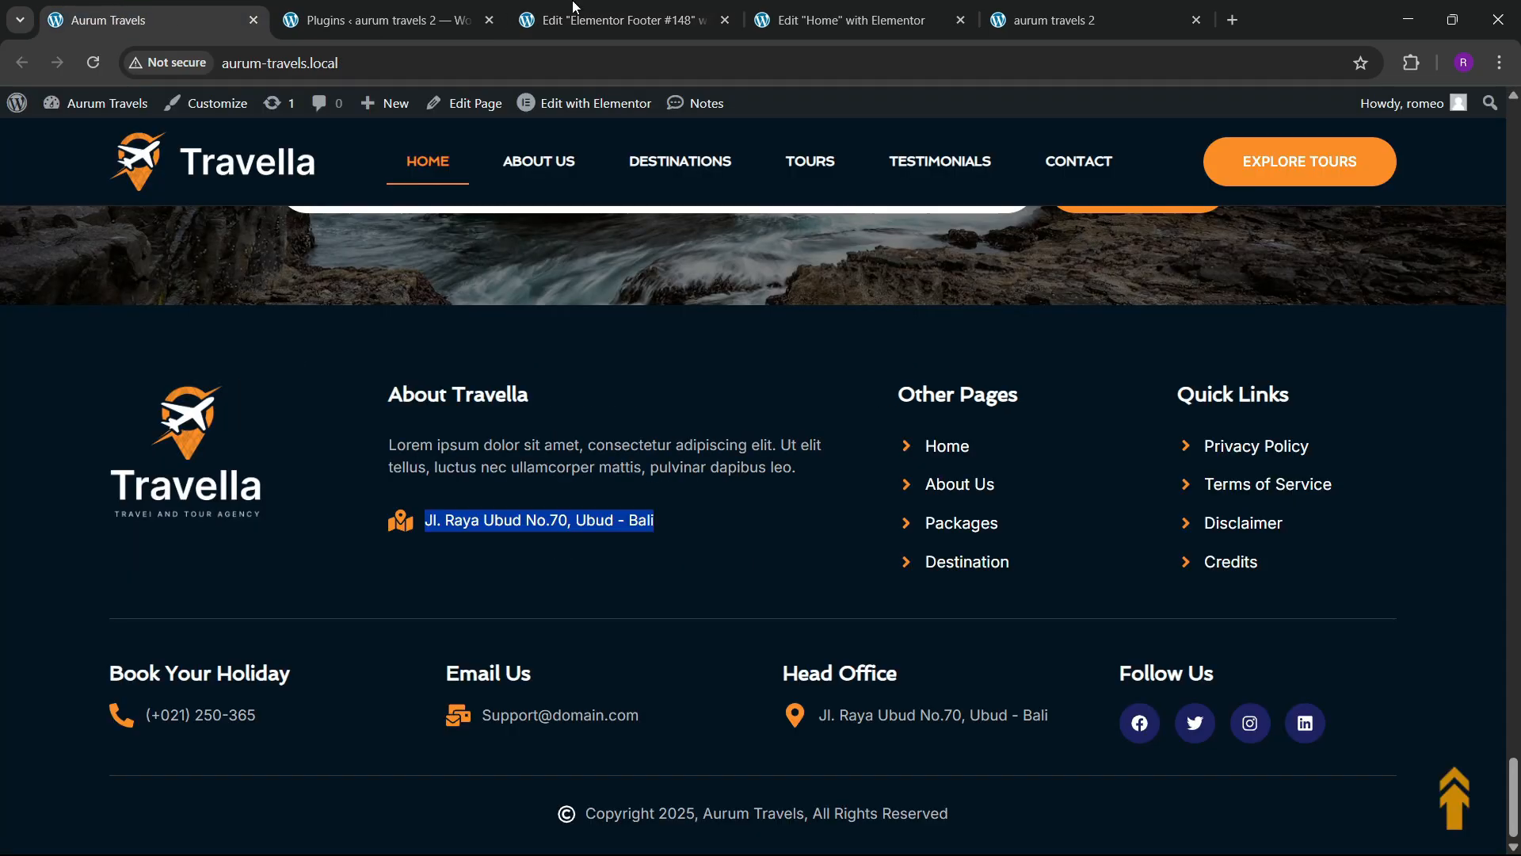
{"action": "left_click", "coordinate": [649, 10]}
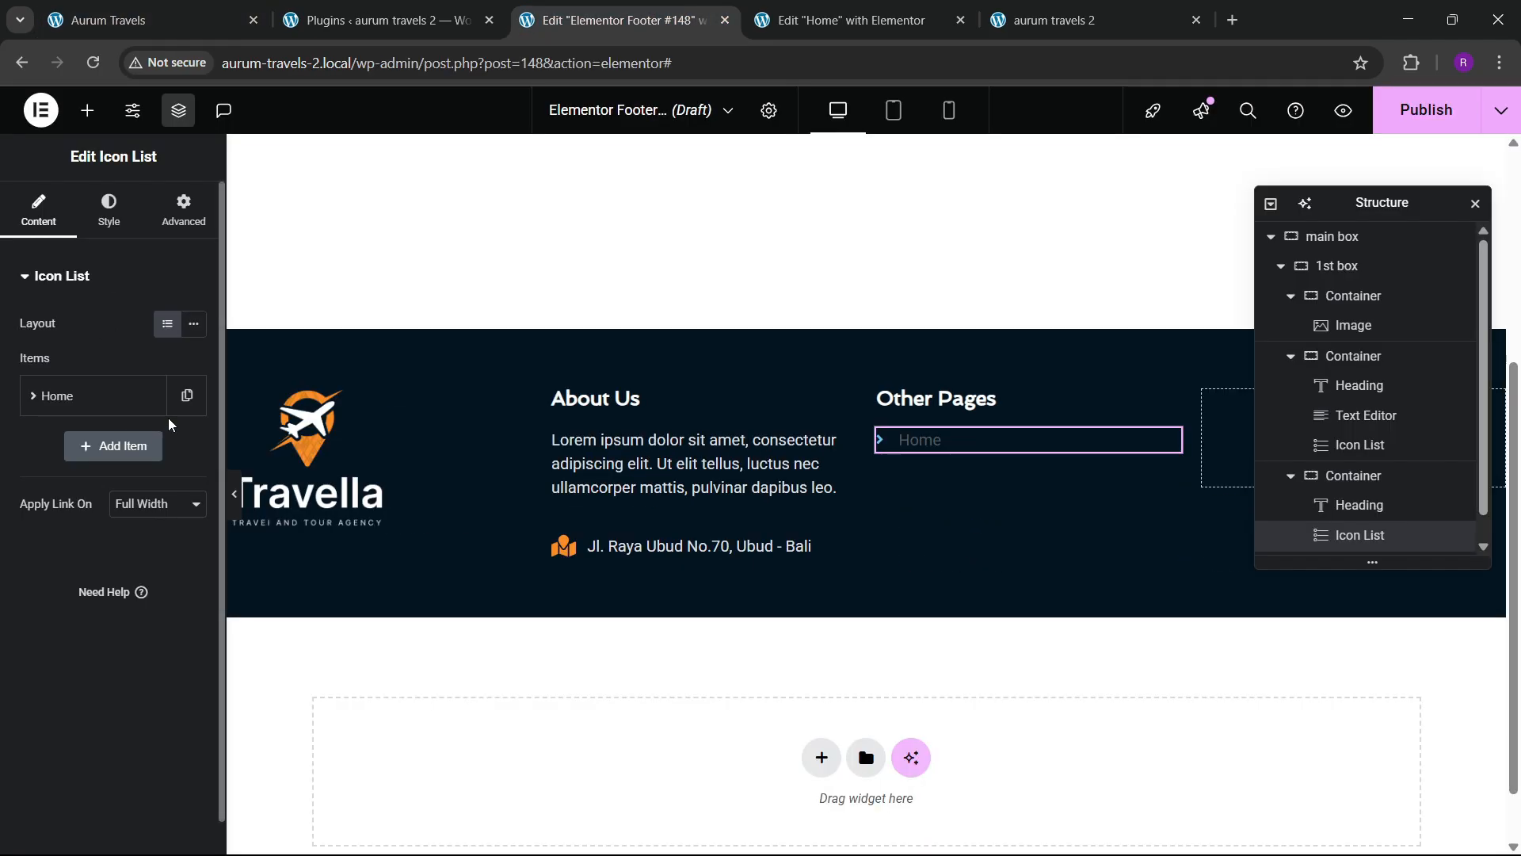
{"action": "left_click", "coordinate": [187, 396]}
{"action": "left_click", "coordinate": [146, 446]}
{"action": "left_click", "coordinate": [147, 497]}
{"action": "left_click", "coordinate": [147, 548]}
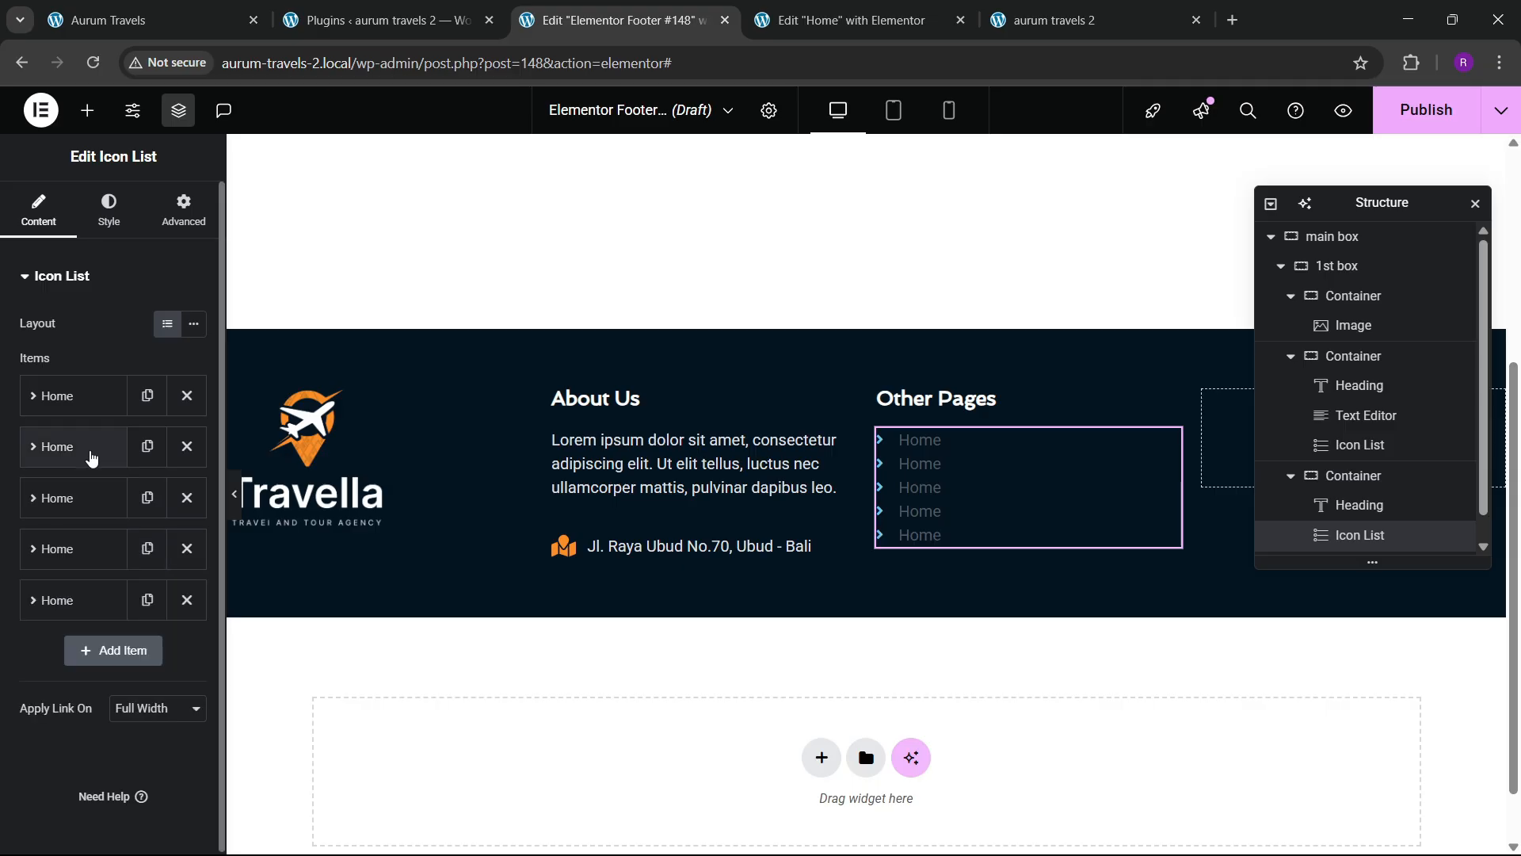
- Rename the copies to About, Services and Destinations, then delete the leftover fifth Home item
{"action": "left_click", "coordinate": [92, 456]}
{"action": "type", "text": "About"}
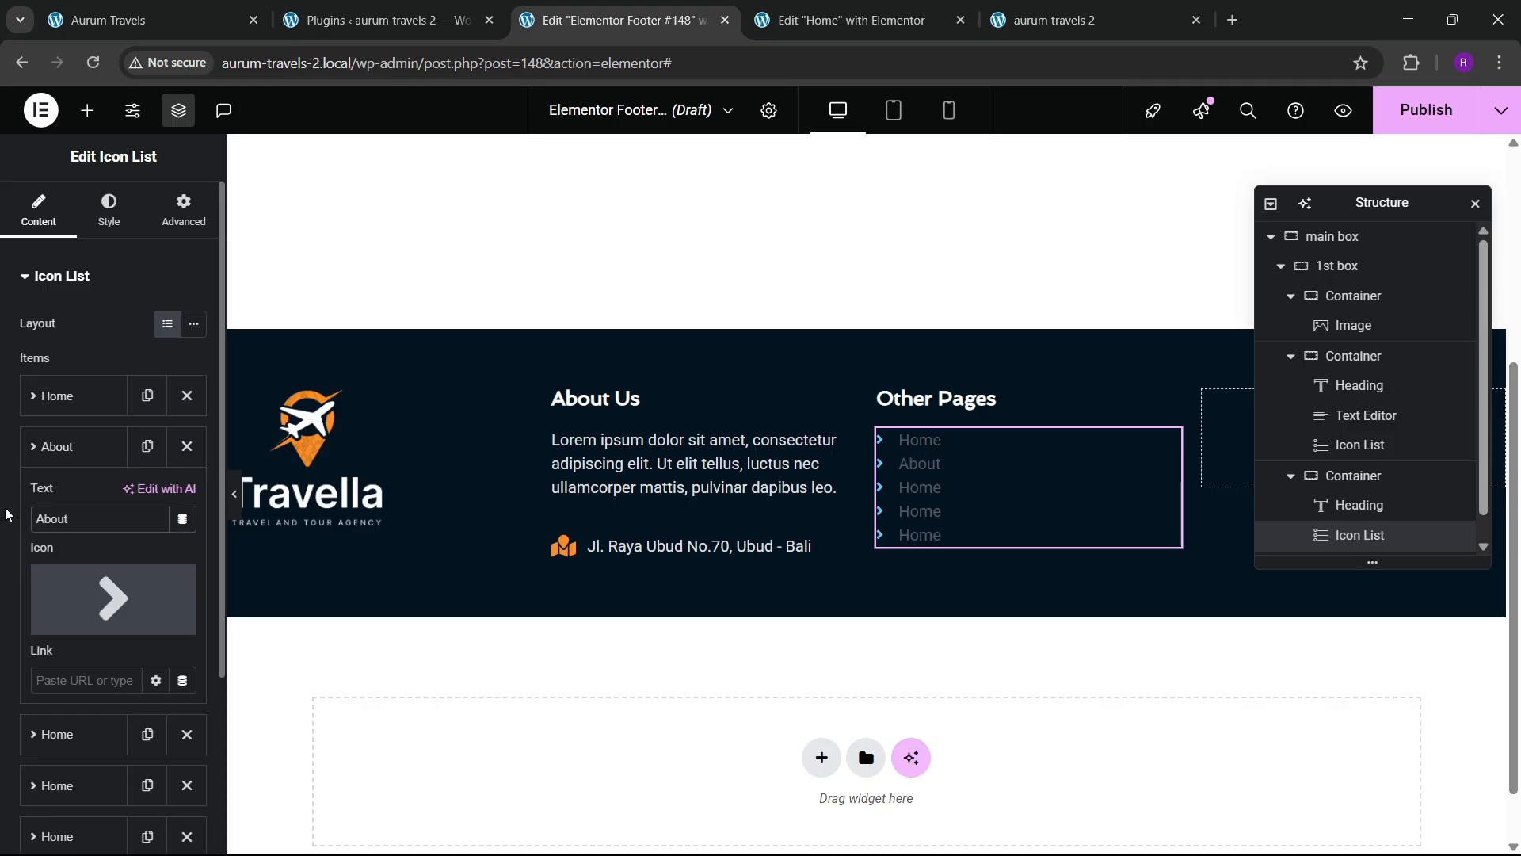
{"action": "left_click", "coordinate": [52, 453]}
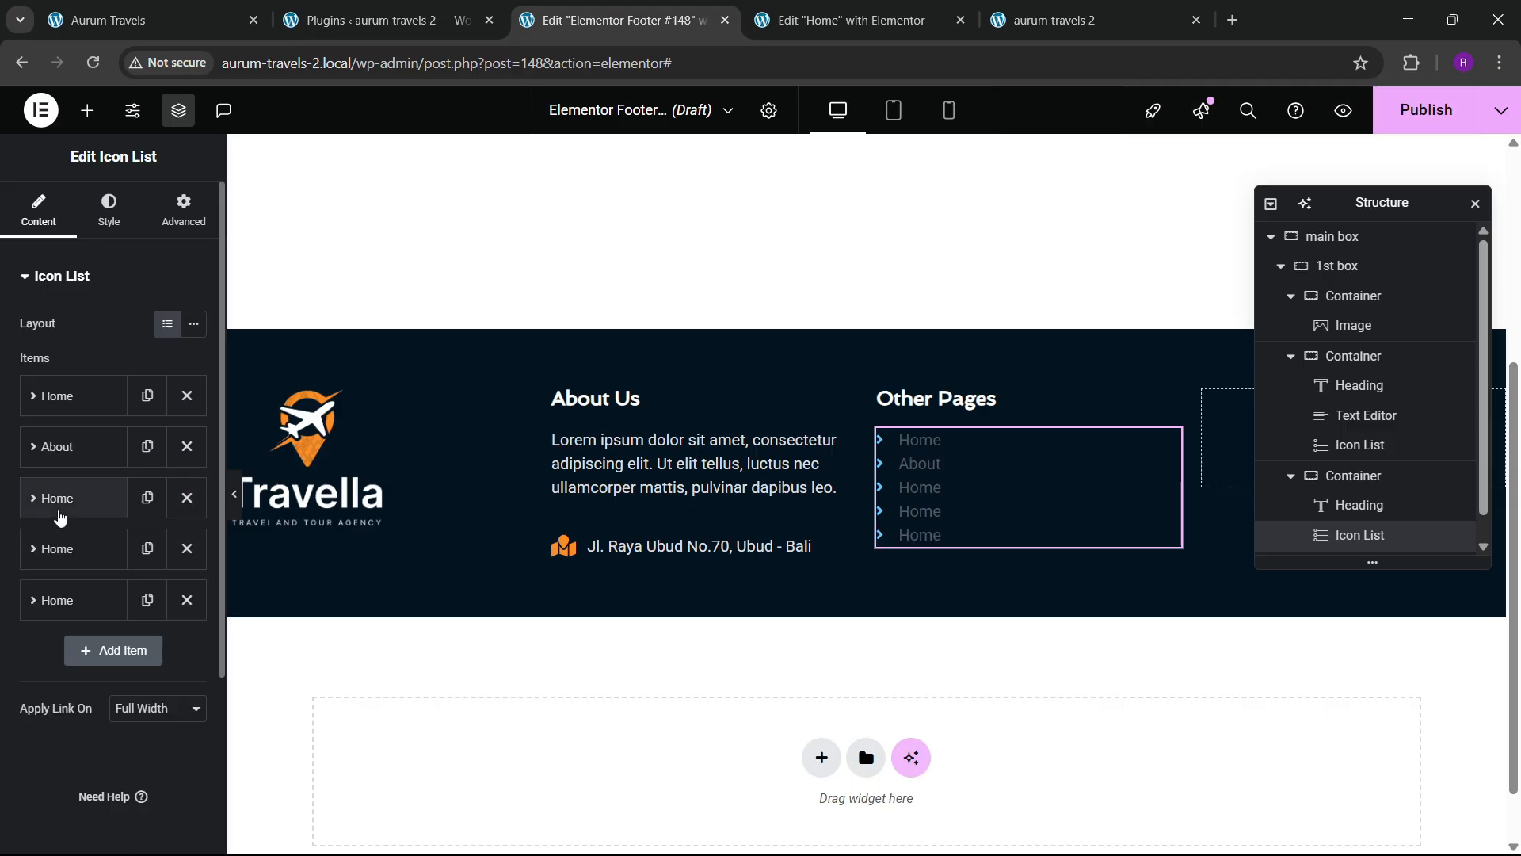
{"action": "left_click", "coordinate": [63, 507]}
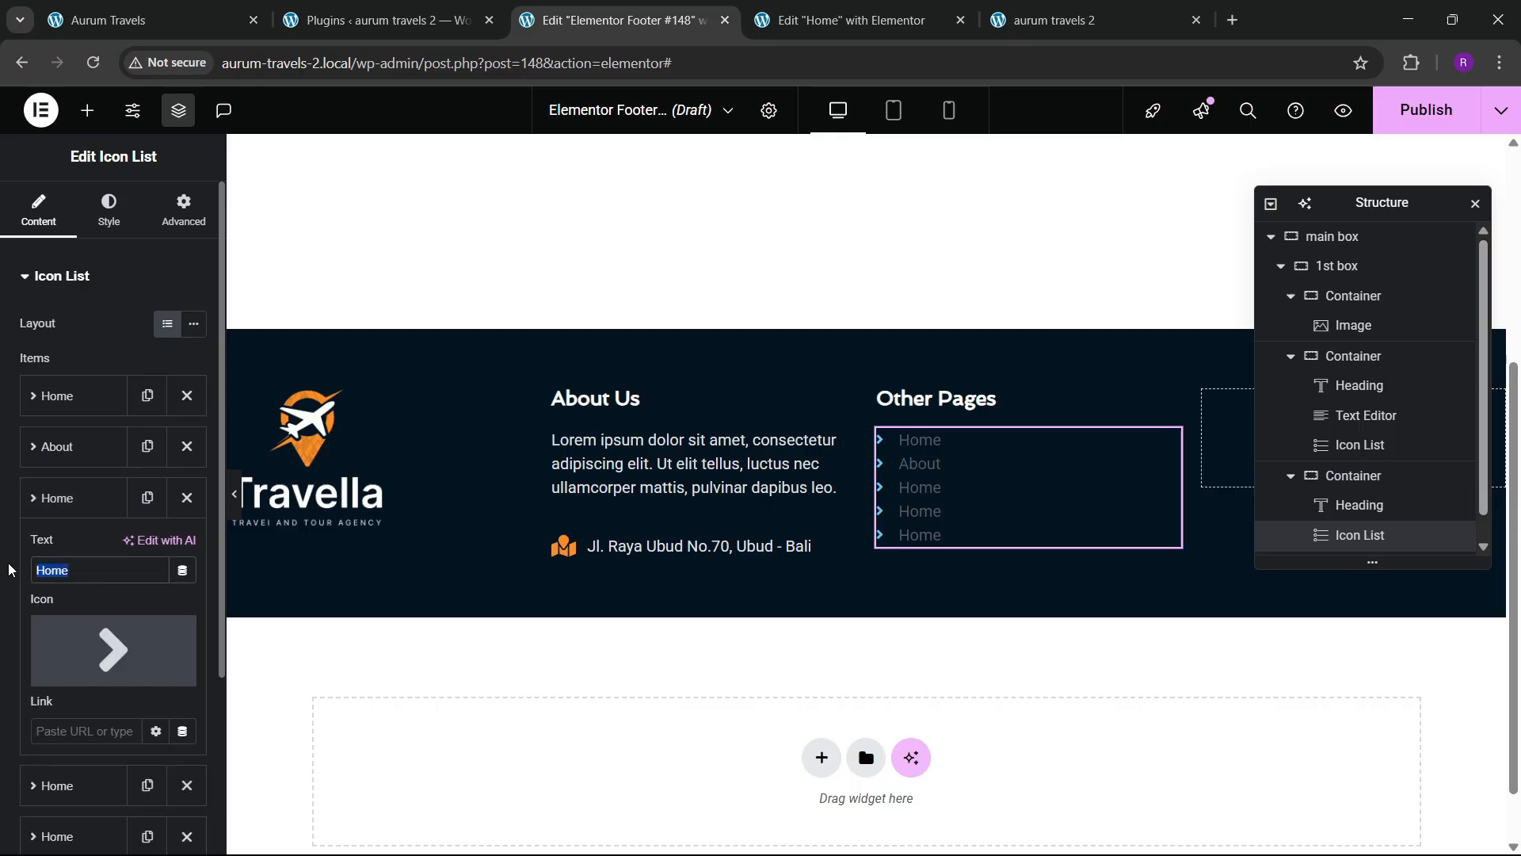
{"action": "type", "text": "Services"}
{"action": "left_click", "coordinate": [99, 496]}
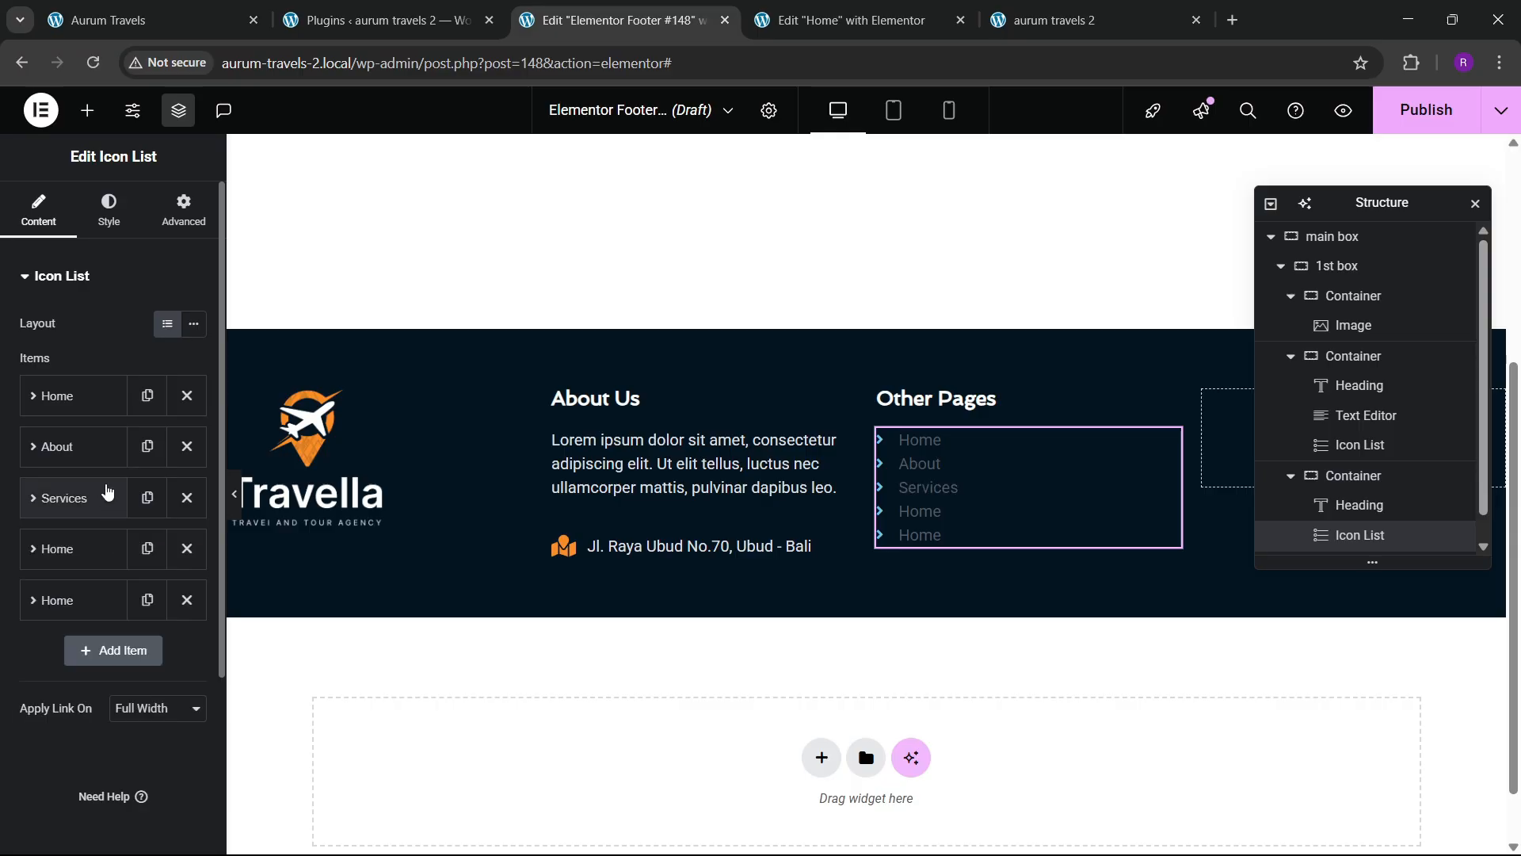
{"action": "left_click", "coordinate": [91, 546]}
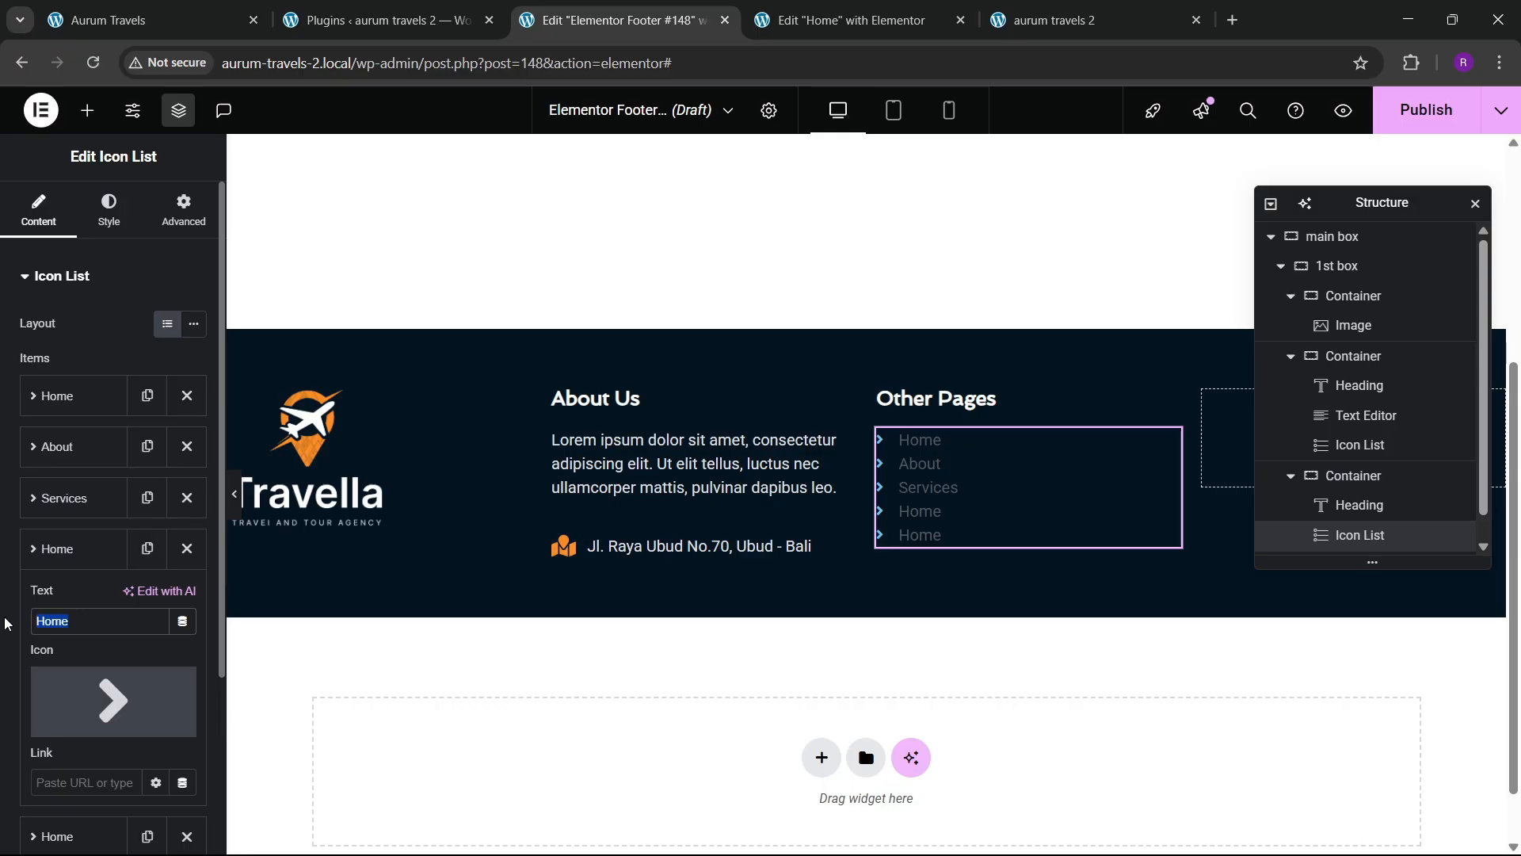
{"action": "type", "text": "Destinations"}
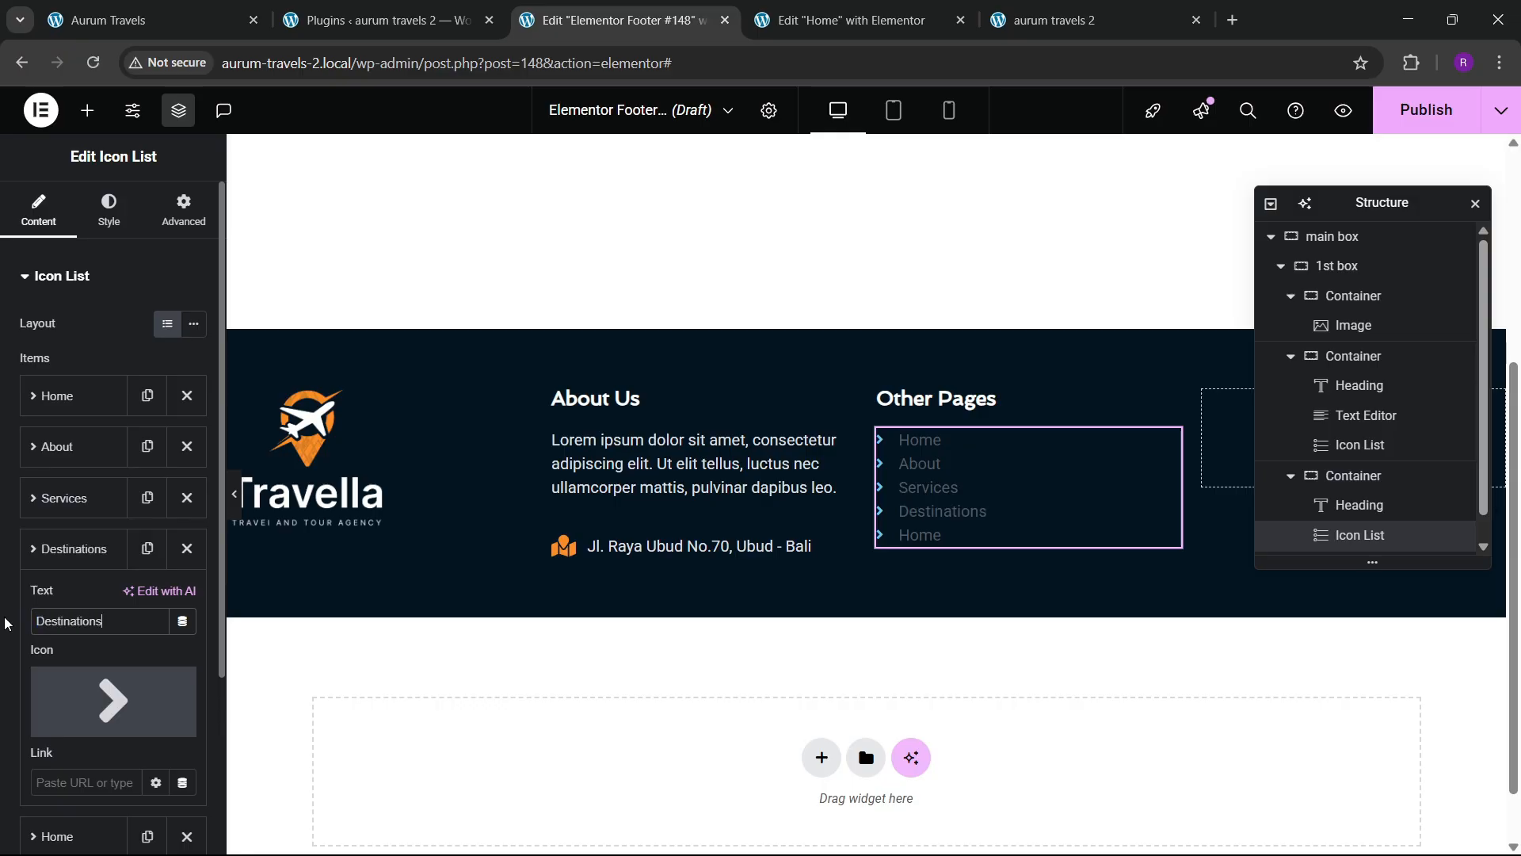
{"action": "left_click", "coordinate": [70, 548]}
{"action": "left_click", "coordinate": [187, 599]}
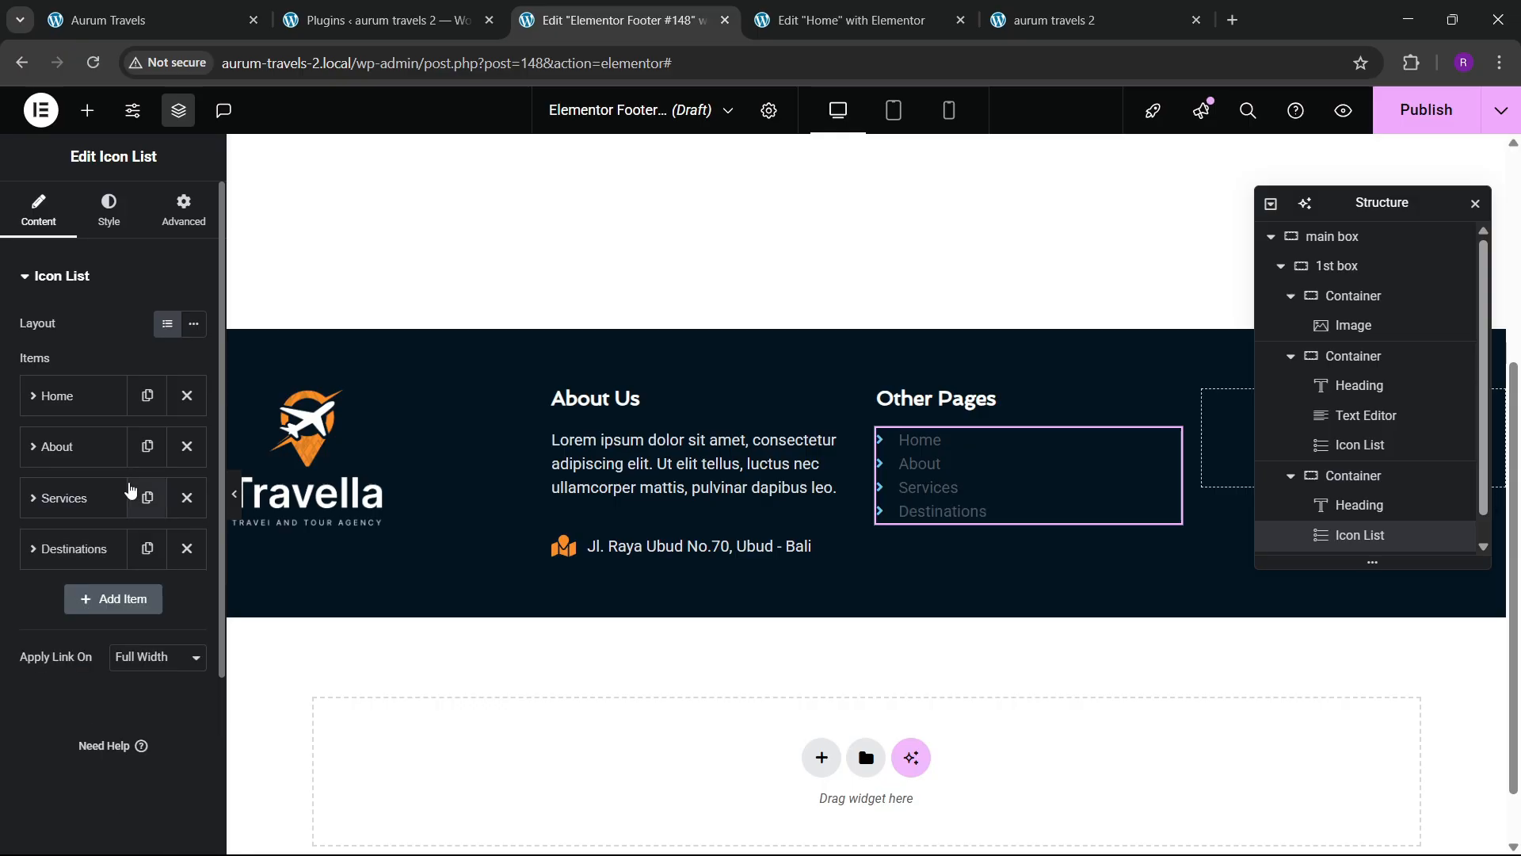
- Colour the list's arrow icons with the orange global colour and enlarge them to size 18
{"action": "left_click", "coordinate": [109, 210]}
{"action": "left_click", "coordinate": [49, 509]}
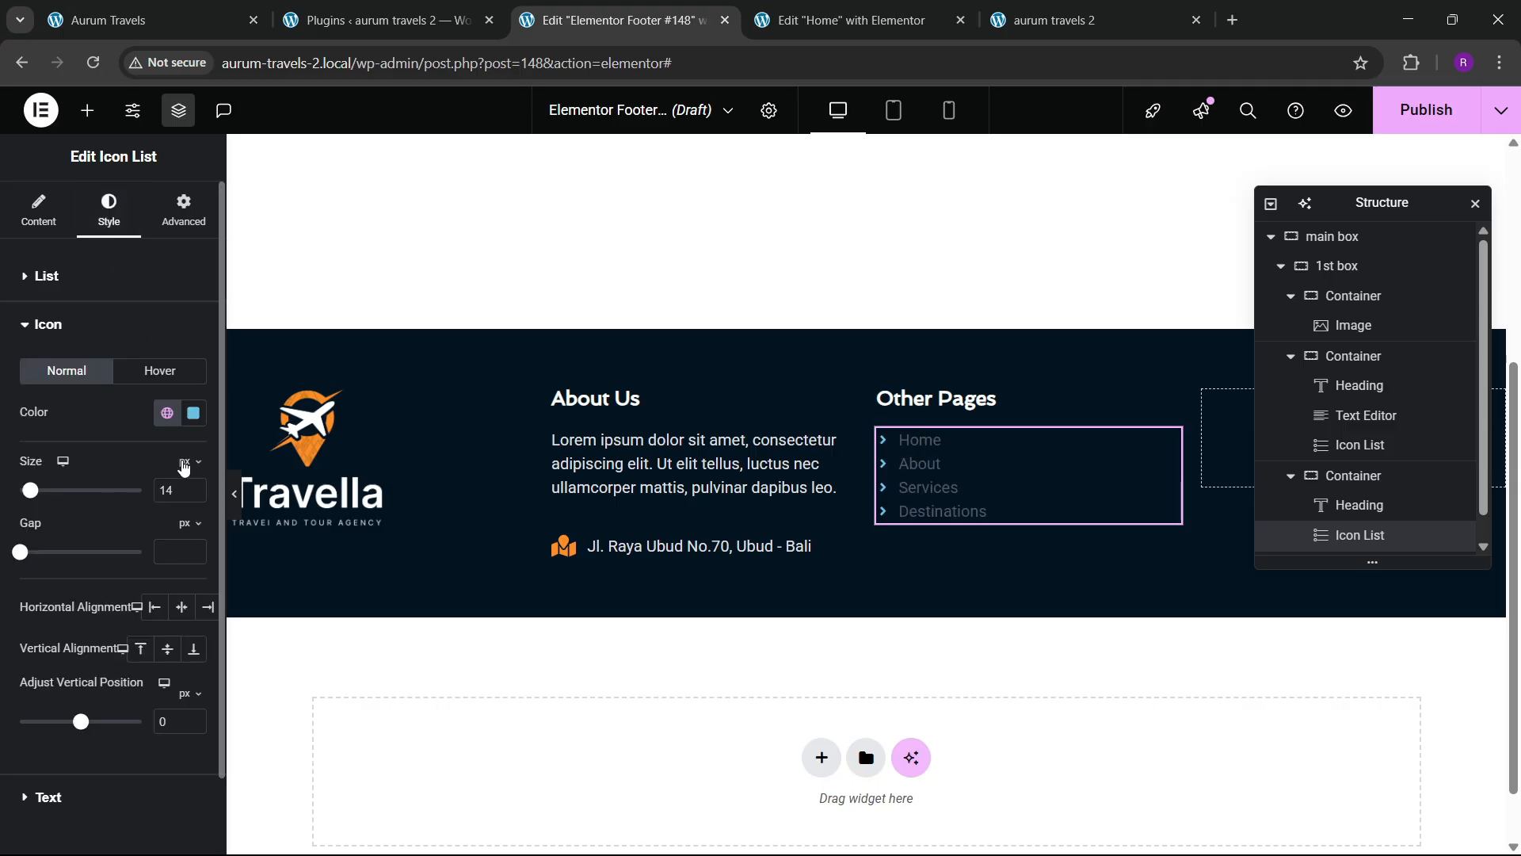
{"action": "left_click", "coordinate": [170, 415]}
{"action": "left_click", "coordinate": [107, 662]}
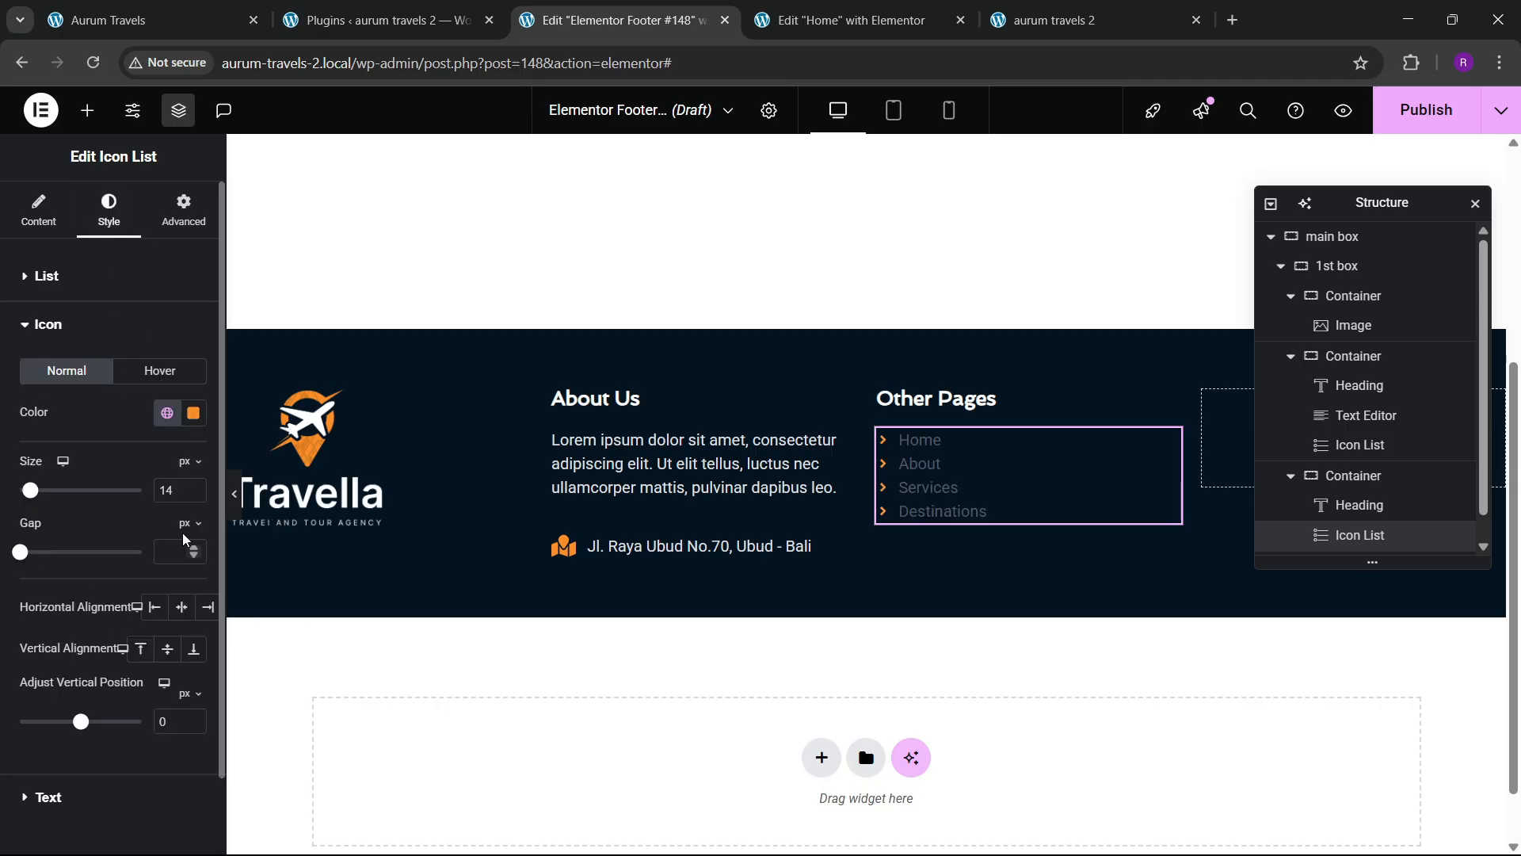
{"action": "left_click", "coordinate": [194, 490]}
{"action": "left_click", "coordinate": [194, 490]}
{"action": "left_click", "coordinate": [194, 489]}
{"action": "left_click", "coordinate": [194, 490]}
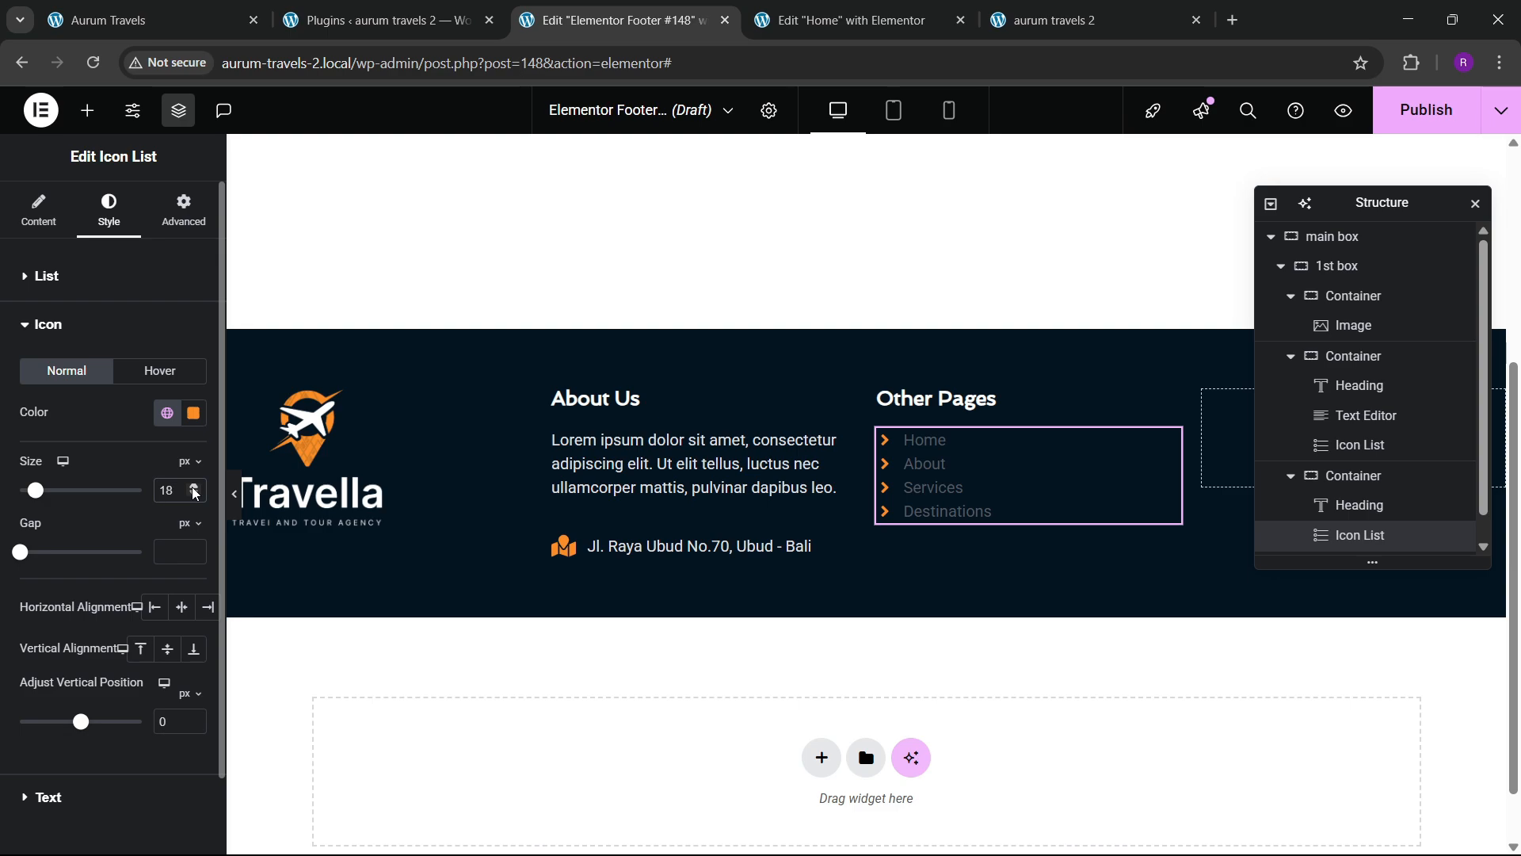
- Set the list text font to Spinnaker and its colour to white
{"action": "left_click", "coordinate": [69, 709]}
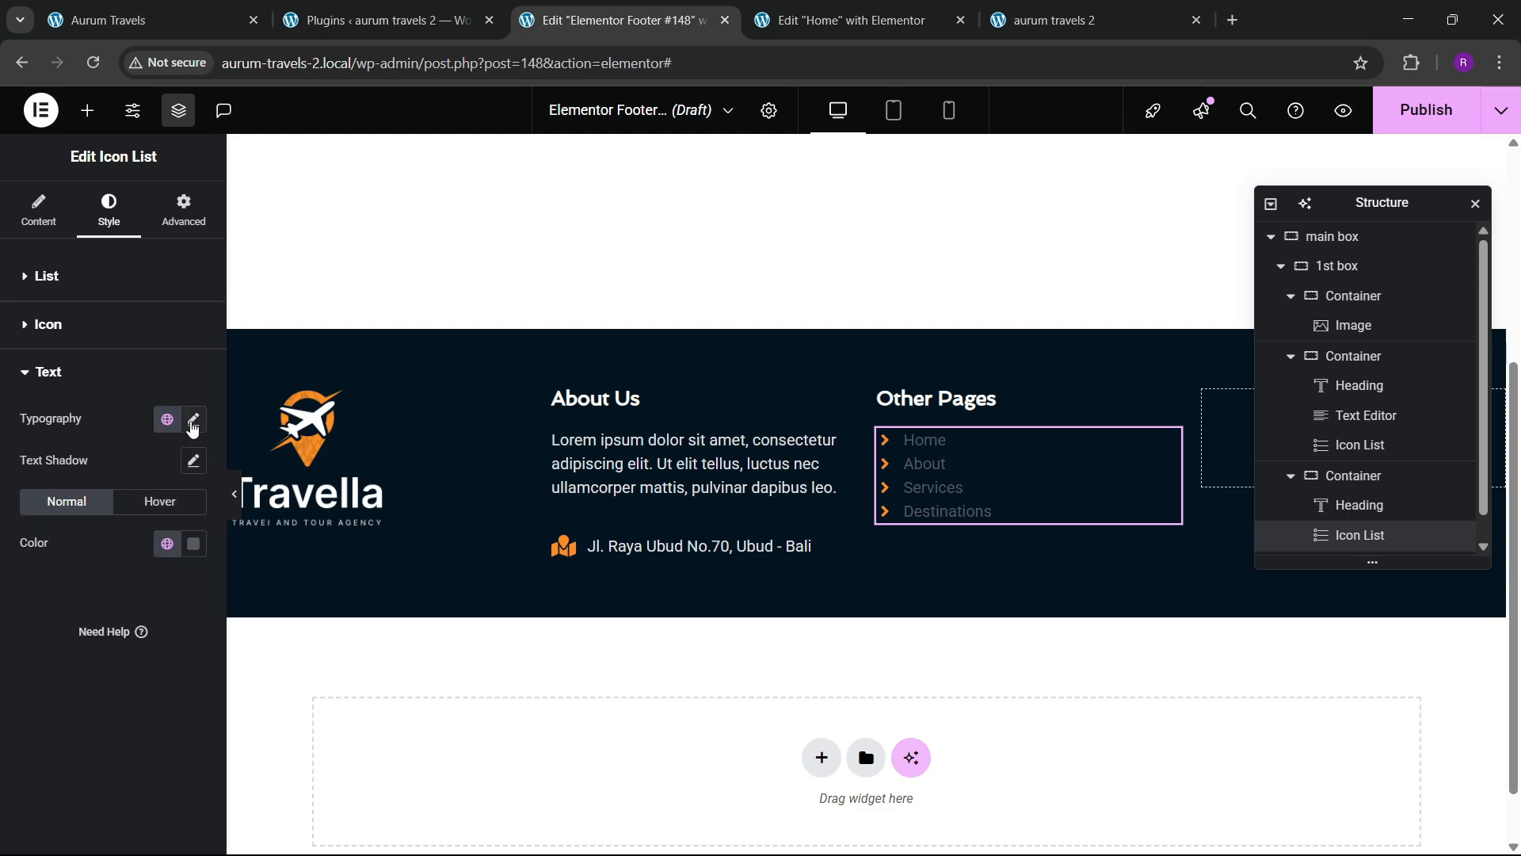
{"action": "left_click", "coordinate": [192, 421]}
{"action": "left_click", "coordinate": [153, 512]}
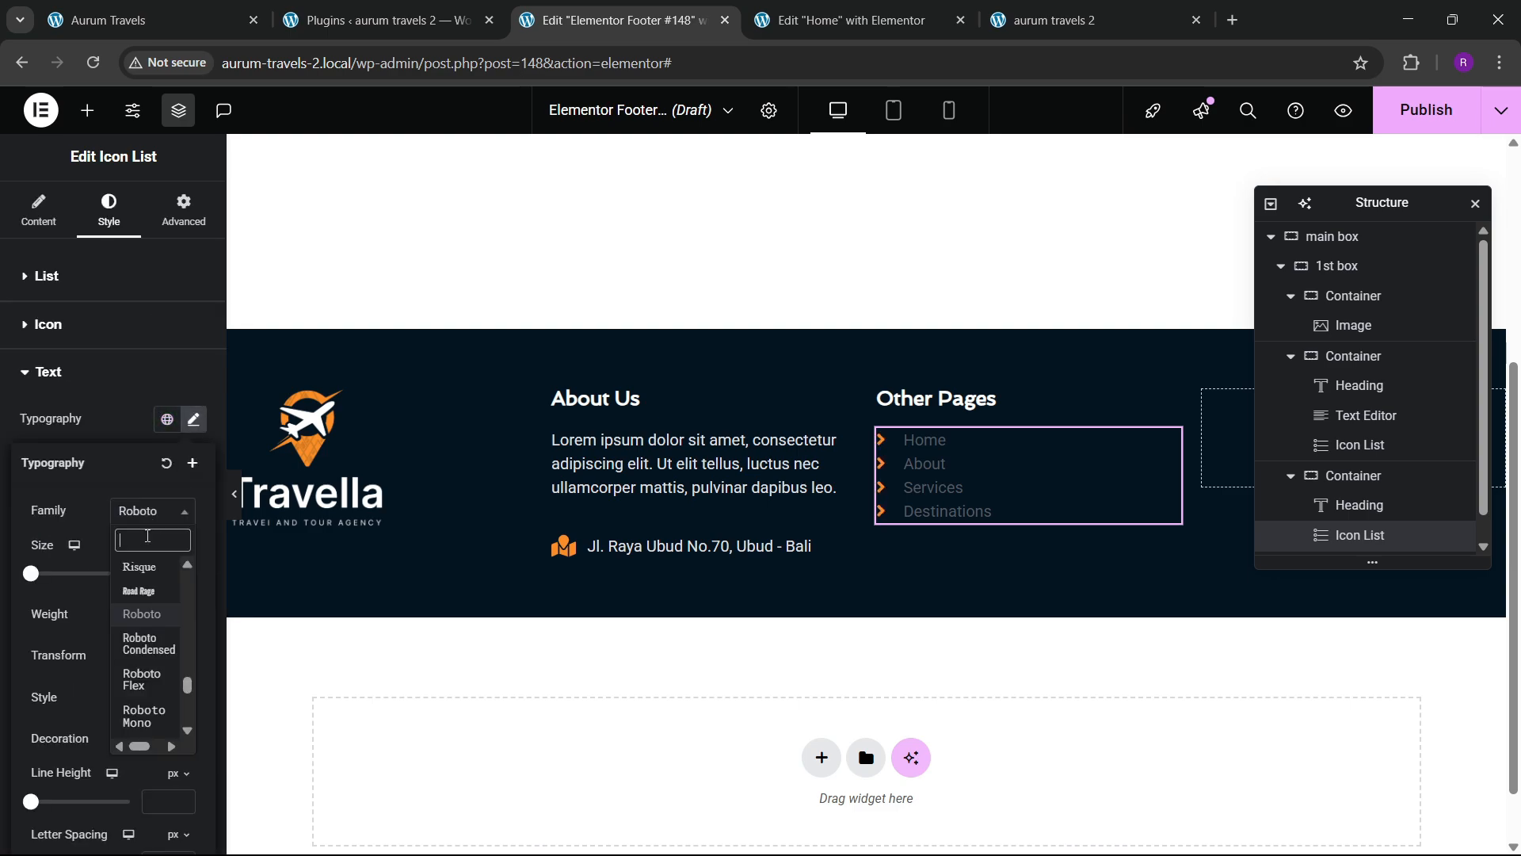
{"action": "type", "text": "spinn"}
{"action": "key", "text": "Return"}
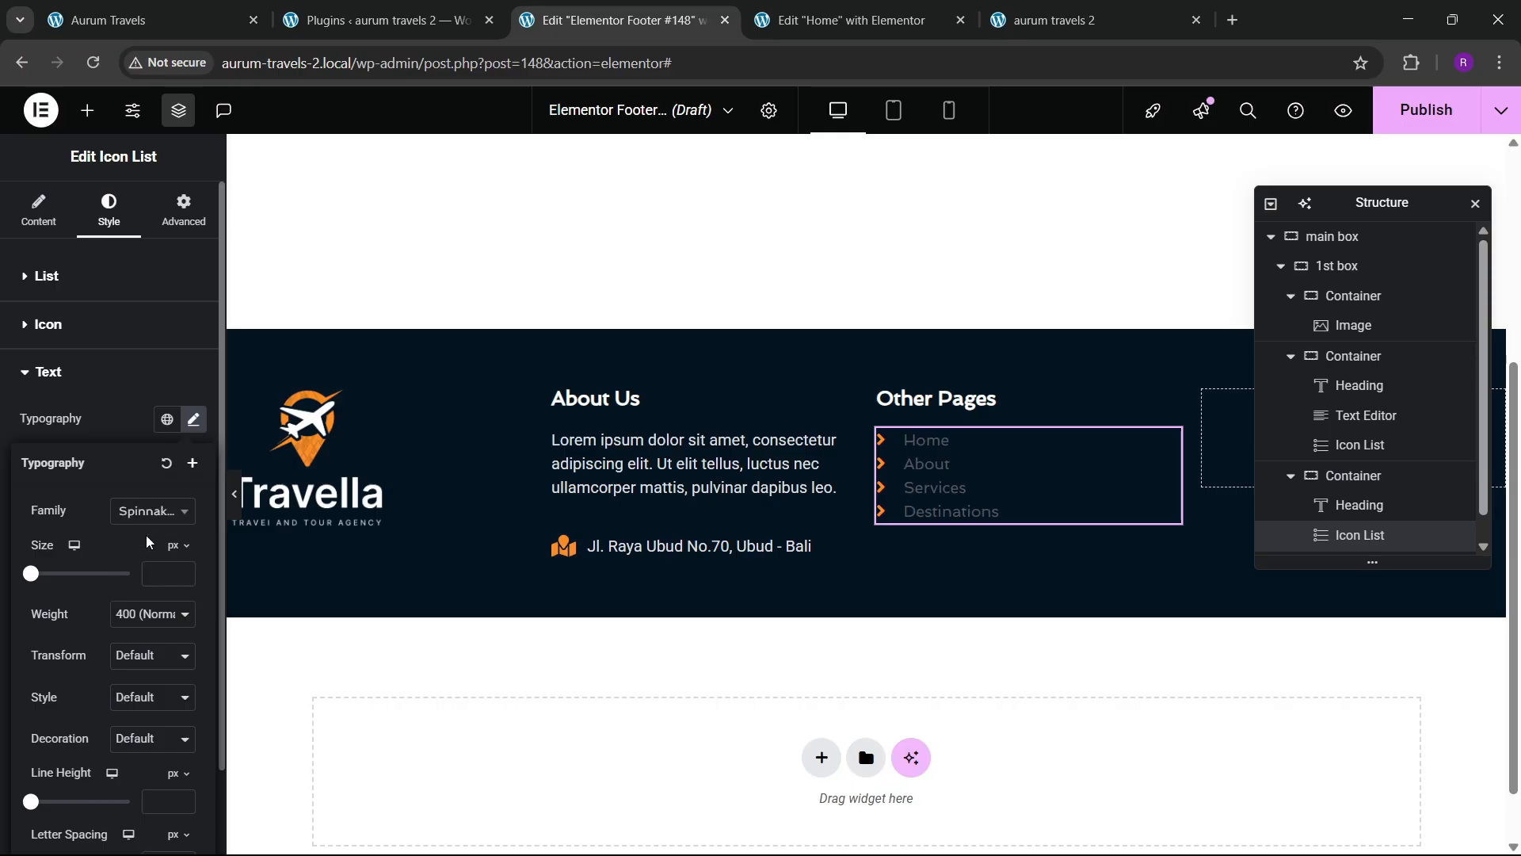
{"action": "left_click", "coordinate": [91, 430]}
{"action": "left_click", "coordinate": [193, 544]}
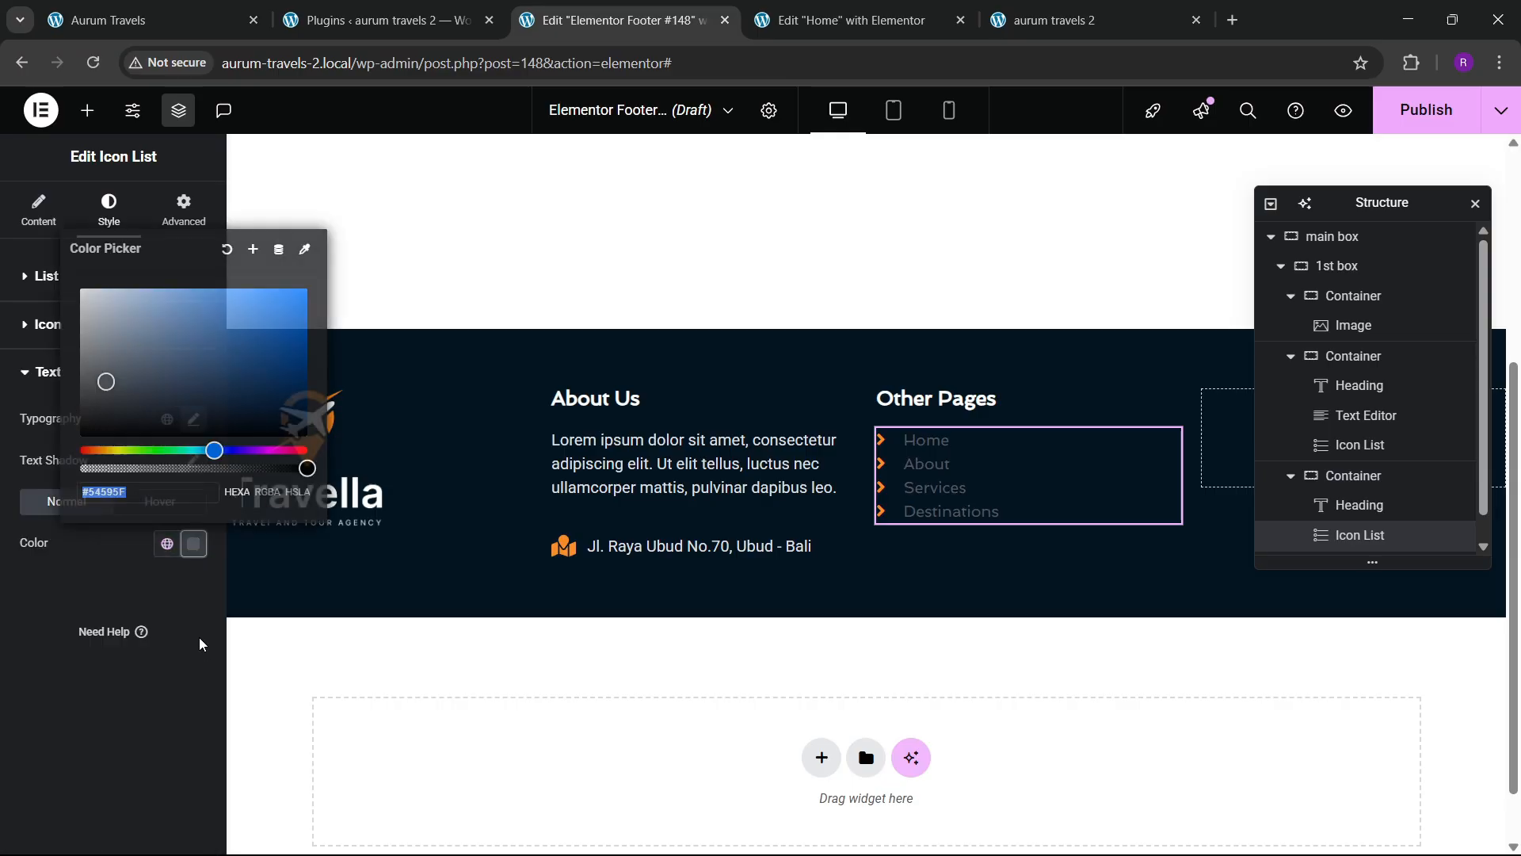
{"action": "left_click_drag", "start_coordinate": [197, 351], "coordinate": [67, 277]}
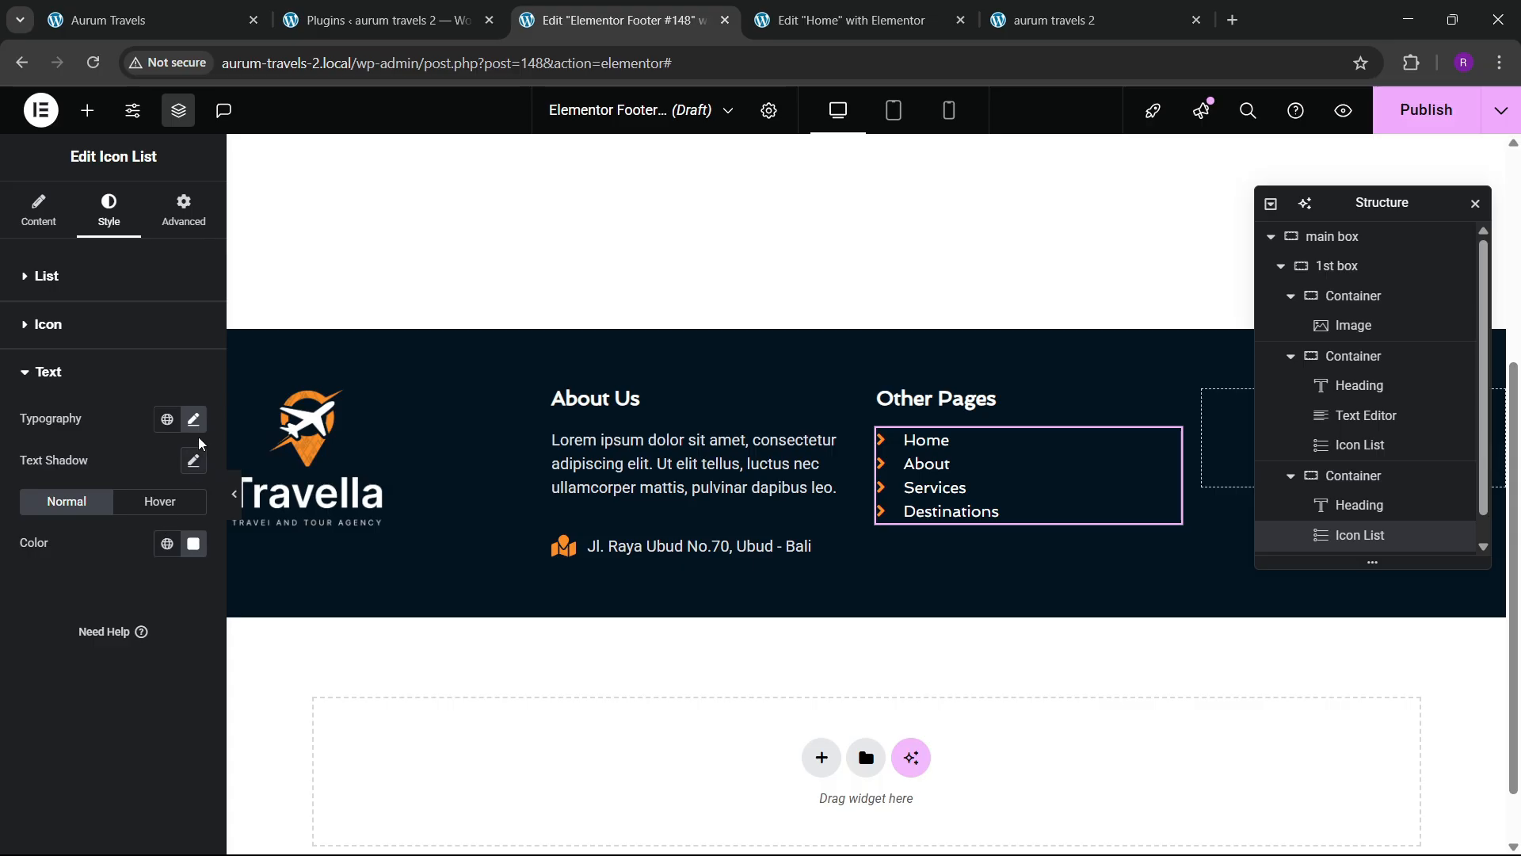
- Increase the list text size and set its weight to 500 Medium
{"action": "left_click", "coordinate": [194, 422]}
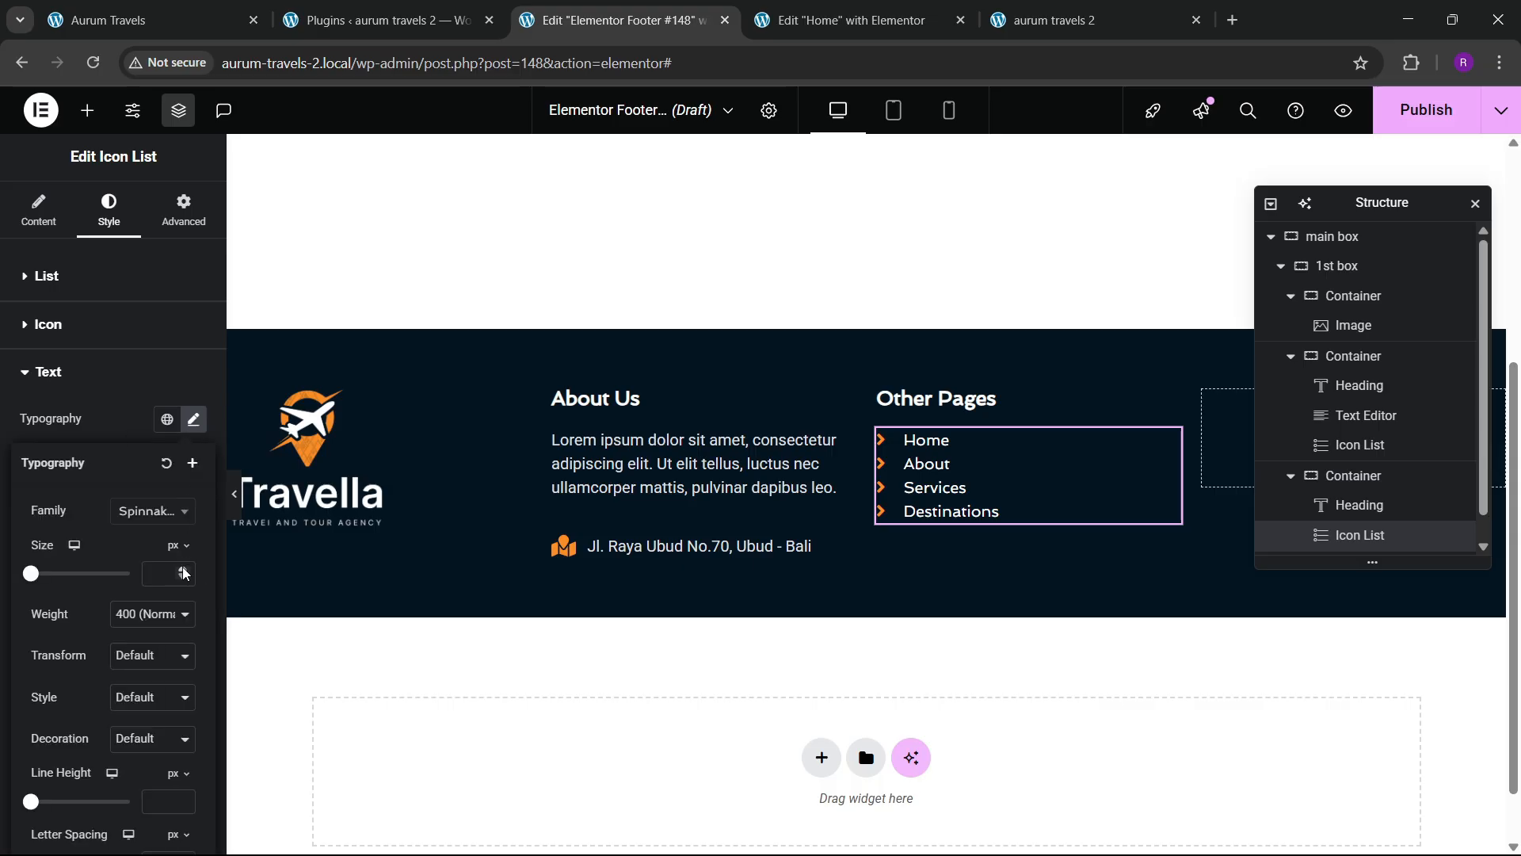
{"action": "left_click", "coordinate": [184, 571]}
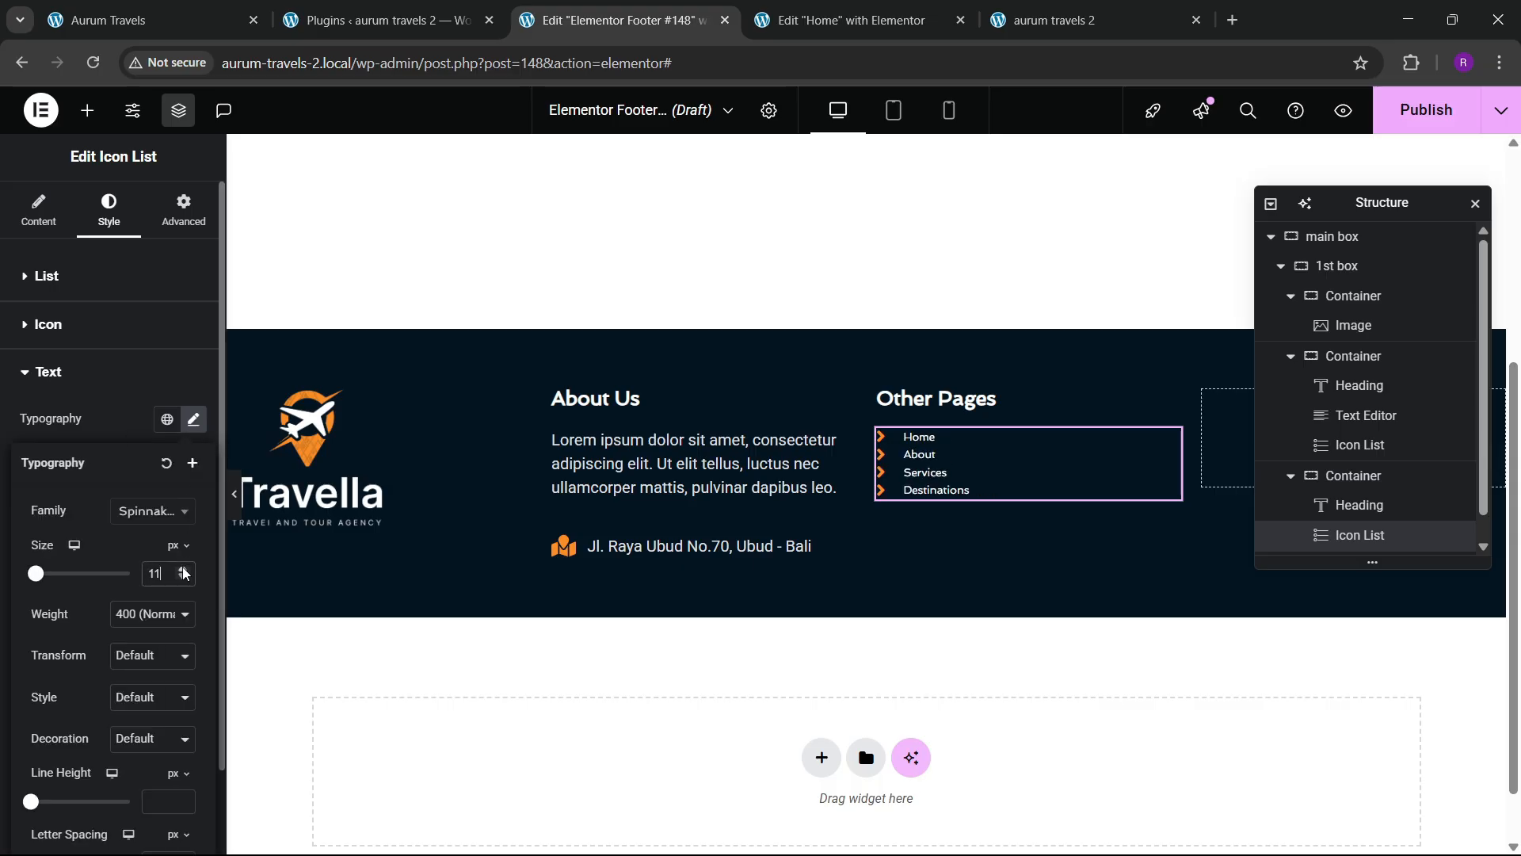
{"action": "left_click", "coordinate": [183, 571]}
{"action": "left_click", "coordinate": [184, 570]}
{"action": "left_click", "coordinate": [184, 571]}
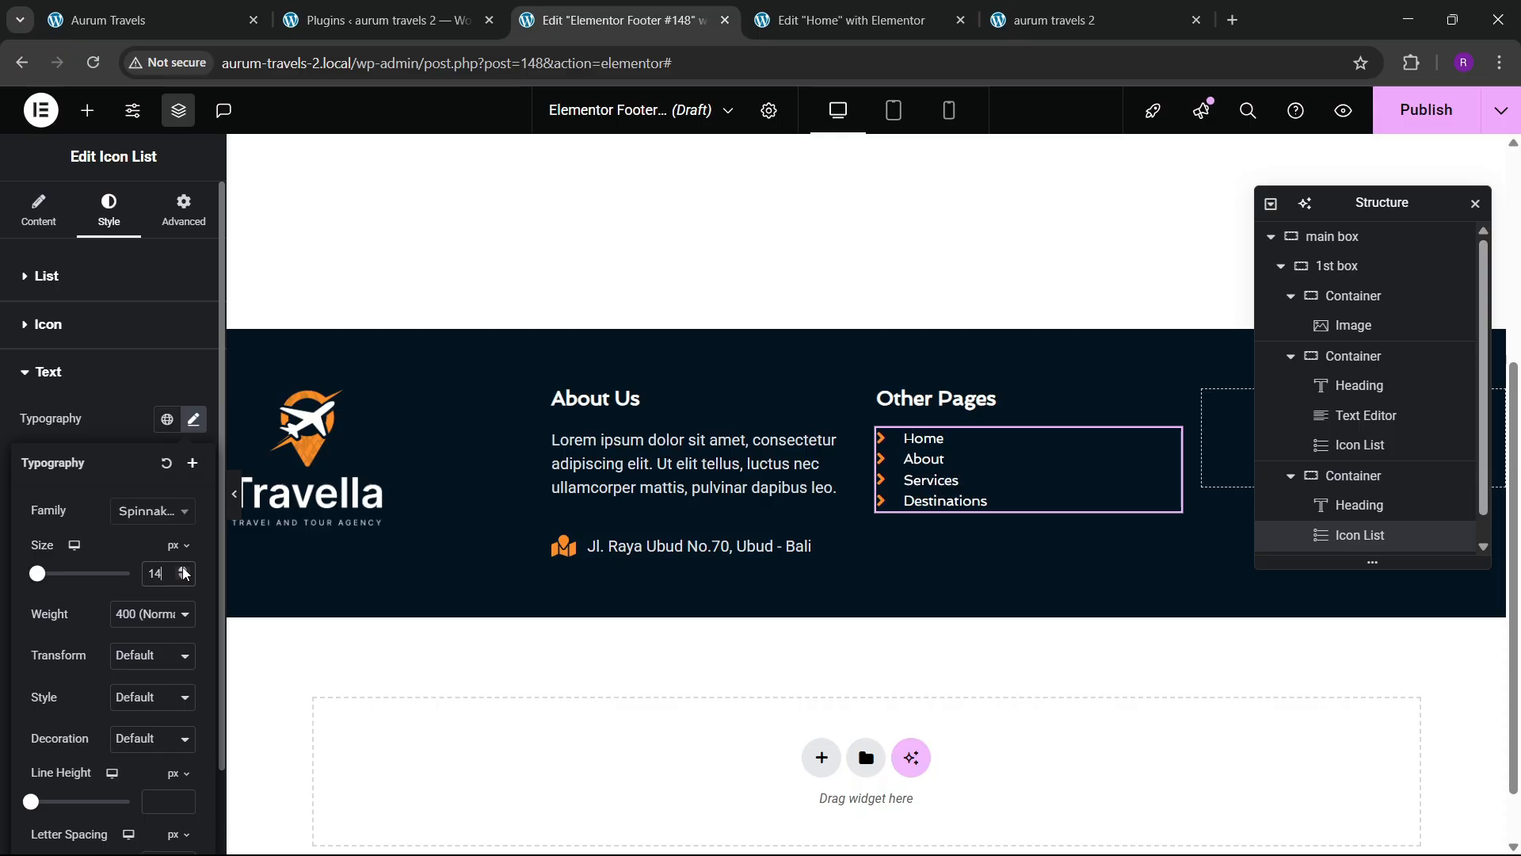
{"action": "left_click", "coordinate": [238, 20]}
{"action": "left_click", "coordinate": [653, 19]}
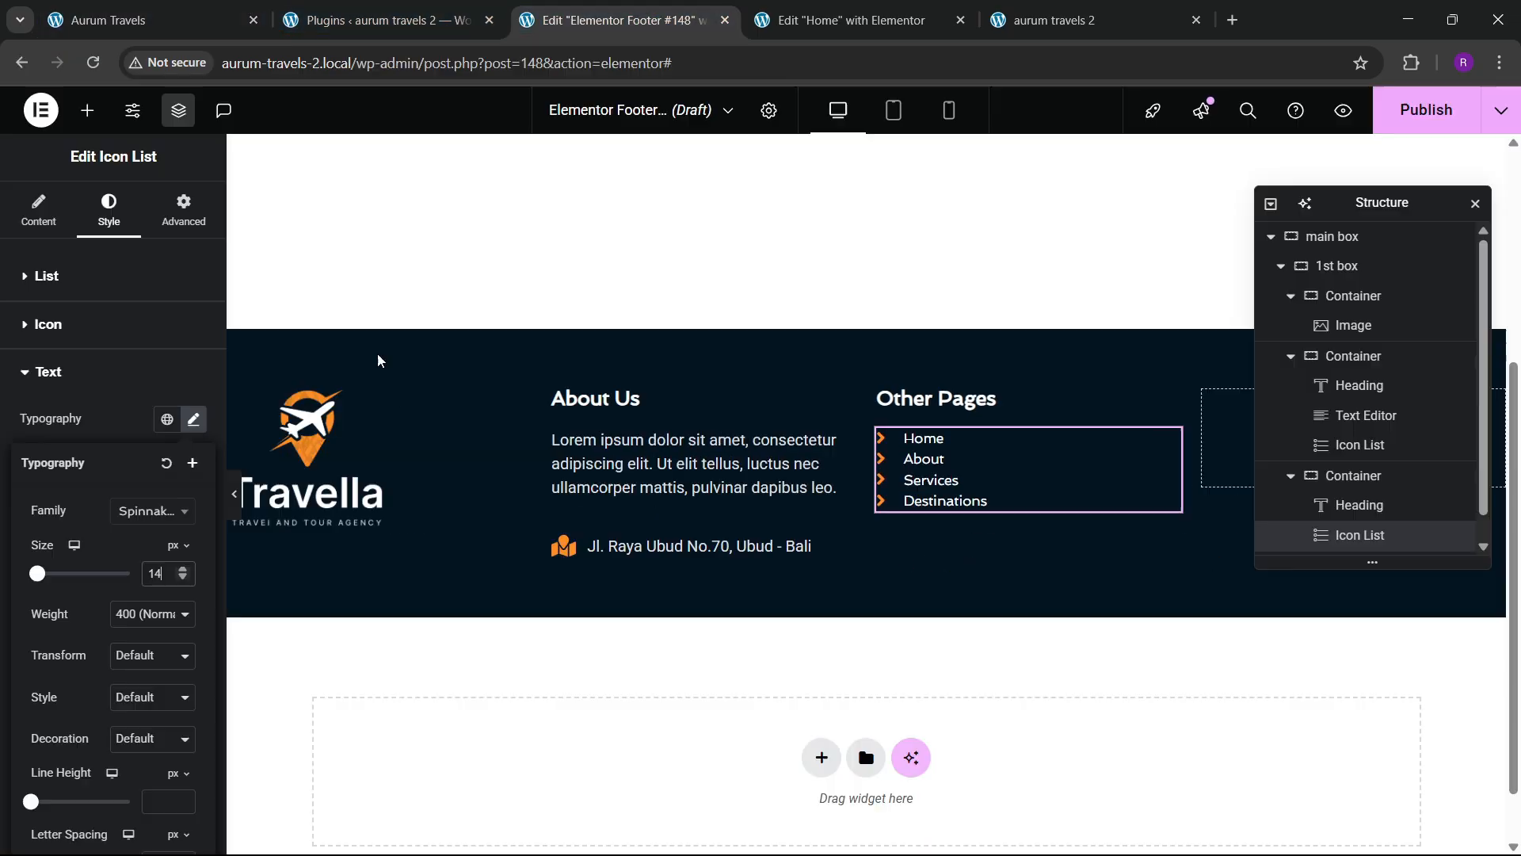
{"action": "left_click", "coordinate": [146, 615]}
{"action": "left_click", "coordinate": [144, 432]}
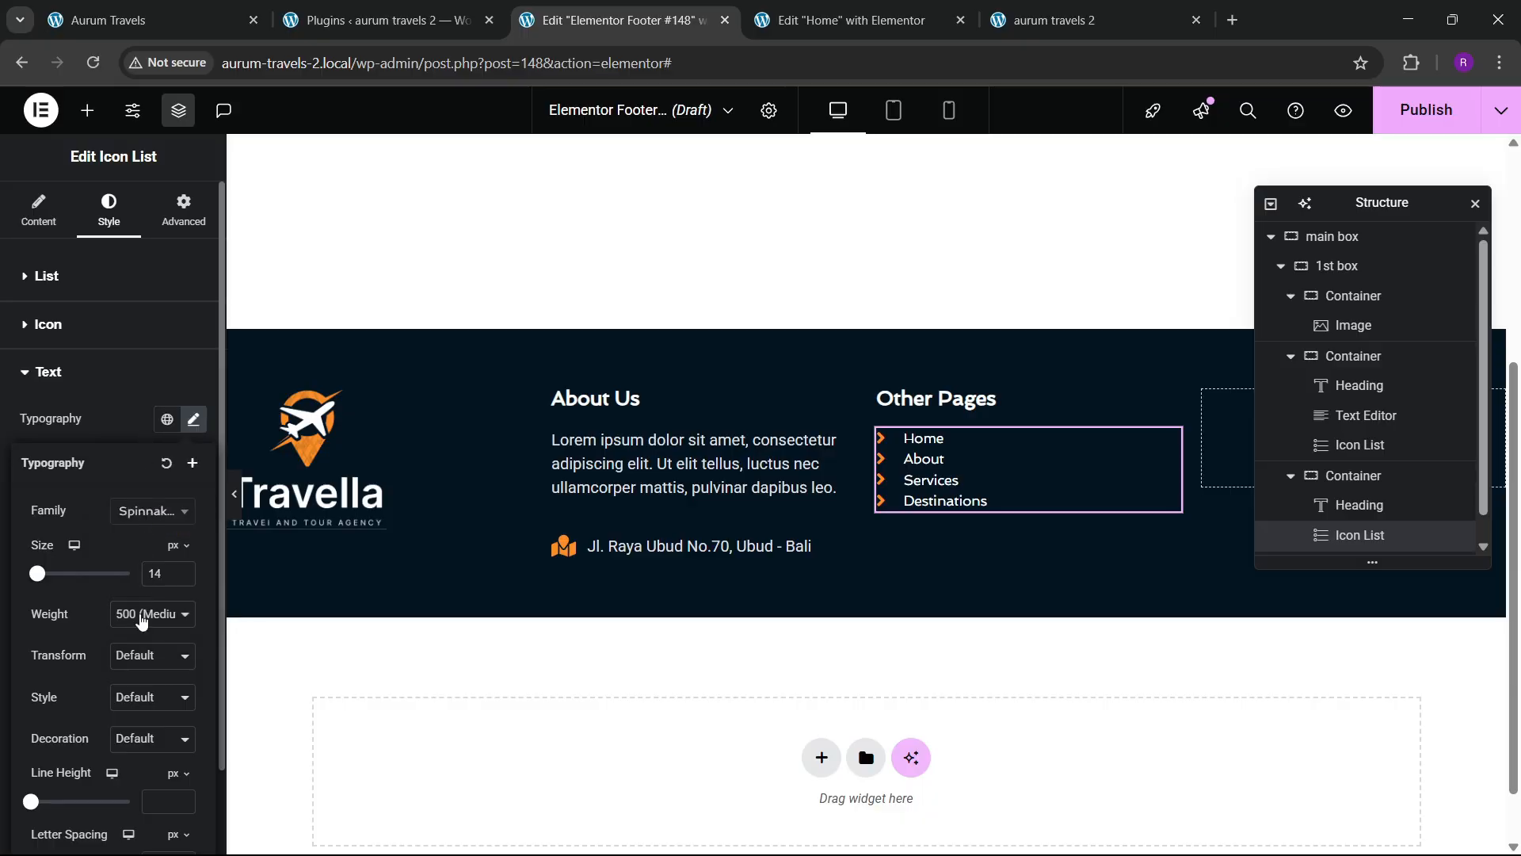
- Space the list items 11 px apart and settle the text at 15 px, 500 Medium
{"action": "left_click", "coordinate": [89, 293]}
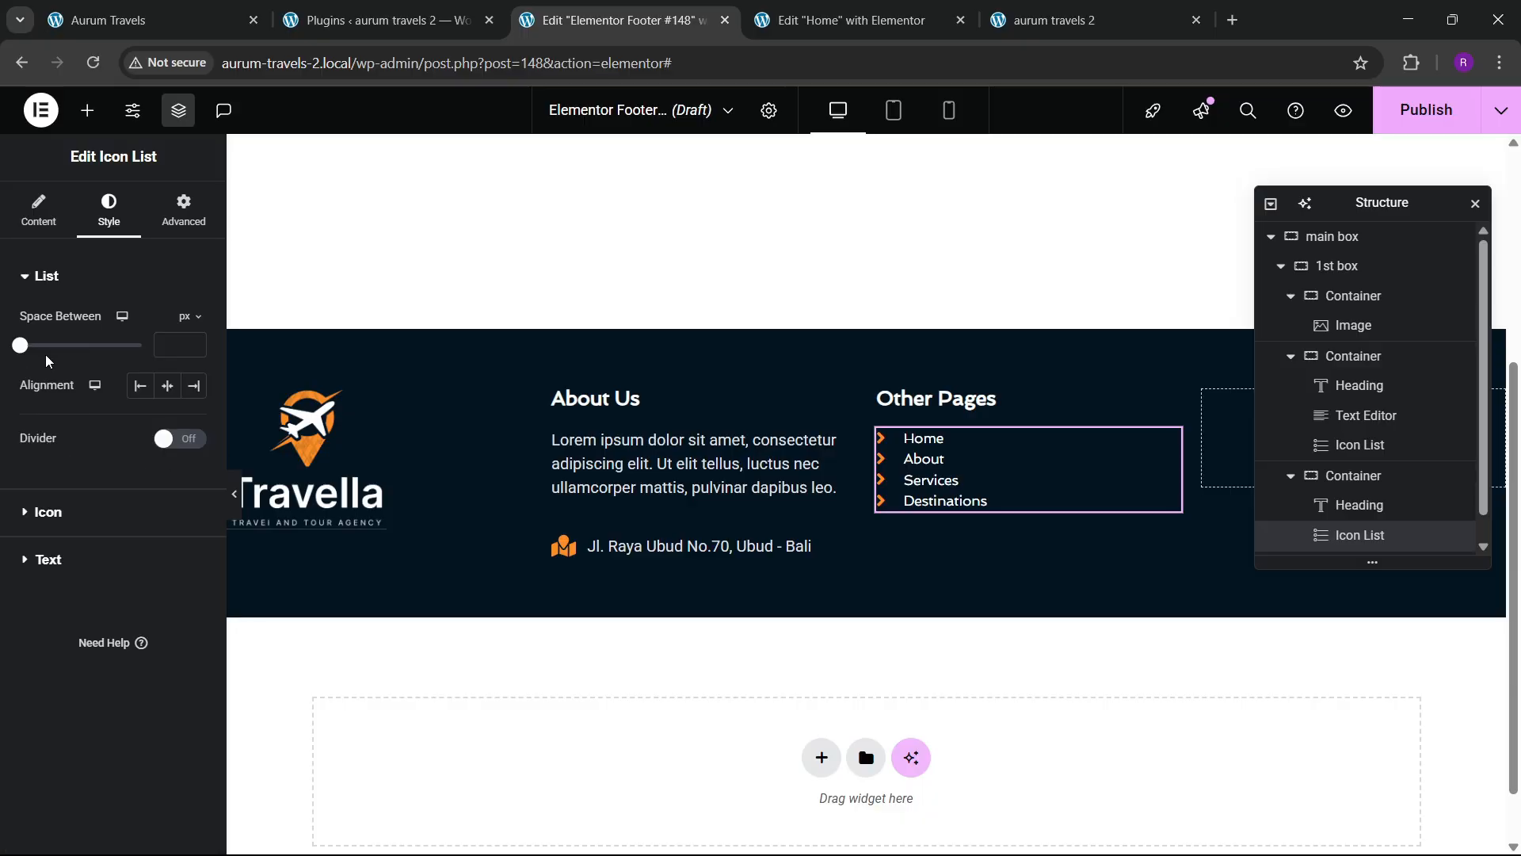
{"action": "left_click_drag", "start_coordinate": [29, 353], "coordinate": [55, 364]}
{"action": "left_click", "coordinate": [73, 559]}
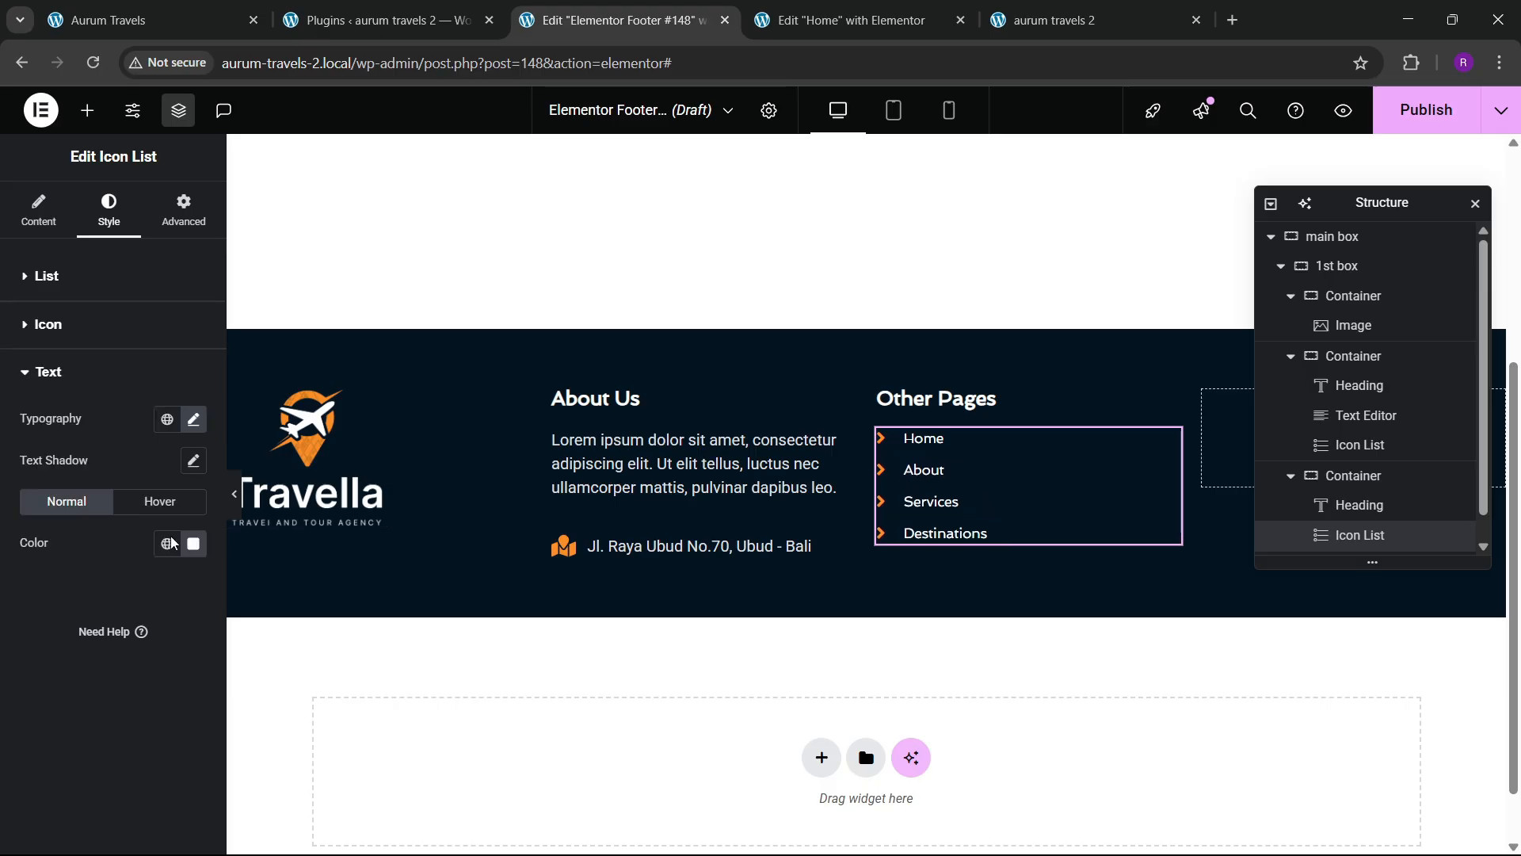
{"action": "left_click", "coordinate": [192, 420]}
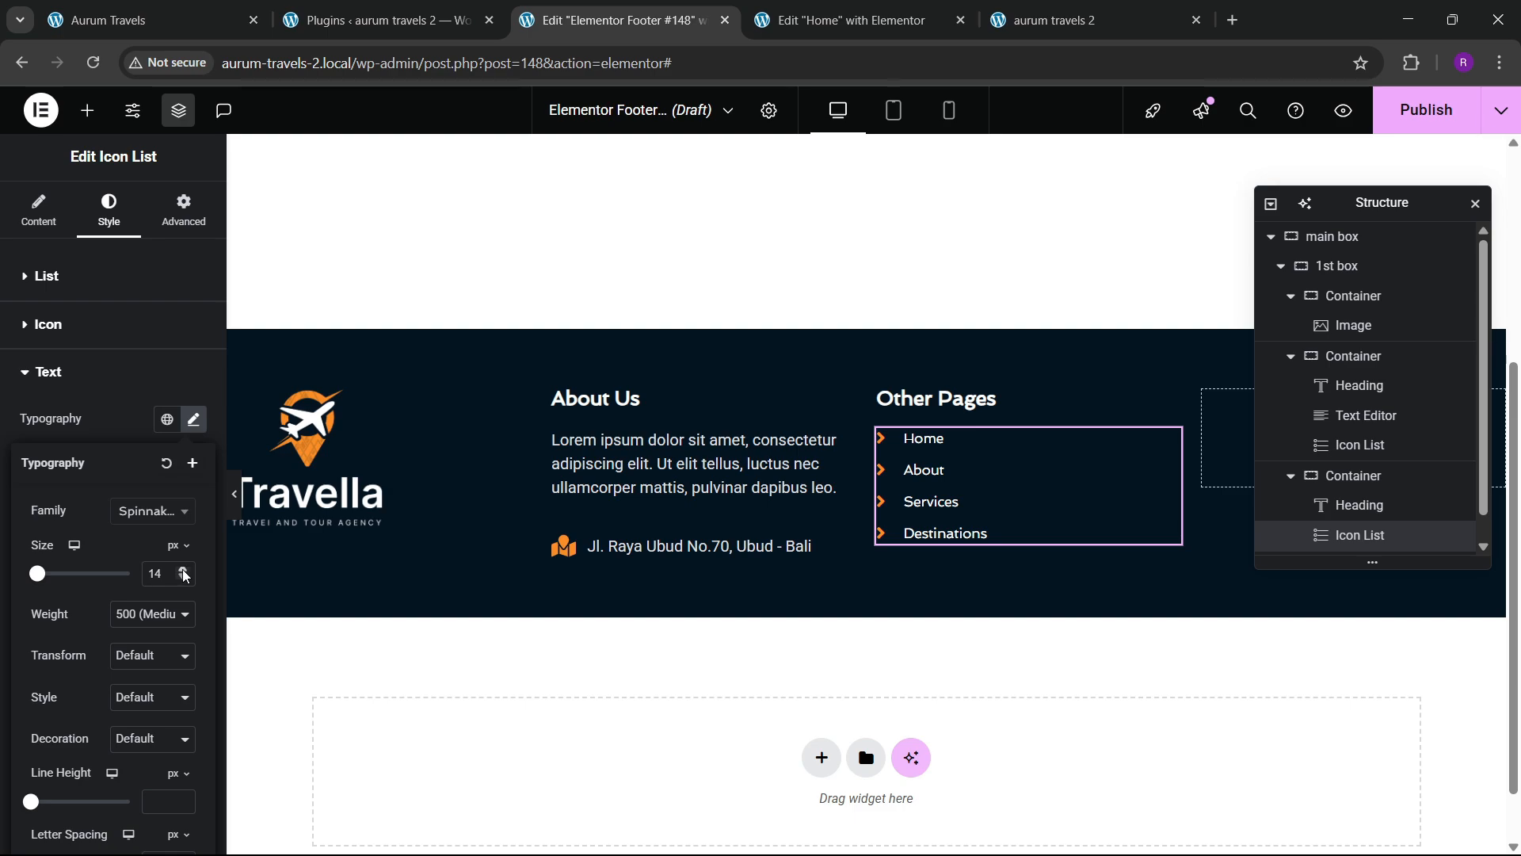
{"action": "left_click", "coordinate": [219, 8]}
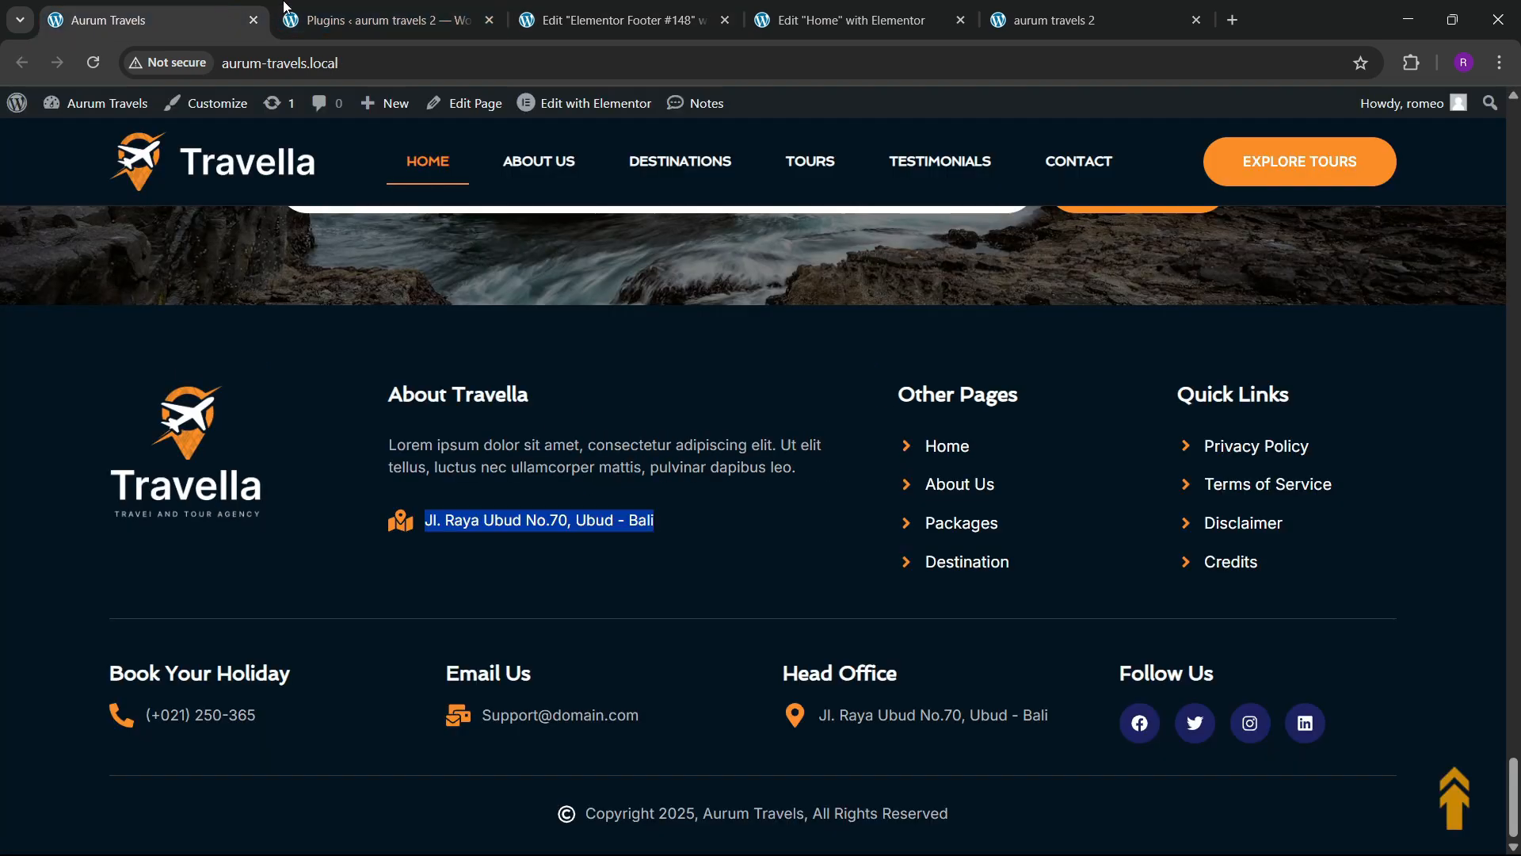
{"action": "left_click", "coordinate": [570, 20]}
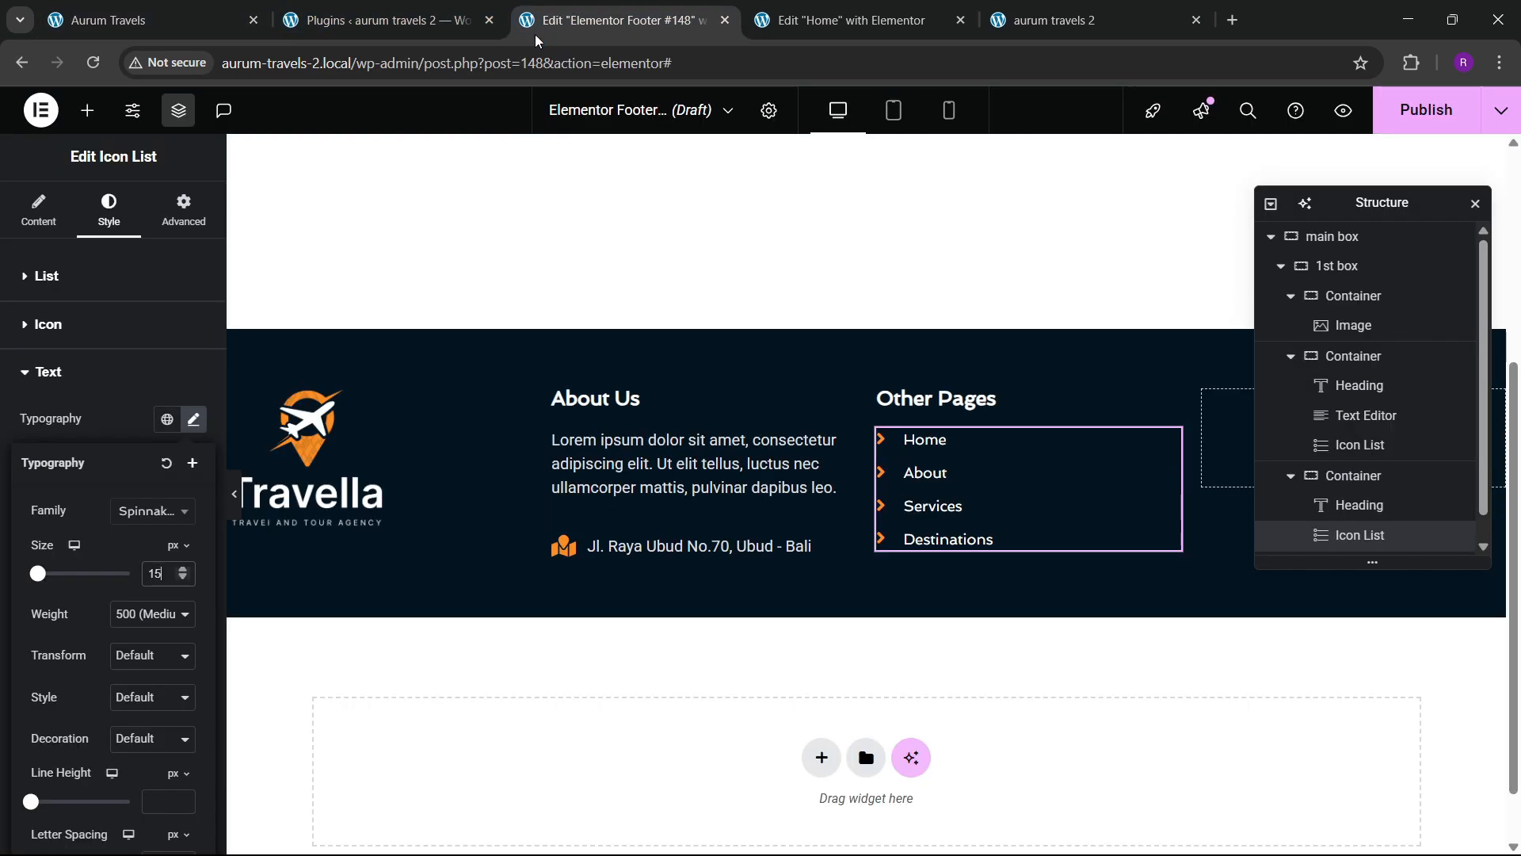
{"action": "left_click", "coordinate": [183, 572]}
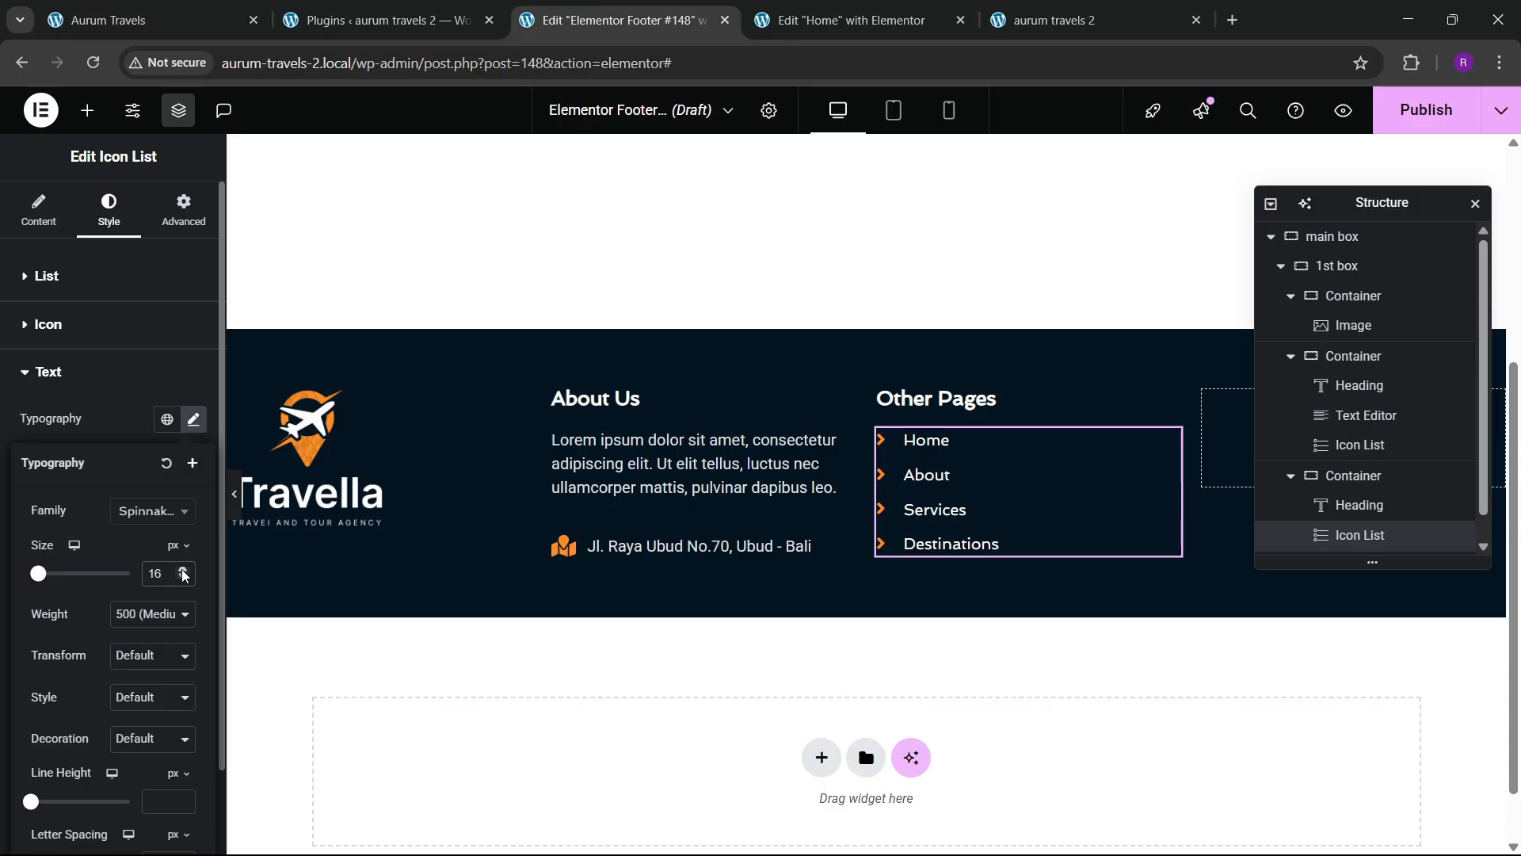
{"action": "left_click", "coordinate": [184, 581]}
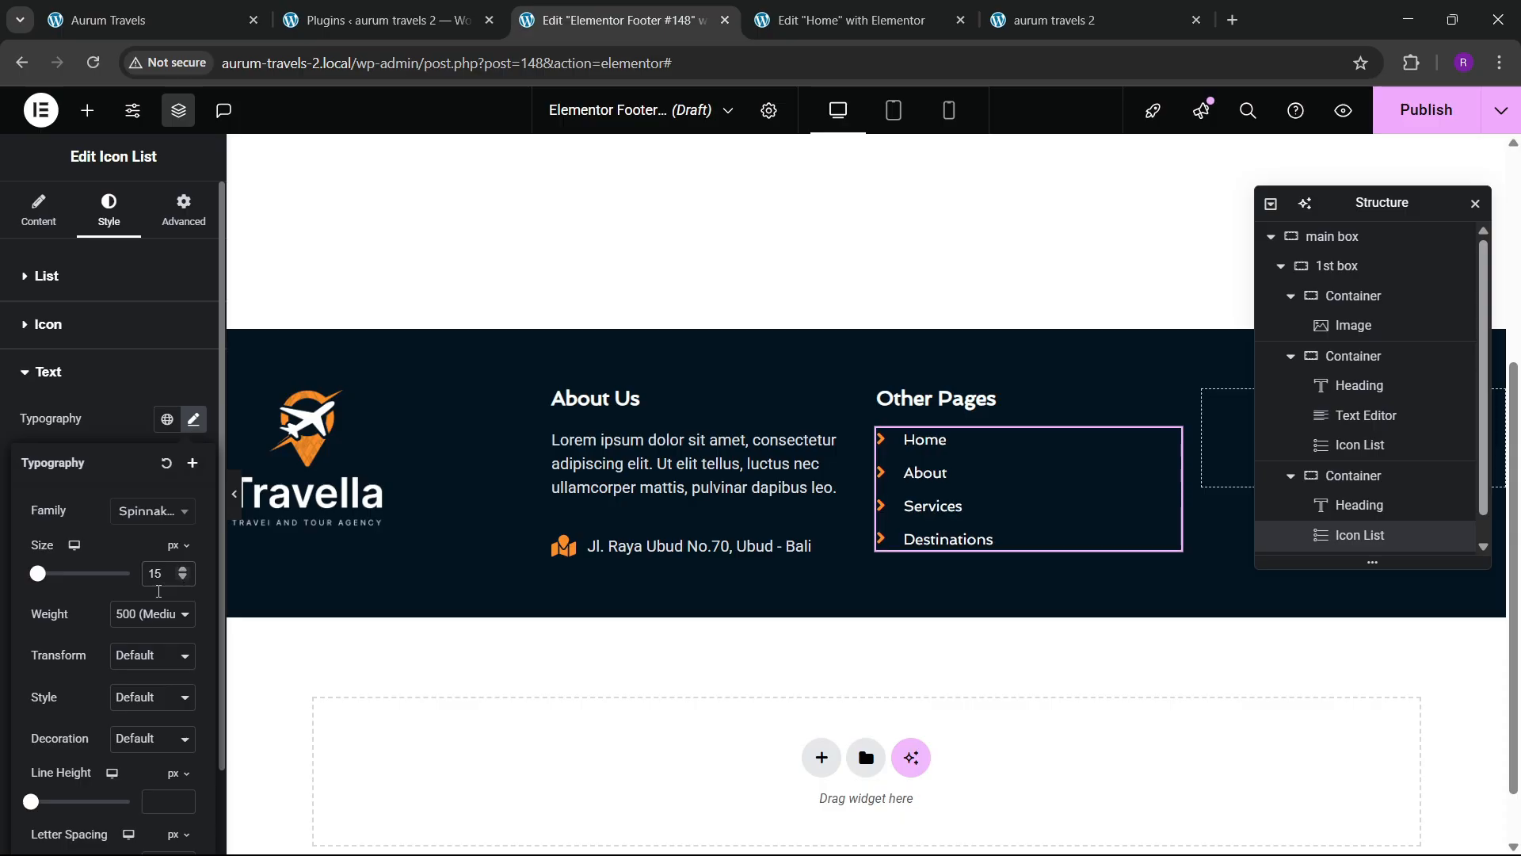
{"action": "left_click", "coordinate": [136, 617]}
{"action": "left_click", "coordinate": [140, 446]}
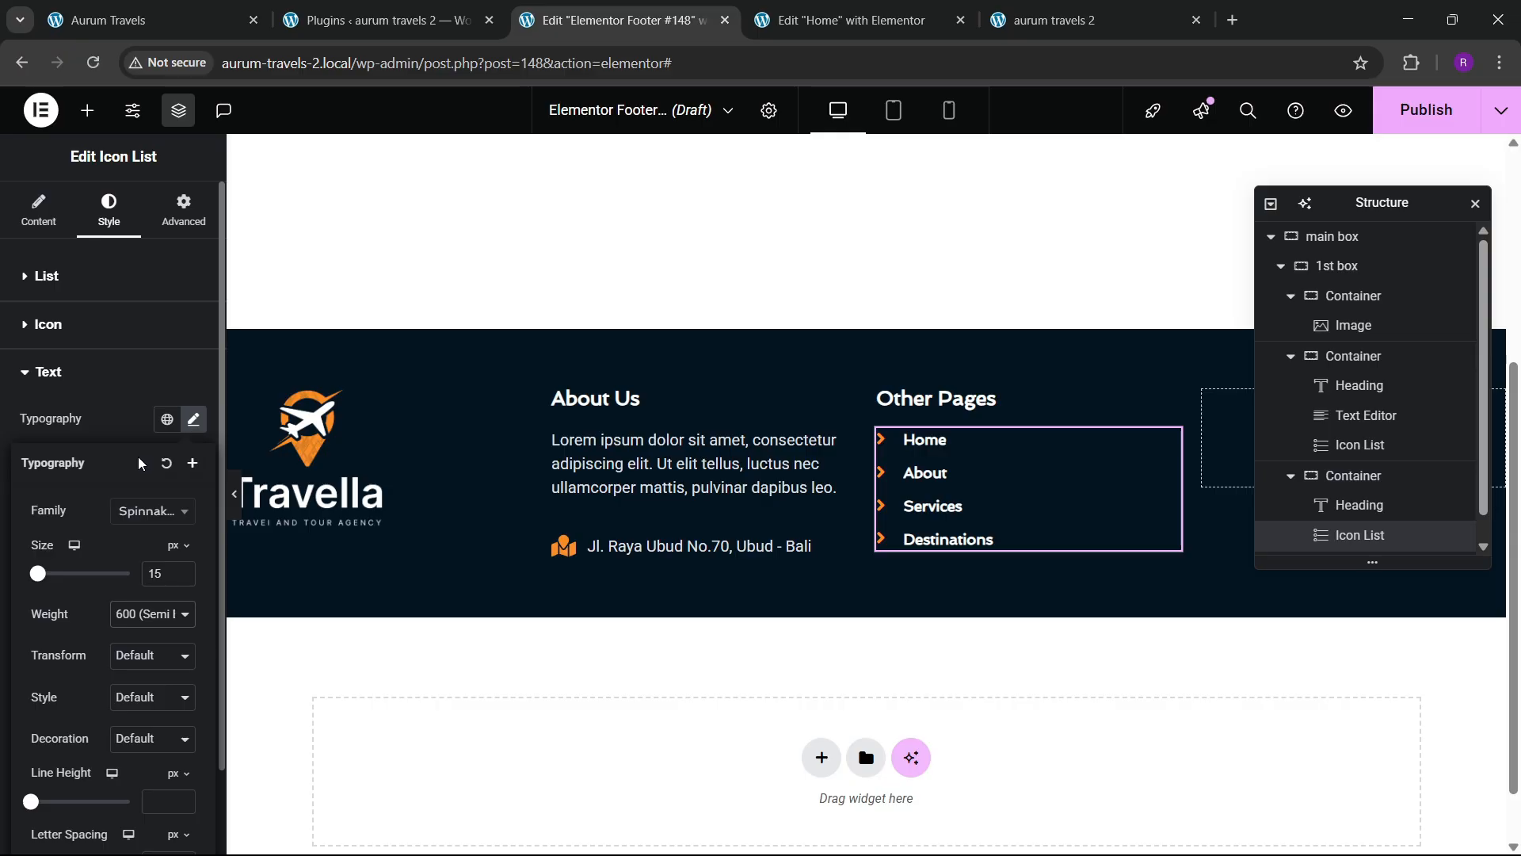
{"action": "left_click", "coordinate": [147, 626]}
{"action": "left_click", "coordinate": [139, 432]}
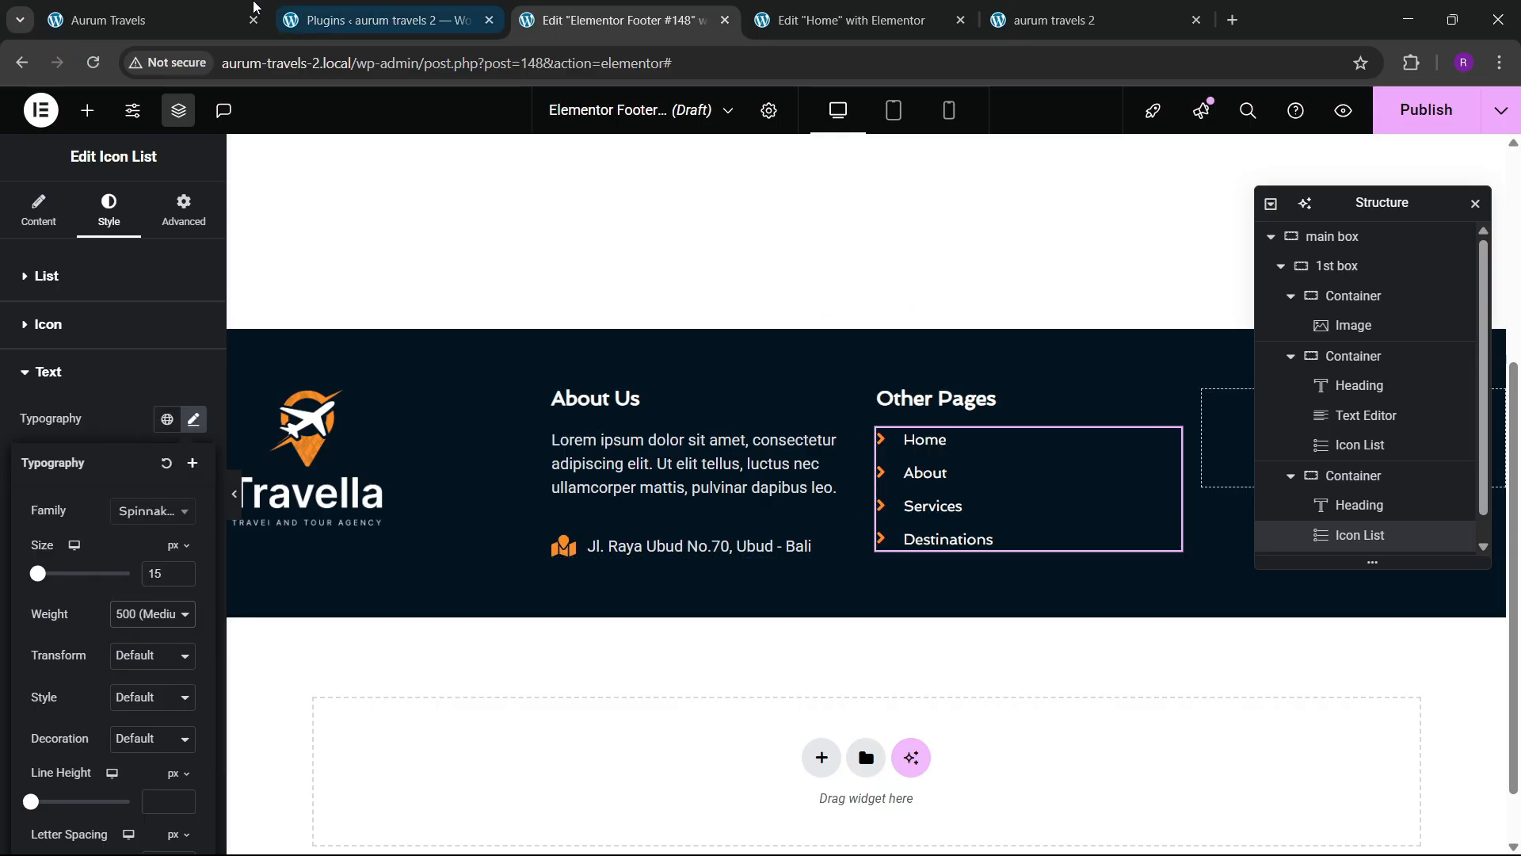
{"action": "left_click", "coordinate": [204, 19]}
- Give the About Us and Other Pages headings a separate 20 px bottom margin
{"action": "left_click", "coordinate": [618, 19]}
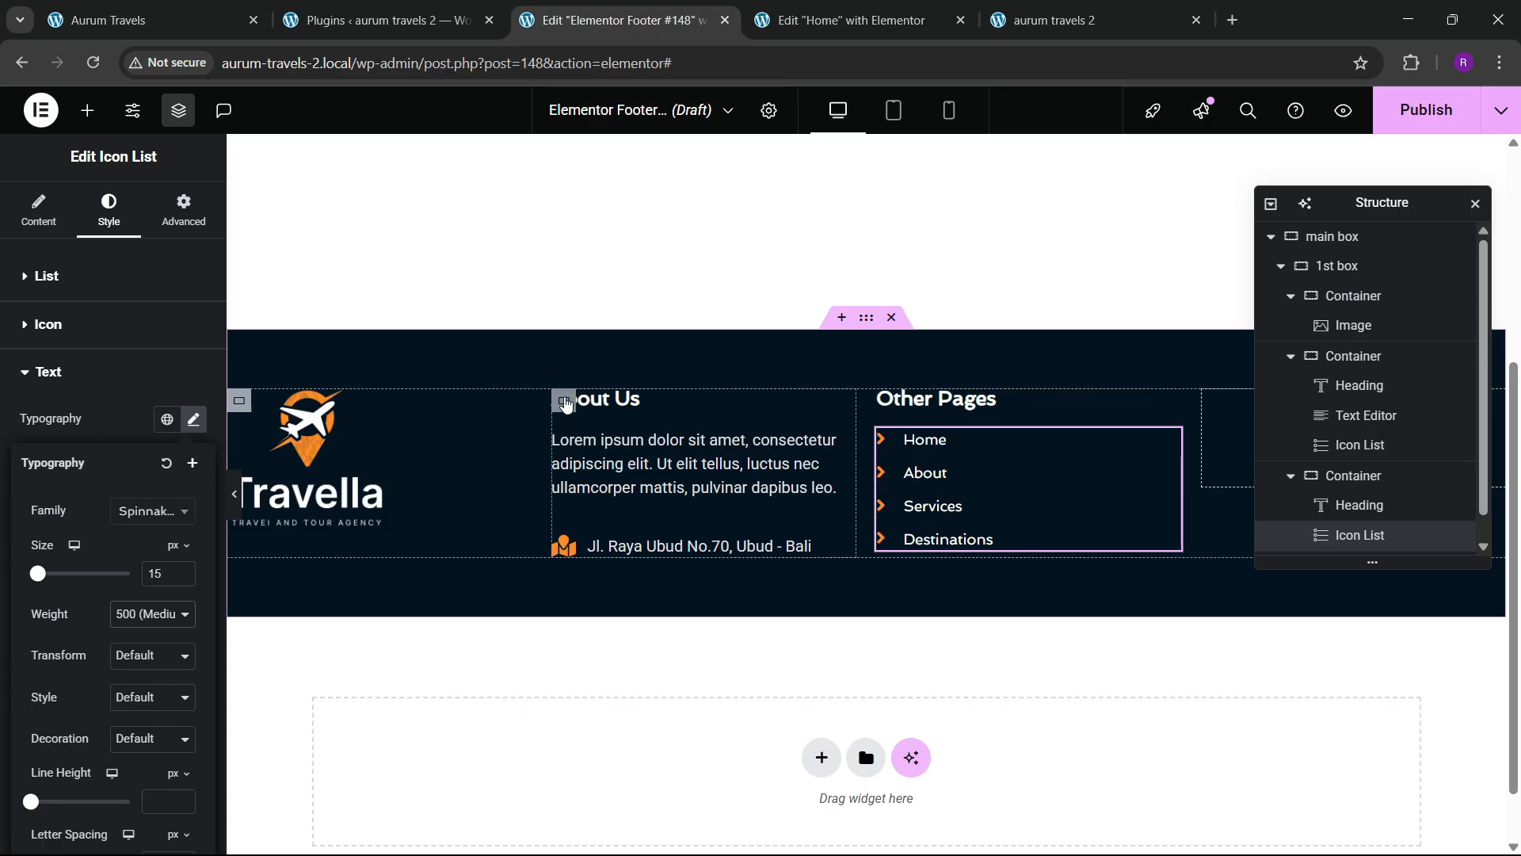
{"action": "left_click", "coordinate": [842, 402]}
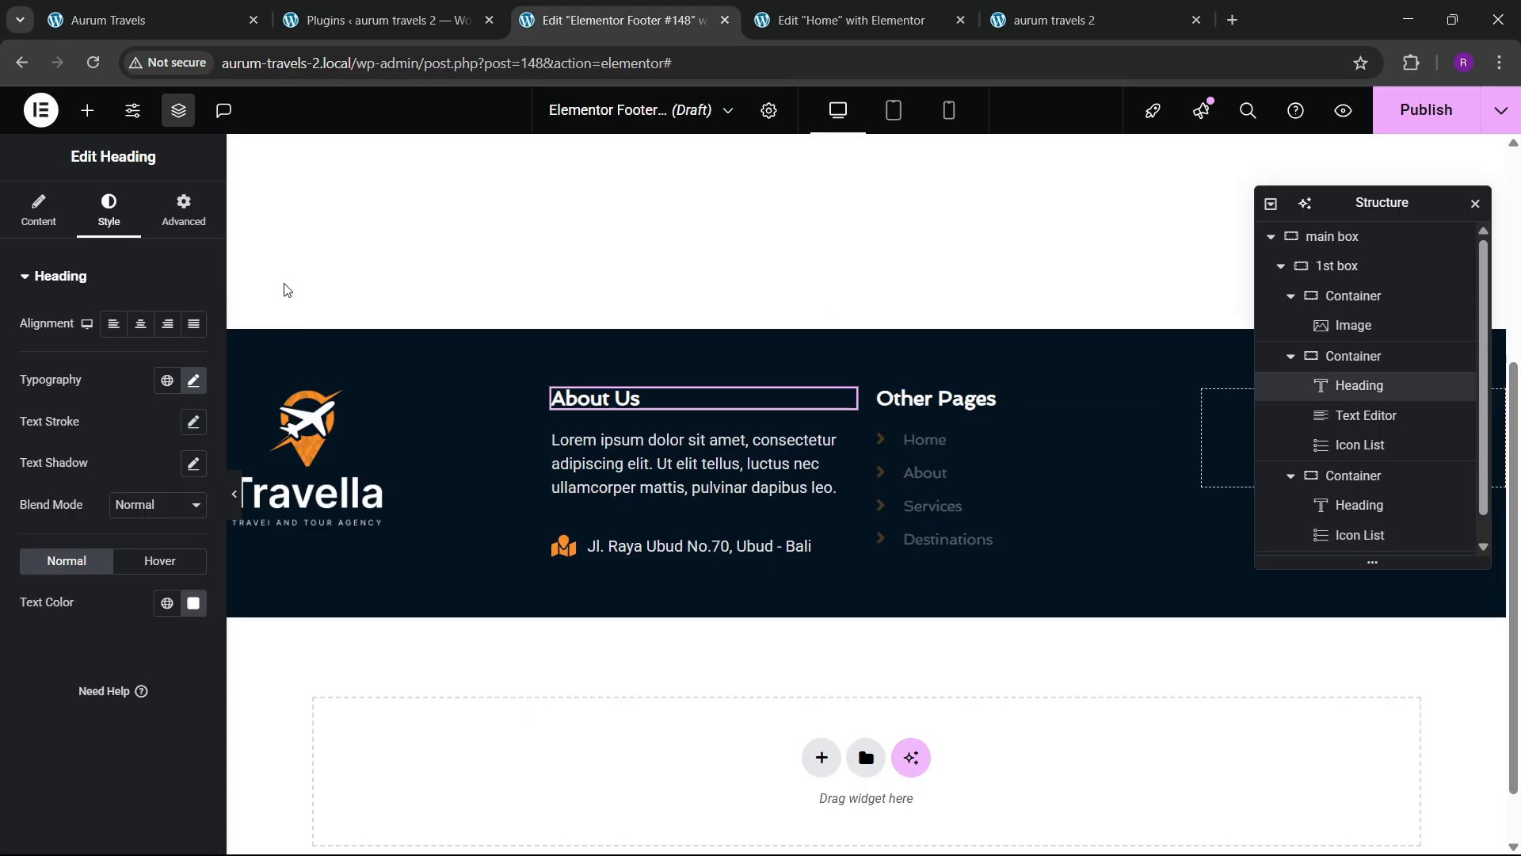
{"action": "left_click", "coordinate": [182, 210]}
{"action": "left_click", "coordinate": [193, 345]}
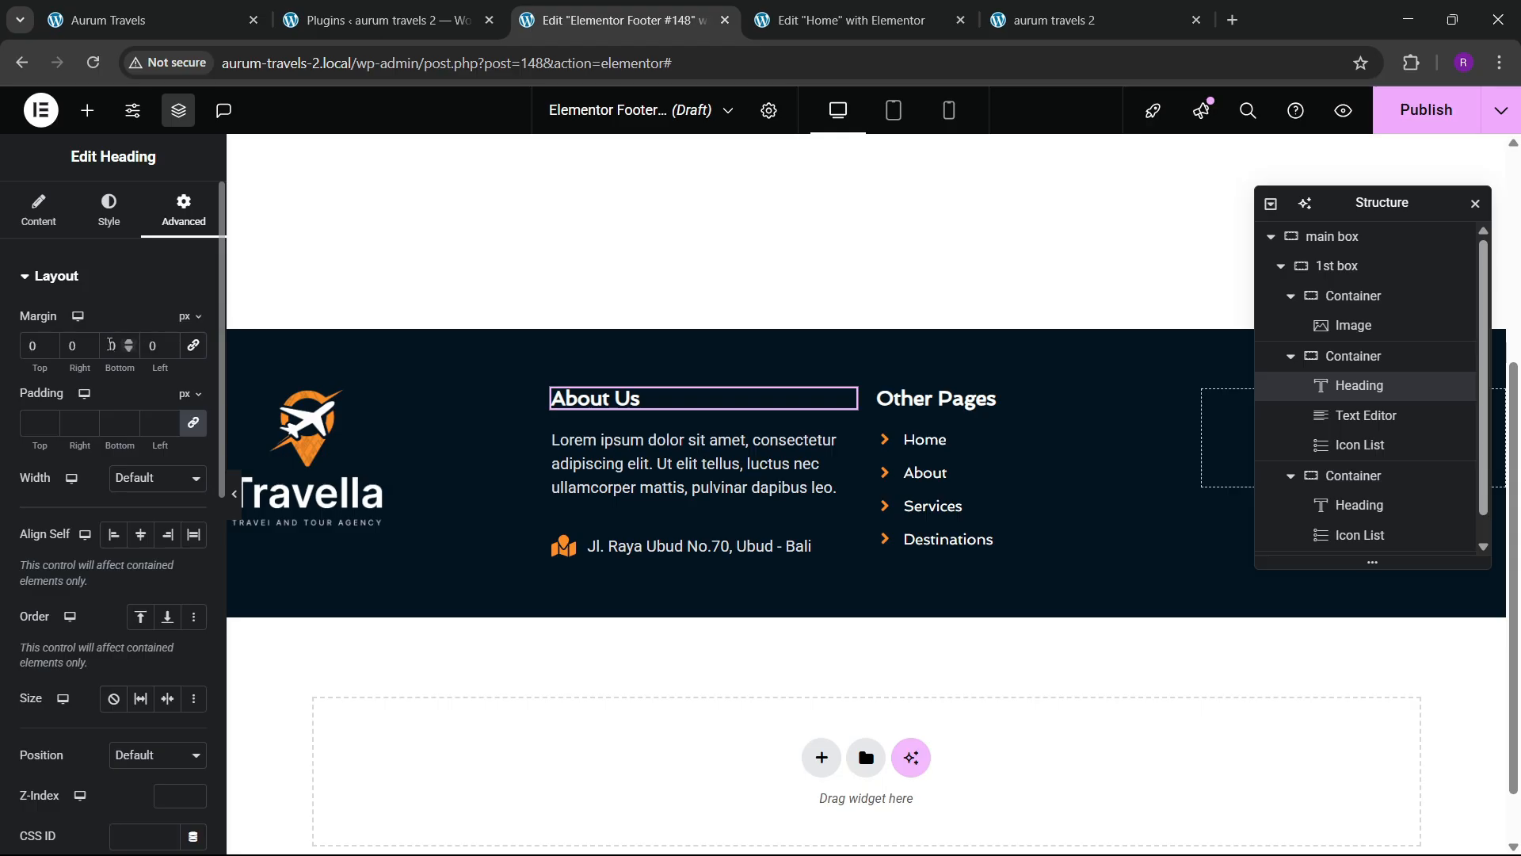
{"action": "double_click", "coordinate": [110, 346]}
{"action": "type", "text": "25"}
{"action": "left_click", "coordinate": [1003, 403]}
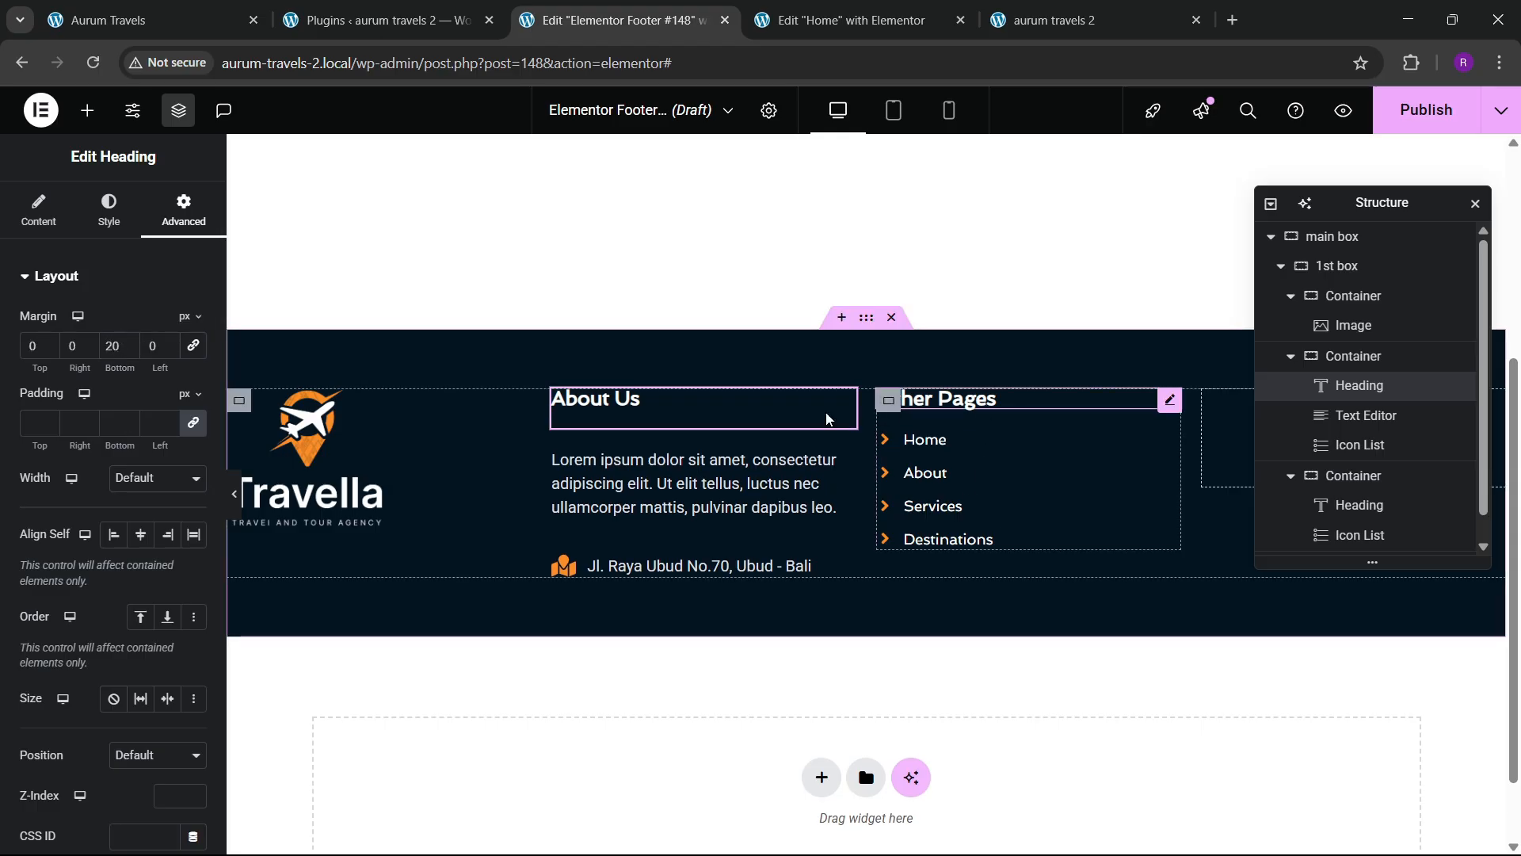
{"action": "left_click", "coordinate": [187, 227]}
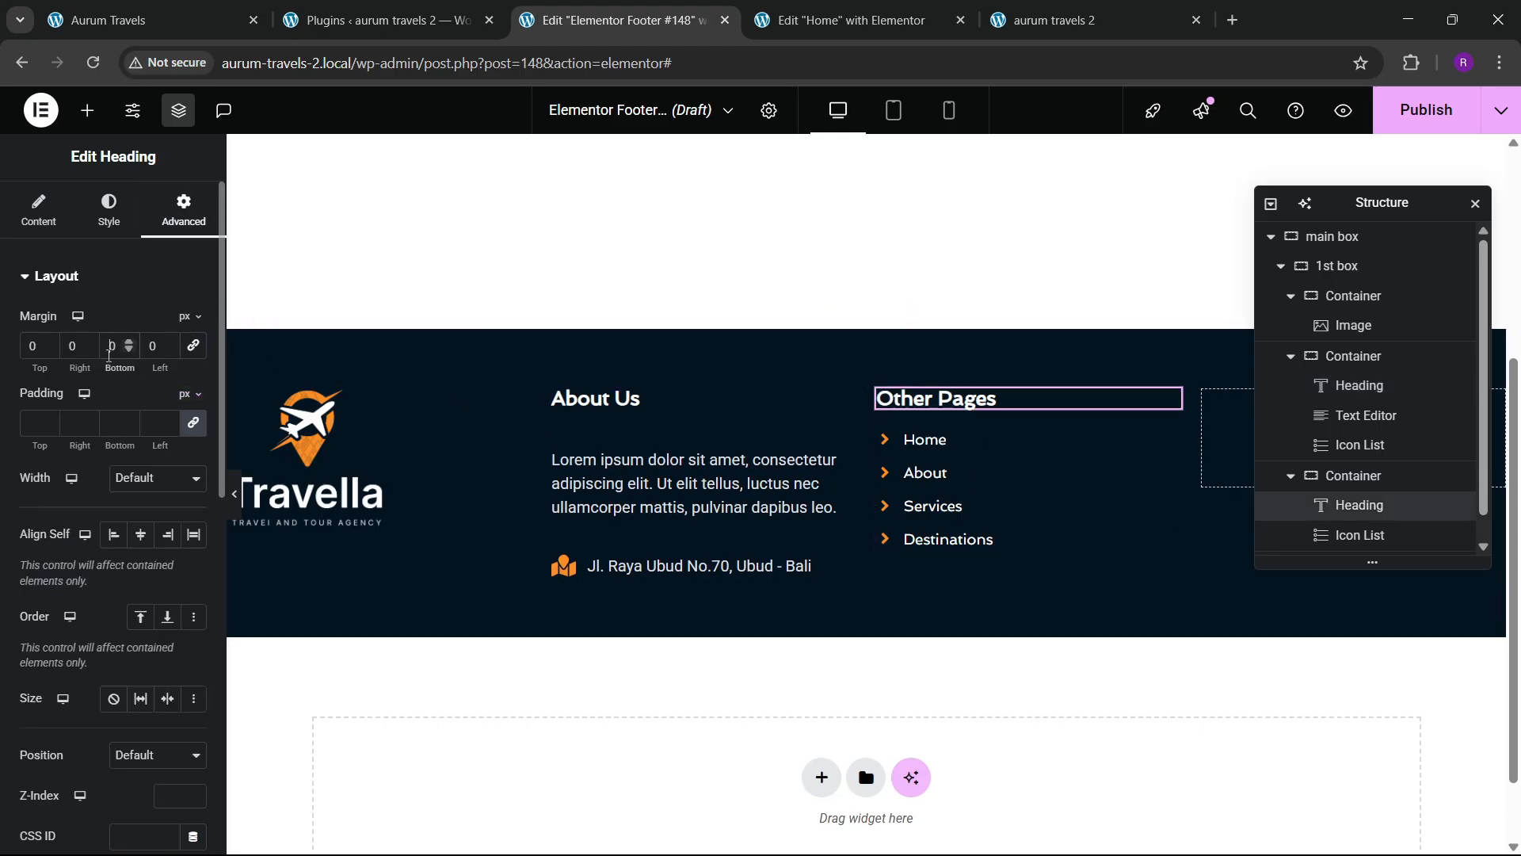
{"action": "type", "text": "2"}
{"action": "left_click_drag", "start_coordinate": [1362, 207], "coordinate": [747, 302]}
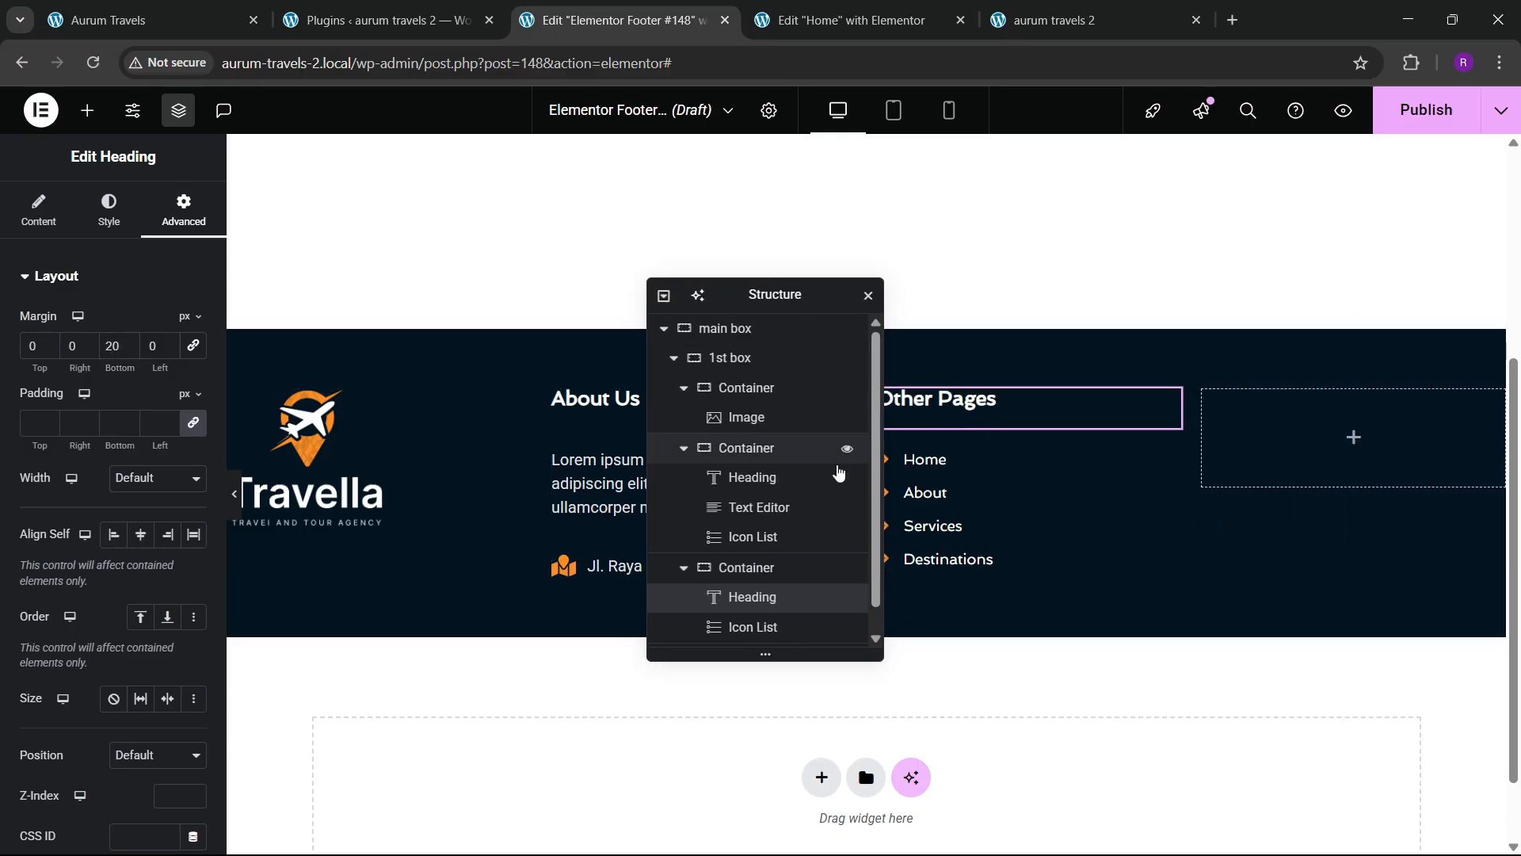
- Delete the empty fourth footer column from the Structure navigator
{"action": "scroll", "coordinate": [680, 590], "scroll_direction": "down", "scroll_amount": 1}
{"action": "left_click", "coordinate": [683, 549]}
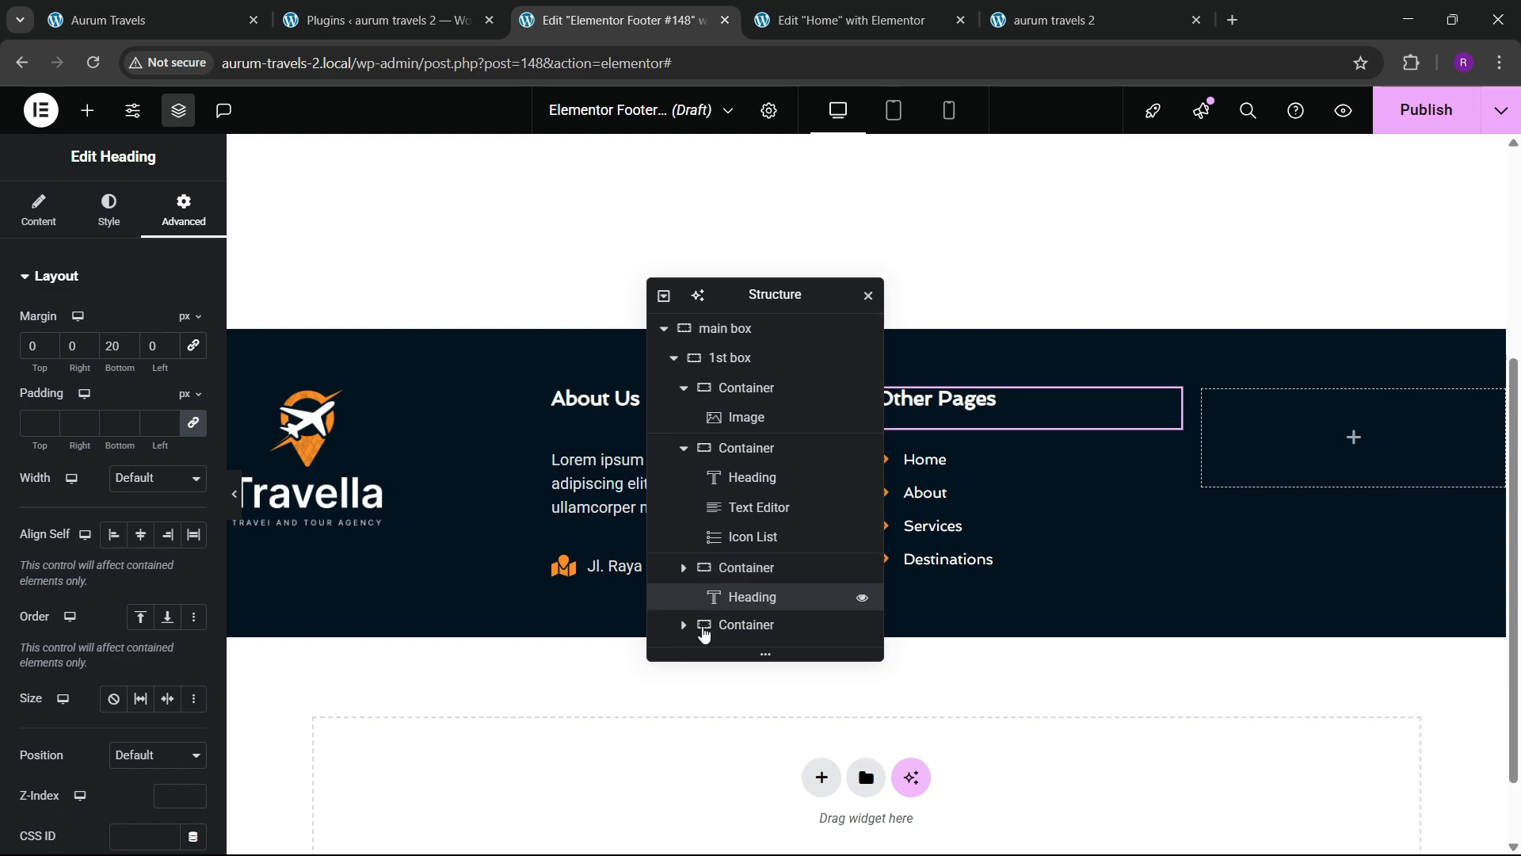
{"action": "left_click", "coordinate": [744, 603]}
{"action": "right_click", "coordinate": [746, 602]}
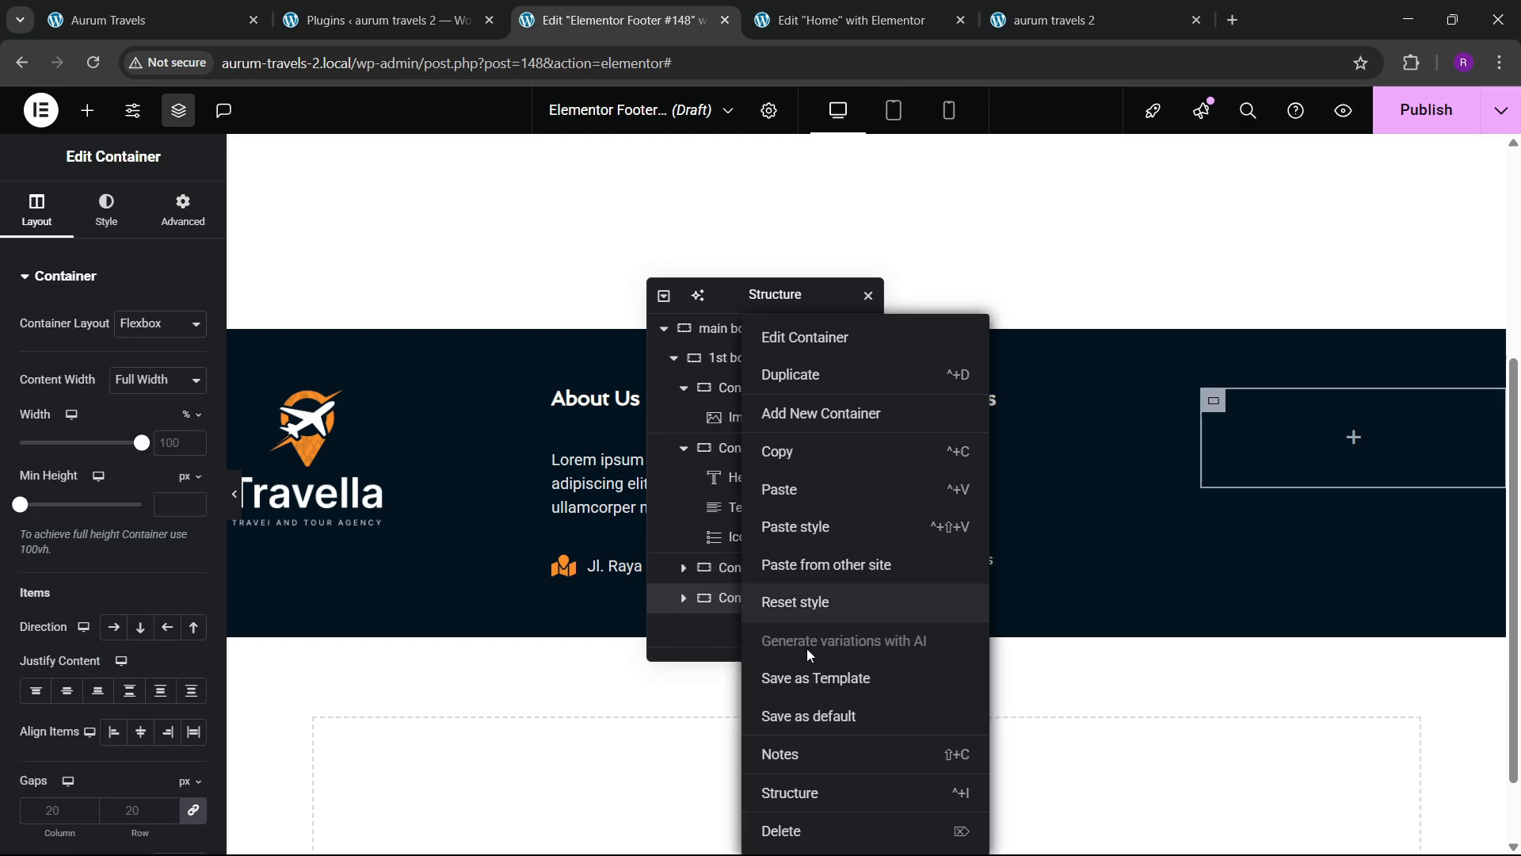
{"action": "left_click", "coordinate": [810, 826]}
- Duplicate the Other Pages column and select the copy's heading text
{"action": "left_click", "coordinate": [745, 567]}
{"action": "right_click", "coordinate": [744, 567]}
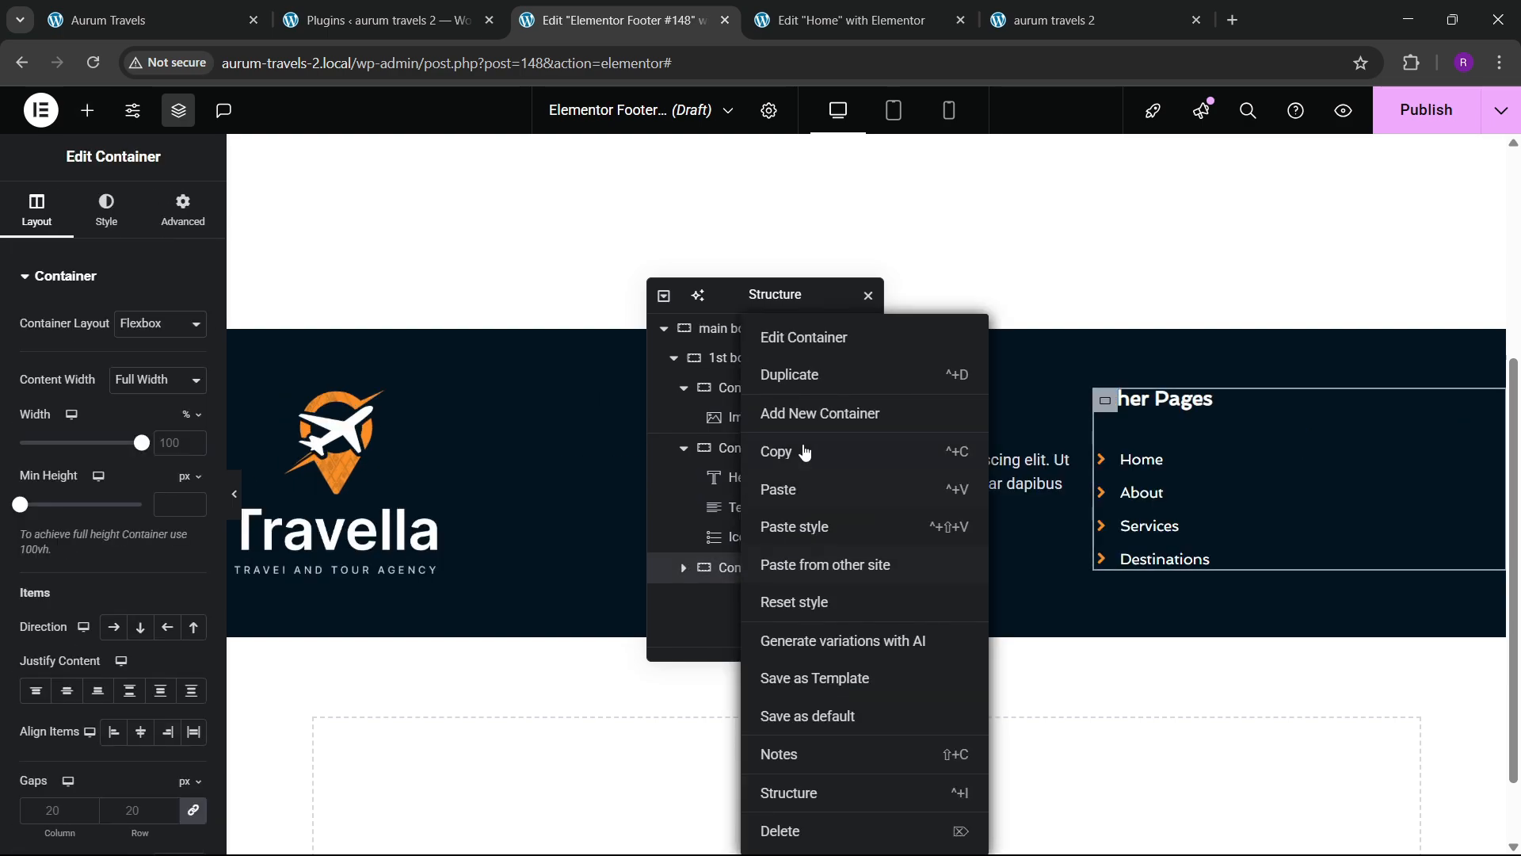
{"action": "left_click", "coordinate": [783, 379]}
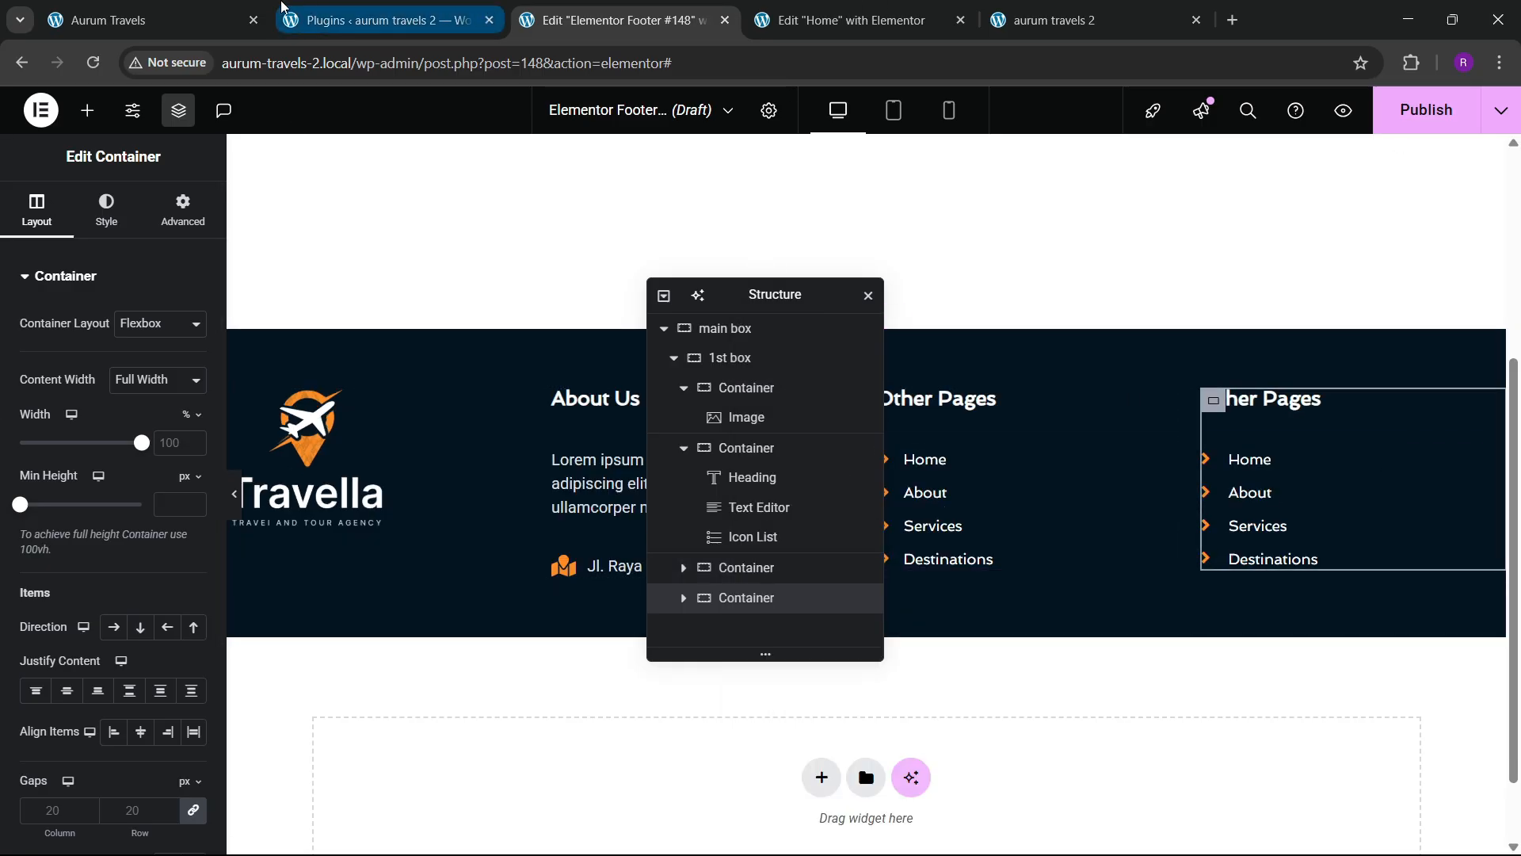
{"action": "key", "text": "ctrl+1"}
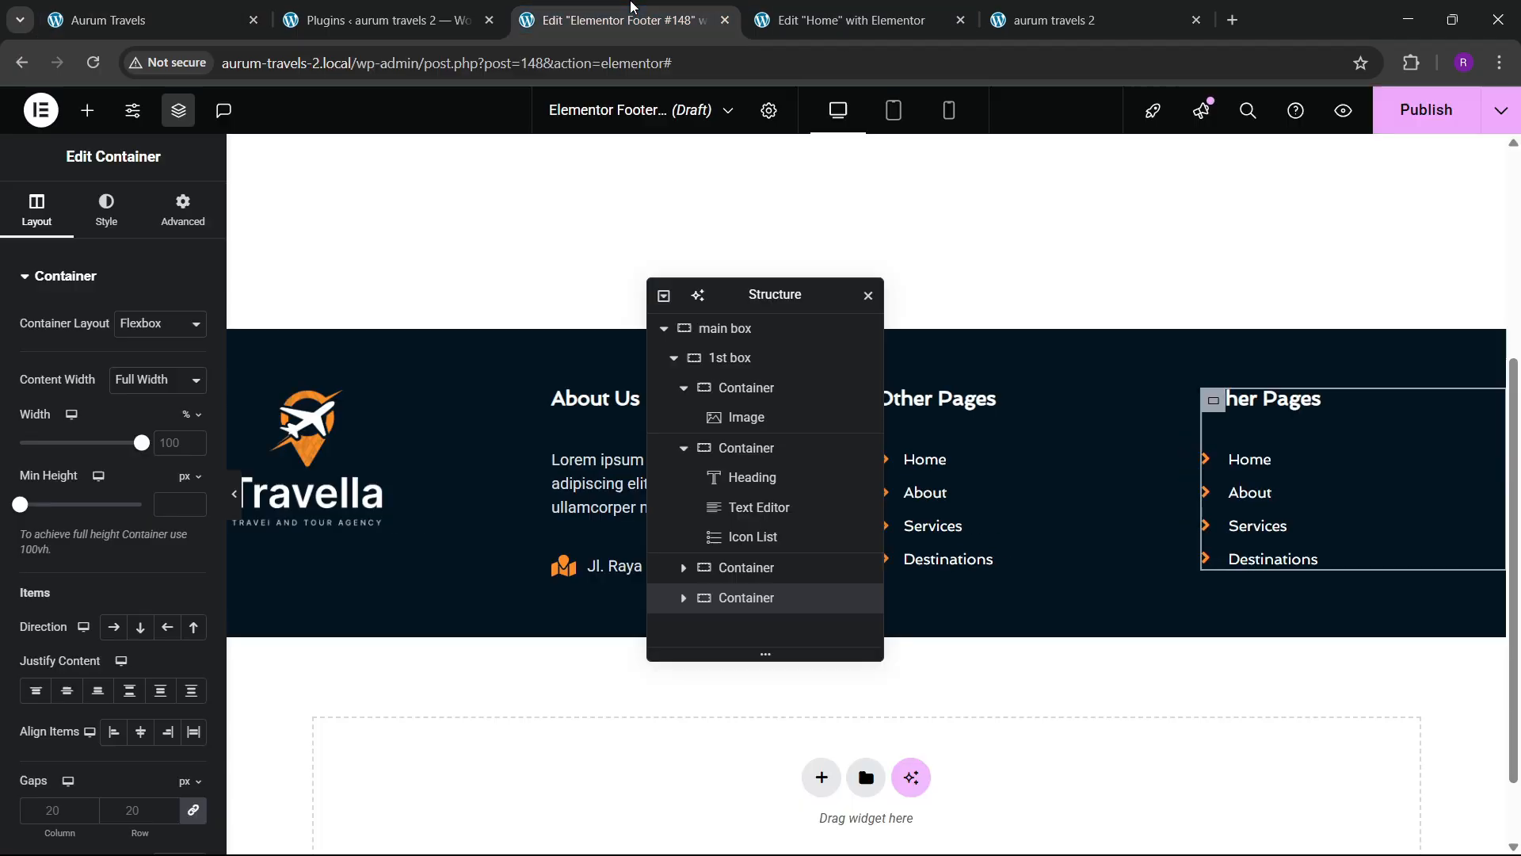
{"action": "left_click", "coordinate": [632, 11]}
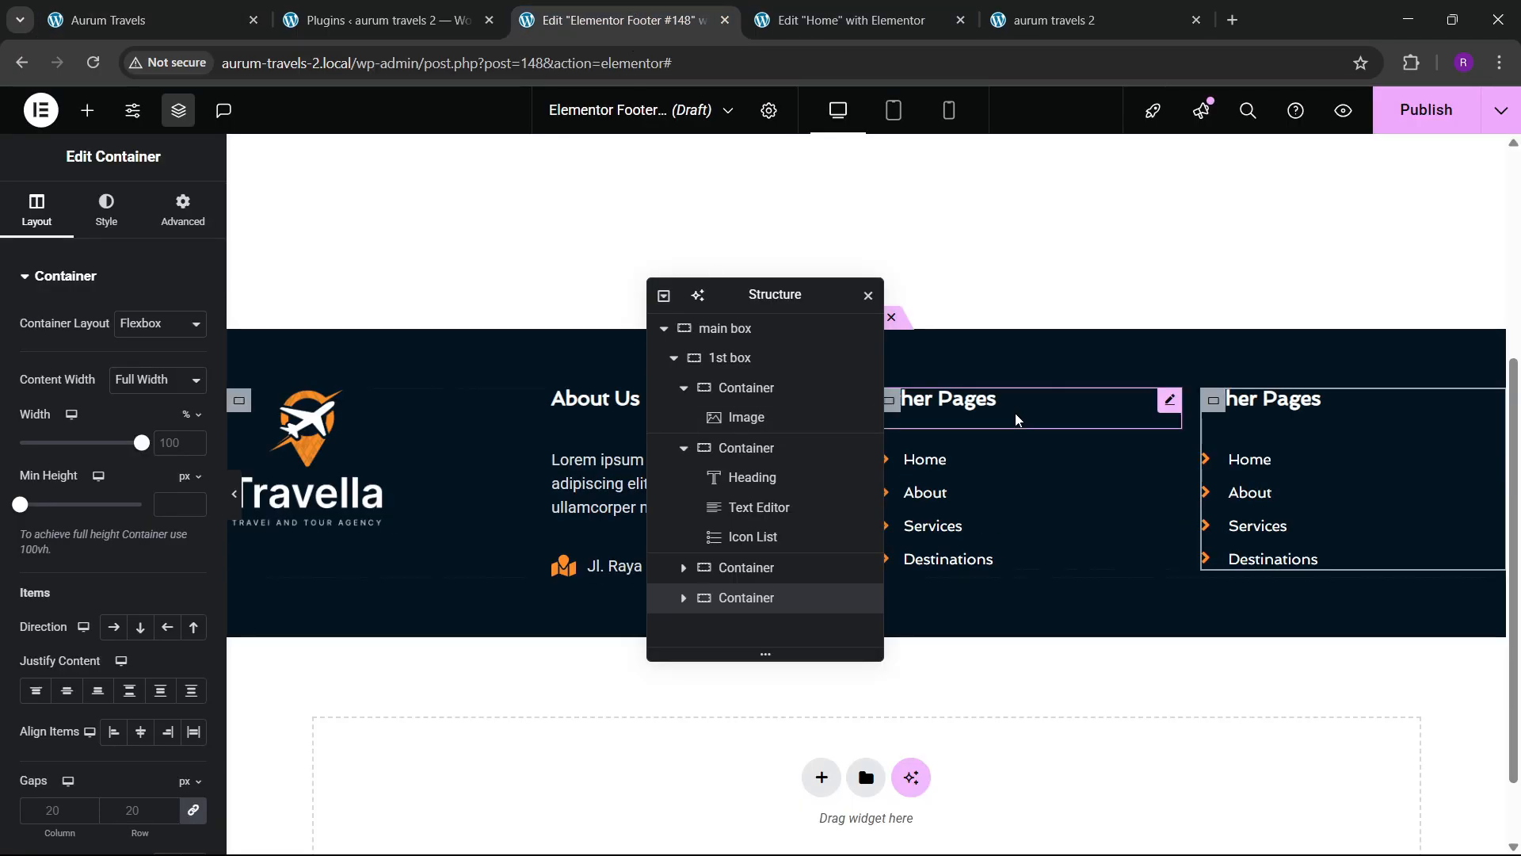
{"action": "left_click", "coordinate": [1290, 405]}
{"action": "key", "text": "ctrl+a"}
- Title the copied column 'Quick Links' and rename its first link to Privacy Policy
{"action": "key", "text": "BackSpace"}
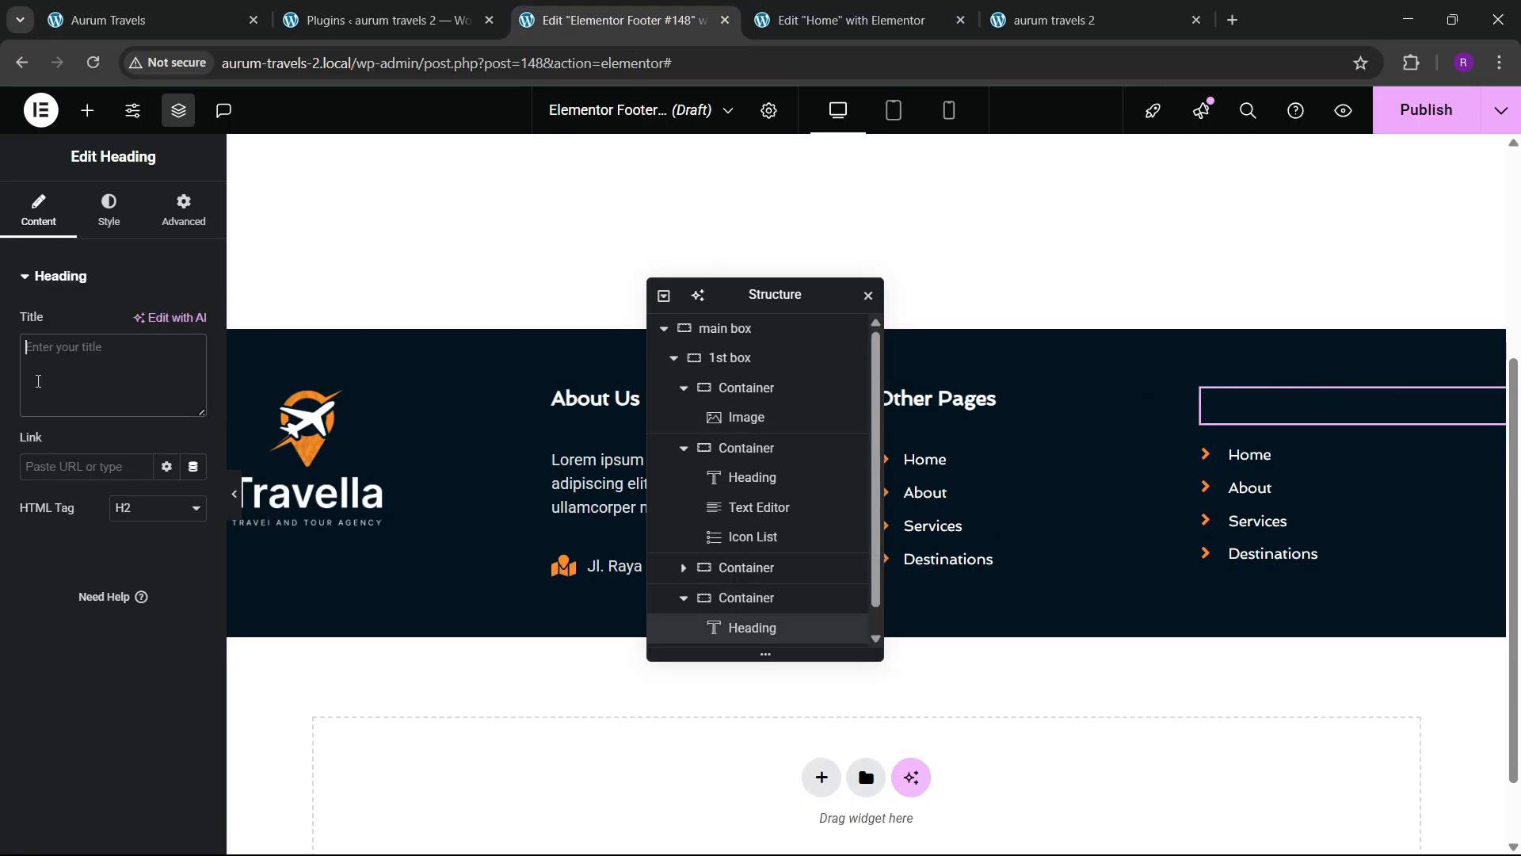
{"action": "type", "text": "Quick "}
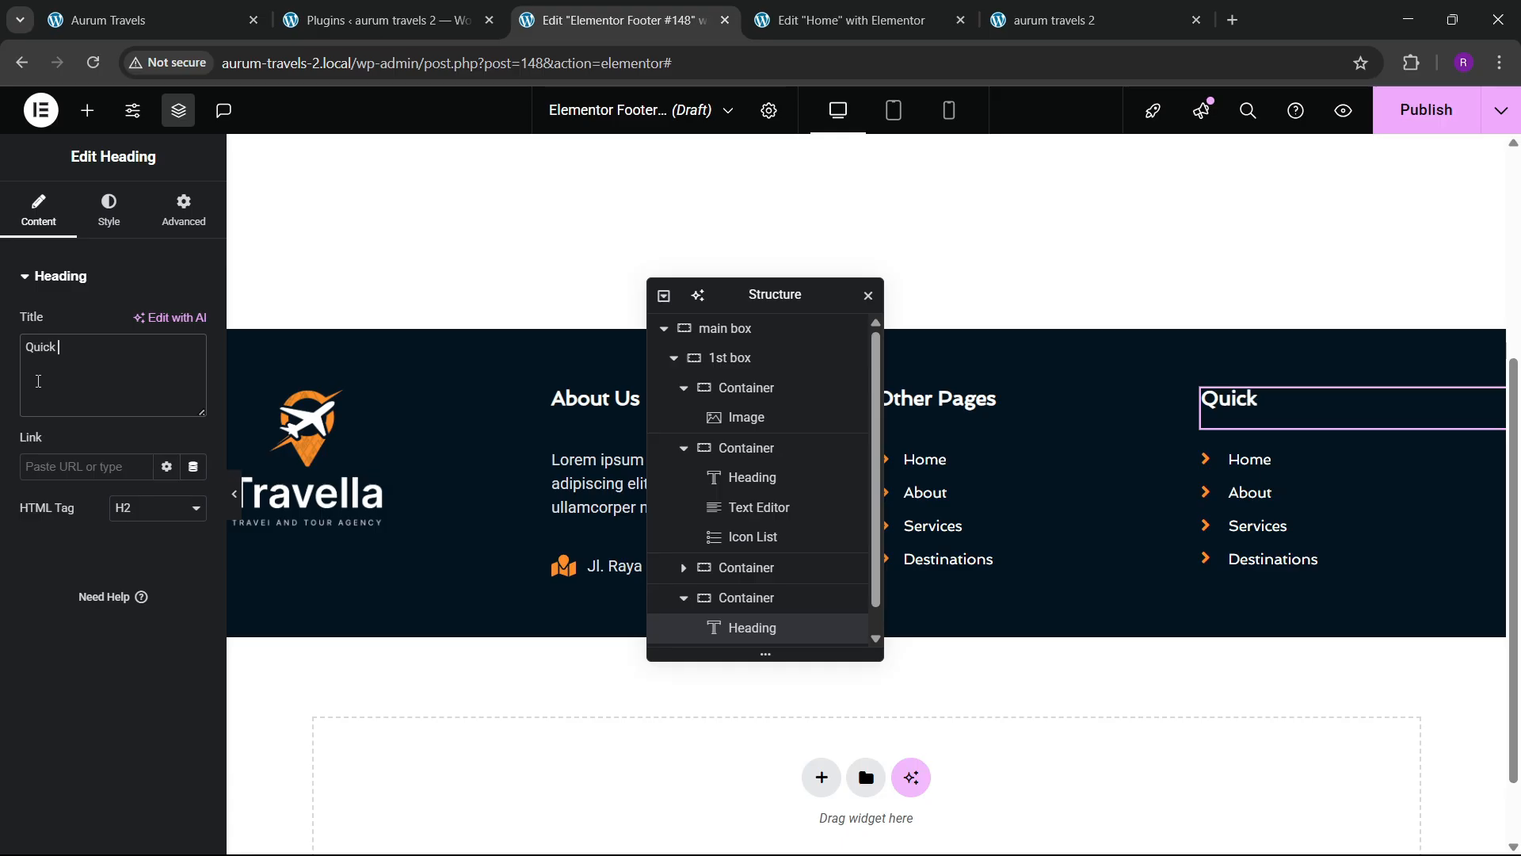
{"action": "type", "text": "Links"}
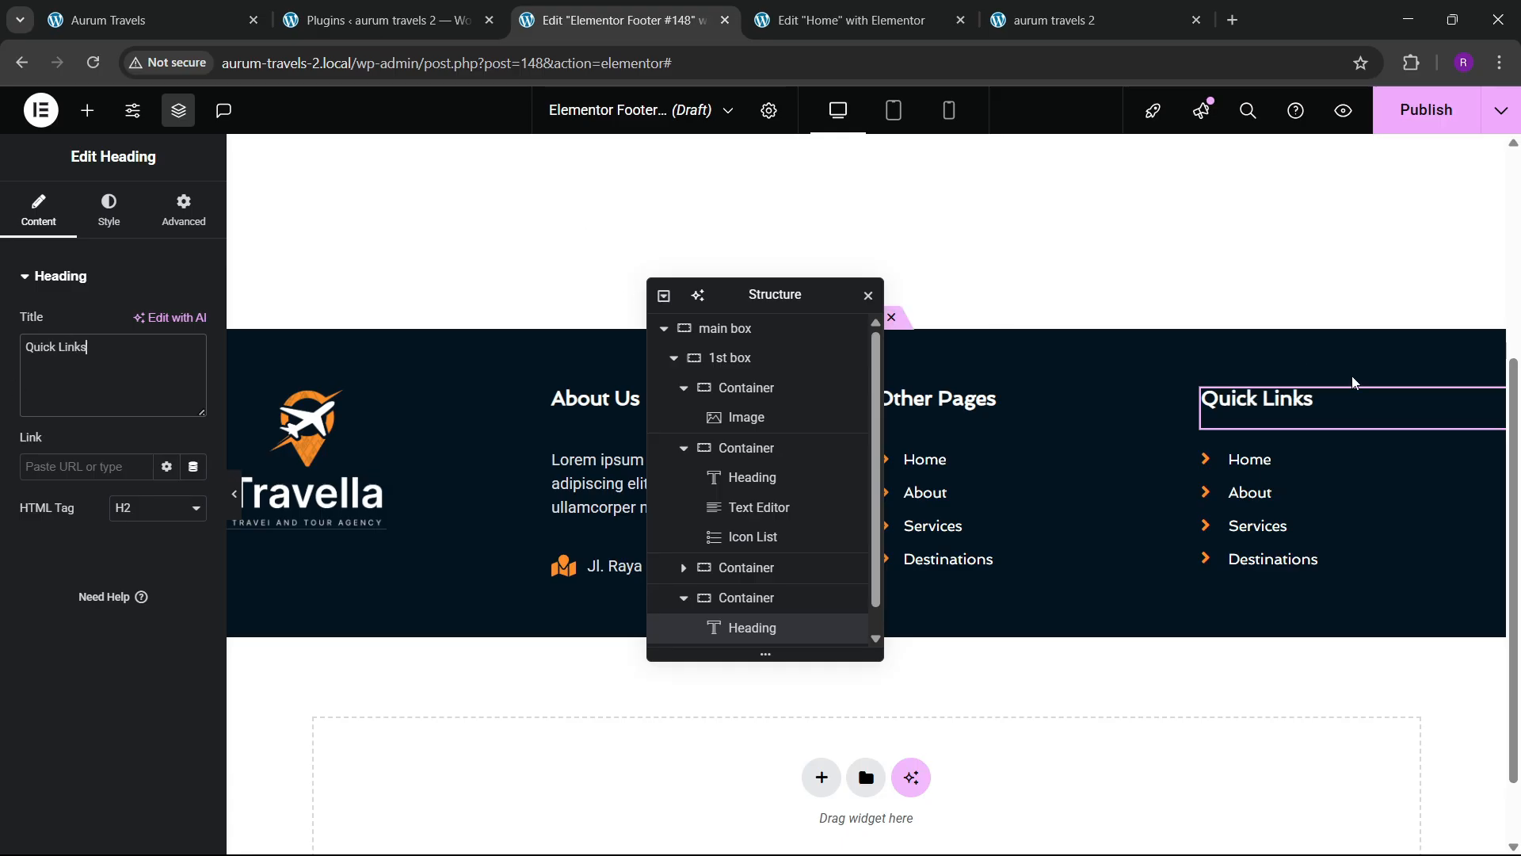
{"action": "left_click", "coordinate": [1310, 462]}
{"action": "left_click", "coordinate": [68, 406]}
{"action": "left_click_drag", "start_coordinate": [70, 468], "coordinate": [51, 473]}
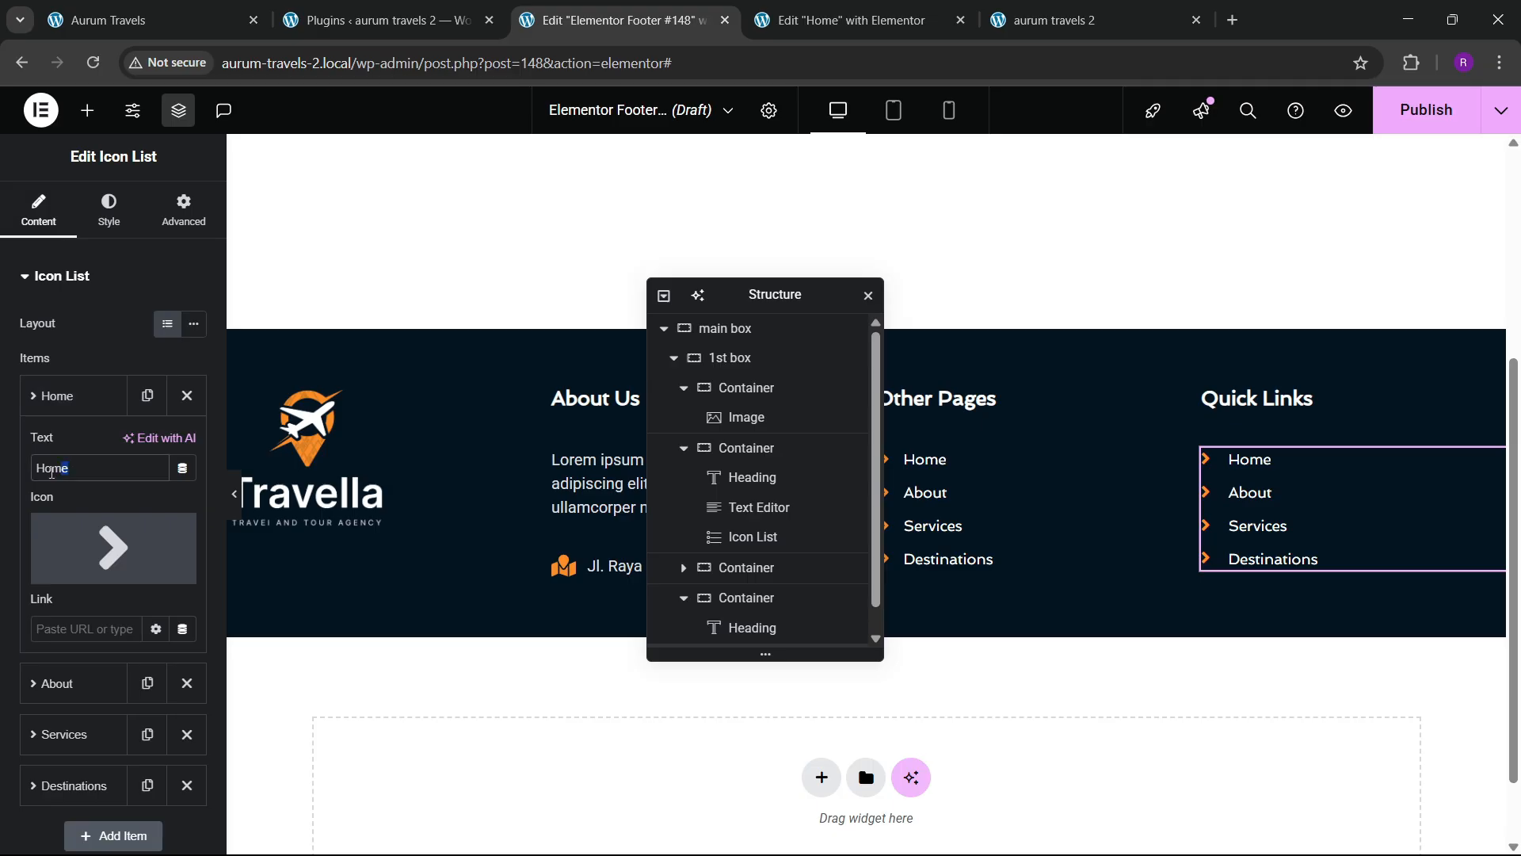
{"action": "type", "text": "Privacy Policy"}
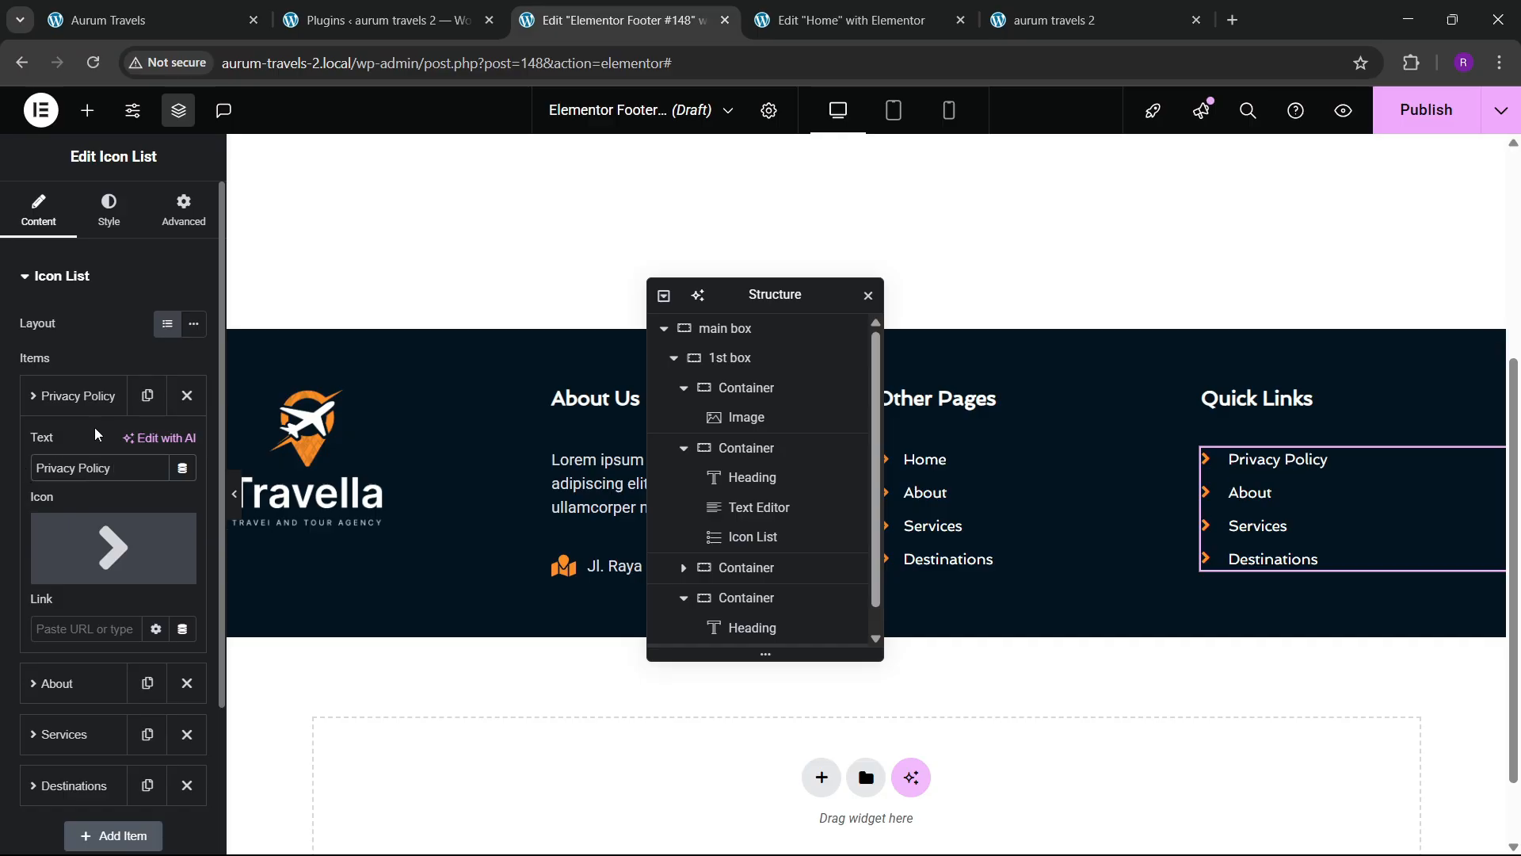
{"action": "left_click", "coordinate": [95, 395]}
- Rename the second link from About to 'Terms & Service'
{"action": "left_click", "coordinate": [98, 442]}
{"action": "left_click", "coordinate": [132, 8]}
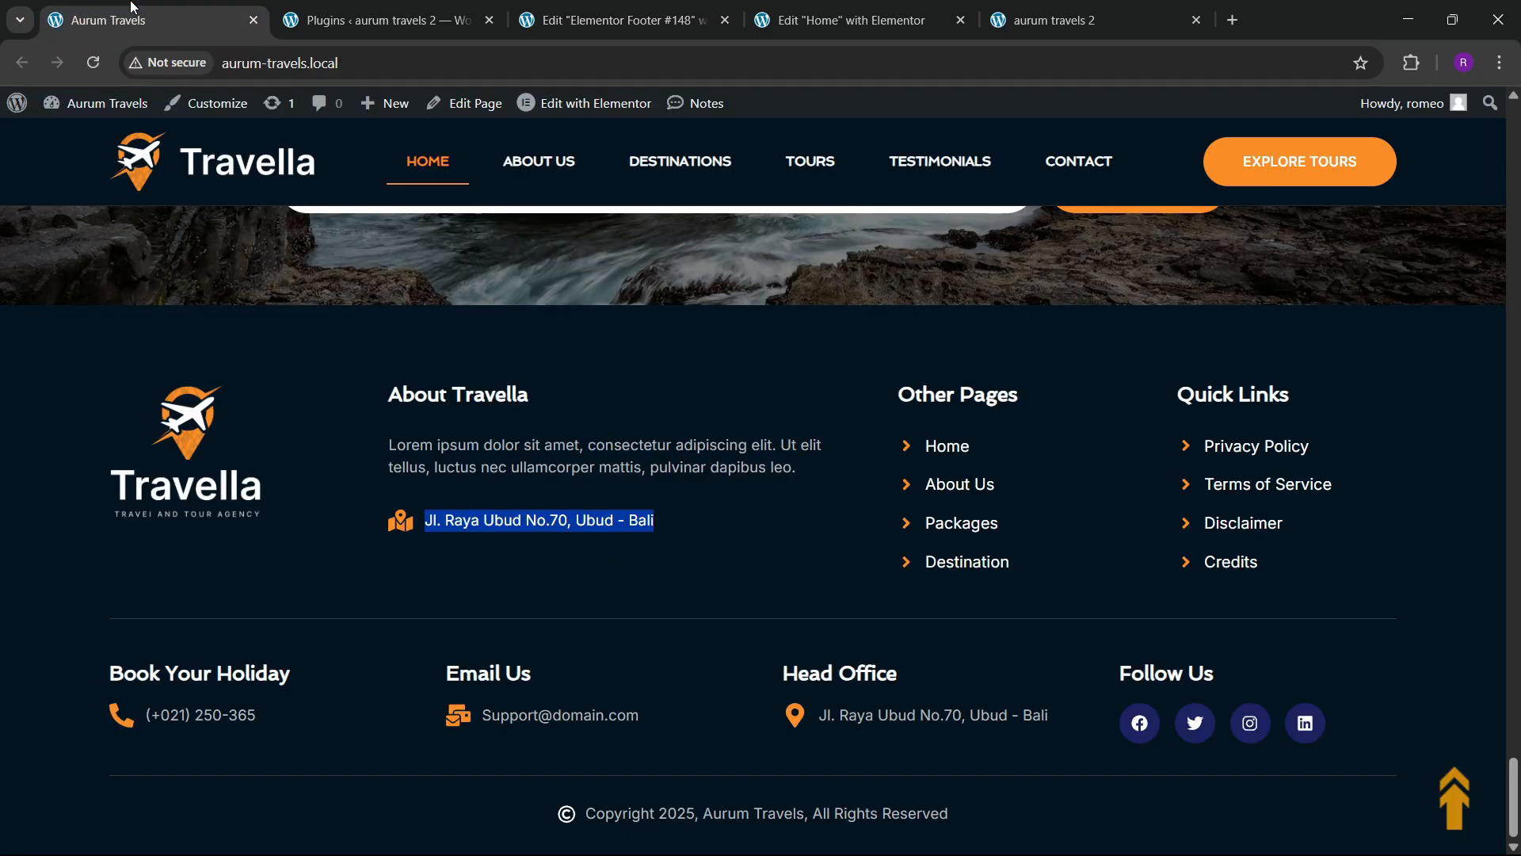
{"action": "left_click", "coordinate": [618, 19]}
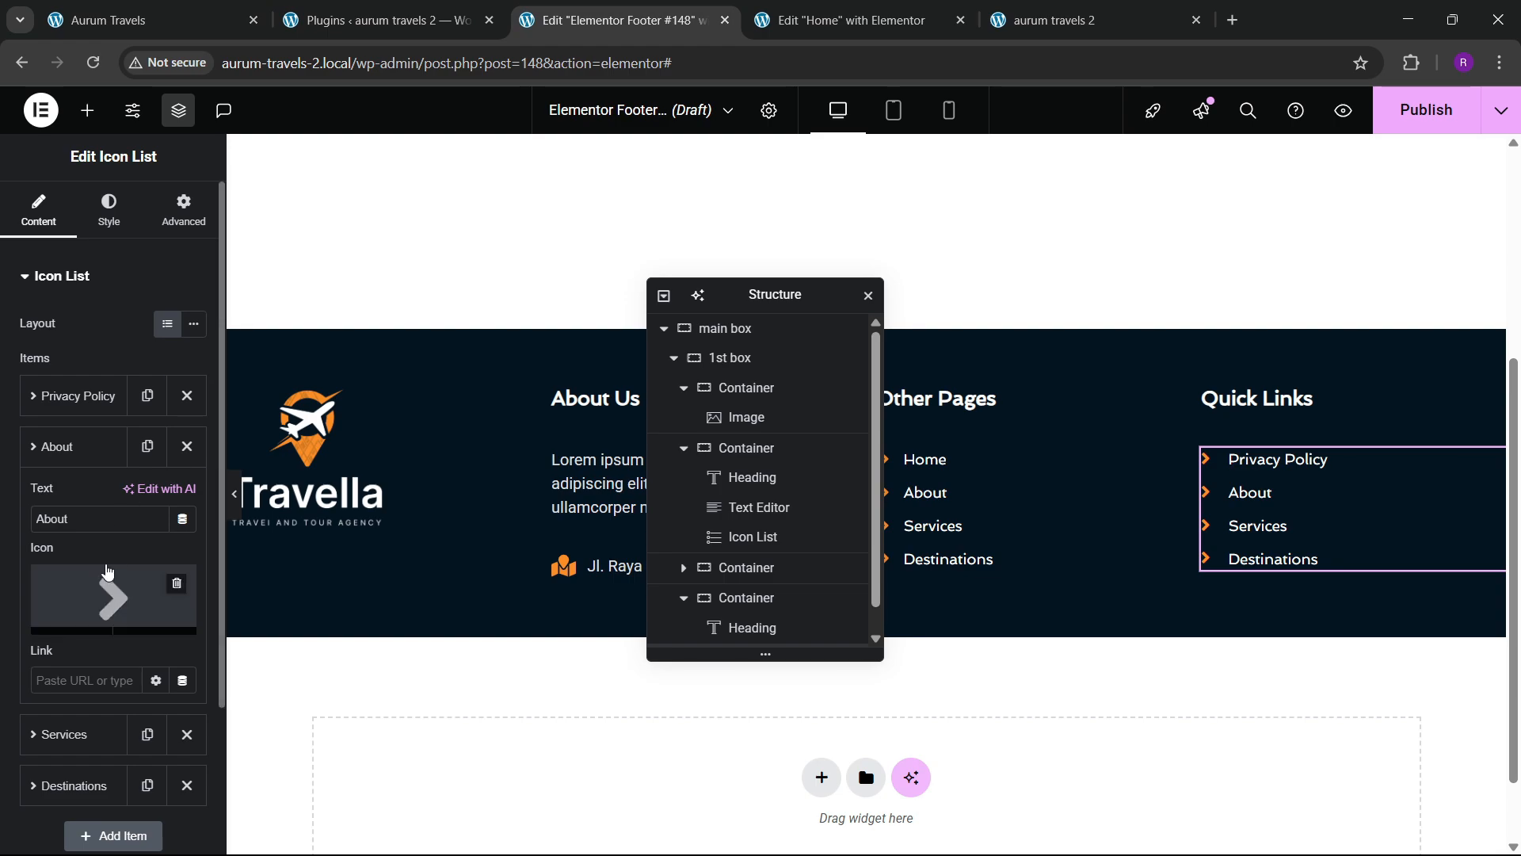
{"action": "left_click_drag", "start_coordinate": [70, 519], "coordinate": [4, 520]}
{"action": "type", "text": "Ter"}
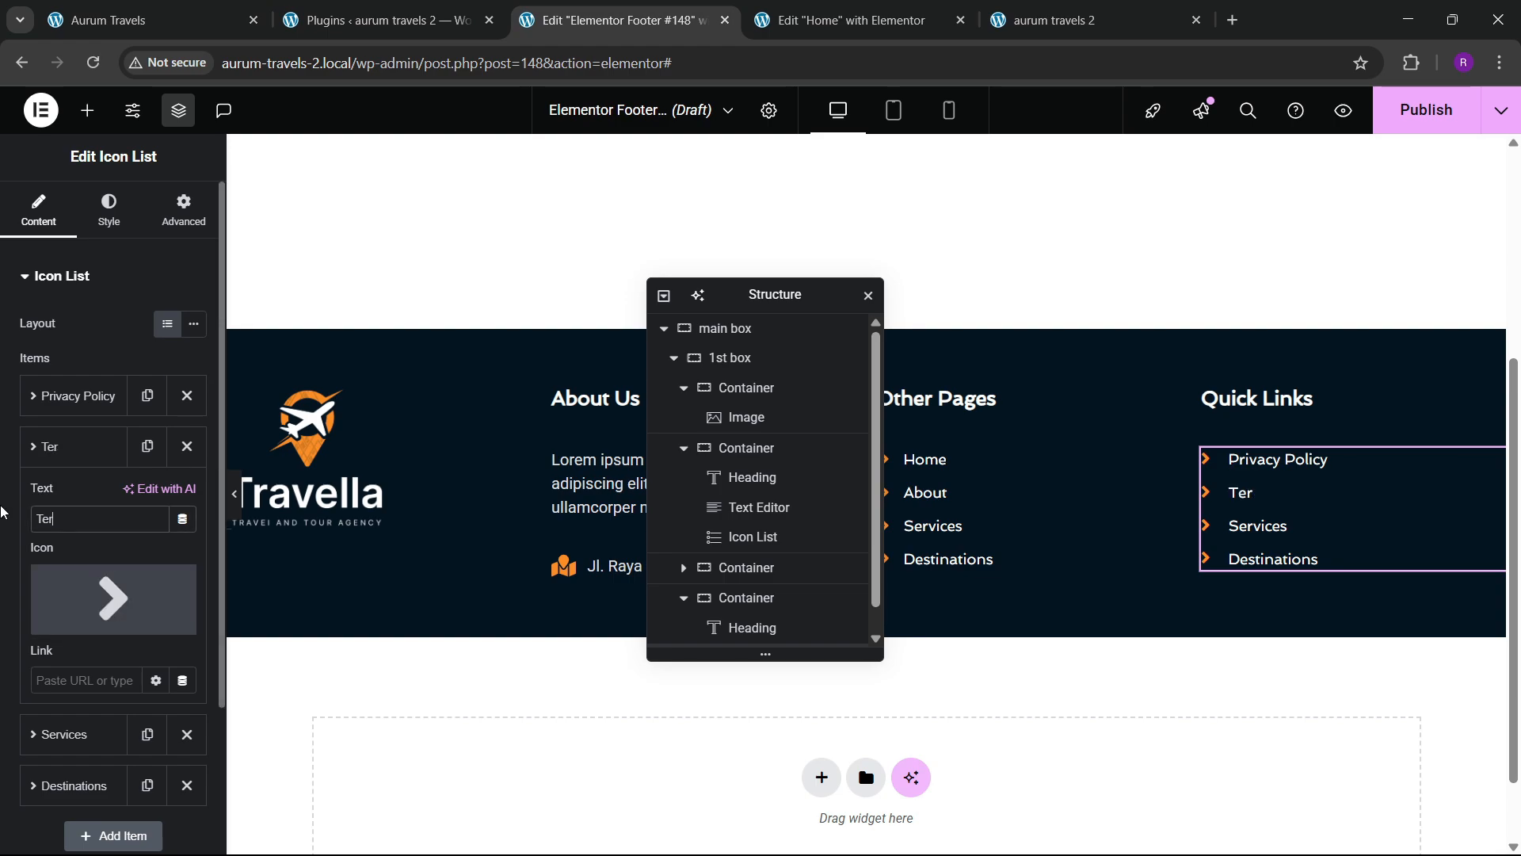
{"action": "type", "text": "ms & Service"}
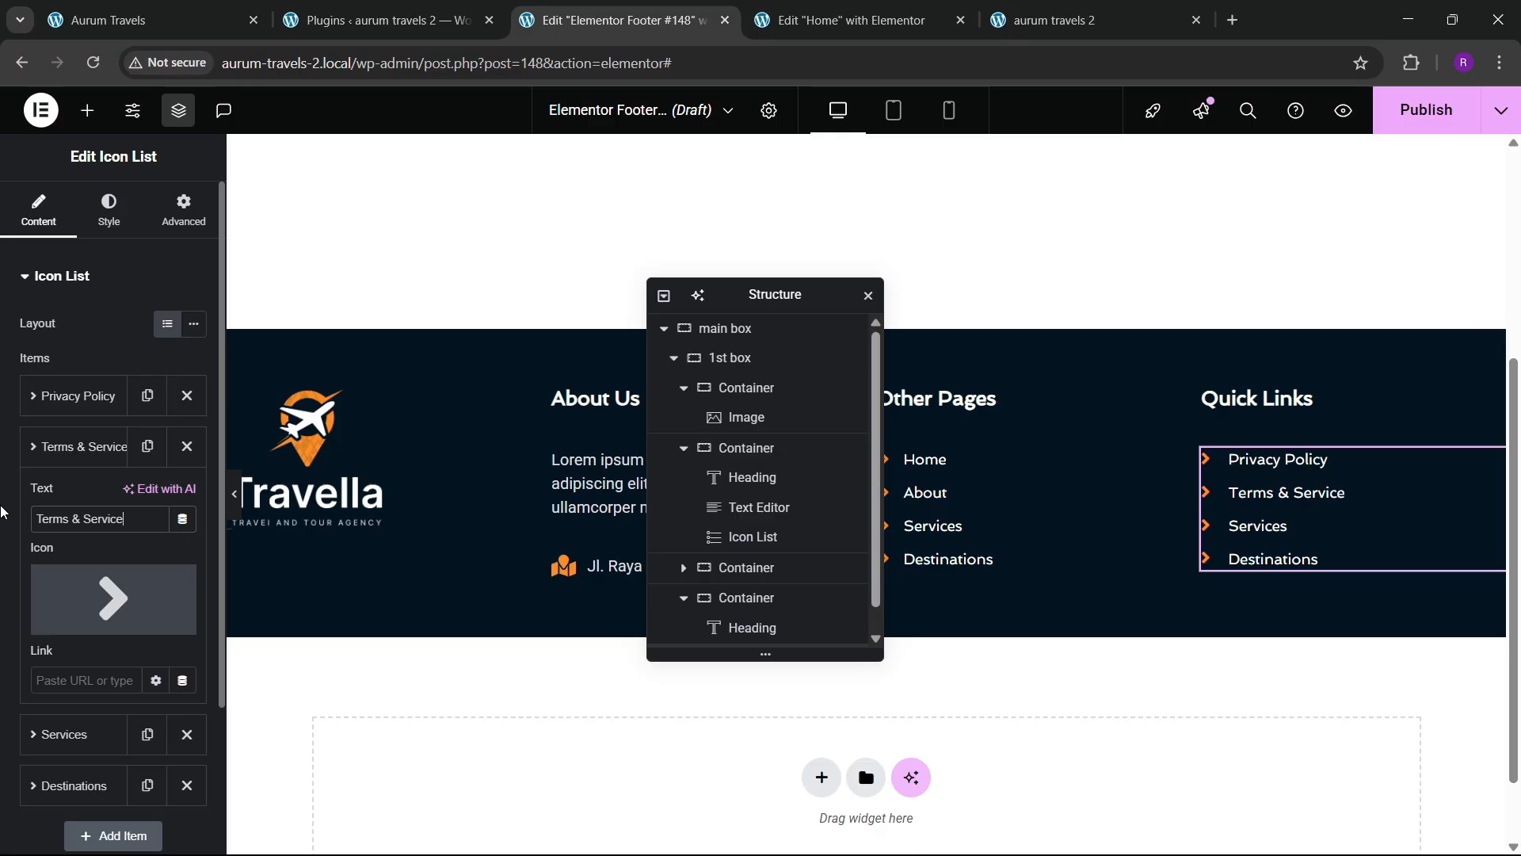
{"action": "left_click", "coordinate": [57, 448]}
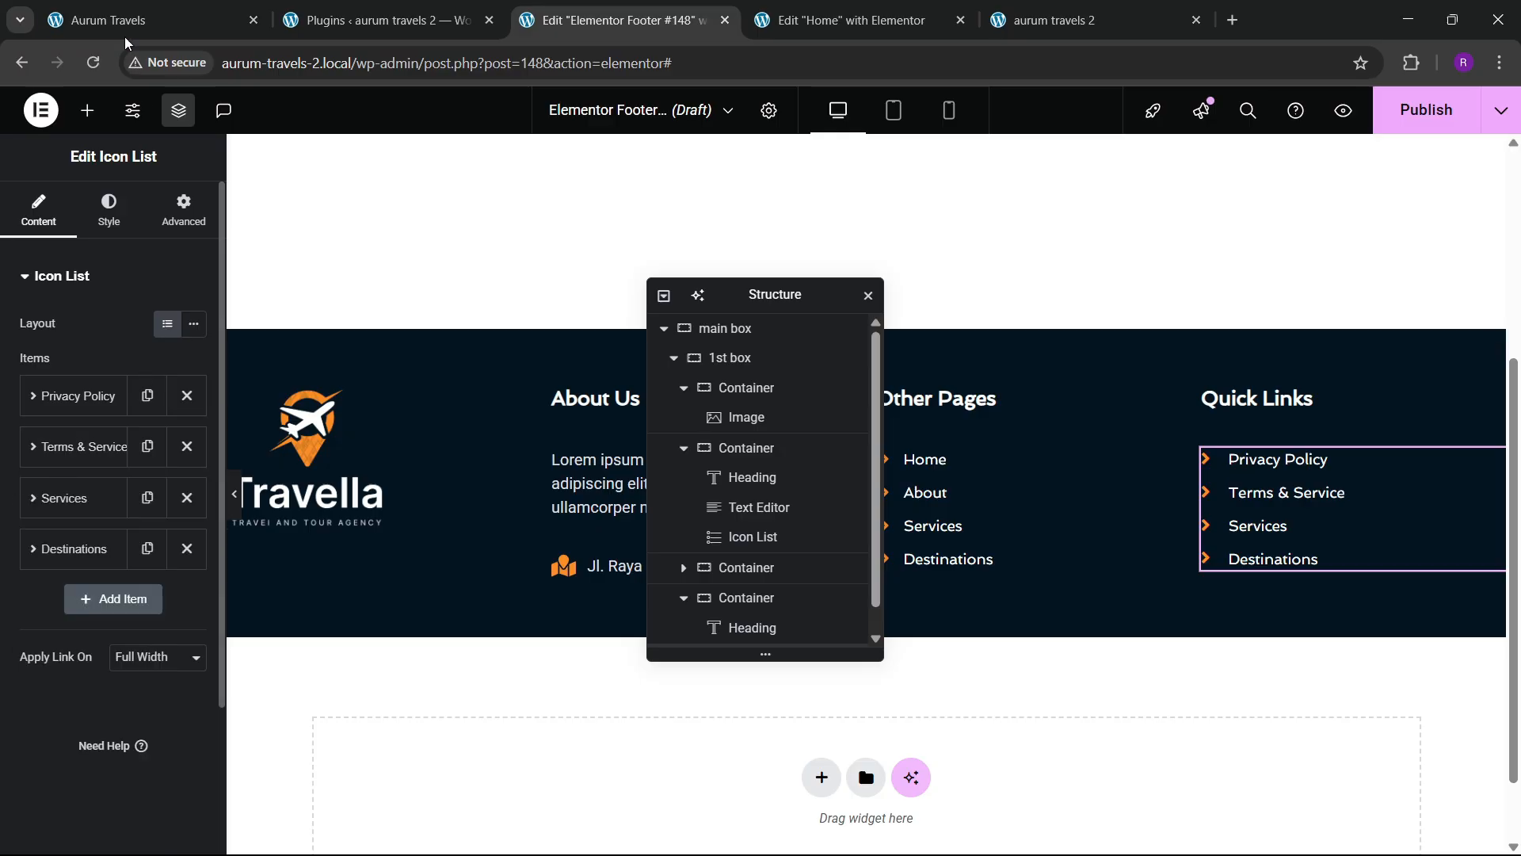
{"action": "left_click", "coordinate": [124, 22]}
{"action": "left_click", "coordinate": [614, 20]}
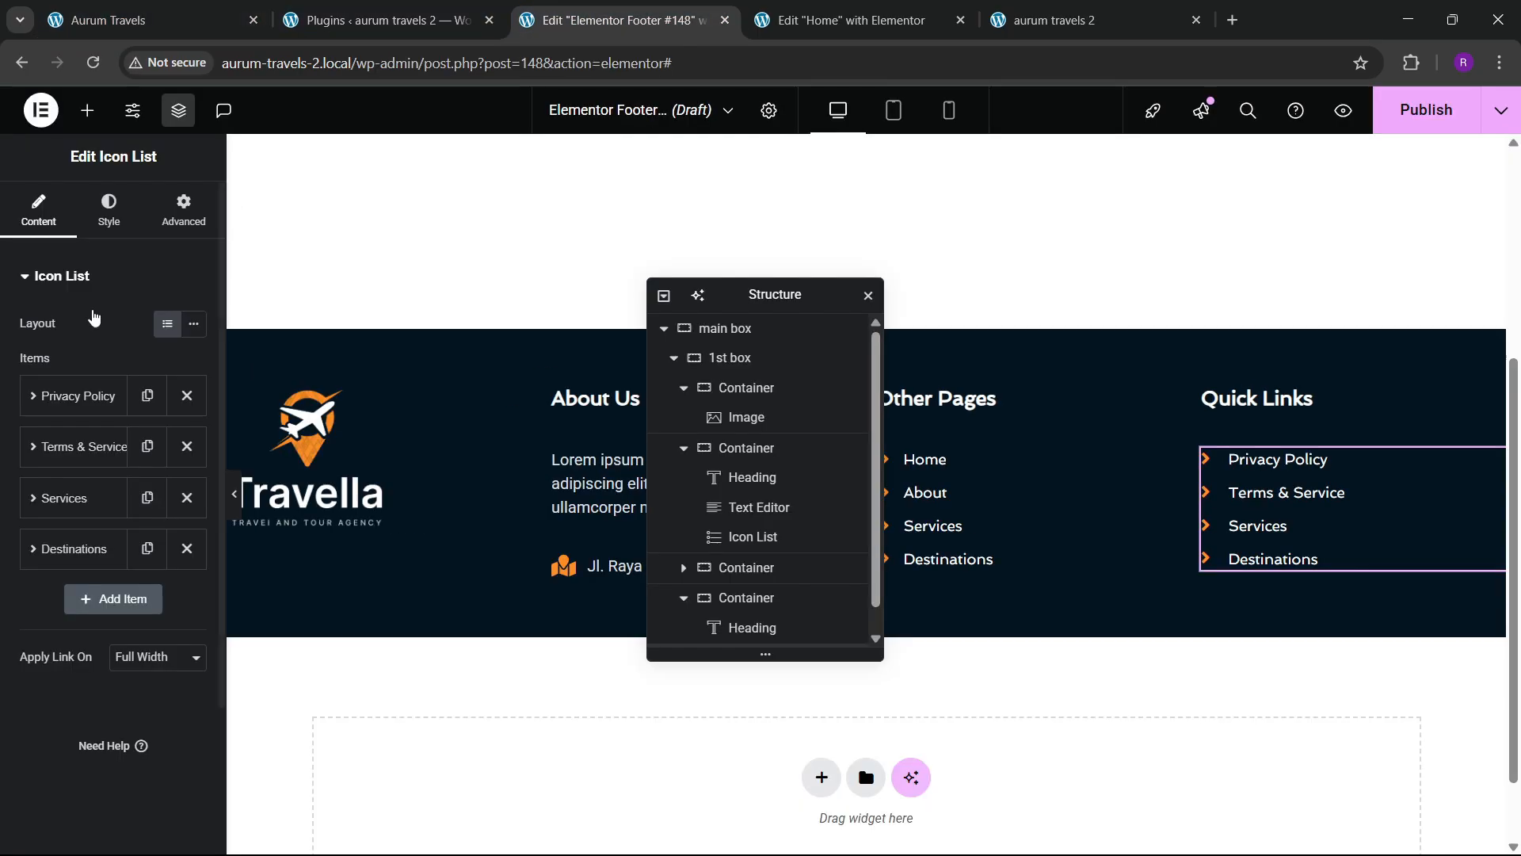
- Rename the Services and Destinations links to Disclaimer and Credits
{"action": "left_click", "coordinate": [68, 498]}
{"action": "left_click_drag", "start_coordinate": [86, 570], "coordinate": [25, 582]}
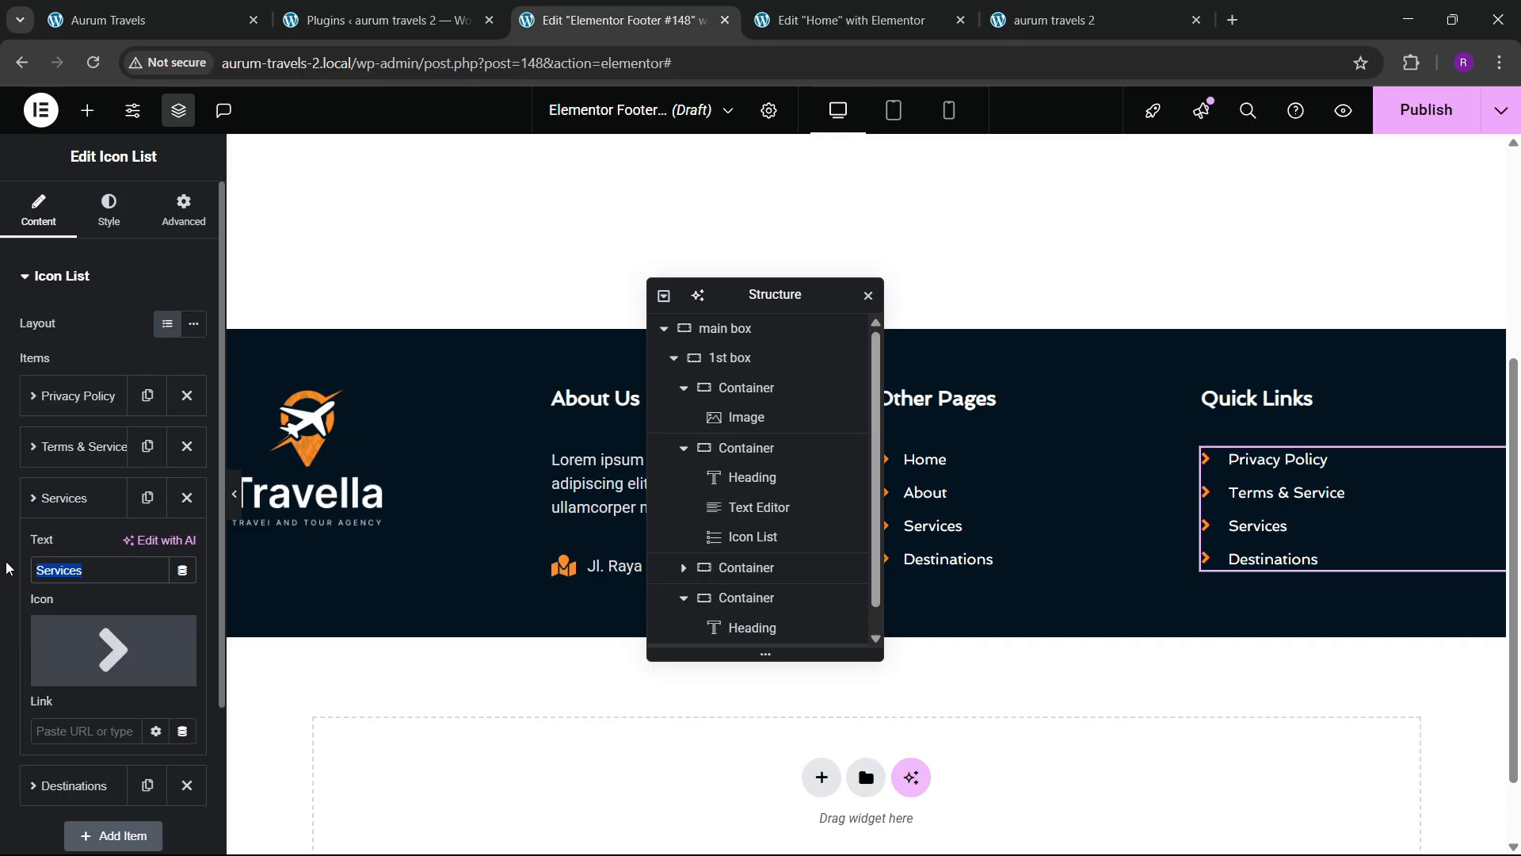
{"action": "type", "text": "Disclaimer"}
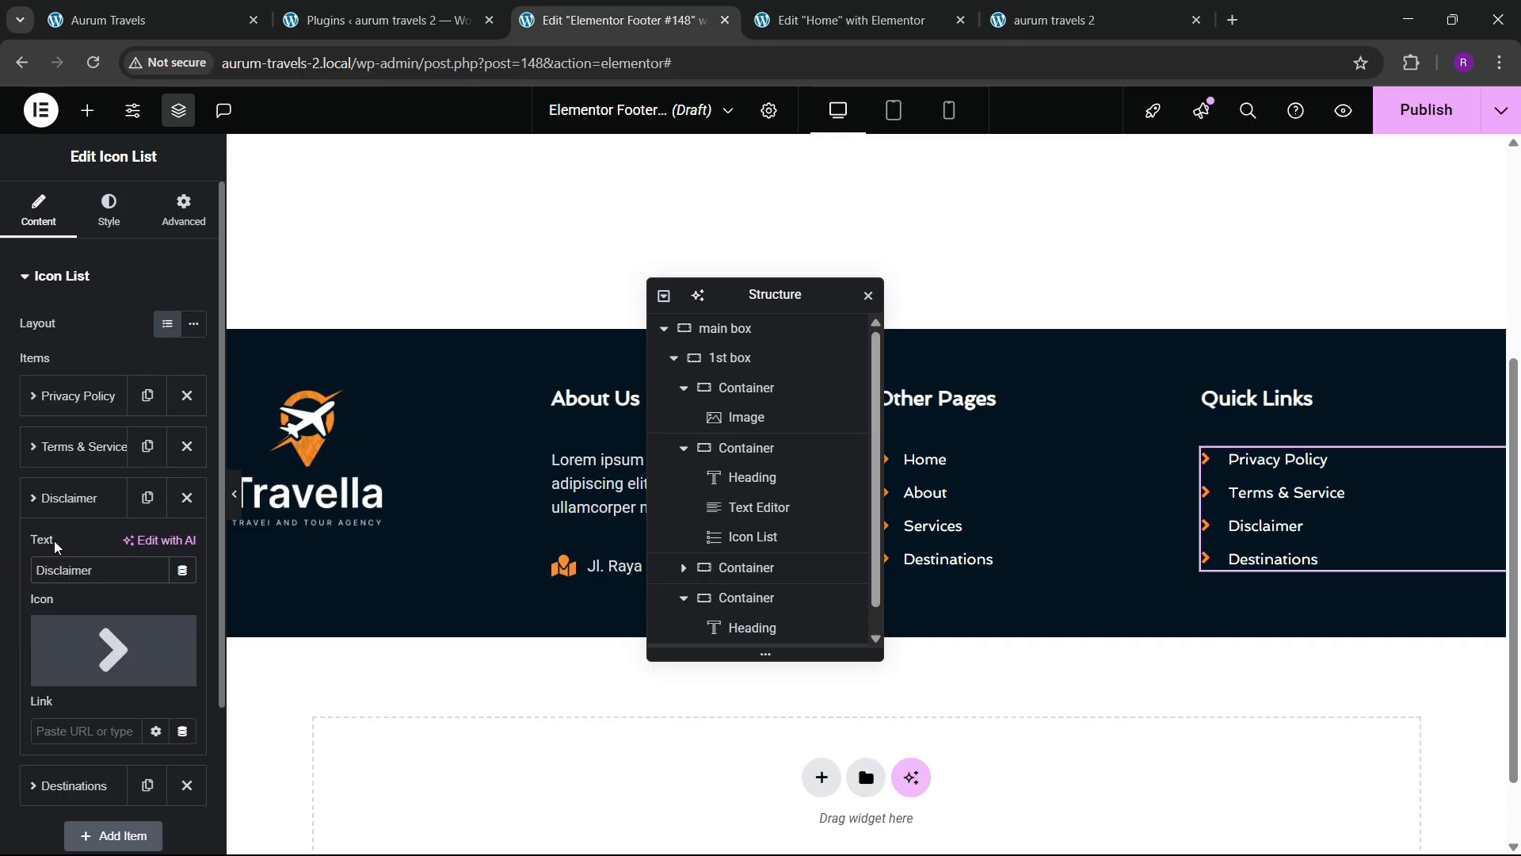
{"action": "left_click", "coordinate": [75, 499]}
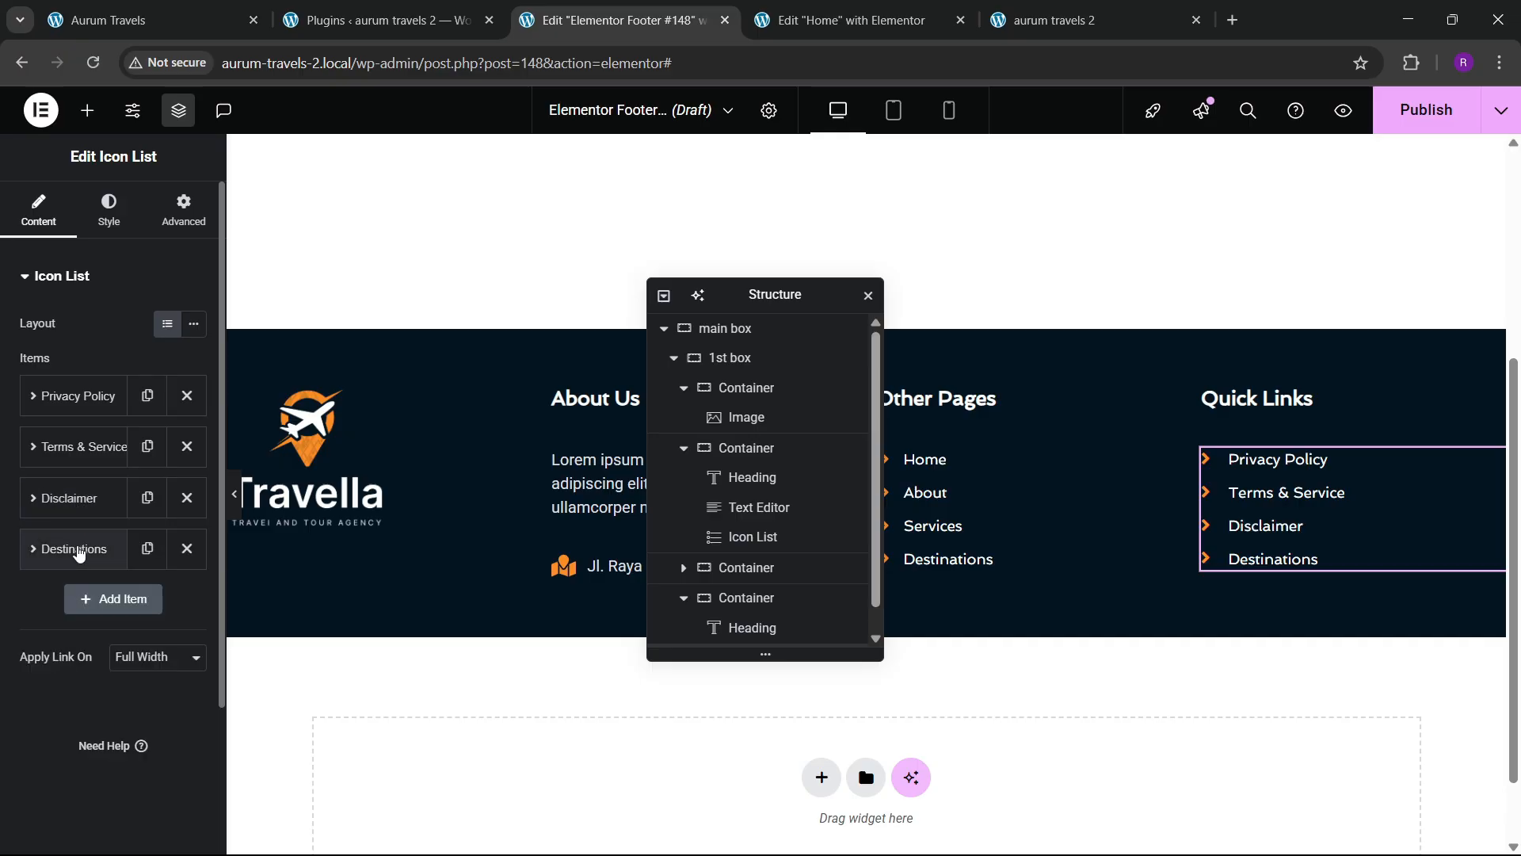
{"action": "left_click", "coordinate": [73, 548]}
{"action": "left_click_drag", "start_coordinate": [103, 621], "coordinate": [41, 642]}
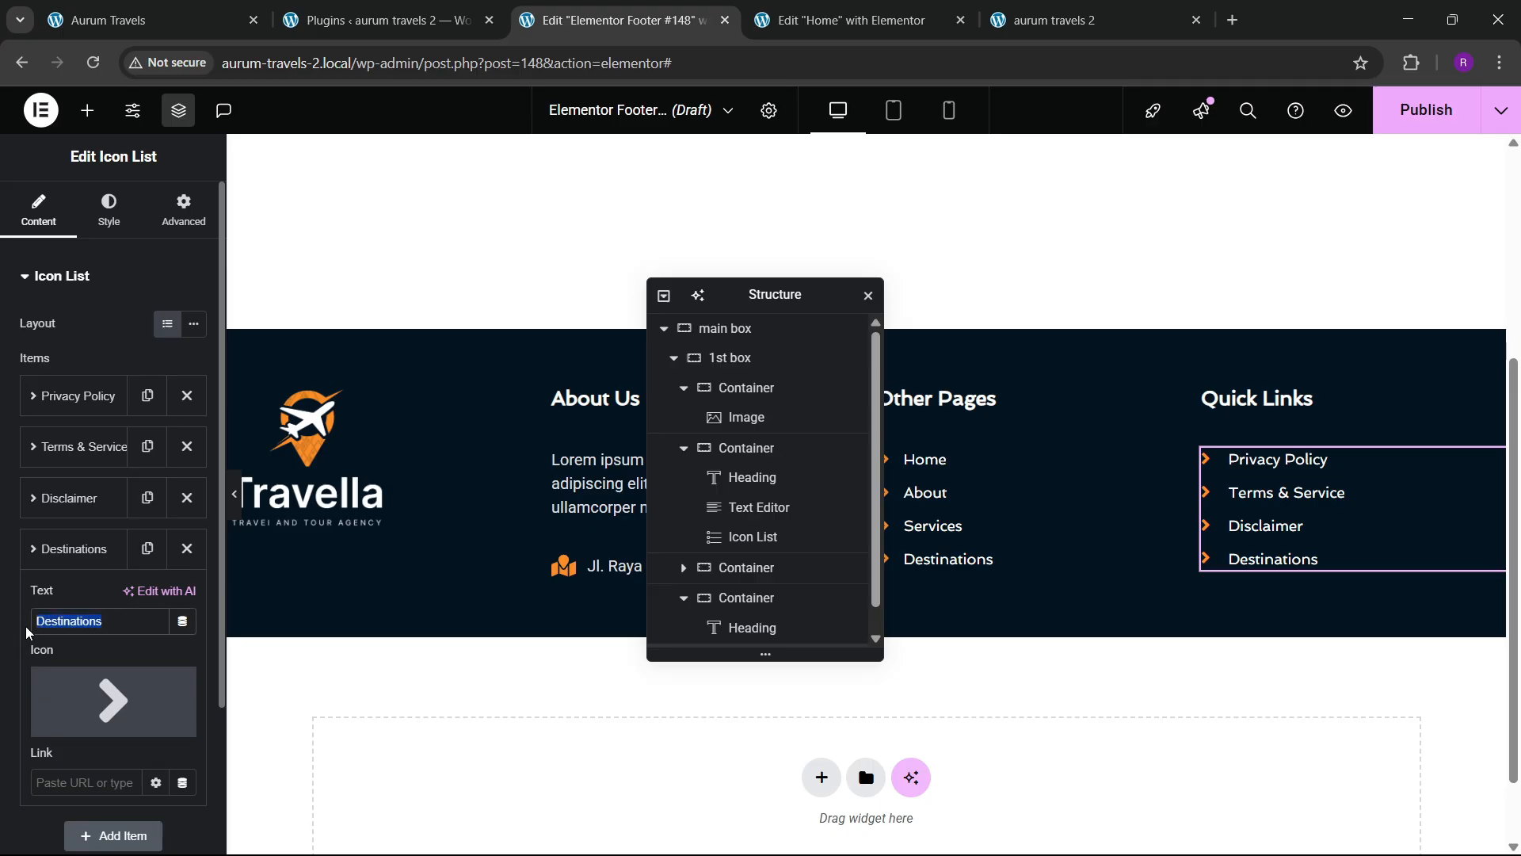
{"action": "type", "text": "Credits"}
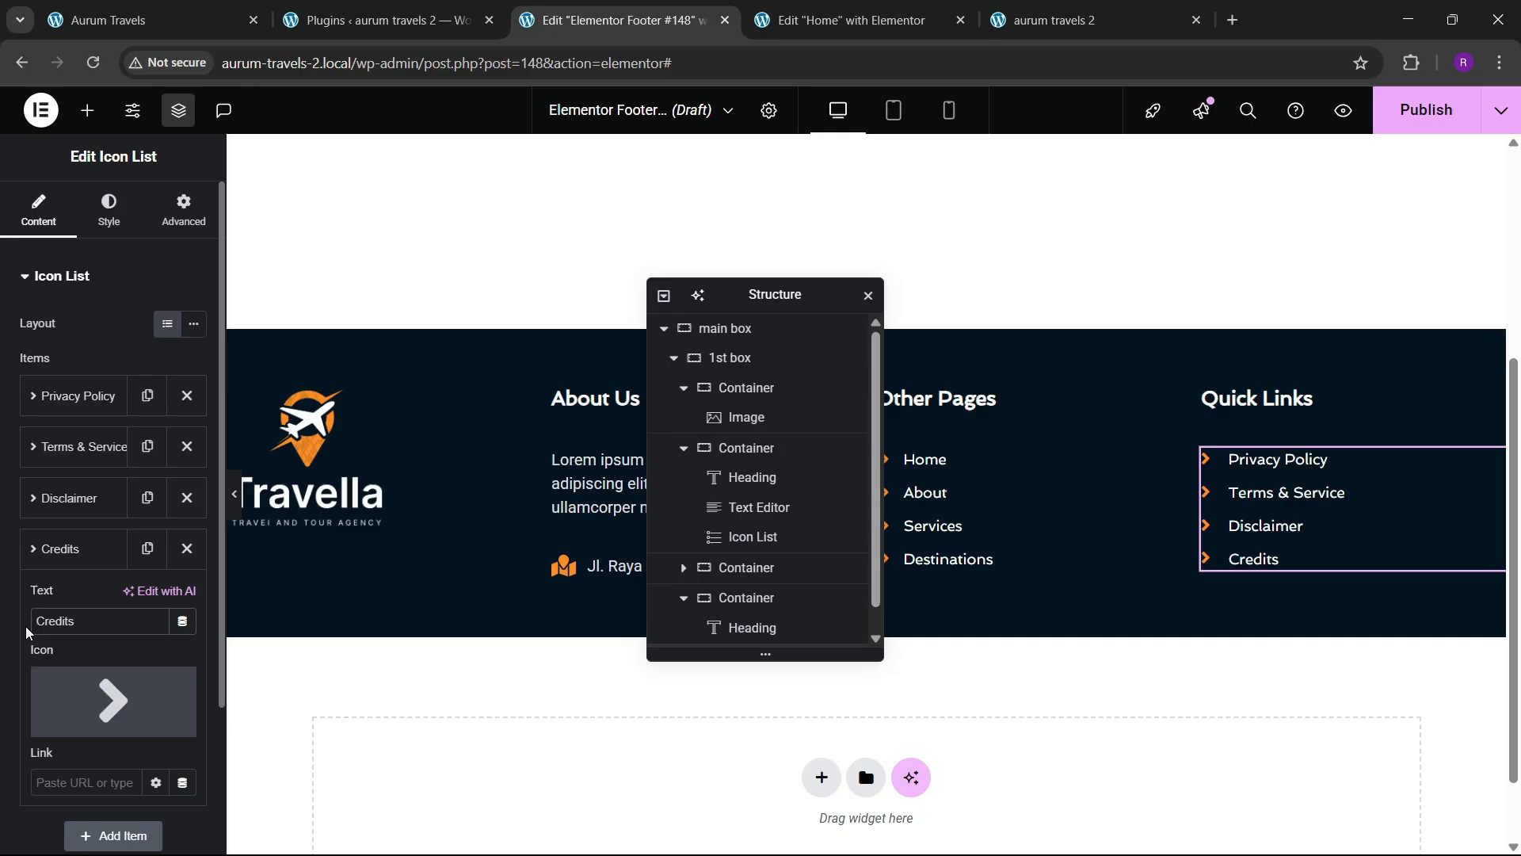
- Connect the computer to the other secured Wi-Fi network
{"action": "scroll", "coordinate": [1100, 506], "scroll_direction": "down", "scroll_amount": 1}
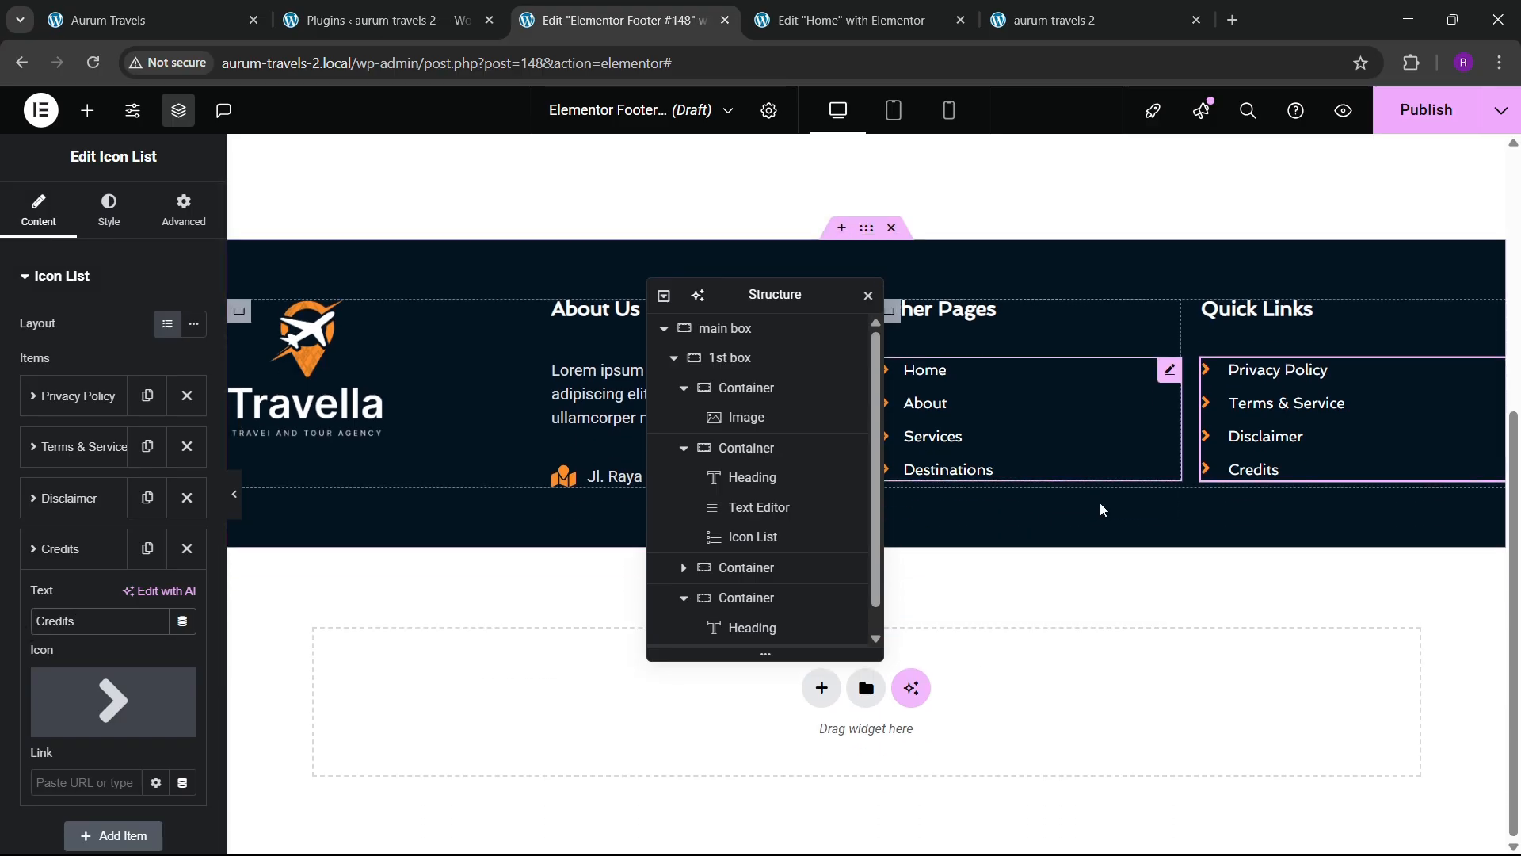
{"action": "scroll", "coordinate": [1093, 546], "scroll_direction": "up", "scroll_amount": 4}
{"action": "scroll", "coordinate": [1094, 547], "scroll_direction": "down", "scroll_amount": 4}
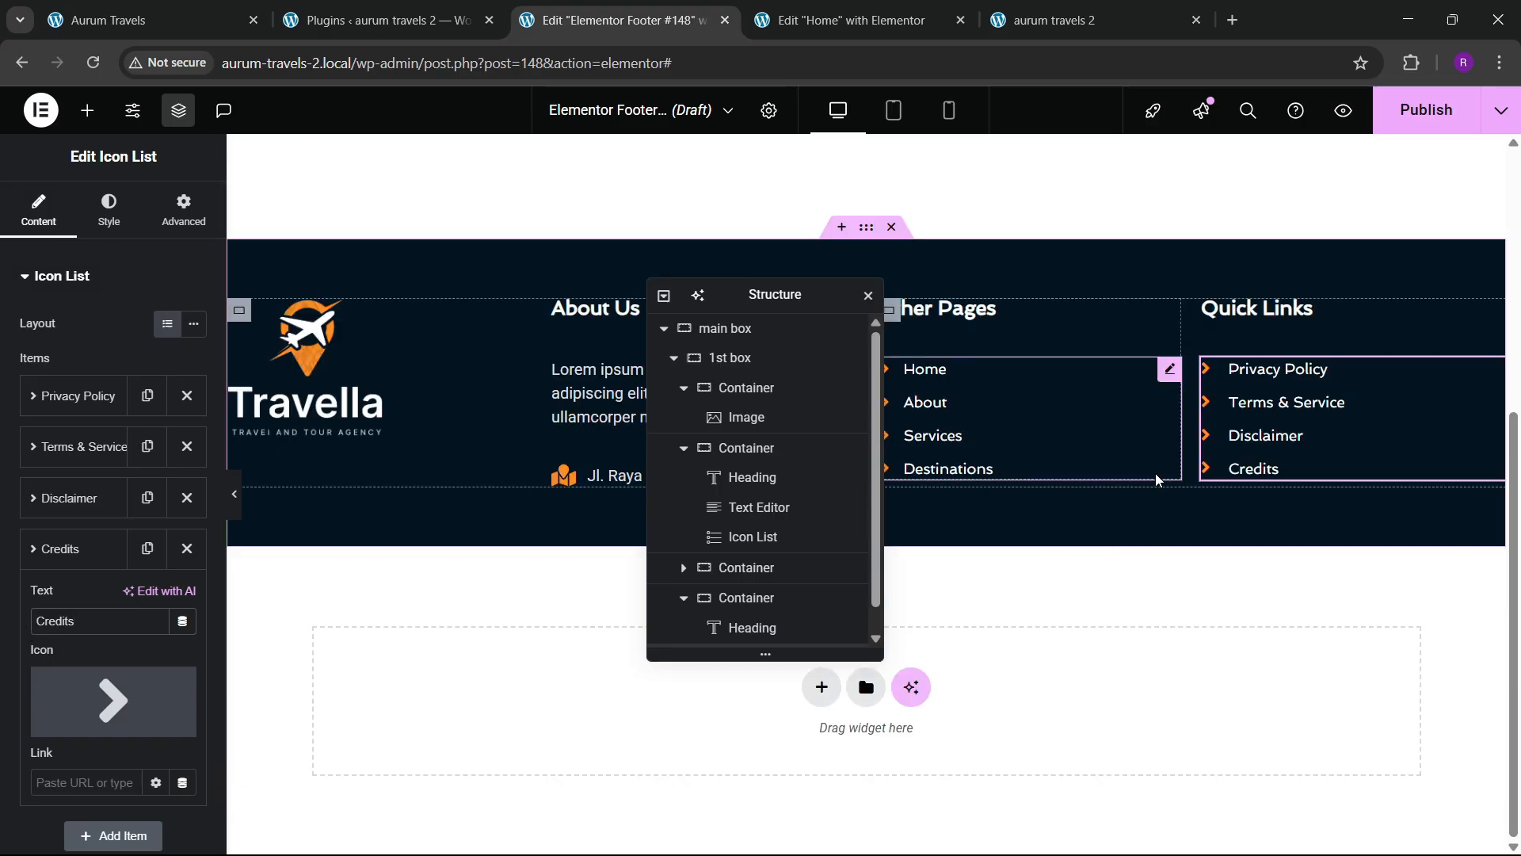
{"action": "left_click", "coordinate": [1392, 832]}
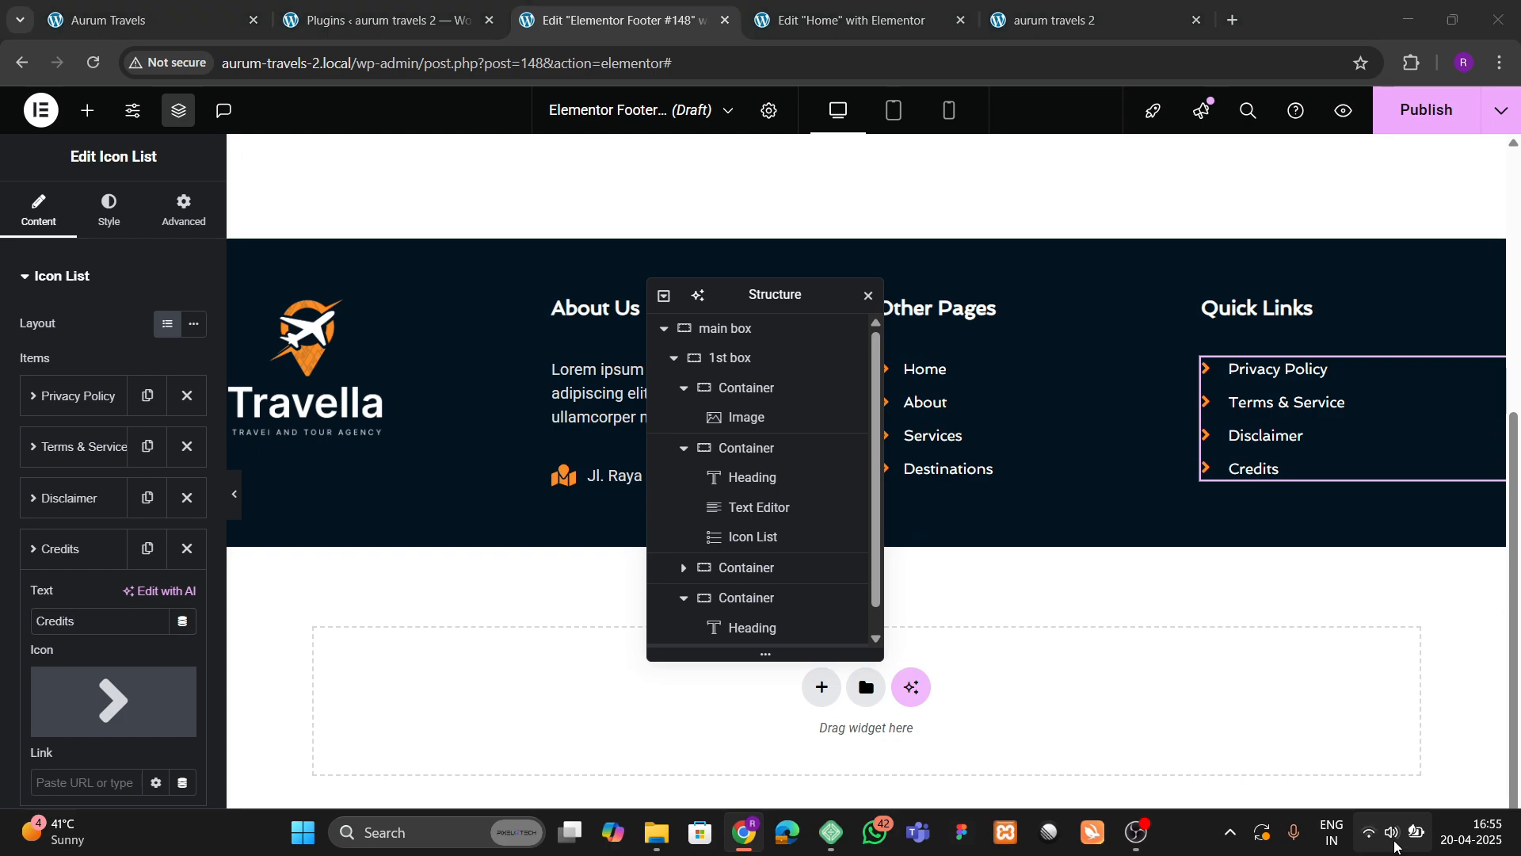
{"action": "left_click", "coordinate": [1248, 459]}
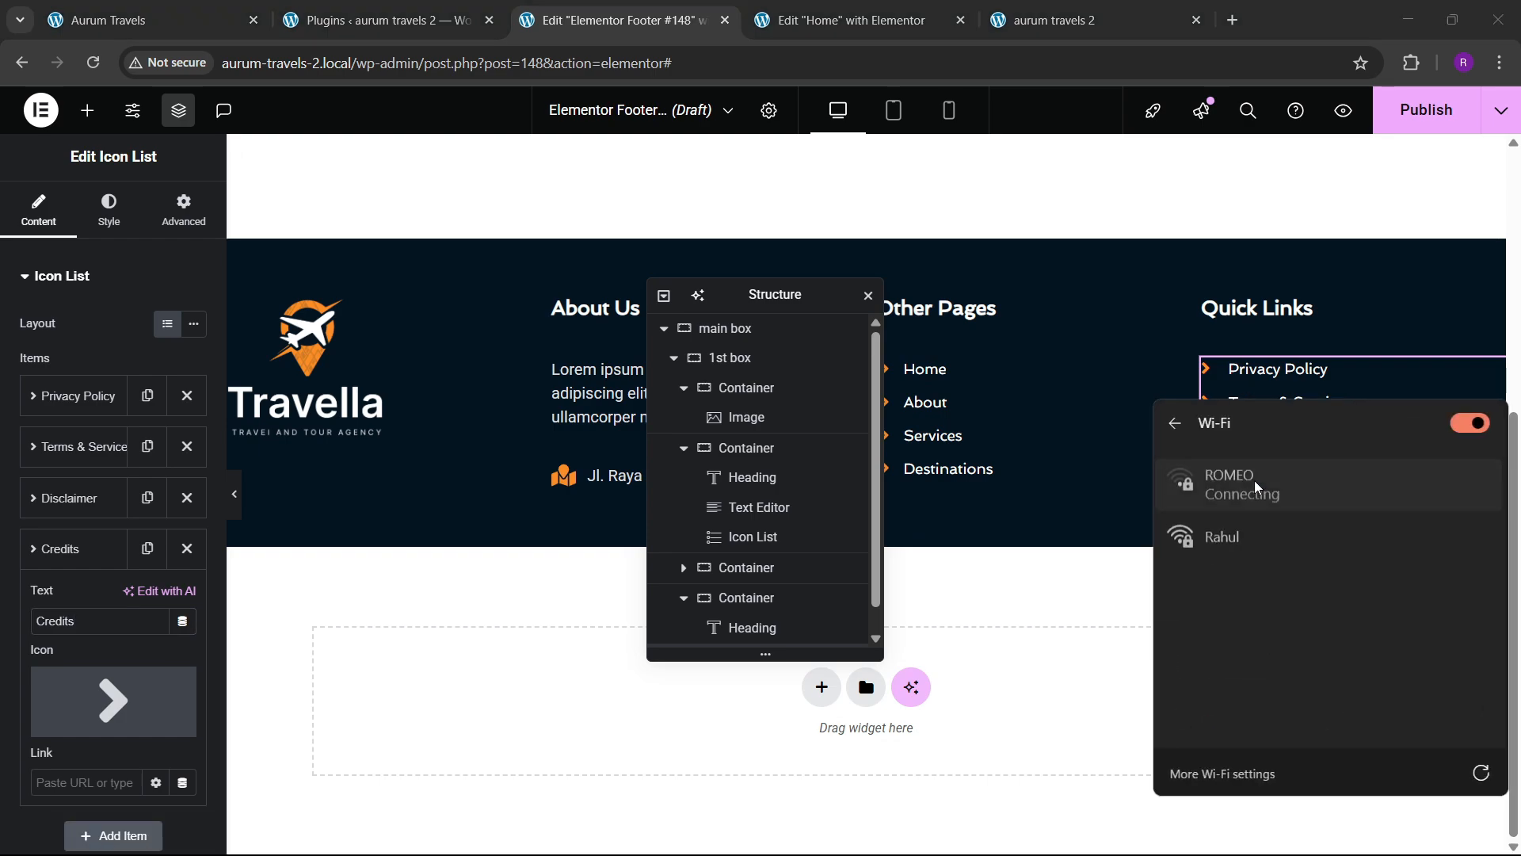
{"action": "left_click", "coordinate": [1249, 532]}
{"action": "left_click", "coordinate": [1418, 616]}
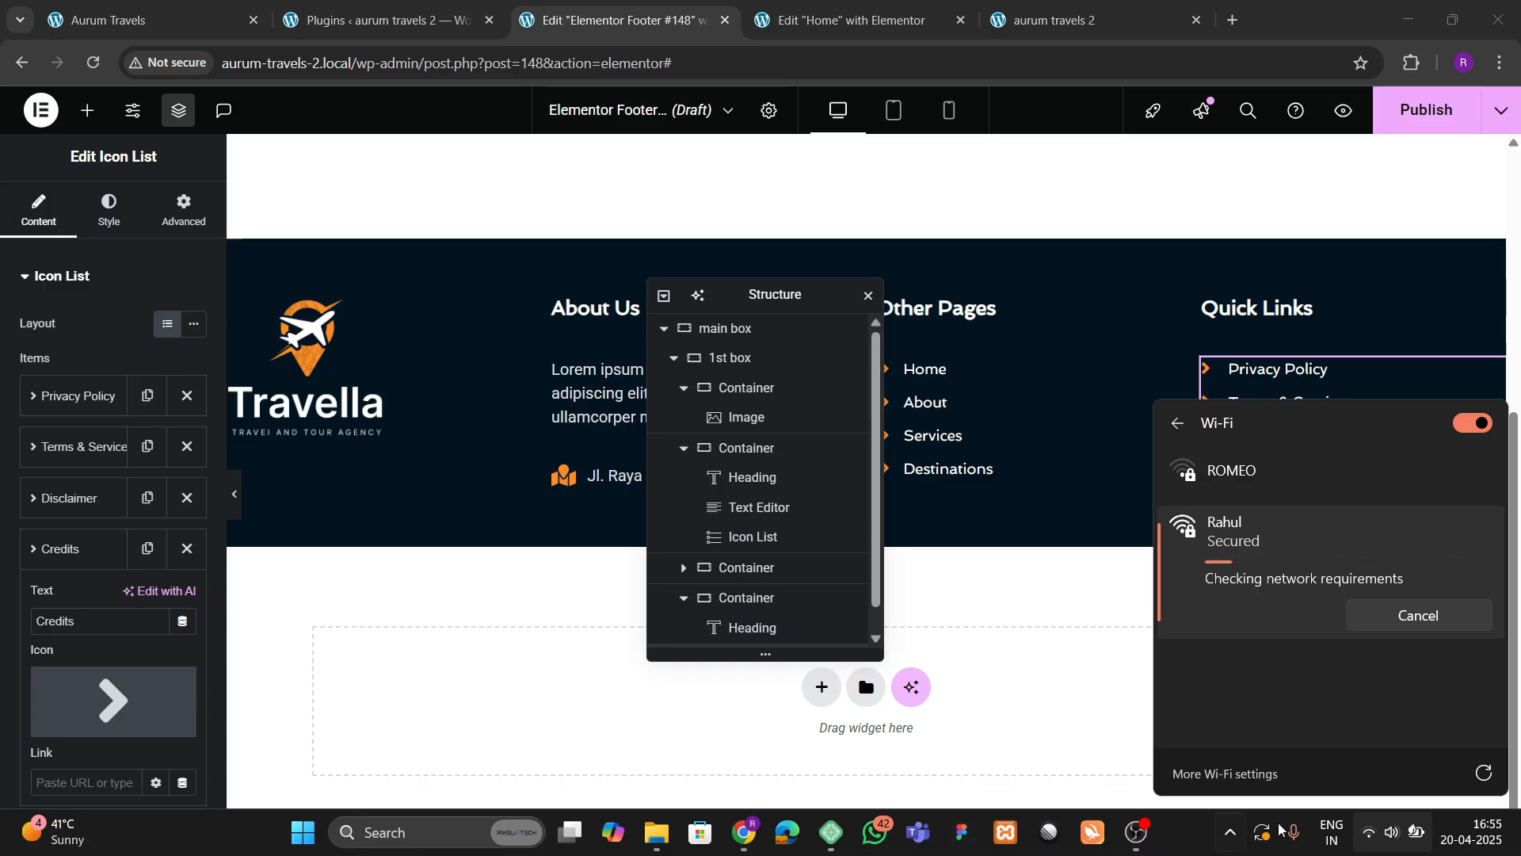
{"action": "left_click", "coordinate": [1397, 841]}
{"action": "left_click", "coordinate": [1185, 837]}
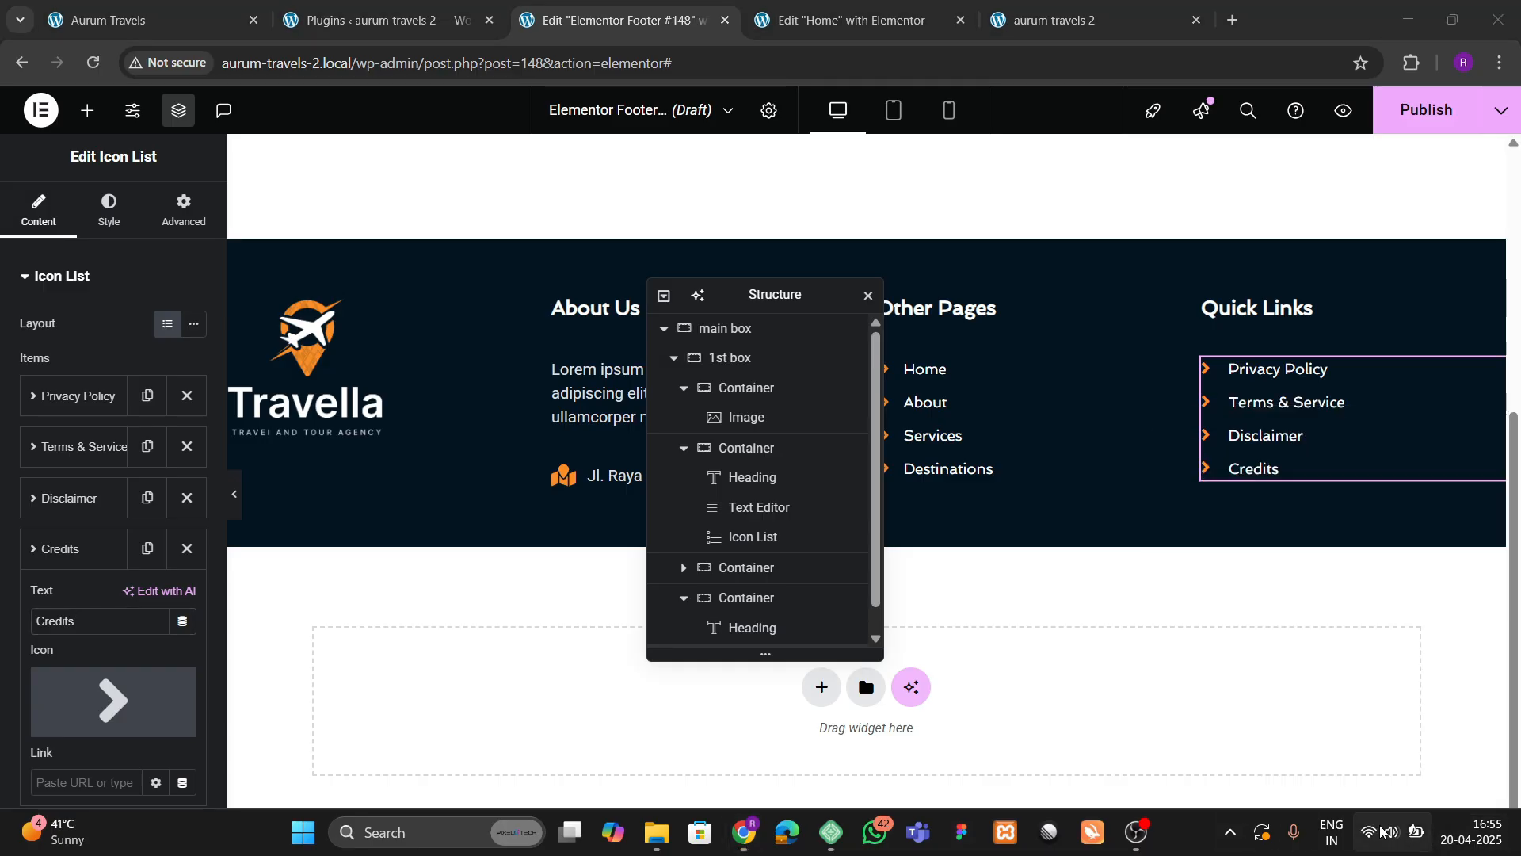
{"action": "left_click", "coordinate": [1383, 832]}
{"action": "left_click", "coordinate": [1199, 828]}
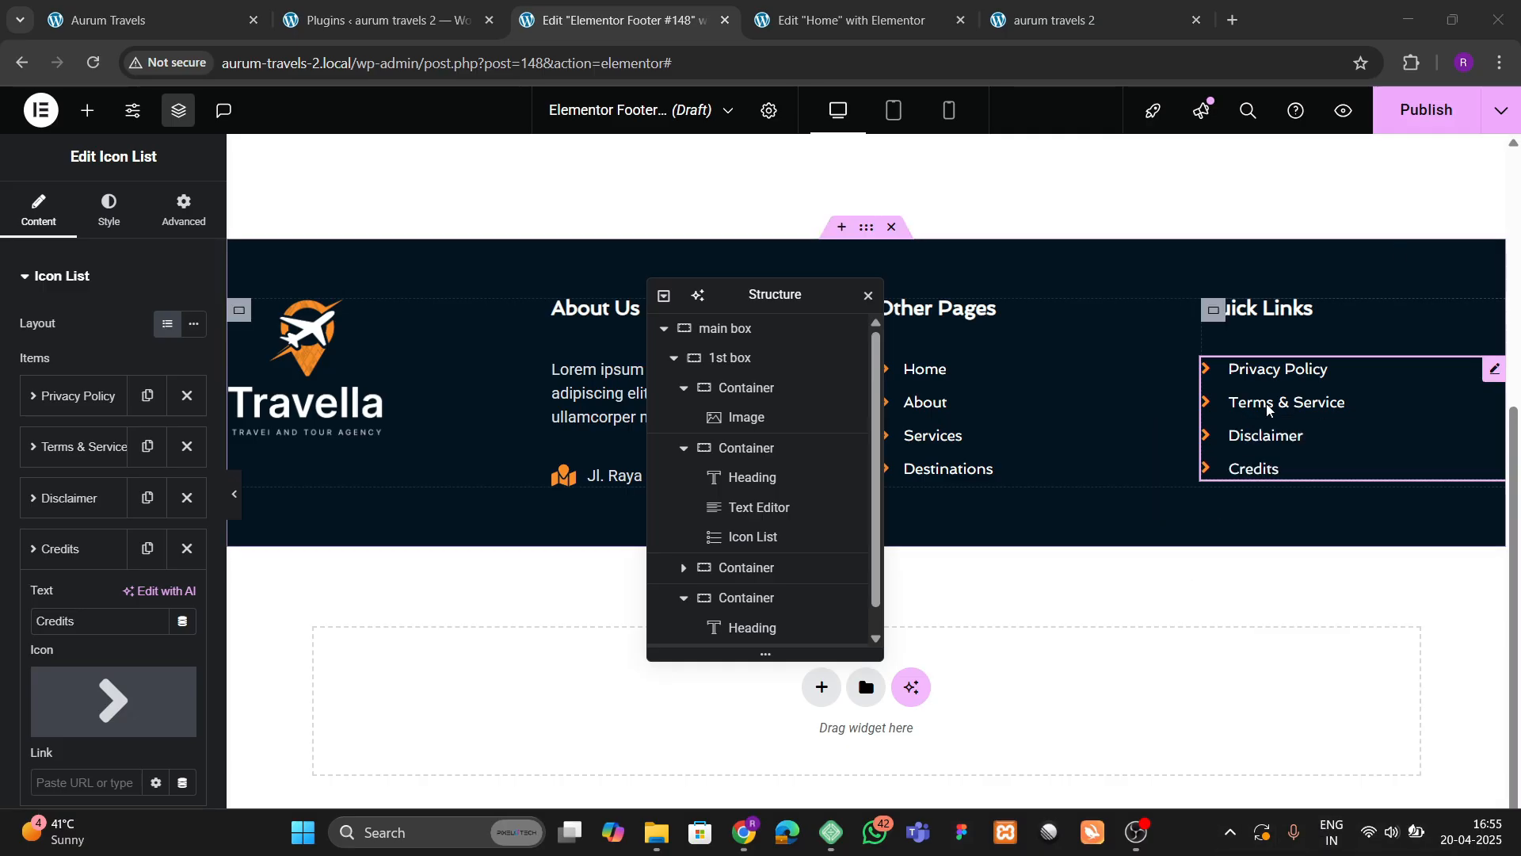
- Publish the footer with an Entire Site display condition, then view it on the reloaded live site
{"action": "left_click", "coordinate": [1426, 109]}
{"action": "left_click", "coordinate": [780, 559]}
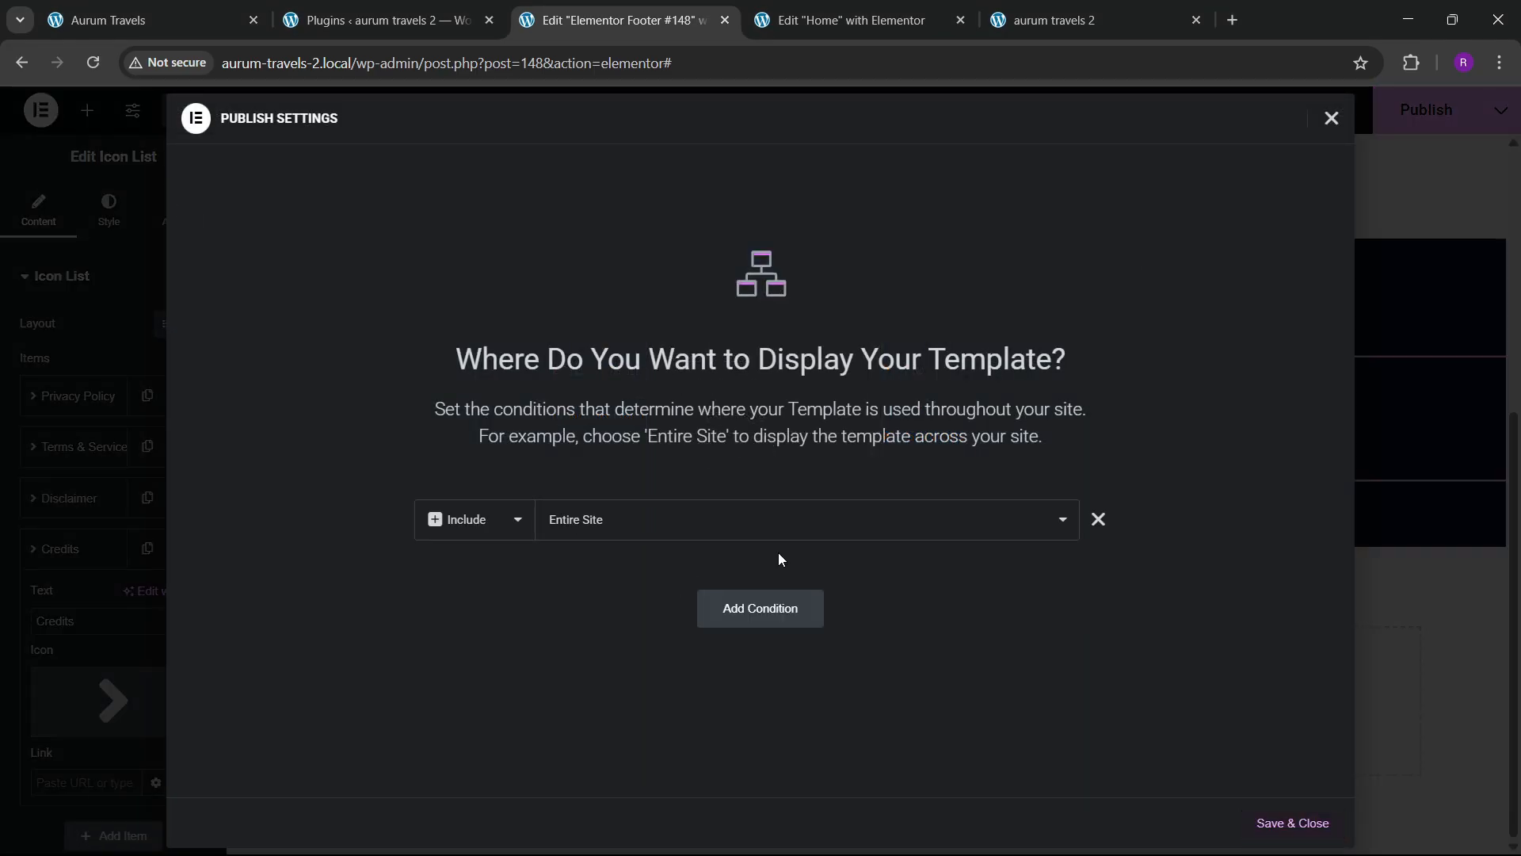
{"action": "left_click", "coordinate": [1291, 822]}
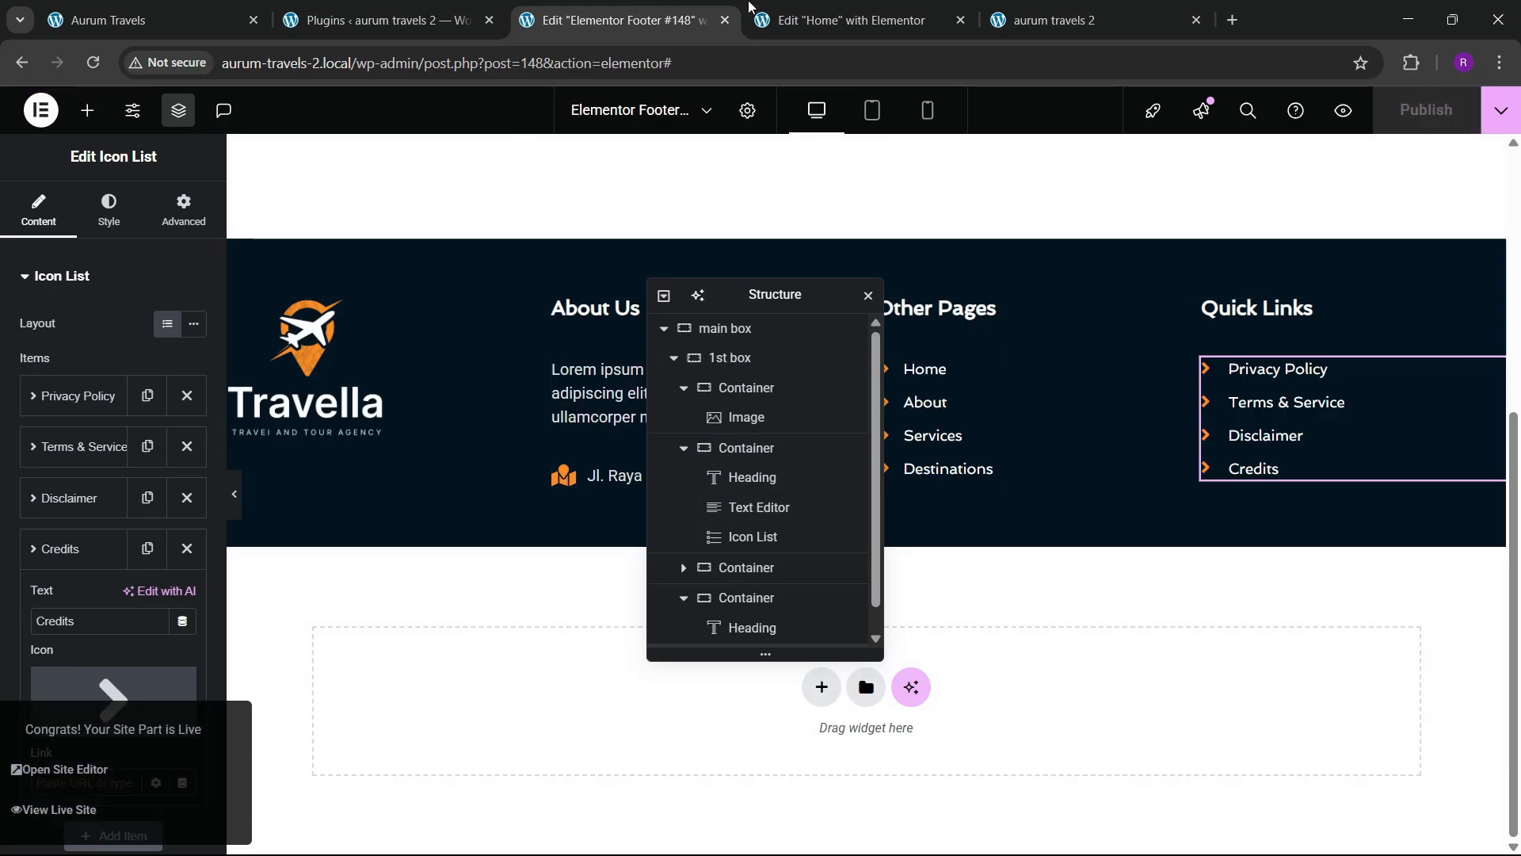
{"action": "left_click", "coordinate": [1026, 6]}
{"action": "left_click", "coordinate": [97, 60]}
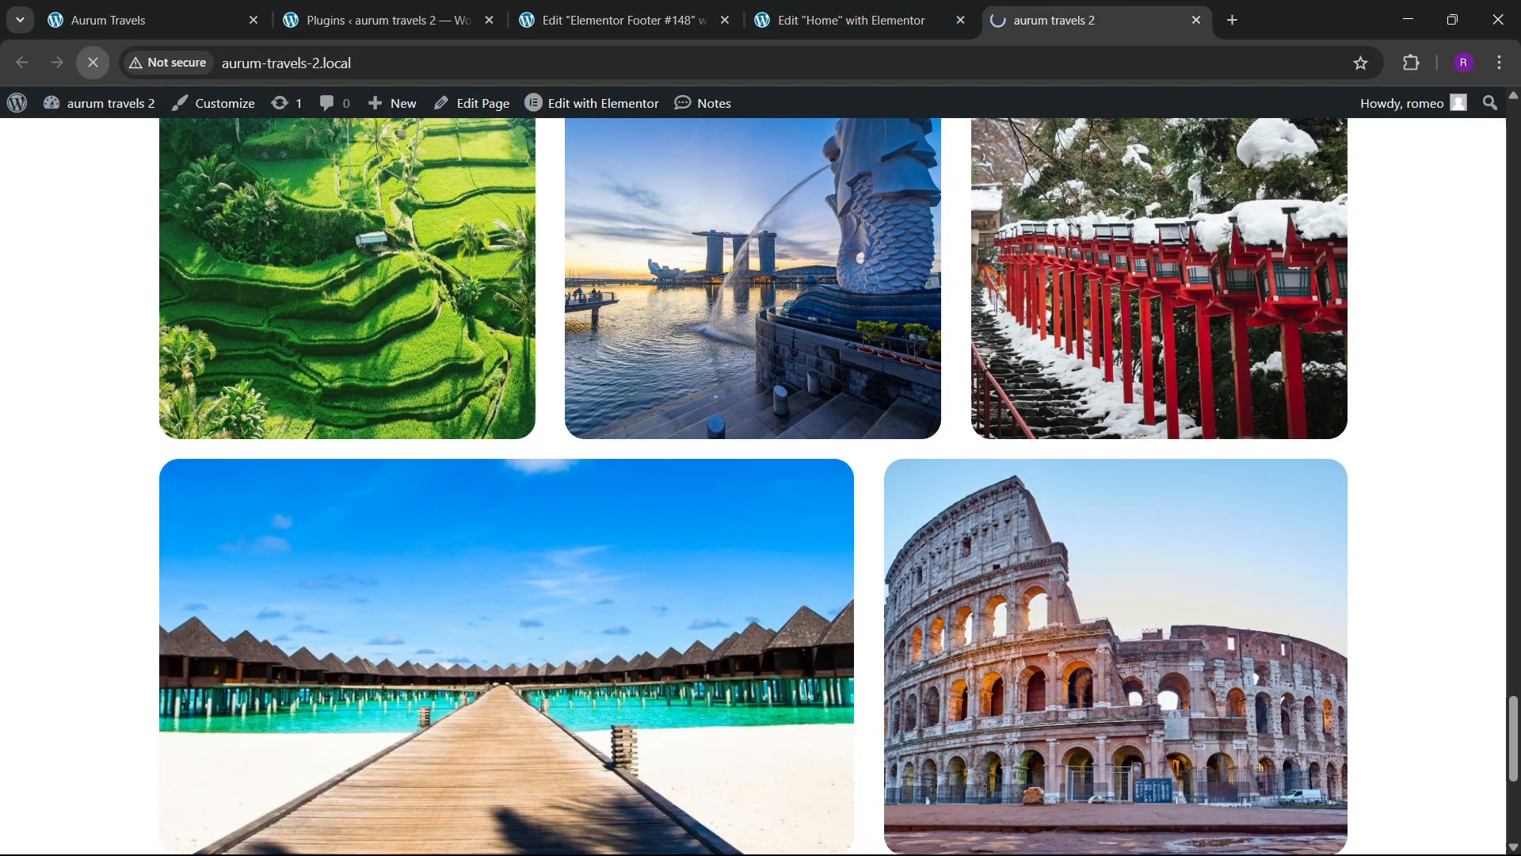
{"action": "scroll", "coordinate": [931, 540], "scroll_direction": "down", "scroll_amount": 10}
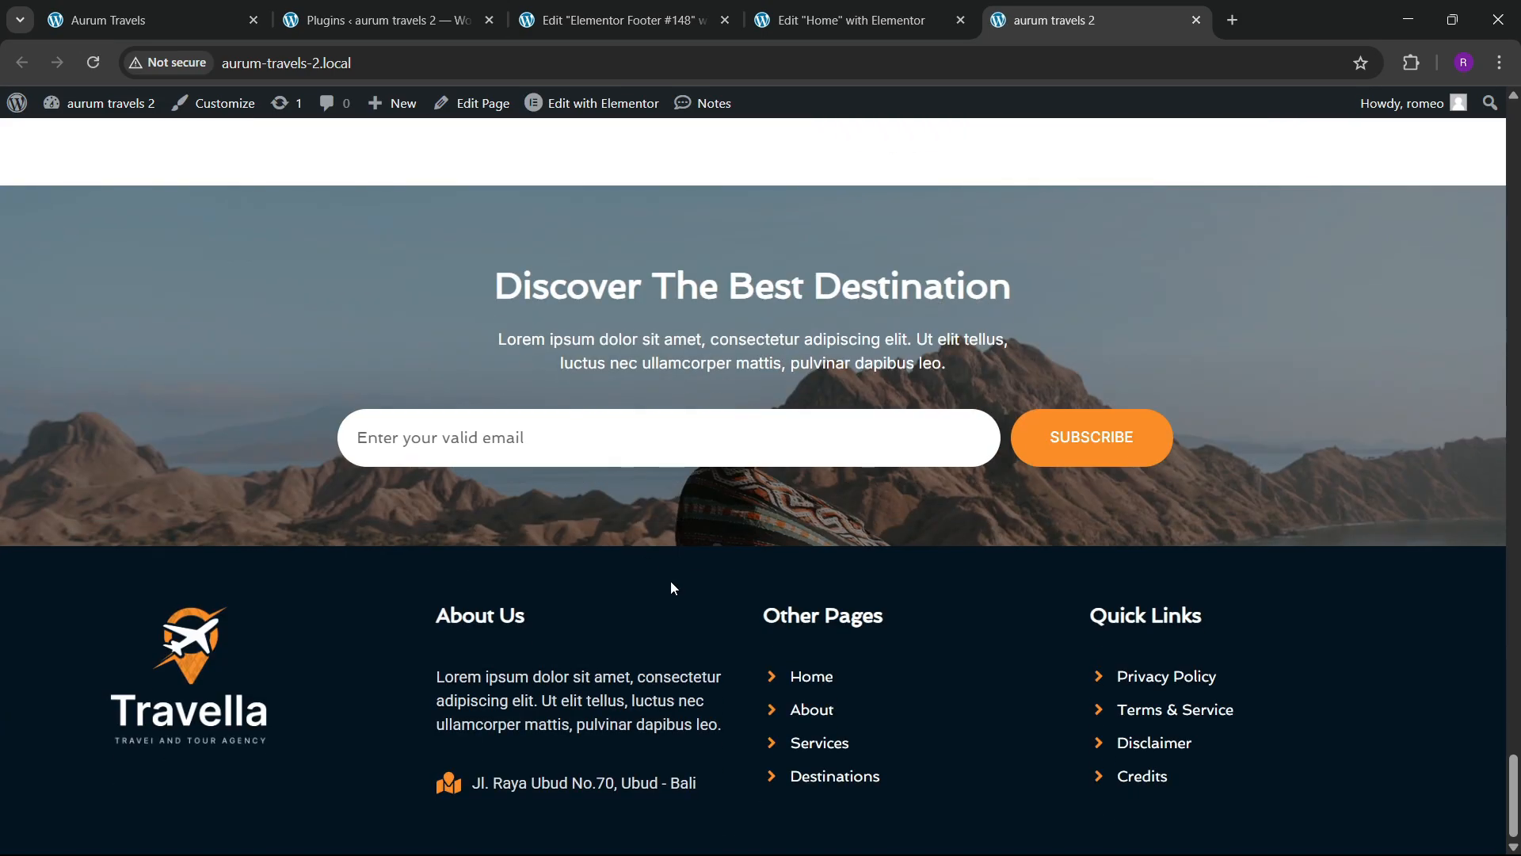
- Narrow the logo column, set the Travella logo's custom width to 70, and widen the About Us column
{"action": "left_click", "coordinate": [604, 11]}
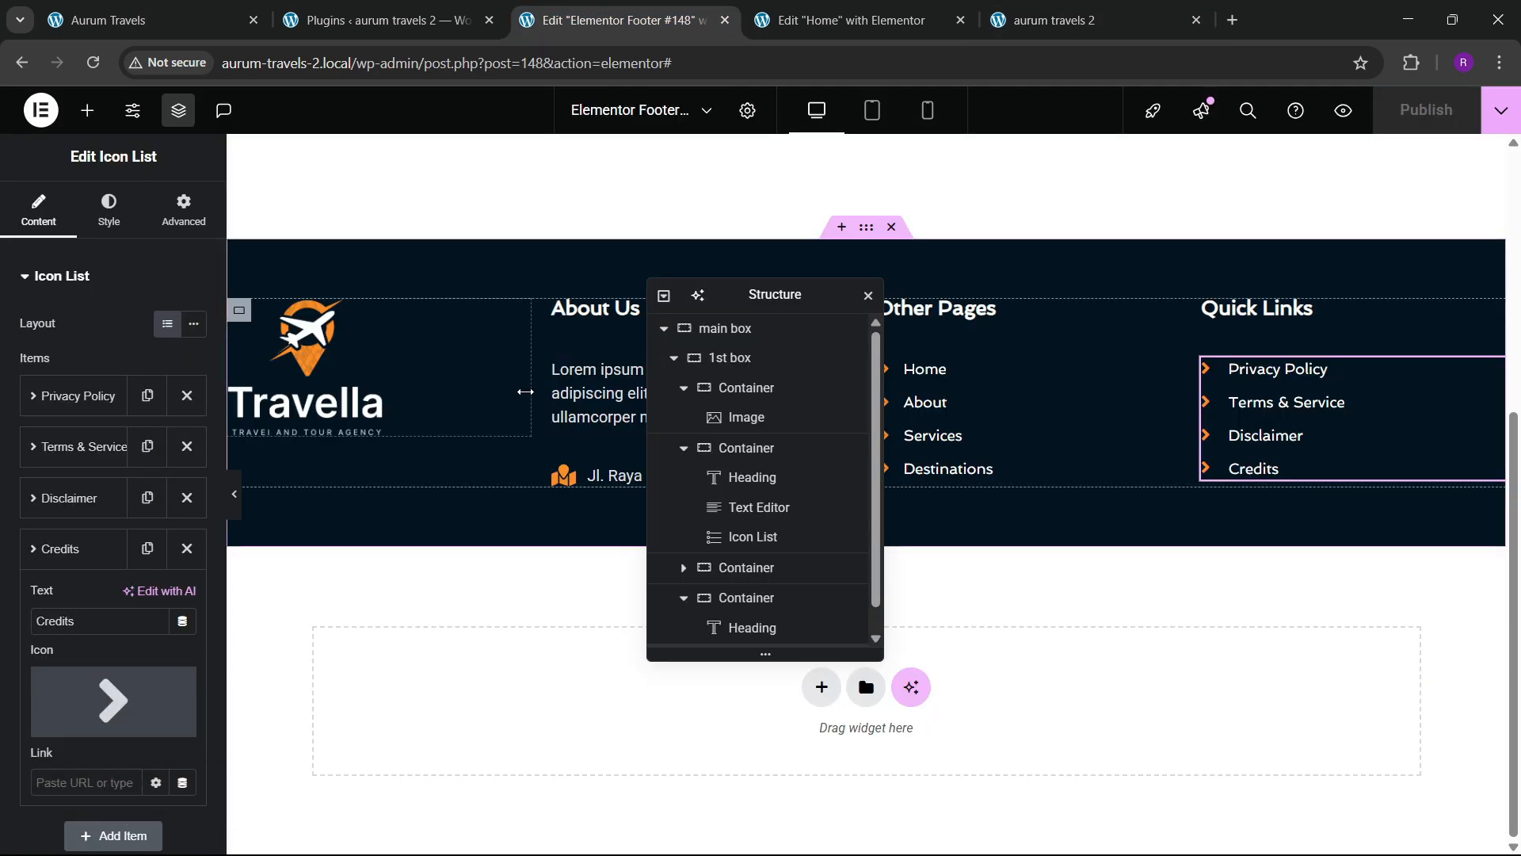
{"action": "left_click_drag", "start_coordinate": [532, 390], "coordinate": [478, 414]}
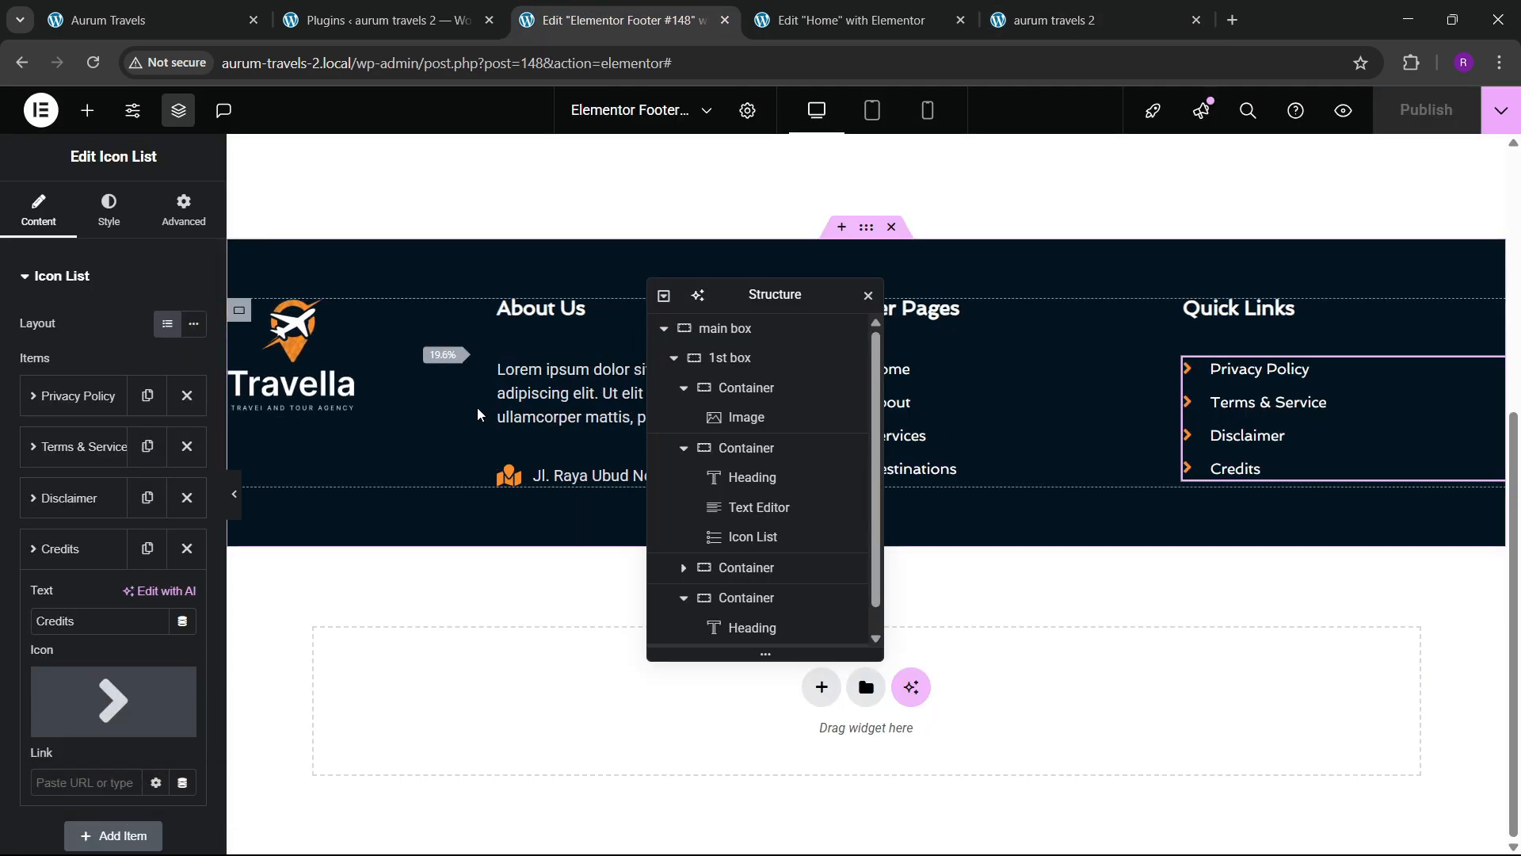
{"action": "left_click_drag", "start_coordinate": [798, 293], "coordinate": [943, 296]}
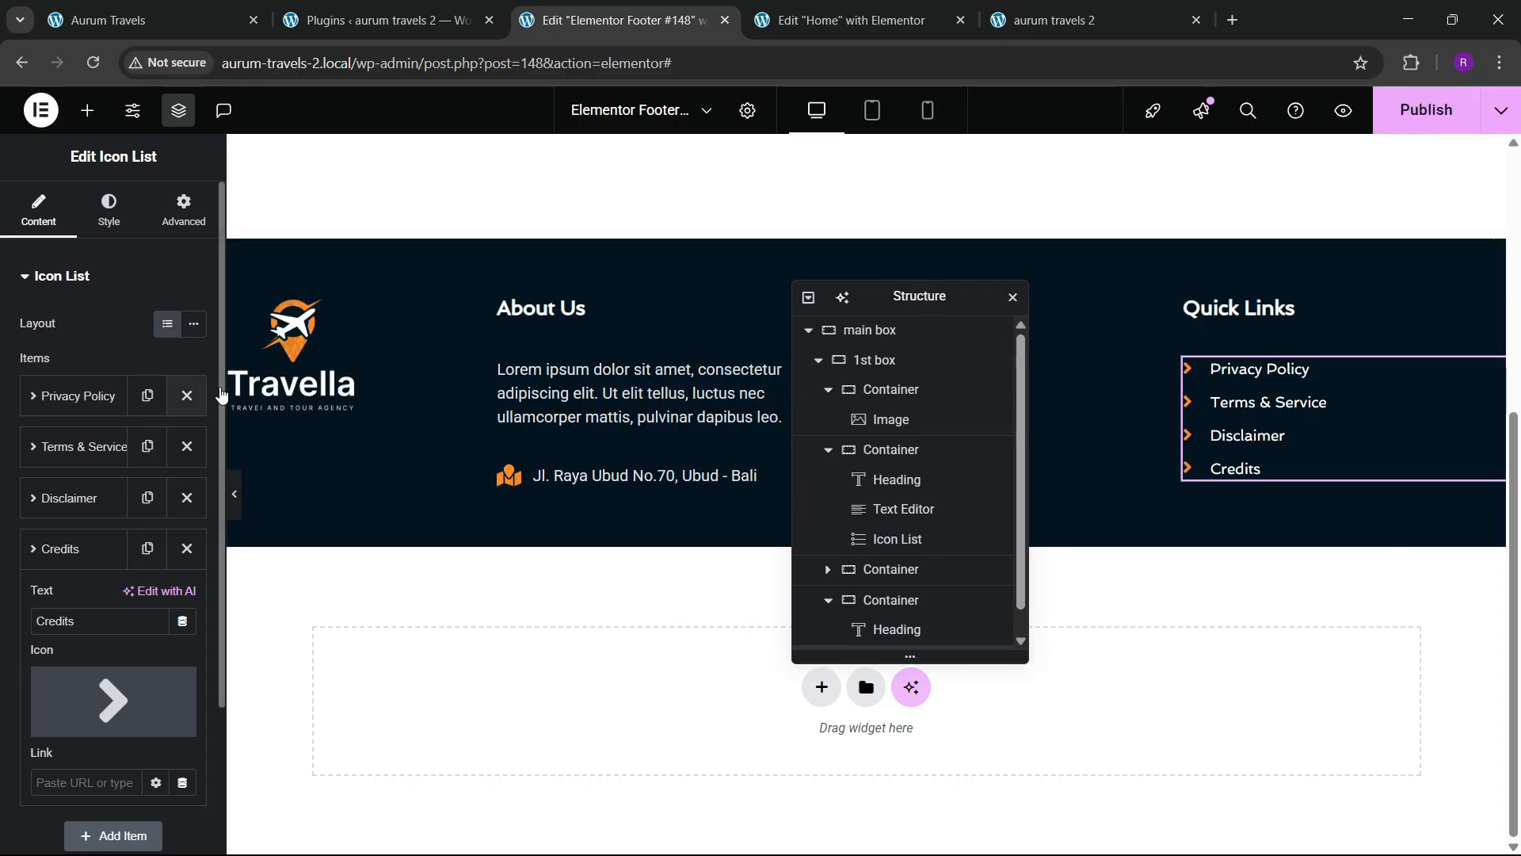
{"action": "left_click", "coordinate": [254, 392]}
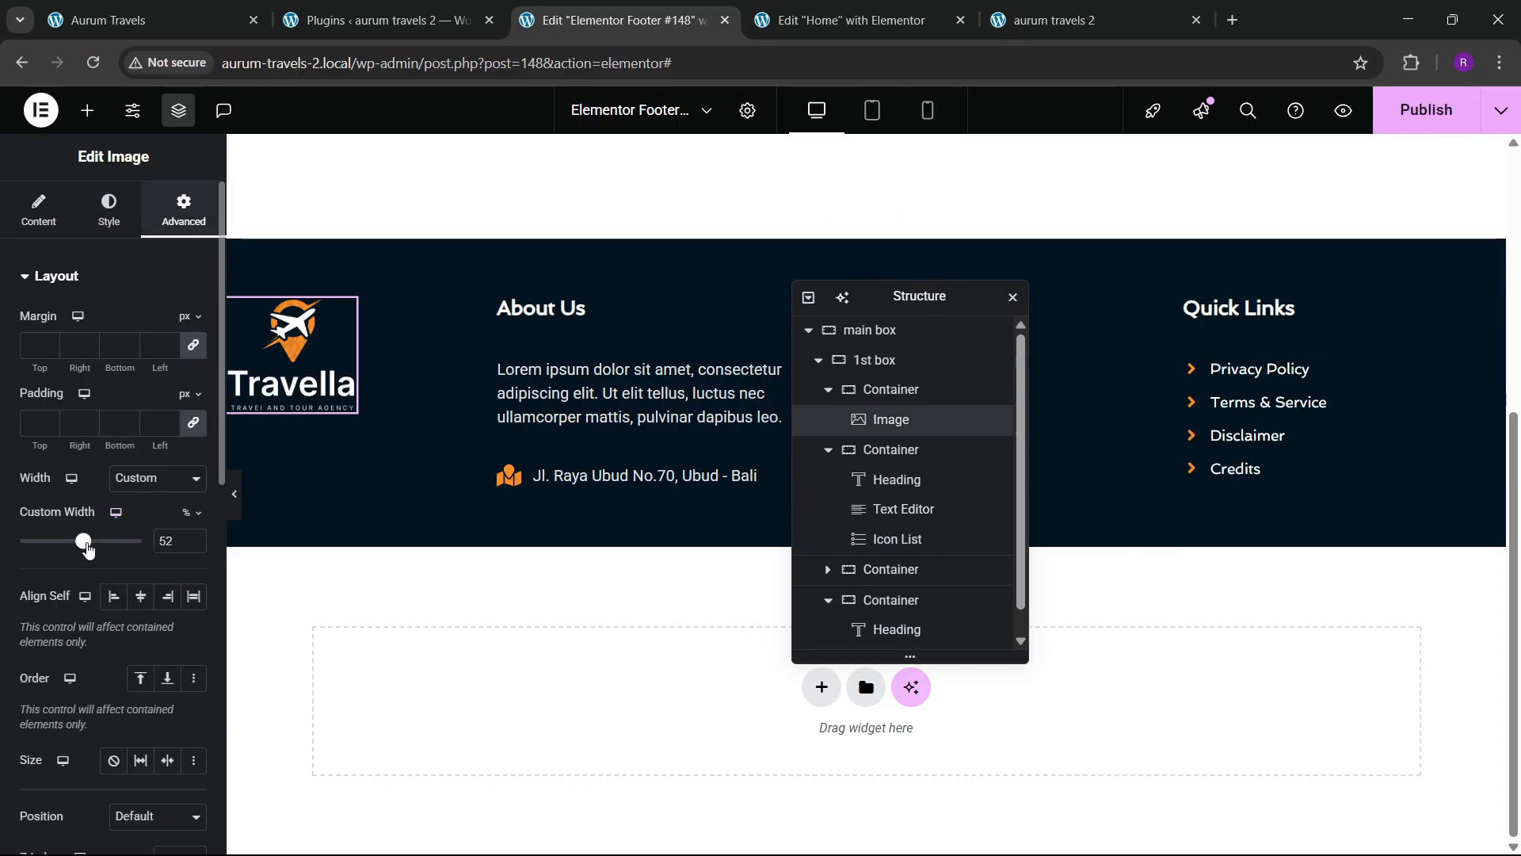
{"action": "double_click", "coordinate": [168, 540]}
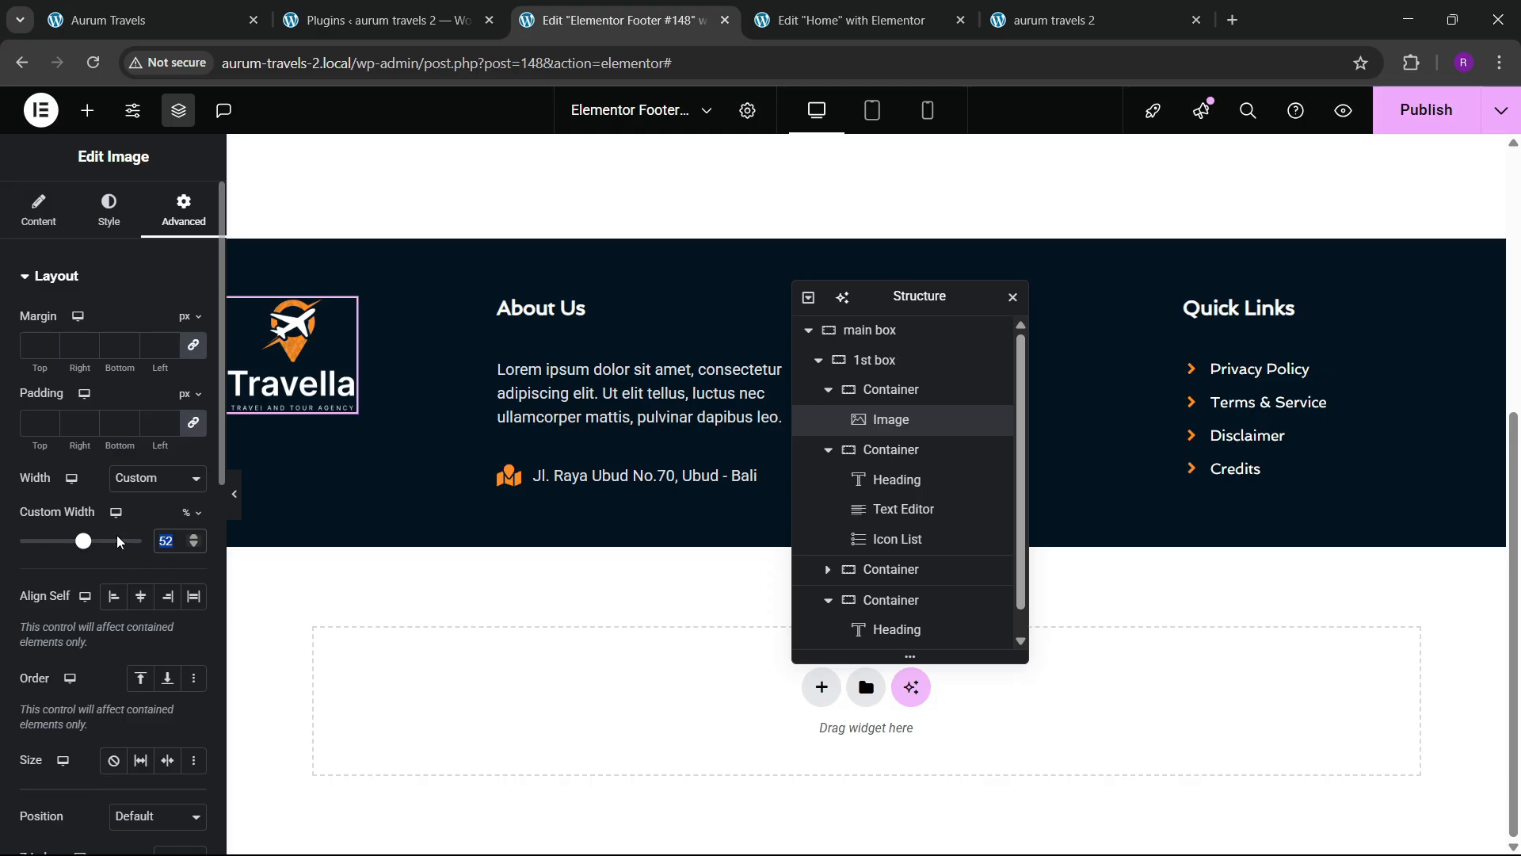
{"action": "type", "text": "70"}
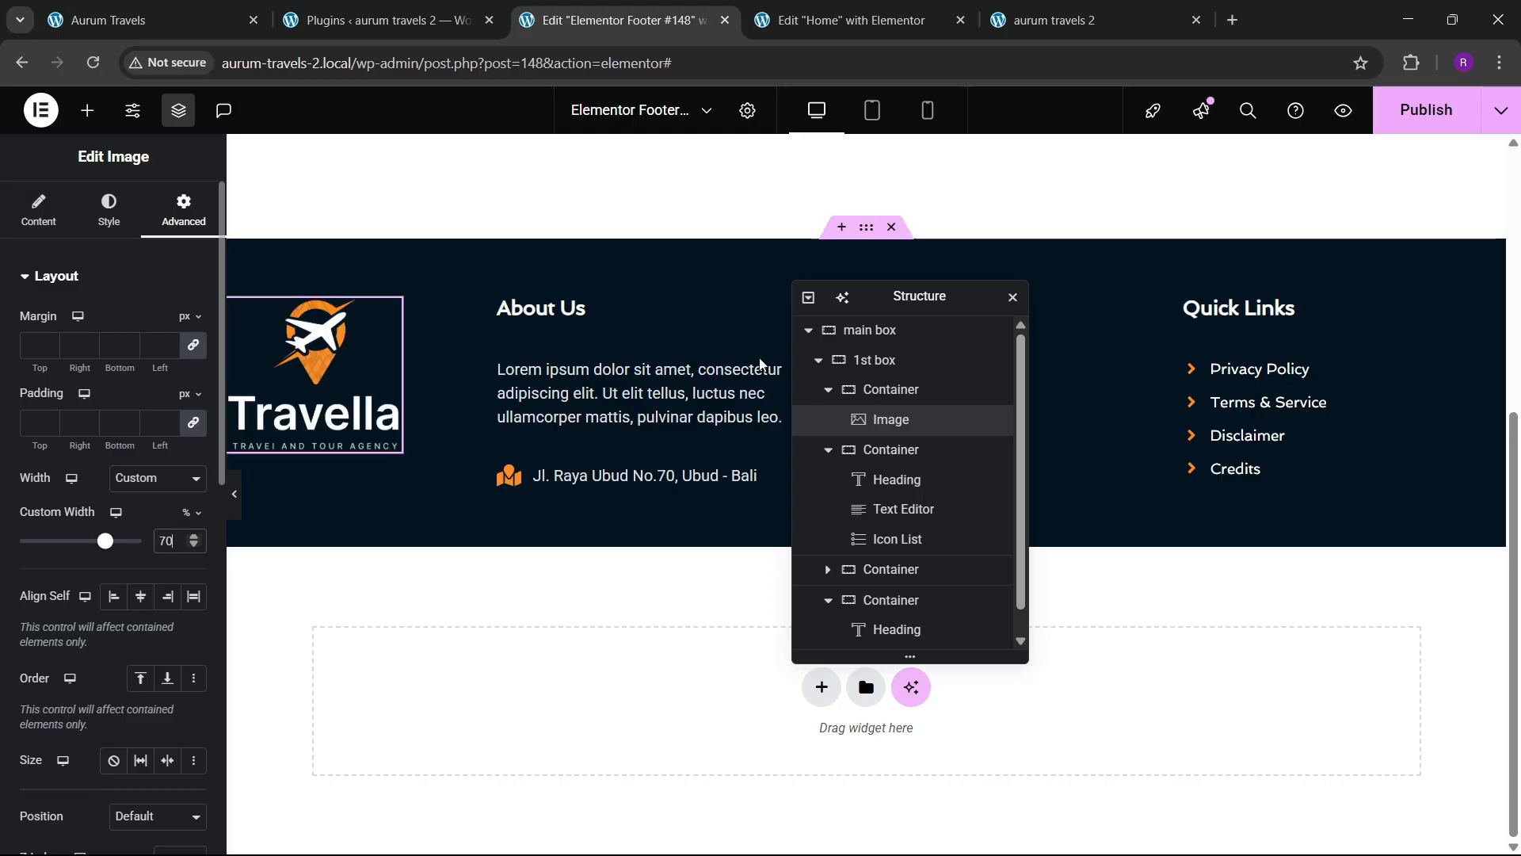
{"action": "left_click_drag", "start_coordinate": [905, 310], "coordinate": [593, 352]}
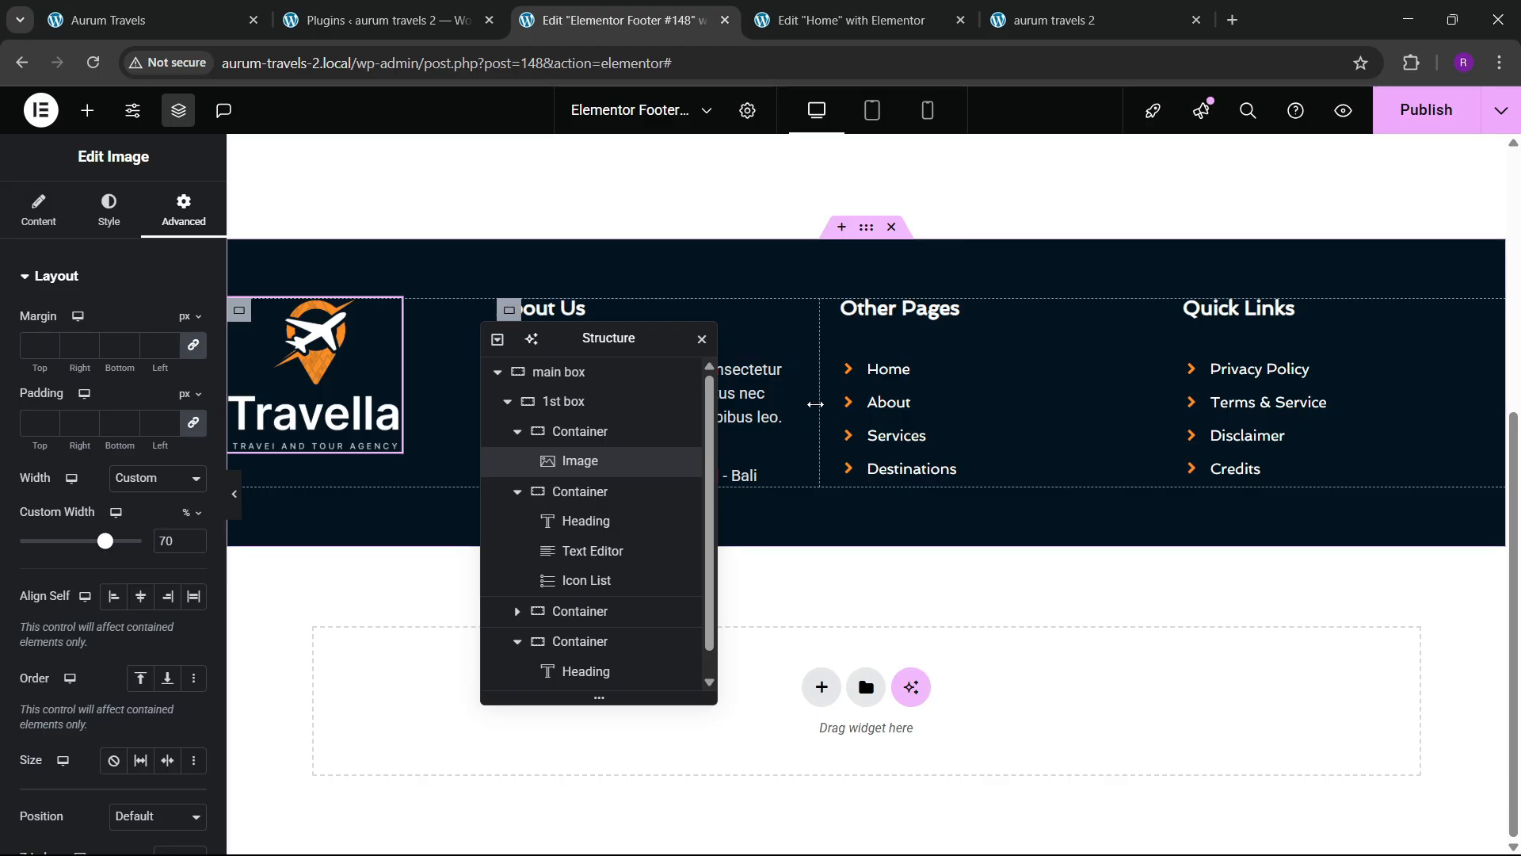
{"action": "left_click_drag", "start_coordinate": [824, 407], "coordinate": [907, 410]}
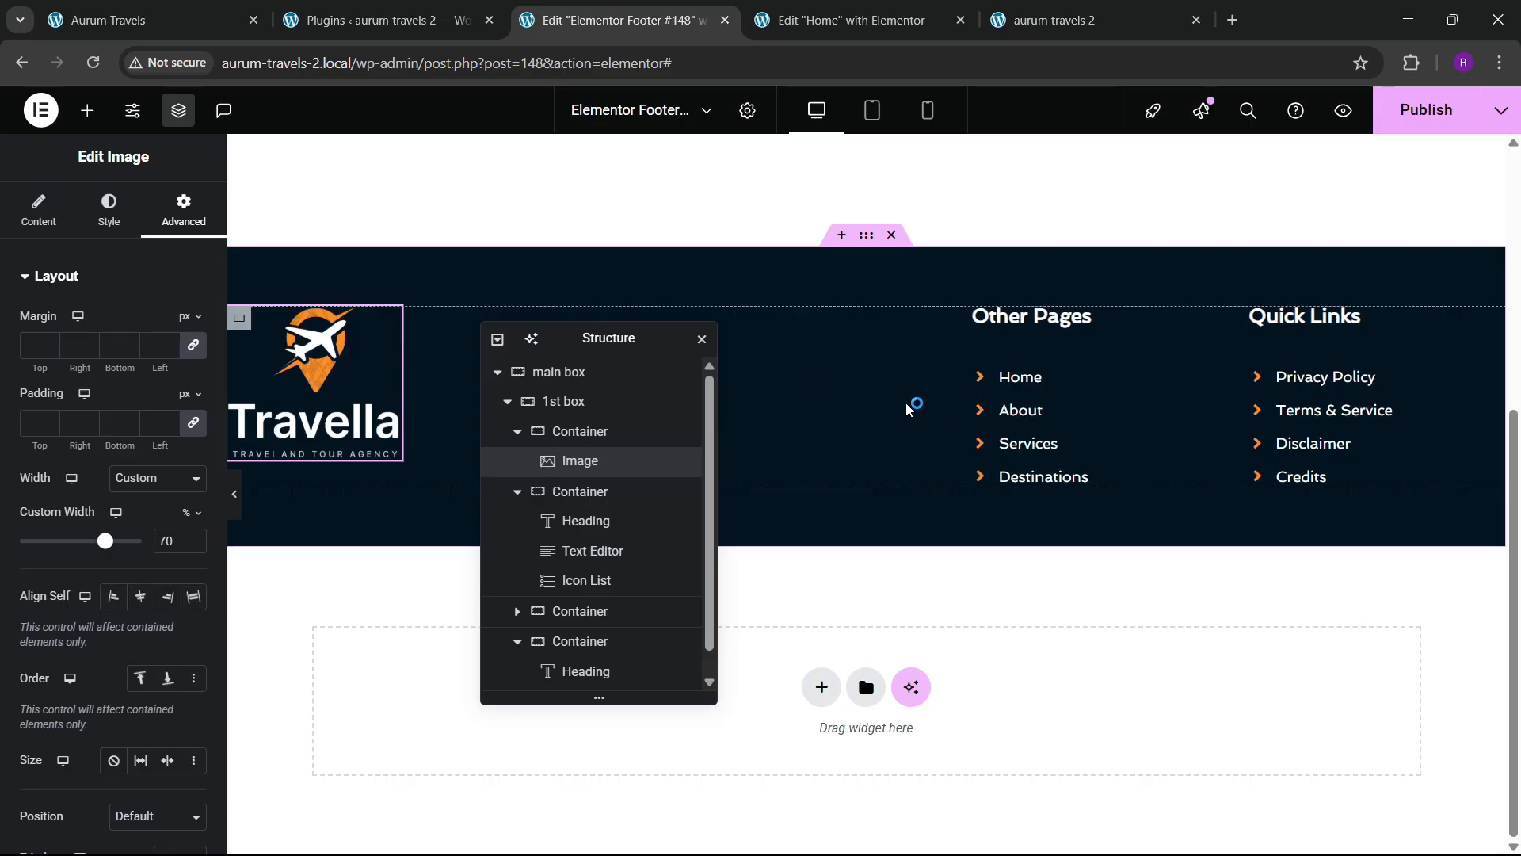
- Set the 1st box column gap to 40, change the logo width to 65%, and publish
{"action": "left_click", "coordinate": [574, 402]}
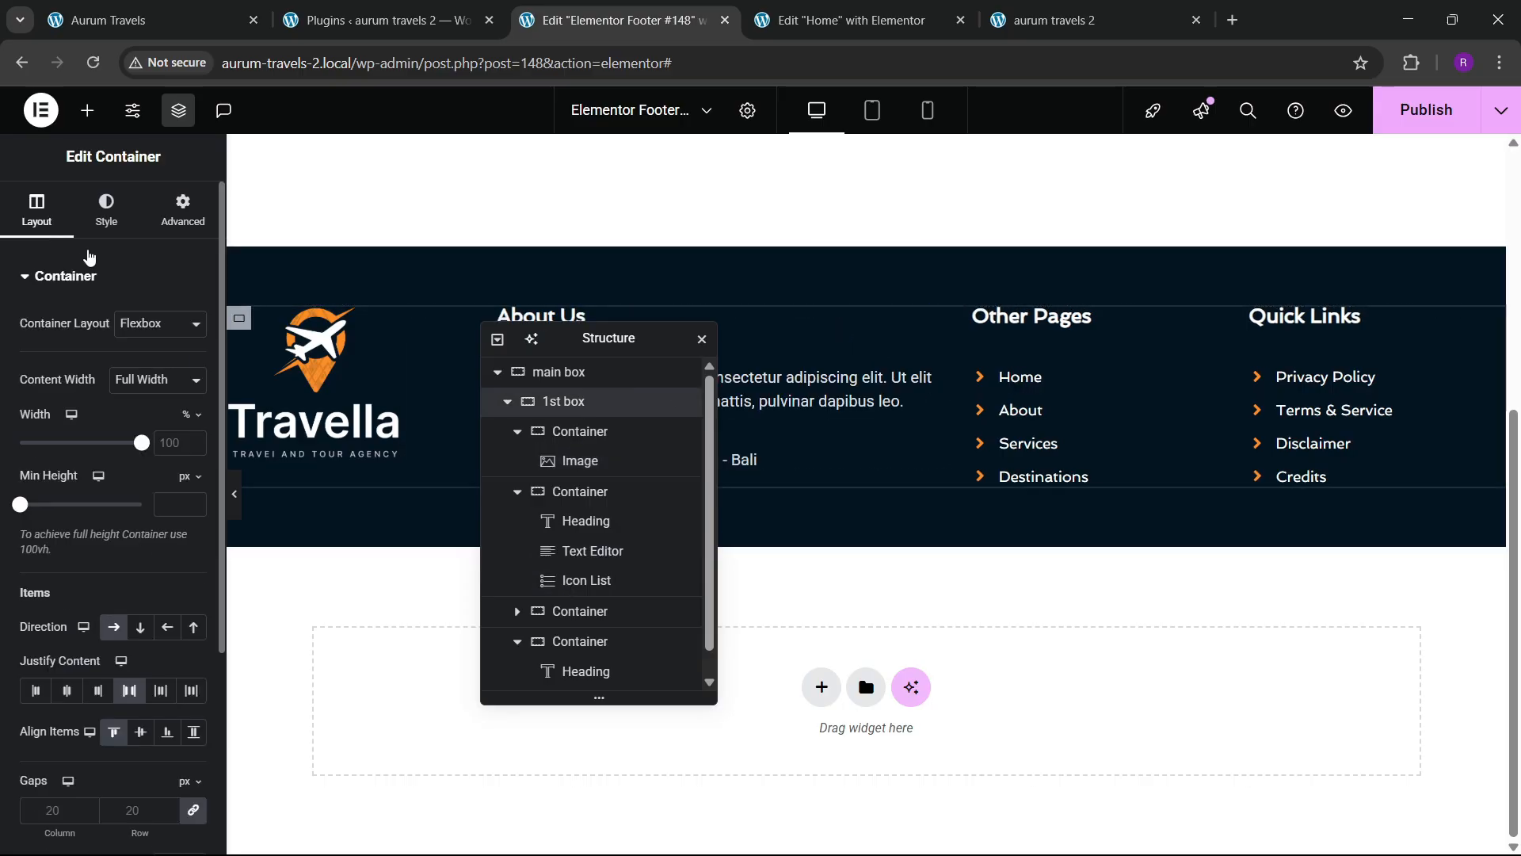
{"action": "scroll", "coordinate": [118, 515], "scroll_direction": "down", "scroll_amount": 4}
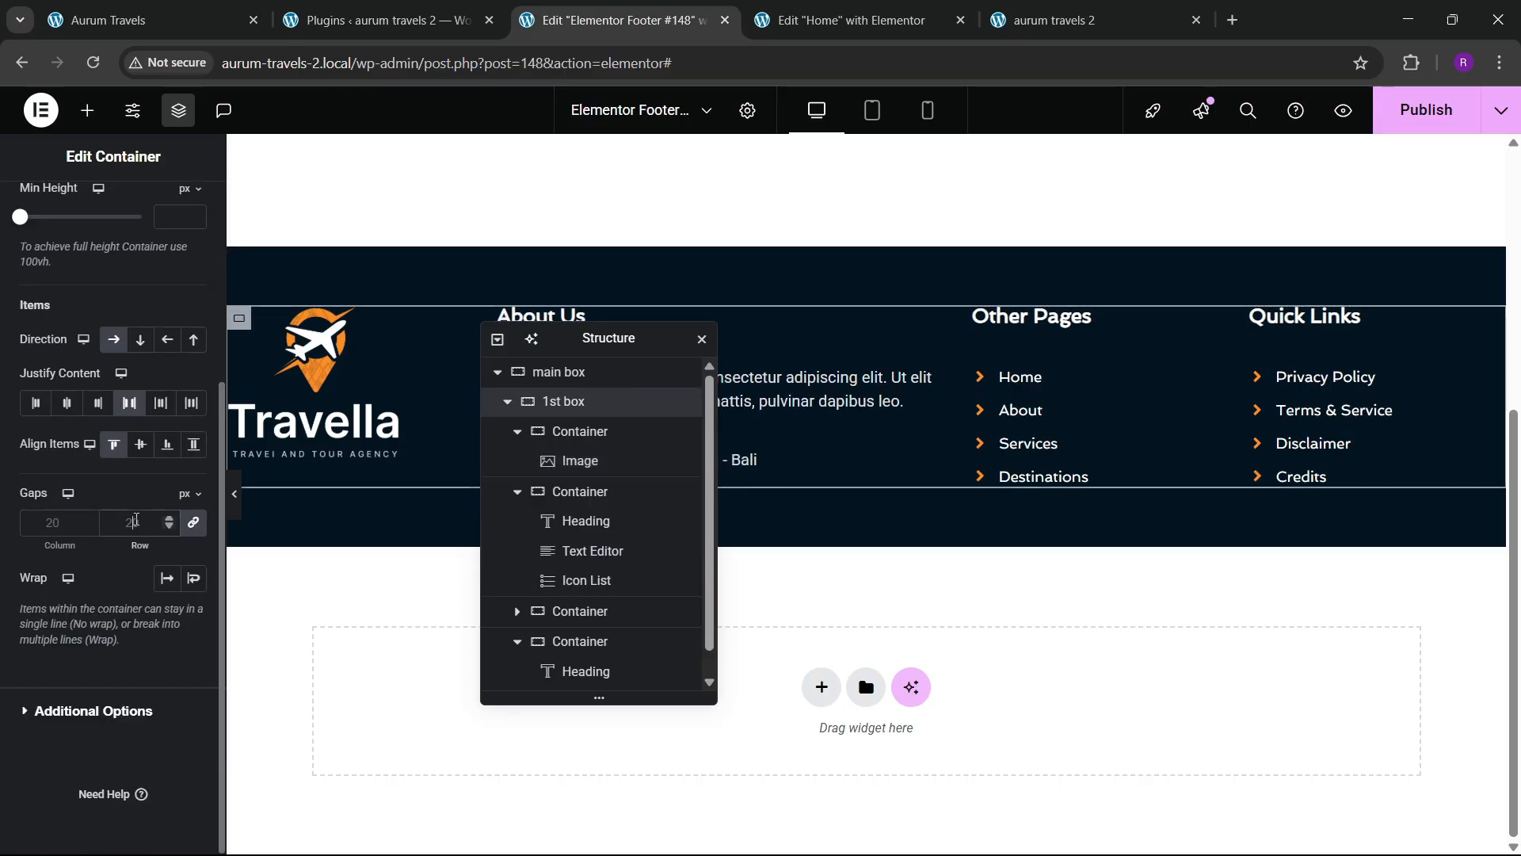
{"action": "left_click", "coordinate": [136, 519]}
{"action": "type", "text": "30"}
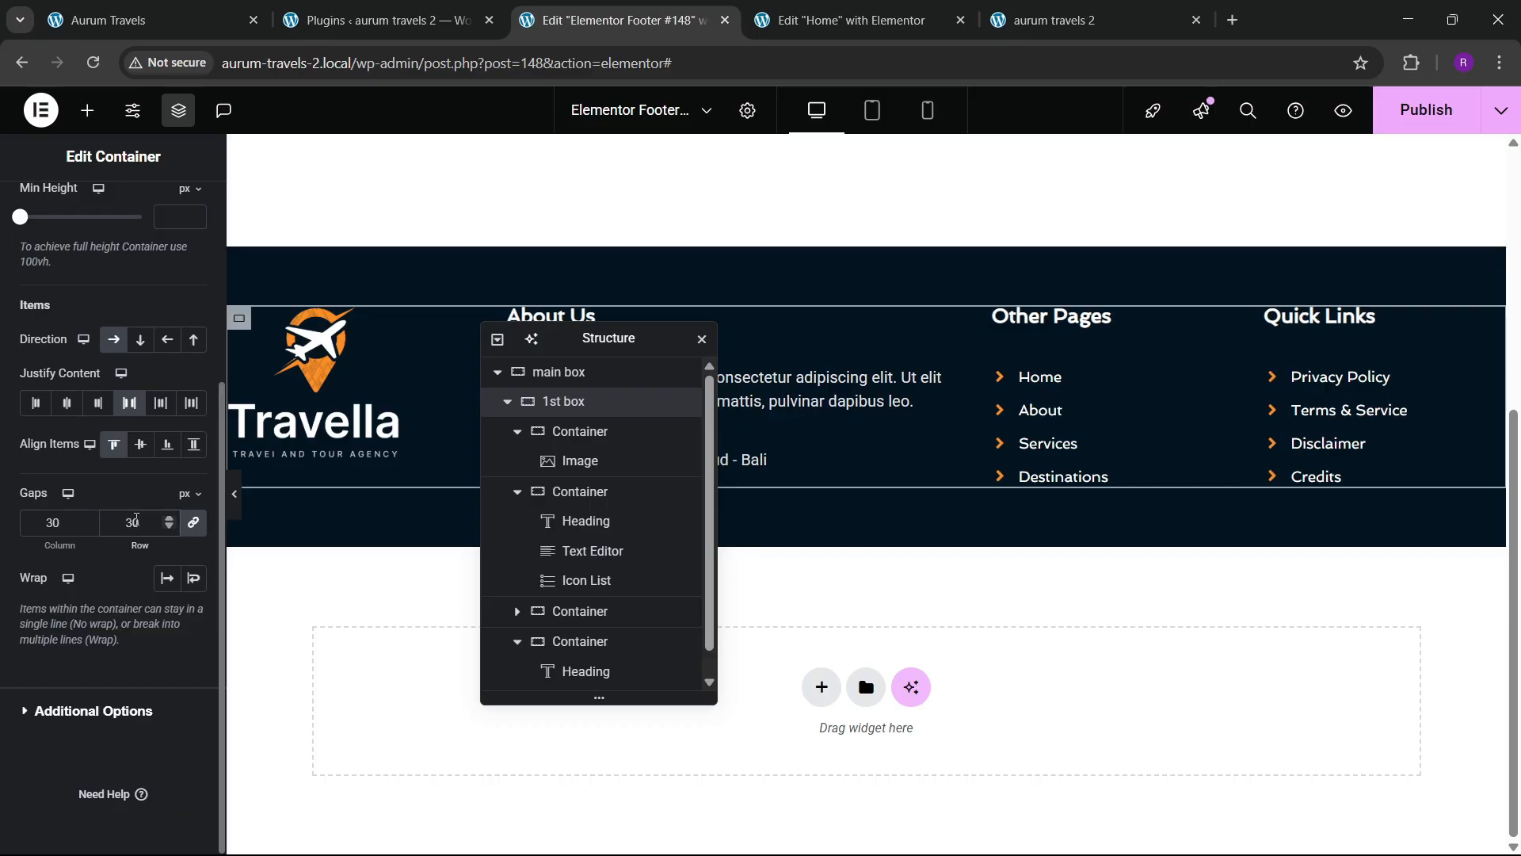
{"action": "key", "text": "BackSpace"}
{"action": "key", "text": "BackSpace"}
{"action": "type", "text": "40"}
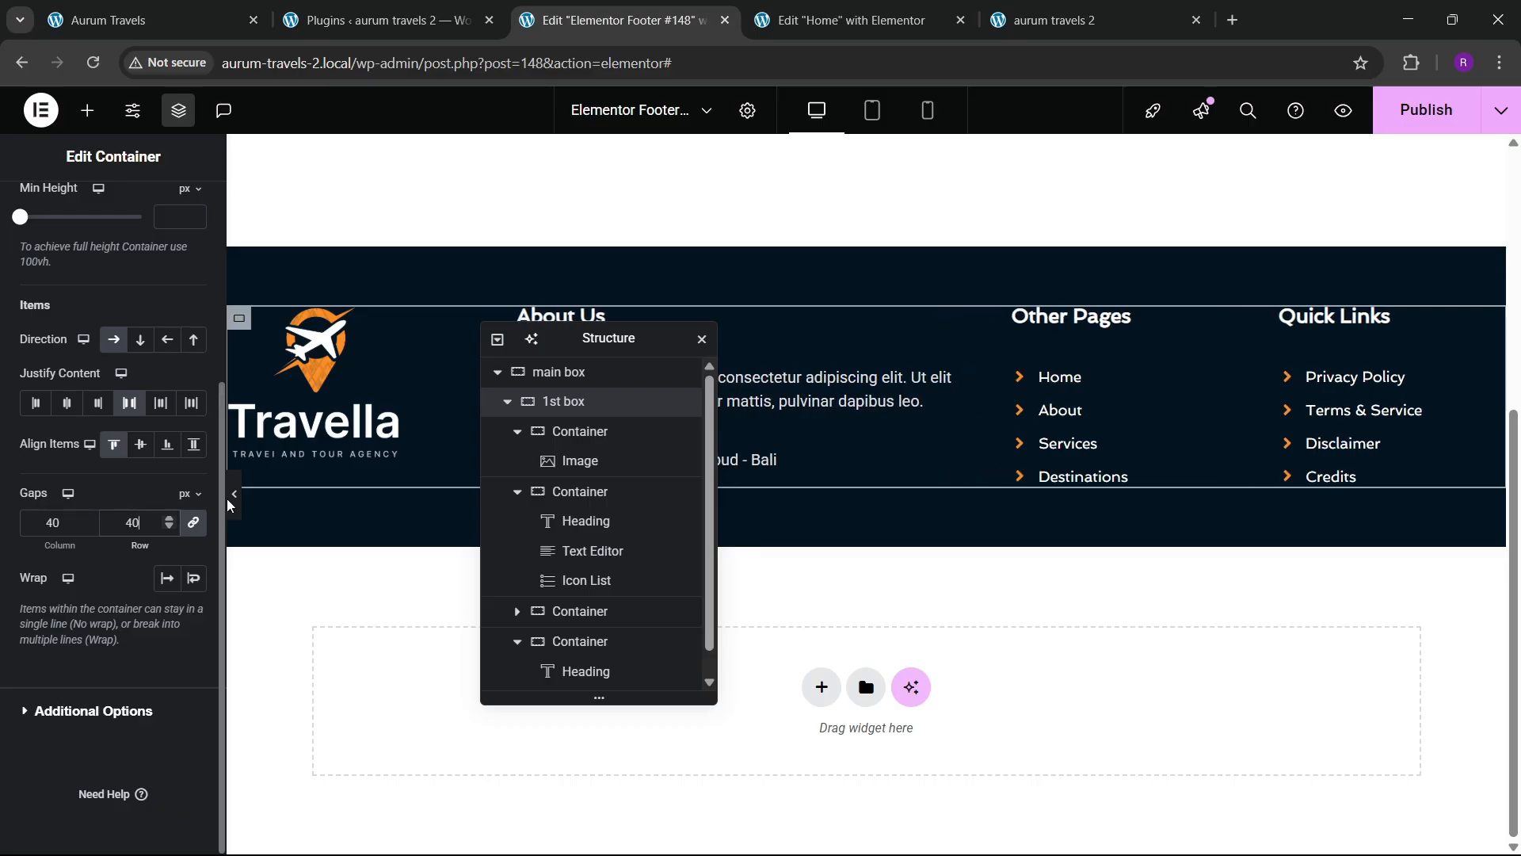
{"action": "left_click", "coordinate": [316, 372]}
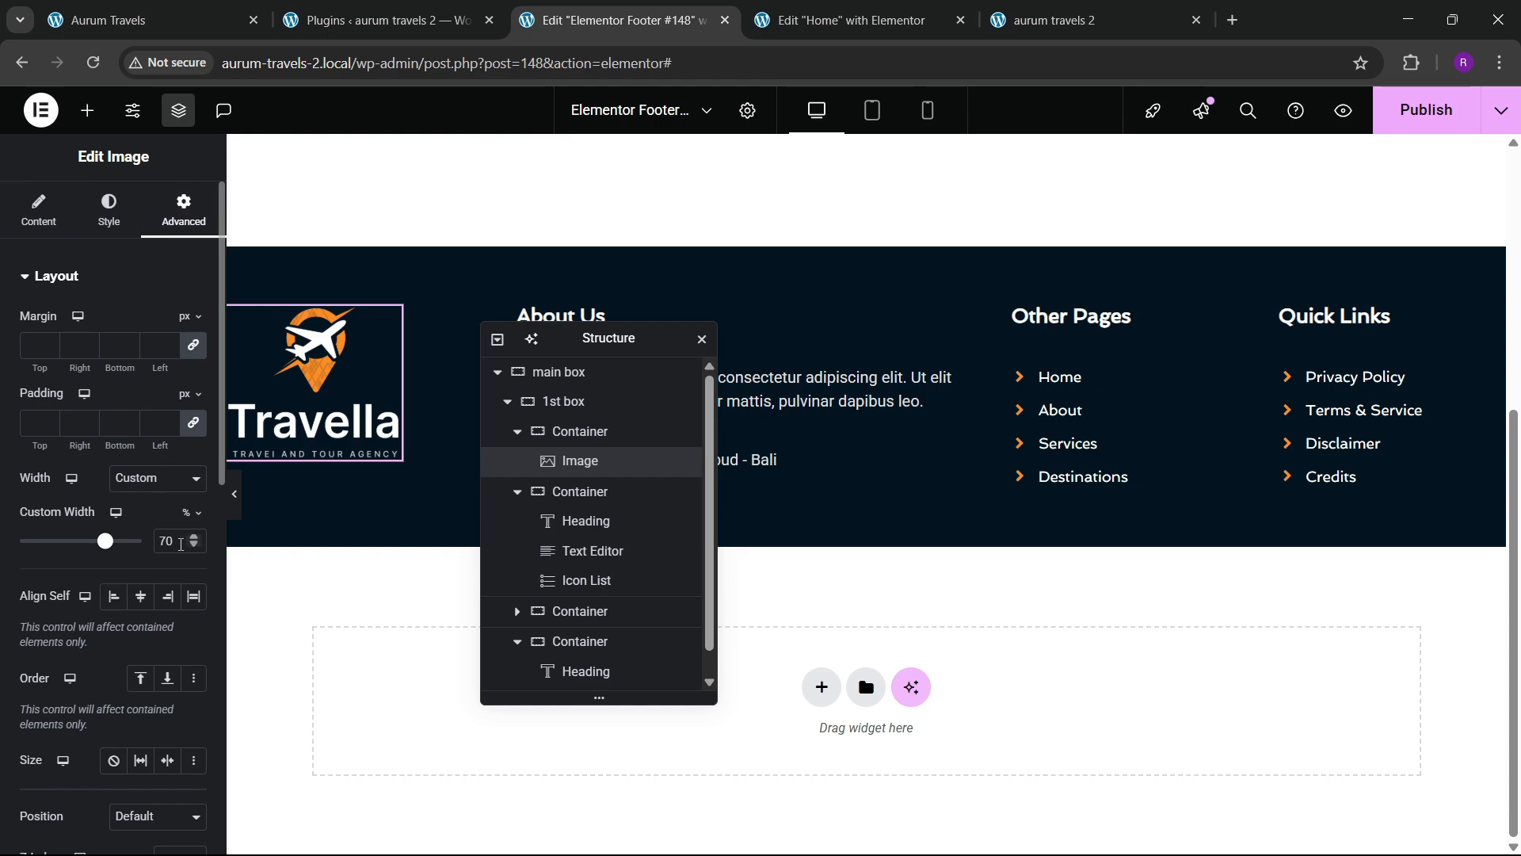
{"action": "type", "text": "65"}
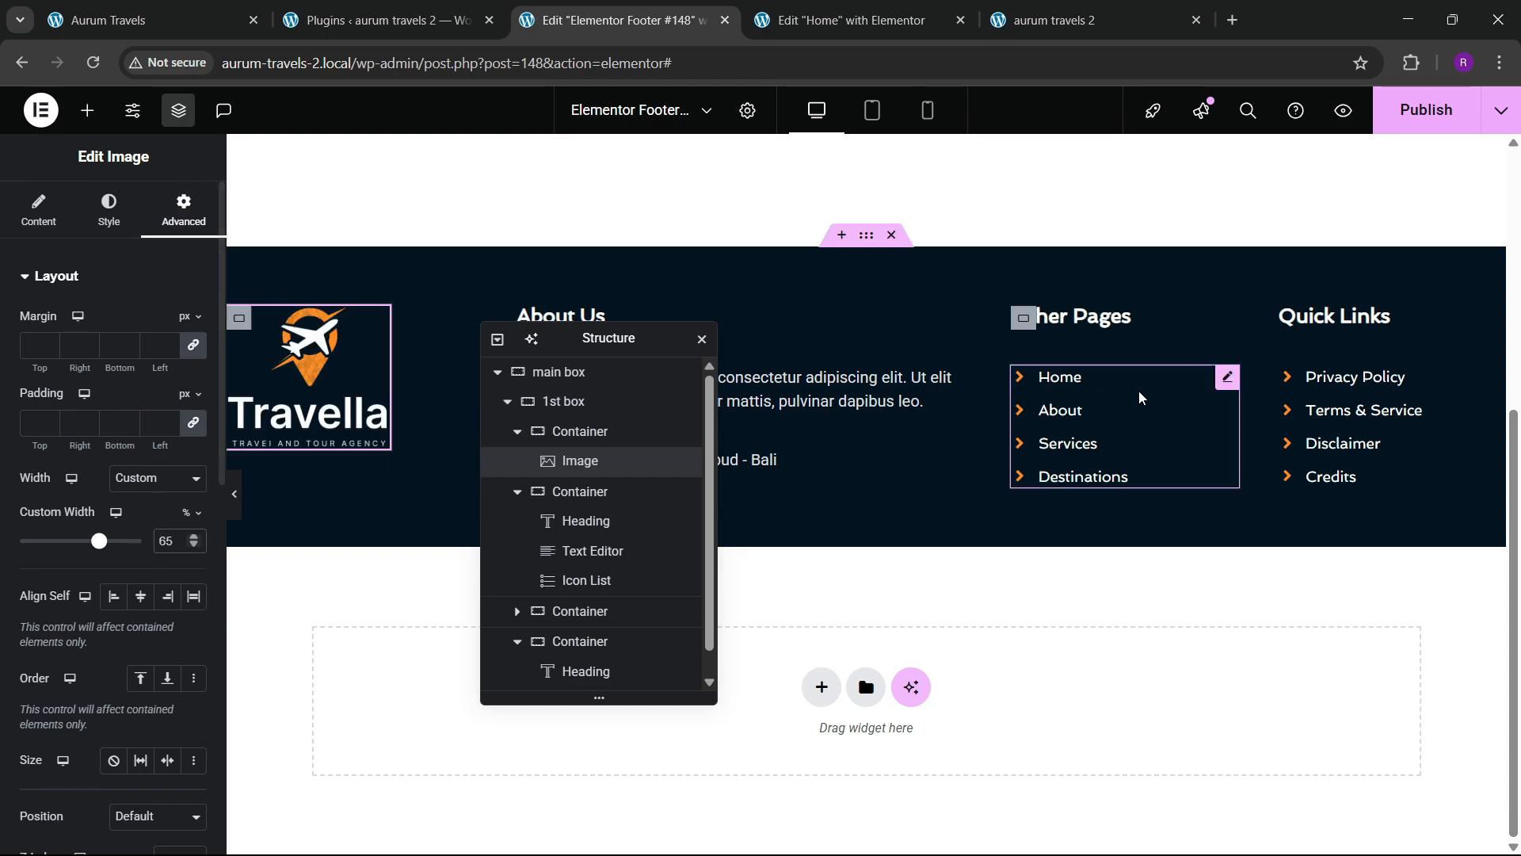
{"action": "left_click", "coordinate": [1426, 110]}
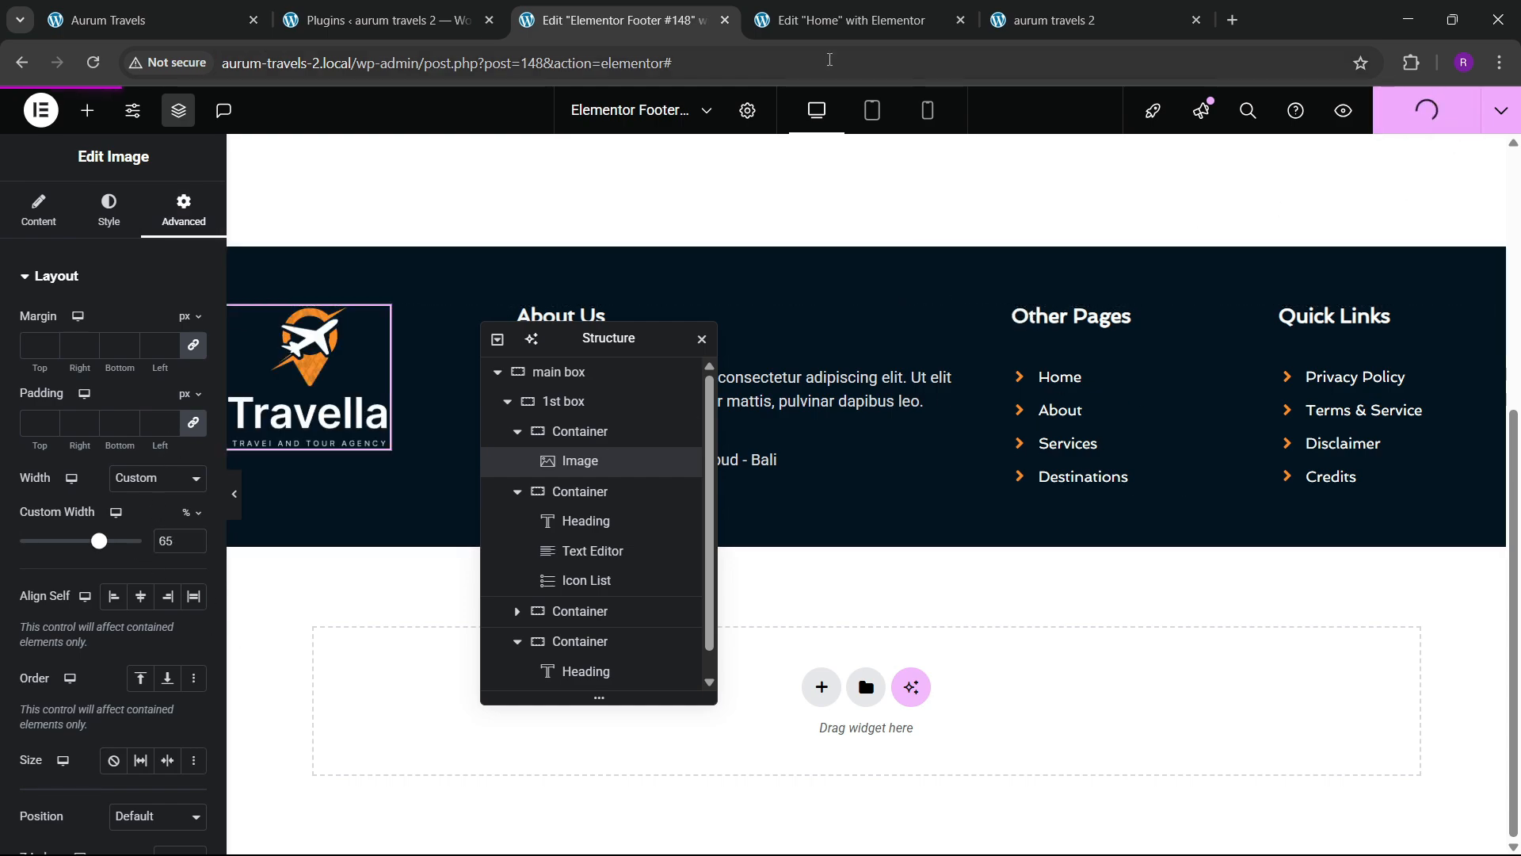
- Check the live footer, then set the main box top and bottom padding to 80 and save
{"action": "left_click", "coordinate": [1022, 21]}
{"action": "left_click", "coordinate": [94, 63]}
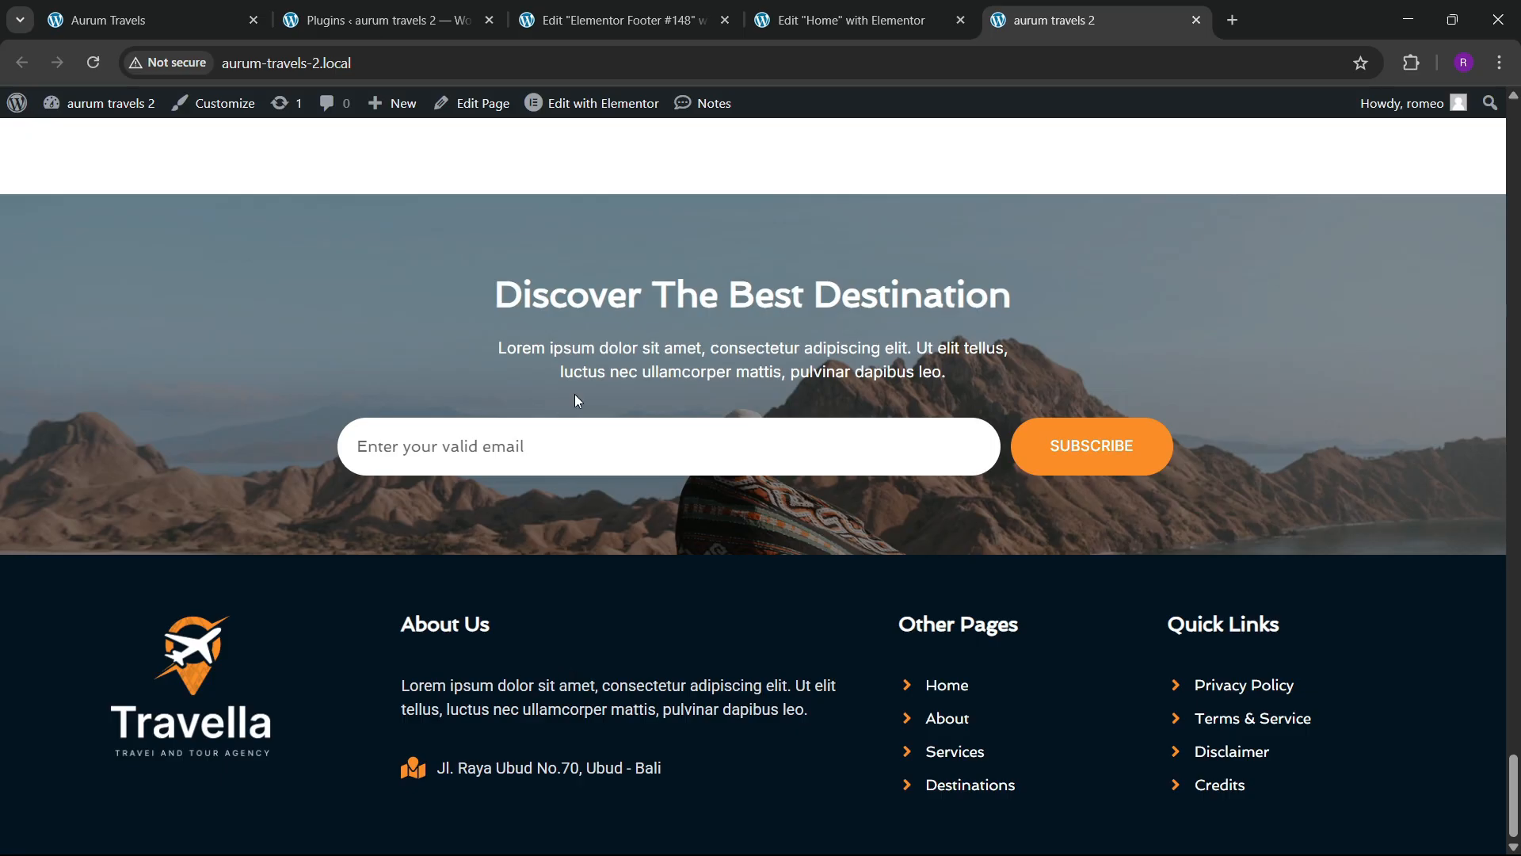
{"action": "left_click", "coordinate": [630, 19]}
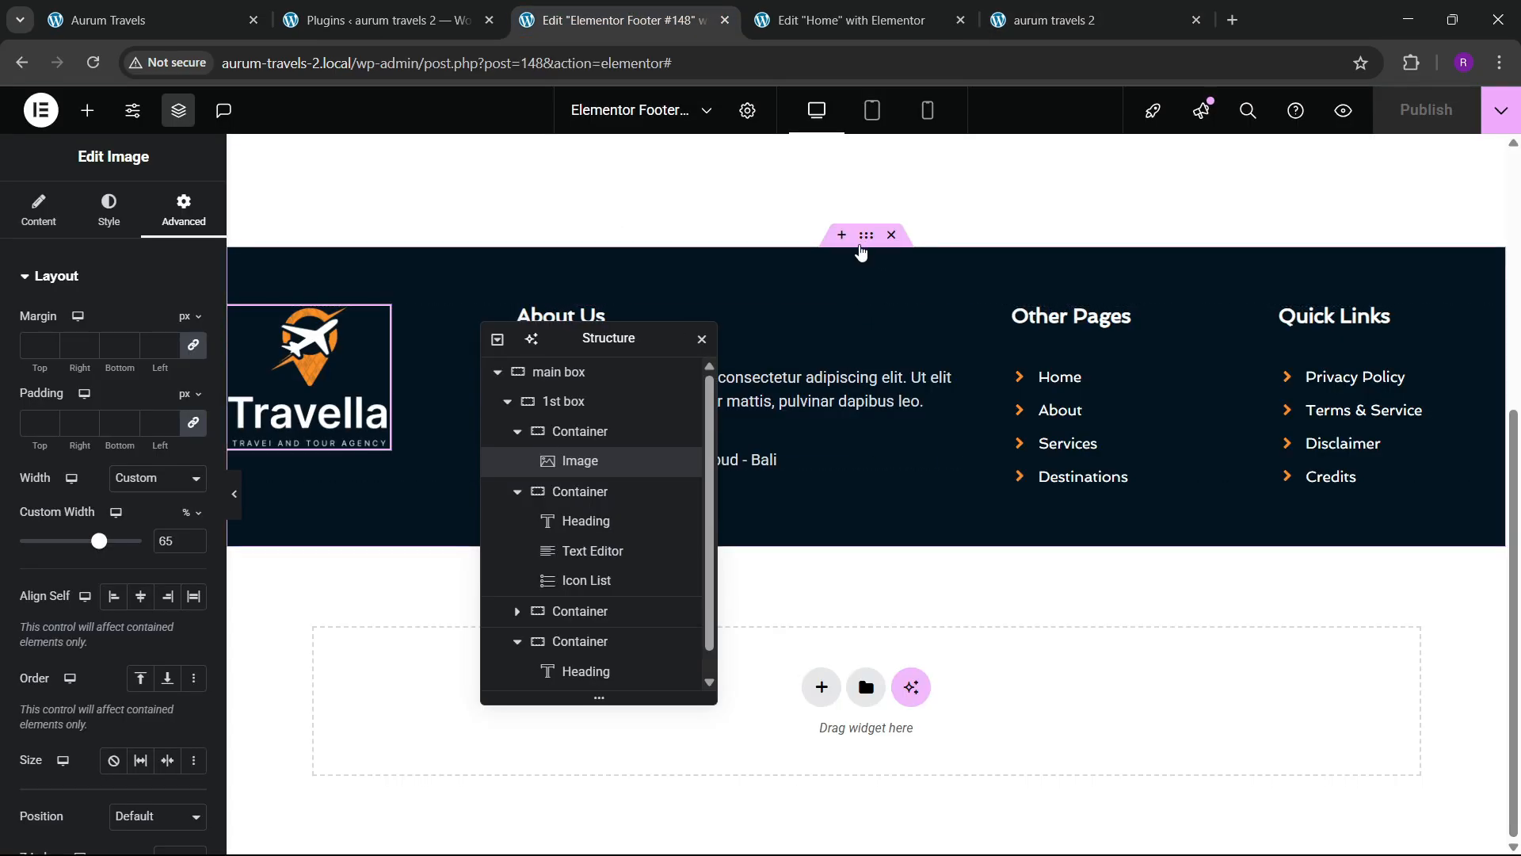
{"action": "left_click", "coordinate": [862, 245]}
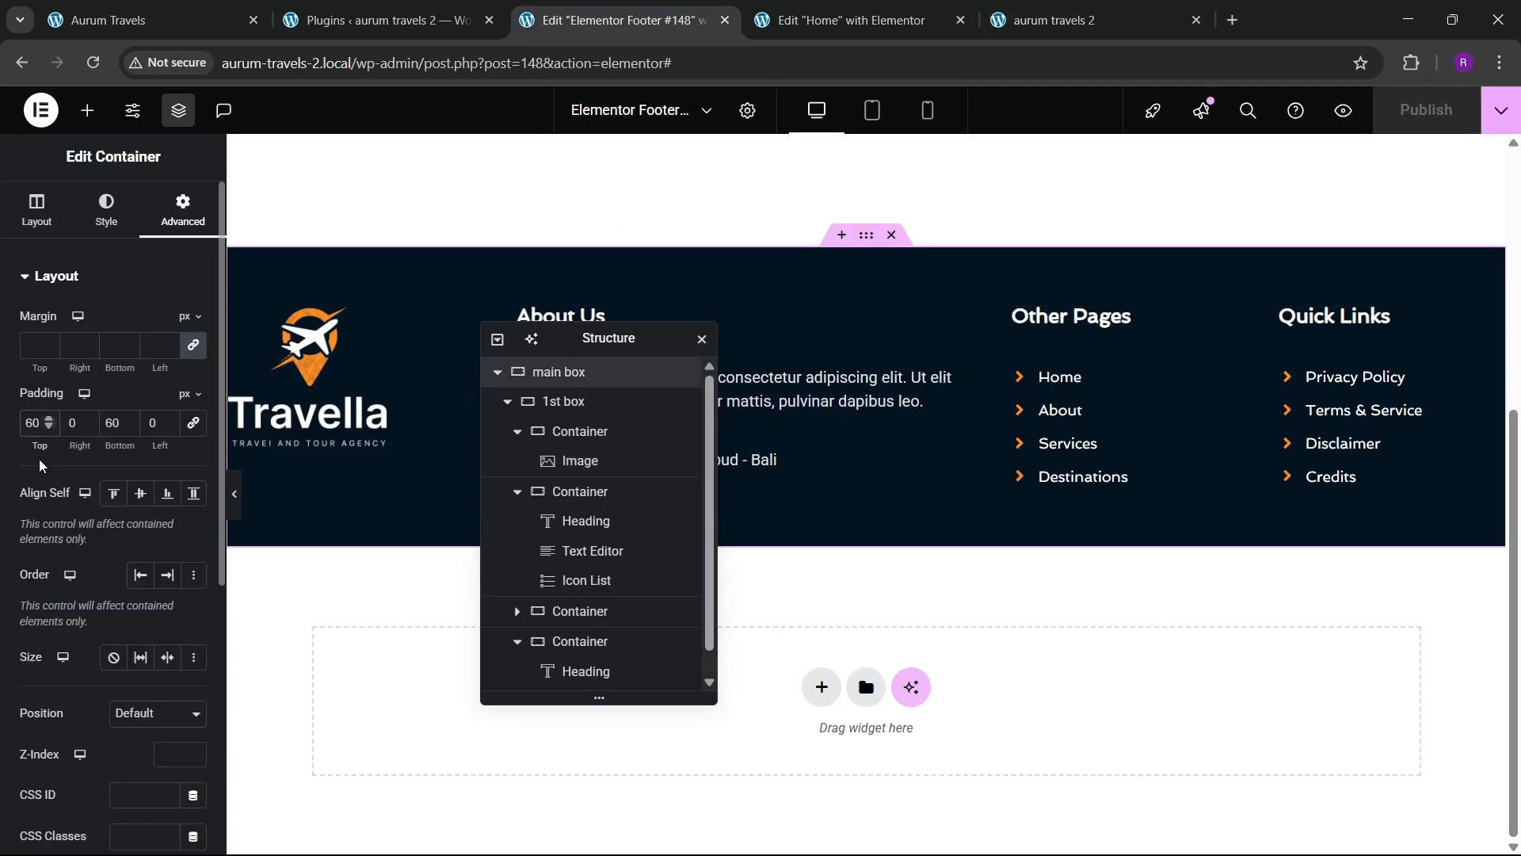
{"action": "type", "text": "80"}
{"action": "key", "text": "Tab"}
{"action": "key", "text": "Tab"}
{"action": "type", "text": "8"}
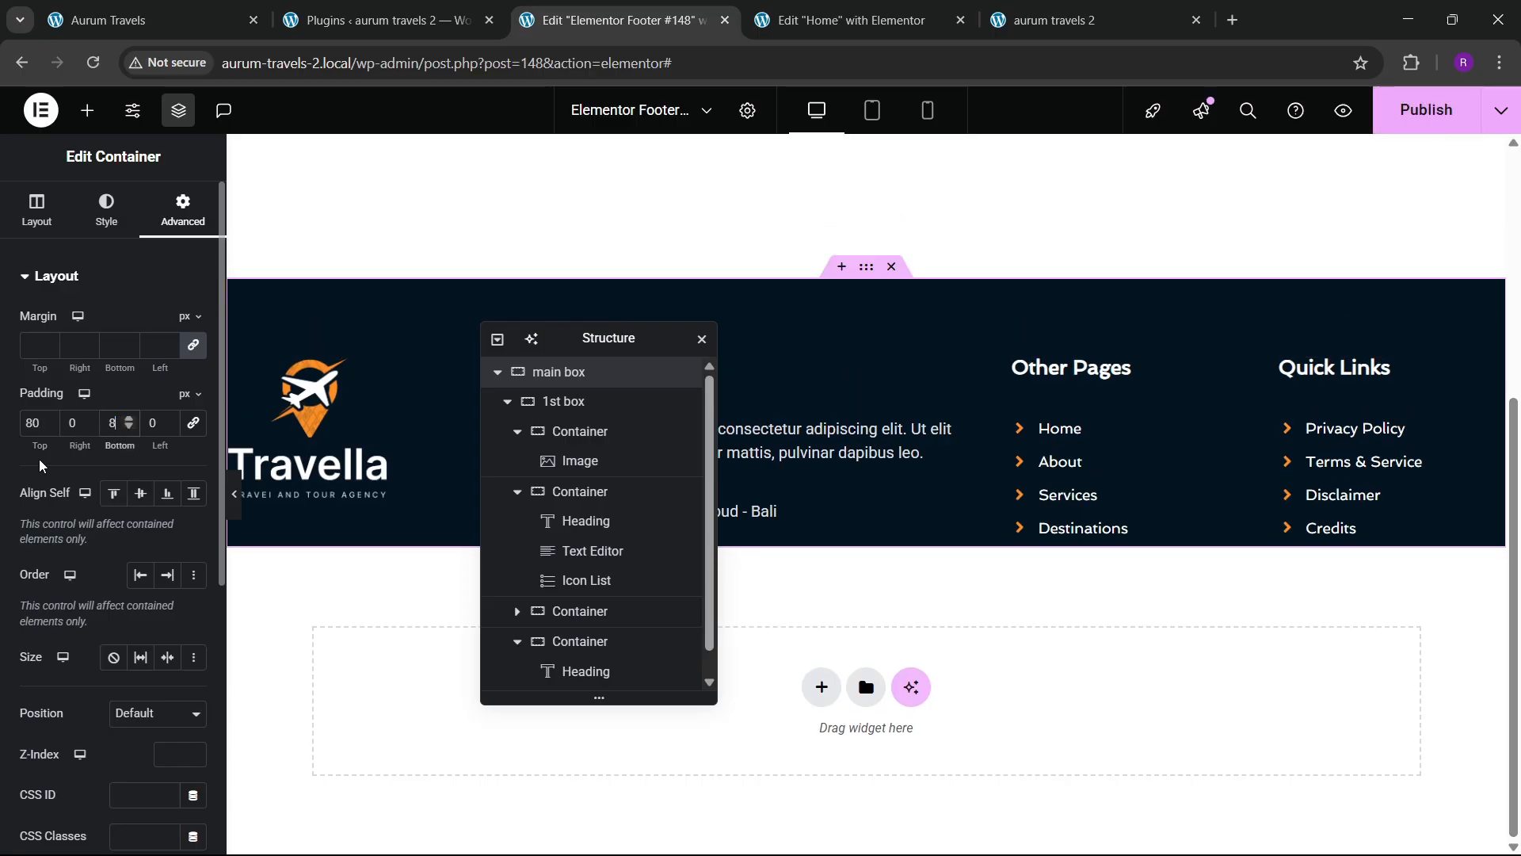
{"action": "type", "text": "0"}
{"action": "key", "text": "ctrl+s"}
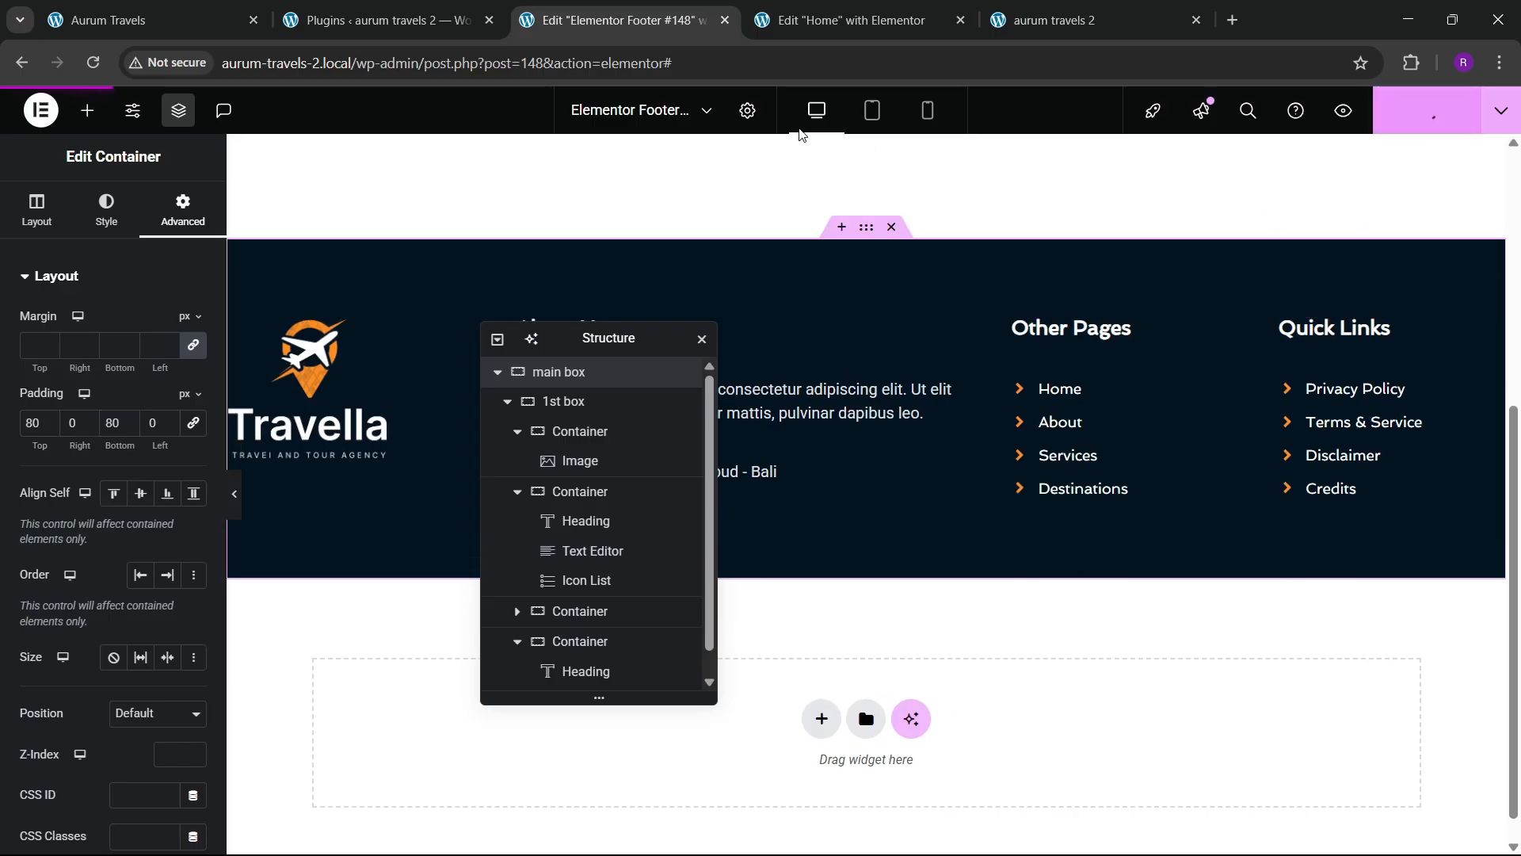
- Compare the reloaded live footer with the reference site's footer before resuming editing
{"action": "left_click", "coordinate": [1000, 8]}
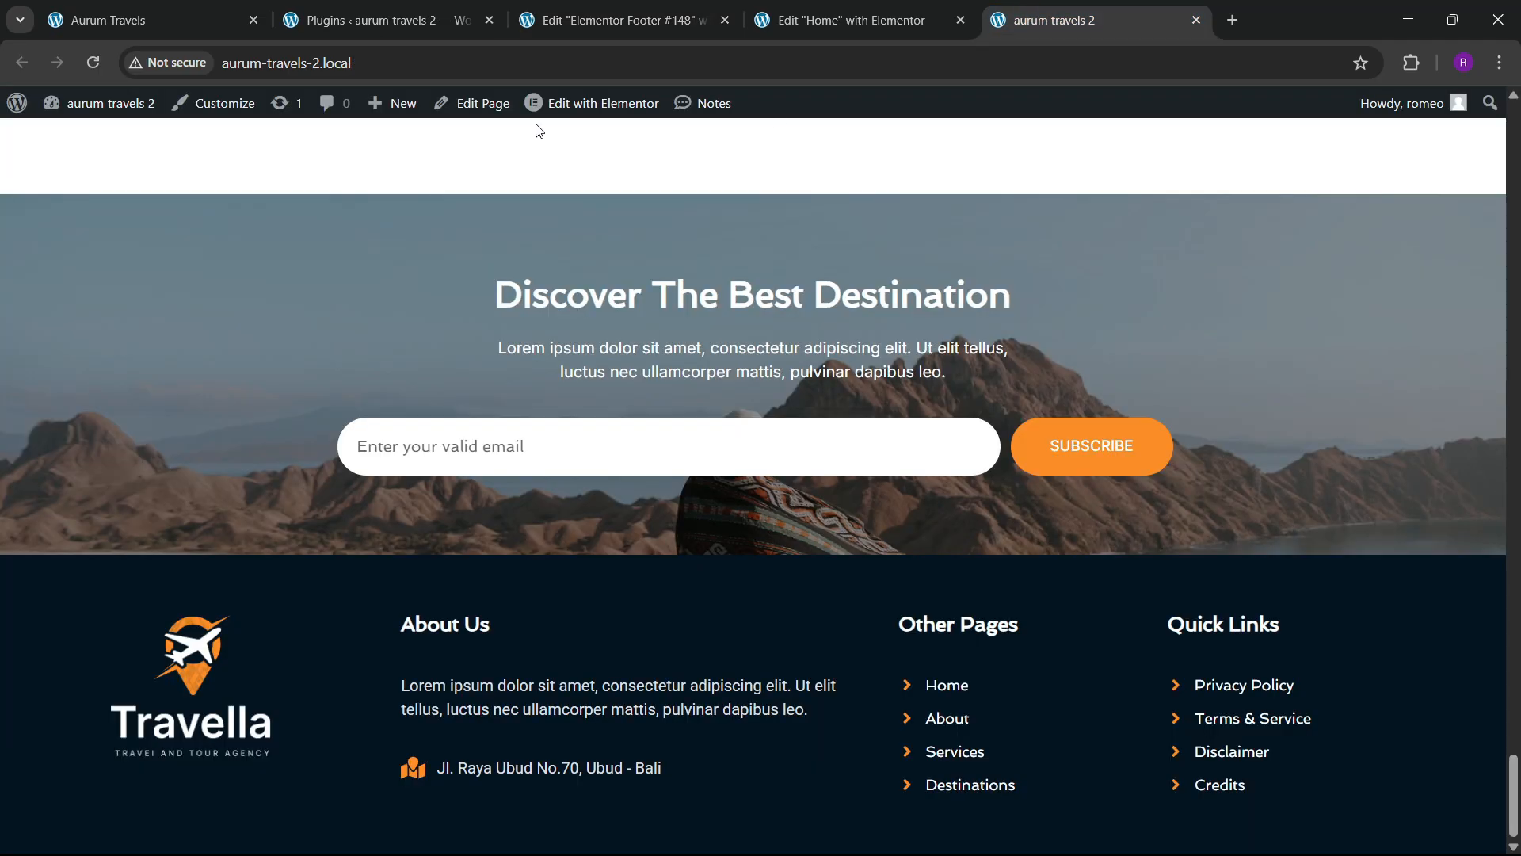
{"action": "left_click", "coordinate": [93, 63]}
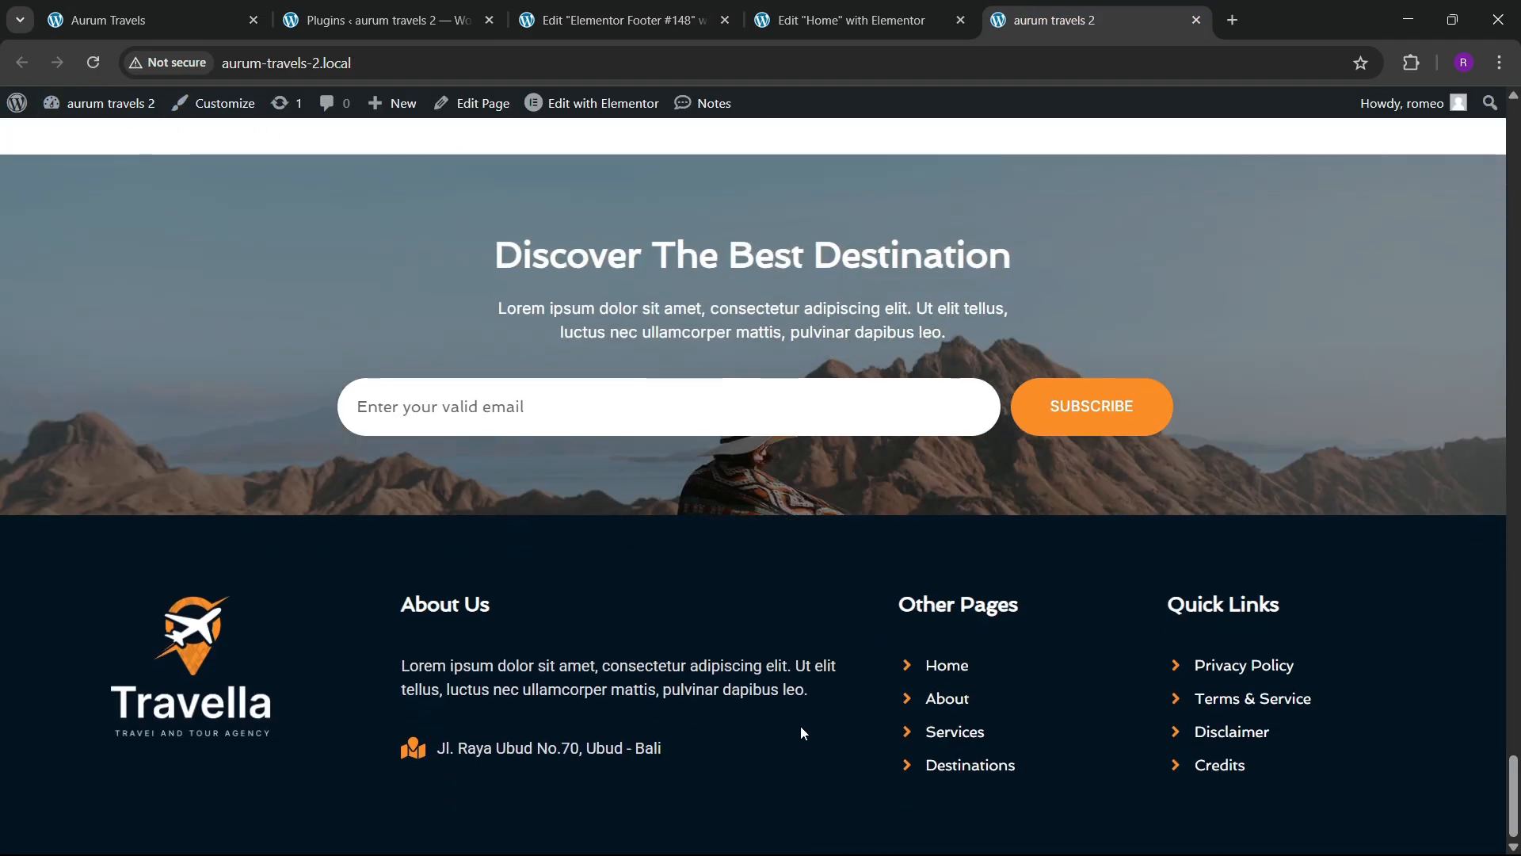
{"action": "left_click", "coordinate": [134, 20]}
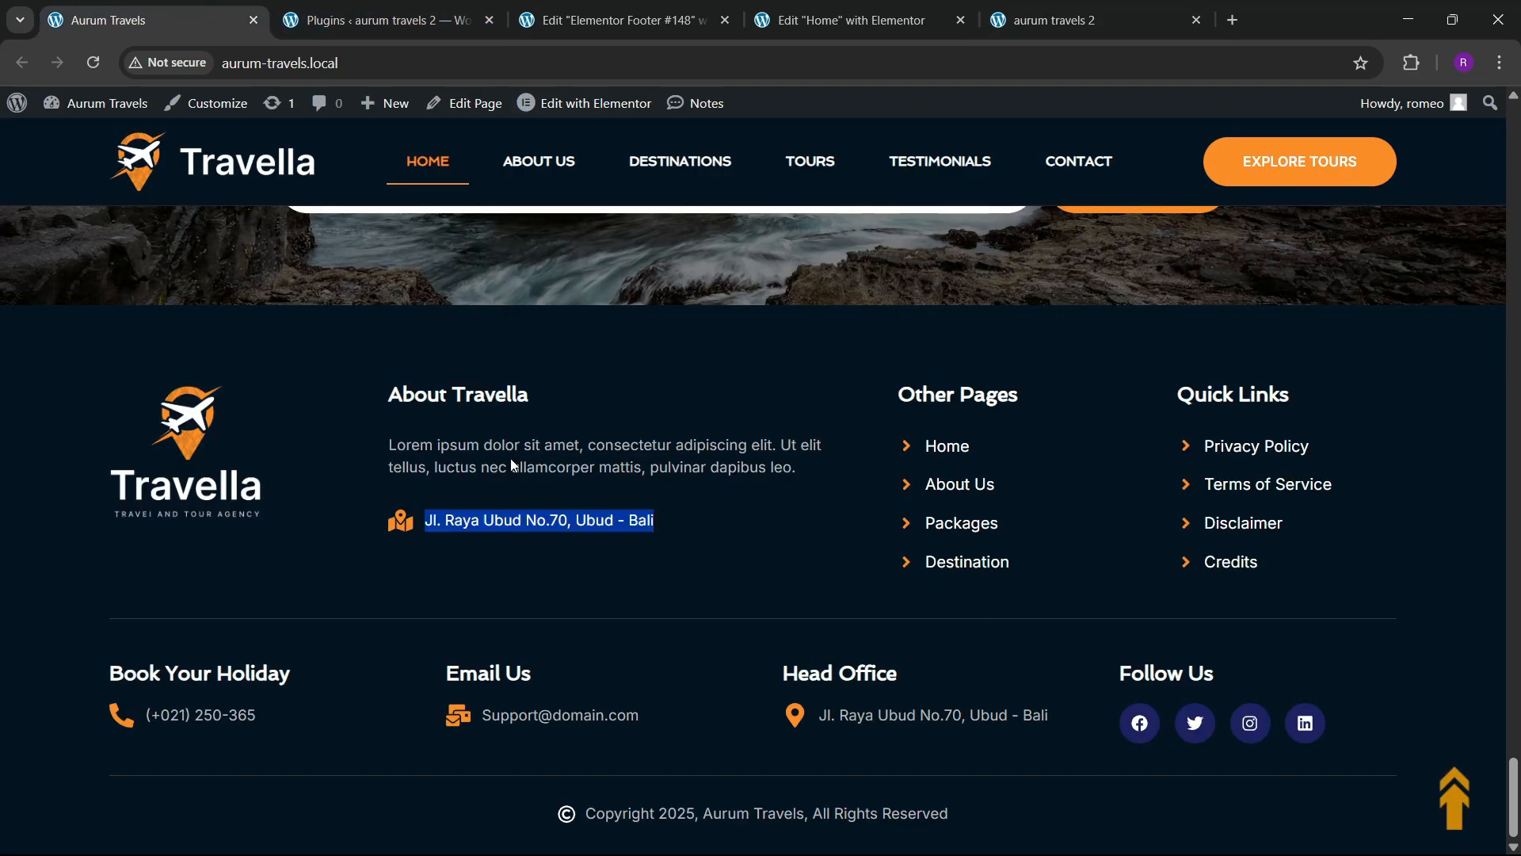
{"action": "left_click", "coordinate": [617, 7]}
{"action": "left_click_drag", "start_coordinate": [615, 338], "coordinate": [907, 306]}
- Add a new container inside the main box below the 1st box and name it '2nd box'
{"action": "left_click", "coordinate": [798, 371]}
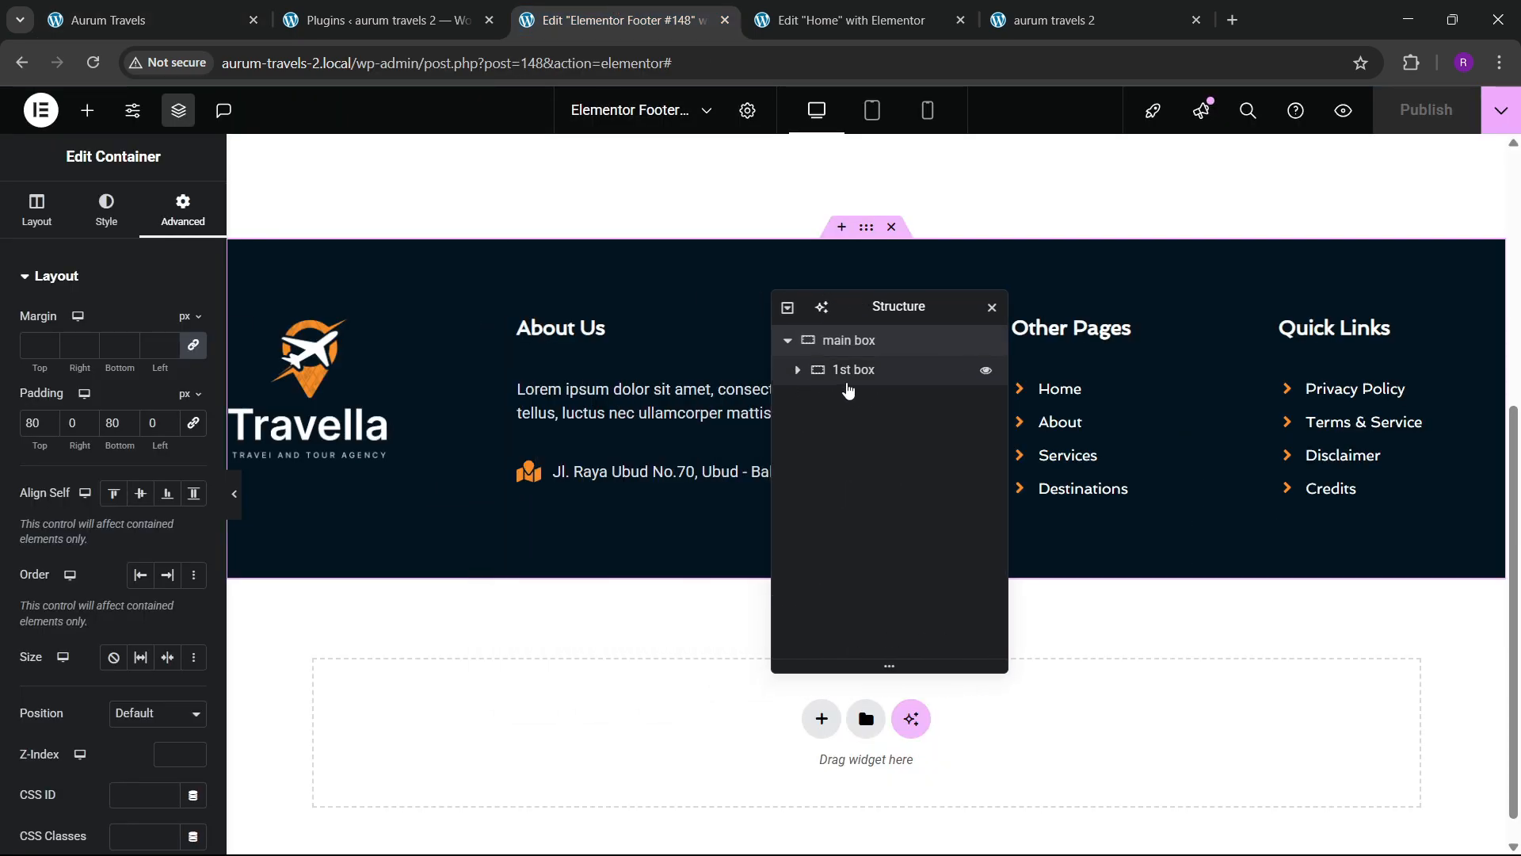
{"action": "right_click", "coordinate": [881, 350]}
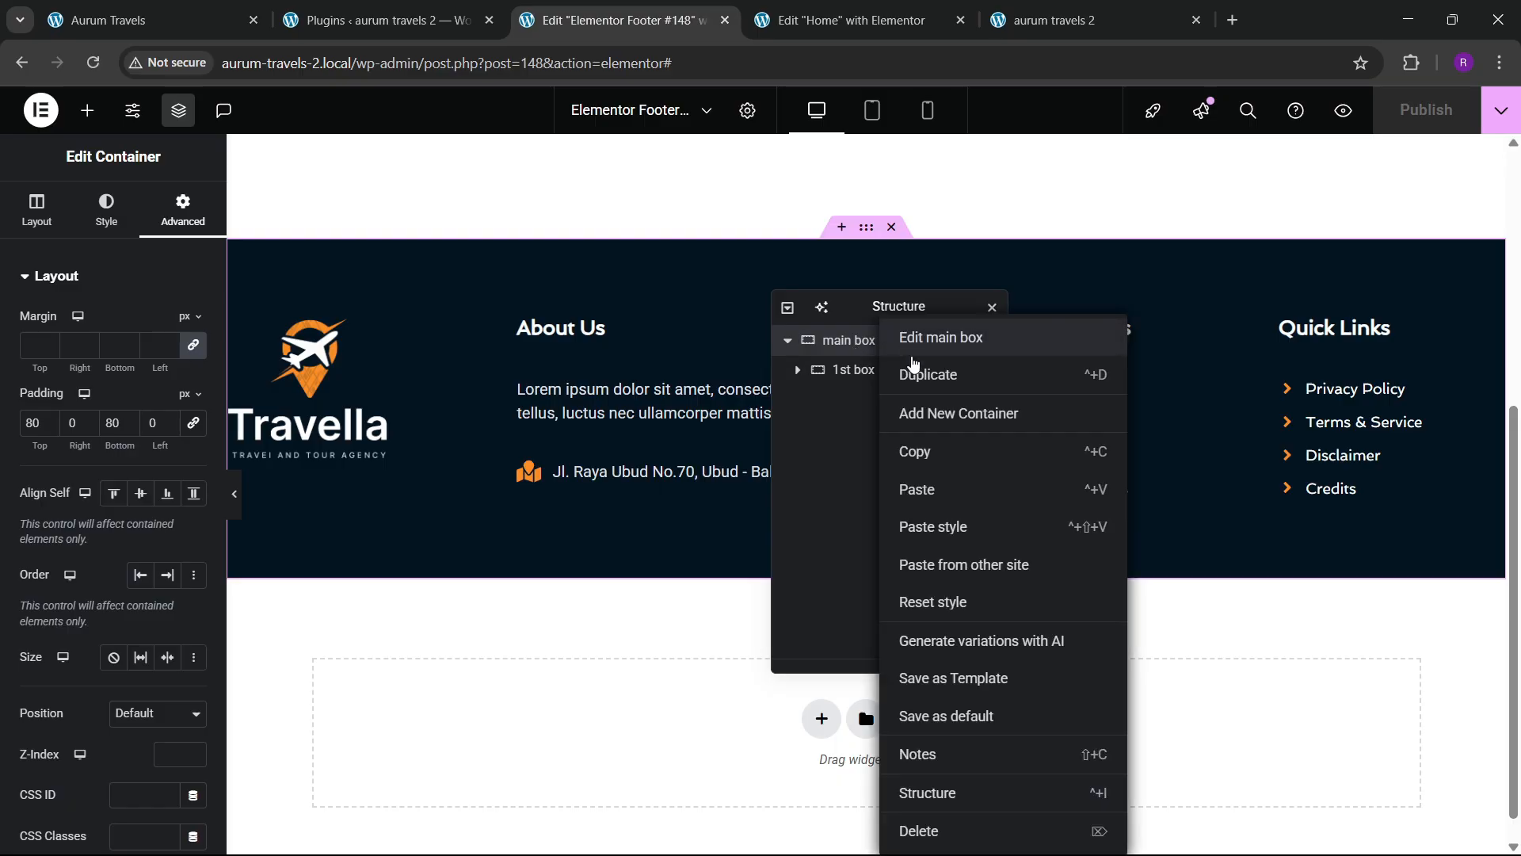
{"action": "left_click", "coordinate": [921, 379]}
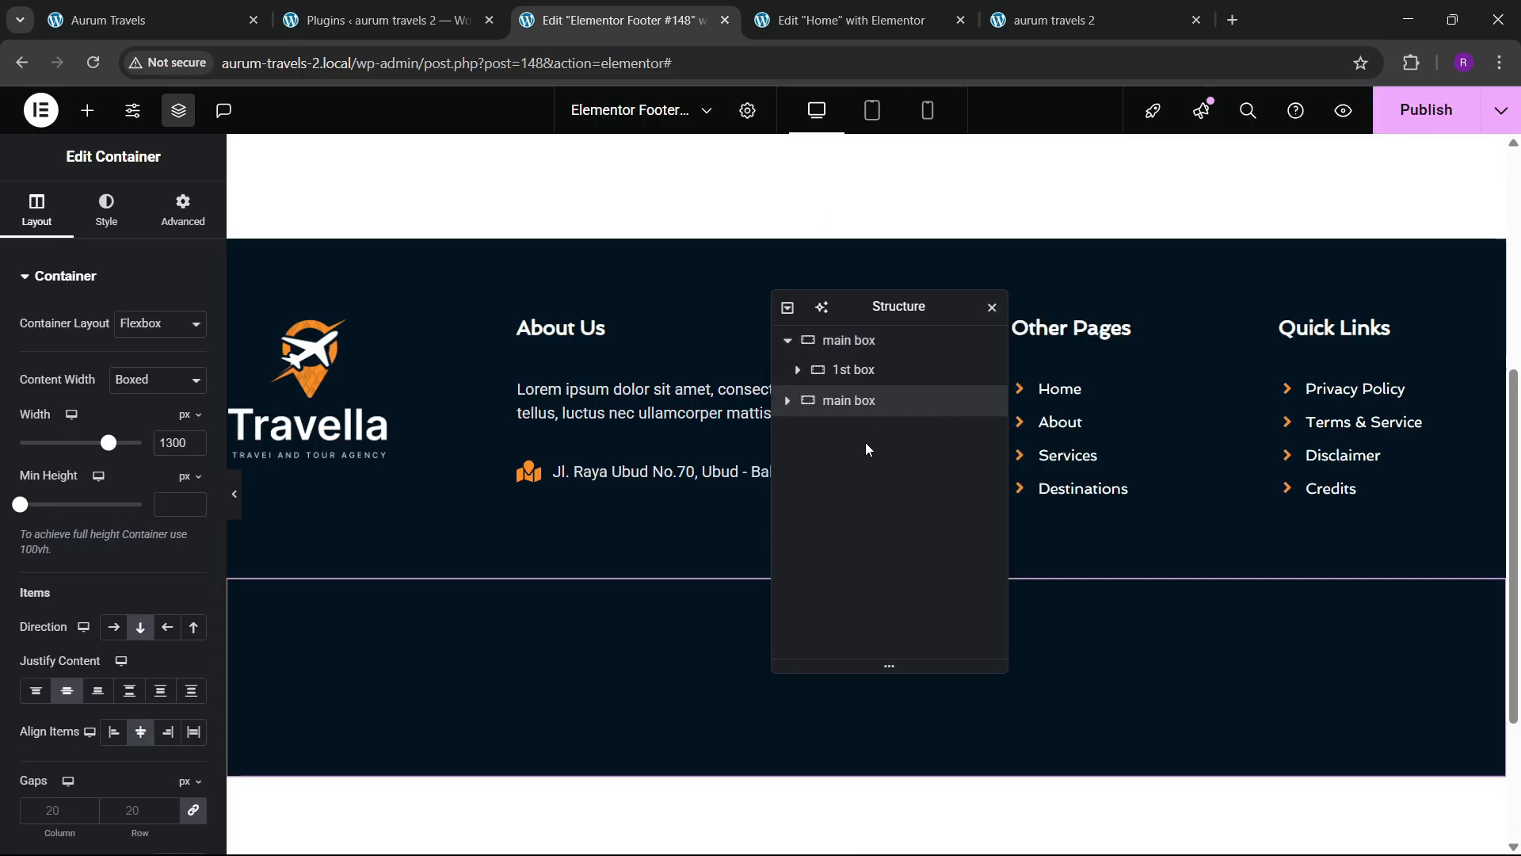
{"action": "right_click", "coordinate": [846, 404]}
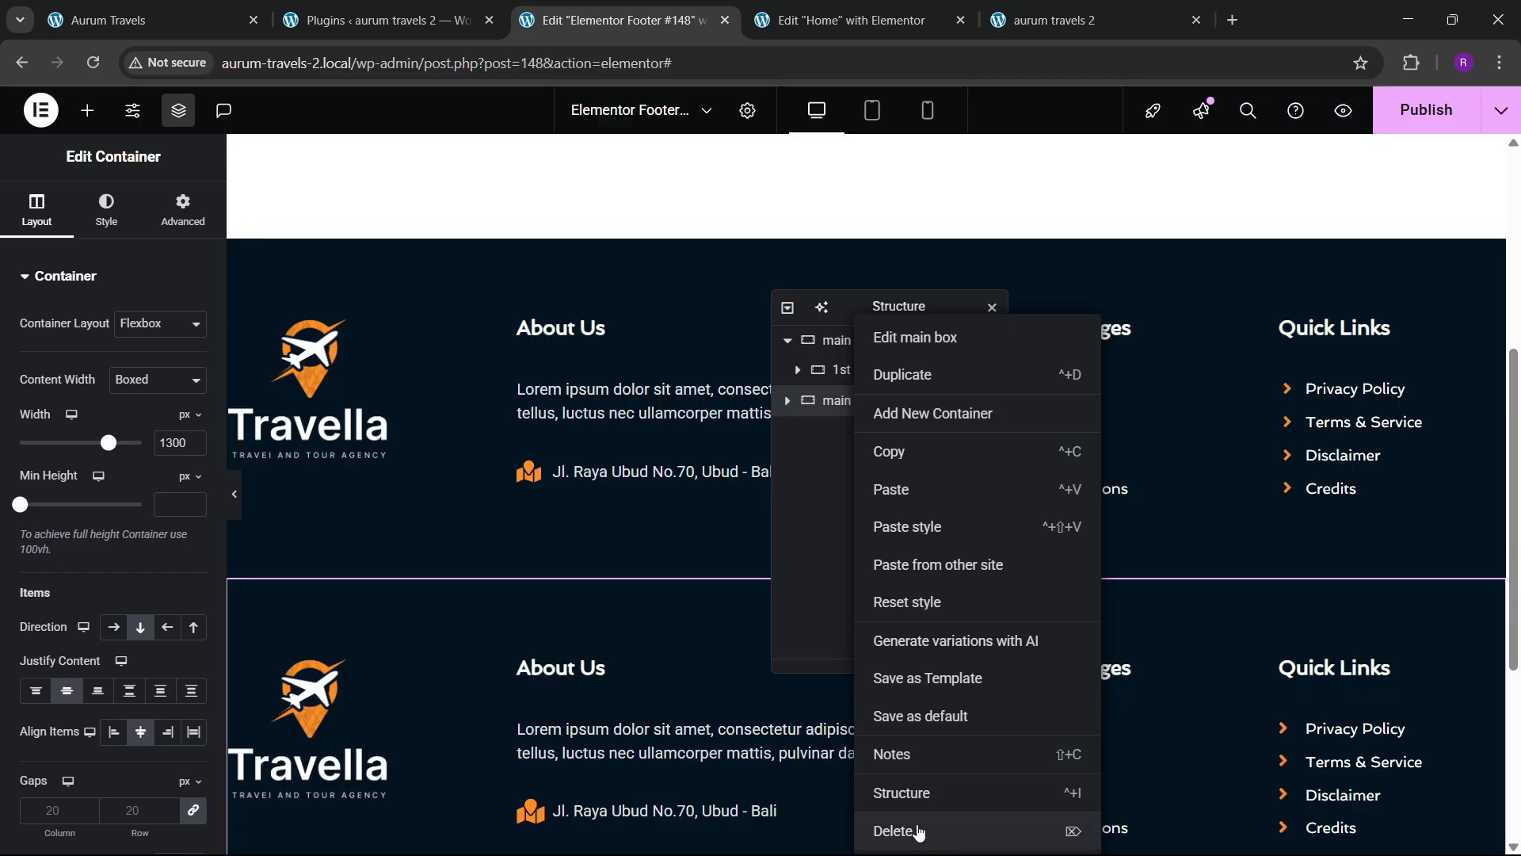
{"action": "left_click", "coordinate": [917, 829]}
{"action": "left_click", "coordinate": [871, 348]}
{"action": "right_click", "coordinate": [872, 349]}
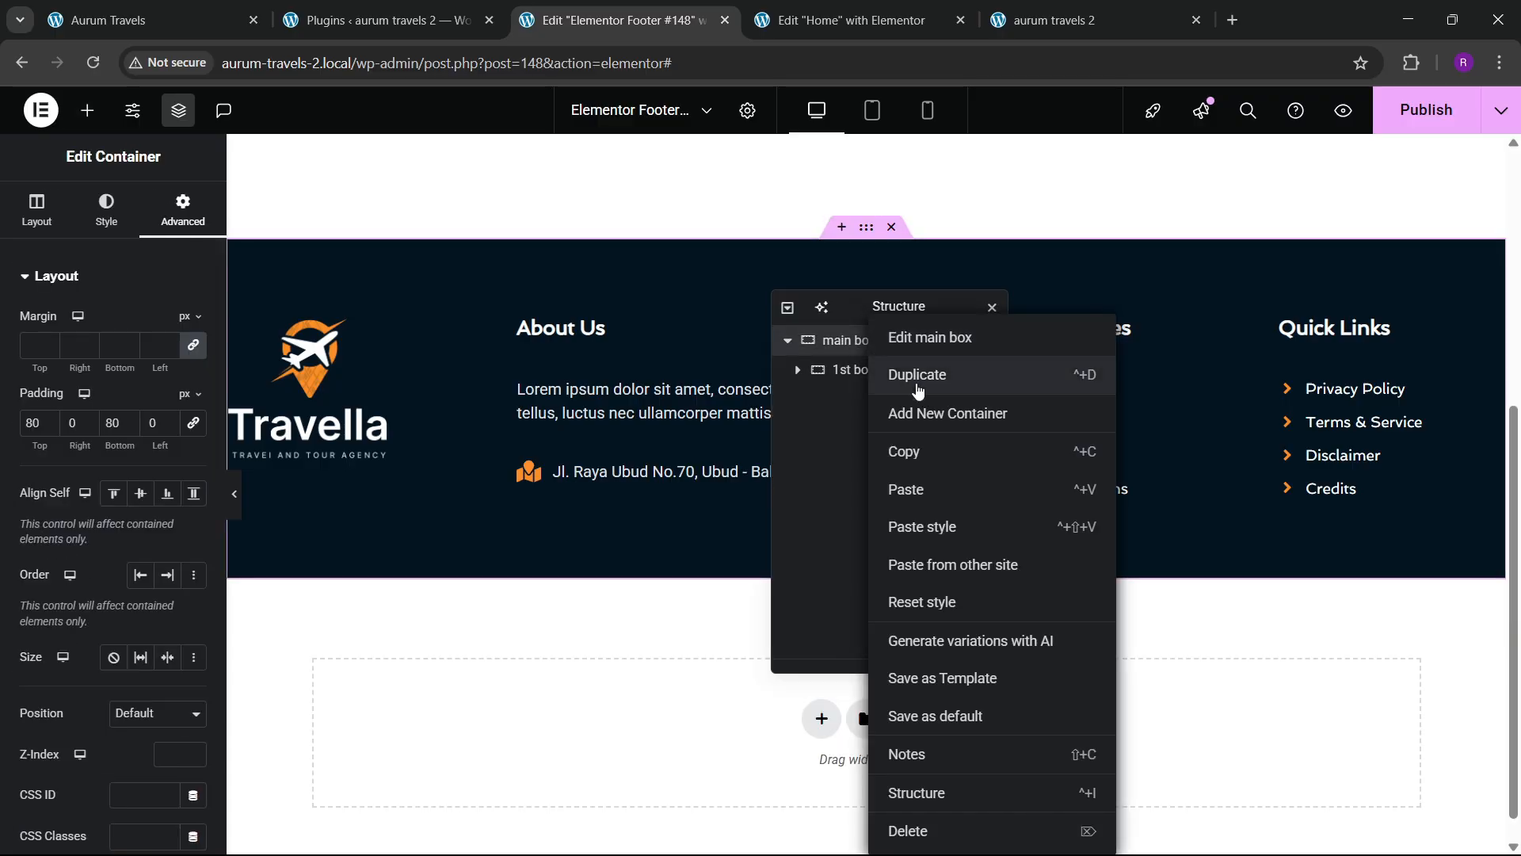
{"action": "left_click", "coordinate": [919, 412]}
{"action": "double_click", "coordinate": [862, 401]}
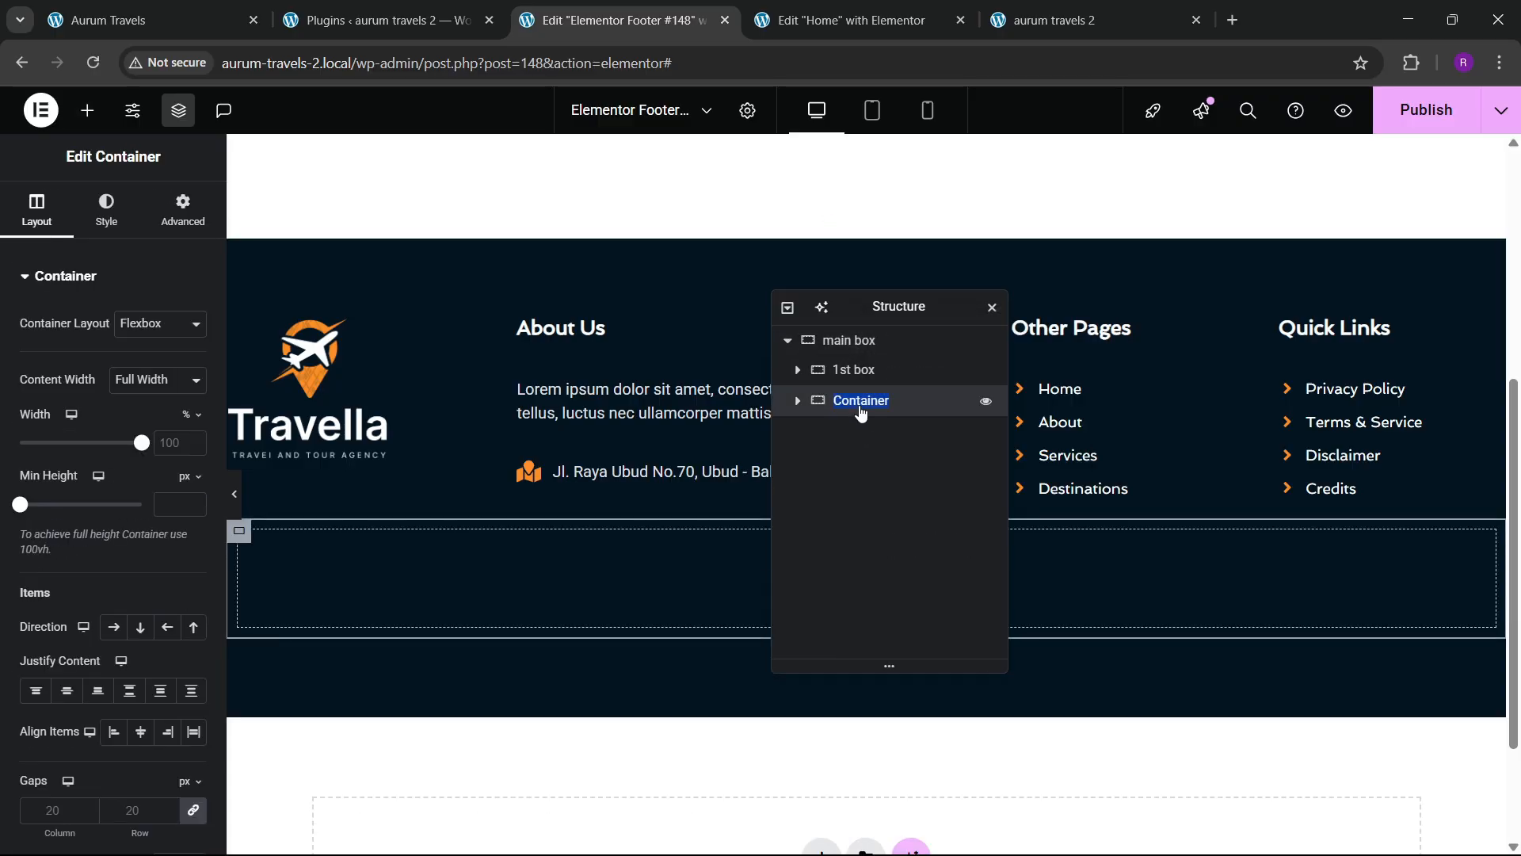
{"action": "type", "text": "2nd box"}
- Set the 2nd box's border type to Solid after checking the reference footer
{"action": "key", "text": "ctrl+1"}
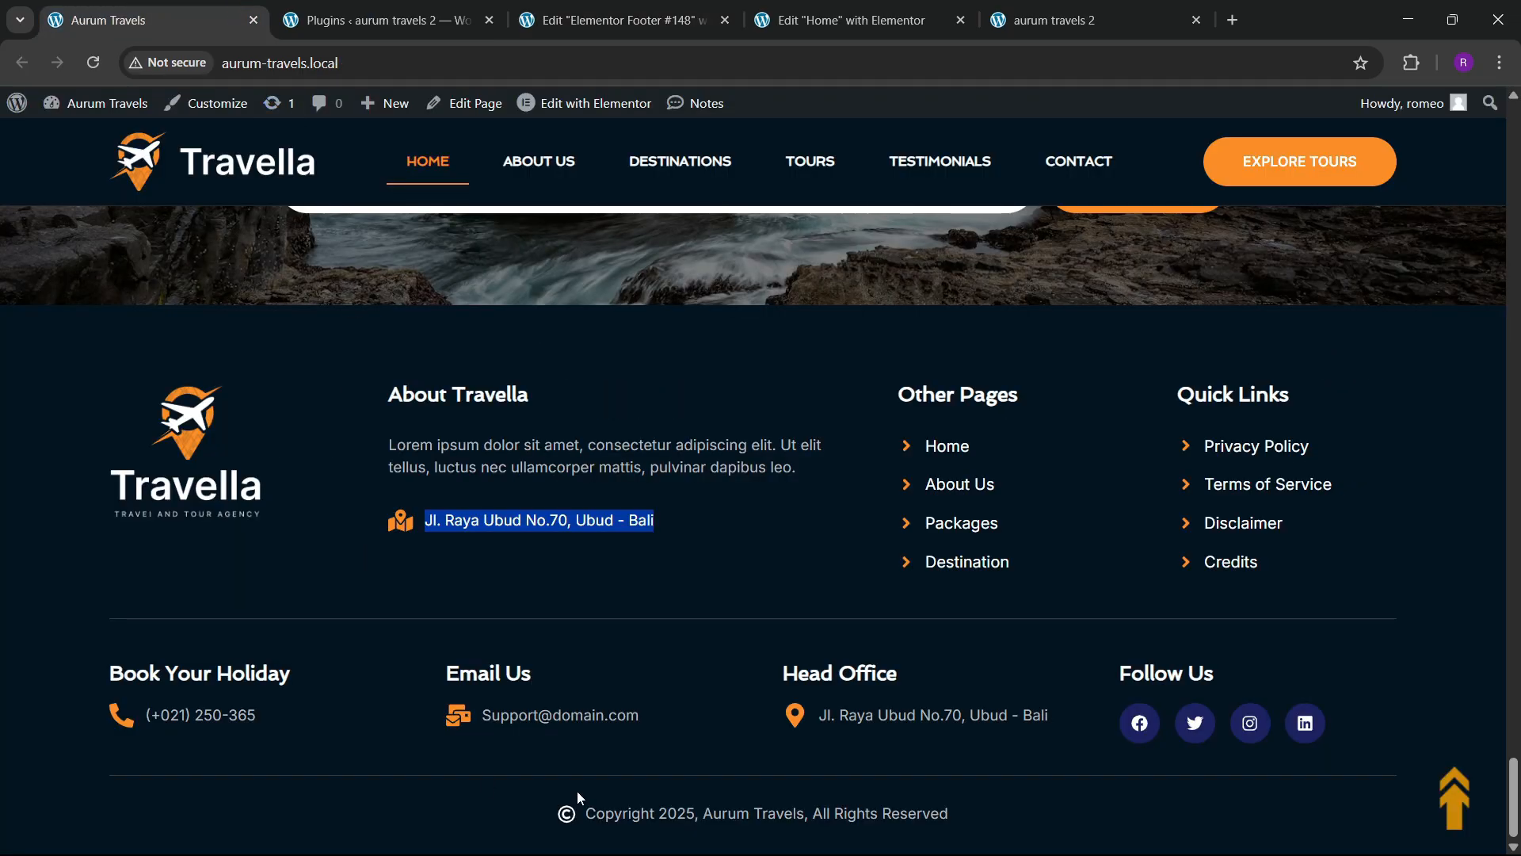
{"action": "key", "text": "ctrl+3"}
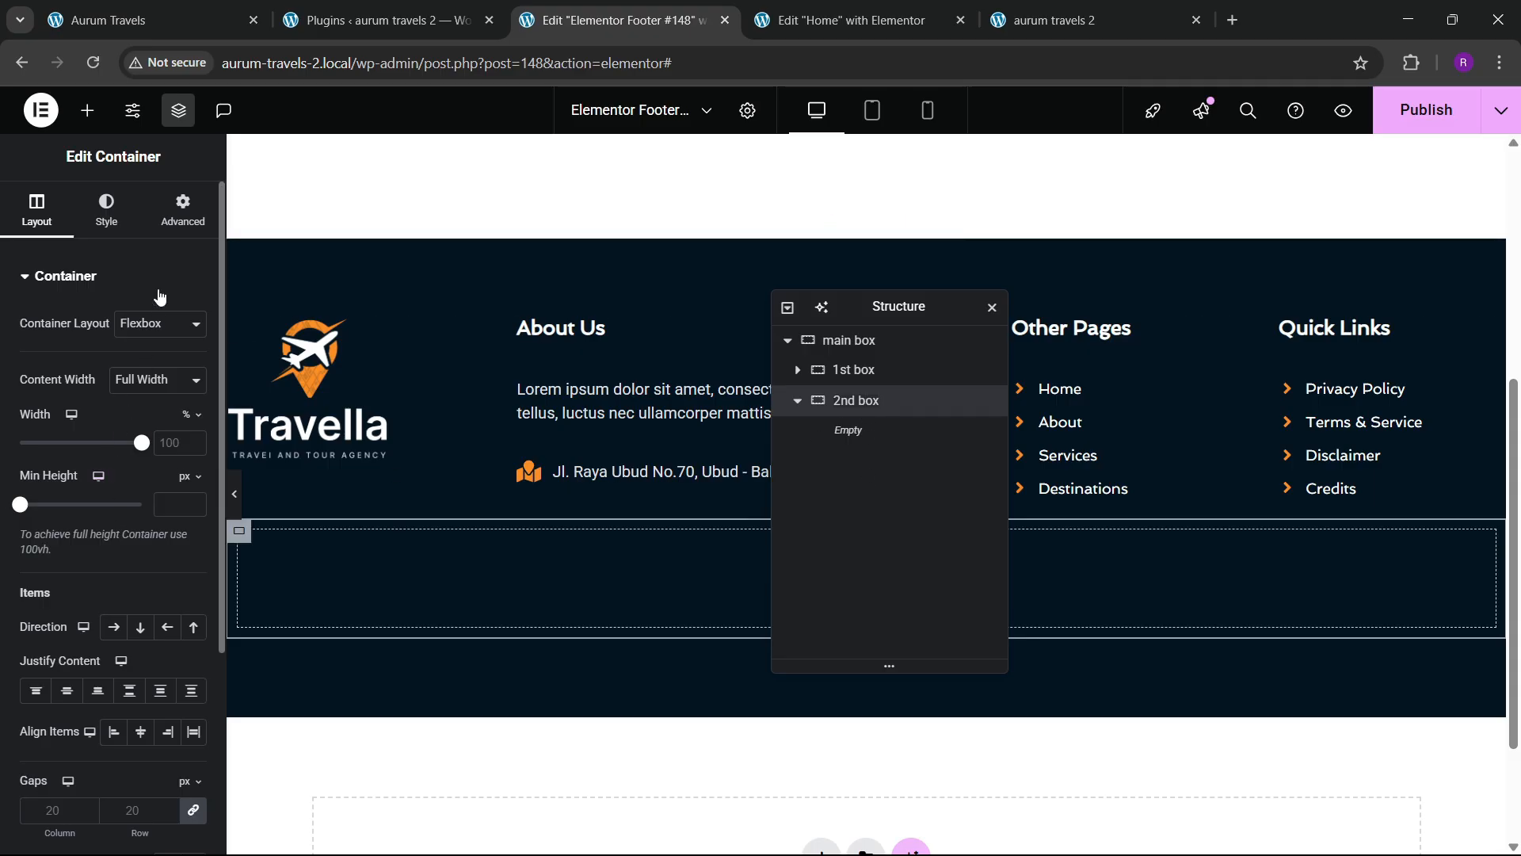
{"action": "left_click", "coordinate": [174, 215]}
{"action": "left_click", "coordinate": [106, 206]}
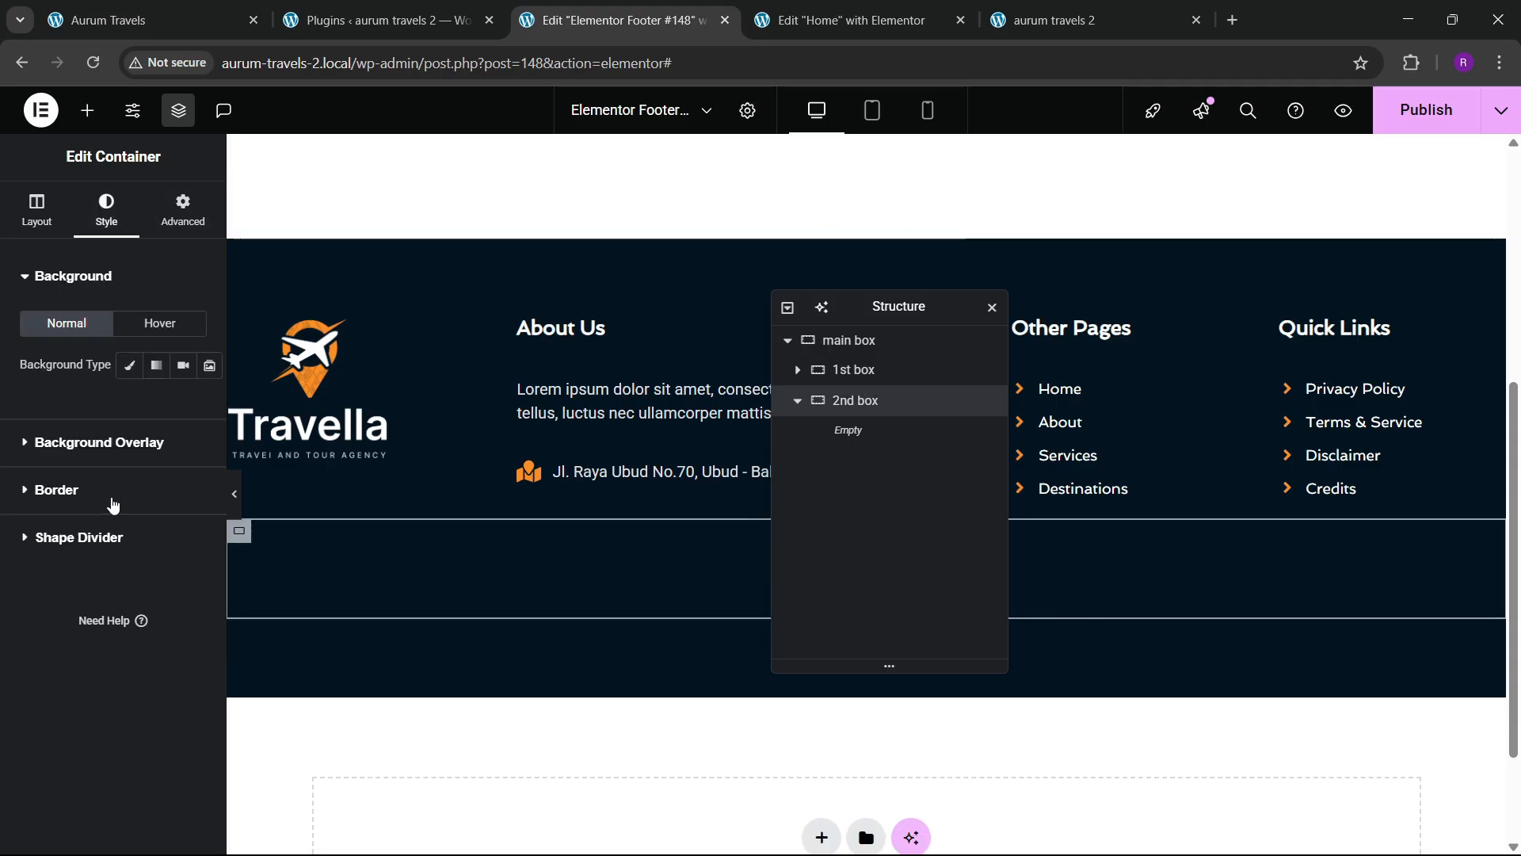
{"action": "left_click", "coordinate": [107, 499]}
{"action": "left_click", "coordinate": [154, 461]}
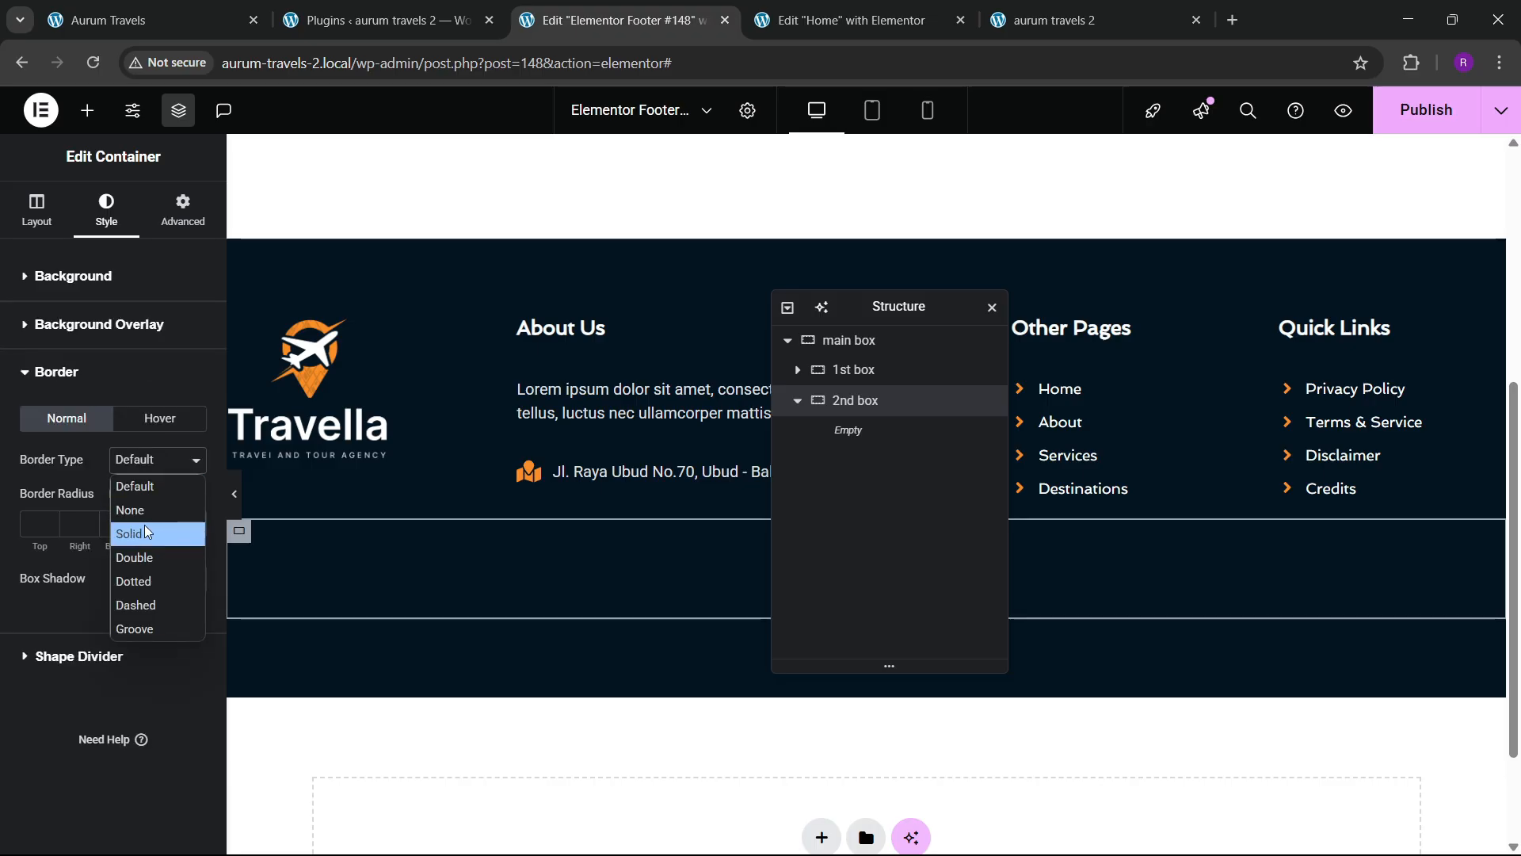
{"action": "left_click", "coordinate": [144, 533]}
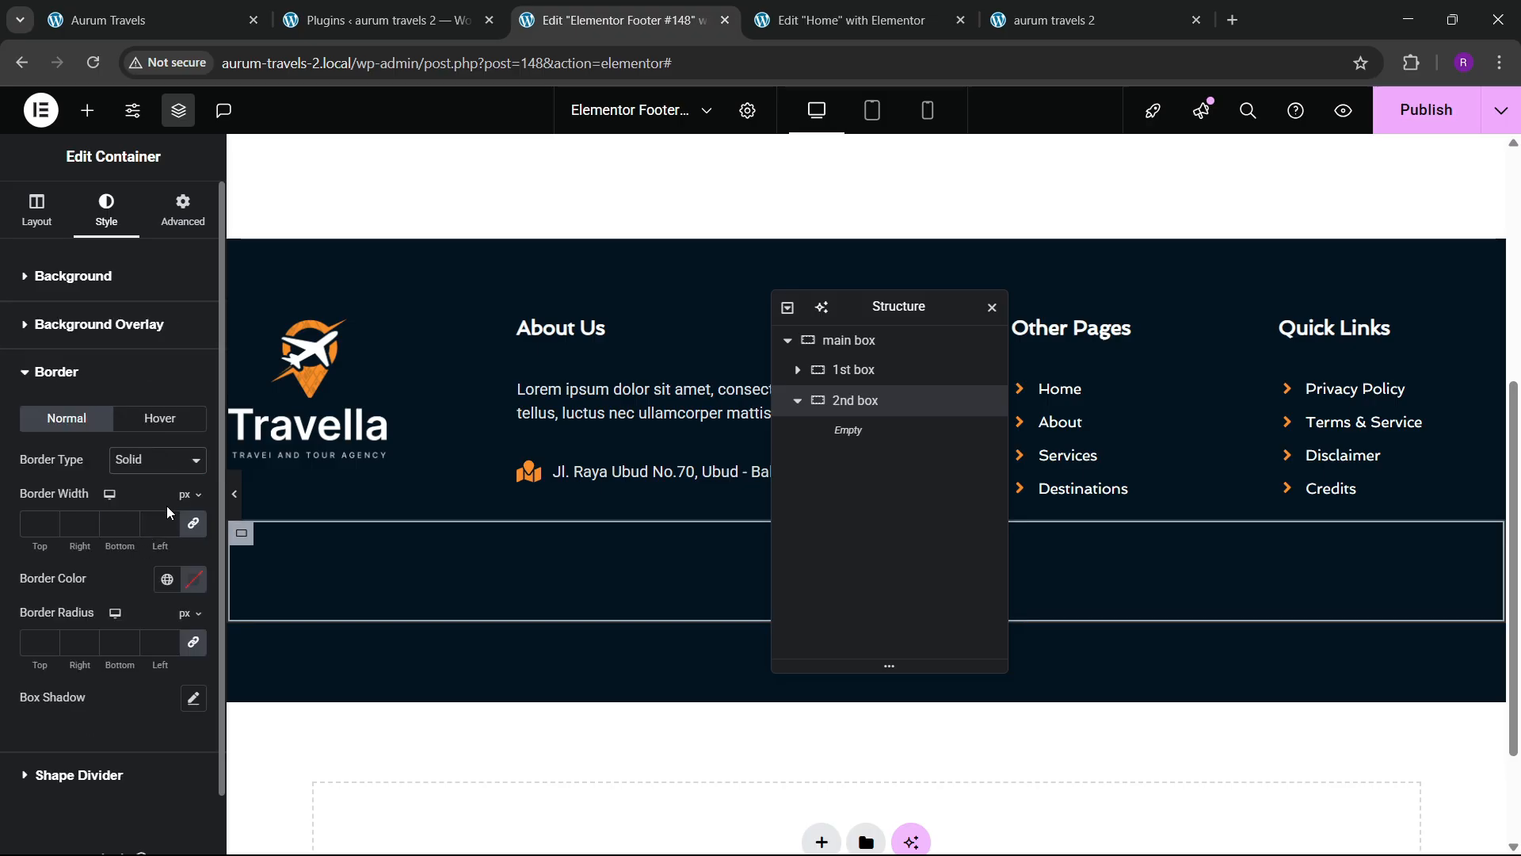
- Make the border 1px top and bottom only (1/0/1/0) in grey #5A5555 and preview it
{"action": "left_click", "coordinate": [36, 530]}
{"action": "type", "text": "1"}
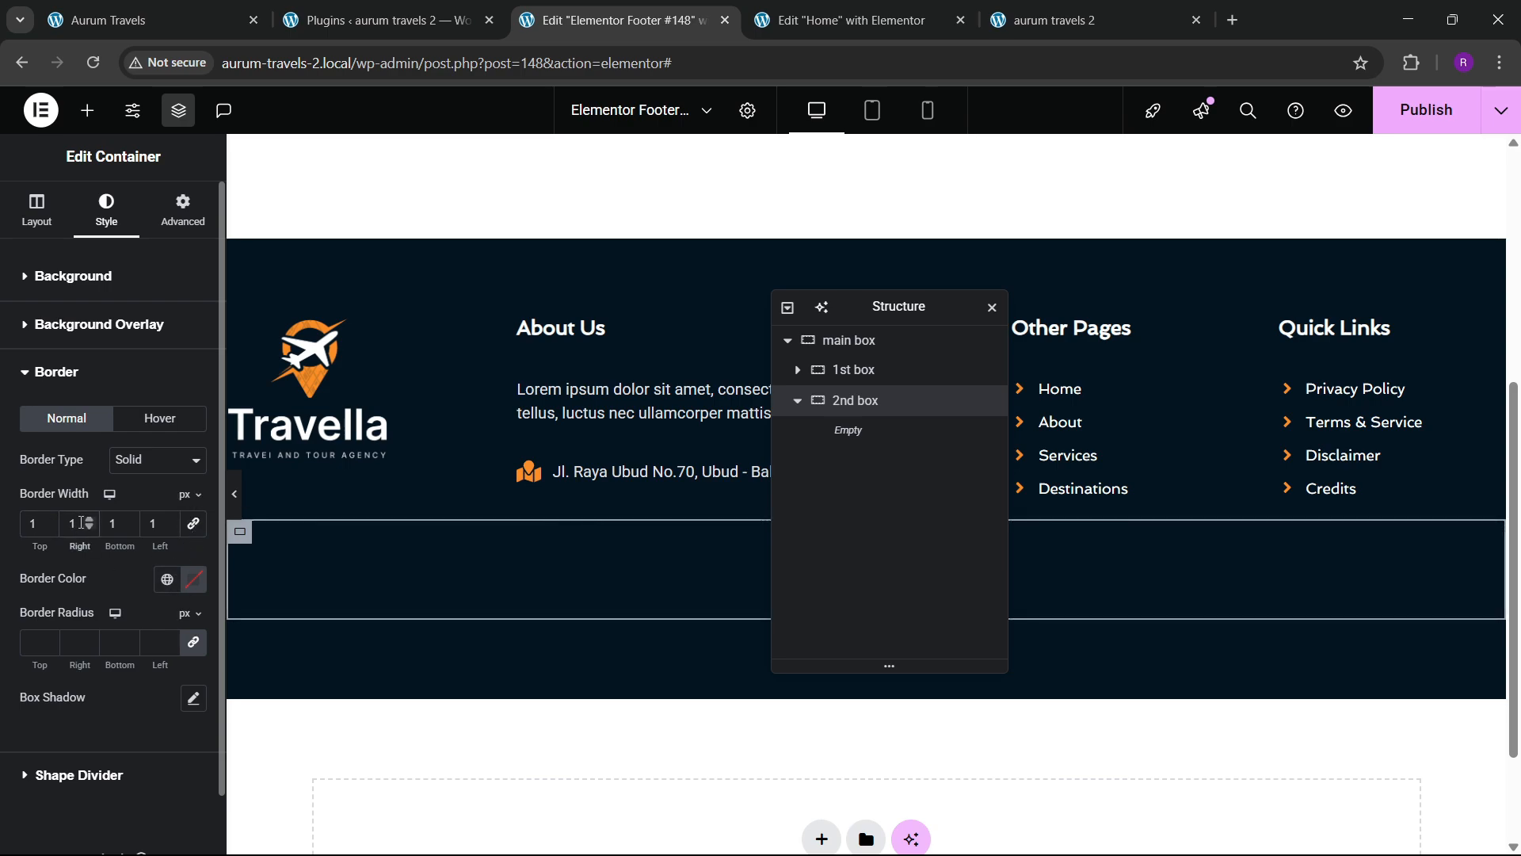
{"action": "key", "text": "BackSpace"}
{"action": "type", "text": "0"}
{"action": "key", "text": "Tab"}
{"action": "key", "text": "Tab"}
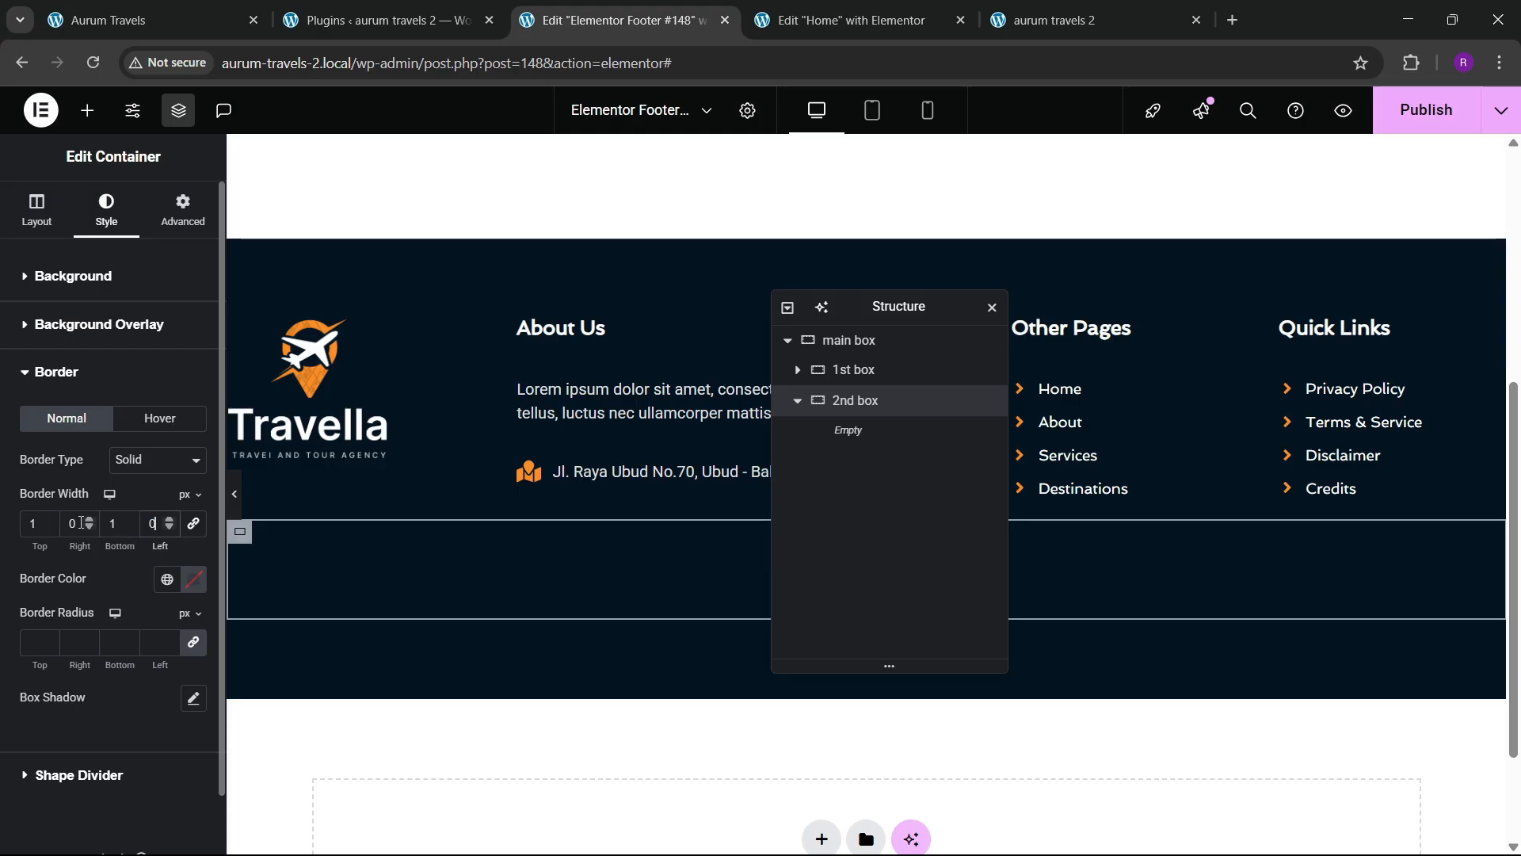
{"action": "left_click", "coordinate": [193, 580]}
{"action": "left_click_drag", "start_coordinate": [193, 468], "coordinate": [91, 420]}
{"action": "left_click", "coordinate": [93, 588]}
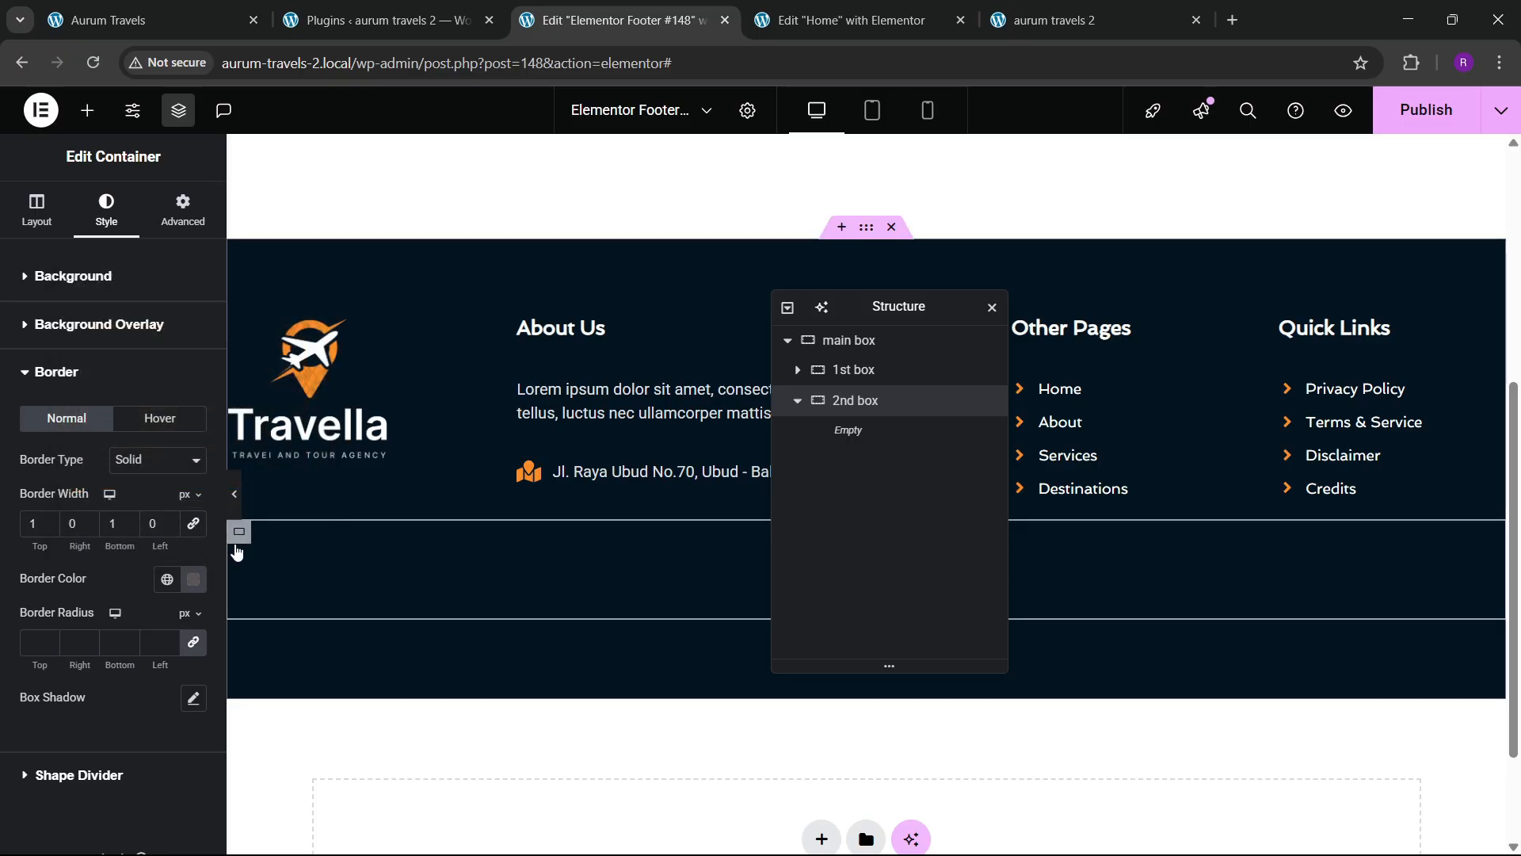
{"action": "left_click", "coordinate": [235, 509]}
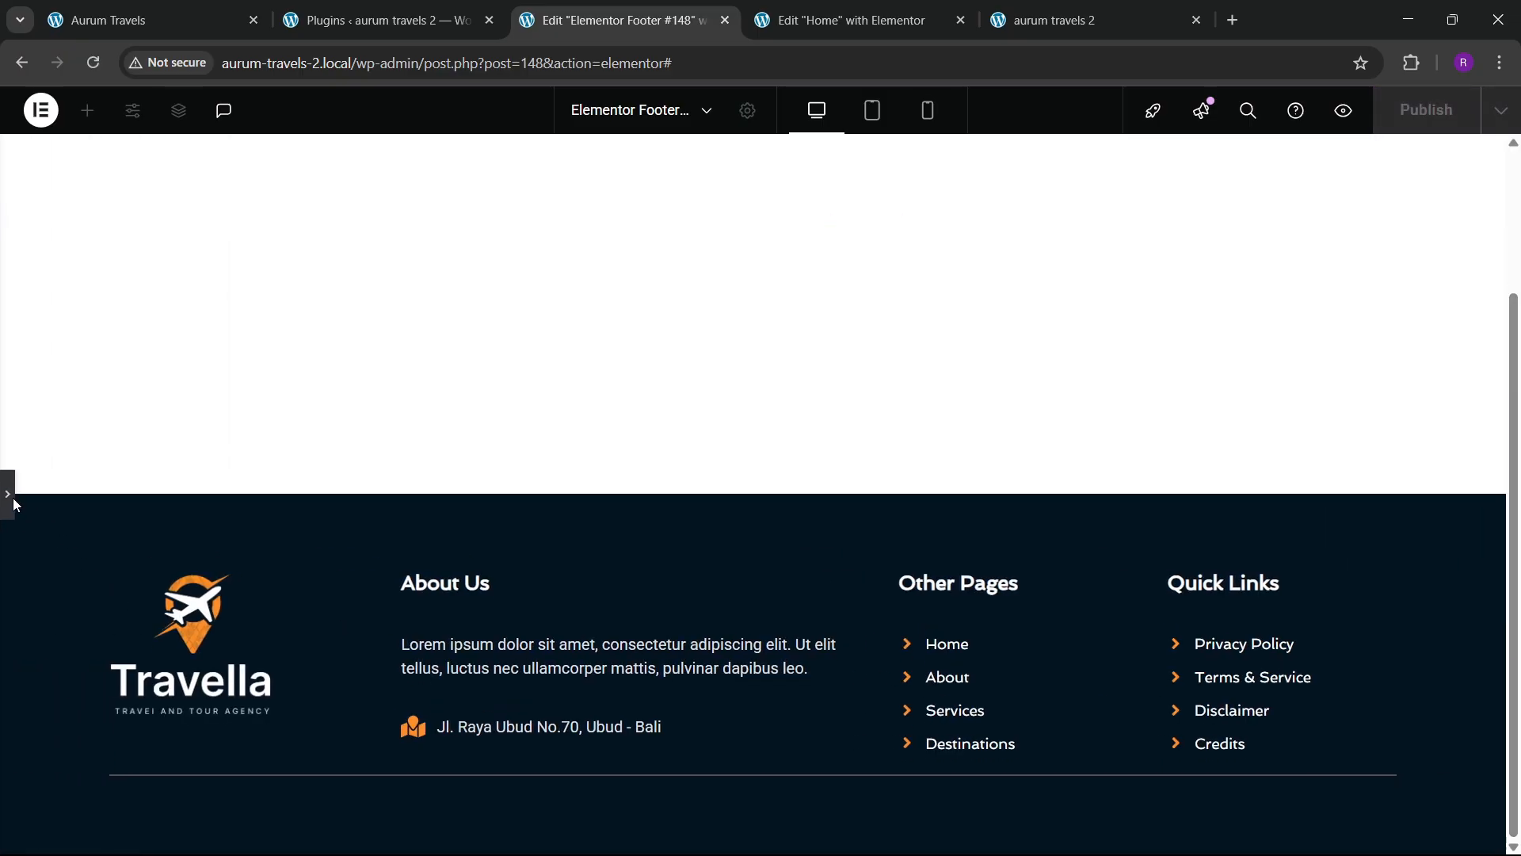
{"action": "left_click", "coordinate": [11, 495]}
- Compare the bordered 2nd box with the reference site's footer
{"action": "scroll", "coordinate": [380, 586], "scroll_direction": "down", "scroll_amount": 3}
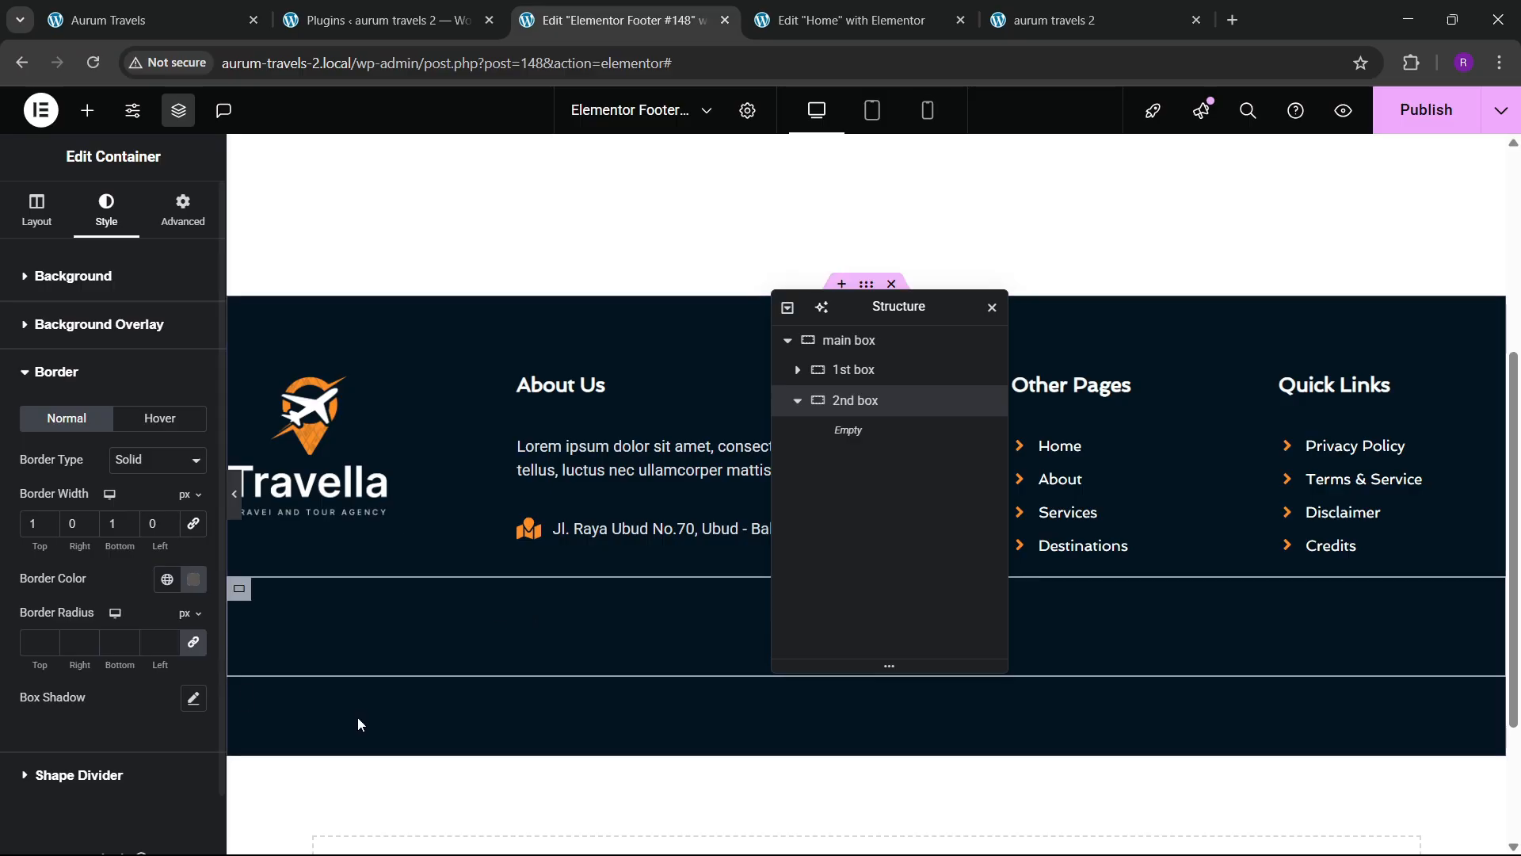
{"action": "left_click", "coordinate": [436, 6]}
{"action": "left_click", "coordinate": [167, 20]}
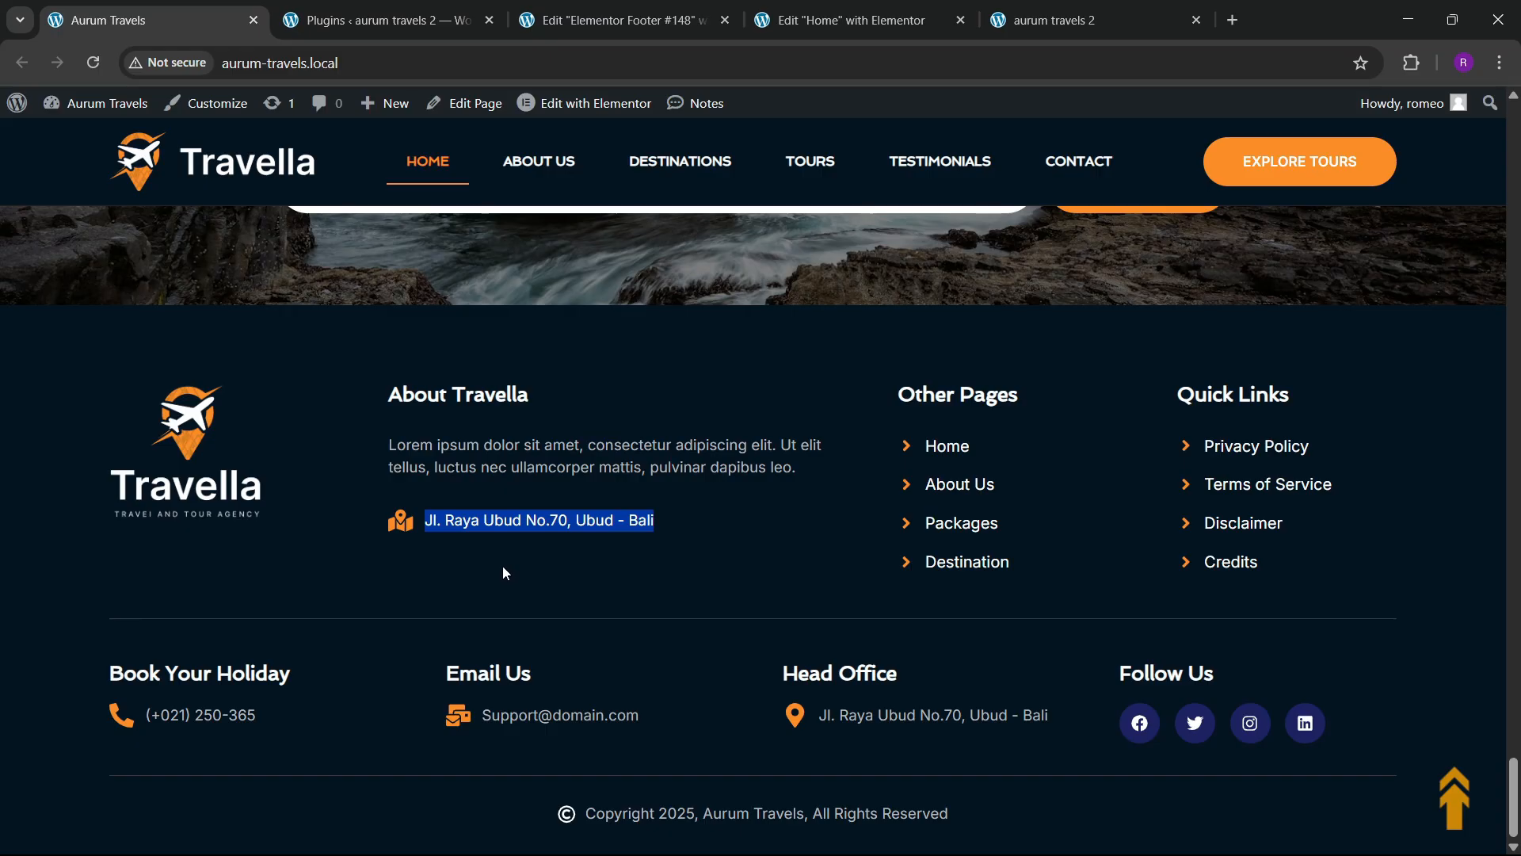
{"action": "left_click", "coordinate": [632, 7]}
{"action": "scroll", "coordinate": [610, 573], "scroll_direction": "down", "scroll_amount": 3}
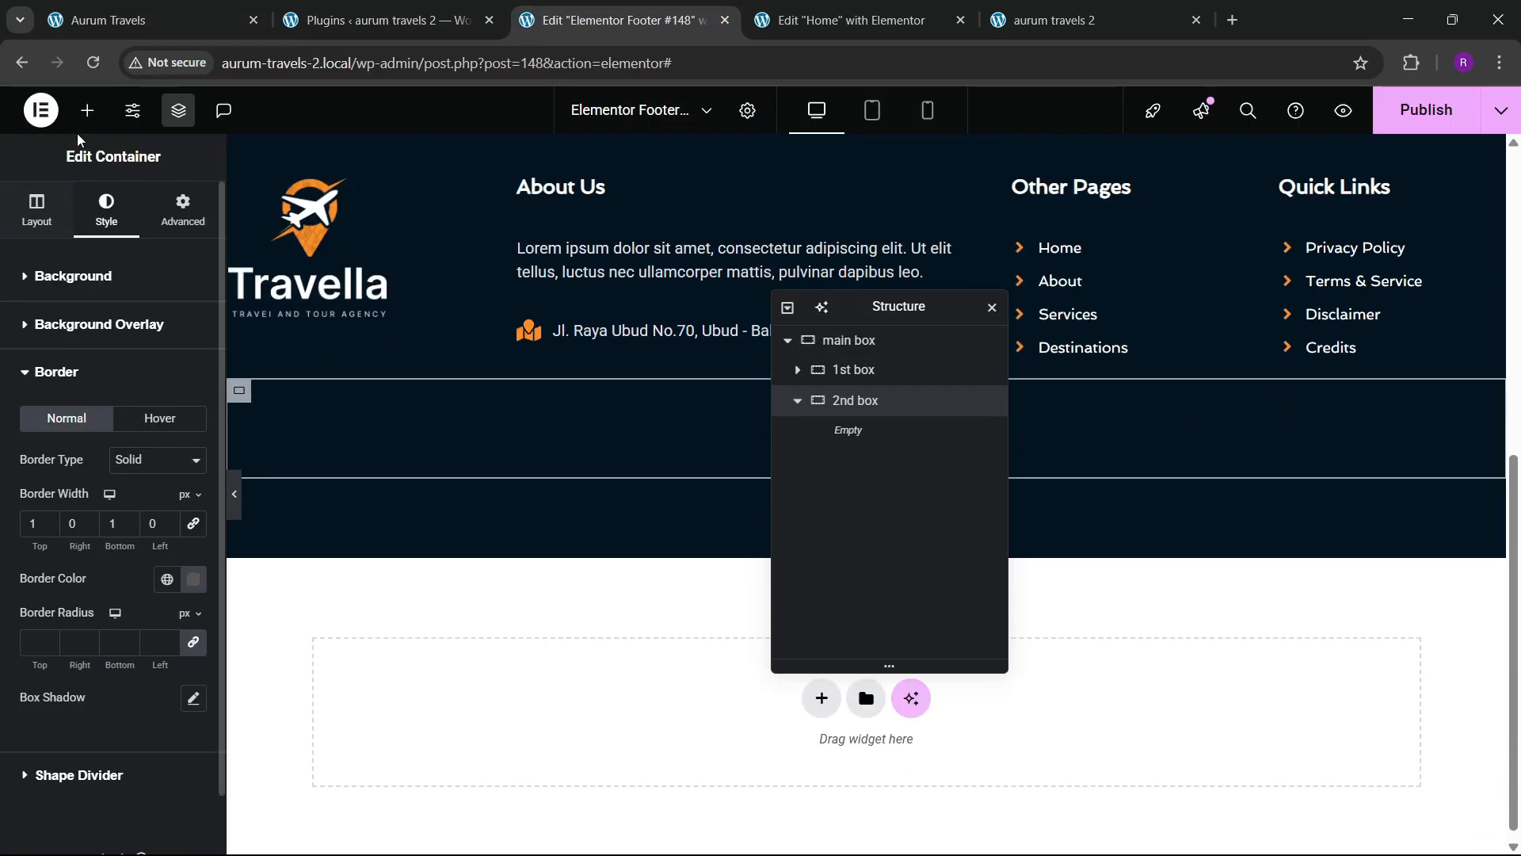
{"action": "left_click", "coordinate": [88, 110]}
{"action": "scroll", "coordinate": [61, 449], "scroll_direction": "down", "scroll_amount": 3}
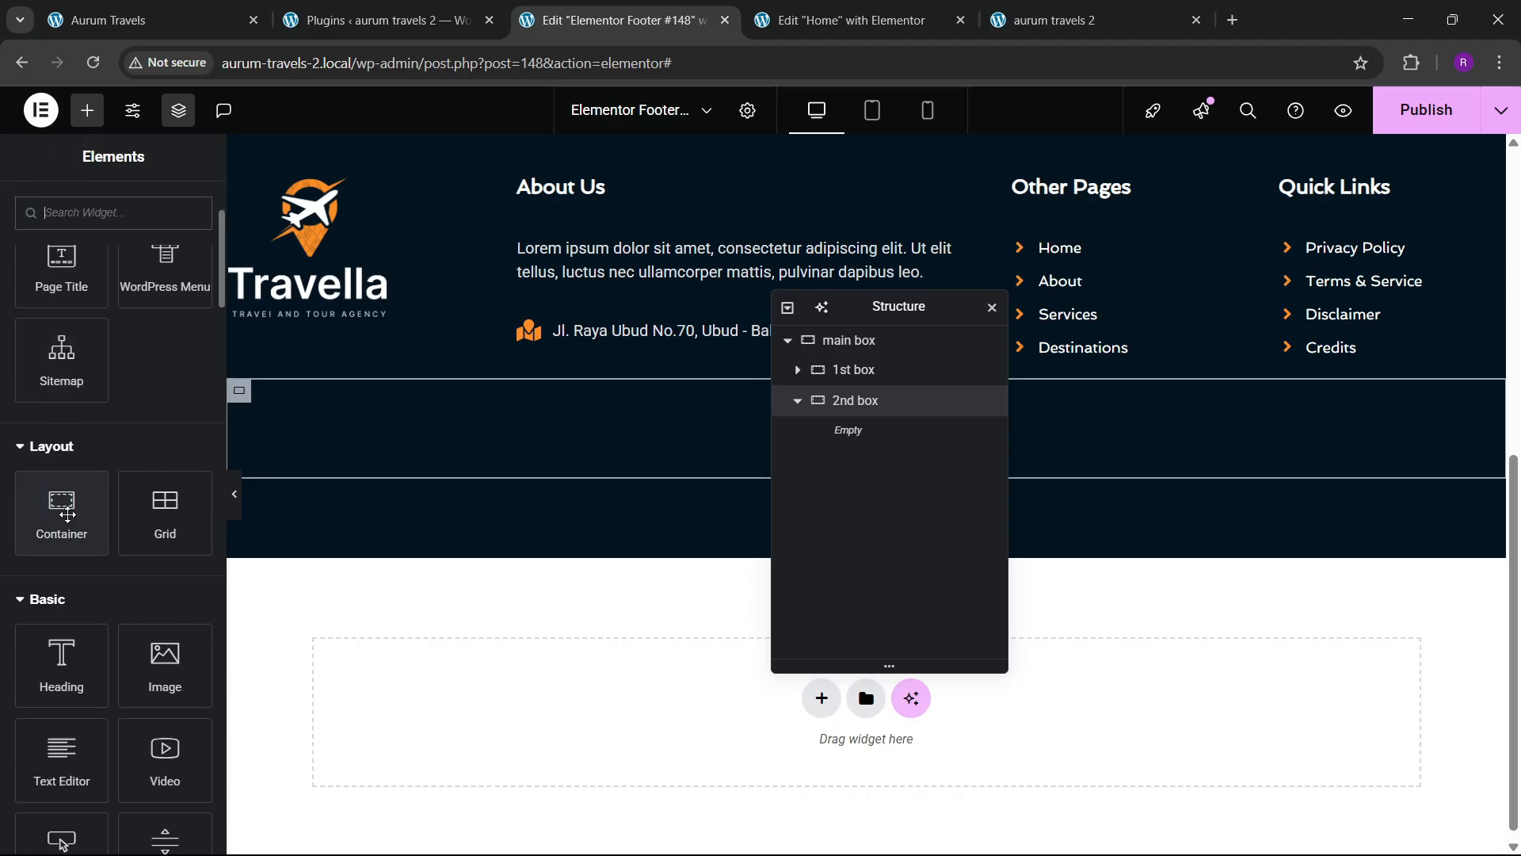
- Place a Grid into the 2nd box and set it to 1 row and 4 columns
{"action": "mouse_move", "coordinate": [62, 511]}
{"action": "left_mouse_down"}
{"action": "mouse_move", "coordinate": [527, 449]}
{"action": "mouse_move", "coordinate": [71, 507]}
{"action": "left_mouse_up"}
{"action": "scroll", "coordinate": [86, 387], "scroll_direction": "up", "scroll_amount": 3}
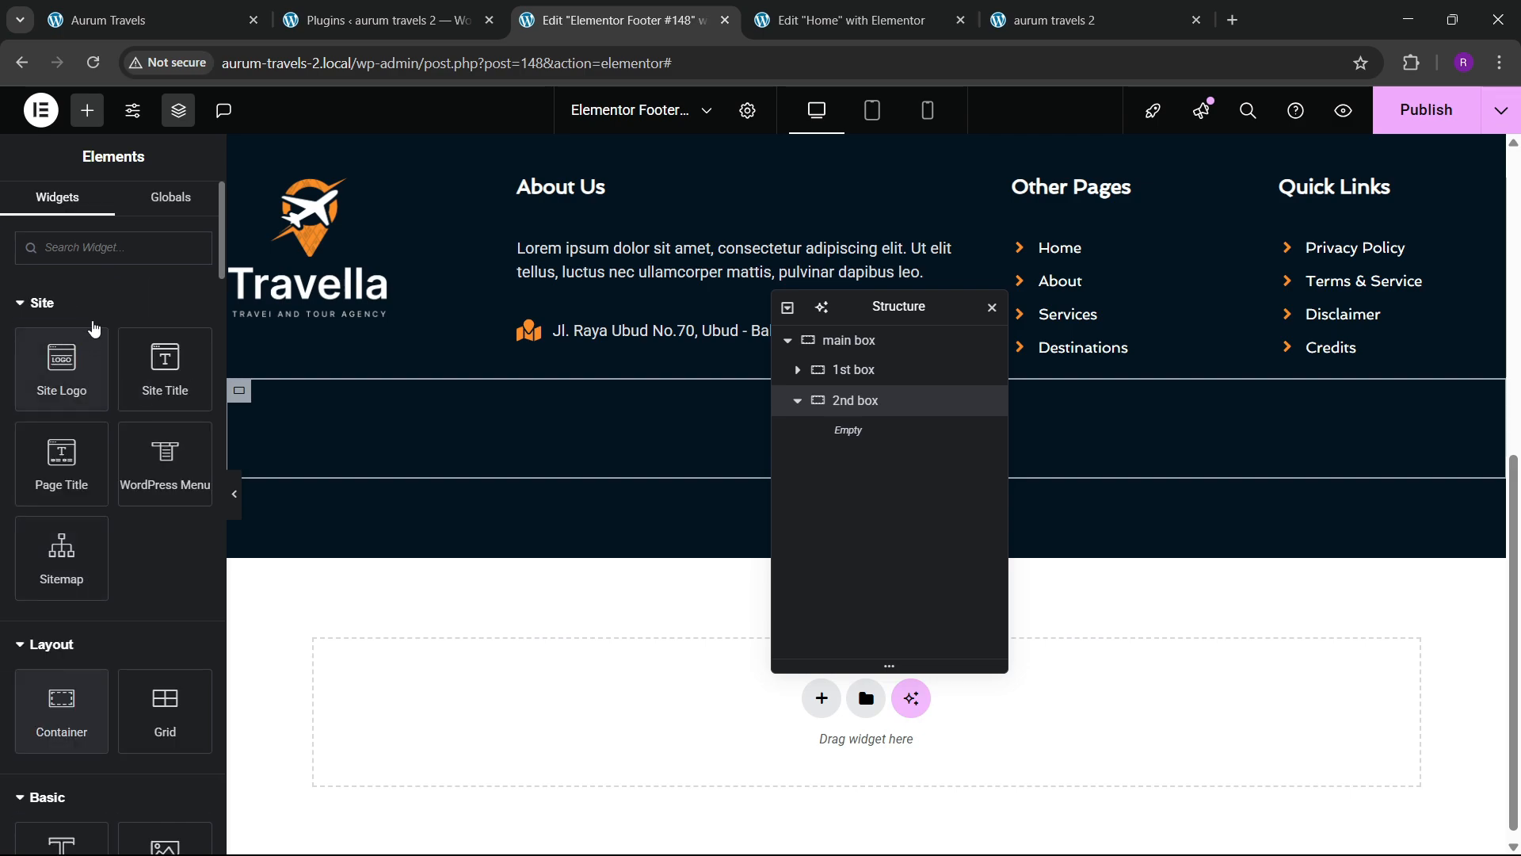
{"action": "left_click", "coordinate": [87, 248]}
{"action": "type", "text": "grid"}
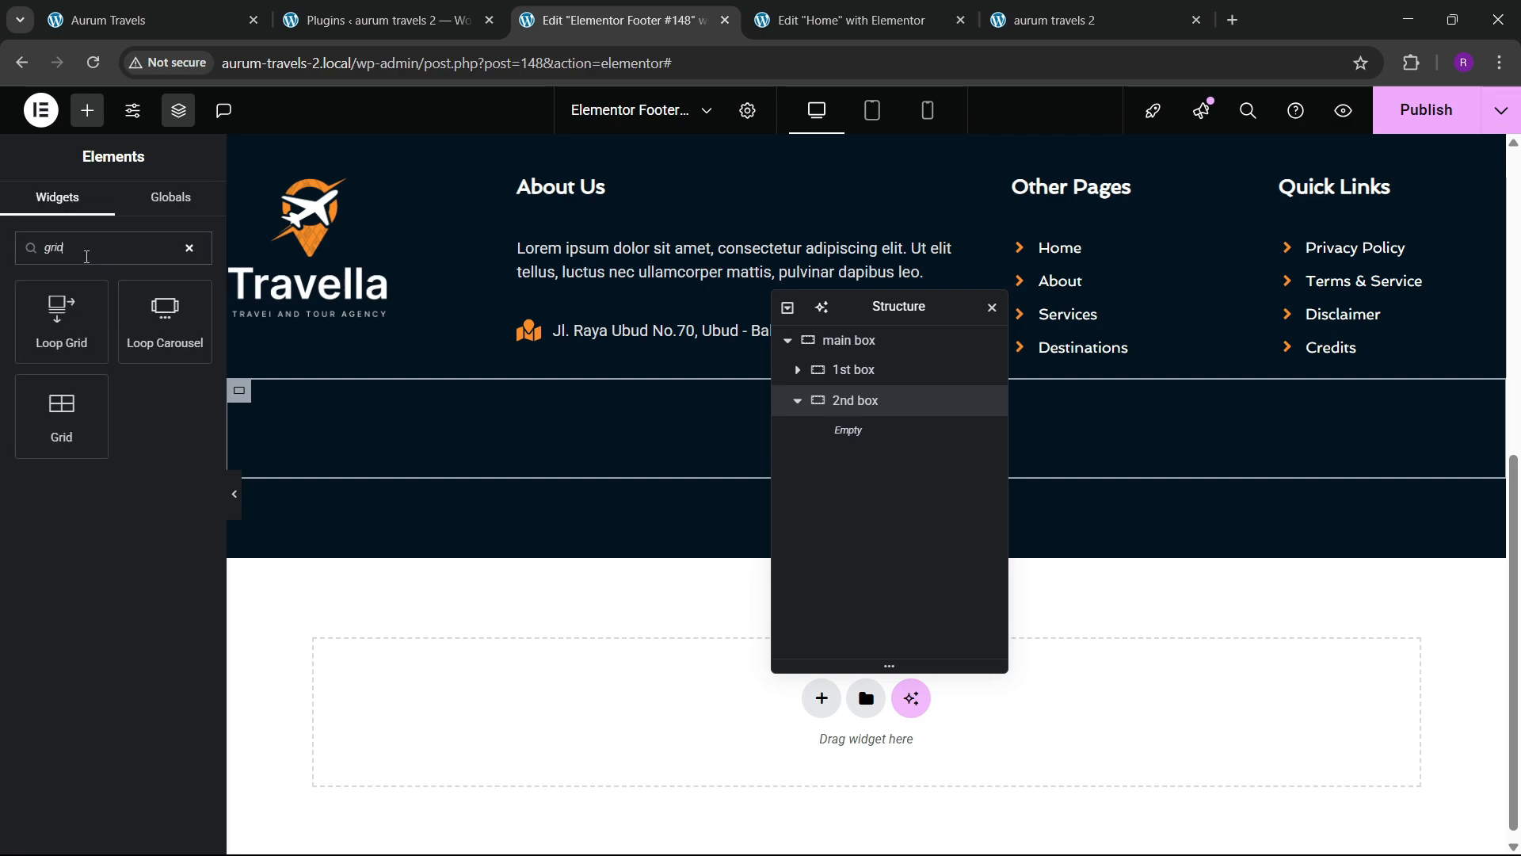
{"action": "left_click_drag", "start_coordinate": [82, 404], "coordinate": [491, 458]}
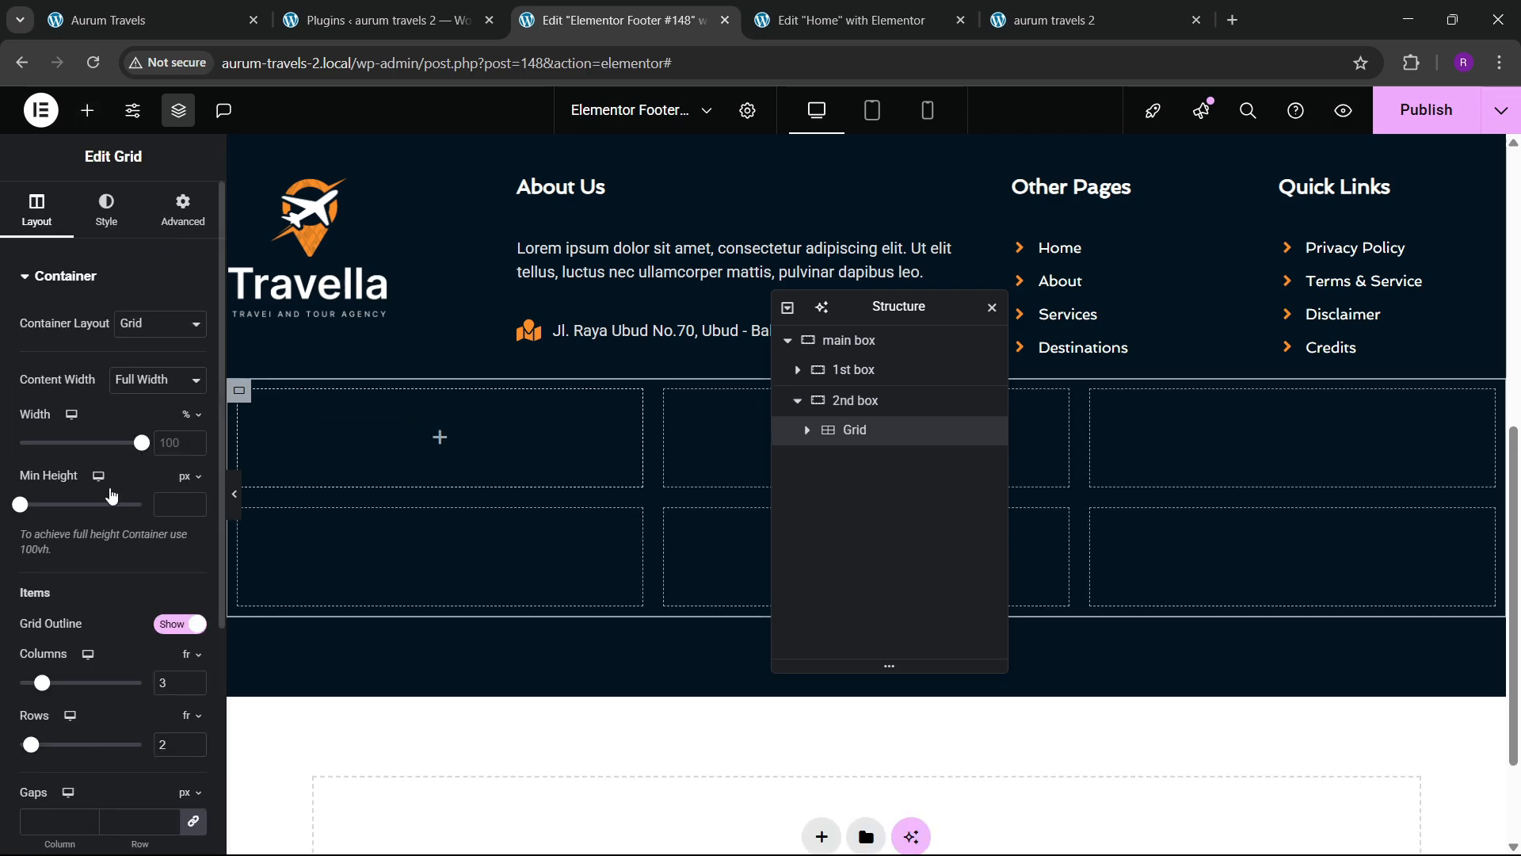
{"action": "scroll", "coordinate": [150, 553], "scroll_direction": "down", "scroll_amount": 3}
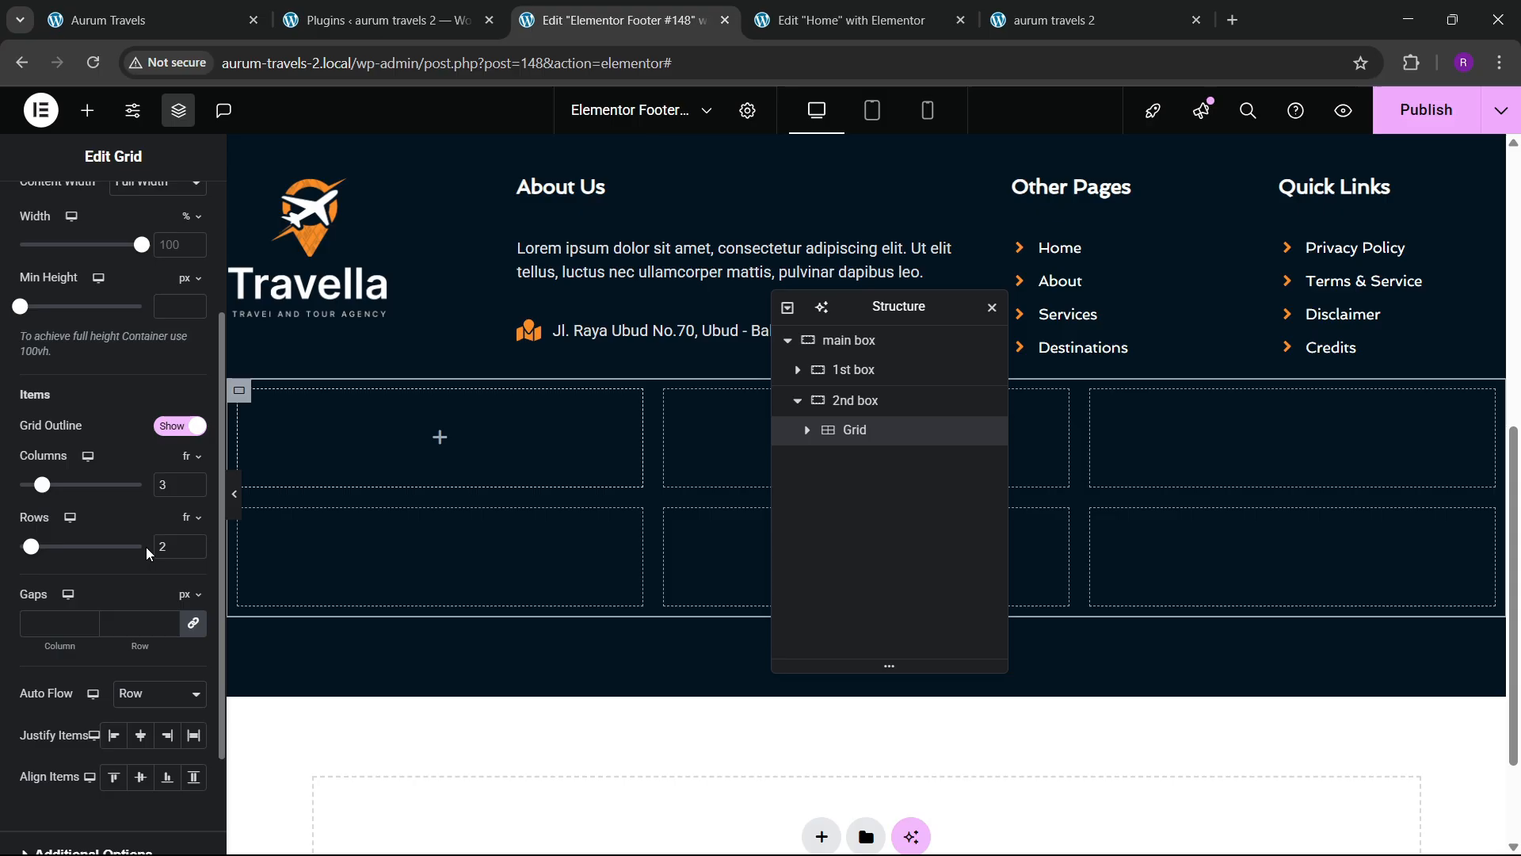
{"action": "left_click", "coordinate": [193, 552]}
{"action": "left_click", "coordinate": [192, 481]}
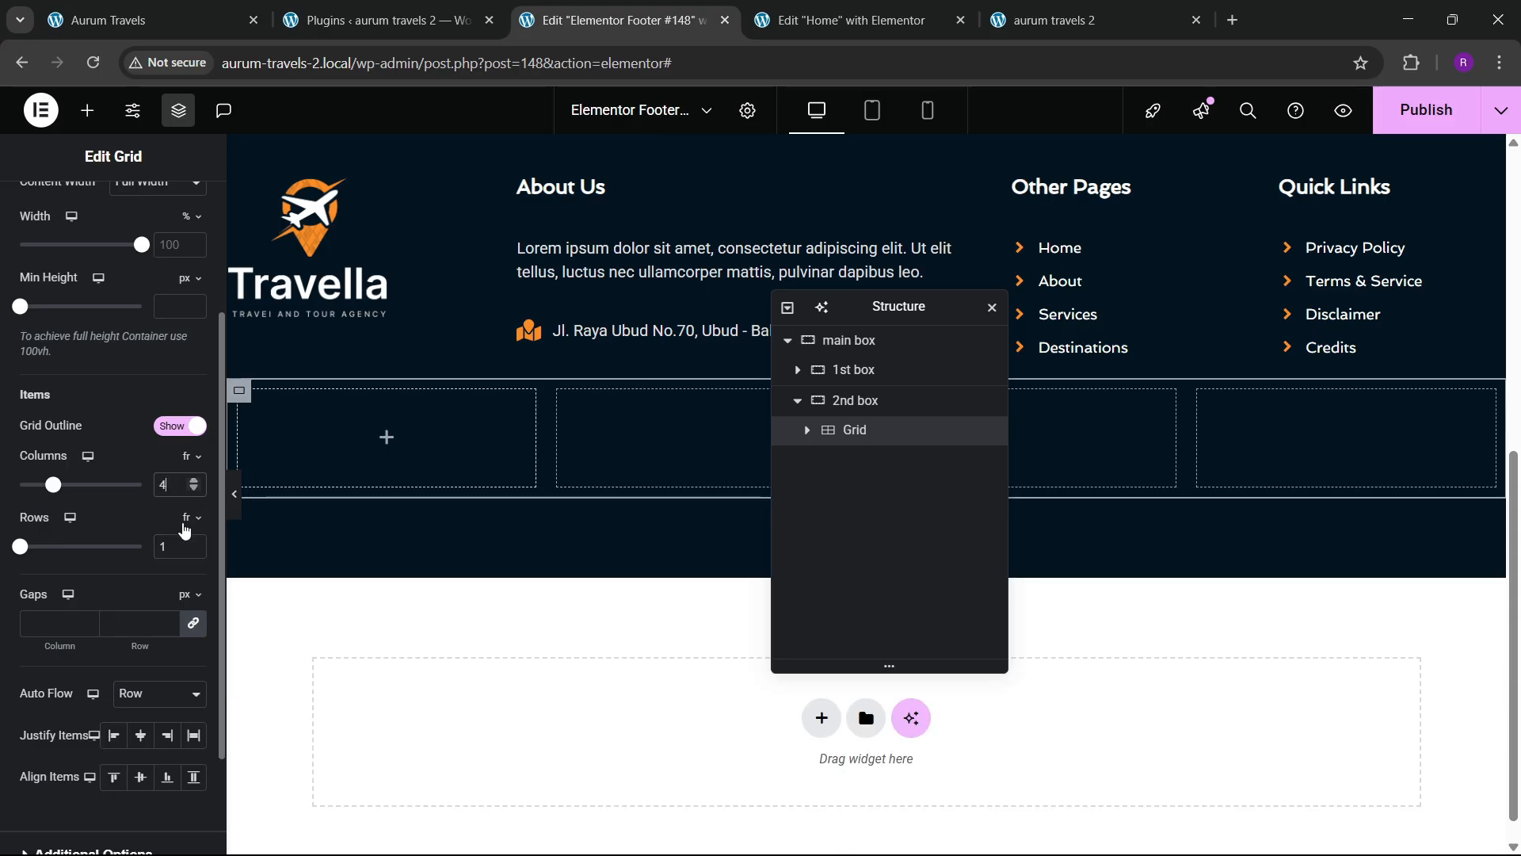
- Zero the grid's padding and drop a zero-padding container into its first cell
{"action": "scroll", "coordinate": [168, 295], "scroll_direction": "up", "scroll_amount": 3}
{"action": "left_click", "coordinate": [183, 210]}
{"action": "left_click", "coordinate": [194, 425]}
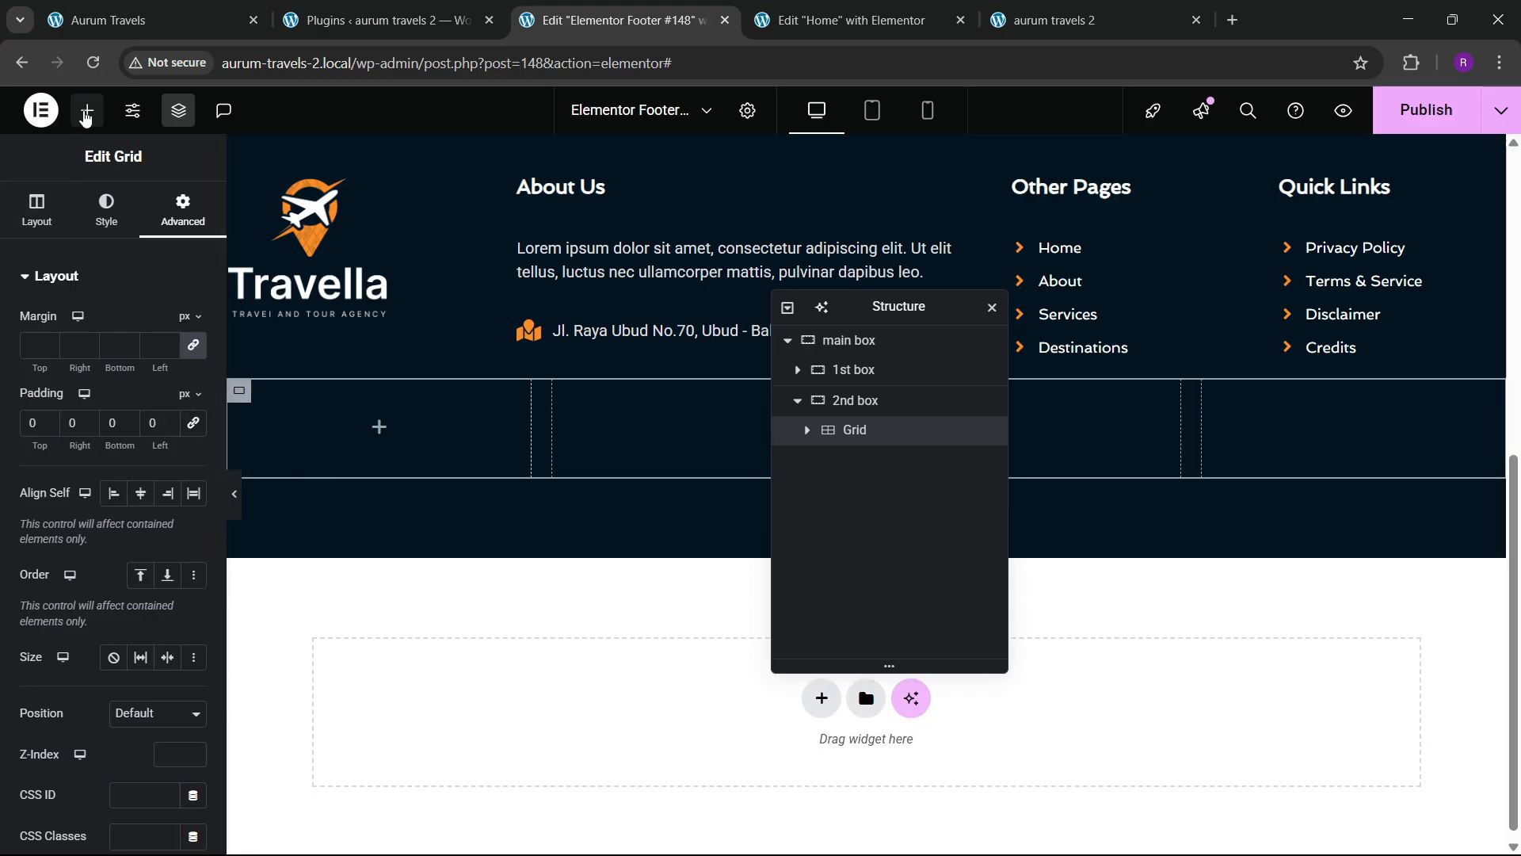
{"action": "left_click", "coordinate": [87, 110]}
{"action": "scroll", "coordinate": [80, 491], "scroll_direction": "down", "scroll_amount": 2}
{"action": "left_click_drag", "start_coordinate": [62, 507], "coordinate": [212, 390]}
{"action": "left_click", "coordinate": [183, 210]}
{"action": "left_click", "coordinate": [195, 425]}
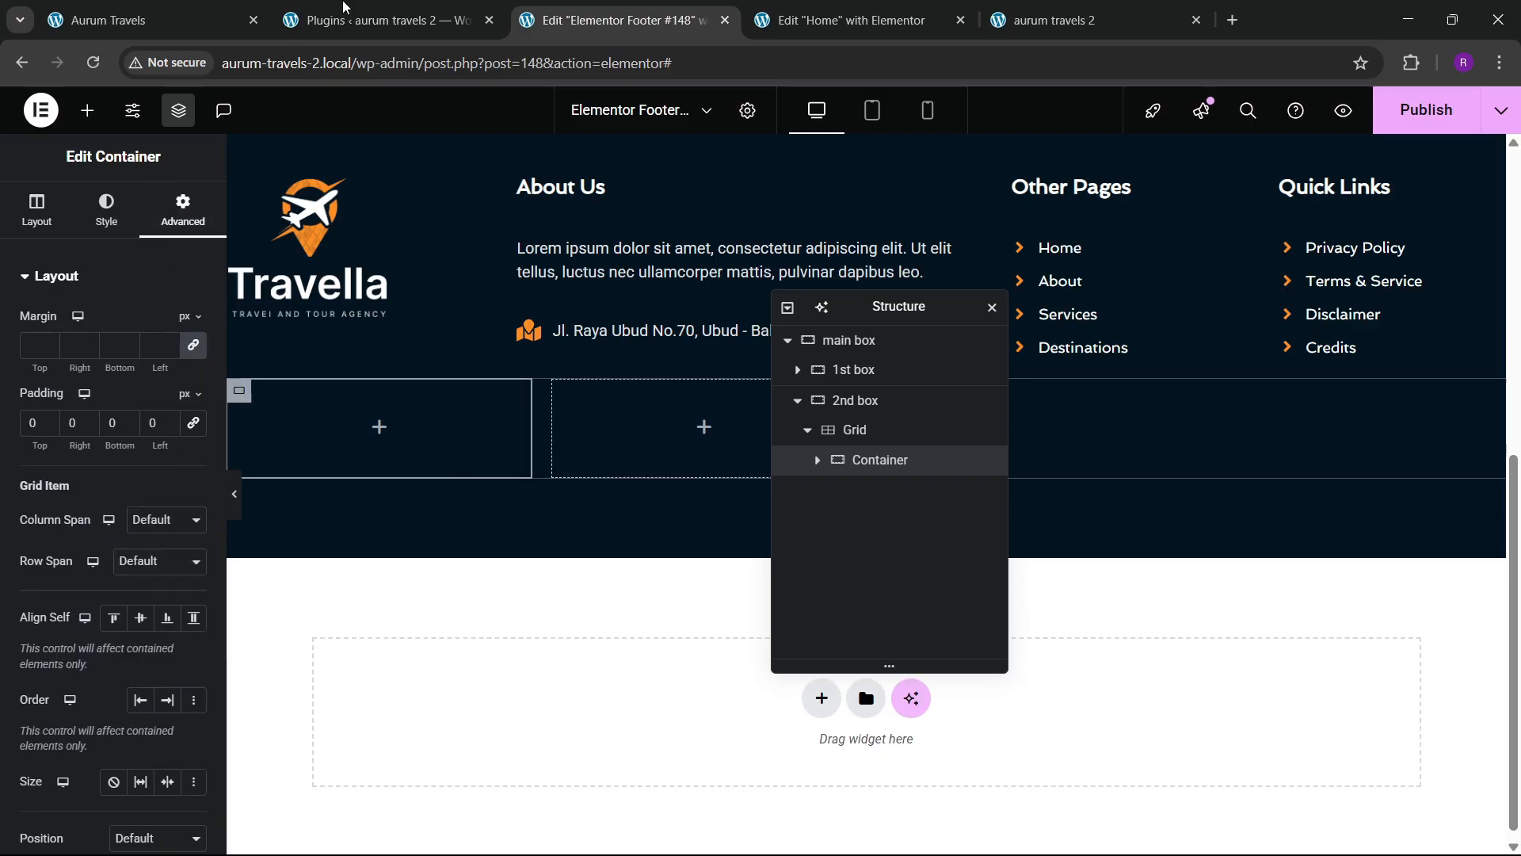
{"action": "left_click", "coordinate": [150, 20]}
{"action": "left_click", "coordinate": [593, 10]}
- Copy the About Us heading into the empty grid cell and retitle it 'Book Your Holiday'
{"action": "right_click", "coordinate": [611, 201]}
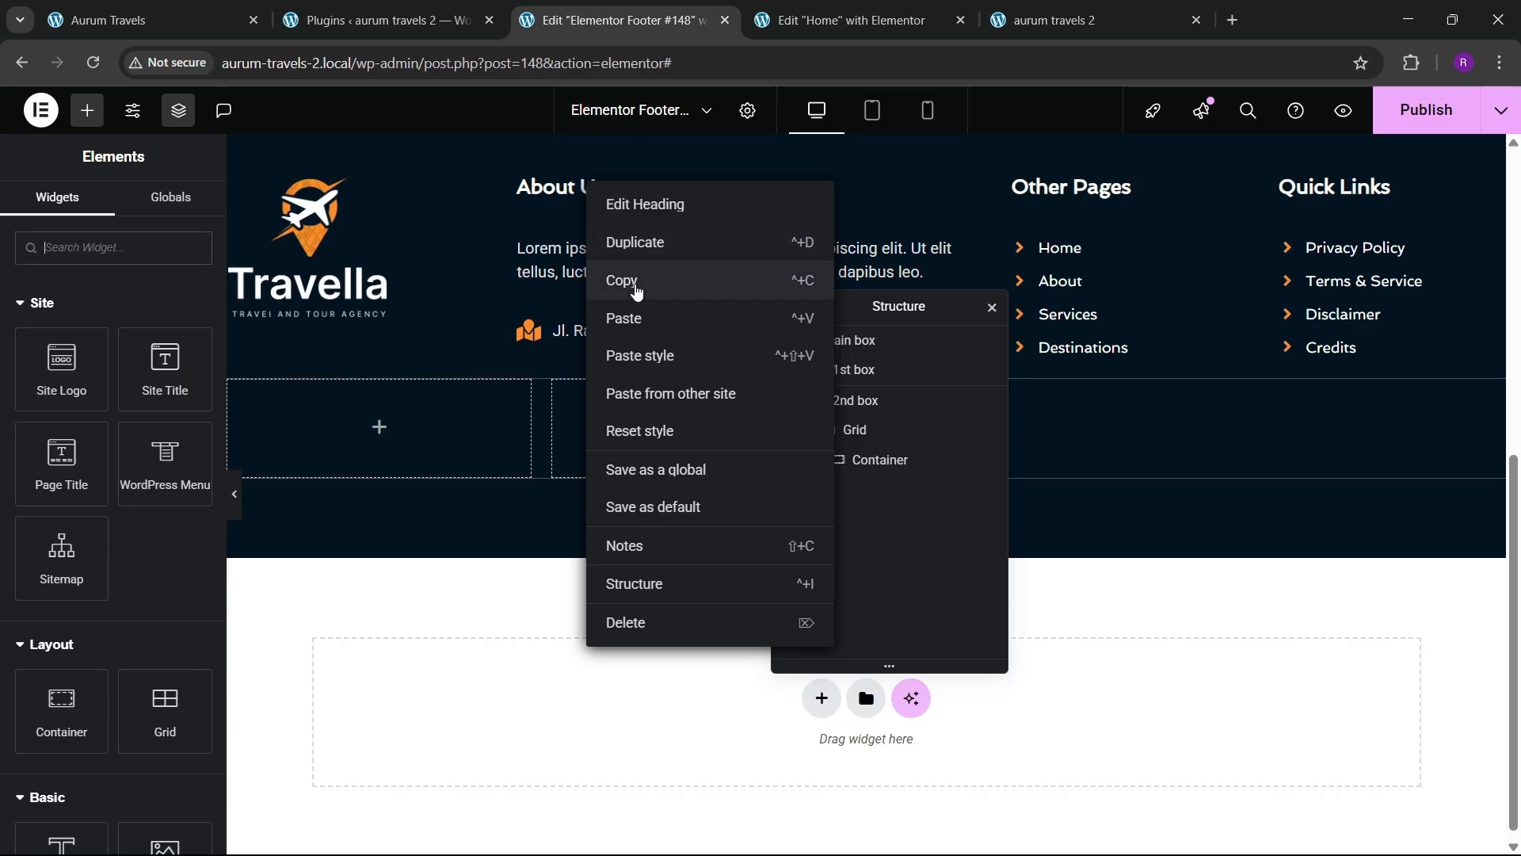
{"action": "left_click", "coordinate": [630, 283]}
{"action": "right_click", "coordinate": [329, 429]}
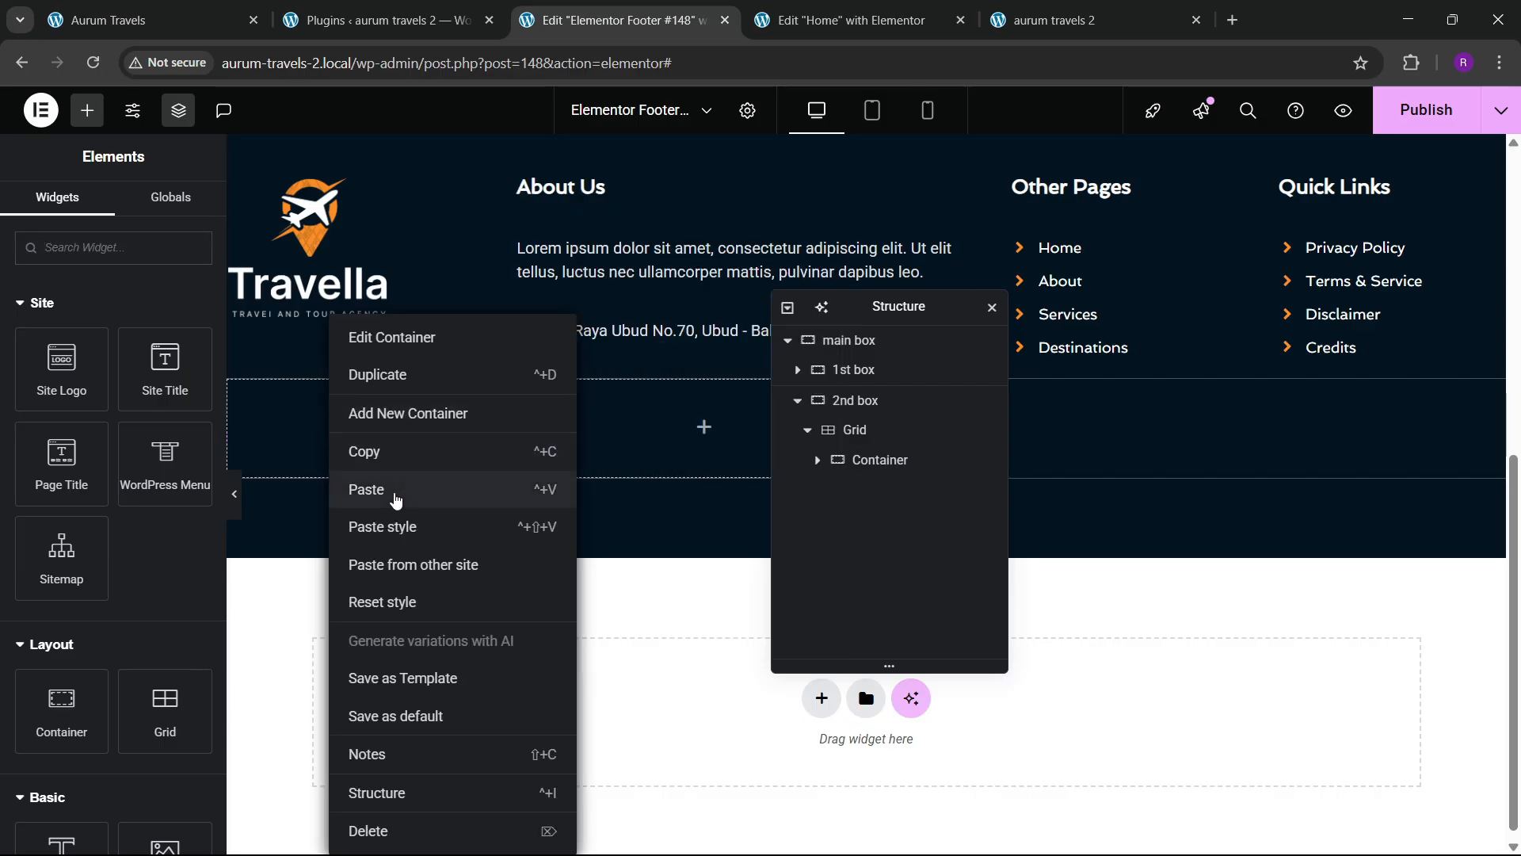
{"action": "left_click", "coordinate": [396, 495]}
{"action": "left_click", "coordinate": [158, 10]}
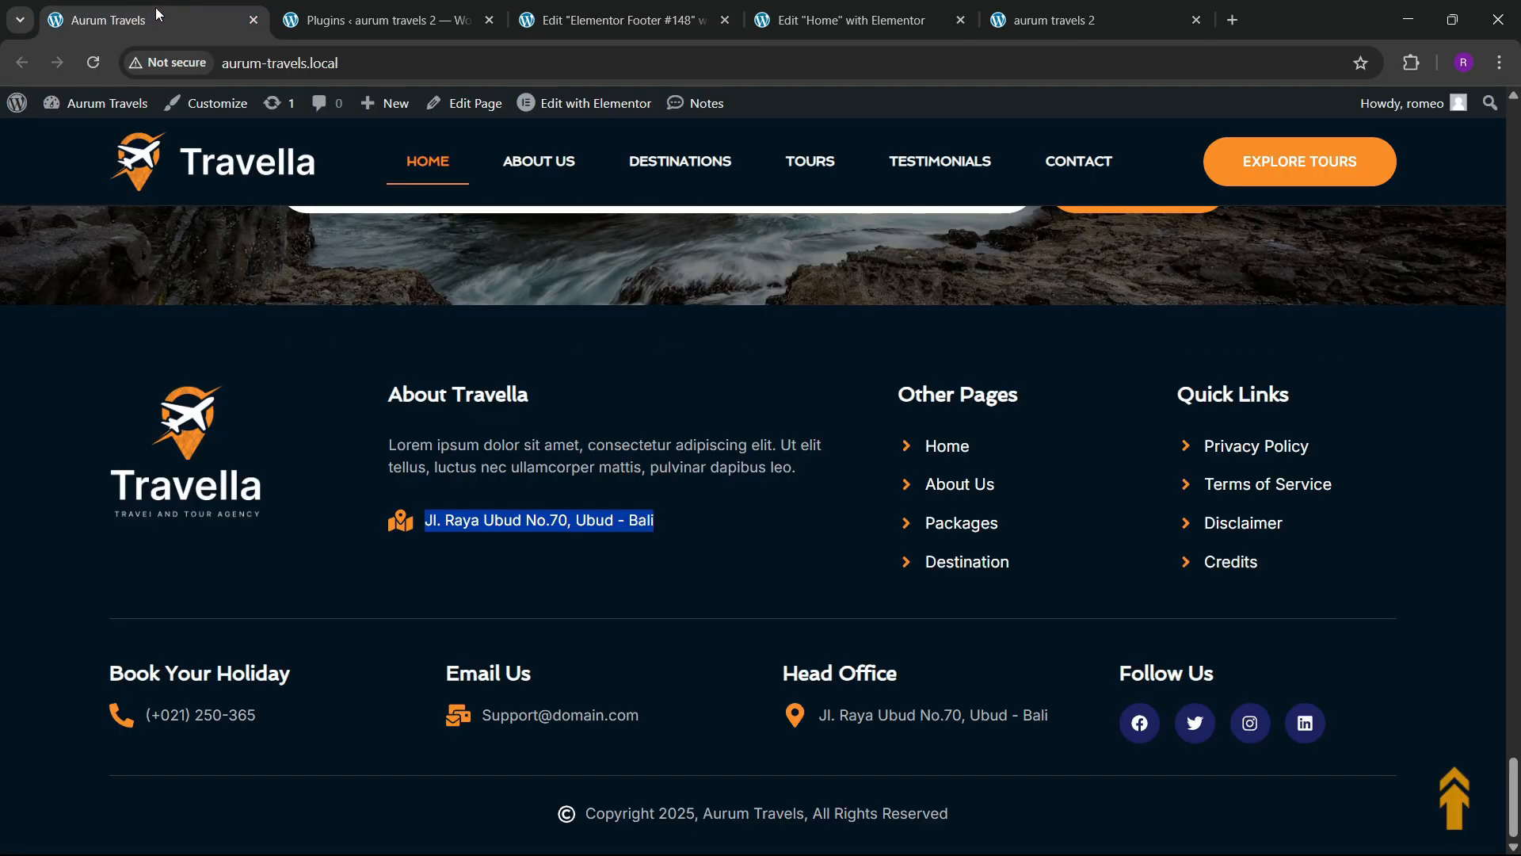
{"action": "left_click", "coordinate": [563, 11]}
{"action": "key", "text": "ctrl+a"}
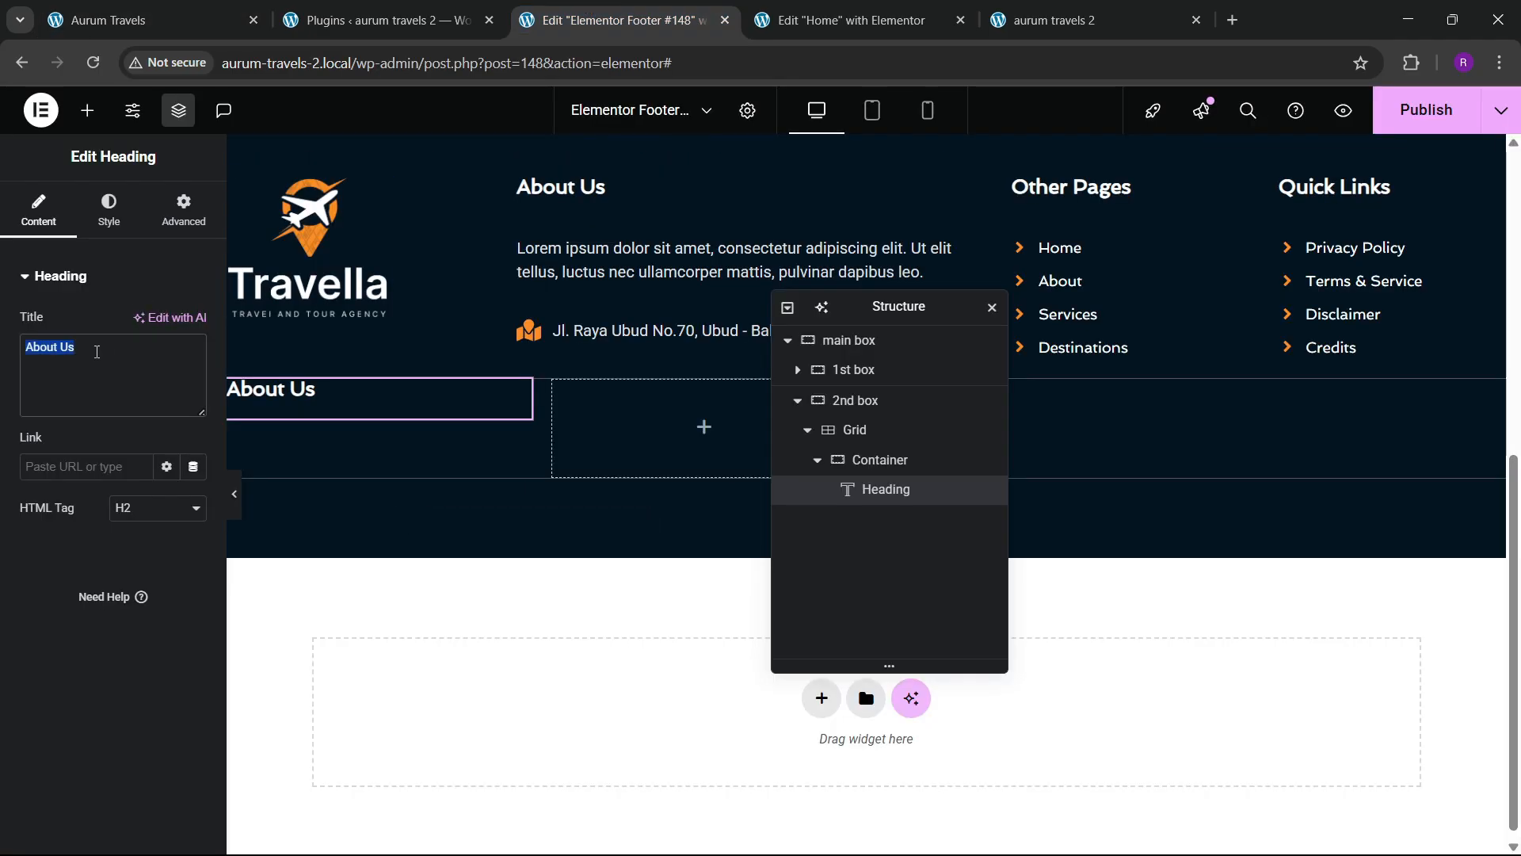
{"action": "key", "text": "BackSpace"}
{"action": "type", "text": "Book Your Holiday"}
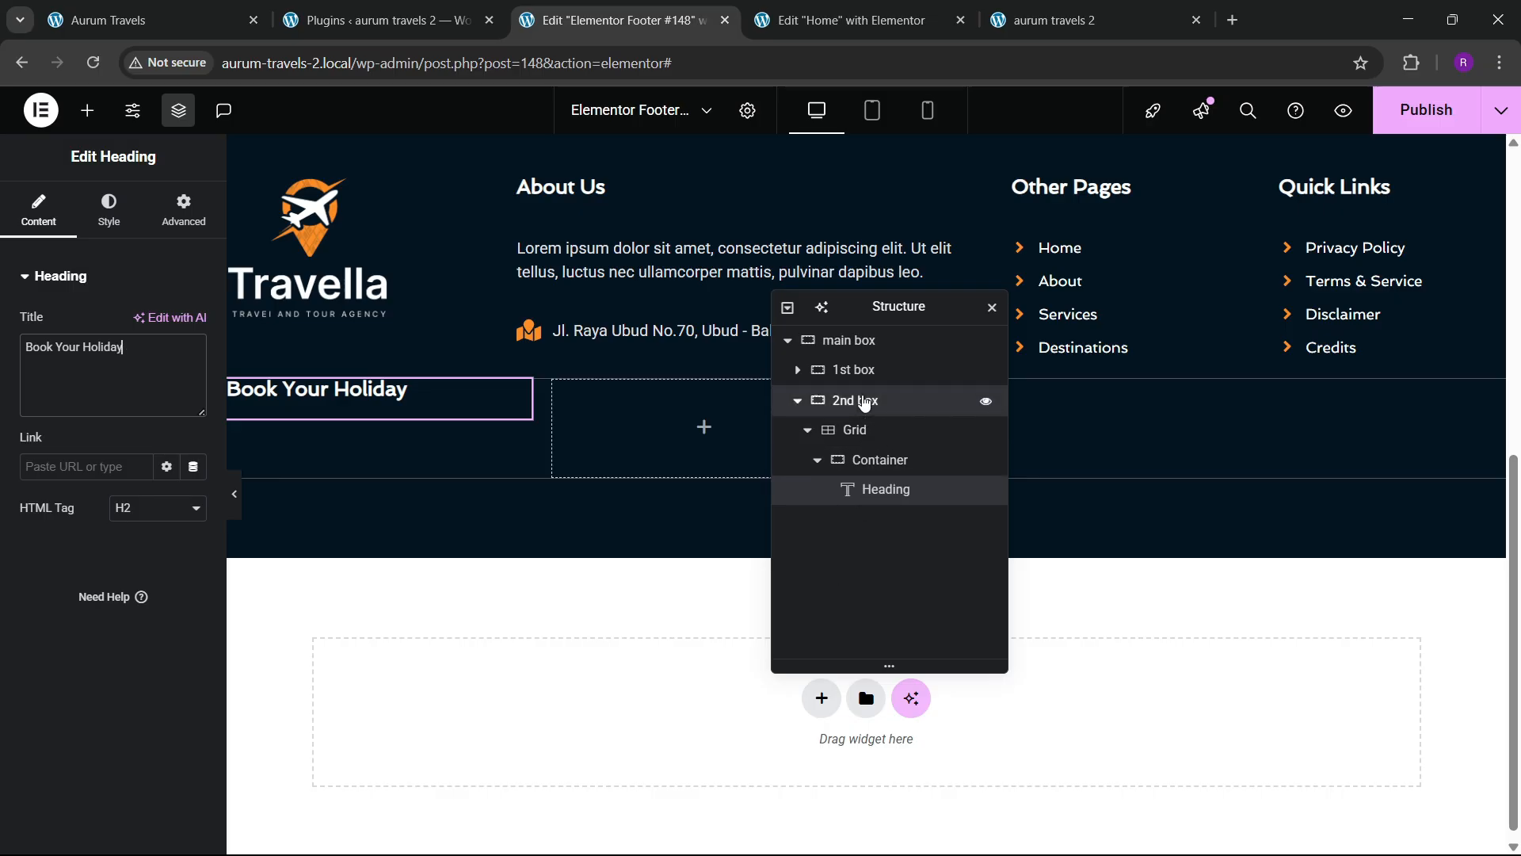
- Lay the bottom-row container's items out horizontally with even spacing
{"action": "left_click", "coordinate": [229, 471]}
{"action": "left_click", "coordinate": [38, 210]}
{"action": "scroll", "coordinate": [111, 476], "scroll_direction": "down", "scroll_amount": 3}
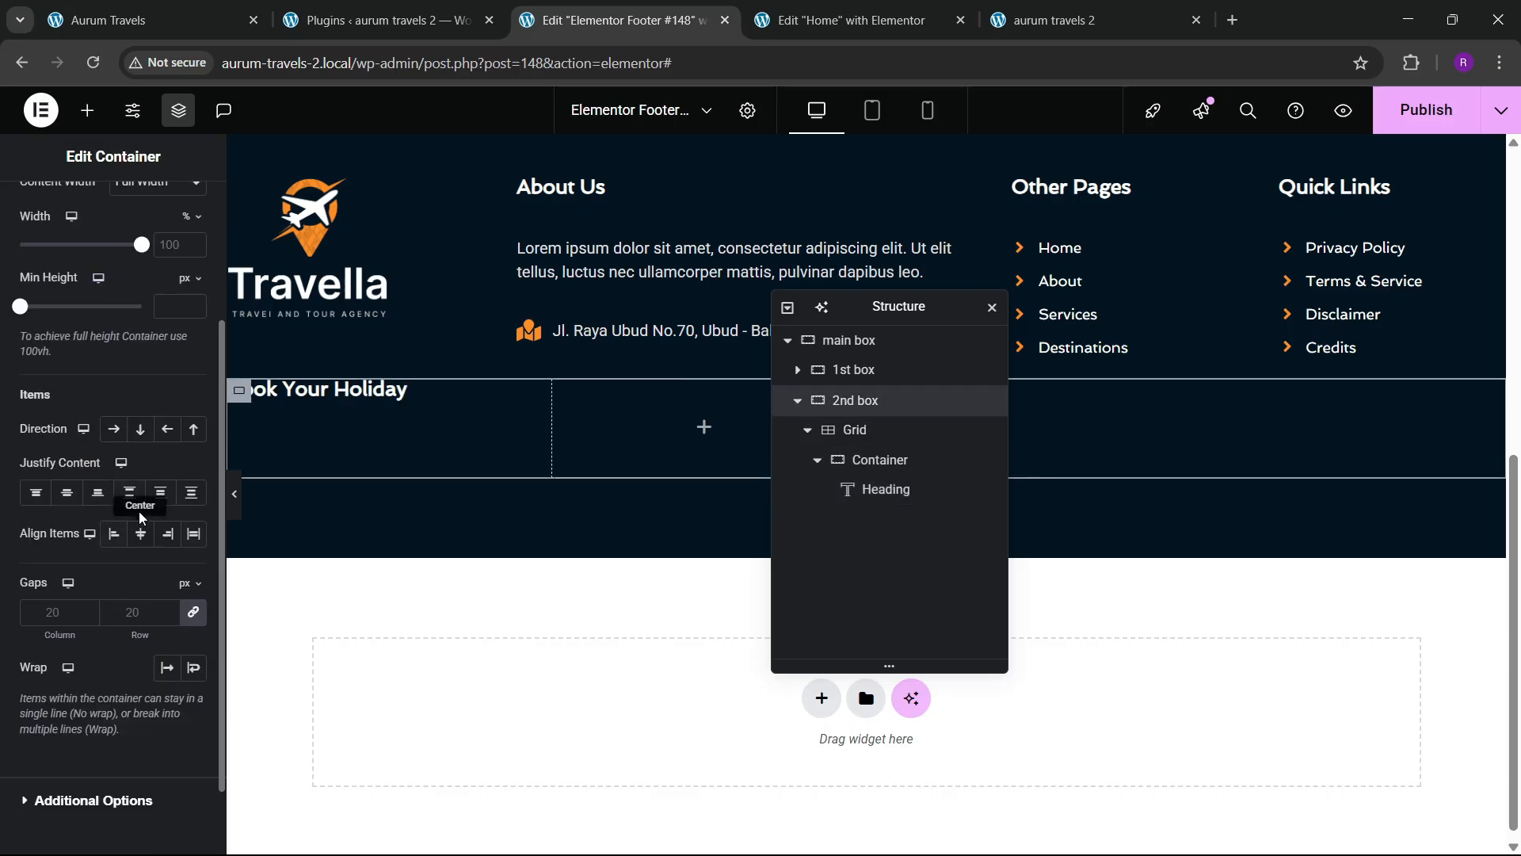
{"action": "left_click", "coordinate": [115, 428]}
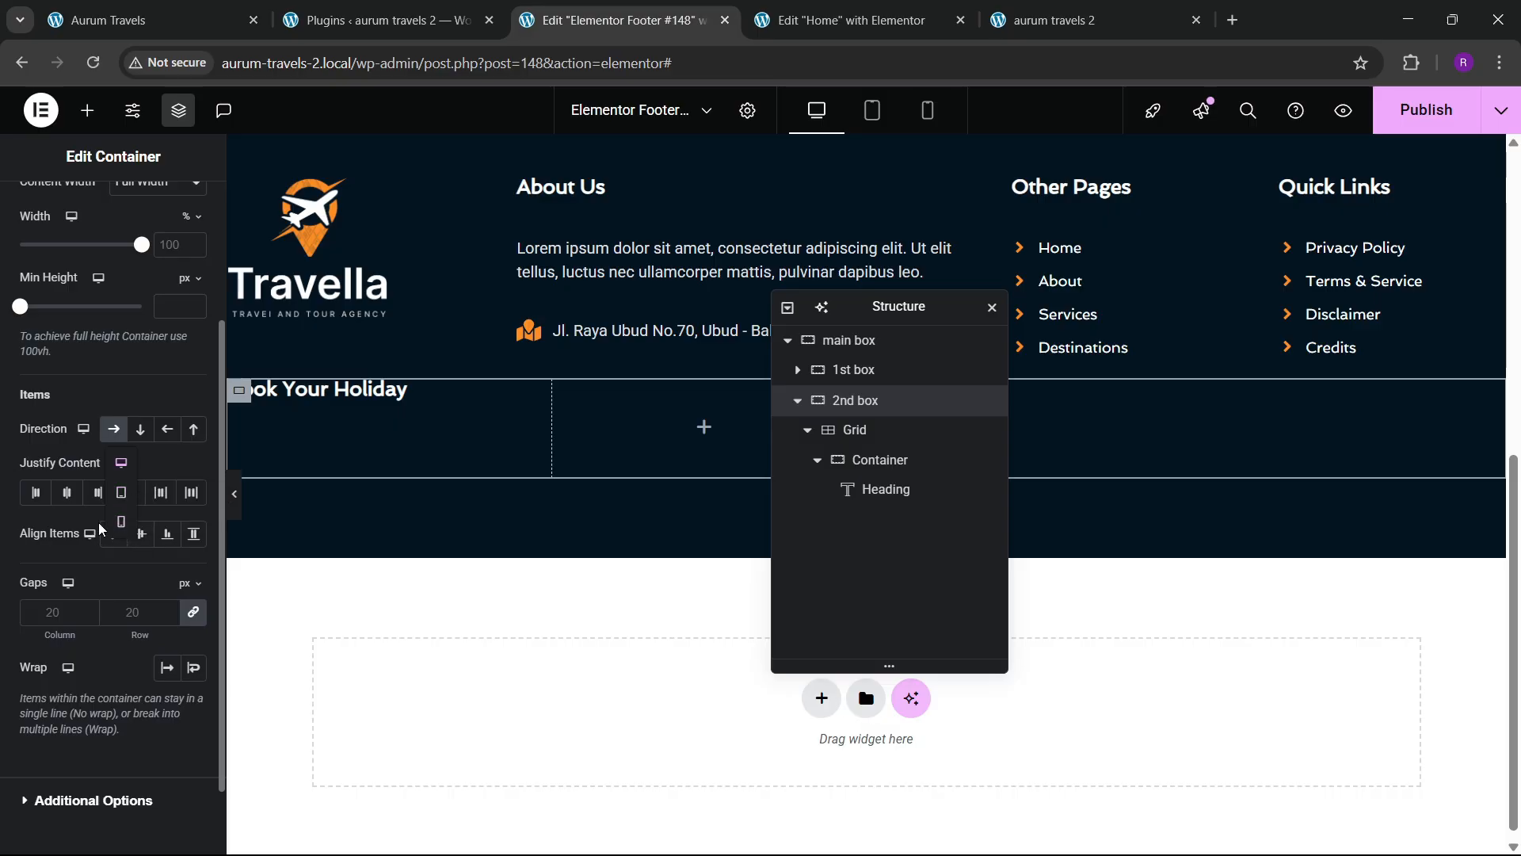
{"action": "left_click", "coordinate": [130, 492]}
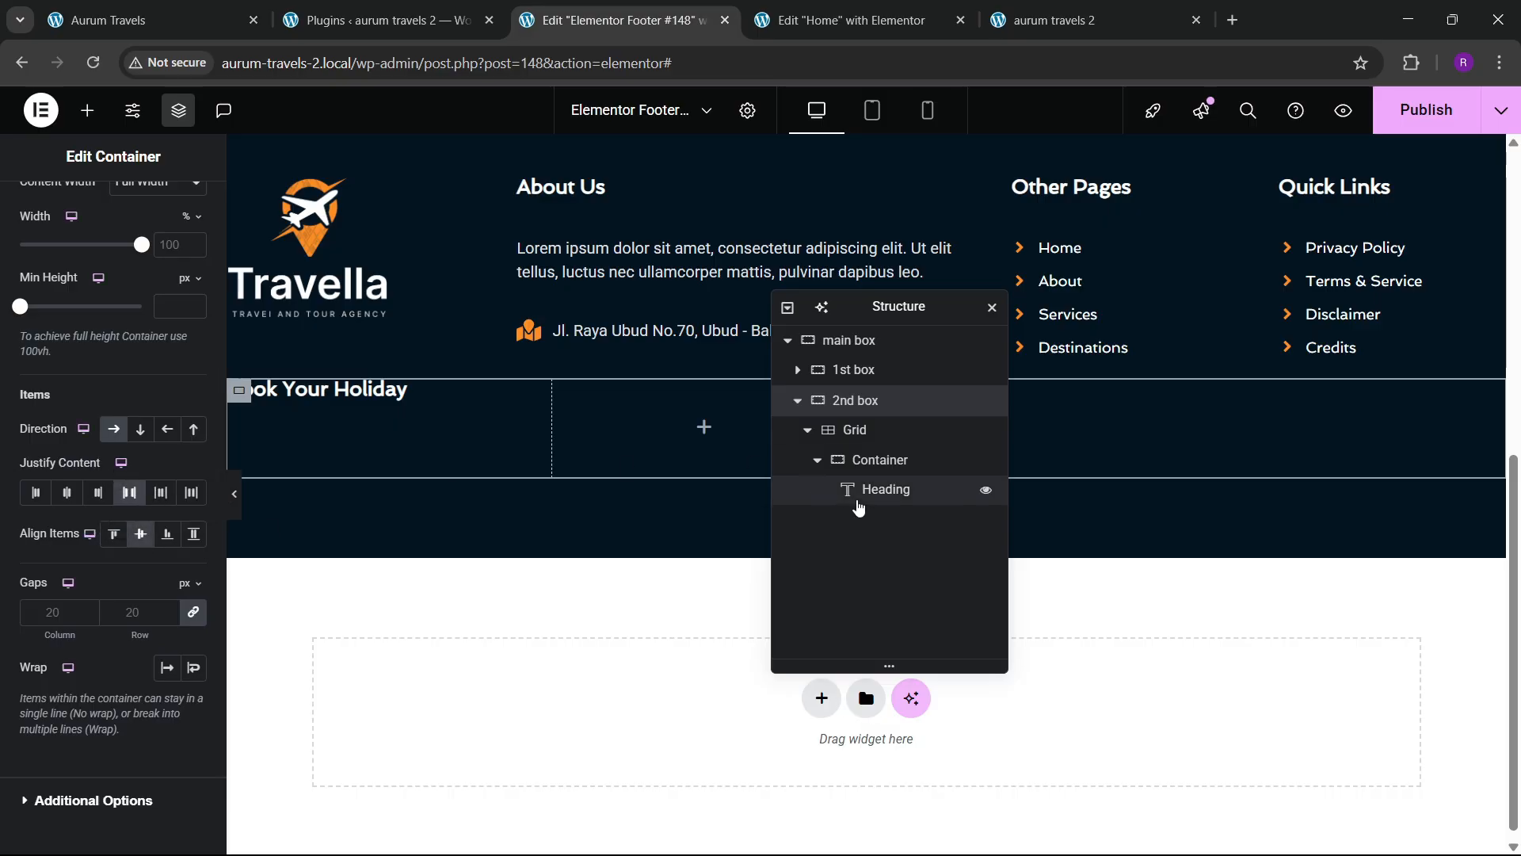
- Centre the Book Your Holiday heading vertically and horizontally within its grid cell
{"action": "left_click", "coordinate": [861, 433]}
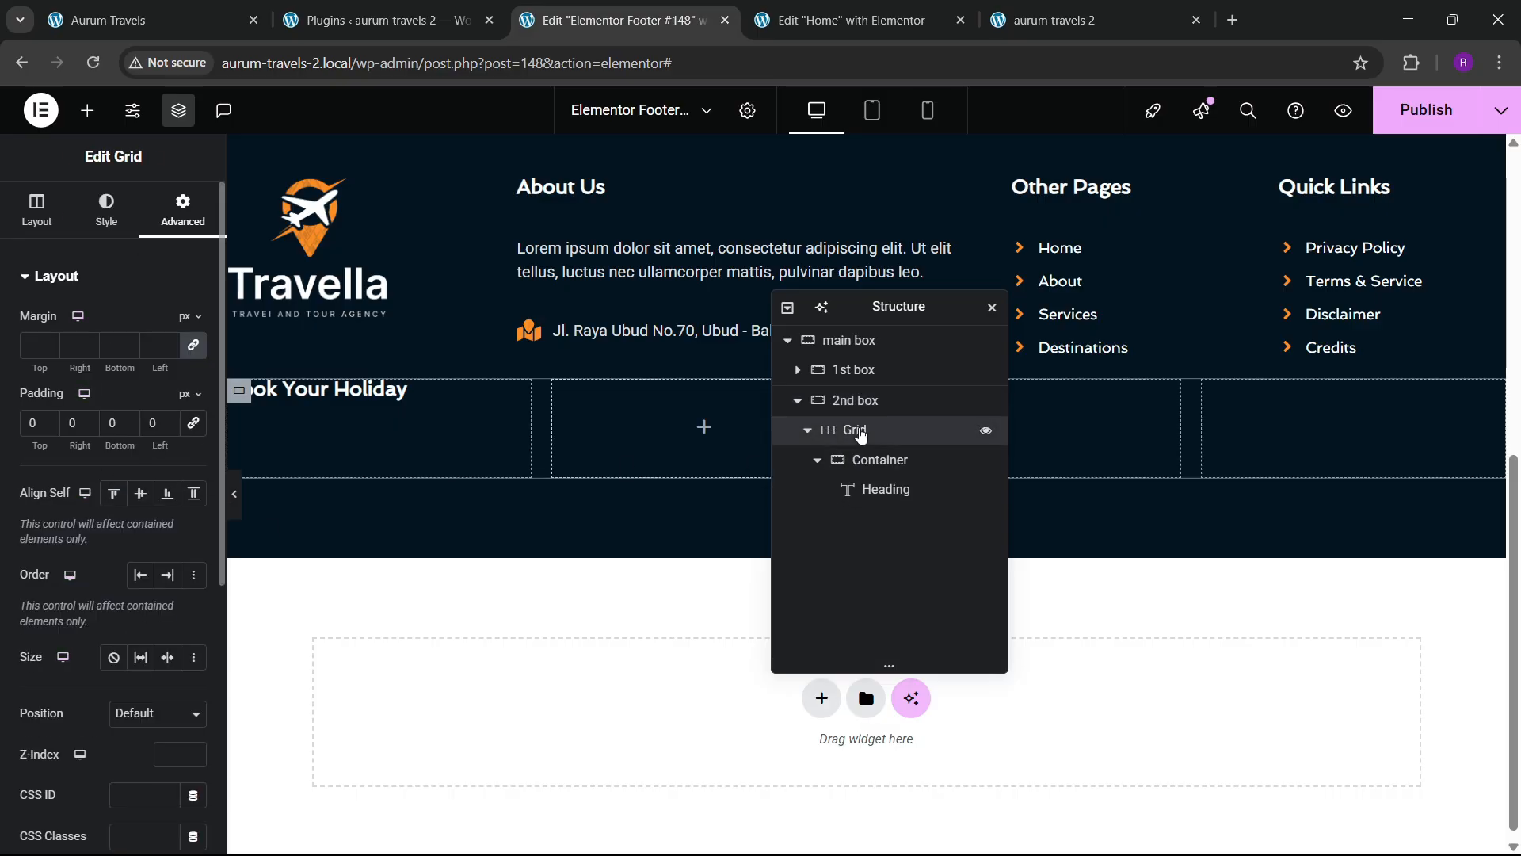
{"action": "left_click", "coordinate": [877, 461]}
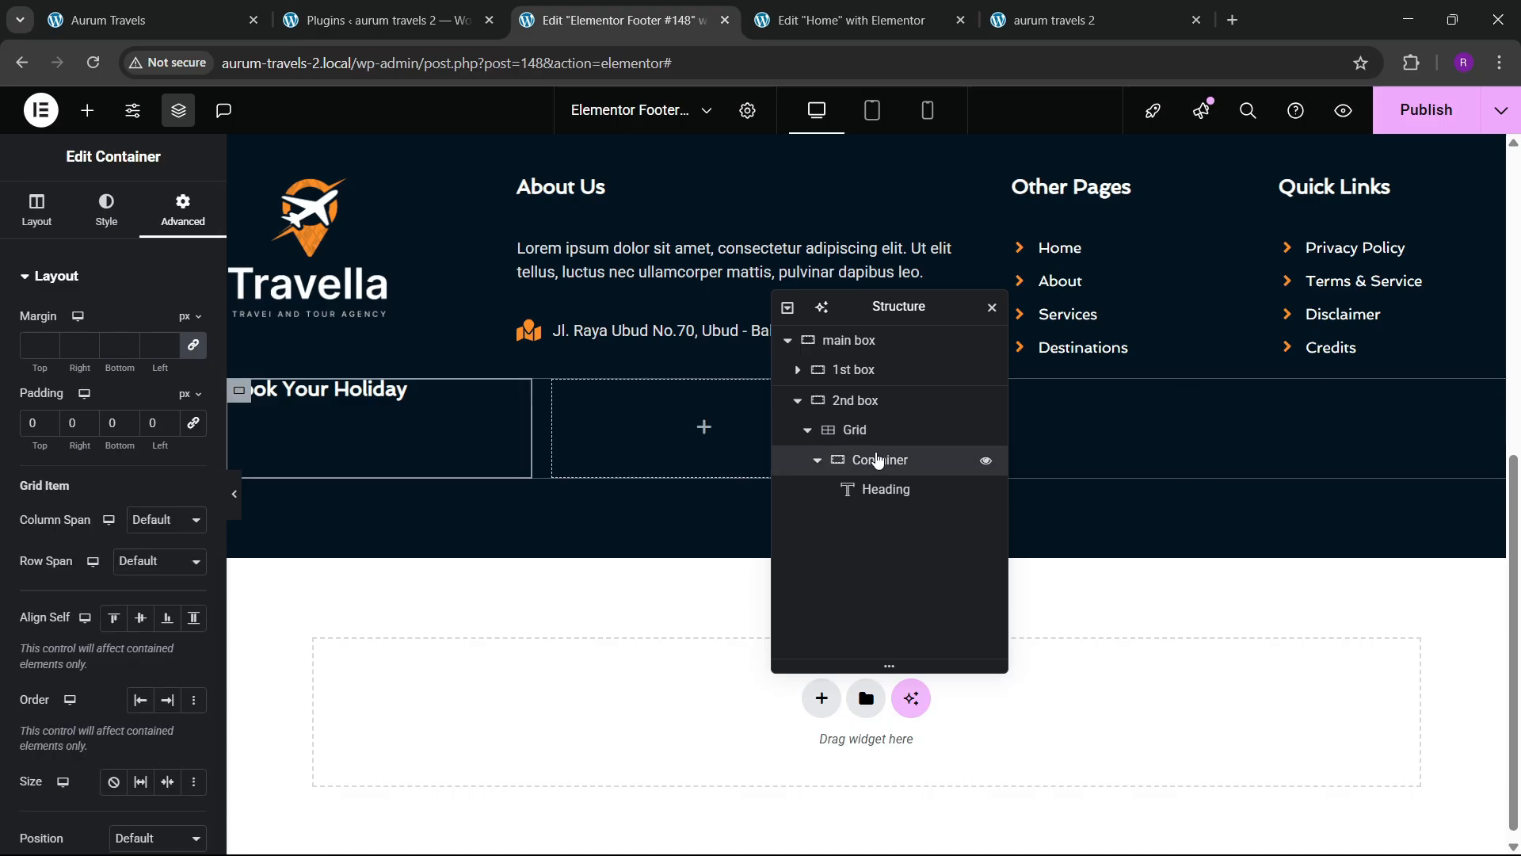
{"action": "left_click", "coordinate": [45, 231]}
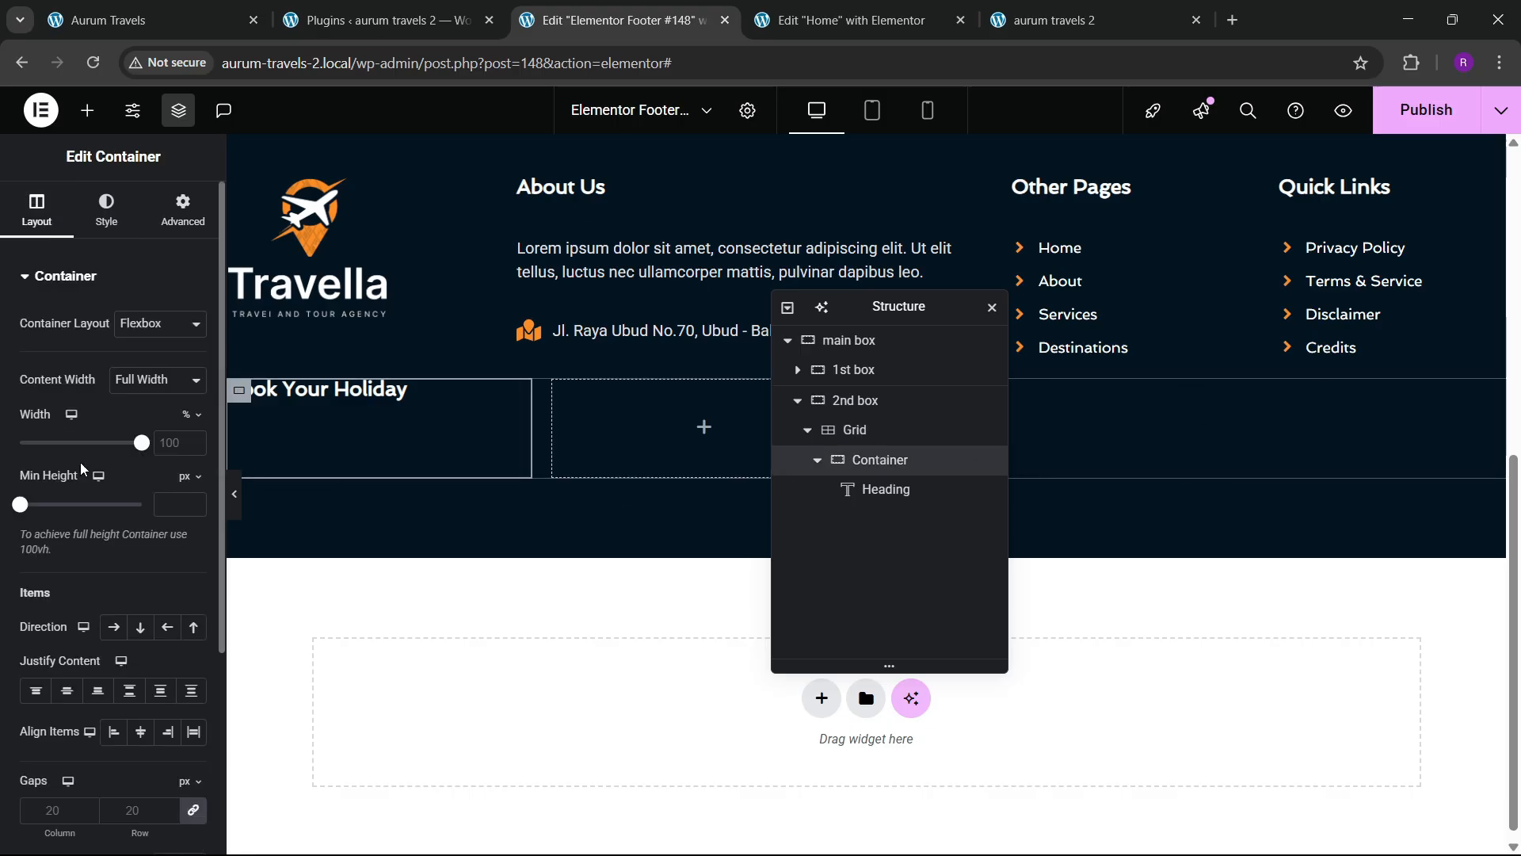
{"action": "scroll", "coordinate": [95, 491], "scroll_direction": "down", "scroll_amount": 2}
{"action": "left_click", "coordinate": [66, 591]}
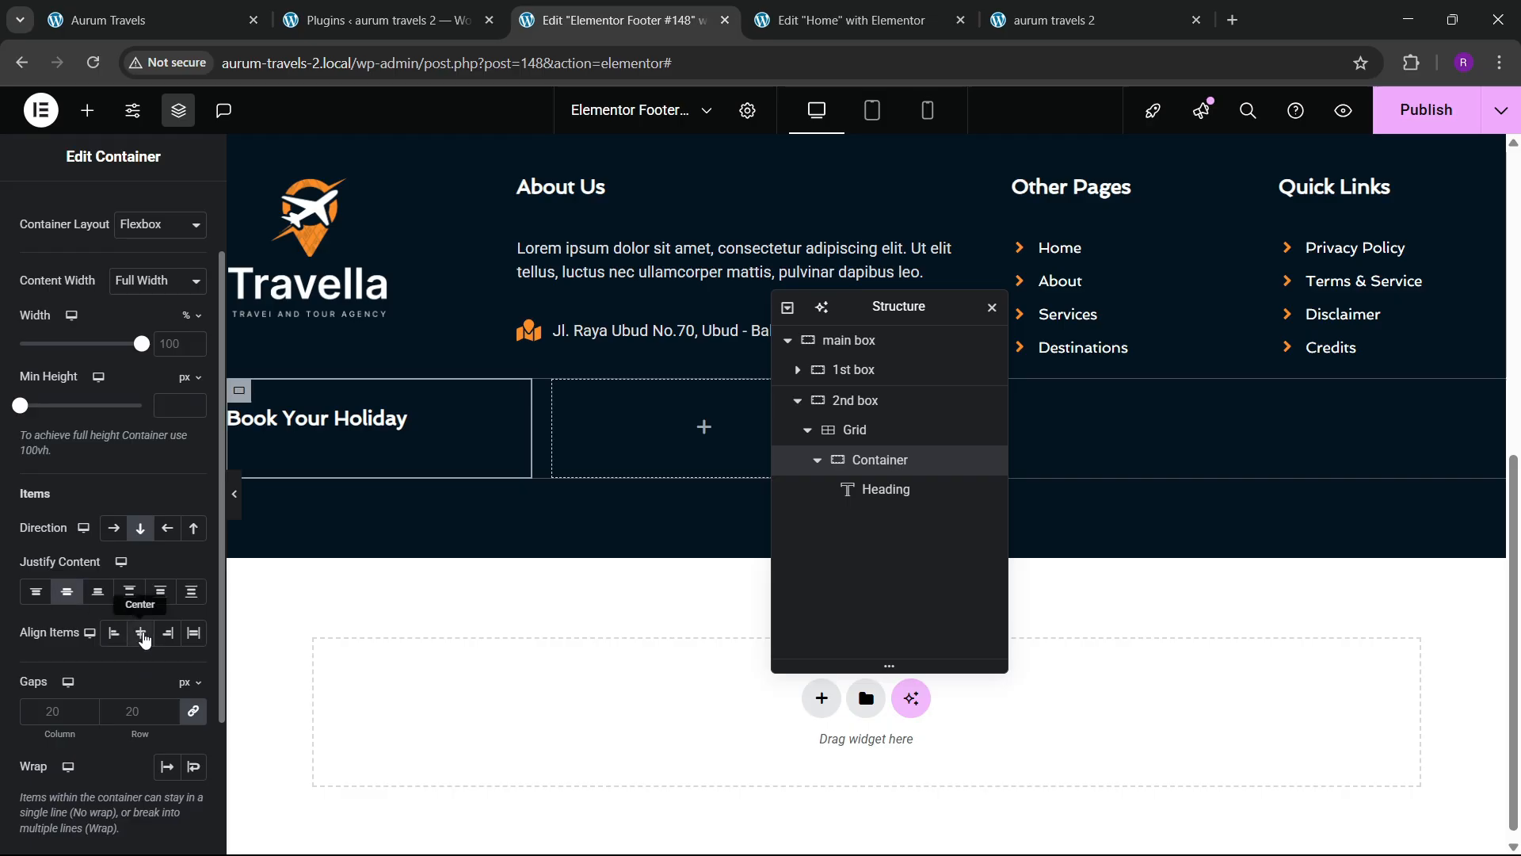
{"action": "left_click", "coordinate": [141, 632]}
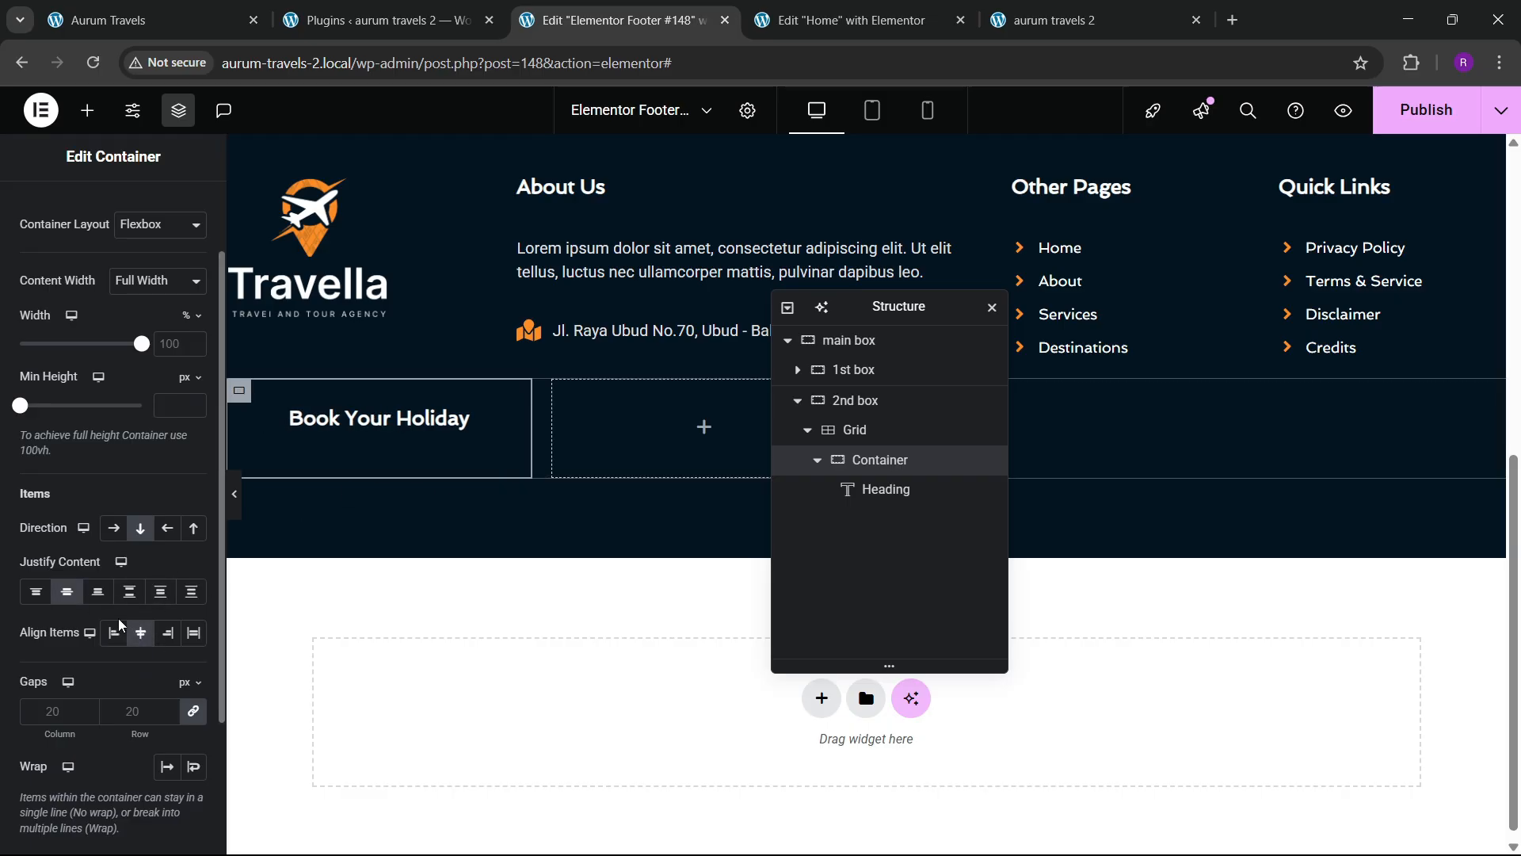
{"action": "left_click", "coordinate": [150, 20]}
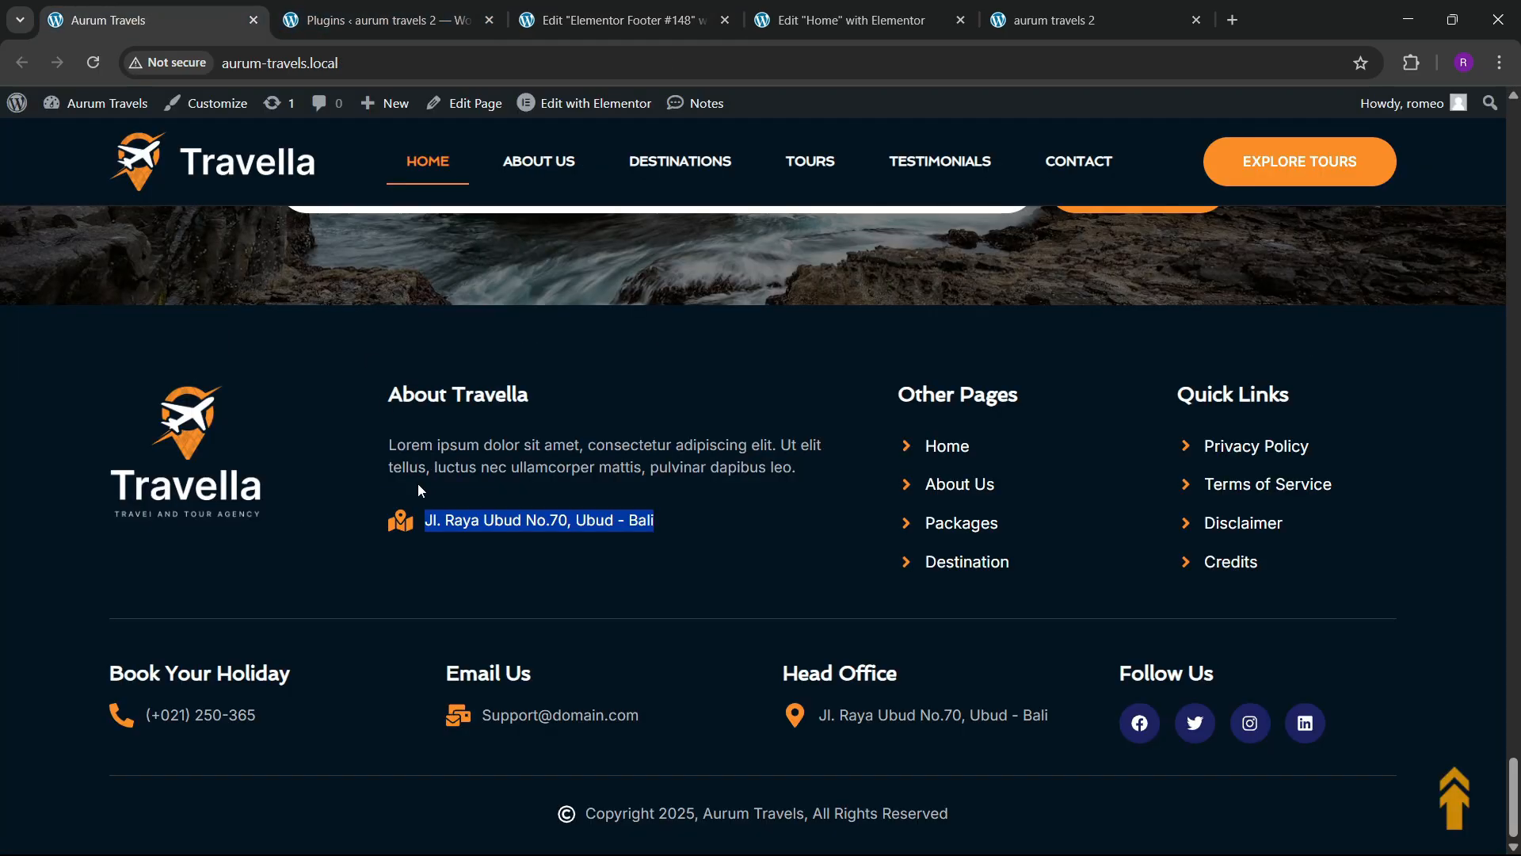
{"action": "left_click", "coordinate": [618, 20]}
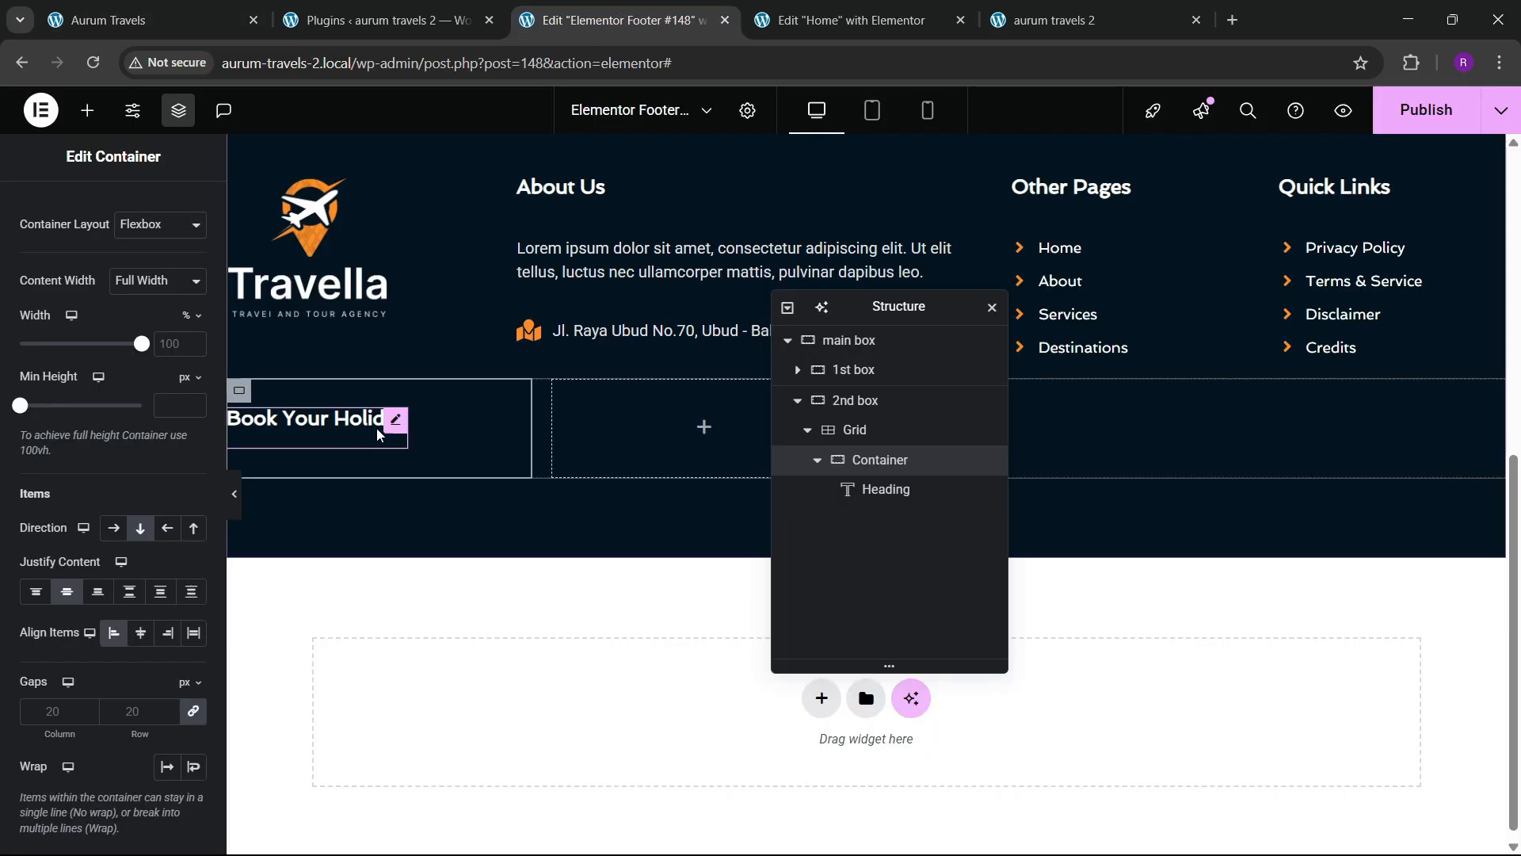
- Copy the address icon list and paste it below the Book Your Holiday heading
{"action": "right_click", "coordinate": [604, 329]}
{"action": "left_click", "coordinate": [648, 422]}
{"action": "right_click", "coordinate": [317, 423]}
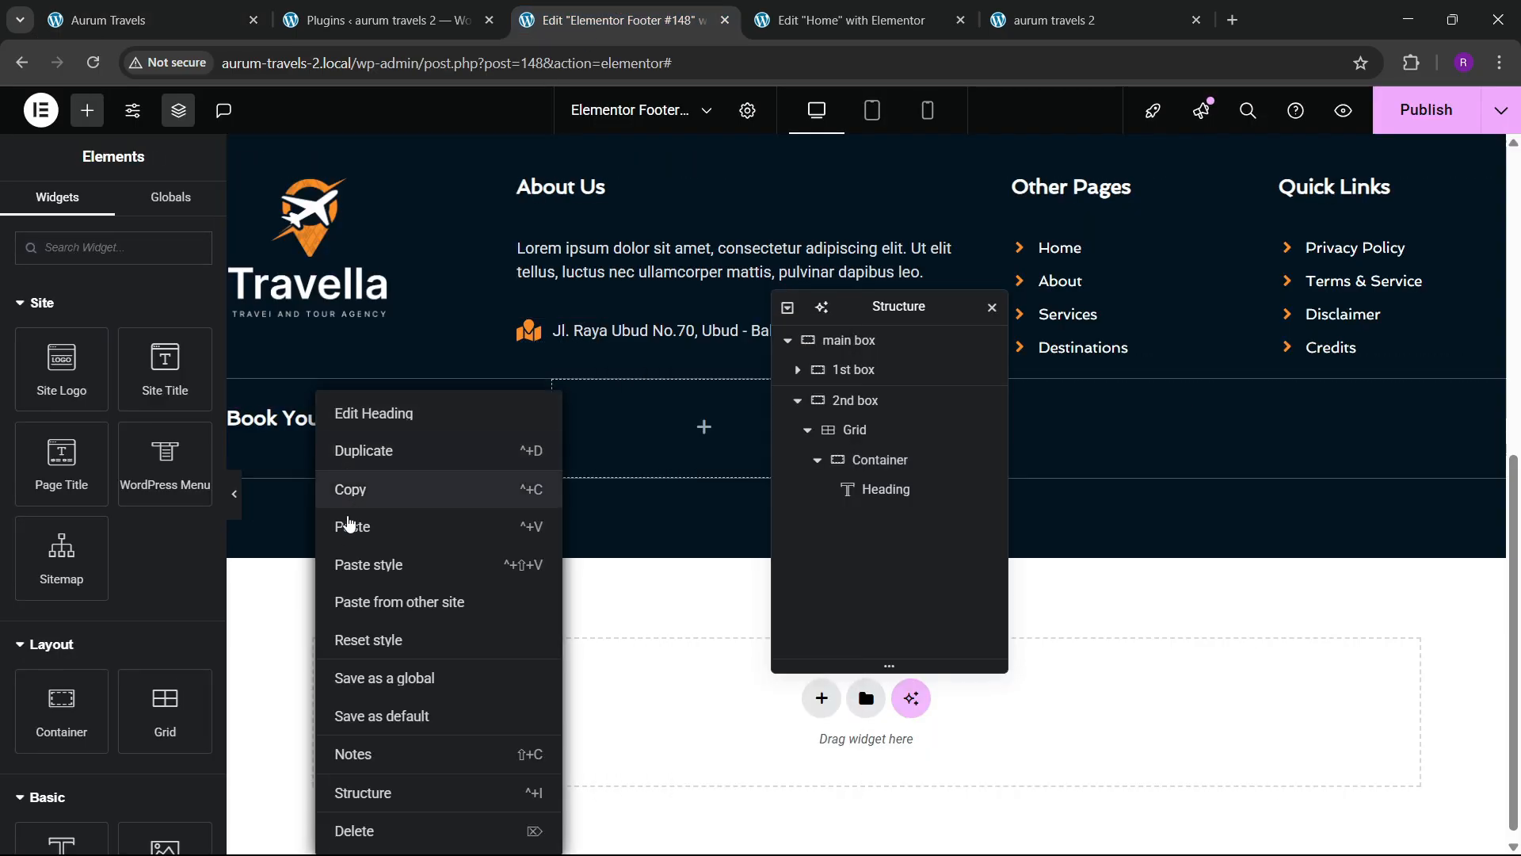
{"action": "left_click", "coordinate": [348, 524]}
{"action": "left_click", "coordinate": [145, 10]}
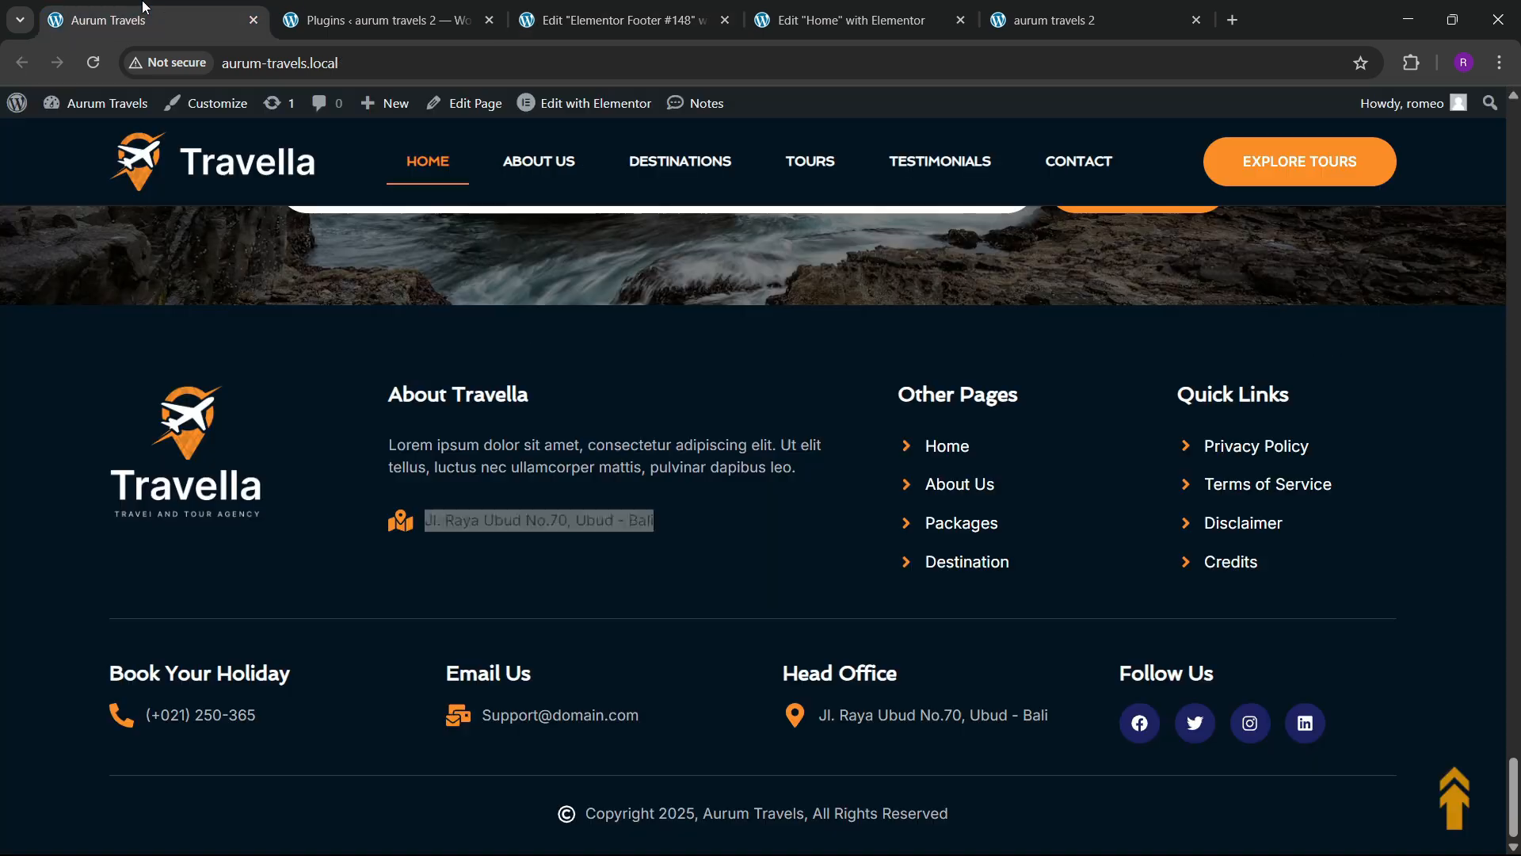
{"action": "left_click", "coordinate": [618, 20]}
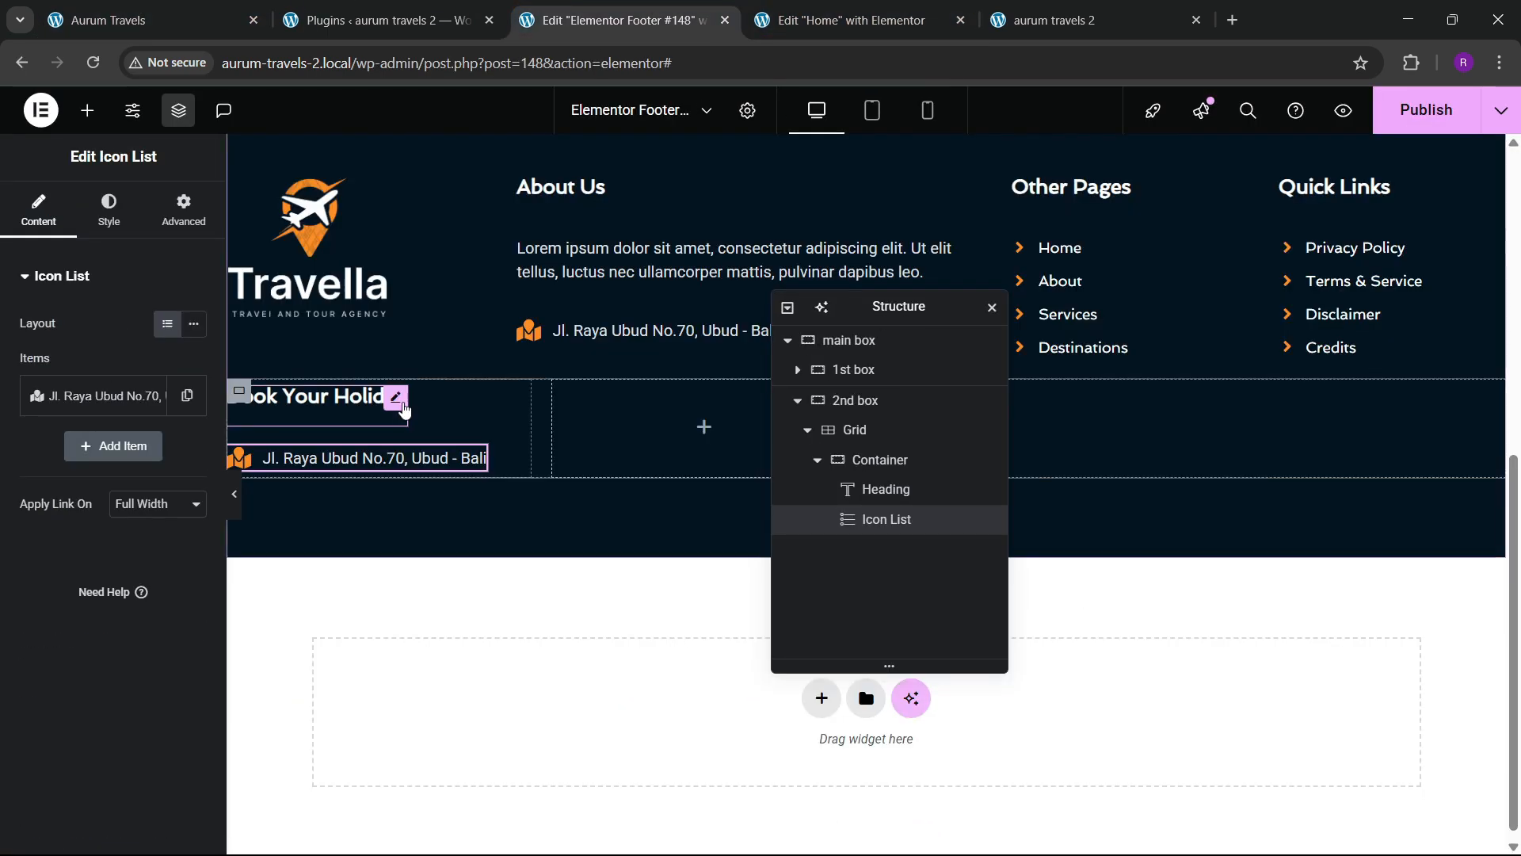
- Reduce the Book Your Holiday heading's bottom margin to 10
{"action": "left_click", "coordinate": [404, 409]}
{"action": "left_click", "coordinate": [175, 230]}
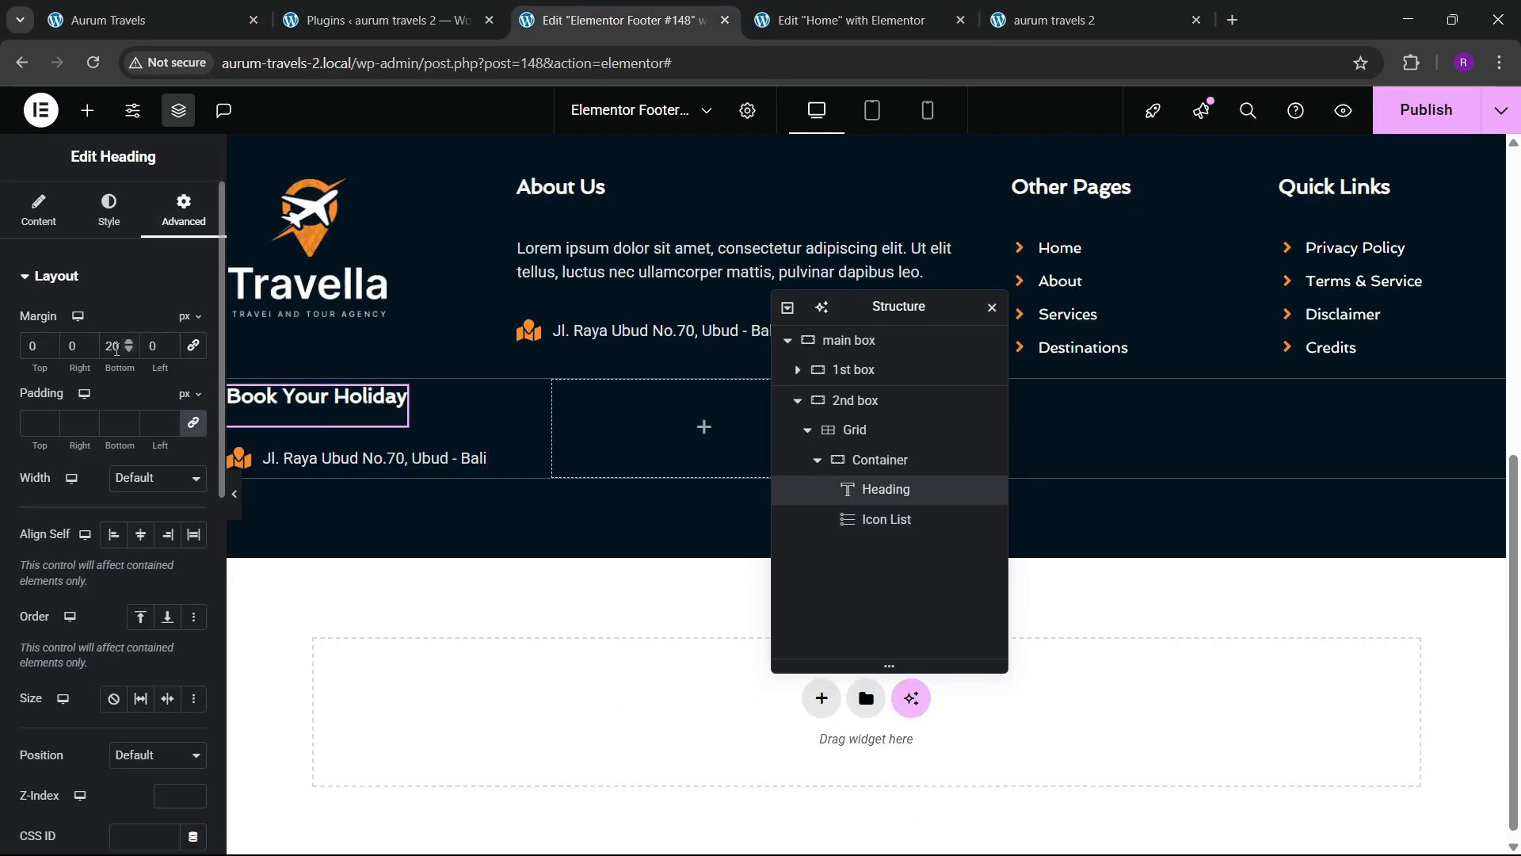
{"action": "key", "text": "BackSpace"}
{"action": "key", "text": "BackSpace"}
{"action": "type", "text": "10"}
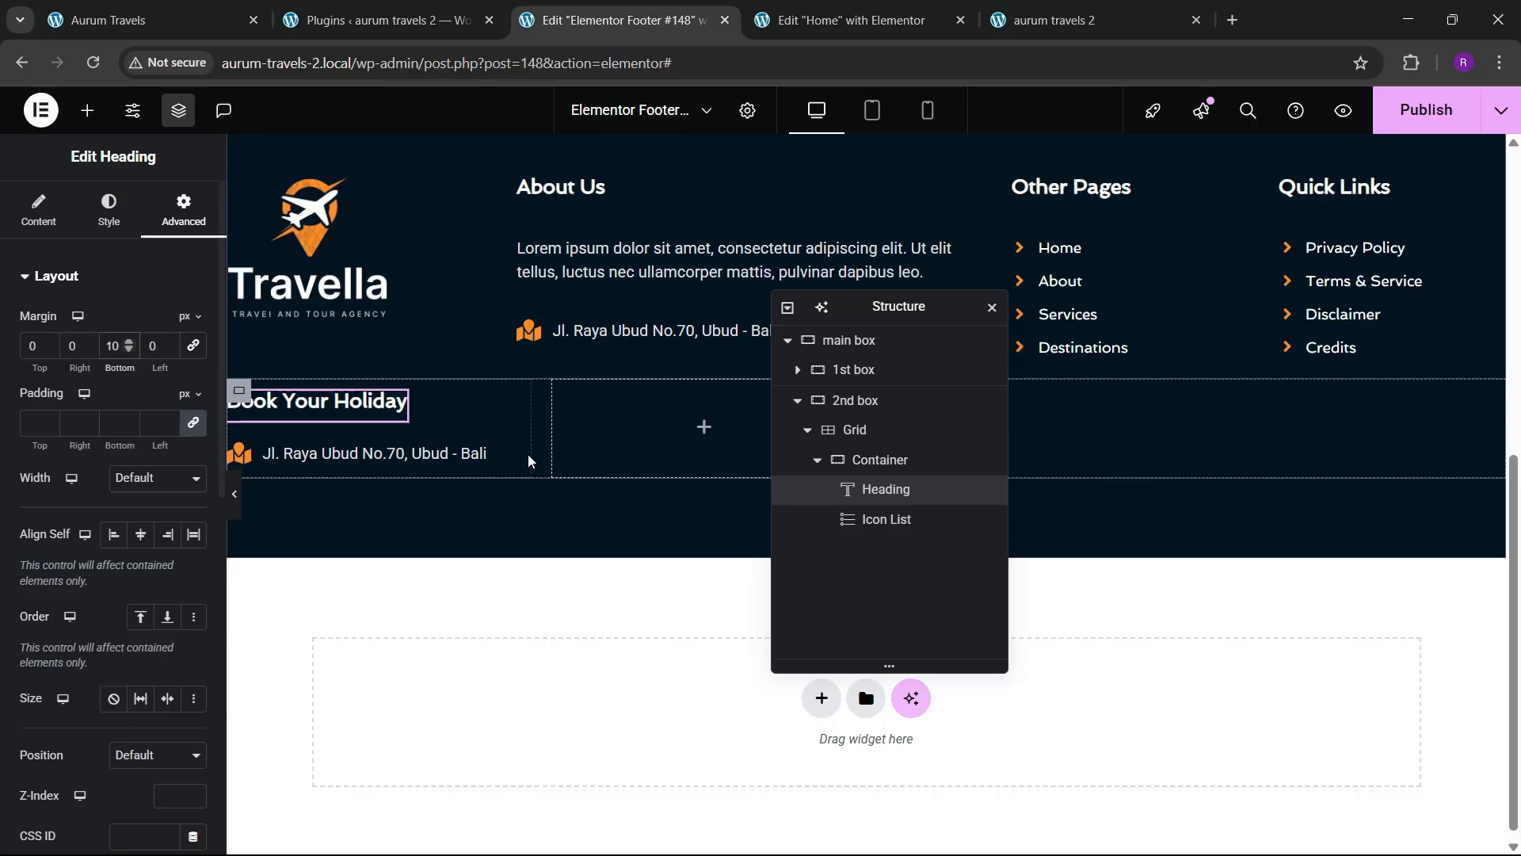
{"action": "left_click", "coordinate": [81, 6]}
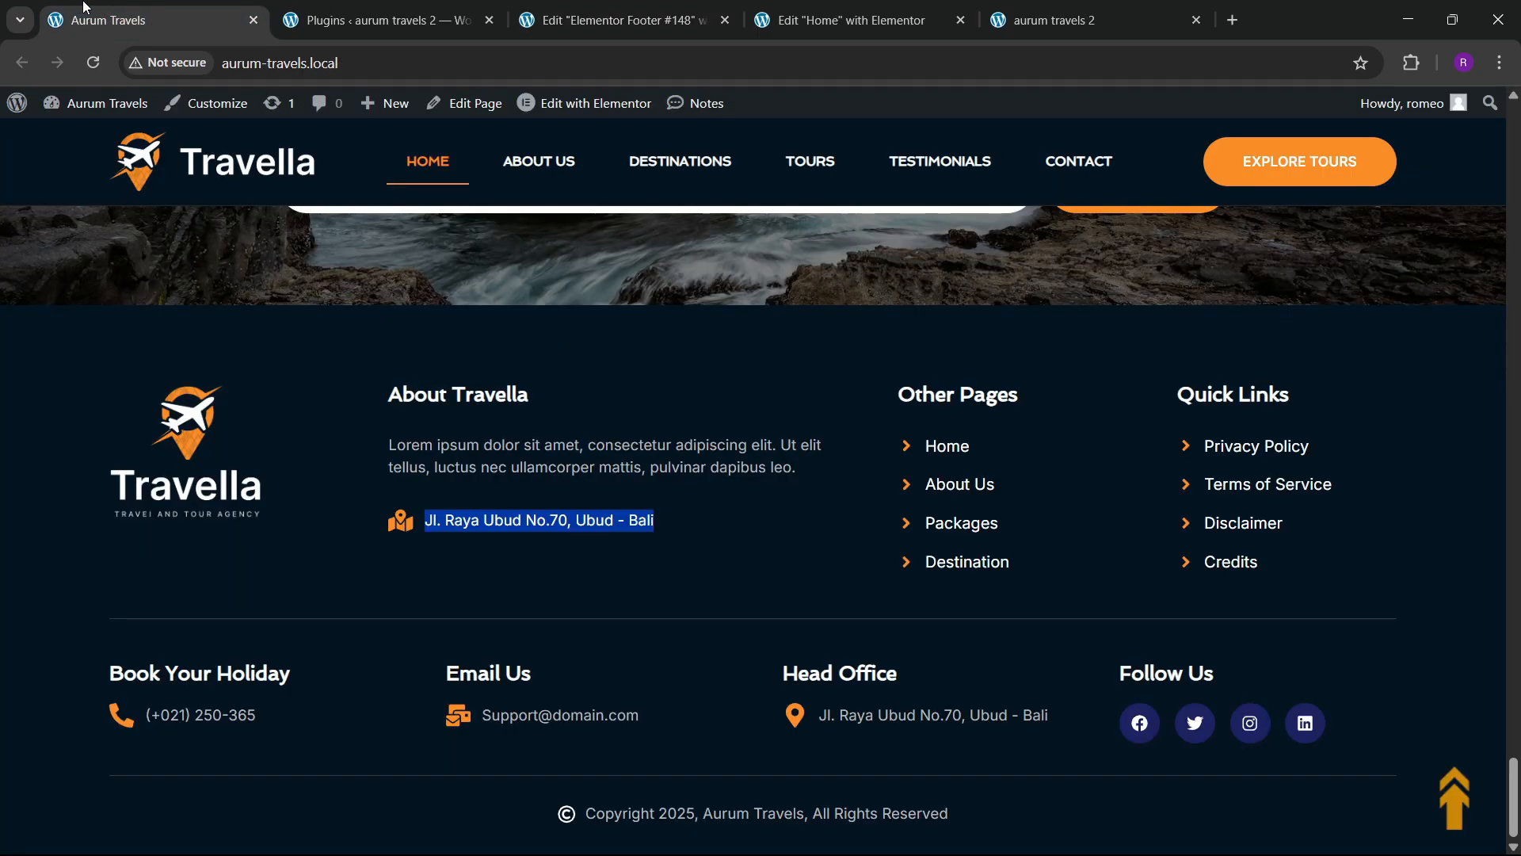
{"action": "left_click", "coordinate": [621, 8]}
- Replace the copied icon list item's icon with the phone icon from the Icon Library
{"action": "left_click", "coordinate": [345, 460]}
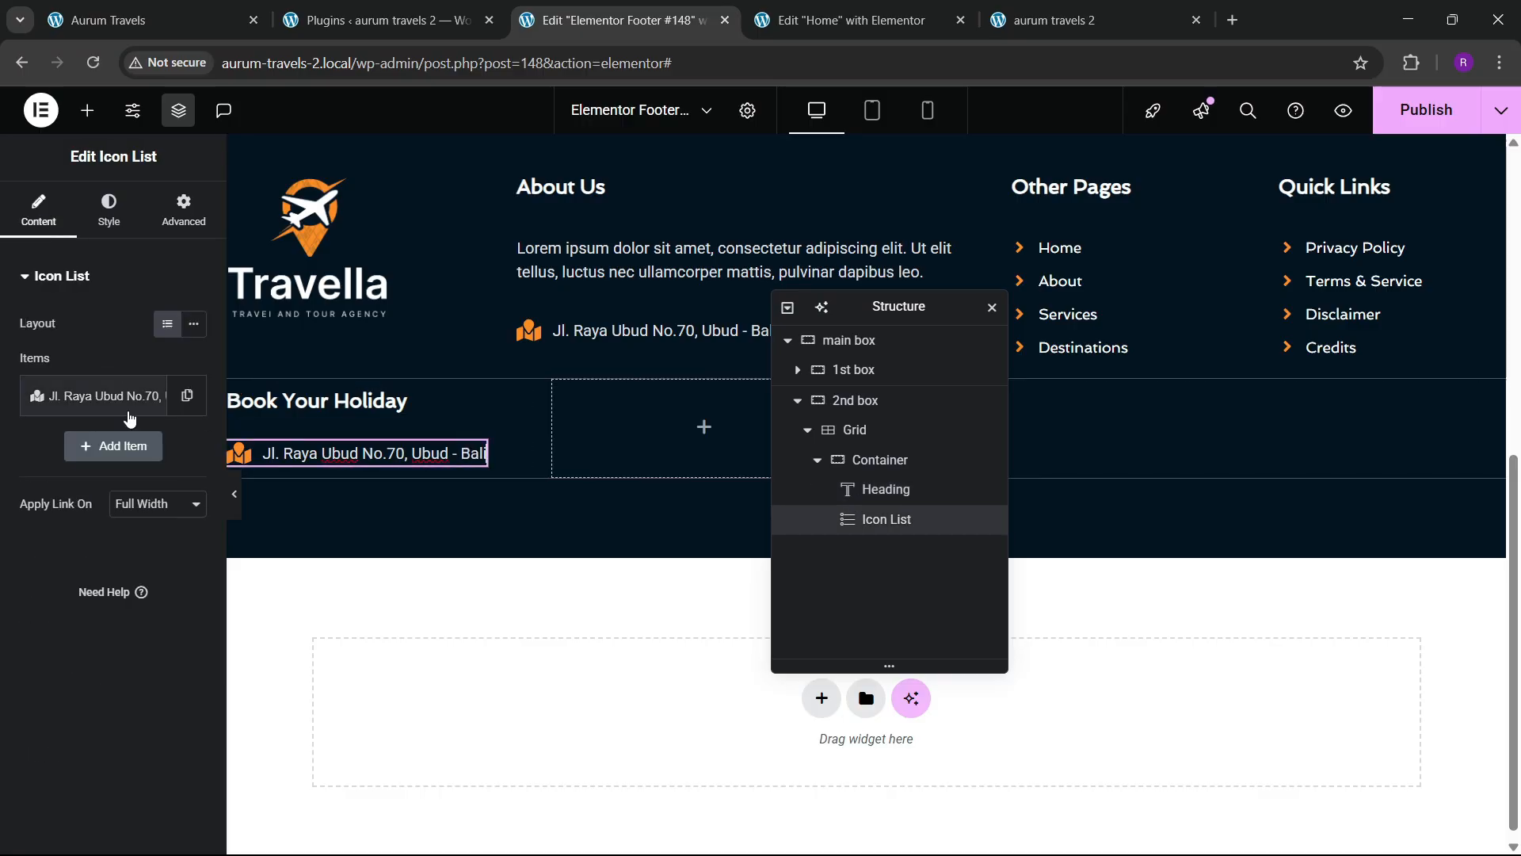
{"action": "left_click", "coordinate": [95, 404]}
{"action": "left_click", "coordinate": [79, 572]}
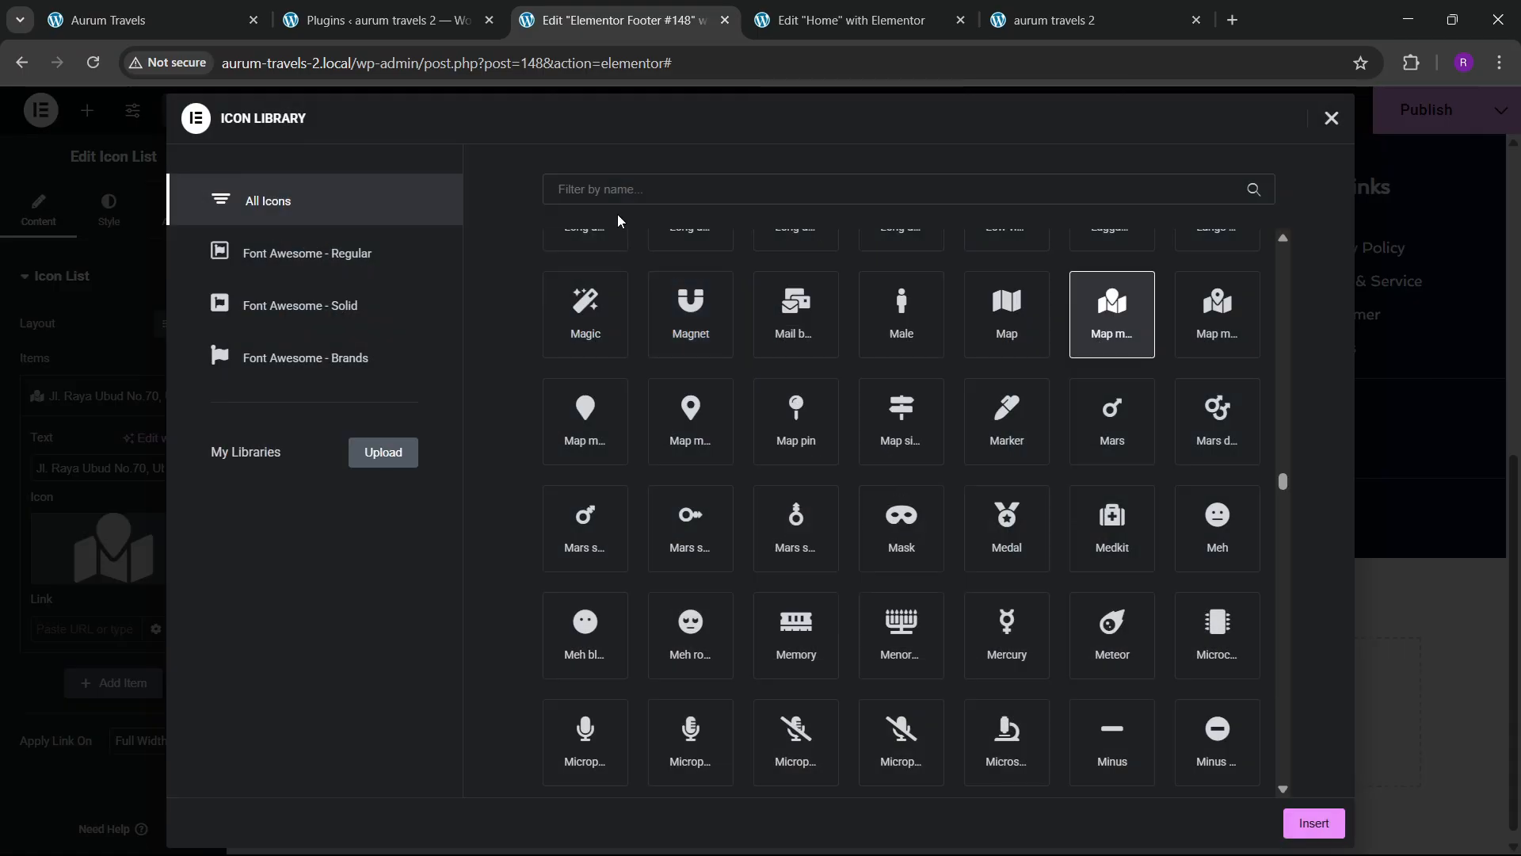
{"action": "left_click", "coordinate": [618, 190]}
{"action": "type", "text": "phone"}
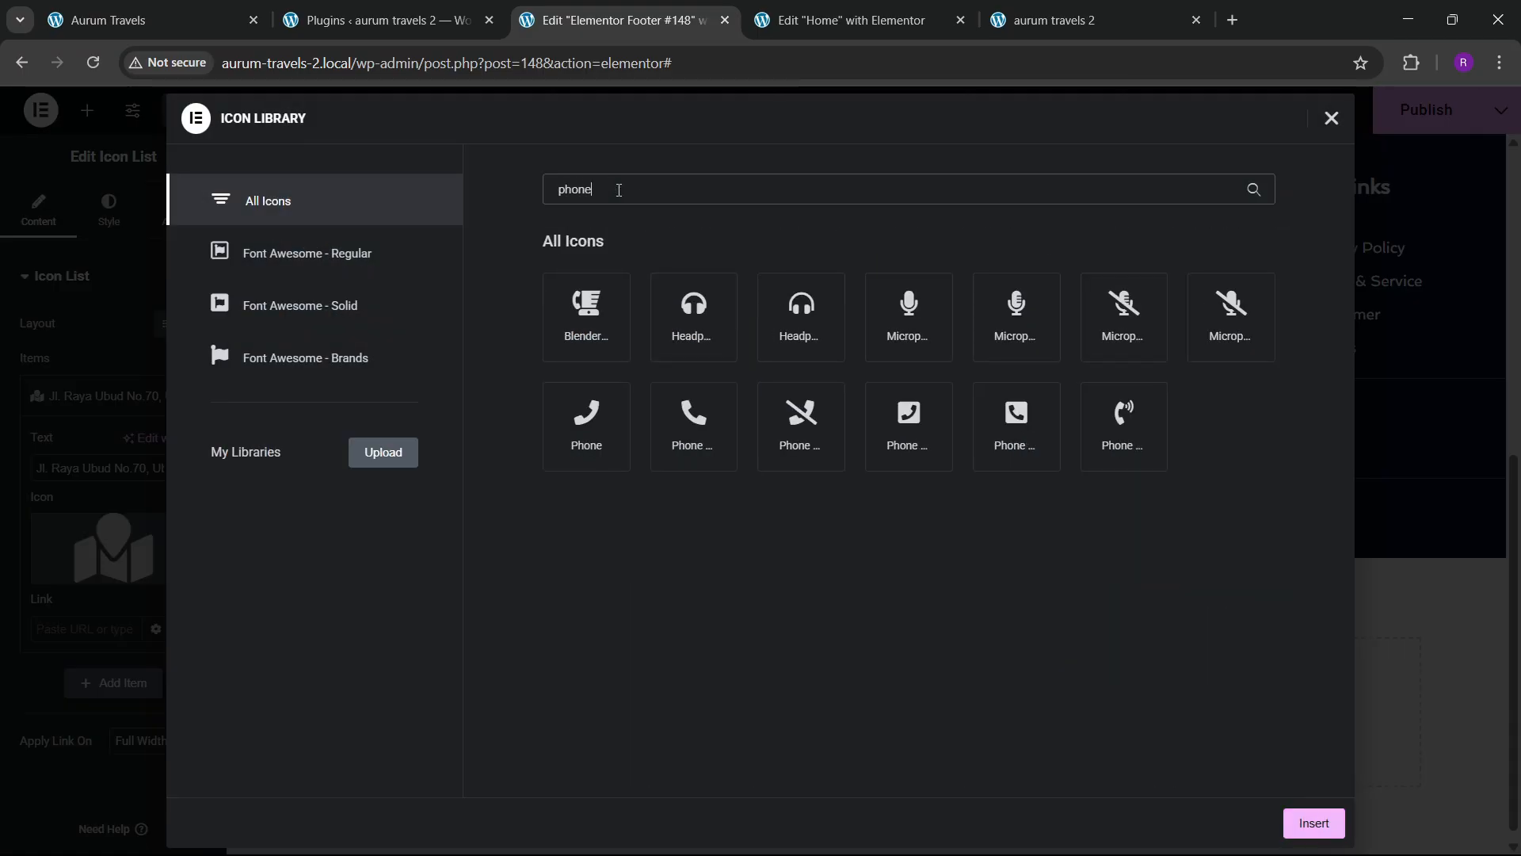
{"action": "left_click", "coordinate": [693, 419]}
{"action": "left_click", "coordinate": [1314, 822]}
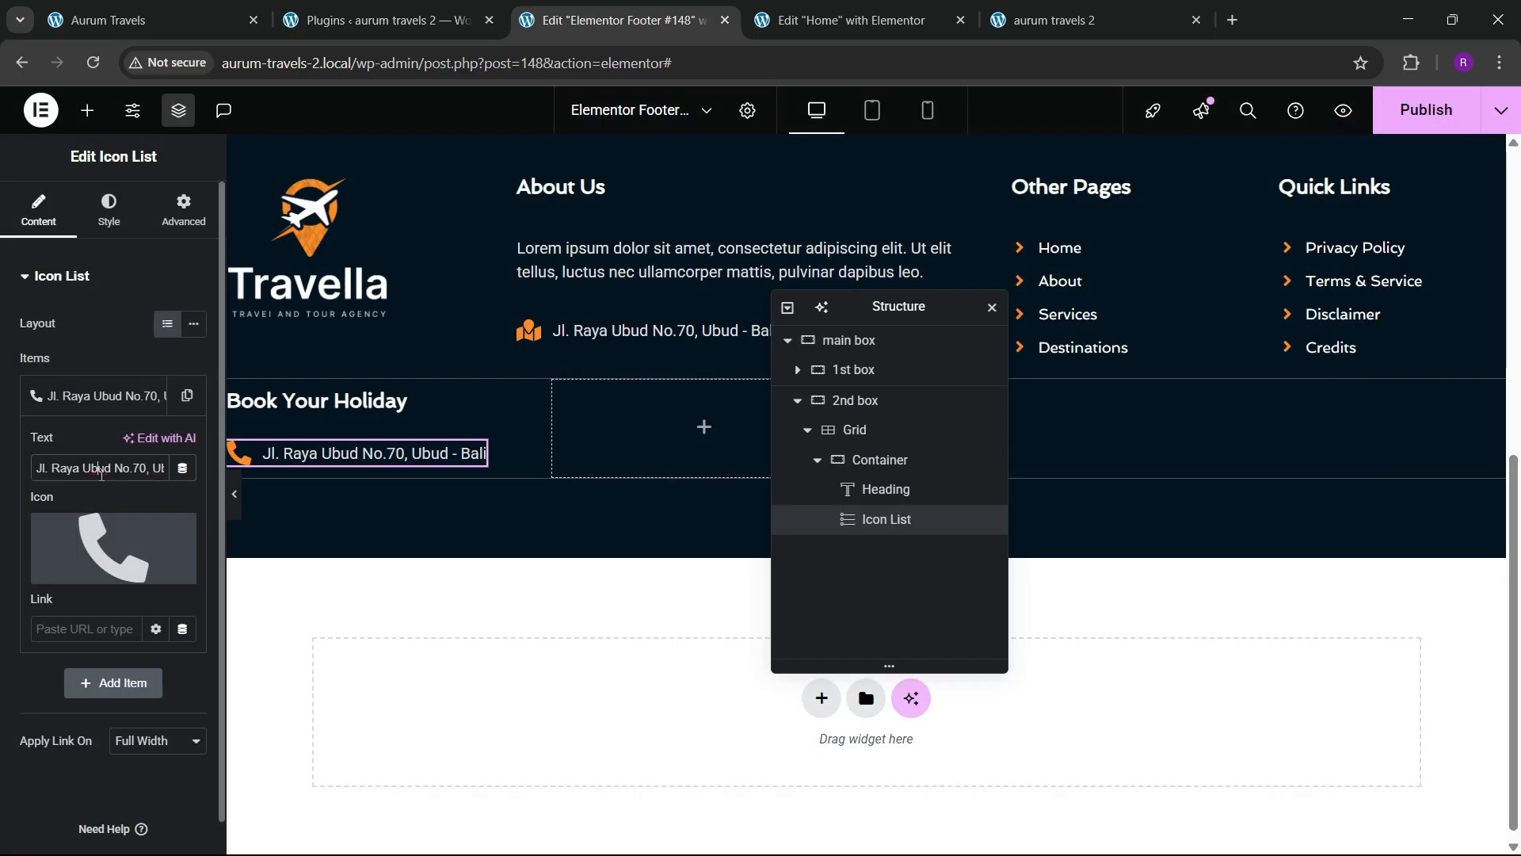
- Replace the item's address text with the phone number and check the live footer
{"action": "triple_click", "coordinate": [101, 469]}
{"action": "key", "text": "BackSpace"}
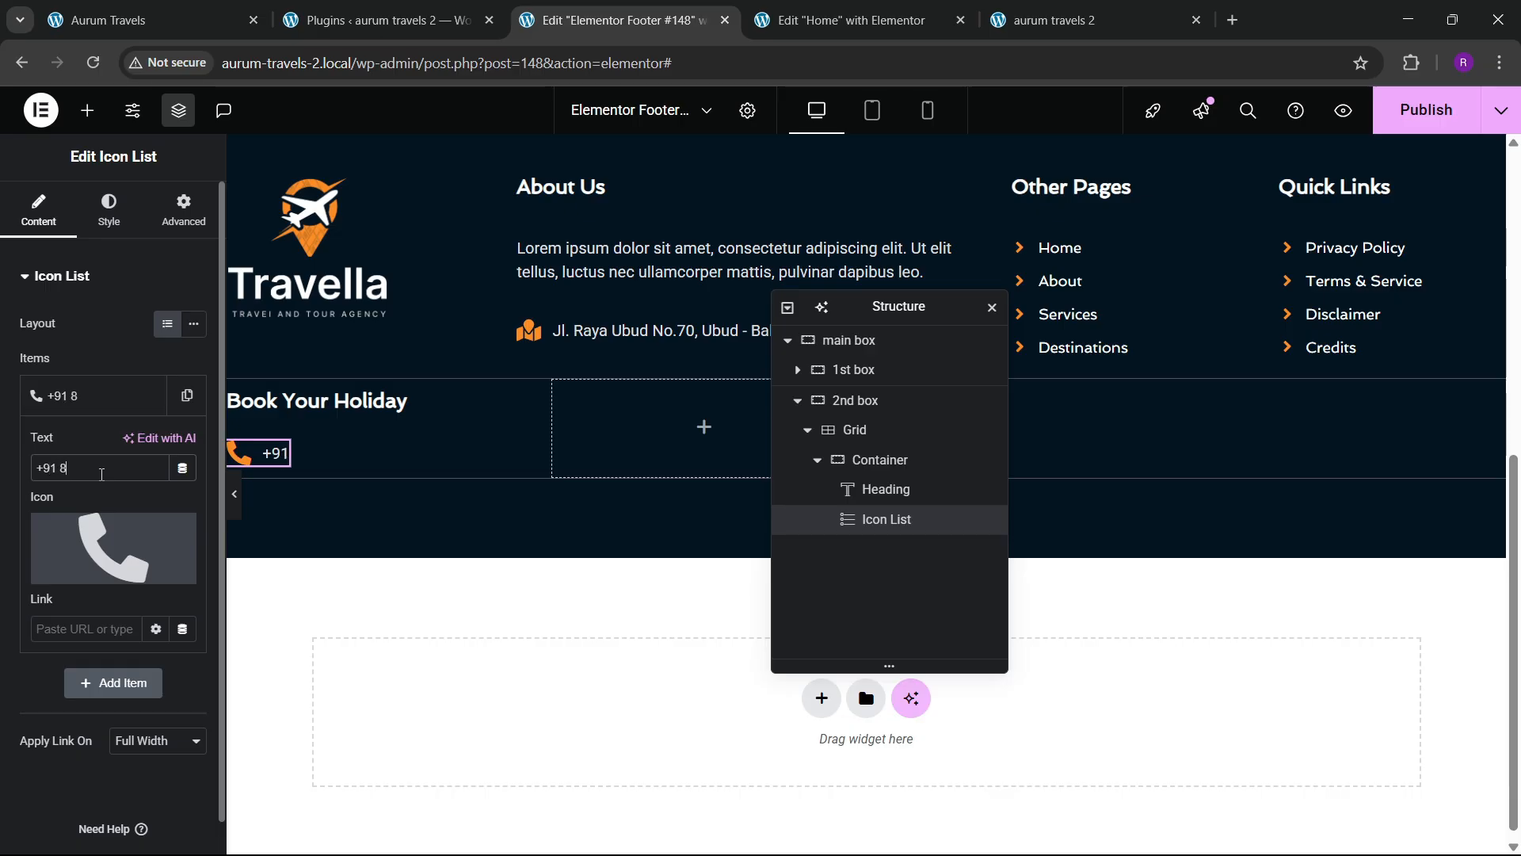
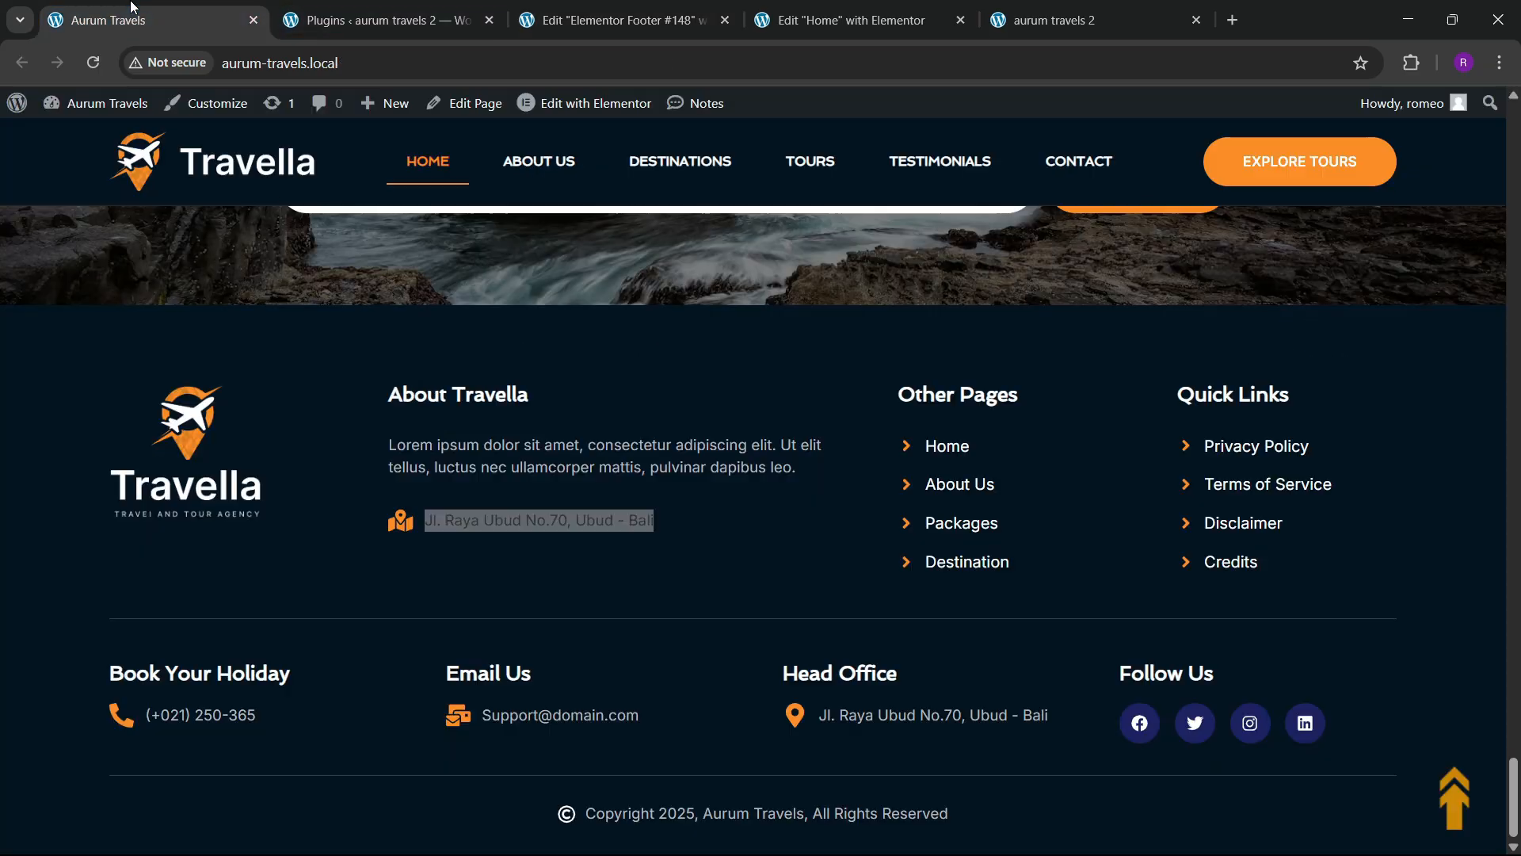
{"action": "left_click", "coordinate": [151, 20]}
{"action": "left_click", "coordinate": [610, 12]}
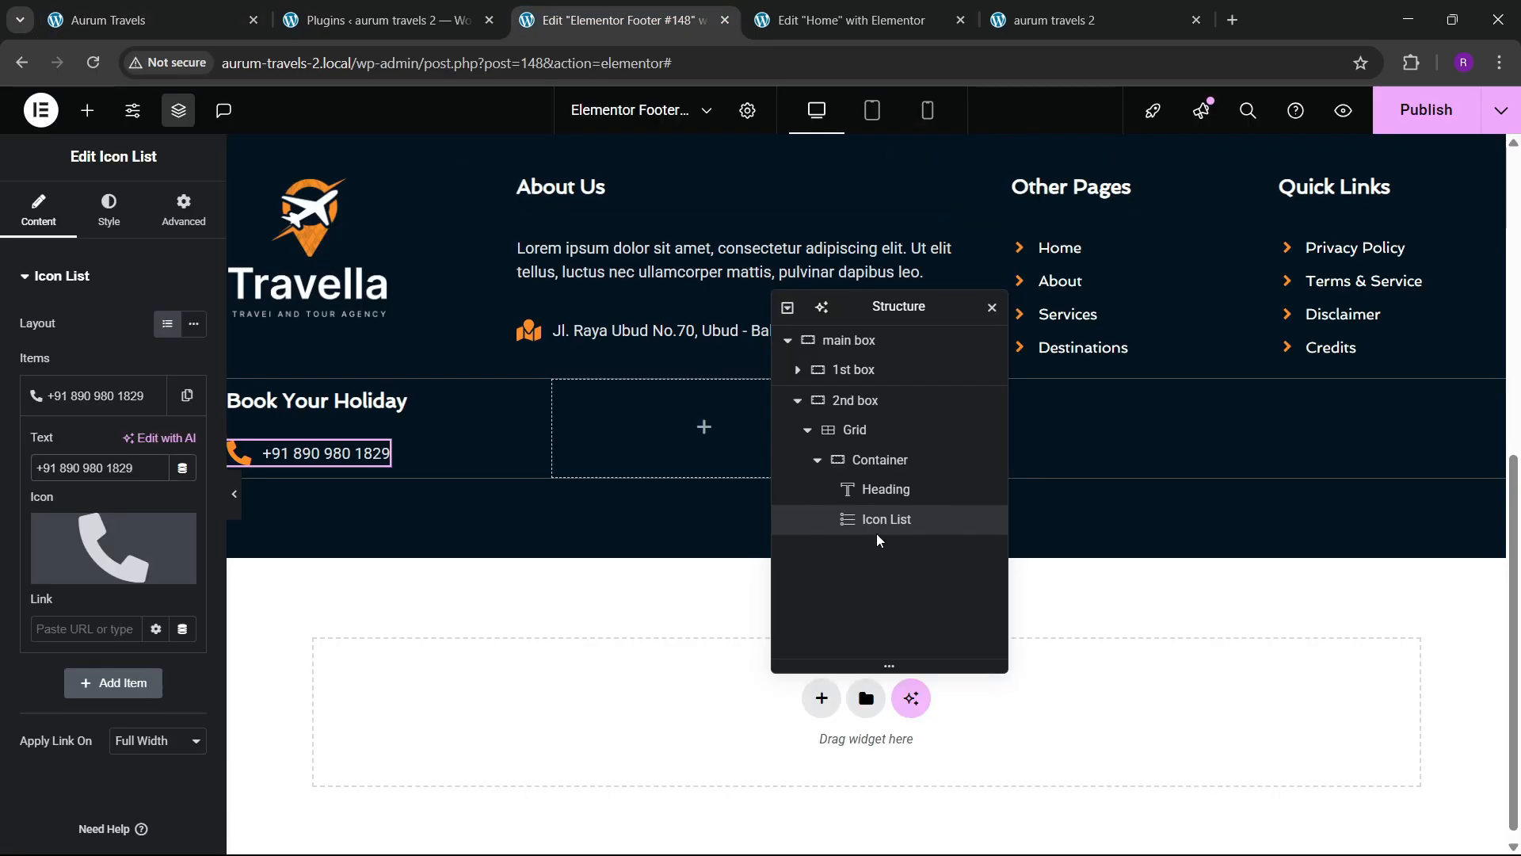
- Duplicate the Book Your Holiday column three times so the grid holds four copies
{"action": "left_click", "coordinate": [818, 461]}
{"action": "left_click", "coordinate": [872, 462]}
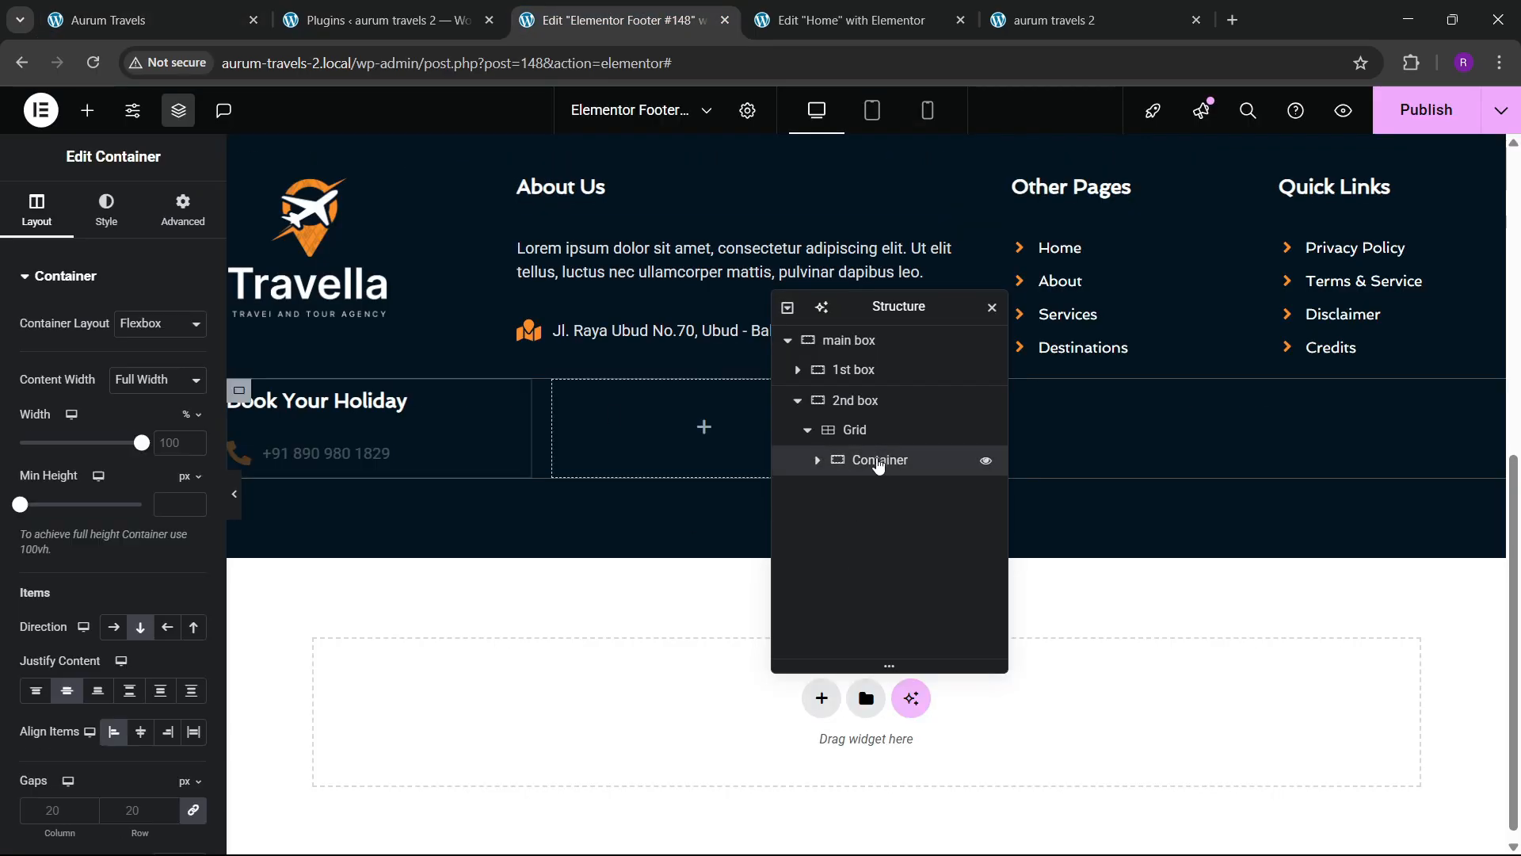
{"action": "right_click", "coordinate": [876, 464]}
{"action": "left_click", "coordinate": [923, 380]}
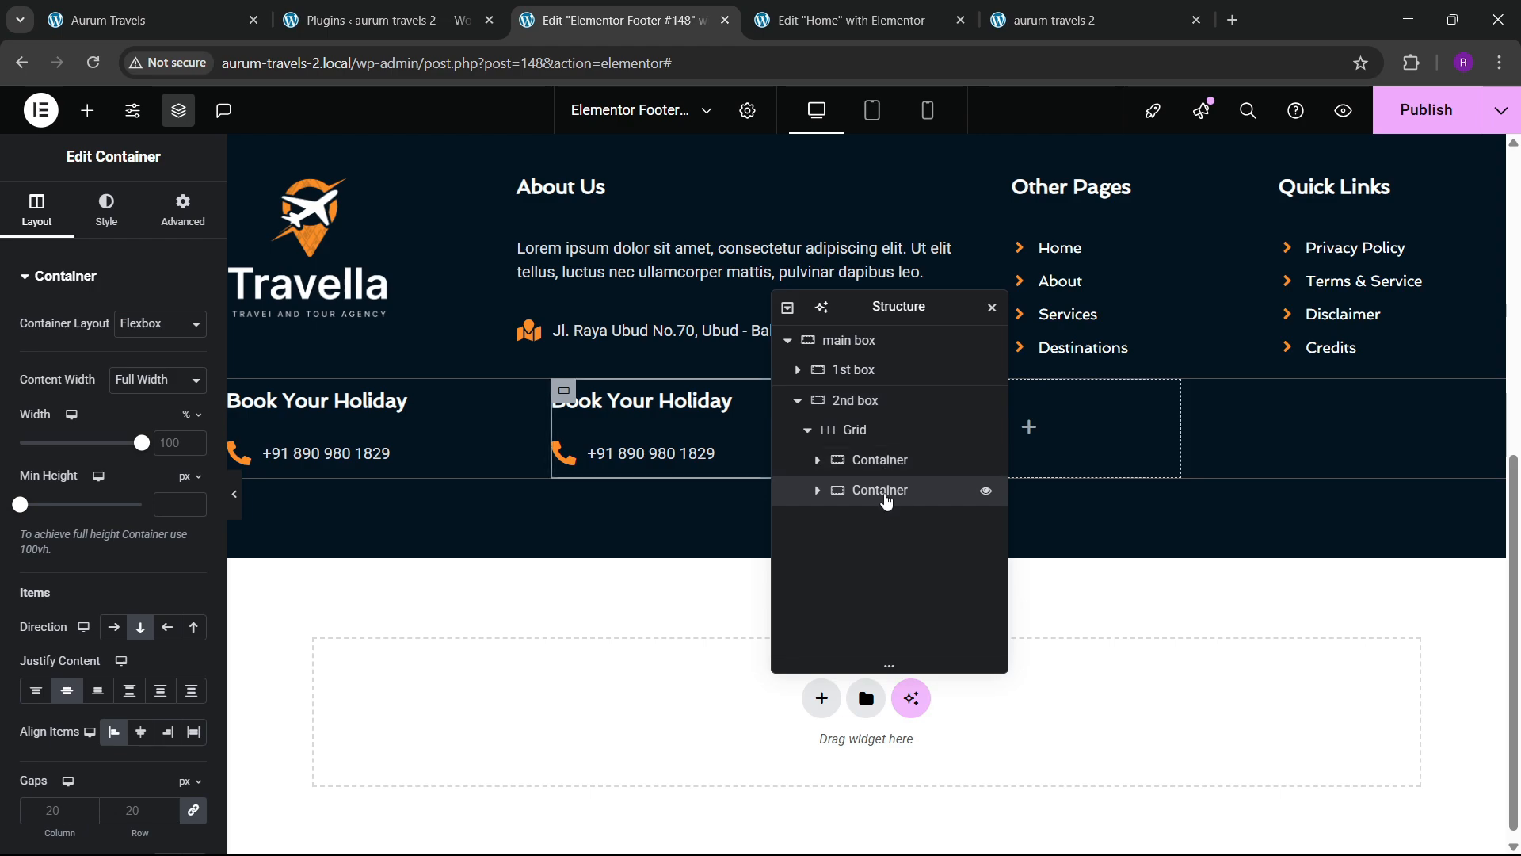
{"action": "right_click", "coordinate": [887, 493]}
{"action": "left_click", "coordinate": [937, 374]}
{"action": "right_click", "coordinate": [883, 526]}
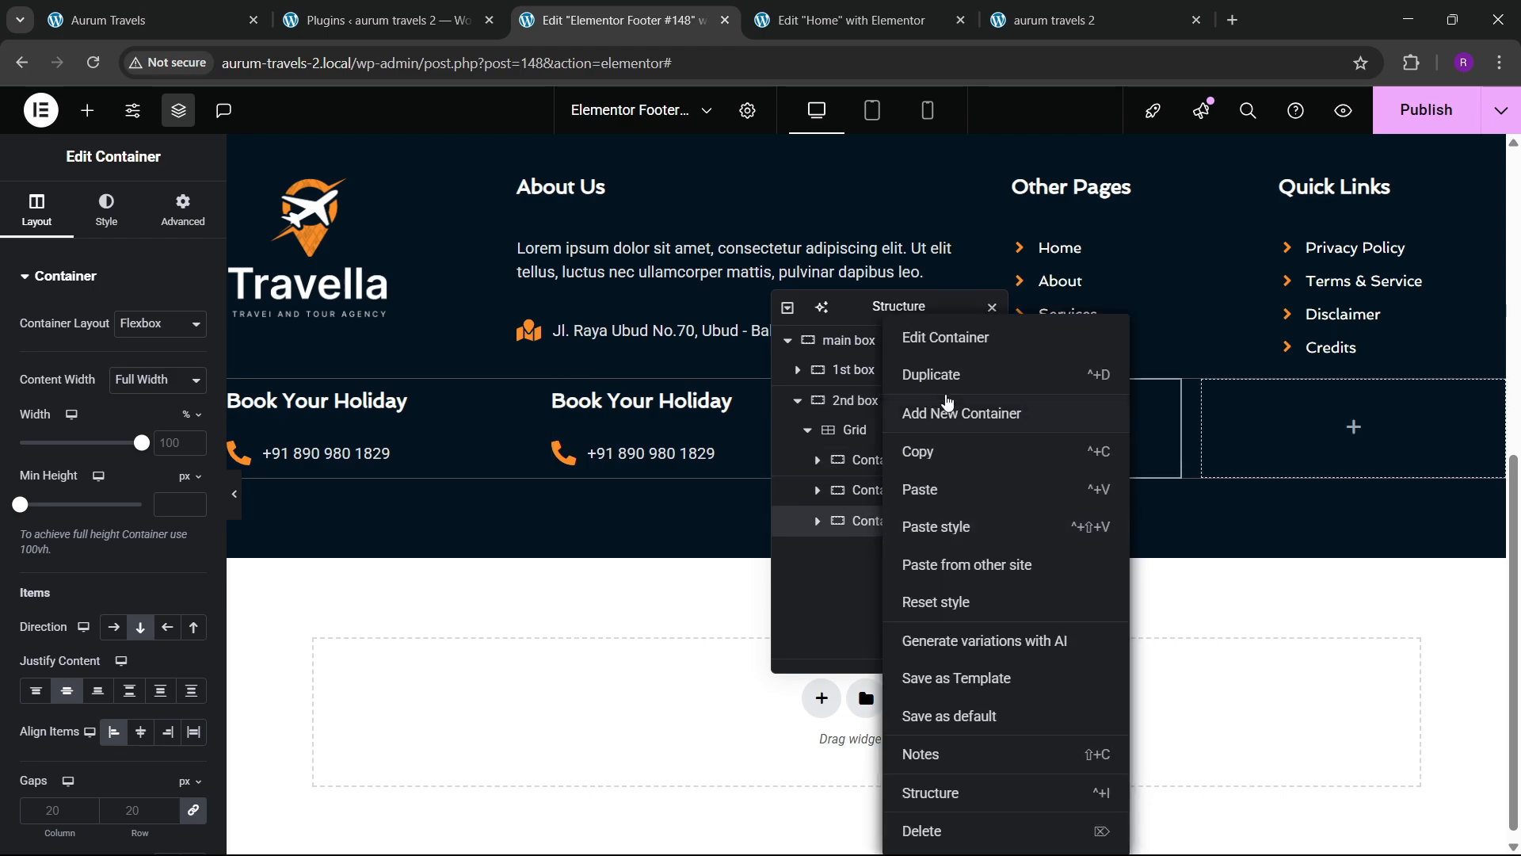
{"action": "left_click", "coordinate": [937, 374]}
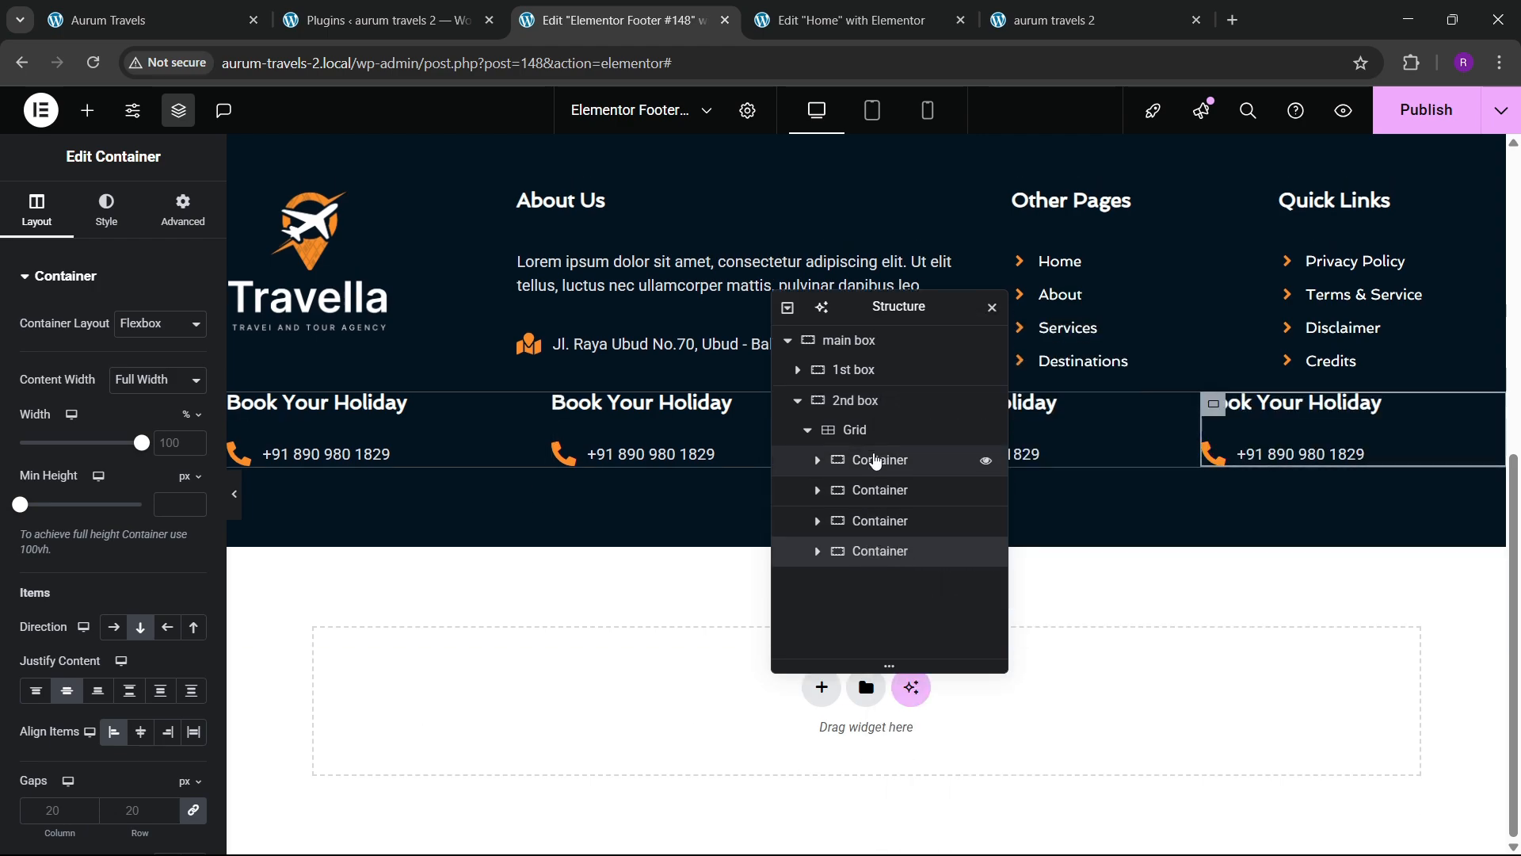
{"action": "left_click", "coordinate": [868, 403]}
- Try several top and bottom padding values on the 2nd box in the Advanced tab
{"action": "left_click", "coordinate": [183, 210]}
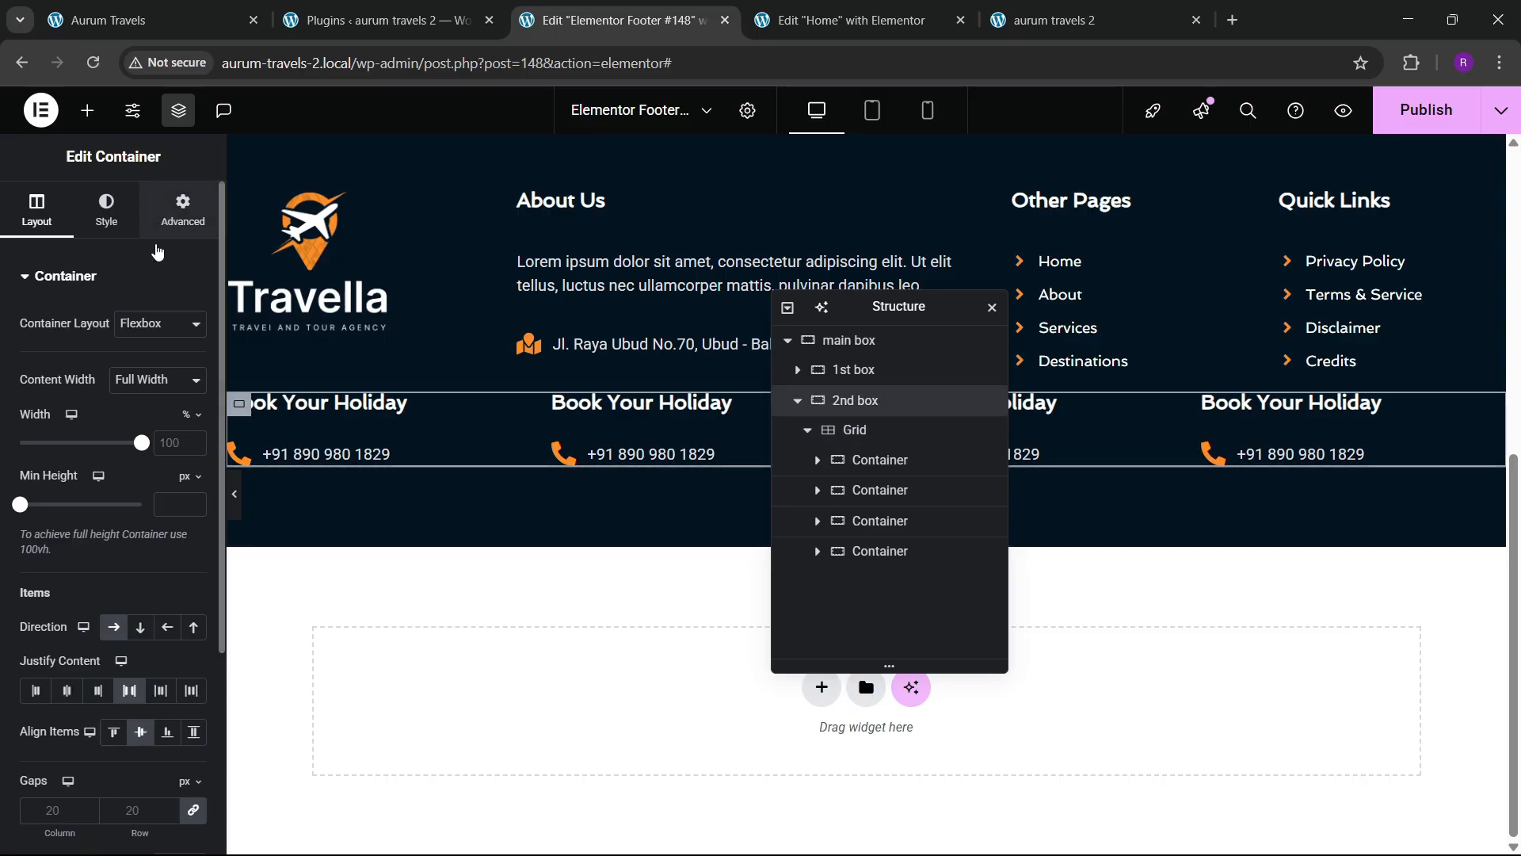
{"action": "type", "text": "20"}
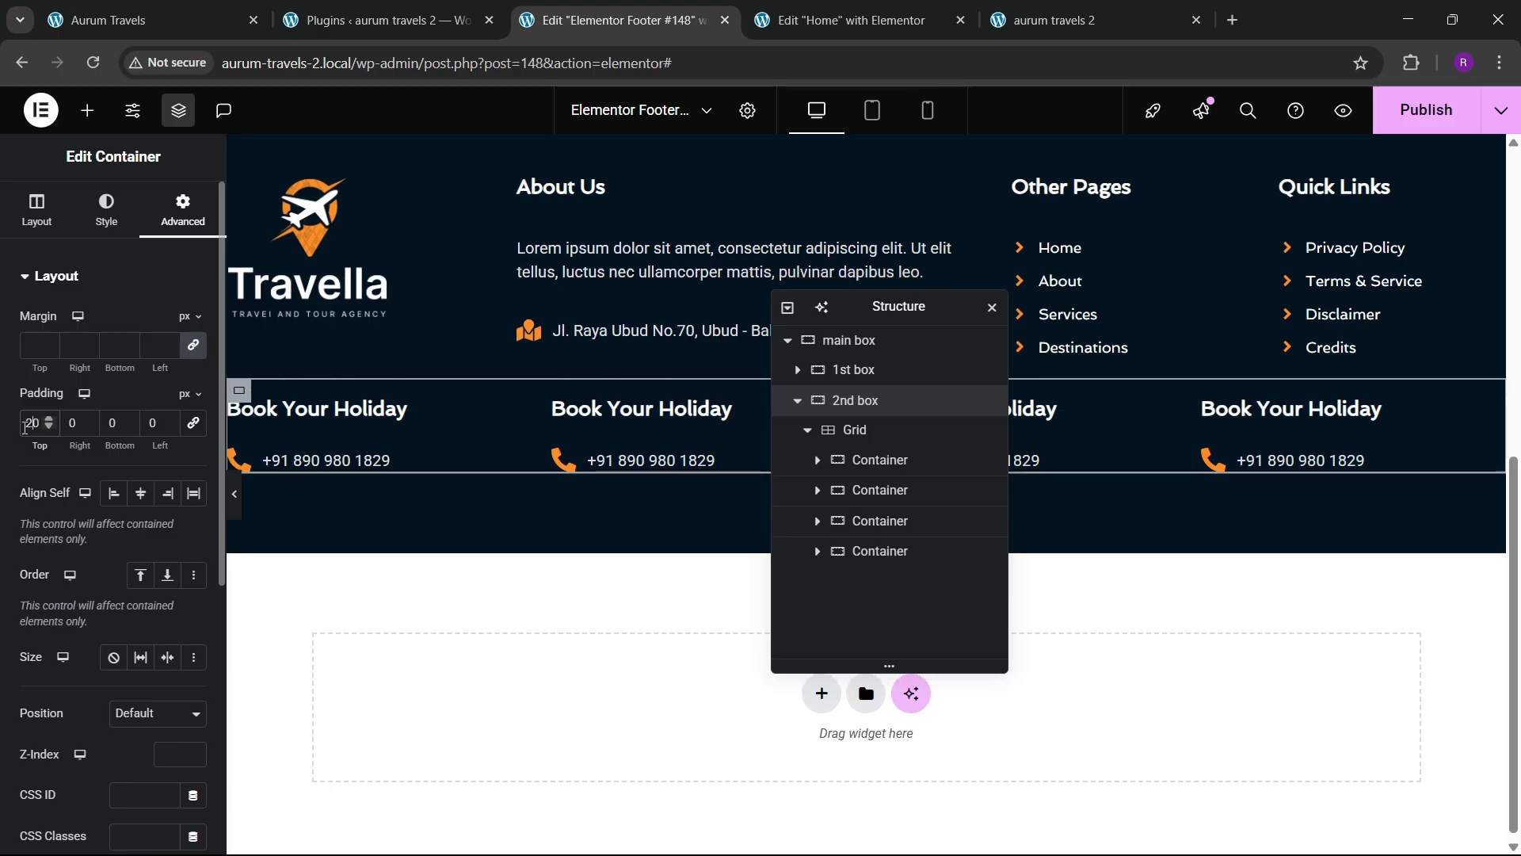
{"action": "type", "text": "2"}
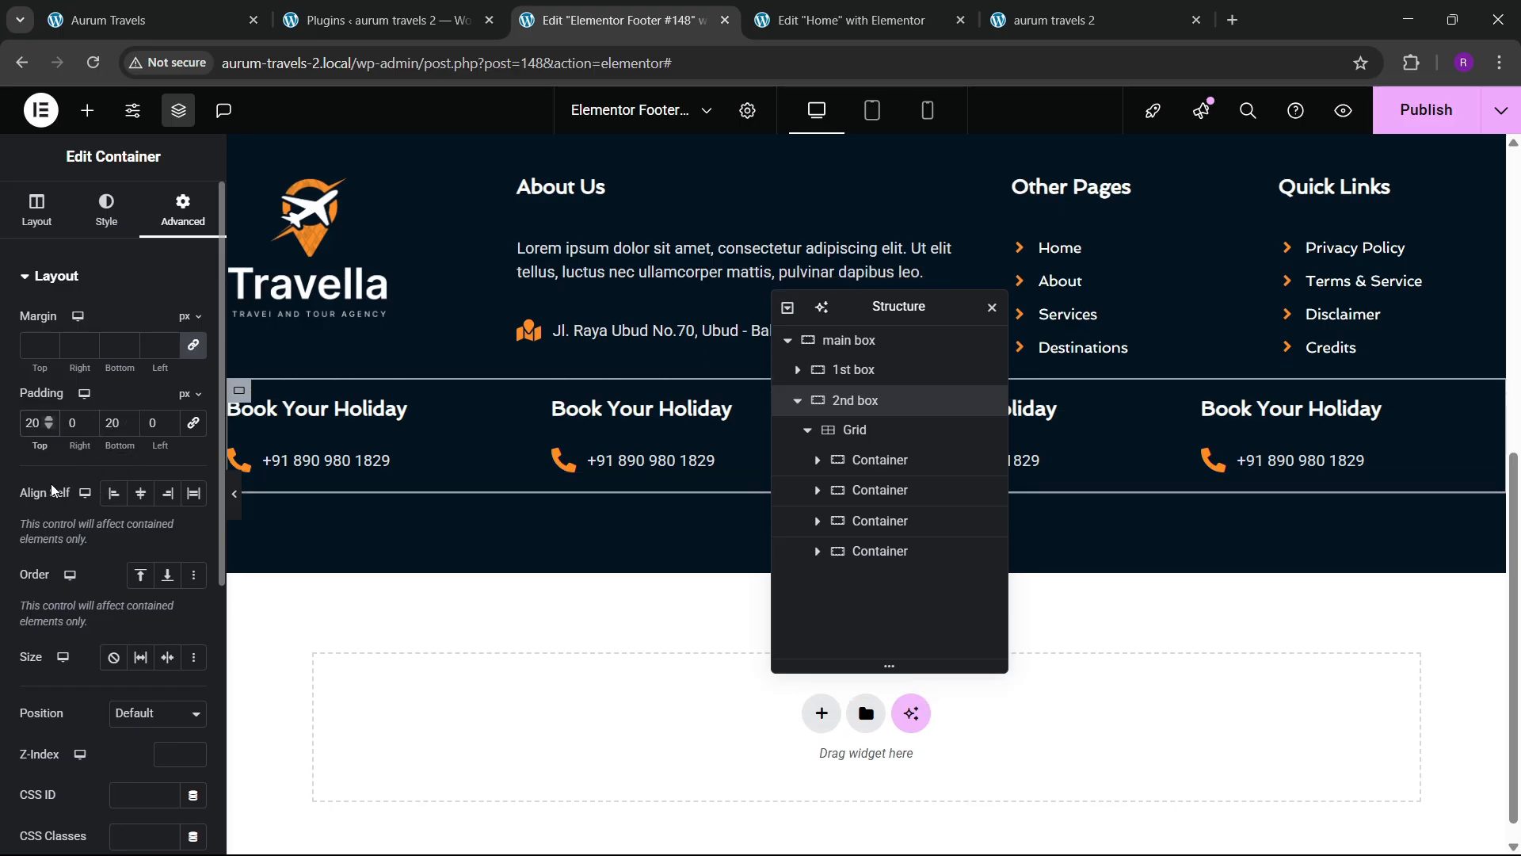
{"action": "key", "text": "BackSpace"}
{"action": "type", "text": "4"}
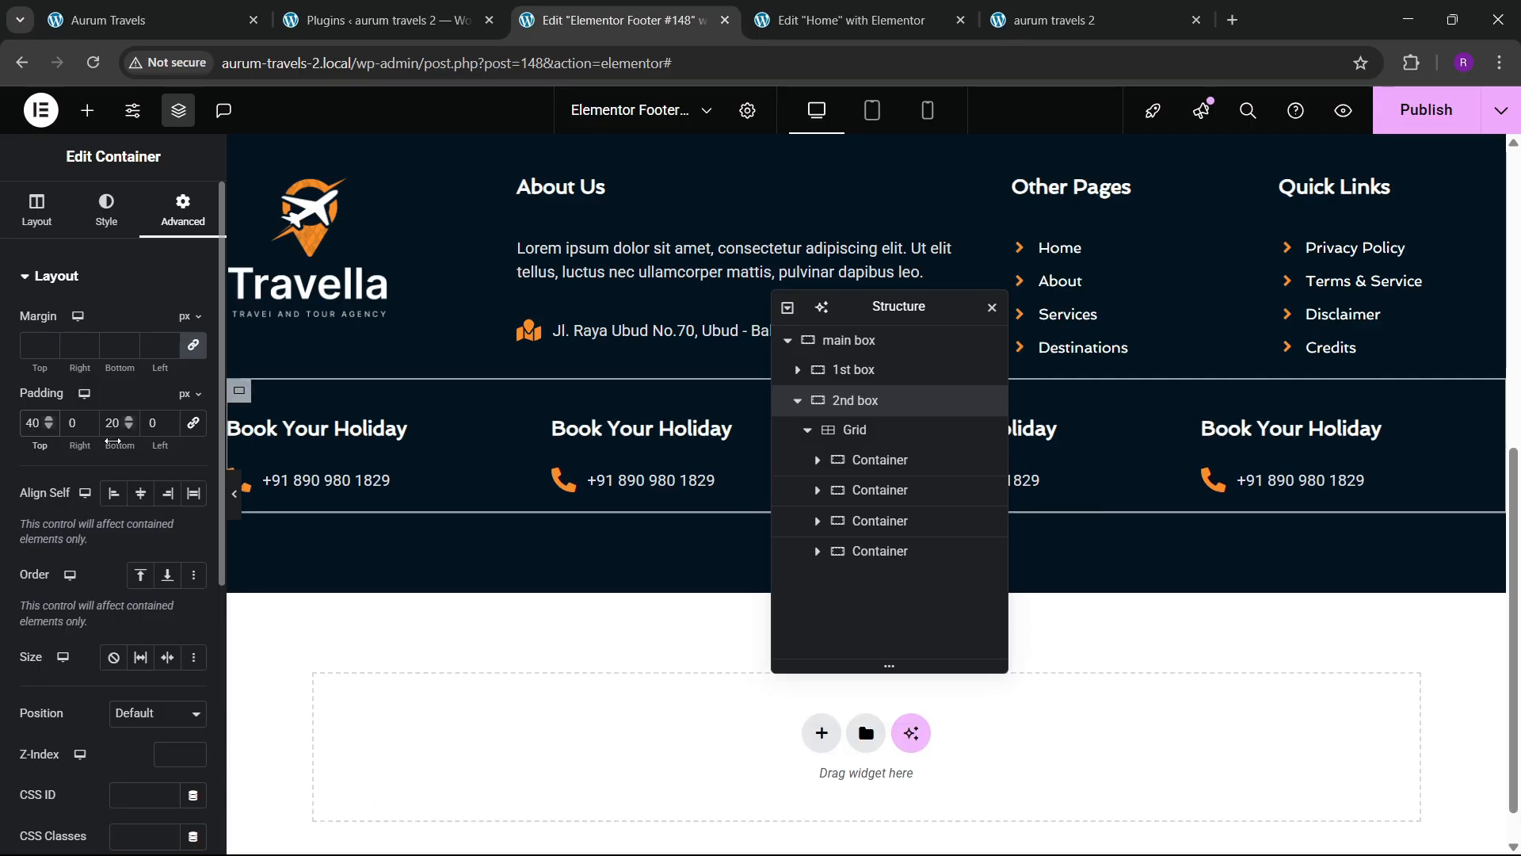
{"action": "key", "text": "BackSpace"}
{"action": "type", "text": "4"}
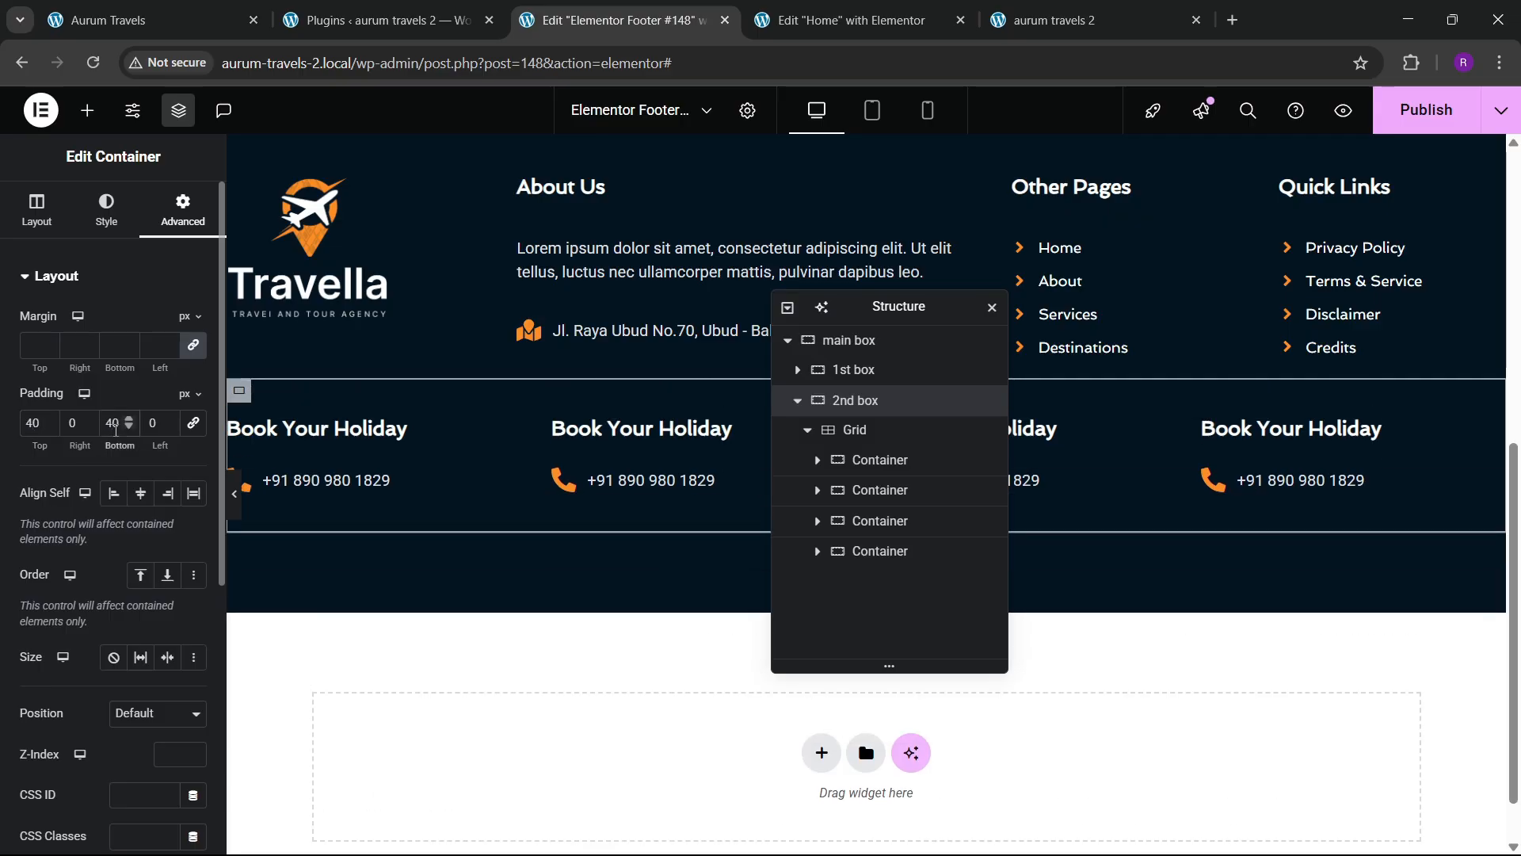
{"action": "key", "text": "BackSpace"}
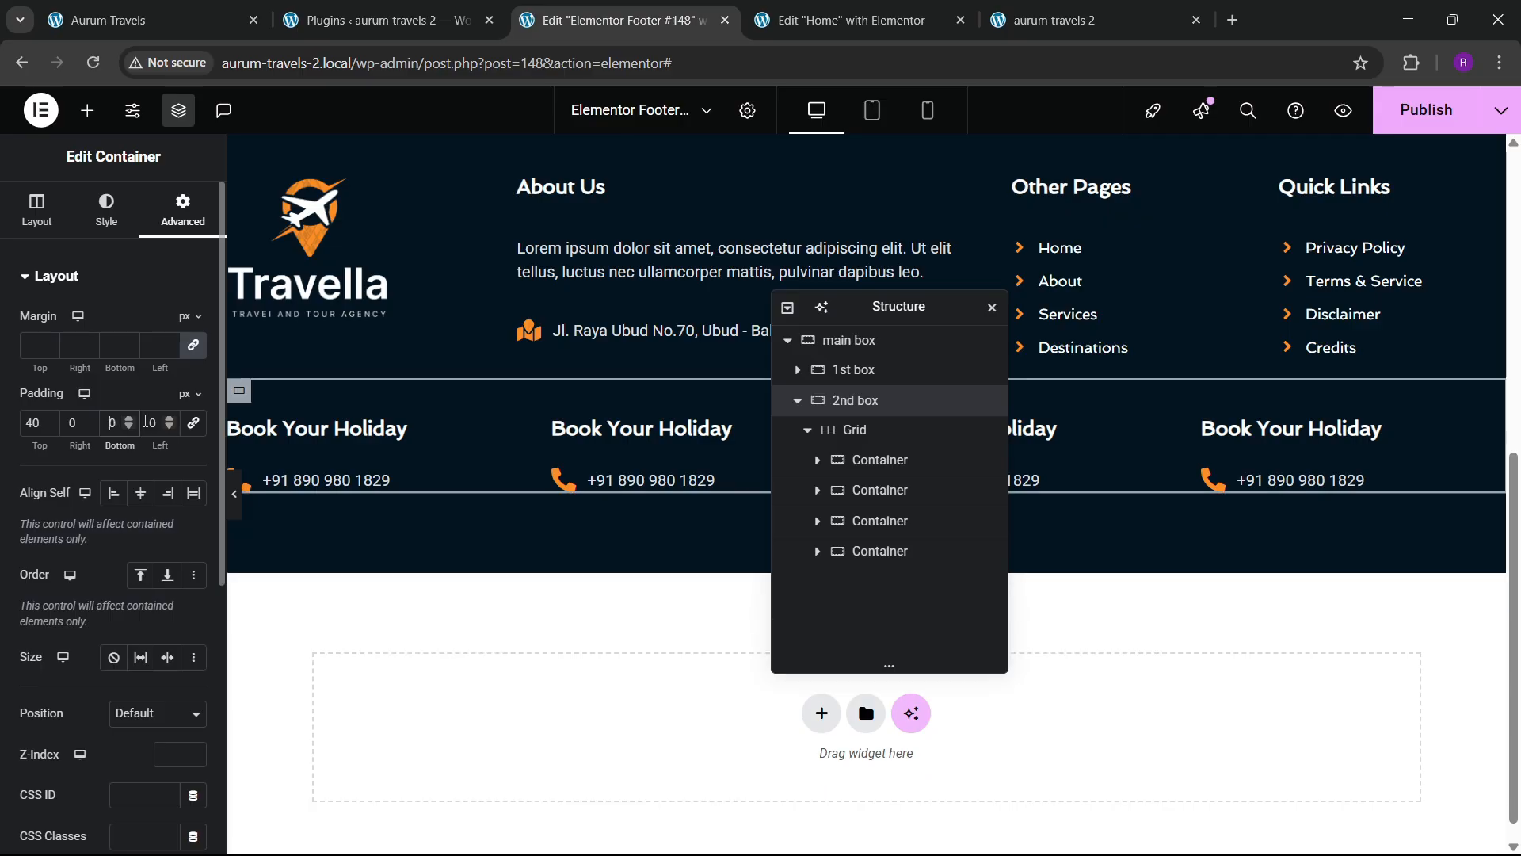
{"action": "type", "text": "8"}
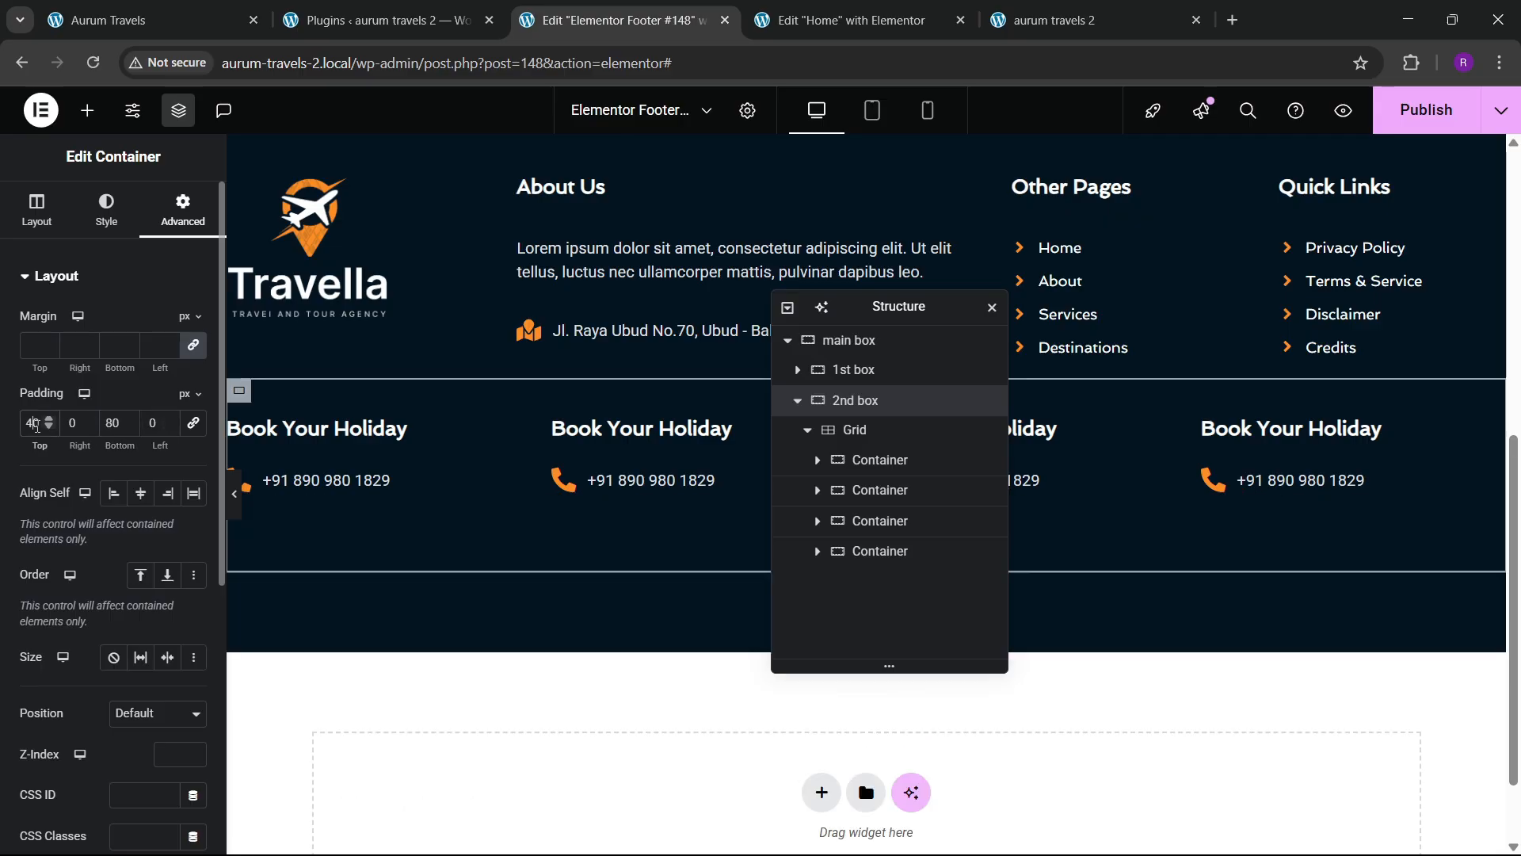
{"action": "key", "text": "BackSpace"}
{"action": "type", "text": "8"}
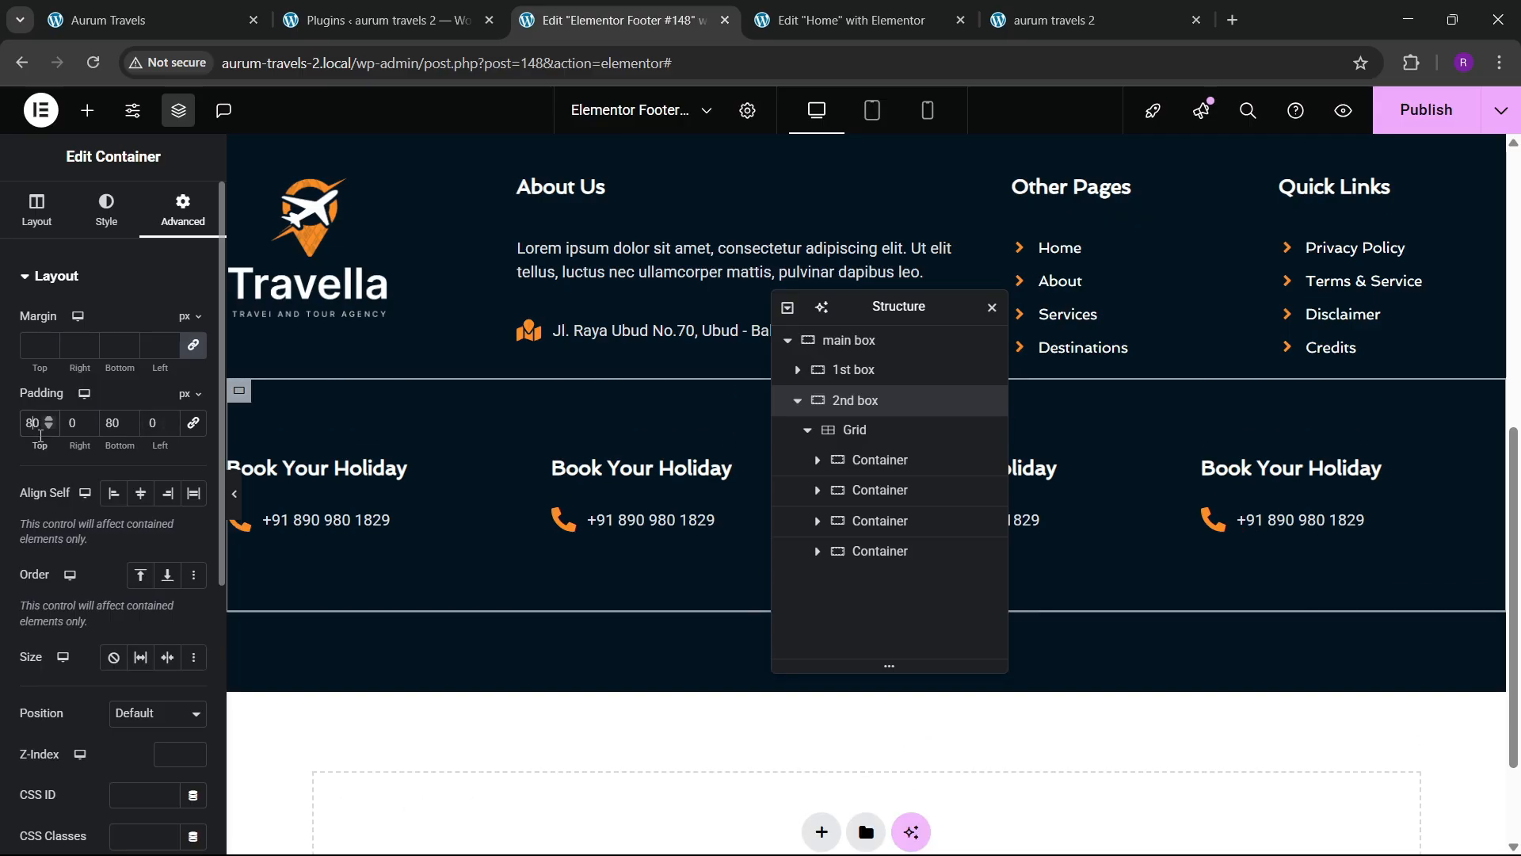
{"action": "key", "text": "BackSpace"}
{"action": "type", "text": "5"}
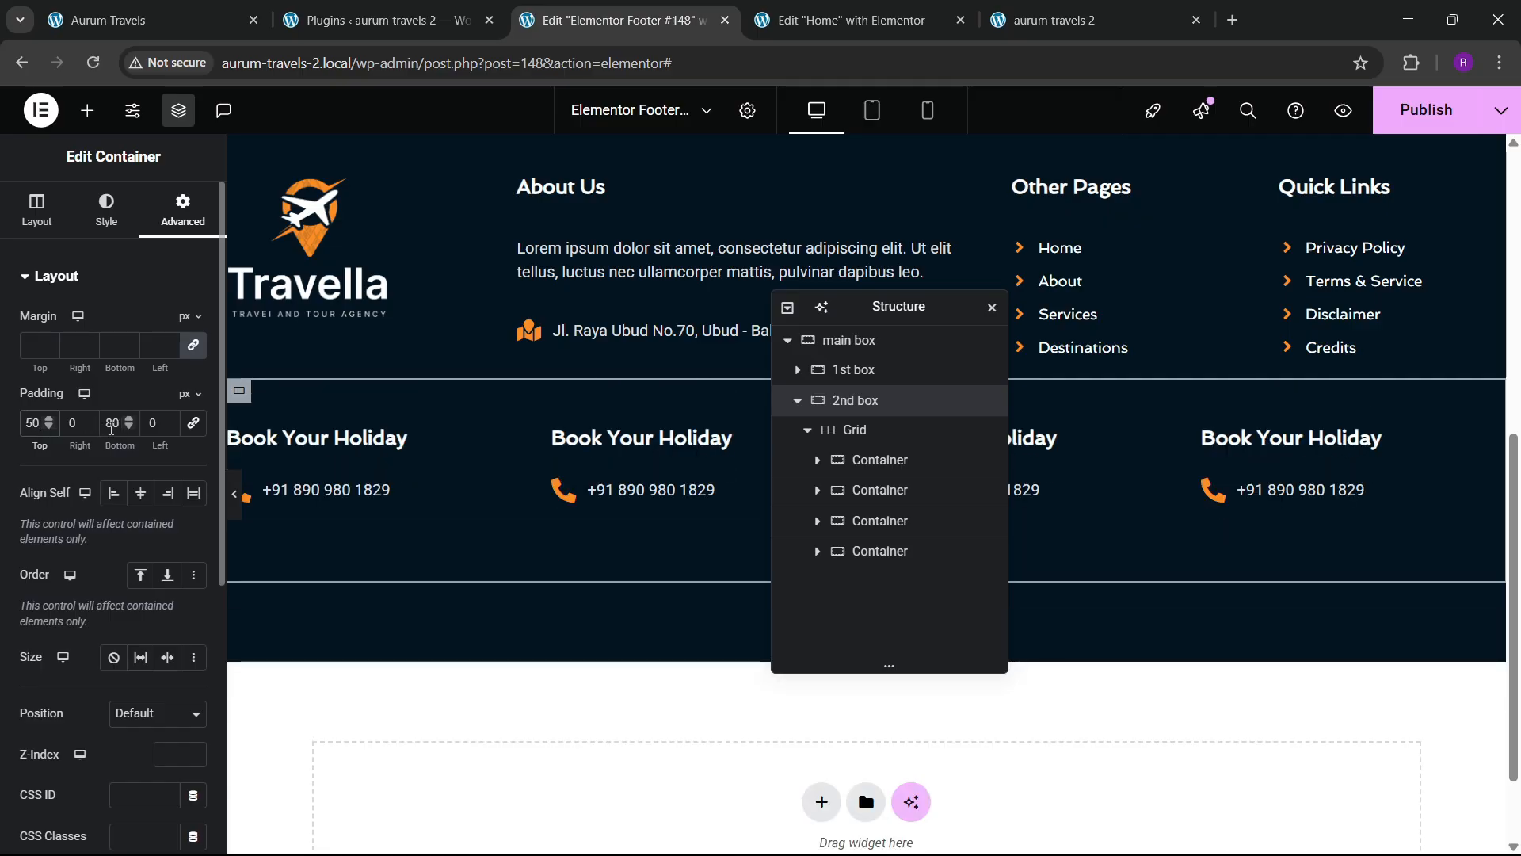
{"action": "key", "text": "BackSpace"}
{"action": "type", "text": "5"}
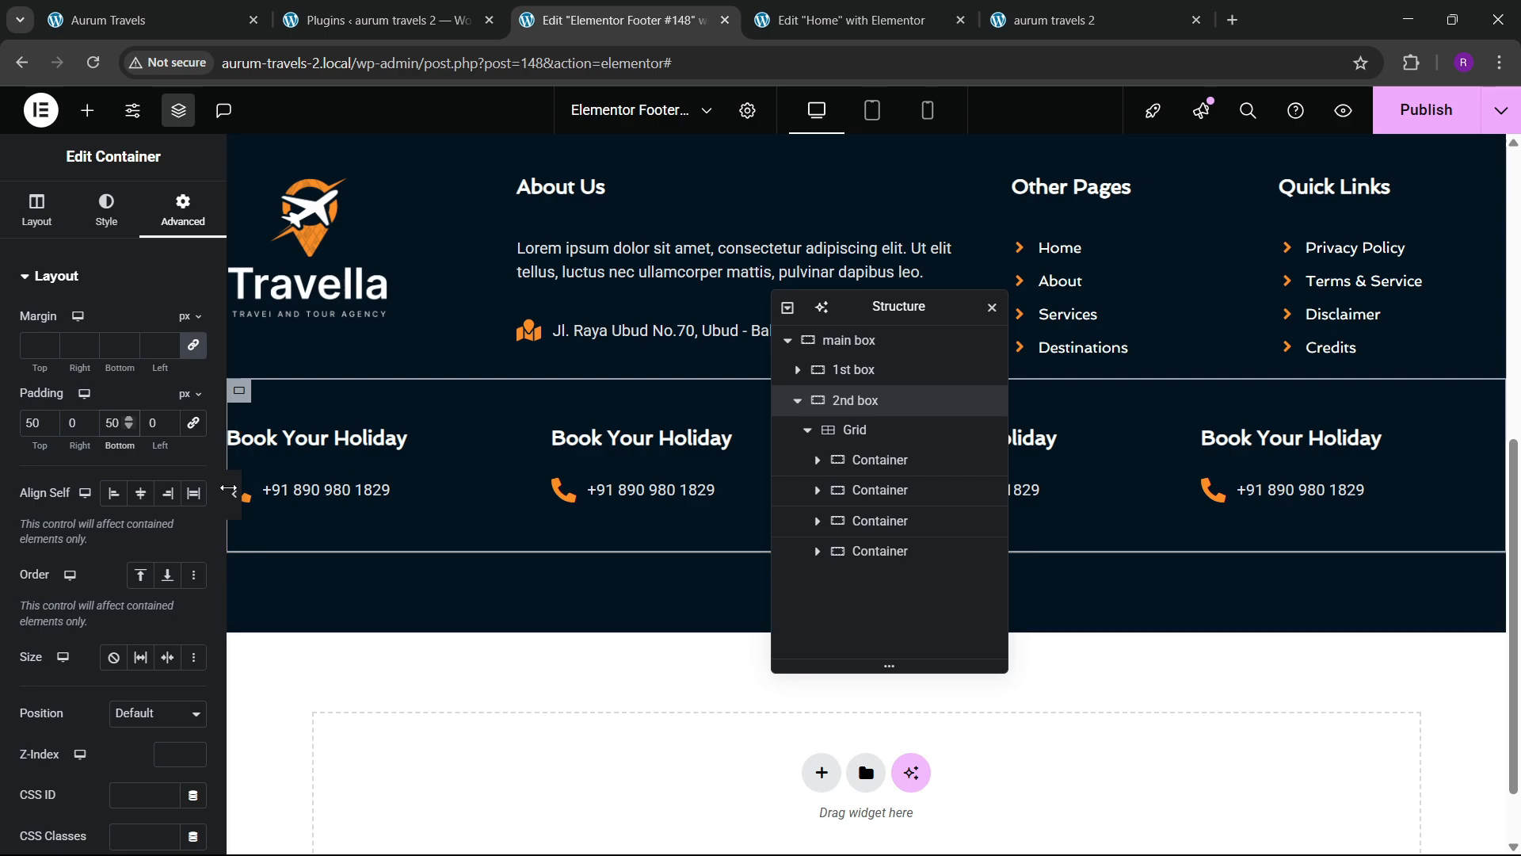
- Compare with the live footer and settle the top and bottom padding at 40 px
{"action": "left_click", "coordinate": [235, 499]}
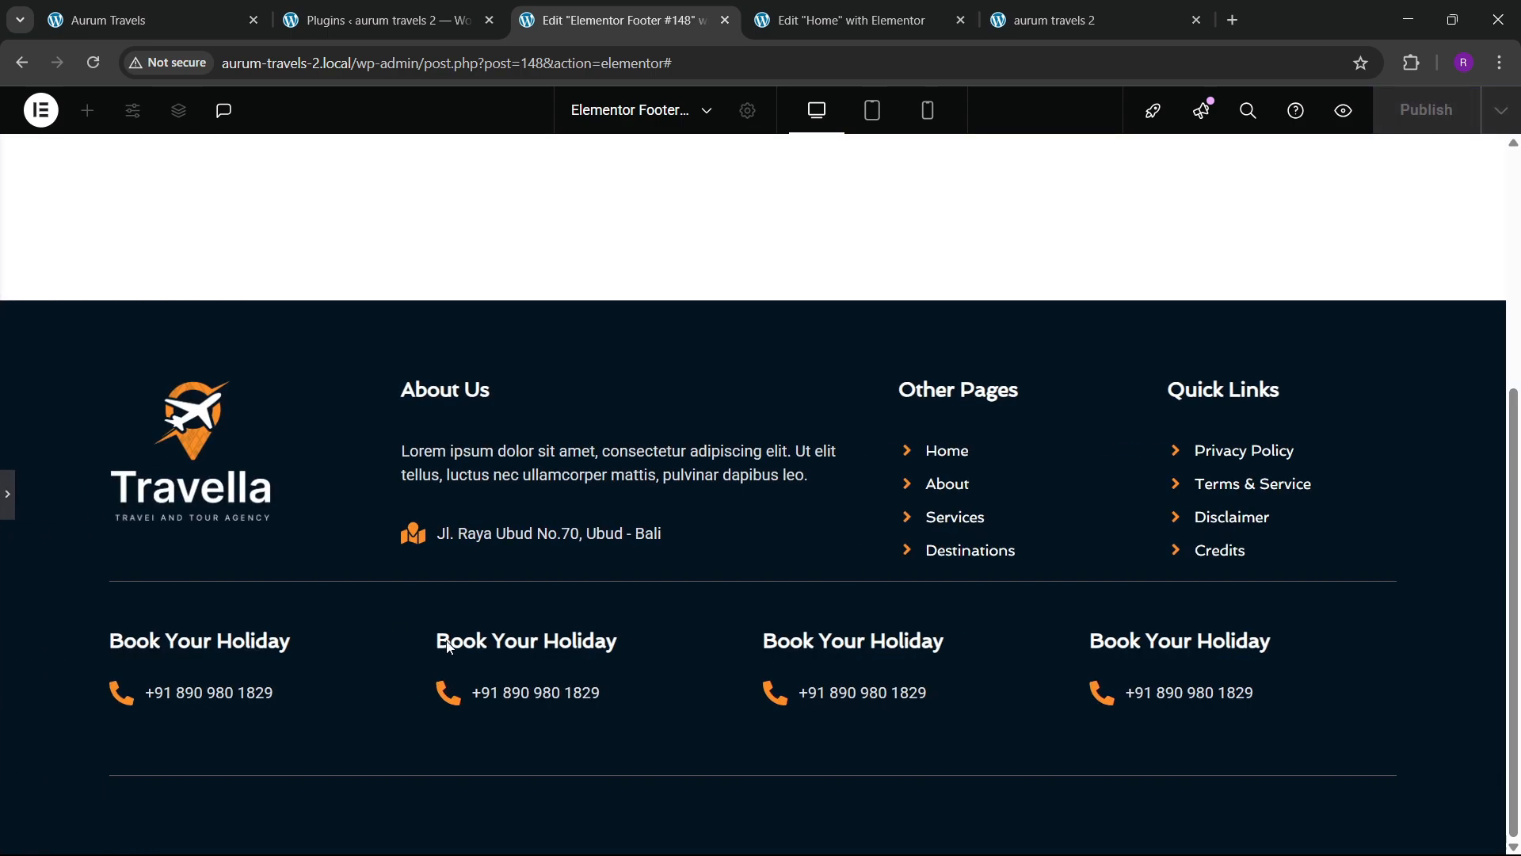
{"action": "left_click", "coordinate": [163, 10]}
{"action": "left_click", "coordinate": [618, 20]}
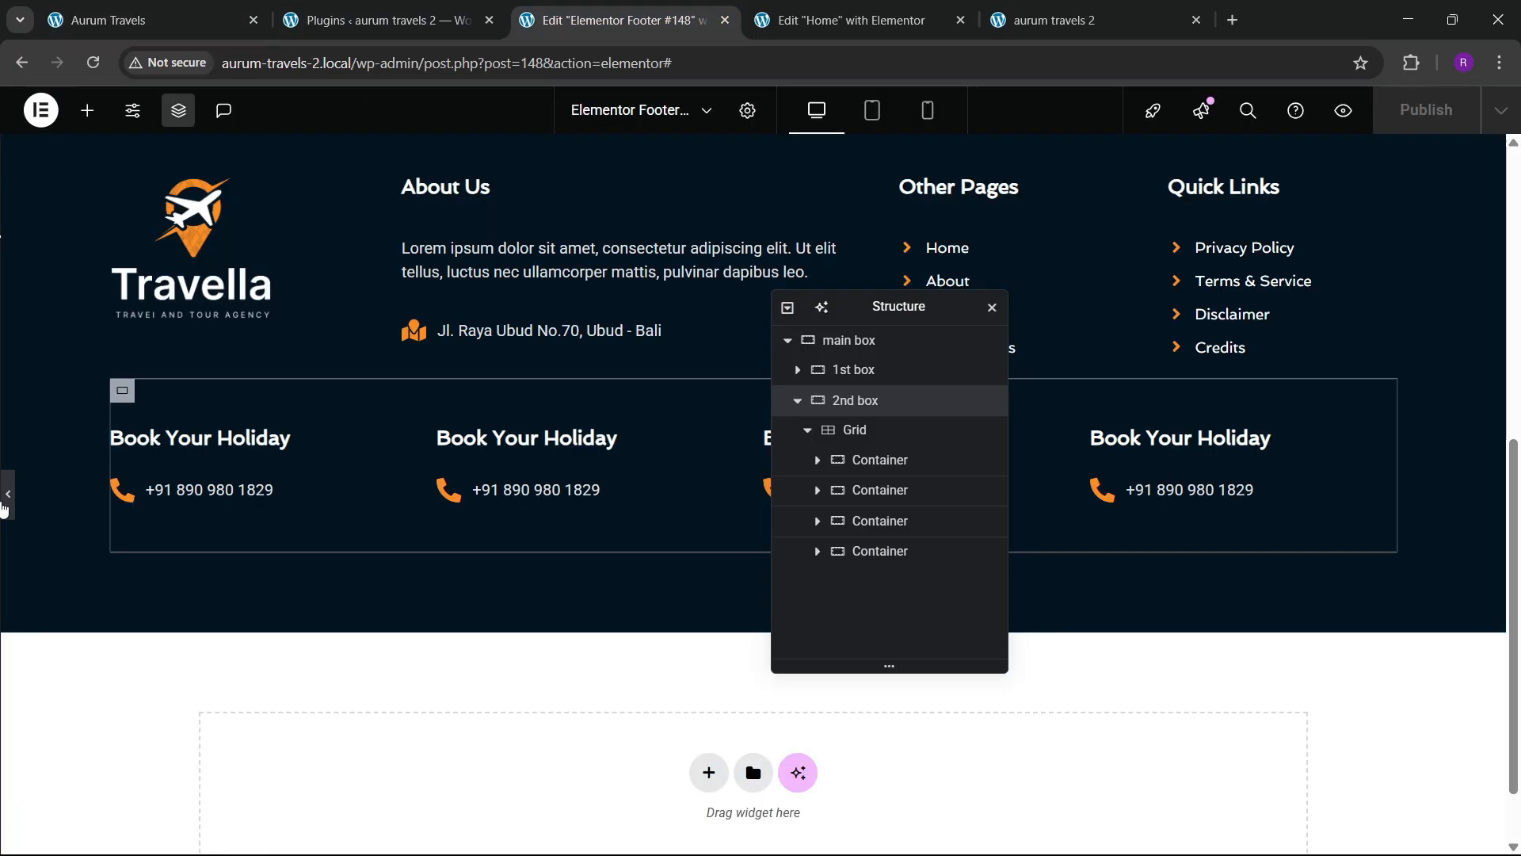
{"action": "left_click", "coordinate": [5, 501]}
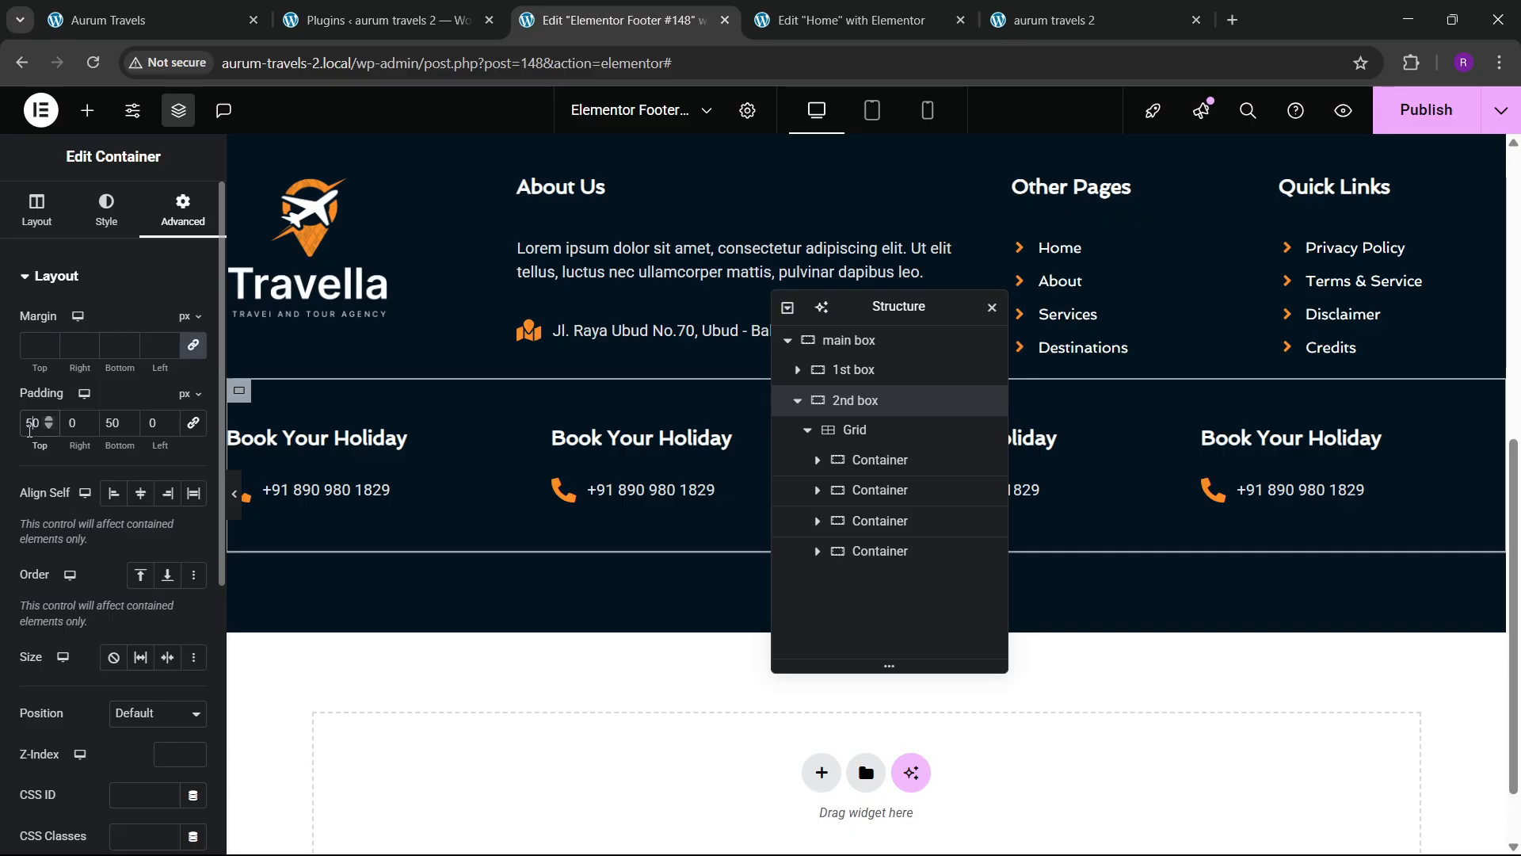
{"action": "key", "text": "BackSpace"}
{"action": "type", "text": "4"}
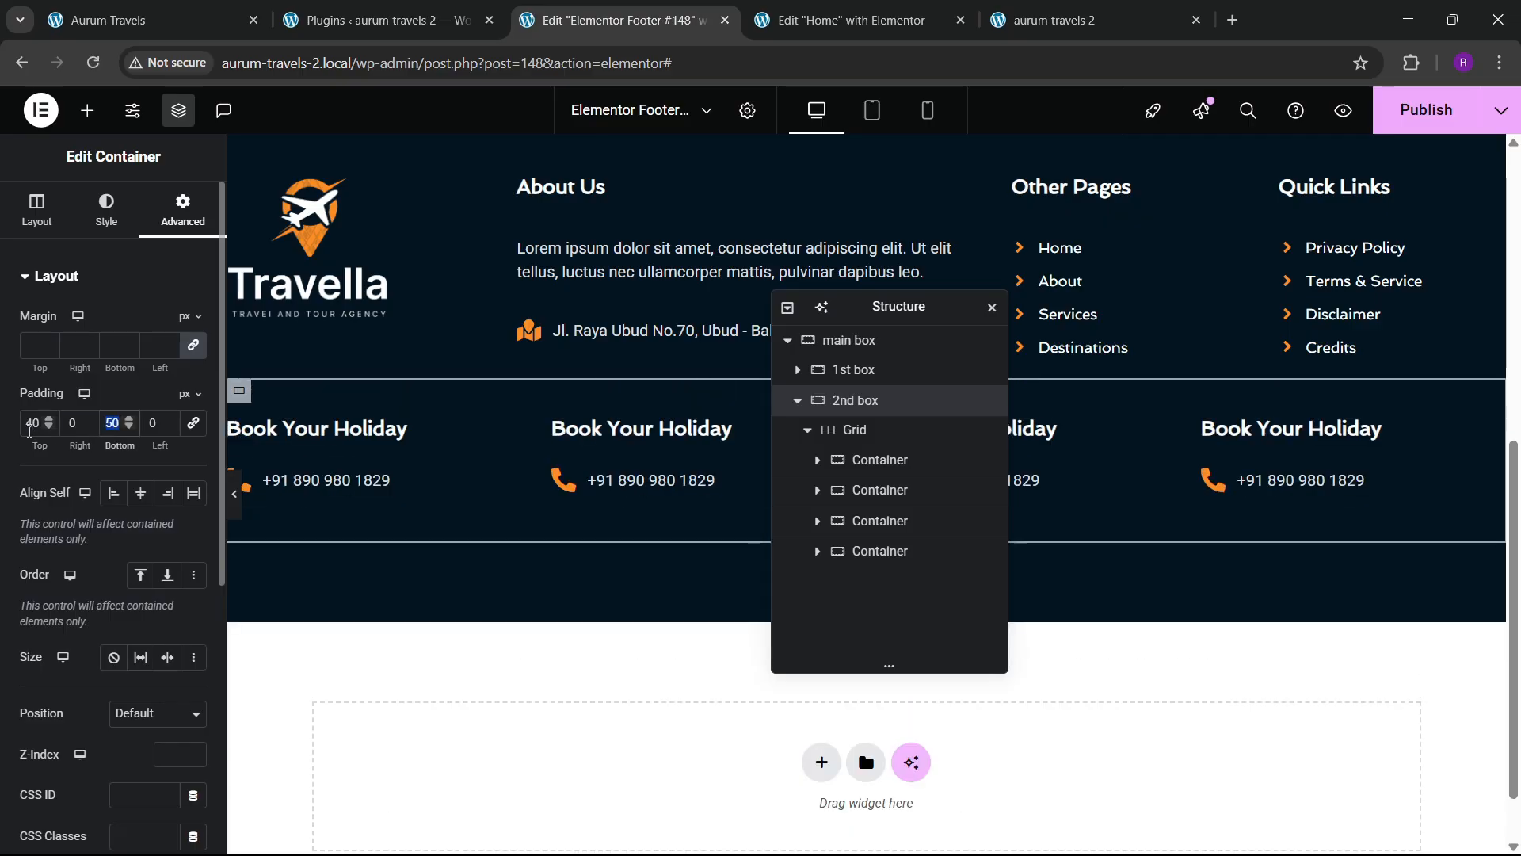
{"action": "type", "text": "40"}
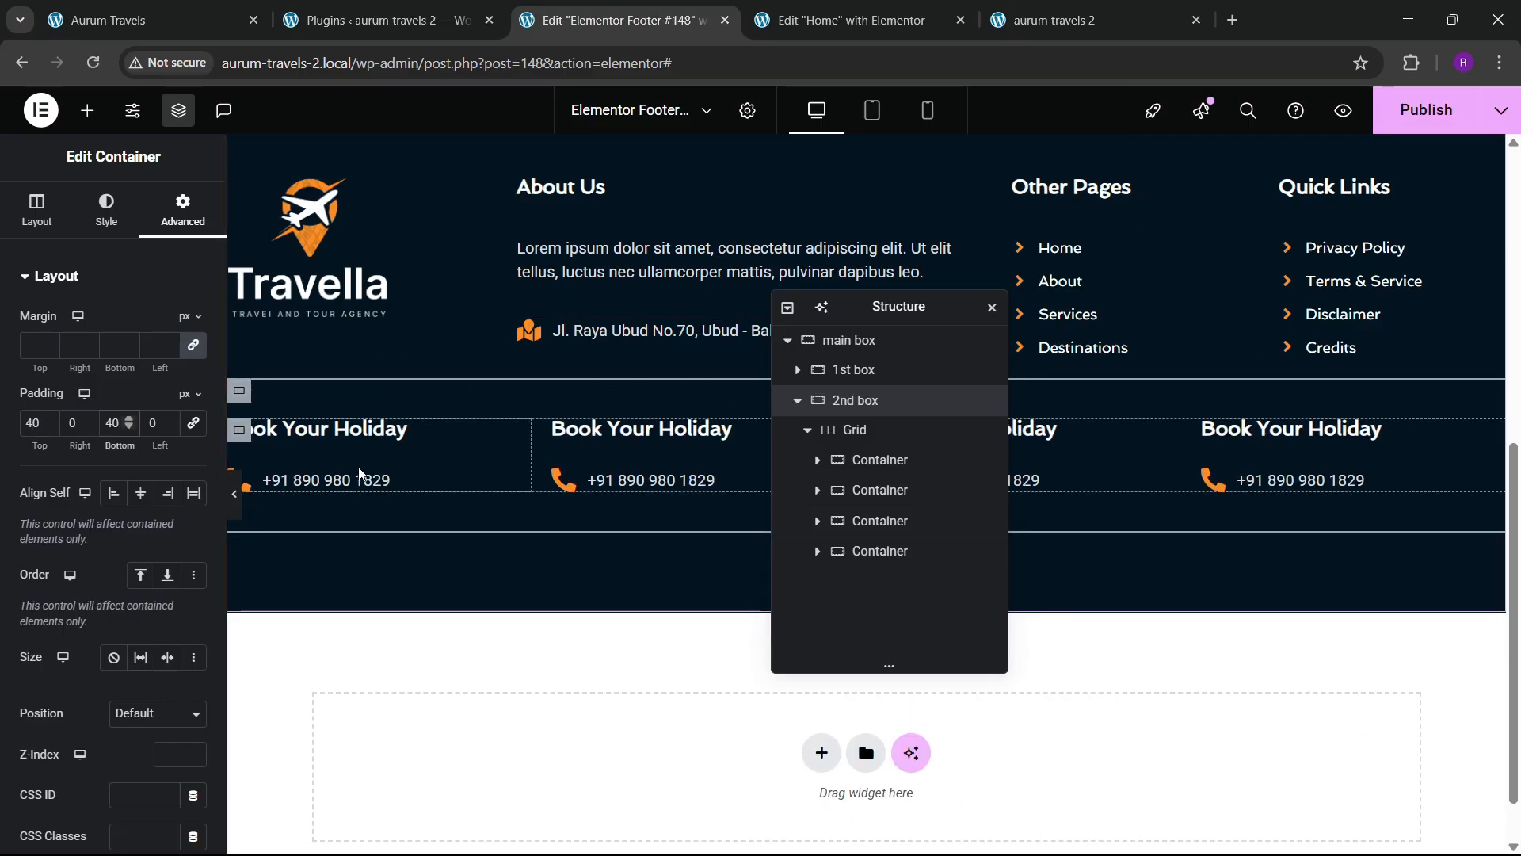
{"action": "left_click", "coordinate": [143, 20]}
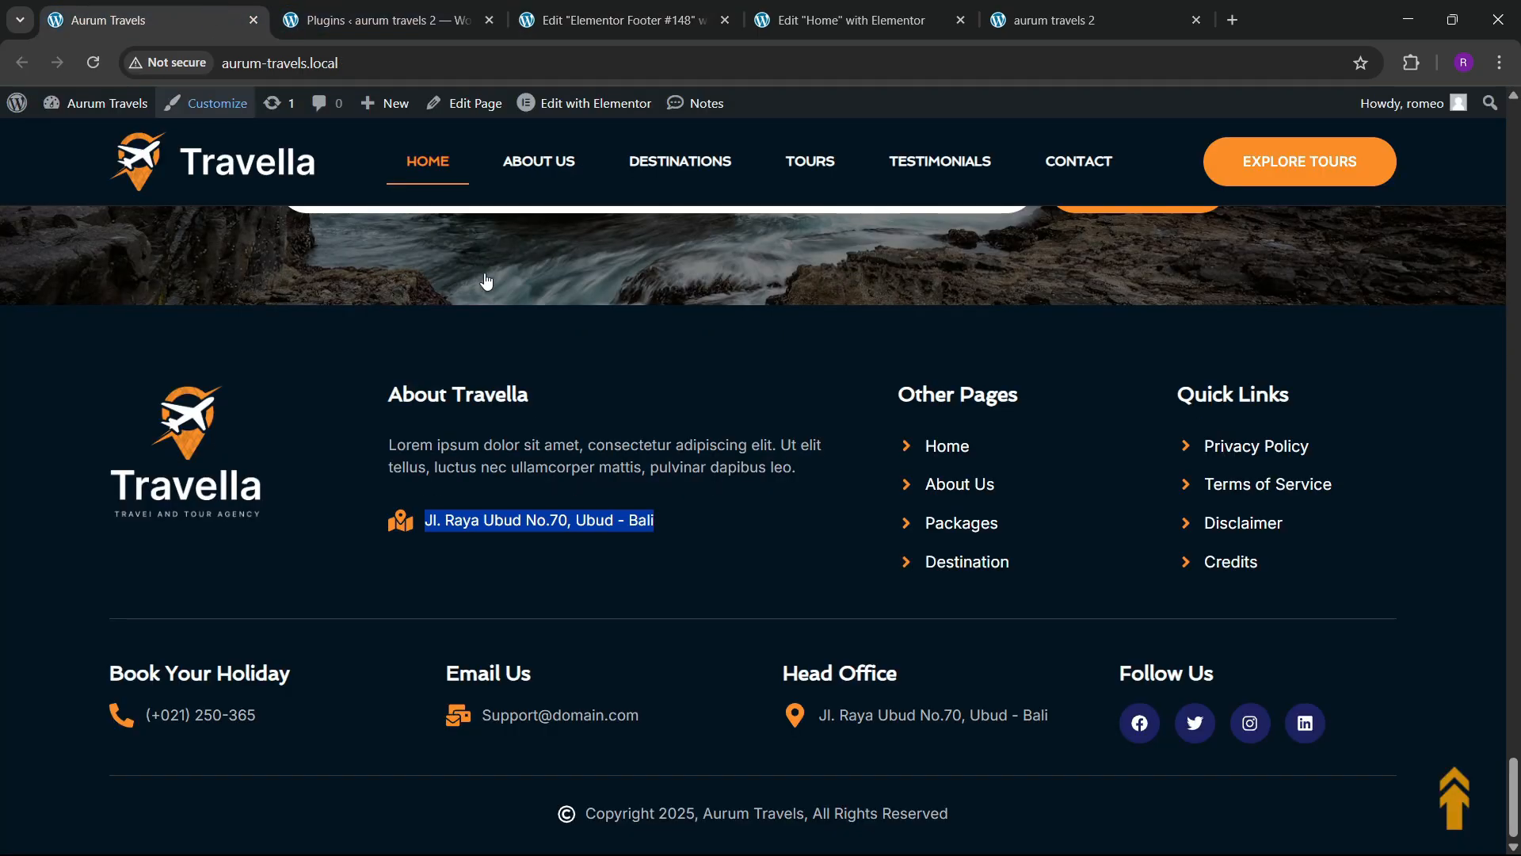
{"action": "left_click", "coordinate": [717, 5]}
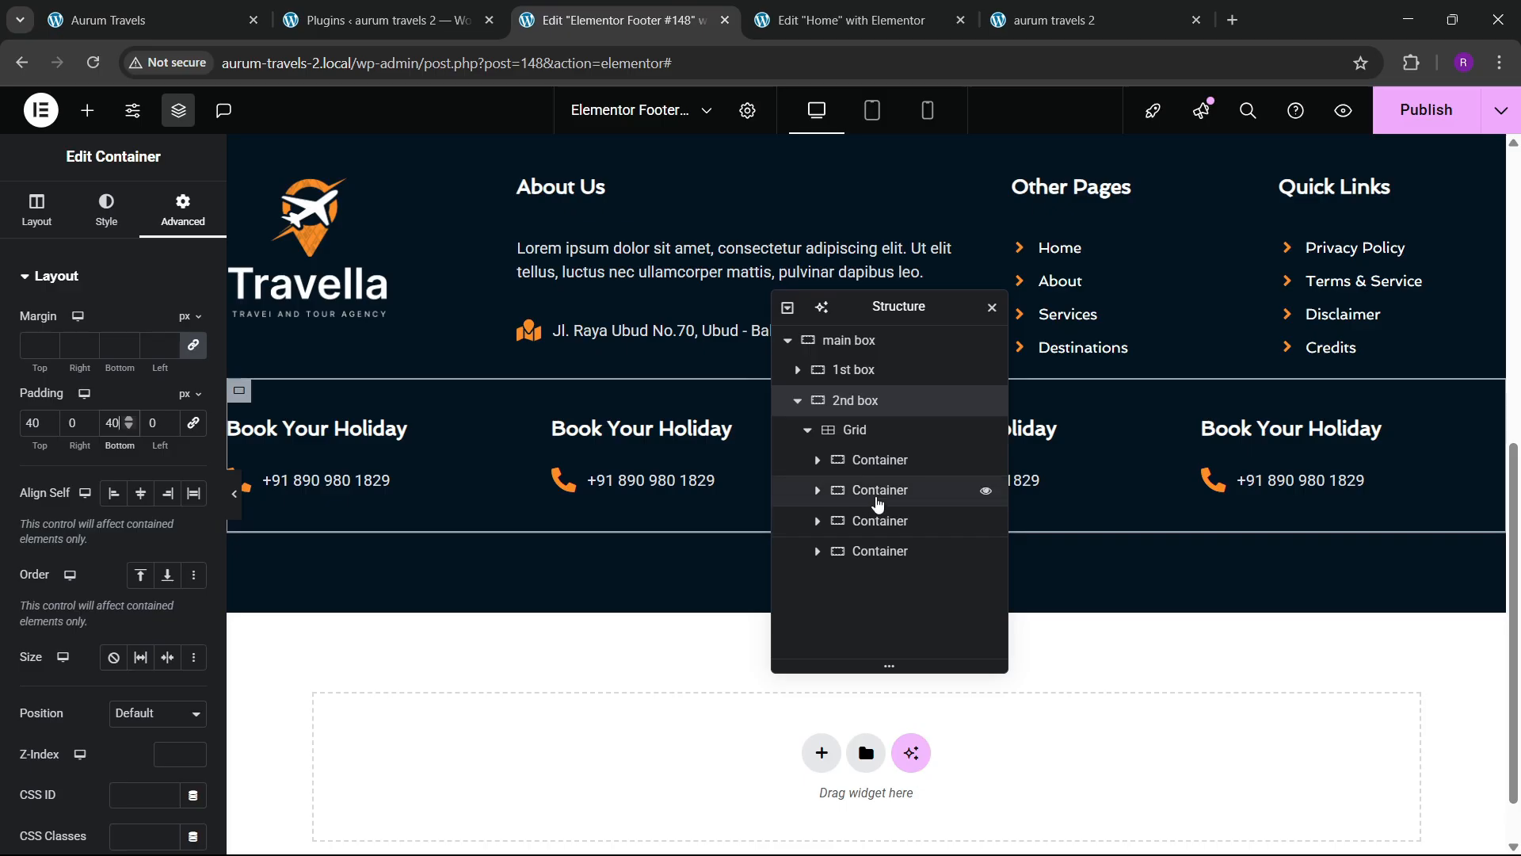
- Set the gap to 10 px in the first and second Book Your Holiday columns
{"action": "left_click", "coordinate": [872, 460]}
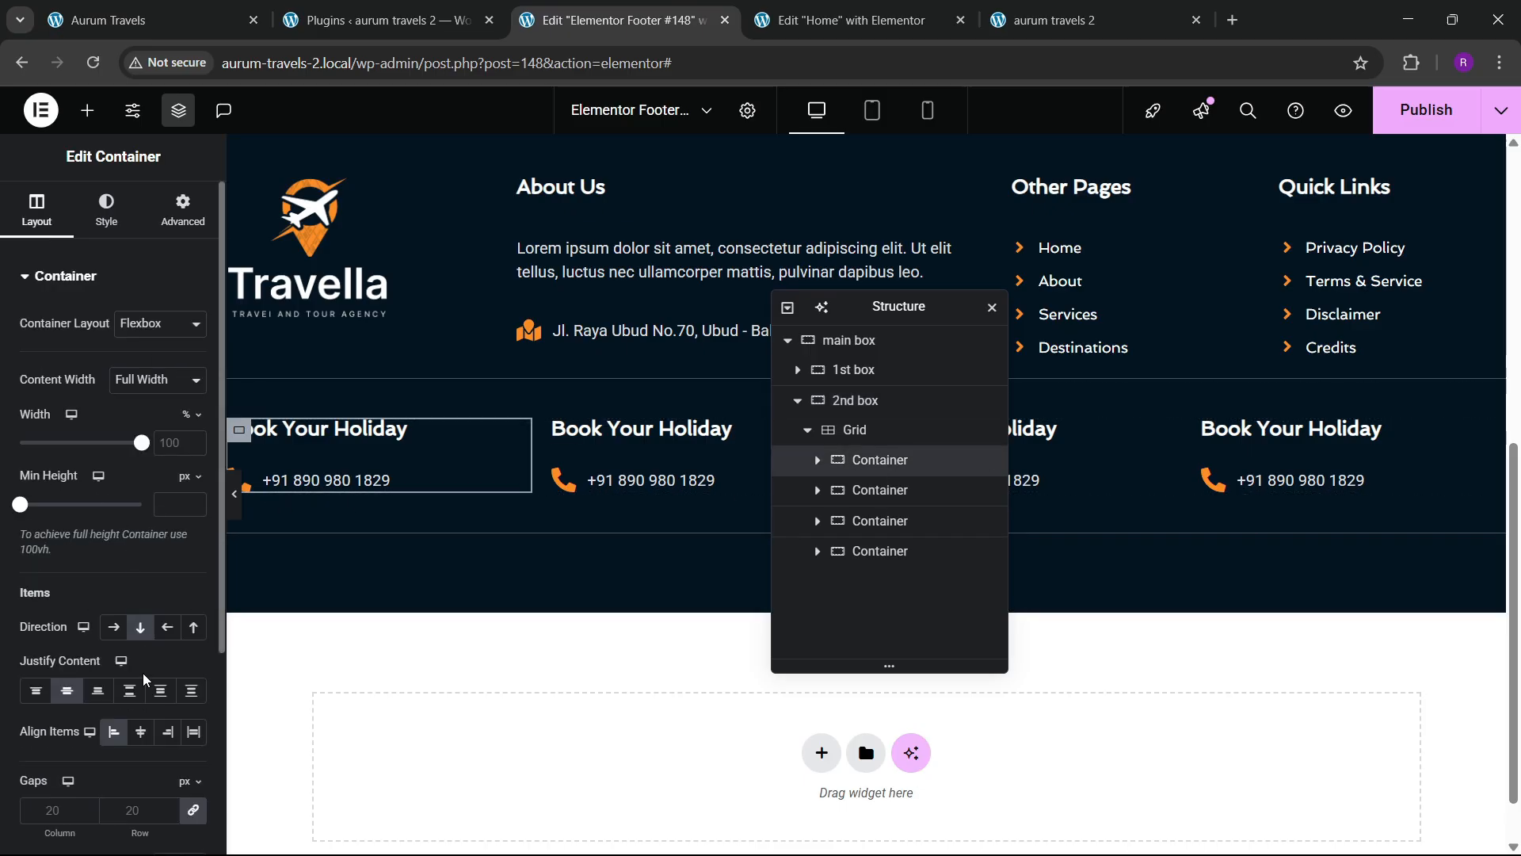
{"action": "scroll", "coordinate": [145, 730], "scroll_direction": "down", "scroll_amount": 1}
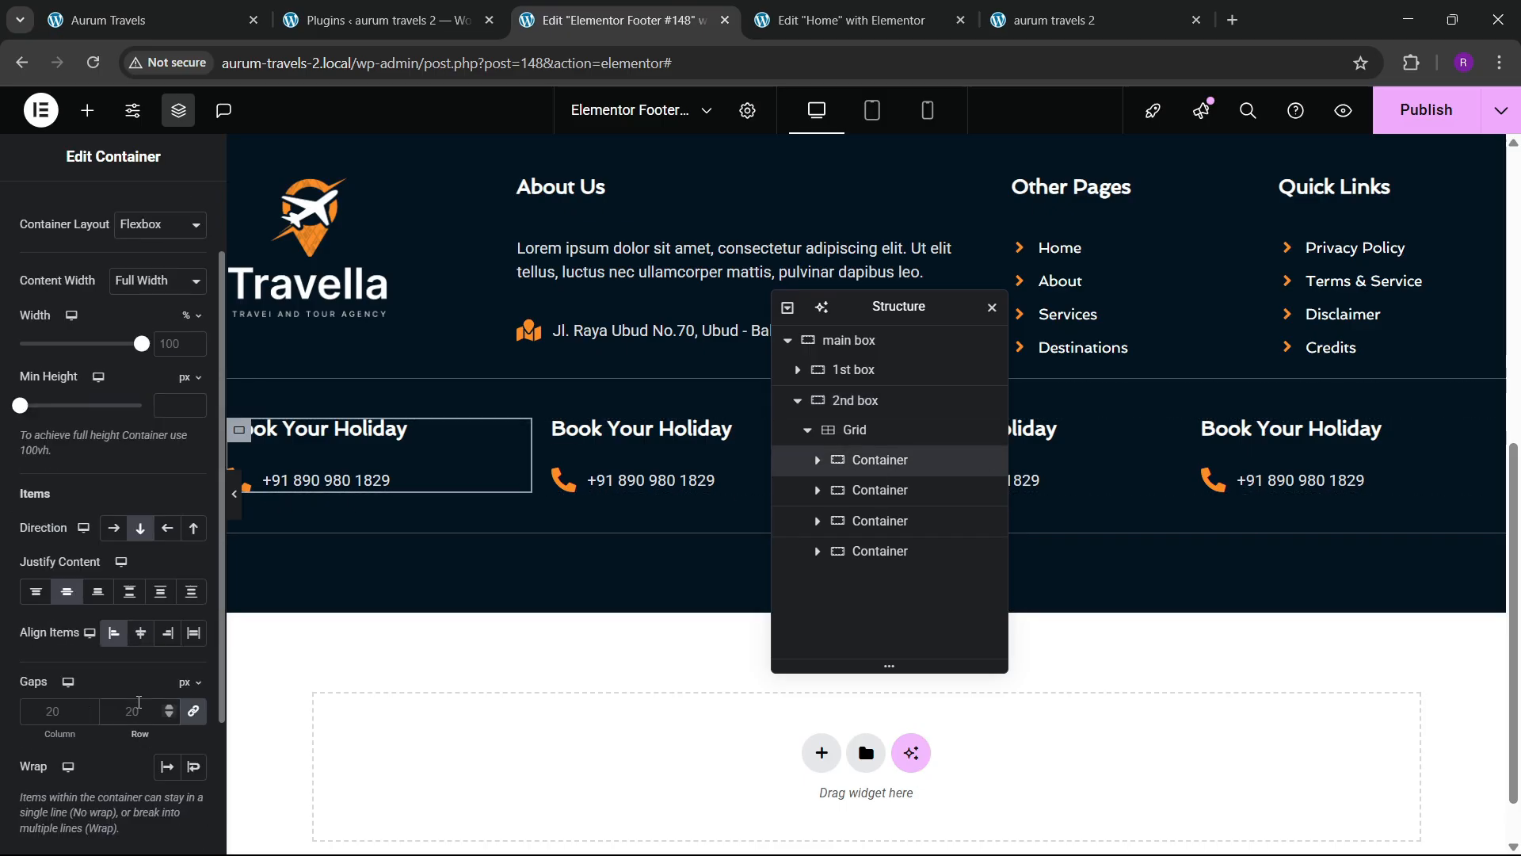
{"action": "left_click", "coordinate": [139, 702]}
{"action": "type", "text": "15"}
{"action": "key", "text": "BackSpace"}
{"action": "type", "text": "0"}
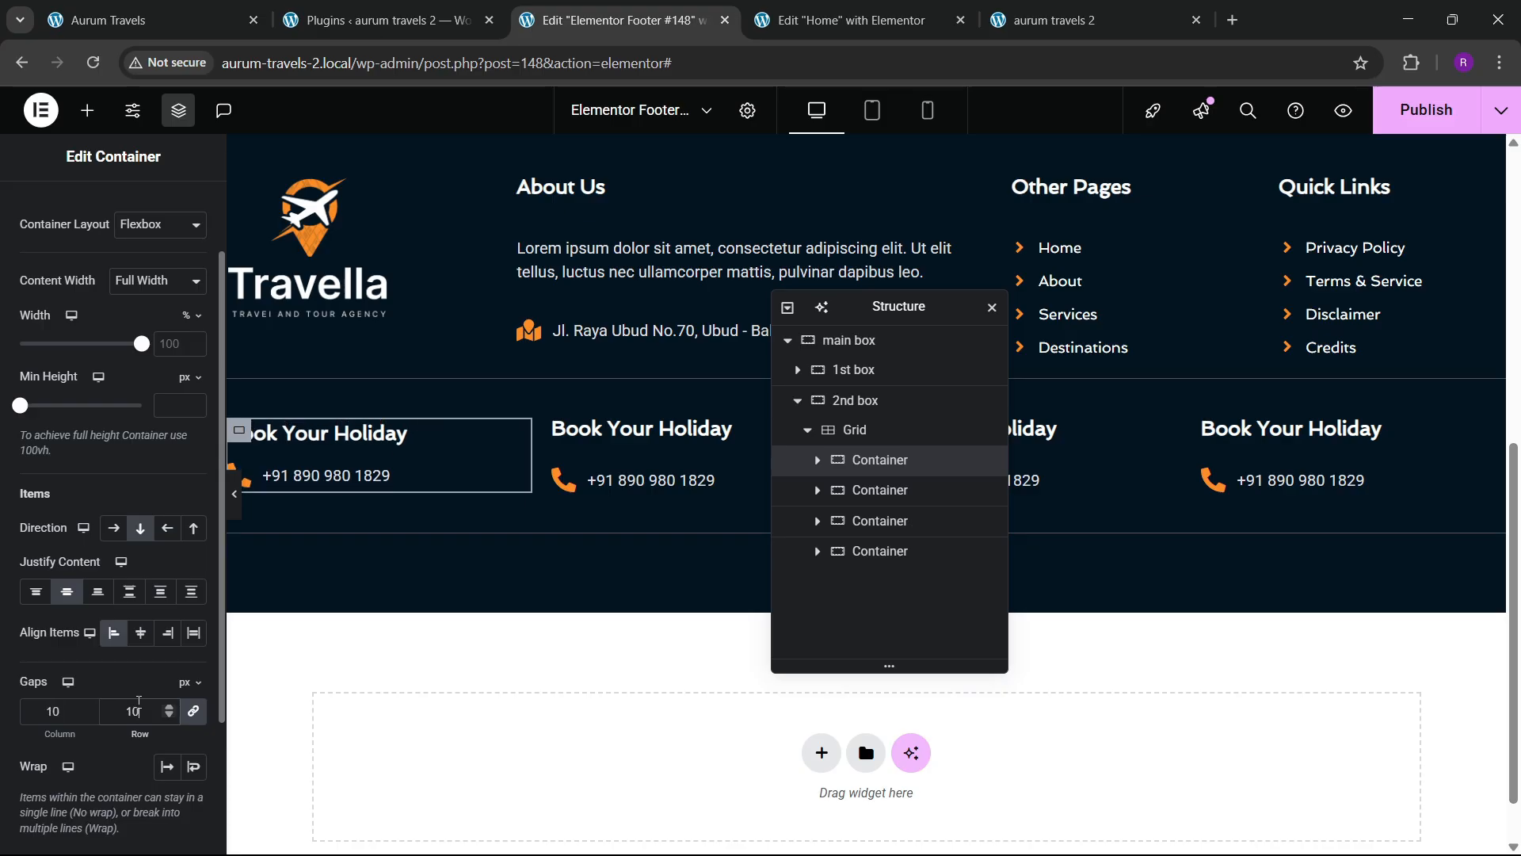
{"action": "left_click", "coordinate": [563, 431]}
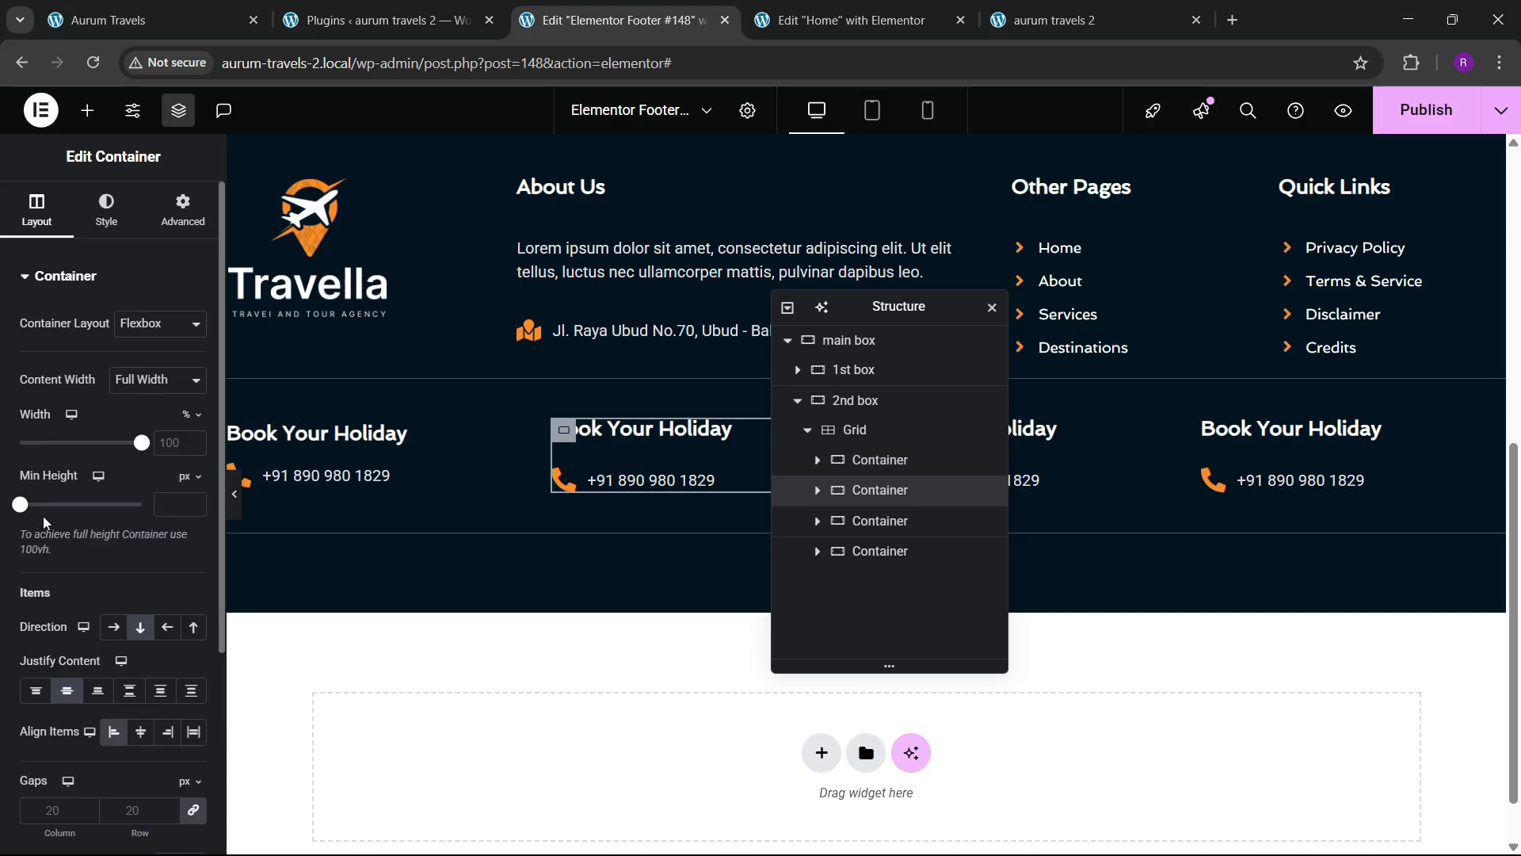
{"action": "scroll", "coordinate": [87, 547], "scroll_direction": "down", "scroll_amount": 3}
{"action": "left_click", "coordinate": [134, 523]}
{"action": "type", "text": "10"}
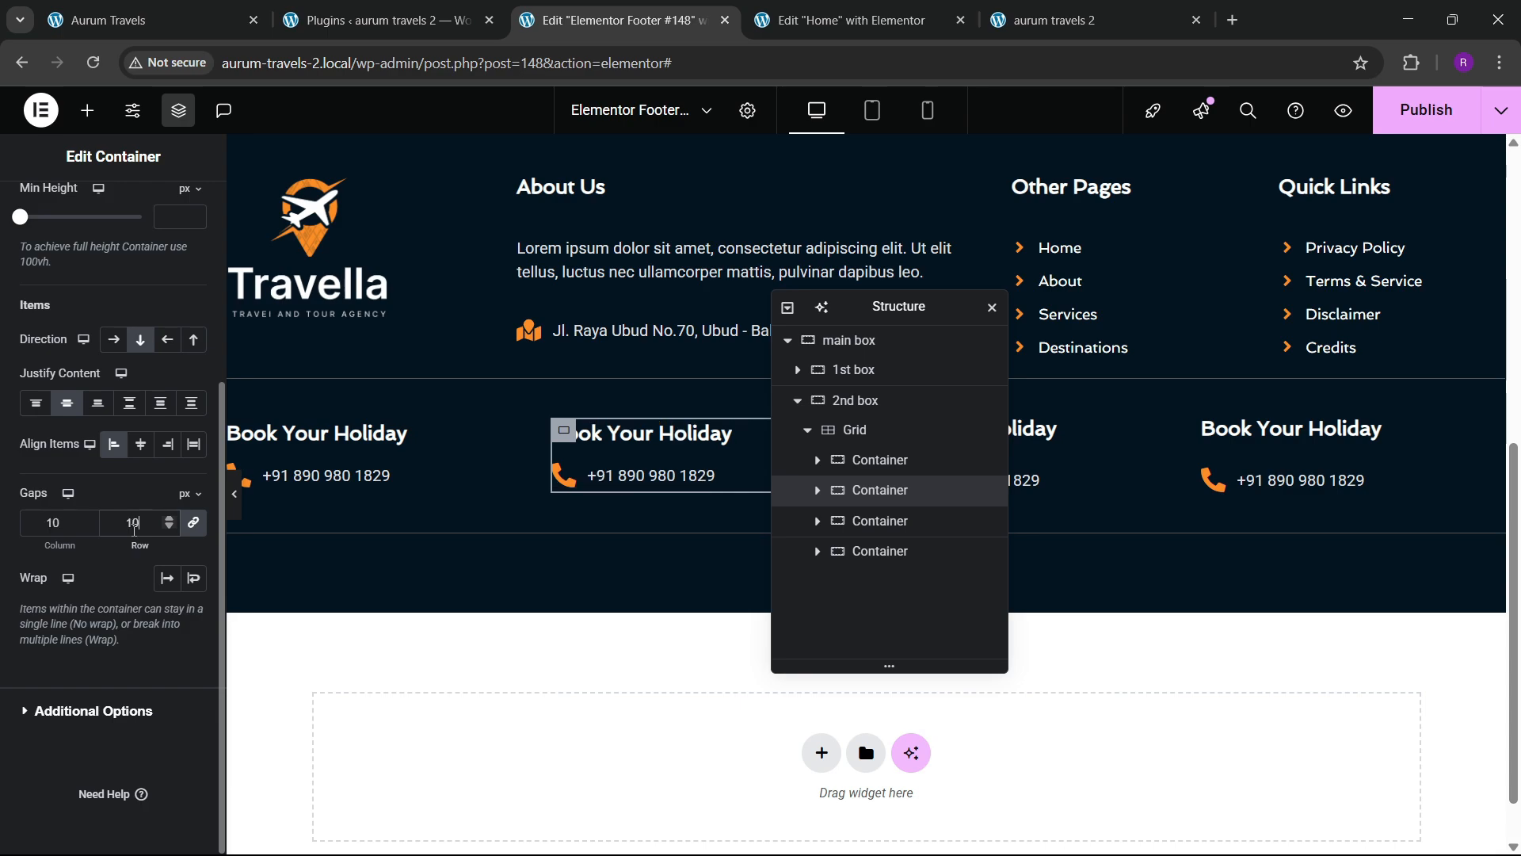
- Set the gap to 10 px in the third and fourth Book Your Holiday columns
{"action": "left_click_drag", "start_coordinate": [909, 313], "coordinate": [706, 361]}
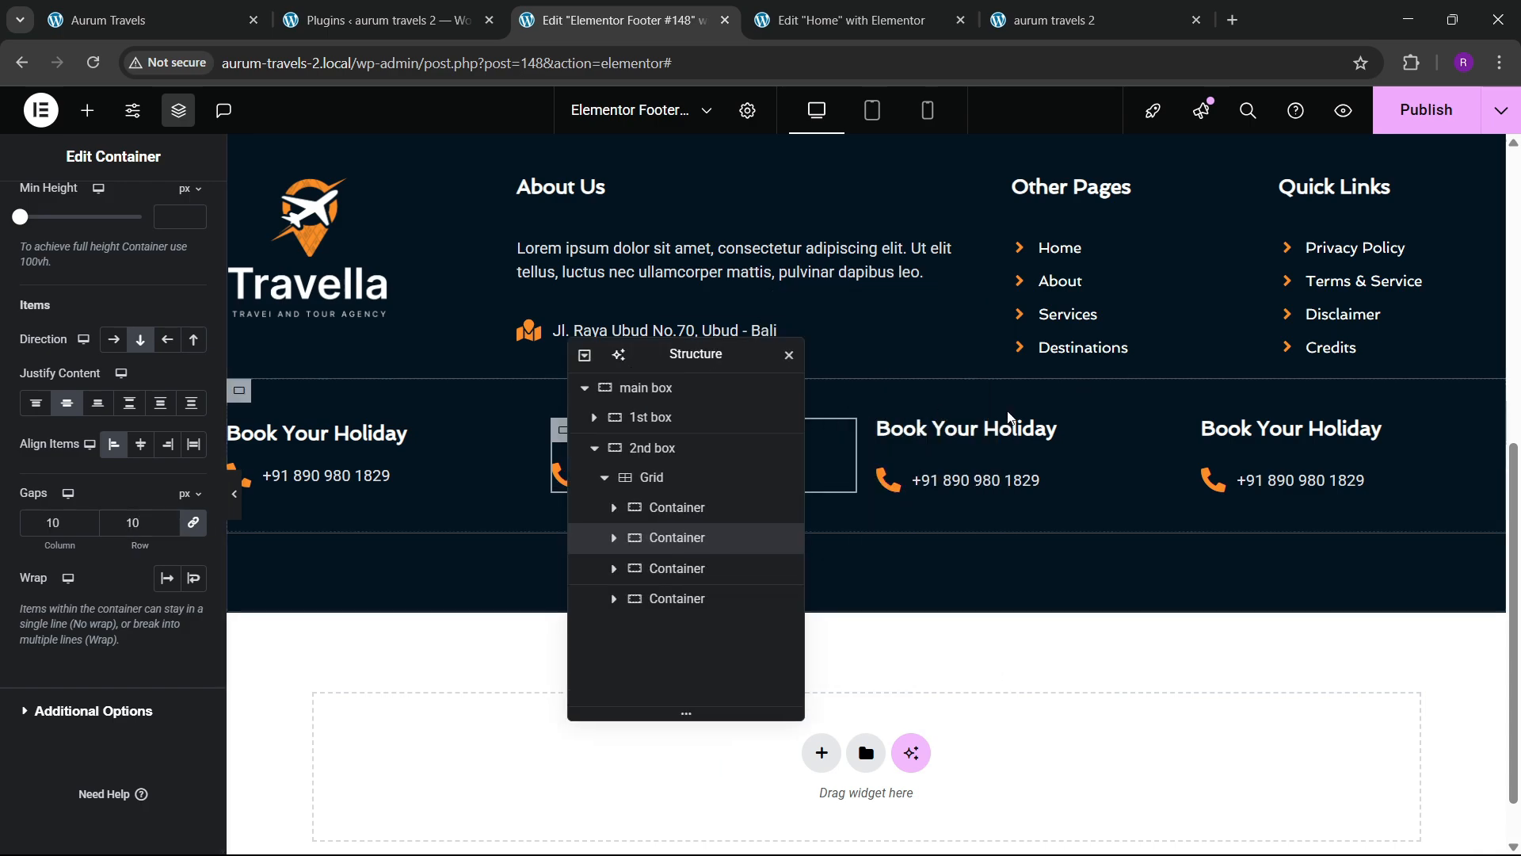
{"action": "left_click", "coordinate": [888, 430]}
{"action": "scroll", "coordinate": [93, 608], "scroll_direction": "down", "scroll_amount": 5}
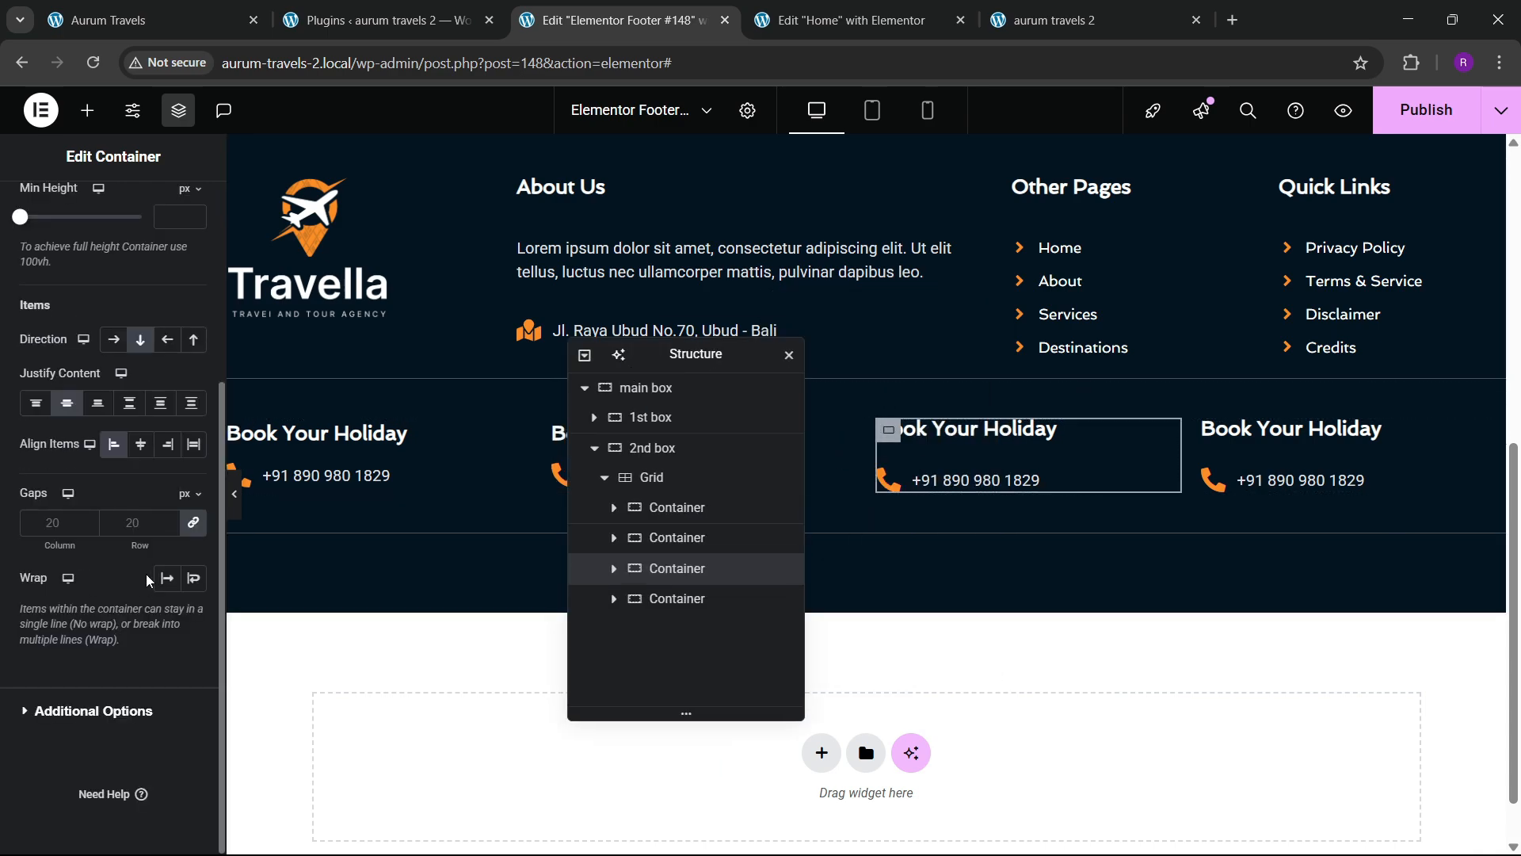
{"action": "left_click", "coordinate": [137, 523]}
{"action": "type", "text": "10"}
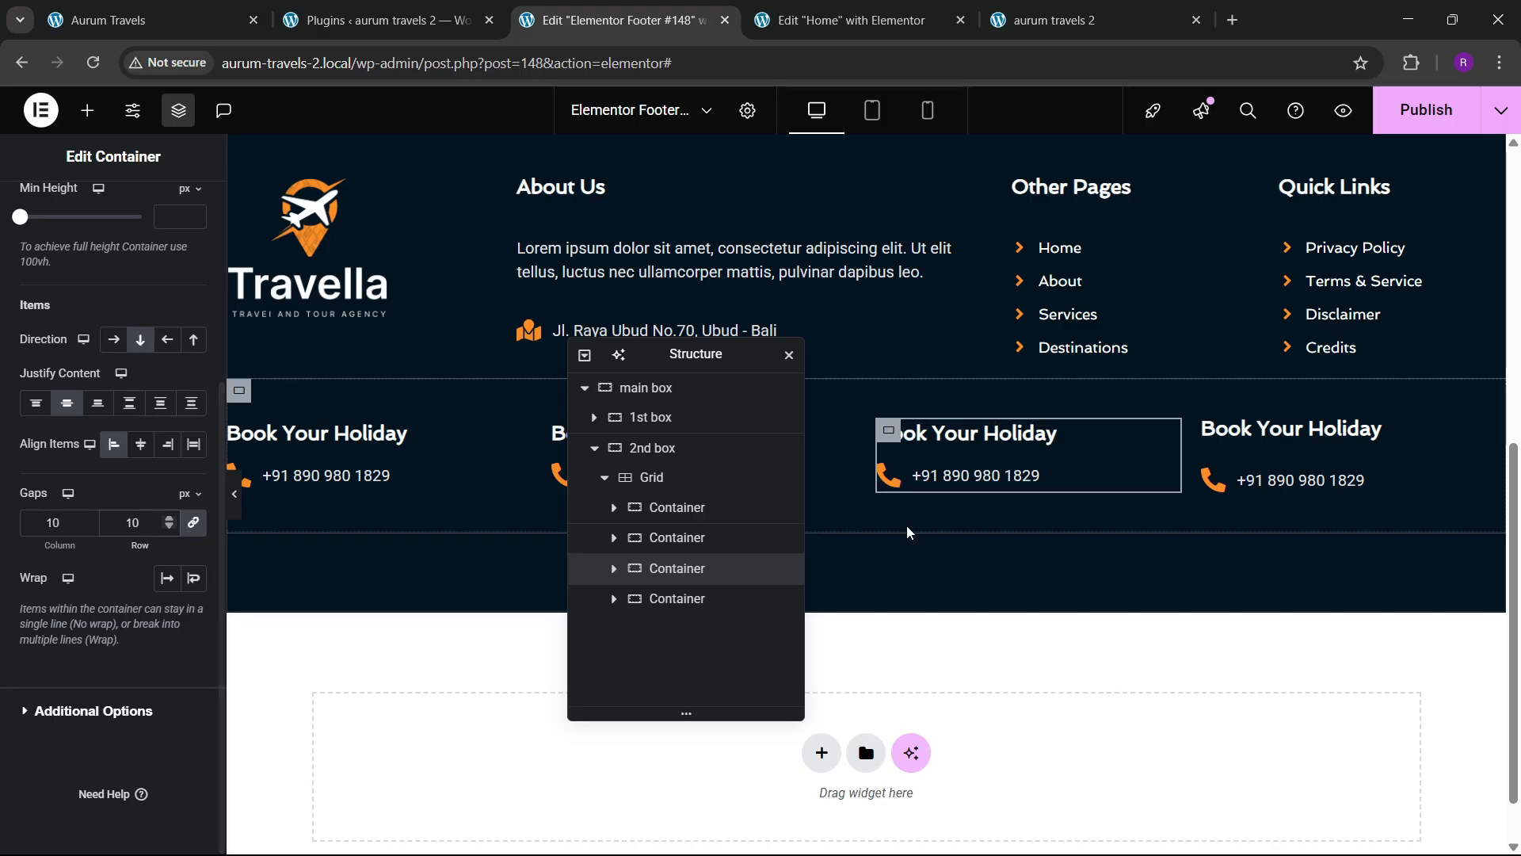
{"action": "left_click", "coordinate": [1216, 442]}
{"action": "scroll", "coordinate": [166, 610], "scroll_direction": "down", "scroll_amount": 5}
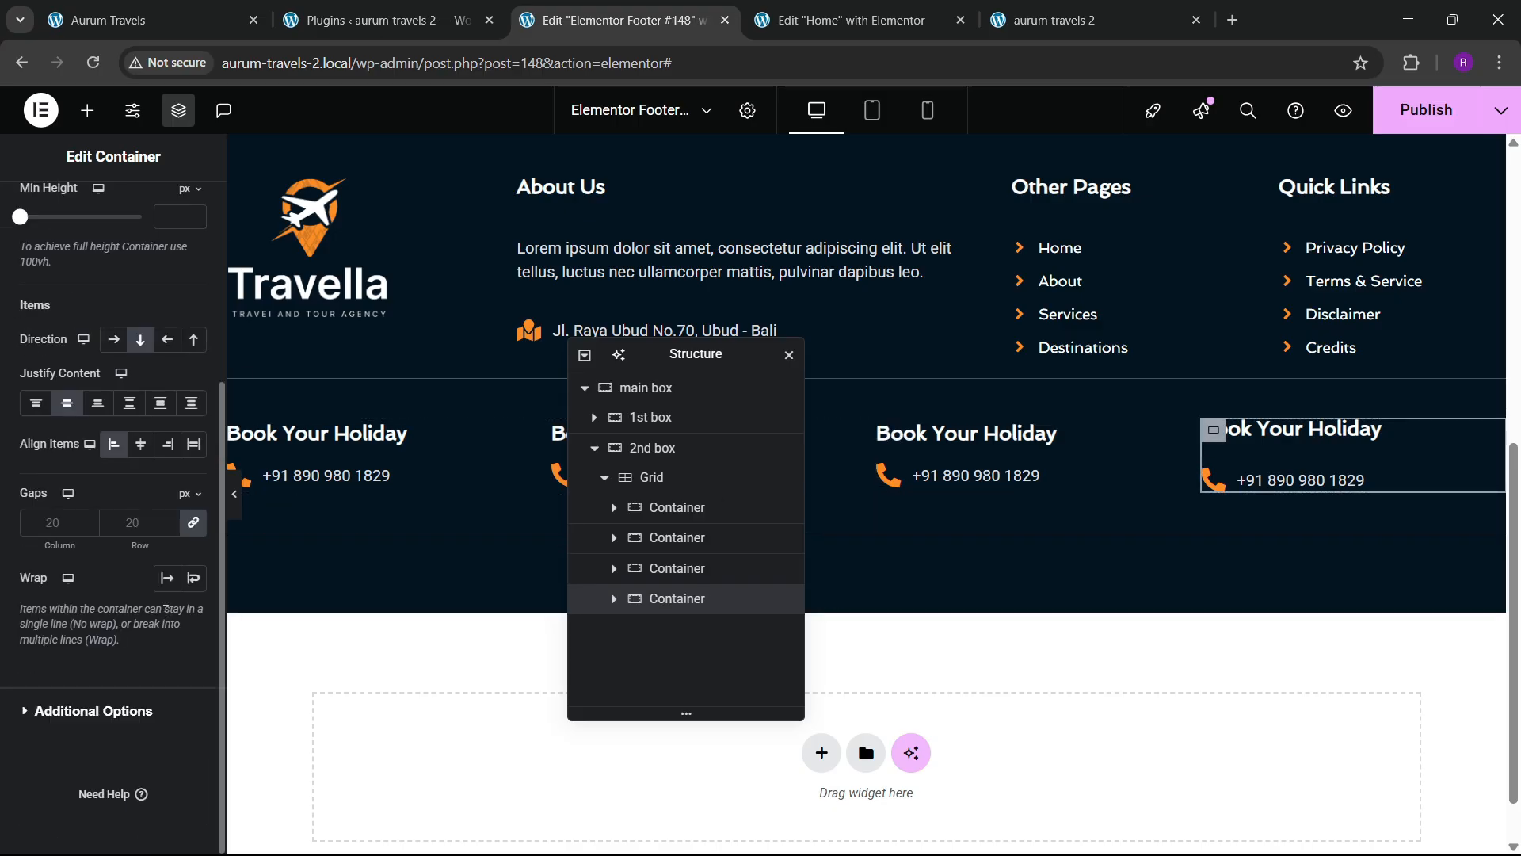
{"action": "type", "text": "10"}
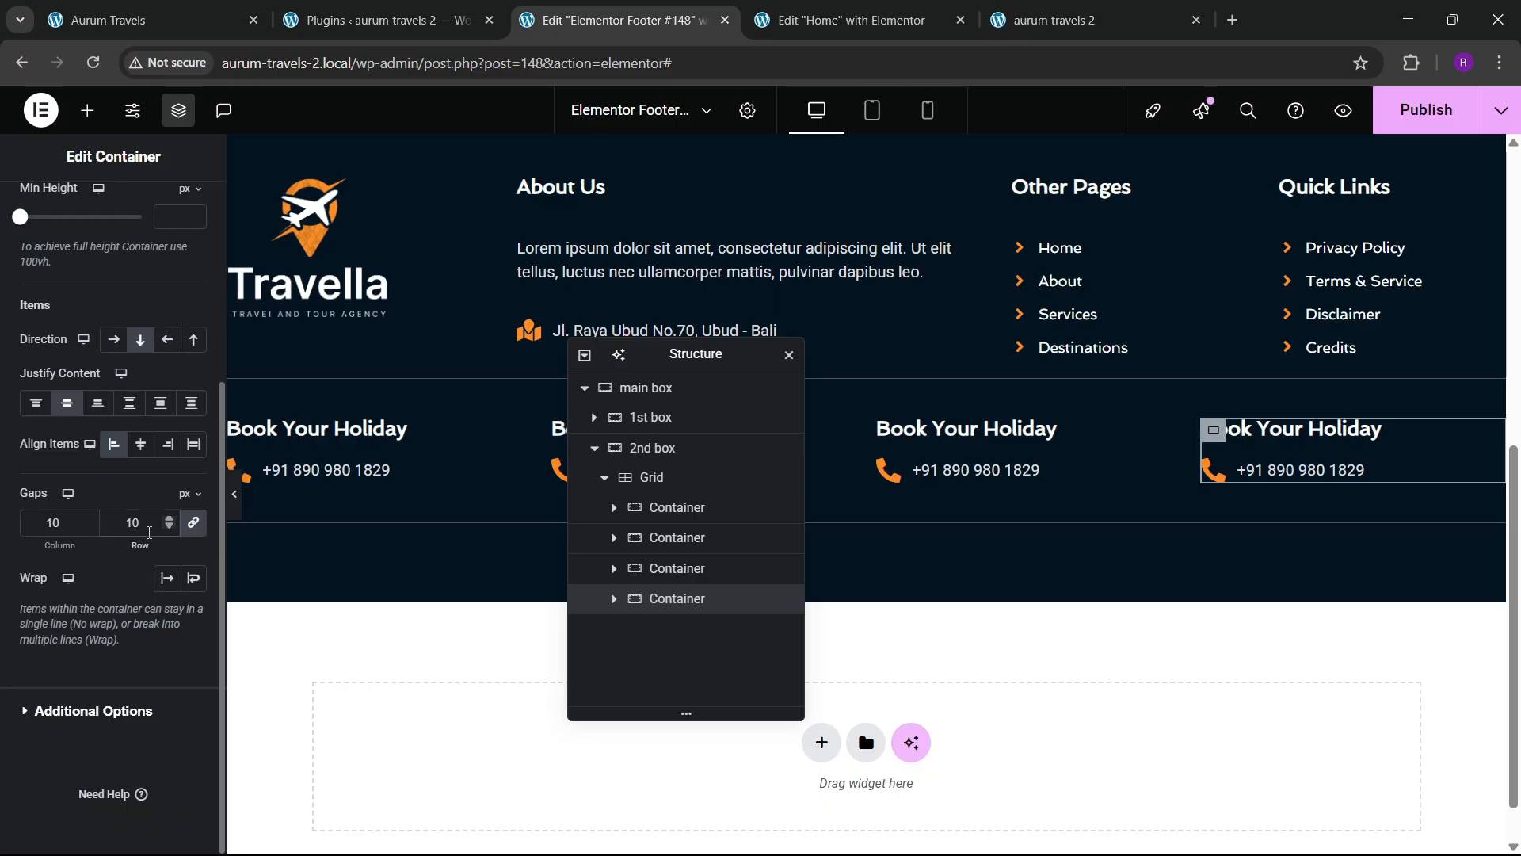
{"action": "left_click_drag", "start_coordinate": [697, 354], "coordinate": [1120, 358]}
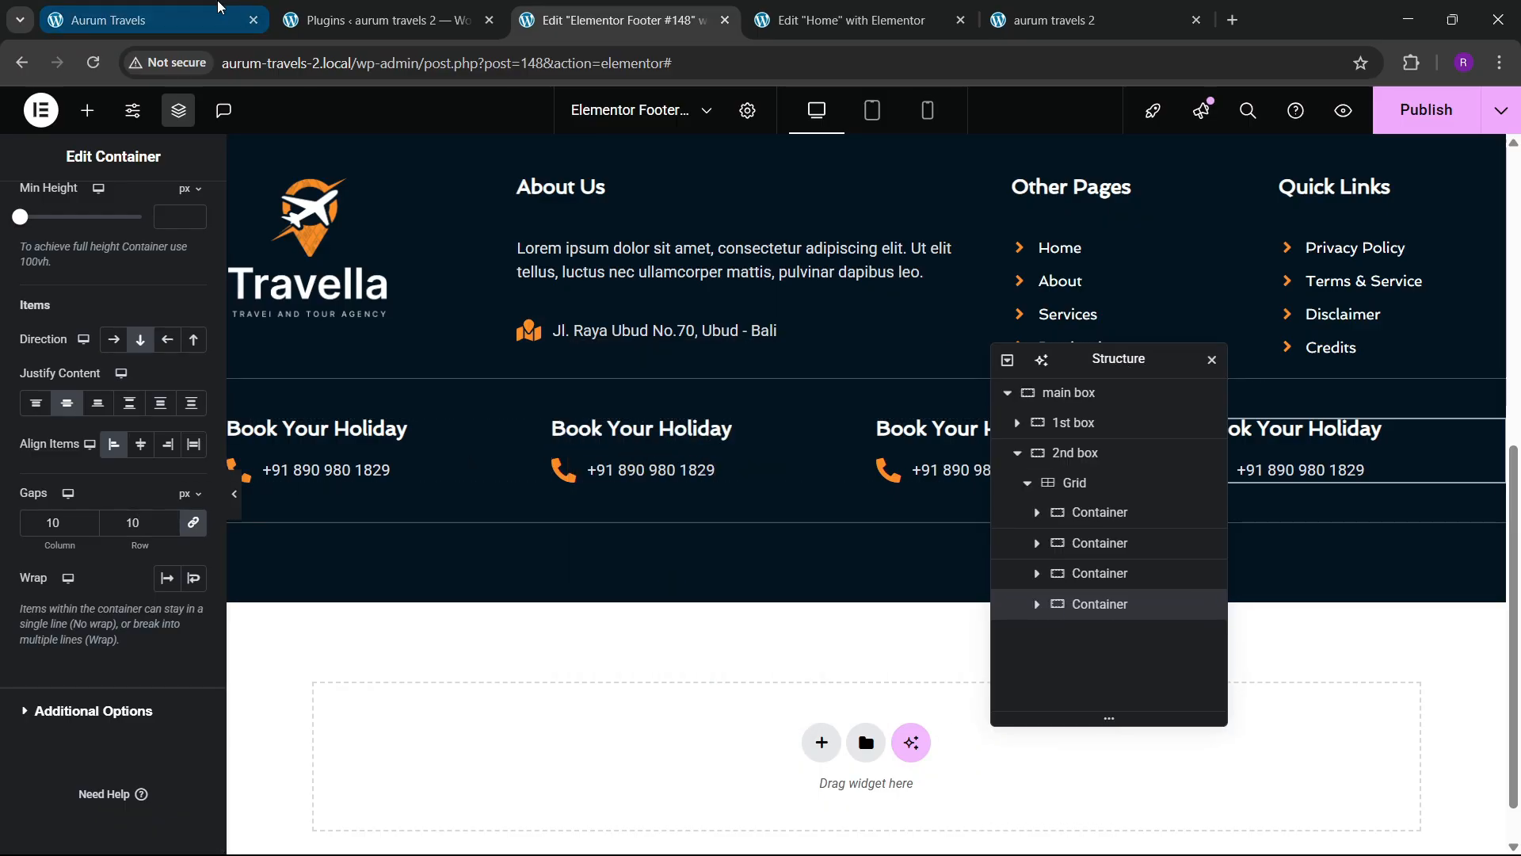
- Compare the tightened columns against the live site's footer
{"action": "left_click", "coordinate": [219, 7]}
{"action": "left_click", "coordinate": [622, 19]}
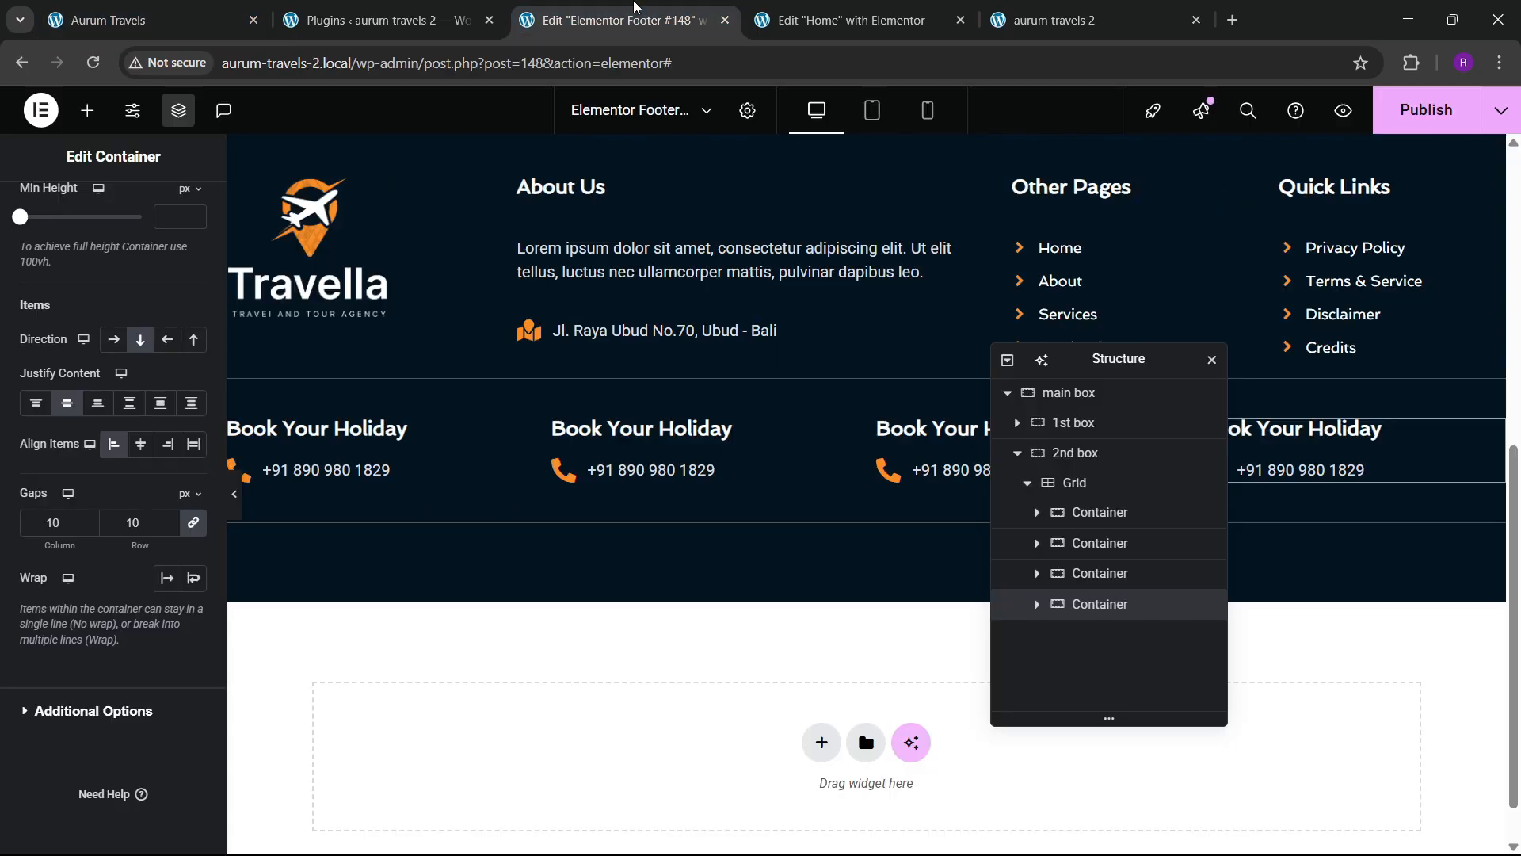
{"action": "left_click", "coordinate": [709, 428]}
{"action": "left_click", "coordinate": [196, 10]}
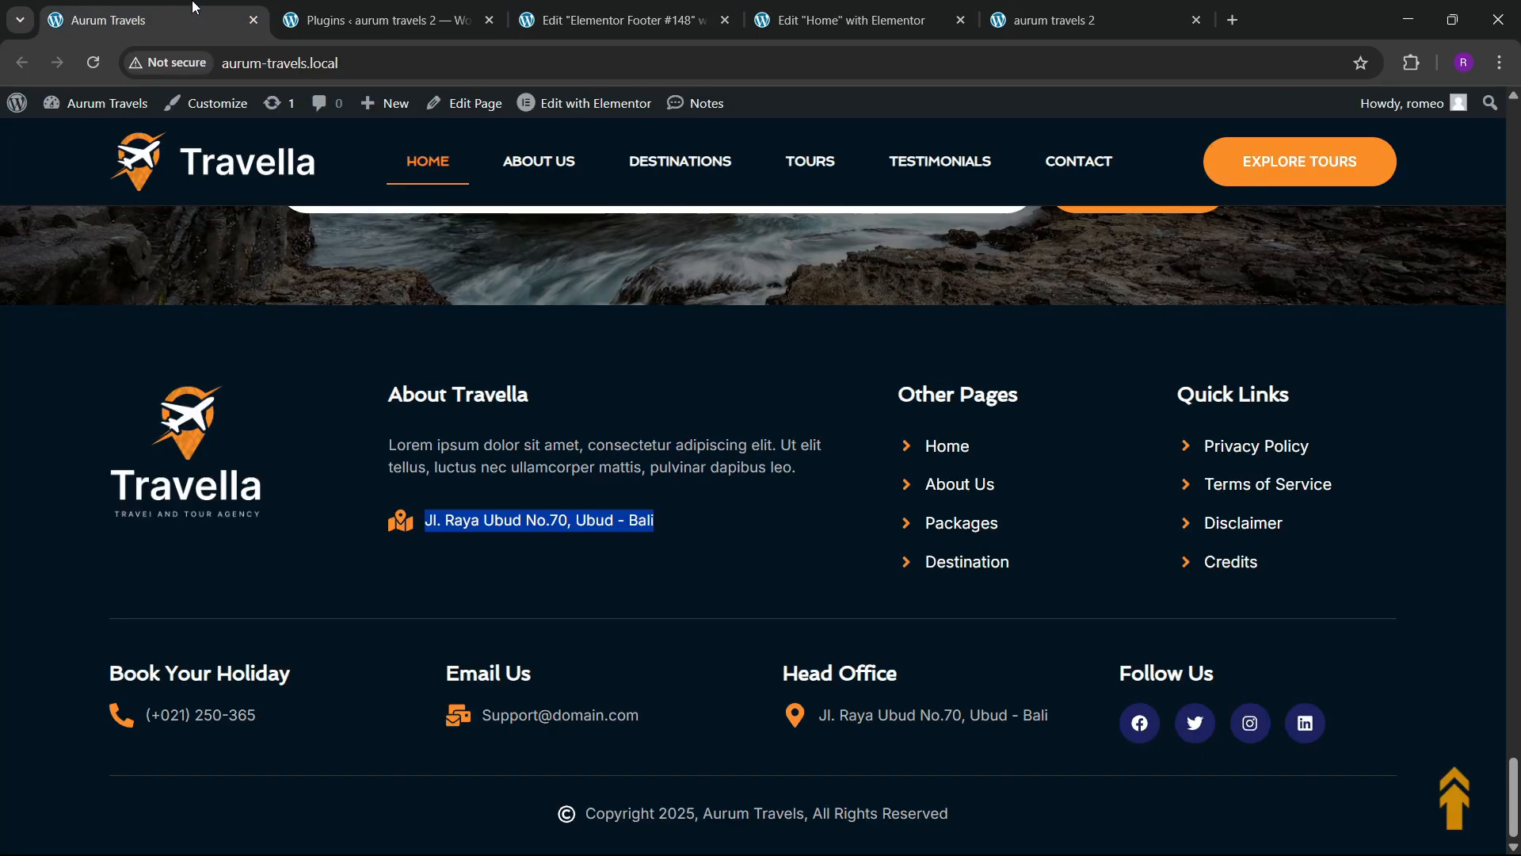
{"action": "left_click", "coordinate": [622, 20]}
- Rename the second column's heading to 'Email Us'
{"action": "left_click_drag", "start_coordinate": [136, 351], "coordinate": [71, 353]}
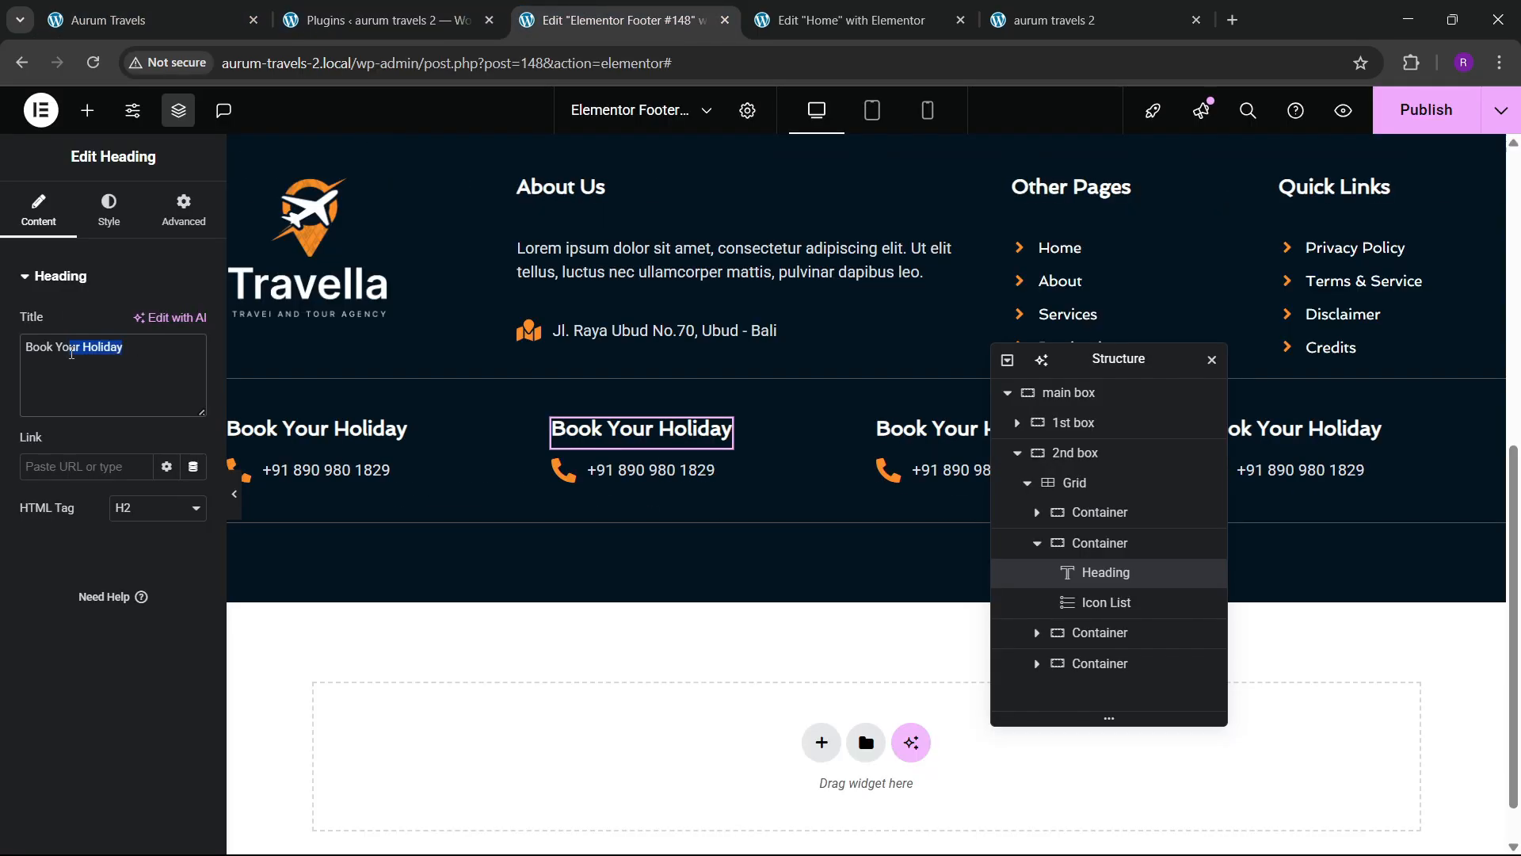
{"action": "type", "text": "E"}
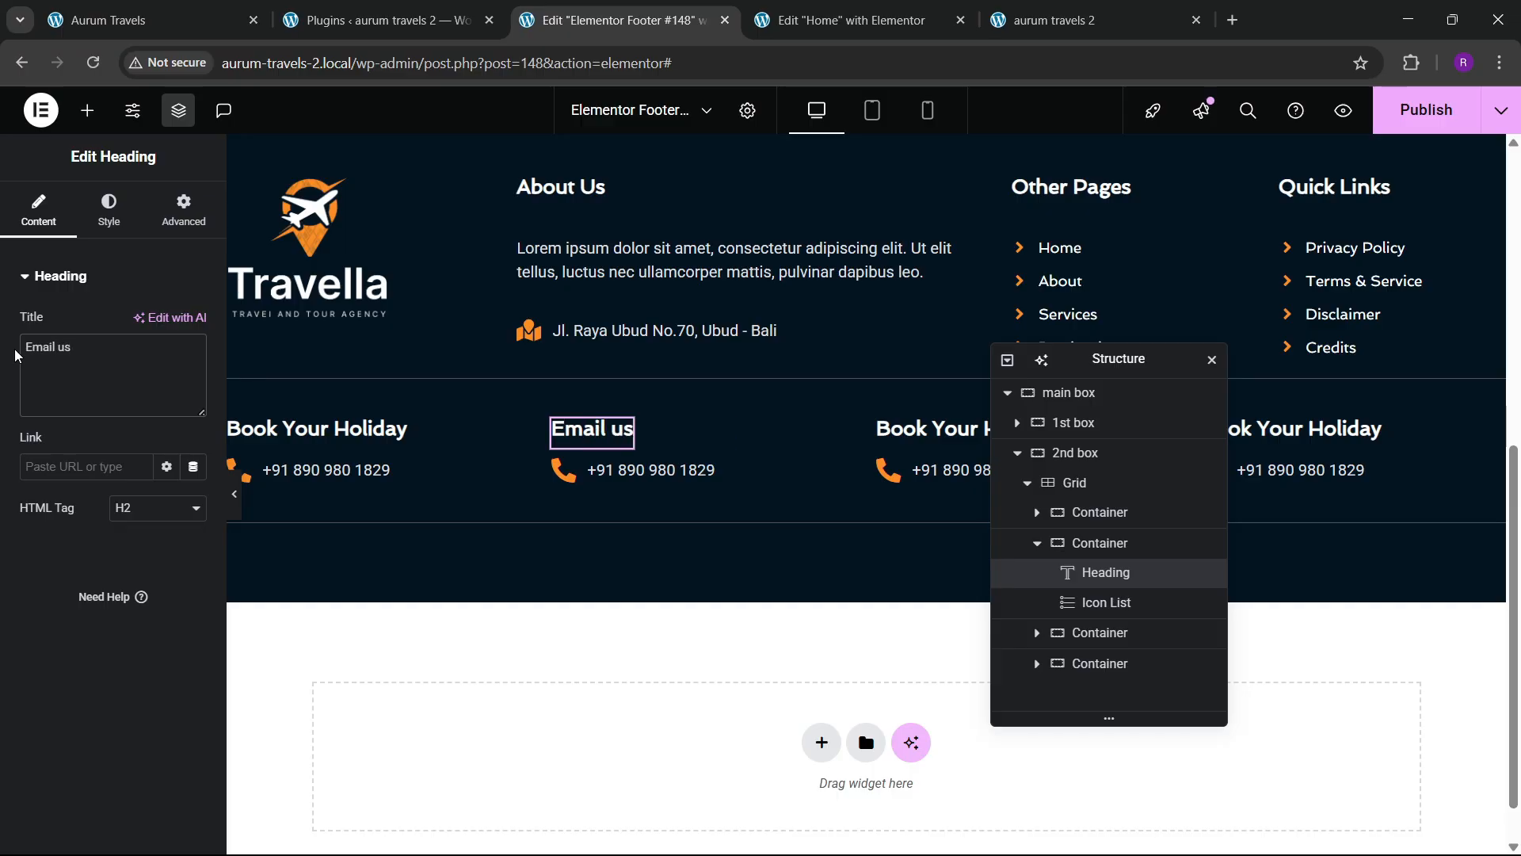
{"action": "type", "text": "mail Uas"}
{"action": "key", "text": "BackSpace"}
{"action": "key", "text": "BackSpace"}
{"action": "type", "text": "s"}
- Change the list item's icon under Email Us to the Mail bulk icon
{"action": "left_click", "coordinate": [624, 470]}
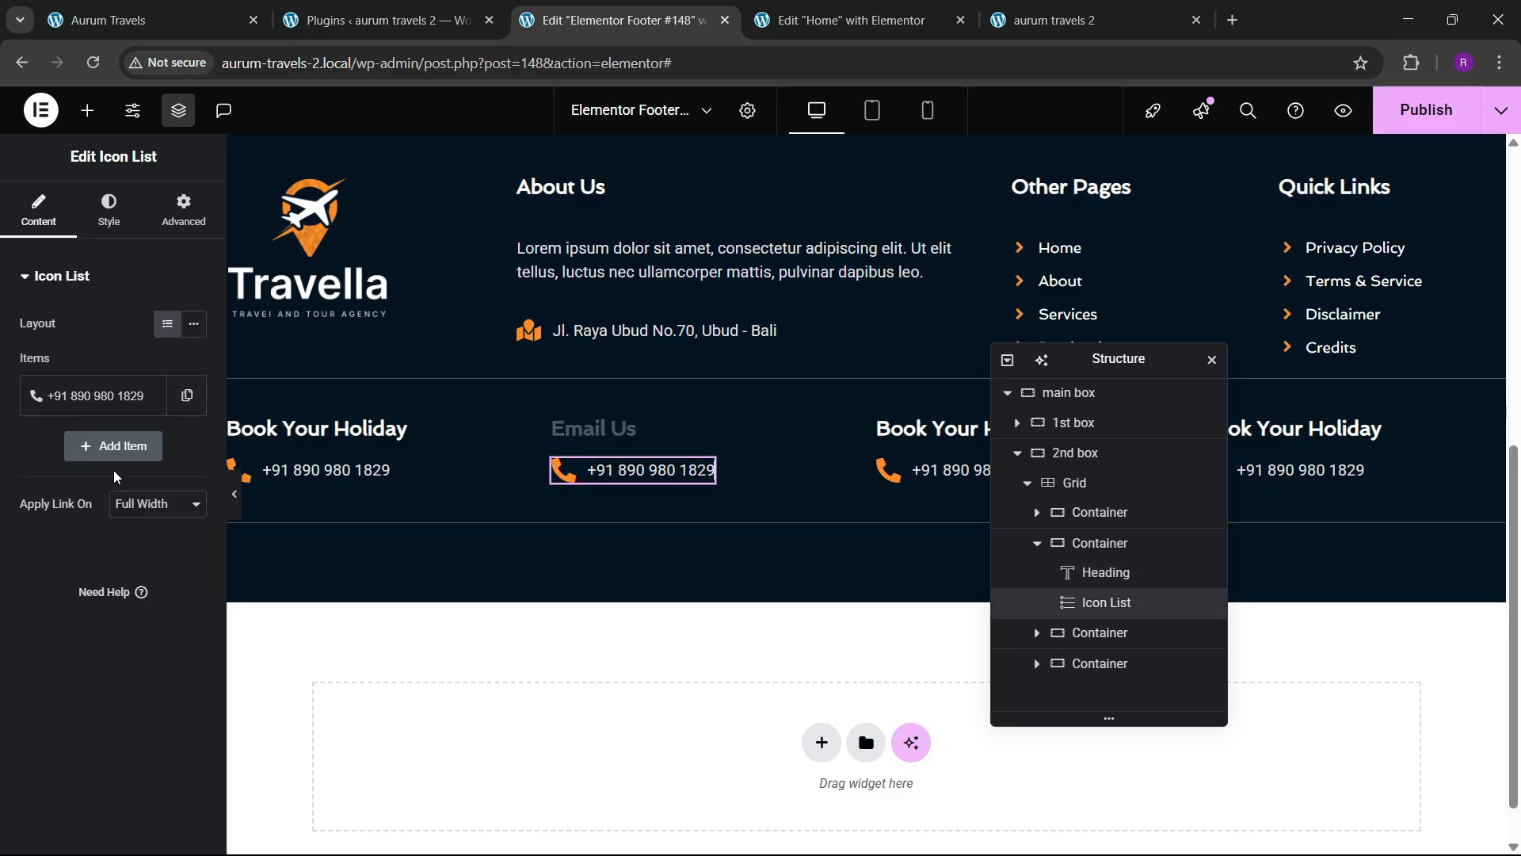
{"action": "left_click", "coordinate": [95, 395]}
{"action": "left_click", "coordinate": [72, 574]}
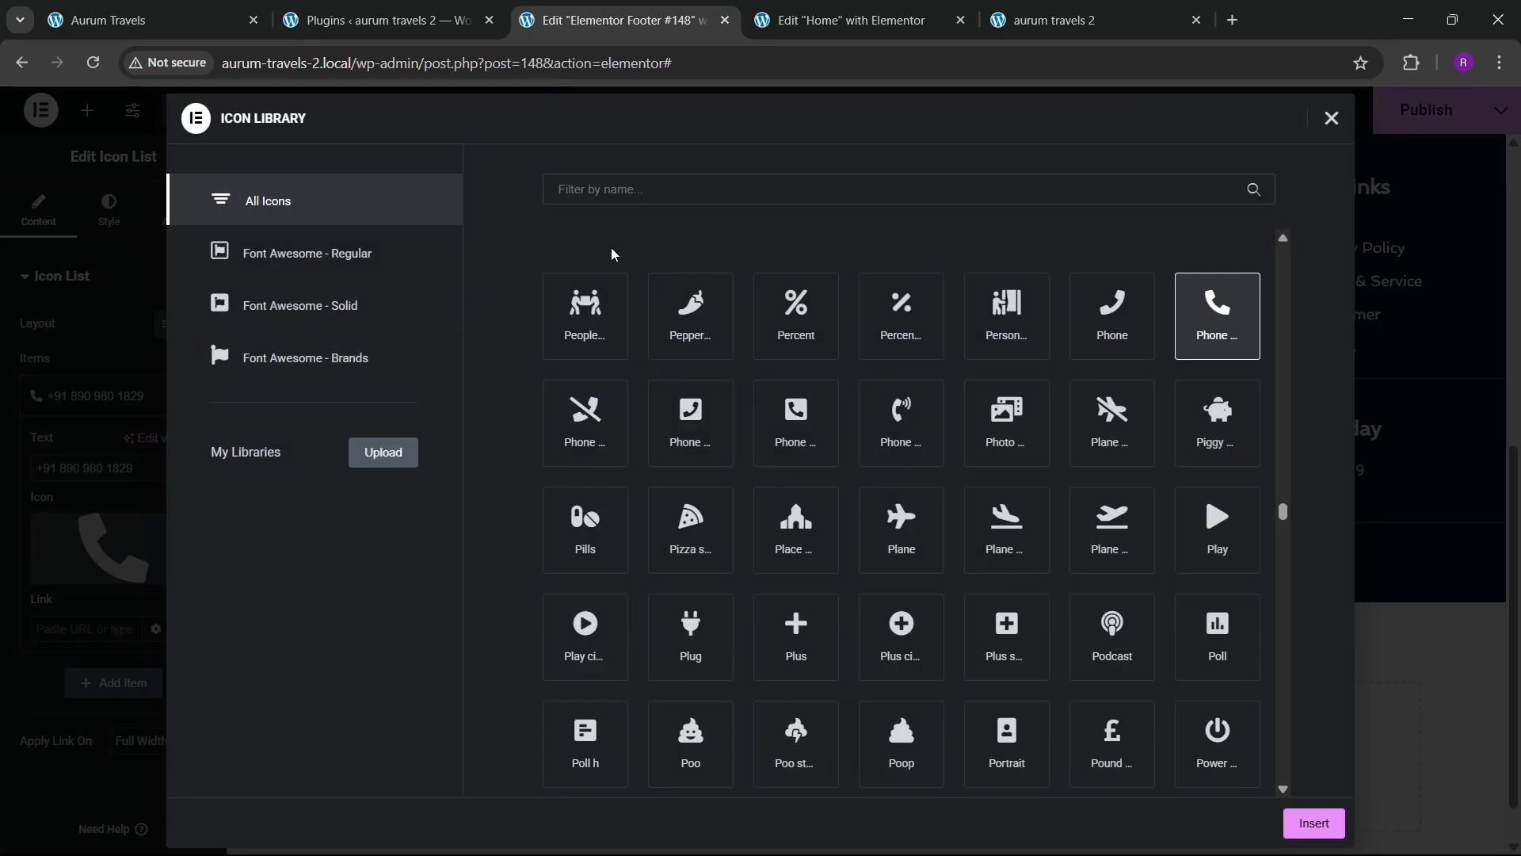
{"action": "left_click", "coordinate": [630, 191]}
{"action": "type", "text": "mailk"}
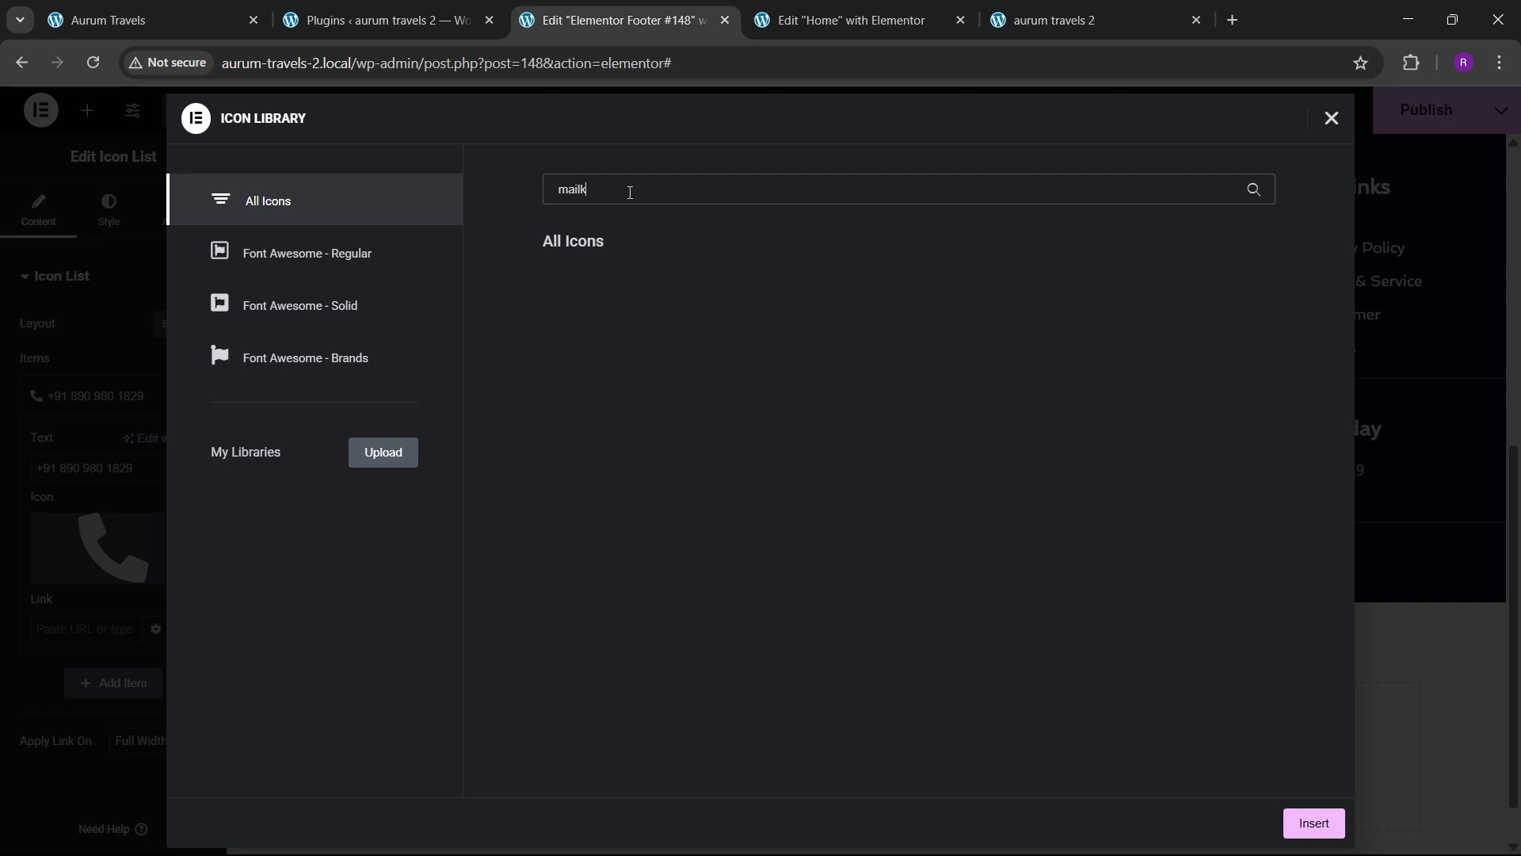
{"action": "key", "text": "BackSpace"}
{"action": "left_click", "coordinate": [586, 313]}
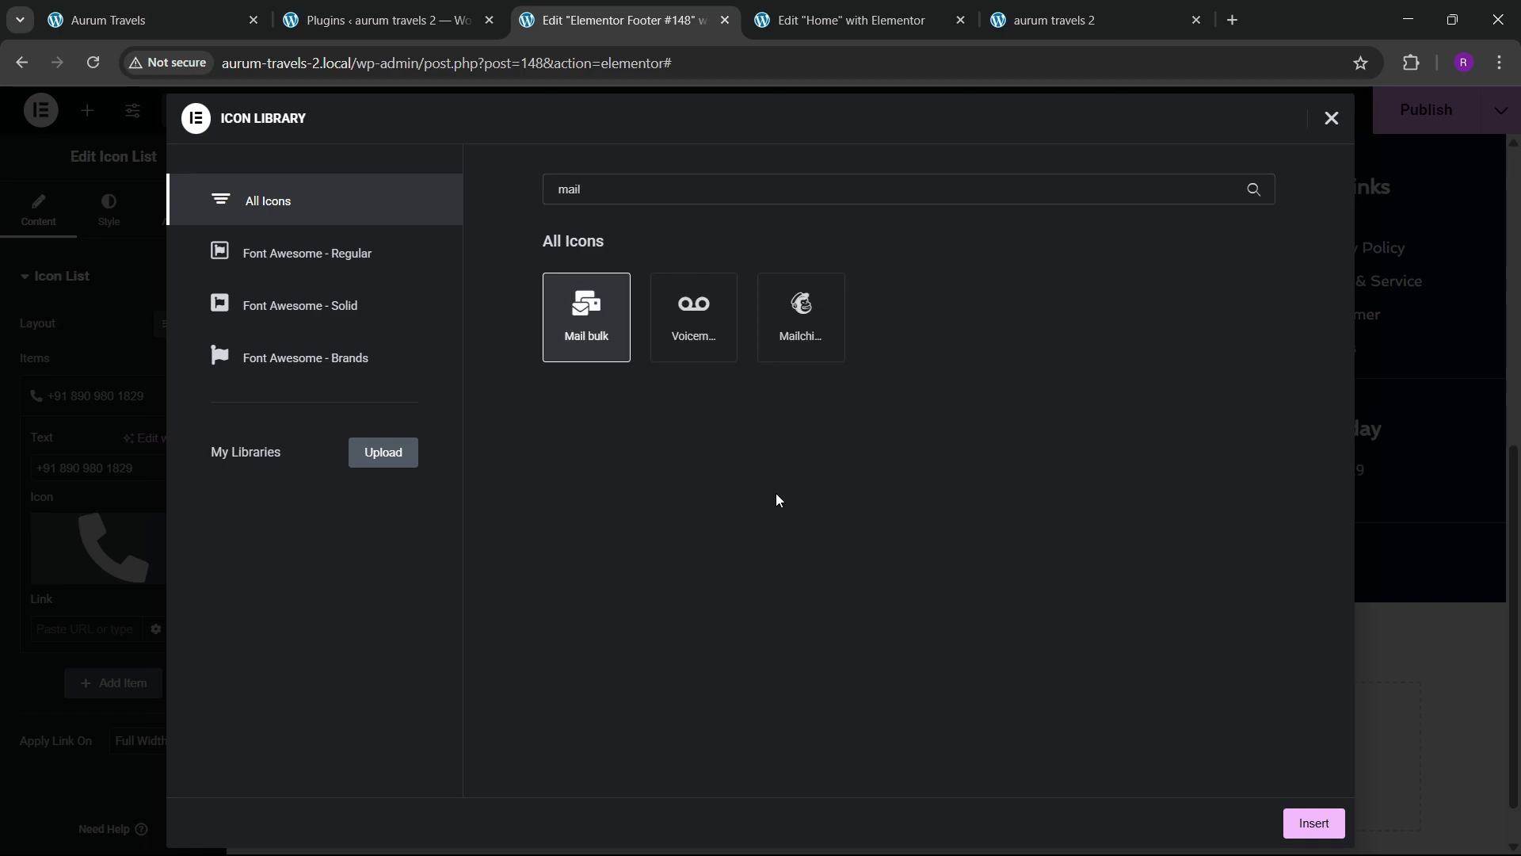
{"action": "left_click", "coordinate": [1329, 827]}
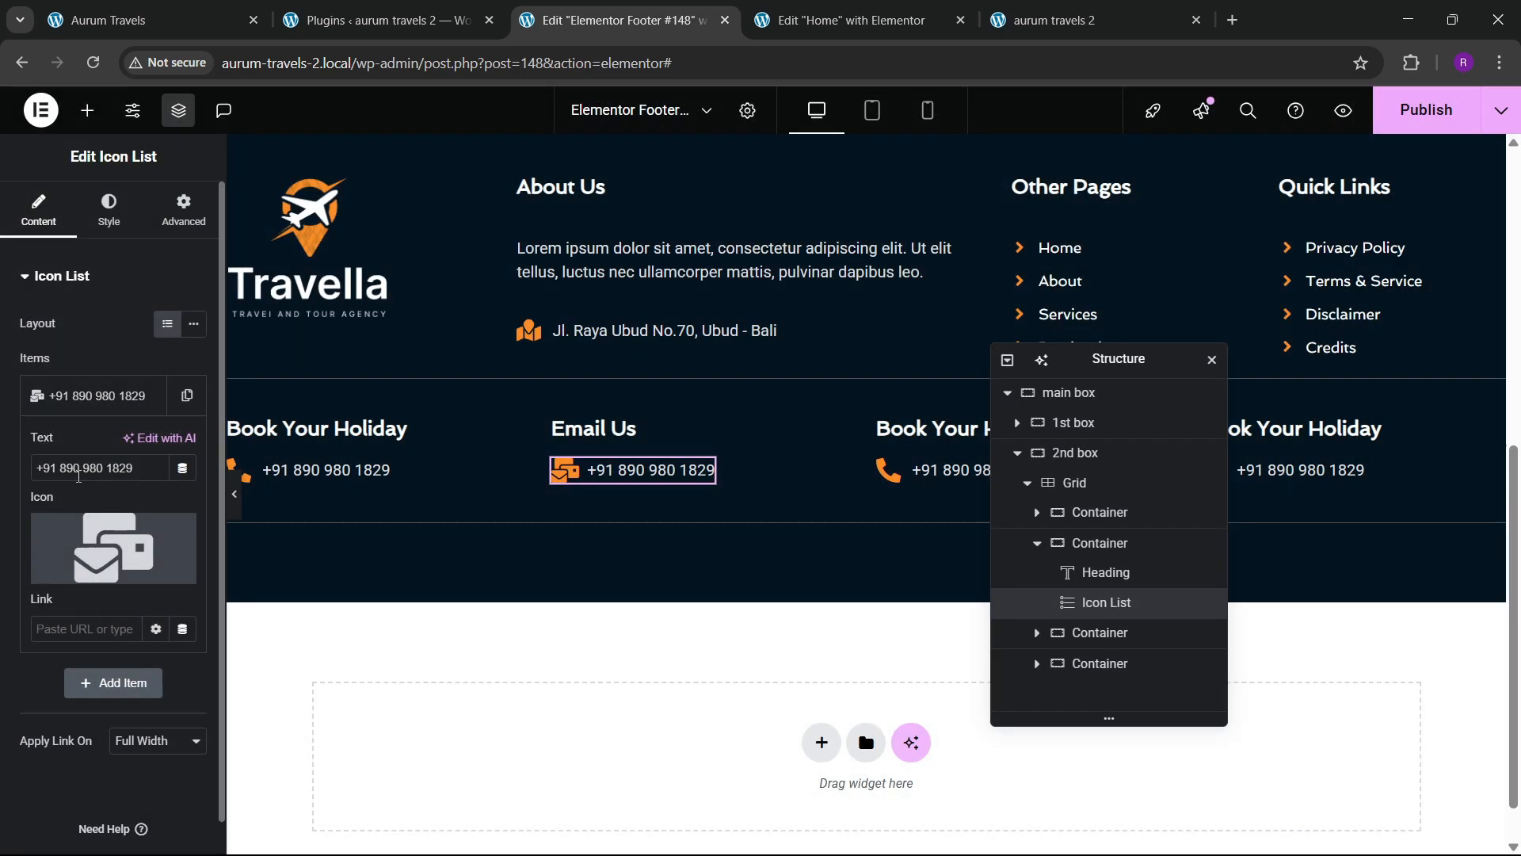
- Clear the phone number text and shrink the mail icon size to 22
{"action": "triple_click", "coordinate": [78, 474]}
{"action": "key", "text": "BackSpace"}
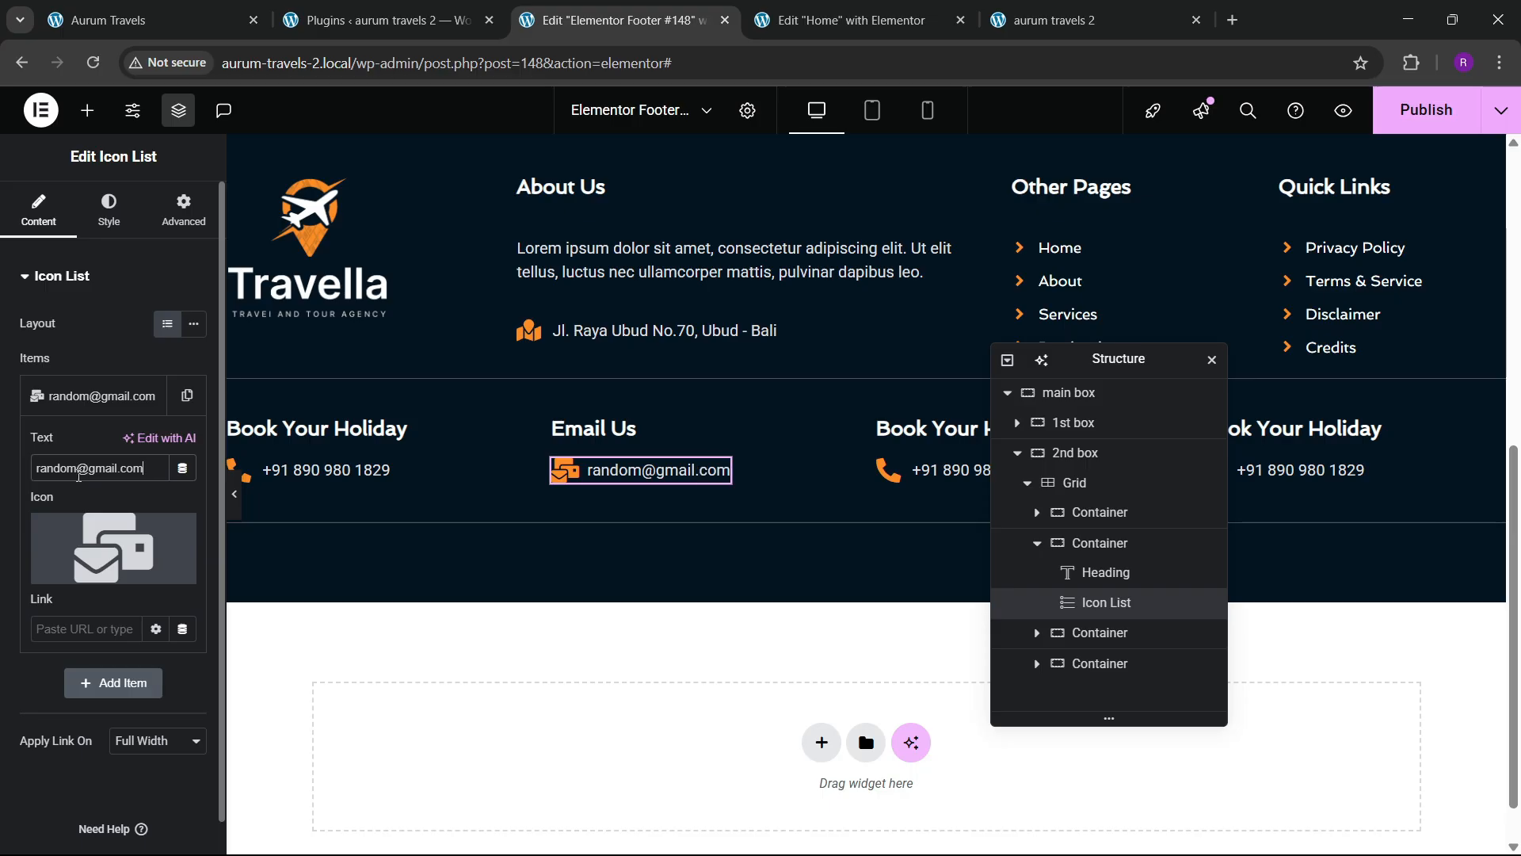
{"action": "left_click", "coordinate": [95, 395]}
{"action": "left_click", "coordinate": [109, 212]}
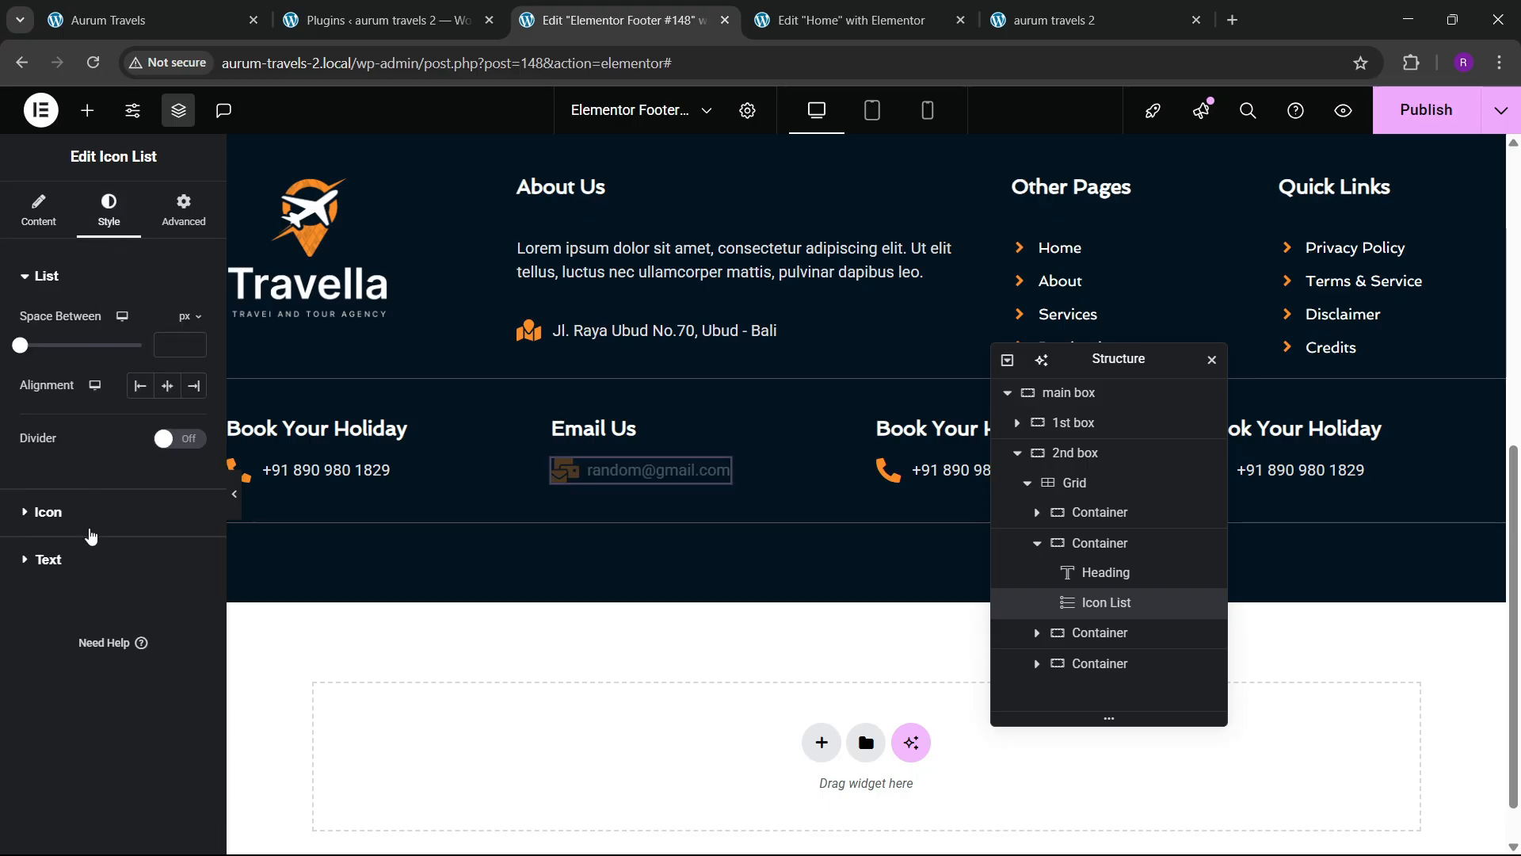
{"action": "left_click", "coordinate": [89, 518]}
{"action": "left_click", "coordinate": [196, 496]}
{"action": "left_click", "coordinate": [196, 496]}
{"action": "left_click", "coordinate": [196, 497]}
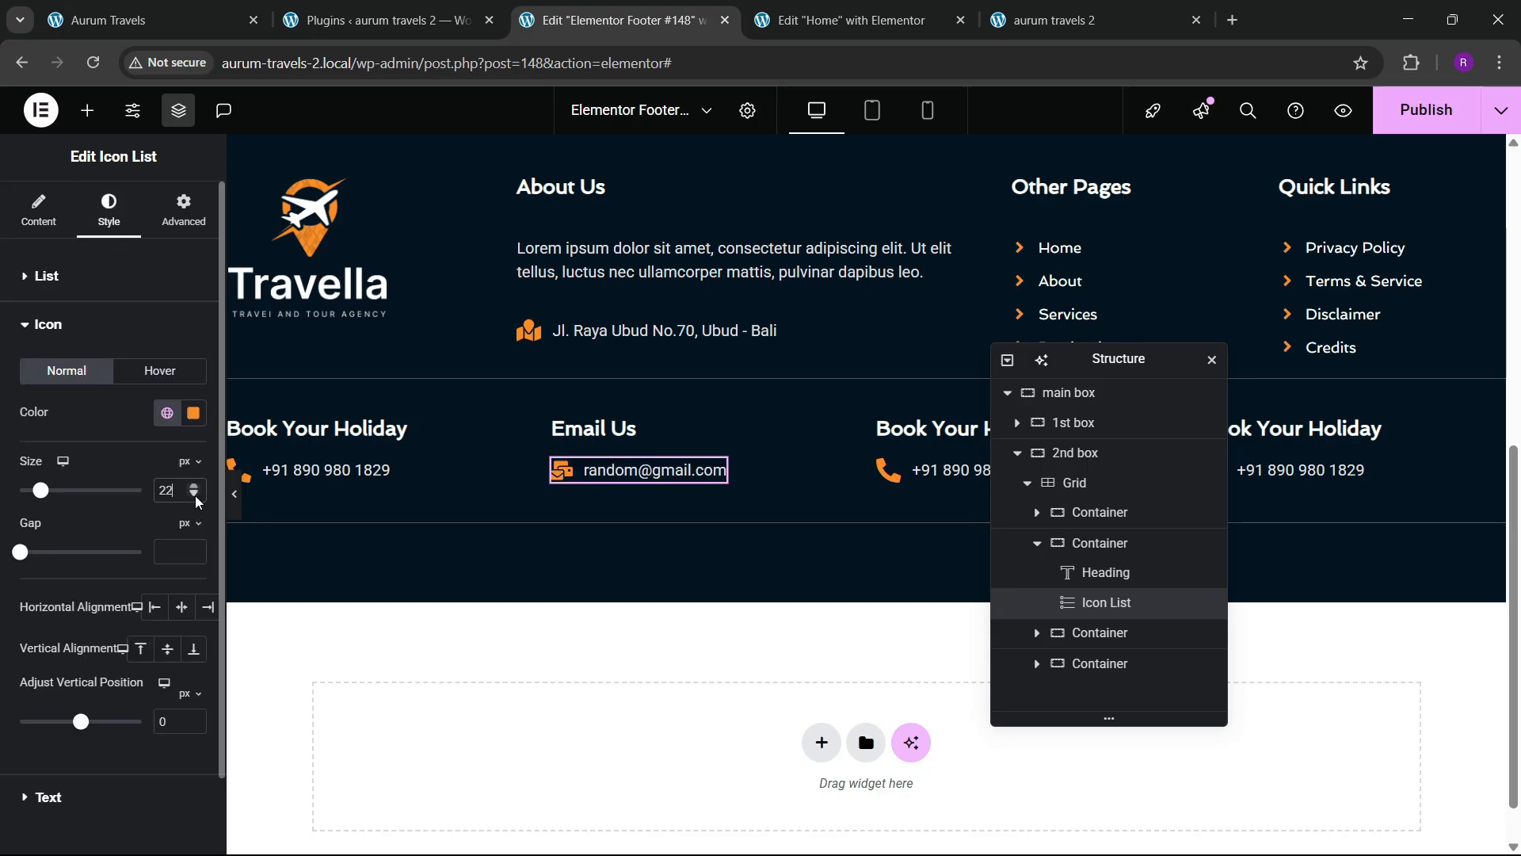
{"action": "left_click", "coordinate": [195, 496]}
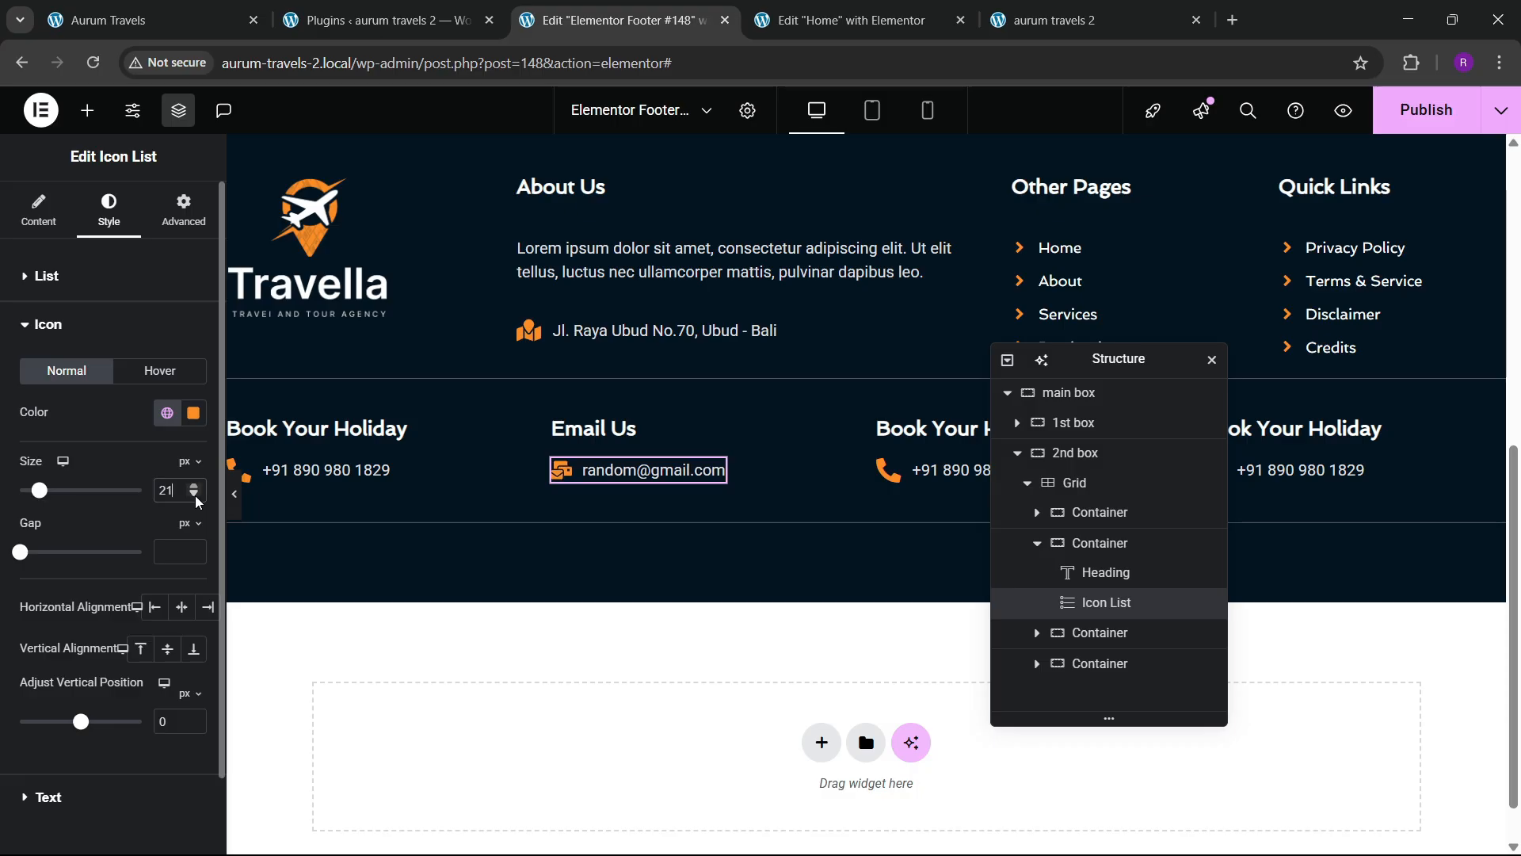
- Check the first column's phone icon size, then view the live site footer
{"action": "left_click", "coordinate": [264, 483]}
{"action": "left_click", "coordinate": [108, 212]}
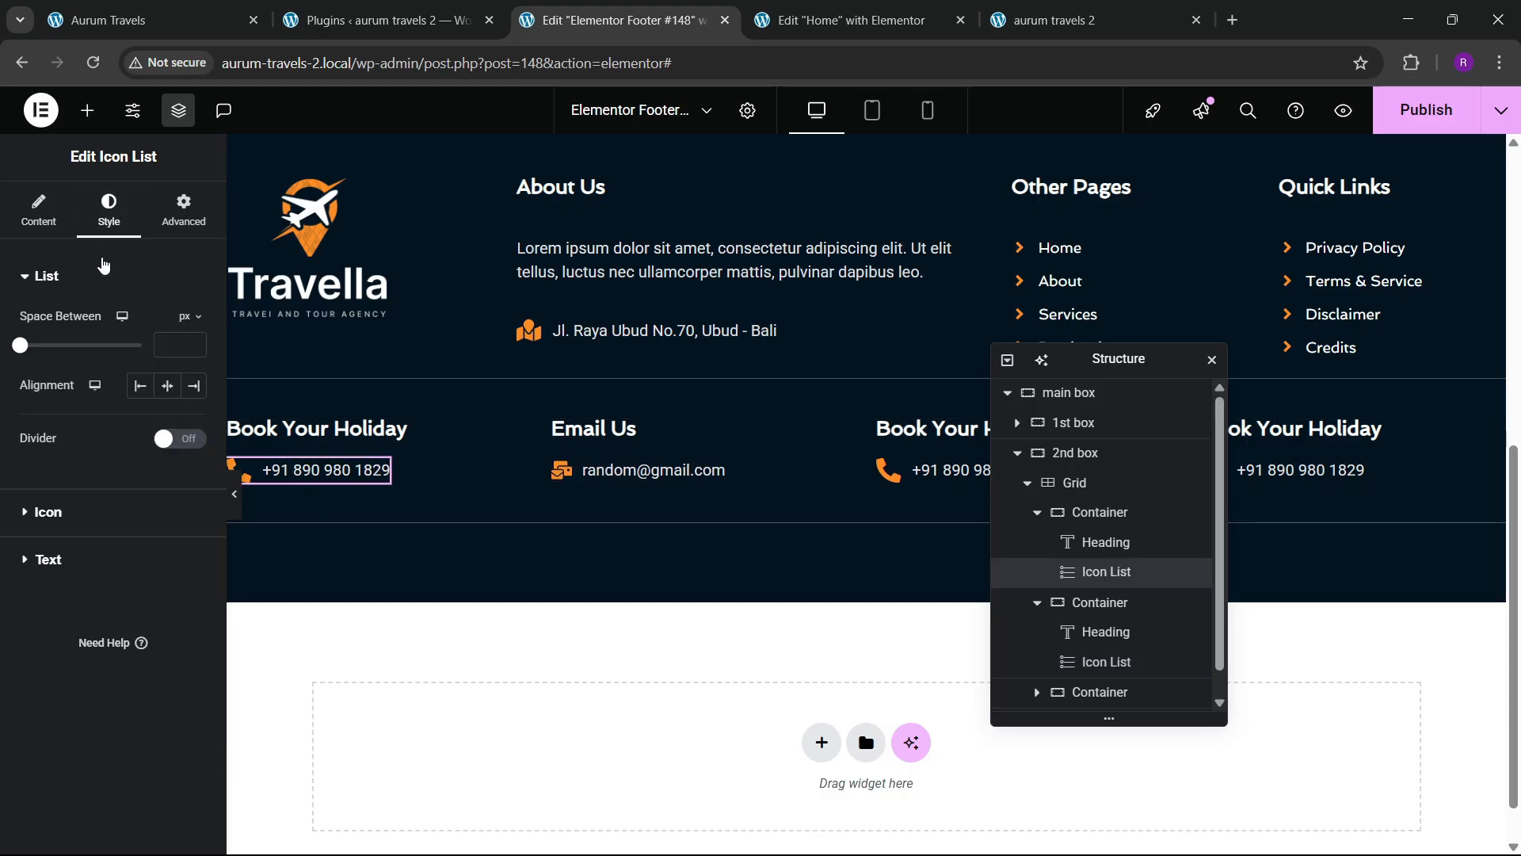
{"action": "left_click", "coordinate": [84, 507]}
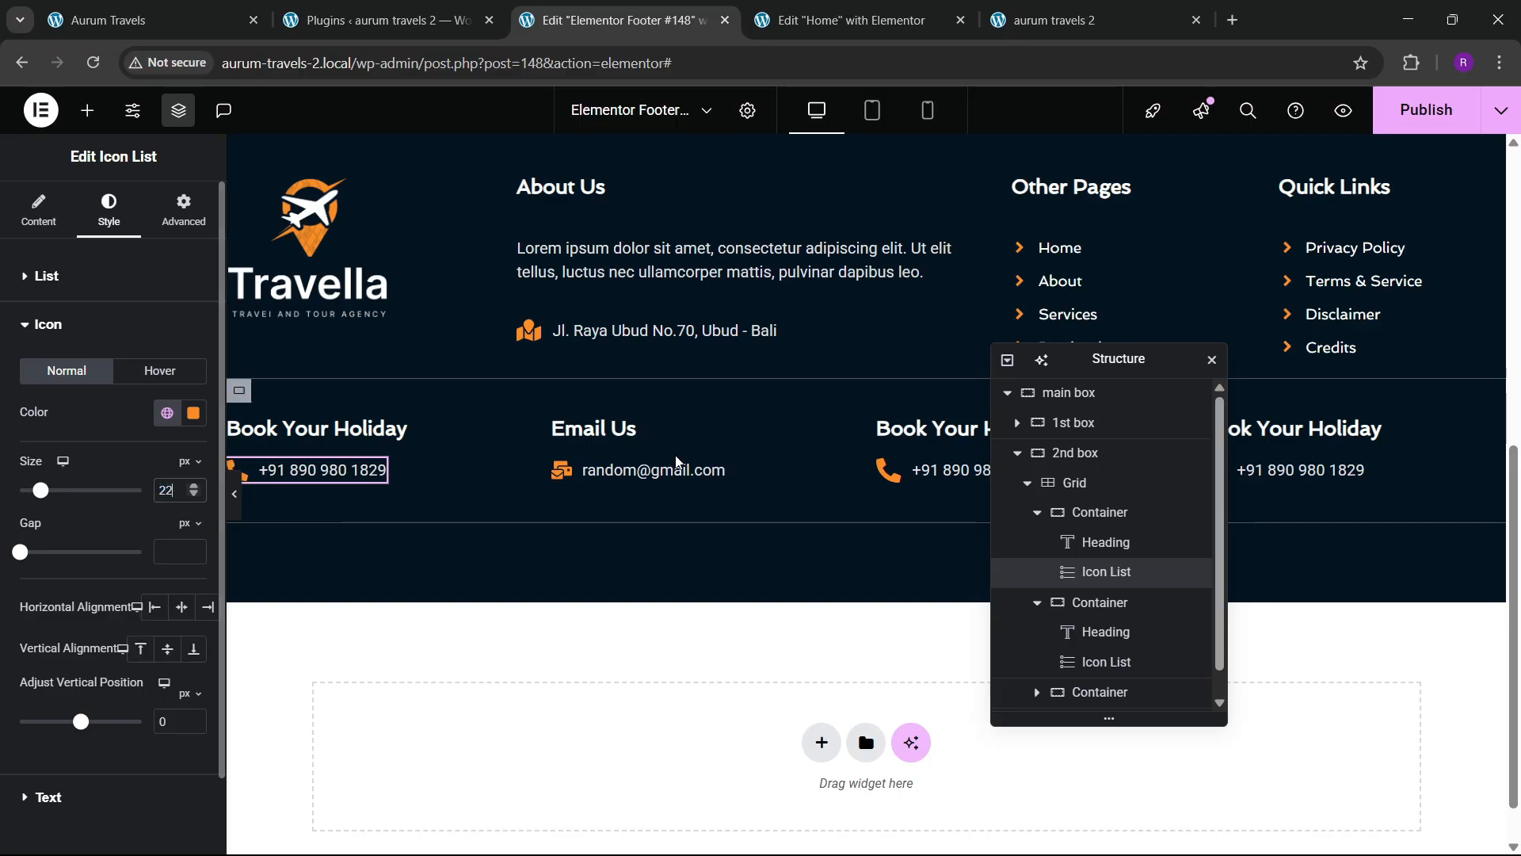
{"action": "key", "text": "ctrl+shift+Tab"}
{"action": "key", "text": "ctrl+shift+Tab"}
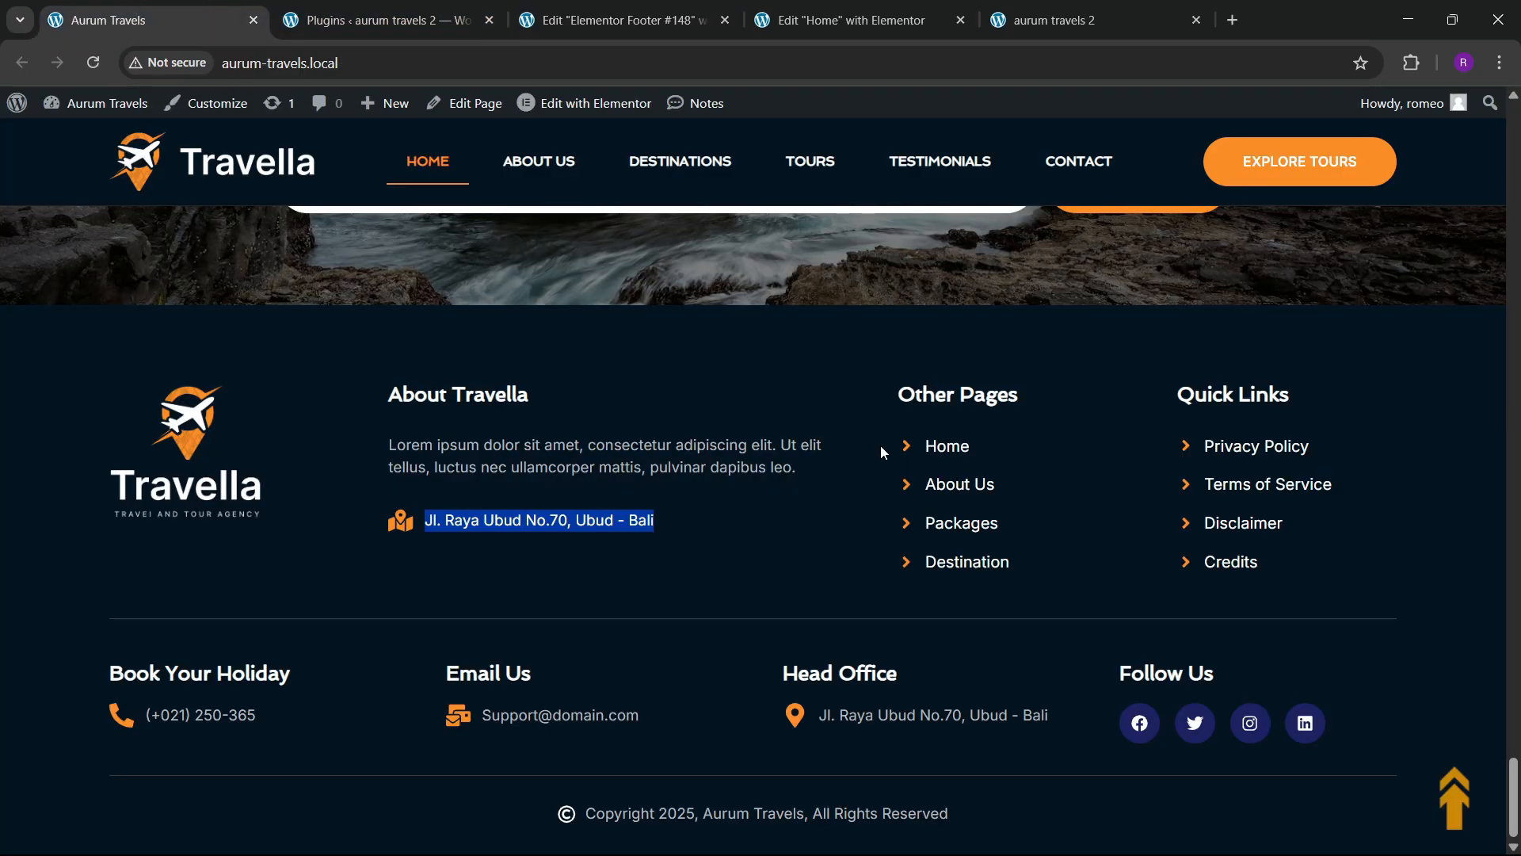
- Rename the third column's heading to 'Head Office'
{"action": "key", "text": "ctrl+Tab"}
{"action": "key", "text": "ctrl+Tab"}
{"action": "left_click", "coordinate": [926, 428]}
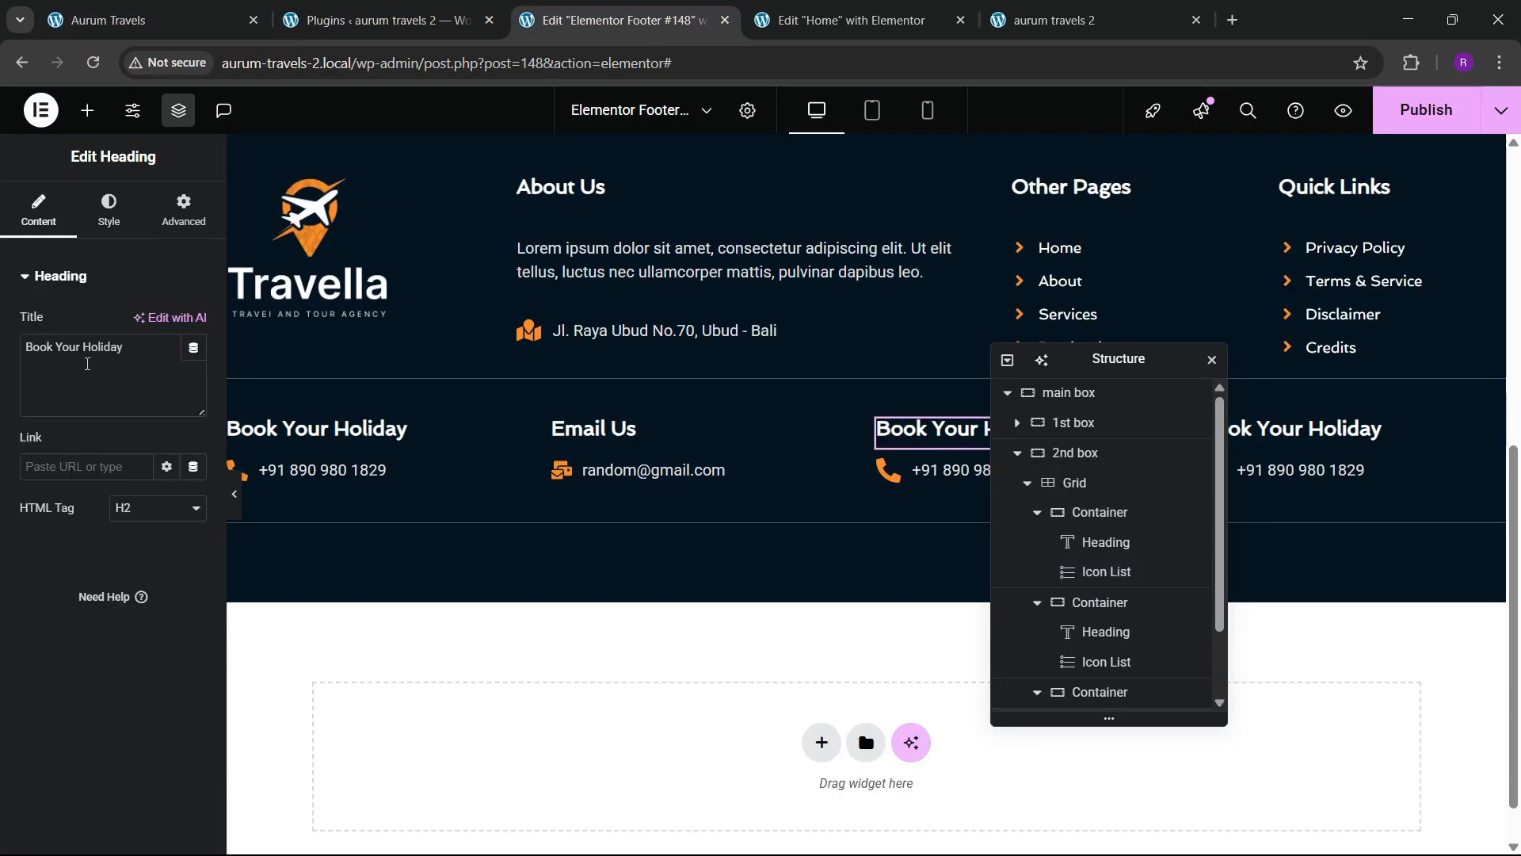
{"action": "left_click", "coordinate": [101, 354]}
{"action": "key", "text": "ctrl+a"}
{"action": "type", "text": "H"}
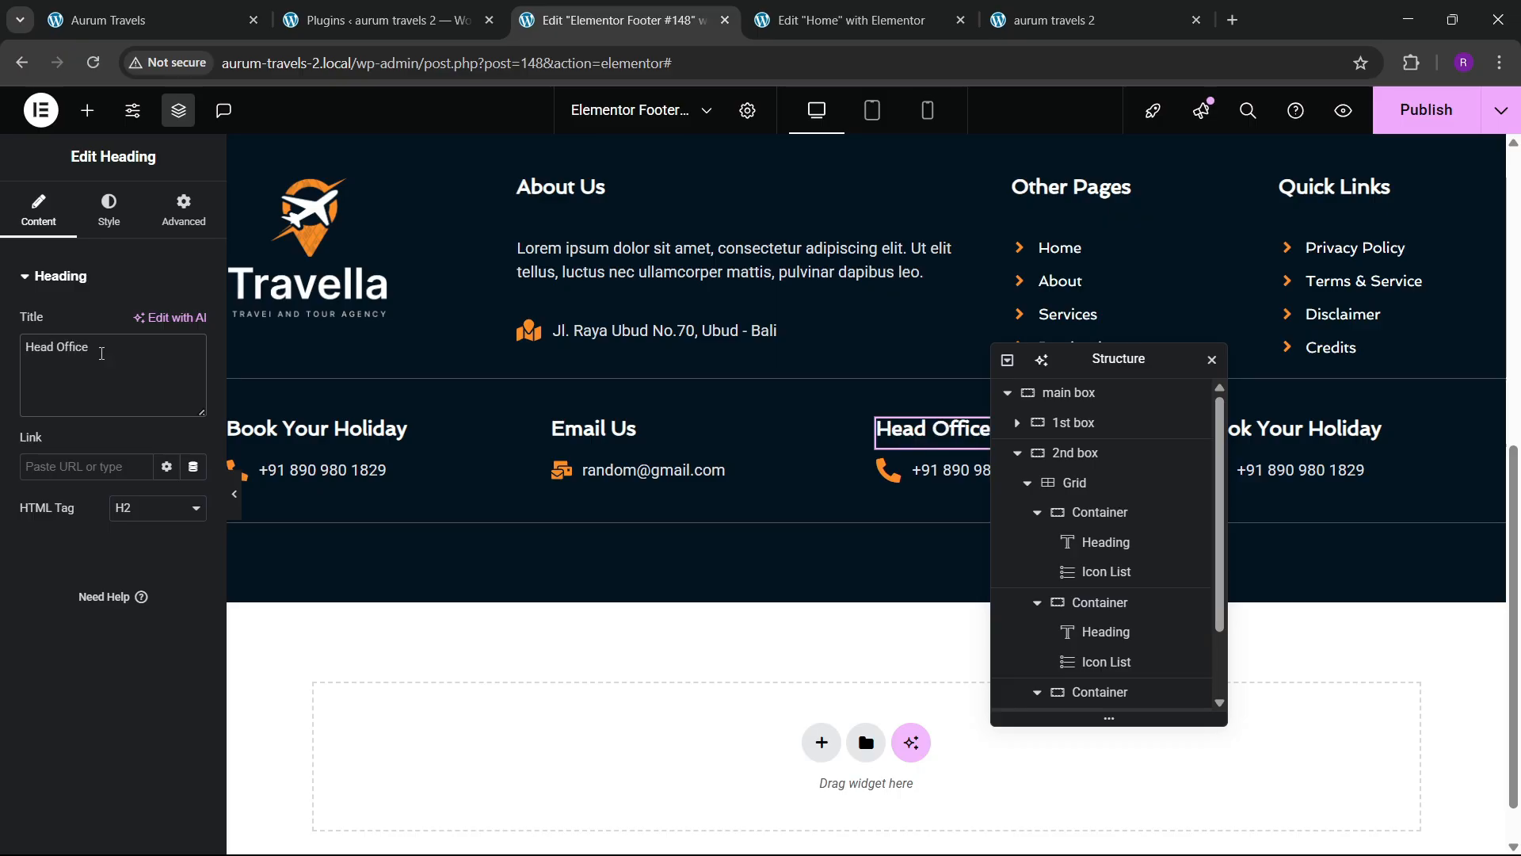
- Copy the address list into the Head Office column and delete its phone list
{"action": "left_click_drag", "start_coordinate": [1110, 358], "coordinate": [797, 380]}
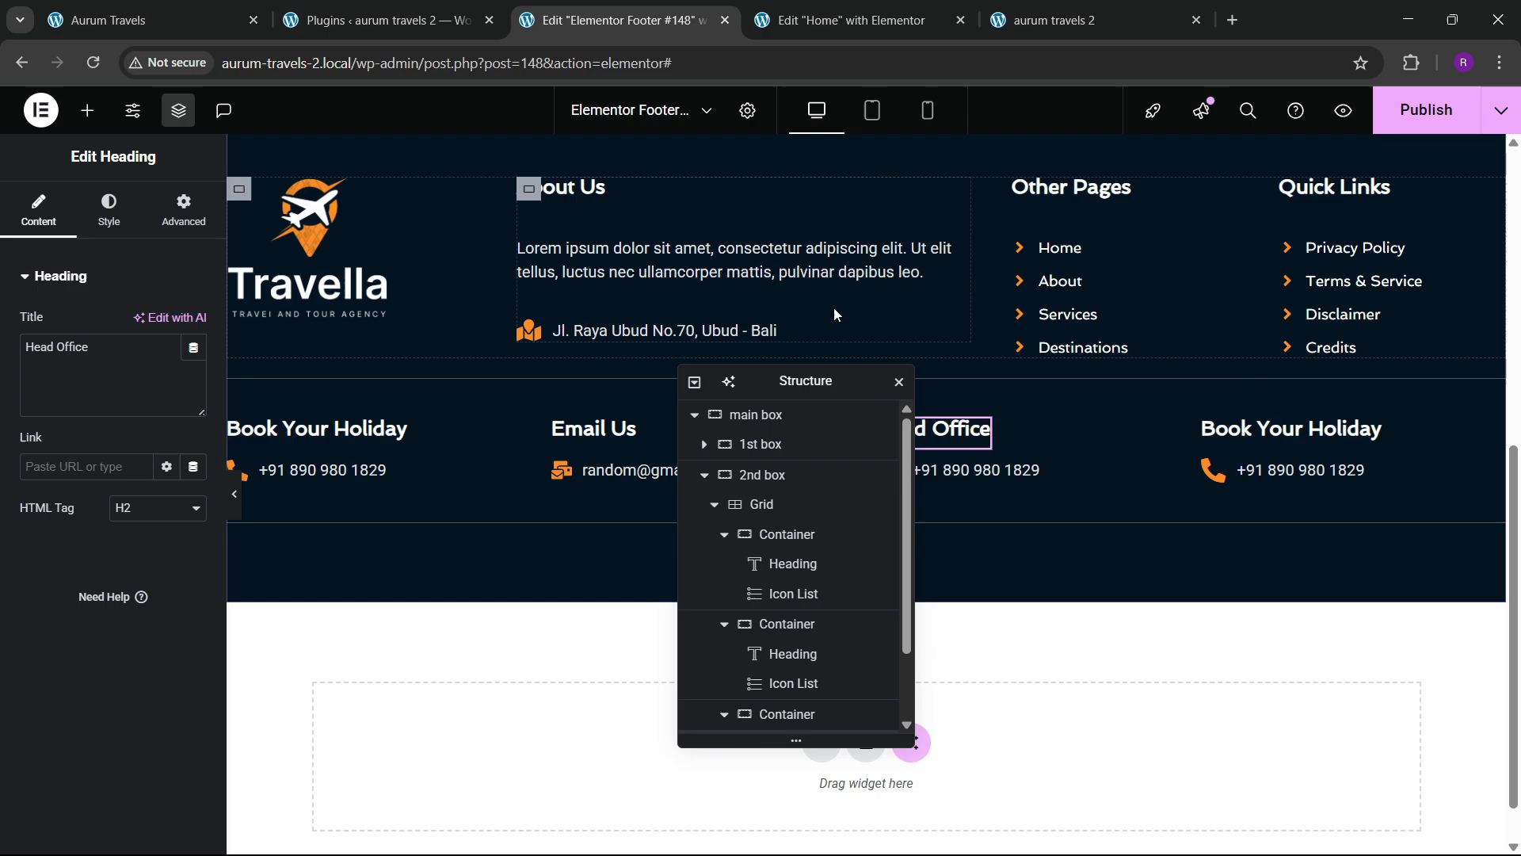
{"action": "right_click", "coordinate": [686, 329]}
{"action": "left_click", "coordinate": [753, 421]}
{"action": "right_click", "coordinate": [992, 481]}
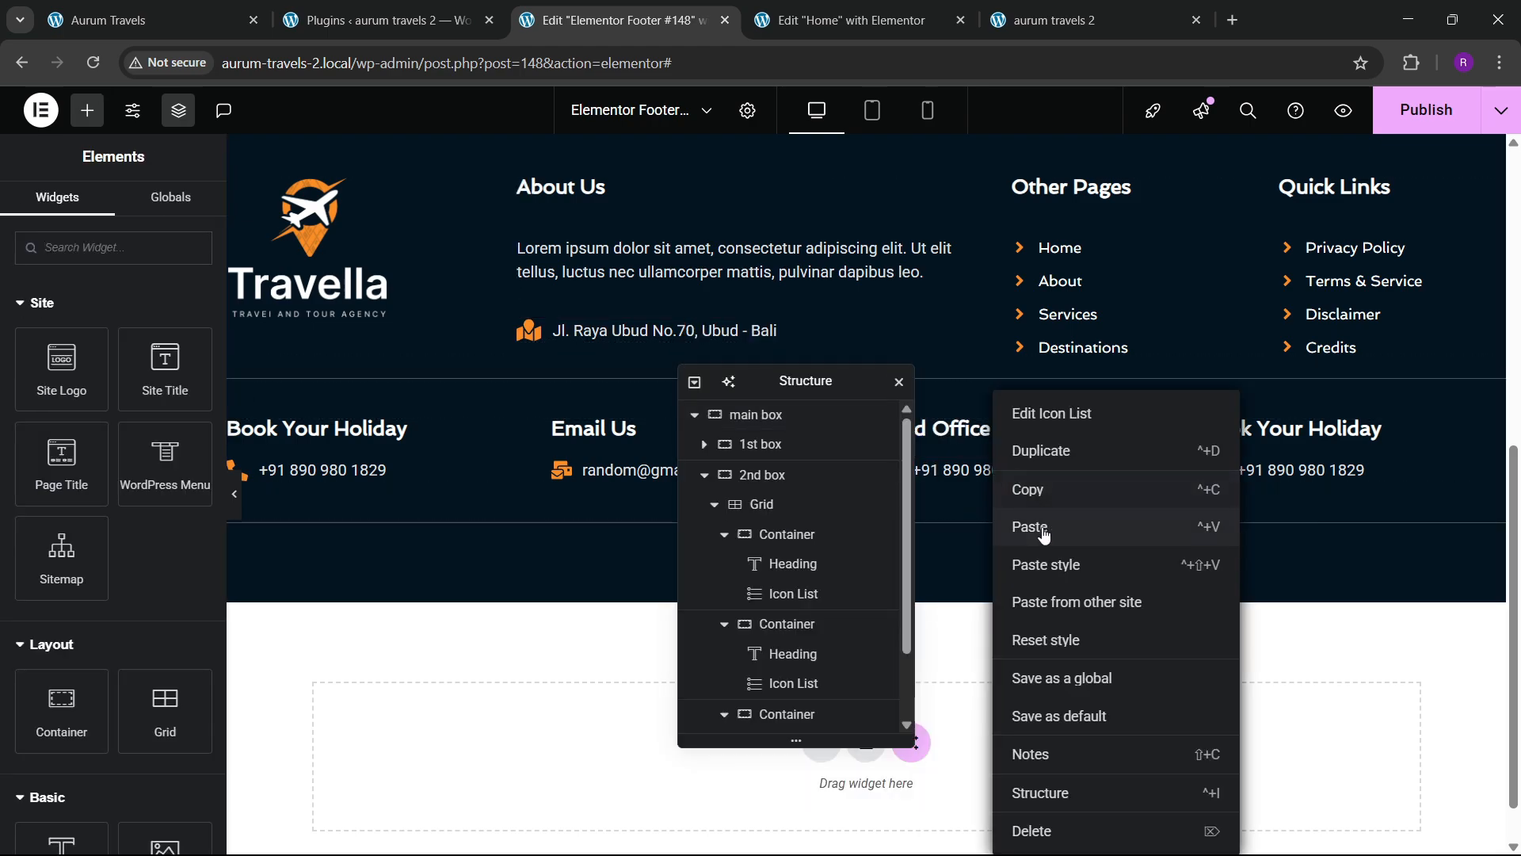
{"action": "left_click", "coordinate": [1044, 527]}
{"action": "right_click", "coordinate": [1014, 472]}
{"action": "left_click", "coordinate": [1065, 828]}
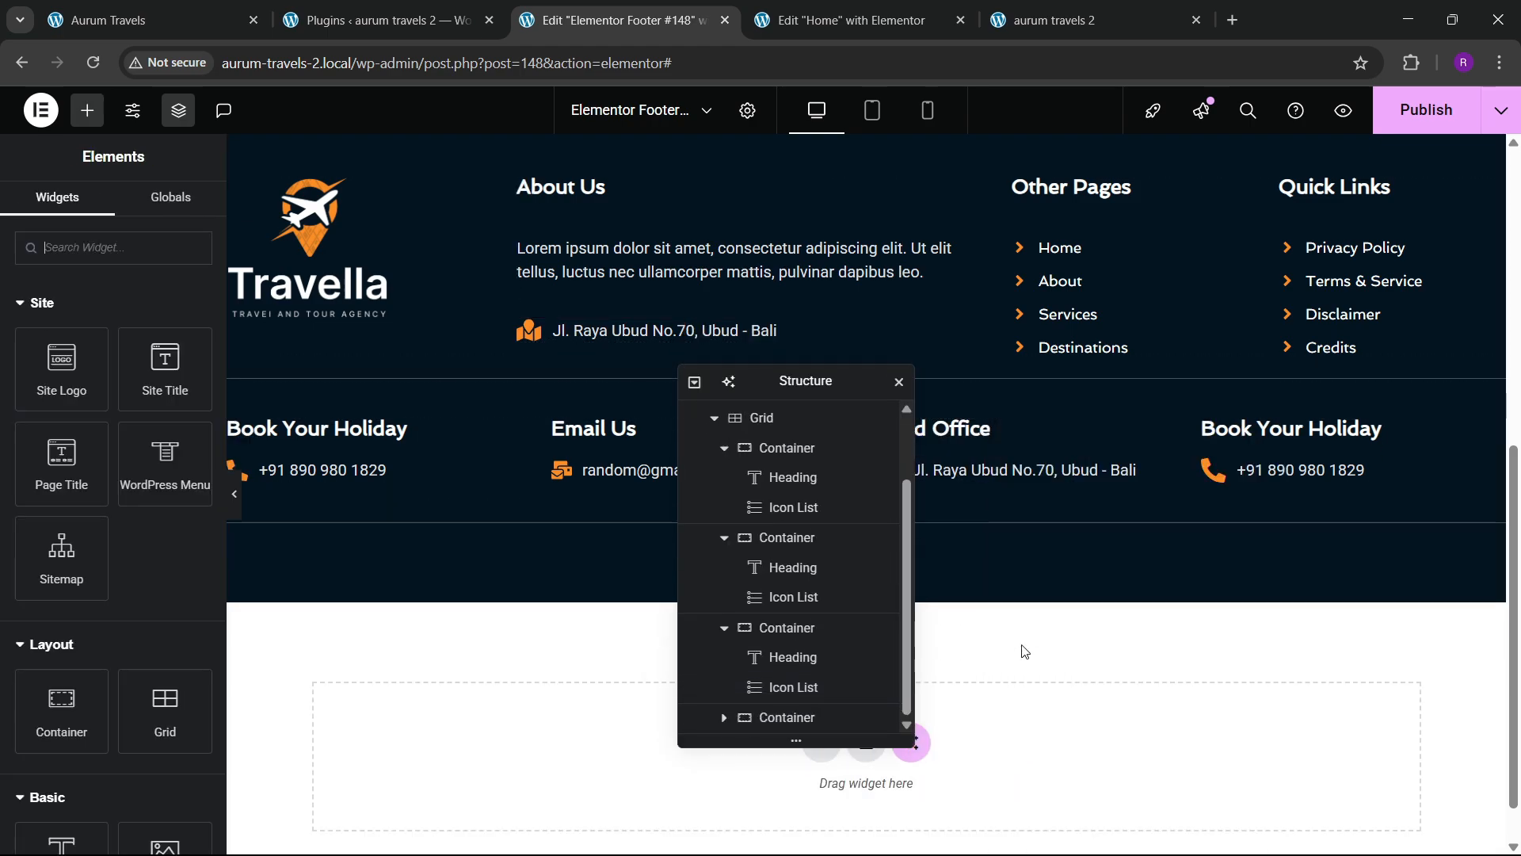
- Rename the fourth column's heading to 'Follow Us' and delete its phone list
{"action": "left_click", "coordinate": [1287, 429]}
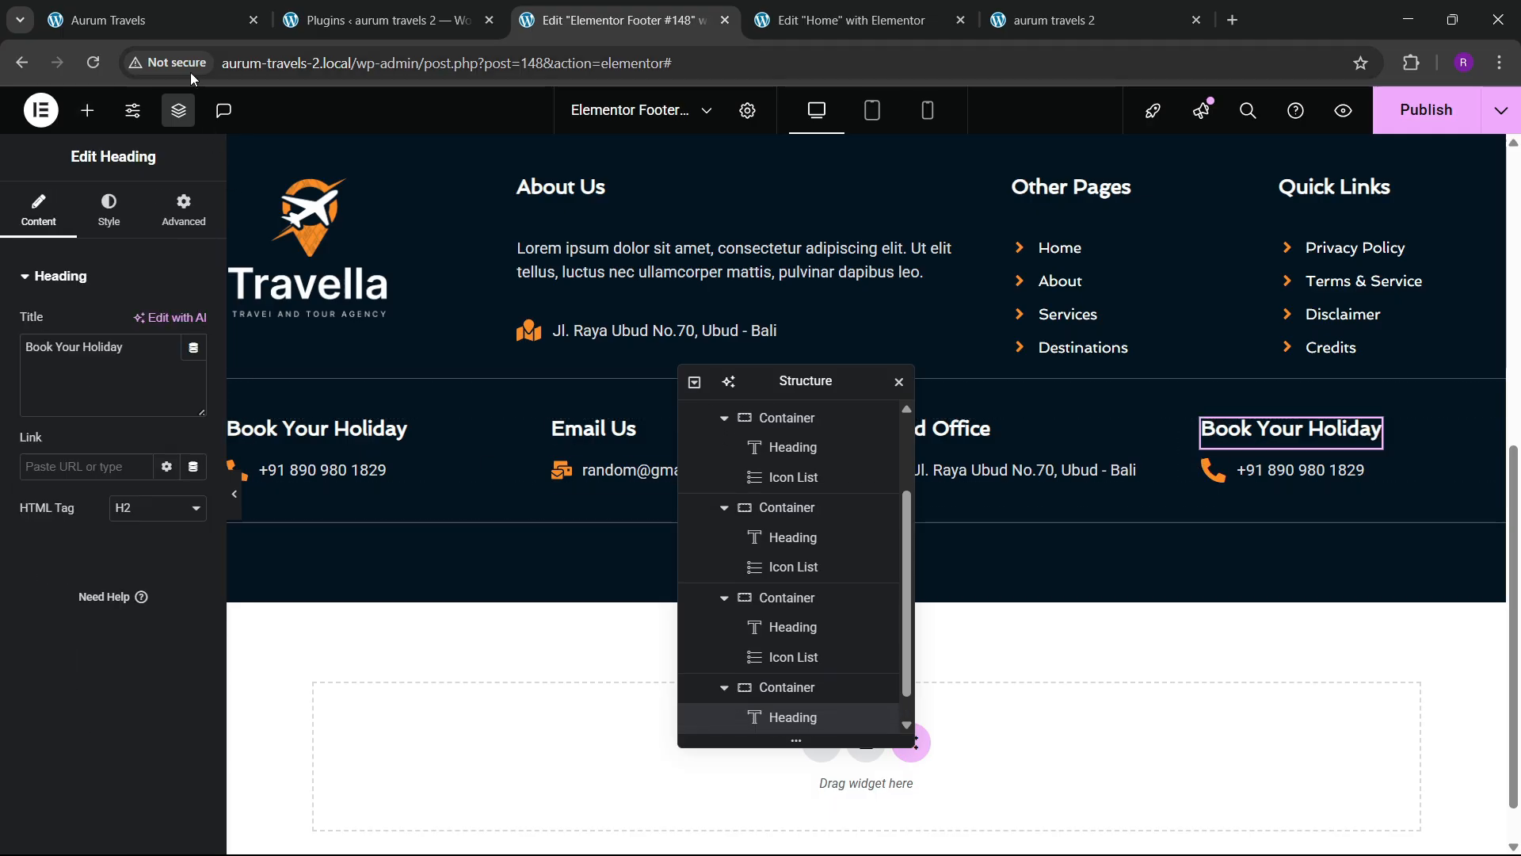
{"action": "left_click", "coordinate": [144, 30]}
{"action": "left_click", "coordinate": [618, 20]}
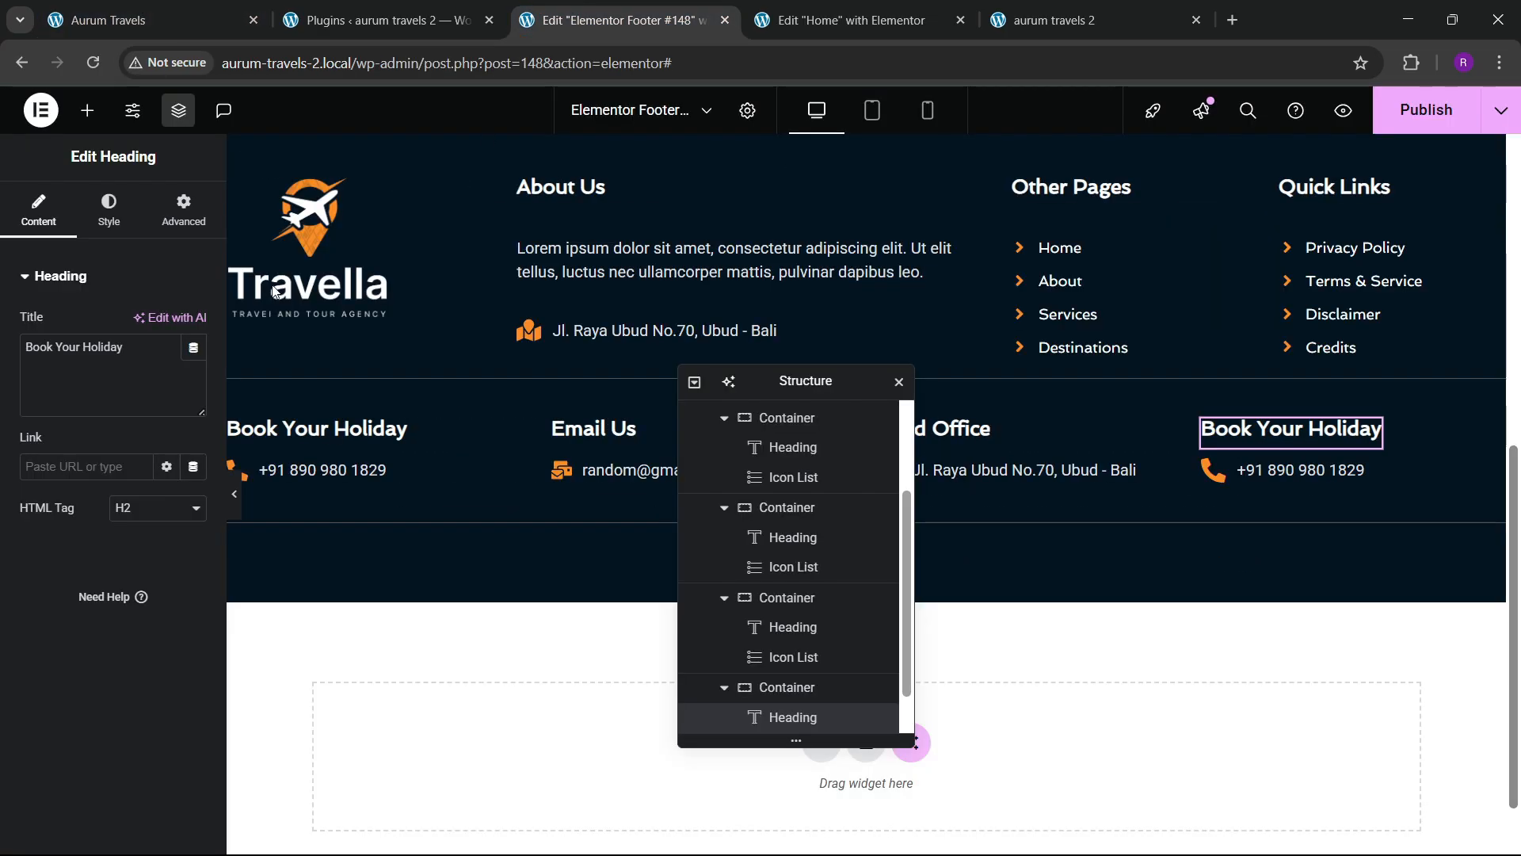
{"action": "left_click", "coordinate": [51, 388]}
{"action": "key", "text": "ctrl+a"}
{"action": "key", "text": "BackSpace"}
{"action": "type", "text": "F"}
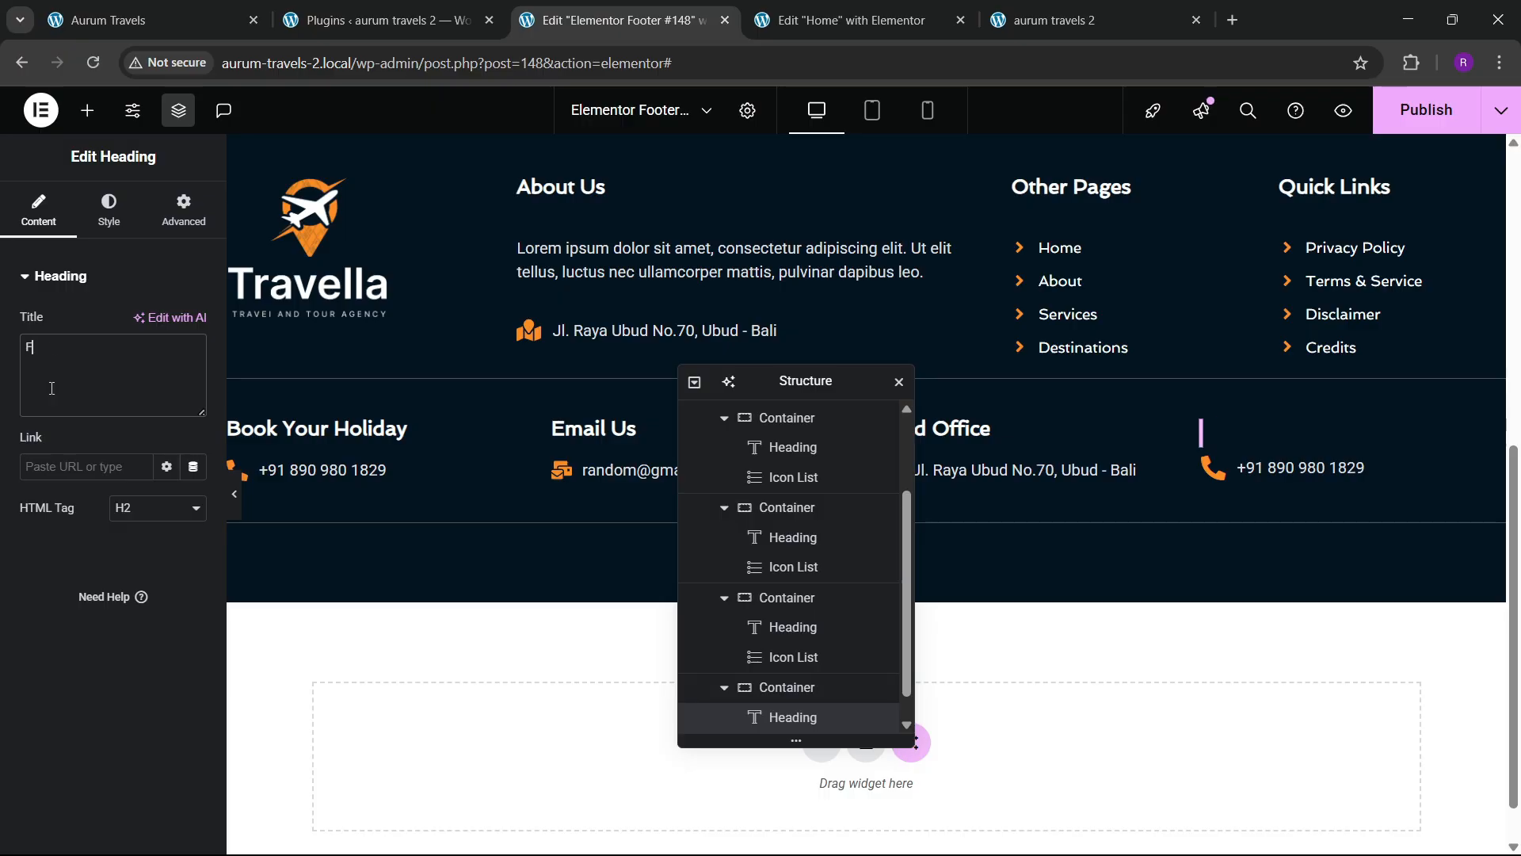
{"action": "type", "text": "ollow Us"}
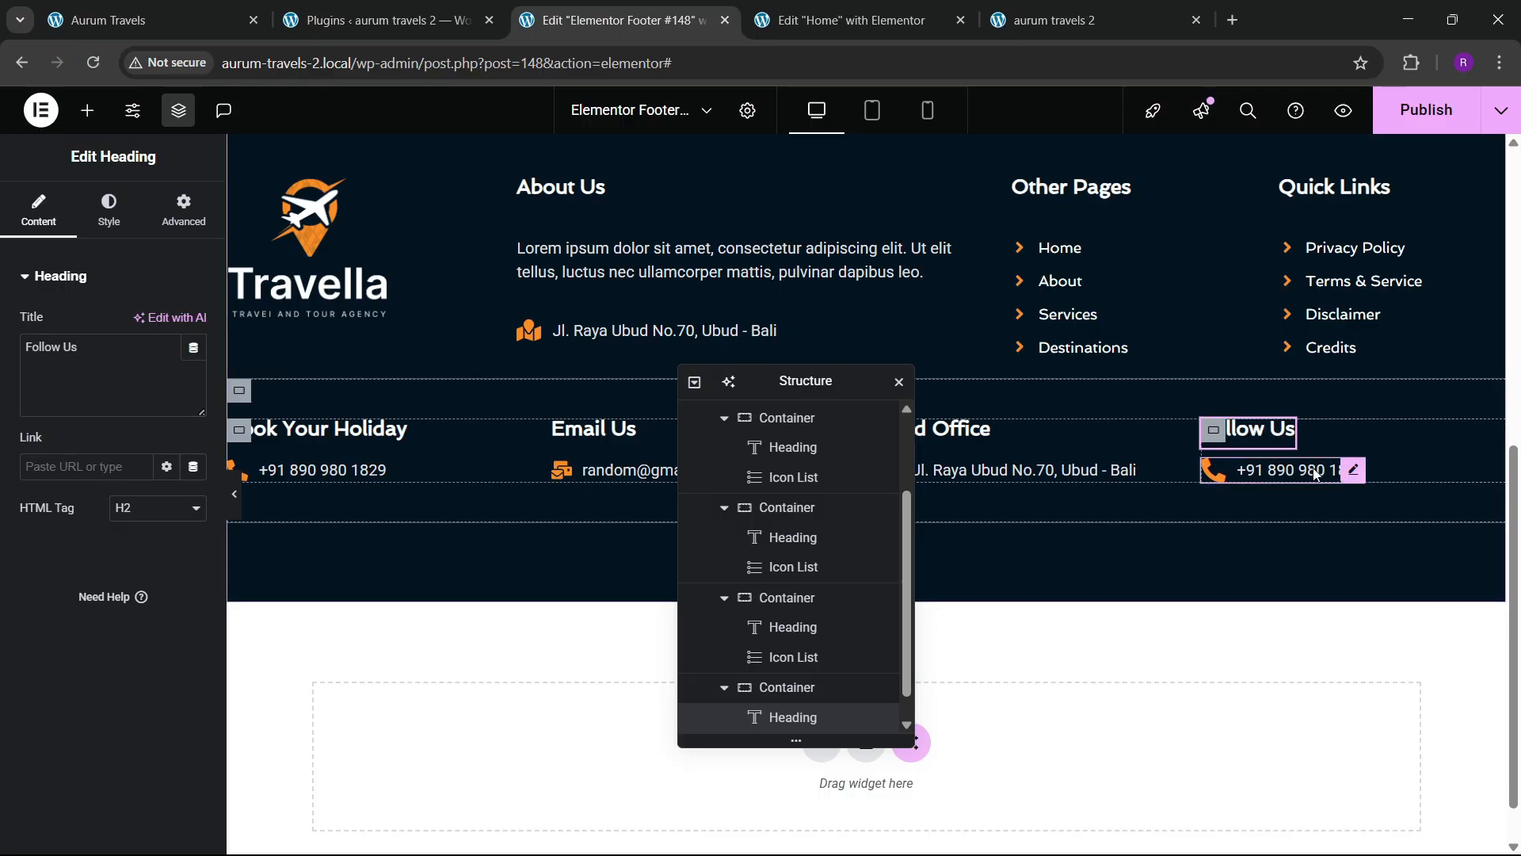
{"action": "right_click", "coordinate": [1260, 470]}
{"action": "left_click", "coordinate": [1338, 828]}
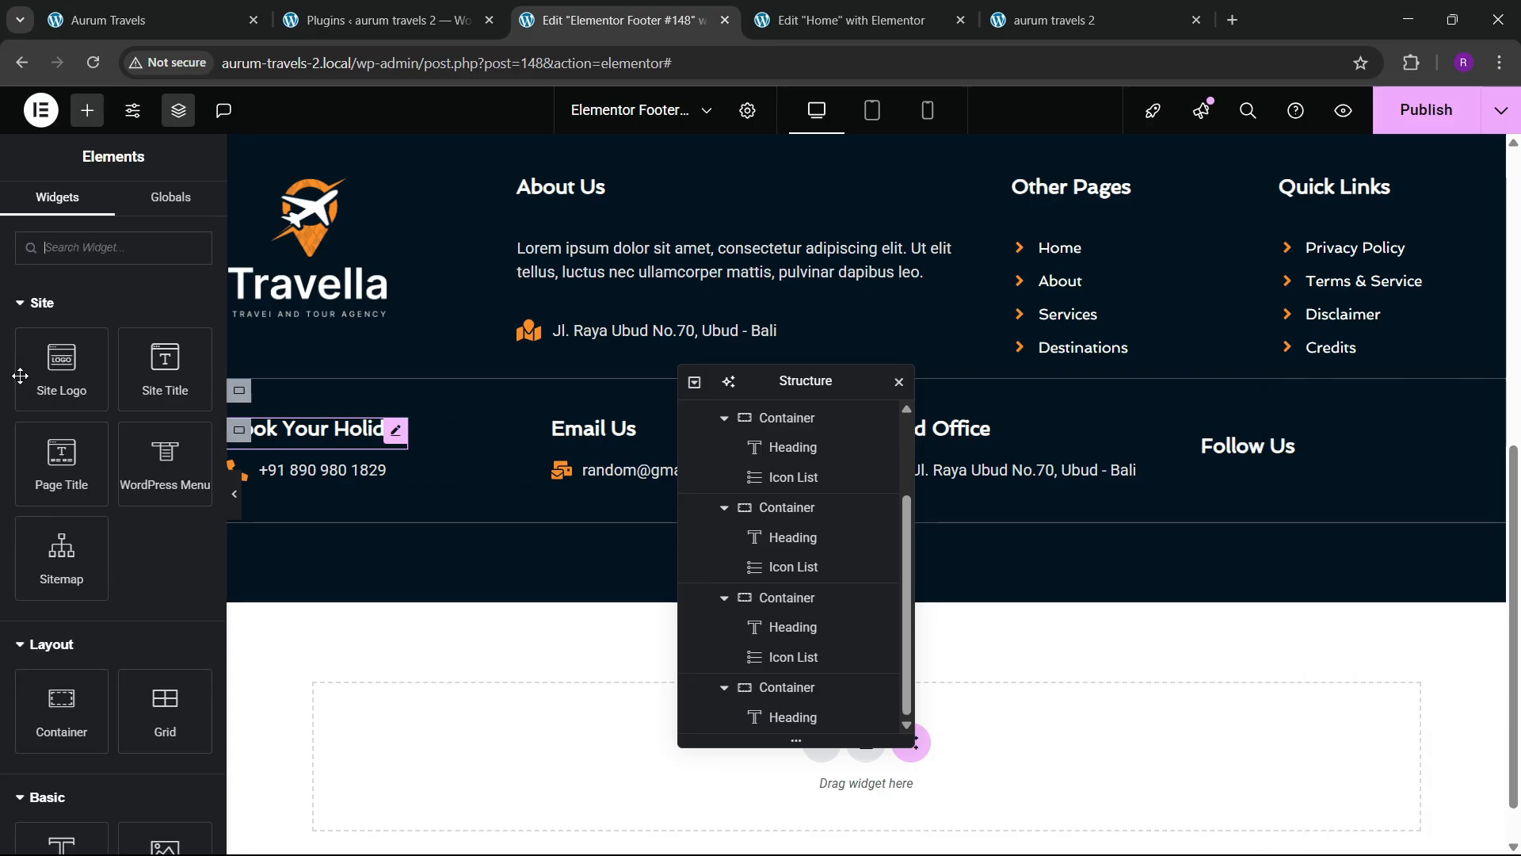
- Add a Social Icons widget under the Follow Us heading and compare with the live site
{"action": "left_click", "coordinate": [62, 256]}
{"action": "type", "text": "social"}
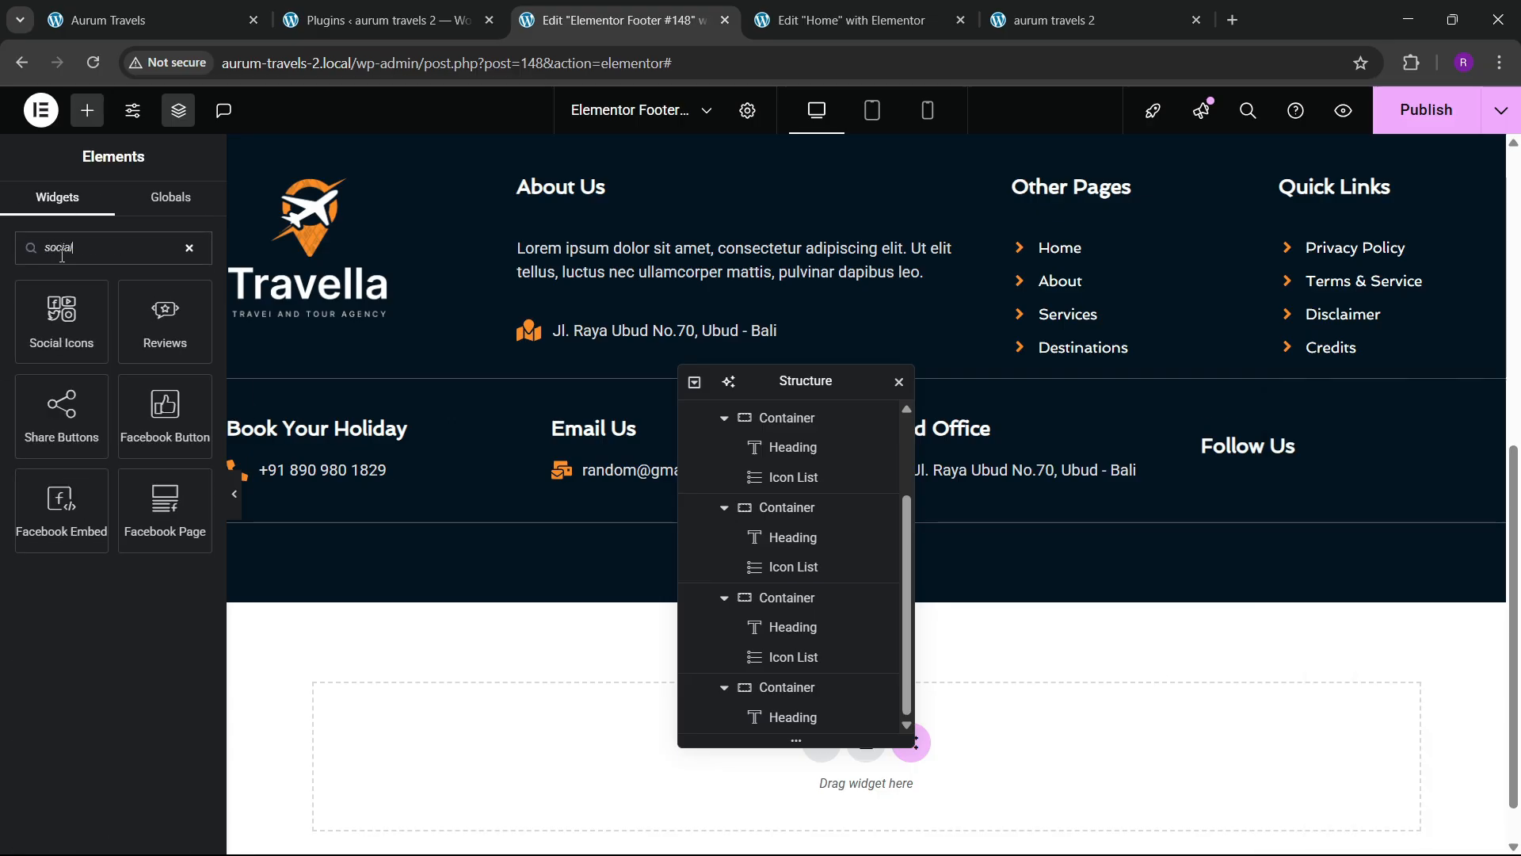
{"action": "left_click_drag", "start_coordinate": [82, 298], "coordinate": [1273, 463]}
{"action": "left_click", "coordinate": [119, 20]}
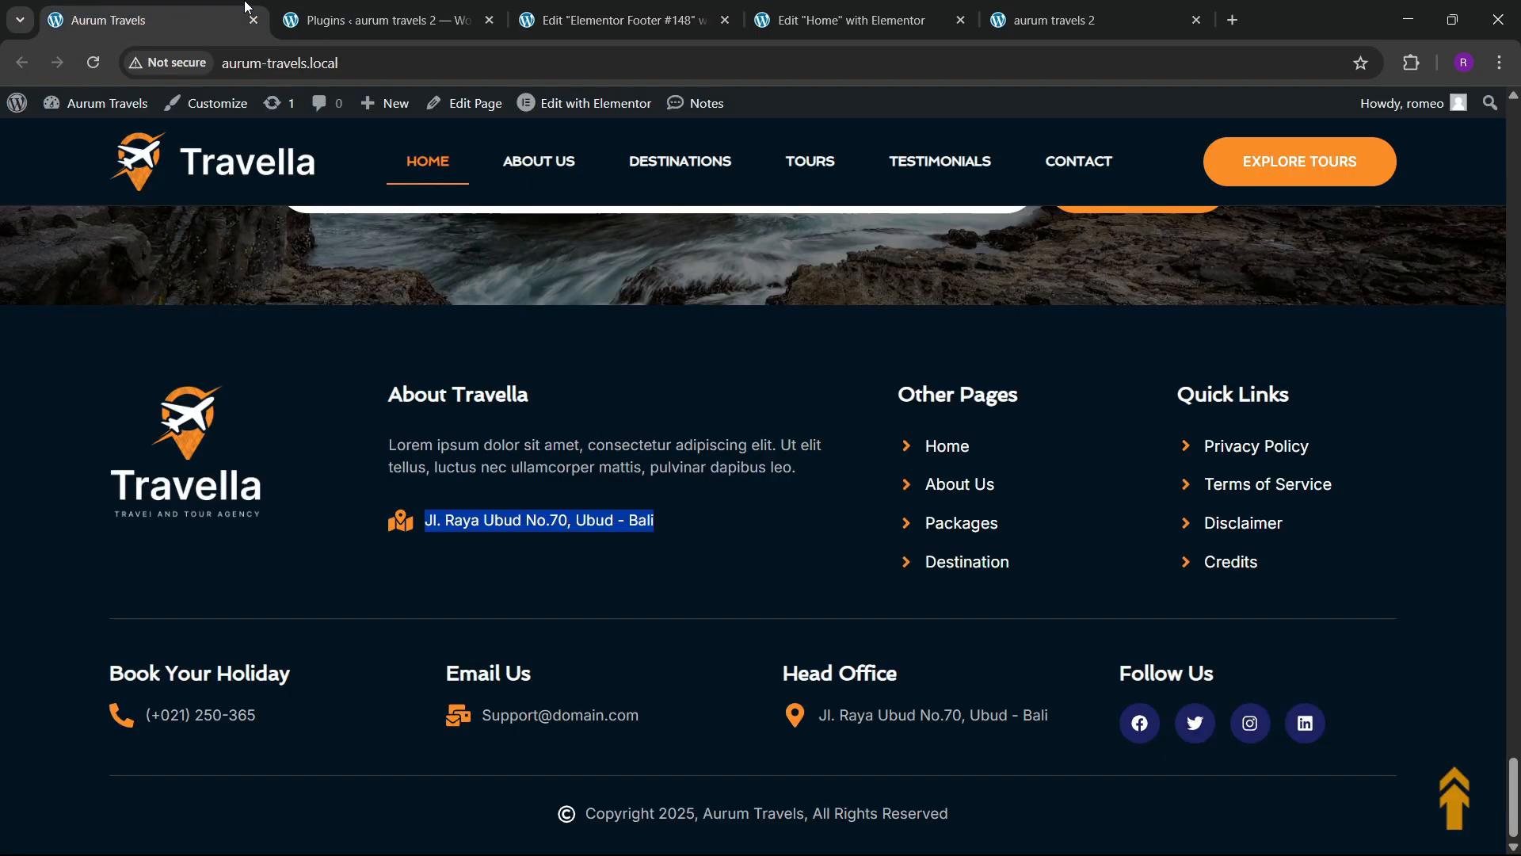
{"action": "left_click", "coordinate": [618, 20]}
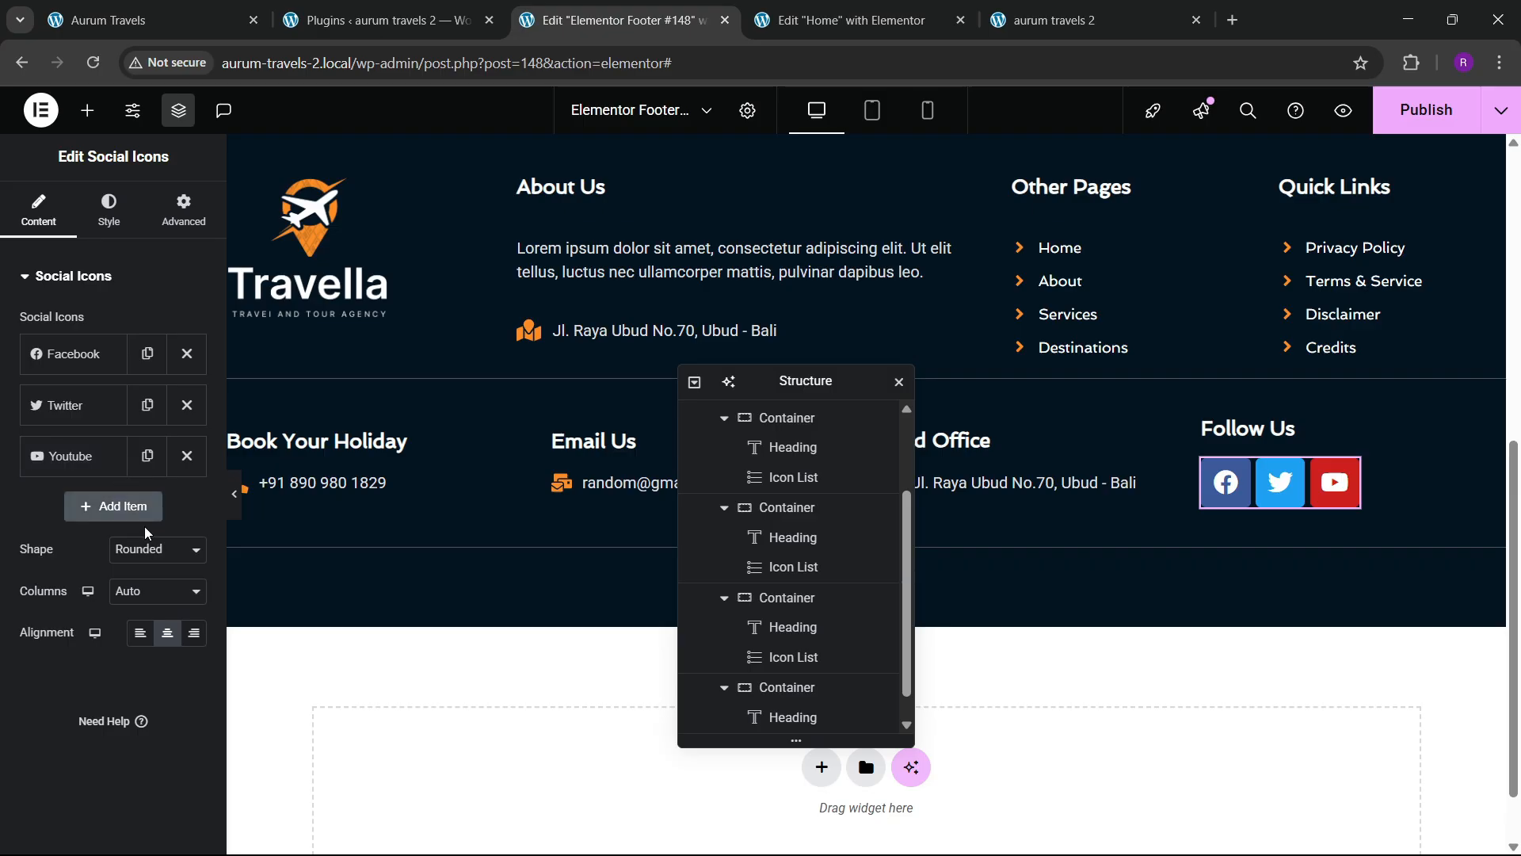
- Make the social icons circular and duplicate the Twitter entry into an Instagram icon
{"action": "left_click", "coordinate": [141, 552]}
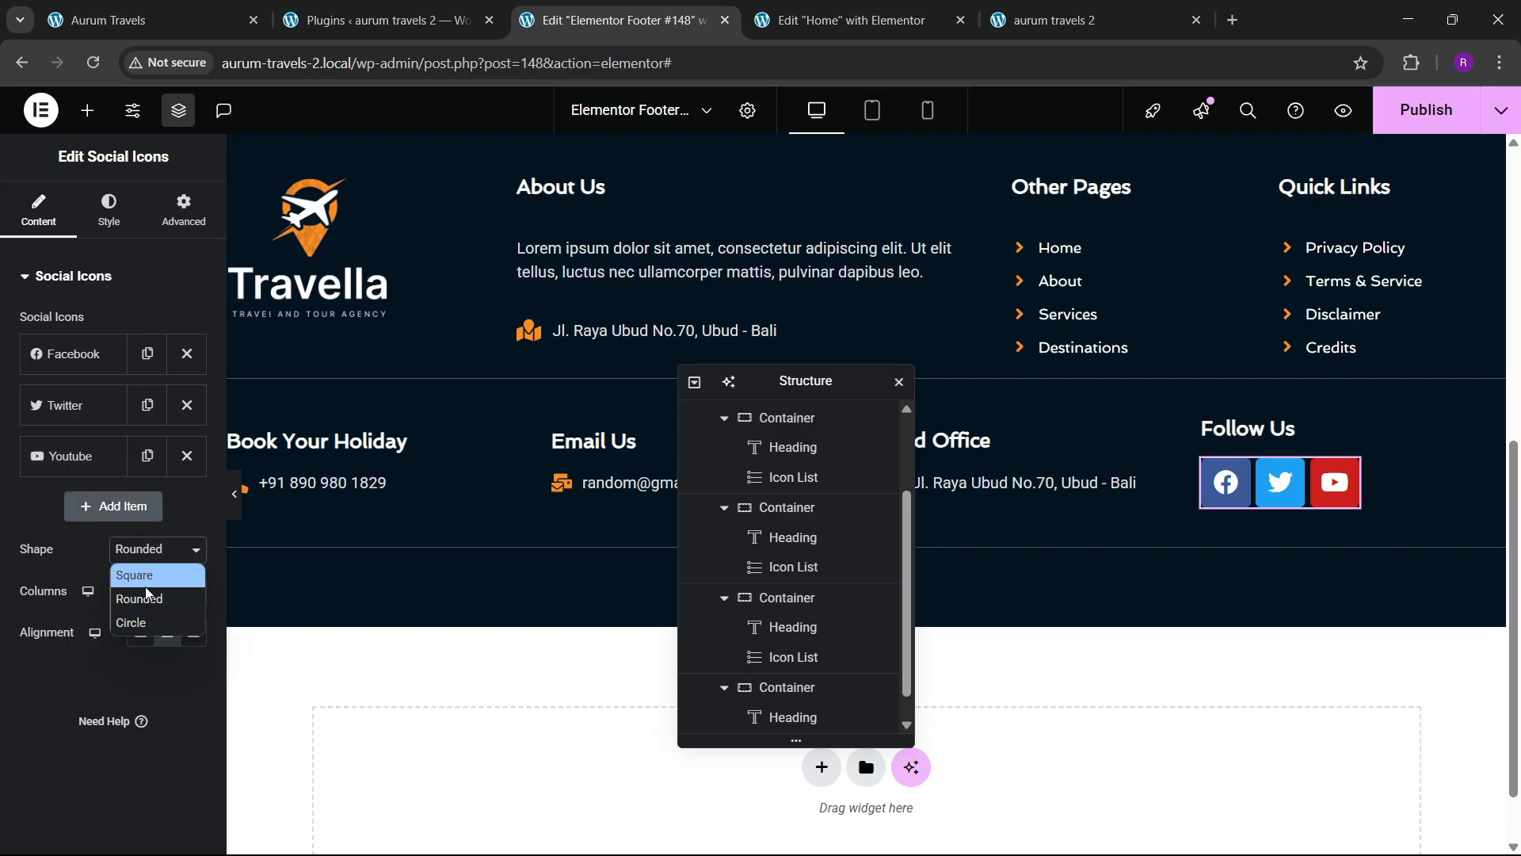
{"action": "left_click", "coordinate": [143, 619]}
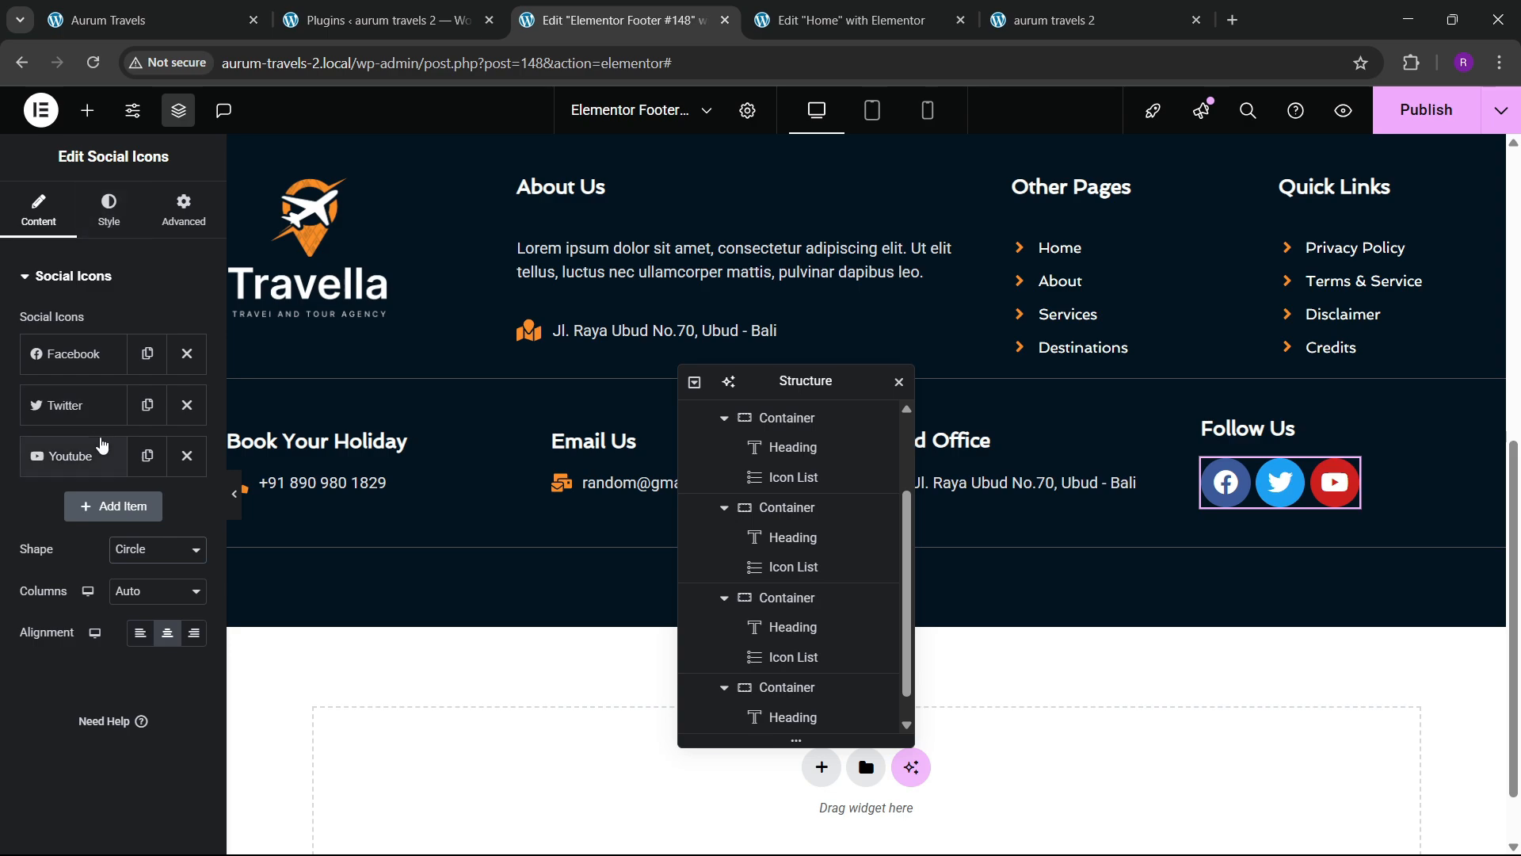
{"action": "left_click", "coordinate": [147, 405]}
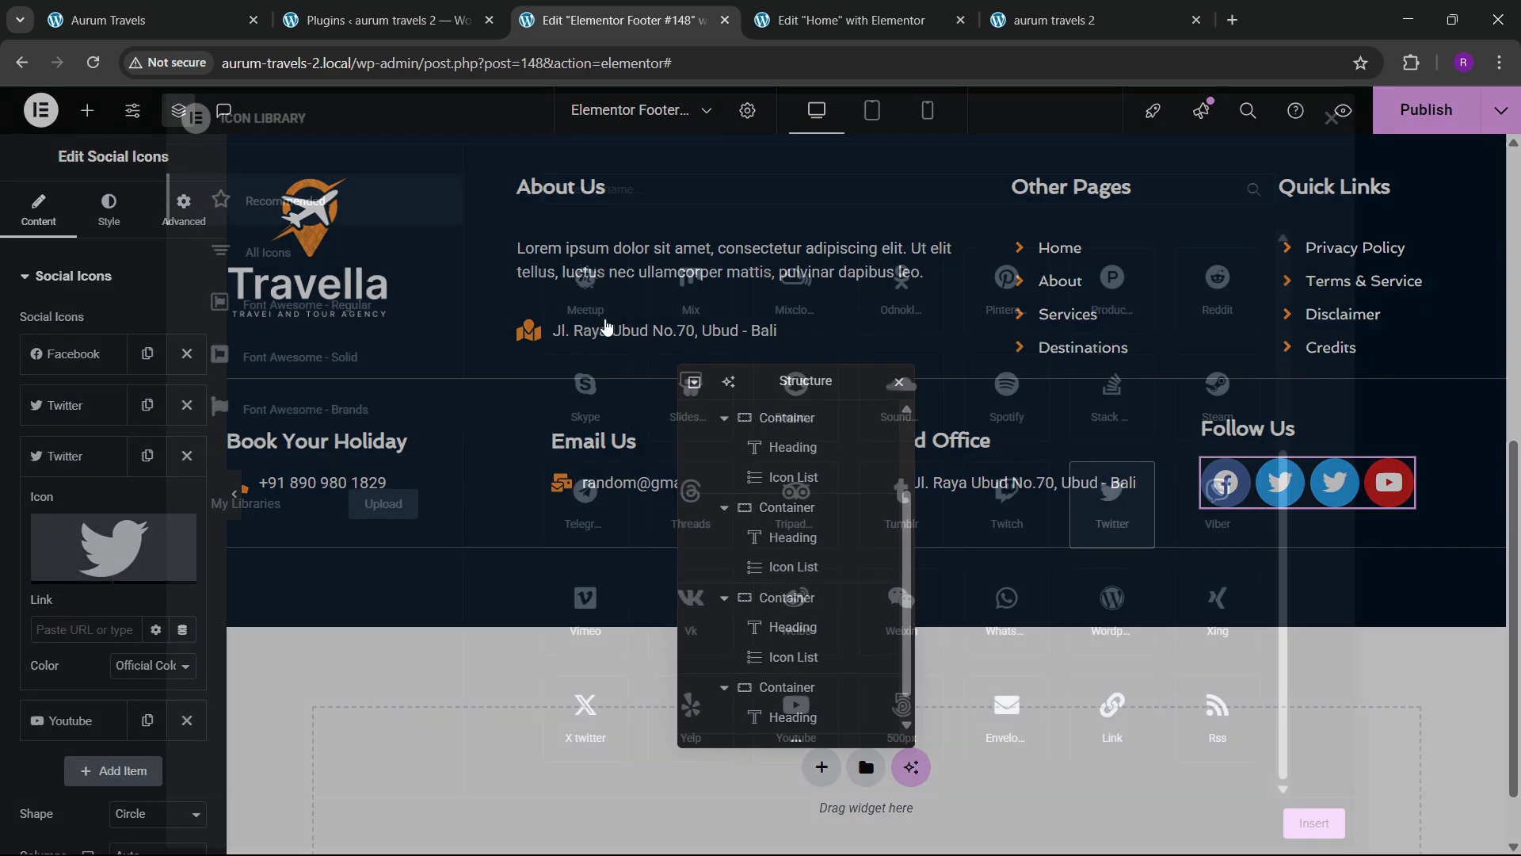
{"action": "left_click", "coordinate": [102, 527]}
{"action": "left_click", "coordinate": [615, 191]}
{"action": "type", "text": "insta"}
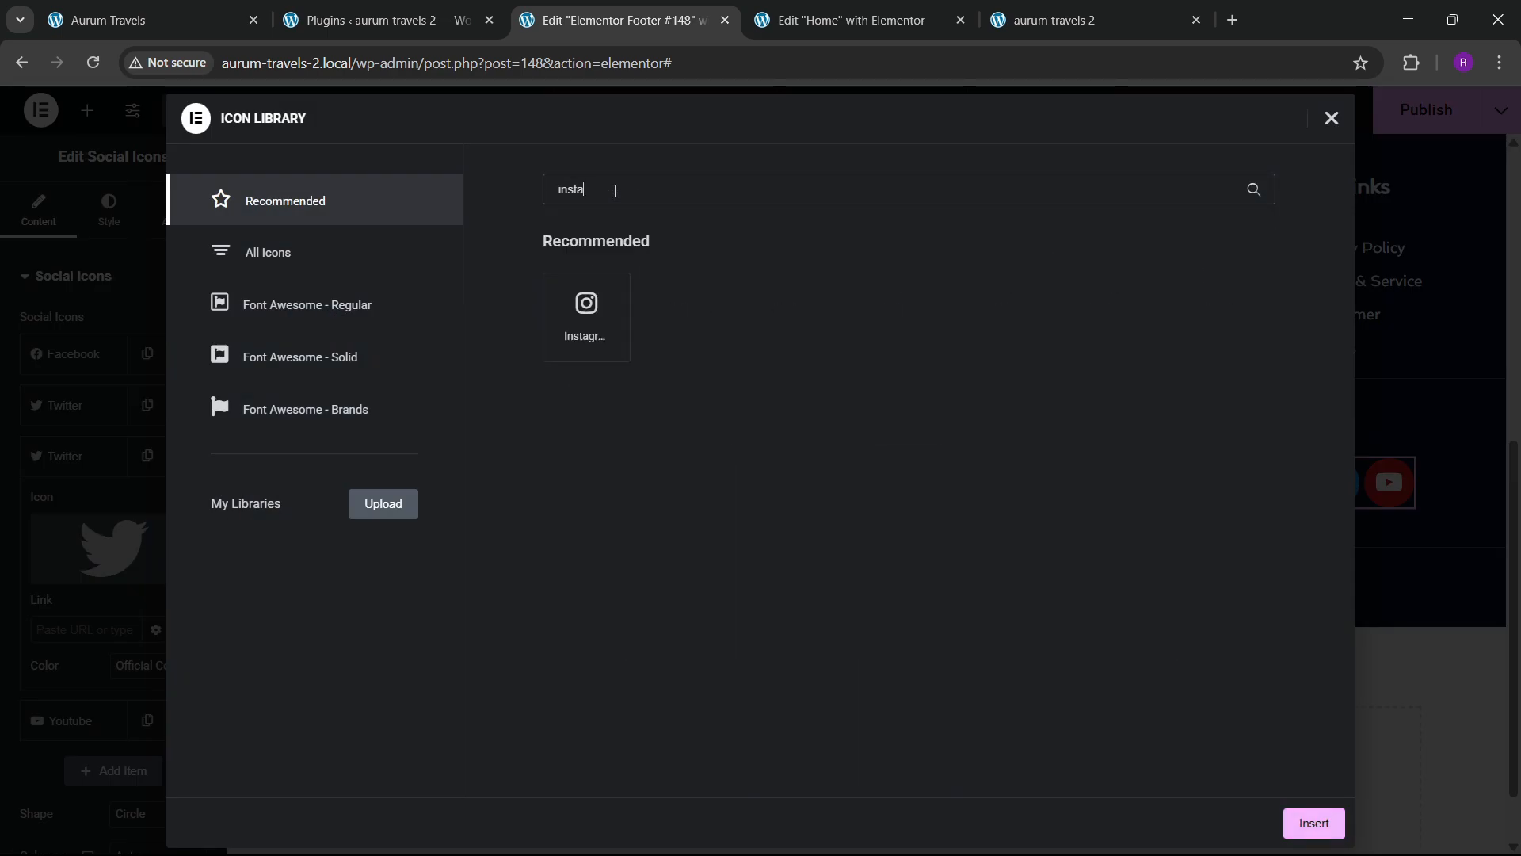
{"action": "left_click", "coordinate": [608, 316]}
{"action": "left_click", "coordinate": [1288, 816]}
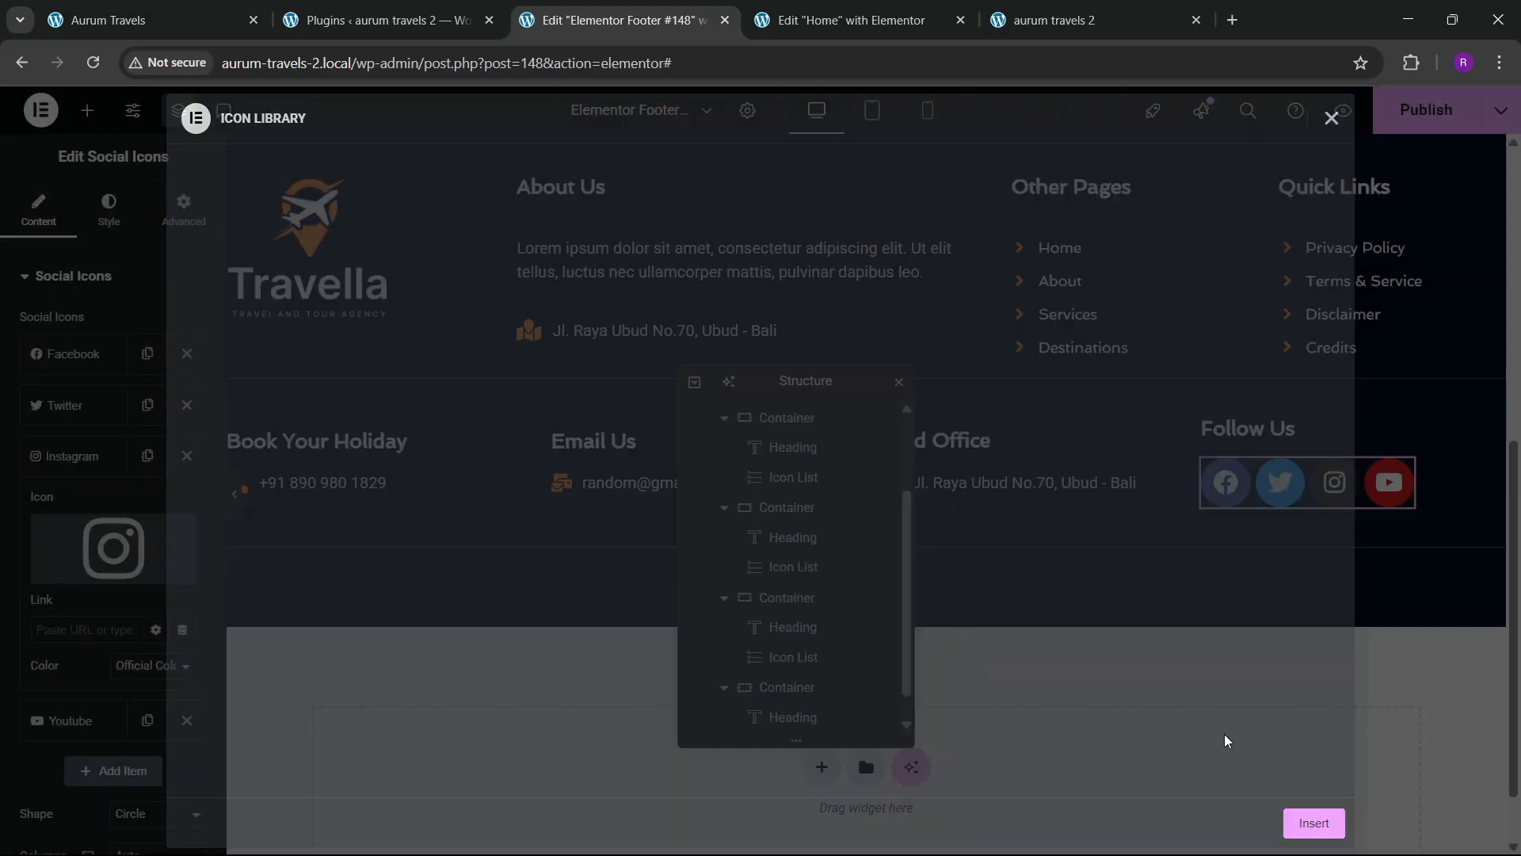
- Set the icons to Custom colours: primary navy #103756, secondary white
{"action": "left_click", "coordinate": [109, 237]}
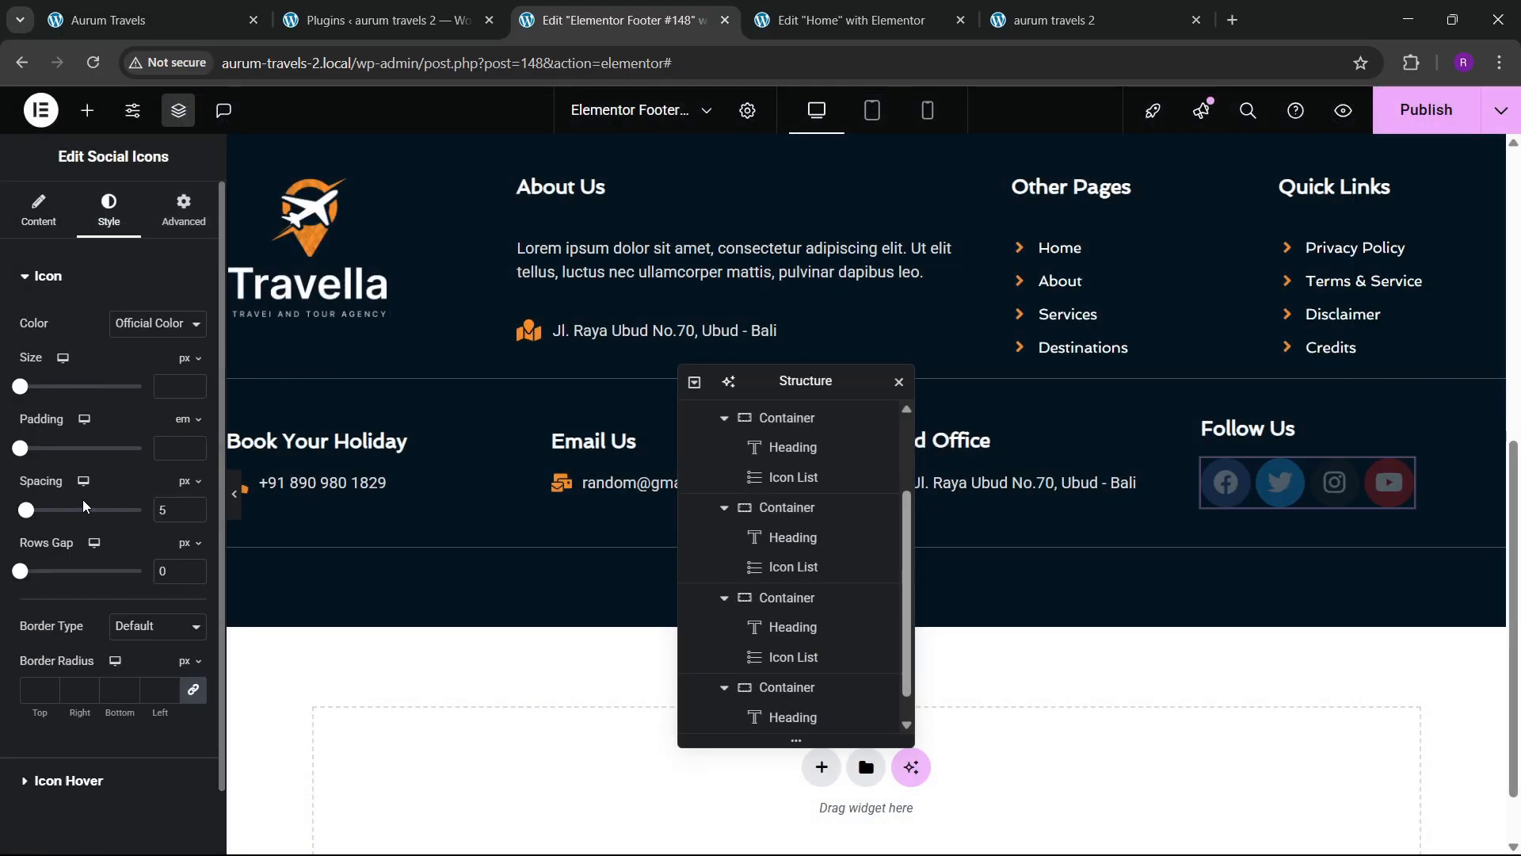
{"action": "left_click", "coordinate": [162, 324]}
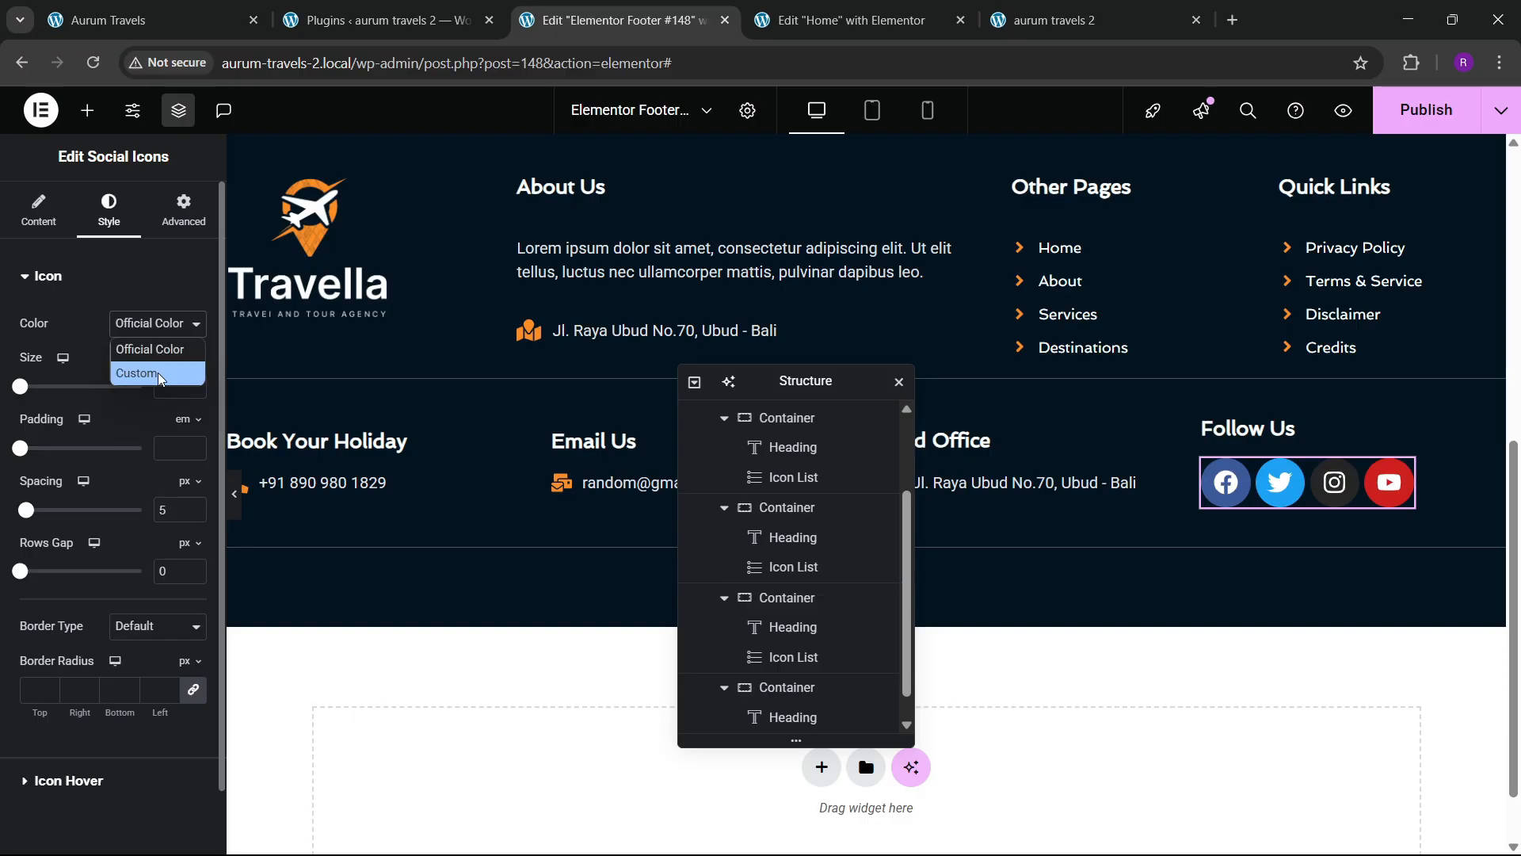
{"action": "left_click", "coordinate": [153, 372]}
{"action": "left_click", "coordinate": [167, 365]}
{"action": "left_click", "coordinate": [119, 614]}
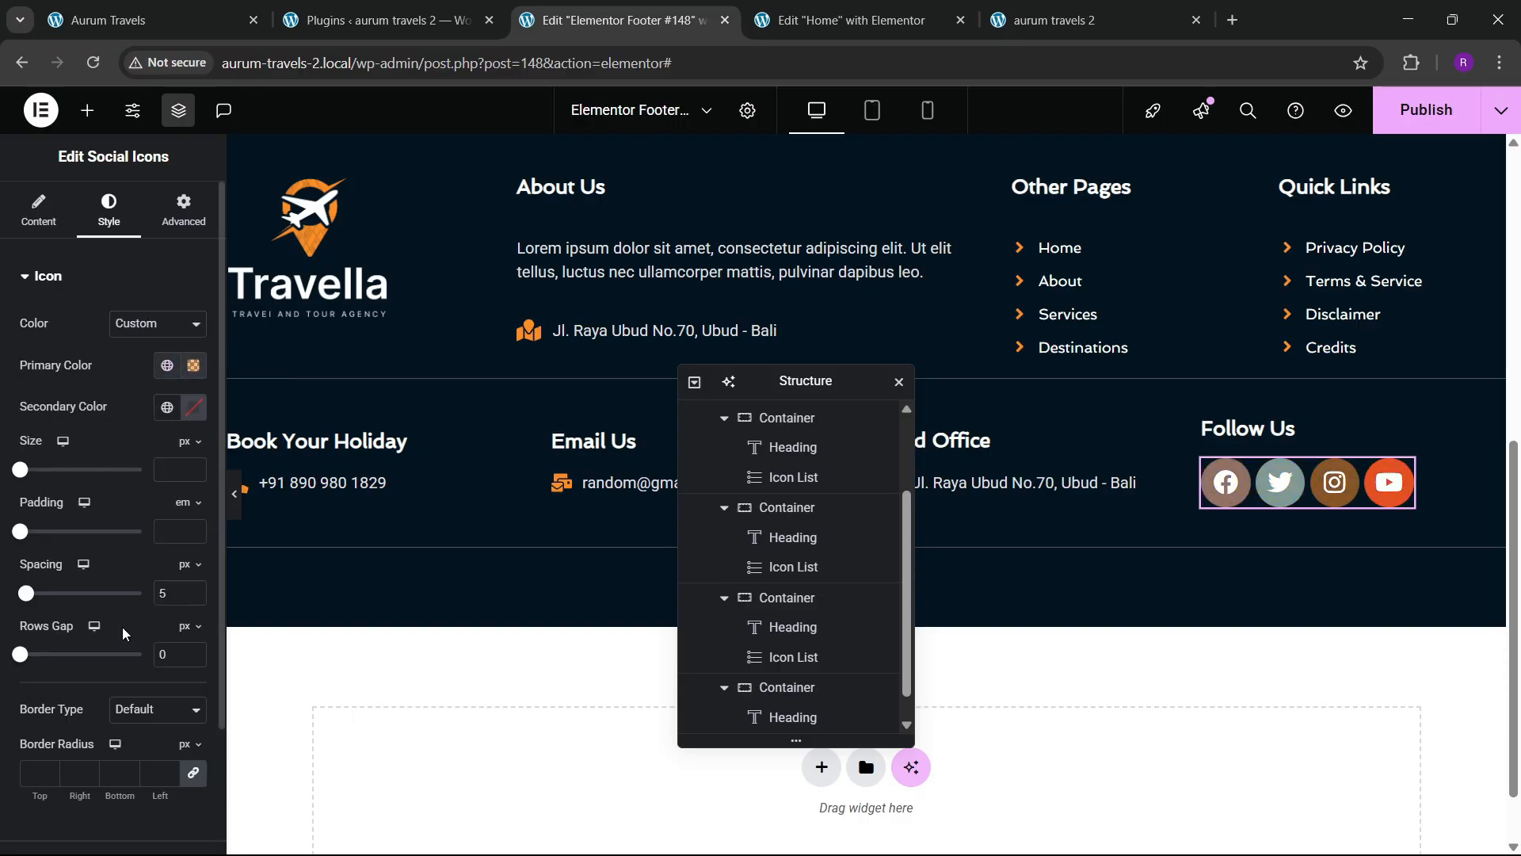
{"action": "left_click", "coordinate": [173, 371]}
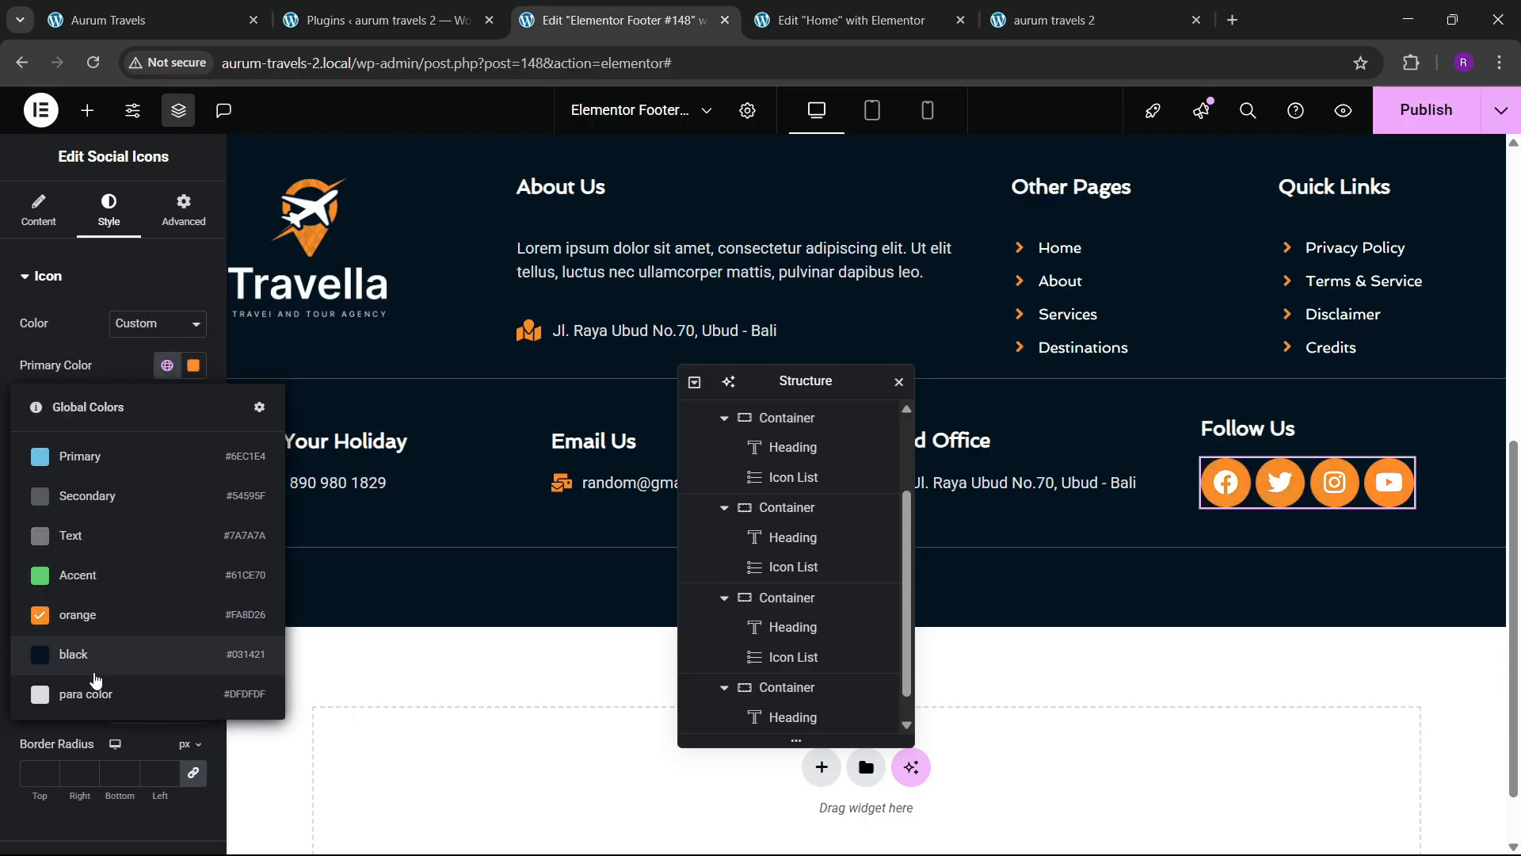
{"action": "left_click", "coordinate": [102, 656]}
{"action": "left_click", "coordinate": [192, 366]}
{"action": "left_click", "coordinate": [251, 576]}
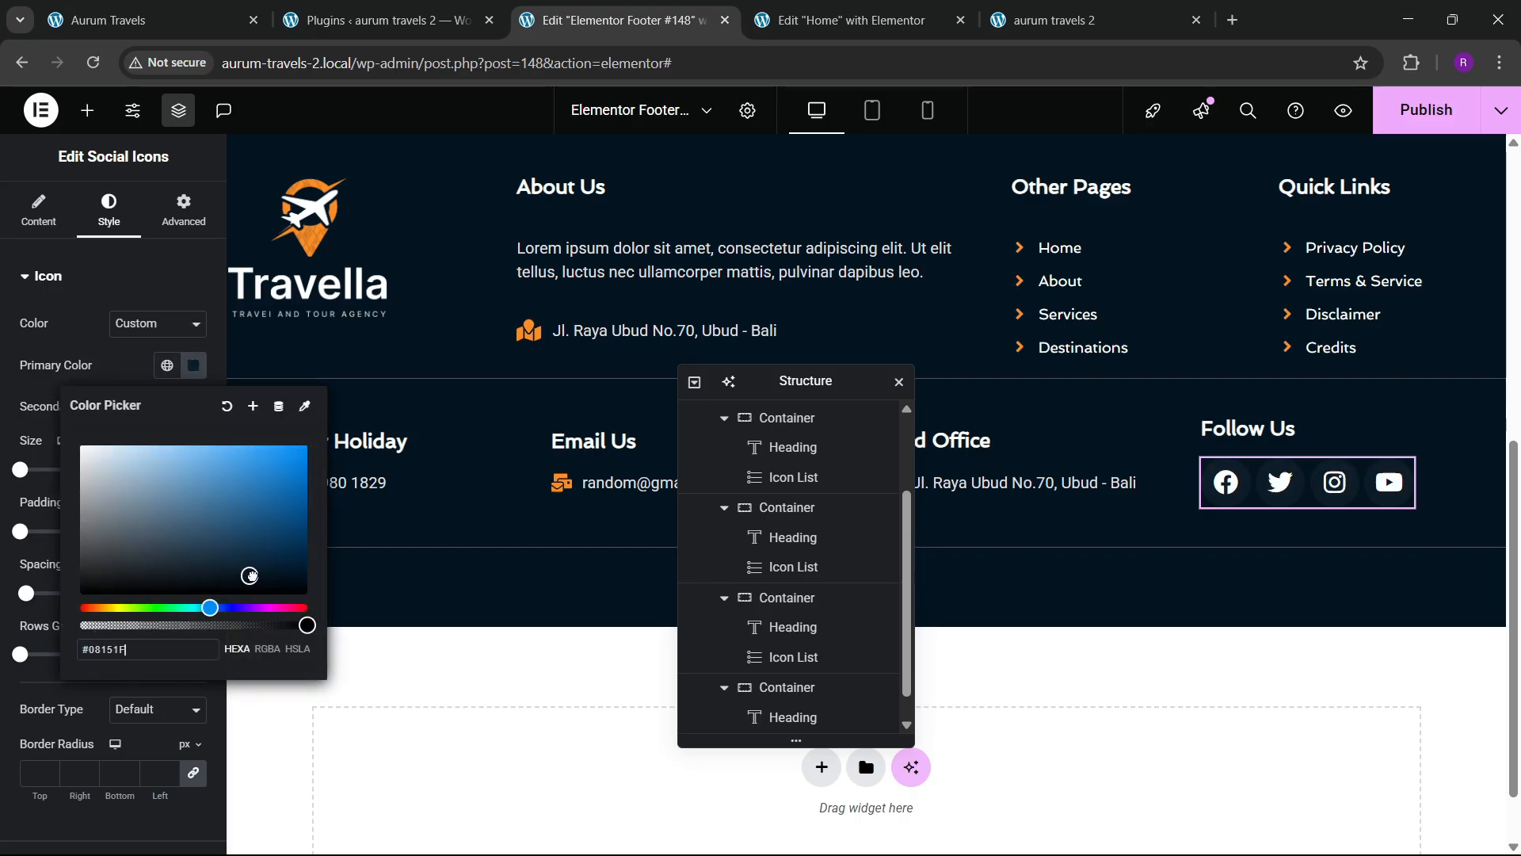
{"action": "left_click_drag", "start_coordinate": [264, 564], "coordinate": [266, 545]}
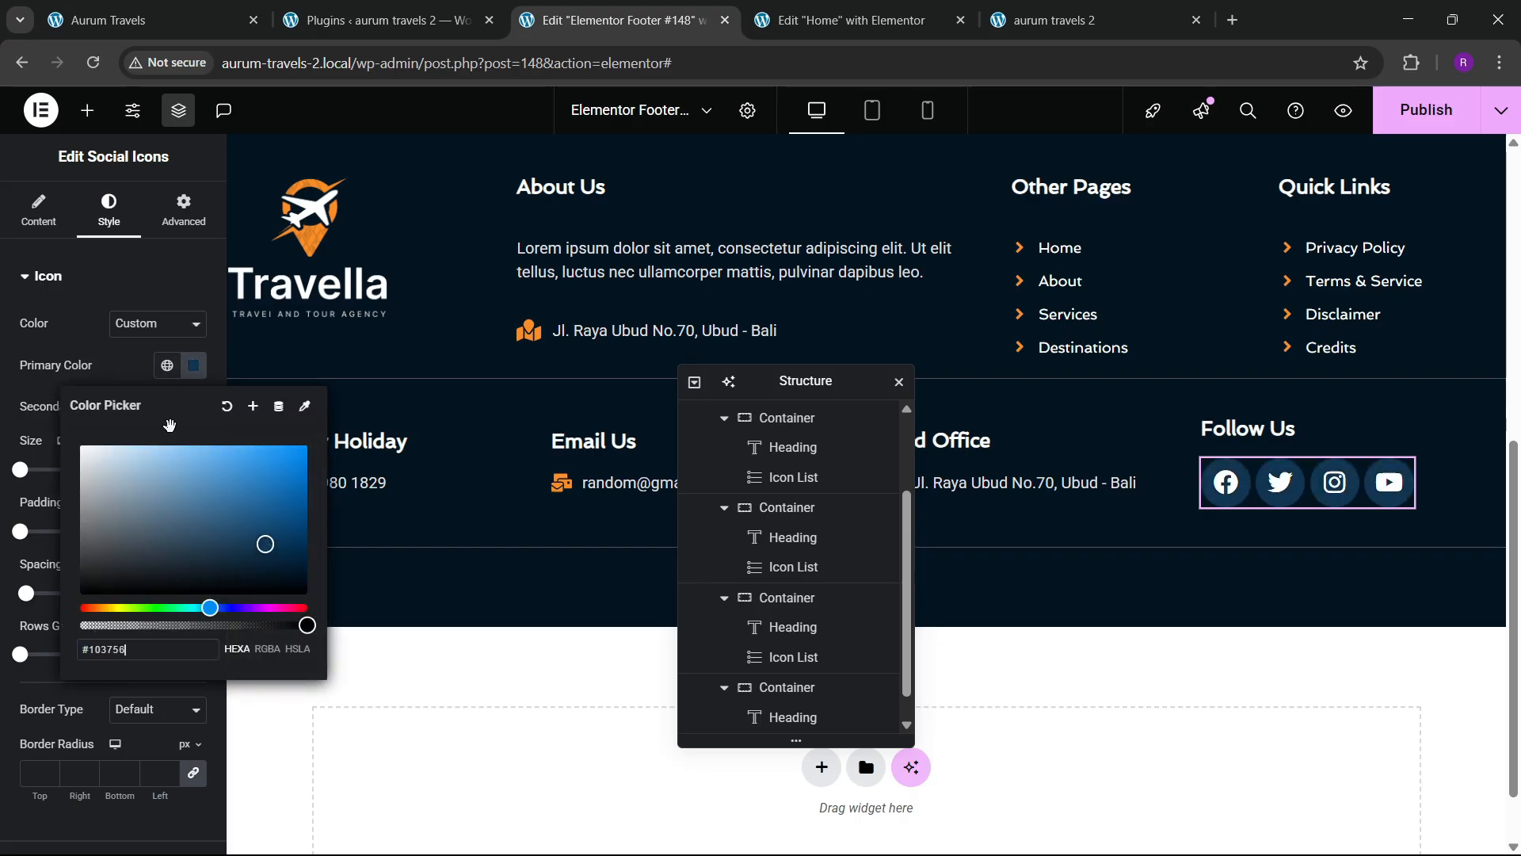
{"action": "left_click", "coordinate": [129, 377]}
{"action": "left_click", "coordinate": [193, 408]}
{"action": "left_click_drag", "start_coordinate": [115, 511], "coordinate": [26, 413]}
{"action": "left_click", "coordinate": [134, 375]}
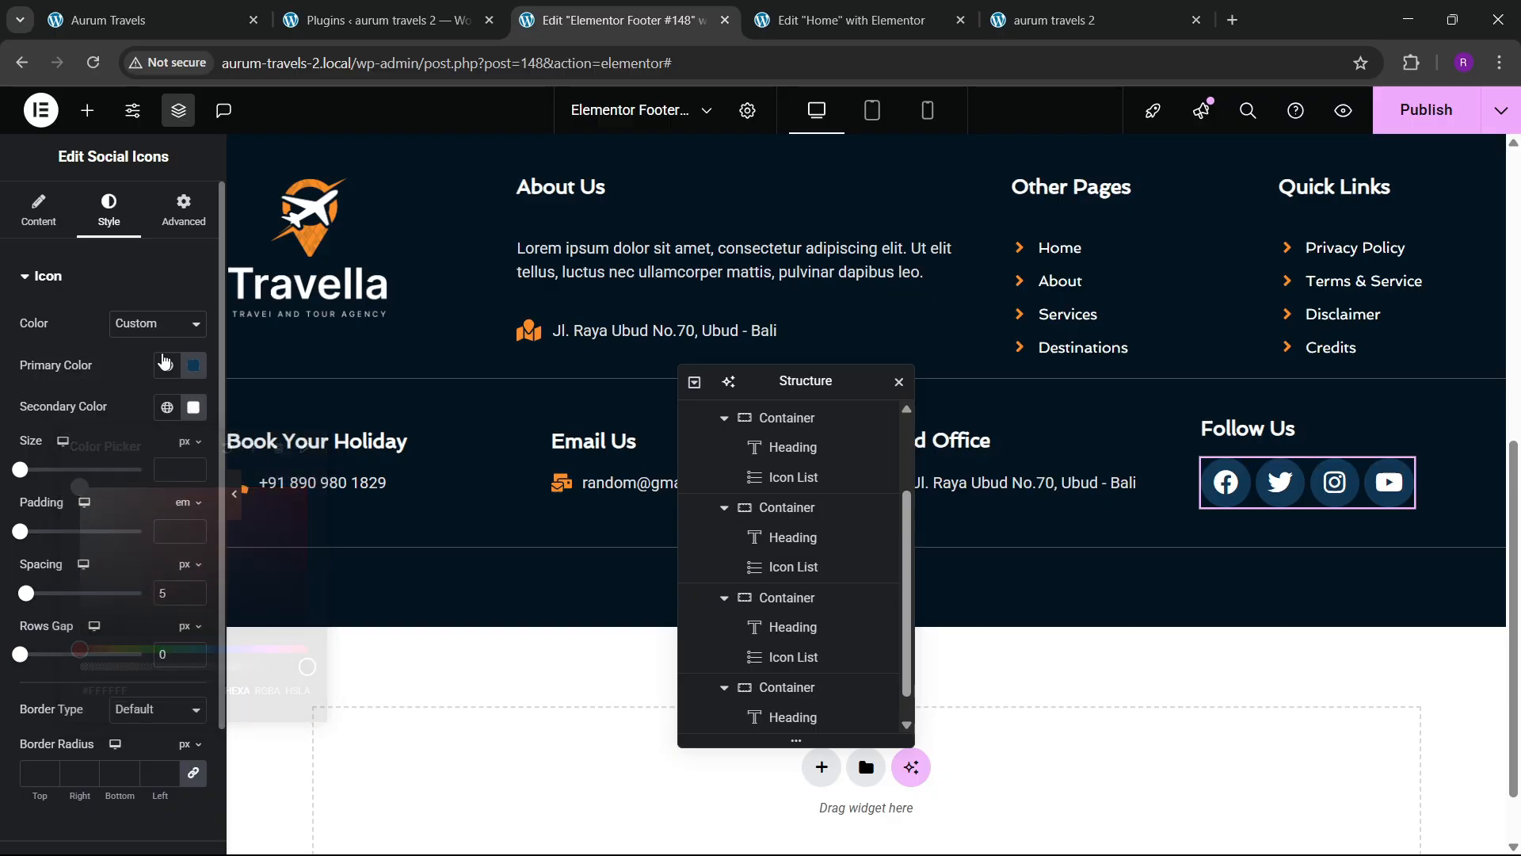
- Set the social icon size to 18 and the spacing to 10
{"action": "left_click", "coordinate": [193, 464]}
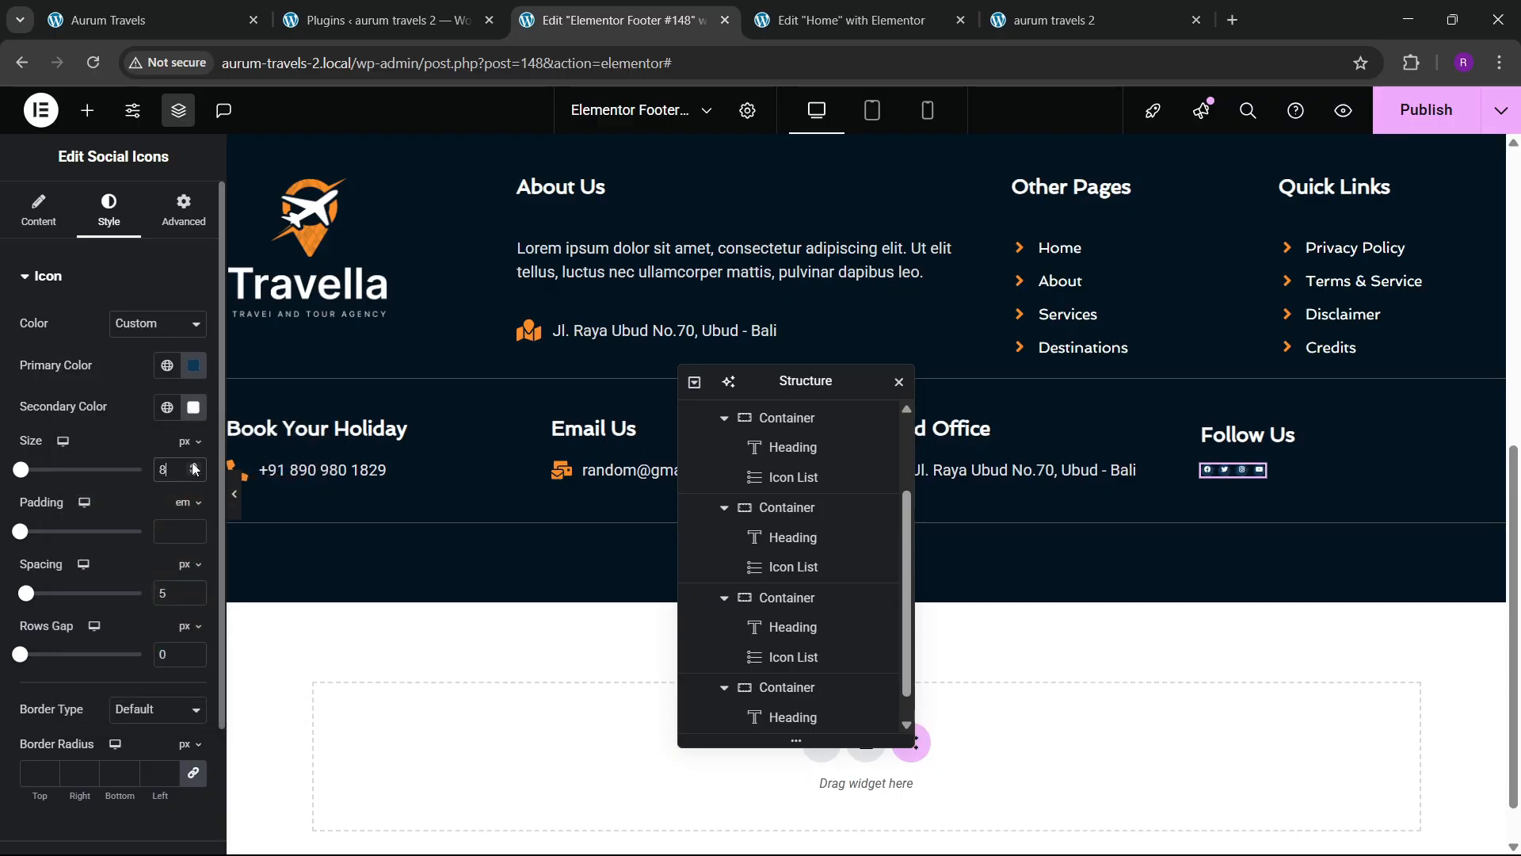
{"action": "left_click", "coordinate": [192, 464]}
{"action": "left_click", "coordinate": [193, 464]}
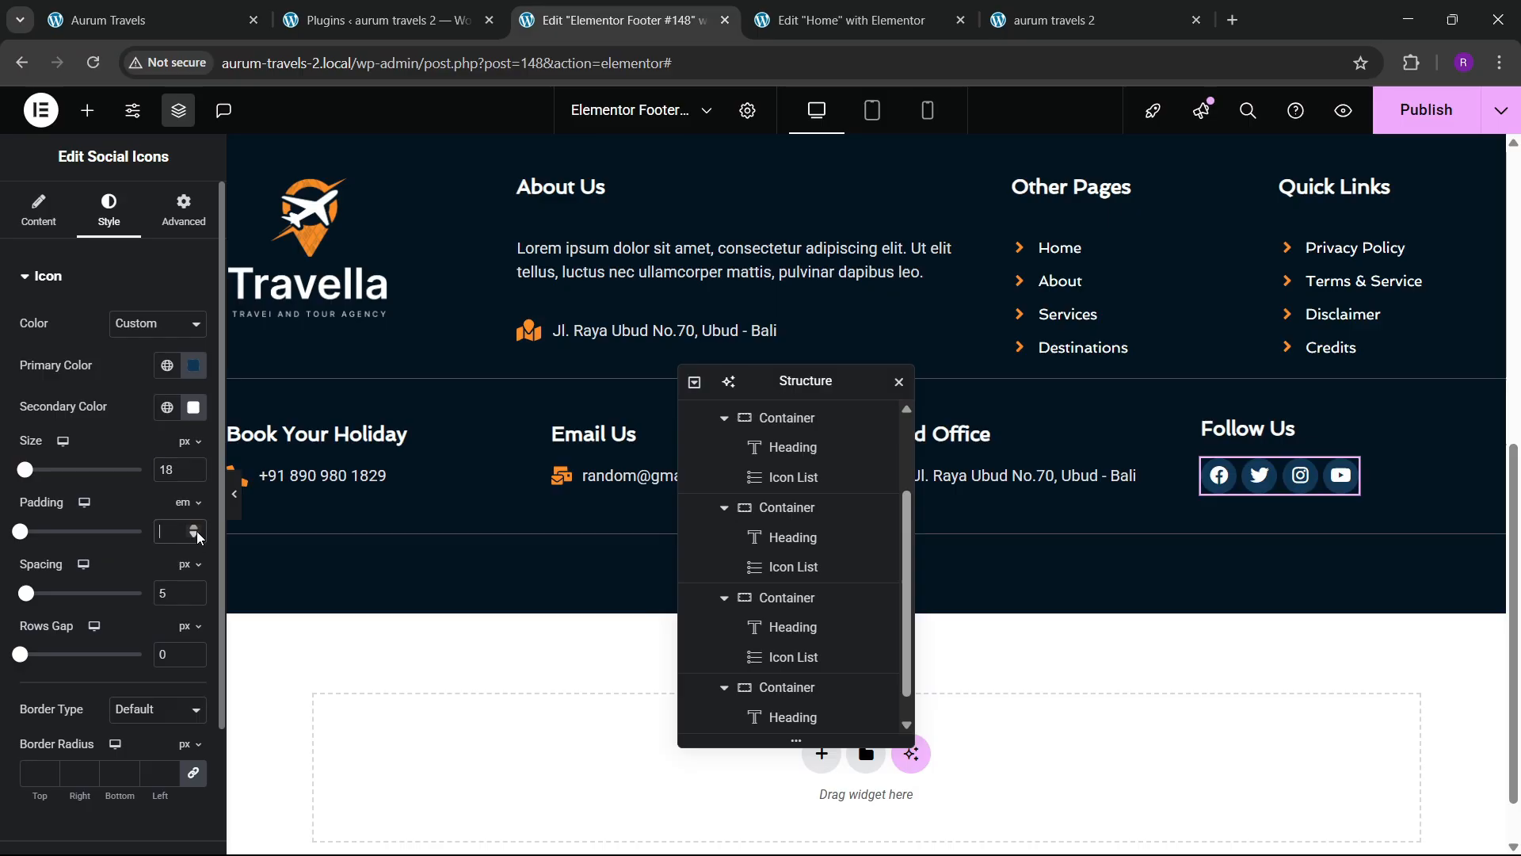
{"action": "left_click", "coordinate": [194, 590]}
{"action": "left_click", "coordinate": [194, 590]}
{"action": "left_click", "coordinate": [194, 590]}
{"action": "left_click", "coordinate": [194, 590]}
{"action": "left_click", "coordinate": [194, 590]}
{"action": "left_click", "coordinate": [195, 590]}
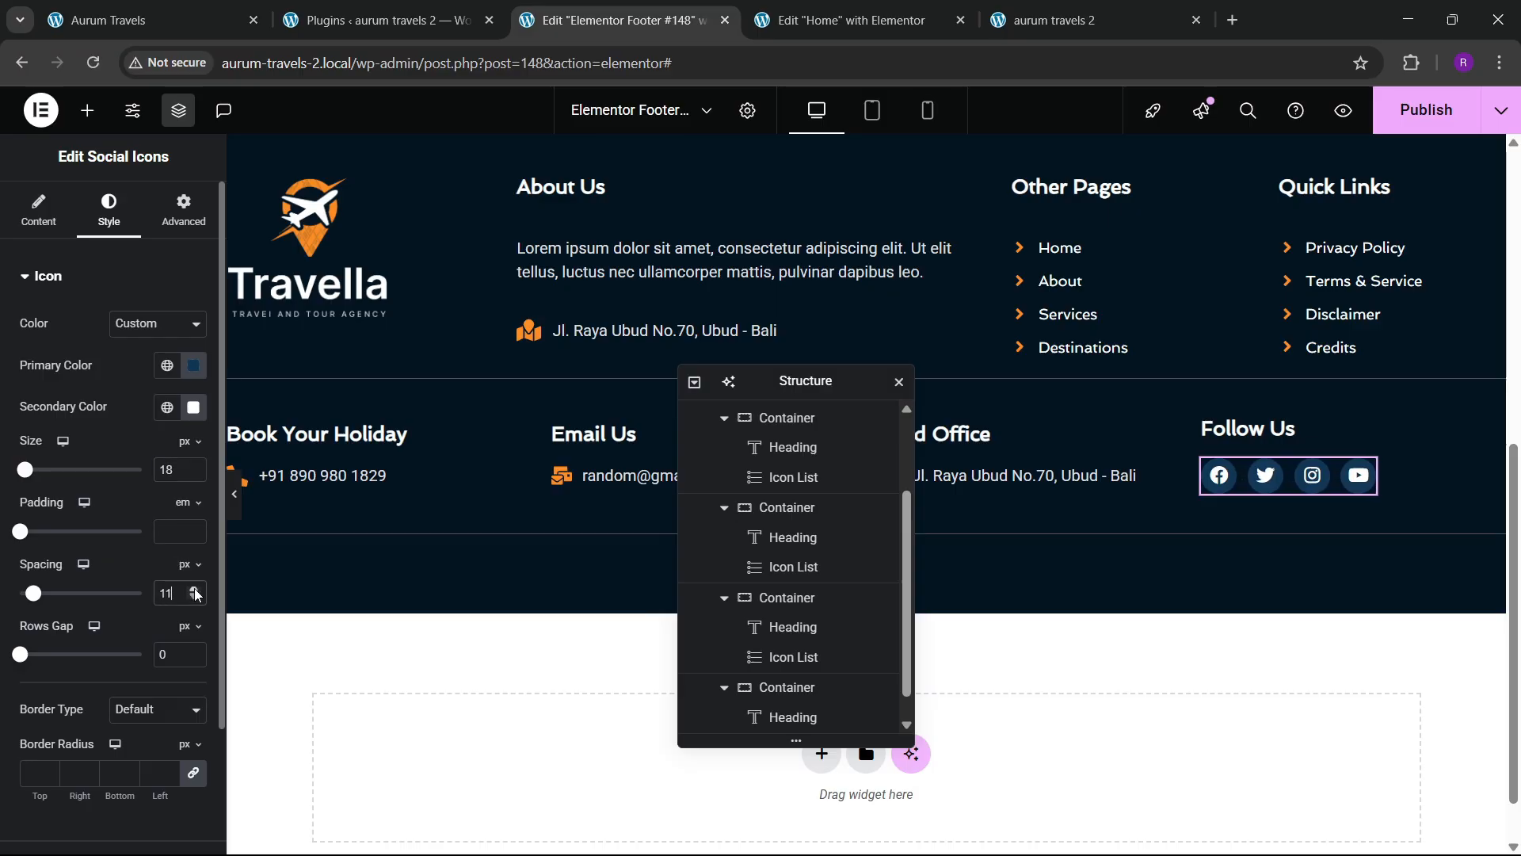
{"action": "left_click", "coordinate": [195, 599]}
{"action": "scroll", "coordinate": [103, 618], "scroll_direction": "down", "scroll_amount": 2}
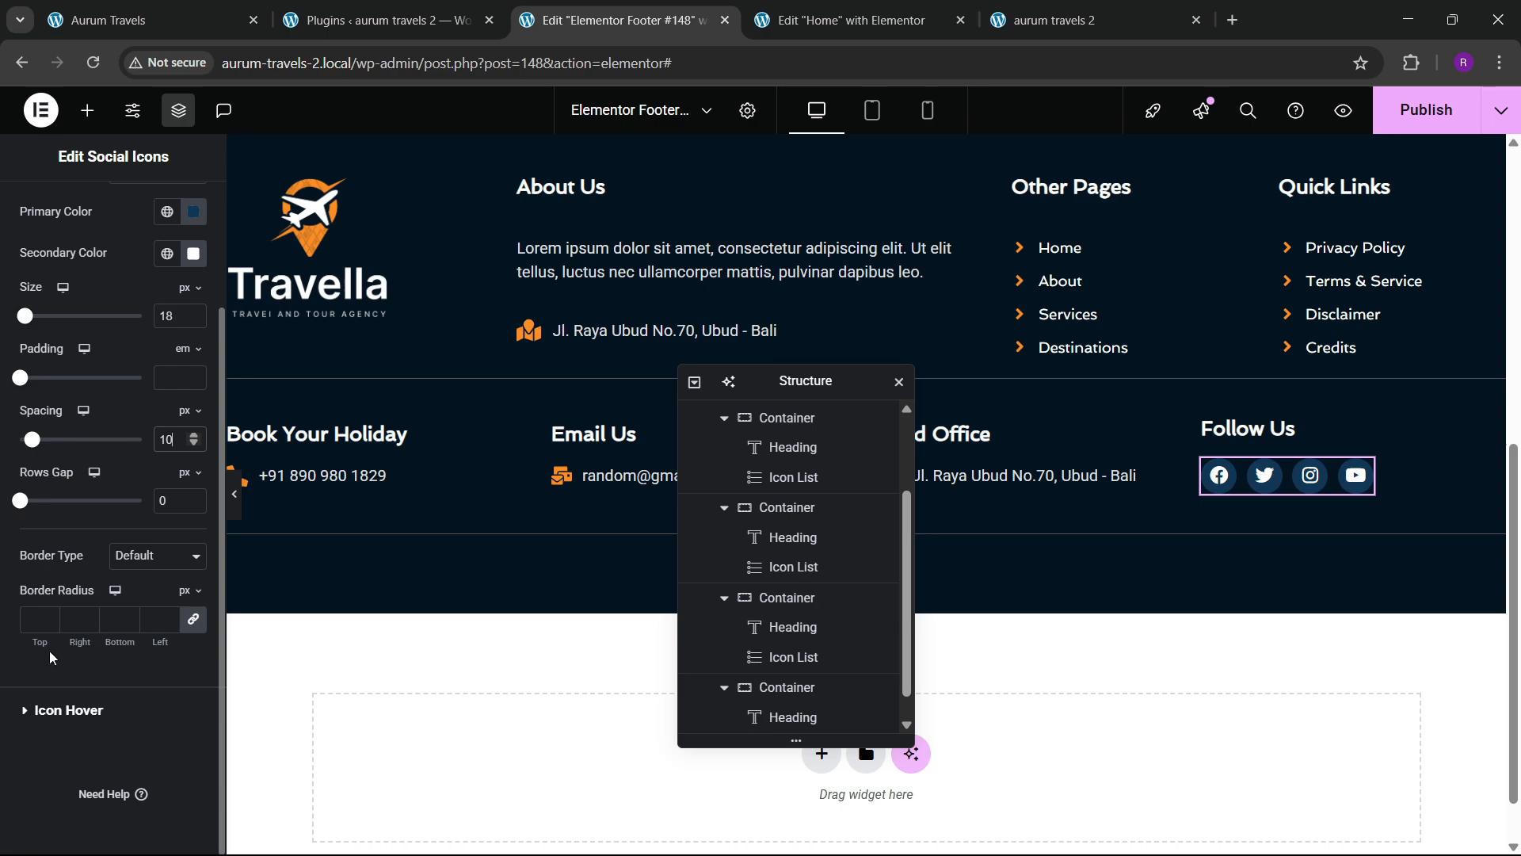
- Give the icons an orange hover primary colour and a #FFFFFF hover secondary colour
{"action": "left_click", "coordinate": [53, 710]}
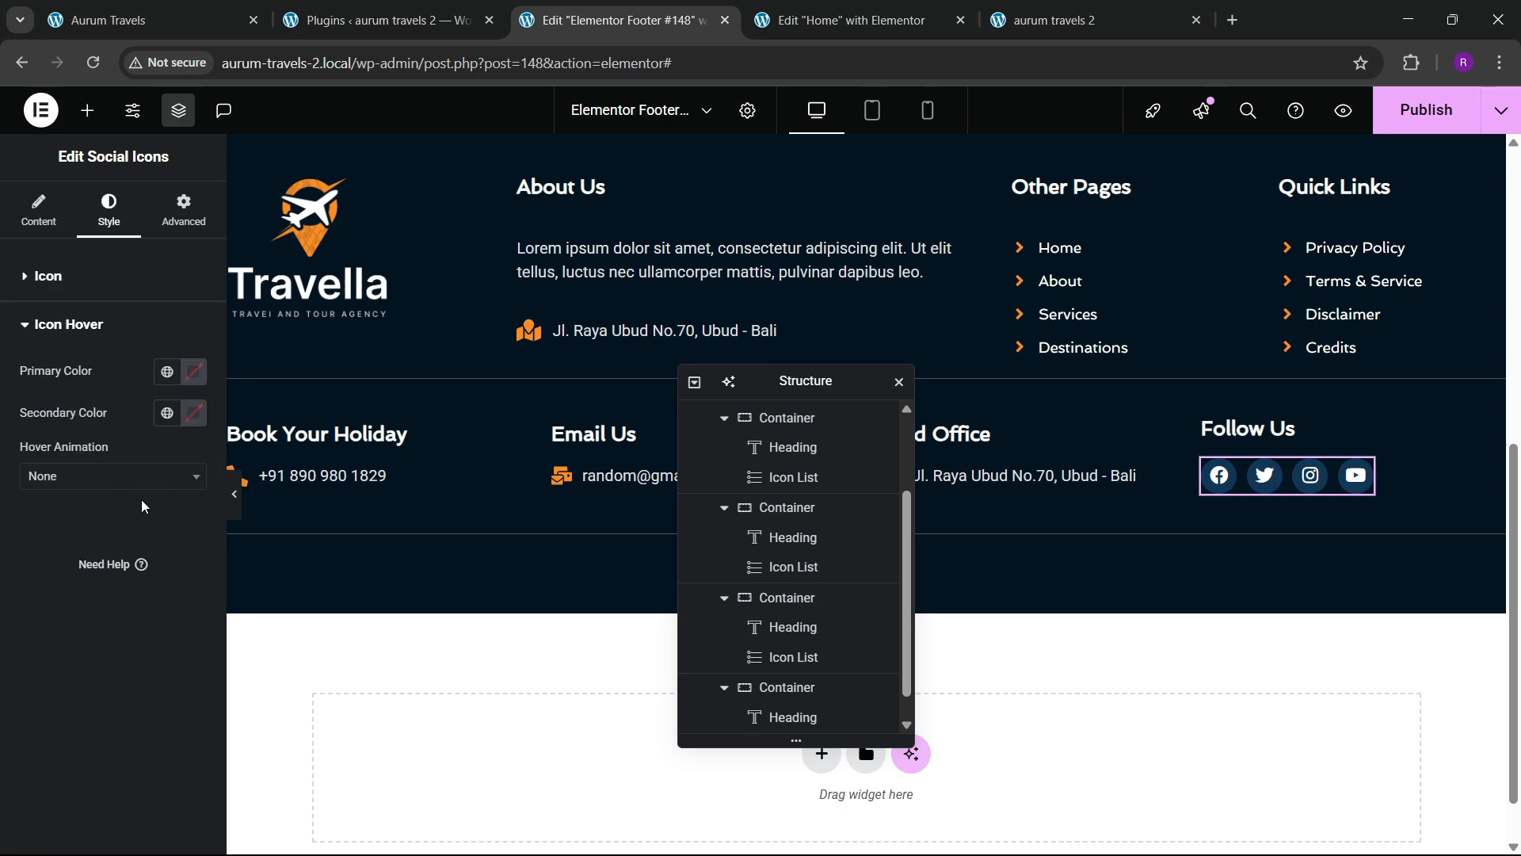
{"action": "left_click", "coordinate": [166, 371]}
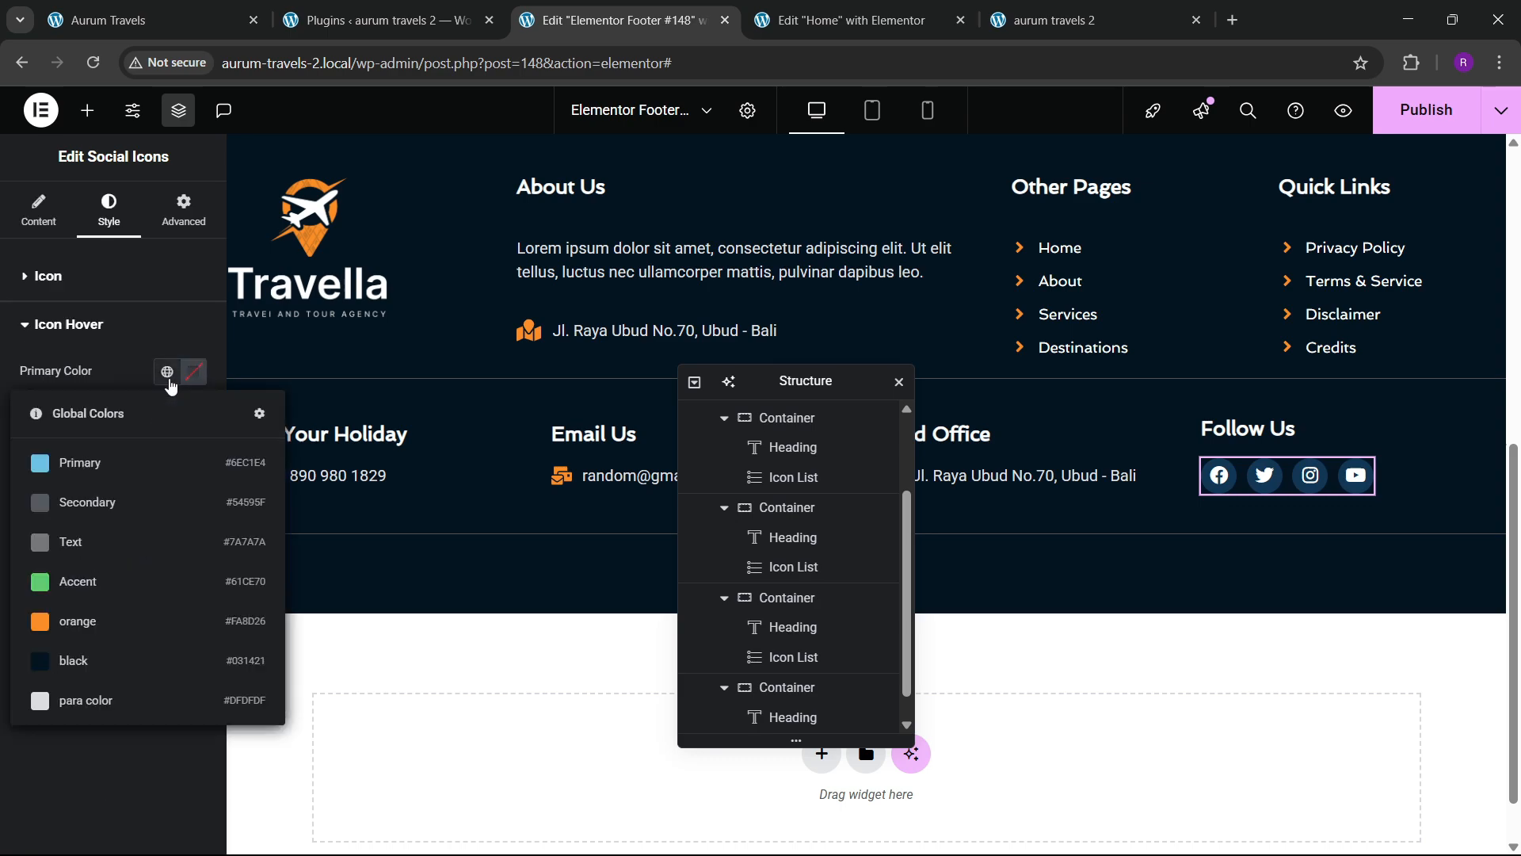
{"action": "left_click", "coordinate": [105, 620]}
{"action": "left_click", "coordinate": [193, 425]}
{"action": "left_click", "coordinate": [193, 425]}
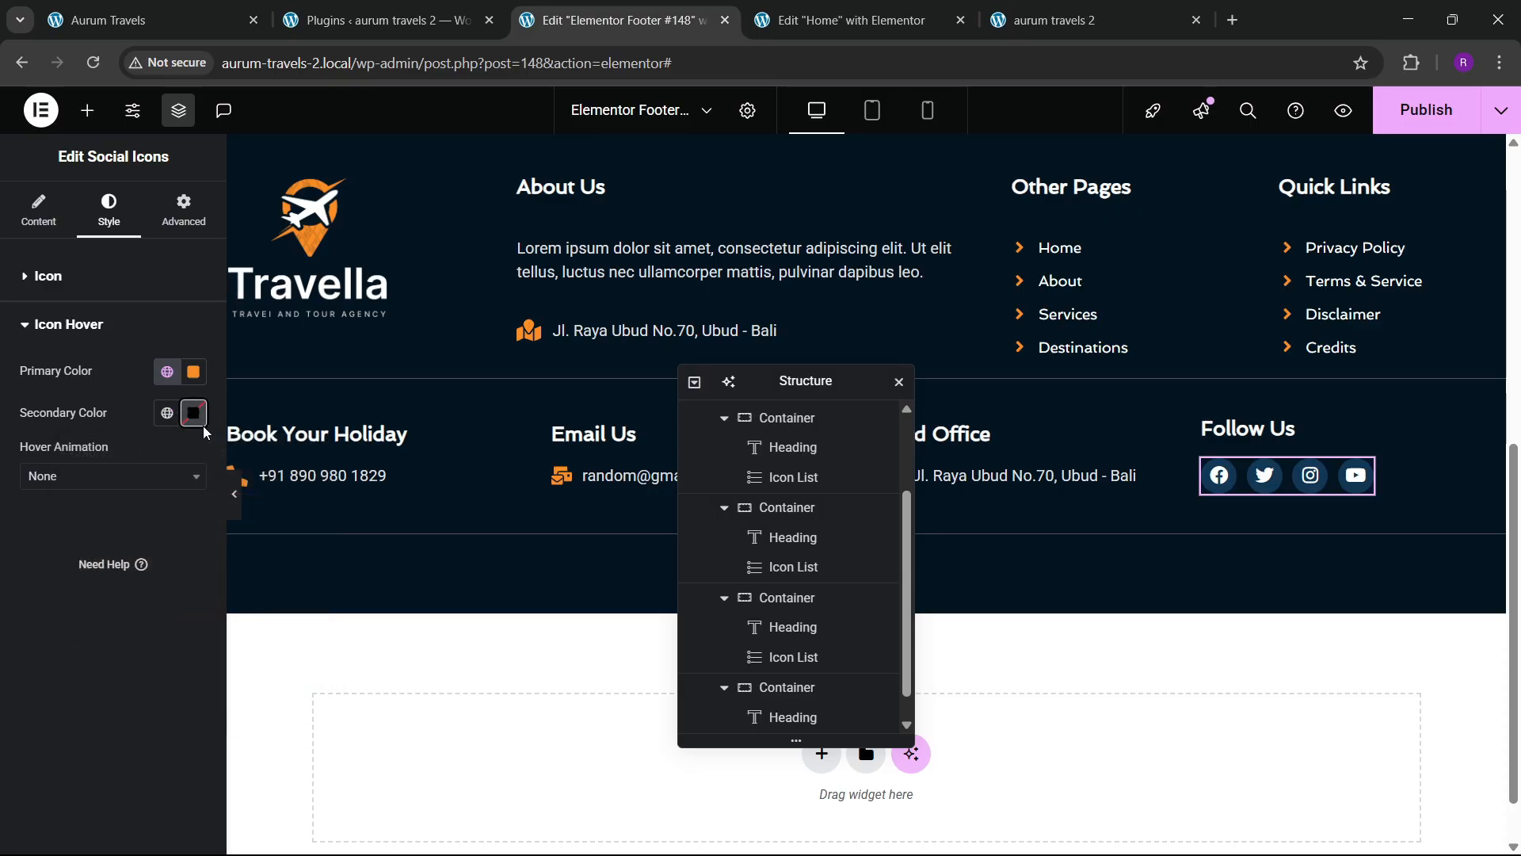
{"action": "left_click", "coordinate": [200, 423]}
{"action": "type", "text": "#FFFFFF"}
{"action": "left_click", "coordinate": [29, 527]}
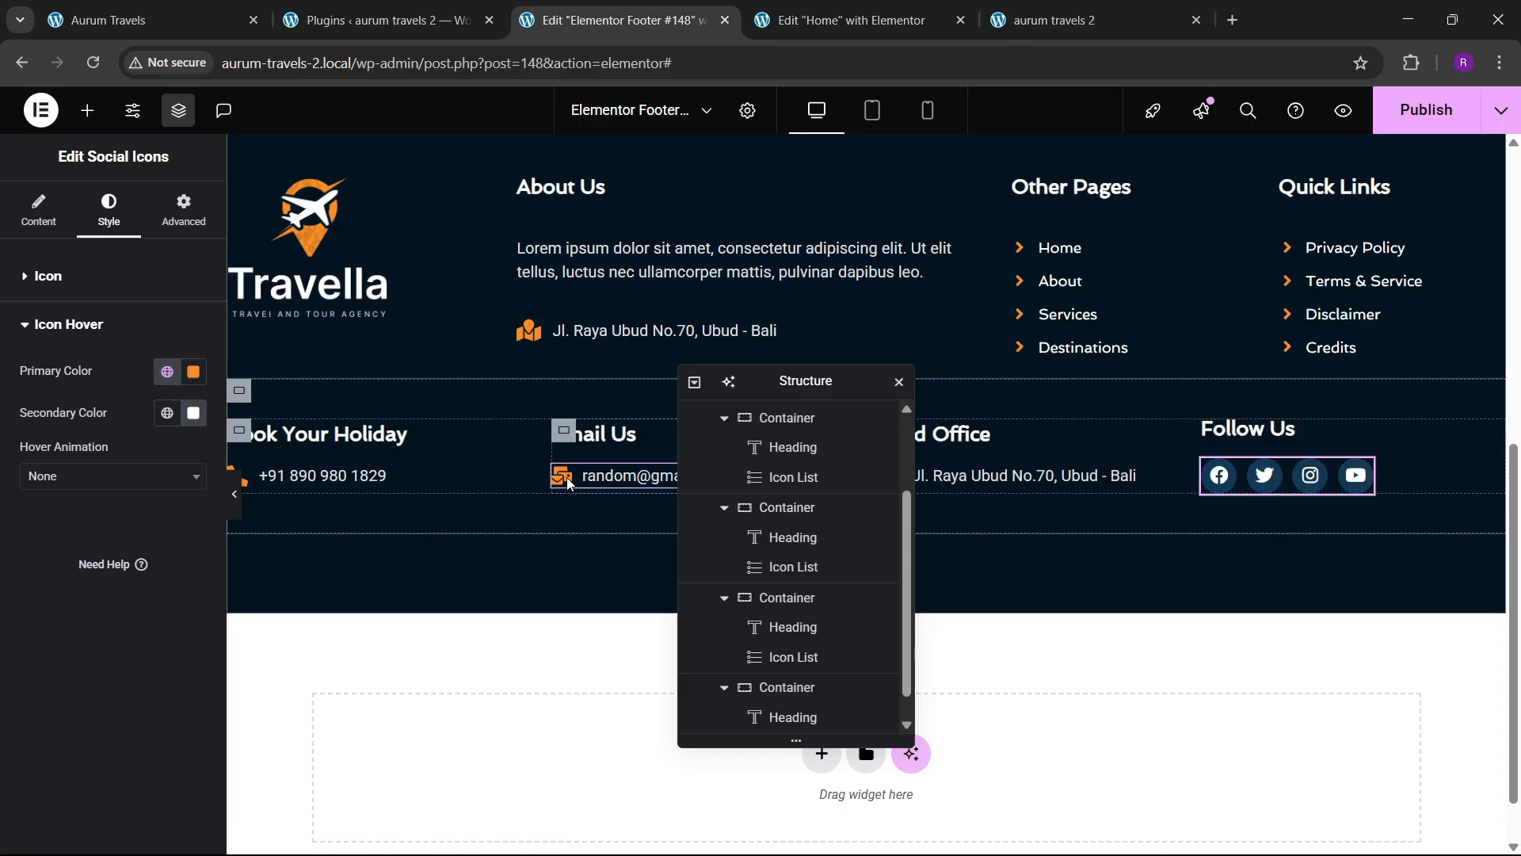
- Publish the footer, check it on the live site, and collapse the 2nd box
{"action": "left_click", "coordinate": [1408, 125]}
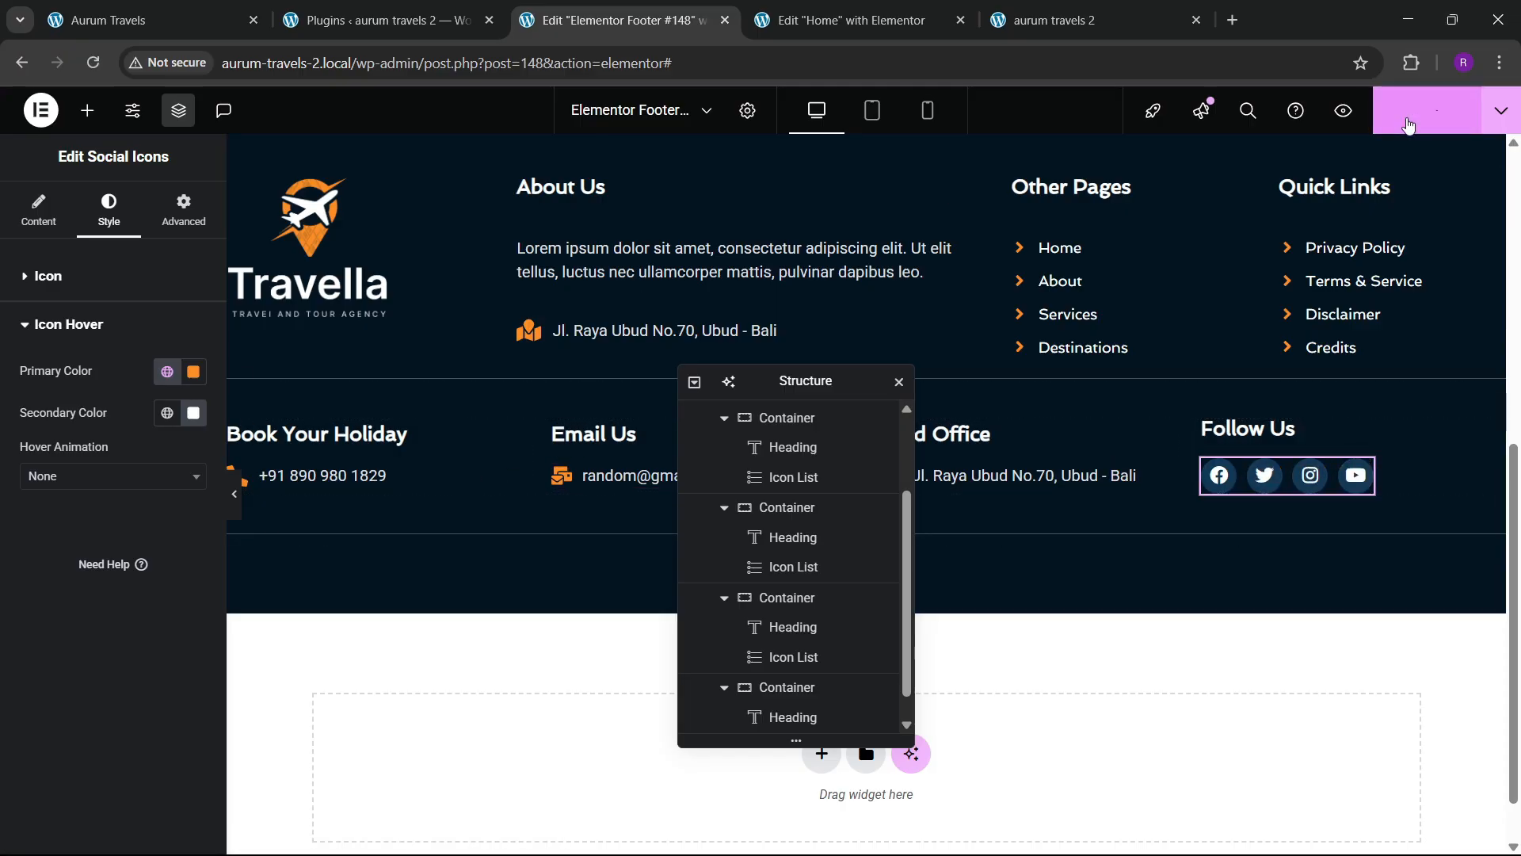
{"action": "left_click", "coordinate": [109, 20]}
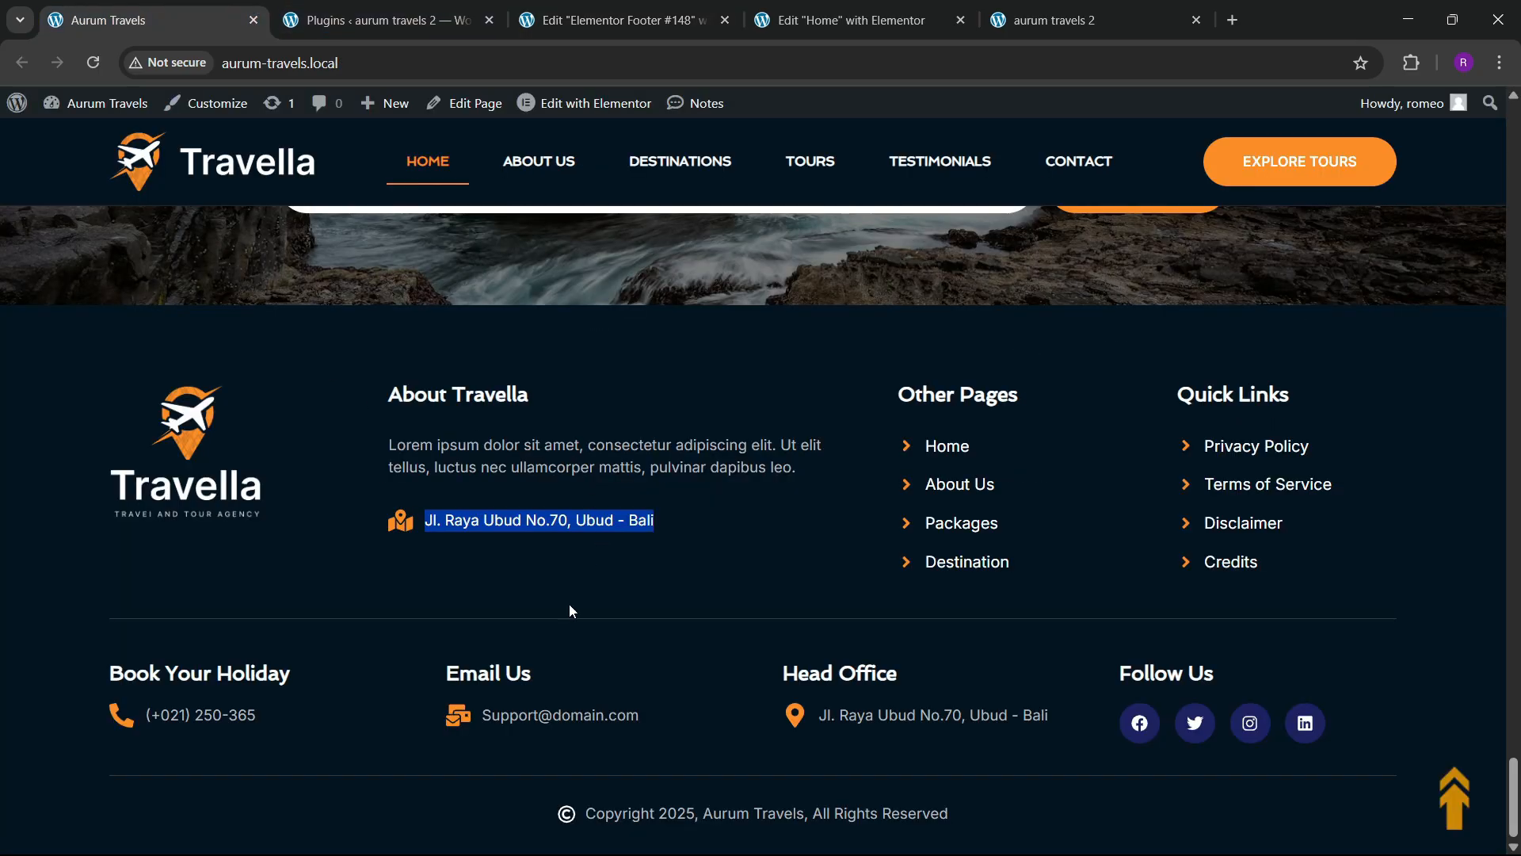
{"action": "left_click", "coordinate": [622, 19]}
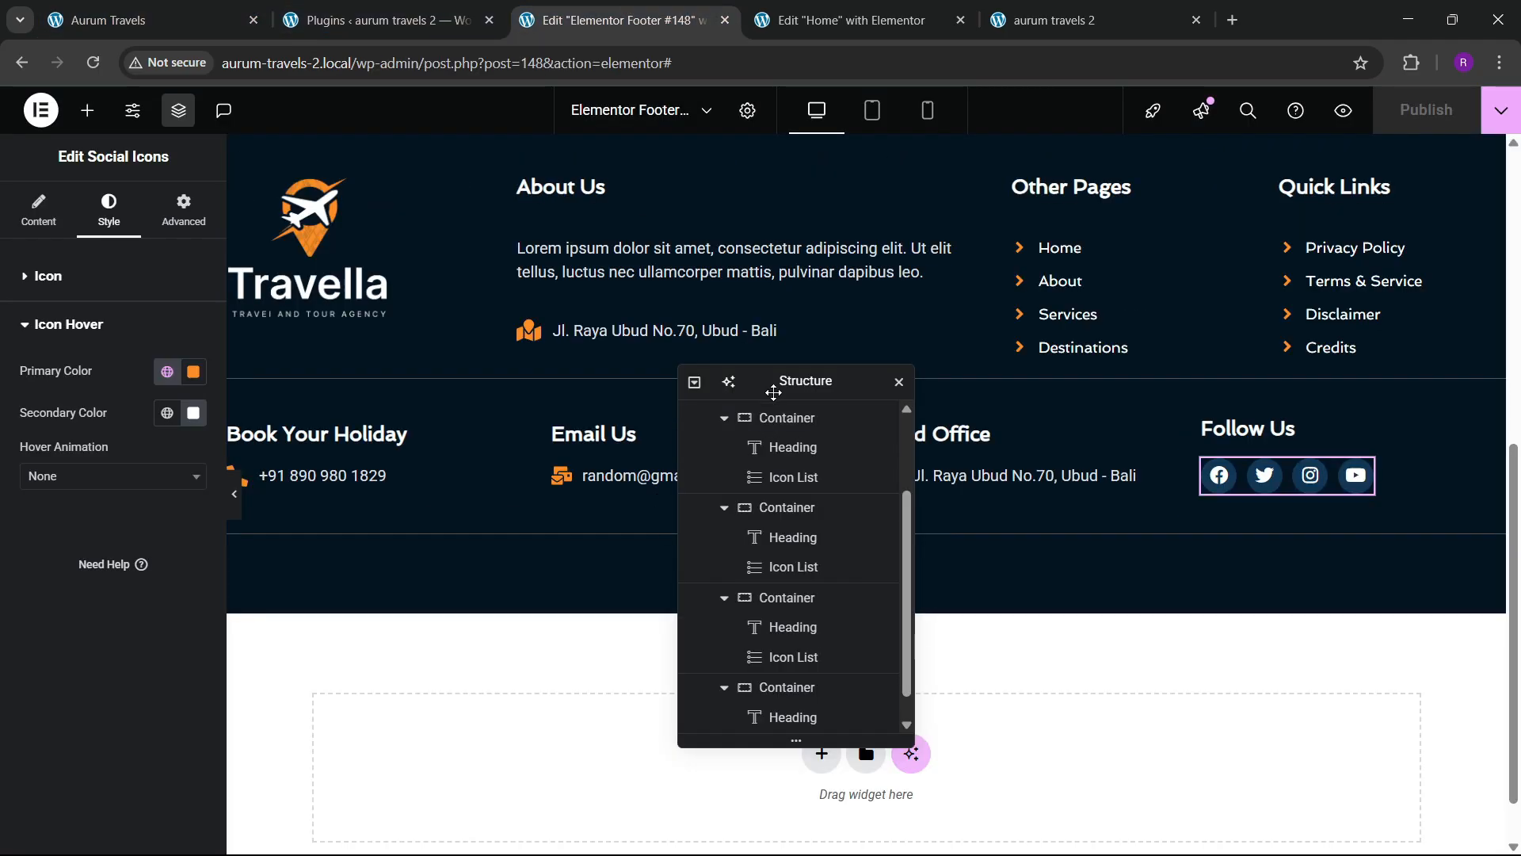
{"action": "left_click_drag", "start_coordinate": [774, 391], "coordinate": [912, 398]}
{"action": "scroll", "coordinate": [1017, 537], "scroll_direction": "up", "scroll_amount": 3}
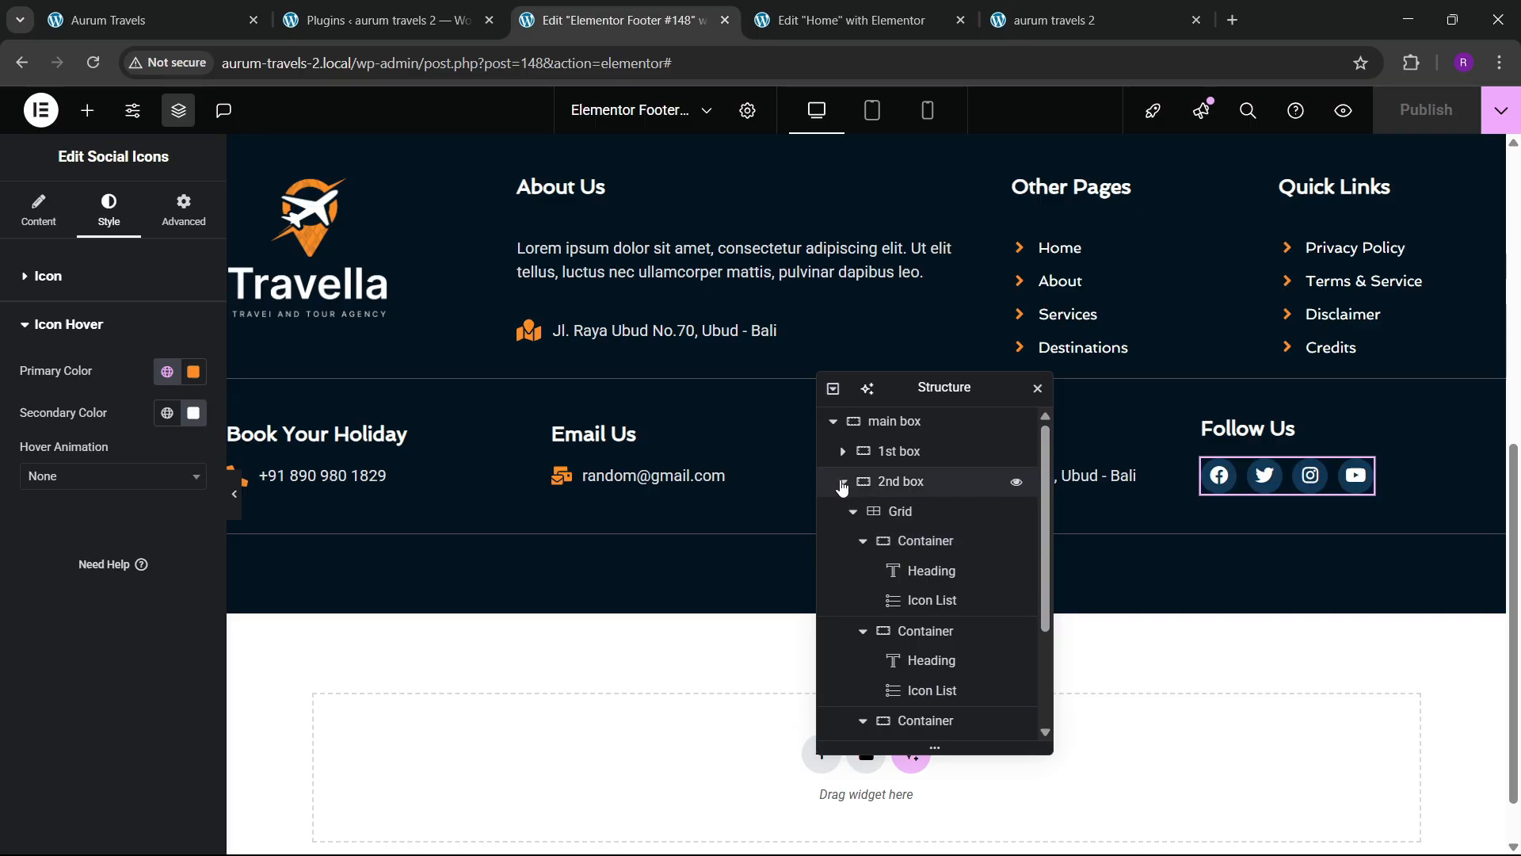
{"action": "left_click", "coordinate": [842, 482]}
- Add a new 3rd container to the footer's main box
{"action": "left_click", "coordinate": [905, 421]}
{"action": "right_click", "coordinate": [919, 424]}
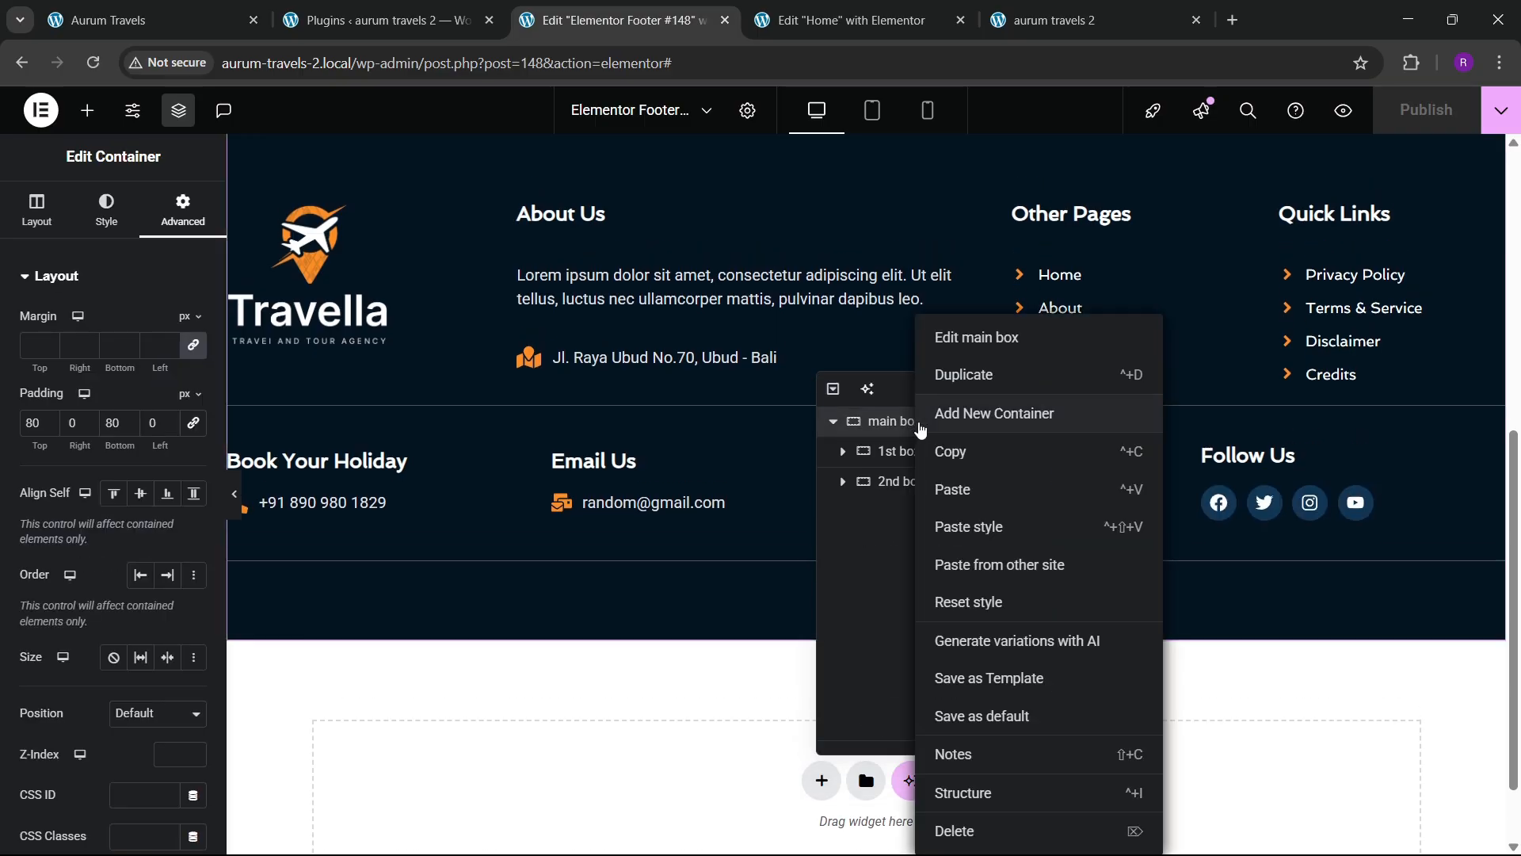
{"action": "left_click", "coordinate": [973, 417]}
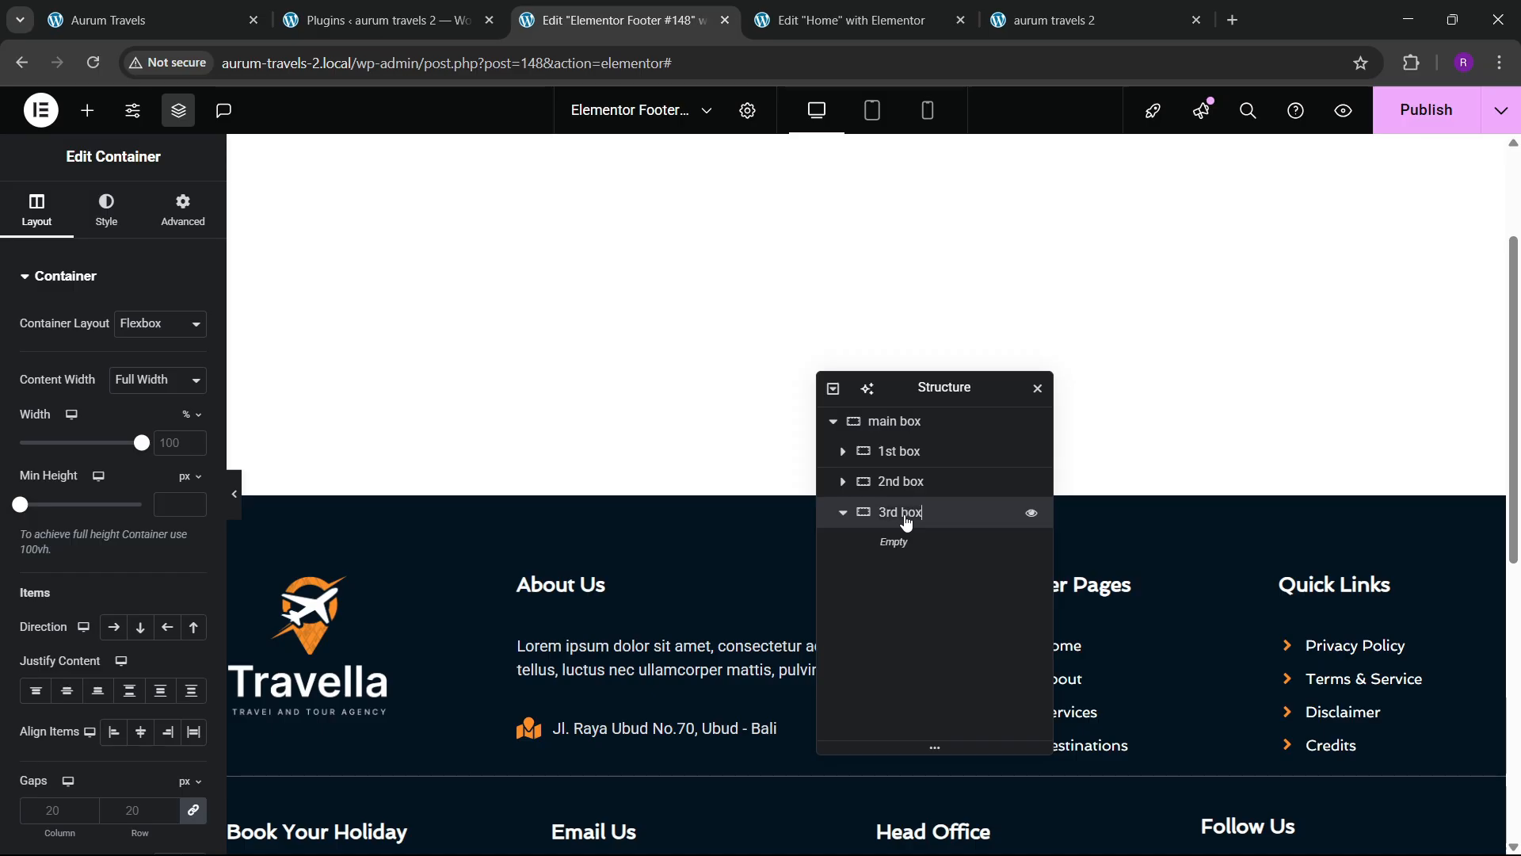
{"action": "scroll", "coordinate": [469, 549], "scroll_direction": "down", "scroll_amount": 8}
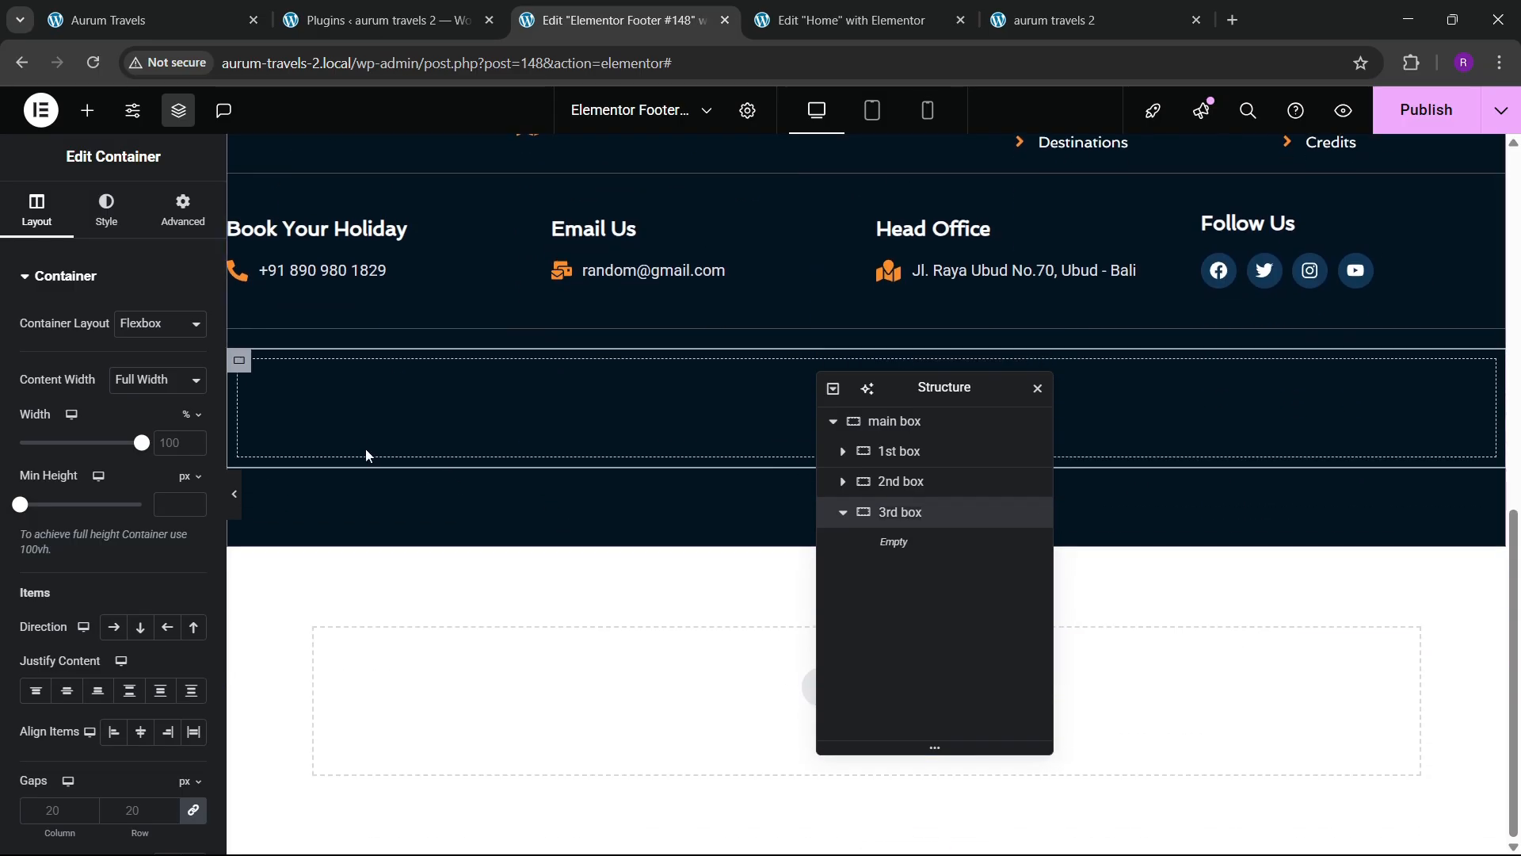
{"action": "left_click", "coordinate": [163, 209]}
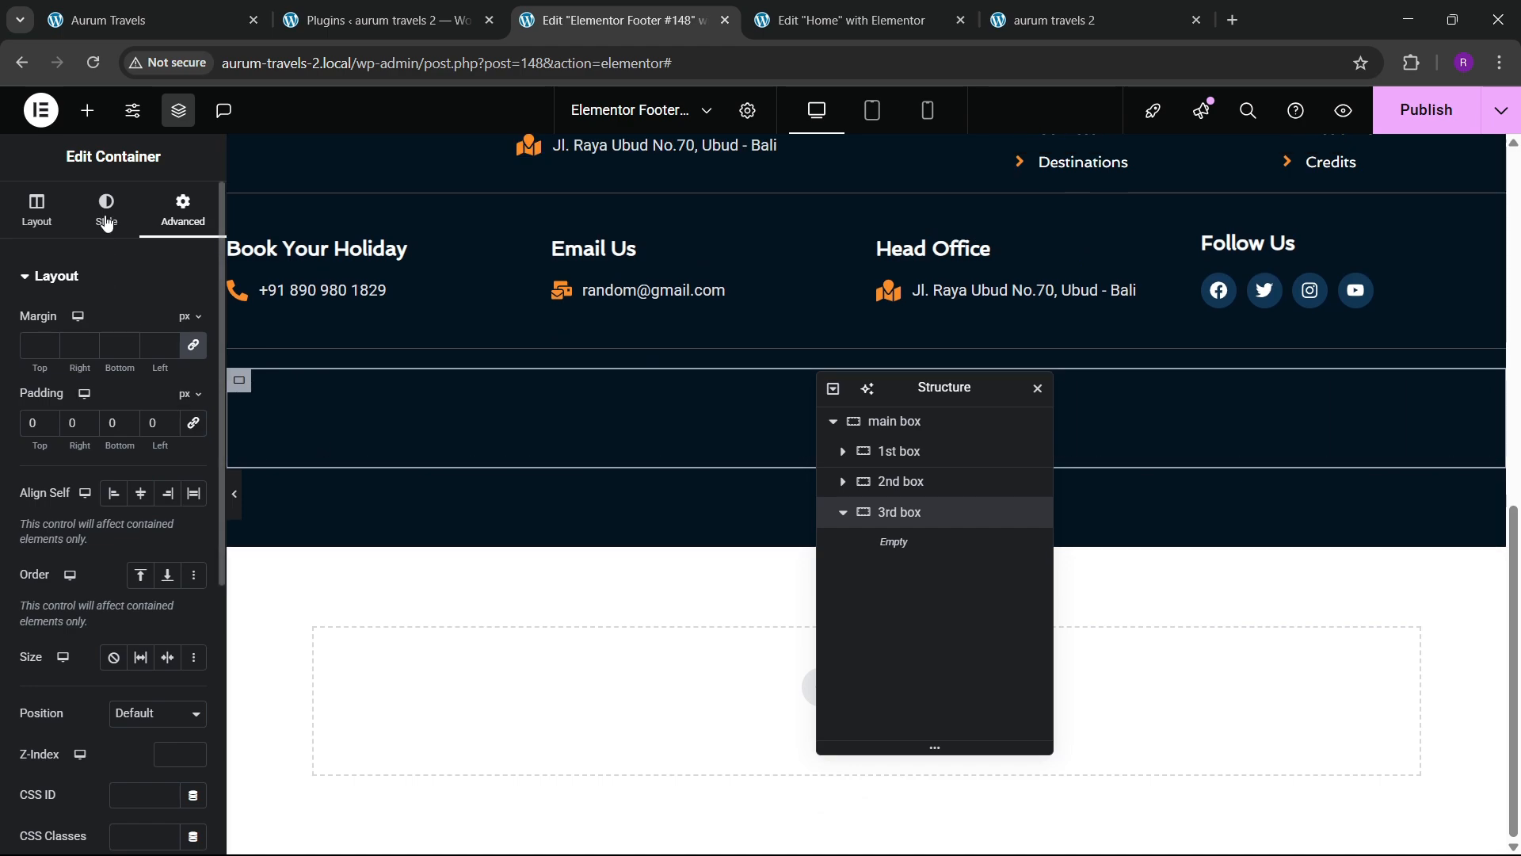
- Place a single-item Icon List reading 'Copyright 2025, Aurum Travells, All Rights Reserved' in the 3rd box
{"action": "left_click", "coordinate": [88, 111]}
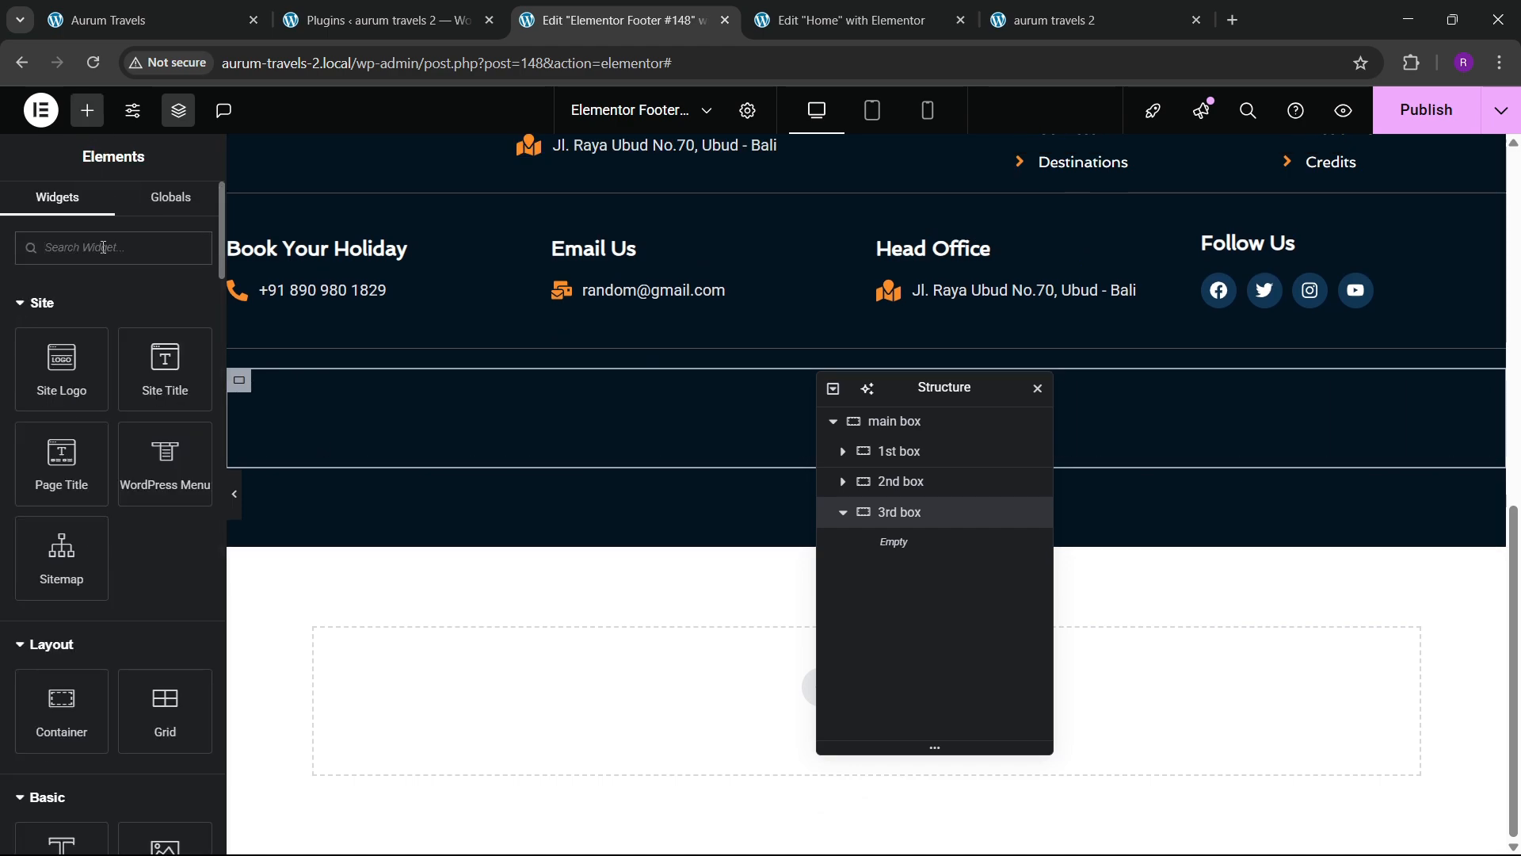
{"action": "left_click", "coordinate": [103, 247]}
{"action": "type", "text": "list"}
{"action": "left_click_drag", "start_coordinate": [62, 316], "coordinate": [396, 460]}
{"action": "left_click", "coordinate": [187, 446]}
{"action": "left_click", "coordinate": [187, 446]}
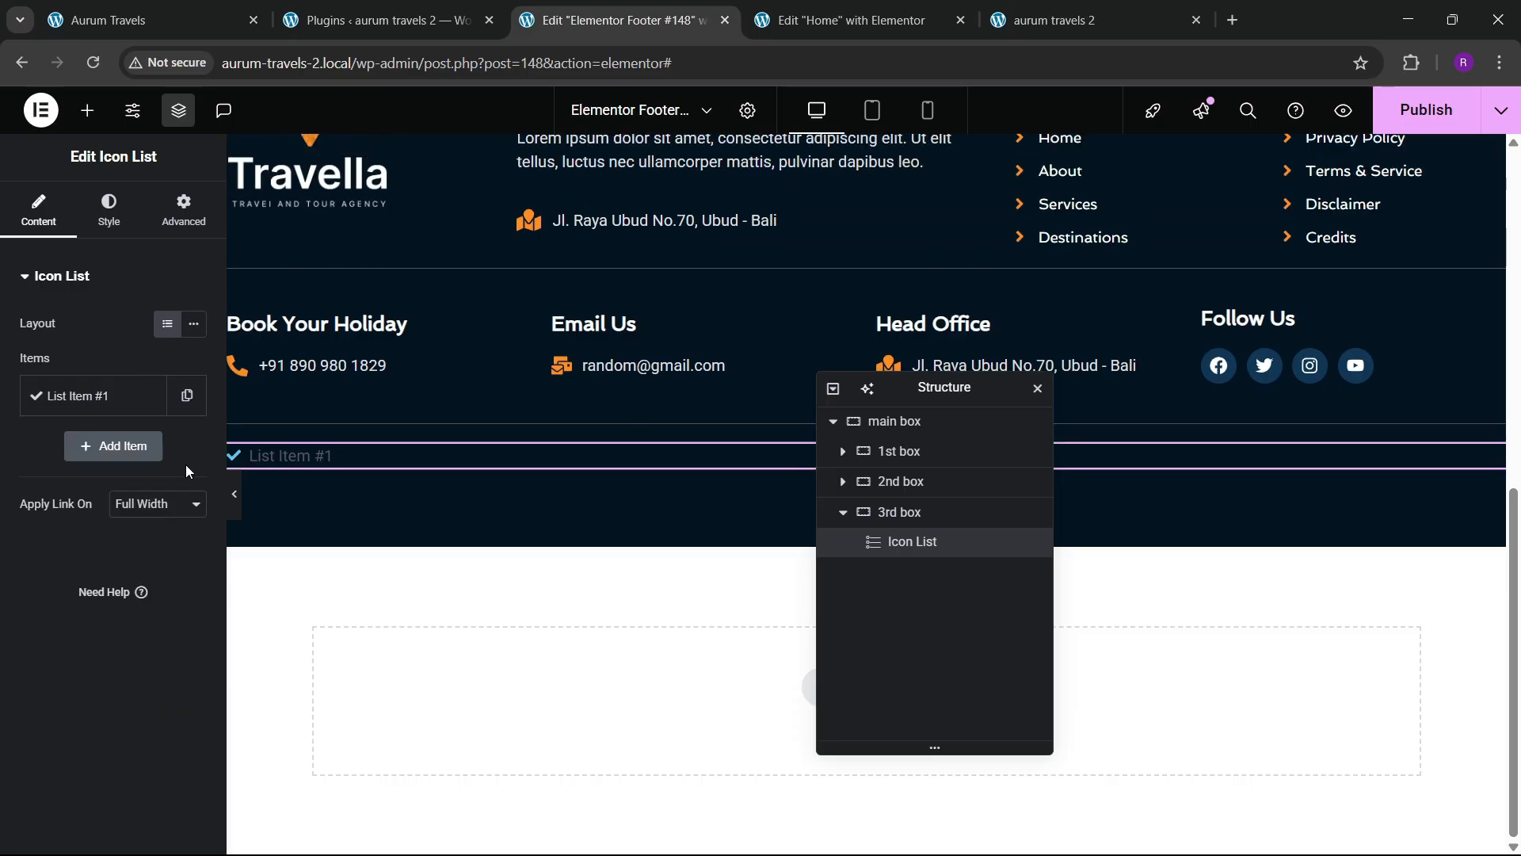
{"action": "left_click", "coordinate": [118, 397]}
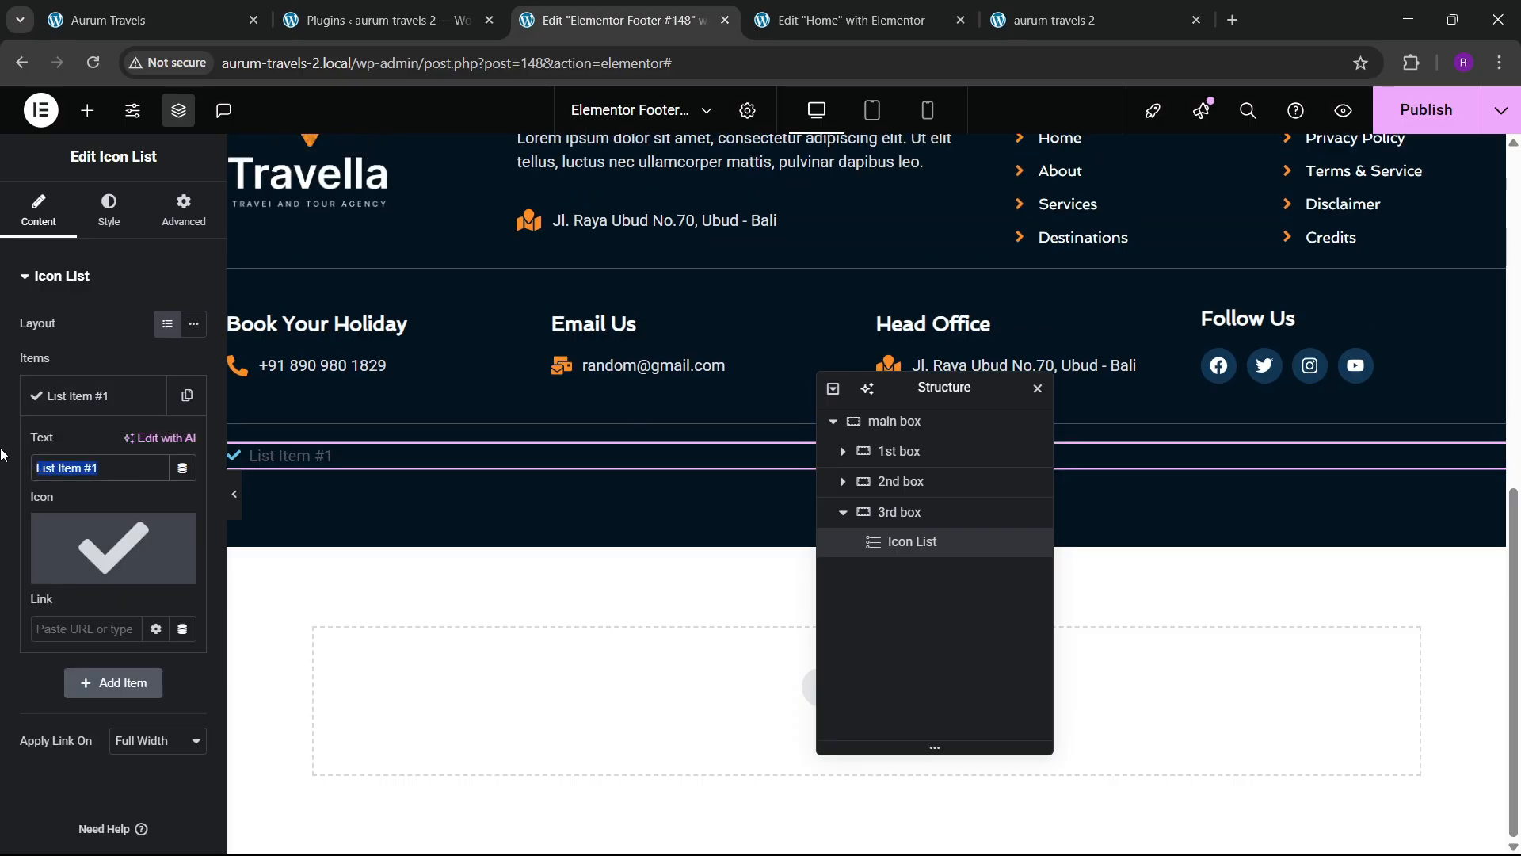
{"action": "type", "text": "Copyright 2025, Au"}
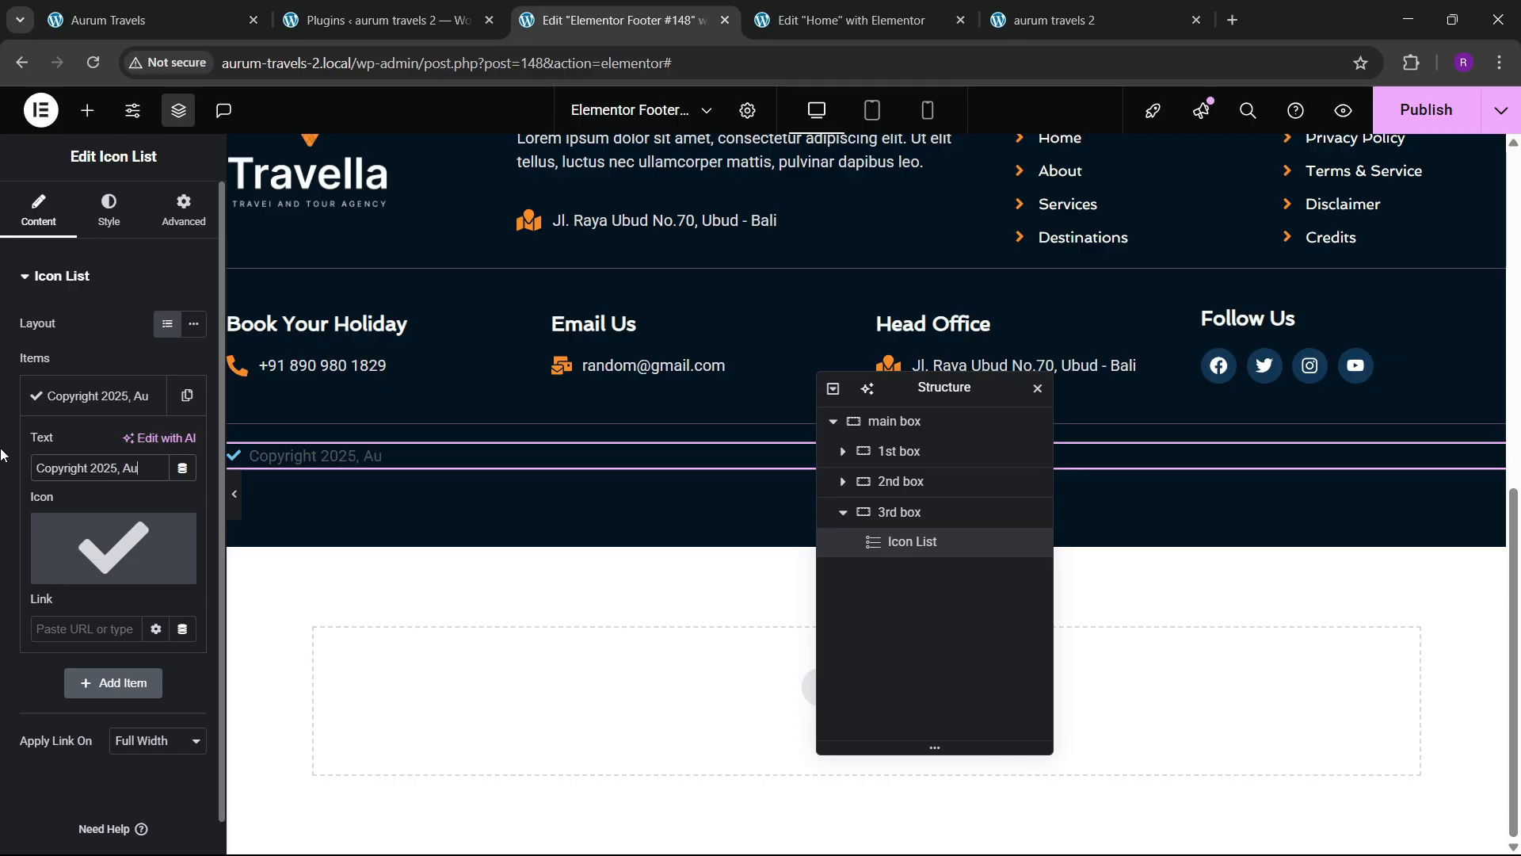
{"action": "type", "text": "Trav"}
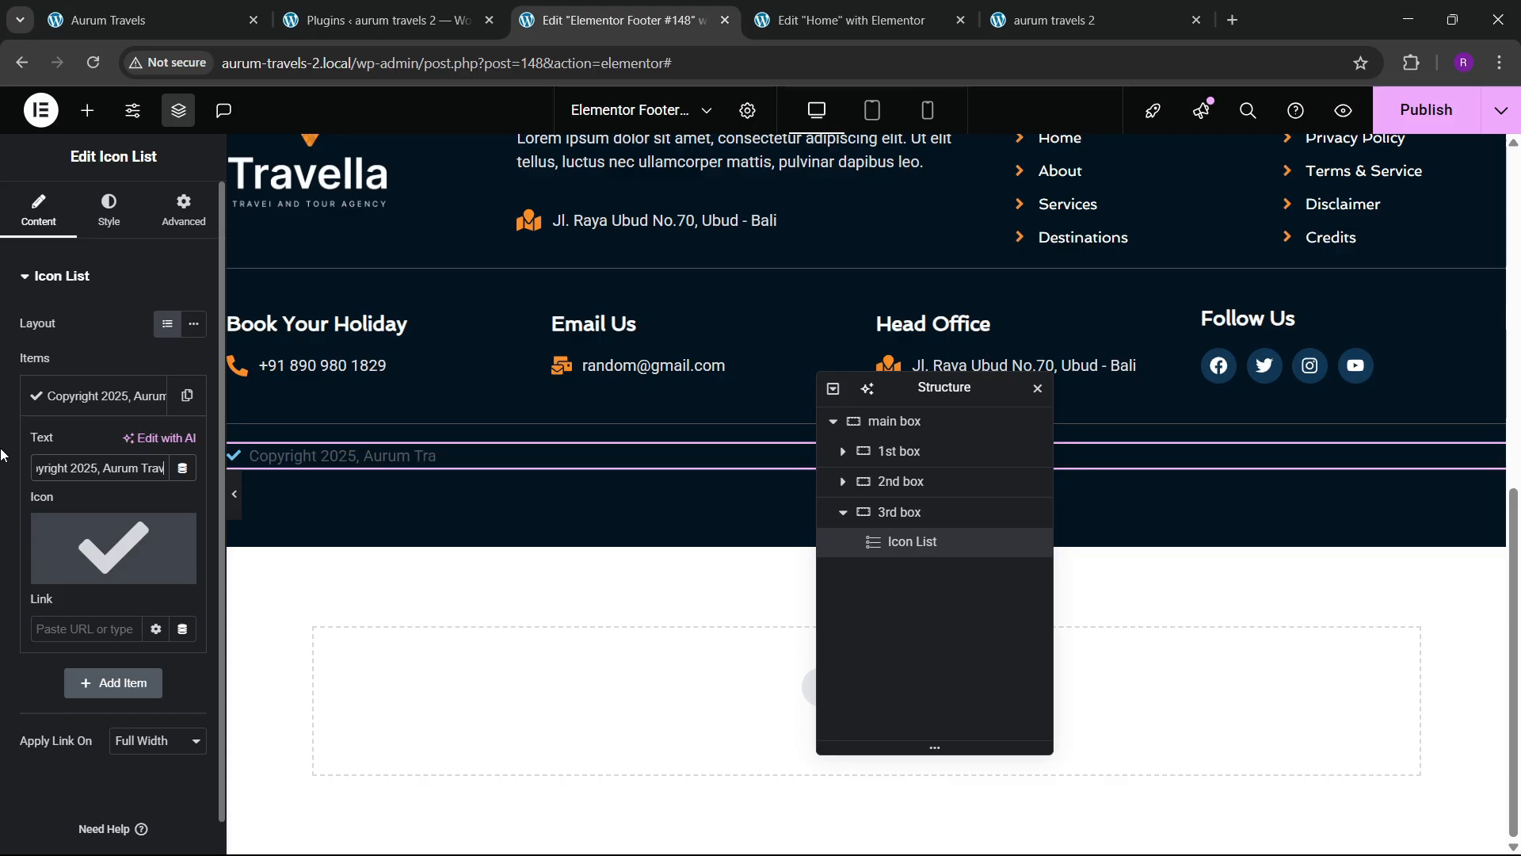
{"action": "type", "text": "ells, All R"}
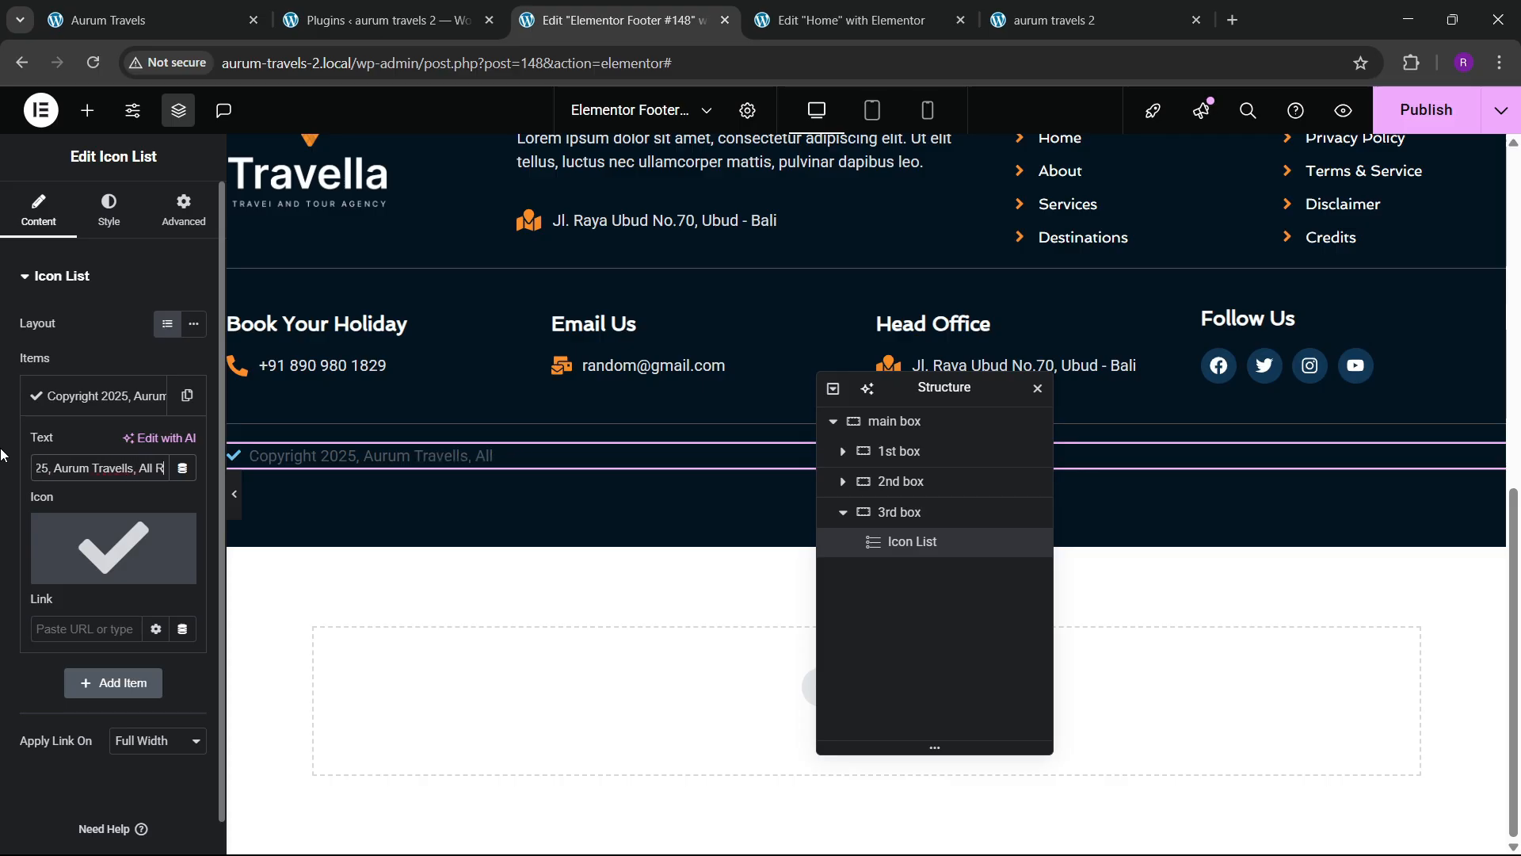
{"action": "type", "text": "ights Reserved"}
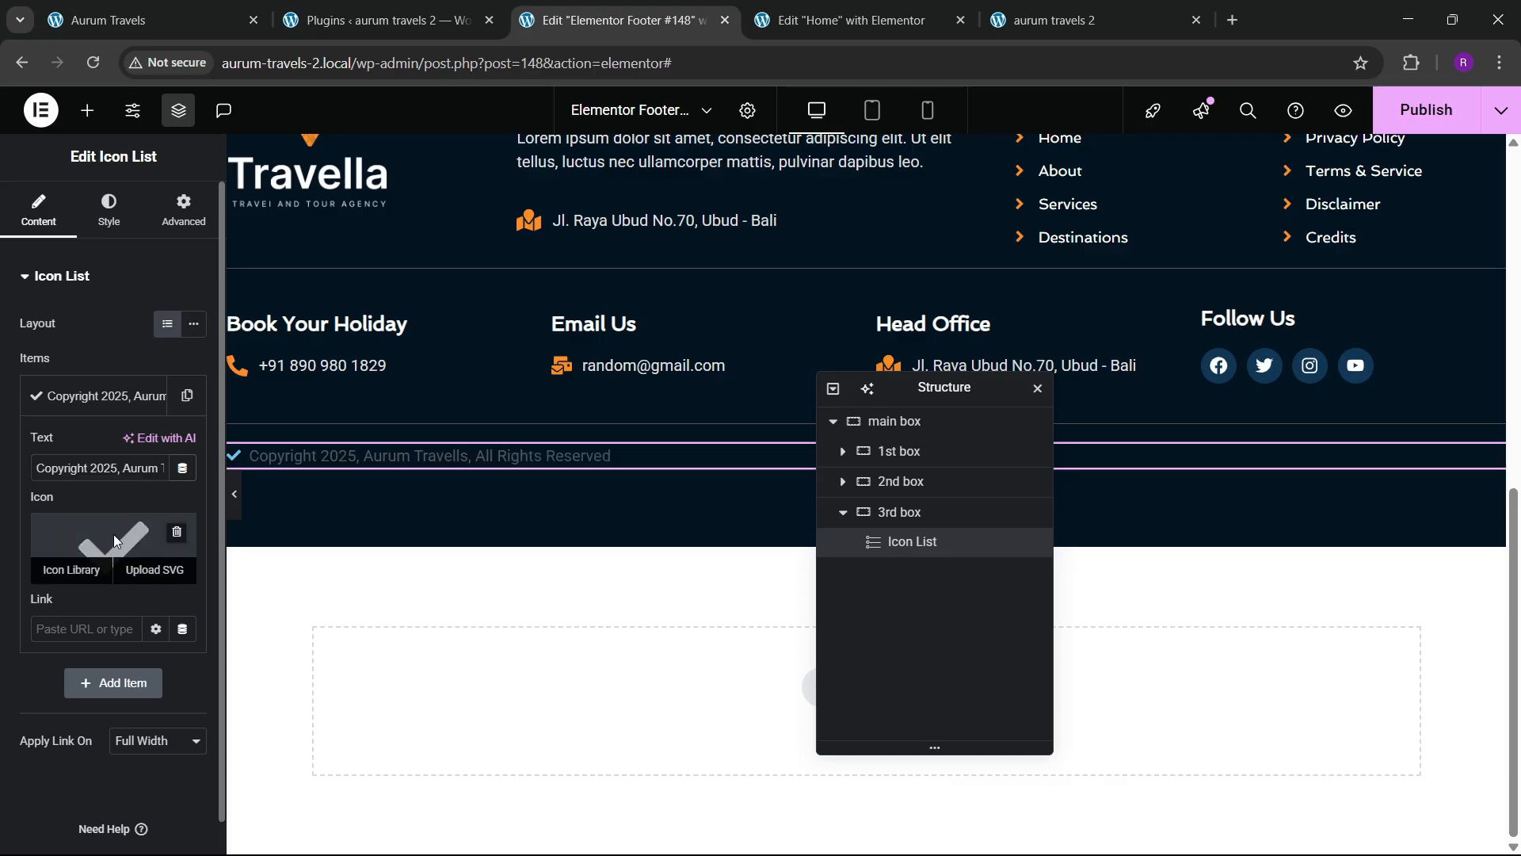
- Swap the list item's icon for the Copyright icon found by searching 'copy'
{"action": "left_click", "coordinate": [62, 563]}
{"action": "type", "text": "copy"}
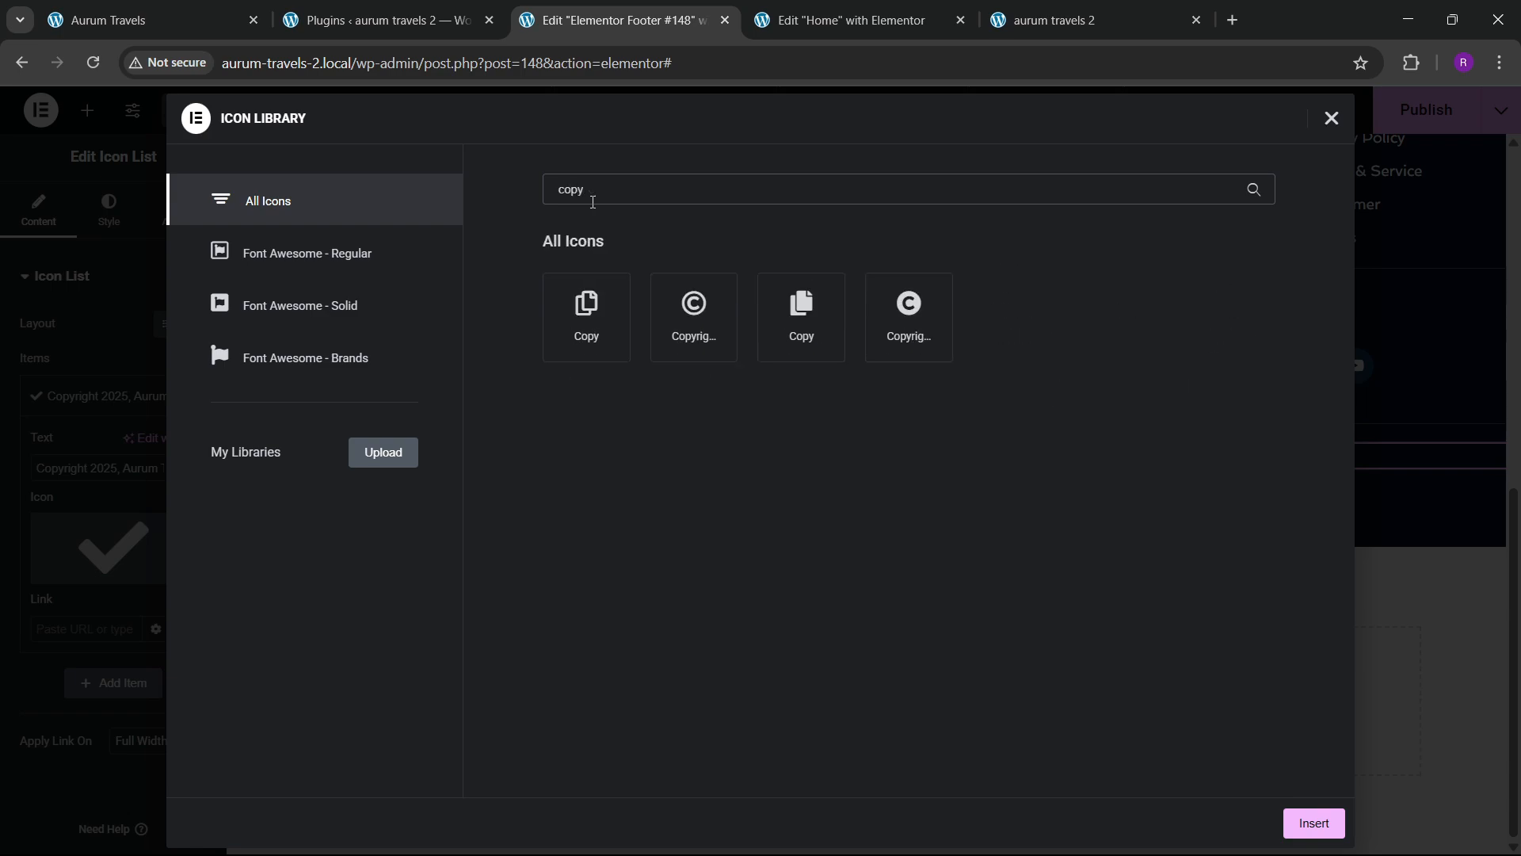
{"action": "left_click", "coordinate": [683, 341]}
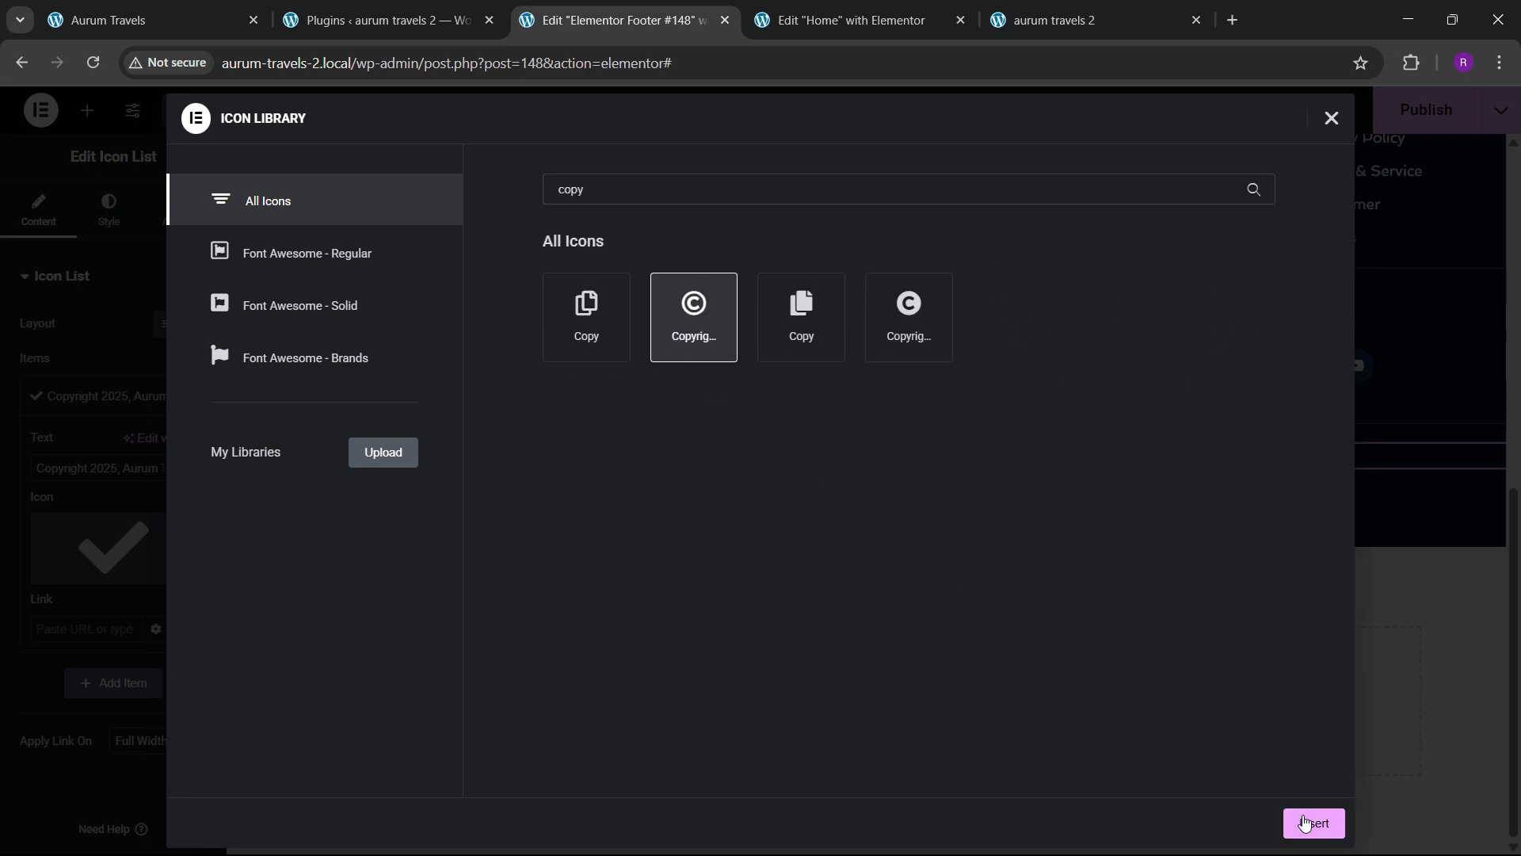
{"action": "left_click", "coordinate": [1303, 824]}
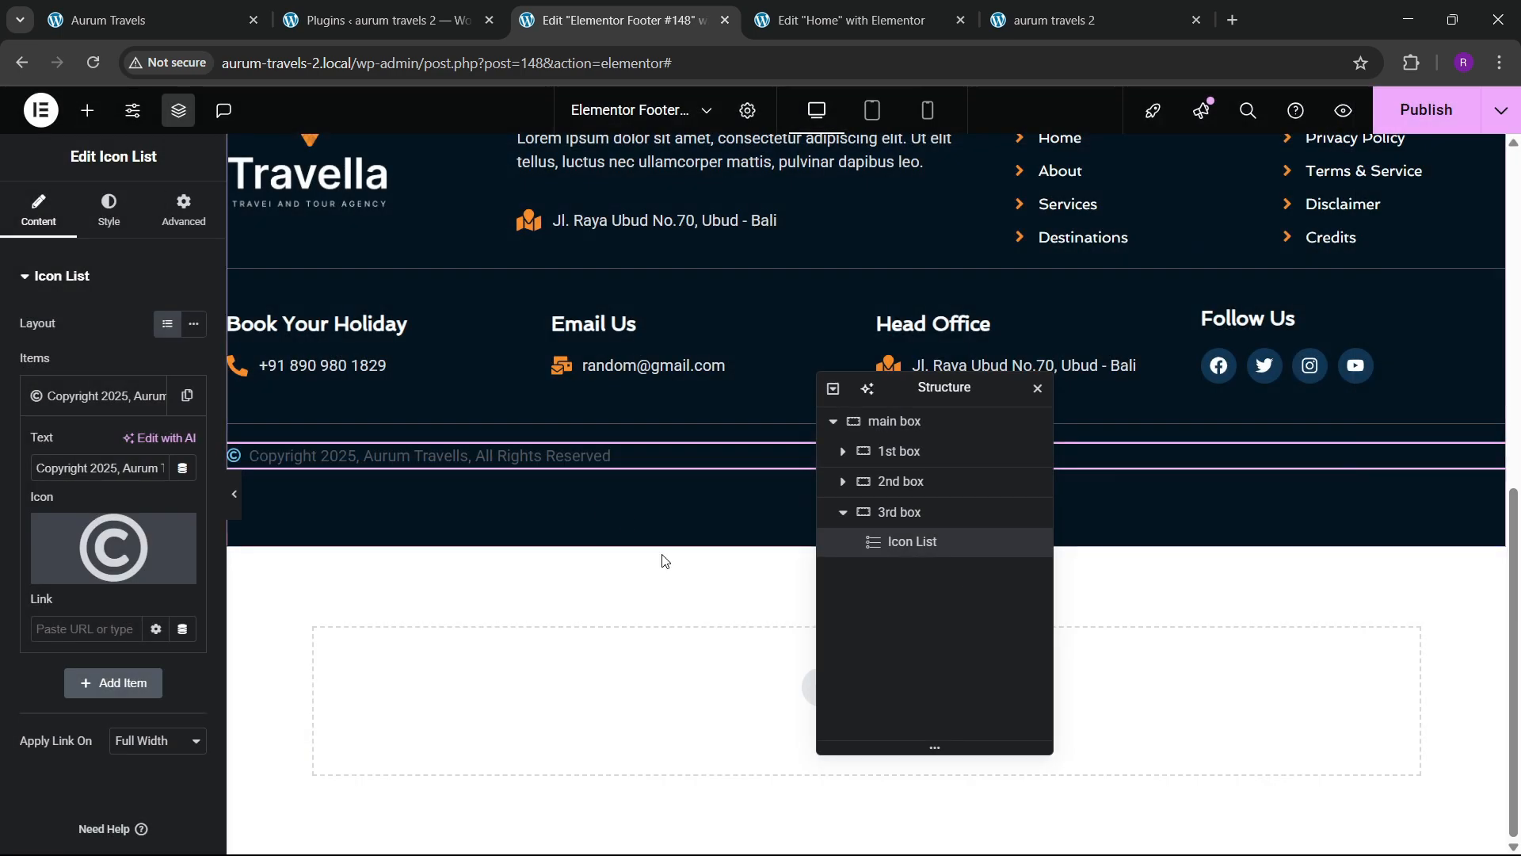
{"action": "left_click", "coordinate": [898, 512]}
- Centre the copyright row's justify and align settings
{"action": "left_click", "coordinate": [37, 210]}
{"action": "scroll", "coordinate": [67, 491], "scroll_direction": "down", "scroll_amount": 3}
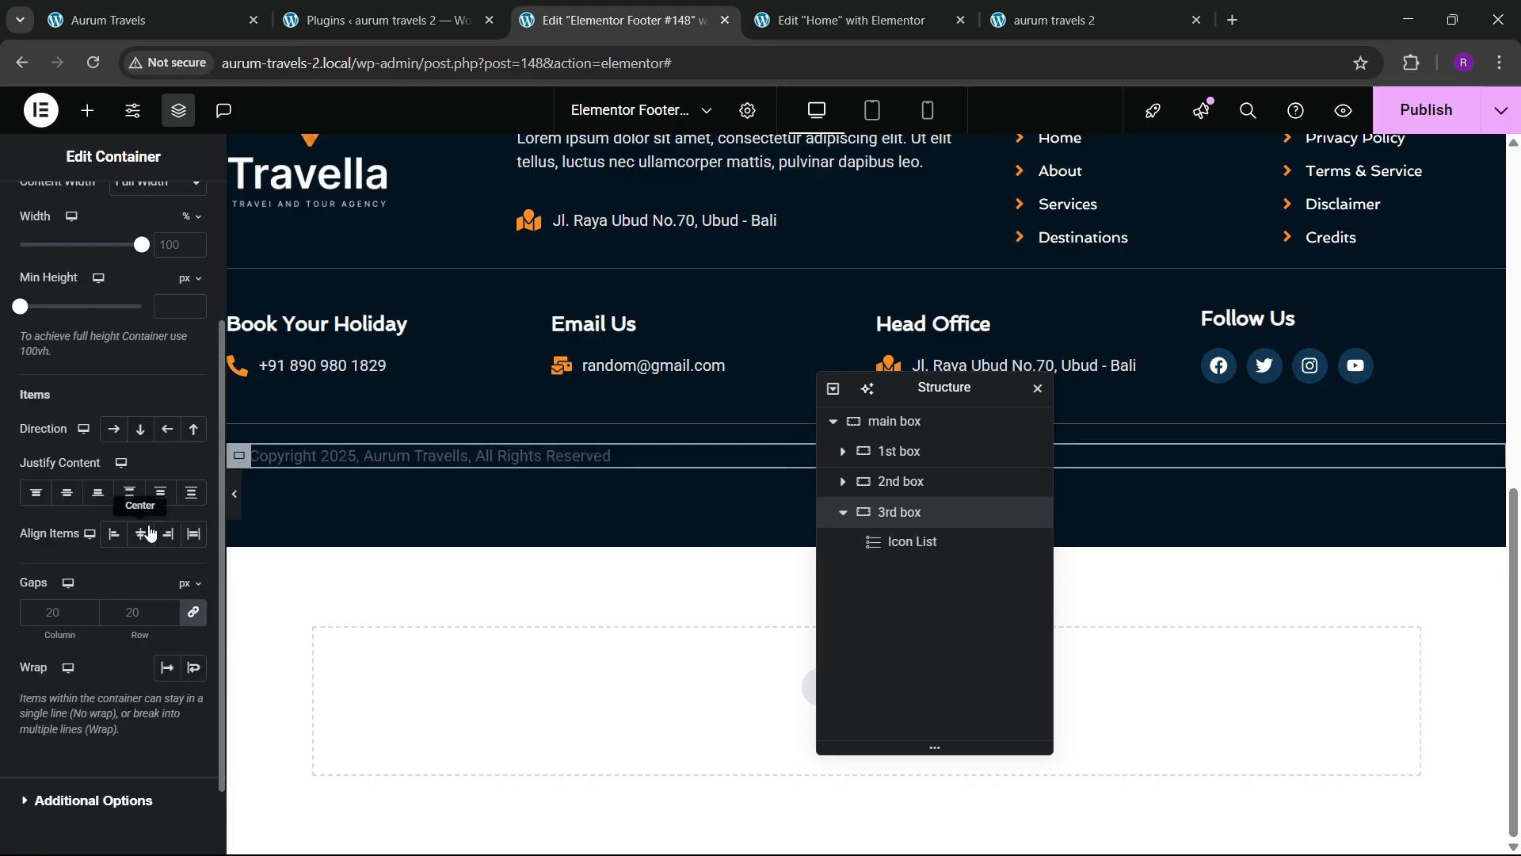
{"action": "left_click", "coordinate": [67, 501]}
{"action": "left_click", "coordinate": [141, 535]}
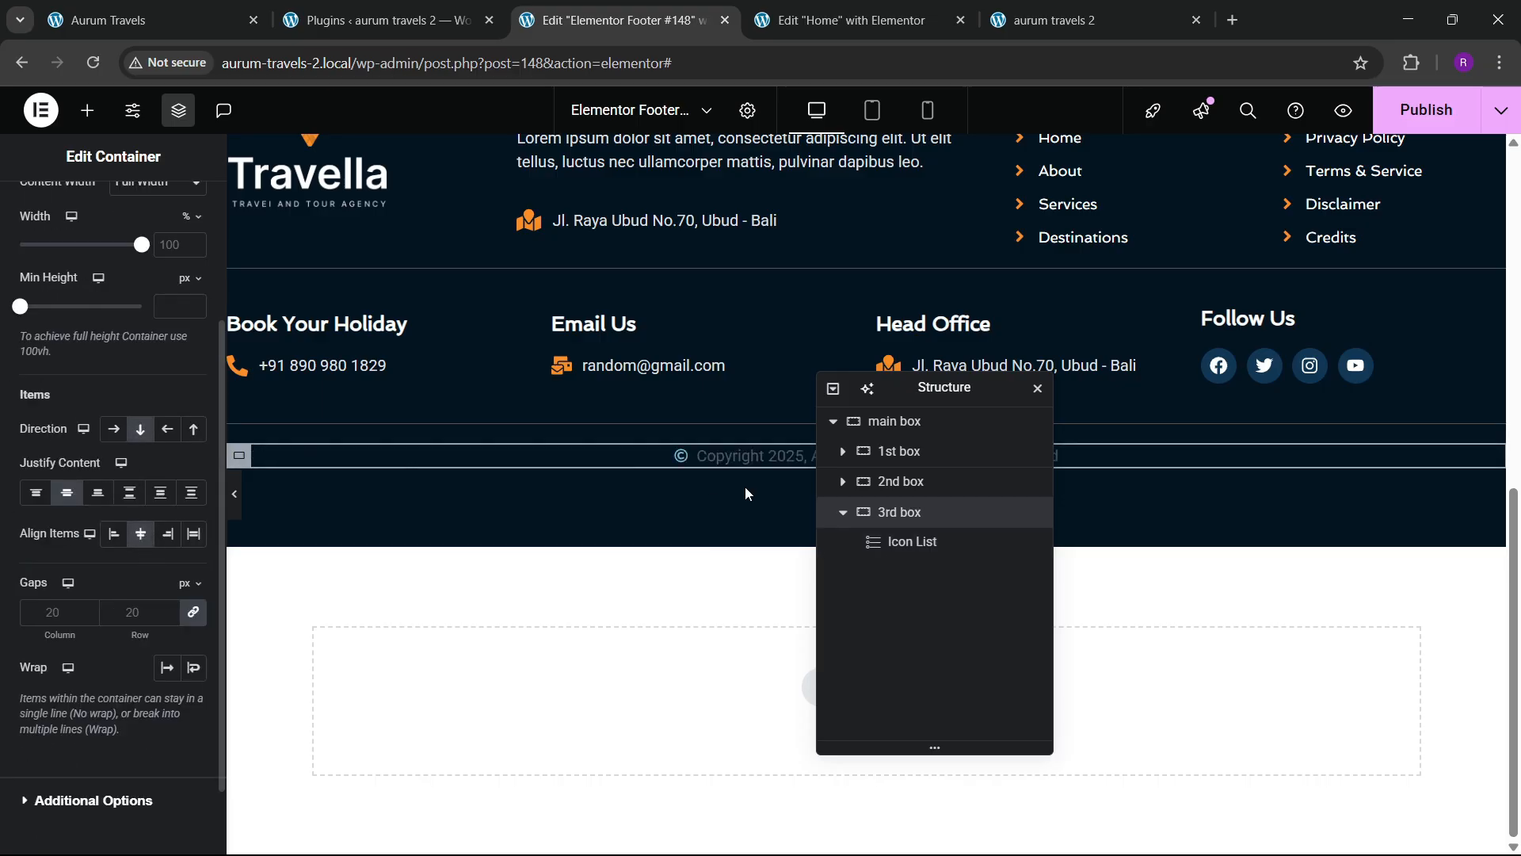
- Make the copyright icon and text white and enlarge the icon slightly
{"action": "left_click", "coordinate": [732, 459]}
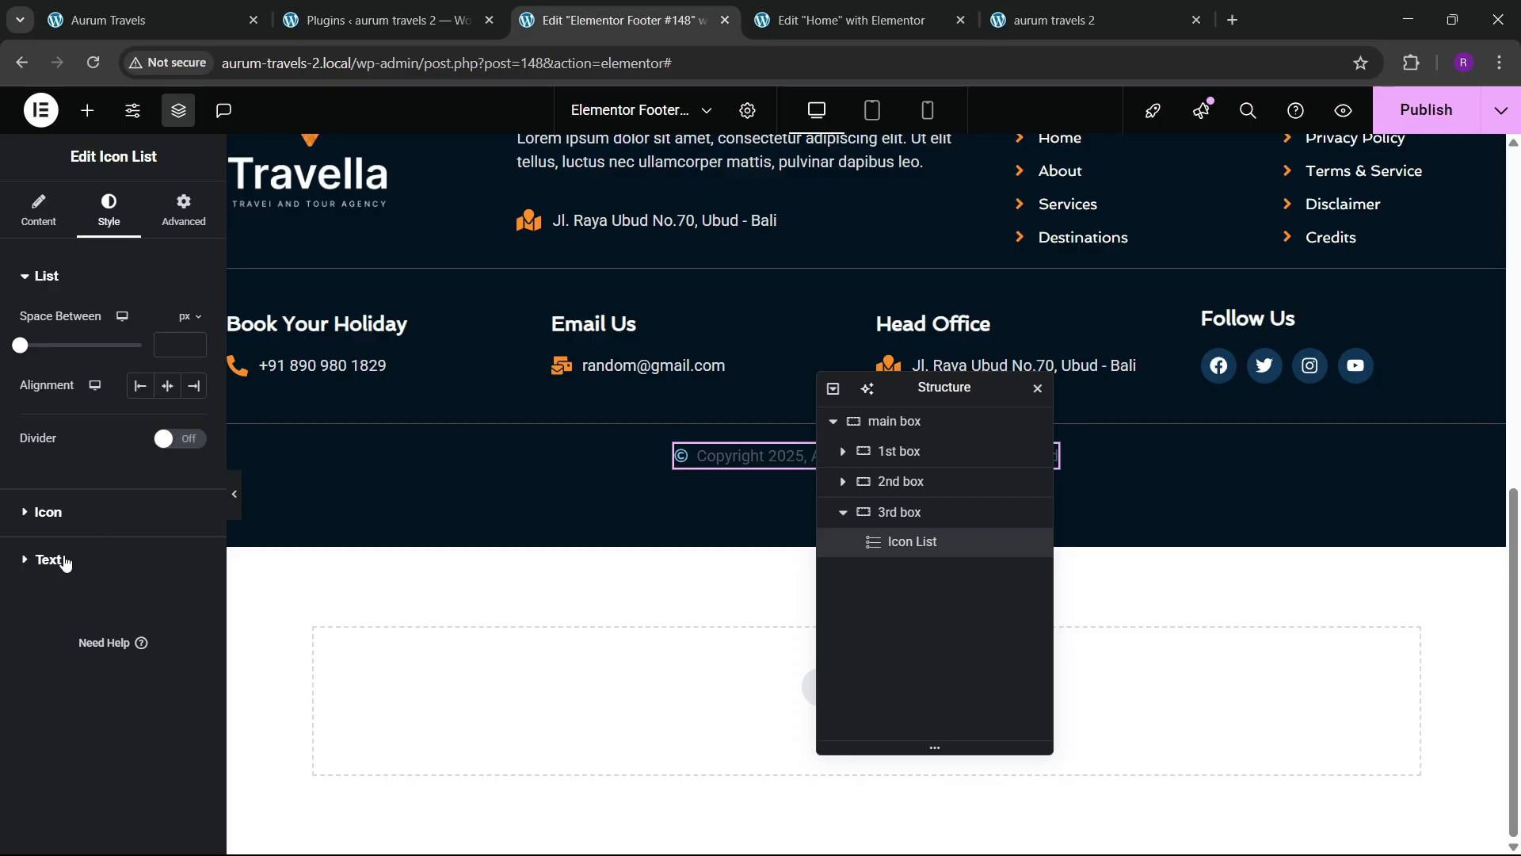
{"action": "left_click", "coordinate": [66, 517]}
{"action": "left_click", "coordinate": [191, 420]}
{"action": "left_click", "coordinate": [82, 495]}
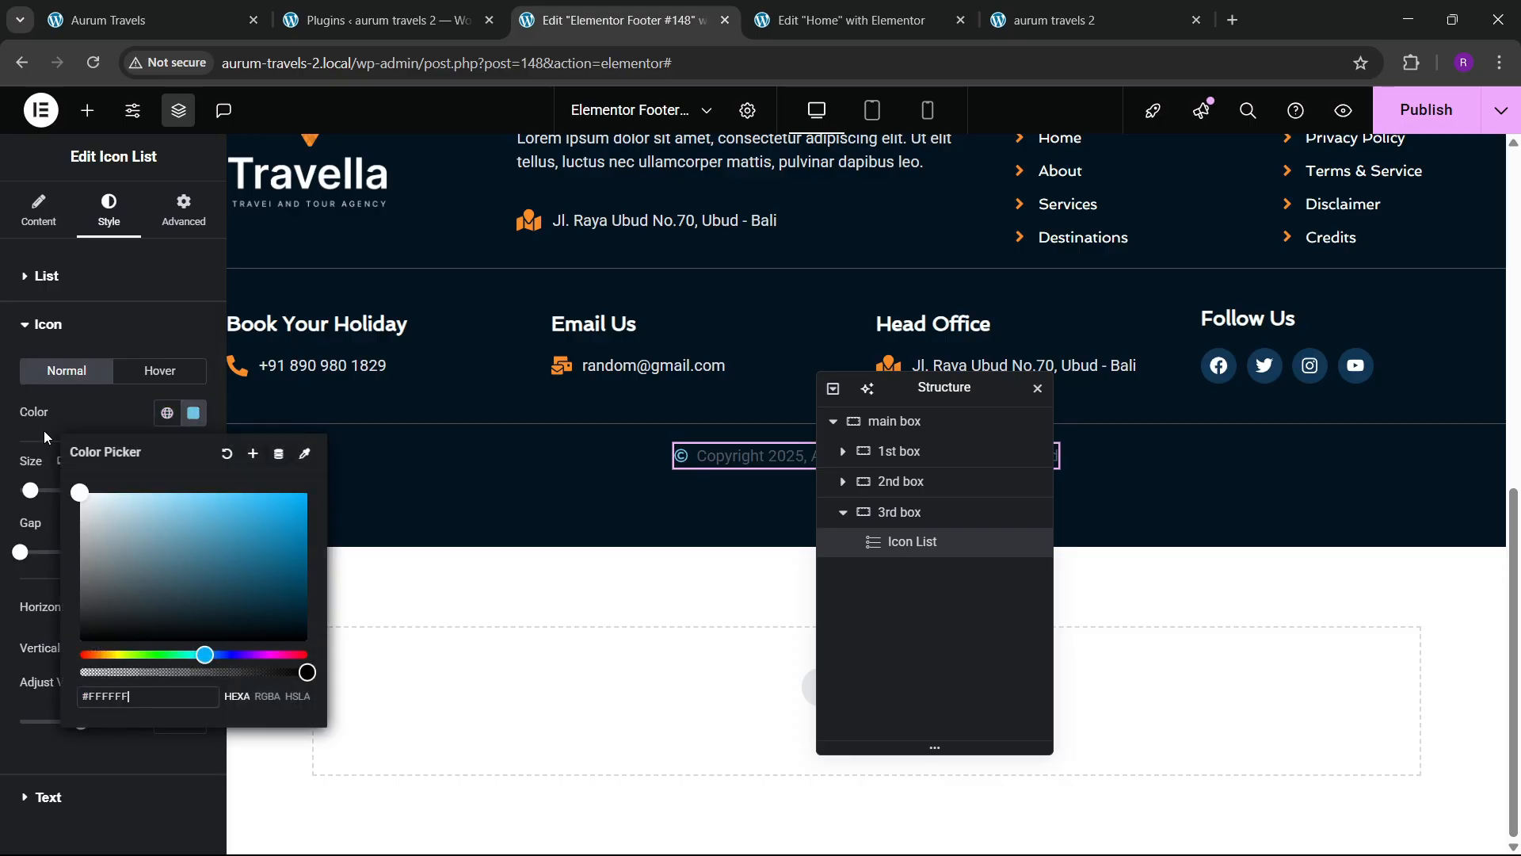
{"action": "left_click", "coordinate": [44, 430]}
{"action": "left_click", "coordinate": [195, 485]}
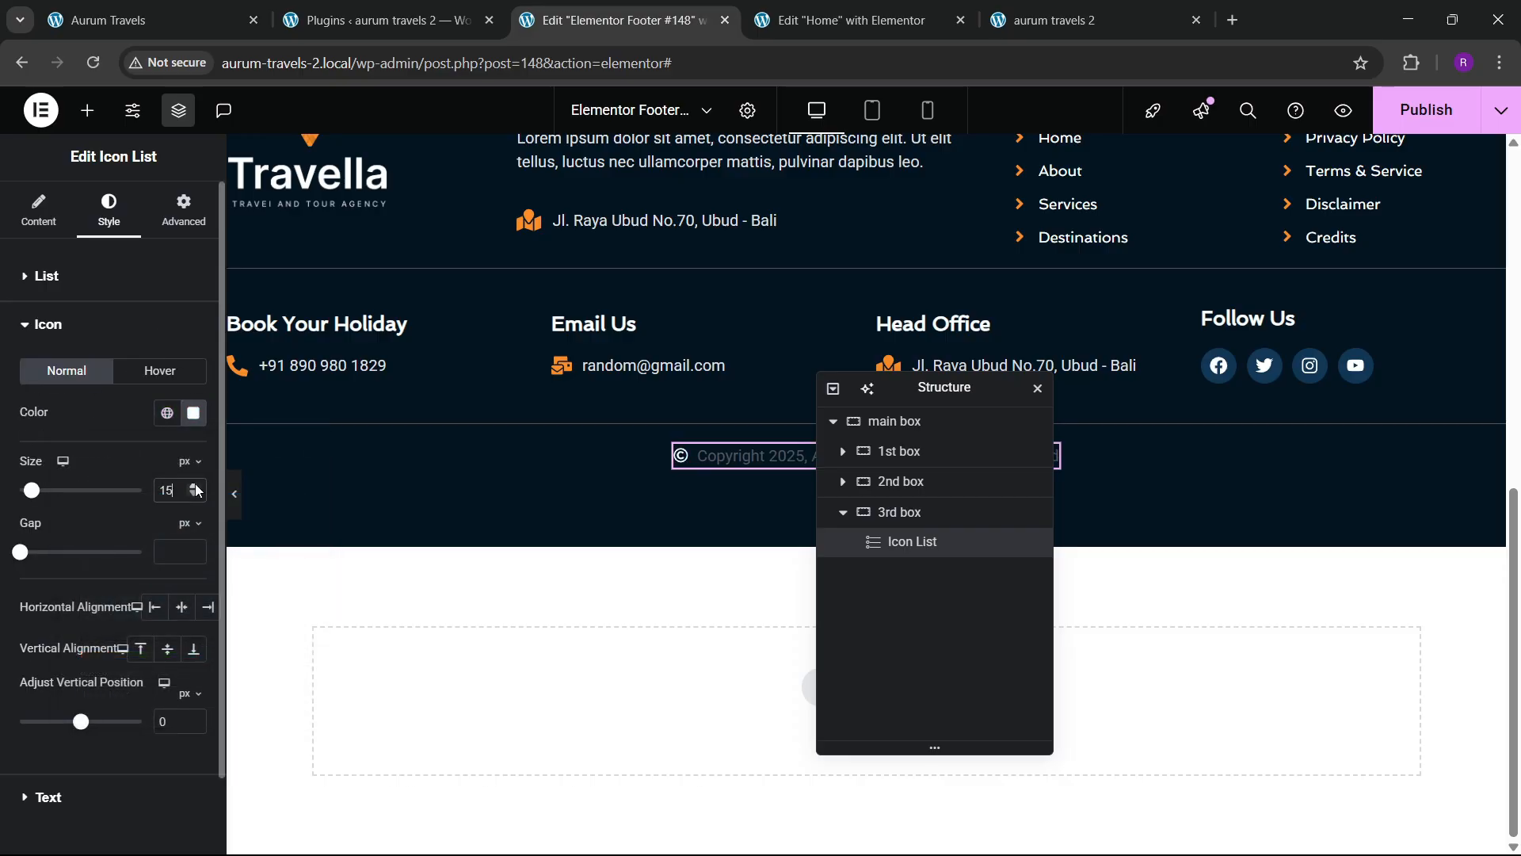
{"action": "left_click", "coordinate": [195, 484]}
{"action": "left_click", "coordinate": [48, 796]}
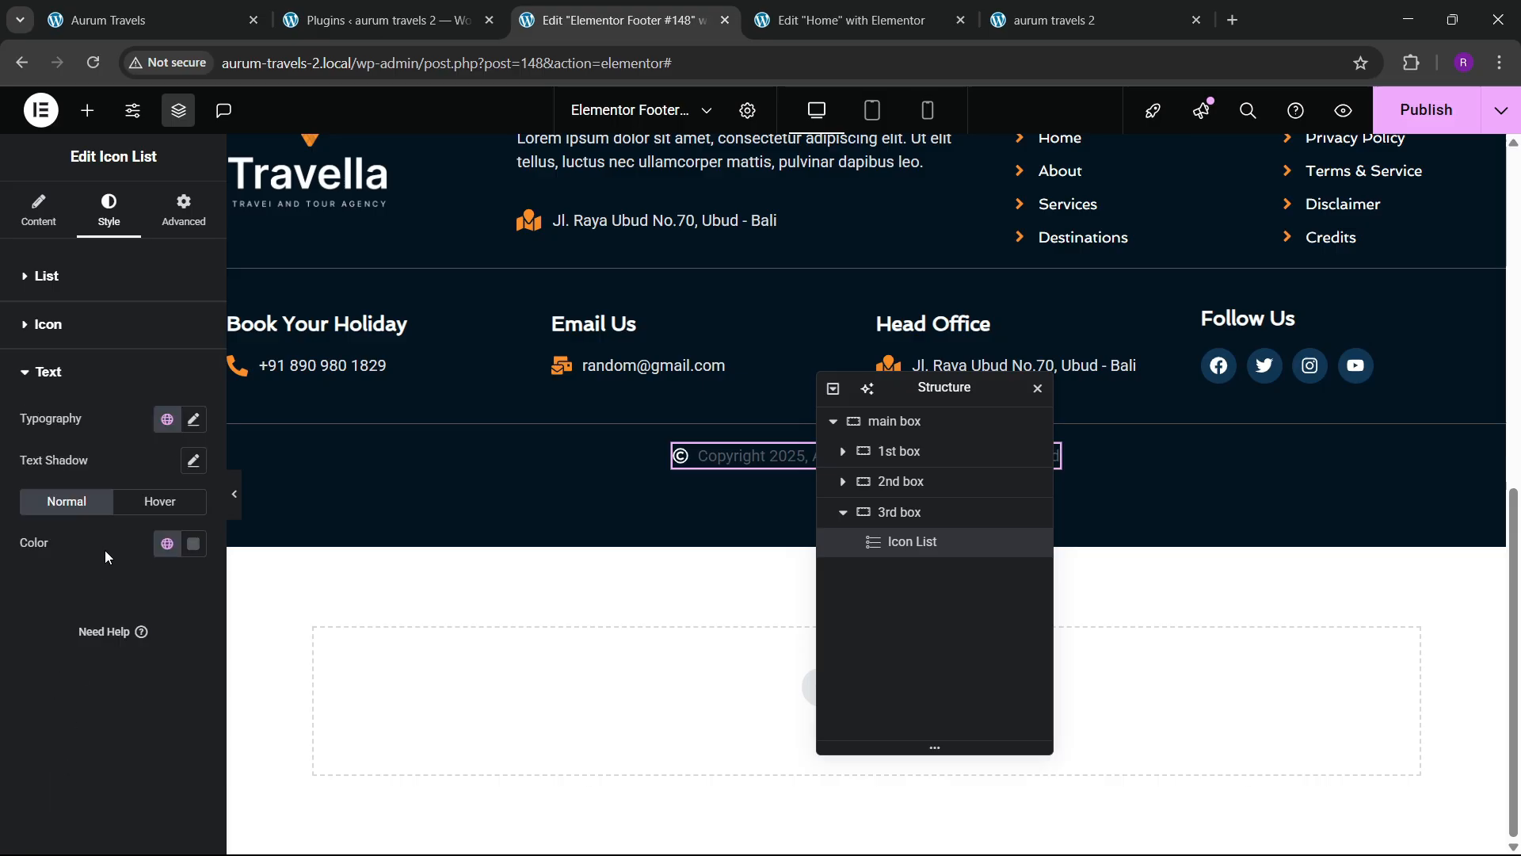
{"action": "left_click", "coordinate": [193, 543]}
{"action": "left_click", "coordinate": [82, 288]}
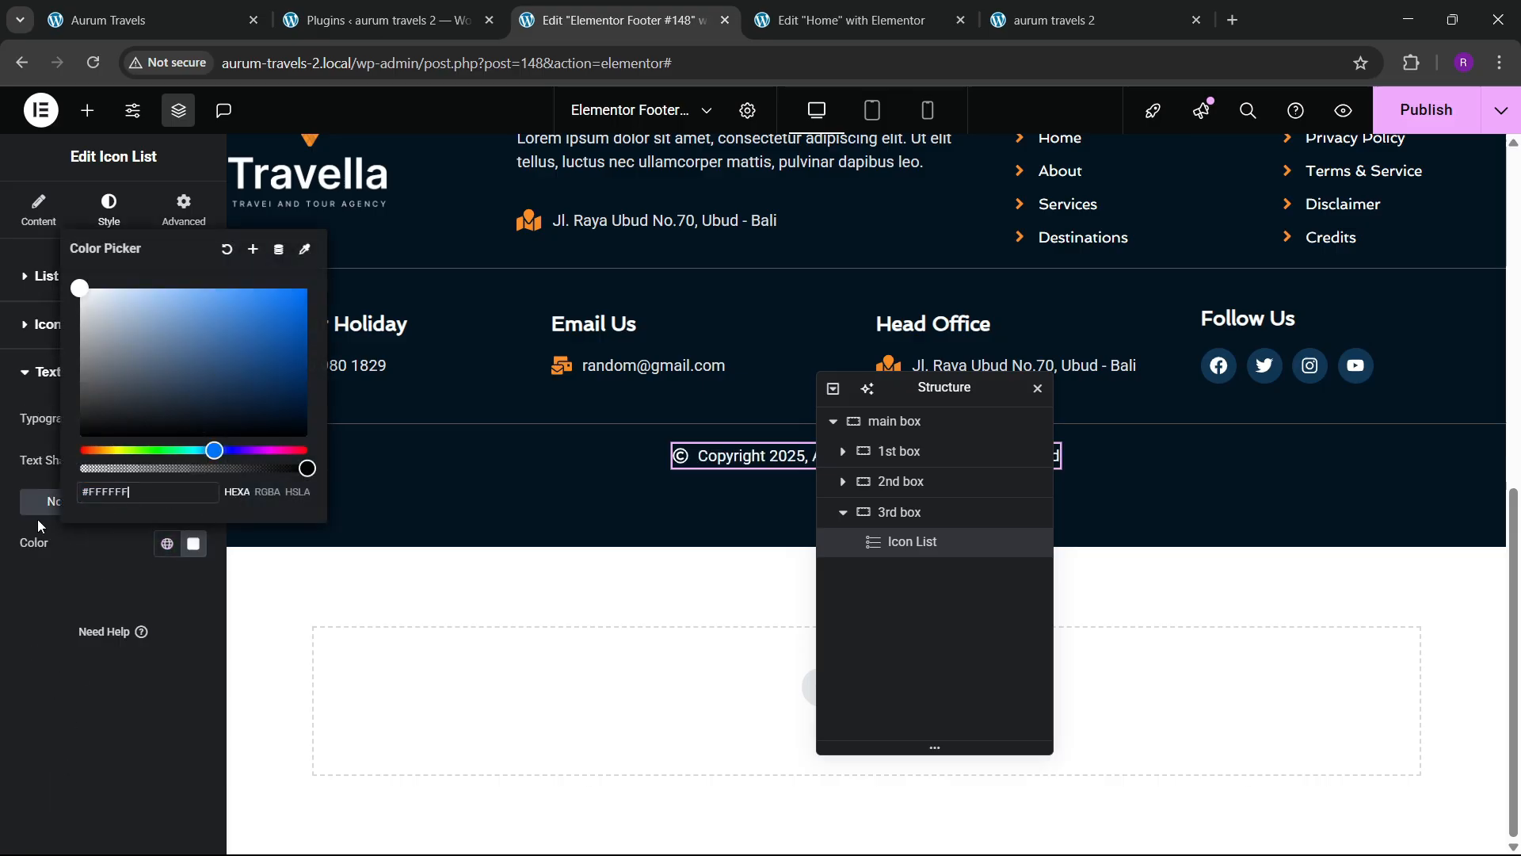
{"action": "left_click", "coordinate": [36, 519]}
- Give the copyright row 20px top and 30px bottom padding, previewing the result
{"action": "scroll", "coordinate": [631, 537], "scroll_direction": "up", "scroll_amount": 2}
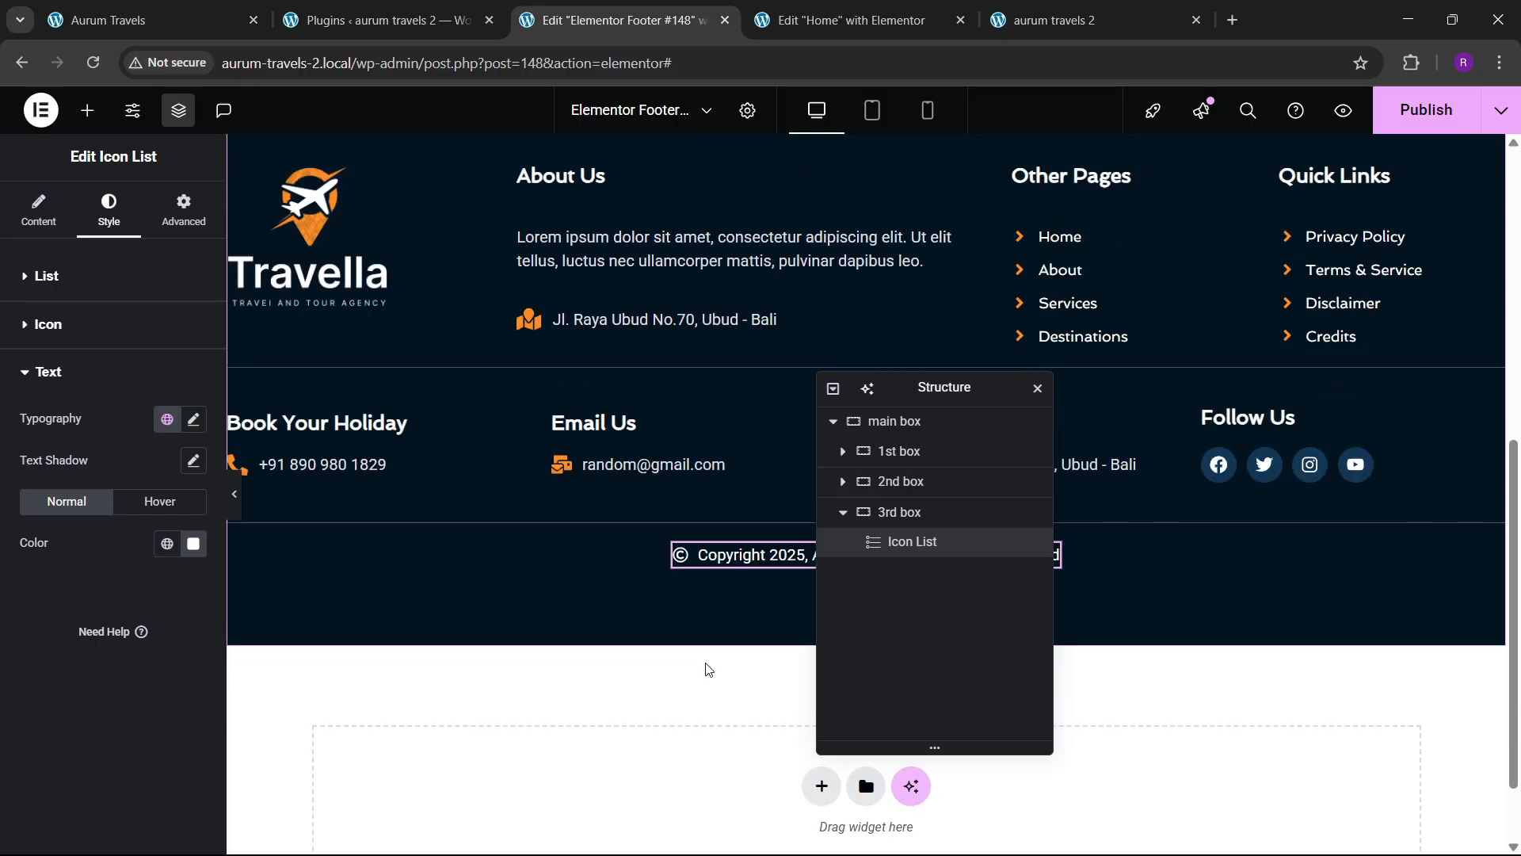
{"action": "left_click", "coordinate": [876, 420]}
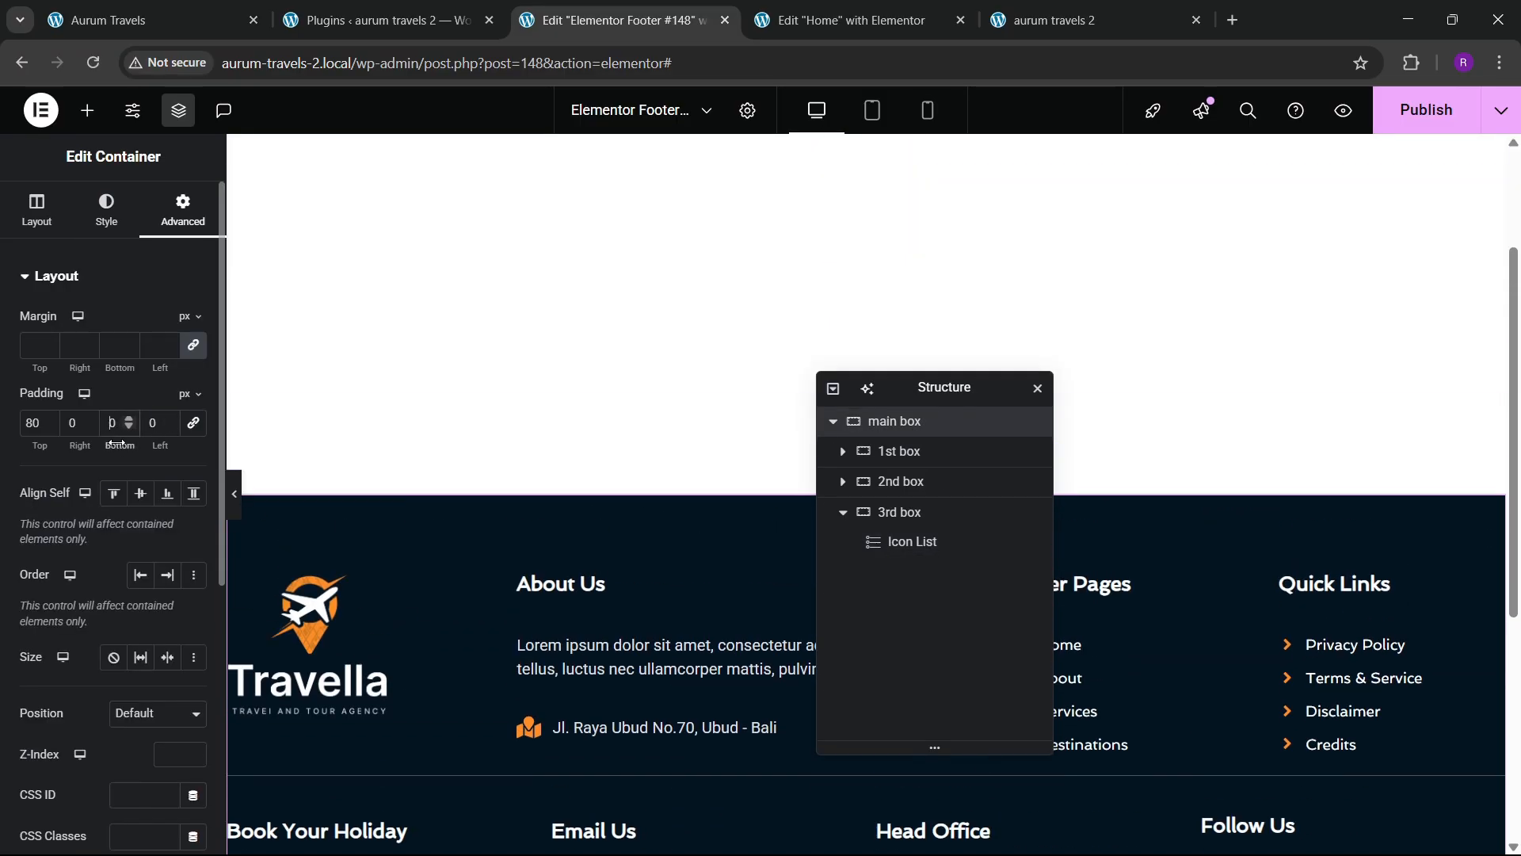
{"action": "scroll", "coordinate": [377, 509], "scroll_direction": "down", "scroll_amount": 5}
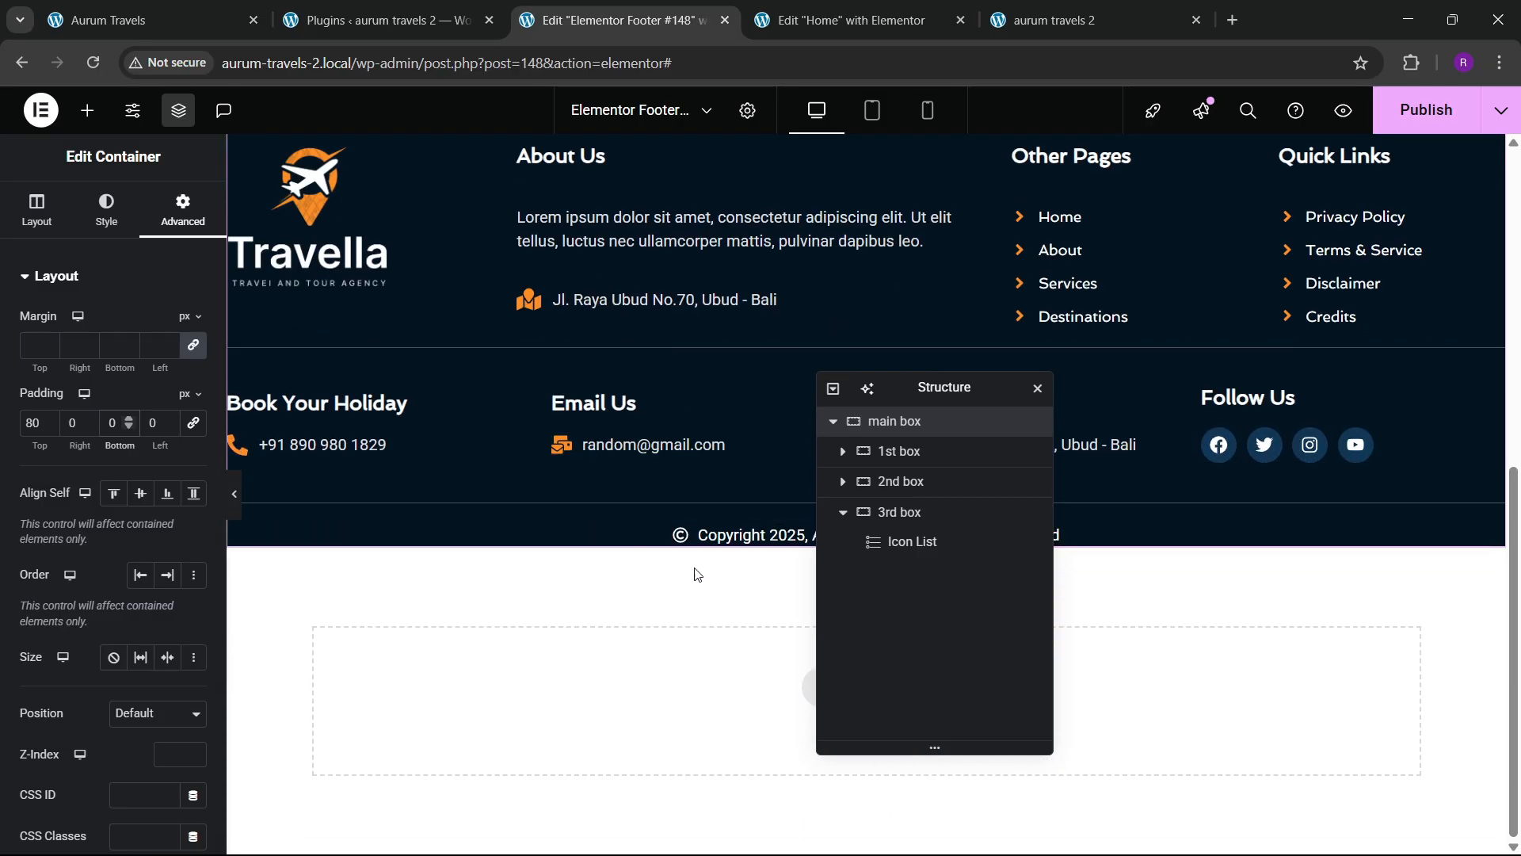
{"action": "left_click", "coordinate": [911, 512]}
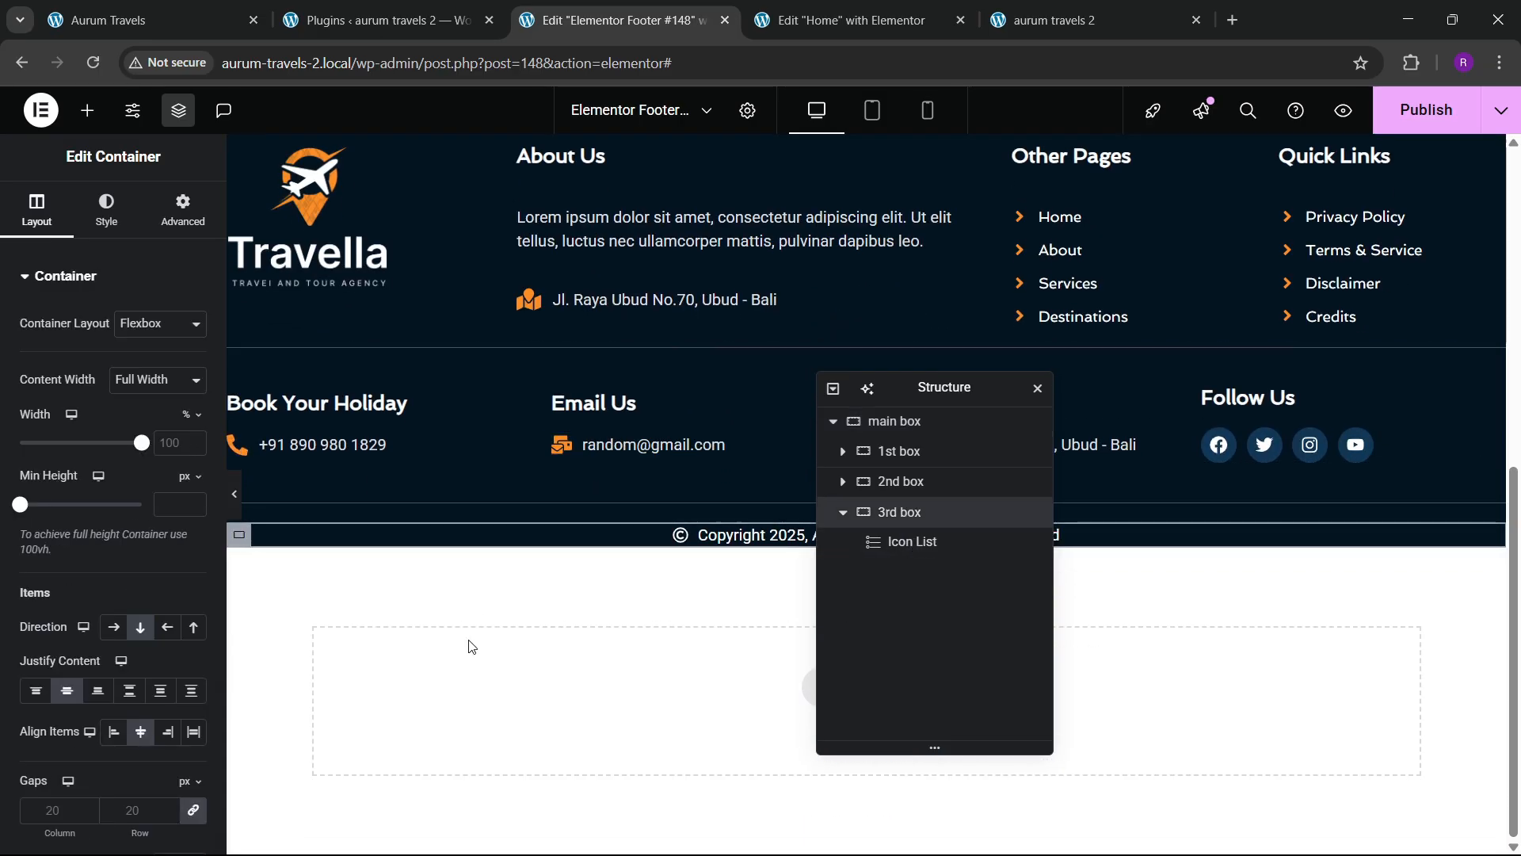
{"action": "left_click", "coordinate": [179, 216]}
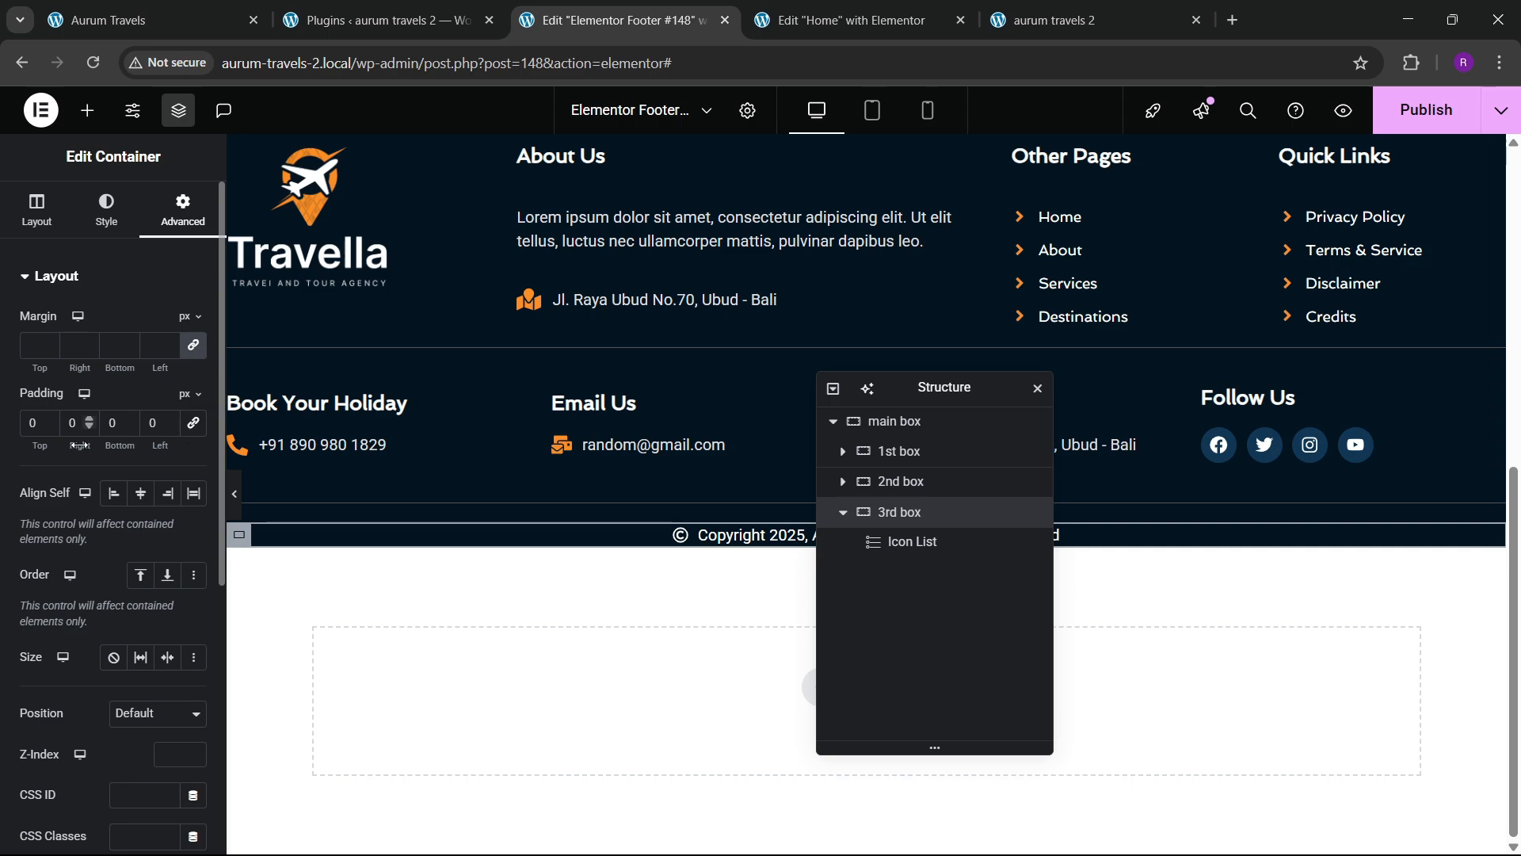
{"action": "type", "text": "3"}
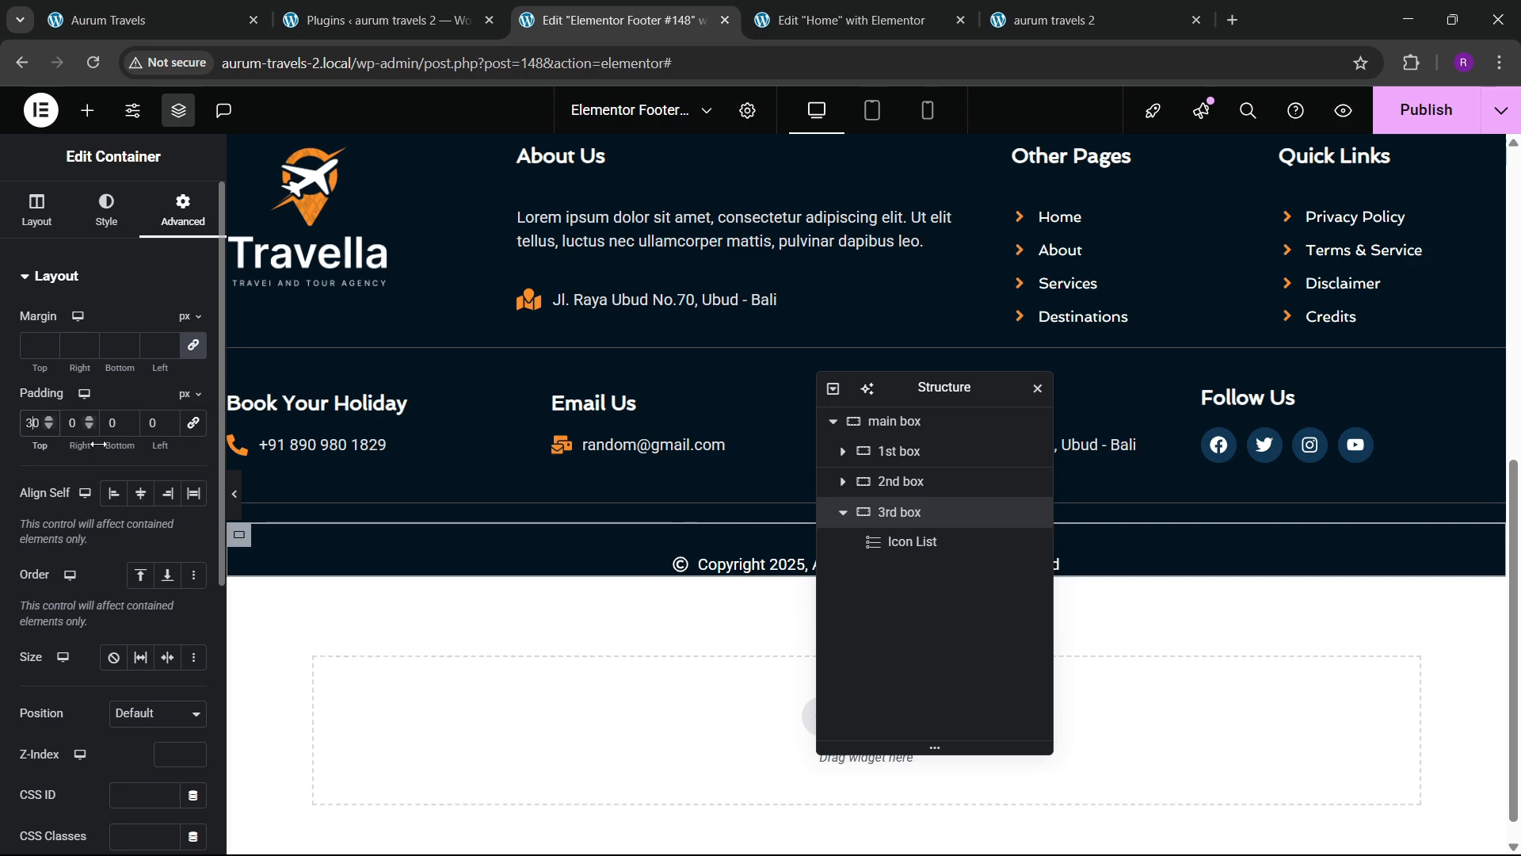
{"action": "left_click", "coordinate": [107, 427]}
{"action": "type", "text": "3"}
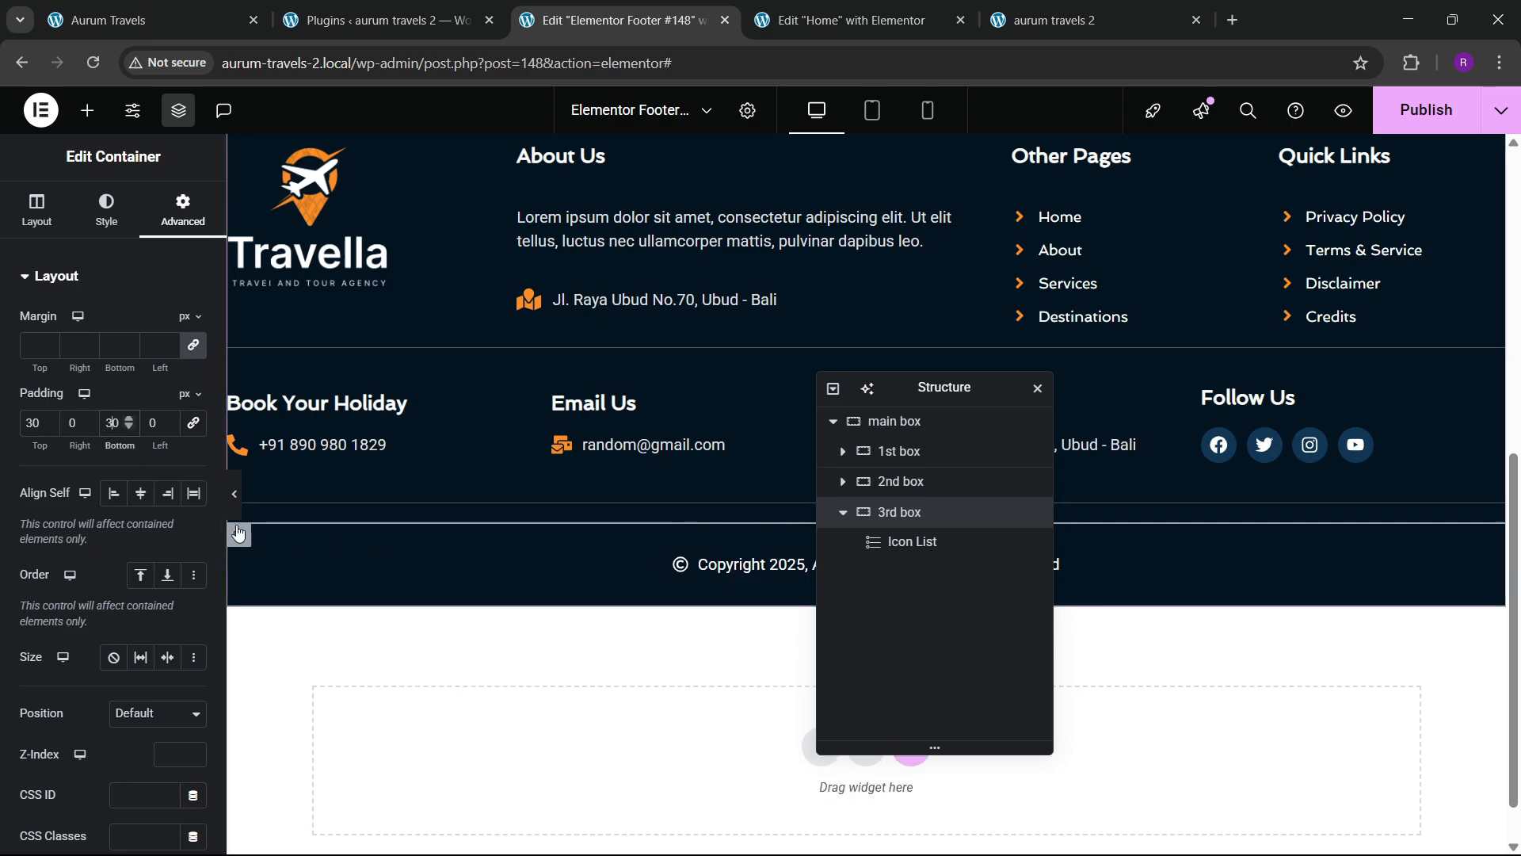
{"action": "left_click", "coordinate": [235, 493]}
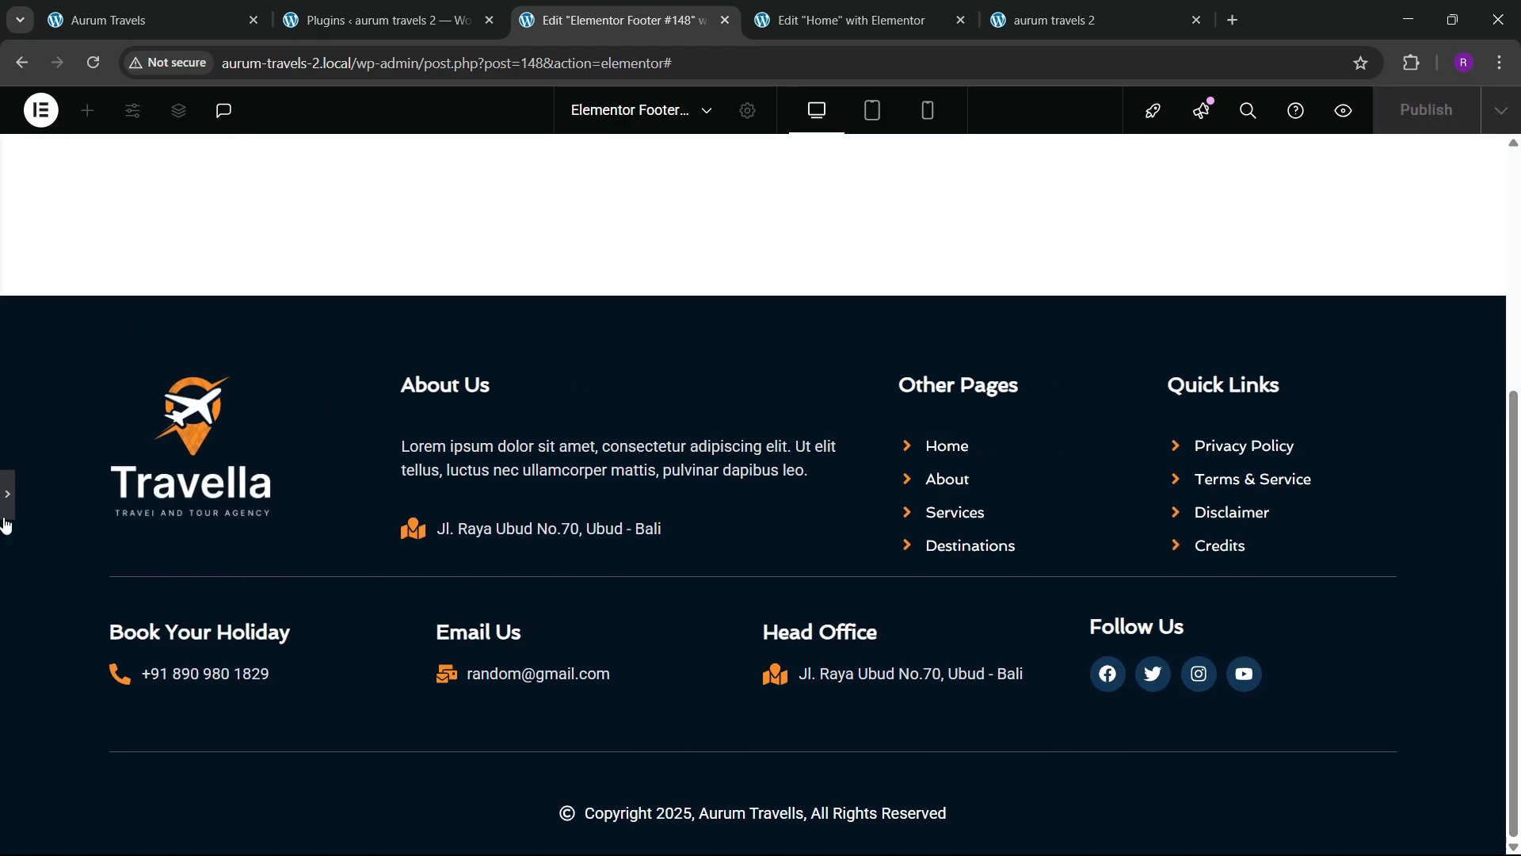
{"action": "left_click", "coordinate": [7, 515]}
{"action": "left_click", "coordinate": [35, 426]}
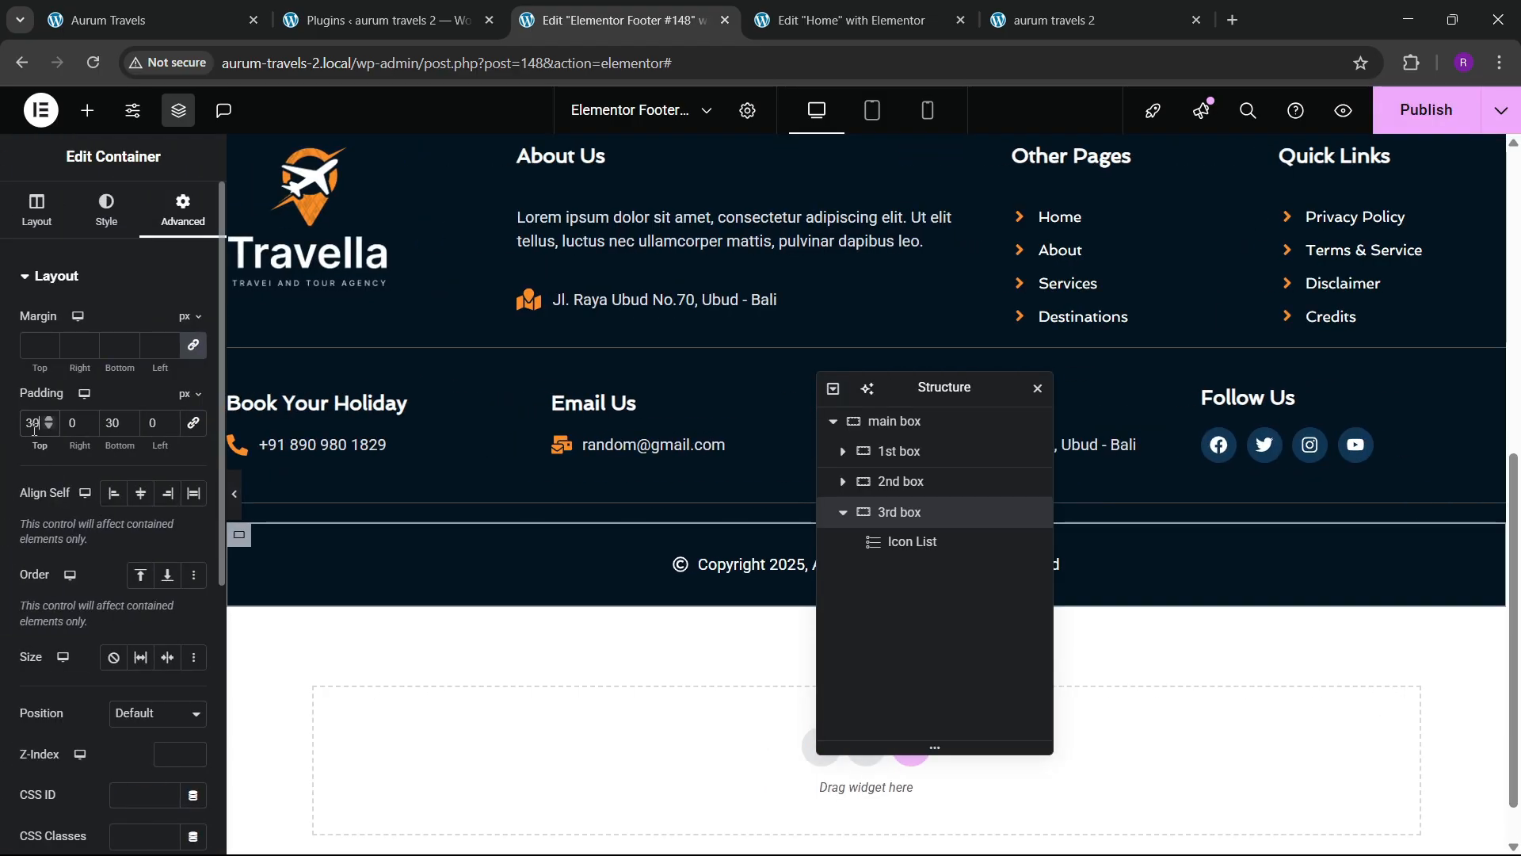
{"action": "key", "text": "BackSpace"}
{"action": "type", "text": "2"}
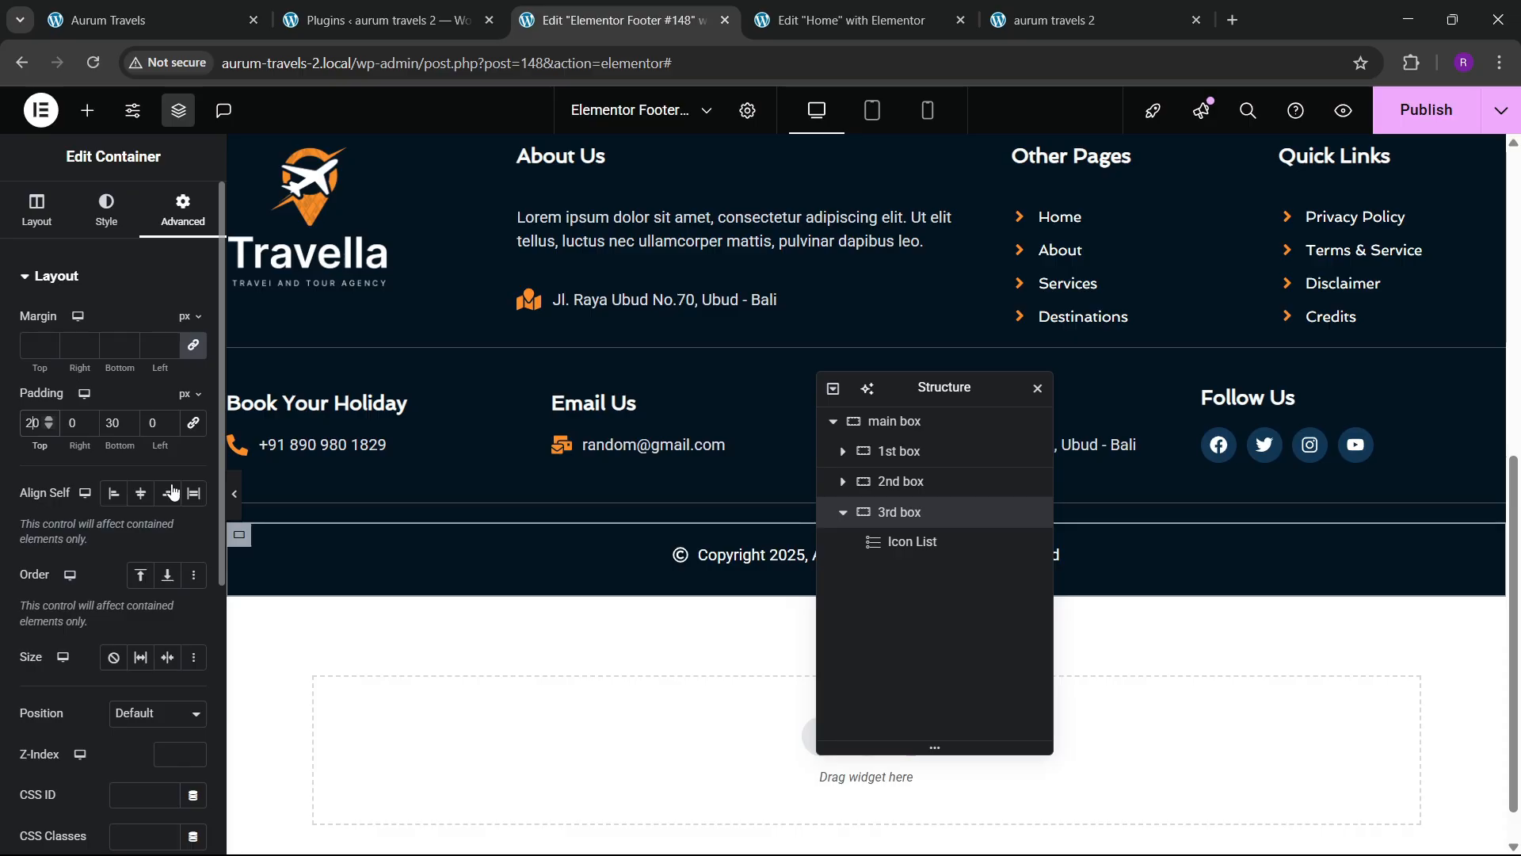
{"action": "left_click", "coordinate": [236, 503]}
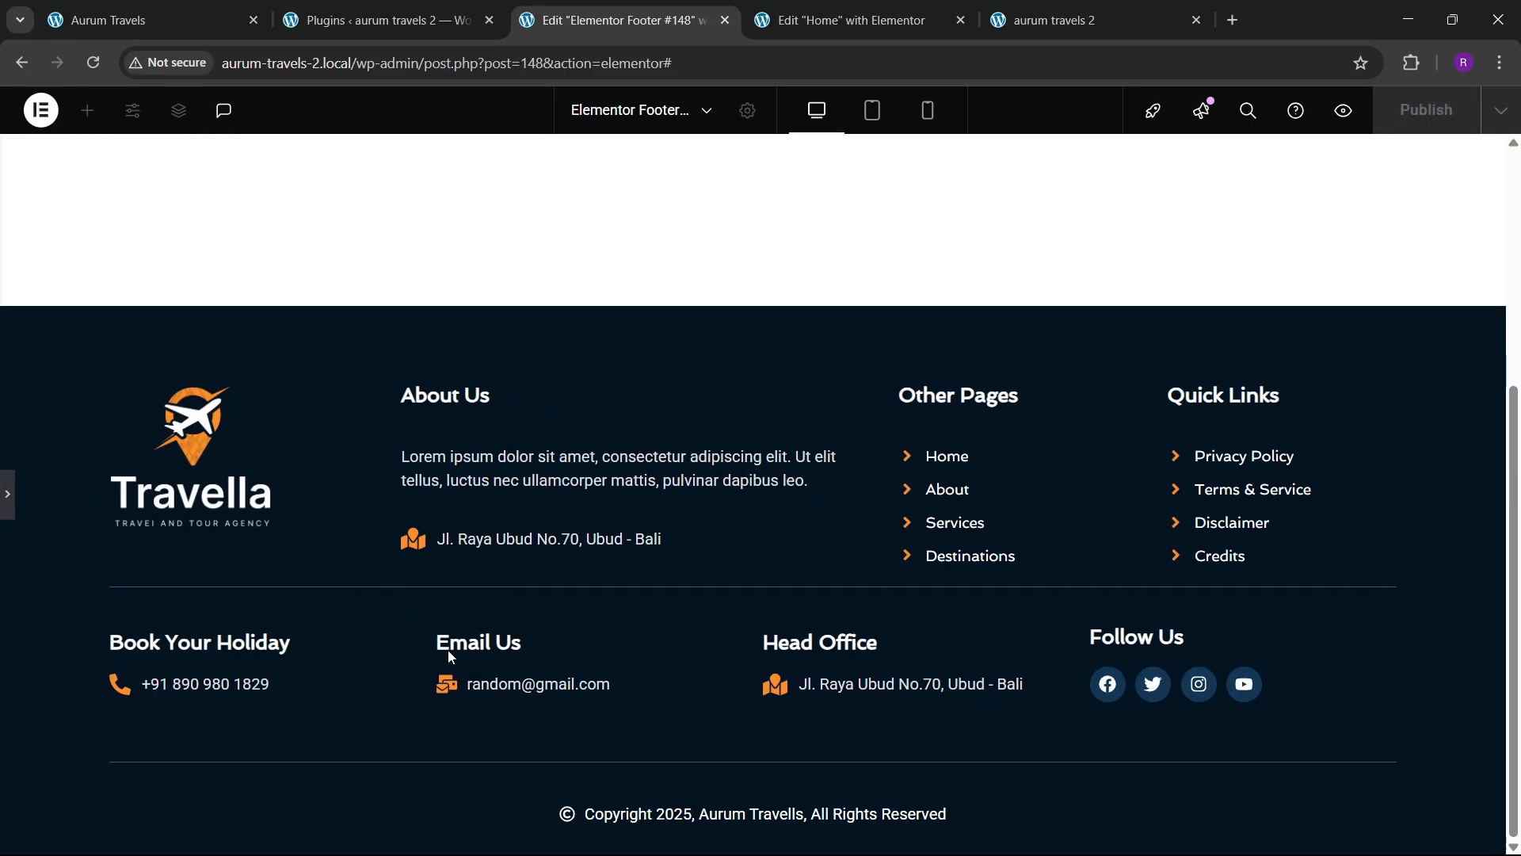
- Exit preview, publish, and compare the 'aurum travels 2' footer with the original Aurum Travels site
{"action": "left_click", "coordinate": [9, 506]}
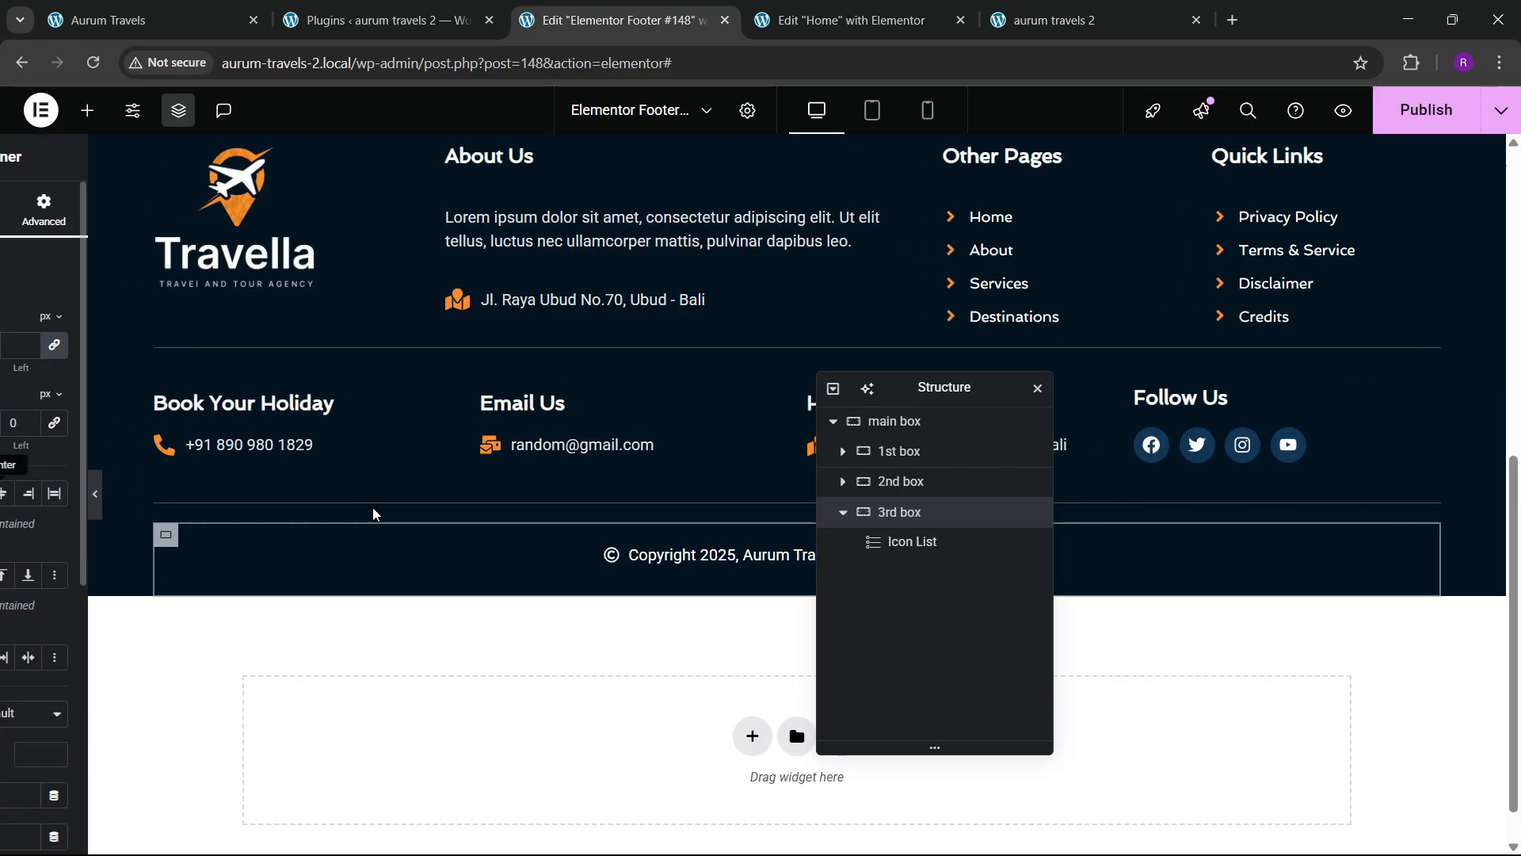
{"action": "left_click", "coordinate": [1418, 109]}
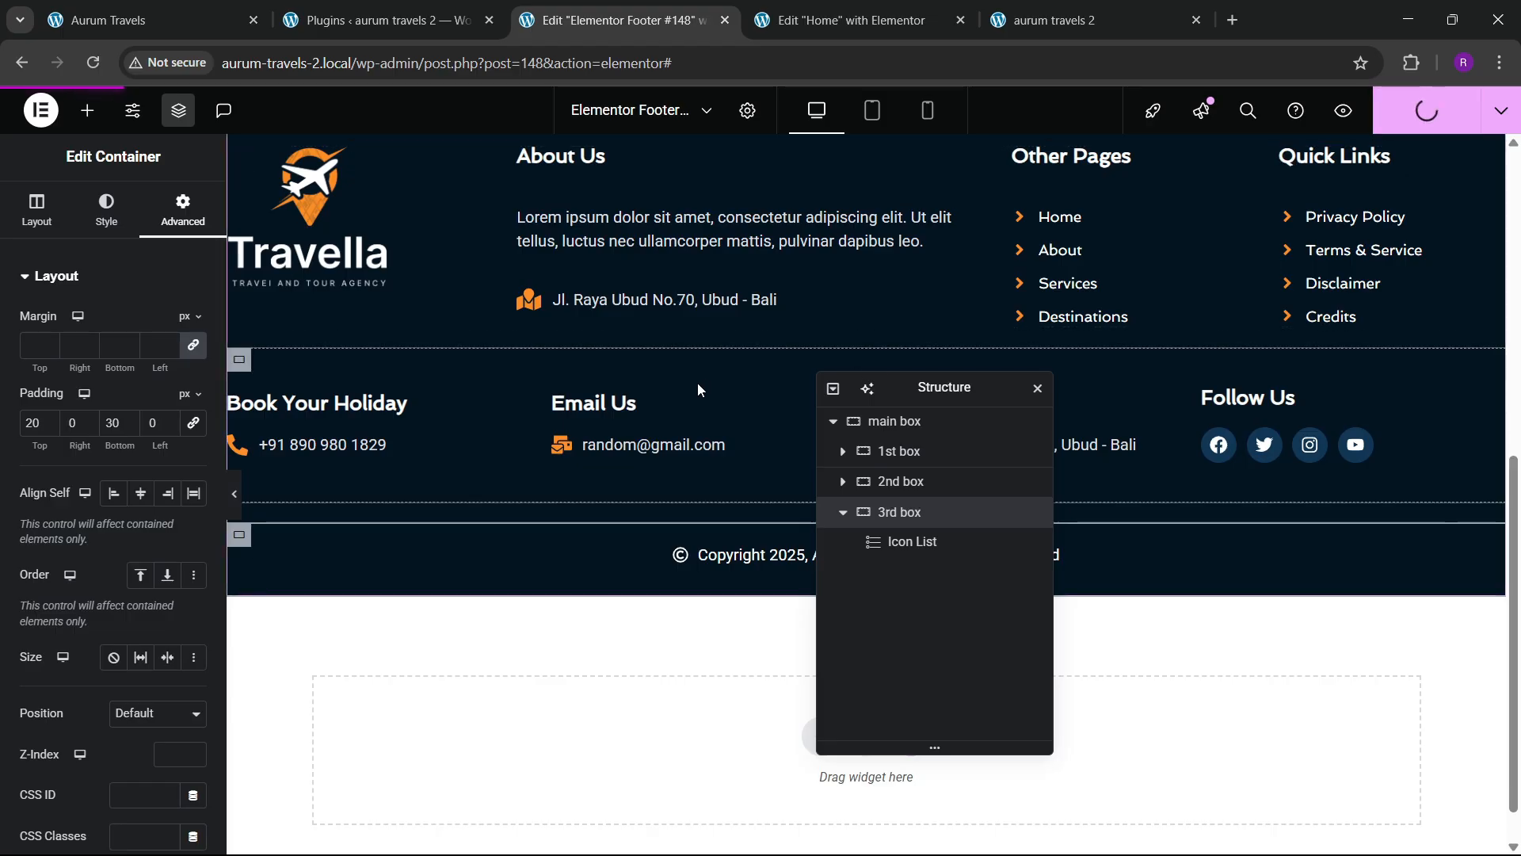
{"action": "left_click", "coordinate": [1053, 20]}
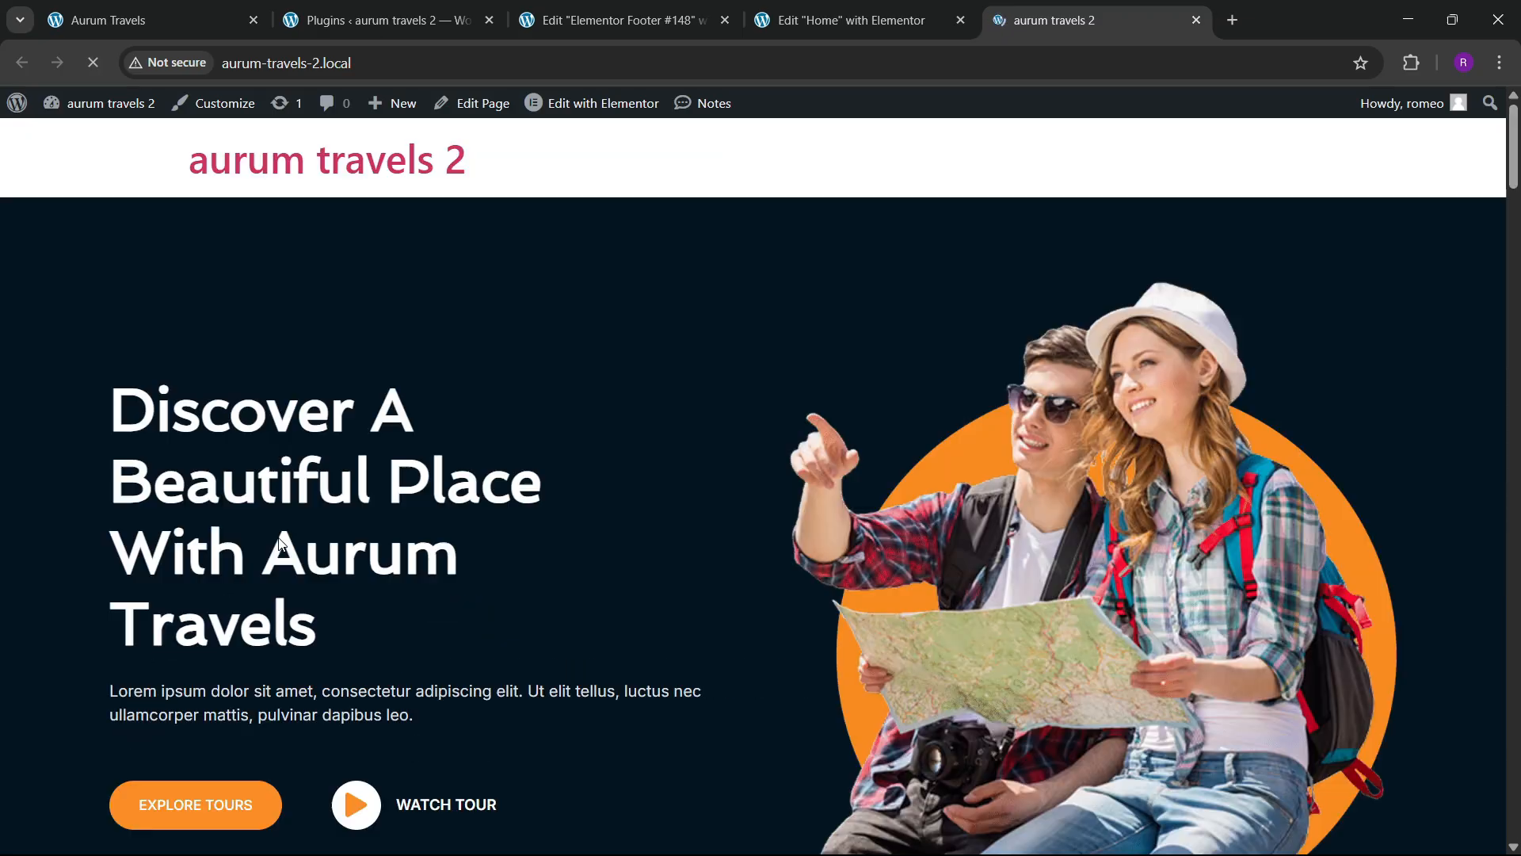
{"action": "scroll", "coordinate": [579, 512], "scroll_direction": "down", "scroll_amount": 2}
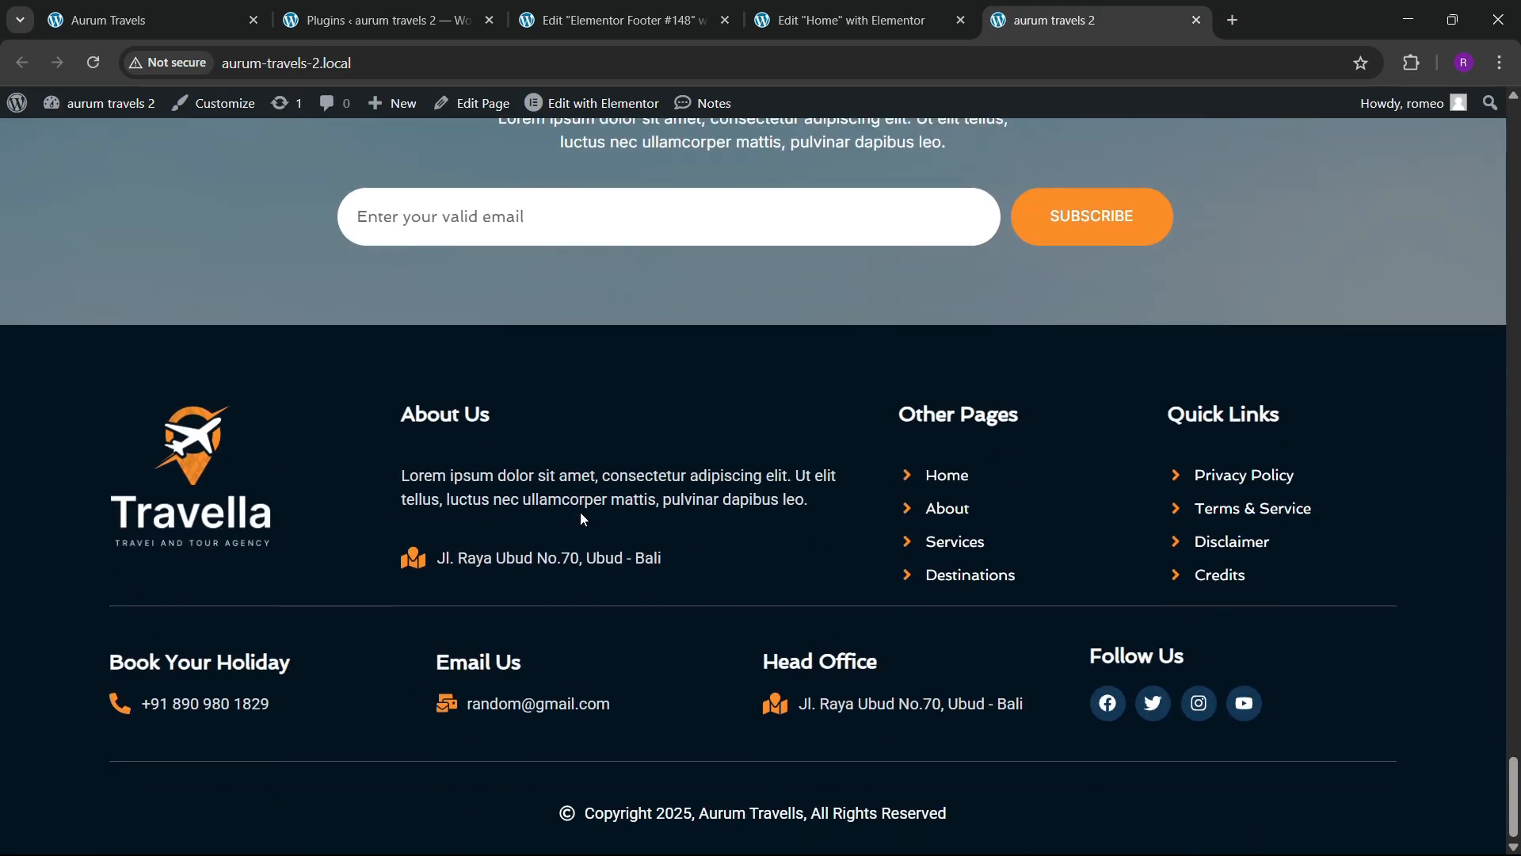
{"action": "left_click", "coordinate": [241, 15]}
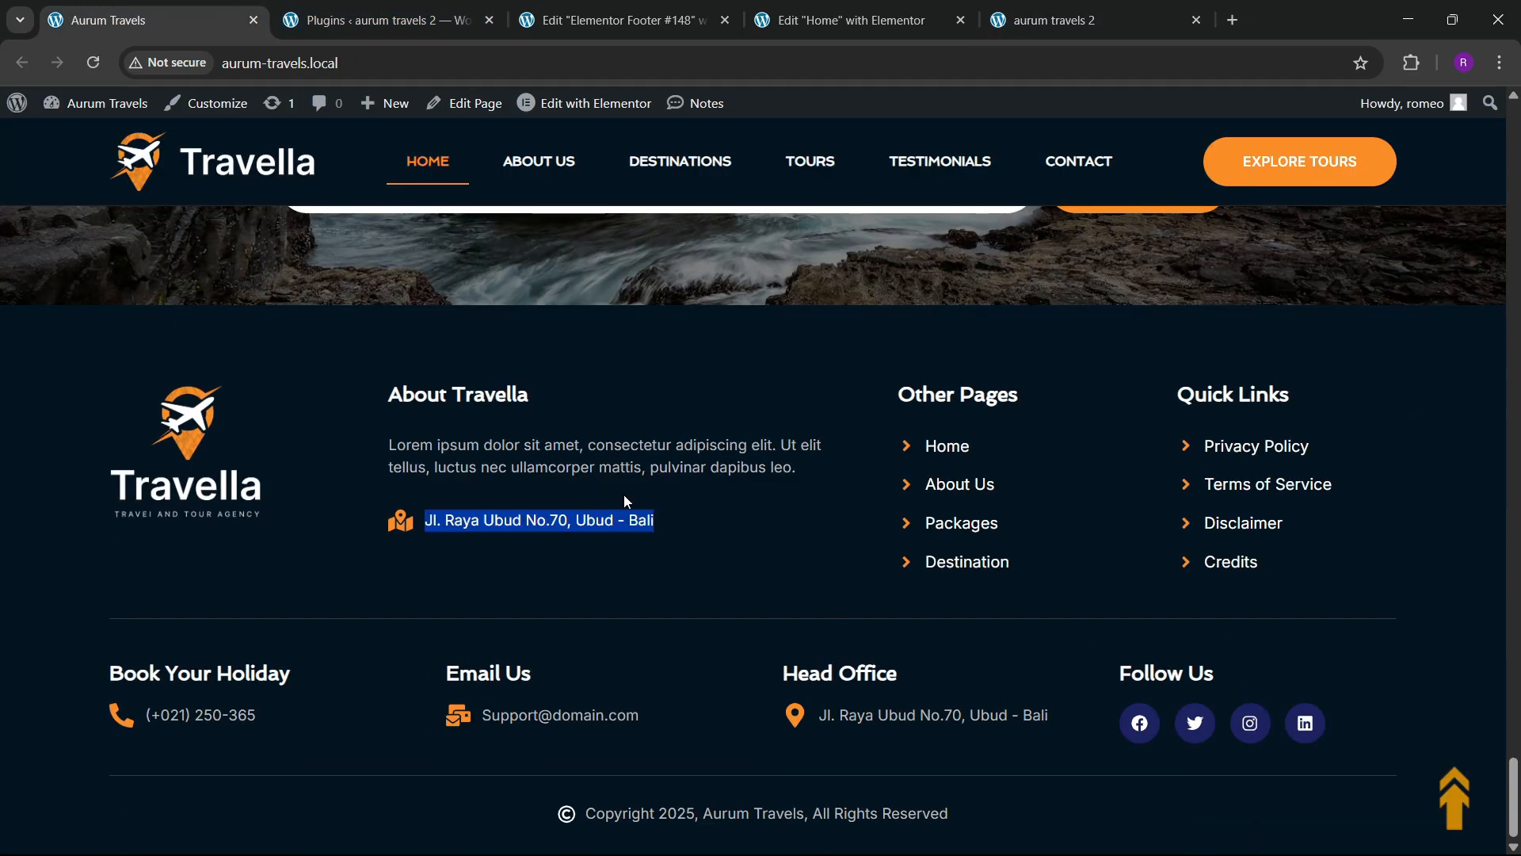
{"action": "left_click", "coordinate": [618, 20]}
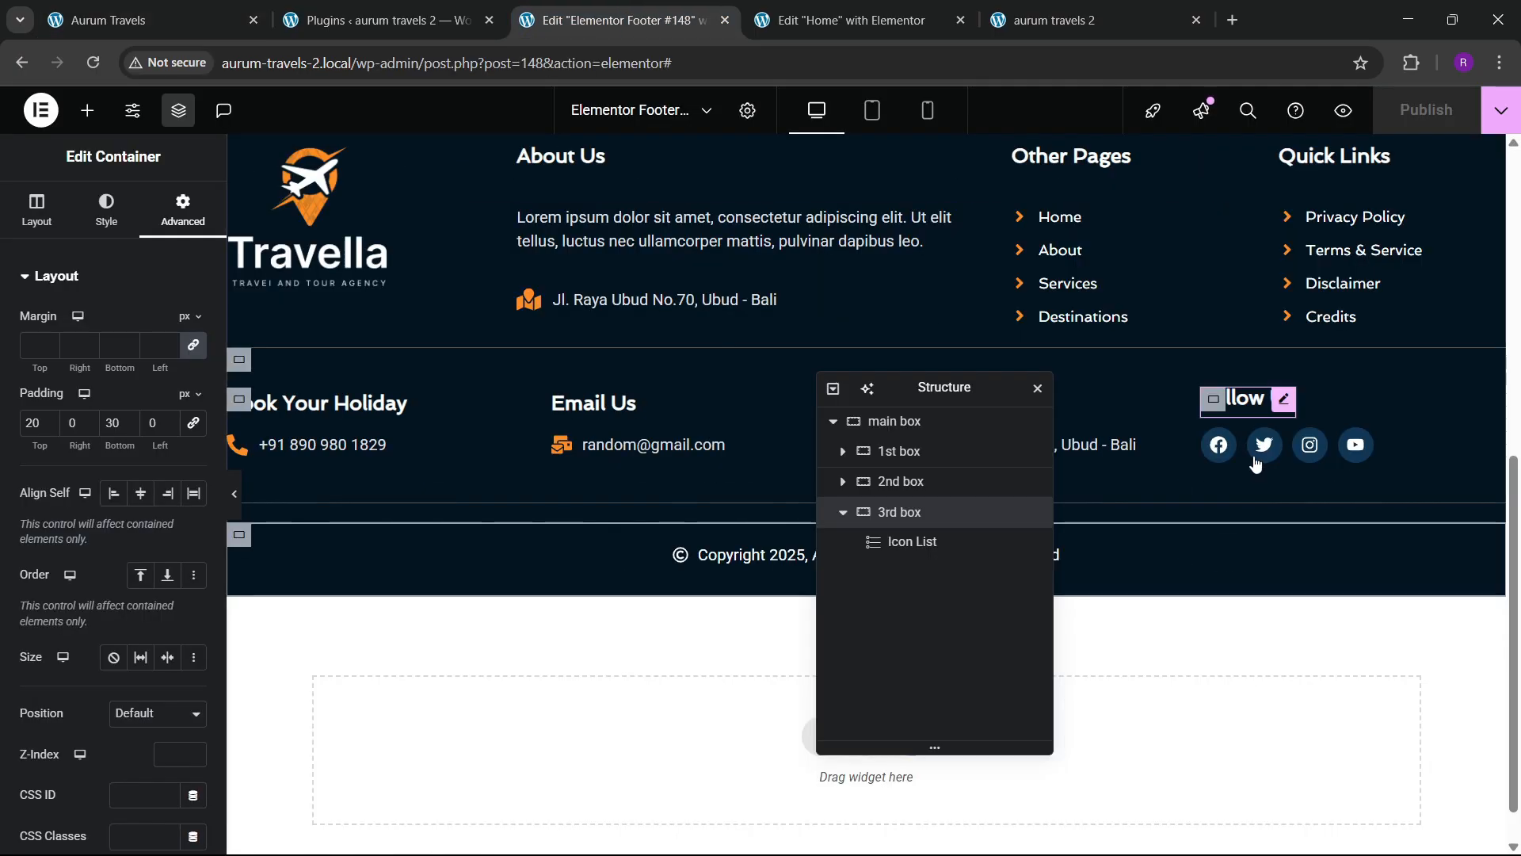
{"action": "scroll", "coordinate": [555, 475], "scroll_direction": "up", "scroll_amount": 3}
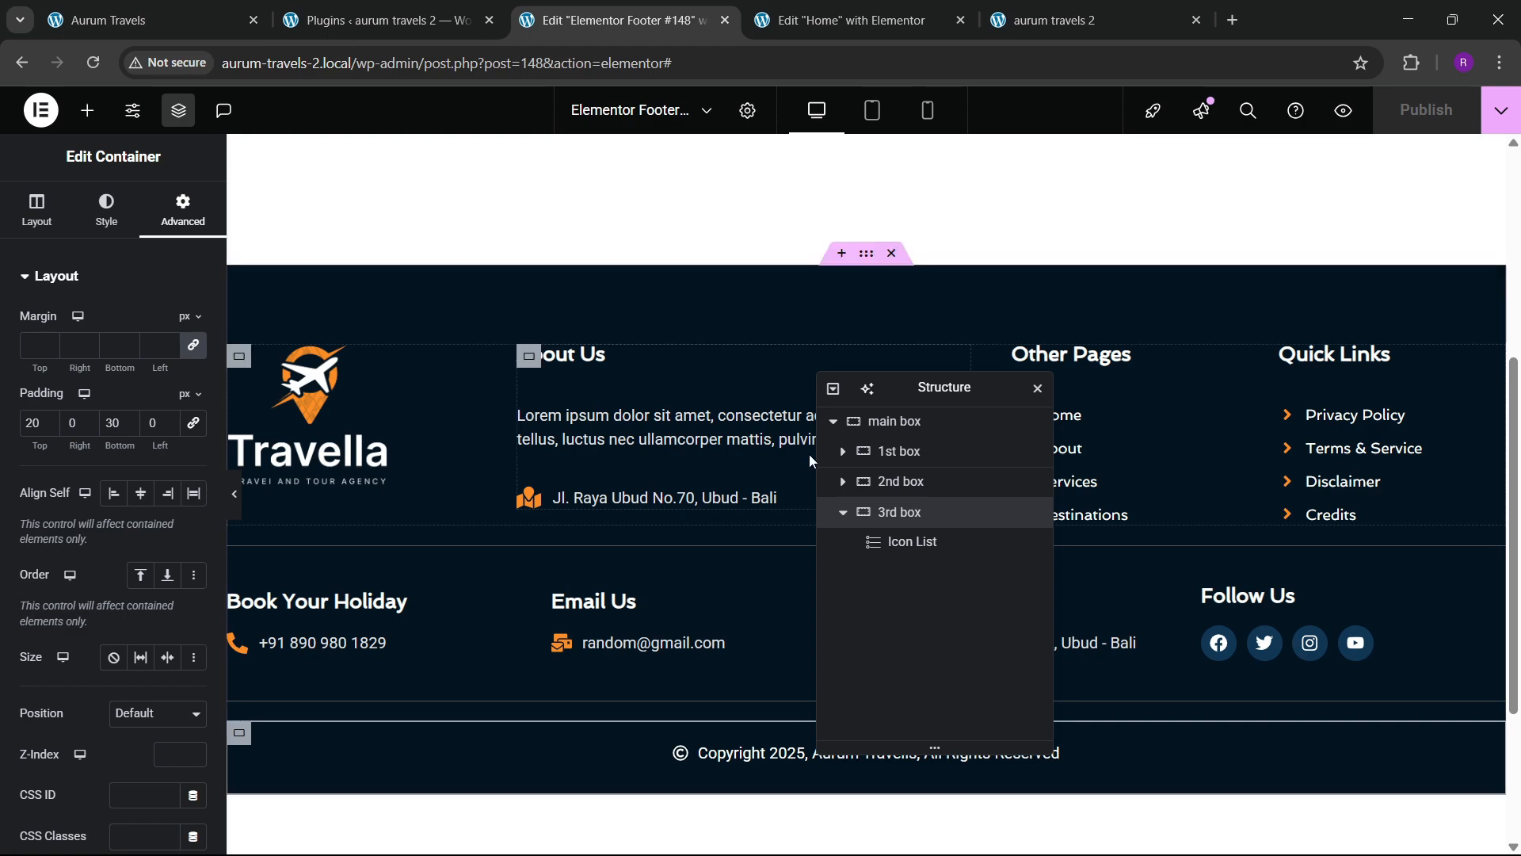
{"action": "left_click", "coordinate": [119, 20]}
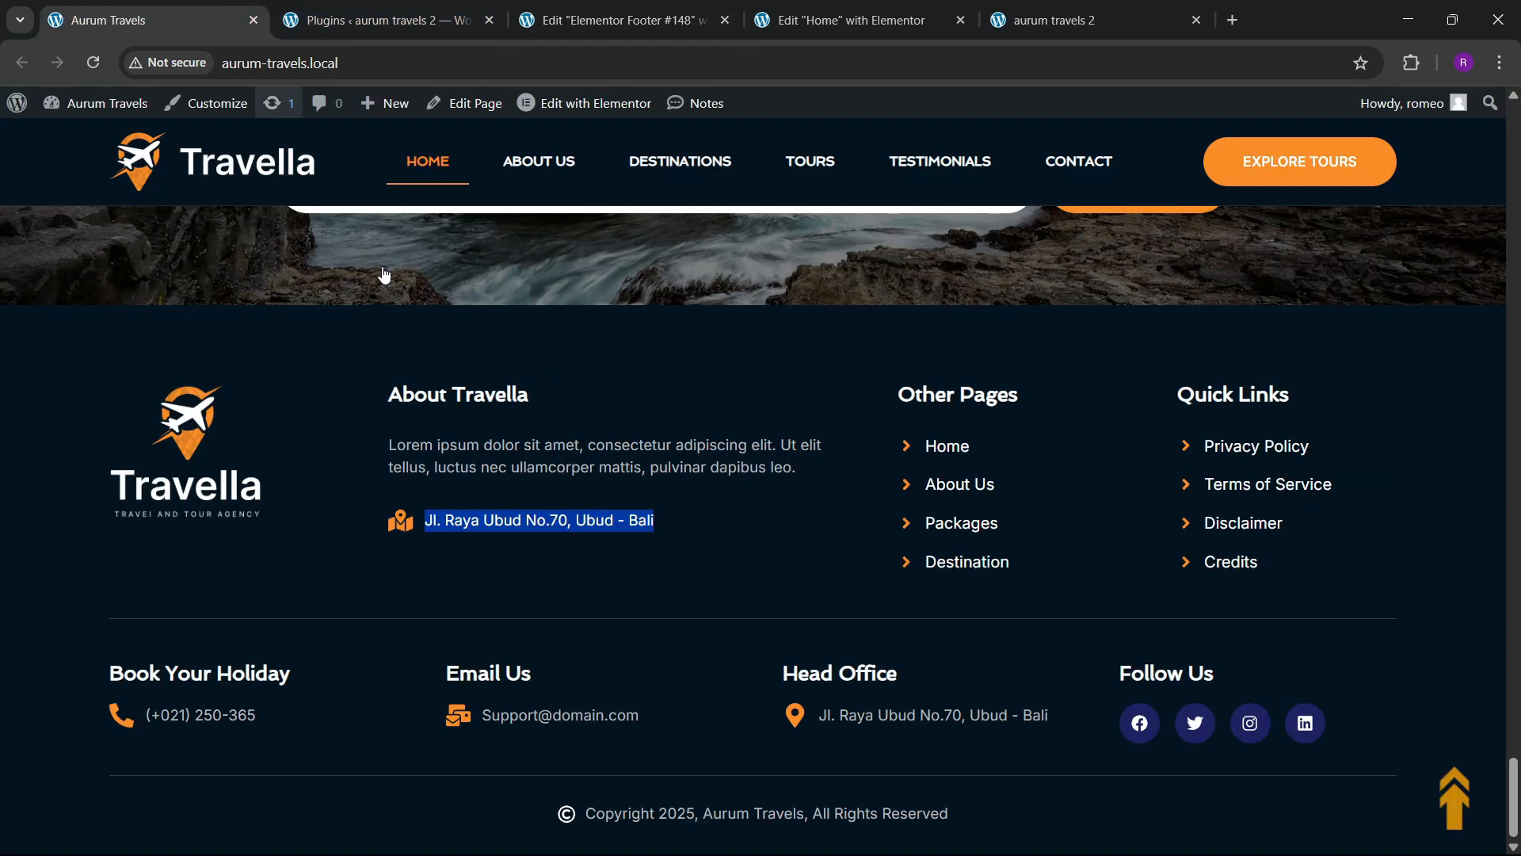
{"action": "left_click", "coordinate": [1454, 798]}
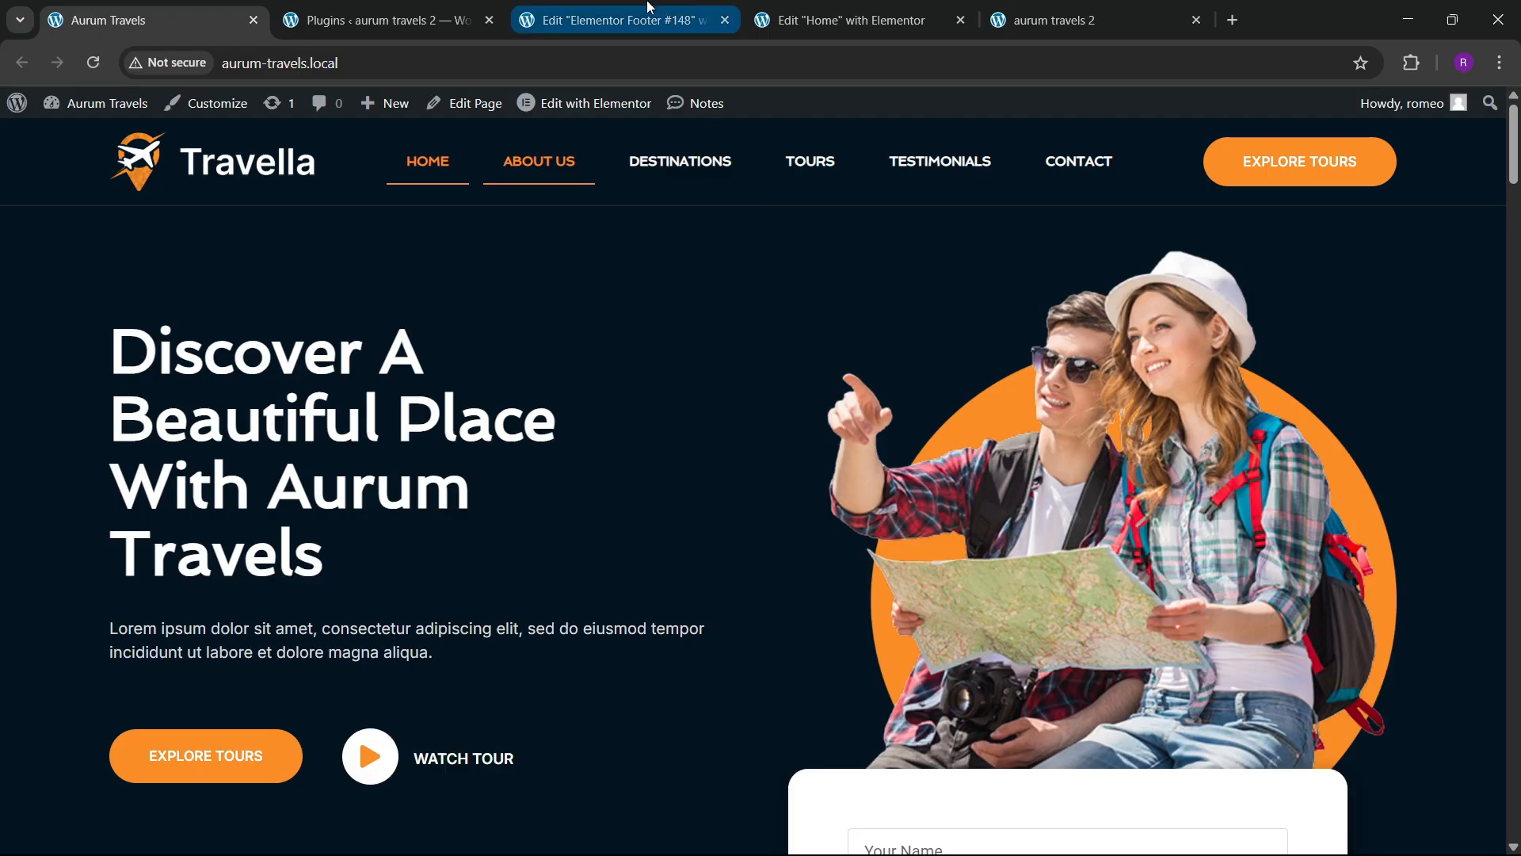
- Close the footer editor tabs and go back to the plugins admin page
{"action": "left_click", "coordinate": [380, 19]}
{"action": "left_click", "coordinate": [618, 20]}
{"action": "left_click", "coordinate": [725, 20]}
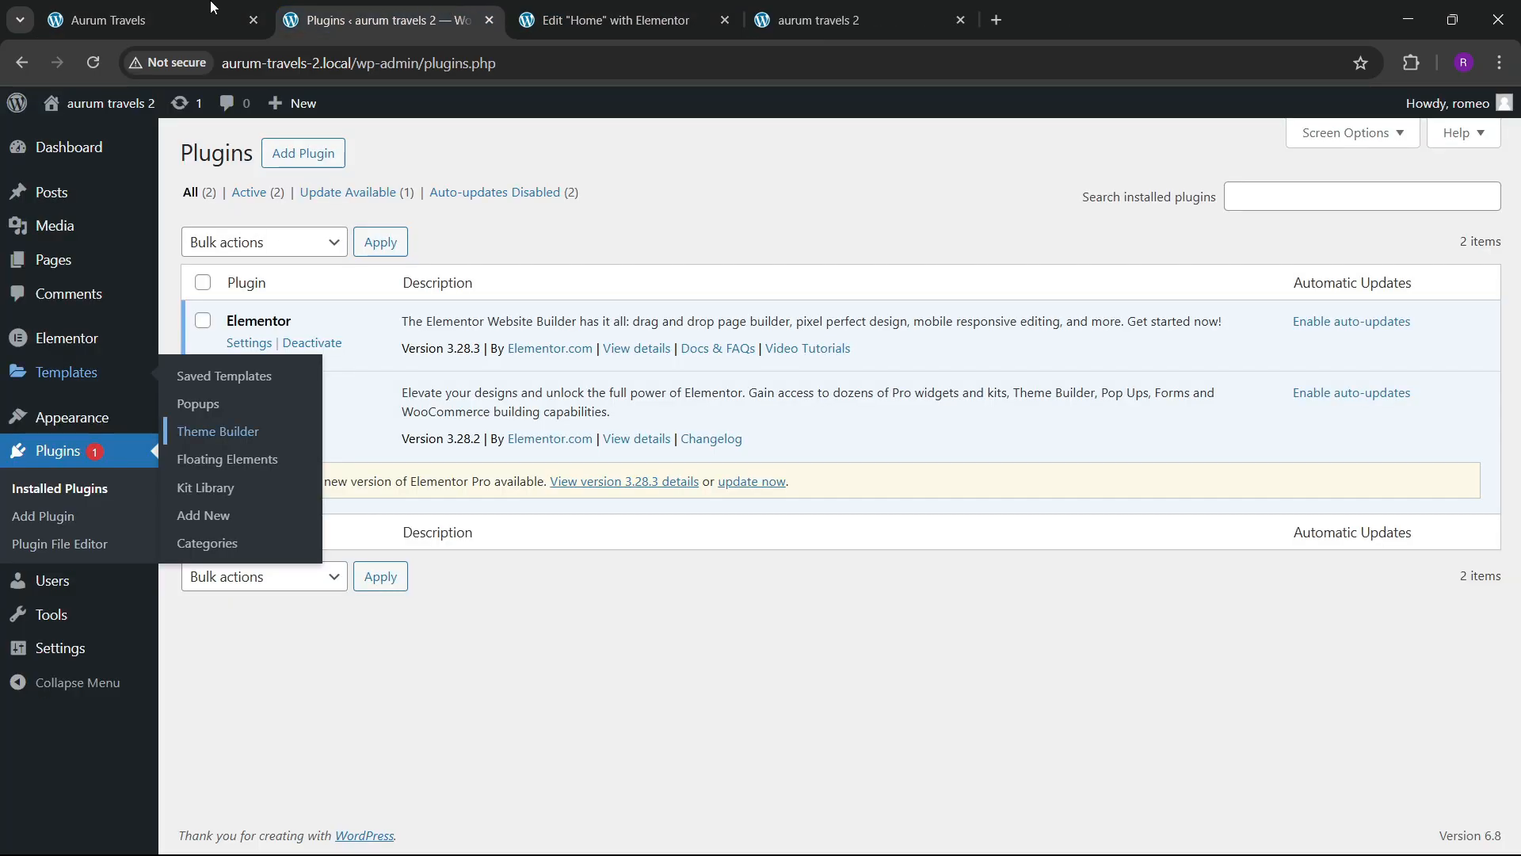
{"action": "left_click", "coordinate": [119, 20]}
{"action": "key", "text": "ctrl+Tab"}
- Open Theme Builder in a new tab, then go to Appearance > Menus in the admin
{"action": "right_click", "coordinate": [219, 430]}
{"action": "left_click", "coordinate": [238, 453]}
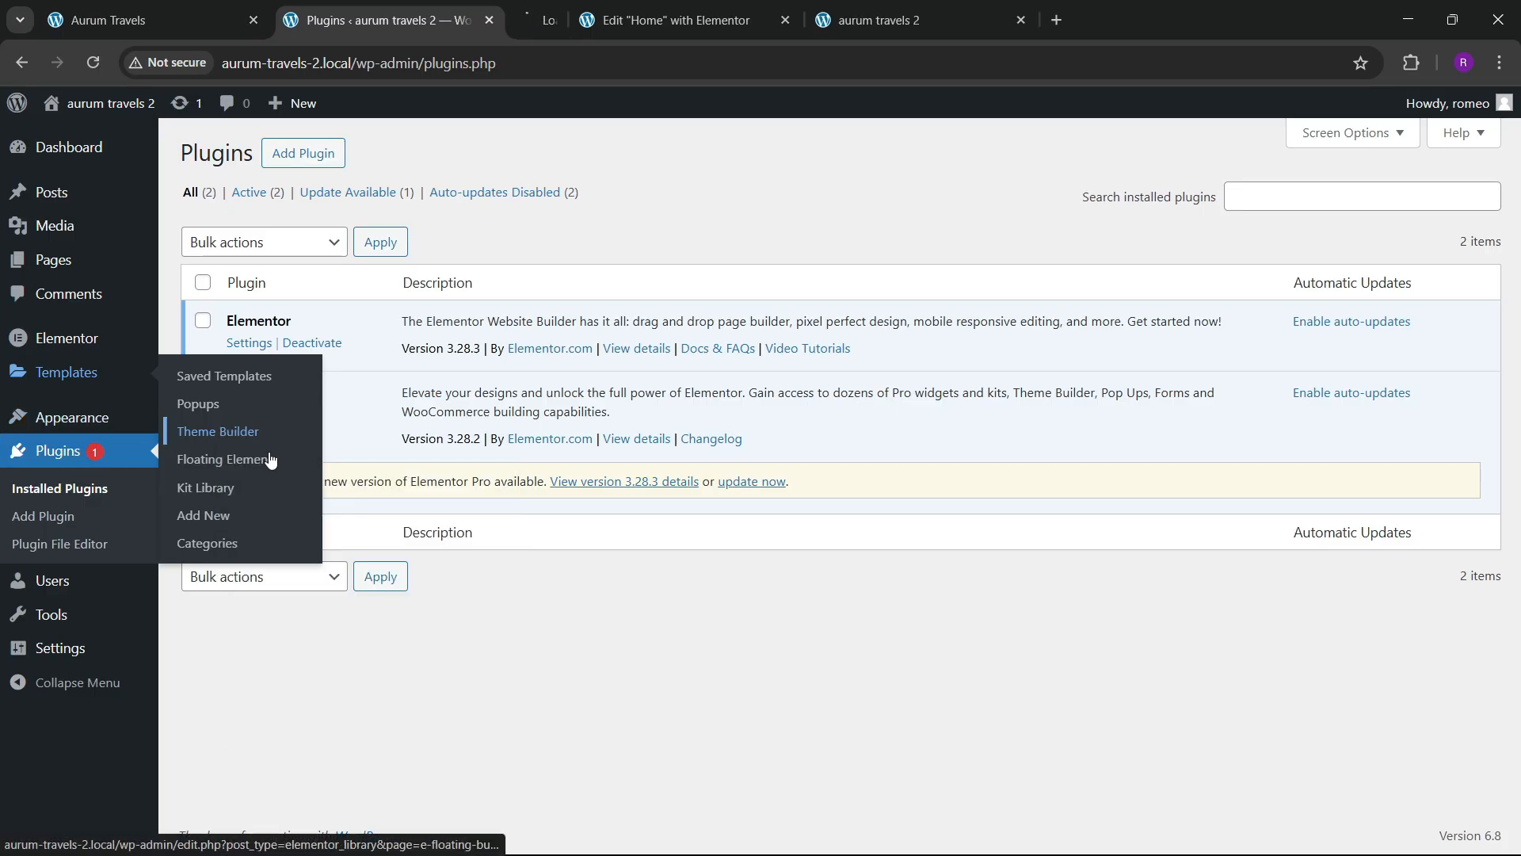
{"action": "left_click", "coordinate": [571, 6]}
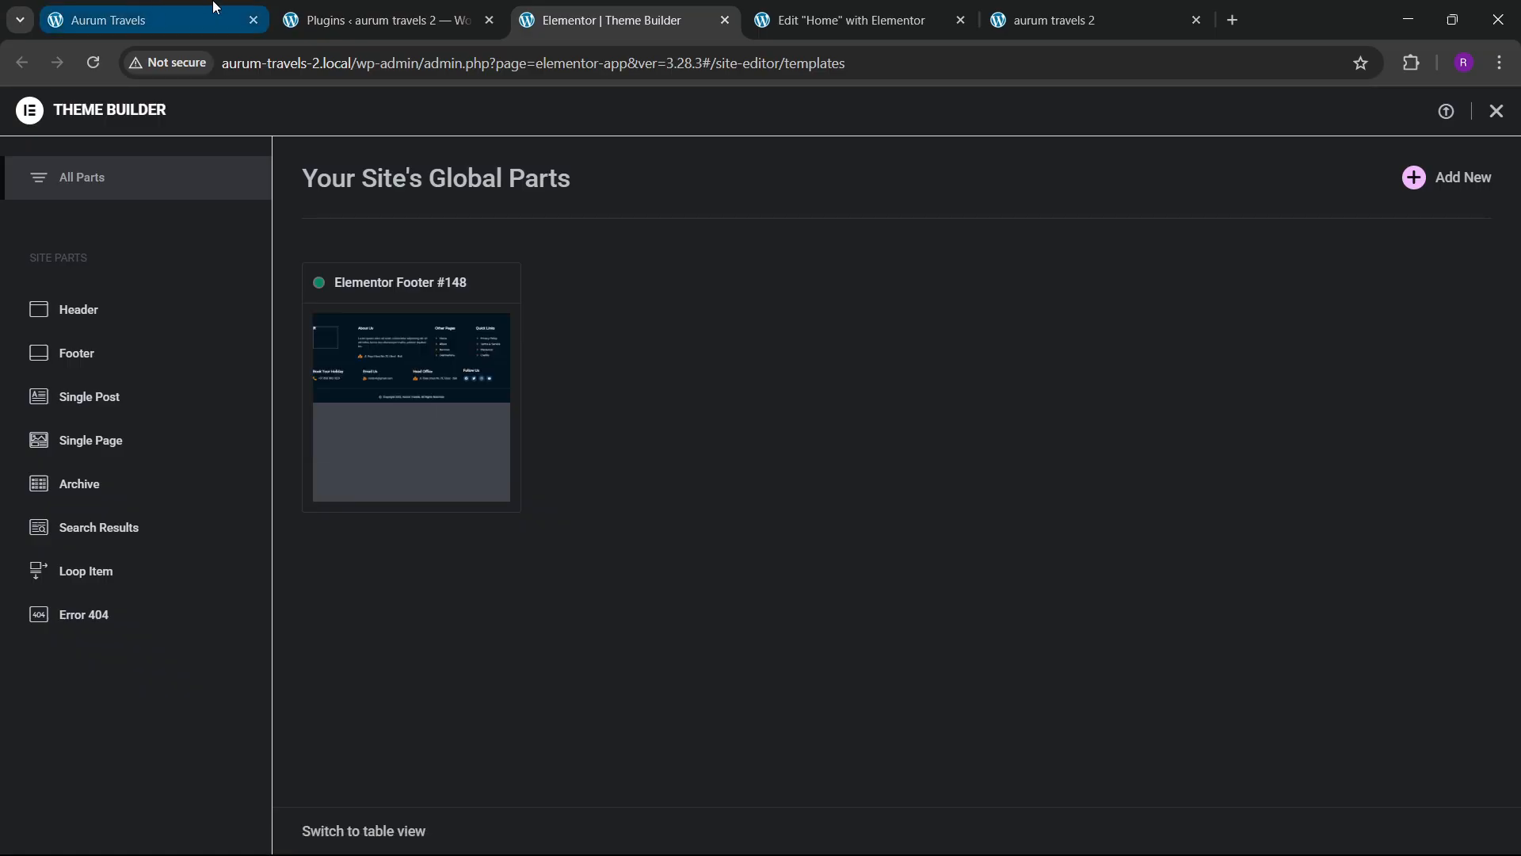
{"action": "key", "text": "ctrl+shift+Tab"}
{"action": "key", "text": "ctrl+shift+Tab"}
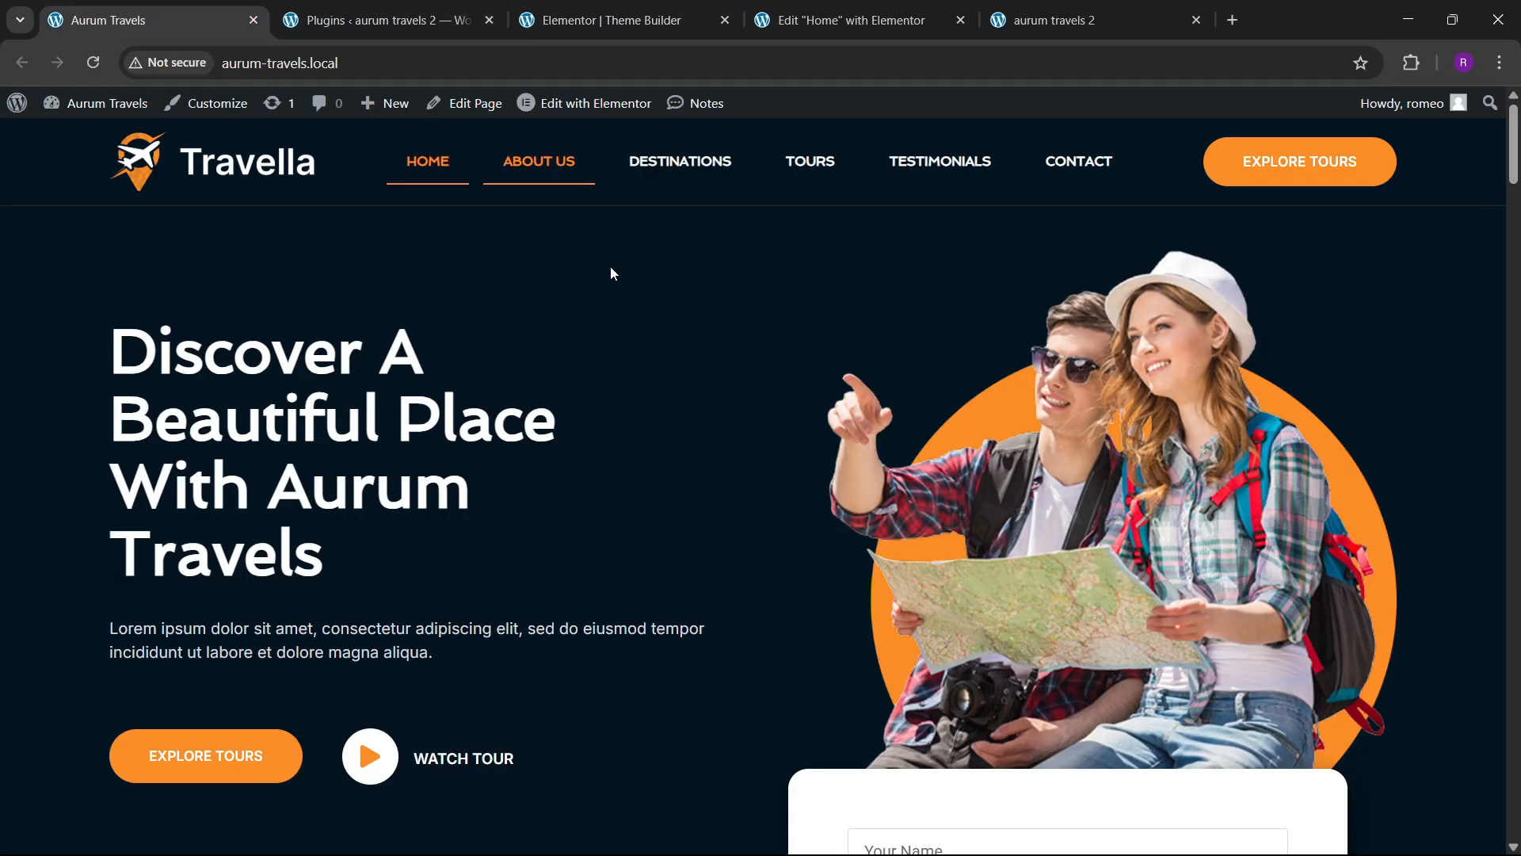
{"action": "left_click", "coordinate": [372, 20]}
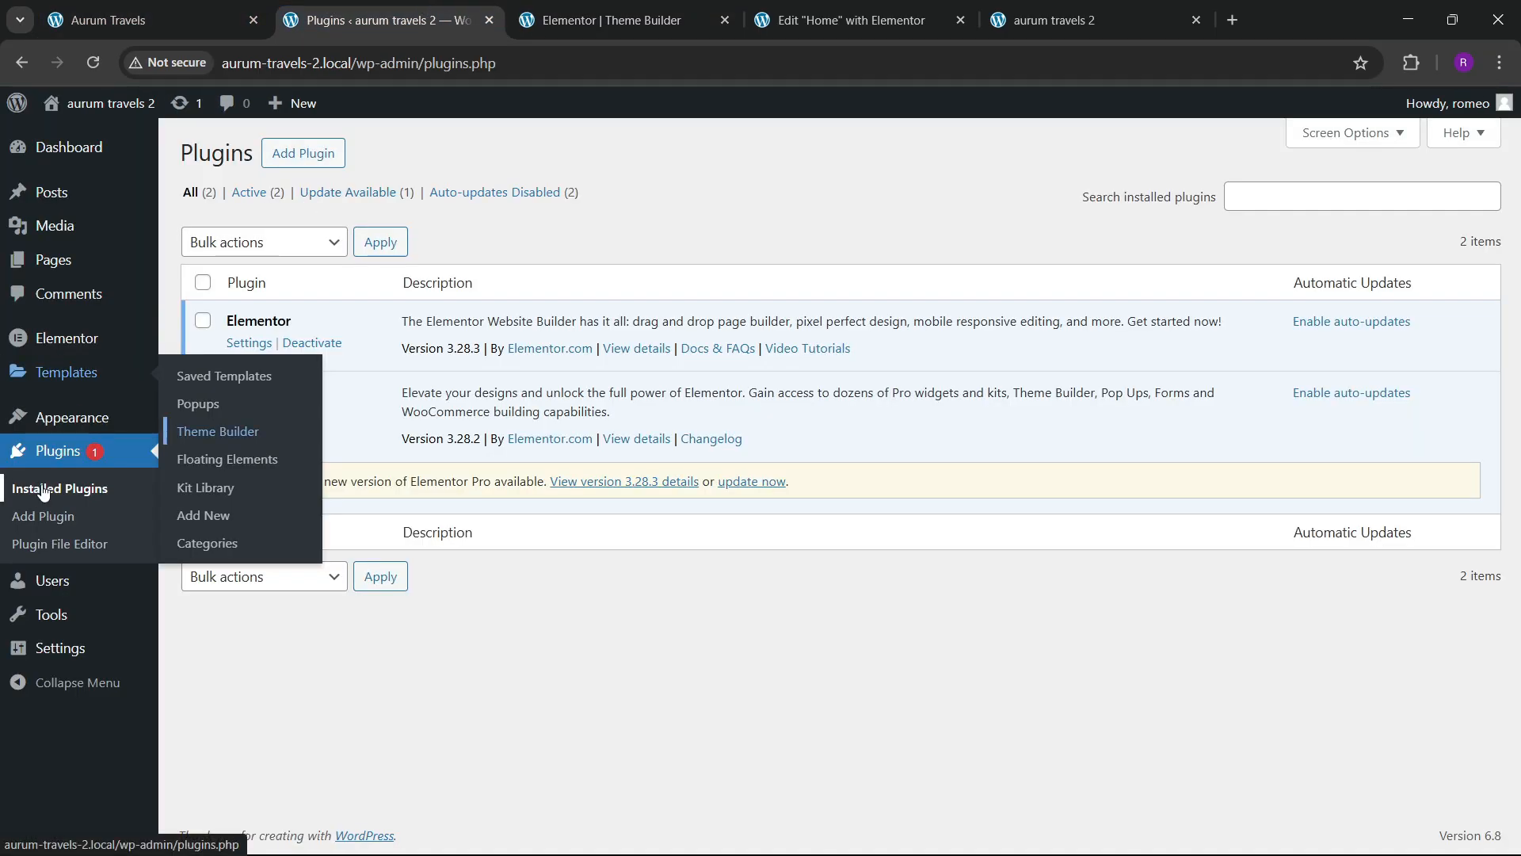
{"action": "mouse_move", "coordinate": [54, 432]}
{"action": "left_click", "coordinate": [204, 503]}
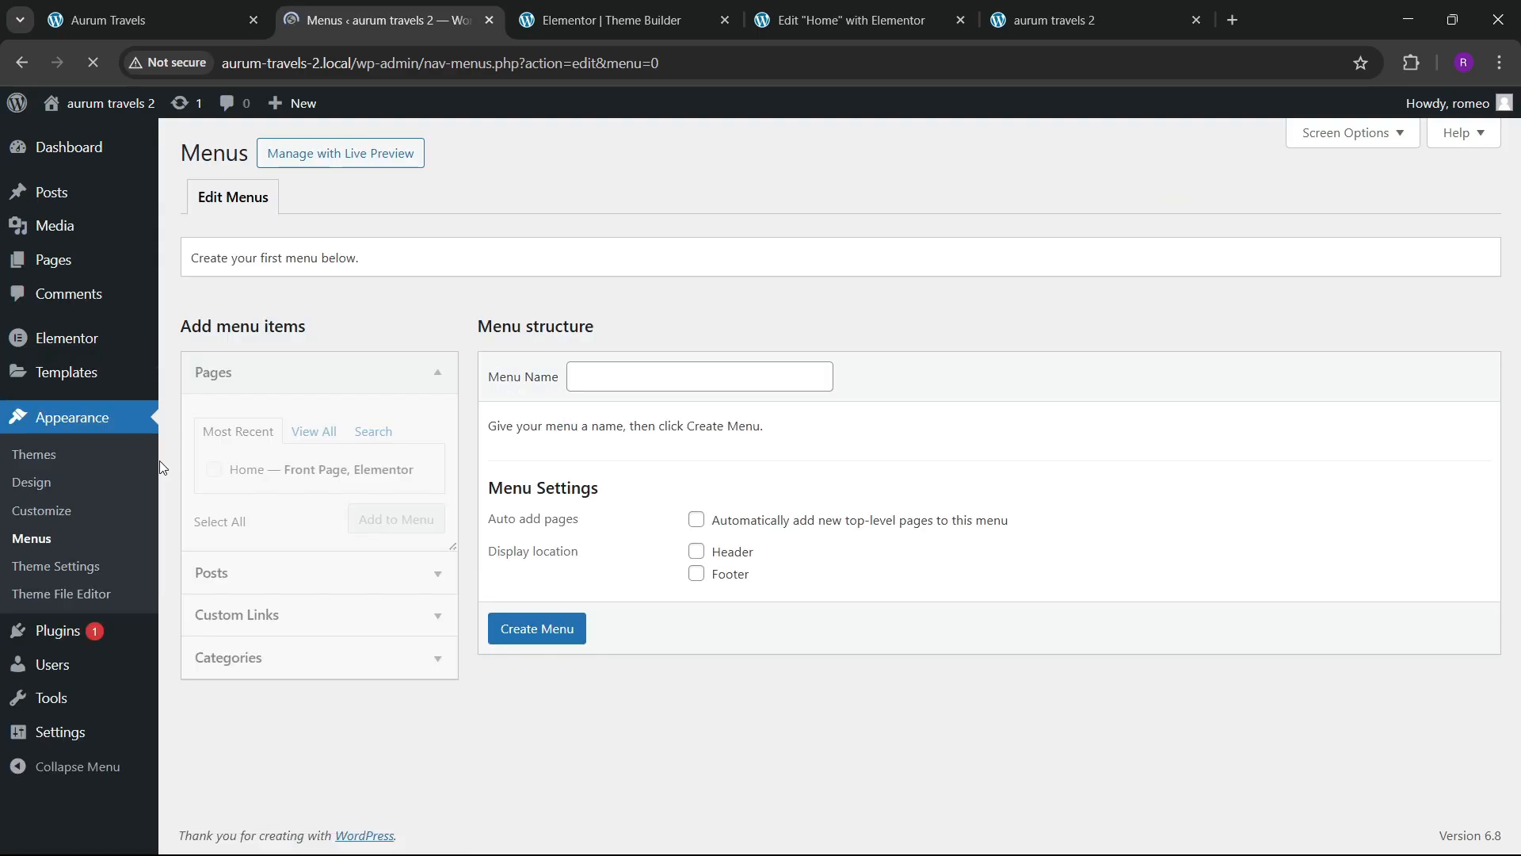
- Create a new menu named 'final menu' assigned to the Header location
{"action": "left_click", "coordinate": [673, 376]}
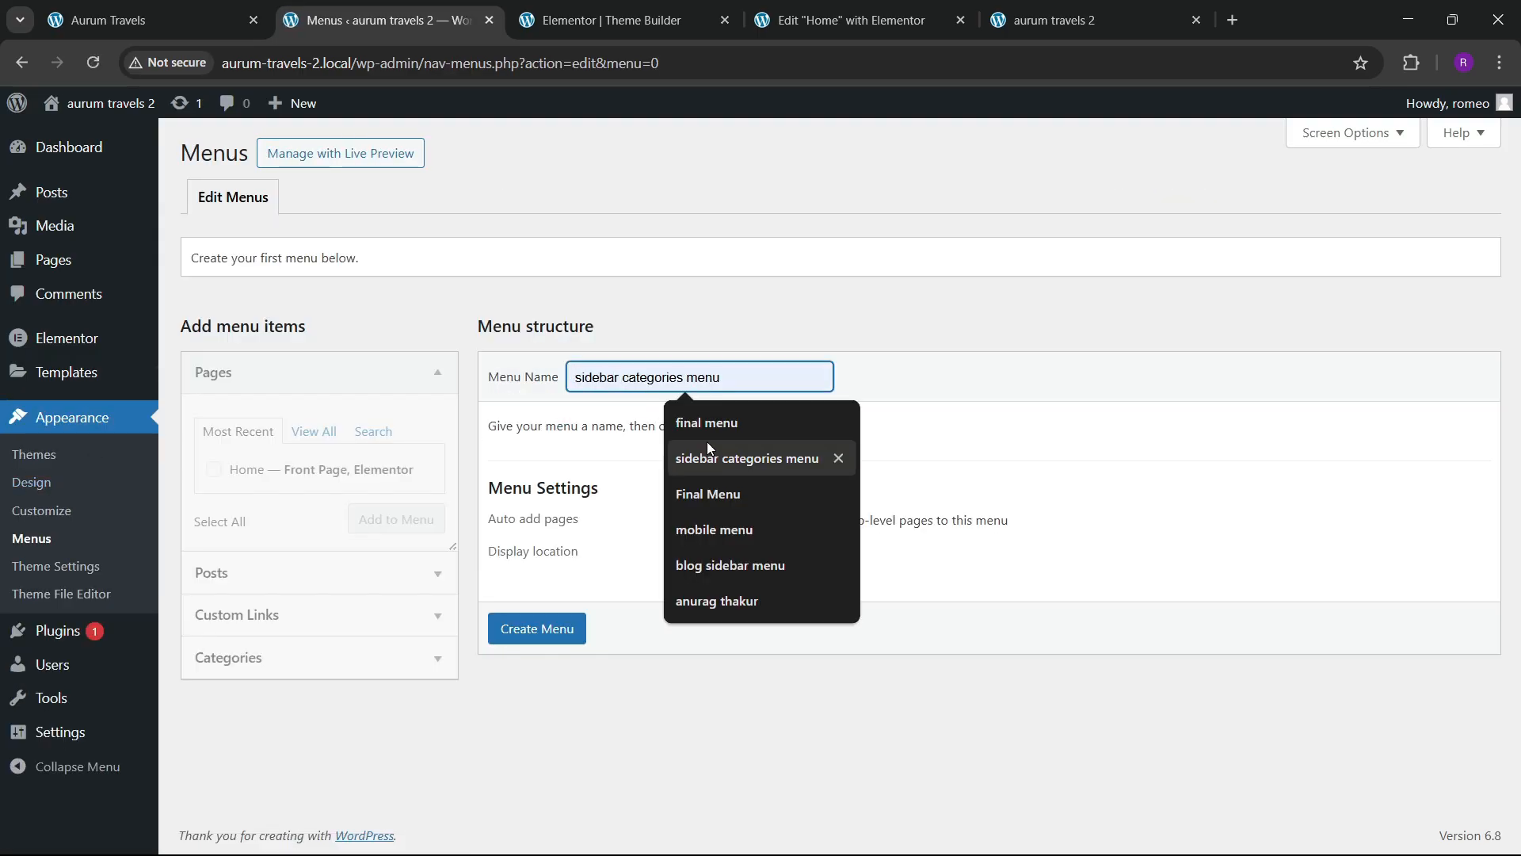
{"action": "left_click", "coordinate": [697, 421]}
{"action": "left_click", "coordinate": [697, 552]}
{"action": "left_click", "coordinate": [539, 628]}
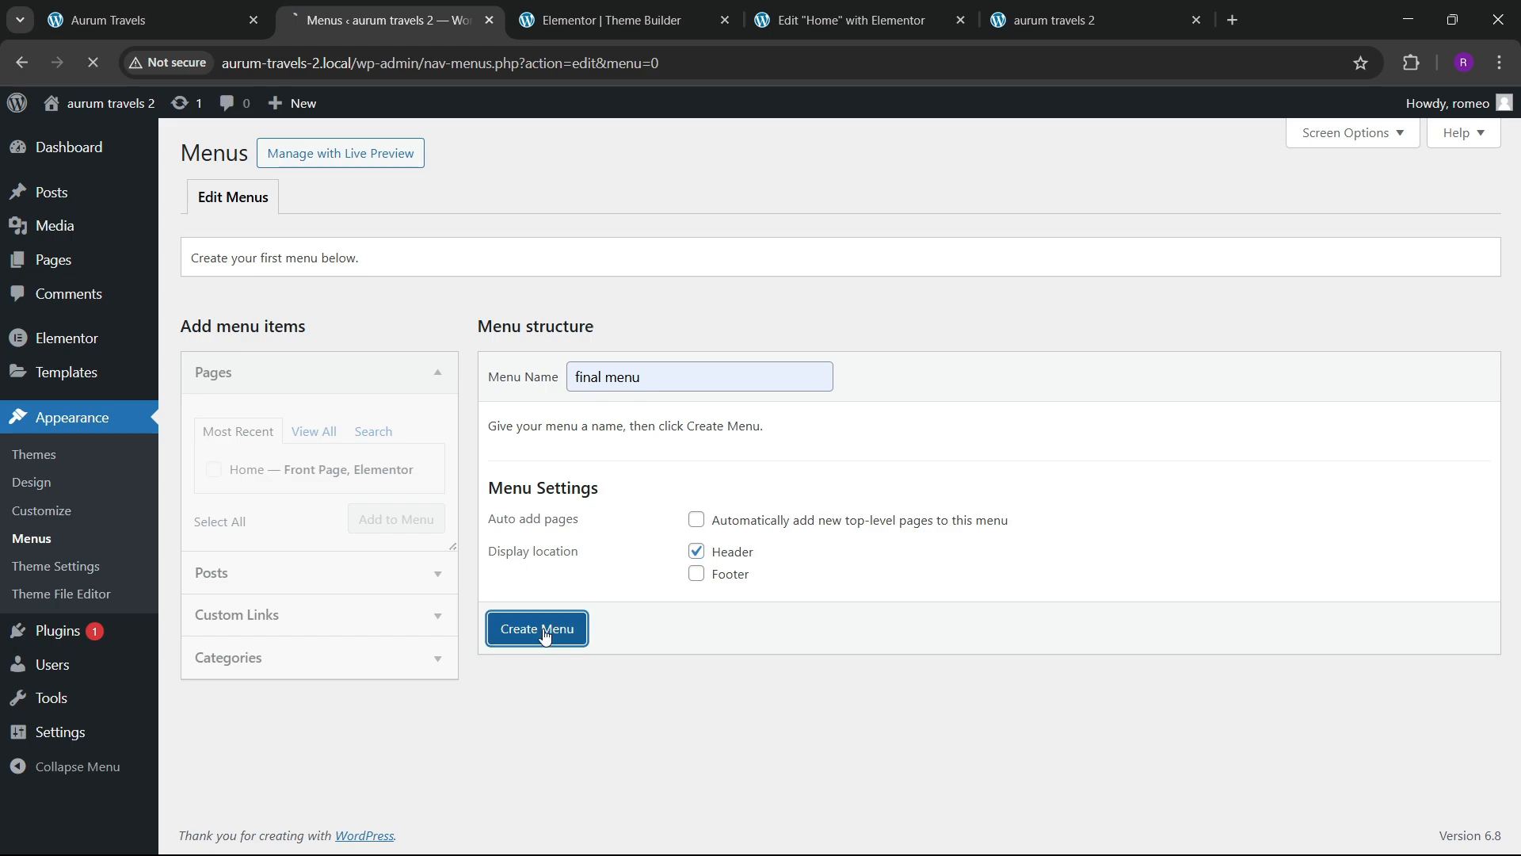
- Add the Home page and an About custom link (#about) to the menu
{"action": "left_click", "coordinate": [213, 472]}
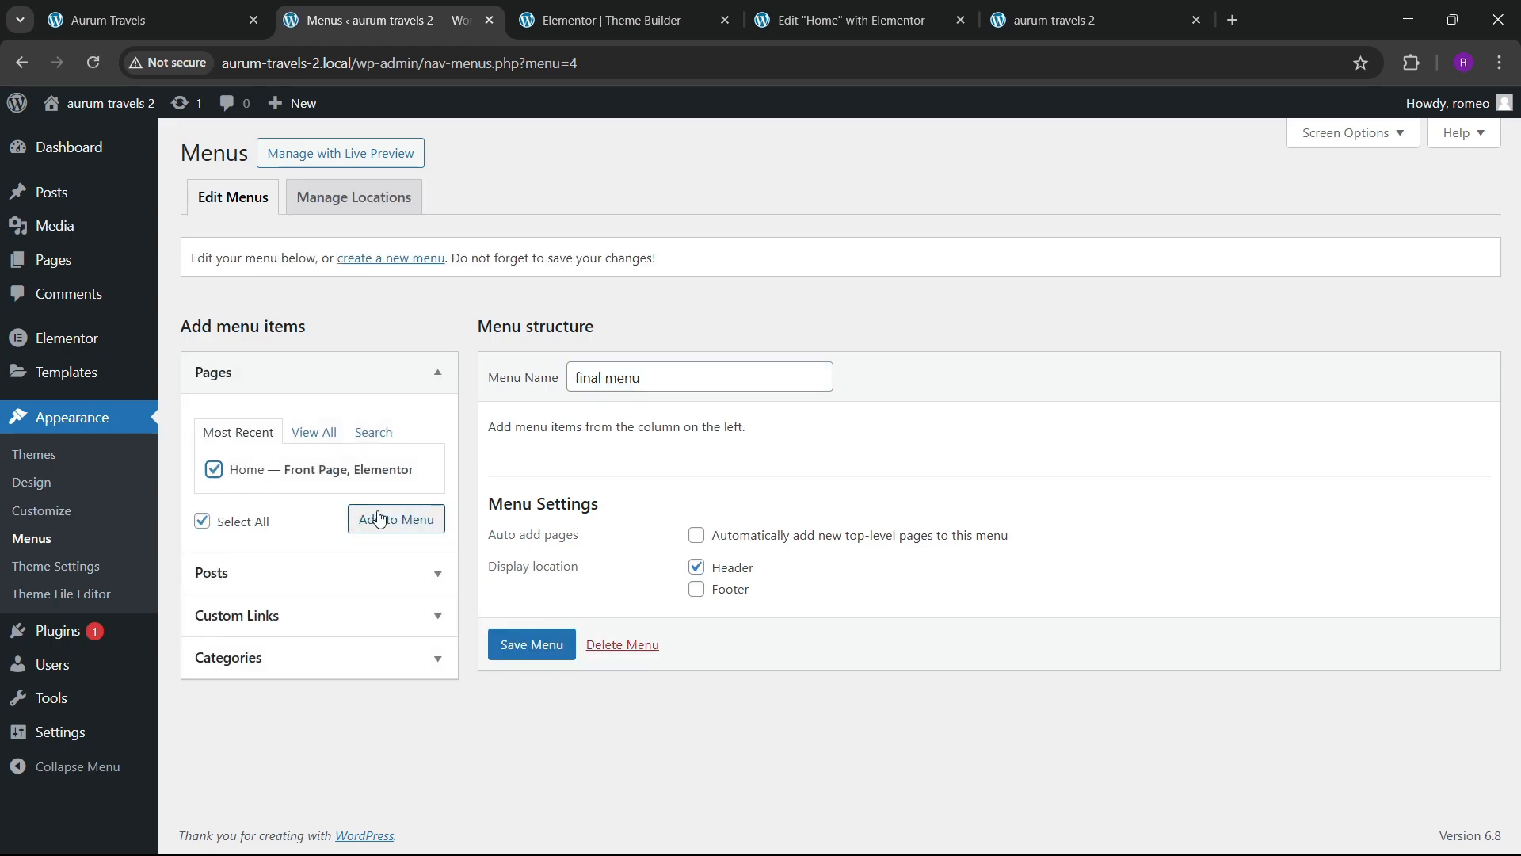
{"action": "left_click", "coordinate": [380, 519]}
{"action": "left_click", "coordinate": [274, 610]}
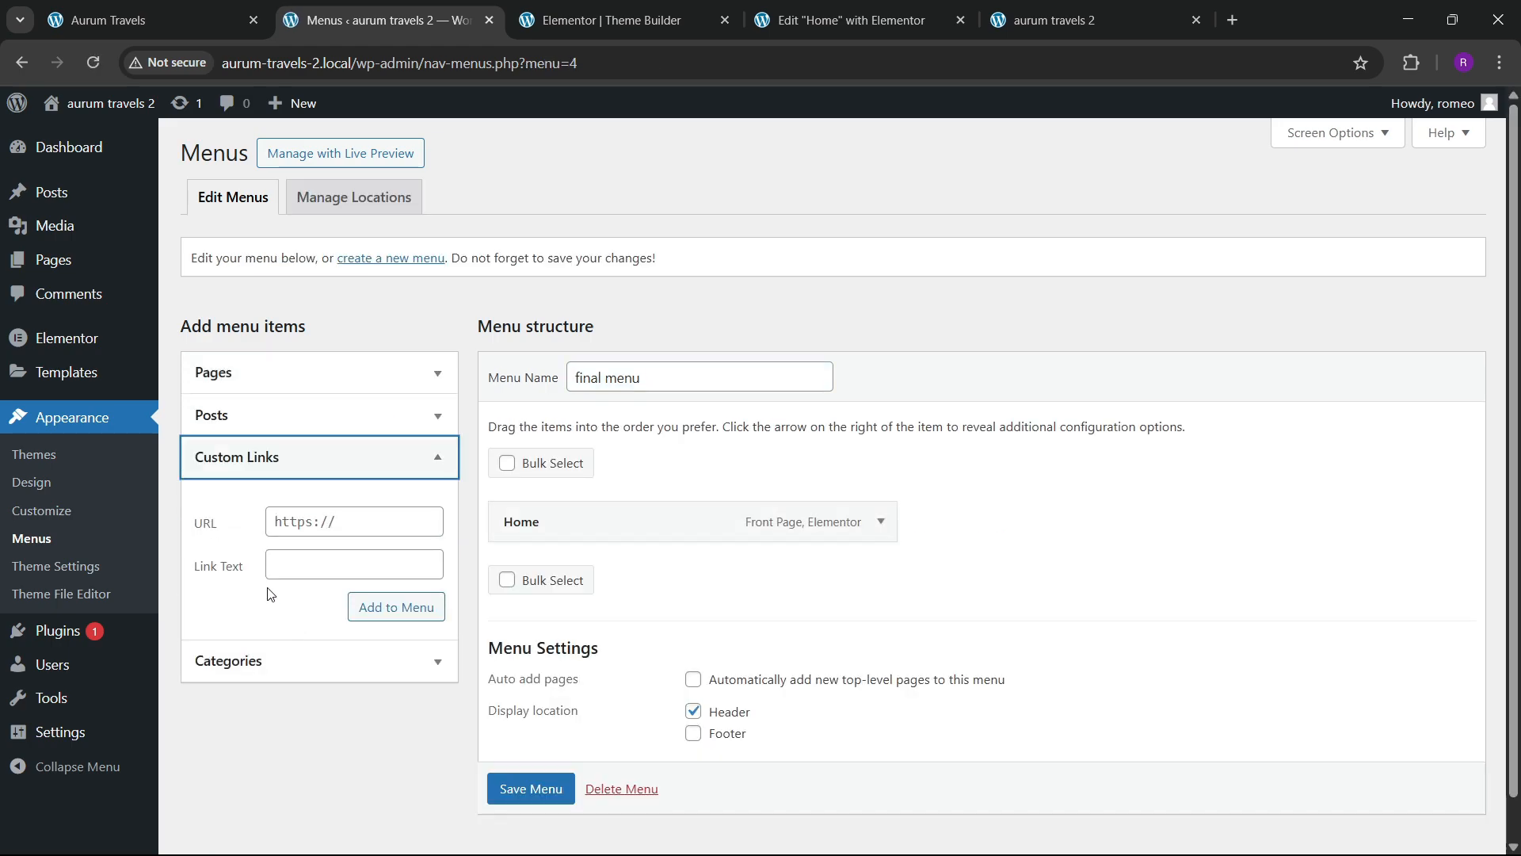
{"action": "left_click", "coordinate": [296, 514]}
{"action": "type", "text": "#about"}
{"action": "key", "text": "Tab"}
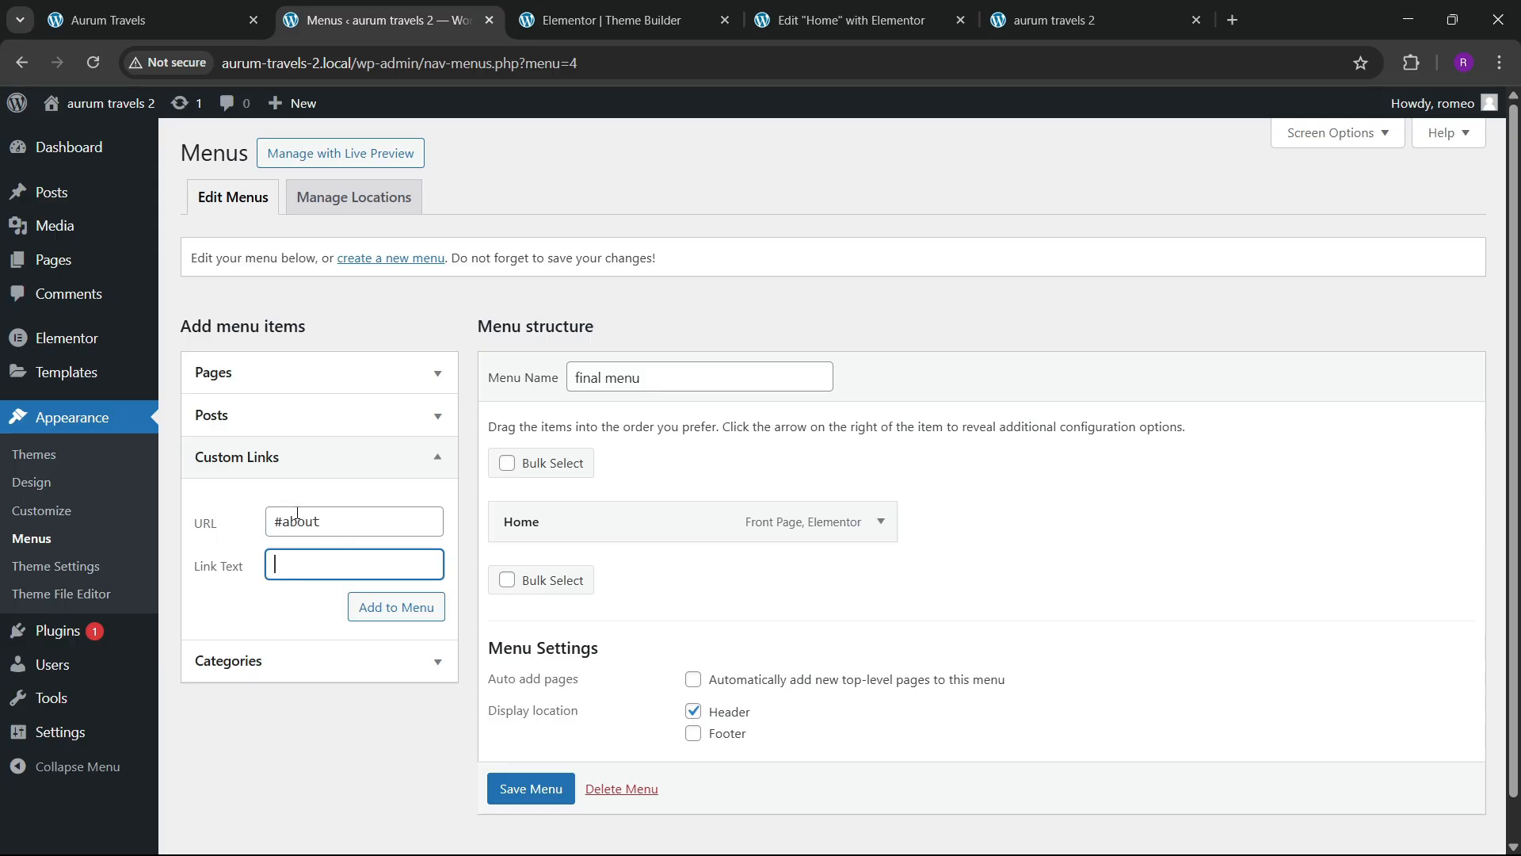
{"action": "type", "text": "About"}
{"action": "left_click", "coordinate": [380, 609]}
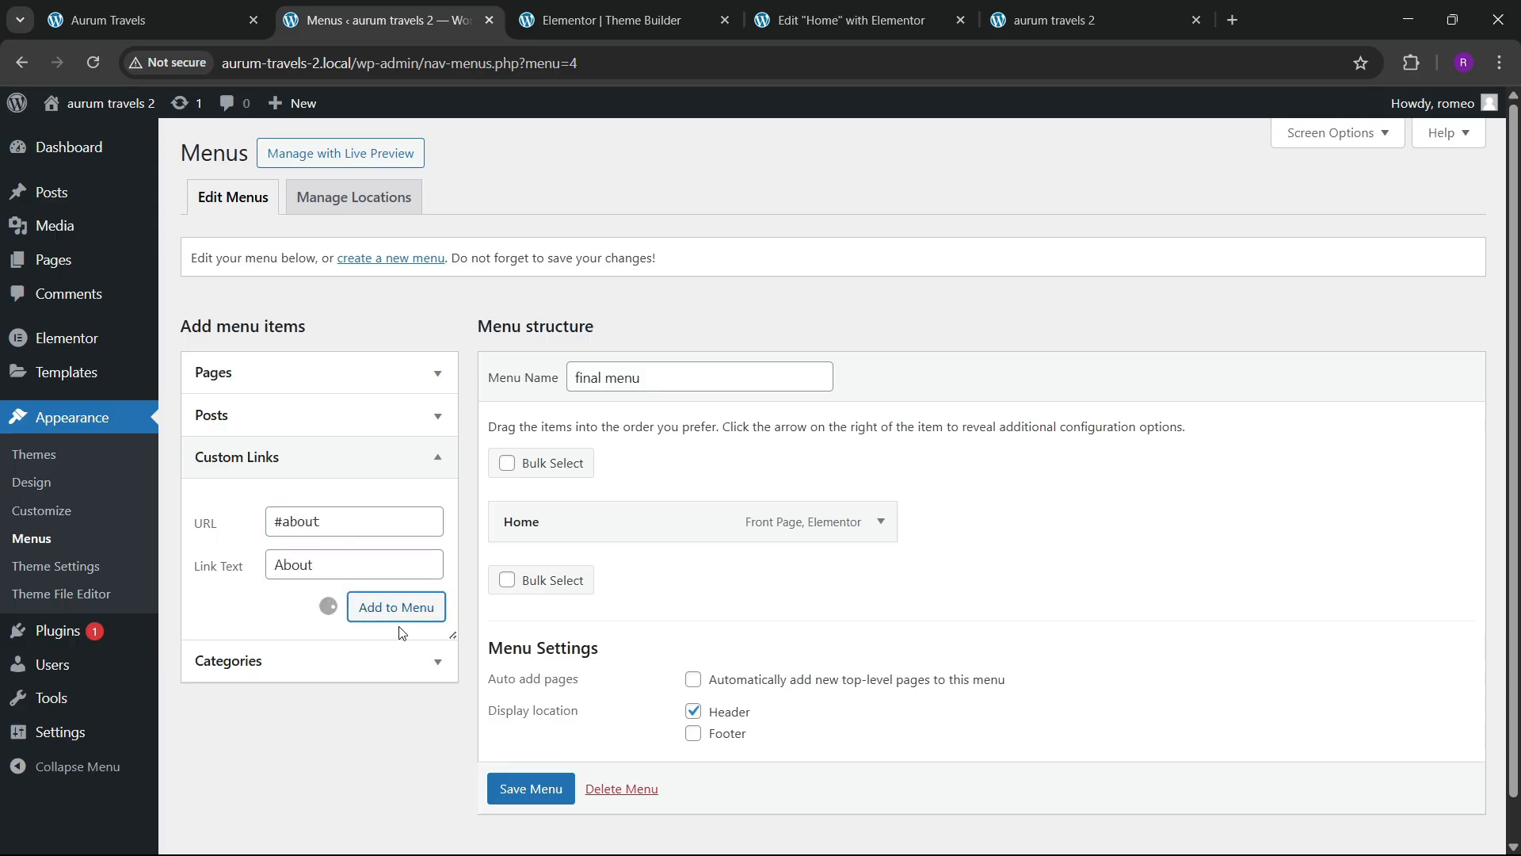
{"action": "left_click", "coordinate": [182, 10]}
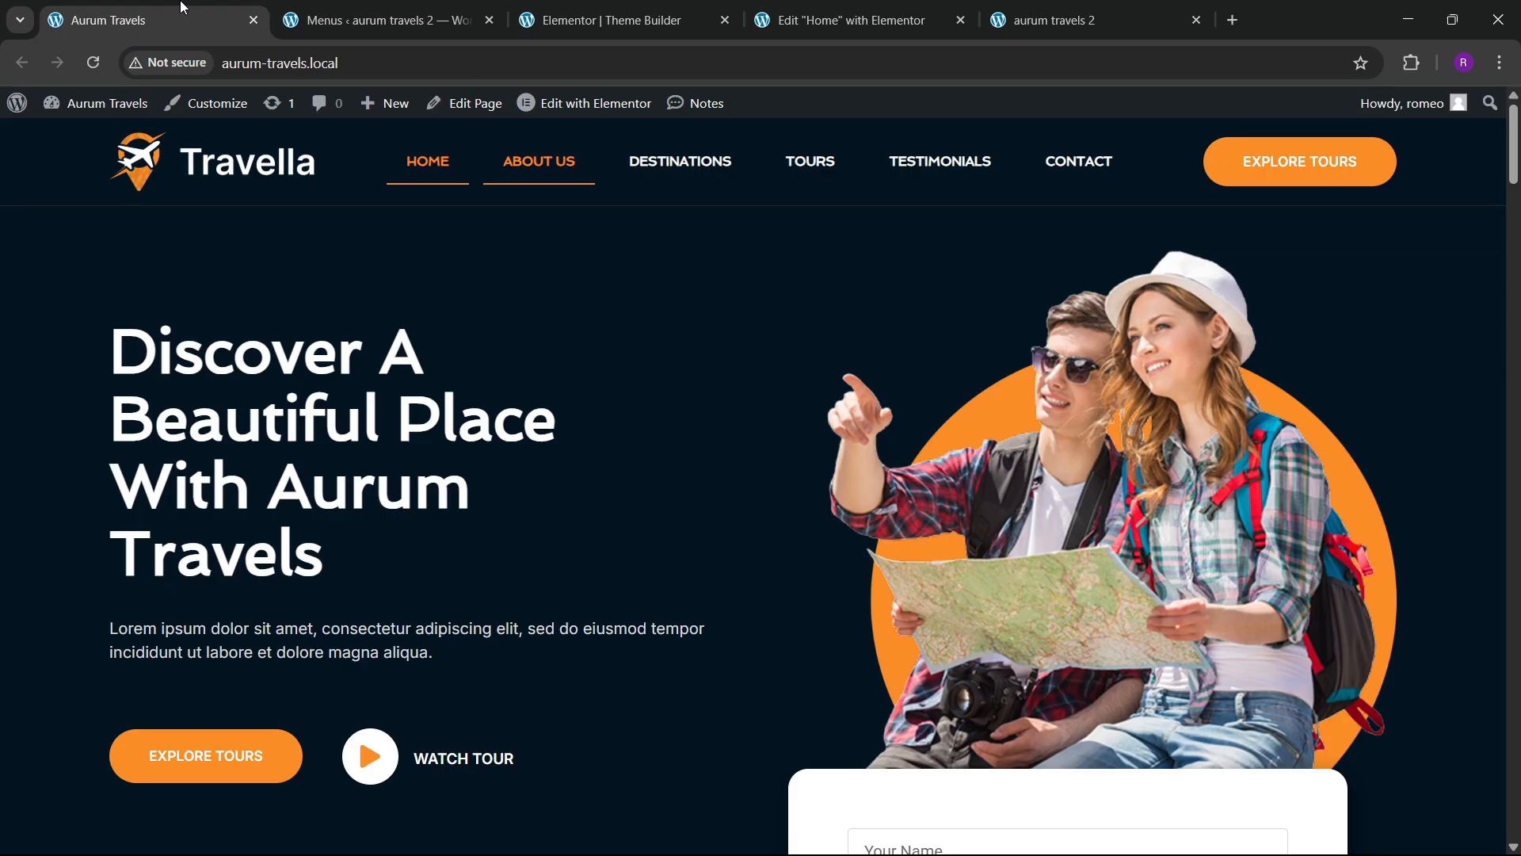
{"action": "left_click", "coordinate": [335, 10]}
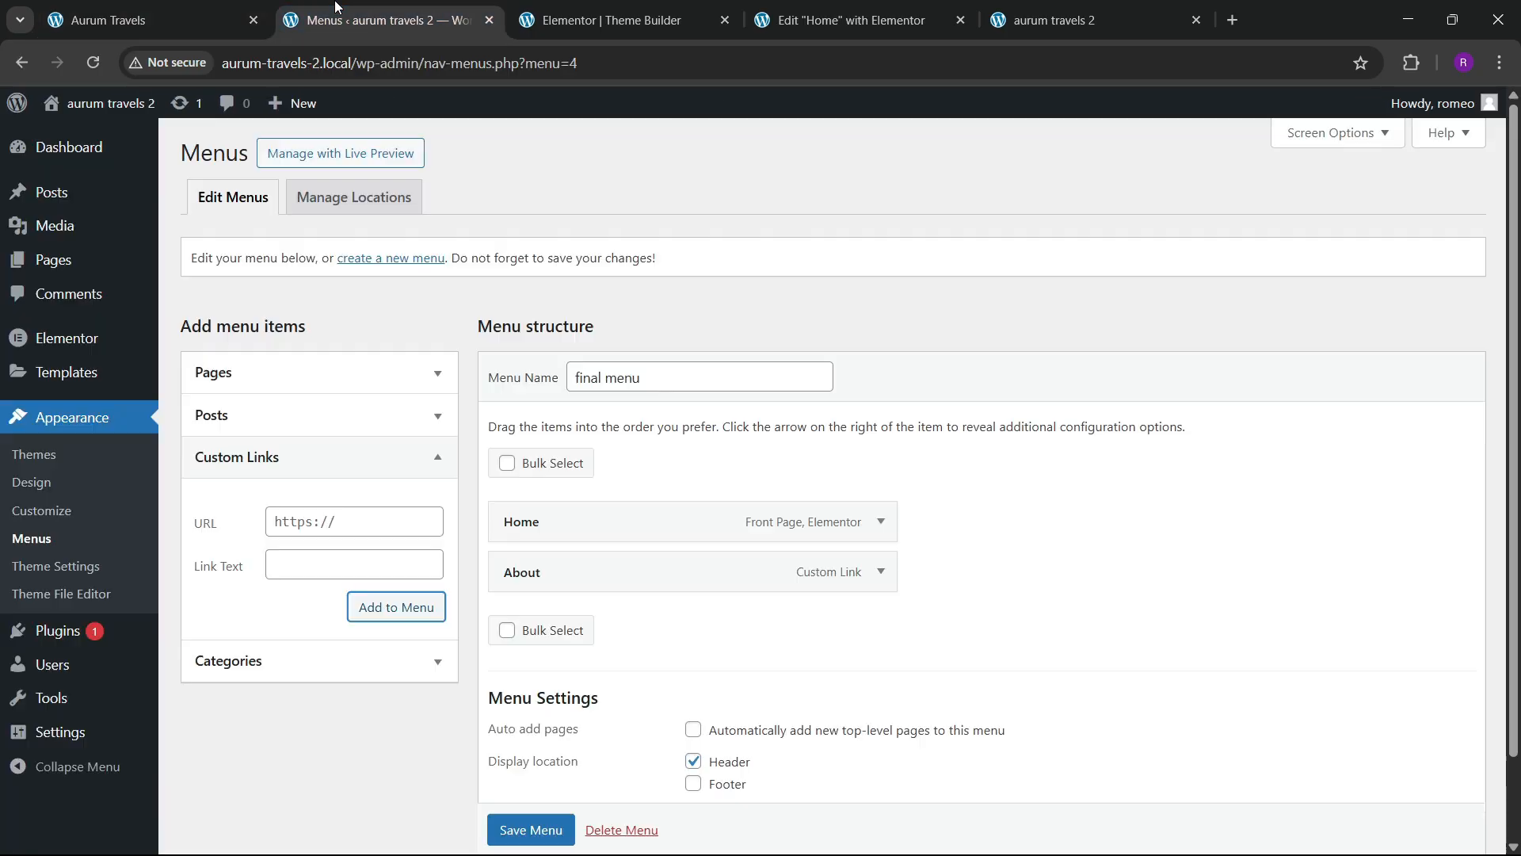
- Add Destinations (#des) and Tours custom links to the menu
{"action": "left_click", "coordinate": [315, 507]}
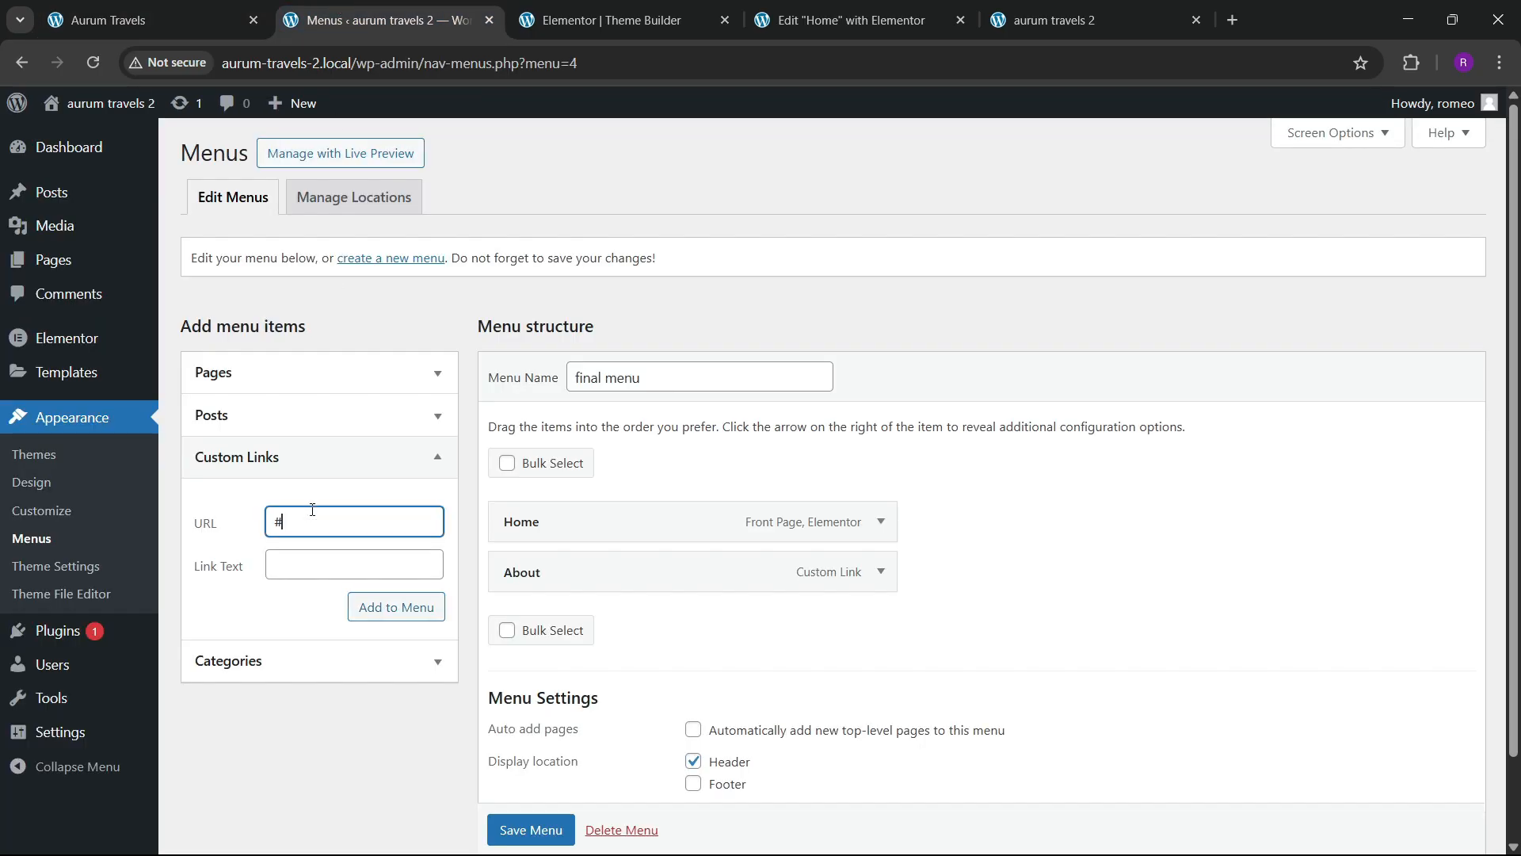
{"action": "type", "text": "#destinations"}
{"action": "key", "text": "Tab"}
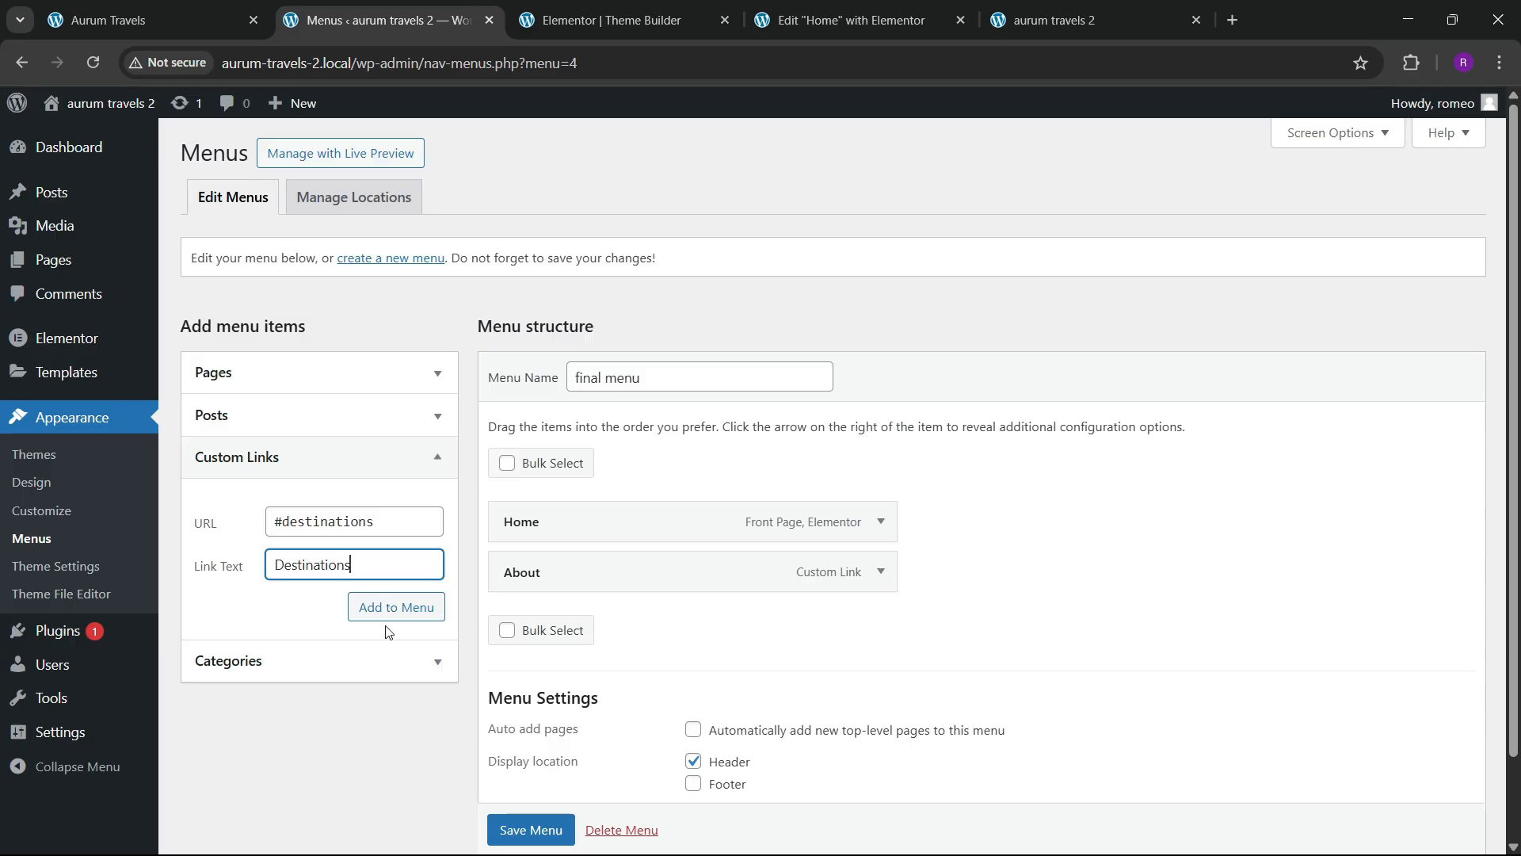
{"action": "left_click", "coordinate": [390, 608]}
{"action": "left_click", "coordinate": [310, 521]}
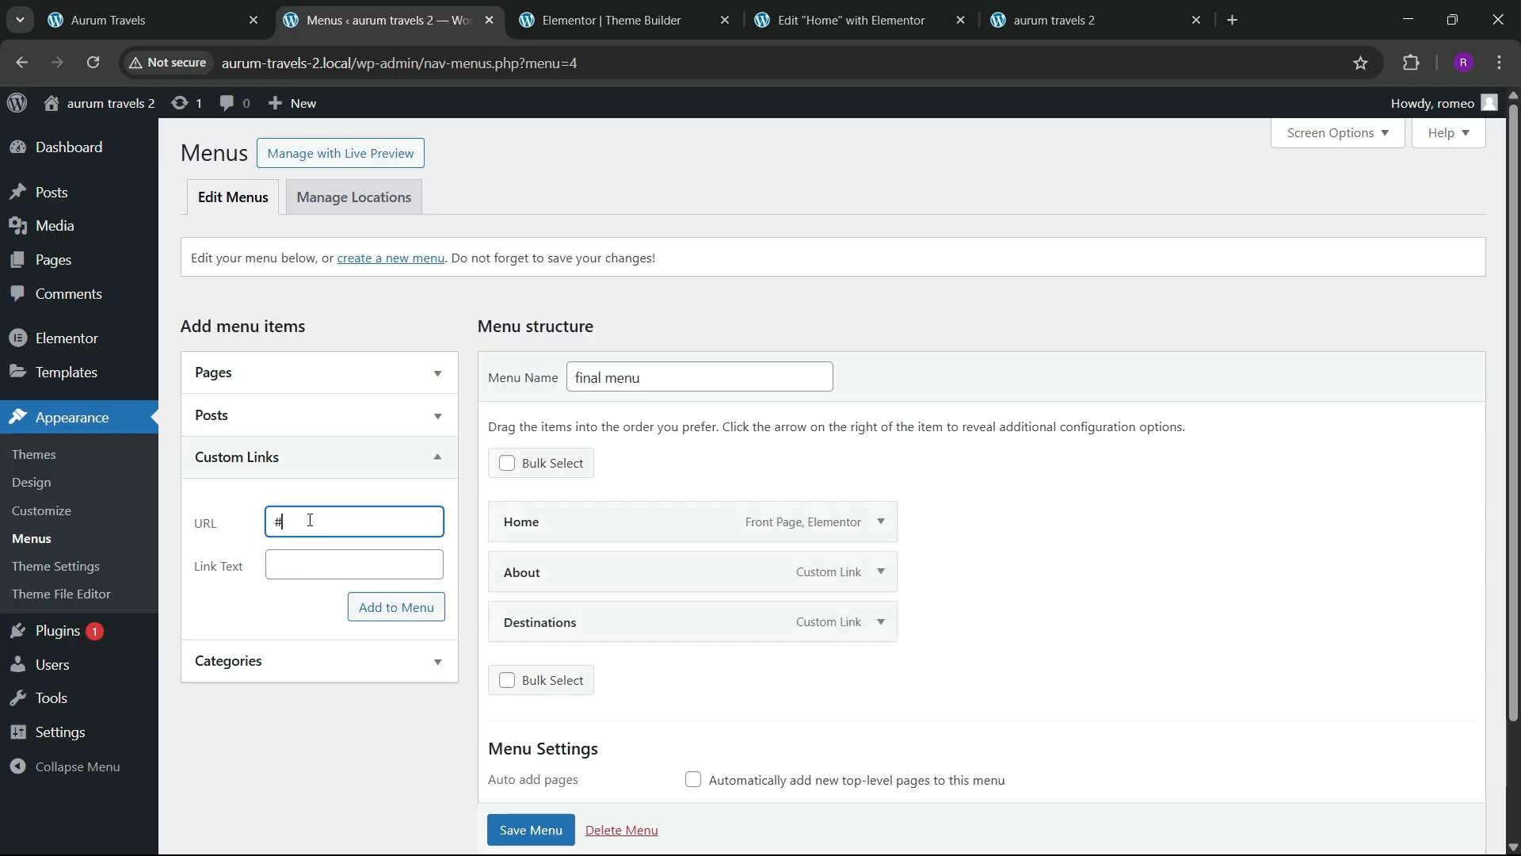
{"action": "left_click", "coordinate": [327, 569]}
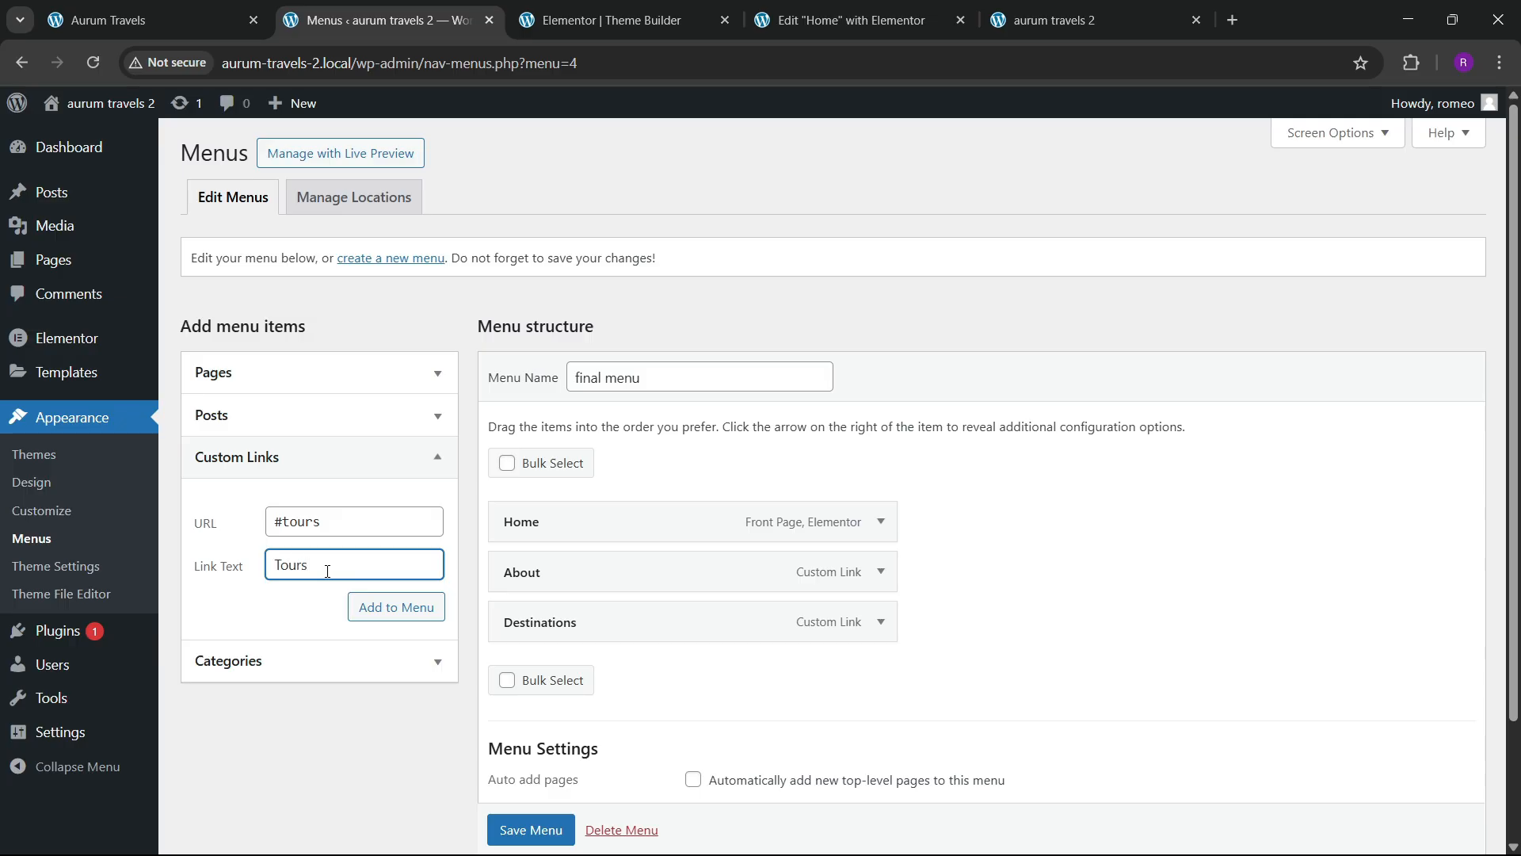
{"action": "left_click", "coordinate": [358, 608]}
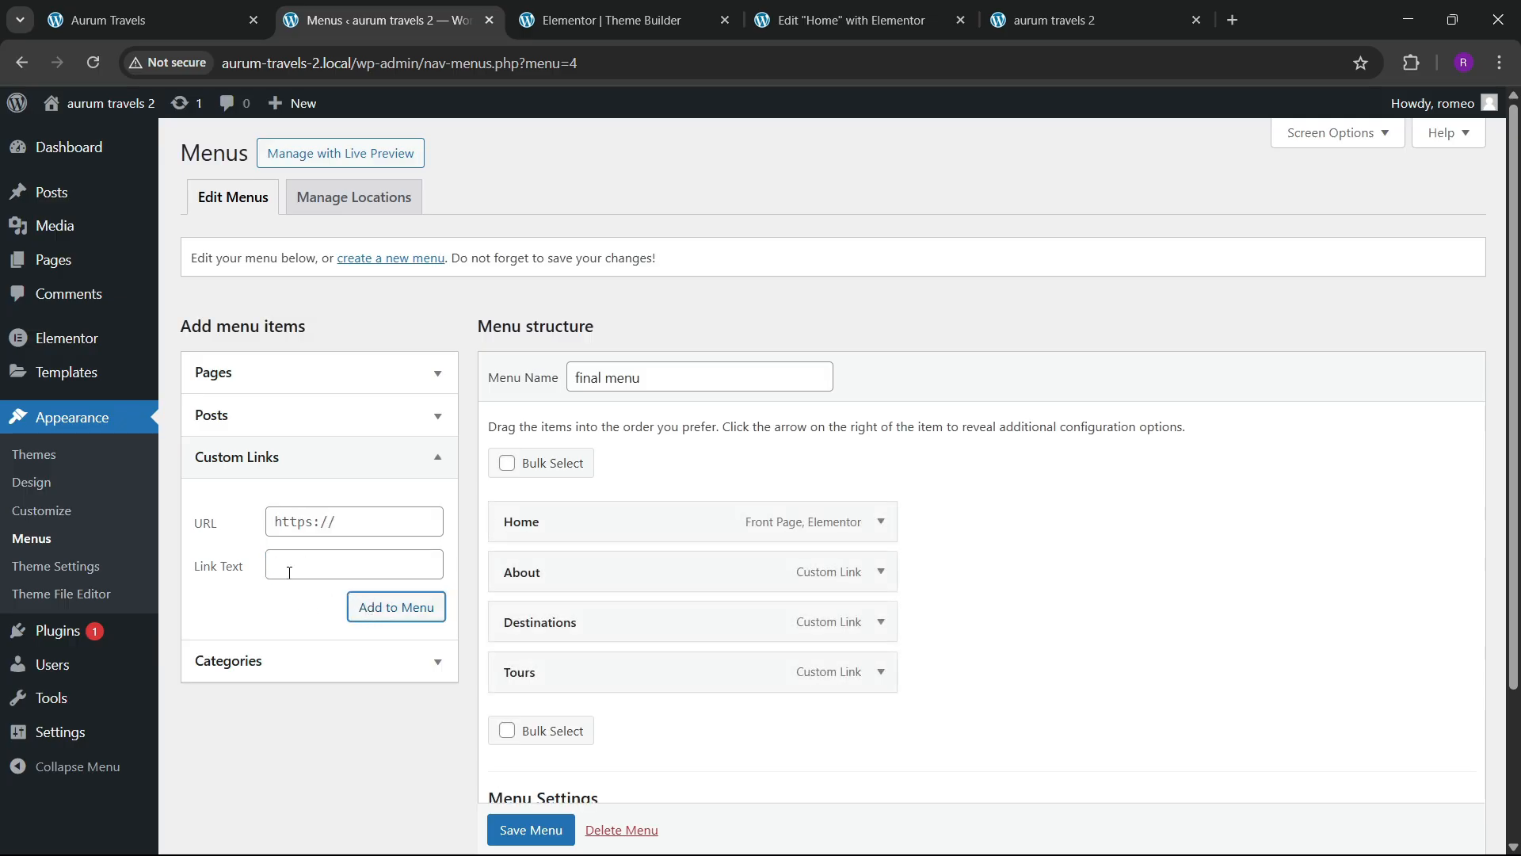
- Add Packages (#packages) and Contact custom links to the menu
{"action": "left_click", "coordinate": [290, 525]}
{"action": "type", "text": "#package"}
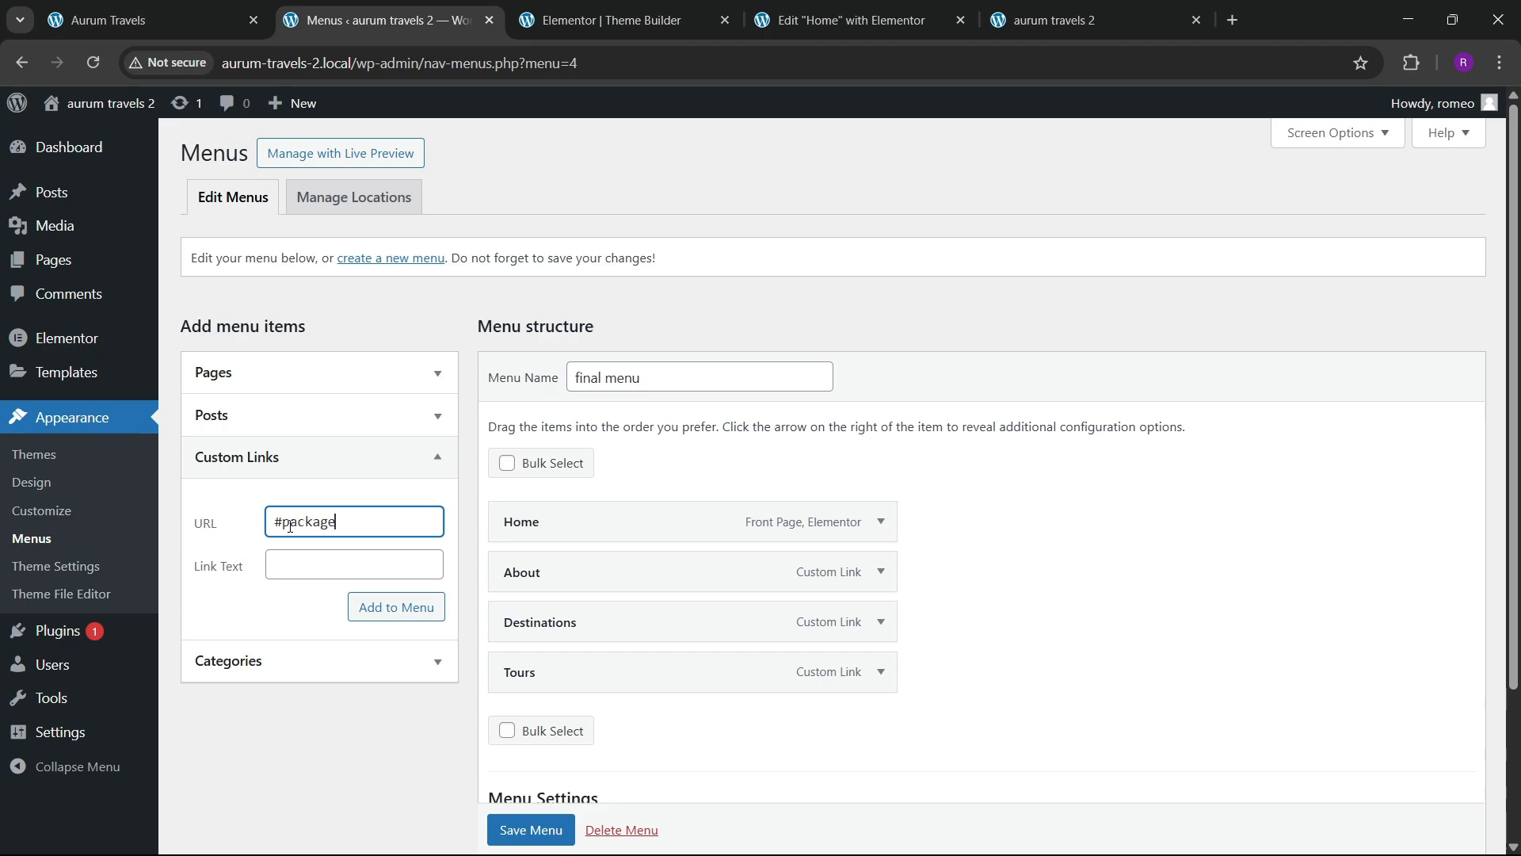
{"action": "type", "text": "s"}
{"action": "key", "text": "Tab"}
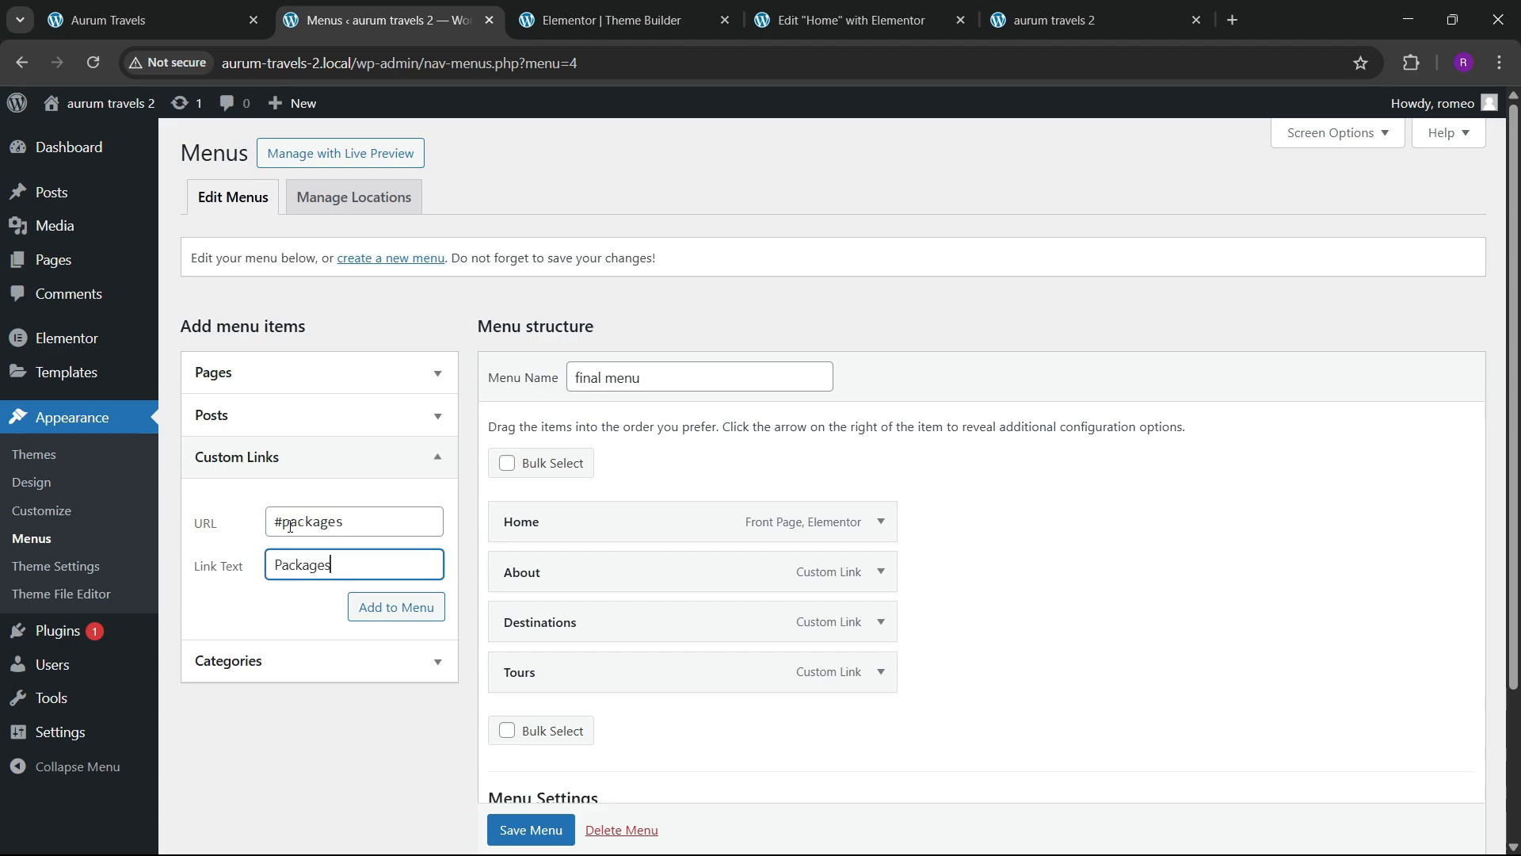
{"action": "left_click", "coordinate": [367, 607]}
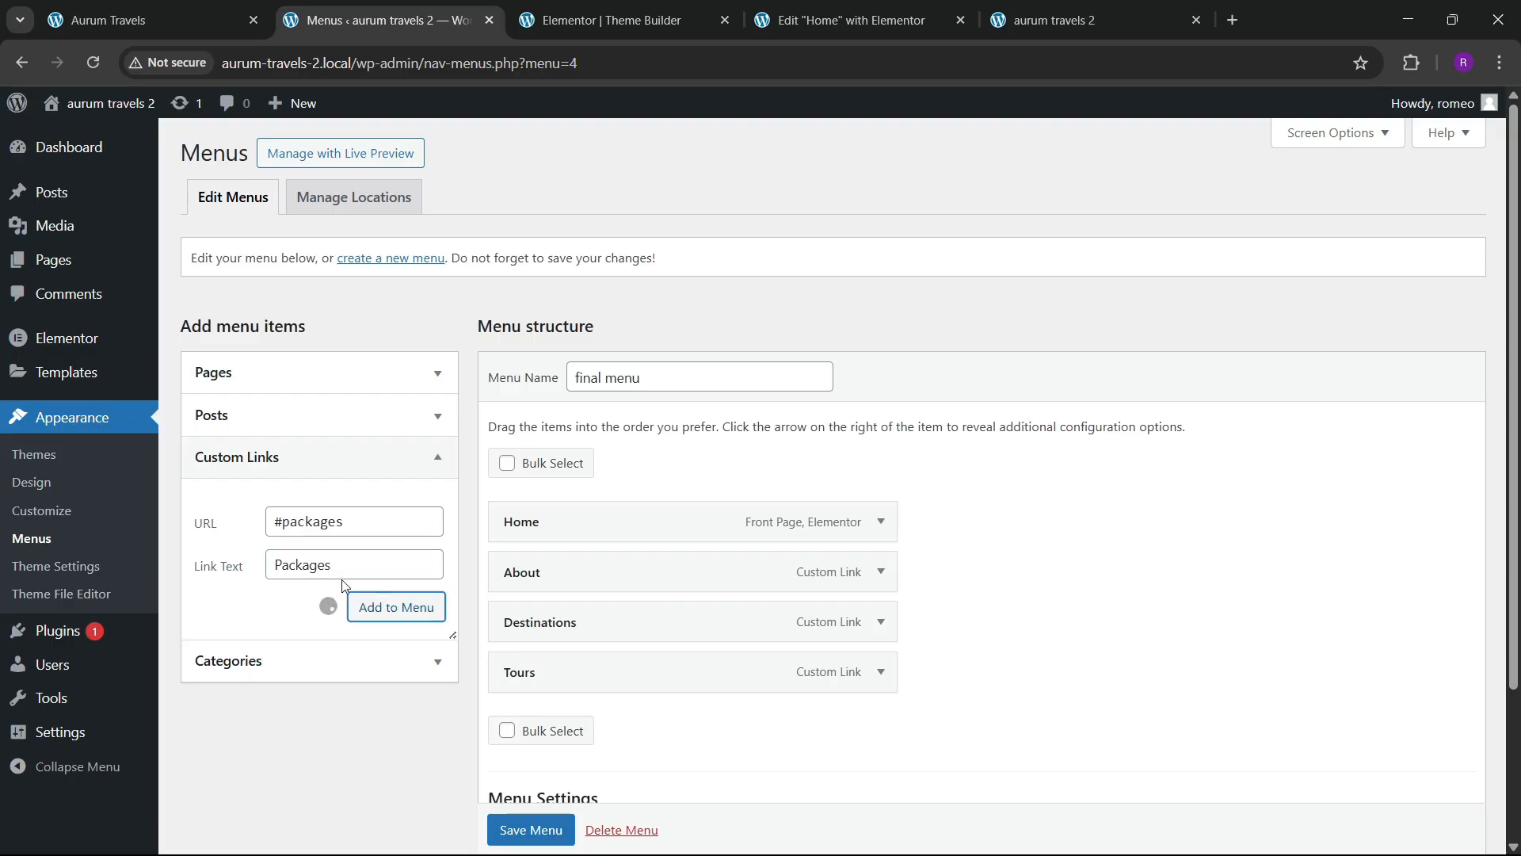
{"action": "left_click", "coordinate": [313, 527]}
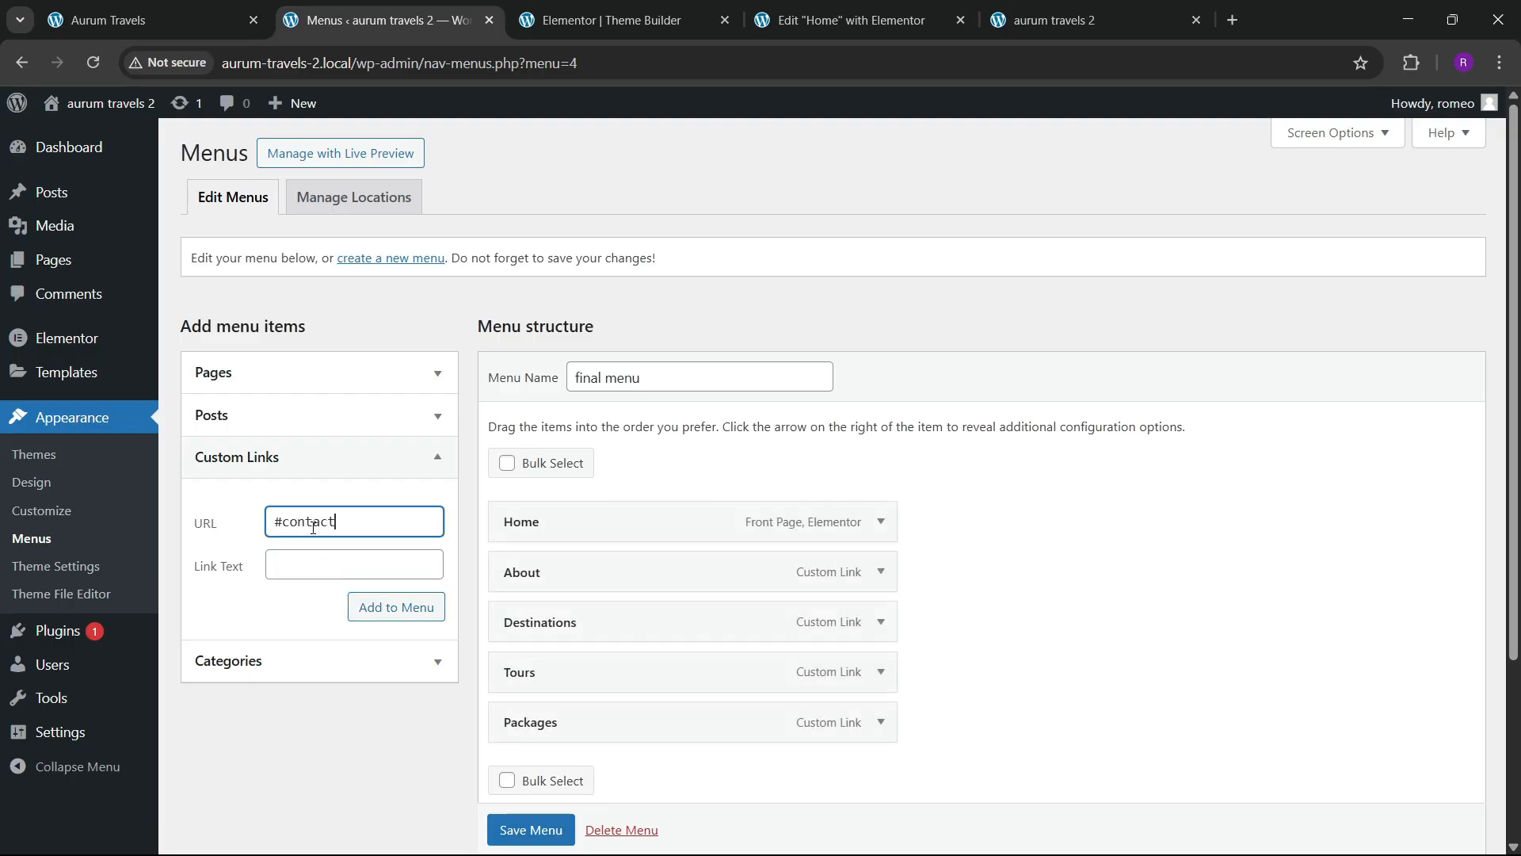
{"action": "key", "text": "Tab"}
{"action": "type", "text": "Contac"}
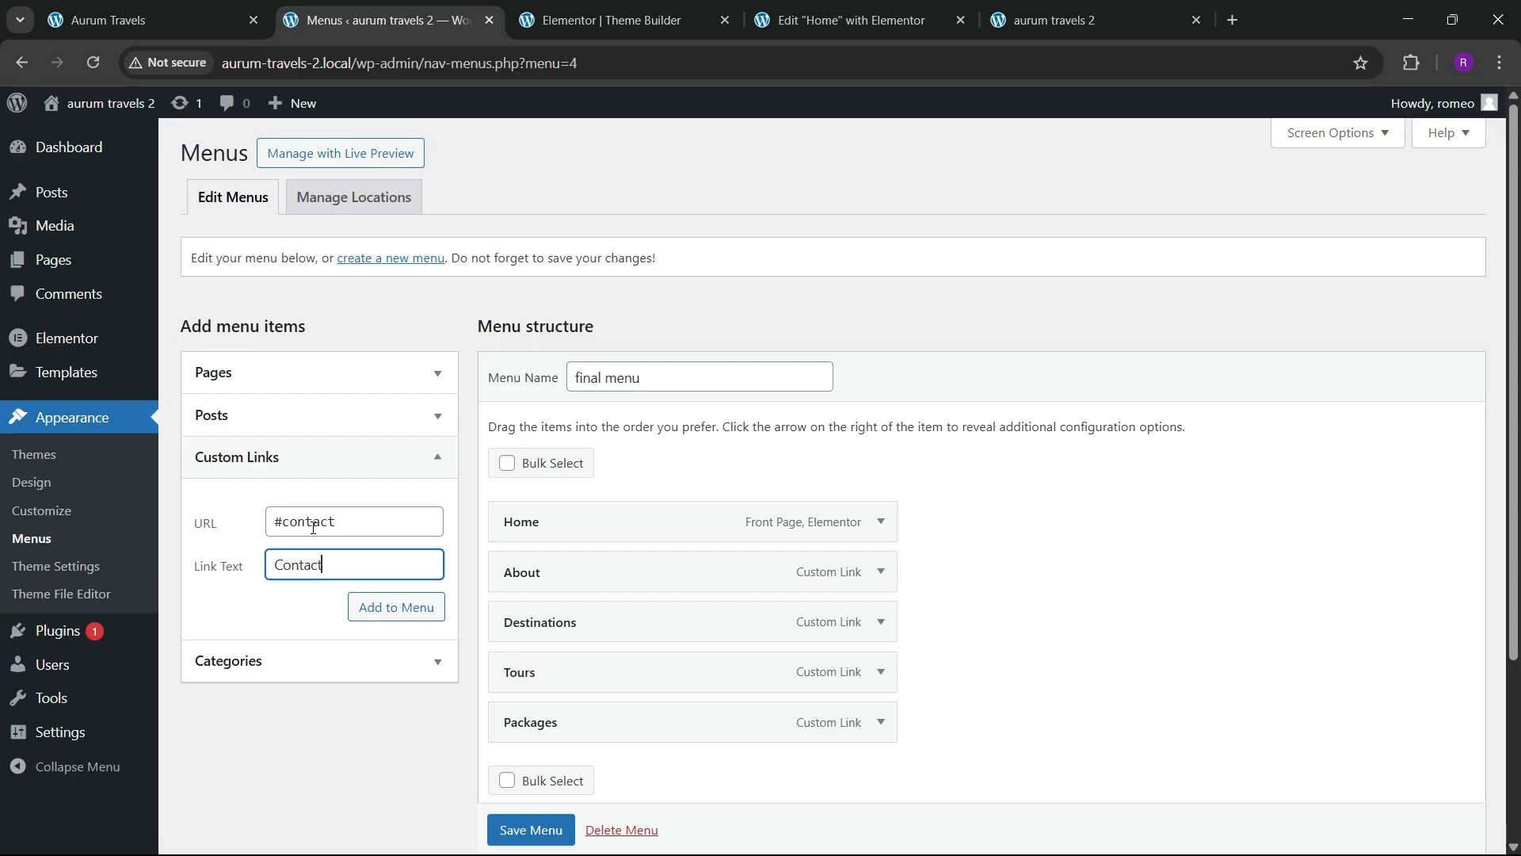
{"action": "left_click", "coordinate": [396, 610]}
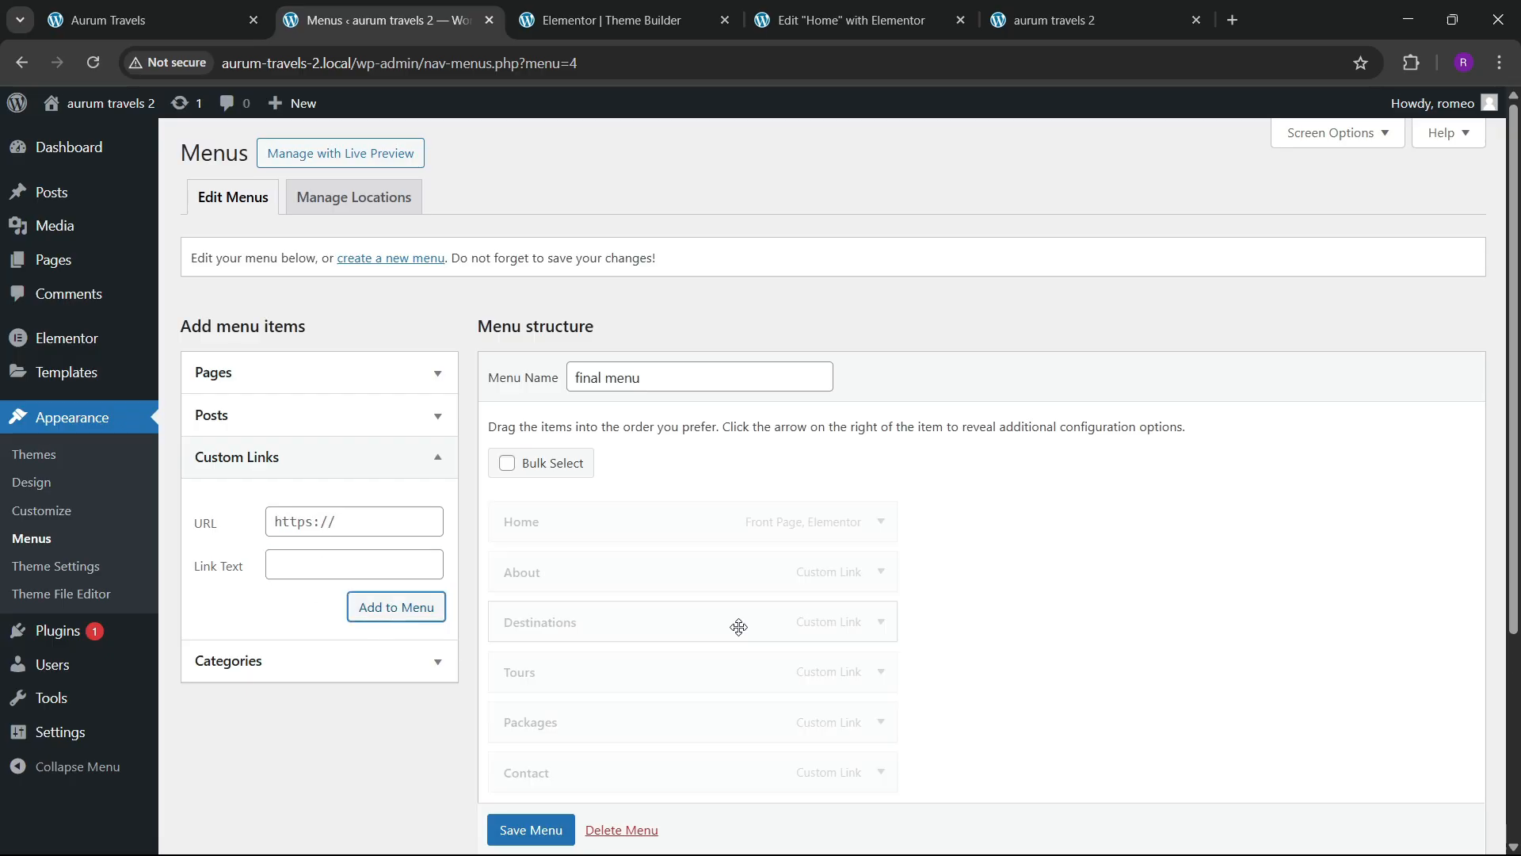
- Save 'final menu', then go to the Theme Builder's Header templates
{"action": "scroll", "coordinate": [737, 628], "scroll_direction": "down", "scroll_amount": 3}
{"action": "scroll", "coordinate": [396, 629], "scroll_direction": "down", "scroll_amount": 1}
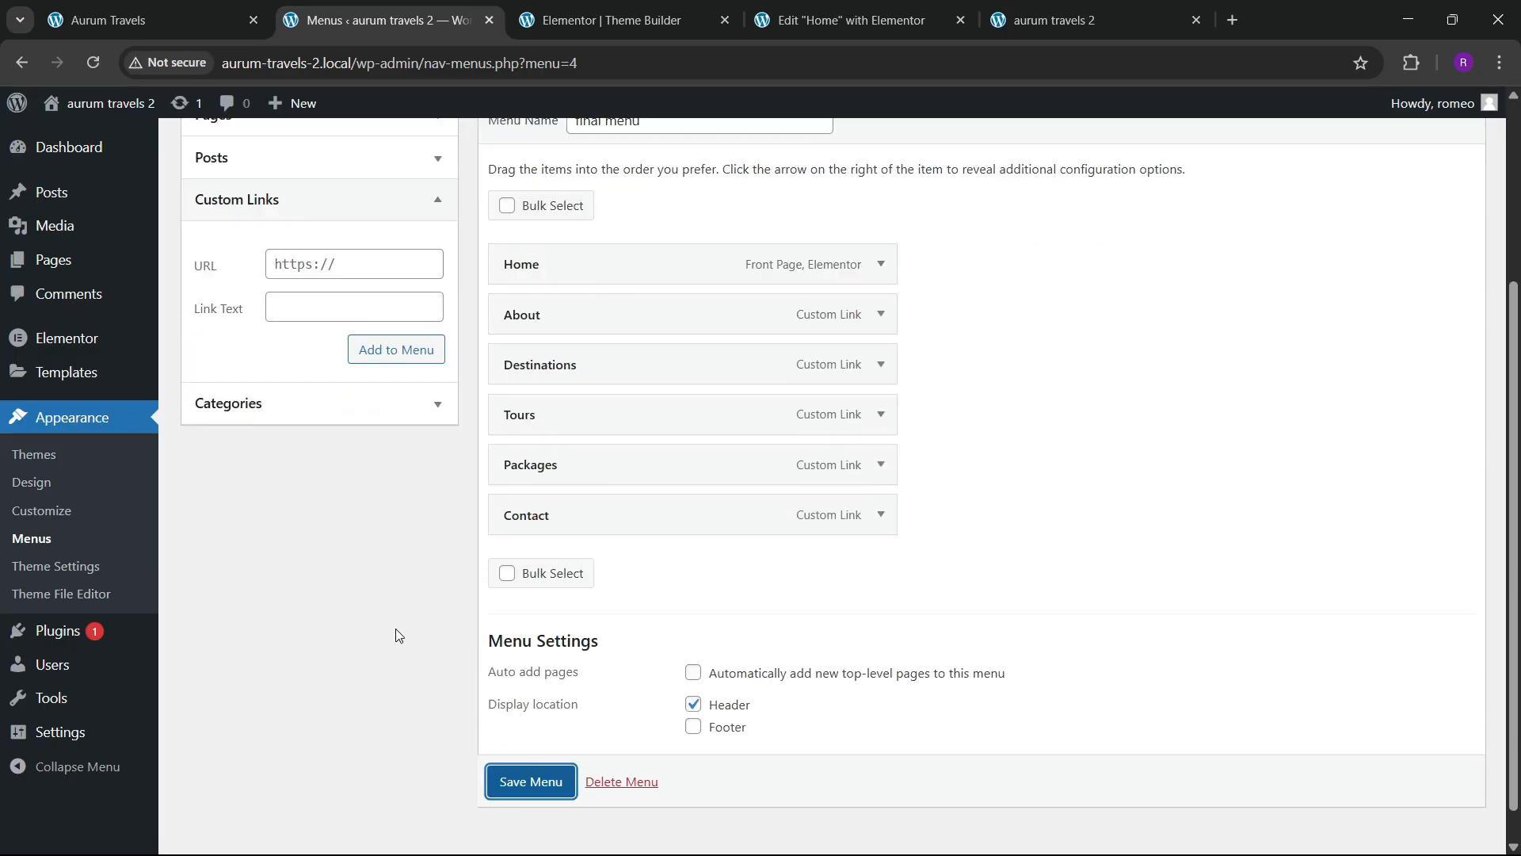
{"action": "left_click", "coordinate": [493, 781]}
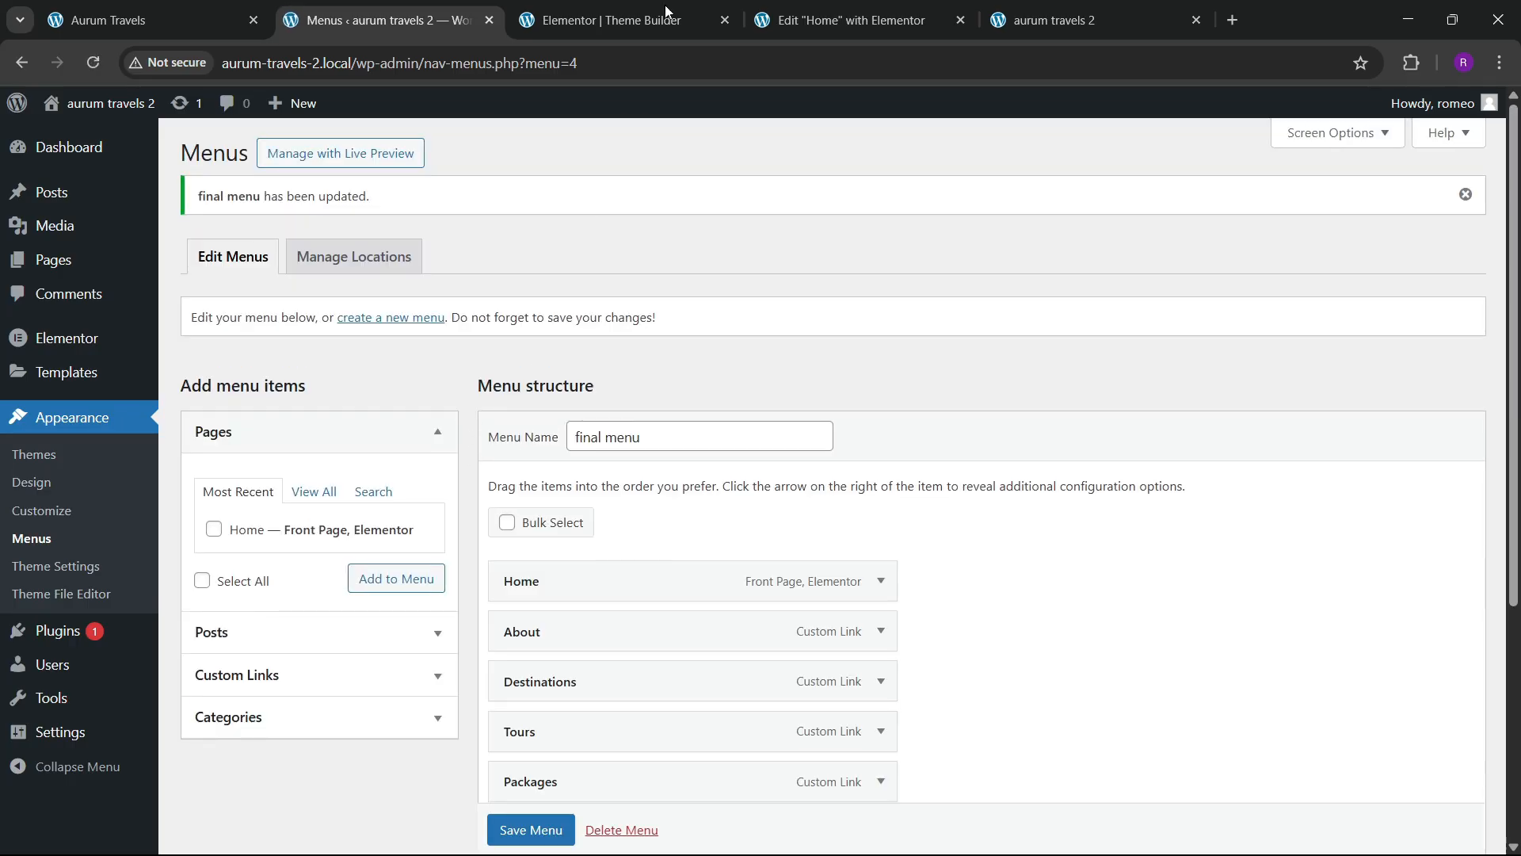
{"action": "left_click", "coordinate": [654, 20]}
{"action": "left_click", "coordinate": [67, 320]}
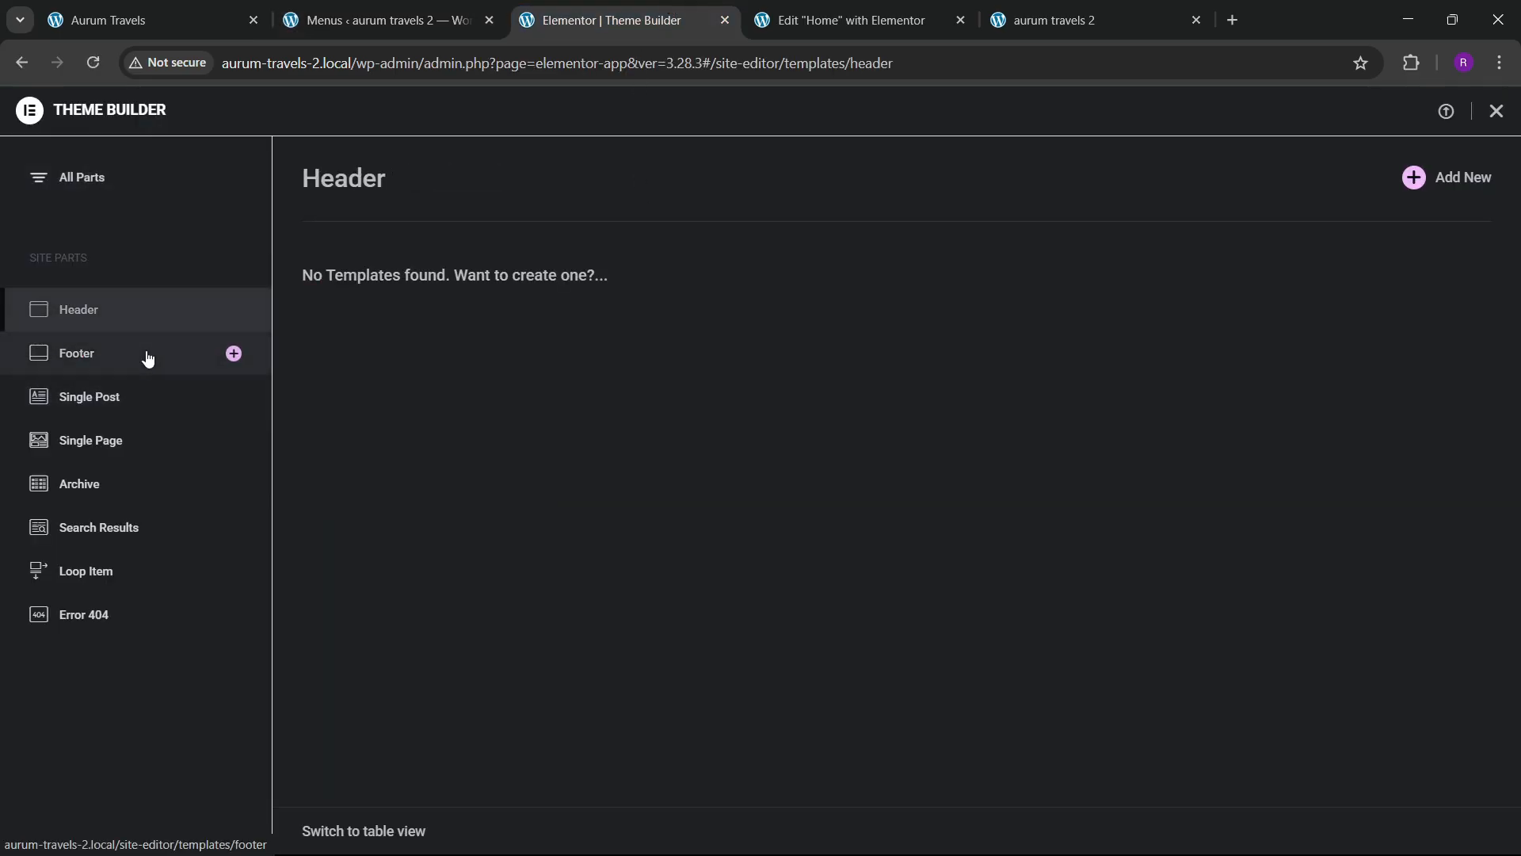
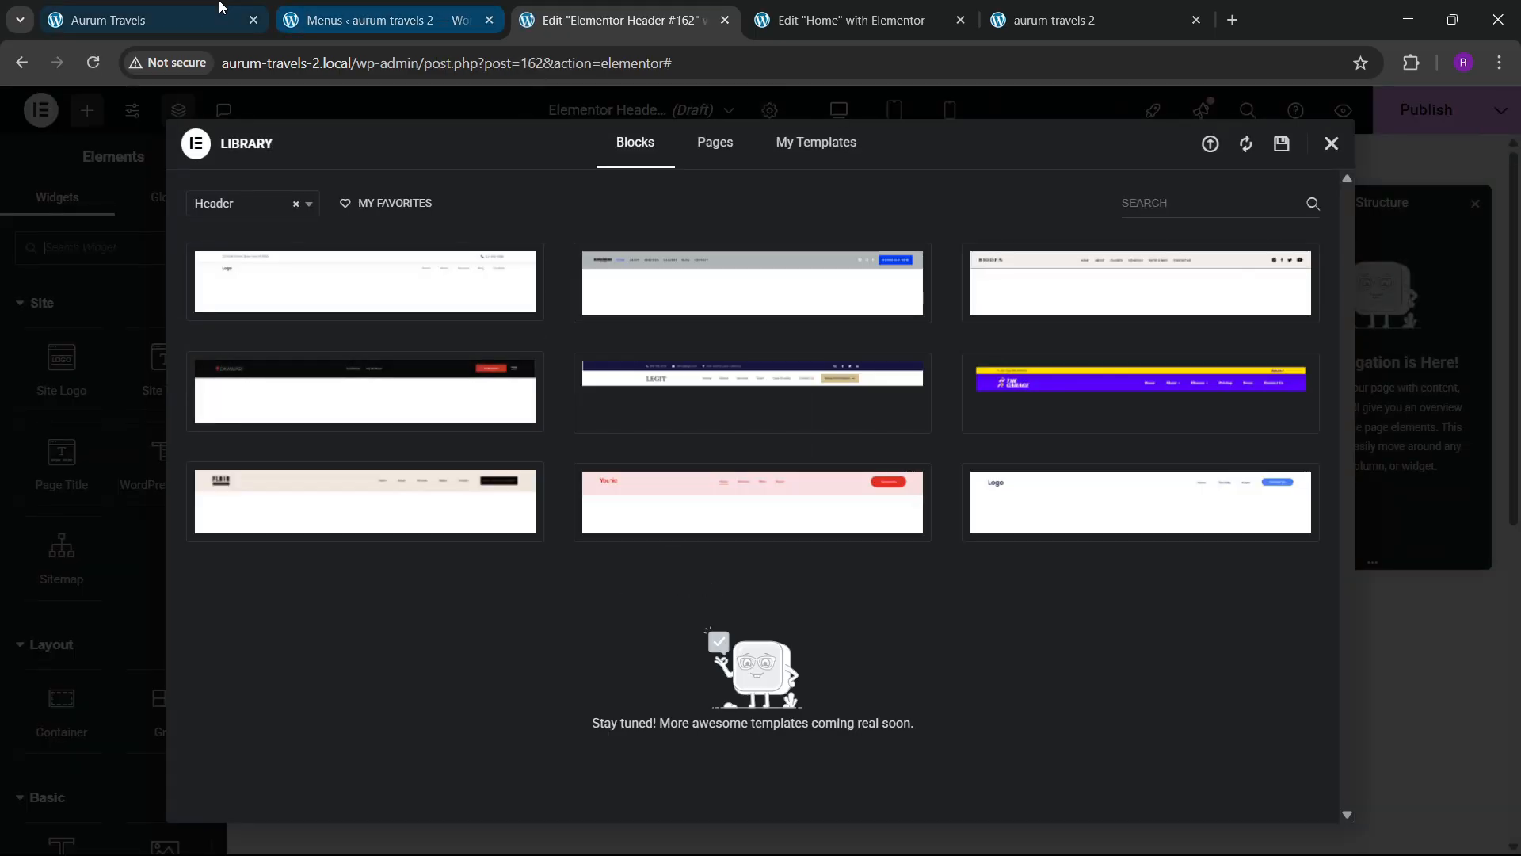
- Check the live homepage's tours section for reference
{"action": "left_click", "coordinate": [151, 19]}
{"action": "scroll", "coordinate": [681, 190], "scroll_direction": "down", "scroll_amount": 3}
{"action": "left_click", "coordinate": [806, 188]}
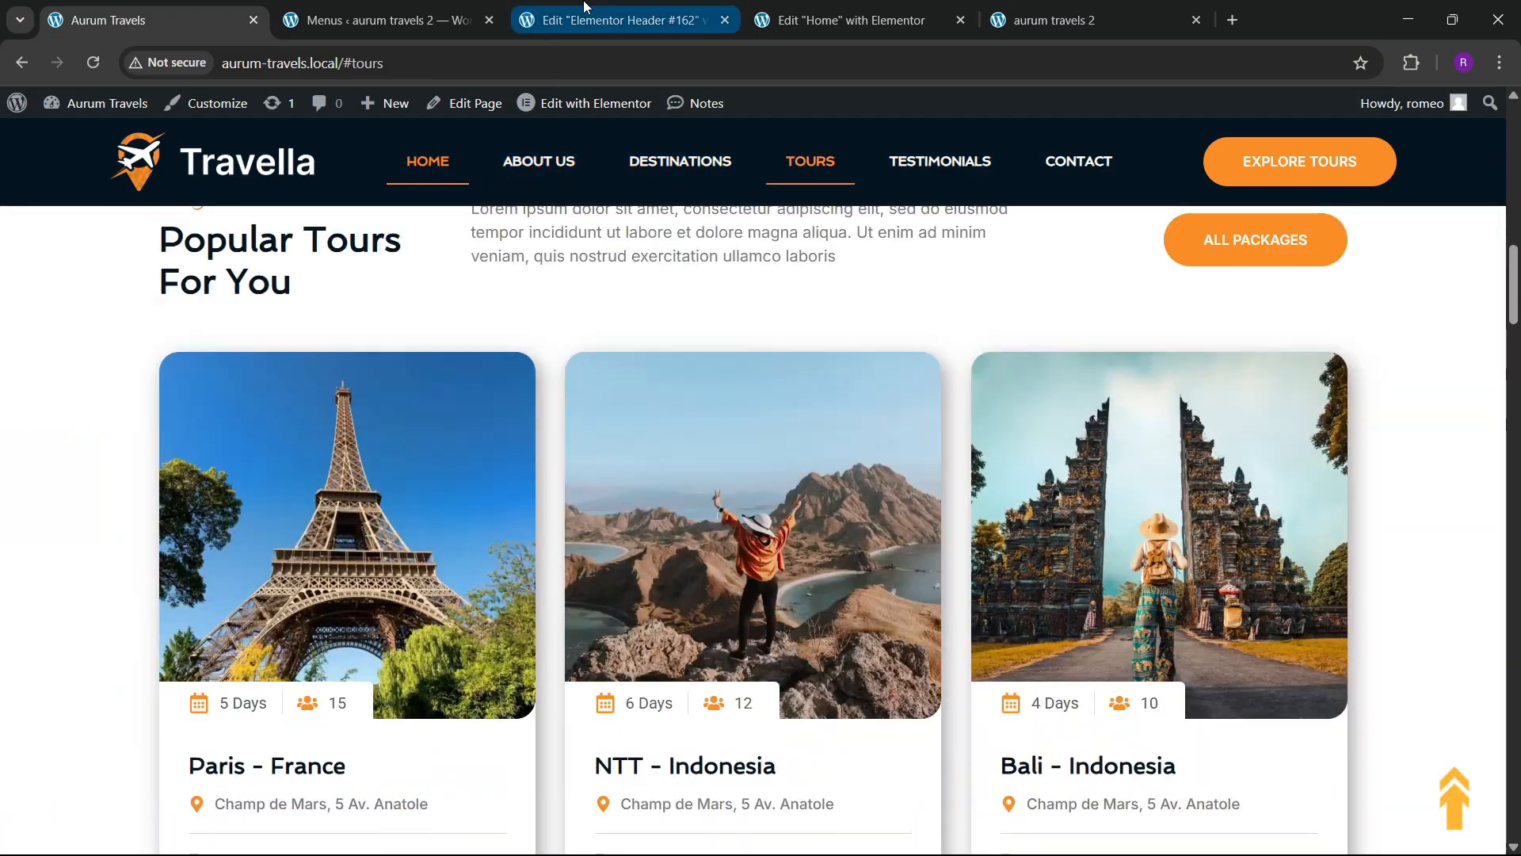
{"action": "left_click", "coordinate": [585, 8]}
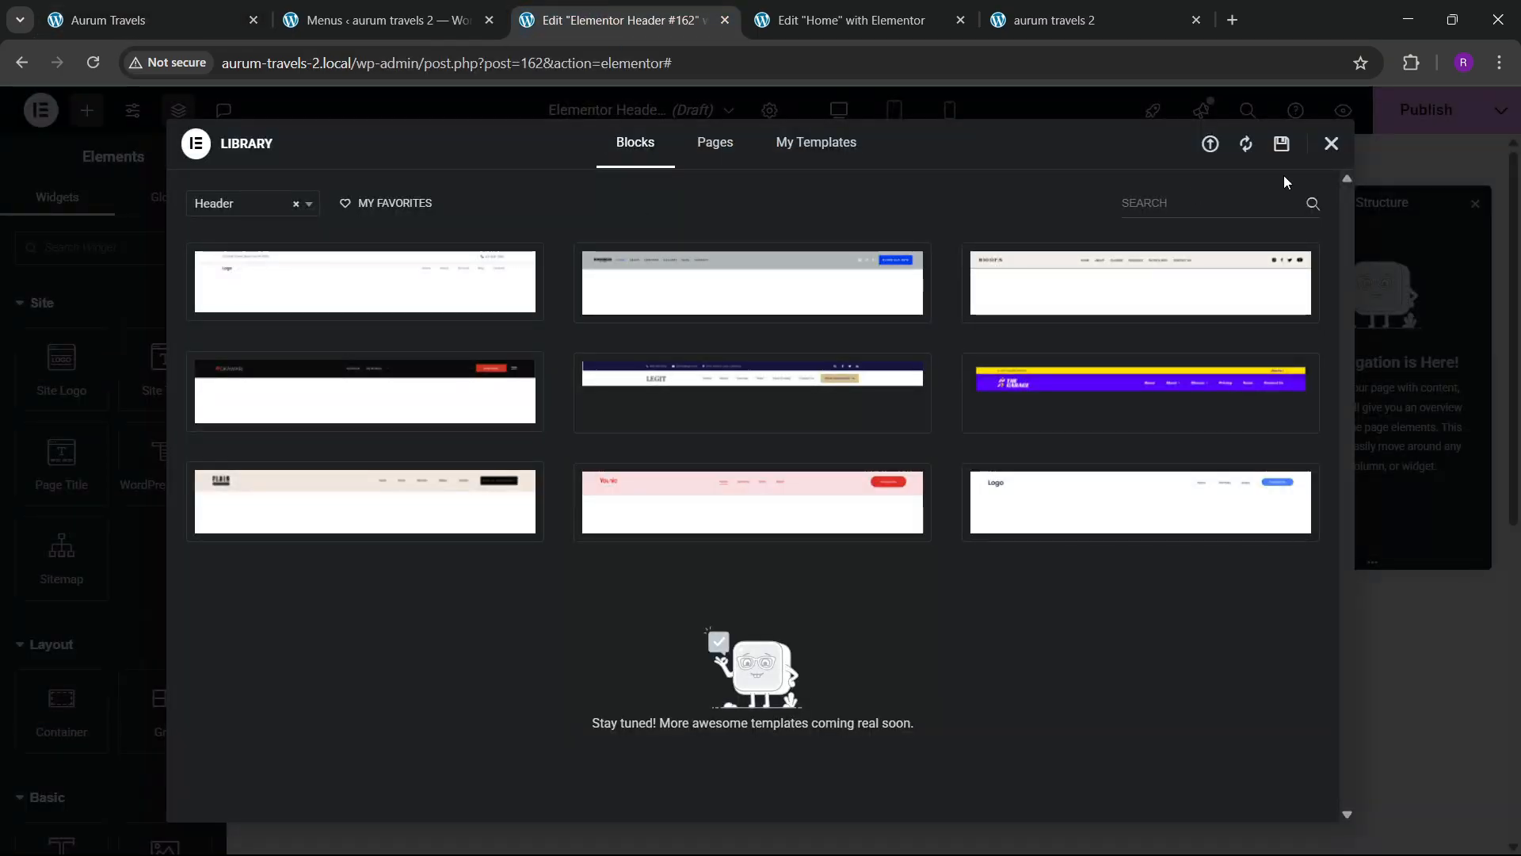
- Add a single-row Flexbox container to the header and set its width to 1300
{"action": "left_click", "coordinate": [1331, 145]}
{"action": "left_click", "coordinate": [820, 299]}
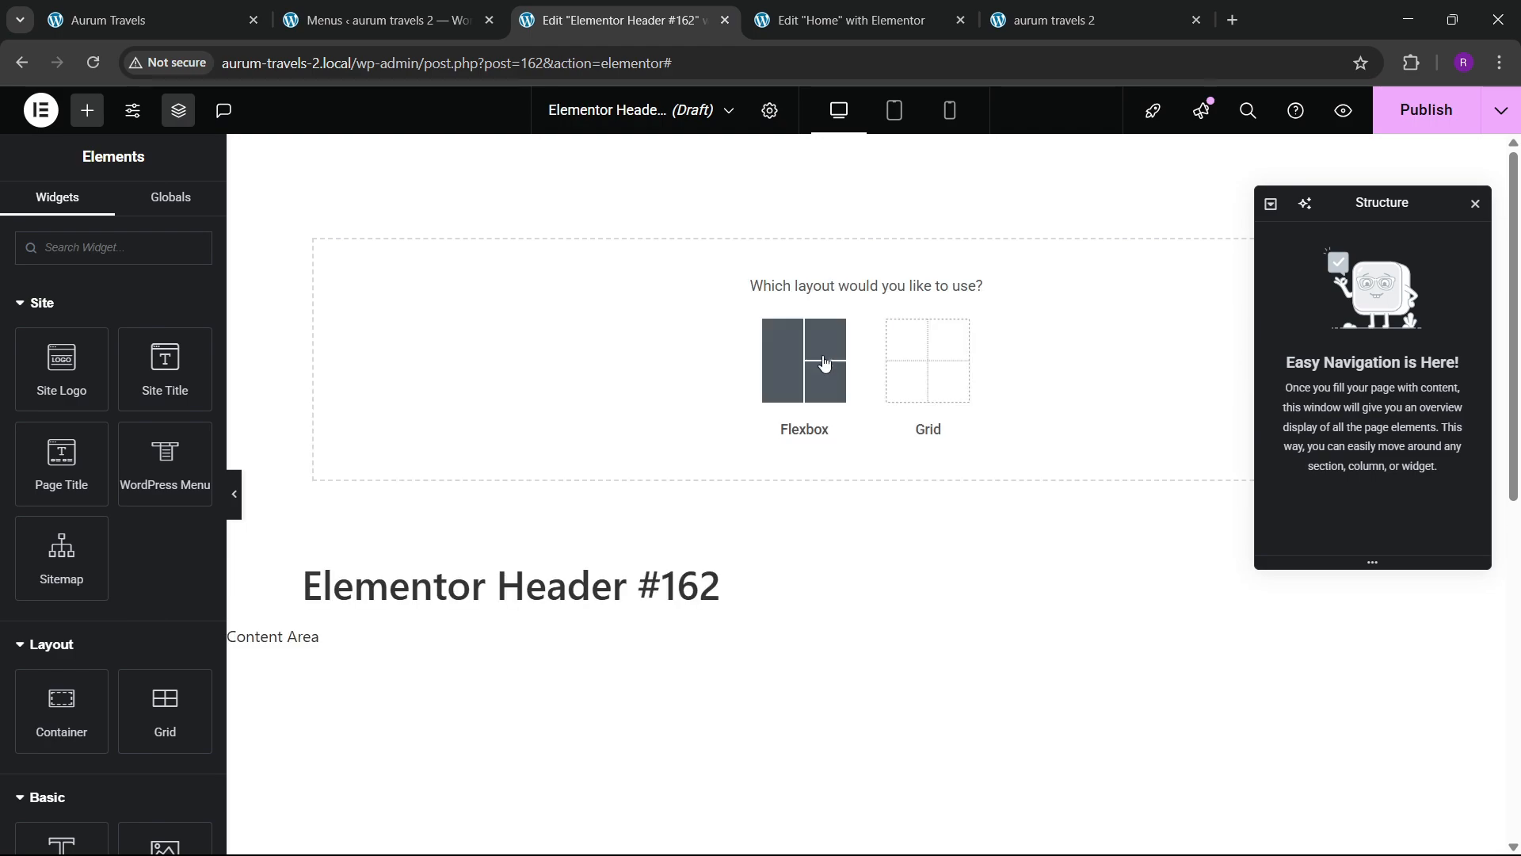
{"action": "left_click", "coordinate": [816, 361]}
{"action": "left_click", "coordinate": [705, 348]}
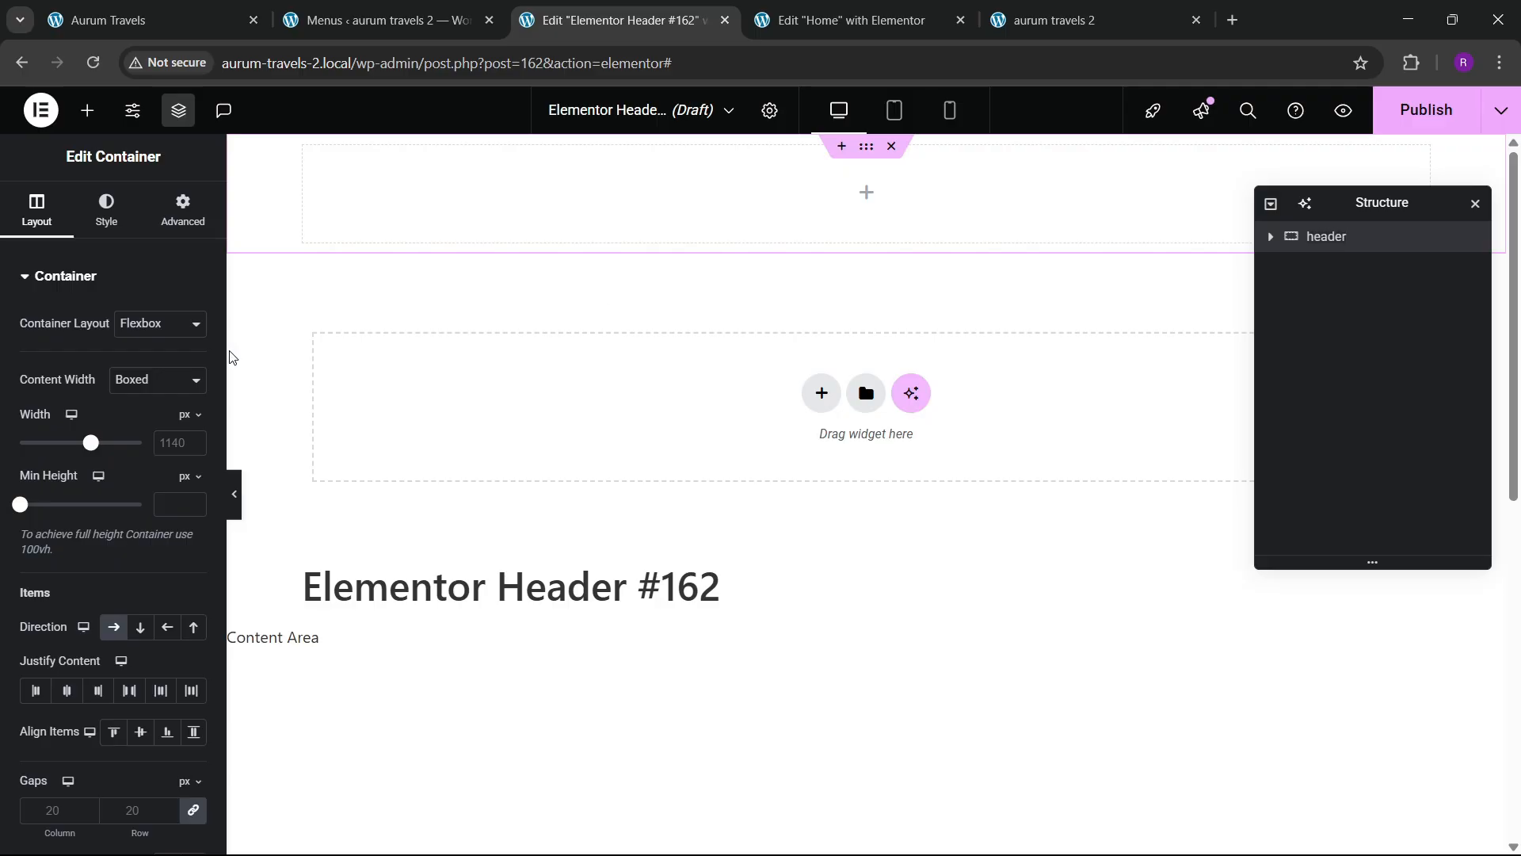
{"action": "type", "text": "1"}
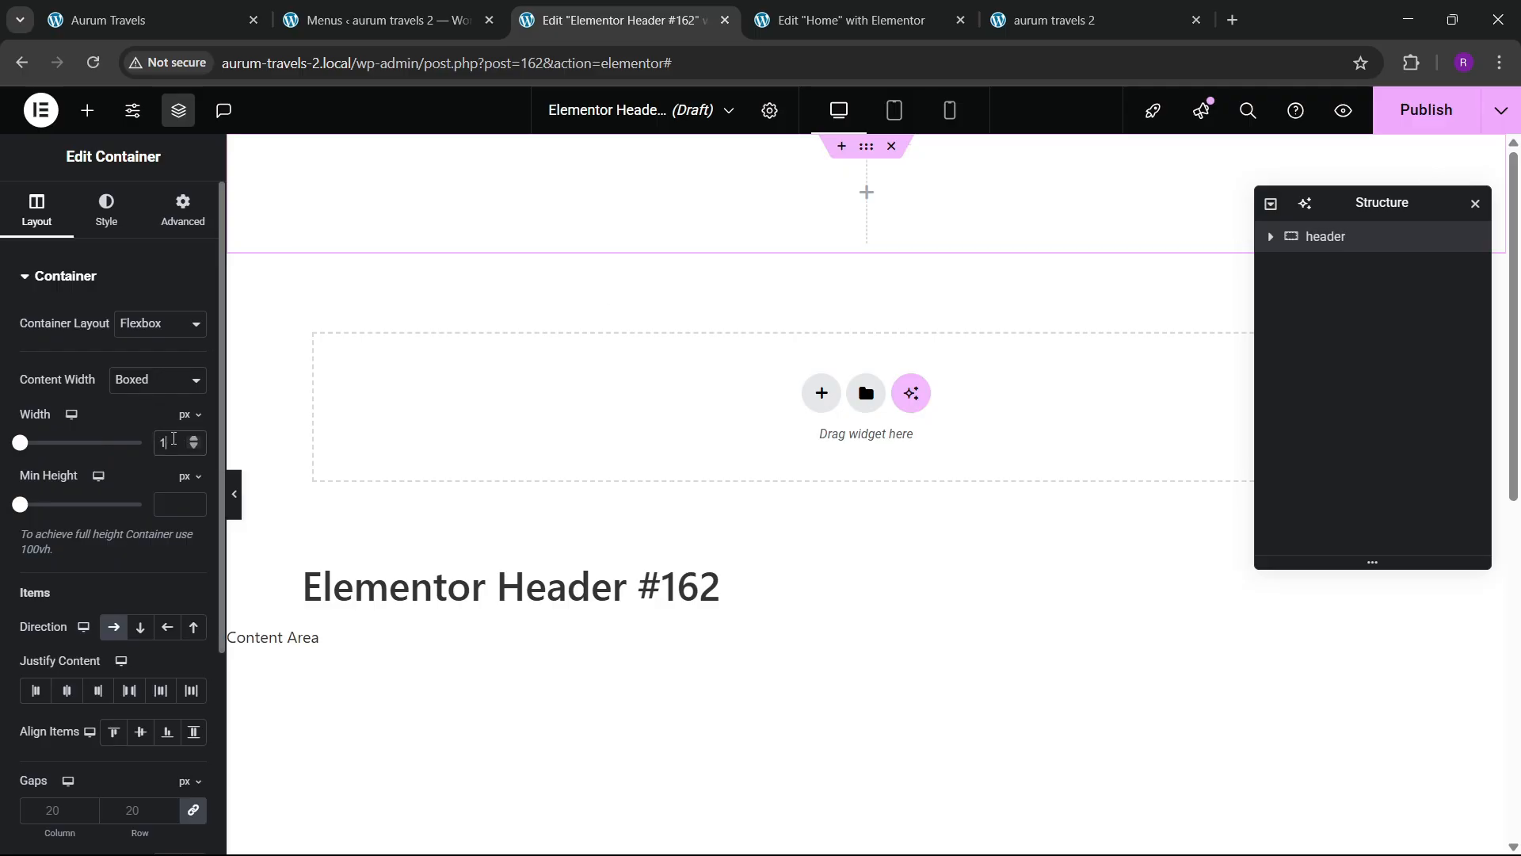
{"action": "type", "text": "200"}
{"action": "key", "text": "BackSpace"}
{"action": "key", "text": "BackSpace"}
{"action": "key", "text": "BackSpace"}
{"action": "key", "text": "BackSpace"}
{"action": "type", "text": "1"}
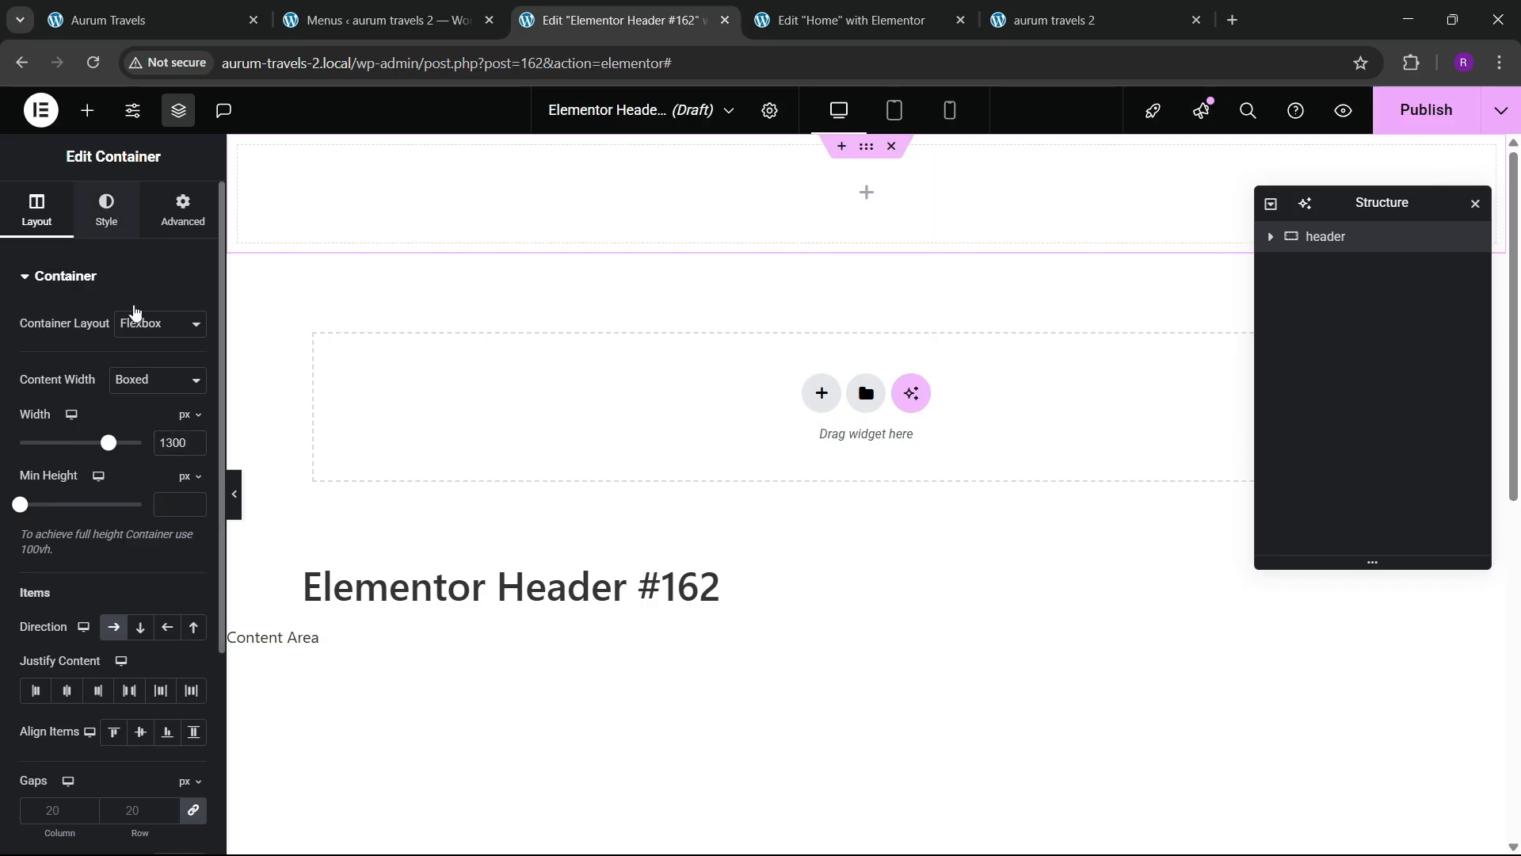
- Give the container the global Black background and 0 padding, then add an Image widget
{"action": "left_click", "coordinate": [106, 213]}
{"action": "left_click", "coordinate": [165, 409]}
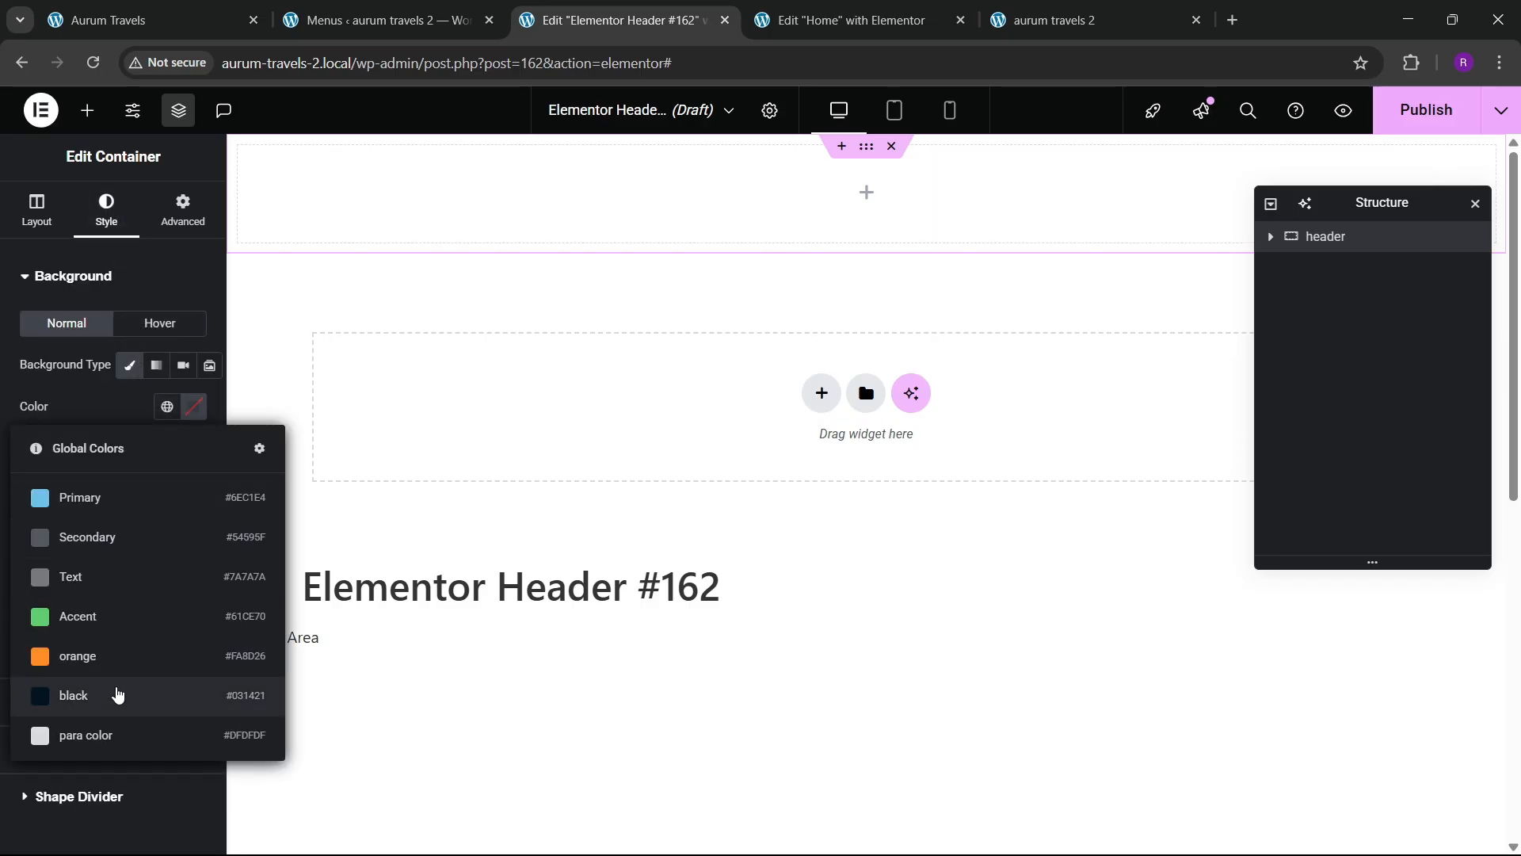
{"action": "left_click", "coordinate": [119, 693]}
{"action": "left_click", "coordinate": [182, 211]}
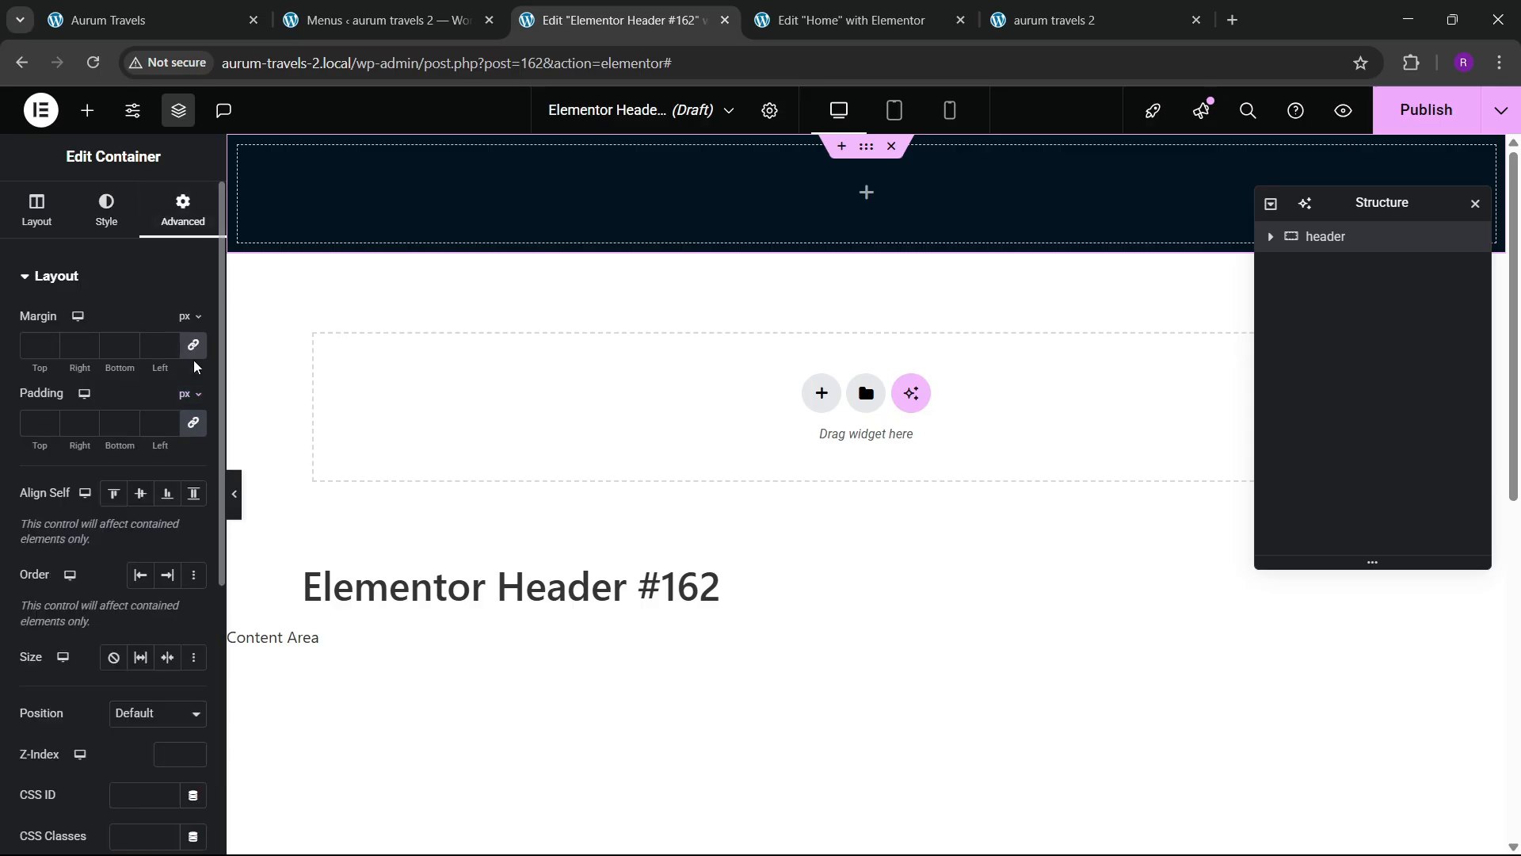
{"action": "left_click", "coordinate": [192, 425]}
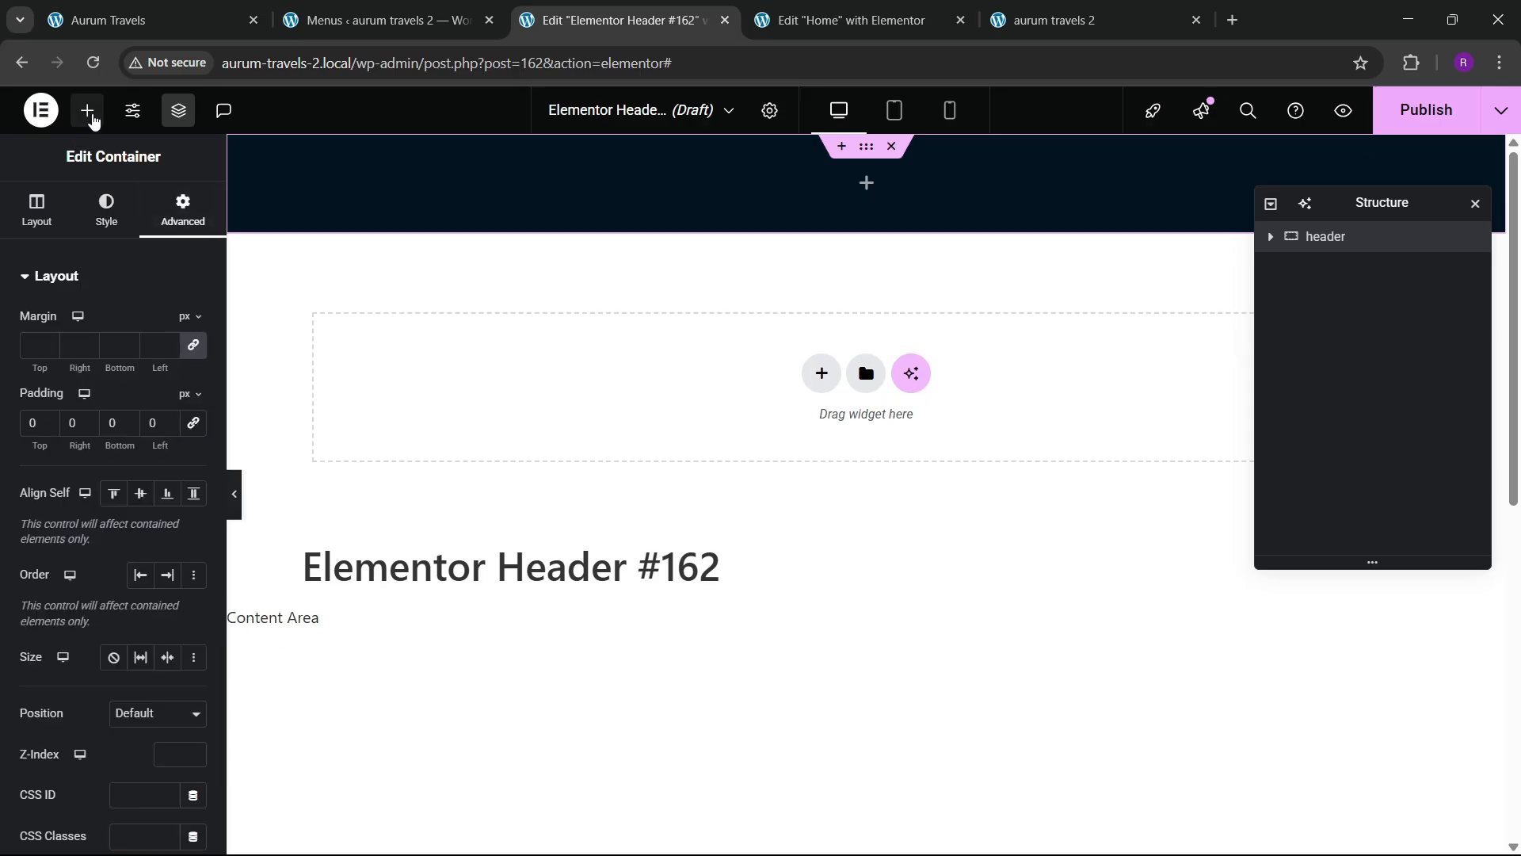
{"action": "left_click", "coordinate": [89, 111]}
{"action": "scroll", "coordinate": [119, 534], "scroll_direction": "down", "scroll_amount": 2}
{"action": "left_click_drag", "start_coordinate": [164, 657], "coordinate": [501, 209]}
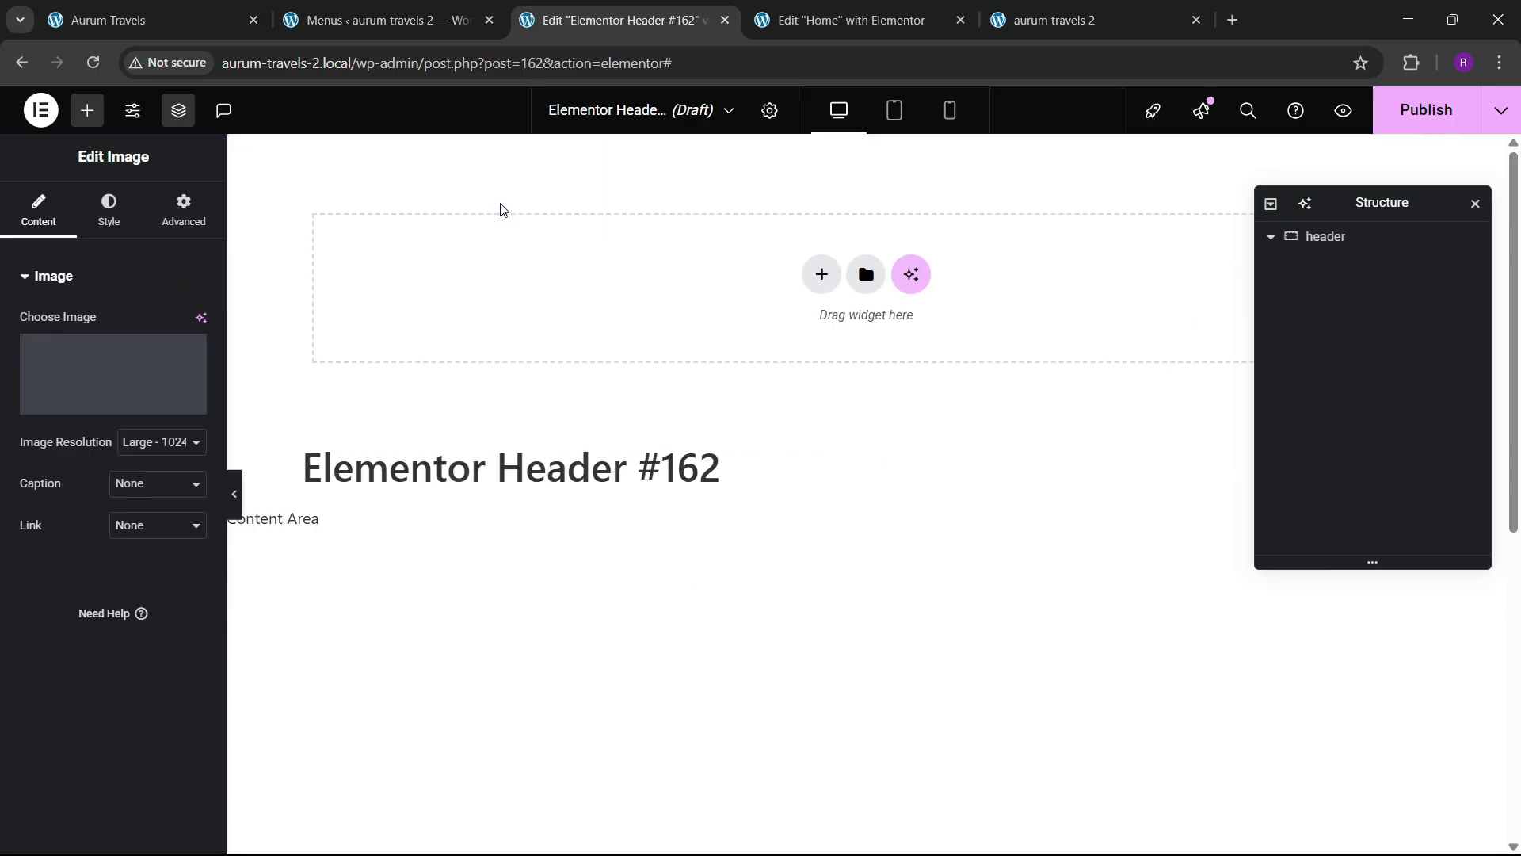
- Insert the logo-travella image and set the header container padding to 10
{"action": "left_click", "coordinate": [95, 400]}
{"action": "left_click", "coordinate": [320, 423]}
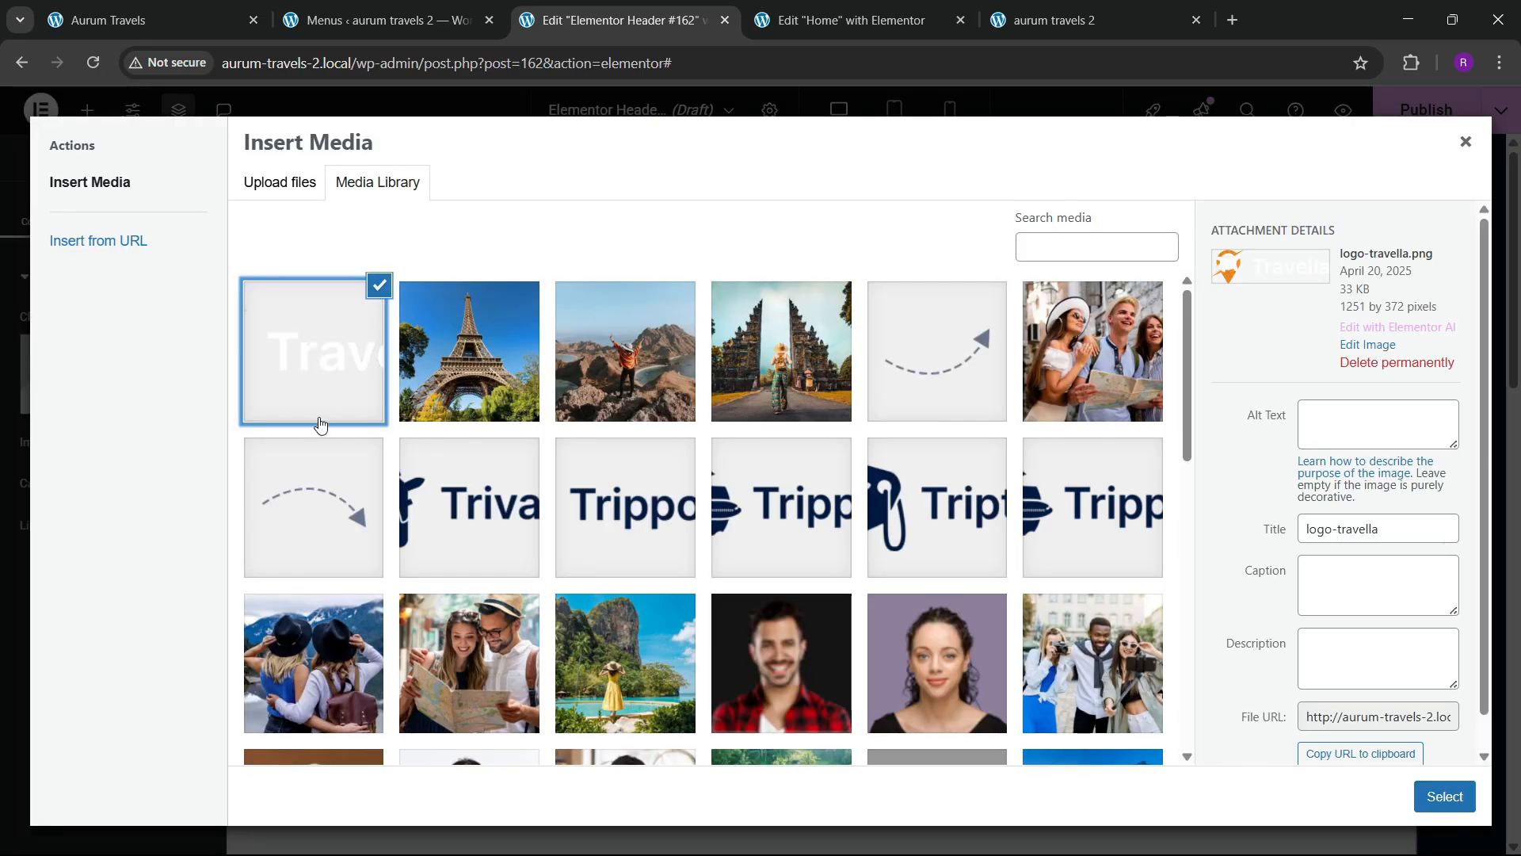
{"action": "left_click", "coordinate": [1443, 796]}
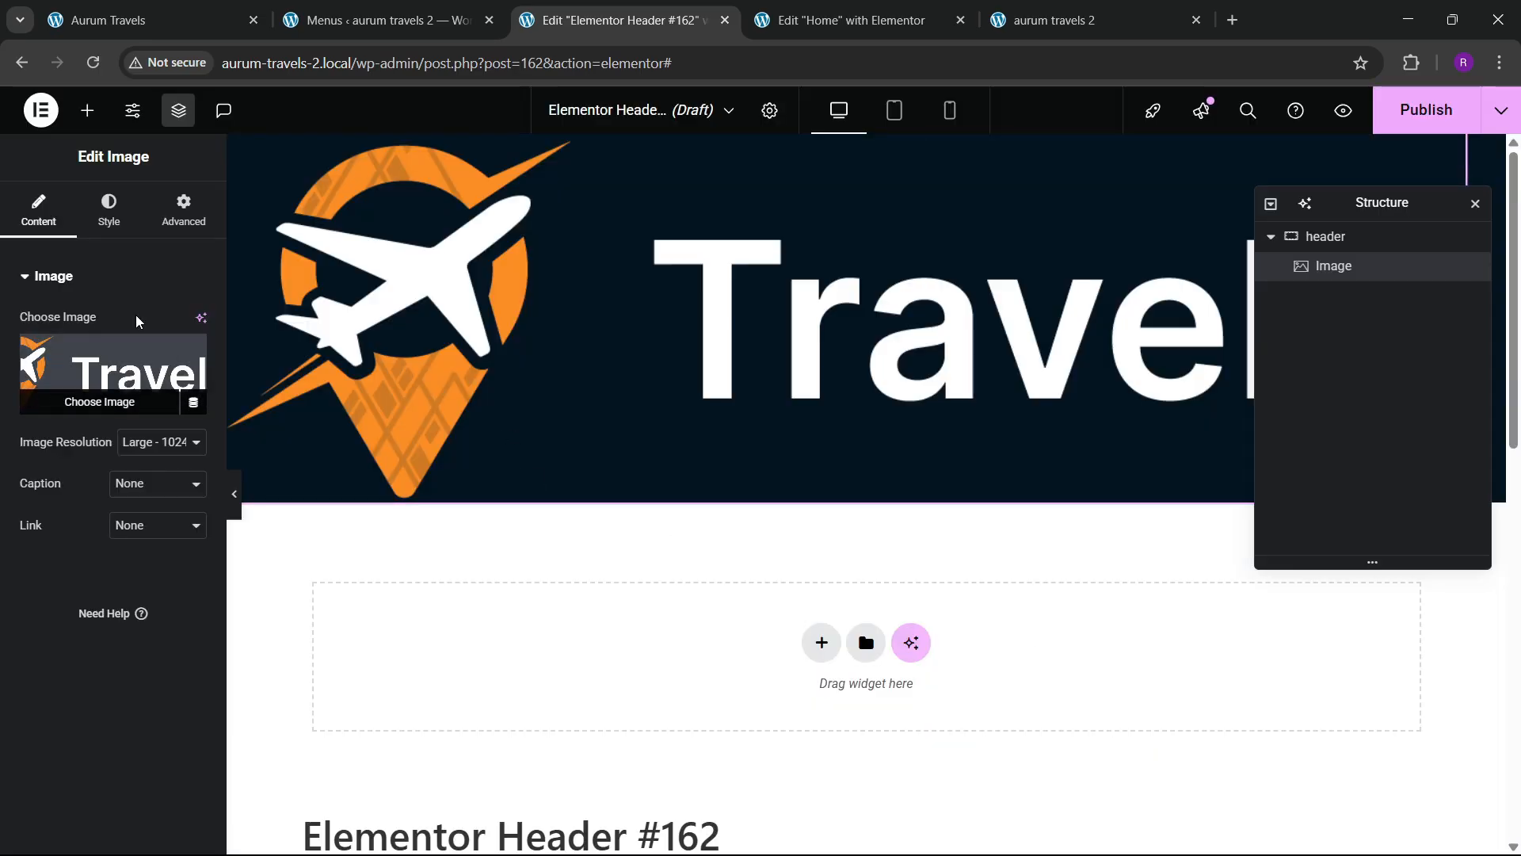
{"action": "left_click", "coordinate": [167, 227]}
{"action": "left_click", "coordinate": [1325, 236]}
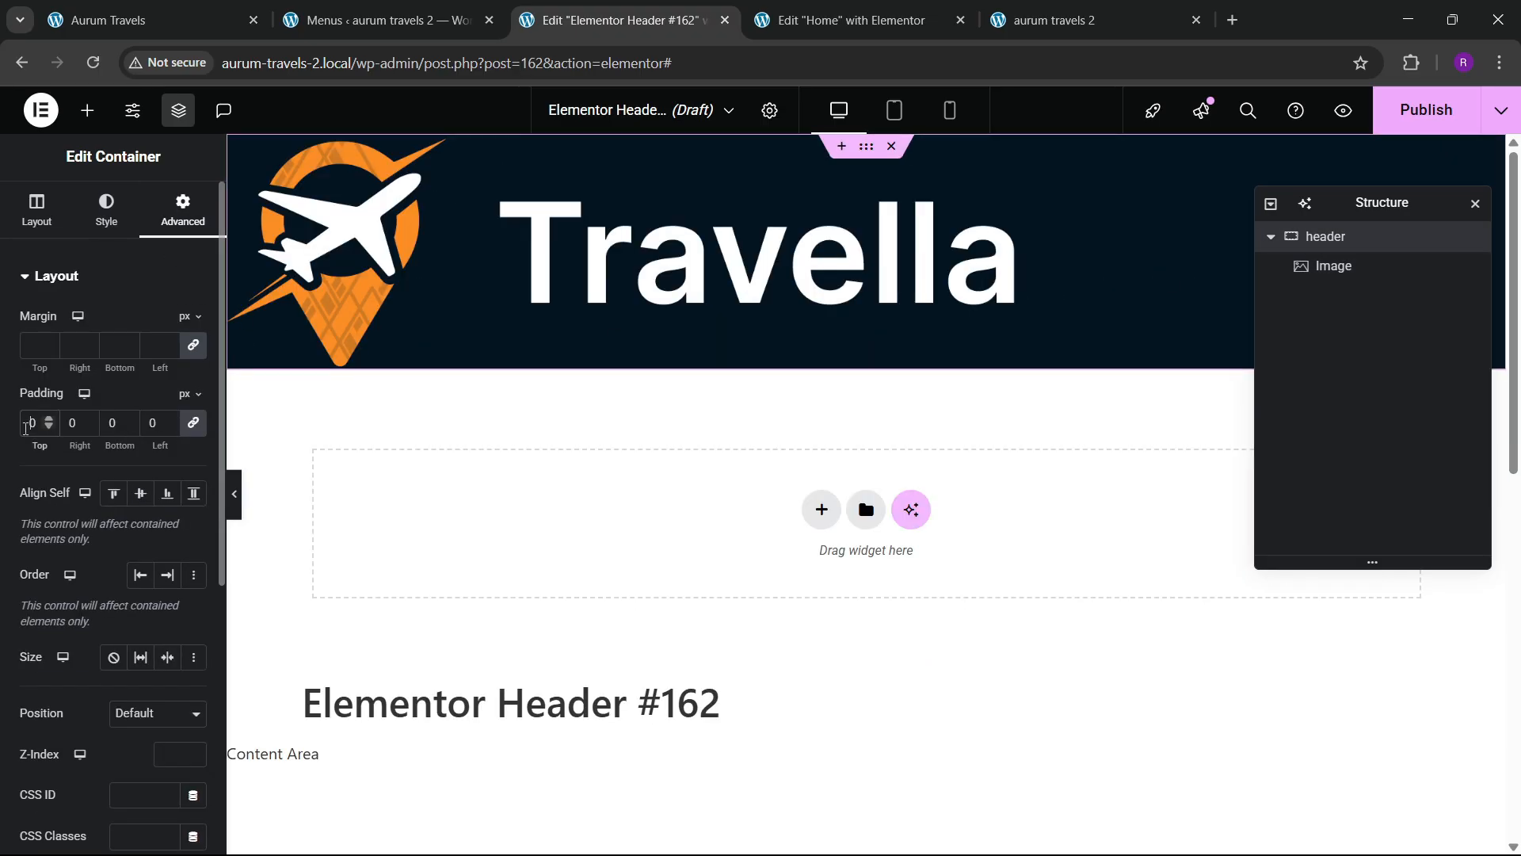
{"action": "type", "text": "1"}
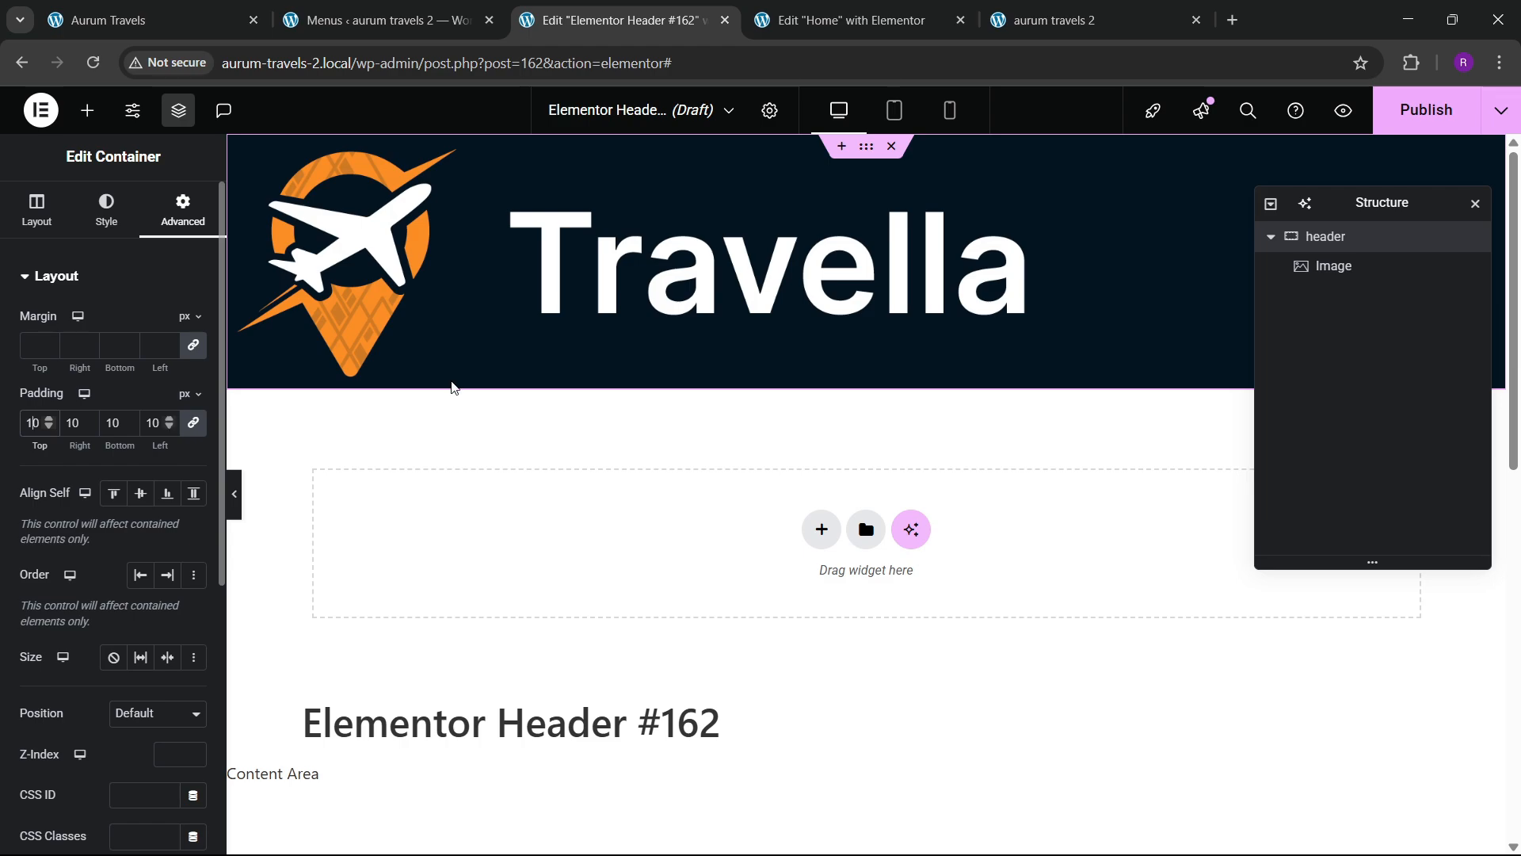
- Add a WordPress Menu widget beside the logo and give the logo a 15% custom width
{"action": "left_click", "coordinate": [428, 349]}
{"action": "left_click", "coordinate": [87, 110]}
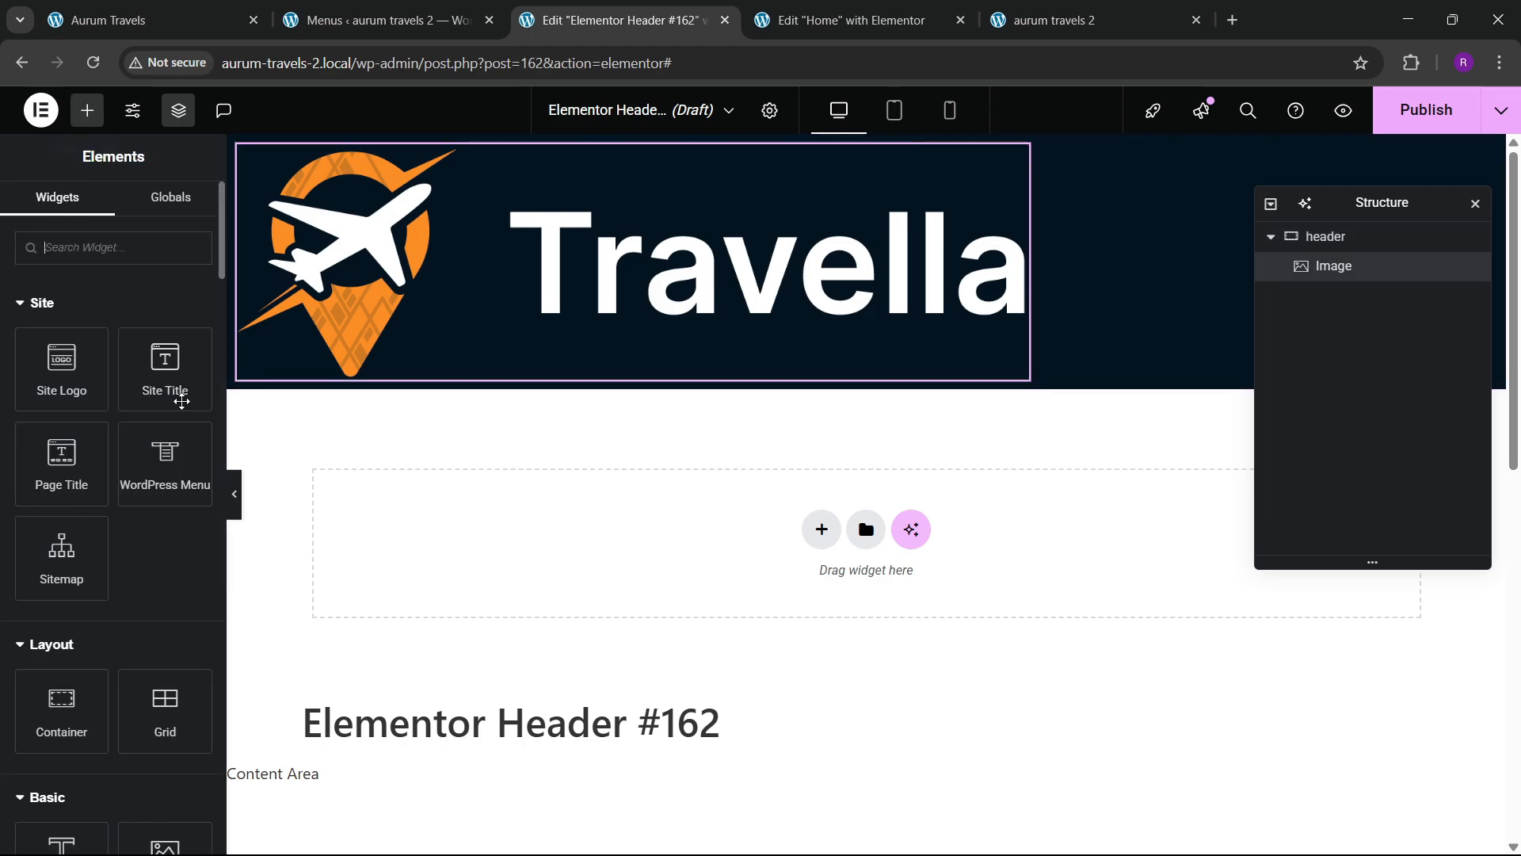
{"action": "left_click_drag", "start_coordinate": [130, 495], "coordinate": [1030, 309]}
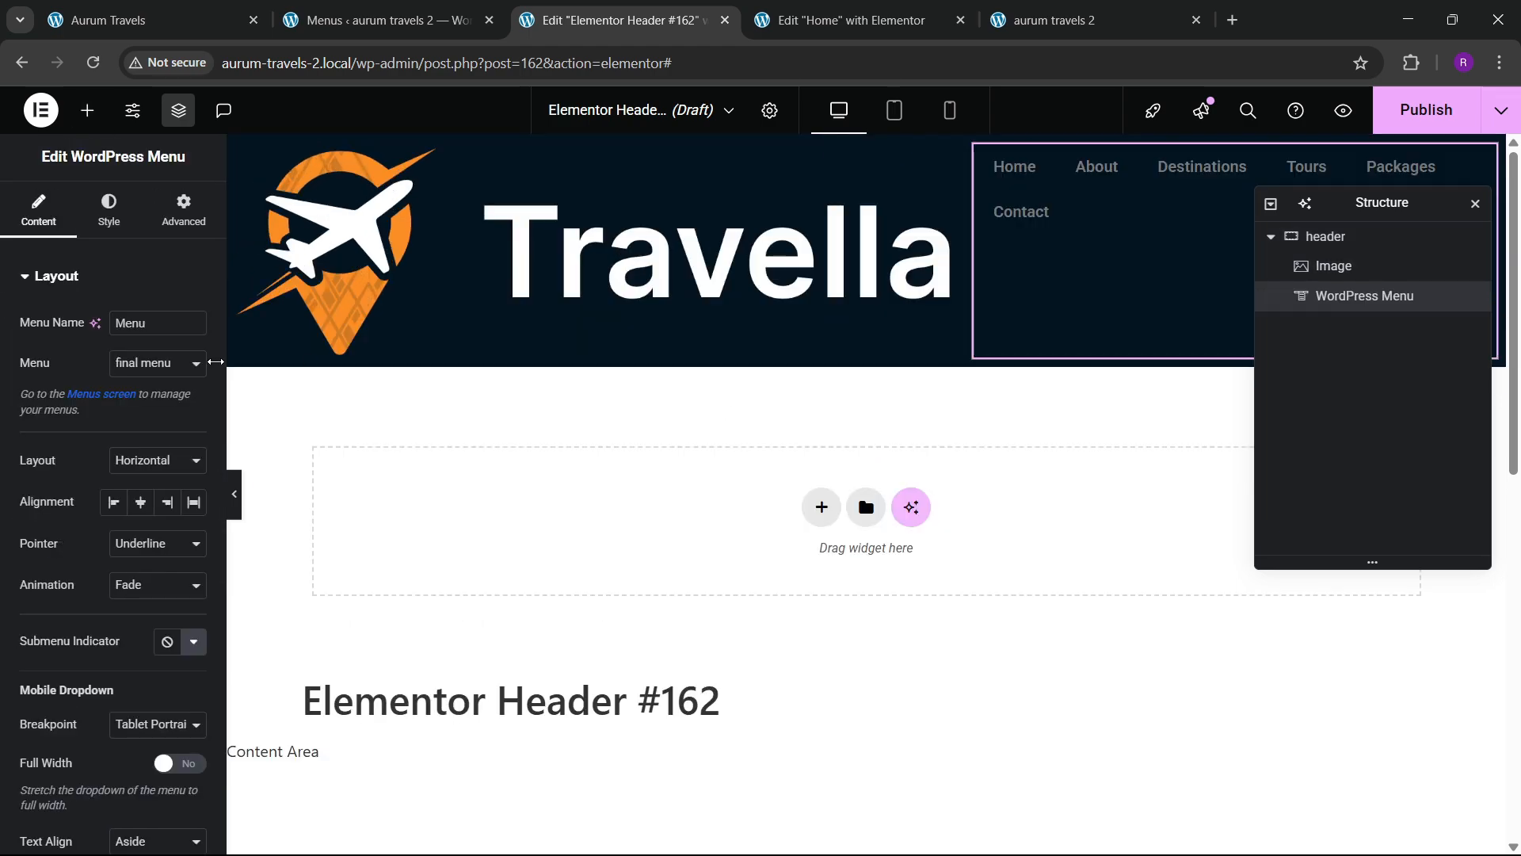
{"action": "left_click", "coordinate": [760, 316]}
{"action": "left_click", "coordinate": [150, 489]}
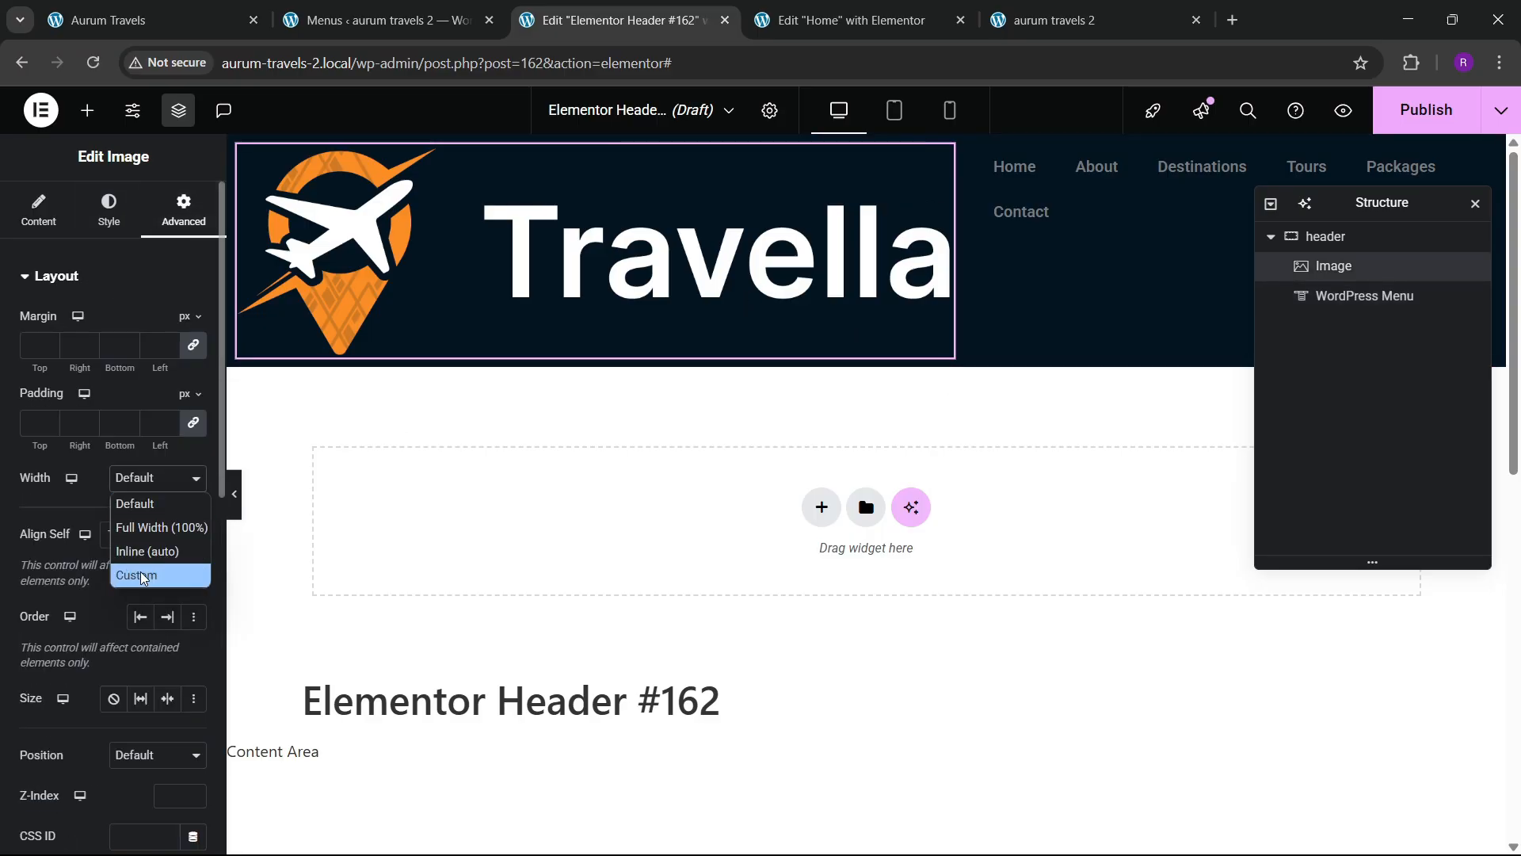
{"action": "left_click", "coordinate": [131, 575]}
{"action": "mouse_move", "coordinate": [21, 543]}
{"action": "left_mouse_down"}
{"action": "mouse_move", "coordinate": [54, 541]}
{"action": "mouse_move", "coordinate": [39, 543]}
{"action": "left_mouse_up"}
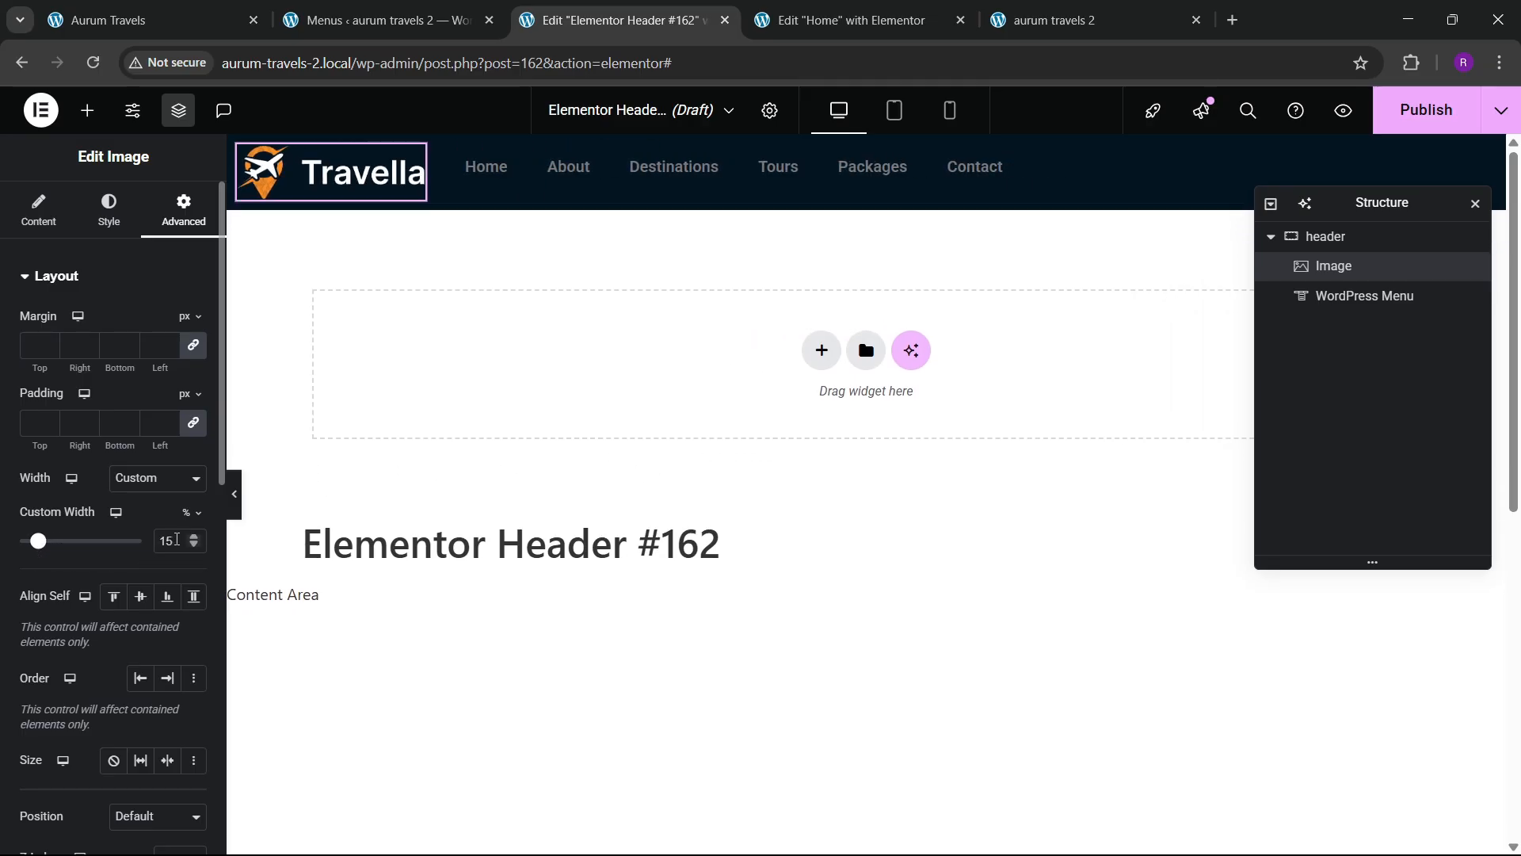
- Align the header items centred vertically with Justify Space Between, comparing against the live site
{"action": "left_click", "coordinate": [1325, 236]}
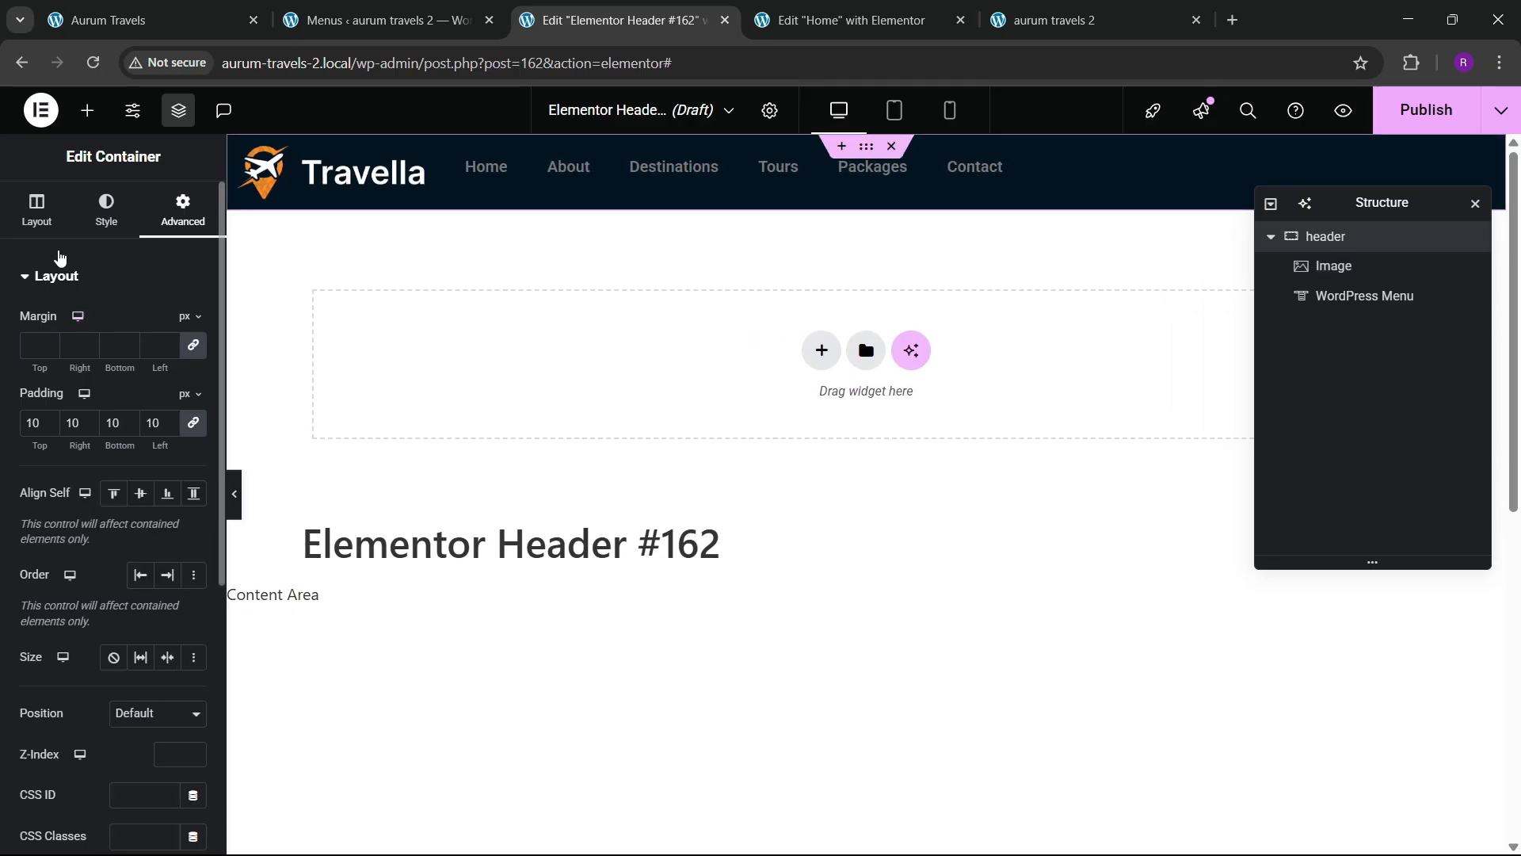
{"action": "scroll", "coordinate": [121, 497], "scroll_direction": "down", "scroll_amount": 1}
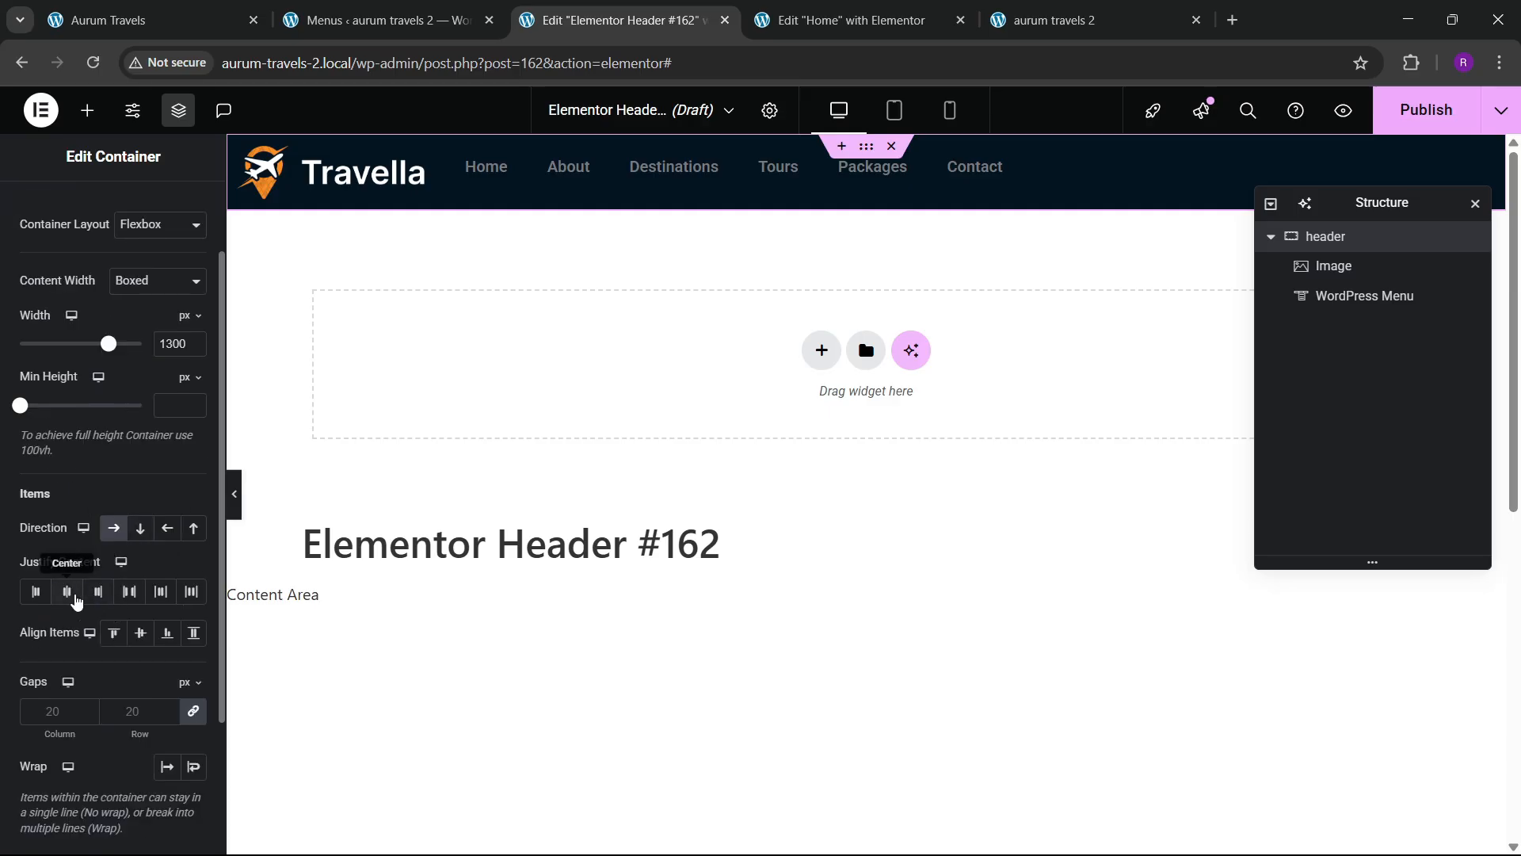
{"action": "left_click", "coordinate": [67, 591]}
{"action": "left_click", "coordinate": [142, 631]}
{"action": "left_click", "coordinate": [129, 591]}
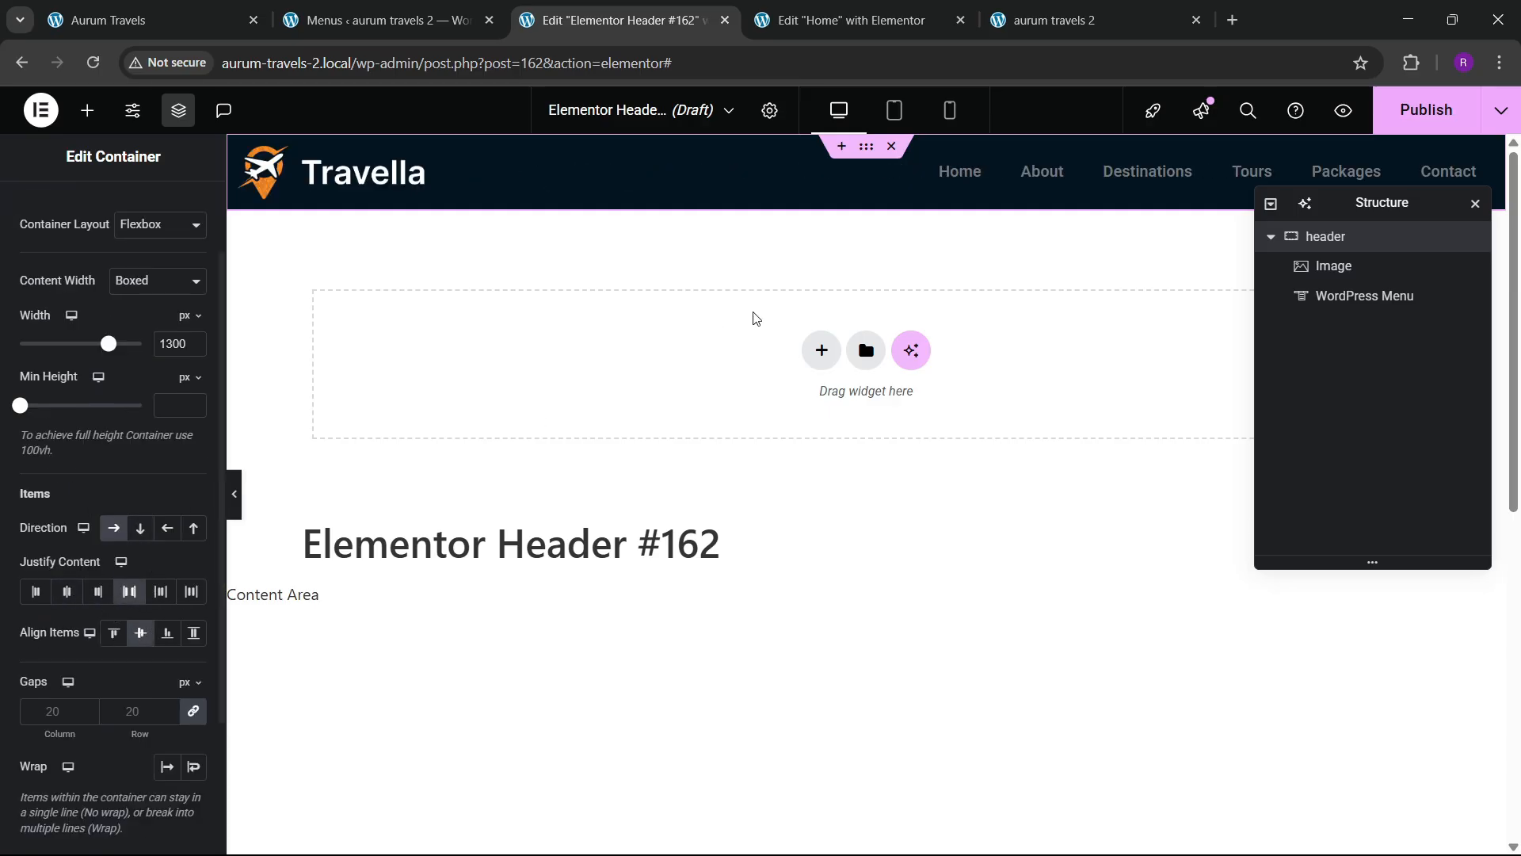
{"action": "left_click", "coordinate": [940, 191]}
{"action": "left_click", "coordinate": [198, 20]}
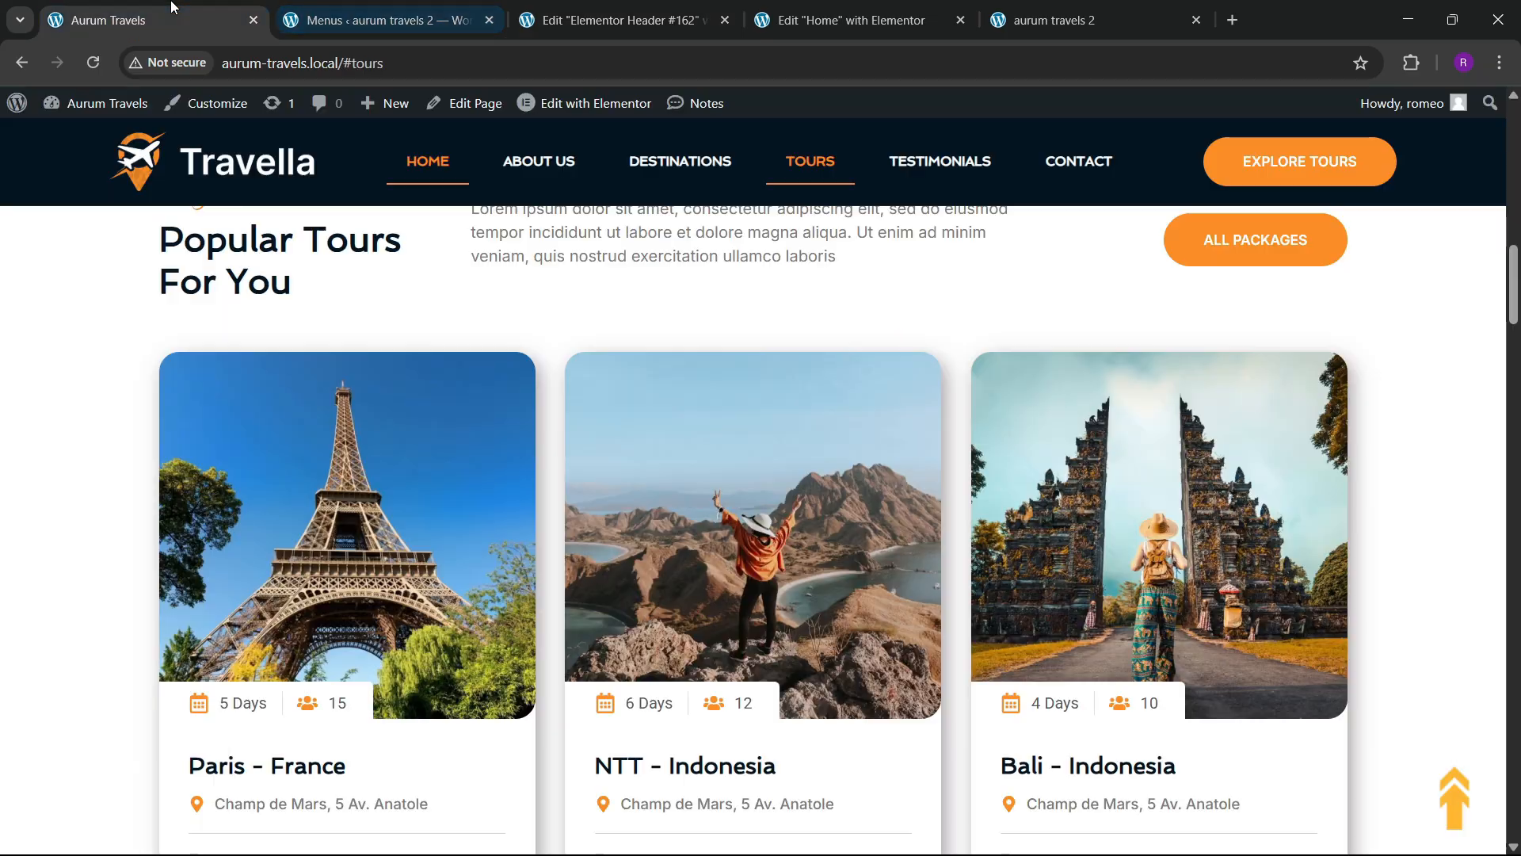
{"action": "left_click", "coordinate": [614, 23]}
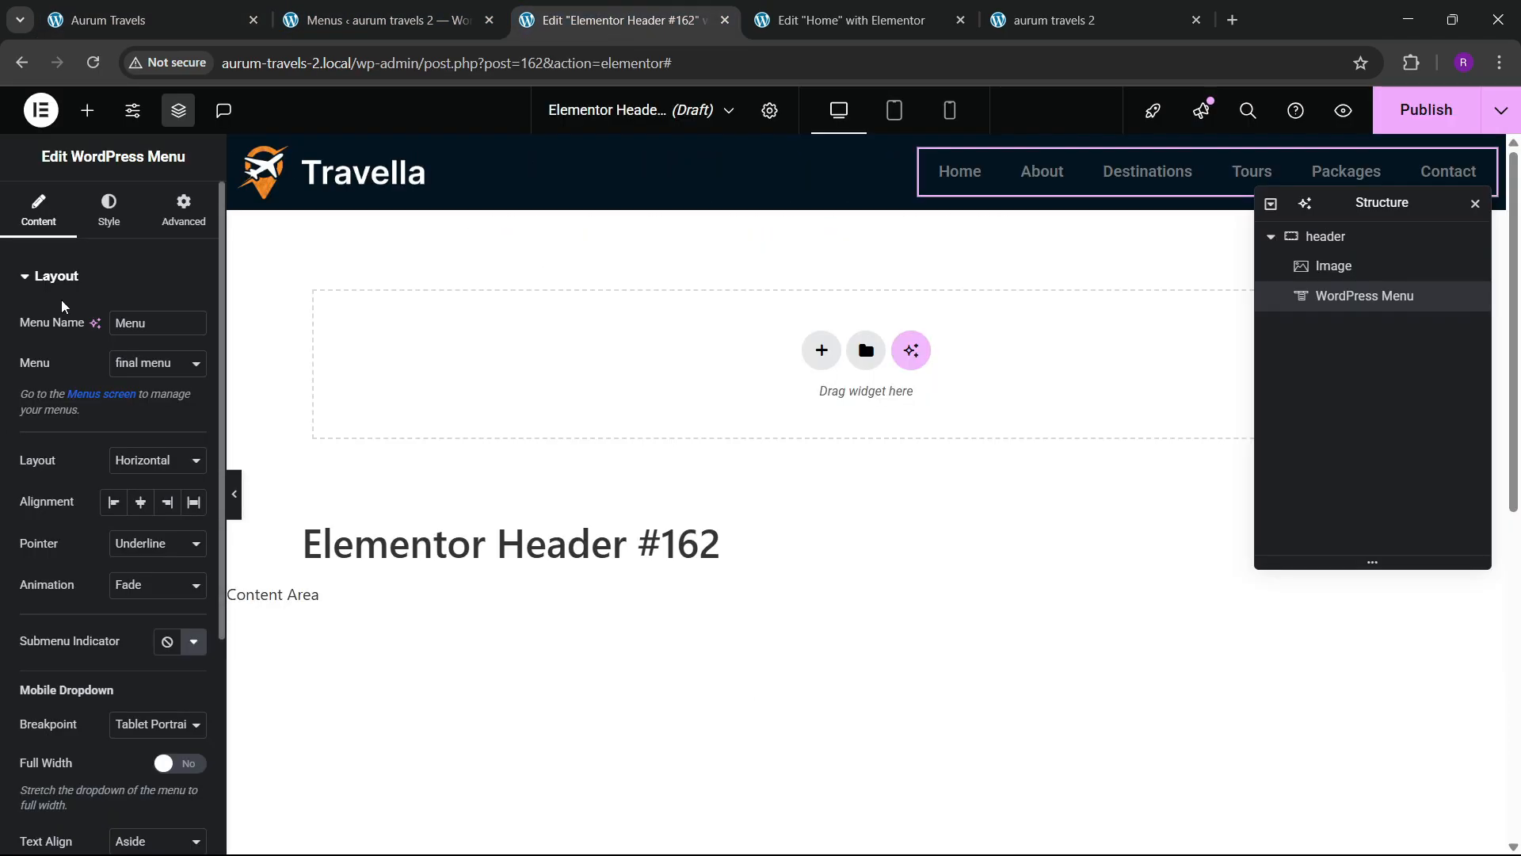
- Make the menu's mobile dropdown full width with centred text
{"action": "scroll", "coordinate": [110, 488], "scroll_direction": "down", "scroll_amount": 4}
{"action": "scroll", "coordinate": [95, 443], "scroll_direction": "up", "scroll_amount": 3}
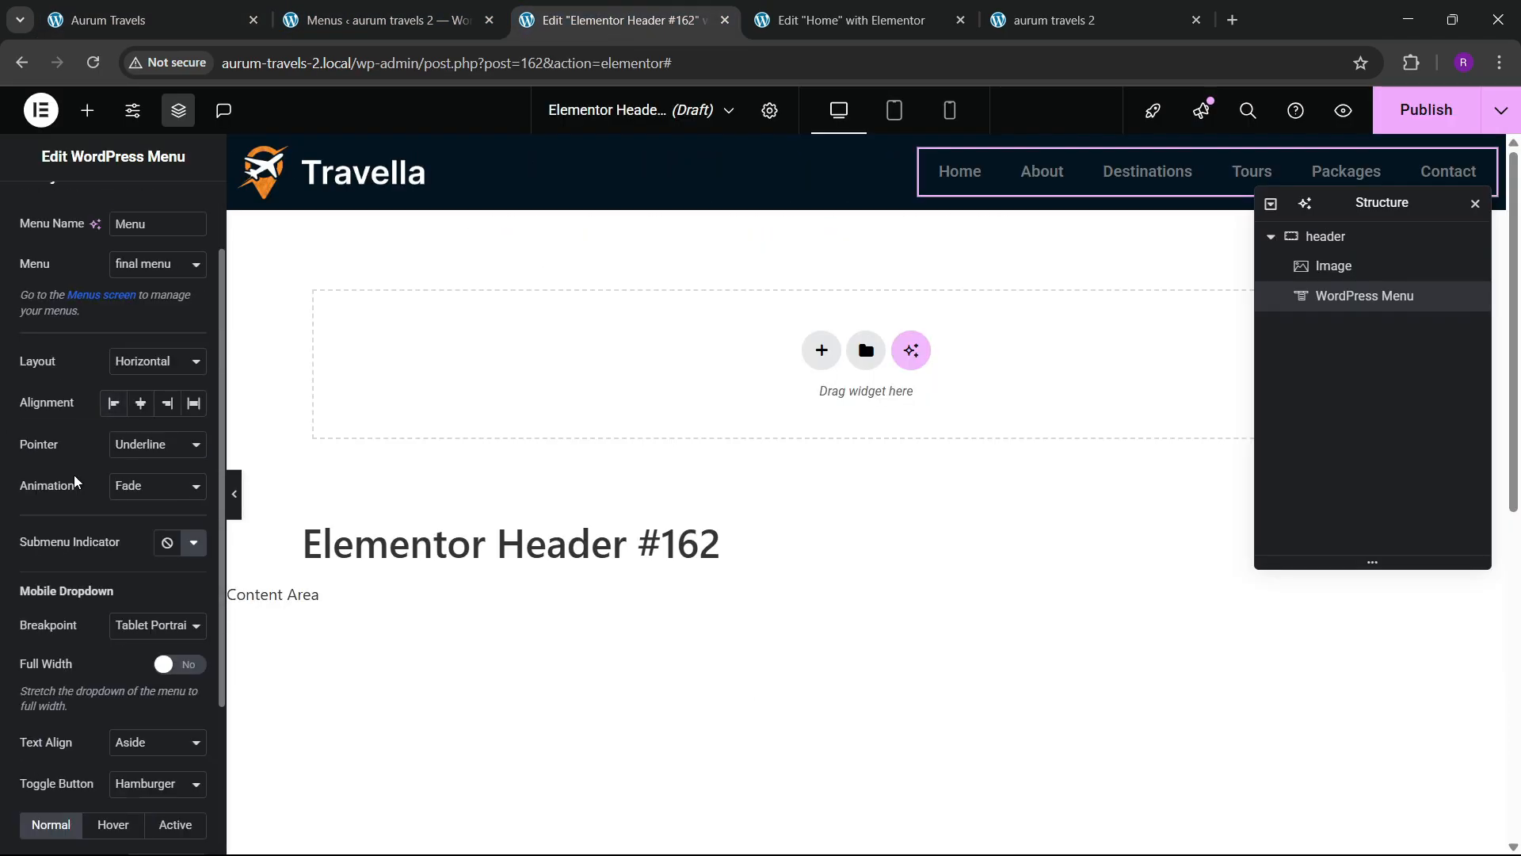
{"action": "scroll", "coordinate": [71, 523], "scroll_direction": "down", "scroll_amount": 3}
{"action": "left_click", "coordinate": [176, 465]}
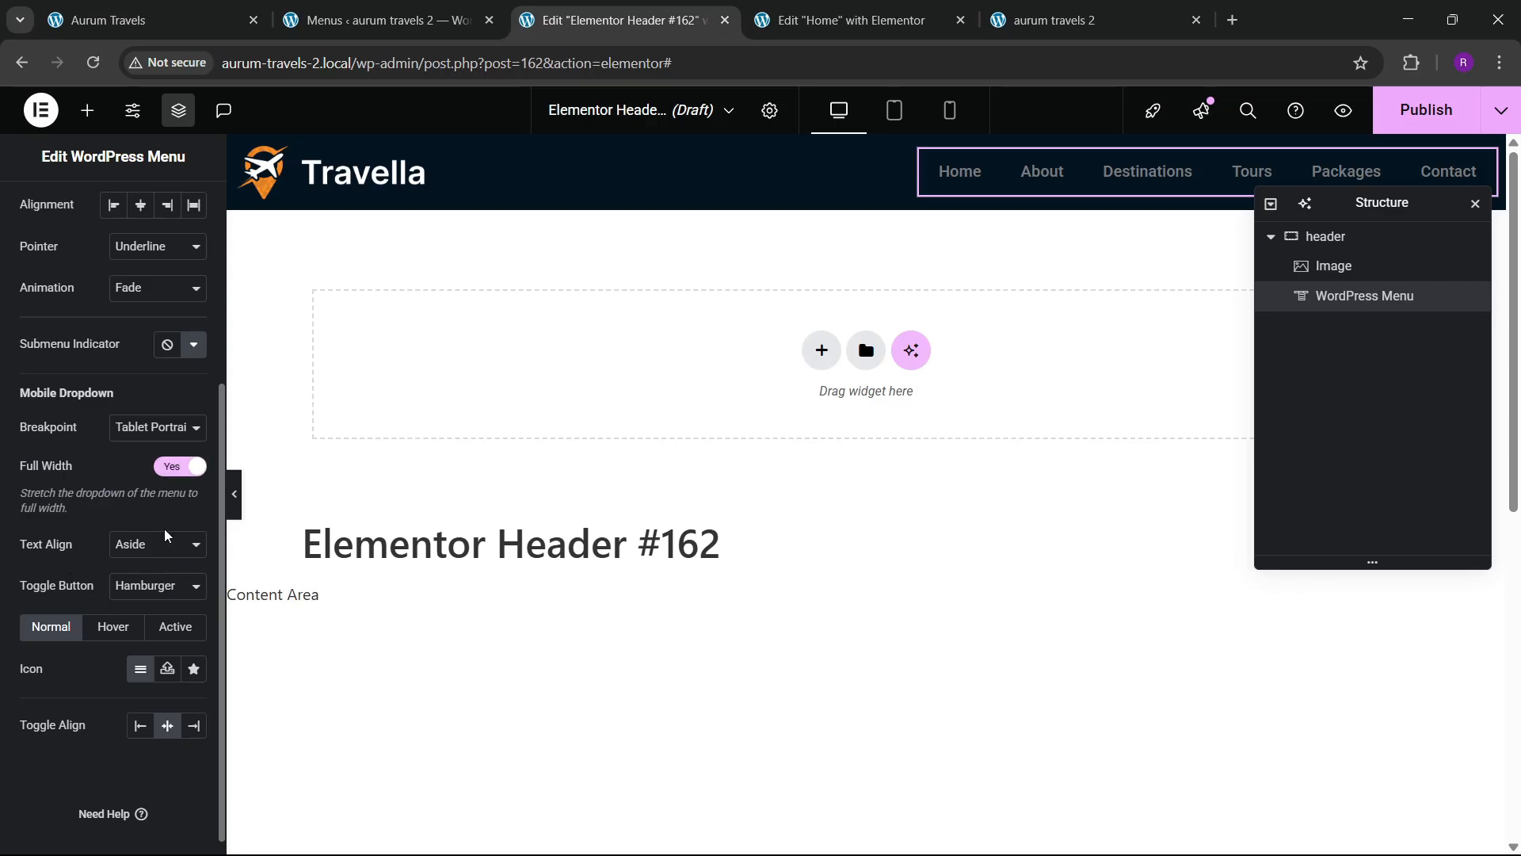
{"action": "left_click", "coordinate": [157, 544]}
{"action": "left_click", "coordinate": [131, 593]}
{"action": "scroll", "coordinate": [73, 555], "scroll_direction": "up", "scroll_amount": 4}
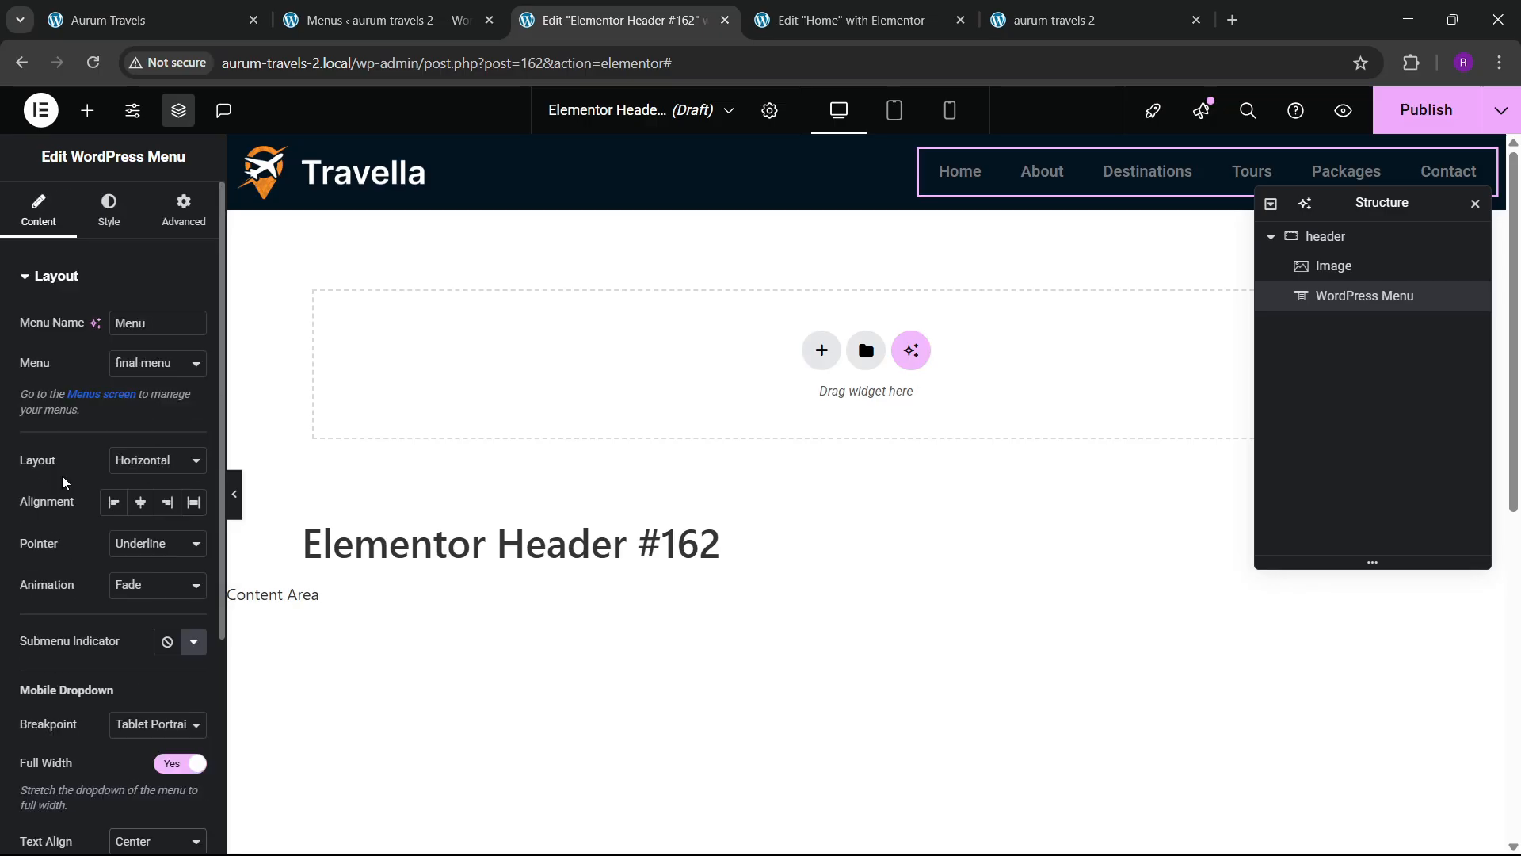
- Set the menu typography font family to Spinnaker
{"action": "left_click", "coordinate": [94, 226]}
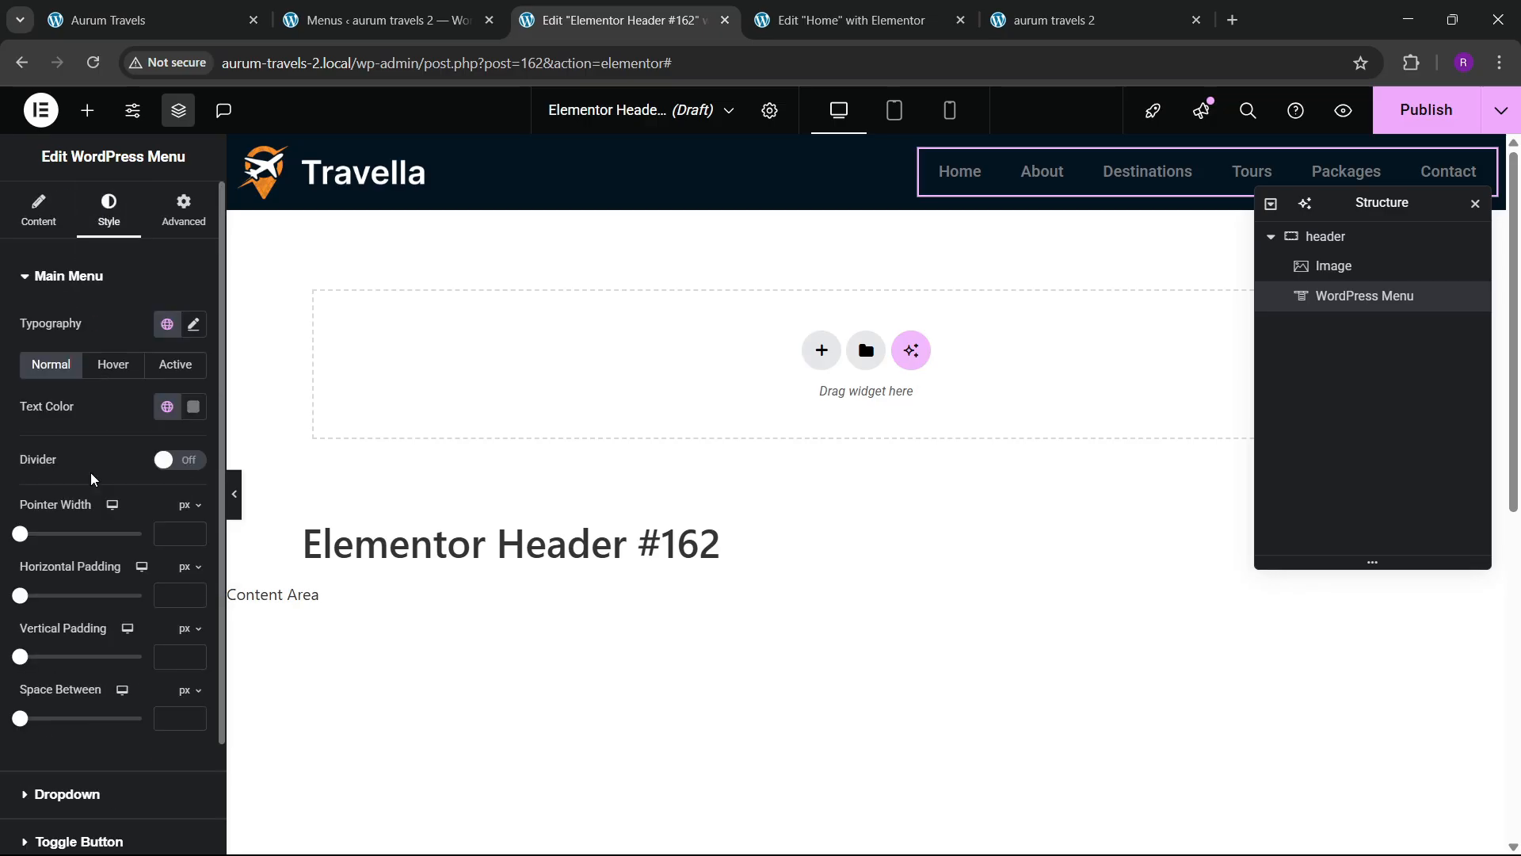
{"action": "left_click", "coordinate": [198, 330]}
{"action": "left_click", "coordinate": [150, 416]}
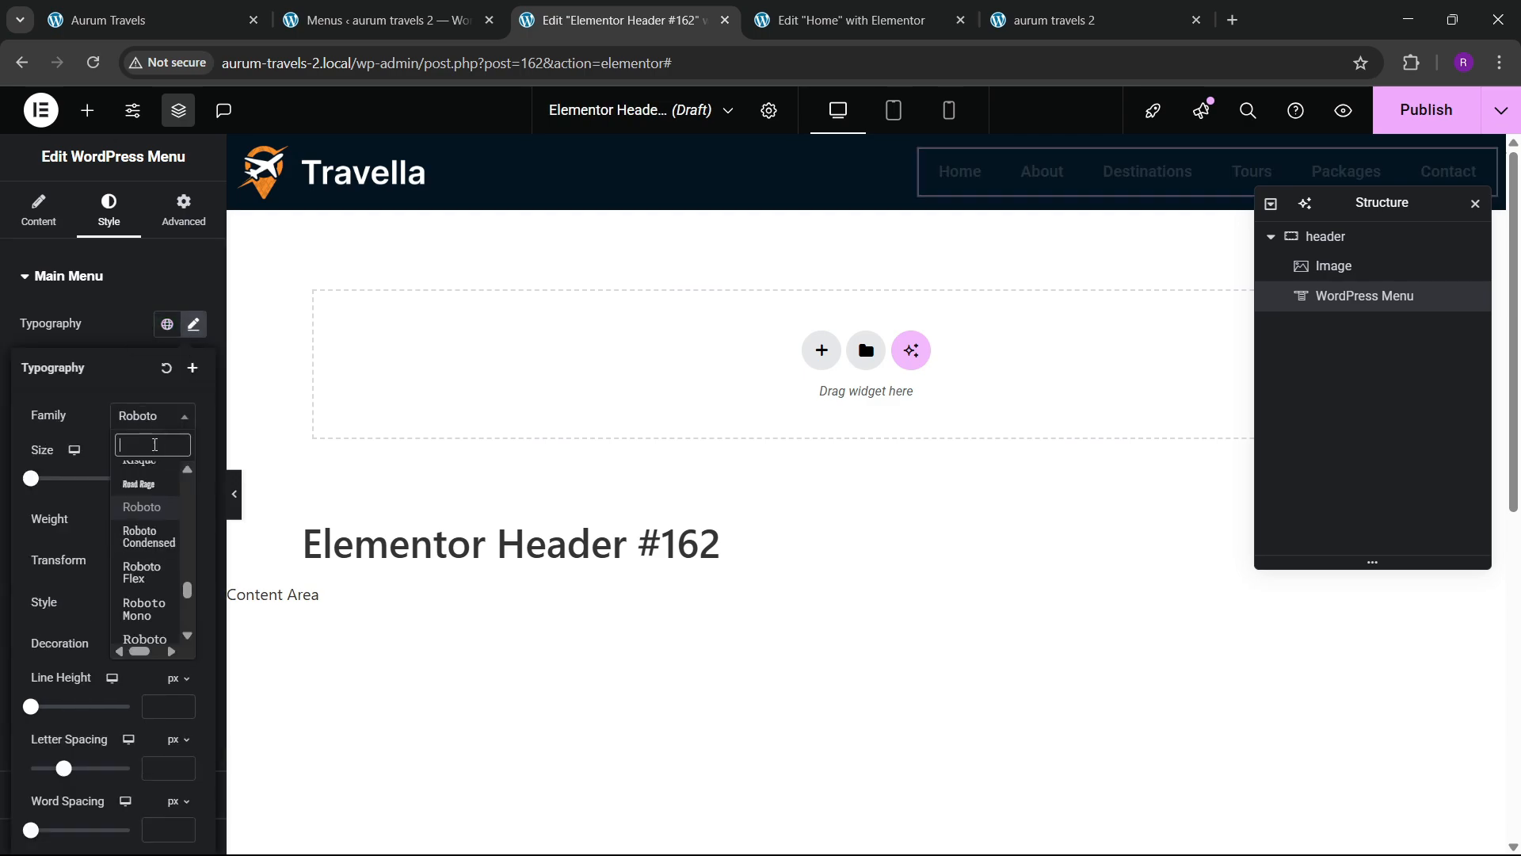
{"action": "type", "text": "spnn"}
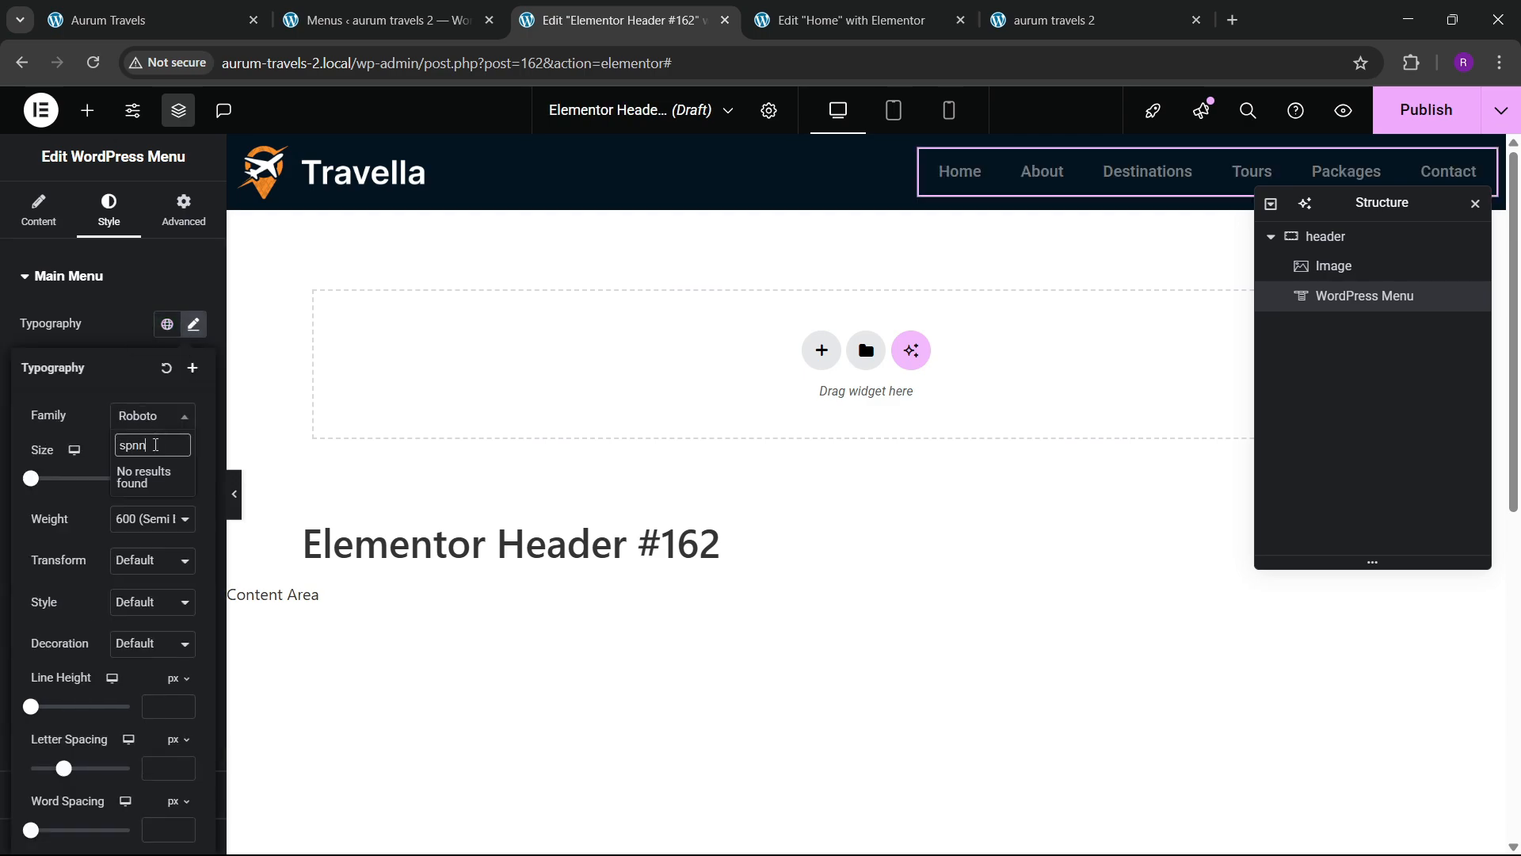
{"action": "key", "text": "BackSpace"}
{"action": "key", "text": "BackSpace"}
{"action": "type", "text": "inn"}
{"action": "key", "text": "Return"}
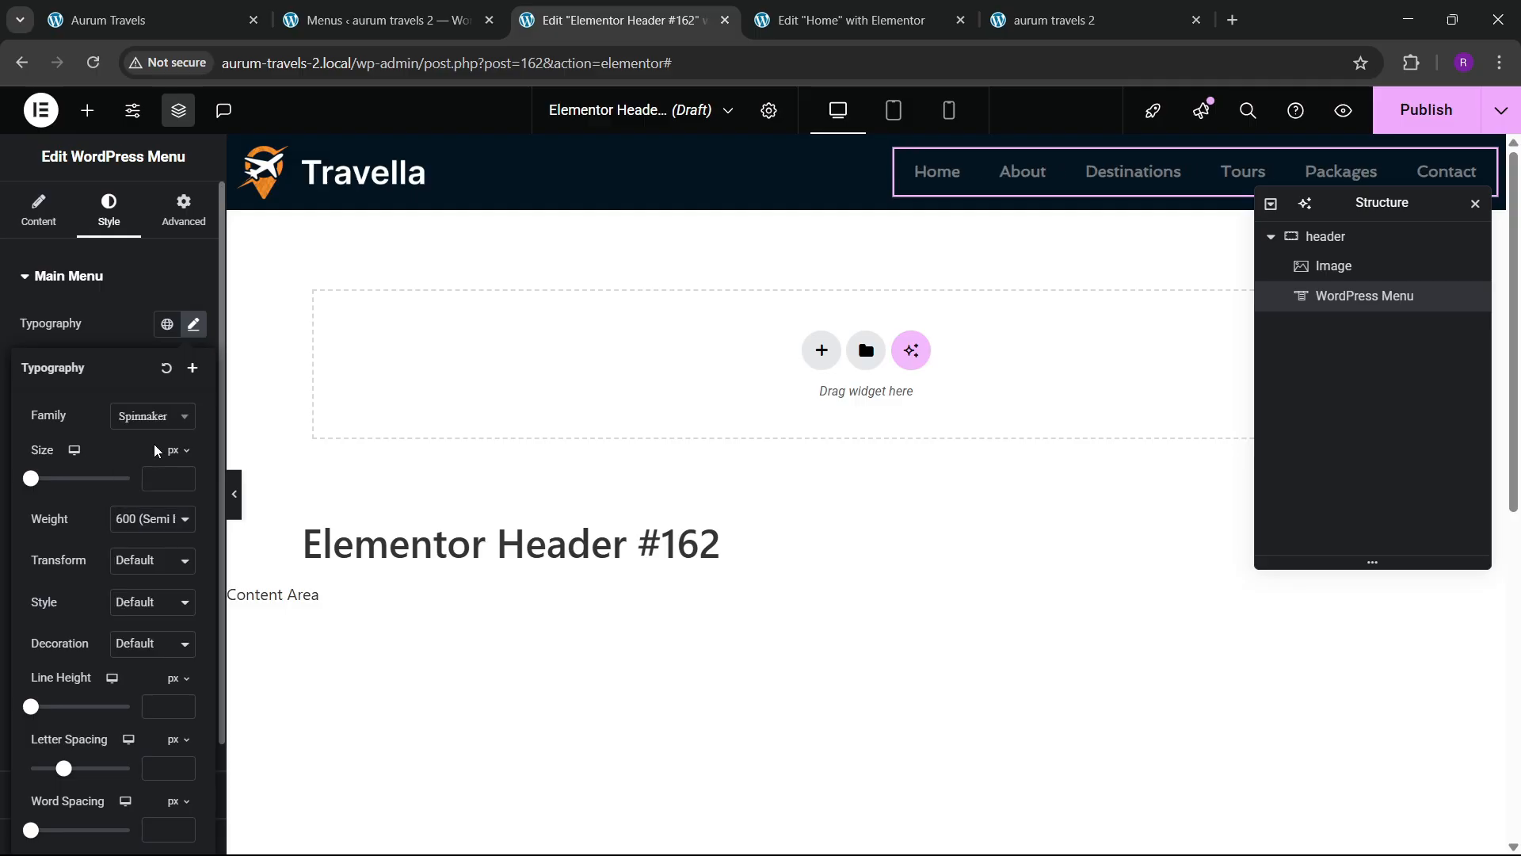
- Try a larger menu font size, comparing with the live site's menu
{"action": "key", "text": "BackSpace"}
{"action": "type", "text": "7"}
{"action": "left_click", "coordinate": [181, 473]}
{"action": "left_click", "coordinate": [181, 474]}
{"action": "left_click", "coordinate": [182, 474]}
{"action": "left_click", "coordinate": [181, 473]}
{"action": "left_click", "coordinate": [181, 474]}
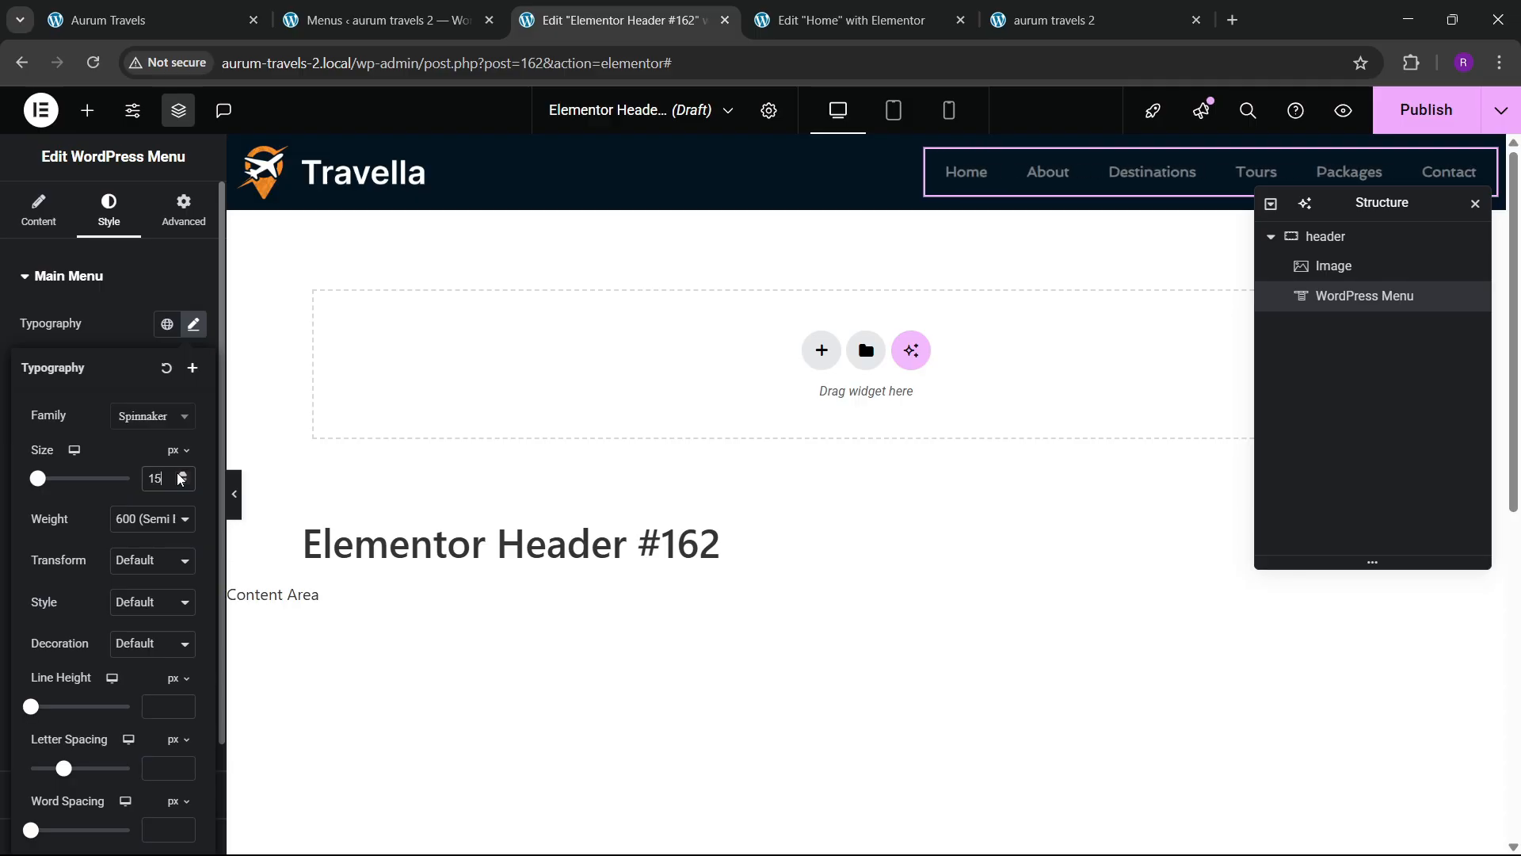
{"action": "left_click", "coordinate": [188, 7]}
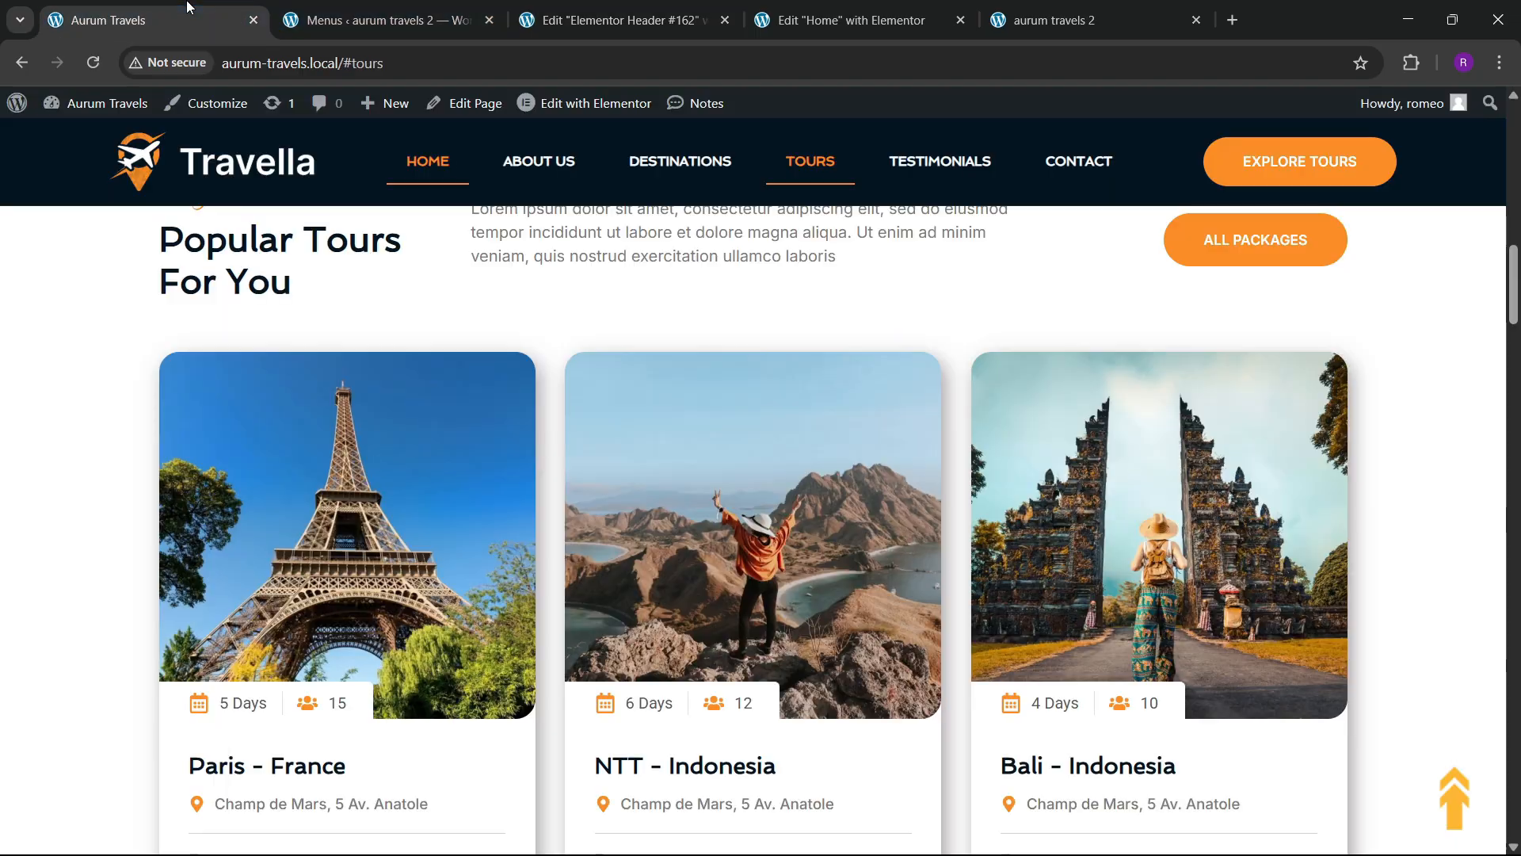
{"action": "left_click", "coordinate": [541, 10]}
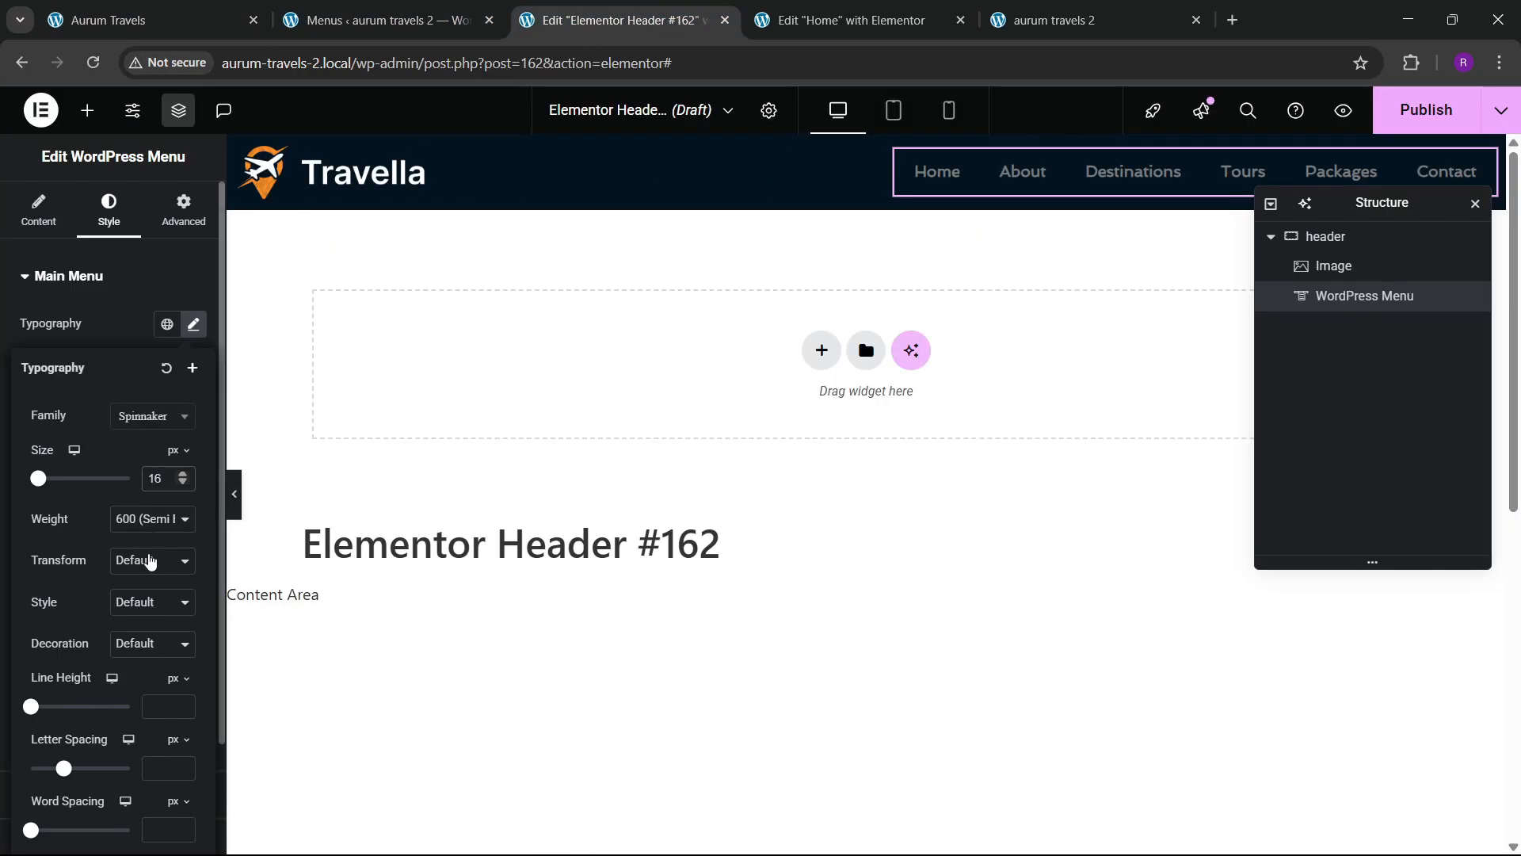
- Make the menu items uppercase and settle the font size at 13 px
{"action": "left_click", "coordinate": [150, 561]}
{"action": "left_click", "coordinate": [145, 604]}
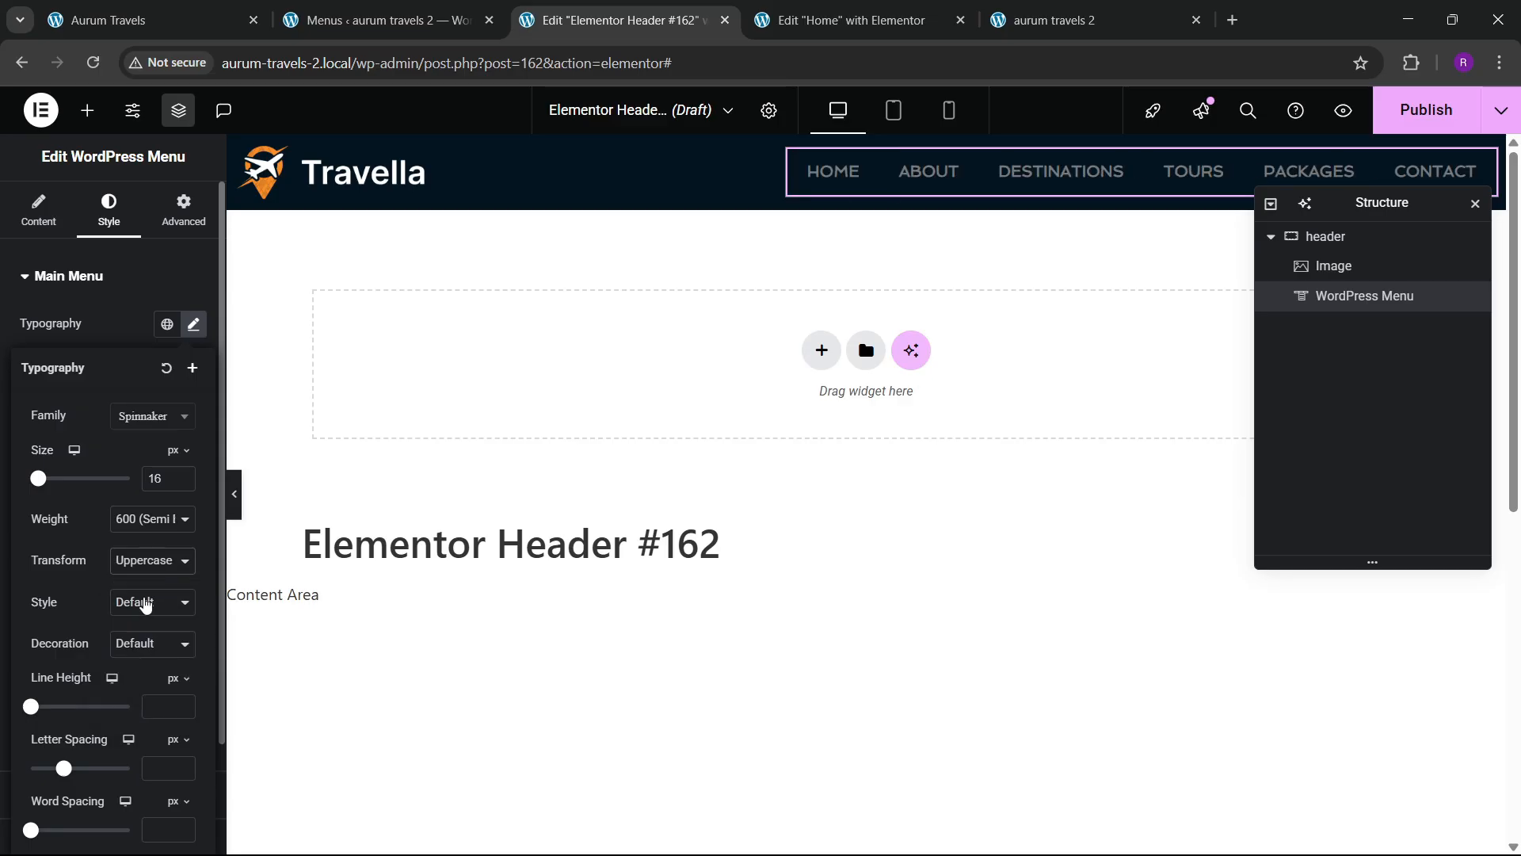
{"action": "left_click", "coordinate": [182, 483]}
{"action": "left_click", "coordinate": [182, 484]}
{"action": "left_click", "coordinate": [183, 484]}
{"action": "left_click", "coordinate": [182, 483]}
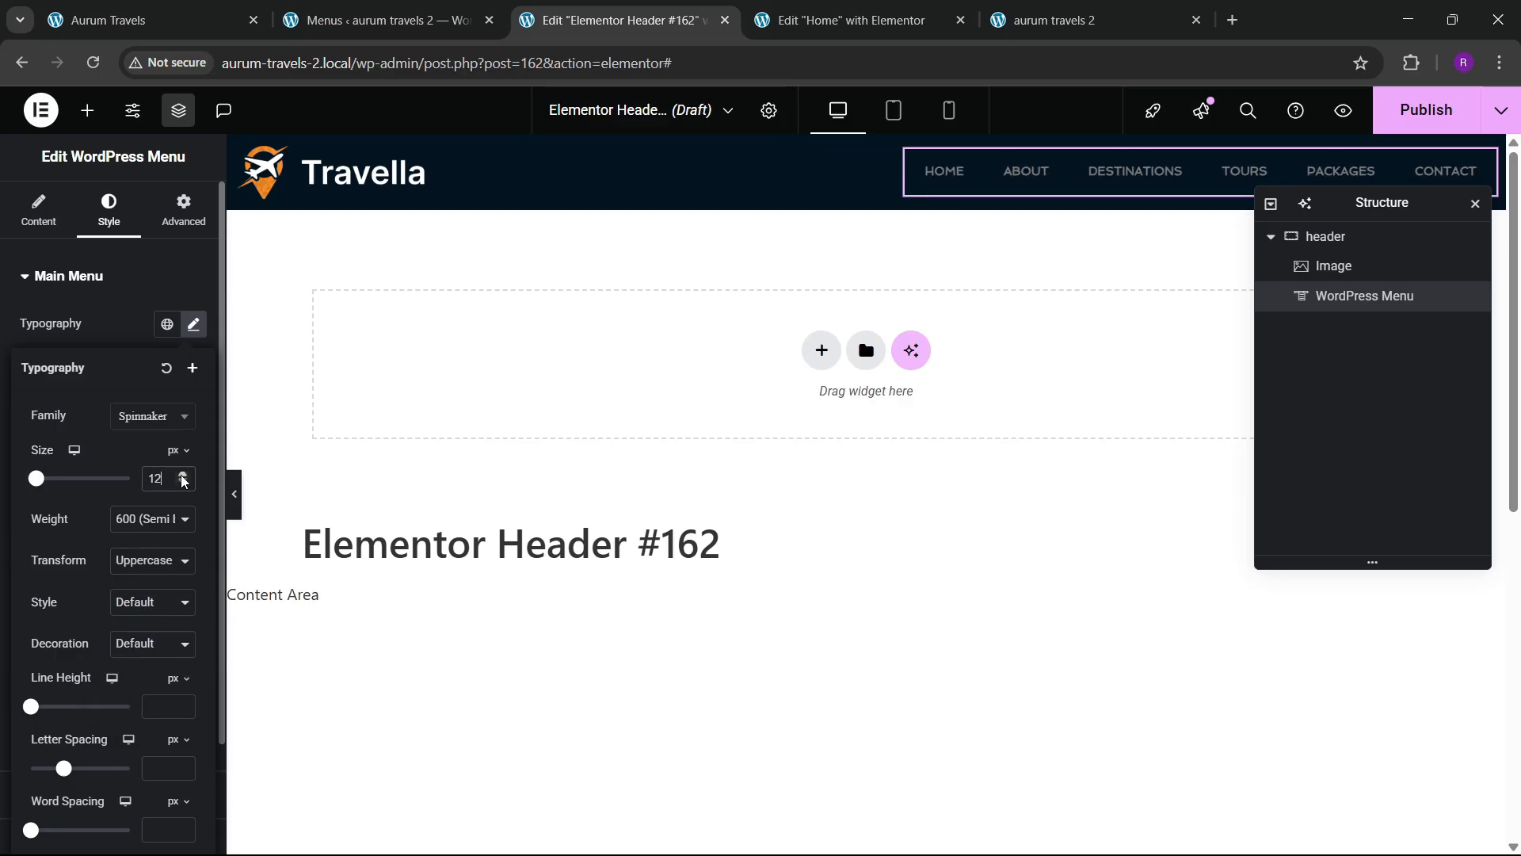
{"action": "left_click", "coordinate": [183, 474]}
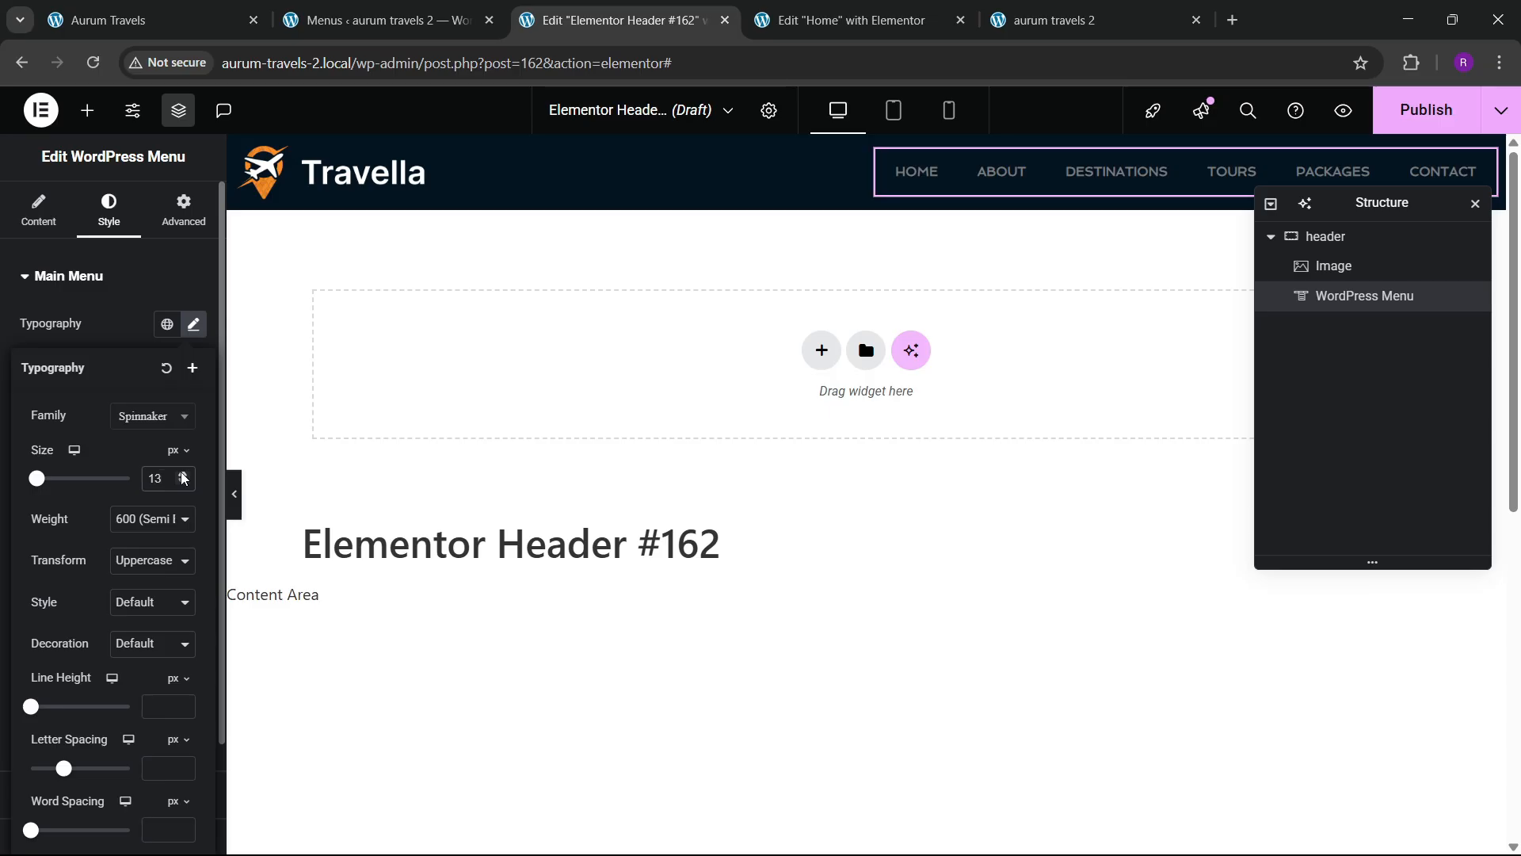
{"action": "left_click", "coordinate": [198, 6]}
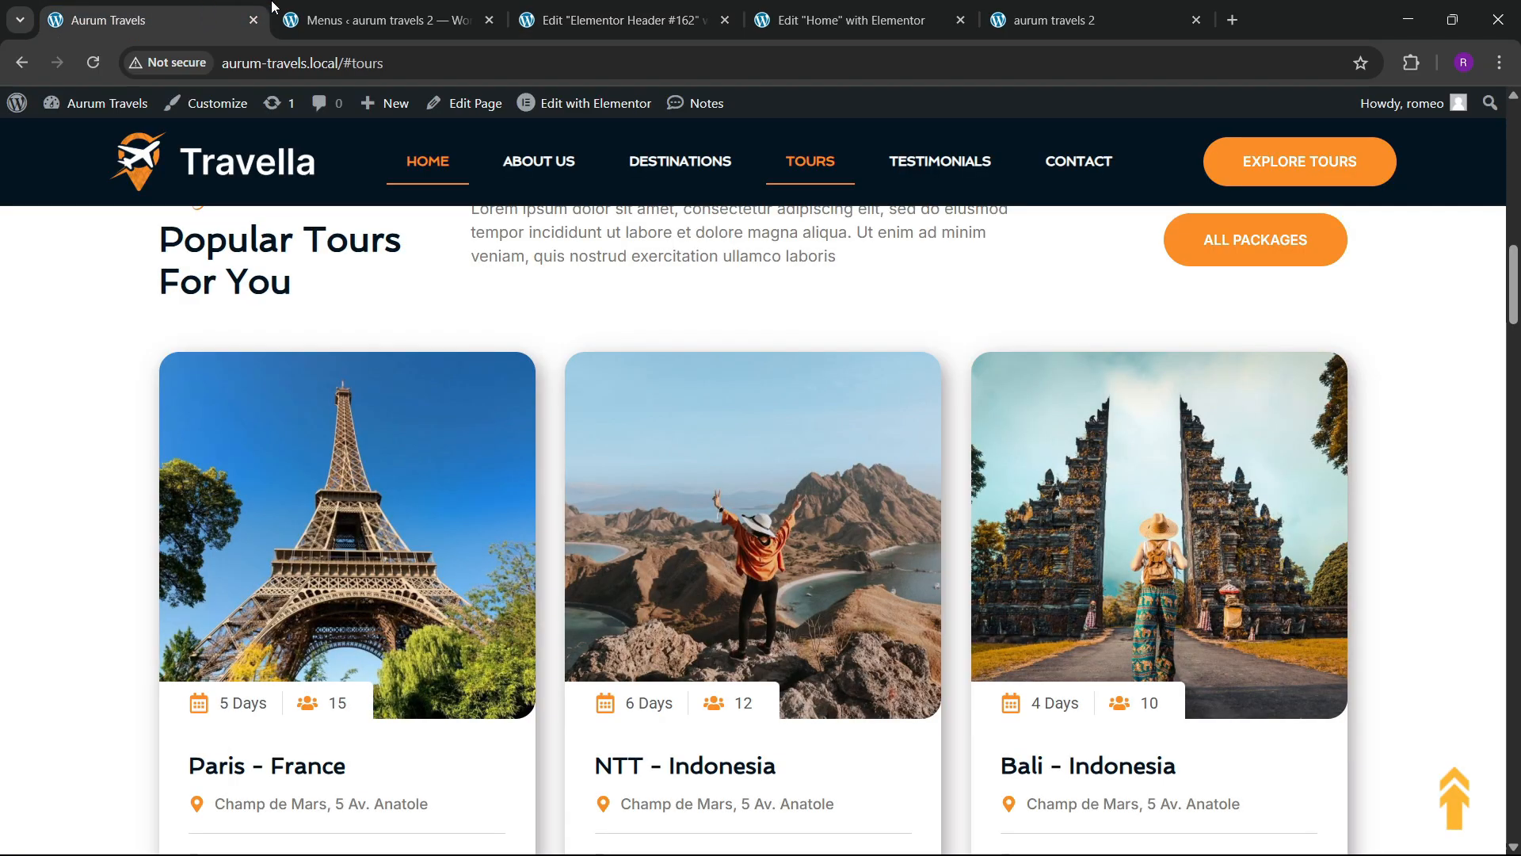
{"action": "left_click", "coordinate": [618, 20]}
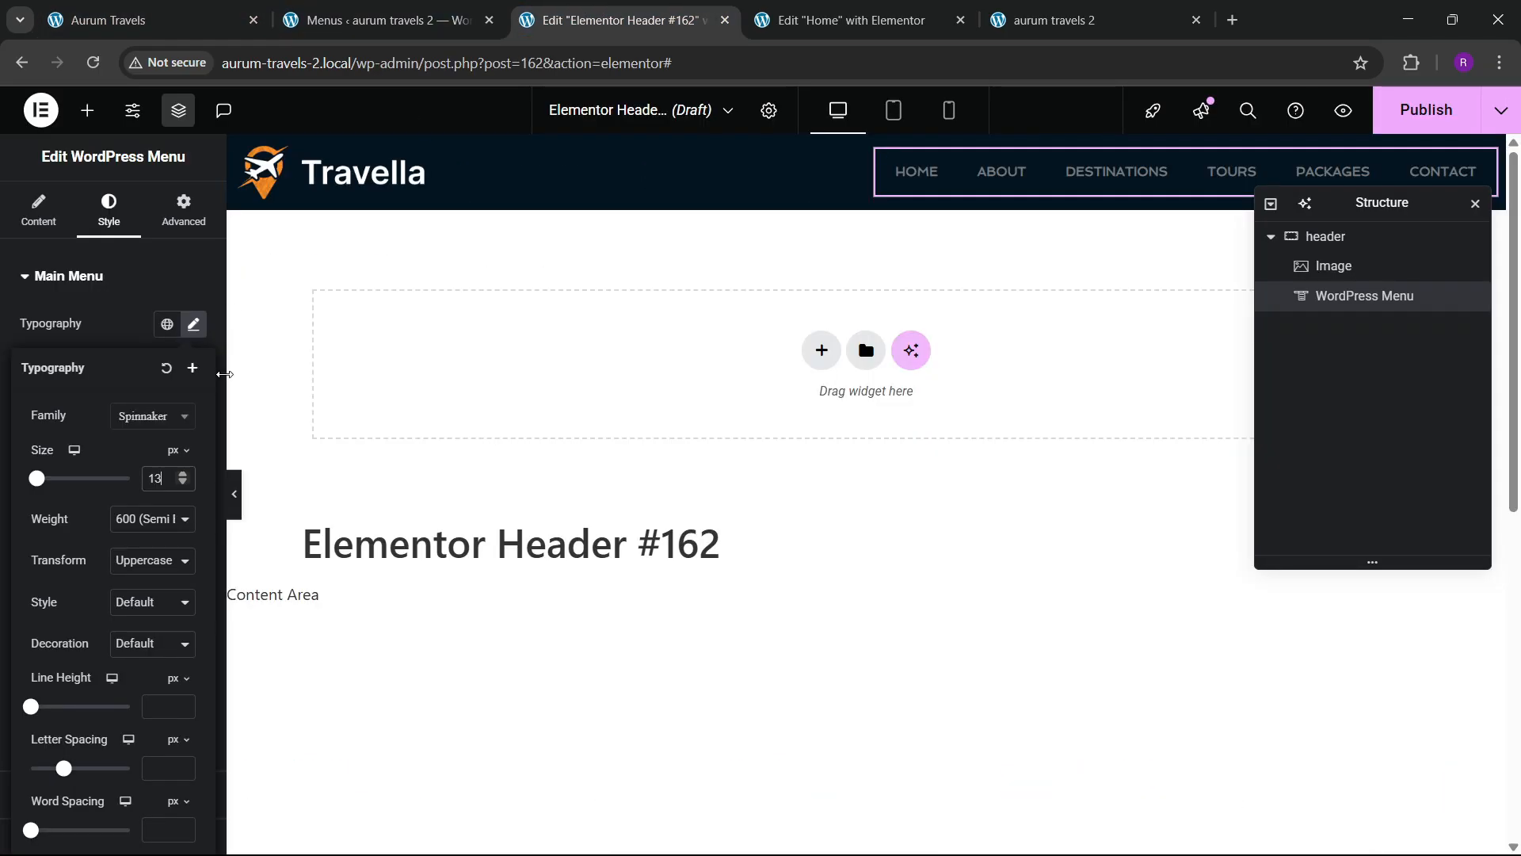
{"action": "left_click", "coordinate": [183, 475]}
{"action": "left_click", "coordinate": [183, 481]}
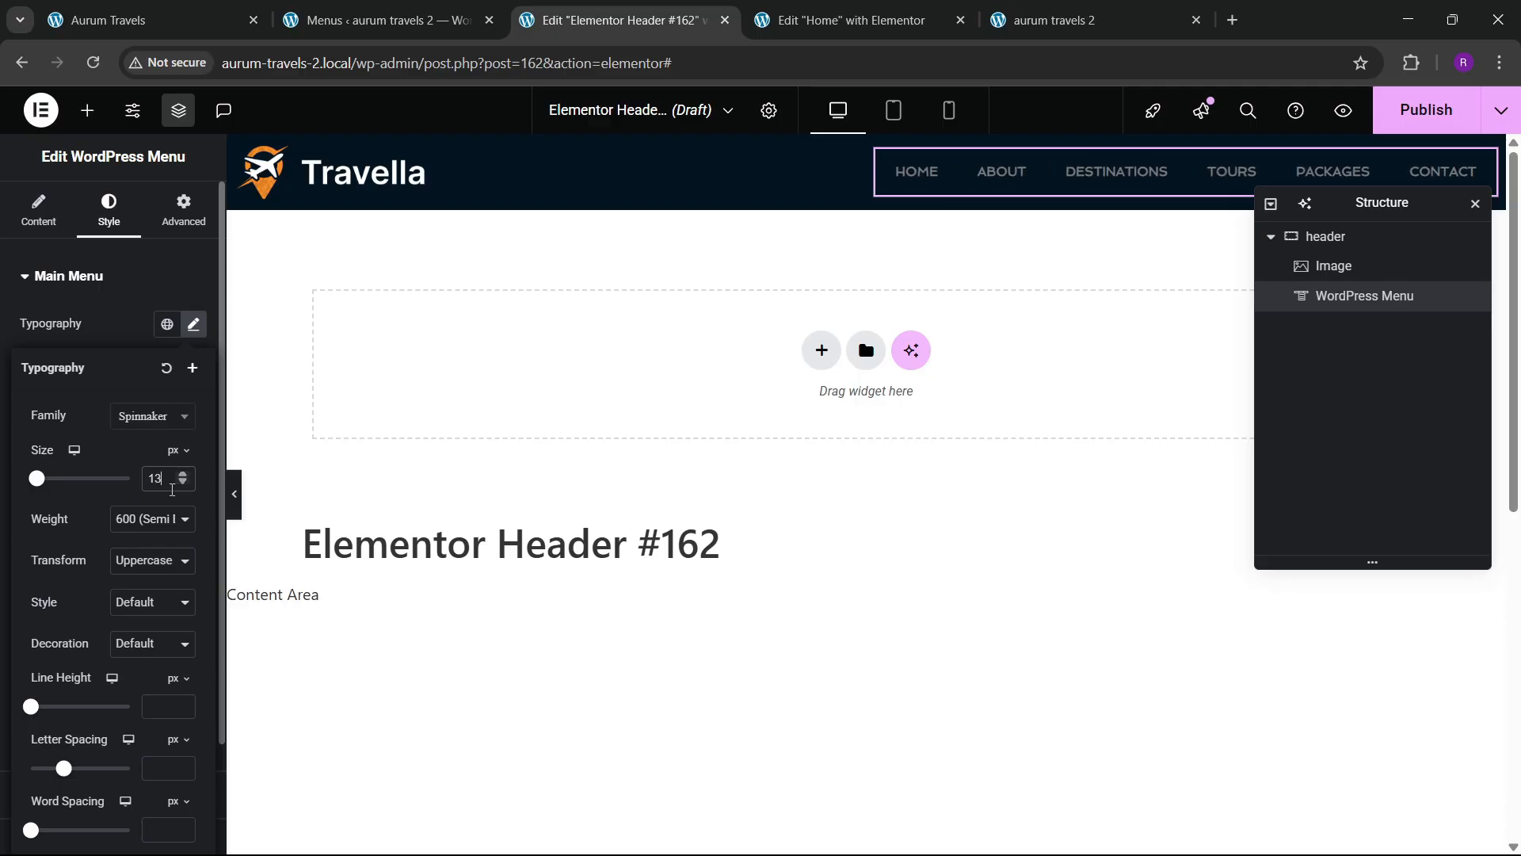
- Make normal menu text white, with orange hover text and an Accent hover pointer
{"action": "left_click", "coordinate": [78, 351]}
{"action": "left_click", "coordinate": [192, 417]}
{"action": "left_click_drag", "start_coordinate": [131, 515], "coordinate": [19, 434]}
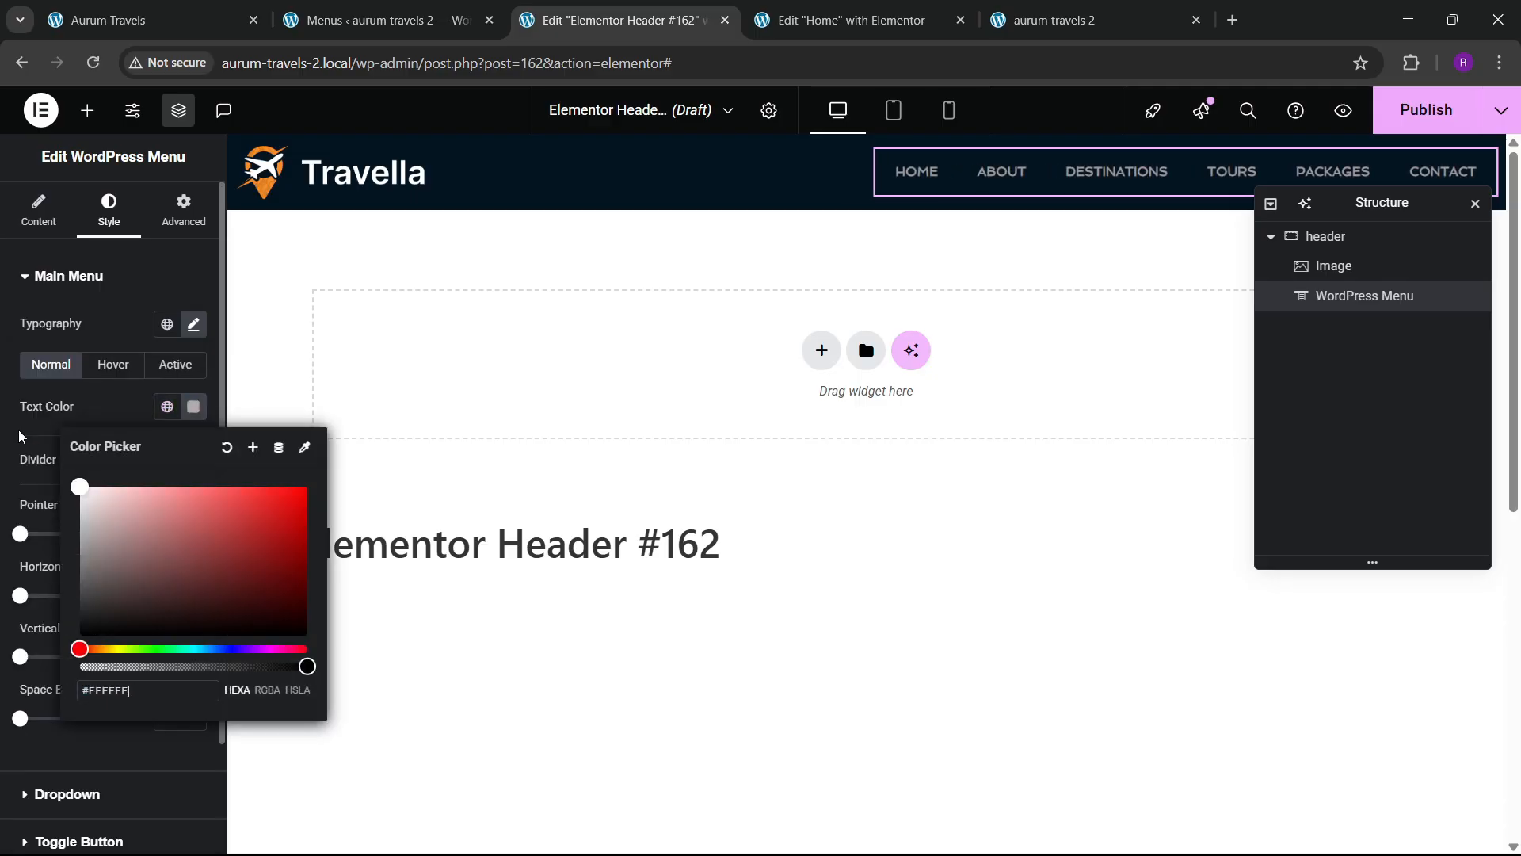
{"action": "left_click", "coordinate": [114, 412]}
{"action": "left_click", "coordinate": [113, 374]}
{"action": "left_click", "coordinate": [167, 408]}
{"action": "left_click", "coordinate": [79, 656]}
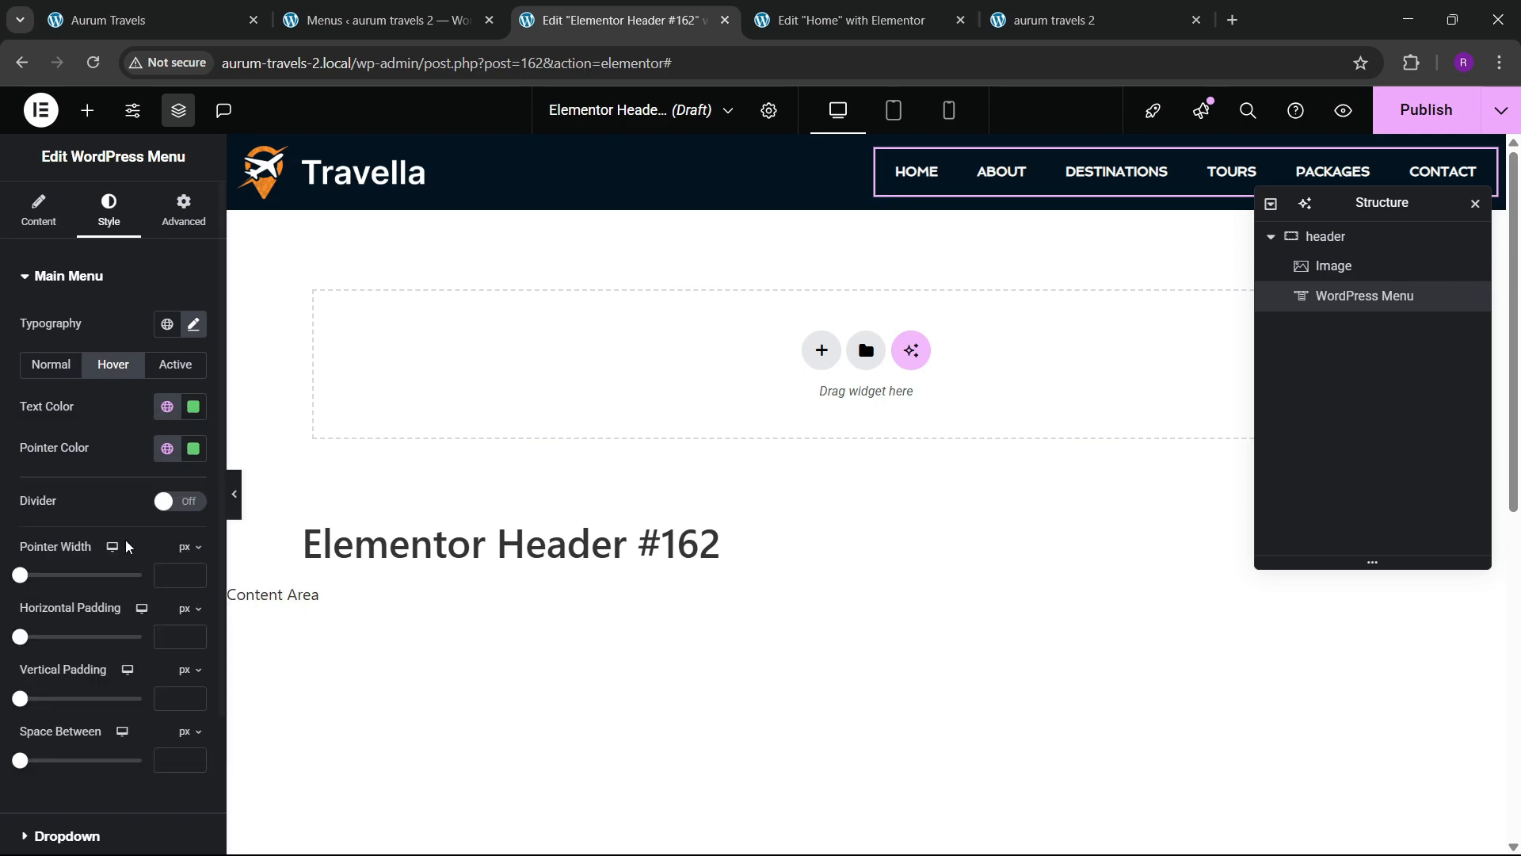
{"action": "left_click", "coordinate": [167, 449]}
{"action": "left_click", "coordinate": [113, 675]}
- Set the active menu text and pointer colours to the global orange
{"action": "left_click", "coordinate": [175, 365]}
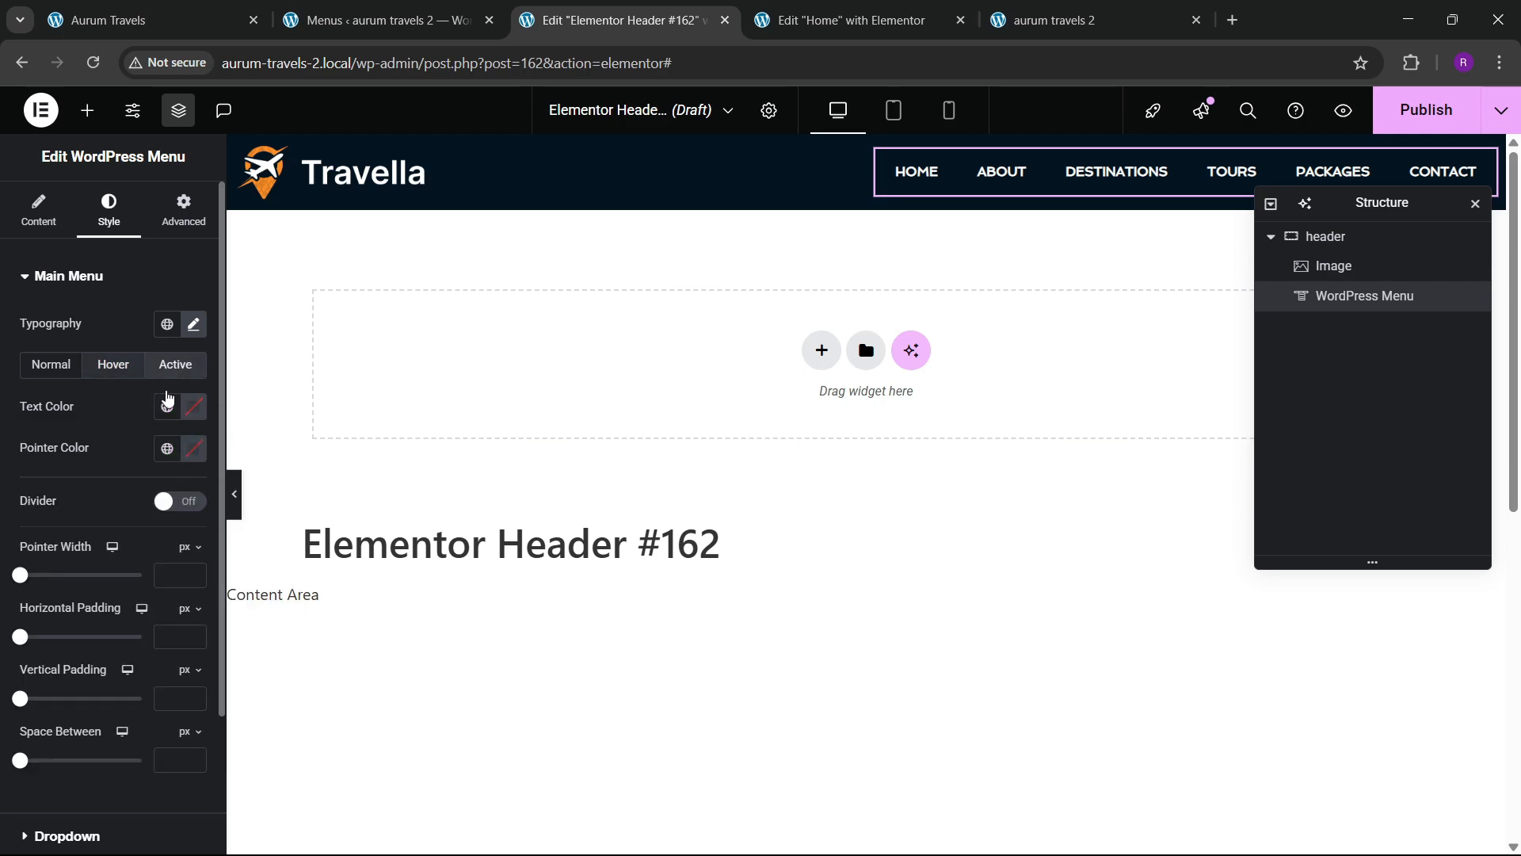
{"action": "left_click", "coordinate": [167, 407]}
{"action": "left_click", "coordinate": [127, 663]}
{"action": "left_click", "coordinate": [168, 449]}
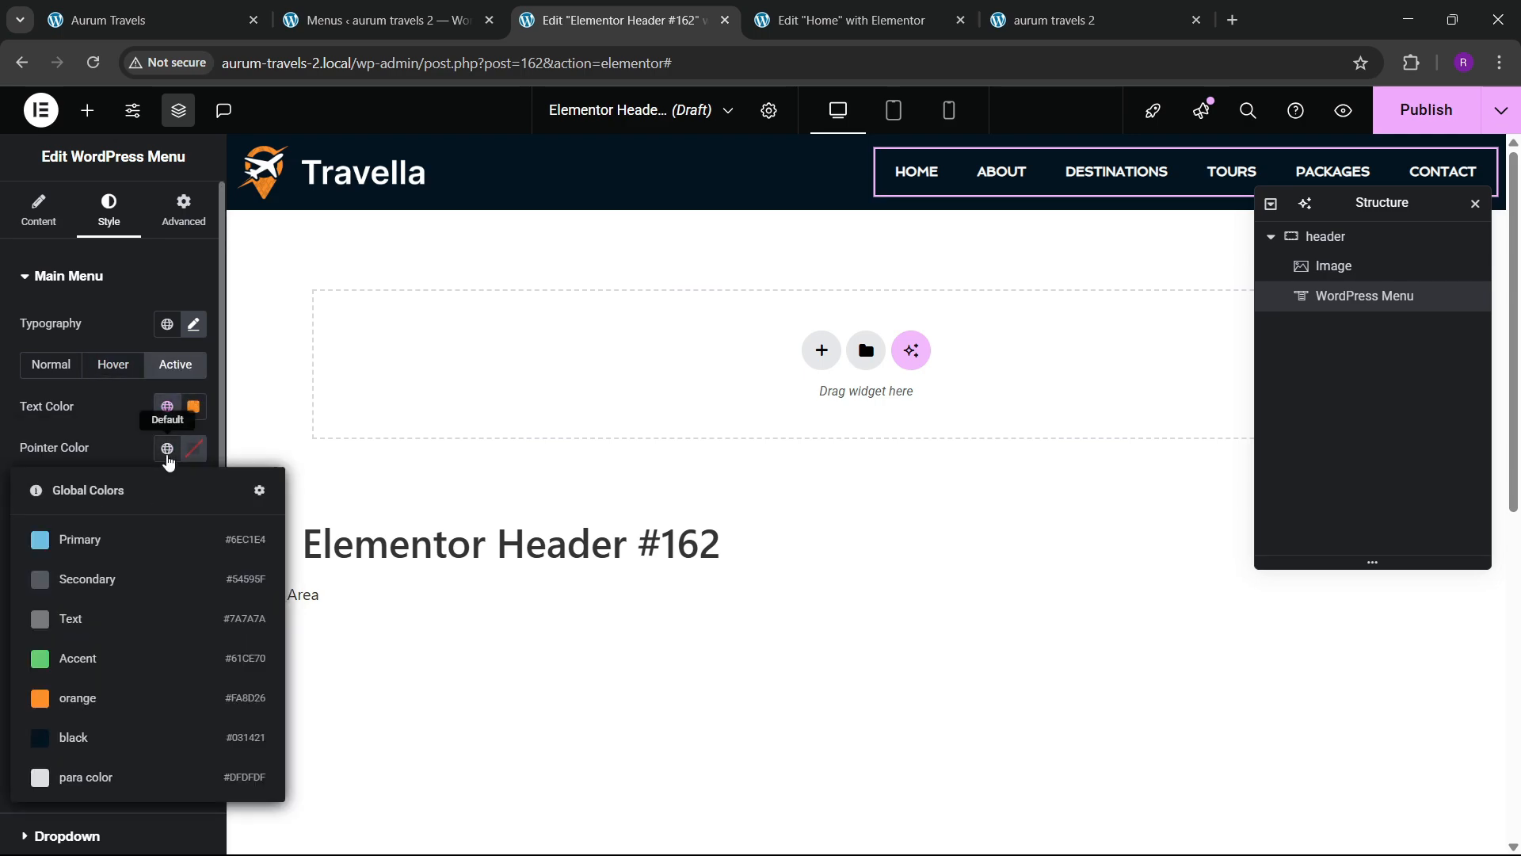
{"action": "left_click", "coordinate": [93, 697]}
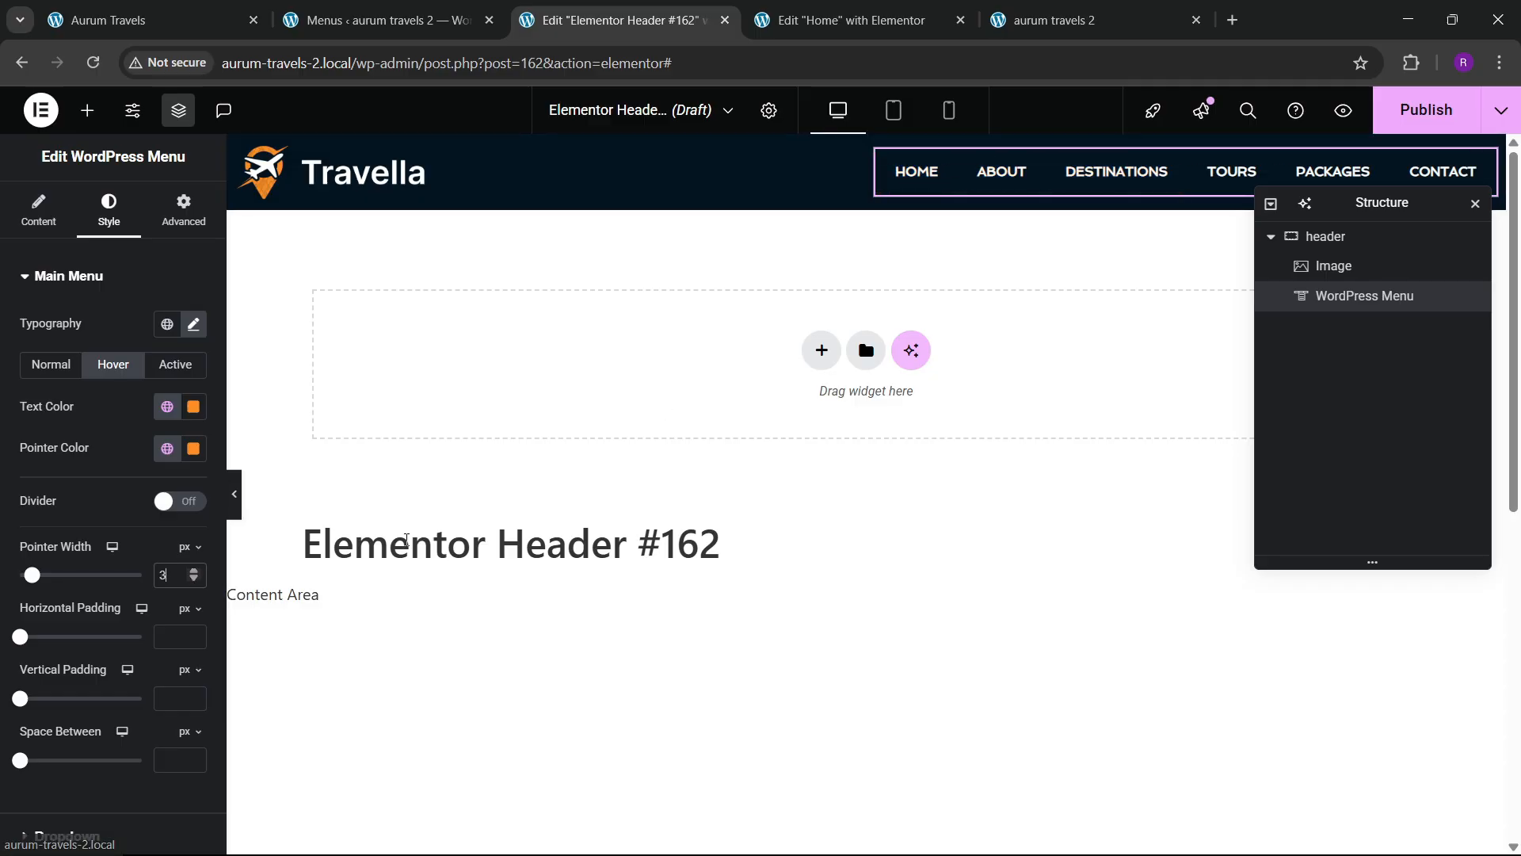
- Set the pointer width to 1 px and the space between items to 10
{"action": "left_click", "coordinate": [195, 579]}
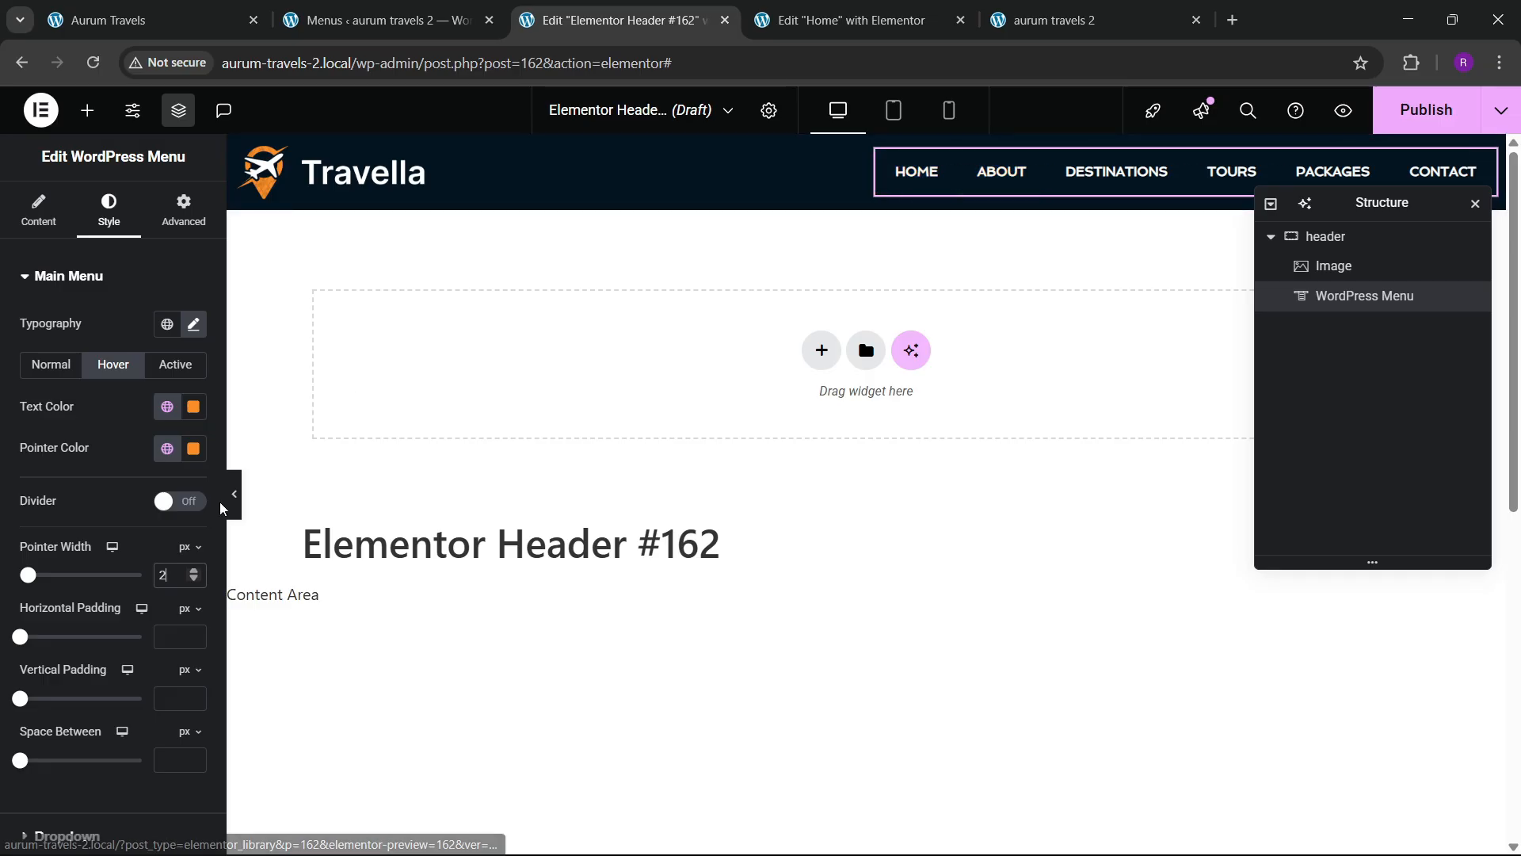
{"action": "left_click", "coordinate": [196, 579]}
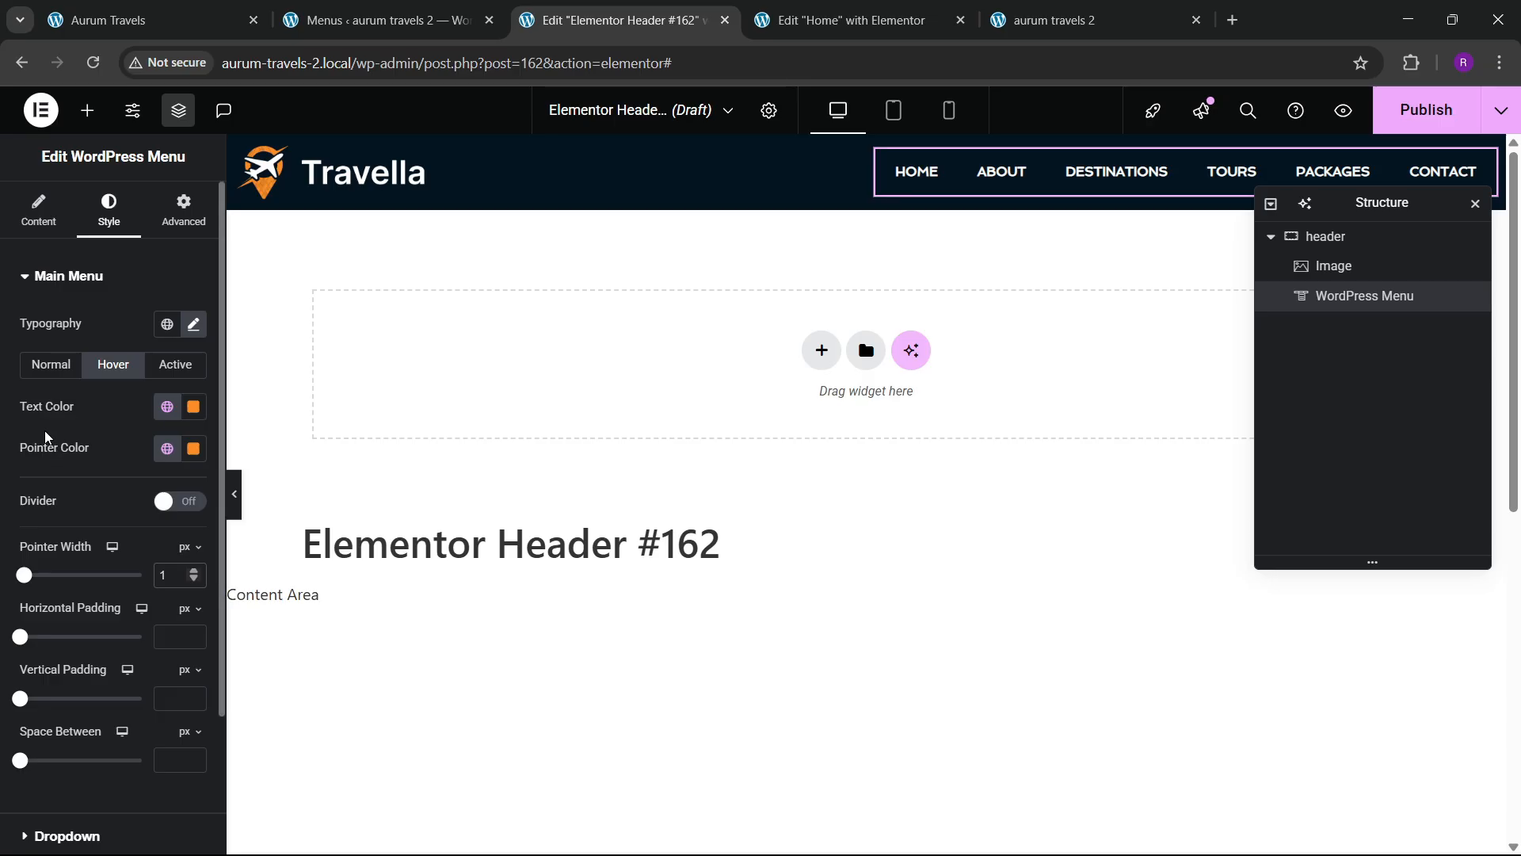
{"action": "scroll", "coordinate": [45, 539], "scroll_direction": "down", "scroll_amount": 2}
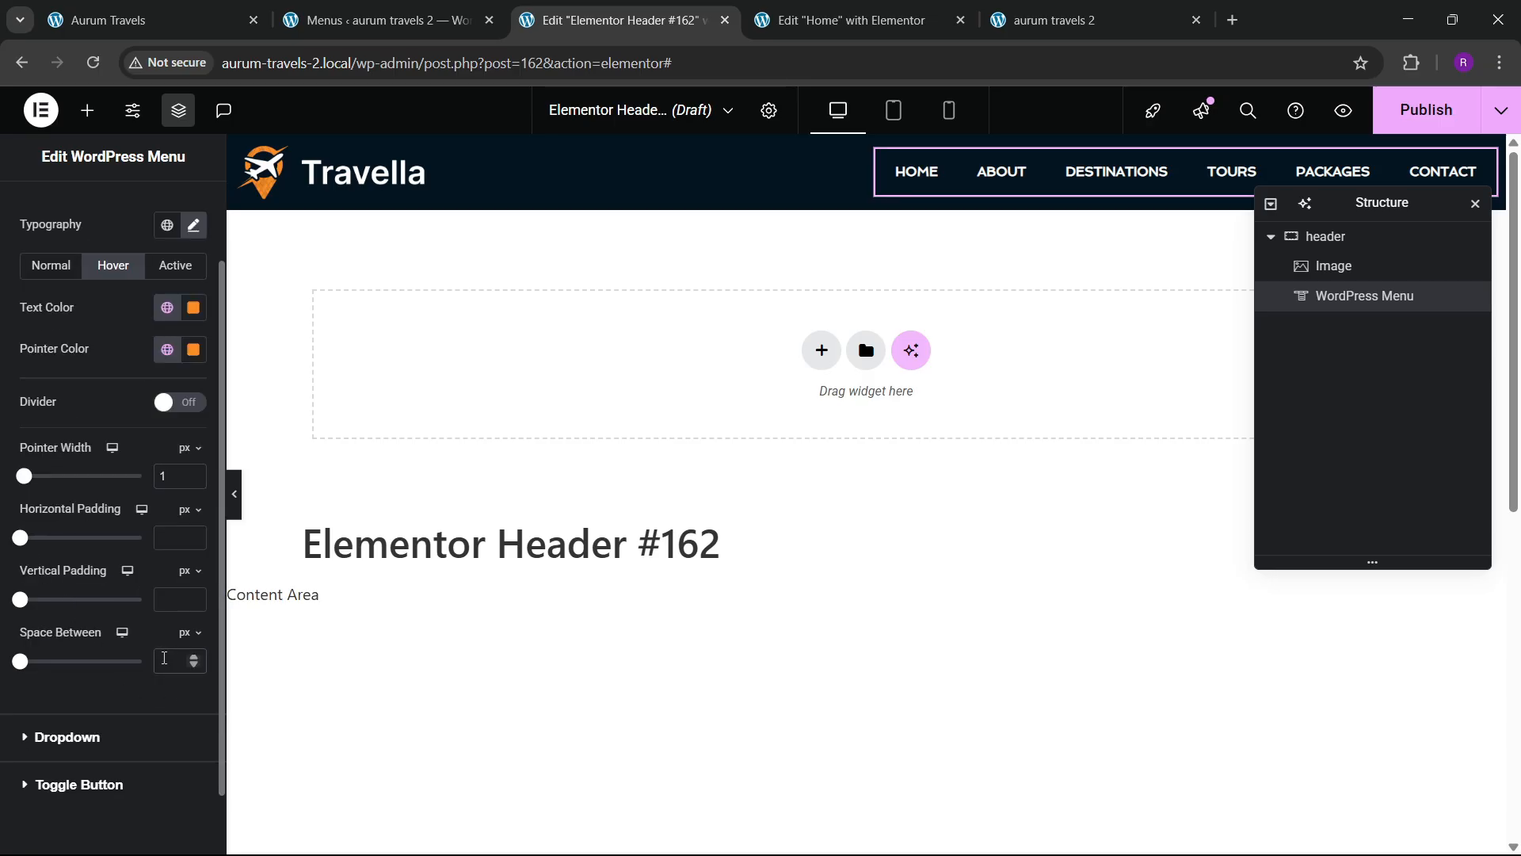
{"action": "left_click", "coordinate": [164, 659]}
{"action": "type", "text": "10"}
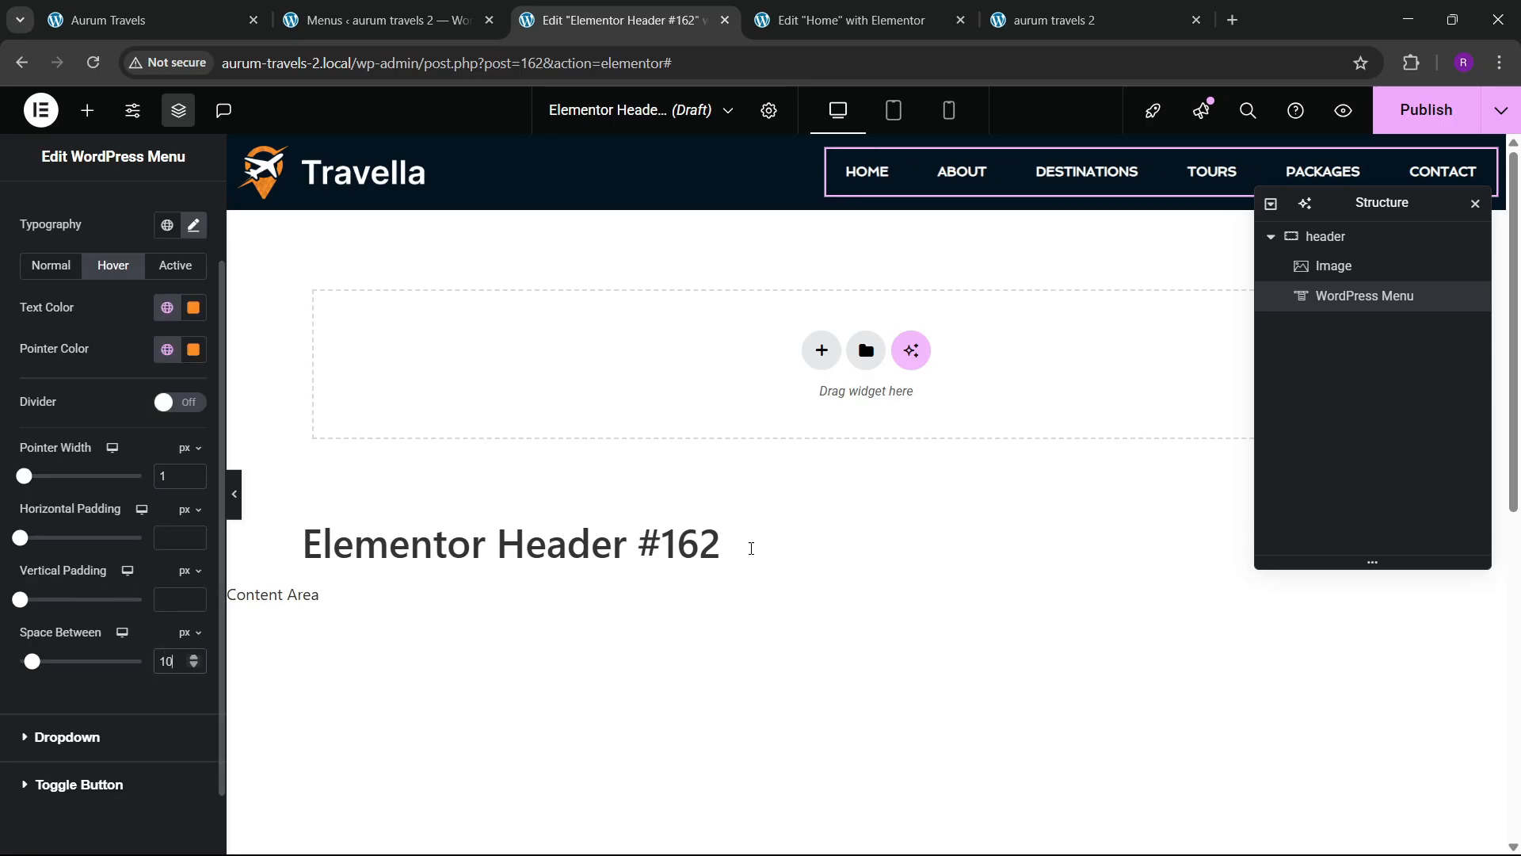
- Make the header container sticky at the top via Motion Effects
{"action": "left_click", "coordinate": [1356, 247]}
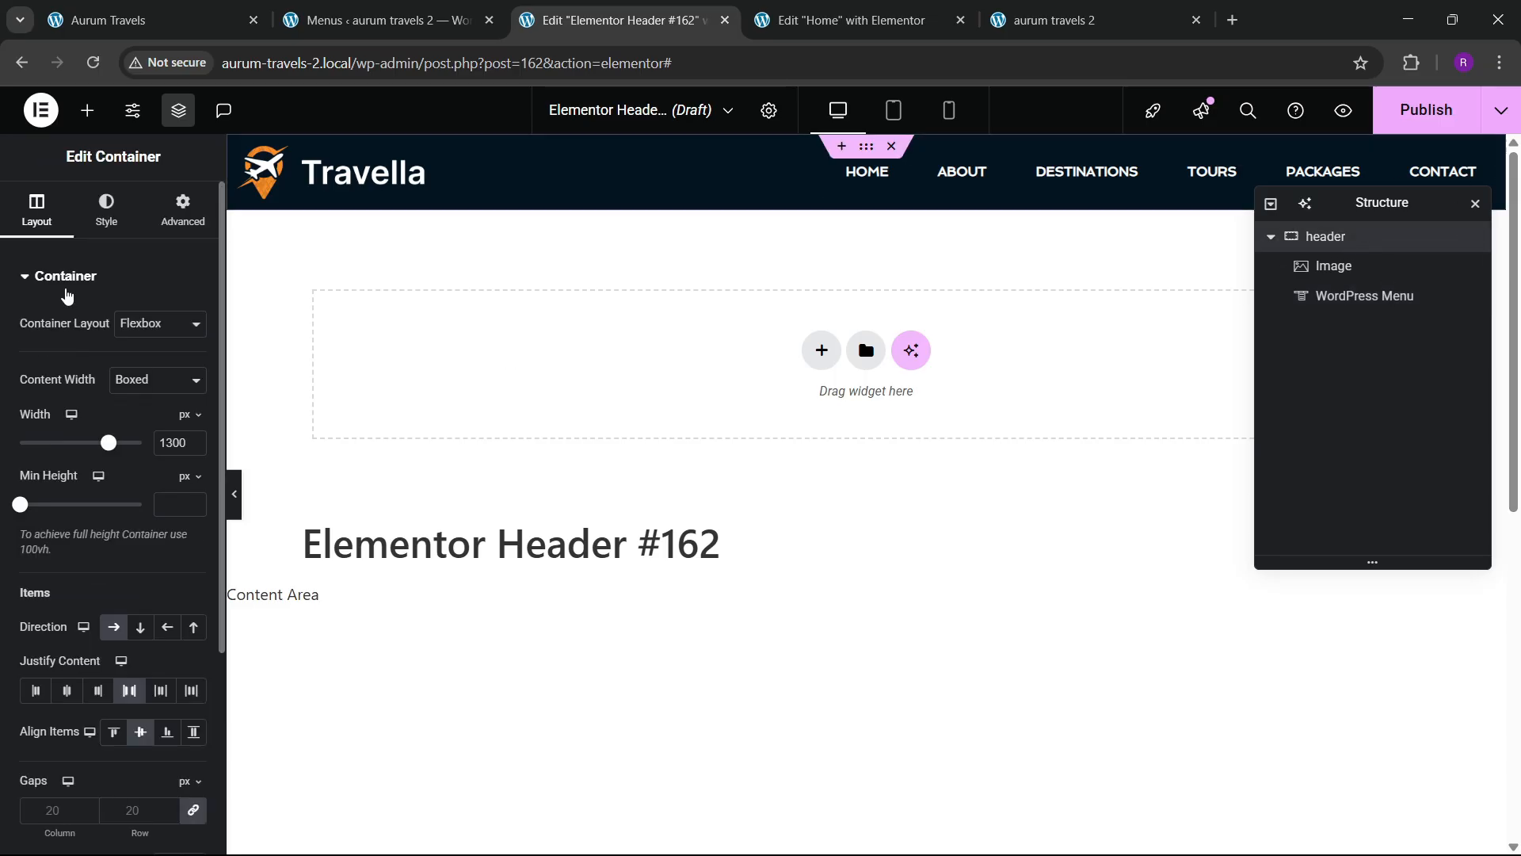
{"action": "left_click", "coordinate": [184, 204]}
{"action": "scroll", "coordinate": [99, 565], "scroll_direction": "down", "scroll_amount": 5}
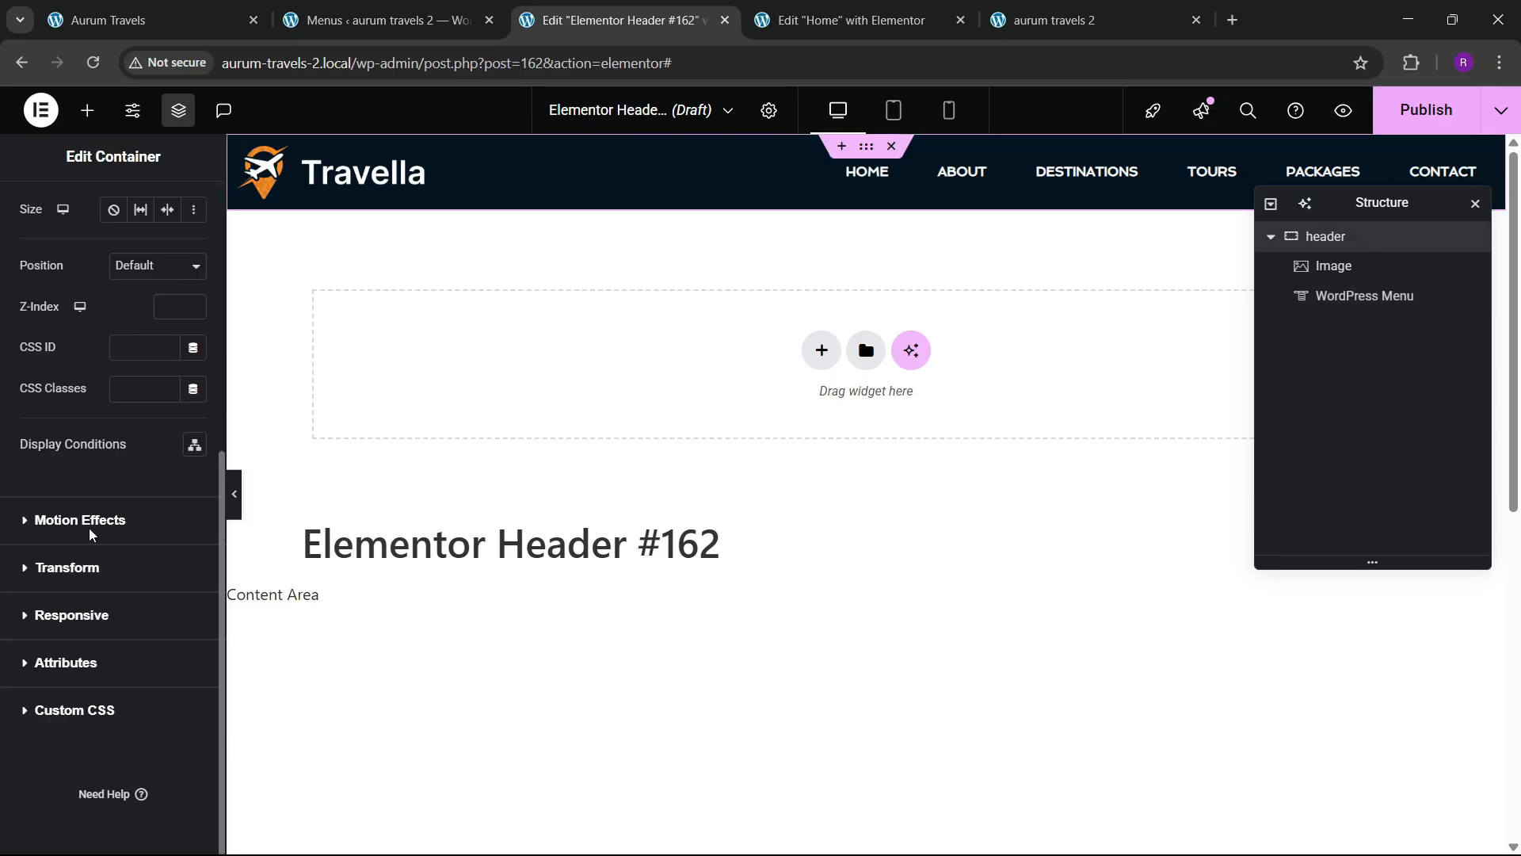
{"action": "left_click", "coordinate": [91, 536]}
{"action": "left_click", "coordinate": [132, 561]}
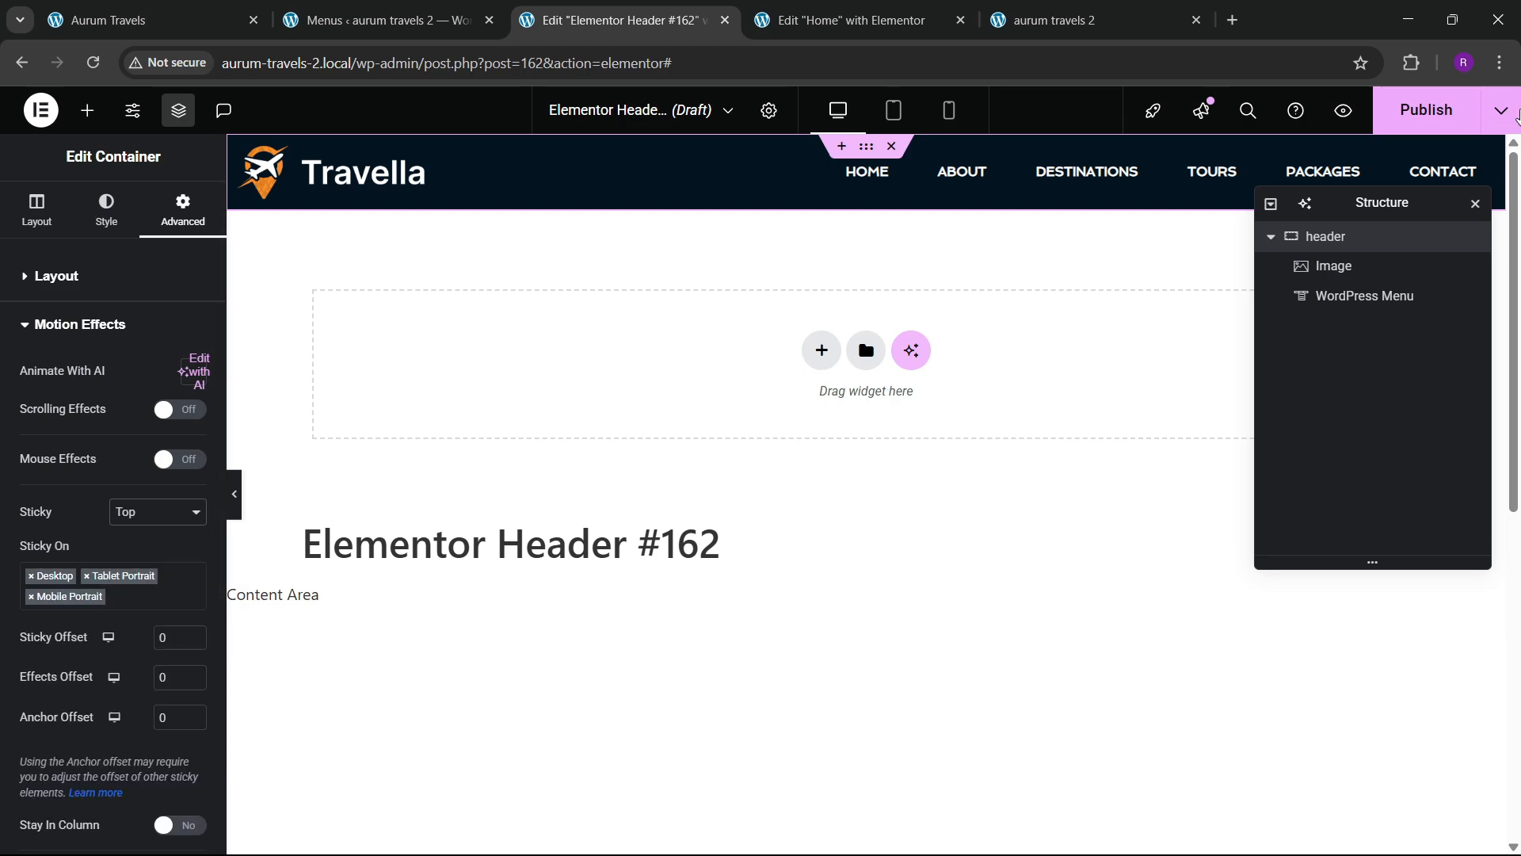
- Publish the header with an Entire Site display condition and switch to the live site
{"action": "left_click", "coordinate": [1426, 109]}
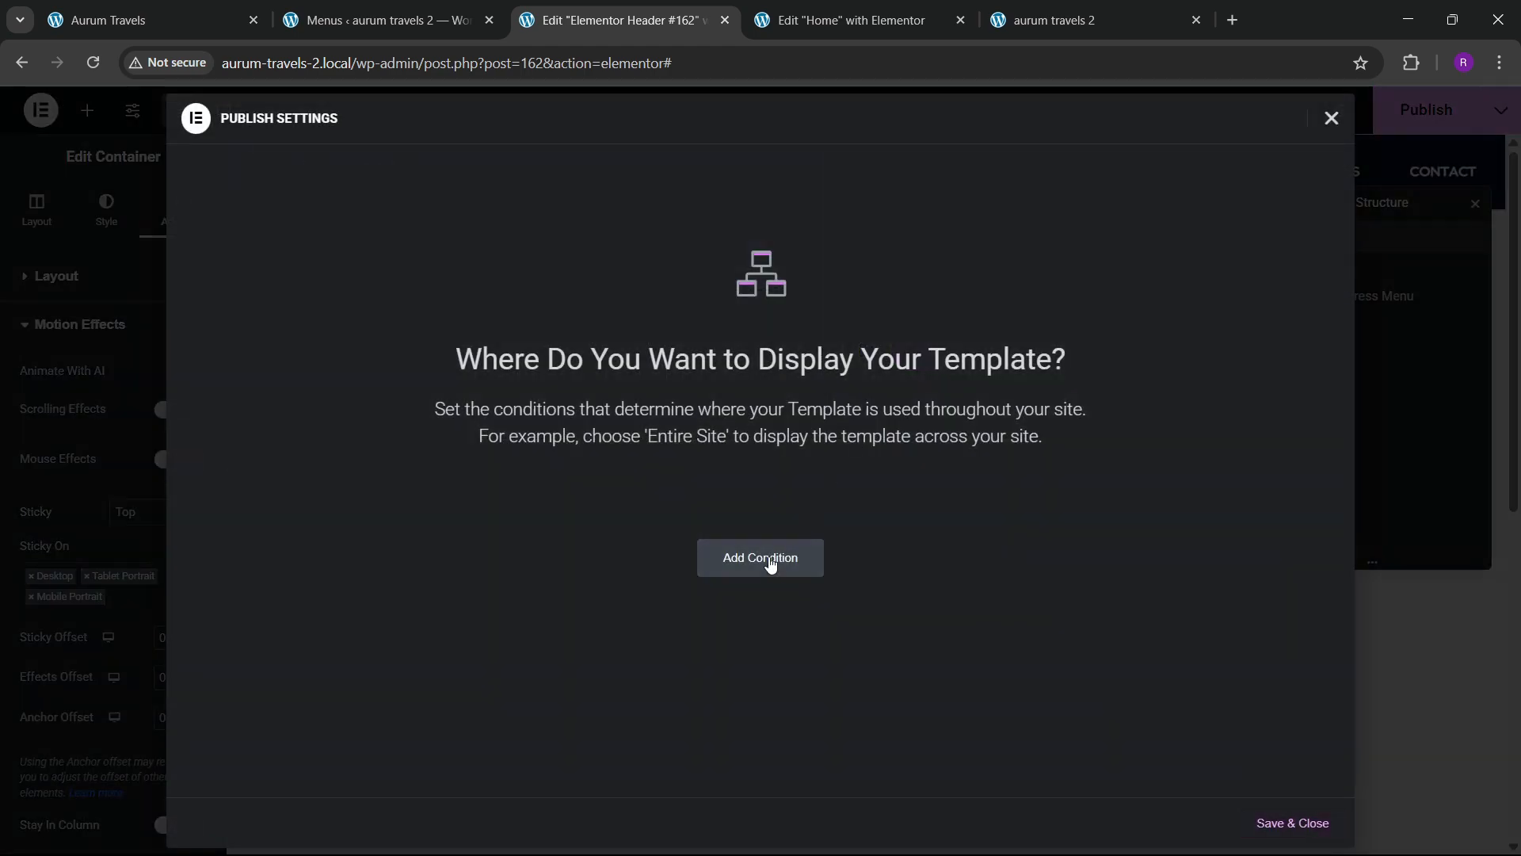
{"action": "left_click", "coordinate": [771, 561]}
{"action": "left_click", "coordinate": [1278, 824]}
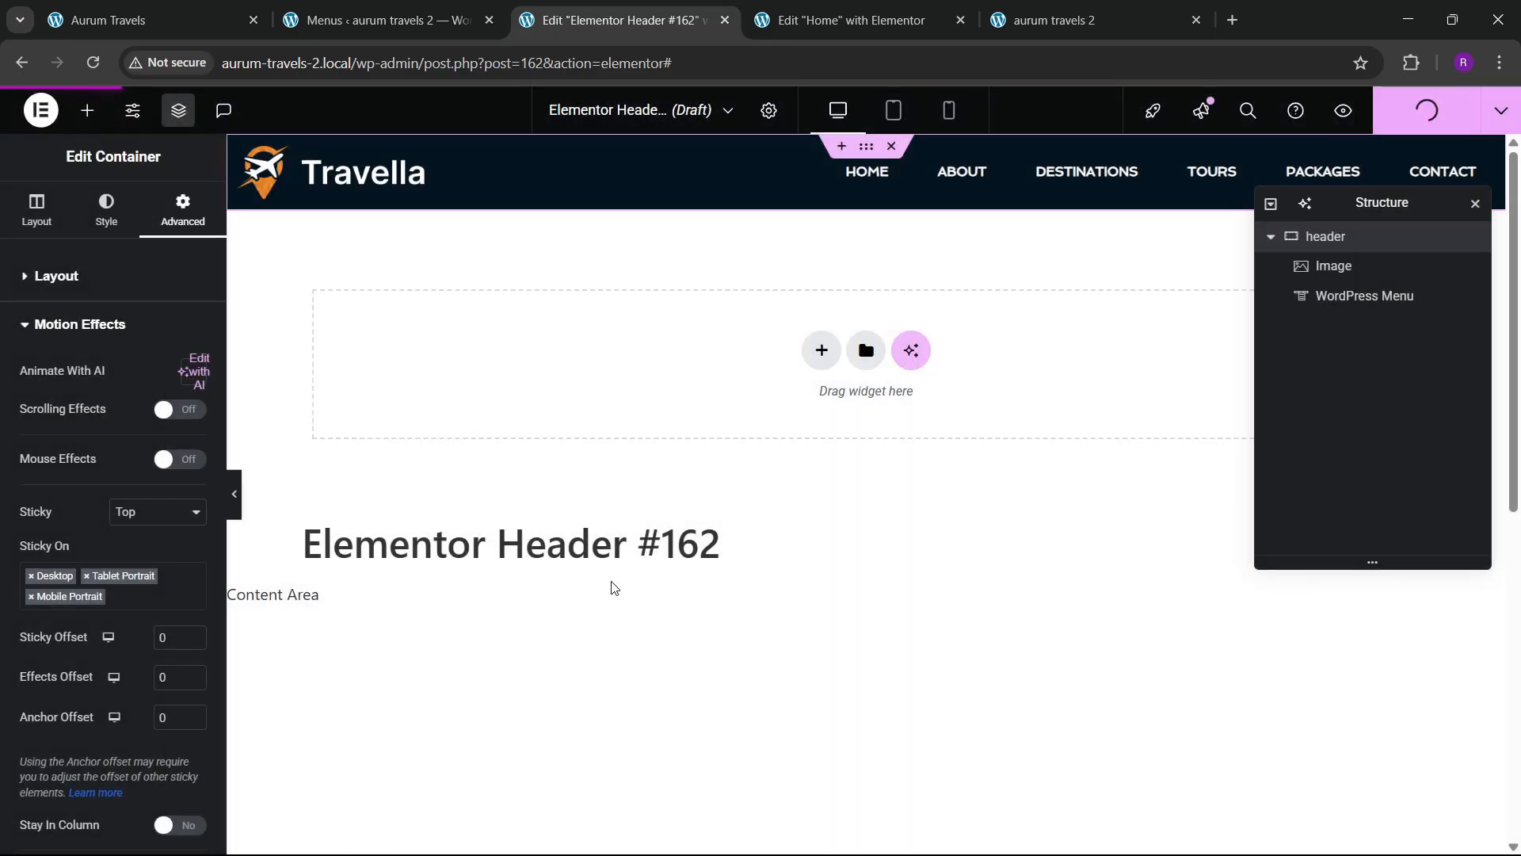
{"action": "left_click", "coordinate": [1000, 8]}
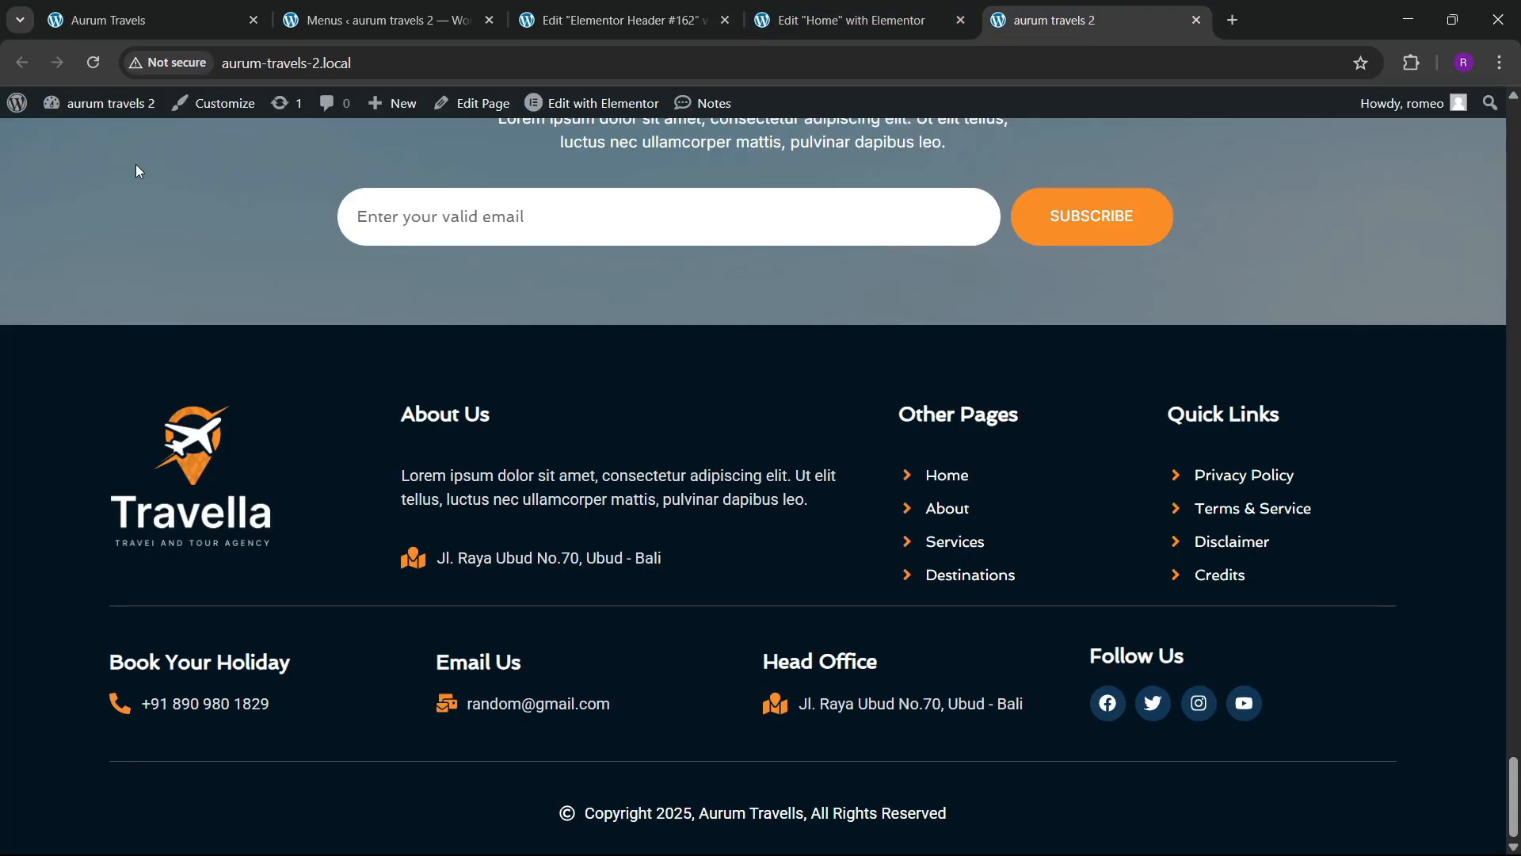
- Reload the live site and scroll to confirm the header stays pinned
{"action": "left_click", "coordinate": [93, 64]}
{"action": "scroll", "coordinate": [505, 475], "scroll_direction": "down", "scroll_amount": 15}
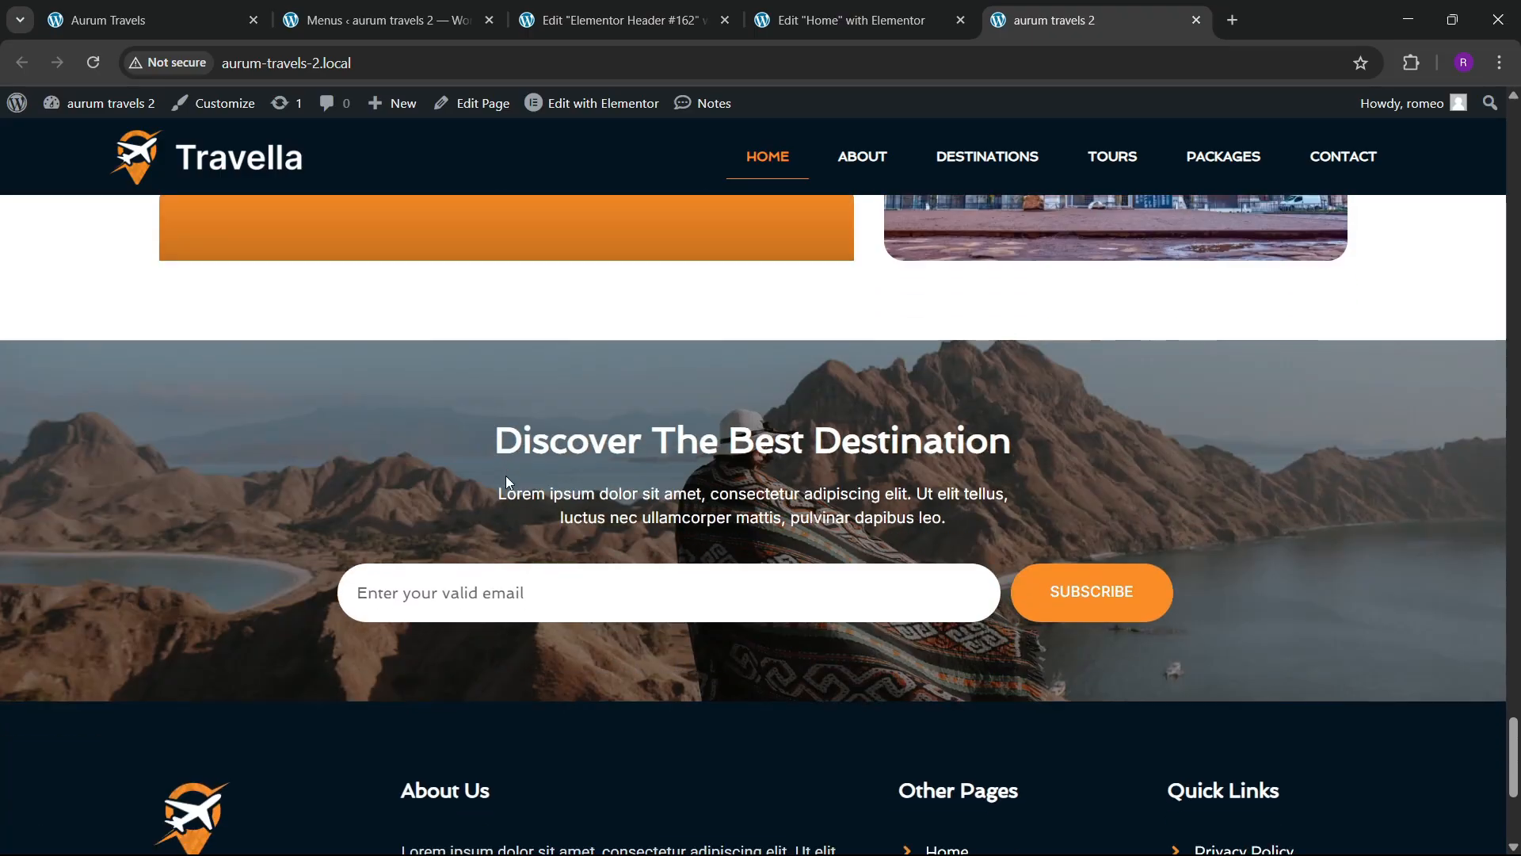
{"action": "scroll", "coordinate": [523, 491], "scroll_direction": "down", "scroll_amount": 5}
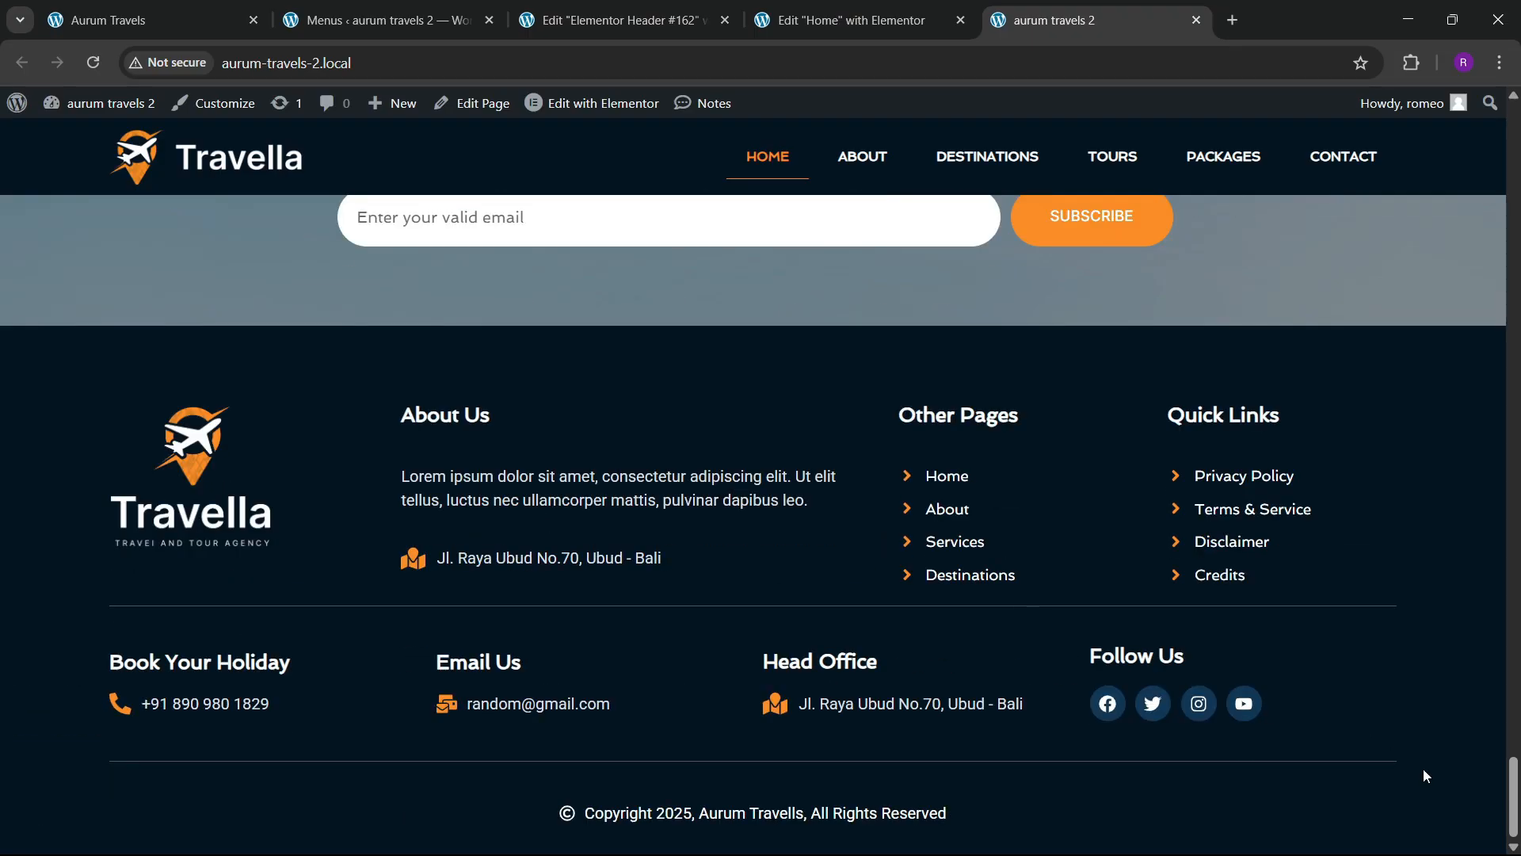
{"action": "left_click_drag", "start_coordinate": [1508, 802], "coordinate": [1500, 119]}
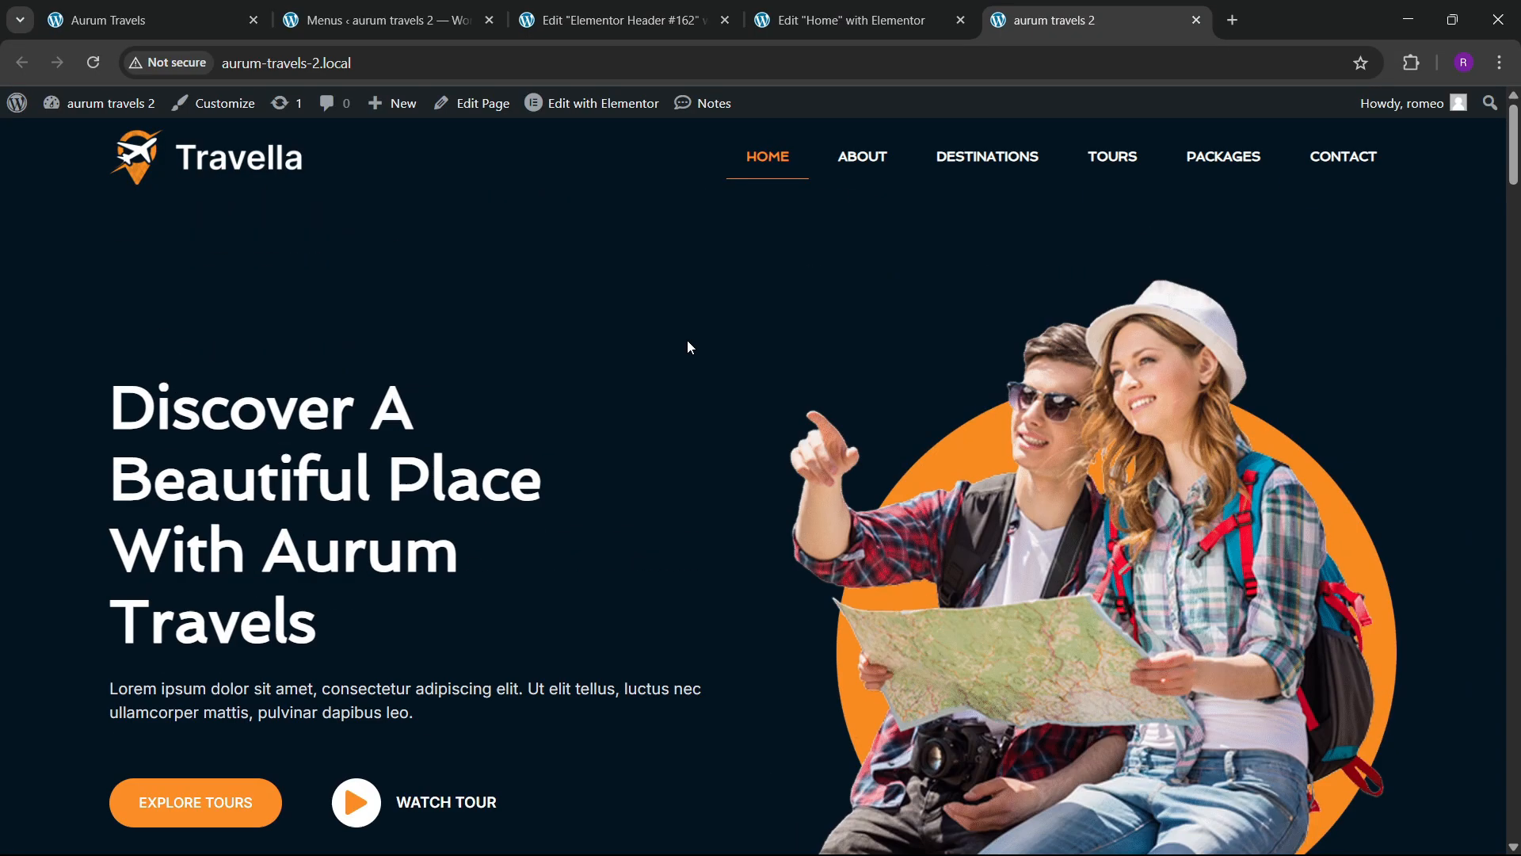
{"action": "scroll", "coordinate": [697, 380], "scroll_direction": "up", "scroll_amount": 1}
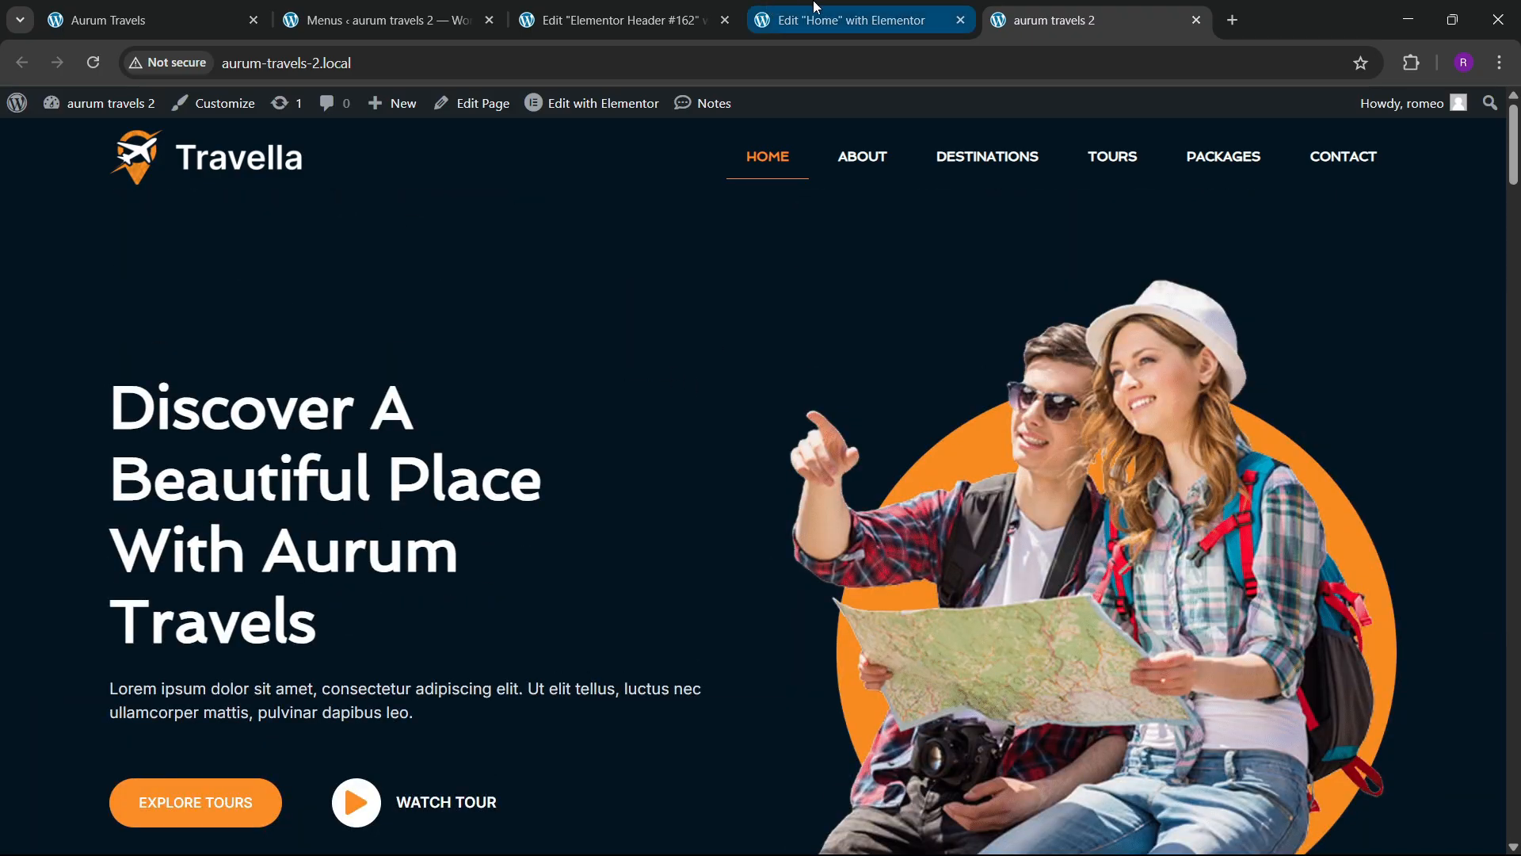
- Copy the ALL PACKAGES button in the homepage editor and return to the header template
{"action": "left_click", "coordinate": [858, 11]}
{"action": "scroll", "coordinate": [638, 349], "scroll_direction": "up", "scroll_amount": 10}
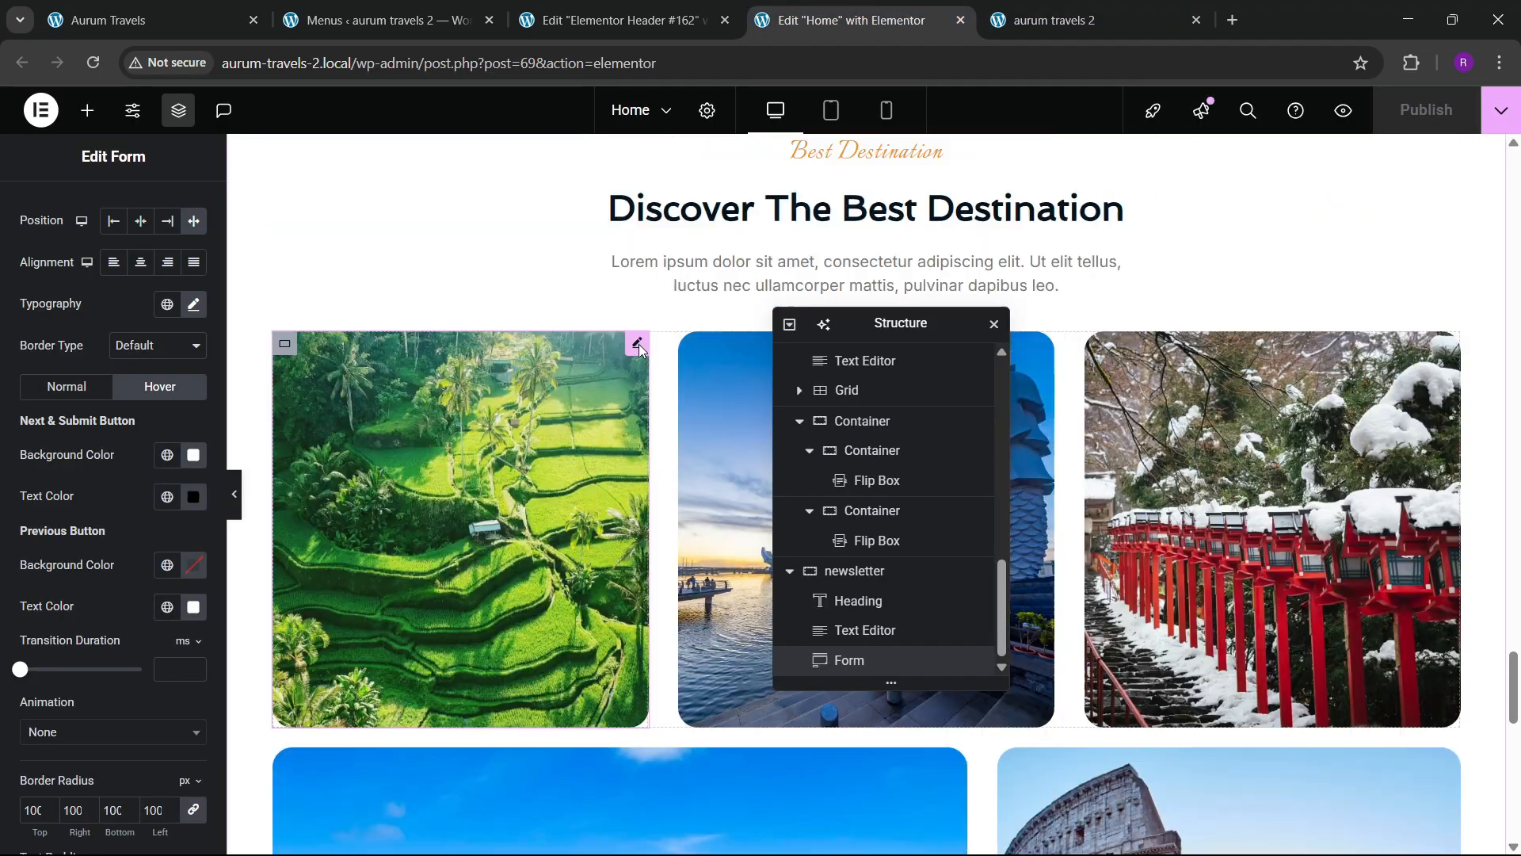
{"action": "scroll", "coordinate": [643, 367], "scroll_direction": "up", "scroll_amount": 15}
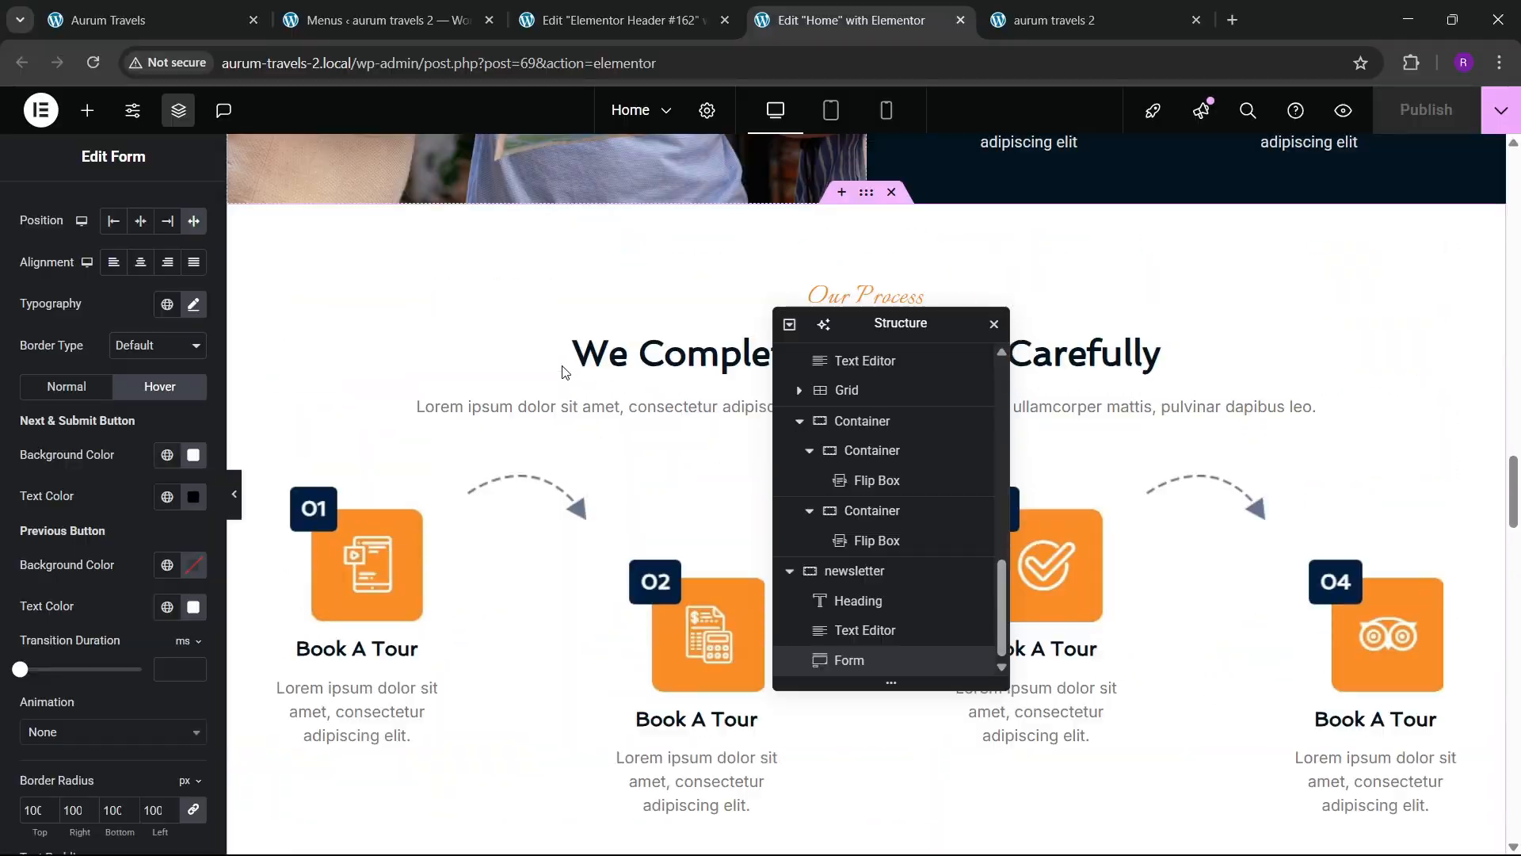
{"action": "scroll", "coordinate": [553, 367], "scroll_direction": "up", "scroll_amount": 12}
{"action": "scroll", "coordinate": [552, 366], "scroll_direction": "down", "scroll_amount": 3}
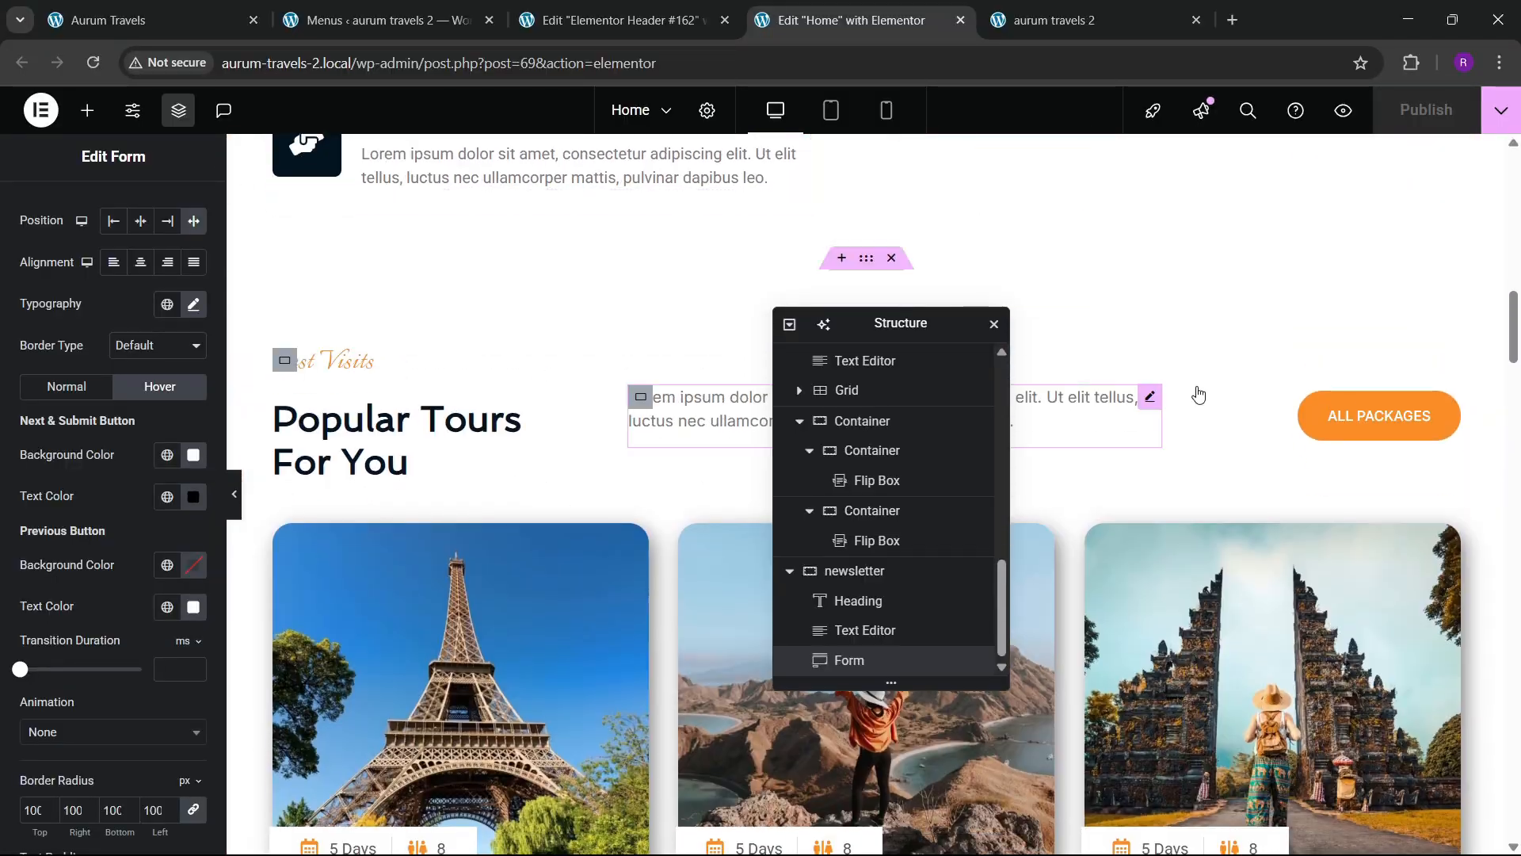
{"action": "right_click", "coordinate": [1438, 417]}
{"action": "left_click", "coordinate": [1327, 486]}
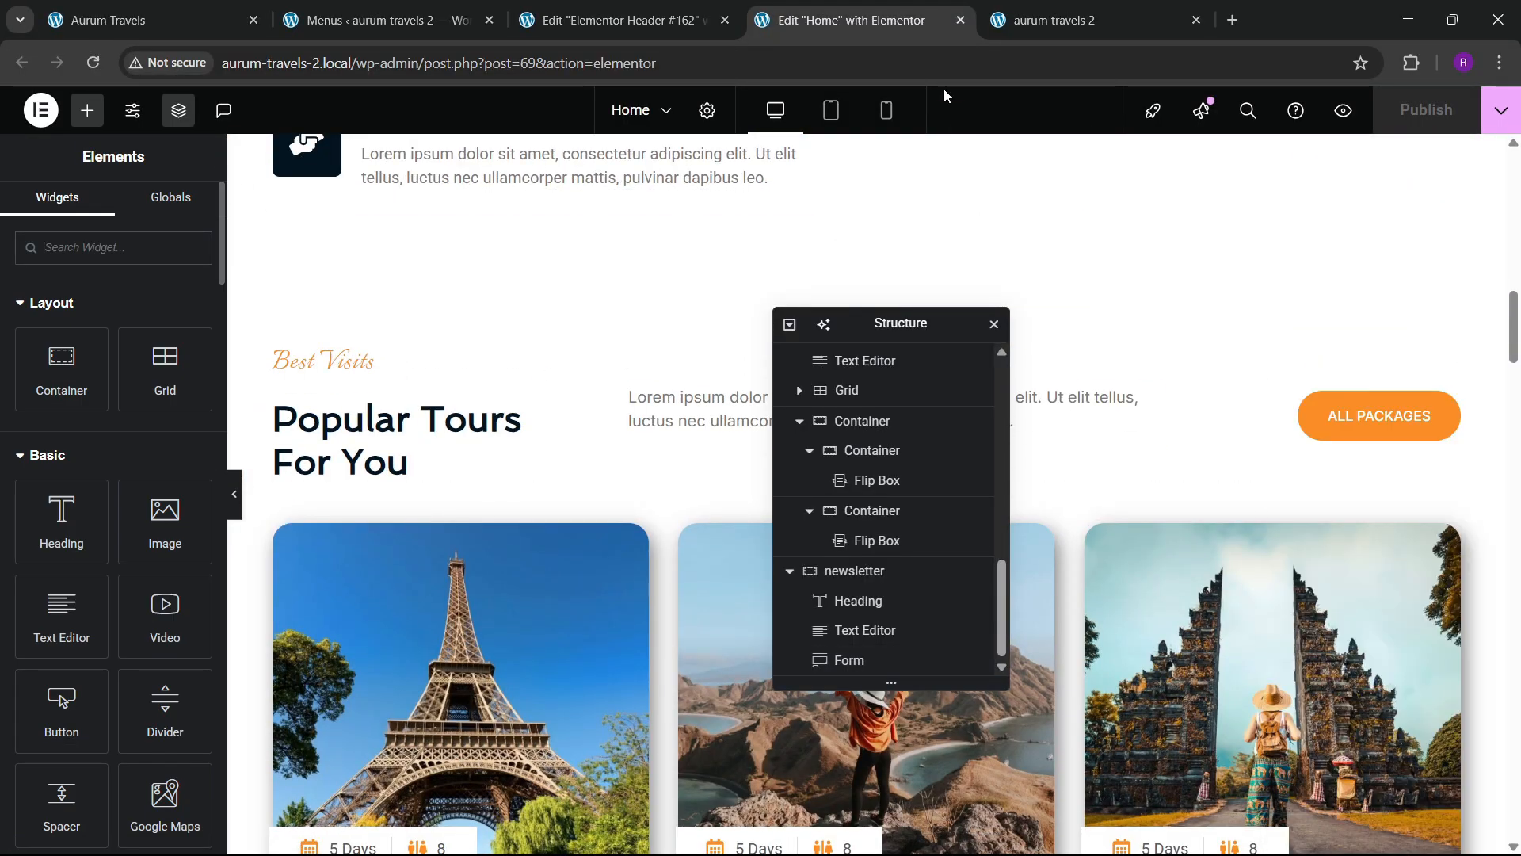
{"action": "left_click", "coordinate": [626, 20]}
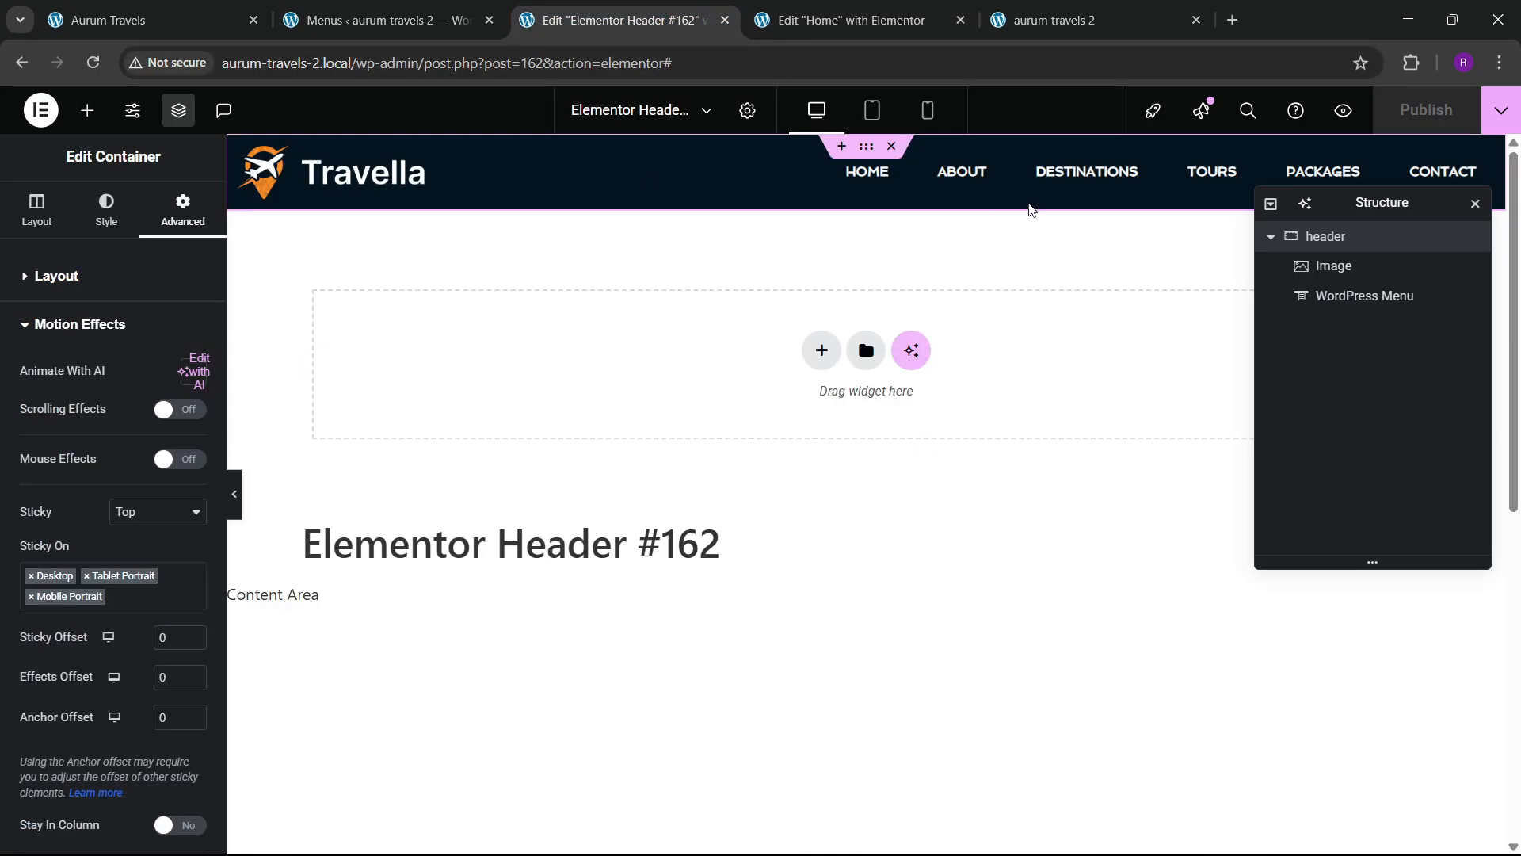
- Paste the copied ALL PACKAGES button into the header after the menu
{"action": "right_click", "coordinate": [1055, 176]}
{"action": "left_click", "coordinate": [1094, 306]}
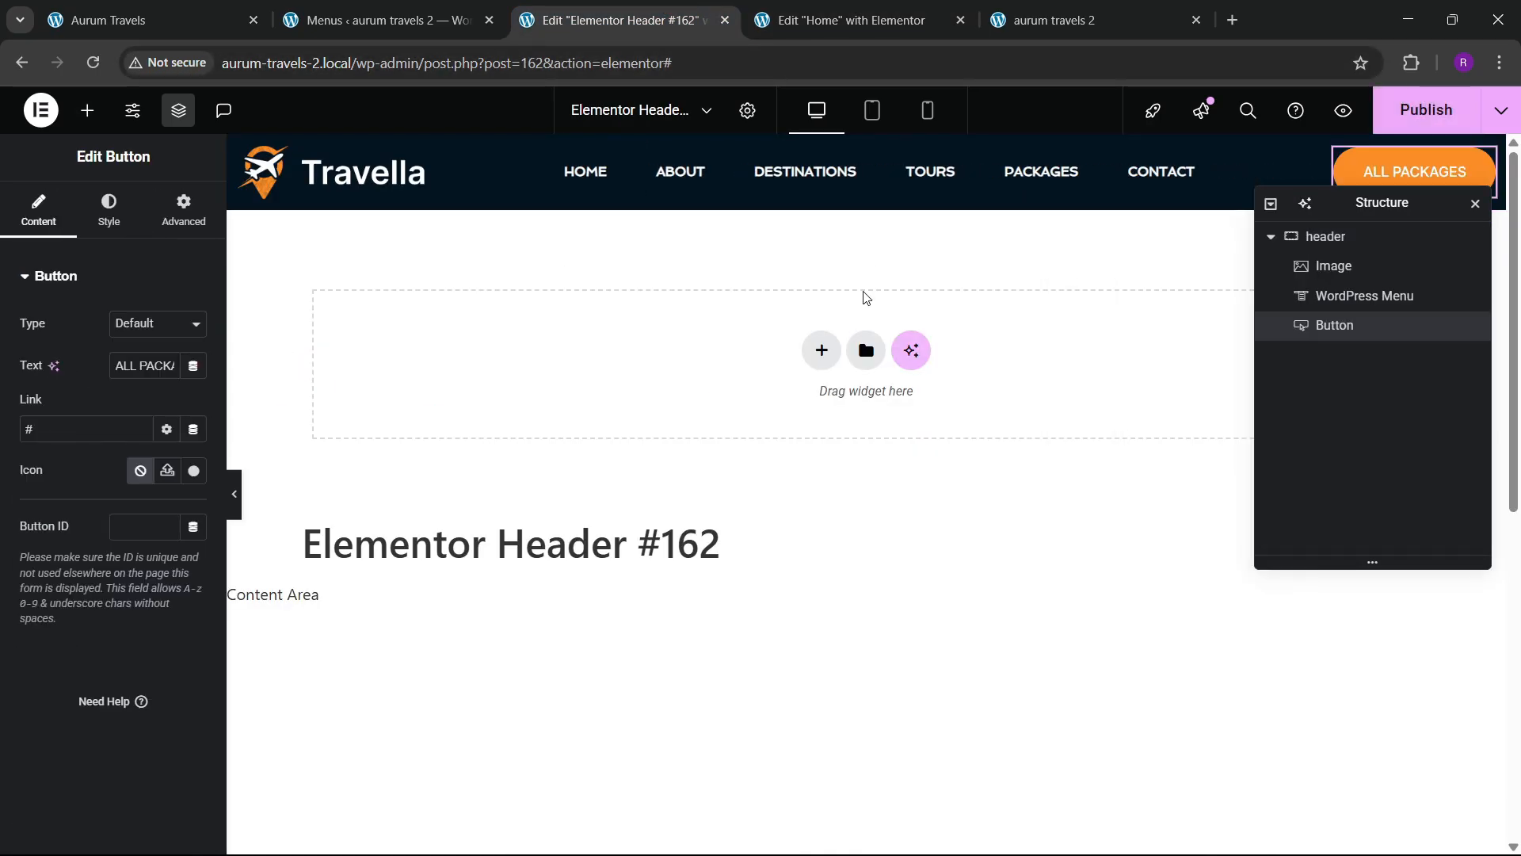
{"action": "left_click_drag", "start_coordinate": [1387, 198], "coordinate": [856, 314]}
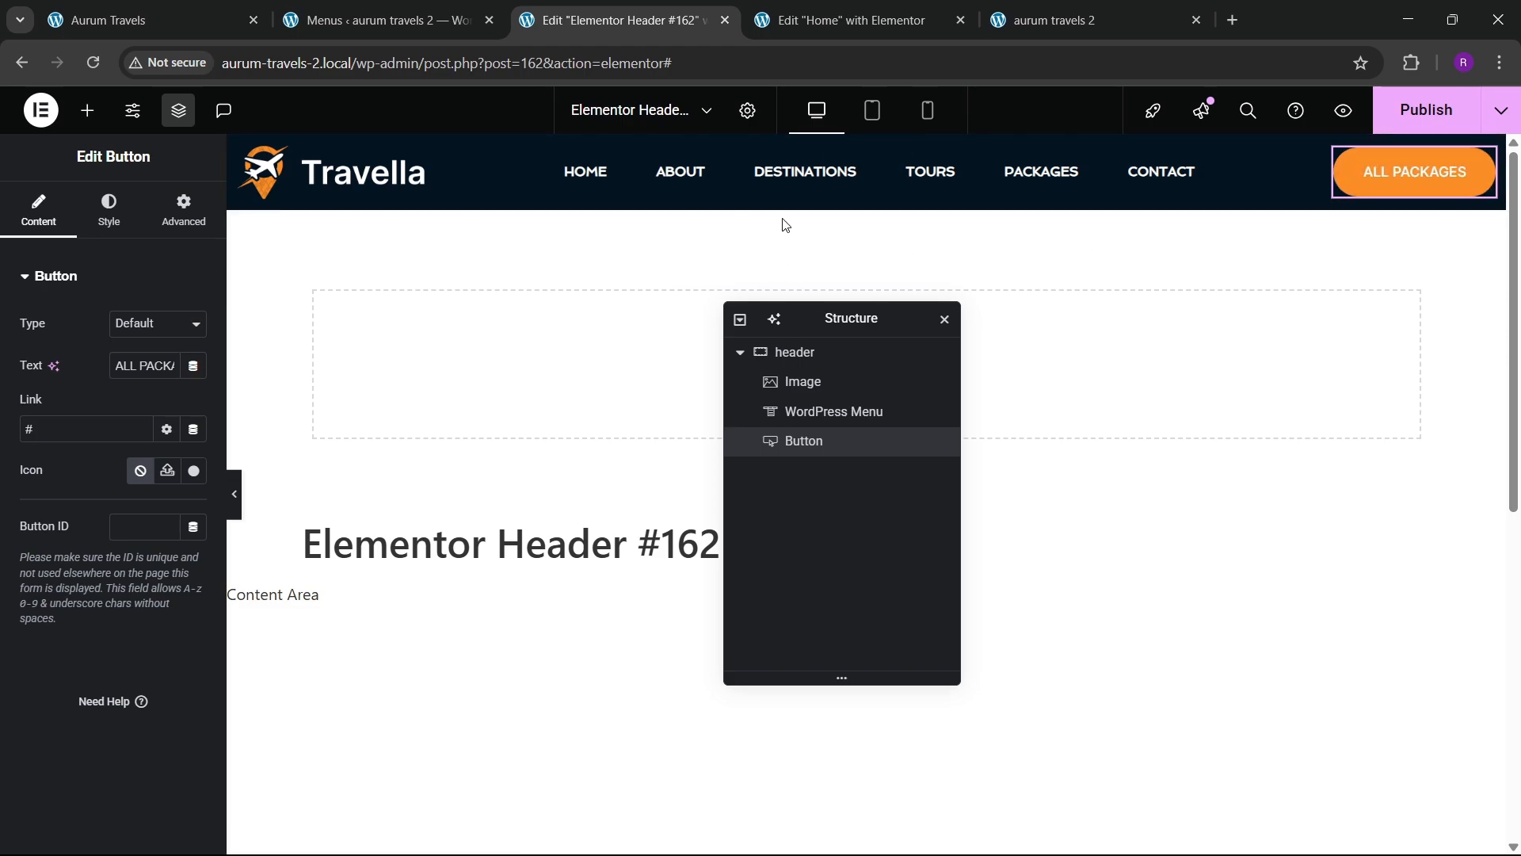
- Give the button a white hover background with global black hover text
{"action": "left_click", "coordinate": [114, 227]}
{"action": "scroll", "coordinate": [99, 496], "scroll_direction": "down", "scroll_amount": 2}
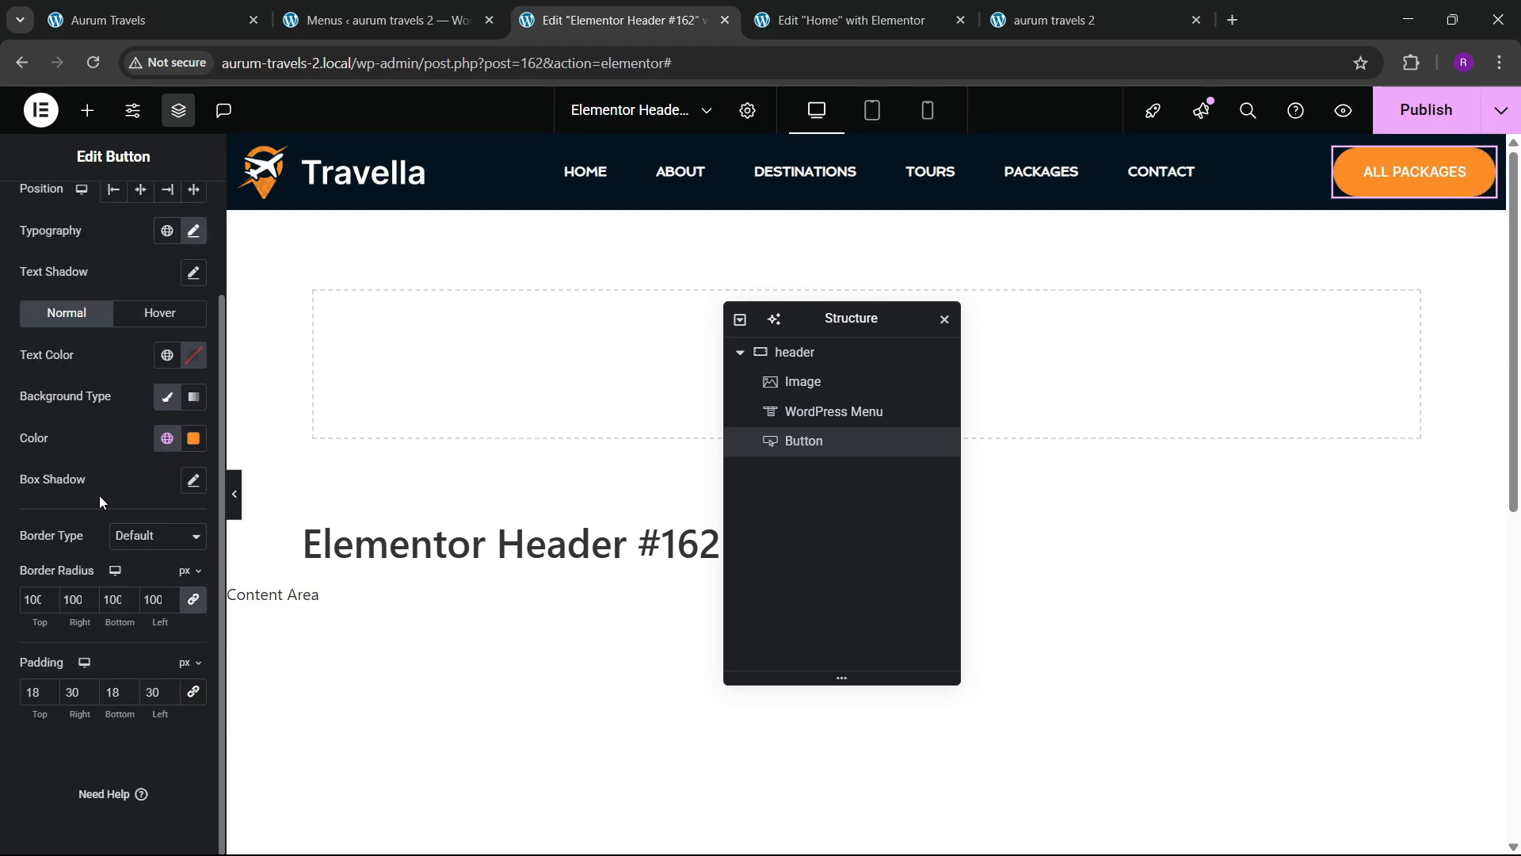
{"action": "left_click", "coordinate": [150, 316]}
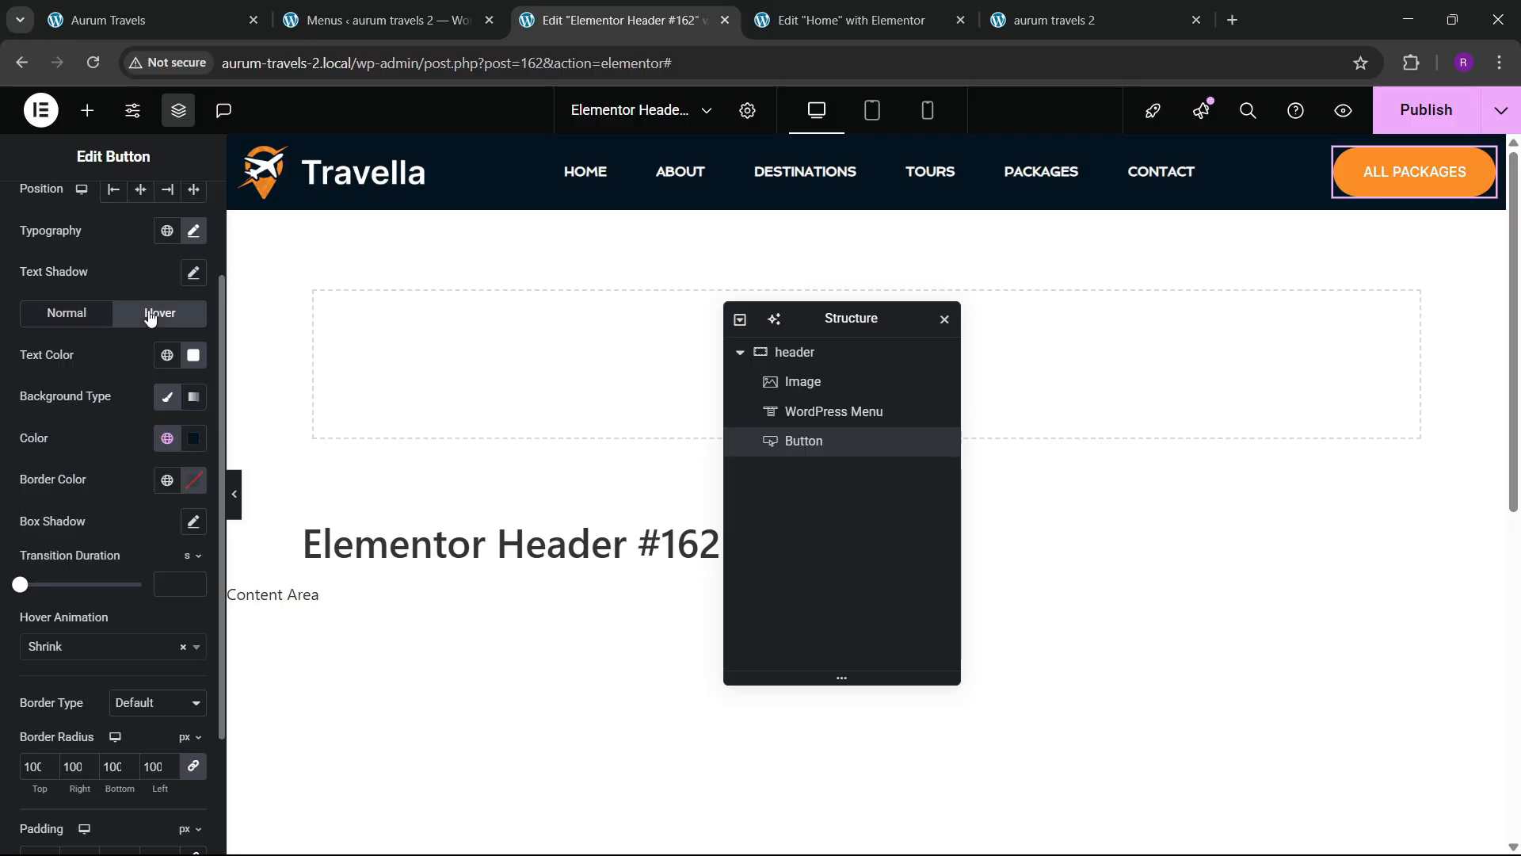
{"action": "left_click", "coordinate": [193, 440]}
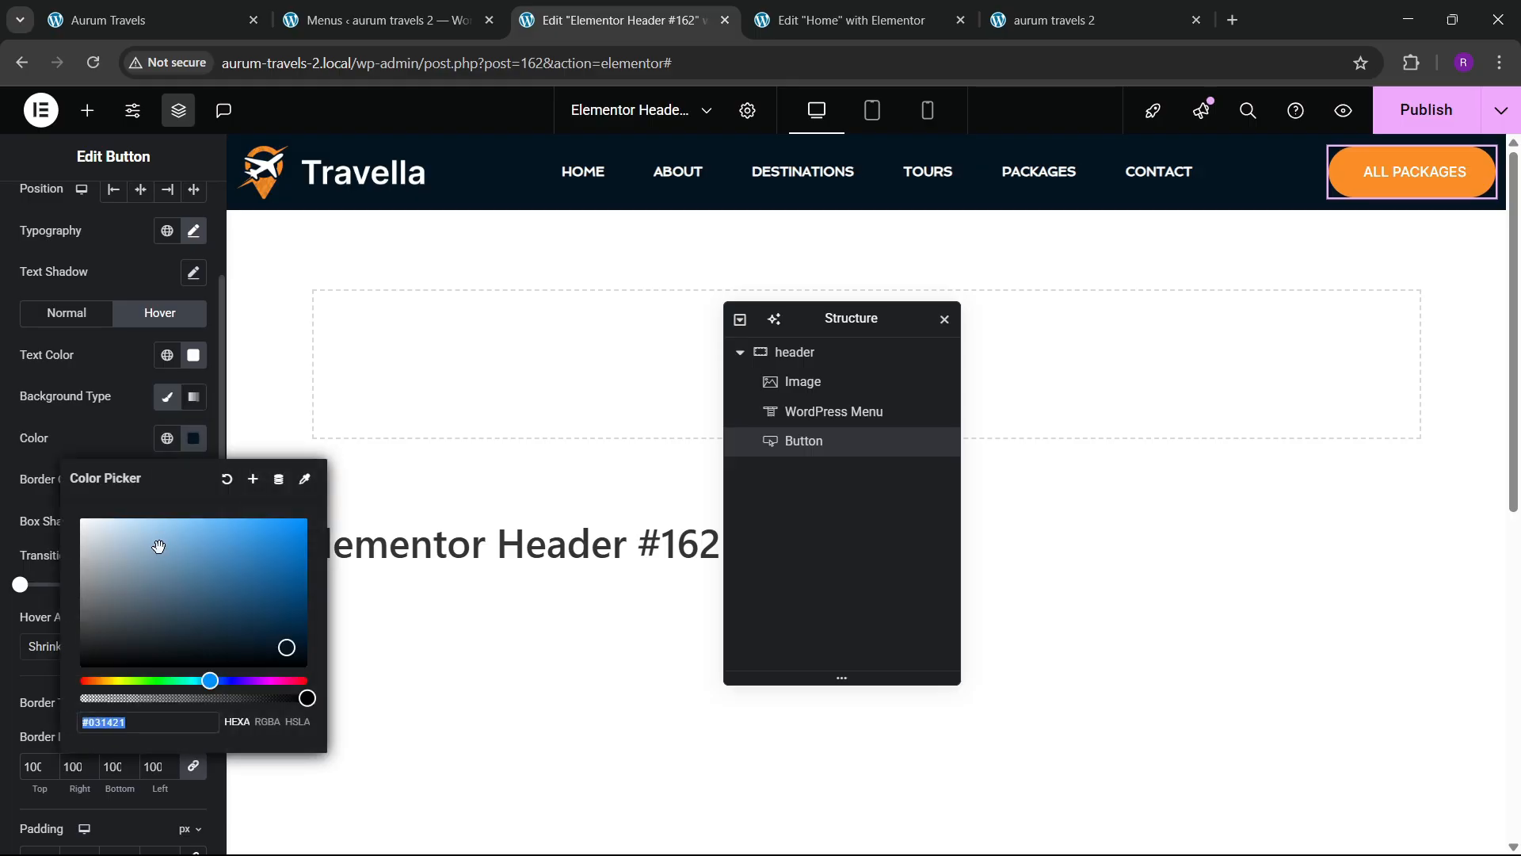
{"action": "left_click", "coordinate": [143, 382]}
{"action": "left_click", "coordinate": [166, 354]}
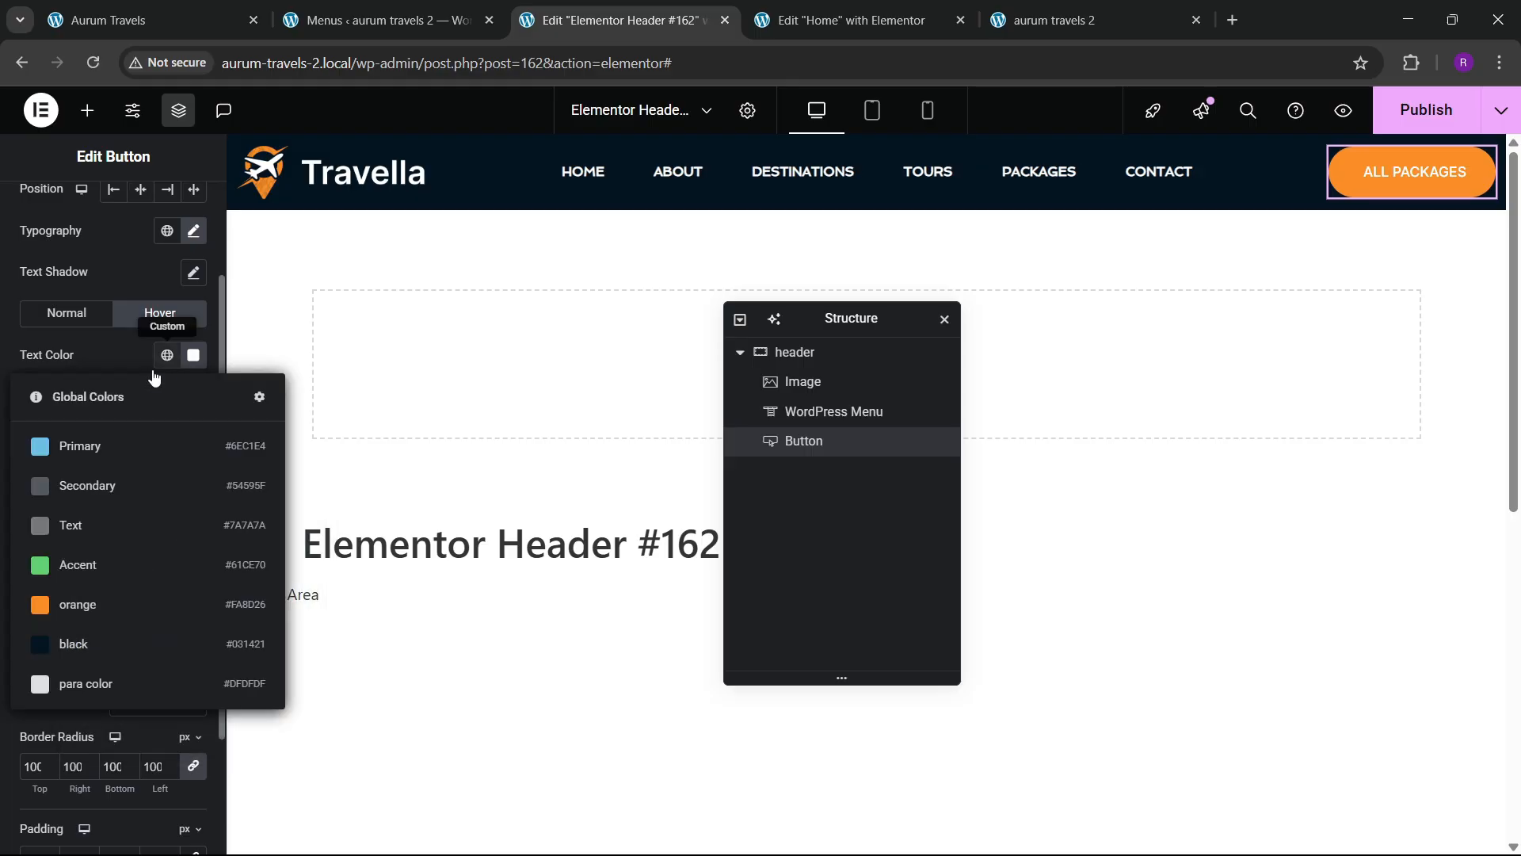
{"action": "left_click", "coordinate": [98, 601]}
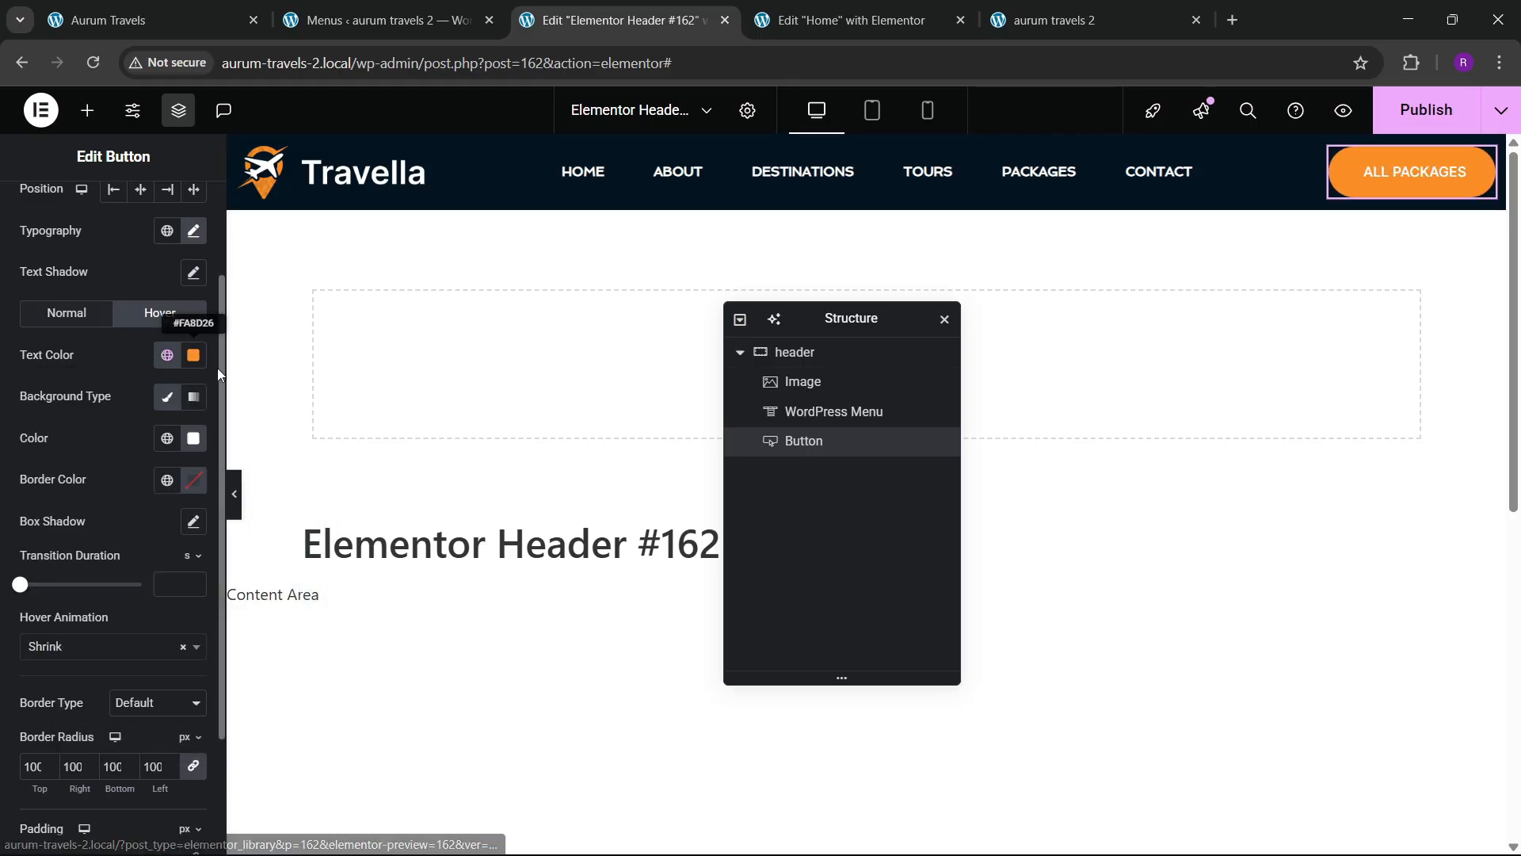
{"action": "left_click", "coordinate": [193, 354]}
{"action": "left_click", "coordinate": [166, 354]}
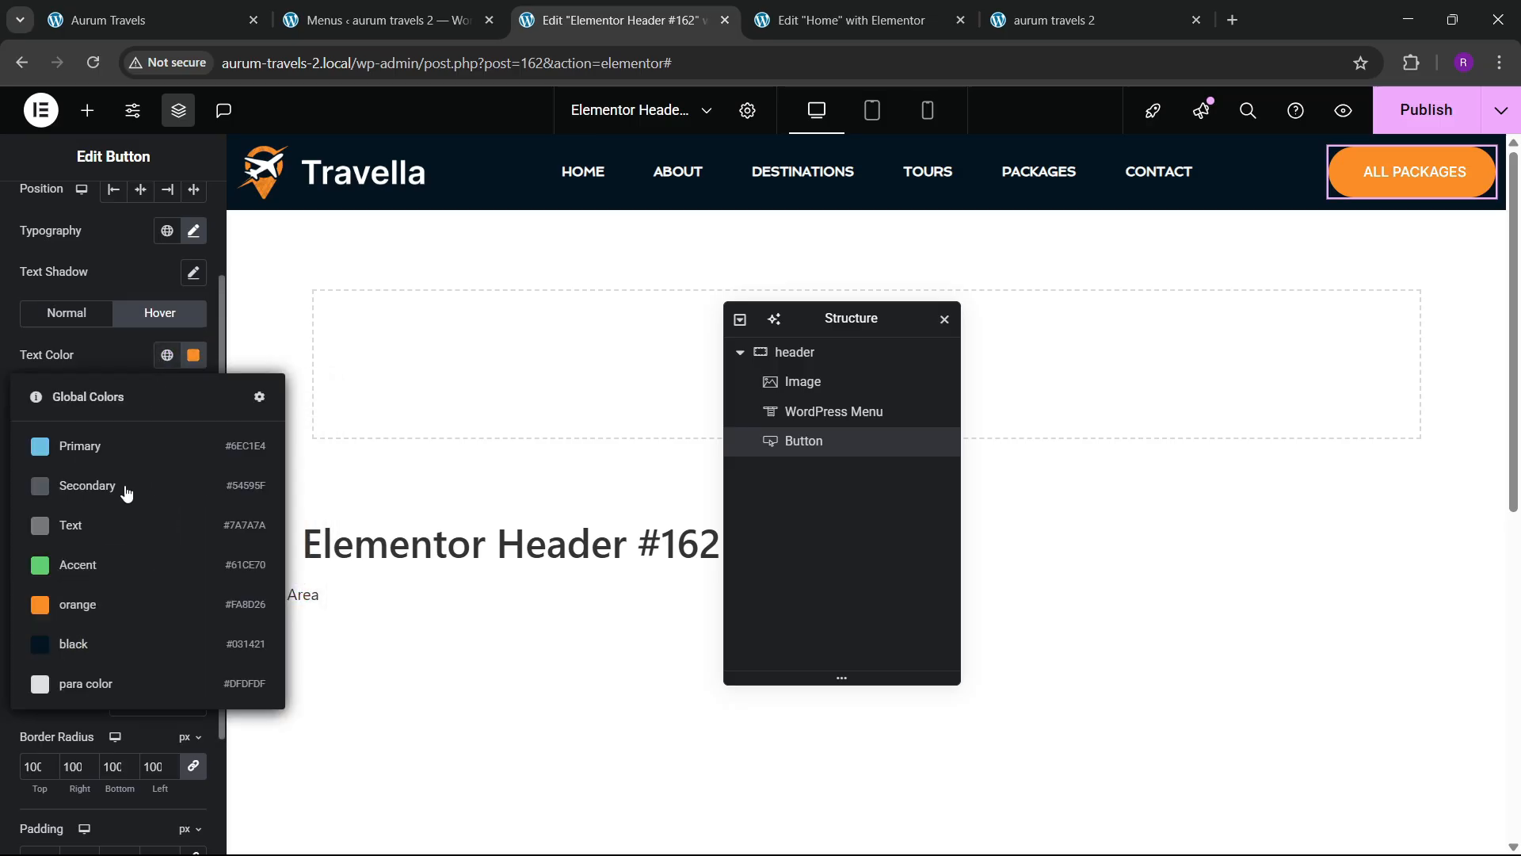
{"action": "left_click", "coordinate": [126, 642]}
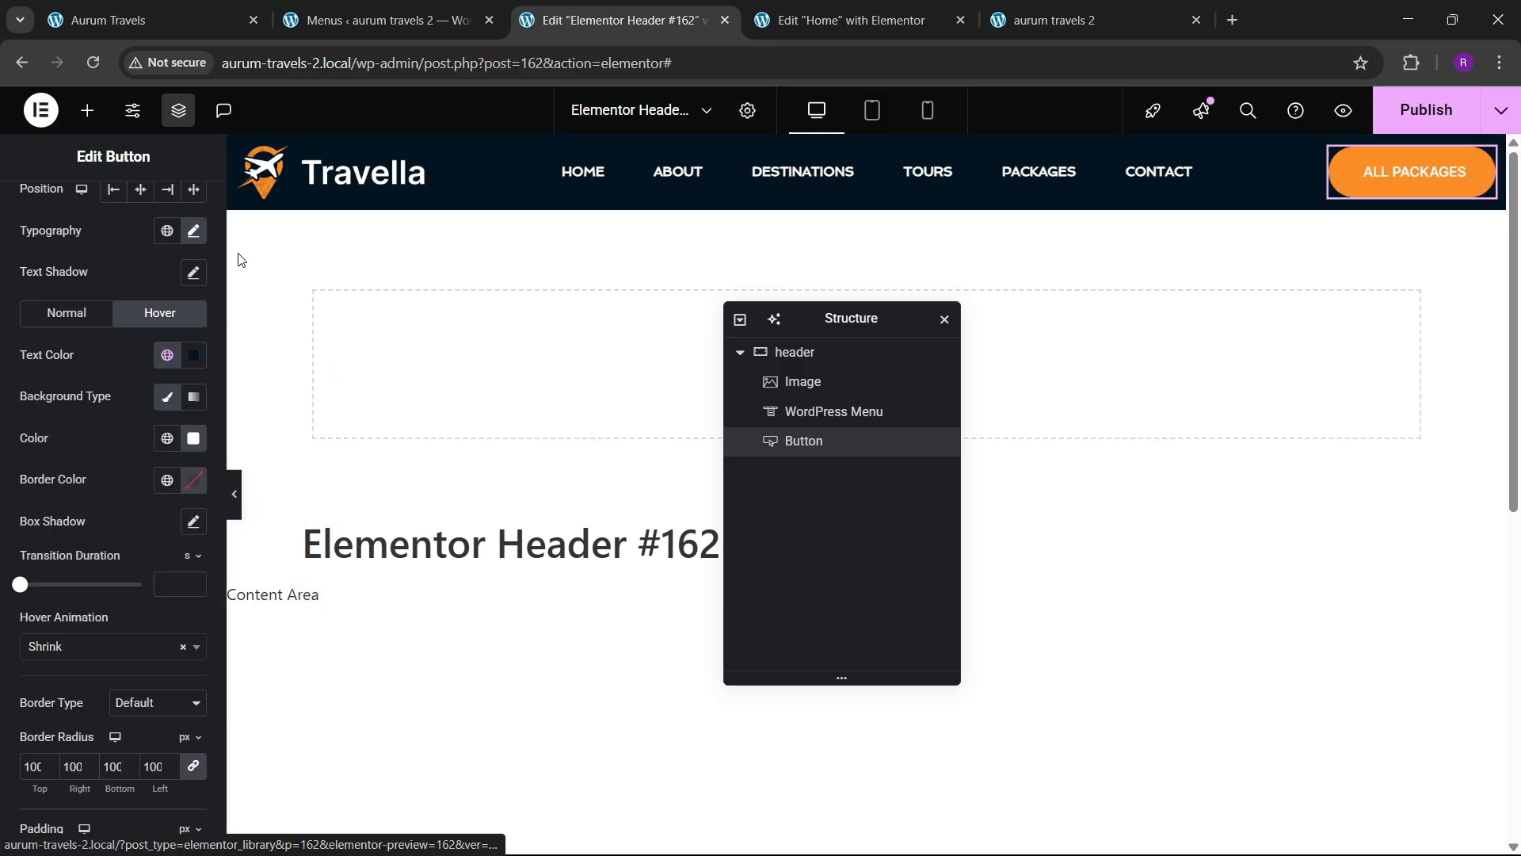
- Change the button's top padding from 18 to 16 px, checking the original Aurum Travels site
{"action": "scroll", "coordinate": [70, 342], "scroll_direction": "up", "scroll_amount": 2}
{"action": "scroll", "coordinate": [99, 440], "scroll_direction": "down", "scroll_amount": 4}
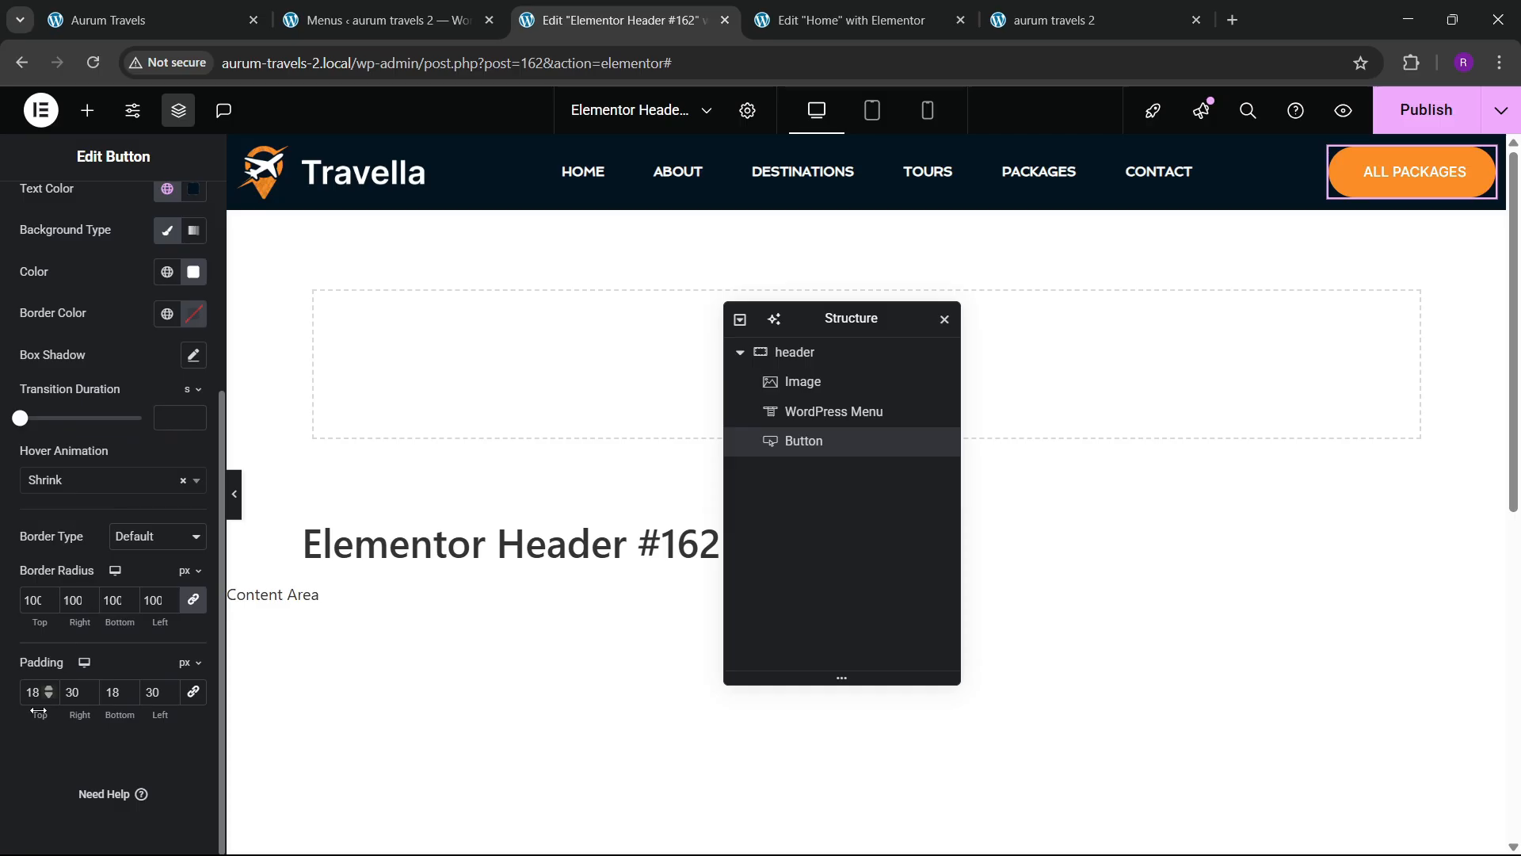
{"action": "key", "text": "BackSpace"}
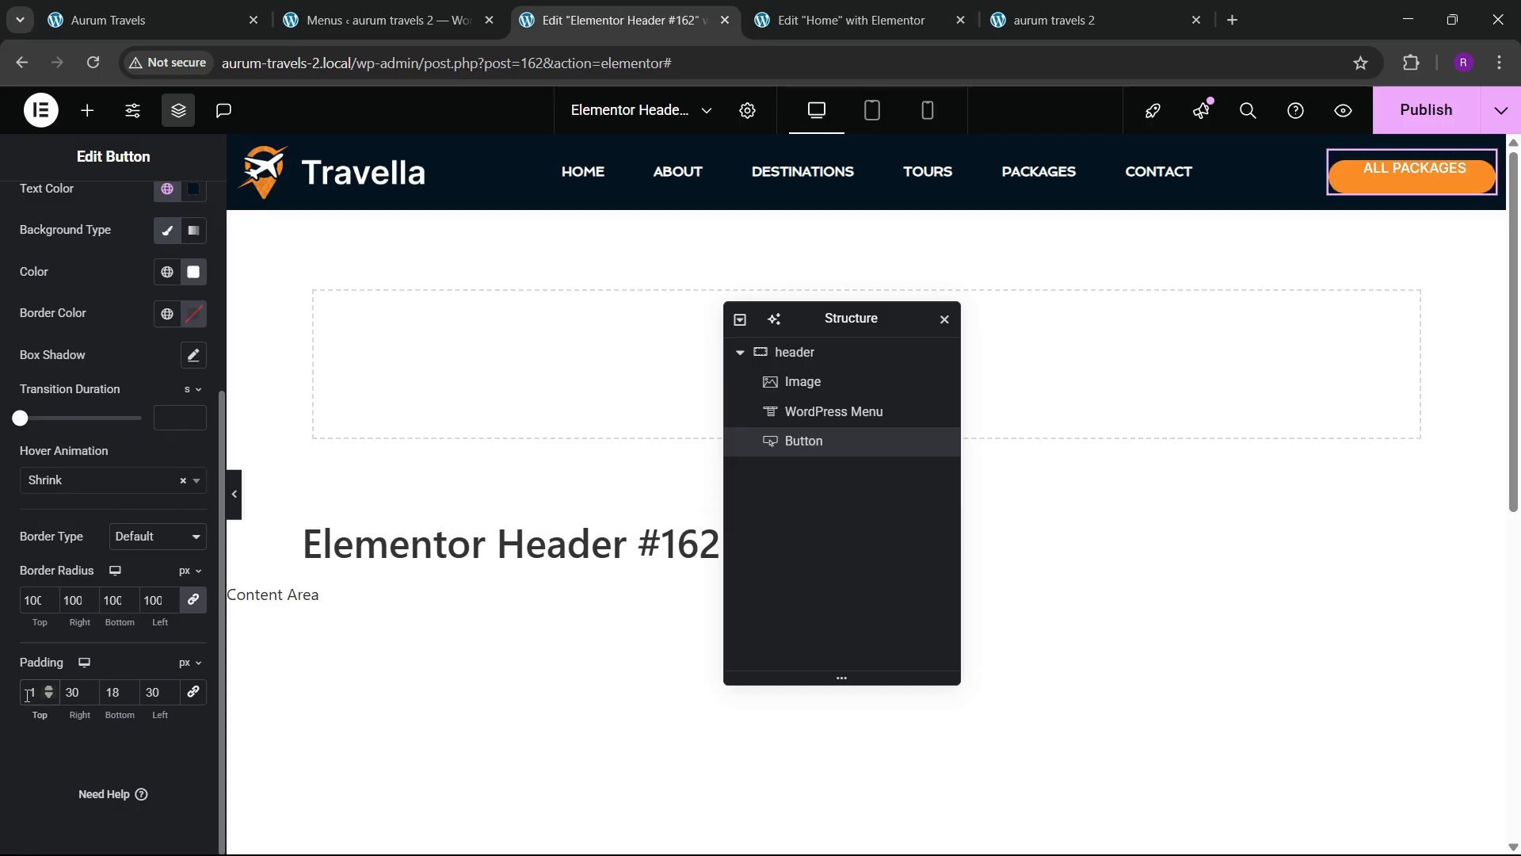
{"action": "type", "text": "6"}
{"action": "key", "text": "Tab"}
{"action": "key", "text": "Tab"}
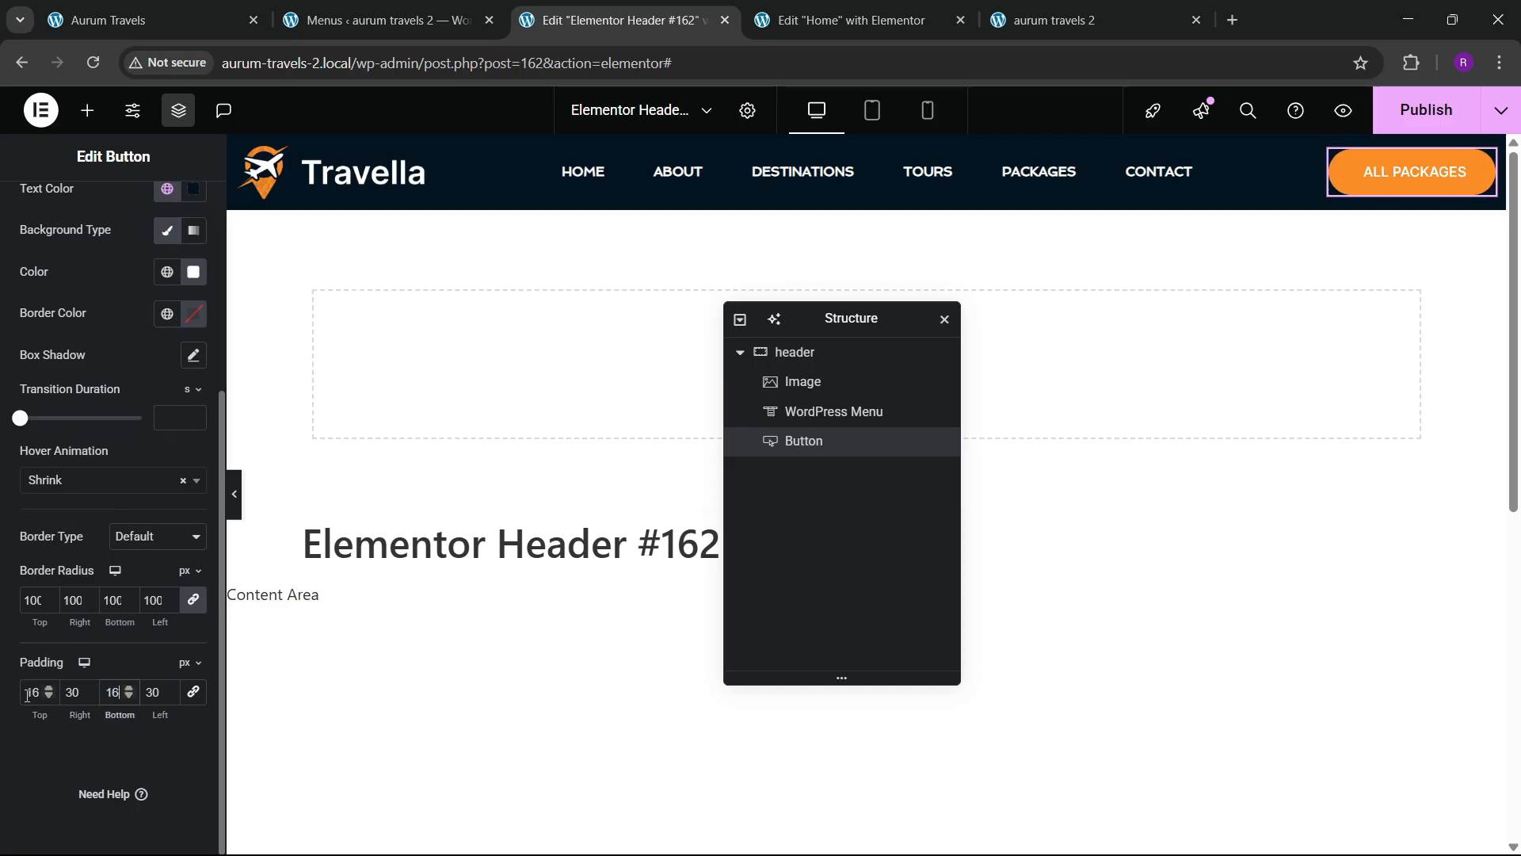
{"action": "left_click", "coordinate": [220, 33]}
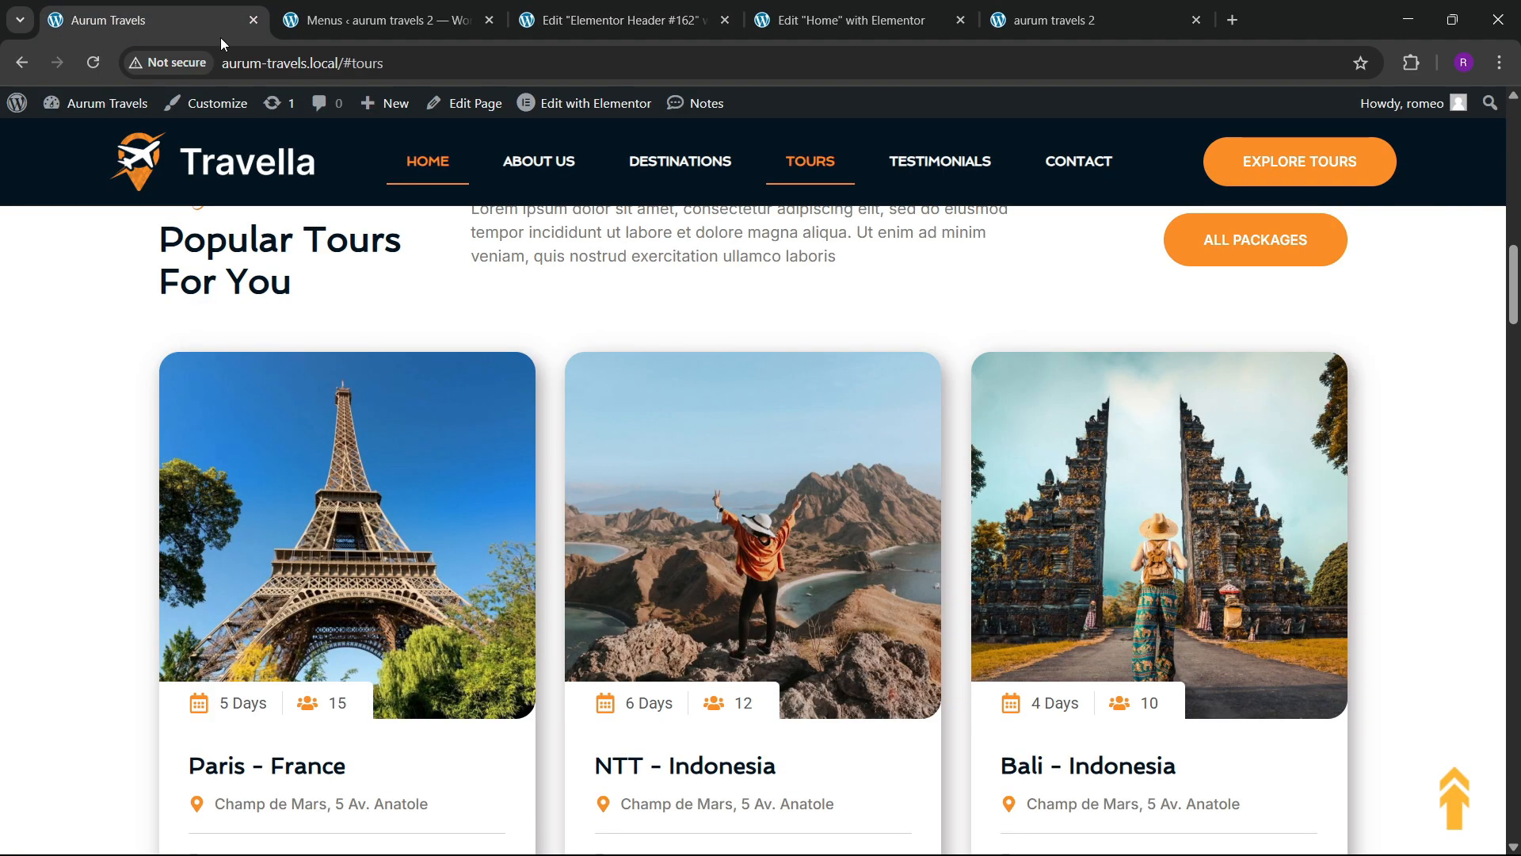
{"action": "left_click", "coordinate": [622, 20]}
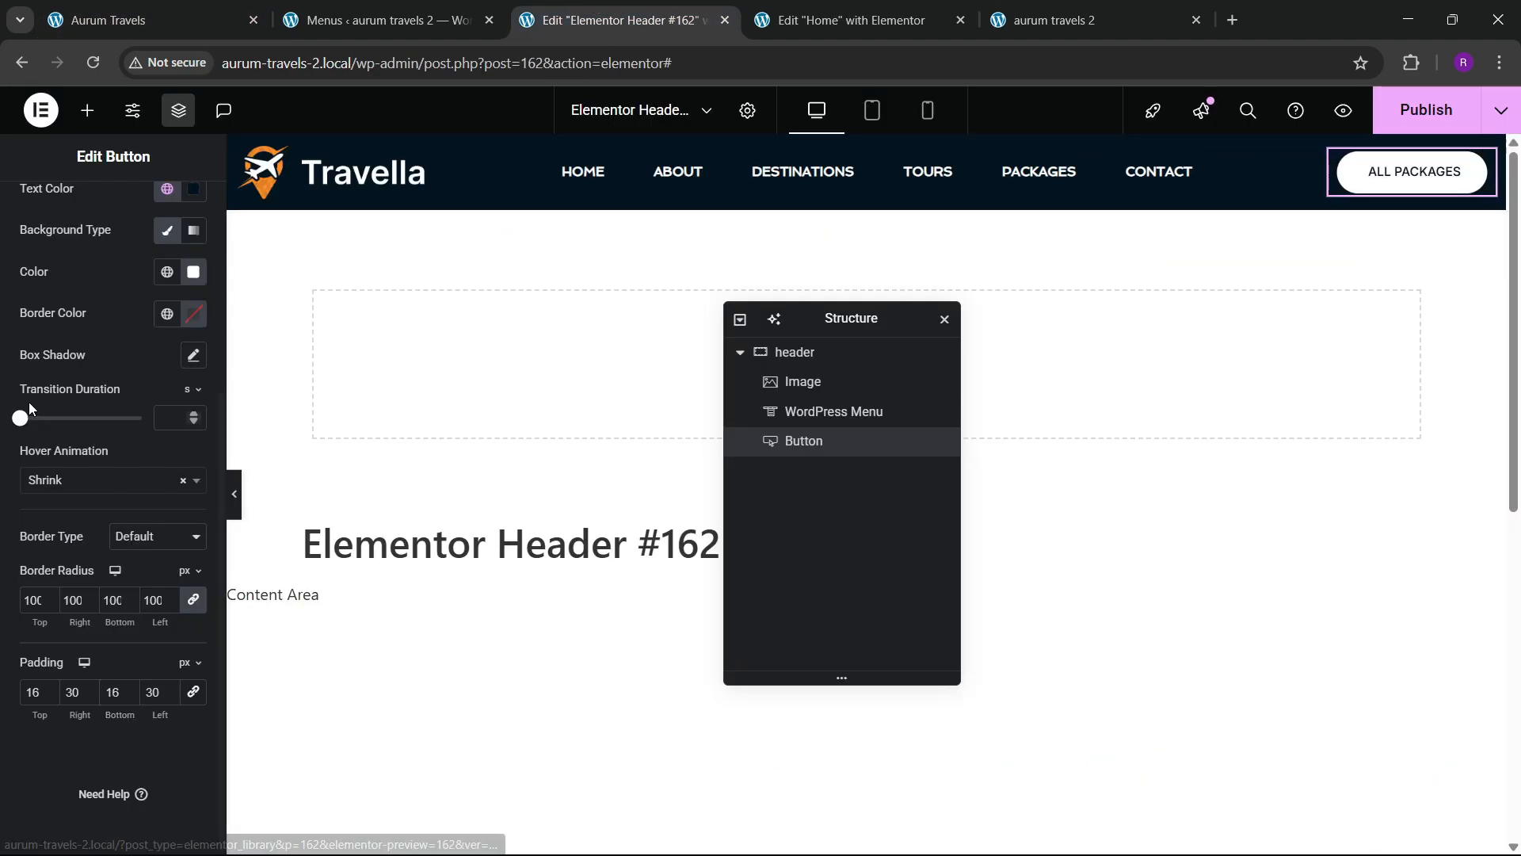
- Relabel the button 'BOOK NOW' and save the header template
{"action": "left_click", "coordinate": [38, 209]}
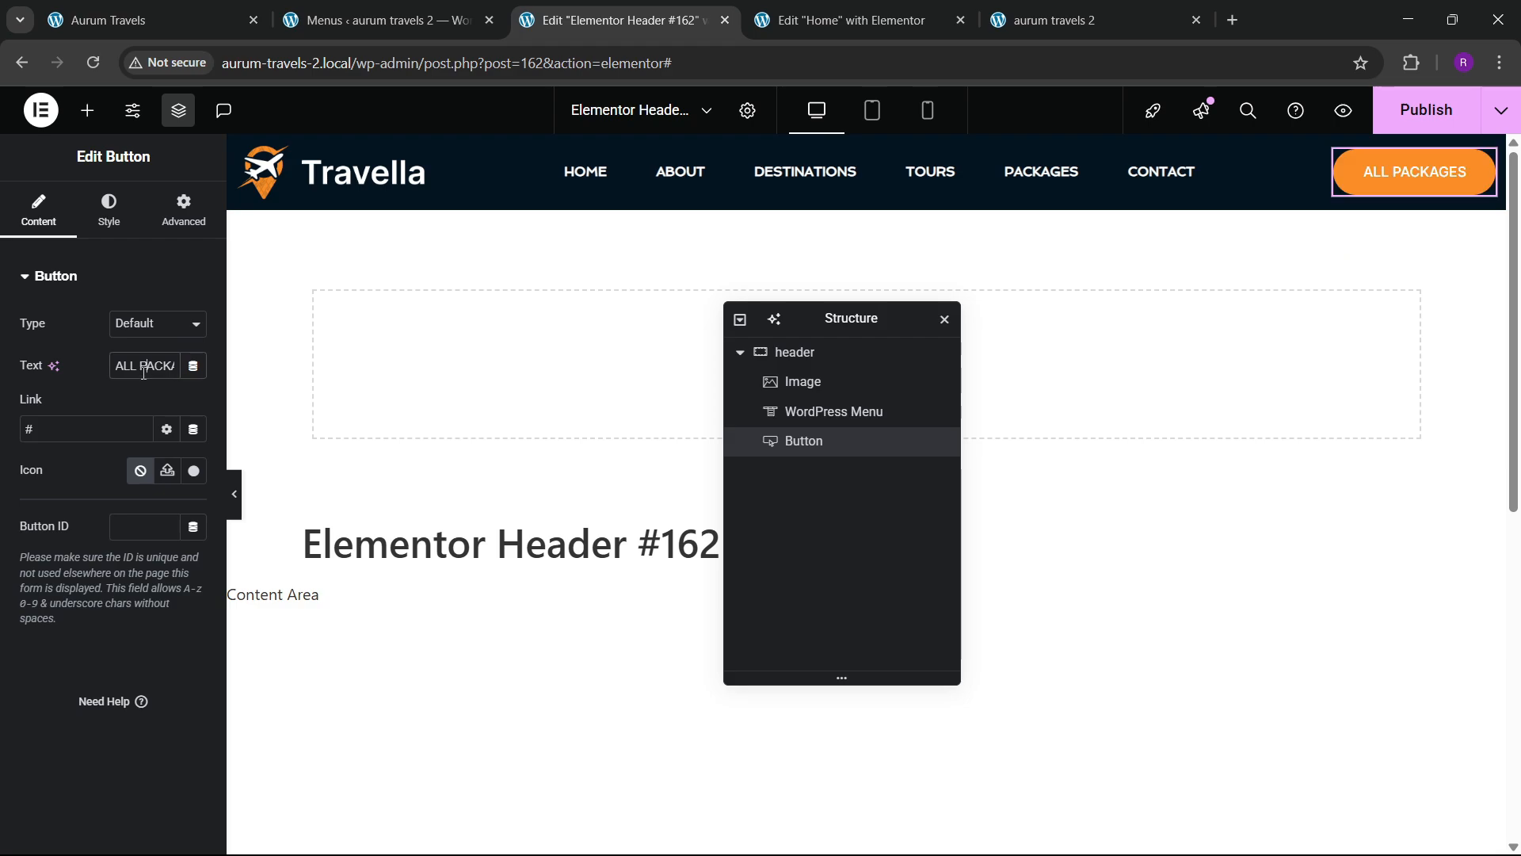
{"action": "key", "text": "BackSpace"}
{"action": "type", "text": "BOOK NOW"}
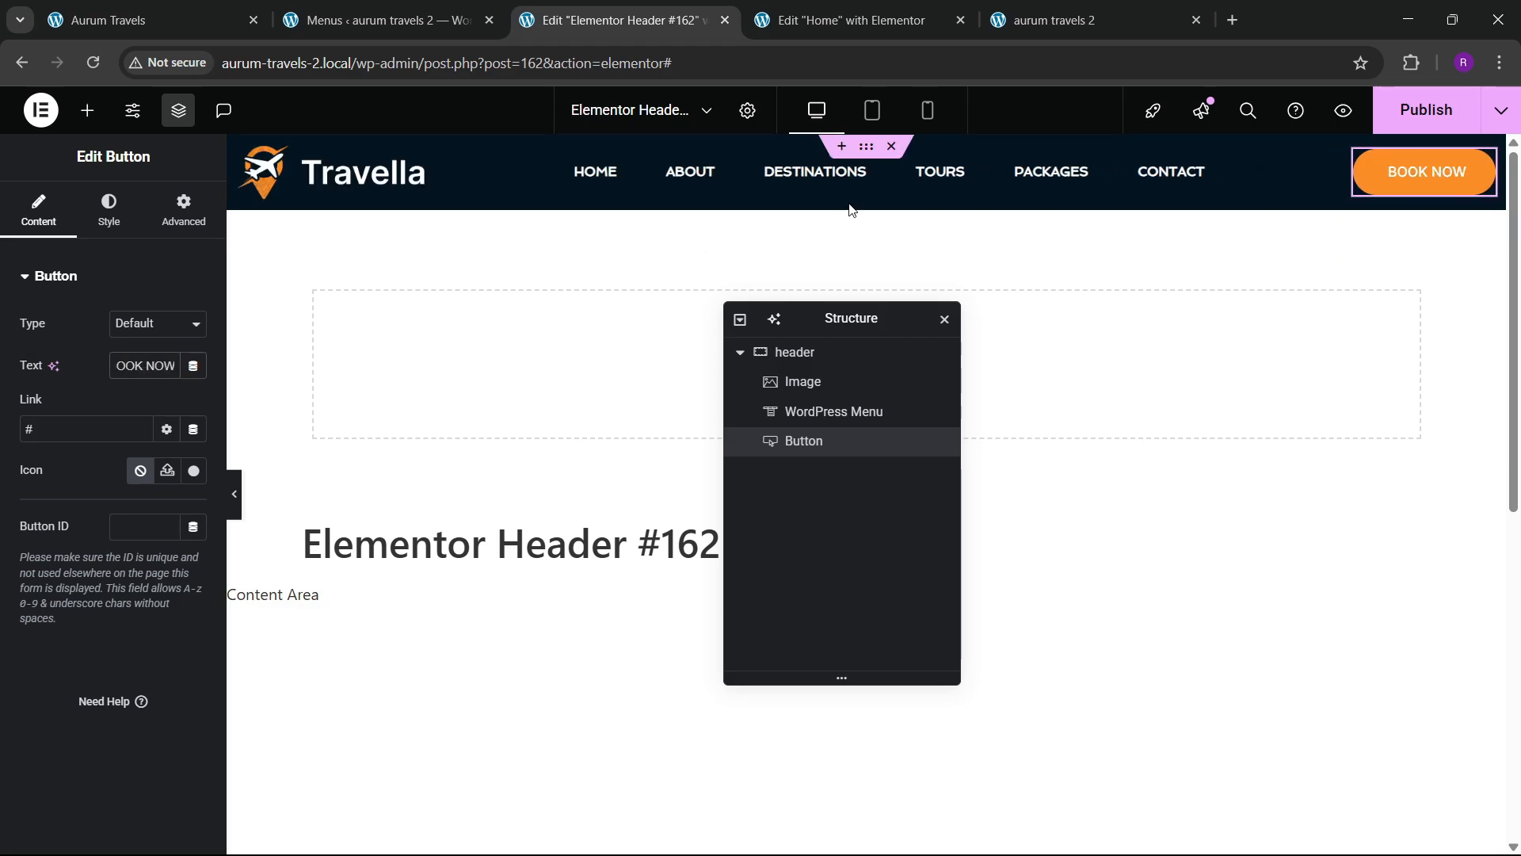
{"action": "key", "text": "ctrl+s"}
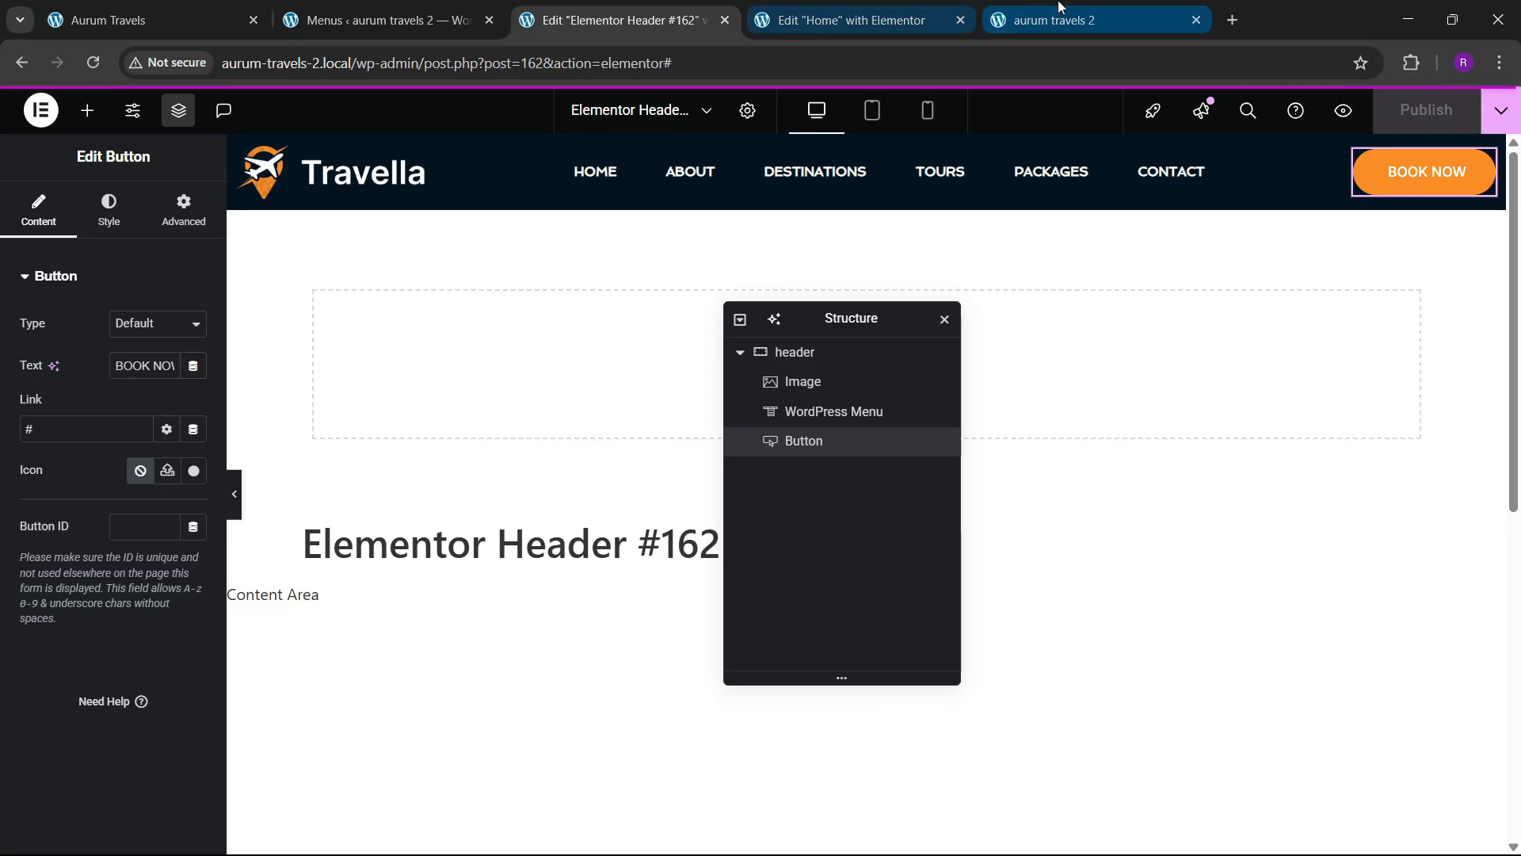
- Scroll the live aurum travels 2 homepage and test the TOURS link in the sticky header
{"action": "left_click", "coordinate": [1061, 8]}
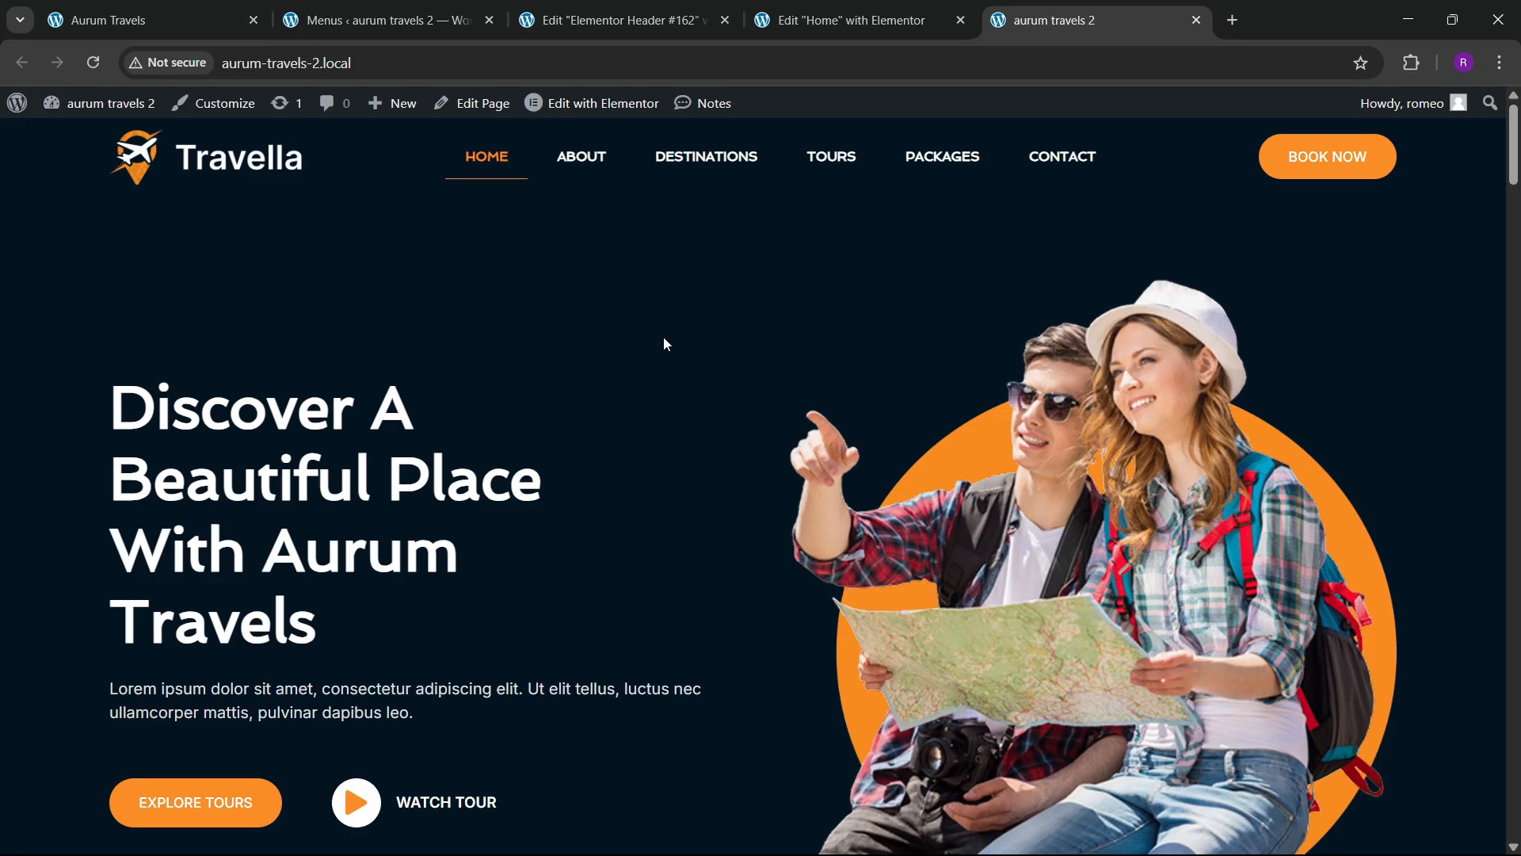
{"action": "scroll", "coordinate": [645, 354], "scroll_direction": "down", "scroll_amount": 7}
{"action": "scroll", "coordinate": [630, 361], "scroll_direction": "up", "scroll_amount": 7}
{"action": "scroll", "coordinate": [611, 344], "scroll_direction": "down", "scroll_amount": 3}
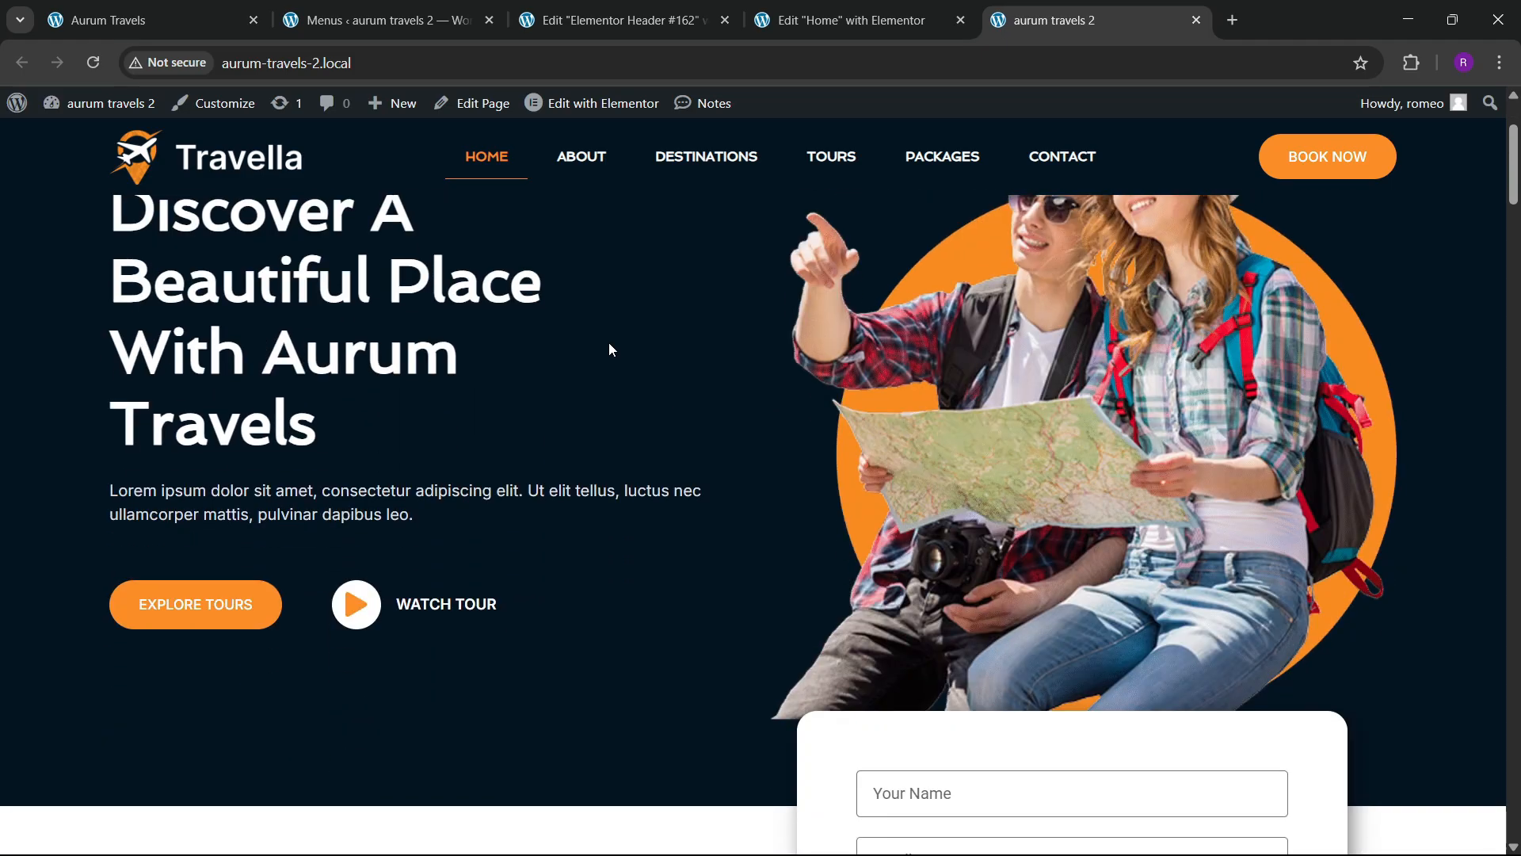
{"action": "scroll", "coordinate": [610, 349], "scroll_direction": "down", "scroll_amount": 10}
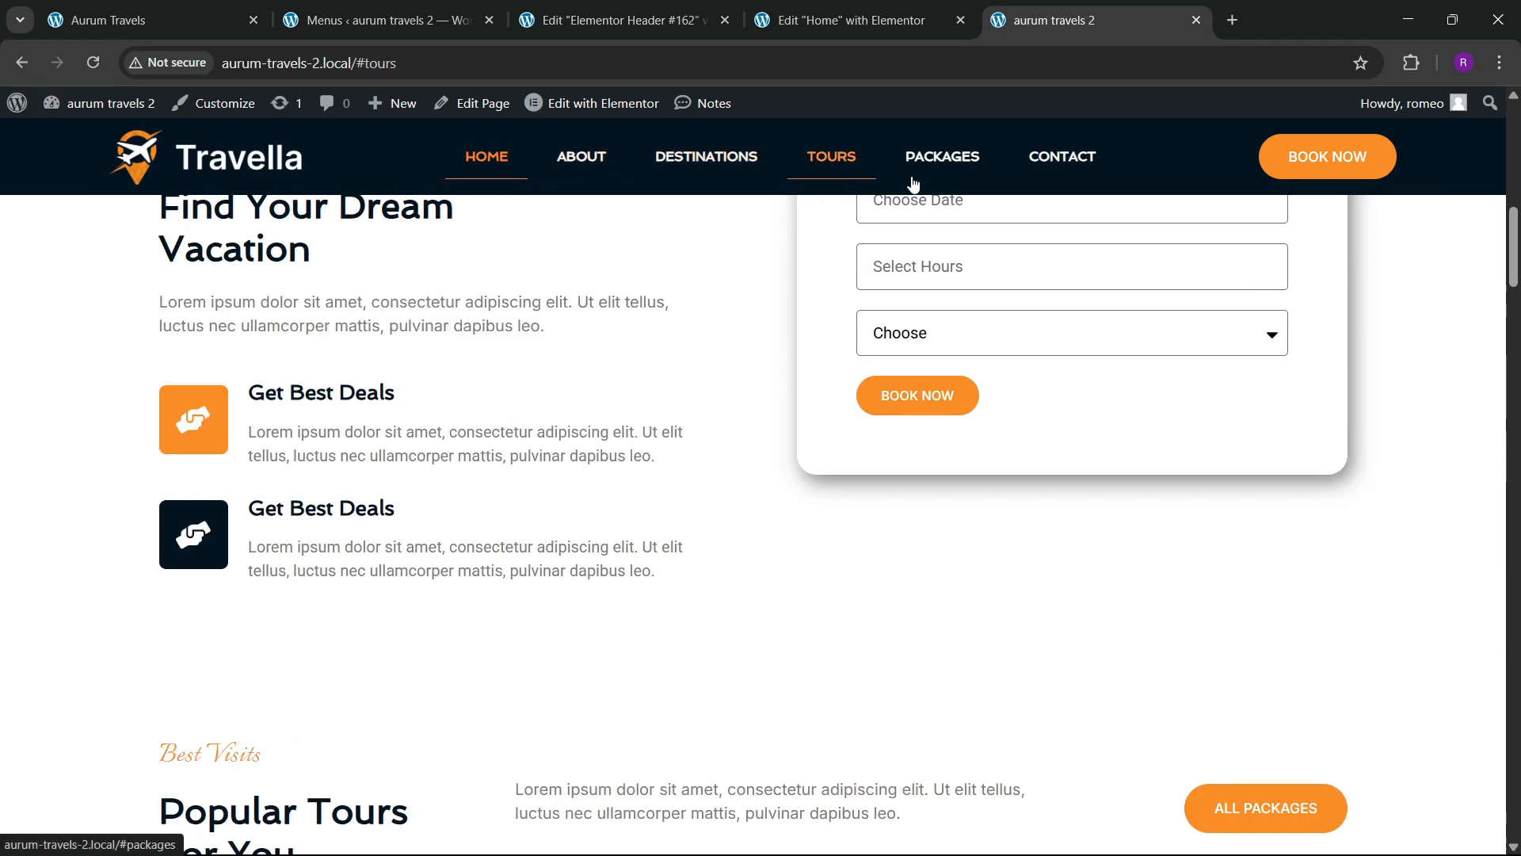
{"action": "left_click", "coordinate": [871, 175]}
- Give the hero section container the CSS ID 'hero'
{"action": "left_click", "coordinate": [790, 13]}
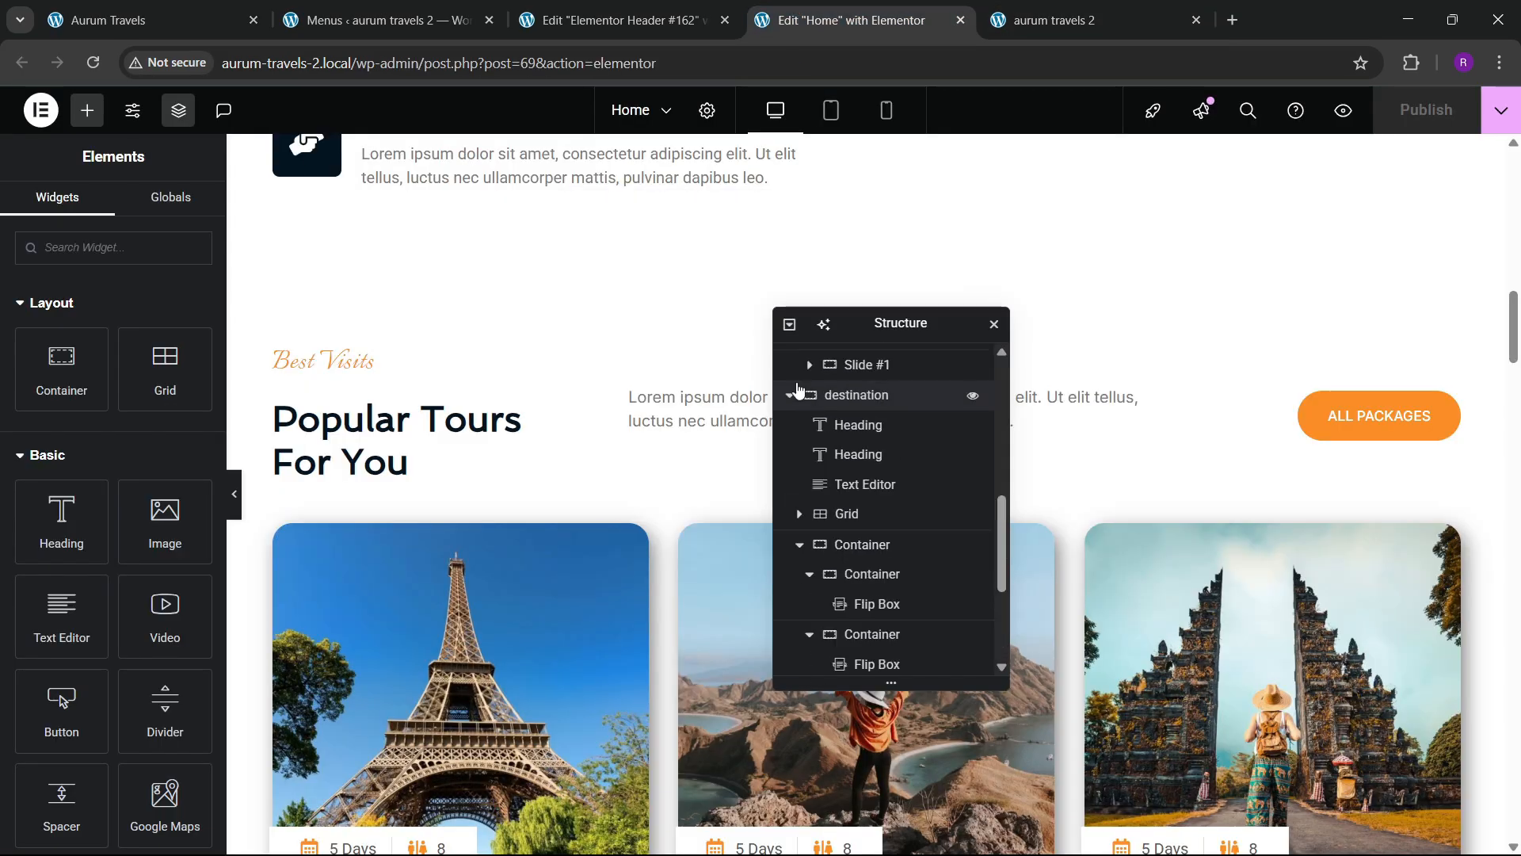
{"action": "scroll", "coordinate": [590, 348], "scroll_direction": "up", "scroll_amount": 15}
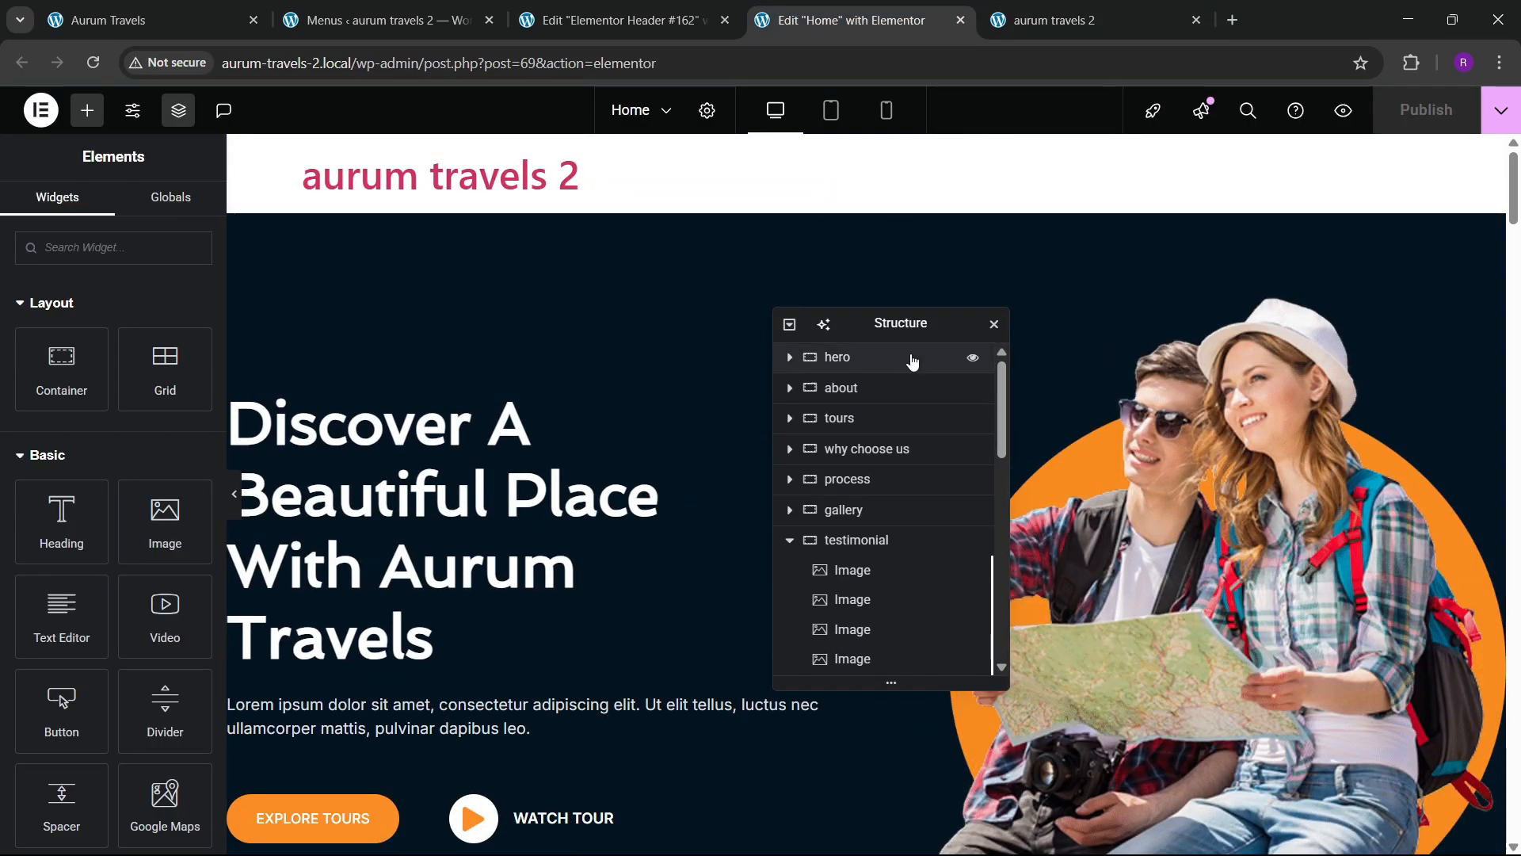
{"action": "left_click_drag", "start_coordinate": [848, 323], "coordinate": [339, 486]}
{"action": "left_click", "coordinate": [864, 204]}
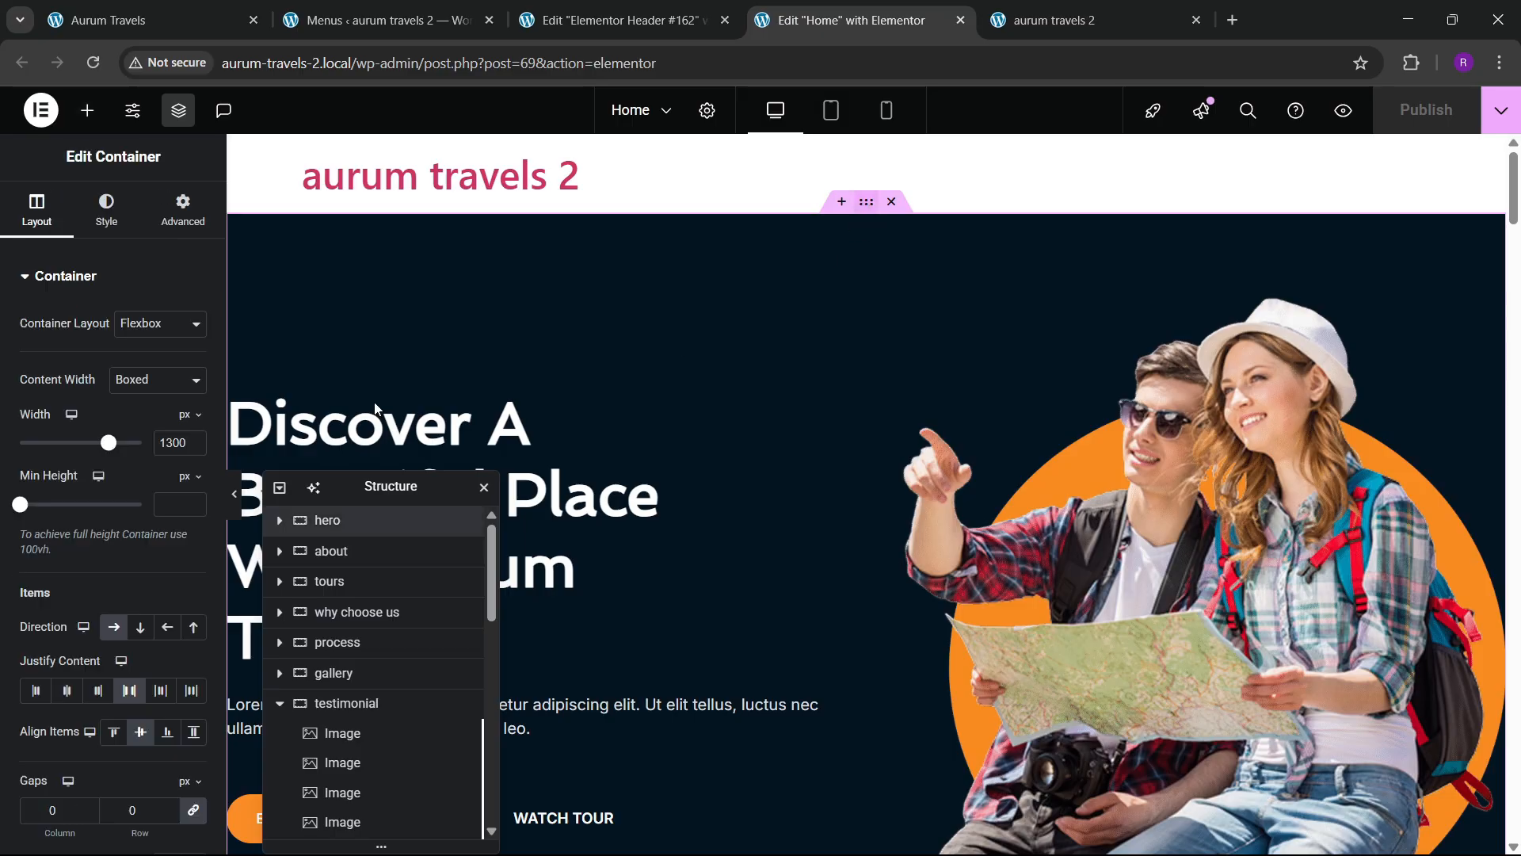
{"action": "left_click", "coordinate": [171, 224]}
{"action": "scroll", "coordinate": [112, 475], "scroll_direction": "down", "scroll_amount": 4}
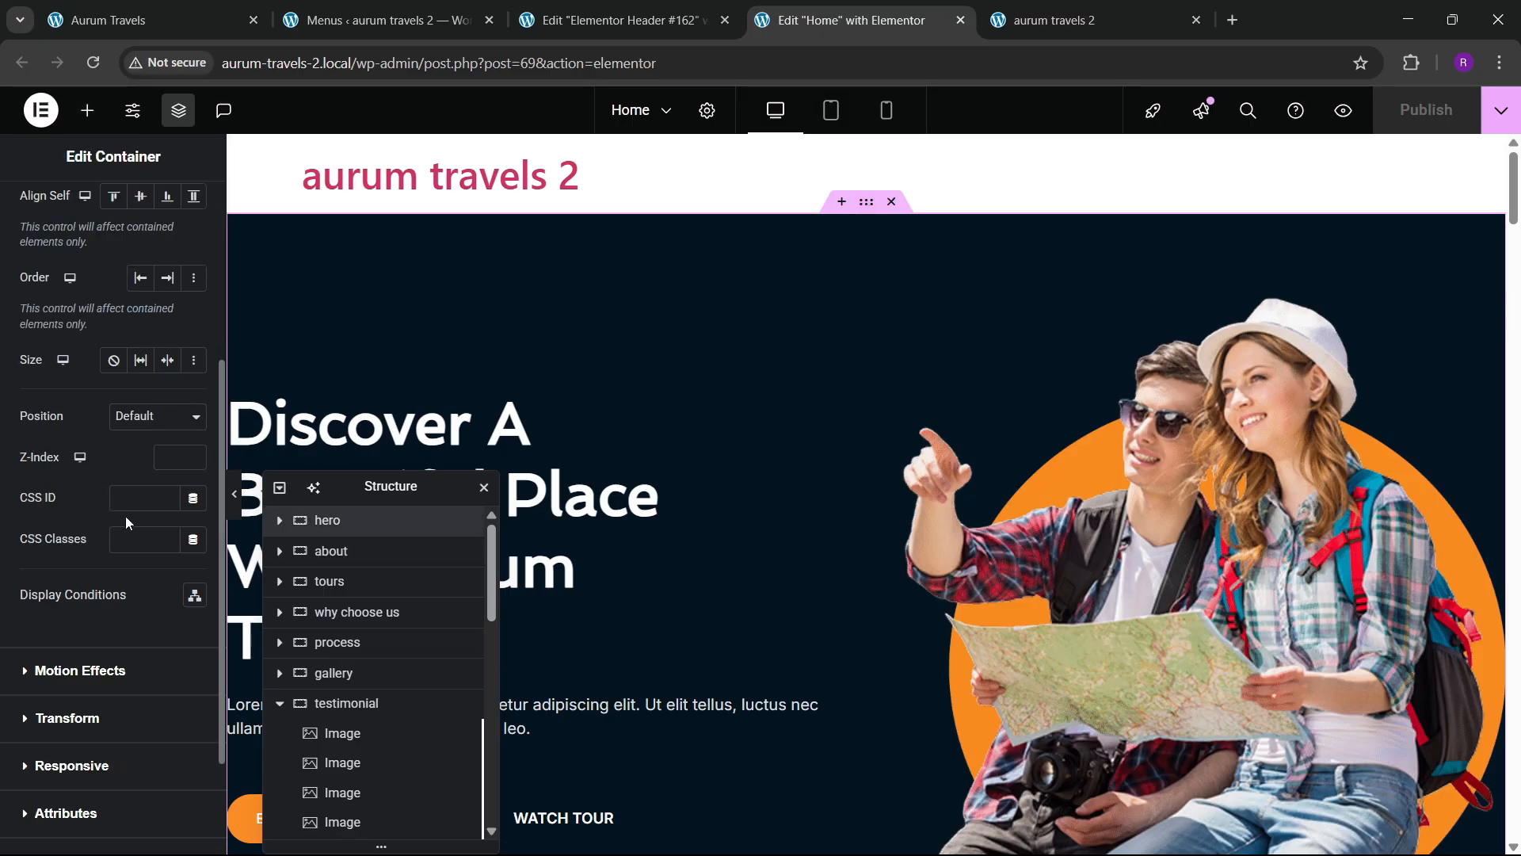
{"action": "left_click", "coordinate": [127, 496]}
{"action": "type", "text": "hero"}
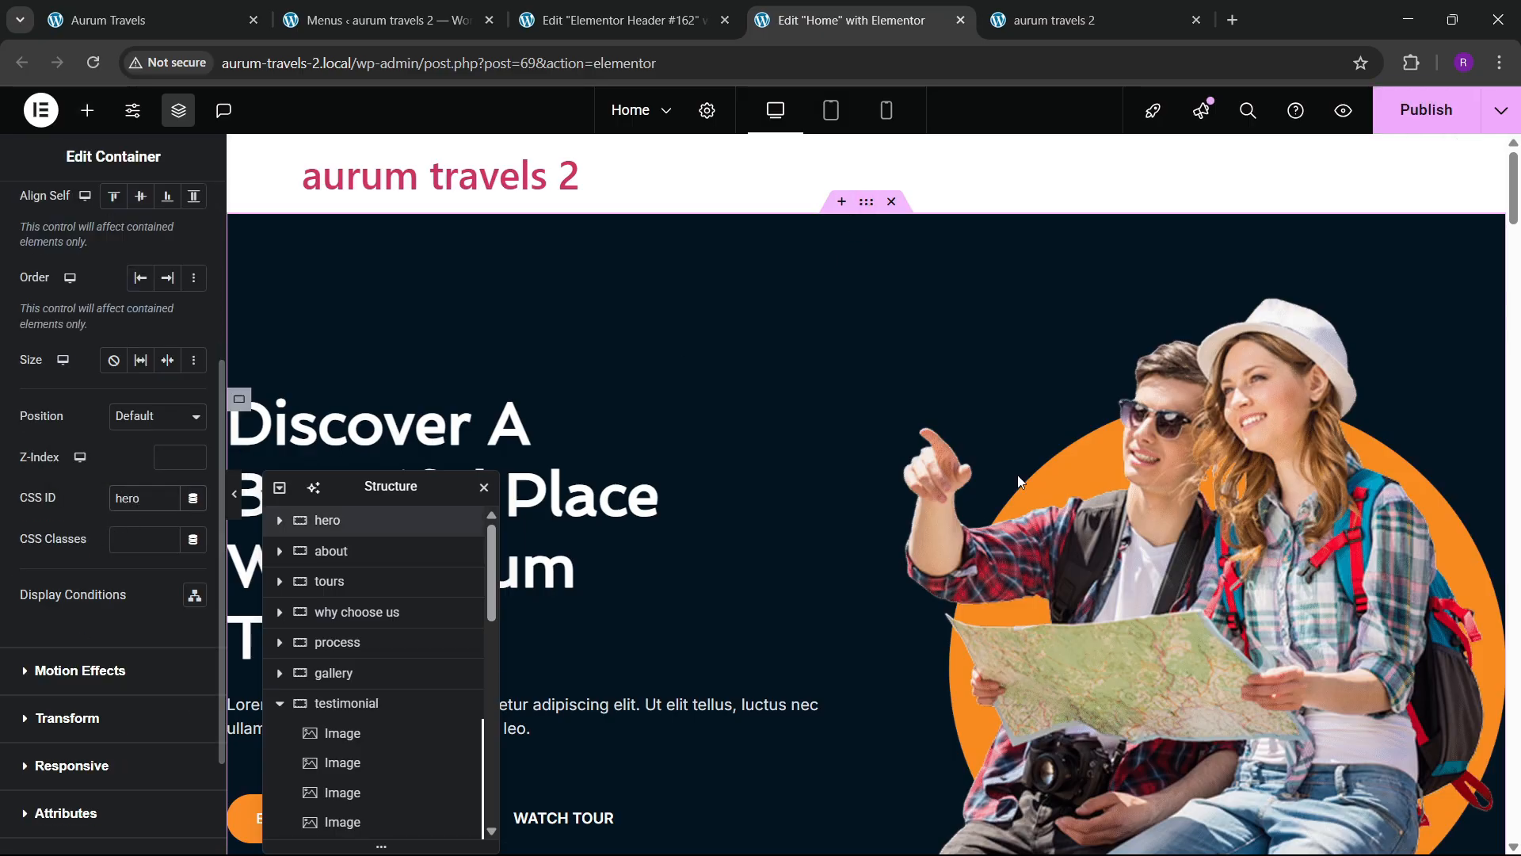
- Give the about section its anchor ID 'about' in Advanced settings
{"action": "scroll", "coordinate": [786, 487], "scroll_direction": "down", "scroll_amount": 7}
{"action": "left_click", "coordinate": [867, 414]}
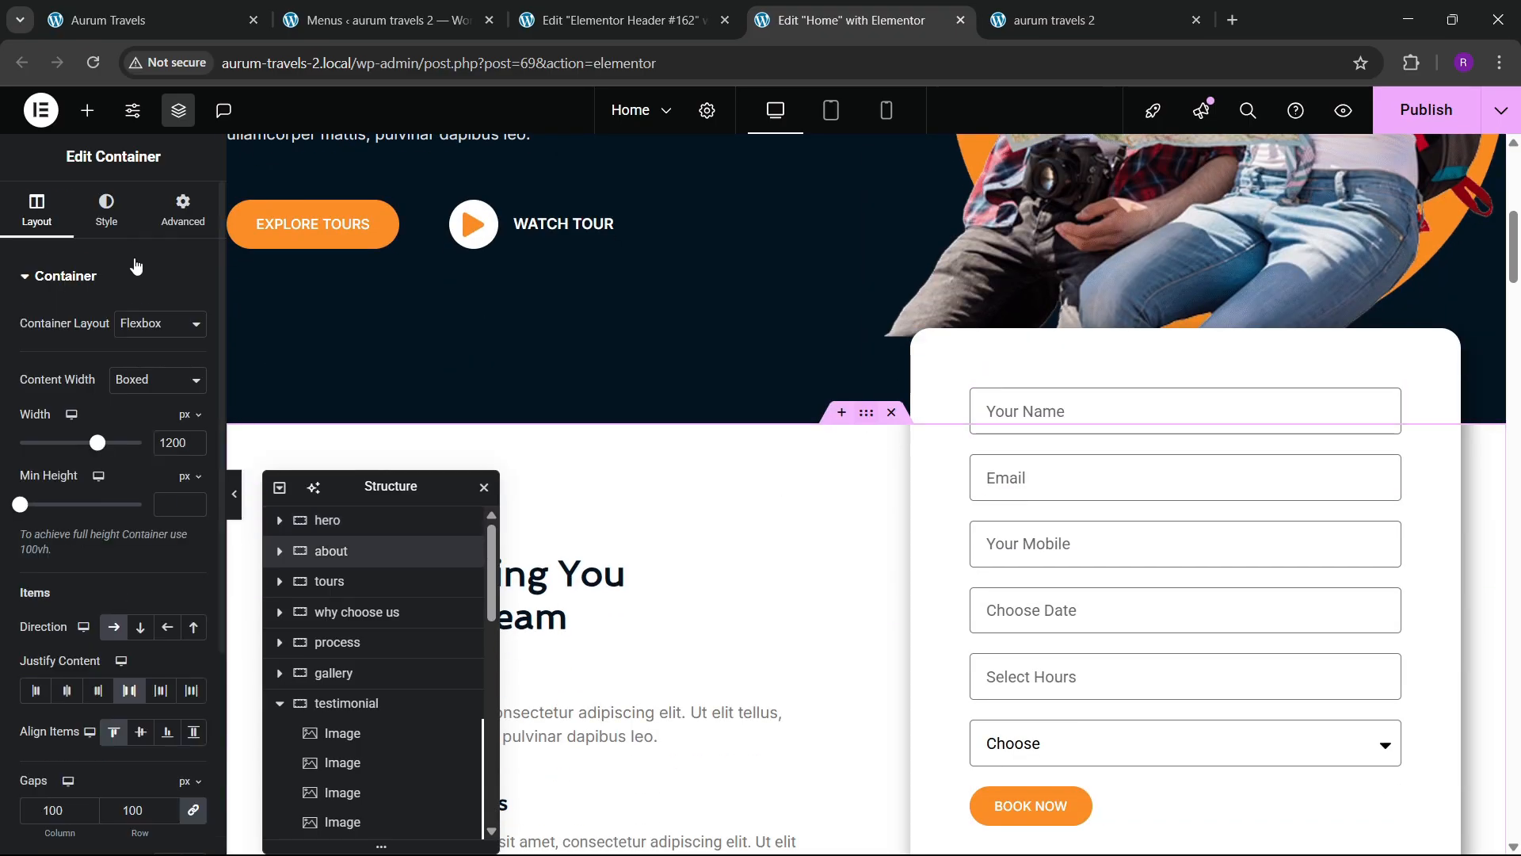
{"action": "left_click", "coordinate": [173, 212]}
{"action": "scroll", "coordinate": [111, 496], "scroll_direction": "down", "scroll_amount": 3}
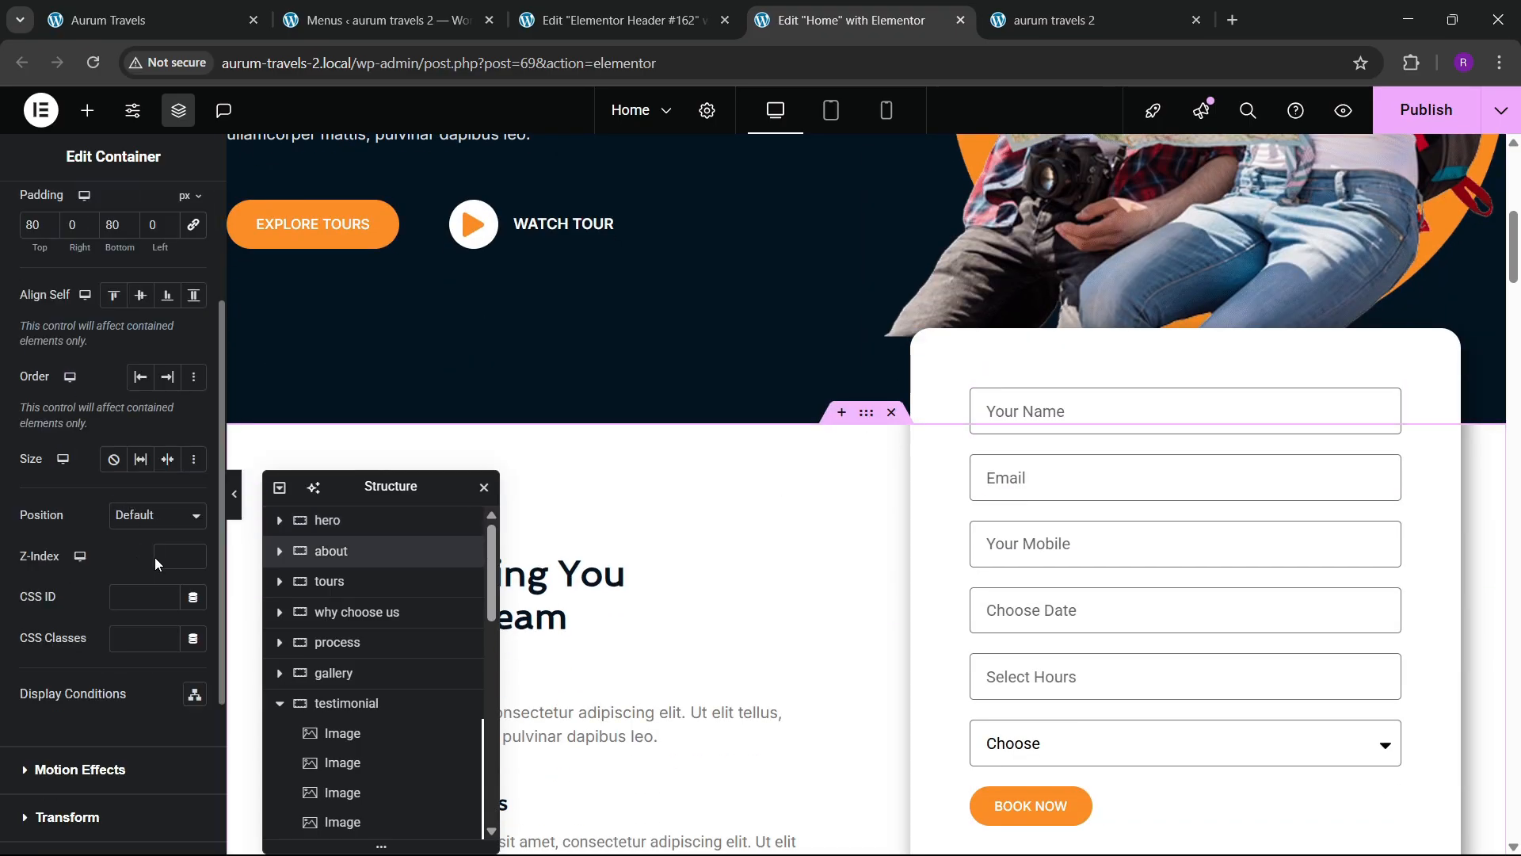
{"action": "left_click", "coordinate": [123, 607]}
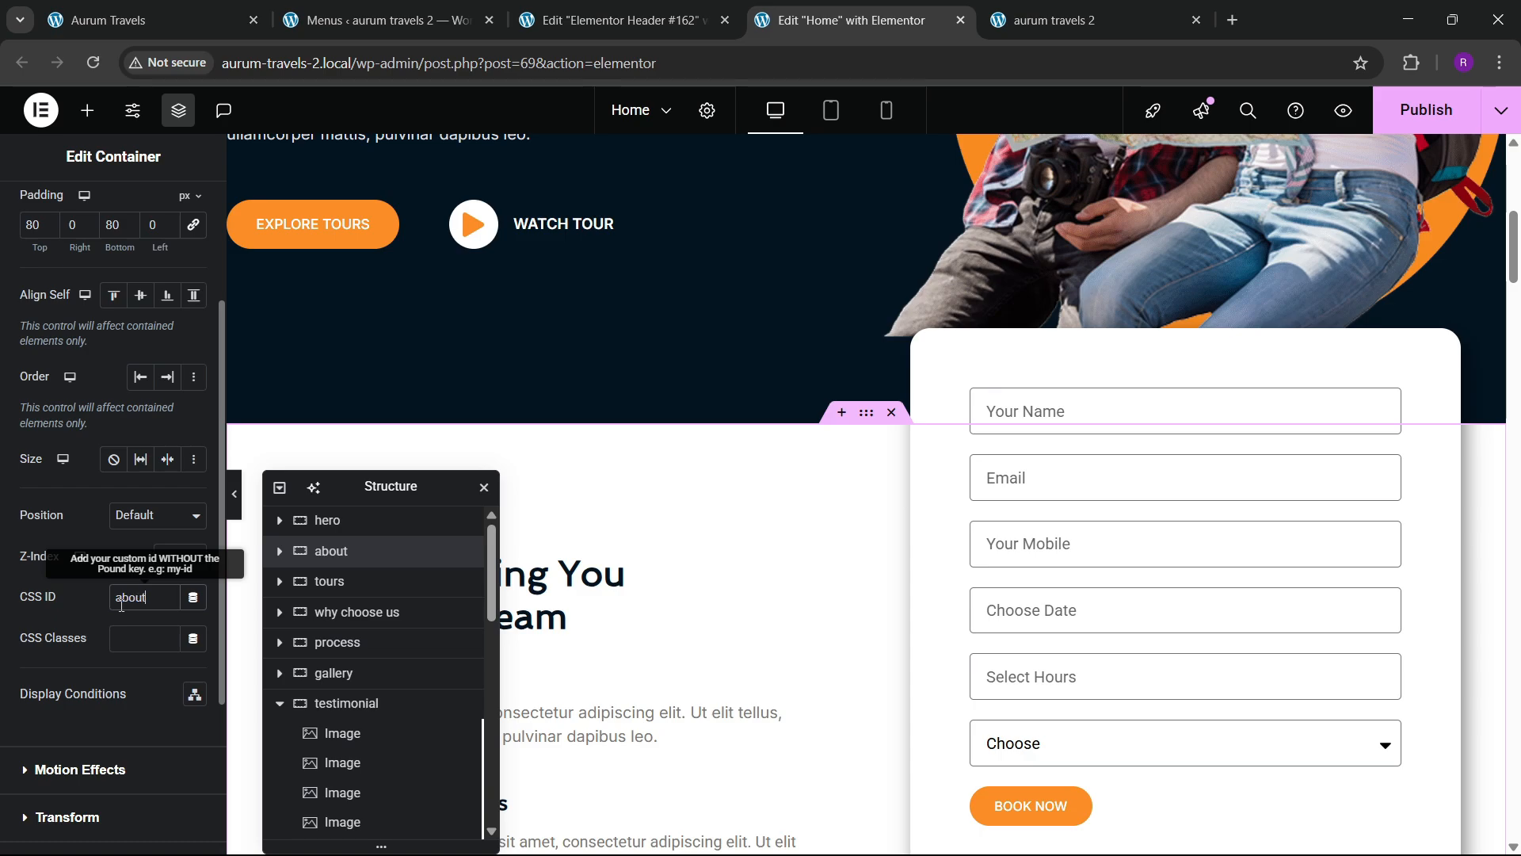
{"action": "scroll", "coordinate": [981, 544], "scroll_direction": "down", "scroll_amount": 7}
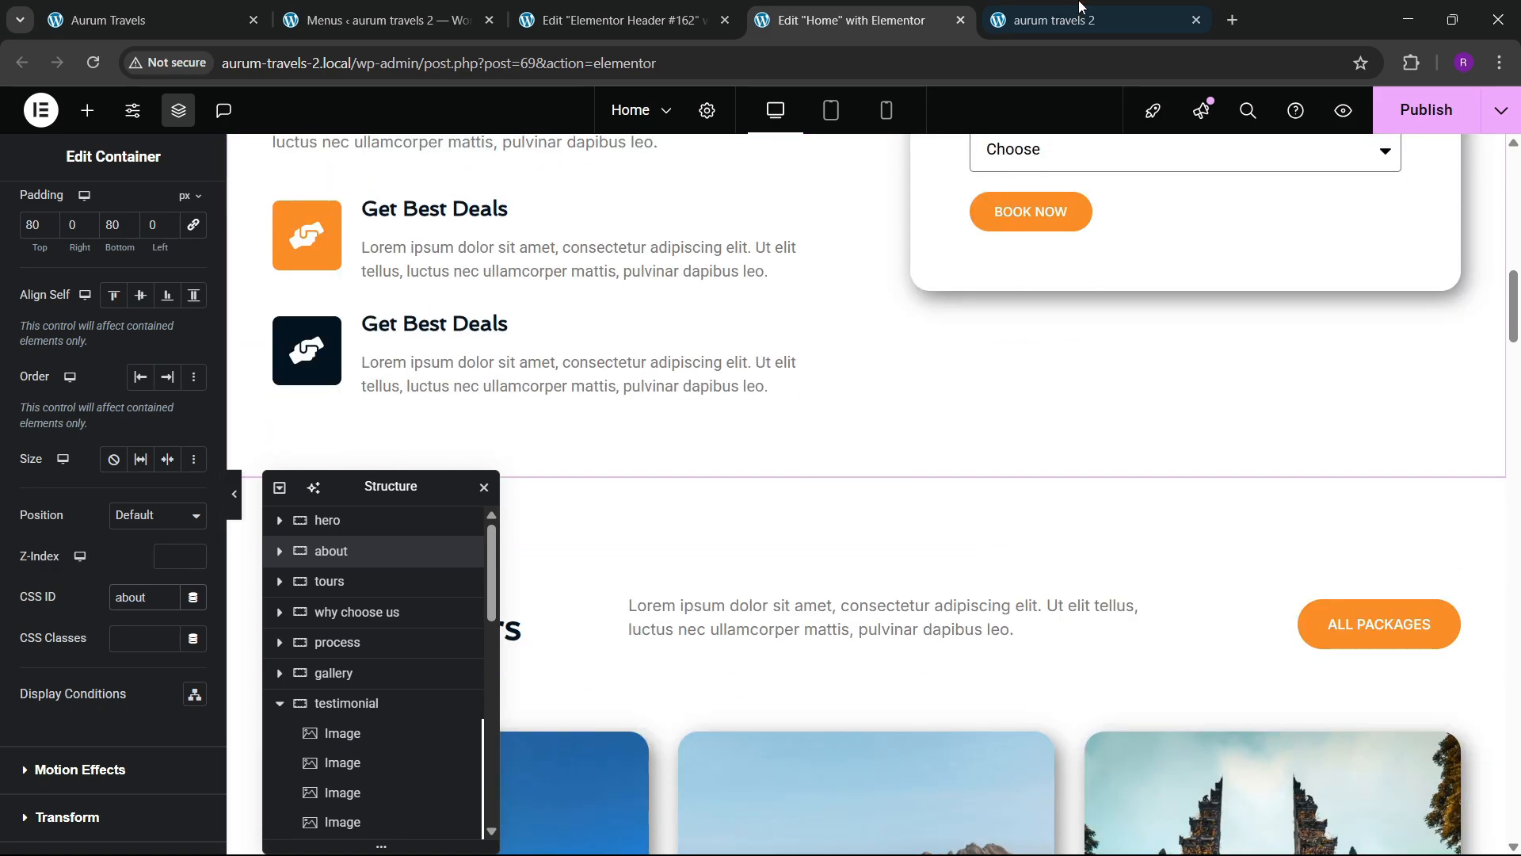
- Check the live site, then return to the homepage editor
{"action": "left_click", "coordinate": [1081, 6]}
{"action": "left_click", "coordinate": [863, 20]}
{"action": "scroll", "coordinate": [821, 428], "scroll_direction": "down", "scroll_amount": 5}
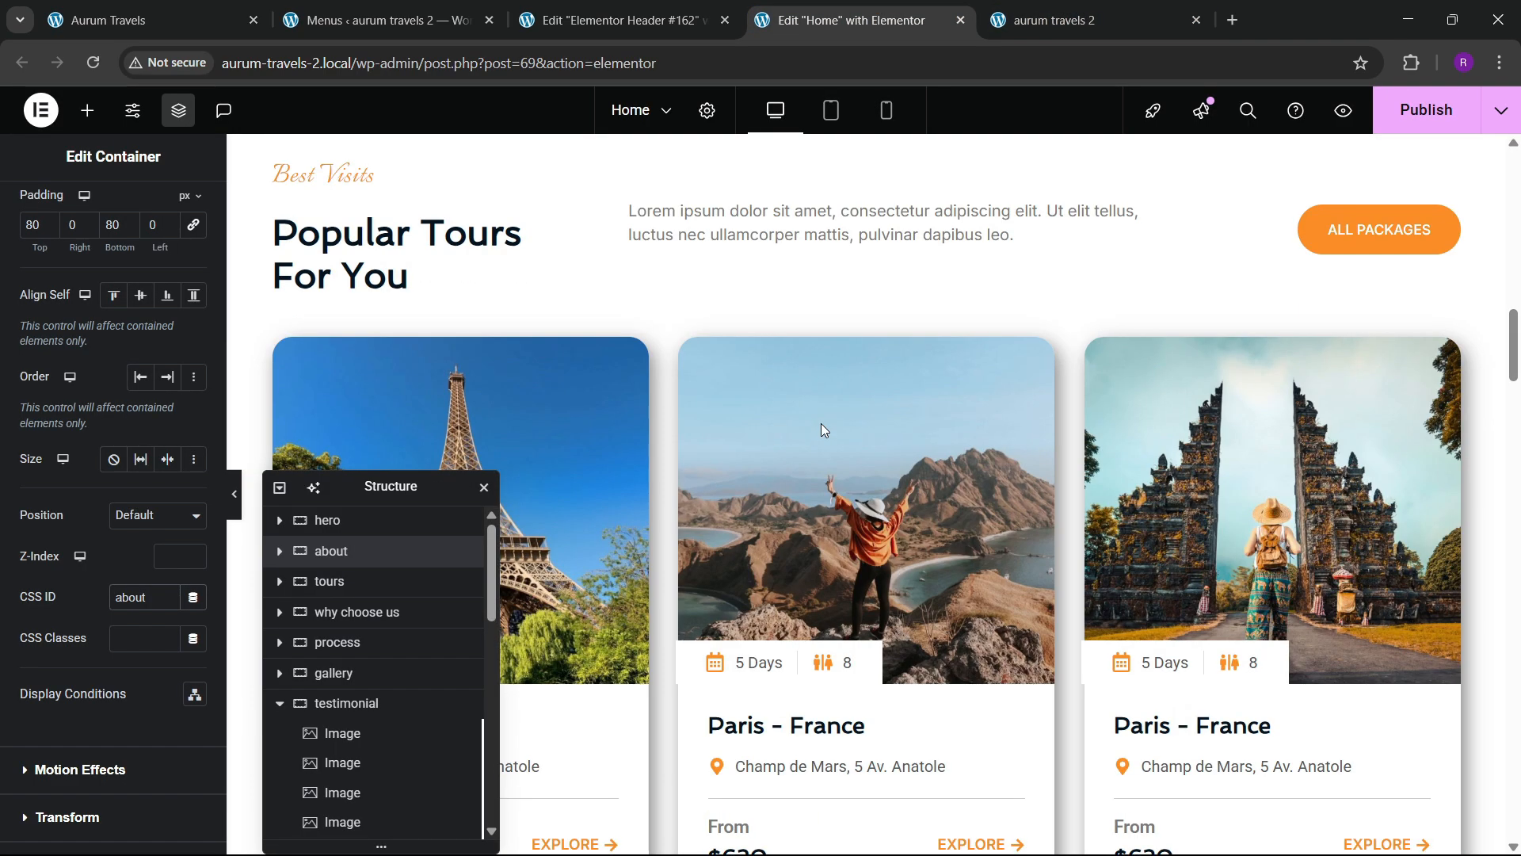
{"action": "scroll", "coordinate": [821, 429], "scroll_direction": "up", "scroll_amount": 1}
{"action": "left_click", "coordinate": [1081, 18]}
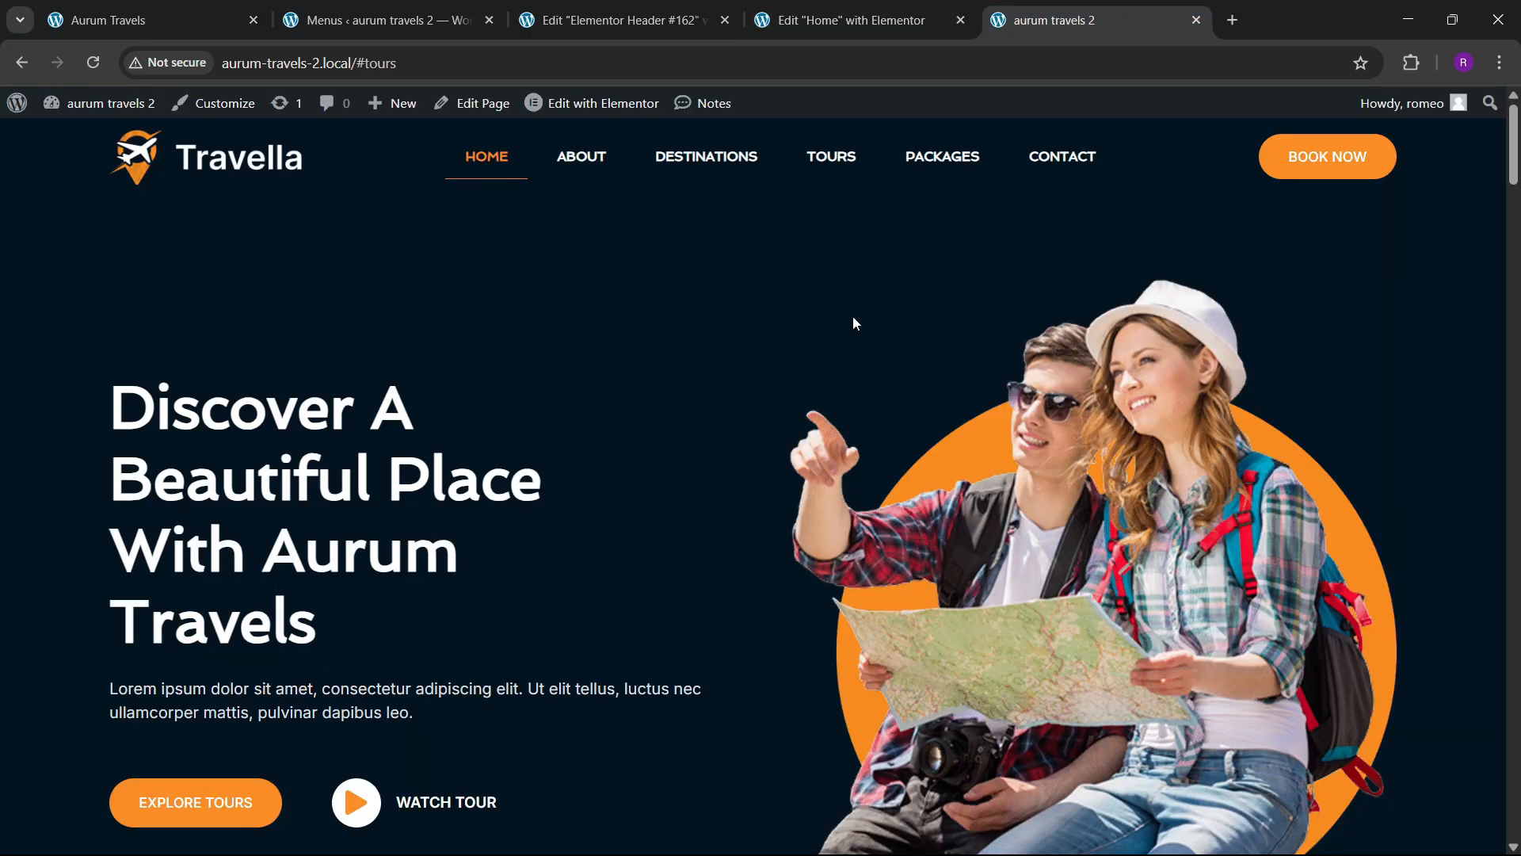
{"action": "left_click", "coordinate": [837, 6]}
- Give the tours section the CSS ID 'tours' and compare with the live site
{"action": "left_click", "coordinate": [862, 187]}
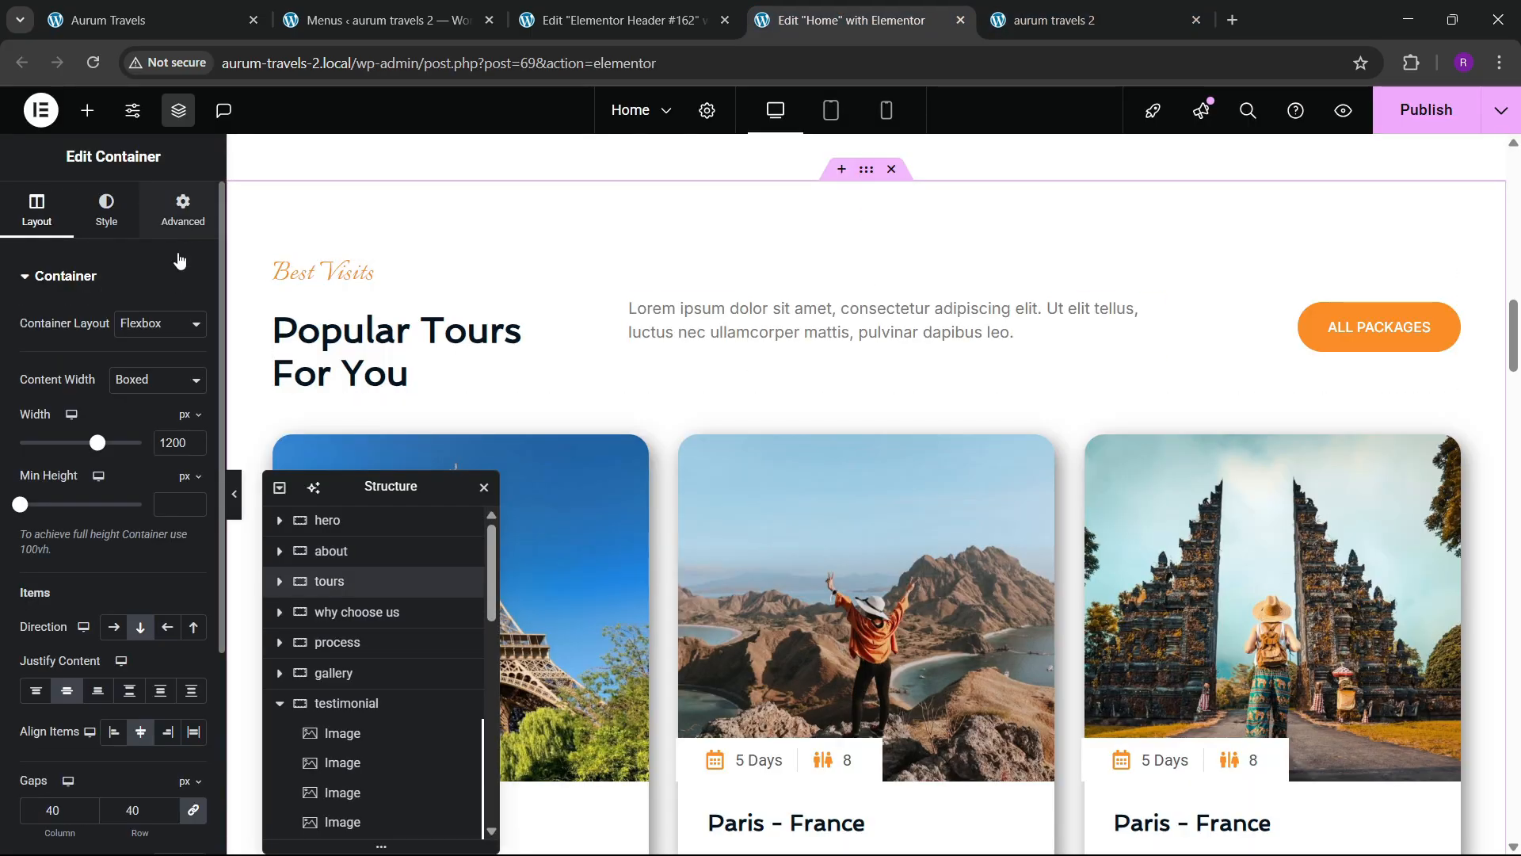
{"action": "left_click", "coordinate": [182, 208]}
{"action": "scroll", "coordinate": [142, 523], "scroll_direction": "down", "scroll_amount": 3}
{"action": "left_click", "coordinate": [150, 596]}
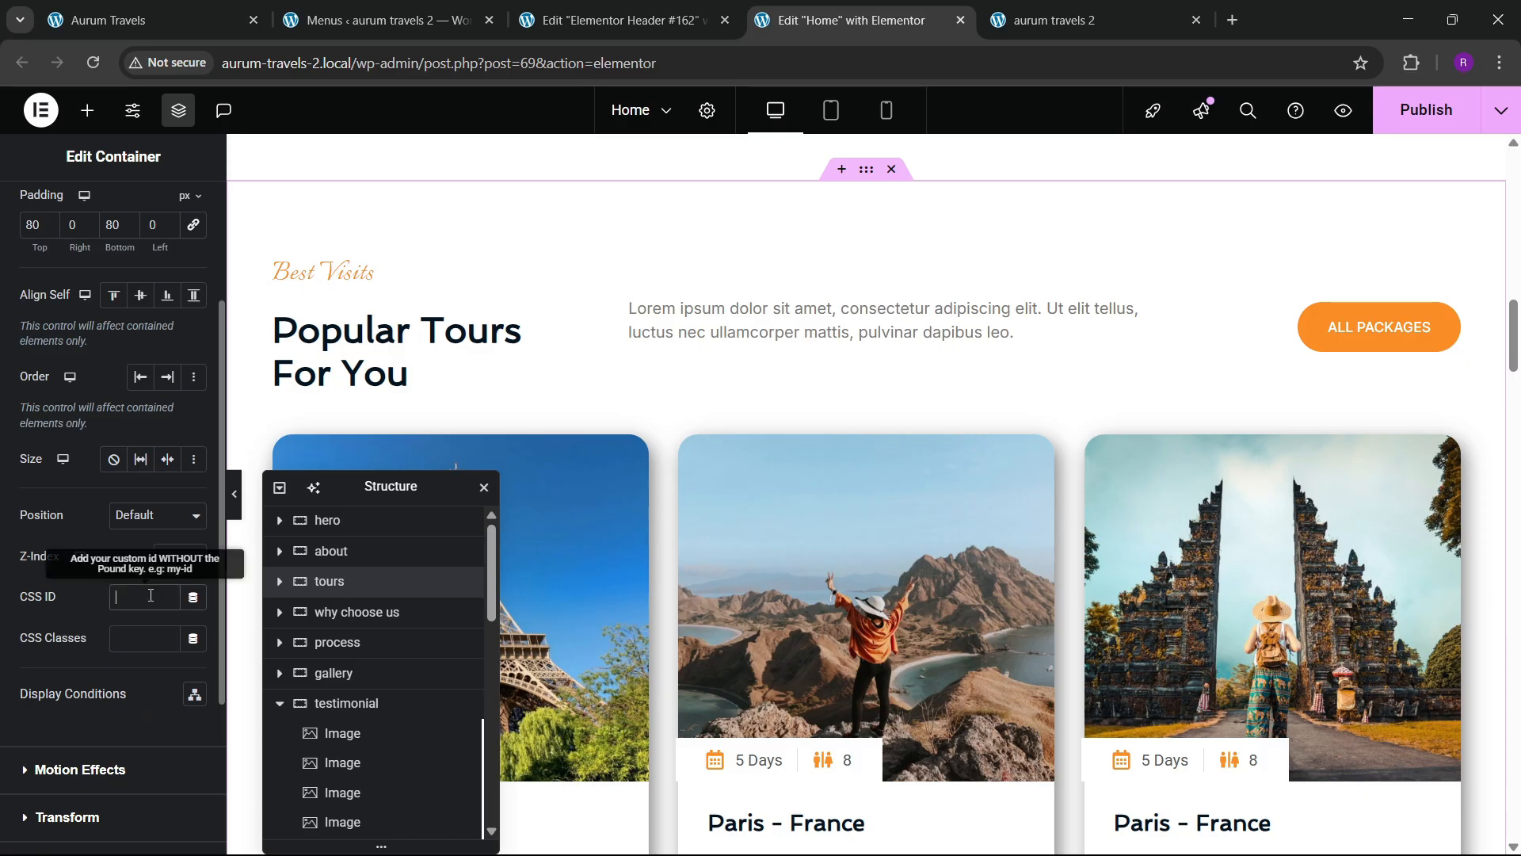
{"action": "type", "text": "tours"}
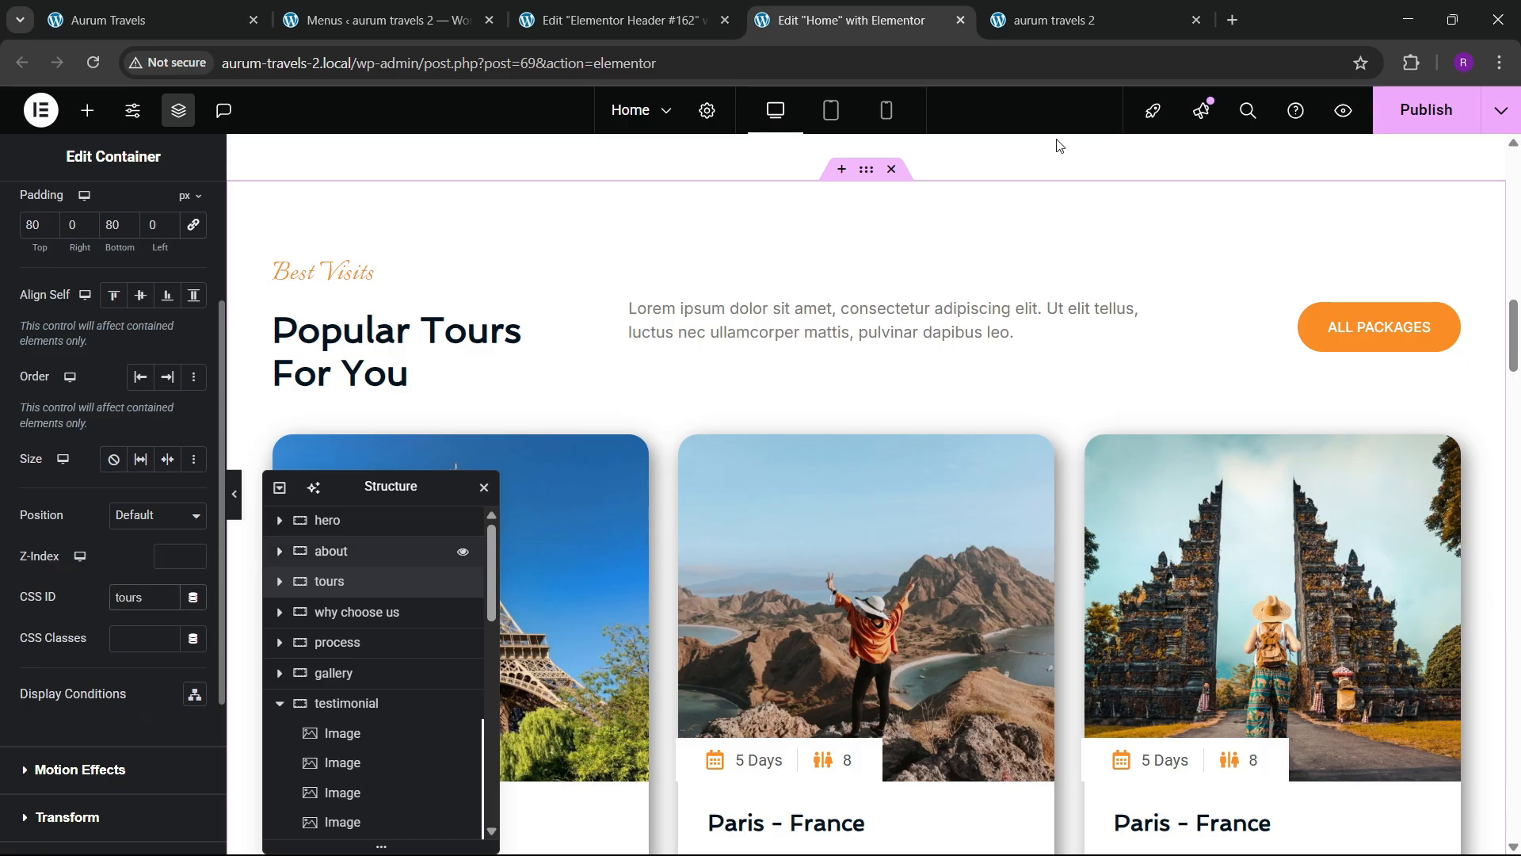
{"action": "left_click", "coordinate": [1061, 20]}
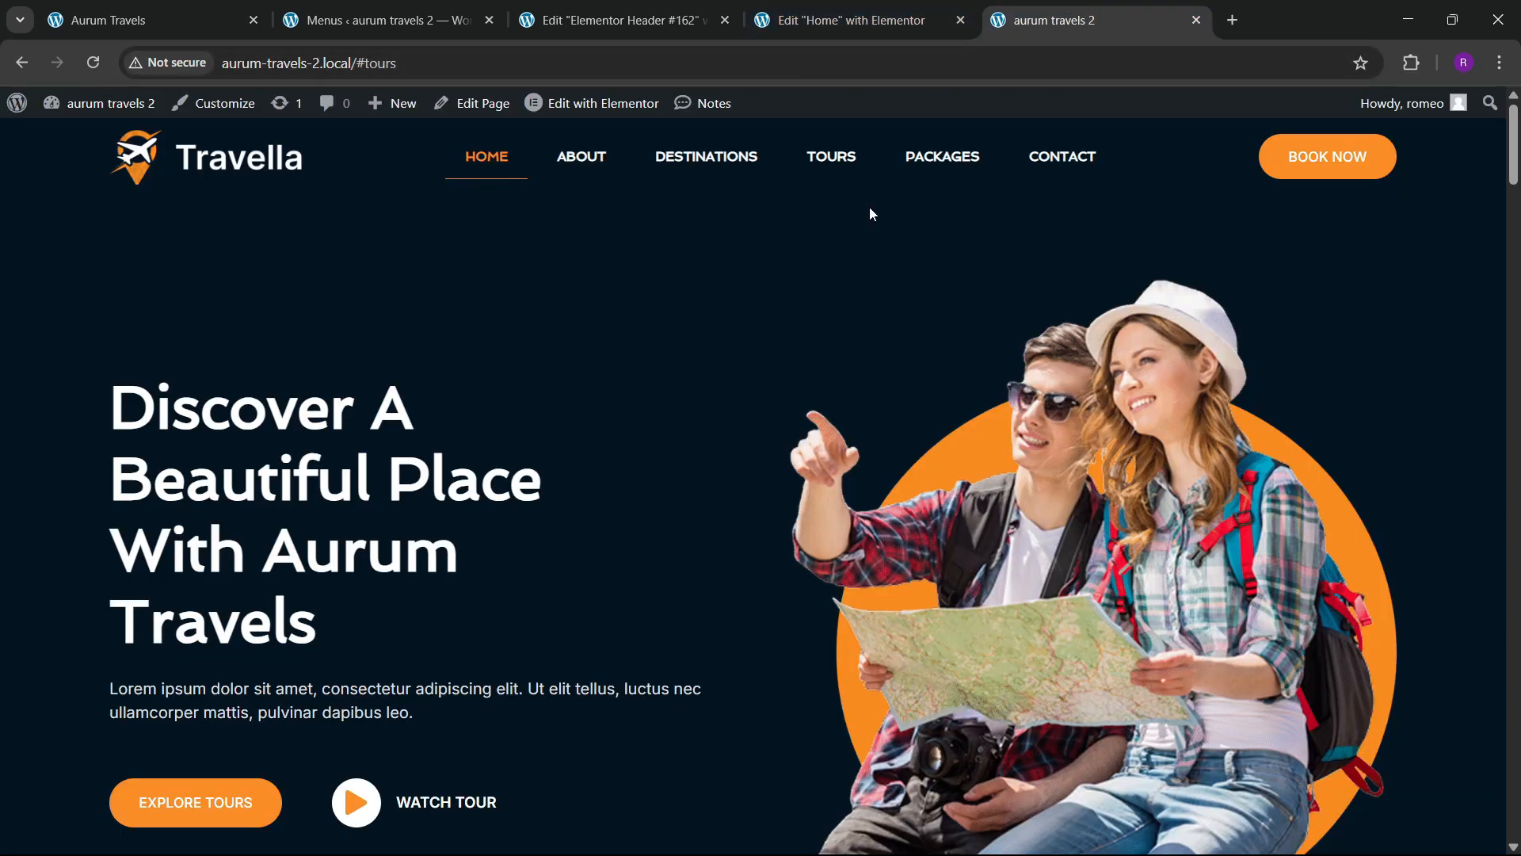
{"action": "left_click", "coordinate": [852, 20]}
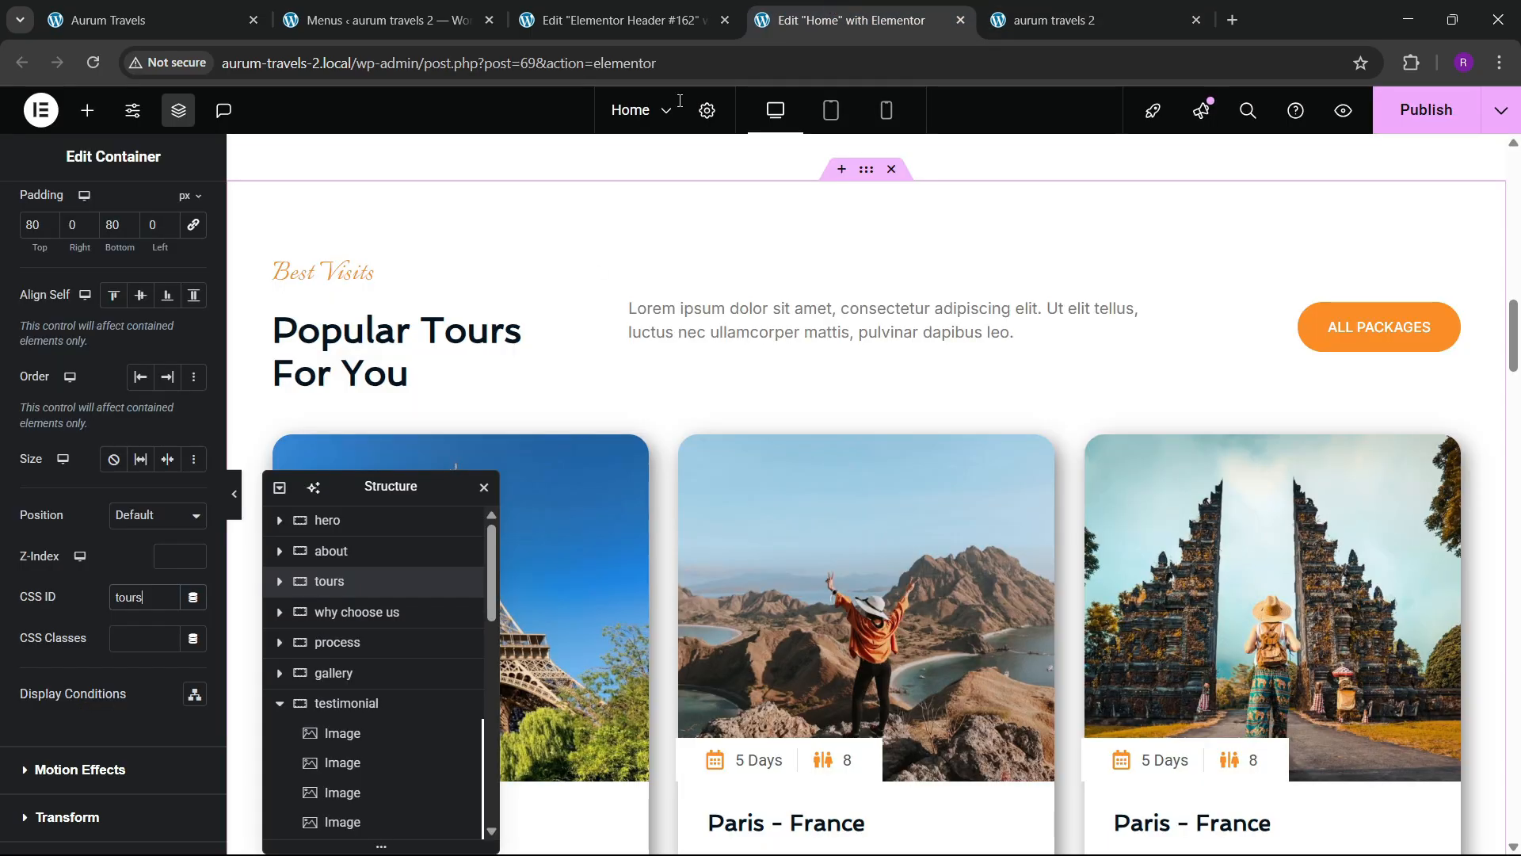
- Give the destination section its anchor ID 'destination'
{"action": "scroll", "coordinate": [800, 485], "scroll_direction": "down", "scroll_amount": 3}
{"action": "scroll", "coordinate": [804, 484], "scroll_direction": "down", "scroll_amount": 10}
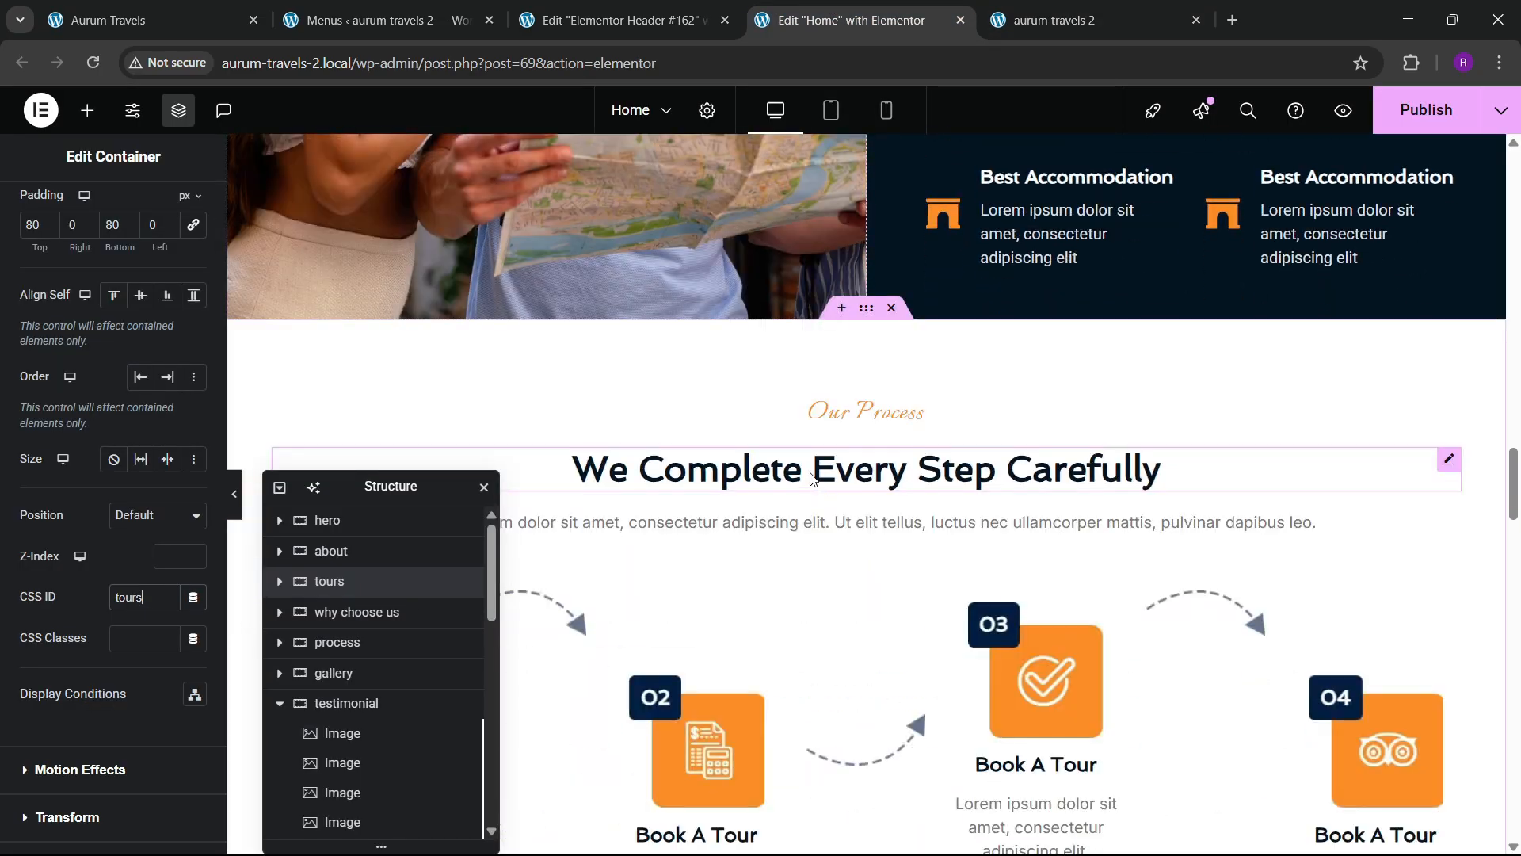
{"action": "scroll", "coordinate": [811, 478], "scroll_direction": "down", "scroll_amount": 5}
{"action": "scroll", "coordinate": [811, 475], "scroll_direction": "down", "scroll_amount": 15}
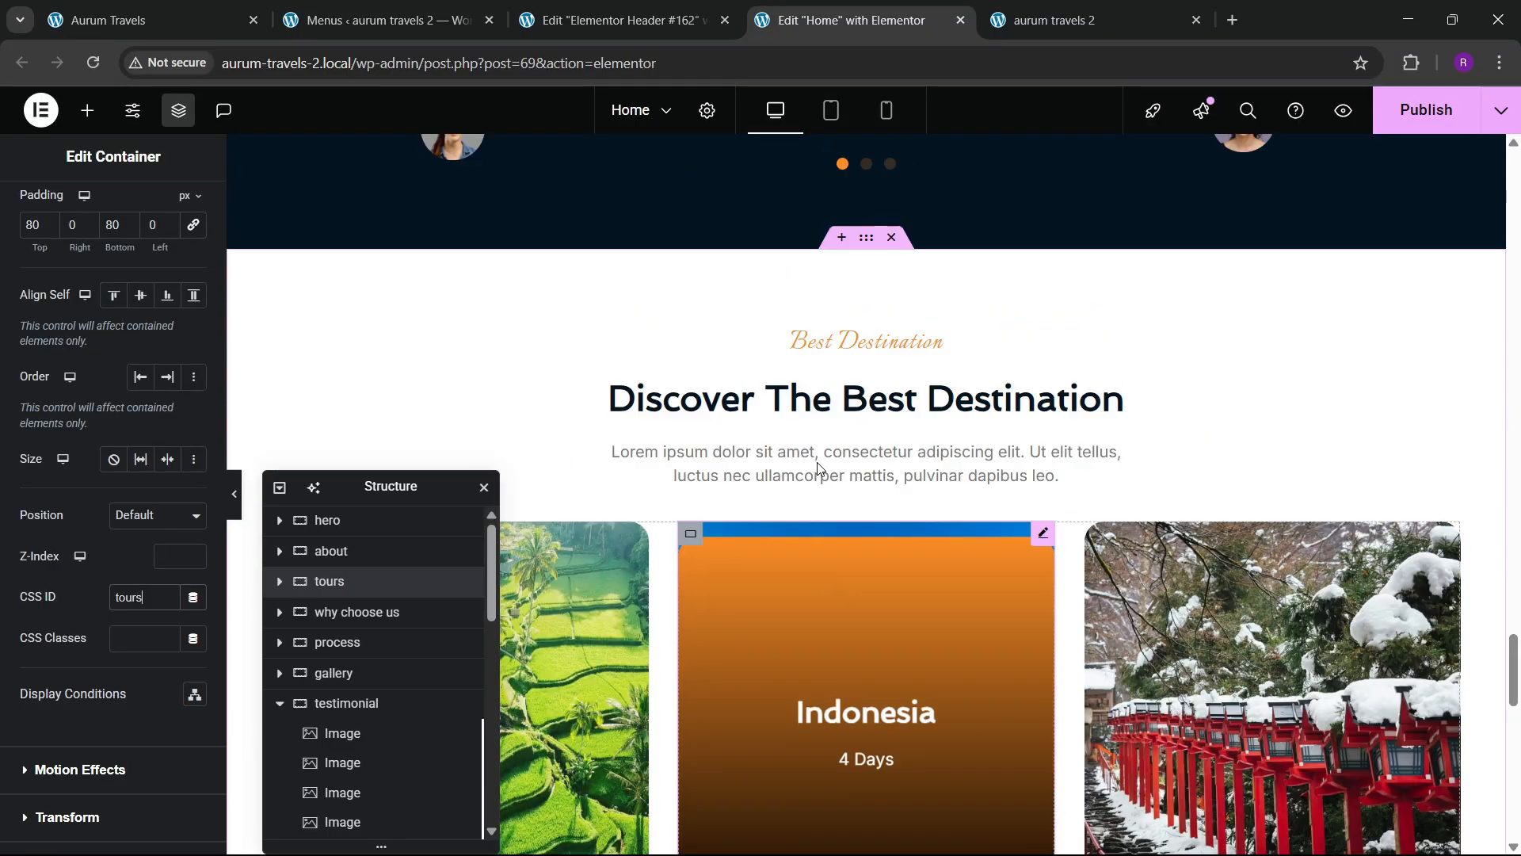
{"action": "scroll", "coordinate": [870, 394], "scroll_direction": "up", "scroll_amount": 2}
{"action": "left_click", "coordinate": [778, 374]}
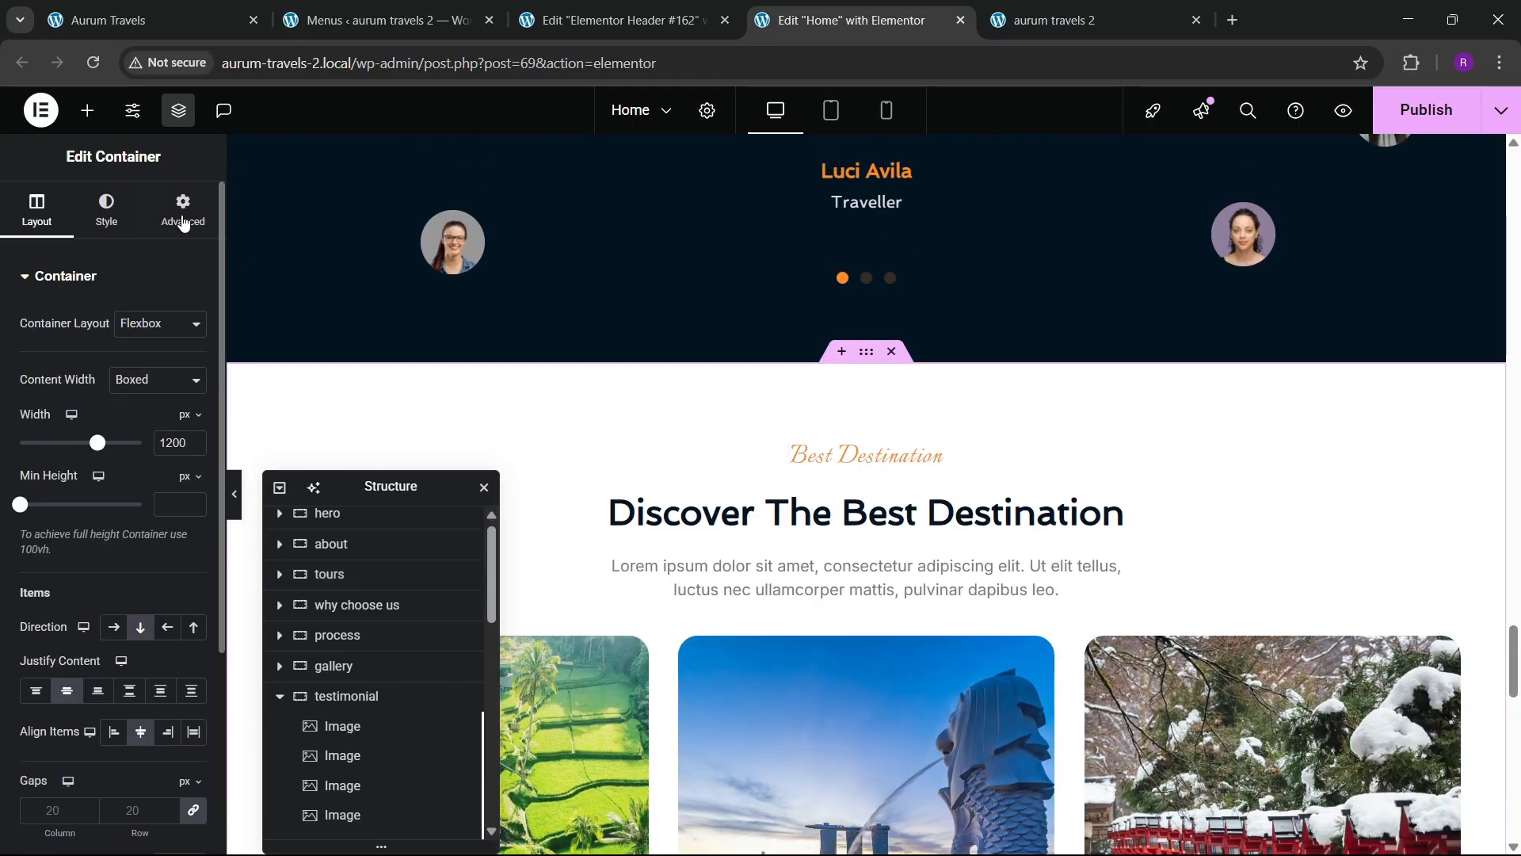
{"action": "left_click", "coordinate": [183, 202]}
{"action": "scroll", "coordinate": [111, 491], "scroll_direction": "down", "scroll_amount": 4}
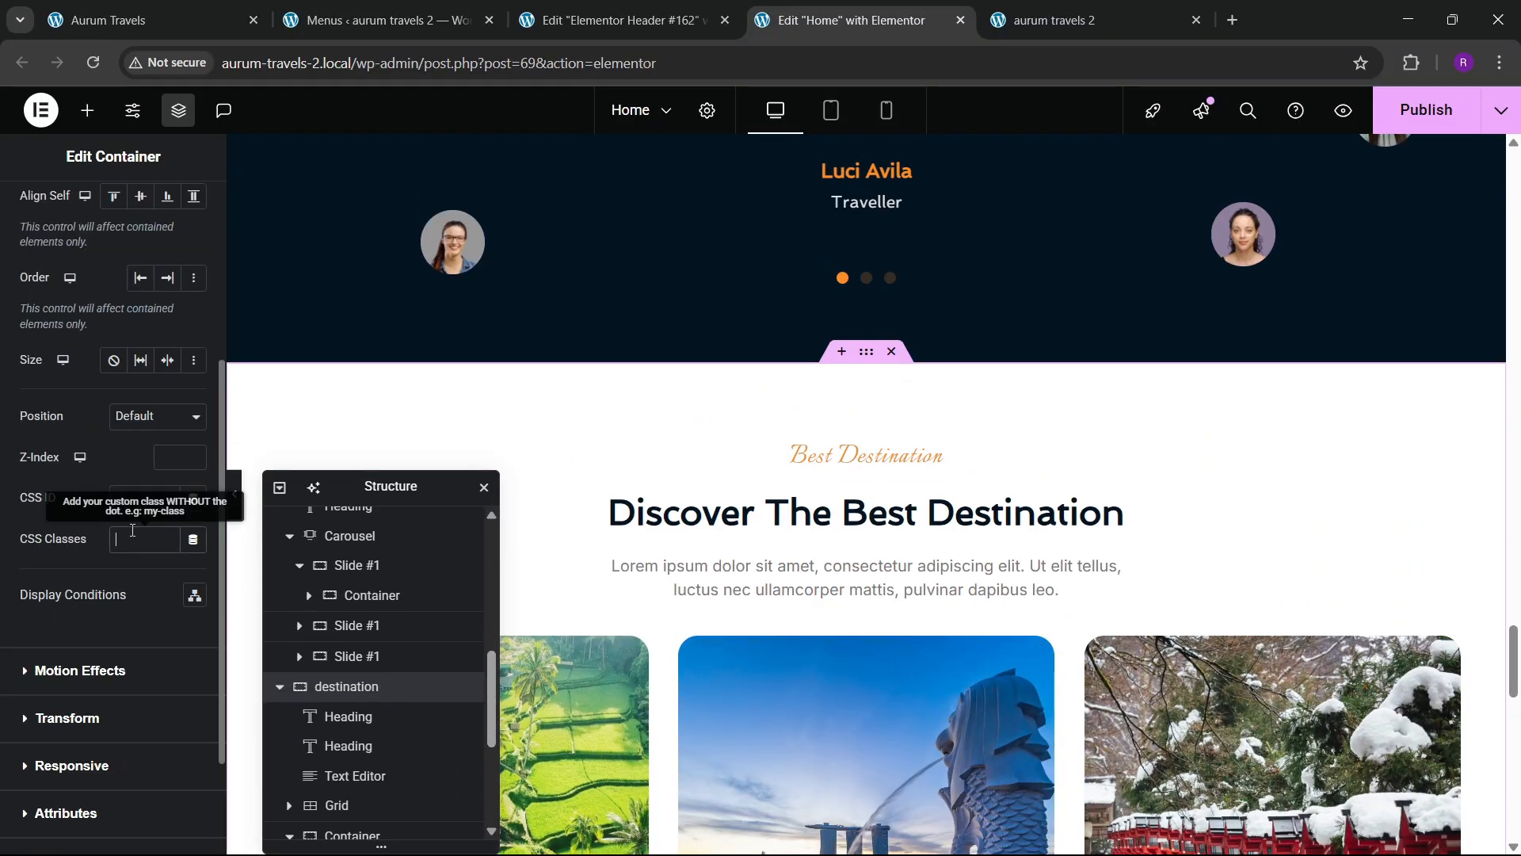
{"action": "left_click", "coordinate": [161, 496]}
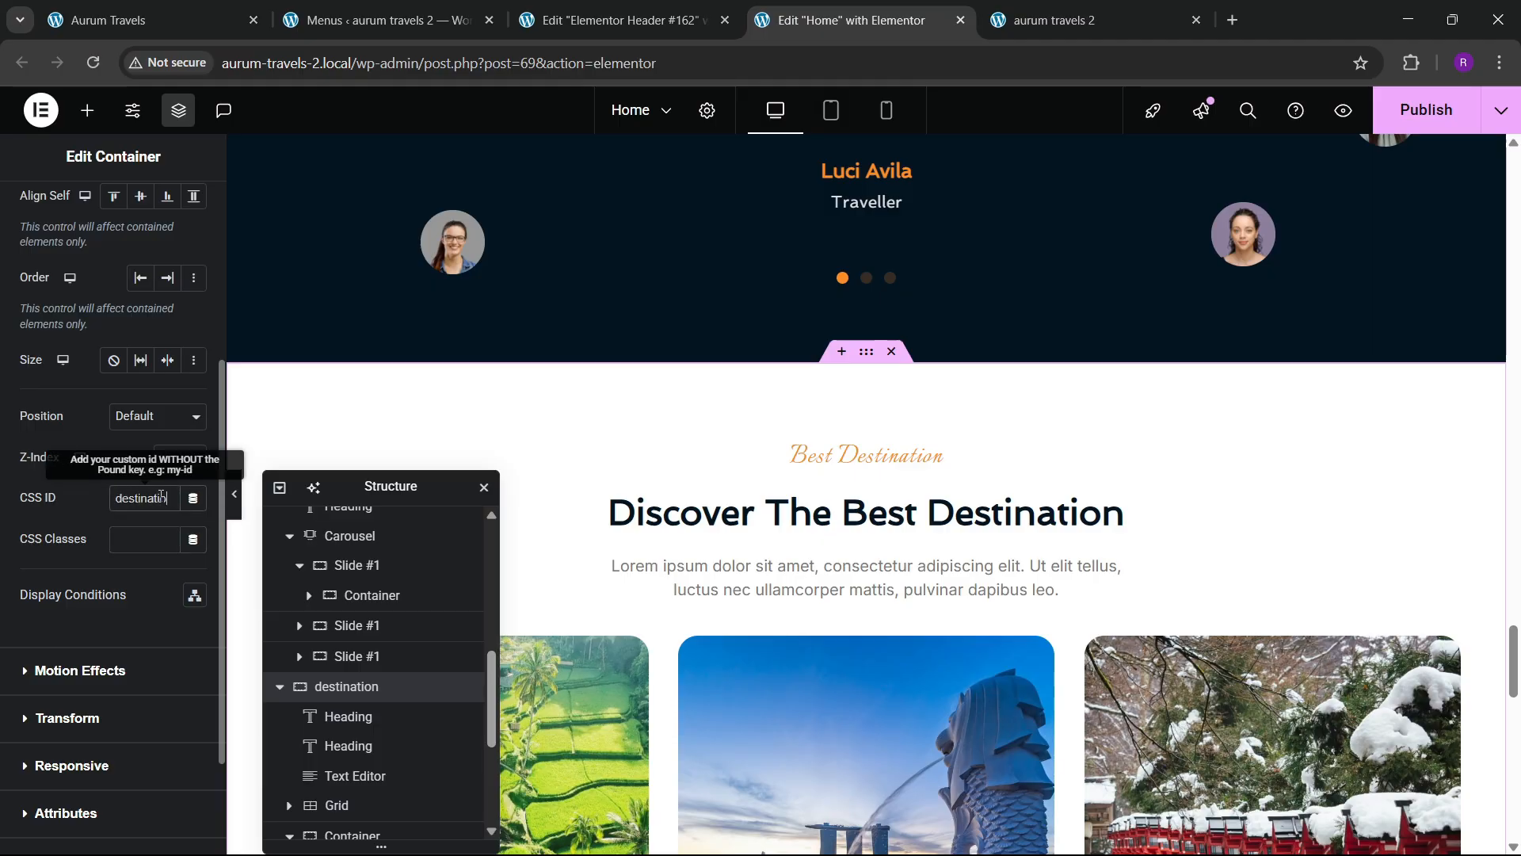
{"action": "left_click", "coordinate": [1012, 11]}
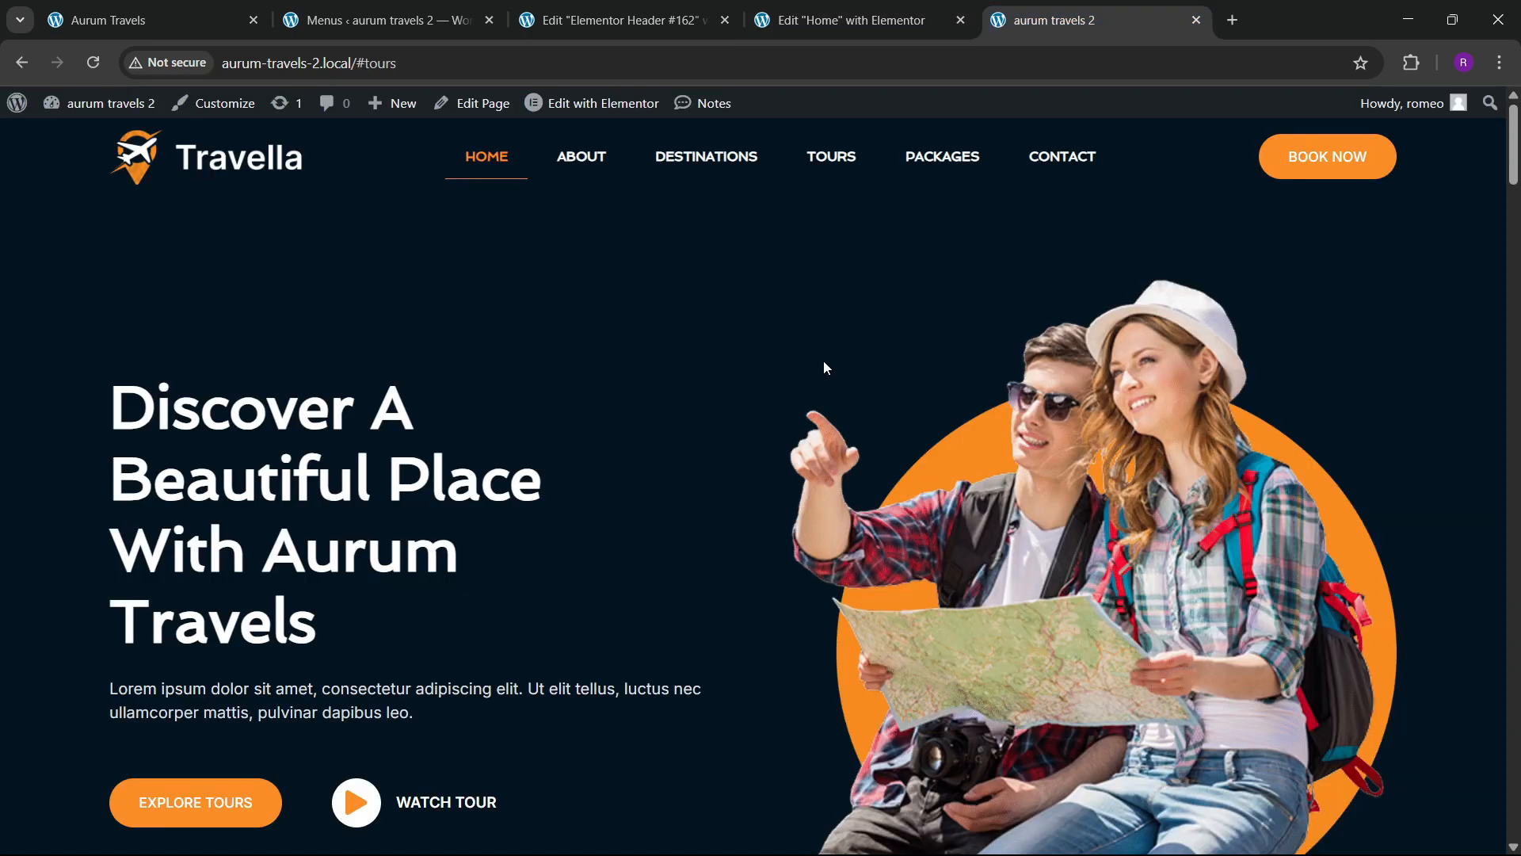
{"action": "left_click", "coordinate": [851, 11]}
{"action": "scroll", "coordinate": [748, 501], "scroll_direction": "down", "scroll_amount": 8}
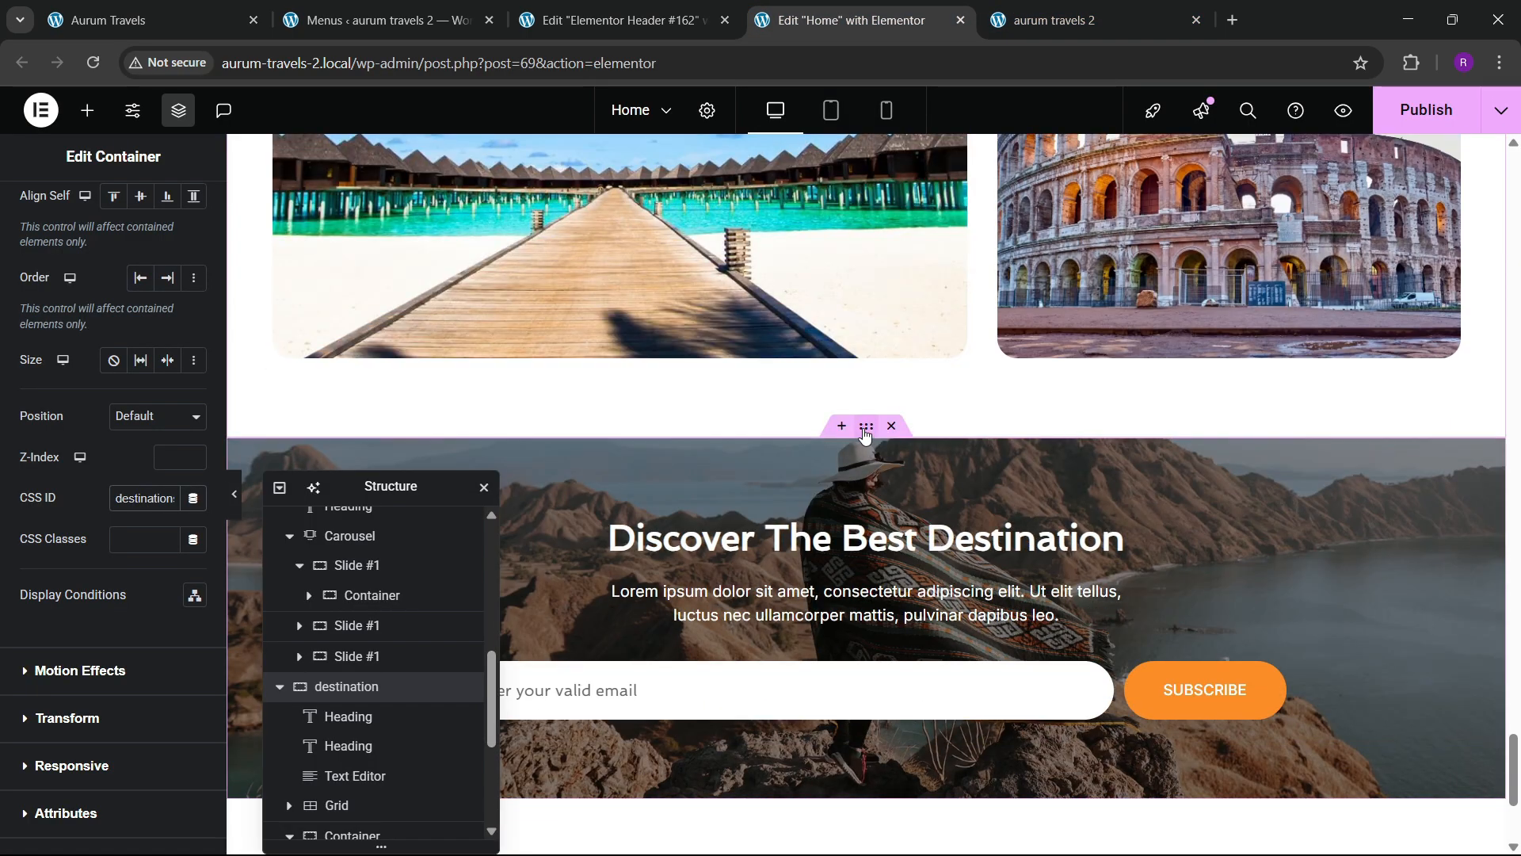
- Set the newsletter section's CSS ID to 'contact'
{"action": "left_click", "coordinate": [849, 475]}
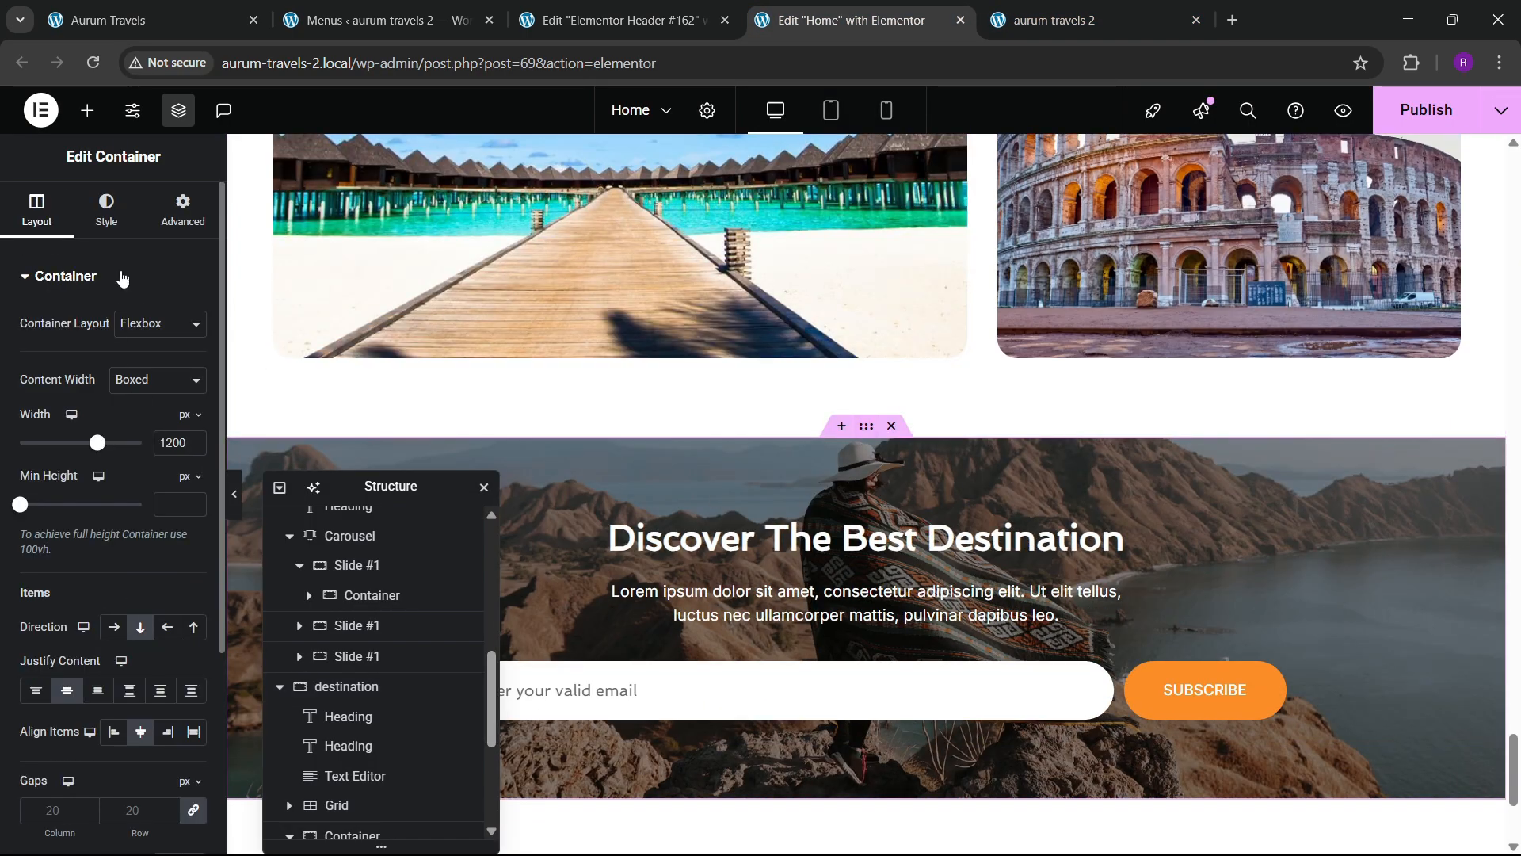
{"action": "scroll", "coordinate": [99, 528], "scroll_direction": "down", "scroll_amount": 5}
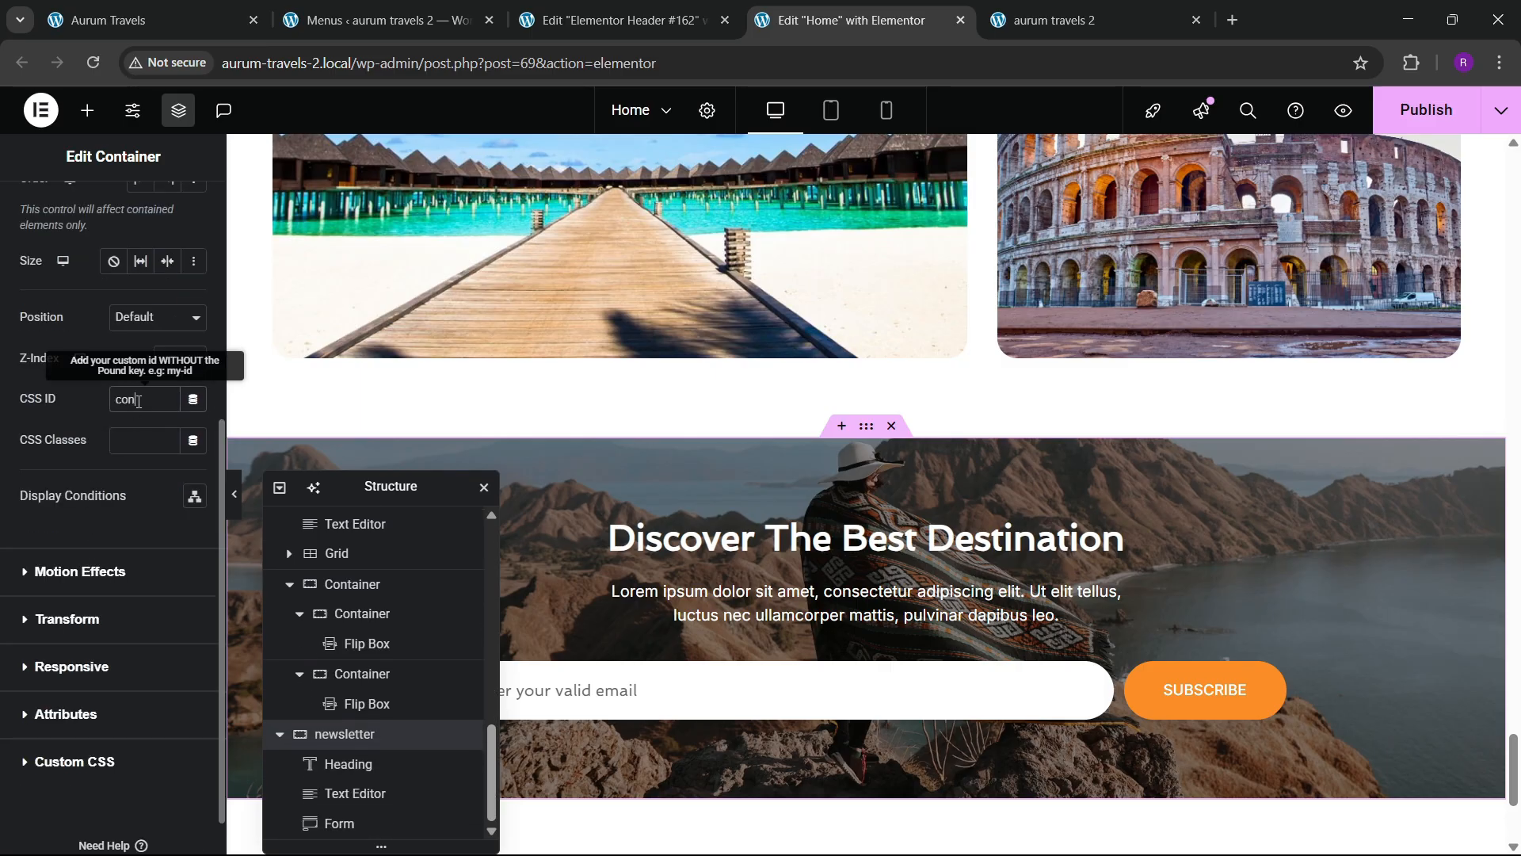
{"action": "scroll", "coordinate": [824, 432], "scroll_direction": "up", "scroll_amount": 15}
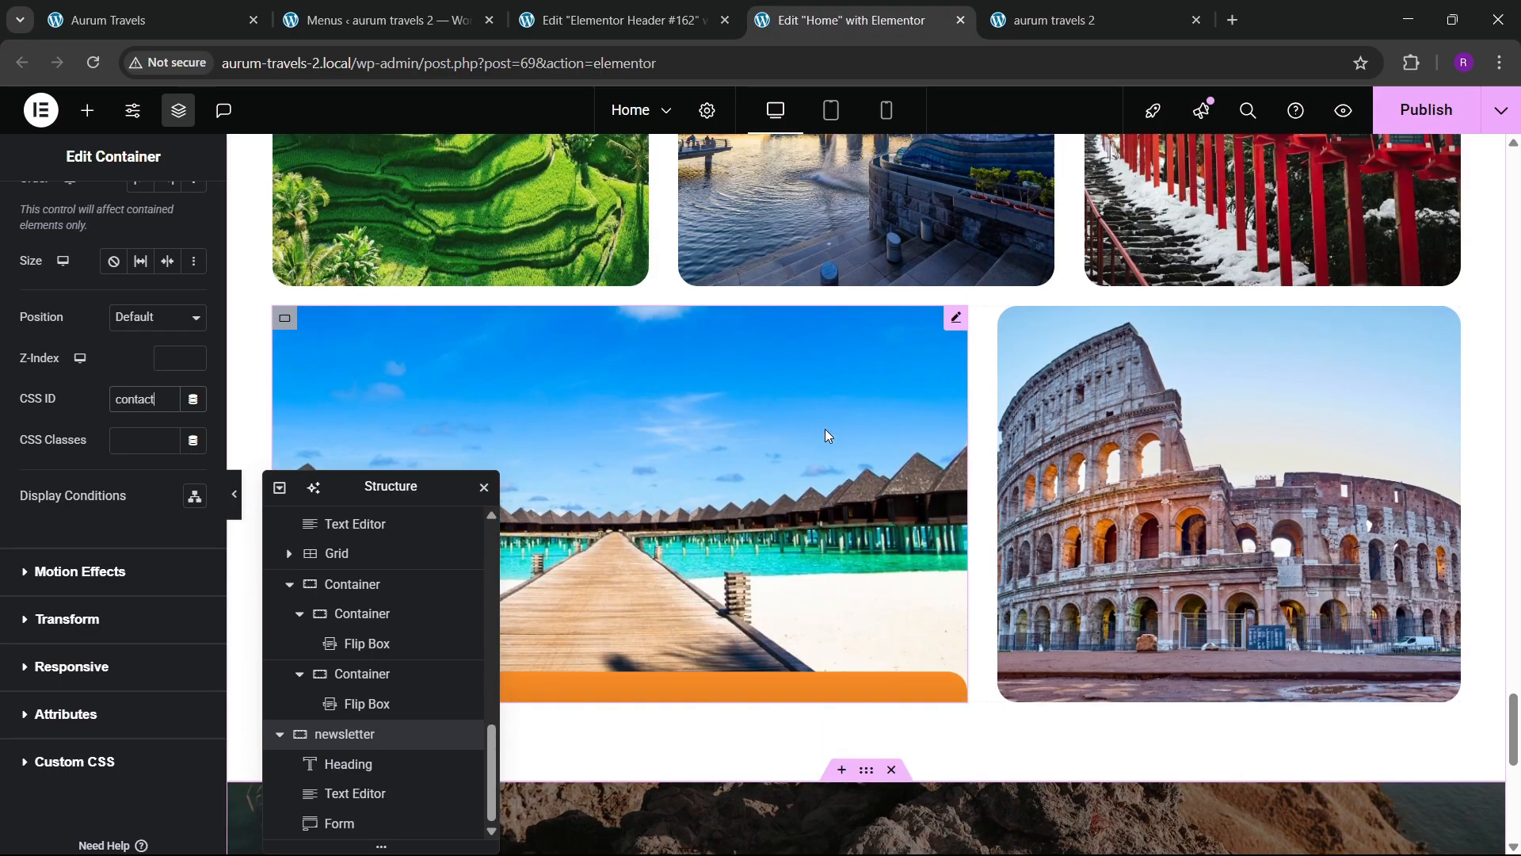
{"action": "scroll", "coordinate": [848, 452], "scroll_direction": "up", "scroll_amount": 15}
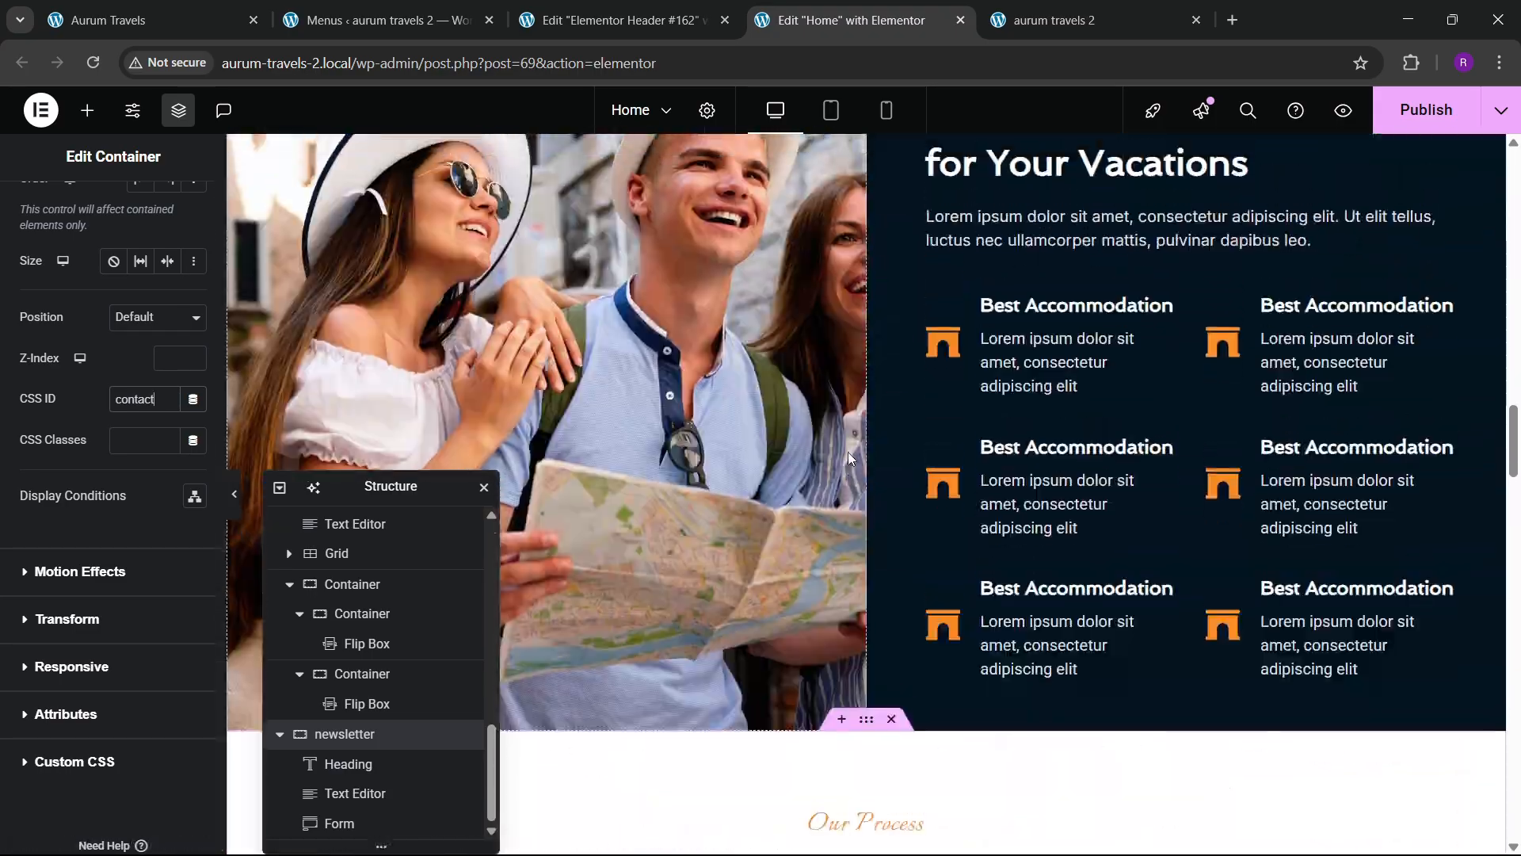
{"action": "scroll", "coordinate": [850, 458], "scroll_direction": "up", "scroll_amount": 10}
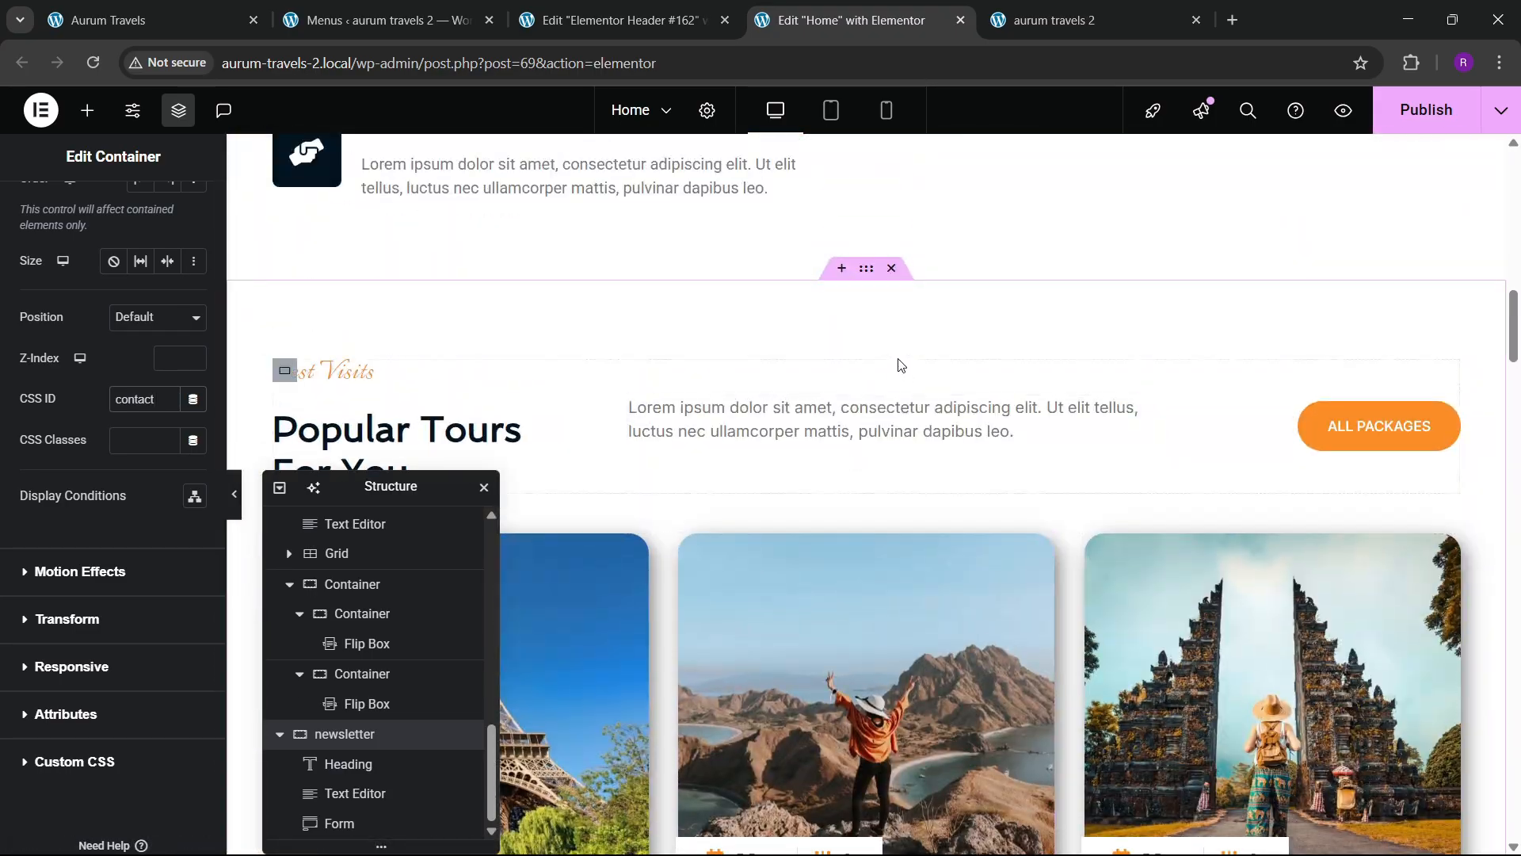
- Save the homepage with Ctrl+S and reload the live site
{"action": "key", "text": "ctrl+s"}
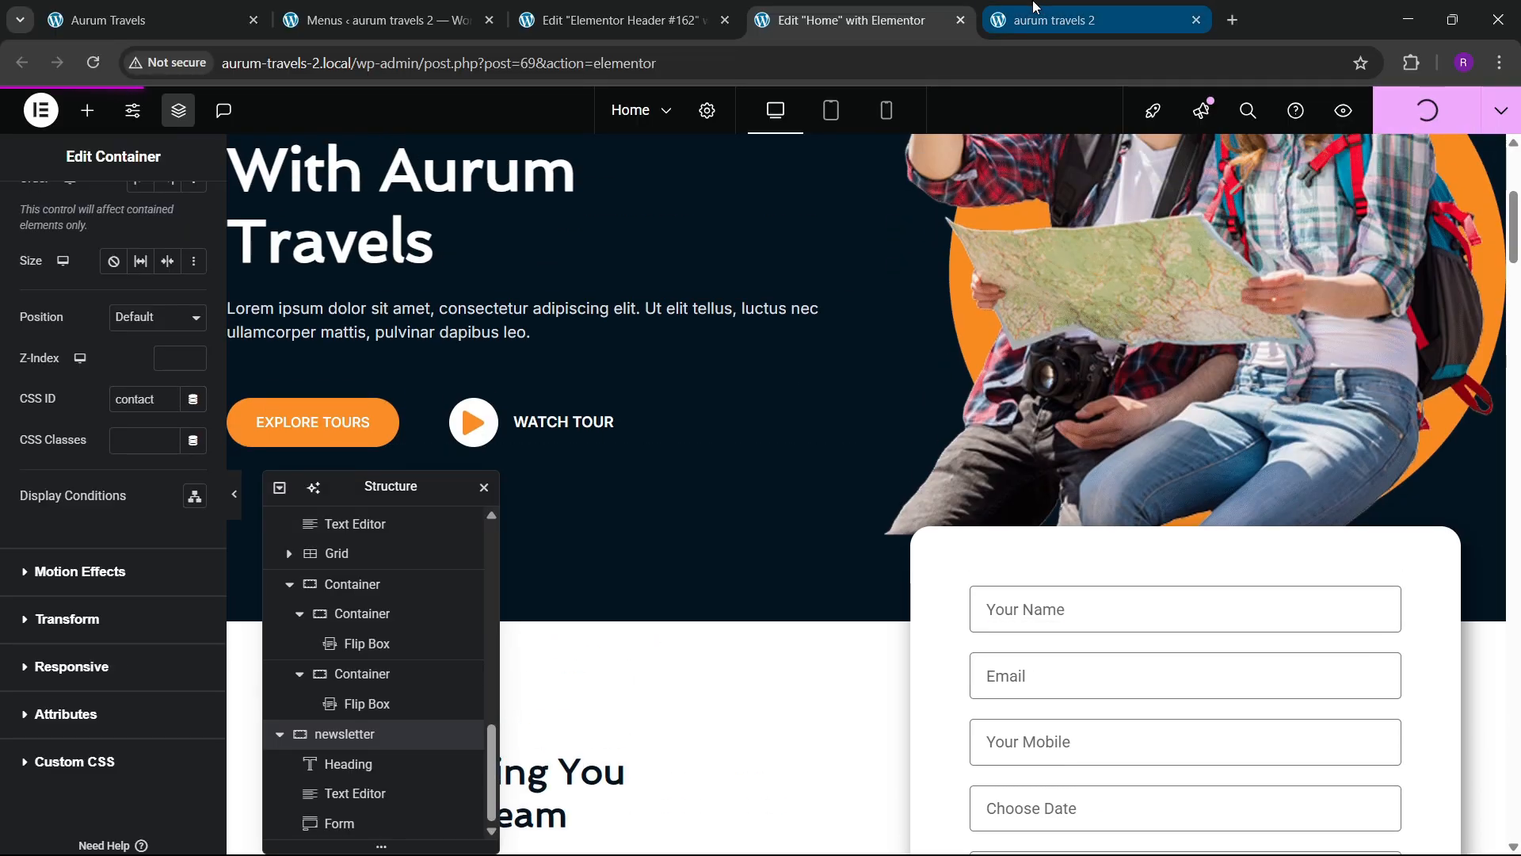
{"action": "mouse_move", "coordinate": [1035, 6]}
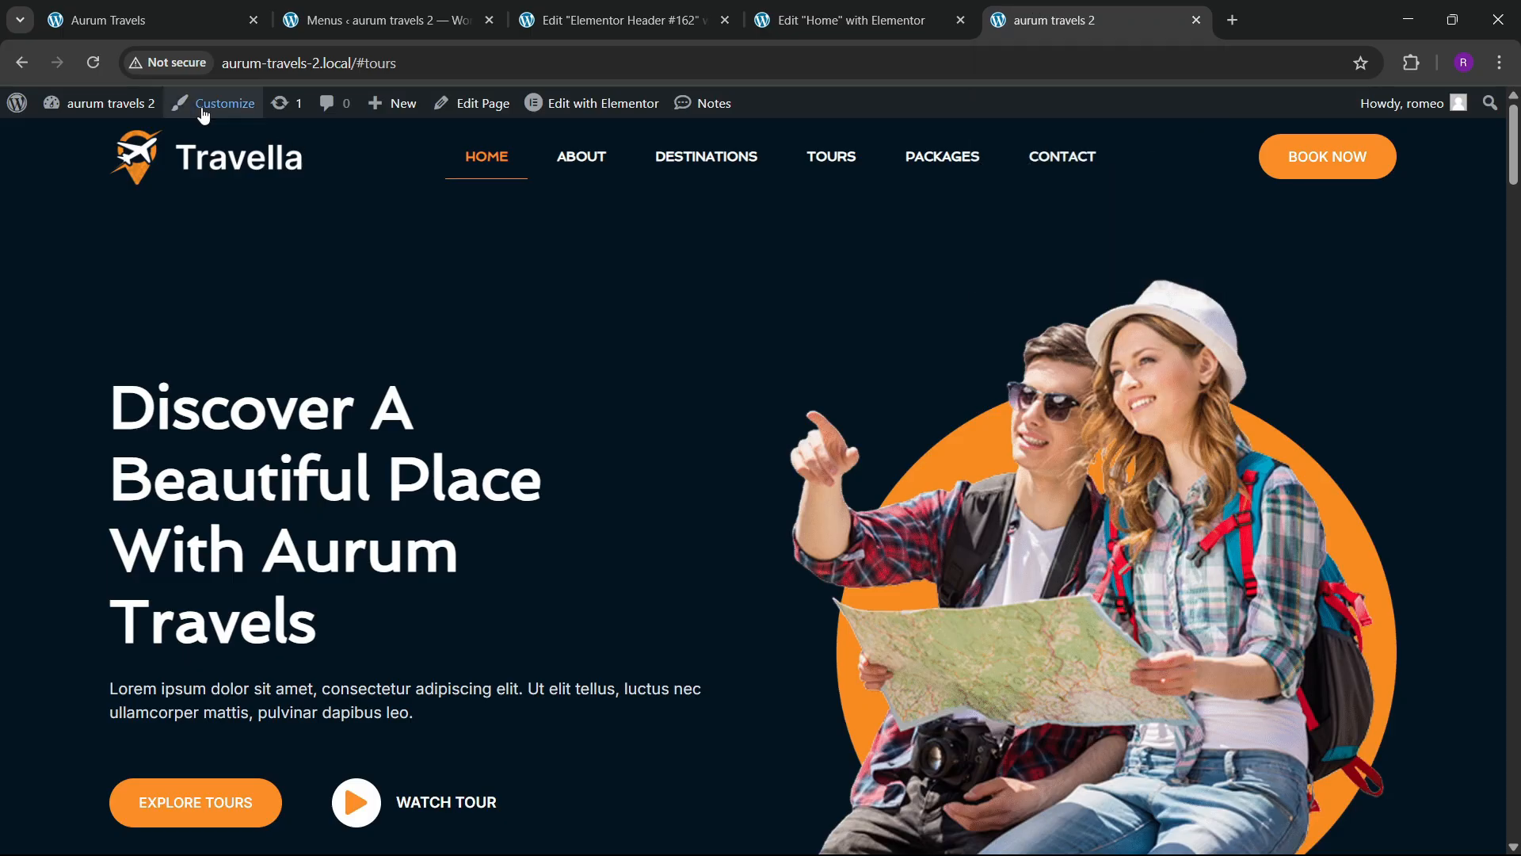
{"action": "left_click", "coordinate": [93, 63]}
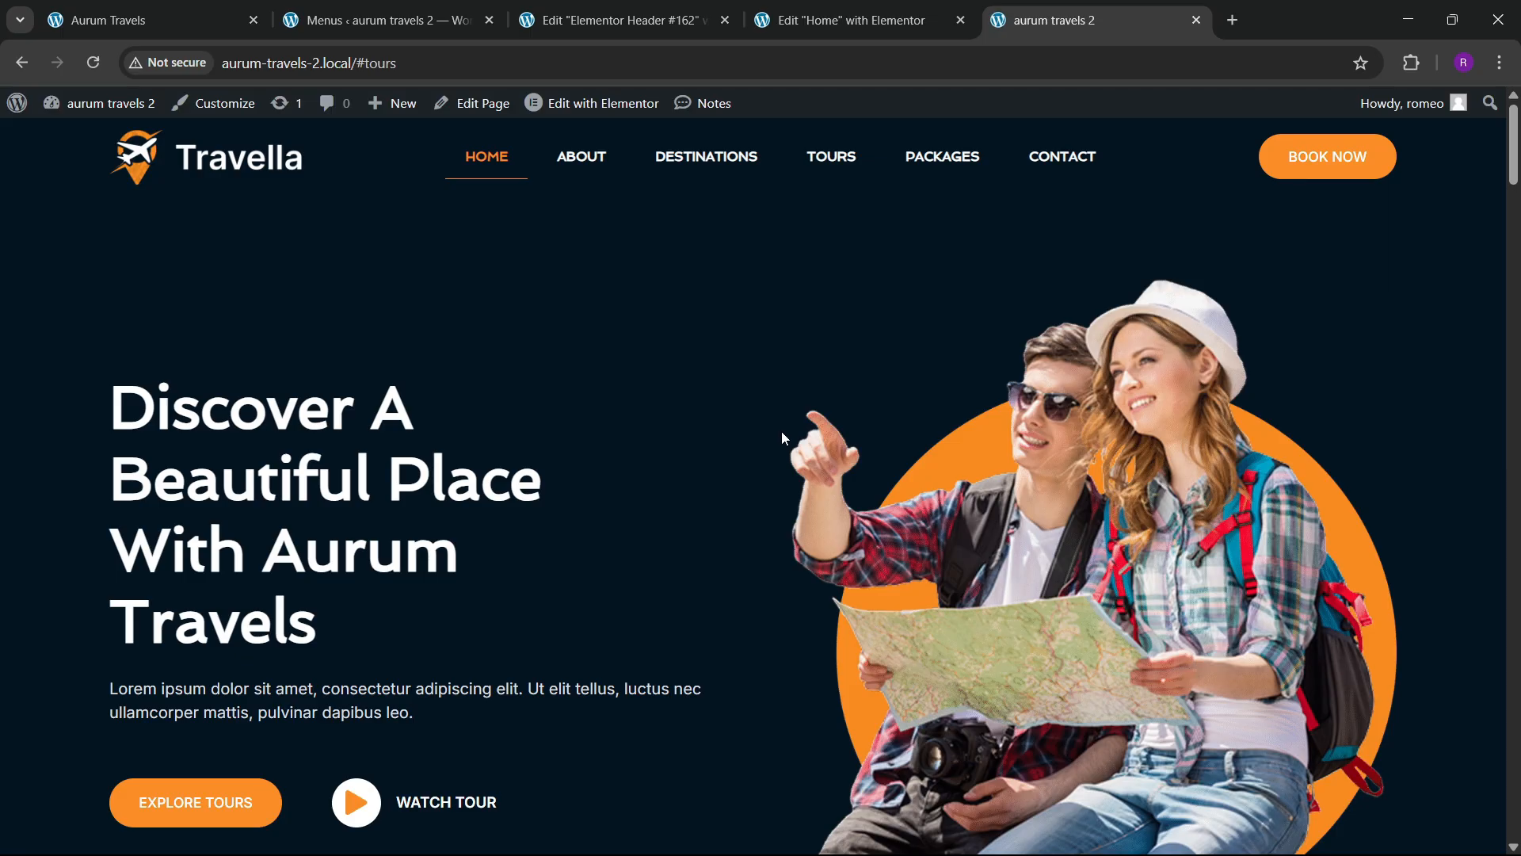
{"action": "scroll", "coordinate": [781, 438], "scroll_direction": "down", "scroll_amount": 20}
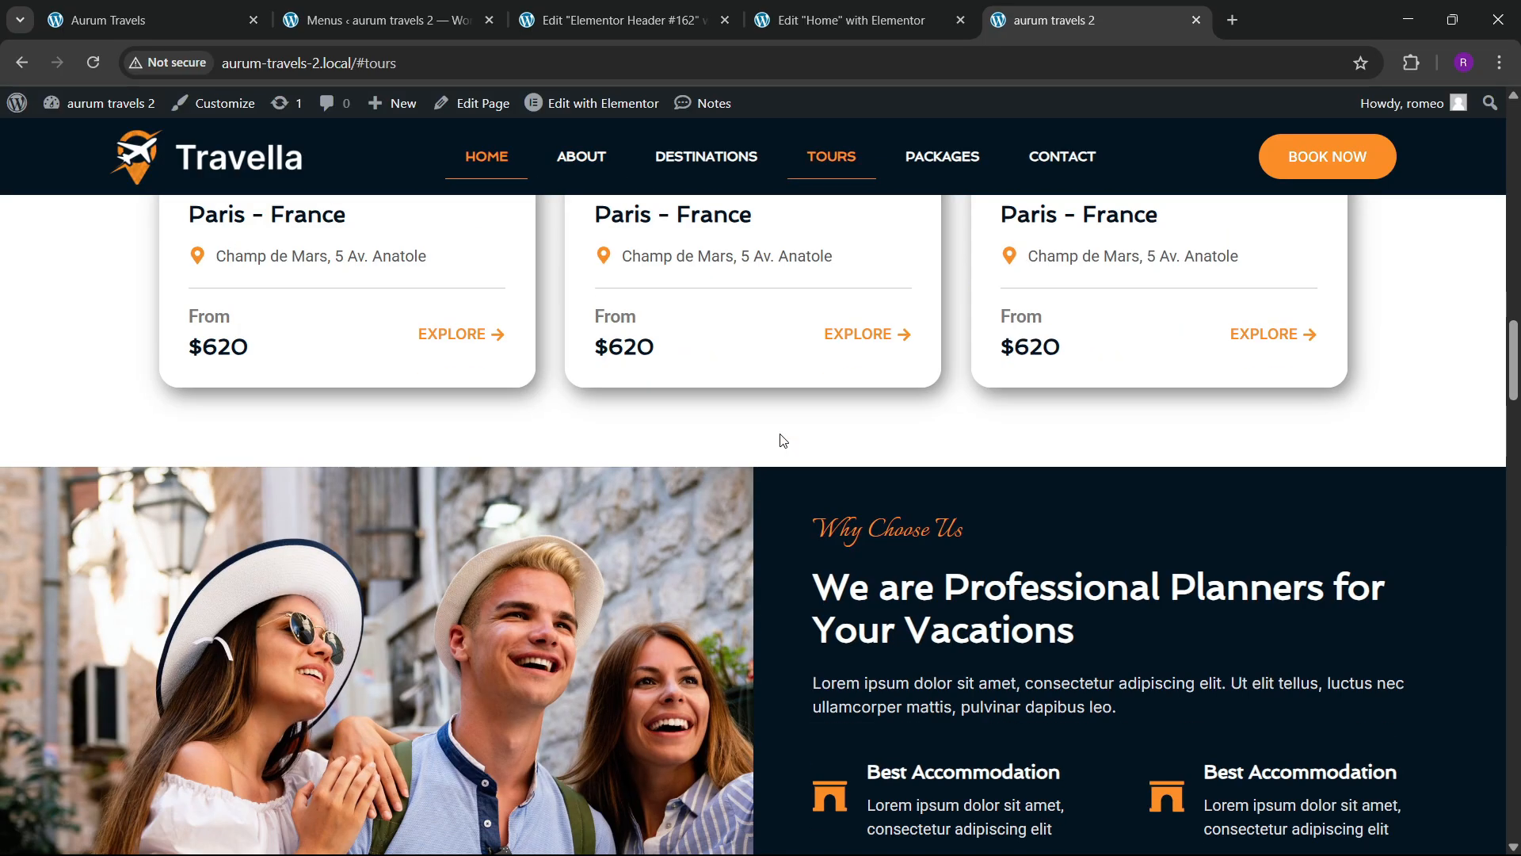
{"action": "scroll", "coordinate": [773, 459], "scroll_direction": "down", "scroll_amount": 7}
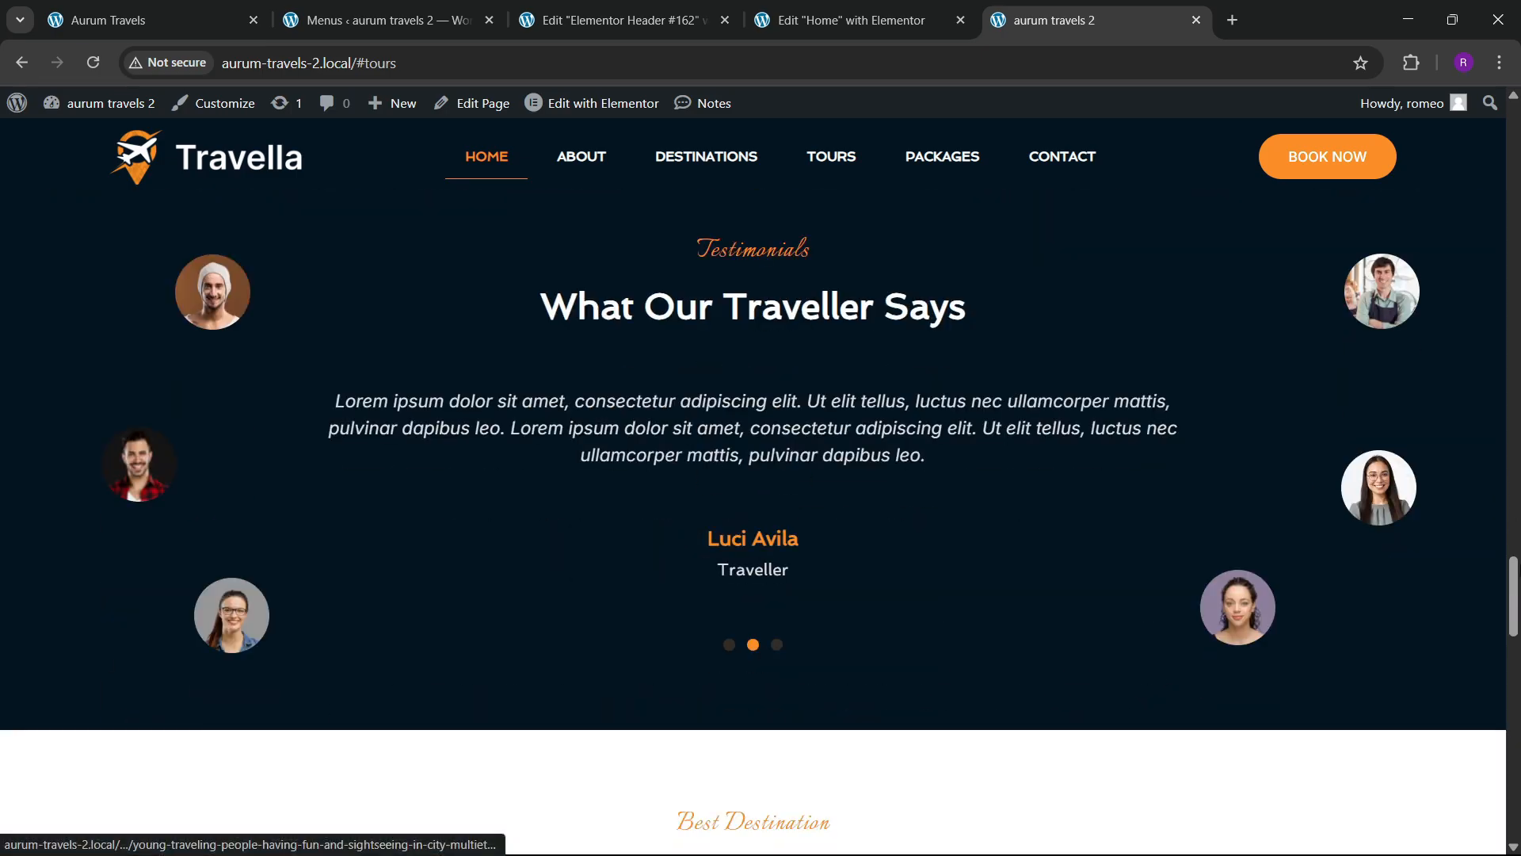
{"action": "scroll", "coordinate": [1481, 234], "scroll_direction": "up", "scroll_amount": 20}
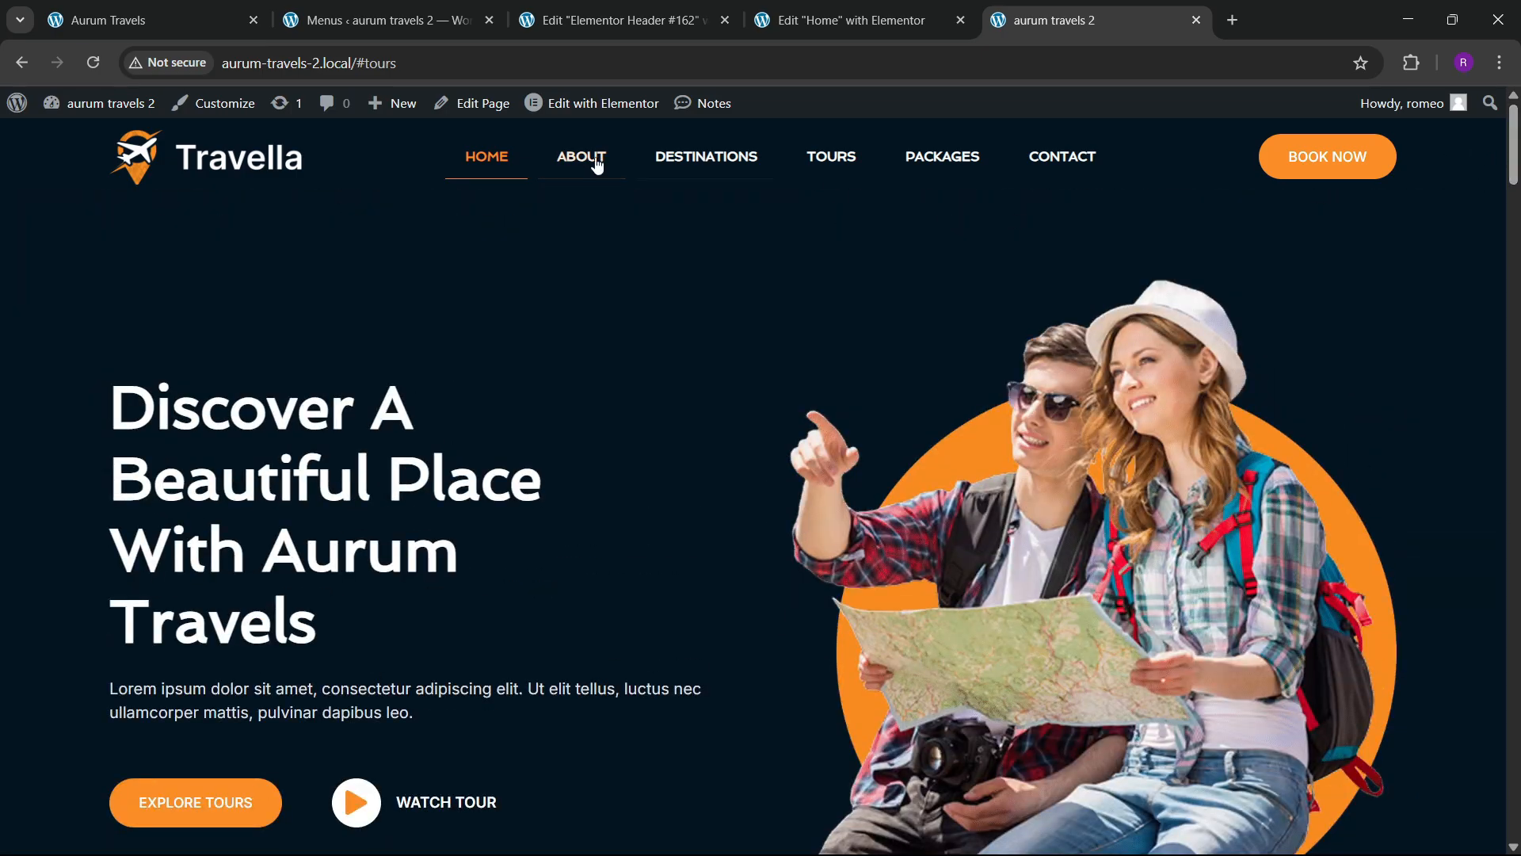
- Test the About, Tours, Packages and Contact links, then compare with Aurum Travels
{"action": "left_click", "coordinate": [598, 165]}
{"action": "left_click", "coordinate": [680, 176]}
{"action": "left_click", "coordinate": [810, 171]}
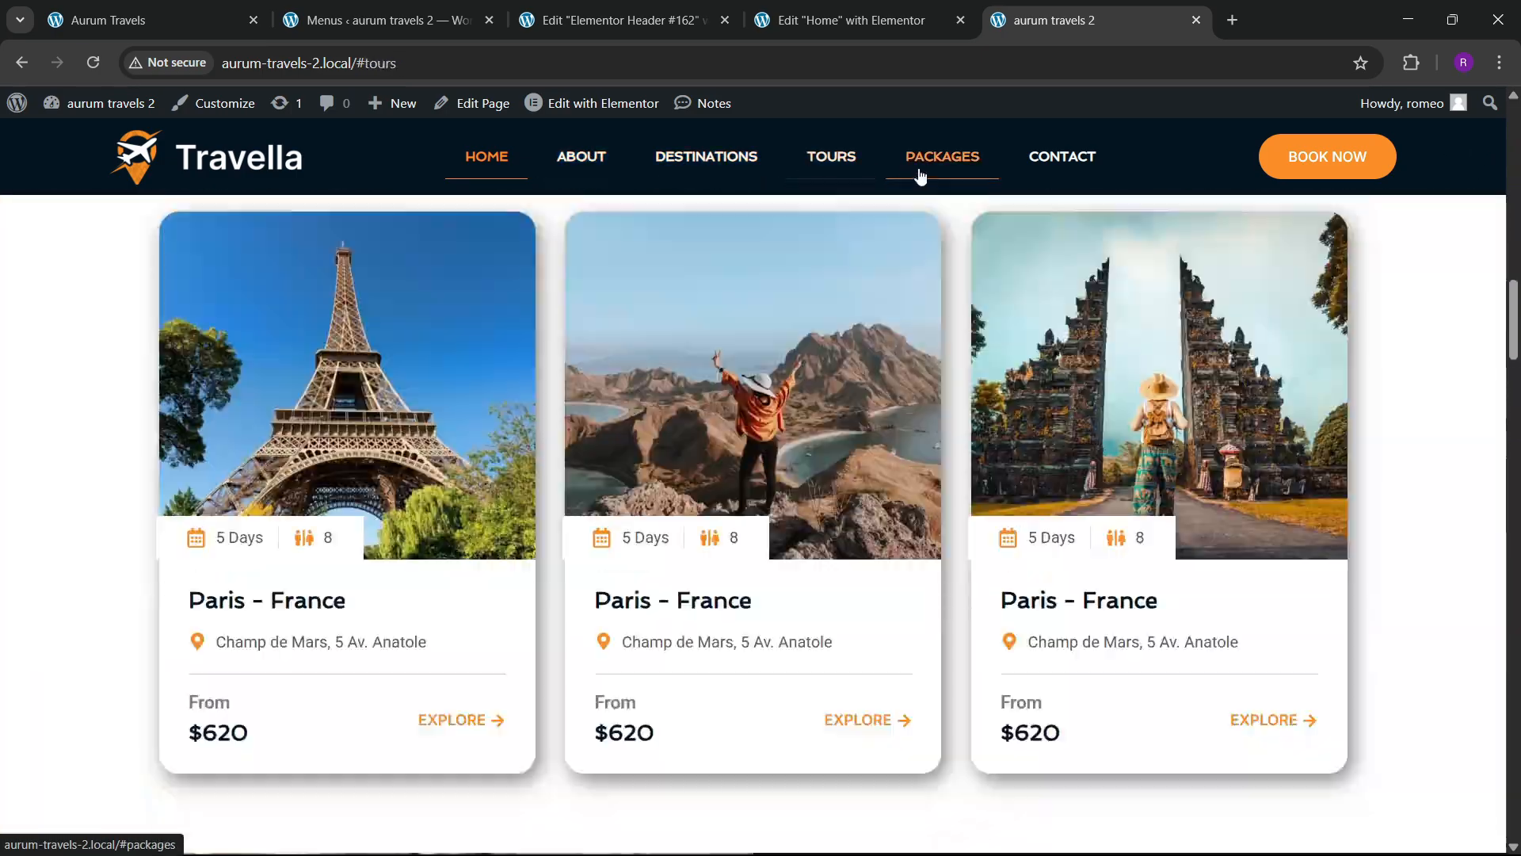
{"action": "left_click", "coordinate": [920, 176]}
{"action": "left_click", "coordinate": [1058, 176]}
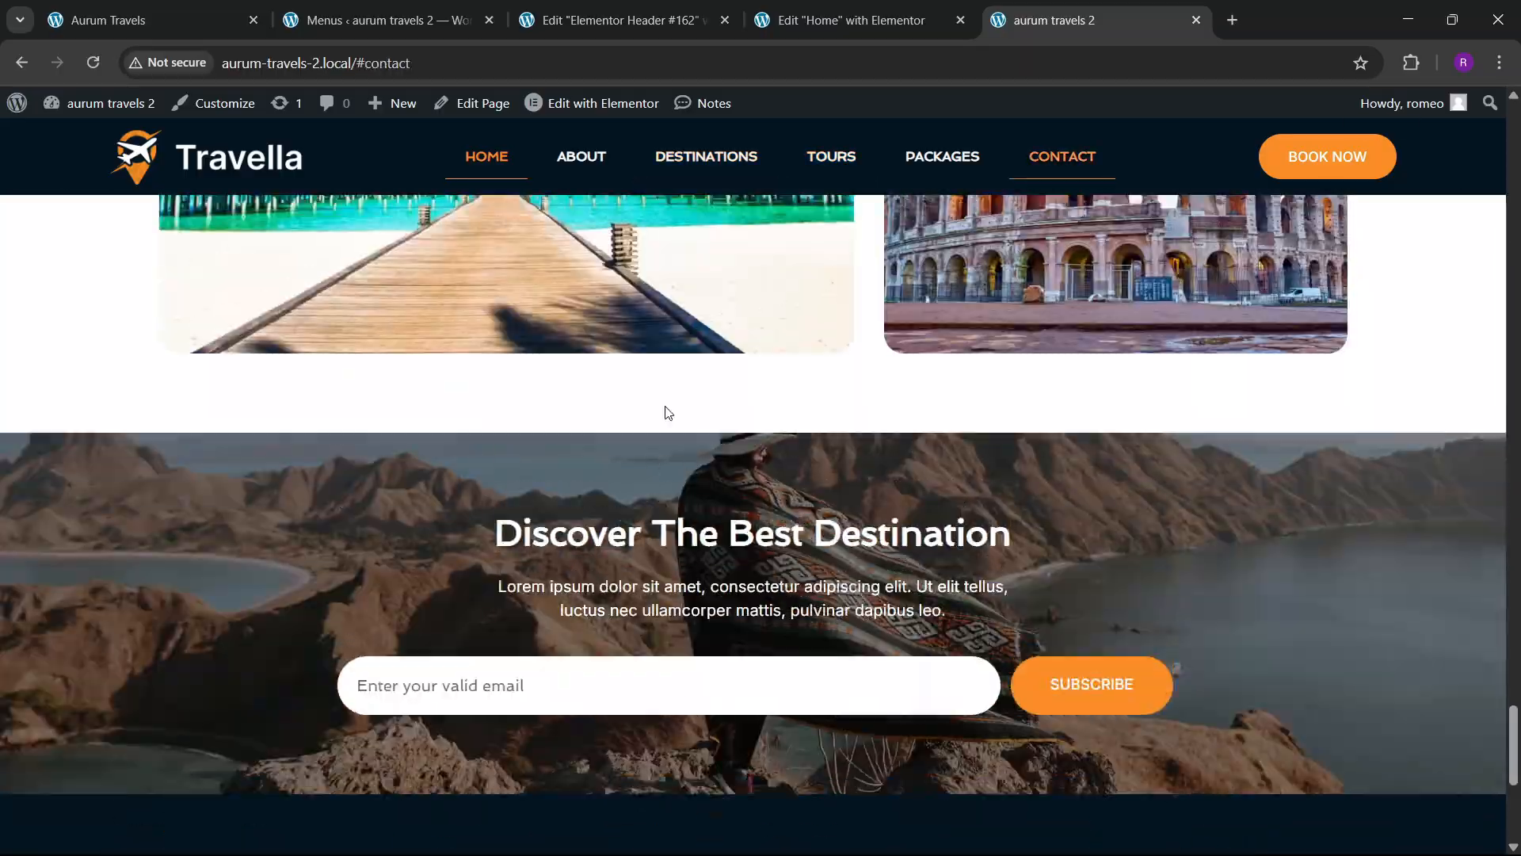
{"action": "scroll", "coordinate": [668, 412], "scroll_direction": "up", "scroll_amount": 20}
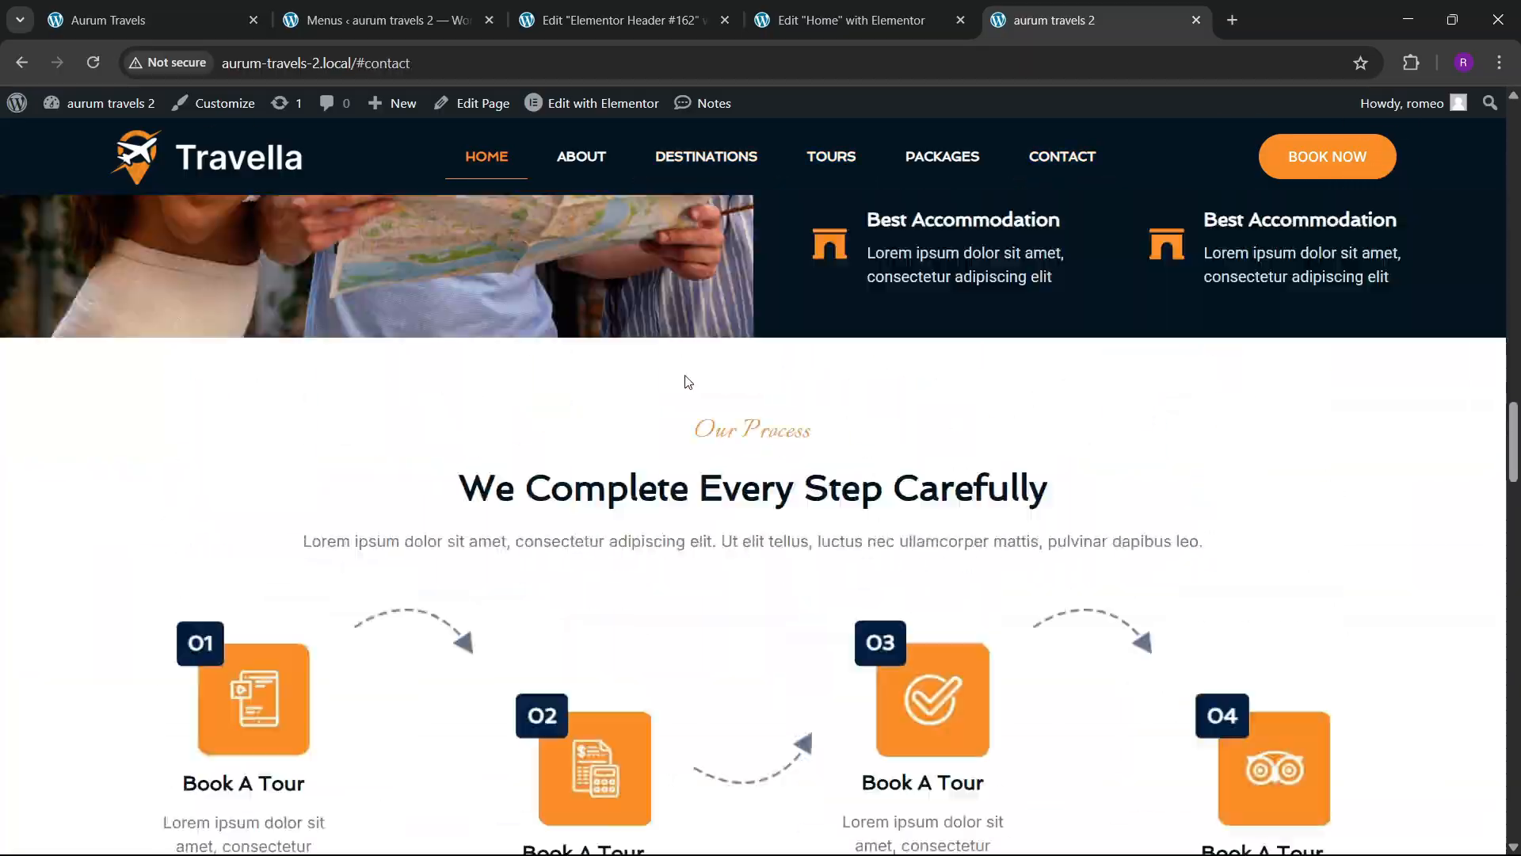
{"action": "scroll", "coordinate": [688, 382], "scroll_direction": "up", "scroll_amount": 15}
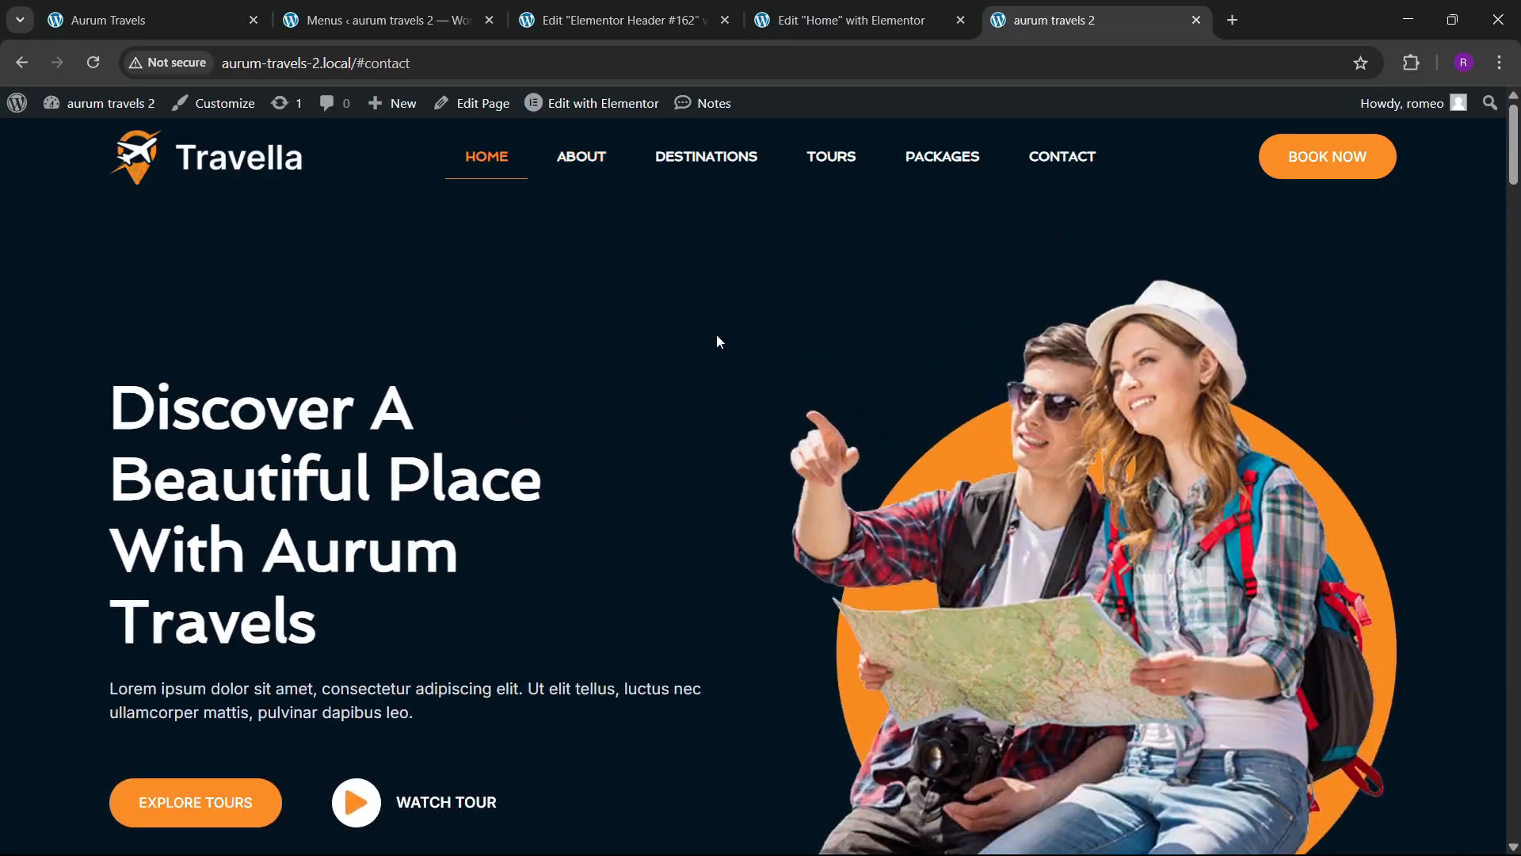
{"action": "scroll", "coordinate": [716, 327], "scroll_direction": "down", "scroll_amount": 10}
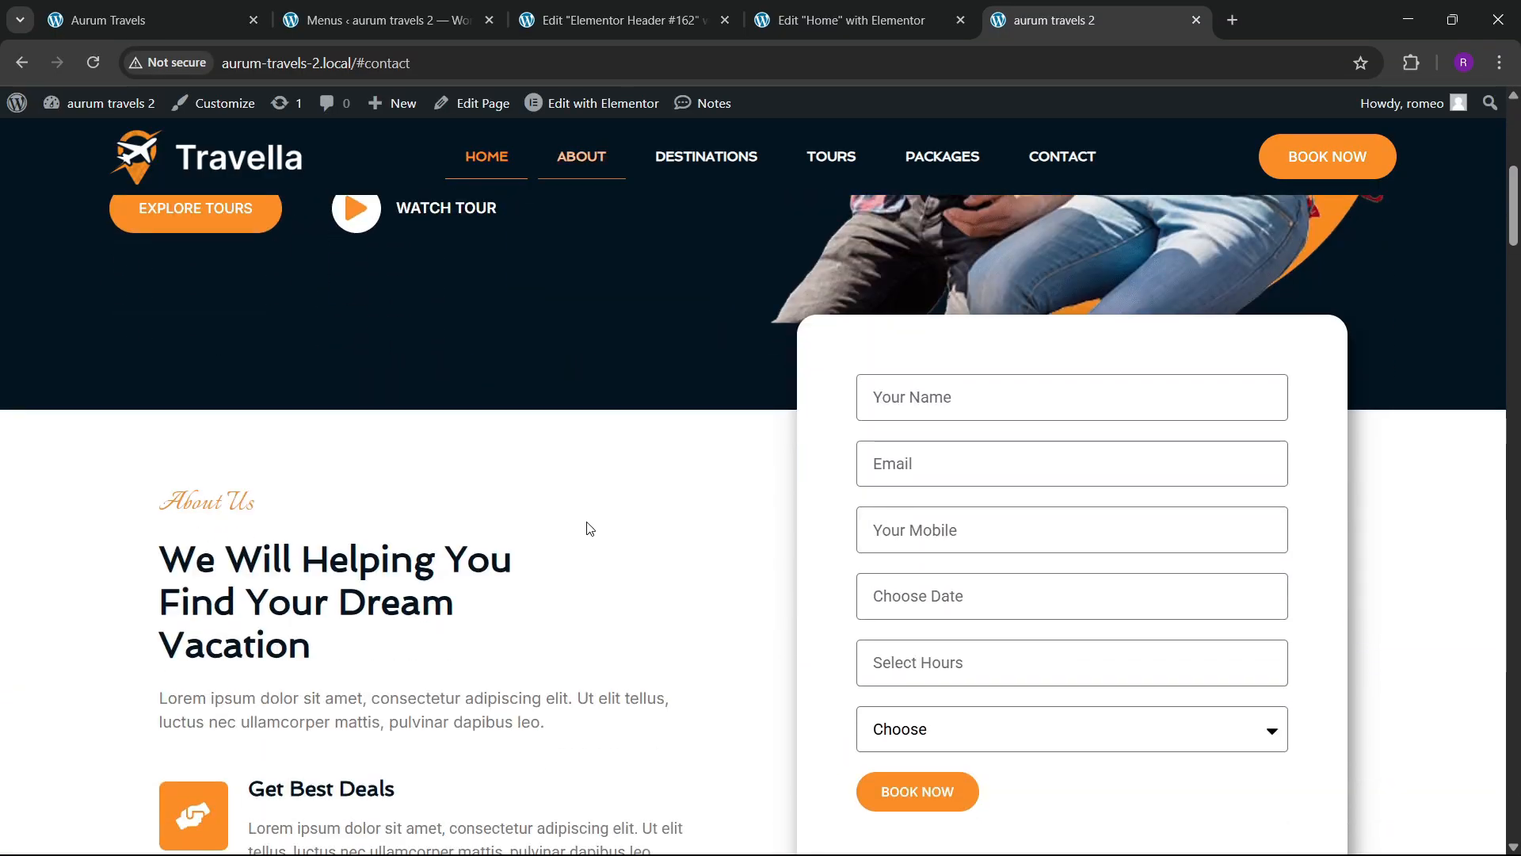
{"action": "left_click", "coordinate": [150, 20]}
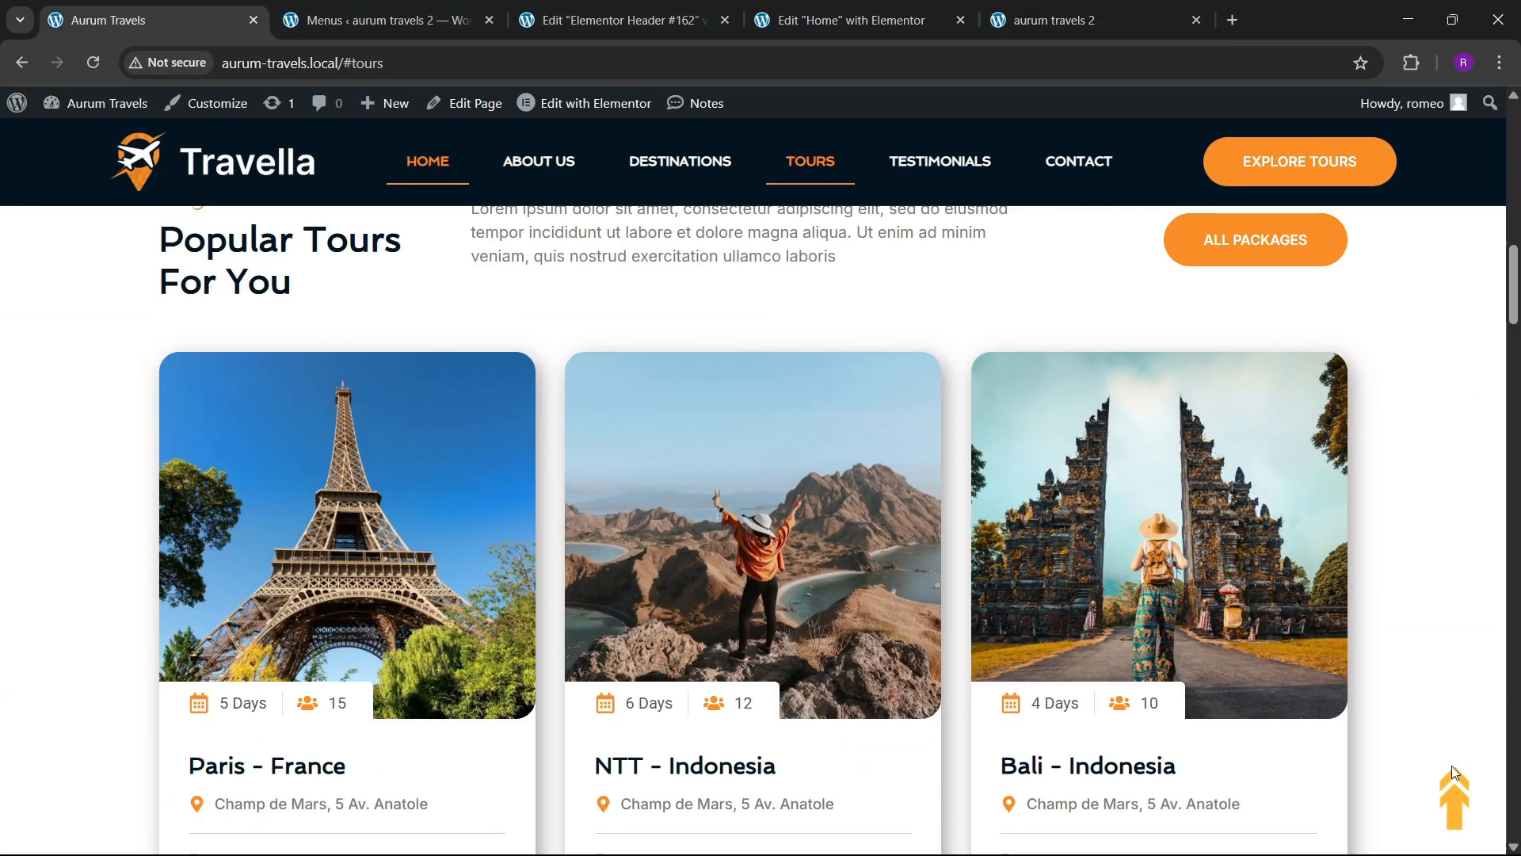
- Go from the menu settings page to the installed Plugins list
{"action": "left_click", "coordinate": [380, 20]}
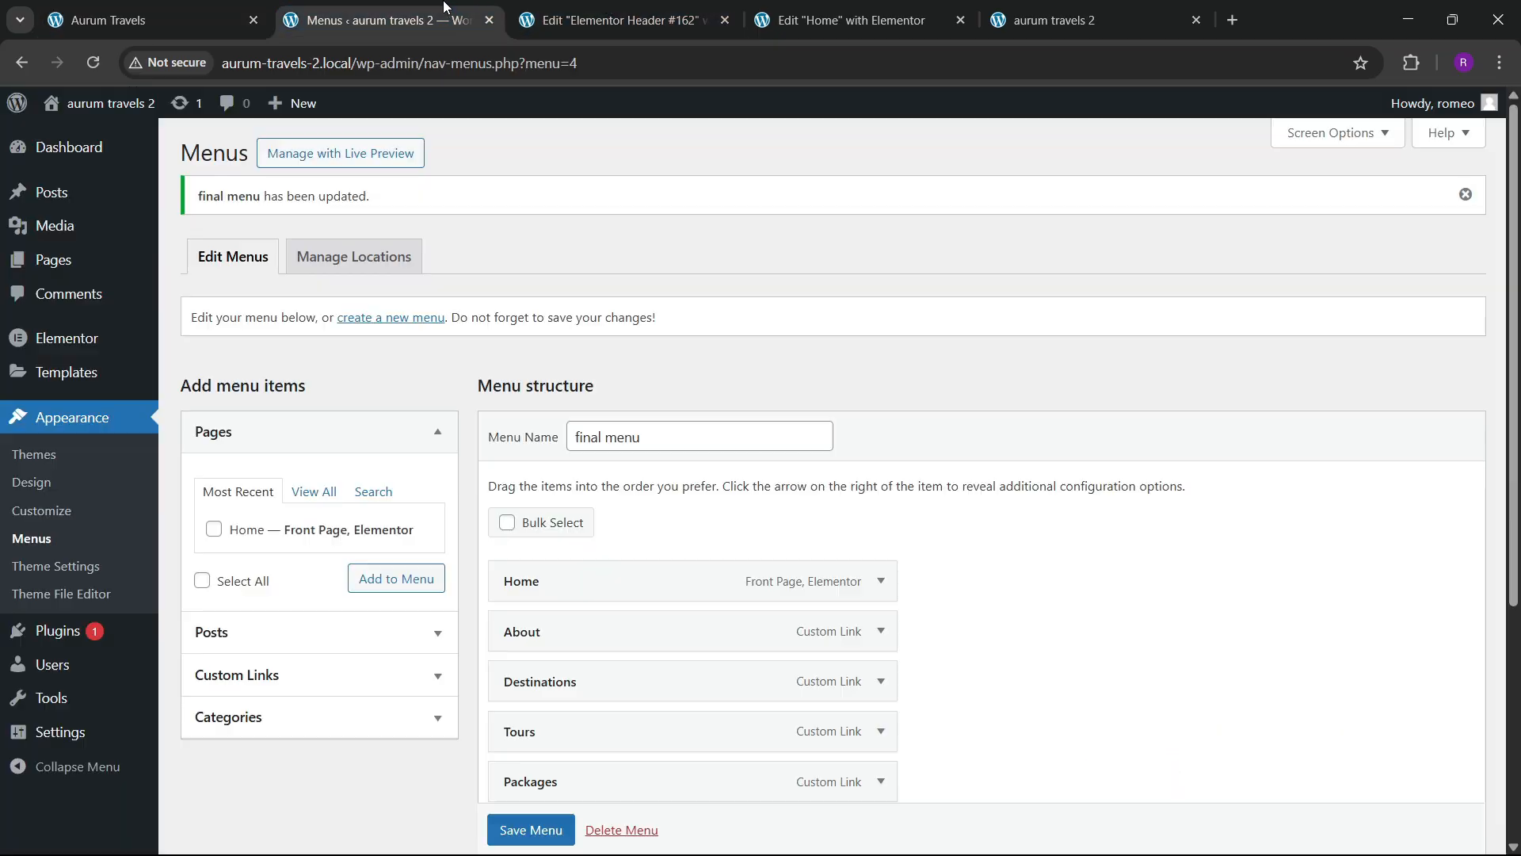
{"action": "scroll", "coordinate": [71, 534], "scroll_direction": "down", "scroll_amount": 4}
{"action": "mouse_move", "coordinate": [59, 631]}
{"action": "left_click", "coordinate": [190, 631]}
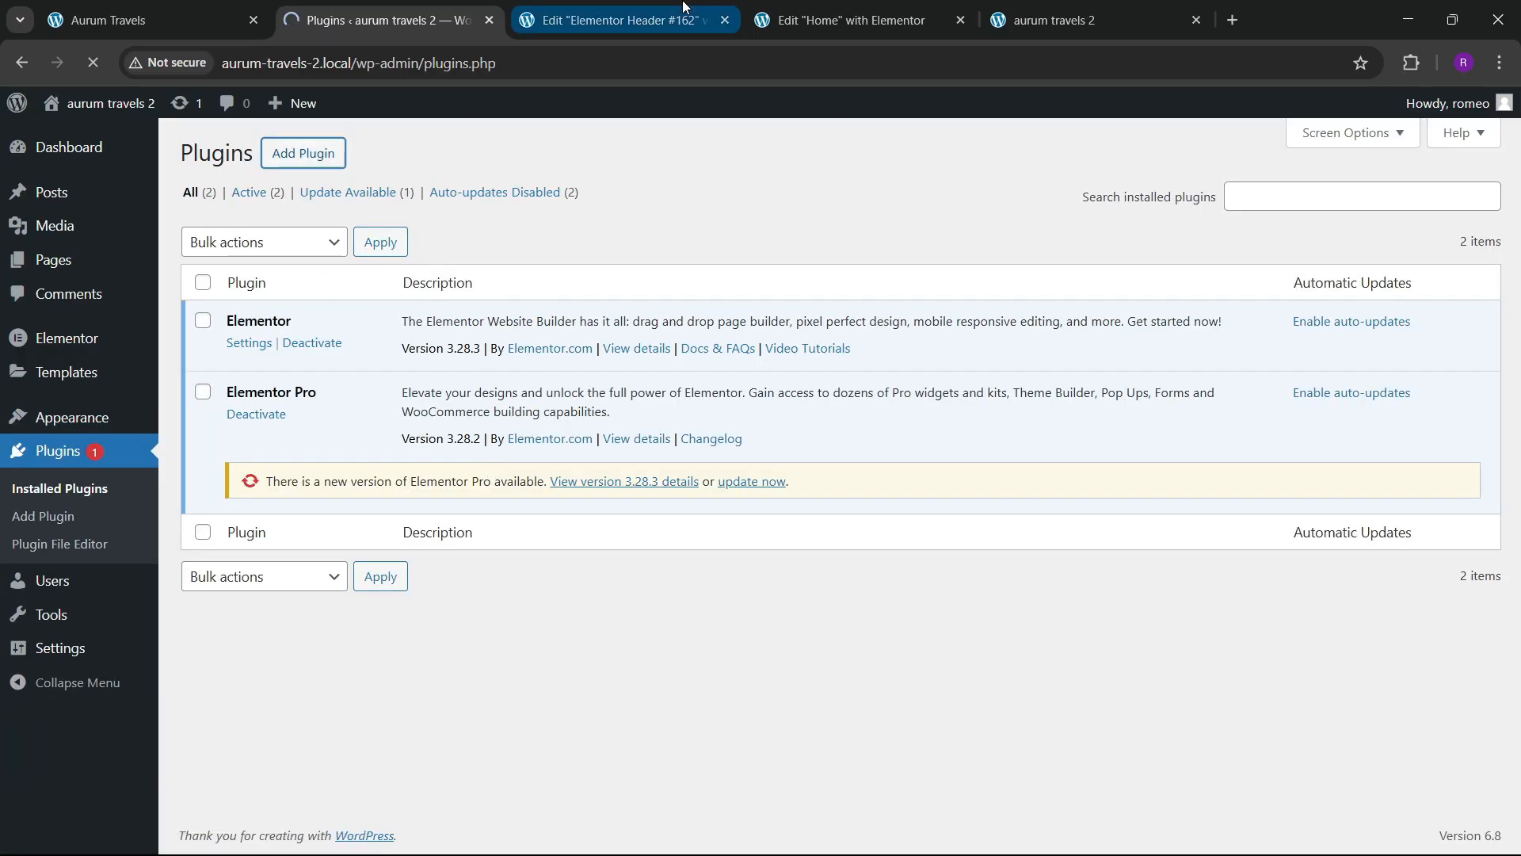
{"action": "left_click", "coordinate": [626, 20]}
{"action": "left_click", "coordinate": [388, 20]}
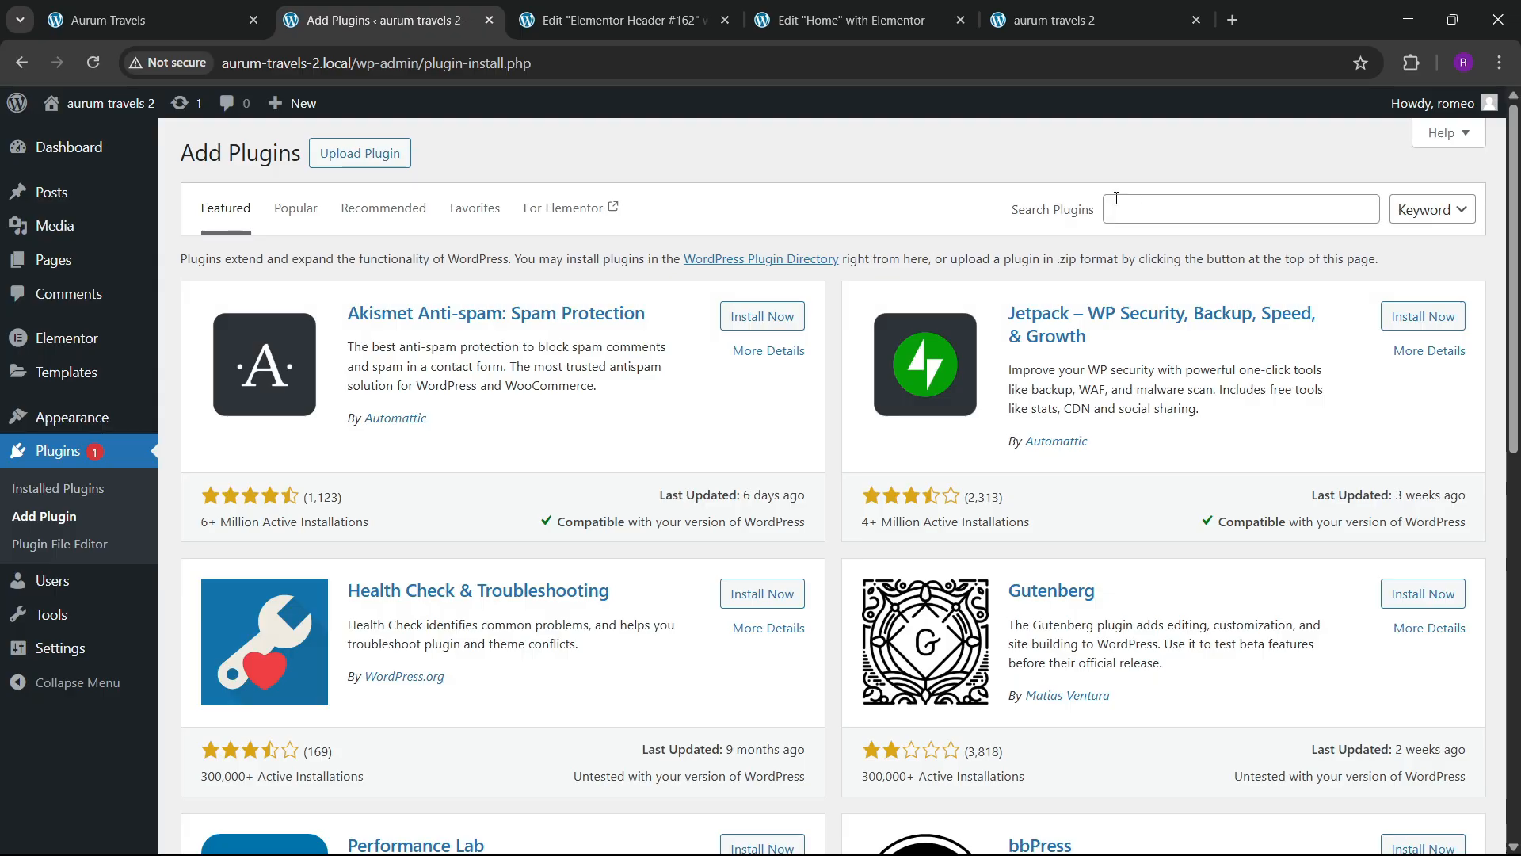
- Search 'wpfront', then install and activate WPFront Scroll Top
{"action": "left_click", "coordinate": [1128, 206]}
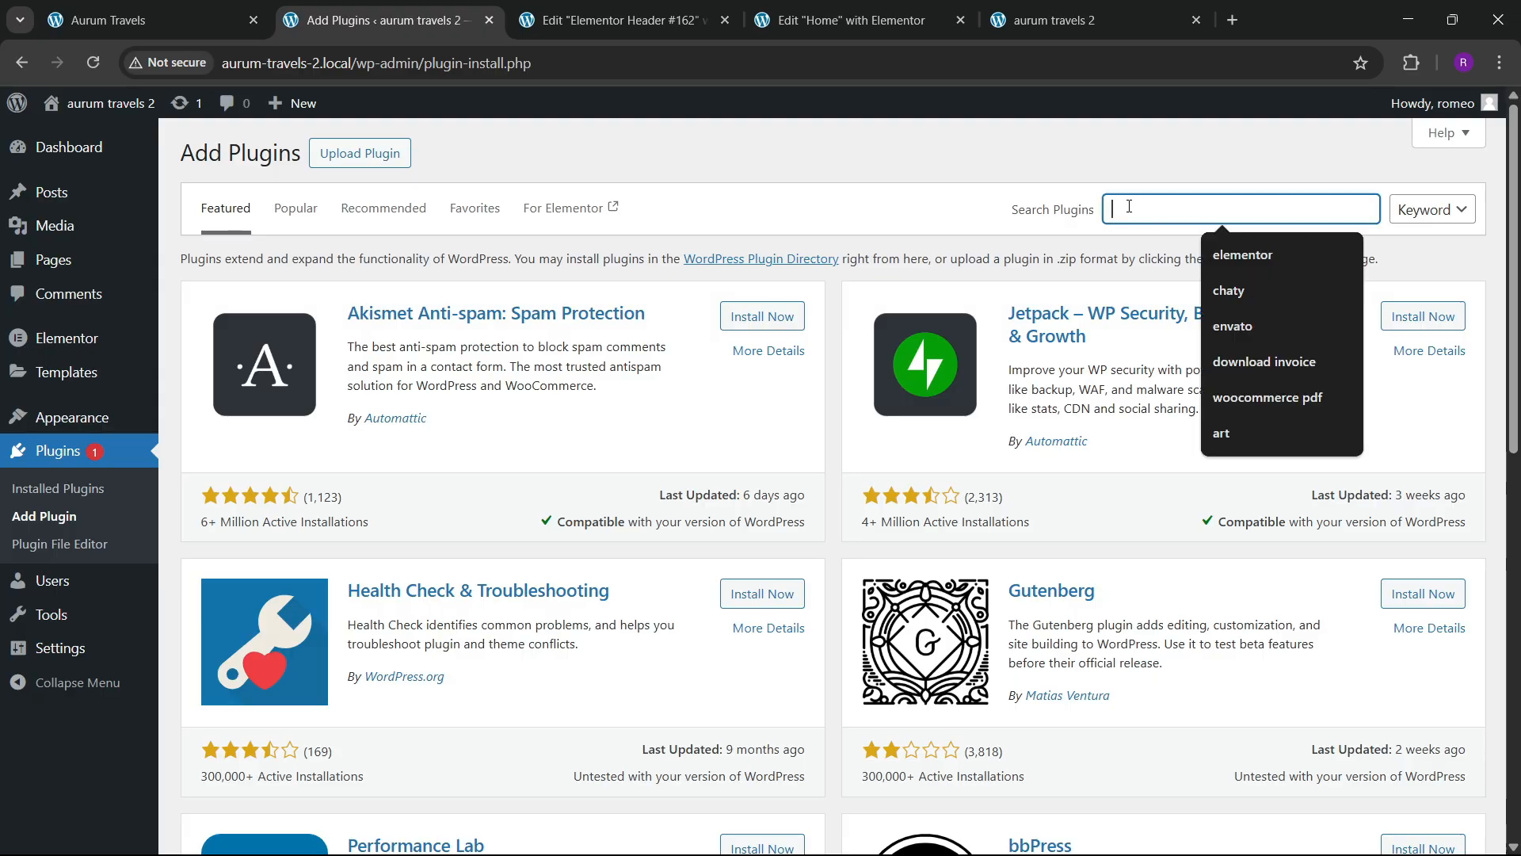
{"action": "type", "text": "wpfront"}
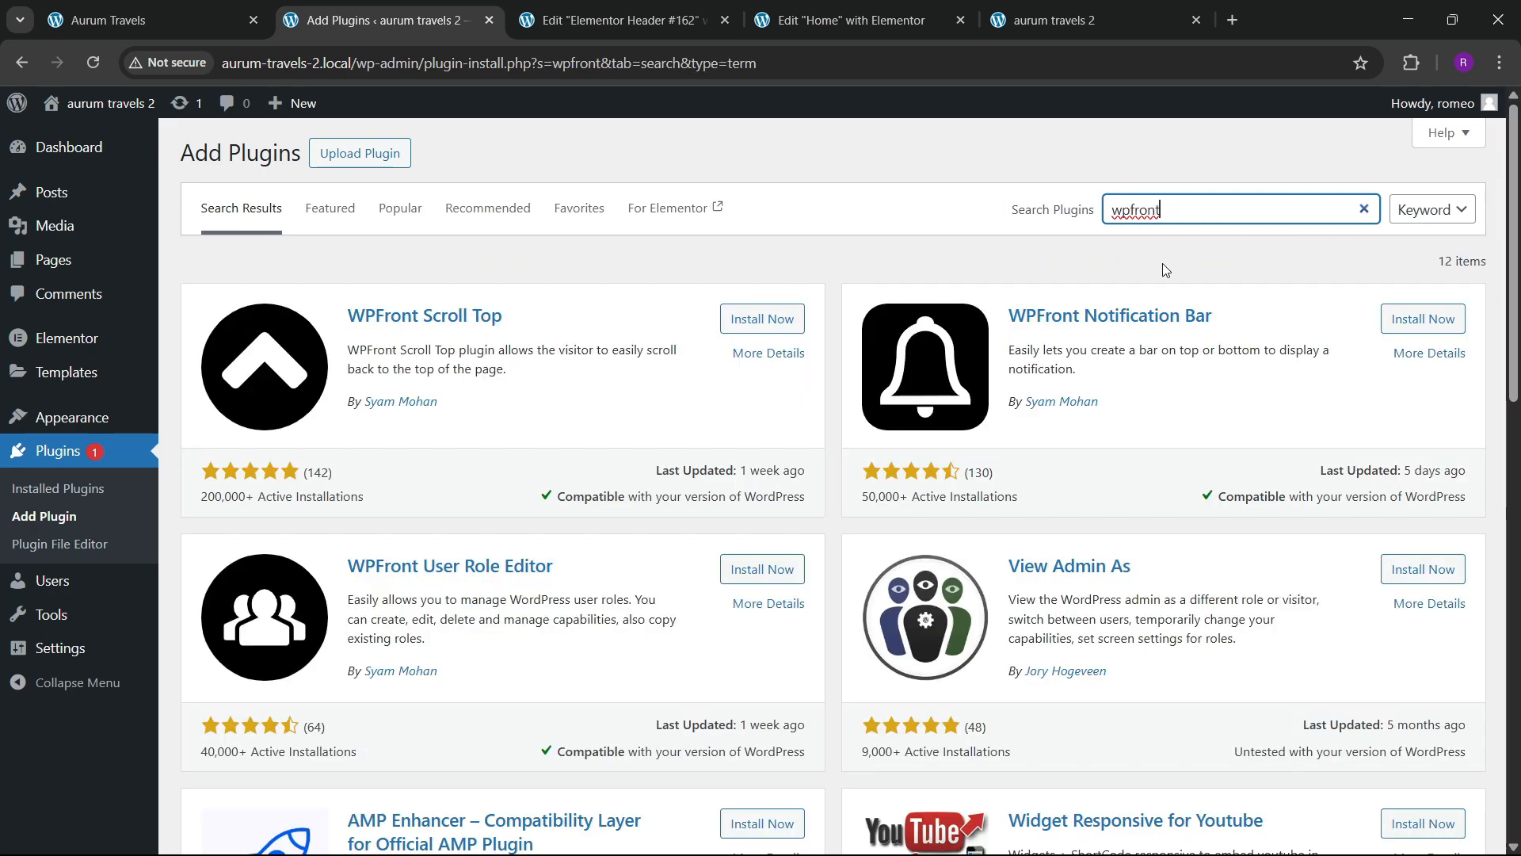
{"action": "left_click", "coordinate": [767, 319]}
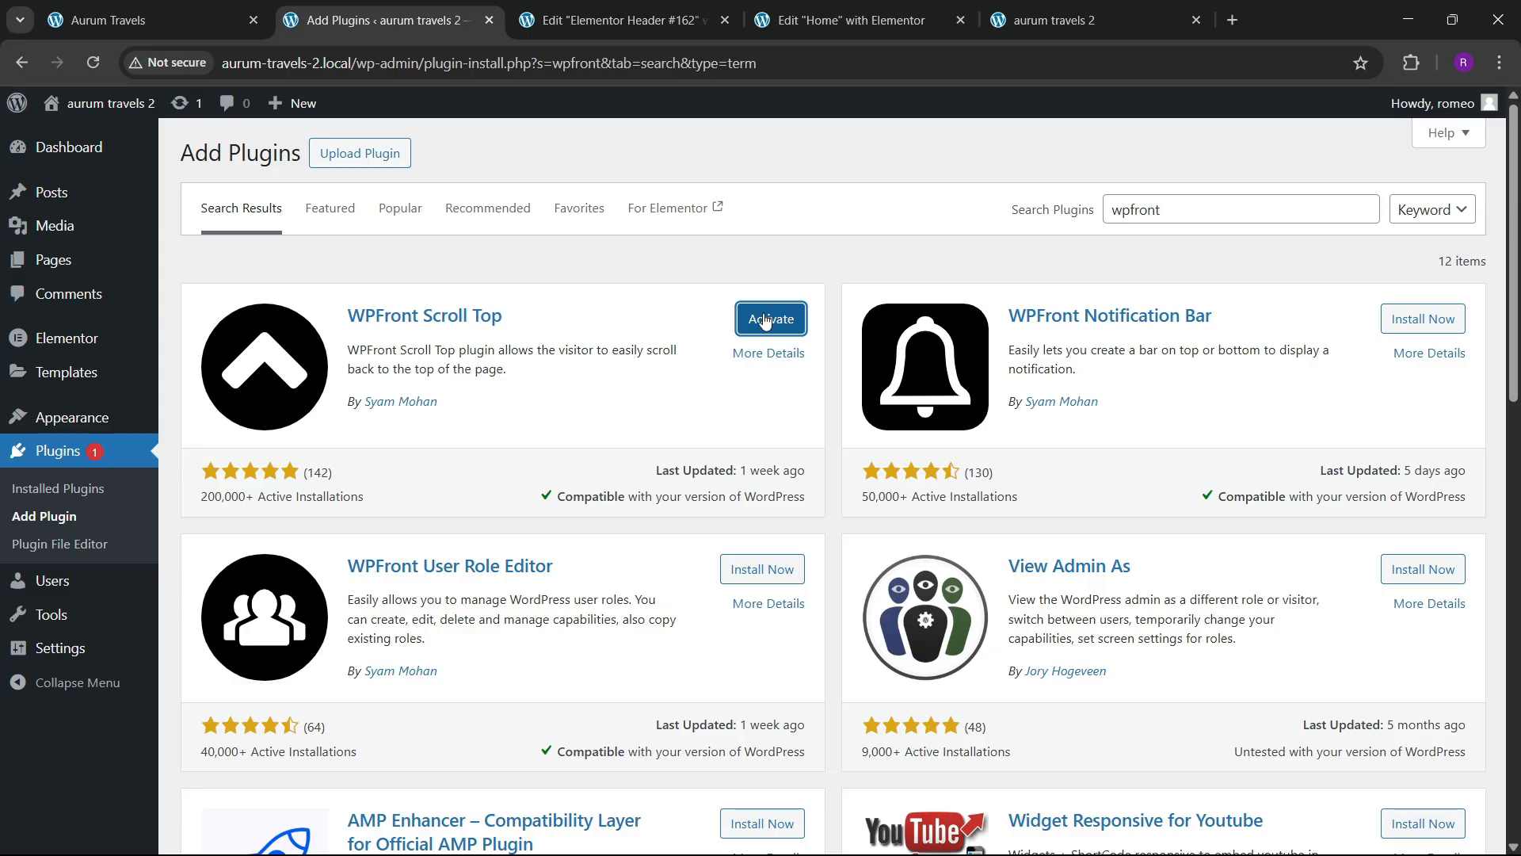
{"action": "left_click", "coordinate": [764, 320]}
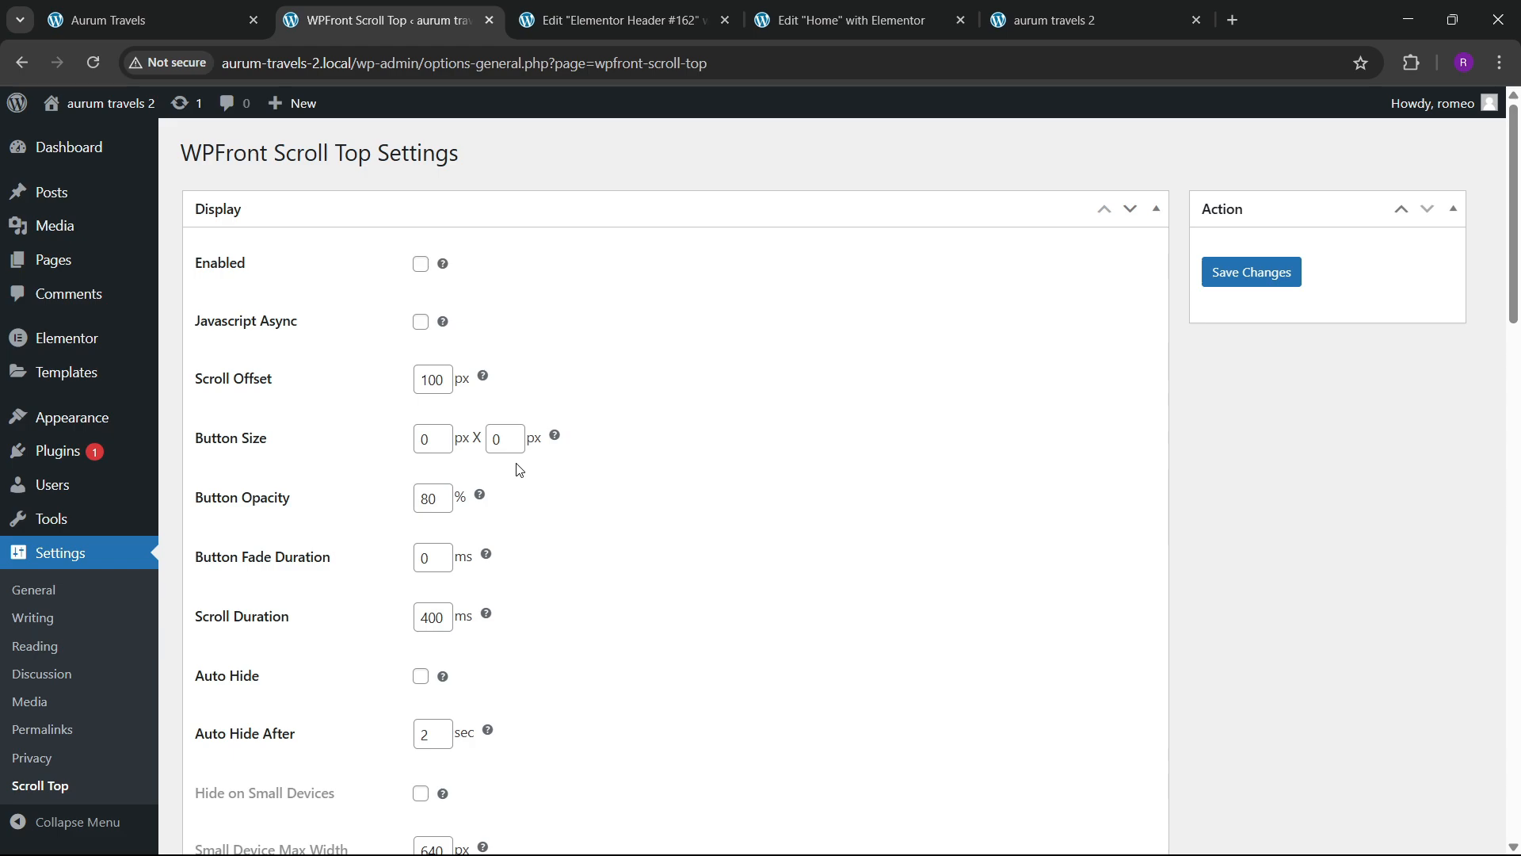
- Tick Enabled and Hide on WP-ADMIN, choose the orange arrow image, and save changes
{"action": "left_click", "coordinate": [418, 270]}
{"action": "scroll", "coordinate": [365, 515], "scroll_direction": "down", "scroll_amount": 10}
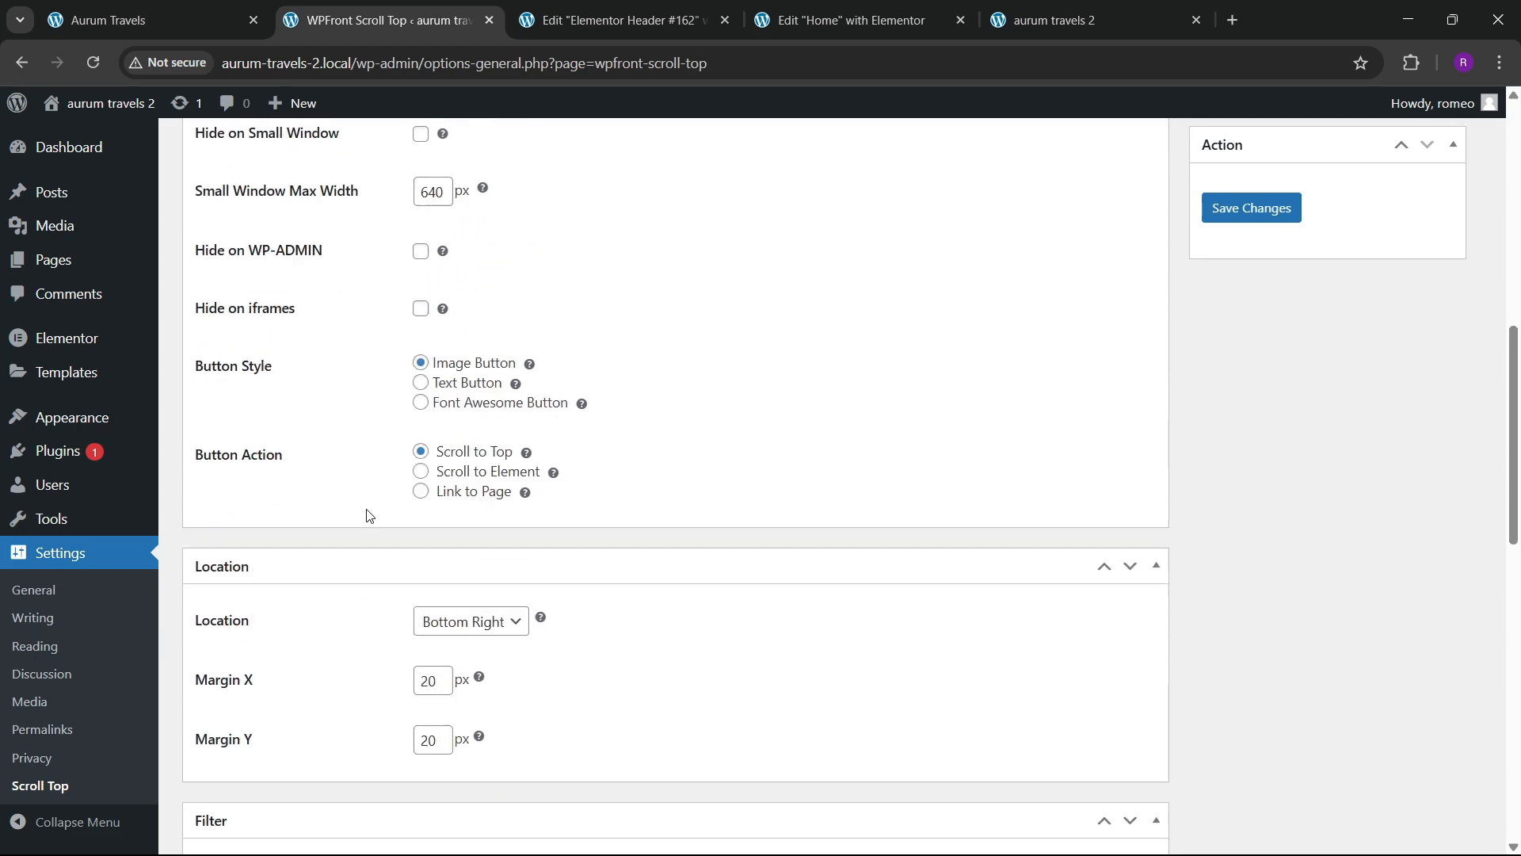
{"action": "scroll", "coordinate": [370, 516], "scroll_direction": "up", "scroll_amount": 5}
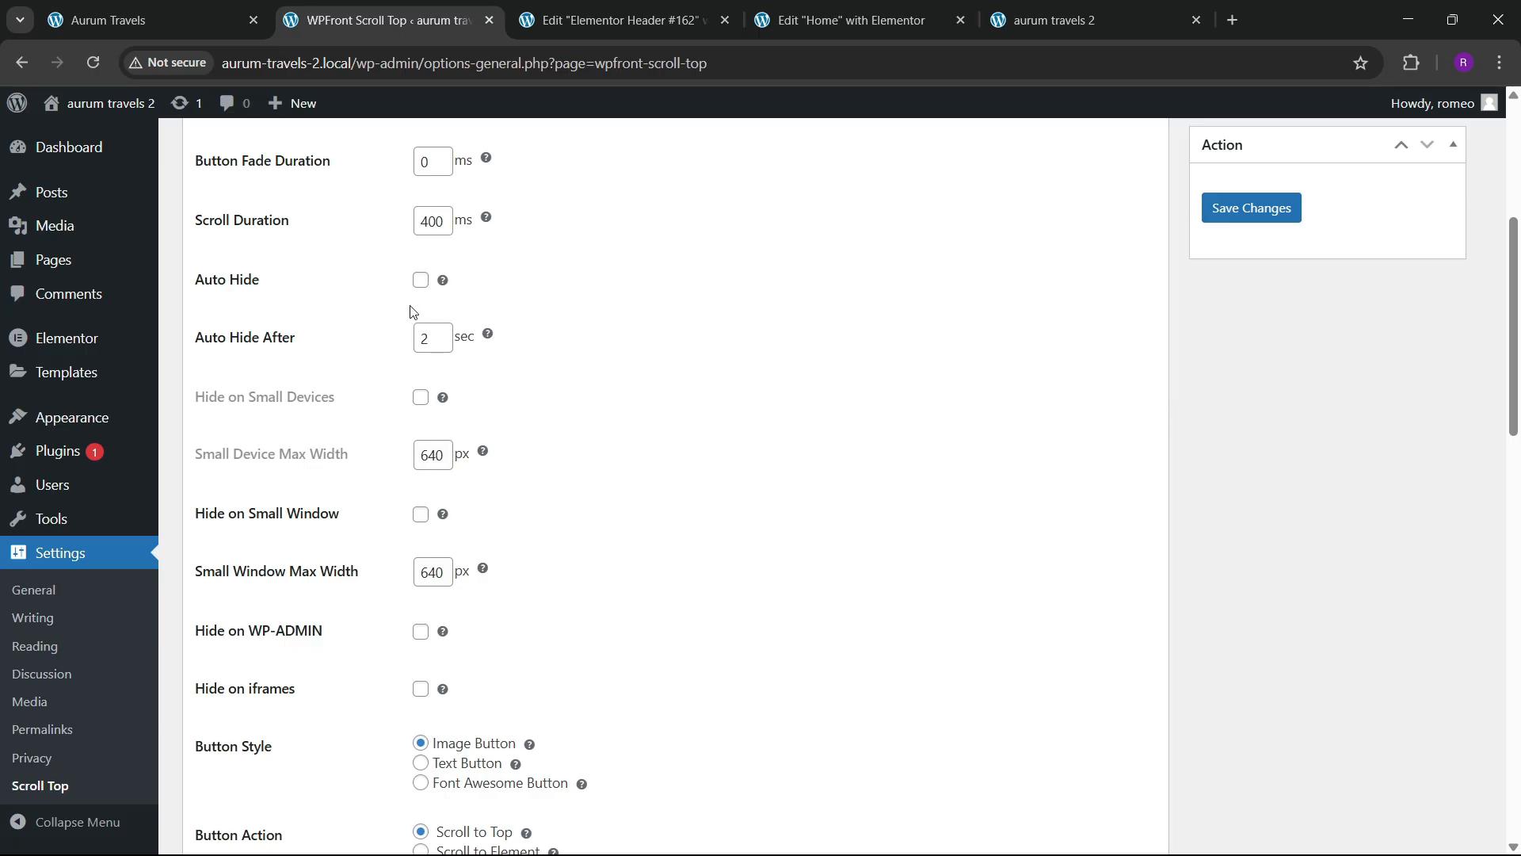
{"action": "scroll", "coordinate": [381, 597], "scroll_direction": "down", "scroll_amount": 1}
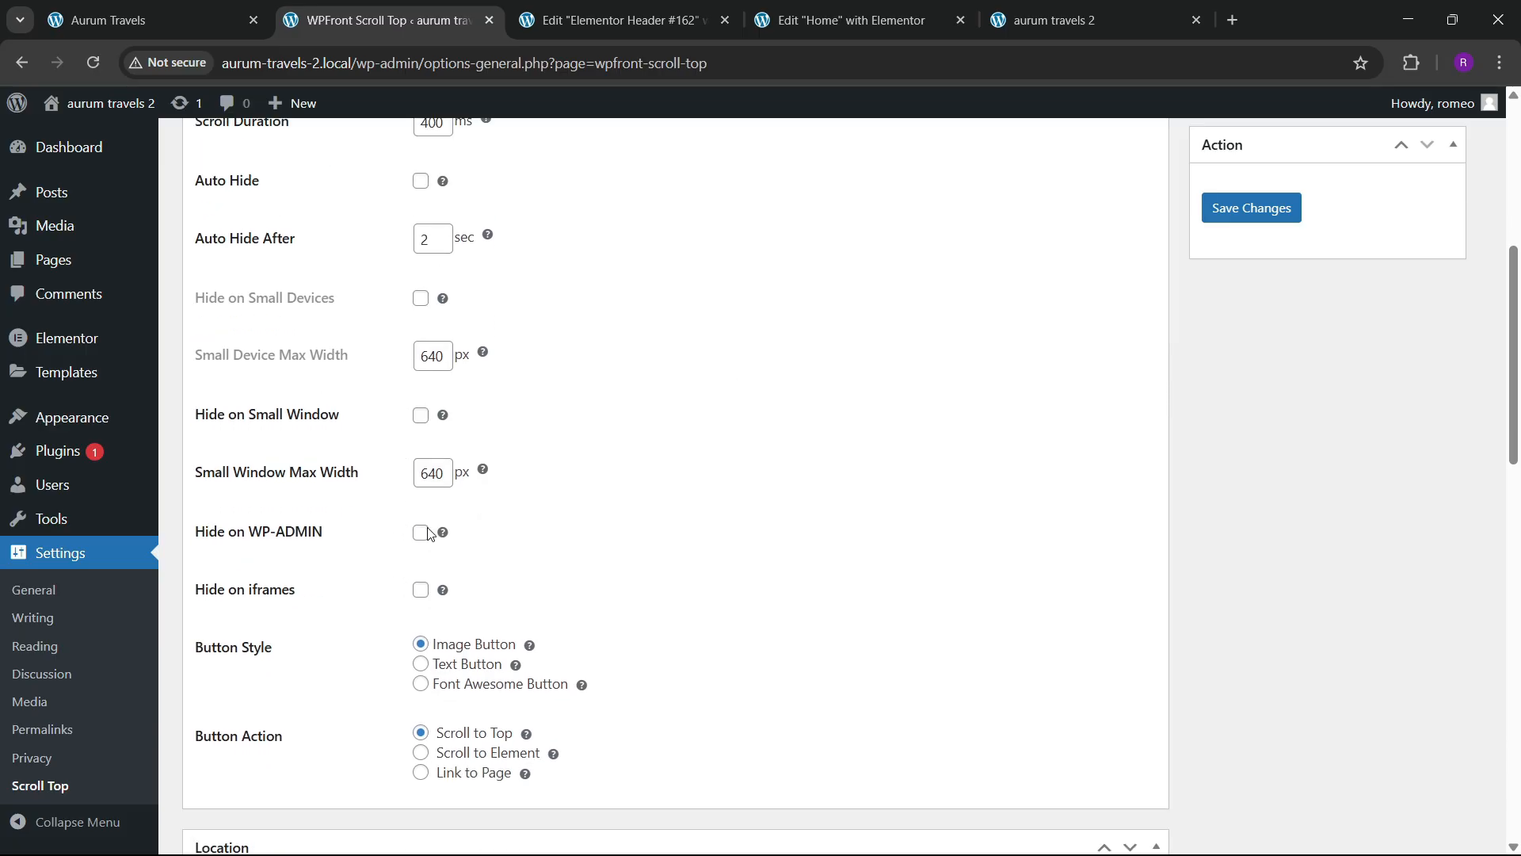
{"action": "left_click", "coordinate": [421, 531]}
{"action": "scroll", "coordinate": [388, 552], "scroll_direction": "down", "scroll_amount": 9}
{"action": "scroll", "coordinate": [388, 553], "scroll_direction": "down", "scroll_amount": 4}
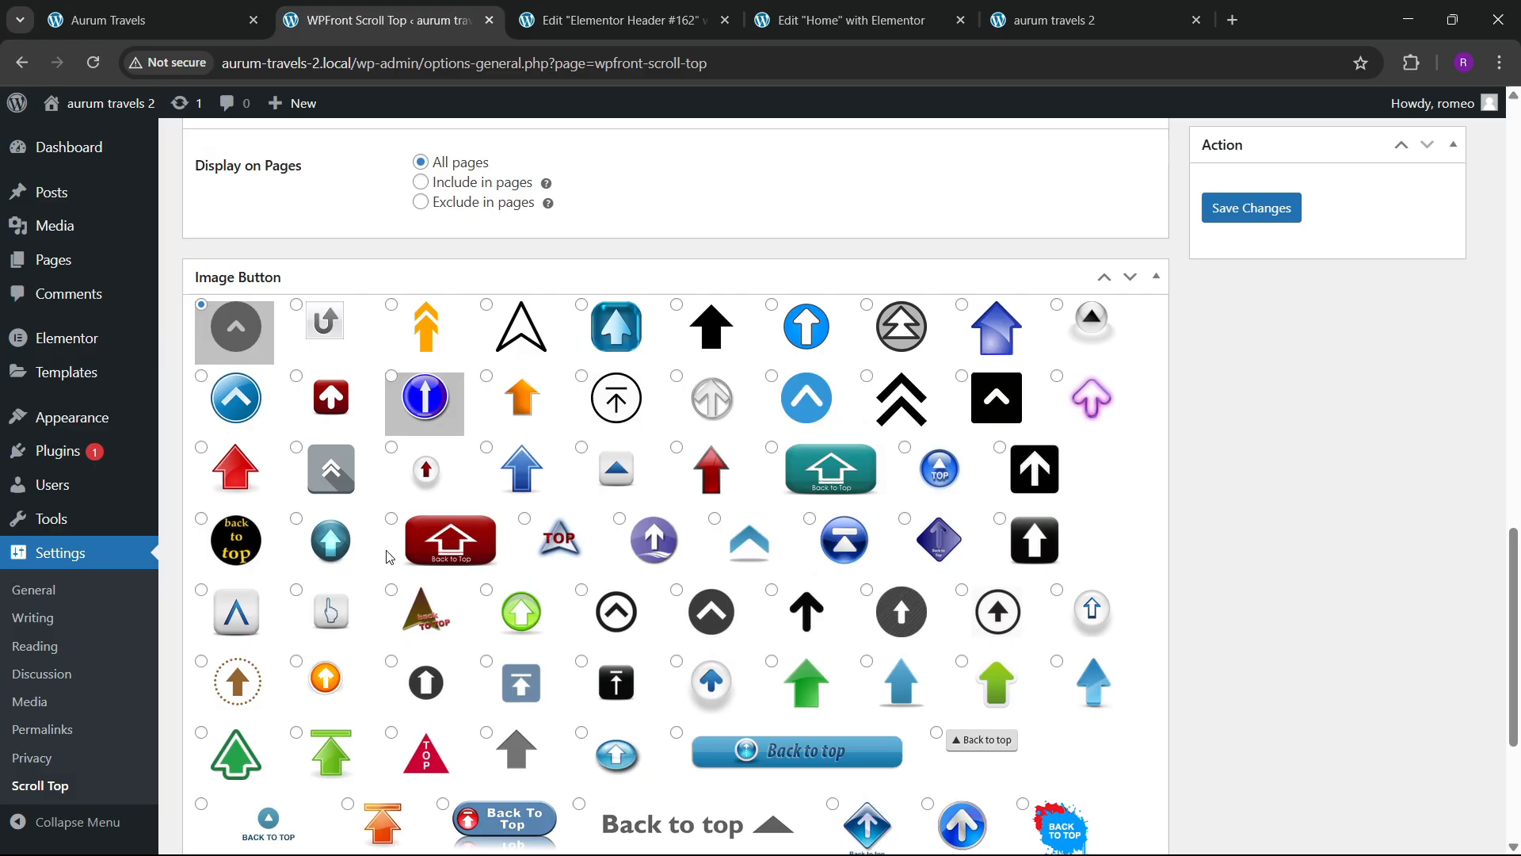
{"action": "left_click", "coordinate": [425, 331]}
{"action": "scroll", "coordinate": [566, 679], "scroll_direction": "down", "scroll_amount": 1}
{"action": "scroll", "coordinate": [709, 800], "scroll_direction": "down", "scroll_amount": 1}
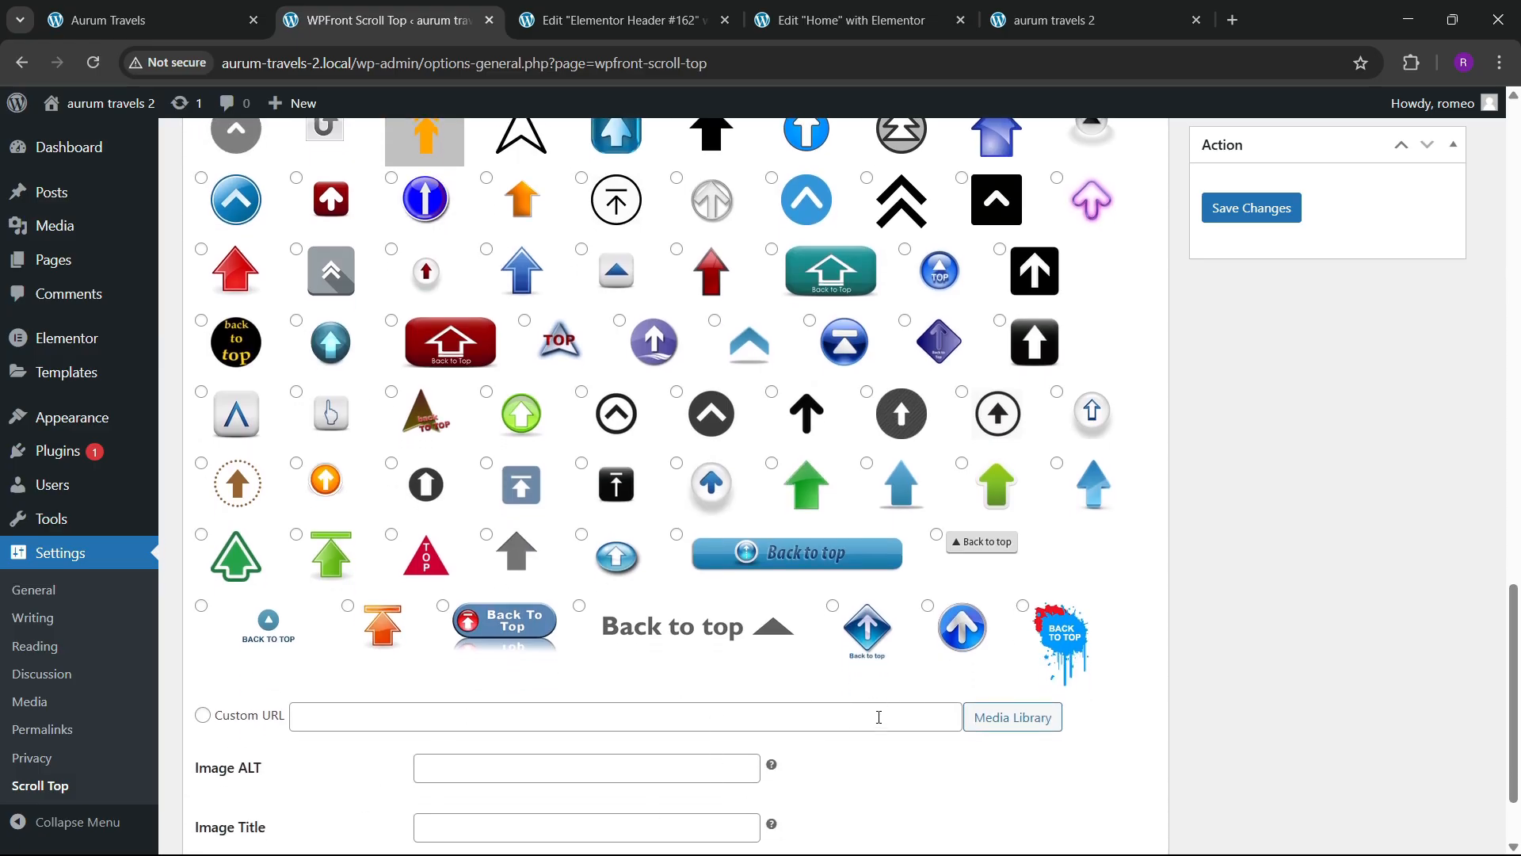
{"action": "left_click", "coordinate": [1291, 210]}
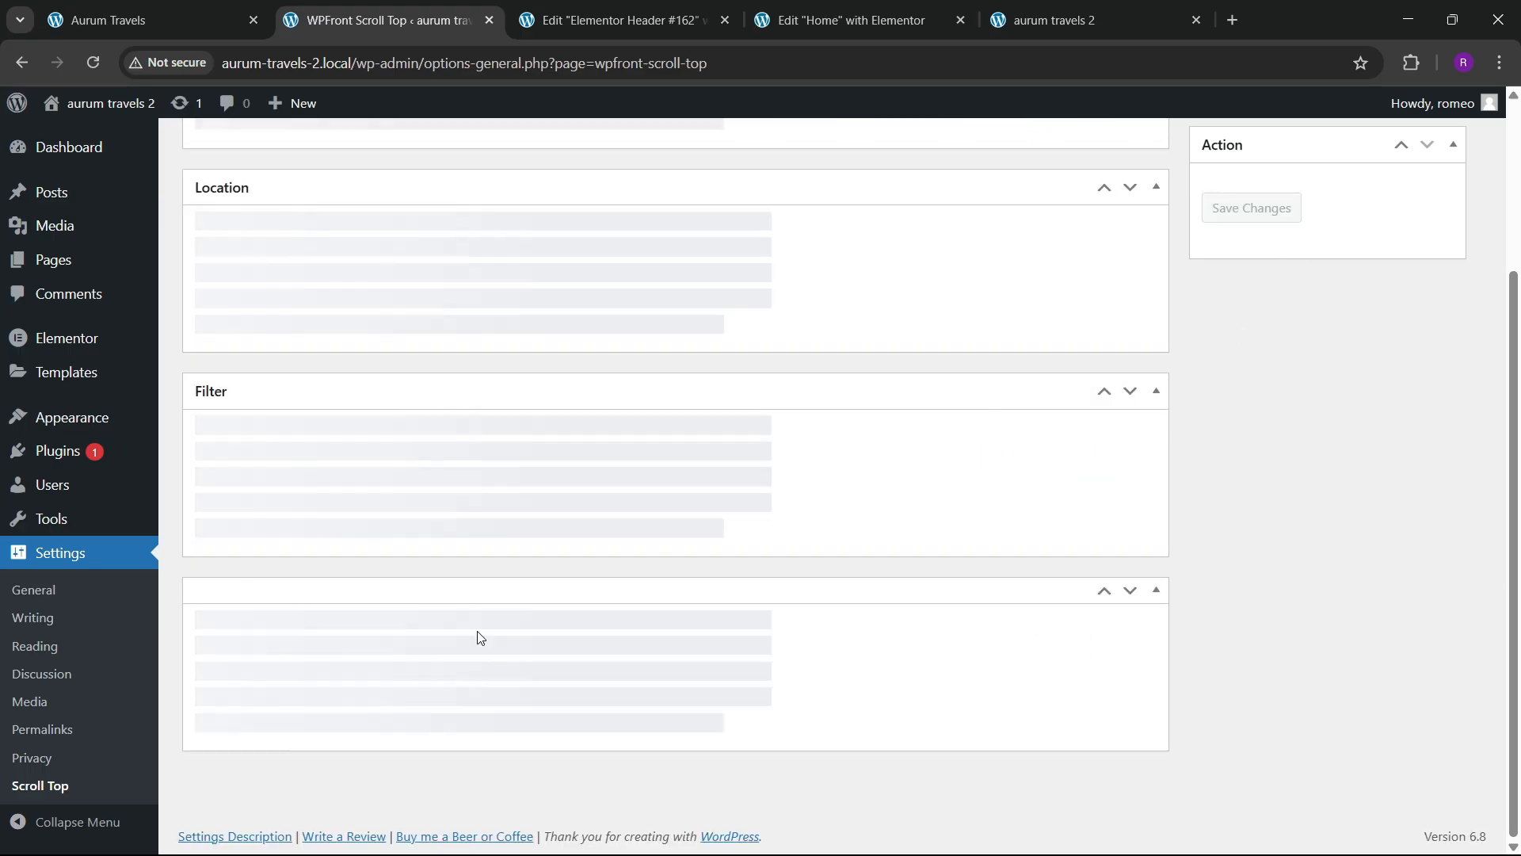
- Reload the live homepage and click the orange arrow to confirm it scrolls back up
{"action": "left_click", "coordinate": [1034, 10]}
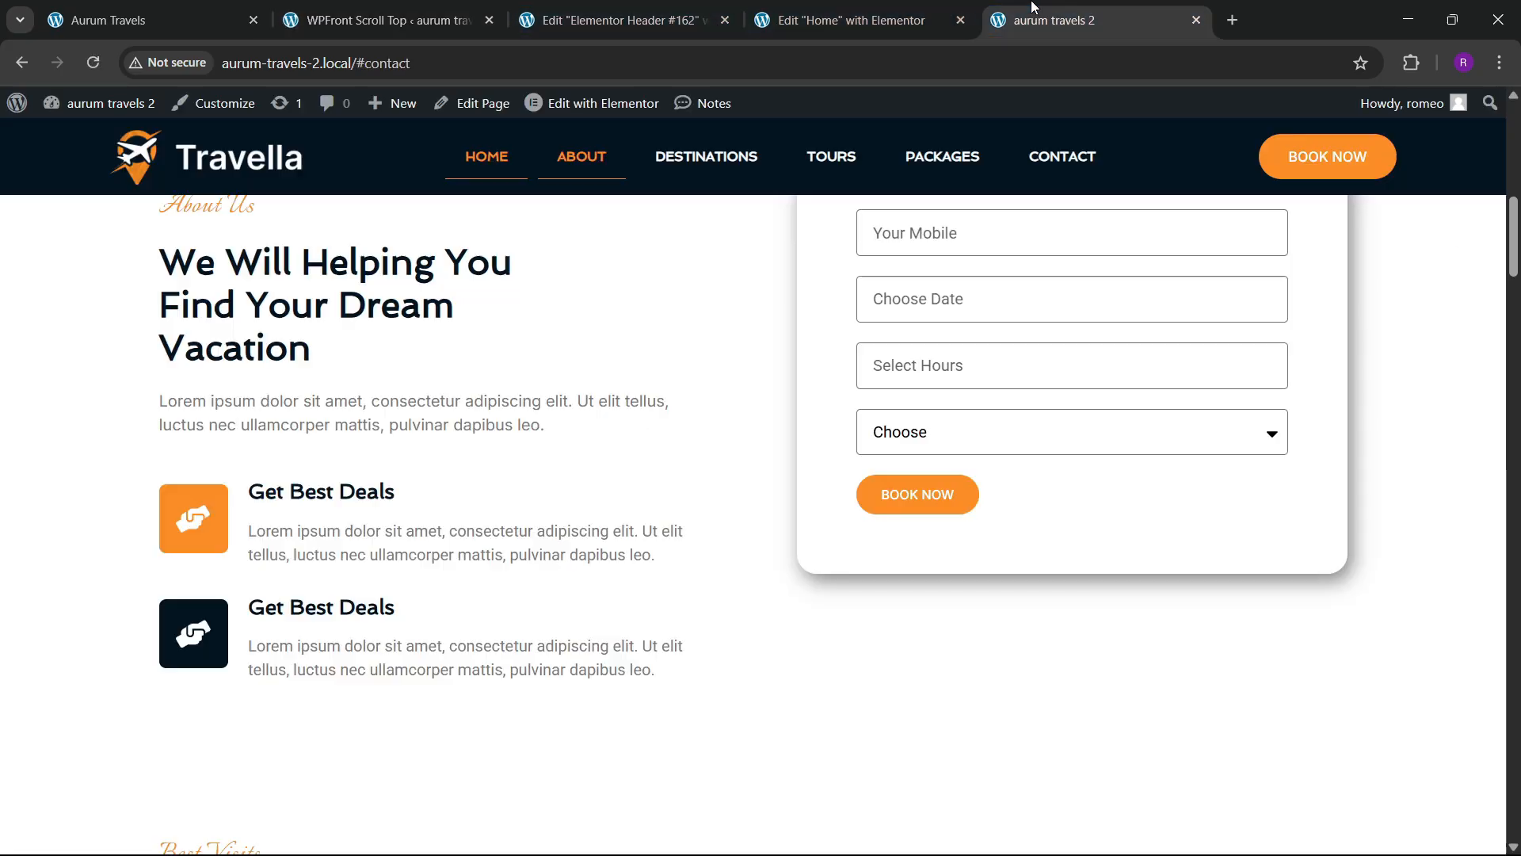
{"action": "left_click", "coordinate": [93, 63]}
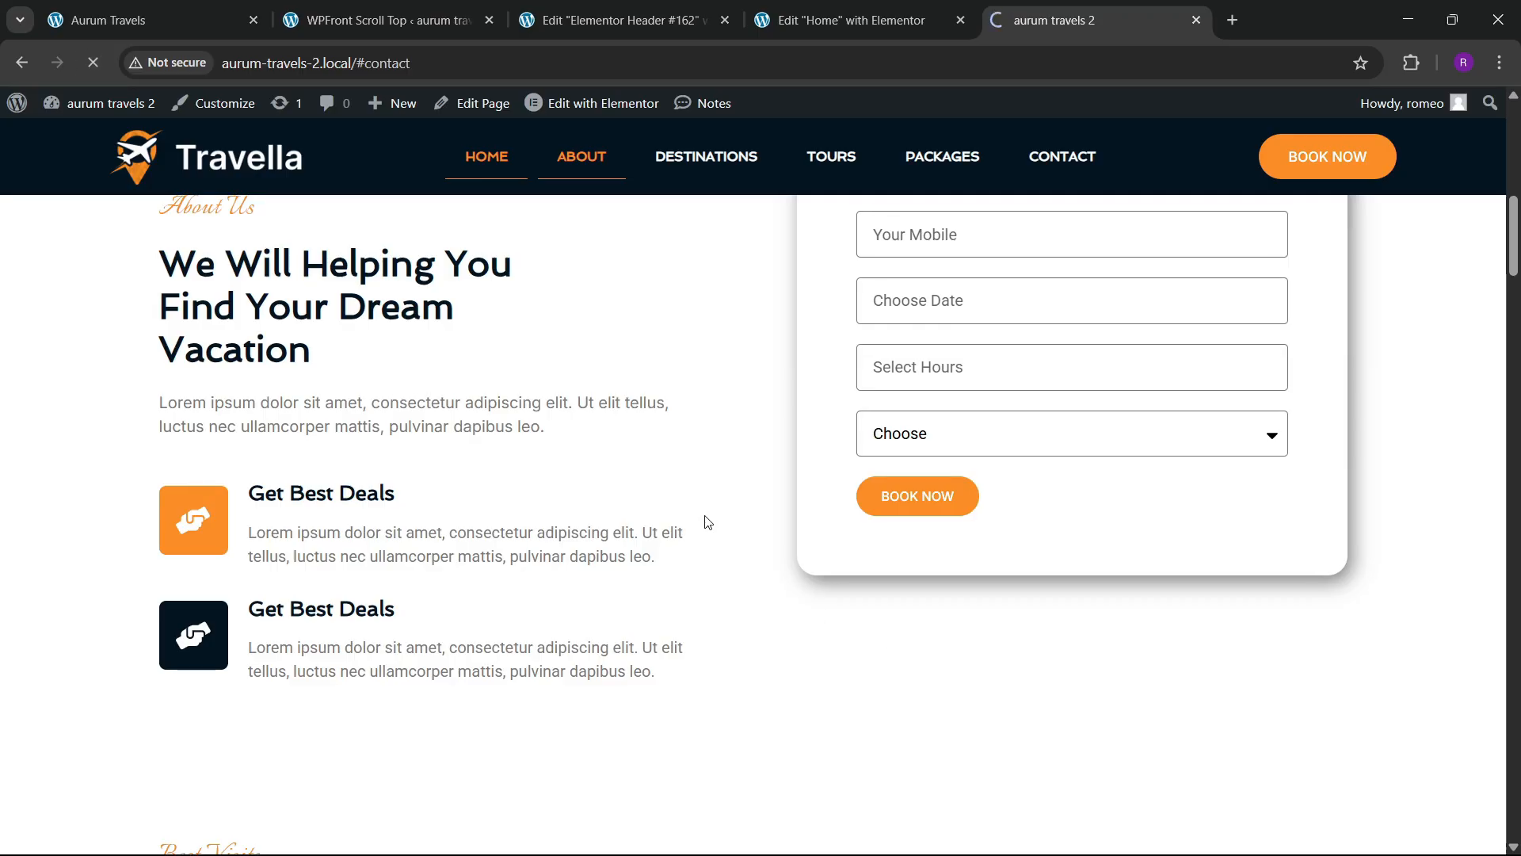
{"action": "scroll", "coordinate": [706, 522], "scroll_direction": "down", "scroll_amount": 20}
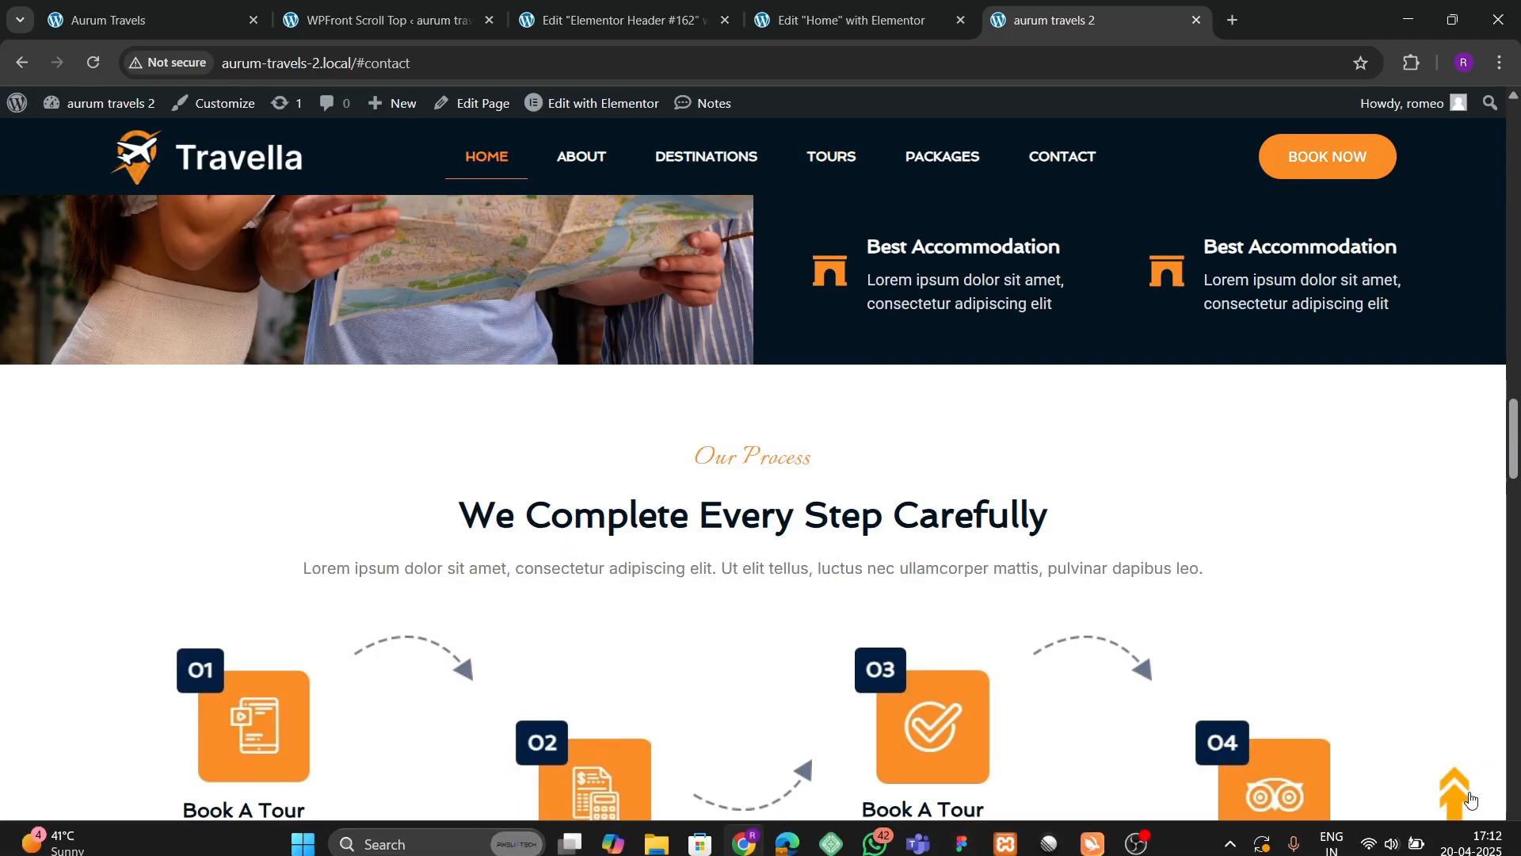
{"action": "left_click", "coordinate": [1454, 788]}
{"action": "scroll", "coordinate": [1035, 584], "scroll_direction": "down", "scroll_amount": 10}
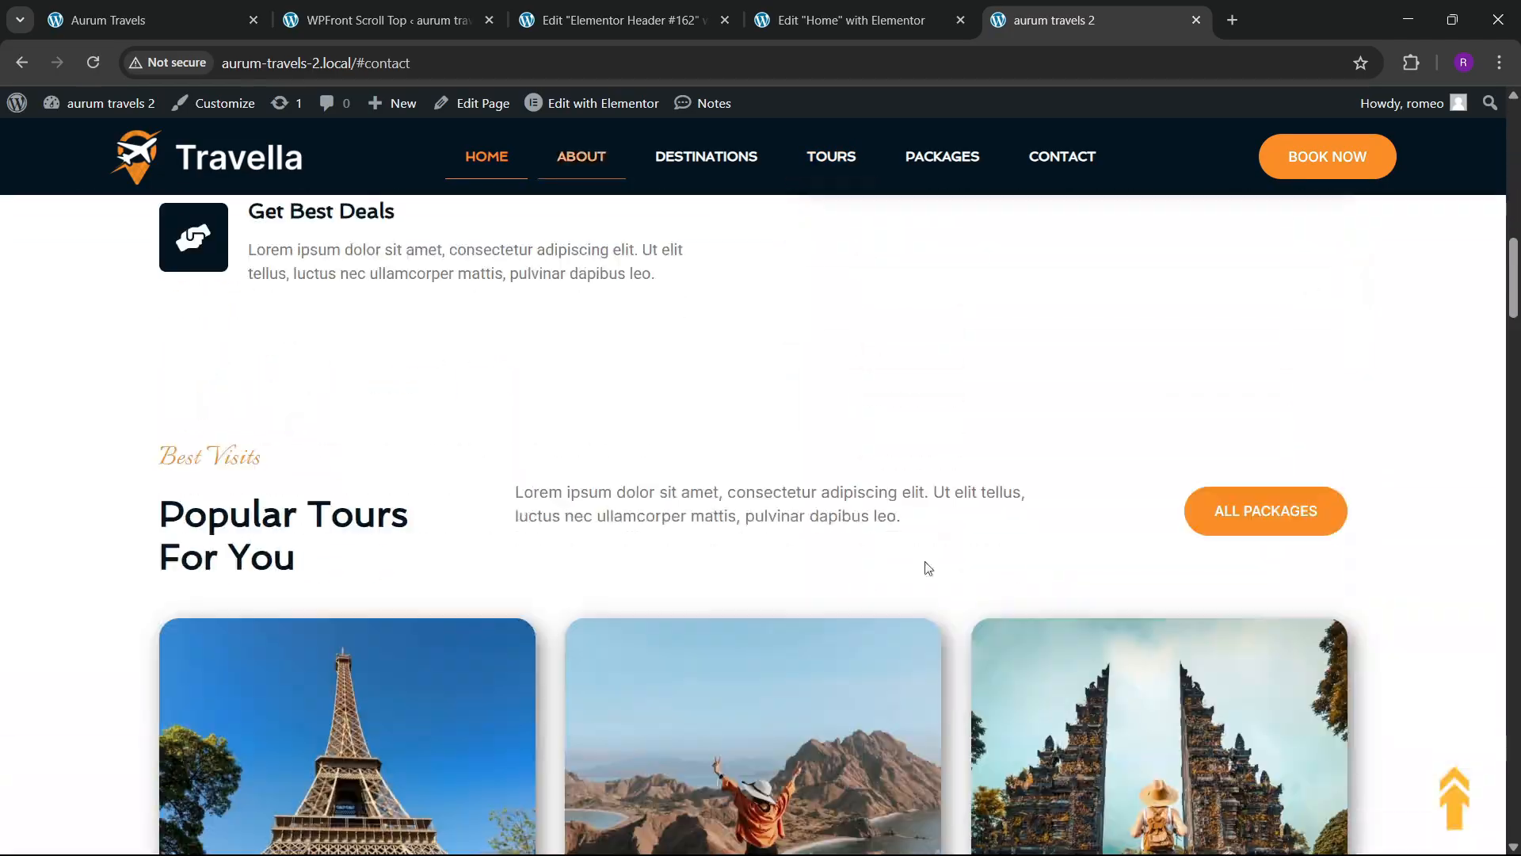
{"action": "left_click", "coordinate": [868, 17]}
- Return to the Home page editor and scroll through the canvas
{"action": "left_click", "coordinate": [696, 7]}
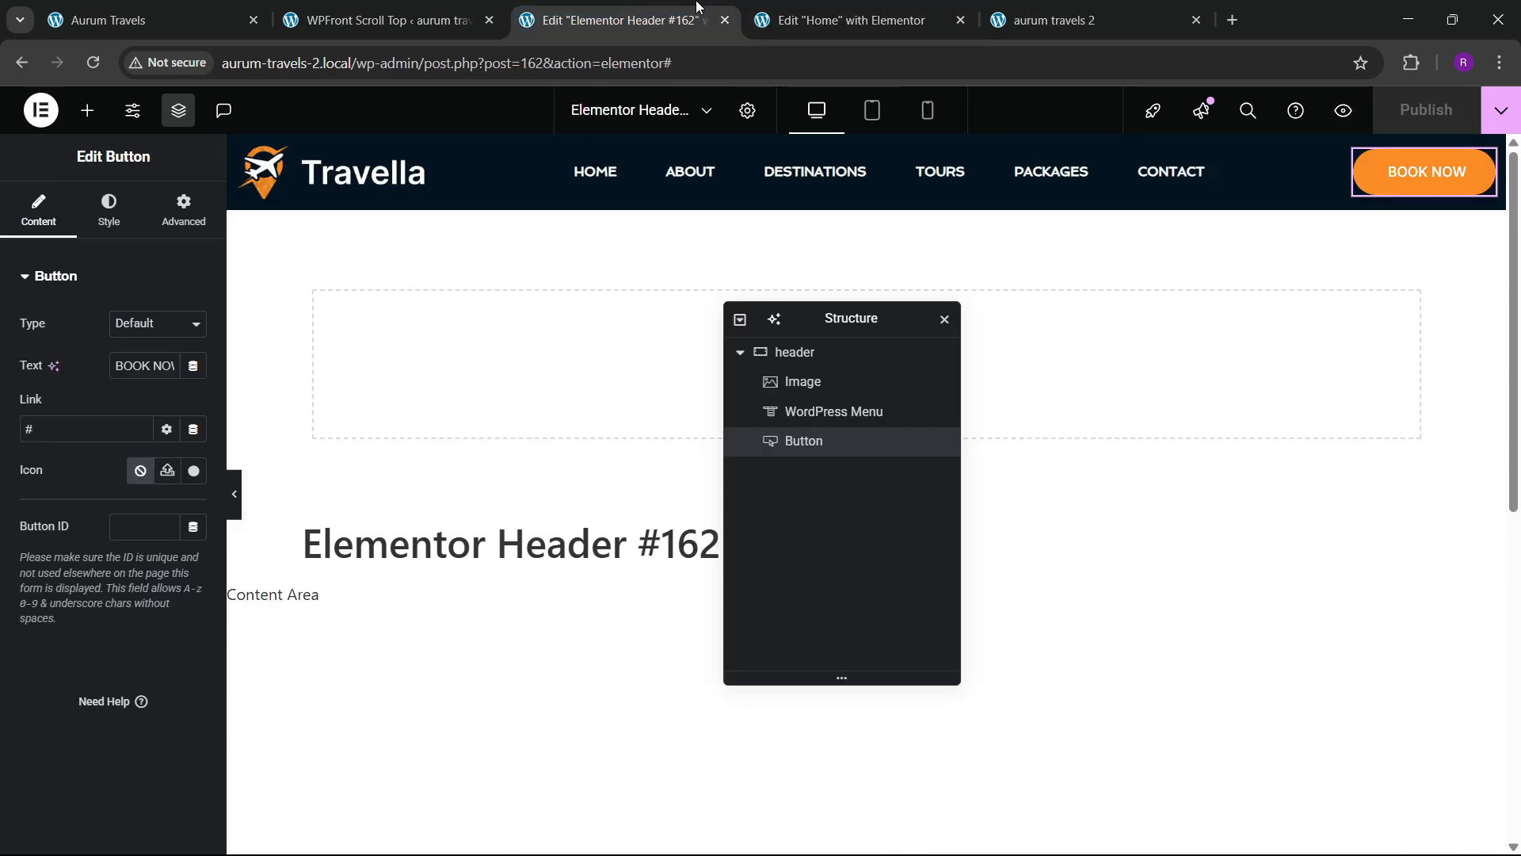
{"action": "left_click", "coordinate": [847, 20]}
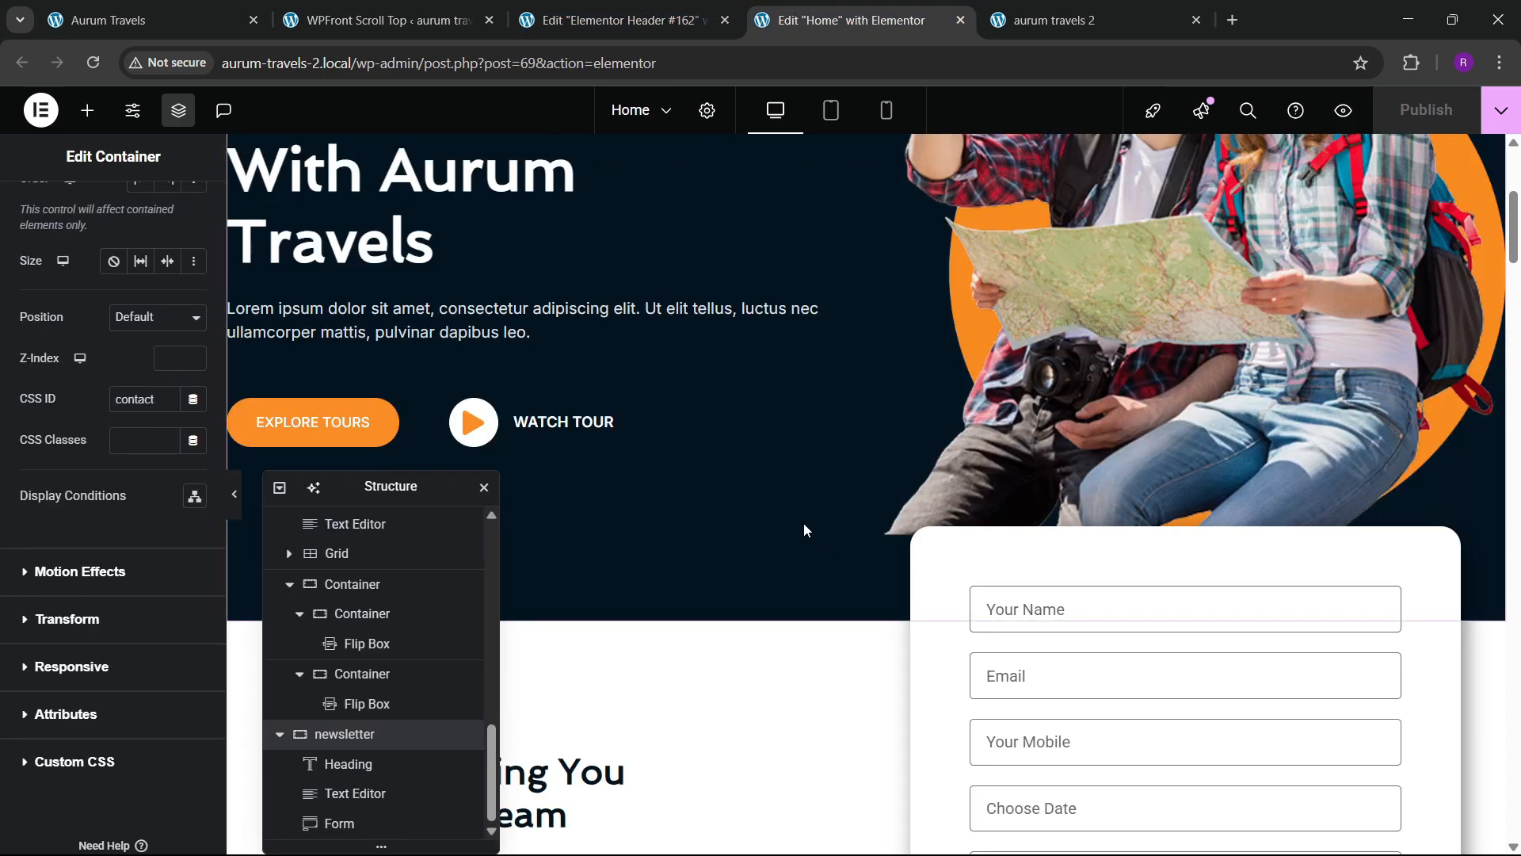
{"action": "scroll", "coordinate": [816, 476], "scroll_direction": "up", "scroll_amount": 5}
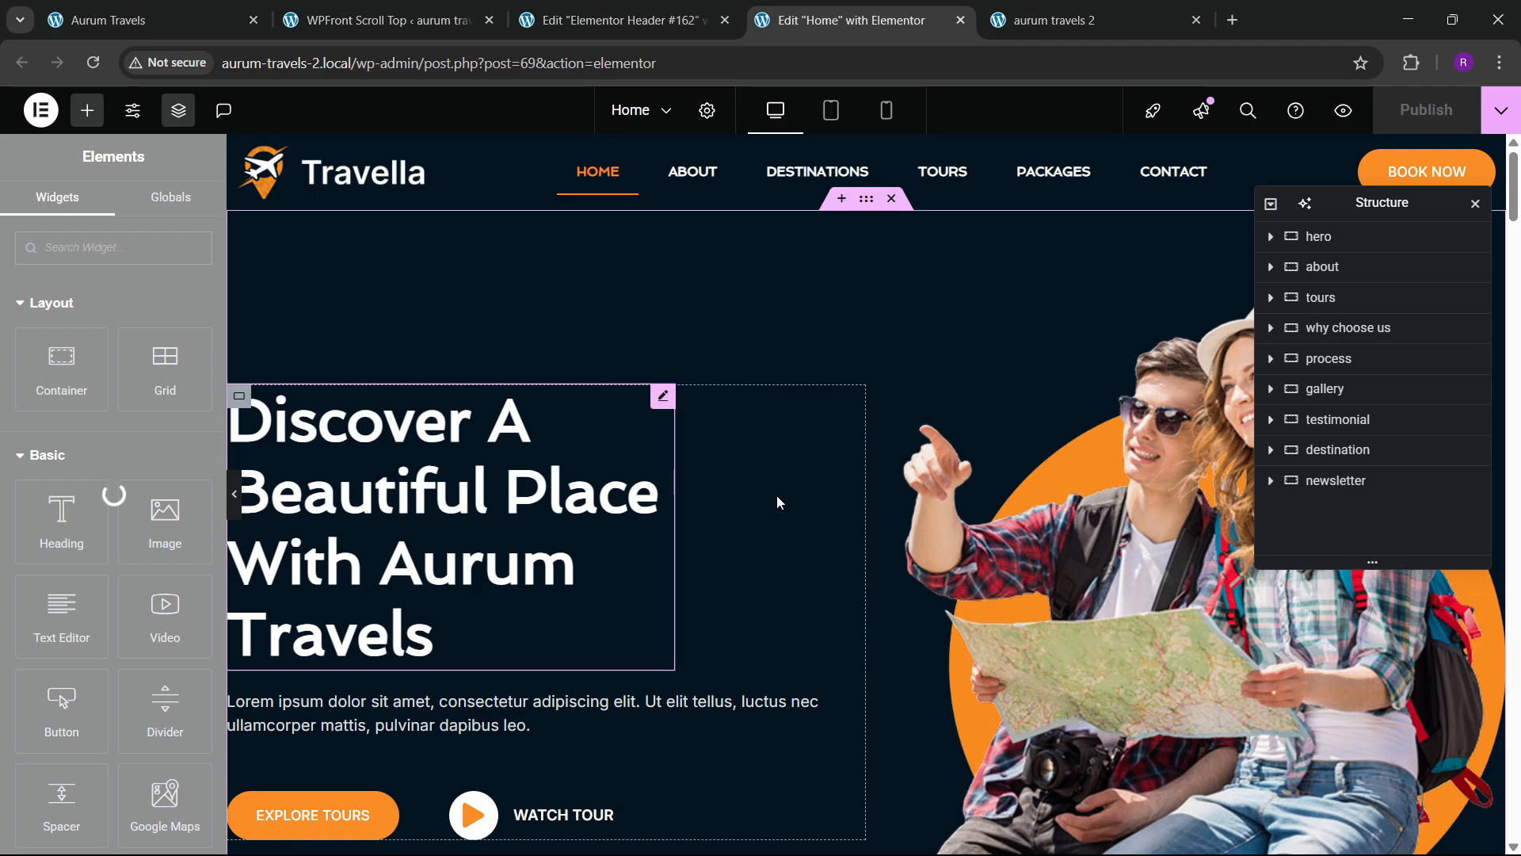
{"action": "scroll", "coordinate": [807, 539], "scroll_direction": "down", "scroll_amount": 10}
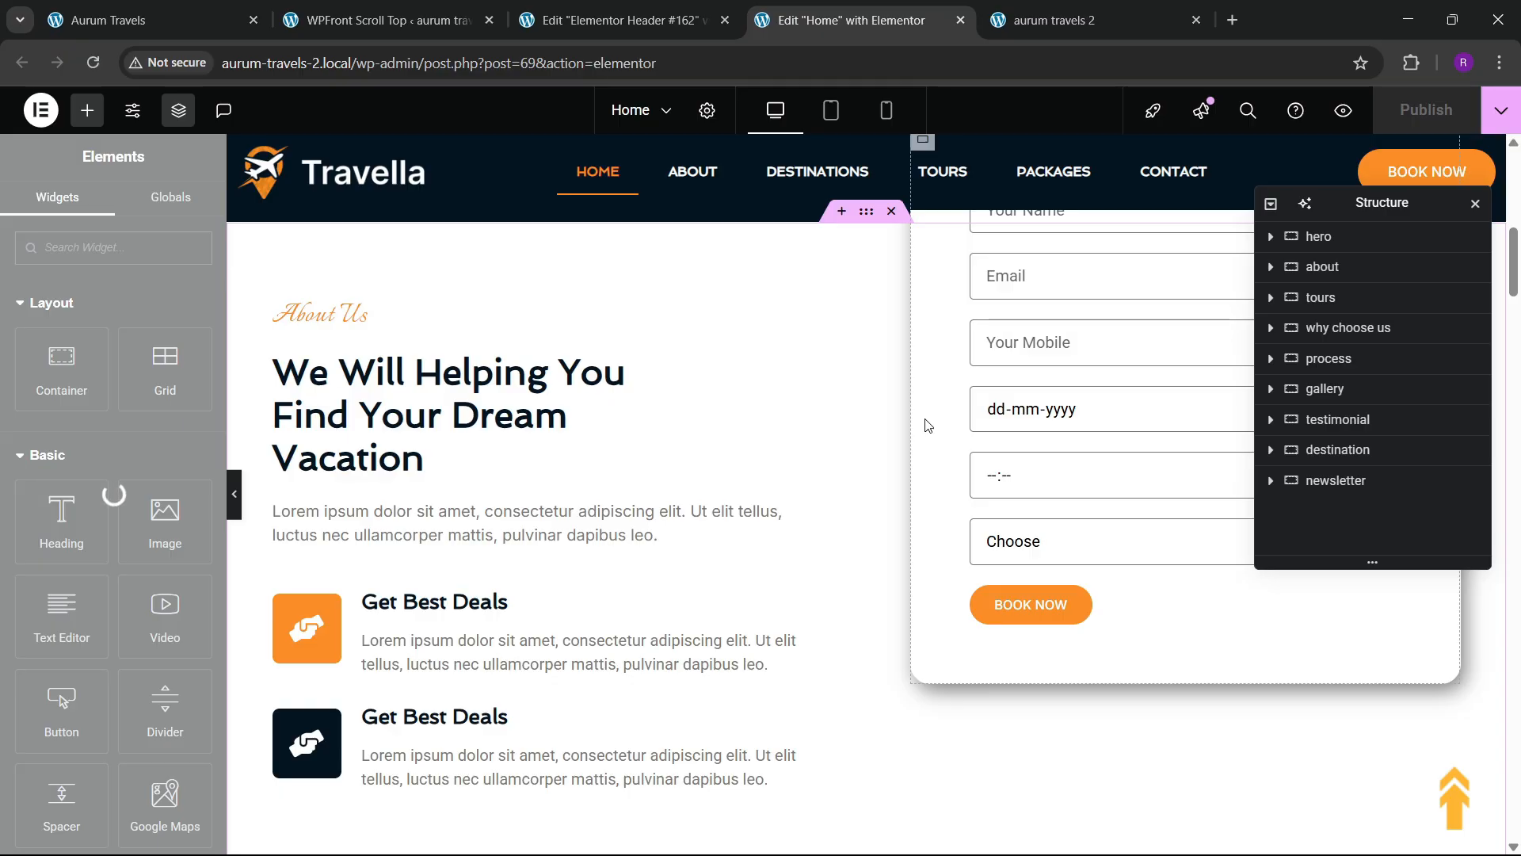
{"action": "scroll", "coordinate": [665, 464], "scroll_direction": "down", "scroll_amount": 9}
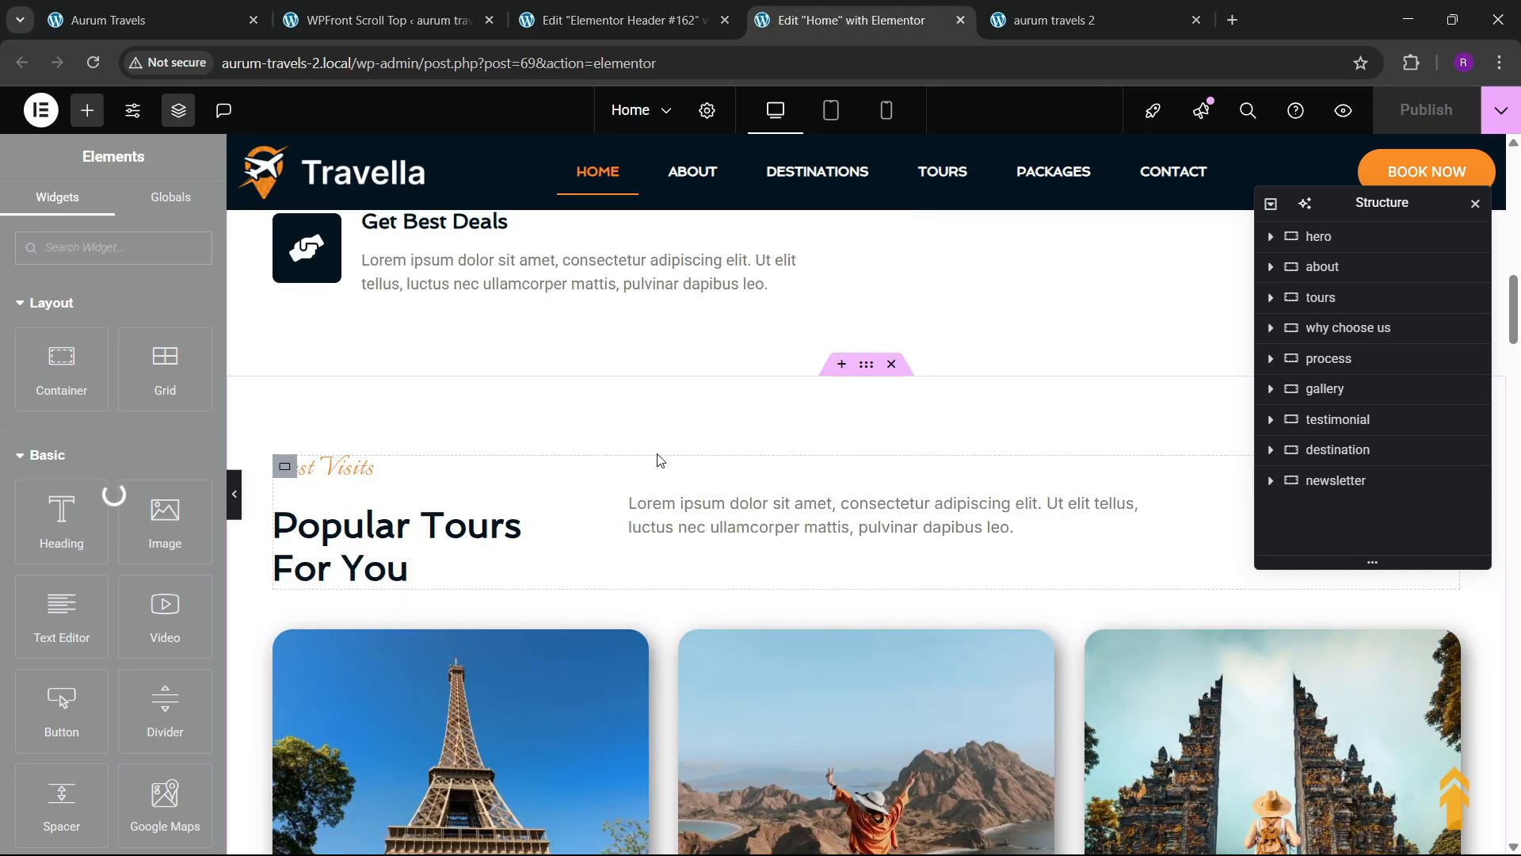
{"action": "scroll", "coordinate": [699, 468], "scroll_direction": "up", "scroll_amount": 12}
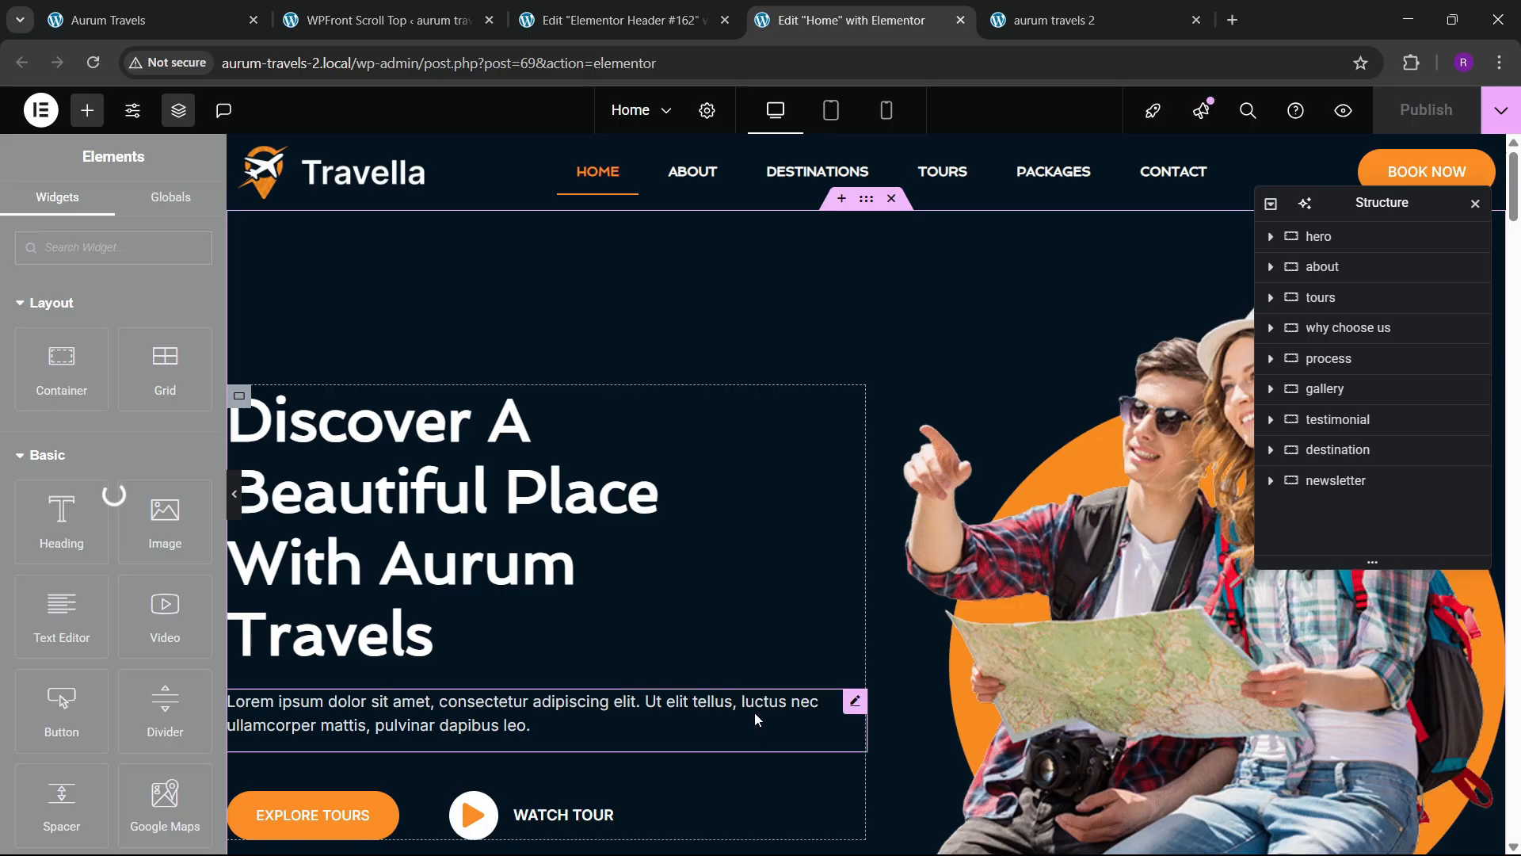
- Check the Wi-Fi networks in quick settings, then switch to the Aurum Travels tab
{"action": "left_click", "coordinate": [1377, 834]}
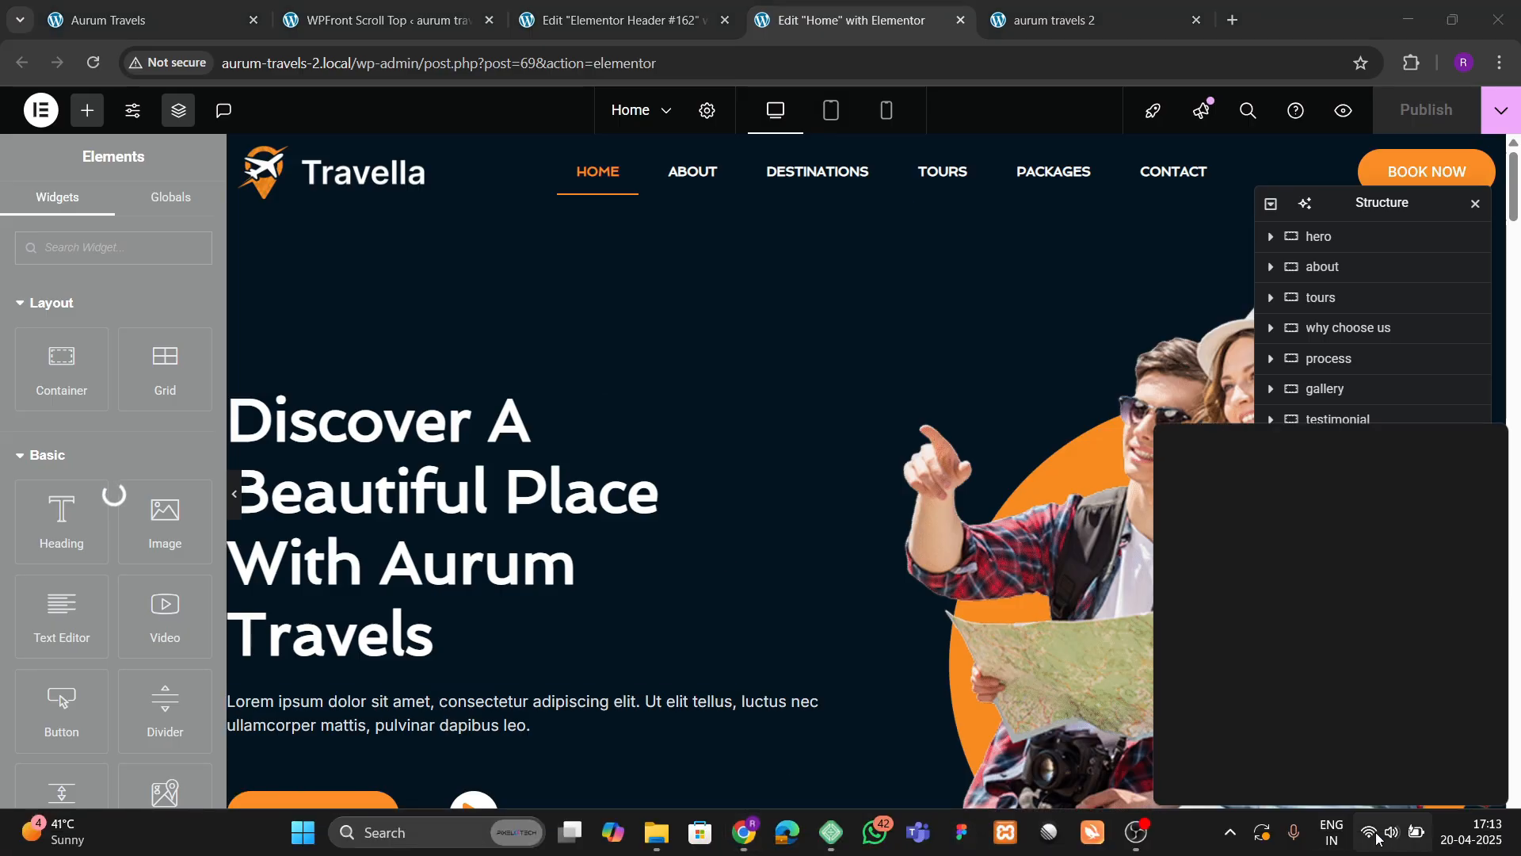
{"action": "left_click", "coordinate": [1258, 454]}
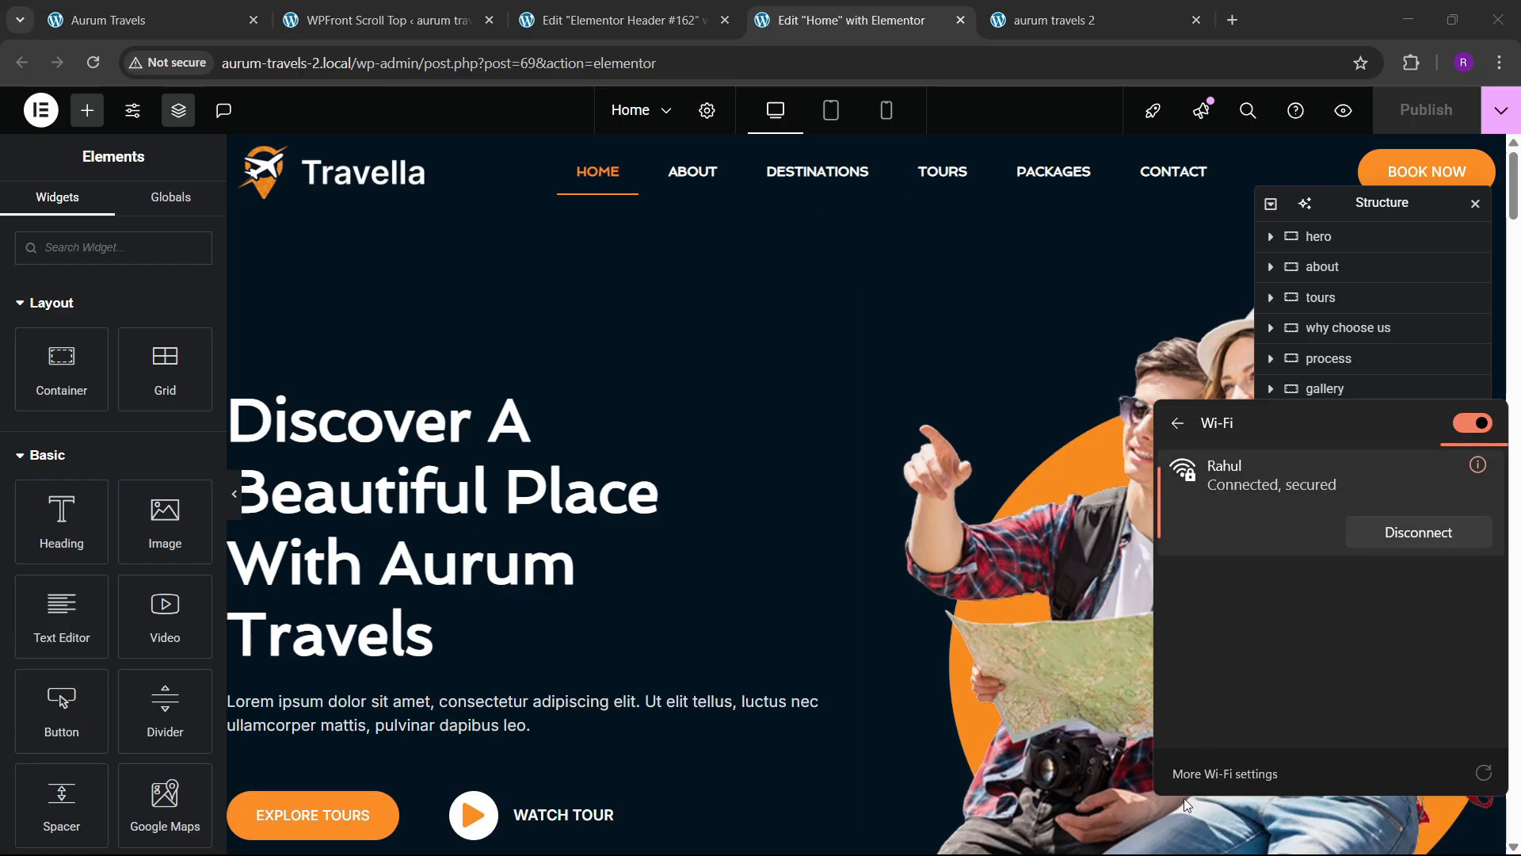
{"action": "left_click", "coordinate": [1147, 837]}
{"action": "scroll", "coordinate": [618, 519], "scroll_direction": "down", "scroll_amount": 6}
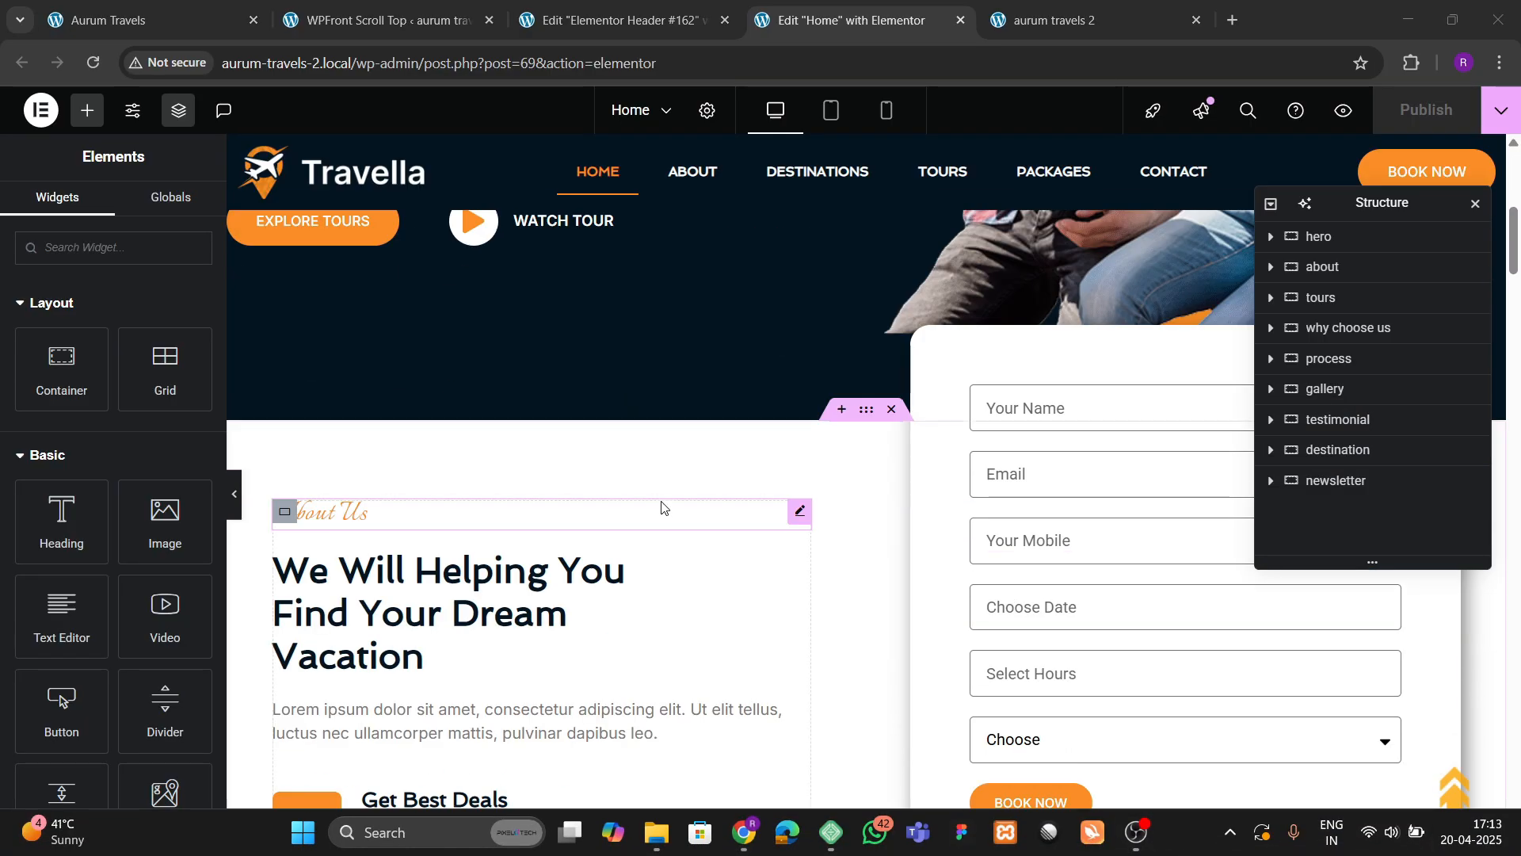
{"action": "scroll", "coordinate": [662, 507], "scroll_direction": "up", "scroll_amount": 5}
{"action": "left_click", "coordinate": [151, 20]}
- Scroll the live site up to the hero, reload with F5, and return to Elementor
{"action": "scroll", "coordinate": [297, 295], "scroll_direction": "up", "scroll_amount": 1}
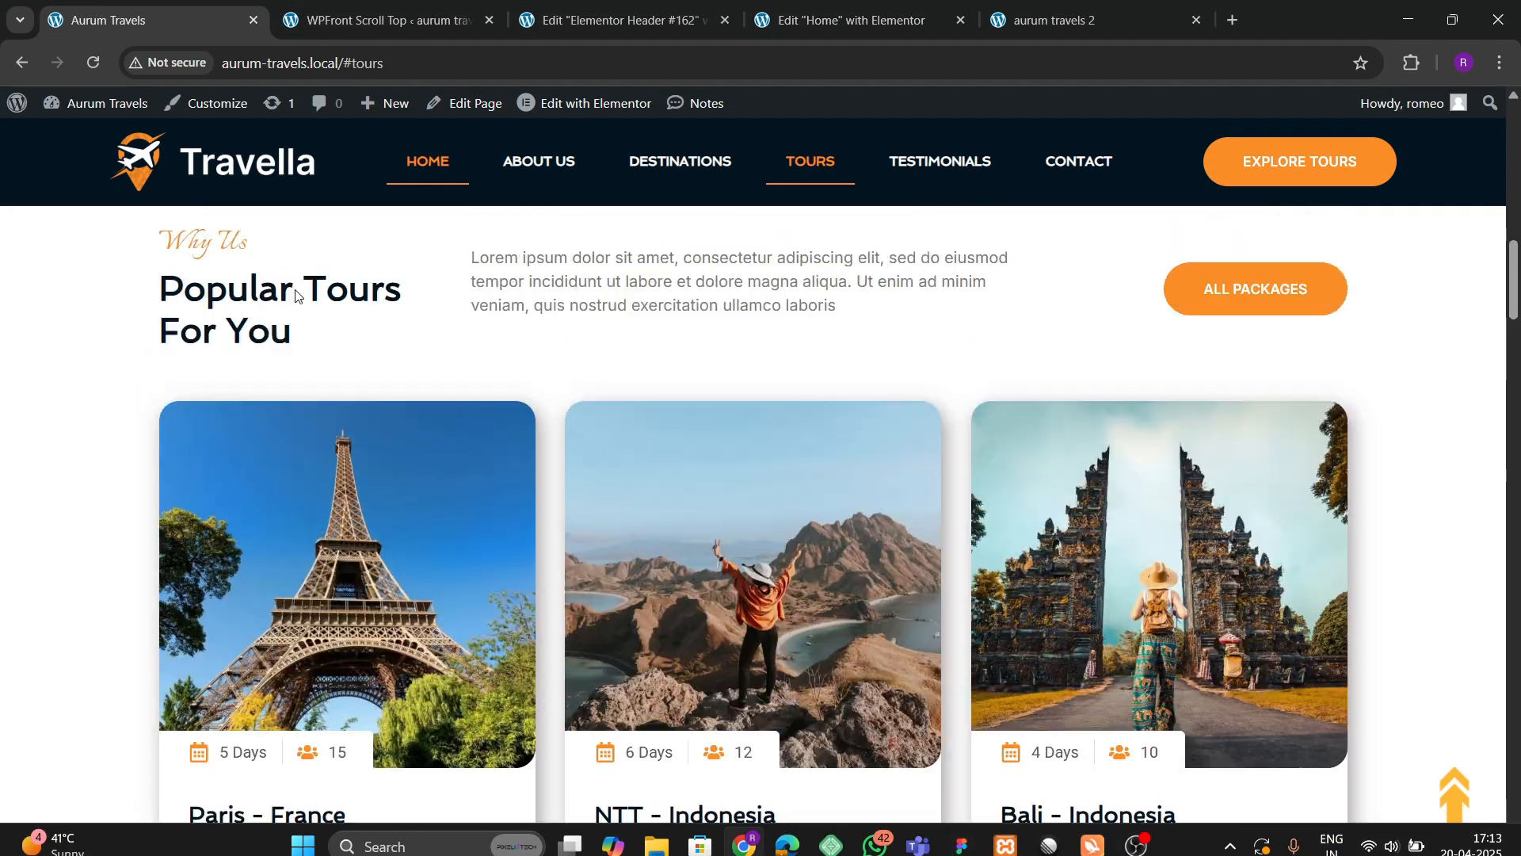
{"action": "scroll", "coordinate": [297, 295], "scroll_direction": "up", "scroll_amount": 4}
{"action": "scroll", "coordinate": [322, 510], "scroll_direction": "up", "scroll_amount": 10}
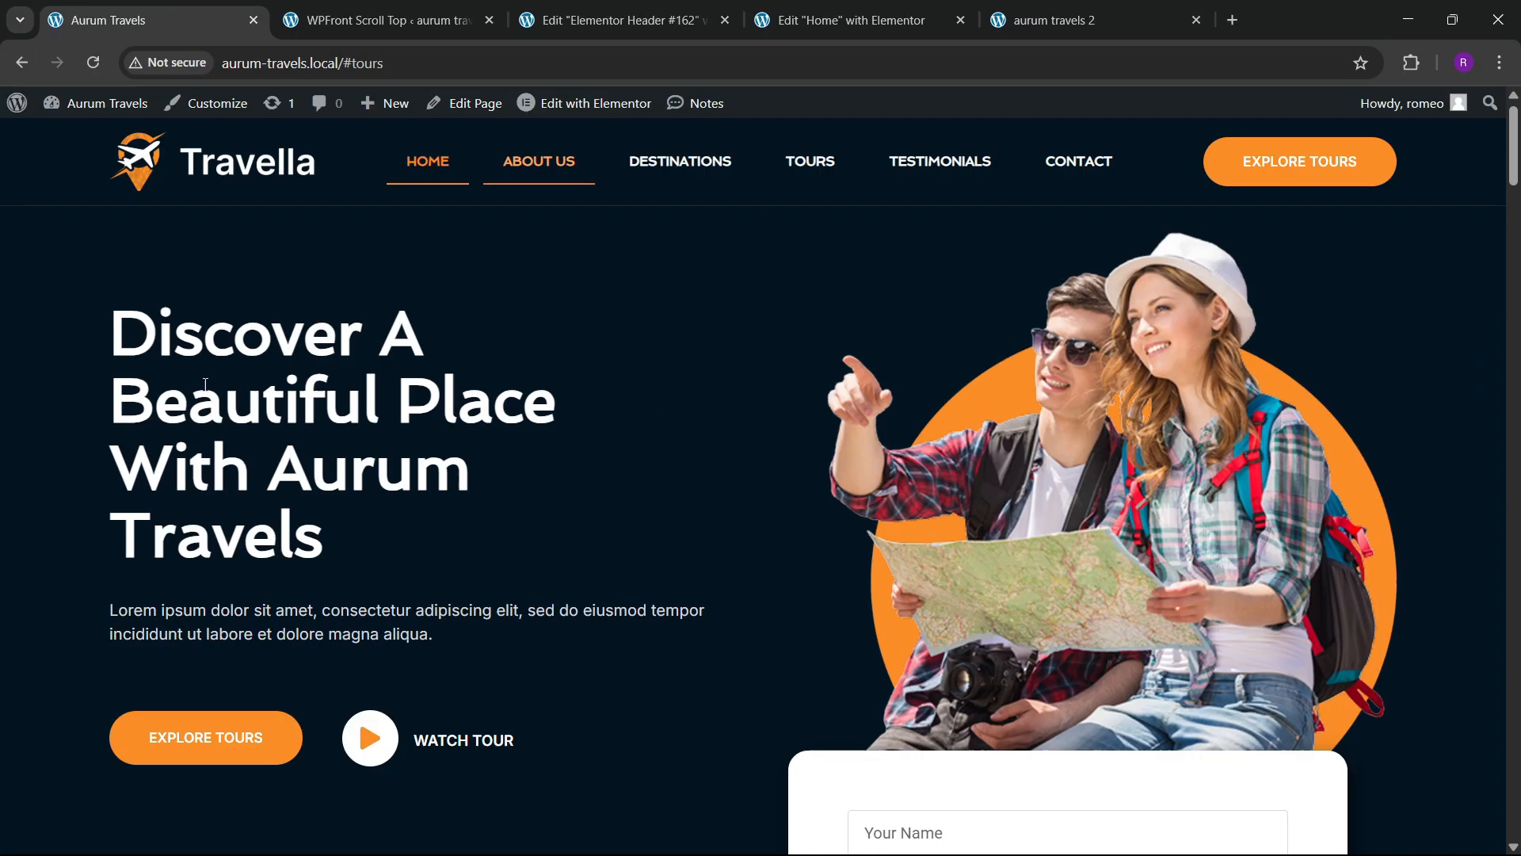
{"action": "key", "text": "F5"}
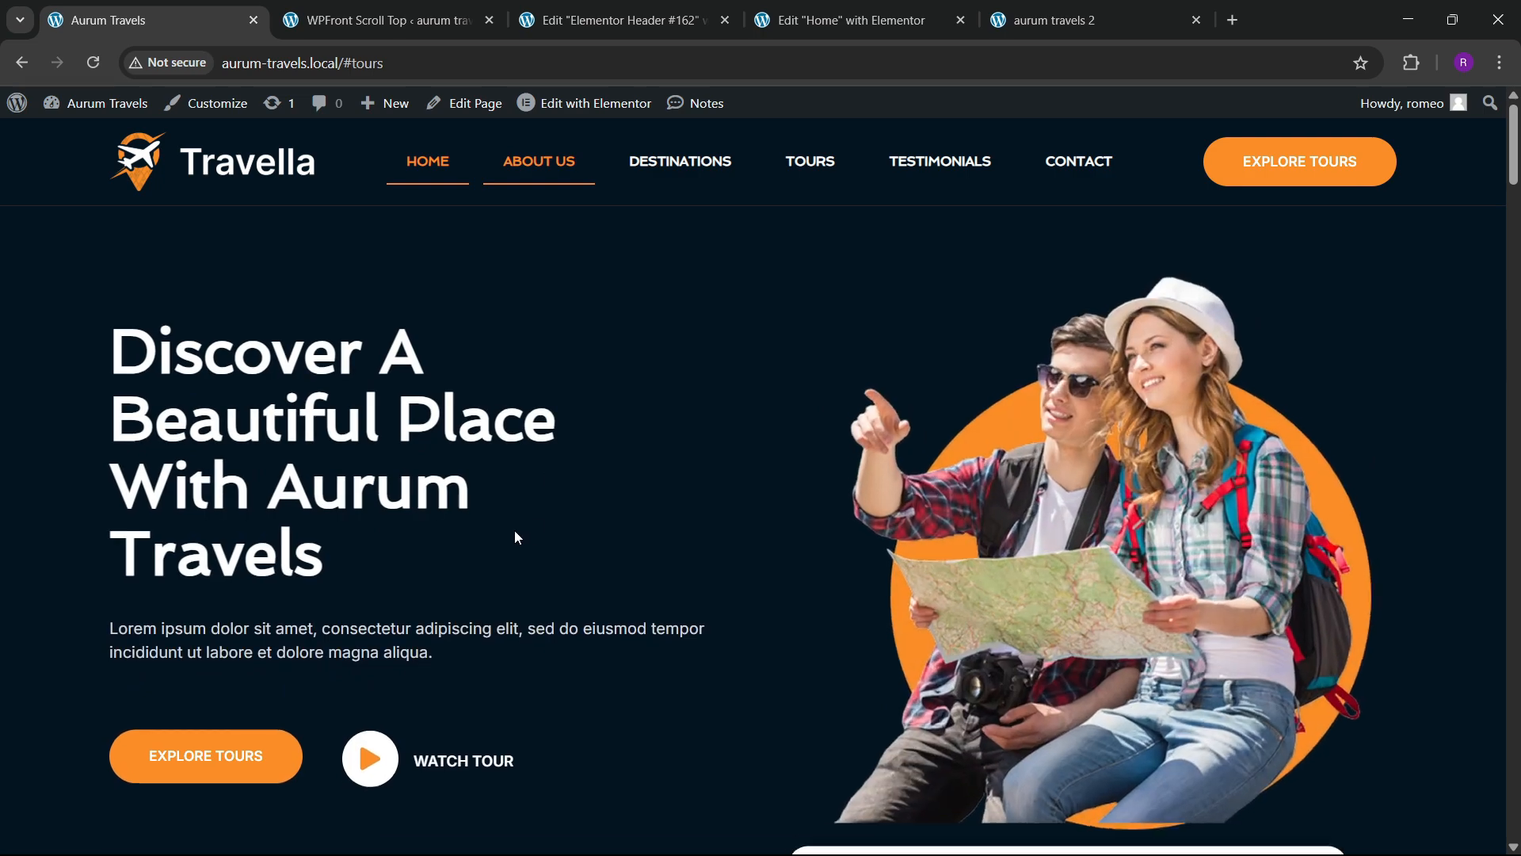
{"action": "left_click", "coordinate": [851, 20]}
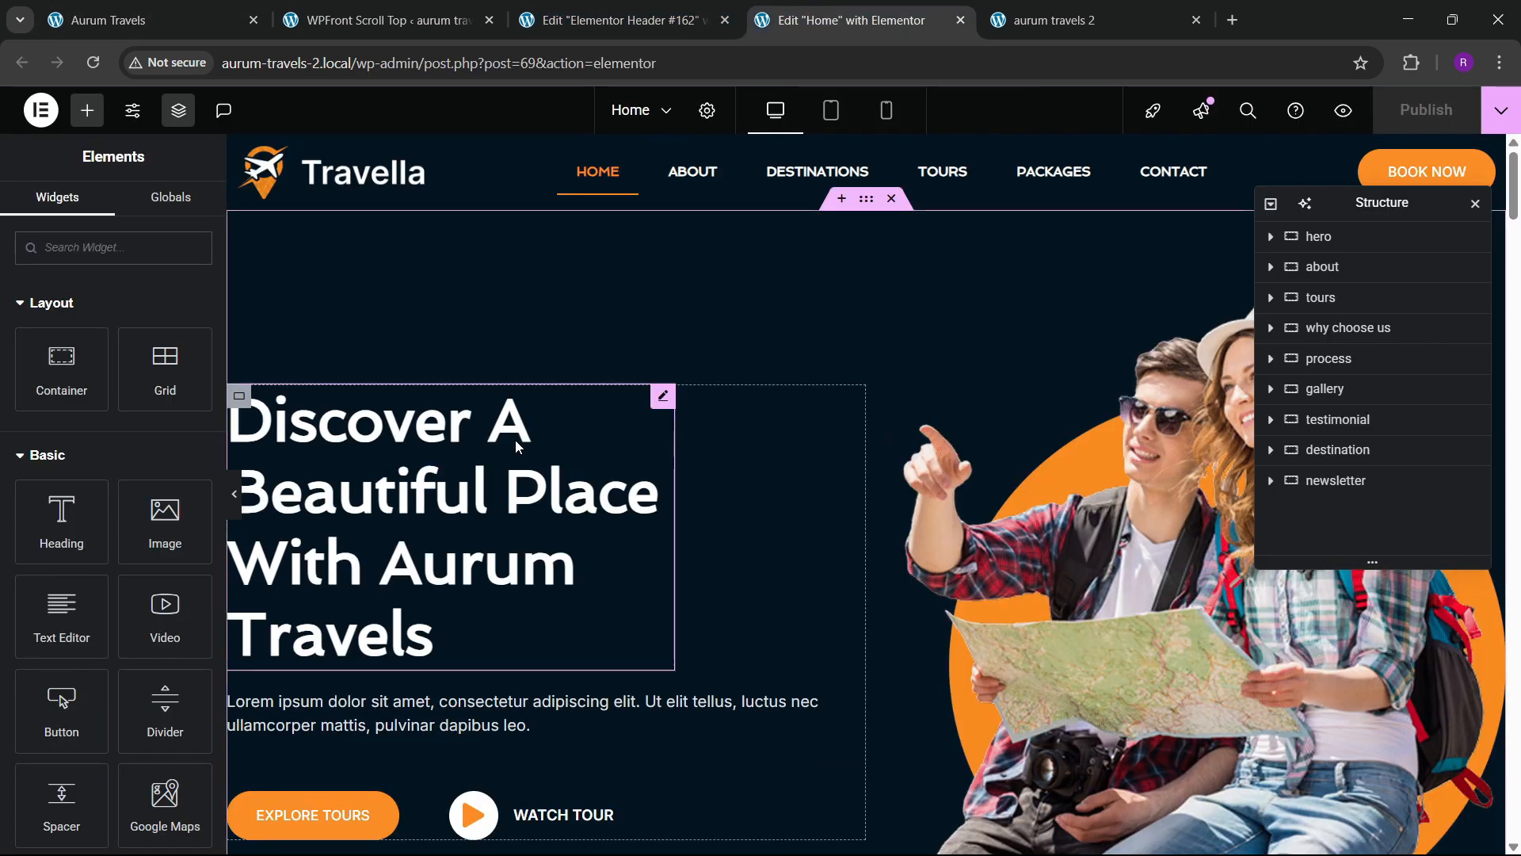
- Give the 'Discover A Beautiful Place' heading a Zoom In entrance with 200 ms delay
{"action": "left_click", "coordinate": [663, 395]}
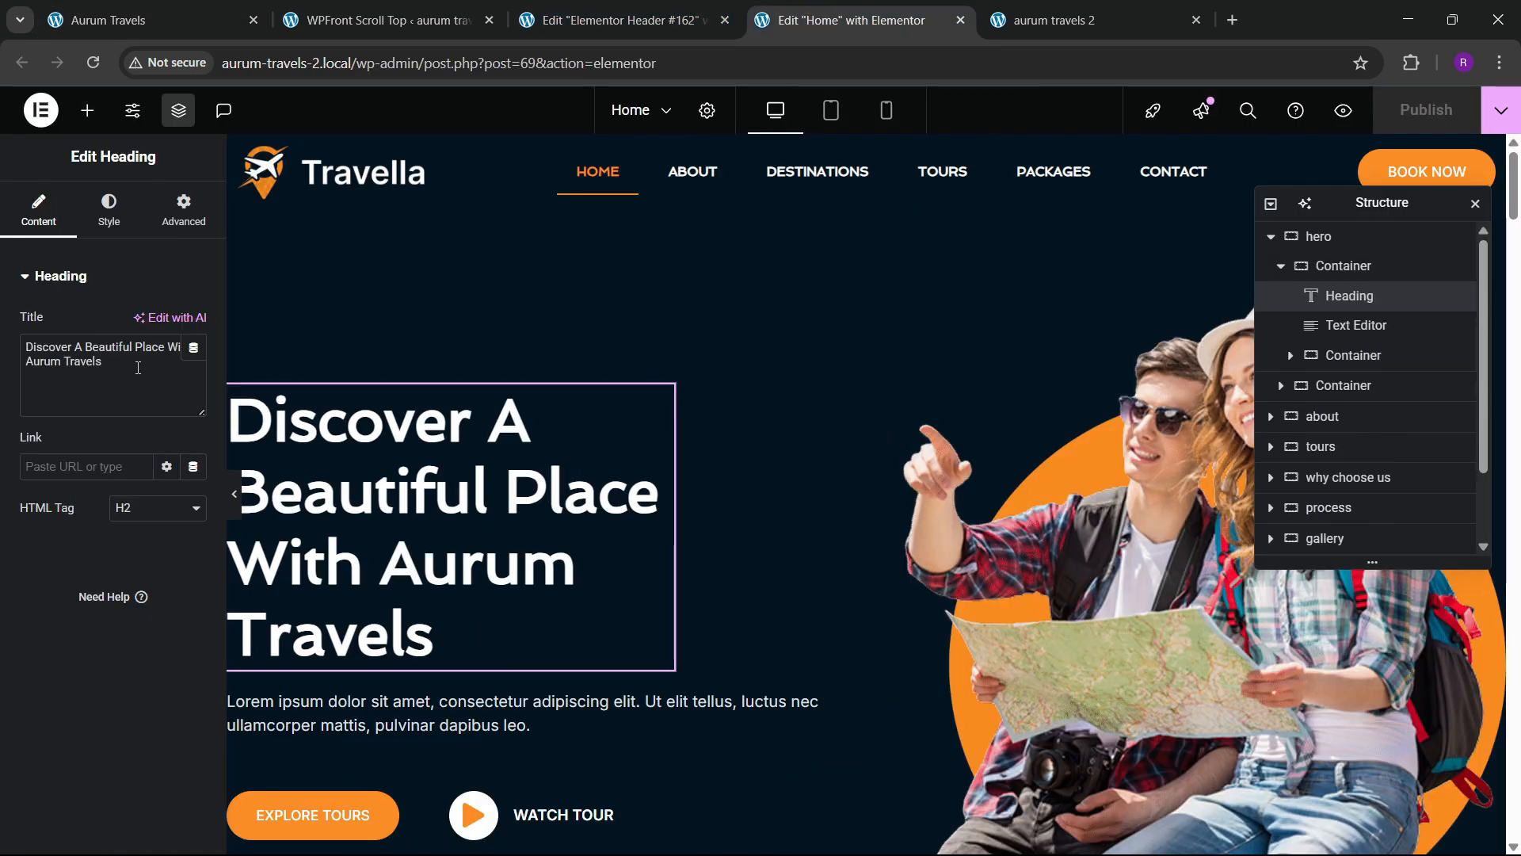
{"action": "left_click", "coordinate": [173, 231]}
{"action": "scroll", "coordinate": [79, 483], "scroll_direction": "down", "scroll_amount": 4}
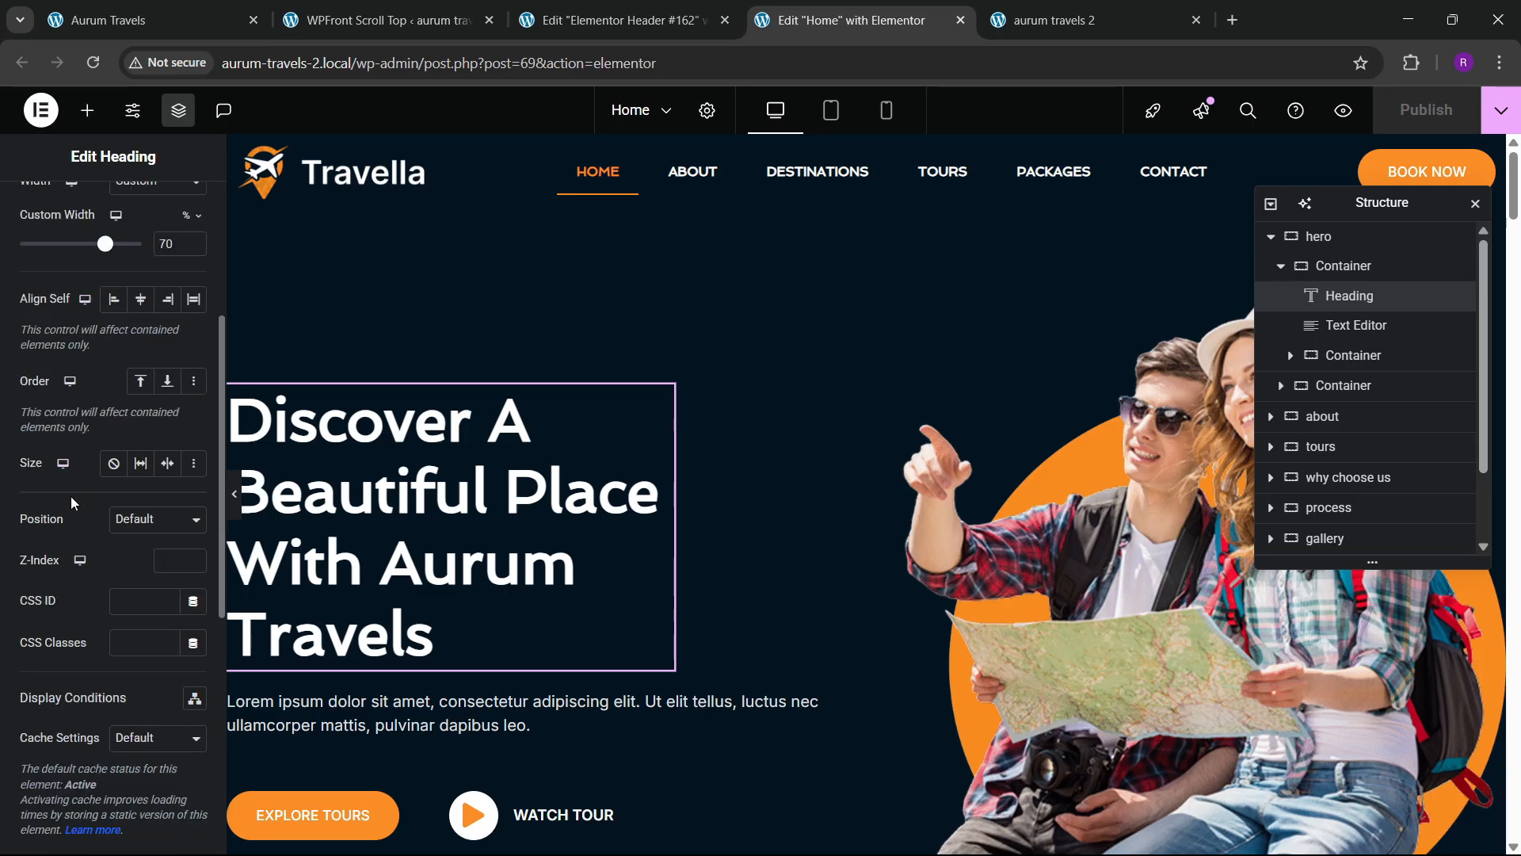
{"action": "scroll", "coordinate": [71, 502], "scroll_direction": "down", "scroll_amount": 5}
{"action": "left_click", "coordinate": [69, 506]}
{"action": "scroll", "coordinate": [73, 538], "scroll_direction": "down", "scroll_amount": 2}
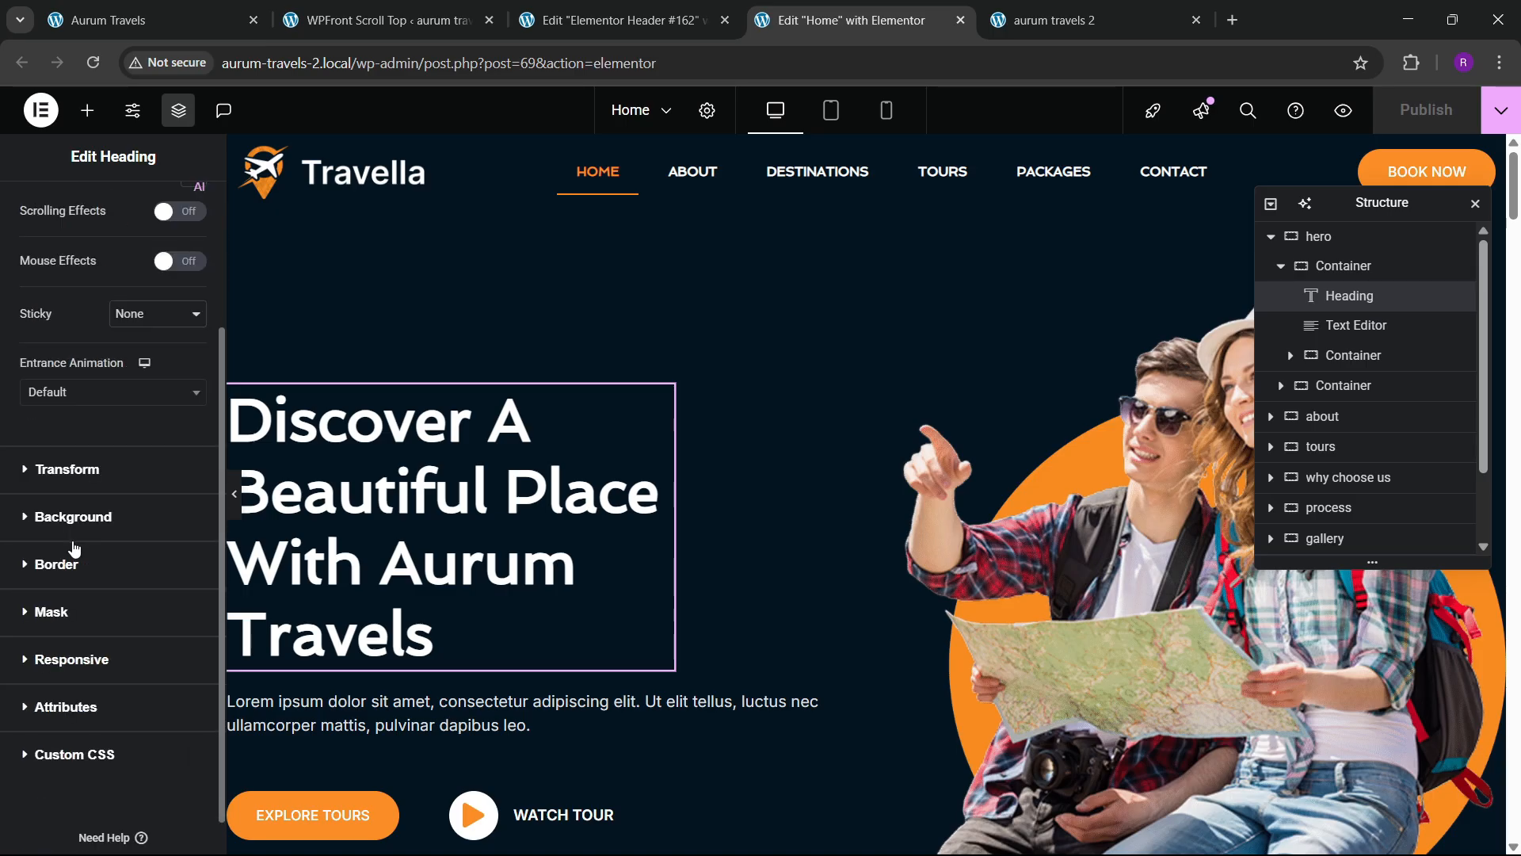
{"action": "left_click", "coordinate": [69, 392]}
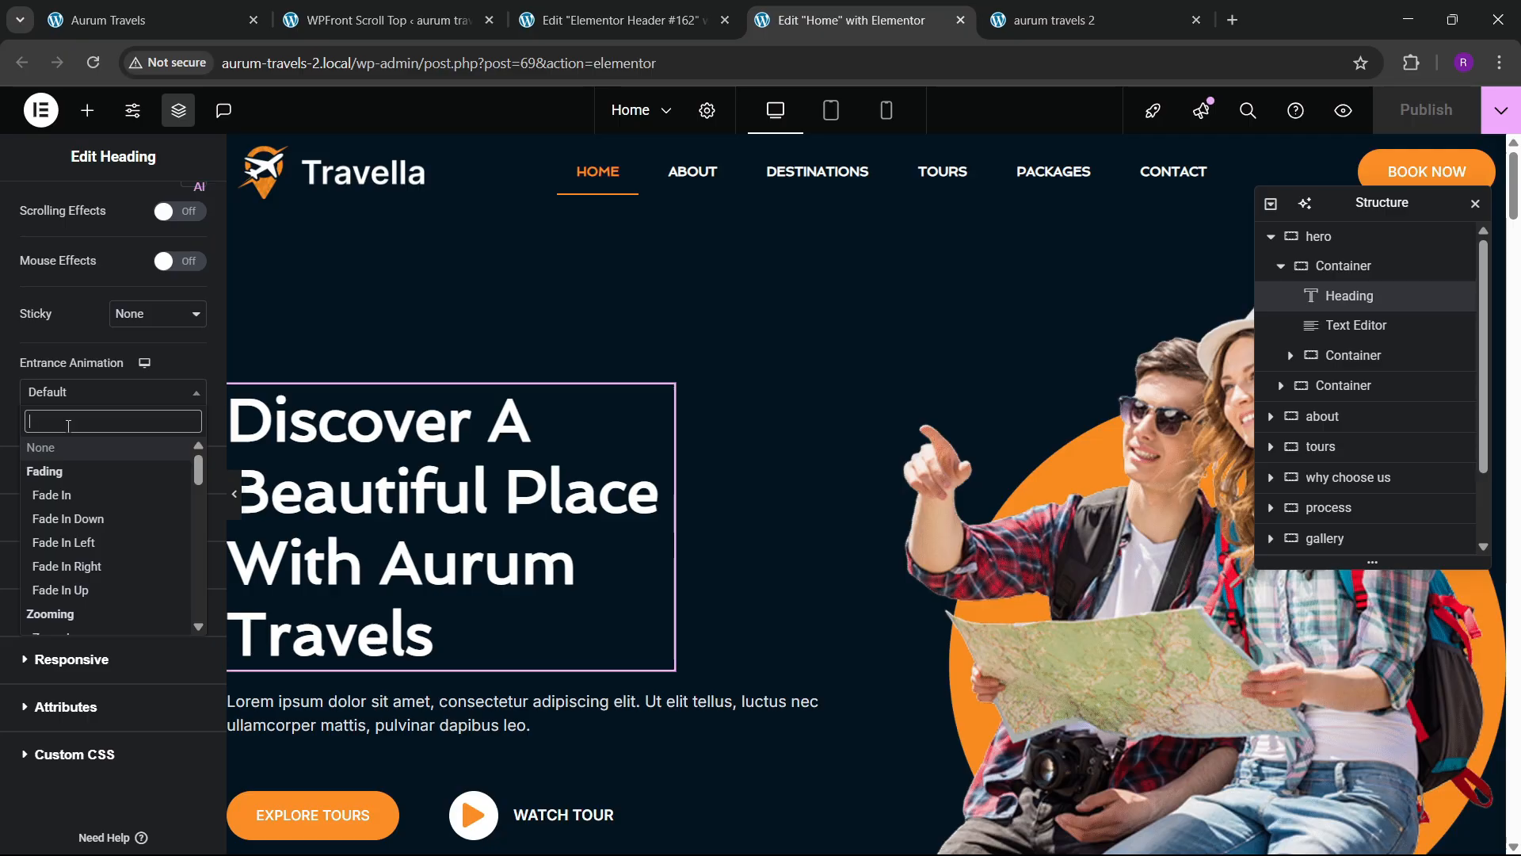
{"action": "type", "text": "s"}
{"action": "key", "text": "BackSpace"}
{"action": "type", "text": "zoom"}
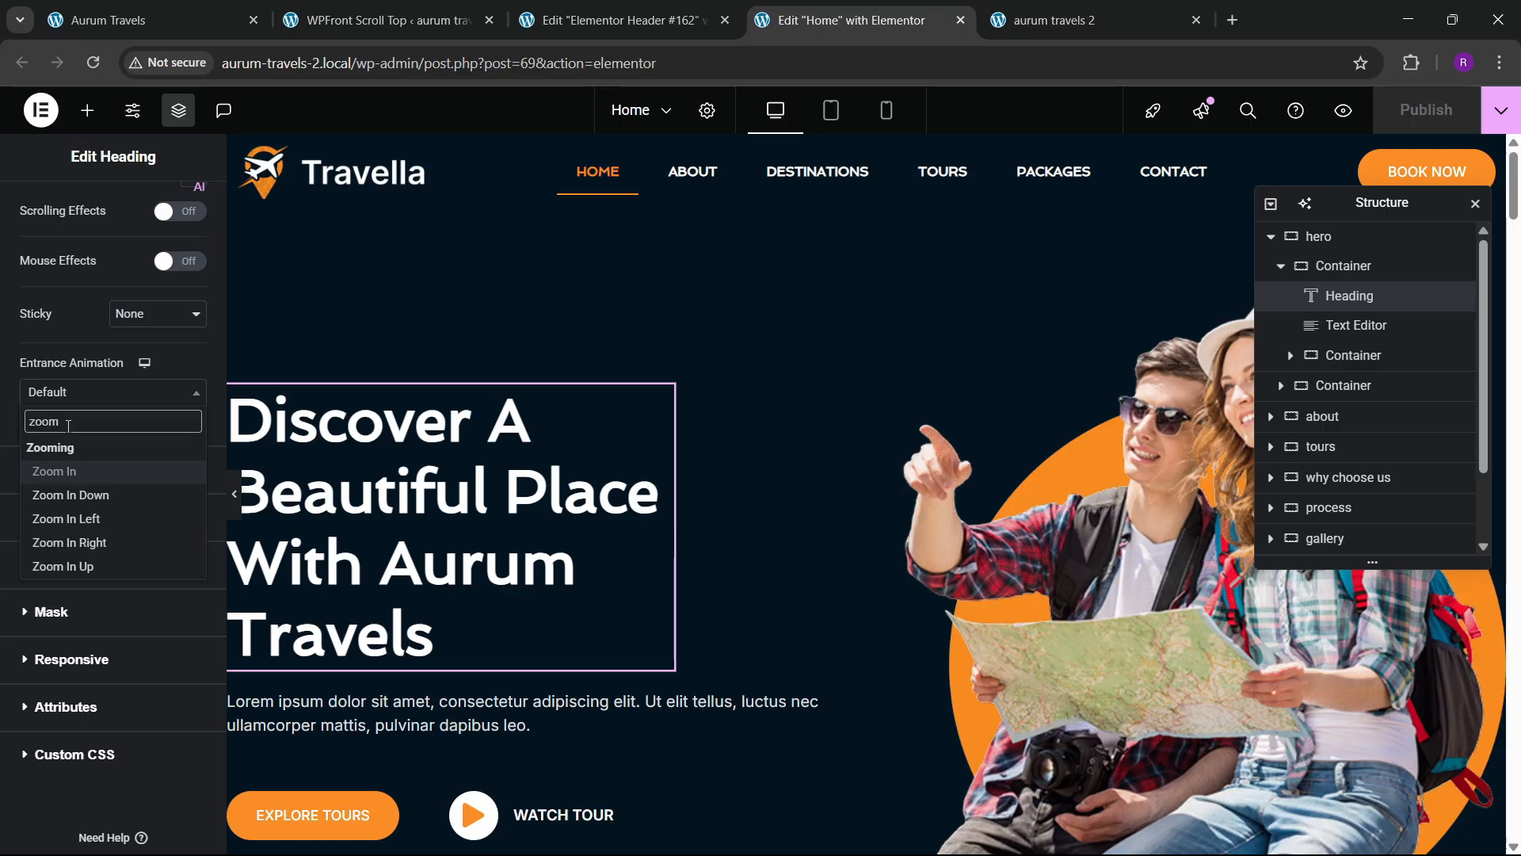
{"action": "left_click", "coordinate": [54, 470]}
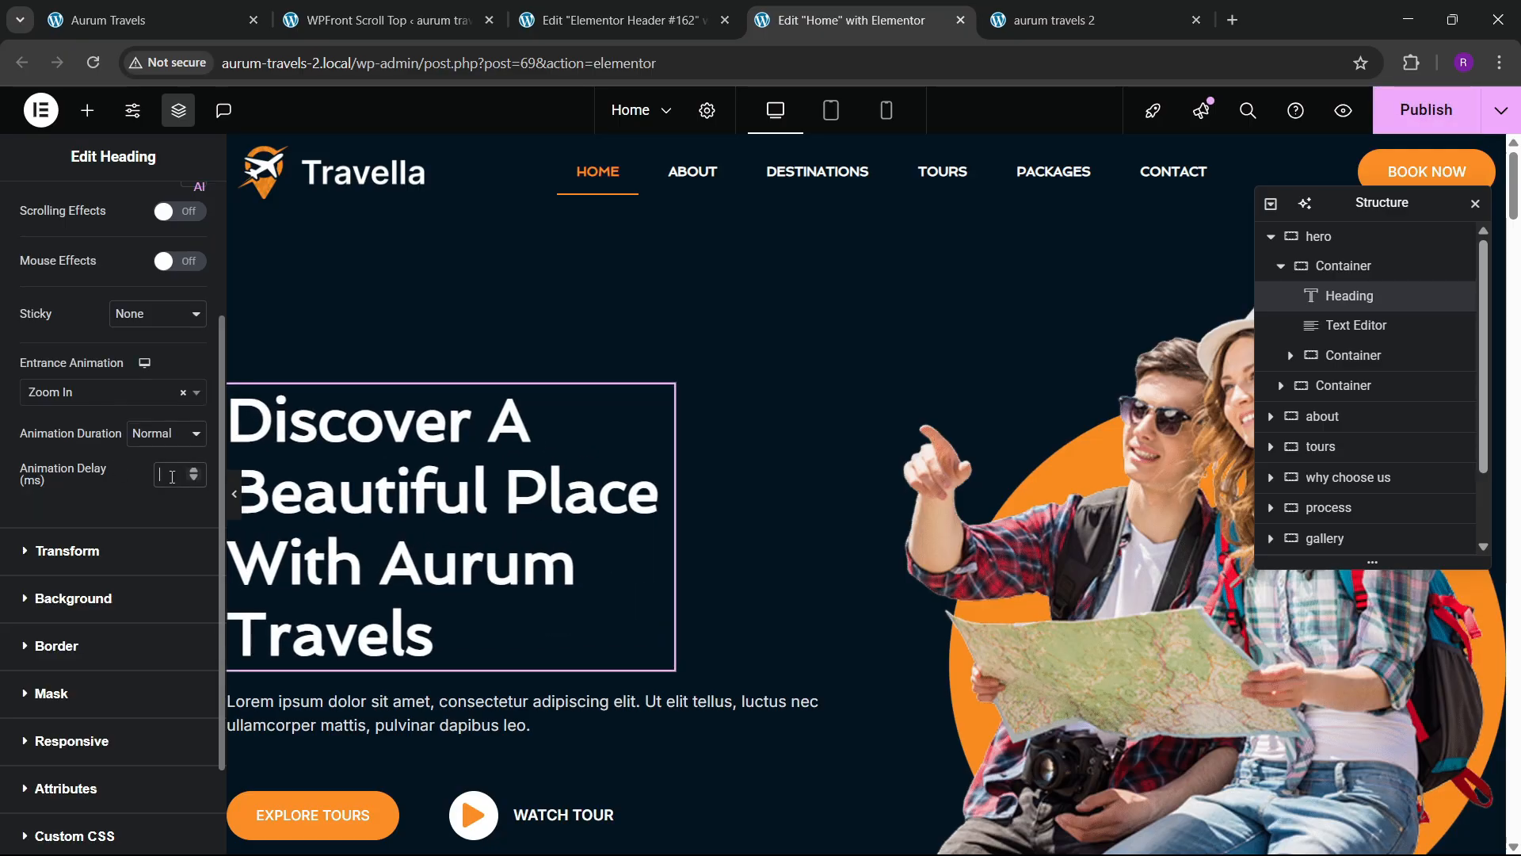
{"action": "type", "text": "200"}
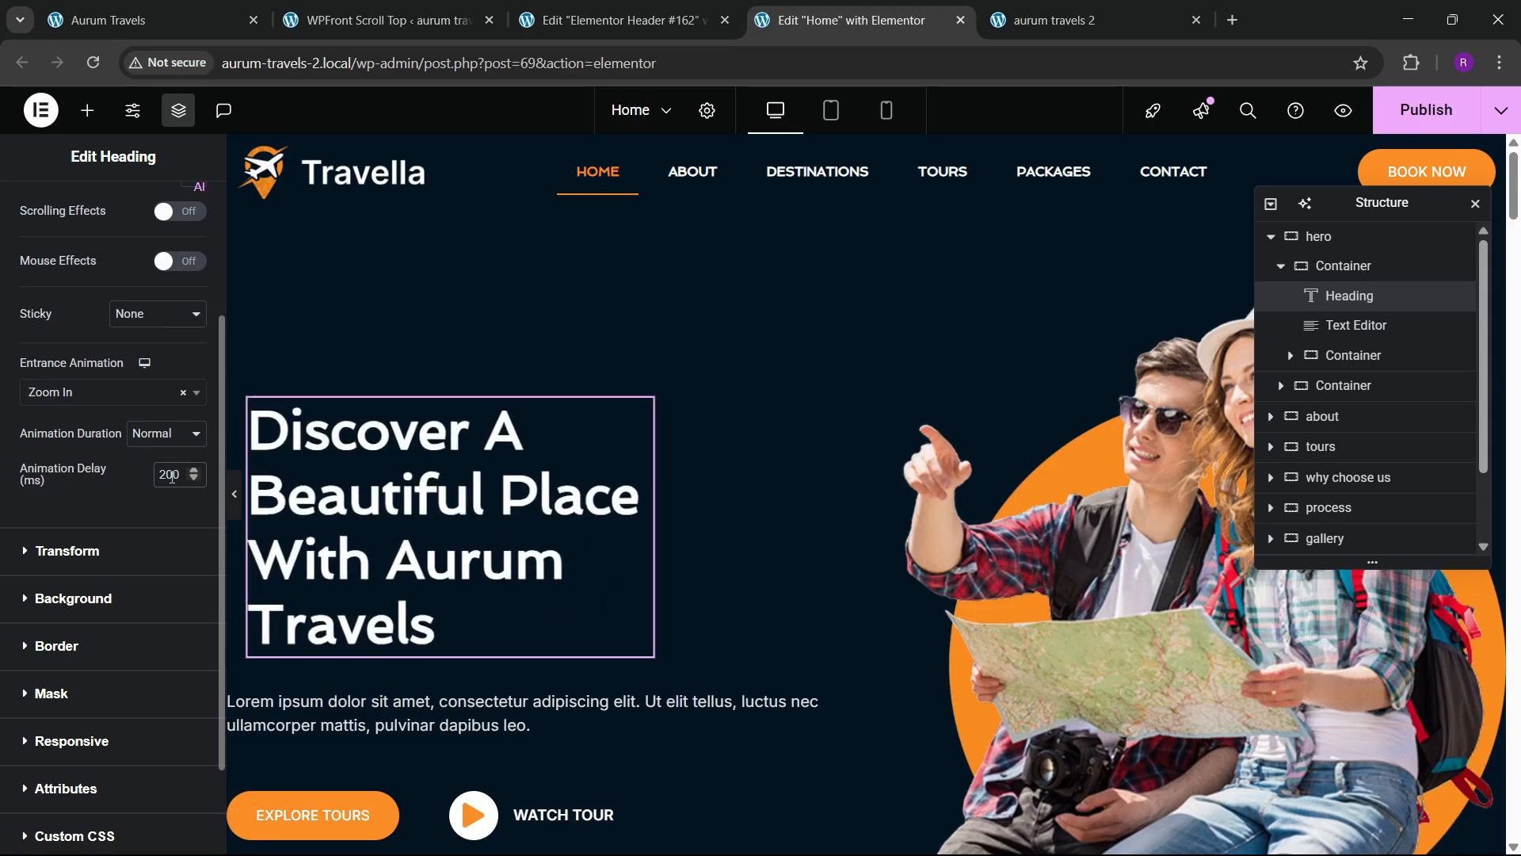
{"action": "scroll", "coordinate": [487, 515], "scroll_direction": "down", "scroll_amount": 1}
- Give the hero paragraph a Slide In Up entrance animation with 400 ms delay
{"action": "left_click", "coordinate": [854, 602]}
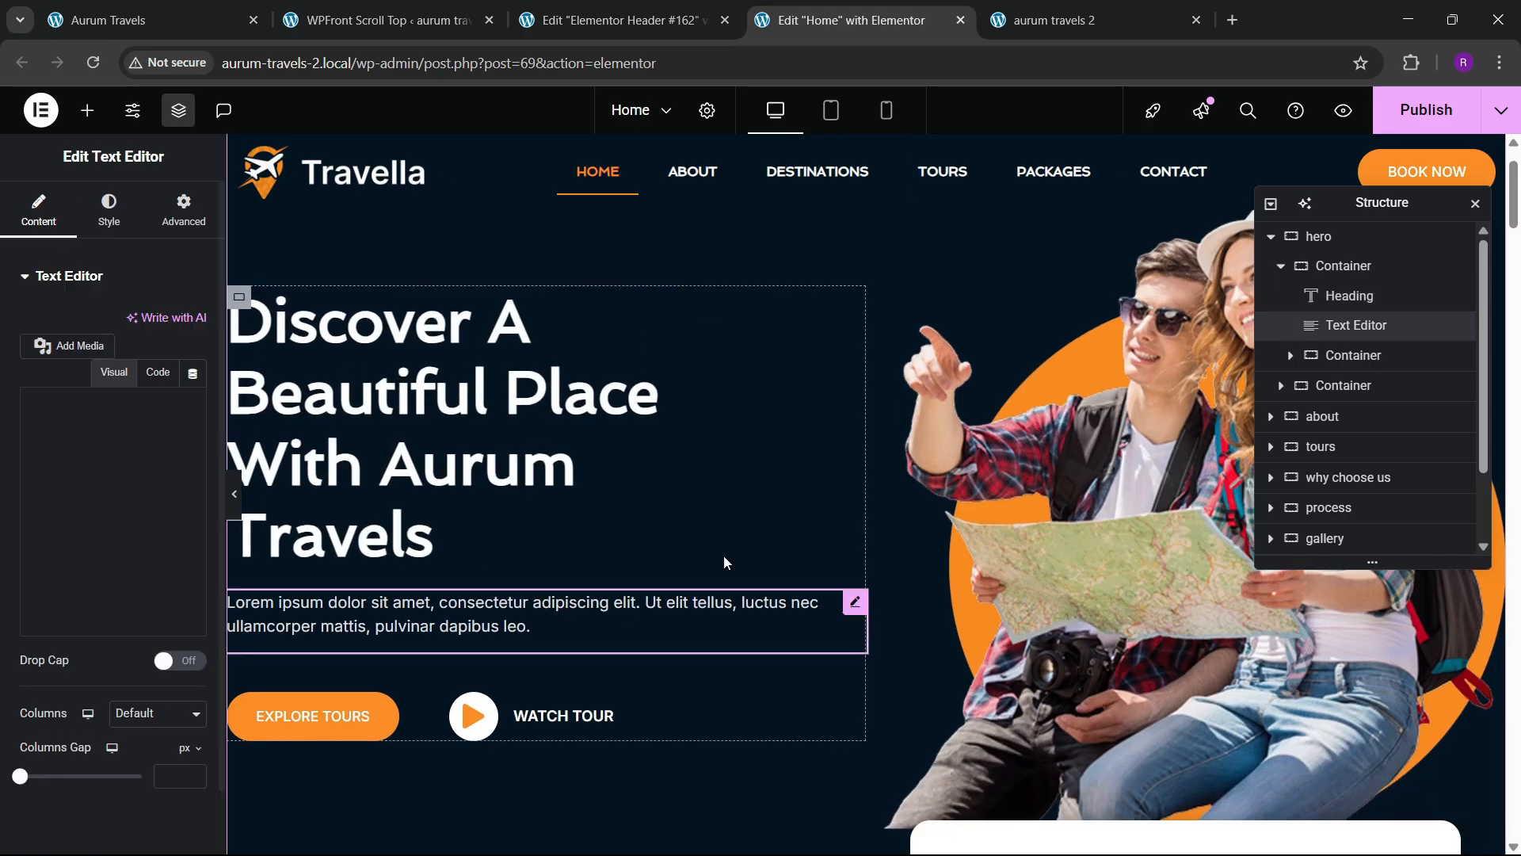
{"action": "left_click", "coordinate": [184, 207]}
{"action": "scroll", "coordinate": [179, 510], "scroll_direction": "down", "scroll_amount": 7}
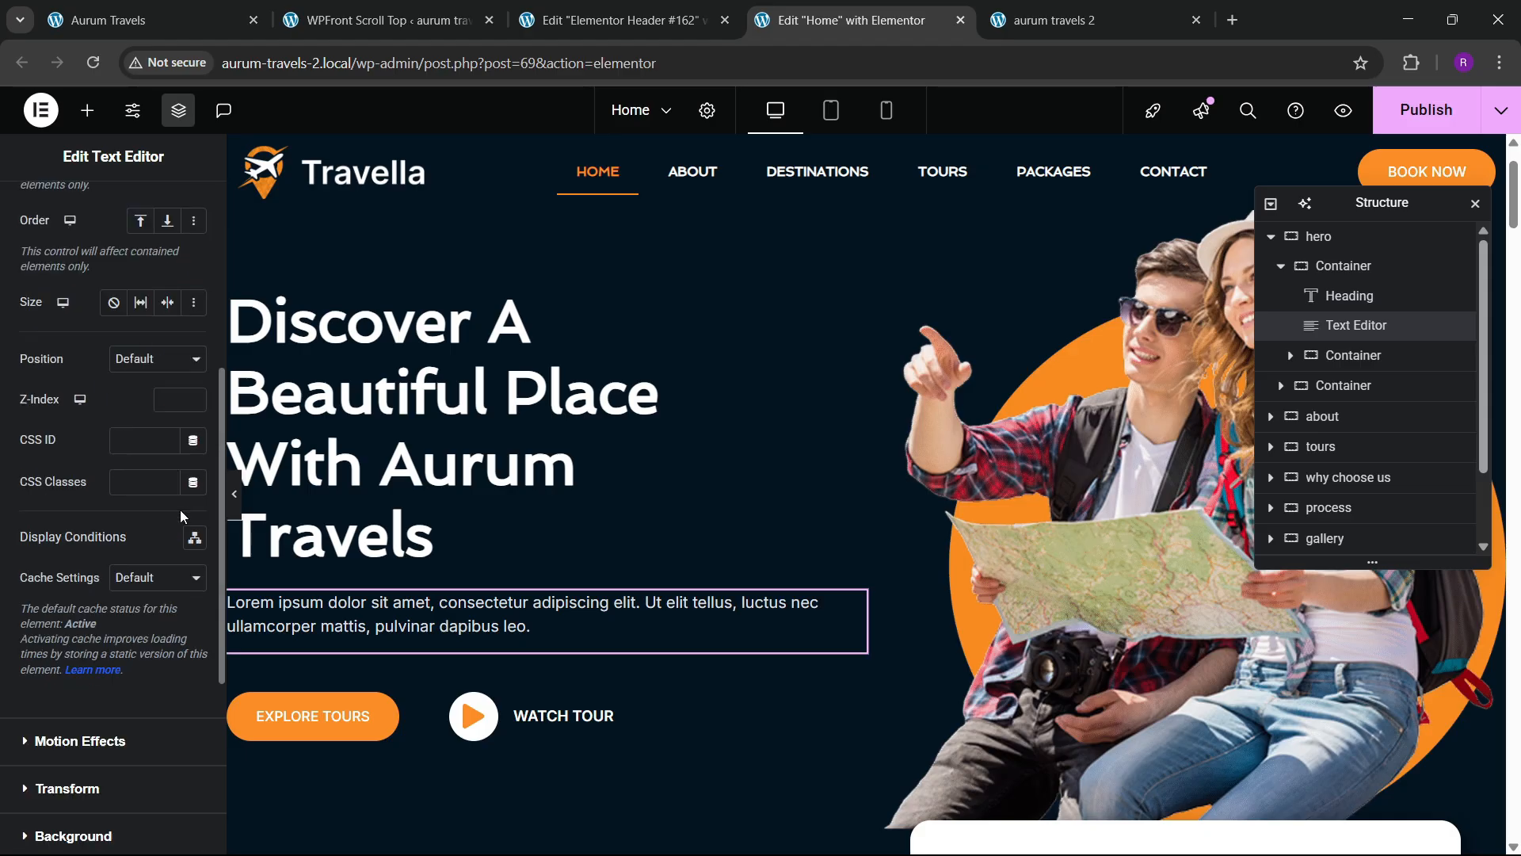
{"action": "left_click", "coordinate": [47, 541]}
{"action": "left_click", "coordinate": [68, 589]}
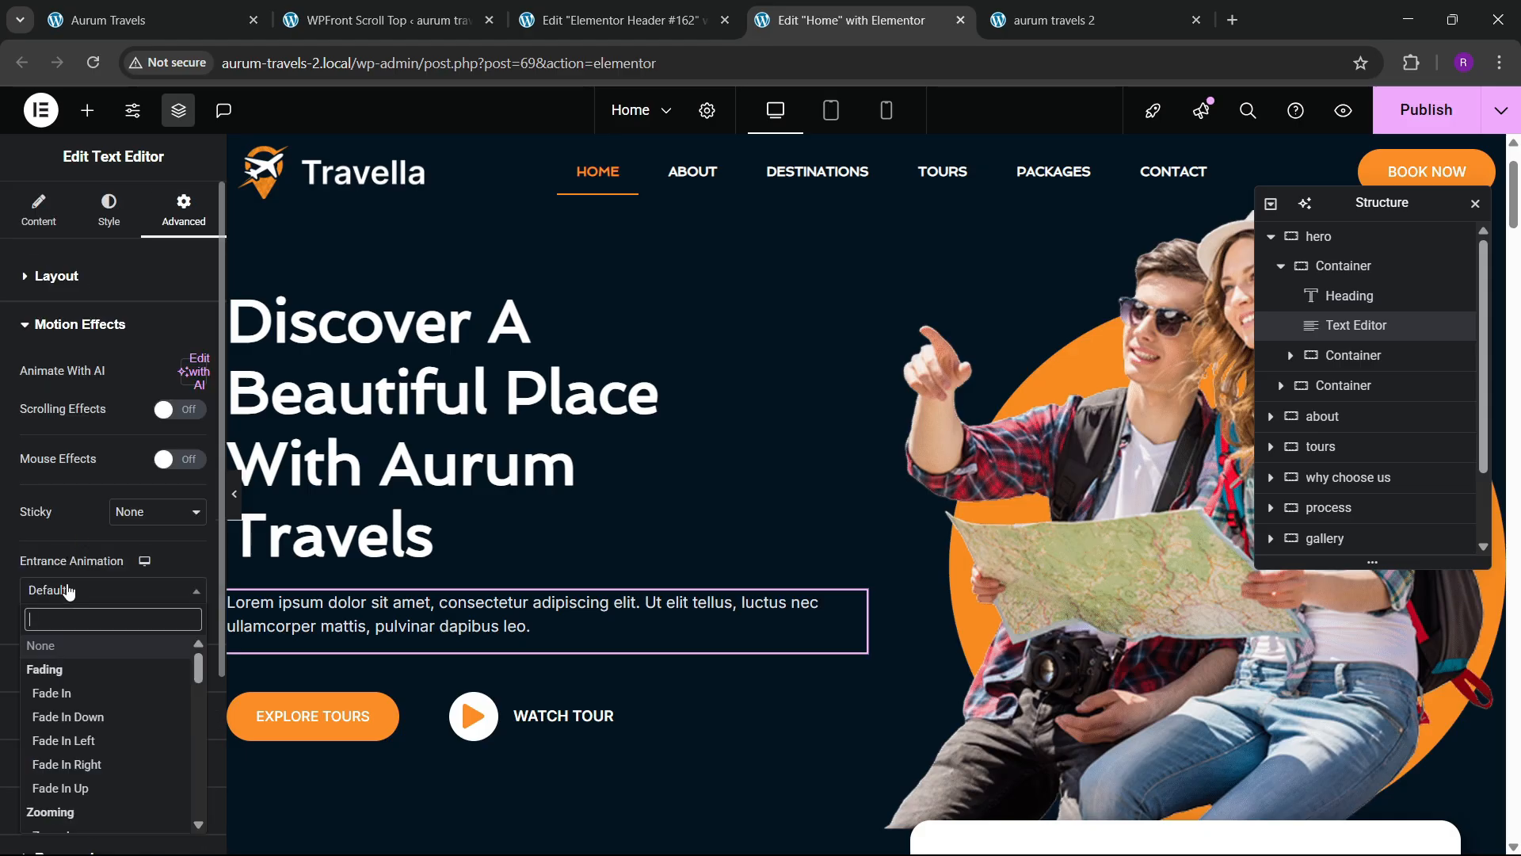
{"action": "type", "text": "slide"}
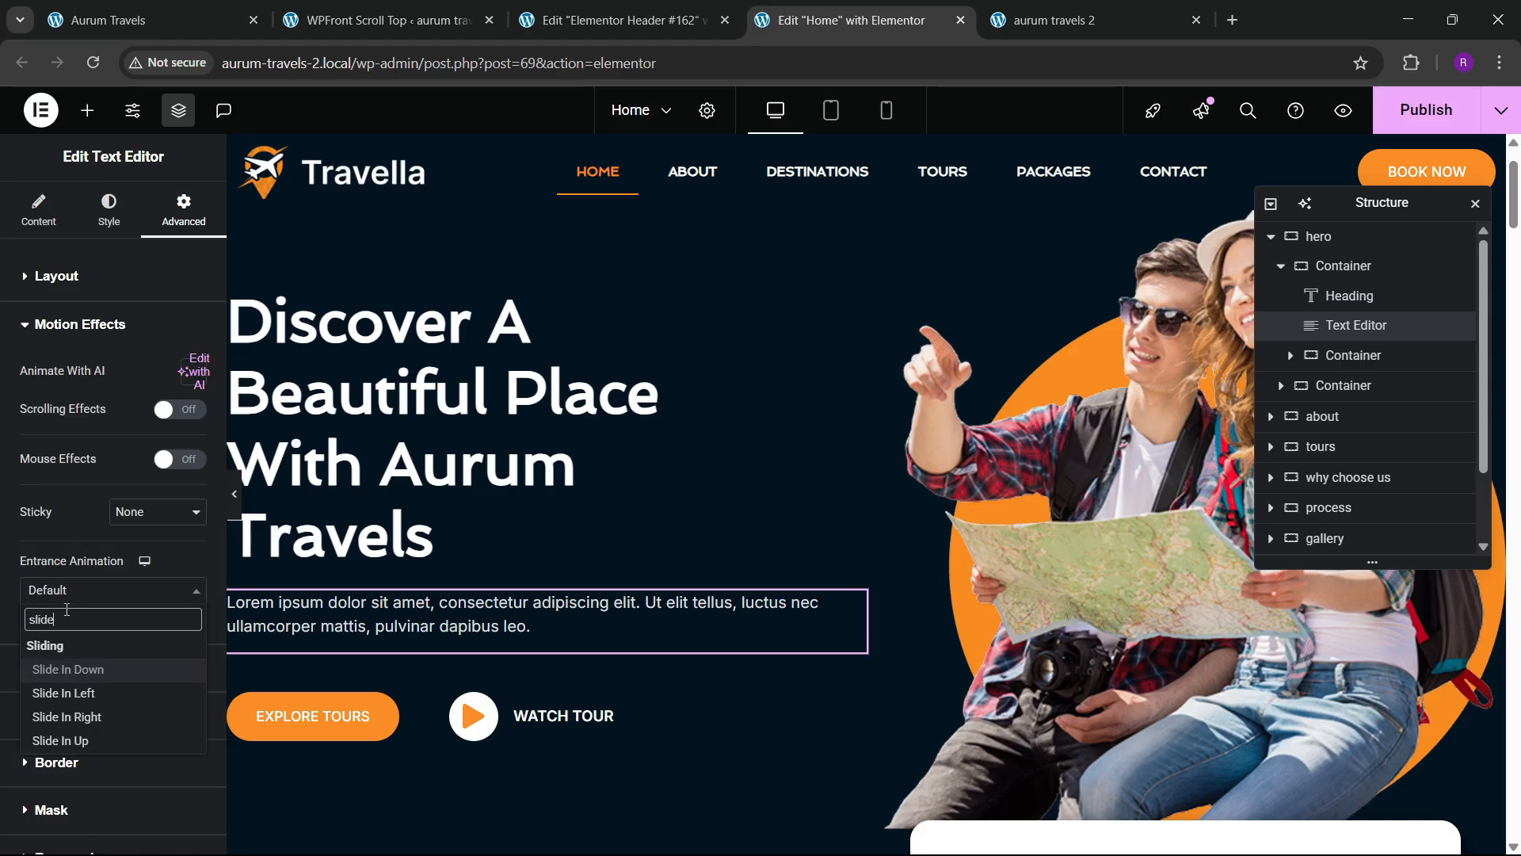
{"action": "key", "text": "Down"}
{"action": "key", "text": "Down"}
{"action": "key", "text": "Down"}
{"action": "key", "text": "Return"}
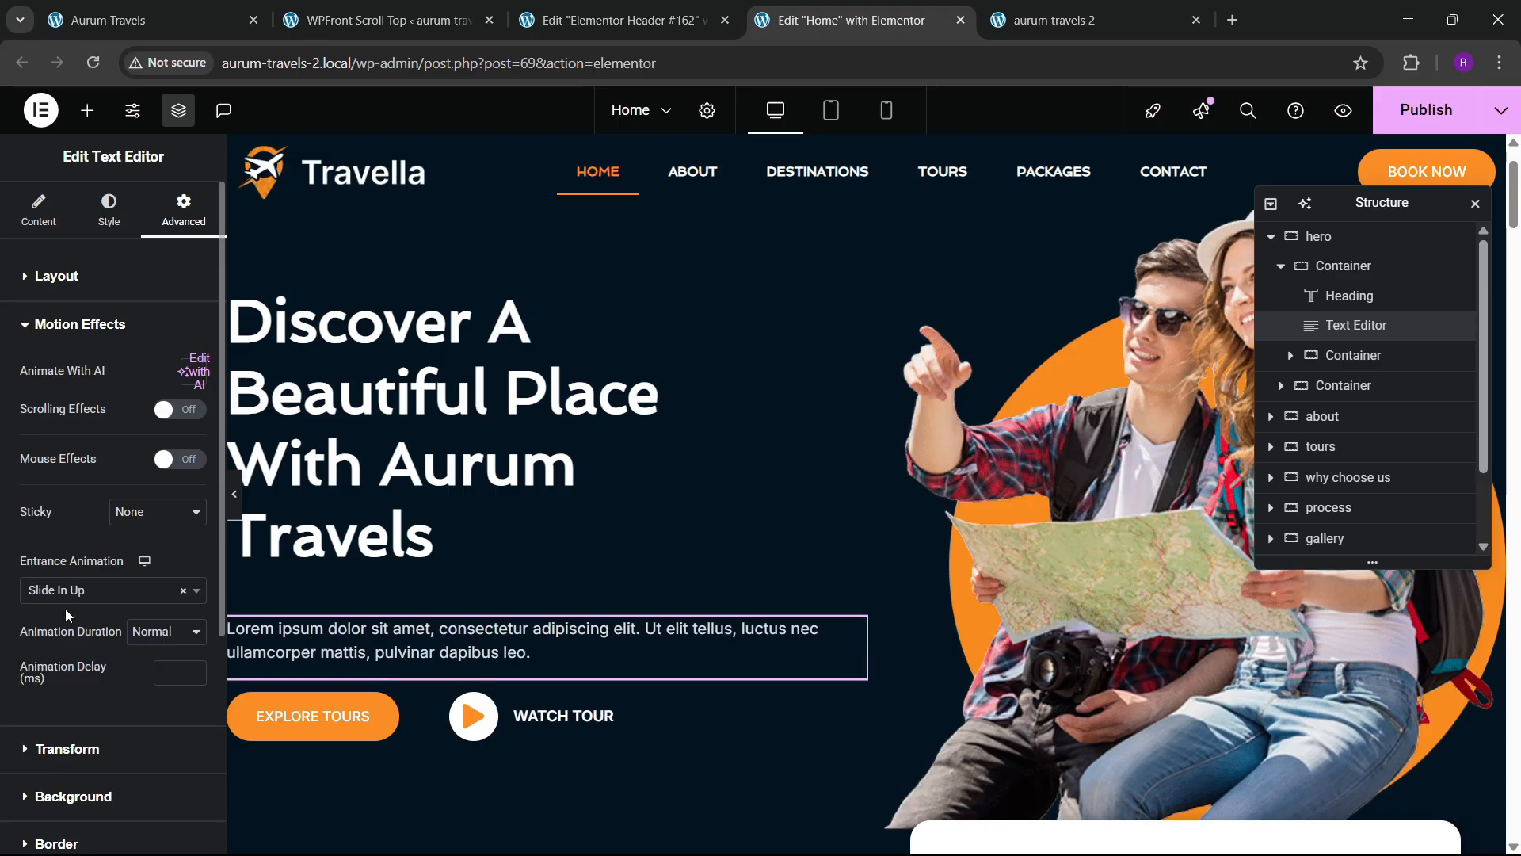
{"action": "left_click", "coordinate": [181, 678]}
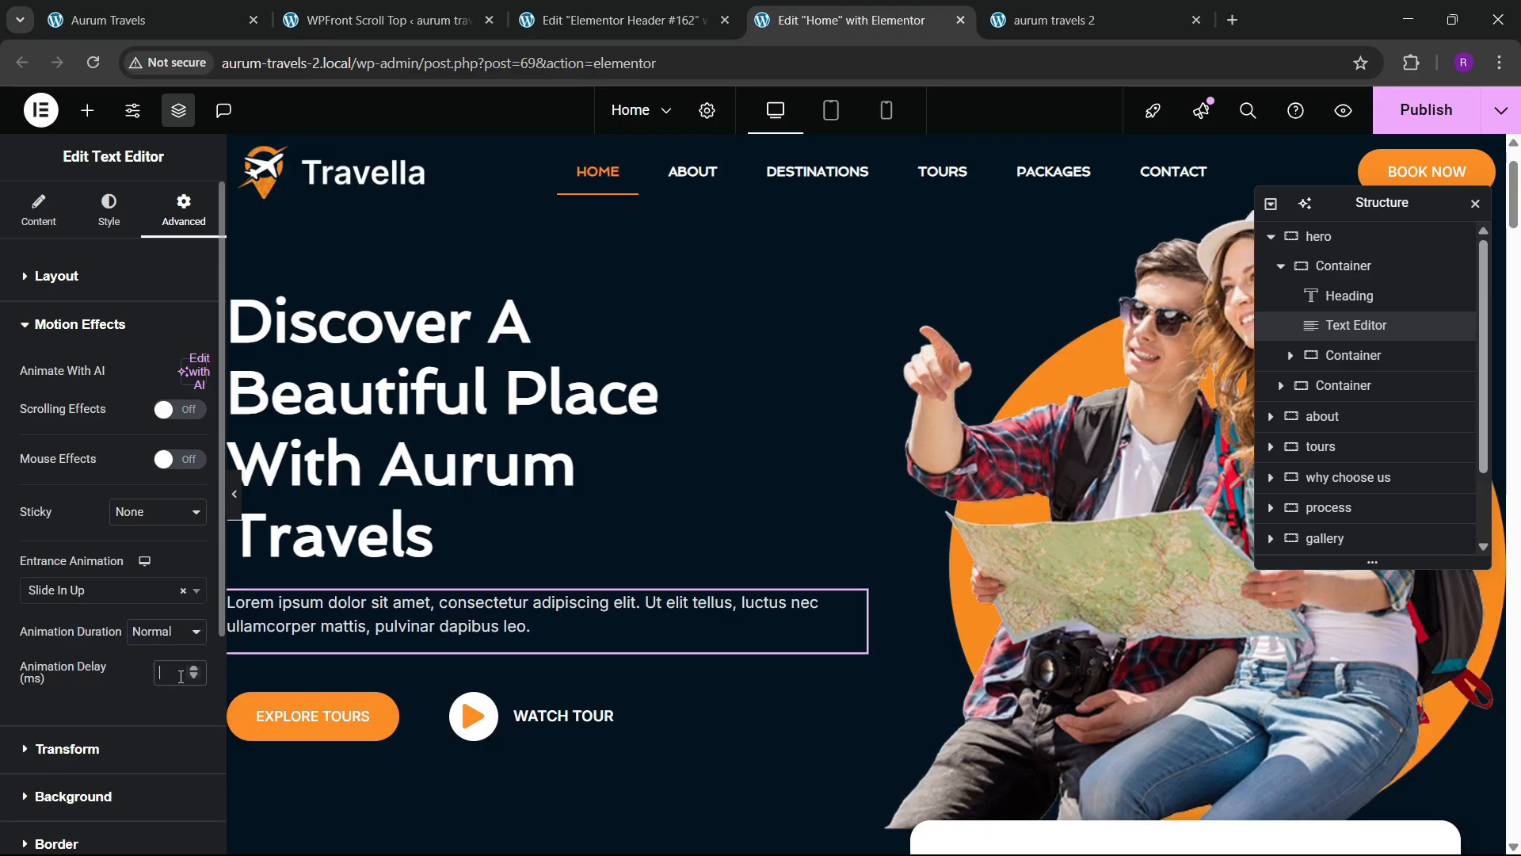
{"action": "scroll", "coordinate": [540, 567], "scroll_direction": "down", "scroll_amount": 2}
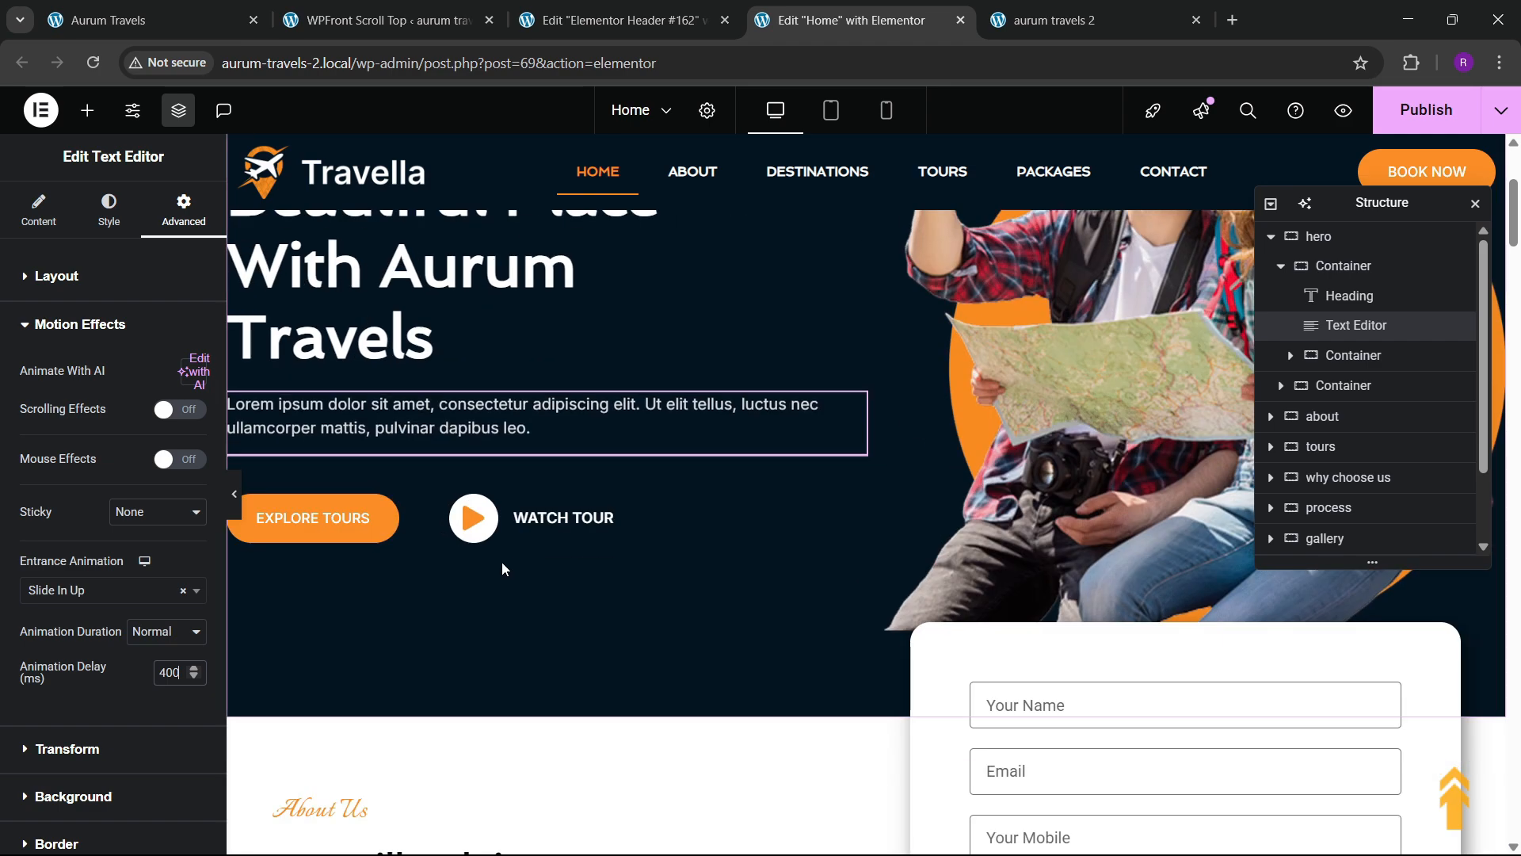
- Give the EXPLORE TOURS button a Slide In Up entrance animation with a 600 ms delay
{"action": "left_click", "coordinate": [386, 506]}
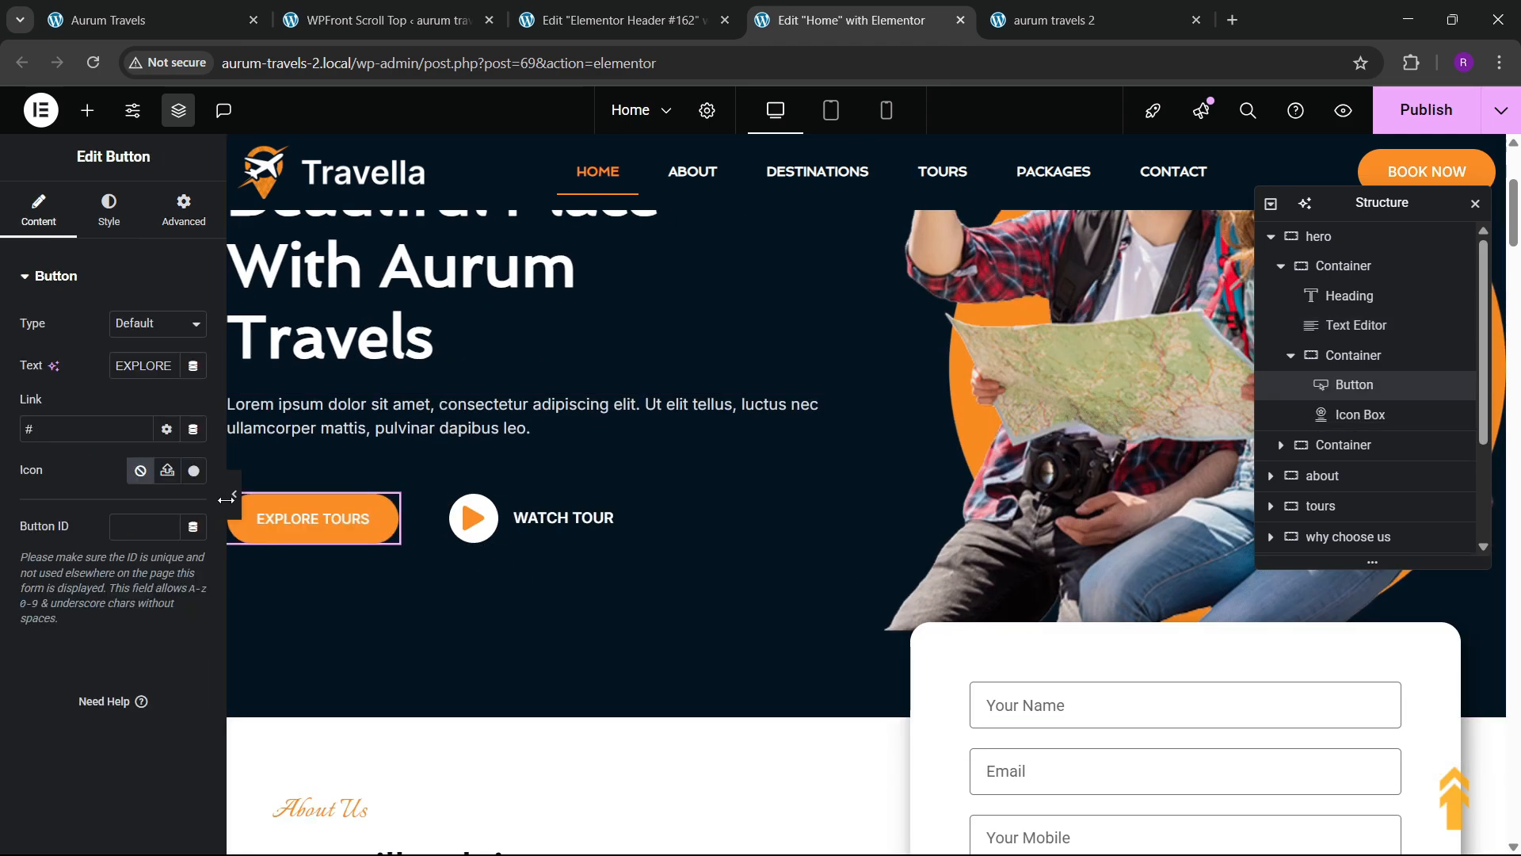
{"action": "left_click", "coordinate": [183, 210]}
{"action": "scroll", "coordinate": [104, 488], "scroll_direction": "down", "scroll_amount": 5}
{"action": "left_click", "coordinate": [83, 378]}
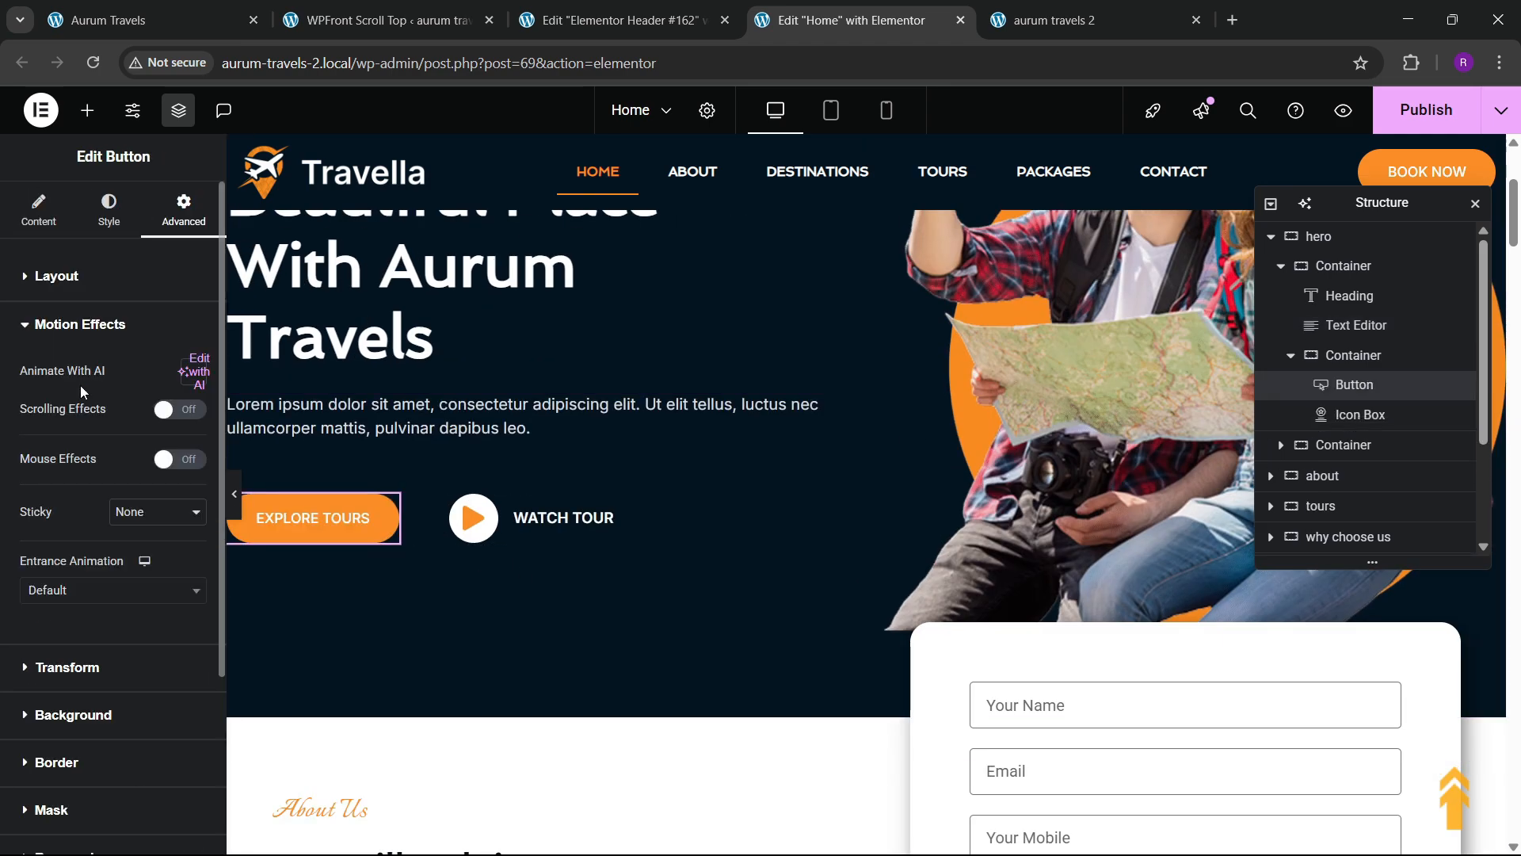
{"action": "scroll", "coordinate": [79, 412], "scroll_direction": "down", "scroll_amount": 2}
{"action": "left_click", "coordinate": [77, 393]}
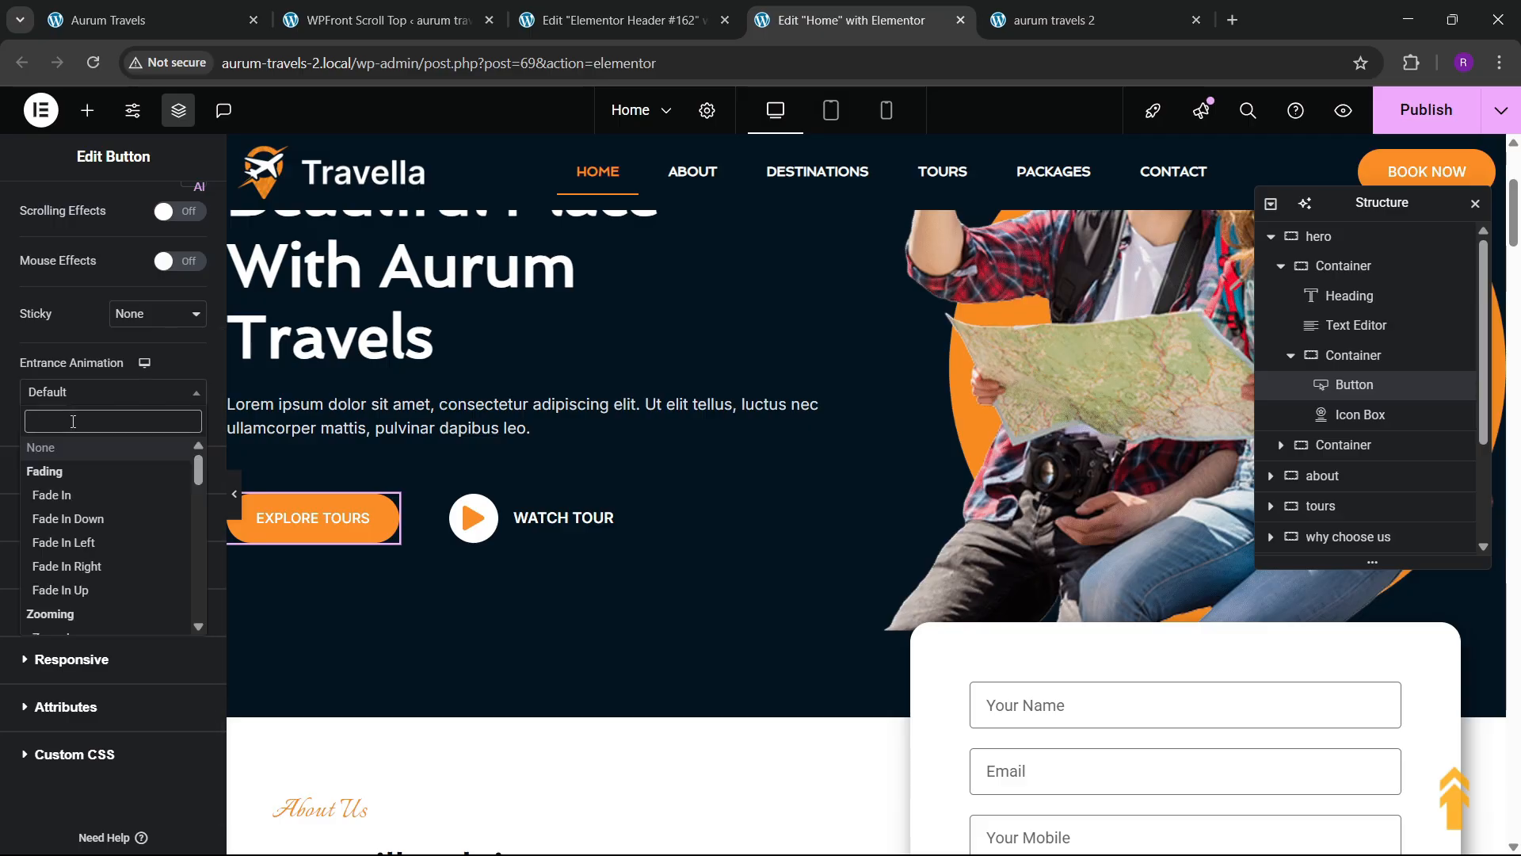
{"action": "type", "text": "sl"}
{"action": "key", "text": "Down"}
{"action": "key", "text": "Down"}
{"action": "key", "text": "Down"}
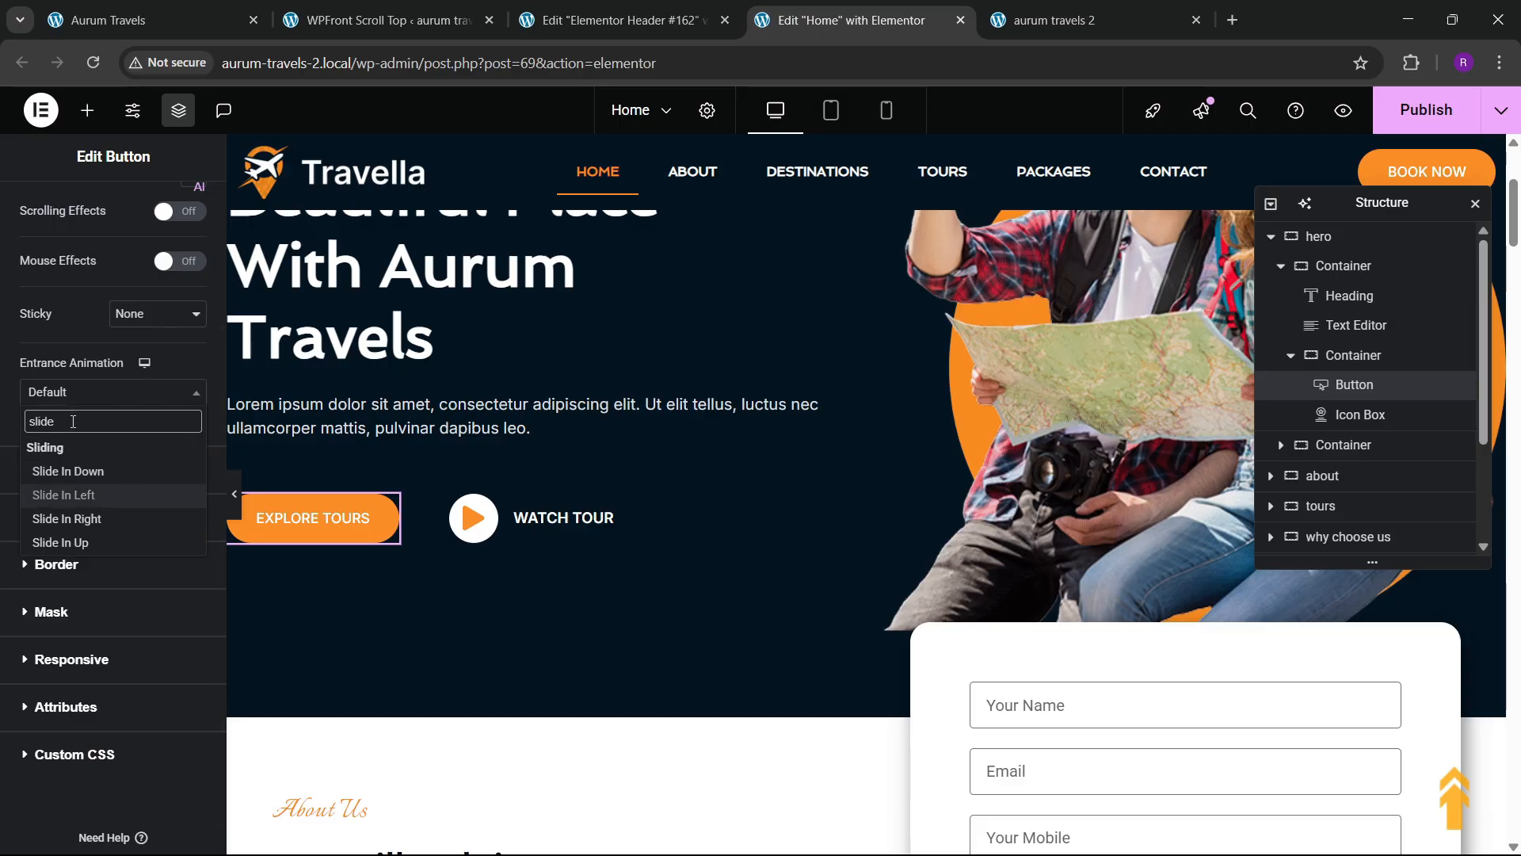
{"action": "key", "text": "Return"}
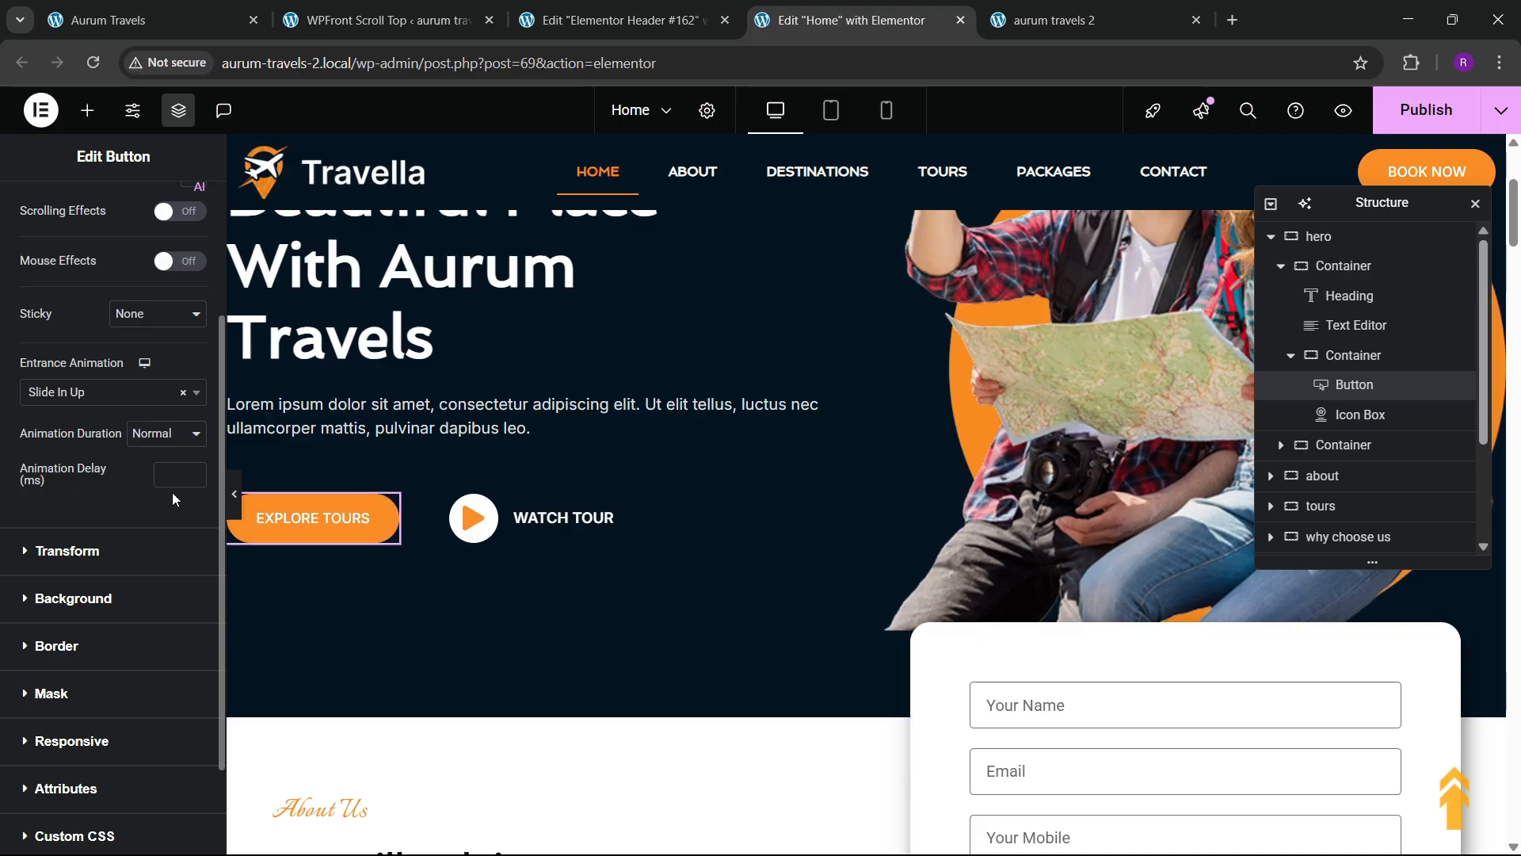
{"action": "left_click", "coordinate": [180, 474]}
{"action": "type", "text": "600"}
- Give the WATCH TOUR icon box a Slide In Up entrance animation
{"action": "left_click", "coordinate": [538, 519]}
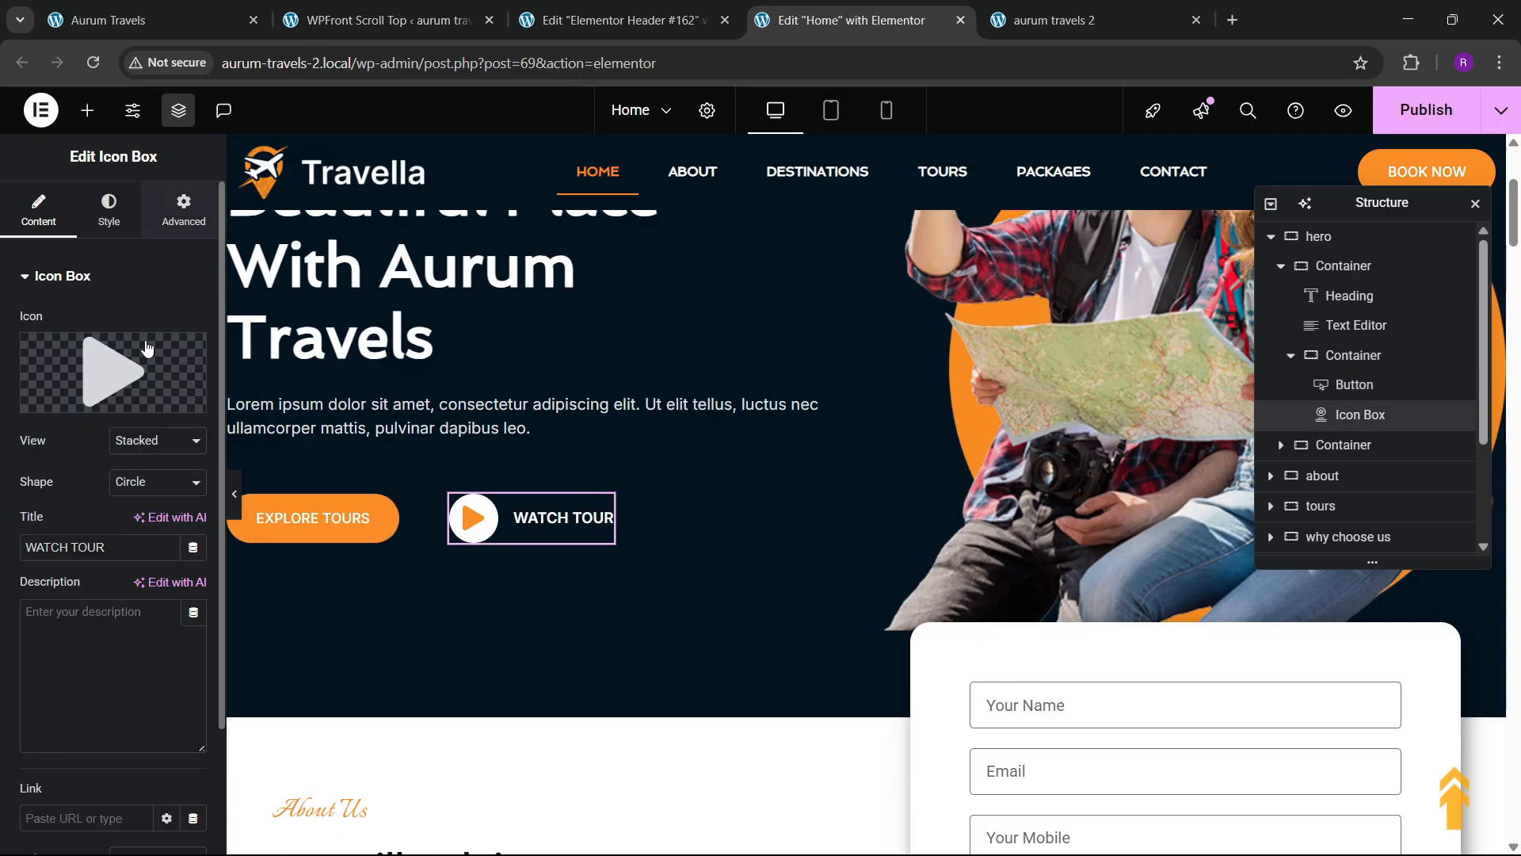
{"action": "left_click", "coordinate": [184, 210]}
{"action": "scroll", "coordinate": [103, 412], "scroll_direction": "down", "scroll_amount": 10}
{"action": "left_click", "coordinate": [93, 380]}
{"action": "scroll", "coordinate": [87, 436], "scroll_direction": "down", "scroll_amount": 3}
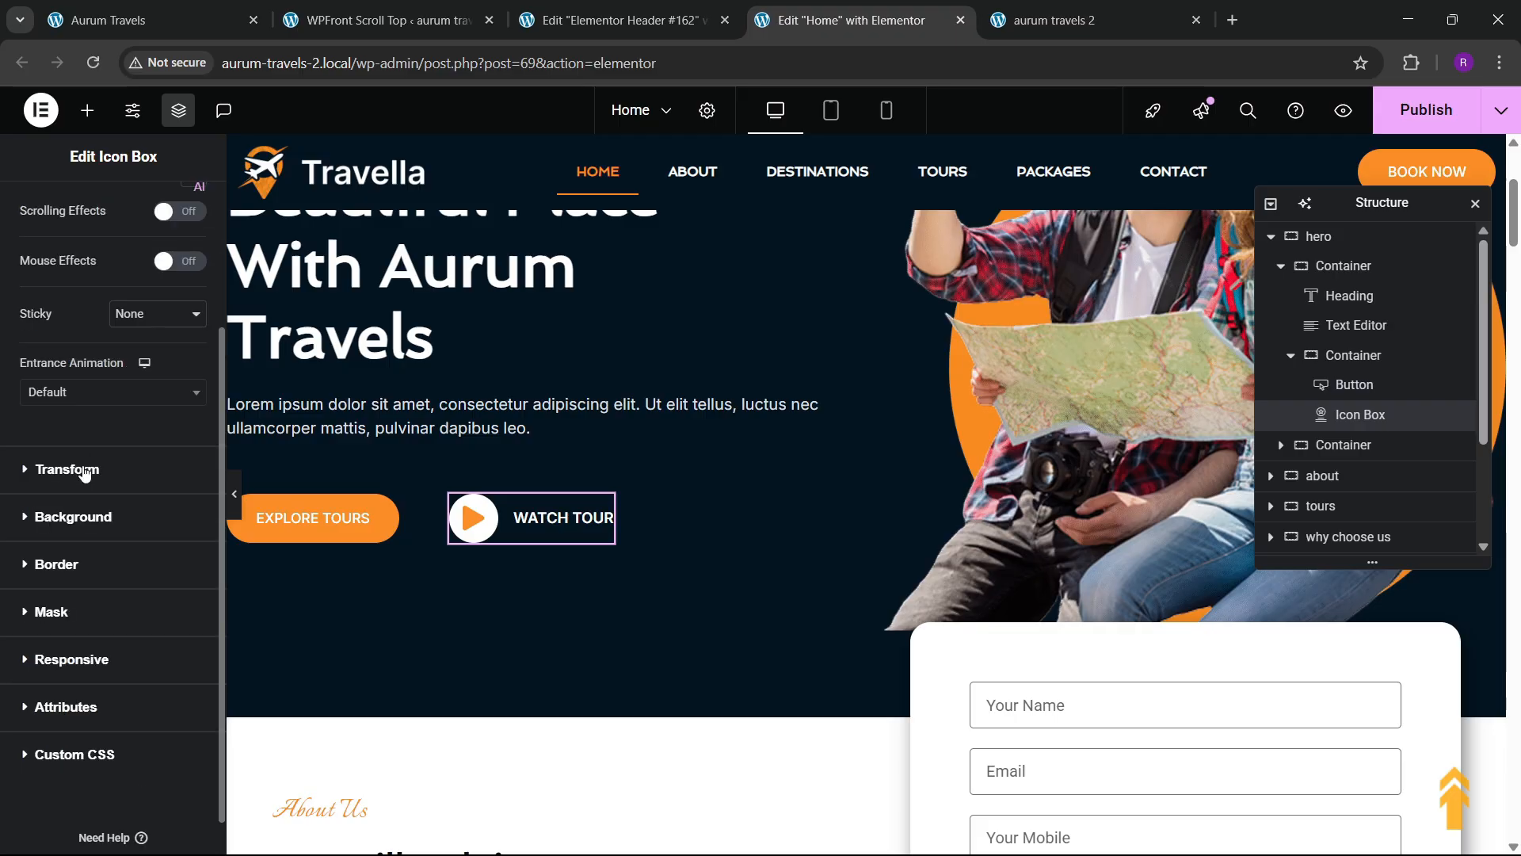
{"action": "left_click", "coordinate": [83, 392]}
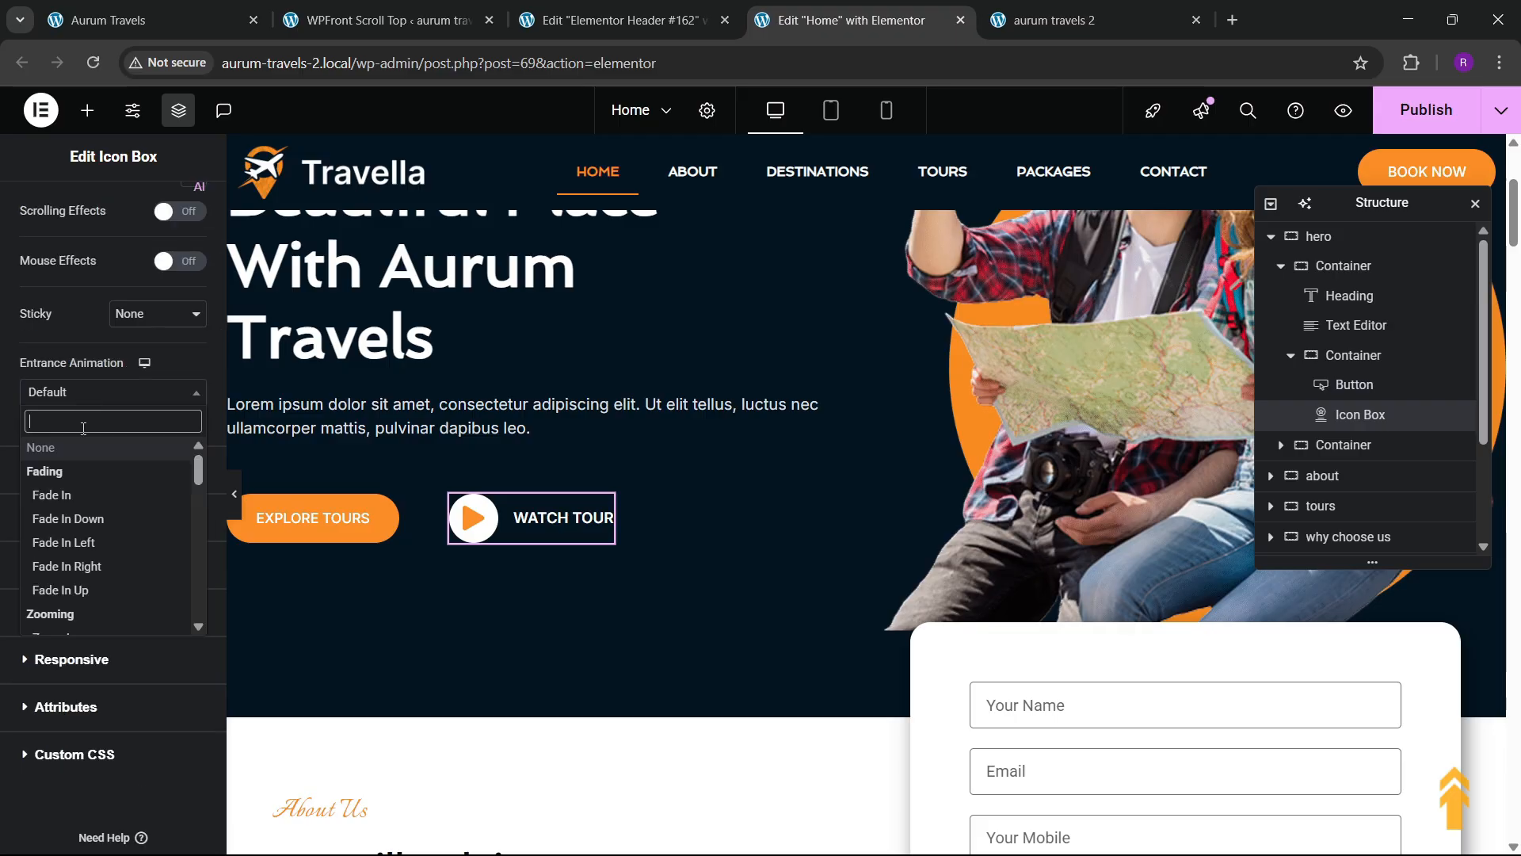
{"action": "type", "text": "slide"}
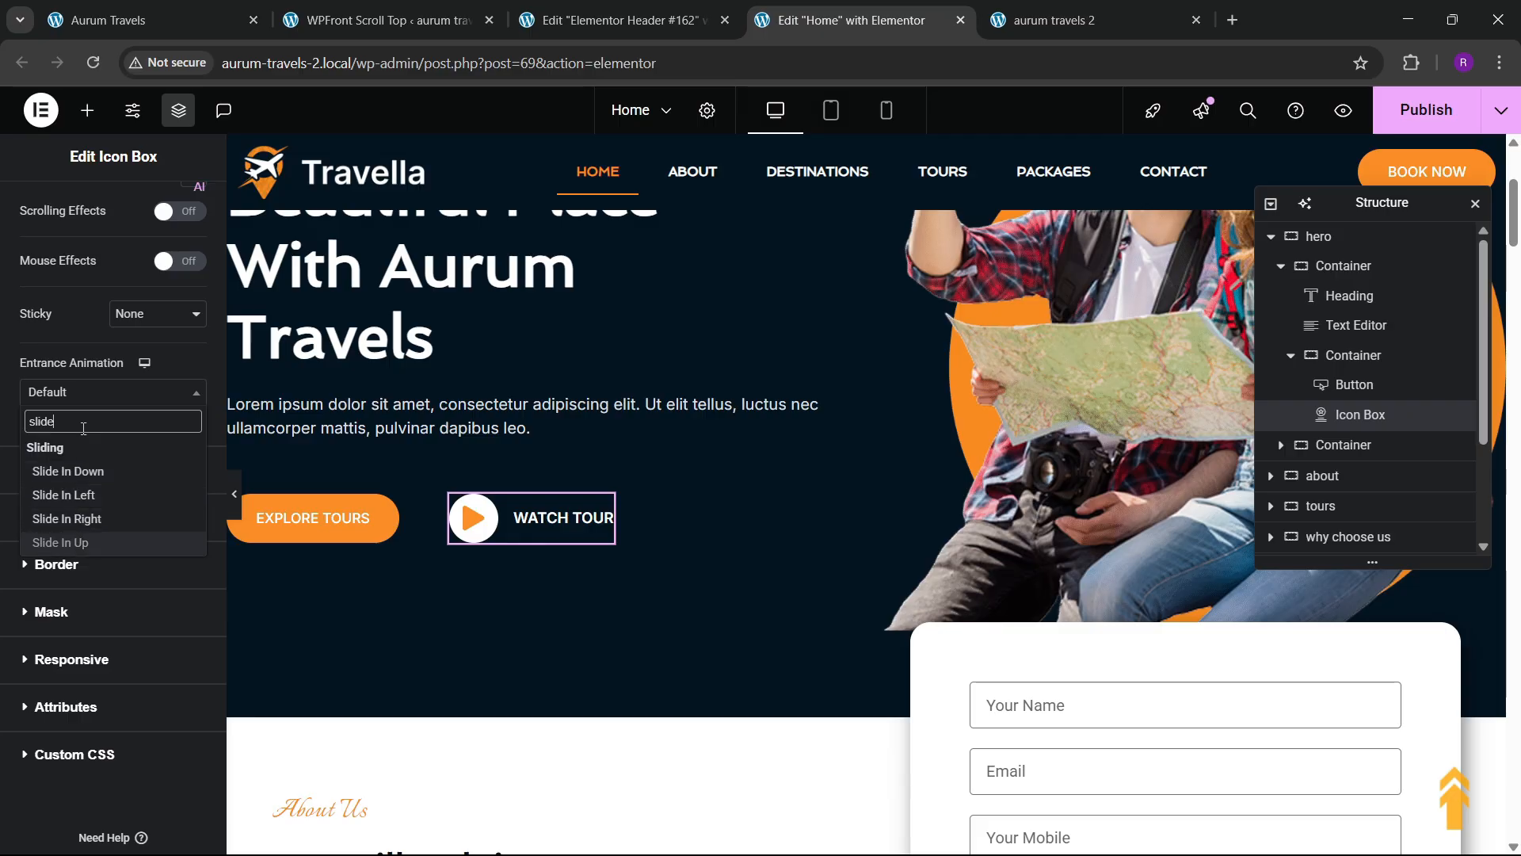
{"action": "left_click", "coordinate": [67, 541]}
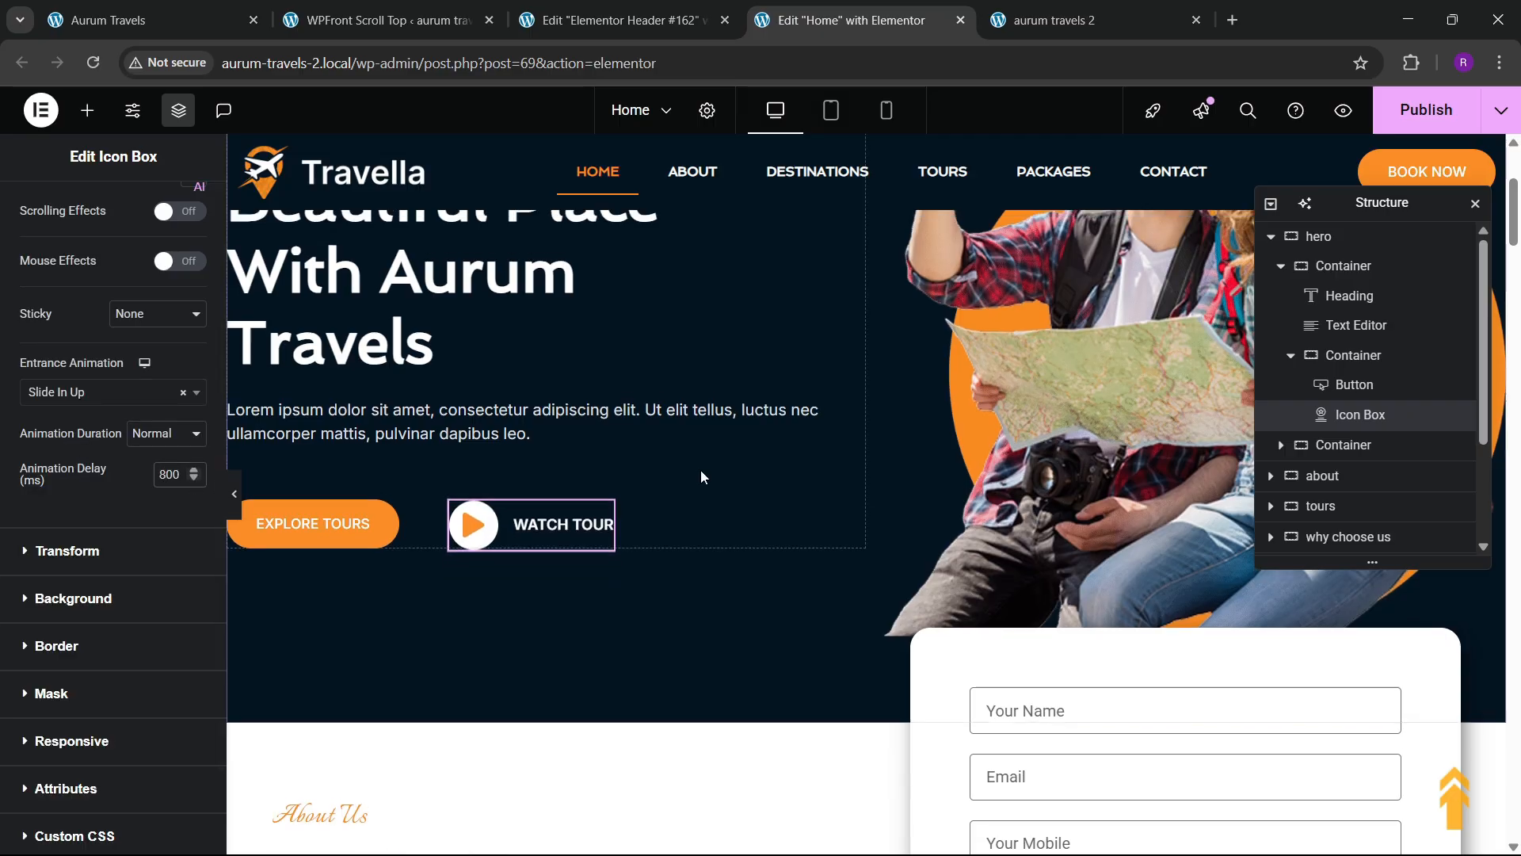
- Give the hero image a Zoom In entrance animation with a 1000 ms delay
{"action": "scroll", "coordinate": [995, 467], "scroll_direction": "up", "scroll_amount": 3}
{"action": "left_click", "coordinate": [995, 467]}
{"action": "left_click", "coordinate": [184, 208]}
{"action": "scroll", "coordinate": [108, 428], "scroll_direction": "down", "scroll_amount": 8}
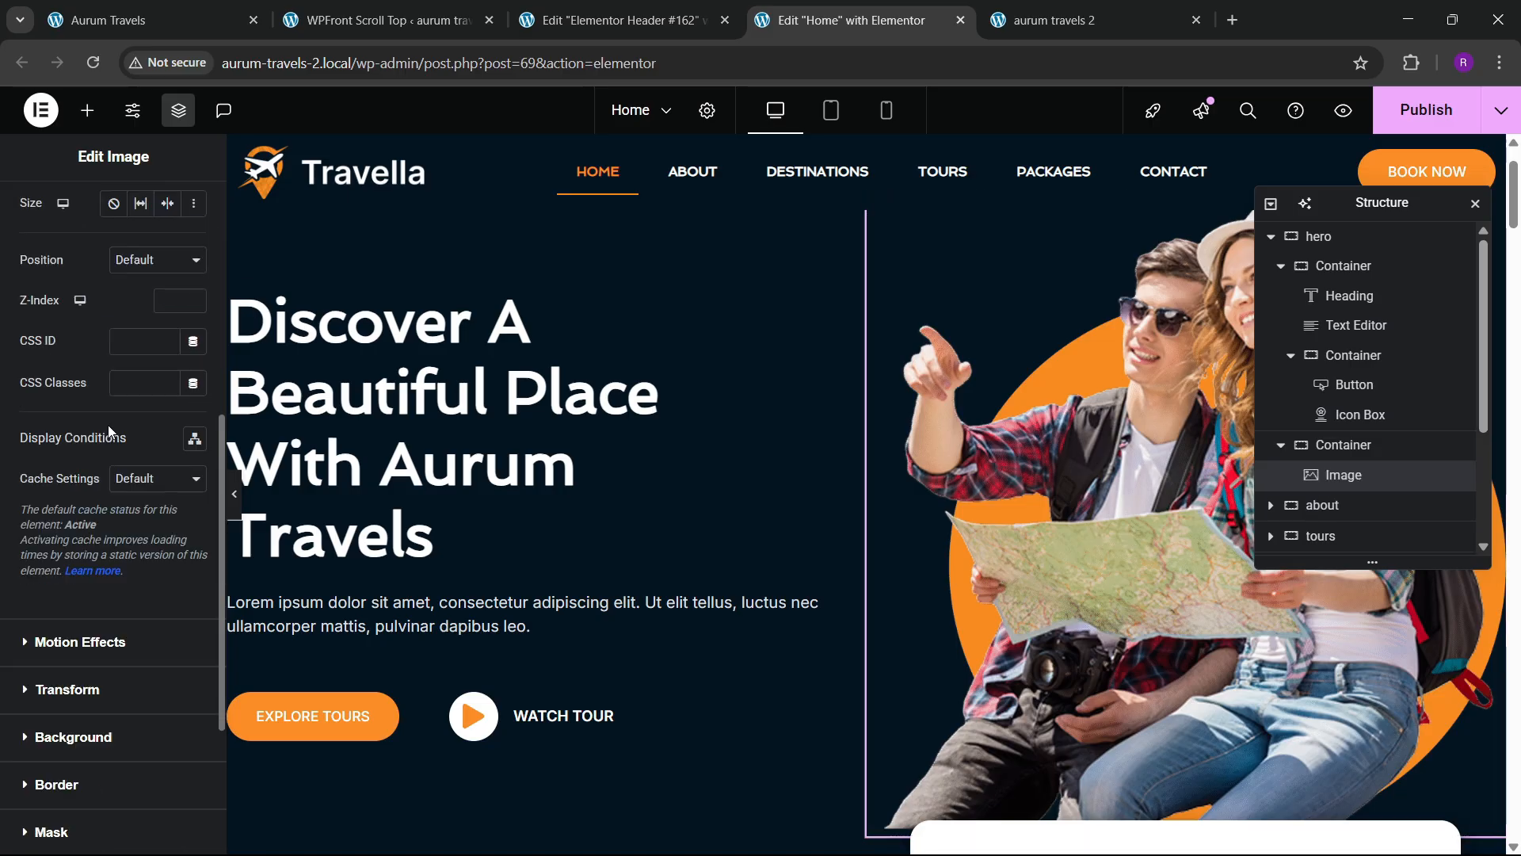
{"action": "left_click", "coordinate": [71, 554]}
{"action": "scroll", "coordinate": [89, 528], "scroll_direction": "down", "scroll_amount": 2}
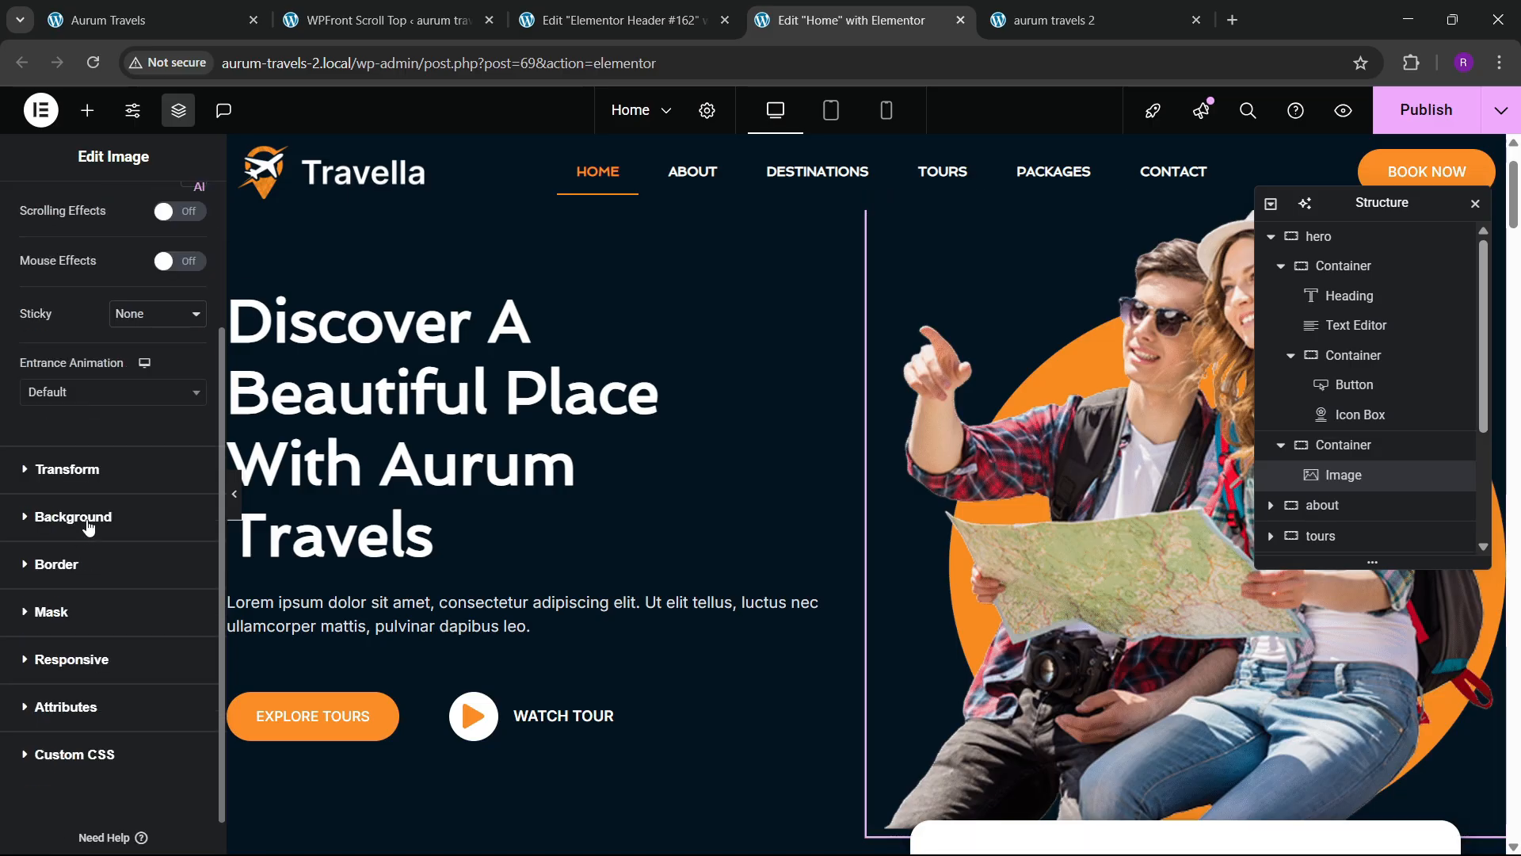
{"action": "left_click", "coordinate": [85, 396]}
{"action": "type", "text": "zoom"}
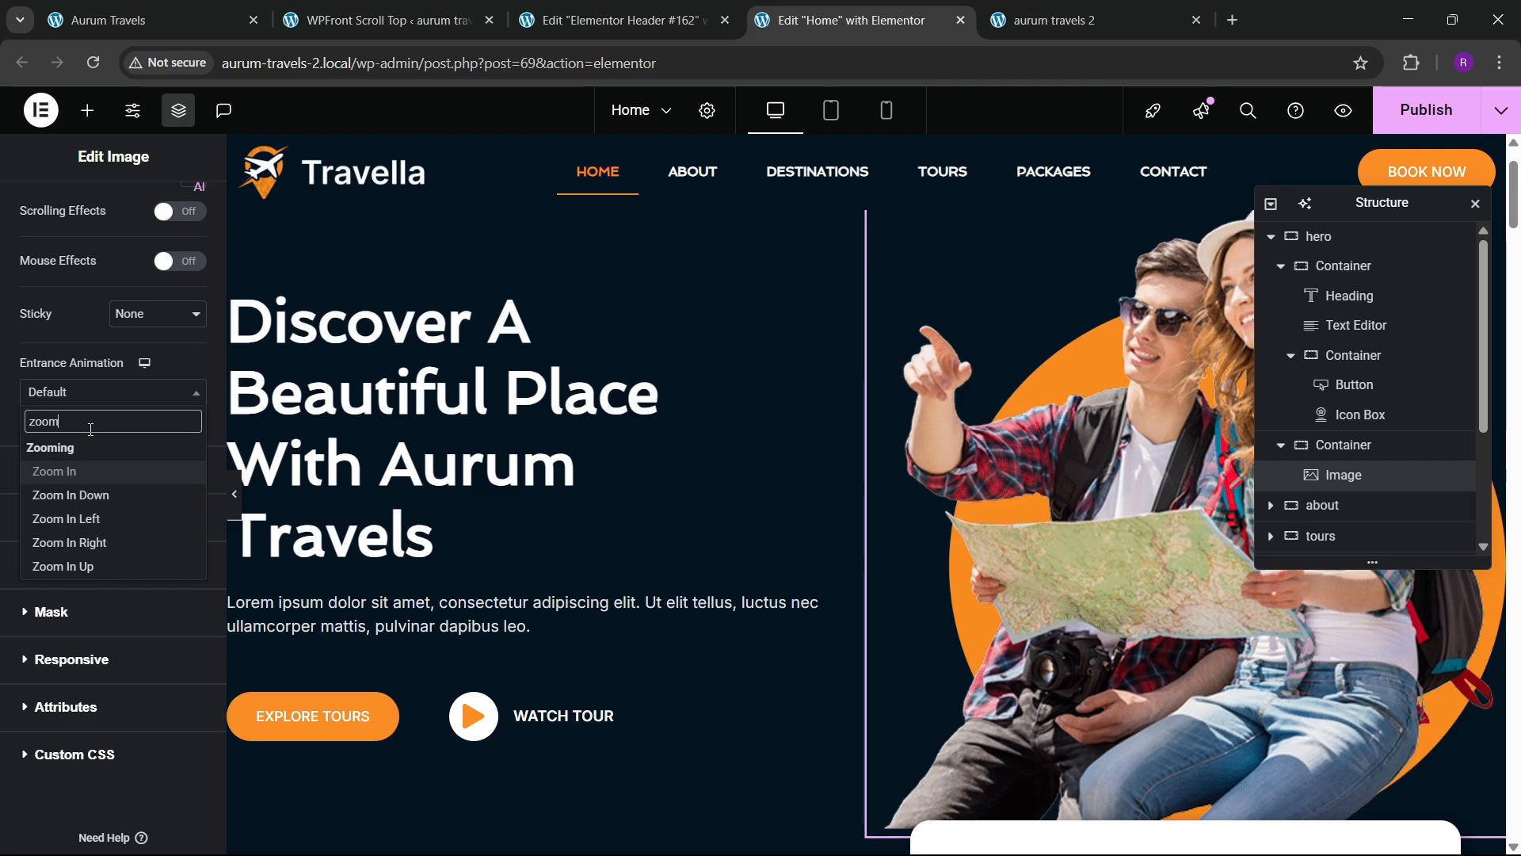
{"action": "key", "text": "Return"}
{"action": "left_click", "coordinate": [174, 472]}
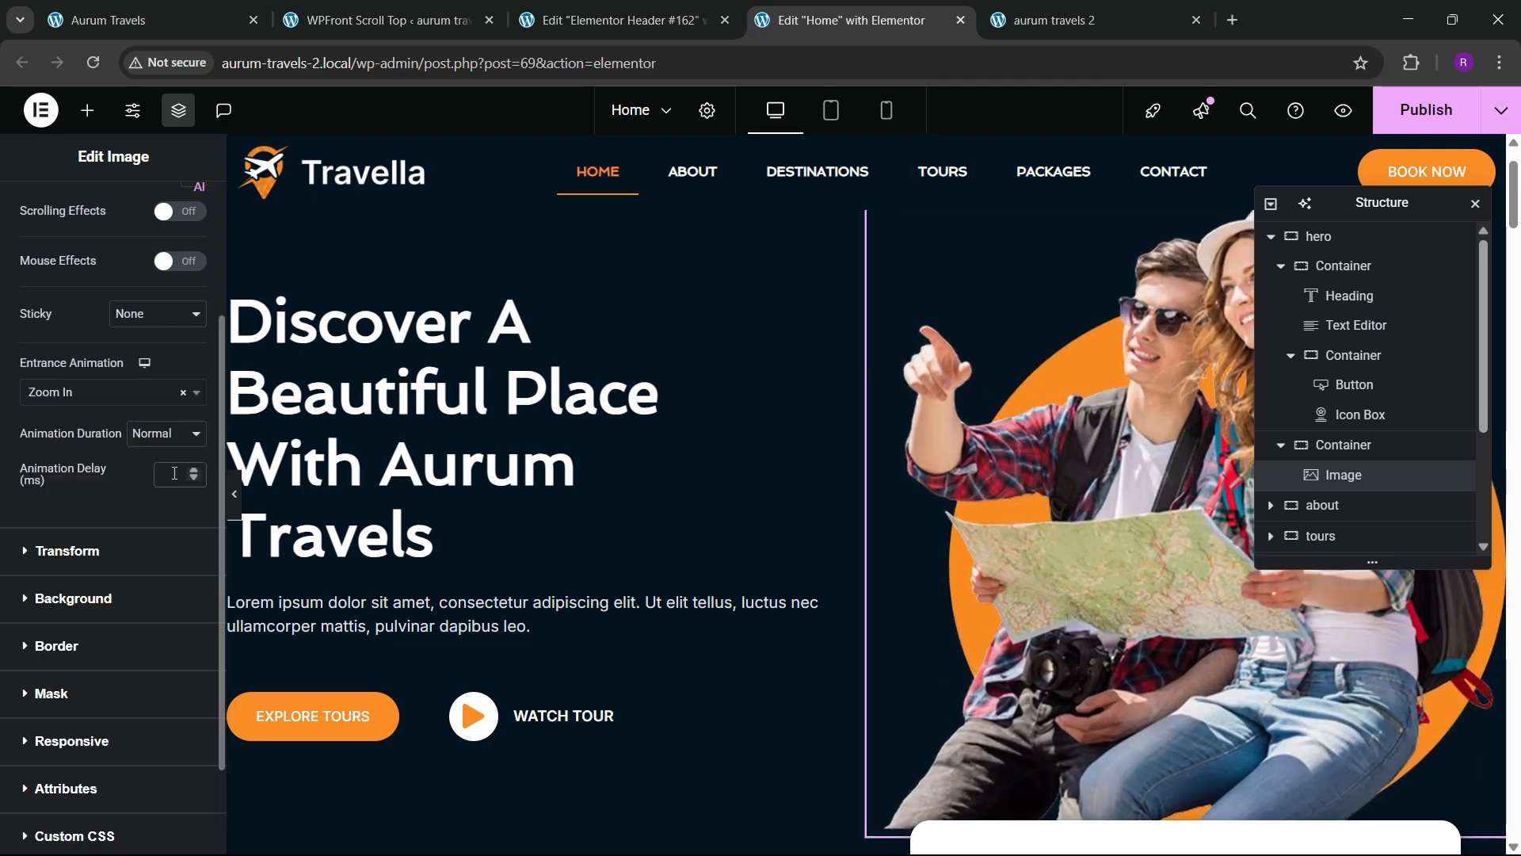
{"action": "type", "text": "1000"}
- Publish the homepage changes and switch to the live site tab
{"action": "scroll", "coordinate": [1189, 239], "scroll_direction": "down", "scroll_amount": 3}
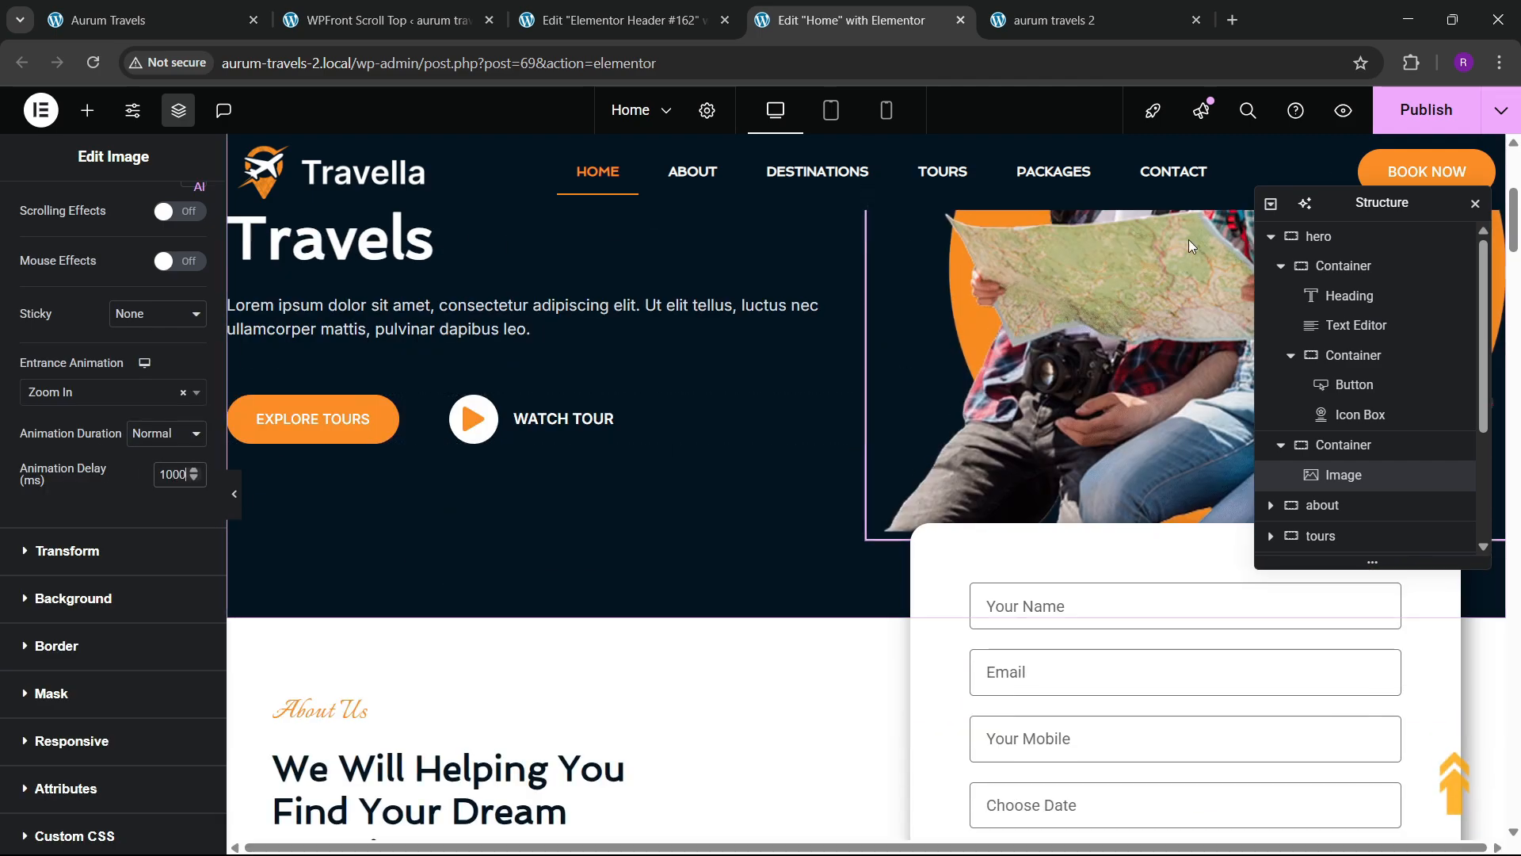
{"action": "left_click", "coordinate": [1416, 115]}
{"action": "scroll", "coordinate": [650, 336], "scroll_direction": "up", "scroll_amount": 4}
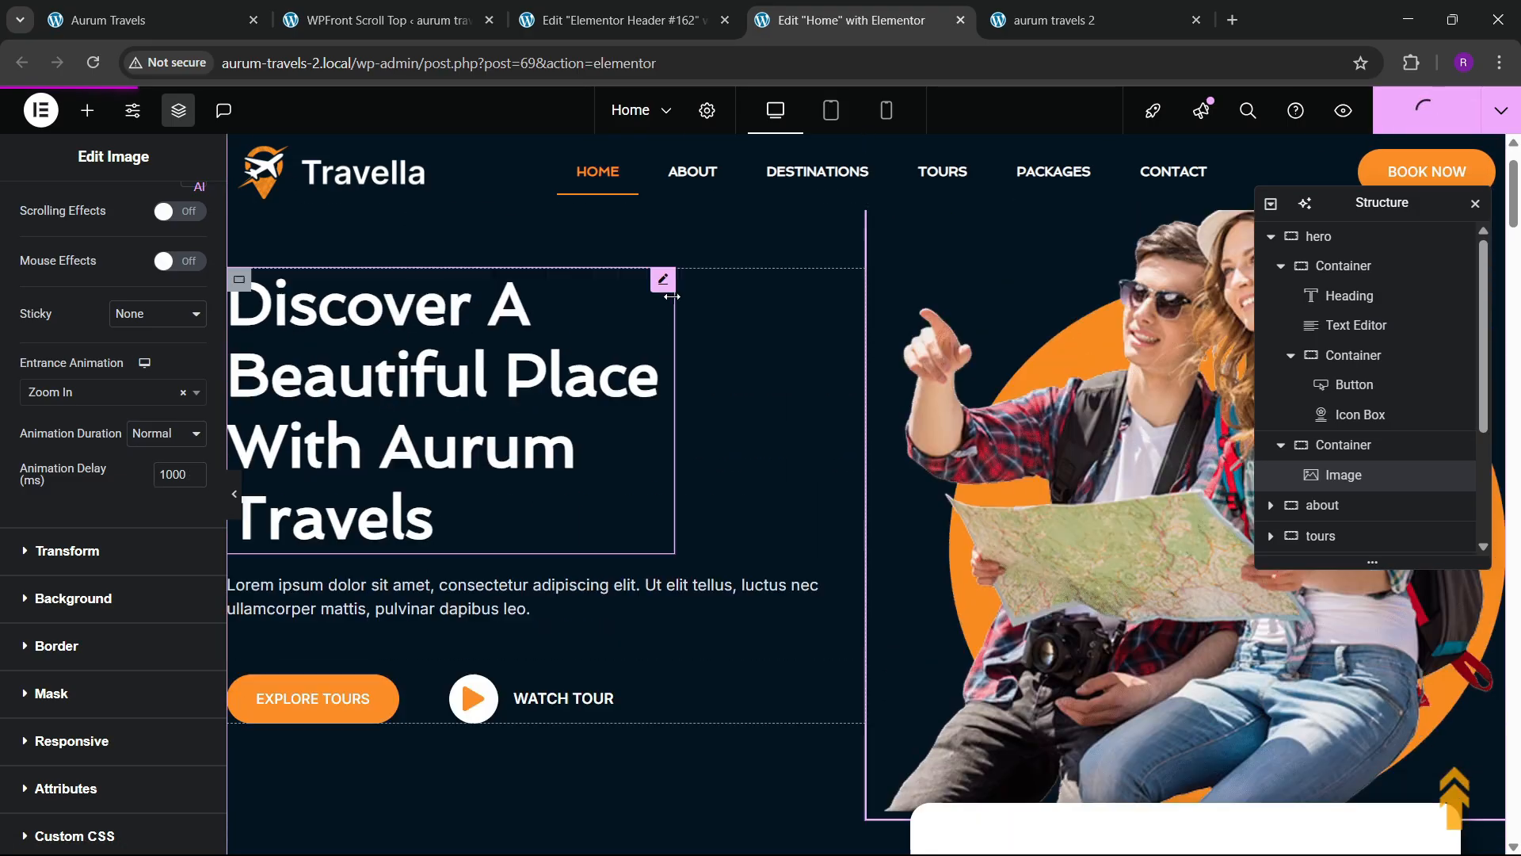
{"action": "scroll", "coordinate": [672, 296], "scroll_direction": "up", "scroll_amount": 2}
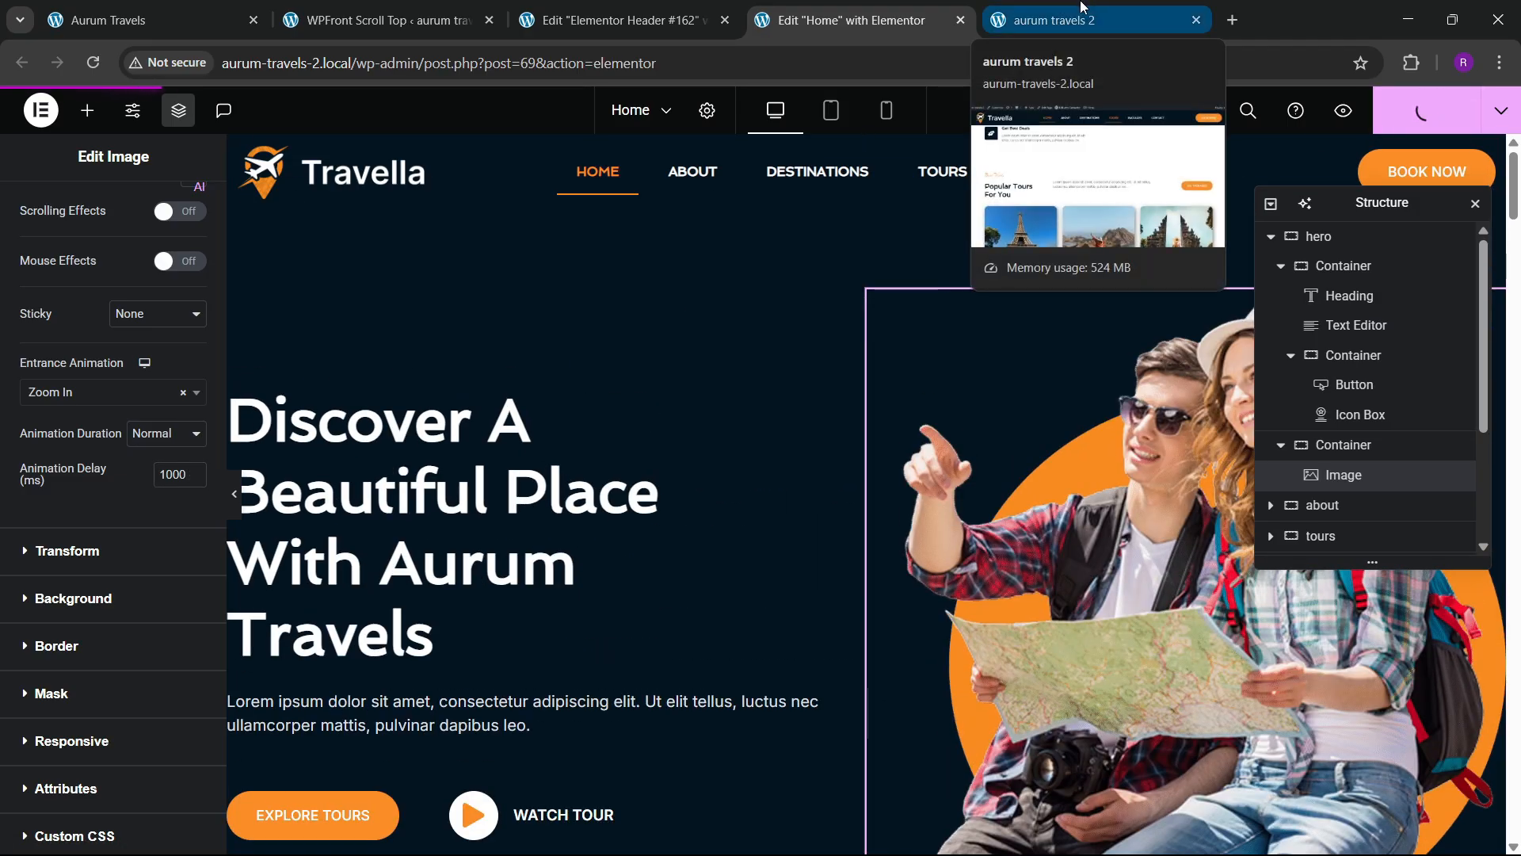
{"action": "left_click", "coordinate": [1083, 7]}
{"action": "scroll", "coordinate": [530, 309], "scroll_direction": "up", "scroll_amount": 6}
- Reload the live homepage and scroll the hero and About section to watch the entrance animations
{"action": "scroll", "coordinate": [529, 305], "scroll_direction": "up", "scroll_amount": 6}
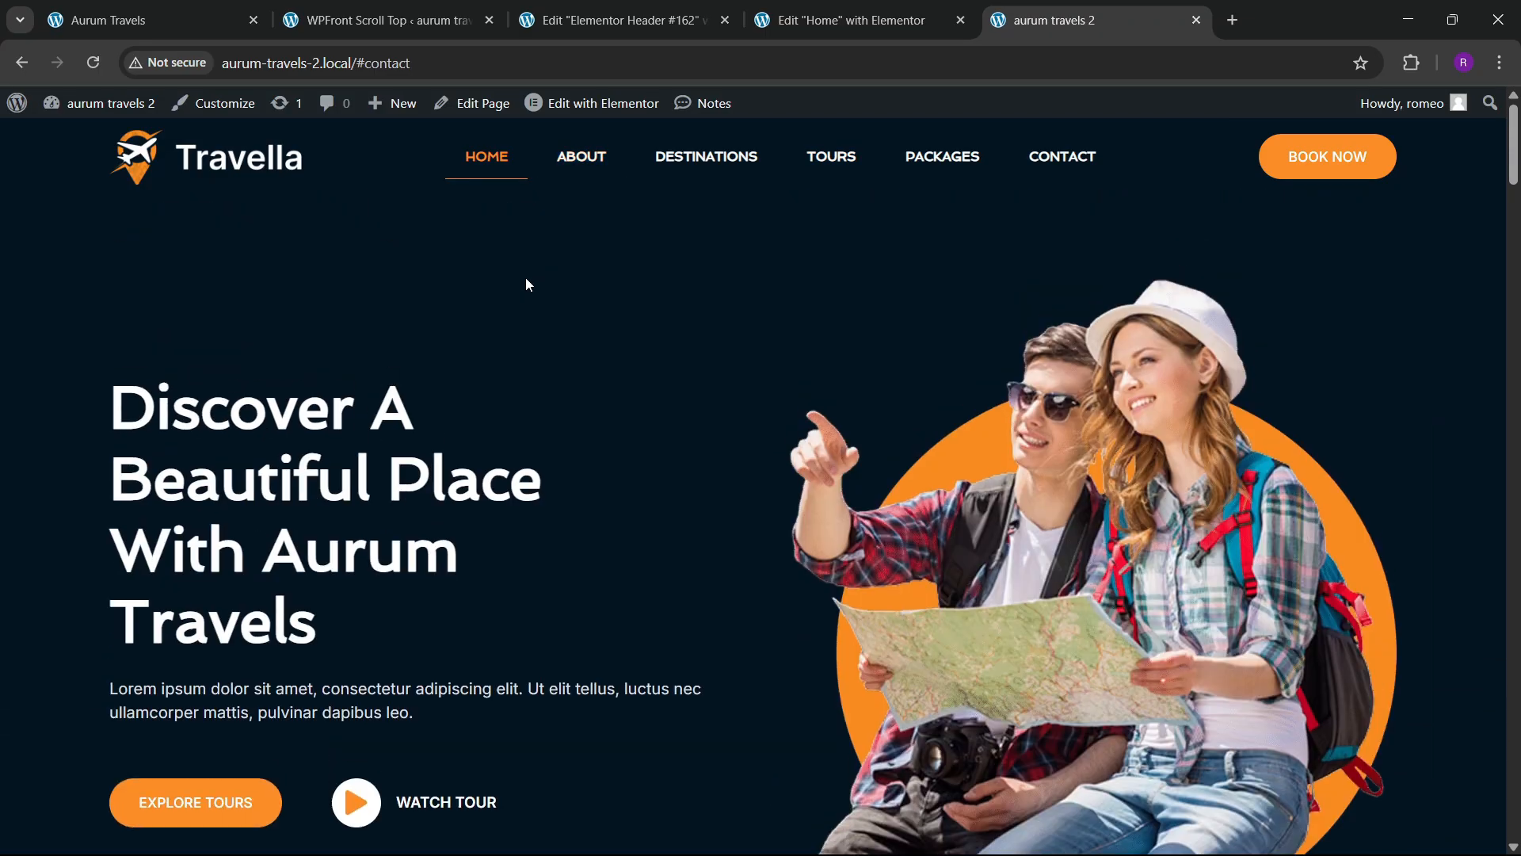
{"action": "left_click", "coordinate": [93, 62]}
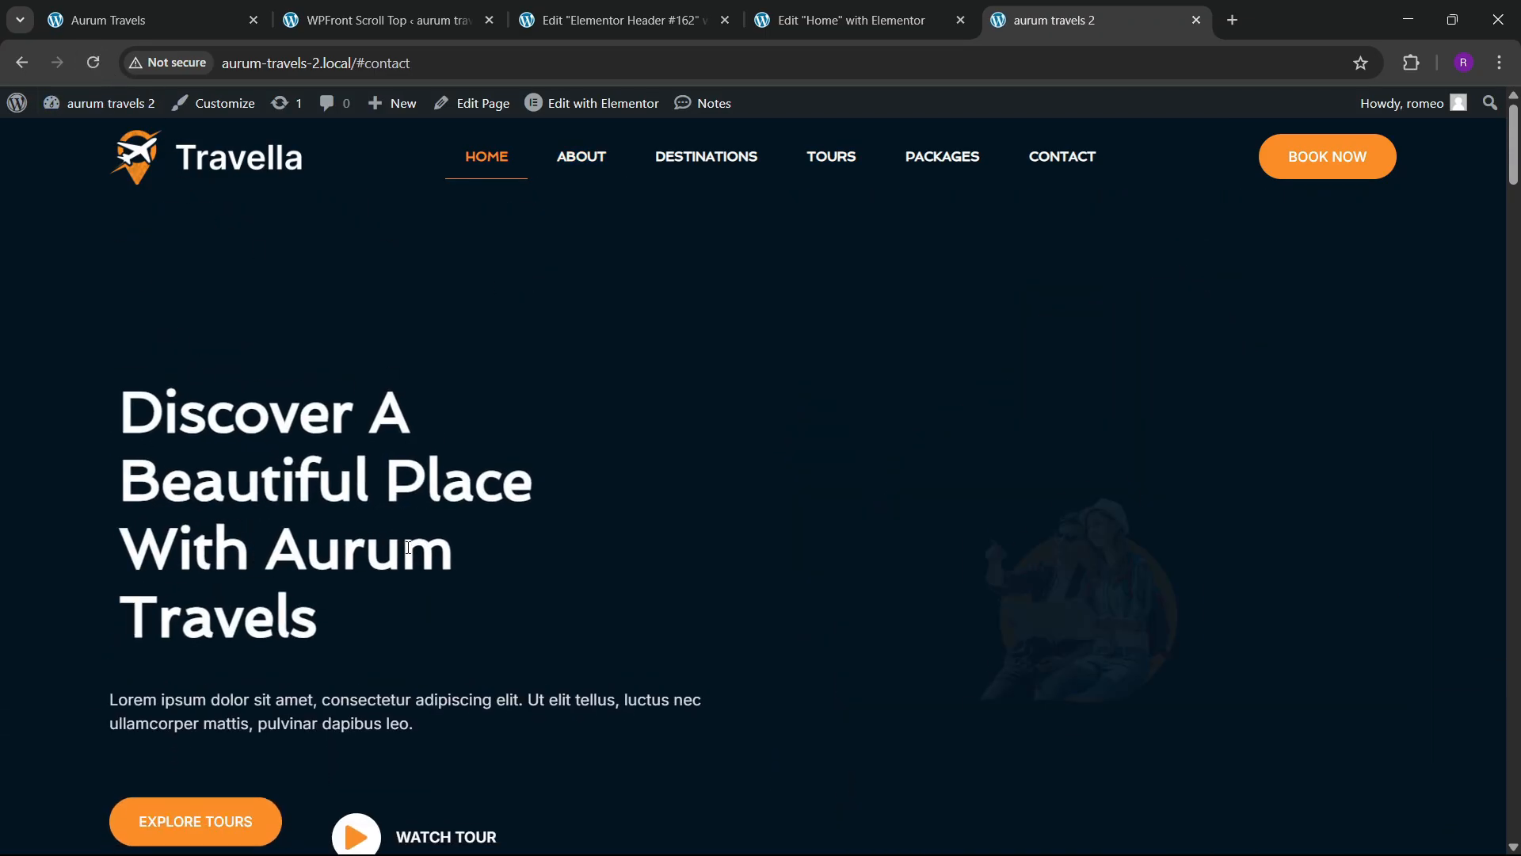
{"action": "scroll", "coordinate": [447, 537], "scroll_direction": "down", "scroll_amount": 4}
{"action": "scroll", "coordinate": [437, 554], "scroll_direction": "up", "scroll_amount": 1}
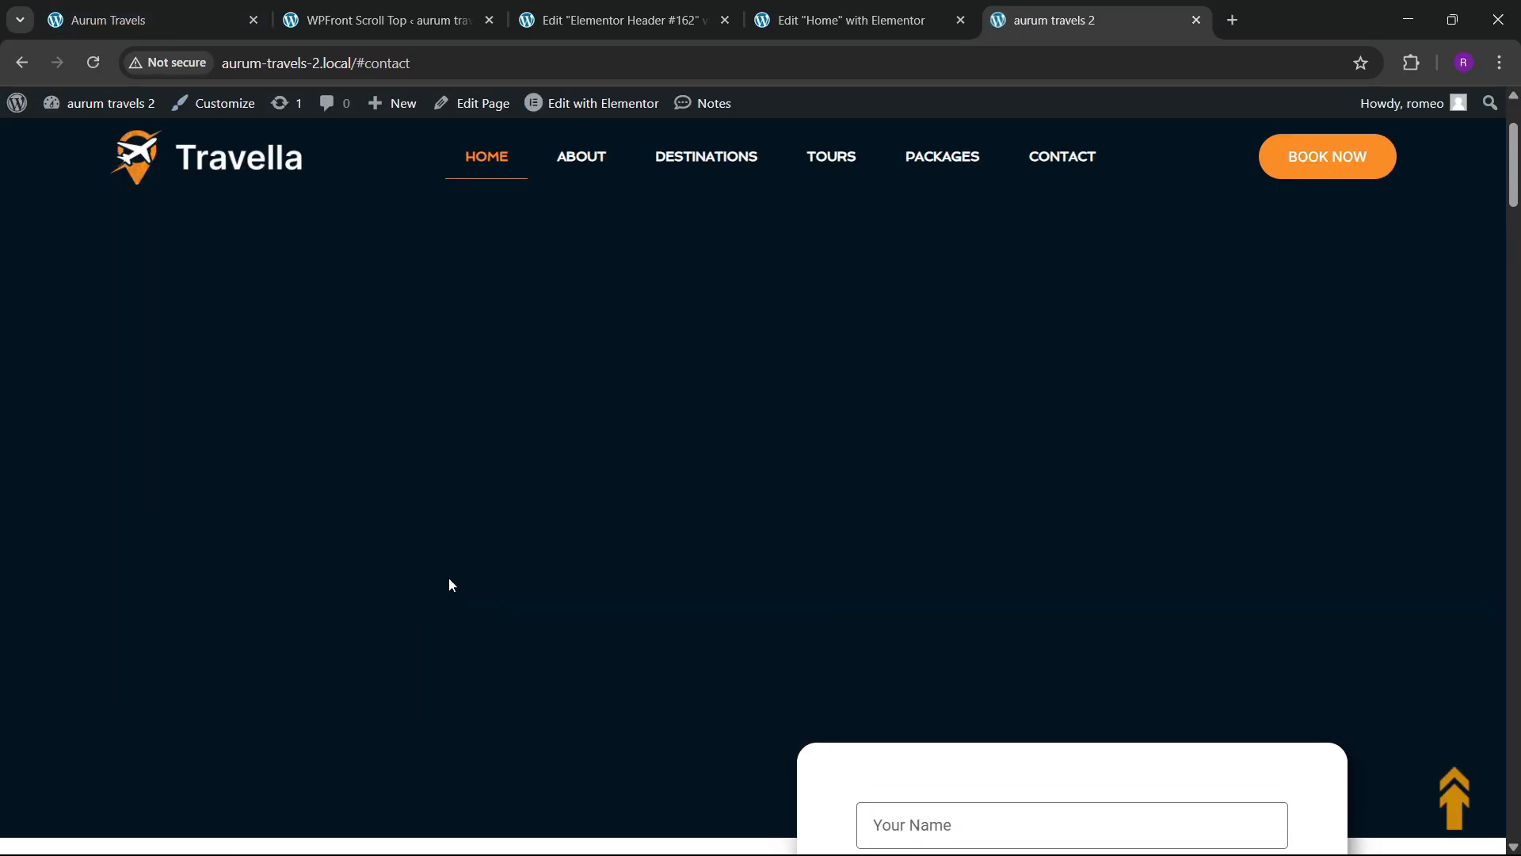
{"action": "scroll", "coordinate": [995, 567], "scroll_direction": "down", "scroll_amount": 7}
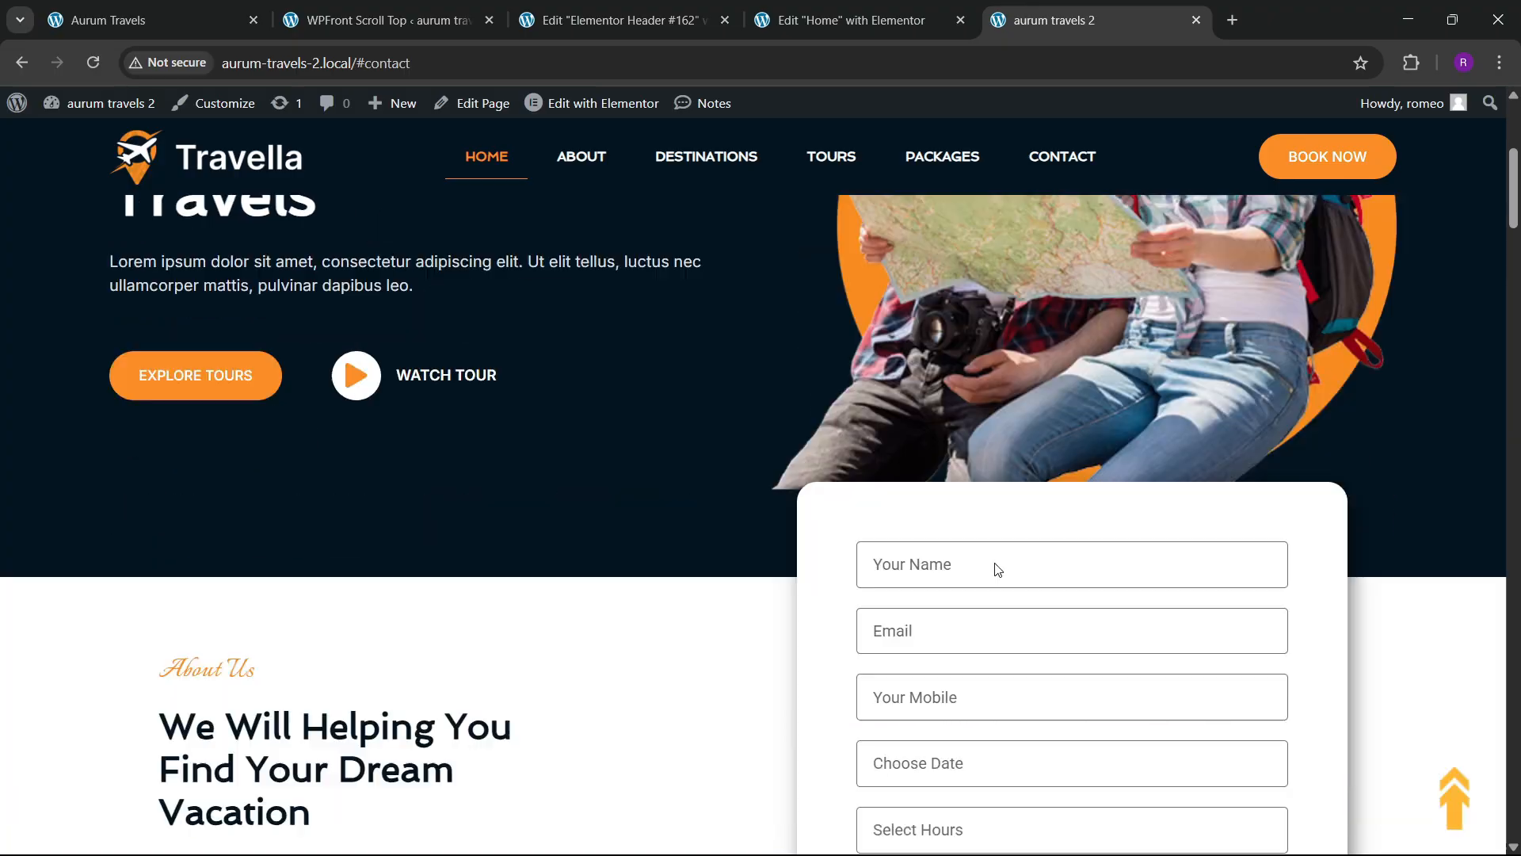
- Return to the Elementor editor and preview the page at Mobile Portrait size
{"action": "left_click", "coordinate": [872, 20]}
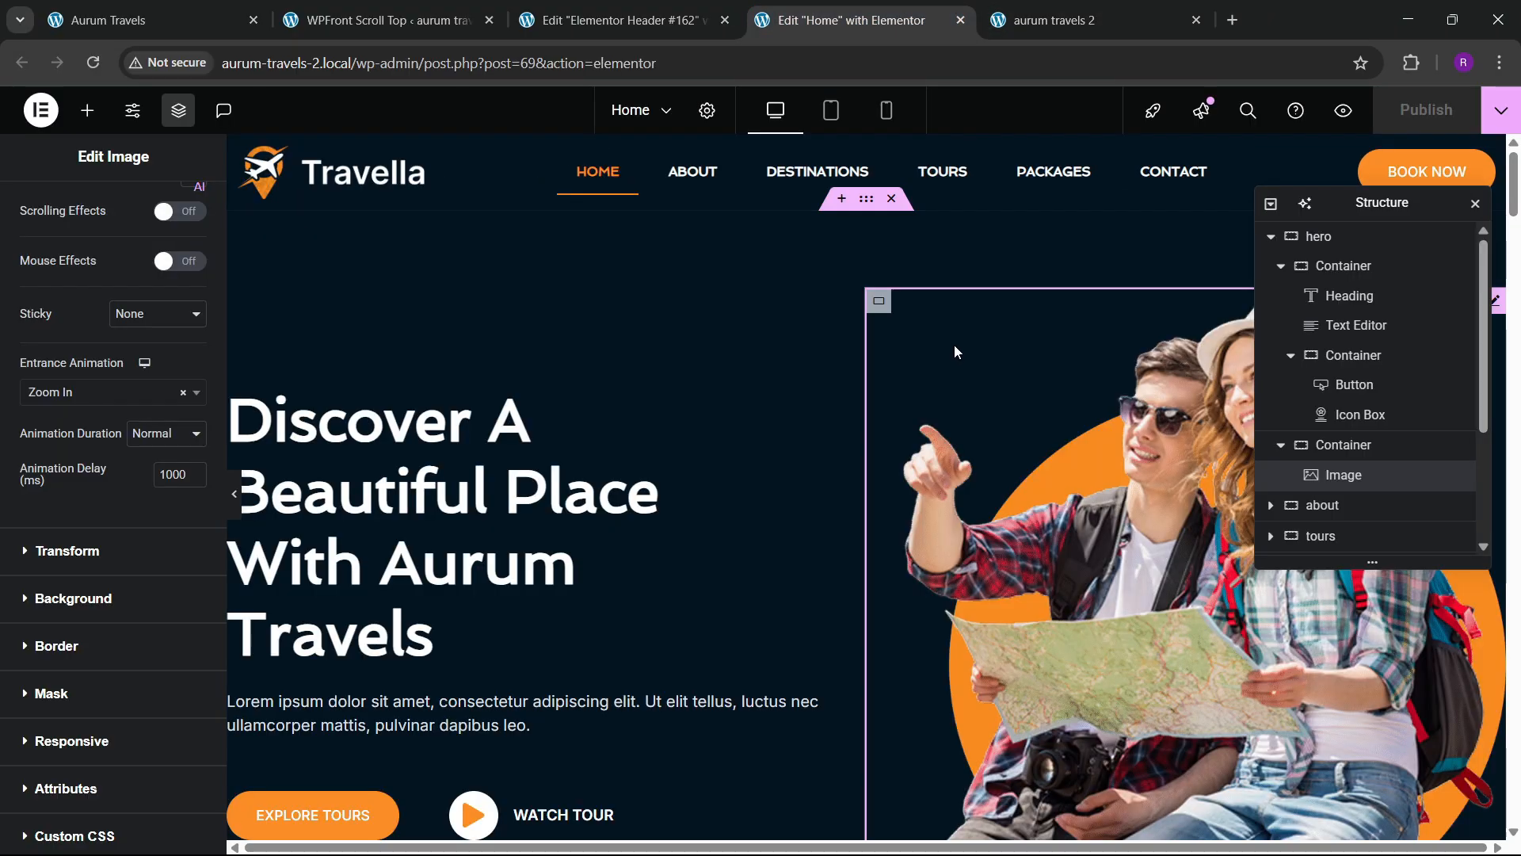
{"action": "left_click", "coordinate": [879, 131]}
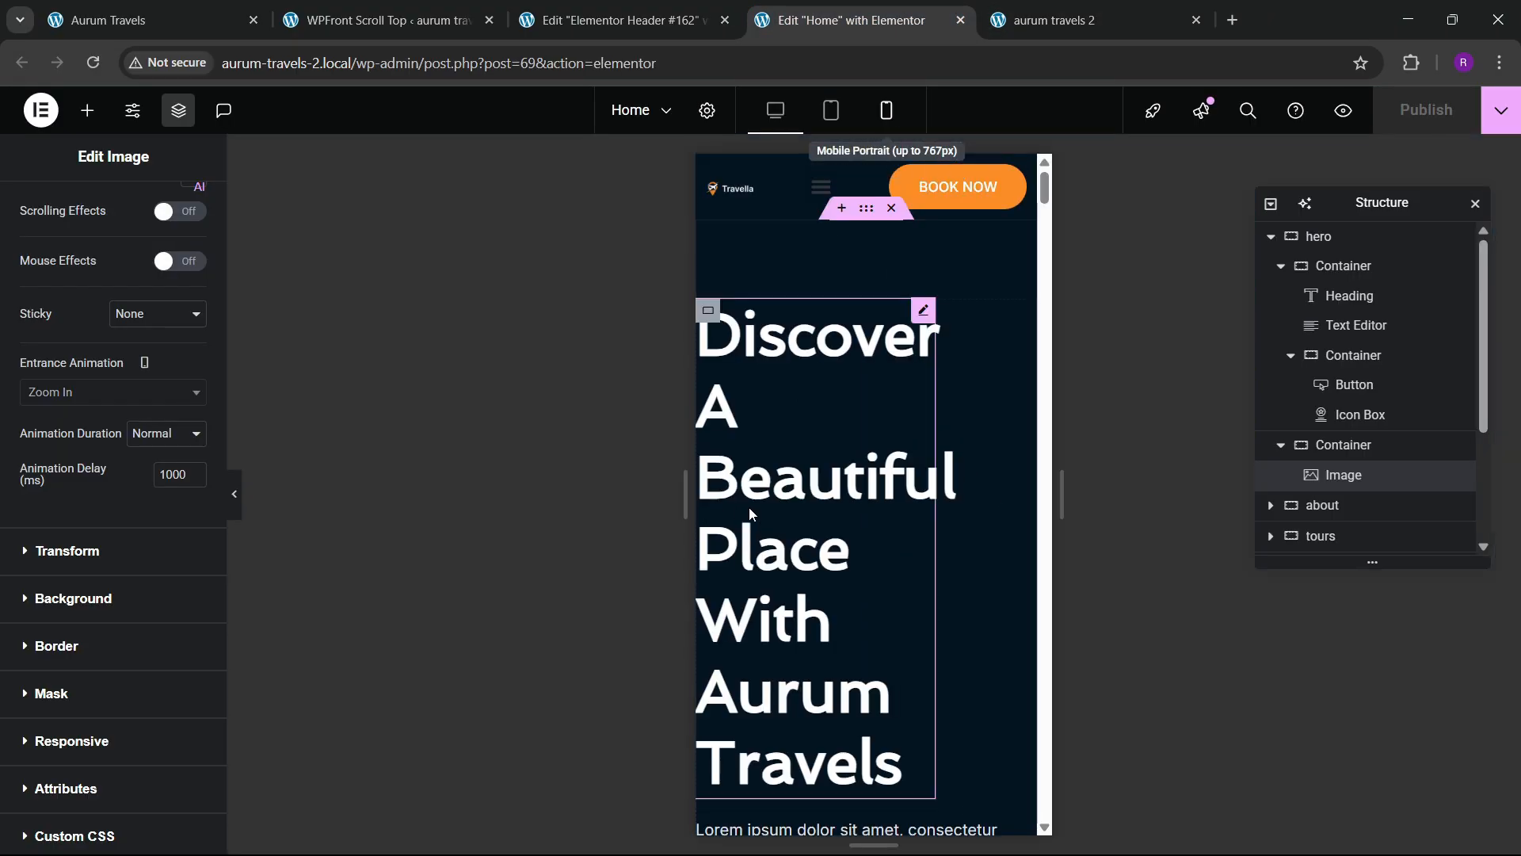
{"action": "scroll", "coordinate": [765, 485], "scroll_direction": "down", "scroll_amount": 7}
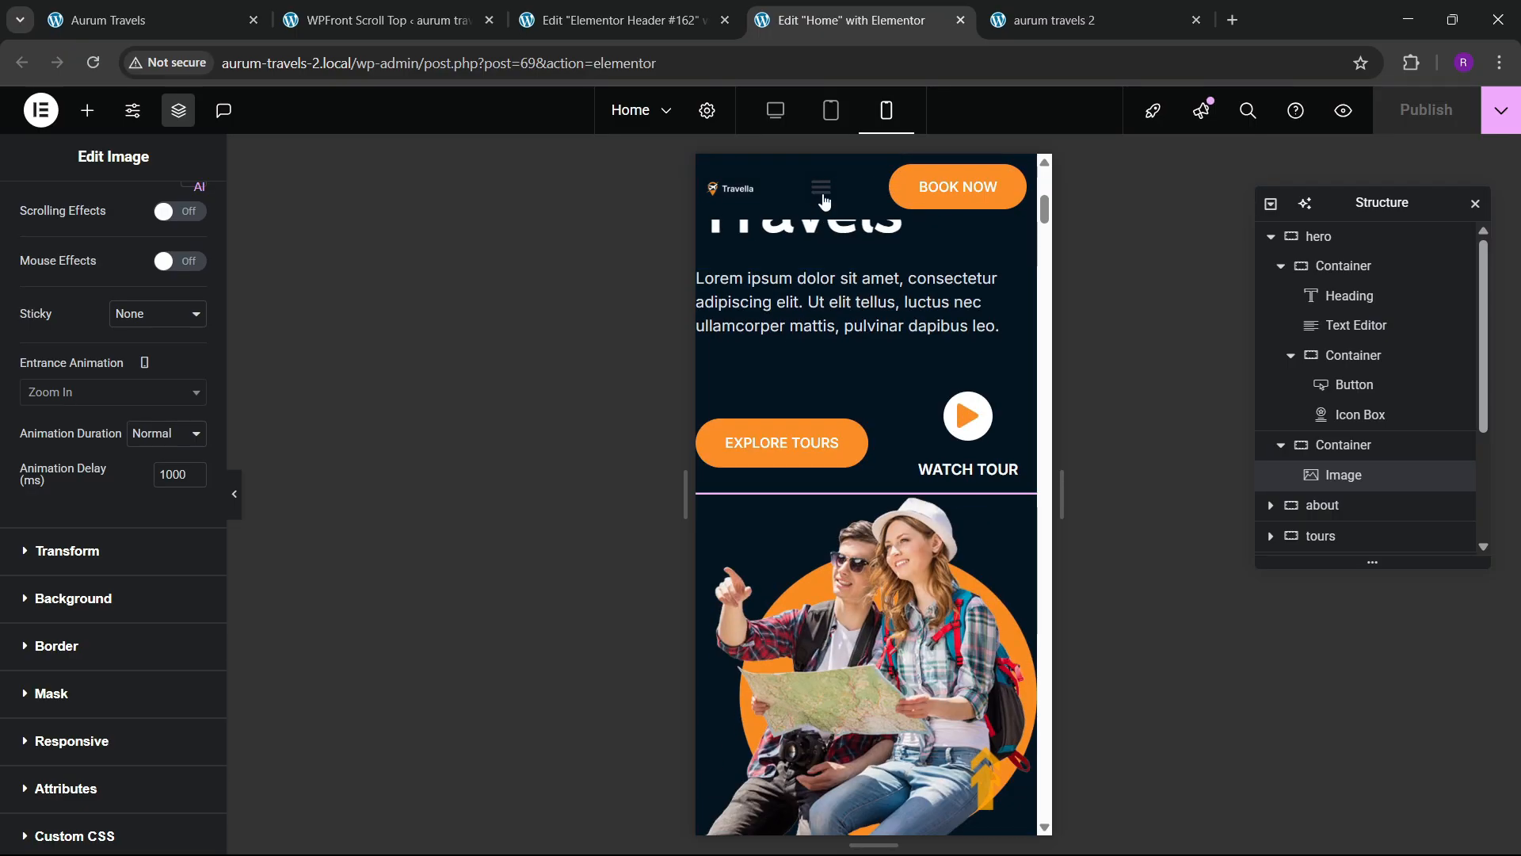
{"action": "scroll", "coordinate": [859, 521], "scroll_direction": "up", "scroll_amount": 7}
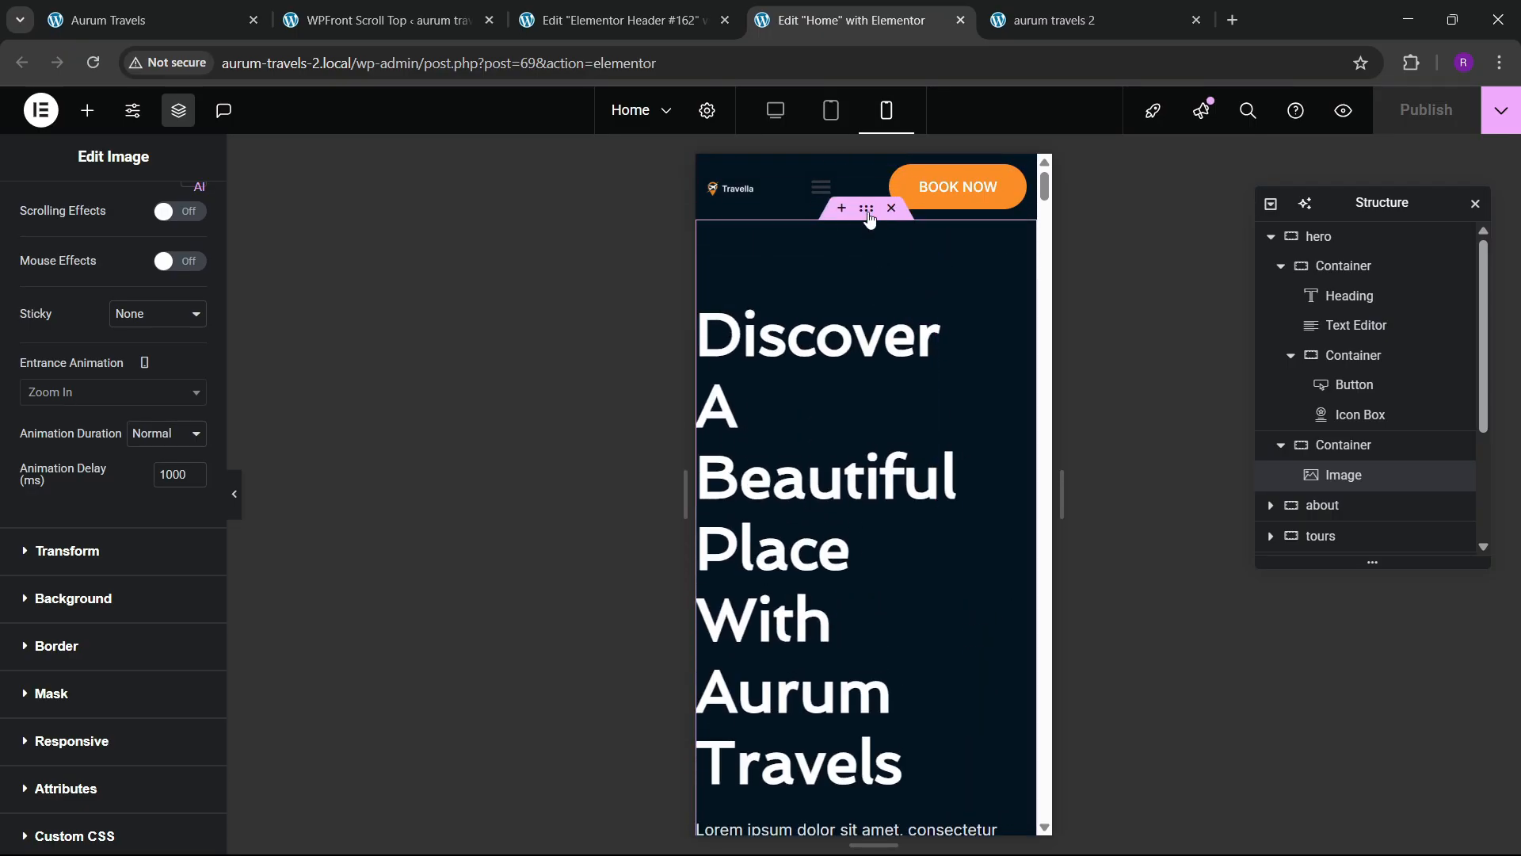
- Set the hero section's mobile padding to 60/20/60/20
{"action": "left_click", "coordinate": [867, 212]}
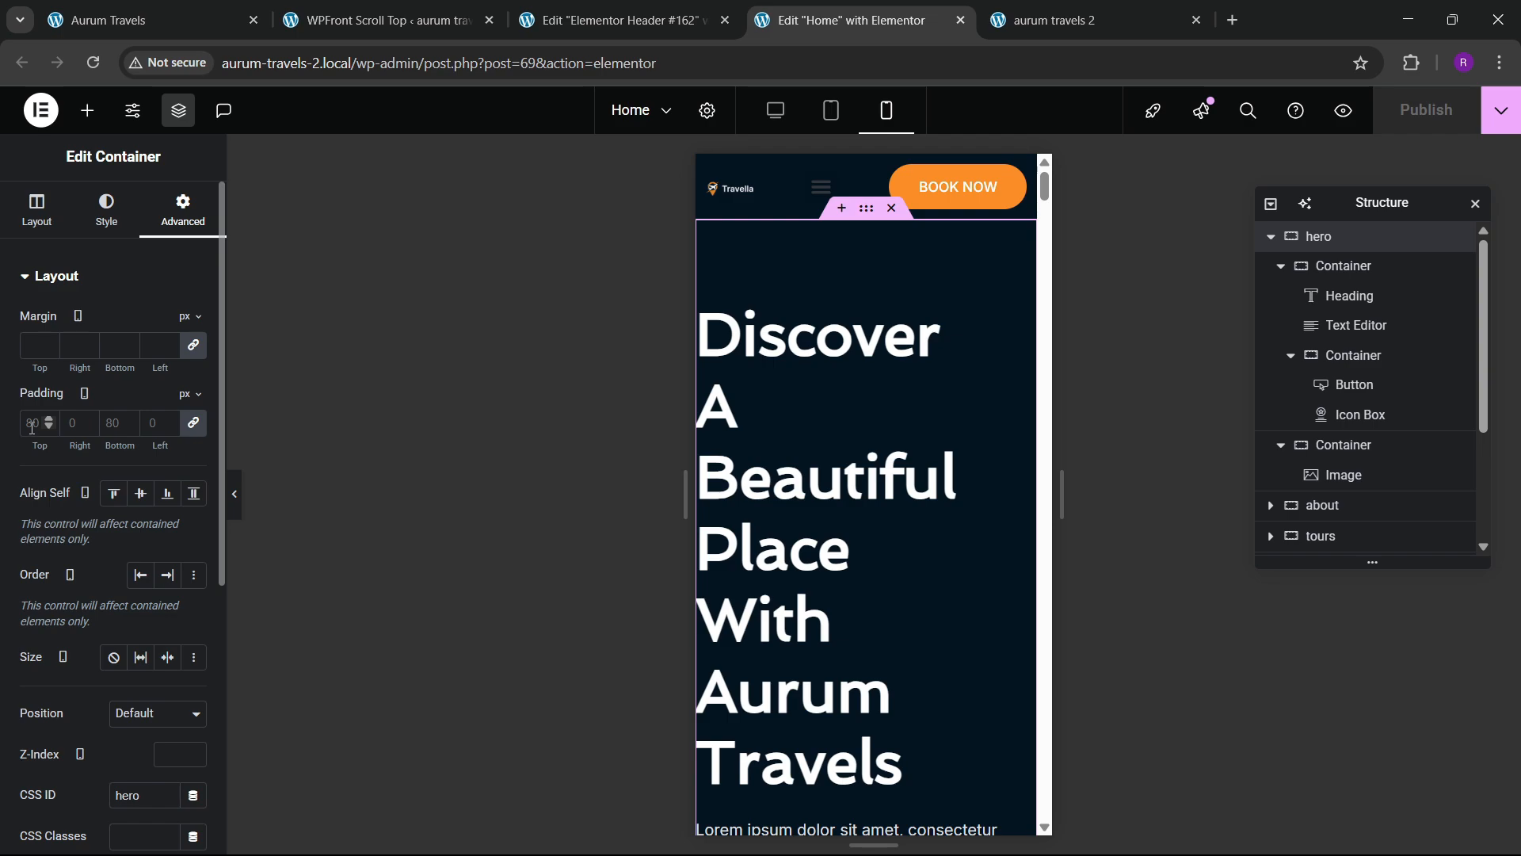
{"action": "left_click", "coordinate": [194, 422]}
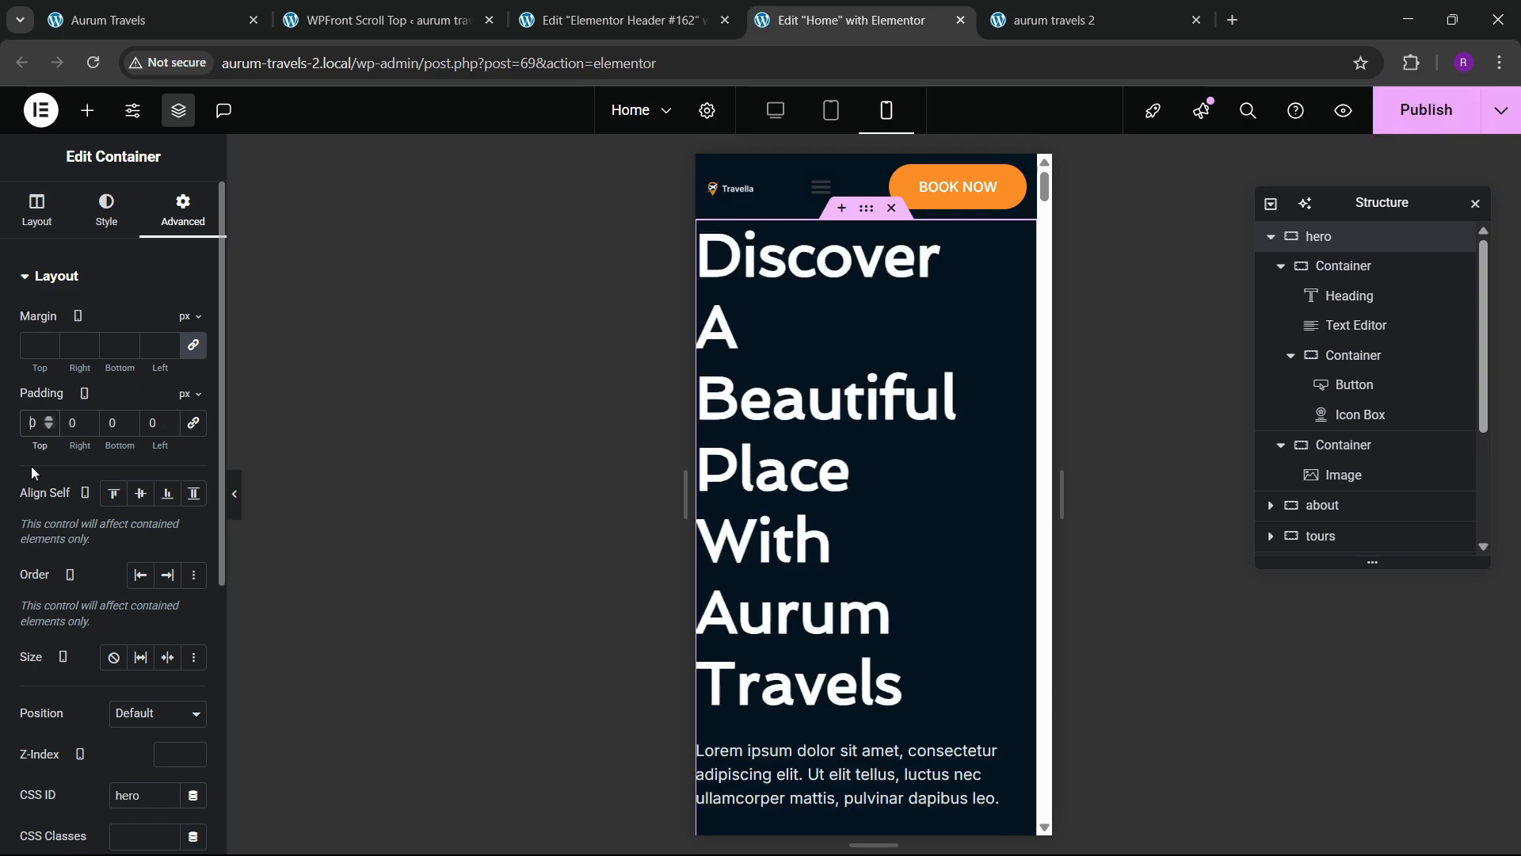
{"action": "type", "text": "60"}
{"action": "key", "text": "Tab"}
{"action": "type", "text": "20"}
{"action": "key", "text": "Tab"}
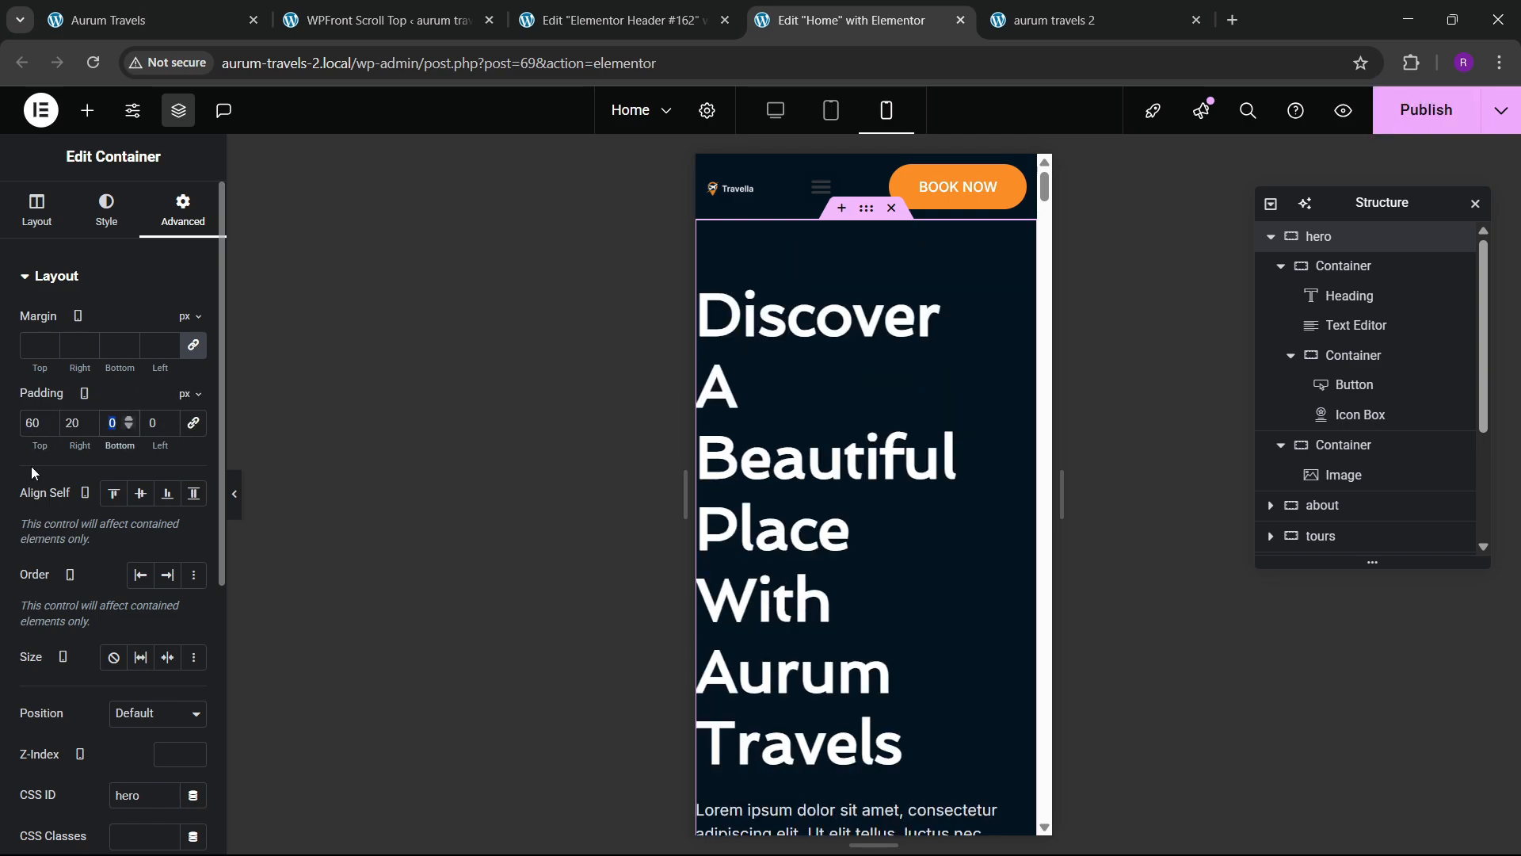
{"action": "type", "text": "60"}
{"action": "key", "text": "Tab"}
{"action": "type", "text": "20"}
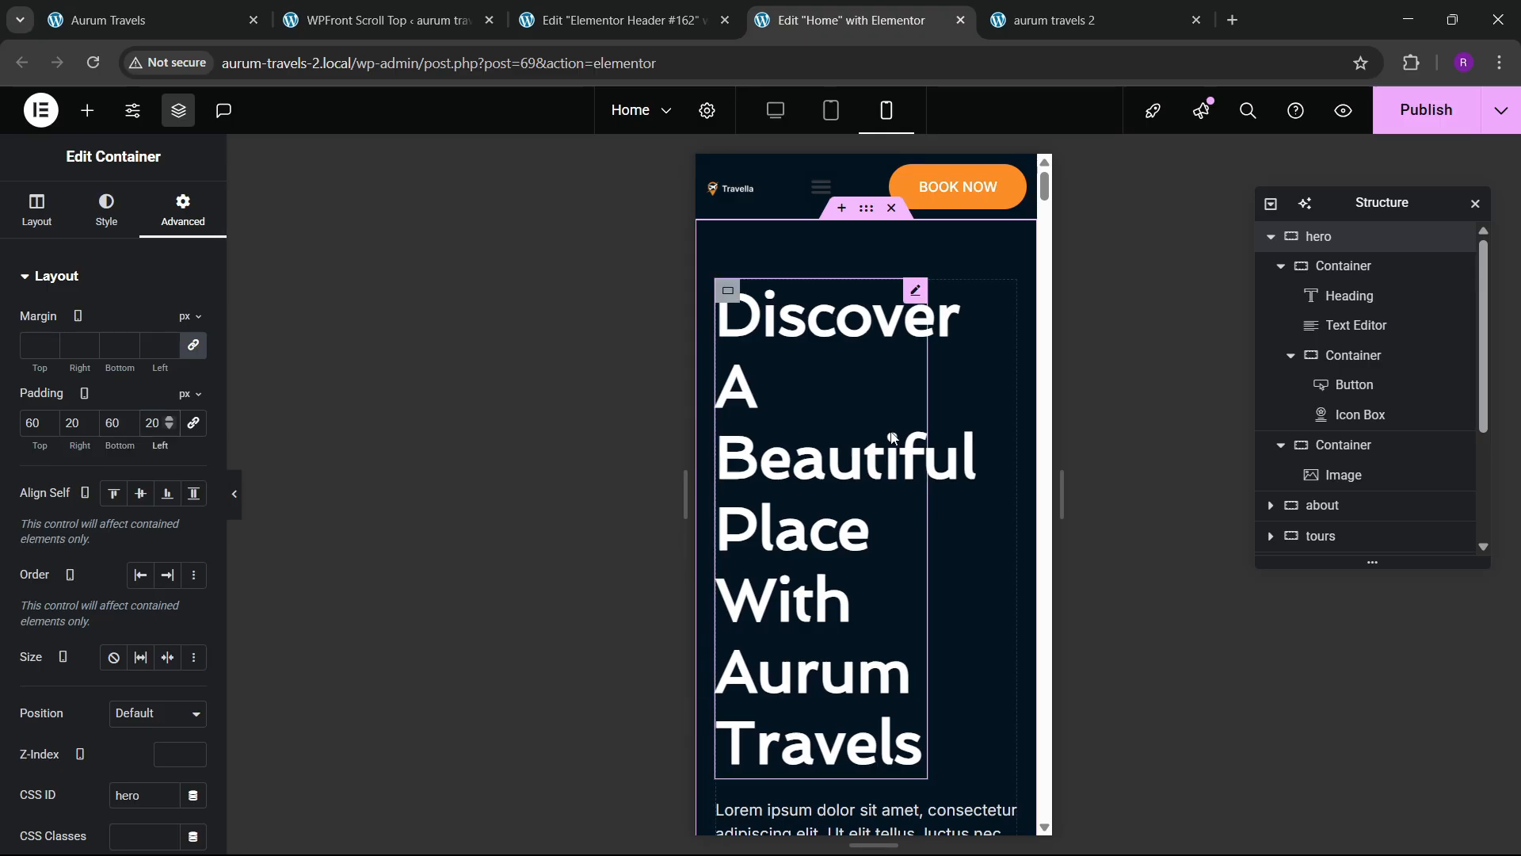
- Set the hero heading's mobile typography size to 40 px
{"action": "left_click", "coordinate": [916, 293]}
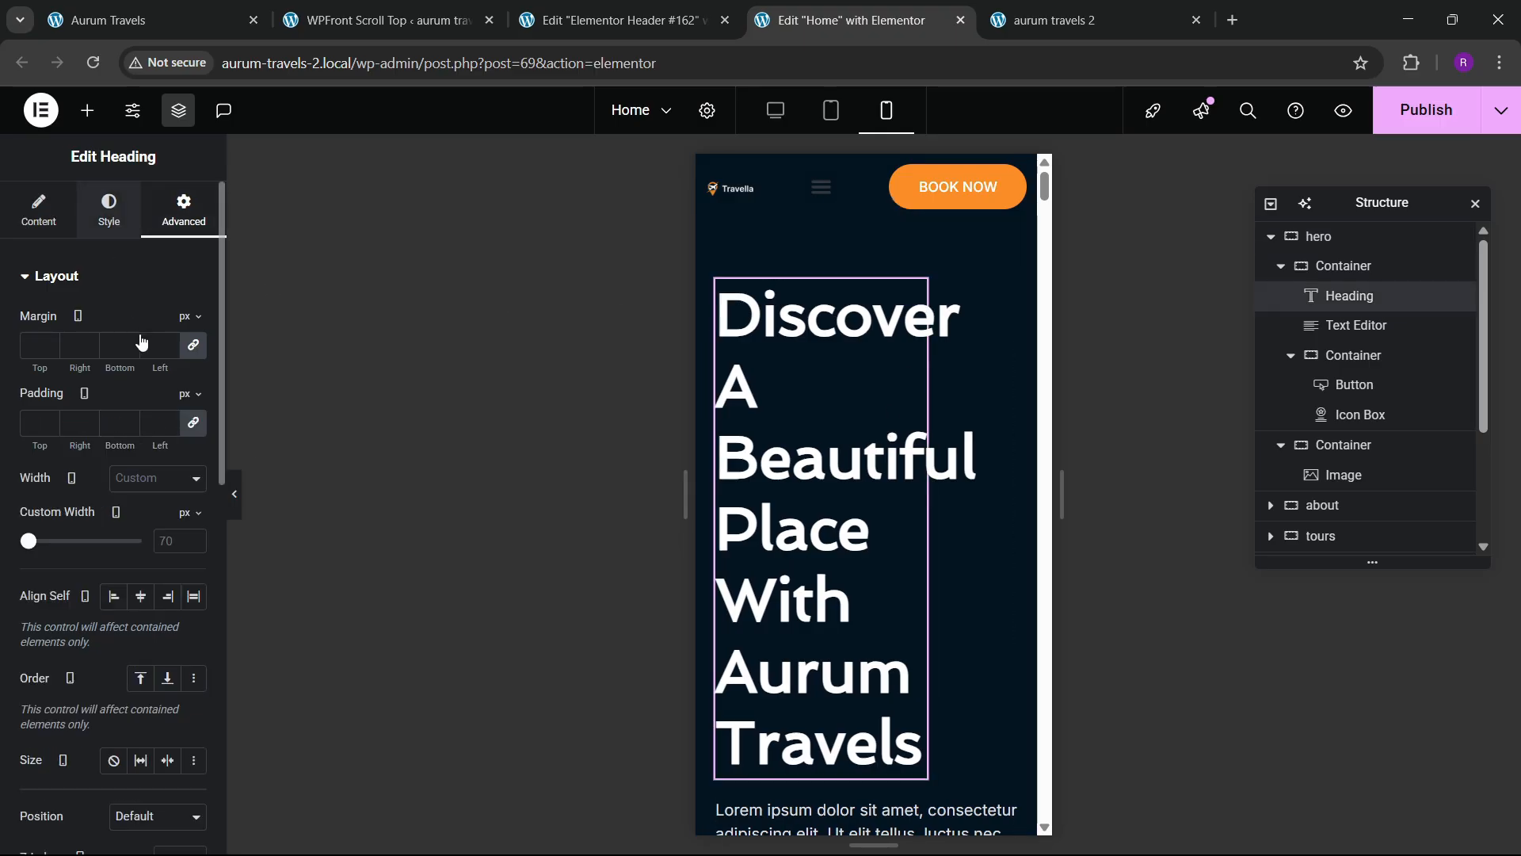
{"action": "left_click", "coordinate": [109, 210]}
{"action": "left_click", "coordinate": [194, 380]}
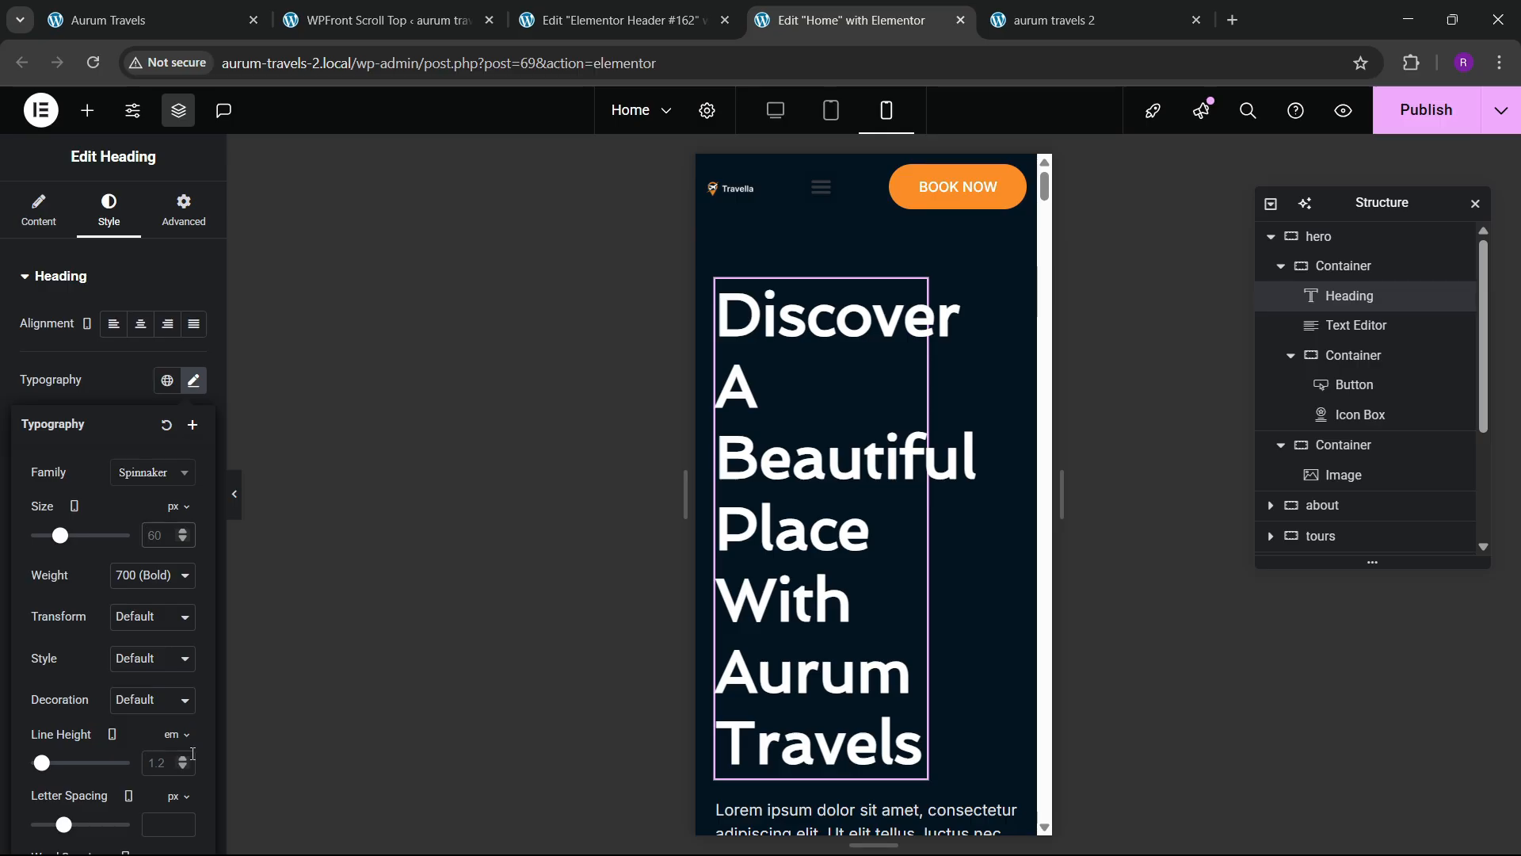
{"action": "type", "text": "45"}
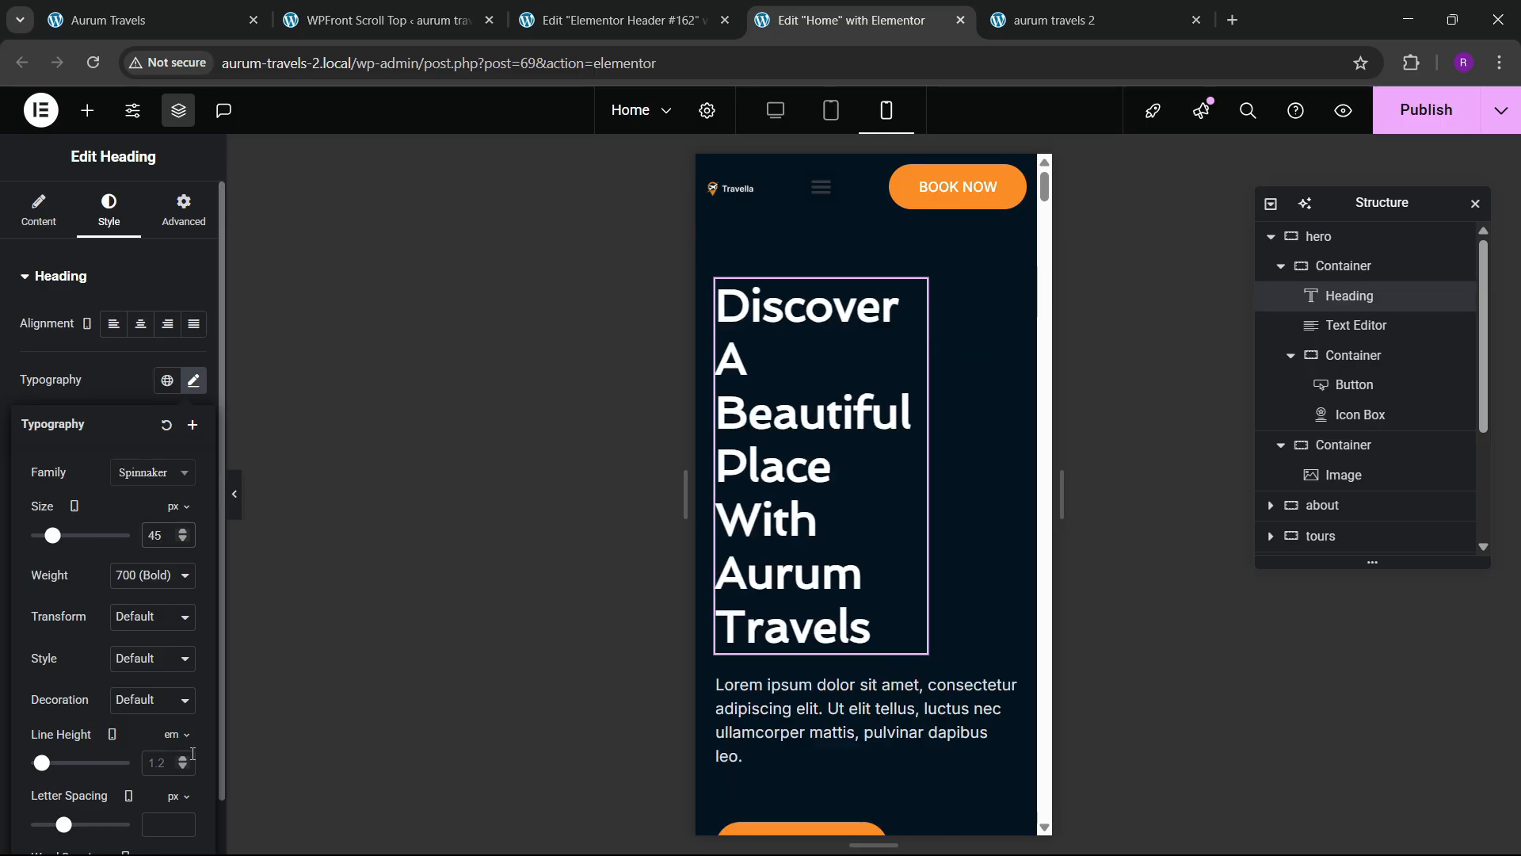
{"action": "key", "text": "BackSpace"}
{"action": "type", "text": "0"}
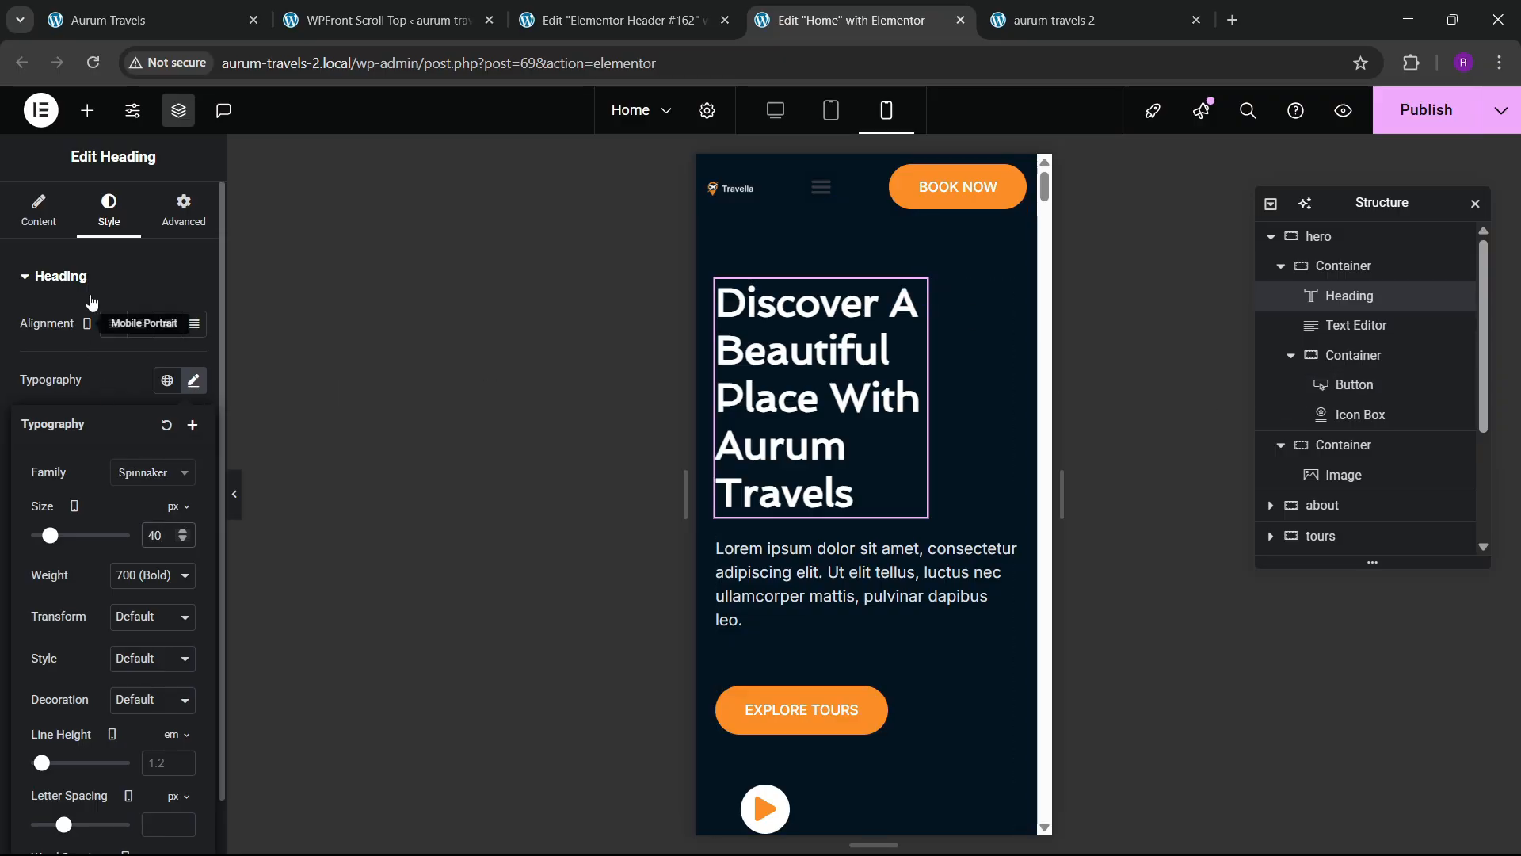
- Set the hero heading's width to Full Width
{"action": "left_click", "coordinate": [184, 210]}
{"action": "left_click", "coordinate": [156, 485]}
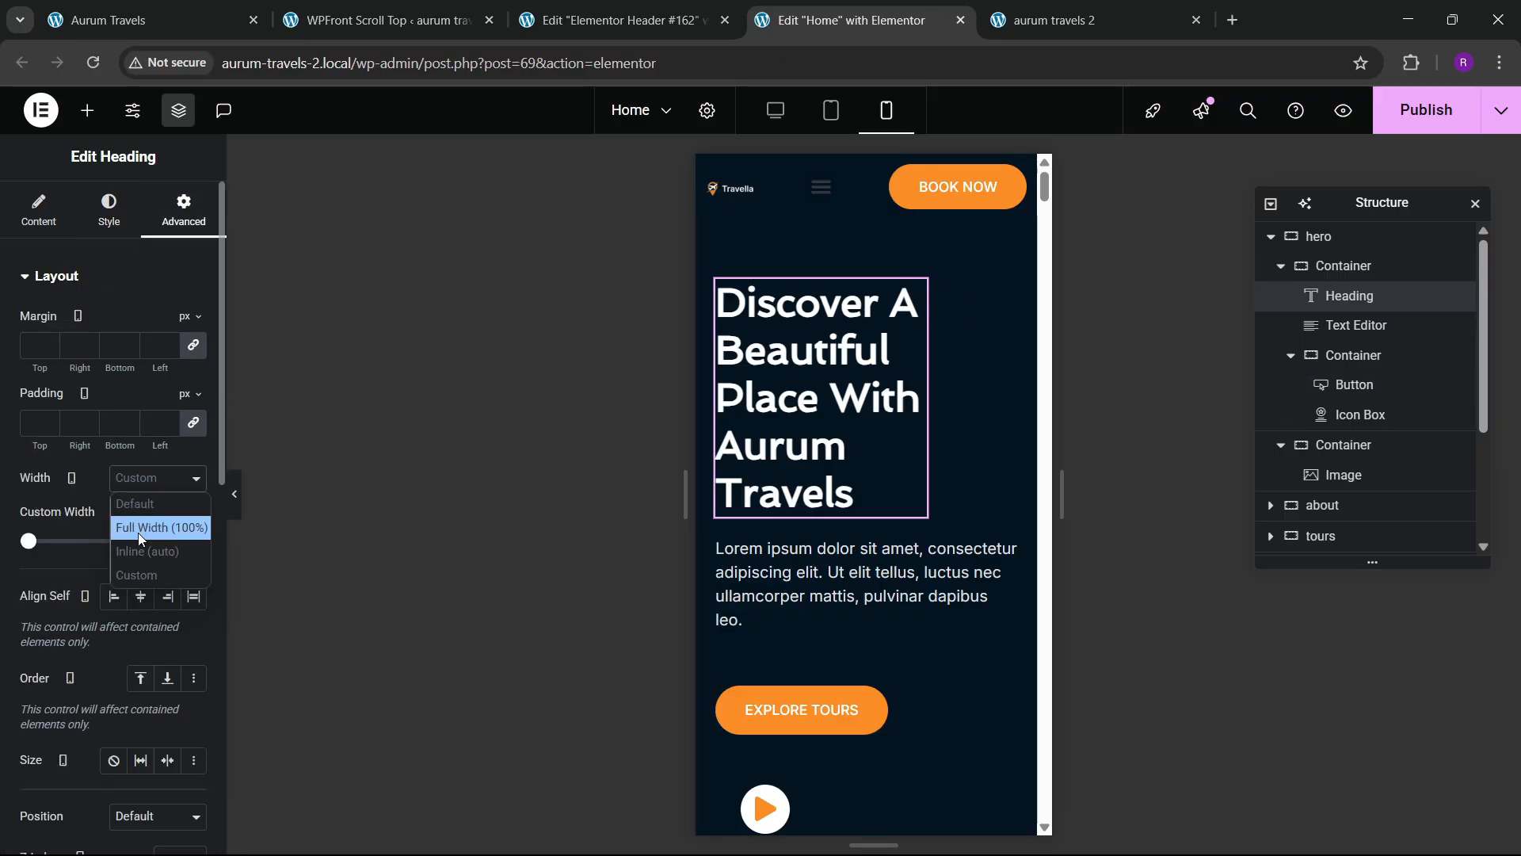
{"action": "left_click", "coordinate": [138, 533]}
{"action": "scroll", "coordinate": [835, 592], "scroll_direction": "down", "scroll_amount": 3}
{"action": "scroll", "coordinate": [802, 469], "scroll_direction": "down", "scroll_amount": 3}
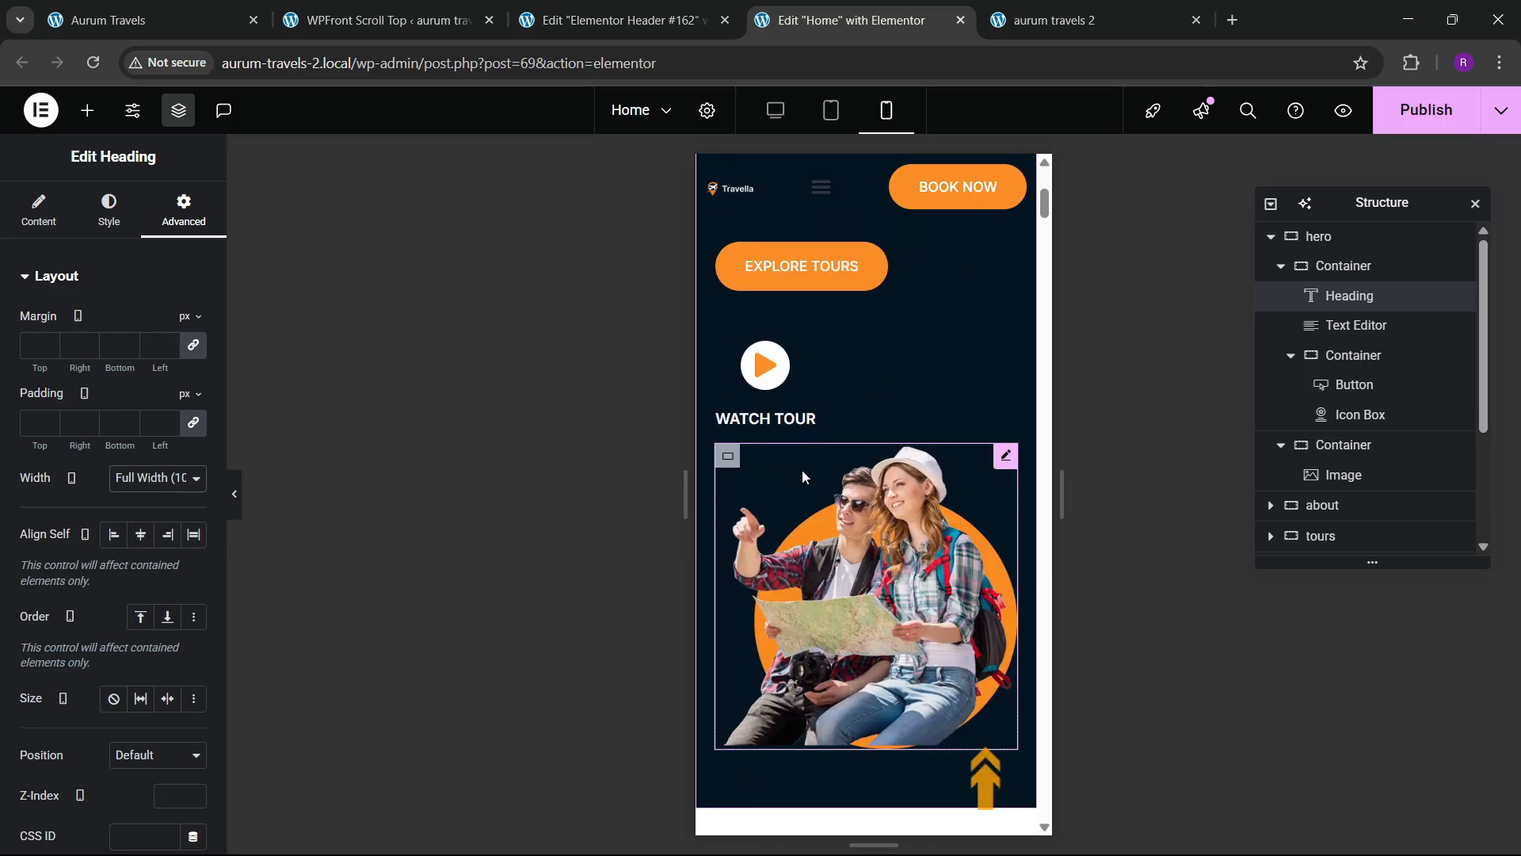
{"action": "scroll", "coordinate": [849, 535], "scroll_direction": "down", "scroll_amount": 5}
{"action": "scroll", "coordinate": [863, 558], "scroll_direction": "up", "scroll_amount": 1}
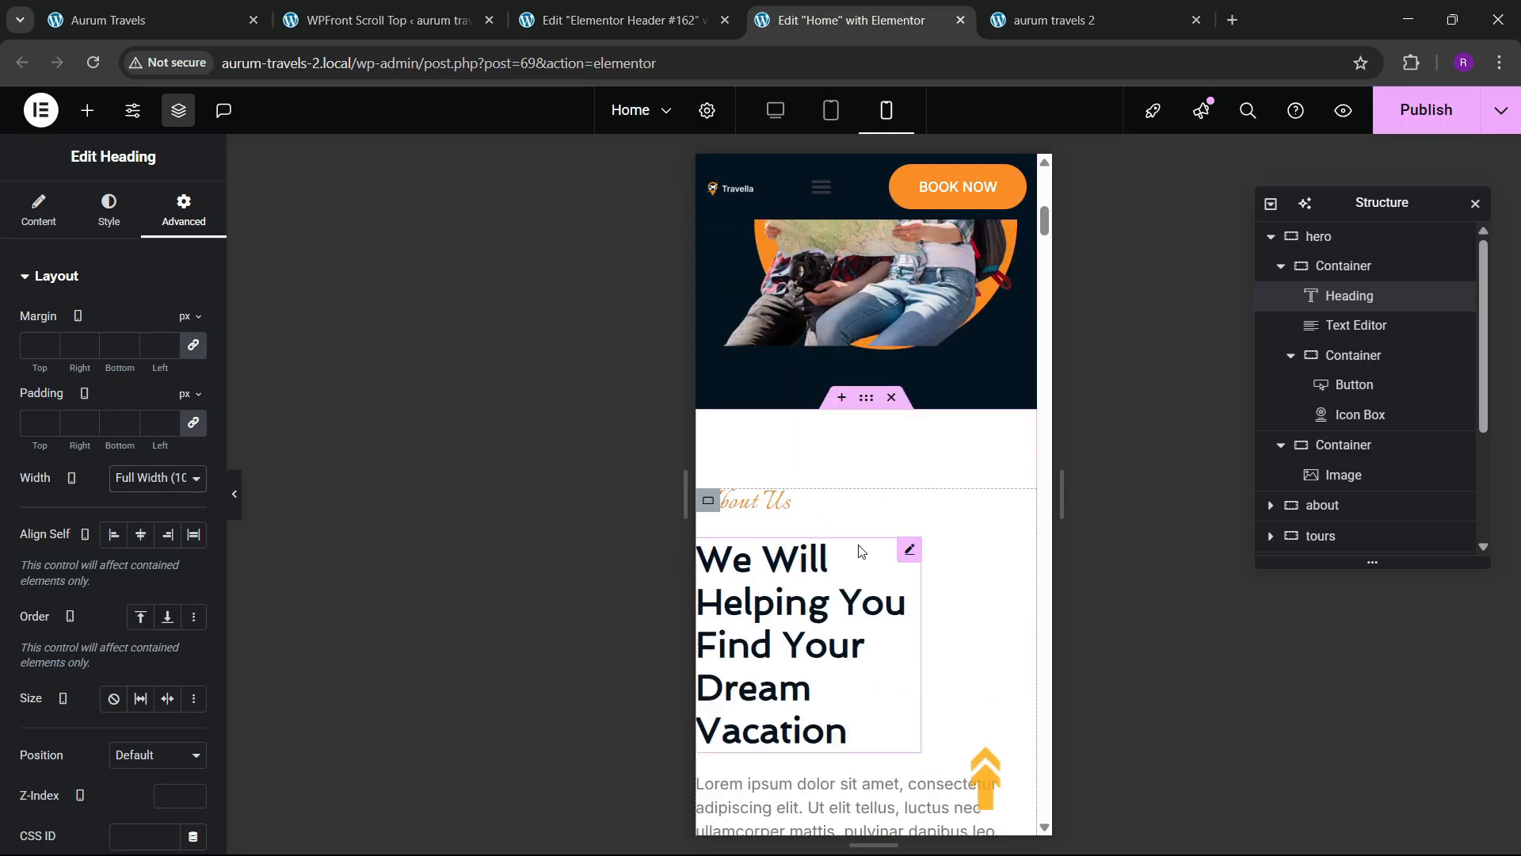
{"action": "left_click", "coordinate": [866, 401]}
- Set the about section's mobile padding to 80/20/80/20
{"action": "left_click", "coordinate": [195, 220]}
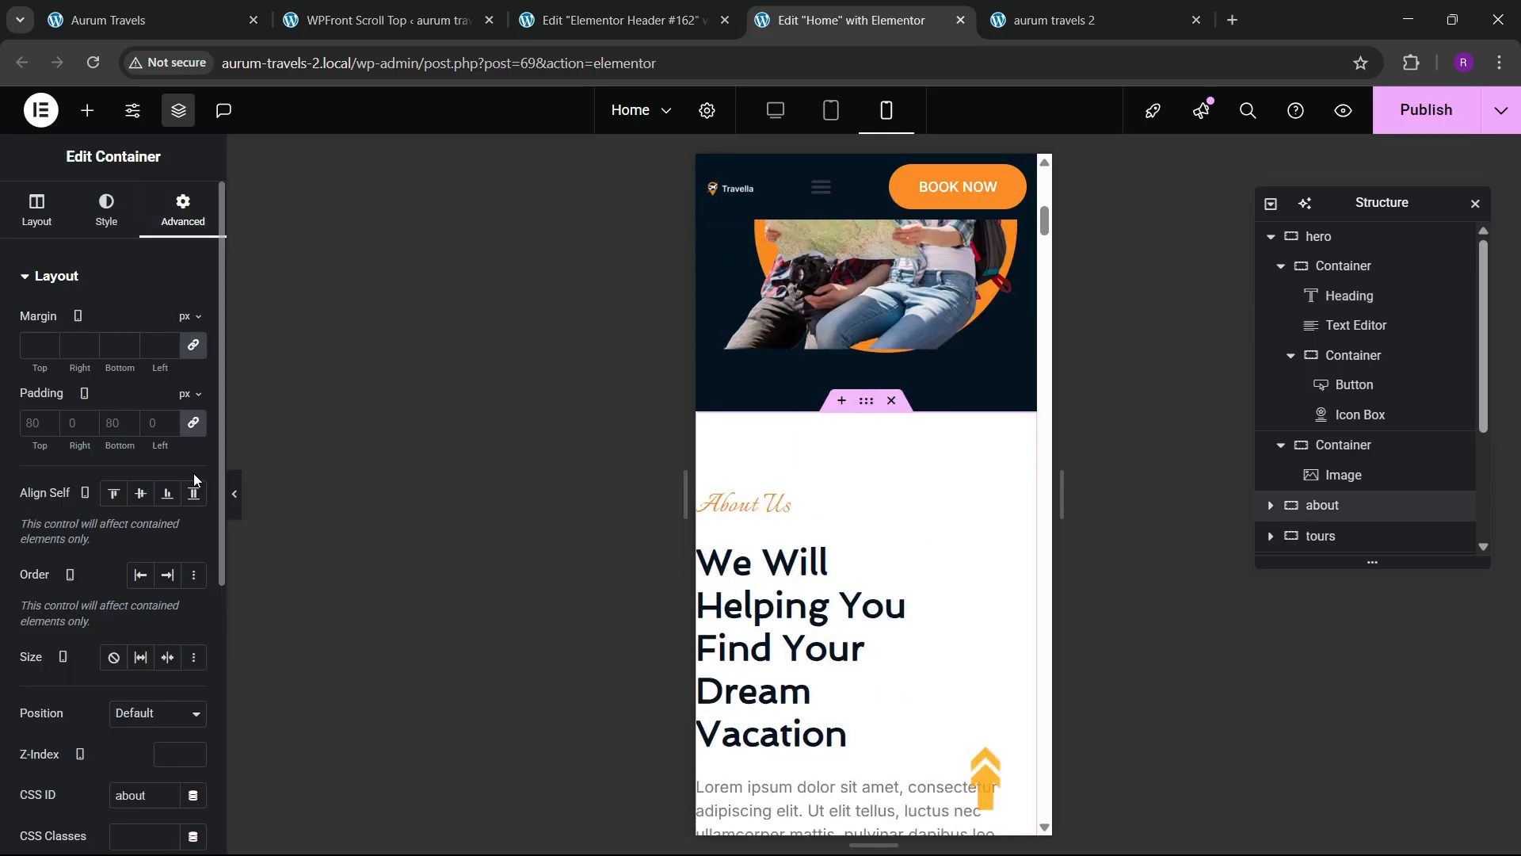
{"action": "left_click", "coordinate": [193, 423]}
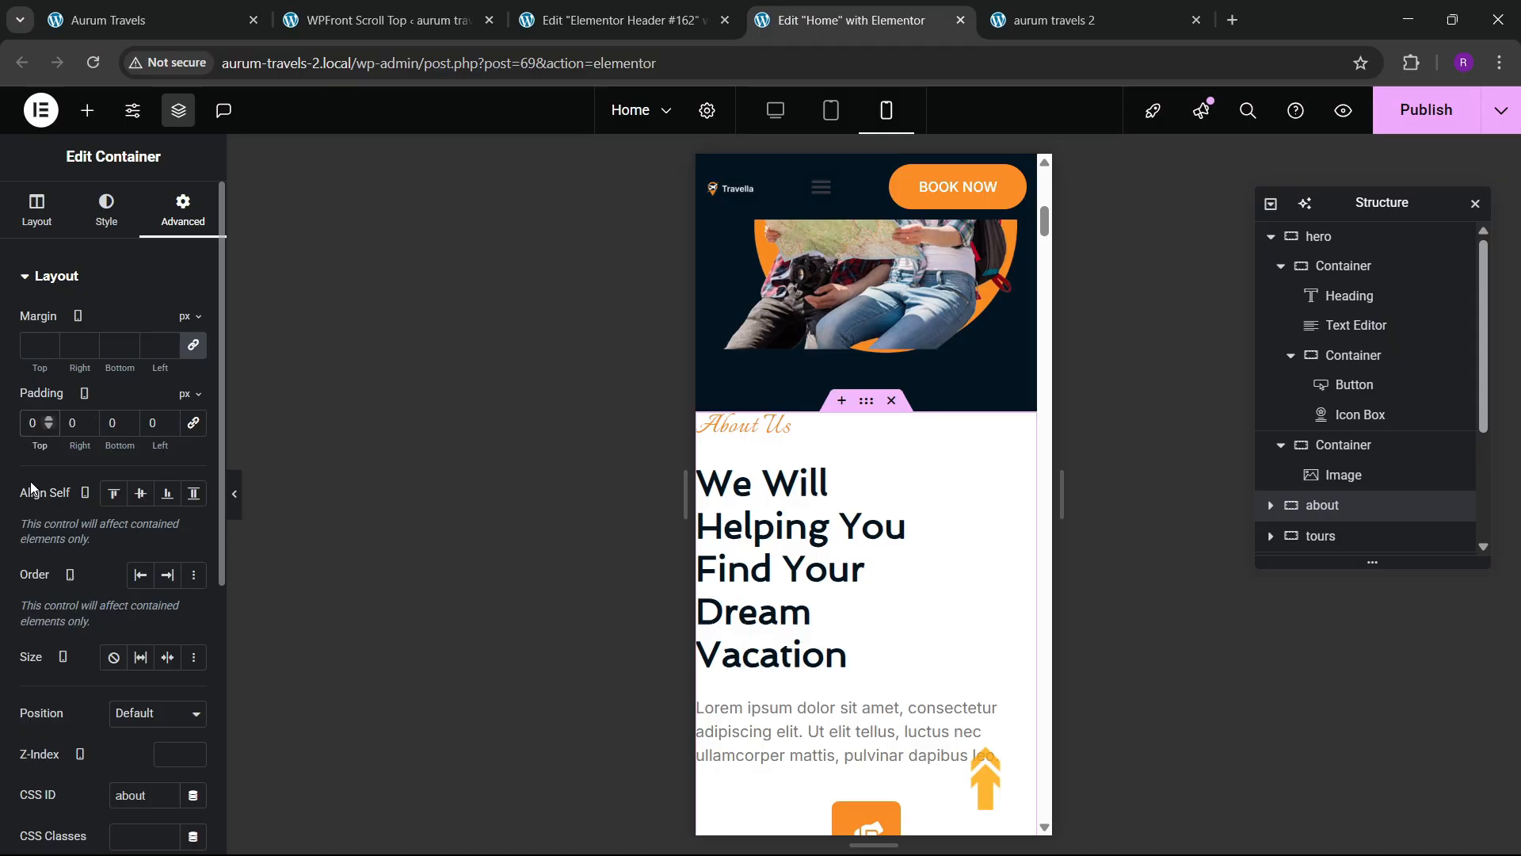
{"action": "type", "text": "80"}
{"action": "key", "text": "Tab"}
{"action": "type", "text": "20"}
{"action": "key", "text": "Tab"}
{"action": "type", "text": "80"}
{"action": "key", "text": "Tab"}
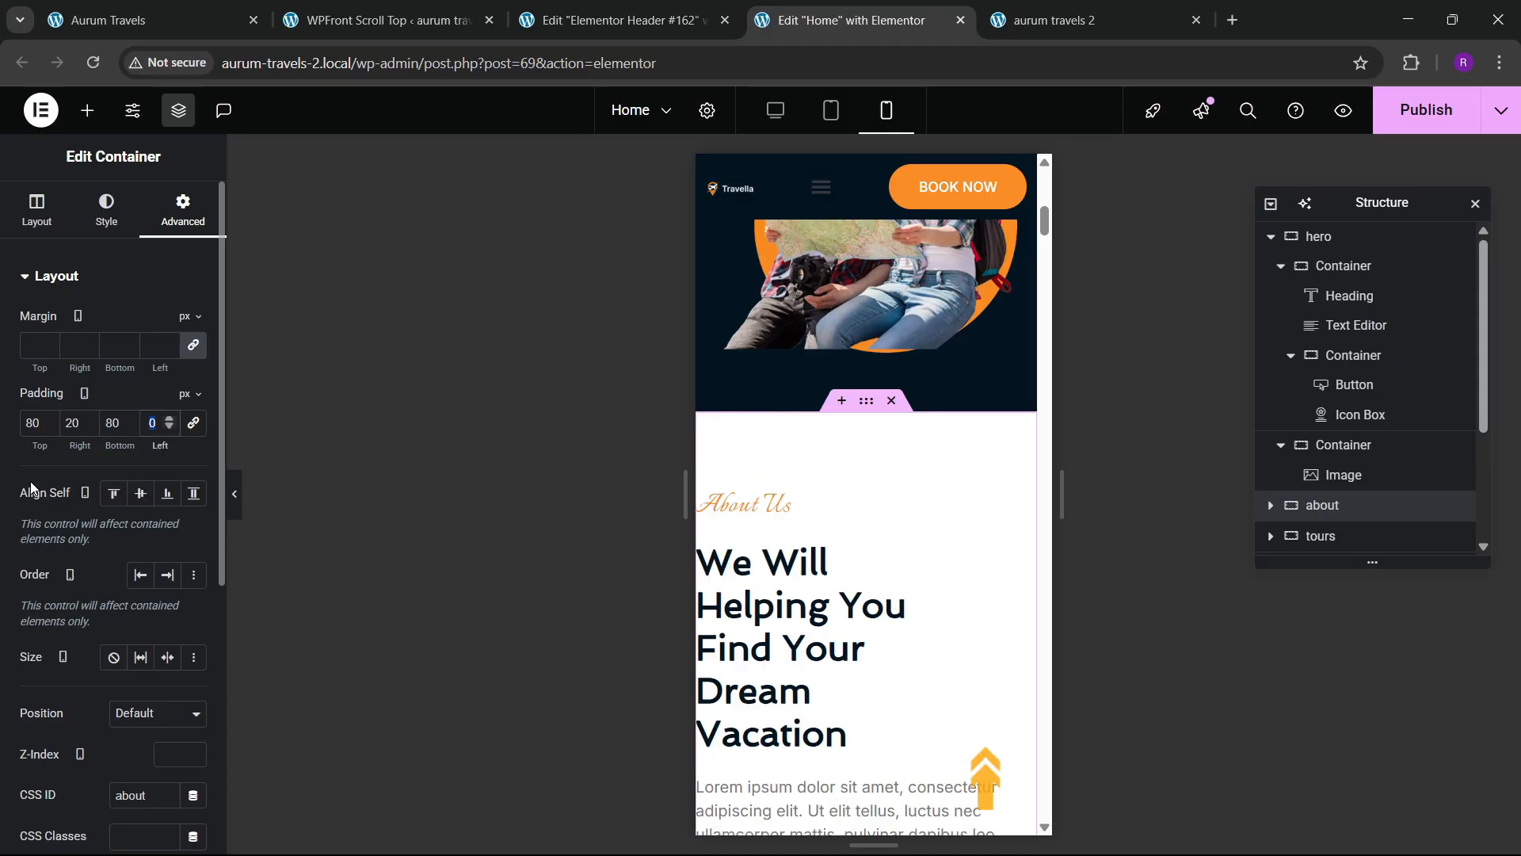
{"action": "type", "text": "20"}
- Make the about heading Full Width
{"action": "scroll", "coordinate": [856, 533], "scroll_direction": "down", "scroll_amount": 1}
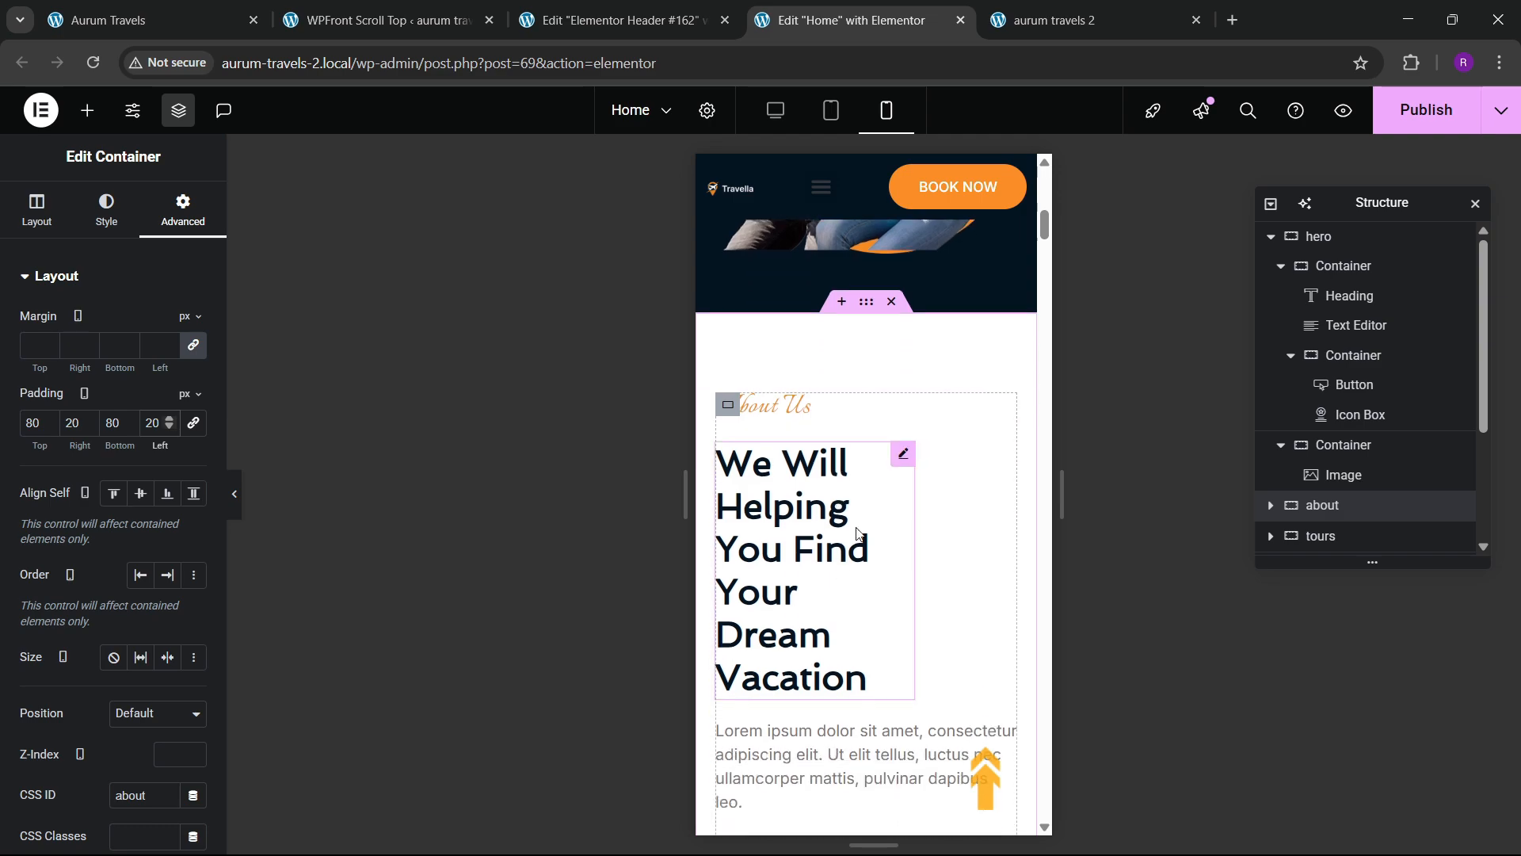
{"action": "left_click", "coordinate": [902, 453]}
{"action": "left_click", "coordinate": [183, 210]}
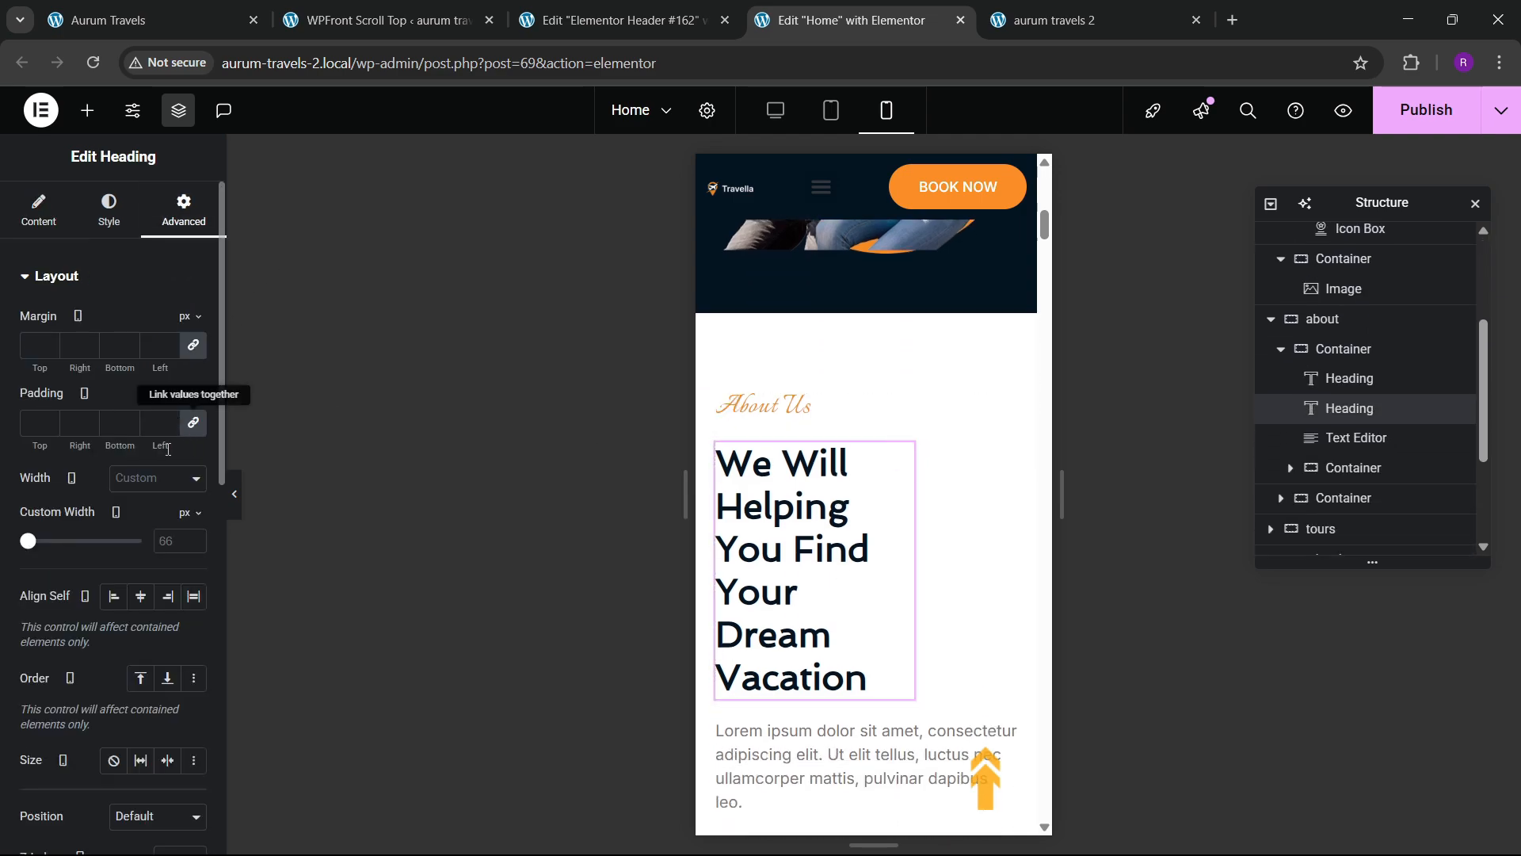
{"action": "left_click", "coordinate": [158, 478]}
{"action": "left_click", "coordinate": [147, 528]}
- Set the booking form container's mobile padding to 30
{"action": "scroll", "coordinate": [838, 588], "scroll_direction": "down", "scroll_amount": 5}
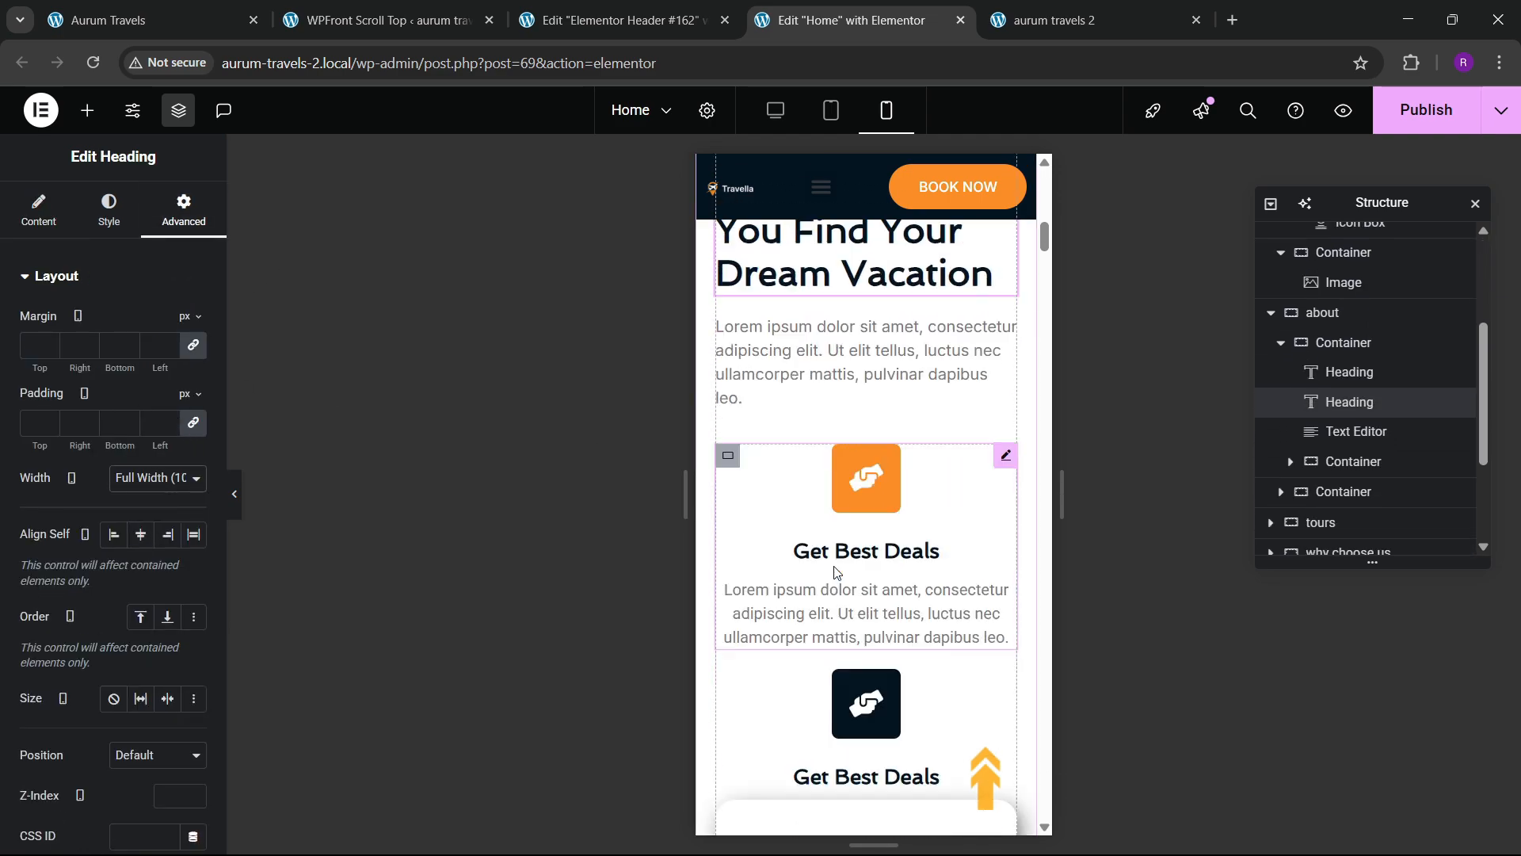
{"action": "scroll", "coordinate": [837, 589], "scroll_direction": "down", "scroll_amount": 2}
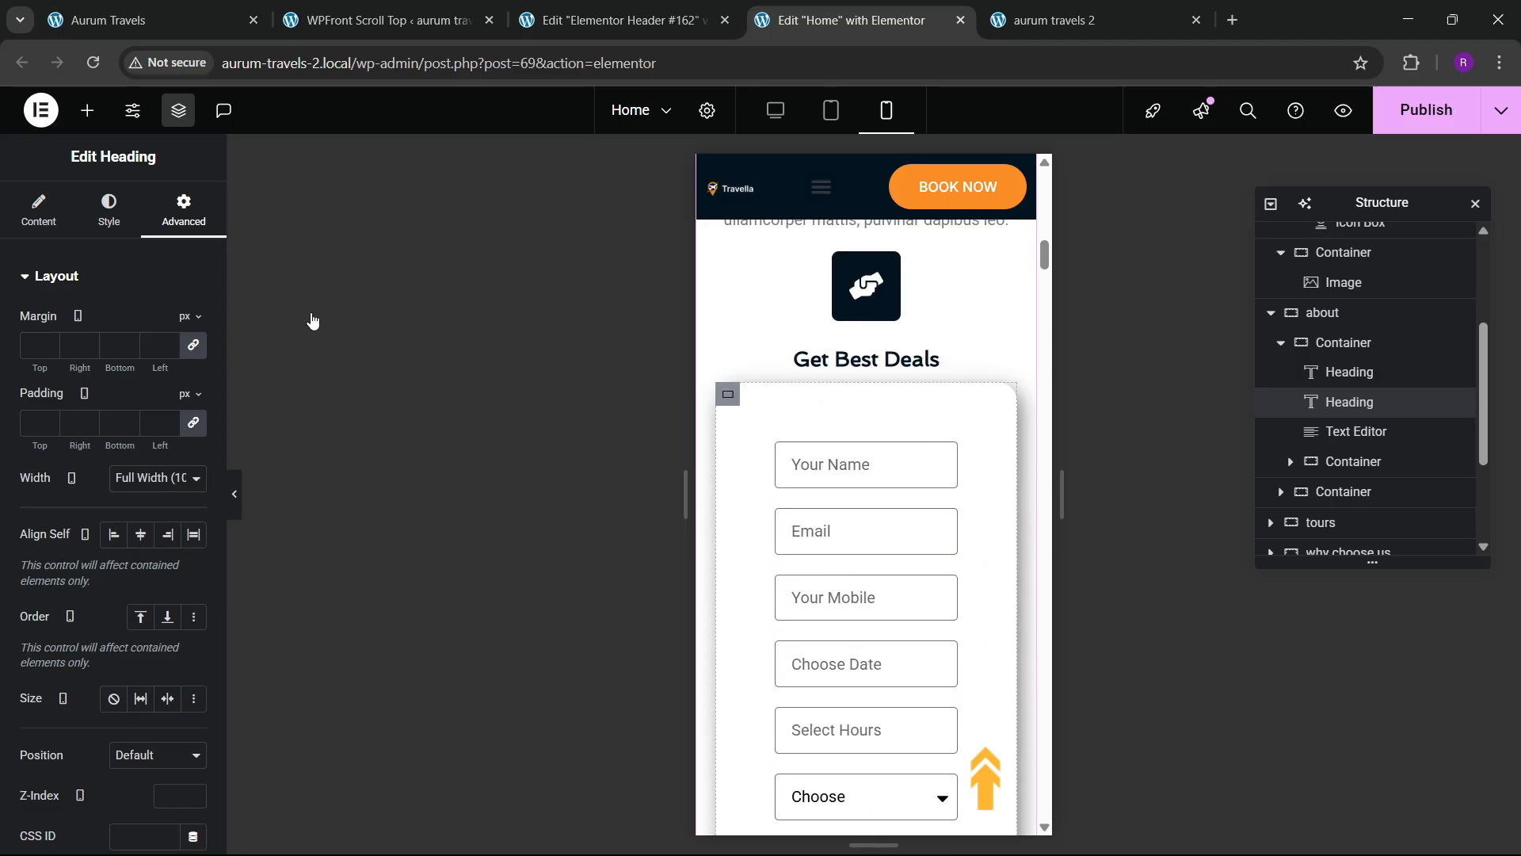
{"action": "left_click", "coordinate": [170, 219]}
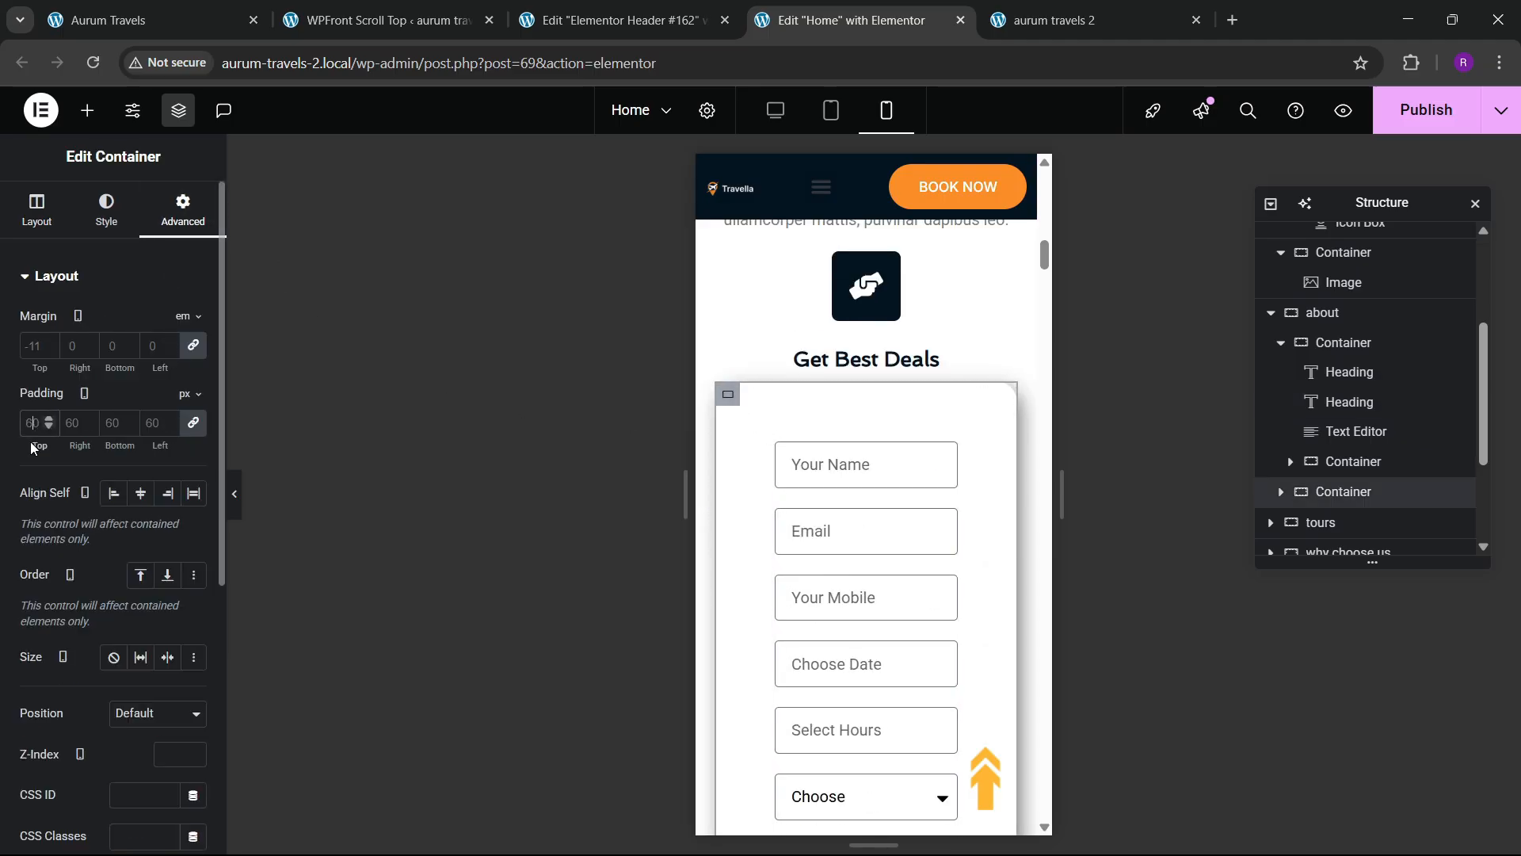
{"action": "type", "text": "30"}
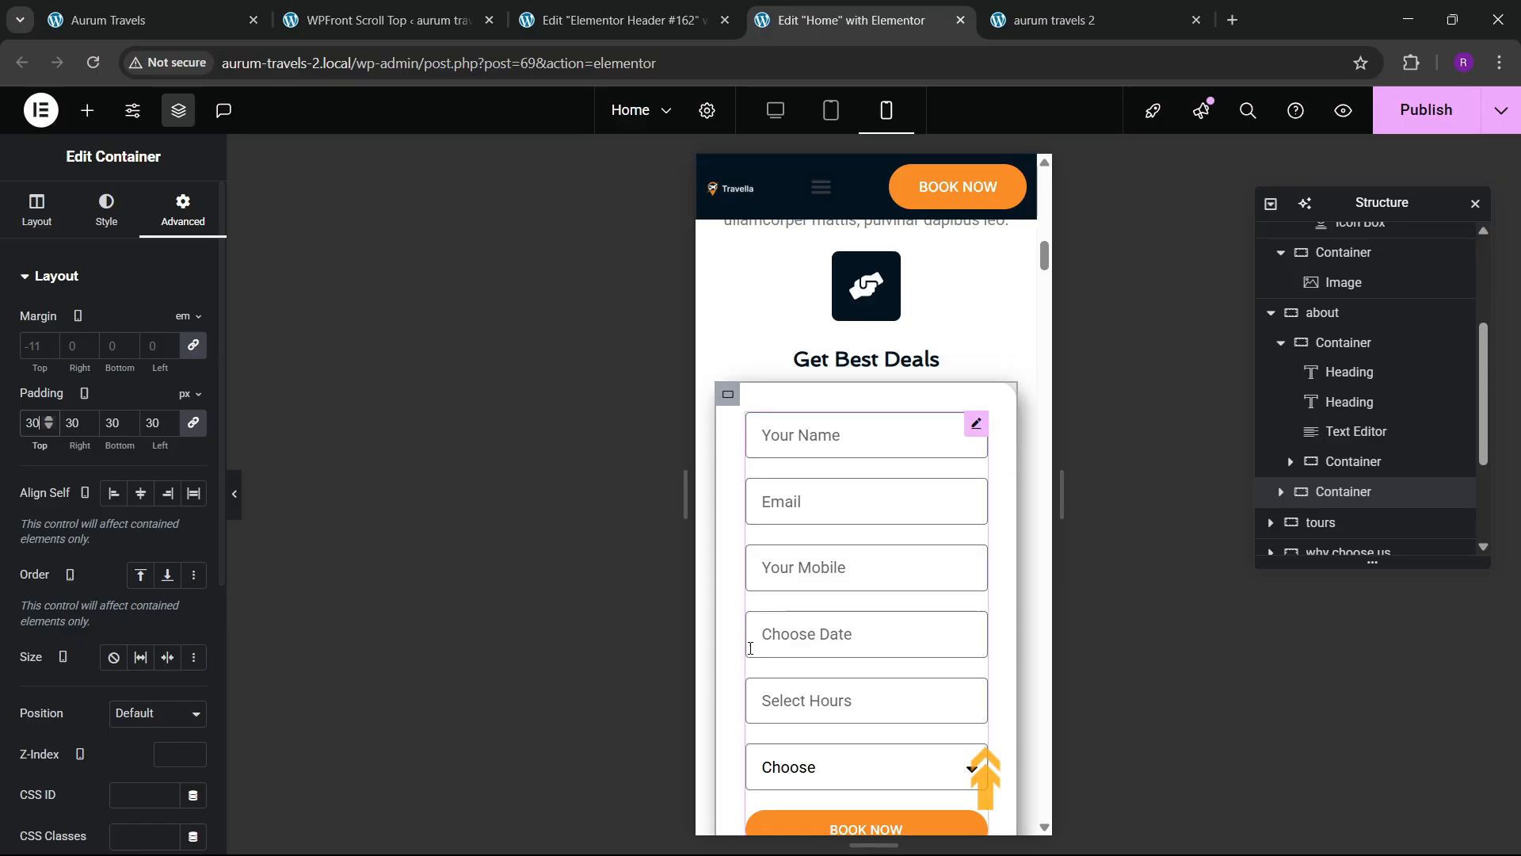
- Set the tours section's mobile padding to 80/20/80/20
{"action": "scroll", "coordinate": [790, 600], "scroll_direction": "down", "scroll_amount": 6}
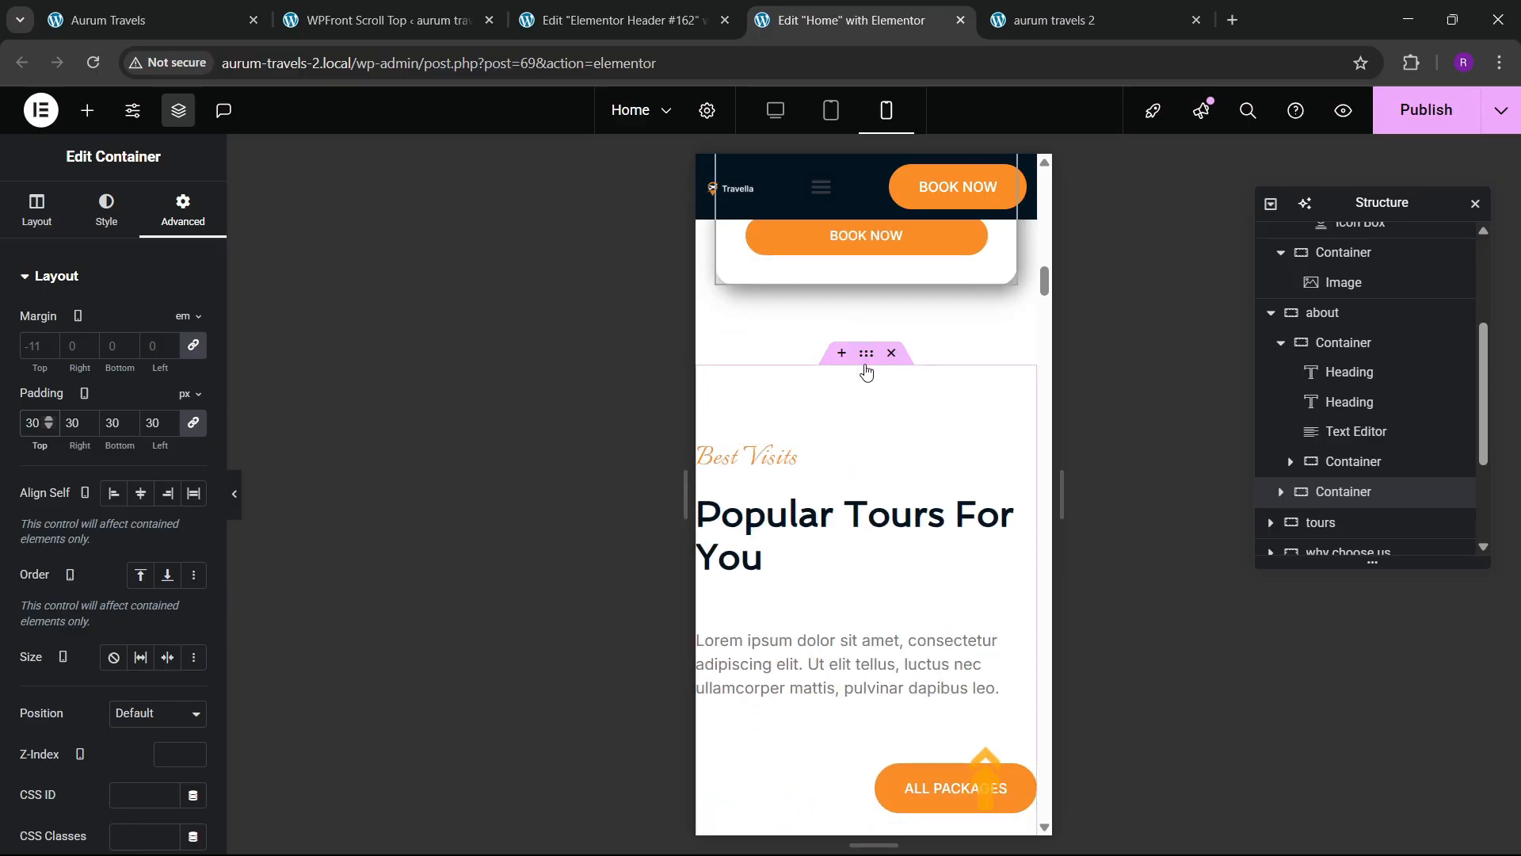
{"action": "left_click", "coordinate": [866, 354]}
{"action": "left_click", "coordinate": [183, 210]}
{"action": "left_click", "coordinate": [193, 422]}
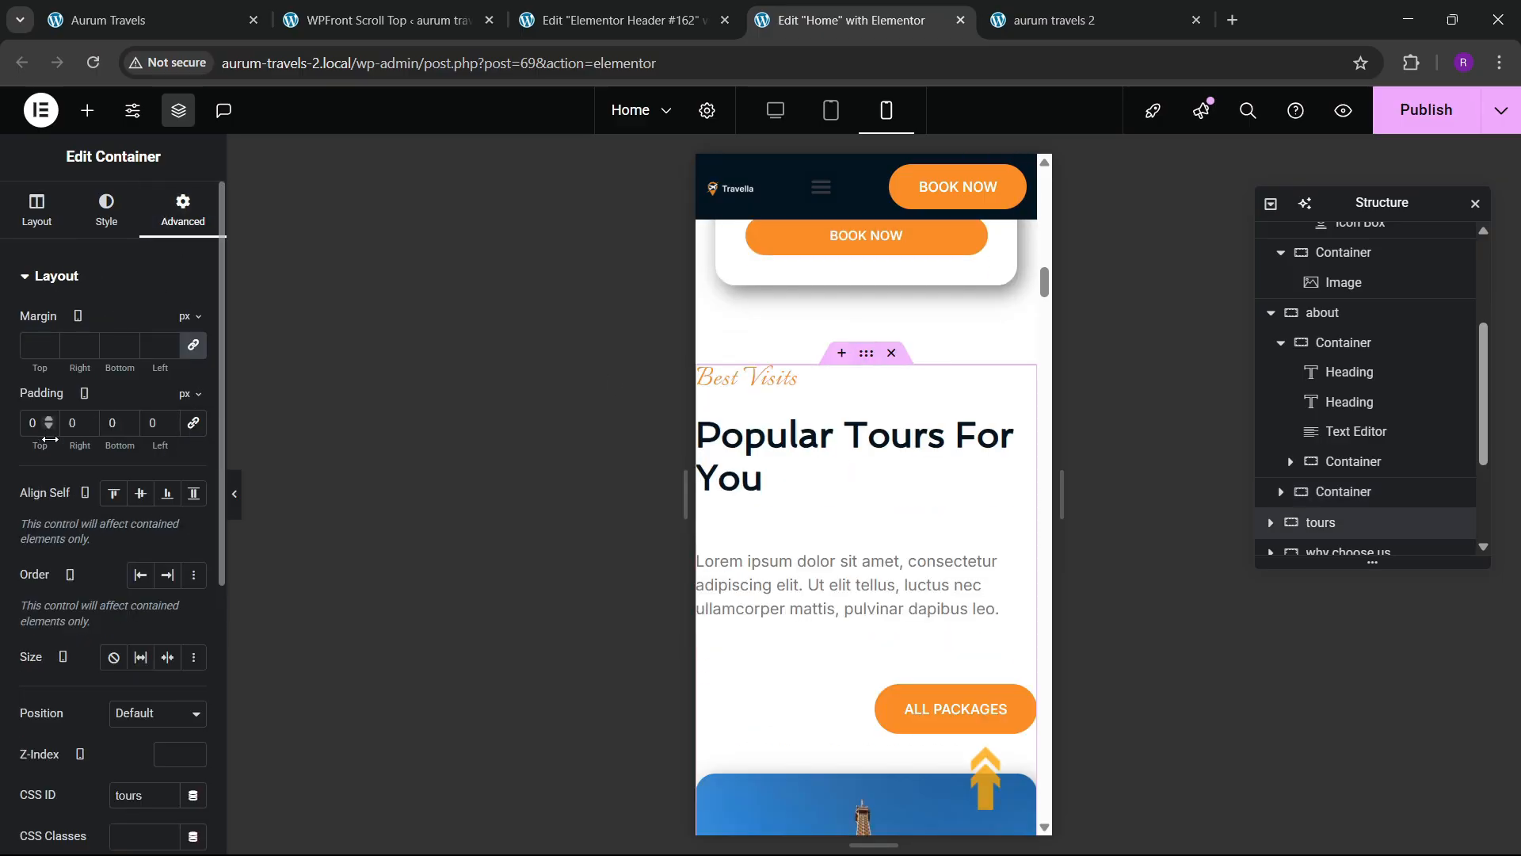
{"action": "type", "text": "80"}
{"action": "key", "text": "Tab"}
{"action": "type", "text": "20"}
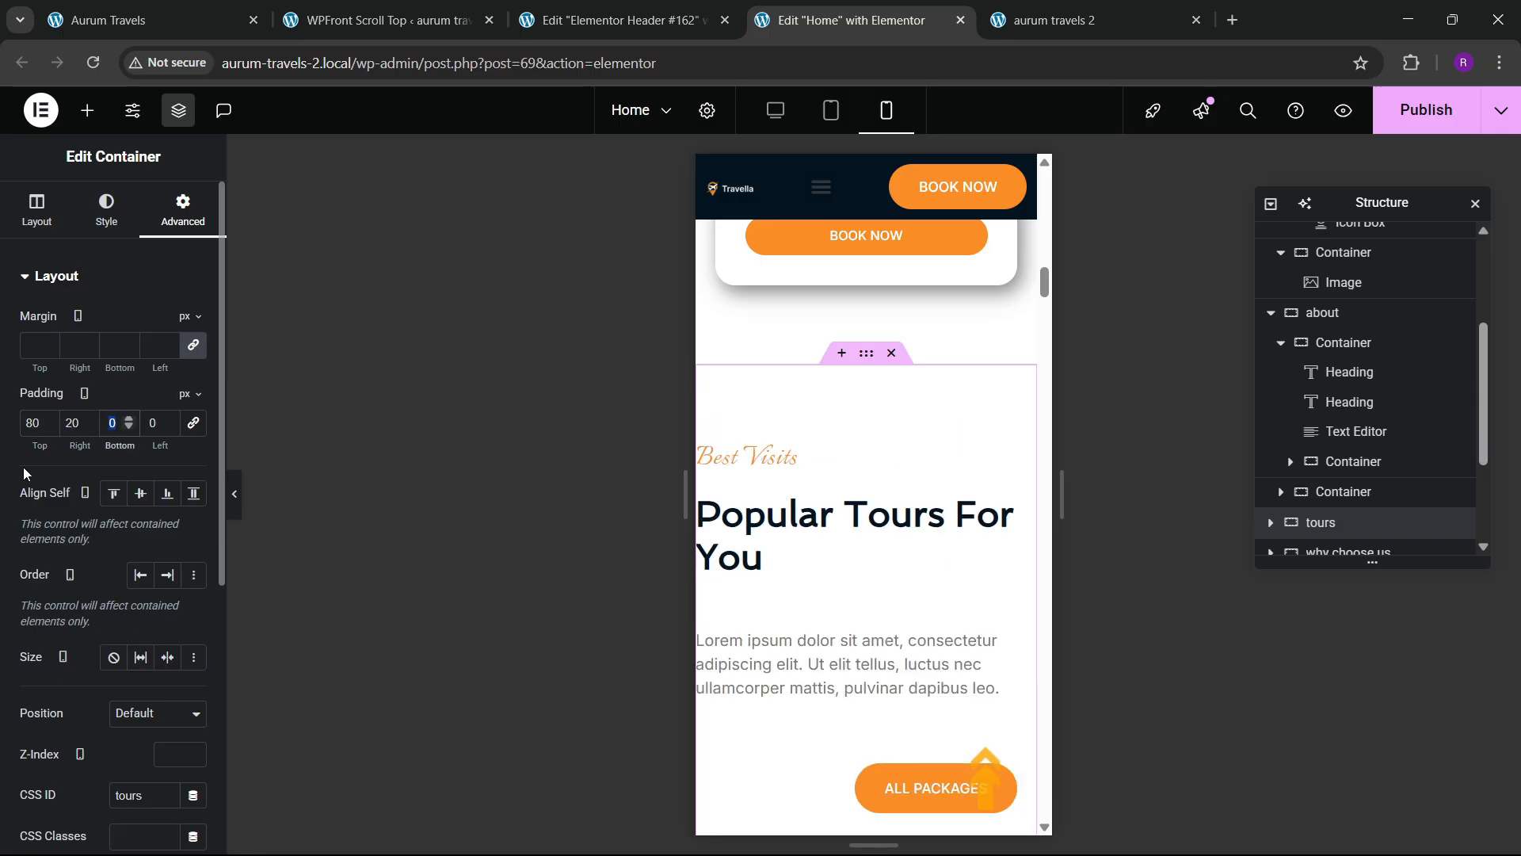
{"action": "key", "text": "Tab"}
{"action": "type", "text": "80"}
{"action": "key", "text": "Tab"}
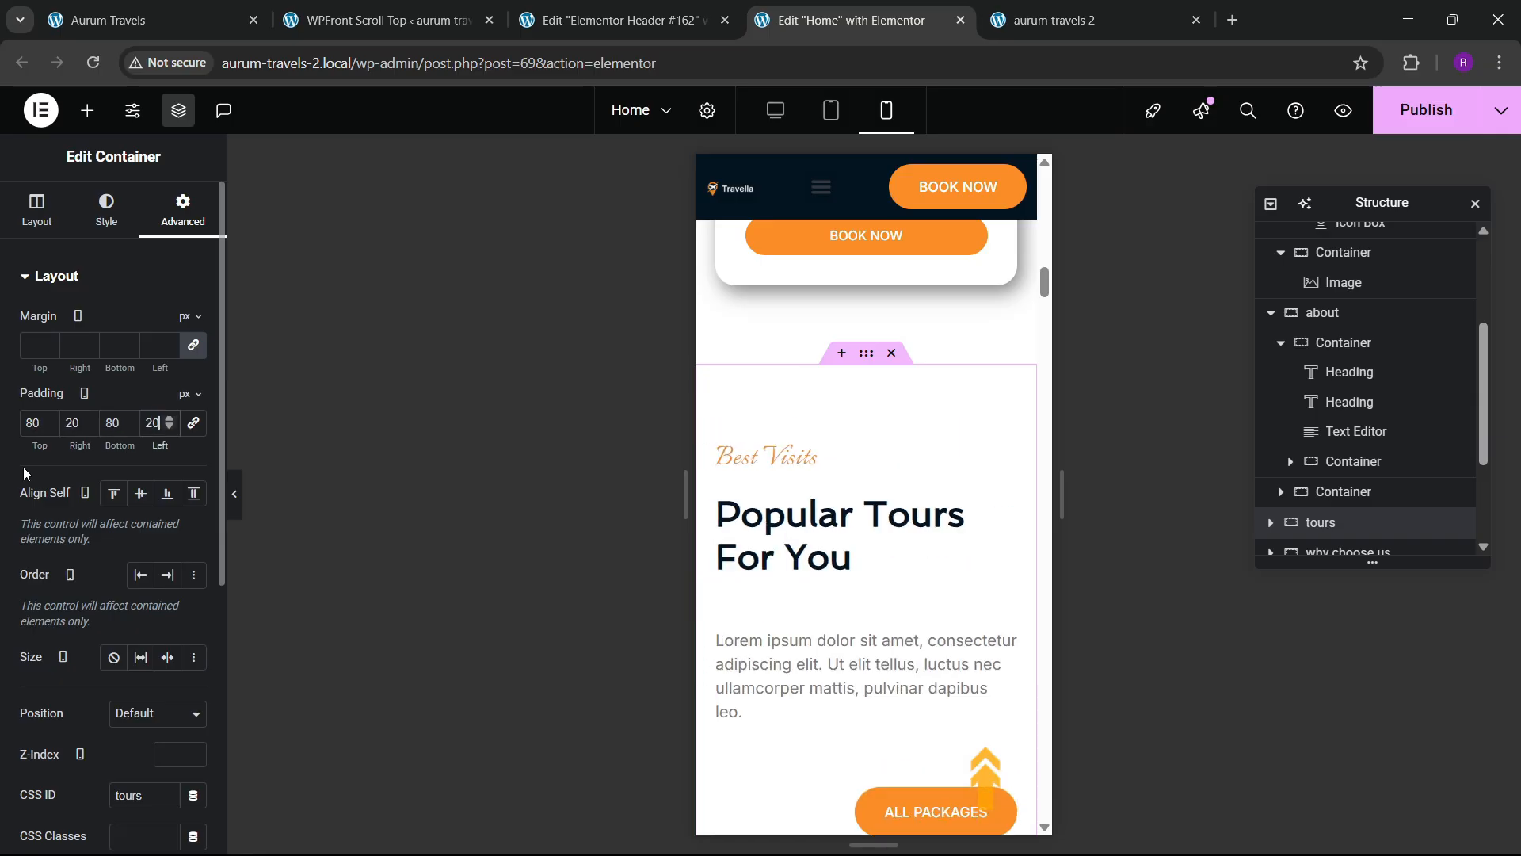
{"action": "type", "text": "20"}
- Align the ALL PACKAGES button's row to the start, placing it at the left edge
{"action": "scroll", "coordinate": [949, 543], "scroll_direction": "down", "scroll_amount": 3}
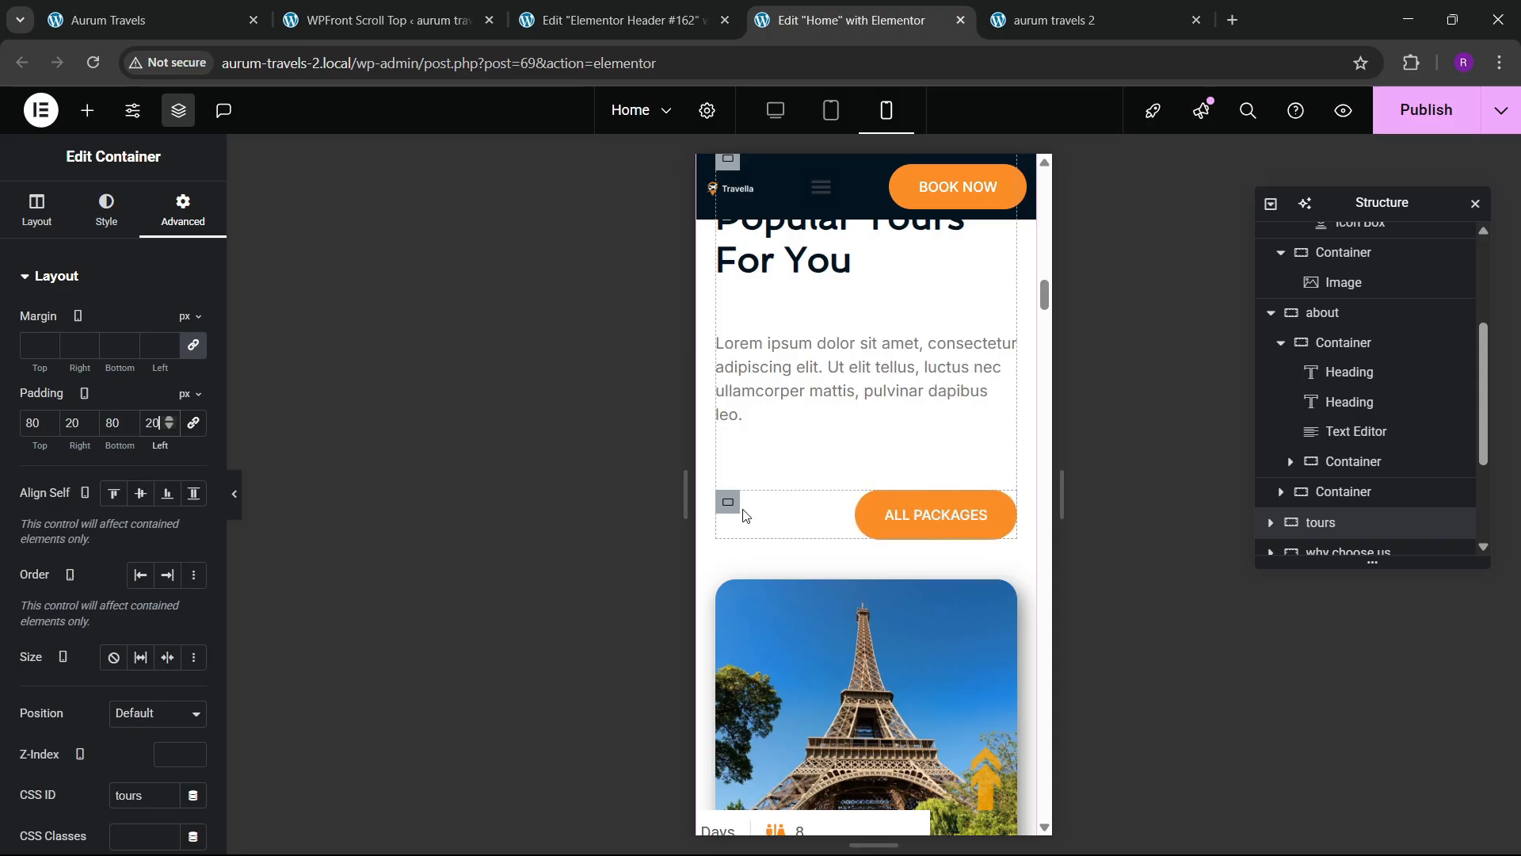
{"action": "left_click", "coordinate": [711, 520]}
{"action": "scroll", "coordinate": [95, 550], "scroll_direction": "down", "scroll_amount": 2}
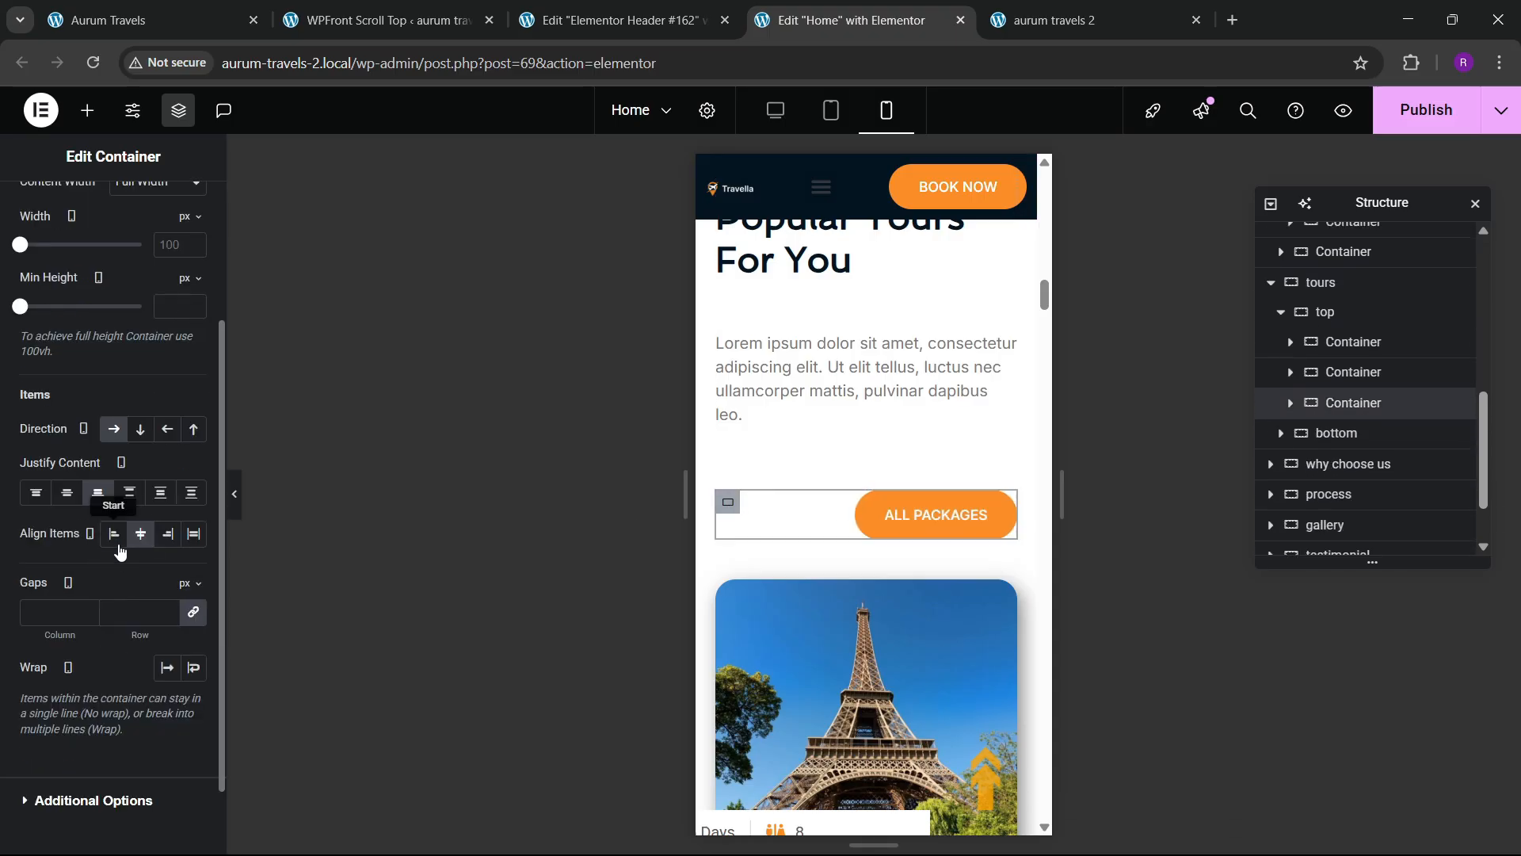
{"action": "left_click", "coordinate": [117, 536]}
{"action": "left_click", "coordinate": [67, 492]}
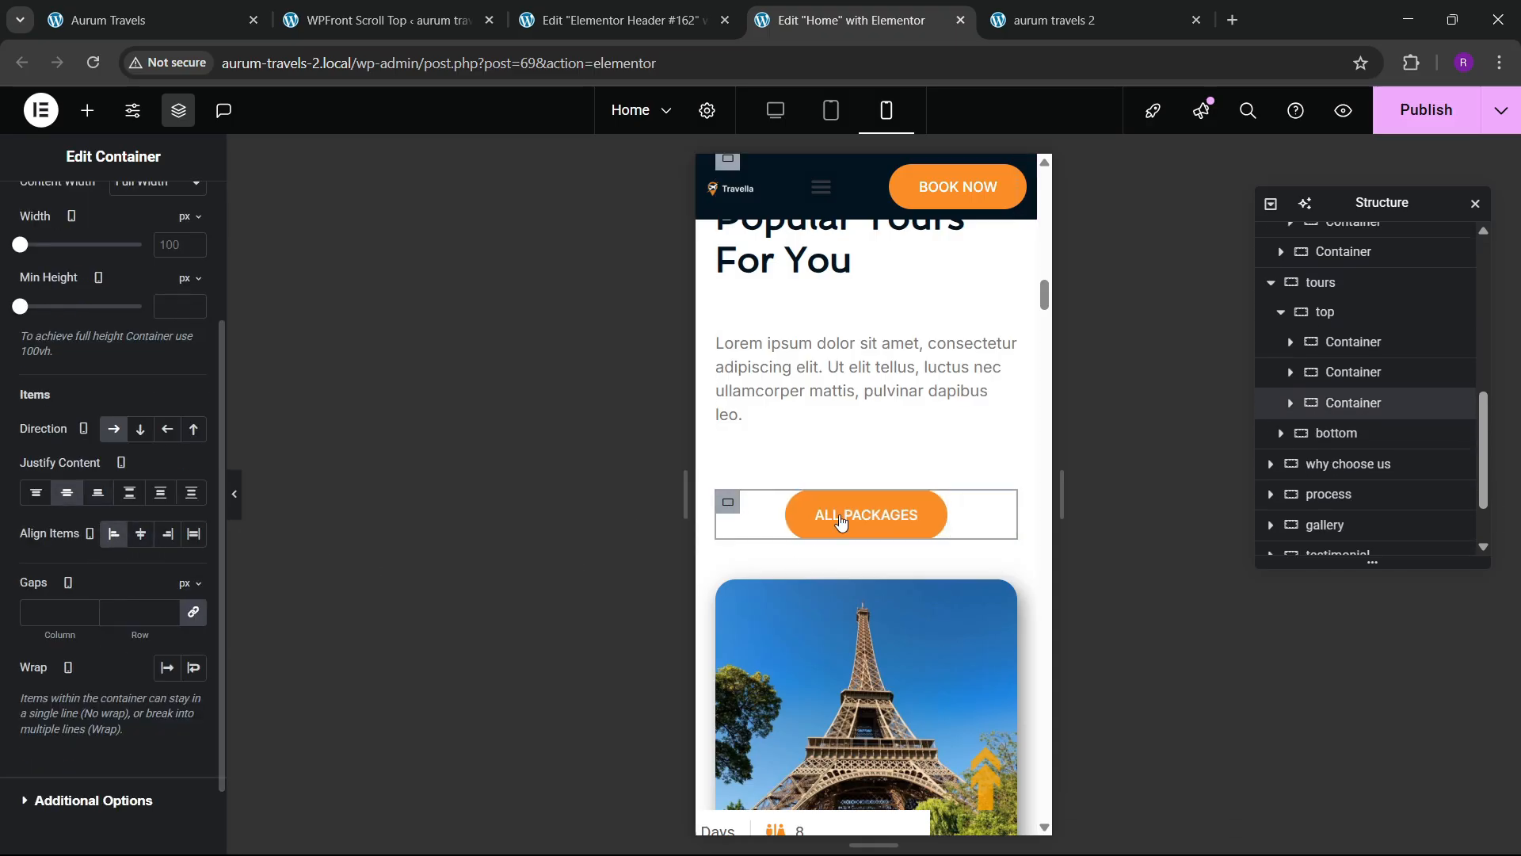
{"action": "left_click", "coordinate": [36, 492]}
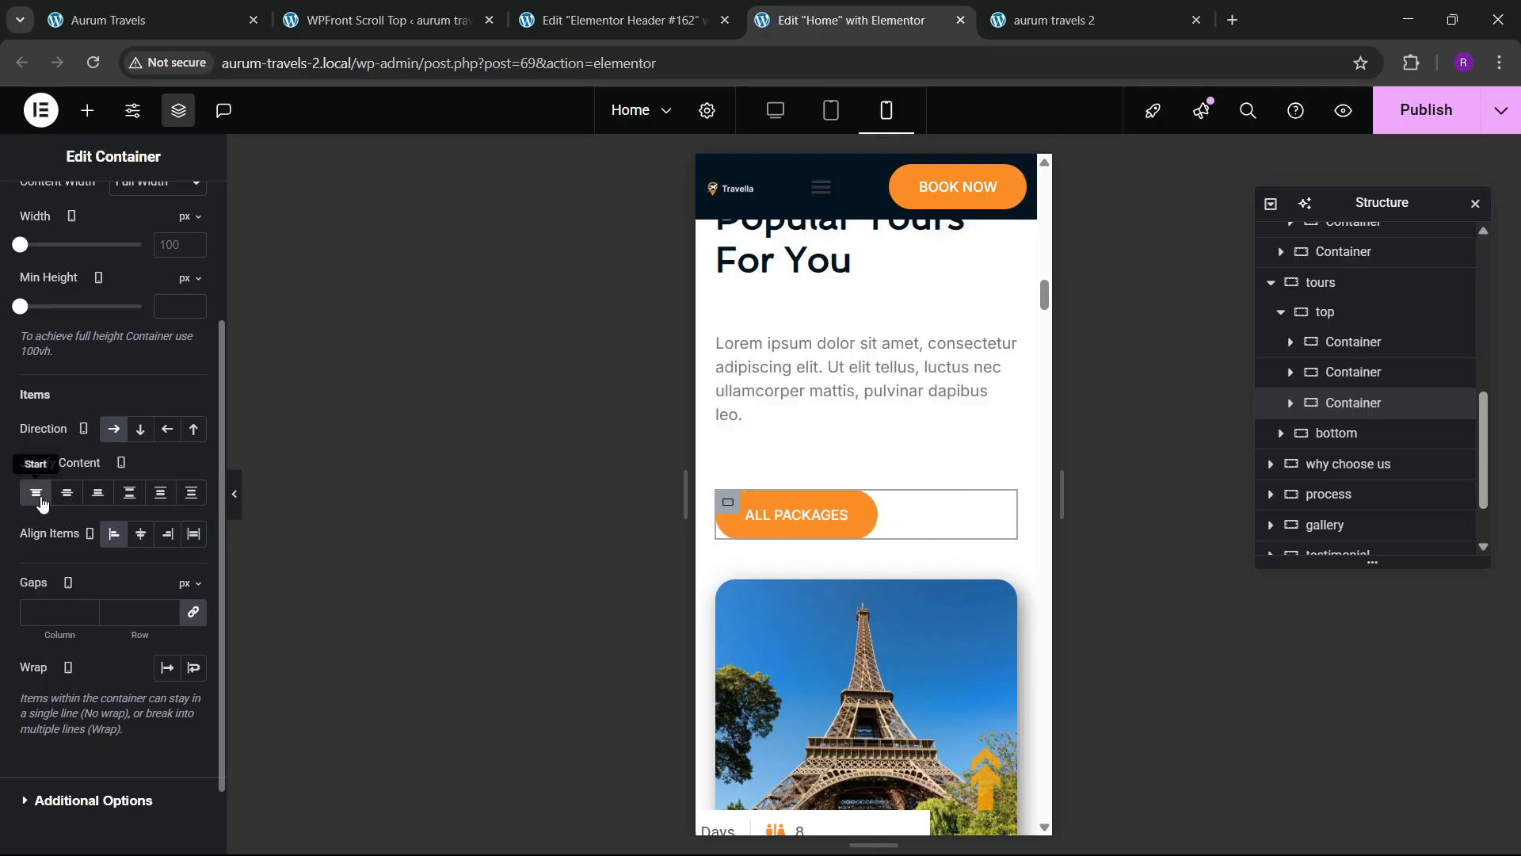
{"action": "scroll", "coordinate": [877, 445], "scroll_direction": "up", "scroll_amount": 2}
{"action": "scroll", "coordinate": [866, 468], "scroll_direction": "down", "scroll_amount": 9}
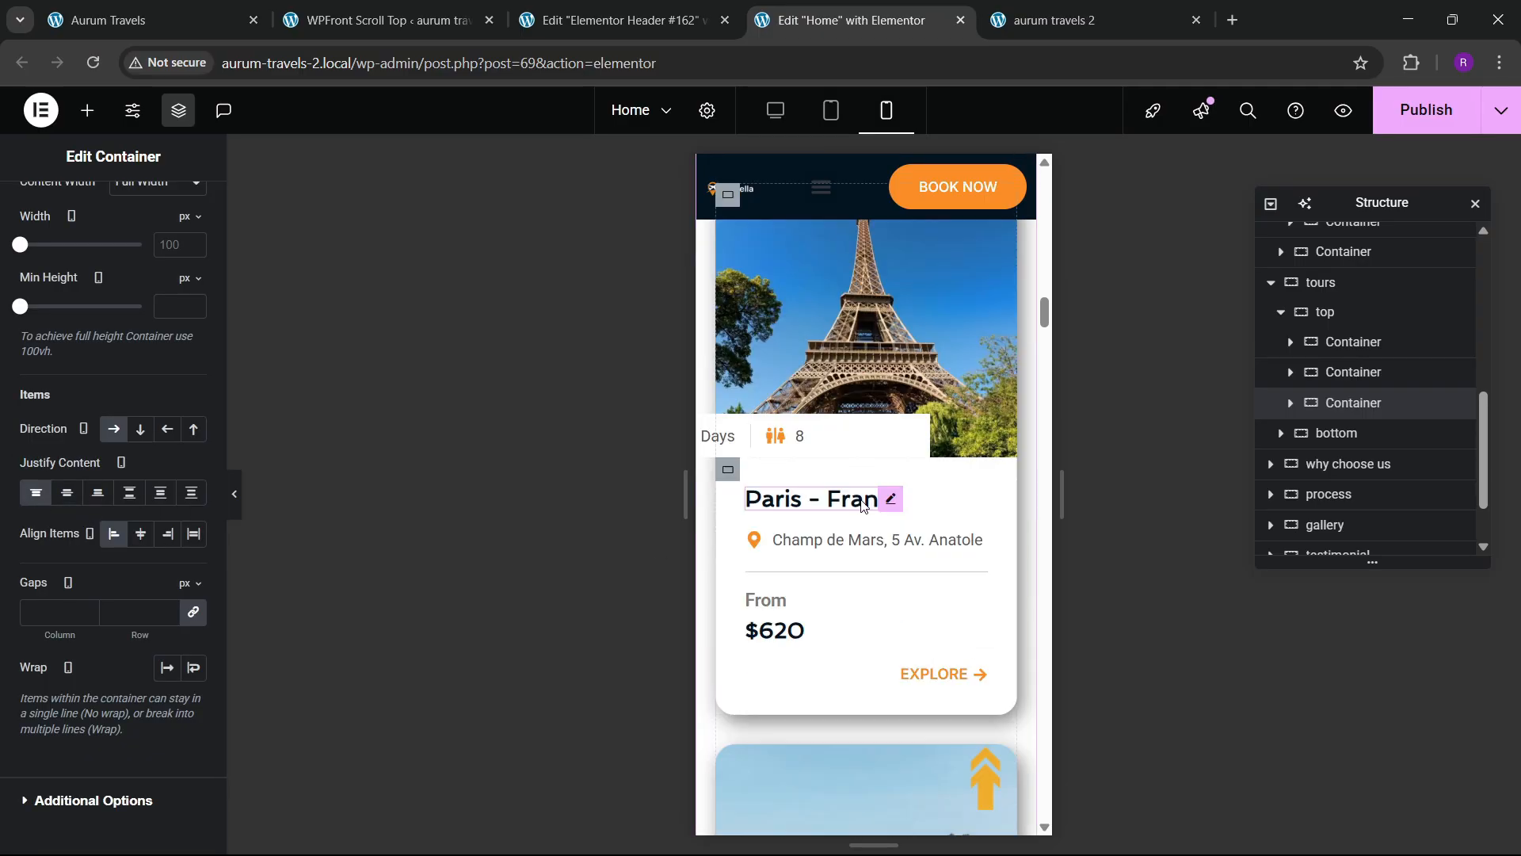
{"action": "scroll", "coordinate": [857, 517], "scroll_direction": "up", "scroll_amount": 3}
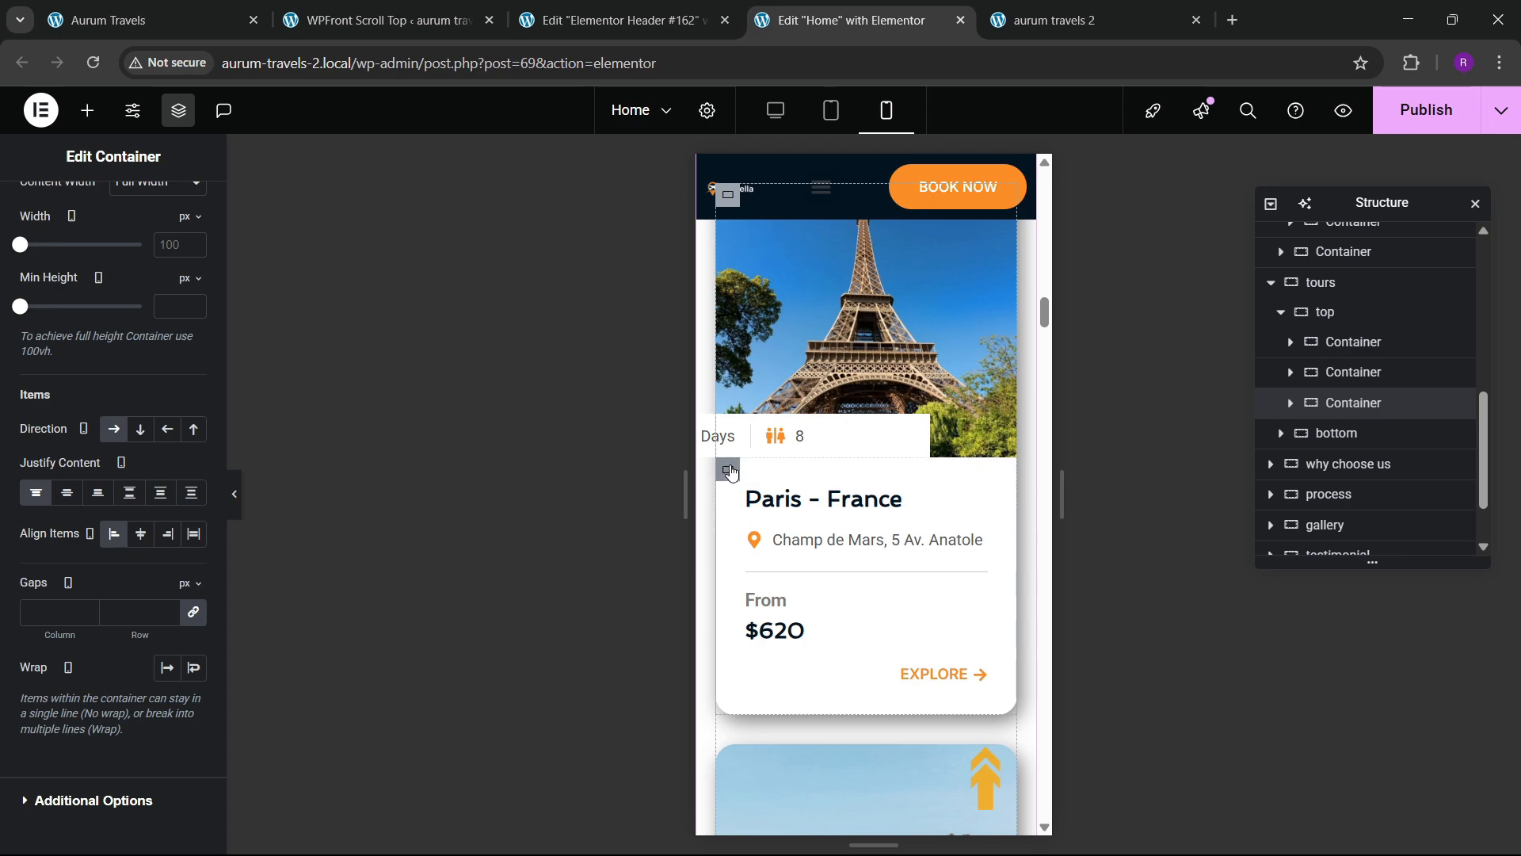
- Reset the info list container's margins and pull it up with a -5 em top margin
{"action": "left_click", "coordinate": [916, 436]}
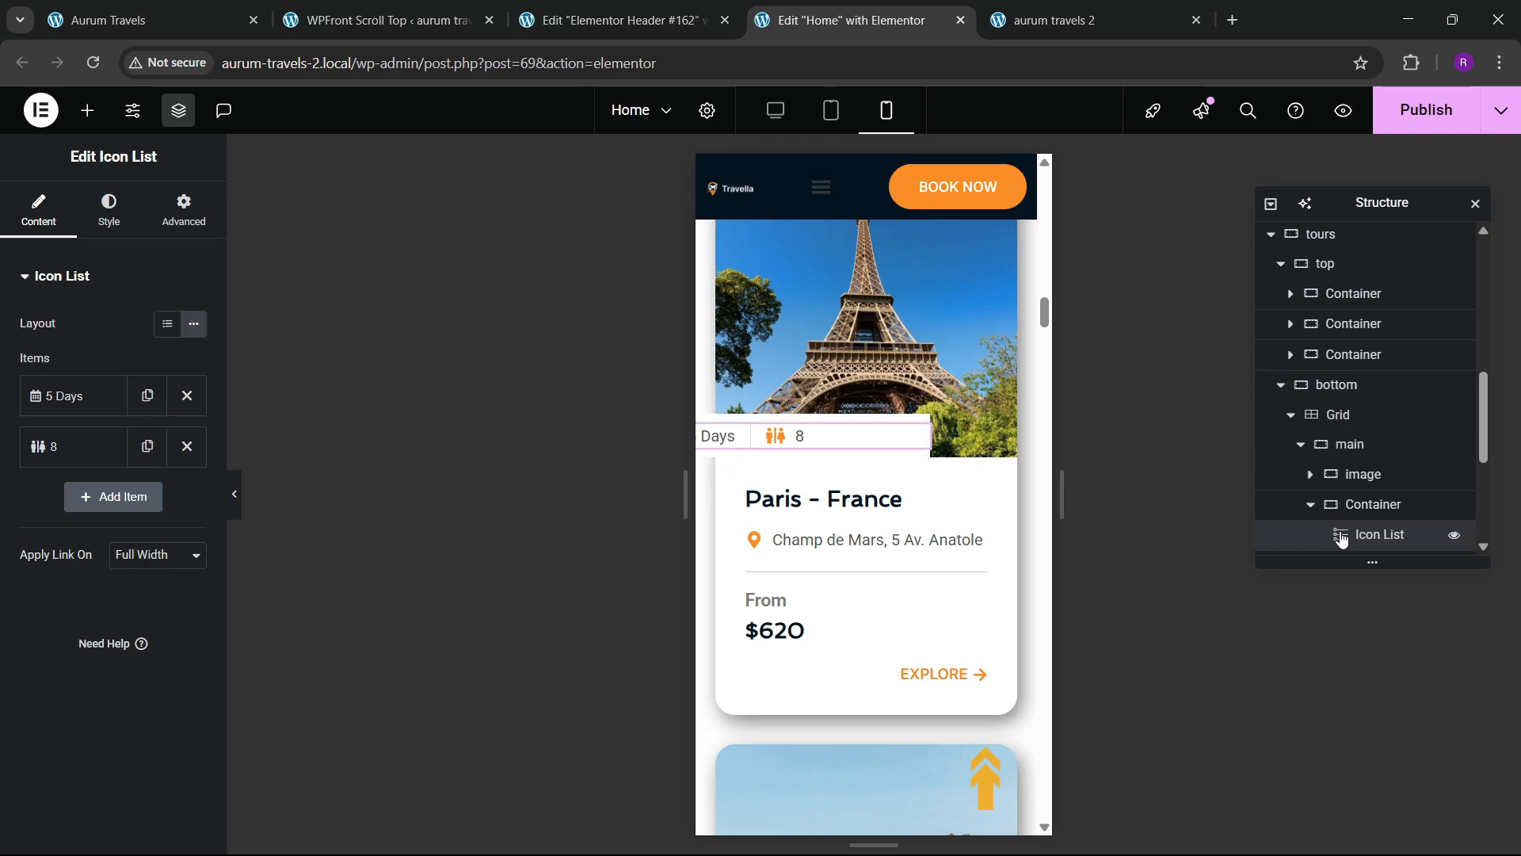
{"action": "left_click", "coordinate": [1368, 374]}
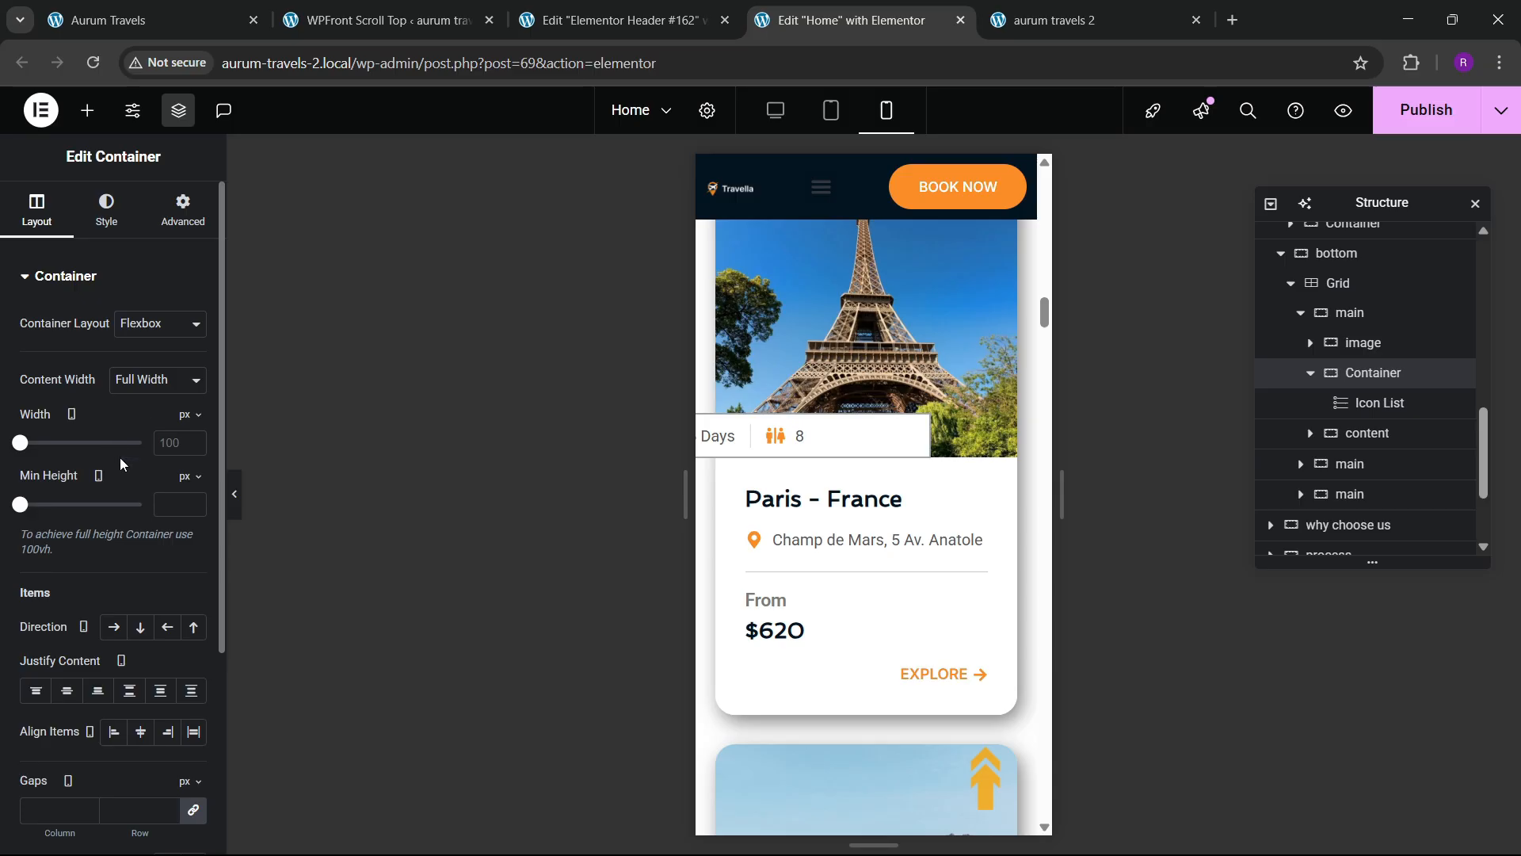
{"action": "left_click", "coordinate": [169, 230]}
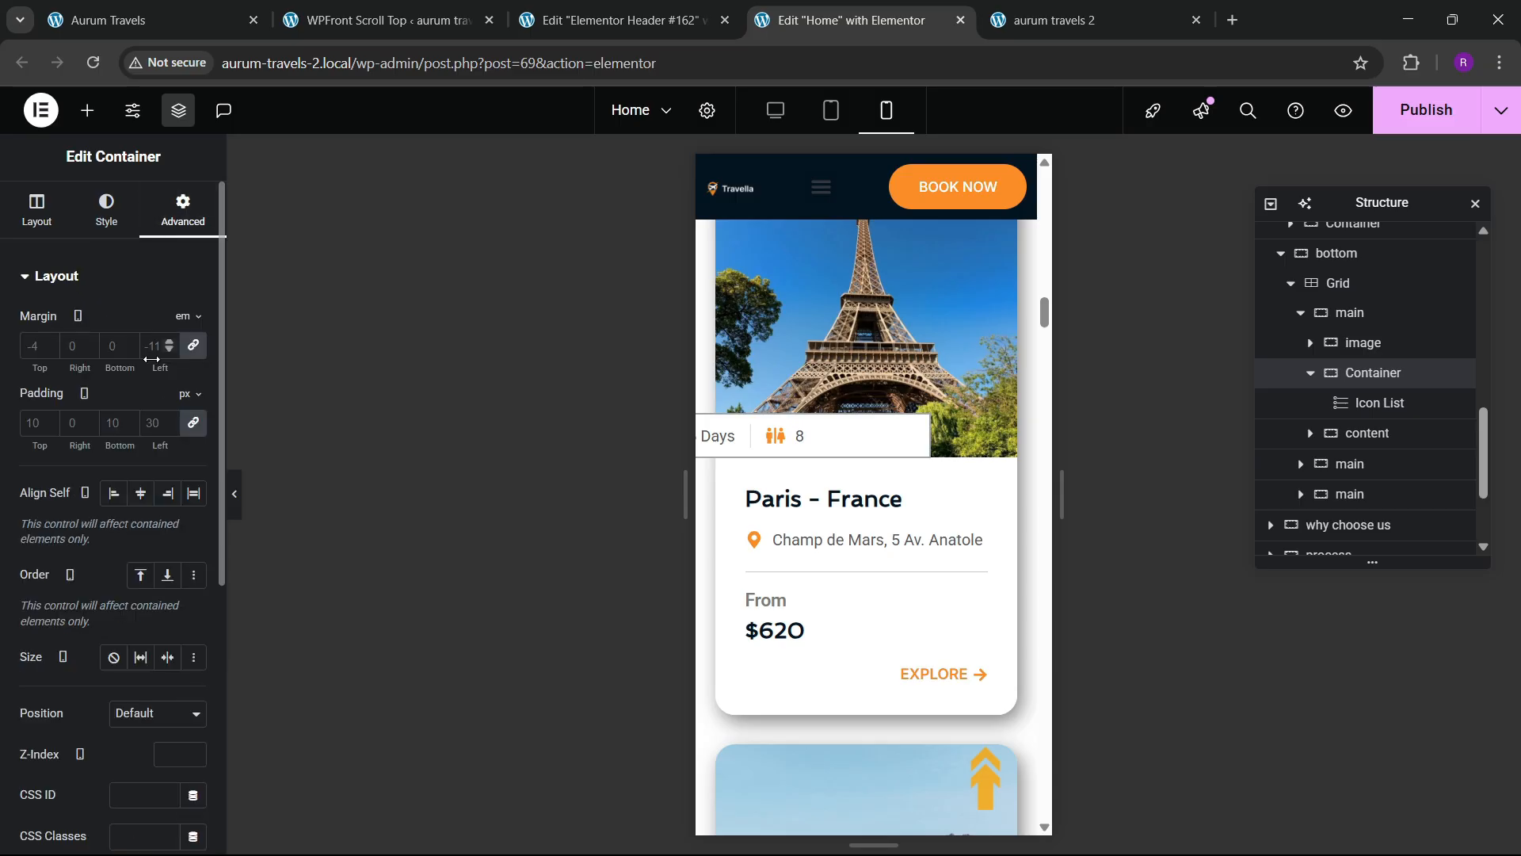
{"action": "left_click", "coordinate": [193, 347]}
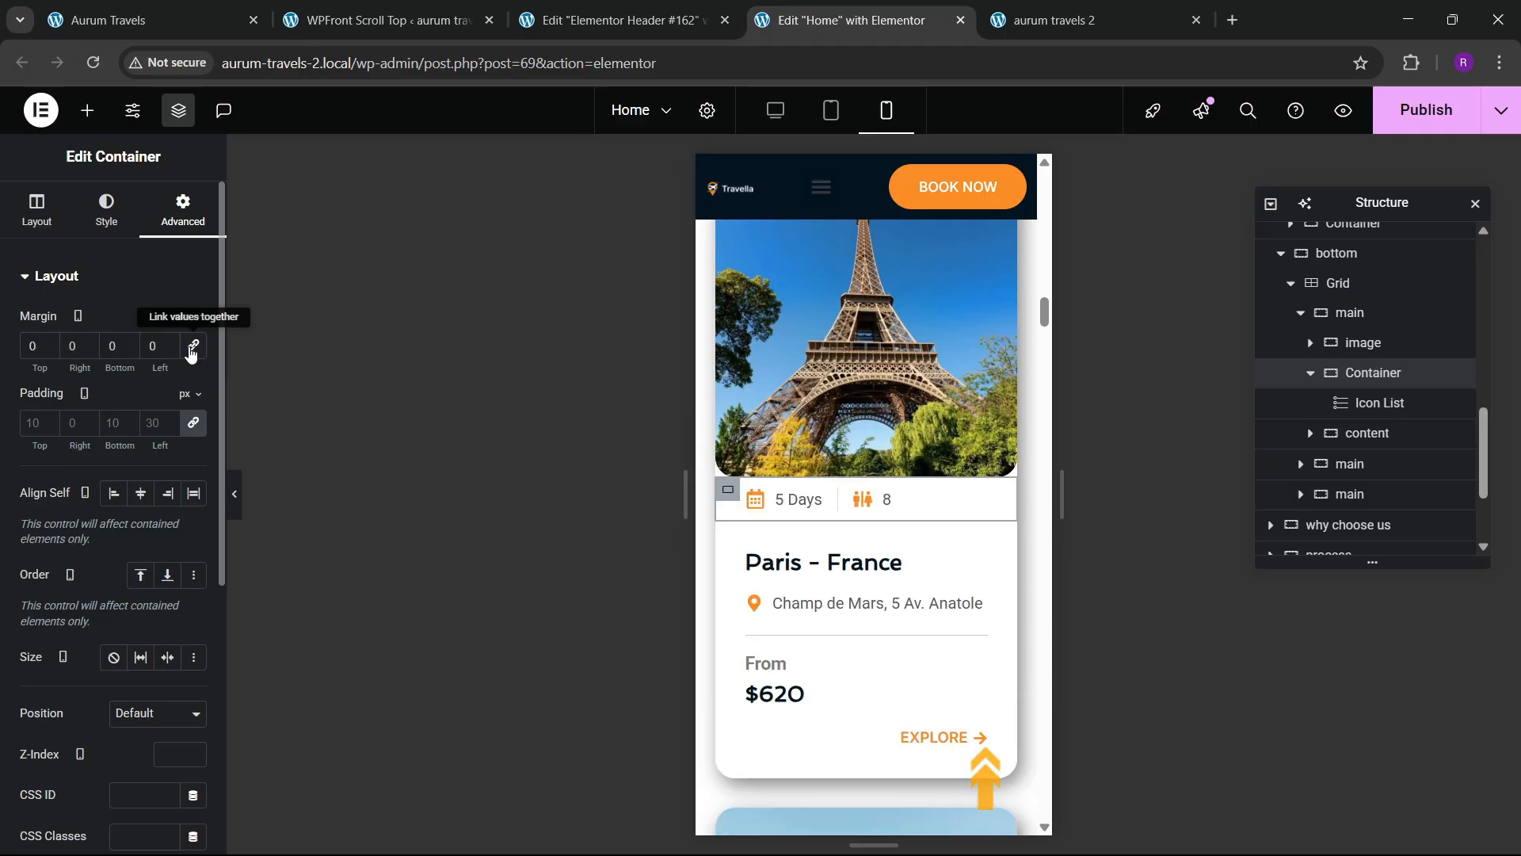
{"action": "left_click", "coordinate": [51, 347]}
{"action": "left_click", "coordinate": [51, 348]}
{"action": "left_click", "coordinate": [51, 348]}
{"action": "left_click", "coordinate": [51, 347]}
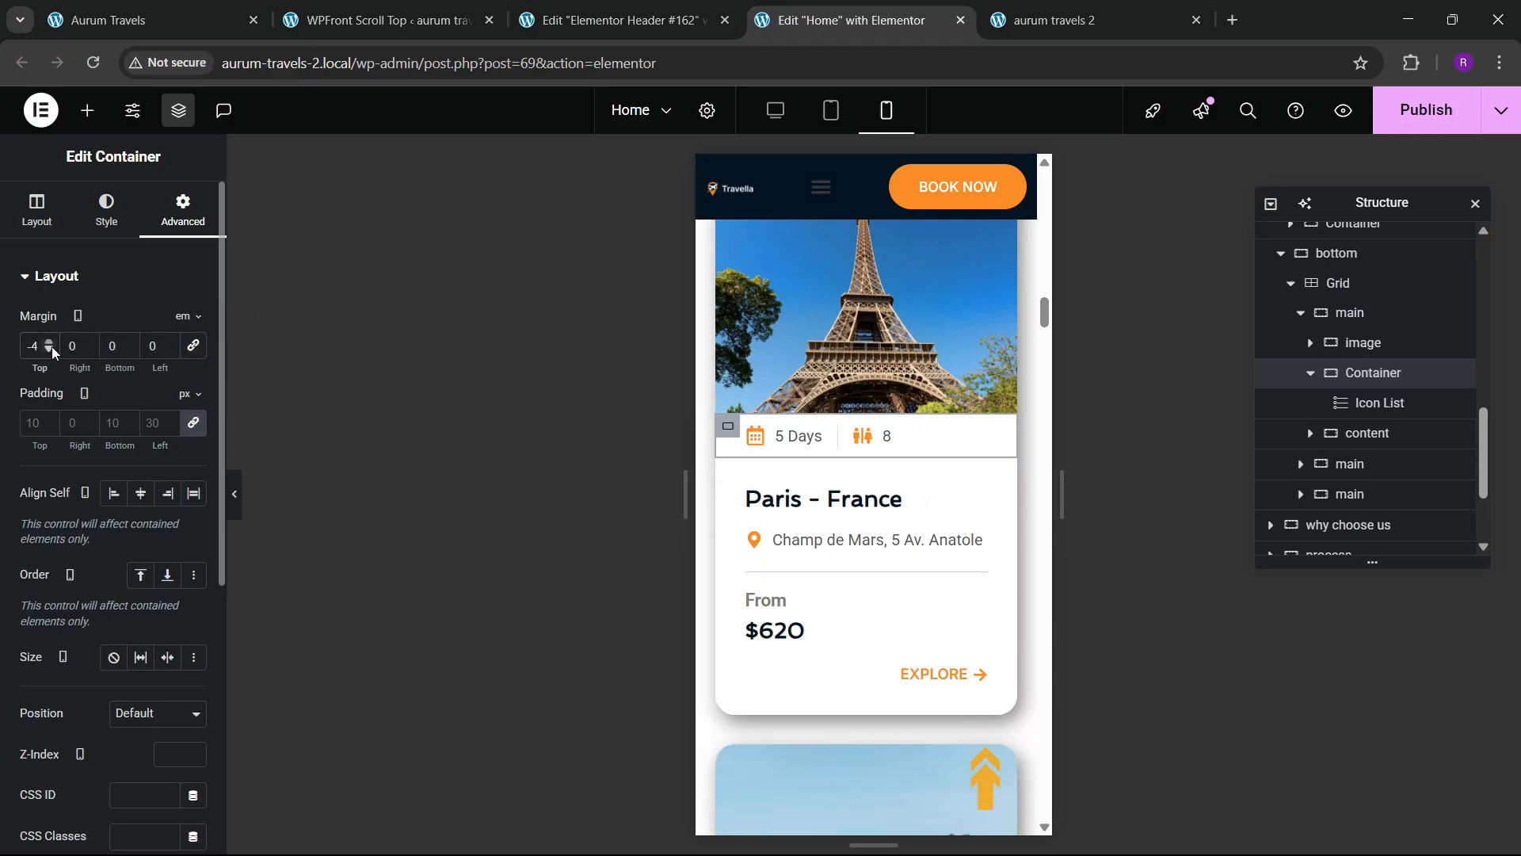
{"action": "left_click", "coordinate": [51, 348]}
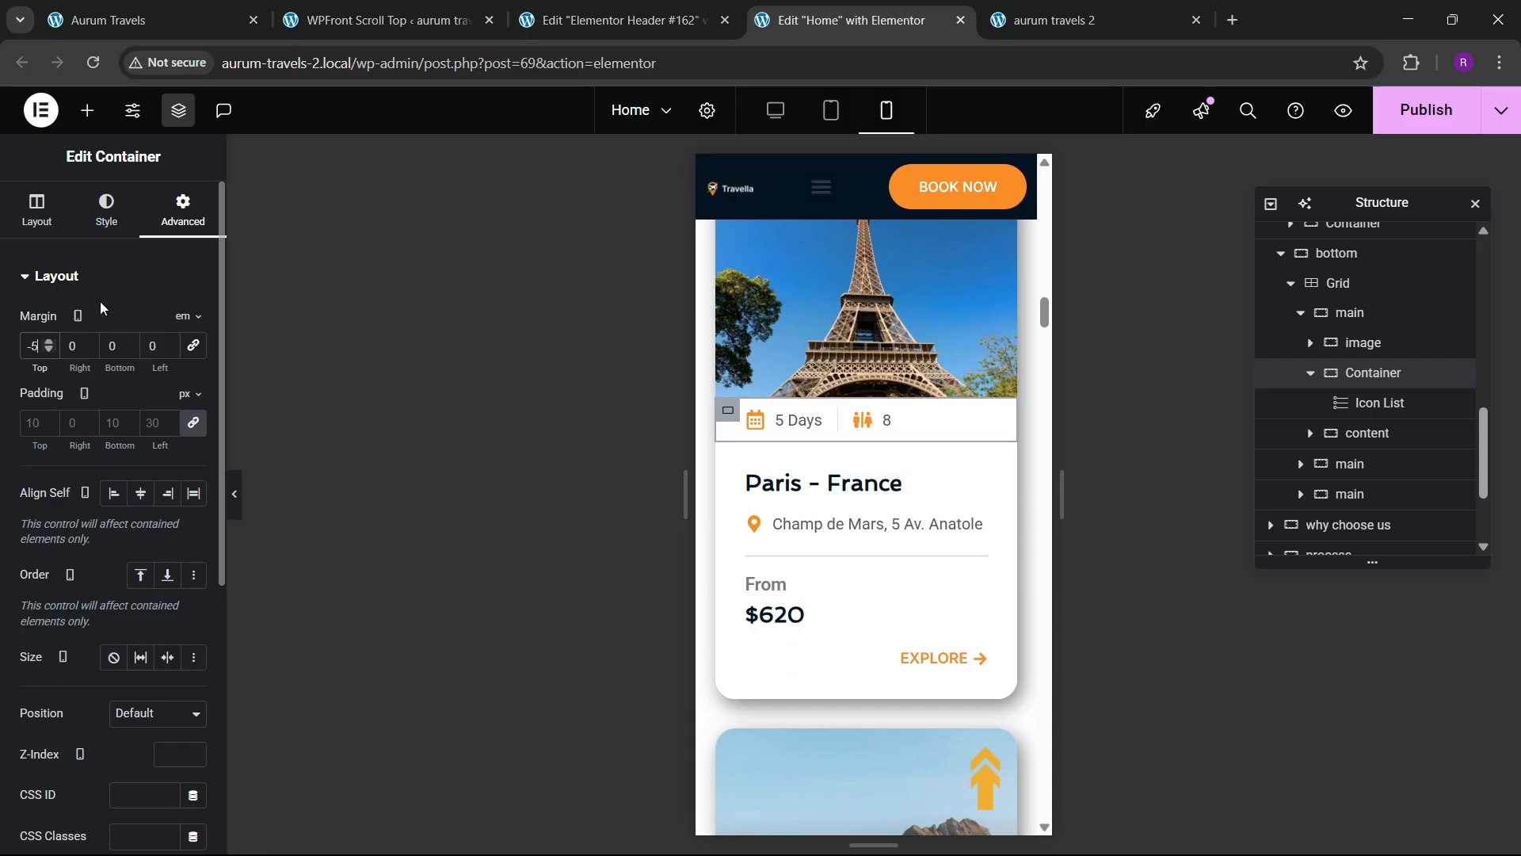
- Try a 500 width on the info bar container, then clear it back to default
{"action": "left_click", "coordinate": [40, 212]}
{"action": "left_click_drag", "start_coordinate": [24, 446], "coordinate": [8, 469]}
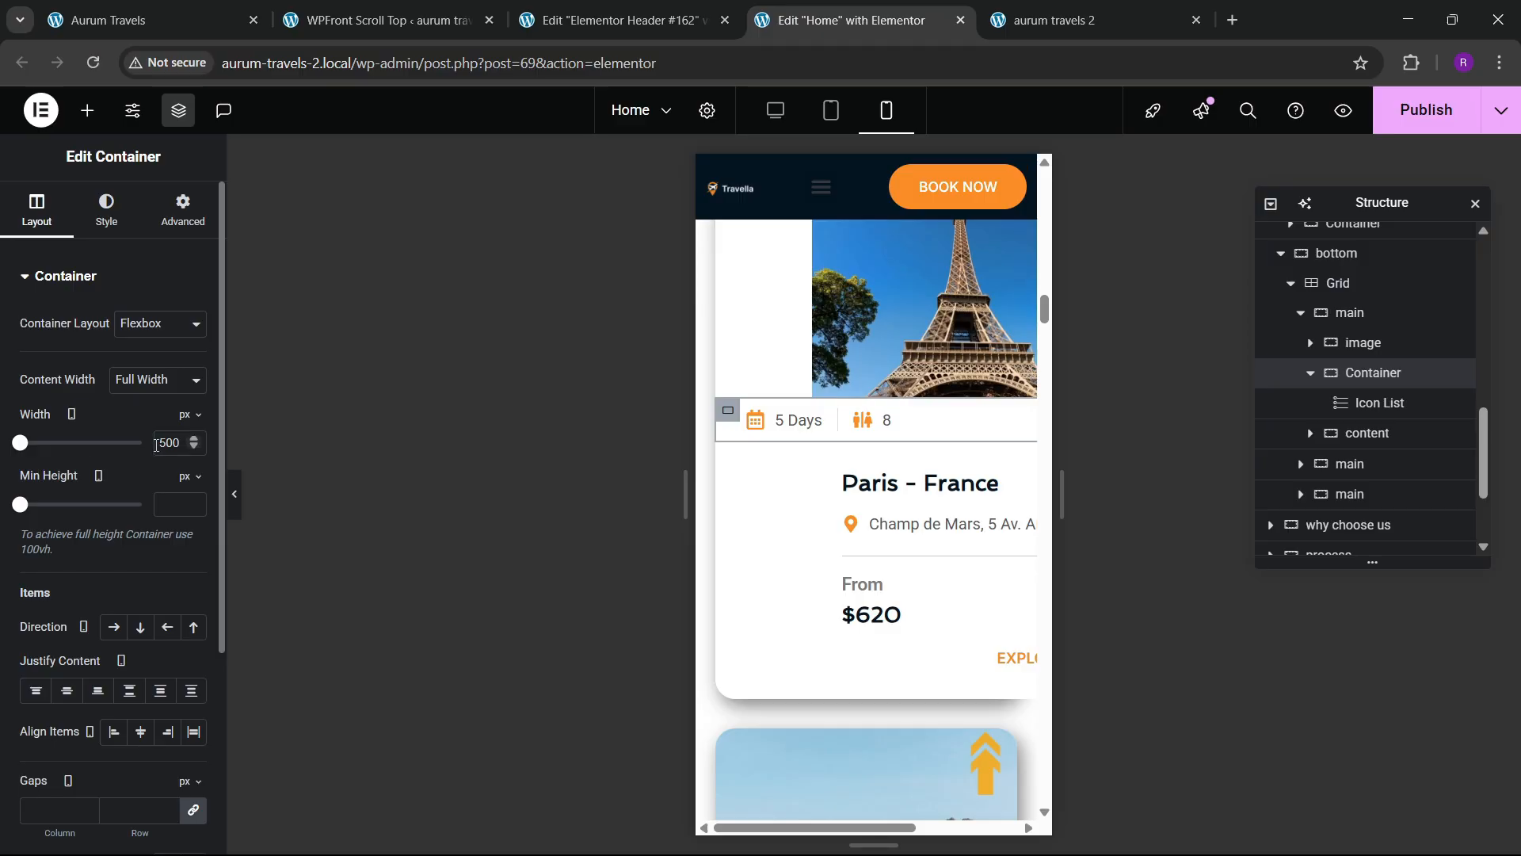
{"action": "key", "text": "BackSpace"}
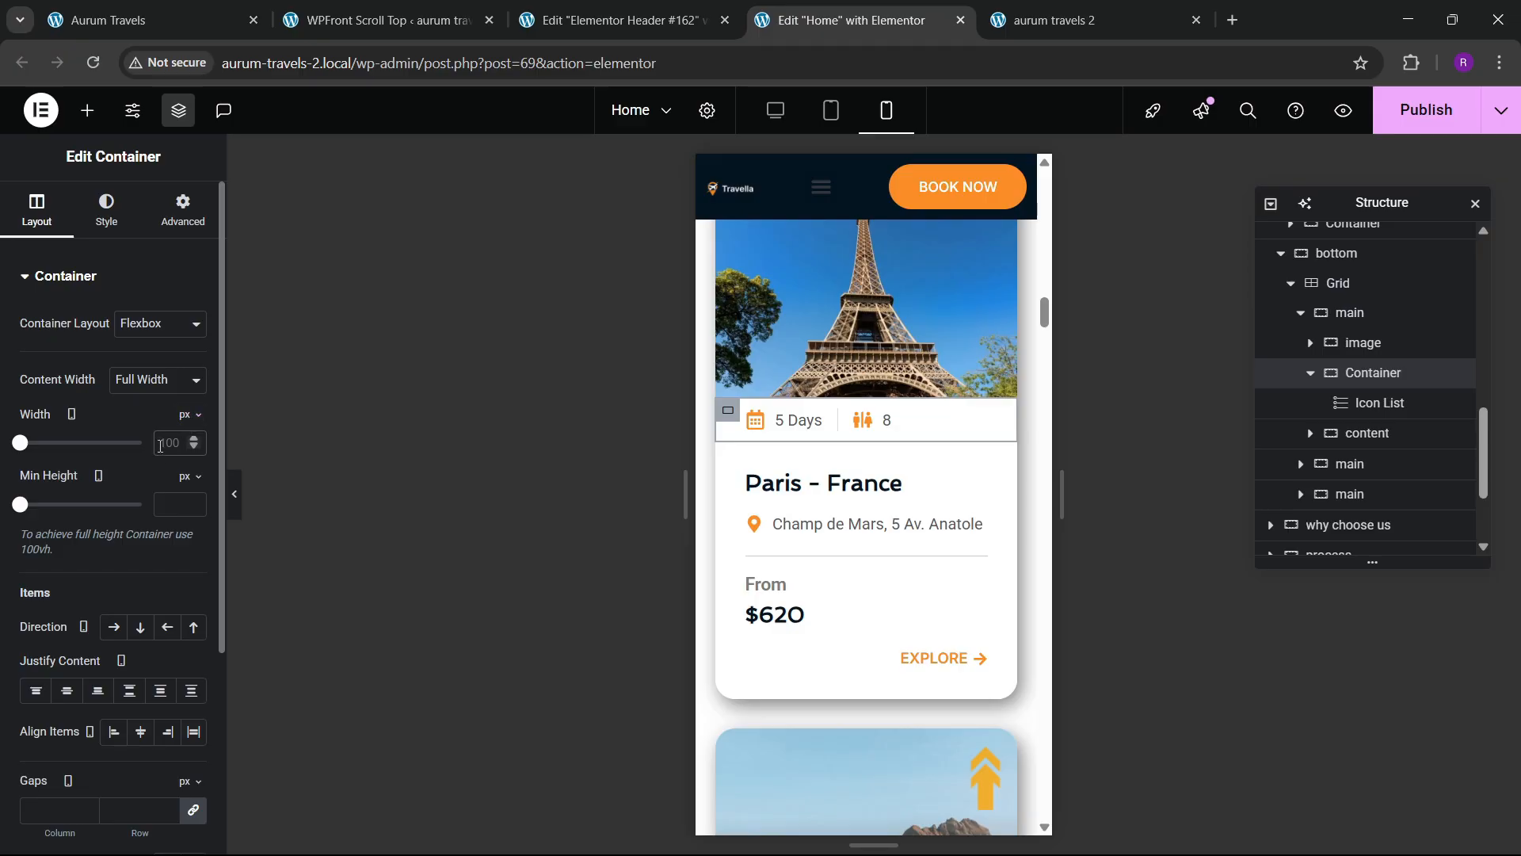
- Set the Paris card's info bar container width to 200 px
{"action": "type", "text": "200"}
{"action": "key", "text": "BackSpace"}
{"action": "key", "text": "BackSpace"}
{"action": "key", "text": "BackSpace"}
{"action": "type", "text": "300"}
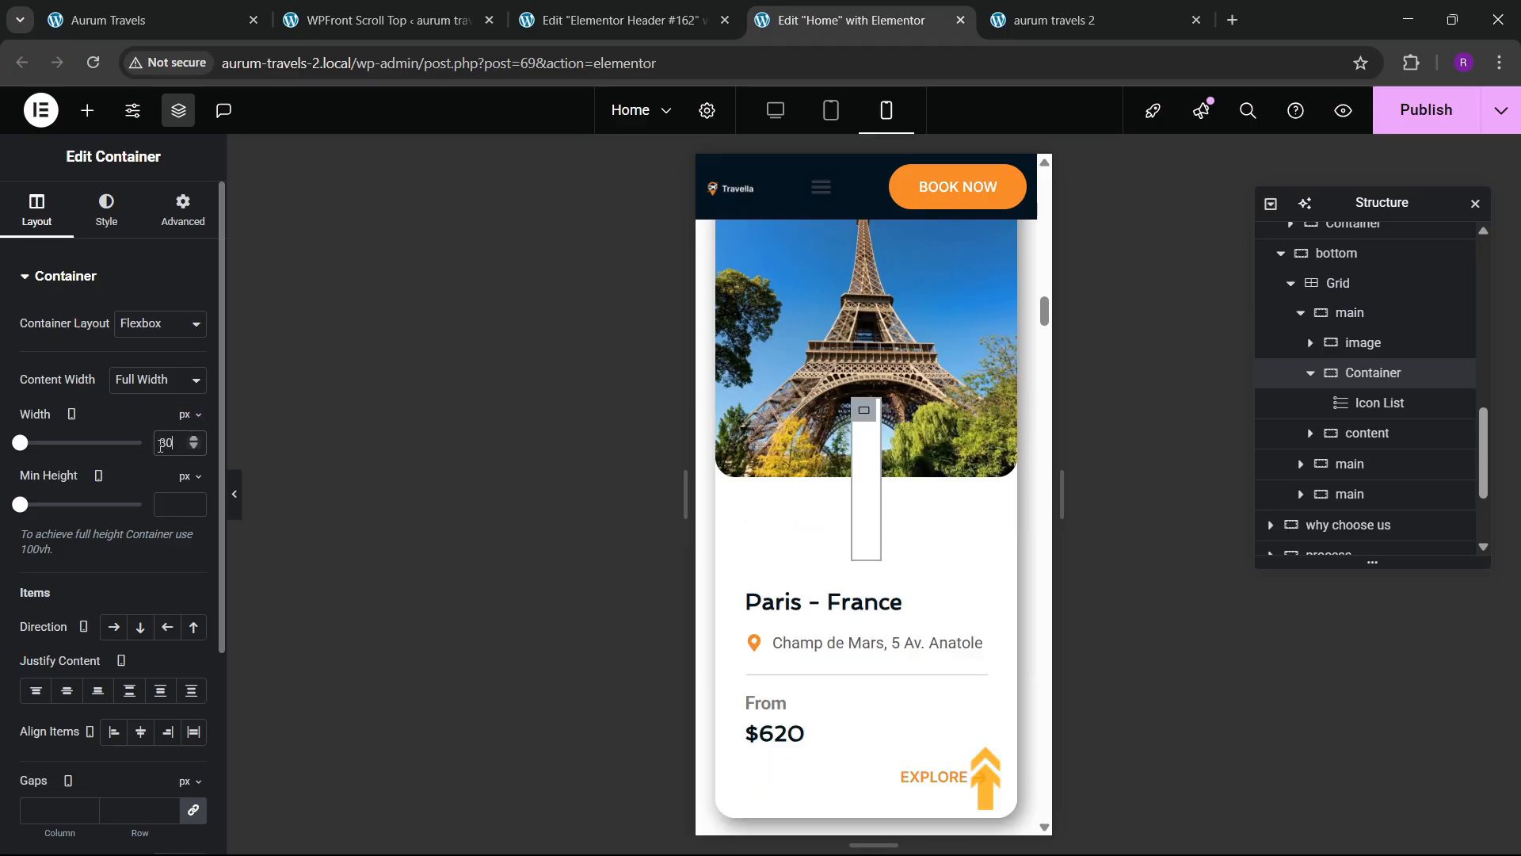
{"action": "key", "text": "BackSpace"}
{"action": "key", "text": "BackSpace"}
{"action": "key", "text": "BackSpace"}
{"action": "type", "text": "200"}
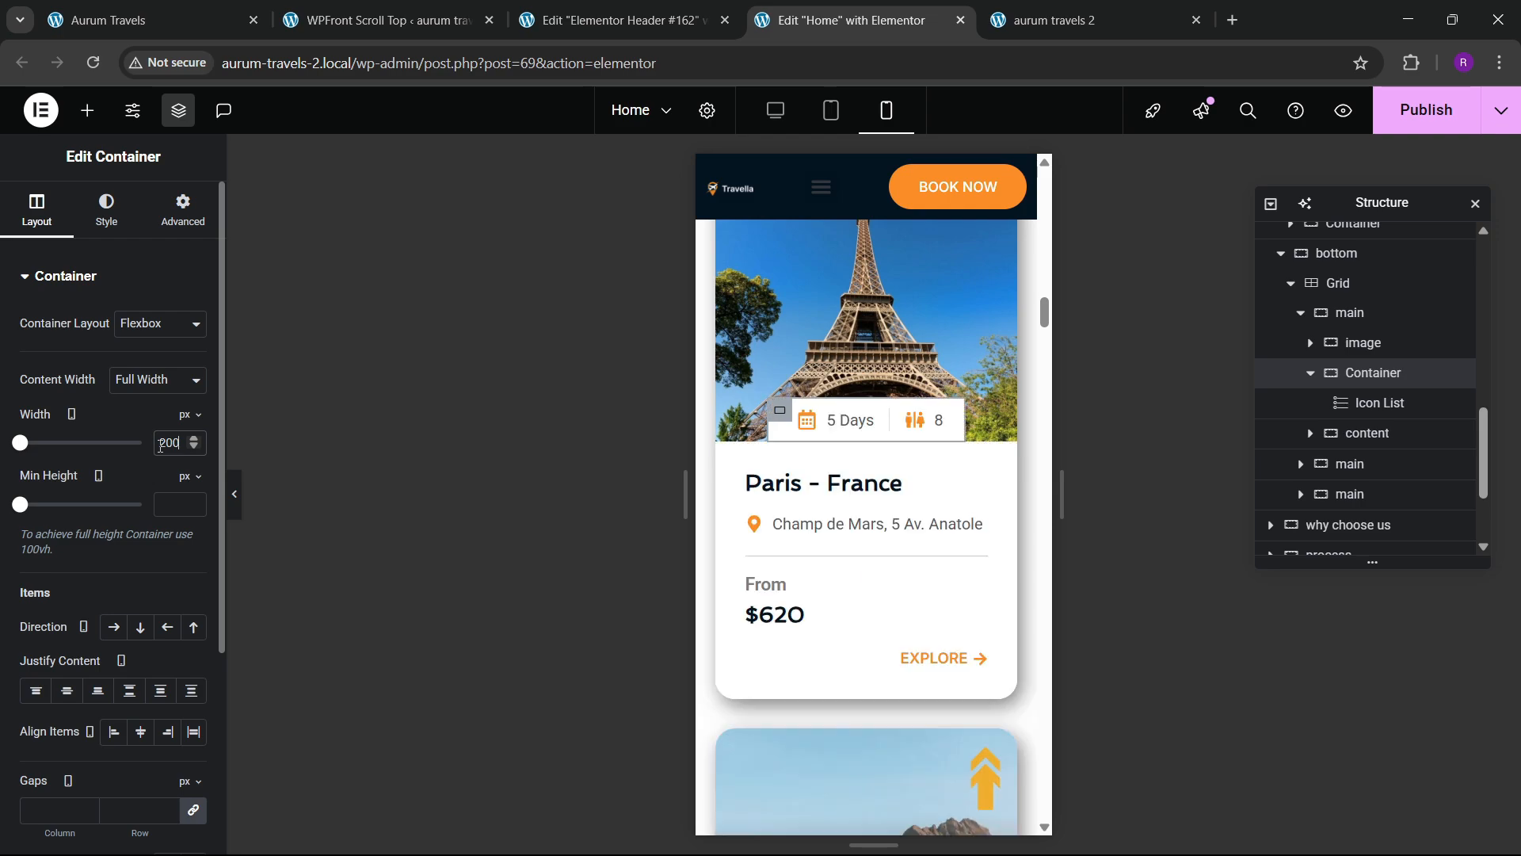
- Pull the info bar toward the card's left edge with a left margin of about -7 em
{"action": "left_click", "coordinate": [182, 210]}
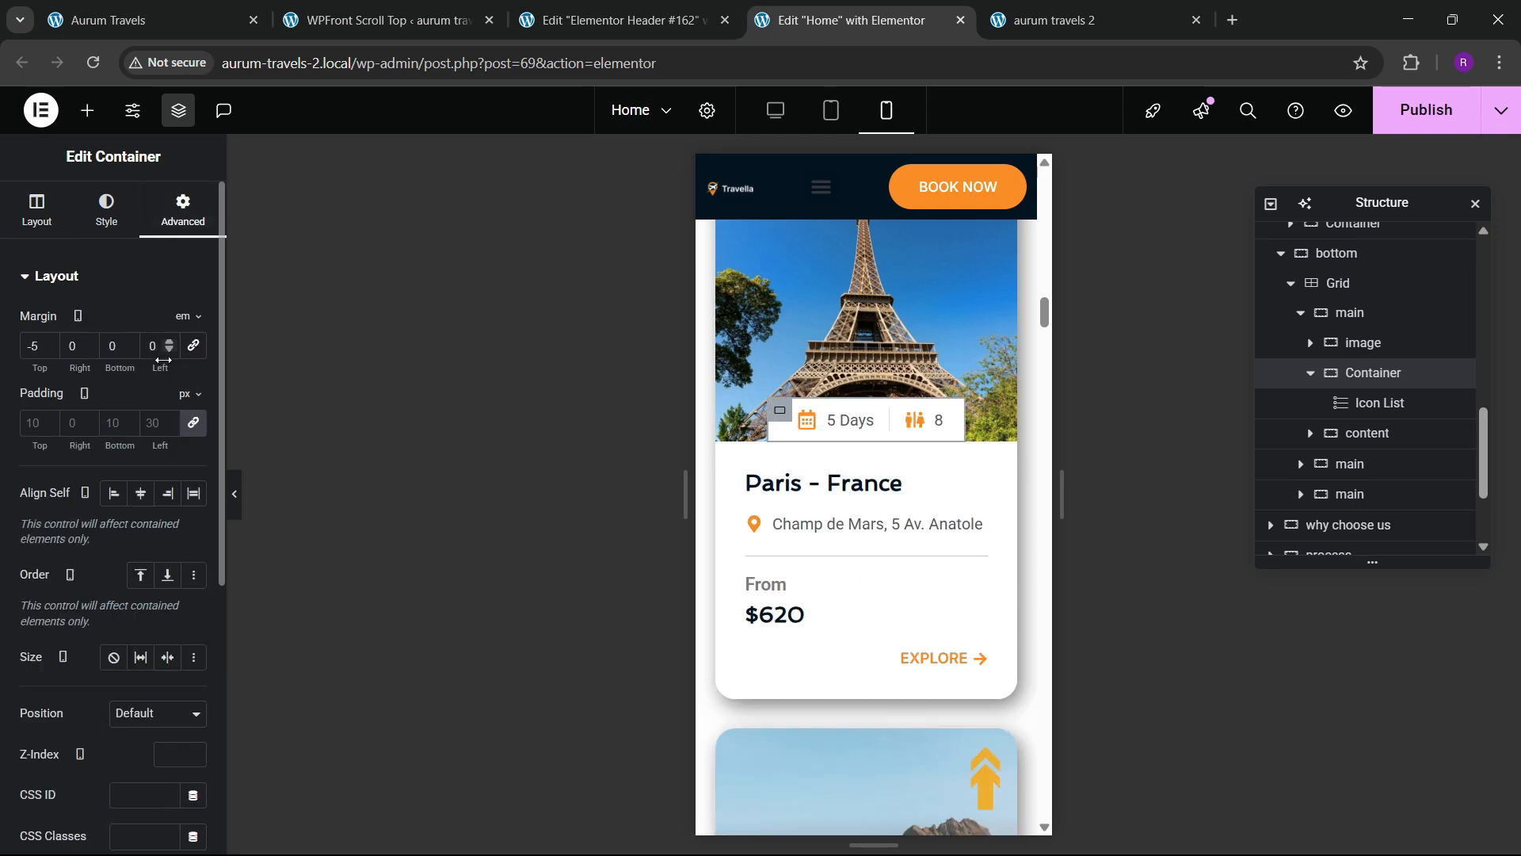
{"action": "left_click", "coordinate": [166, 351]}
{"action": "left_click", "coordinate": [166, 351]}
{"action": "left_click", "coordinate": [166, 351]}
{"action": "left_click", "coordinate": [166, 351]}
{"action": "left_click", "coordinate": [167, 351]}
{"action": "left_click", "coordinate": [166, 351]}
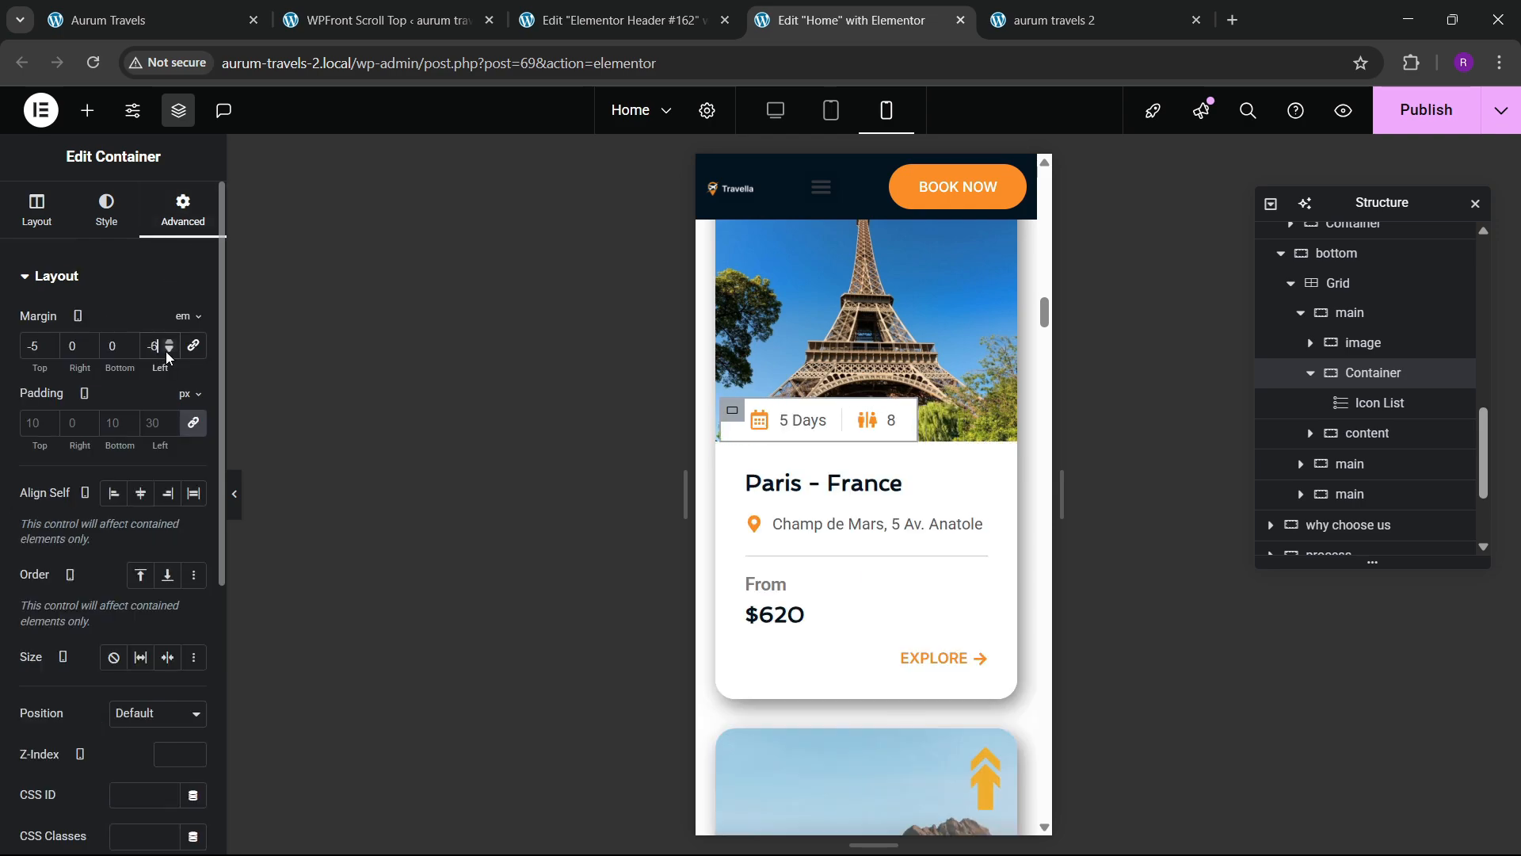
{"action": "left_click", "coordinate": [166, 351]}
{"action": "left_click", "coordinate": [169, 342]}
{"action": "left_click", "coordinate": [166, 350]}
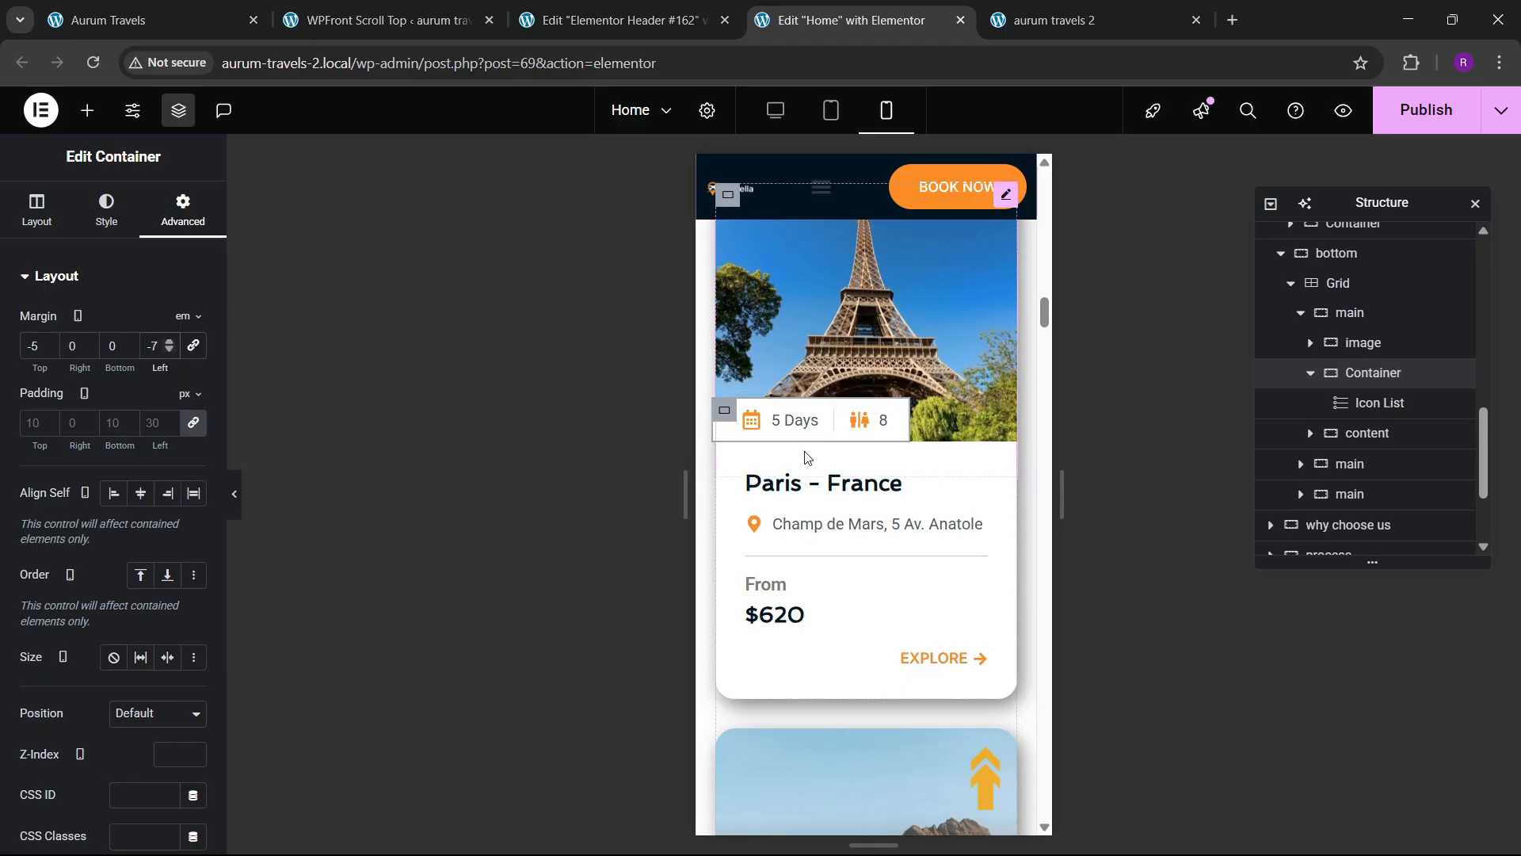
- Set the Why Choose Us container's padding to 30
{"action": "scroll", "coordinate": [987, 517], "scroll_direction": "down", "scroll_amount": 8}
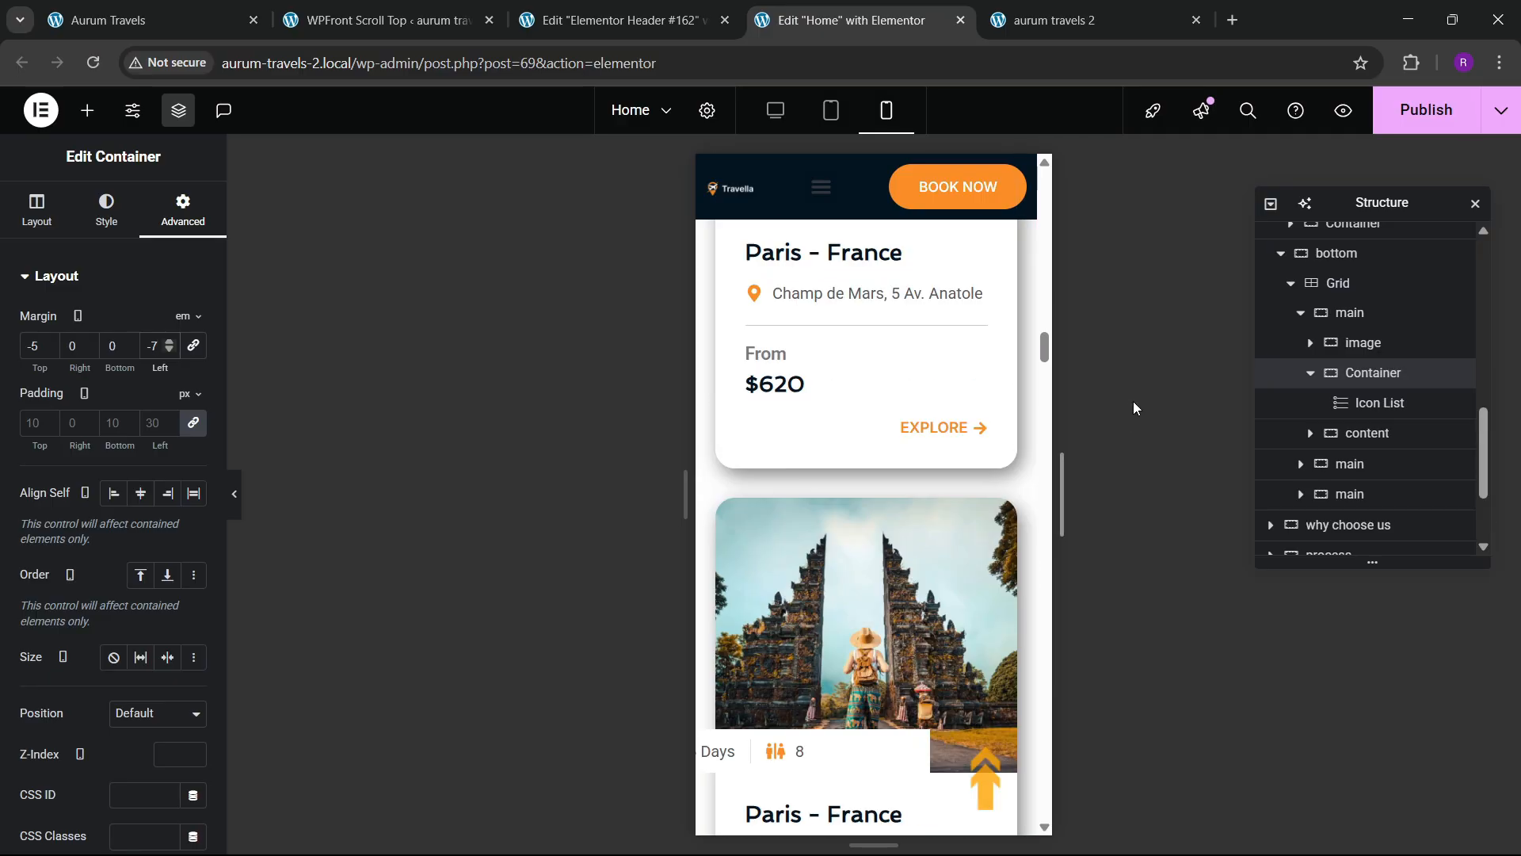
{"action": "scroll", "coordinate": [853, 599], "scroll_direction": "down", "scroll_amount": 3}
{"action": "scroll", "coordinate": [850, 598], "scroll_direction": "down", "scroll_amount": 5}
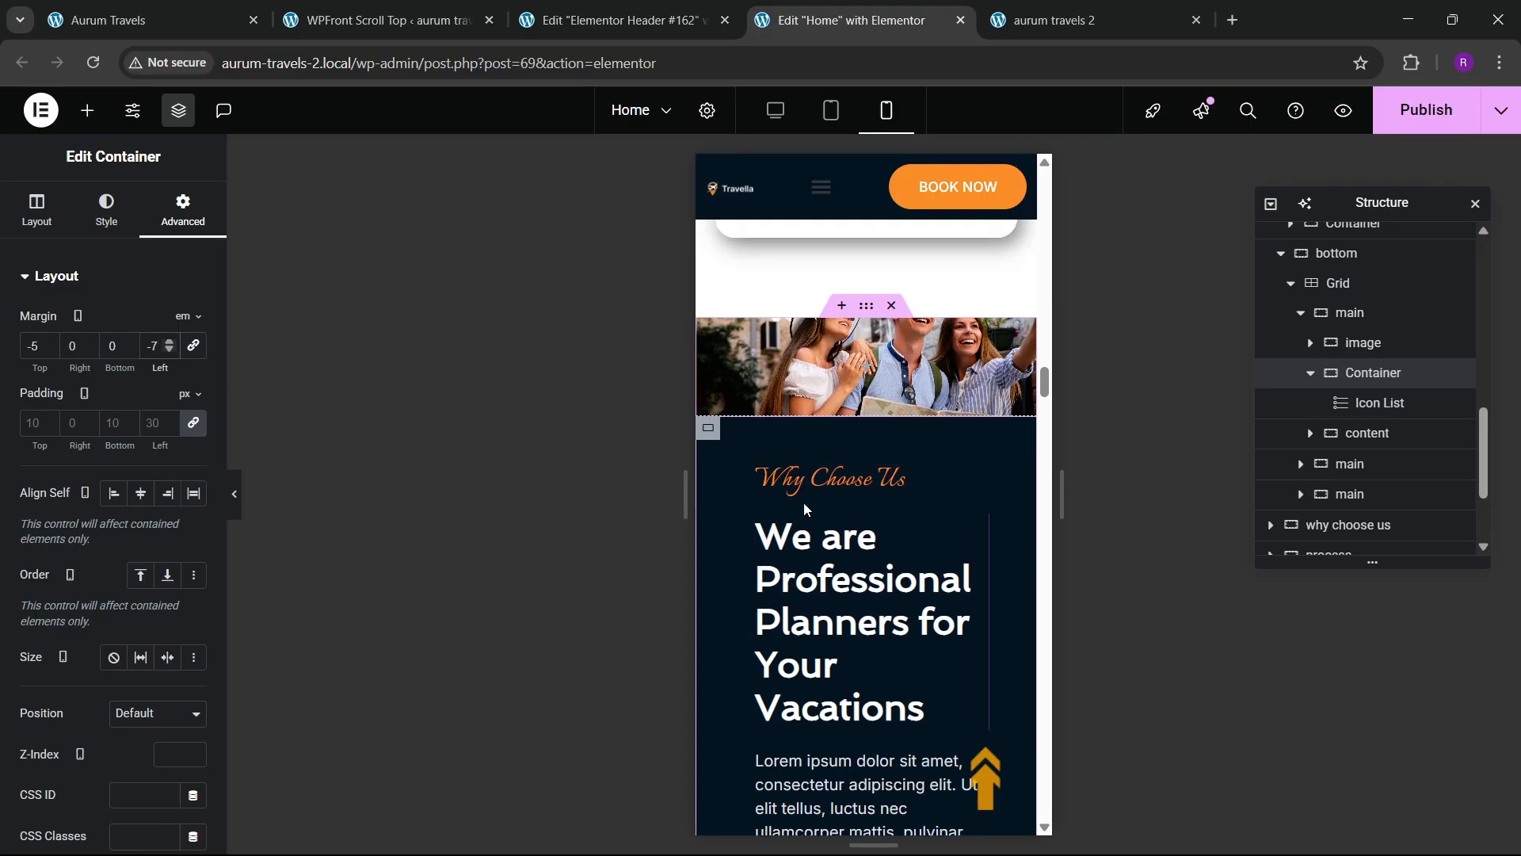
{"action": "left_click", "coordinate": [708, 429]}
{"action": "scroll", "coordinate": [842, 594], "scroll_direction": "down", "scroll_amount": 2}
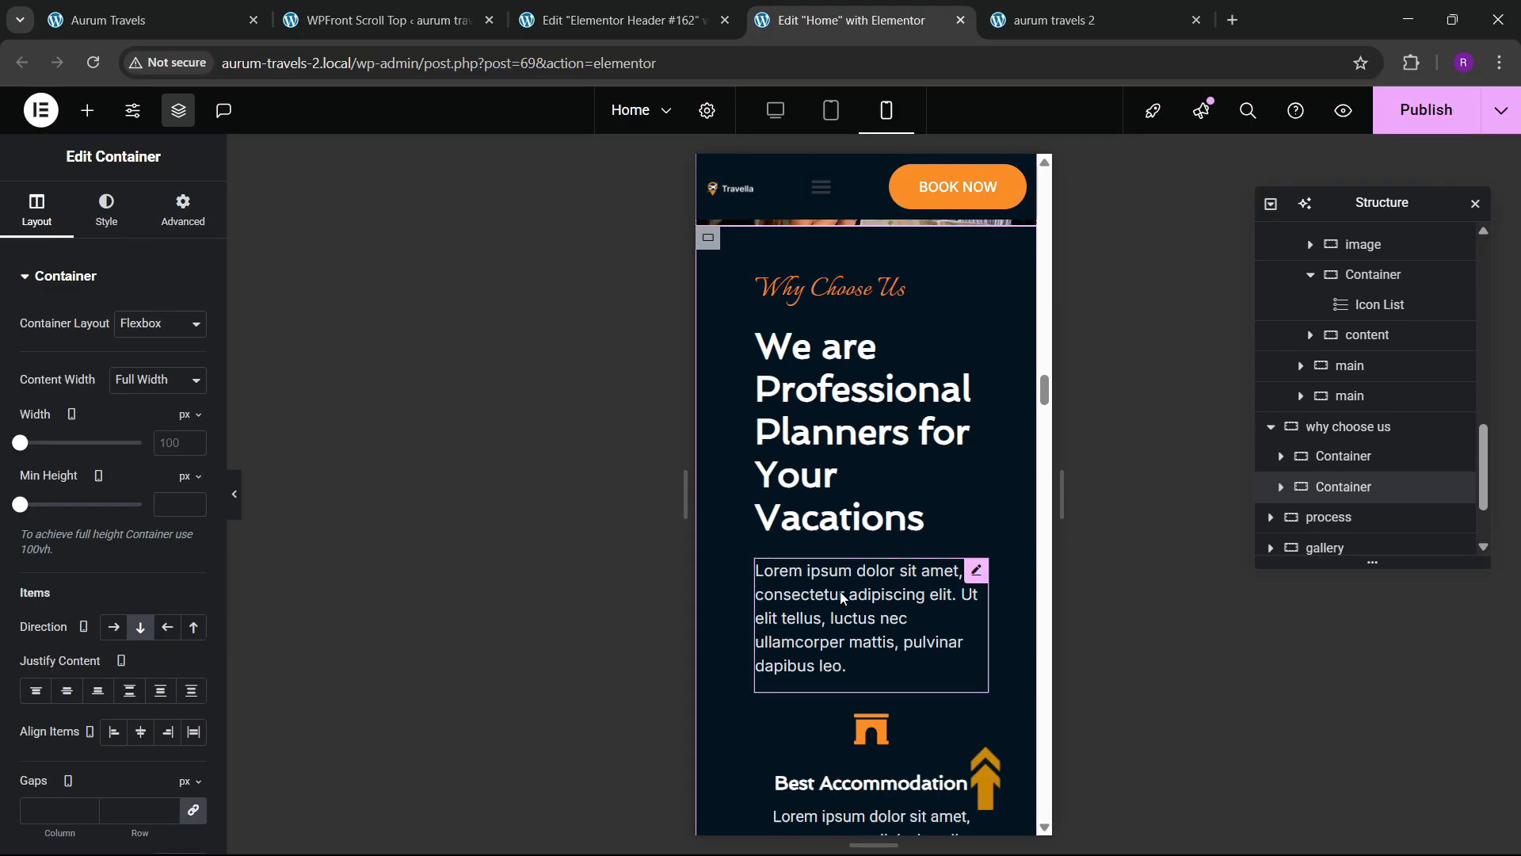
{"action": "left_click", "coordinate": [169, 225]}
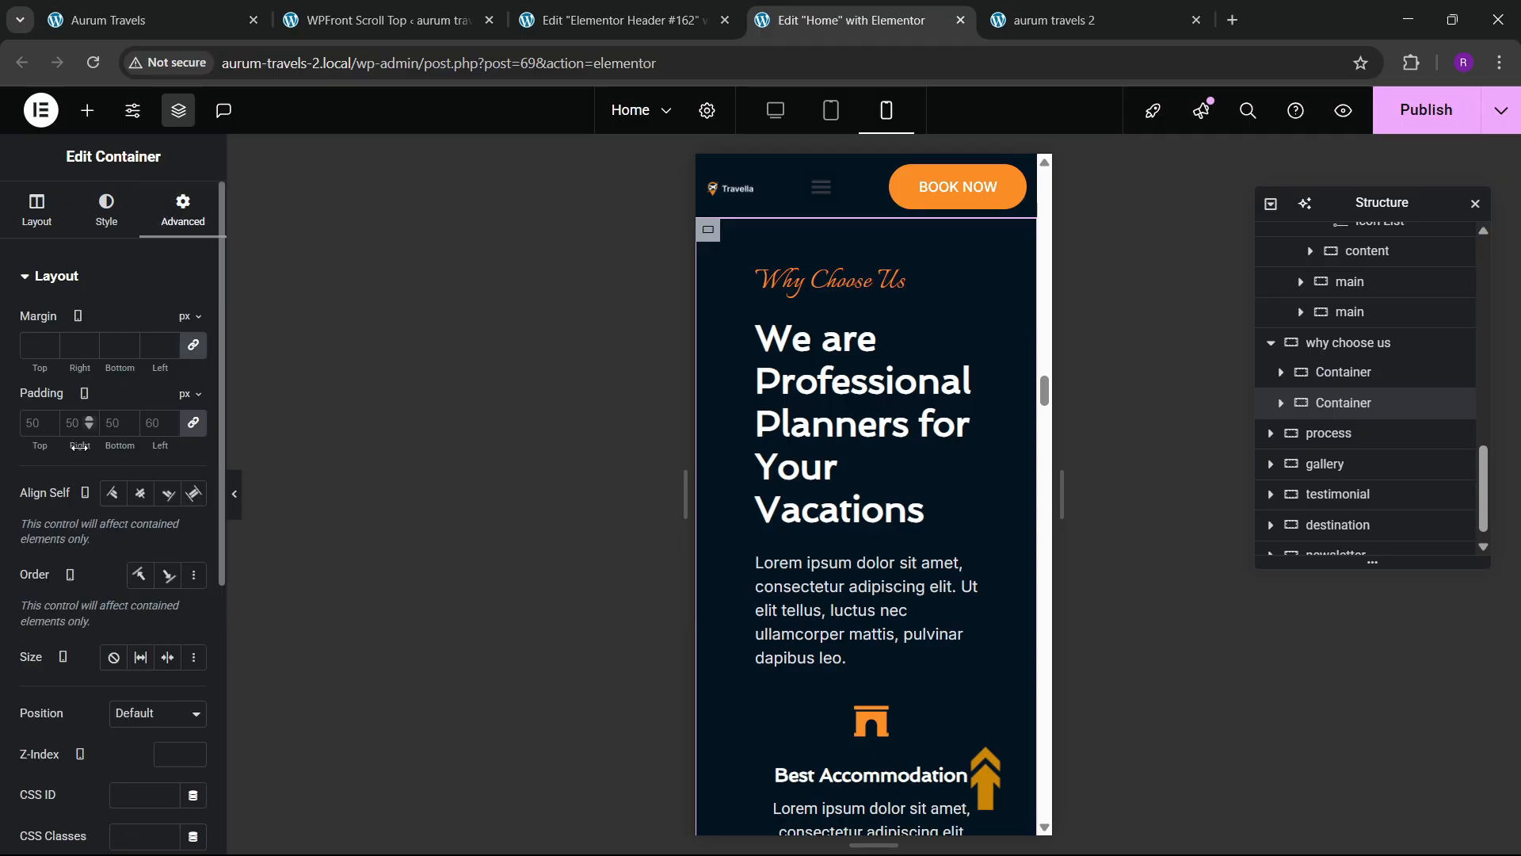
{"action": "left_click", "coordinate": [42, 428]}
{"action": "type", "text": "30"}
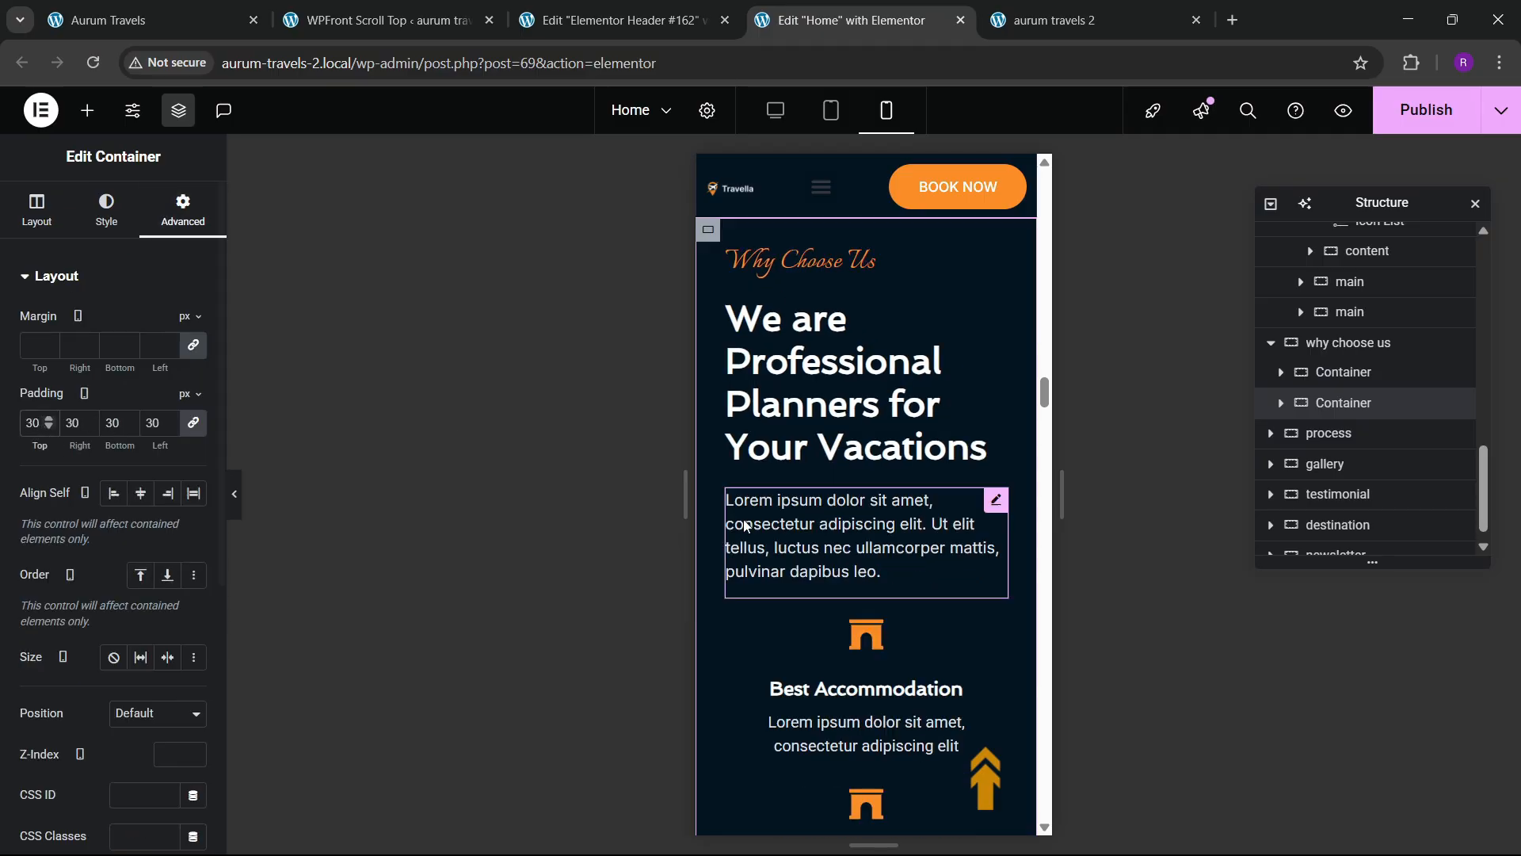
- Centre the Why Choose Us and We are Professional Planners headings
{"action": "scroll", "coordinate": [808, 622], "scroll_direction": "down", "scroll_amount": 5}
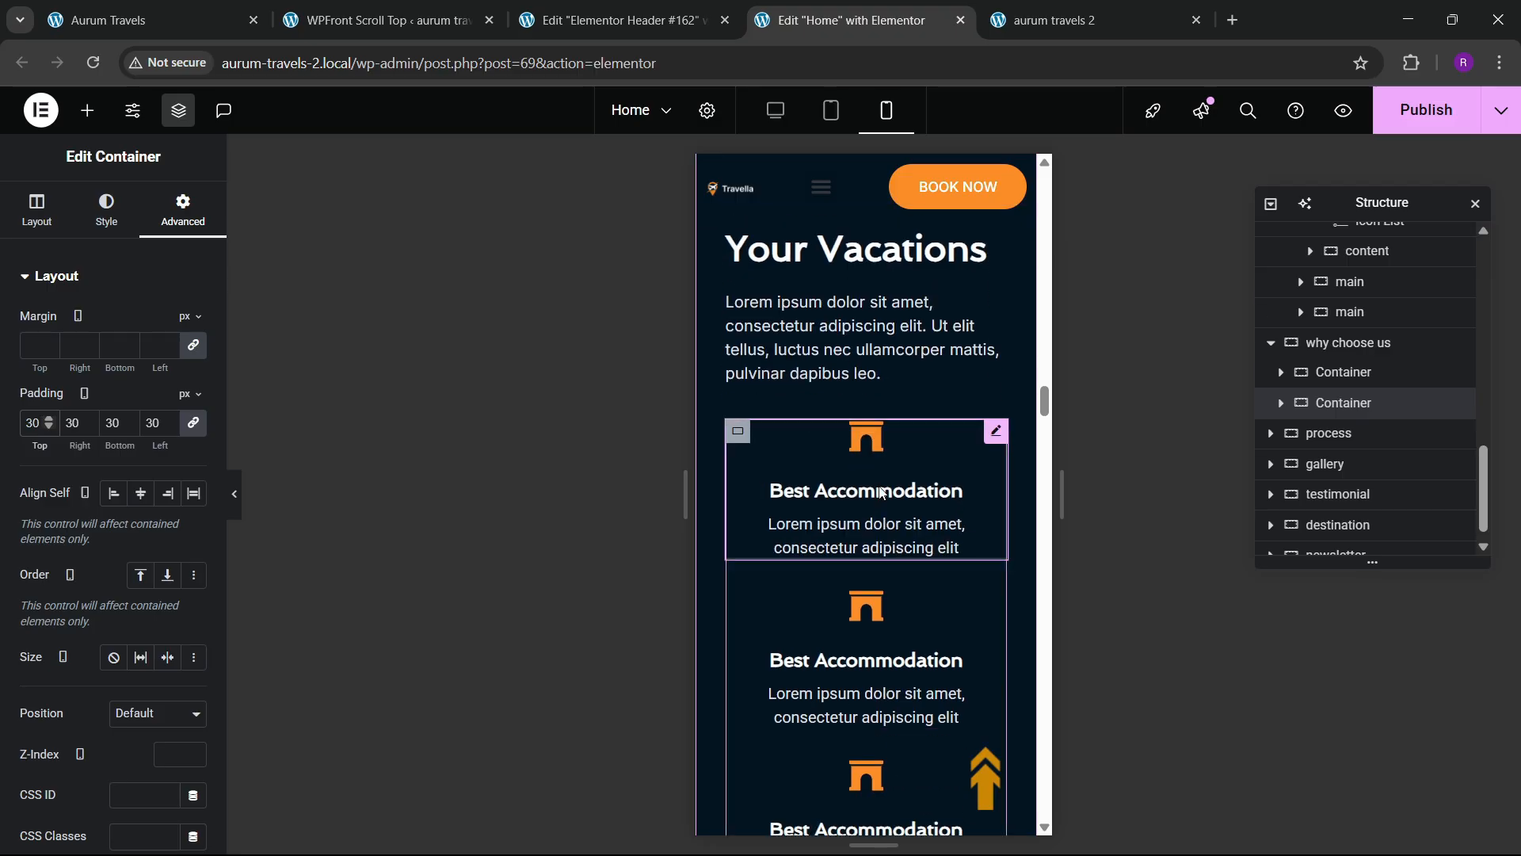
{"action": "scroll", "coordinate": [824, 610], "scroll_direction": "up", "scroll_amount": 3}
{"action": "scroll", "coordinate": [808, 554], "scroll_direction": "up", "scroll_amount": 5}
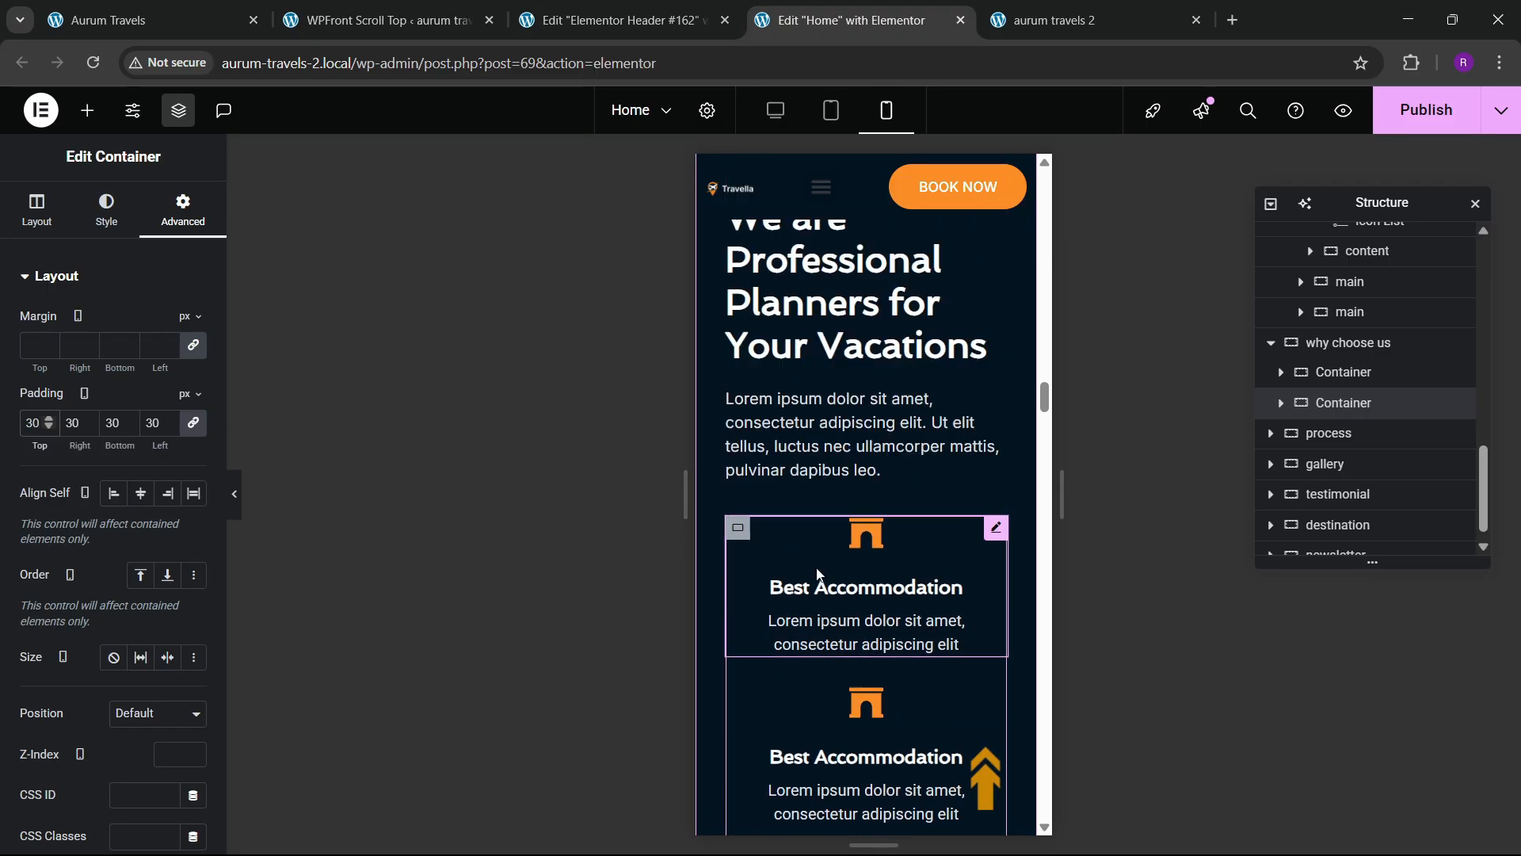
{"action": "left_click", "coordinate": [849, 463]}
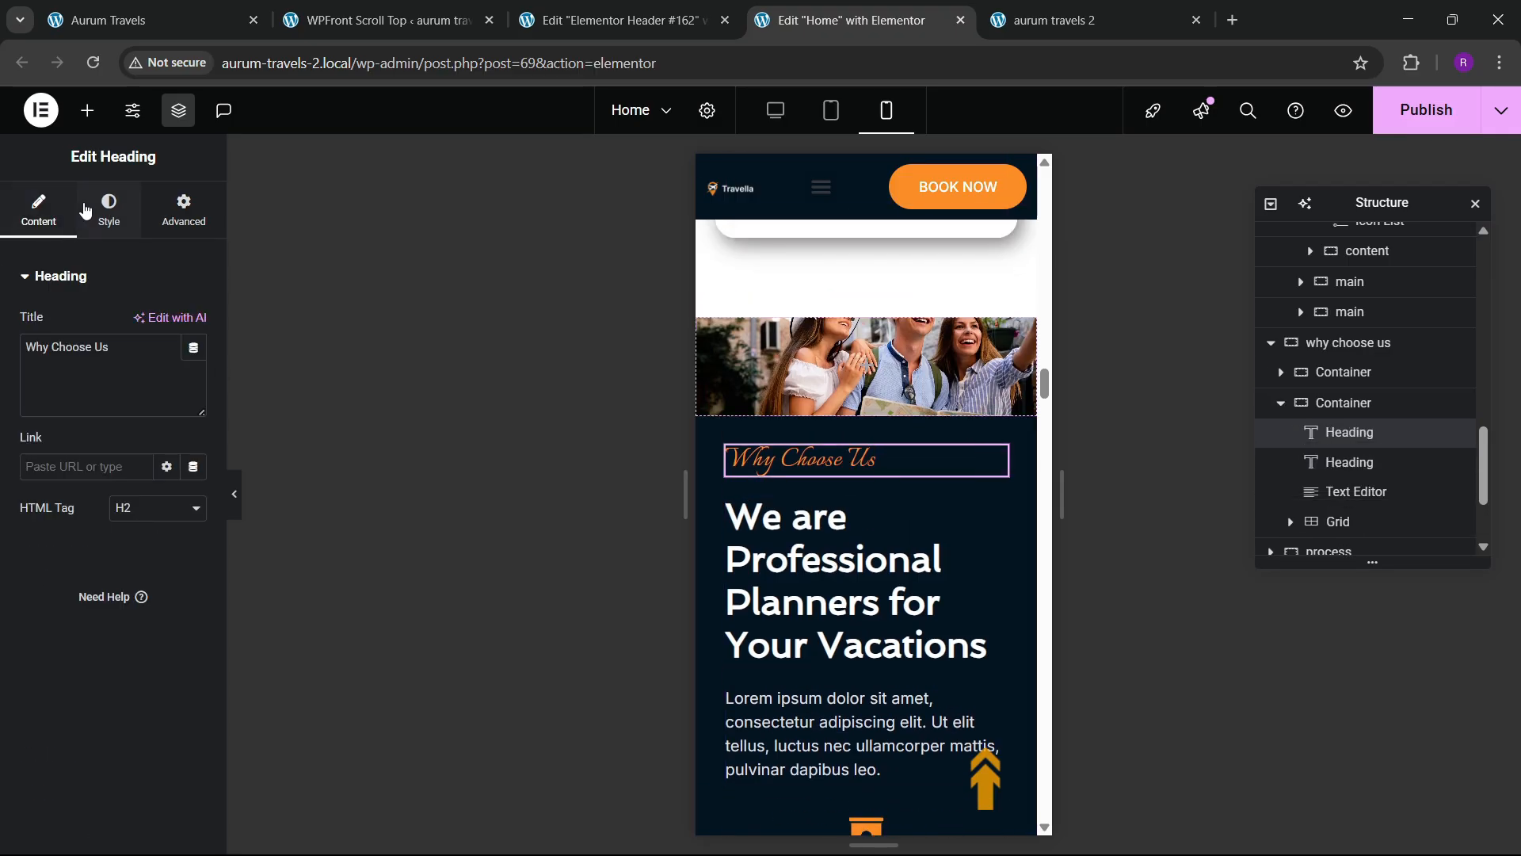
{"action": "left_click", "coordinate": [110, 207]}
{"action": "left_click", "coordinate": [140, 323]}
{"action": "left_click", "coordinate": [913, 552]}
{"action": "left_click", "coordinate": [109, 207]}
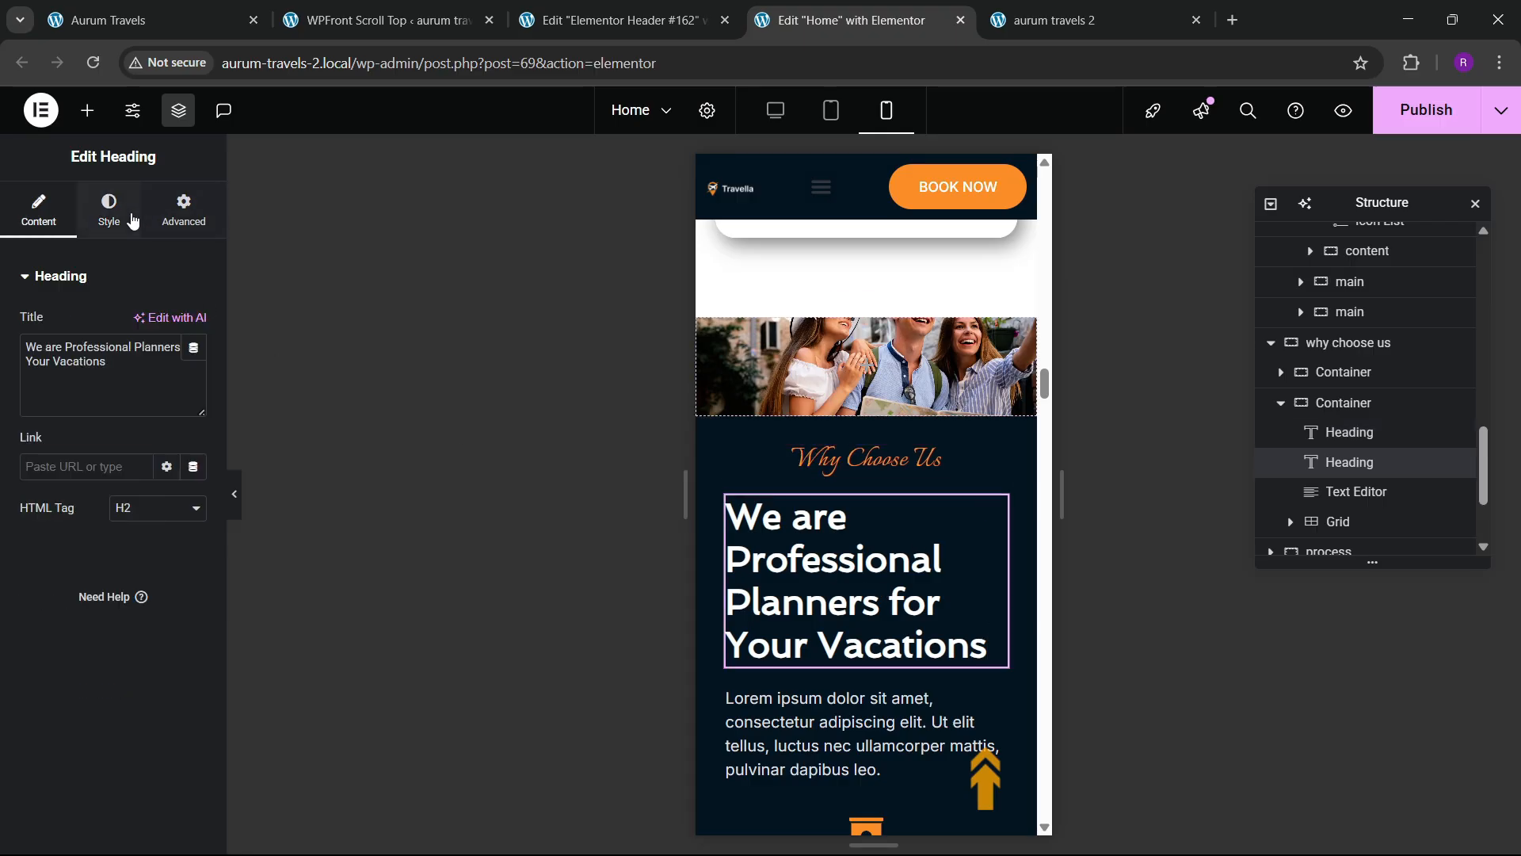
{"action": "left_click", "coordinate": [167, 324]}
{"action": "left_click", "coordinate": [140, 323]}
- Centre the intro paragraph below the headings
{"action": "scroll", "coordinate": [848, 515], "scroll_direction": "down", "scroll_amount": 3}
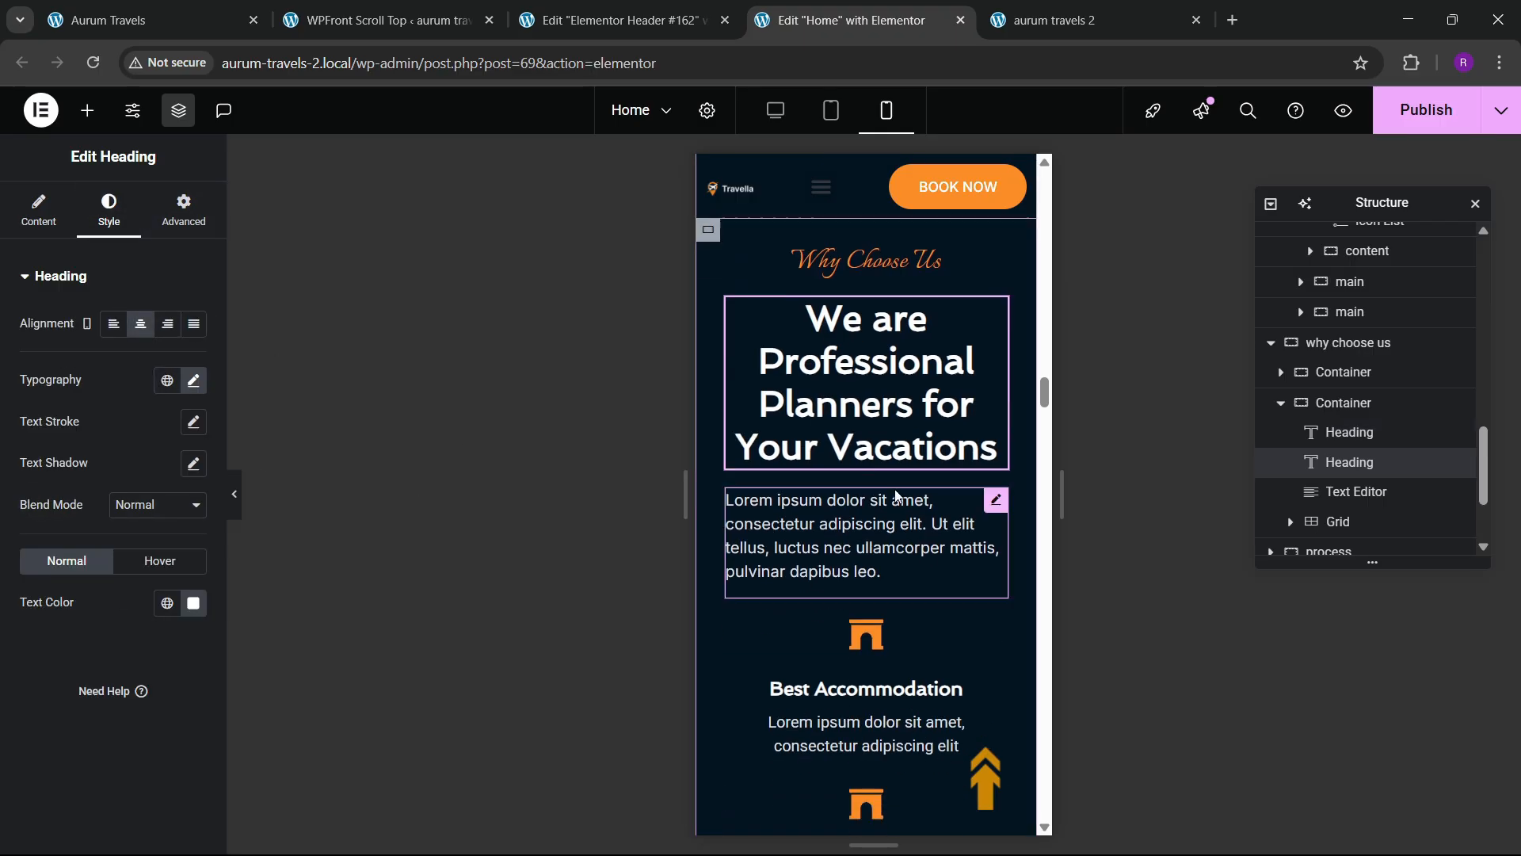
{"action": "left_click", "coordinate": [847, 529]}
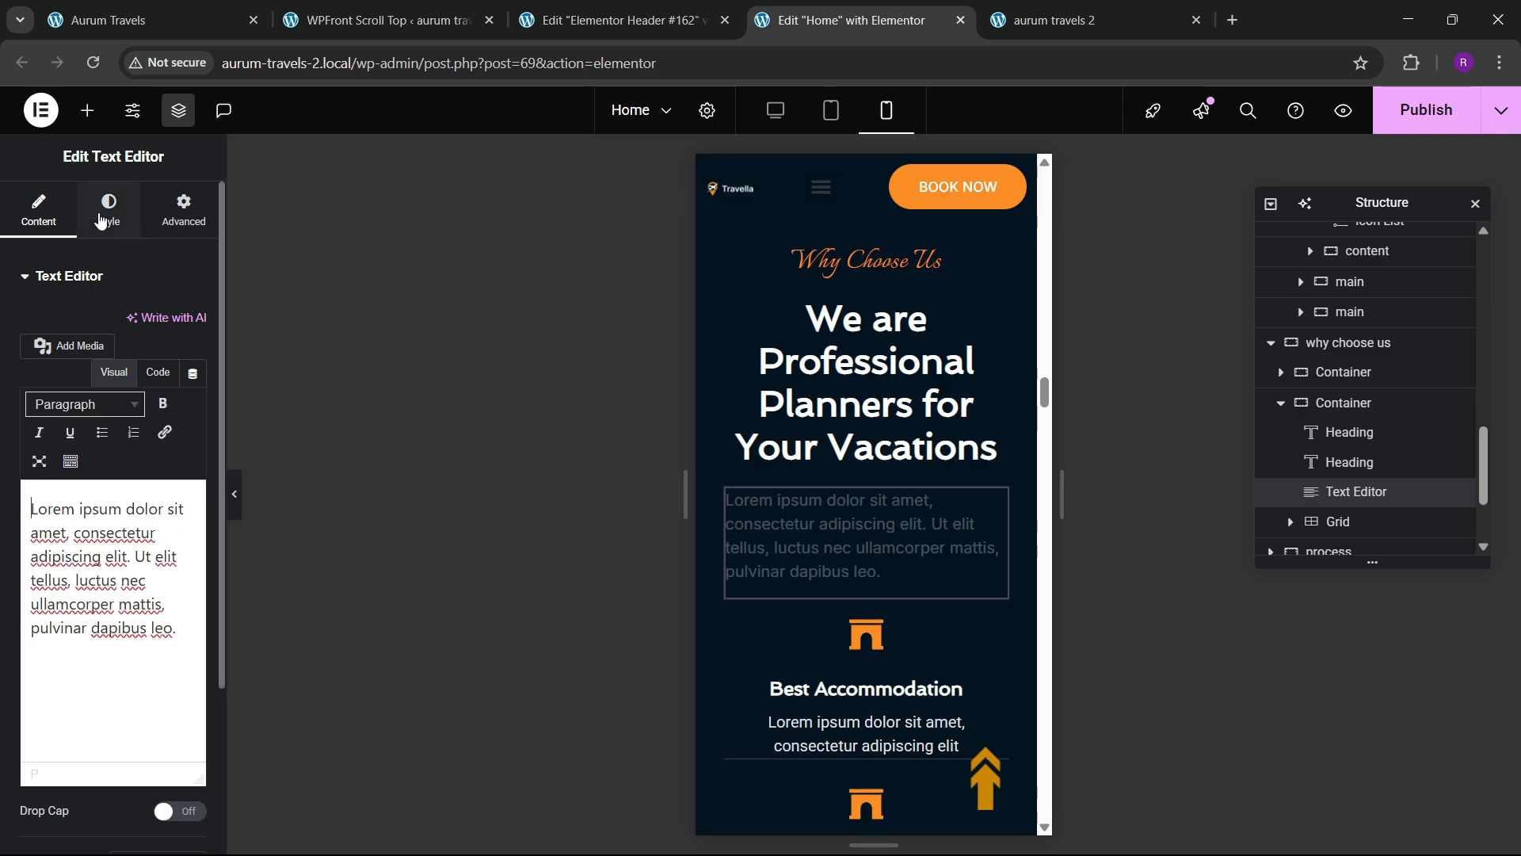
{"action": "left_click", "coordinate": [109, 208]}
{"action": "left_click", "coordinate": [140, 324]}
- Select the feature cards grid and unlink its margin sides
{"action": "scroll", "coordinate": [914, 459], "scroll_direction": "down", "scroll_amount": 3}
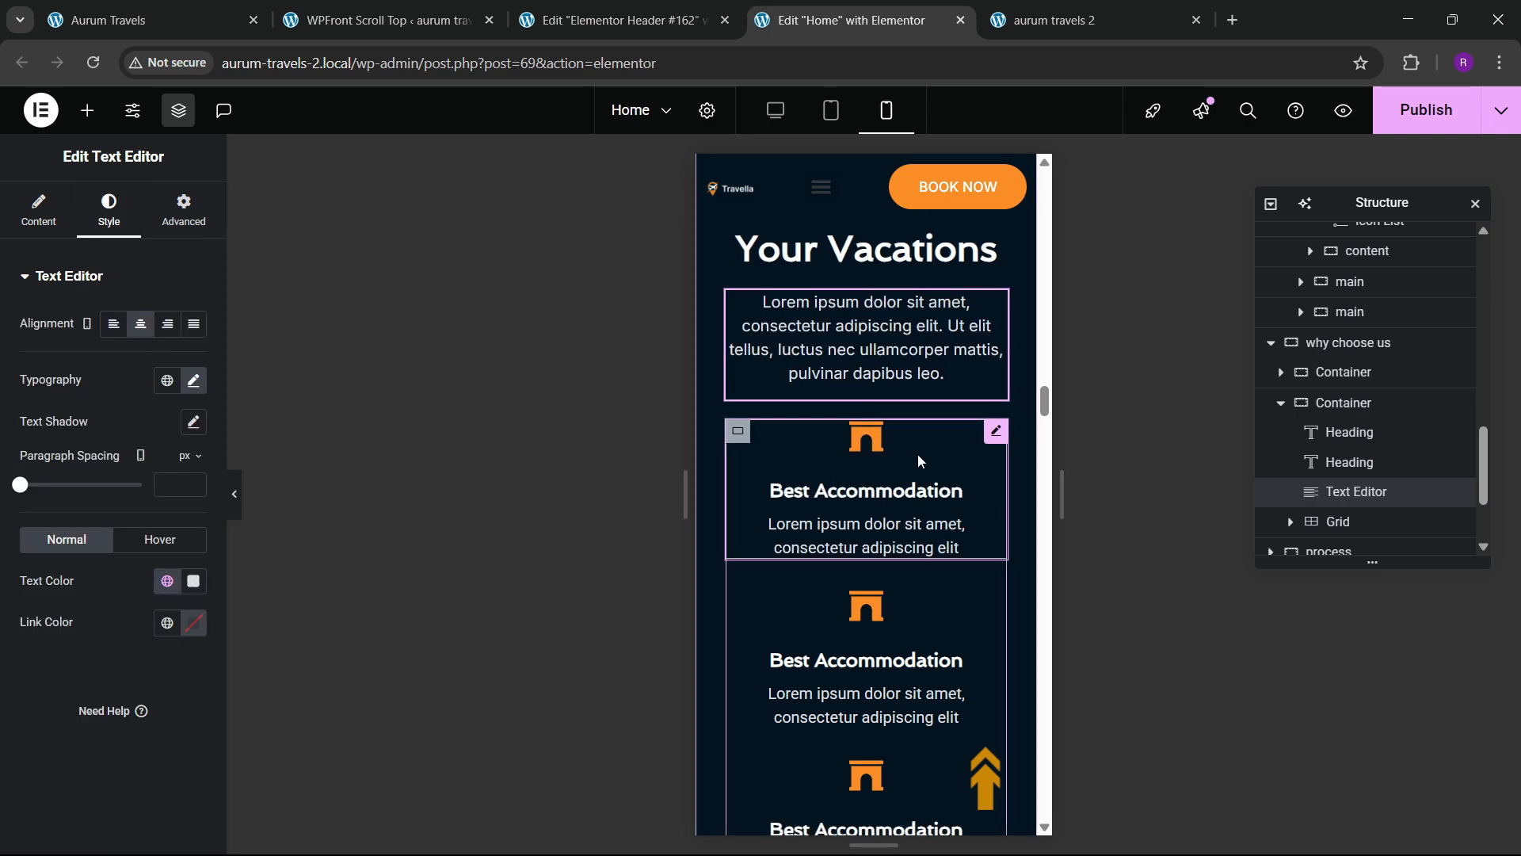
{"action": "left_click", "coordinate": [737, 433]}
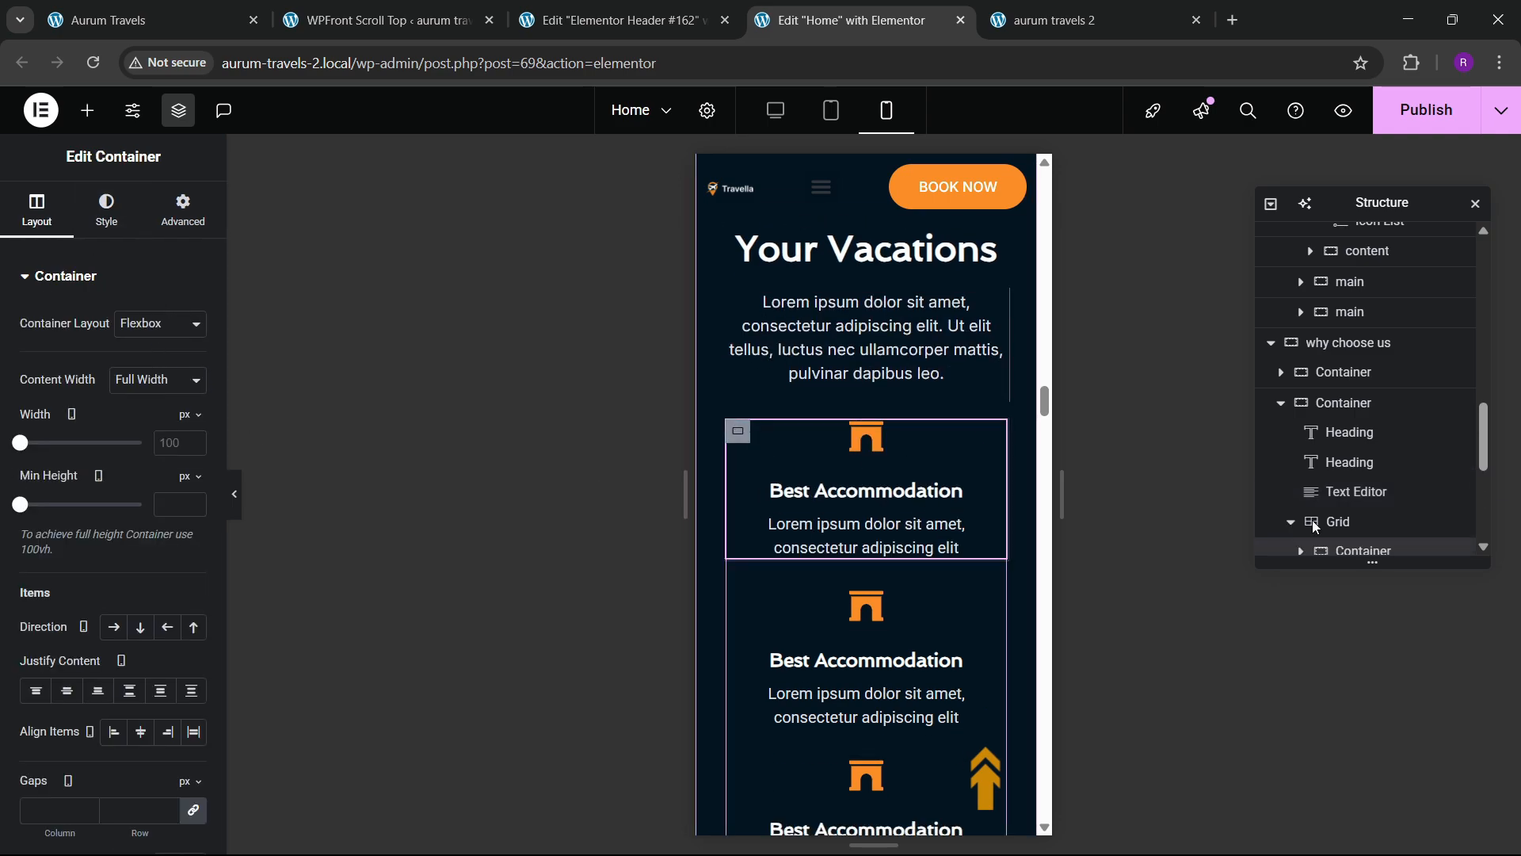
{"action": "left_click", "coordinate": [1312, 520]}
{"action": "left_click", "coordinate": [185, 216]}
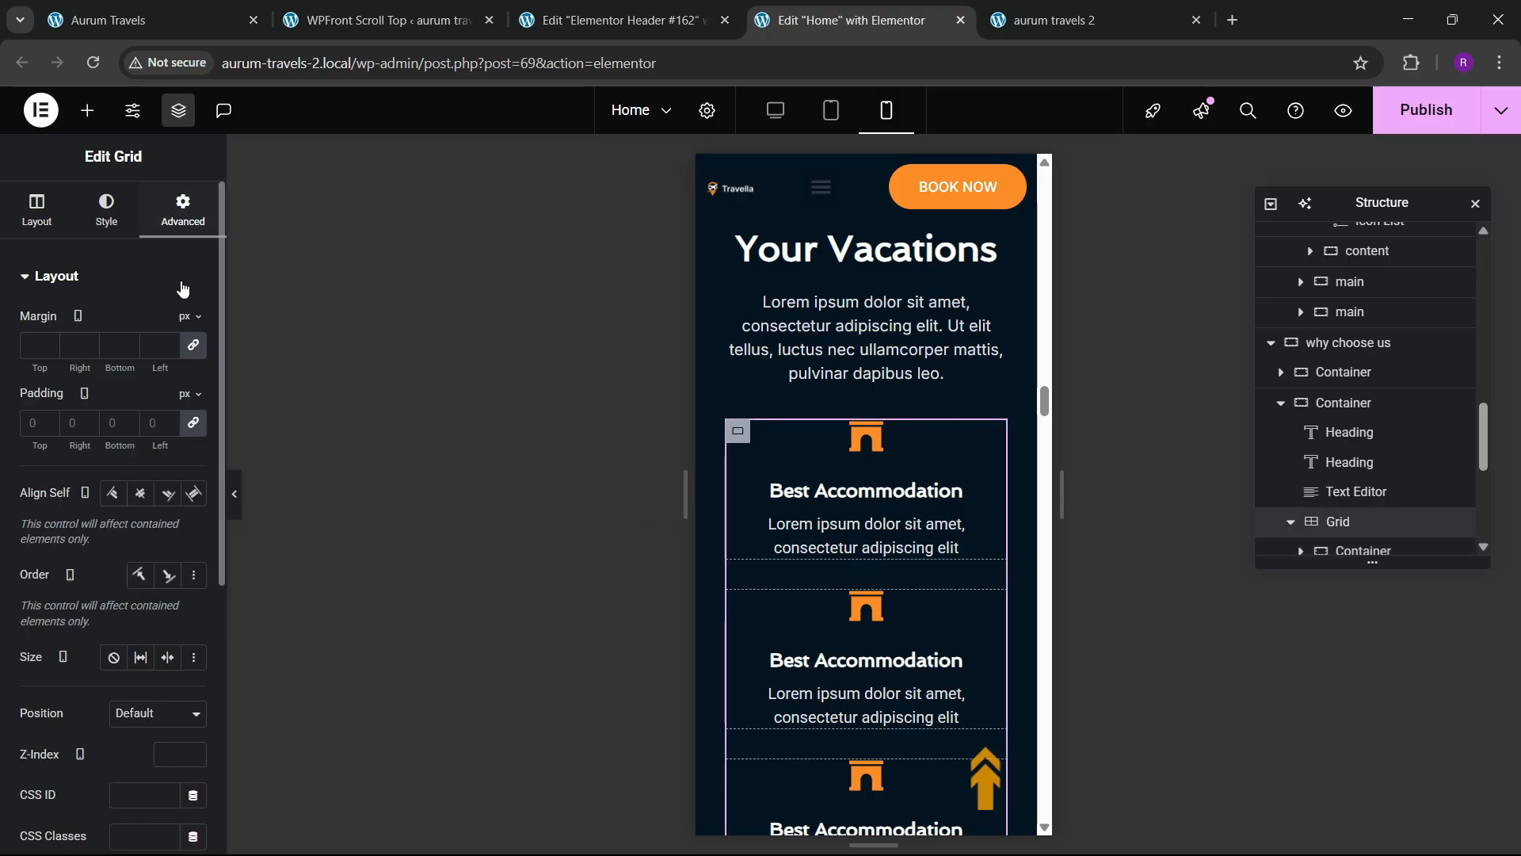
{"action": "left_click", "coordinate": [196, 346]}
- Give the feature grid a 30 px top margin
{"action": "type", "text": "30"}
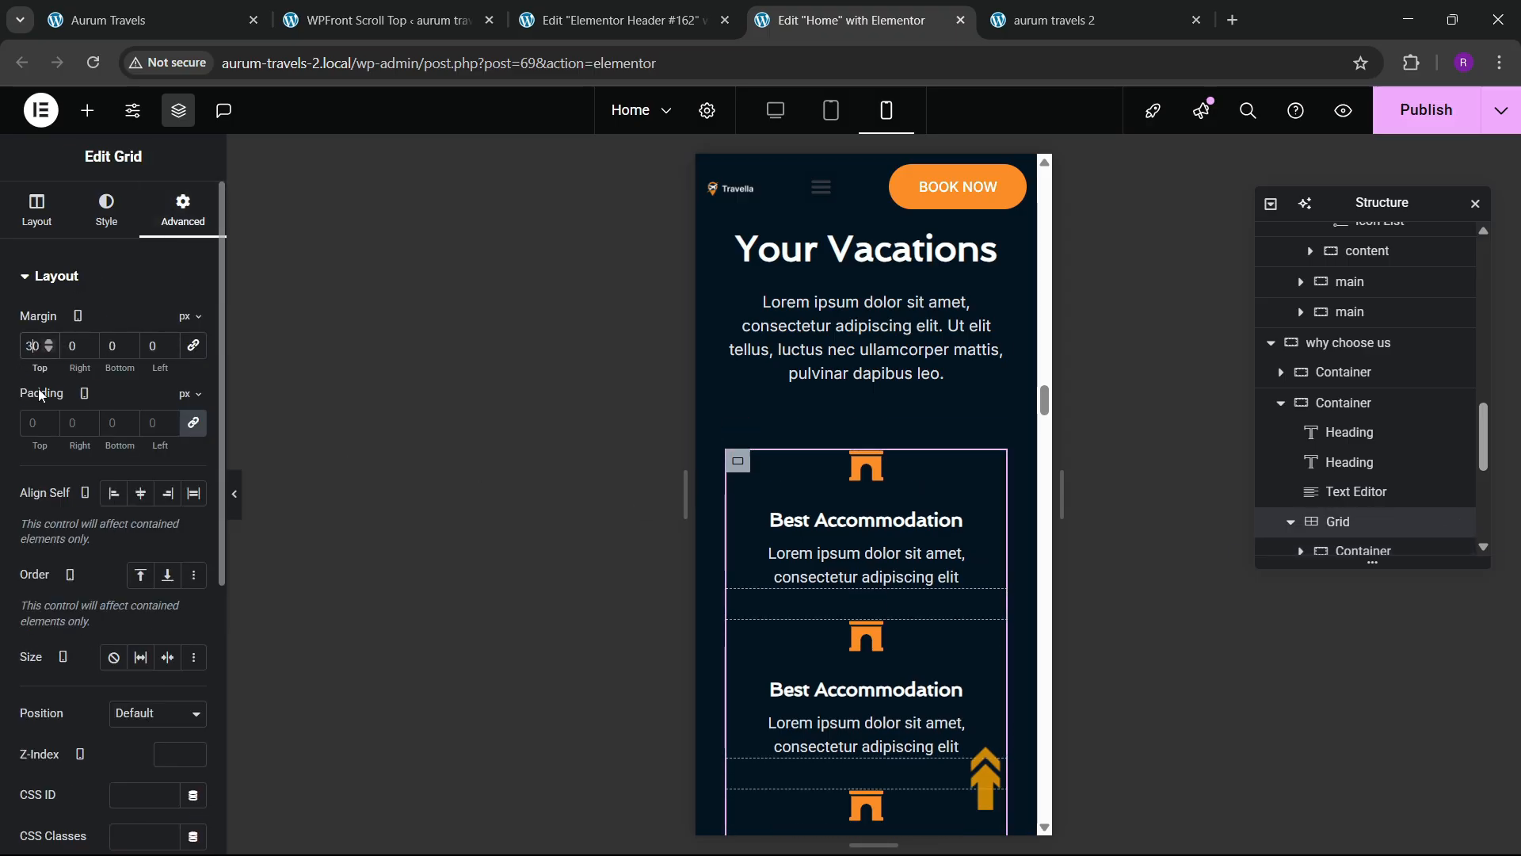
{"action": "scroll", "coordinate": [938, 492], "scroll_direction": "down", "scroll_amount": 5}
{"action": "scroll", "coordinate": [876, 532], "scroll_direction": "down", "scroll_amount": 3}
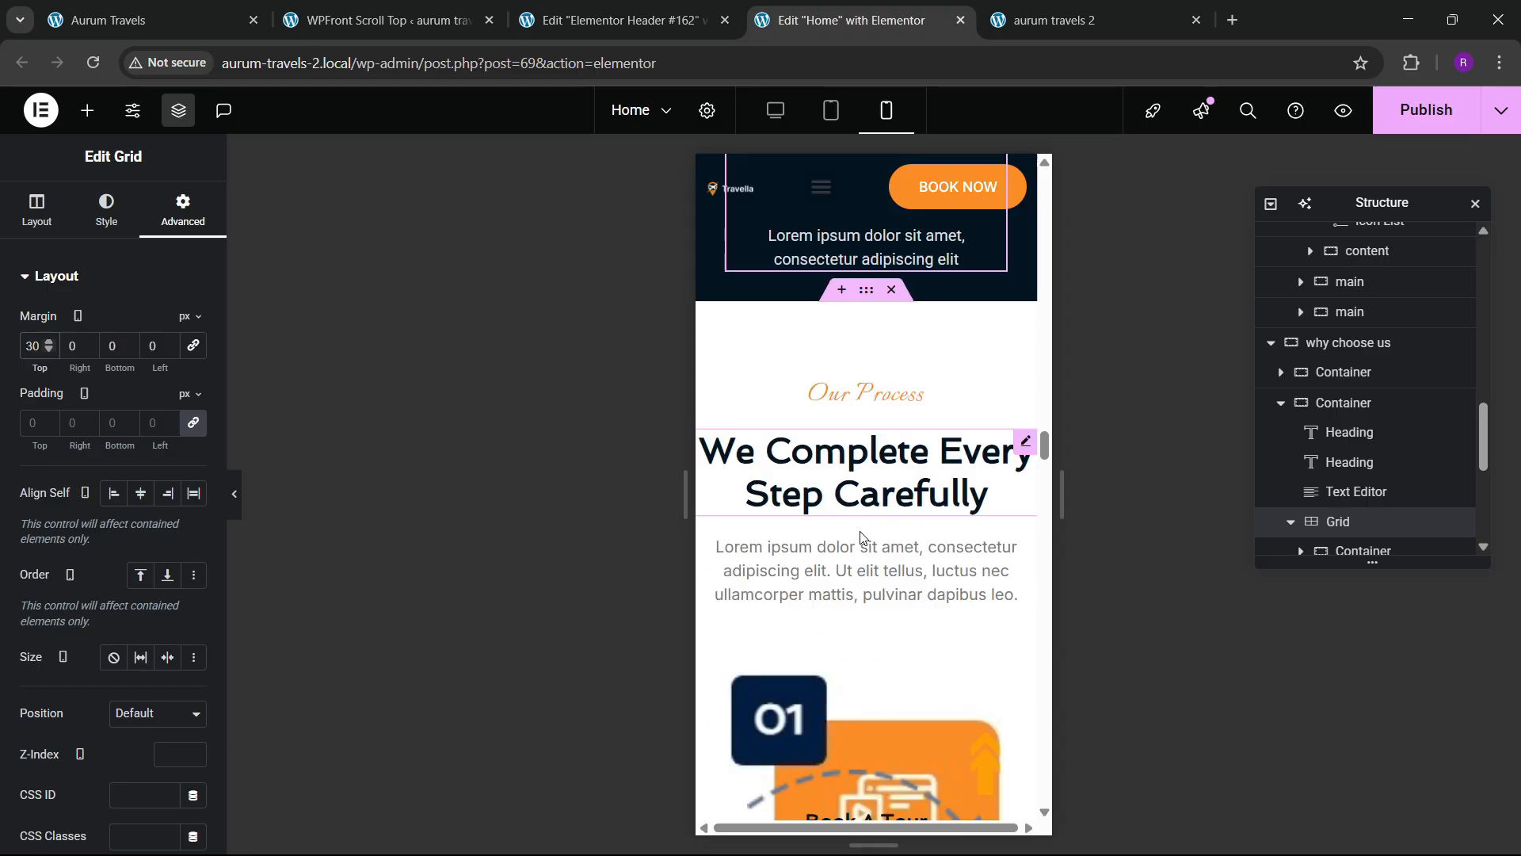
- Set the Our Process section's unlinked padding to 80 px top and bottom, 20 px left and right
{"action": "left_click", "coordinate": [854, 303]}
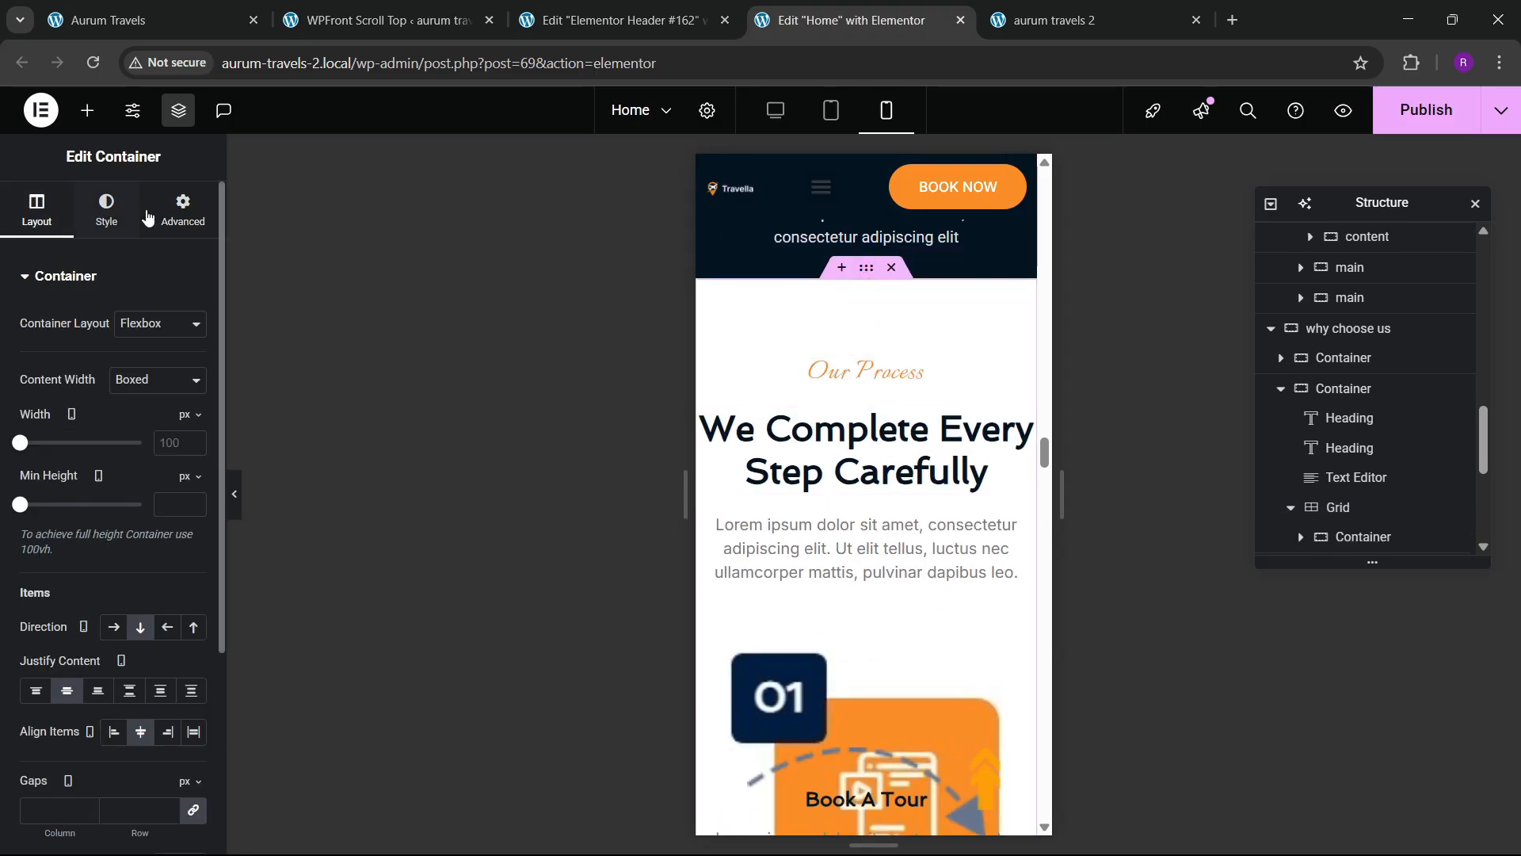
{"action": "left_click", "coordinate": [183, 210]}
{"action": "left_click", "coordinate": [193, 422]}
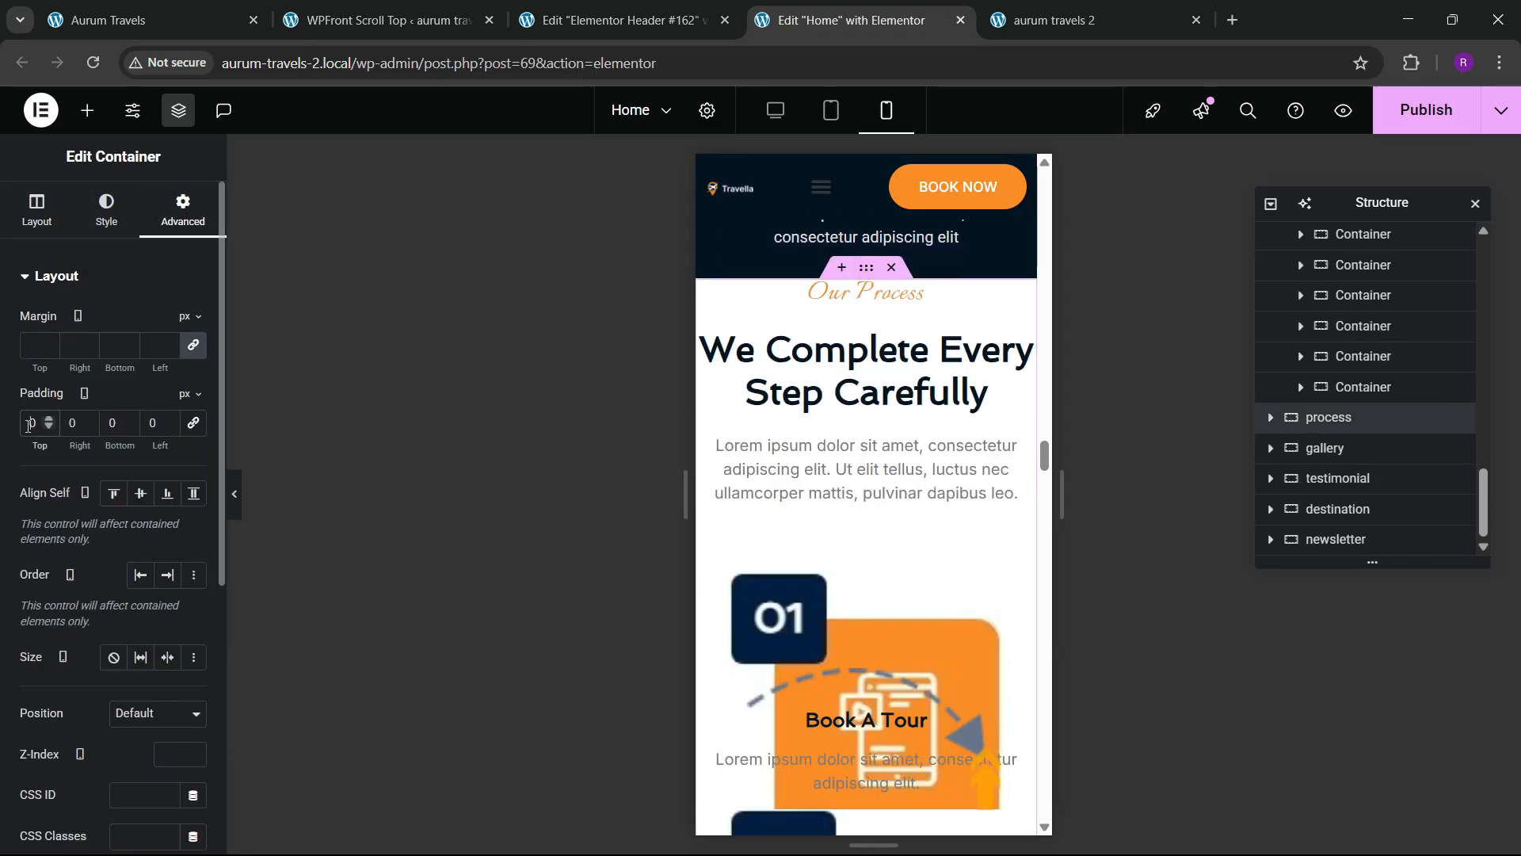
{"action": "type", "text": "7"}
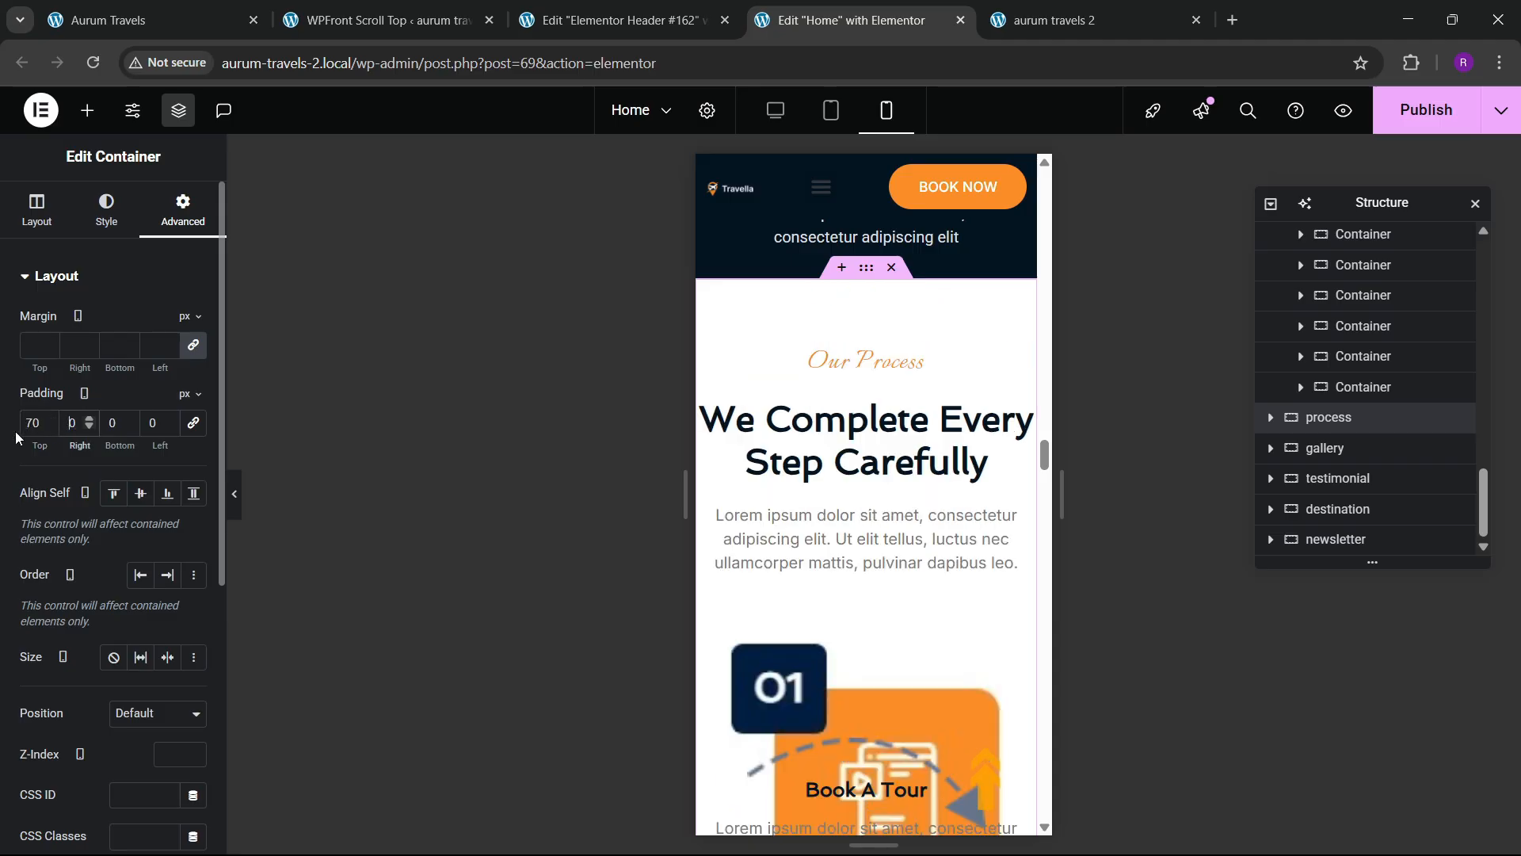
{"action": "key", "text": "BackSpace"}
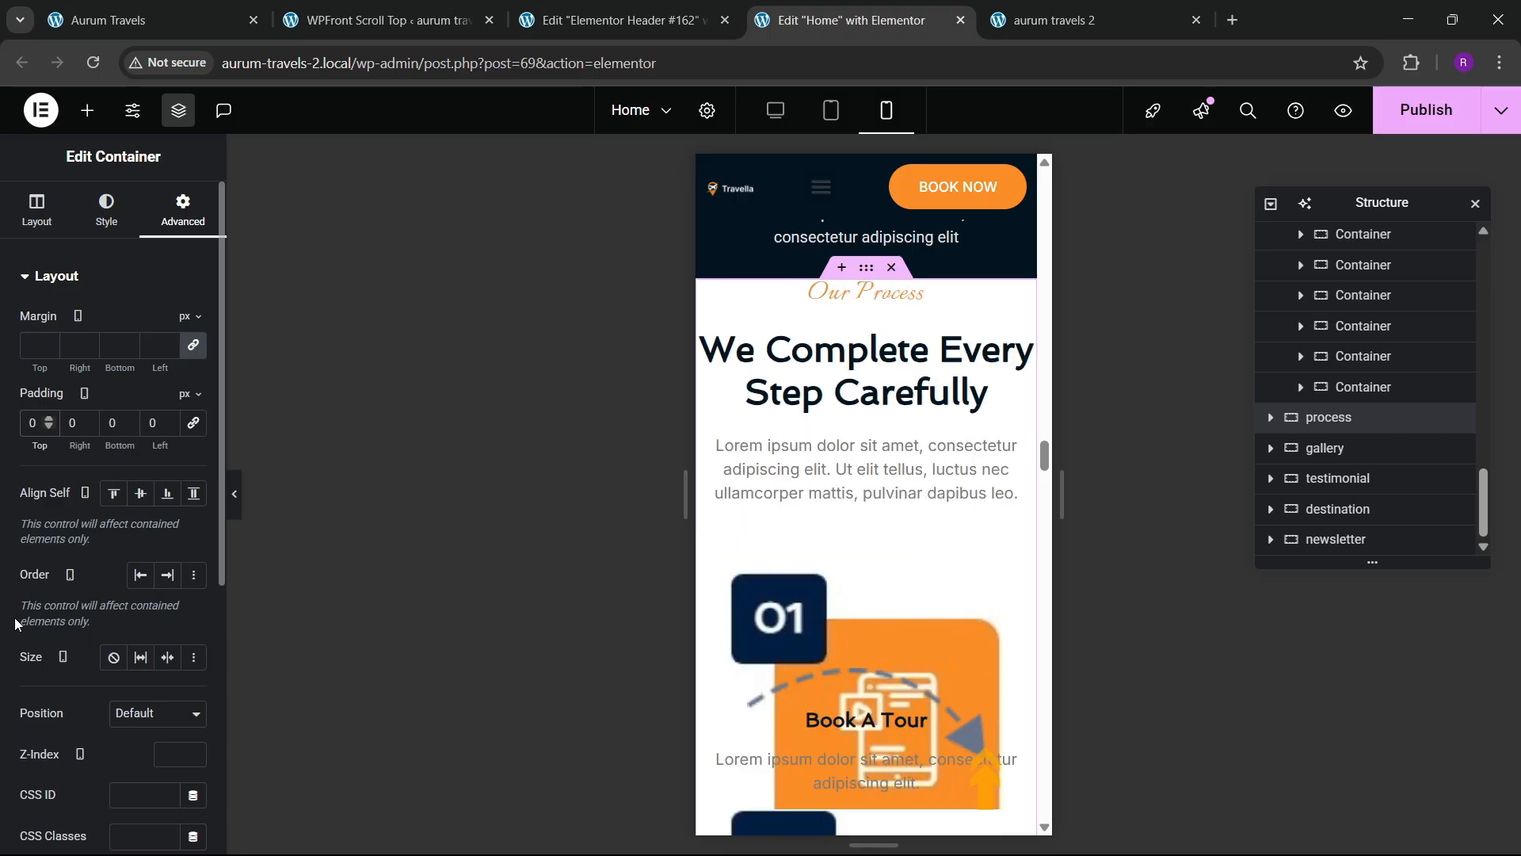
{"action": "type", "text": "8"}
{"action": "key", "text": "Tab"}
{"action": "type", "text": "20"}
{"action": "key", "text": "Tab"}
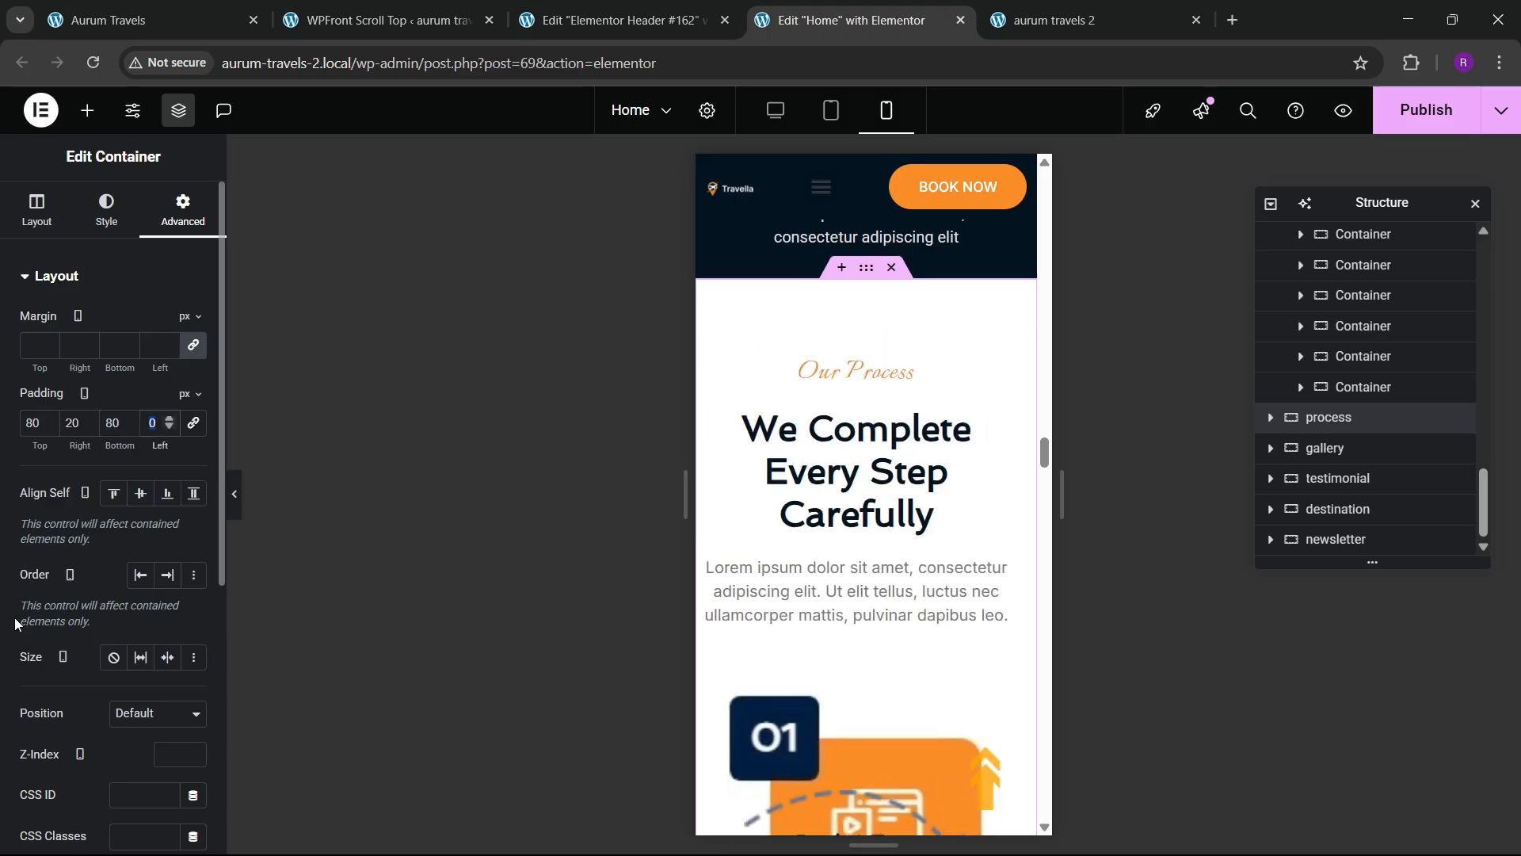
{"action": "type", "text": "20"}
{"action": "scroll", "coordinate": [880, 507], "scroll_direction": "down", "scroll_amount": 5}
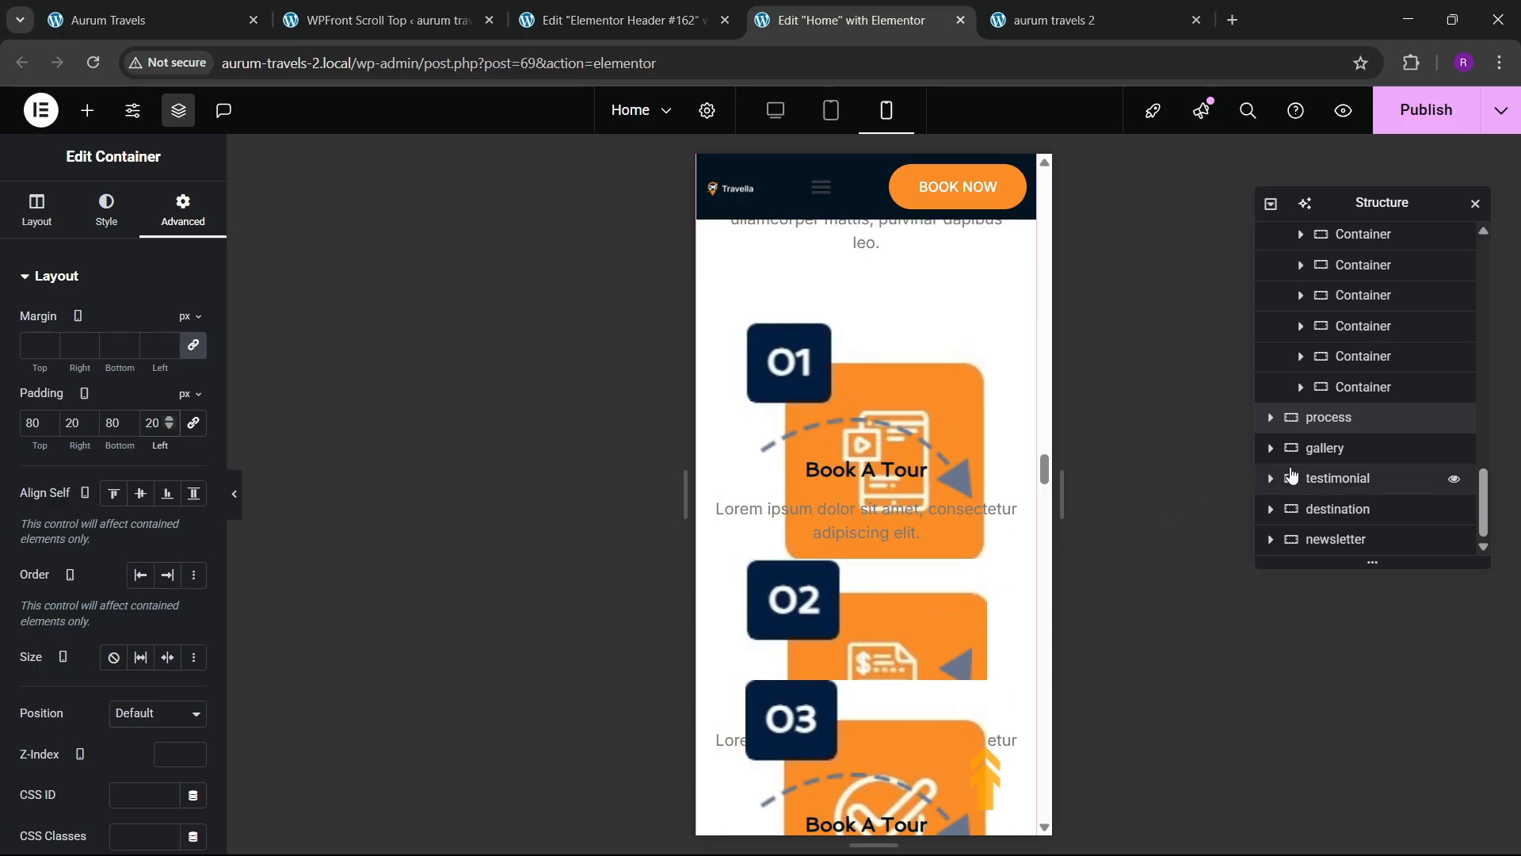
- Hide the second container in the main box on tablet and mobile portrait
{"action": "left_click", "coordinate": [1271, 419]}
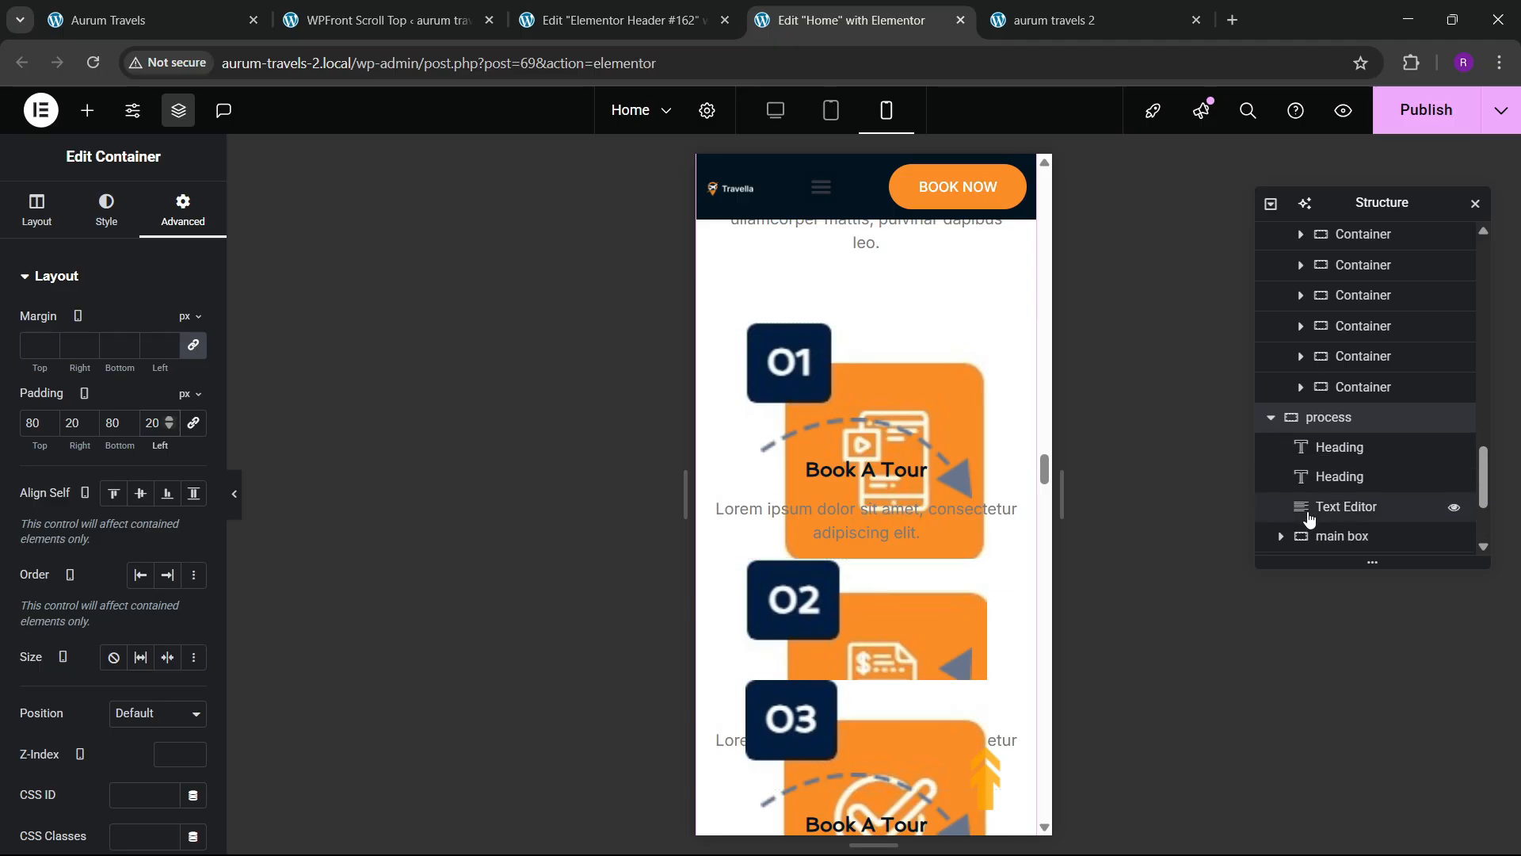
{"action": "scroll", "coordinate": [1284, 408], "scroll_direction": "down", "scroll_amount": 2}
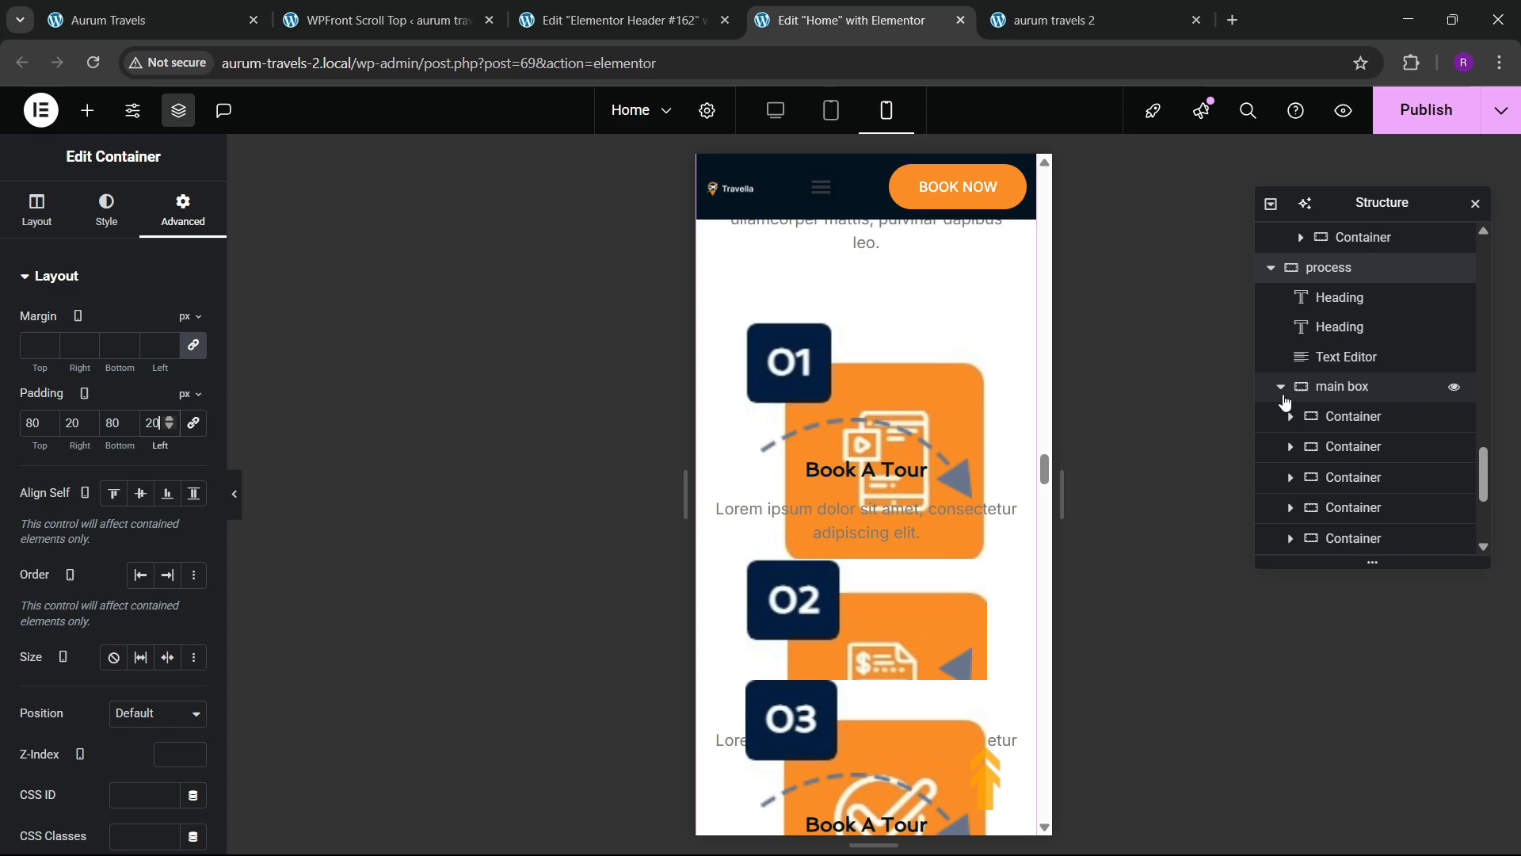
{"action": "left_click", "coordinate": [1352, 444]}
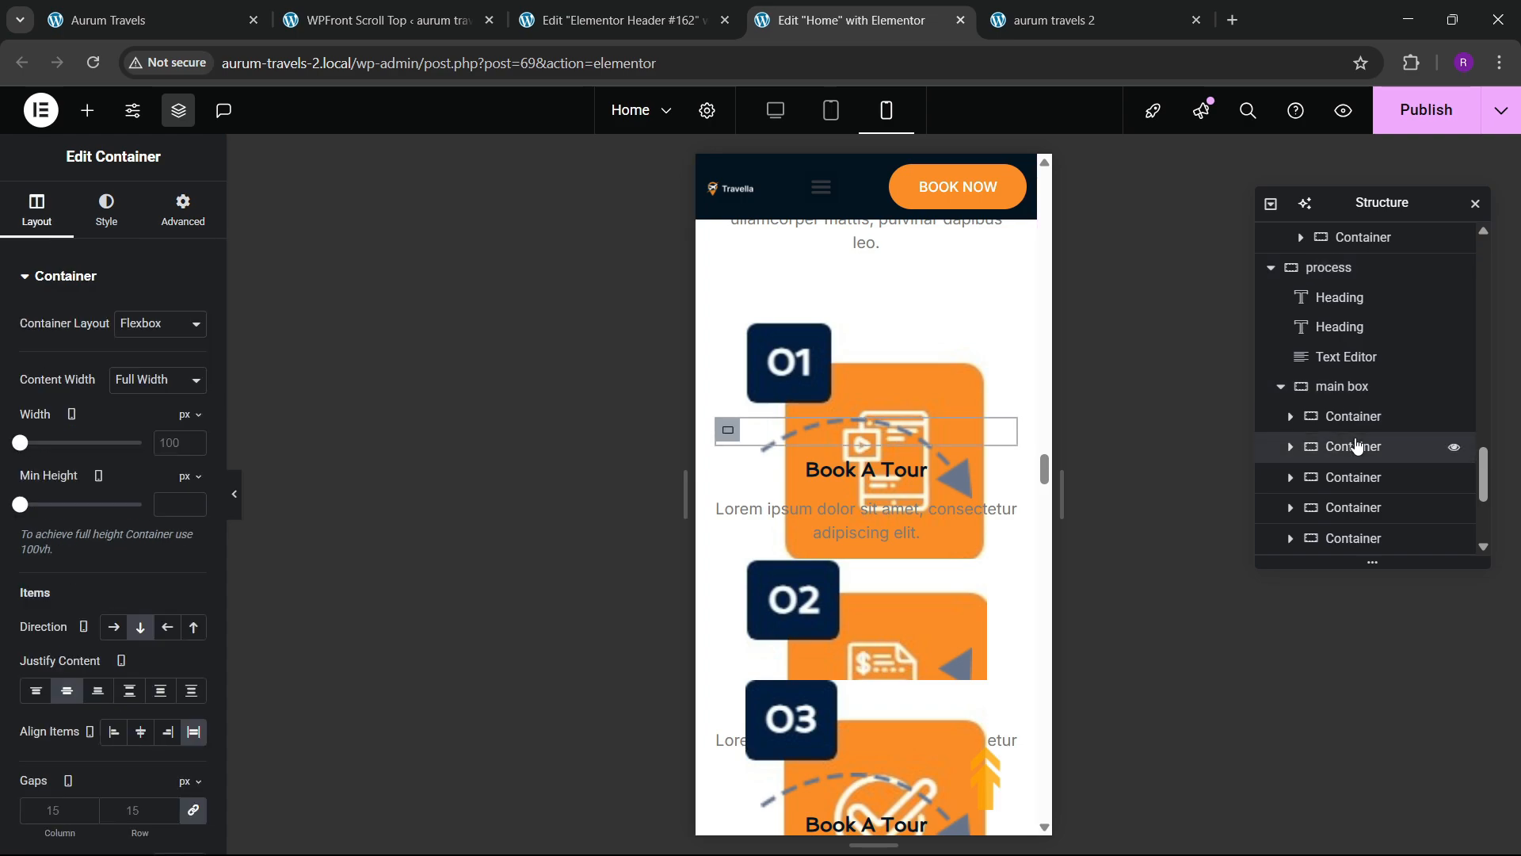
{"action": "left_click", "coordinate": [183, 212]}
{"action": "scroll", "coordinate": [122, 463], "scroll_direction": "down", "scroll_amount": 5}
{"action": "left_click", "coordinate": [87, 526]}
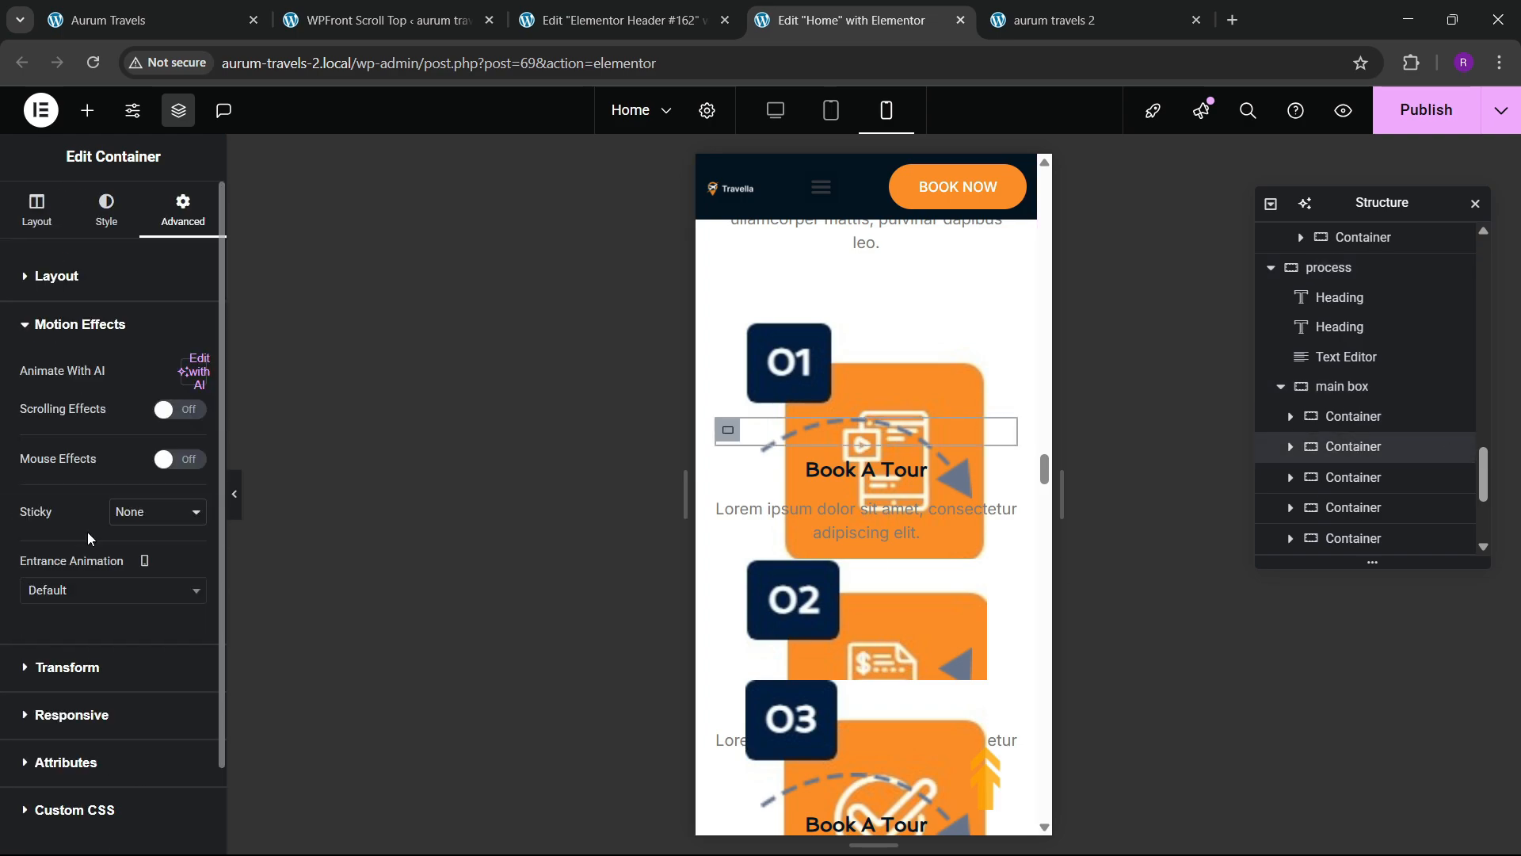
{"action": "scroll", "coordinate": [87, 534], "scroll_direction": "down", "scroll_amount": 1}
{"action": "left_click", "coordinate": [67, 626]}
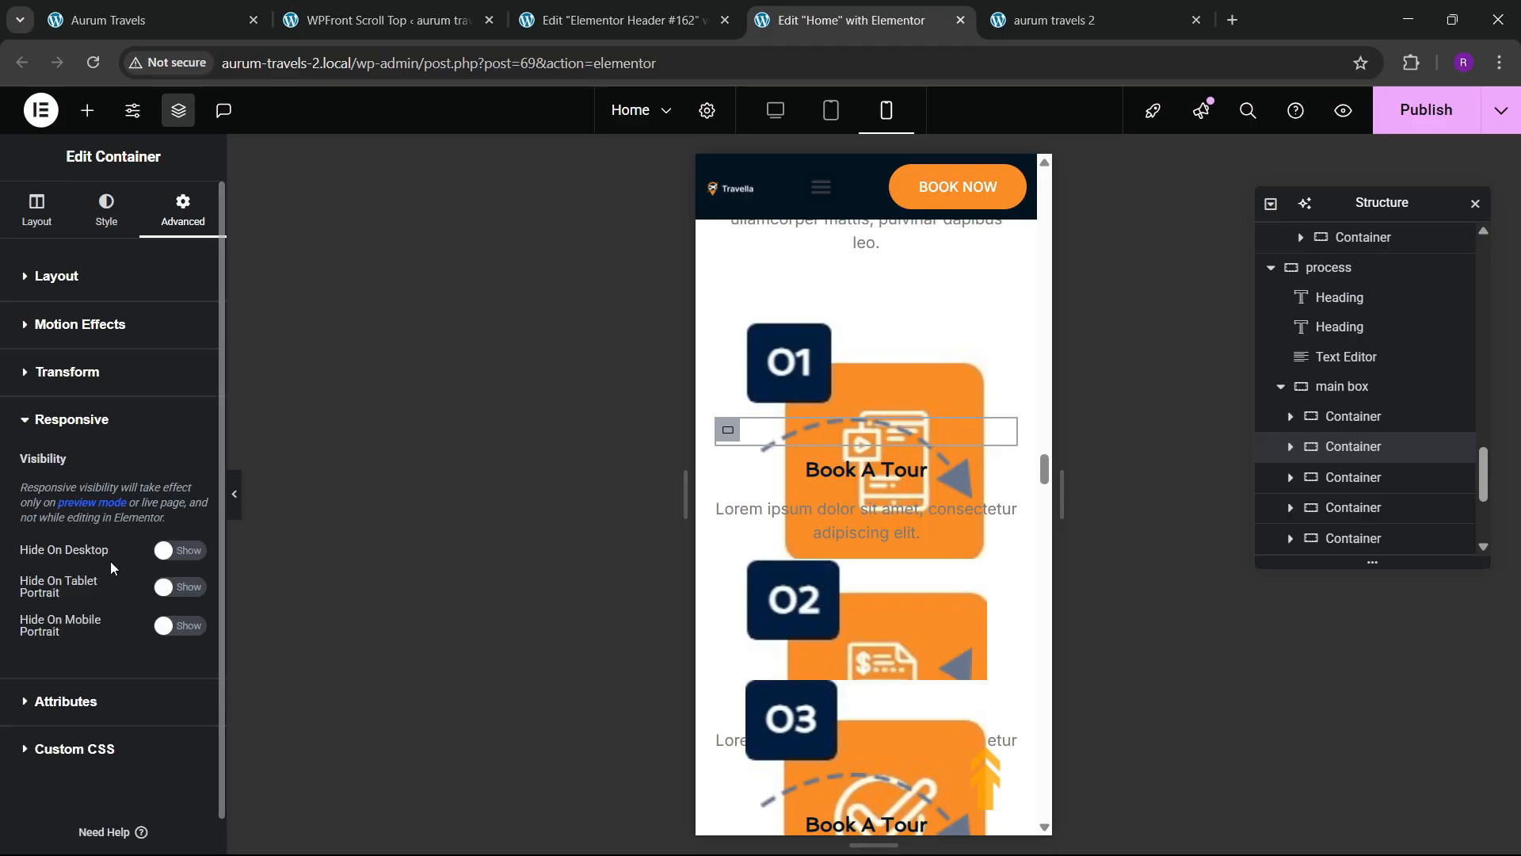
{"action": "left_click", "coordinate": [186, 587]}
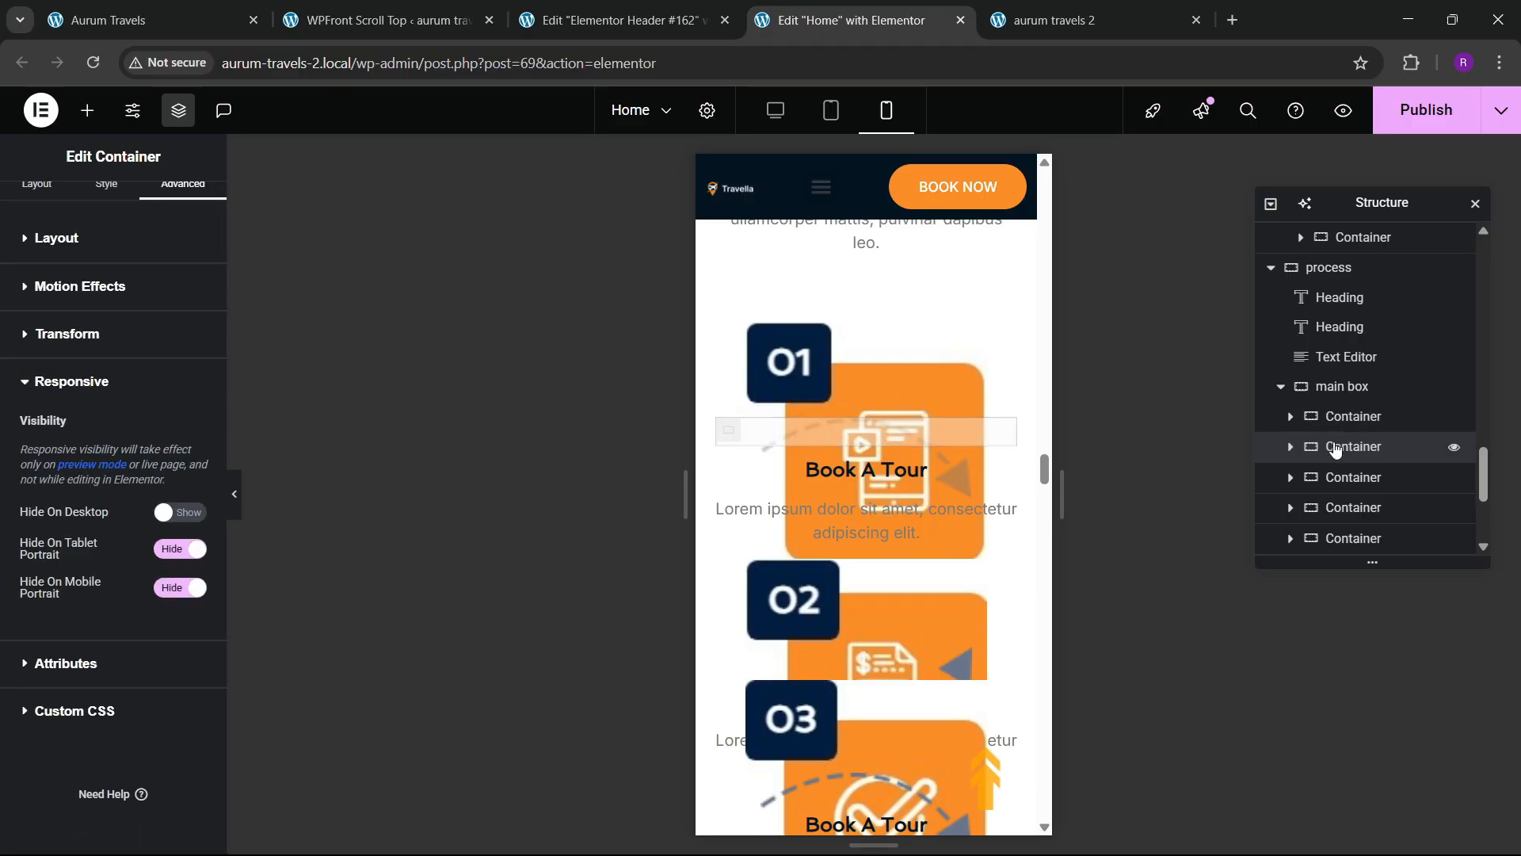
- Hide the fourth container in the main box on tablet and mobile portrait
{"action": "left_click", "coordinate": [1455, 507]}
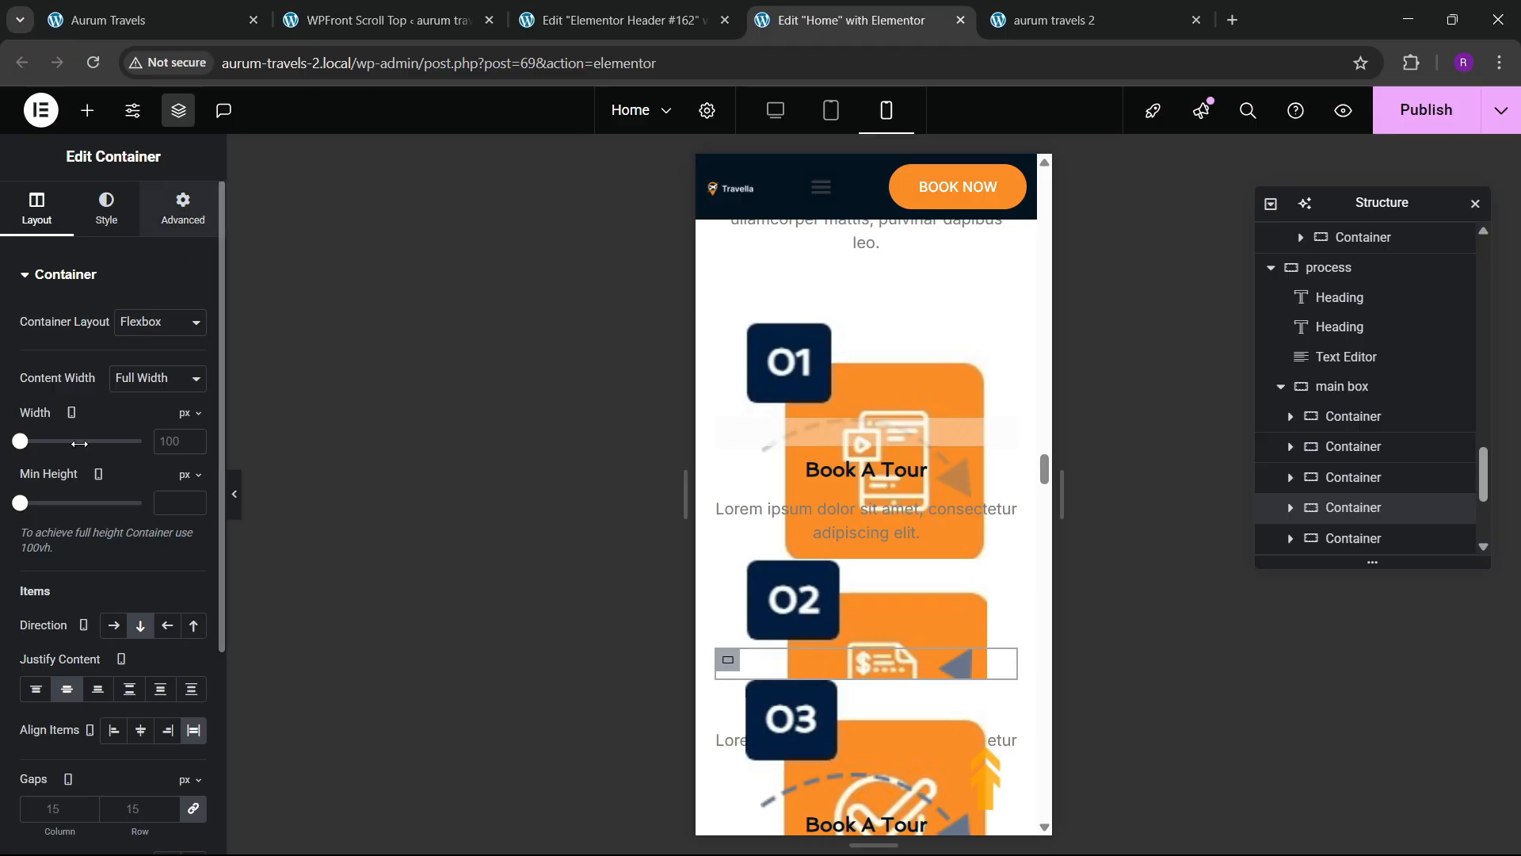
{"action": "left_click", "coordinate": [183, 209]}
{"action": "scroll", "coordinate": [77, 523], "scroll_direction": "down", "scroll_amount": 5}
{"action": "left_click", "coordinate": [53, 666]}
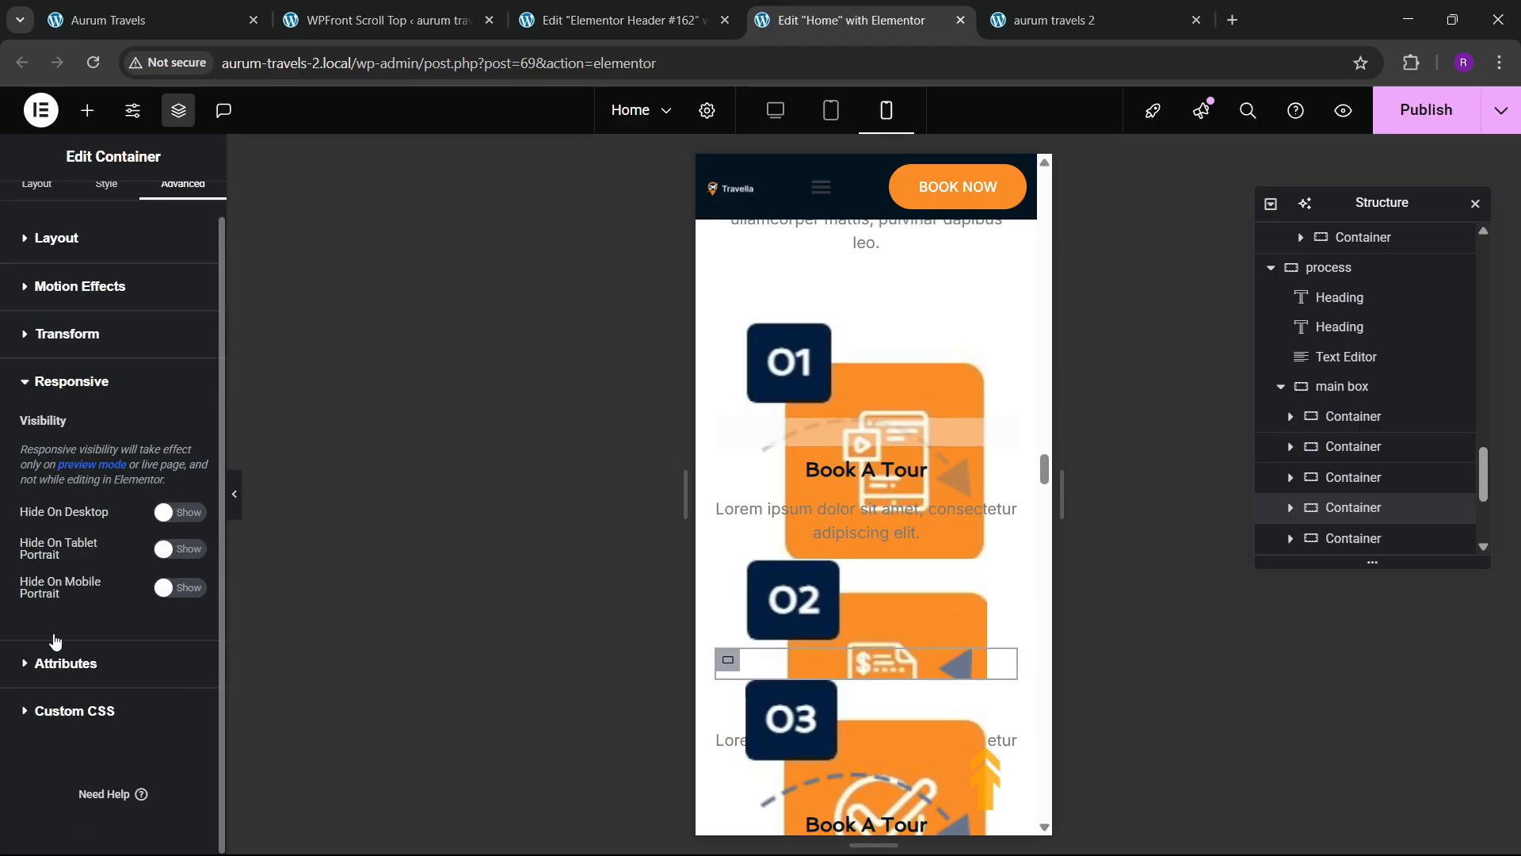
{"action": "left_click", "coordinate": [181, 586]}
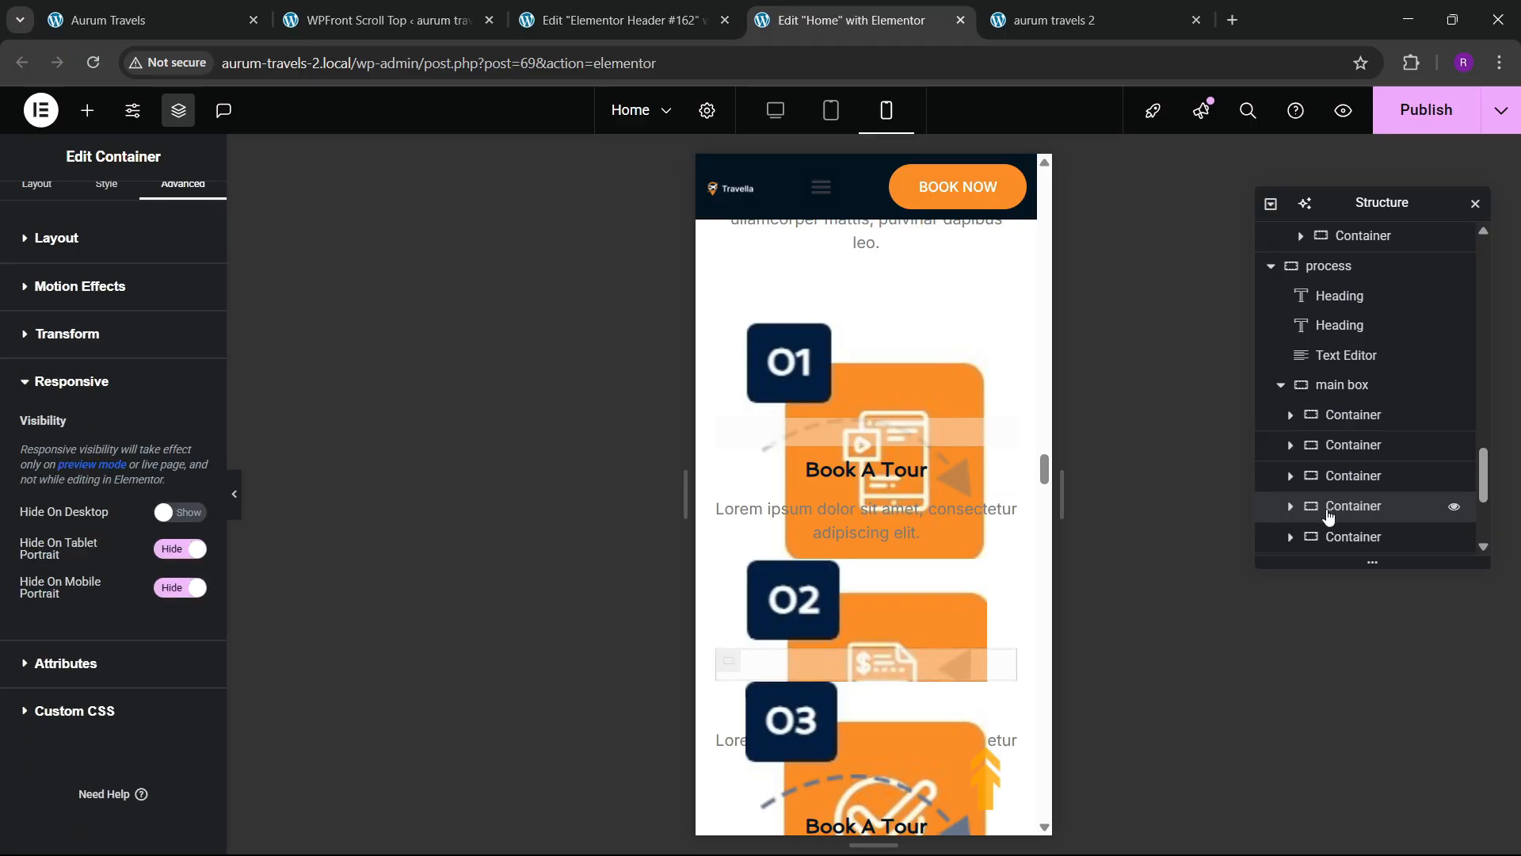
- Hide the sixth in-between container on tablet and mobile portrait, then select the main box
{"action": "scroll", "coordinate": [1346, 411], "scroll_direction": "down", "scroll_amount": 3}
{"action": "left_click", "coordinate": [1351, 370]}
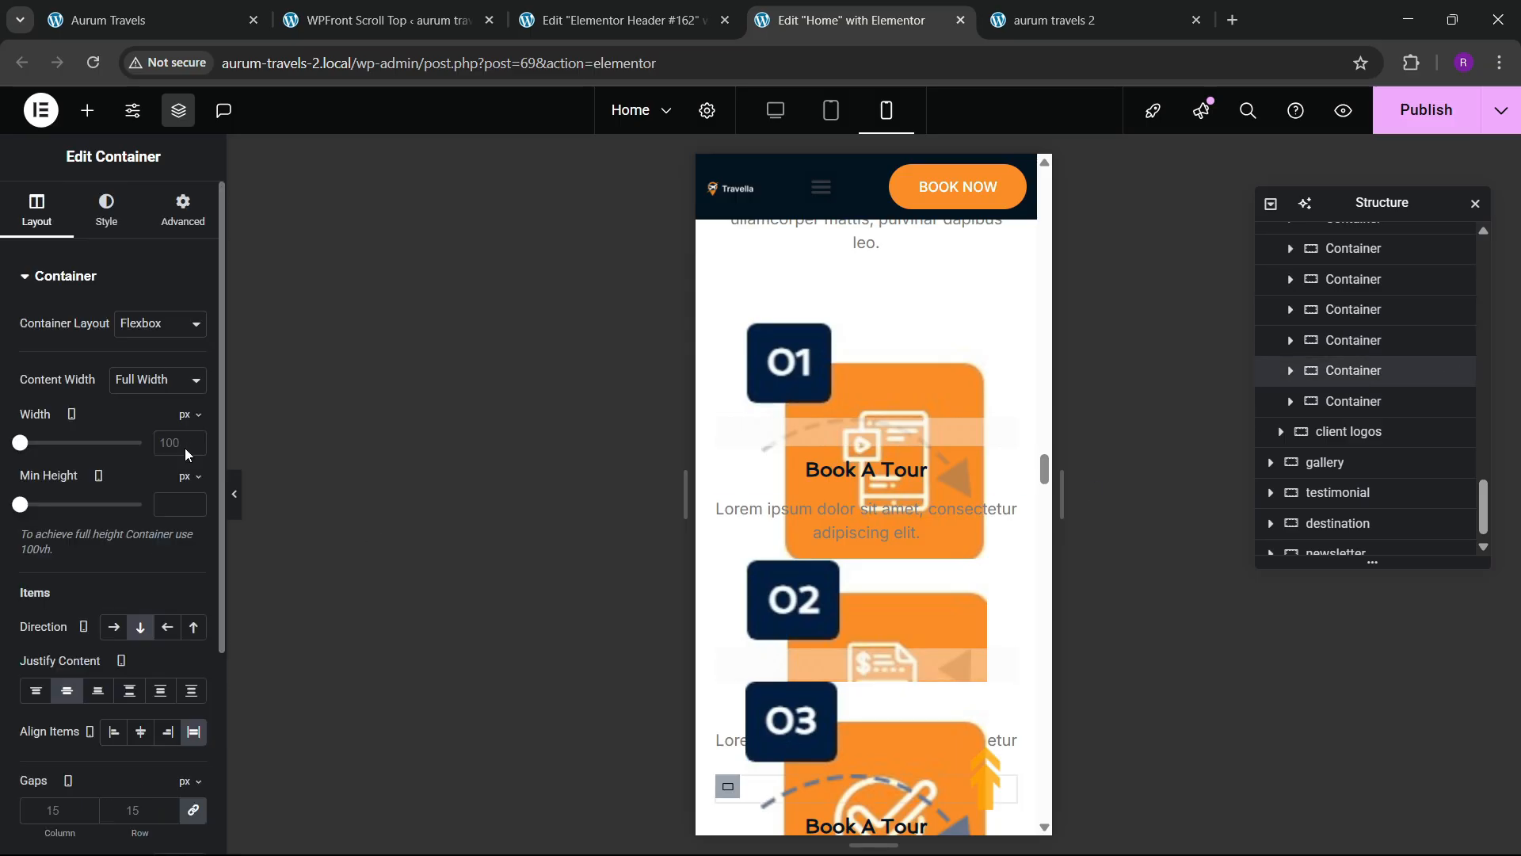
{"action": "left_click", "coordinate": [180, 213]}
{"action": "scroll", "coordinate": [88, 494], "scroll_direction": "down", "scroll_amount": 5}
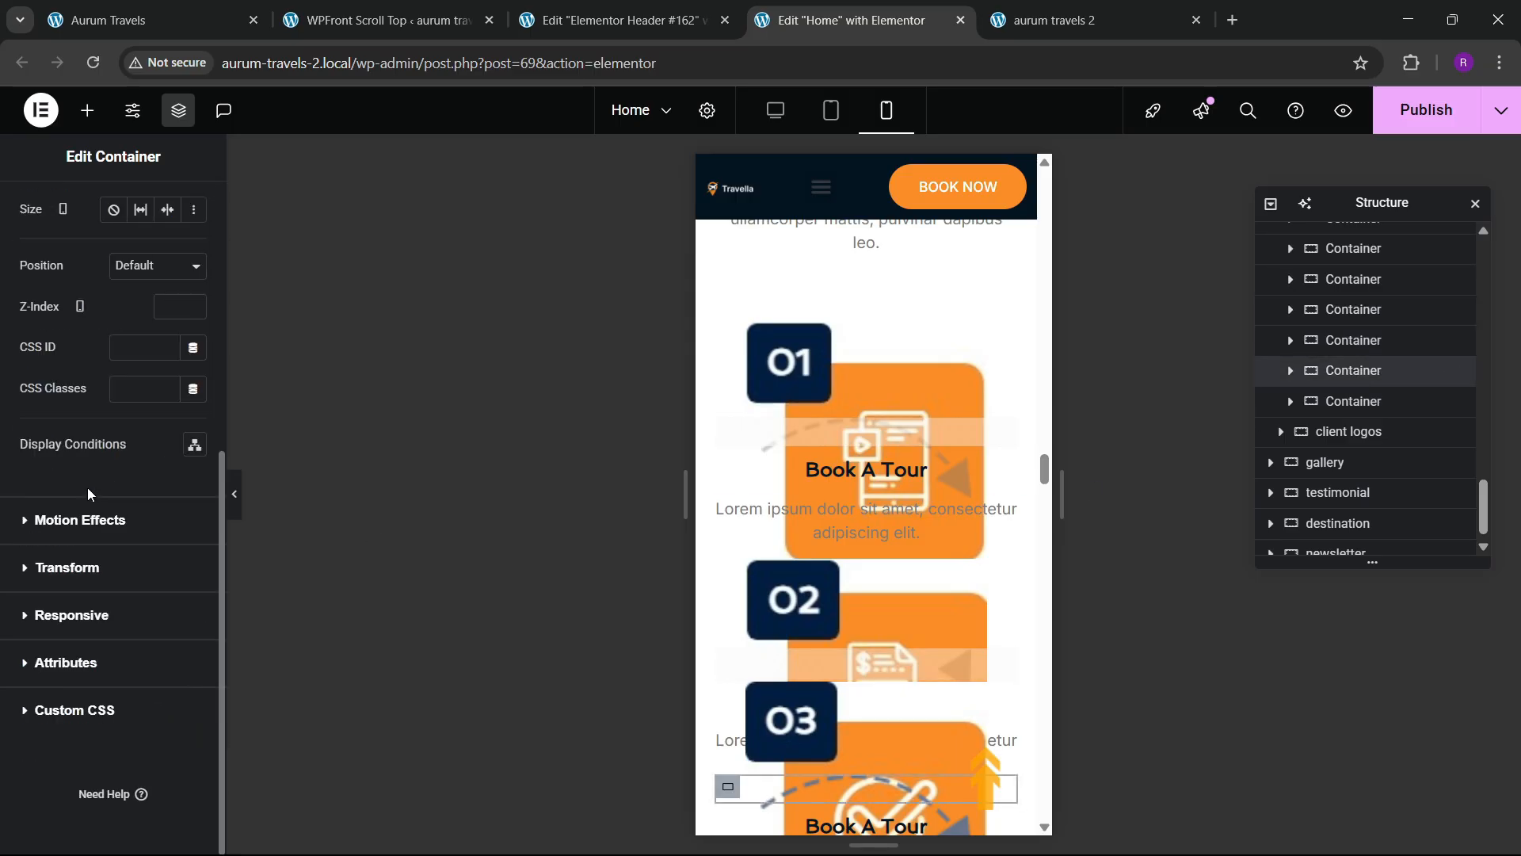
{"action": "left_click", "coordinate": [80, 608]}
{"action": "left_click", "coordinate": [179, 587]}
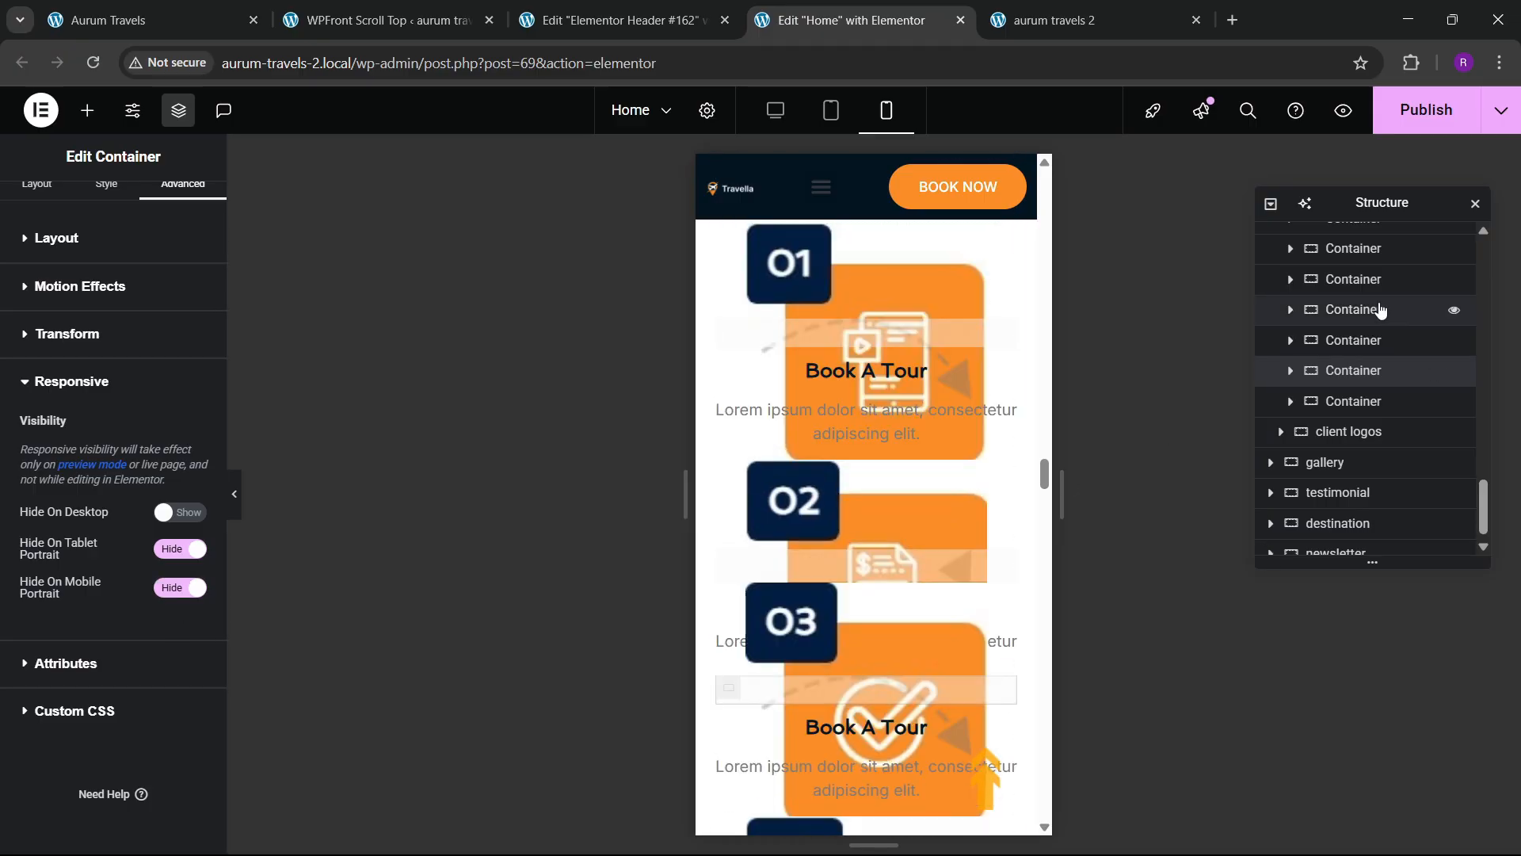
{"action": "scroll", "coordinate": [1347, 317], "scroll_direction": "up", "scroll_amount": 3}
{"action": "left_click", "coordinate": [1342, 386]}
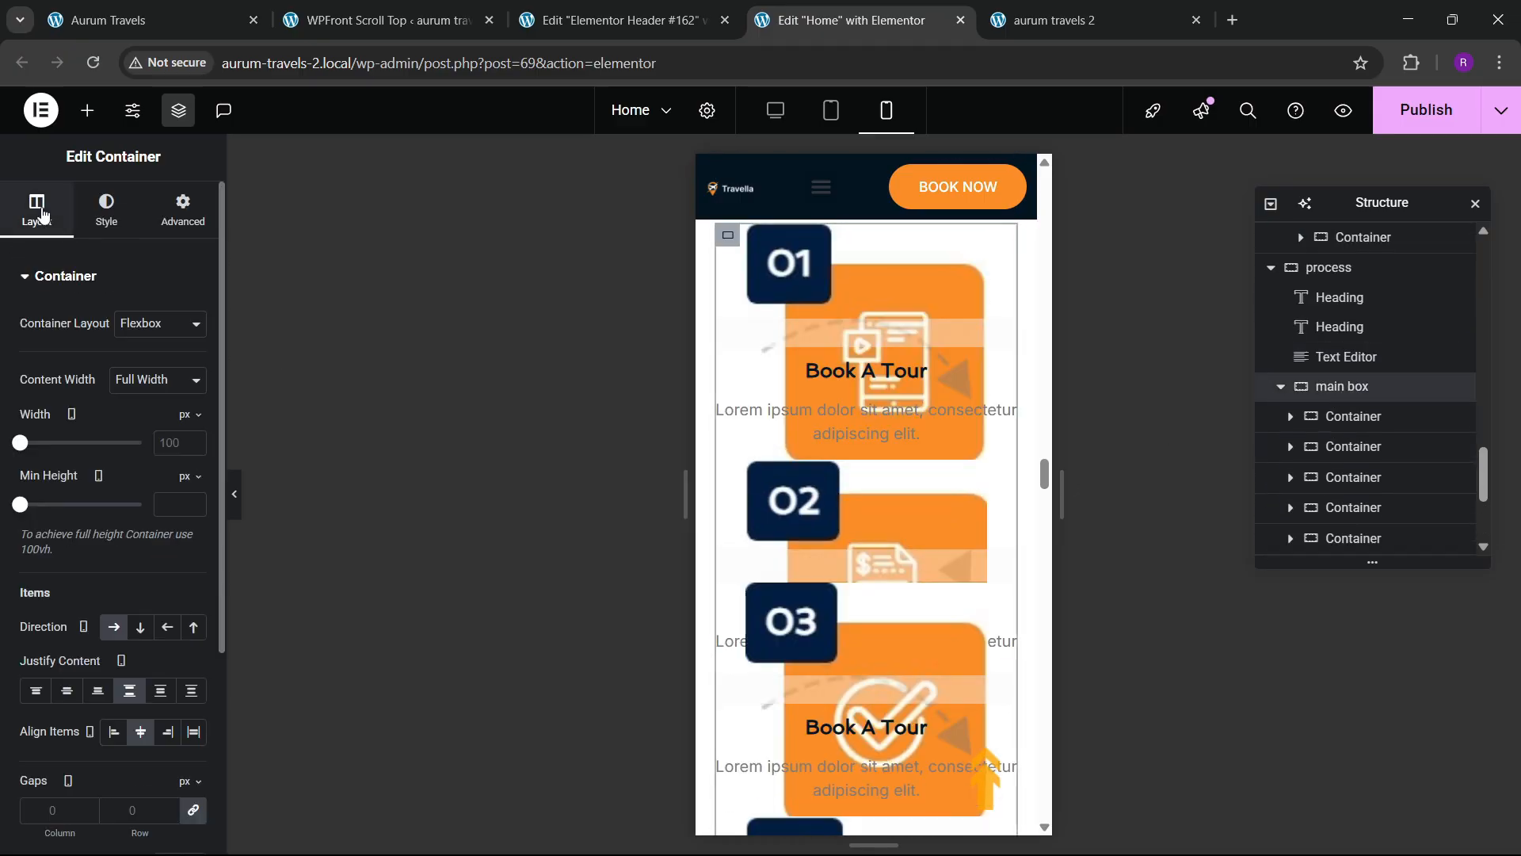
{"action": "scroll", "coordinate": [137, 515], "scroll_direction": "down", "scroll_amount": 4}
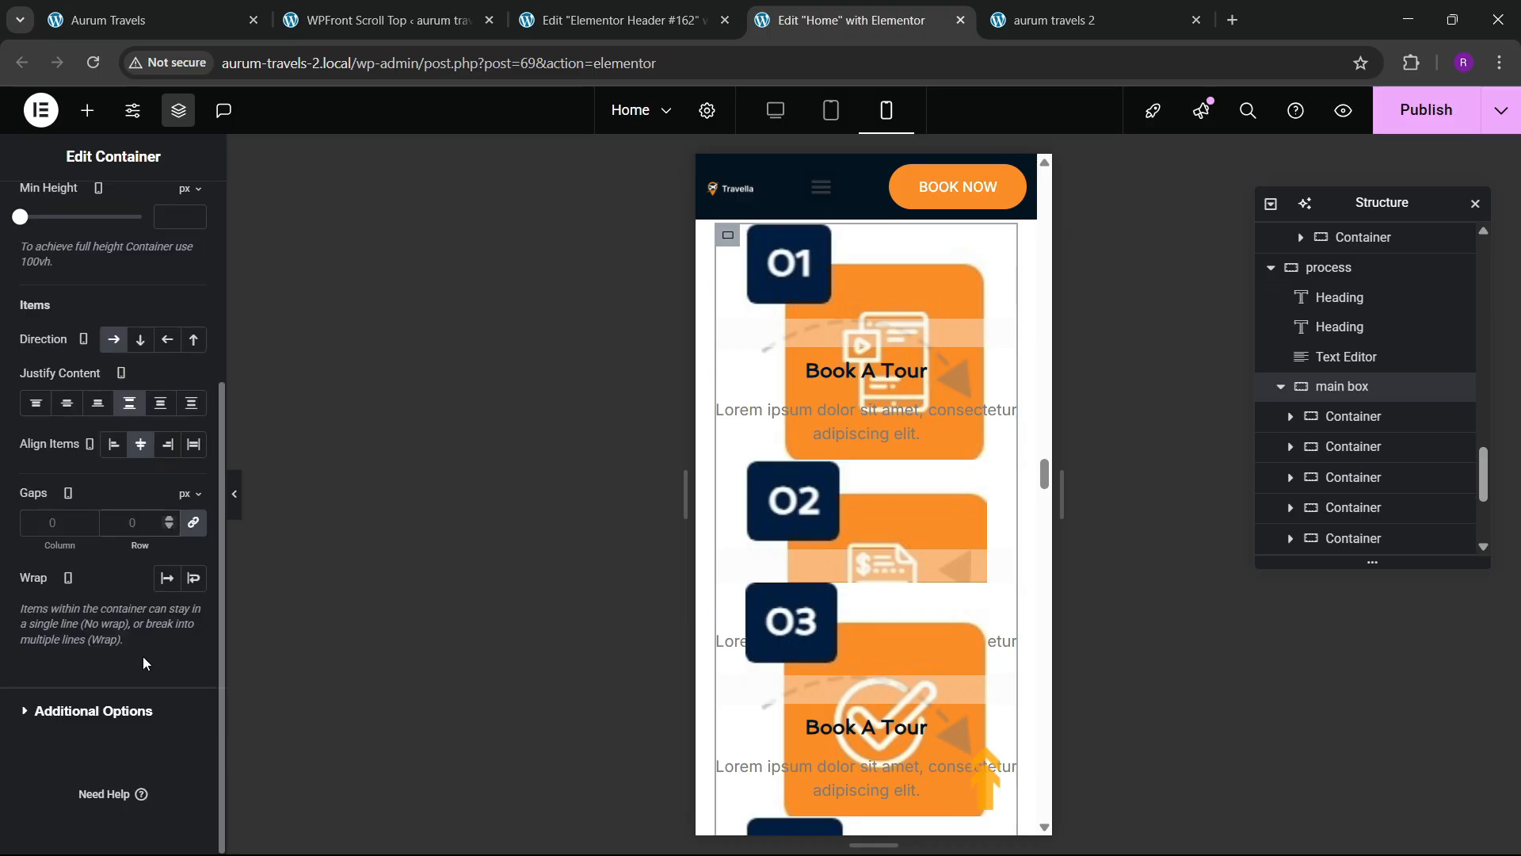
- Set the main box's gap to 50
{"action": "type", "text": "10"}
{"action": "key", "text": "BackSpace"}
{"action": "key", "text": "BackSpace"}
{"action": "type", "text": "50"}
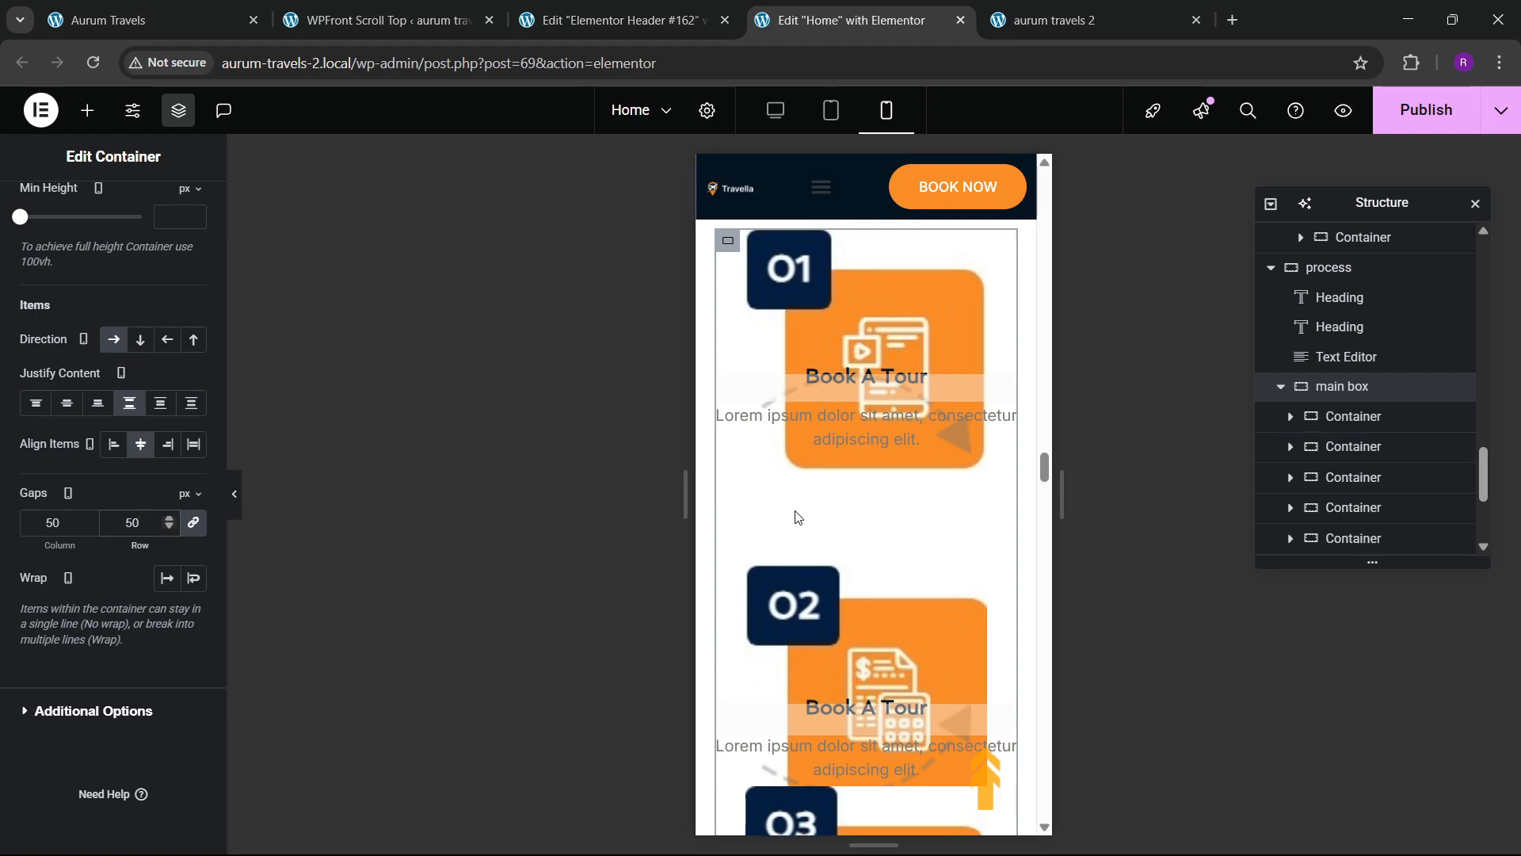
- Set the step 01 image's style value to 40 and preview the result
{"action": "scroll", "coordinate": [815, 491], "scroll_direction": "up", "scroll_amount": 2}
{"action": "left_click", "coordinate": [1291, 416]}
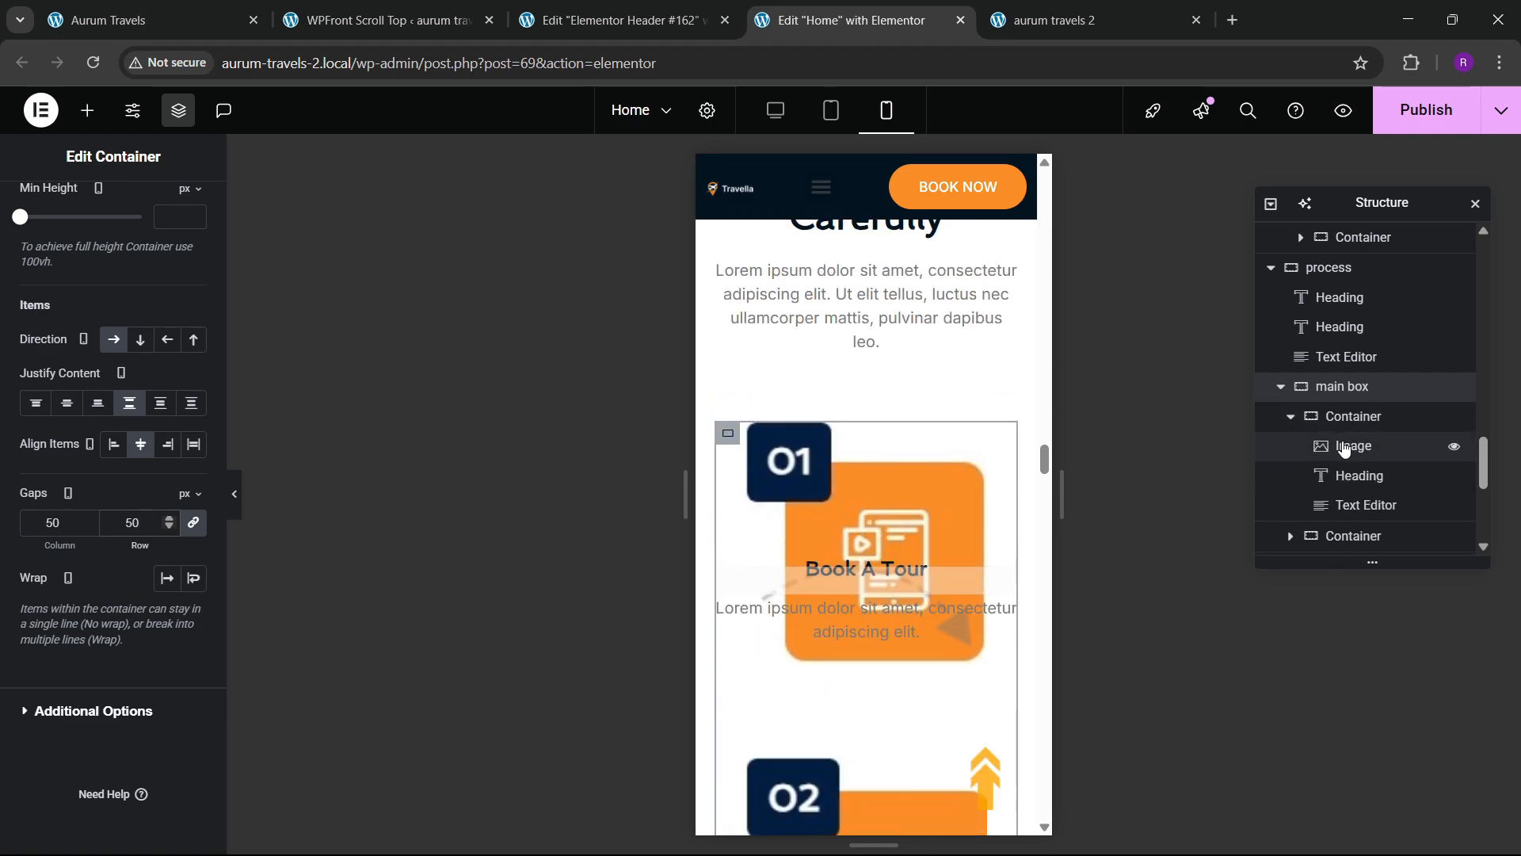
{"action": "left_click", "coordinate": [1345, 447]}
{"action": "left_click", "coordinate": [126, 209]}
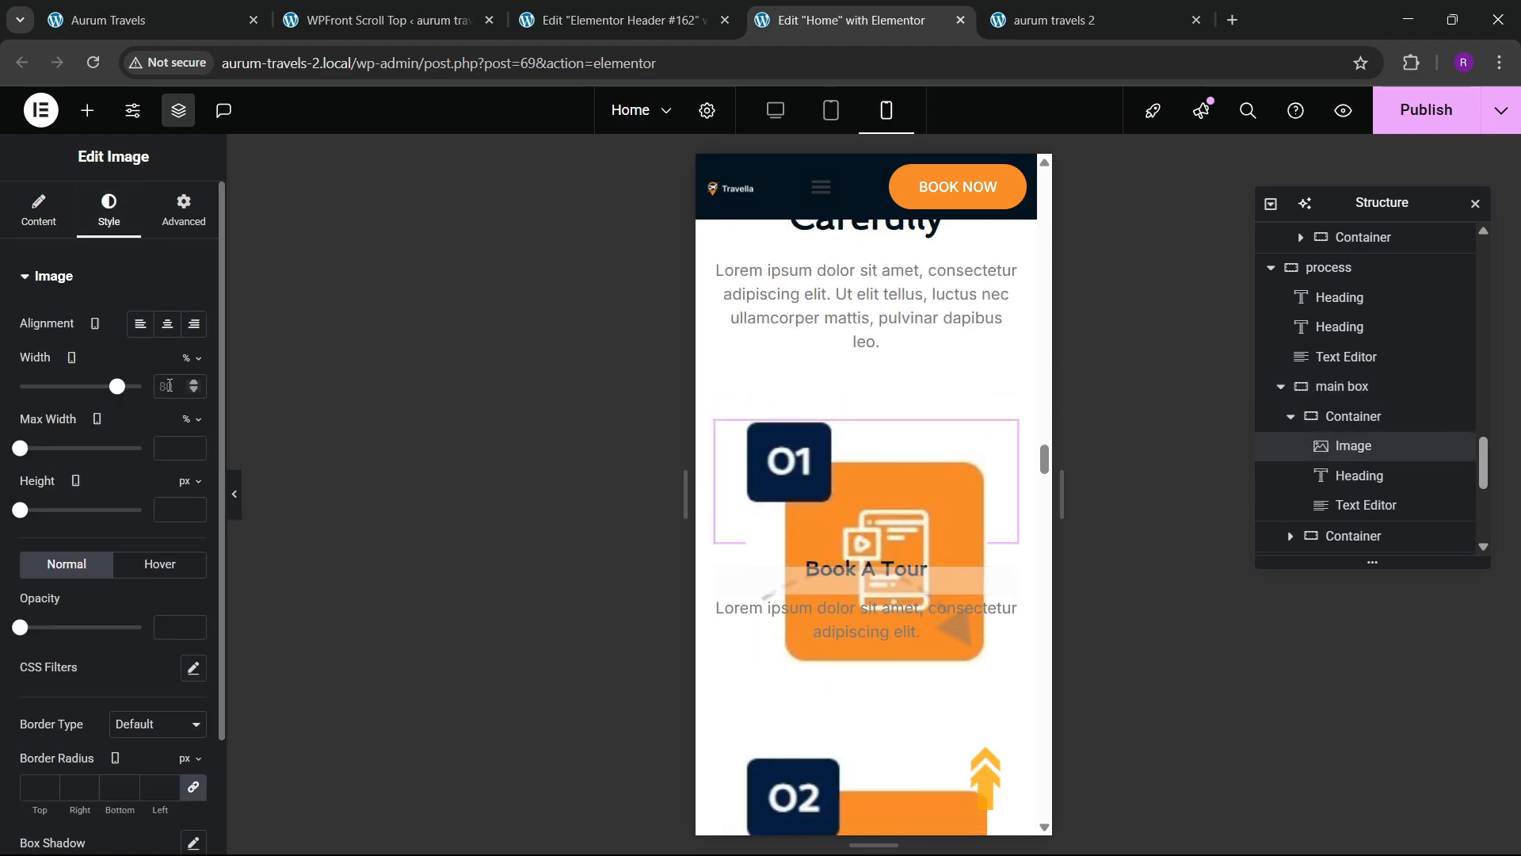
{"action": "type", "text": "40"}
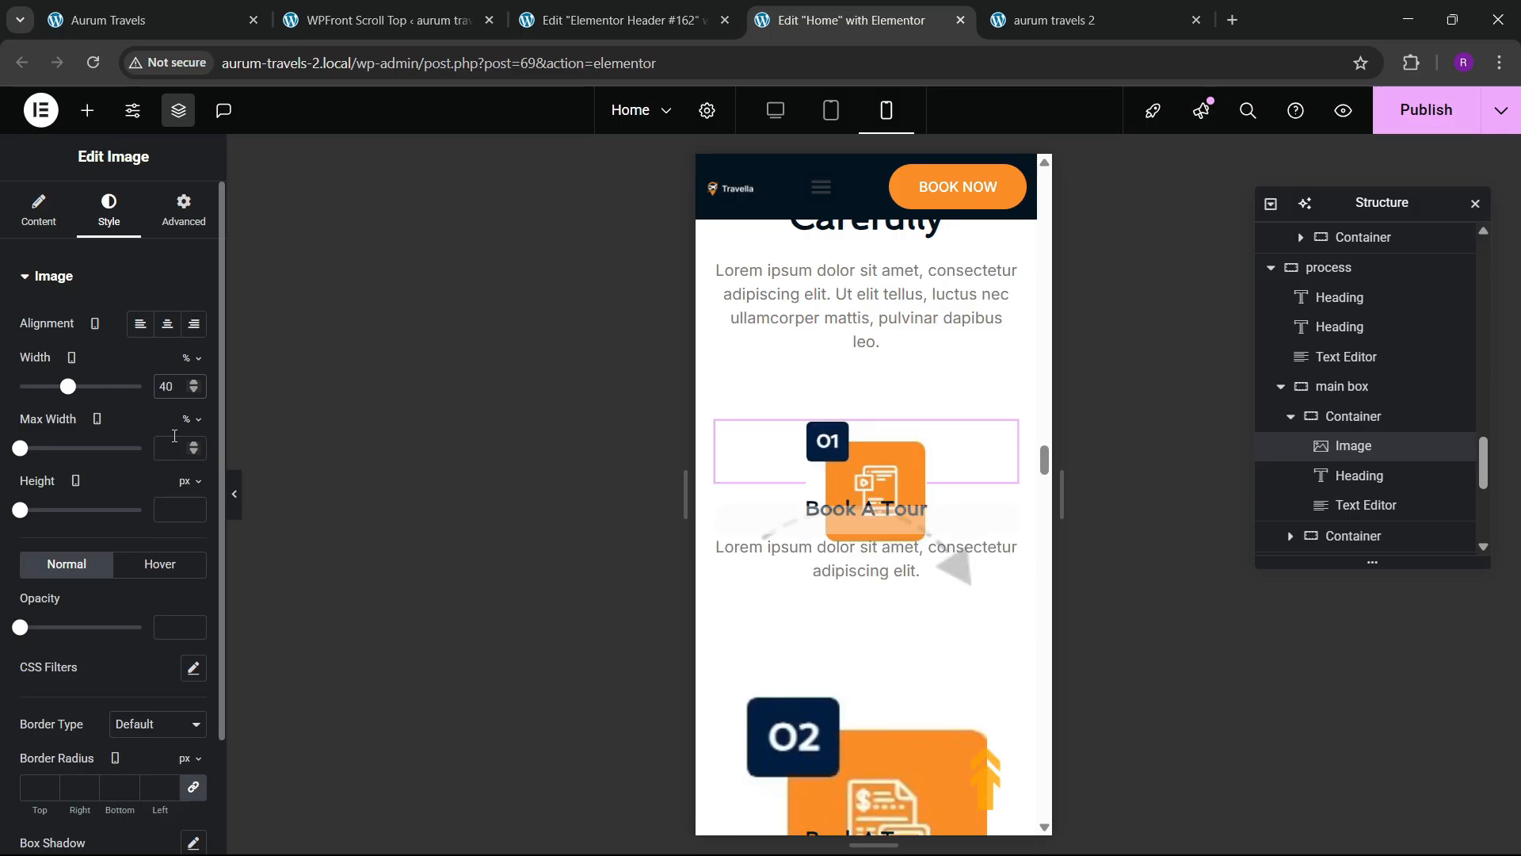
{"action": "left_click", "coordinate": [238, 499]}
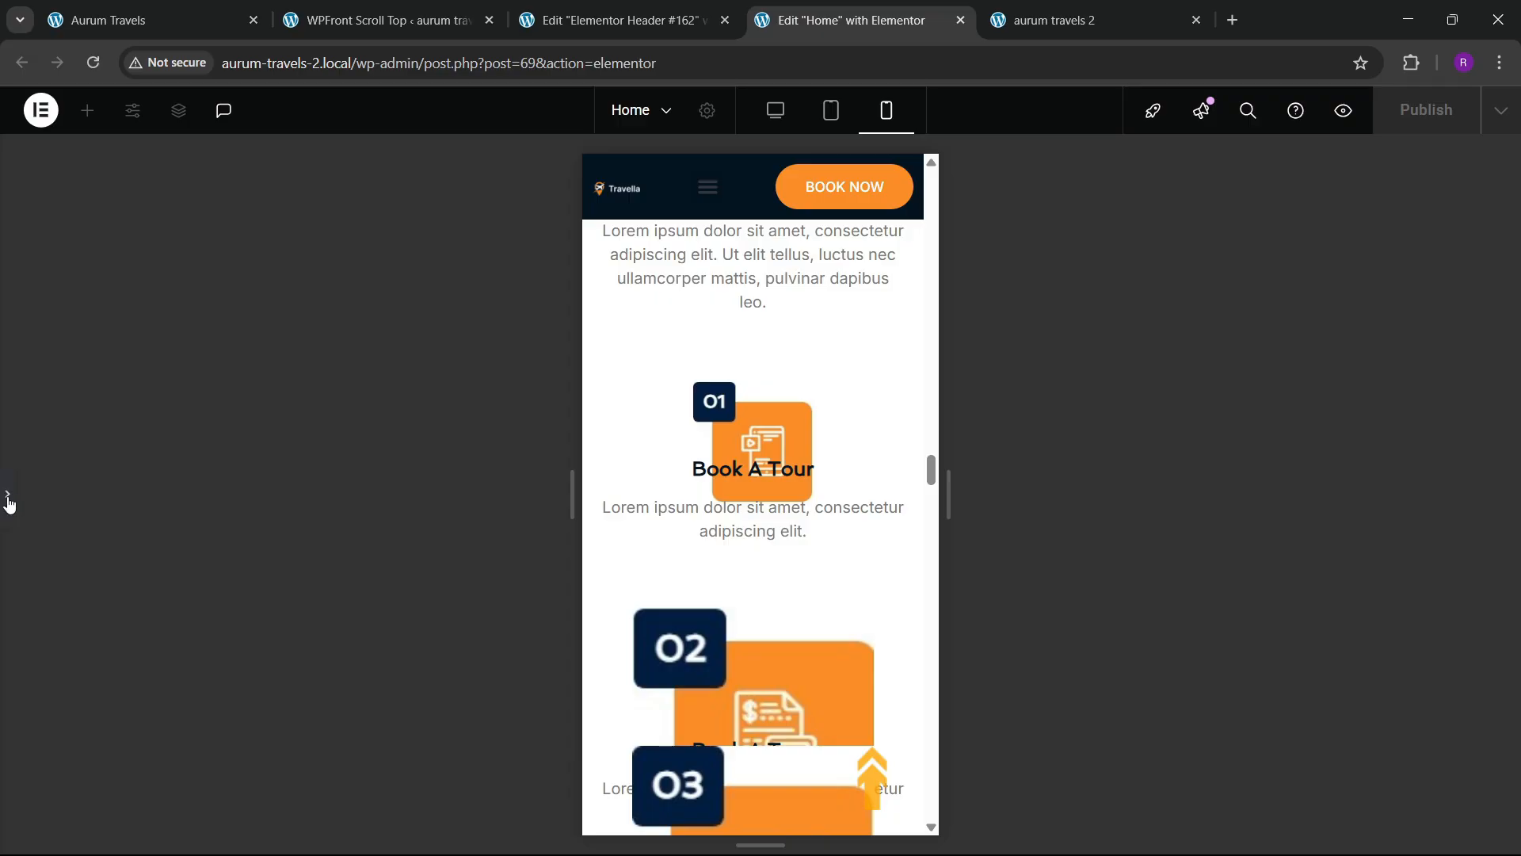
{"action": "left_click", "coordinate": [8, 499]}
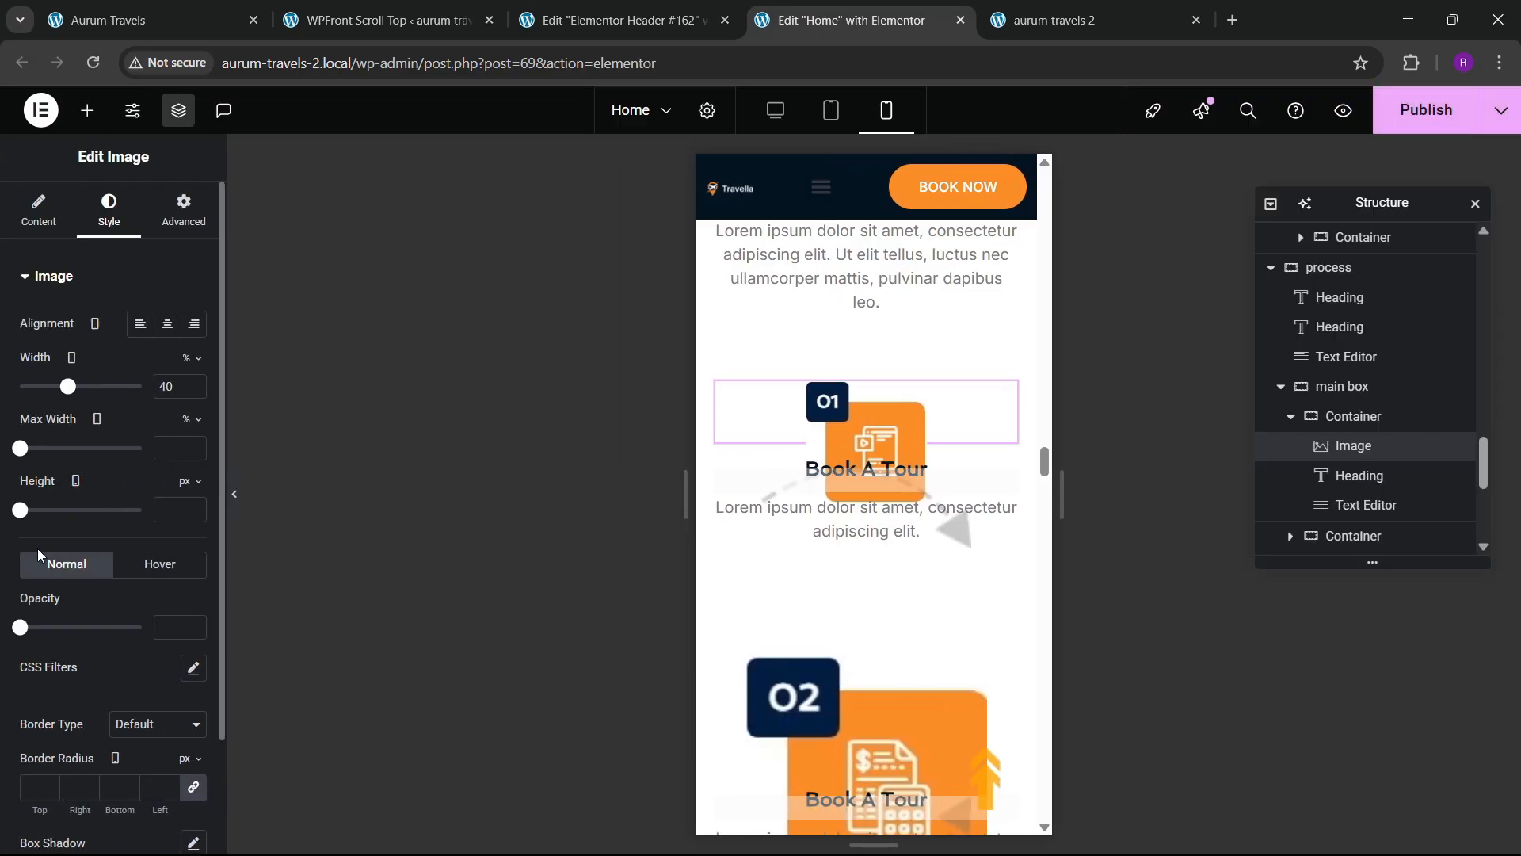
{"action": "left_click", "coordinate": [1371, 417]}
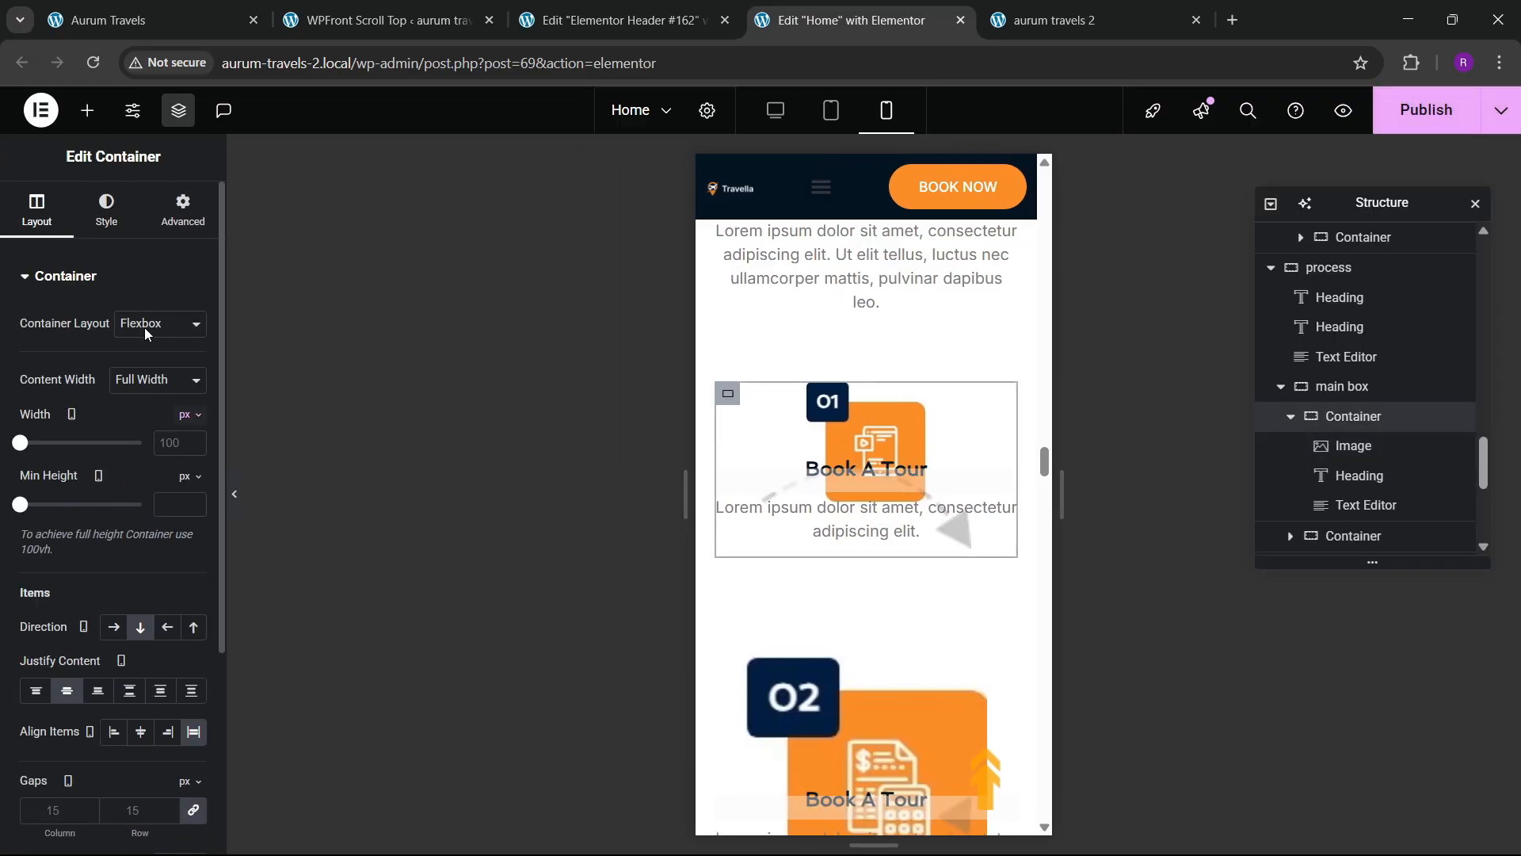
{"action": "left_click", "coordinate": [183, 207]}
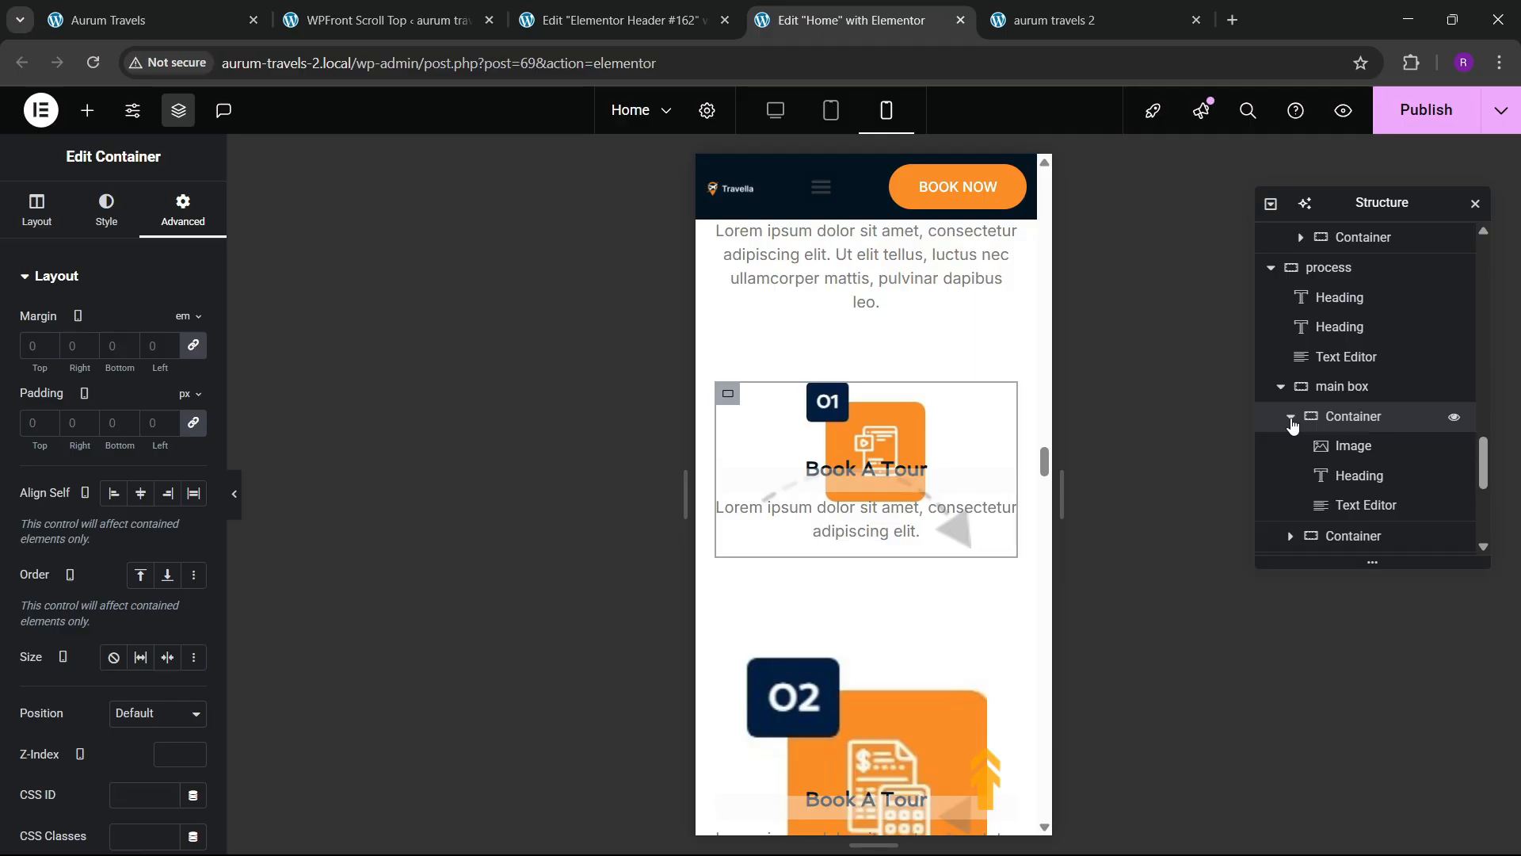
- Copy the step 01 image and paste its style onto the 02 image
{"action": "left_click", "coordinate": [1355, 445]}
{"action": "right_click", "coordinate": [1356, 446]}
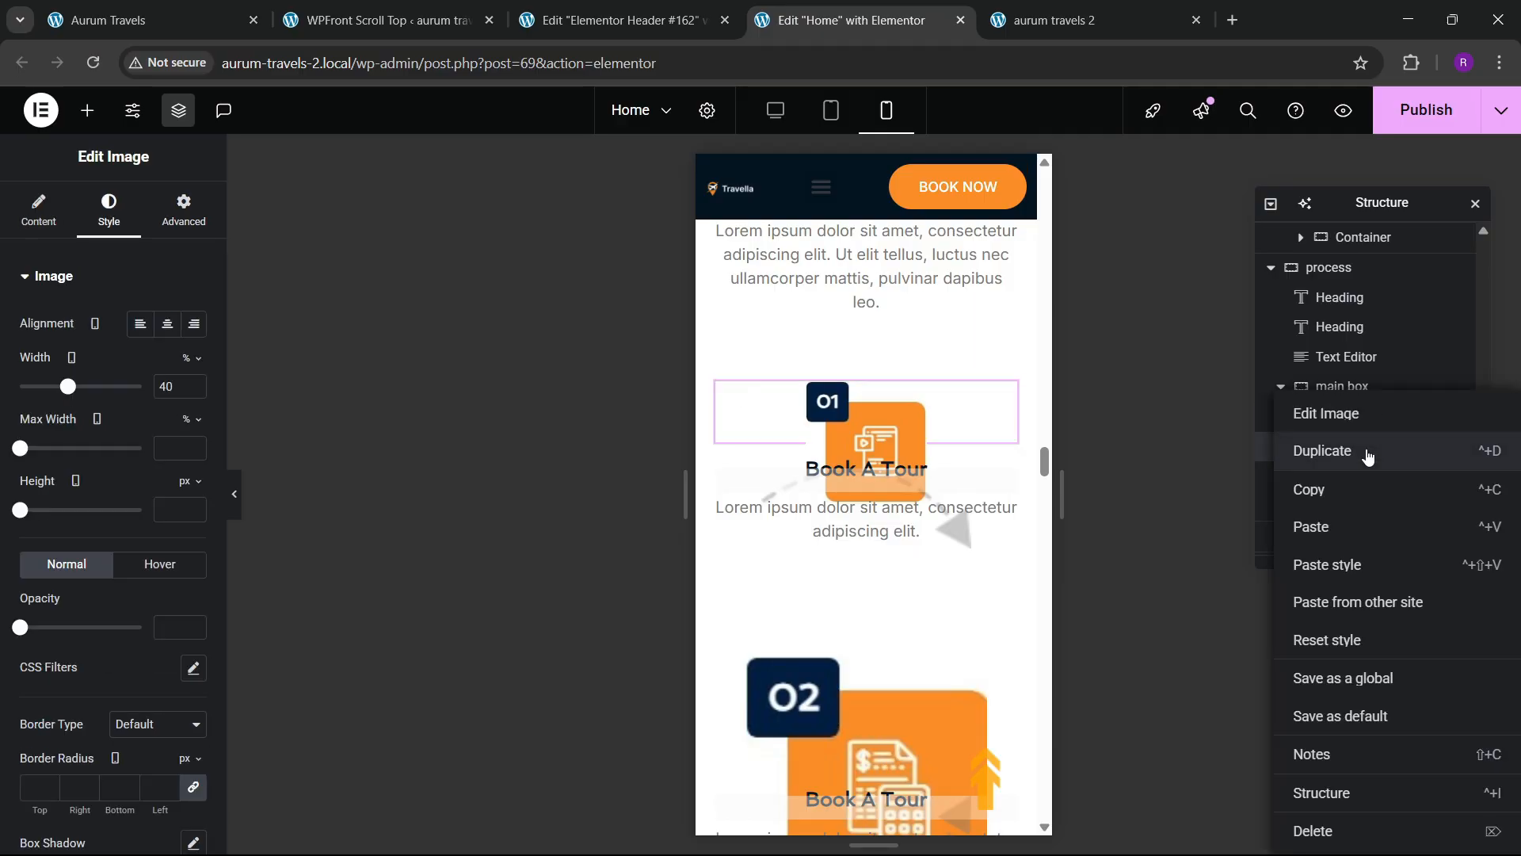
{"action": "left_click", "coordinate": [1336, 489]}
{"action": "left_click", "coordinate": [1297, 418]}
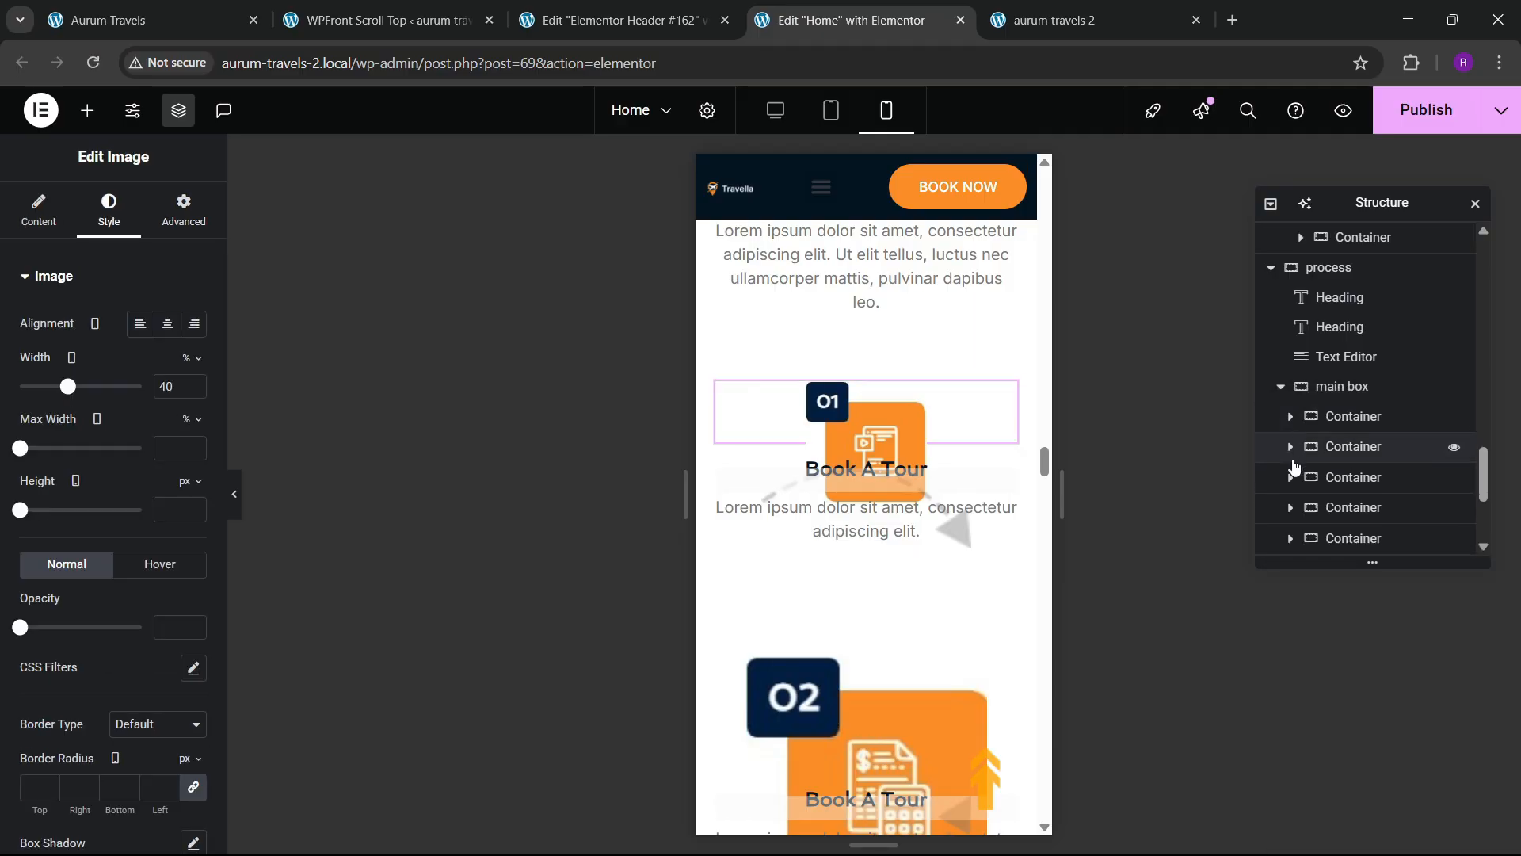
{"action": "left_click", "coordinate": [1291, 476]}
{"action": "left_click", "coordinate": [1355, 507]}
{"action": "right_click", "coordinate": [1359, 511]}
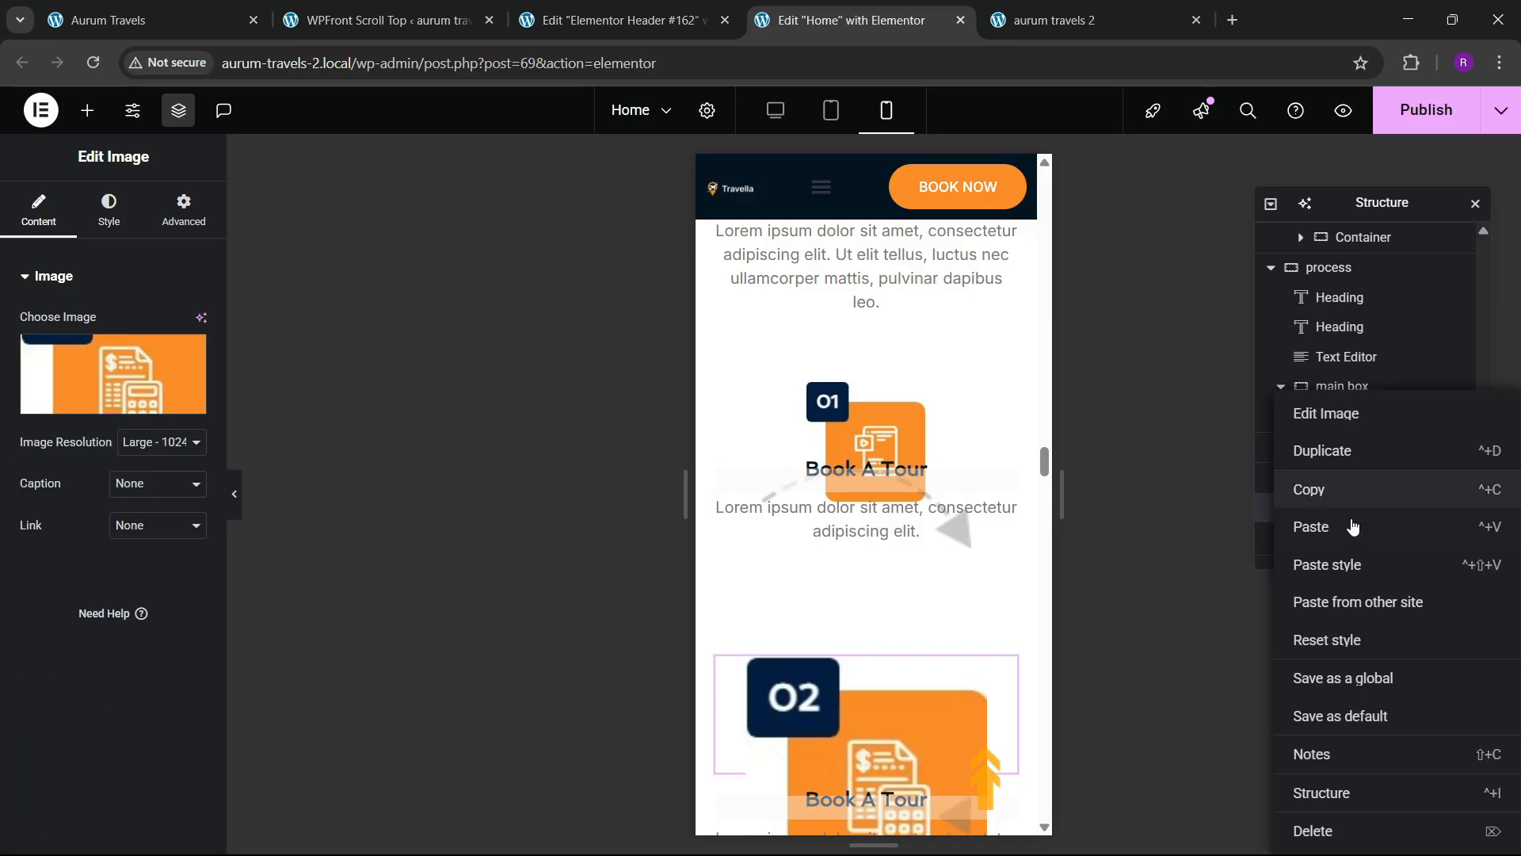
{"action": "left_click", "coordinate": [1344, 566]}
- Paste the same image style onto the 03 and 04 step images
{"action": "left_click", "coordinate": [1291, 479]}
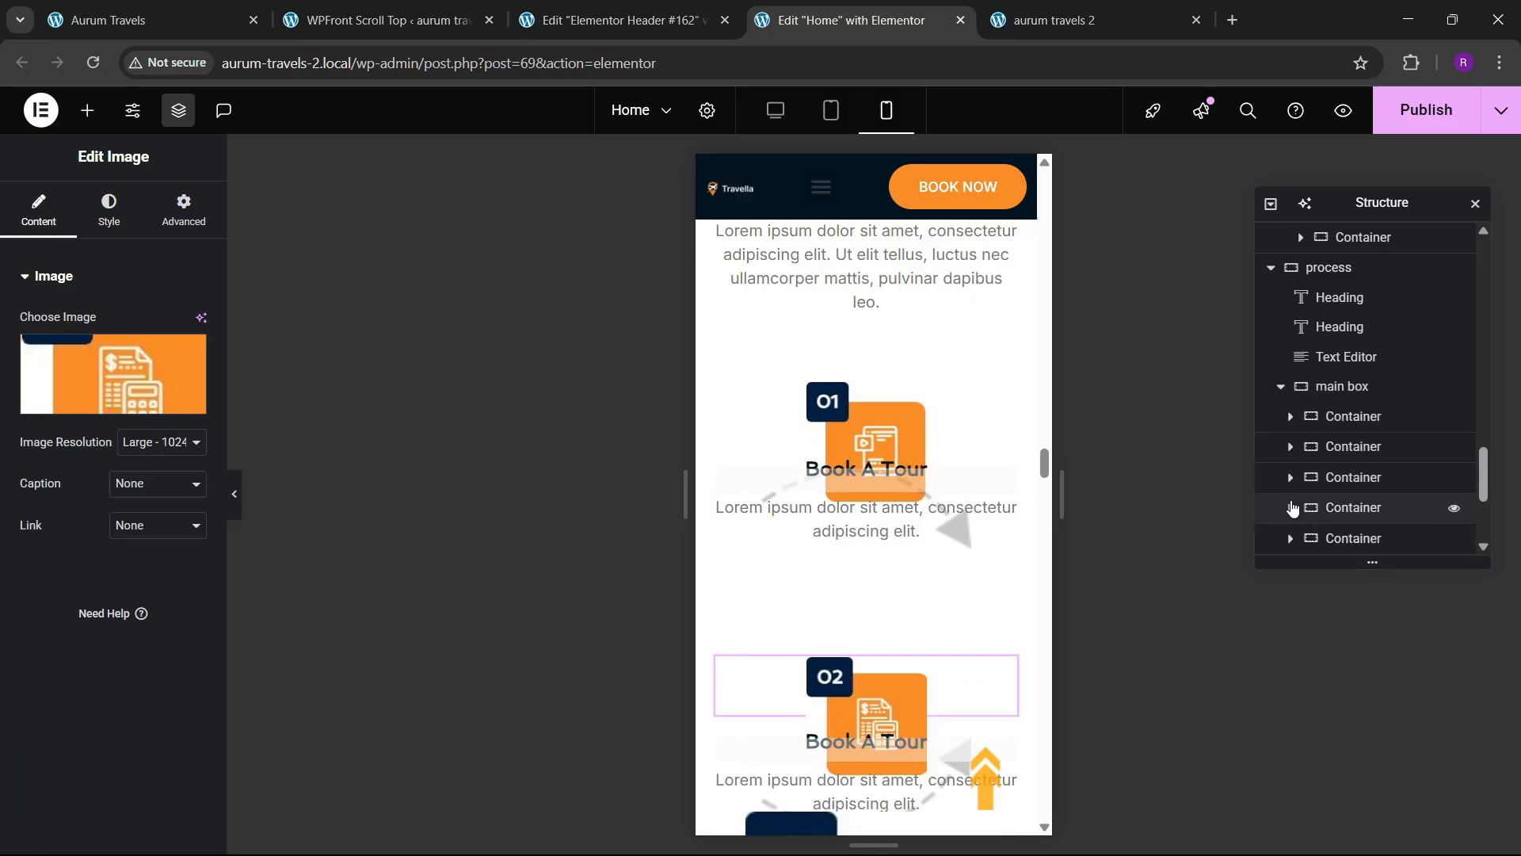
{"action": "left_click", "coordinate": [1290, 538]}
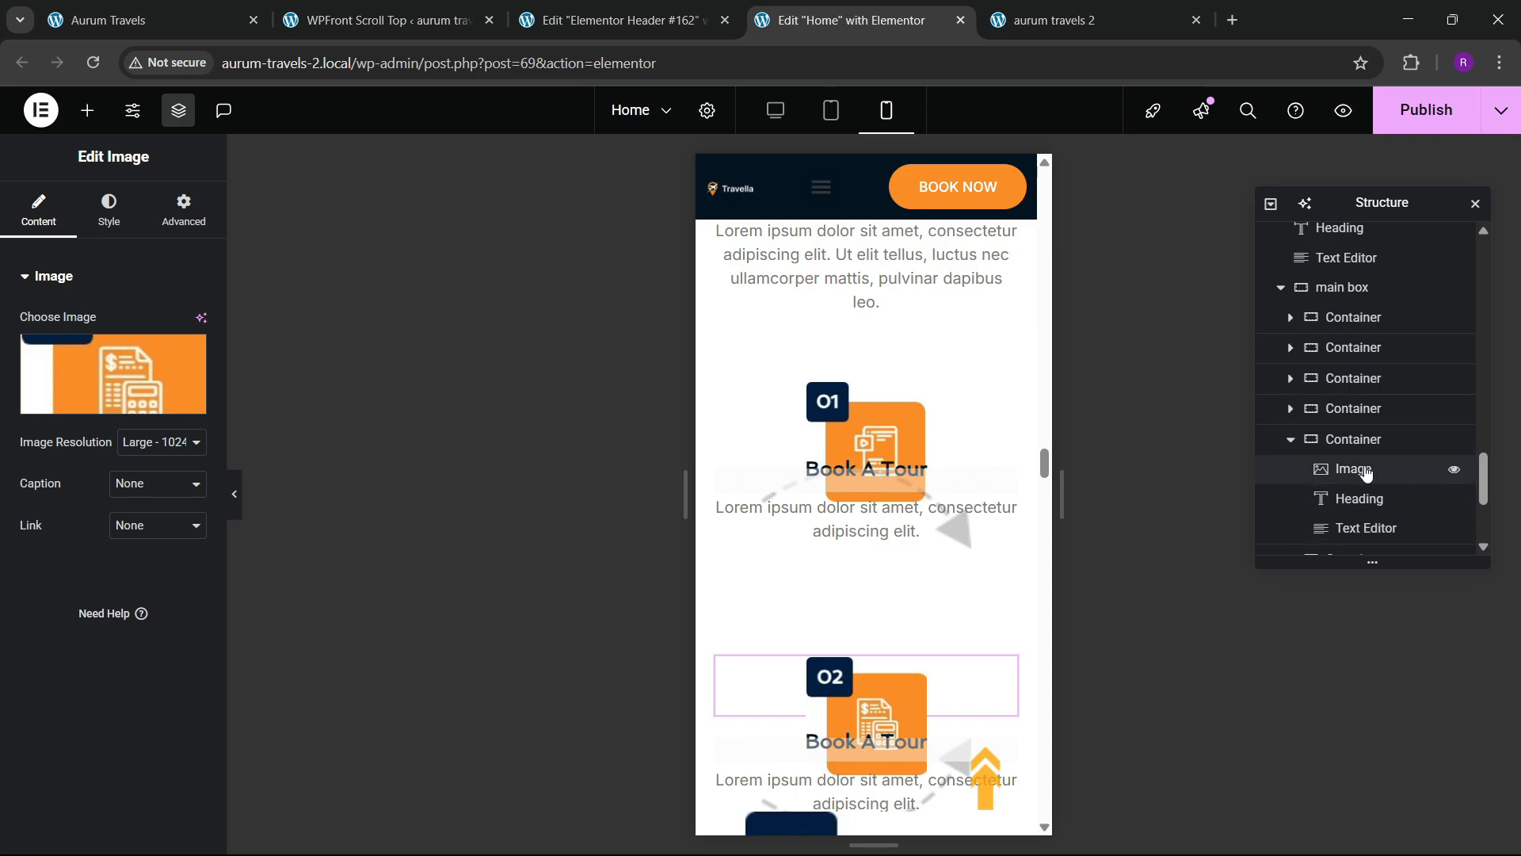
{"action": "left_click", "coordinate": [1367, 470]}
{"action": "right_click", "coordinate": [1368, 472]}
{"action": "left_click", "coordinate": [1307, 562]}
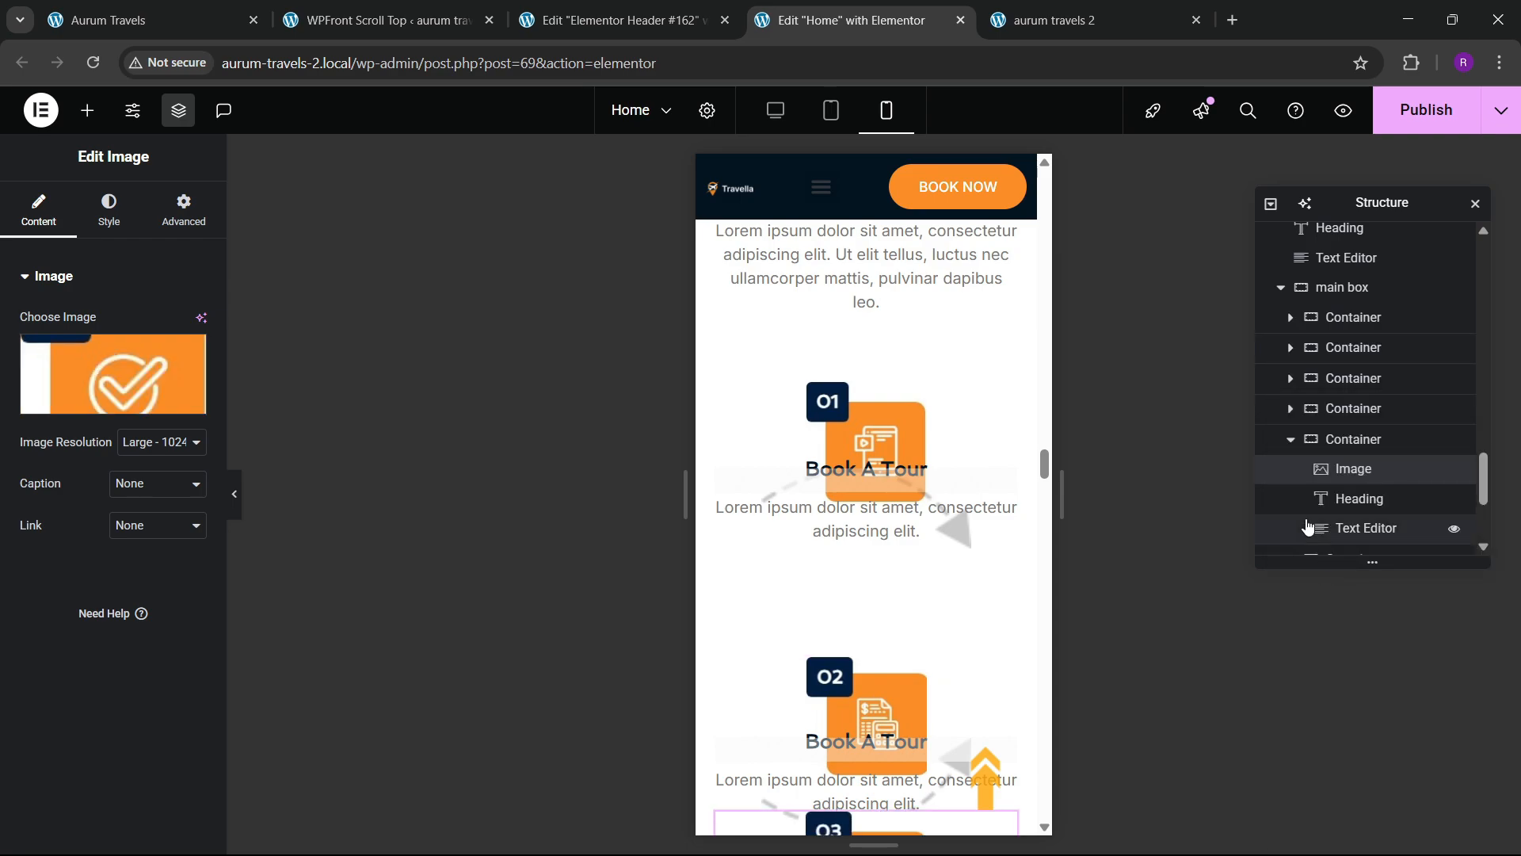
{"action": "left_click", "coordinate": [1291, 441]}
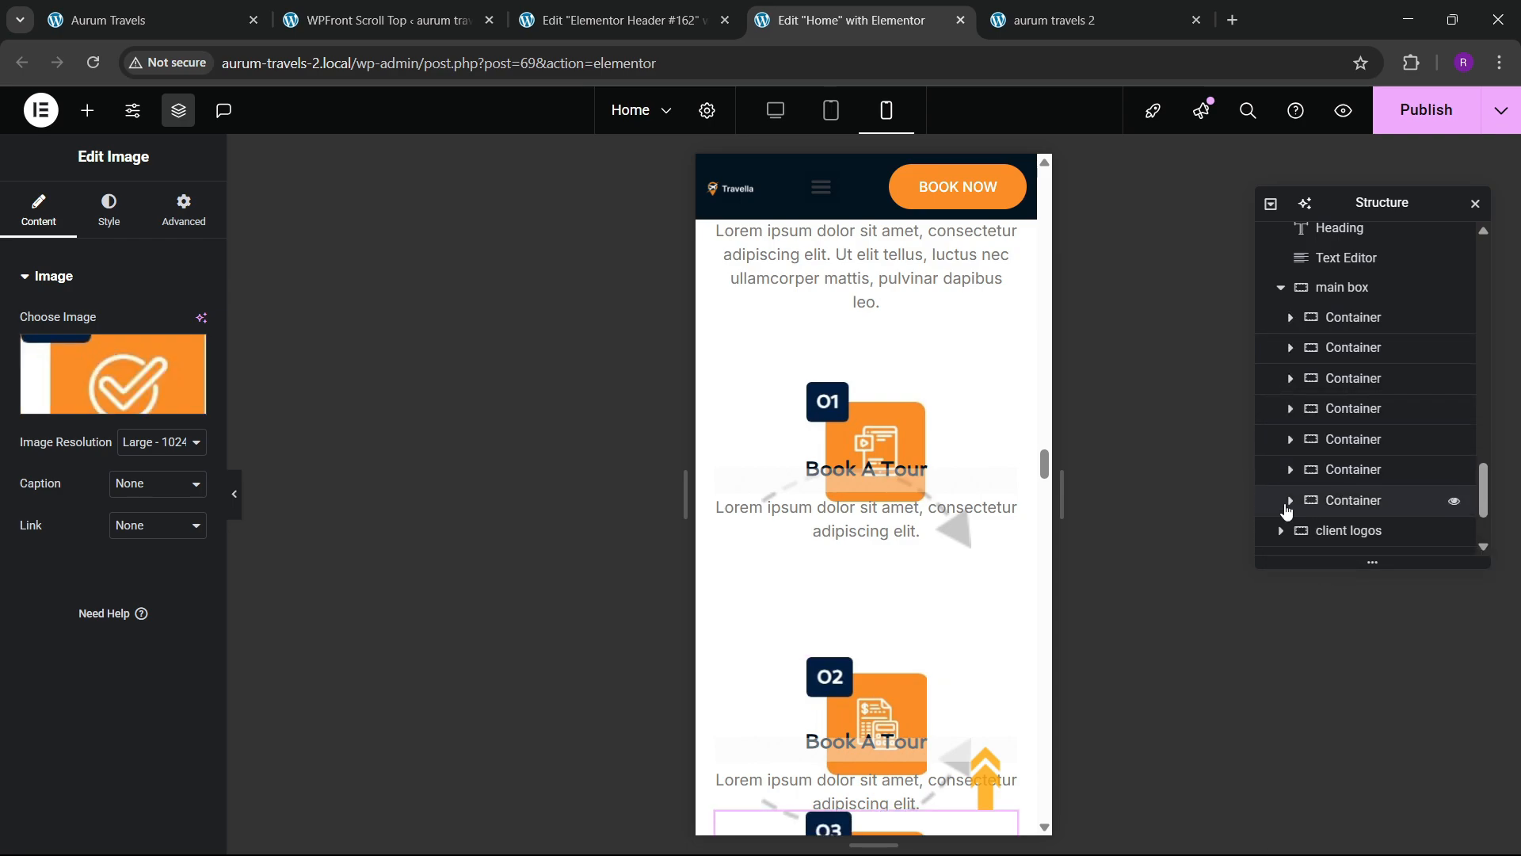
{"action": "left_click", "coordinate": [1290, 500]}
{"action": "left_click", "coordinate": [1344, 532]}
{"action": "right_click", "coordinate": [1345, 536]}
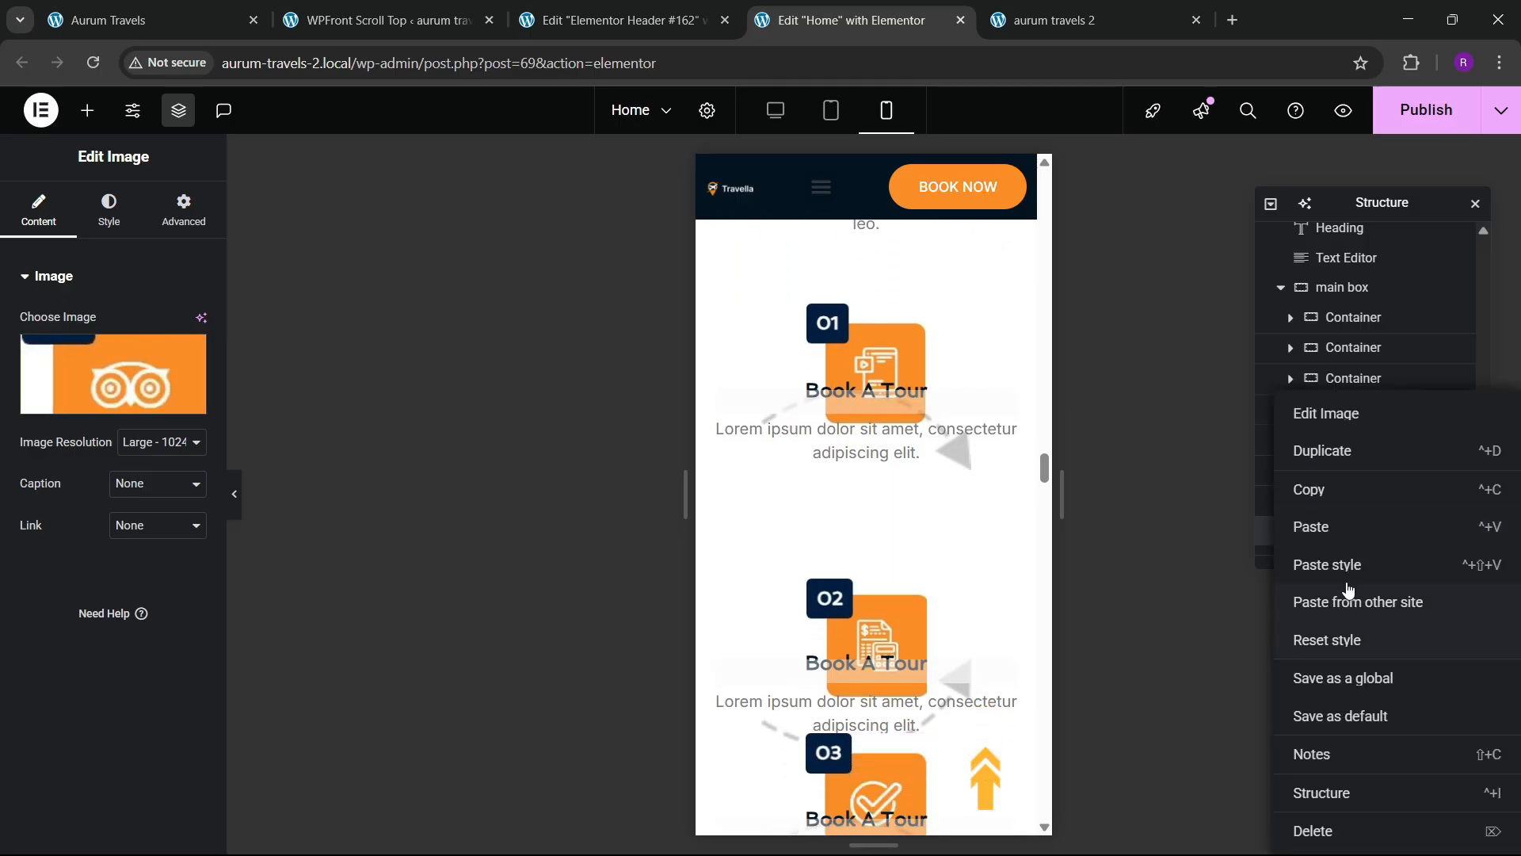
{"action": "left_click", "coordinate": [1300, 563]}
- Hide the editing panel and scroll the mobile preview up to step 01
{"action": "scroll", "coordinate": [824, 521], "scroll_direction": "up", "scroll_amount": 3}
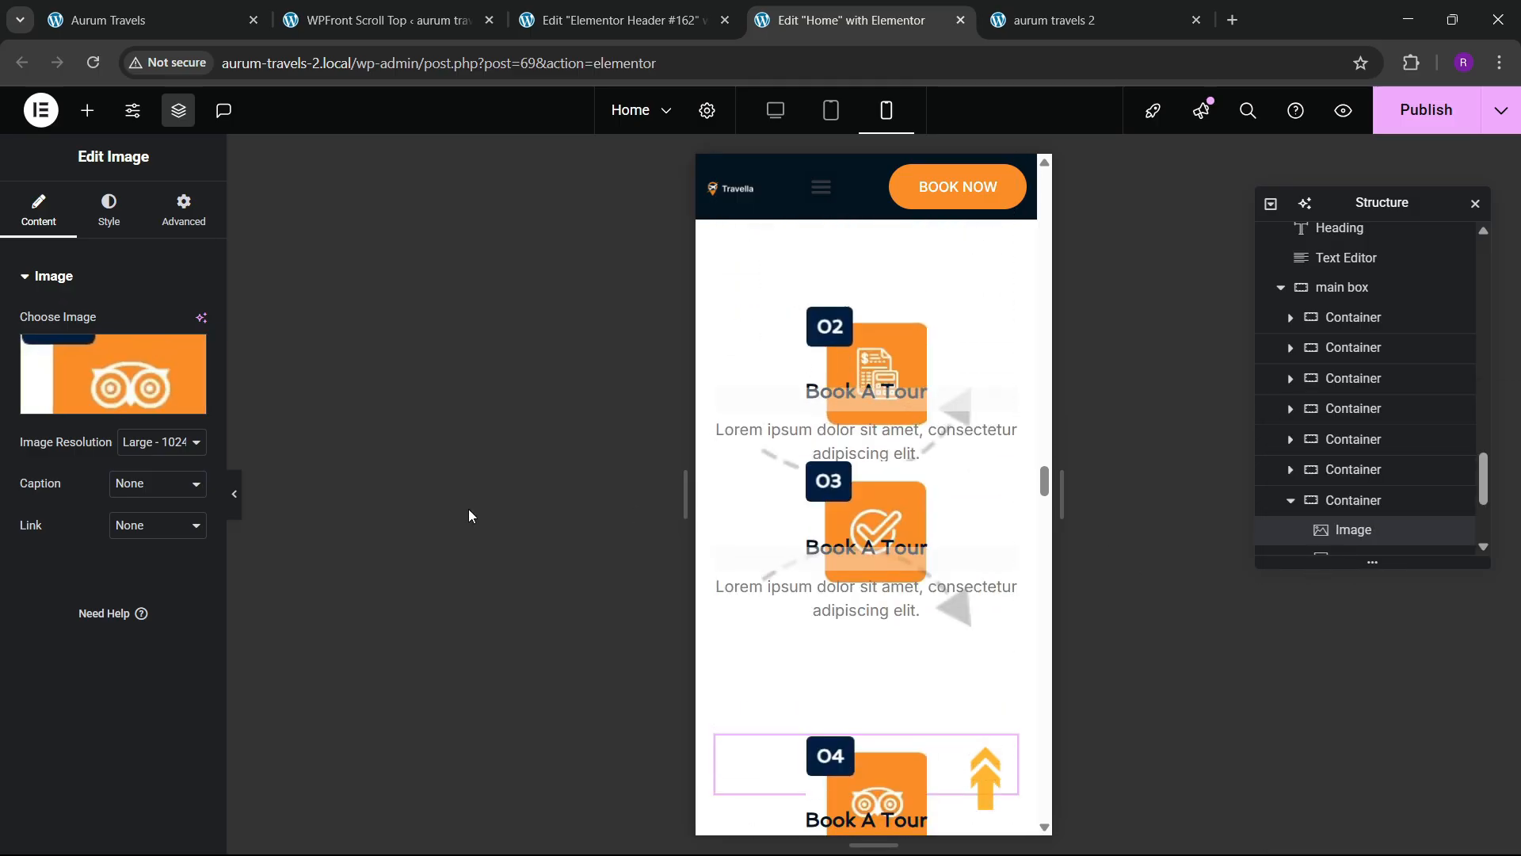
{"action": "left_click", "coordinate": [235, 495]}
{"action": "scroll", "coordinate": [818, 516], "scroll_direction": "up", "scroll_amount": 3}
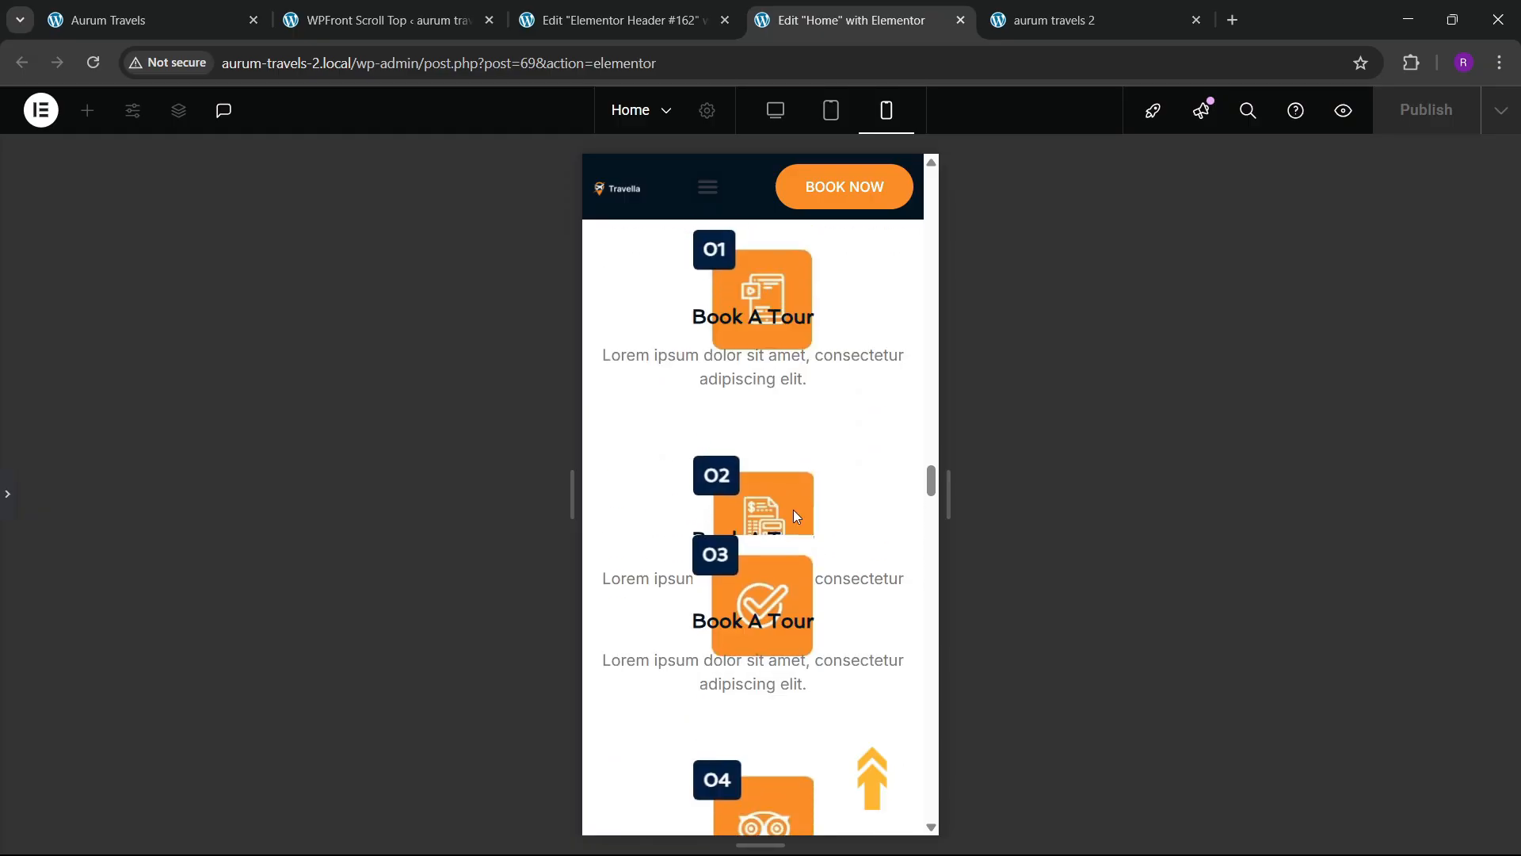
- Set the bottom margin of the step 02, 03 and 04 card containers to 0
{"action": "left_click", "coordinate": [7, 507]}
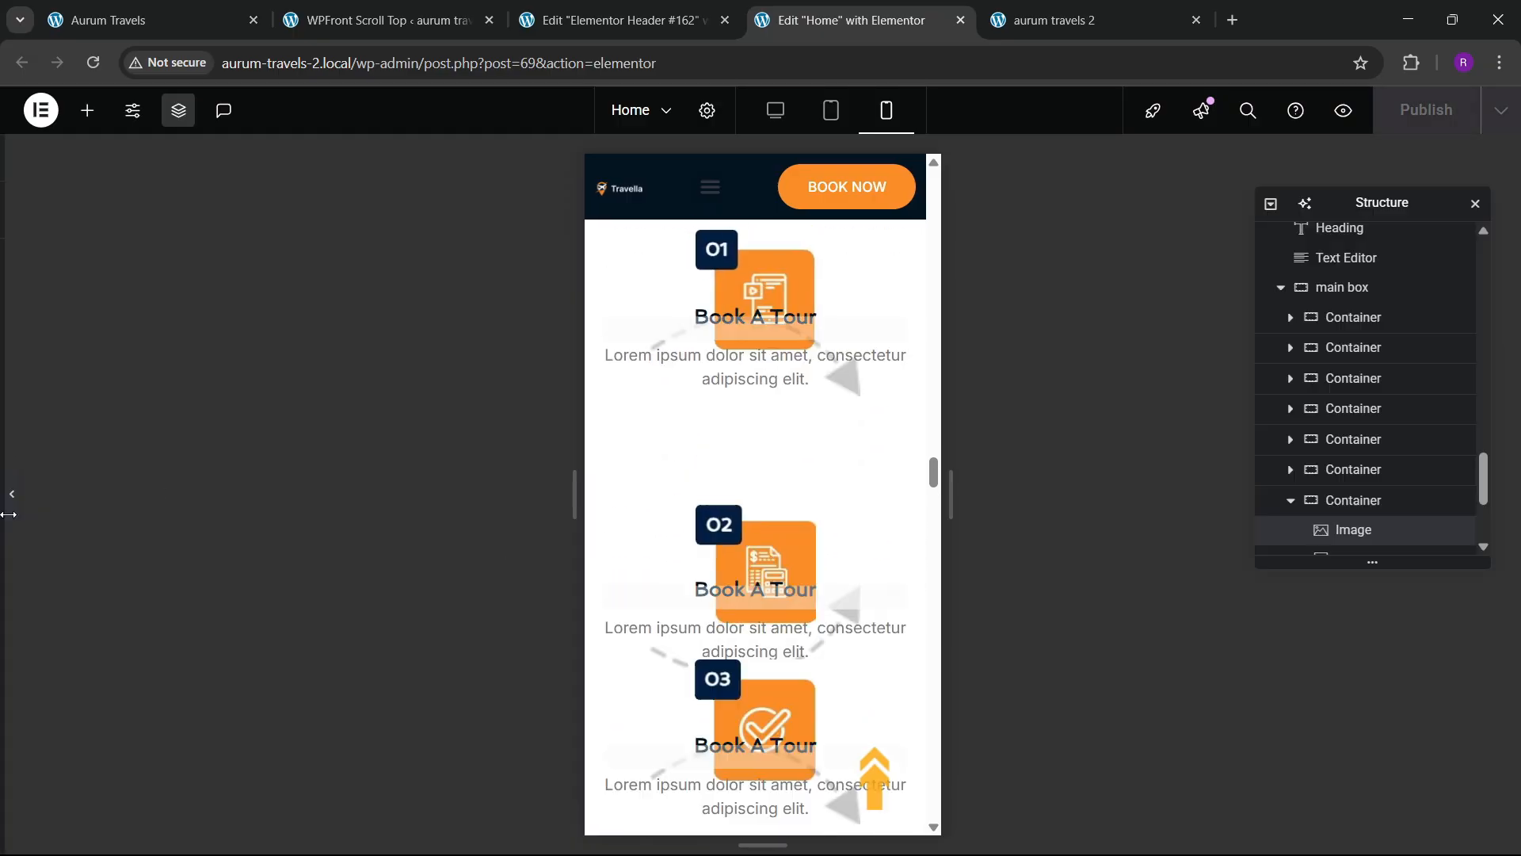
{"action": "left_click", "coordinate": [1353, 353]}
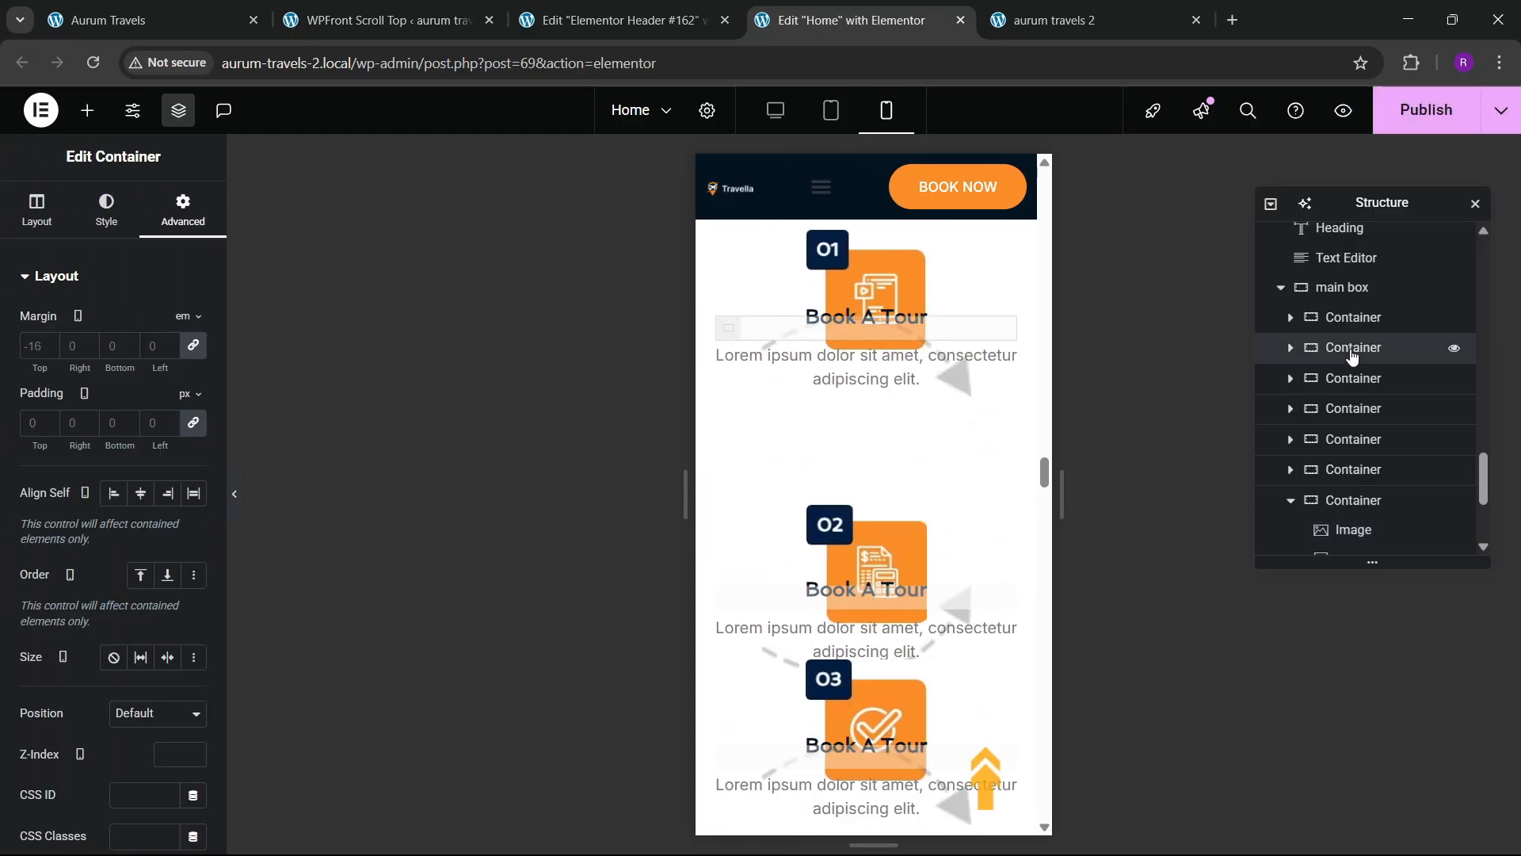
{"action": "left_click", "coordinate": [1356, 378]}
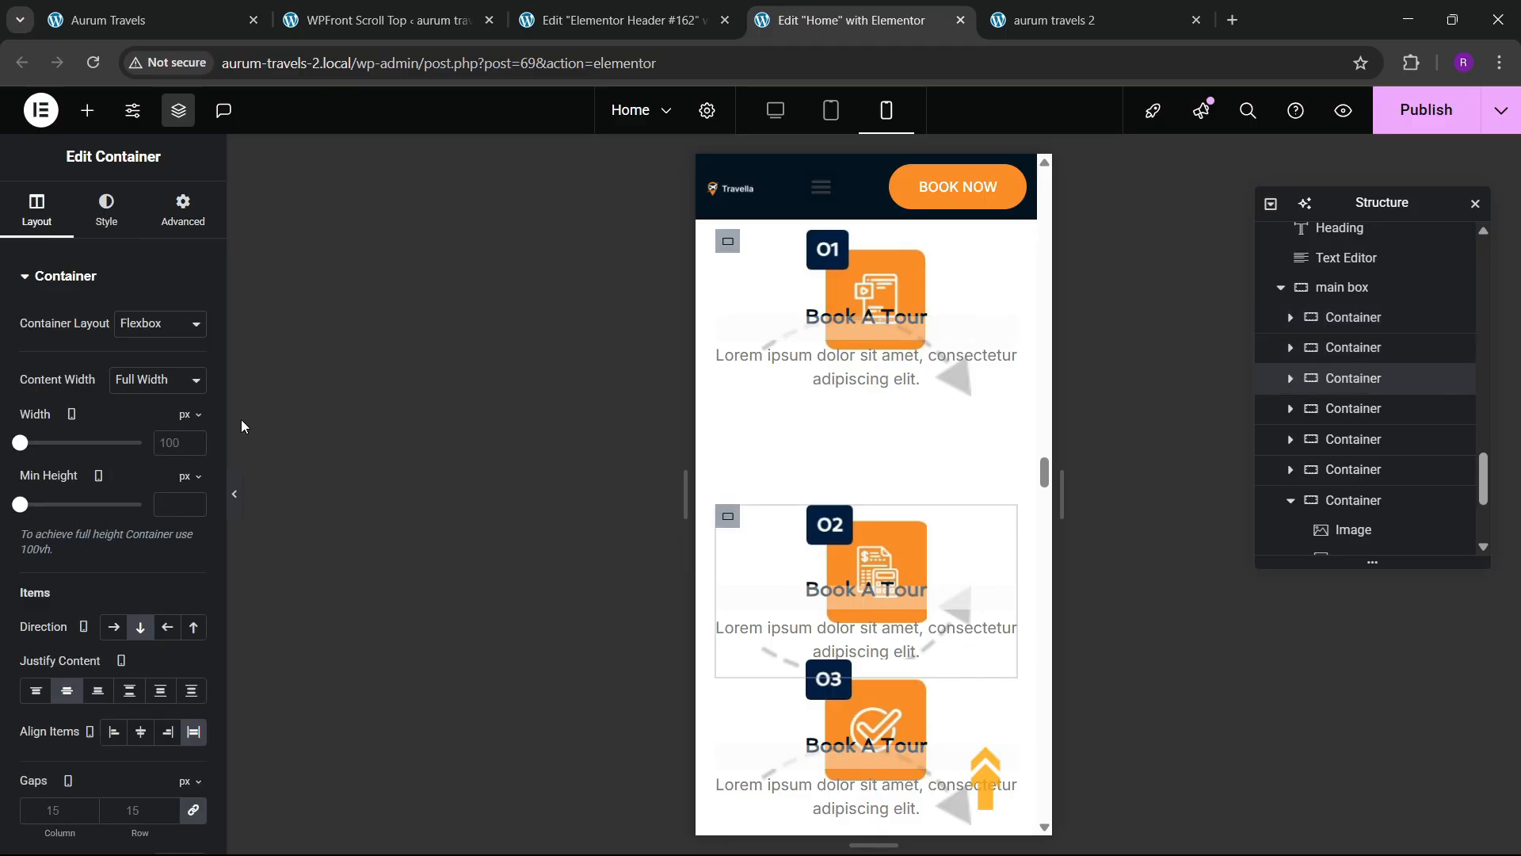
{"action": "left_click", "coordinate": [181, 237]}
{"action": "left_click", "coordinate": [115, 346]}
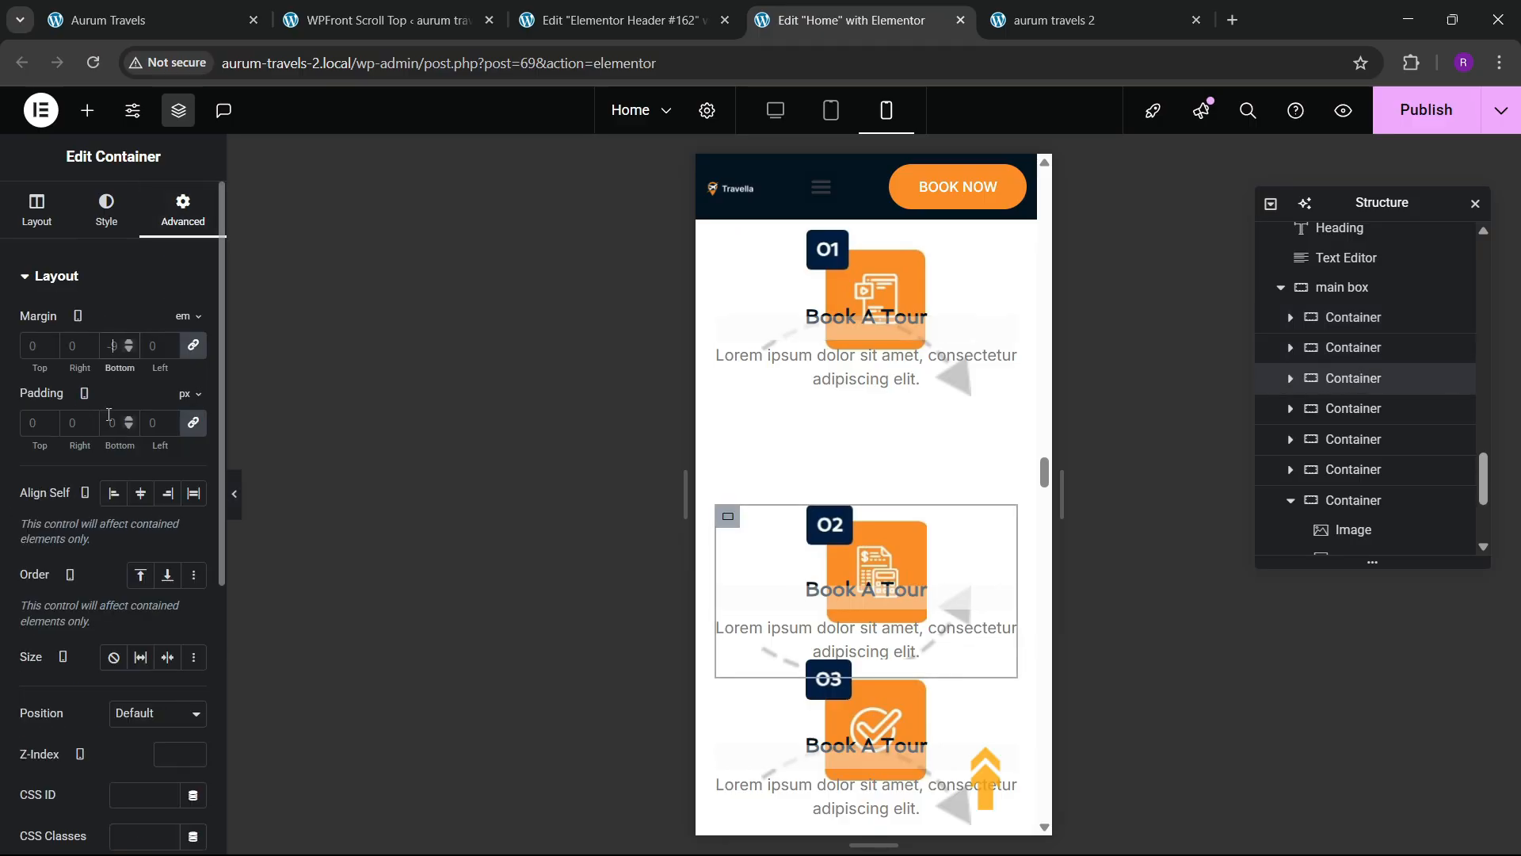
{"action": "type", "text": "0"}
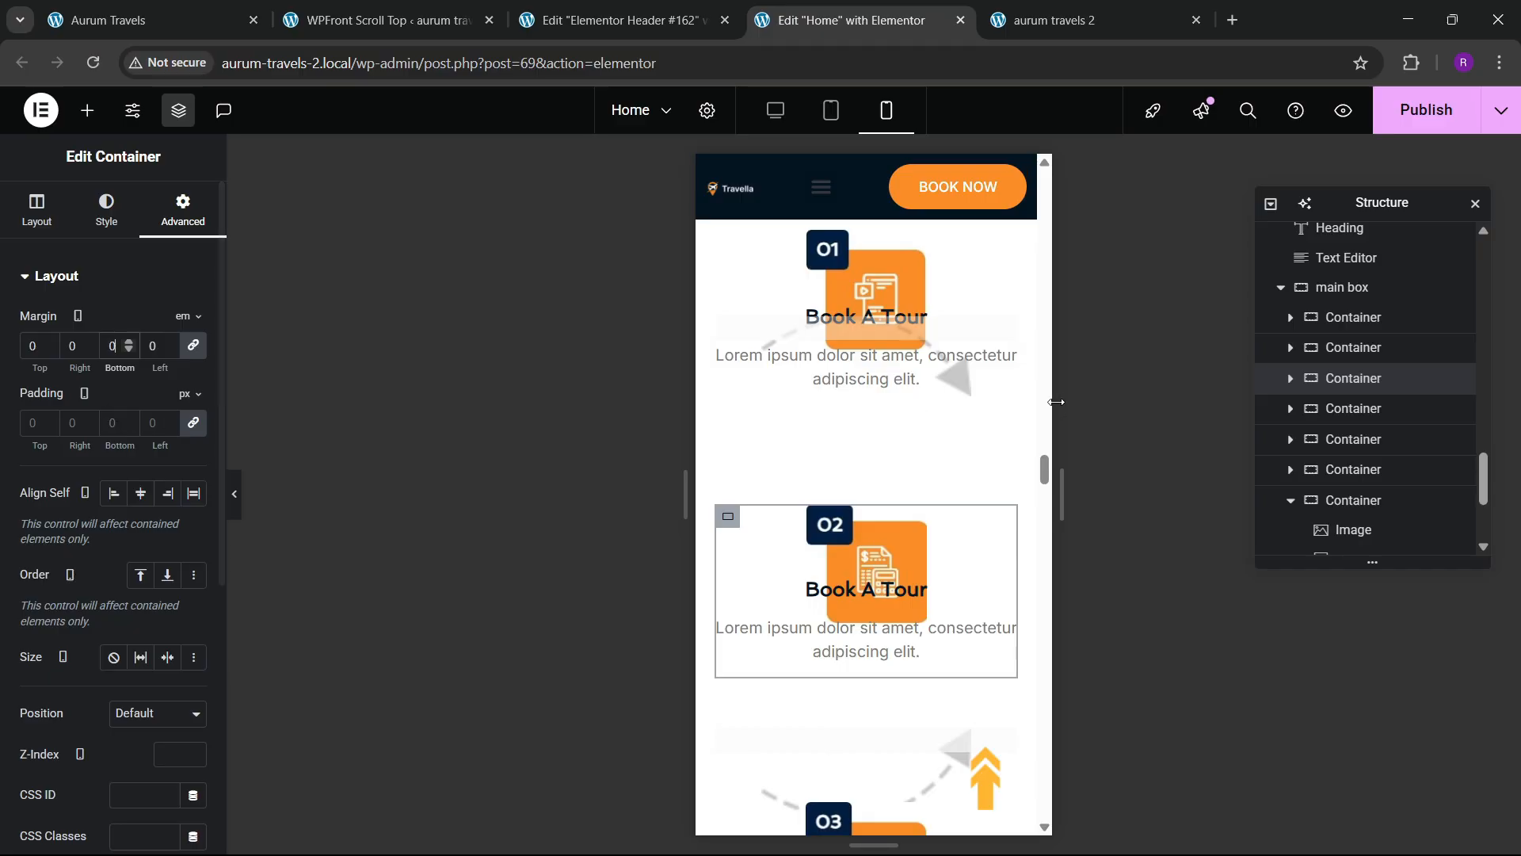
{"action": "left_click", "coordinate": [1356, 439]}
{"action": "left_click", "coordinate": [187, 230]}
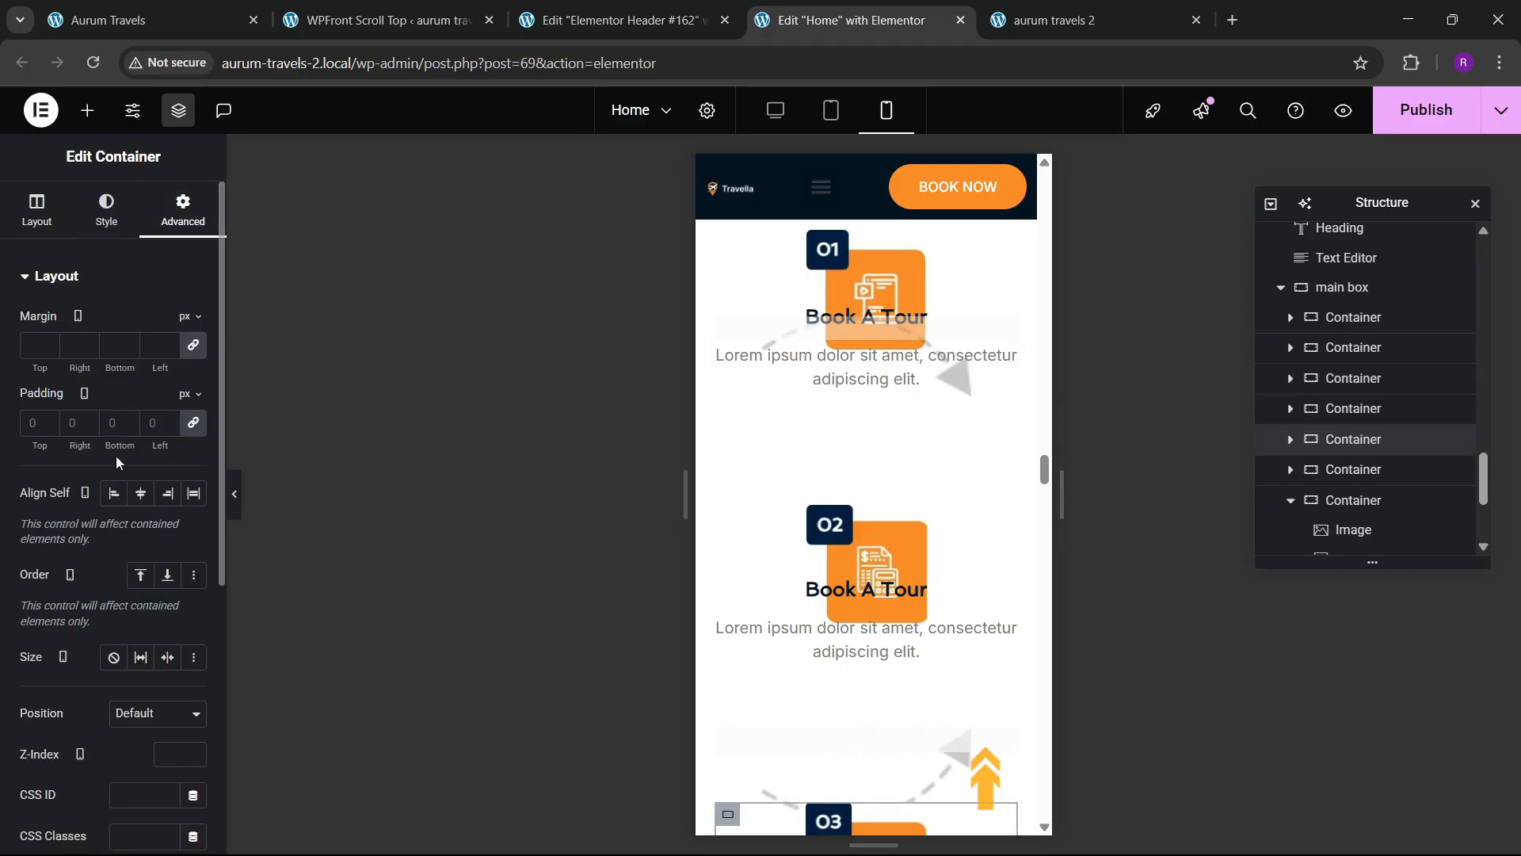
{"action": "left_click", "coordinate": [1354, 478]}
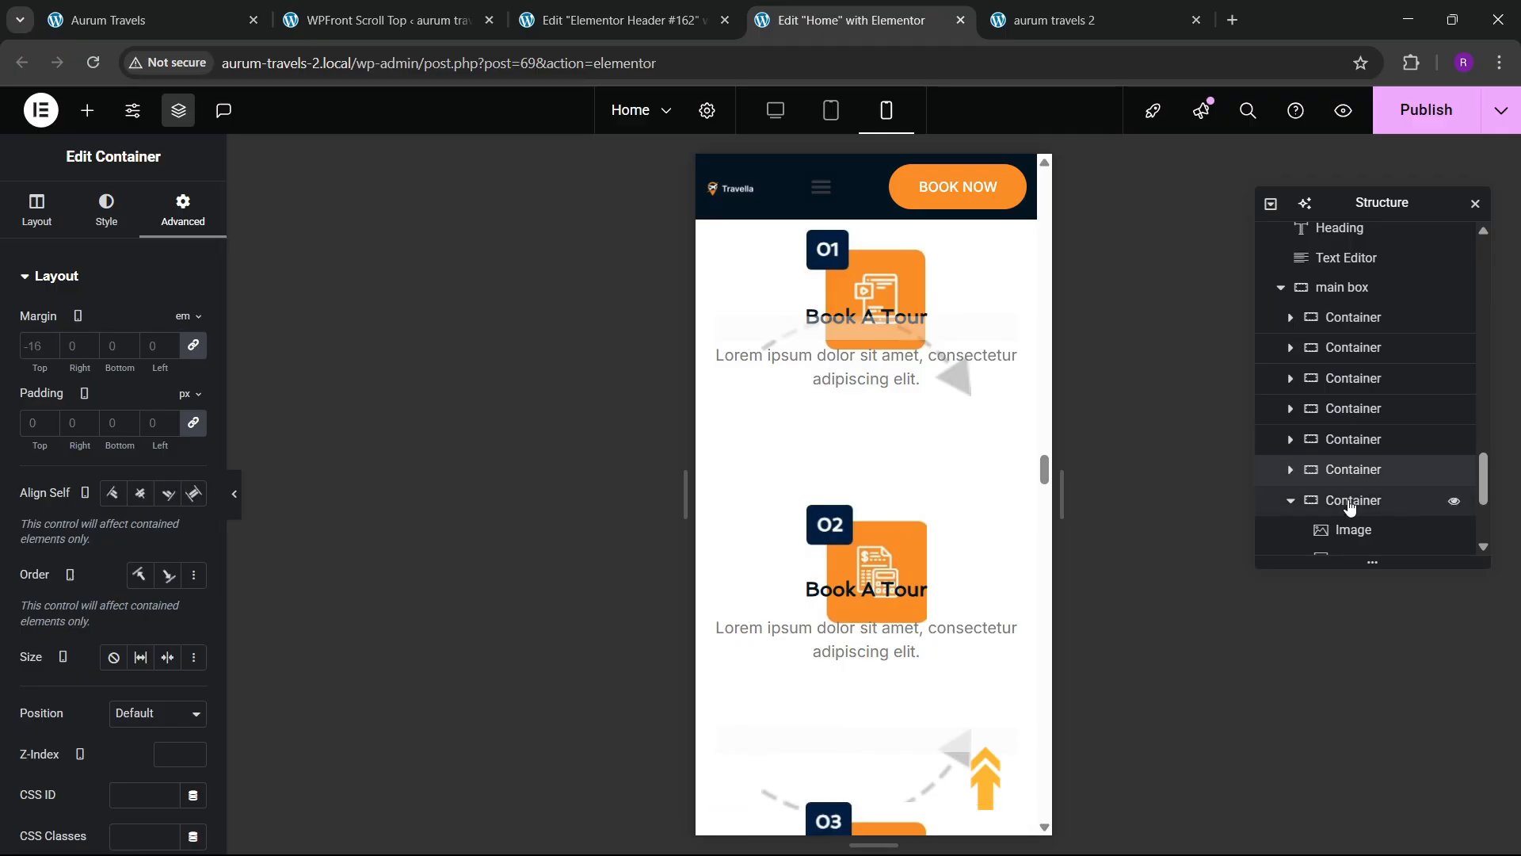
{"action": "left_click", "coordinate": [1366, 500]}
{"action": "left_click", "coordinate": [178, 213]}
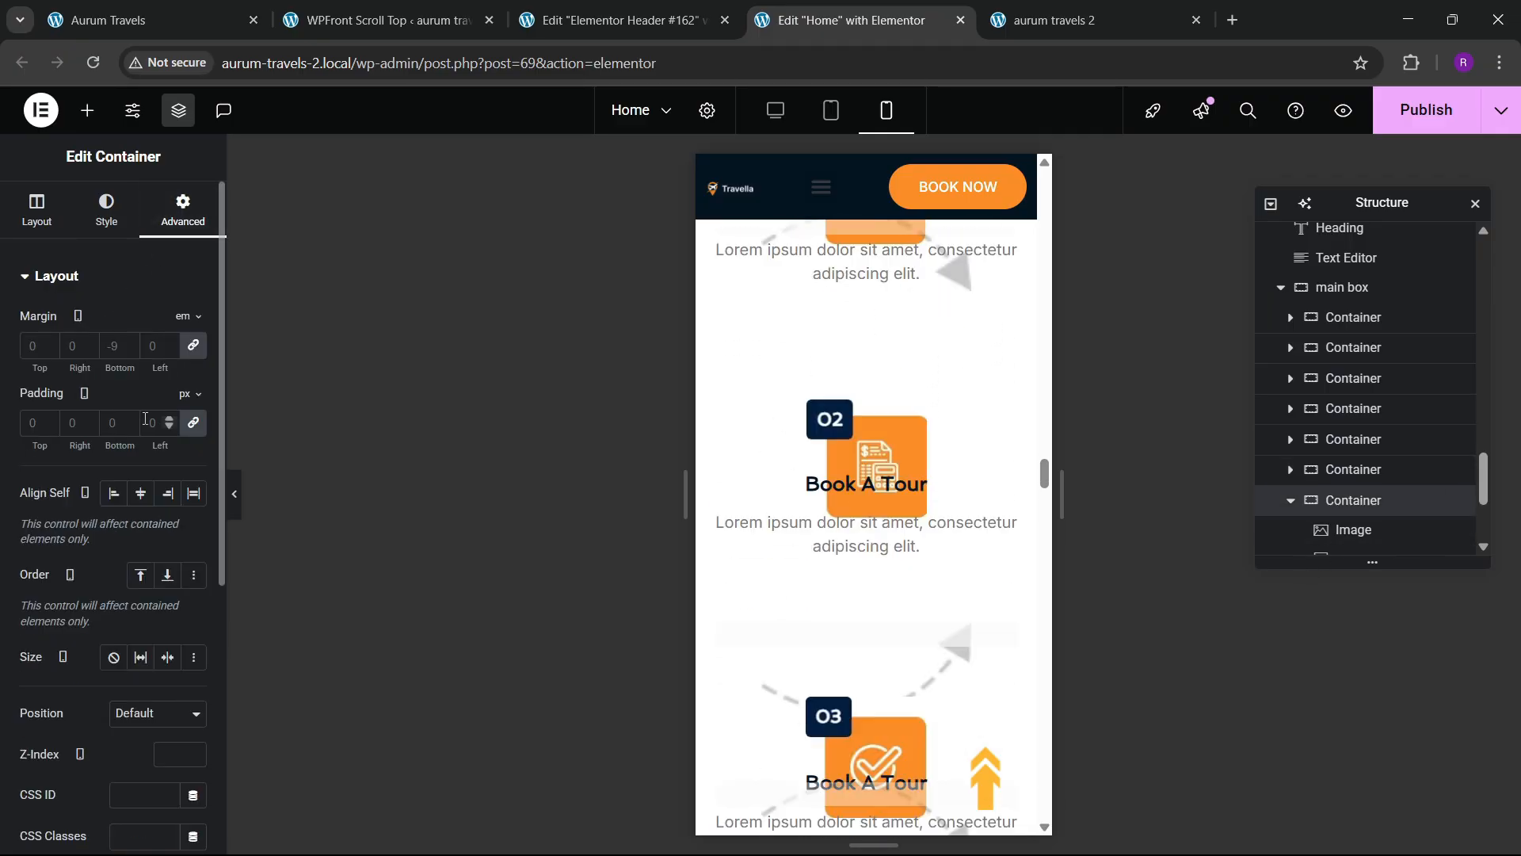
{"action": "type", "text": "0"}
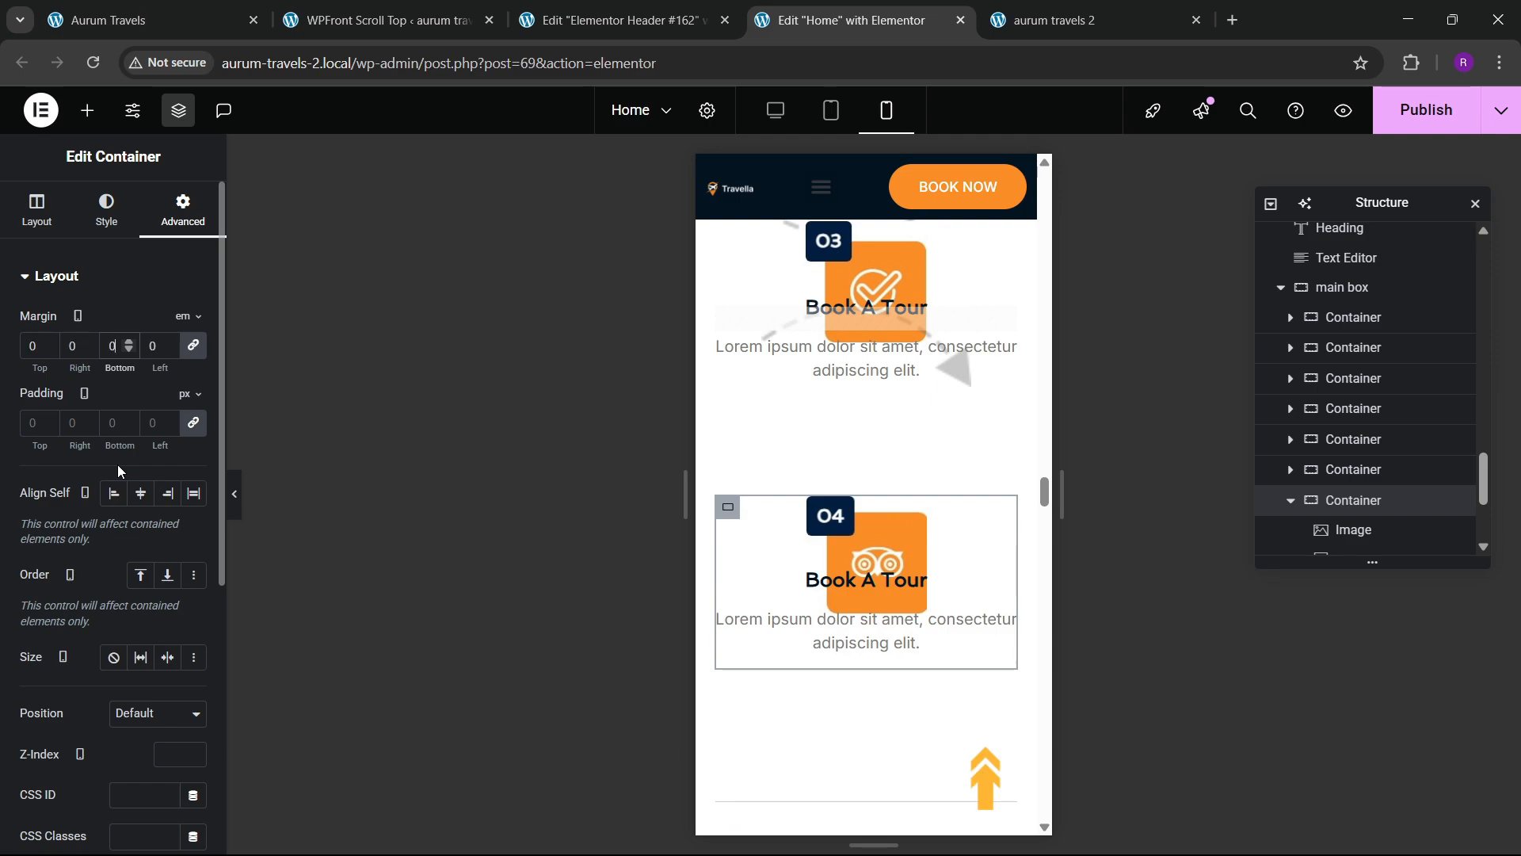
{"action": "scroll", "coordinate": [880, 505], "scroll_direction": "up", "scroll_amount": 3}
{"action": "scroll", "coordinate": [880, 505], "scroll_direction": "up", "scroll_amount": 5}
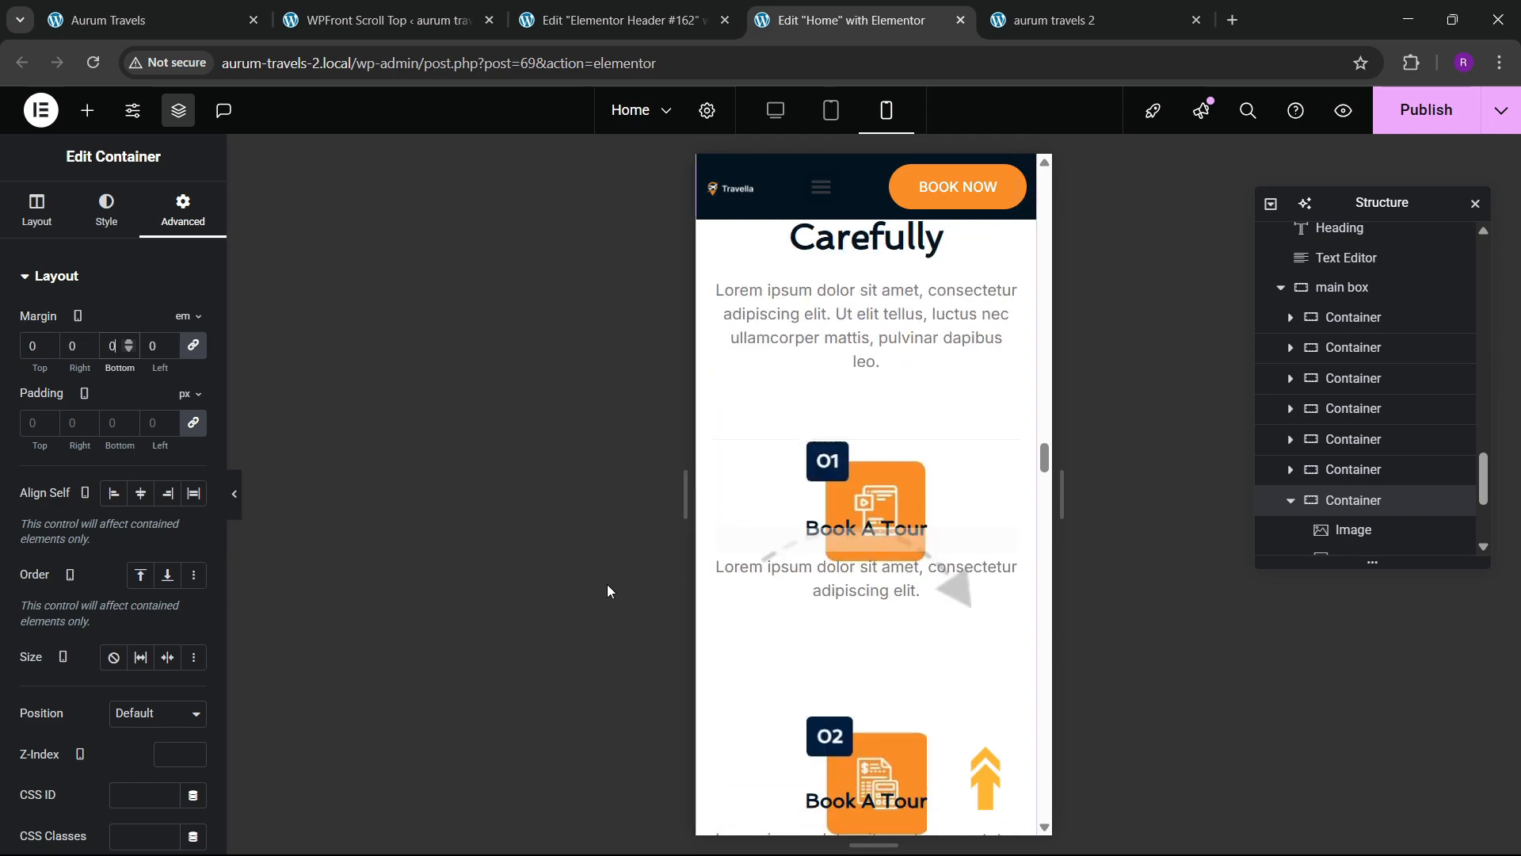
- Preview the mobile cards, then inspect step 01's image, heading, text and container settings
{"action": "left_click", "coordinate": [236, 518]}
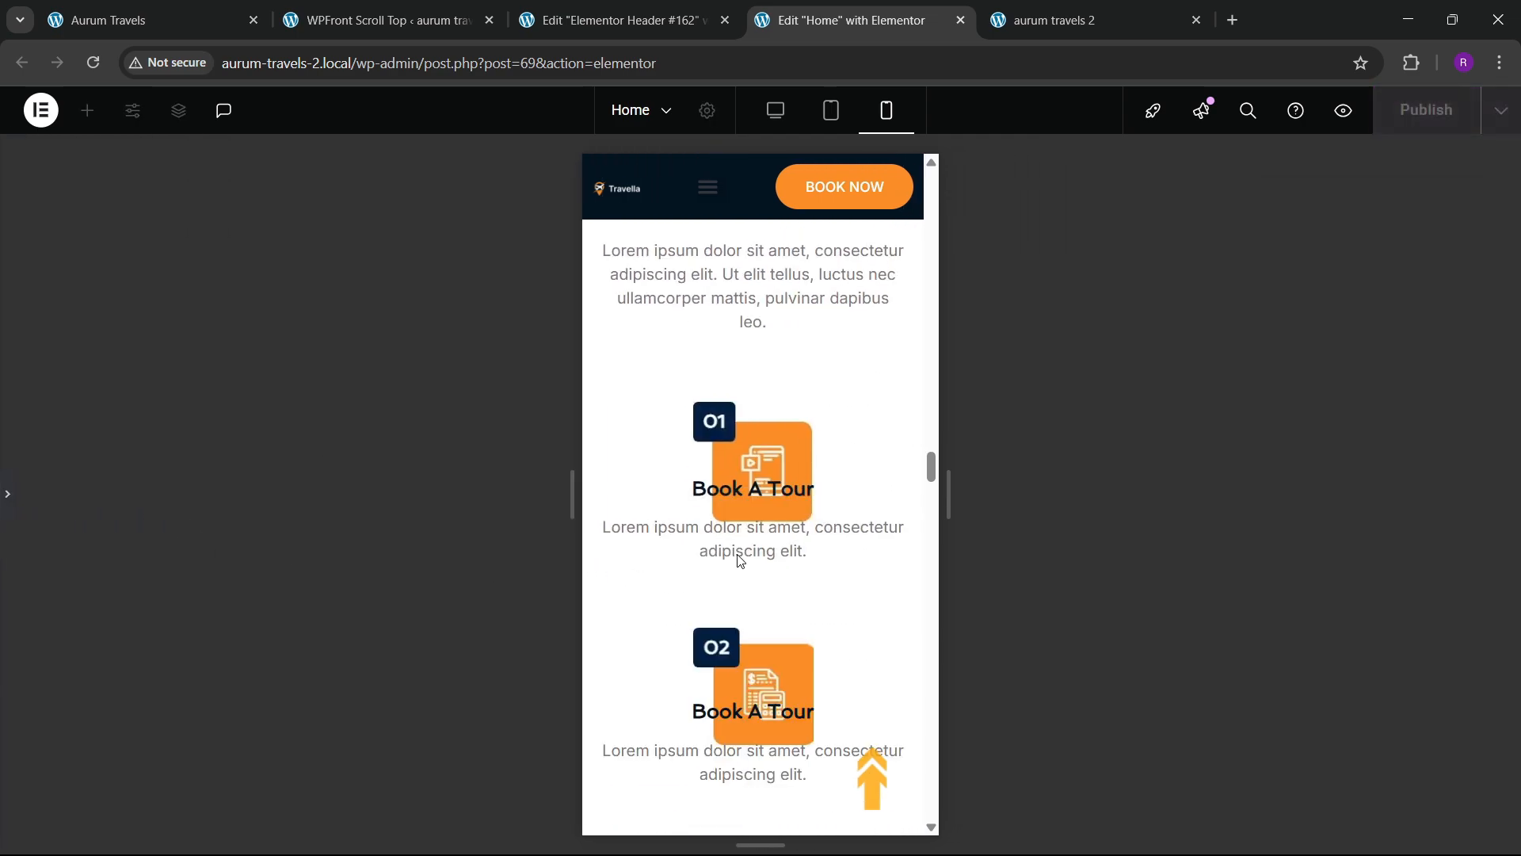
{"action": "scroll", "coordinate": [738, 564], "scroll_direction": "down", "scroll_amount": 5}
{"action": "scroll", "coordinate": [739, 564], "scroll_direction": "up", "scroll_amount": 4}
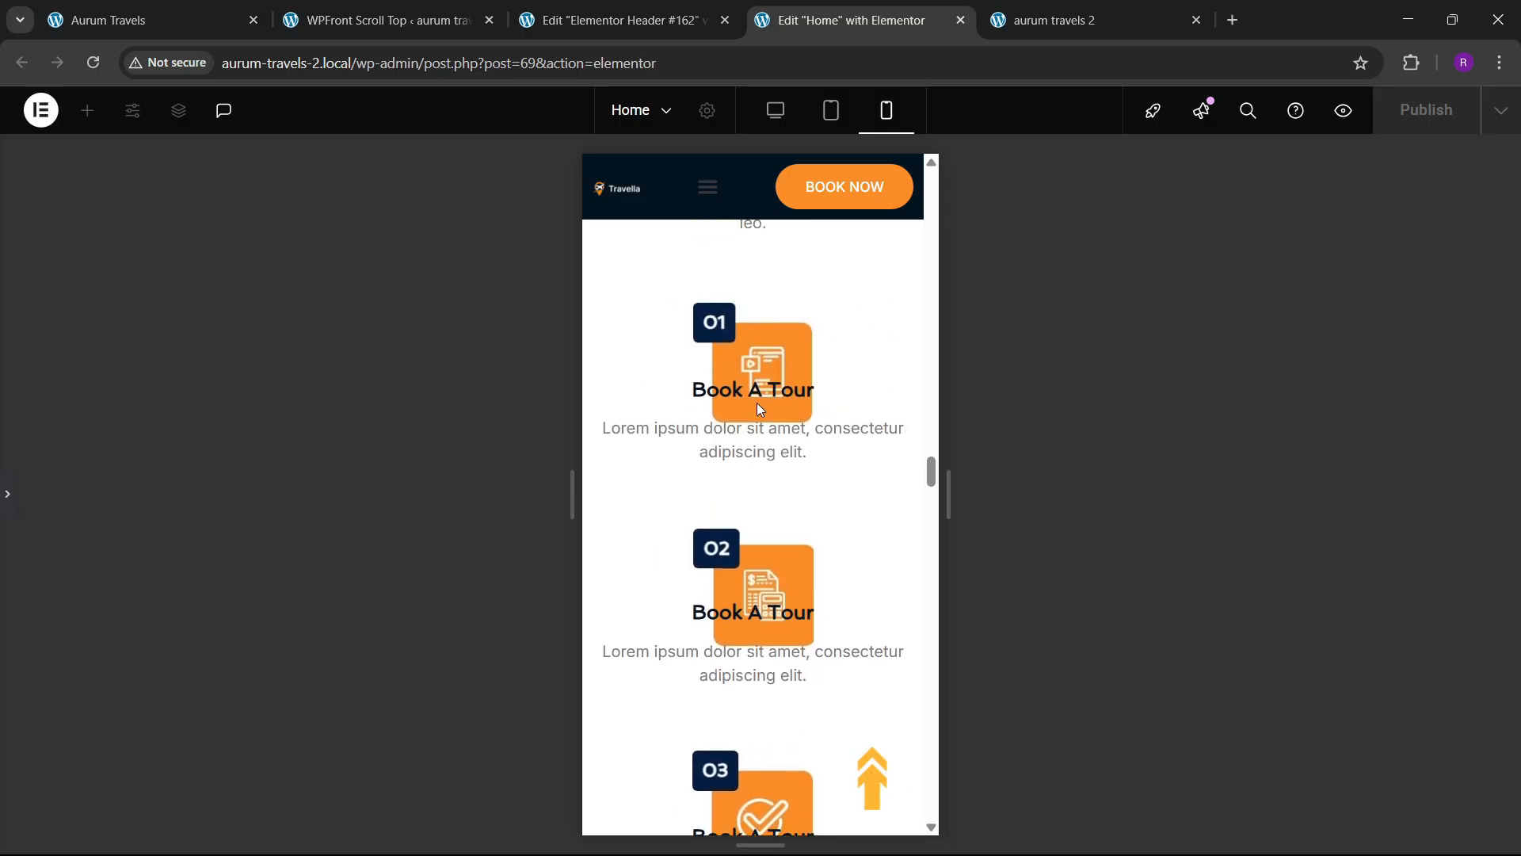
{"action": "left_click", "coordinate": [742, 434]}
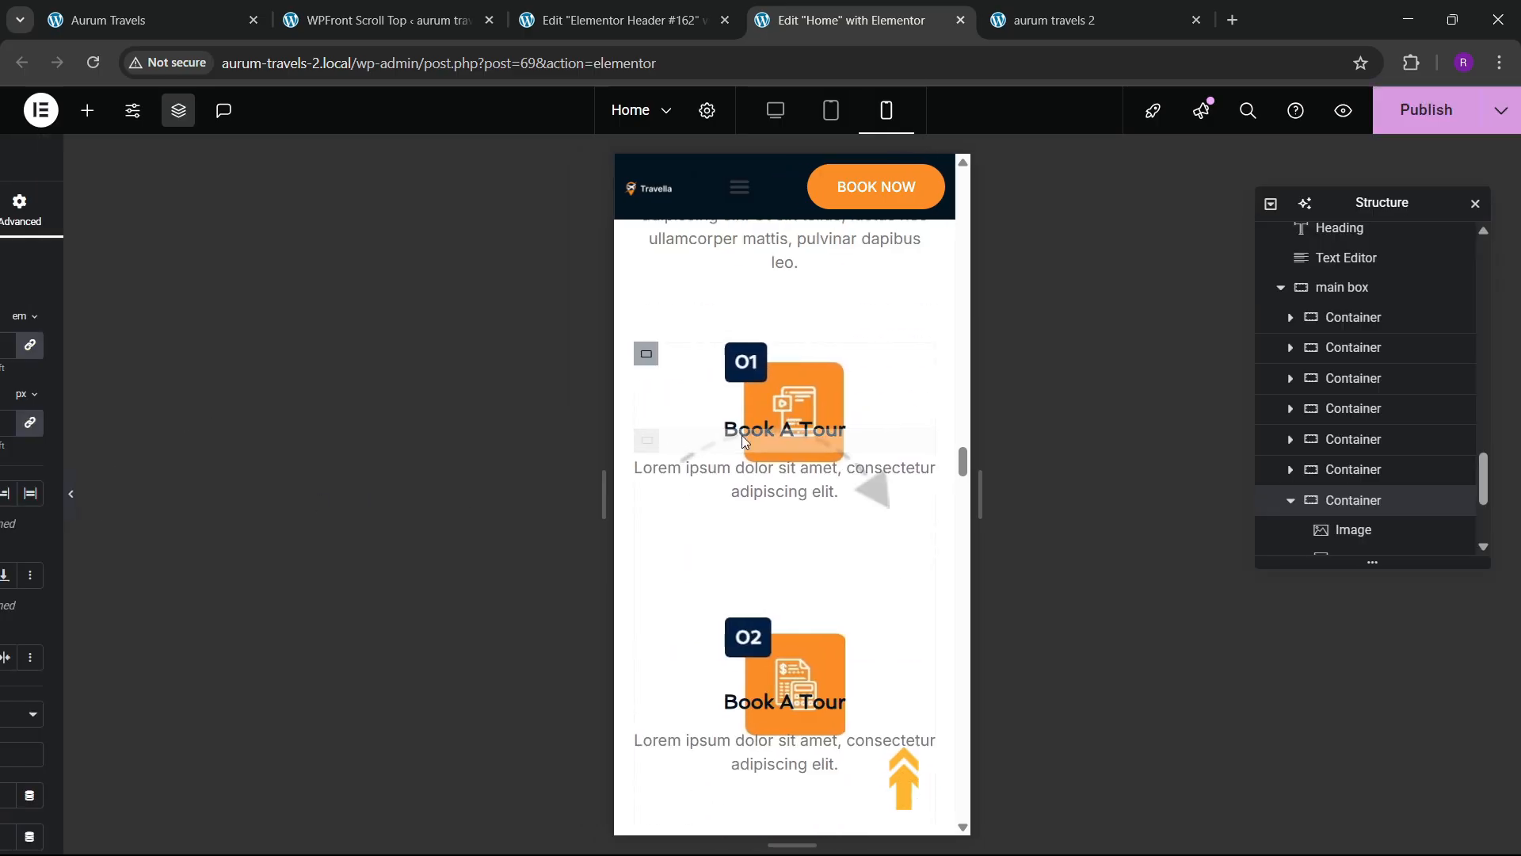
{"action": "left_click", "coordinate": [1290, 319]}
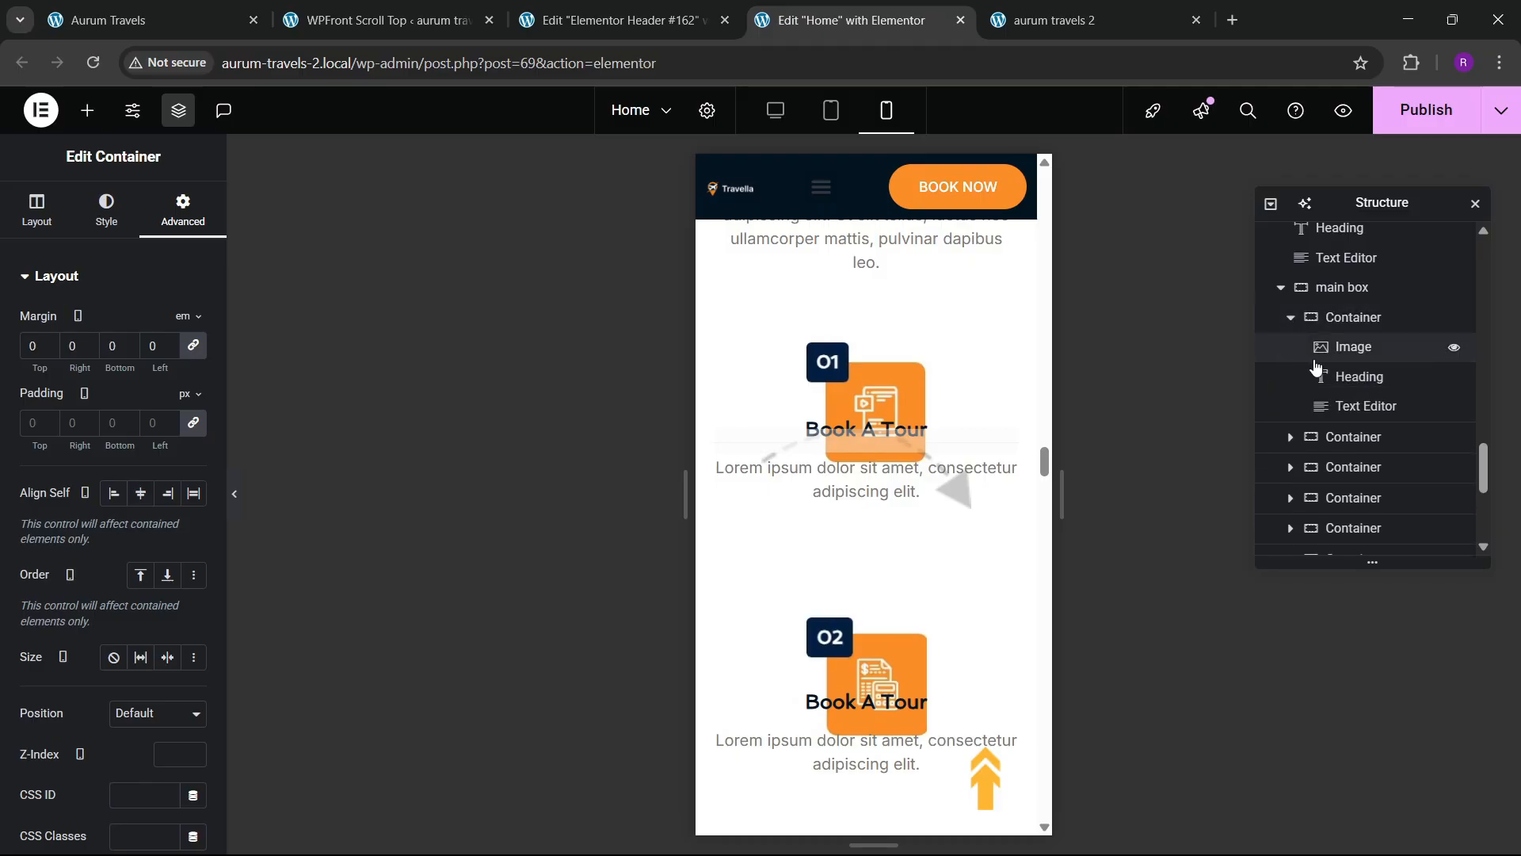
{"action": "left_click", "coordinate": [1344, 360]}
{"action": "left_click", "coordinate": [183, 207]}
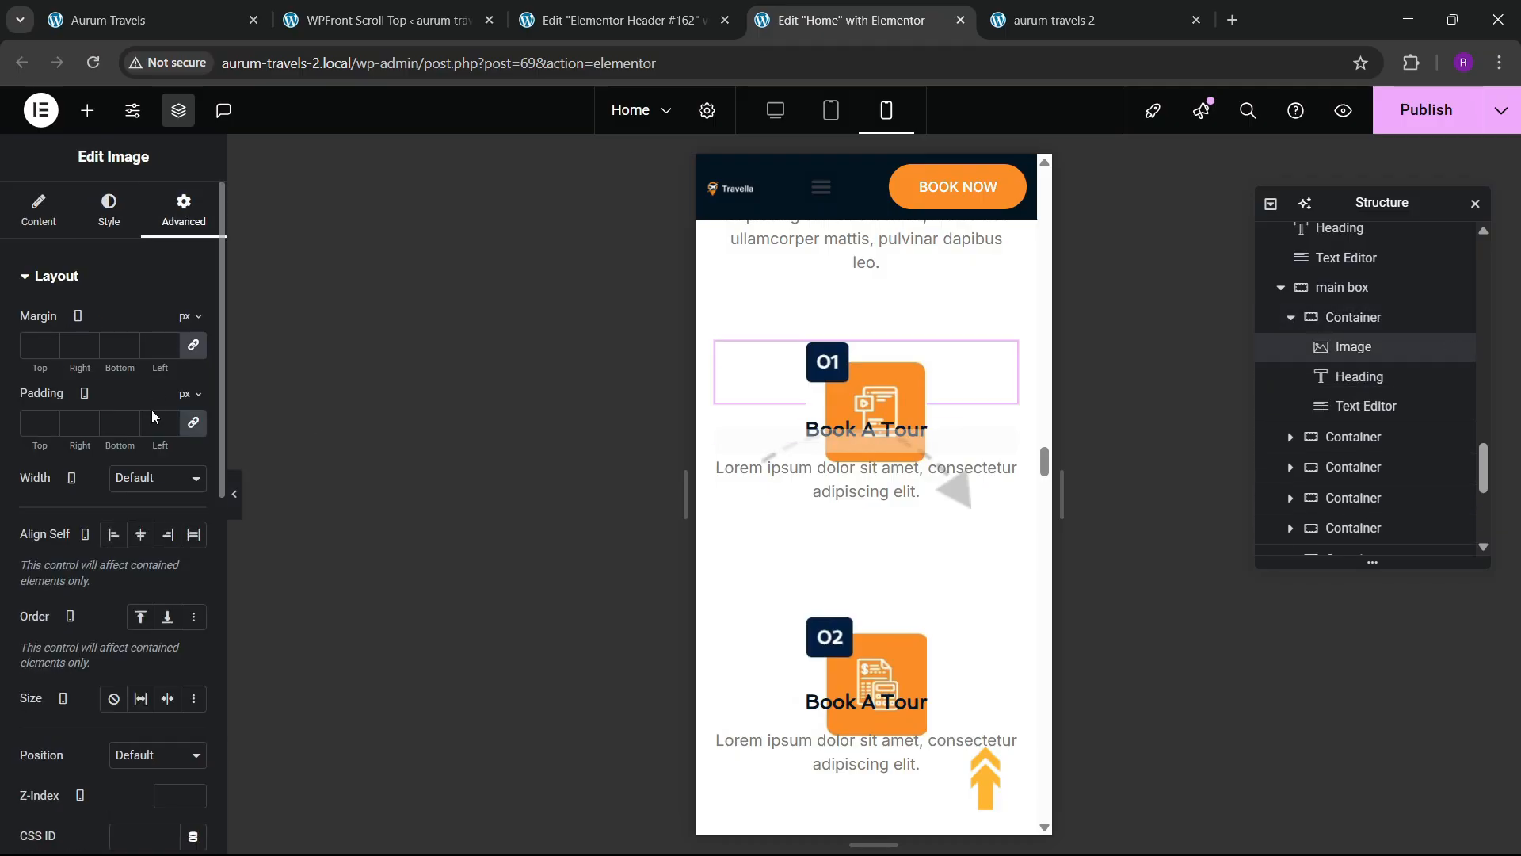
{"action": "left_click", "coordinate": [1357, 386]}
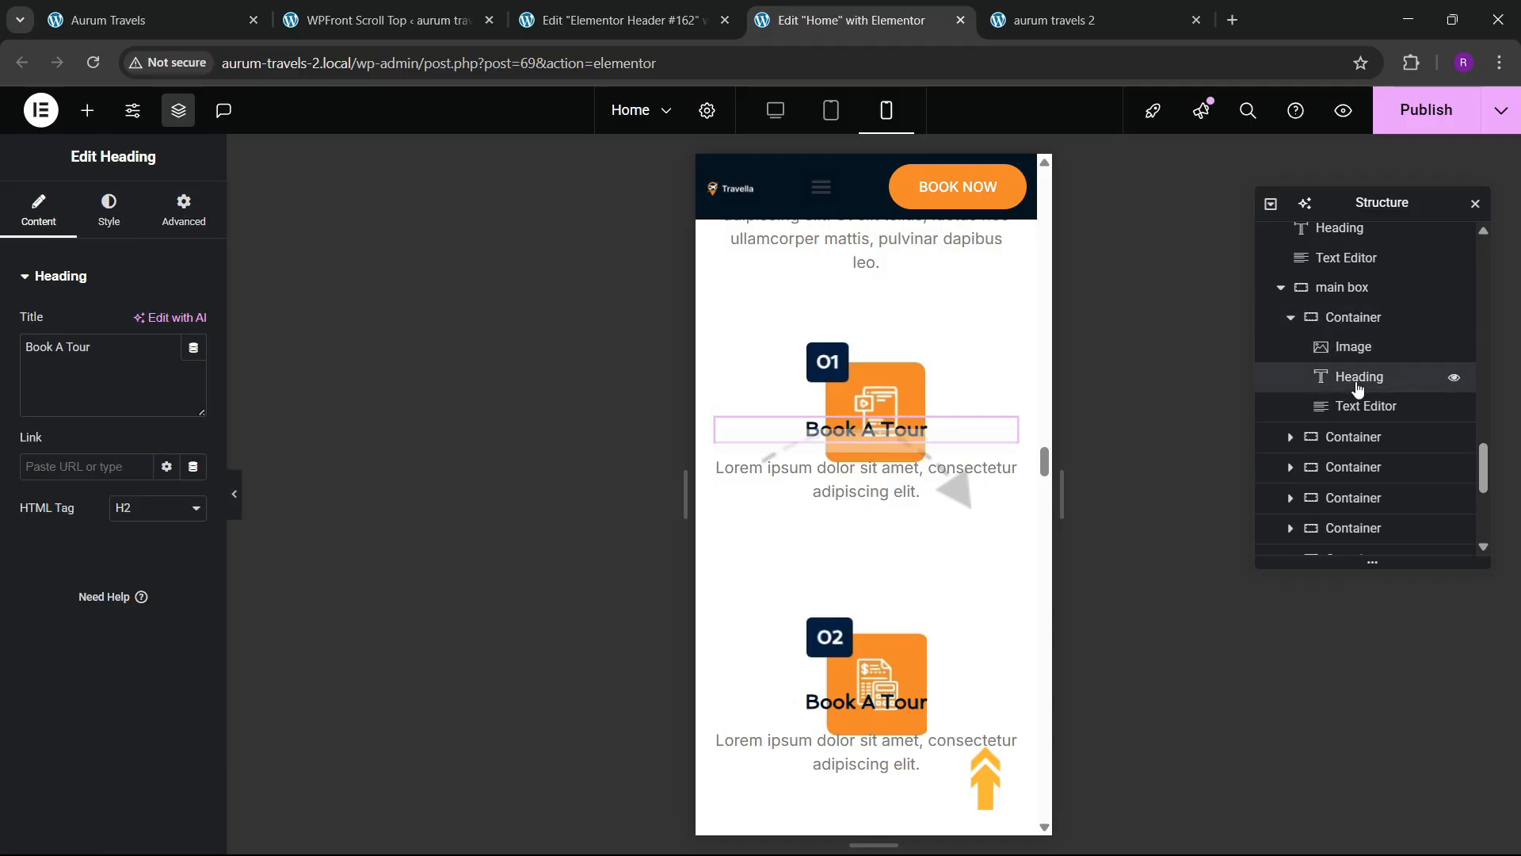
{"action": "left_click", "coordinate": [1359, 404]}
{"action": "left_click", "coordinate": [1353, 317]}
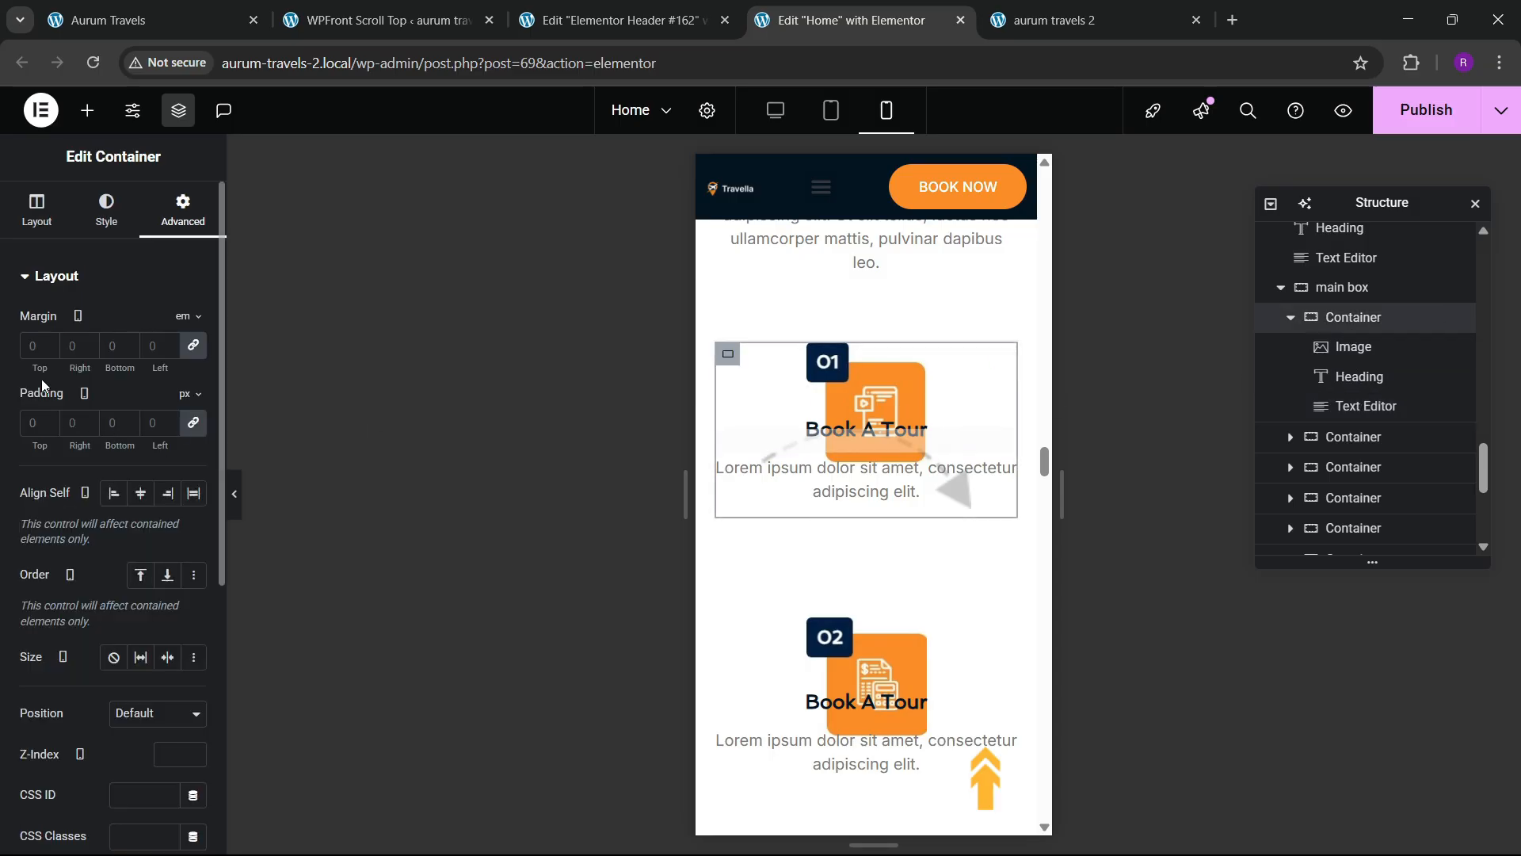
{"action": "left_click", "coordinate": [34, 214]}
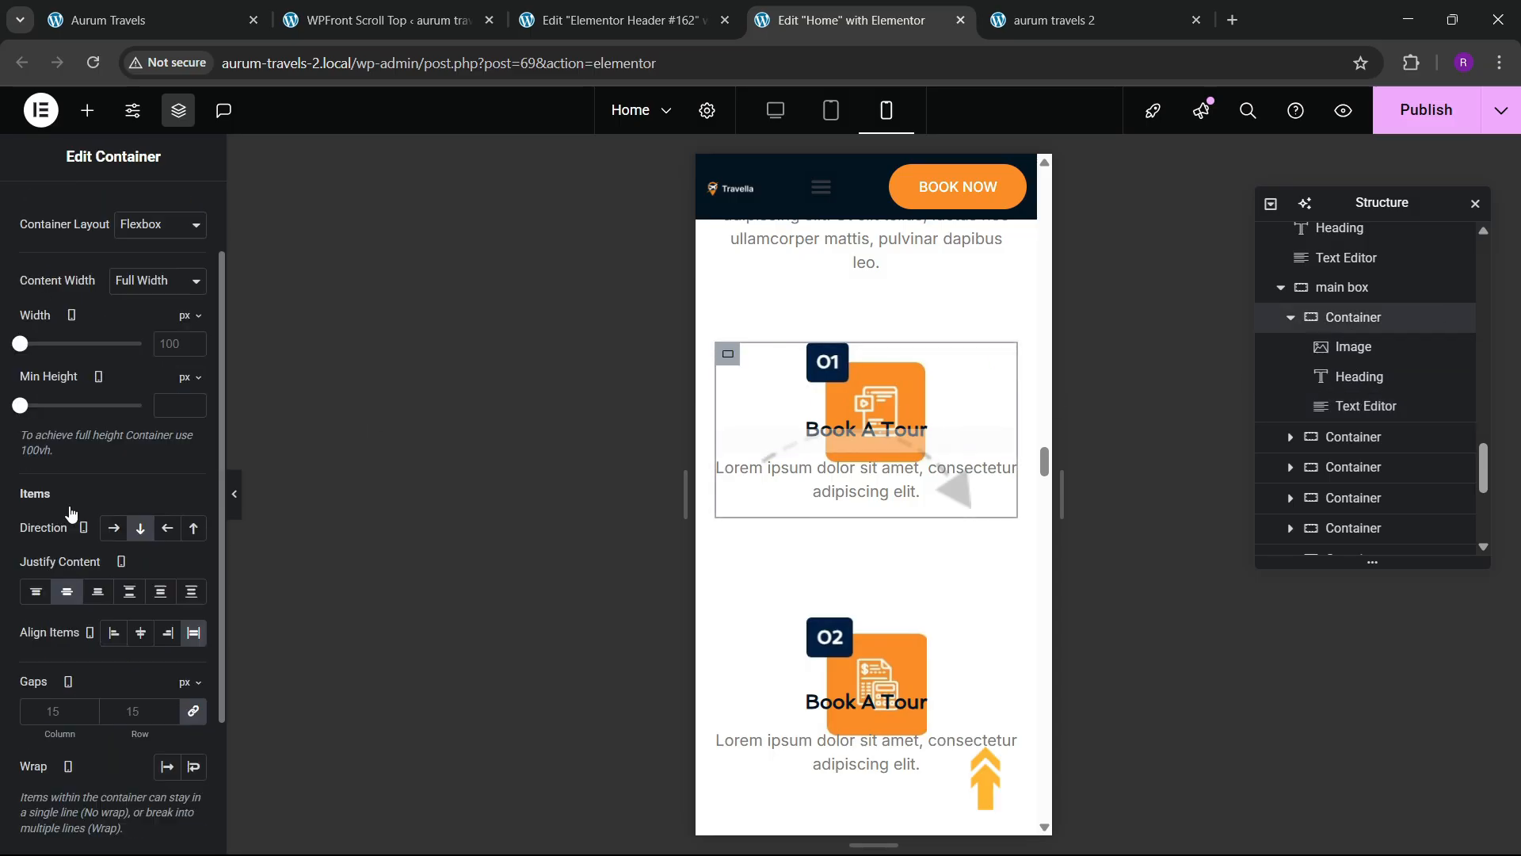
{"action": "scroll", "coordinate": [124, 602], "scroll_direction": "down", "scroll_amount": 2}
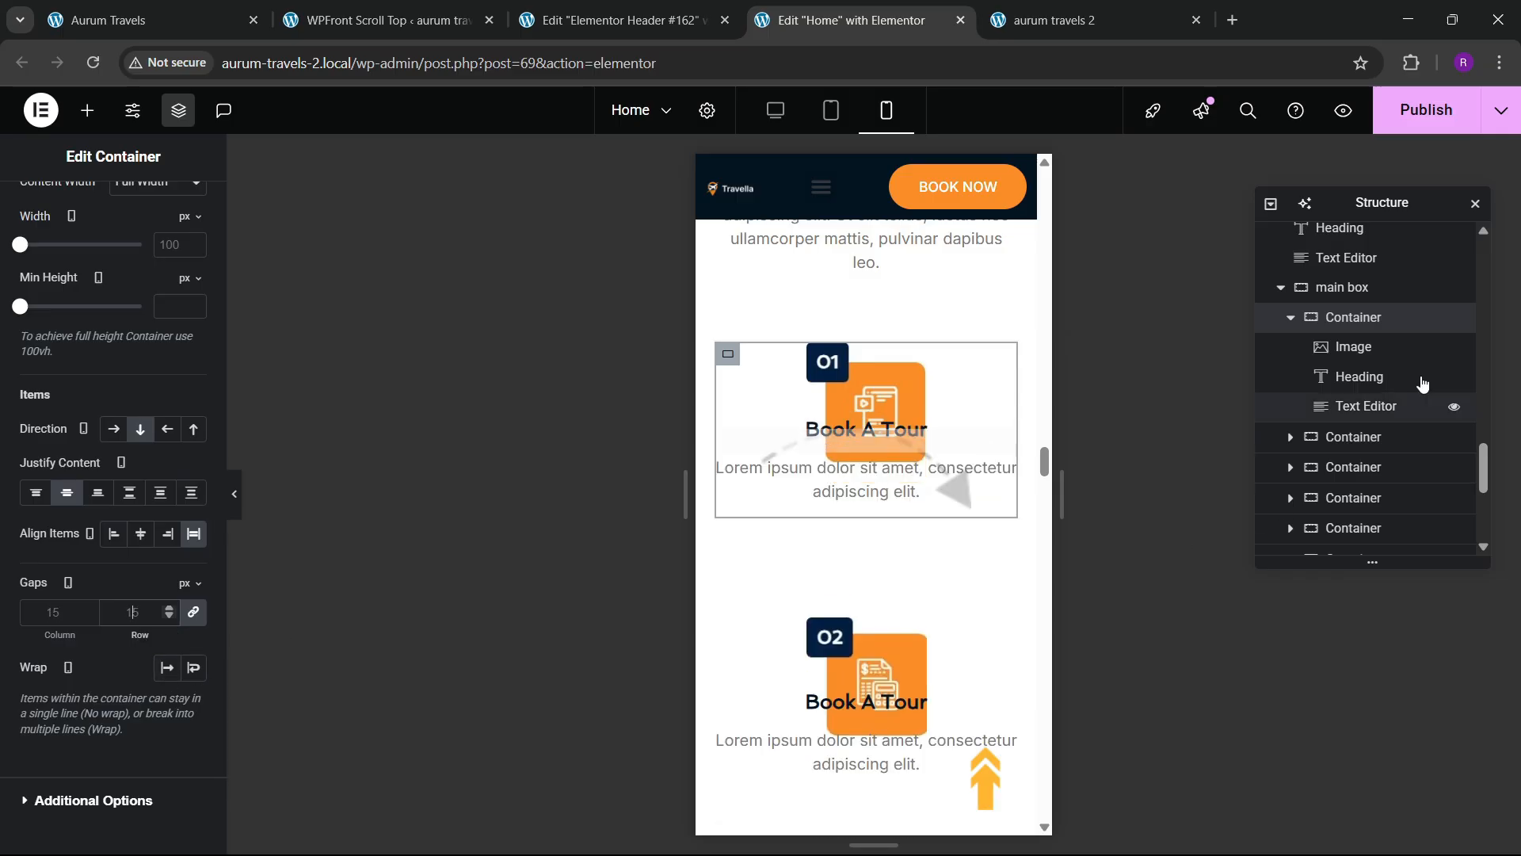
- Unlink step 01 image's margins and raise its bottom margin to 80 px
{"action": "left_click", "coordinate": [1307, 349]}
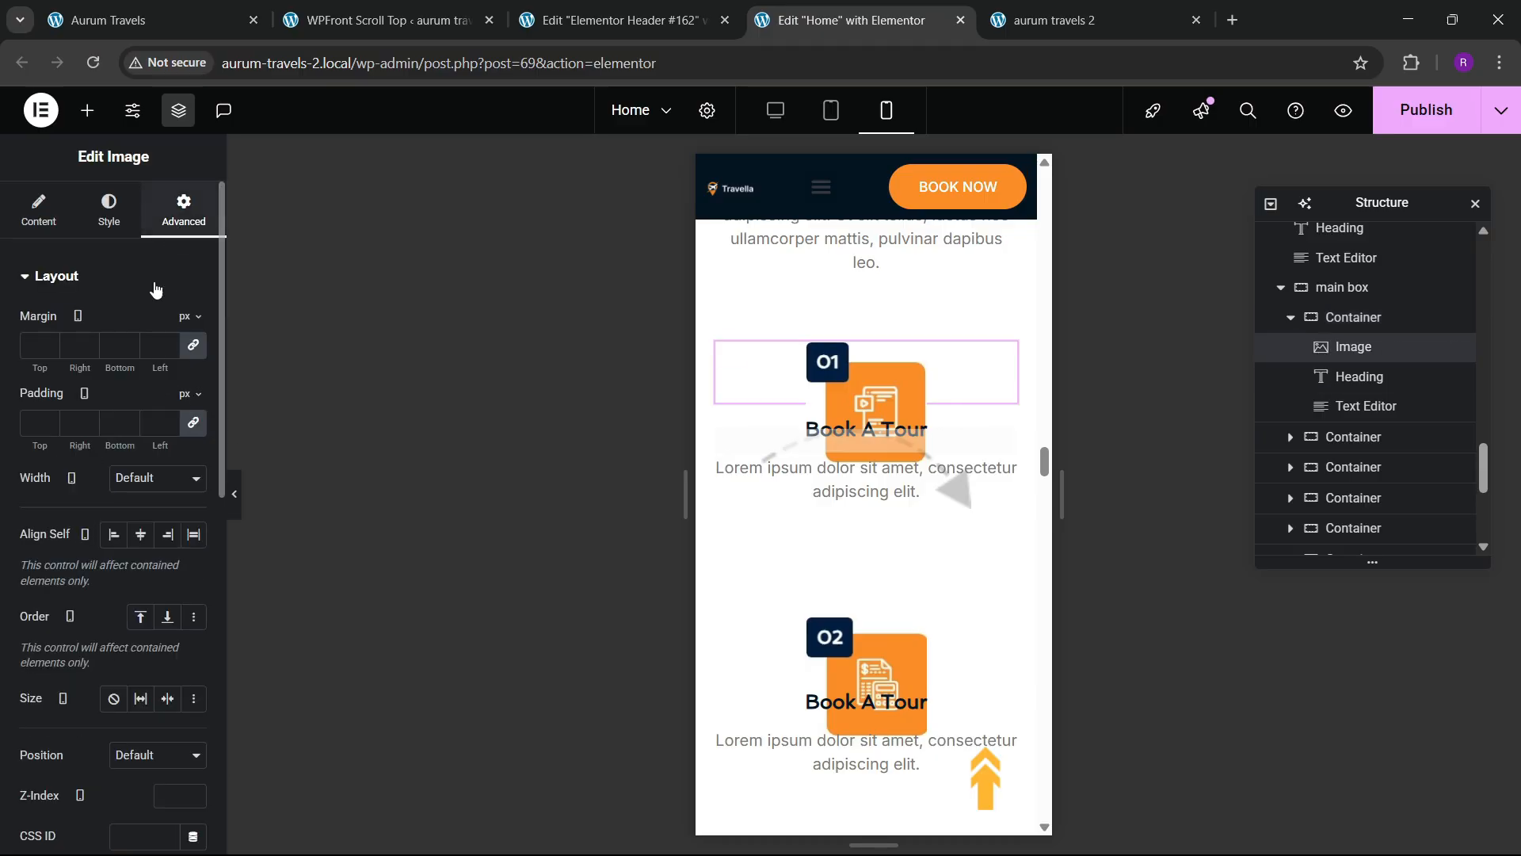
{"action": "scroll", "coordinate": [113, 492], "scroll_direction": "down", "scroll_amount": 1}
{"action": "scroll", "coordinate": [113, 492], "scroll_direction": "up", "scroll_amount": 1}
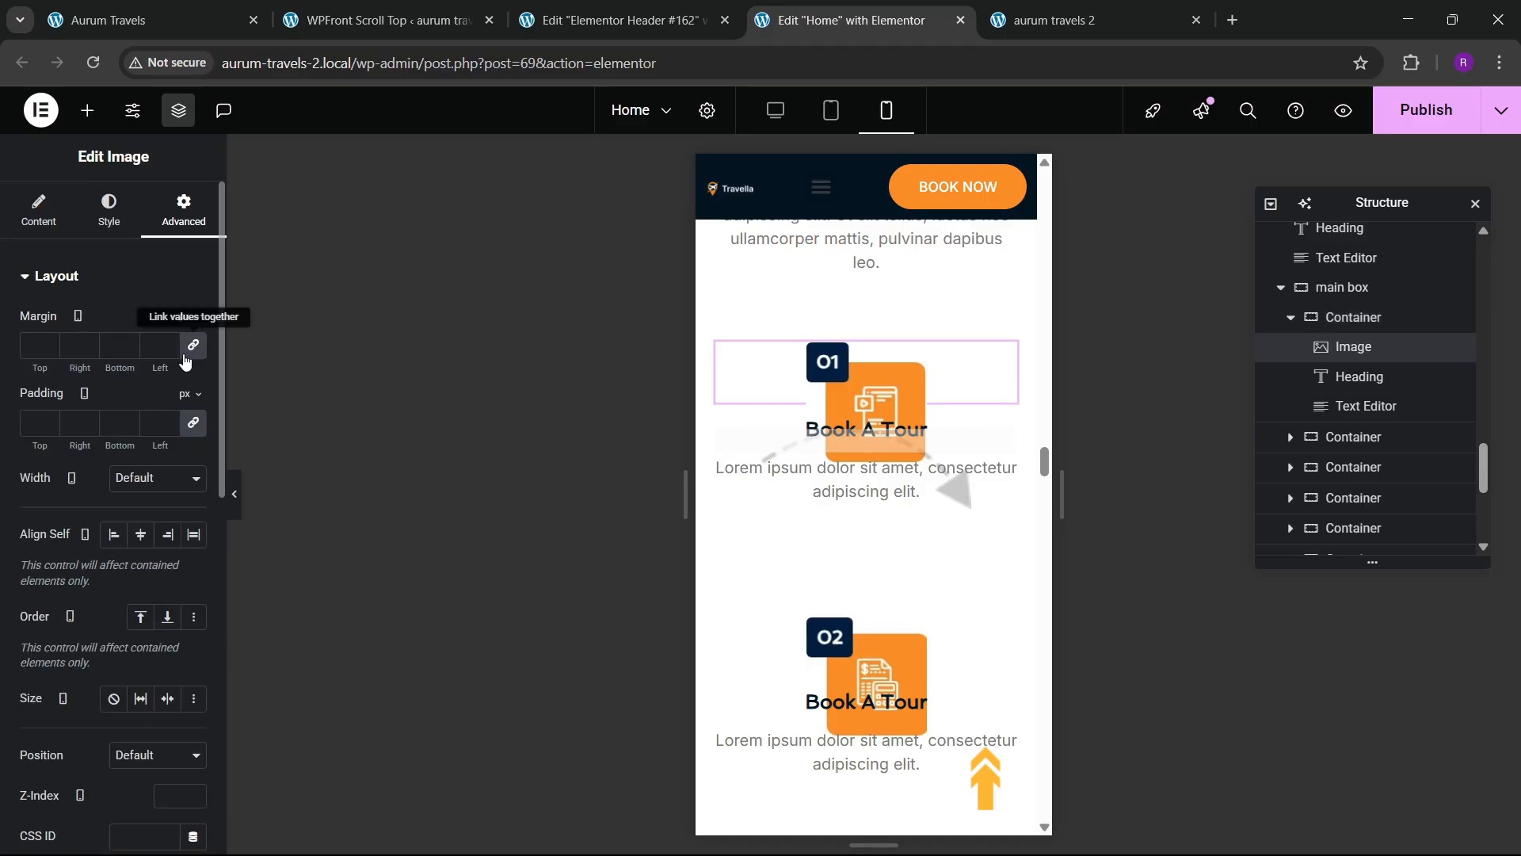
{"action": "left_click", "coordinate": [189, 352]}
{"action": "left_click", "coordinate": [128, 343]}
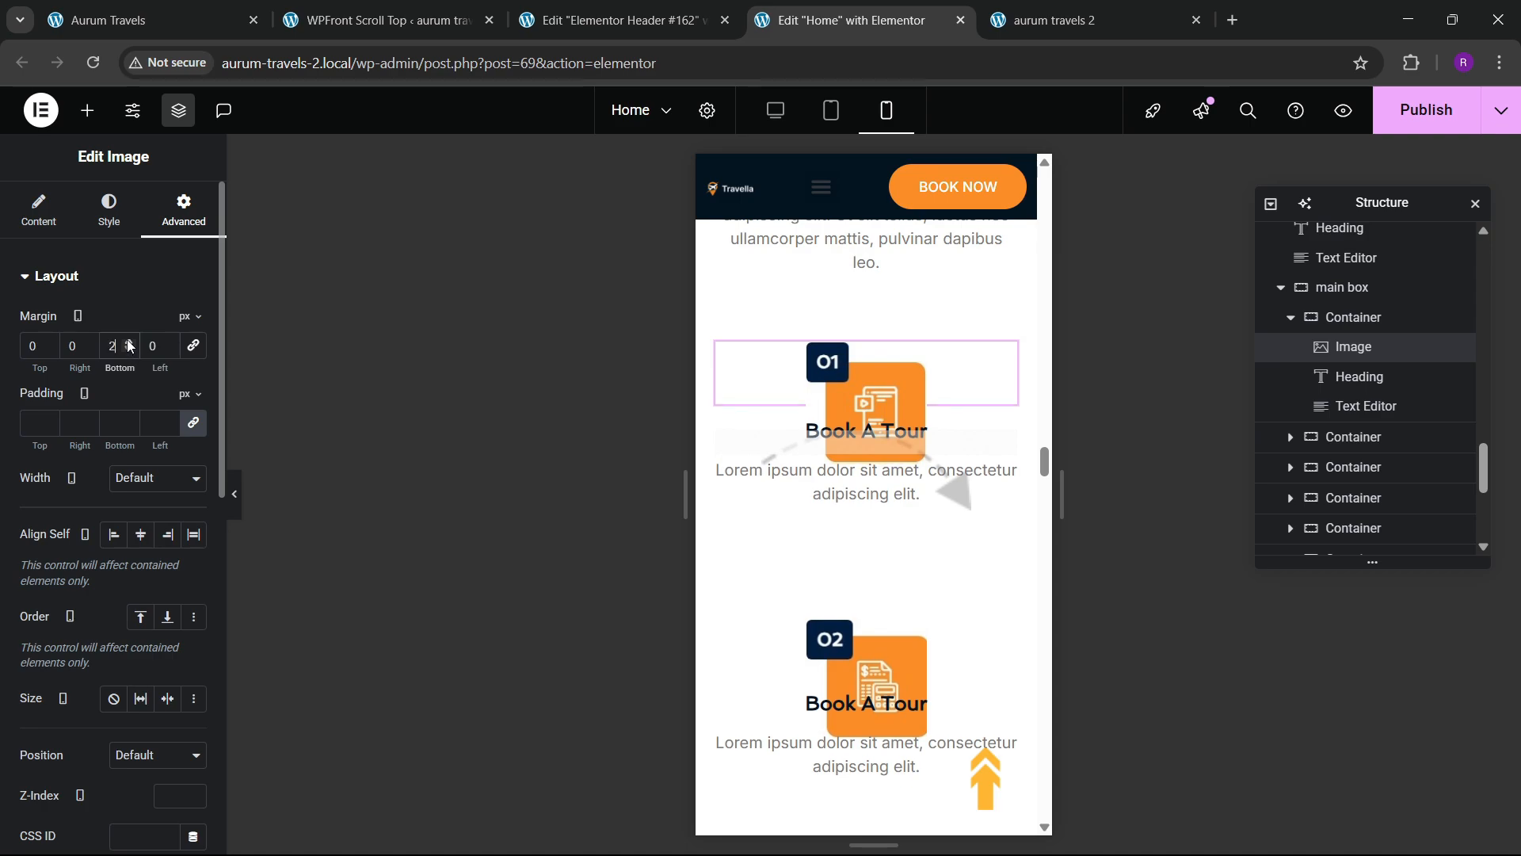
{"action": "left_click_drag", "start_coordinate": [127, 339], "coordinate": [127, 339]}
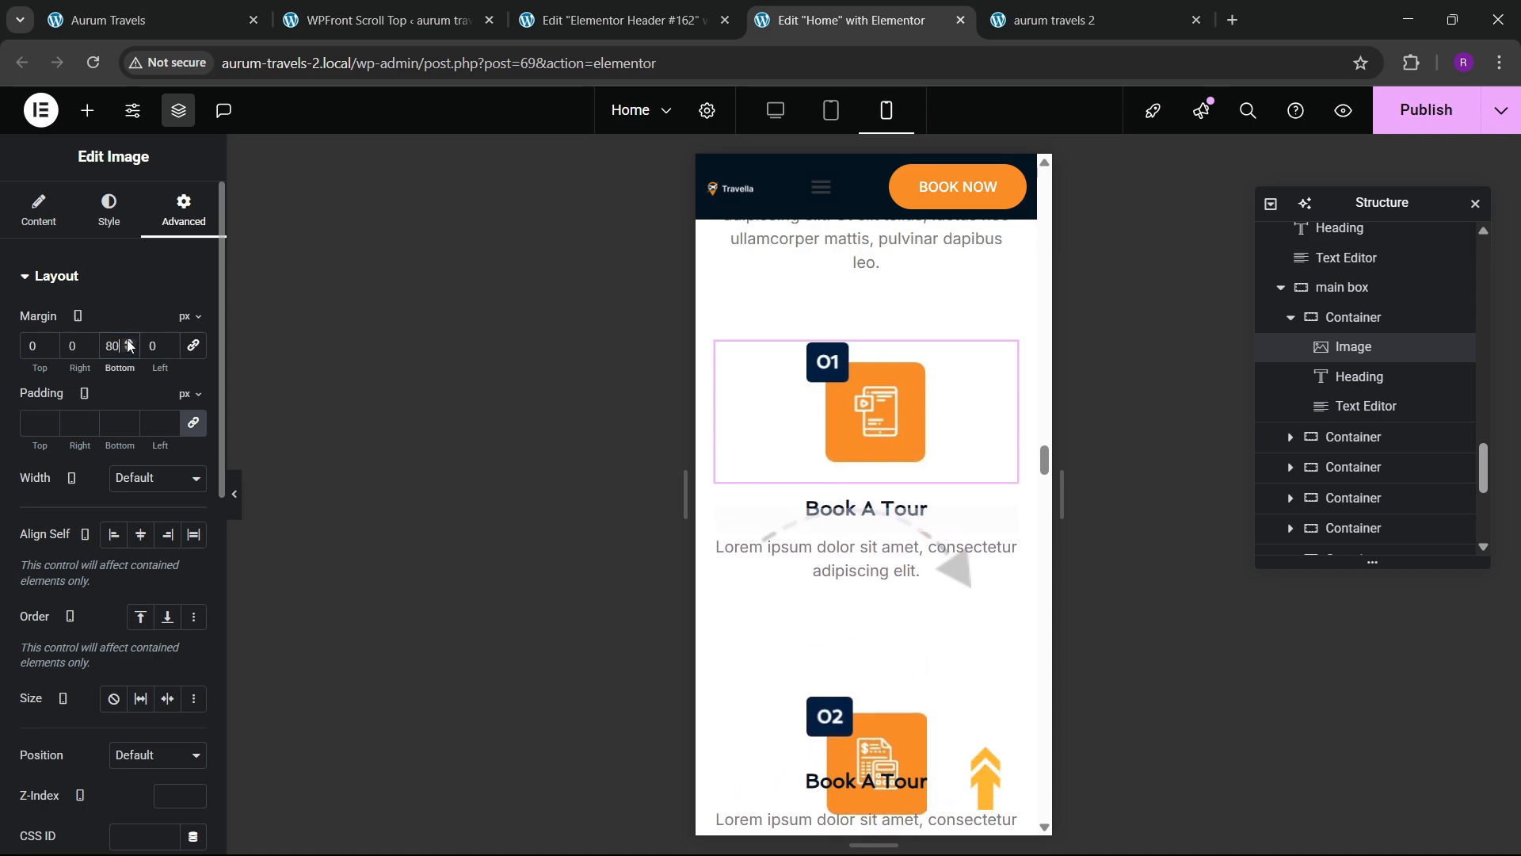
- Copy step 01's image and paste its style onto the step 02 and step 03 images
{"action": "right_click", "coordinate": [1354, 345]}
{"action": "left_click", "coordinate": [1311, 437]}
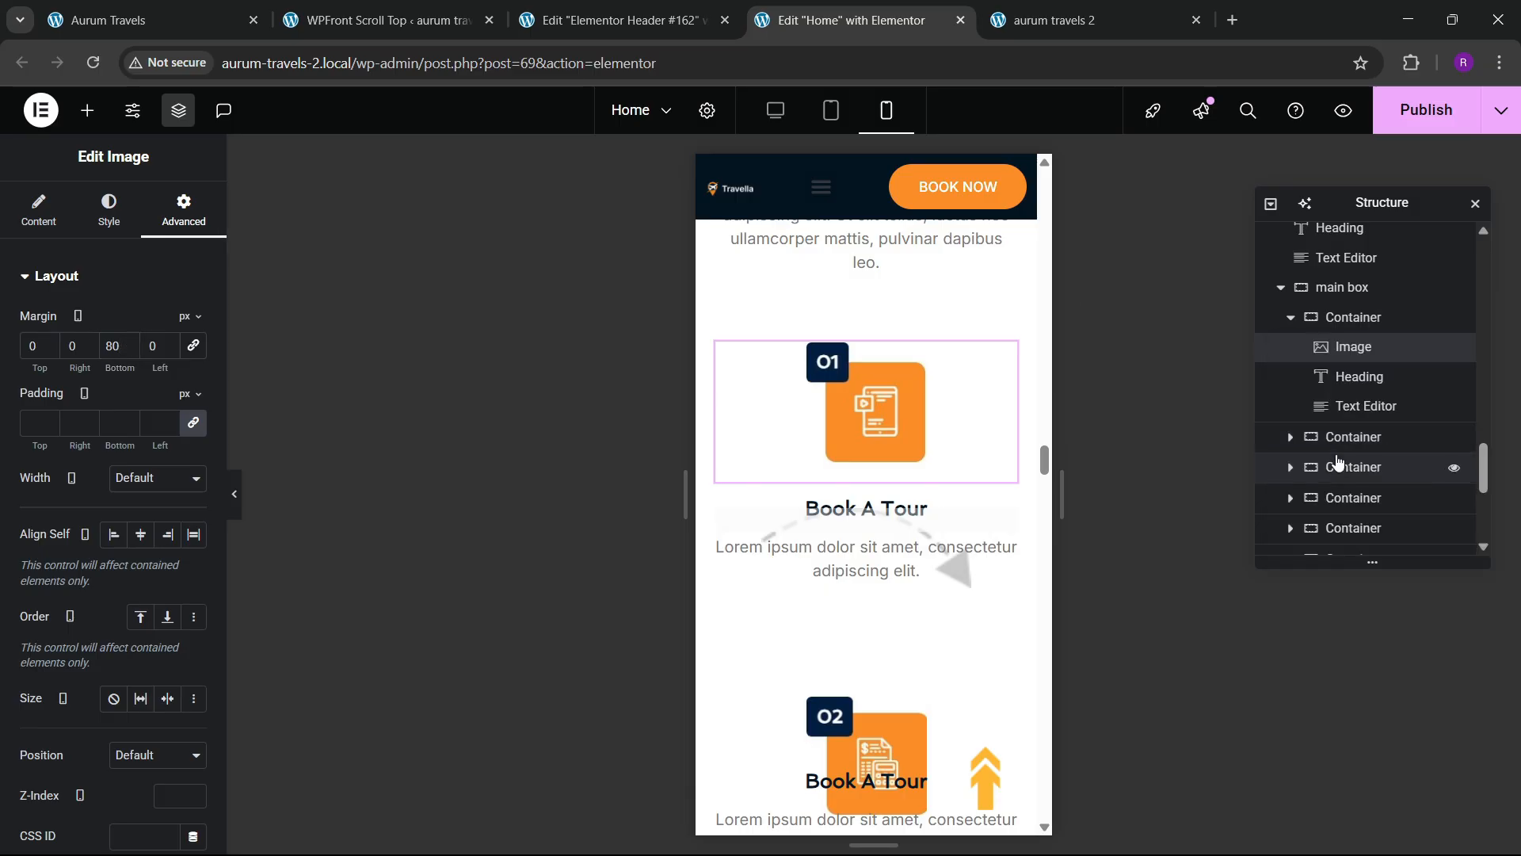
{"action": "left_click", "coordinate": [1349, 499]}
{"action": "right_click", "coordinate": [1349, 499]}
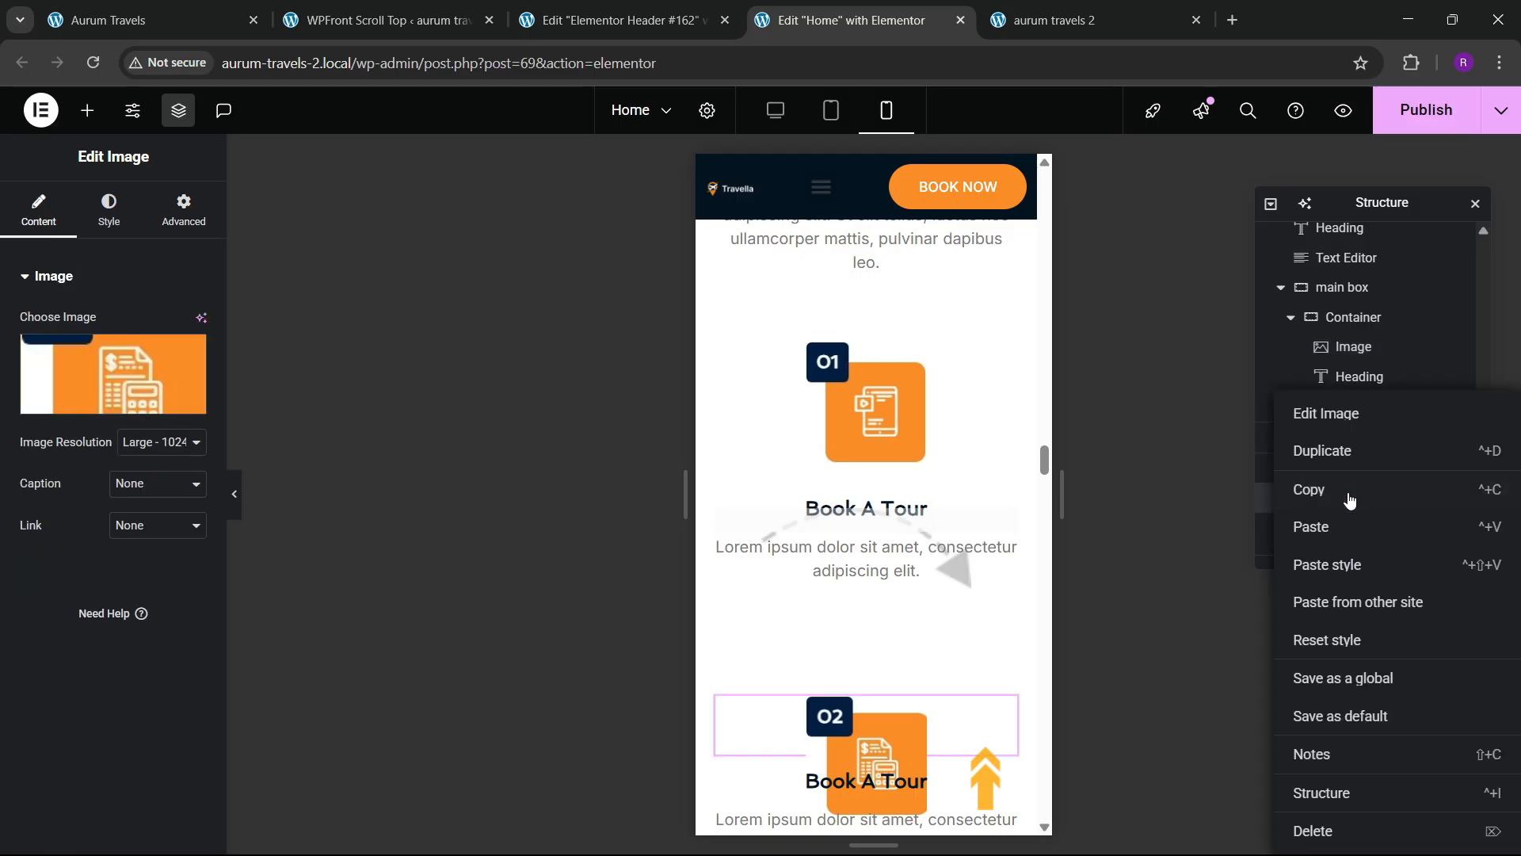
{"action": "left_click", "coordinate": [1343, 561]}
{"action": "scroll", "coordinate": [1340, 499], "scroll_direction": "down", "scroll_amount": 1}
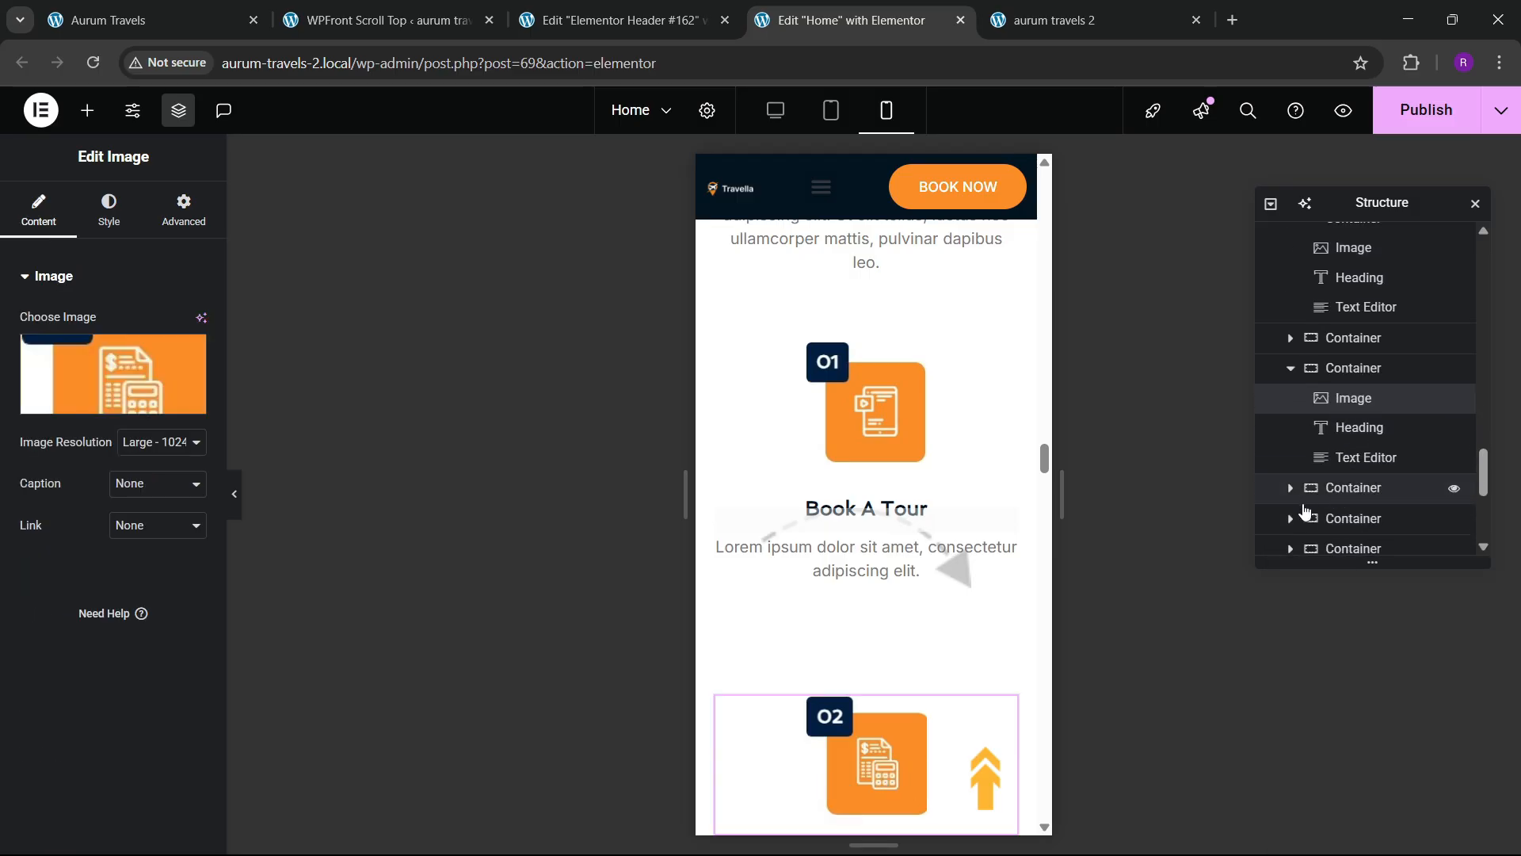
{"action": "left_click", "coordinate": [1292, 519]}
{"action": "scroll", "coordinate": [1341, 504], "scroll_direction": "down", "scroll_amount": 1}
{"action": "left_click", "coordinate": [1352, 349]}
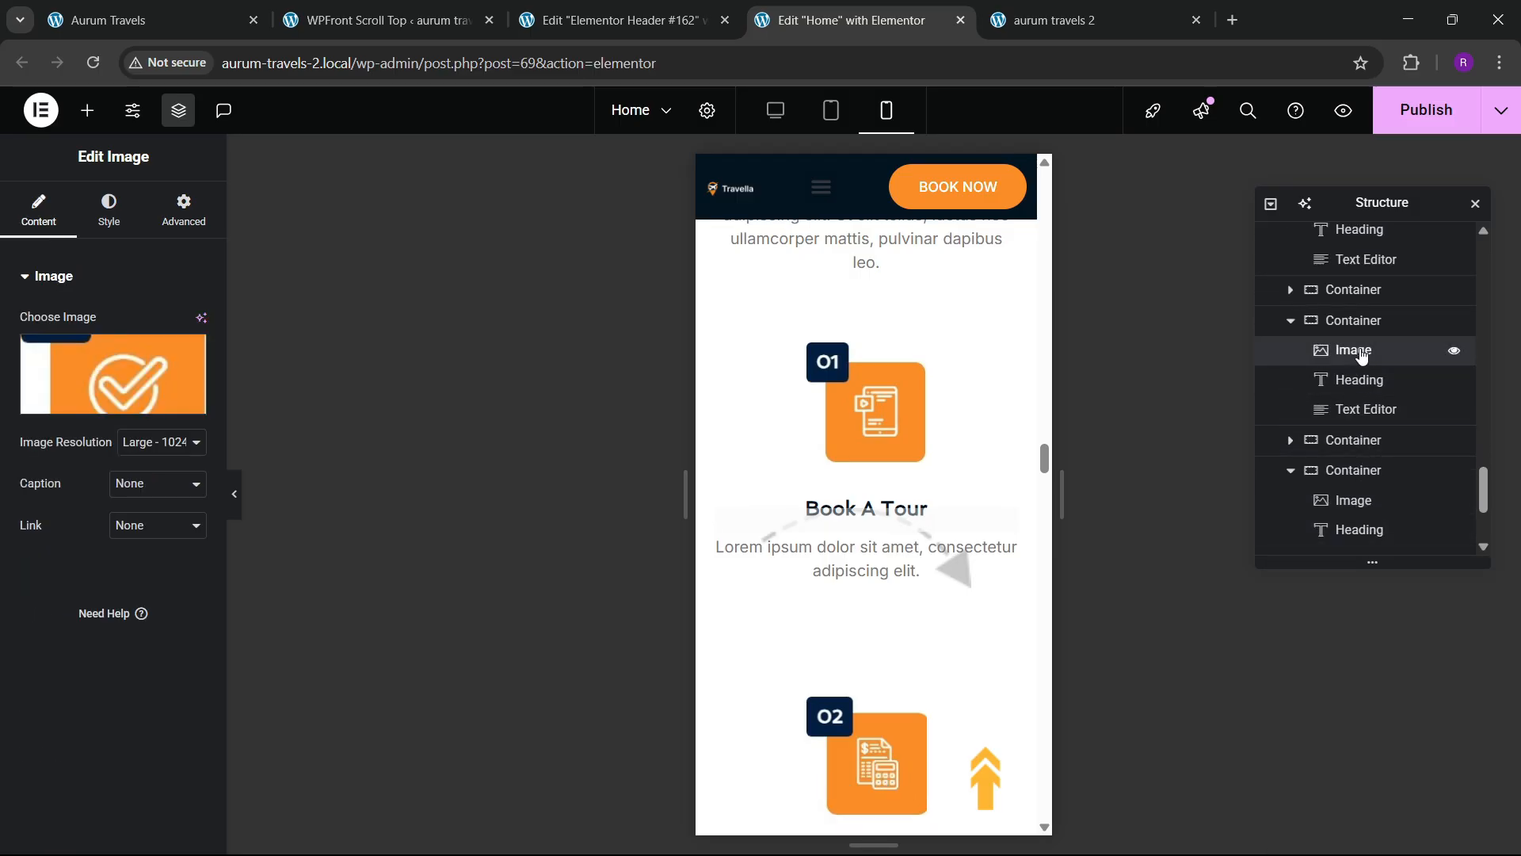
{"action": "right_click", "coordinate": [1352, 349]}
{"action": "left_click", "coordinate": [1338, 523]}
{"action": "scroll", "coordinate": [1354, 388], "scroll_direction": "down", "scroll_amount": 3}
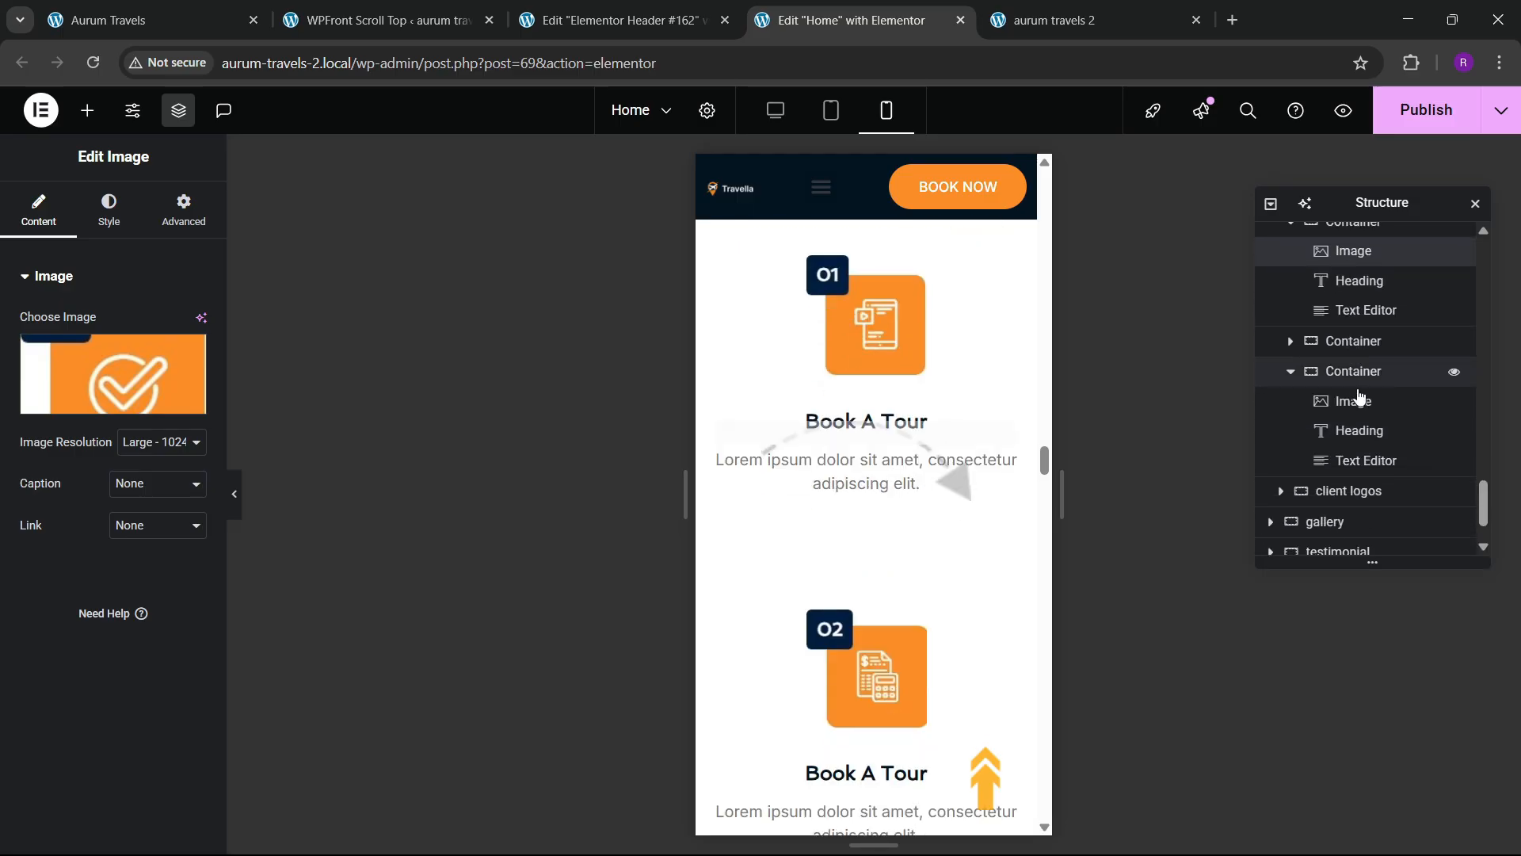
{"action": "scroll", "coordinate": [1358, 435], "scroll_direction": "down", "scroll_amount": 2}
{"action": "scroll", "coordinate": [869, 624], "scroll_direction": "down", "scroll_amount": 4}
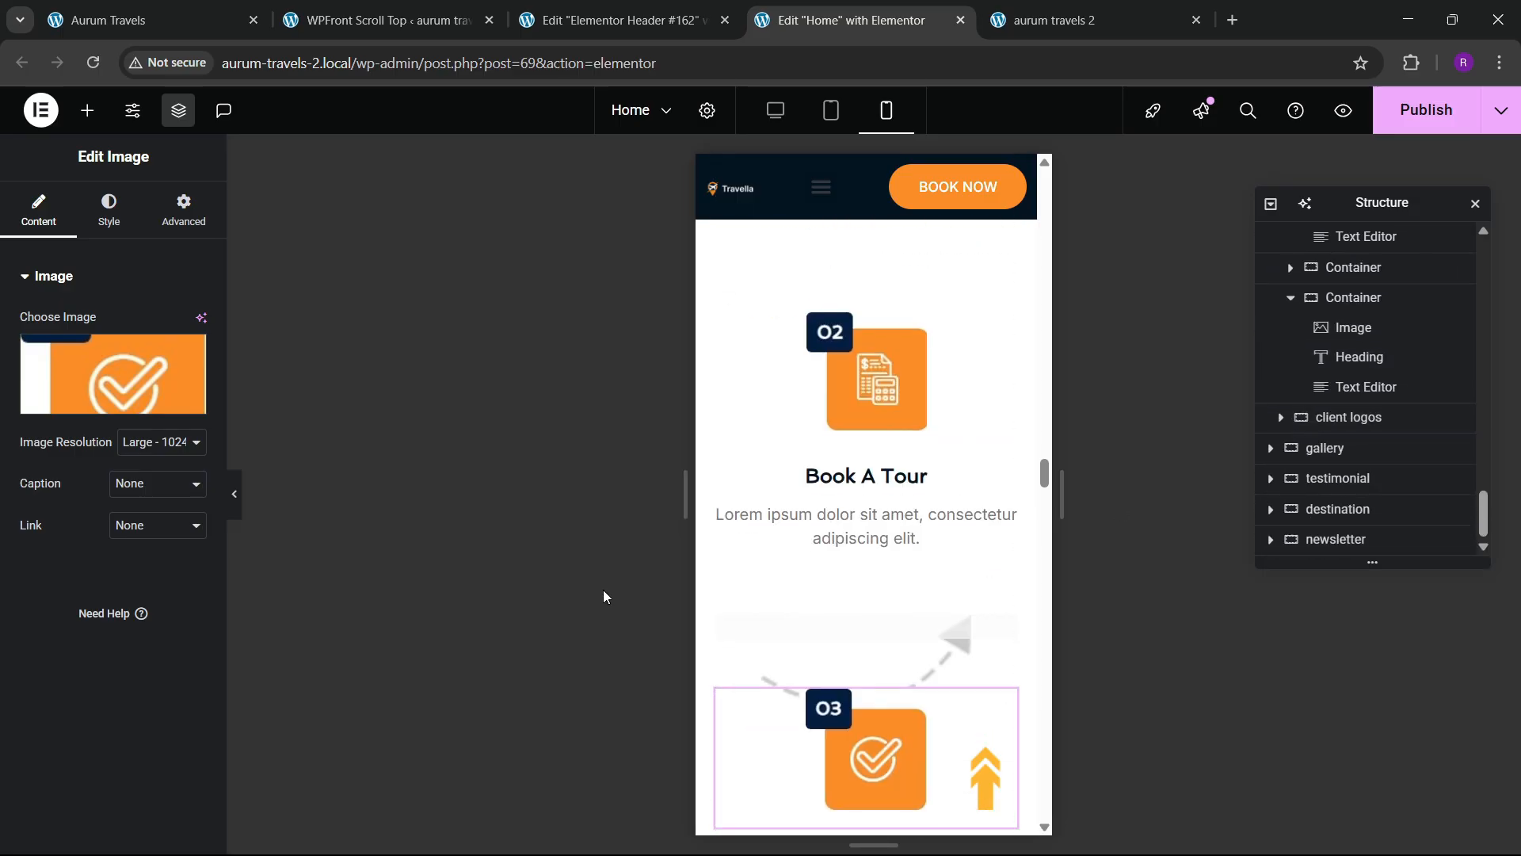
- Paste the copied style onto the fourth card's image and preview the mobile cards
{"action": "left_click", "coordinate": [235, 511]}
{"action": "scroll", "coordinate": [741, 526], "scroll_direction": "up", "scroll_amount": 10}
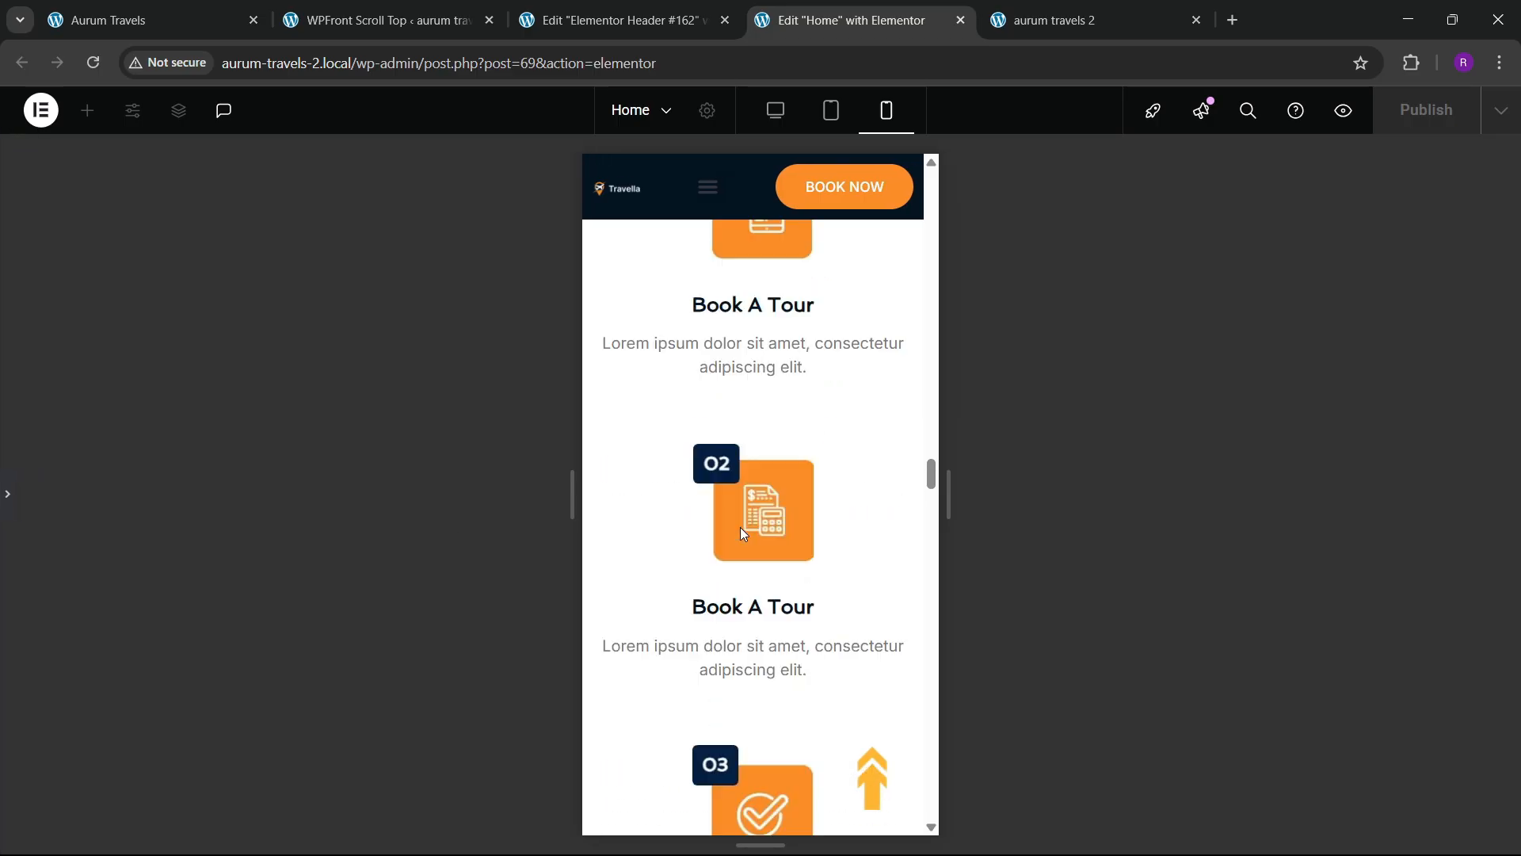
{"action": "scroll", "coordinate": [743, 533], "scroll_direction": "down", "scroll_amount": 15}
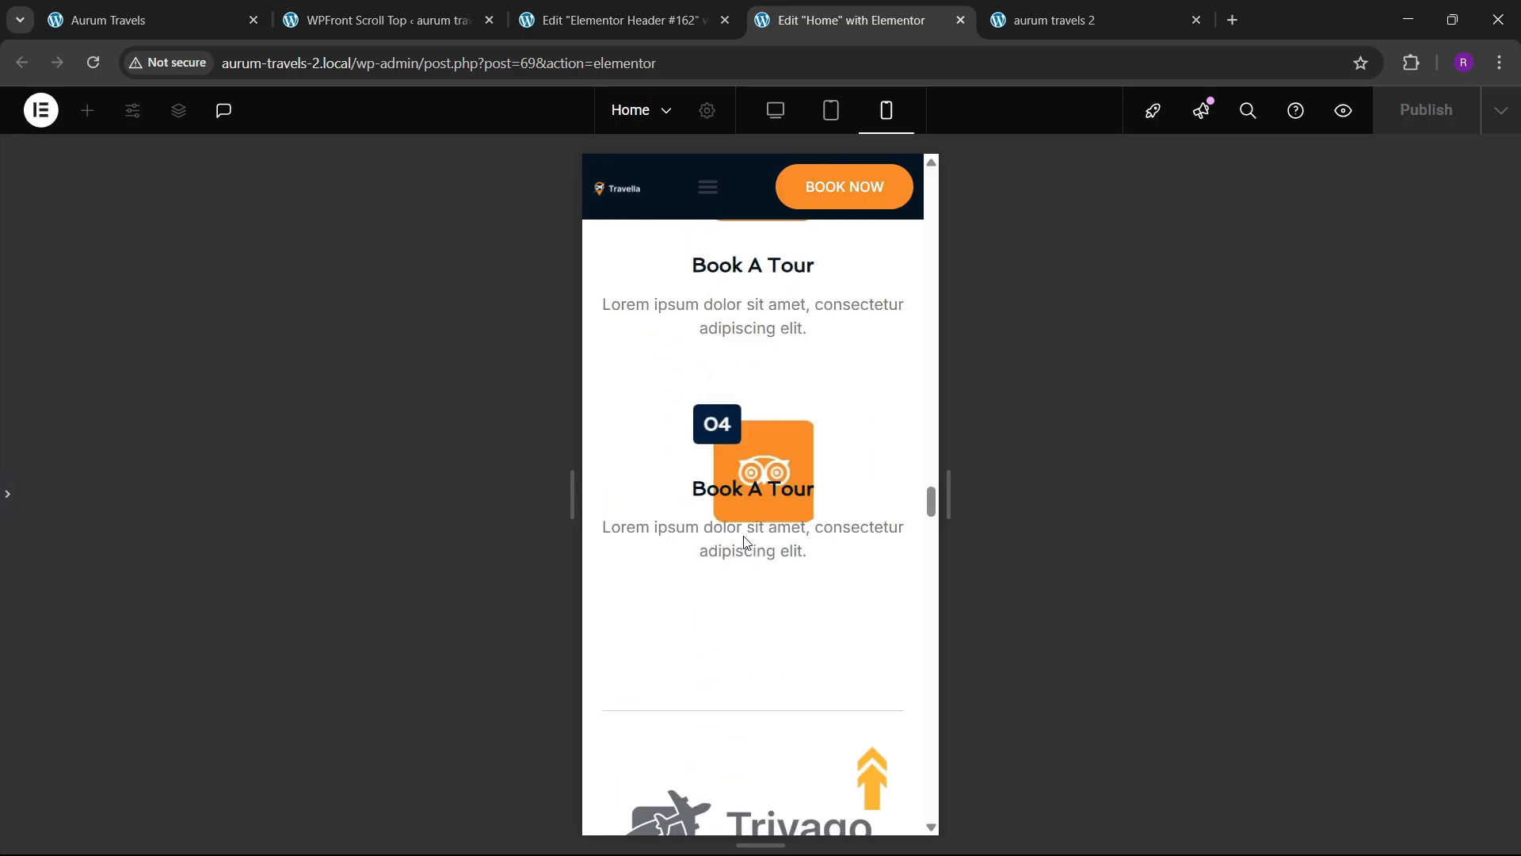
{"action": "left_click", "coordinate": [15, 525]}
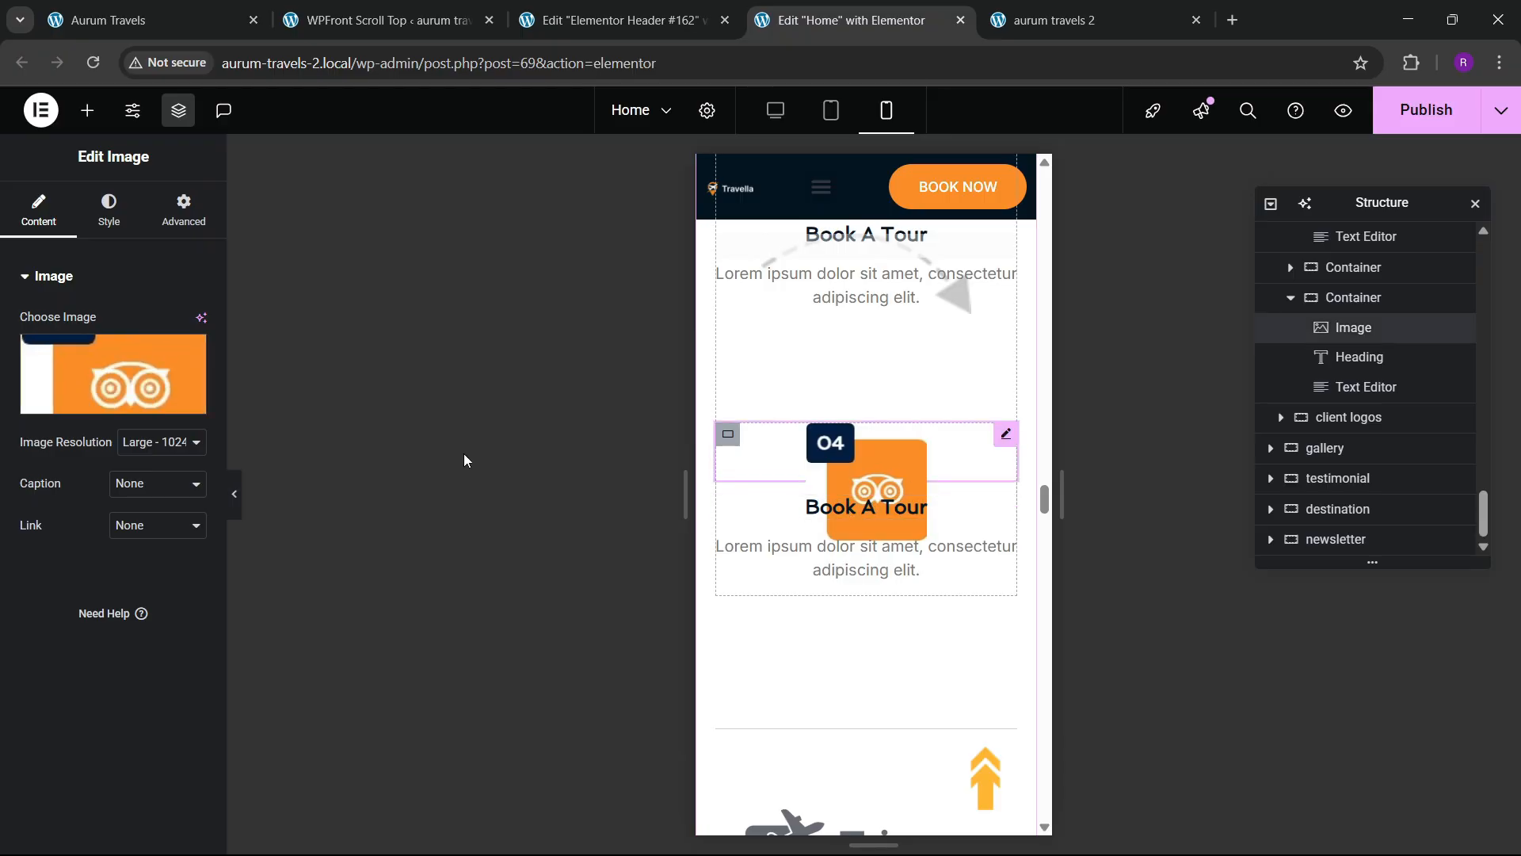
{"action": "right_click", "coordinate": [1376, 330]}
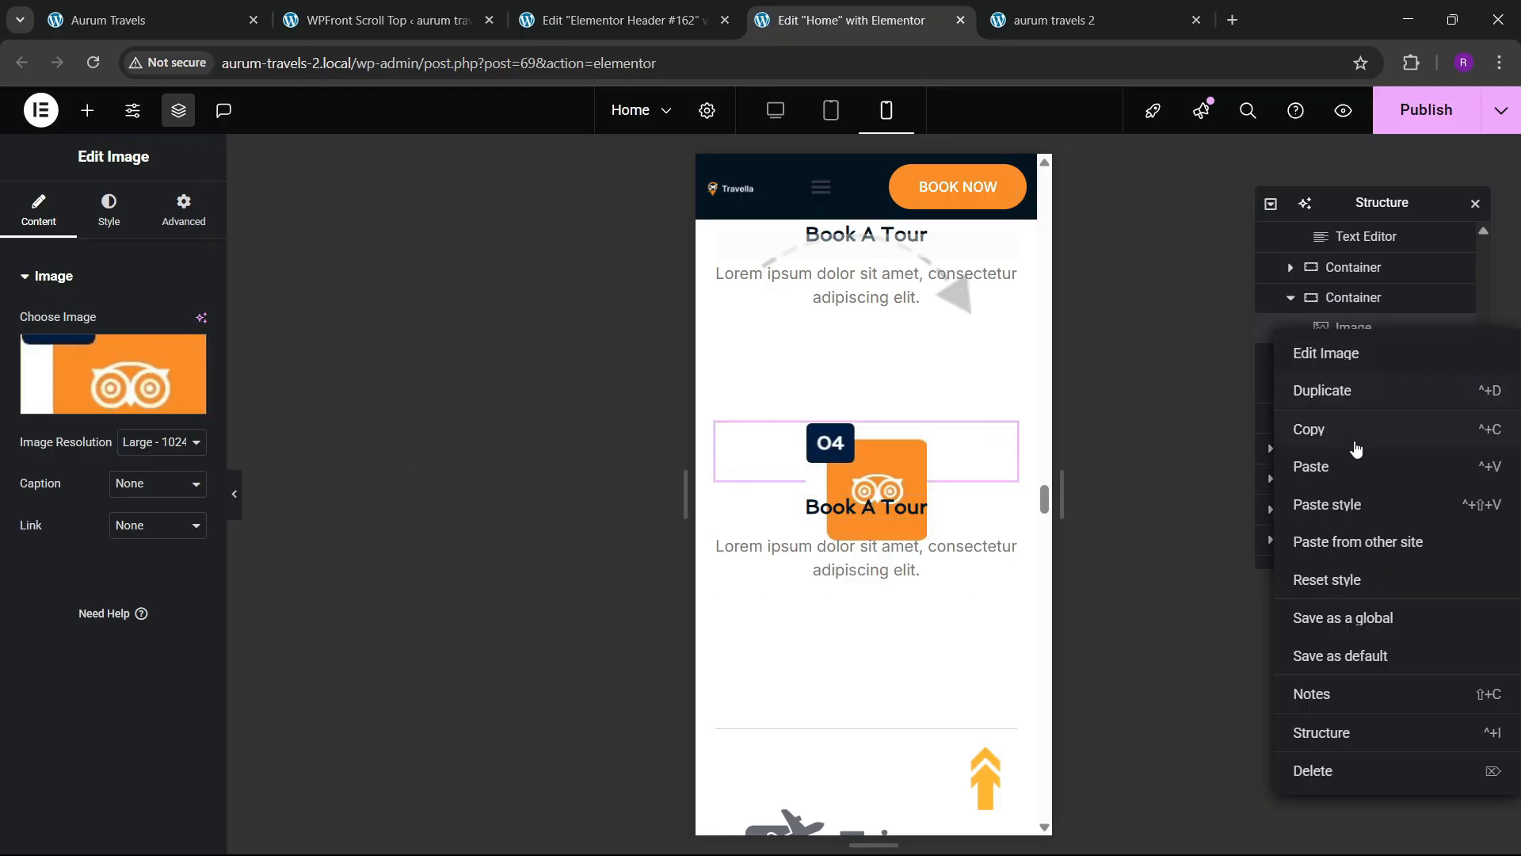
{"action": "left_click", "coordinate": [1341, 504]}
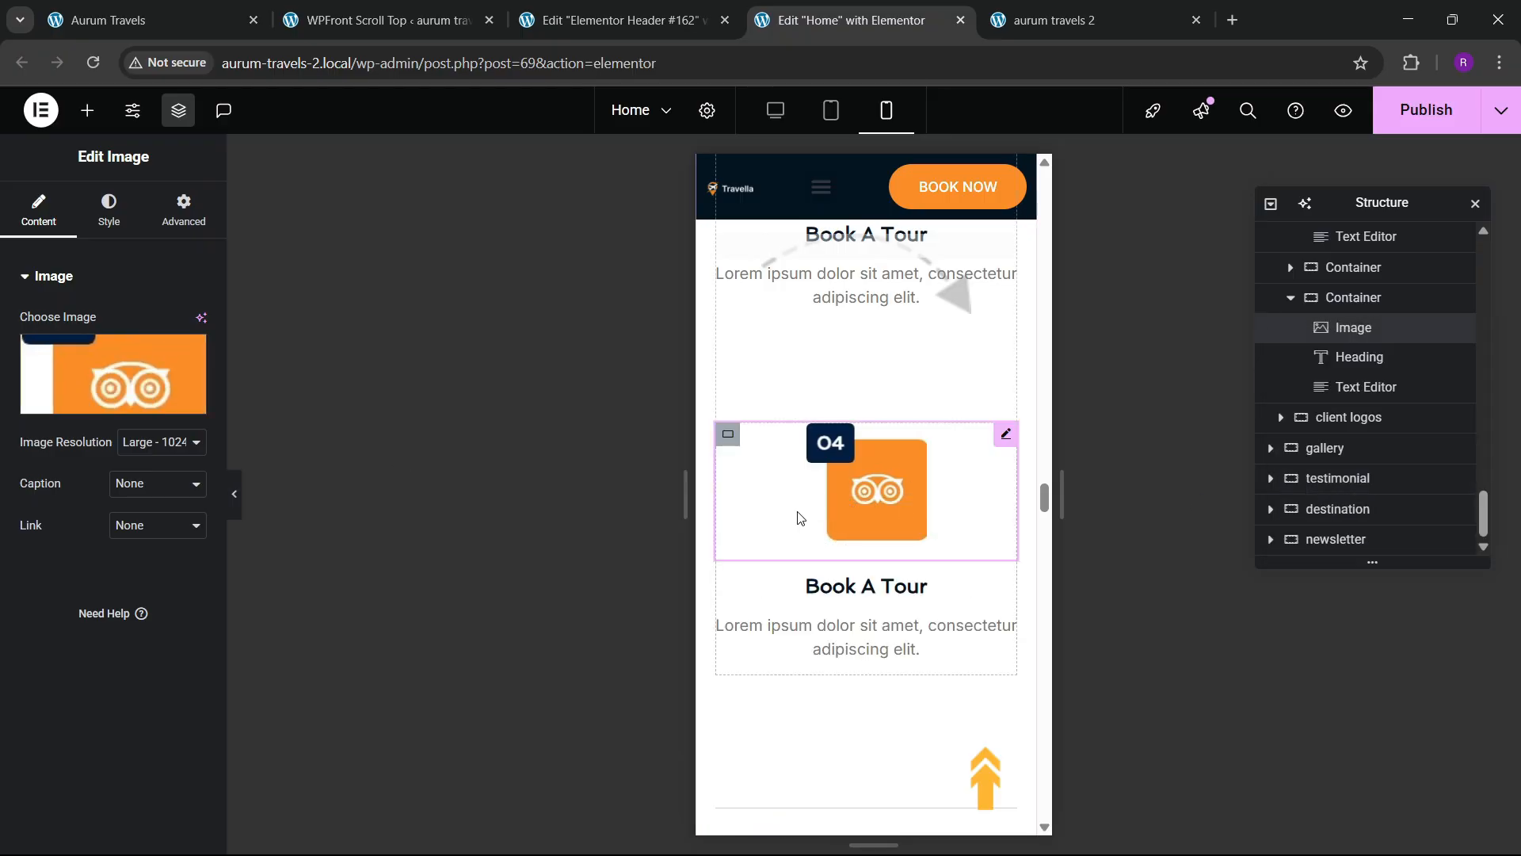
{"action": "left_click", "coordinate": [234, 507]}
{"action": "scroll", "coordinate": [774, 501], "scroll_direction": "down", "scroll_amount": 3}
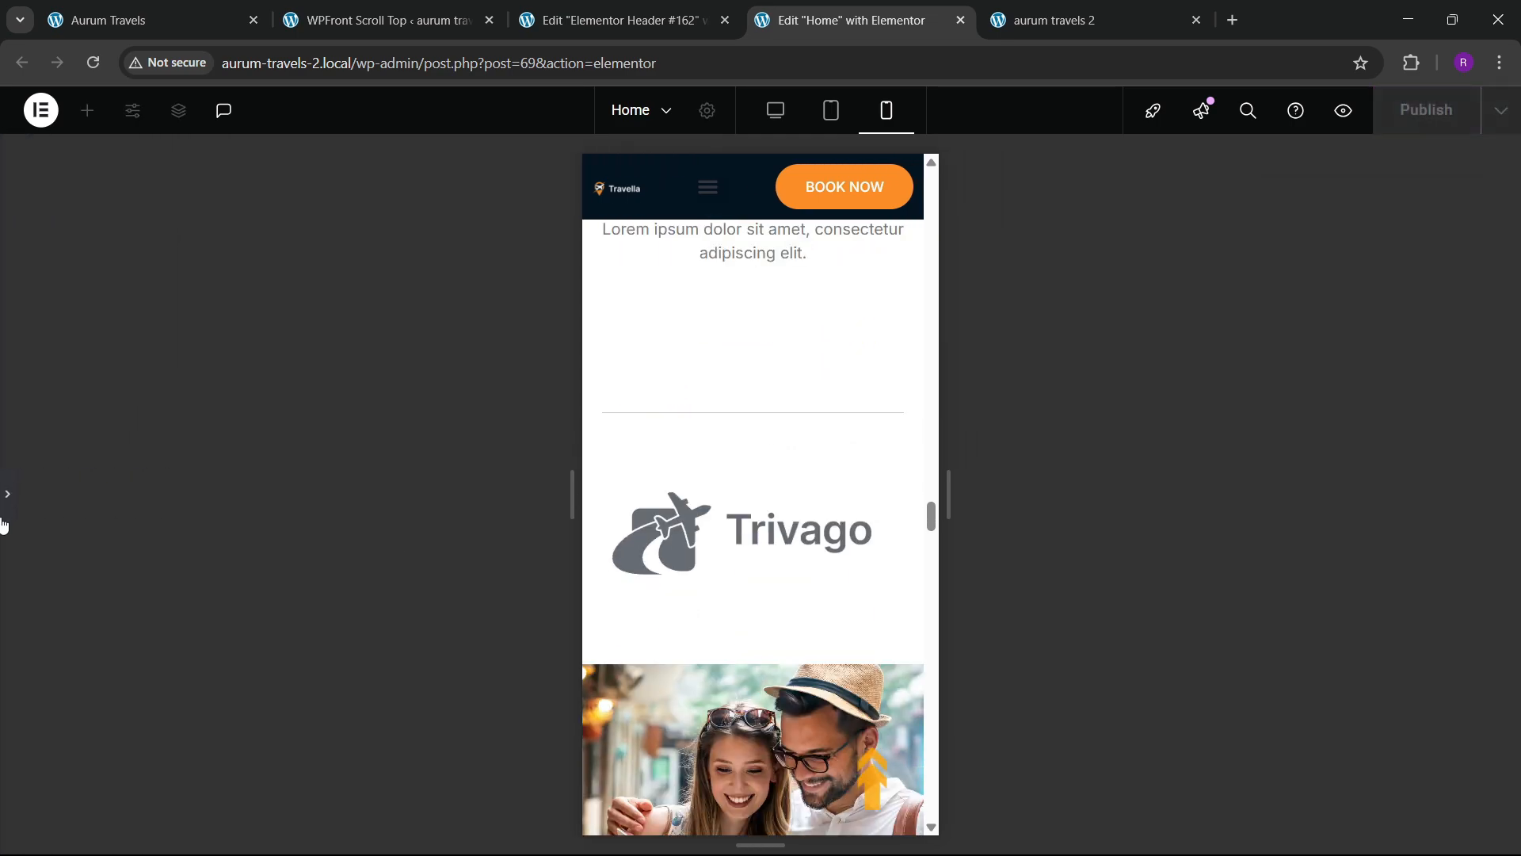
{"action": "scroll", "coordinate": [783, 428], "scroll_direction": "up", "scroll_amount": 2}
{"action": "key", "text": "ctrl+p"}
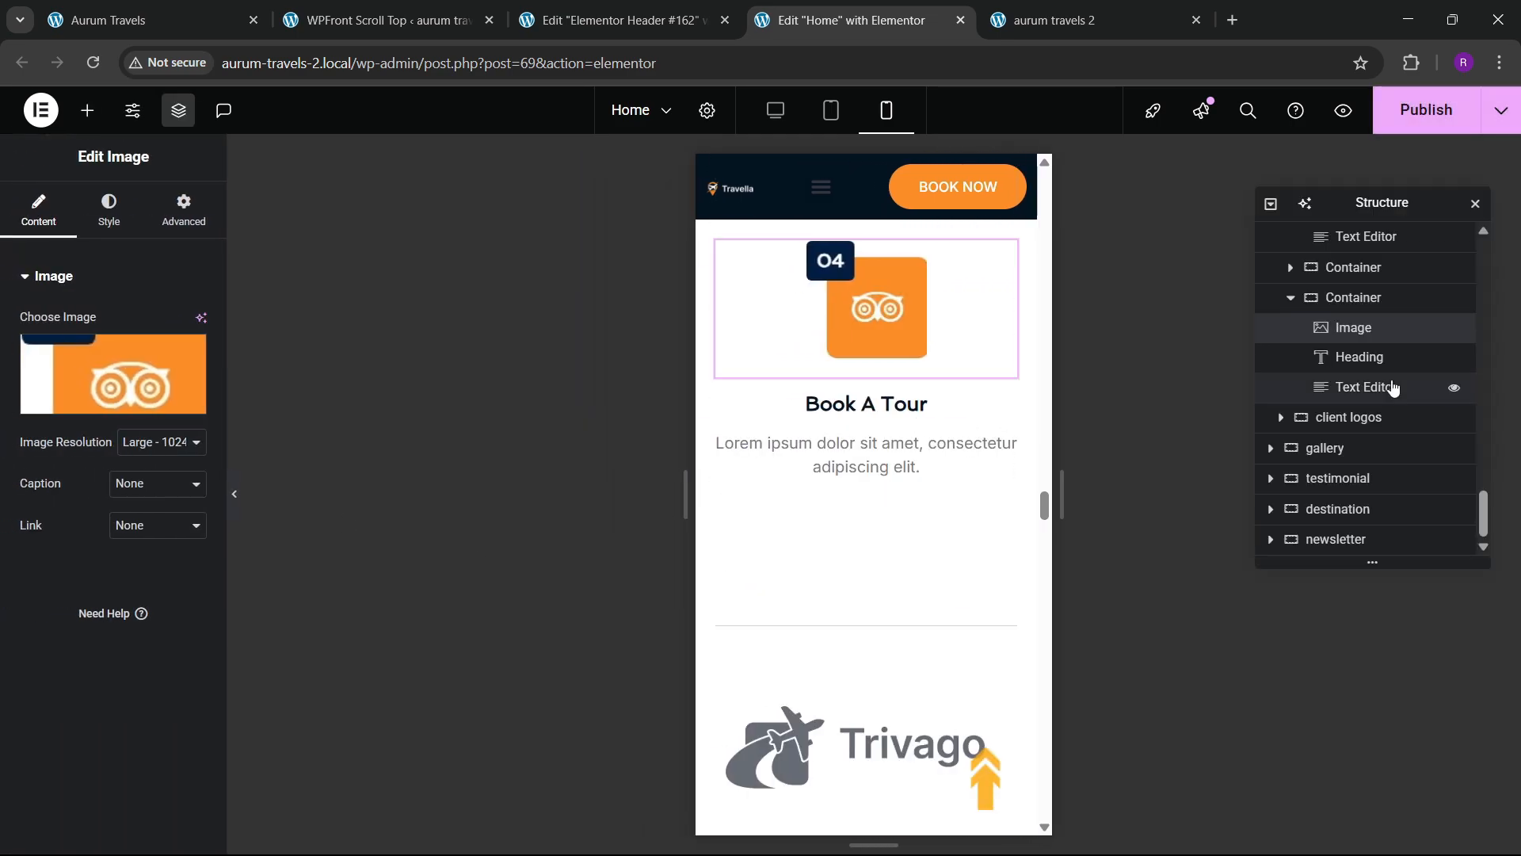
{"action": "scroll", "coordinate": [1365, 404], "scroll_direction": "up", "scroll_amount": 2}
{"action": "scroll", "coordinate": [1363, 408], "scroll_direction": "up", "scroll_amount": 3}
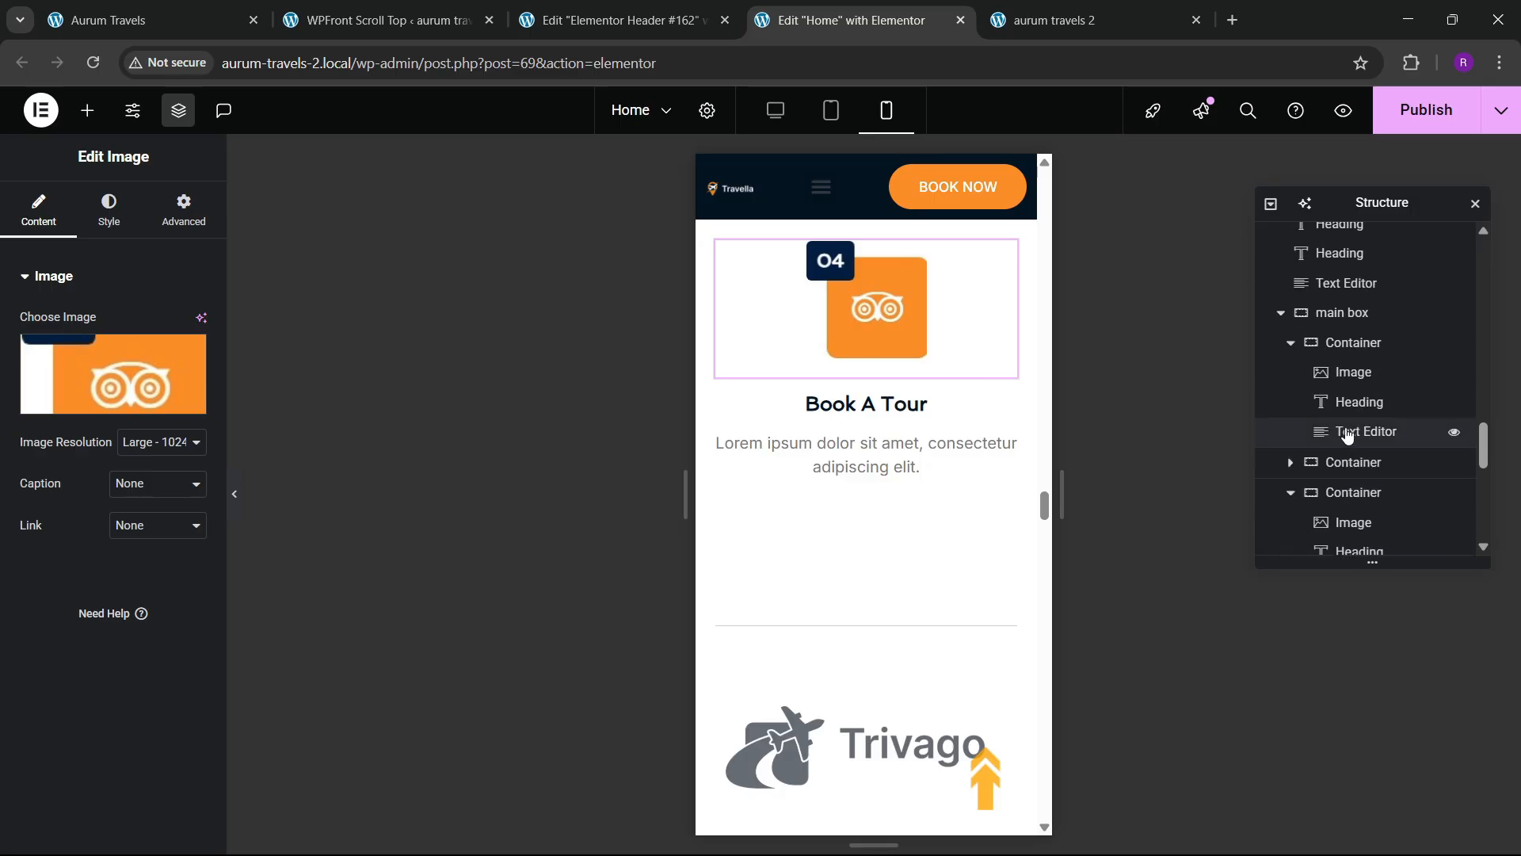
- Set the main box container's margin to 0 on all sides
{"action": "left_click", "coordinate": [1344, 317]}
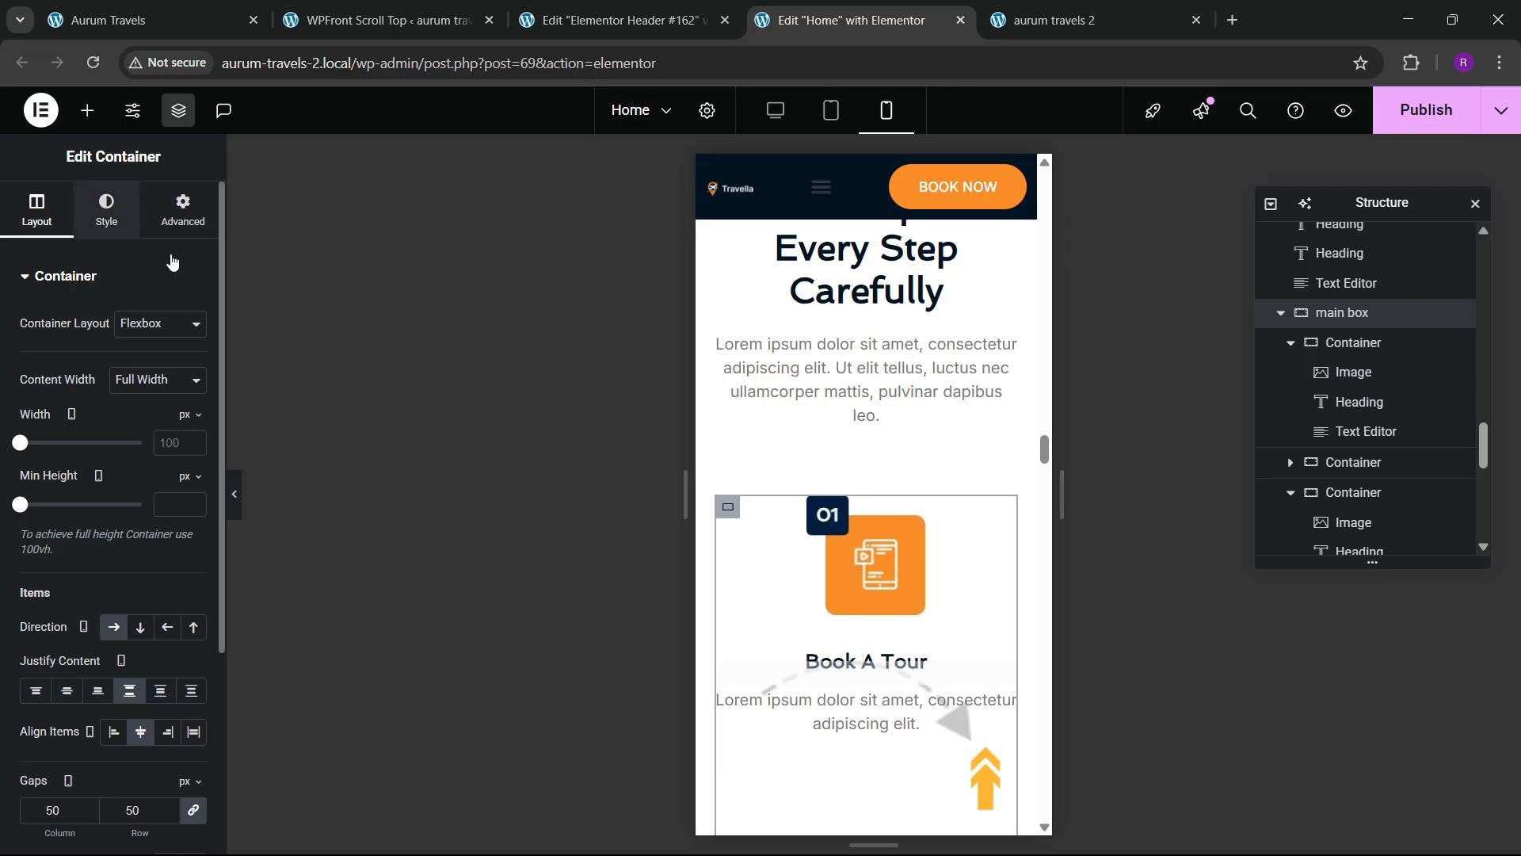
{"action": "left_click", "coordinate": [183, 209]}
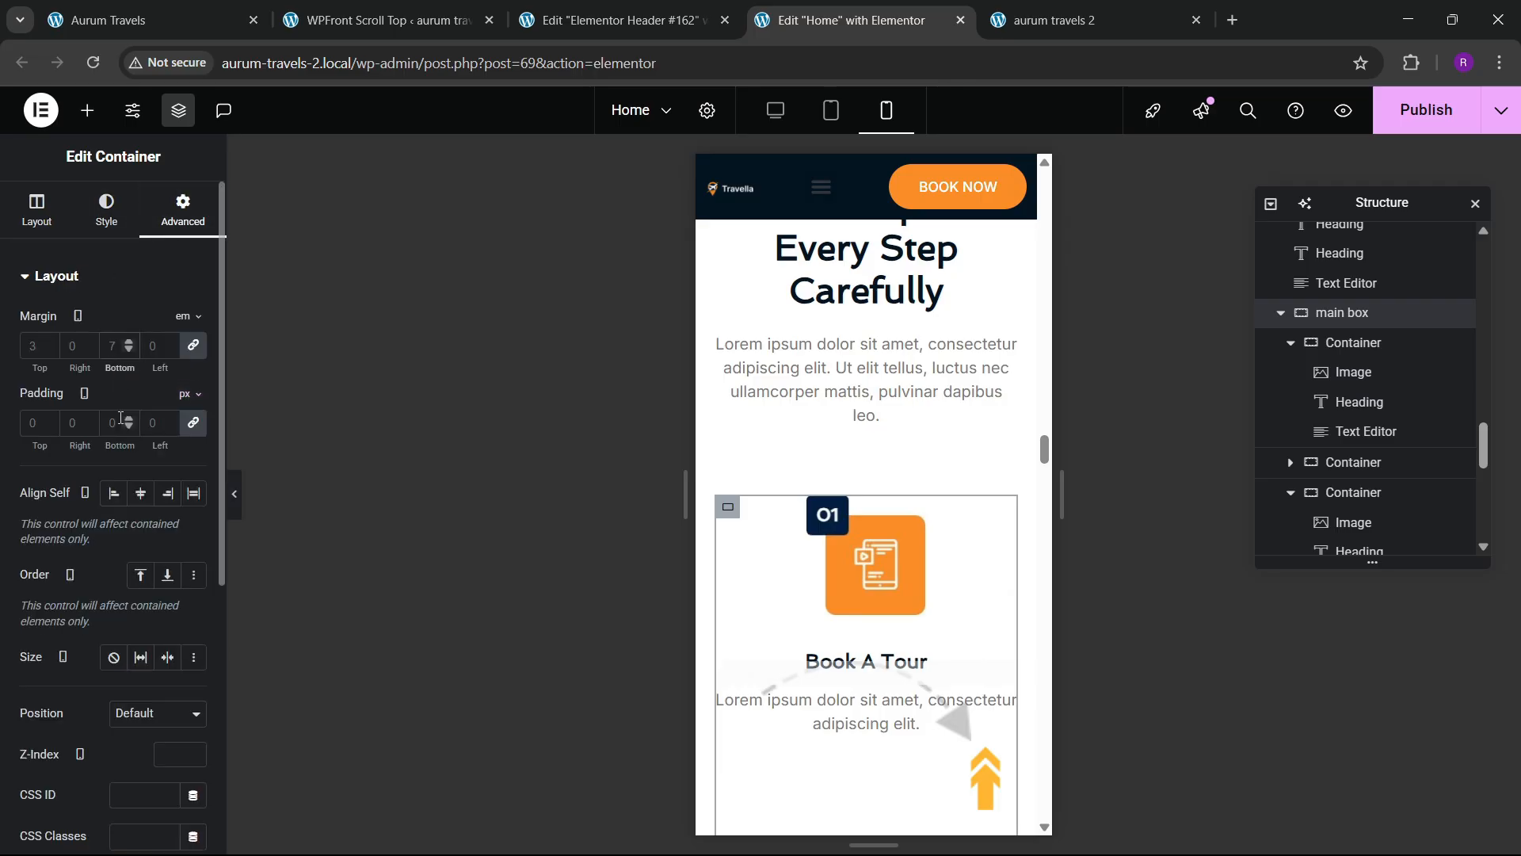
{"action": "type", "text": "0"}
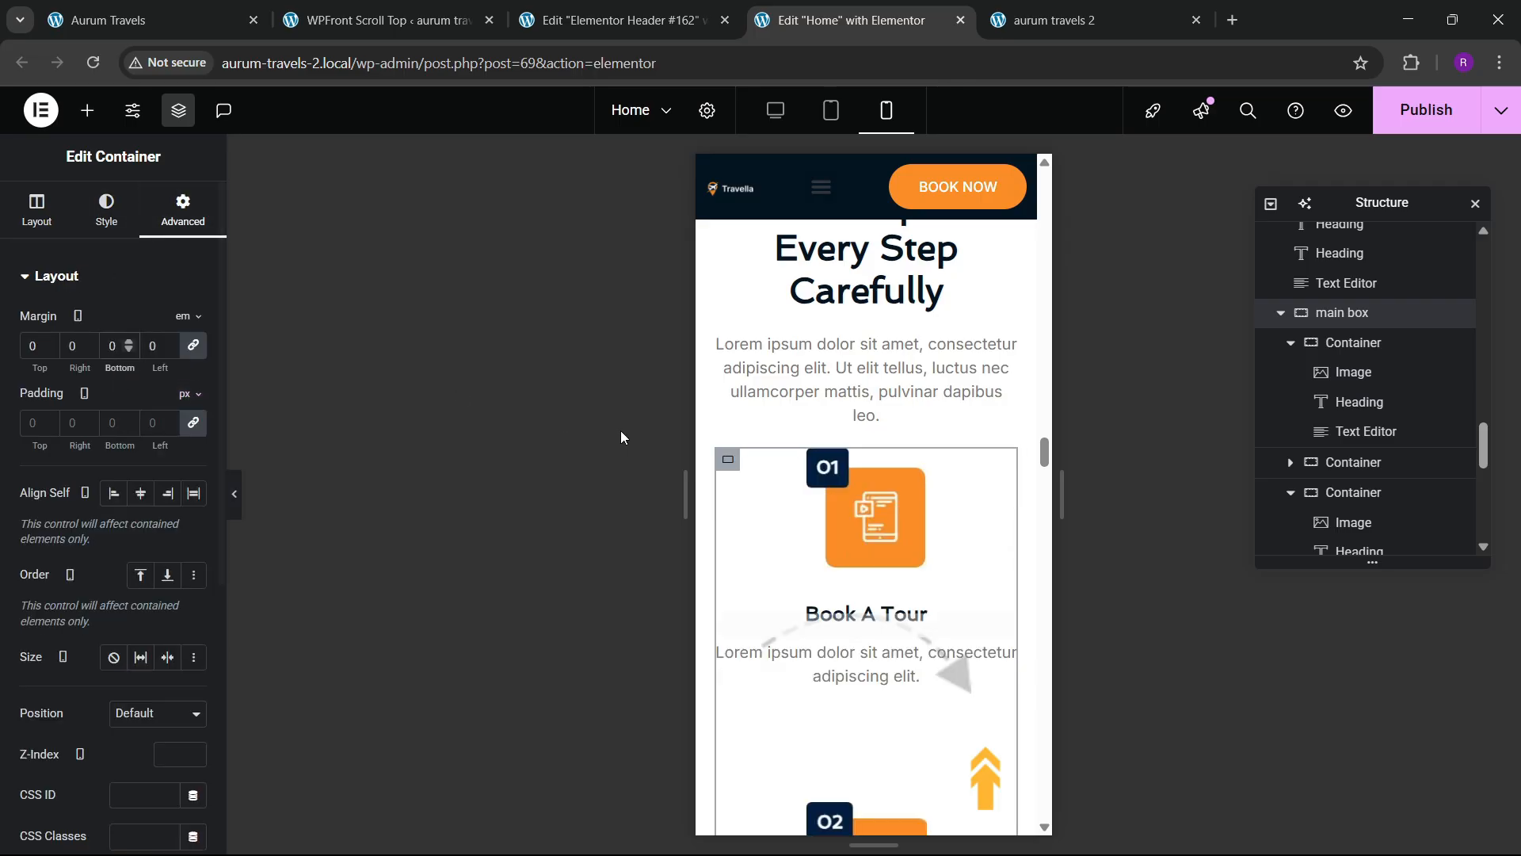
{"action": "scroll", "coordinate": [843, 530], "scroll_direction": "down", "scroll_amount": 15}
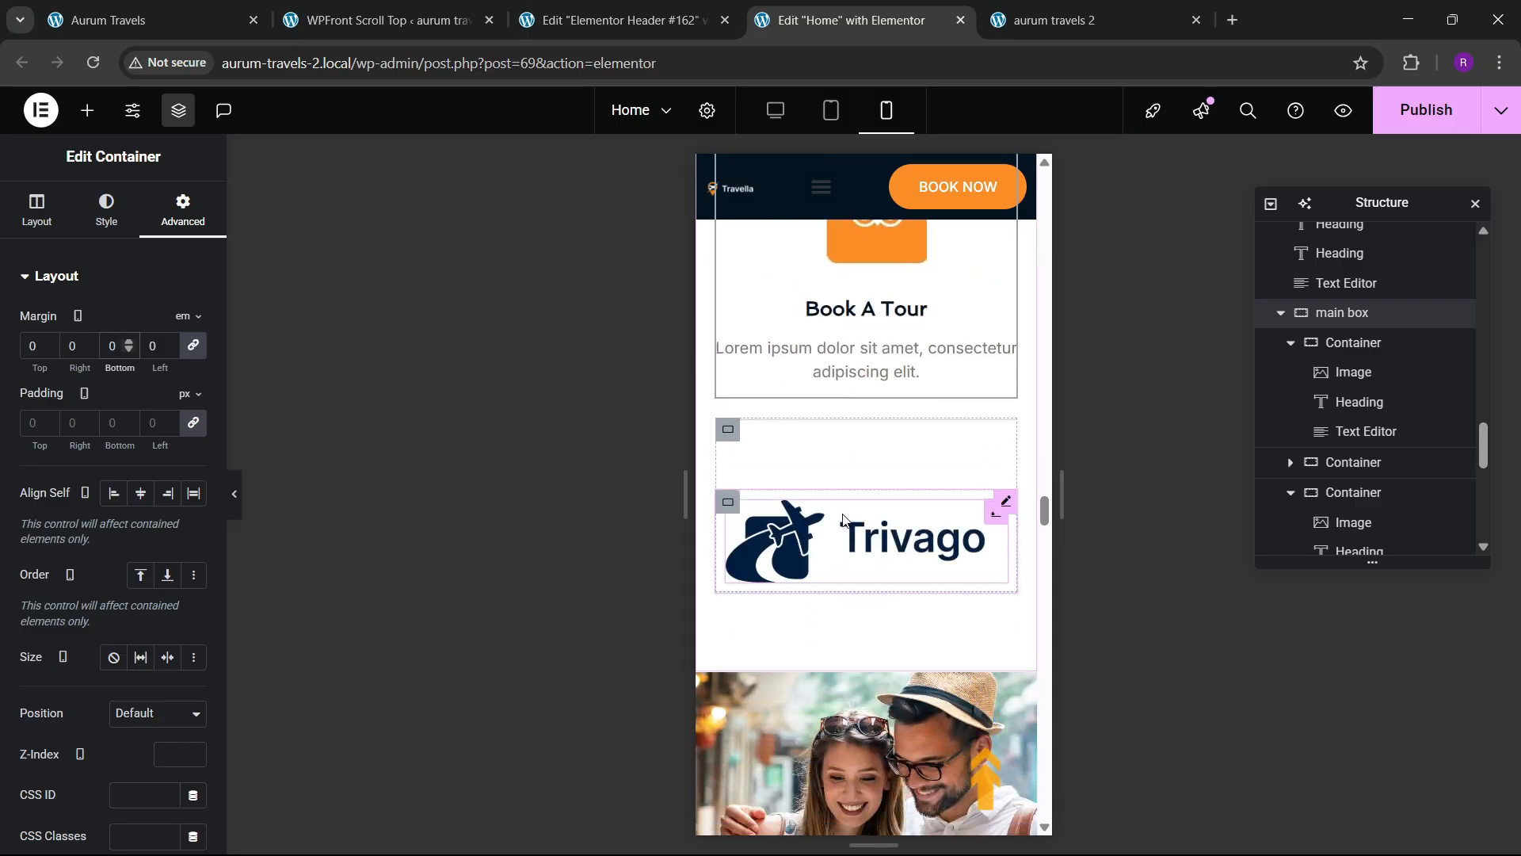
{"action": "scroll", "coordinate": [859, 542], "scroll_direction": "down", "scroll_amount": 4}
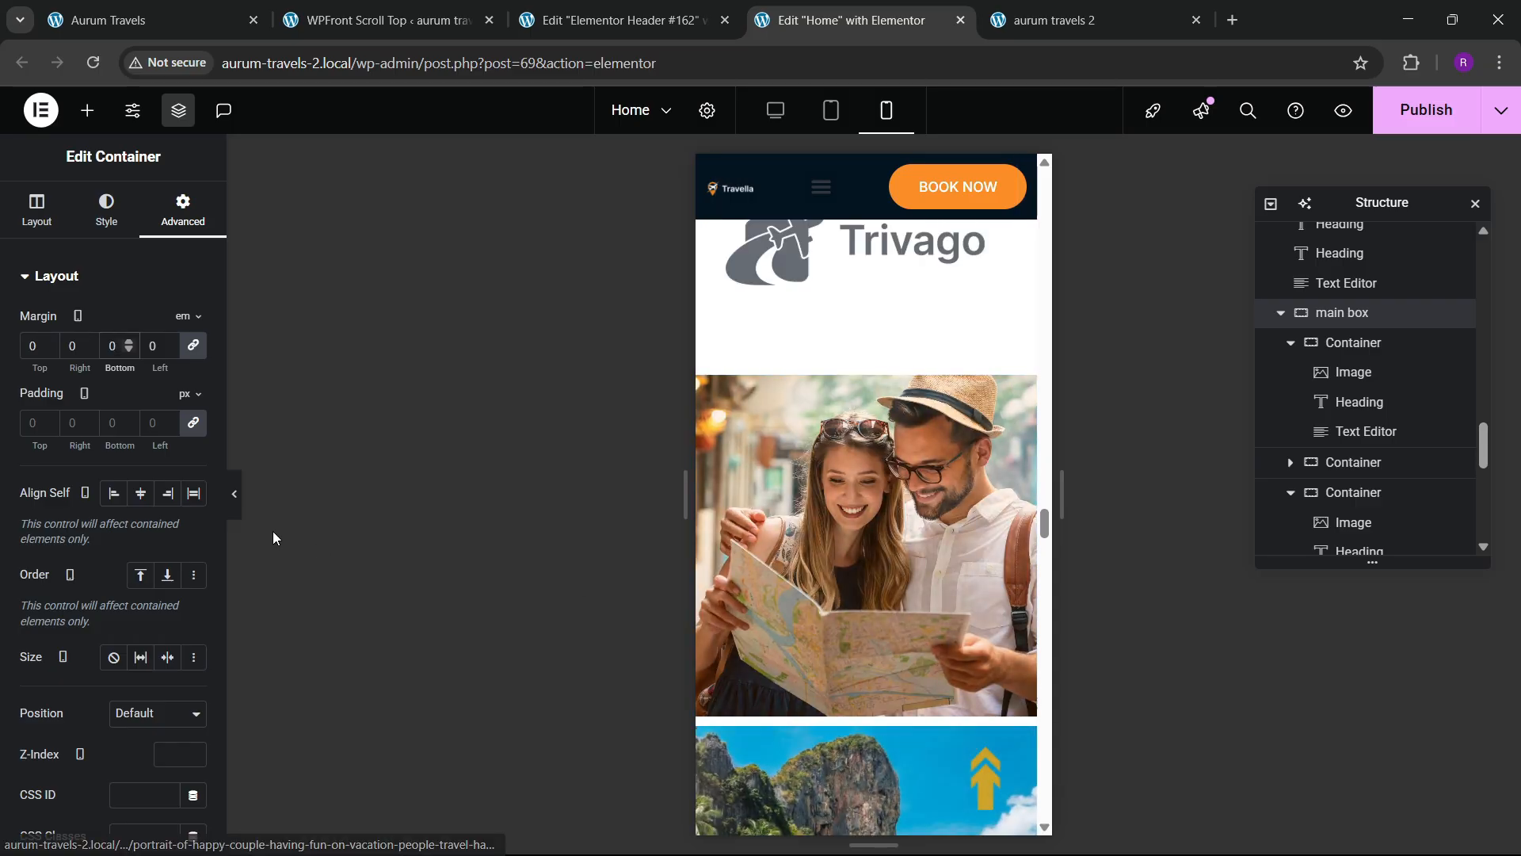
- Preview the card spacing on mobile, then publish the homepage
{"action": "left_click", "coordinate": [238, 499]}
{"action": "scroll", "coordinate": [680, 497], "scroll_direction": "up", "scroll_amount": 5}
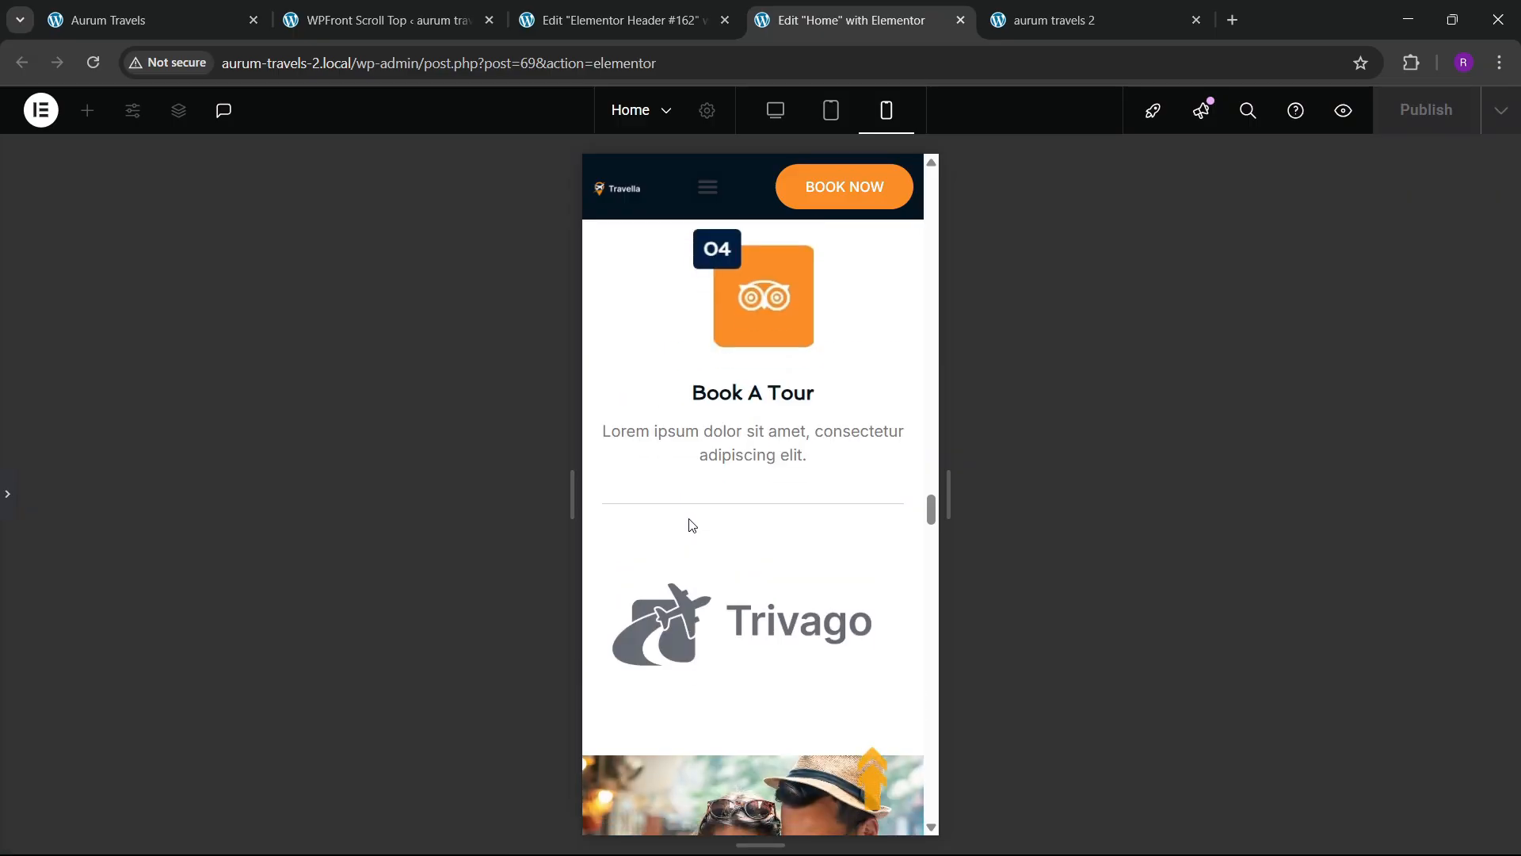
{"action": "scroll", "coordinate": [686, 523], "scroll_direction": "down", "scroll_amount": 2}
{"action": "scroll", "coordinate": [675, 517], "scroll_direction": "up", "scroll_amount": 3}
{"action": "left_click", "coordinate": [8, 495]}
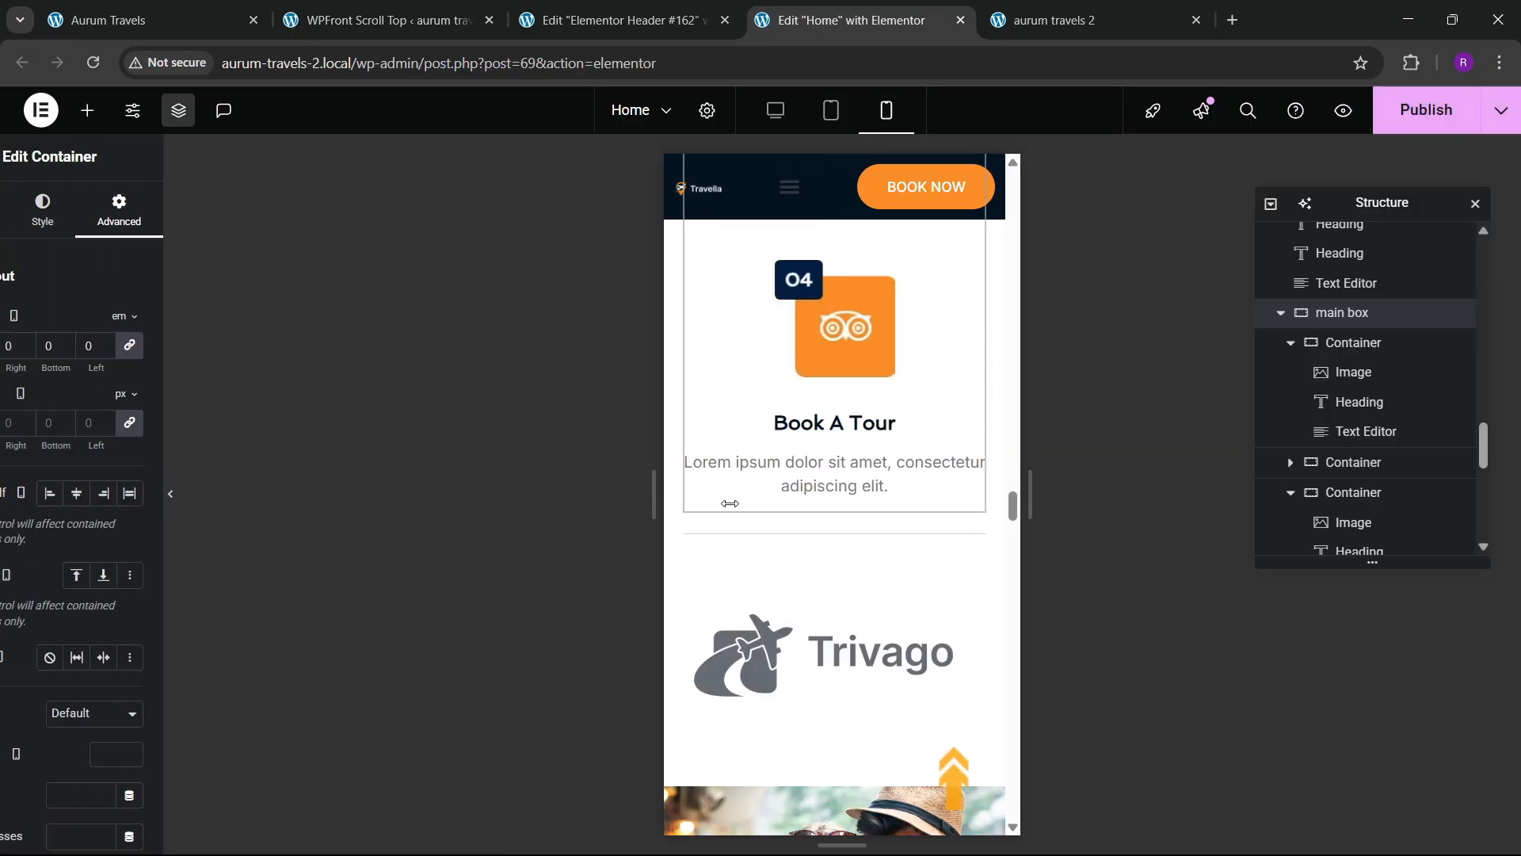
{"action": "scroll", "coordinate": [849, 544], "scroll_direction": "down", "scroll_amount": 18}
{"action": "scroll", "coordinate": [849, 544], "scroll_direction": "down", "scroll_amount": 6}
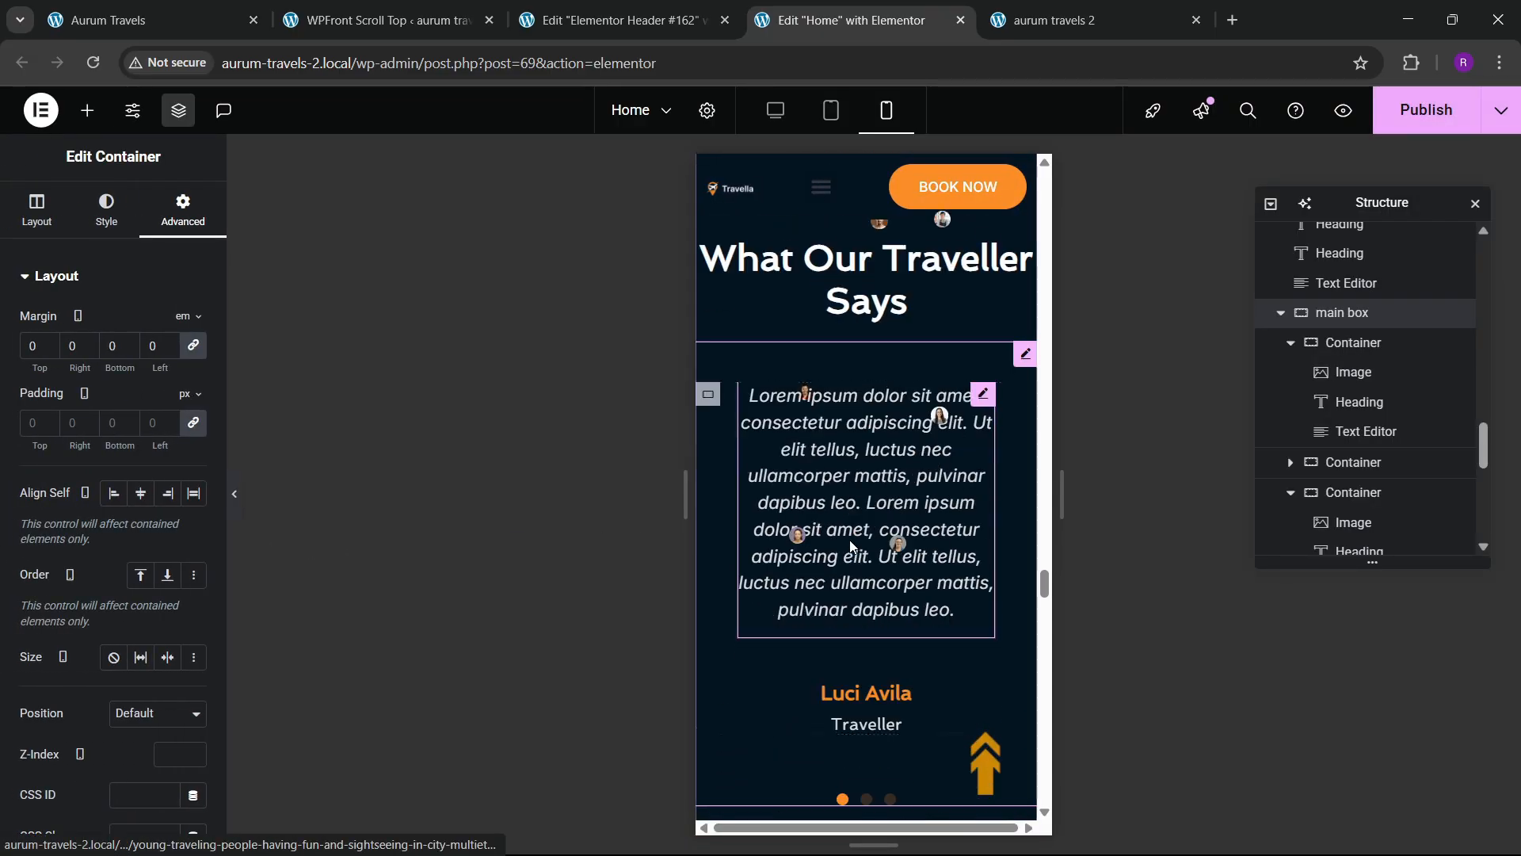
{"action": "scroll", "coordinate": [844, 525], "scroll_direction": "up", "scroll_amount": 3}
{"action": "left_click", "coordinate": [1396, 129]}
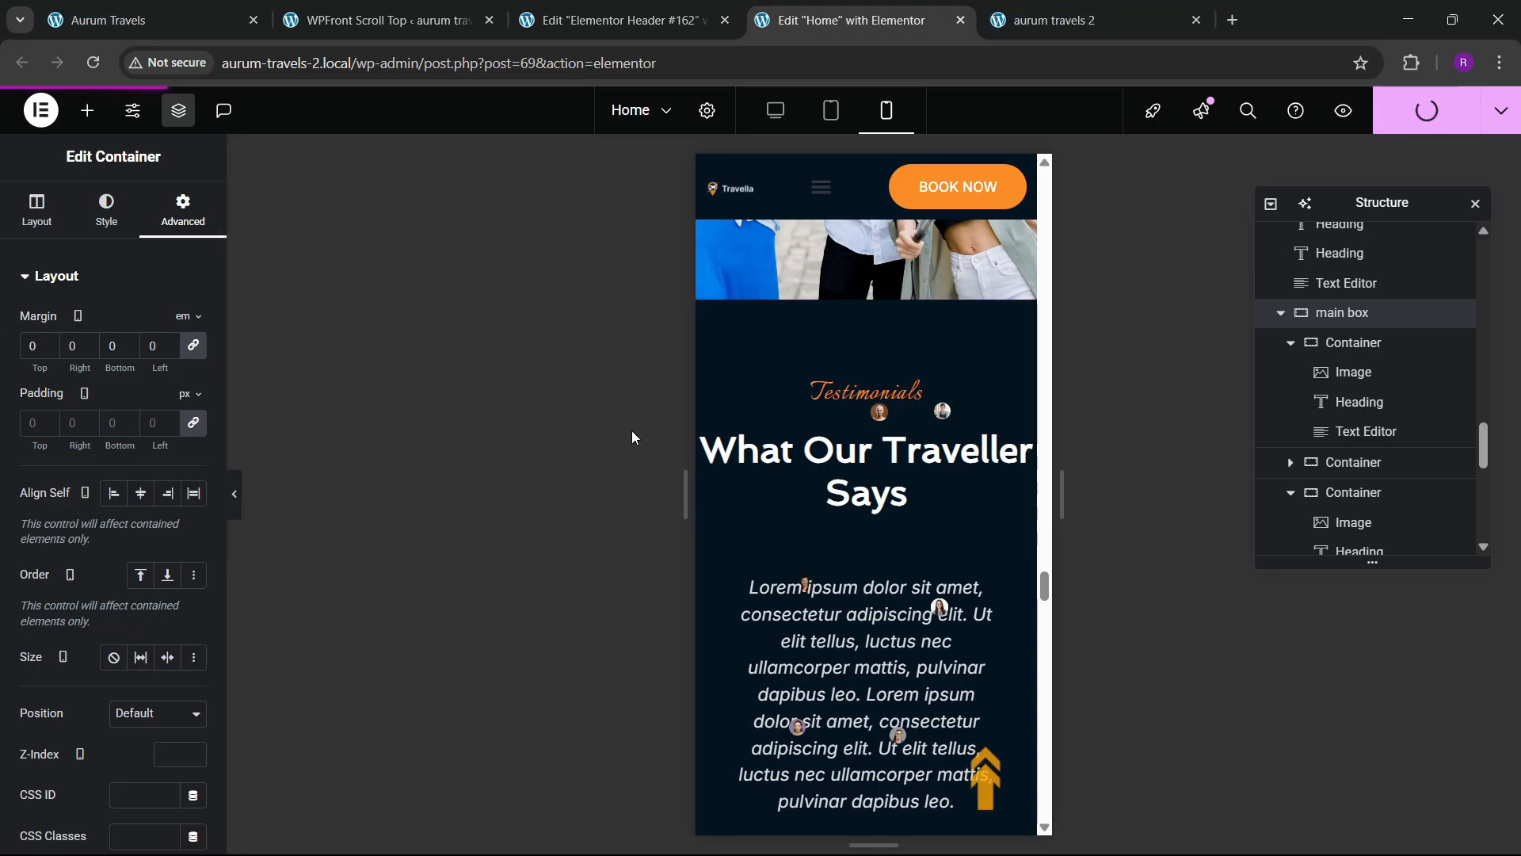
- Enter 80 and 20 px padding values for the Testimonials section container
{"action": "left_click", "coordinate": [870, 319]}
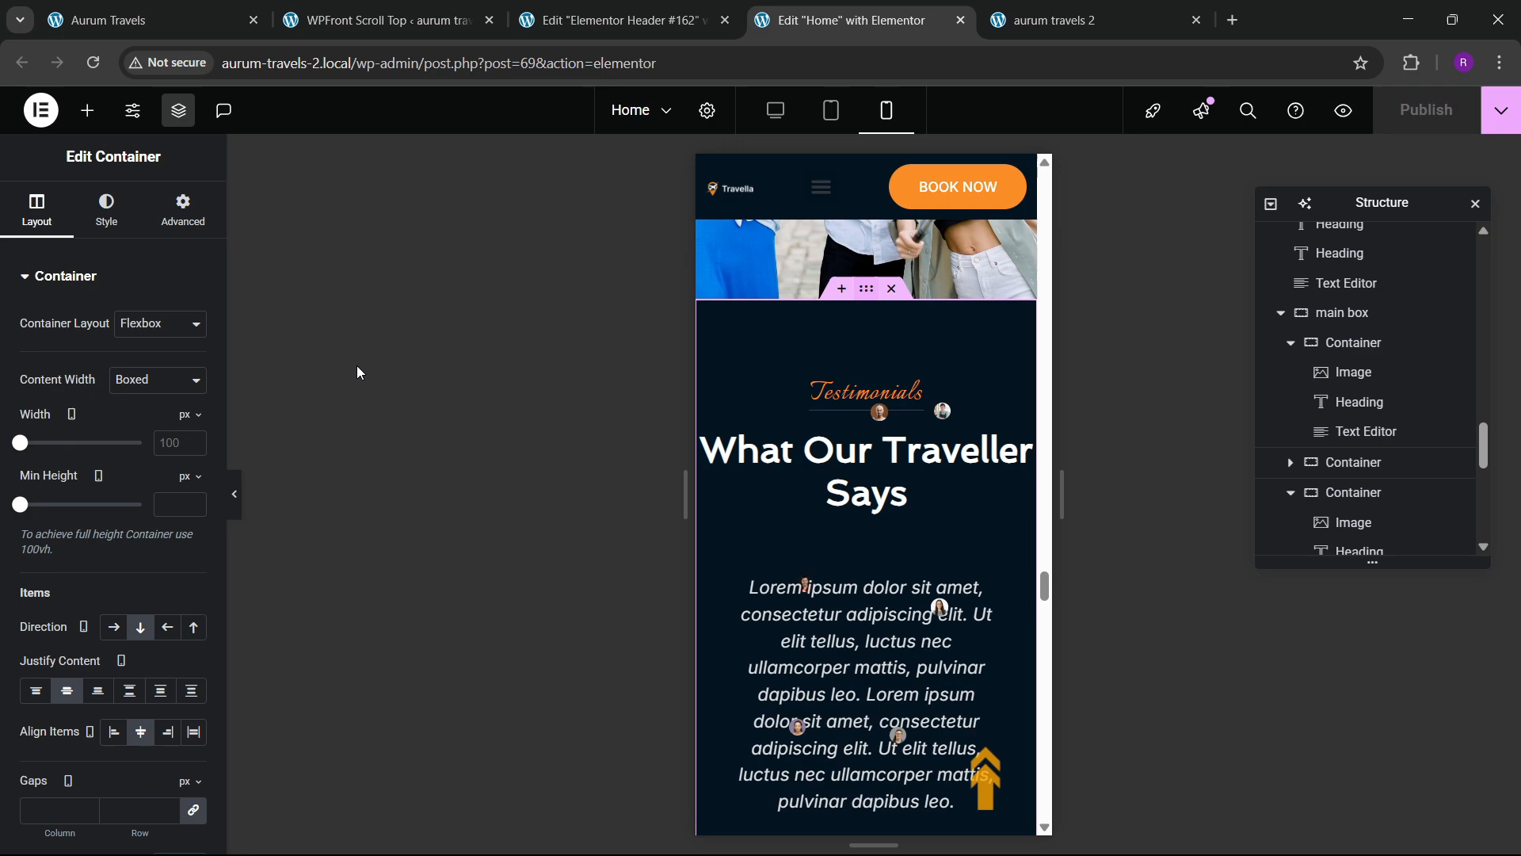
{"action": "left_click", "coordinate": [190, 212]}
{"action": "left_click", "coordinate": [193, 422]}
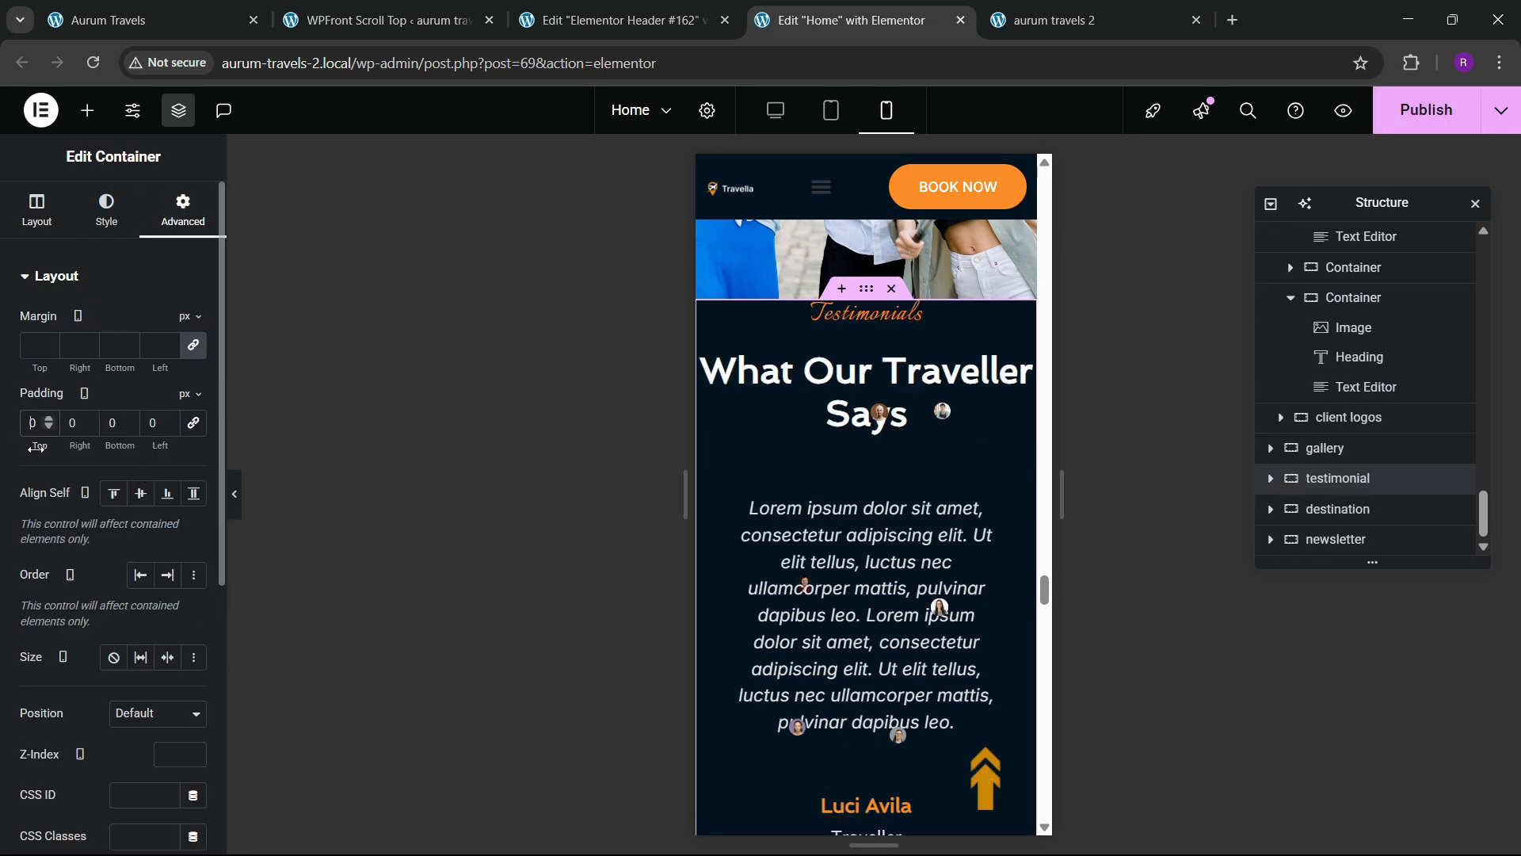
{"action": "type", "text": "8"}
{"action": "type", "text": "20"}
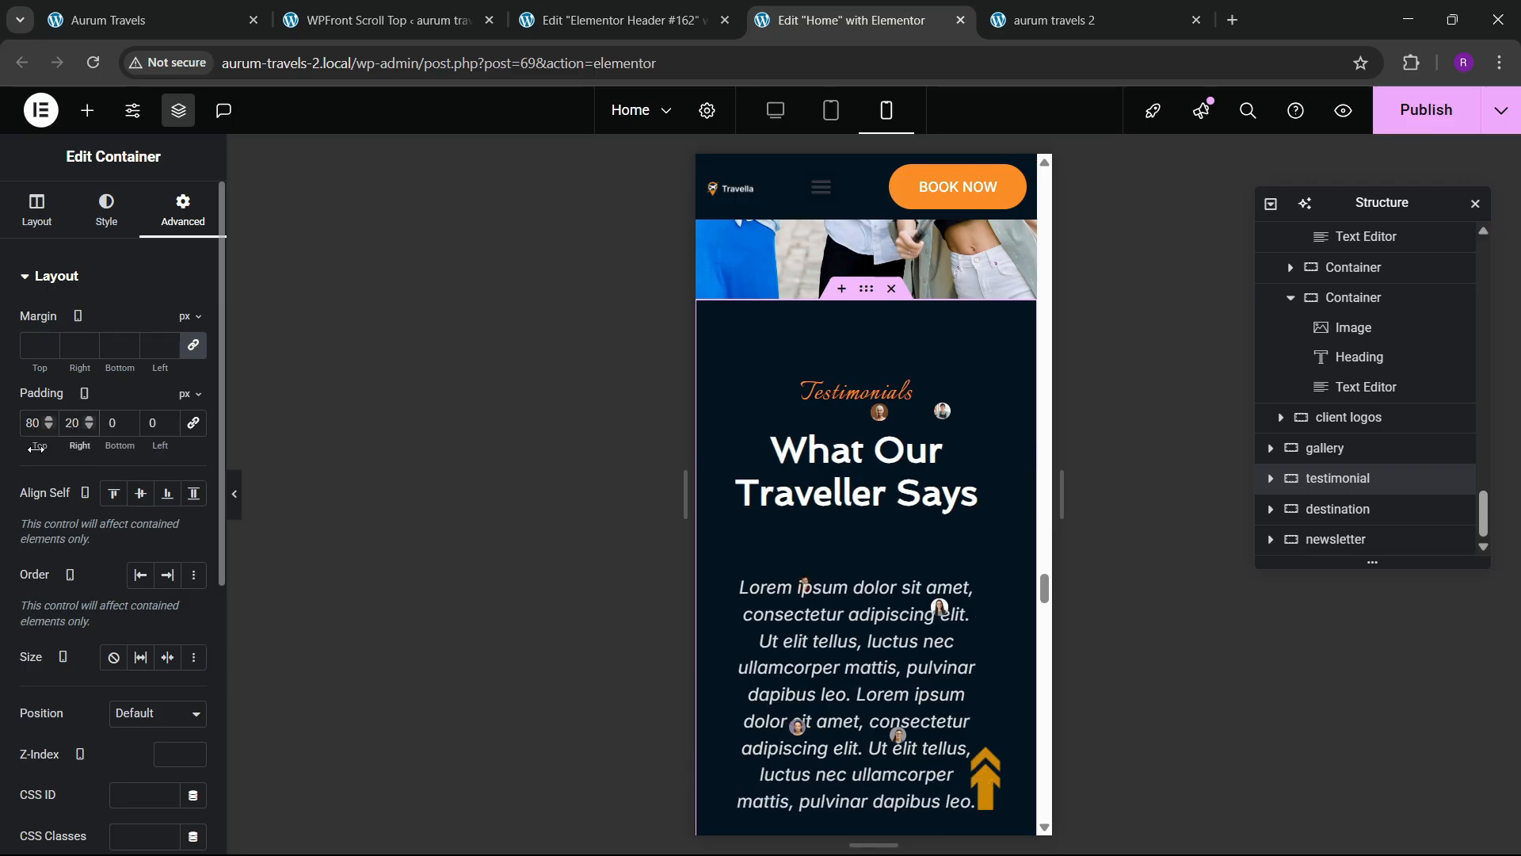
{"action": "type", "text": "80"}
{"action": "key", "text": "Tab"}
{"action": "type", "text": "20"}
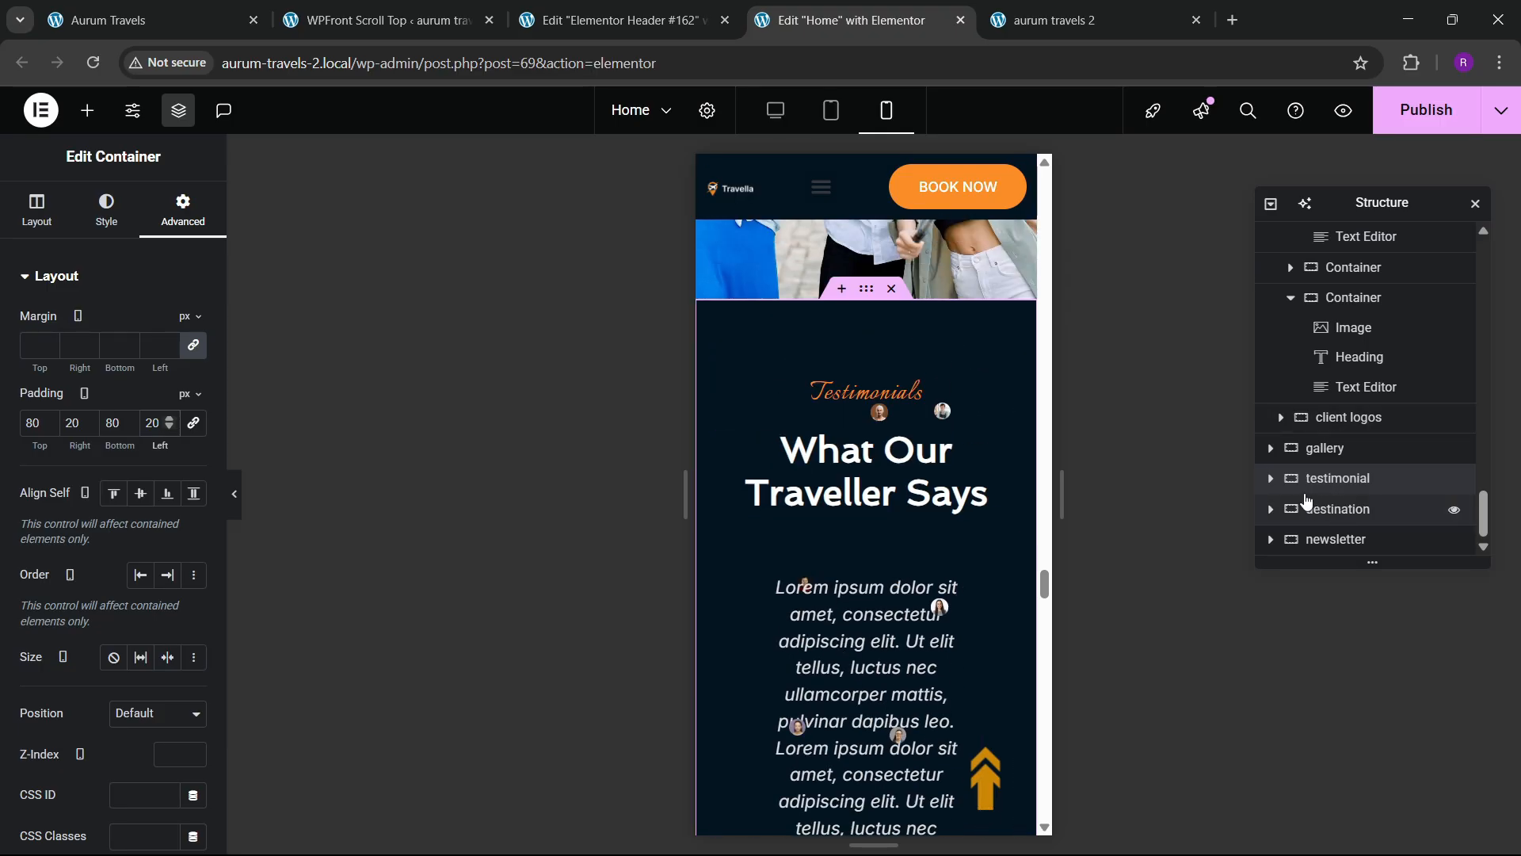
- Widen the first floating testimonial photo to a custom 62 px
{"action": "left_click", "coordinate": [1269, 478]}
{"action": "scroll", "coordinate": [1273, 511], "scroll_direction": "down", "scroll_amount": 1}
{"action": "left_click", "coordinate": [1347, 445]}
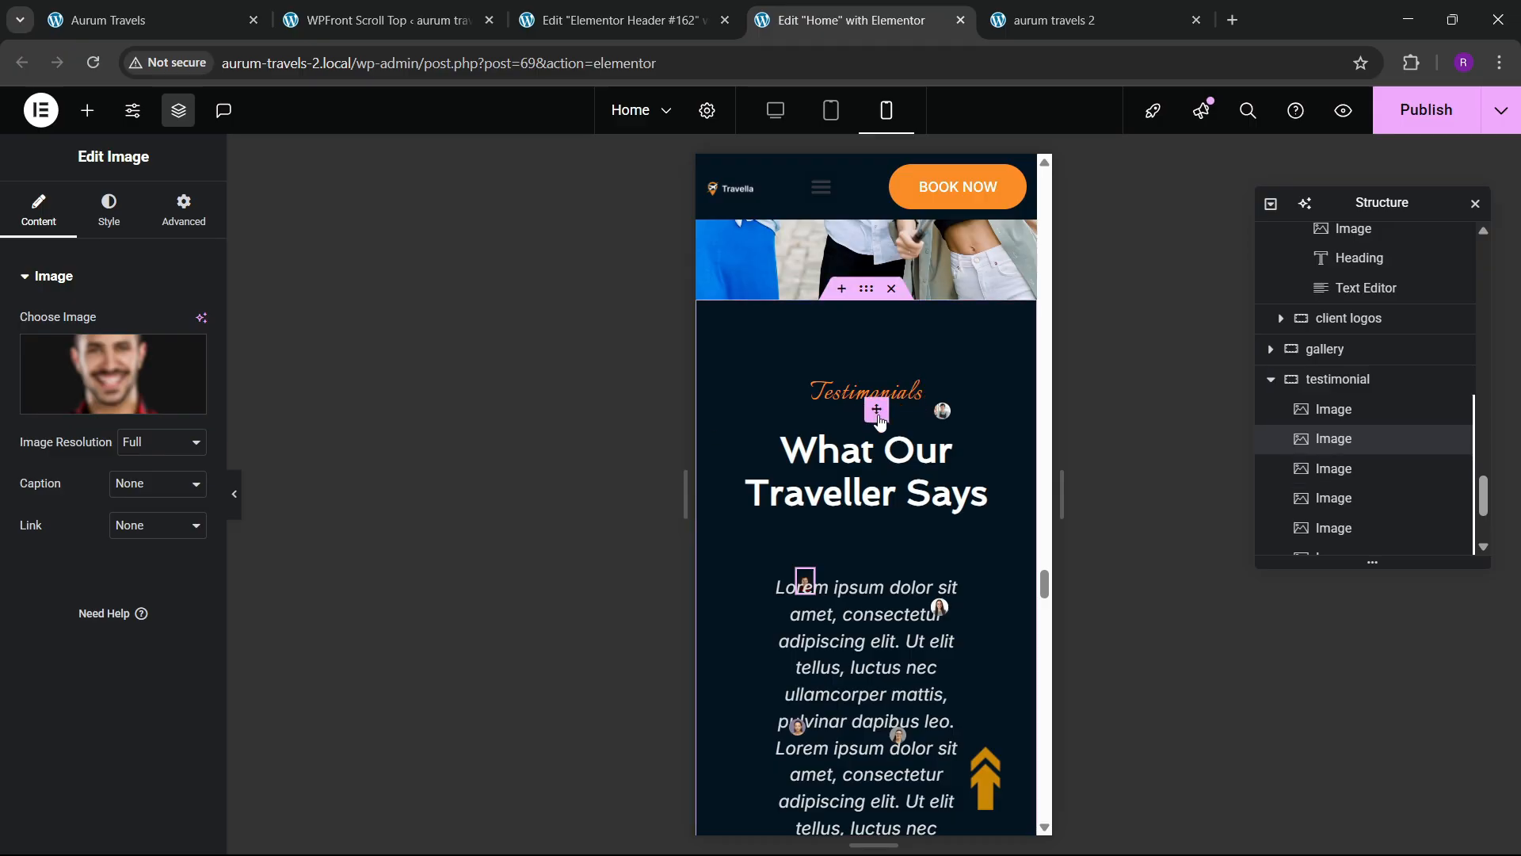
{"action": "left_click", "coordinate": [787, 399]}
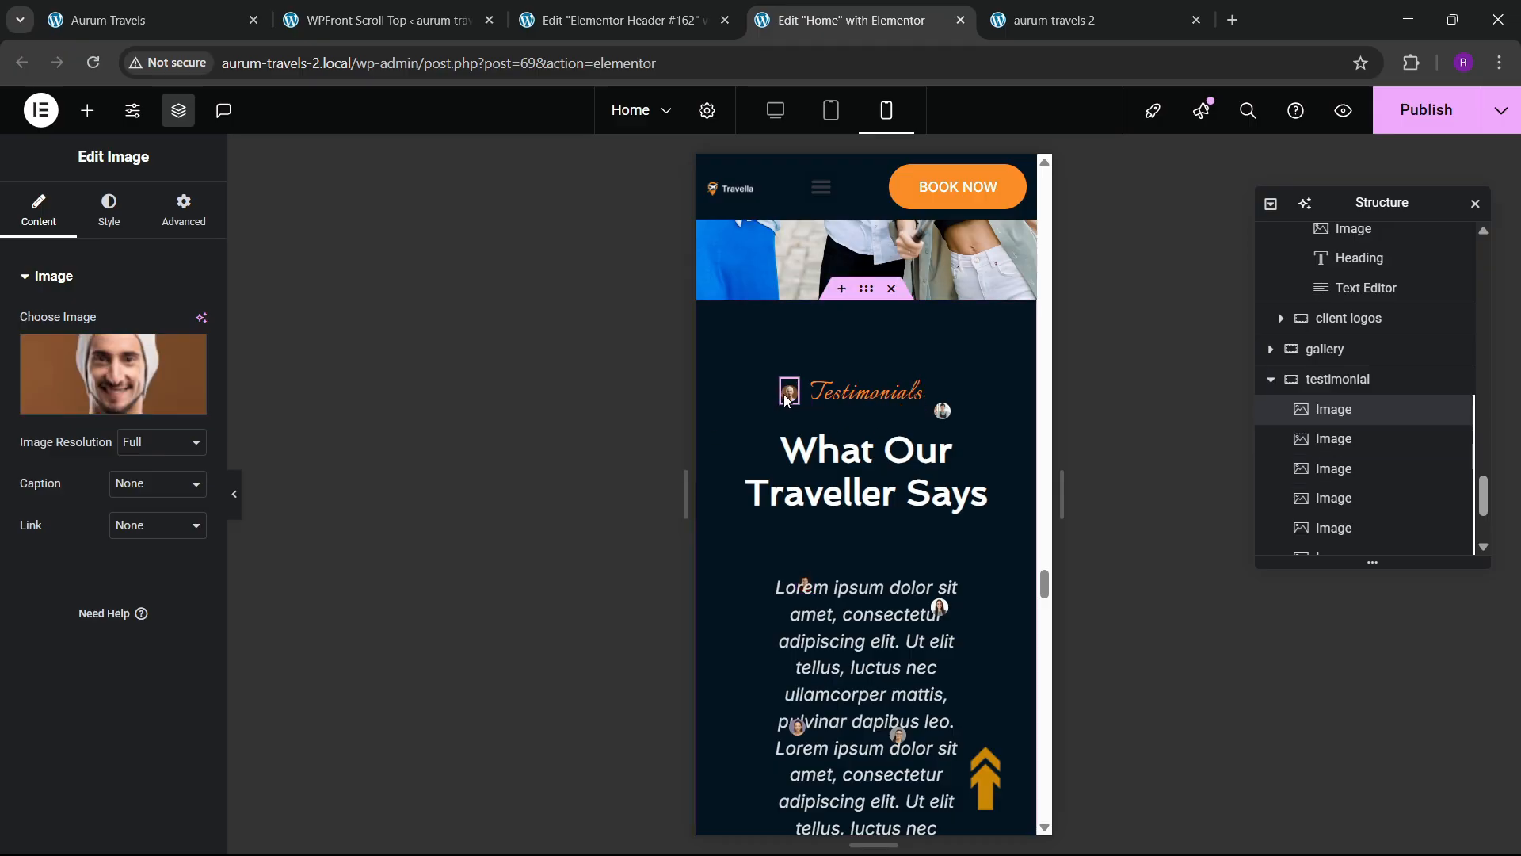
{"action": "left_click", "coordinate": [106, 214]}
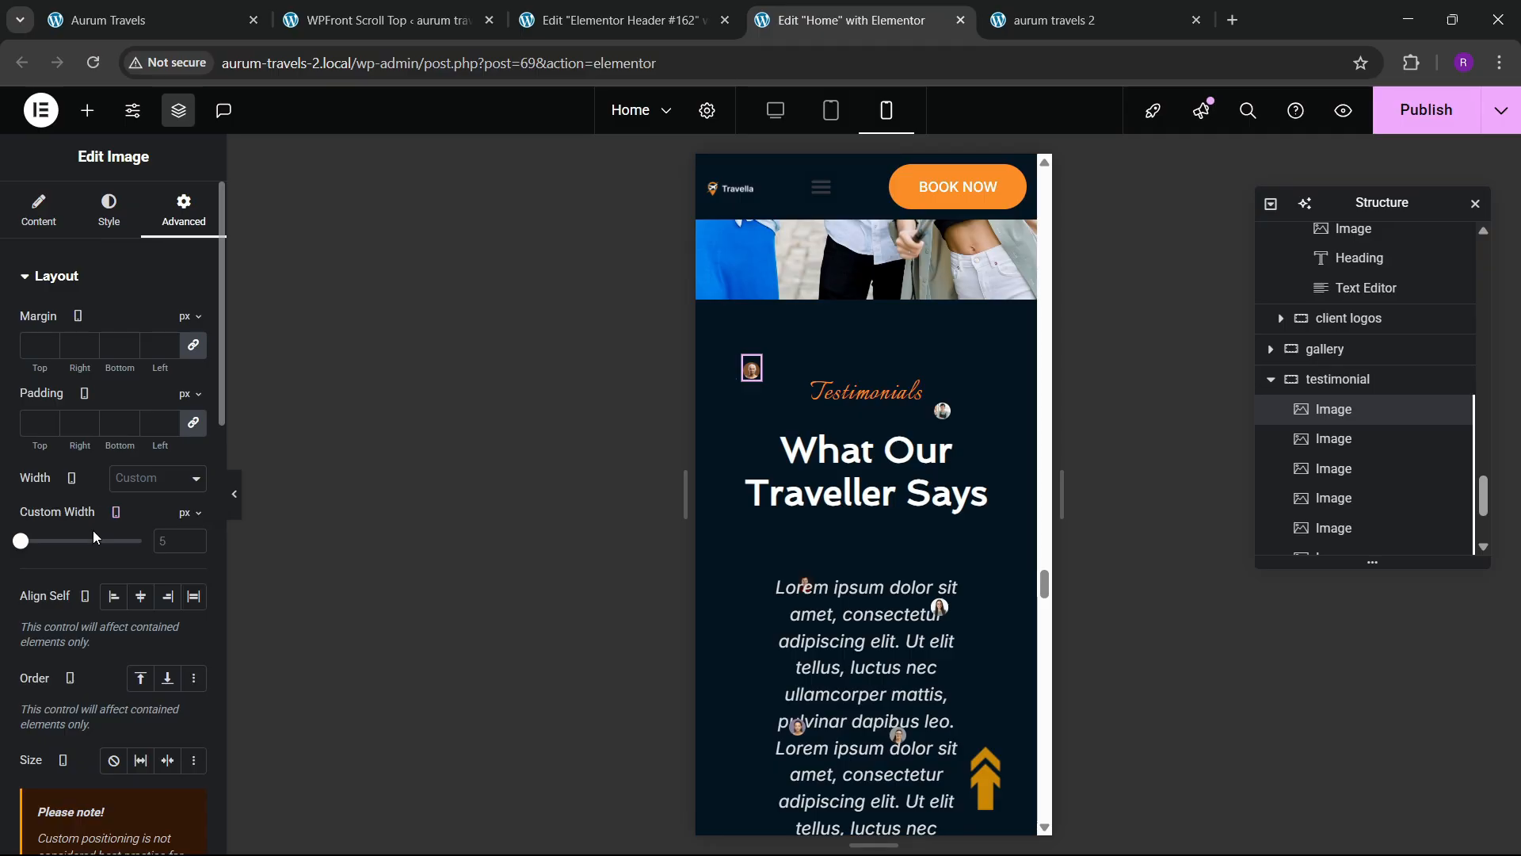
{"action": "left_click", "coordinate": [149, 480]}
{"action": "left_click", "coordinate": [149, 480]}
{"action": "left_click_drag", "start_coordinate": [31, 552], "coordinate": [33, 561]}
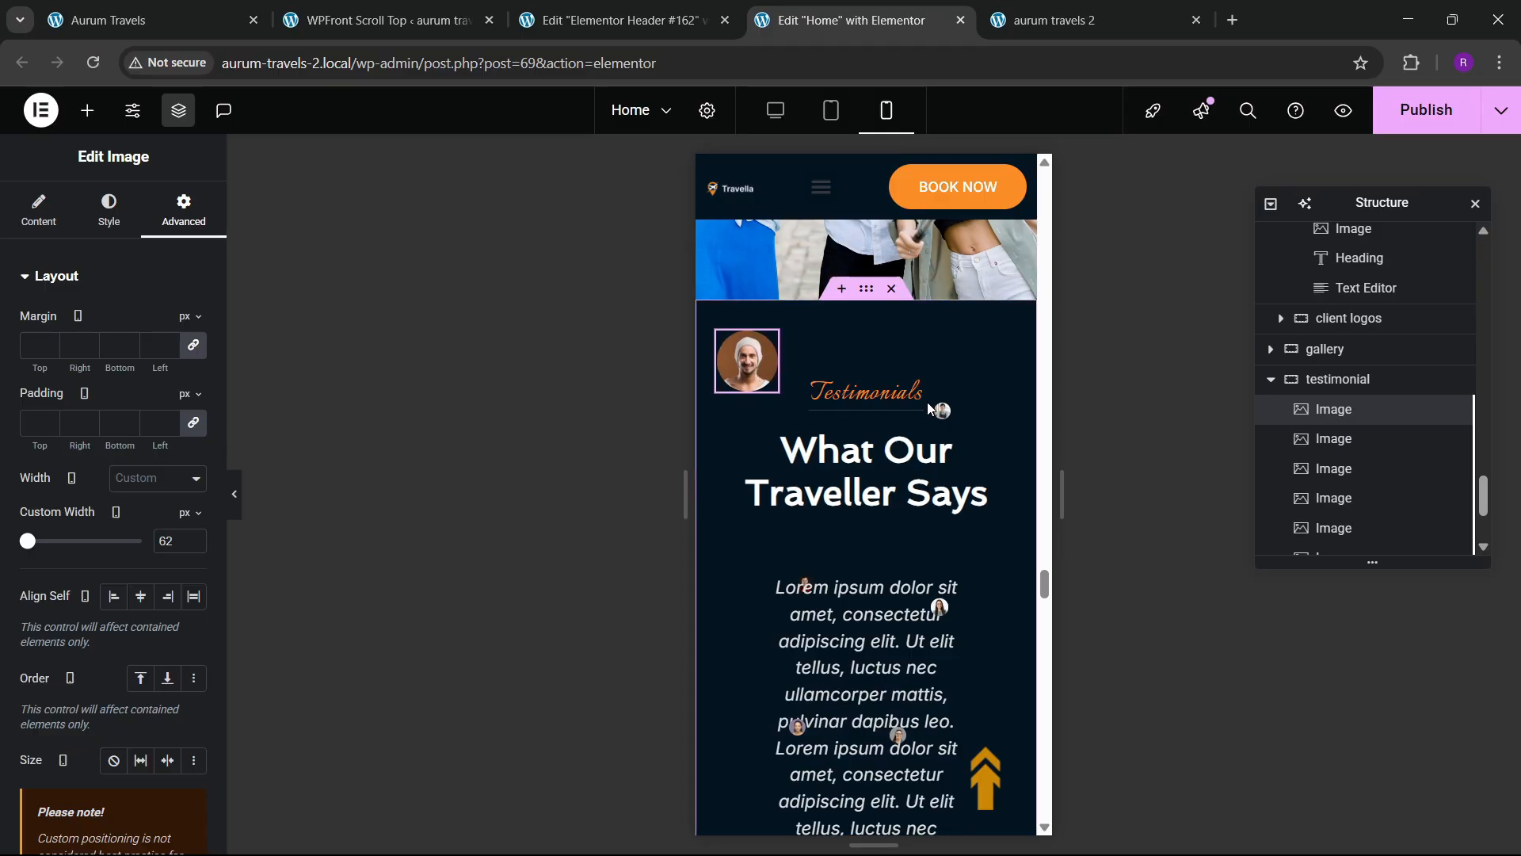
{"action": "scroll", "coordinate": [818, 610], "scroll_direction": "down", "scroll_amount": 10}
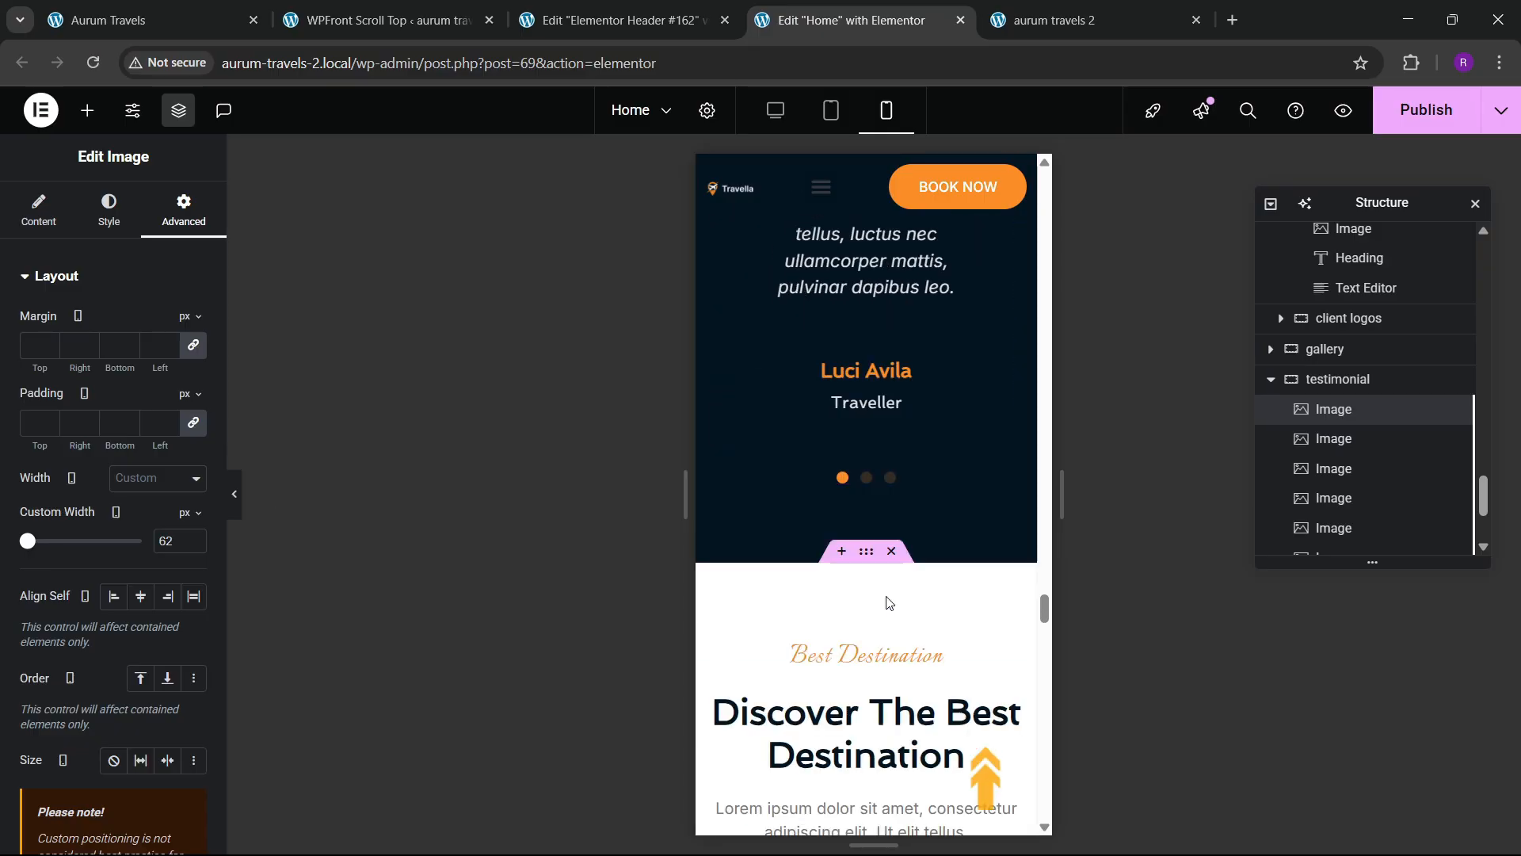
{"action": "scroll", "coordinate": [881, 590], "scroll_direction": "up", "scroll_amount": 3}
- Unlink the destination container's padding and enter 80 px top and 20 px values
{"action": "left_click", "coordinate": [871, 475]}
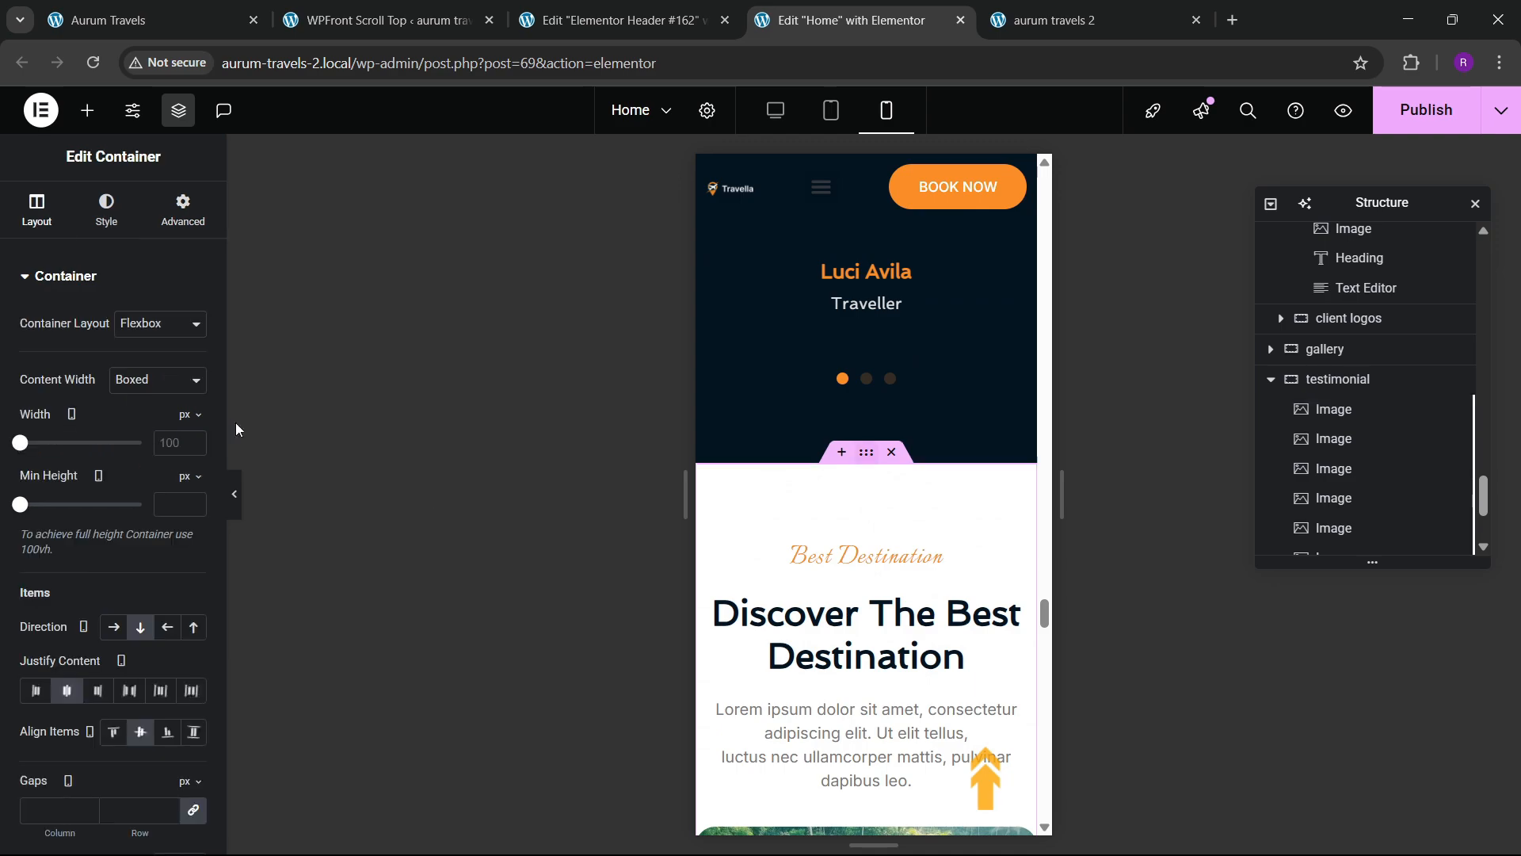
{"action": "left_click", "coordinate": [183, 209]}
{"action": "left_click", "coordinate": [183, 434]}
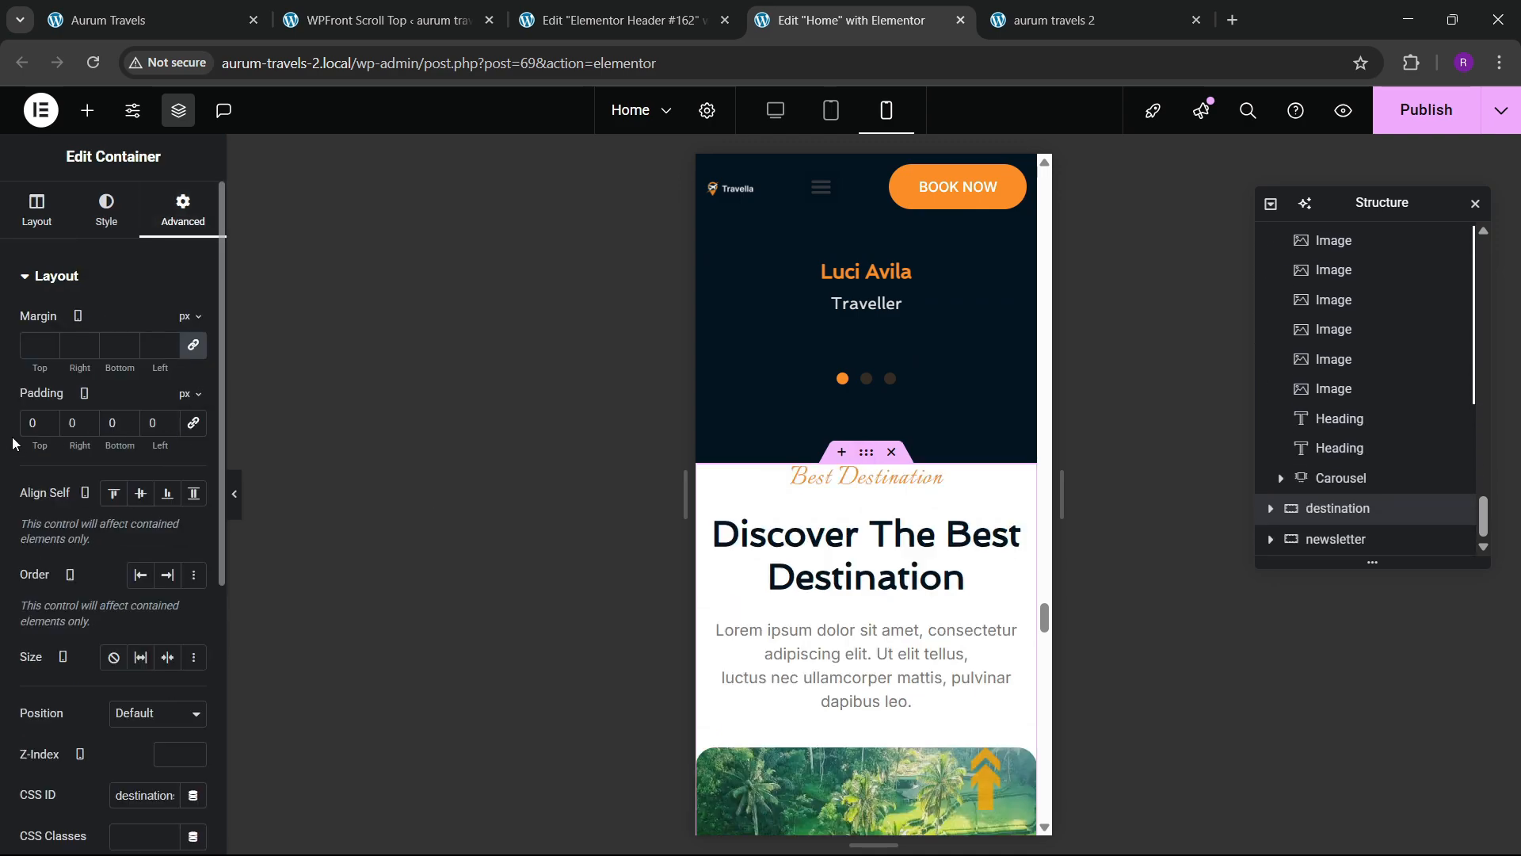
{"action": "type", "text": "80"}
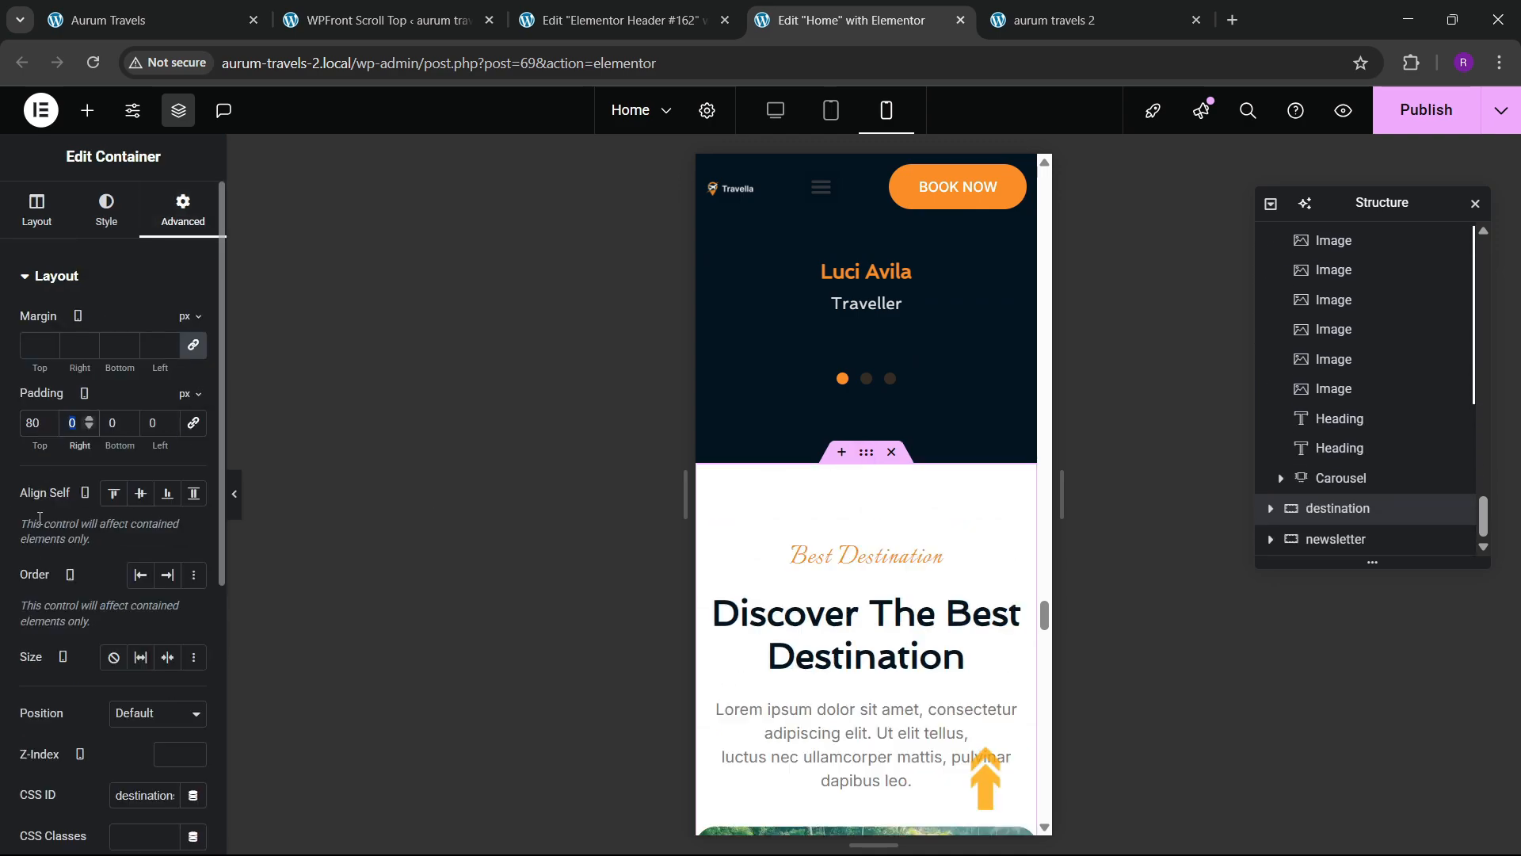
{"action": "key", "text": "Tab"}
{"action": "type", "text": "2020"}
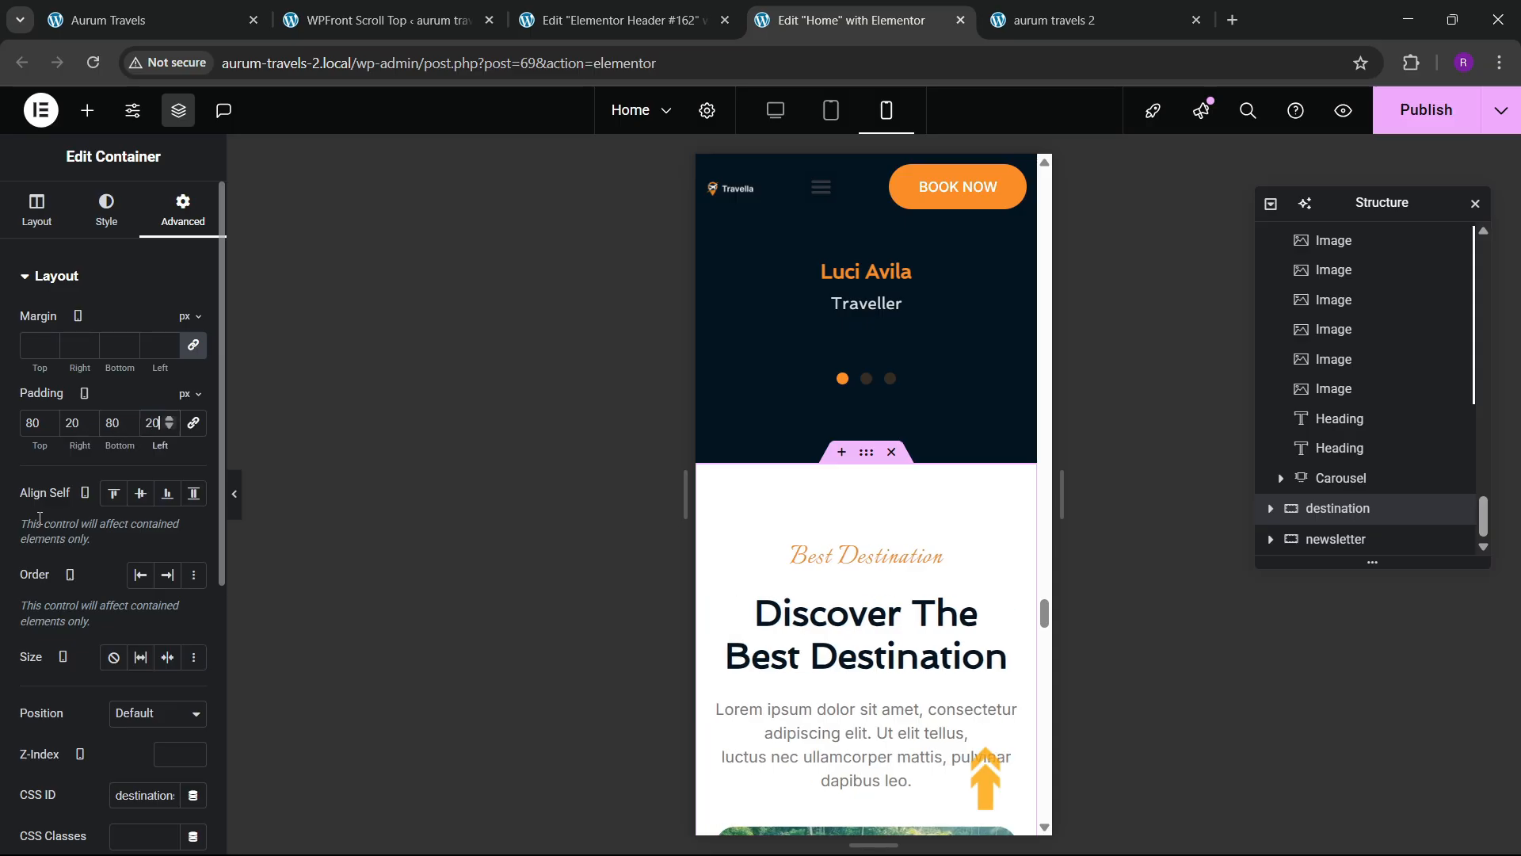
{"action": "scroll", "coordinate": [898, 516], "scroll_direction": "down", "scroll_amount": 5}
{"action": "scroll", "coordinate": [898, 516], "scroll_direction": "down", "scroll_amount": 10}
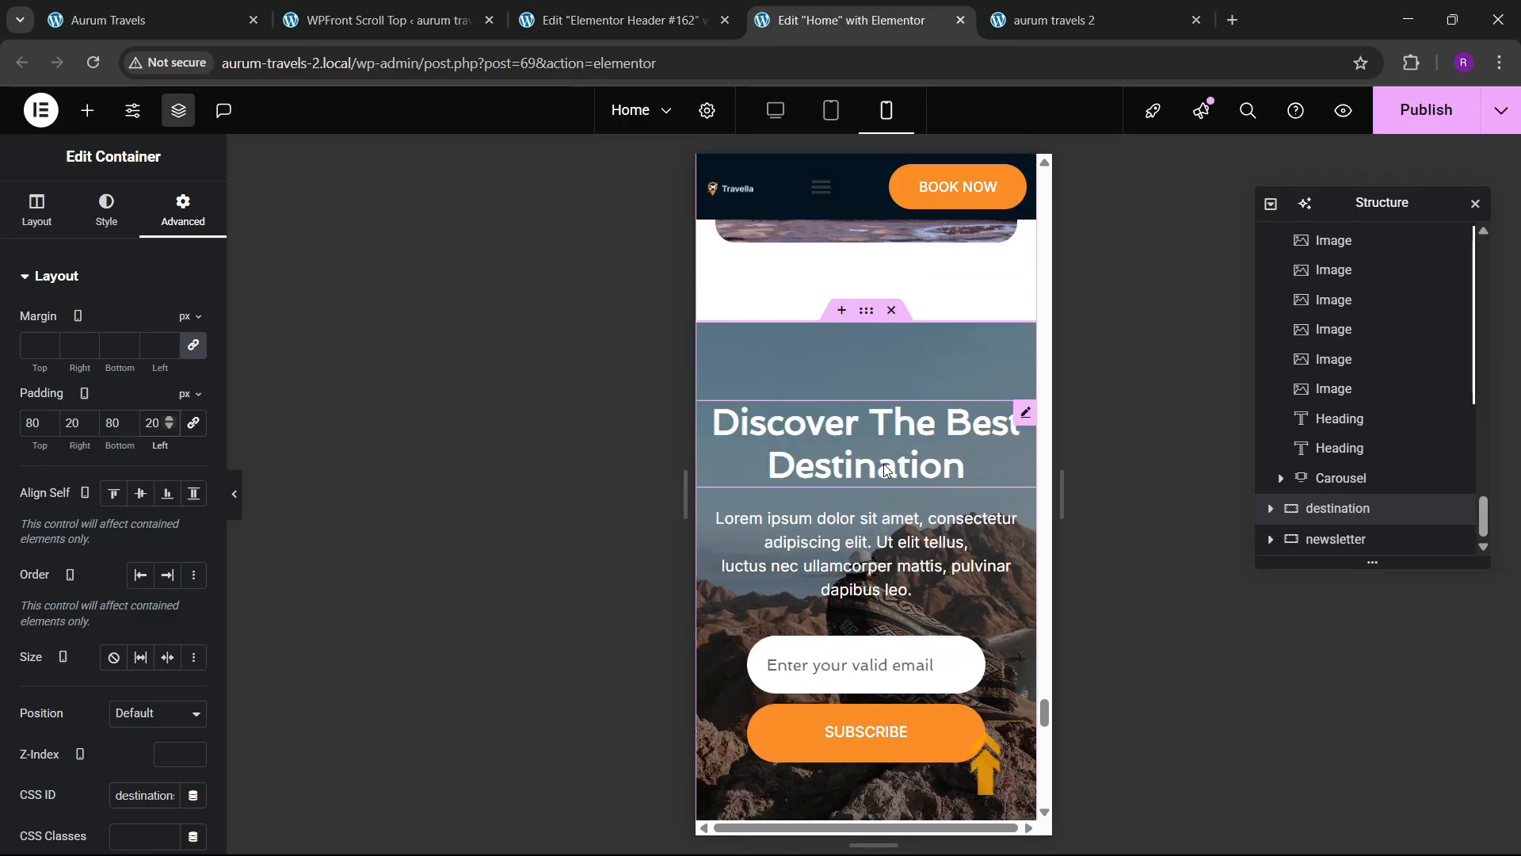
- Set the newsletter section's padding to 80/20/80/20 px and publish the homepage
{"action": "left_click", "coordinate": [866, 304]}
{"action": "left_click", "coordinate": [180, 213]}
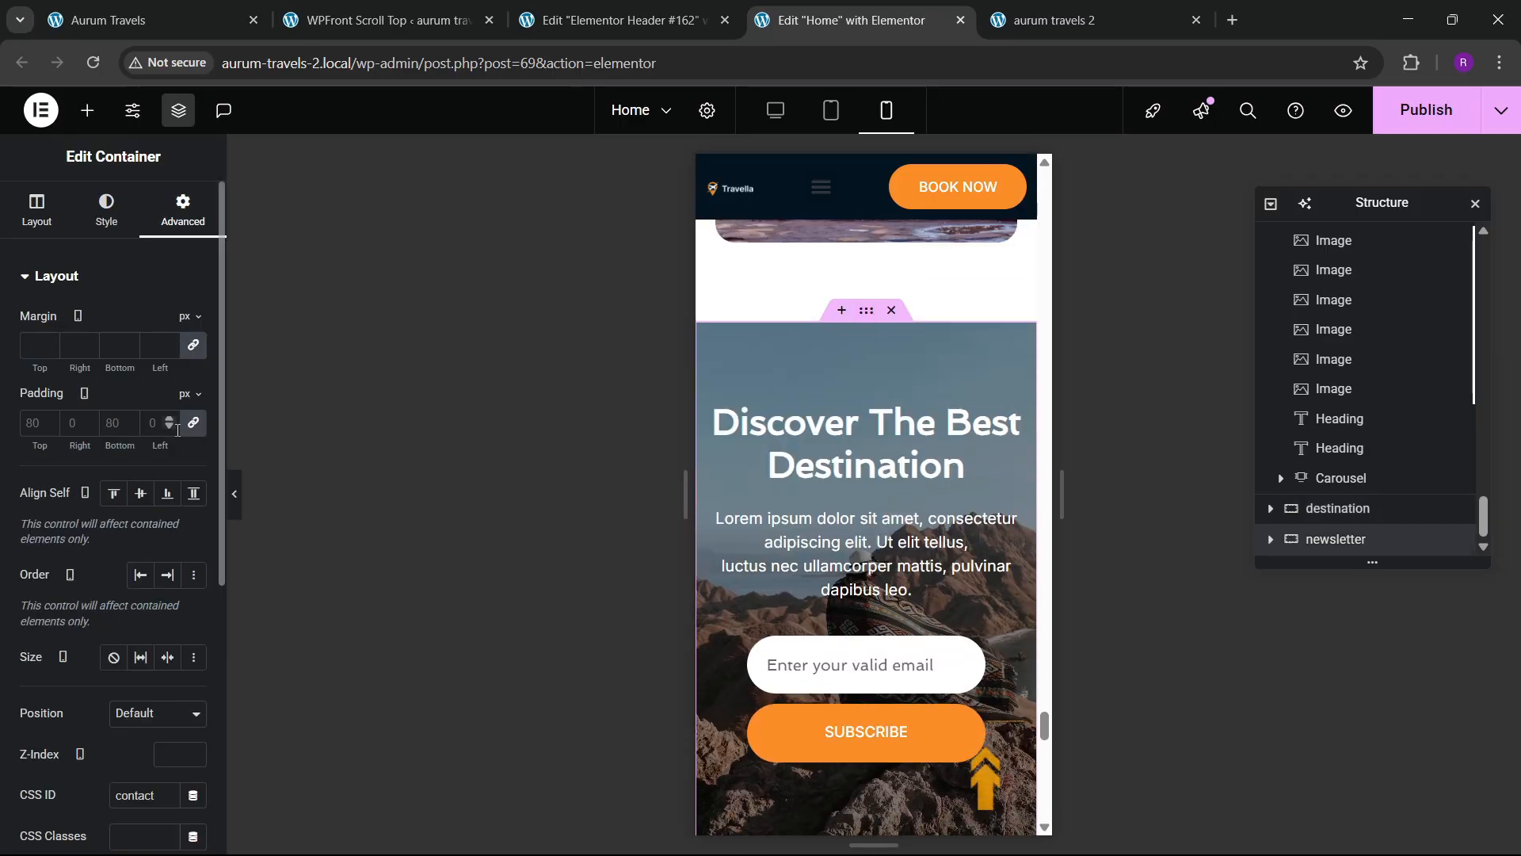
{"action": "left_click", "coordinate": [190, 424]}
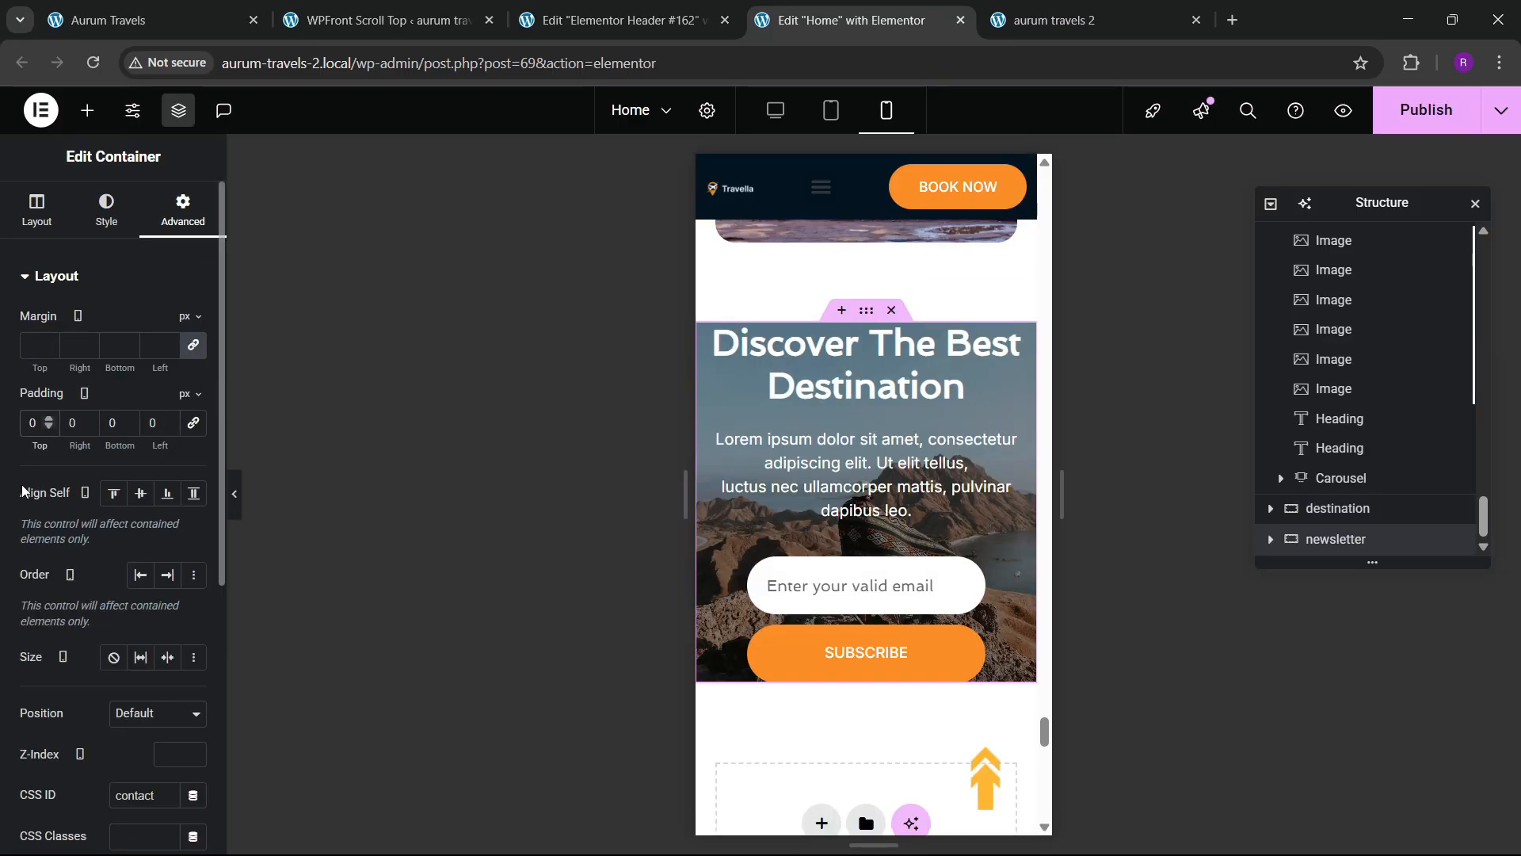
{"action": "type", "text": "80"}
{"action": "key", "text": "Tab"}
{"action": "type", "text": "20"}
{"action": "key", "text": "Tab"}
{"action": "type", "text": "80"}
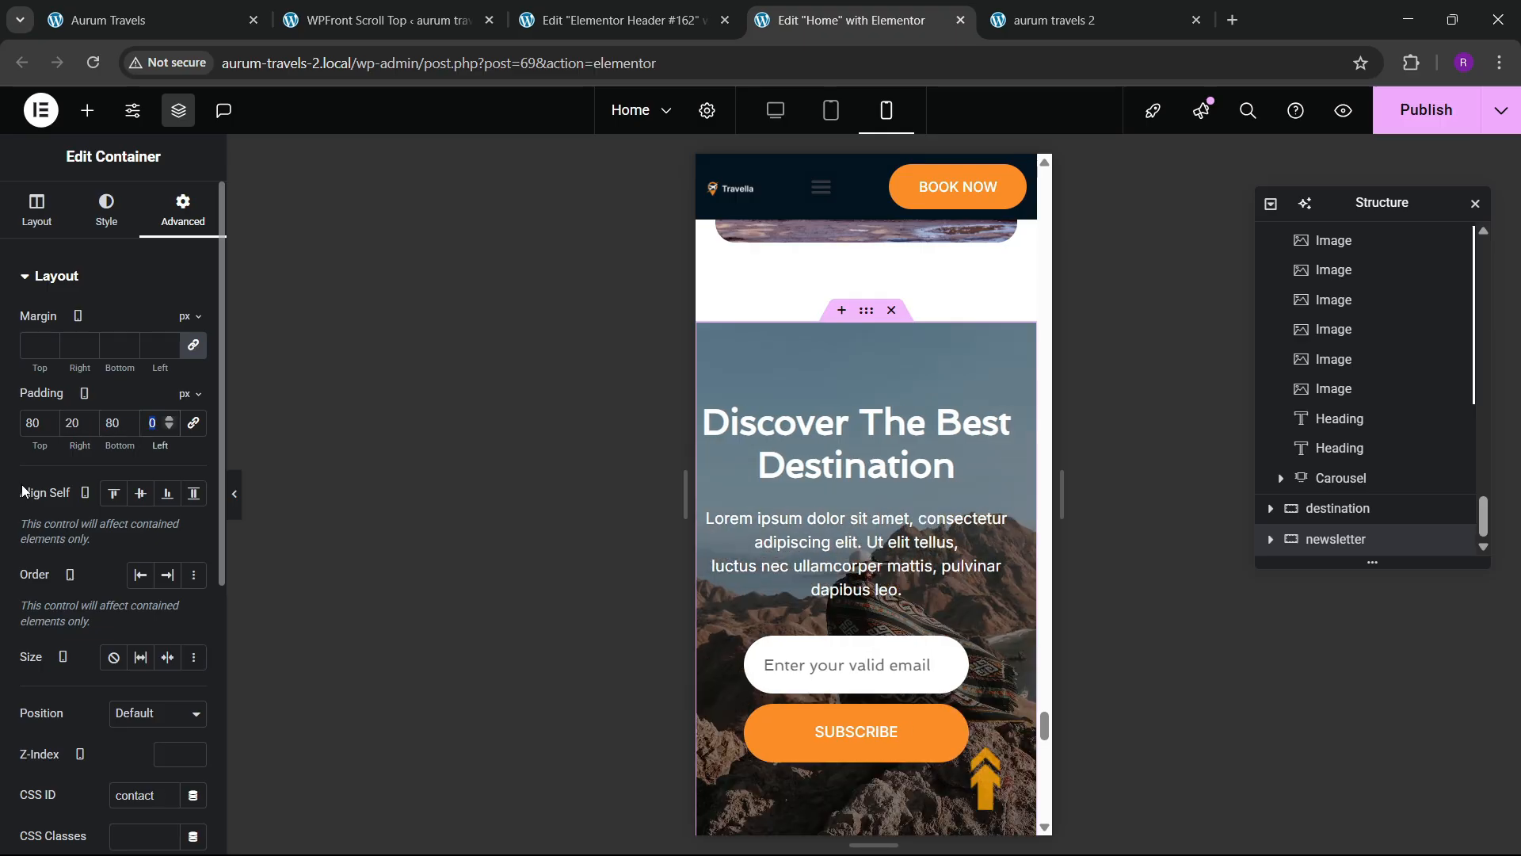
{"action": "key", "text": "Tab"}
{"action": "type", "text": "20"}
{"action": "scroll", "coordinate": [872, 515], "scroll_direction": "down", "scroll_amount": 10}
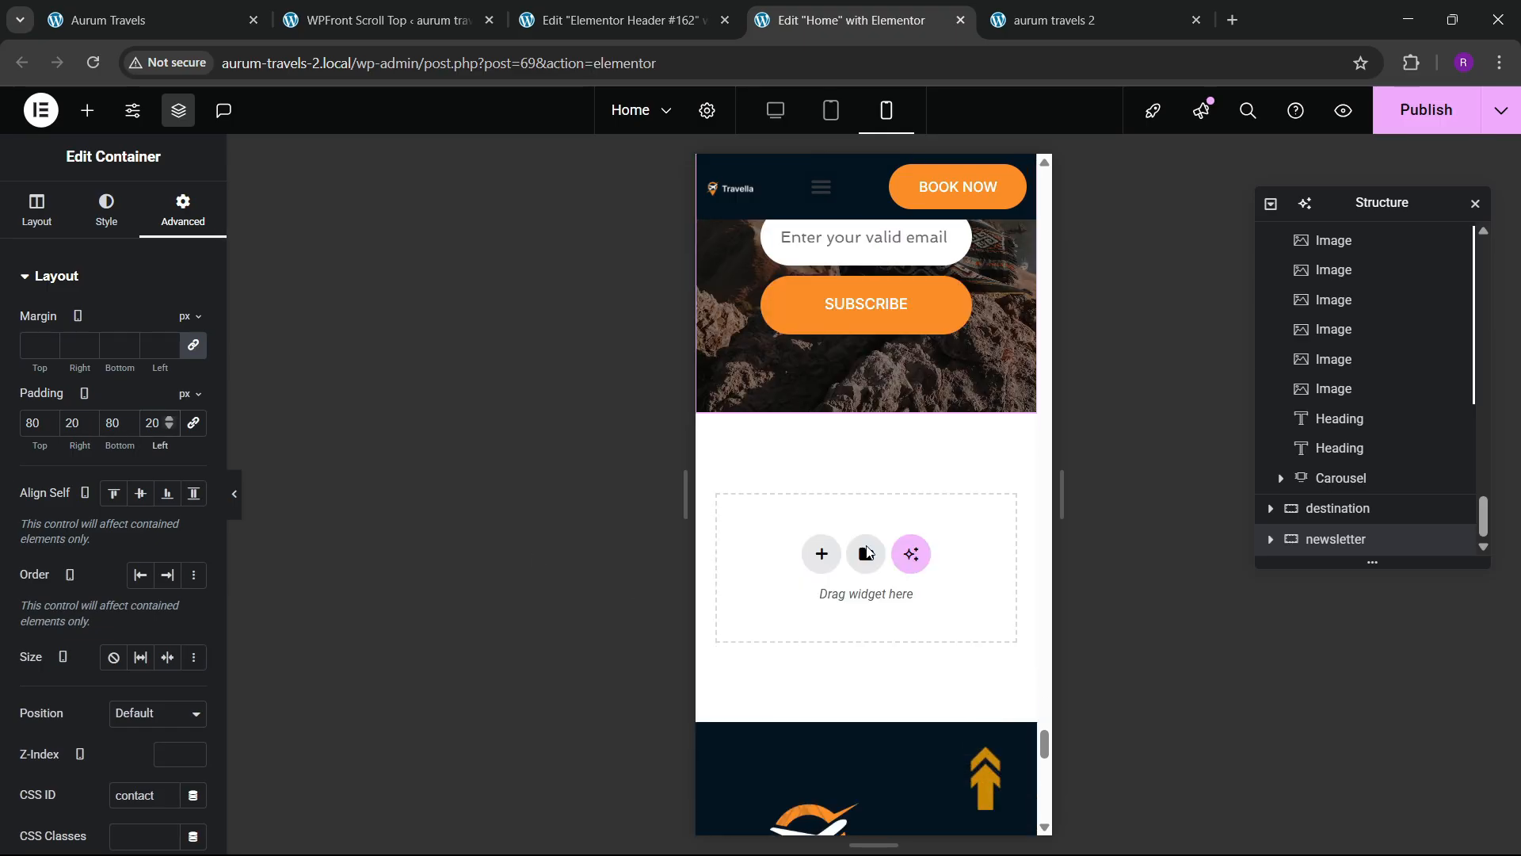
{"action": "left_click", "coordinate": [1422, 110]}
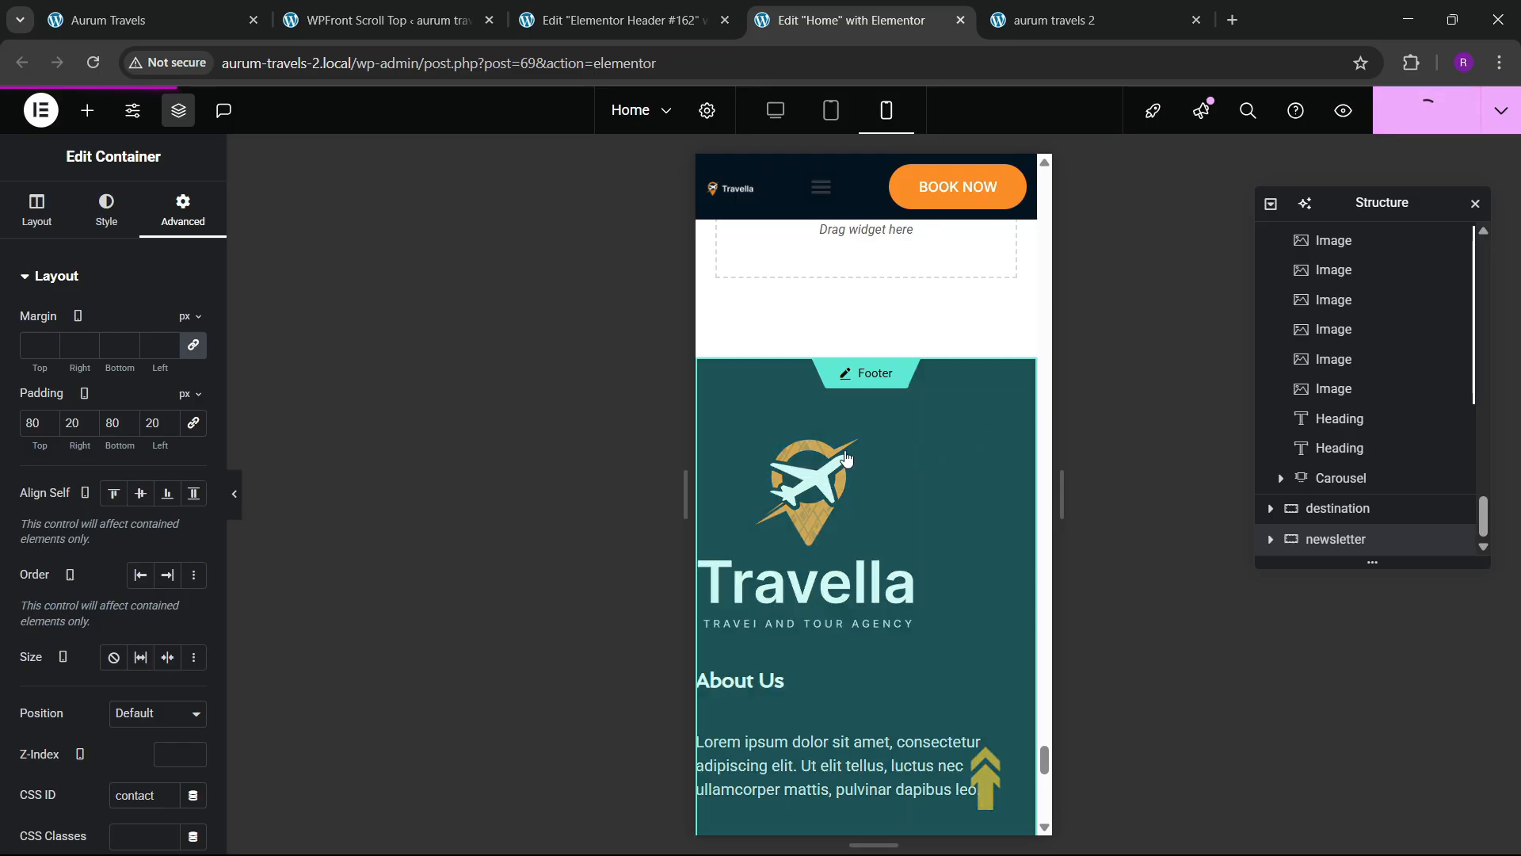
{"action": "scroll", "coordinate": [865, 529], "scroll_direction": "down", "scroll_amount": 6}
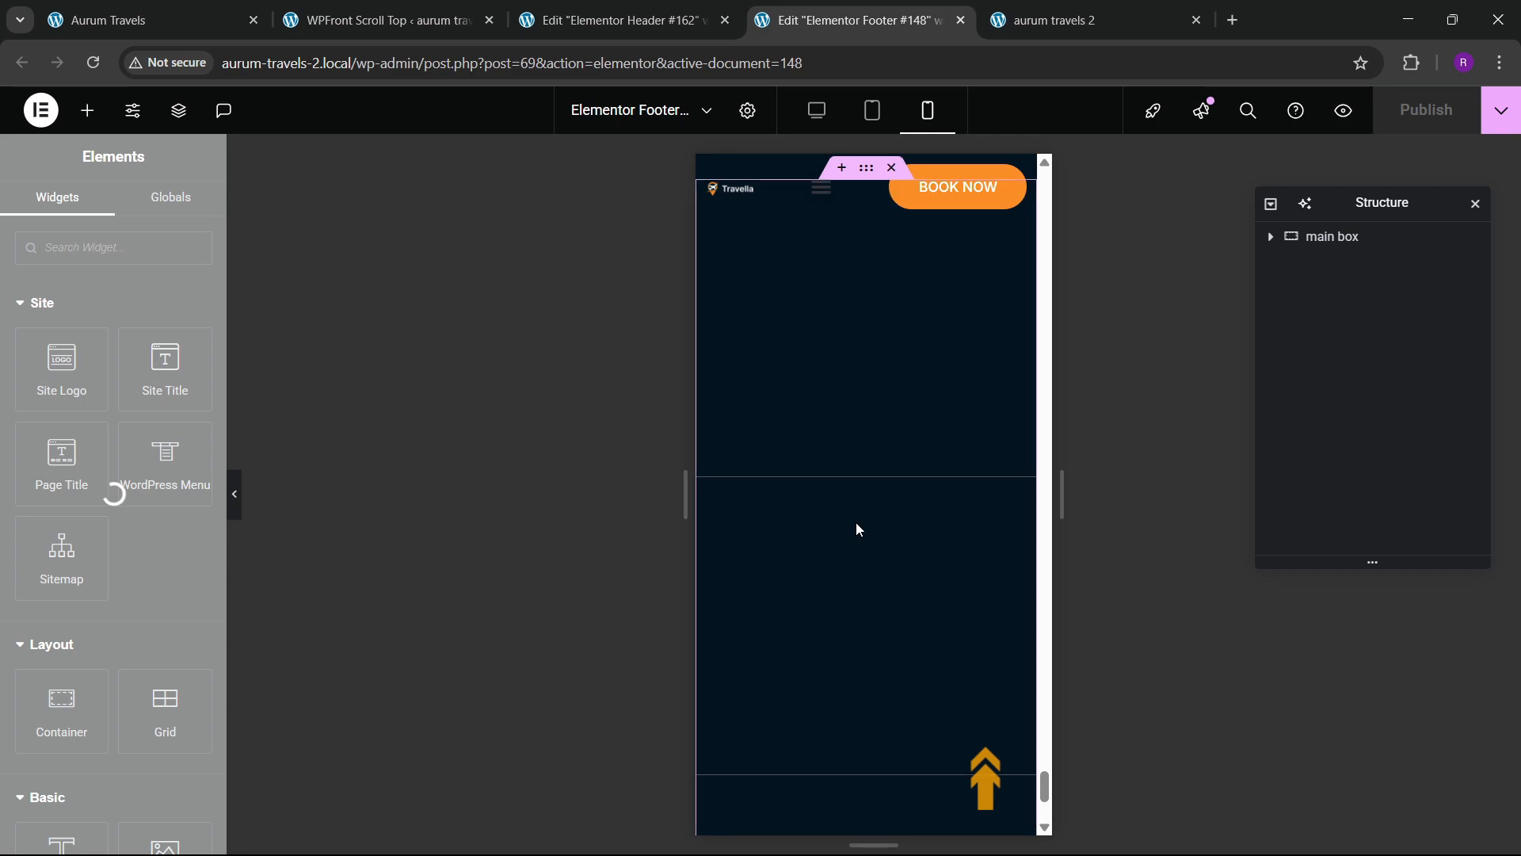
- Give the footer main box unlinked padding of 80 px top and 20 px right and left
{"action": "scroll", "coordinate": [871, 602], "scroll_direction": "down", "scroll_amount": 5}
{"action": "scroll", "coordinate": [871, 601], "scroll_direction": "up", "scroll_amount": 7}
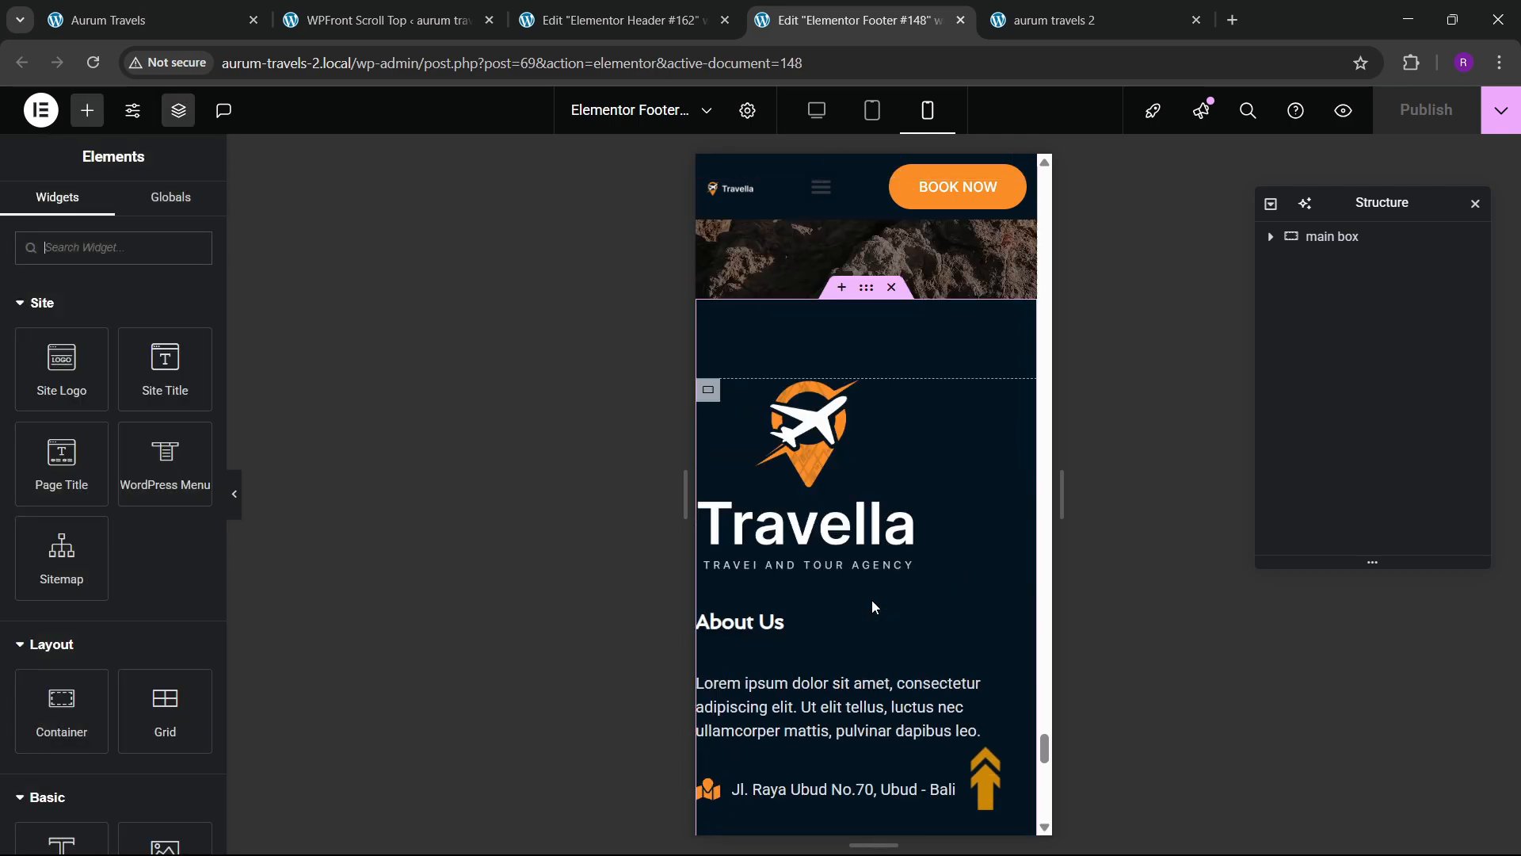
{"action": "scroll", "coordinate": [872, 600], "scroll_direction": "up", "scroll_amount": 1}
{"action": "left_click", "coordinate": [866, 365]}
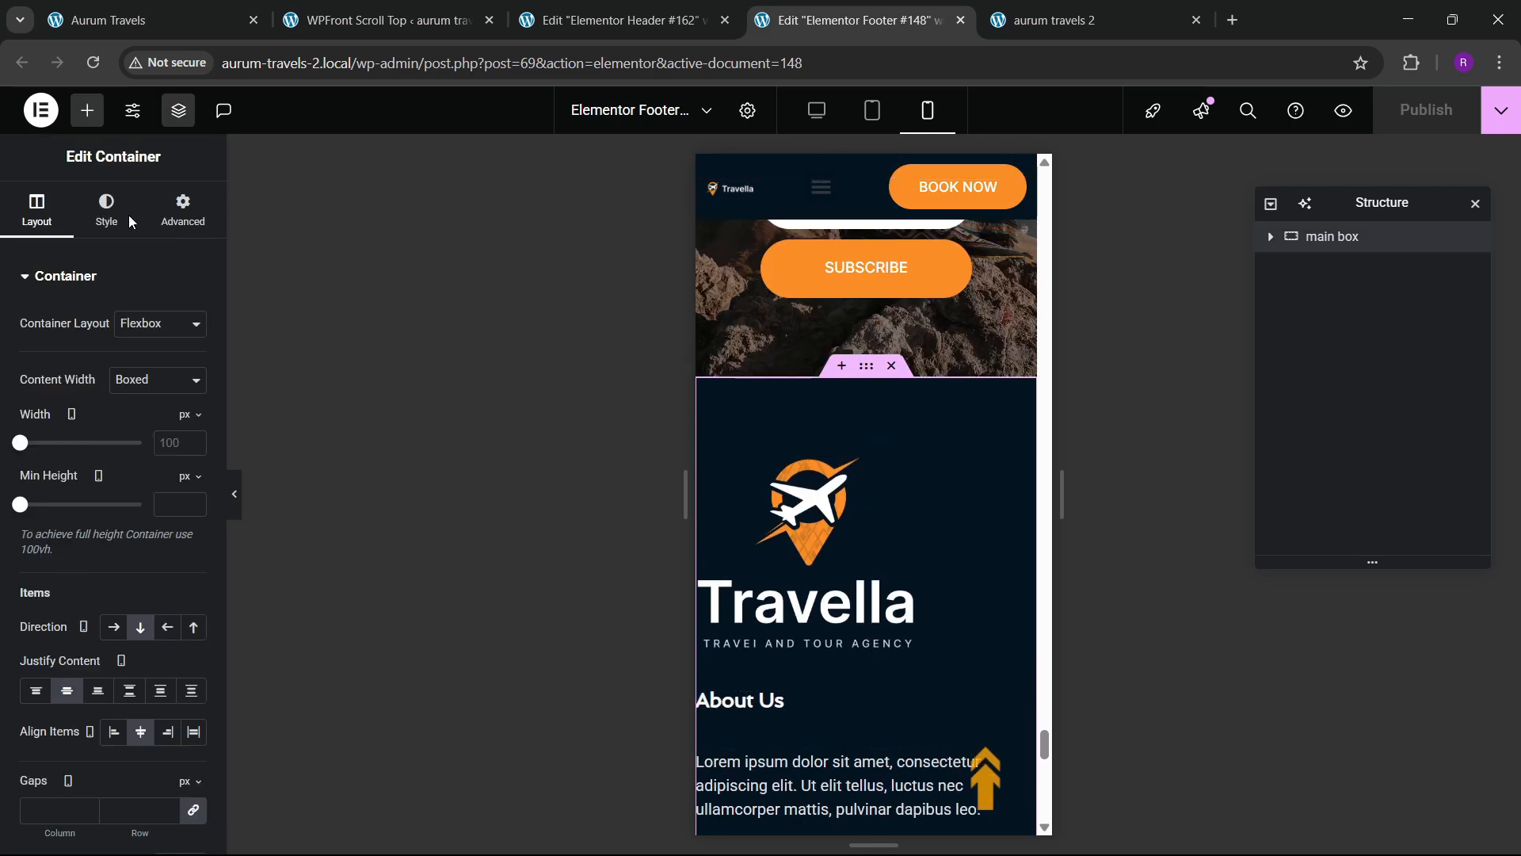
{"action": "left_click", "coordinate": [183, 210]}
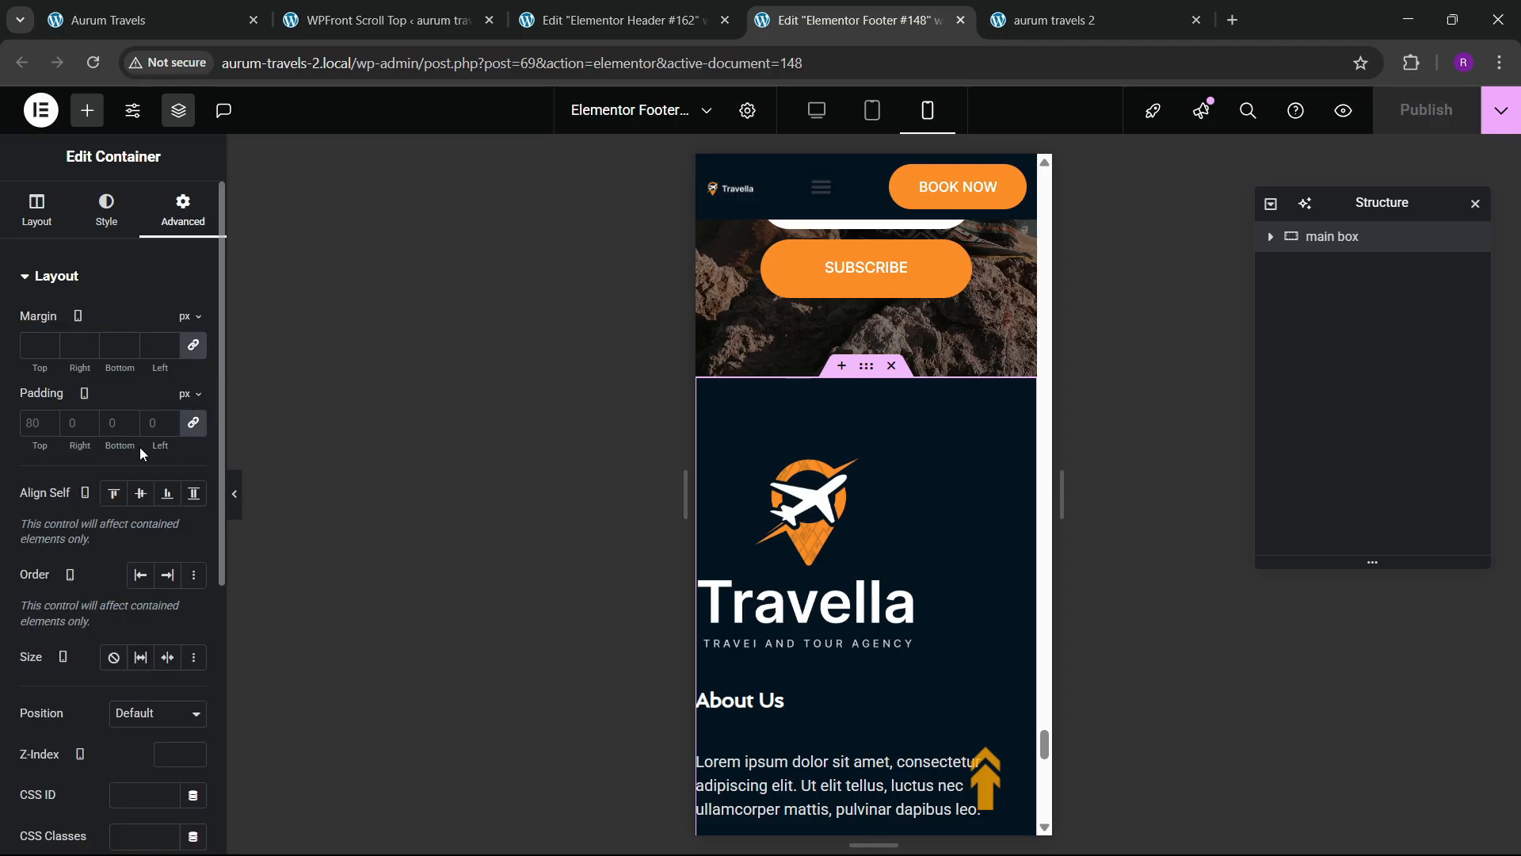
{"action": "left_click", "coordinate": [197, 432]}
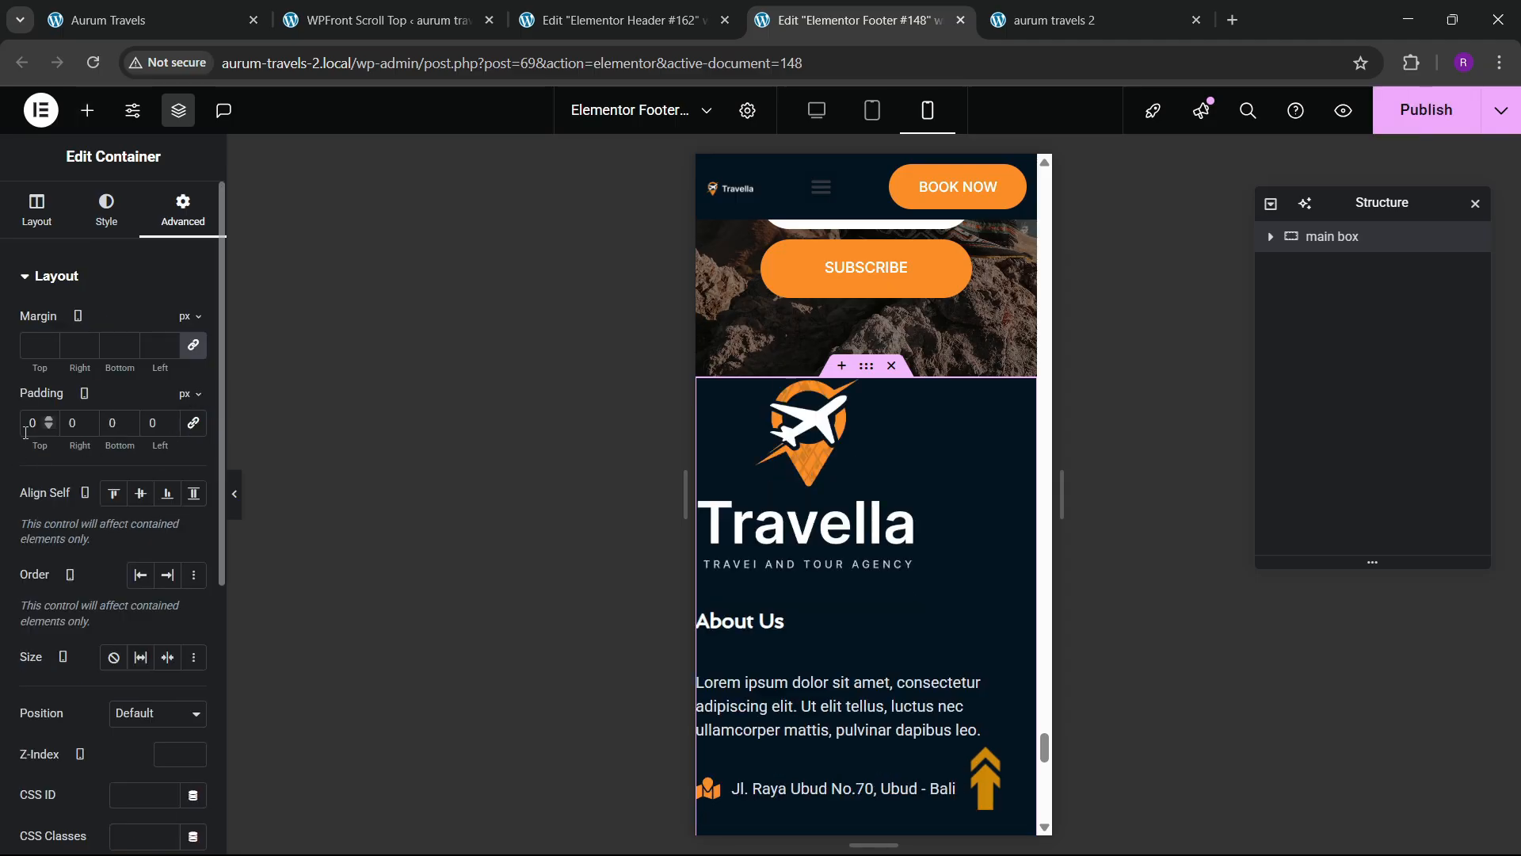
{"action": "type", "text": "80"}
{"action": "key", "text": "Tab"}
{"action": "type", "text": "20"}
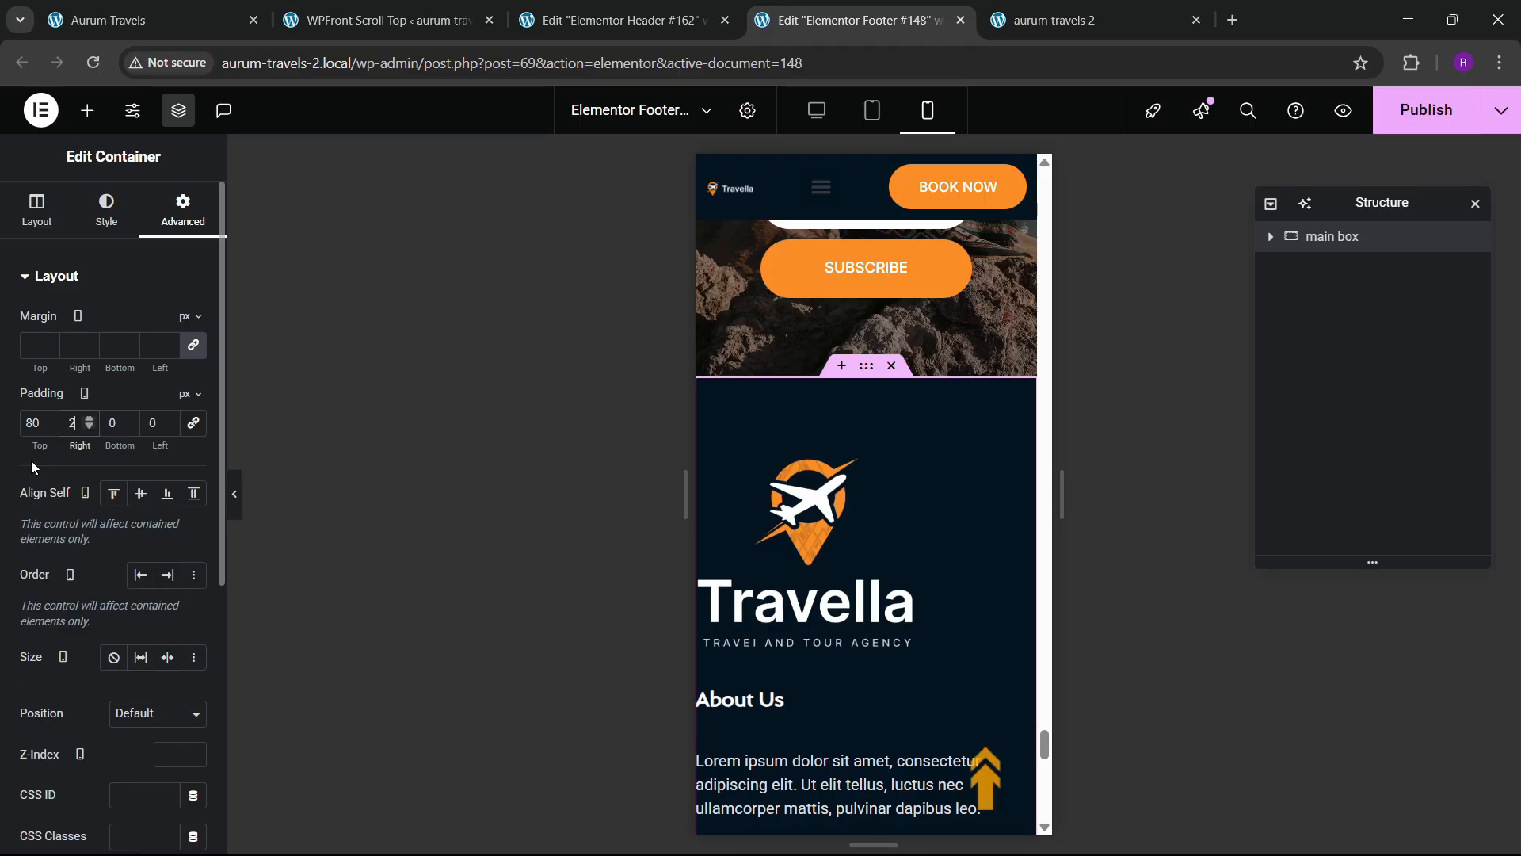
{"action": "key", "text": "Tab"}
{"action": "key", "text": "Tab"}
{"action": "type", "text": "20"}
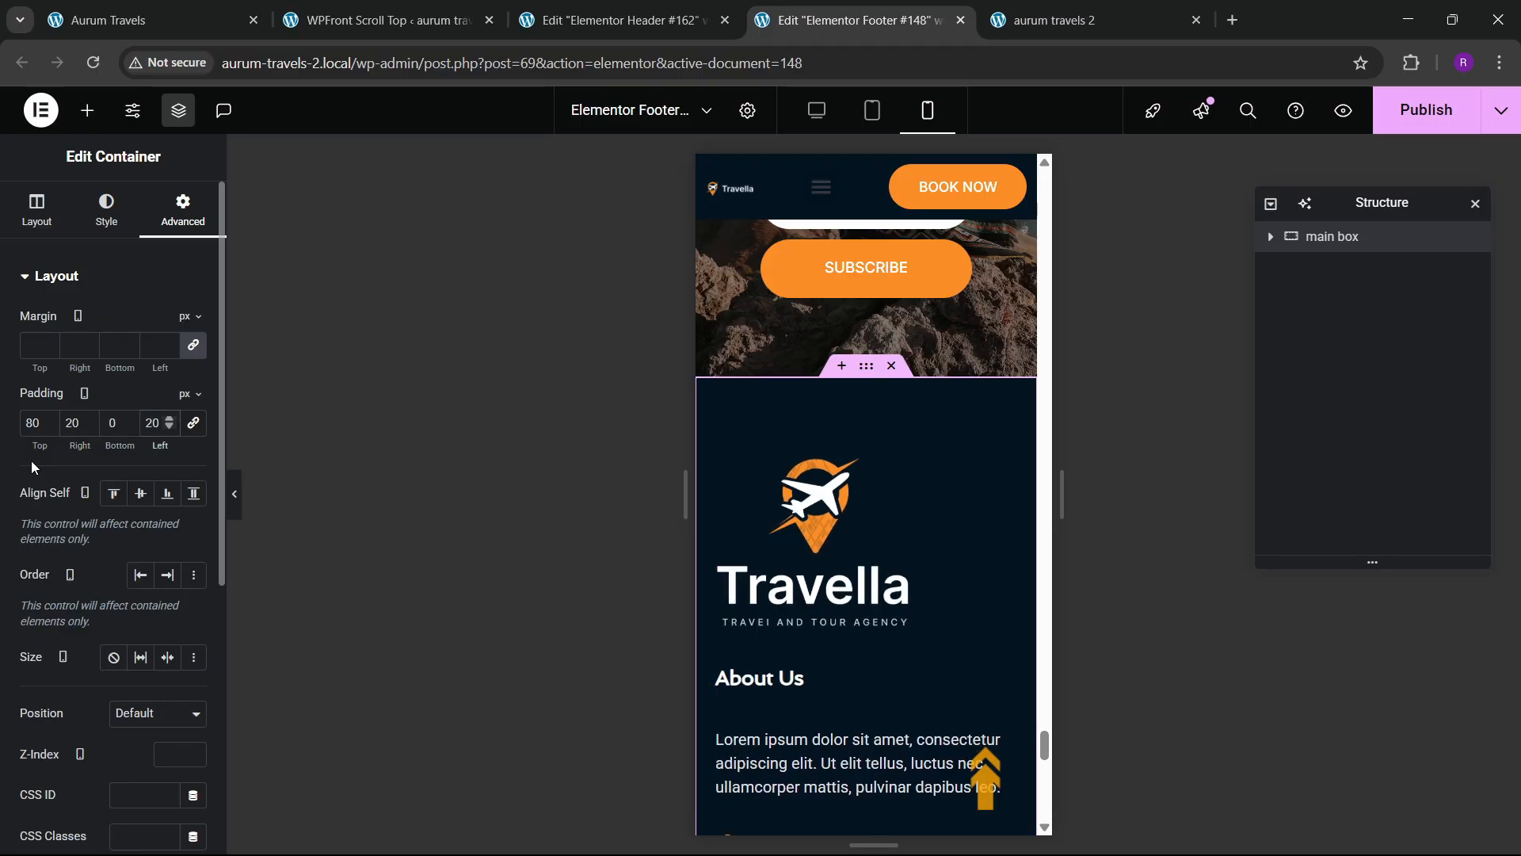
- Set the footer's Travella logo to a custom width of 140 px
{"action": "left_click", "coordinate": [814, 538]}
{"action": "left_click", "coordinate": [108, 210]}
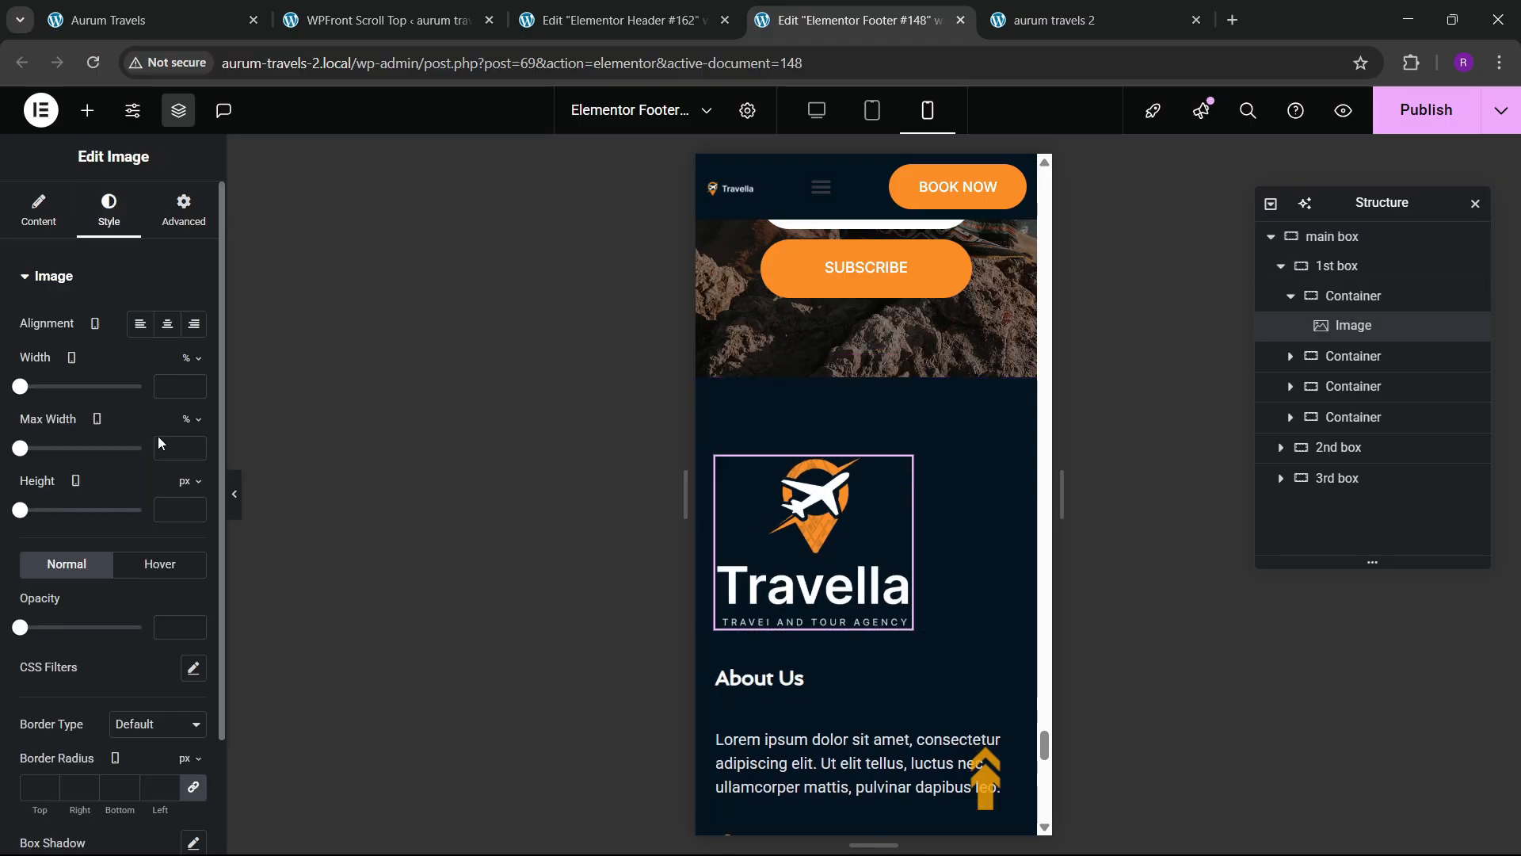
{"action": "left_click", "coordinate": [183, 210]}
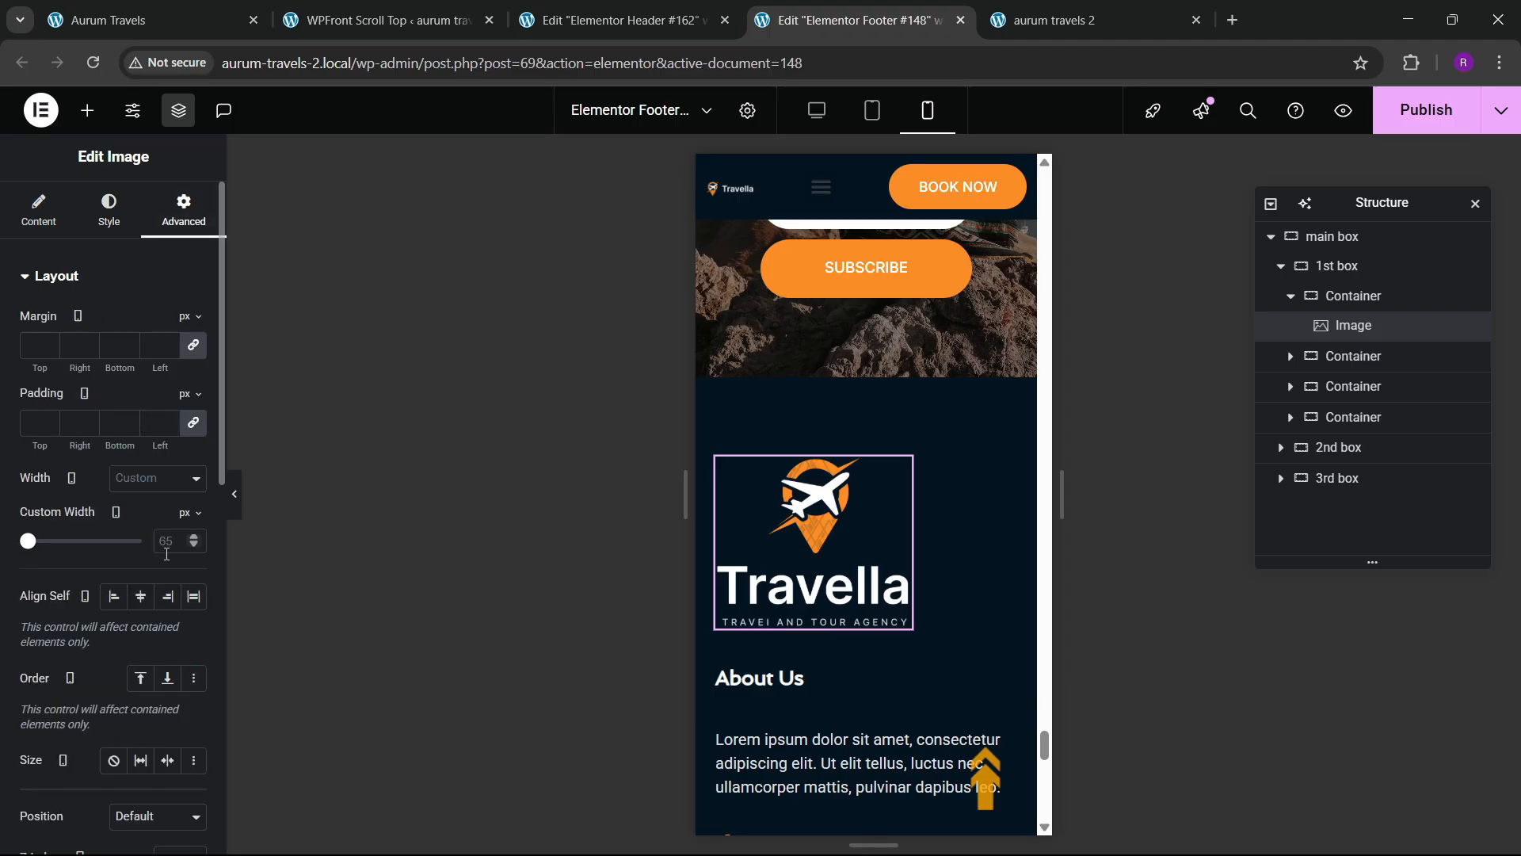
{"action": "type", "text": "50"}
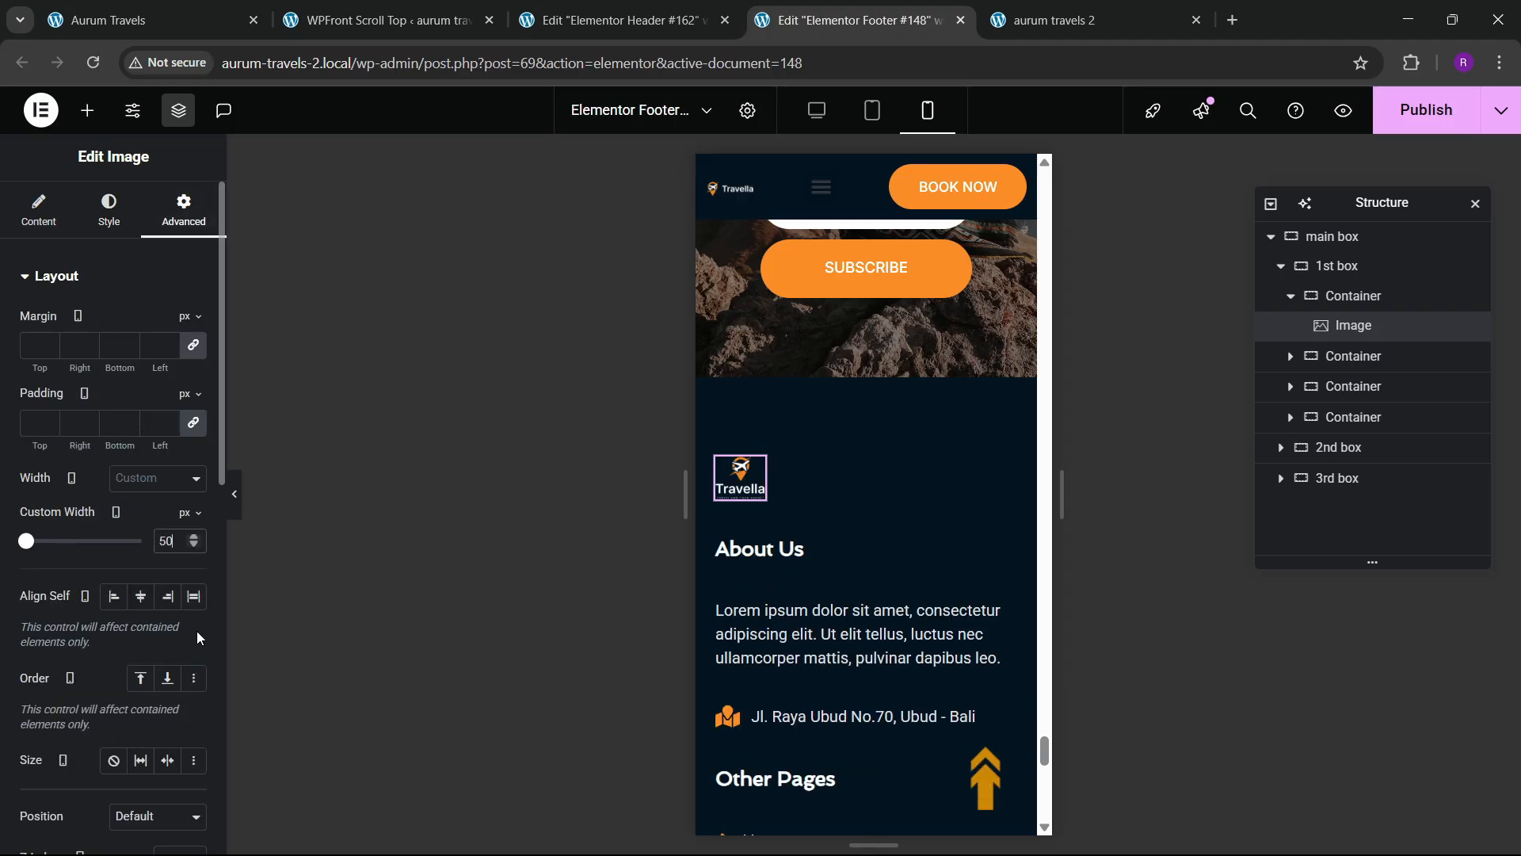
{"action": "key", "text": "BackSpace"}
{"action": "key", "text": "BackSpace"}
{"action": "type", "text": "6"}
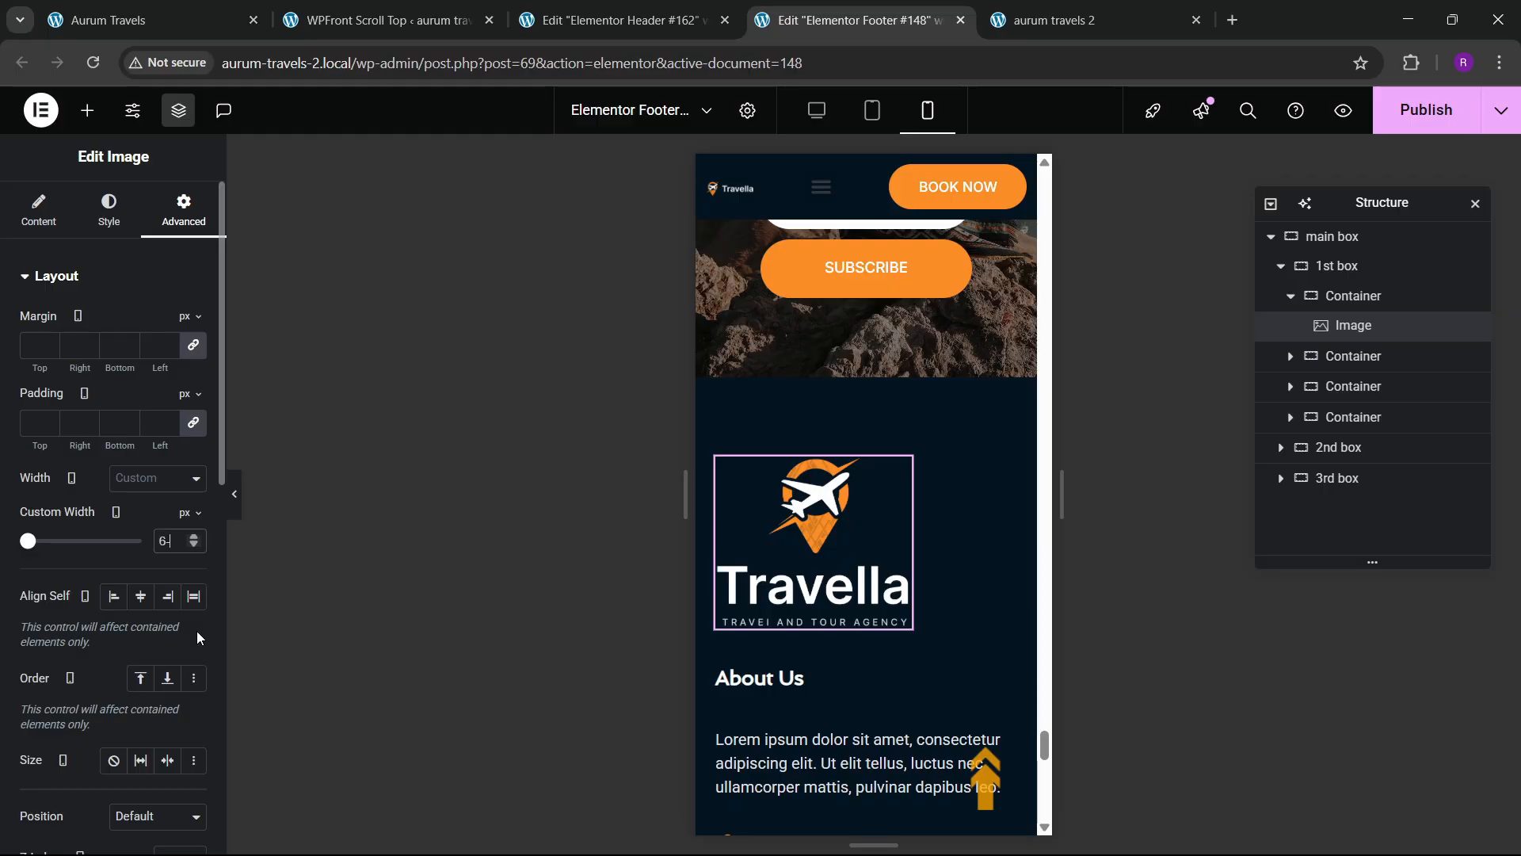
{"action": "key", "text": "BackSpace"}
{"action": "type", "text": "60"}
{"action": "key", "text": "BackSpace"}
{"action": "key", "text": "BackSpace"}
{"action": "left_click", "coordinate": [32, 543]}
{"action": "left_click_drag", "start_coordinate": [32, 552], "coordinate": [36, 564]}
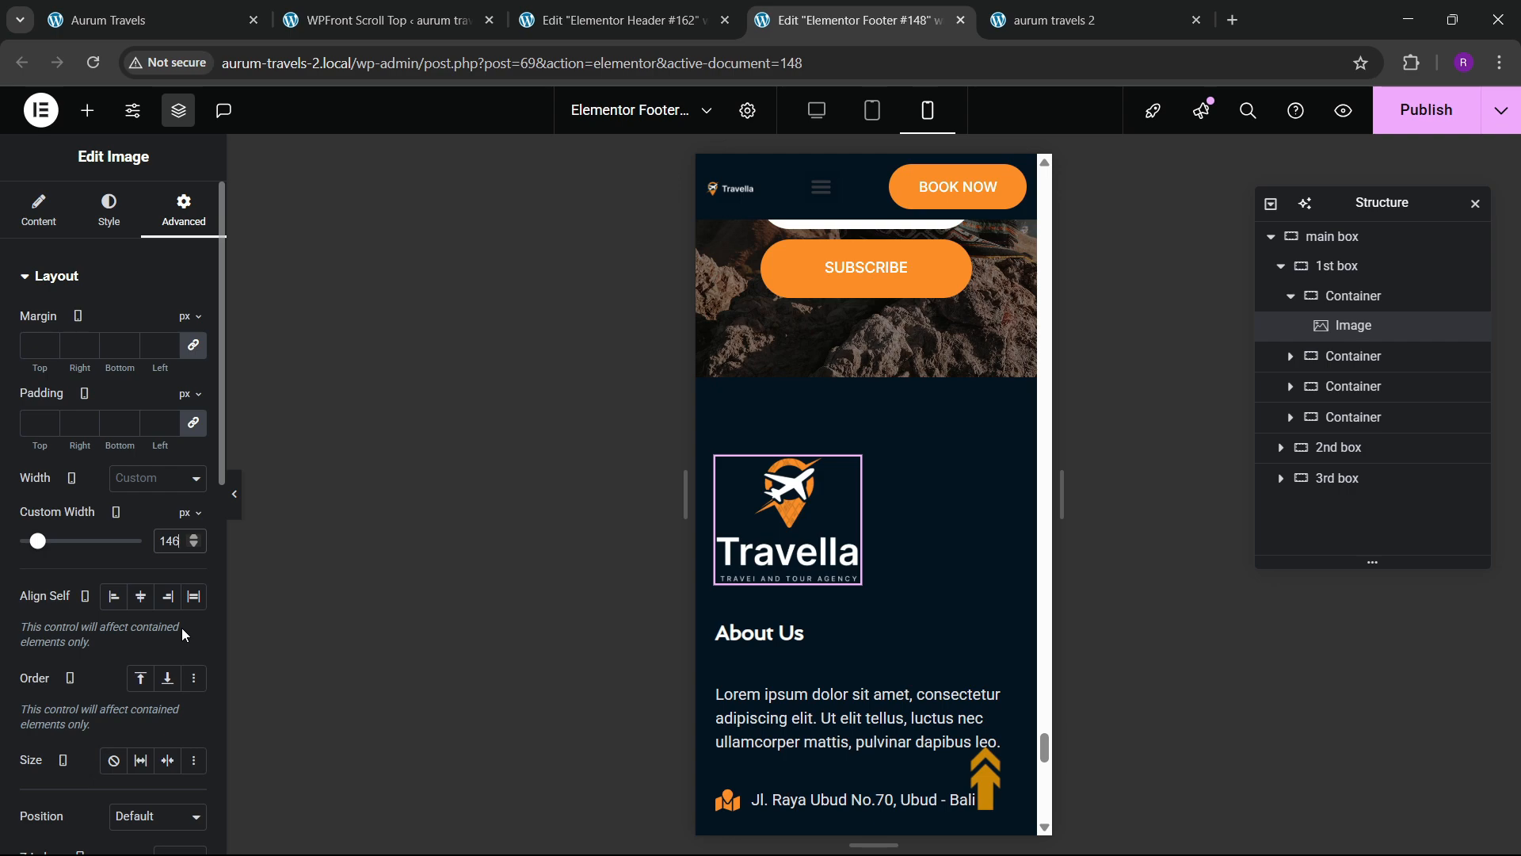
{"action": "key", "text": "BackSpace"}
{"action": "type", "text": "0"}
- Publish the footer changes with Ctrl+S
{"action": "scroll", "coordinate": [840, 554], "scroll_direction": "down", "scroll_amount": 15}
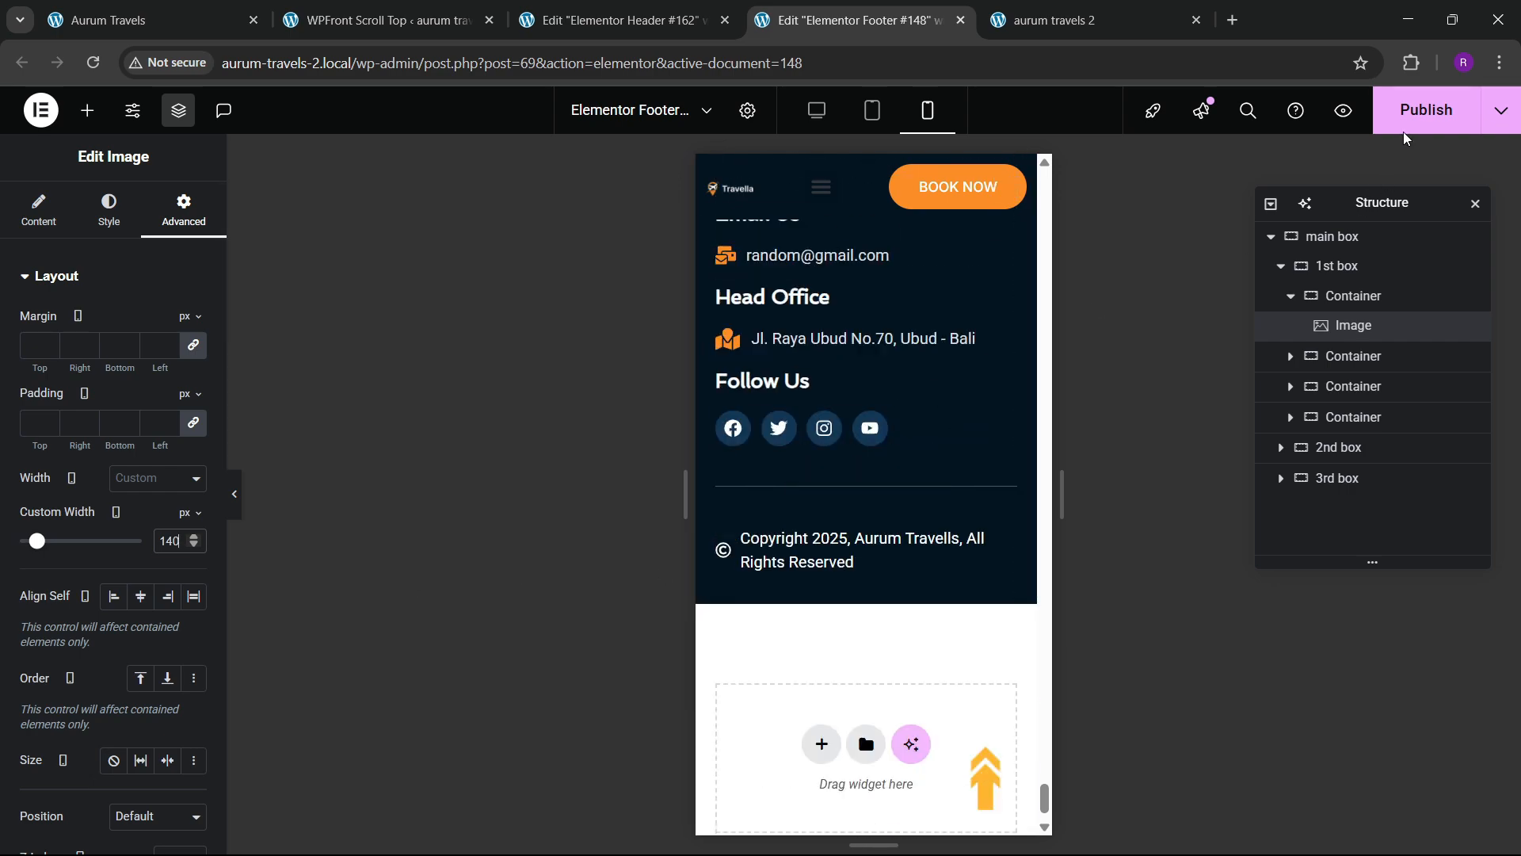
{"action": "key", "text": "ctrl+s"}
{"action": "scroll", "coordinate": [815, 441], "scroll_direction": "up", "scroll_amount": 8}
{"action": "scroll", "coordinate": [813, 442], "scroll_direction": "up", "scroll_amount": 8}
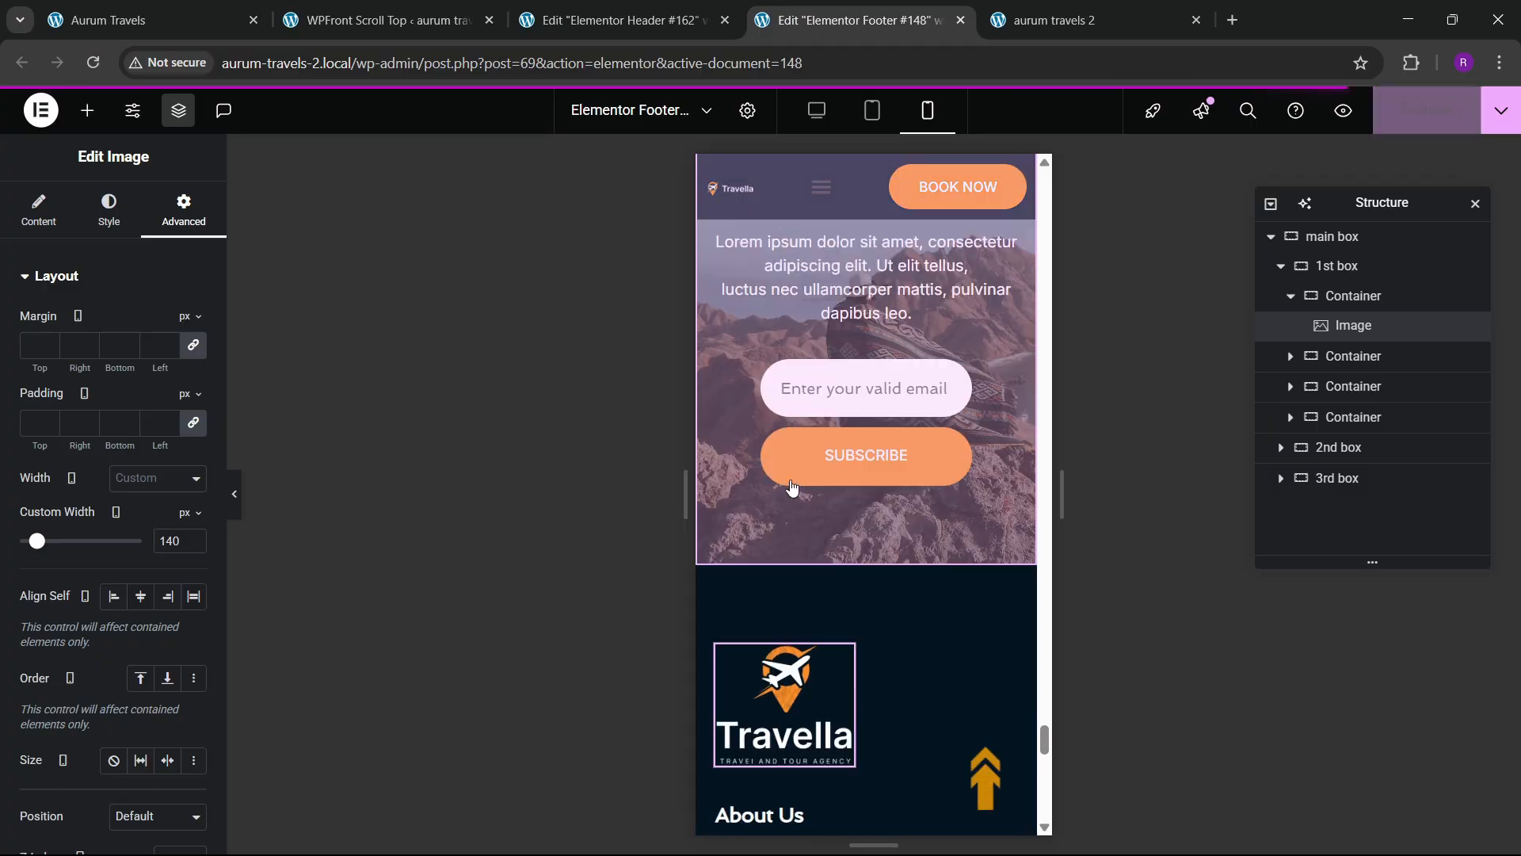
{"action": "left_click_drag", "start_coordinate": [1043, 740], "coordinate": [911, 190]}
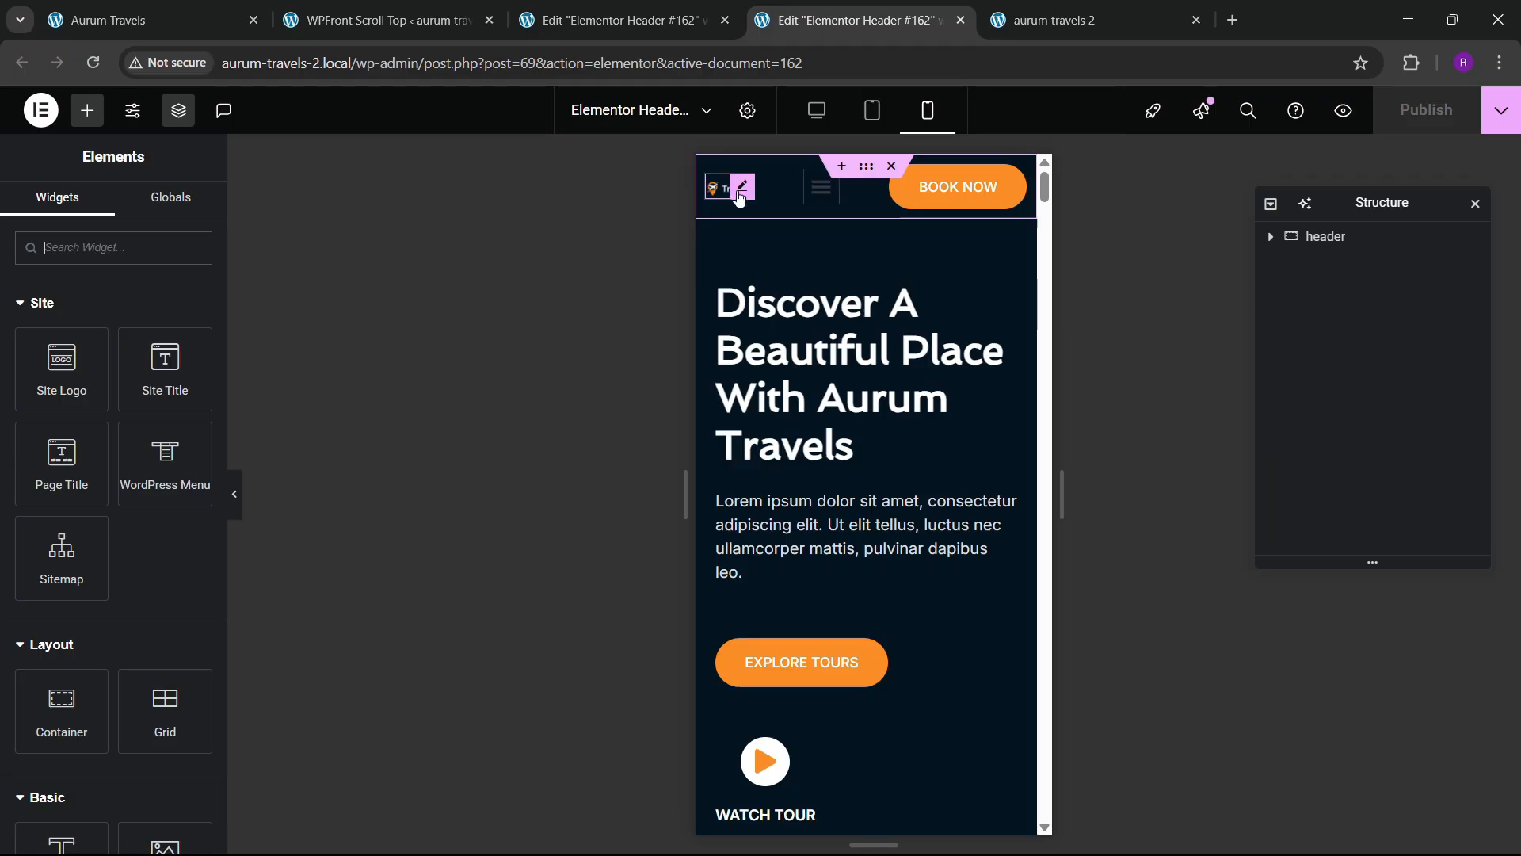
- Widen the Travella header logo to 137 px
{"action": "left_click", "coordinate": [730, 188]}
{"action": "left_click", "coordinate": [184, 210]}
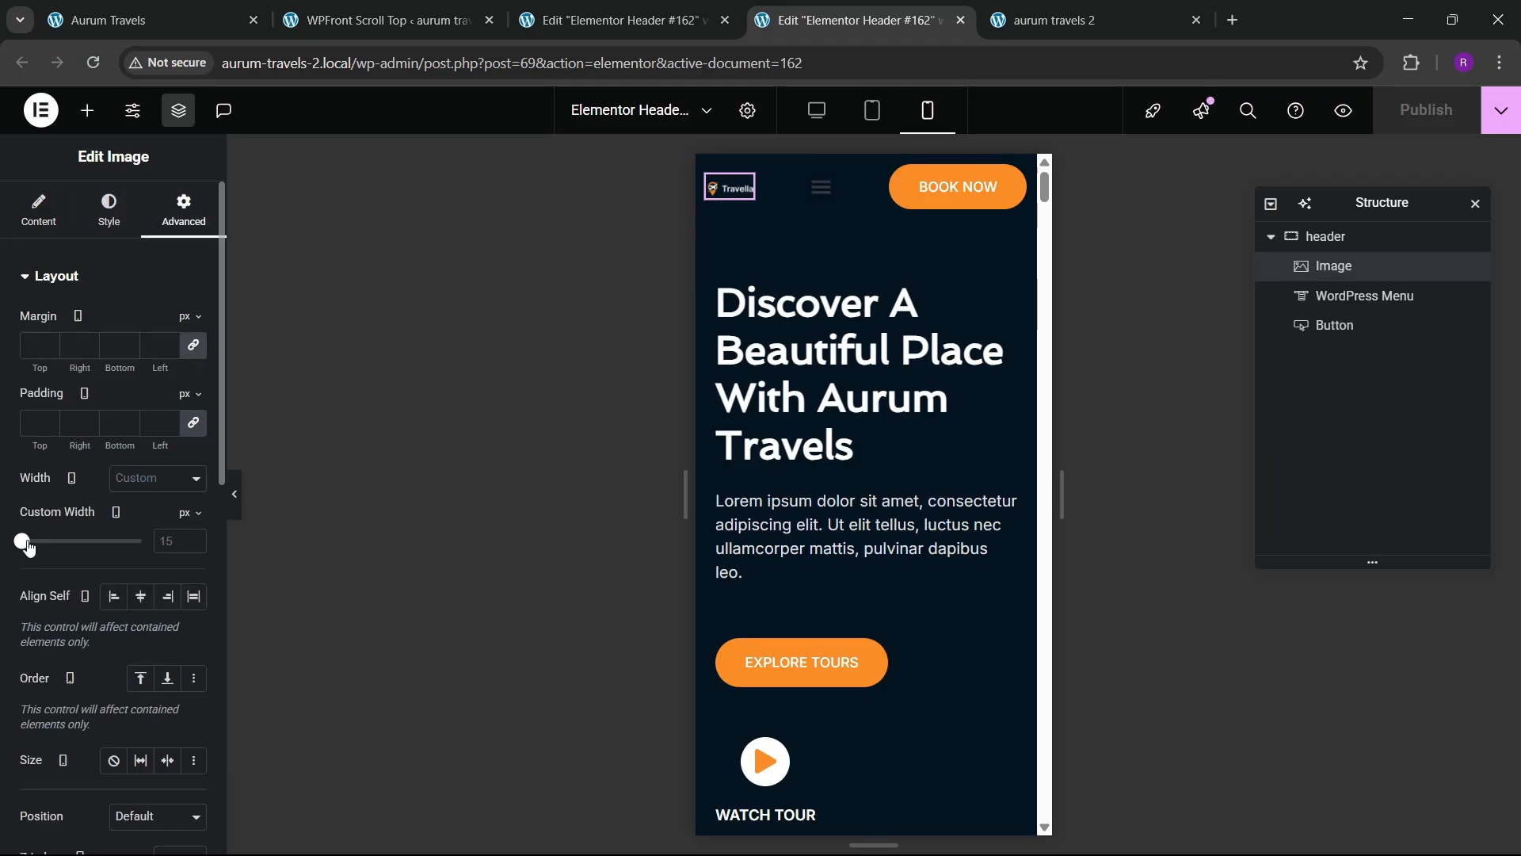
{"action": "left_click_drag", "start_coordinate": [27, 548], "coordinate": [42, 555]}
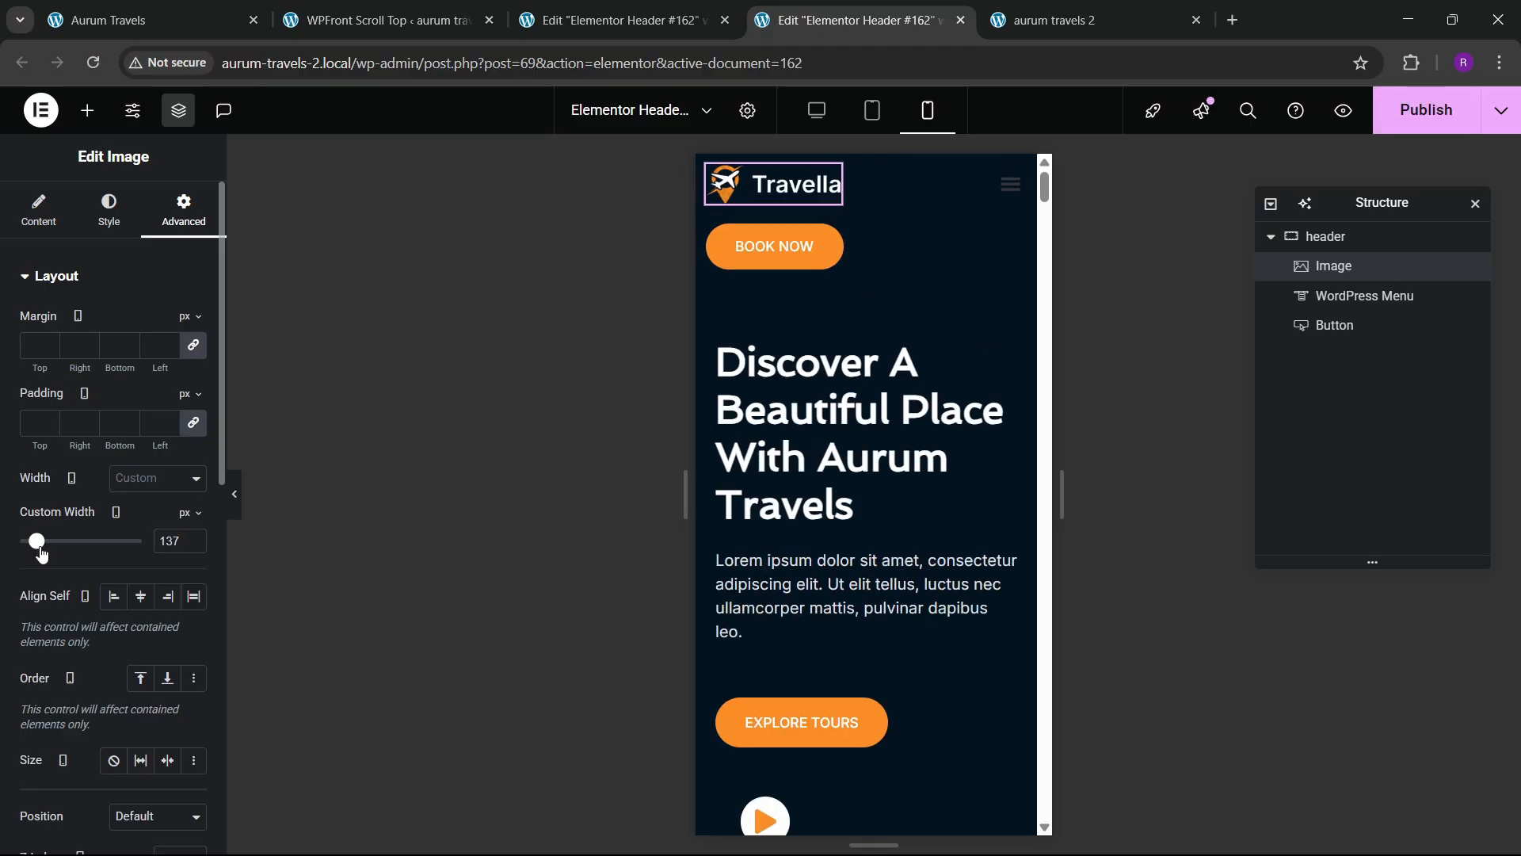
- Give the BOOK NOW button unlinked padding of 10/20/10/20 px
{"action": "left_click", "coordinate": [774, 246]}
{"action": "left_click", "coordinate": [109, 210]}
{"action": "scroll", "coordinate": [119, 475], "scroll_direction": "down", "scroll_amount": 2}
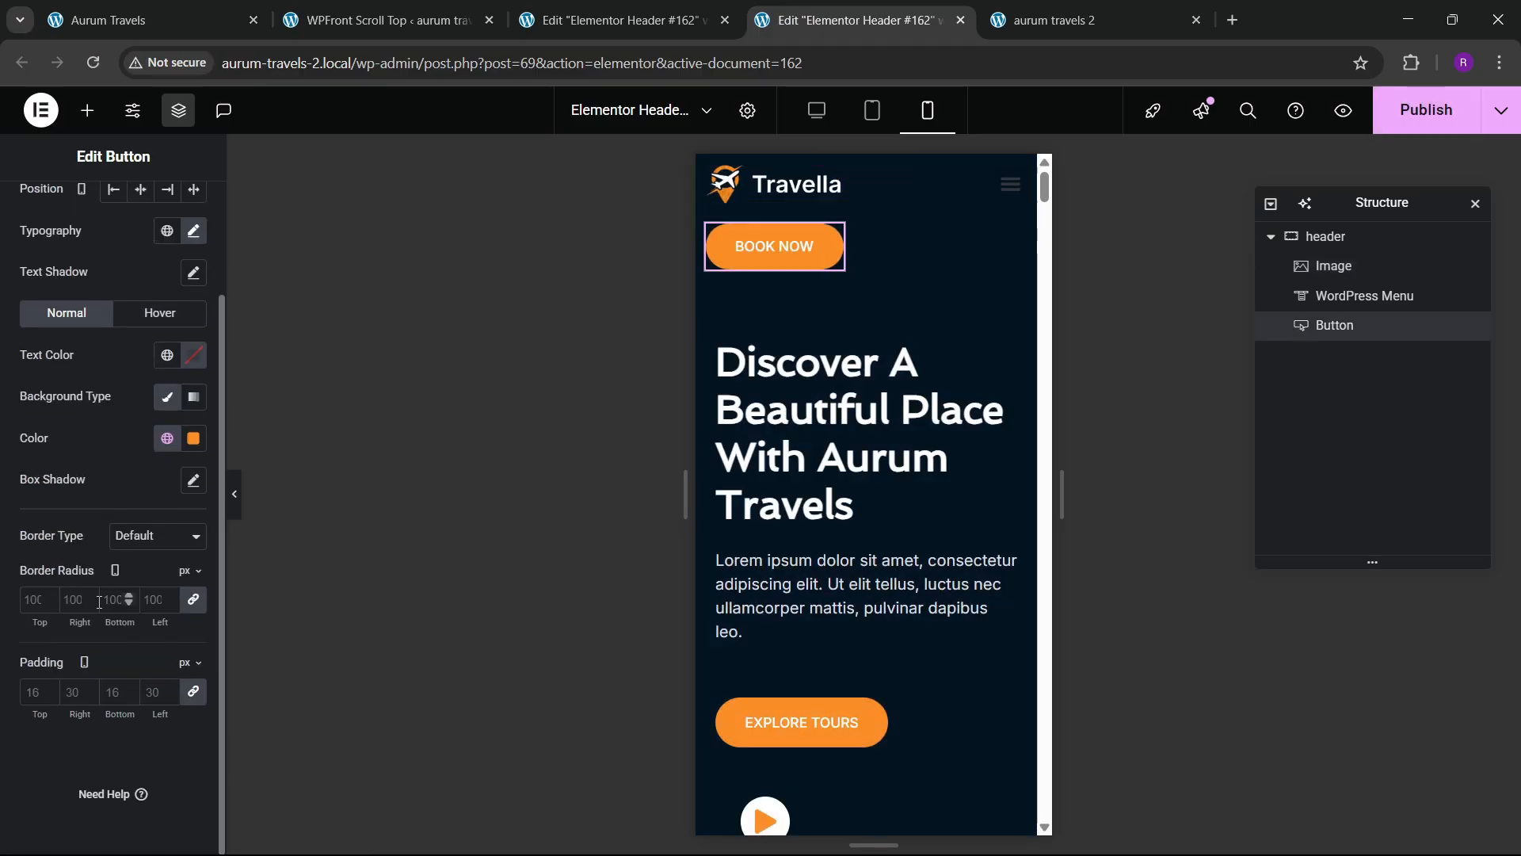
{"action": "left_click", "coordinate": [192, 693]}
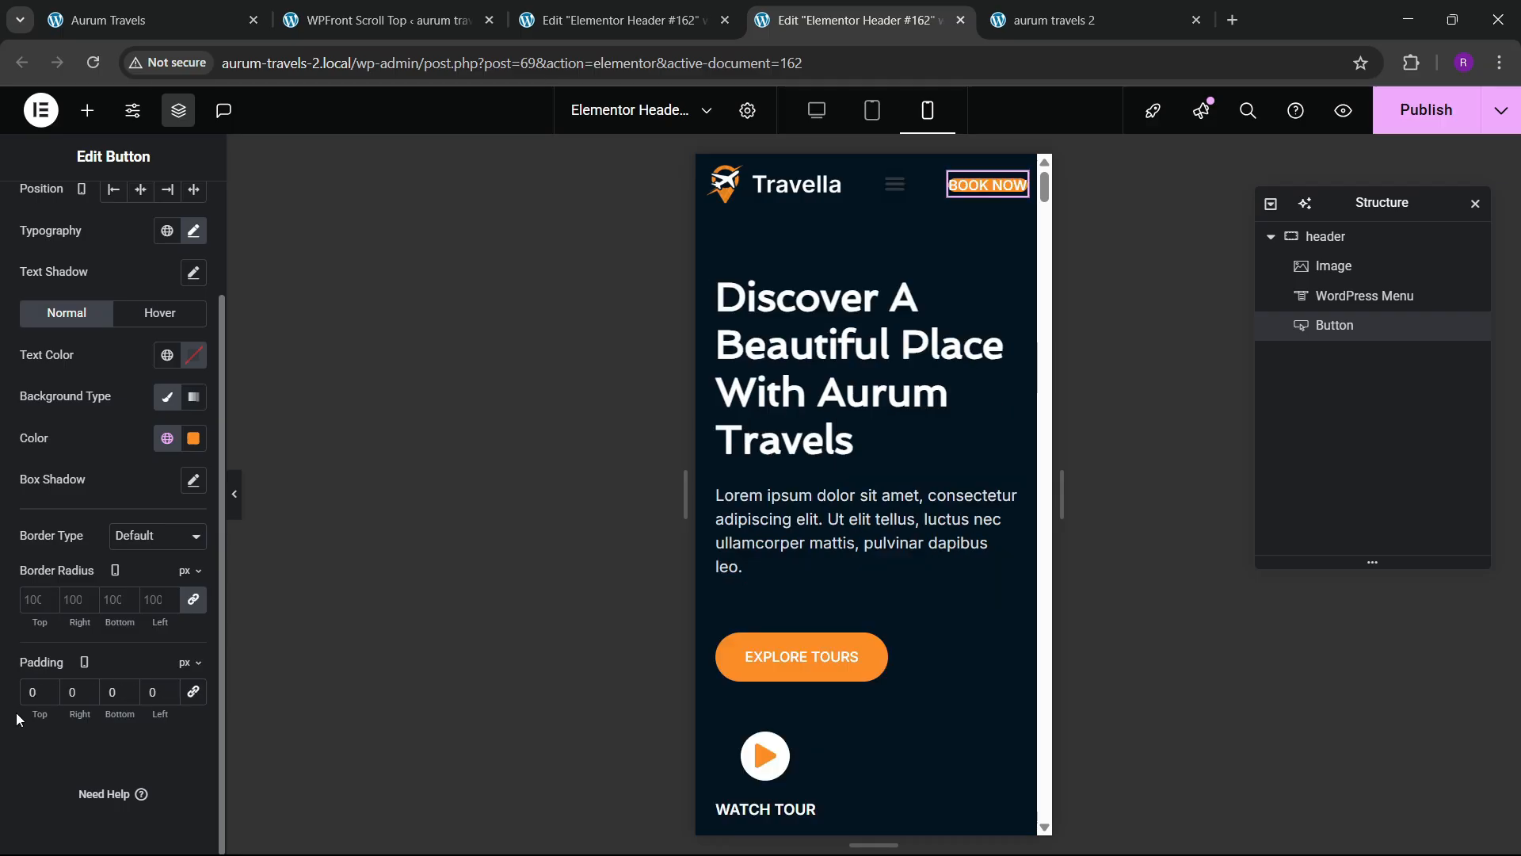
{"action": "type", "text": "1"}
{"action": "key", "text": "Tab"}
{"action": "type", "text": "20"}
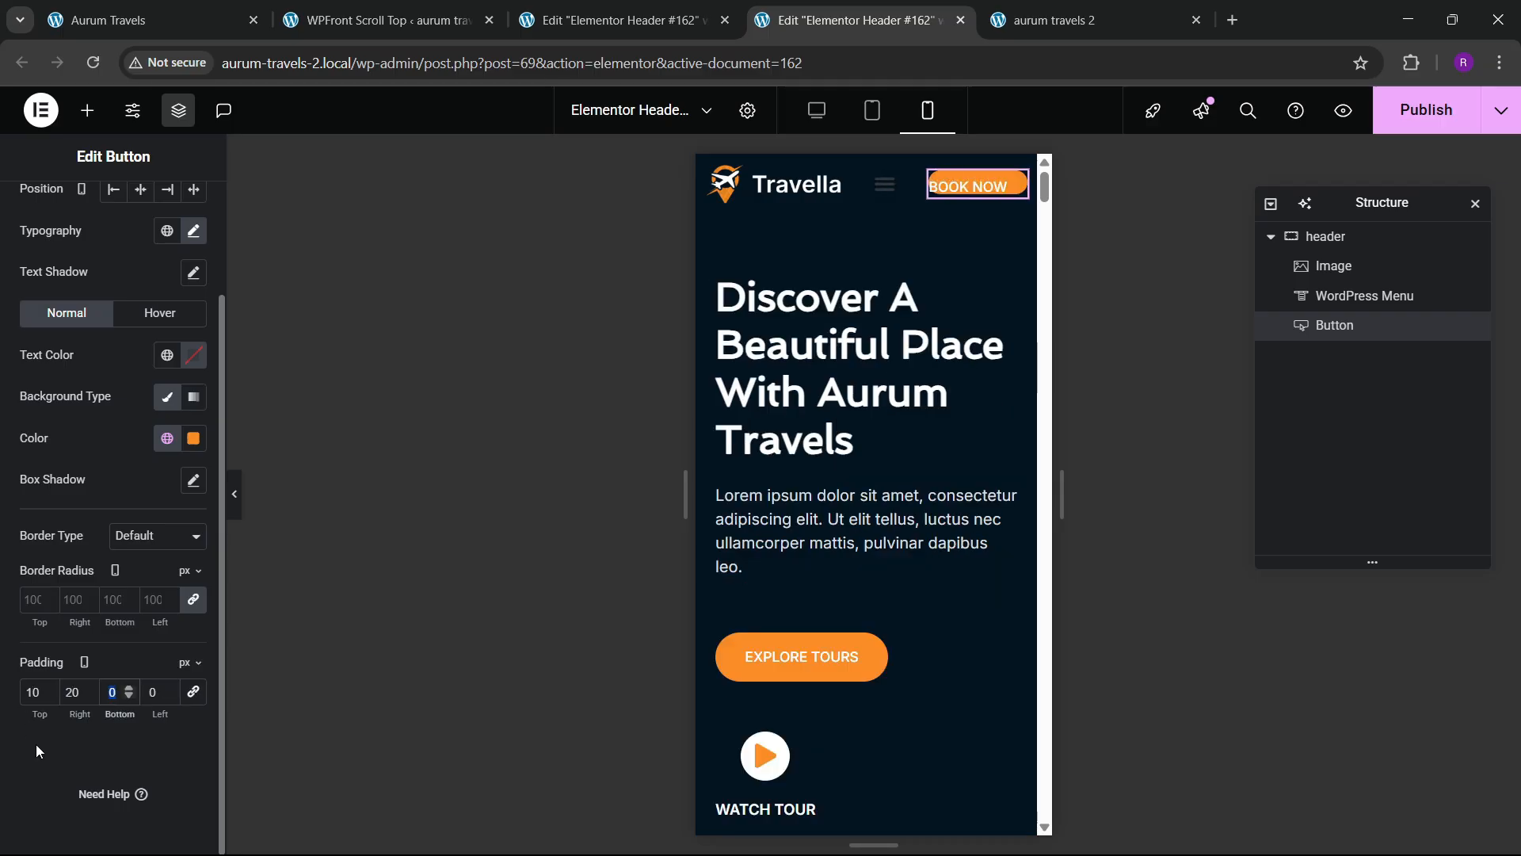
{"action": "key", "text": "Tab"}
{"action": "type", "text": "10"}
{"action": "key", "text": "Tab"}
{"action": "type", "text": "20"}
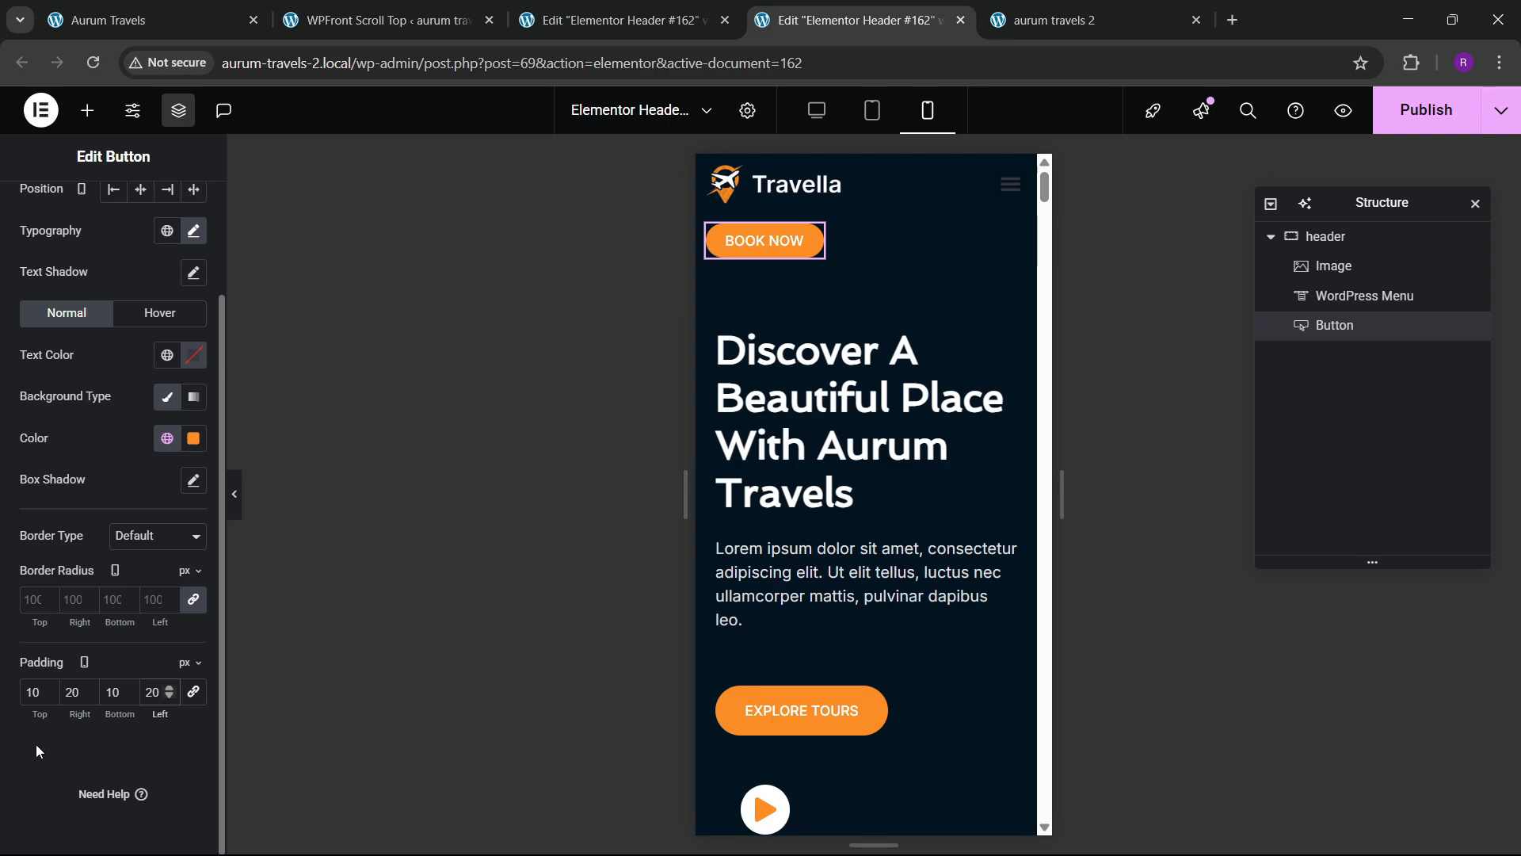
{"action": "scroll", "coordinate": [118, 396], "scroll_direction": "up", "scroll_amount": 2}
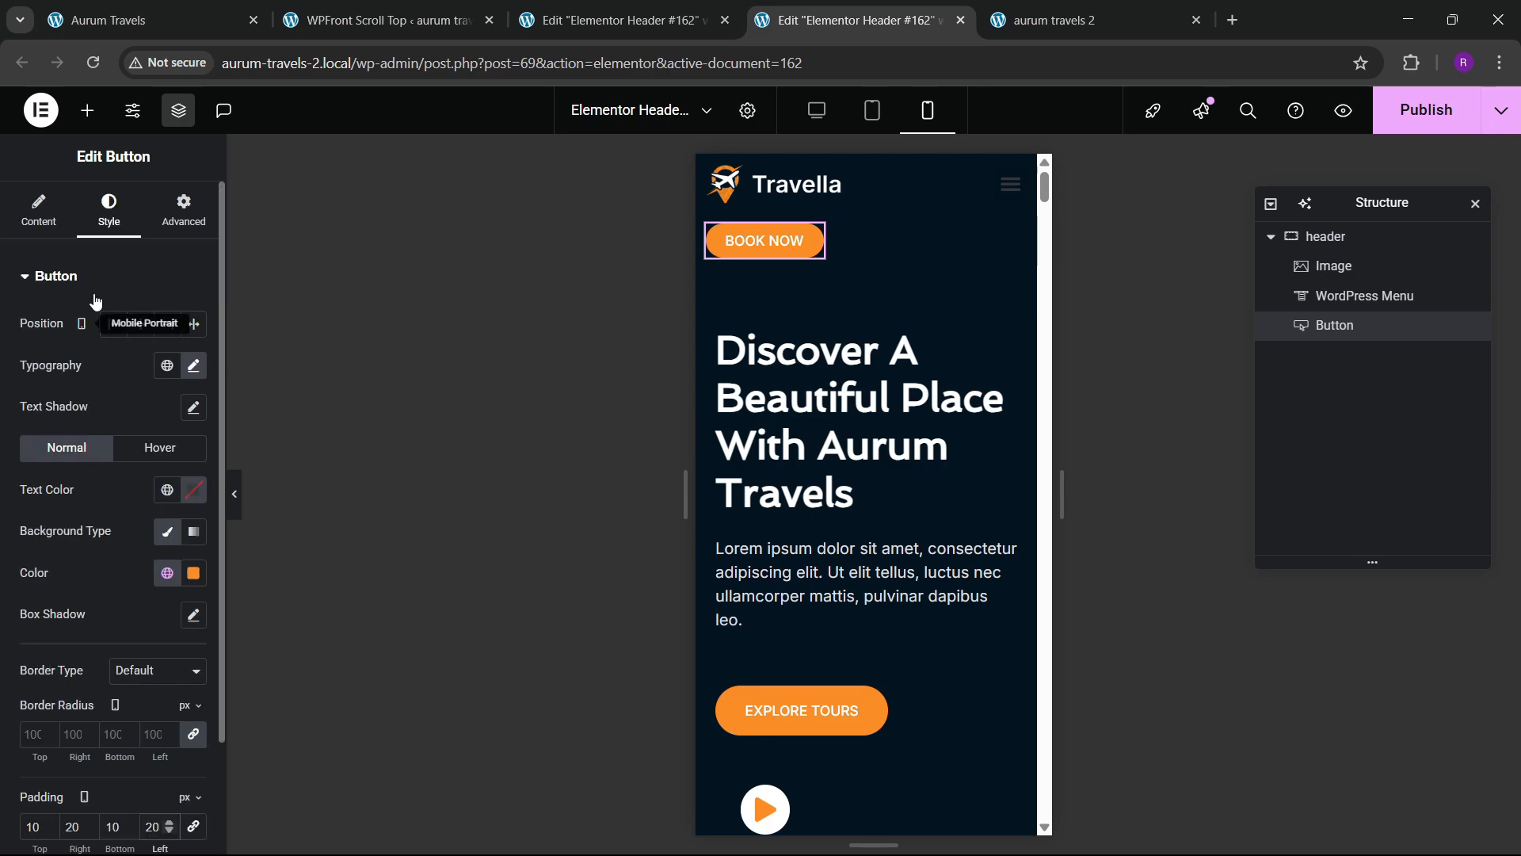
- Set the BOOK NOW button's typography size to 13 px
{"action": "left_click", "coordinate": [194, 365]}
{"action": "left_click", "coordinate": [182, 521]}
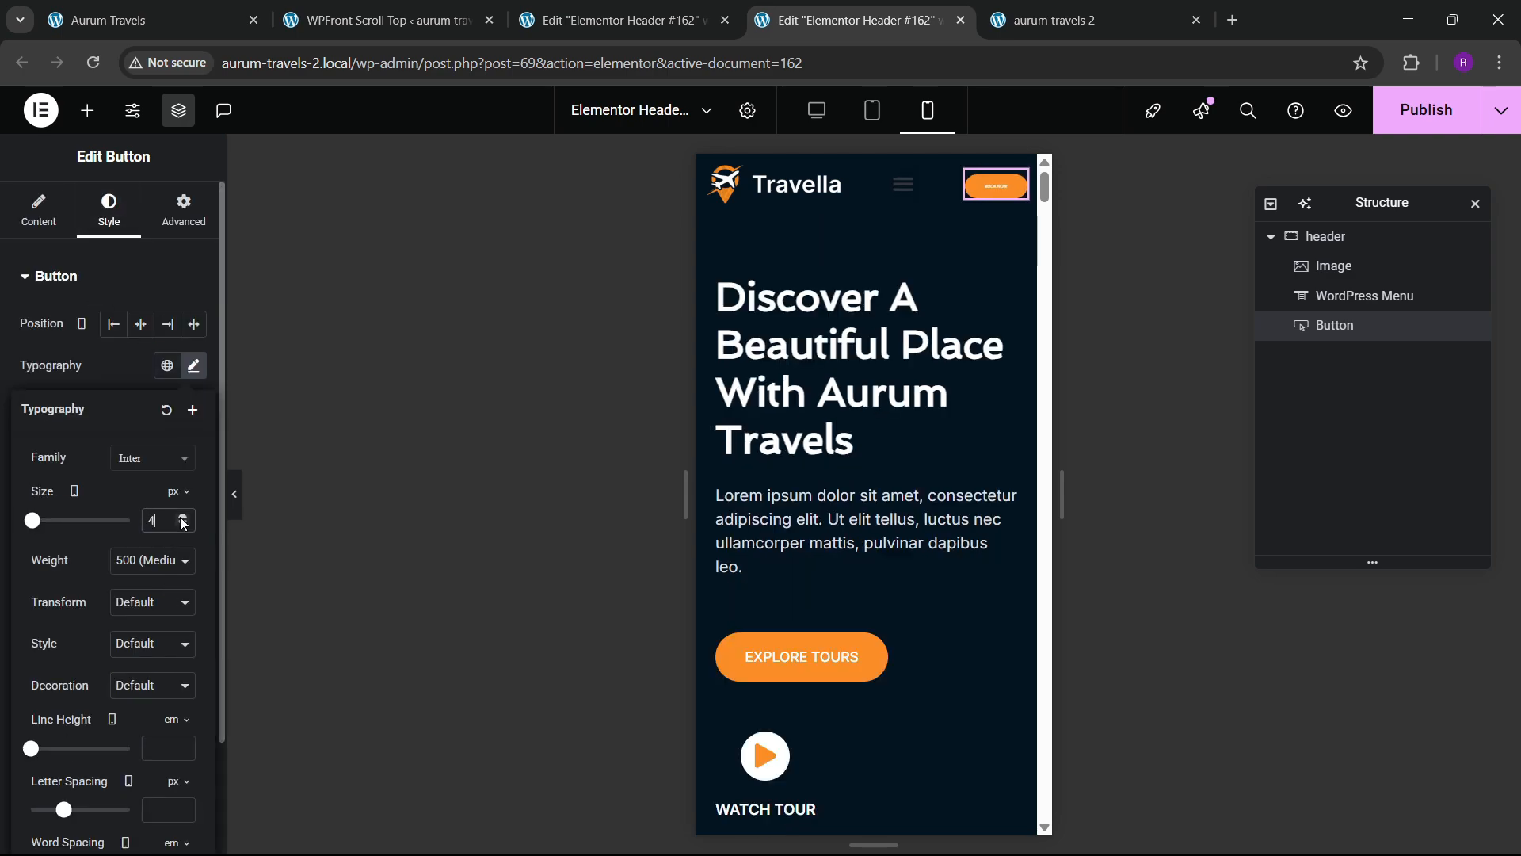
{"action": "left_click", "coordinate": [183, 517]}
{"action": "left_click", "coordinate": [182, 518]}
{"action": "left_click", "coordinate": [183, 518]}
{"action": "left_click", "coordinate": [183, 517]}
{"action": "left_click", "coordinate": [182, 518]}
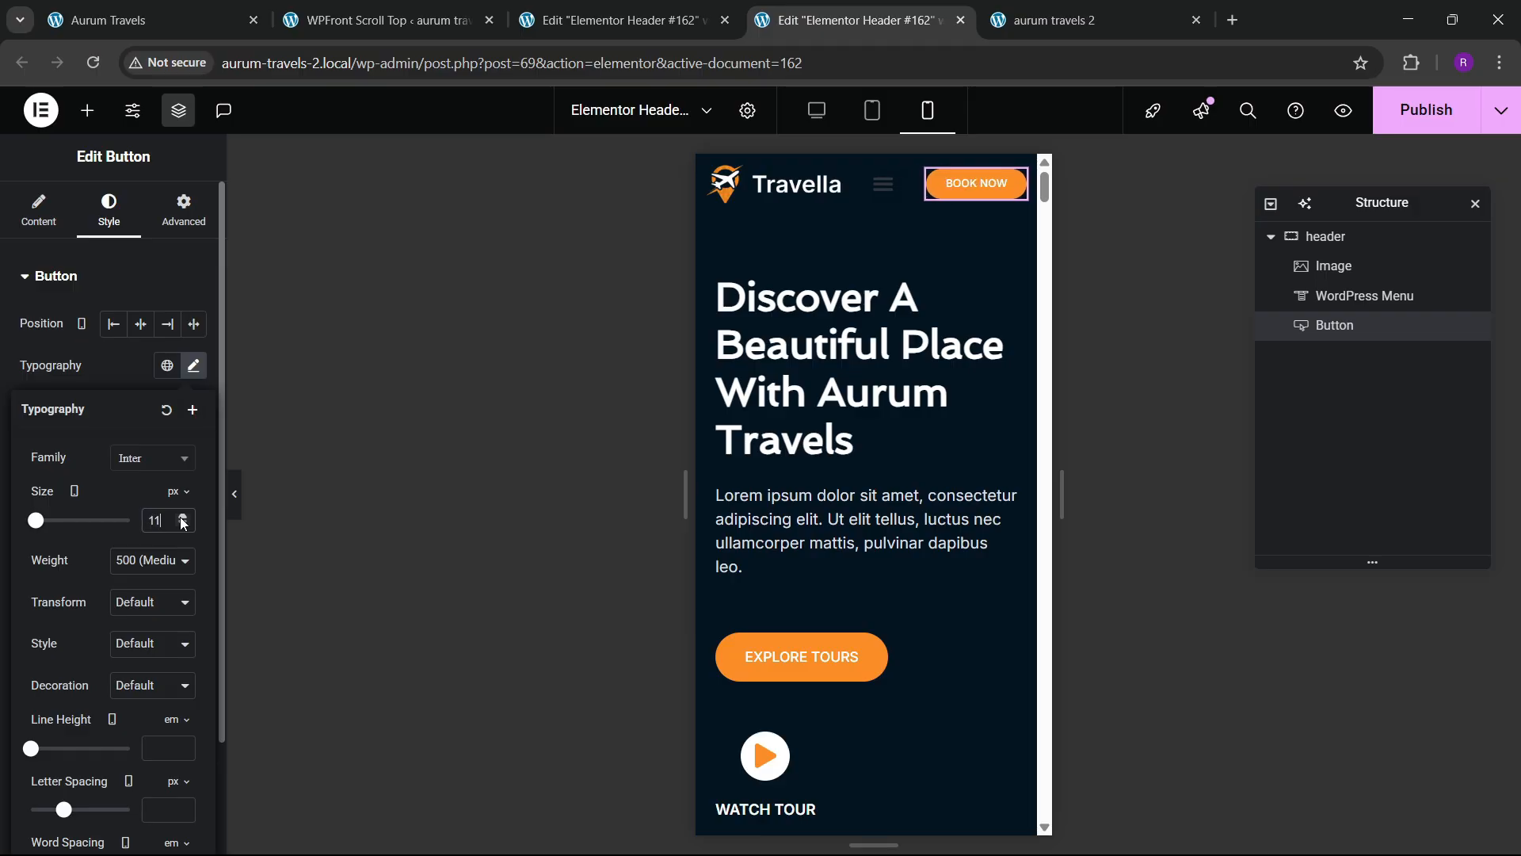
{"action": "left_click", "coordinate": [182, 518]}
{"action": "left_click", "coordinate": [182, 518]}
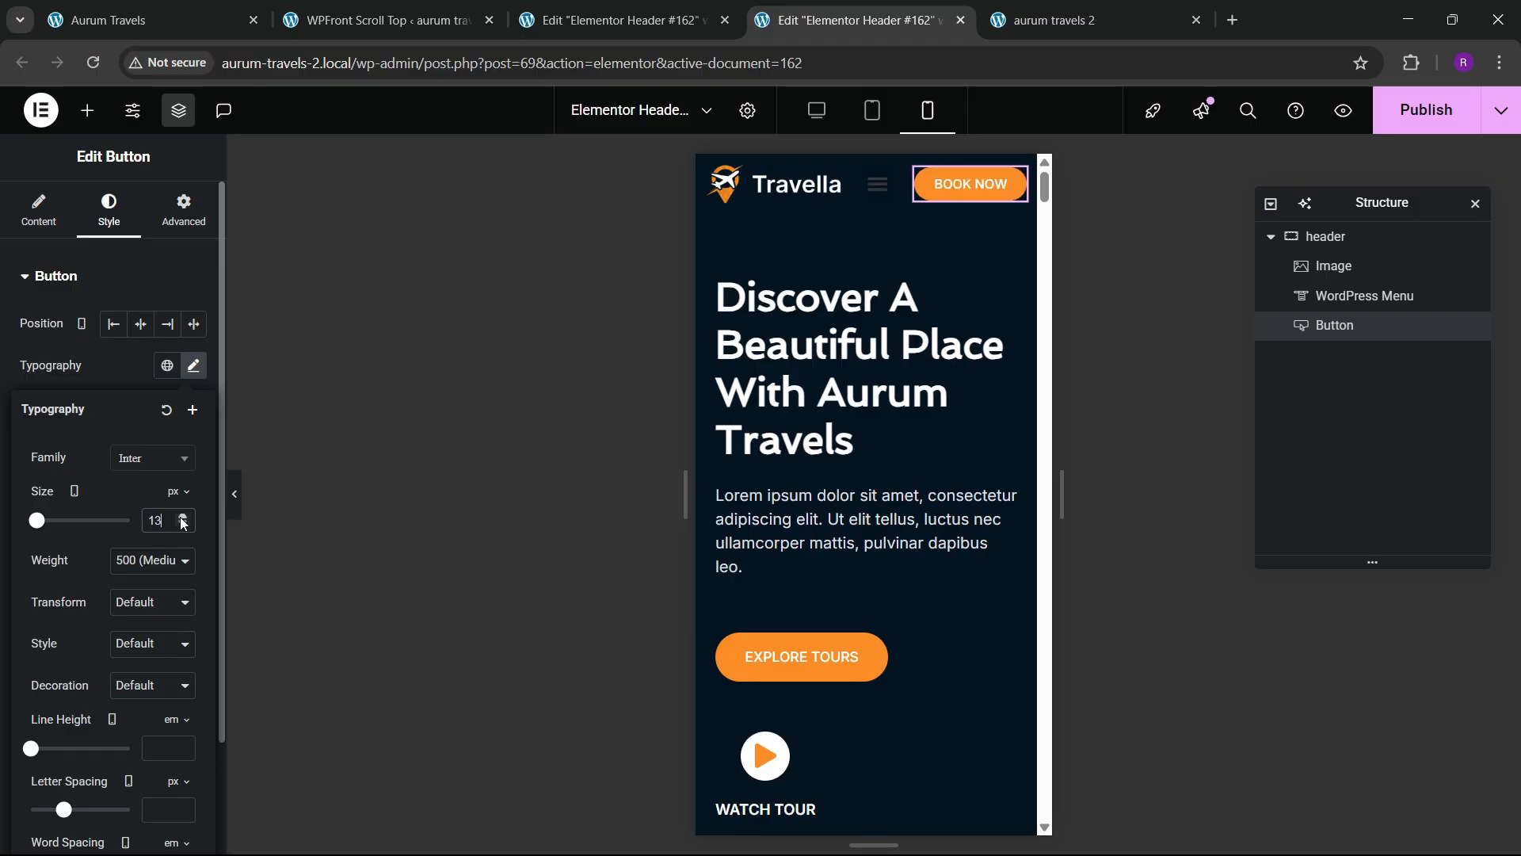
{"action": "left_click", "coordinate": [878, 184]}
- Style the menu toggle button with a global orange background and a white icon
{"action": "left_click", "coordinate": [111, 223]}
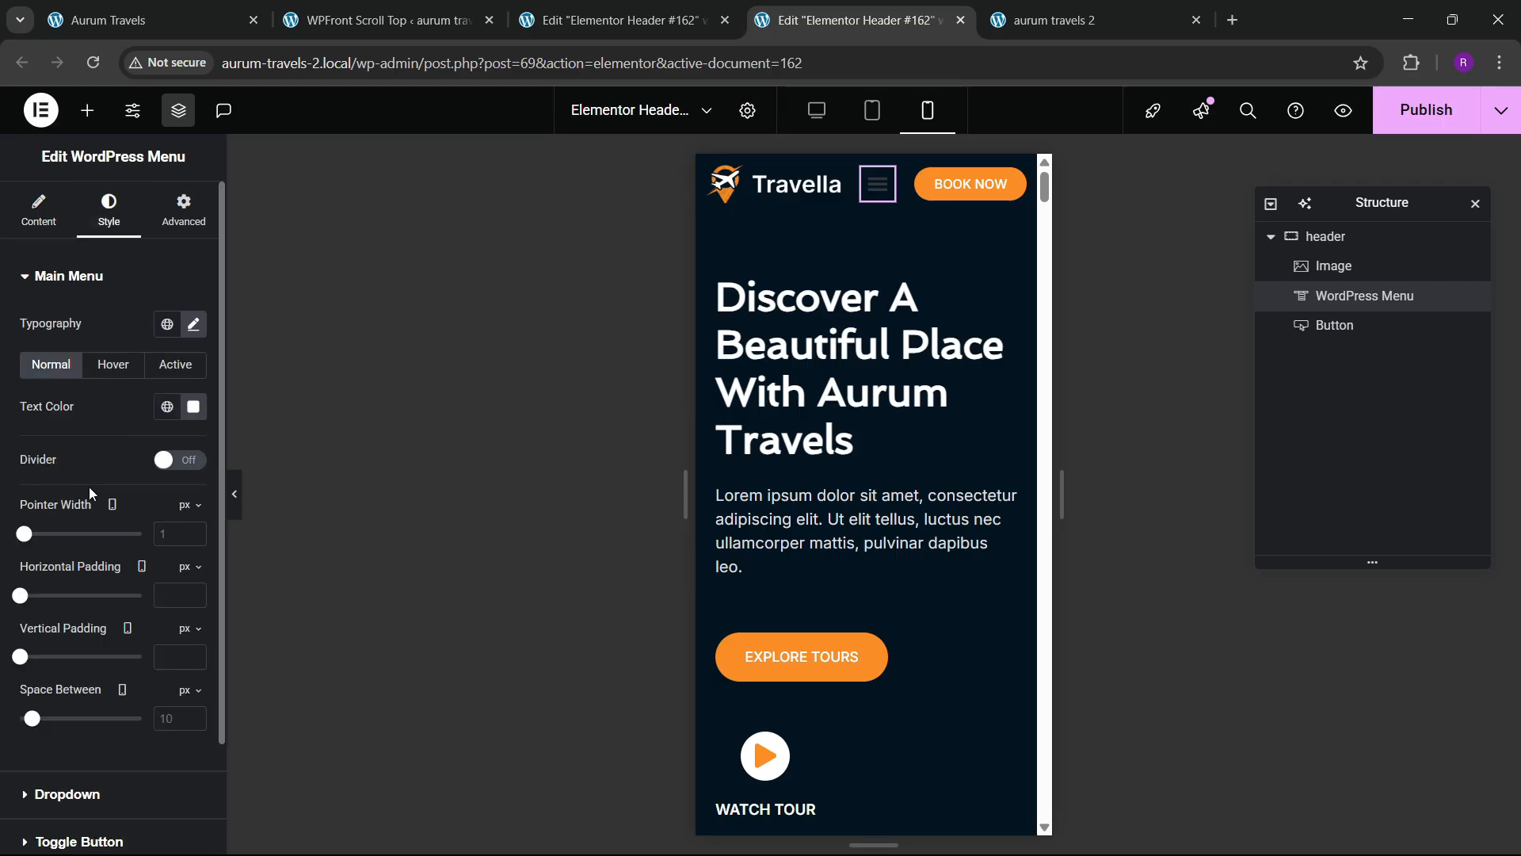
{"action": "scroll", "coordinate": [88, 491], "scroll_direction": "down", "scroll_amount": 2}
{"action": "left_click", "coordinate": [56, 711]}
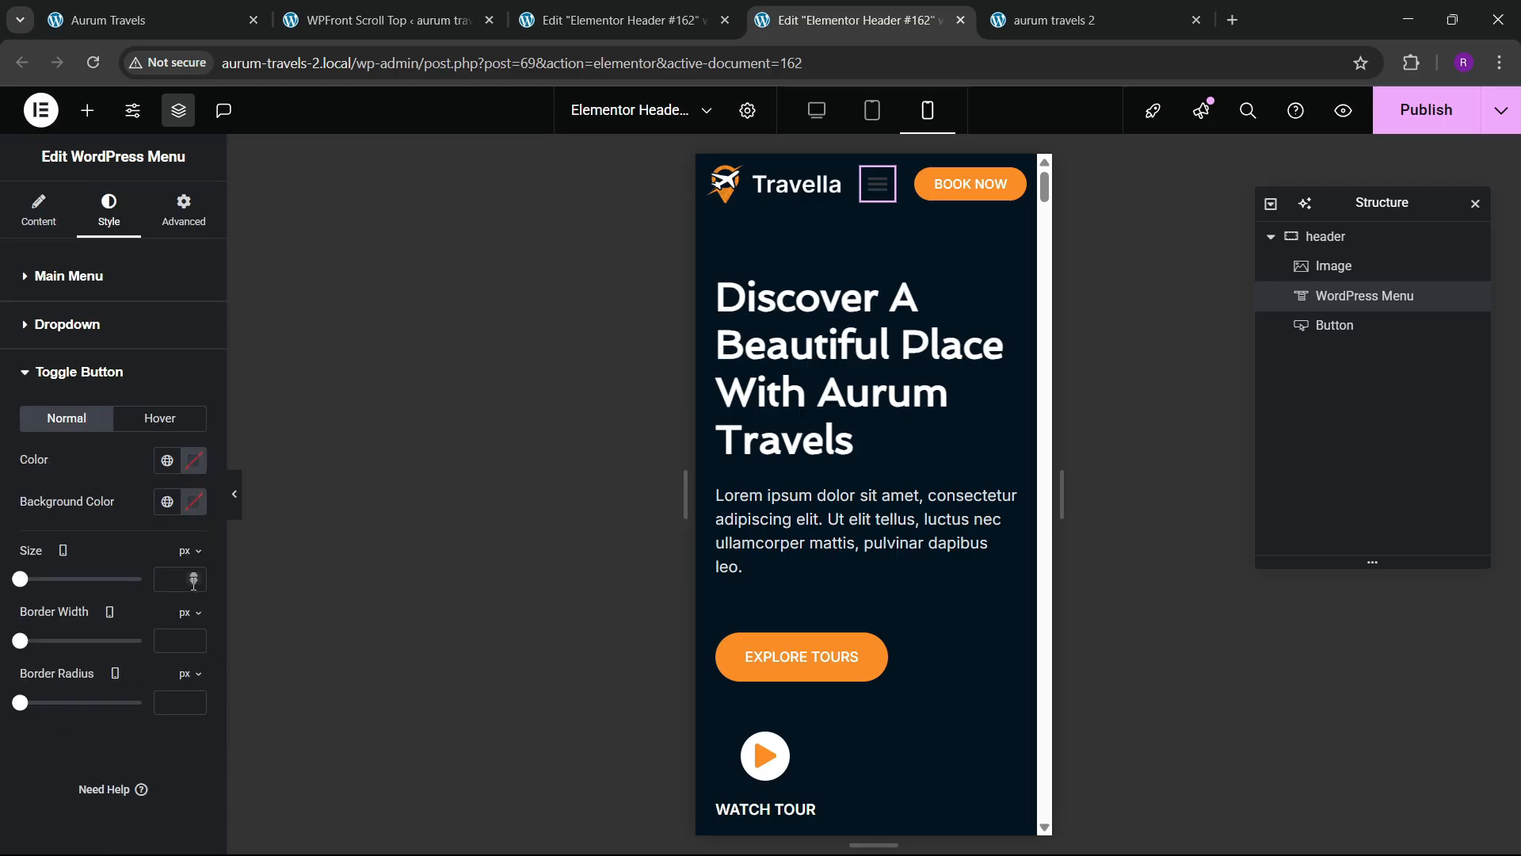
{"action": "left_click", "coordinate": [168, 504]}
{"action": "left_click", "coordinate": [119, 379]}
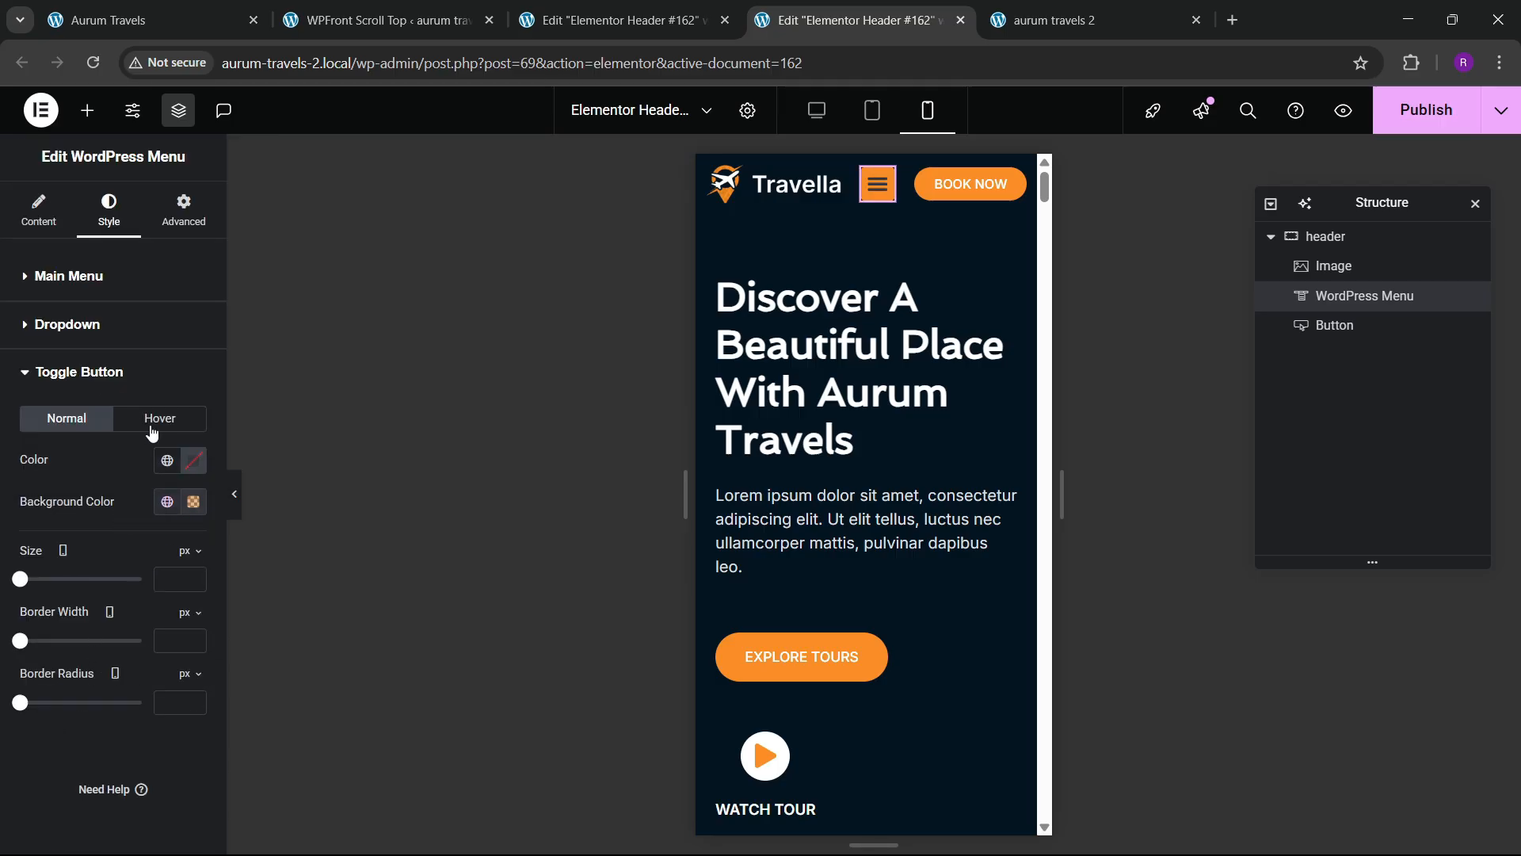
{"action": "left_click", "coordinate": [195, 469]}
{"action": "left_click", "coordinate": [78, 537]}
{"action": "left_click", "coordinate": [96, 455]}
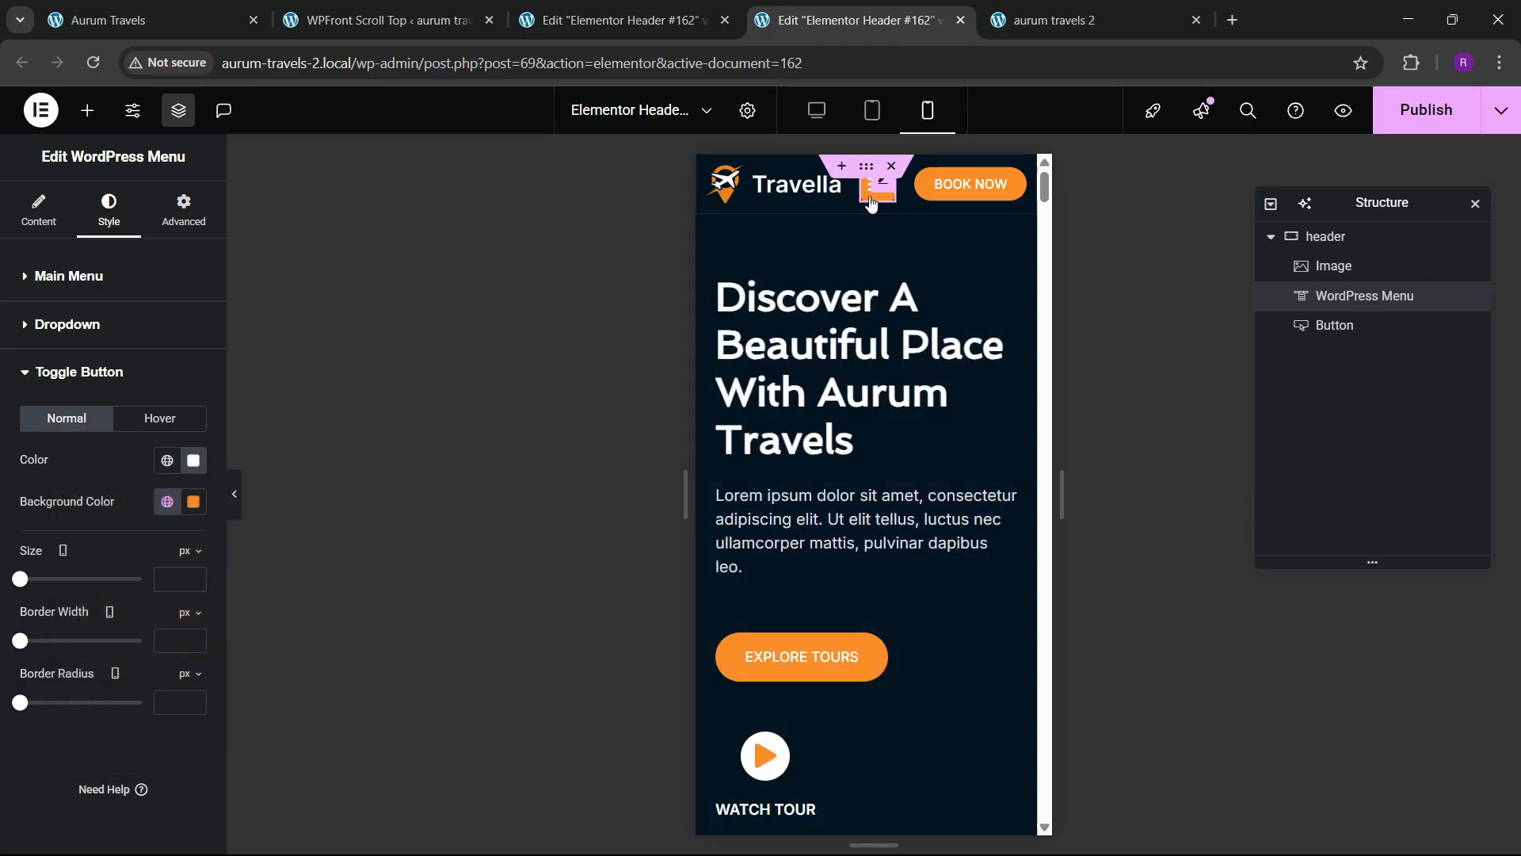
- Set the mobile dropdown menu's text size to 13 px
{"action": "left_click", "coordinate": [871, 201]}
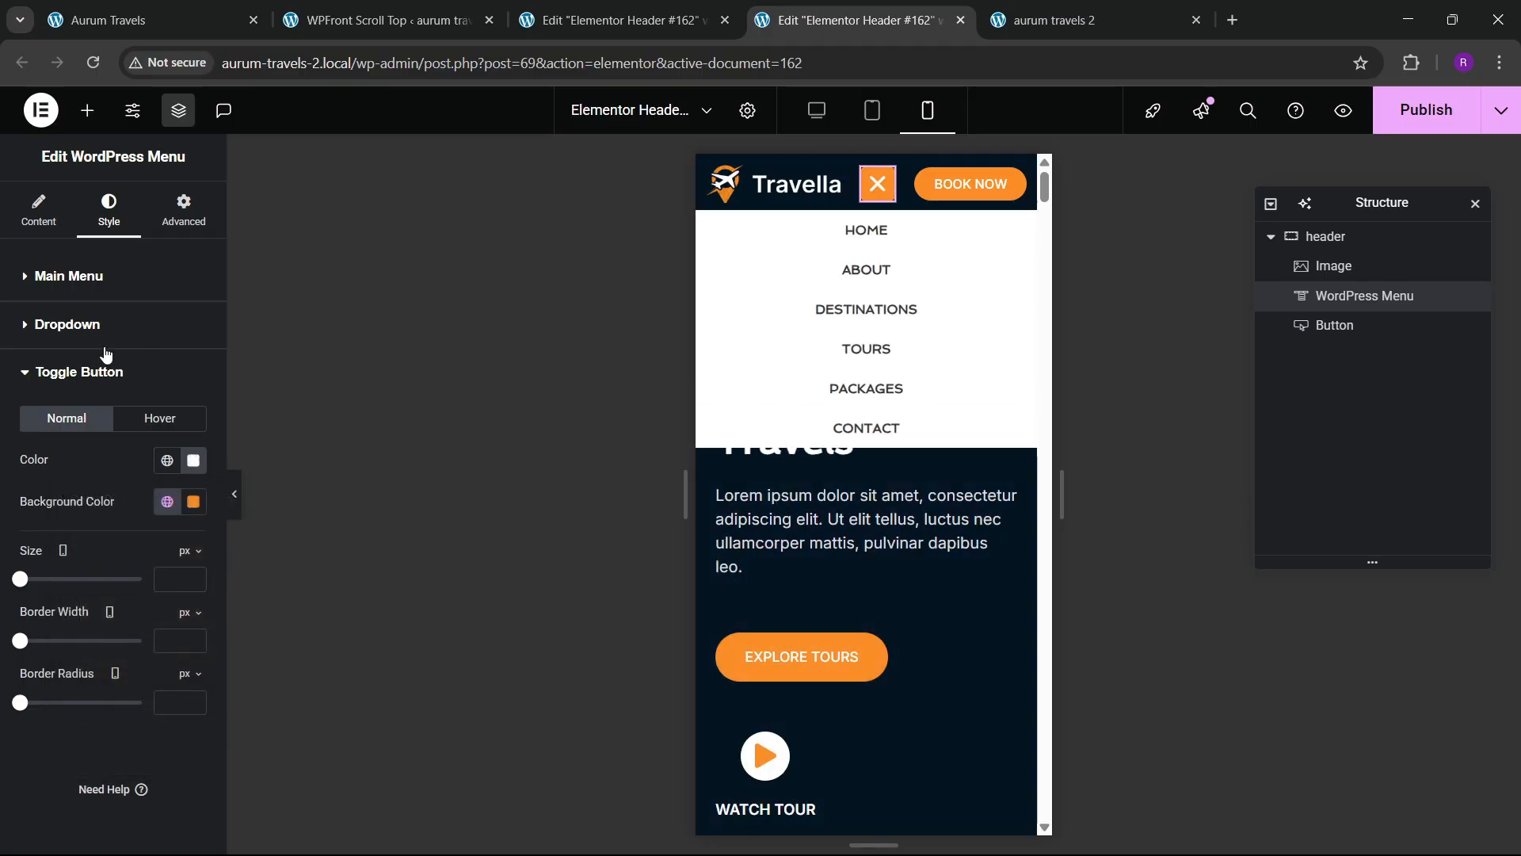
{"action": "left_click", "coordinate": [96, 325]}
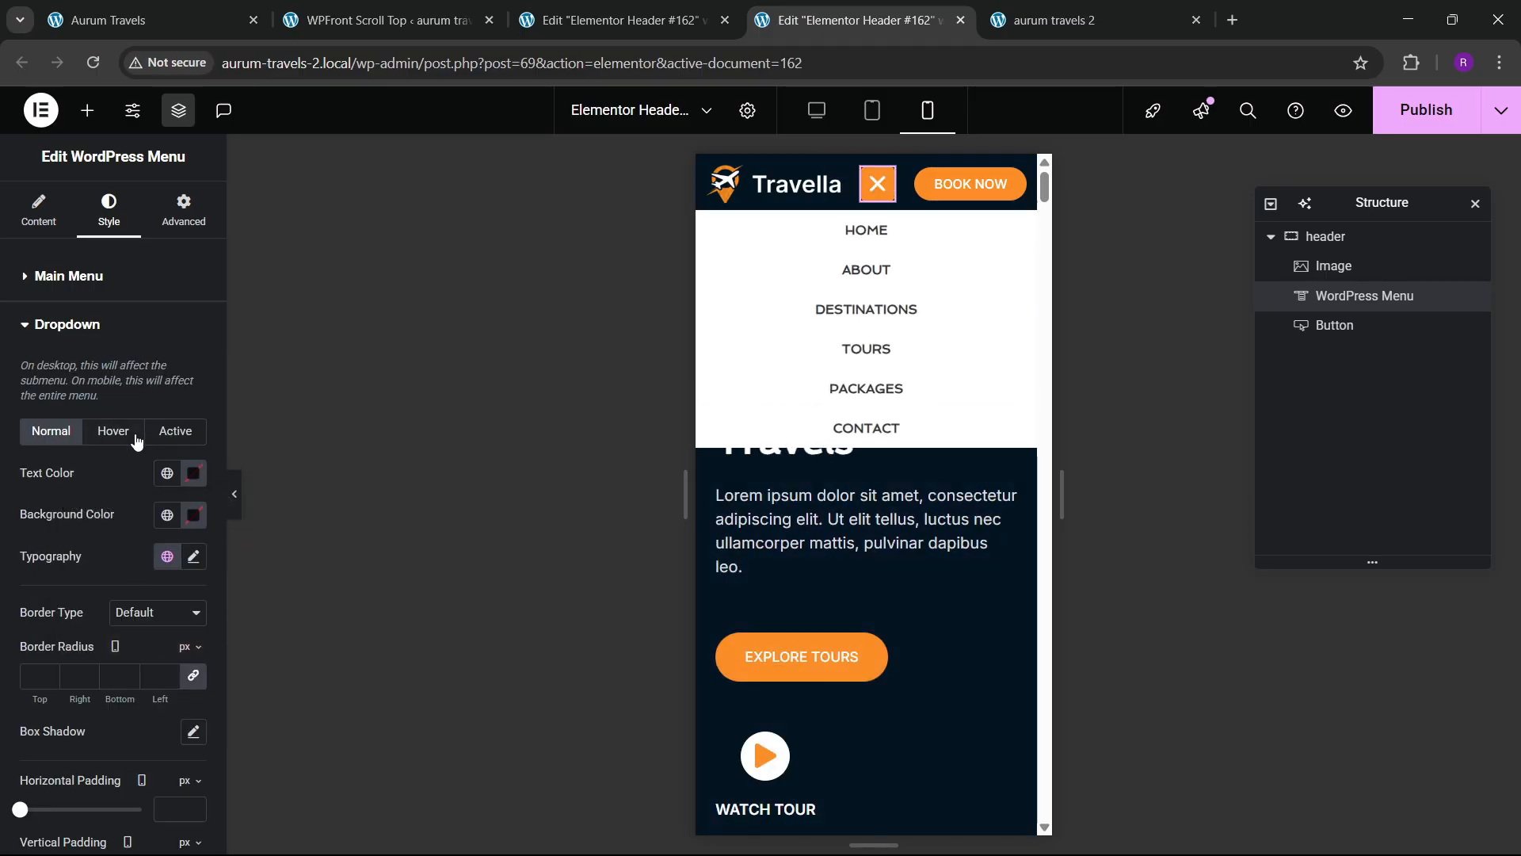
{"action": "left_click", "coordinate": [194, 558]}
{"action": "left_click", "coordinate": [182, 626]}
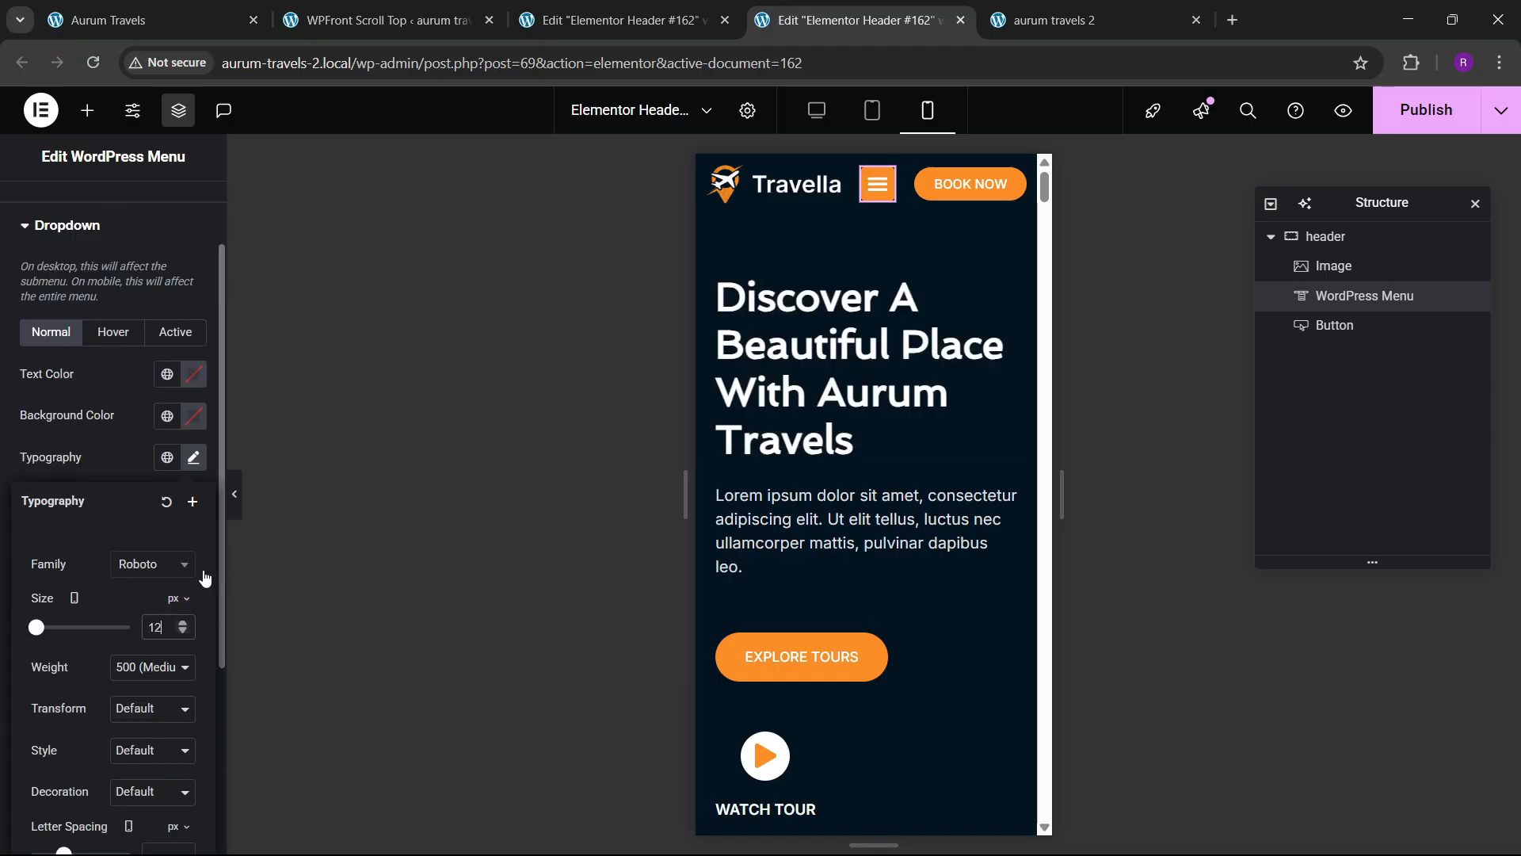
{"action": "left_click", "coordinate": [870, 202]}
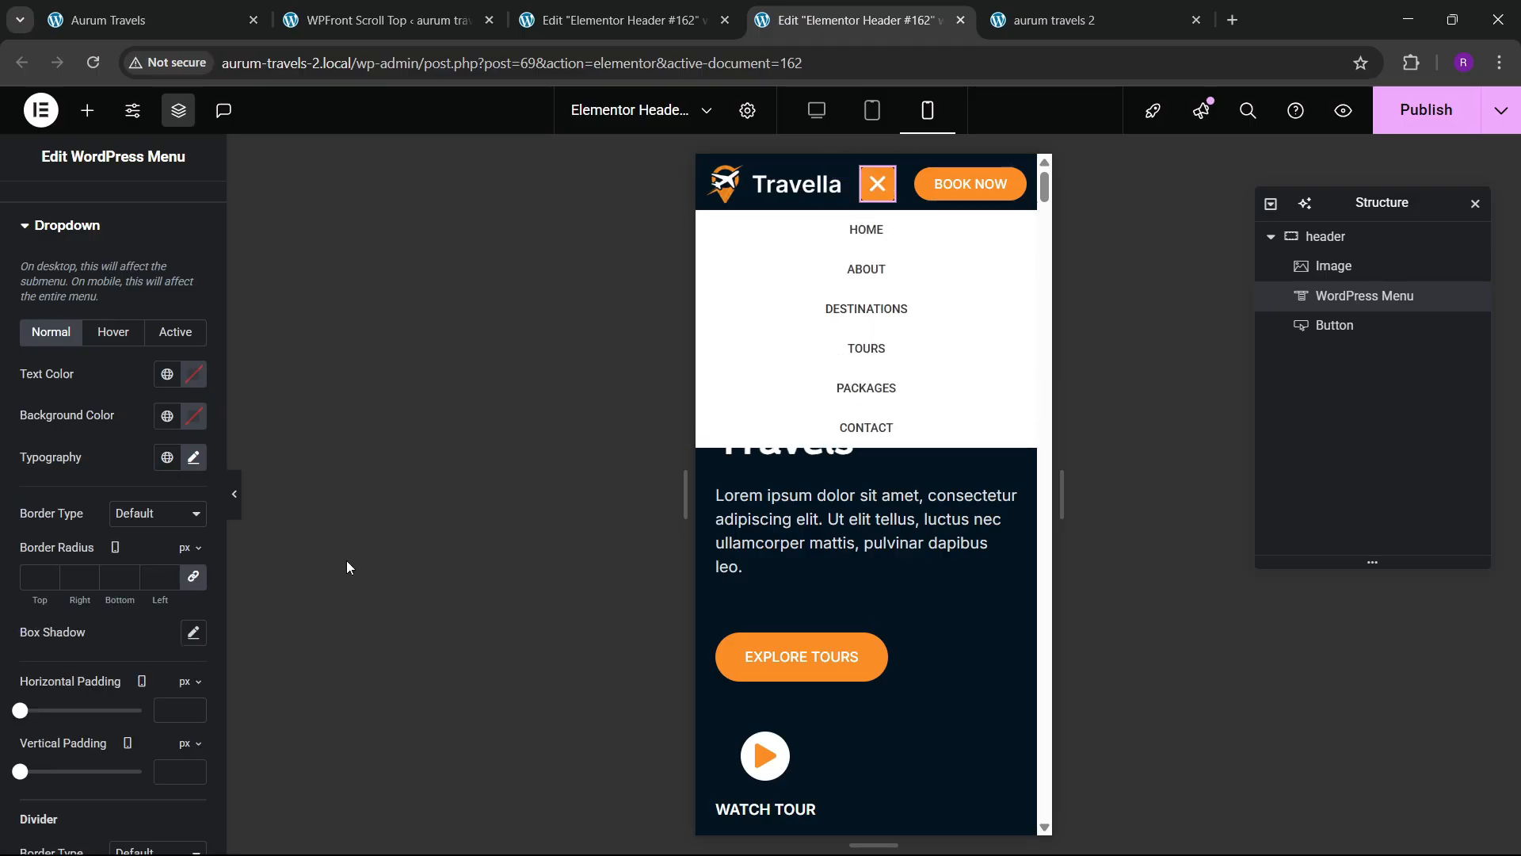
{"action": "left_click", "coordinate": [193, 457]}
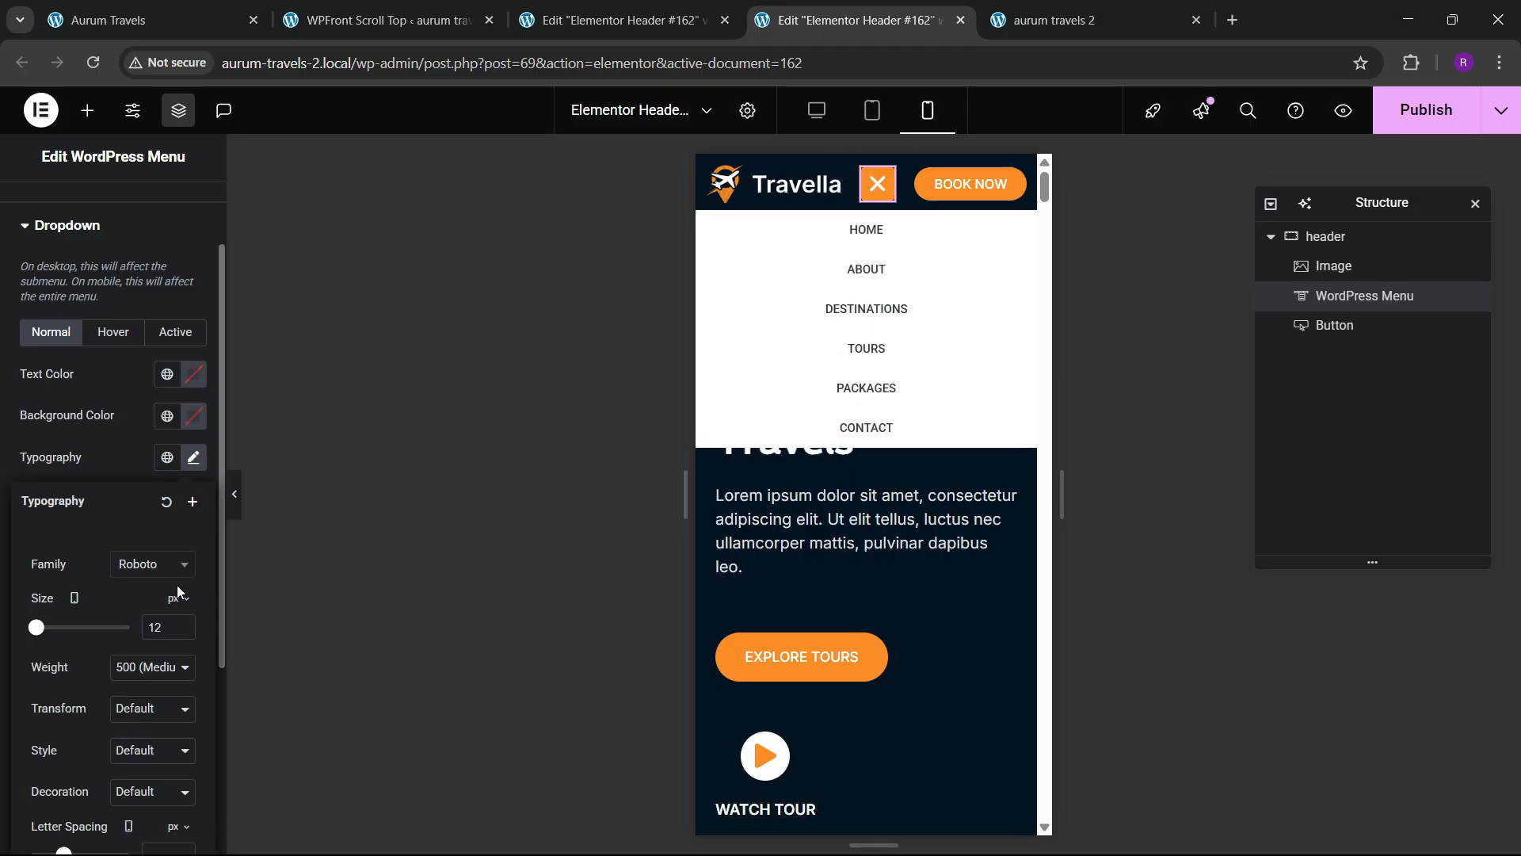
{"action": "left_click", "coordinate": [181, 624]}
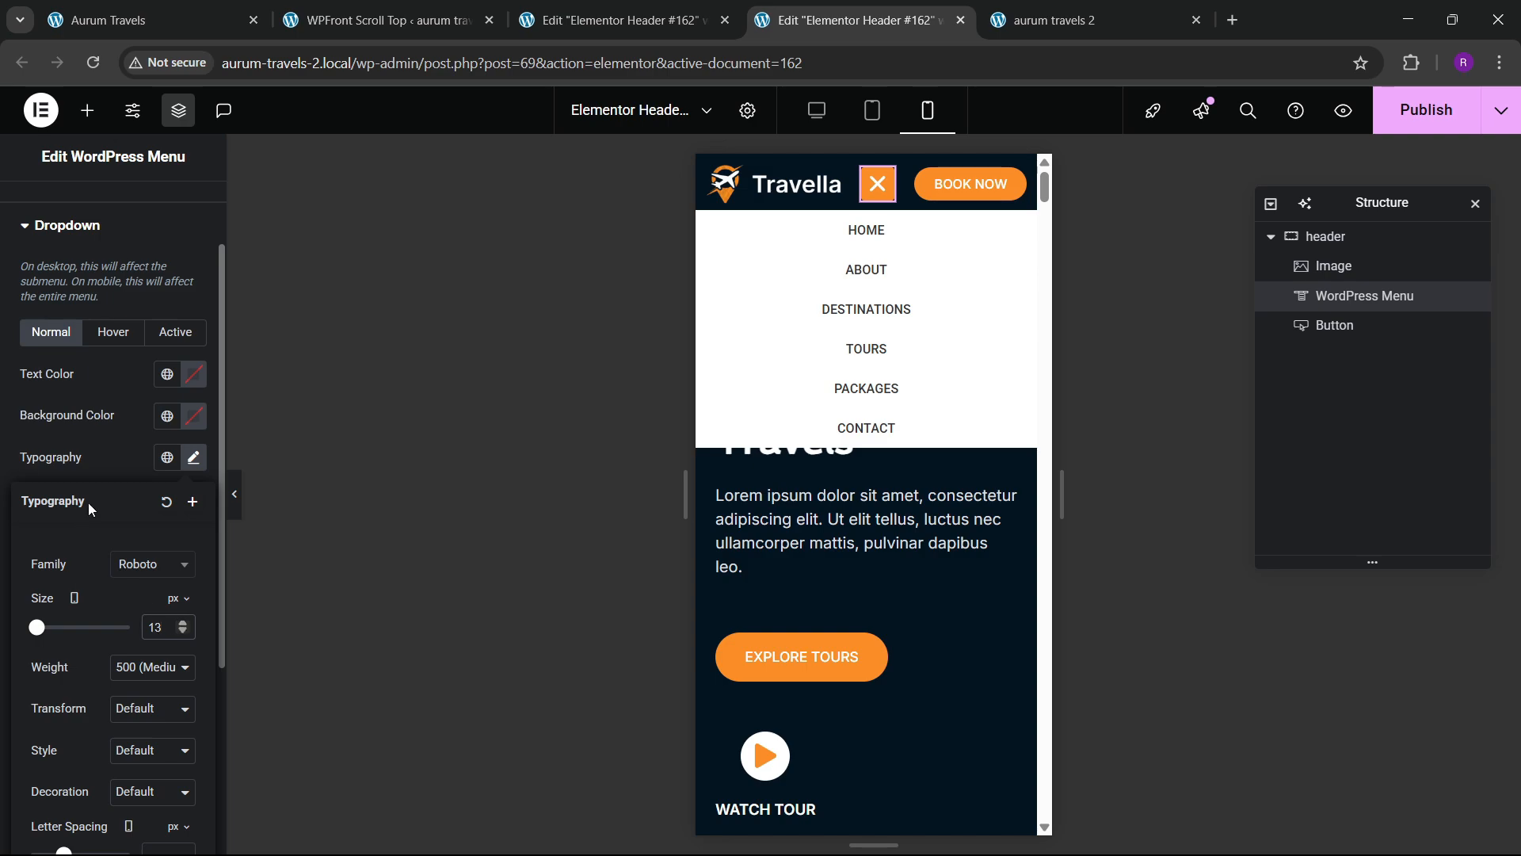
{"action": "left_click", "coordinate": [138, 478]}
- Make hovered dropdown items white text on an orange background
{"action": "left_click", "coordinate": [137, 335]}
{"action": "left_click", "coordinate": [167, 416]}
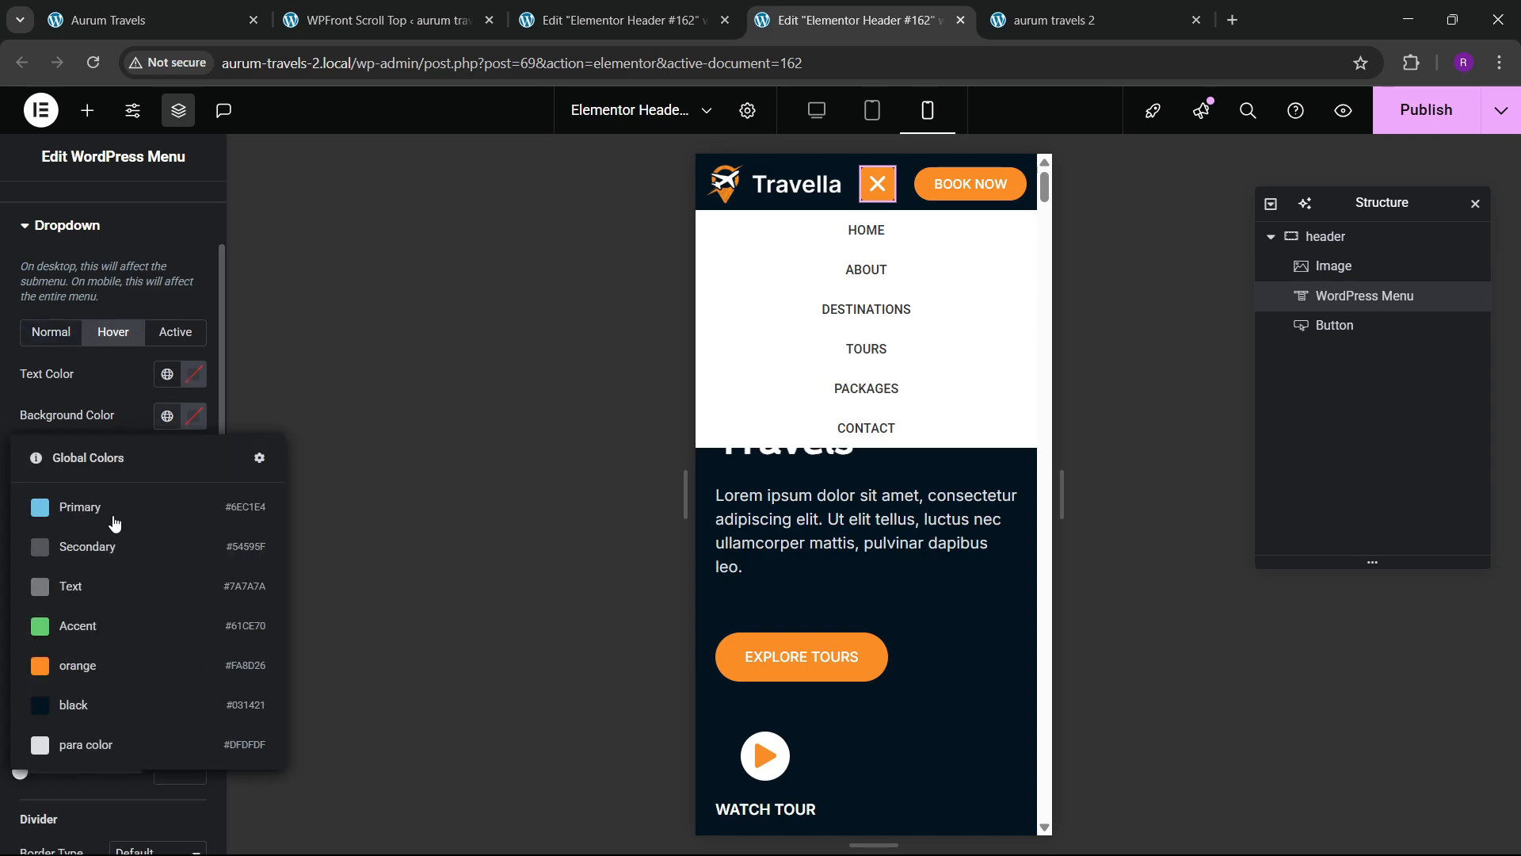
{"action": "left_click", "coordinate": [92, 658]}
{"action": "left_click", "coordinate": [194, 374]}
{"action": "left_click_drag", "start_coordinate": [126, 492], "coordinate": [54, 386]}
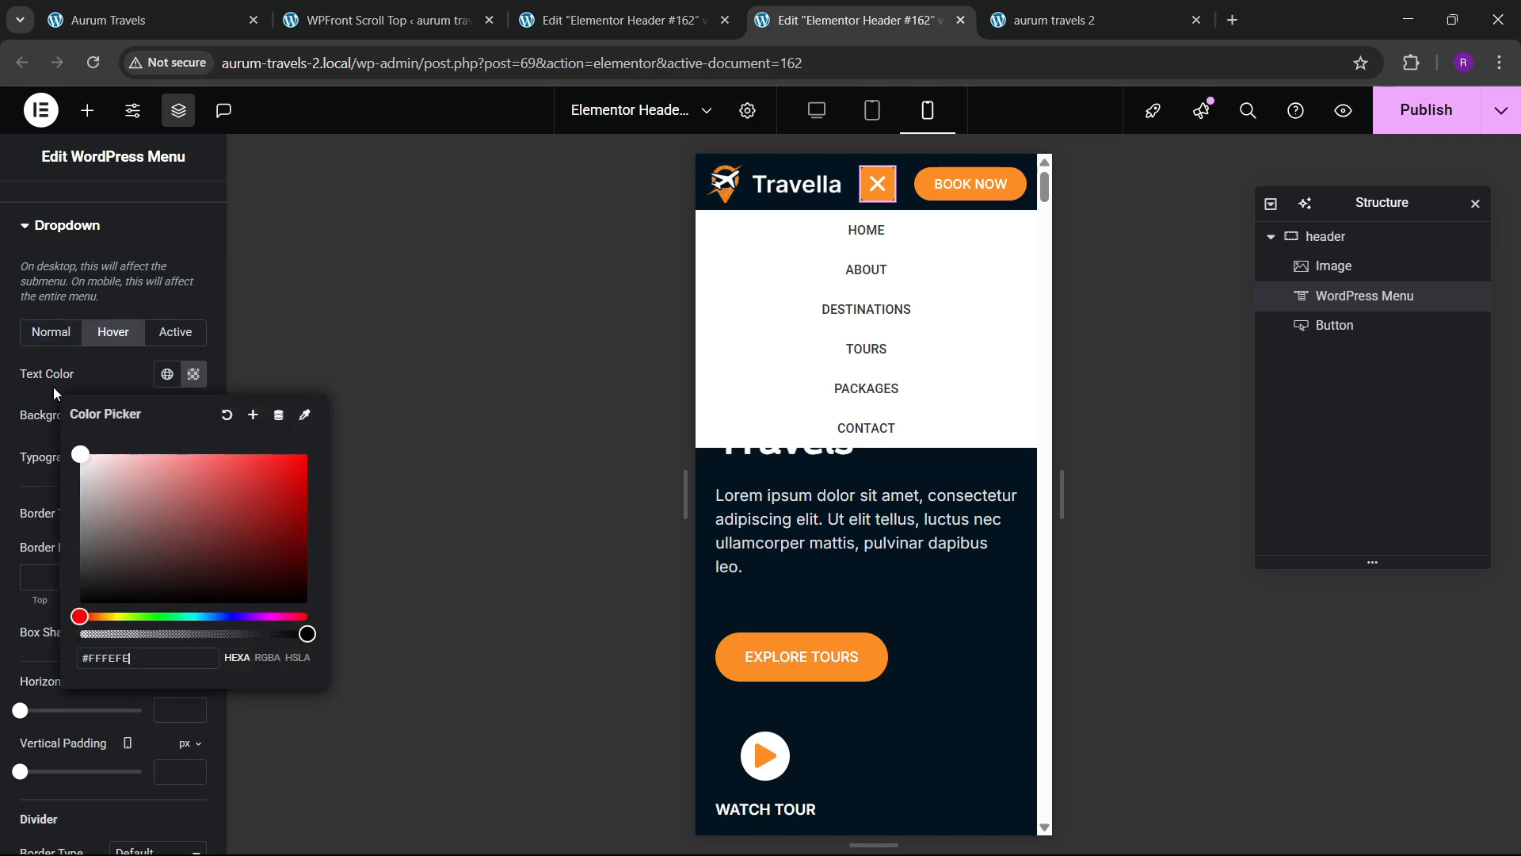
{"action": "left_click", "coordinate": [103, 364]}
- Make the active dropdown item's text white and publish the header
{"action": "left_click", "coordinate": [175, 334]}
{"action": "left_click", "coordinate": [167, 375]}
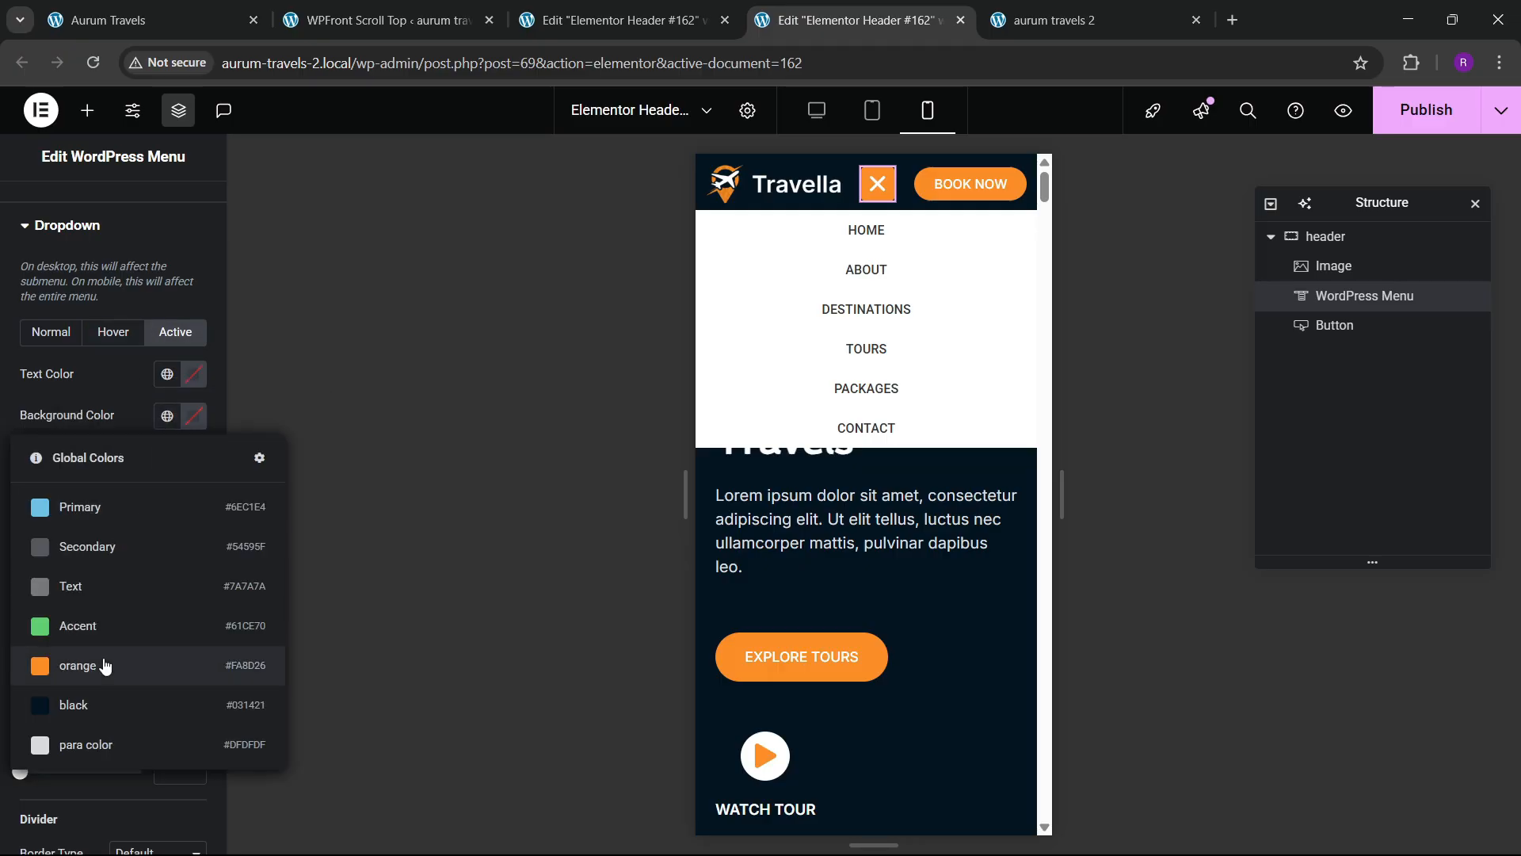
{"action": "left_click", "coordinate": [194, 375]}
{"action": "left_click_drag", "start_coordinate": [173, 480], "coordinate": [93, 370]}
{"action": "left_click", "coordinate": [93, 369]}
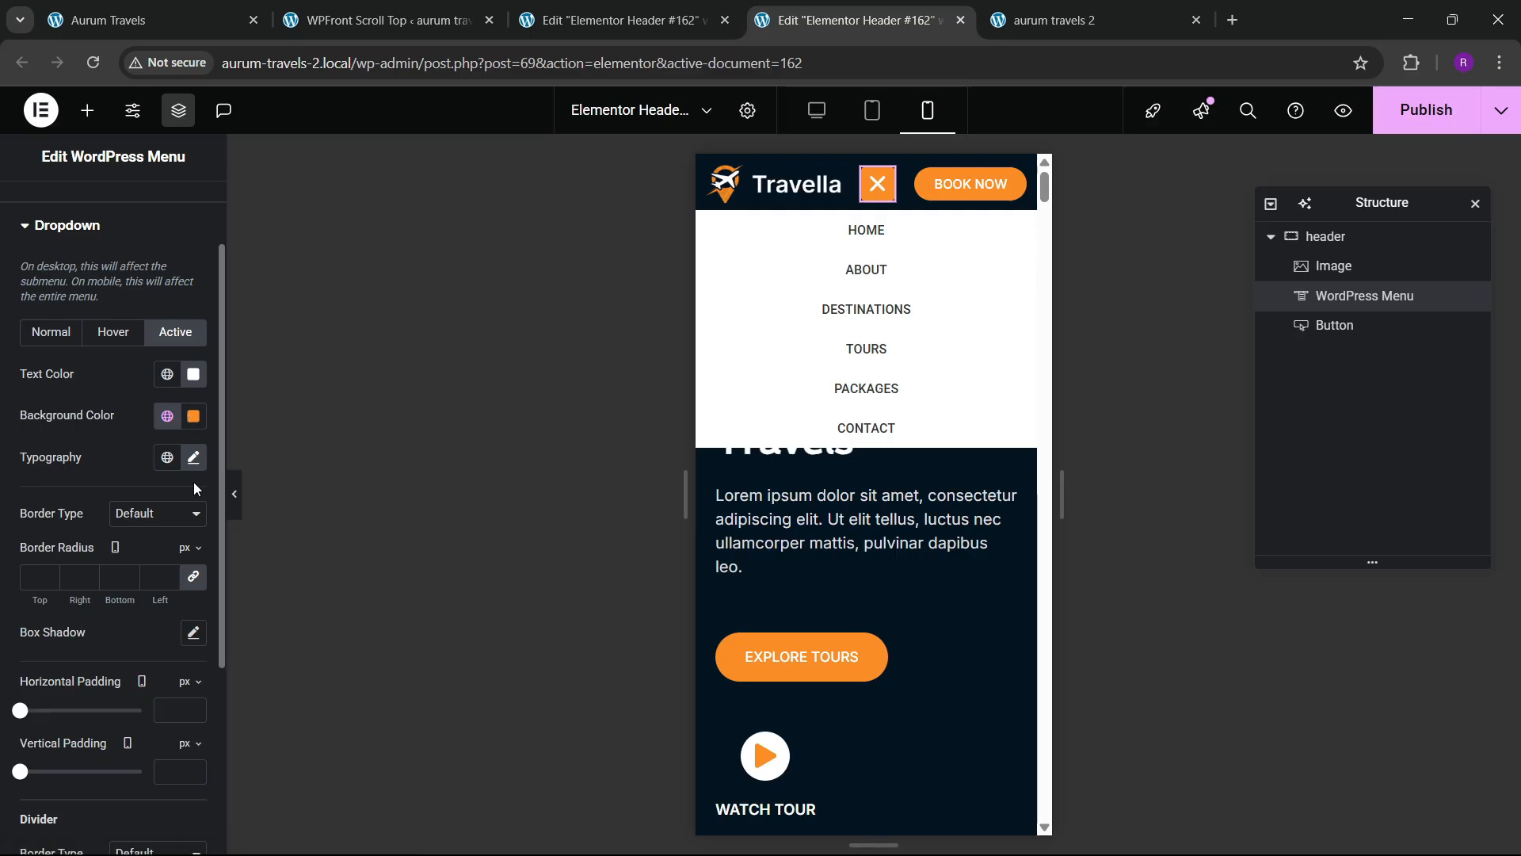
{"action": "left_click", "coordinate": [1430, 112]}
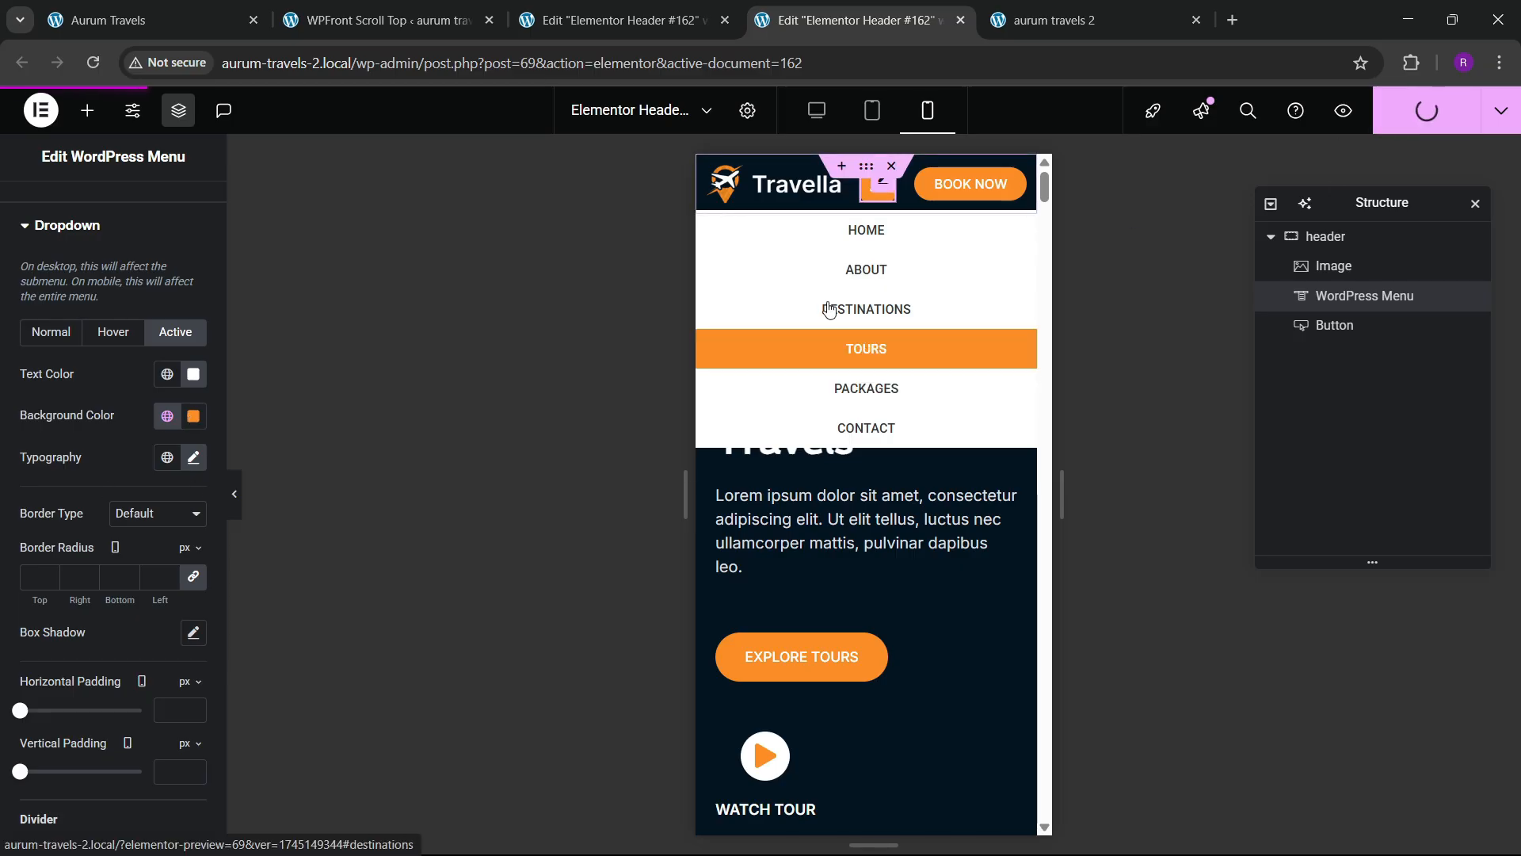
- Set the Travella logo link to Custom URL with the Site URL dynamic tag, then publish
{"action": "left_click", "coordinate": [772, 184]}
{"action": "left_click", "coordinate": [44, 218]}
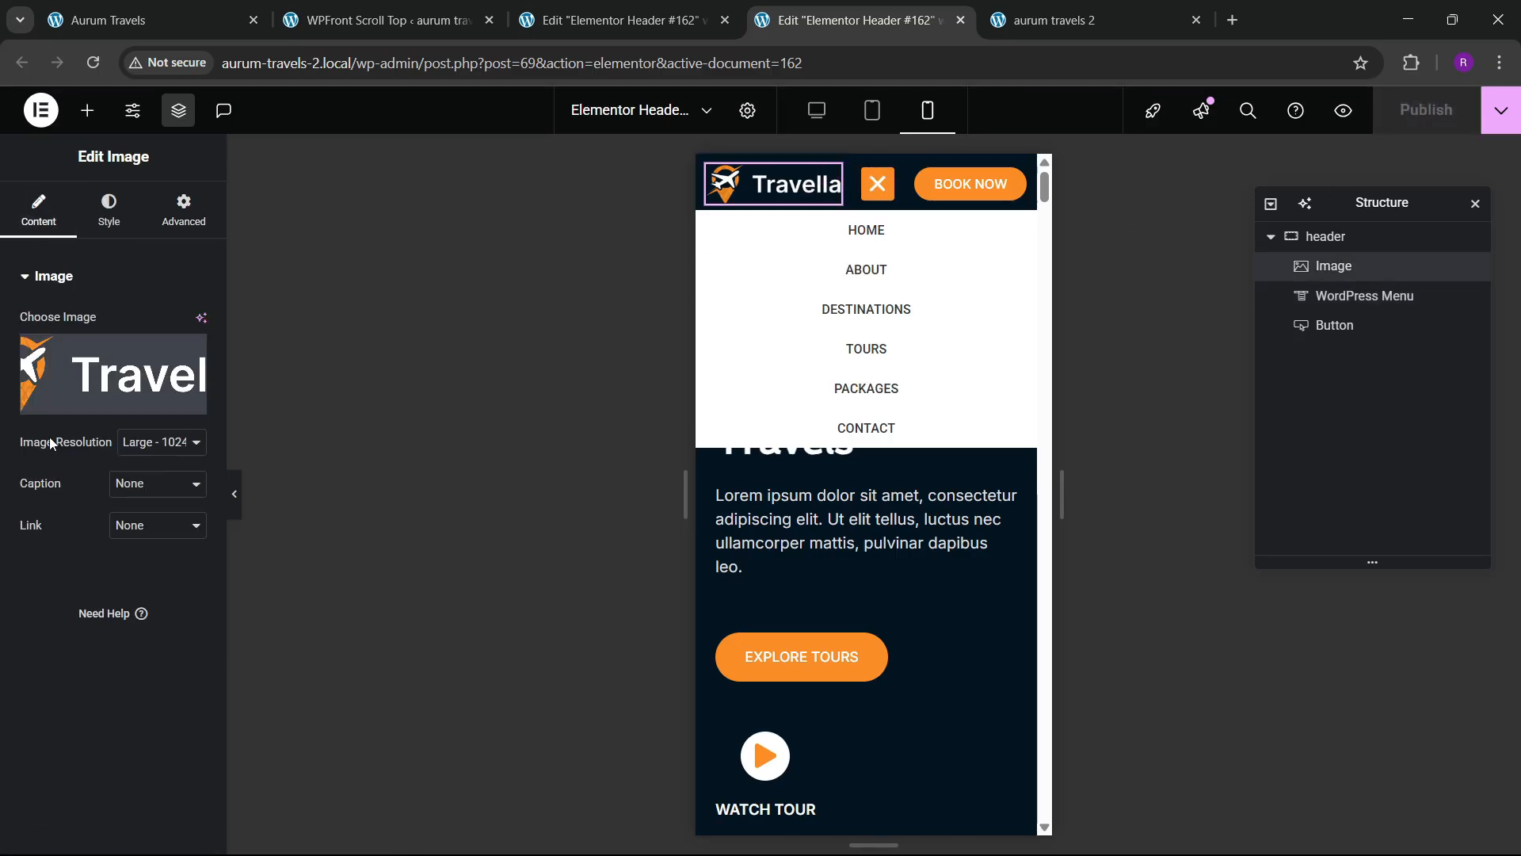
{"action": "left_click", "coordinate": [155, 527]}
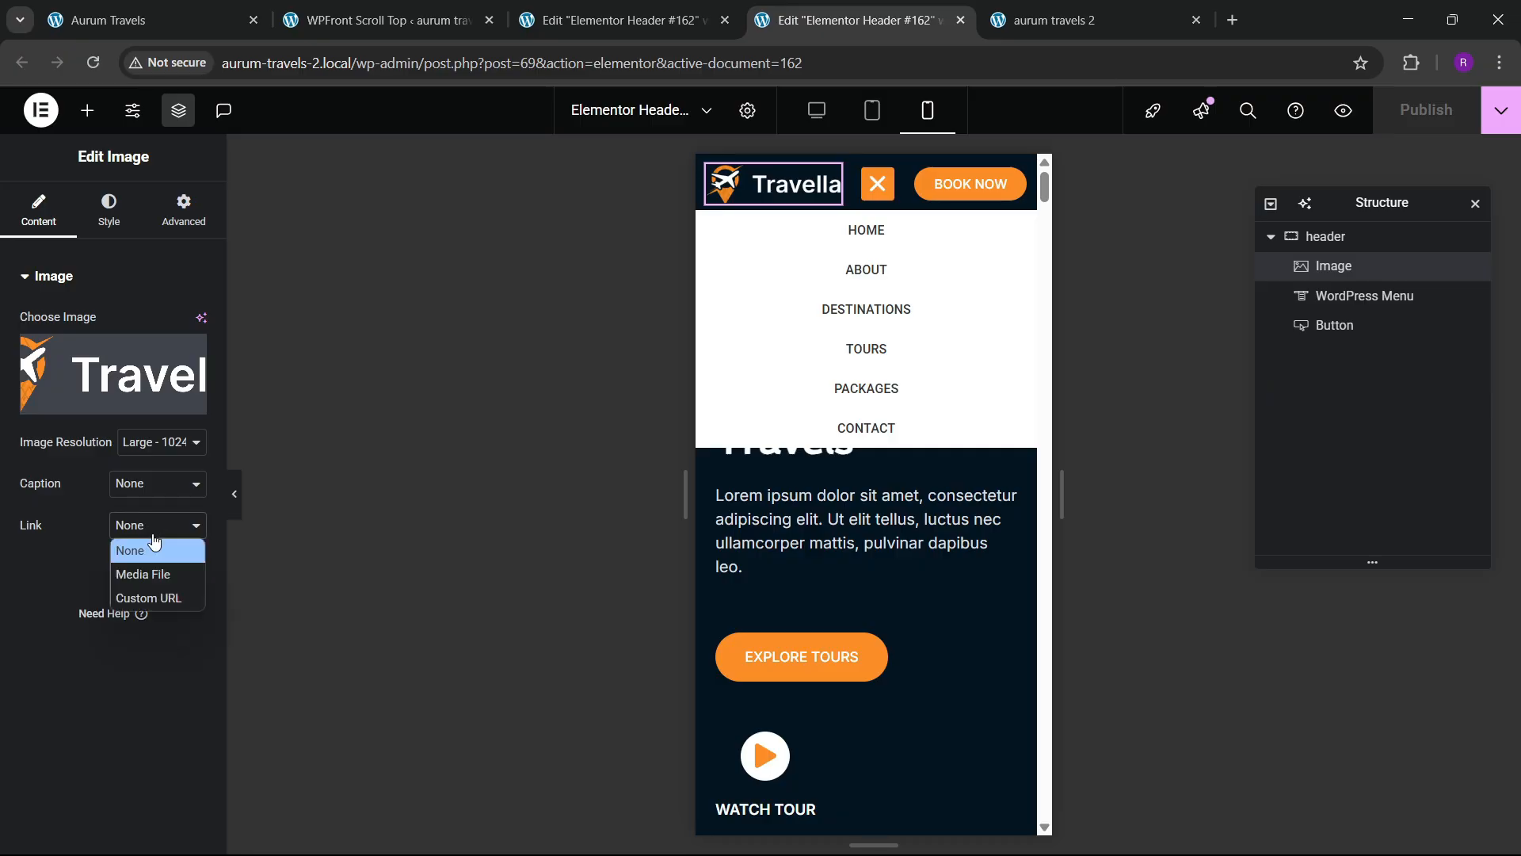
{"action": "left_click", "coordinate": [144, 600]}
{"action": "left_click", "coordinate": [193, 567]}
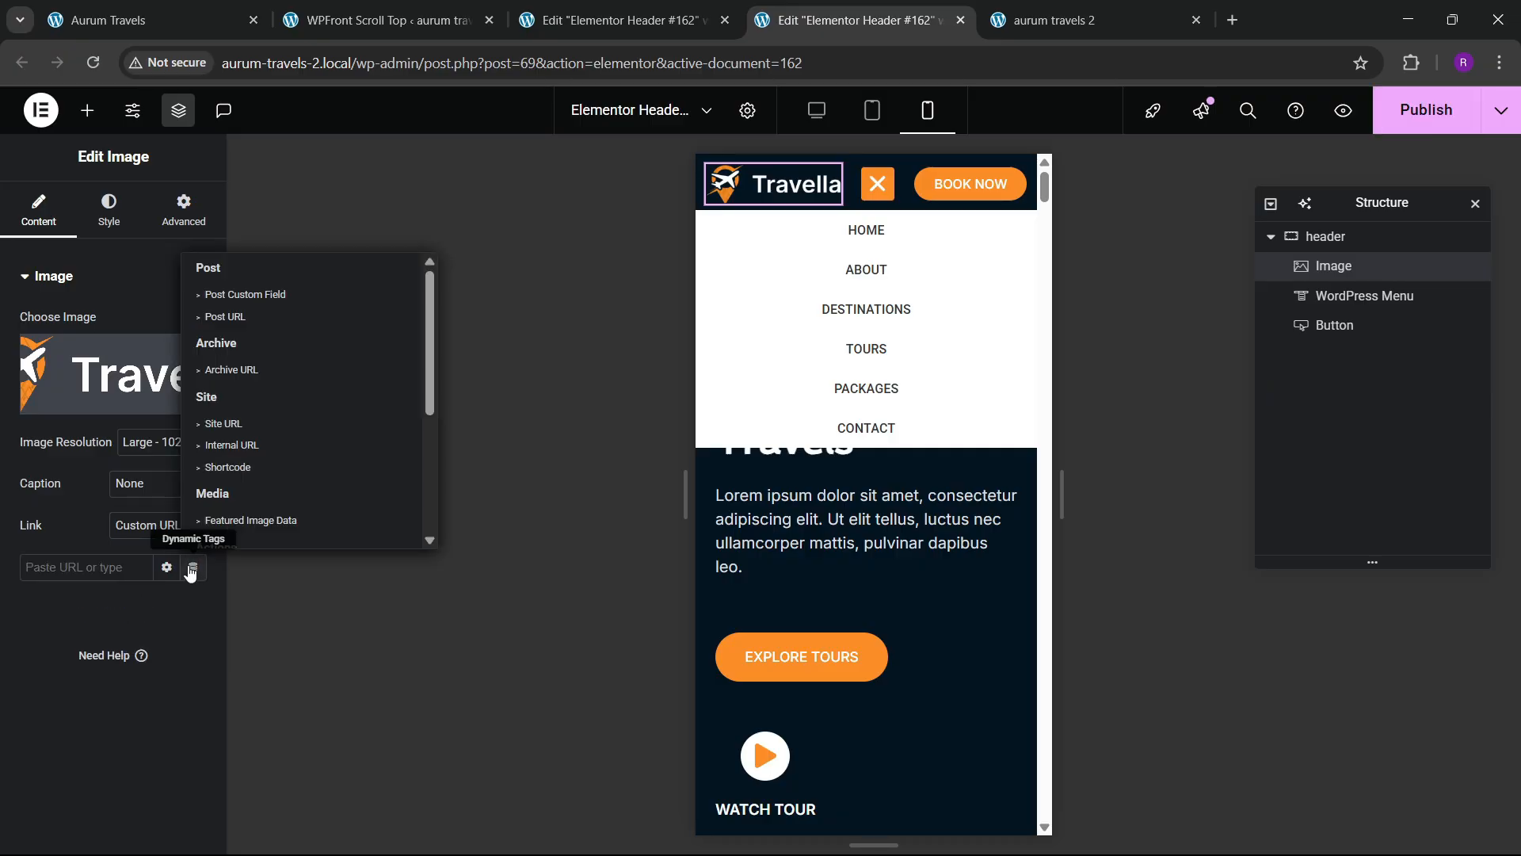
{"action": "left_click", "coordinate": [234, 423]}
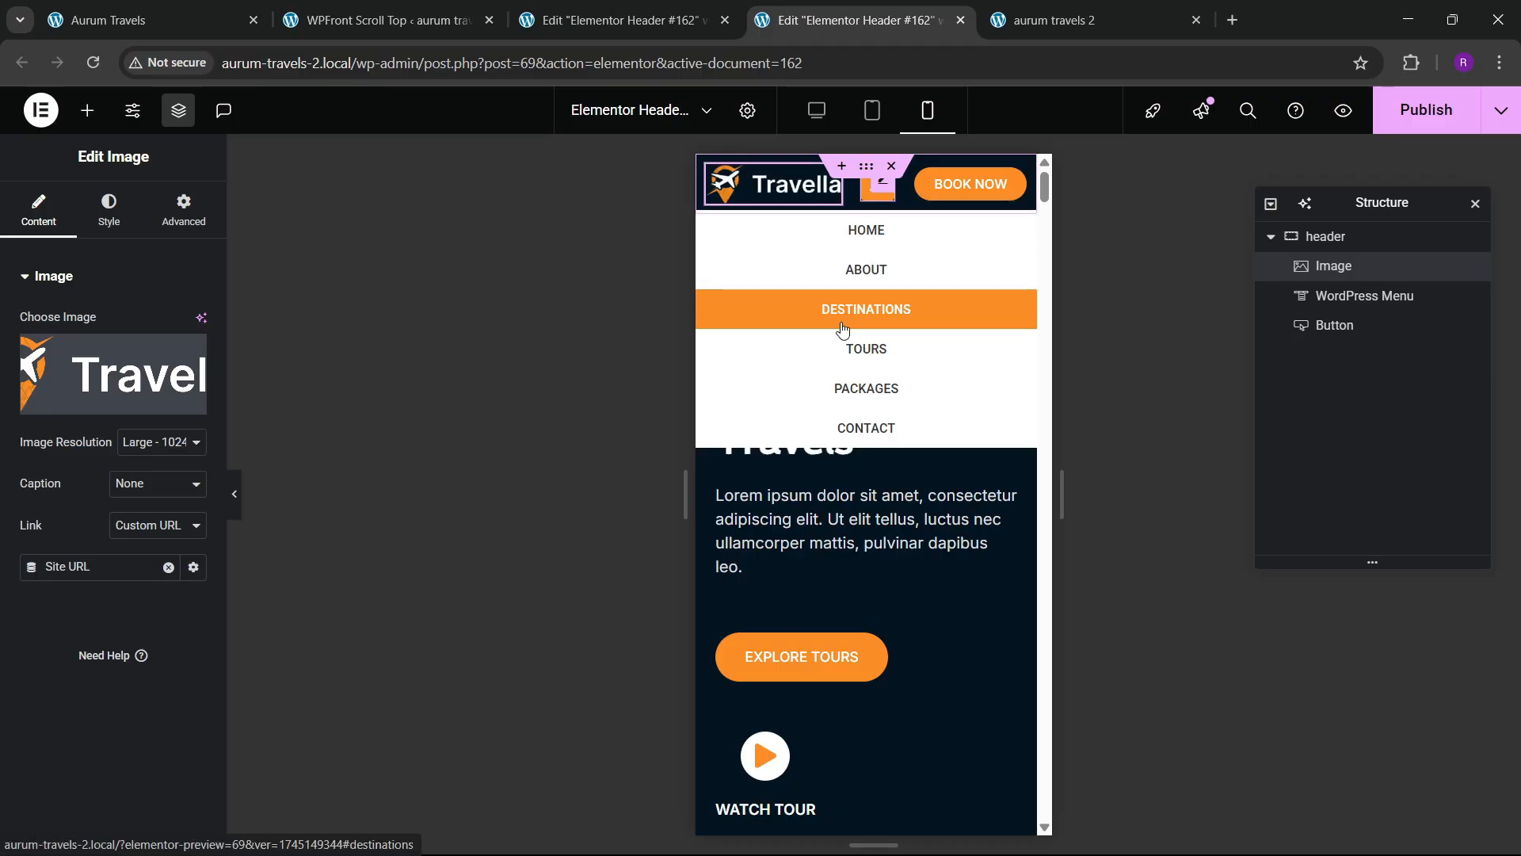
{"action": "left_click", "coordinate": [1428, 120]}
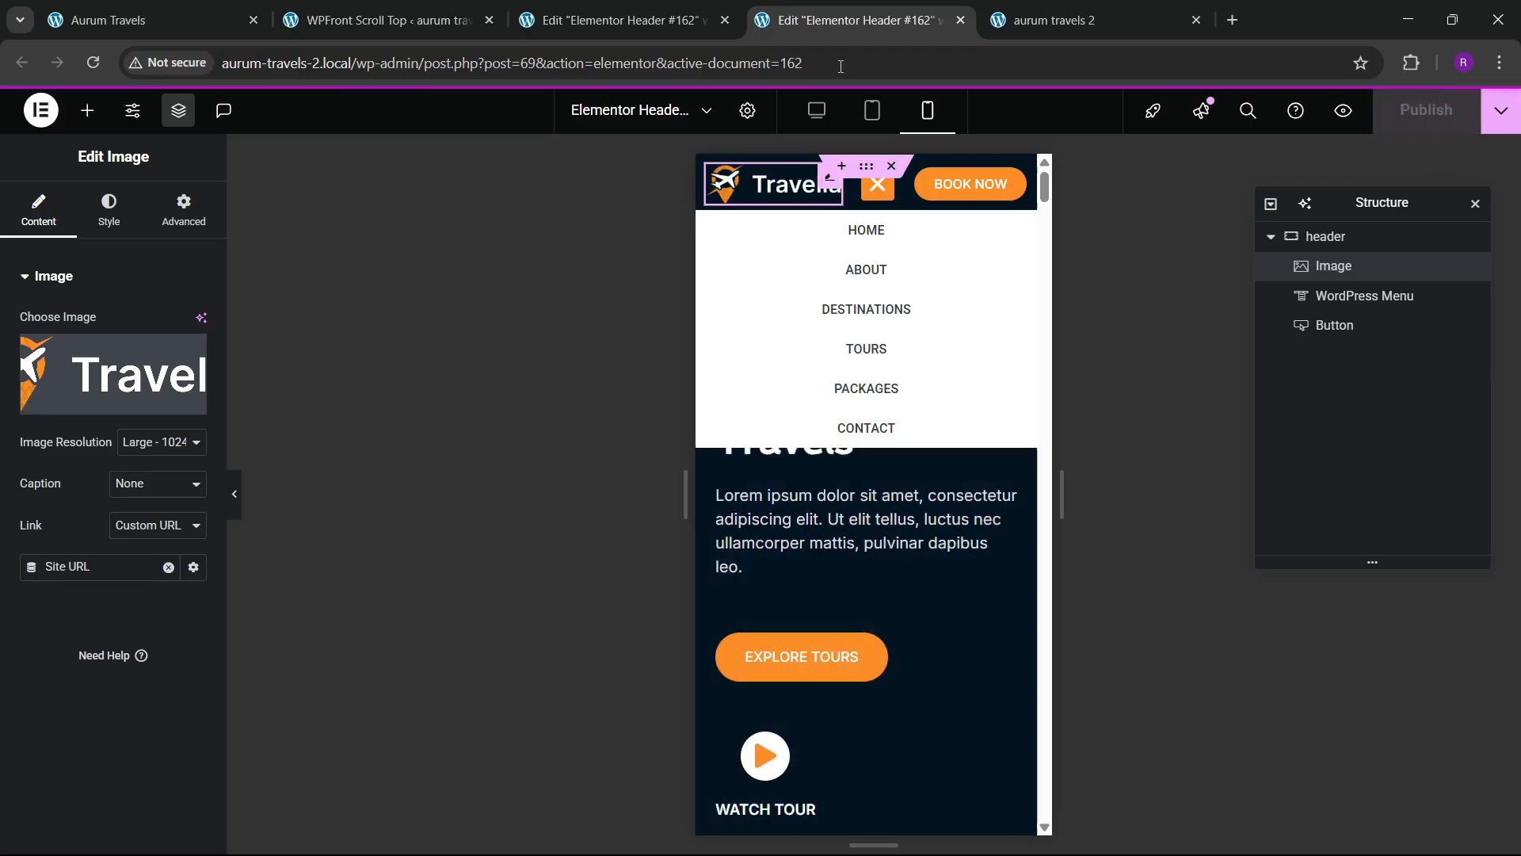
{"action": "left_click", "coordinate": [1054, 20]}
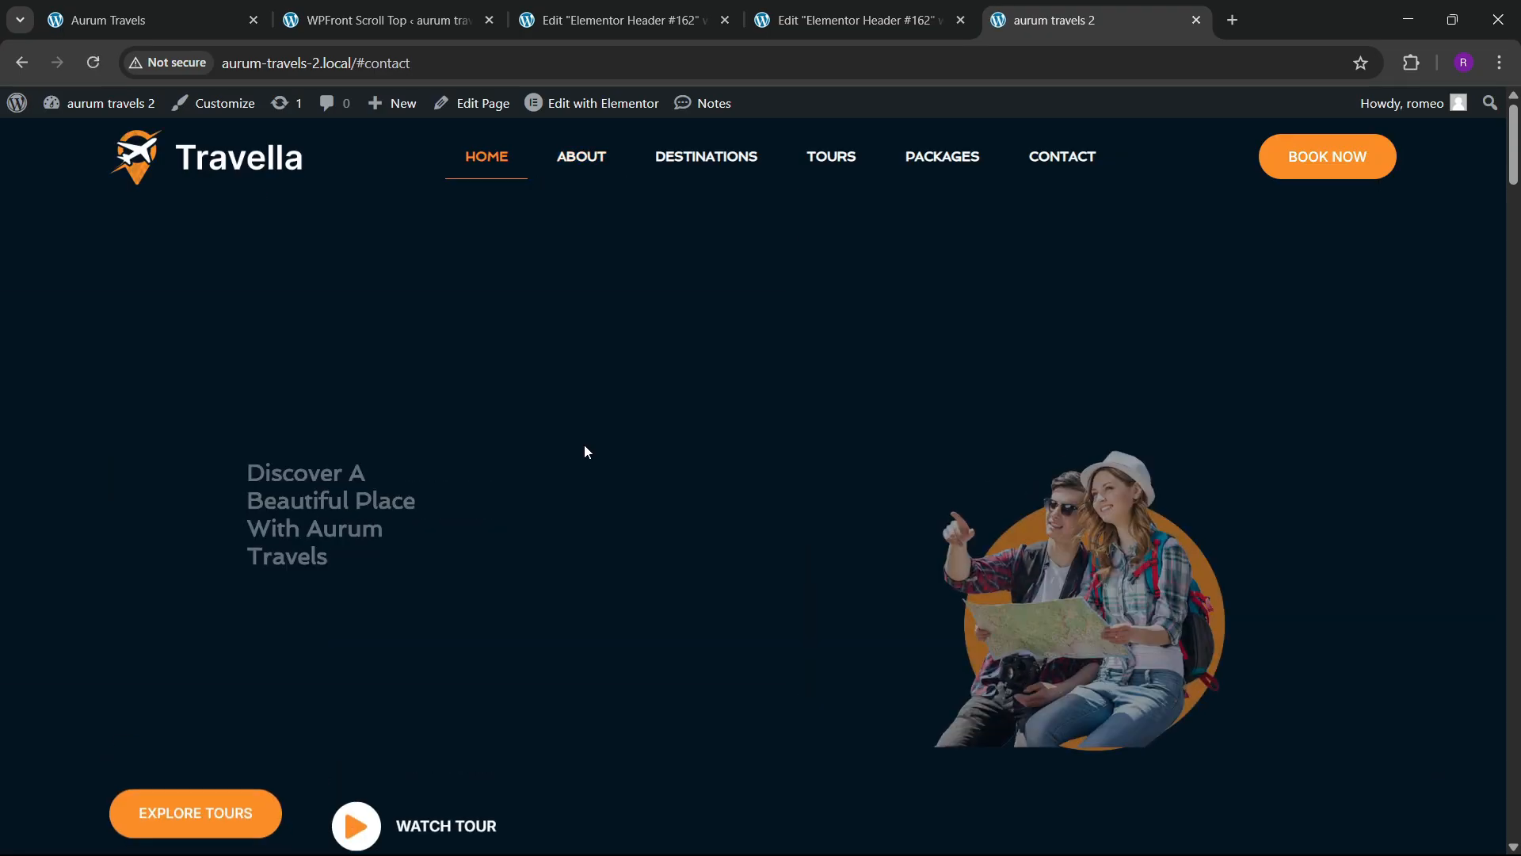
- Open Chrome DevTools docked on the right and scroll through the mobile preview
{"action": "right_click", "coordinate": [164, 318]}
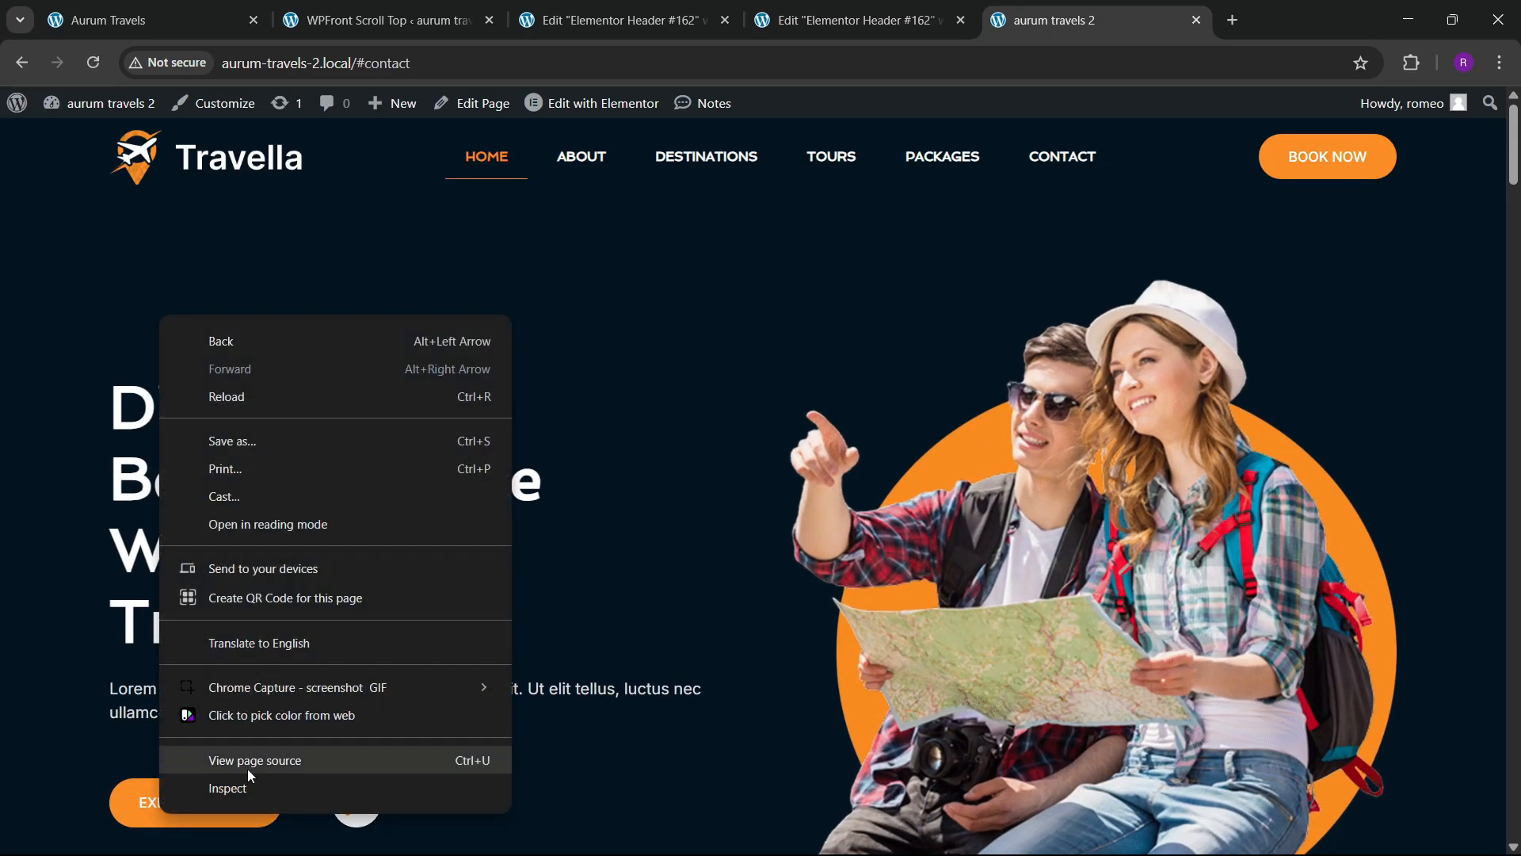
{"action": "left_click", "coordinate": [229, 788]}
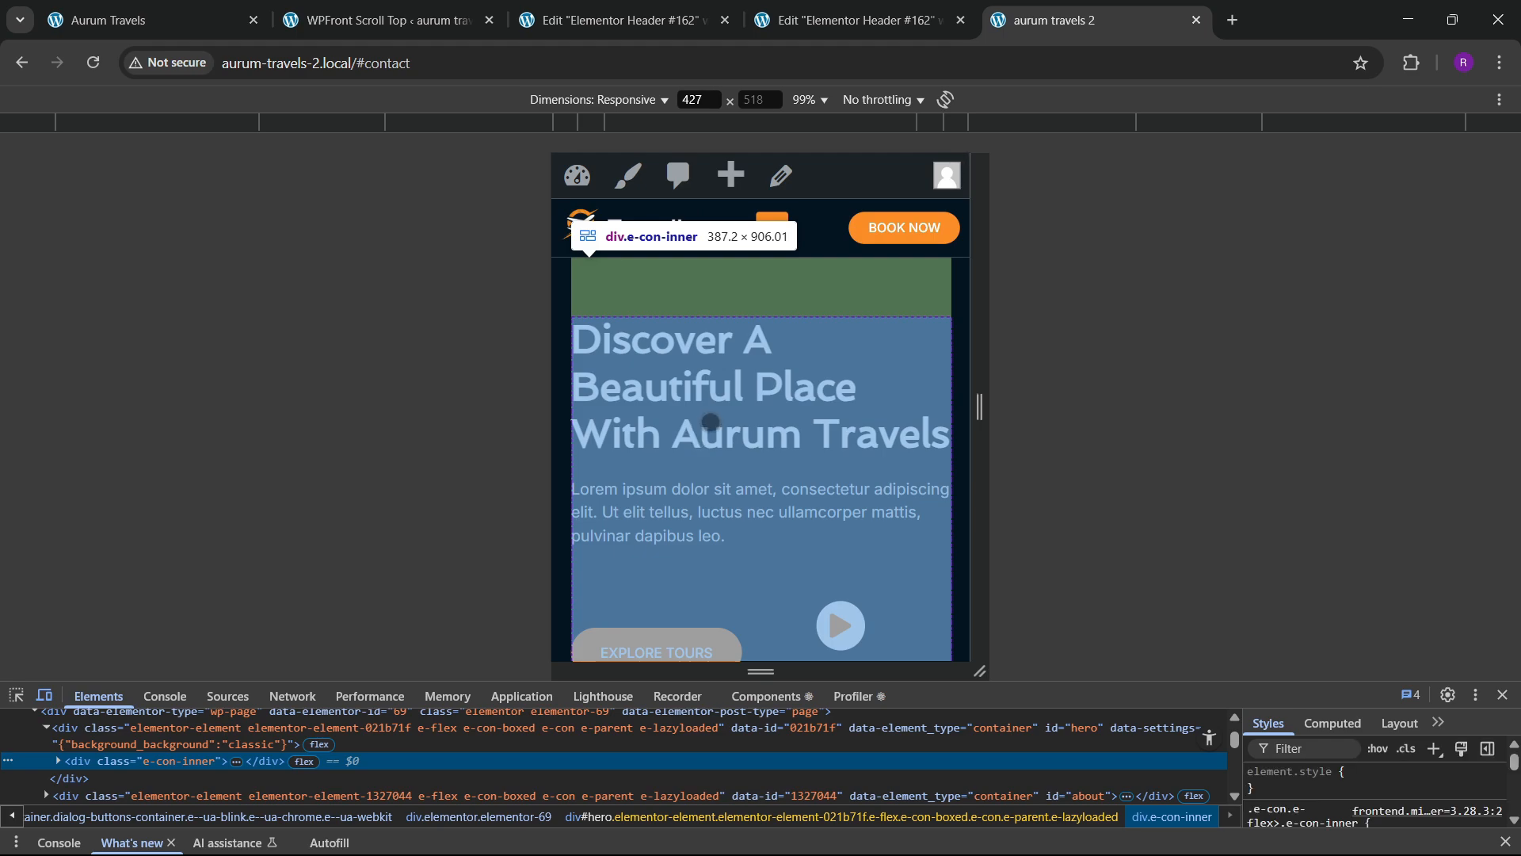
{"action": "left_click", "coordinate": [1475, 694]}
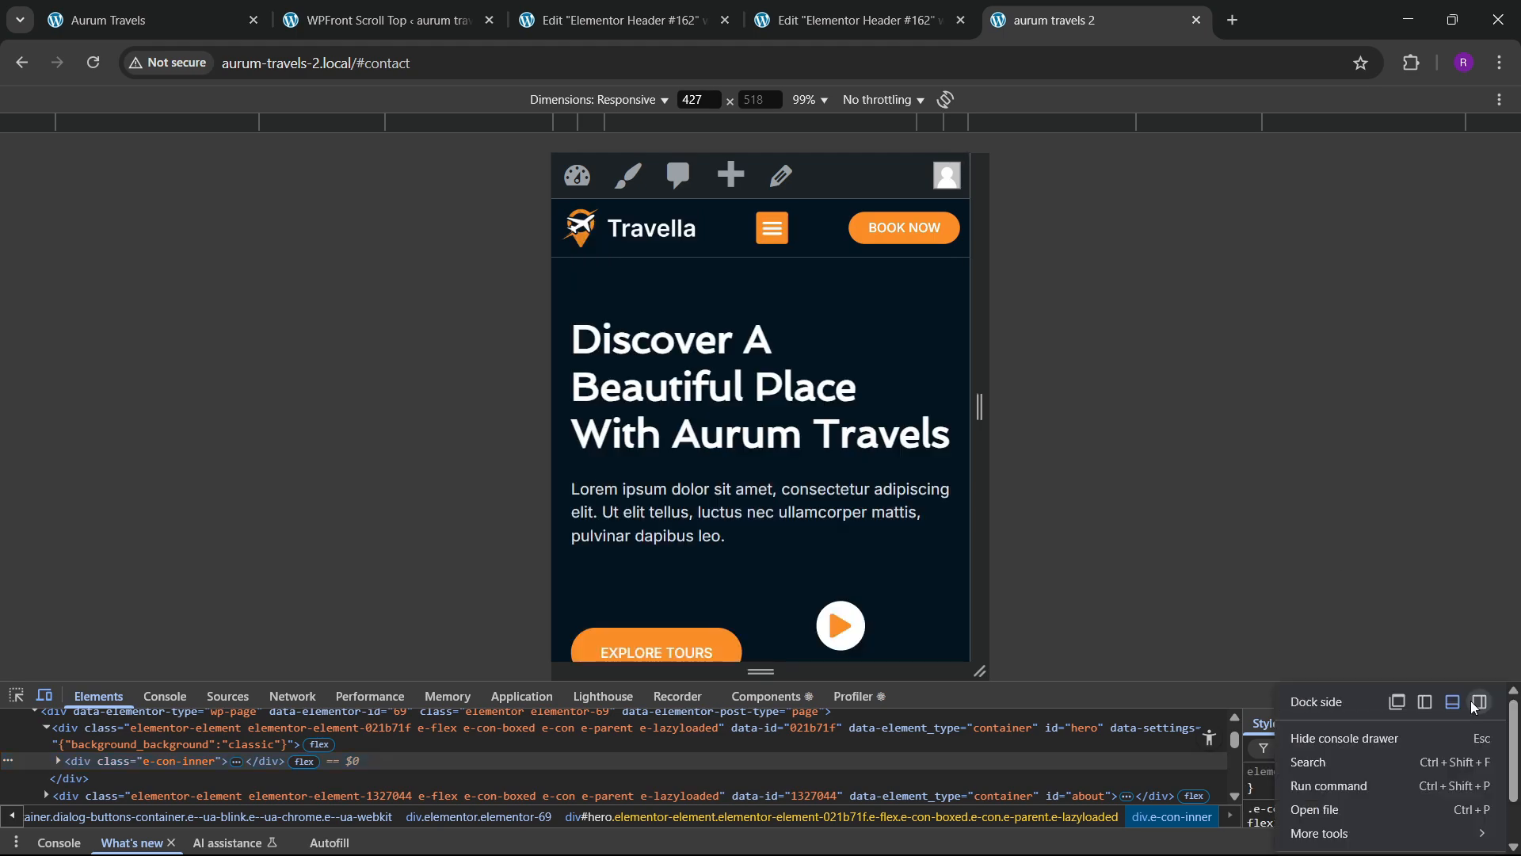
{"action": "left_click", "coordinate": [1479, 704]}
{"action": "scroll", "coordinate": [513, 470], "scroll_direction": "down", "scroll_amount": 20}
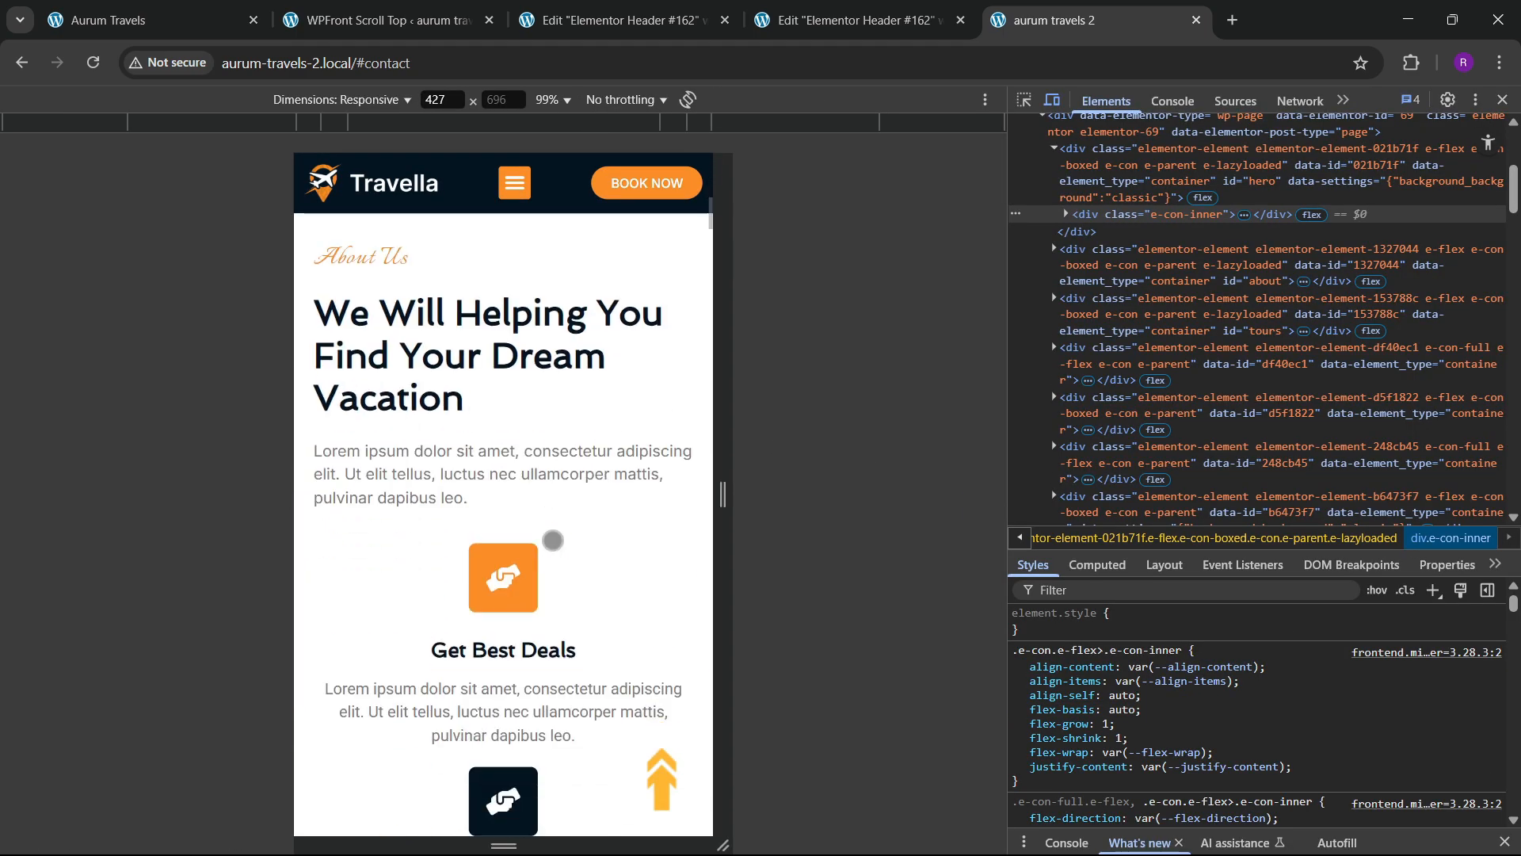
{"action": "scroll", "coordinate": [549, 584], "scroll_direction": "down", "scroll_amount": 15}
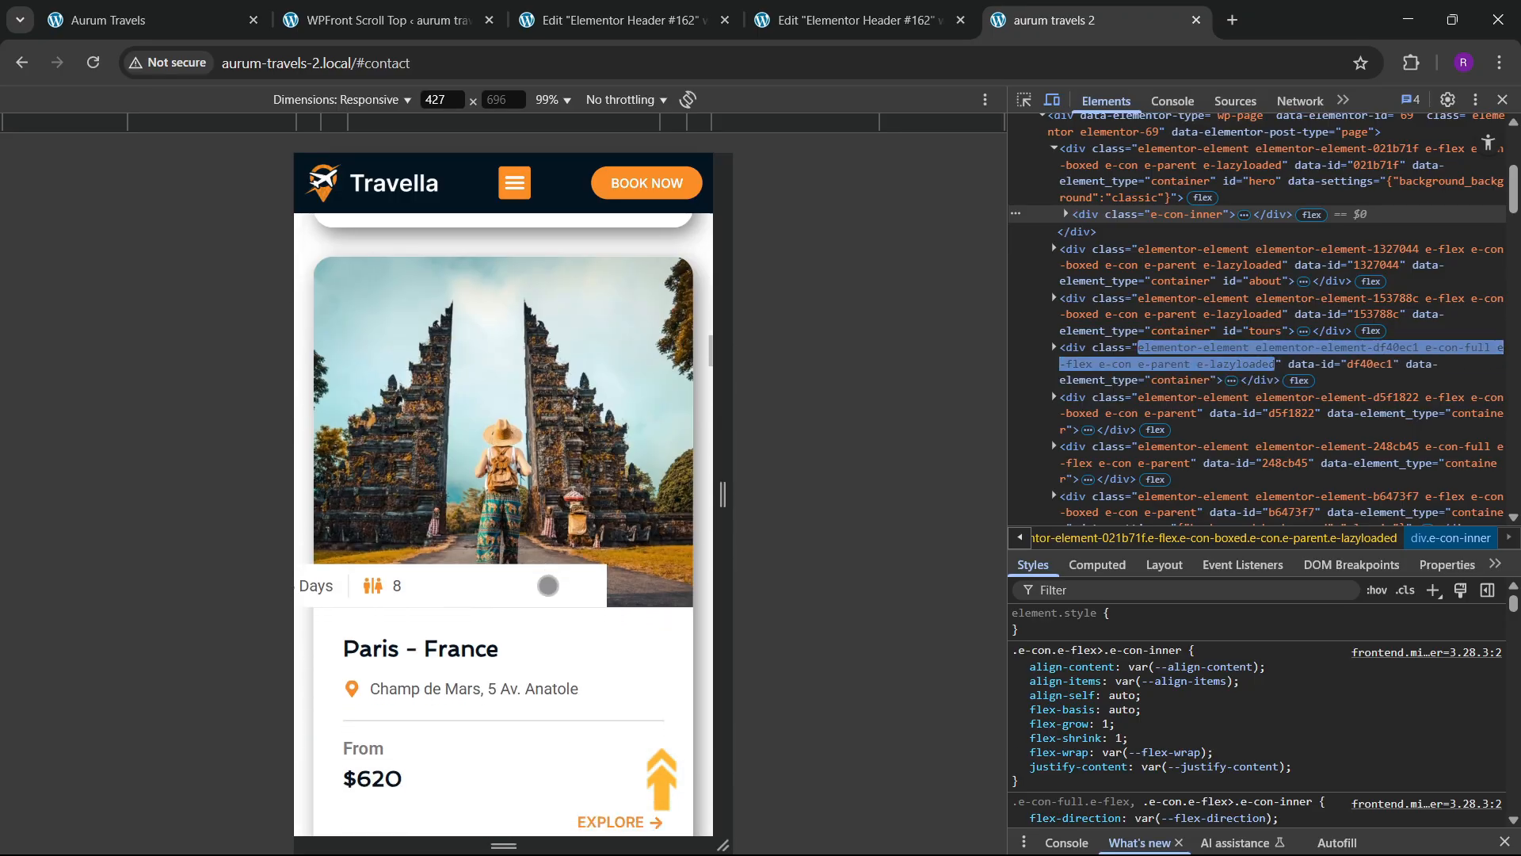
{"action": "scroll", "coordinate": [549, 585], "scroll_direction": "down", "scroll_amount": 15}
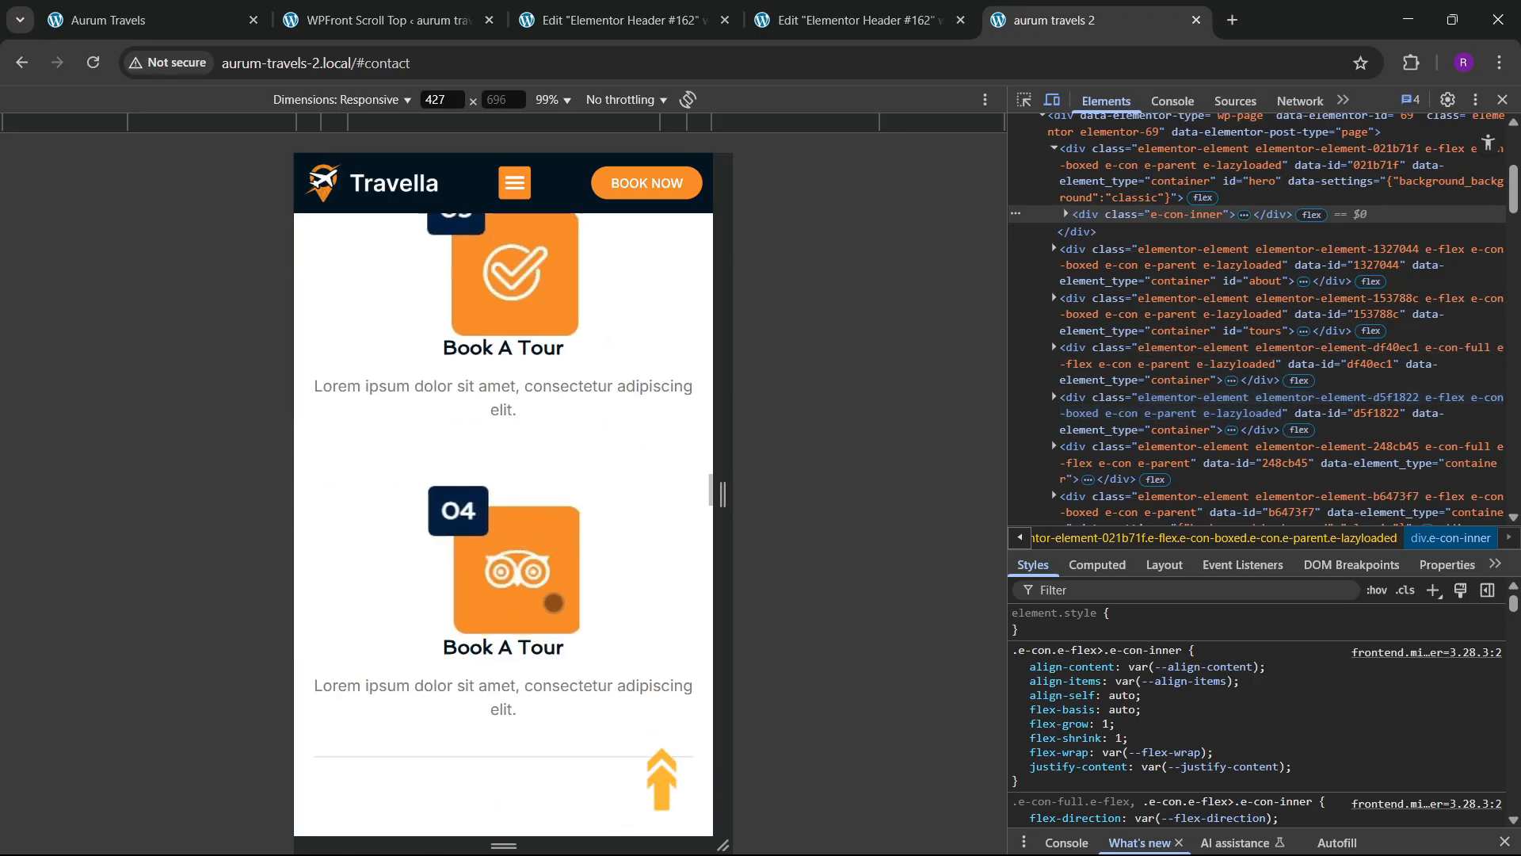
{"action": "scroll", "coordinate": [552, 591], "scroll_direction": "up", "scroll_amount": 10}
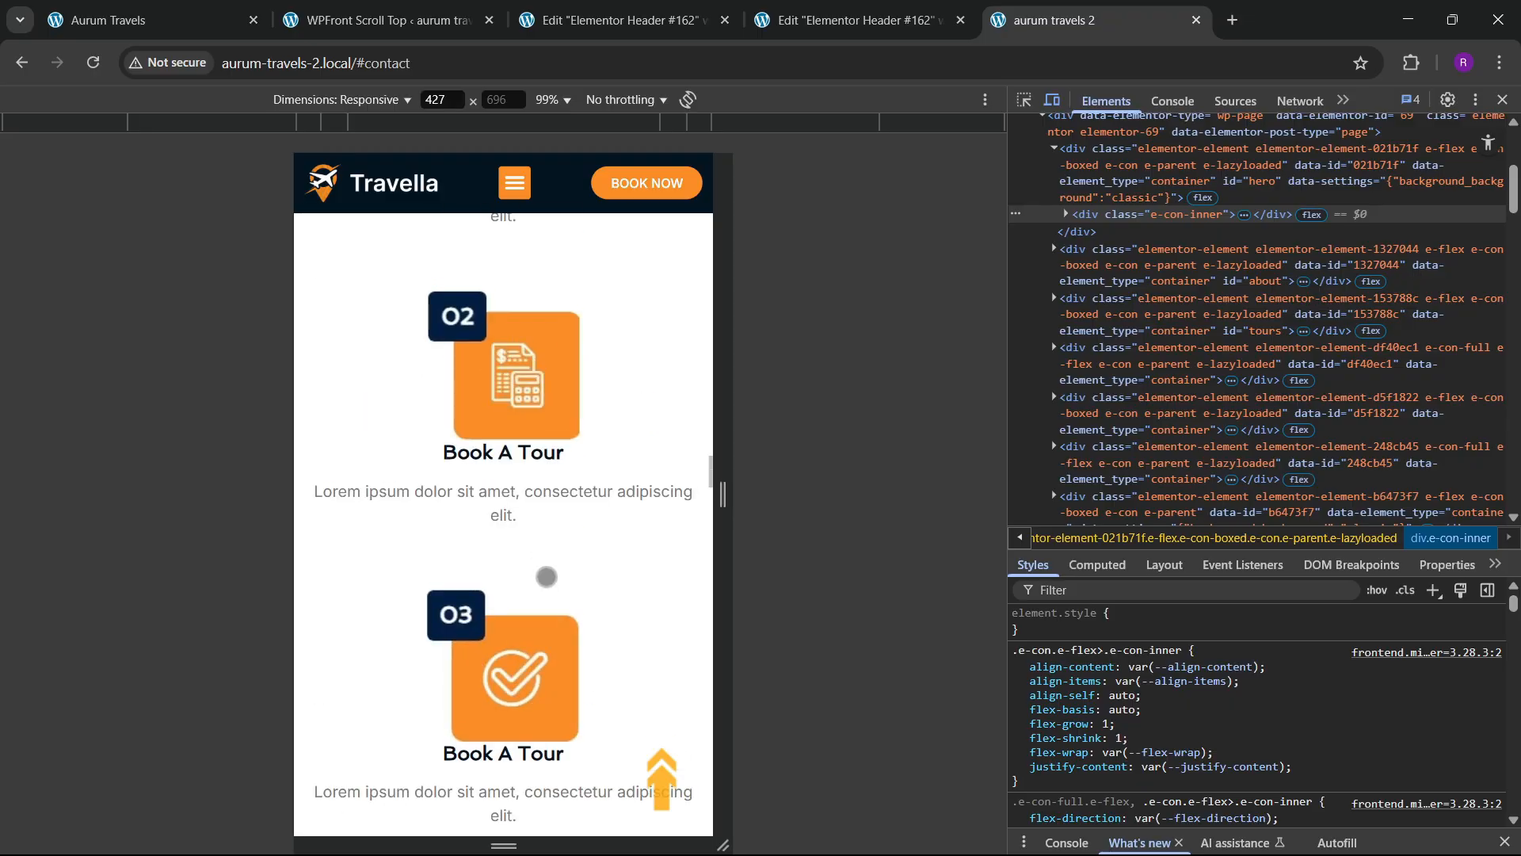
- Narrow the emulated viewport to 358 px, scroll down to the footer, and return to top
{"action": "left_click_drag", "start_coordinate": [292, 556], "coordinate": [326, 553]}
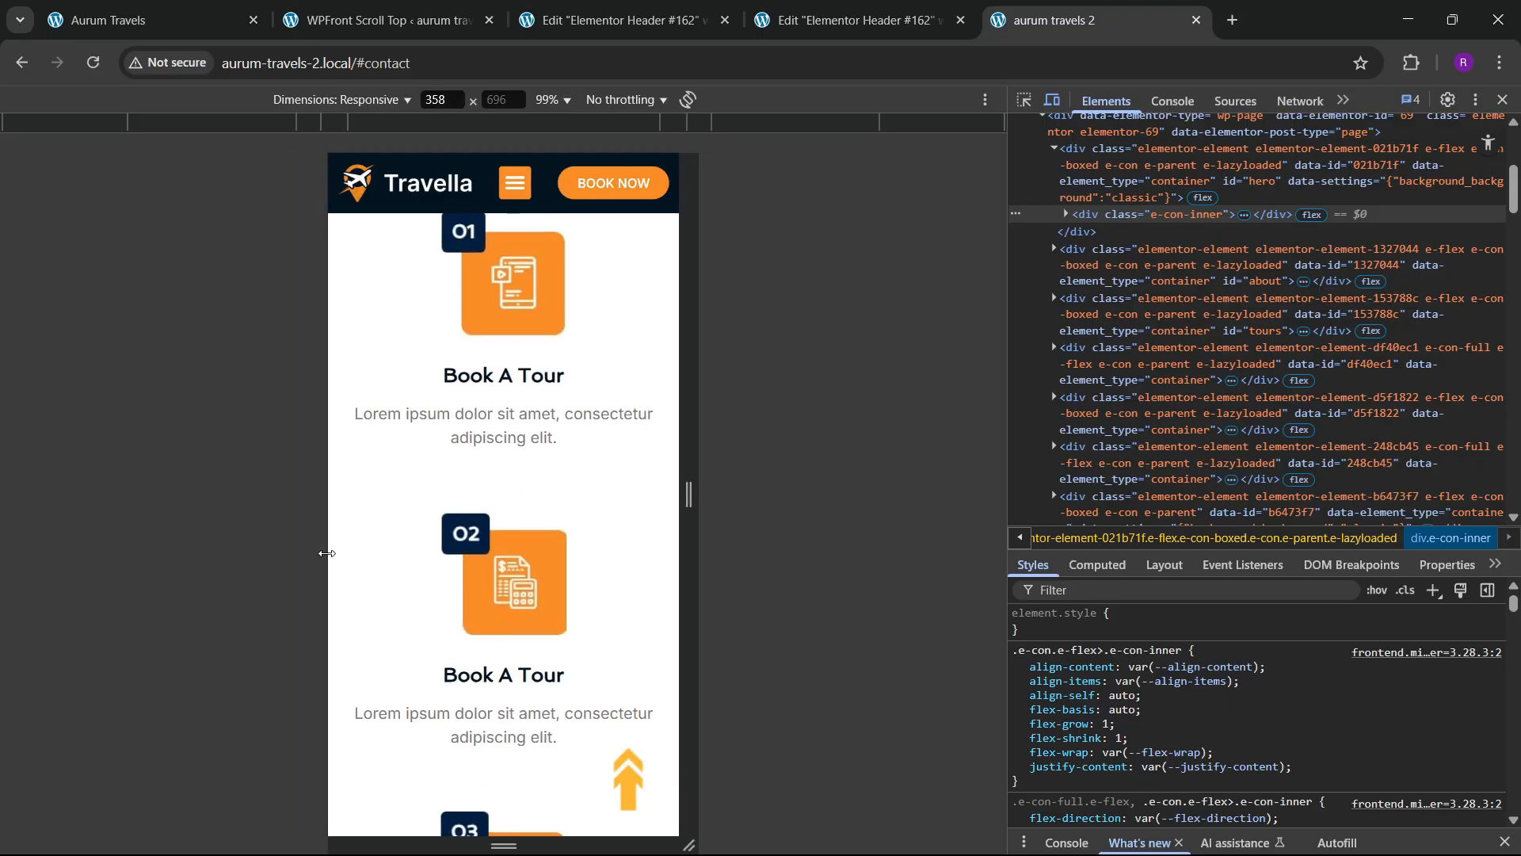
{"action": "scroll", "coordinate": [521, 622], "scroll_direction": "down", "scroll_amount": 10}
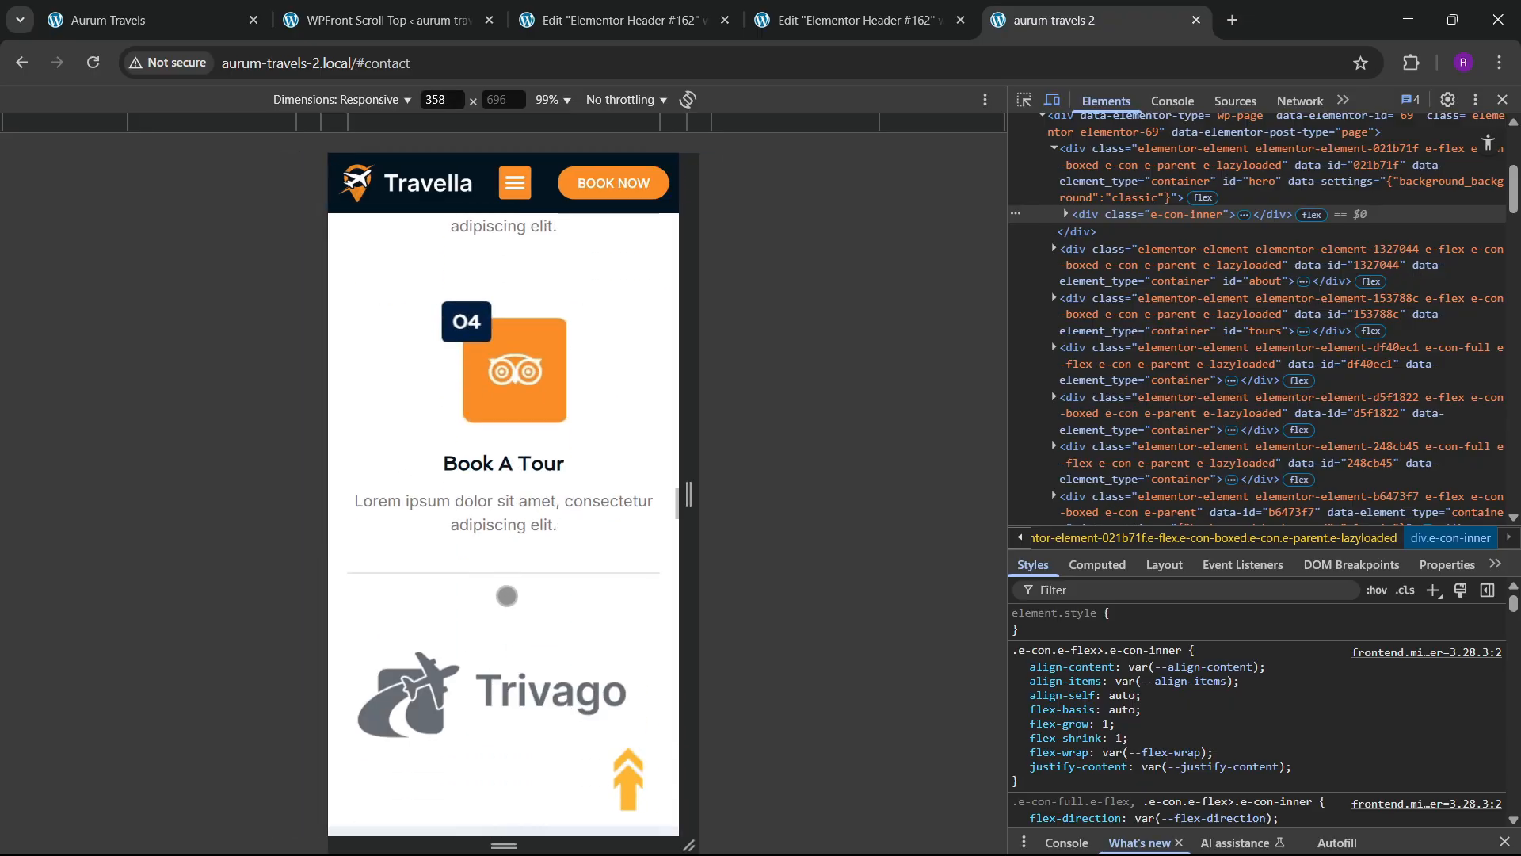
{"action": "scroll", "coordinate": [504, 595], "scroll_direction": "down", "scroll_amount": 10}
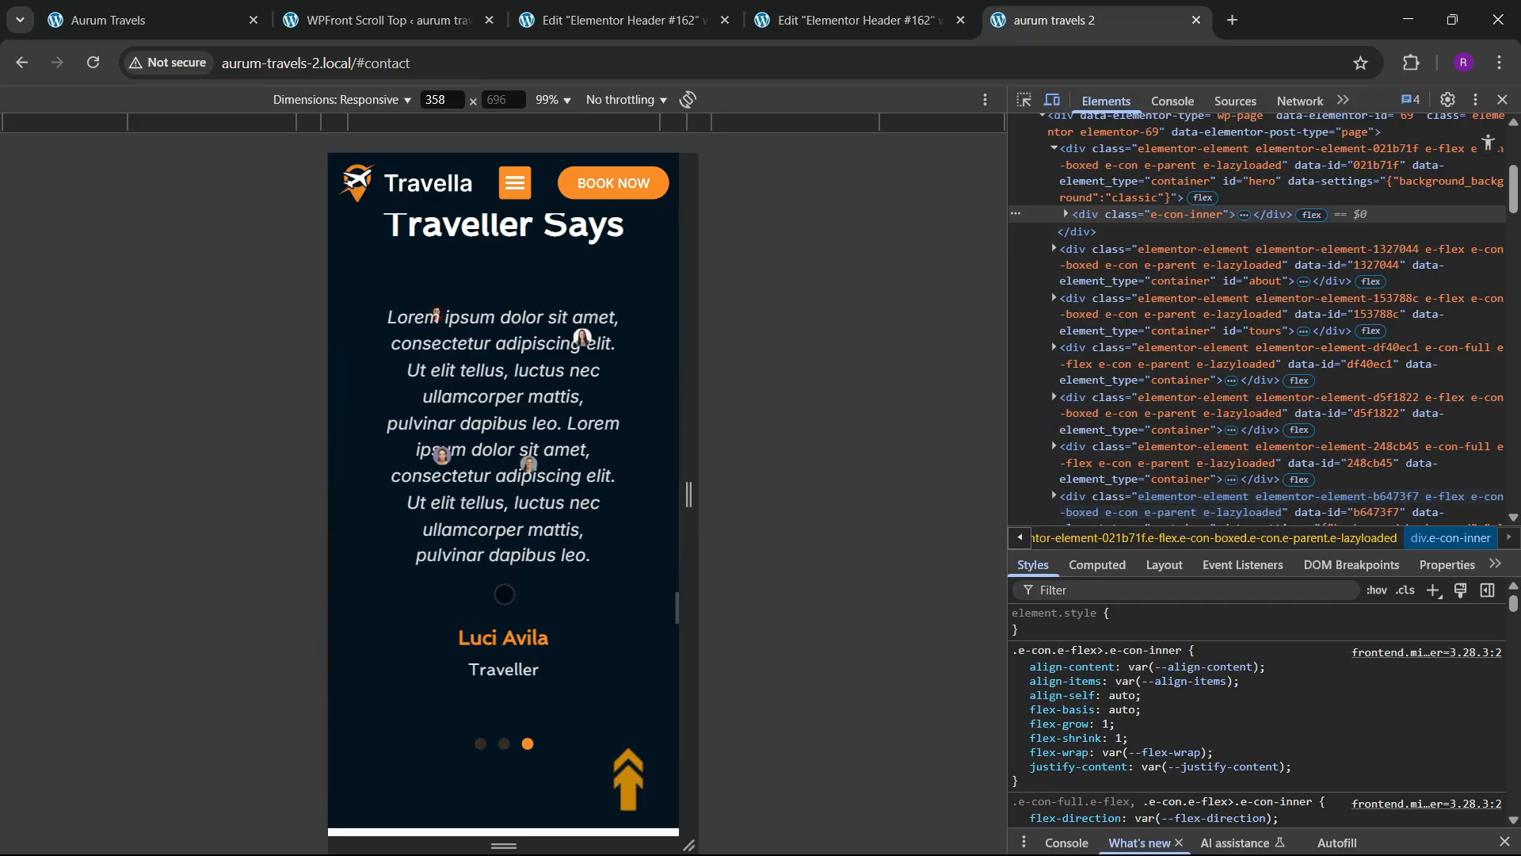
{"action": "scroll", "coordinate": [505, 593], "scroll_direction": "down", "scroll_amount": 5}
{"action": "scroll", "coordinate": [338, 602], "scroll_direction": "up", "scroll_amount": 10}
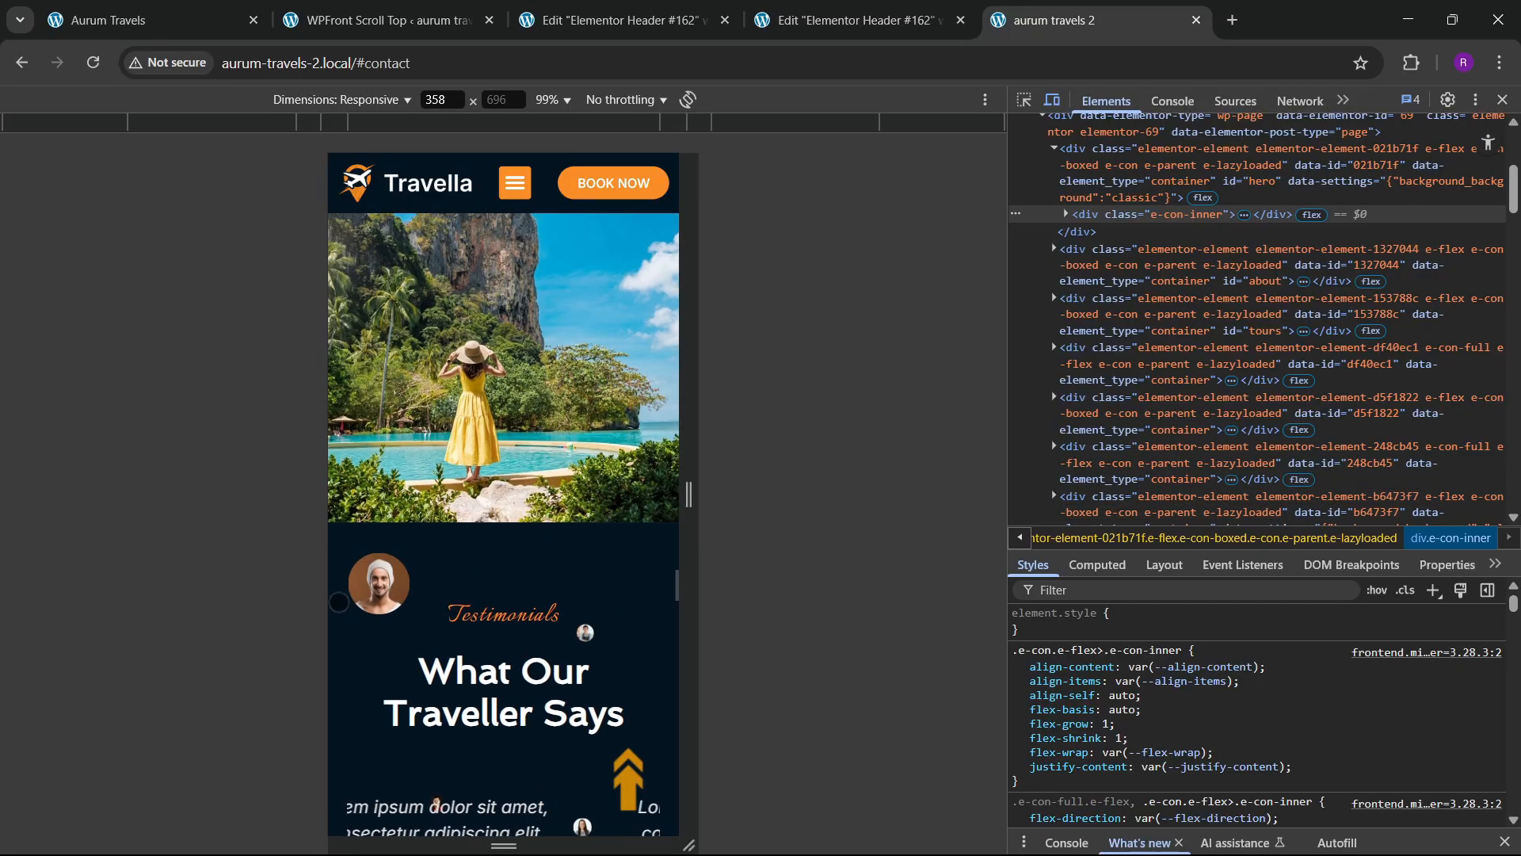
{"action": "scroll", "coordinate": [481, 502], "scroll_direction": "down", "scroll_amount": 3}
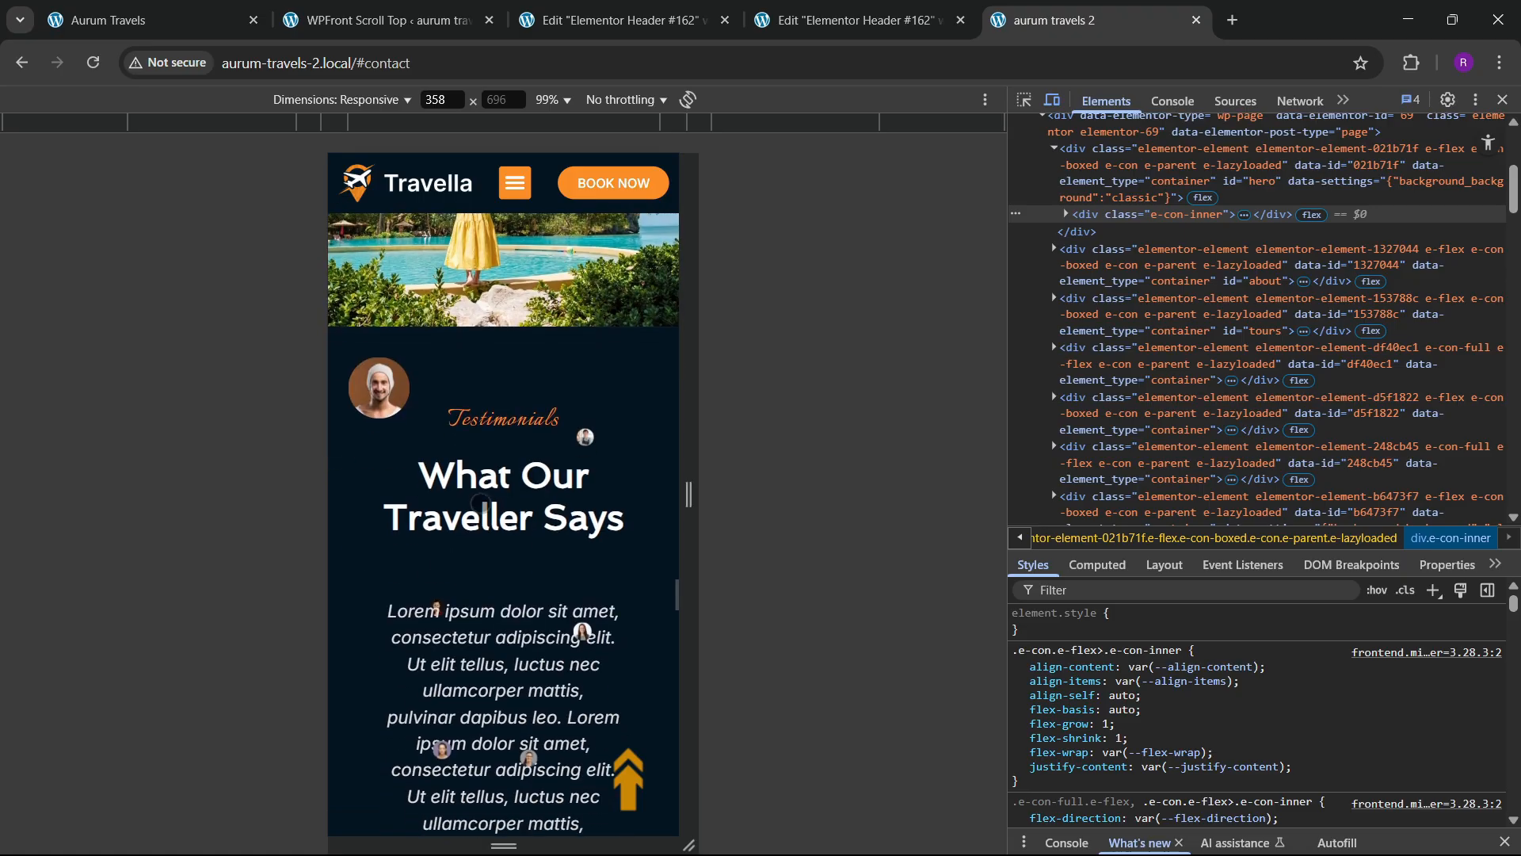
{"action": "scroll", "coordinate": [333, 624], "scroll_direction": "down", "scroll_amount": 15}
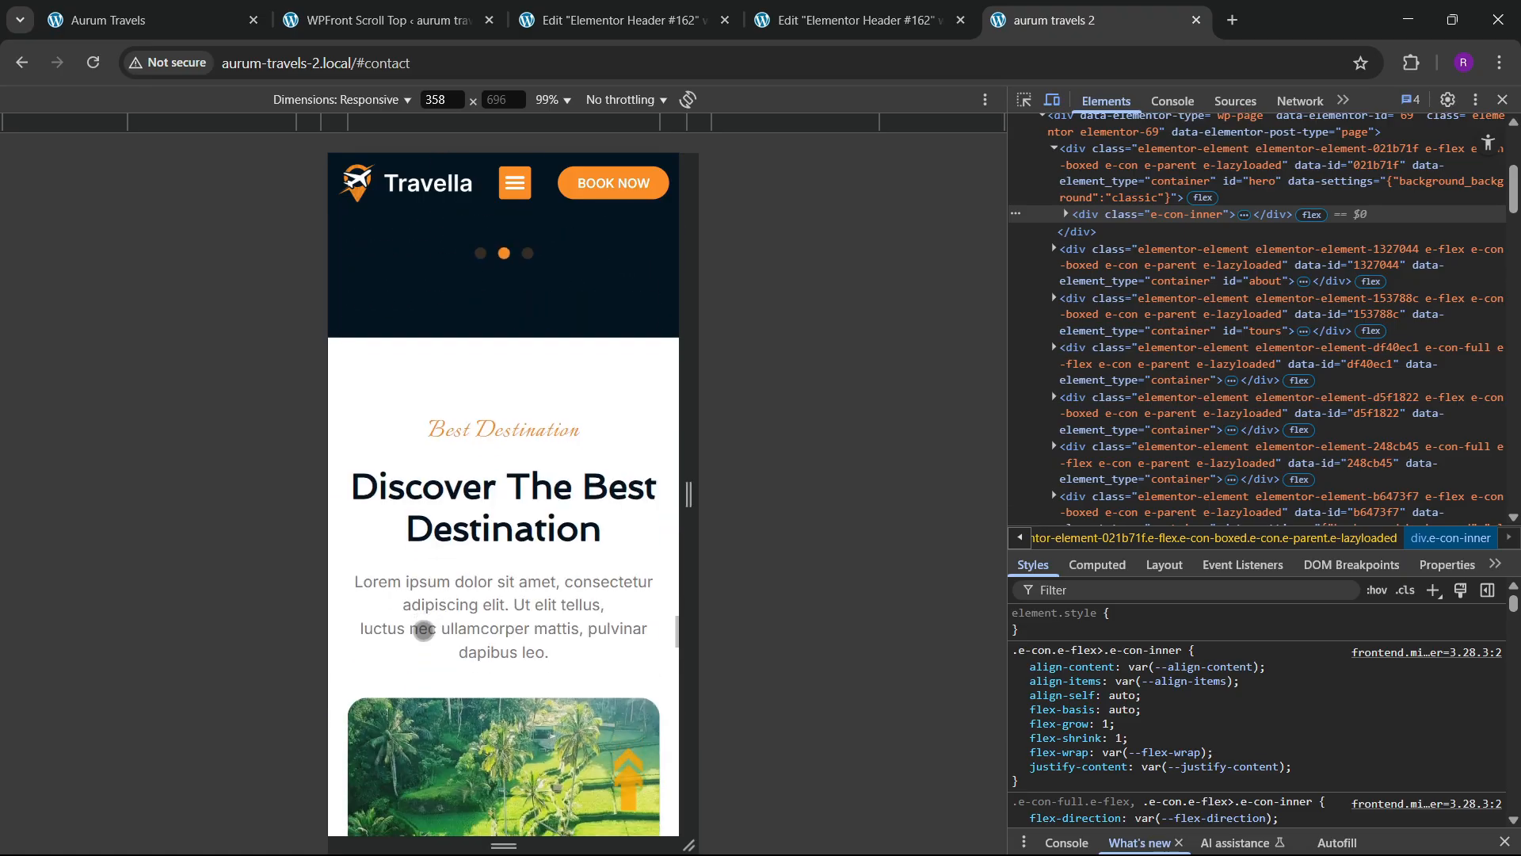
{"action": "scroll", "coordinate": [502, 616], "scroll_direction": "down", "scroll_amount": 15}
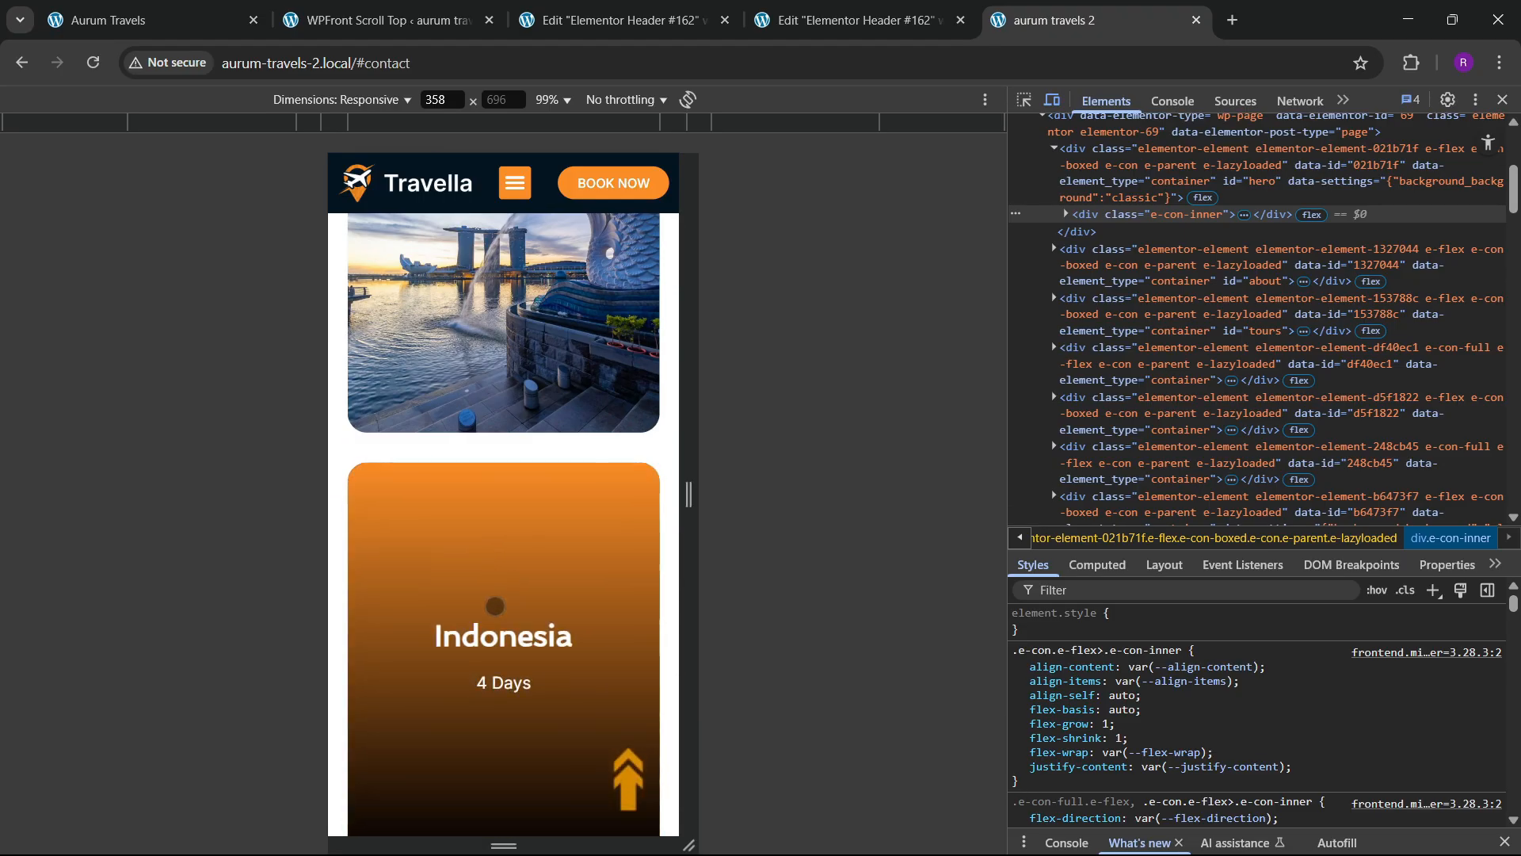
{"action": "scroll", "coordinate": [502, 617], "scroll_direction": "down", "scroll_amount": 12}
{"action": "scroll", "coordinate": [500, 625], "scroll_direction": "up", "scroll_amount": 15}
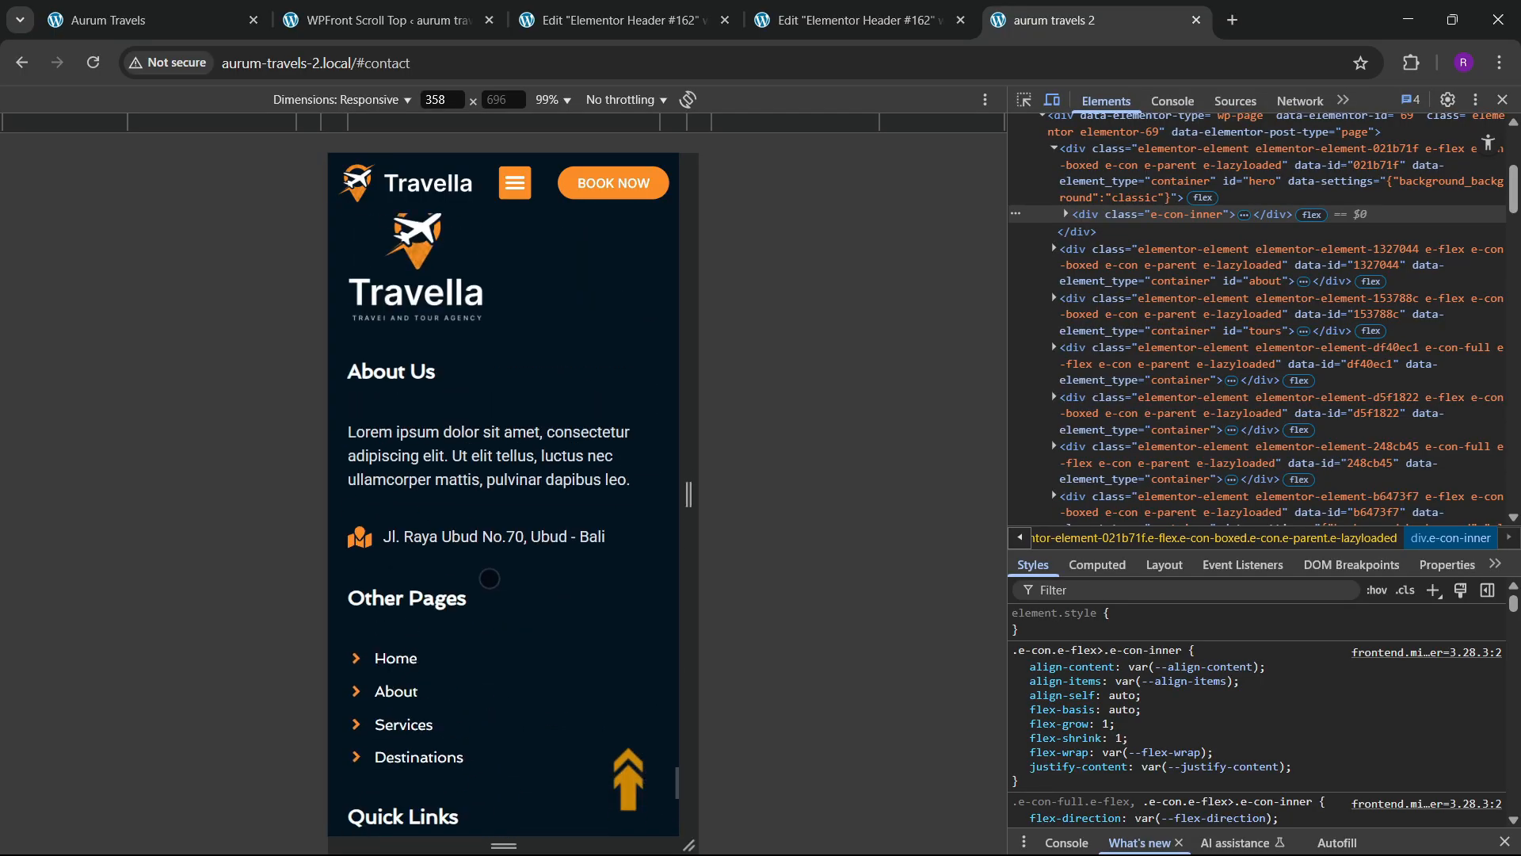
{"action": "scroll", "coordinate": [492, 602], "scroll_direction": "down", "scroll_amount": 7}
{"action": "scroll", "coordinate": [484, 595], "scroll_direction": "down", "scroll_amount": 8}
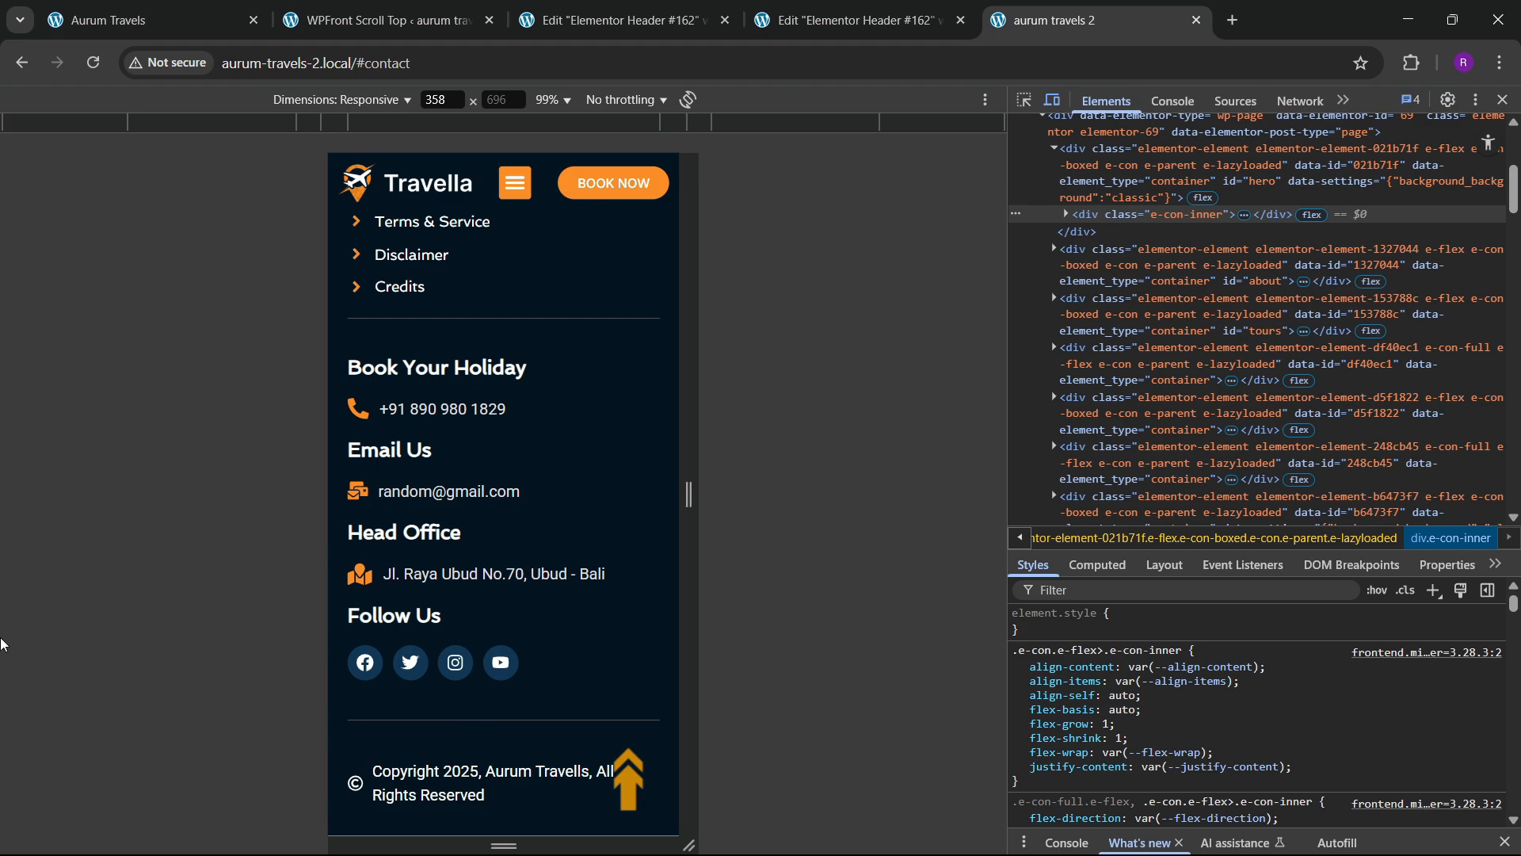
{"action": "left_click", "coordinate": [614, 784]}
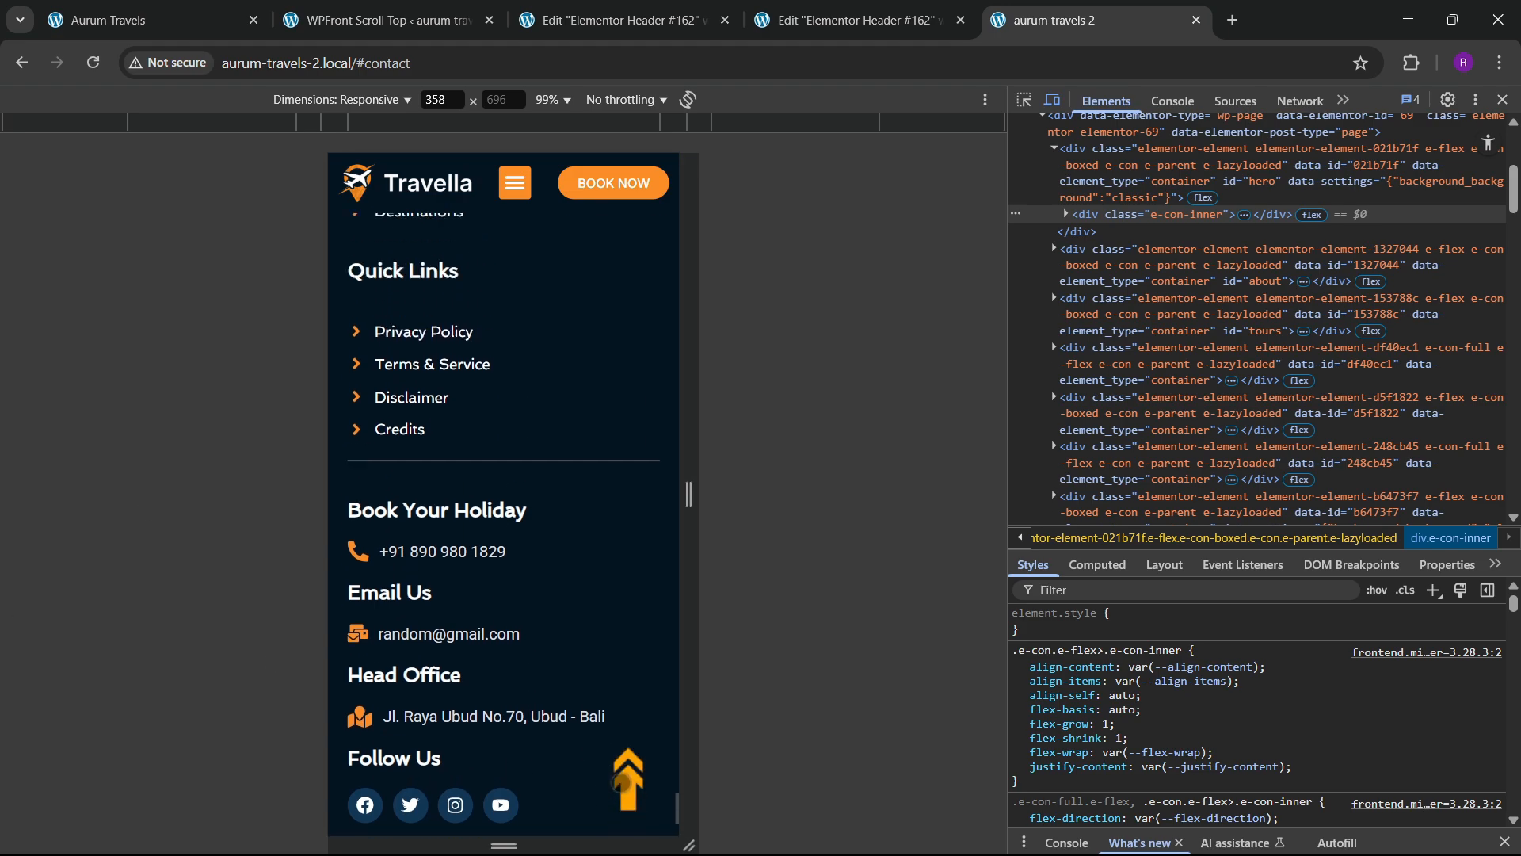
- Open the Home page for editing and close DevTools
{"action": "left_click", "coordinate": [521, 193]}
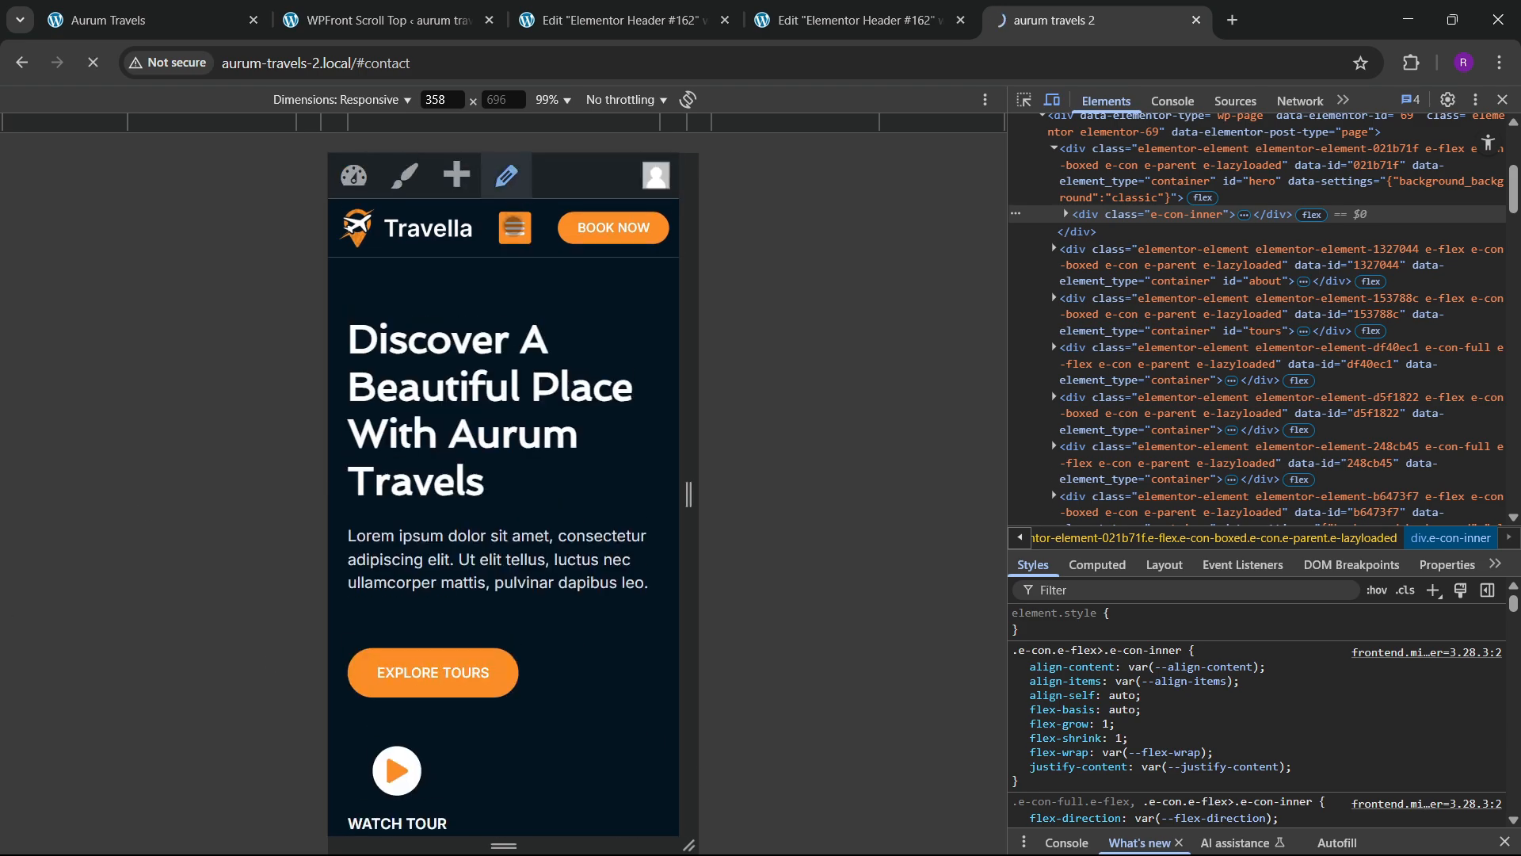
{"action": "left_click", "coordinate": [513, 227]}
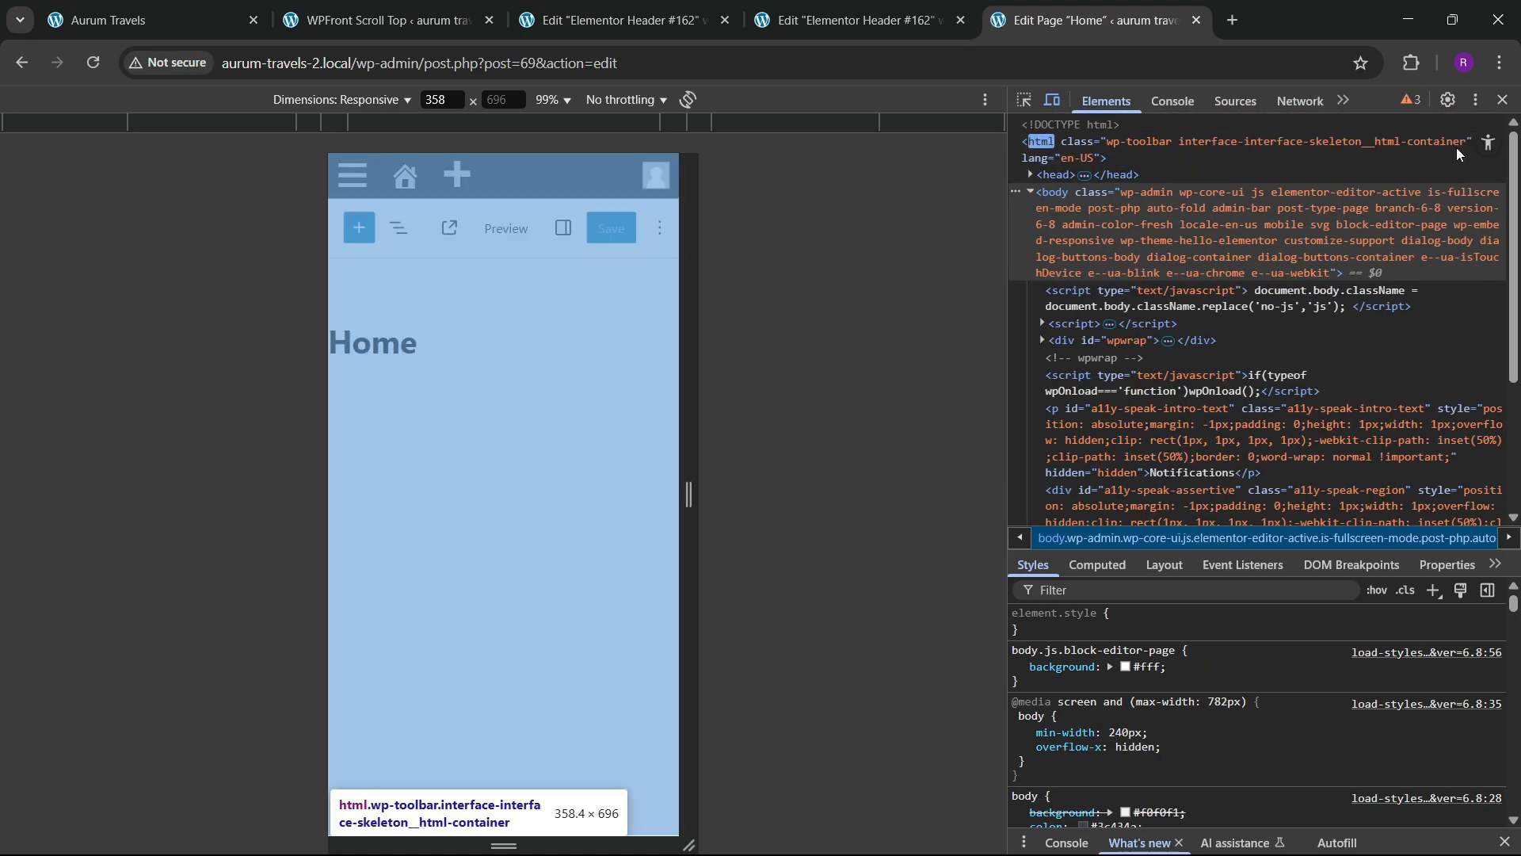
{"action": "key", "text": "F12"}
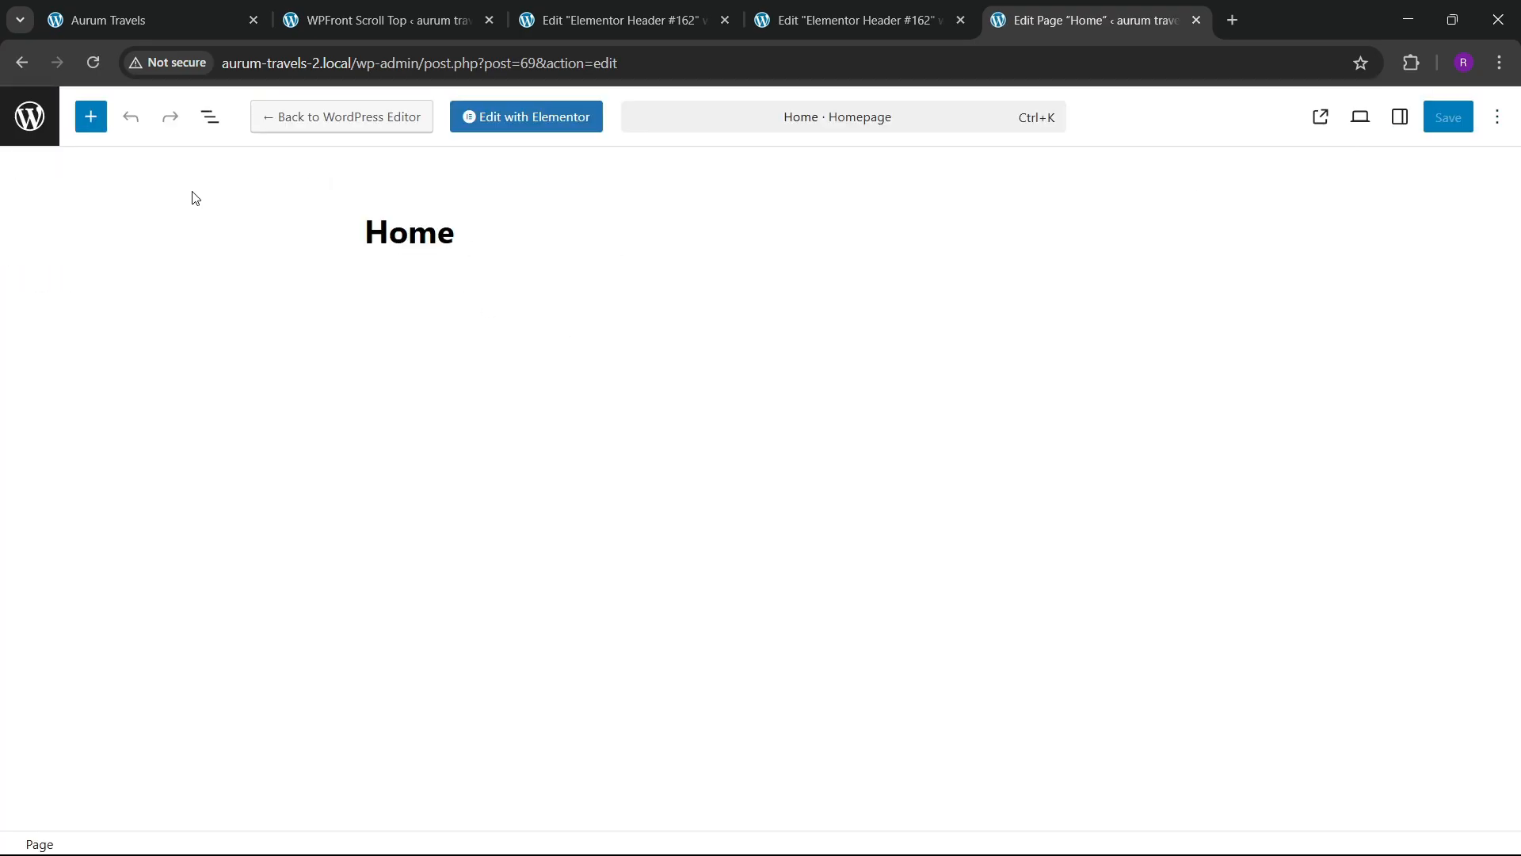
- Preview the header template from the publish options and close the extra editor tabs
{"action": "left_click", "coordinate": [843, 17]}
{"action": "left_click", "coordinate": [1197, 20]}
{"action": "left_click", "coordinate": [1507, 117]}
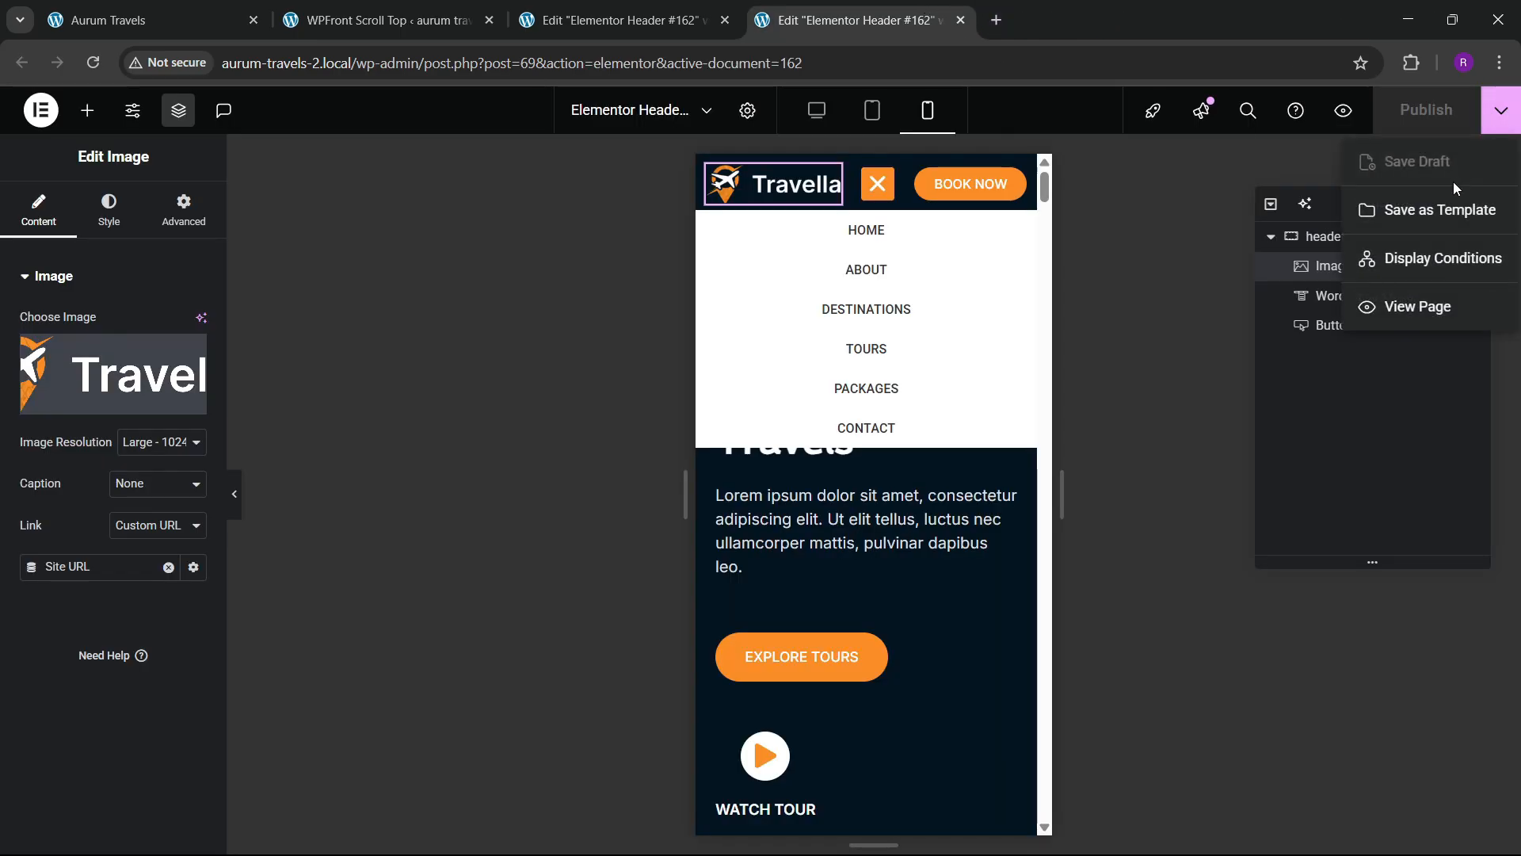
{"action": "left_click", "coordinate": [1400, 306]}
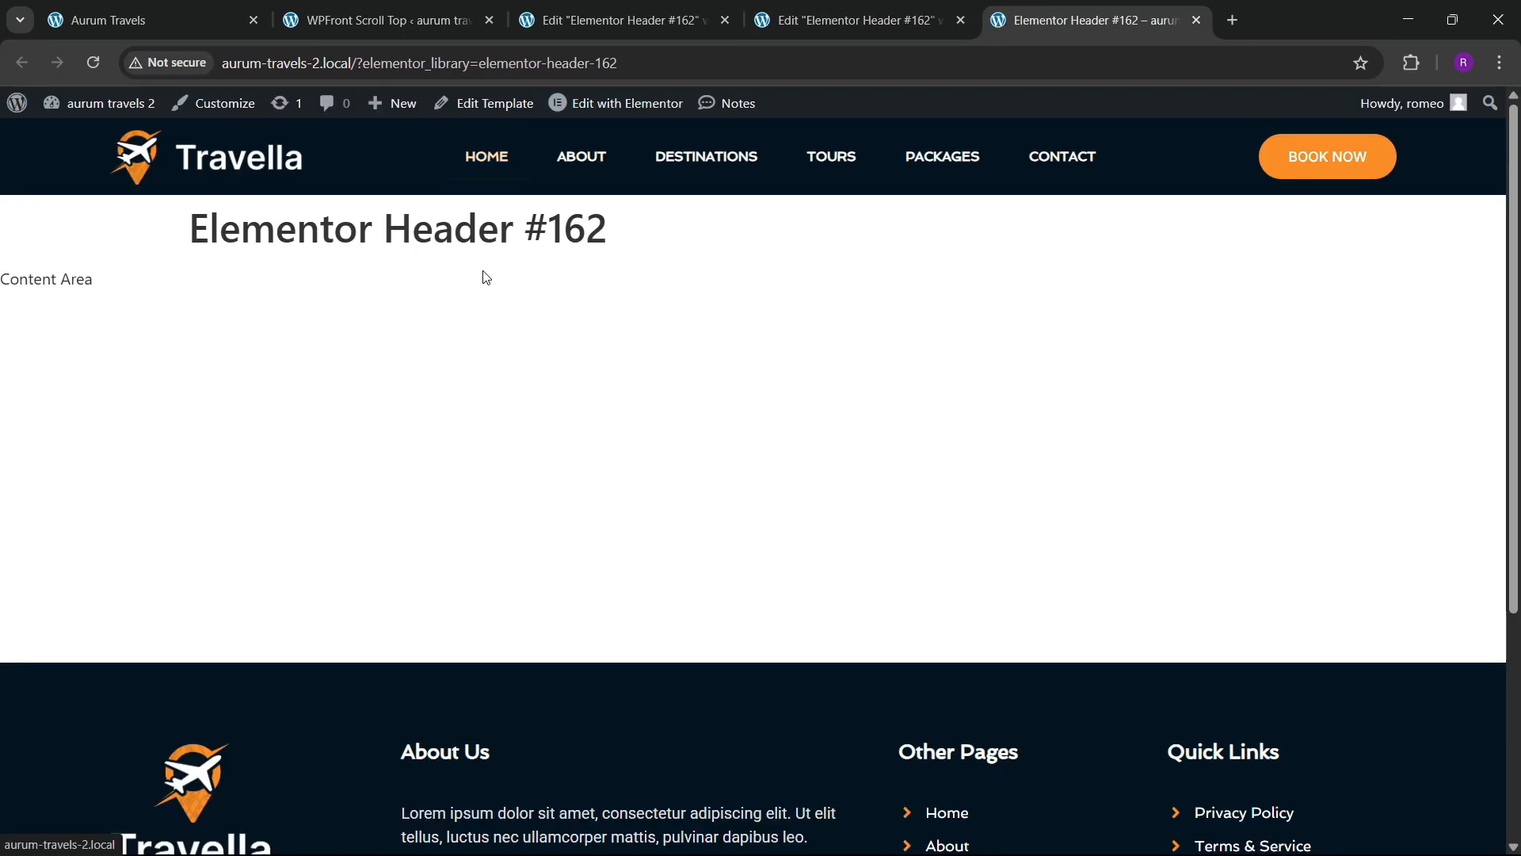
{"action": "left_click", "coordinate": [1197, 20]}
{"action": "left_click", "coordinate": [617, 20]}
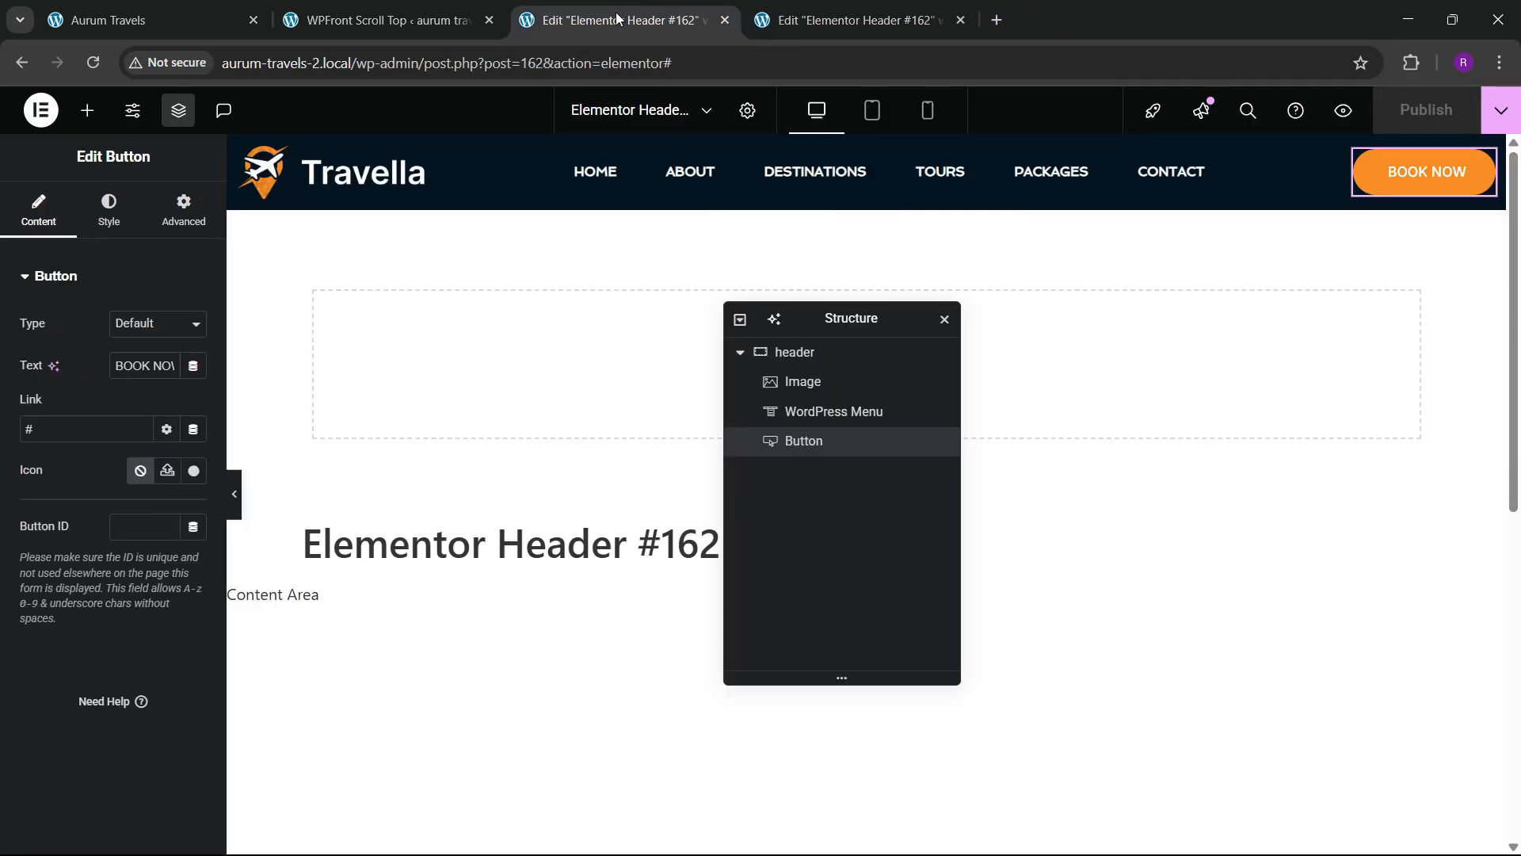
- Open the live Travella site in a new tab from Visit Site
{"action": "left_click", "coordinate": [435, 16]}
{"action": "mouse_move", "coordinate": [75, 103]}
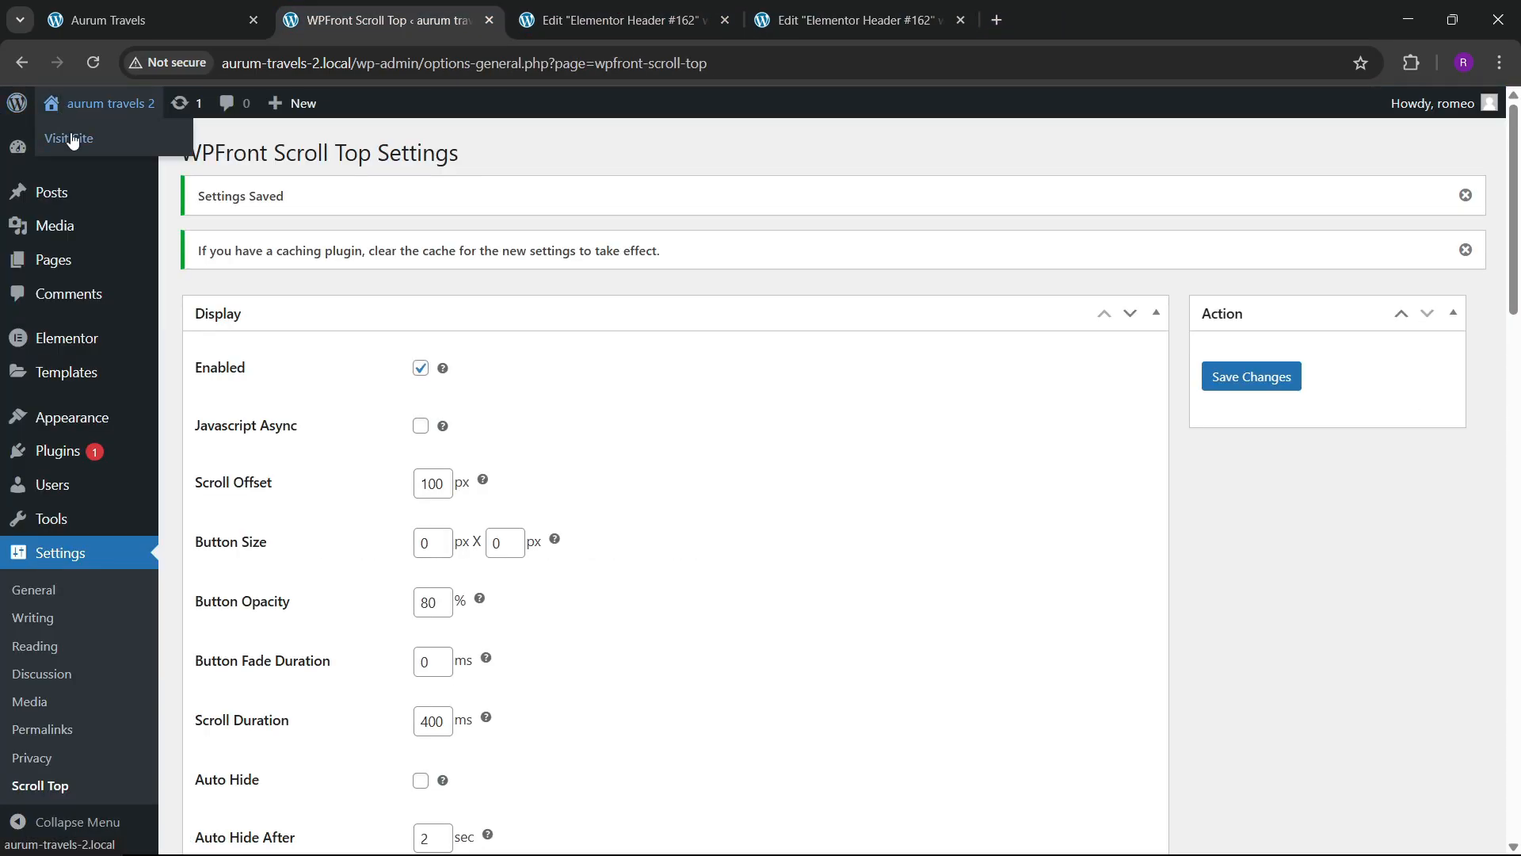
{"action": "middle_click", "coordinate": [64, 134]}
{"action": "left_click", "coordinate": [608, 7]}
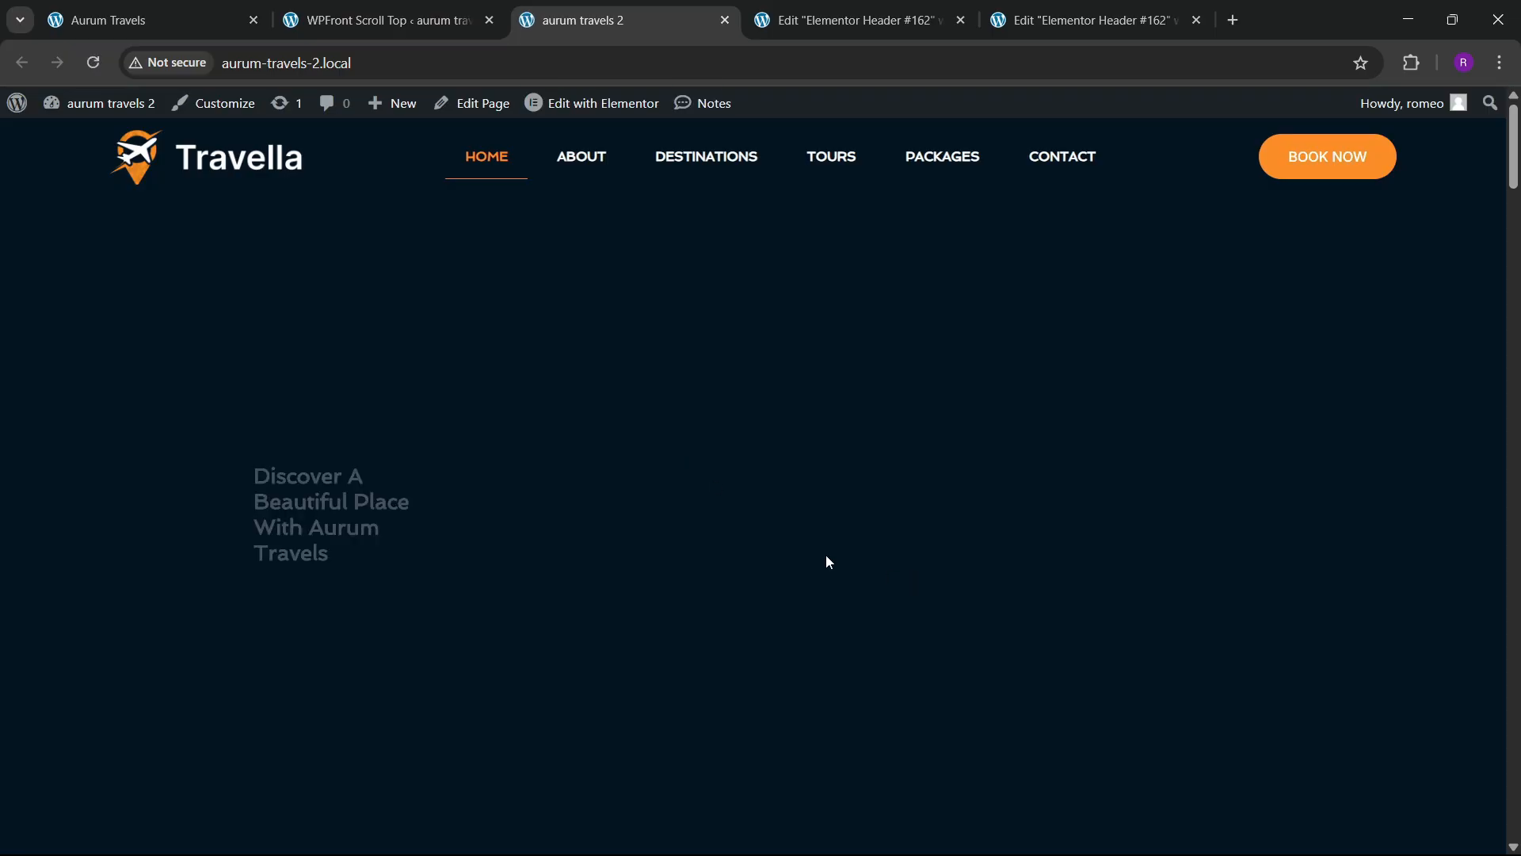
- Test the Packages and Contact header links and the scroll-to-top arrow at desktop width
{"action": "left_click", "coordinate": [610, 172]}
{"action": "left_click", "coordinate": [768, 160]}
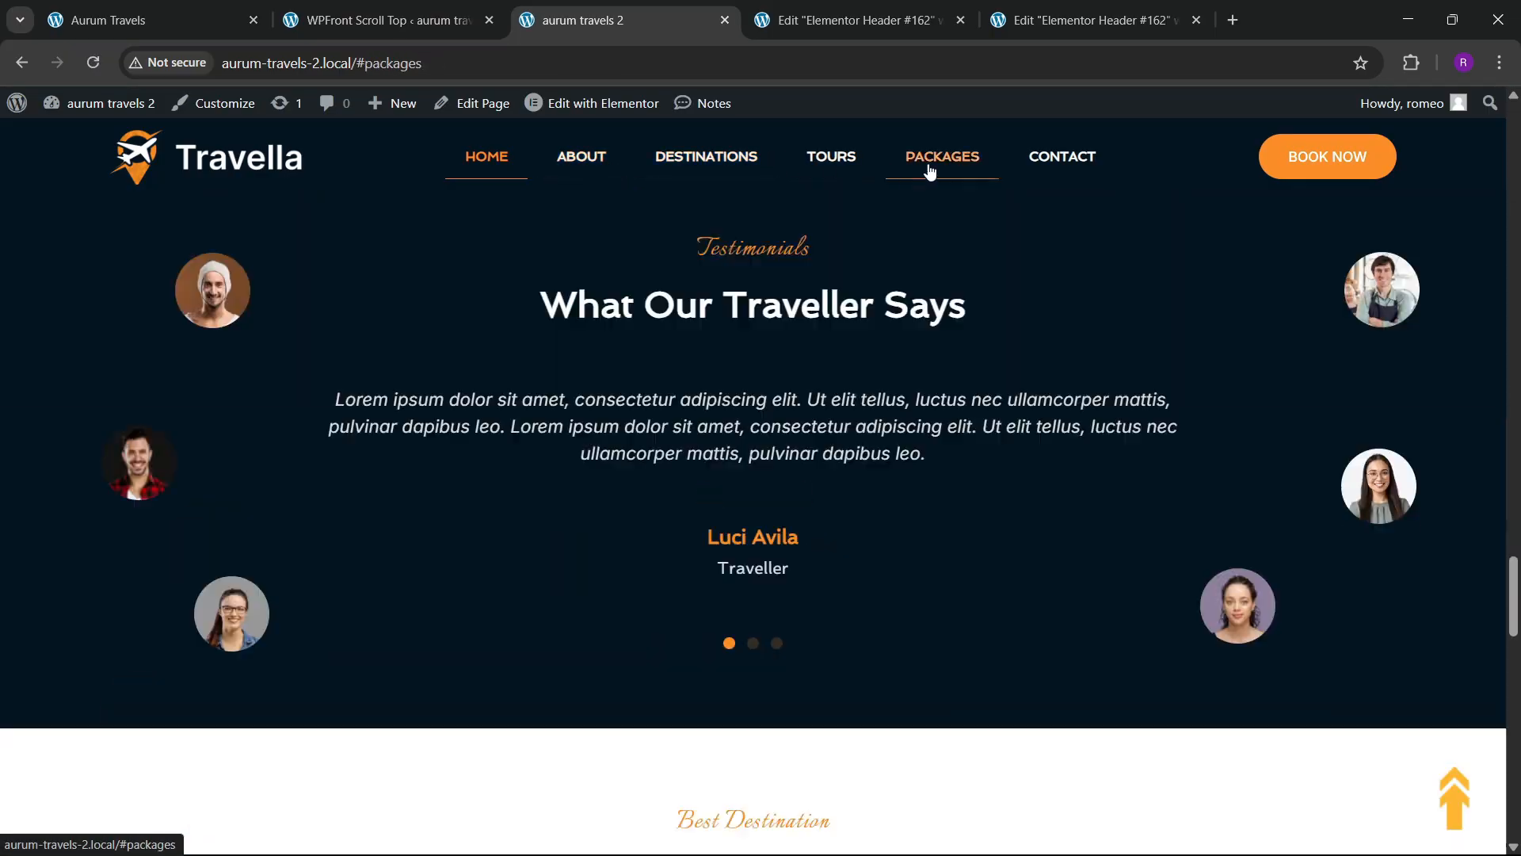
{"action": "left_click", "coordinate": [1087, 163]}
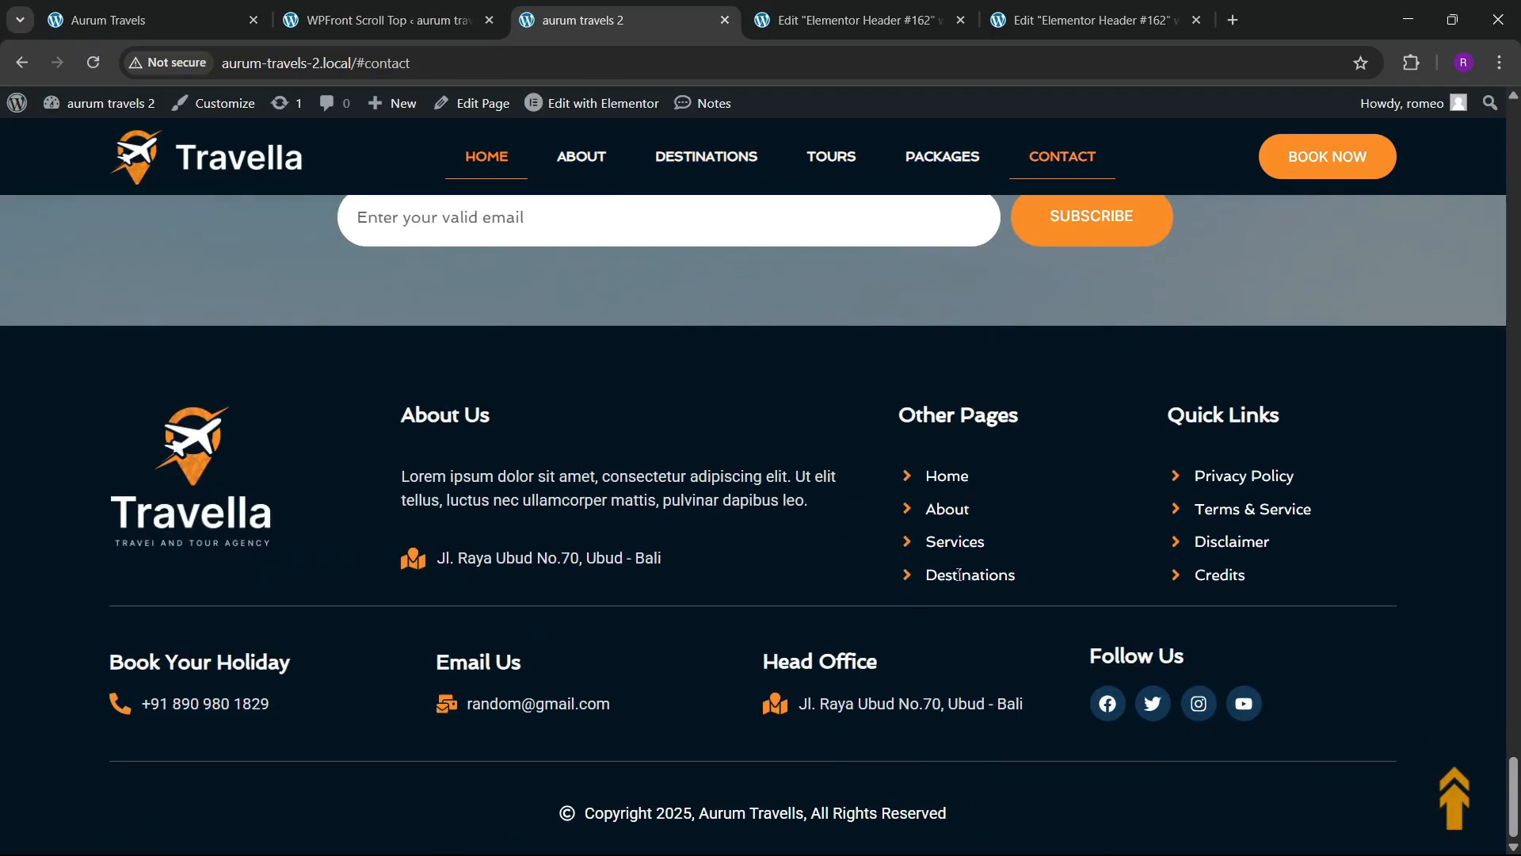
{"action": "left_click", "coordinate": [1450, 781]}
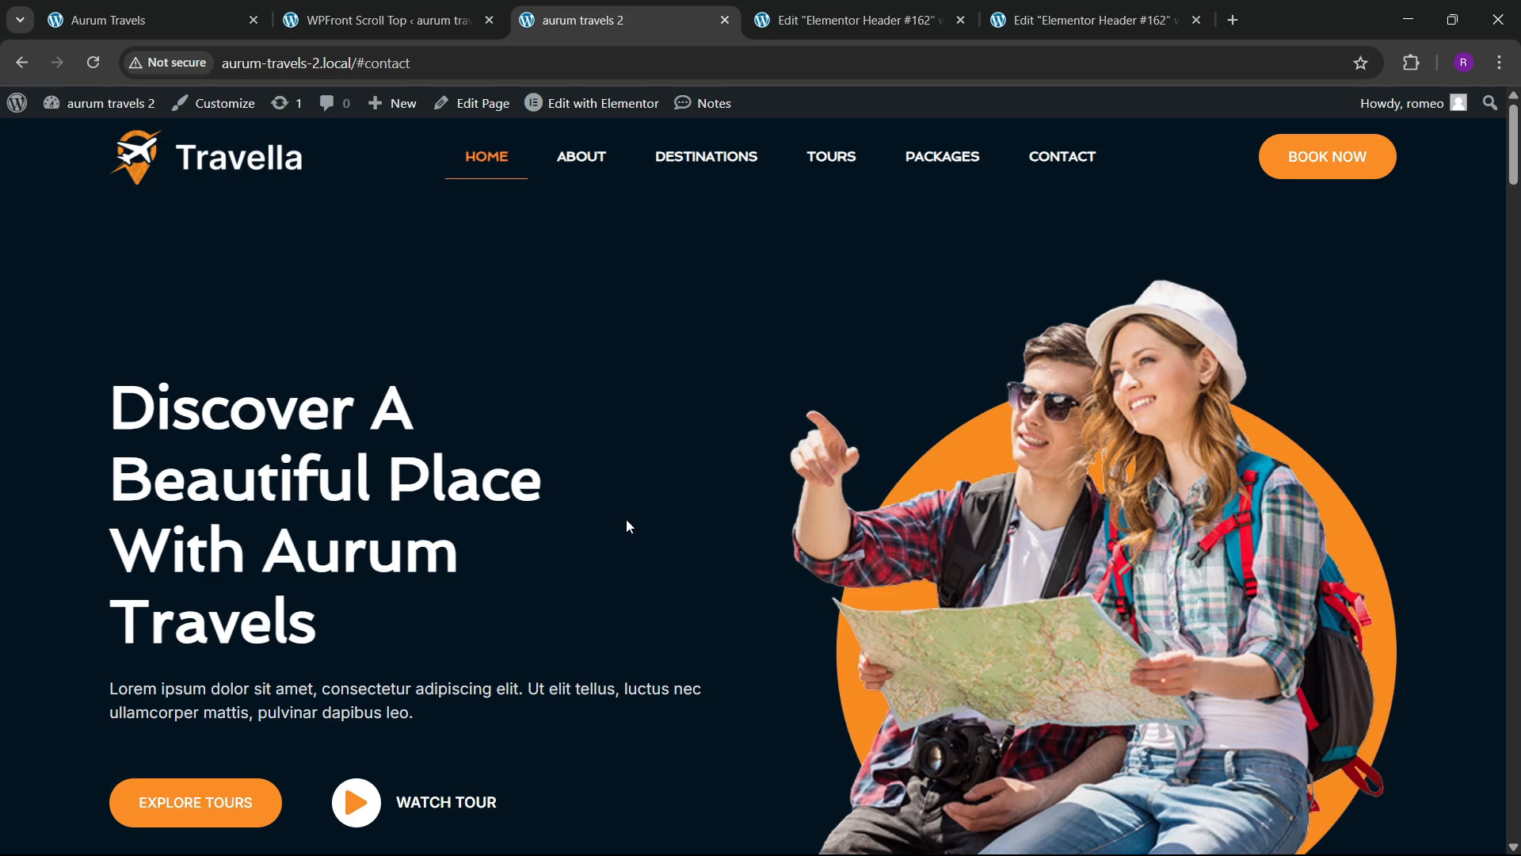
{"action": "scroll", "coordinate": [627, 523], "scroll_direction": "down", "scroll_amount": 4}
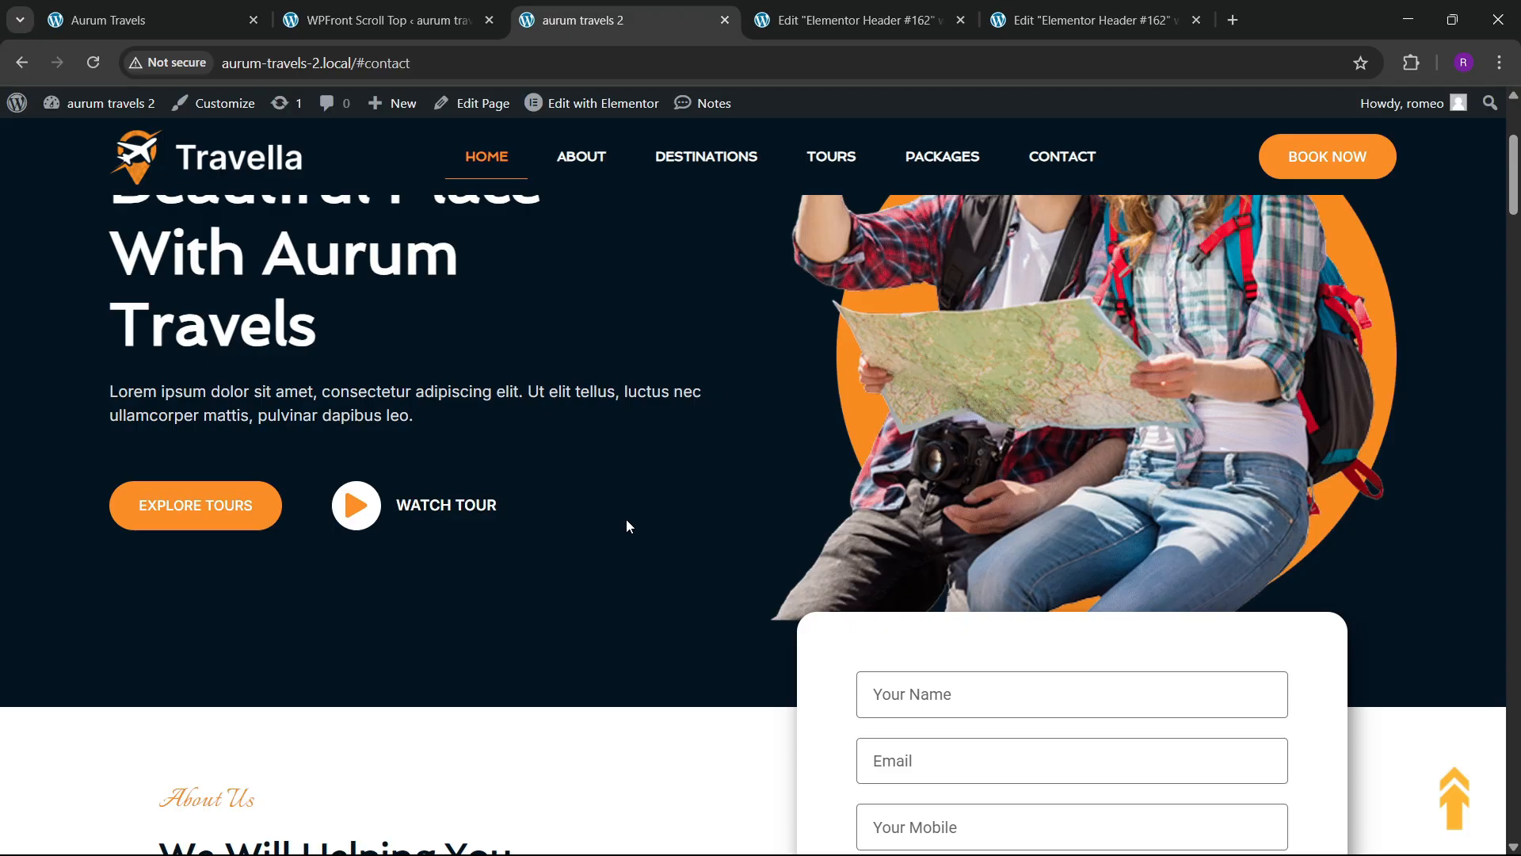
{"action": "scroll", "coordinate": [626, 526], "scroll_direction": "up", "scroll_amount": 3}
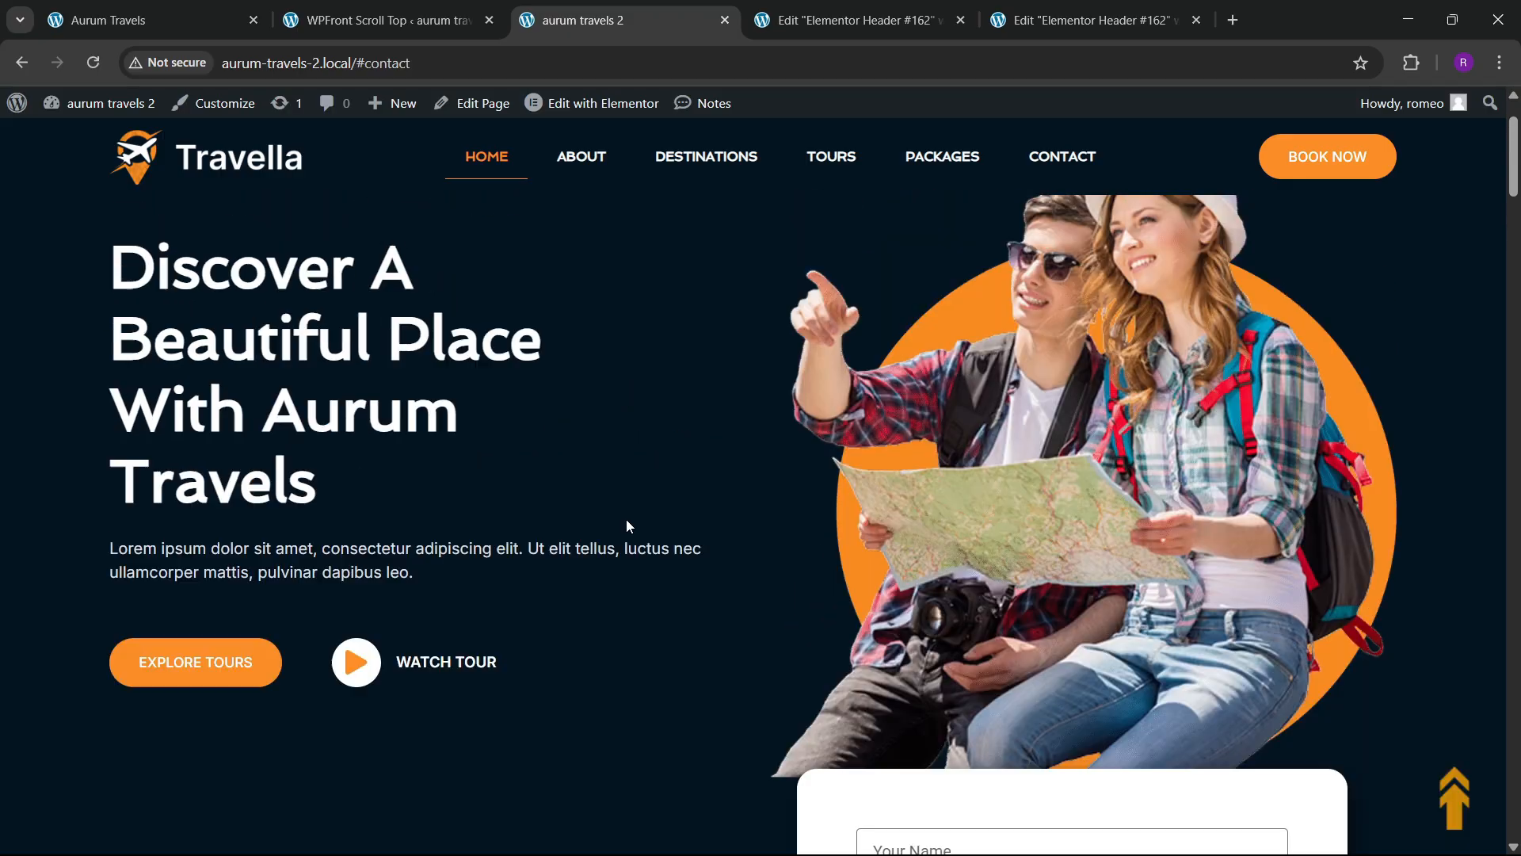